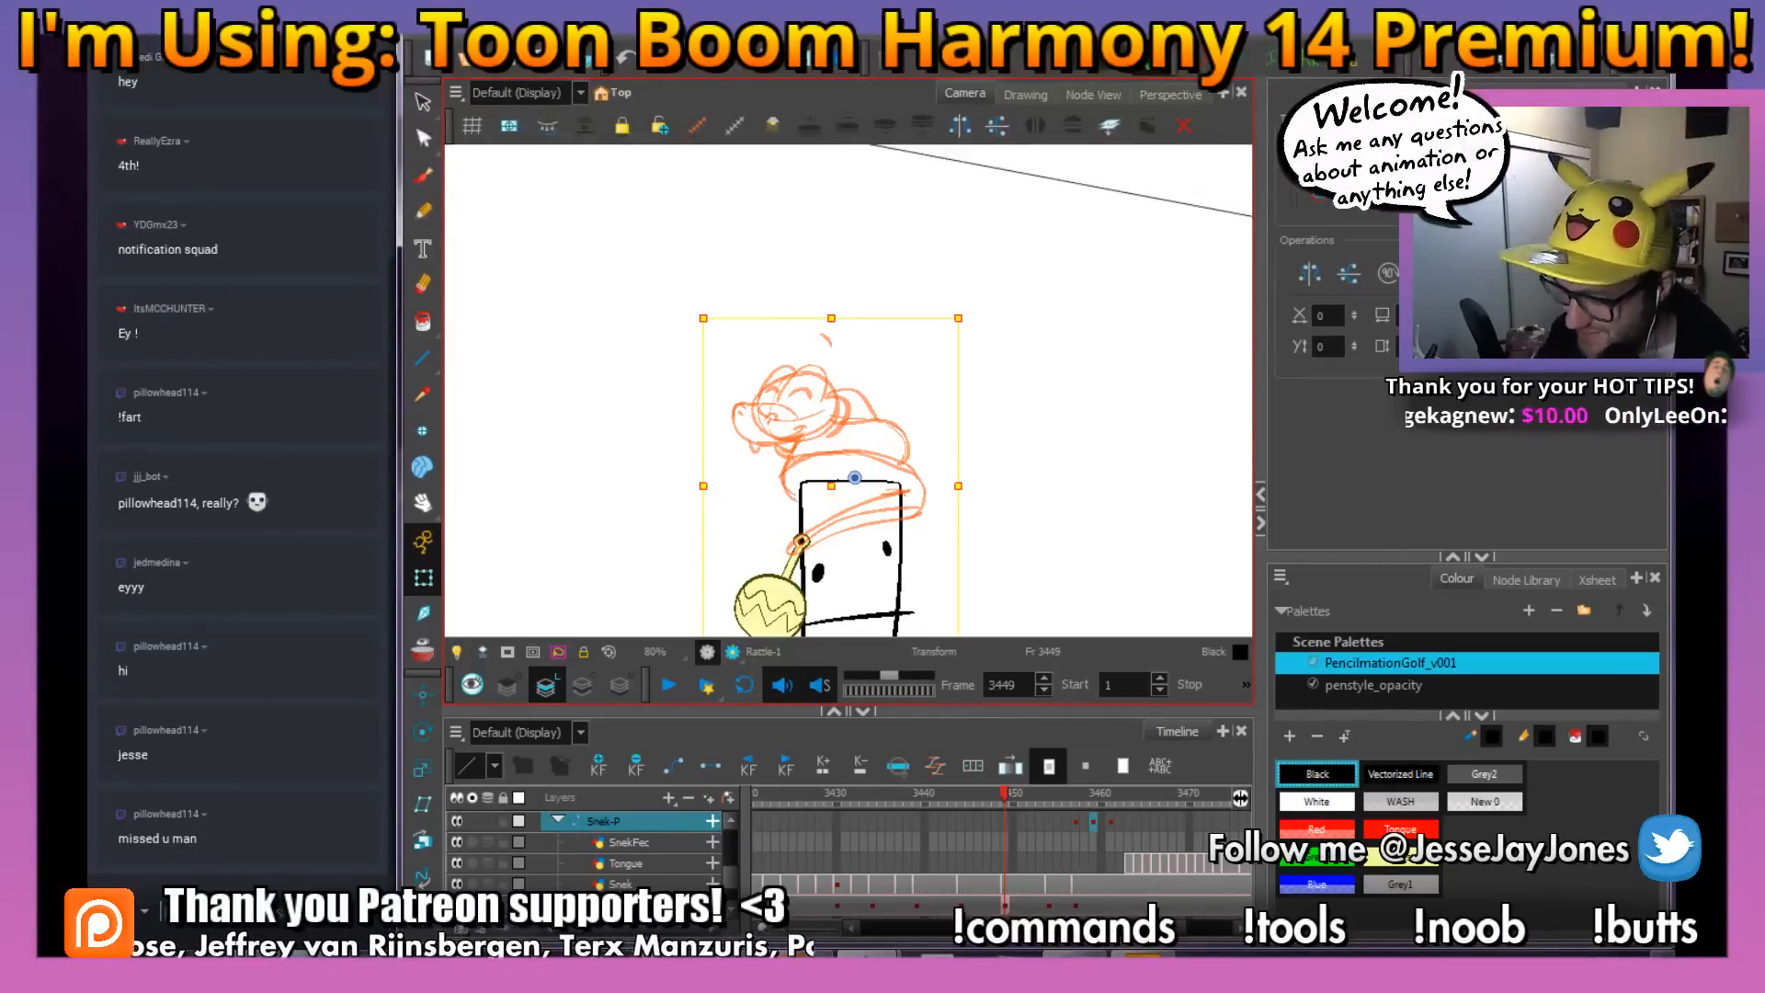
# Reset the canvas rotation and examine the snake sketch beside the stick figure at frames 3449 and 3430
pyautogui.press('space')
pyautogui.moveTo(883, 555); pyautogui.dragTo(953, 494)
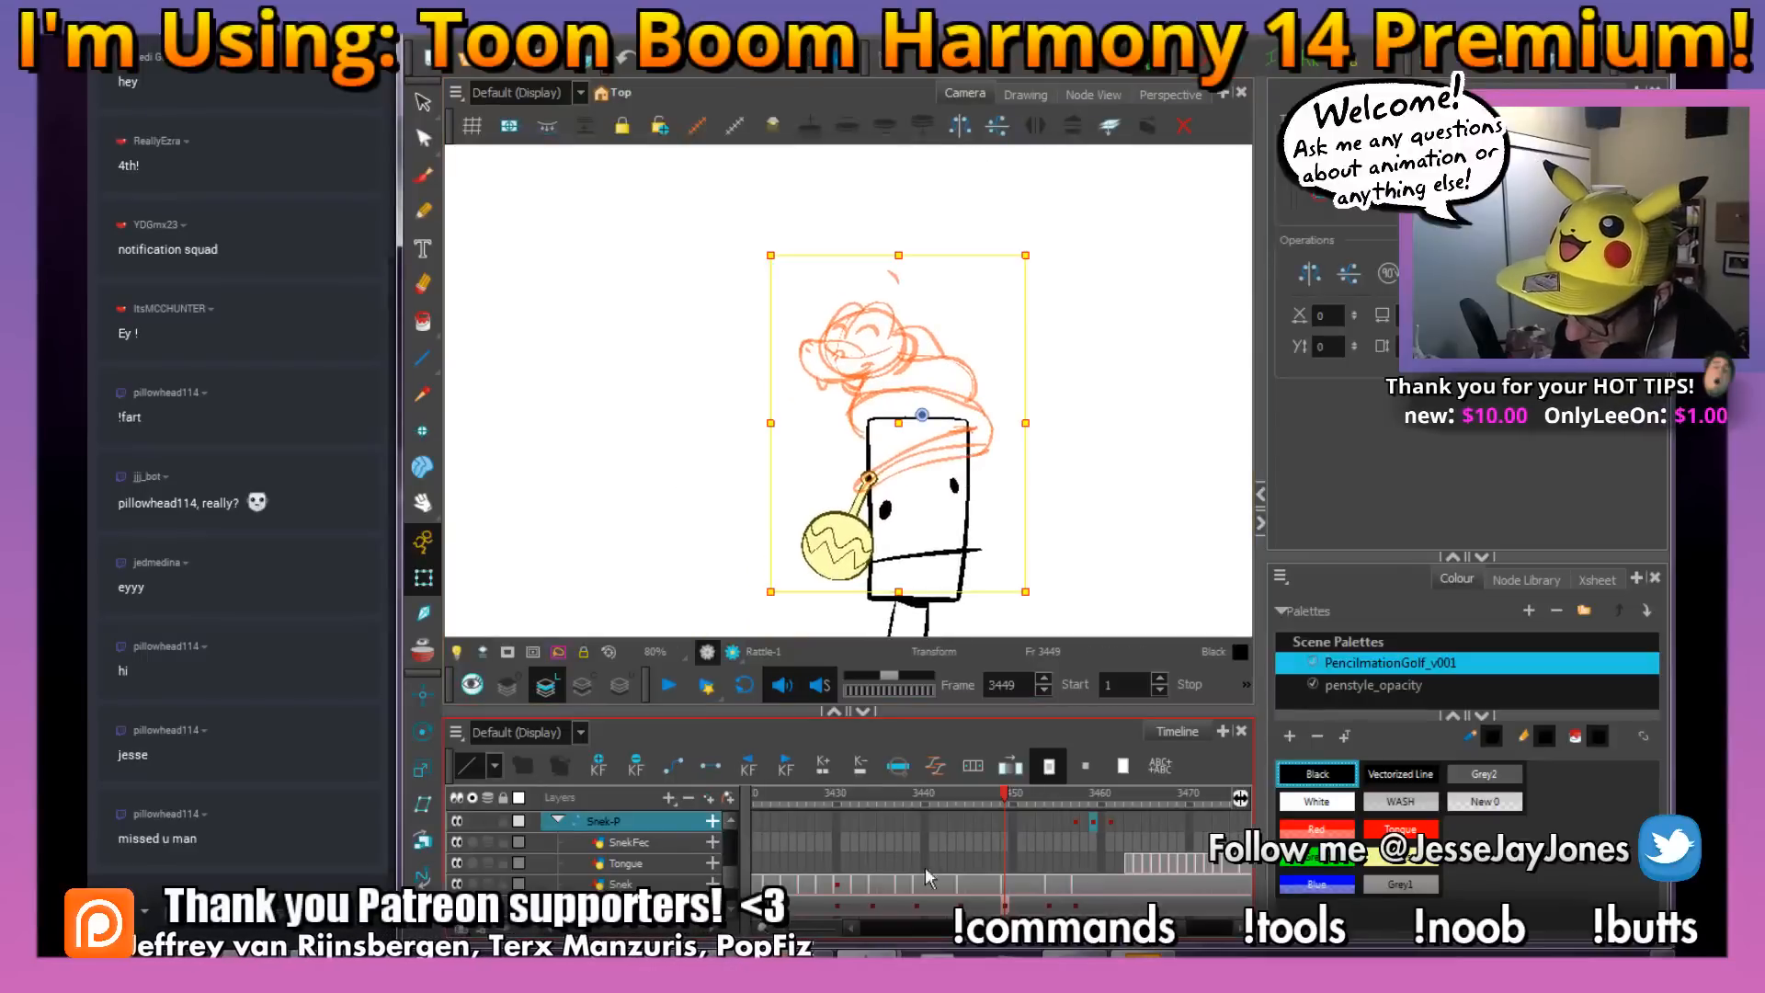
pyautogui.moveTo(858, 798); pyautogui.dragTo(837, 798)
pyautogui.press('1')
pyautogui.press('1')
pyautogui.press('1')
pyautogui.press('1')
pyautogui.press('1')
pyautogui.press('1')
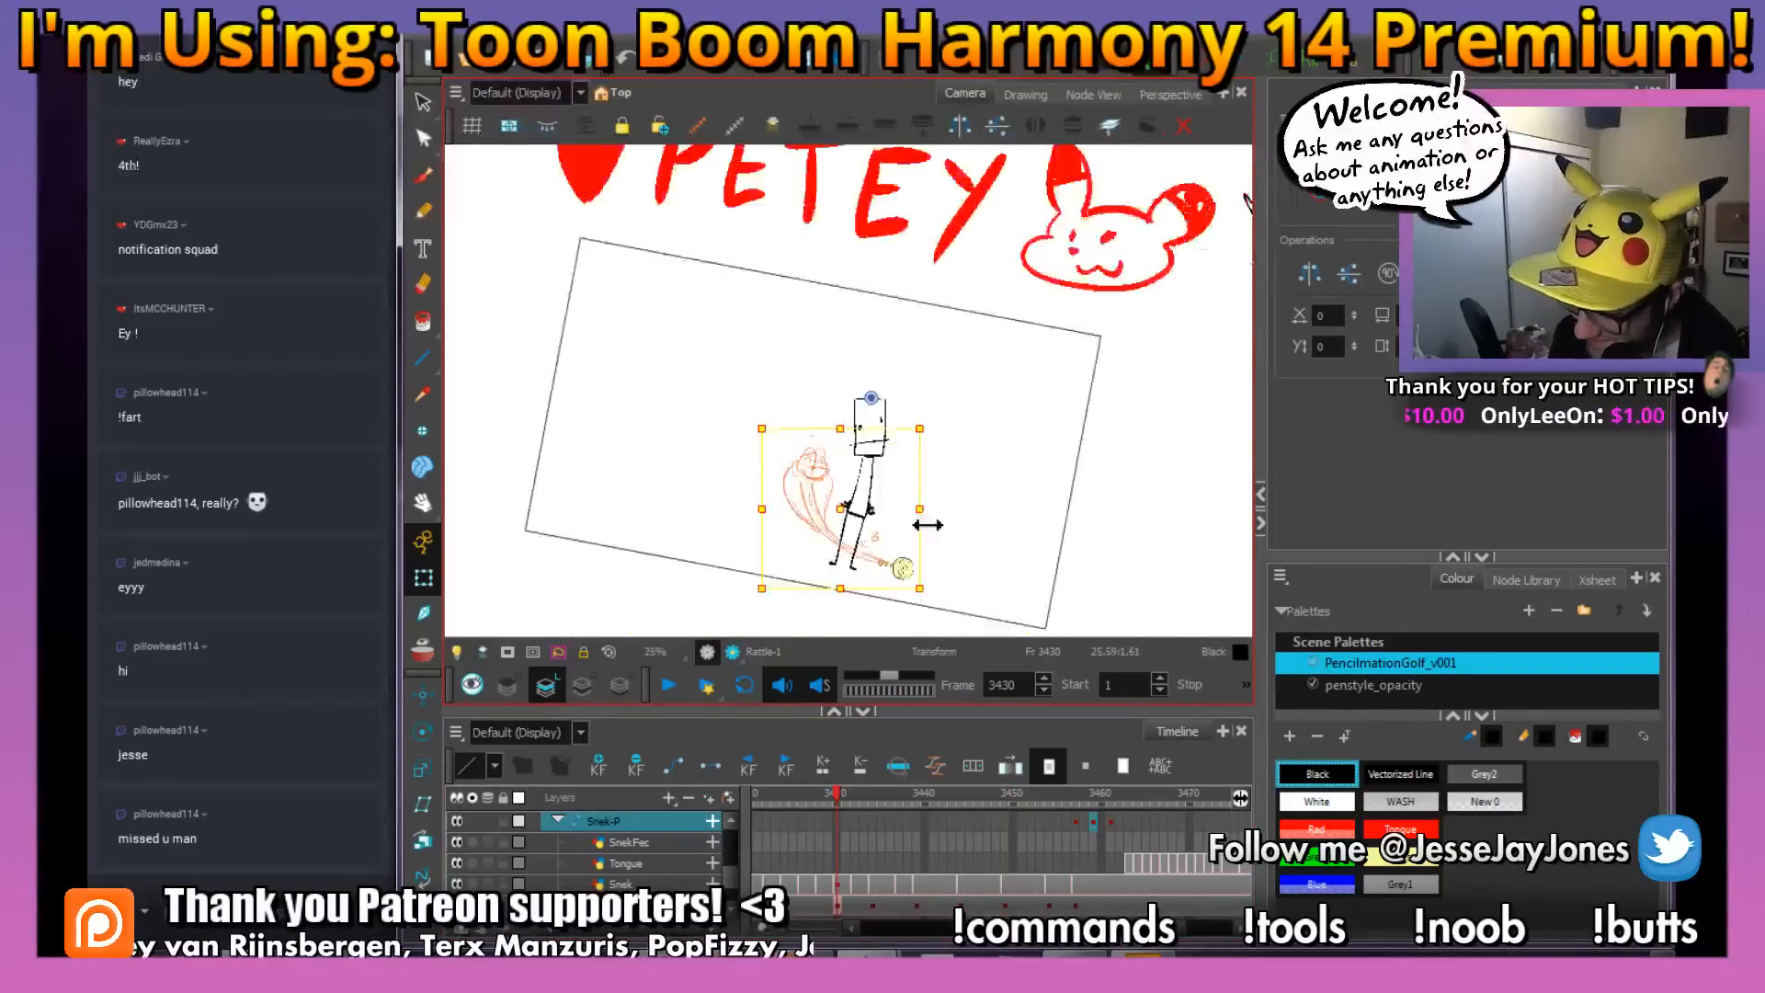
pyautogui.hotkey('shift', 'm')
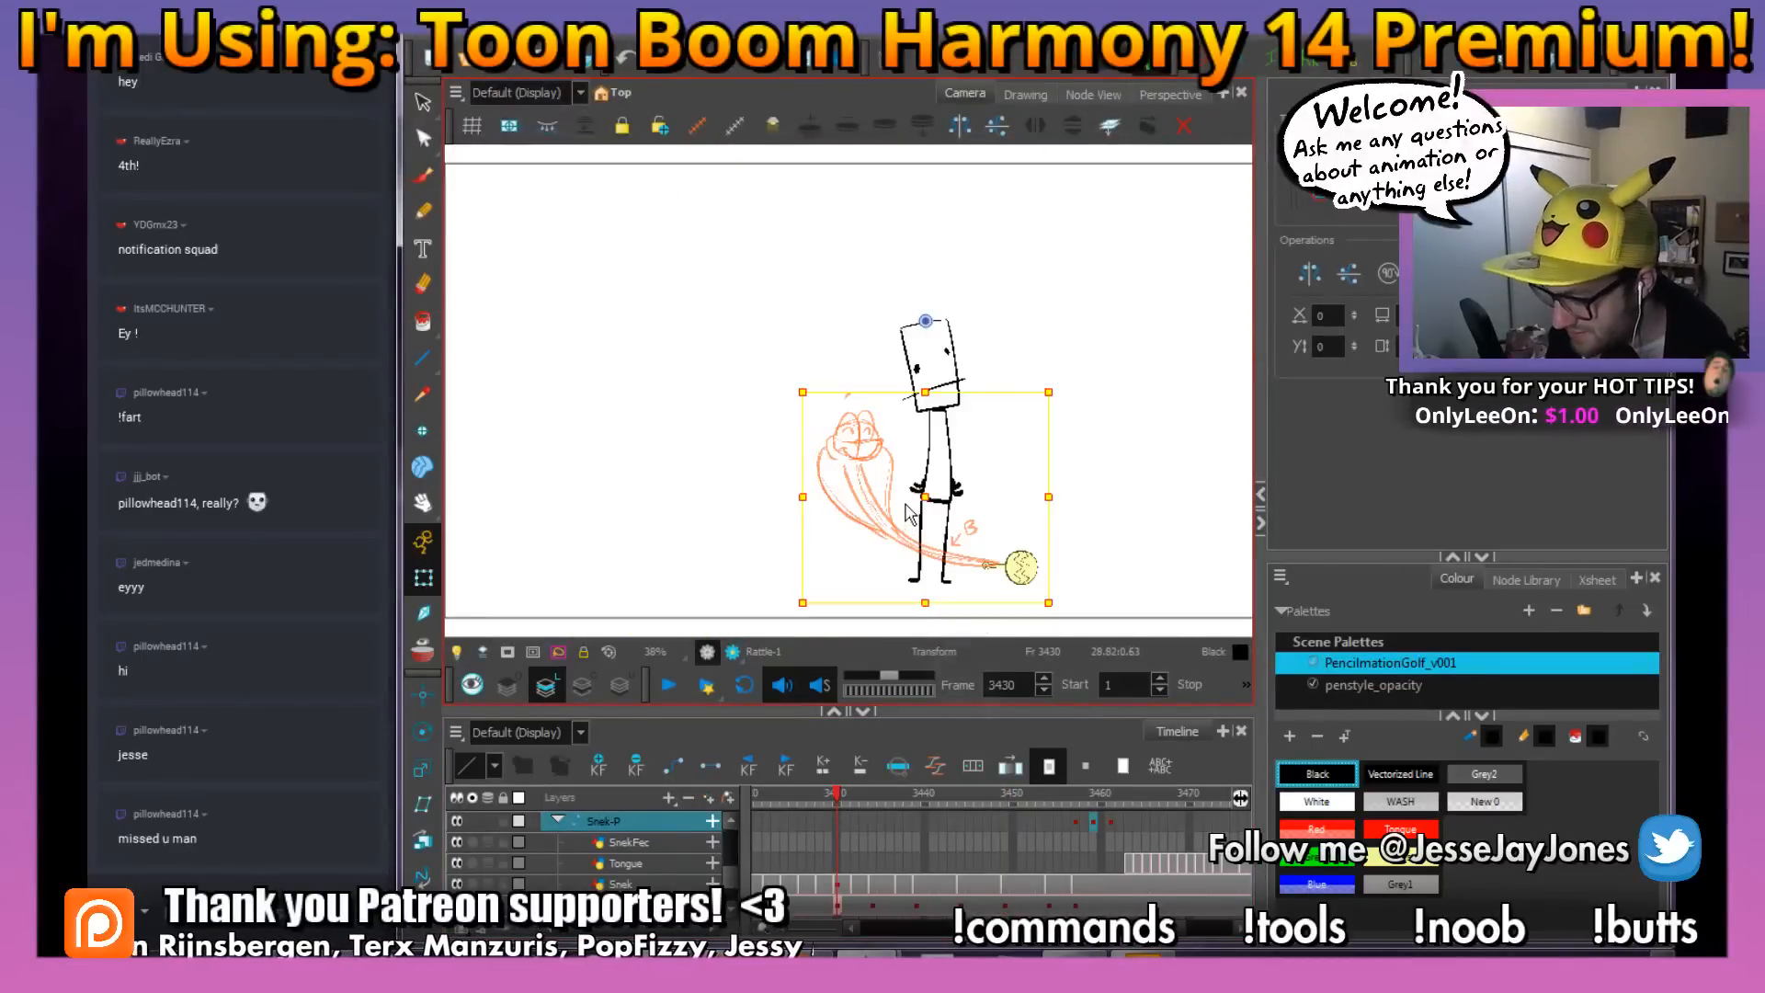
pyautogui.press('2')
pyautogui.press('2')
pyautogui.press('space')
pyautogui.moveTo(946, 443); pyautogui.dragTo(779, 445)
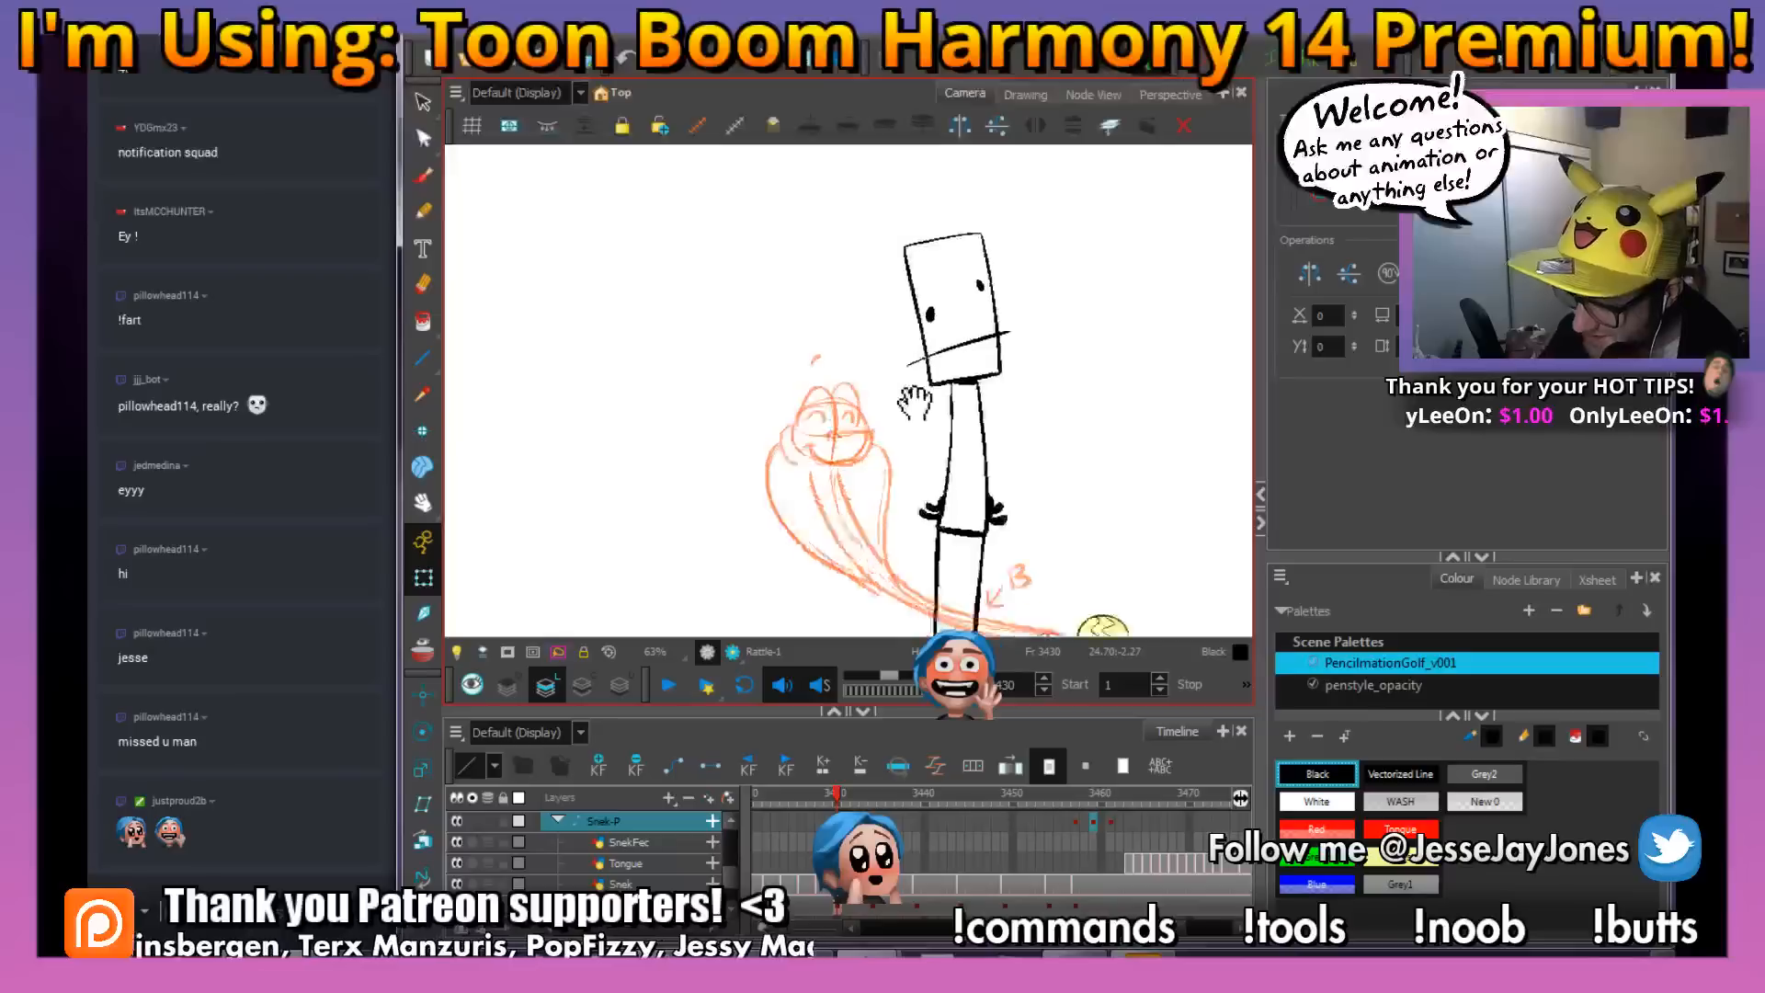
pyautogui.press('2')
pyautogui.press('space')
pyautogui.click(423, 104)
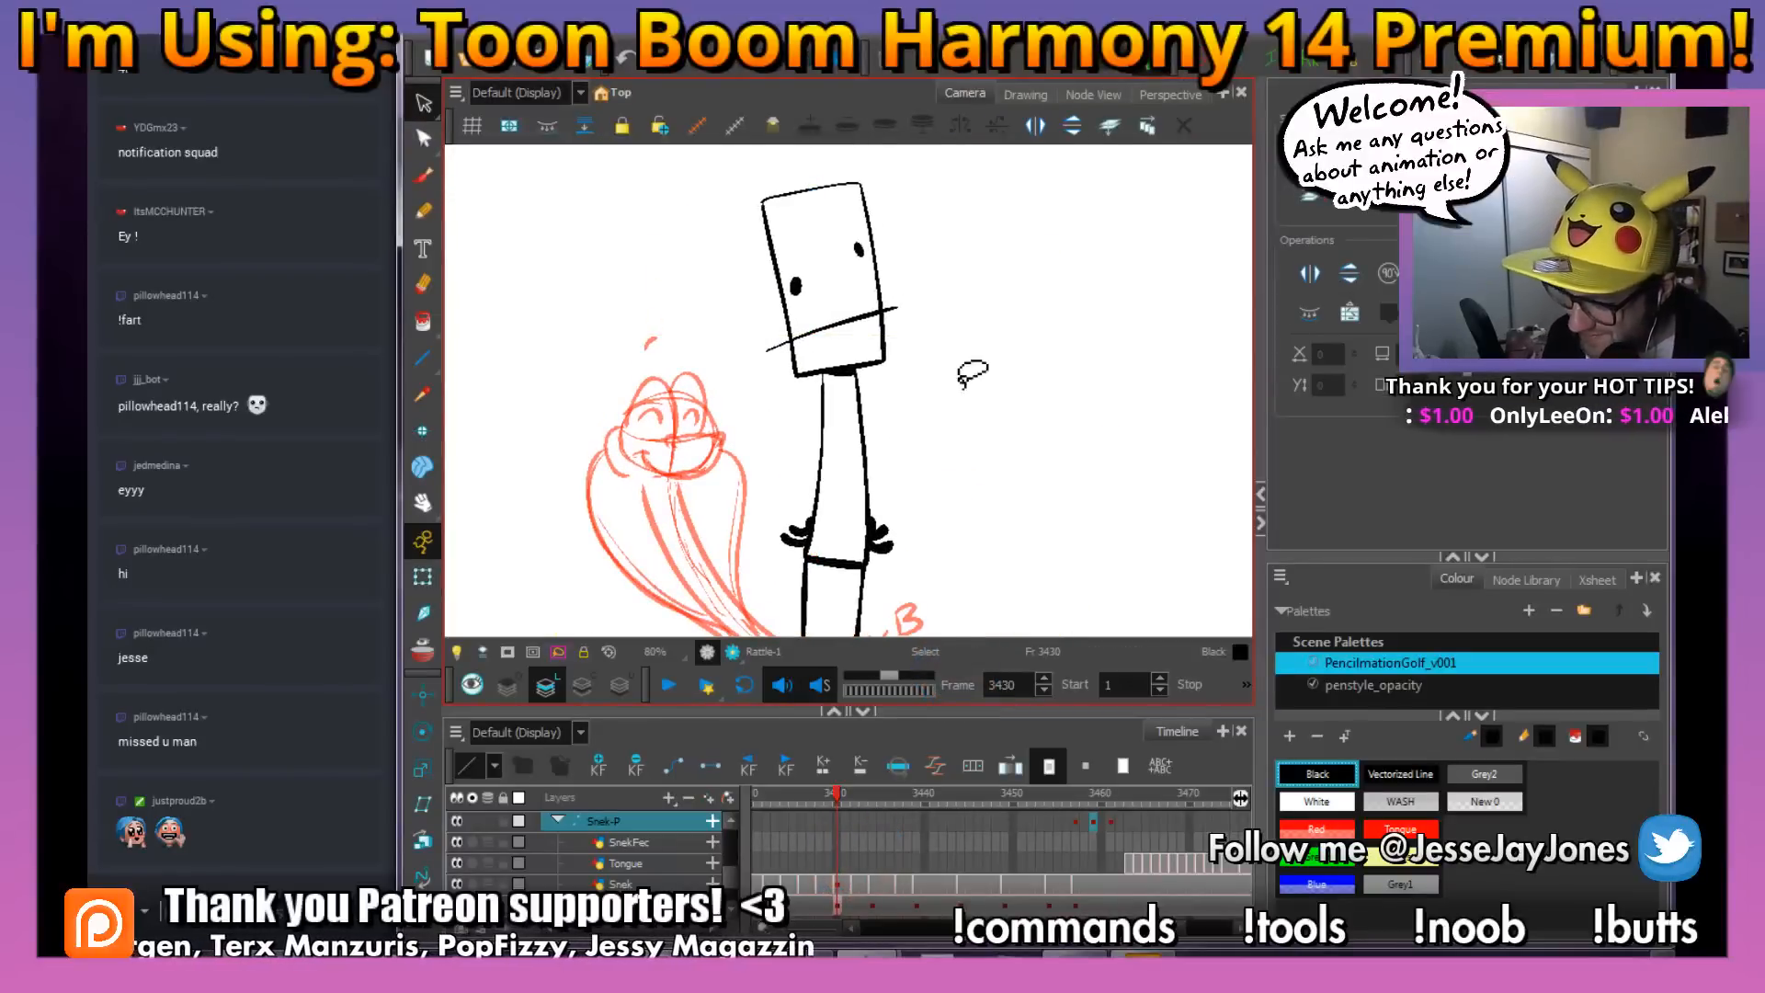
# Scrub the timeline between frames 3424 and 3445 to review the snake's rough motion around the stick figure
pyautogui.press('1')
pyautogui.press('1')
pyautogui.press('1')
pyautogui.moveTo(836, 804)
pyautogui.mouseDown()
pyautogui.moveTo(781, 802)
pyautogui.moveTo(803, 802)
pyautogui.mouseUp()
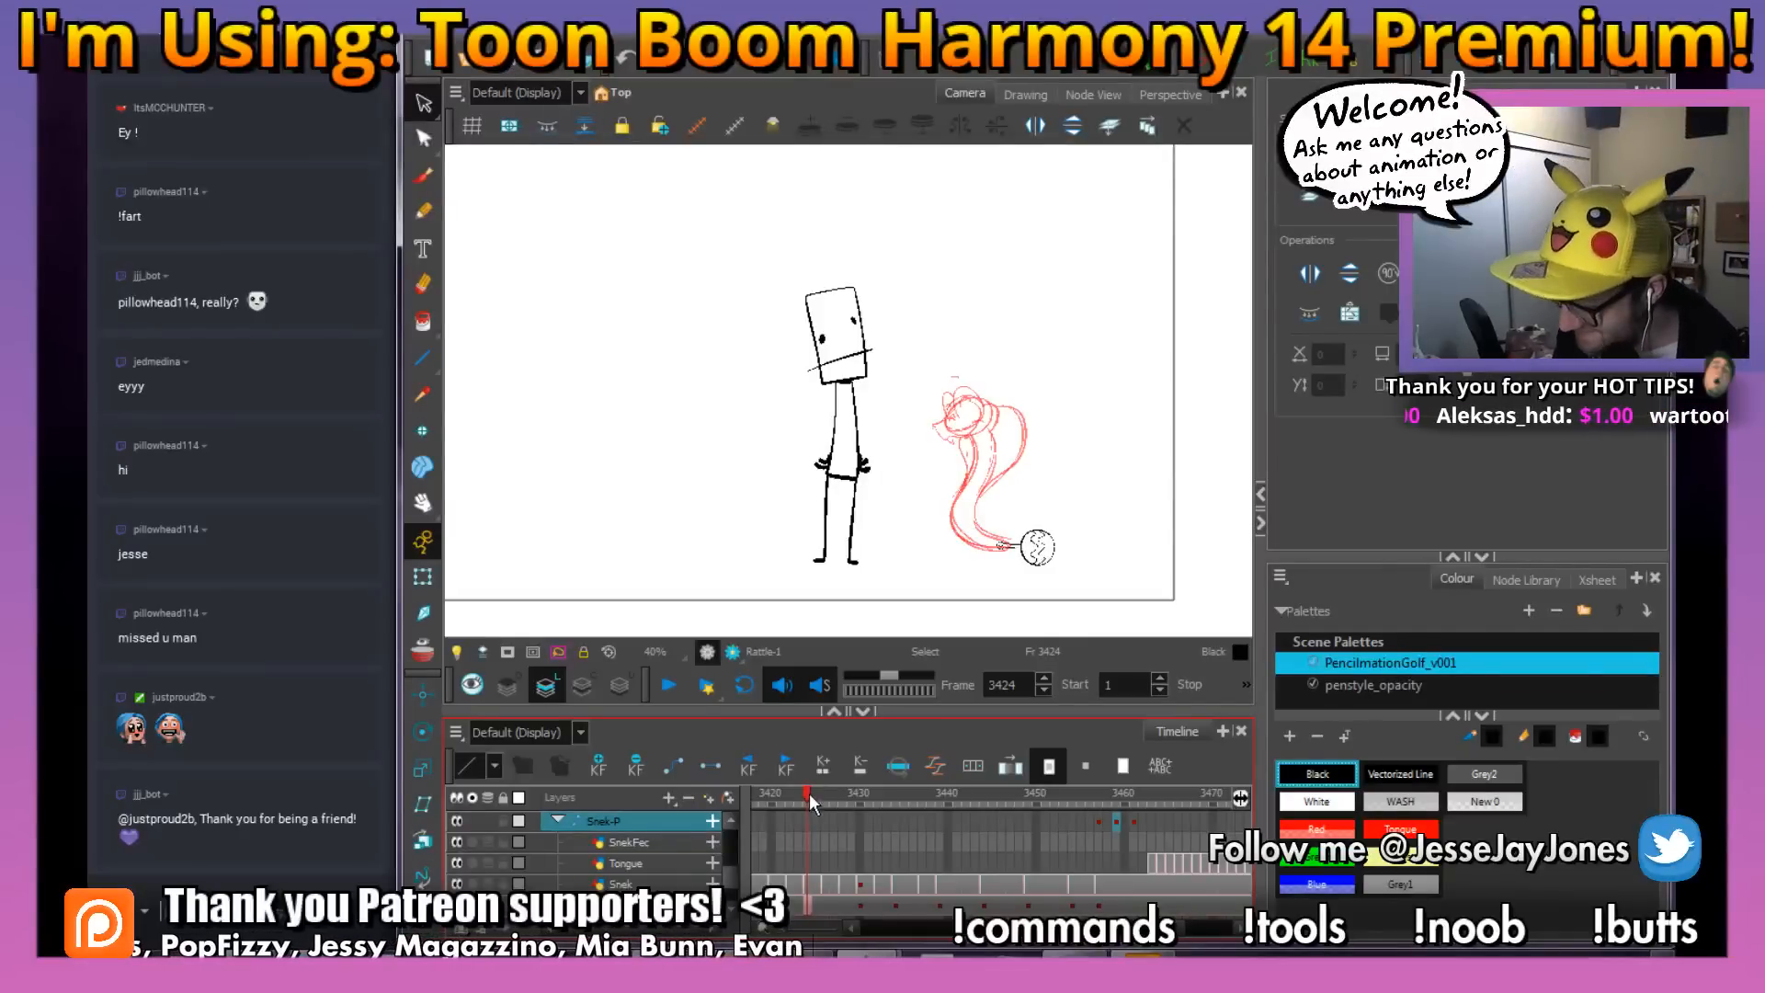
pyautogui.moveTo(804, 797)
pyautogui.mouseDown()
pyautogui.moveTo(925, 824)
pyautogui.moveTo(1062, 818)
pyautogui.moveTo(819, 836)
pyautogui.moveTo(995, 842)
pyautogui.moveTo(853, 857)
pyautogui.moveTo(896, 858)
pyautogui.mouseUp()
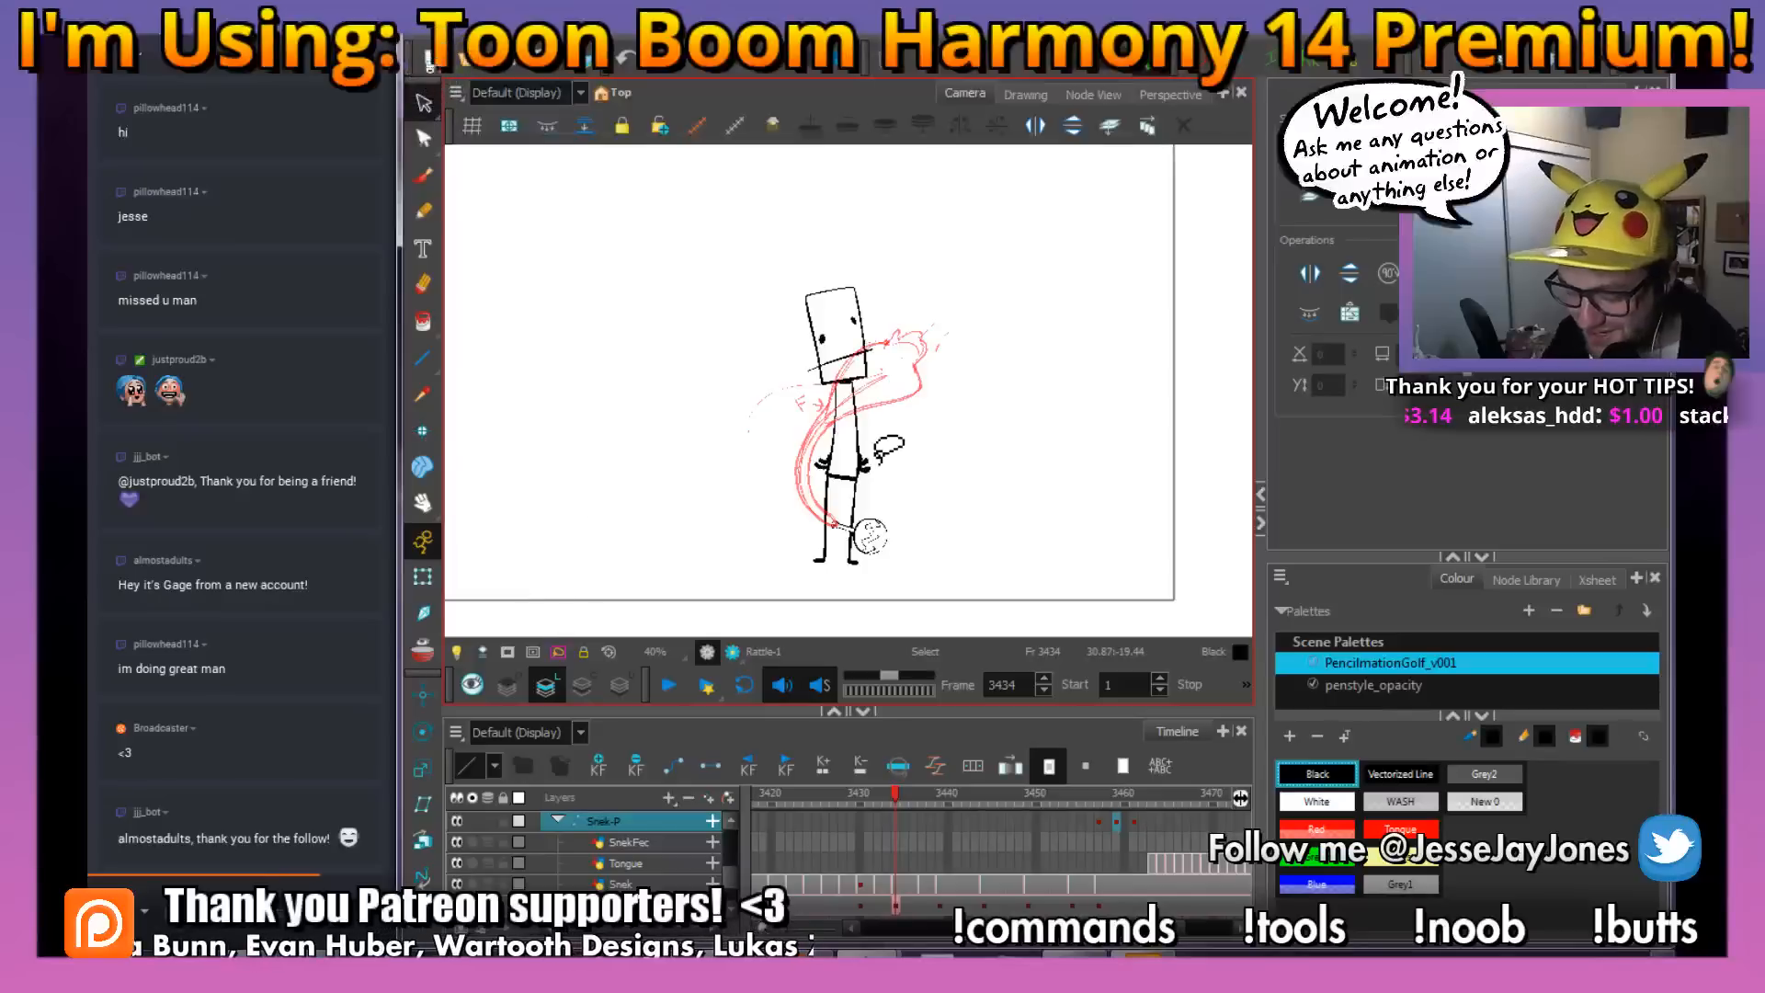
pyautogui.moveTo(939, 448); pyautogui.dragTo(856, 432)
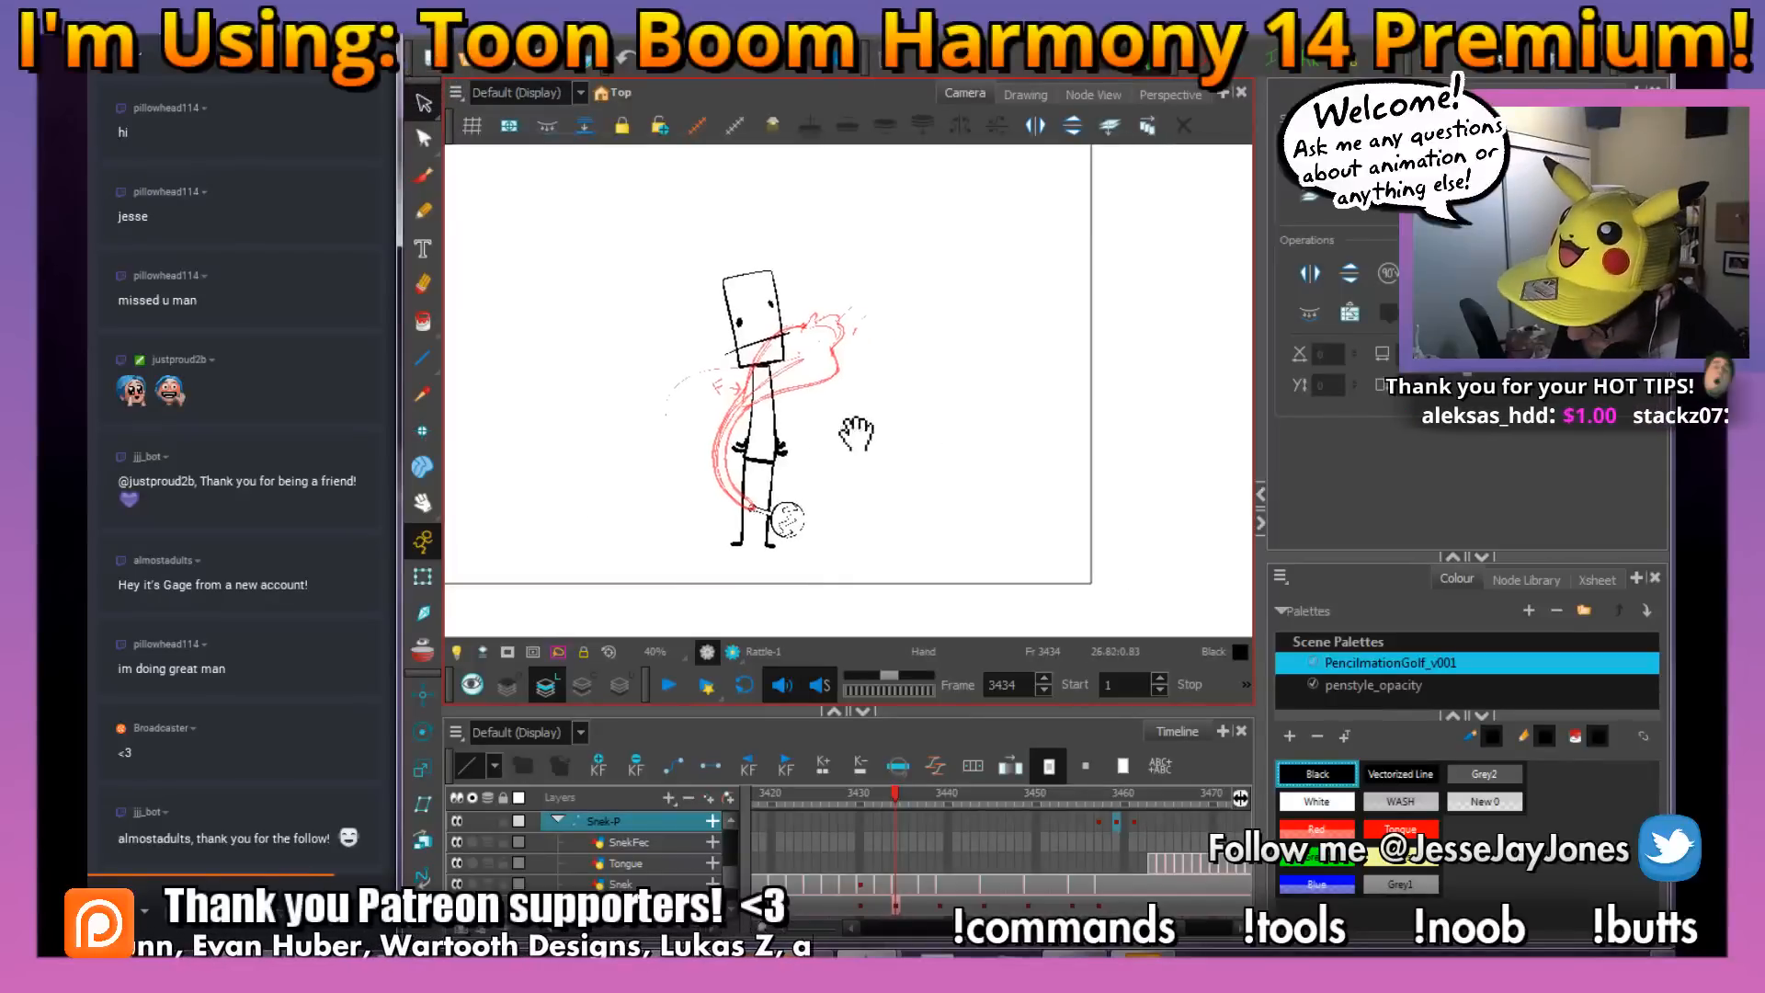
pyautogui.click(878, 798)
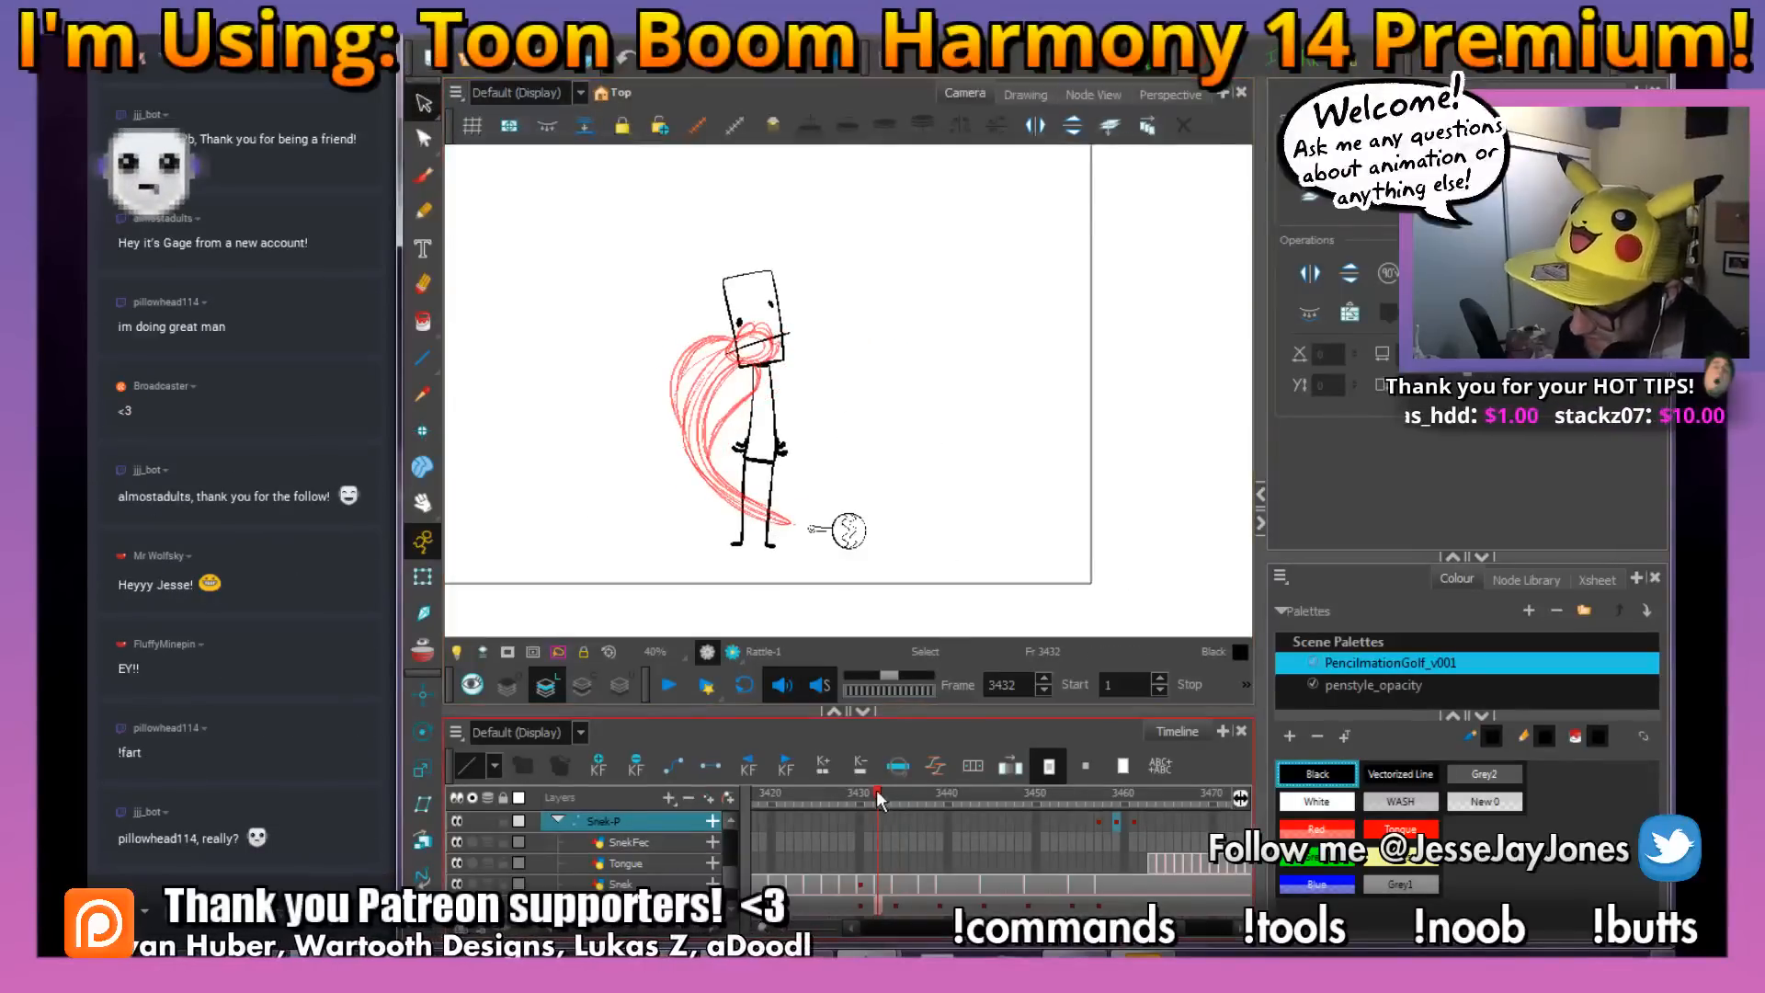
pyautogui.moveTo(880, 799); pyautogui.dragTo(909, 872)
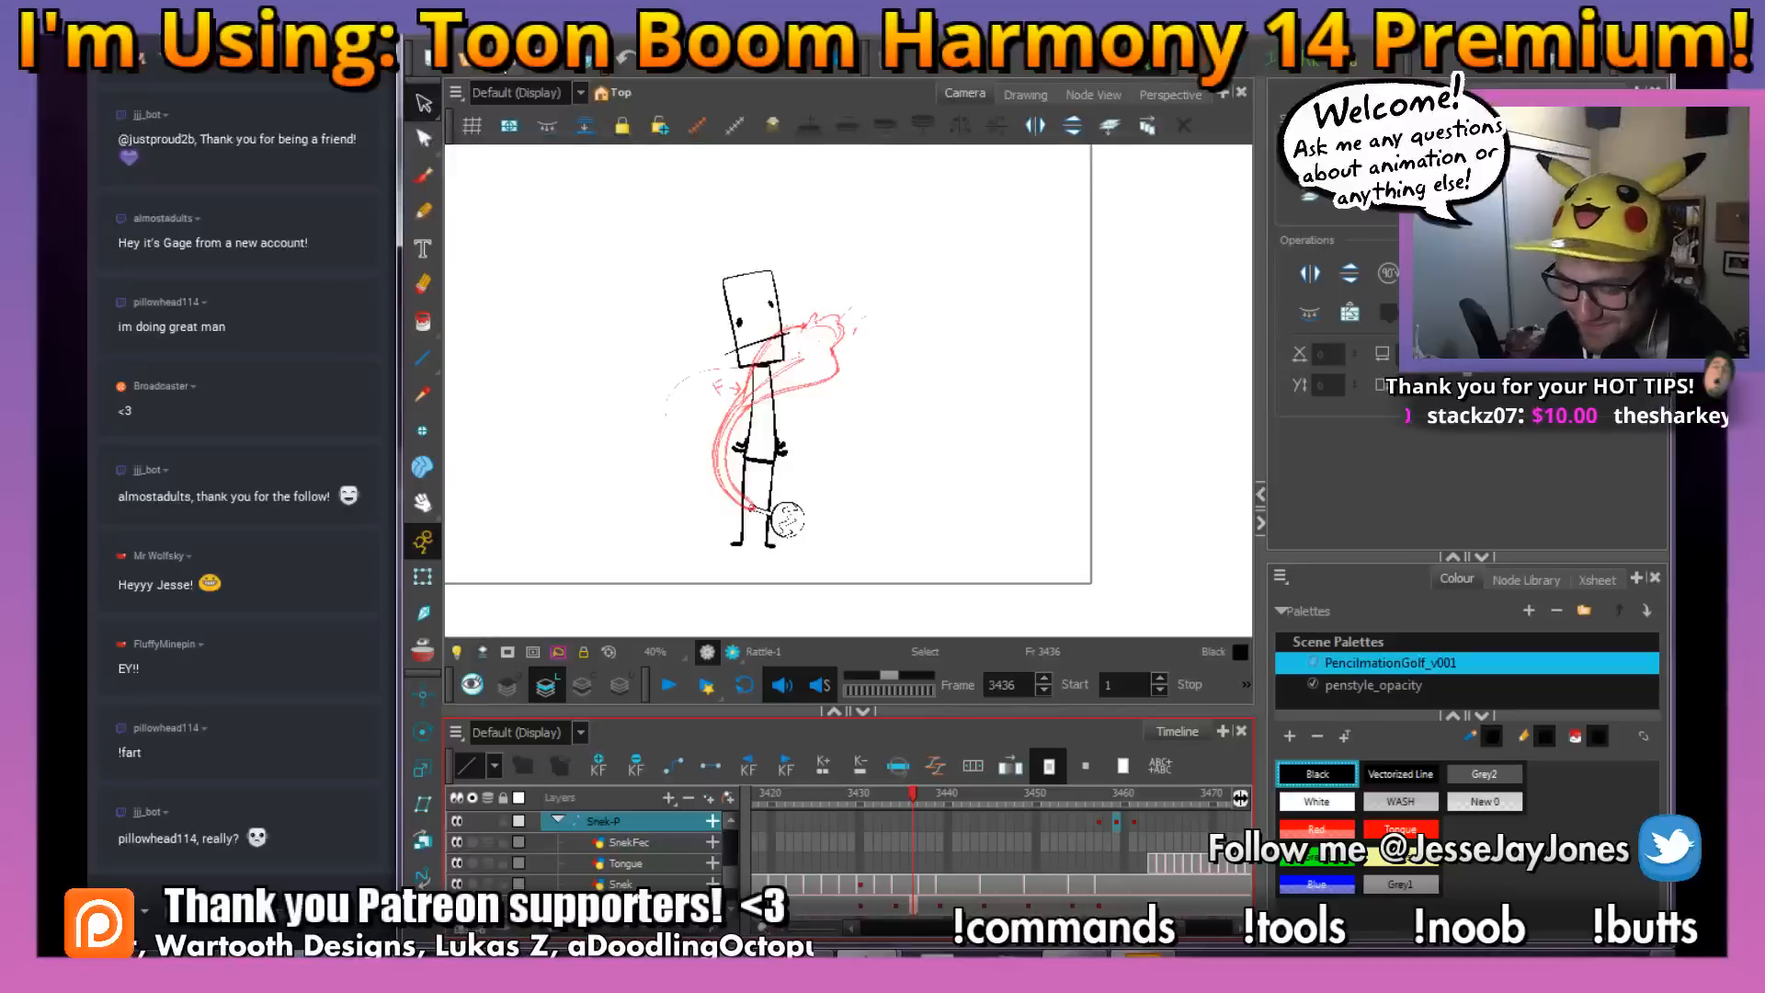
pyautogui.moveTo(930, 432); pyautogui.dragTo(880, 492)
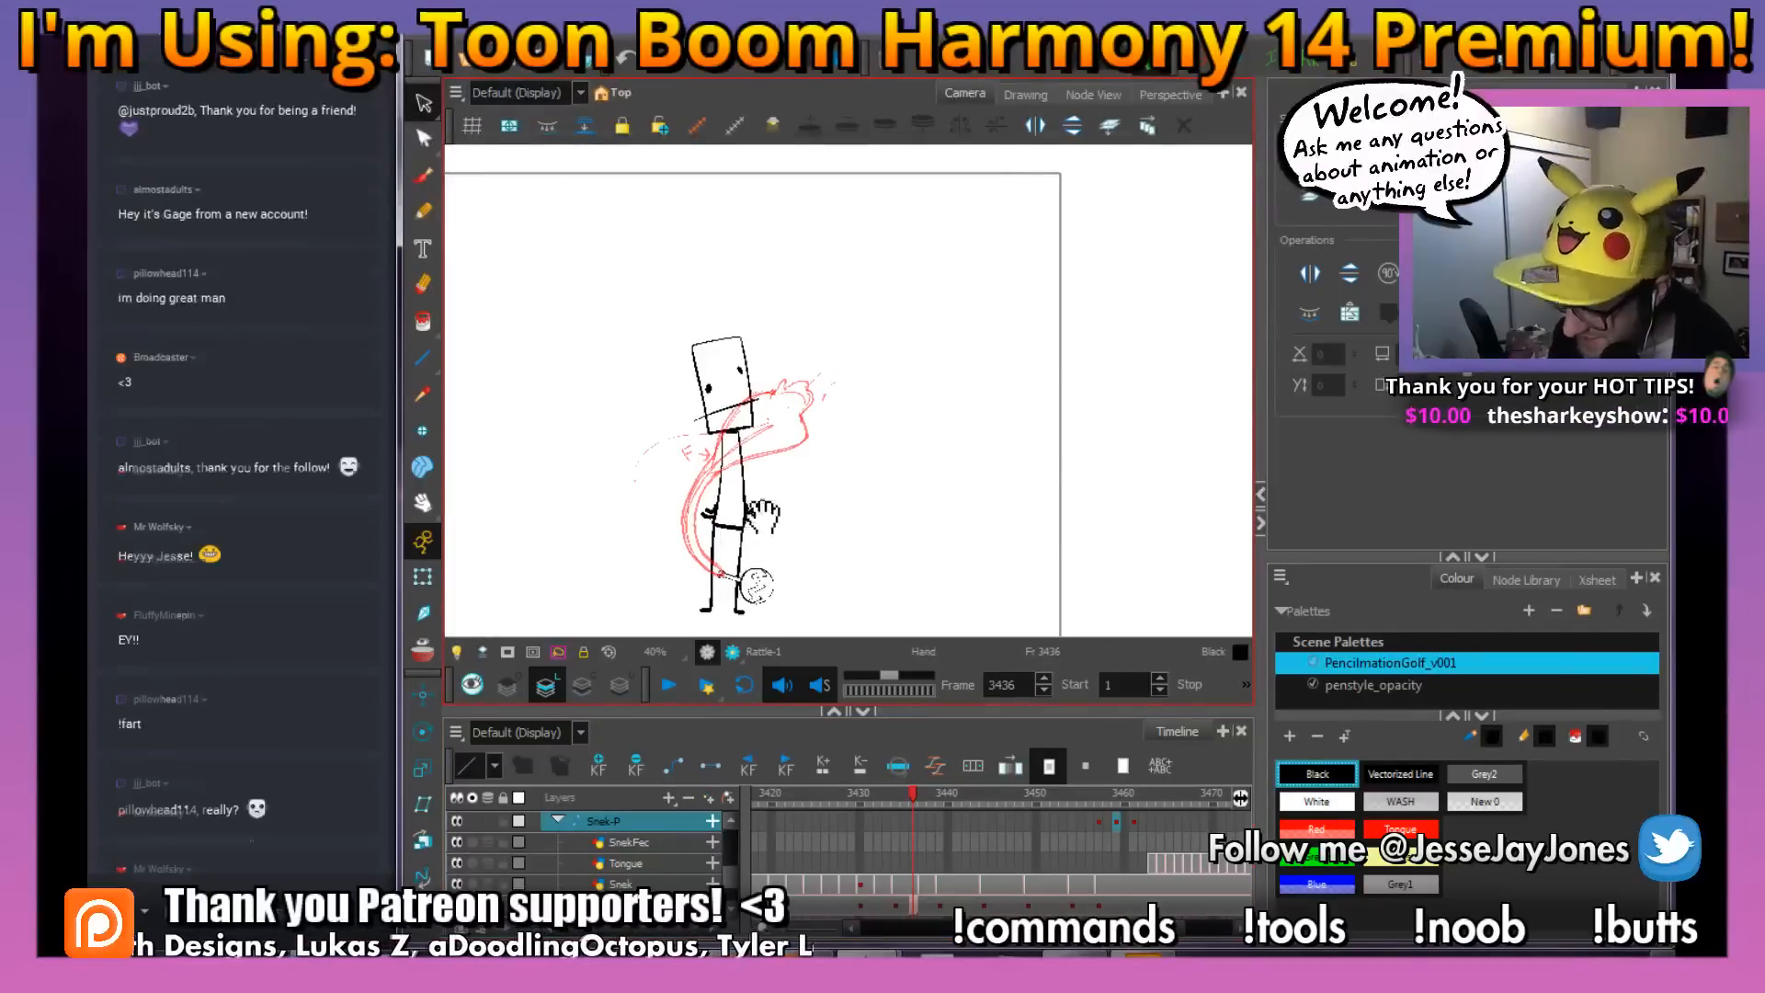
pyautogui.moveTo(768, 521); pyautogui.dragTo(788, 529)
pyautogui.click(921, 883)
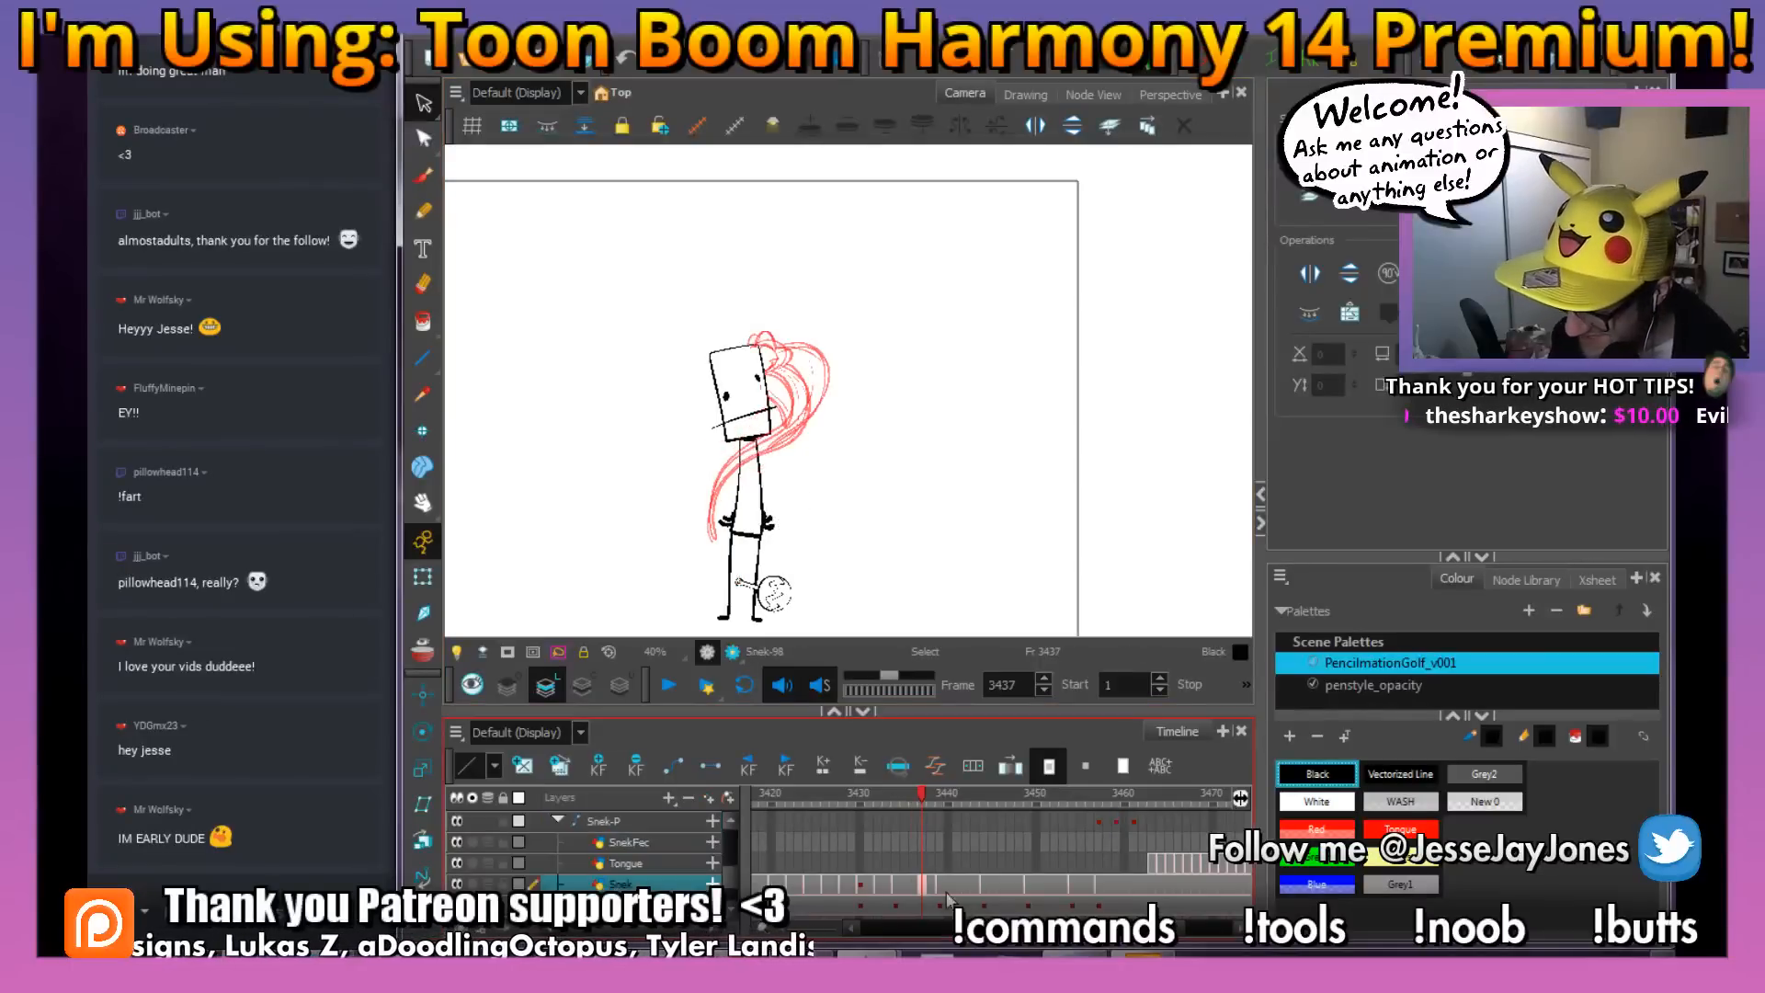
pyautogui.moveTo(922, 797)
pyautogui.mouseDown()
pyautogui.moveTo(870, 797)
pyautogui.moveTo(1059, 886)
pyautogui.moveTo(775, 880)
pyautogui.moveTo(974, 903)
pyautogui.moveTo(915, 905)
pyautogui.moveTo(1199, 896)
pyautogui.moveTo(919, 901)
pyautogui.moveTo(1123, 901)
pyautogui.moveTo(1057, 904)
pyautogui.mouseUp()
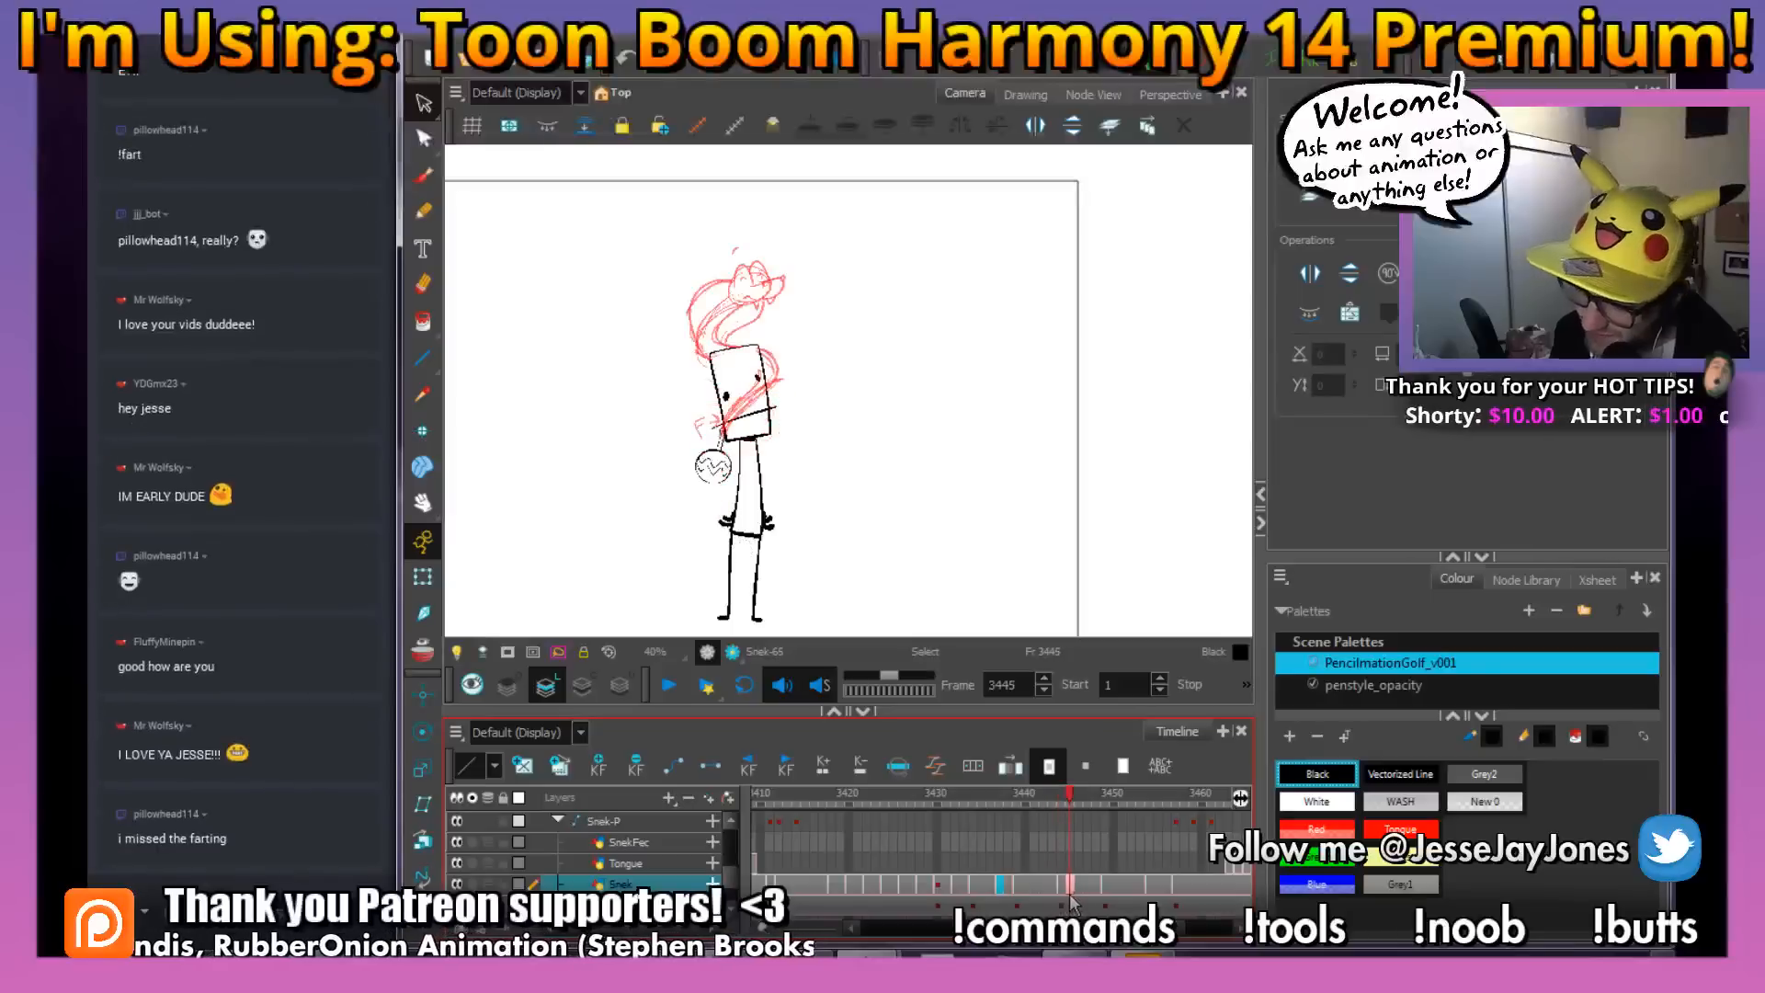
# Examine the snake's head and upper coils up close at frame 3445
pyautogui.press('2')
pyautogui.press('2')
pyautogui.press('2')
pyautogui.press('space')
pyautogui.moveTo(714, 267); pyautogui.dragTo(862, 445)
pyautogui.press('2')
pyautogui.press('2')
pyautogui.press('space')
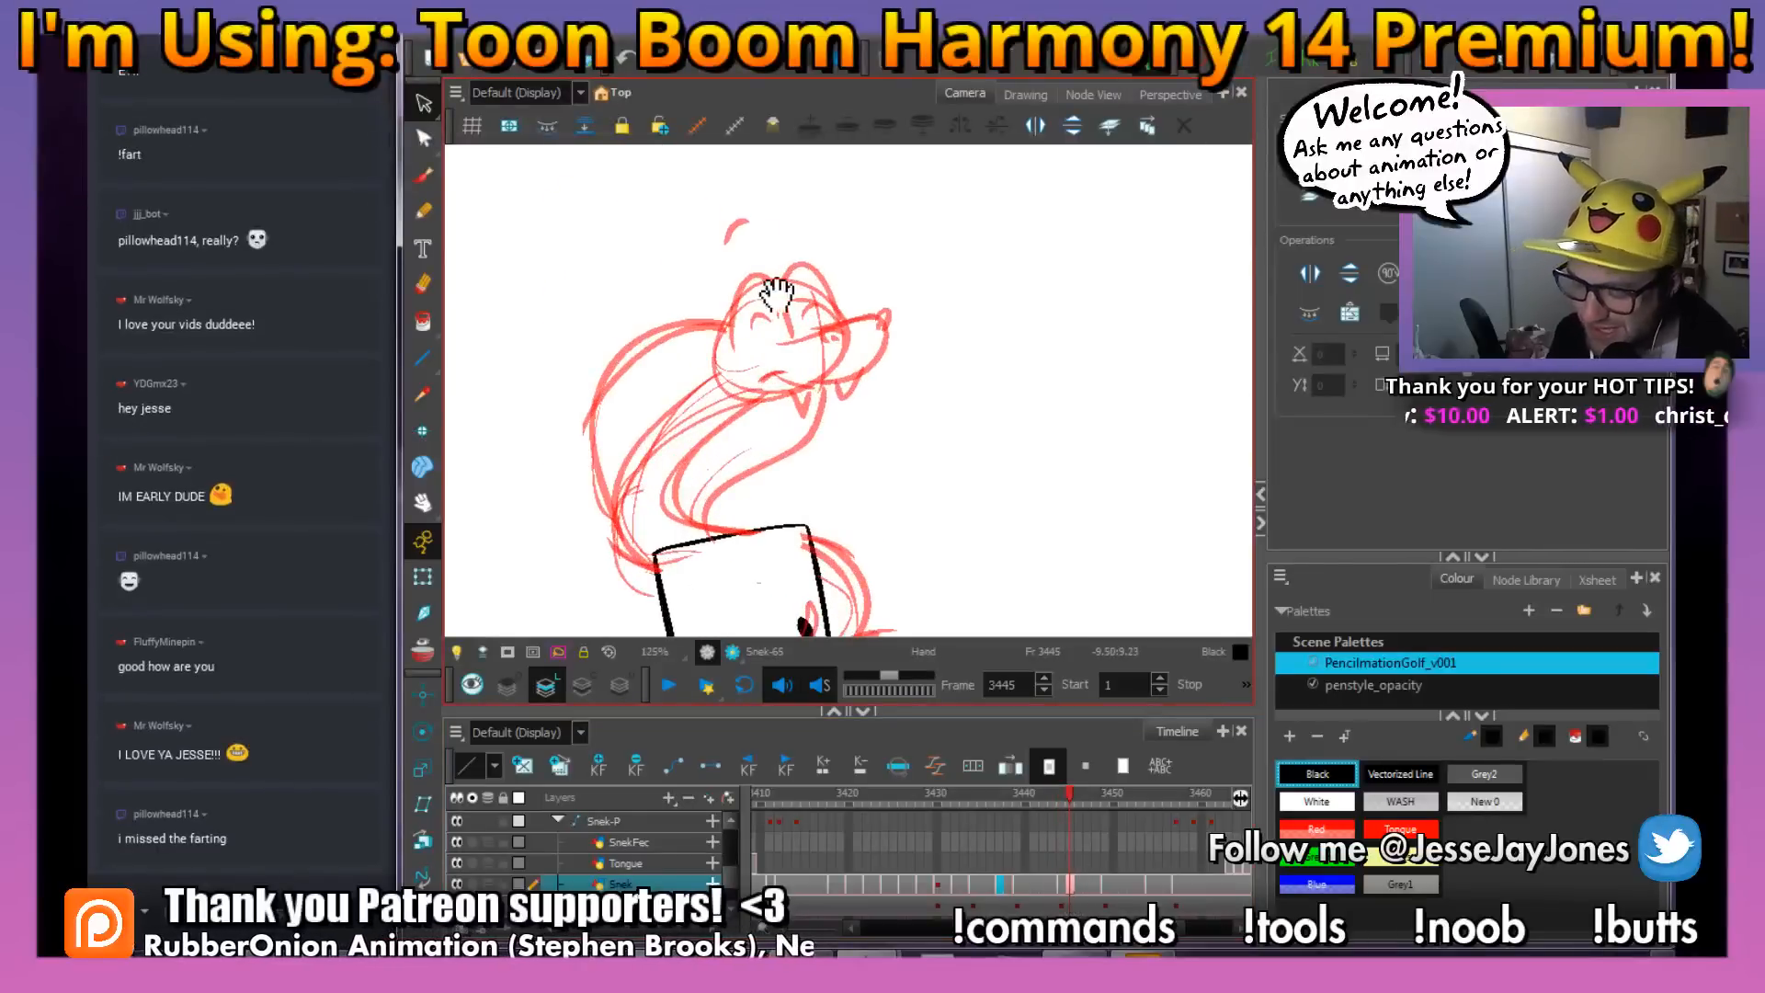
pyautogui.moveTo(776, 295); pyautogui.dragTo(802, 333)
pyautogui.press('1')
pyautogui.press('1')
pyautogui.press('1')
pyautogui.press('1')
pyautogui.press('1')
pyautogui.press('1')
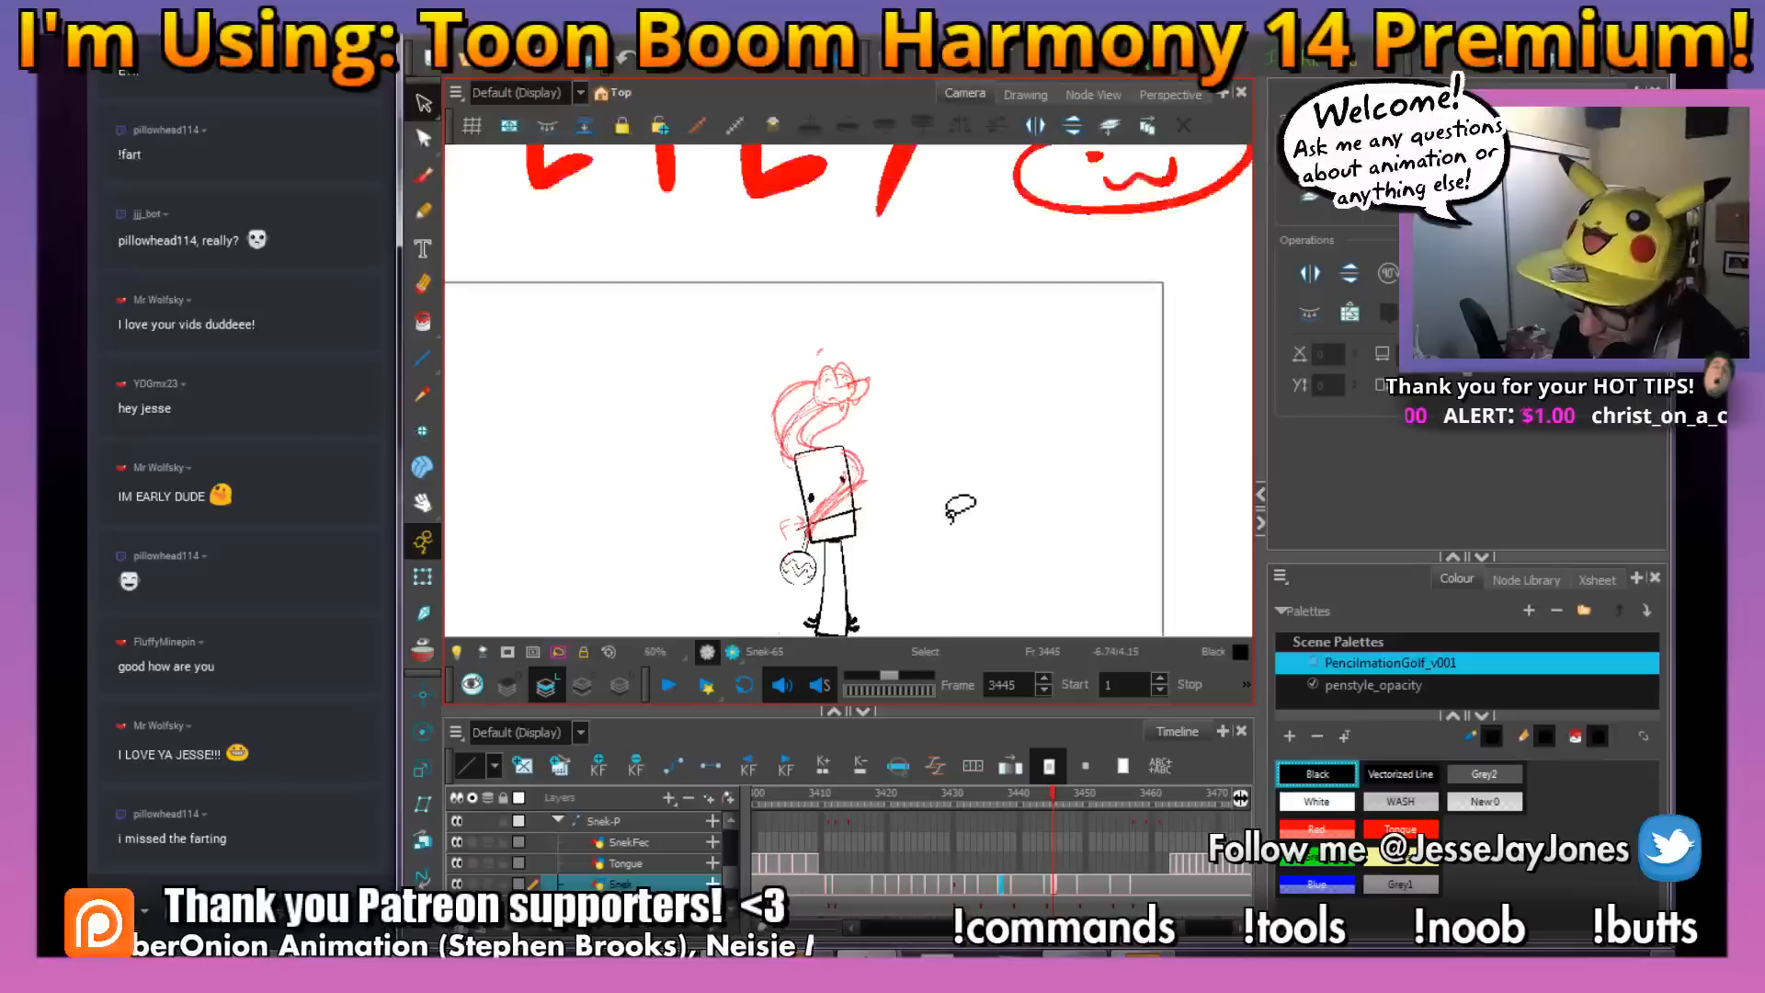
# Select the snake's rough head drawing at frame 3447 and delete it, leaving the body lines
pyautogui.press('space')
pyautogui.moveTo(936, 512); pyautogui.dragTo(936, 488)
pyautogui.press('2')
pyautogui.moveTo(1047, 795)
pyautogui.mouseDown()
pyautogui.moveTo(997, 805)
pyautogui.moveTo(1092, 811)
pyautogui.moveTo(1064, 819)
pyautogui.mouseUp()
pyautogui.press('2')
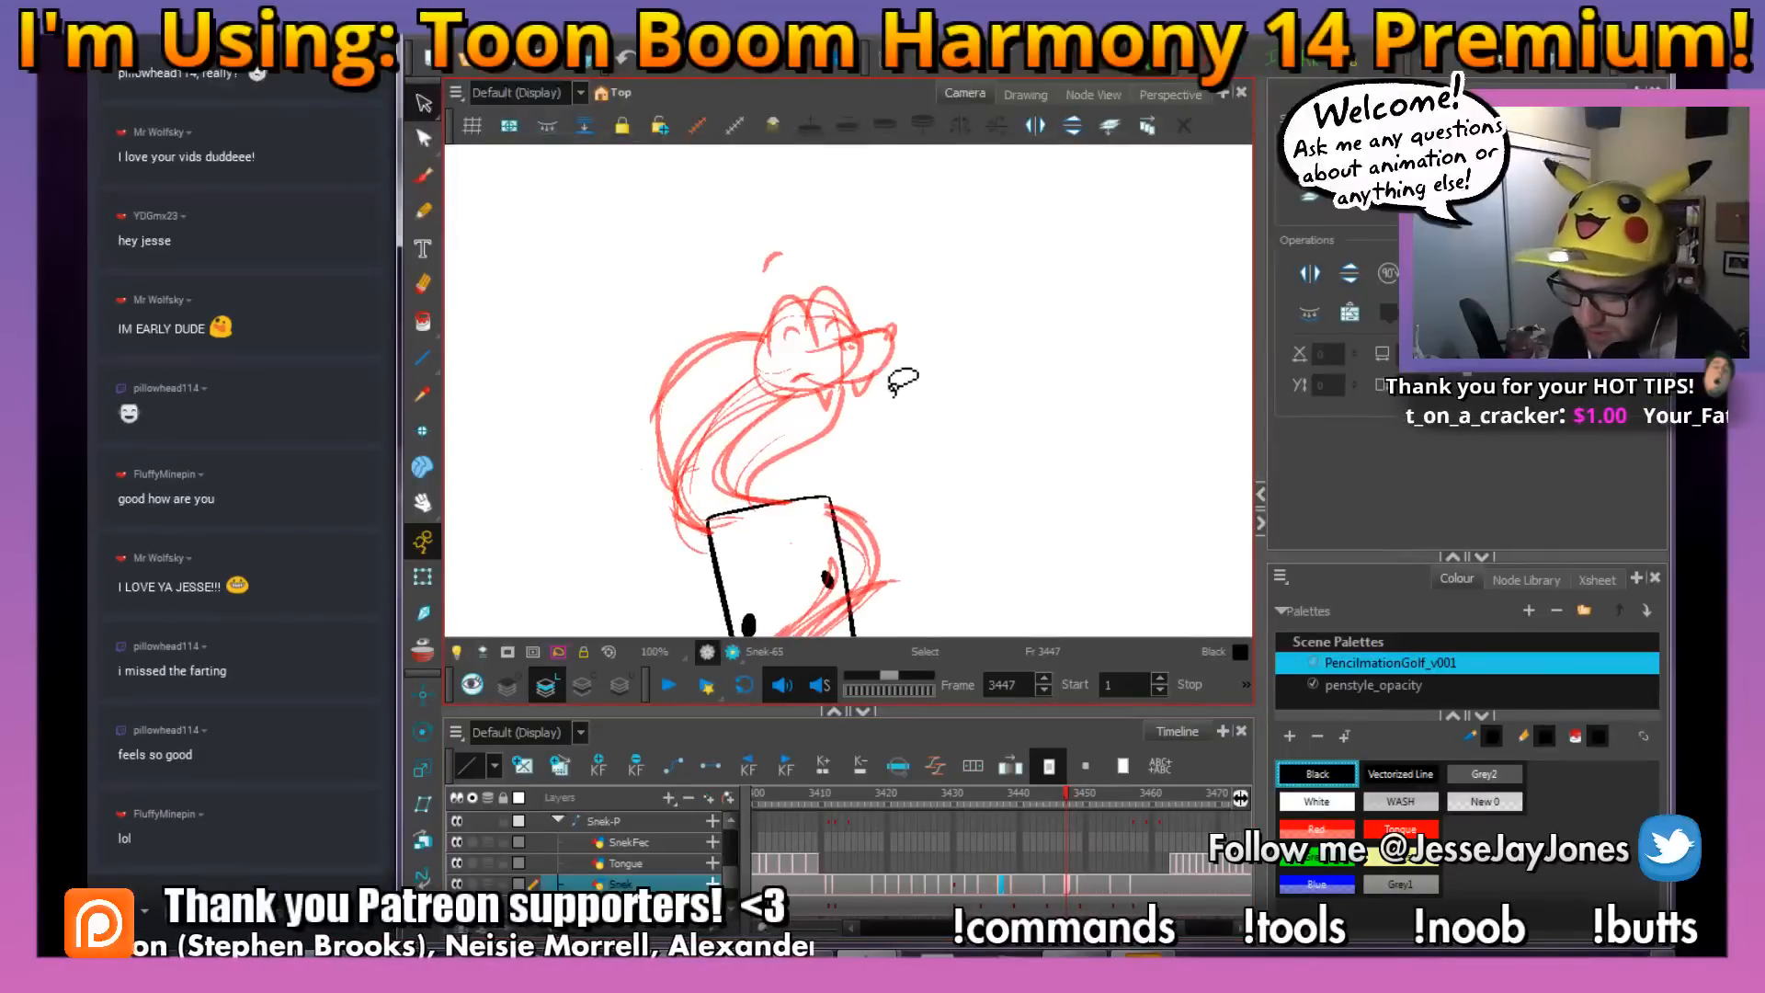
pyautogui.moveTo(888, 294); pyautogui.dragTo(918, 444)
pyautogui.press('2')
pyautogui.press('2')
pyautogui.moveTo(885, 577); pyautogui.dragTo(913, 520)
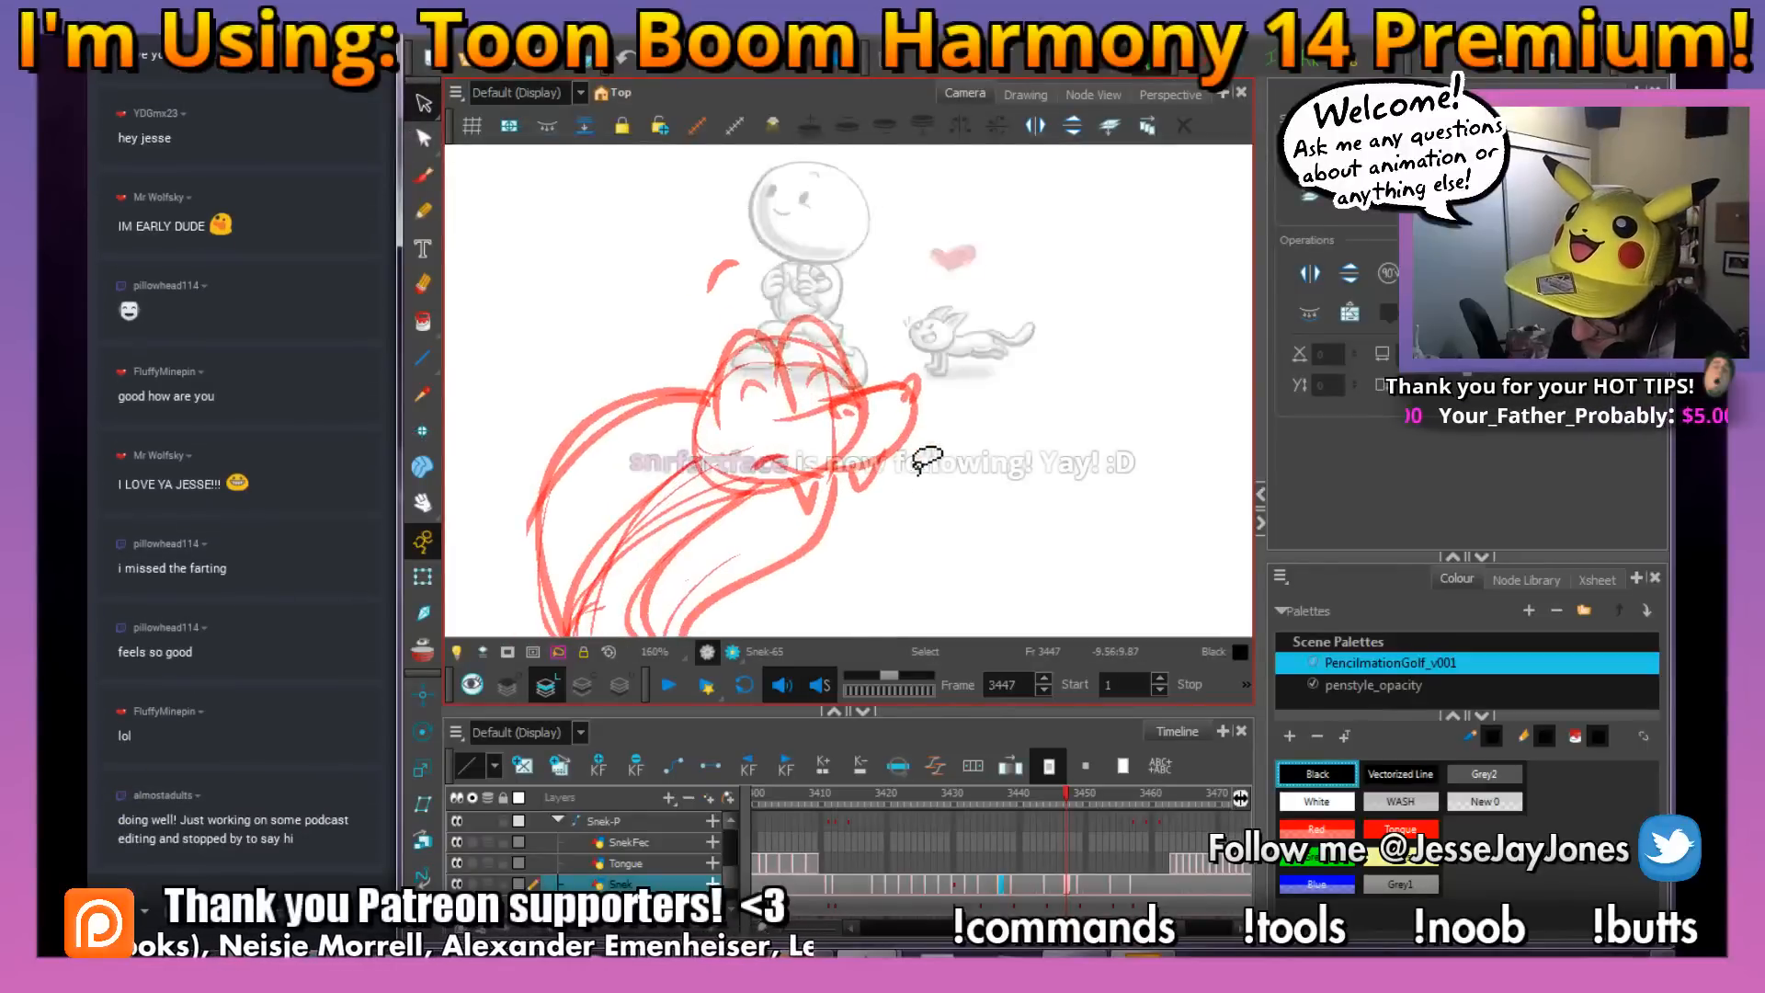
pyautogui.moveTo(958, 416)
pyautogui.mouseDown()
pyautogui.moveTo(936, 503)
pyautogui.moveTo(870, 535)
pyautogui.moveTo(848, 442)
pyautogui.moveTo(814, 520)
pyautogui.moveTo(793, 516)
pyautogui.moveTo(761, 445)
pyautogui.moveTo(686, 436)
pyautogui.moveTo(767, 418)
pyautogui.moveTo(717, 384)
pyautogui.moveTo(684, 250)
pyautogui.moveTo(858, 251)
pyautogui.moveTo(922, 408)
pyautogui.moveTo(962, 418)
pyautogui.mouseUp()
pyautogui.press('Delete')
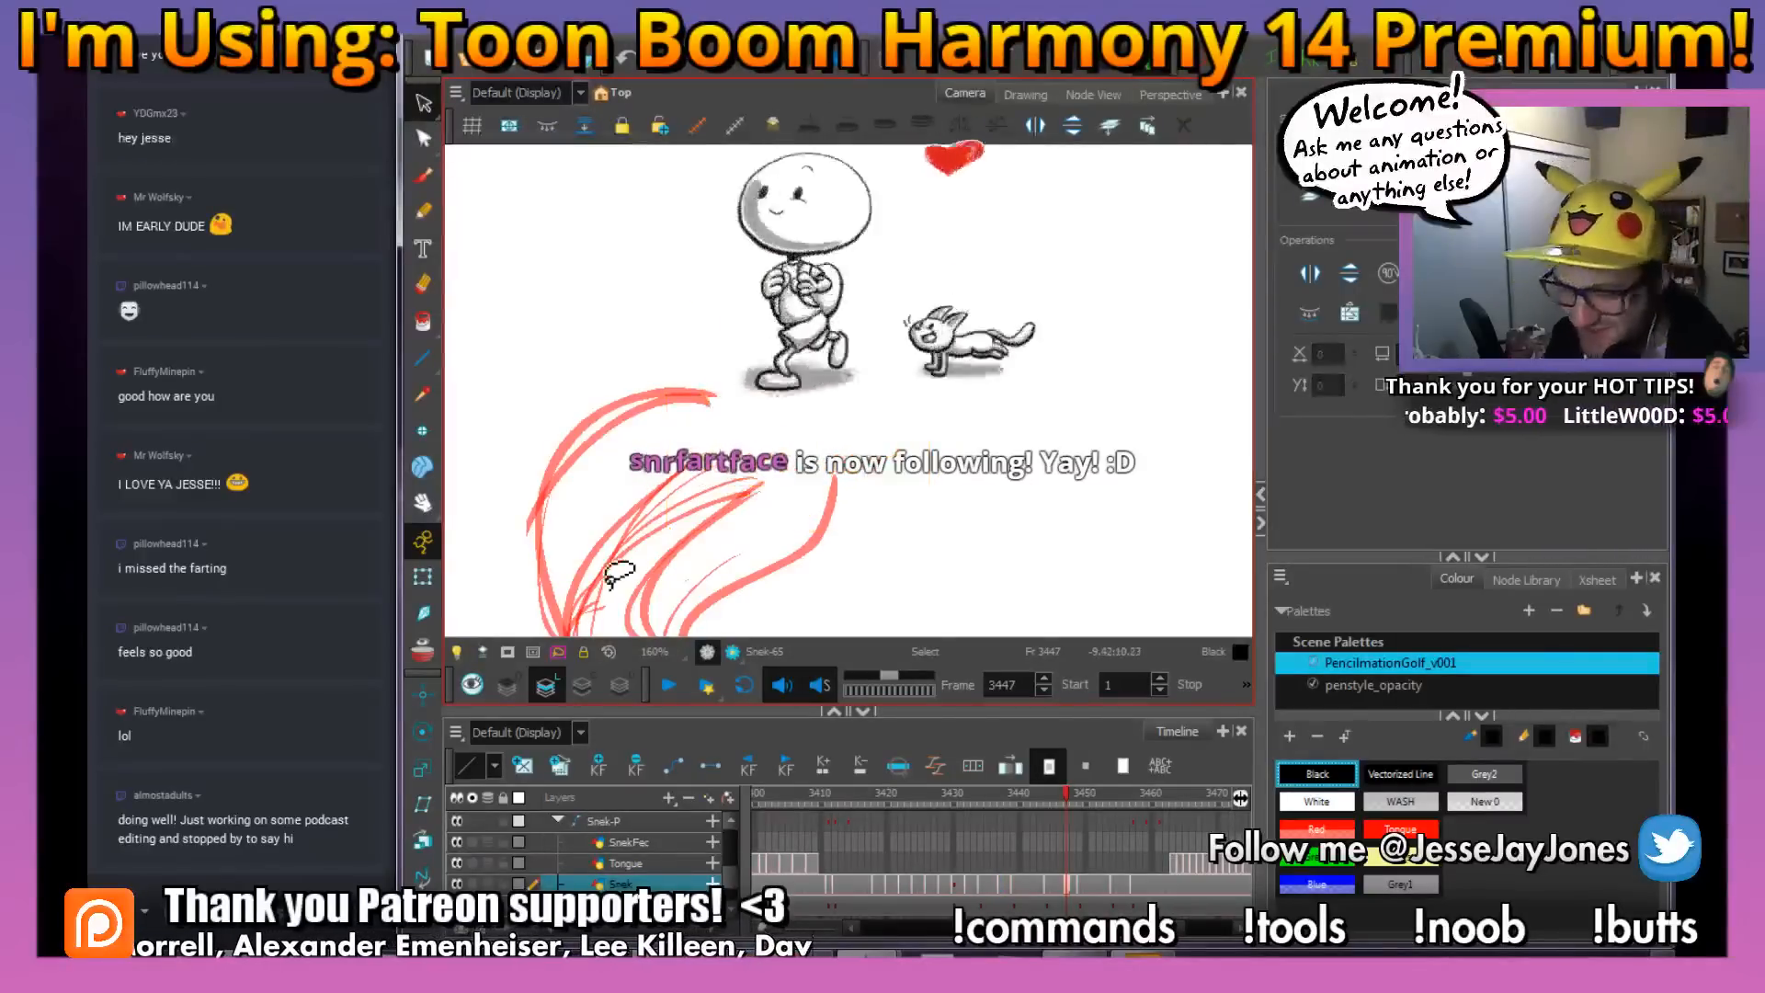
# Set up the Brush tool to draw with the Red swatch of the PencilmationGolf_v001 palette
pyautogui.click(422, 178)
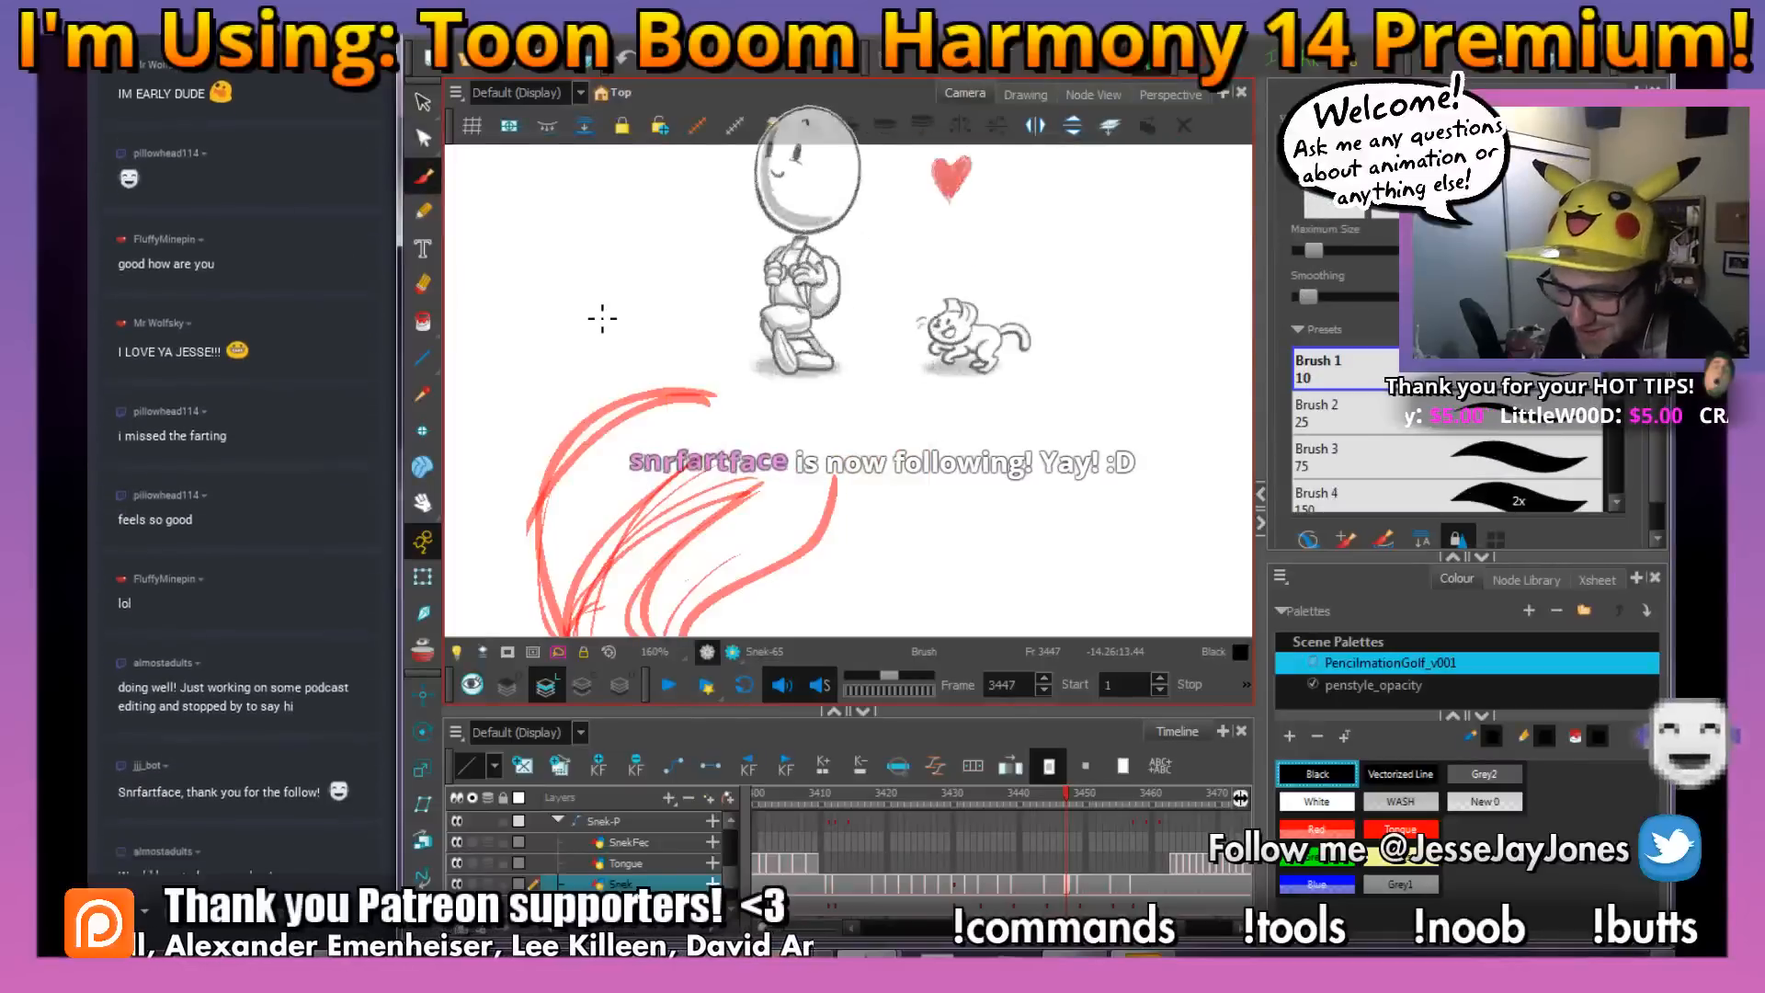
pyautogui.click(1317, 830)
pyautogui.press('space')
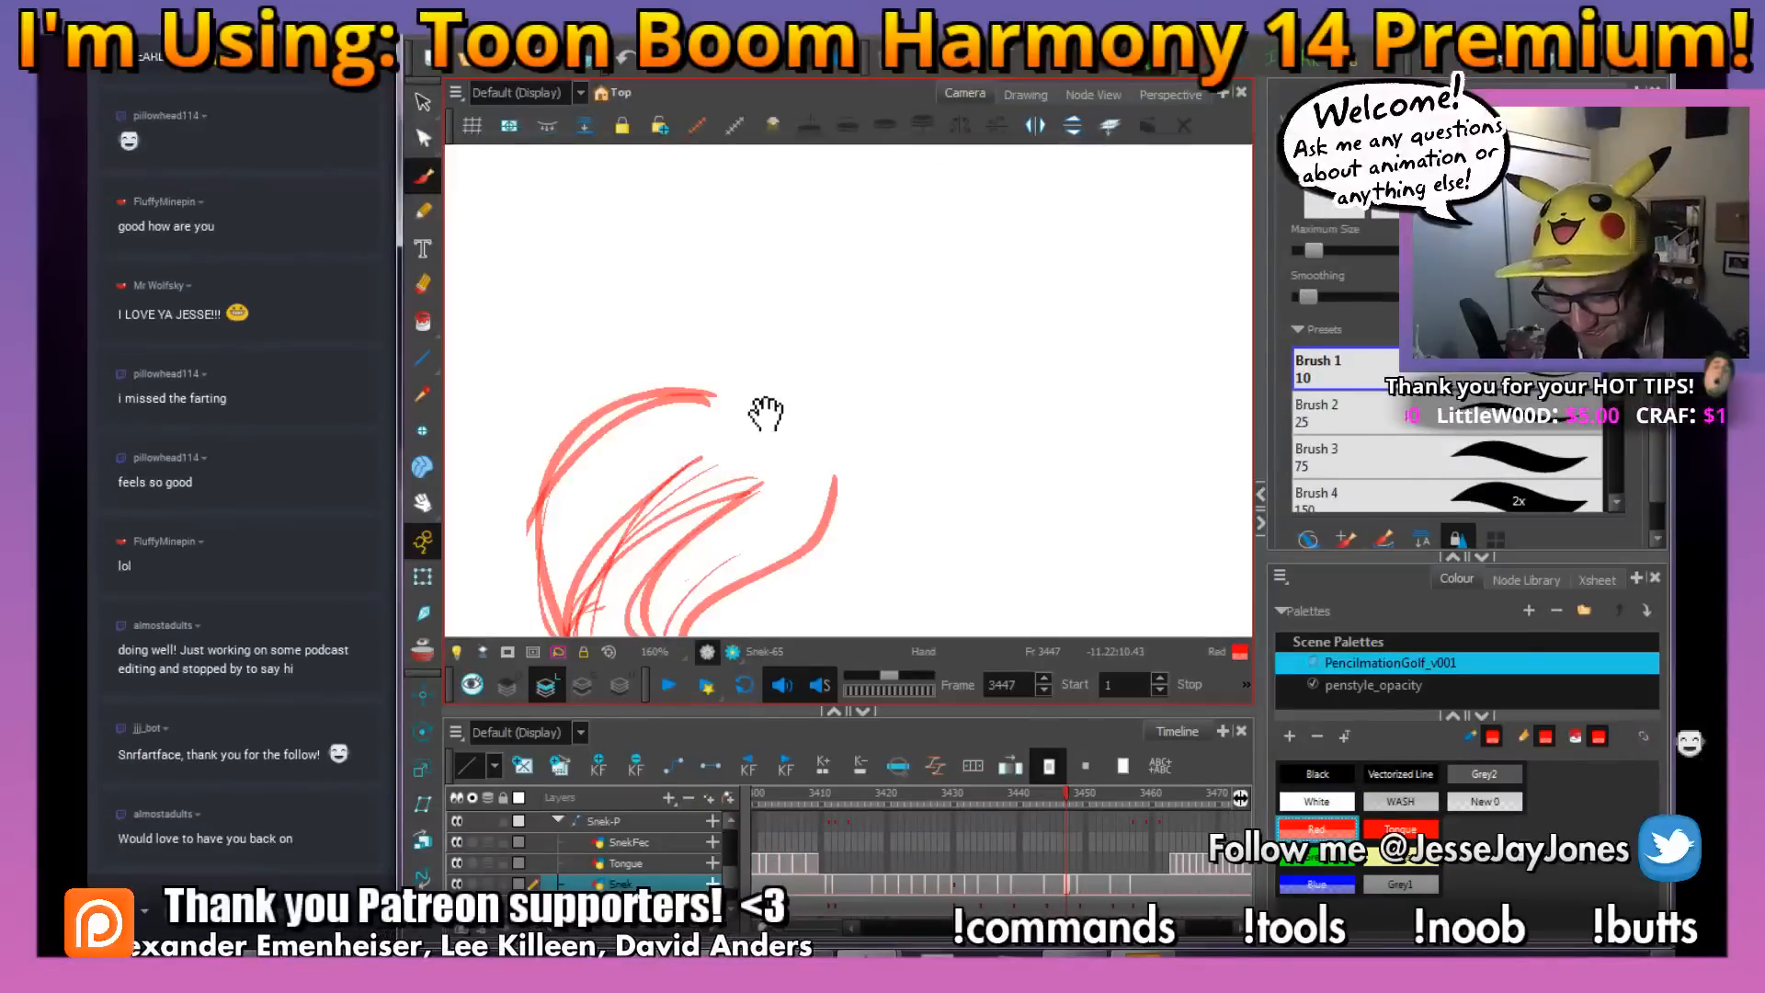
pyautogui.moveTo(767, 412); pyautogui.dragTo(799, 424)
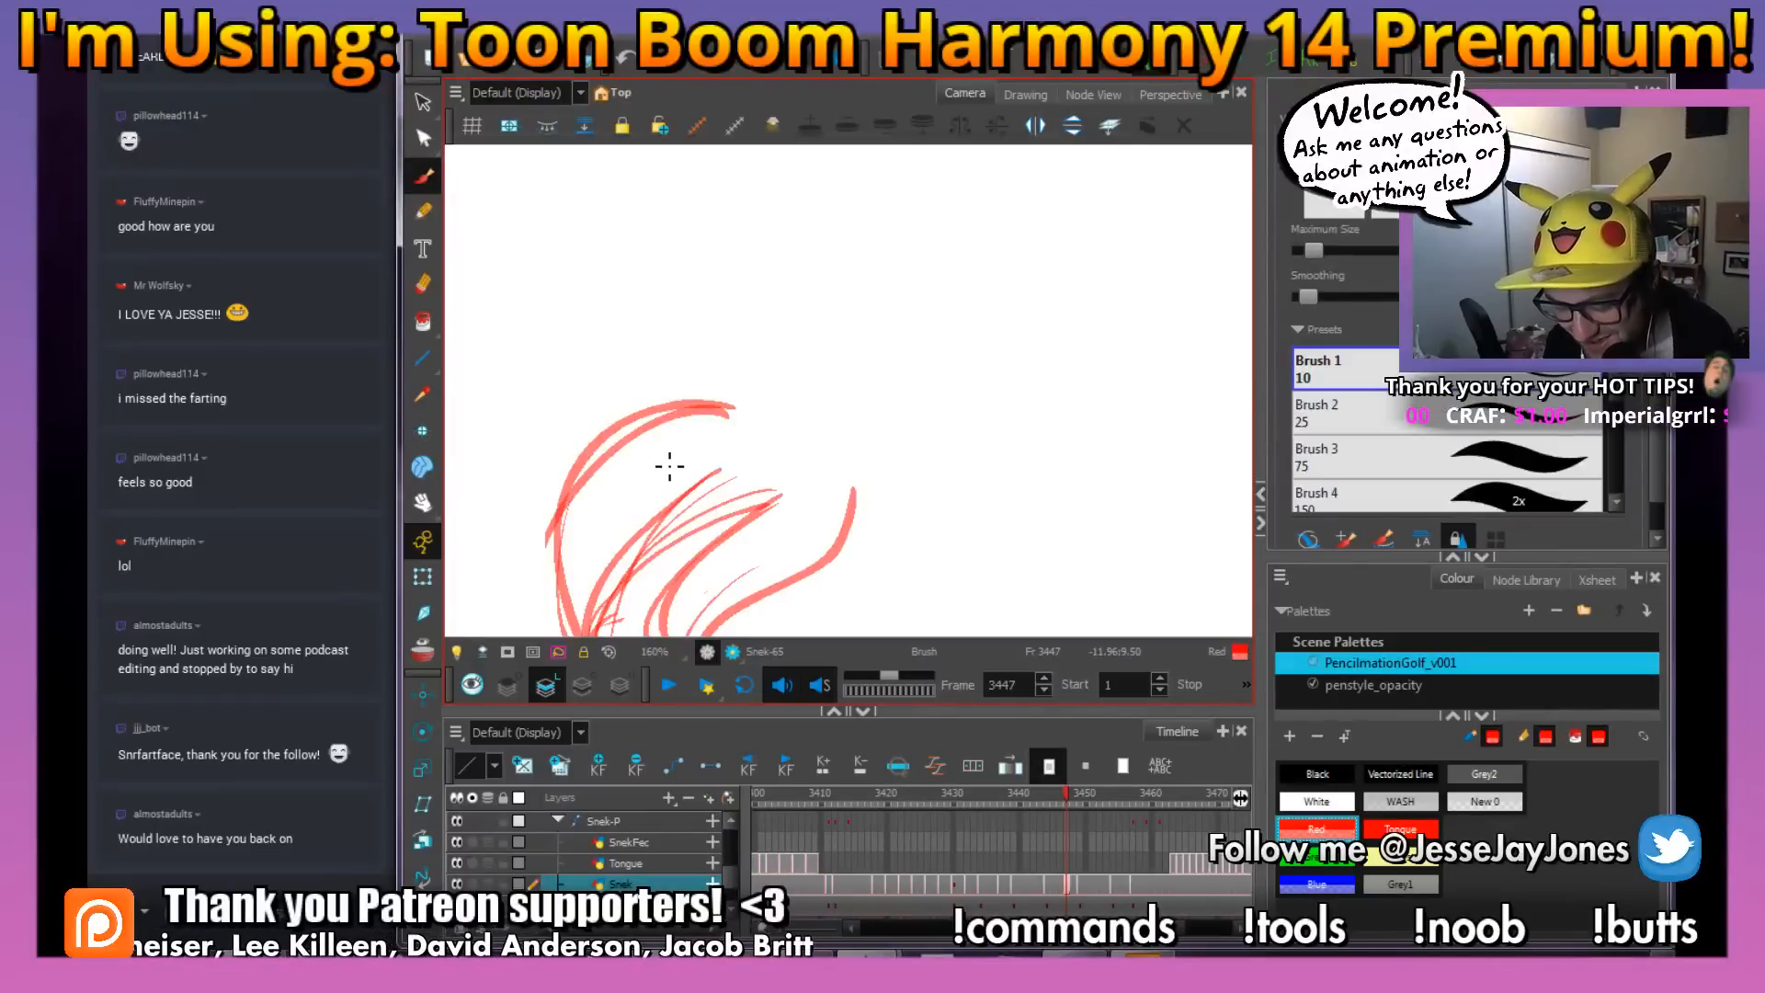
# Send a !so shout-out command for a viewer to the Twitch chat, then set the chat target back to #allchats
pyautogui.click(144, 910)
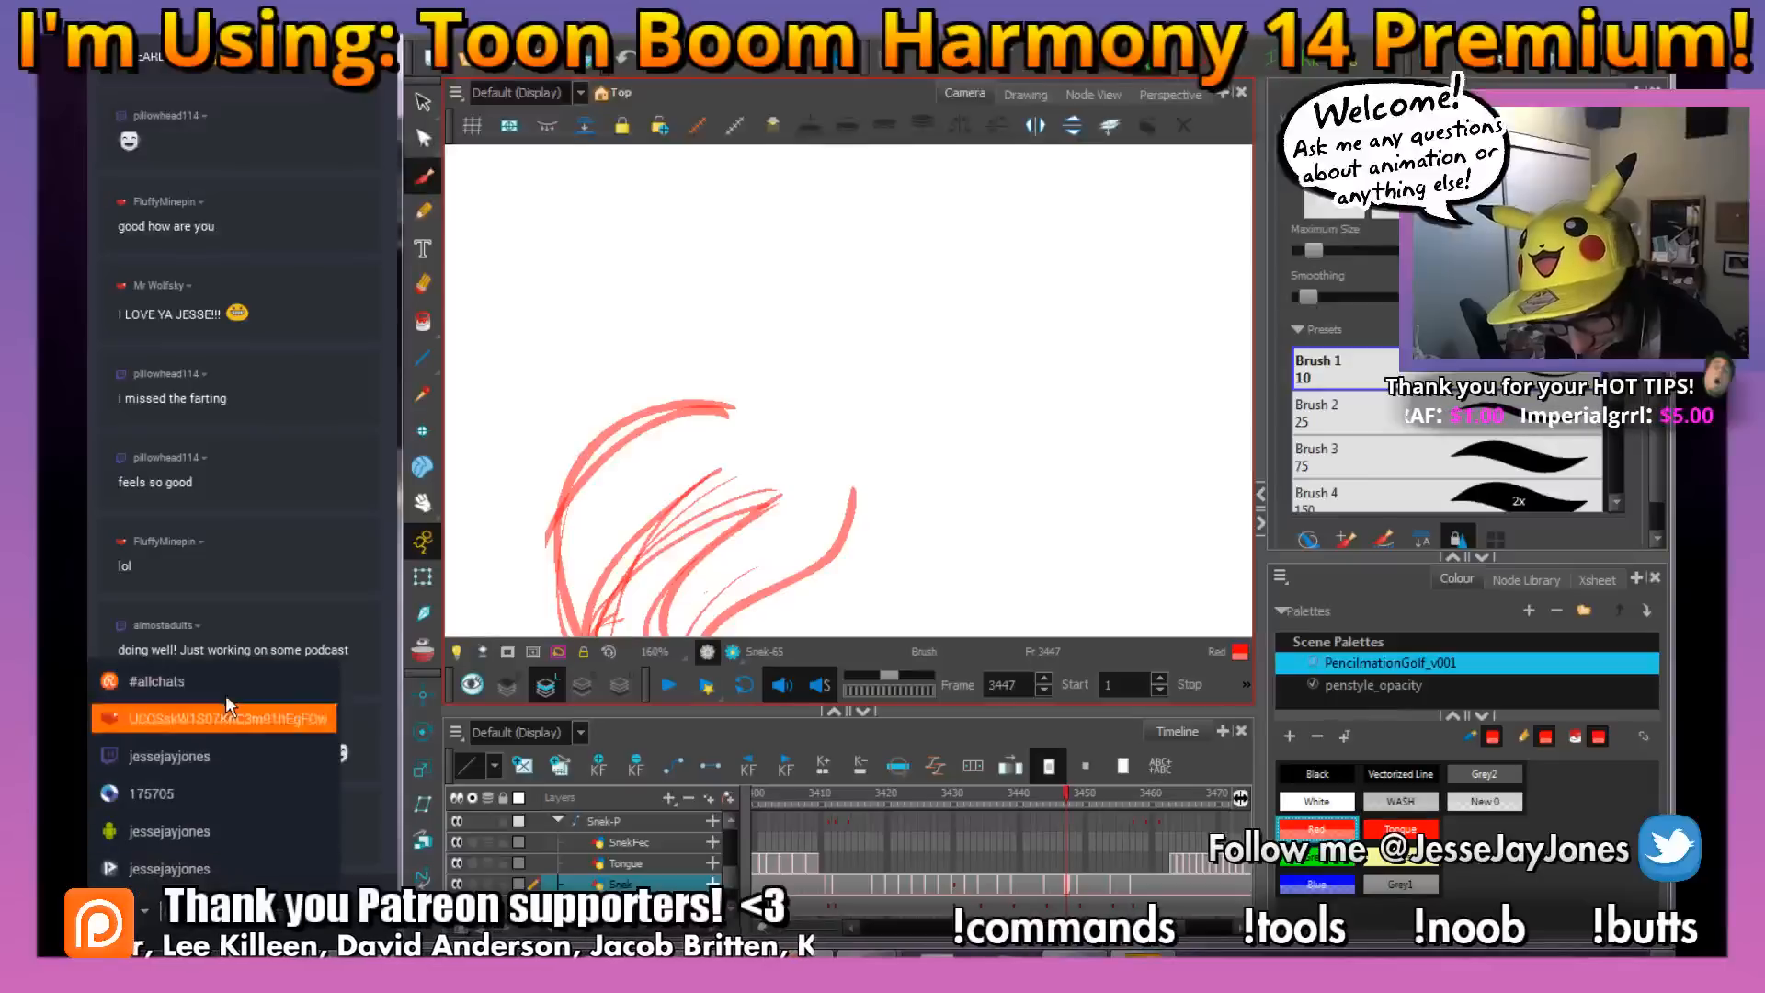
pyautogui.click(213, 758)
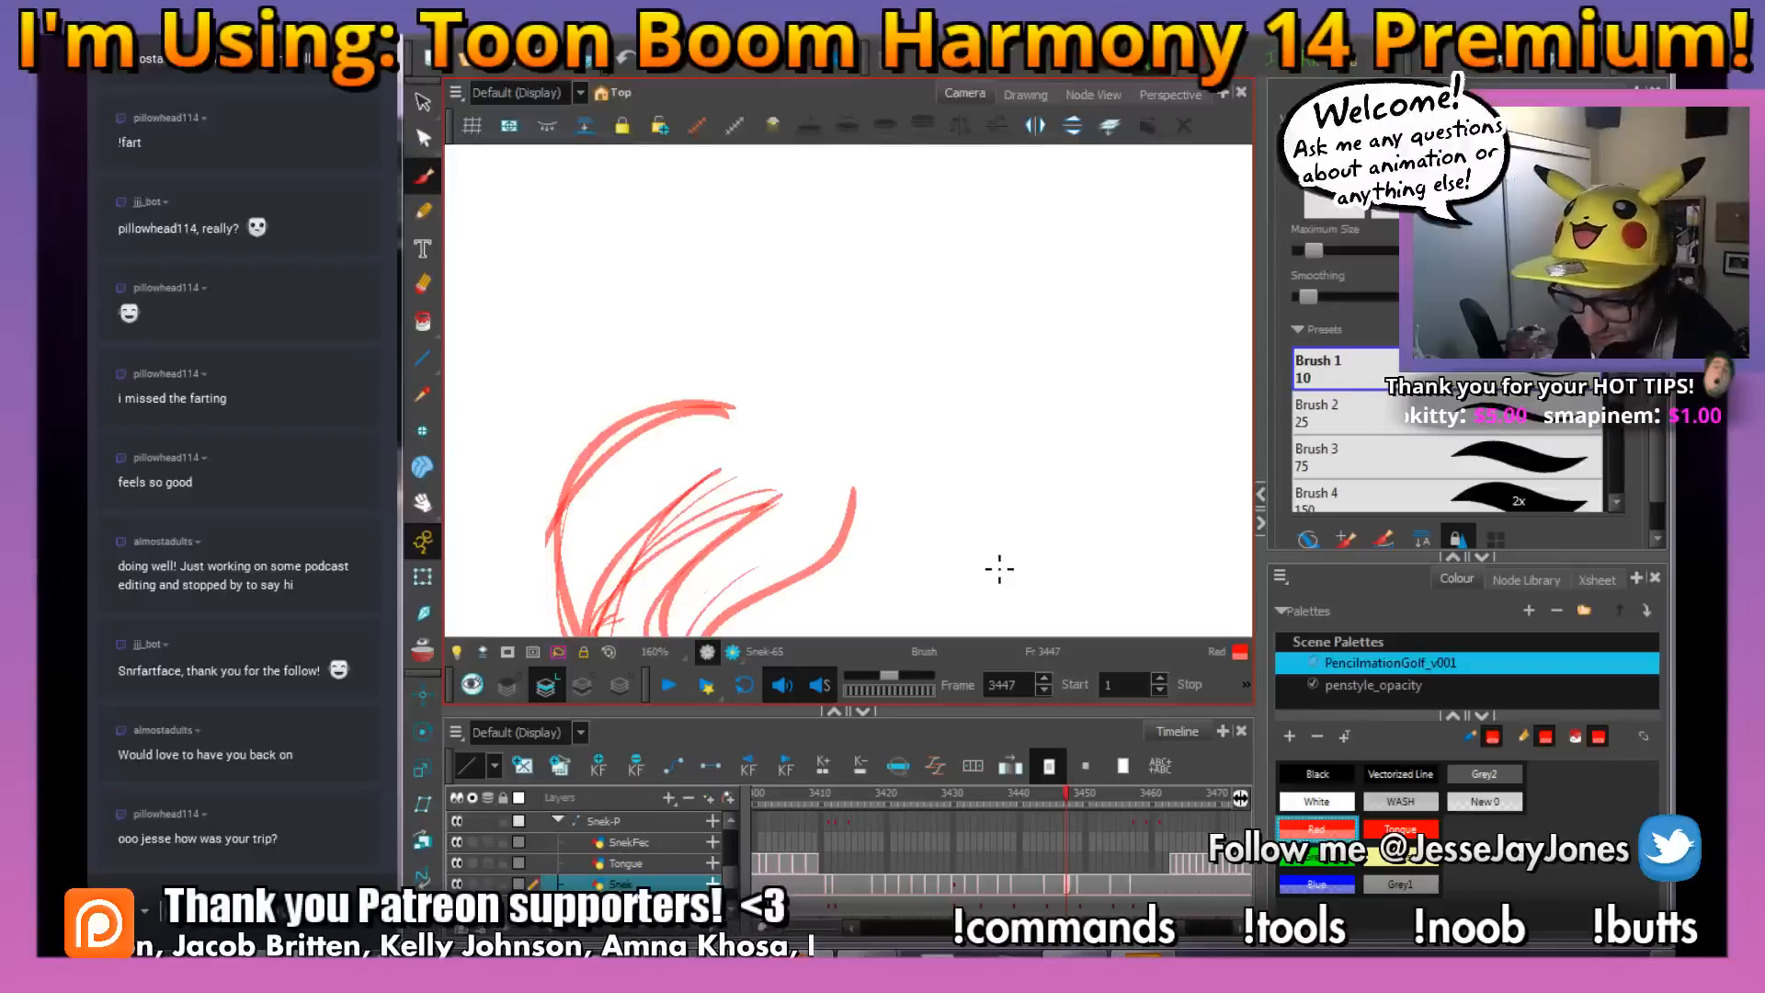
pyautogui.press('Return')
pyautogui.click(141, 911)
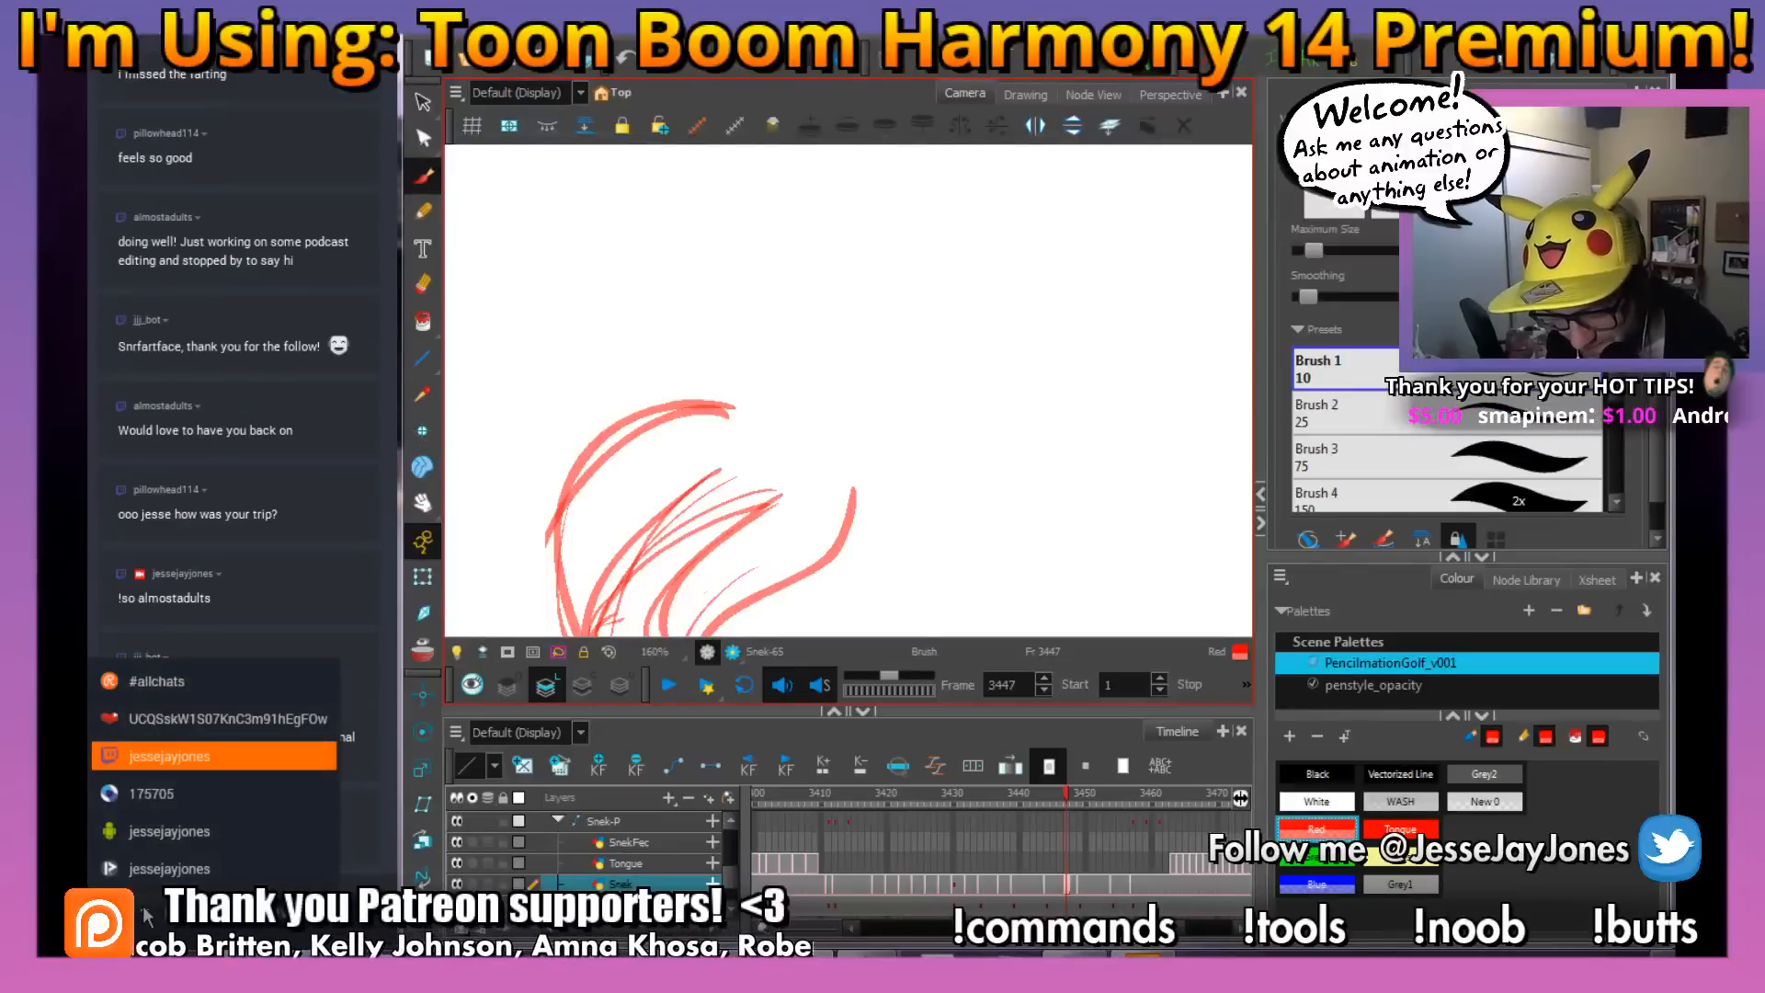
pyautogui.click(179, 685)
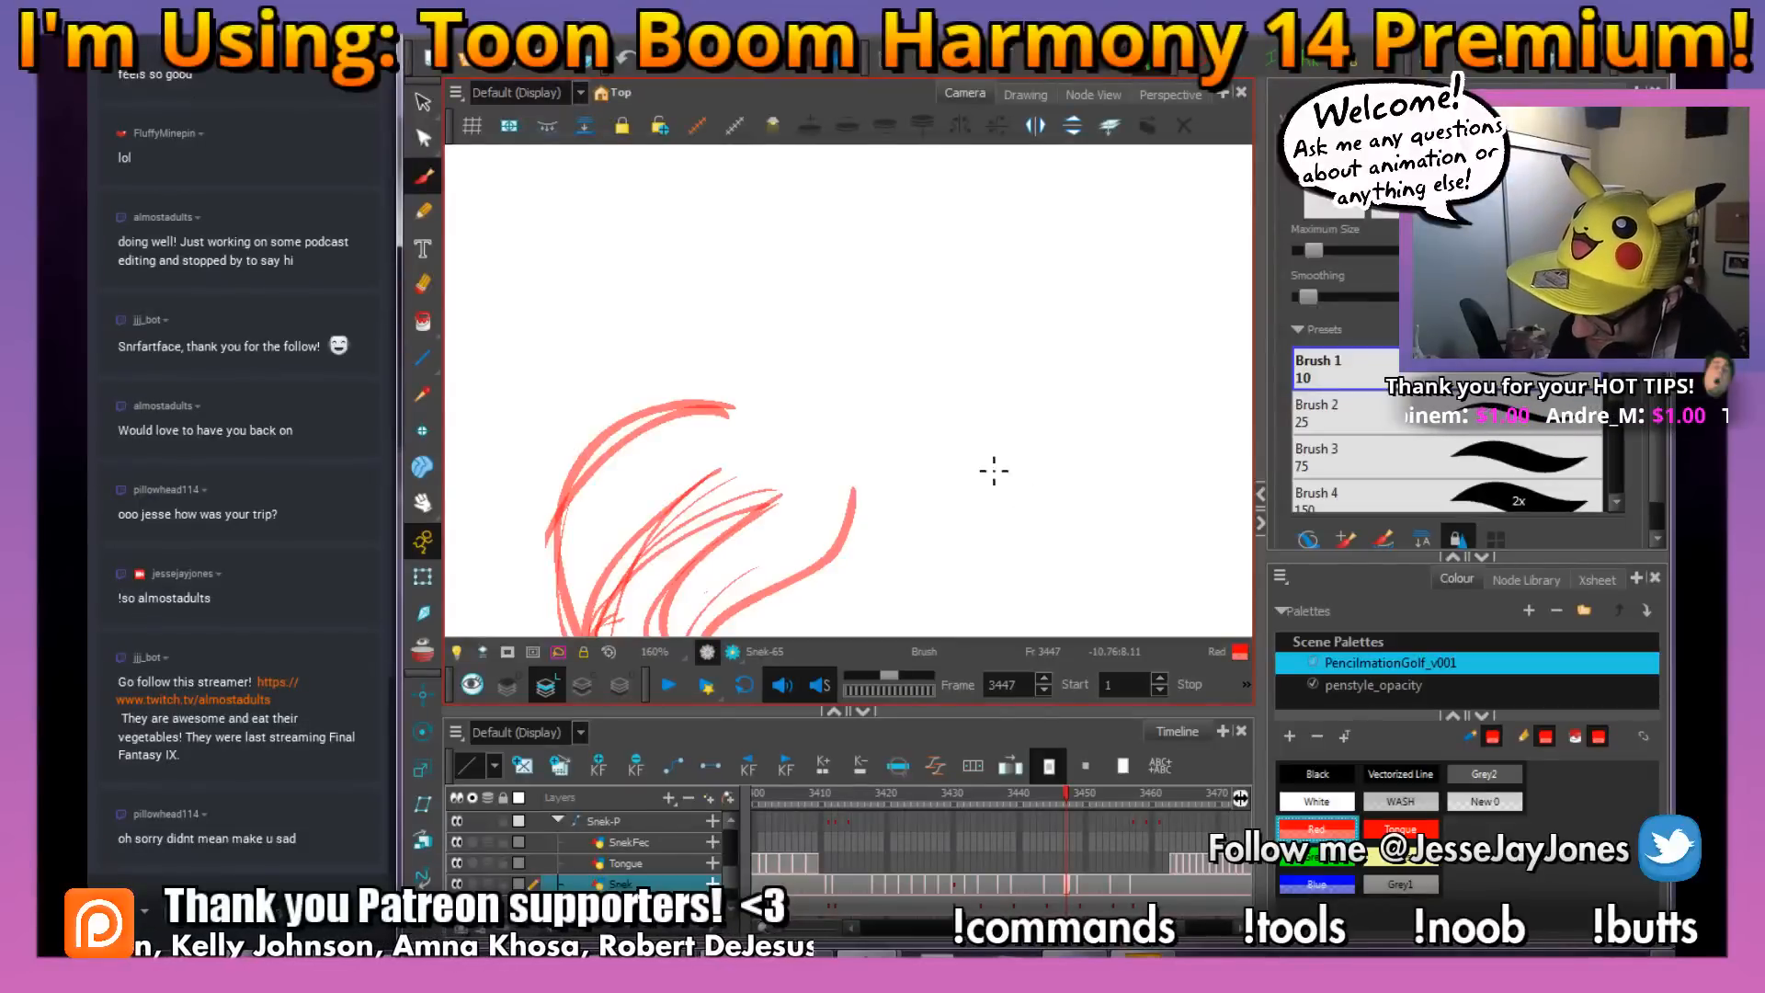
# Sketch a new snake head at frame 3444 in red, with a rounded skull, a snout facing left and an eye
pyautogui.press(',')
pyautogui.press(',')
pyautogui.press('.')
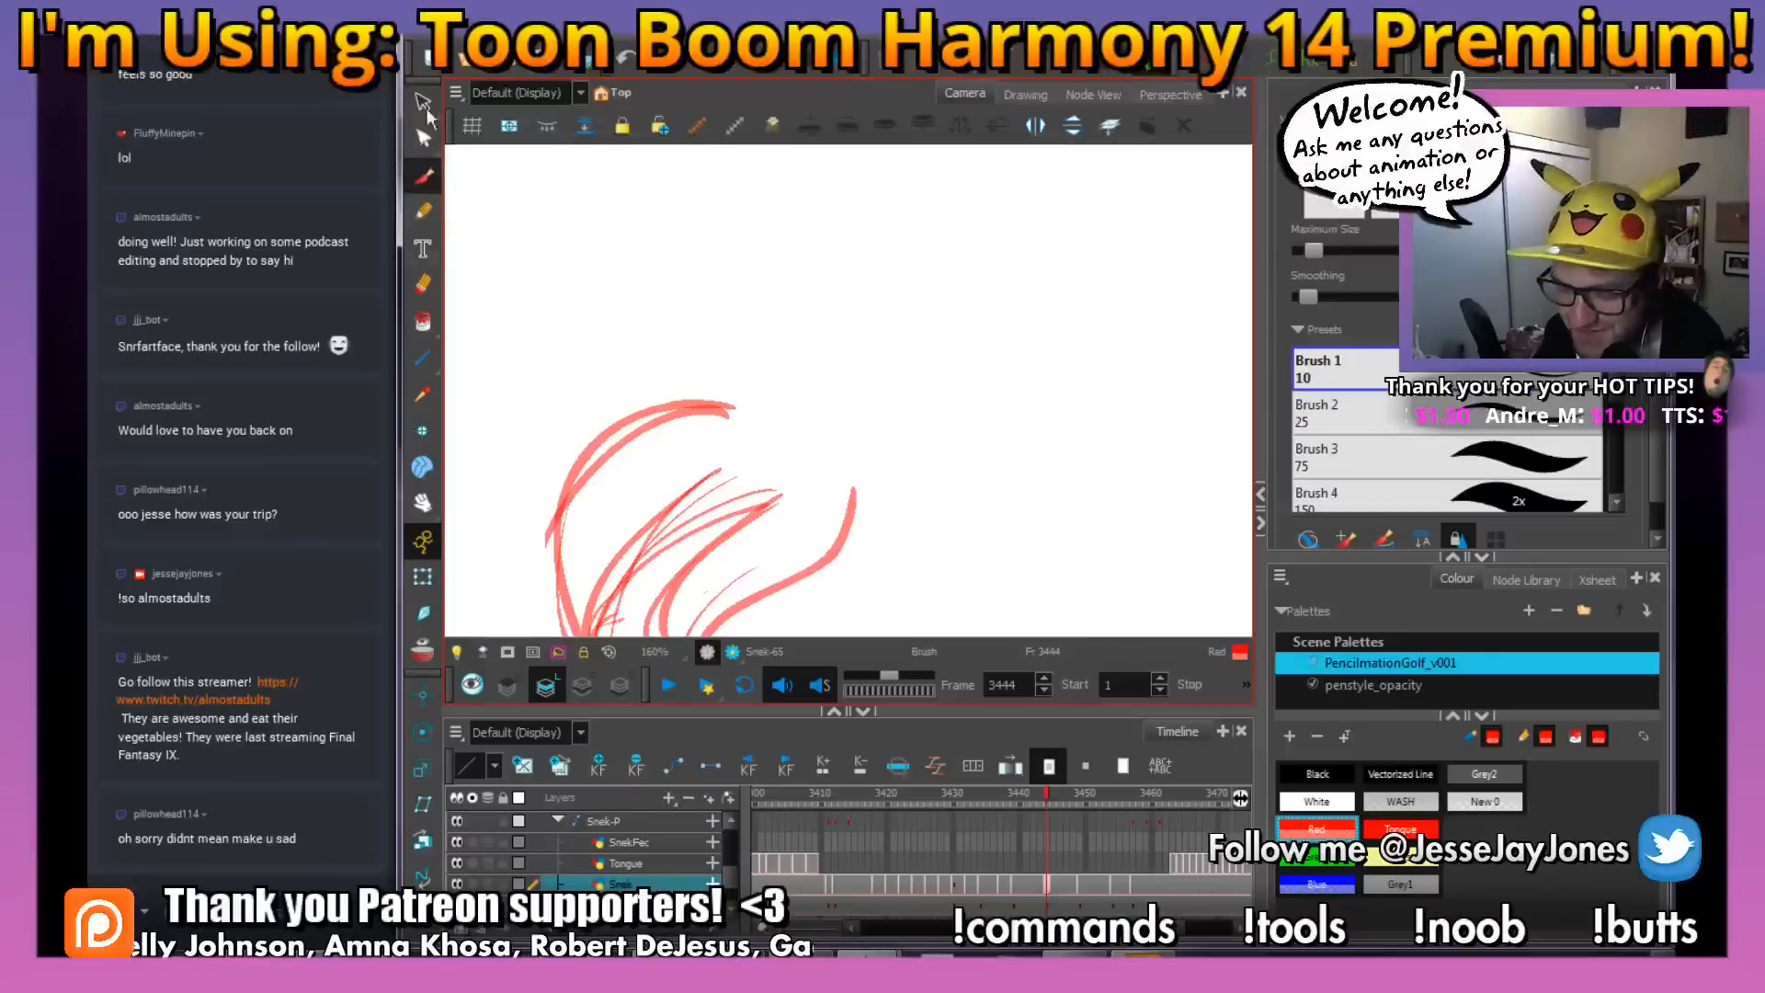
pyautogui.moveTo(1032, 504)
pyautogui.mouseDown()
pyautogui.moveTo(1114, 454)
pyautogui.moveTo(1117, 427)
pyautogui.mouseUp()
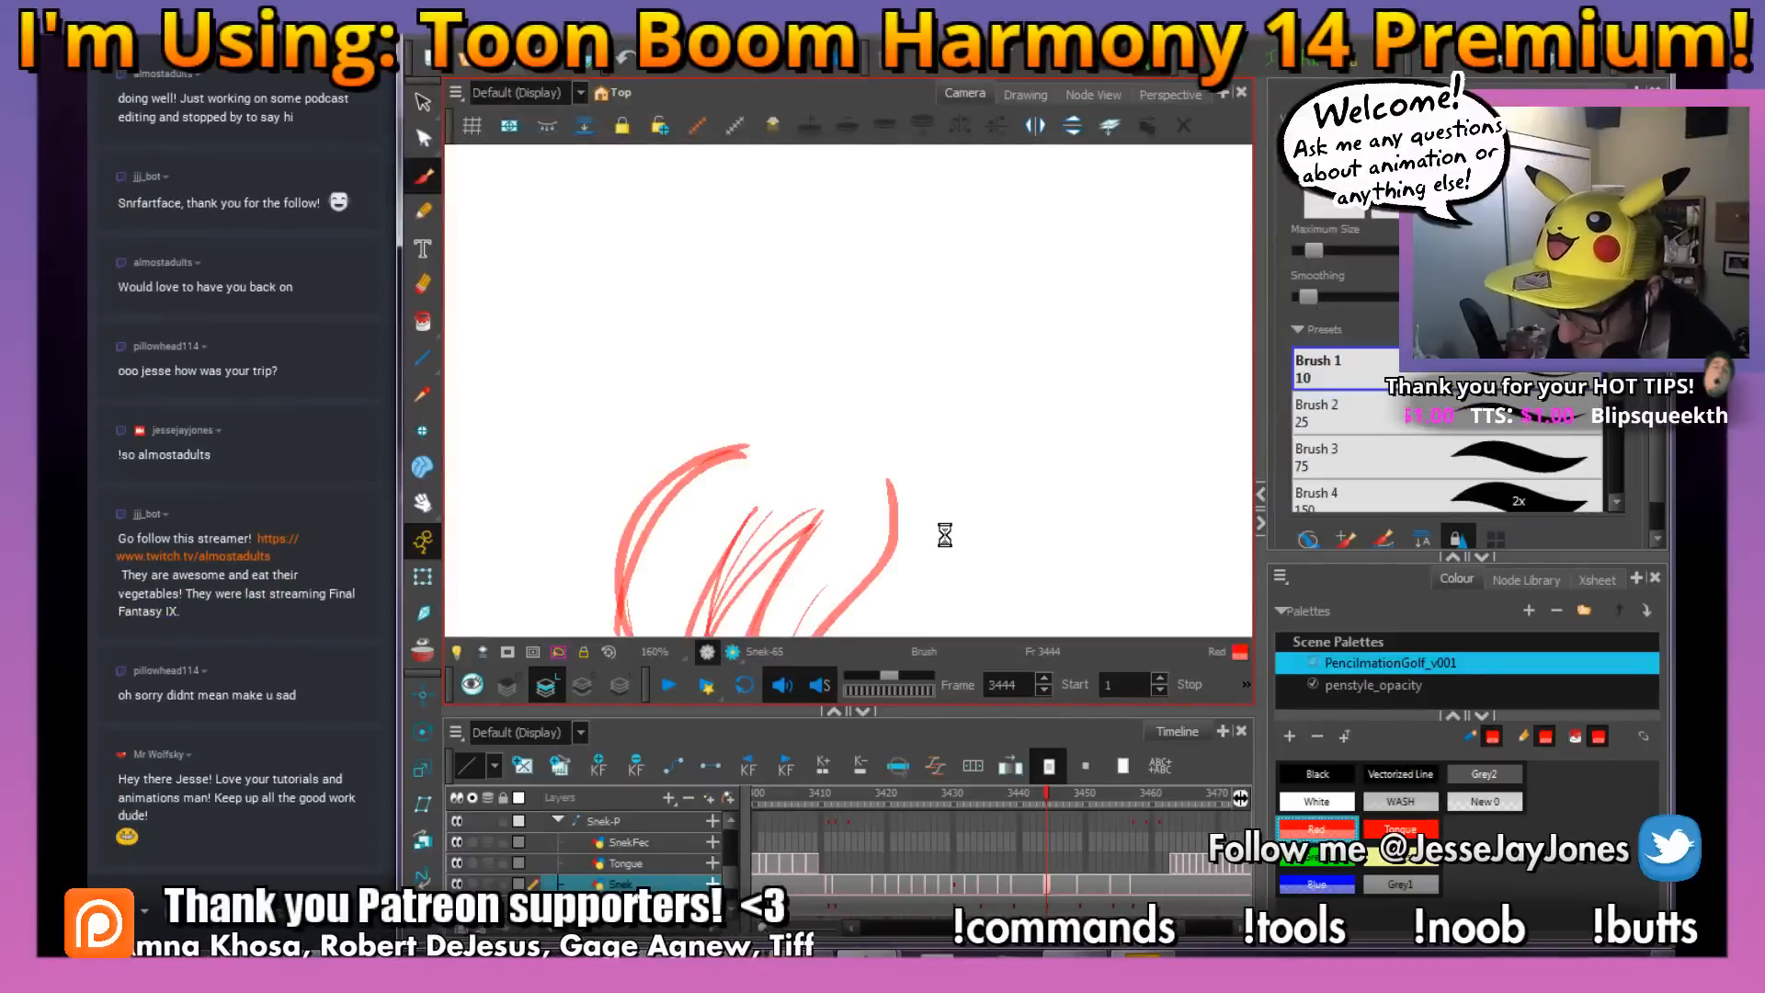
pyautogui.moveTo(928, 550); pyautogui.dragTo(859, 480)
pyautogui.moveTo(1028, 540)
pyautogui.mouseDown()
pyautogui.moveTo(1061, 546)
pyautogui.moveTo(1042, 500)
pyautogui.mouseUp()
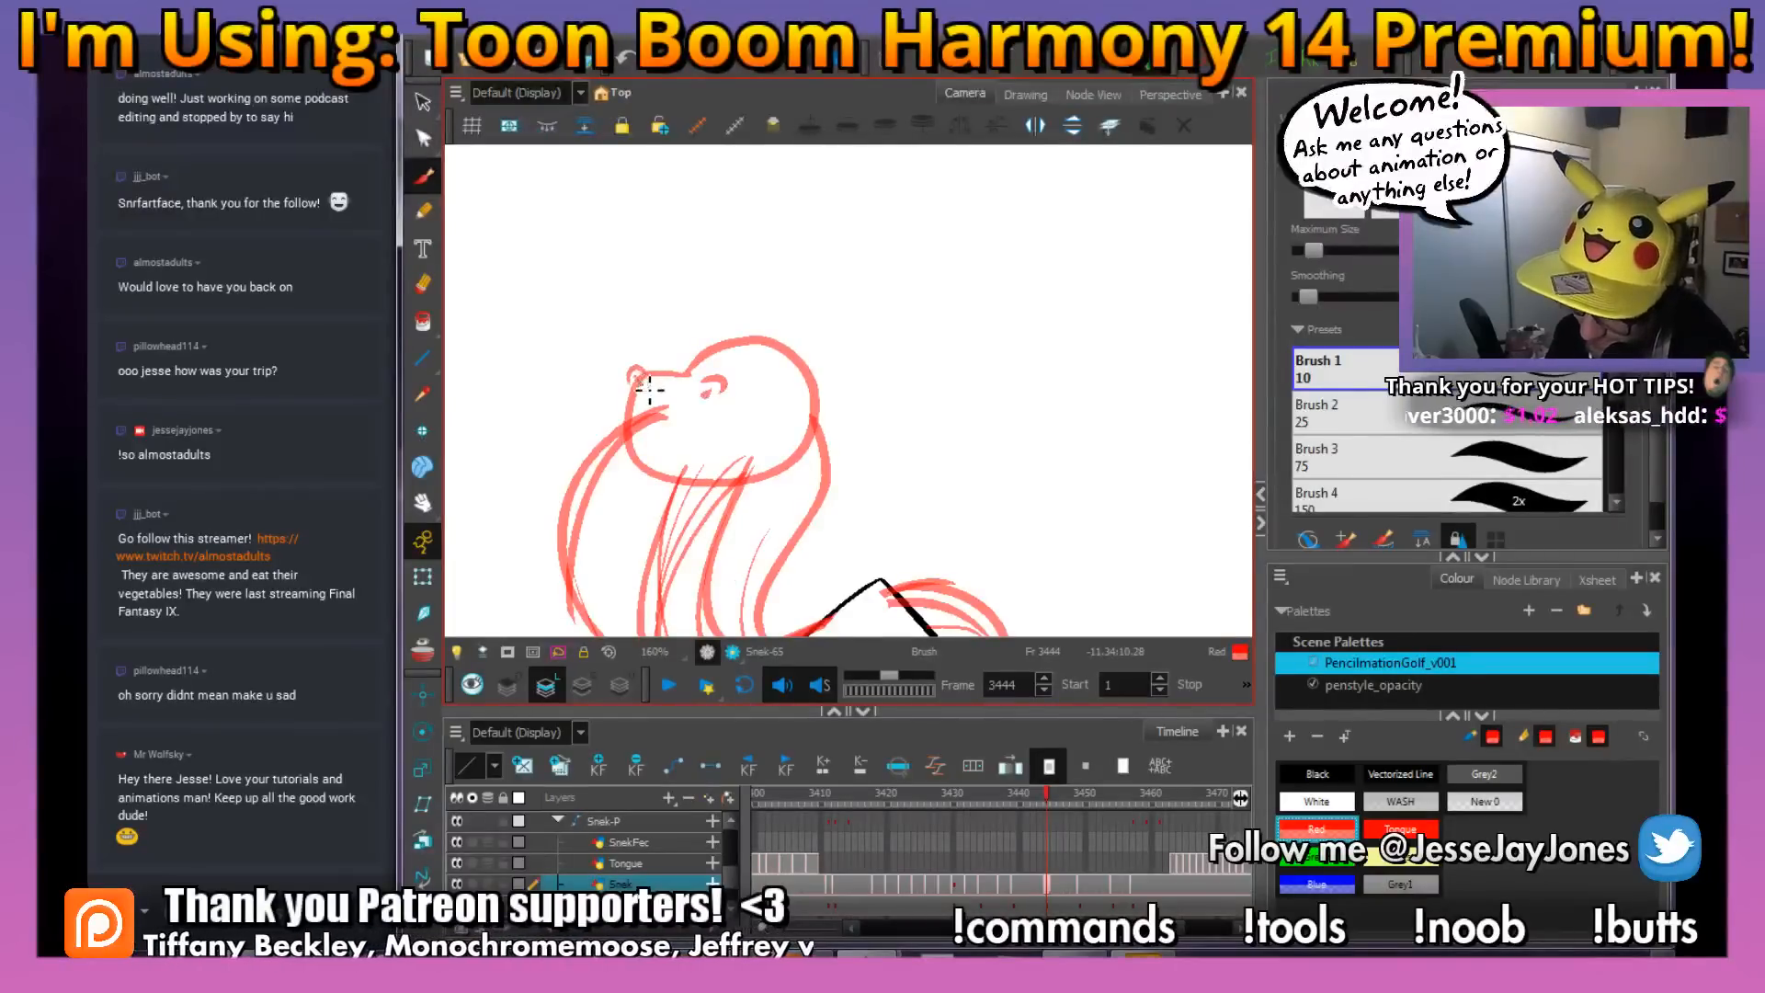
# Draw the snake's curved smile and pointed fangs on the new head
pyautogui.moveTo(638, 384); pyautogui.dragTo(629, 443)
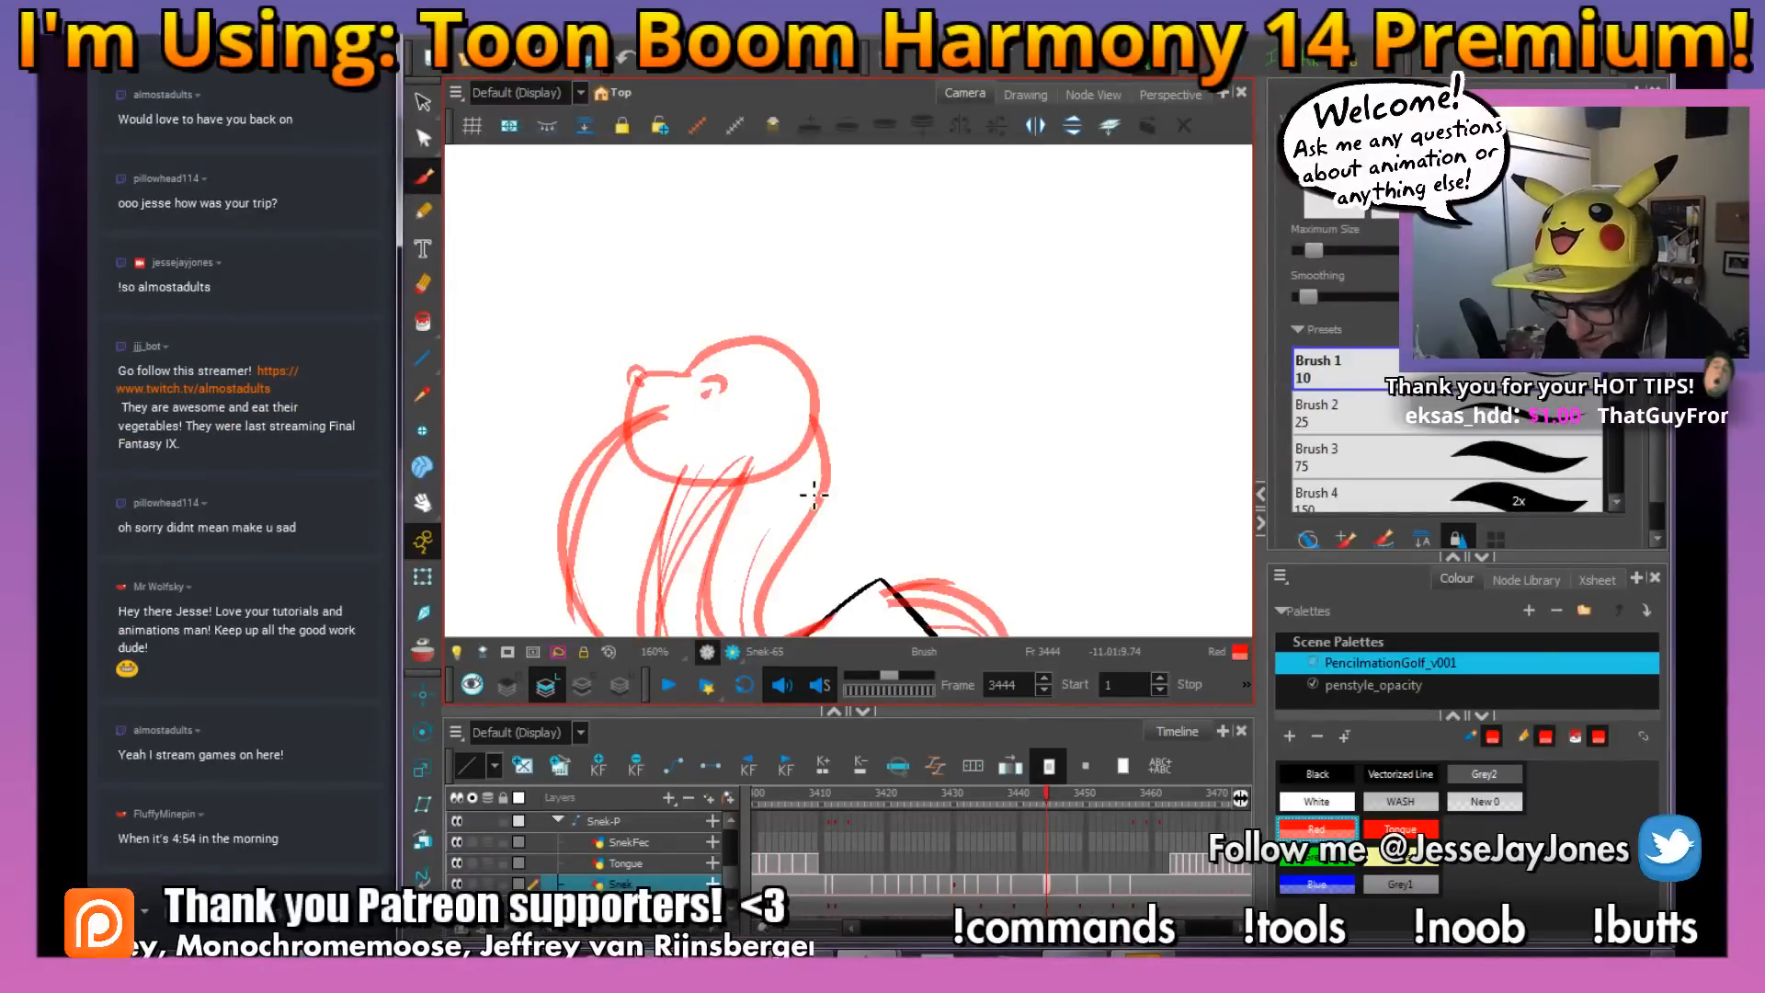
pyautogui.moveTo(726, 452); pyautogui.dragTo(661, 430)
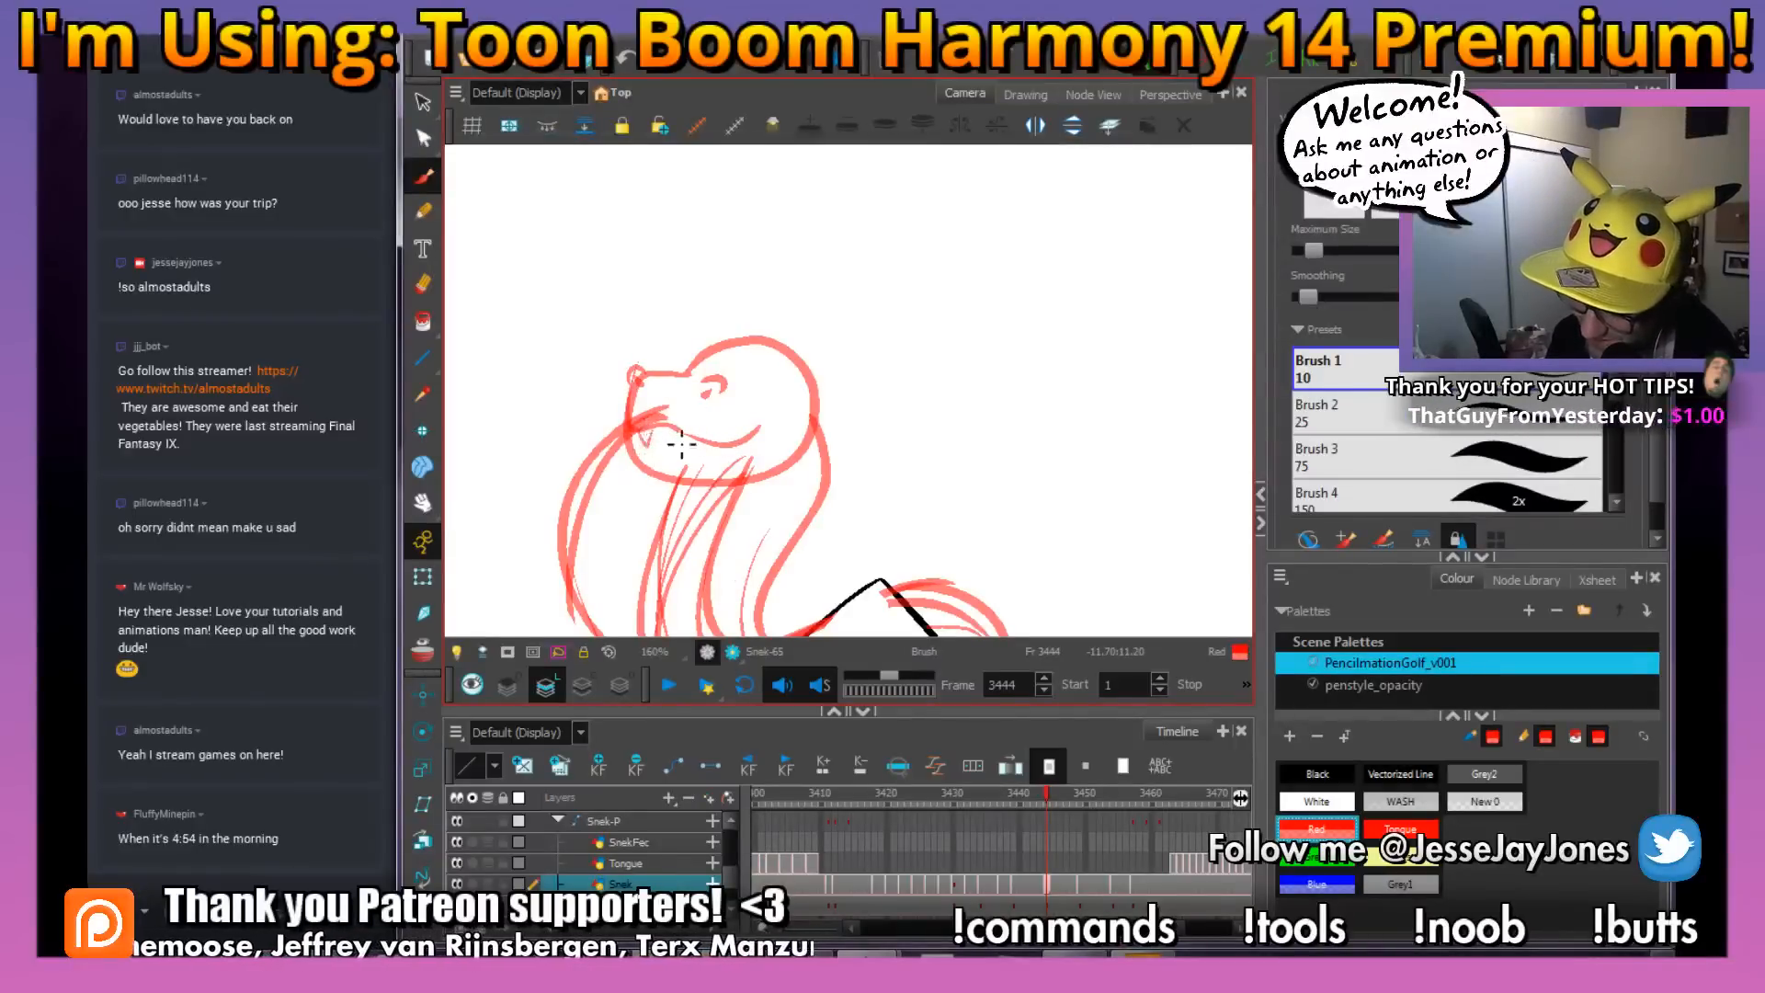
pyautogui.moveTo(702, 459)
pyautogui.mouseDown()
pyautogui.moveTo(649, 446)
pyautogui.moveTo(693, 481)
pyautogui.moveTo(642, 477)
pyautogui.moveTo(663, 483)
pyautogui.moveTo(632, 453)
pyautogui.mouseUp()
pyautogui.moveTo(787, 414); pyautogui.dragTo(758, 429)
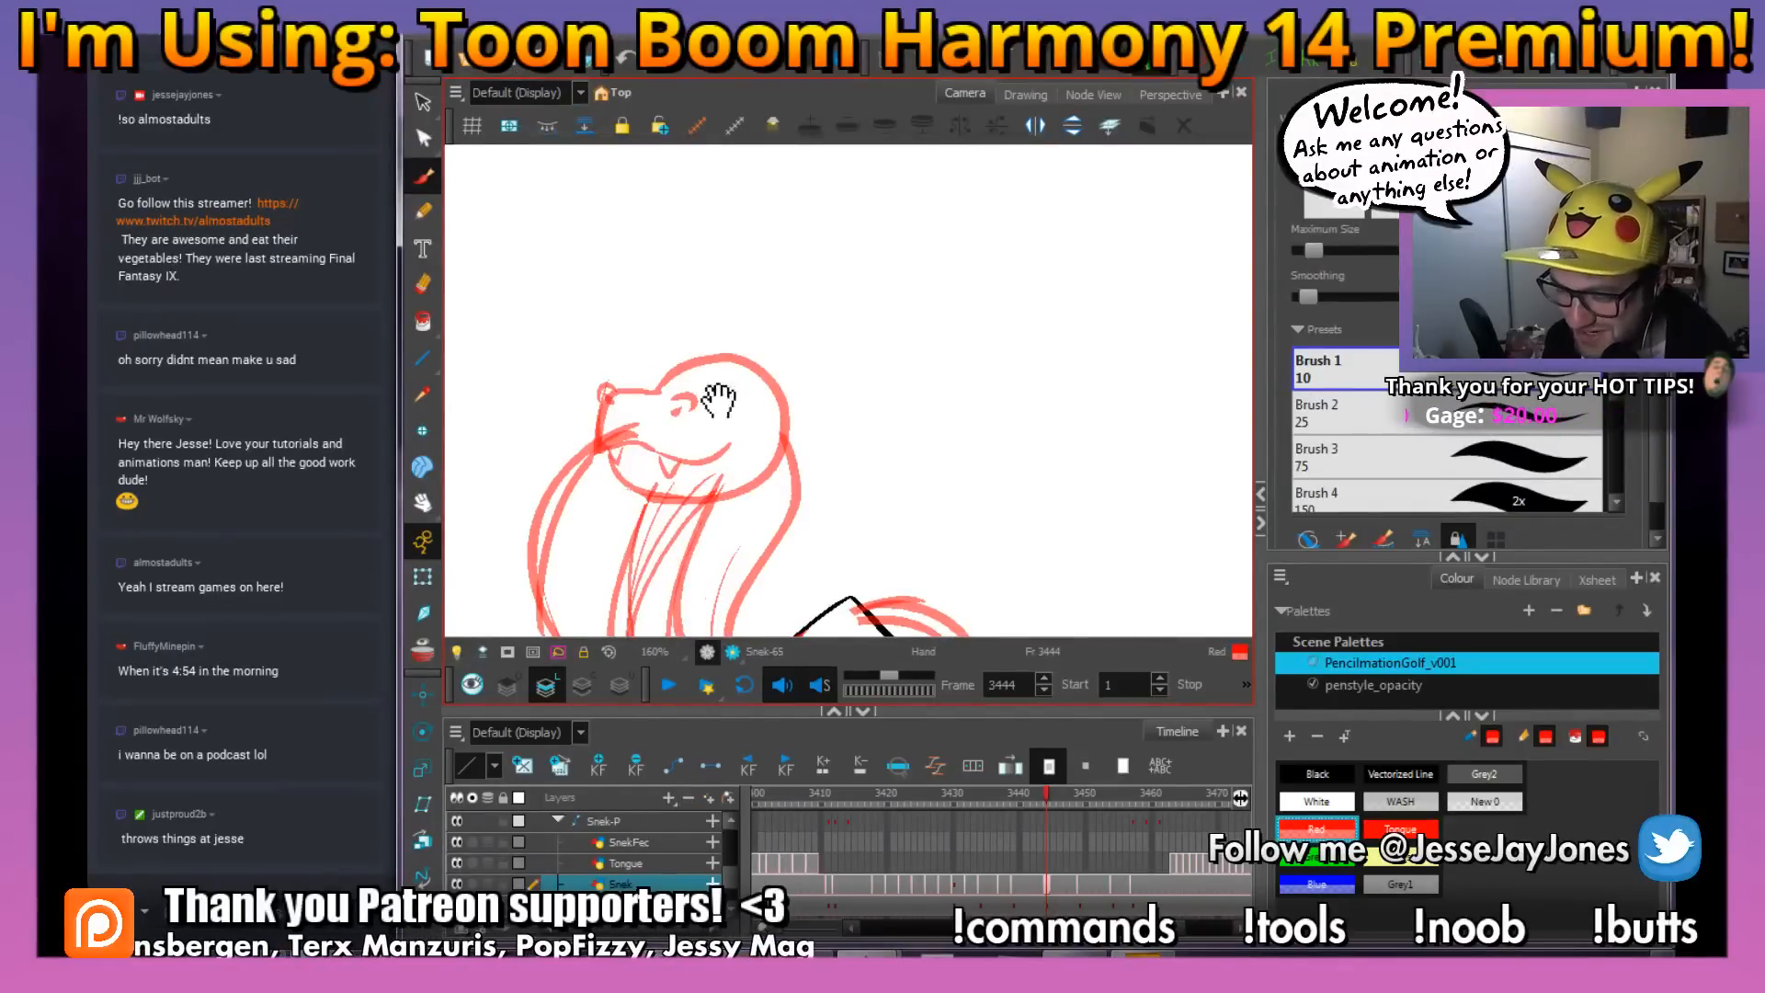
# Refine the snake's lower jaw and erase the stray lines where the chin overlaps the neck
pyautogui.moveTo(717, 403); pyautogui.dragTo(719, 420)
pyautogui.moveTo(782, 483); pyautogui.dragTo(757, 460)
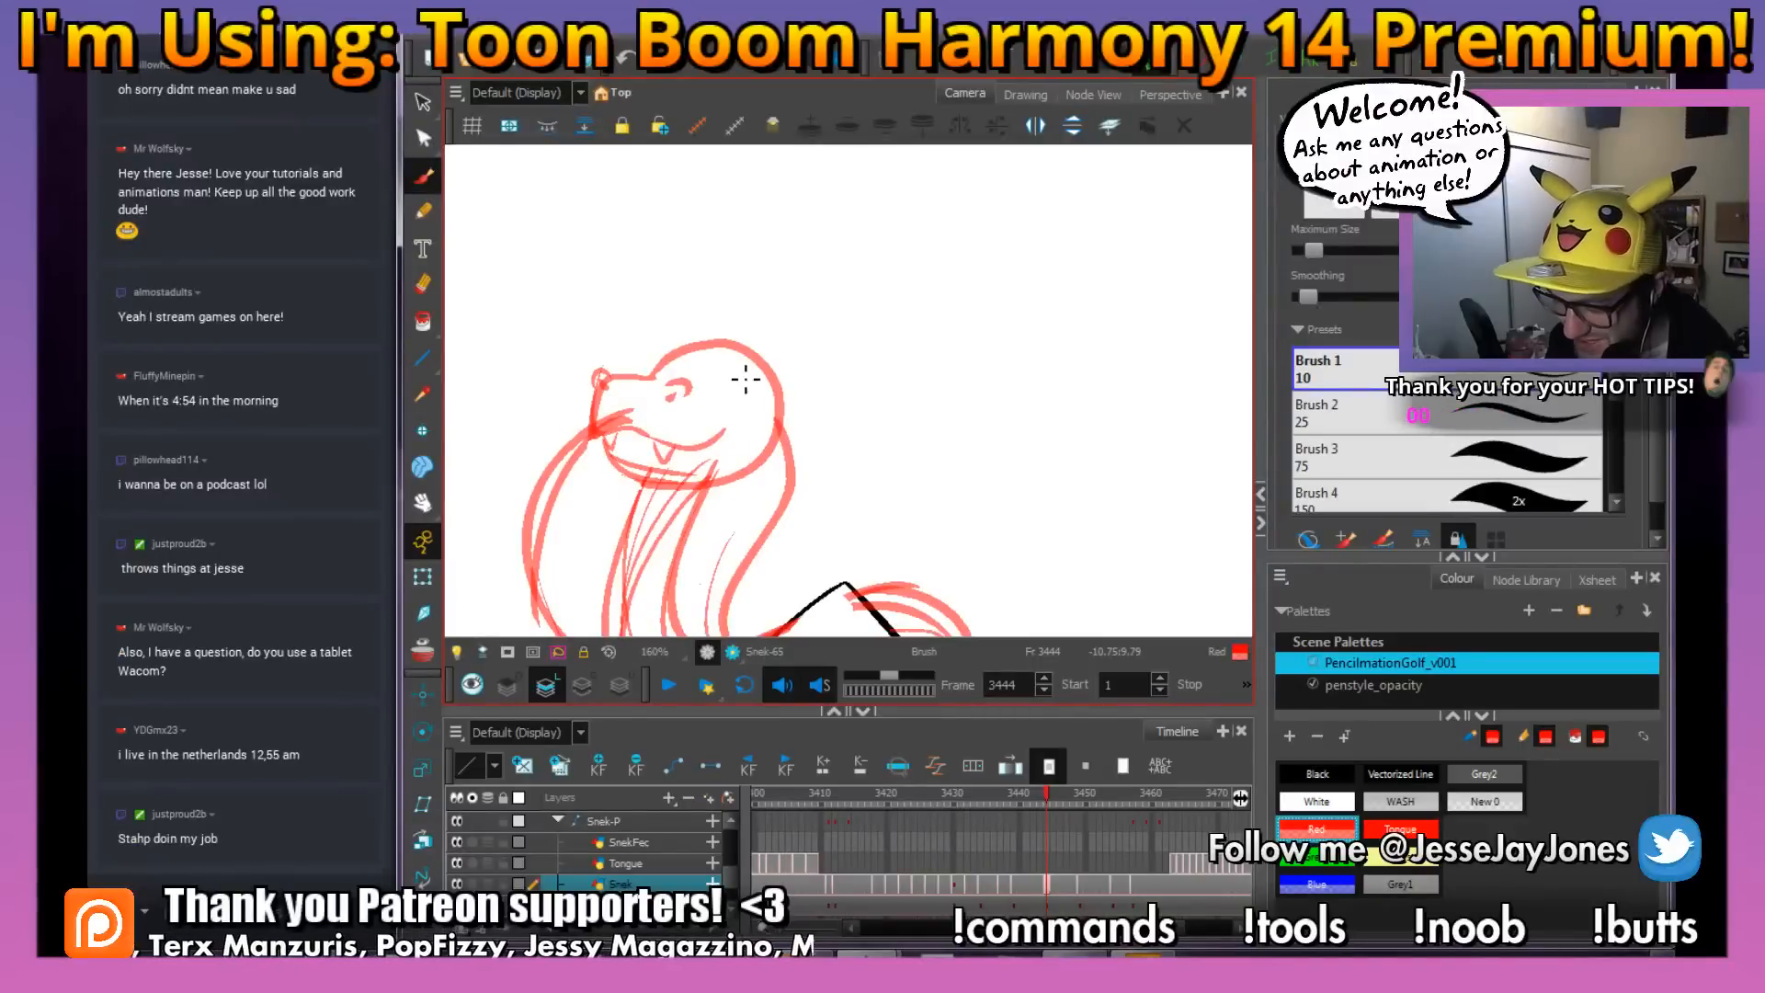
pyautogui.moveTo(672, 397); pyautogui.dragTo(669, 422)
pyautogui.press('e')
pyautogui.moveTo(701, 515); pyautogui.dragTo(656, 514)
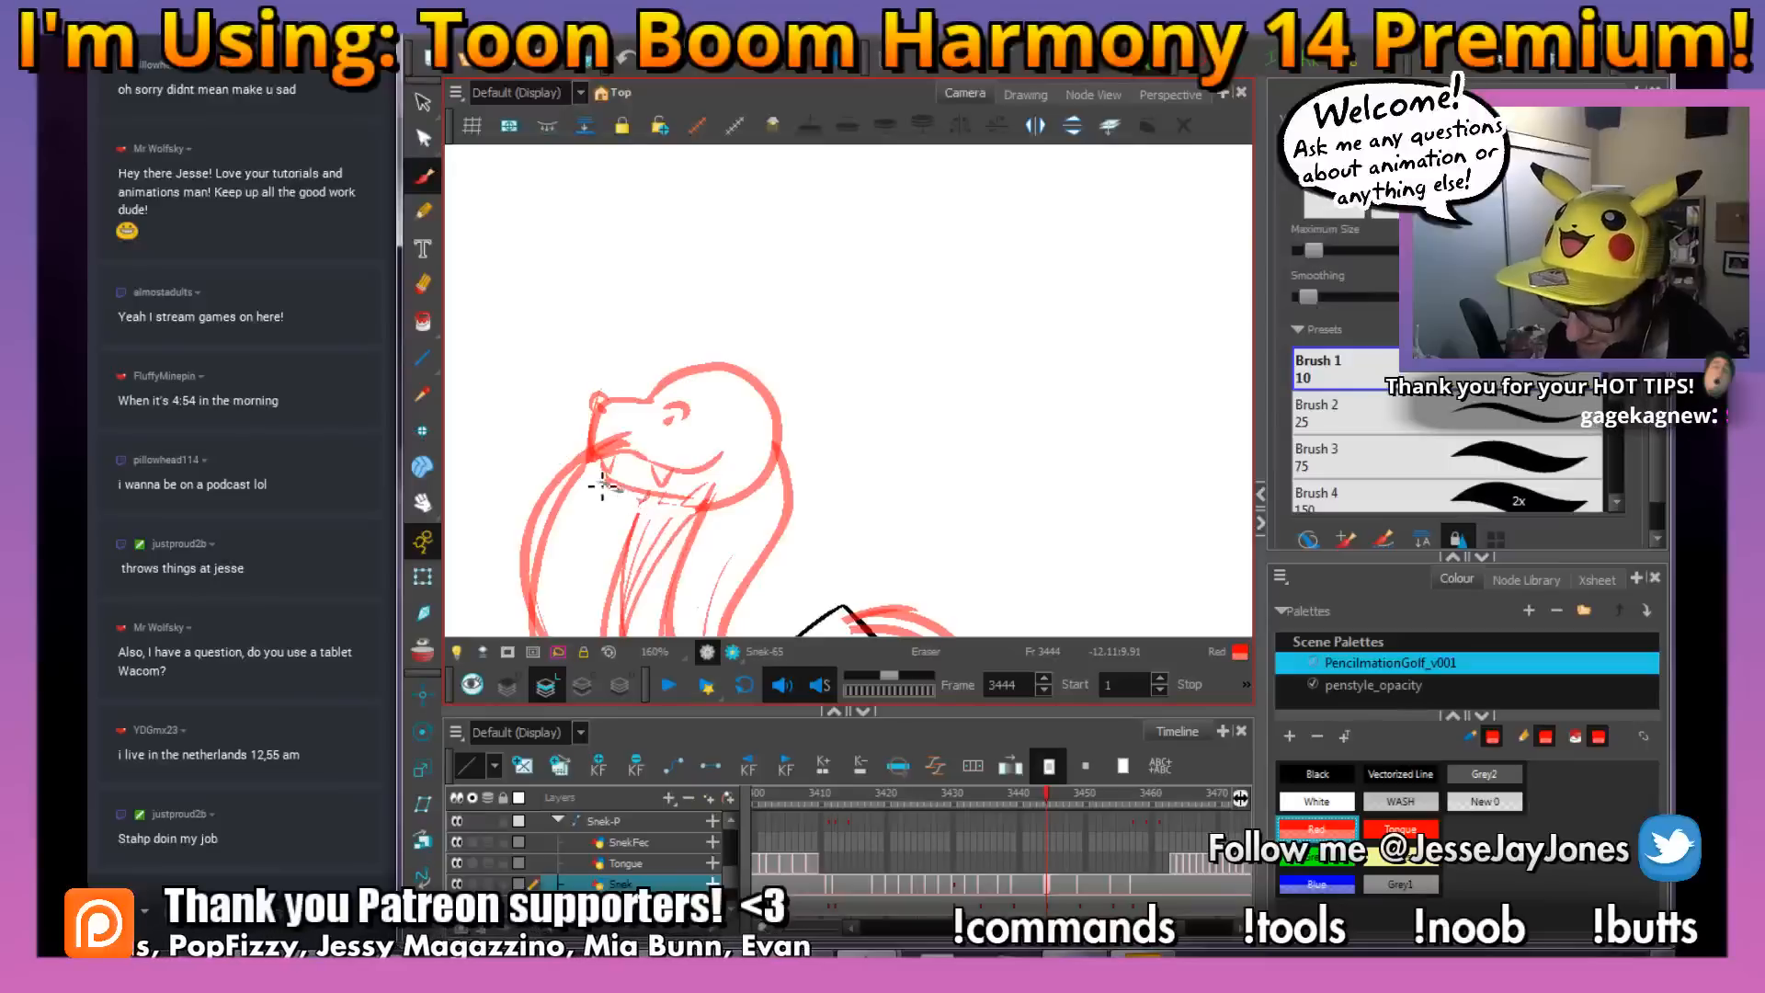
# Save the scene and touch up the snake's mouth corner and jaw lines at frame 3444 with the brush
pyautogui.hotkey('alt', 'b')
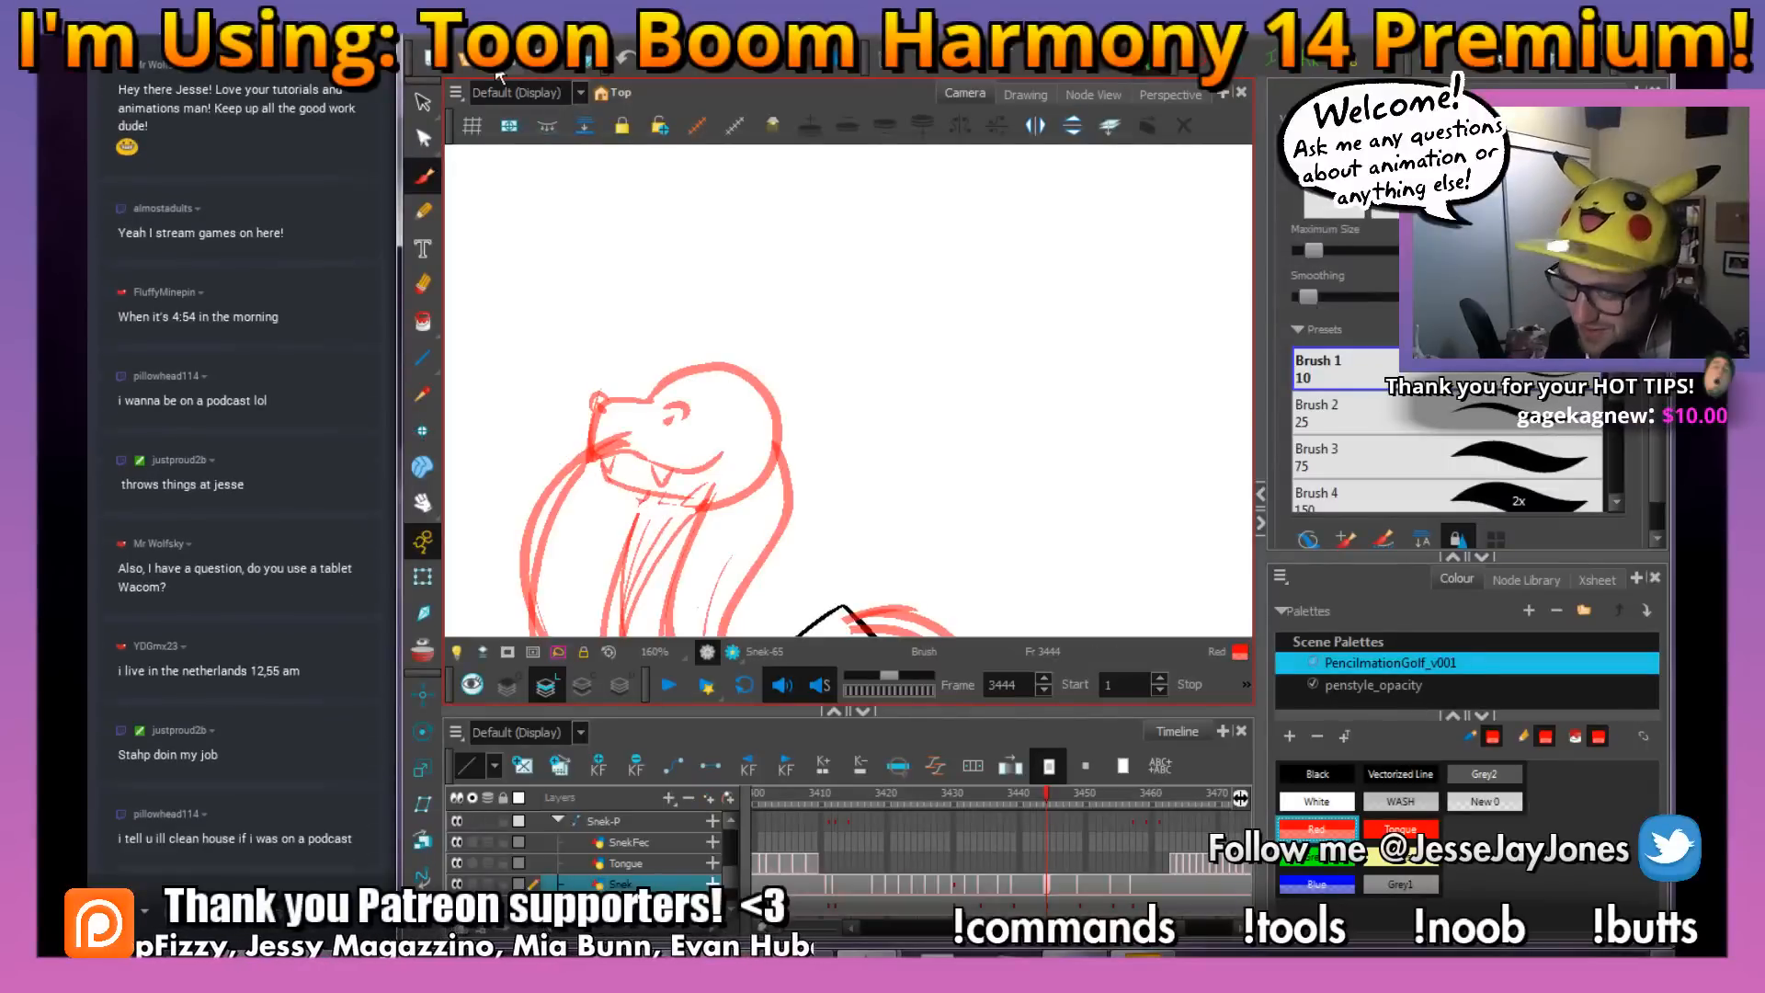
pyautogui.moveTo(695, 349); pyautogui.dragTo(649, 390)
pyautogui.hotkey('ctrl', 's')
pyautogui.moveTo(649, 452); pyautogui.dragTo(772, 465)
pyautogui.moveTo(853, 509); pyautogui.dragTo(791, 501)
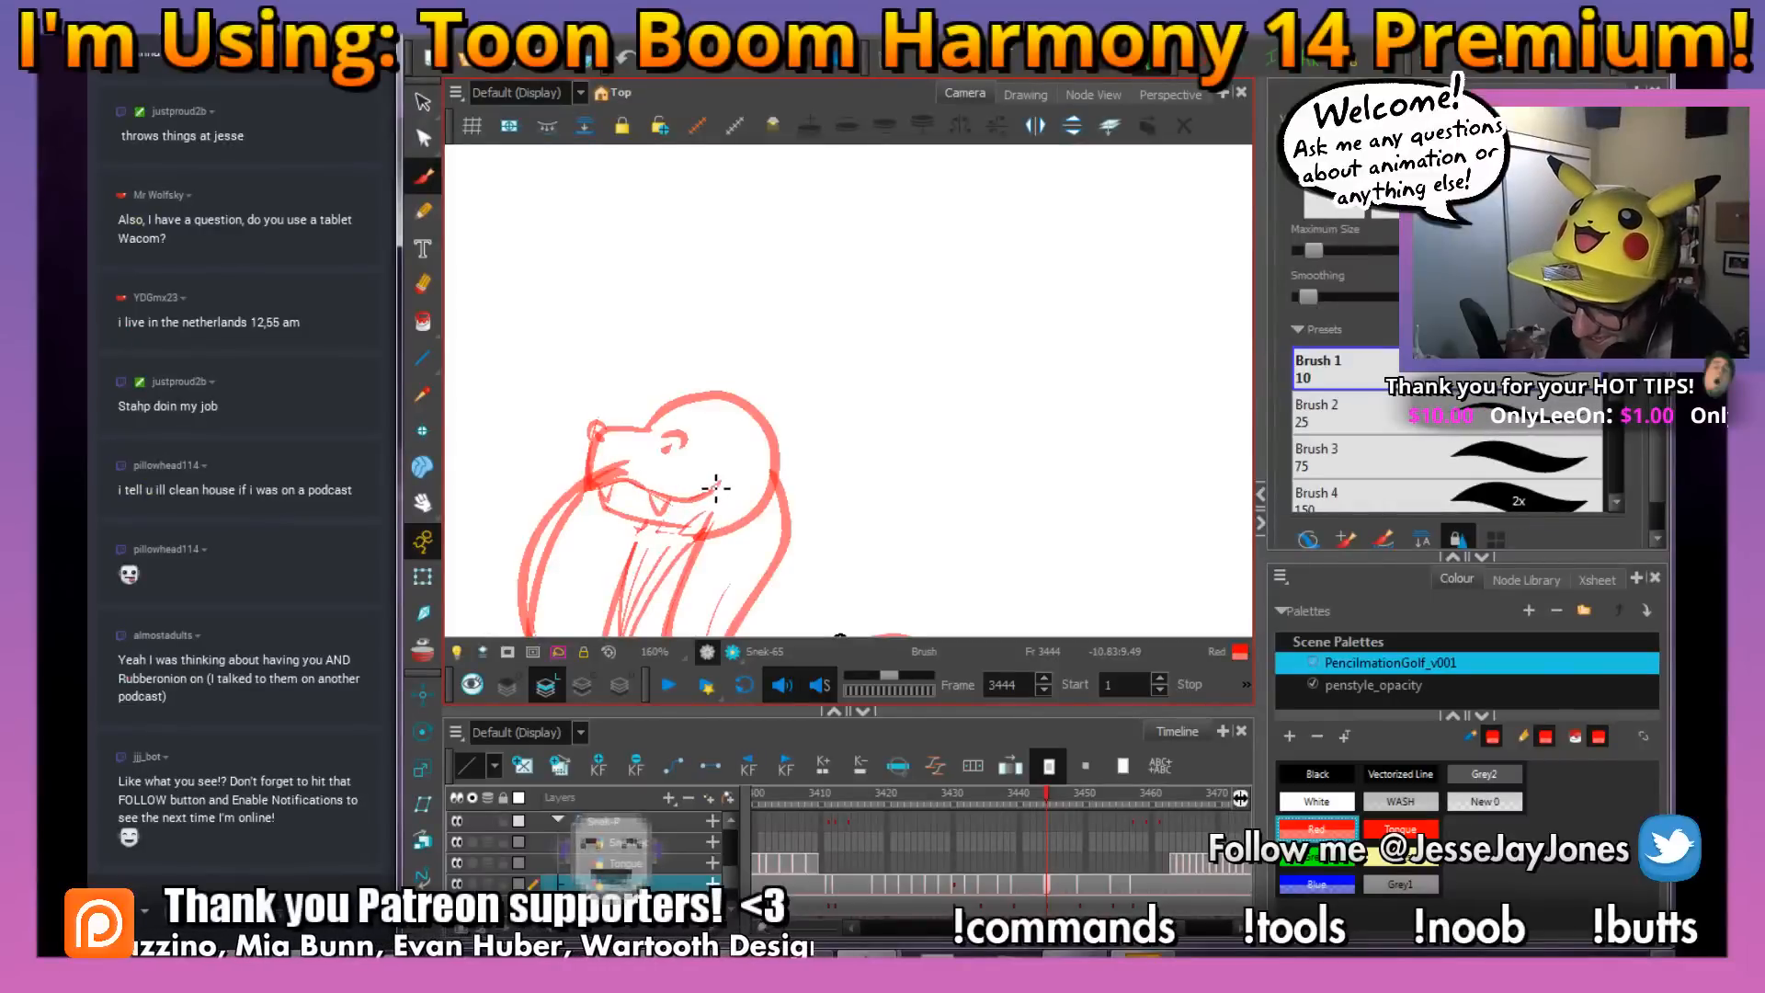
pyautogui.moveTo(657, 392); pyautogui.dragTo(686, 405)
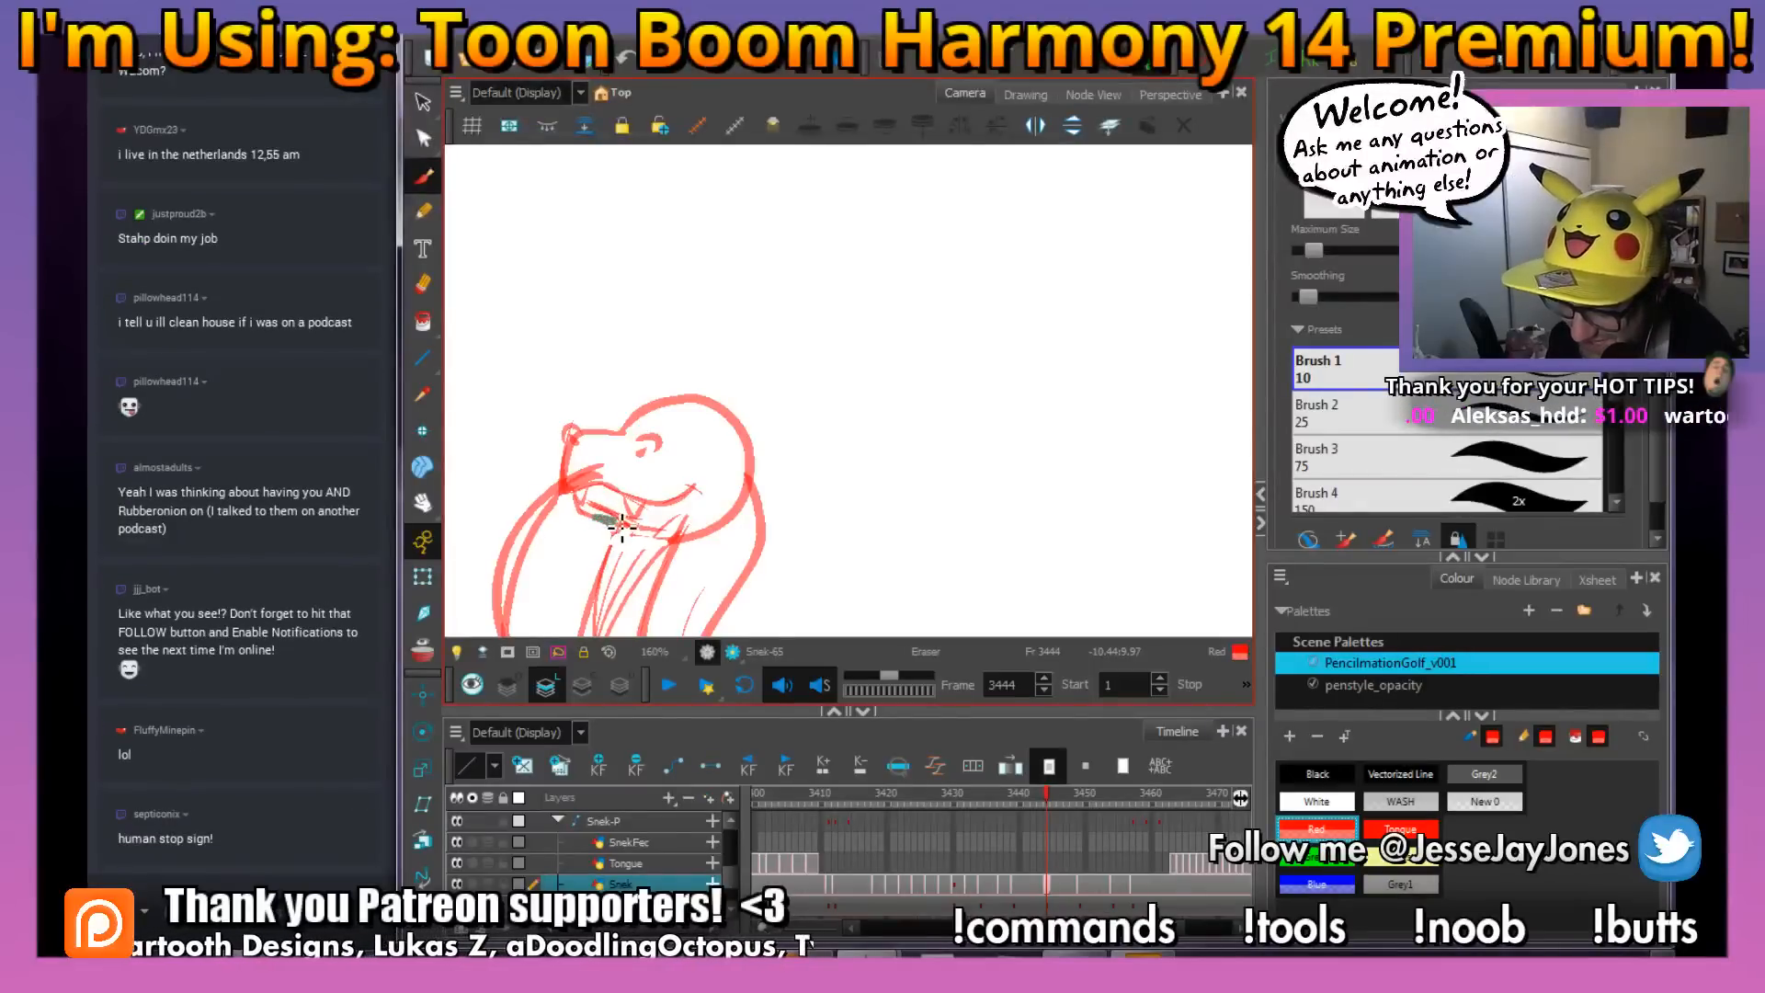
# Clean up the chin line beneath the fangs and draw a line sloping back from the eye across the head
pyautogui.moveTo(623, 527); pyautogui.dragTo(573, 512)
pyautogui.hotkey('alt', 'b')
pyautogui.press('space')
pyautogui.moveTo(715, 545)
pyautogui.mouseDown()
pyautogui.moveTo(685, 503)
pyautogui.moveTo(720, 482)
pyautogui.moveTo(776, 540)
pyautogui.mouseUp()
pyautogui.press('space')
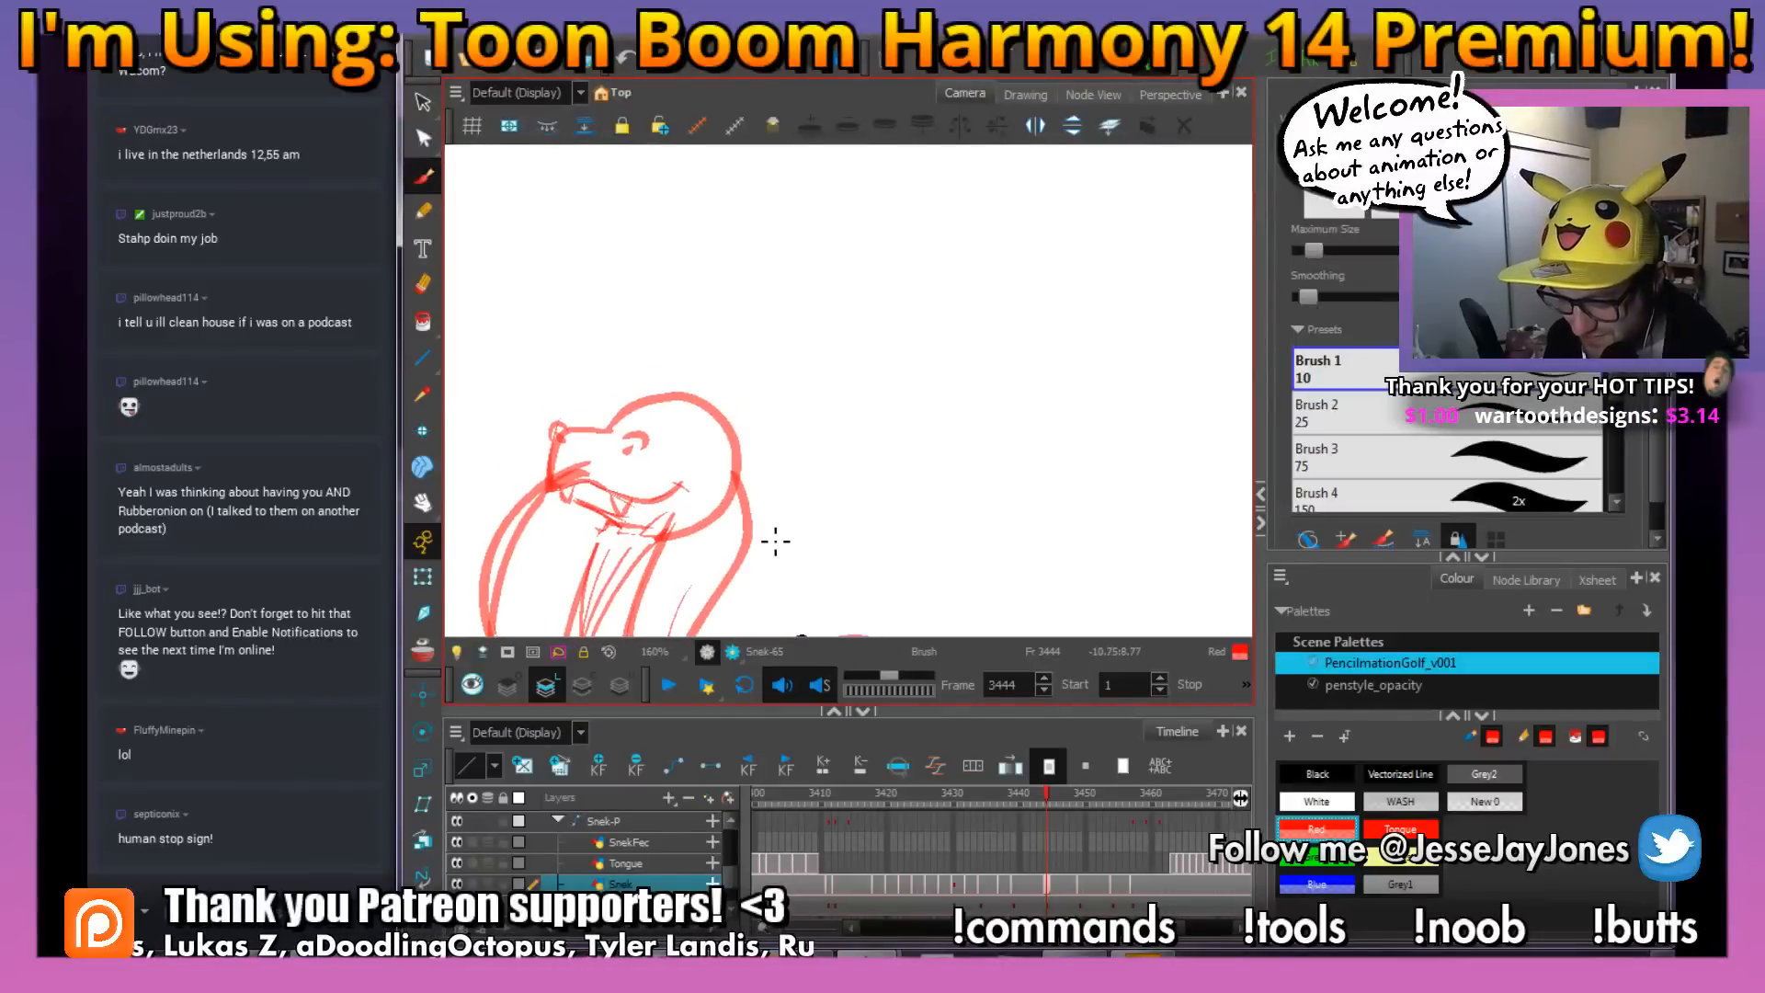
pyautogui.press('.')
pyautogui.press(',')
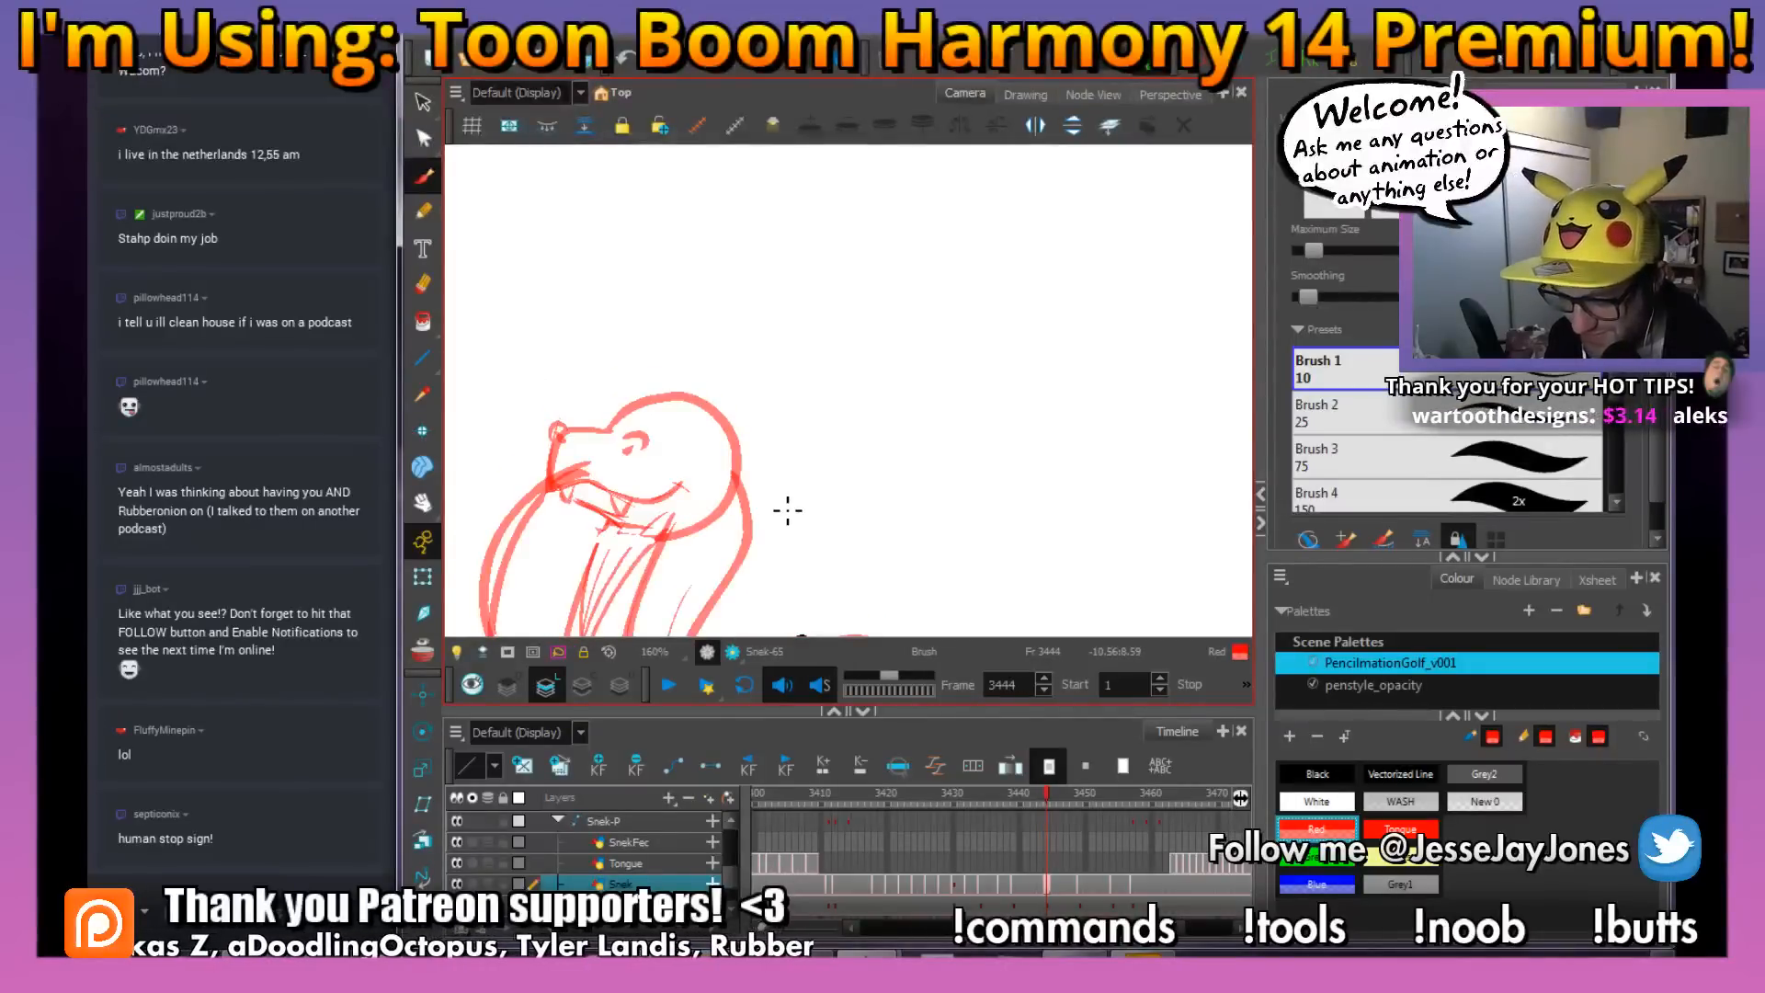
pyautogui.press('space')
pyautogui.moveTo(700, 488)
pyautogui.mouseDown()
pyautogui.moveTo(716, 434)
pyautogui.moveTo(709, 458)
pyautogui.moveTo(691, 379)
pyautogui.mouseUp()
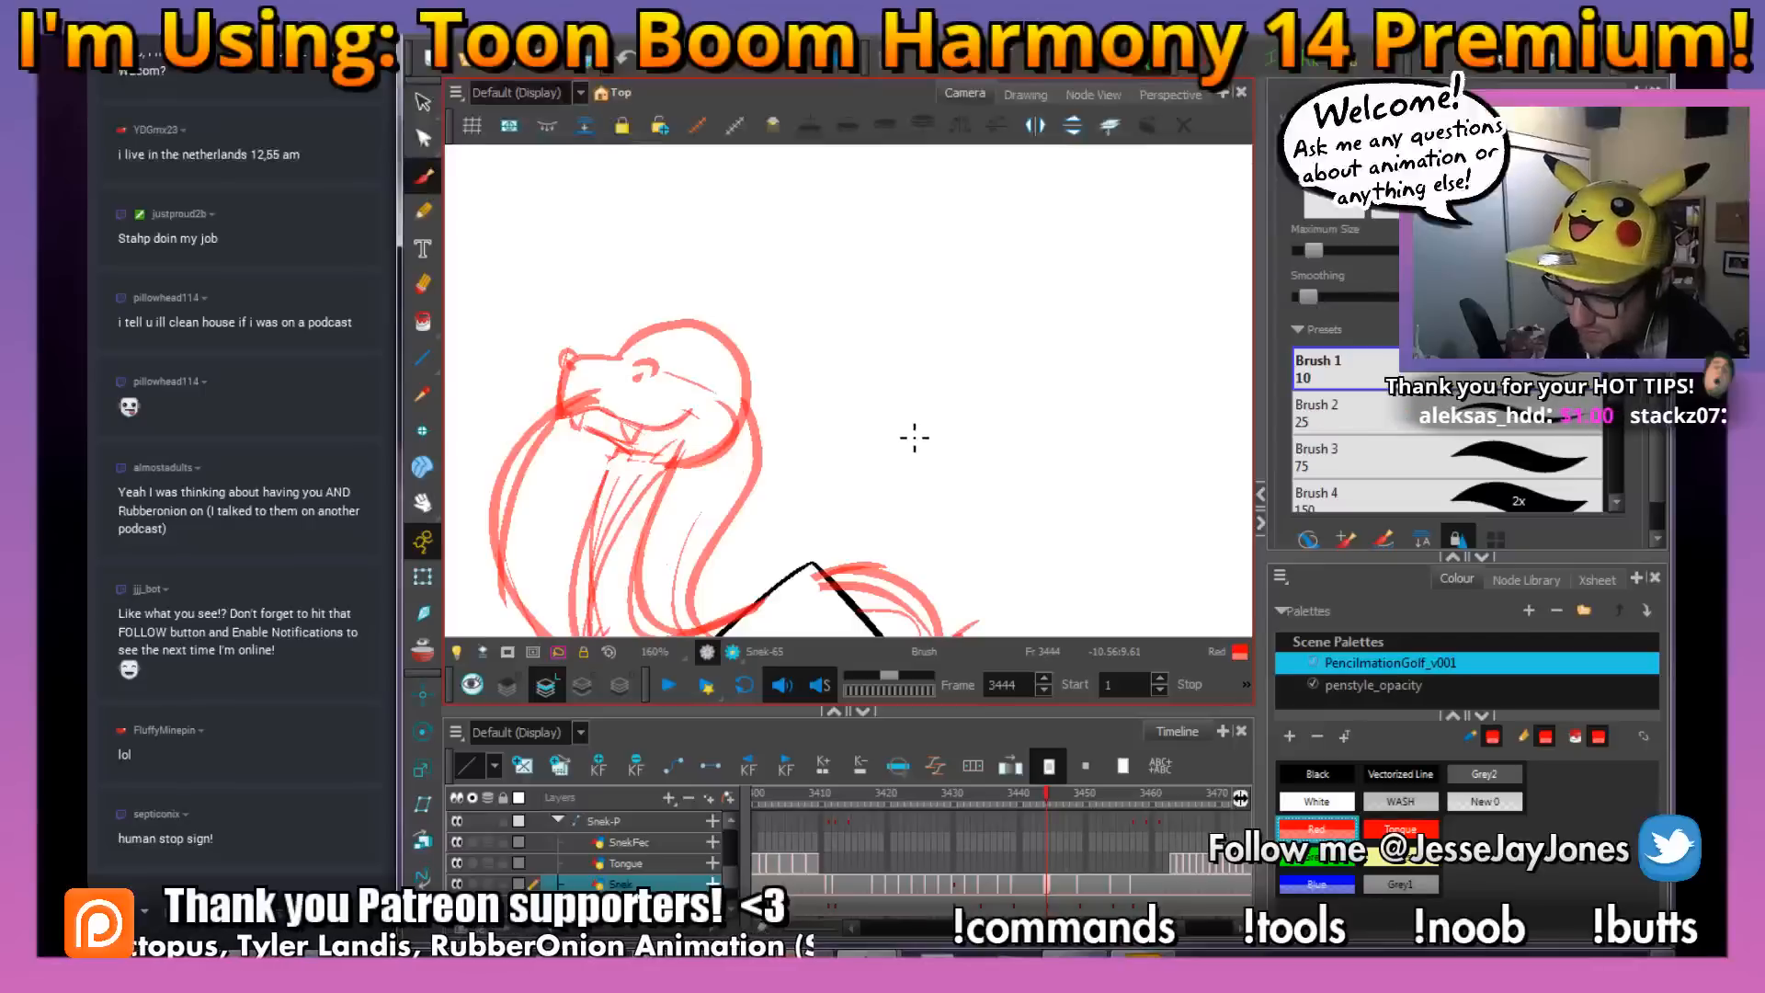
# Cut out the snake's head at frame 3448 with the Cutter, rotate it to a more level angle and reposition it on the neck
pyautogui.hotkey('shift', 'm')
pyautogui.press('2')
pyautogui.press('2')
pyautogui.moveTo(997, 304); pyautogui.dragTo(878, 423)
pyautogui.press('2')
pyautogui.press('2')
pyautogui.press('2')
pyautogui.moveTo(1007, 337)
pyautogui.mouseDown()
pyautogui.moveTo(865, 455)
pyautogui.moveTo(969, 438)
pyautogui.moveTo(973, 416)
pyautogui.mouseUp()
pyautogui.moveTo(1055, 789)
pyautogui.mouseDown()
pyautogui.moveTo(995, 797)
pyautogui.moveTo(1101, 805)
pyautogui.moveTo(991, 805)
pyautogui.moveTo(1074, 820)
pyautogui.mouseUp()
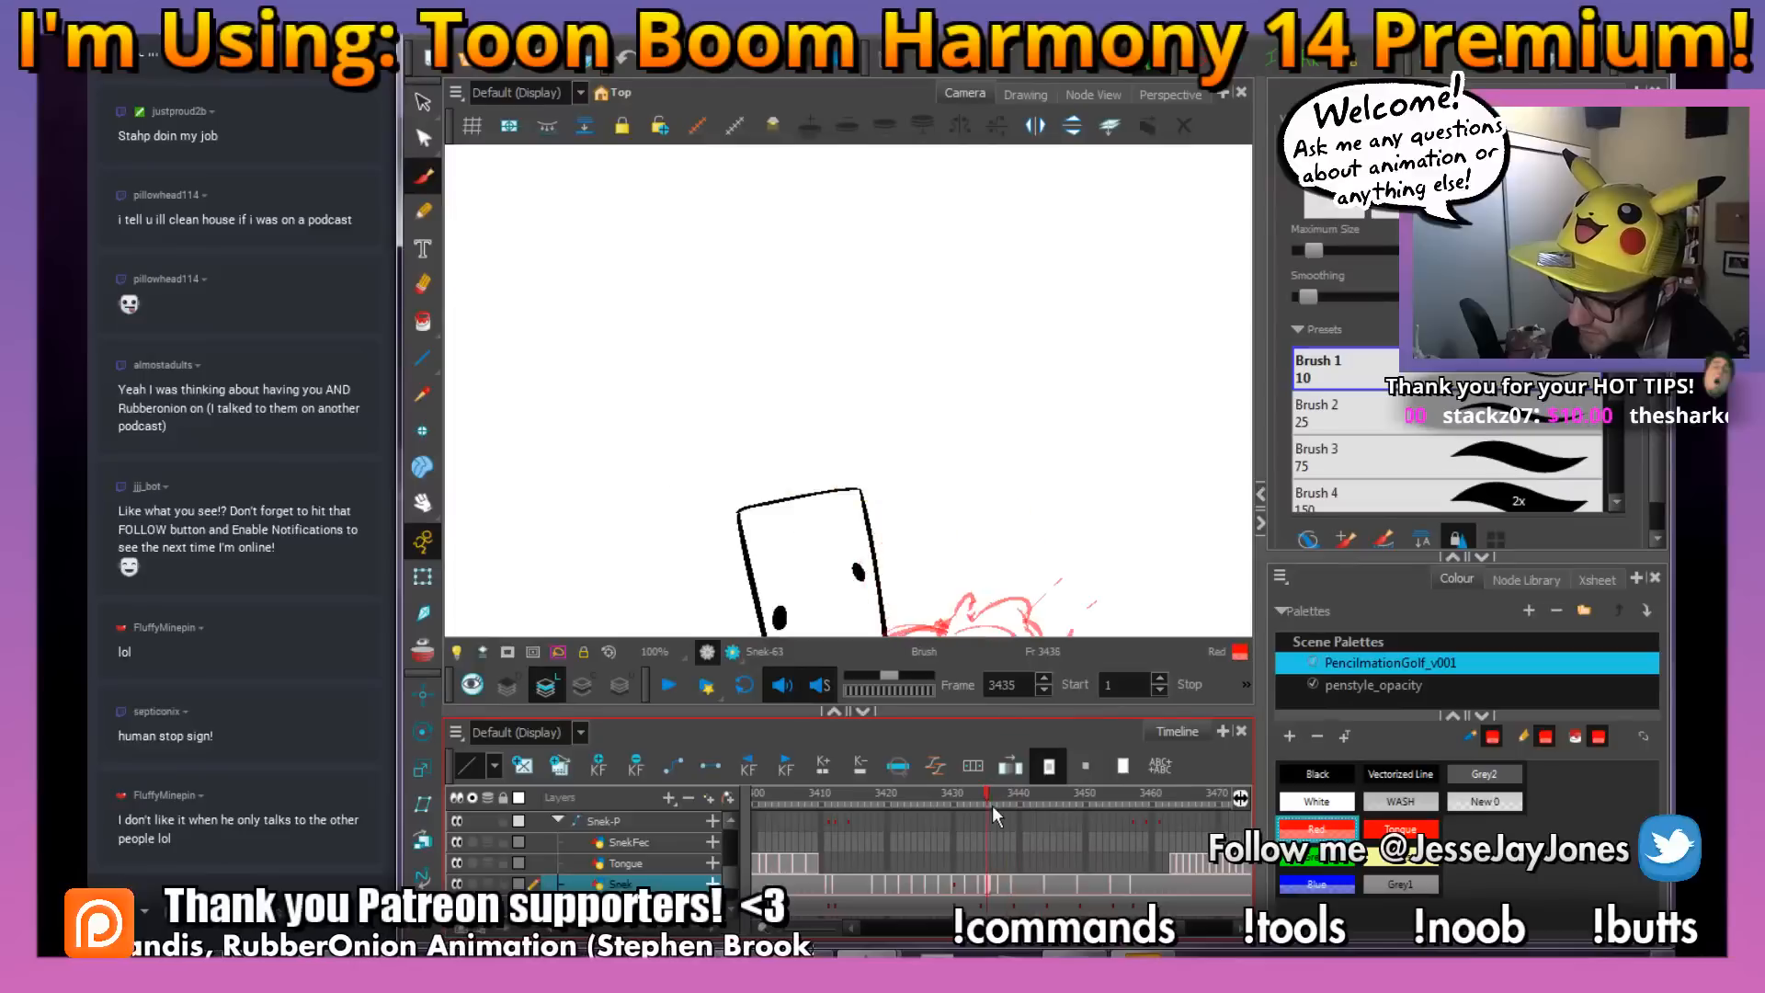
pyautogui.press('2')
pyautogui.press('2')
pyautogui.moveTo(917, 328); pyautogui.dragTo(891, 345)
pyautogui.moveTo(423, 101); pyautogui.dragTo(491, 120)
pyautogui.moveTo(747, 235)
pyautogui.mouseDown()
pyautogui.moveTo(704, 279)
pyautogui.moveTo(698, 354)
pyautogui.moveTo(772, 436)
pyautogui.moveTo(827, 446)
pyautogui.moveTo(880, 399)
pyautogui.moveTo(902, 303)
pyautogui.moveTo(743, 237)
pyautogui.mouseUp()
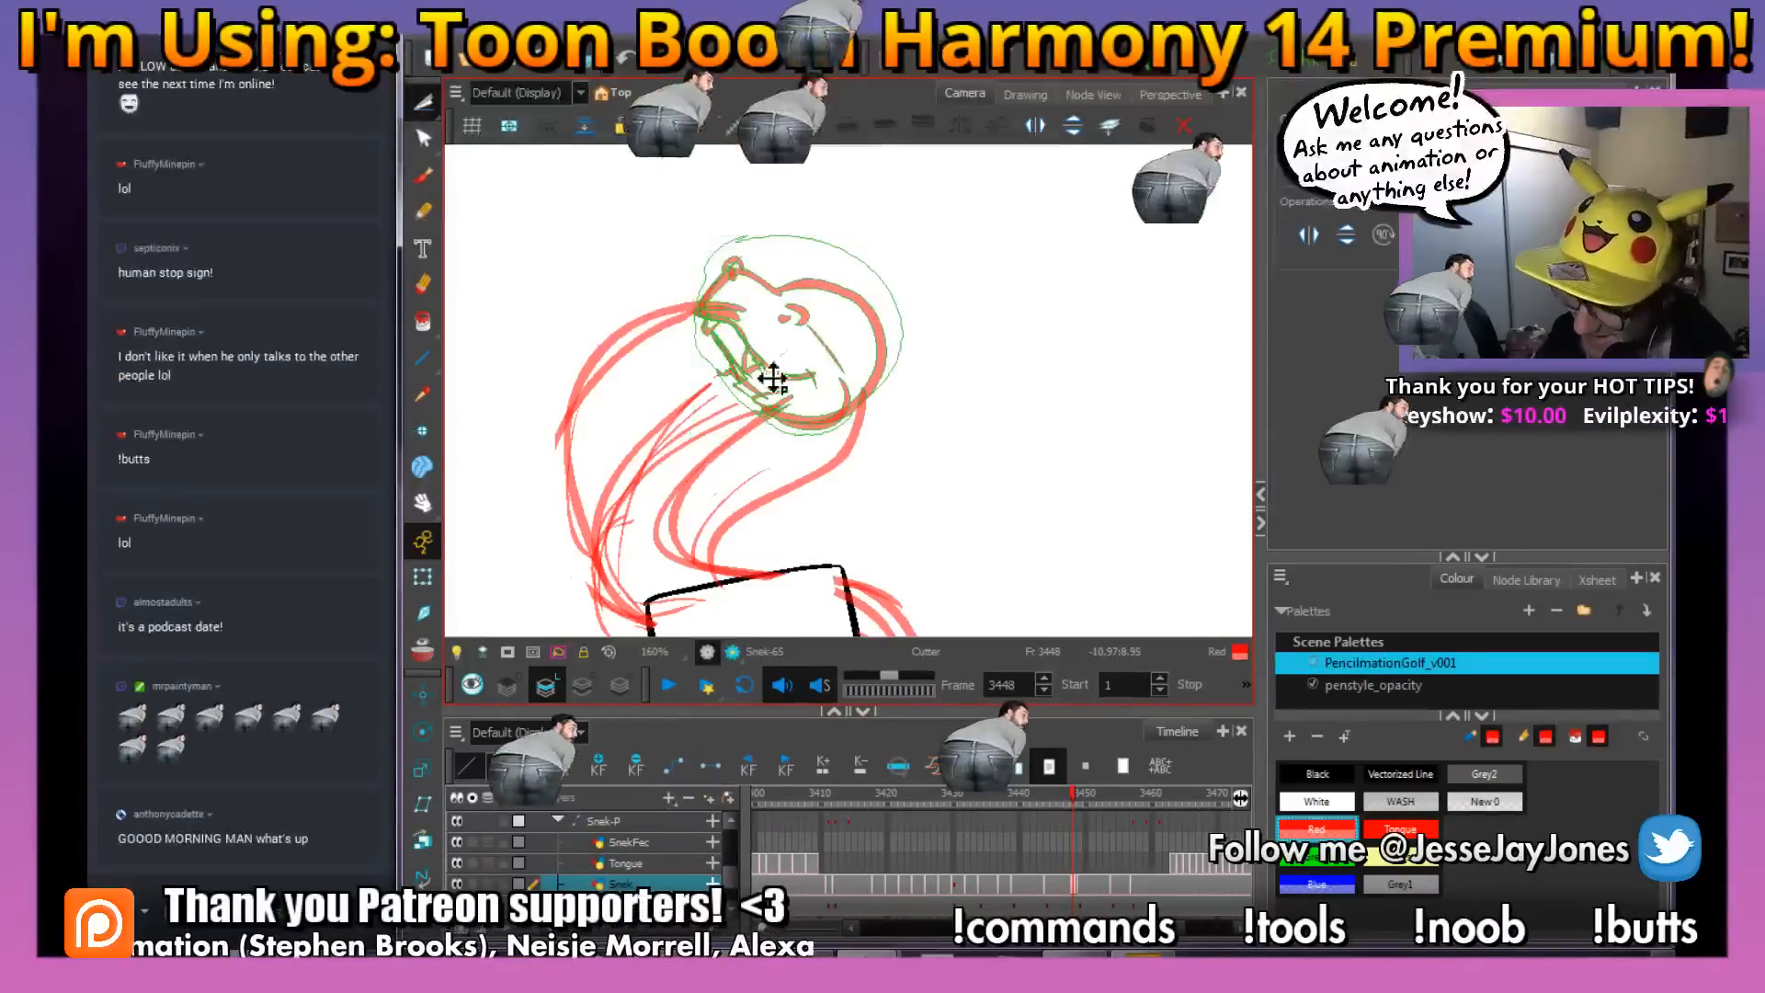
pyautogui.moveTo(908, 219); pyautogui.dragTo(826, 191)
pyautogui.click(945, 364)
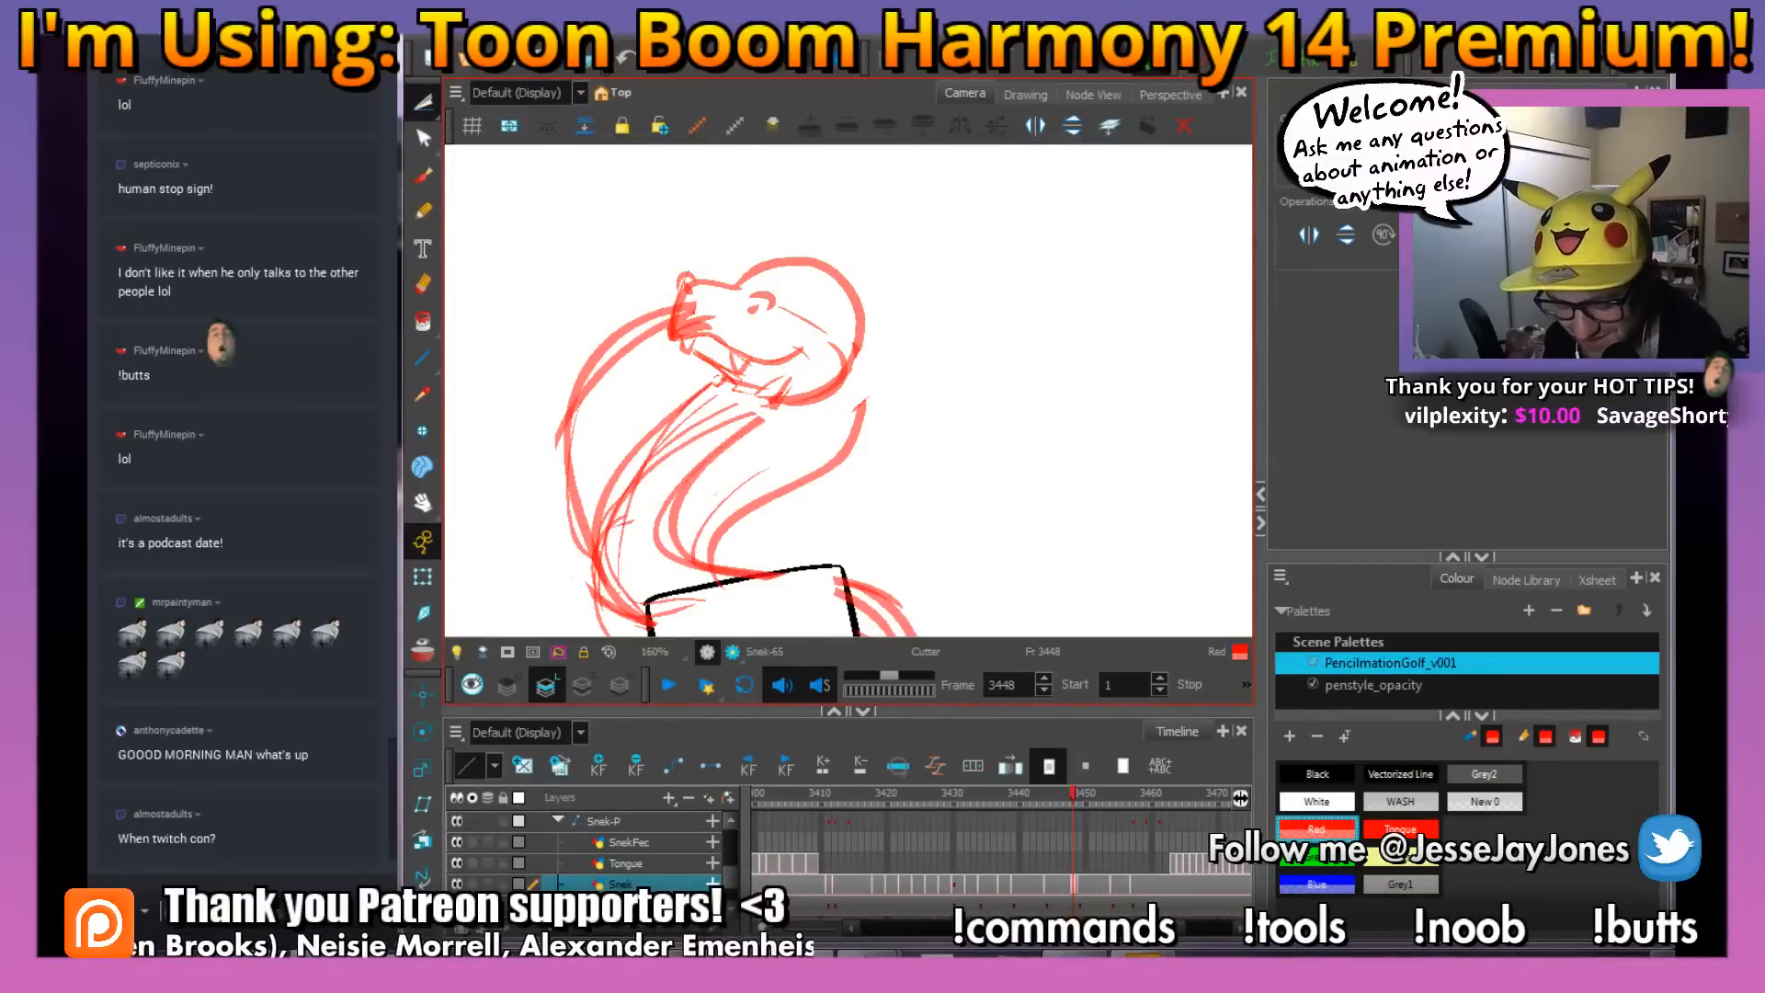
# Send the !love command to the Twitch chat, and set the chat target back to #allchats
pyautogui.click(141, 910)
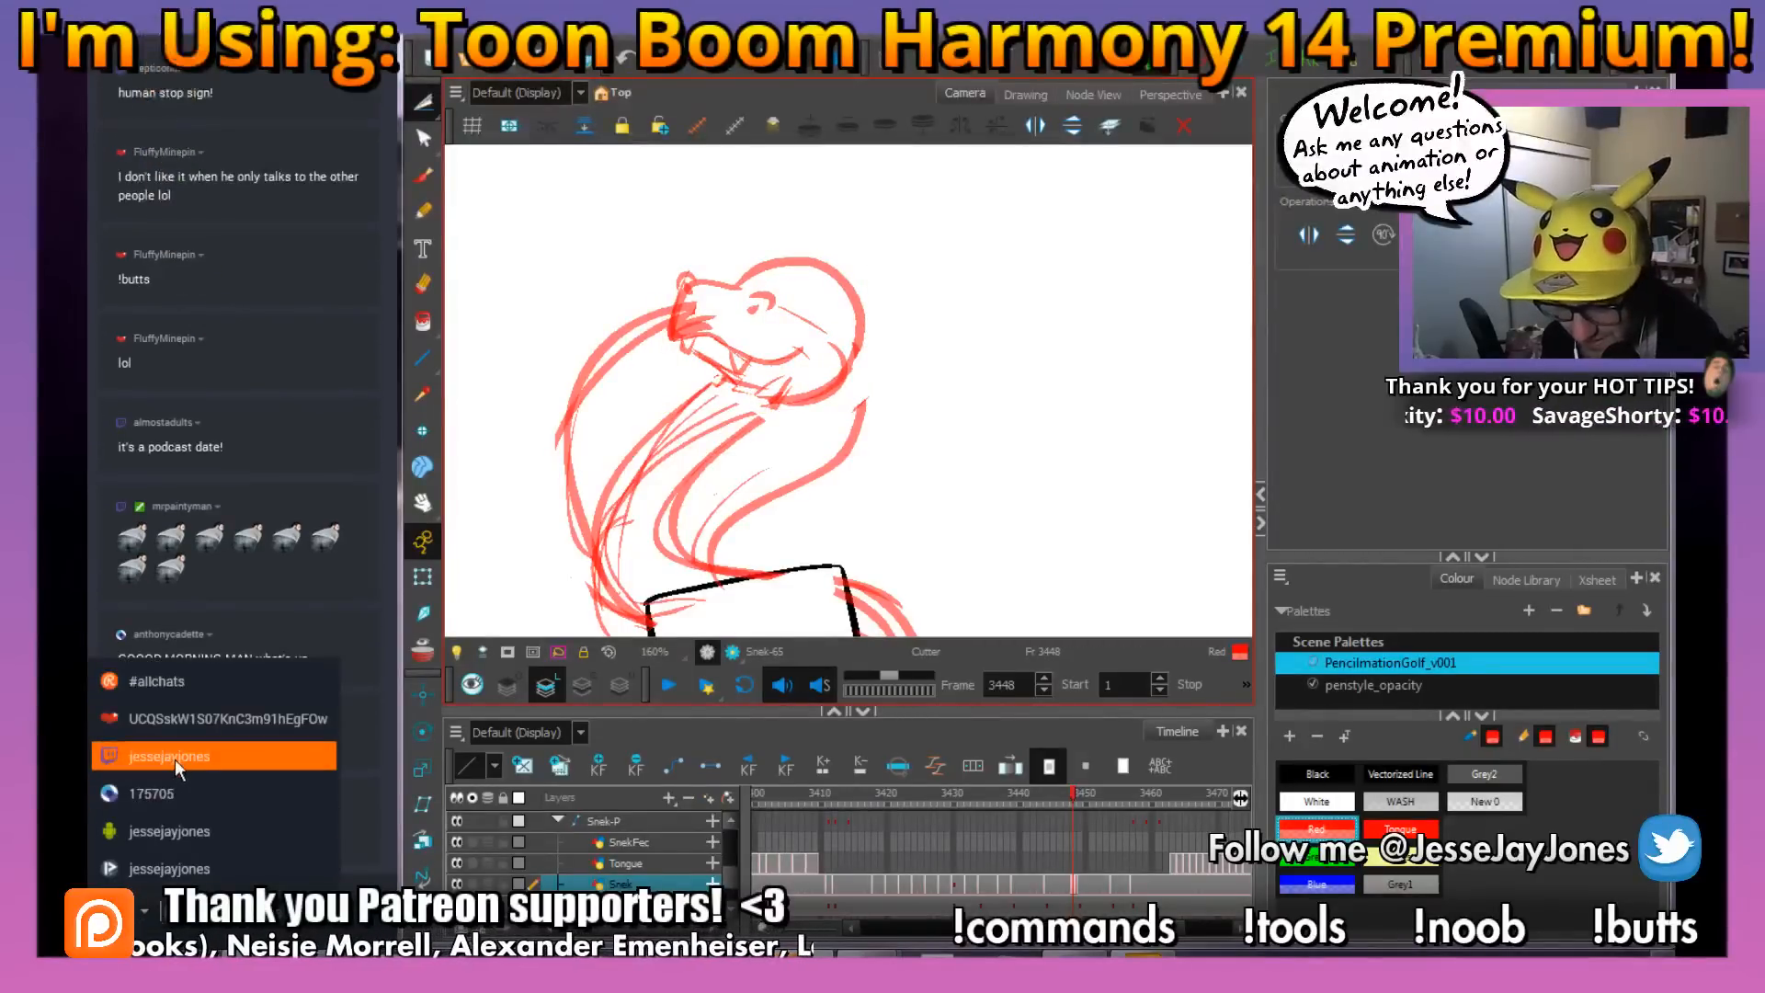
pyautogui.click(214, 756)
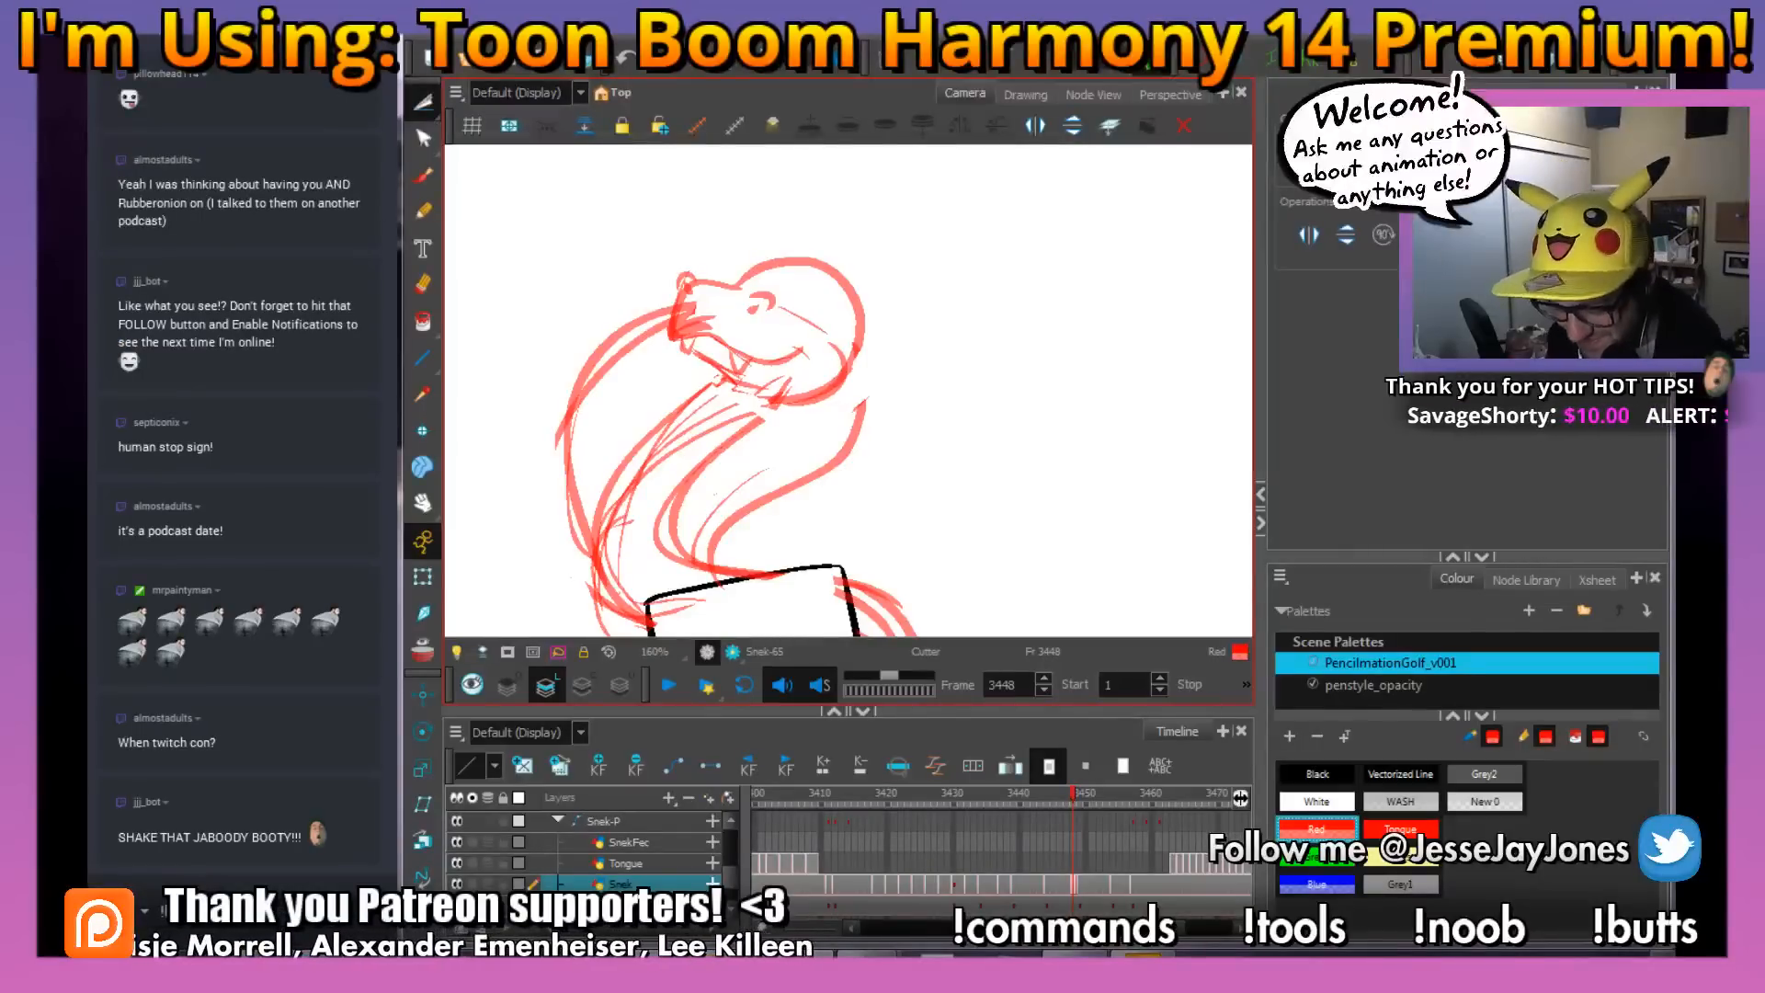
pyautogui.press('Return')
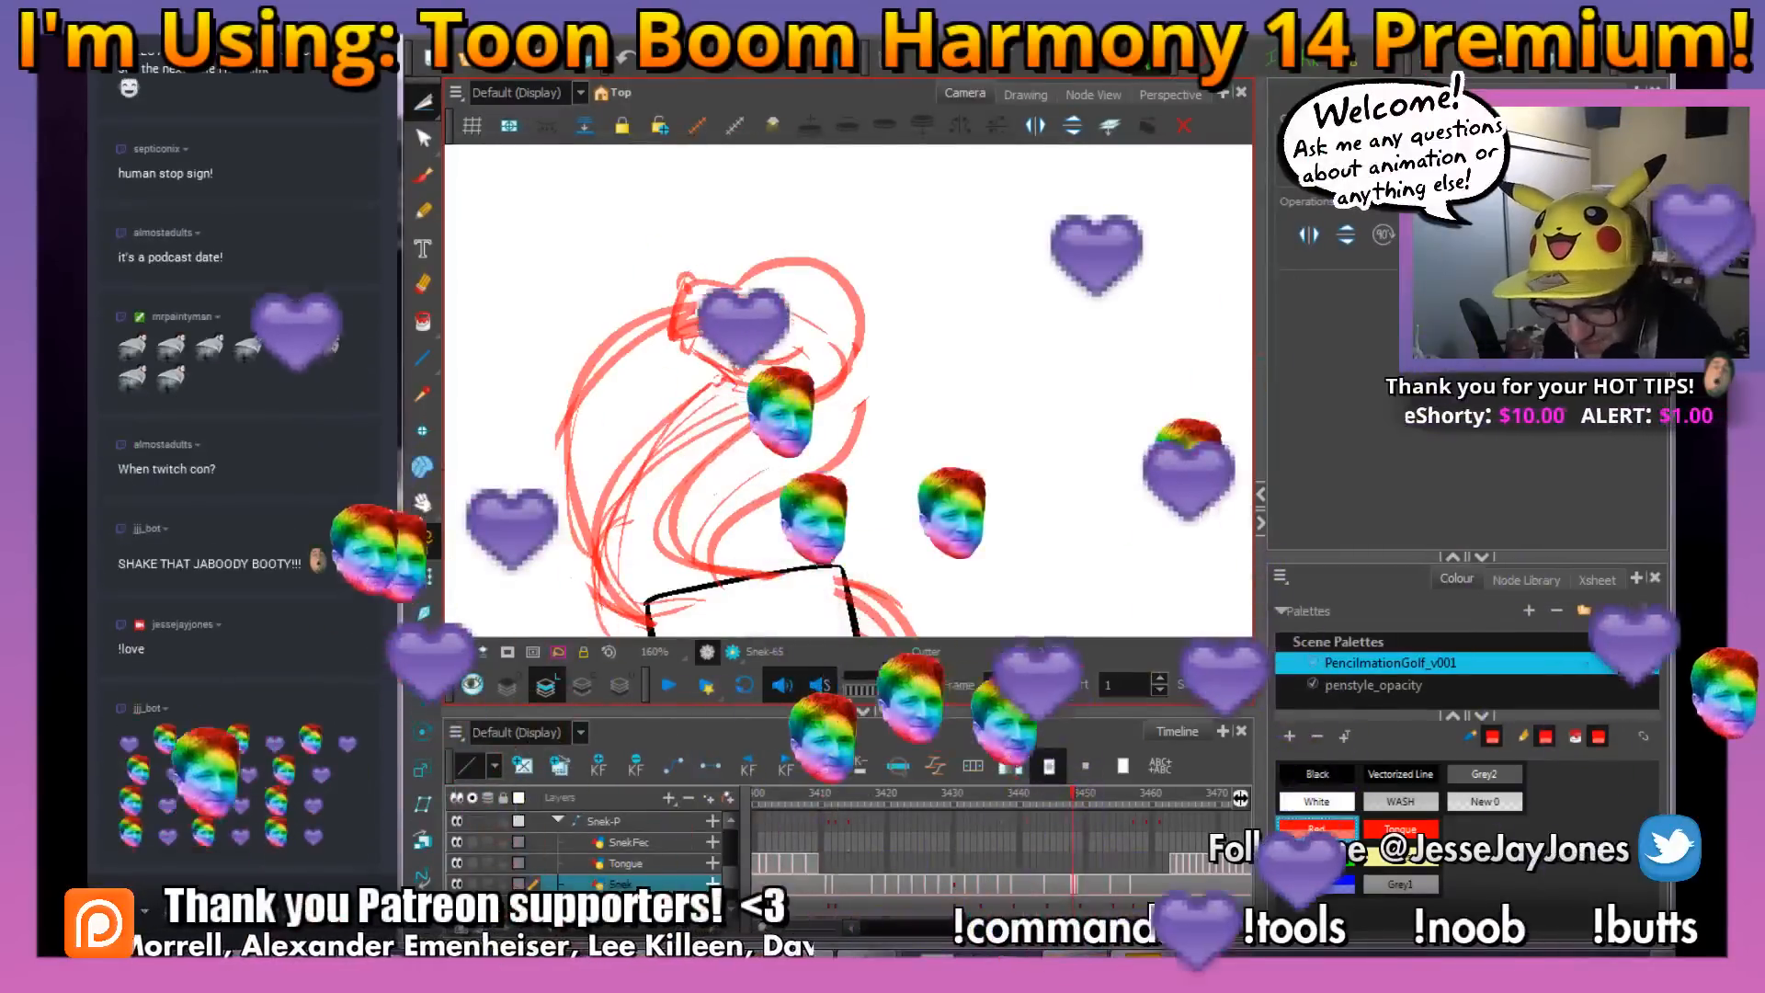
pyautogui.click(144, 911)
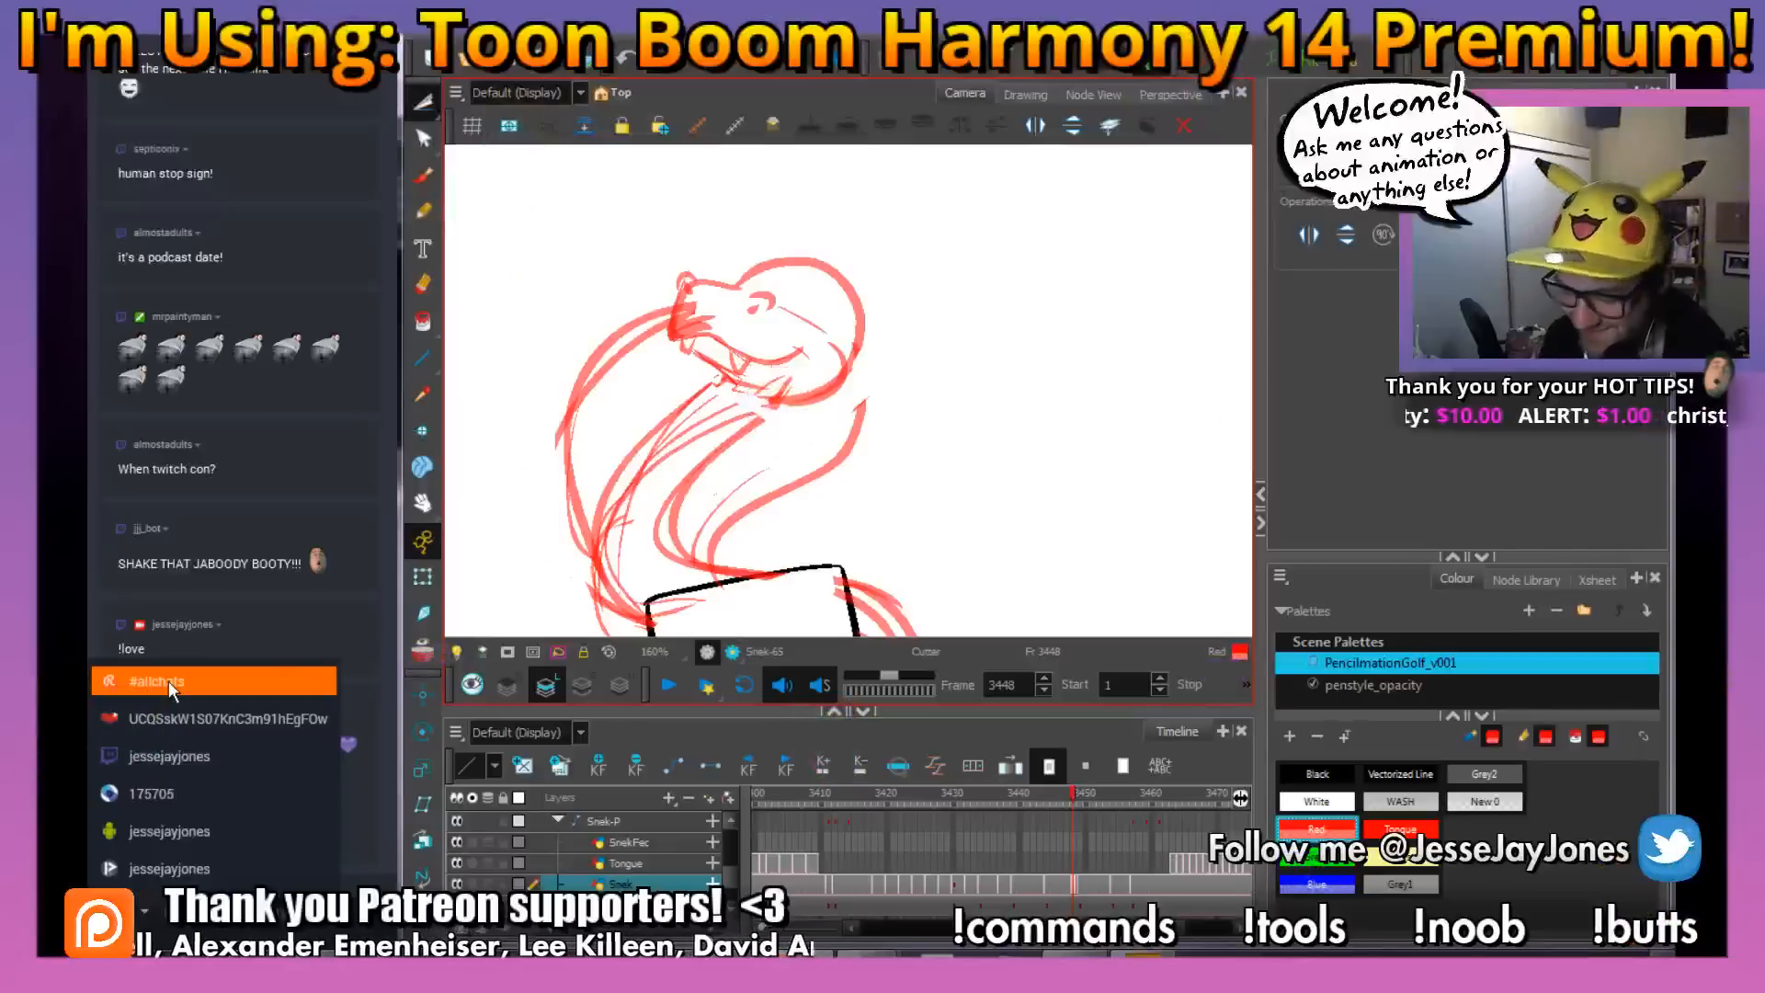
pyautogui.click(170, 687)
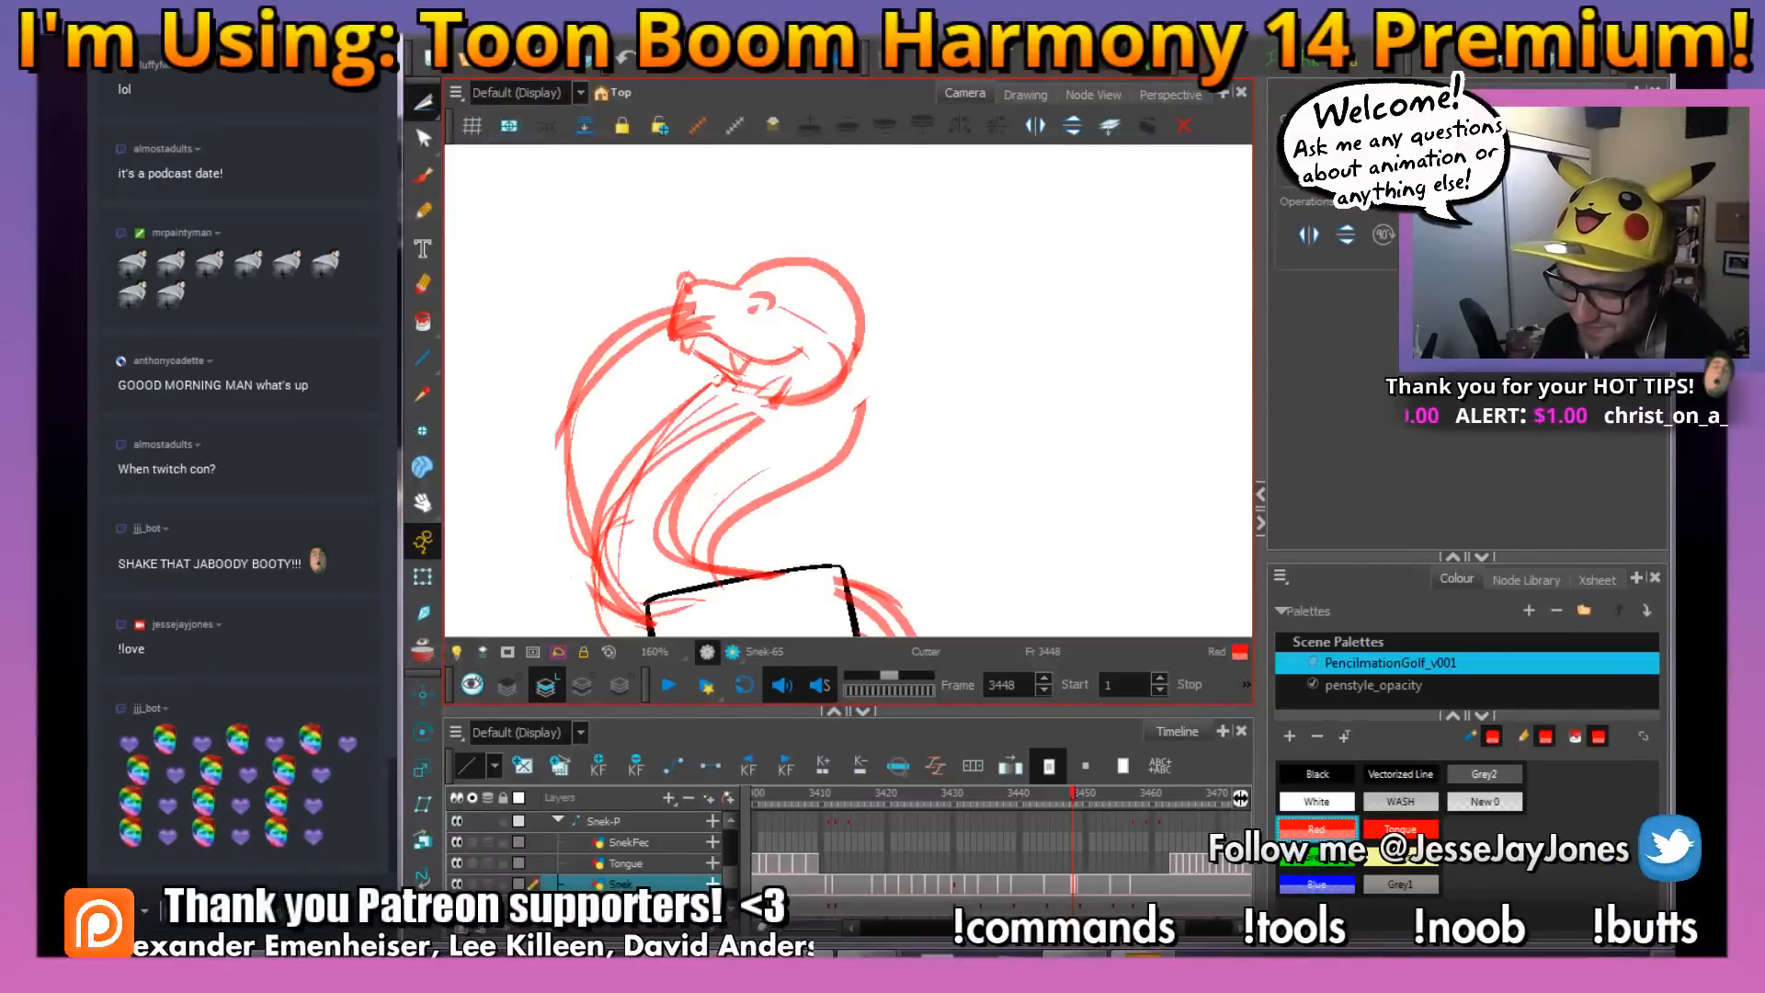
# Clean up the lines where the snout overlaps the neck at frame 3448 and save the scene
pyautogui.press('space')
pyautogui.moveTo(834, 387); pyautogui.dragTo(789, 425)
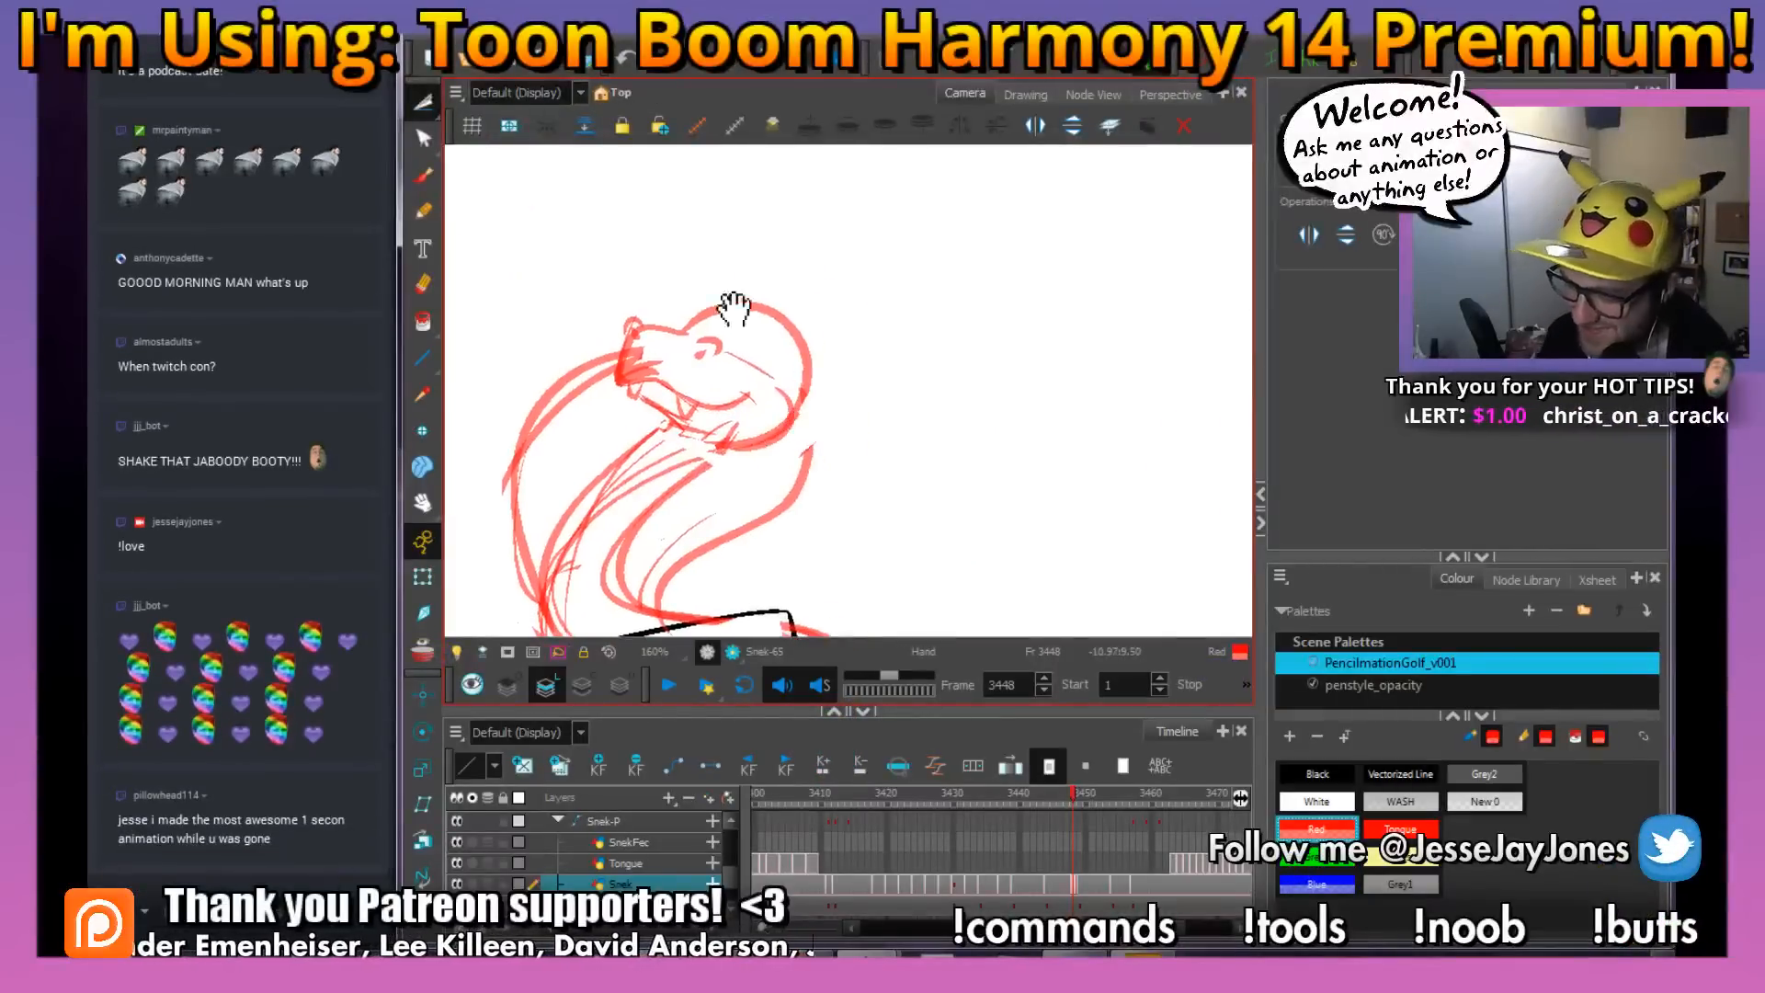
pyautogui.scroll(3, 735, 309)
pyautogui.moveTo(576, 278); pyautogui.dragTo(722, 310)
pyautogui.click(423, 184)
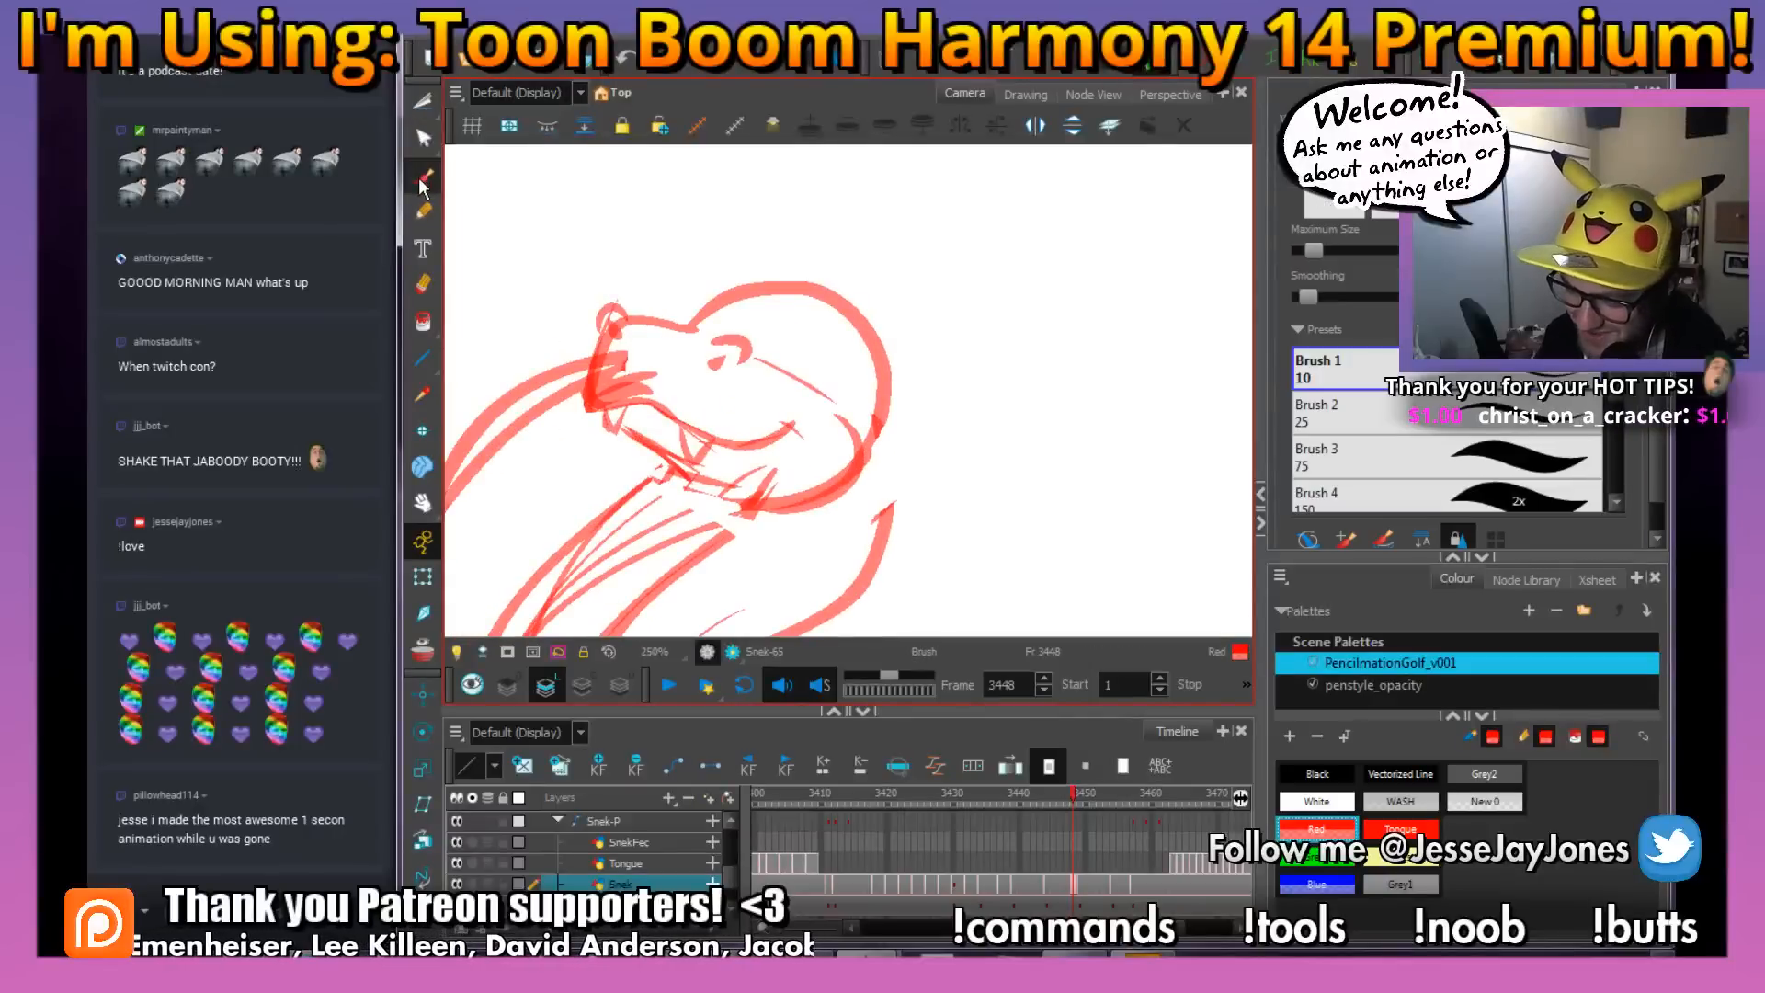
pyautogui.press('space')
pyautogui.moveTo(659, 403)
pyautogui.mouseDown()
pyautogui.moveTo(739, 491)
pyautogui.moveTo(658, 438)
pyautogui.moveTo(597, 441)
pyautogui.moveTo(614, 398)
pyautogui.moveTo(623, 428)
pyautogui.moveTo(665, 421)
pyautogui.moveTo(616, 396)
pyautogui.mouseUp()
pyautogui.press('2')
pyautogui.press('space')
pyautogui.scroll(-4, 946, 497)
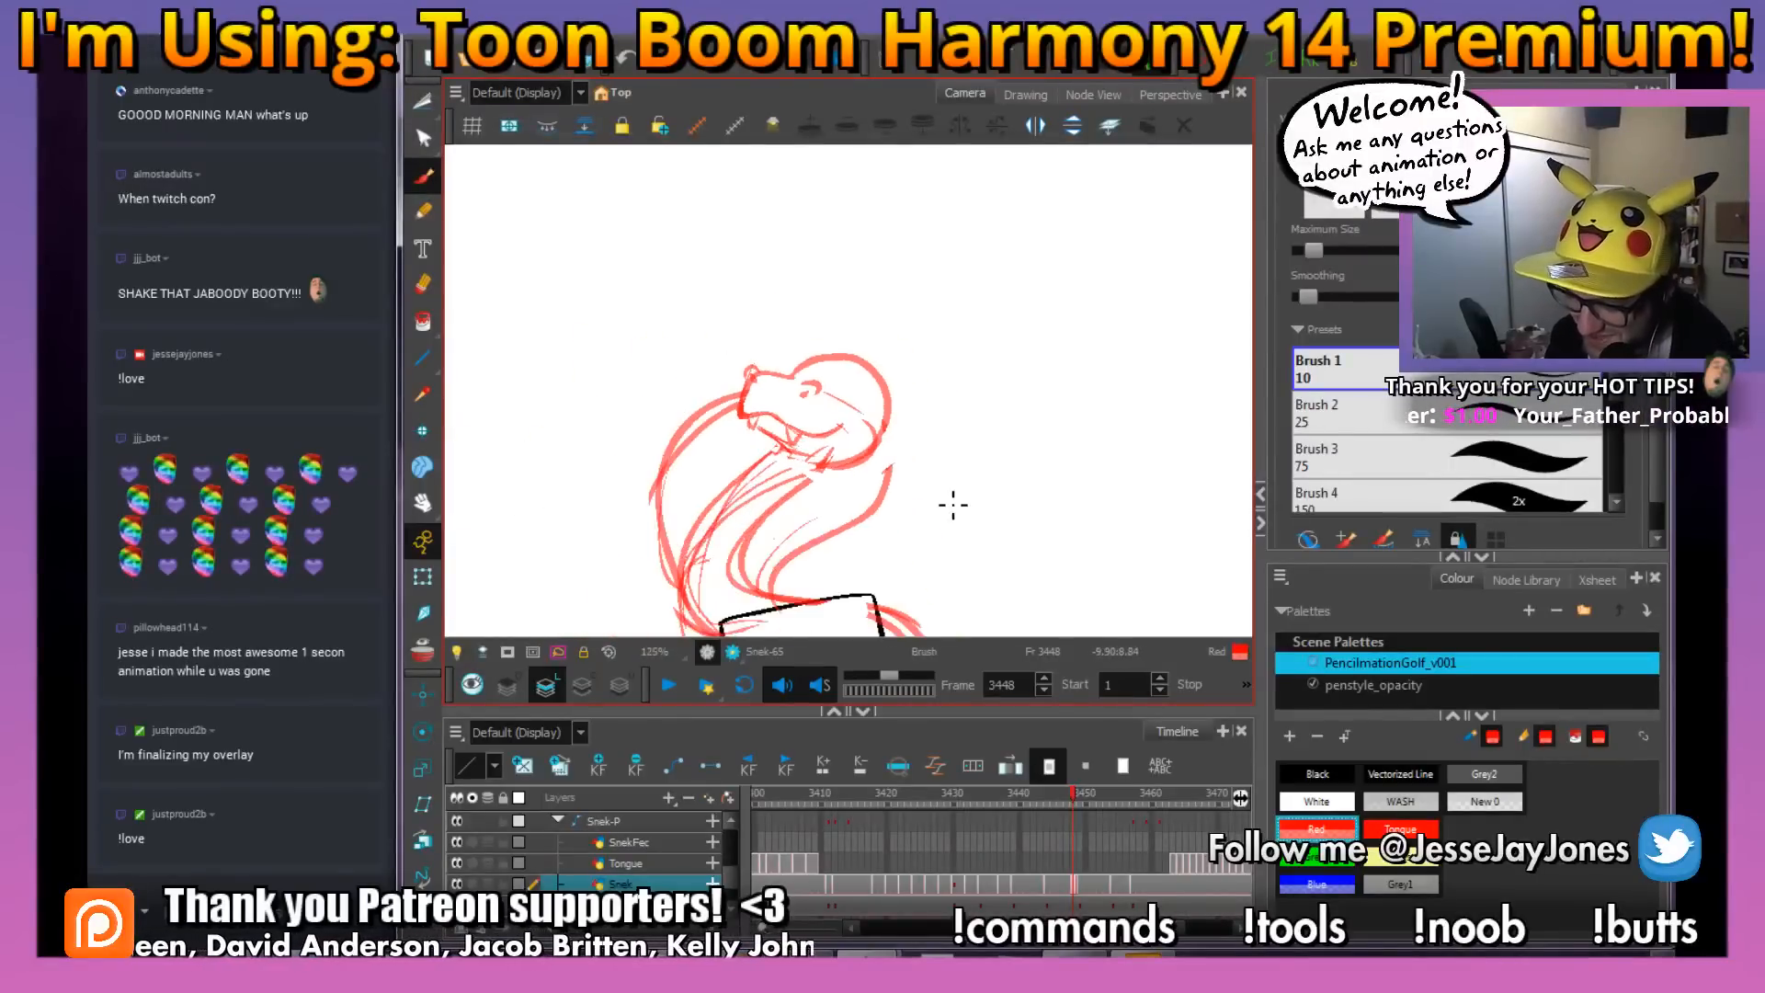
pyautogui.press('2')
pyautogui.press('2')
pyautogui.press('space')
pyautogui.moveTo(910, 367); pyautogui.dragTo(770, 371)
pyautogui.hotkey('ctrl', 's')
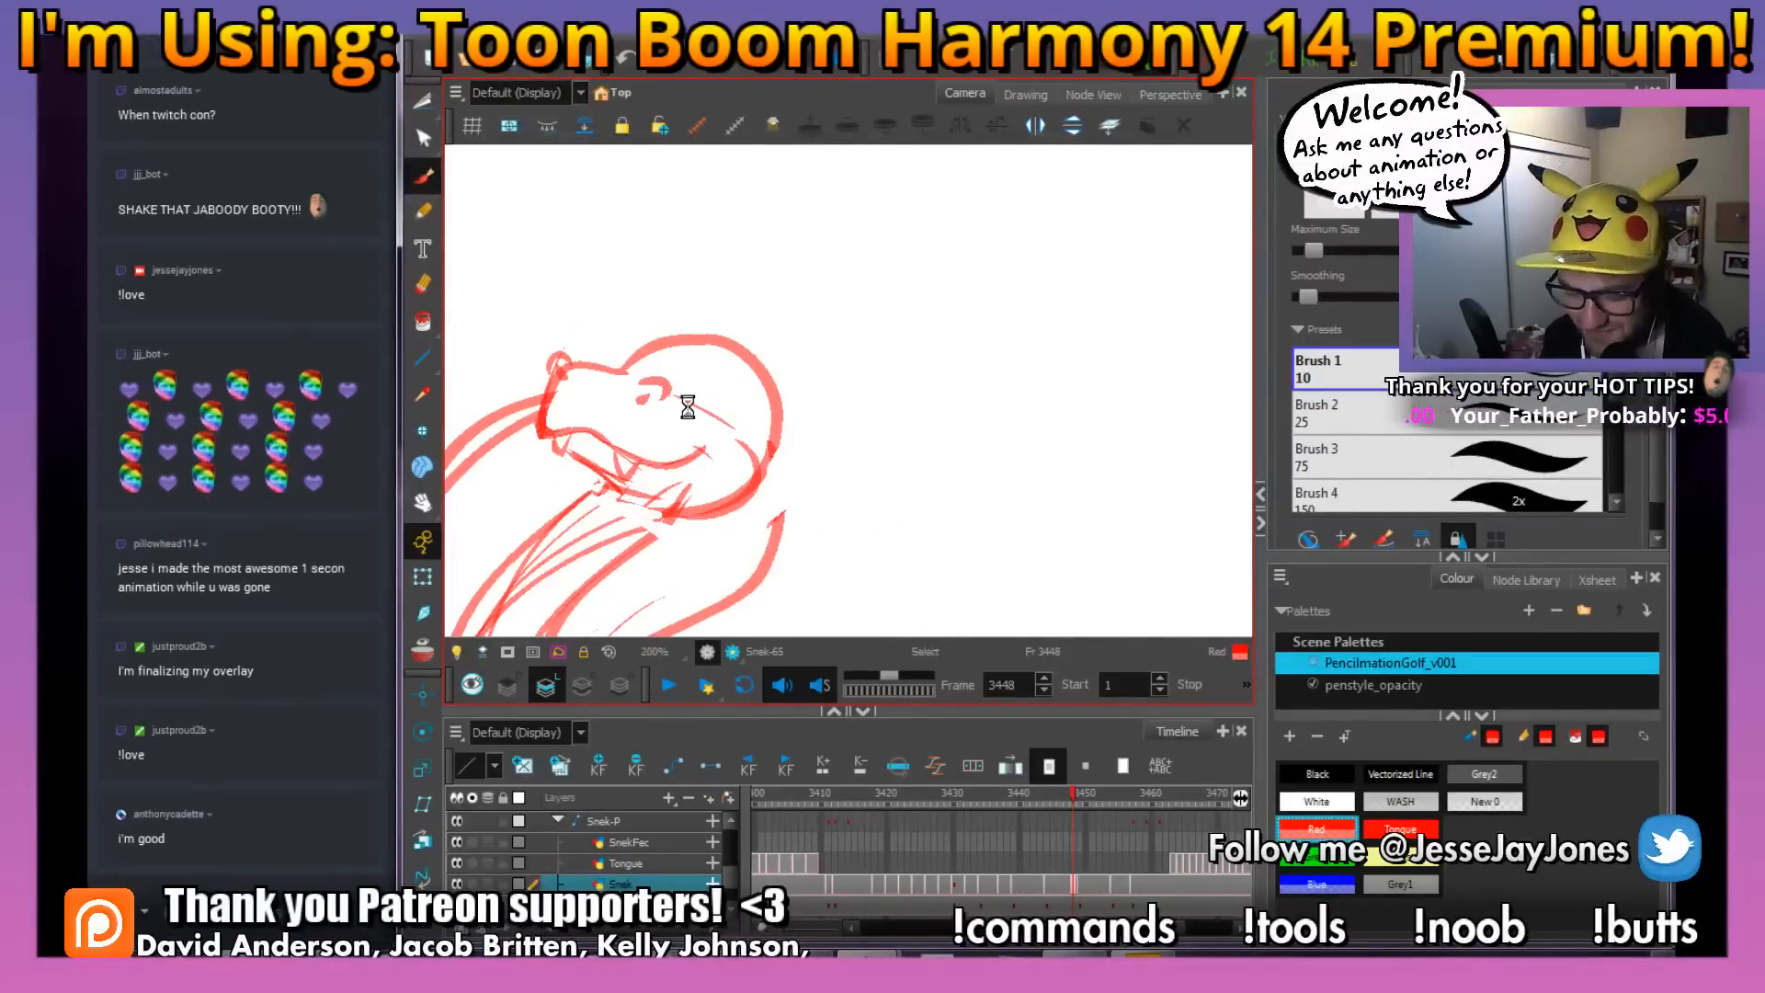
pyautogui.scroll(-2, 770, 417)
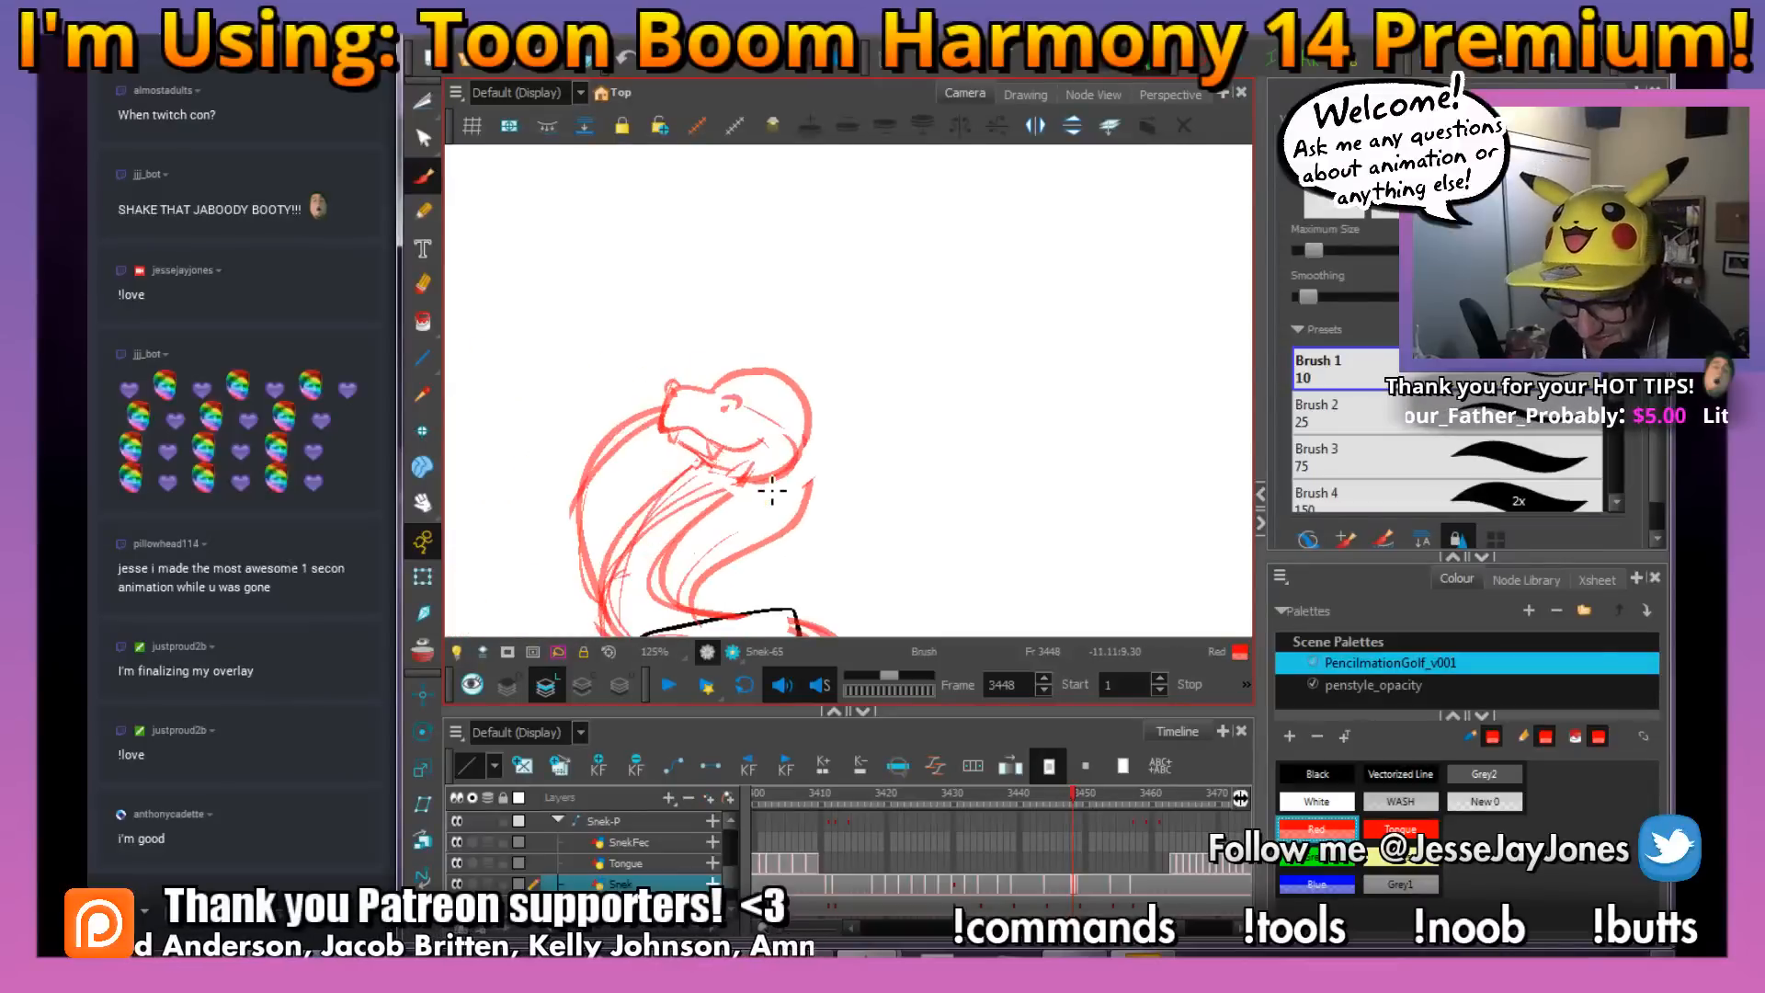
# Draw two rounded eye bumps on top of the snake's head at frame 3444
pyautogui.moveTo(756, 454)
pyautogui.mouseDown()
pyautogui.moveTo(739, 432)
pyautogui.moveTo(757, 454)
pyautogui.moveTo(729, 452)
pyautogui.mouseUp()
pyautogui.press('2')
pyautogui.press('2')
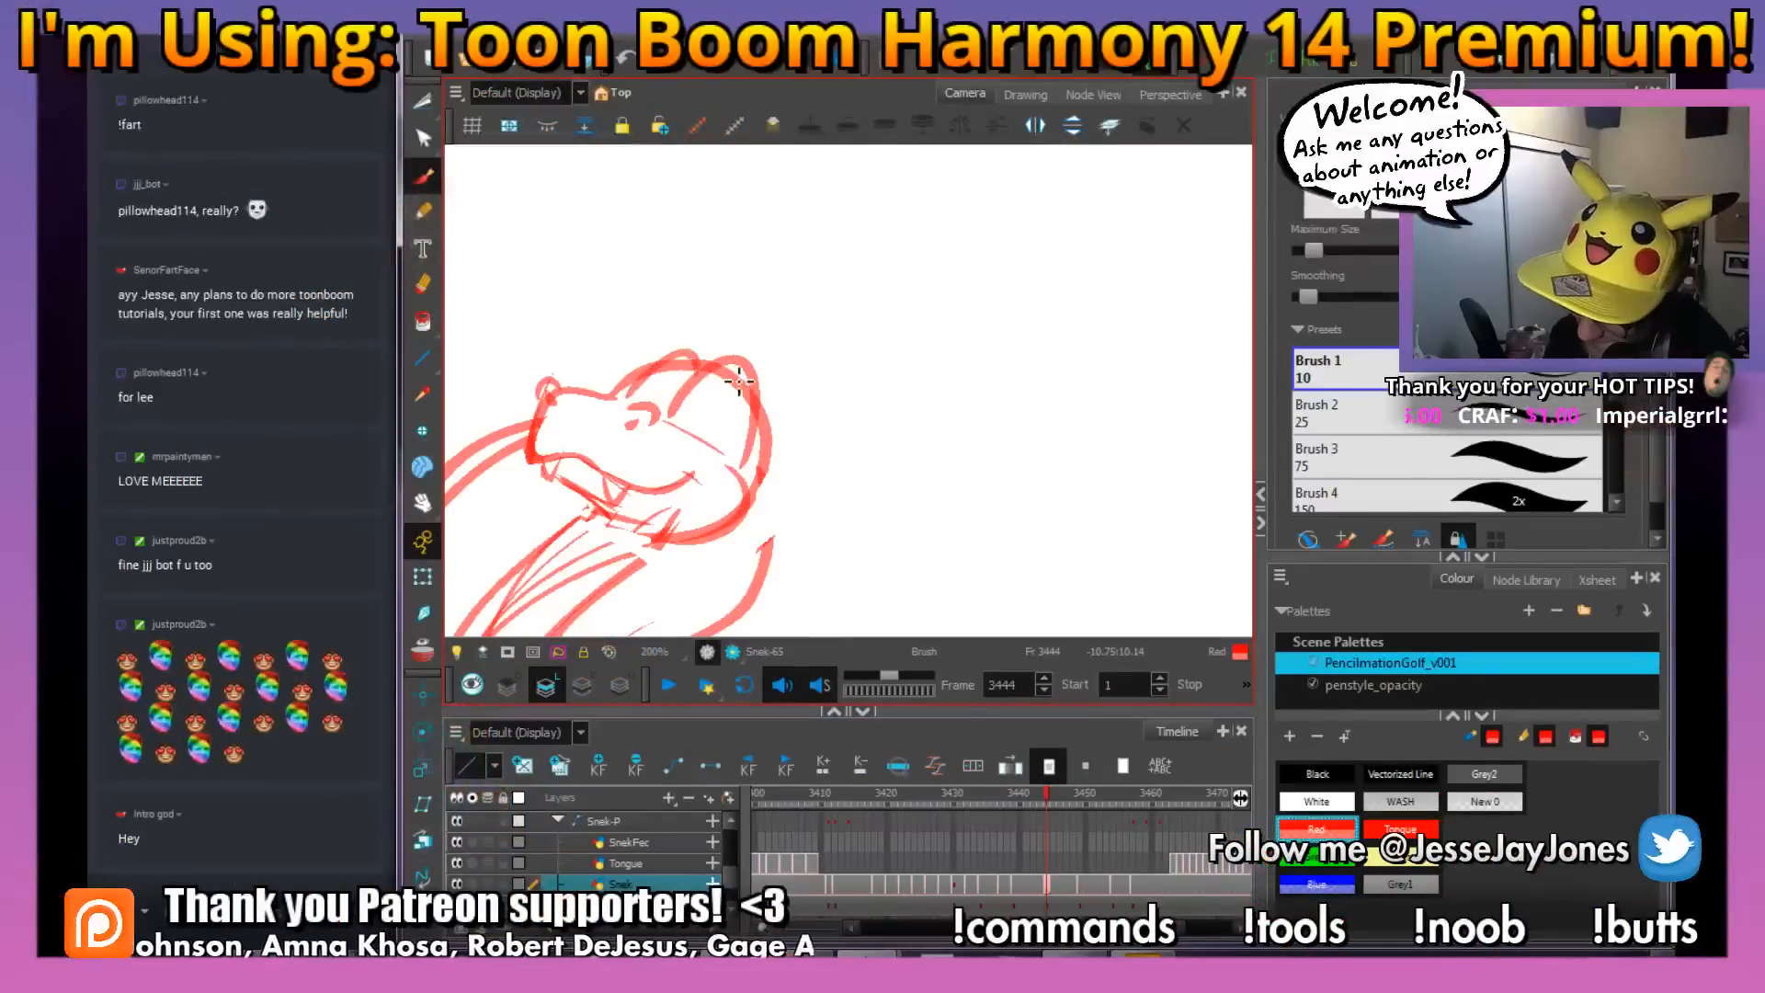
pyautogui.moveTo(723, 387)
pyautogui.mouseDown()
pyautogui.moveTo(747, 410)
pyautogui.moveTo(743, 391)
pyautogui.moveTo(675, 372)
pyautogui.mouseUp()
pyautogui.press('space')
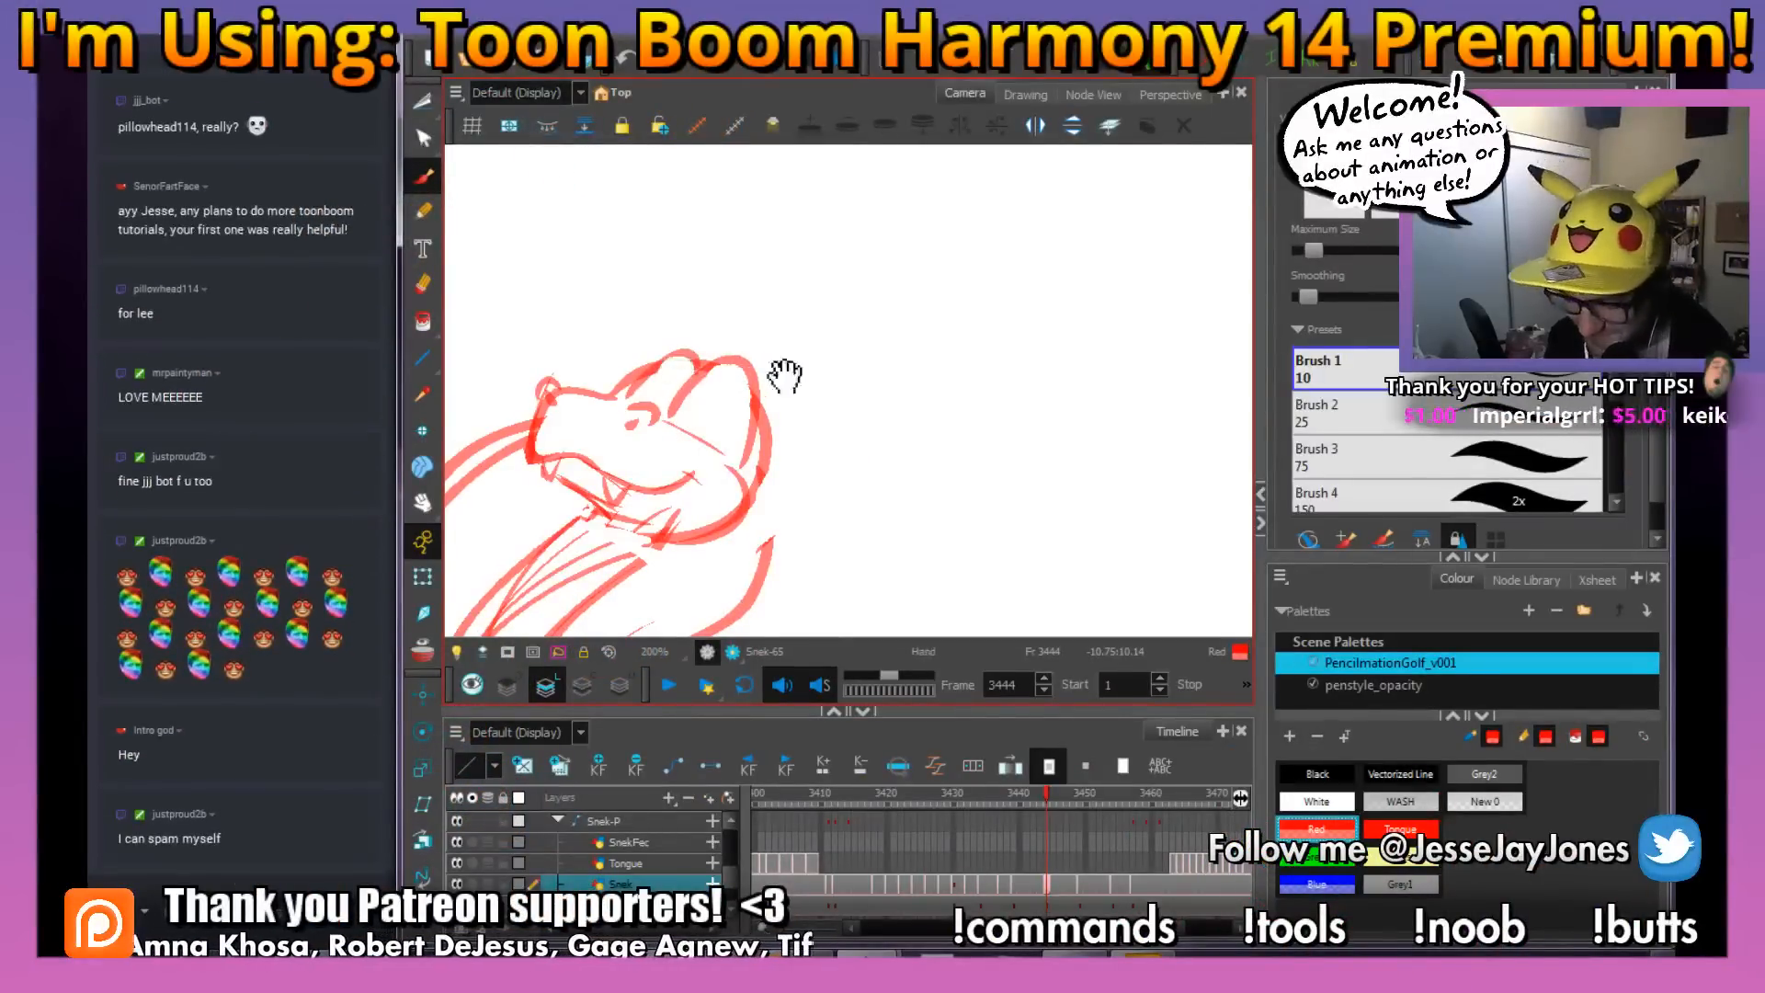
pyautogui.moveTo(784, 375); pyautogui.dragTo(765, 381)
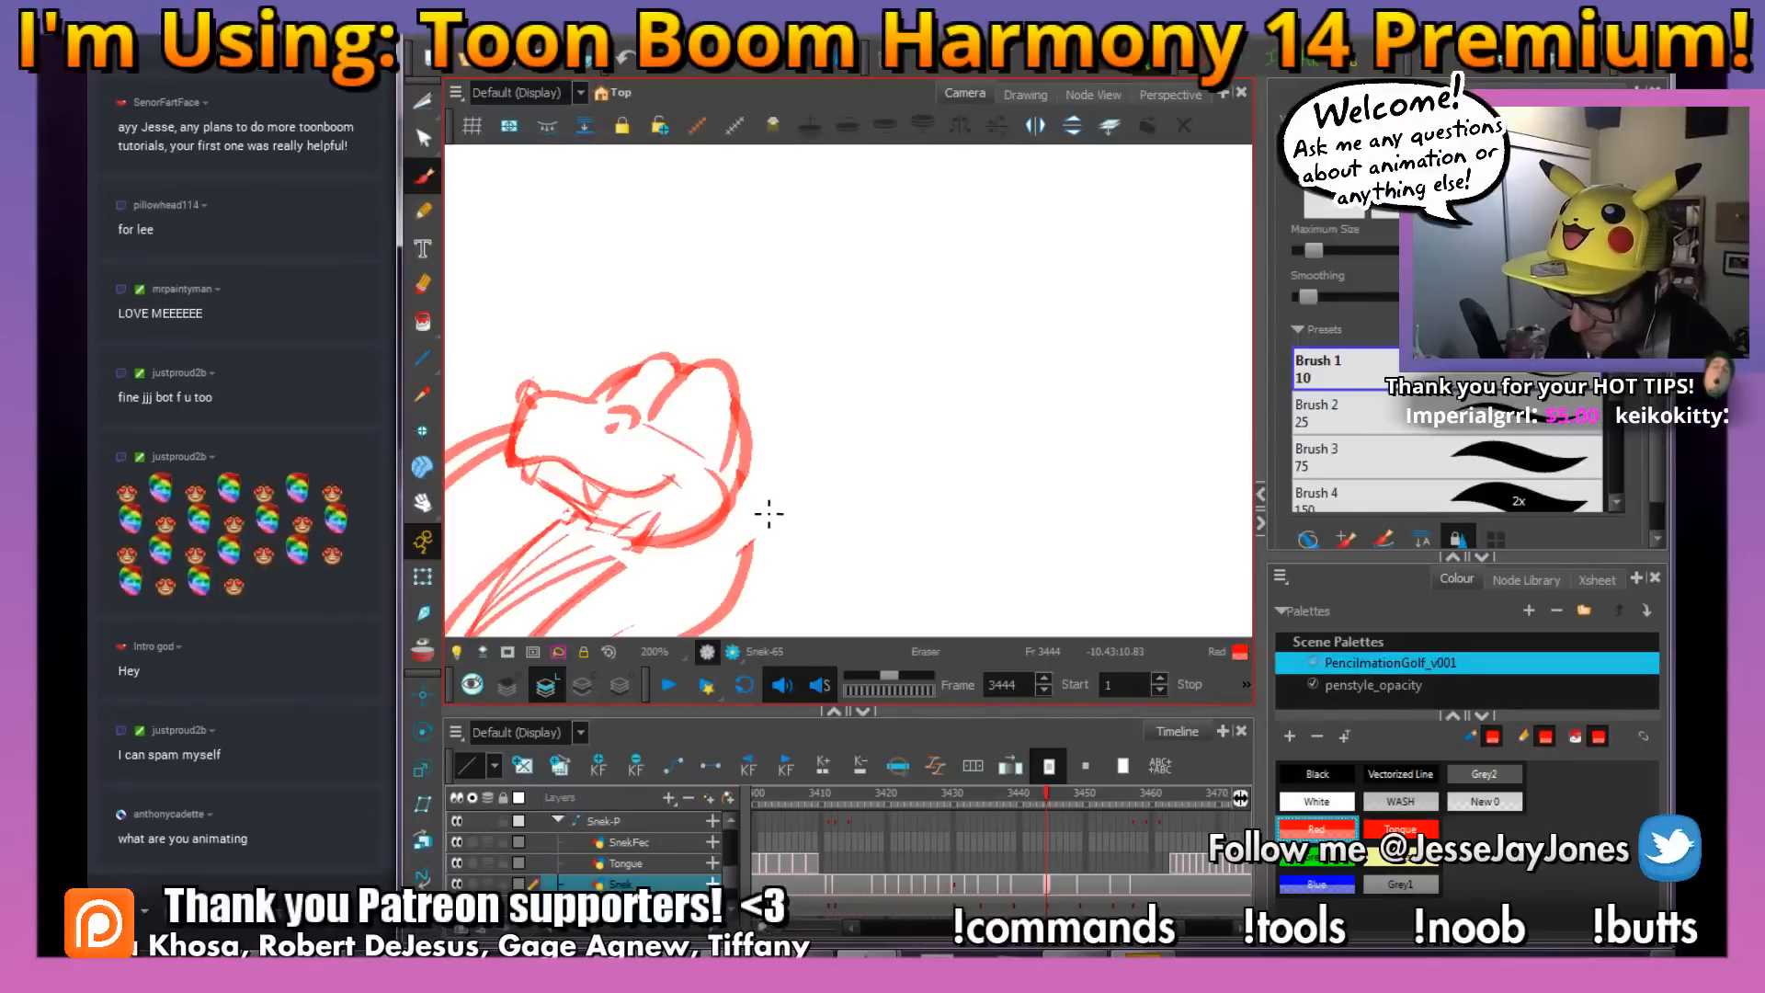
# Erase the old skull outline behind the eye bumps and tidy the join between the two bumps
pyautogui.moveTo(742, 480); pyautogui.dragTo(752, 401)
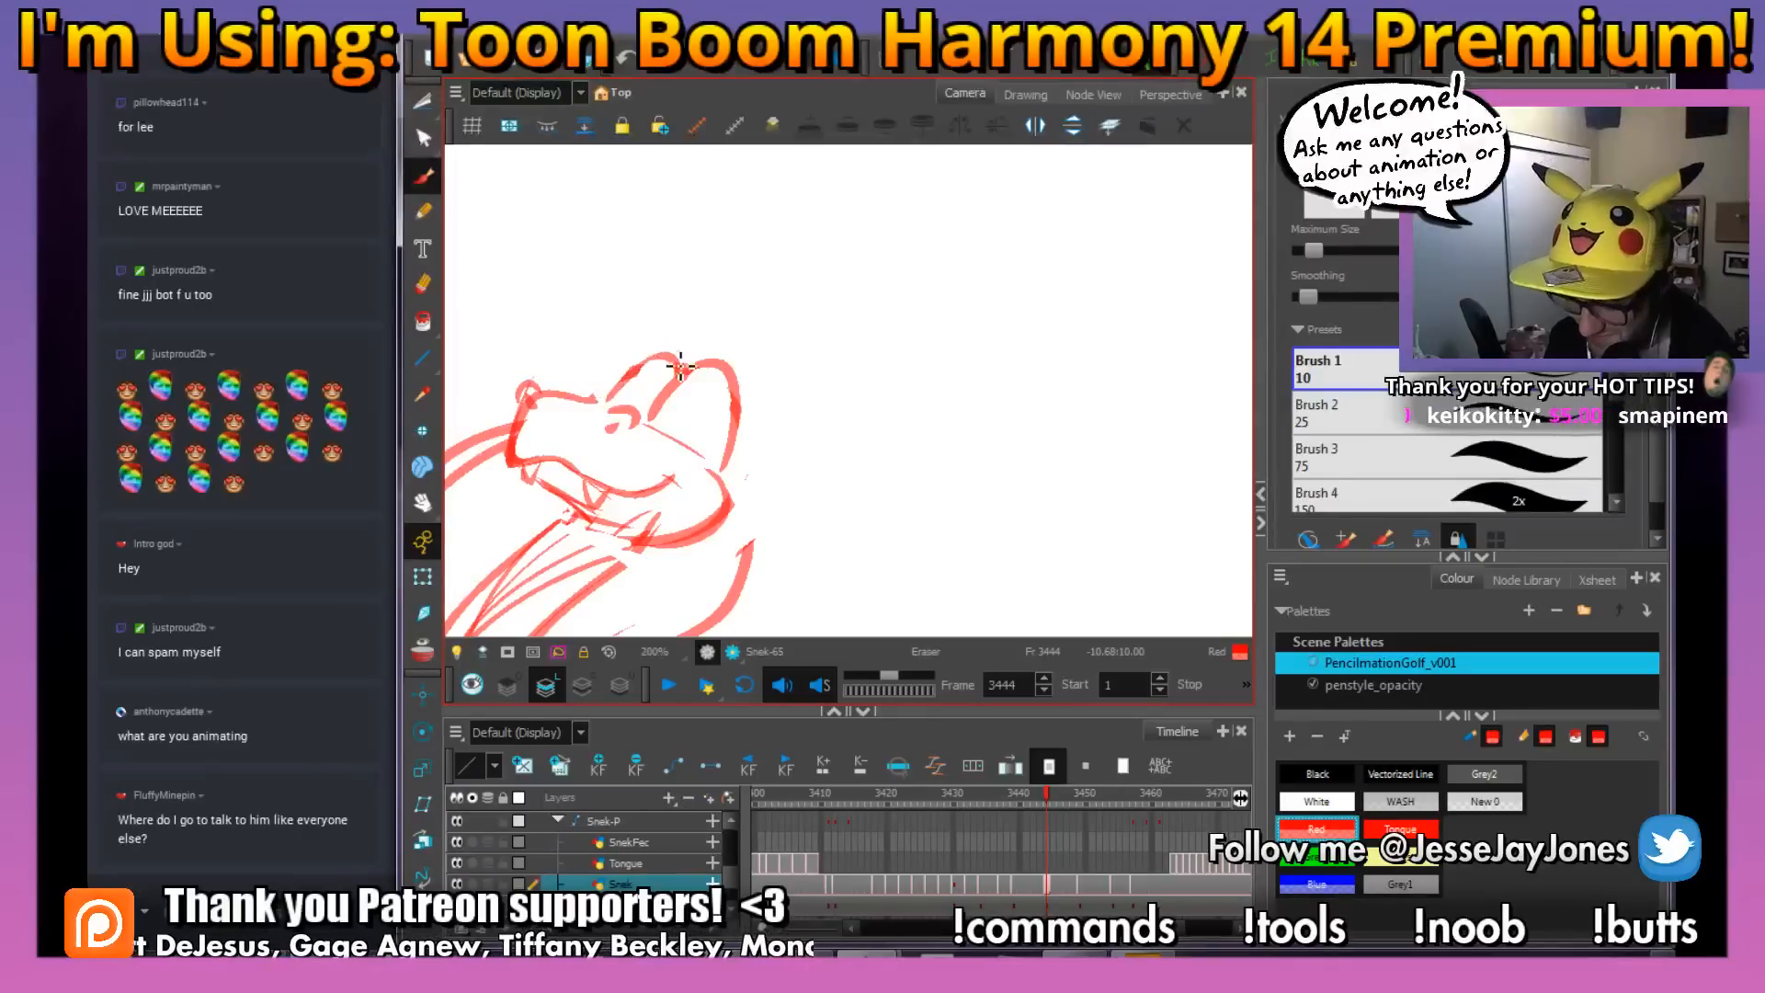
pyautogui.moveTo(681, 365); pyautogui.dragTo(674, 374)
pyautogui.moveTo(838, 507); pyautogui.dragTo(798, 465)
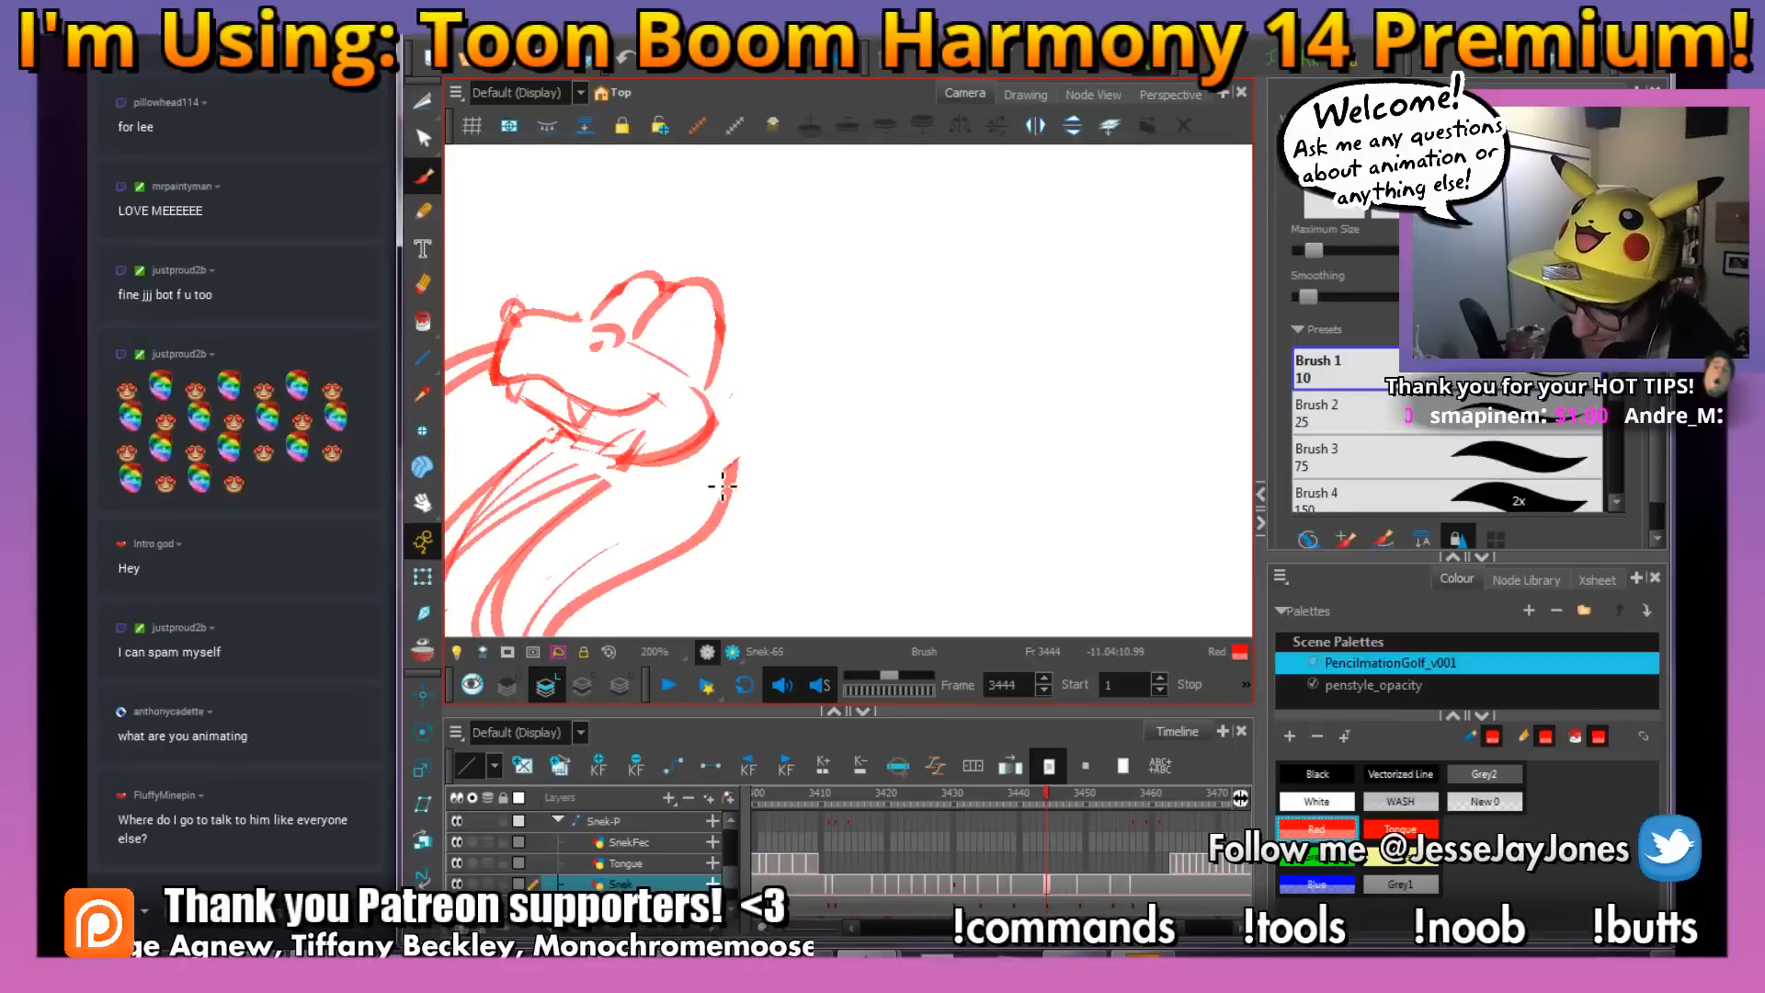
# Draw curved, happily closed eyes inside the two eye bumps at frame 3444
pyautogui.moveTo(716, 314)
pyautogui.mouseDown()
pyautogui.moveTo(753, 352)
pyautogui.moveTo(726, 393)
pyautogui.mouseUp()
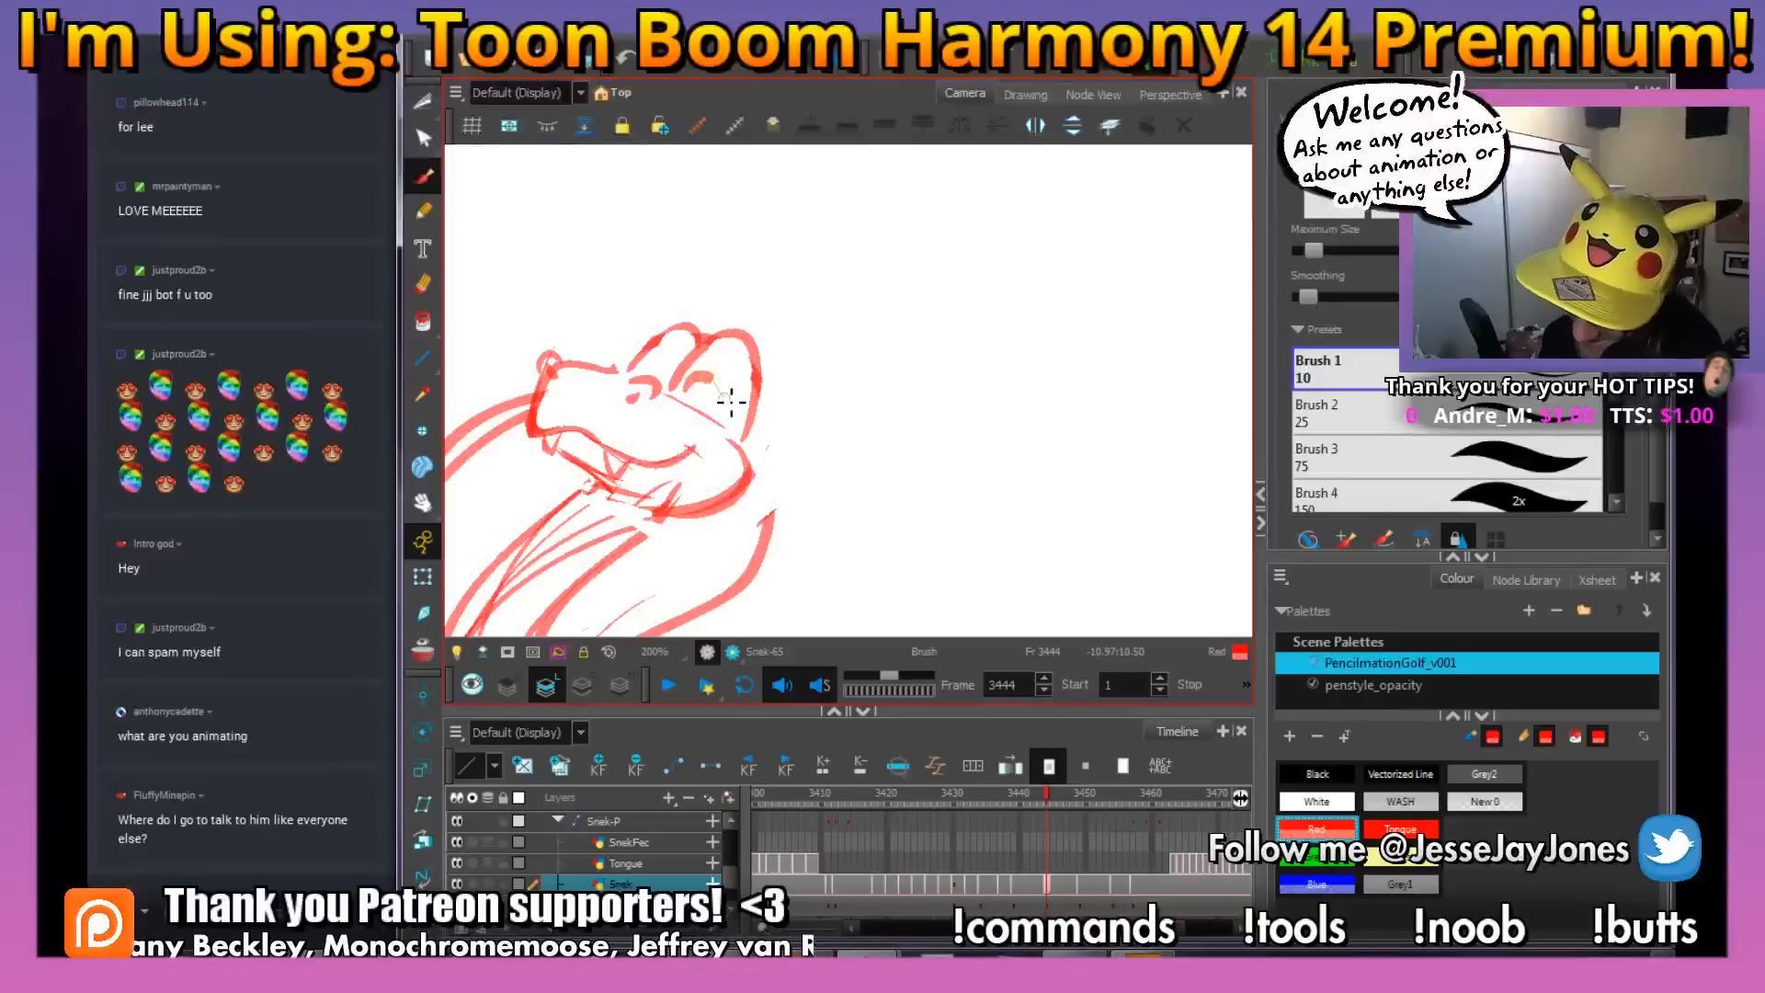
pyautogui.hotkey('ctrl', 'z')
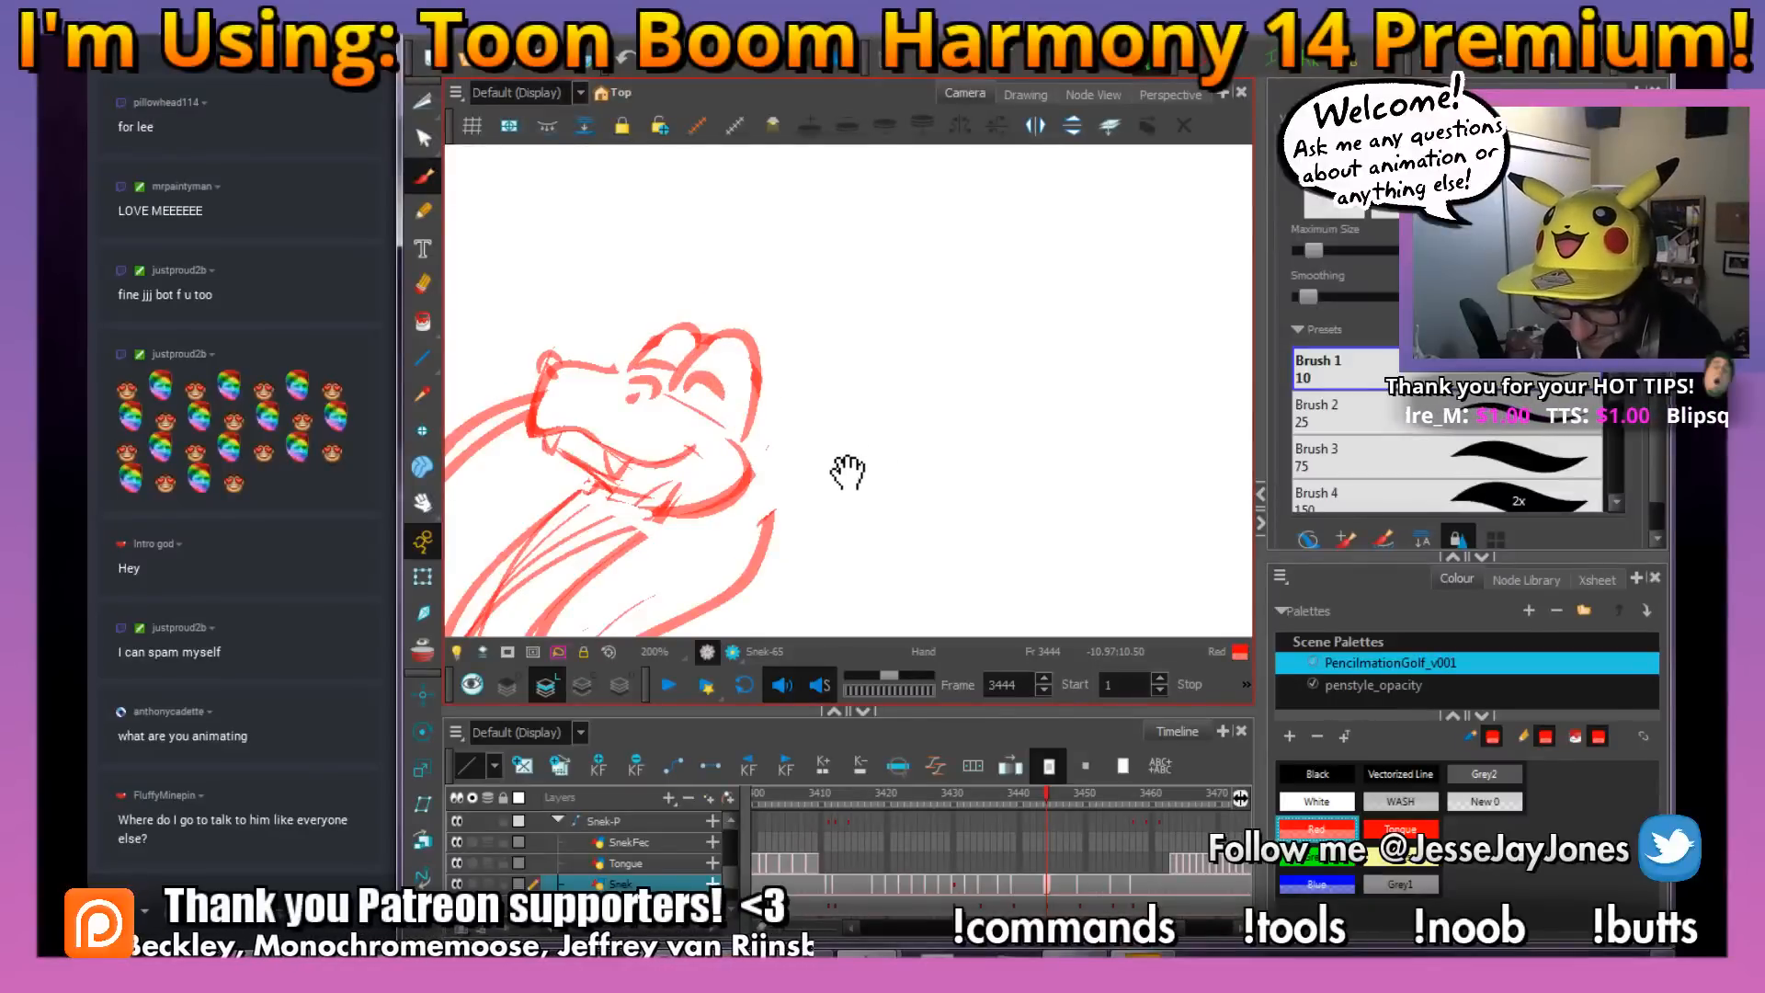
pyautogui.moveTo(848, 472); pyautogui.dragTo(925, 422)
pyautogui.press('1')
pyautogui.press('1')
pyautogui.press('1')
pyautogui.hotkey('ctrl', 'z')
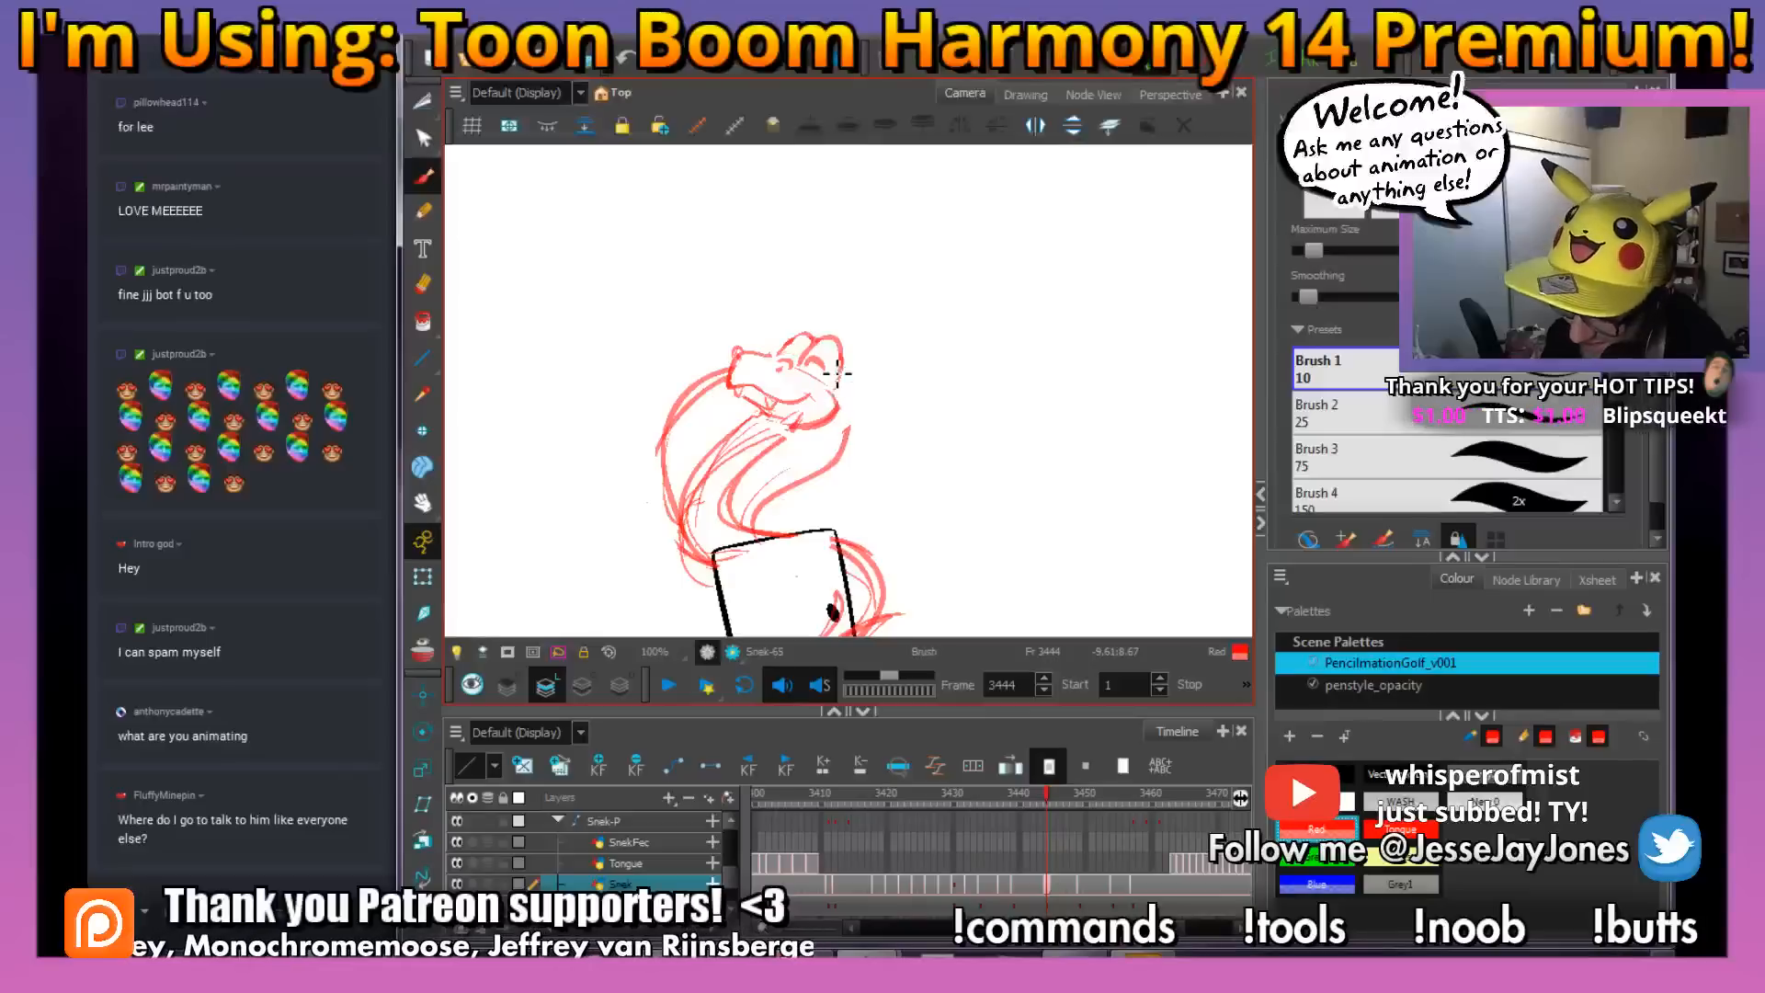
# Touch up the lines between the snake's closed eyes and save the scene
pyautogui.scroll(3, 837, 372)
pyautogui.moveTo(688, 302); pyautogui.dragTo(723, 309)
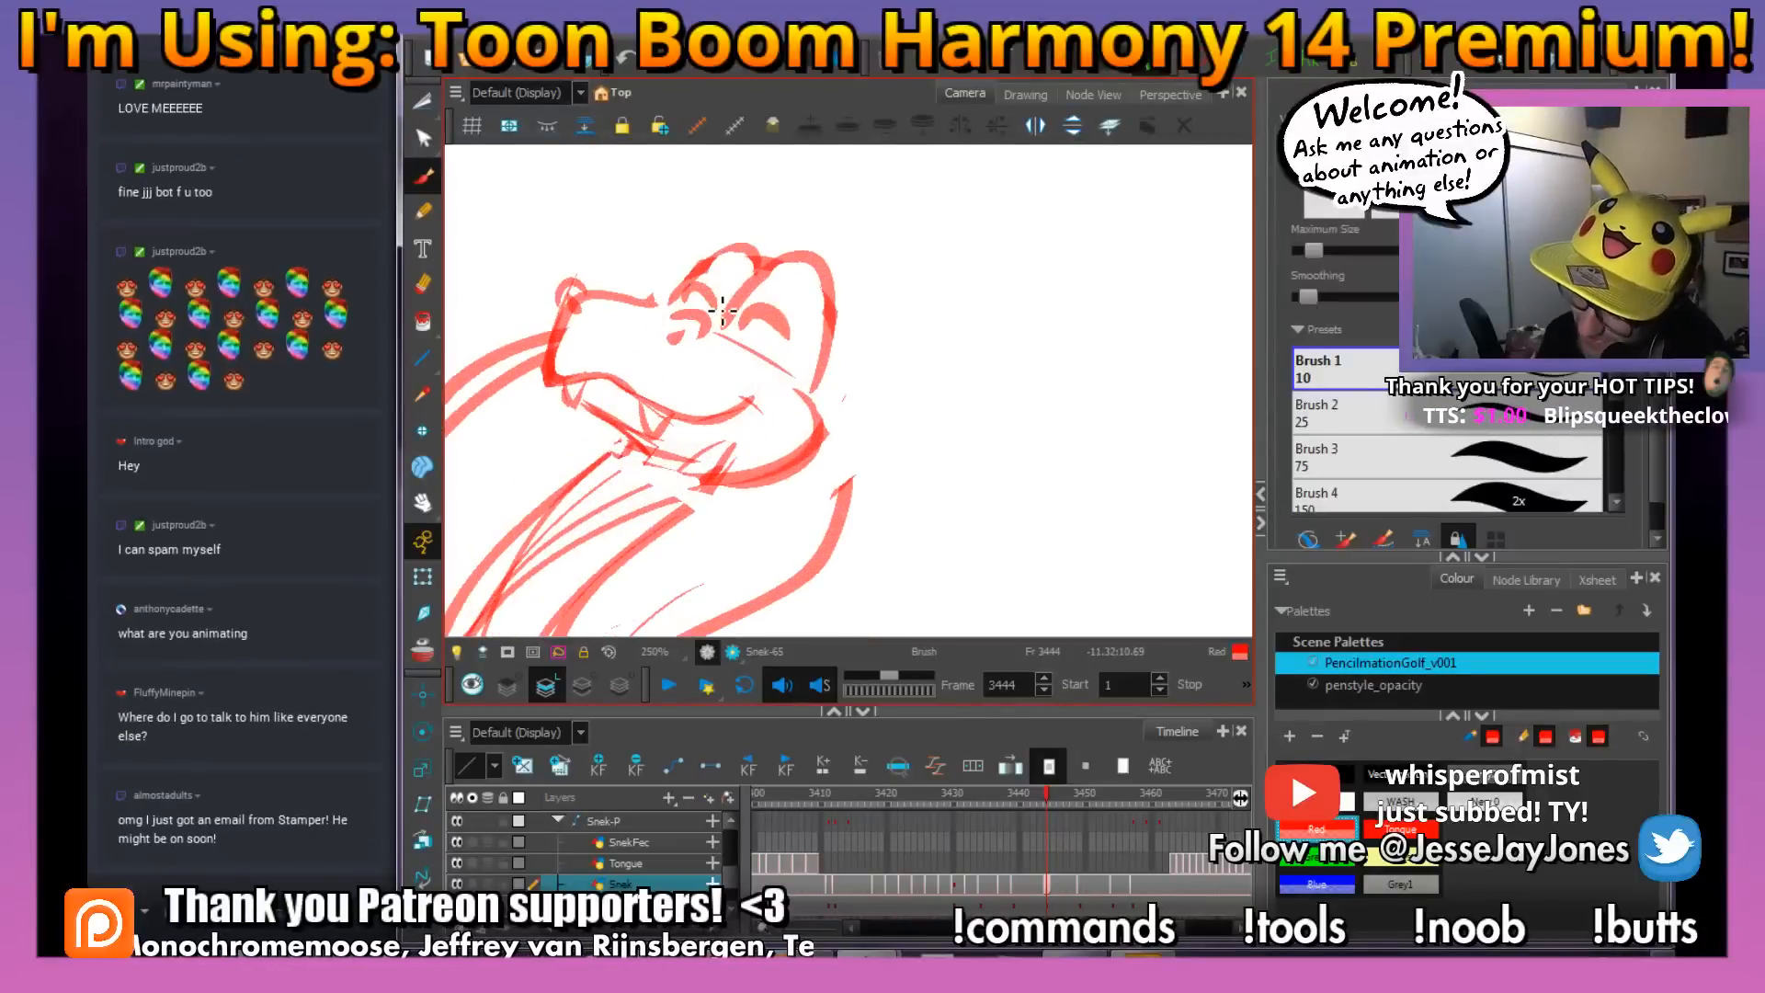
pyautogui.press('1')
pyautogui.press('1')
pyautogui.press('1')
pyautogui.moveTo(904, 439); pyautogui.dragTo(908, 410)
pyautogui.hotkey('ctrl', 's')
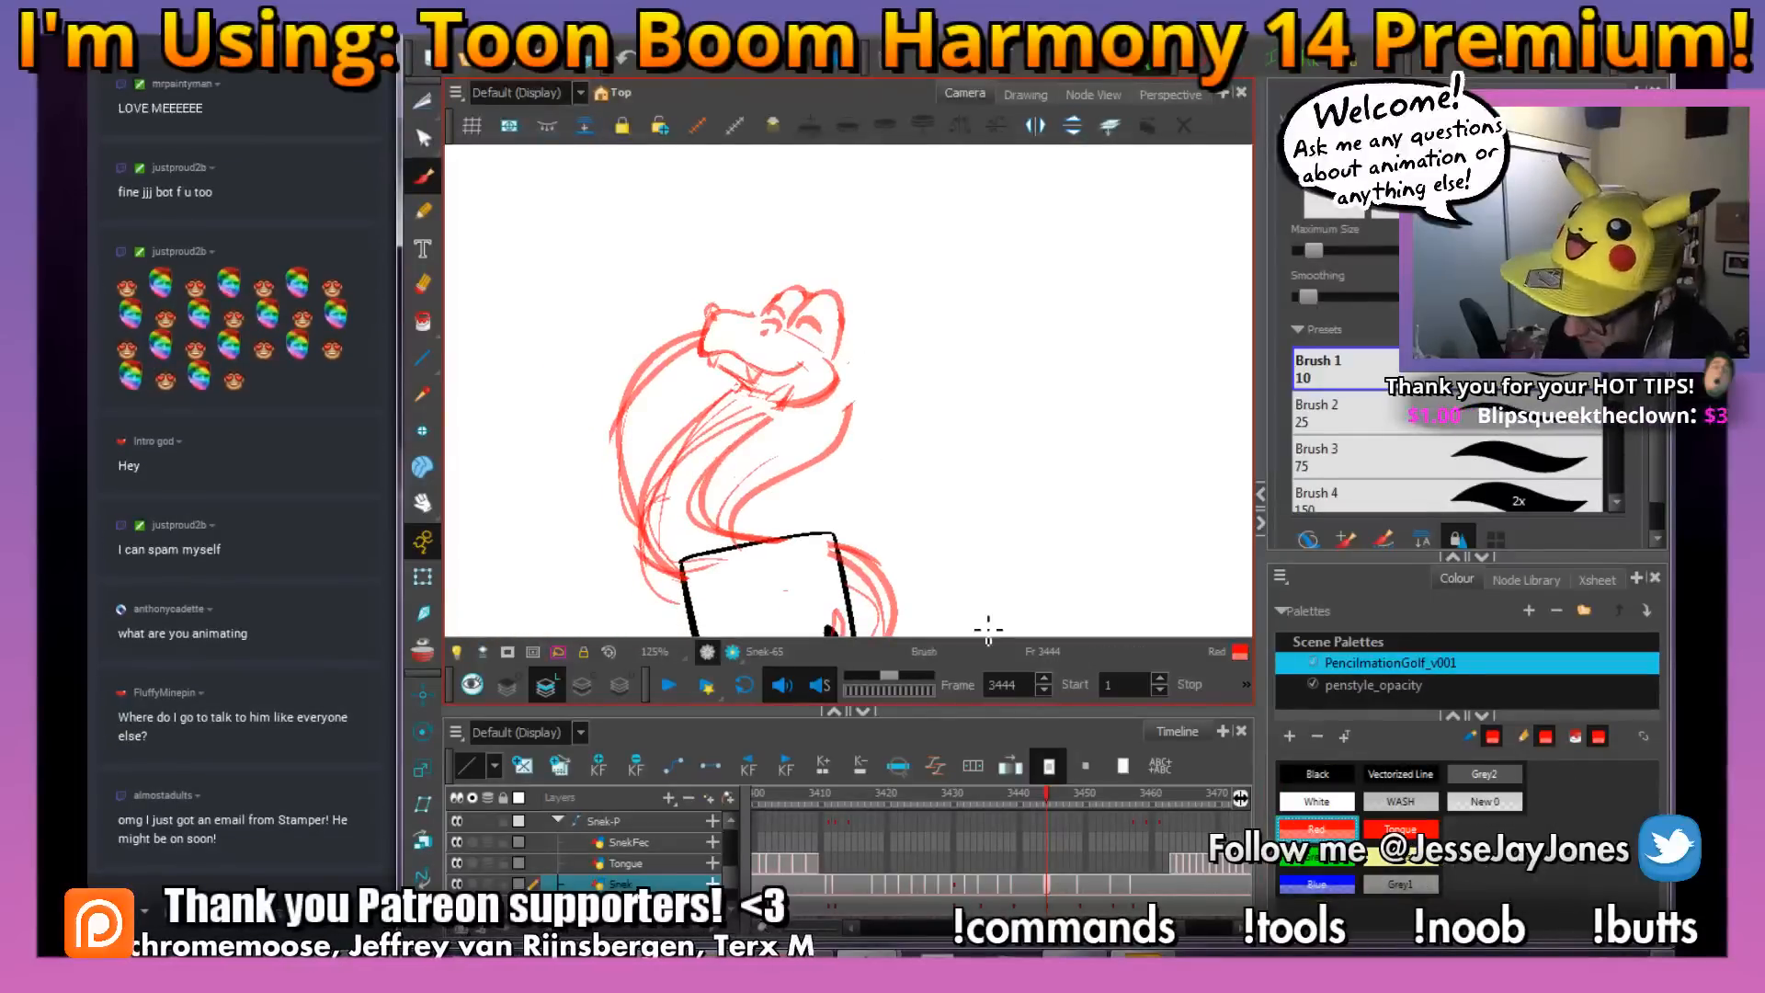
# Cut out the eye bumps at frame 3445 with the Cutter and squash them lower onto the head
pyautogui.moveTo(1046, 791); pyautogui.dragTo(1057, 801)
pyautogui.press('2')
pyautogui.press('2')
pyautogui.moveTo(852, 246)
pyautogui.mouseDown()
pyautogui.moveTo(829, 398)
pyautogui.moveTo(715, 317)
pyautogui.moveTo(697, 262)
pyautogui.moveTo(855, 345)
pyautogui.mouseUp()
pyautogui.click(421, 109)
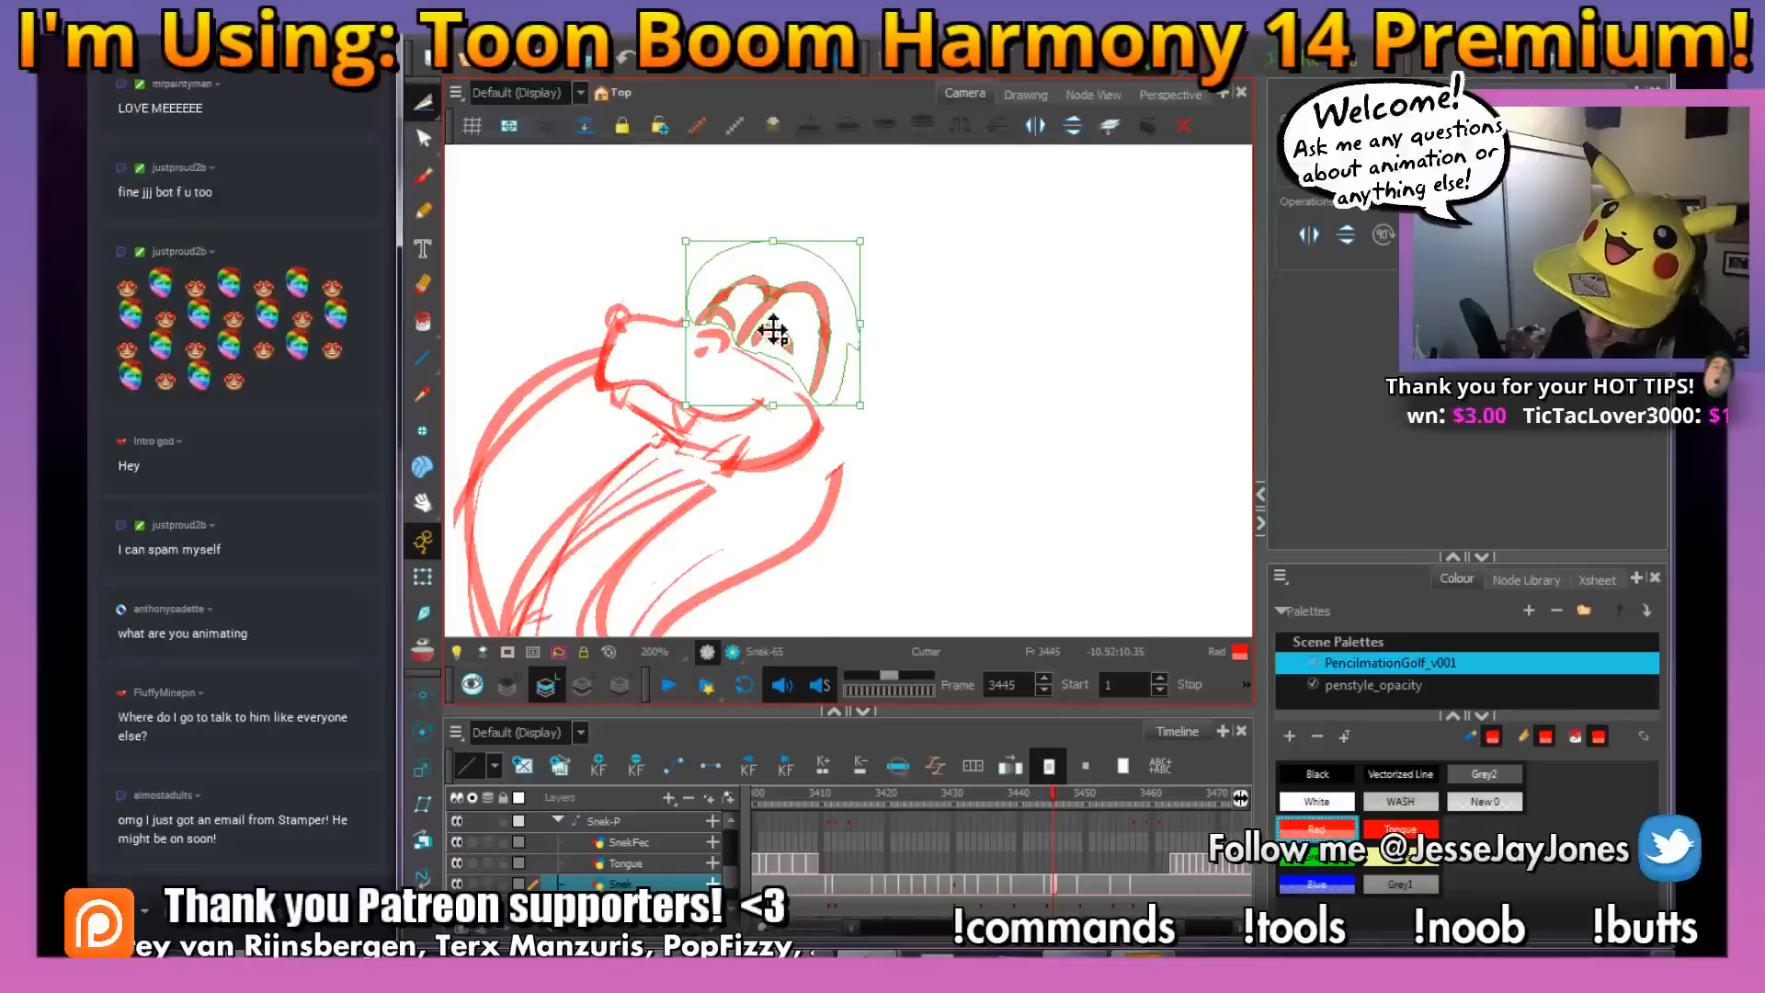
pyautogui.moveTo(859, 239)
pyautogui.mouseDown()
pyautogui.moveTo(882, 239)
pyautogui.moveTo(839, 302)
pyautogui.mouseUp()
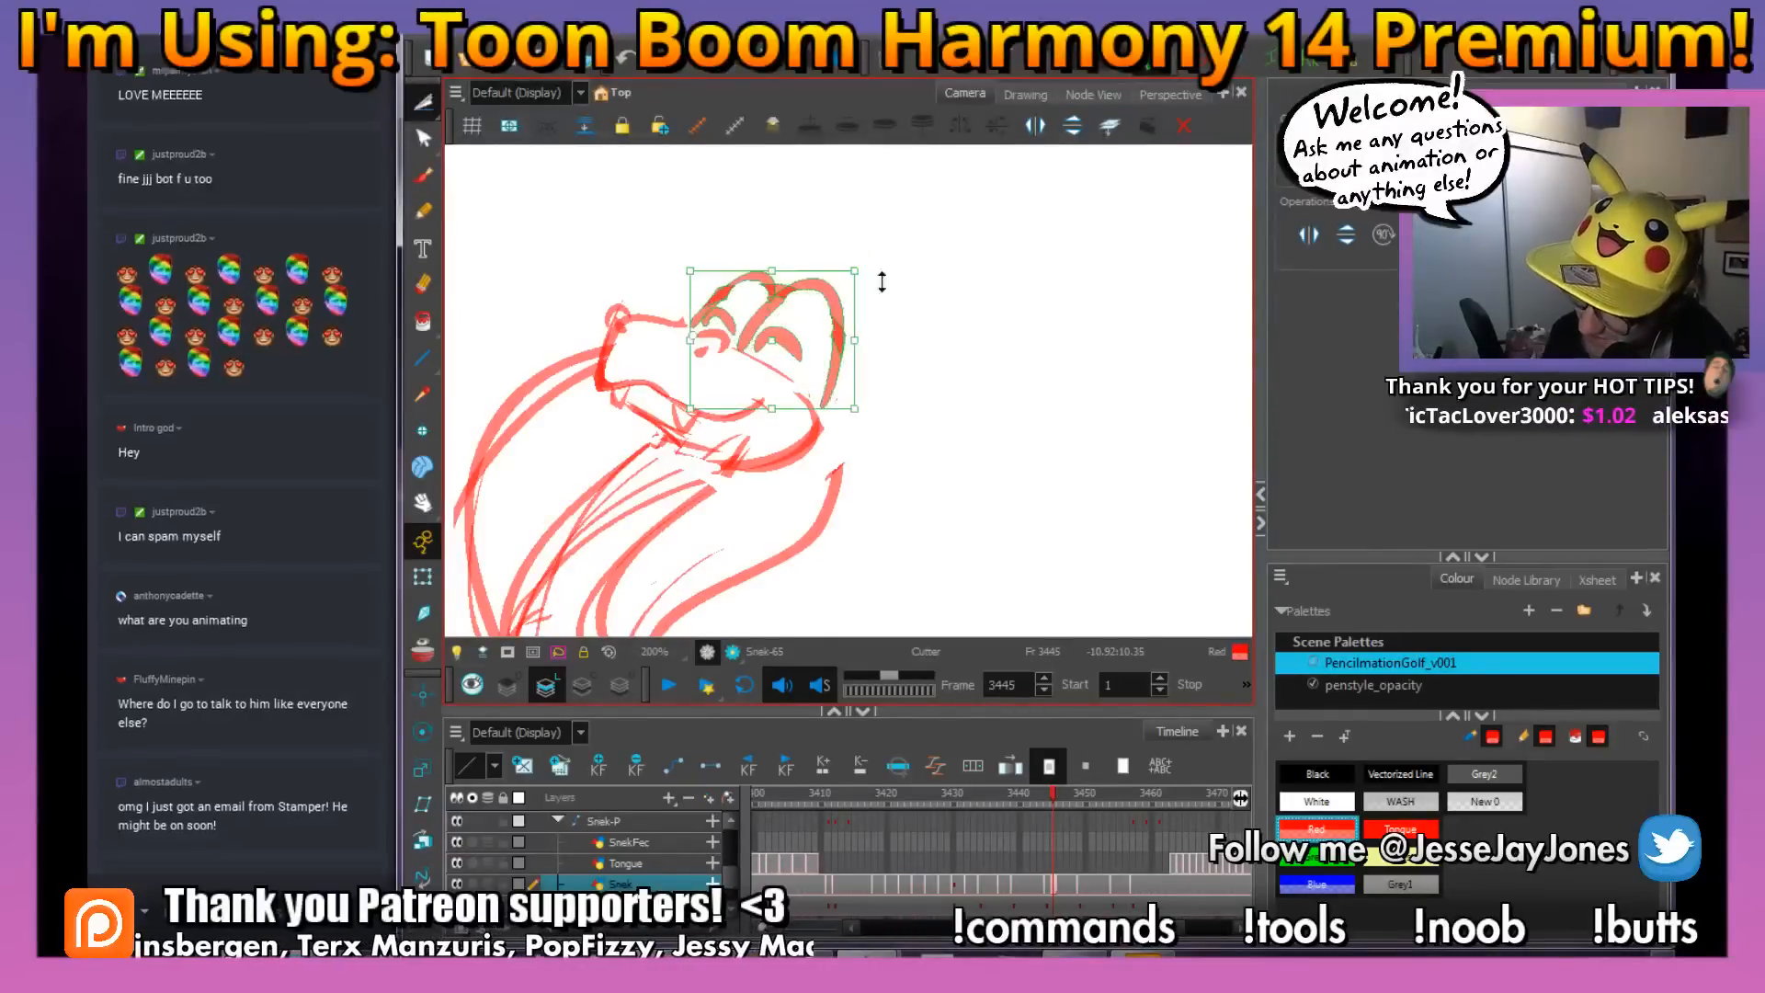
pyautogui.click(938, 295)
pyautogui.click(426, 175)
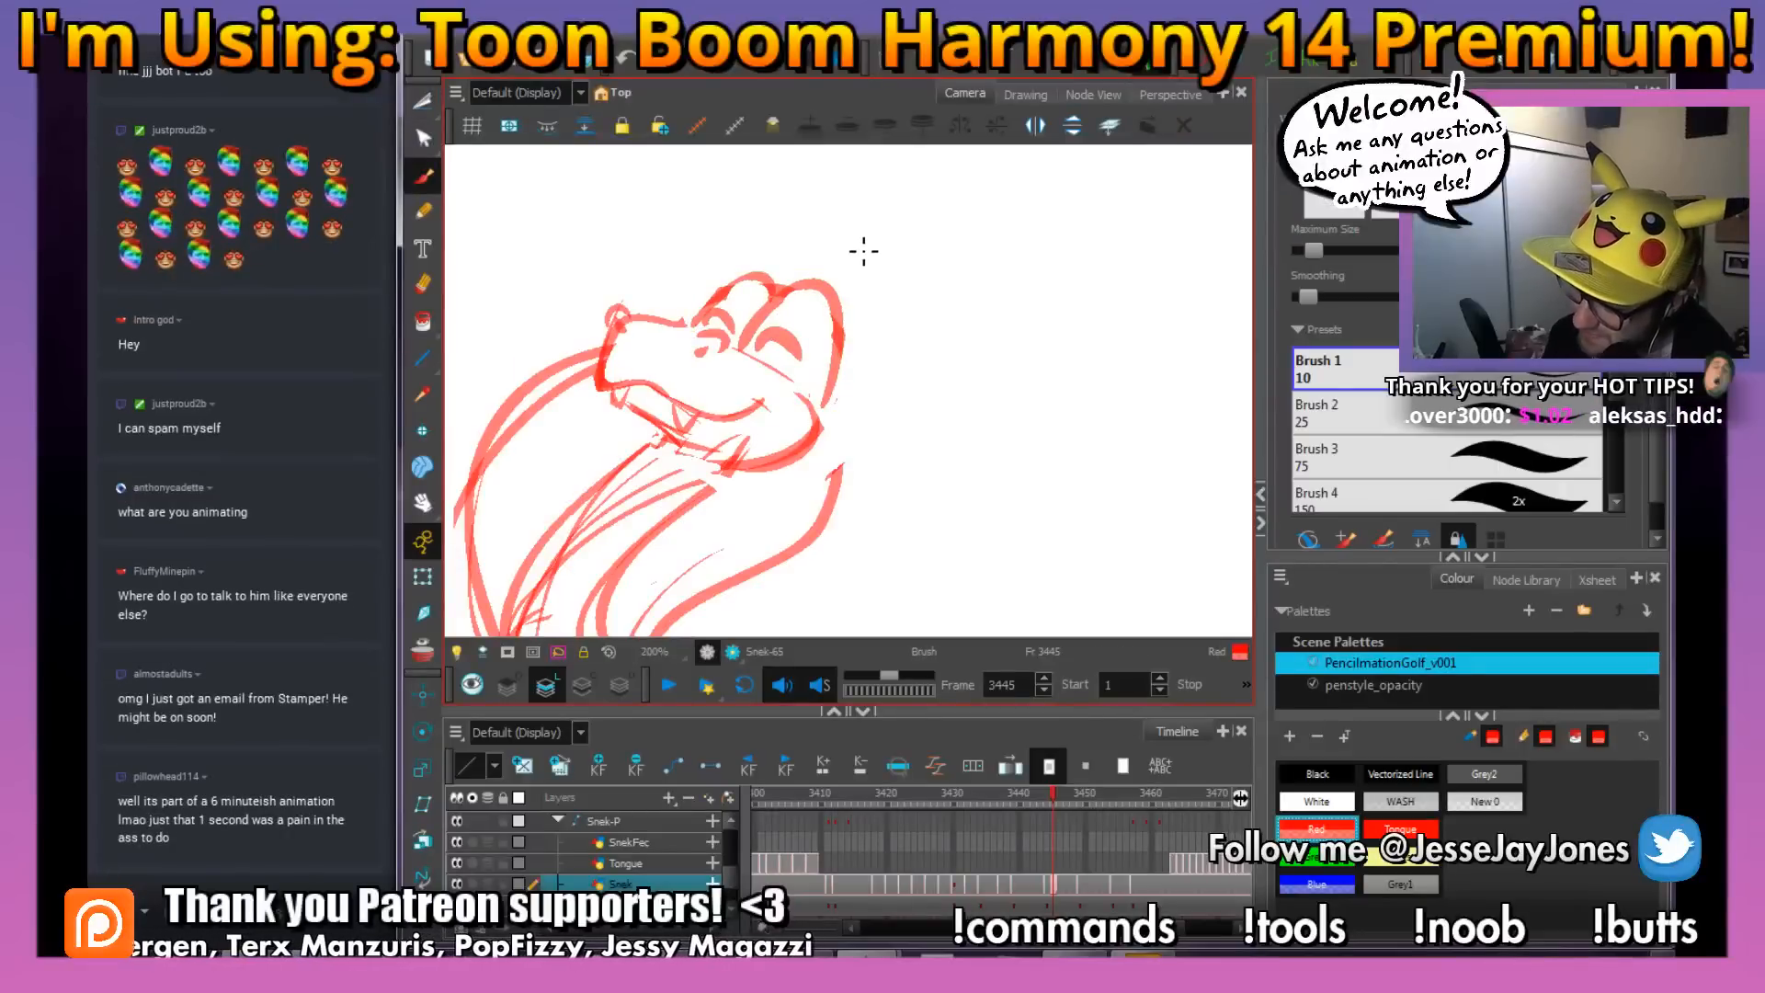
# Review the squashed eye bumps against the whole snake pose at frame 3445
pyautogui.press('1')
pyautogui.press('1')
pyautogui.press('space')
pyautogui.moveTo(936, 508); pyautogui.dragTo(878, 310)
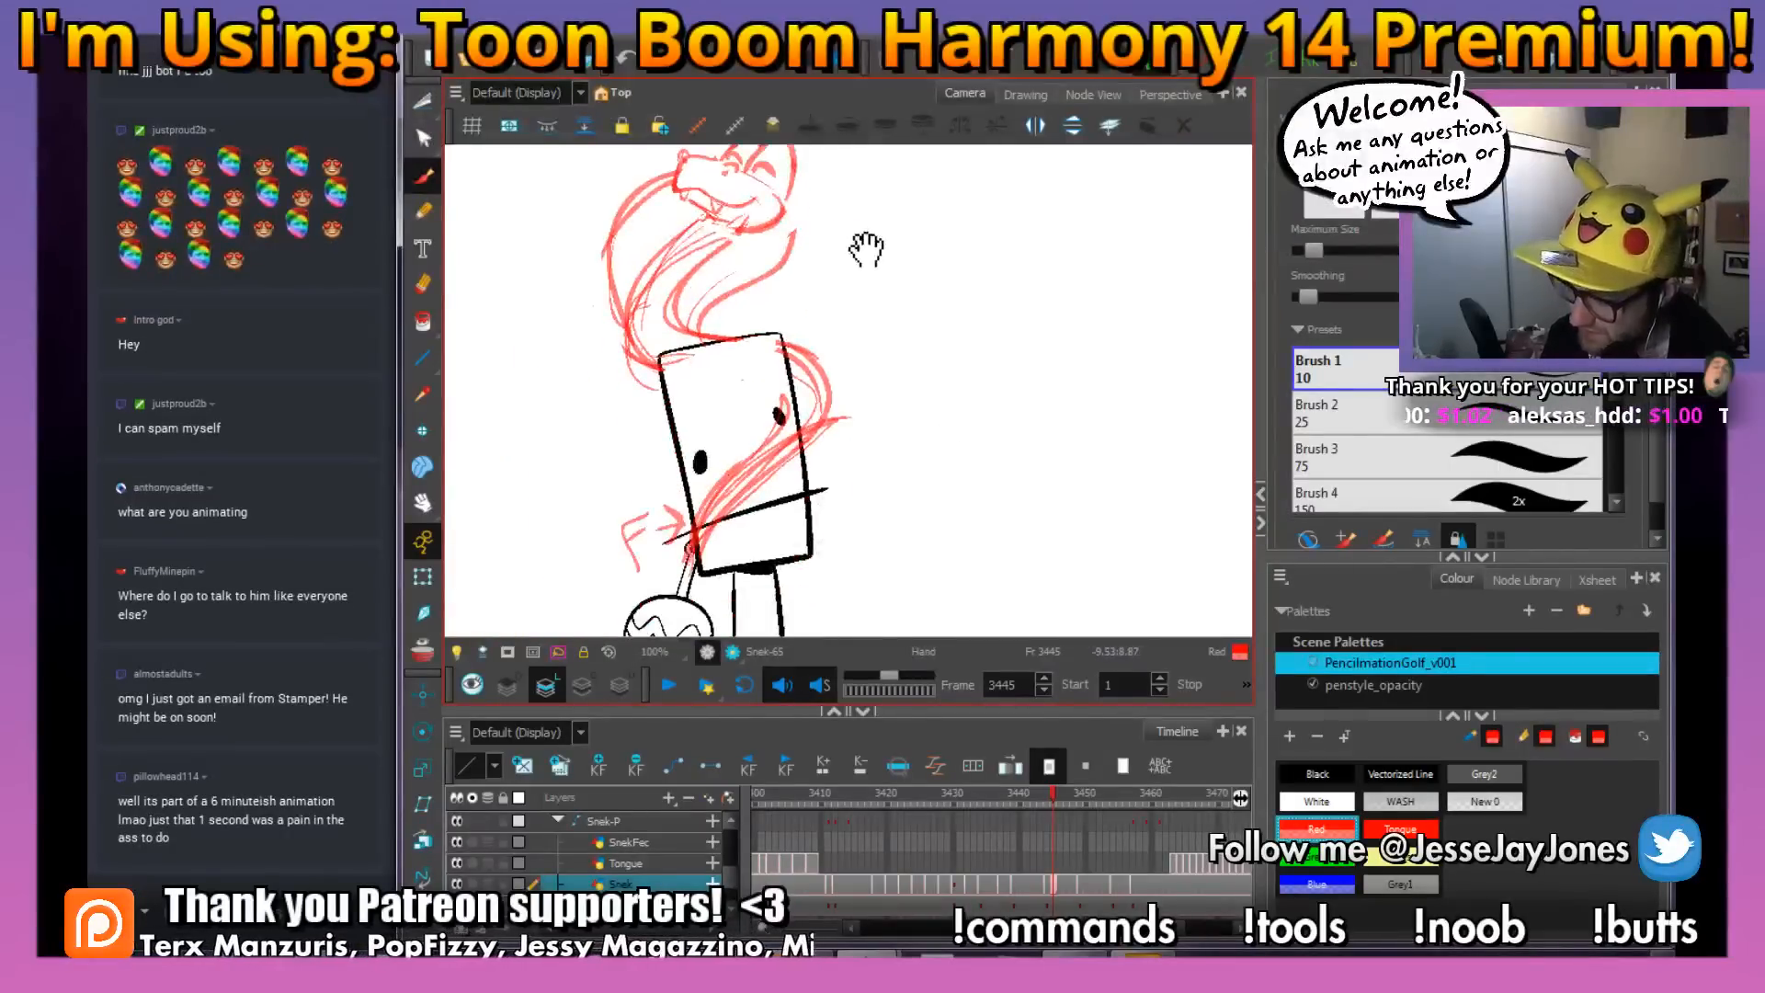
pyautogui.moveTo(865, 248); pyautogui.dragTo(891, 398)
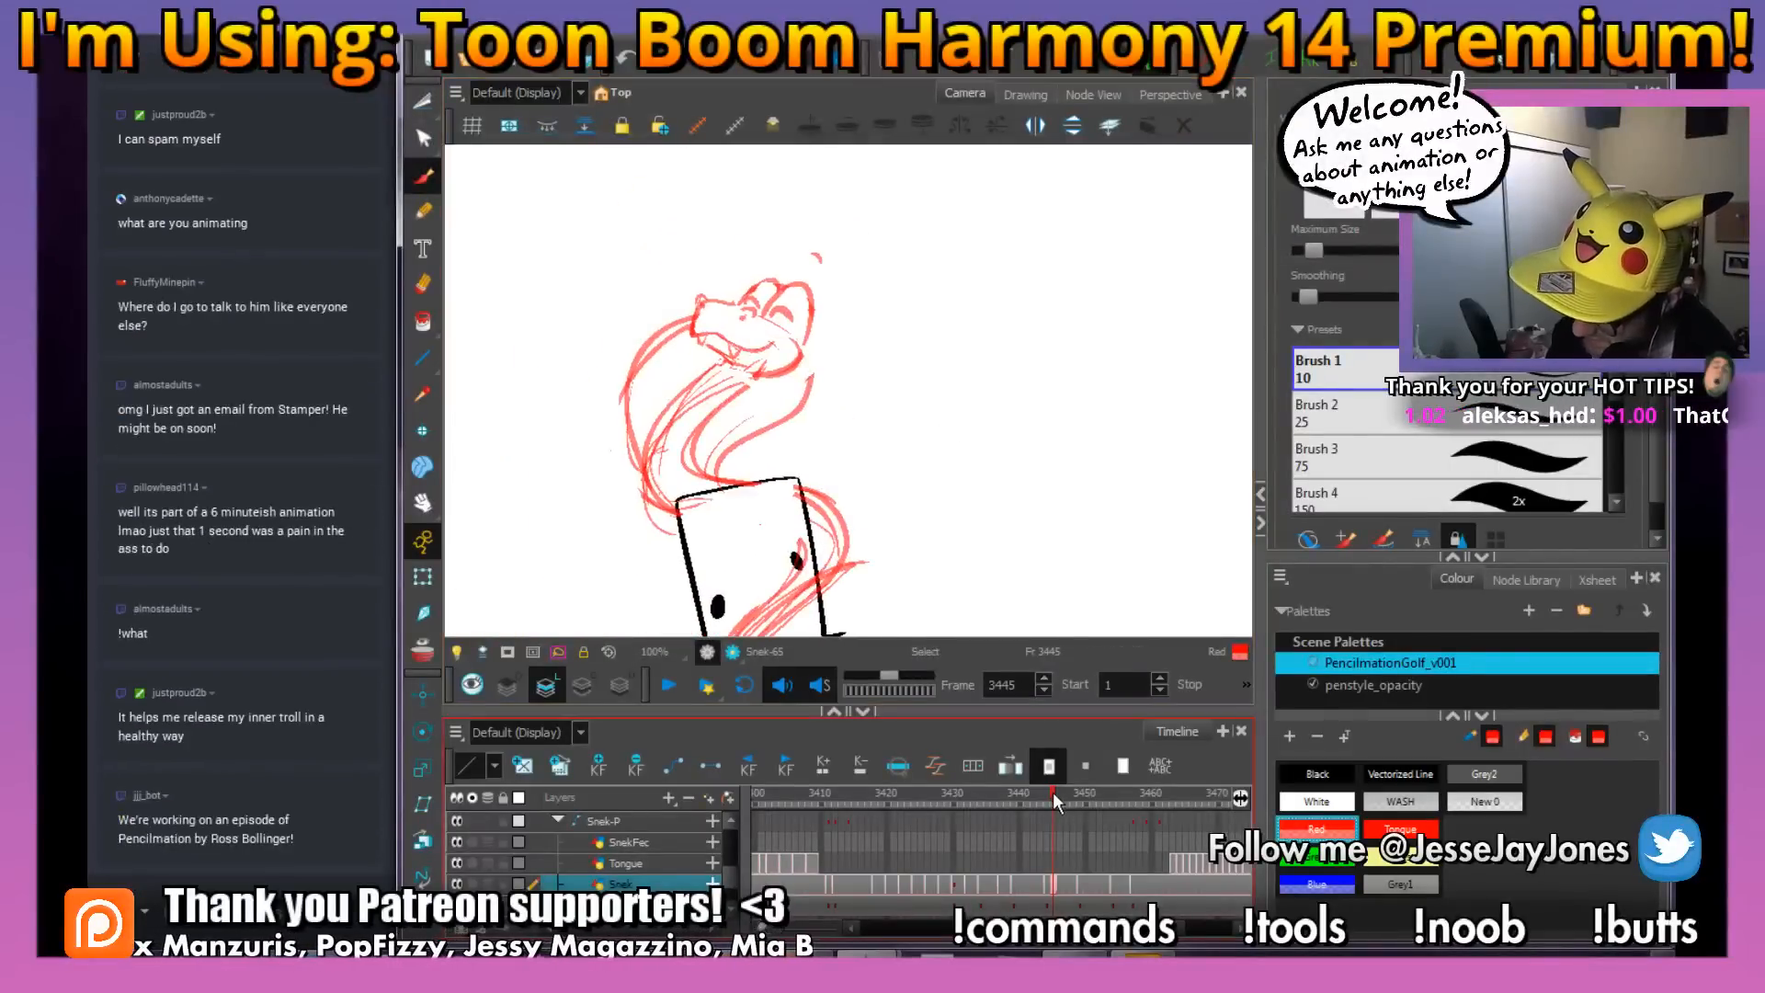
pyautogui.moveTo(1051, 791)
pyautogui.mouseDown()
pyautogui.moveTo(1073, 797)
pyautogui.moveTo(1052, 796)
pyautogui.mouseUp()
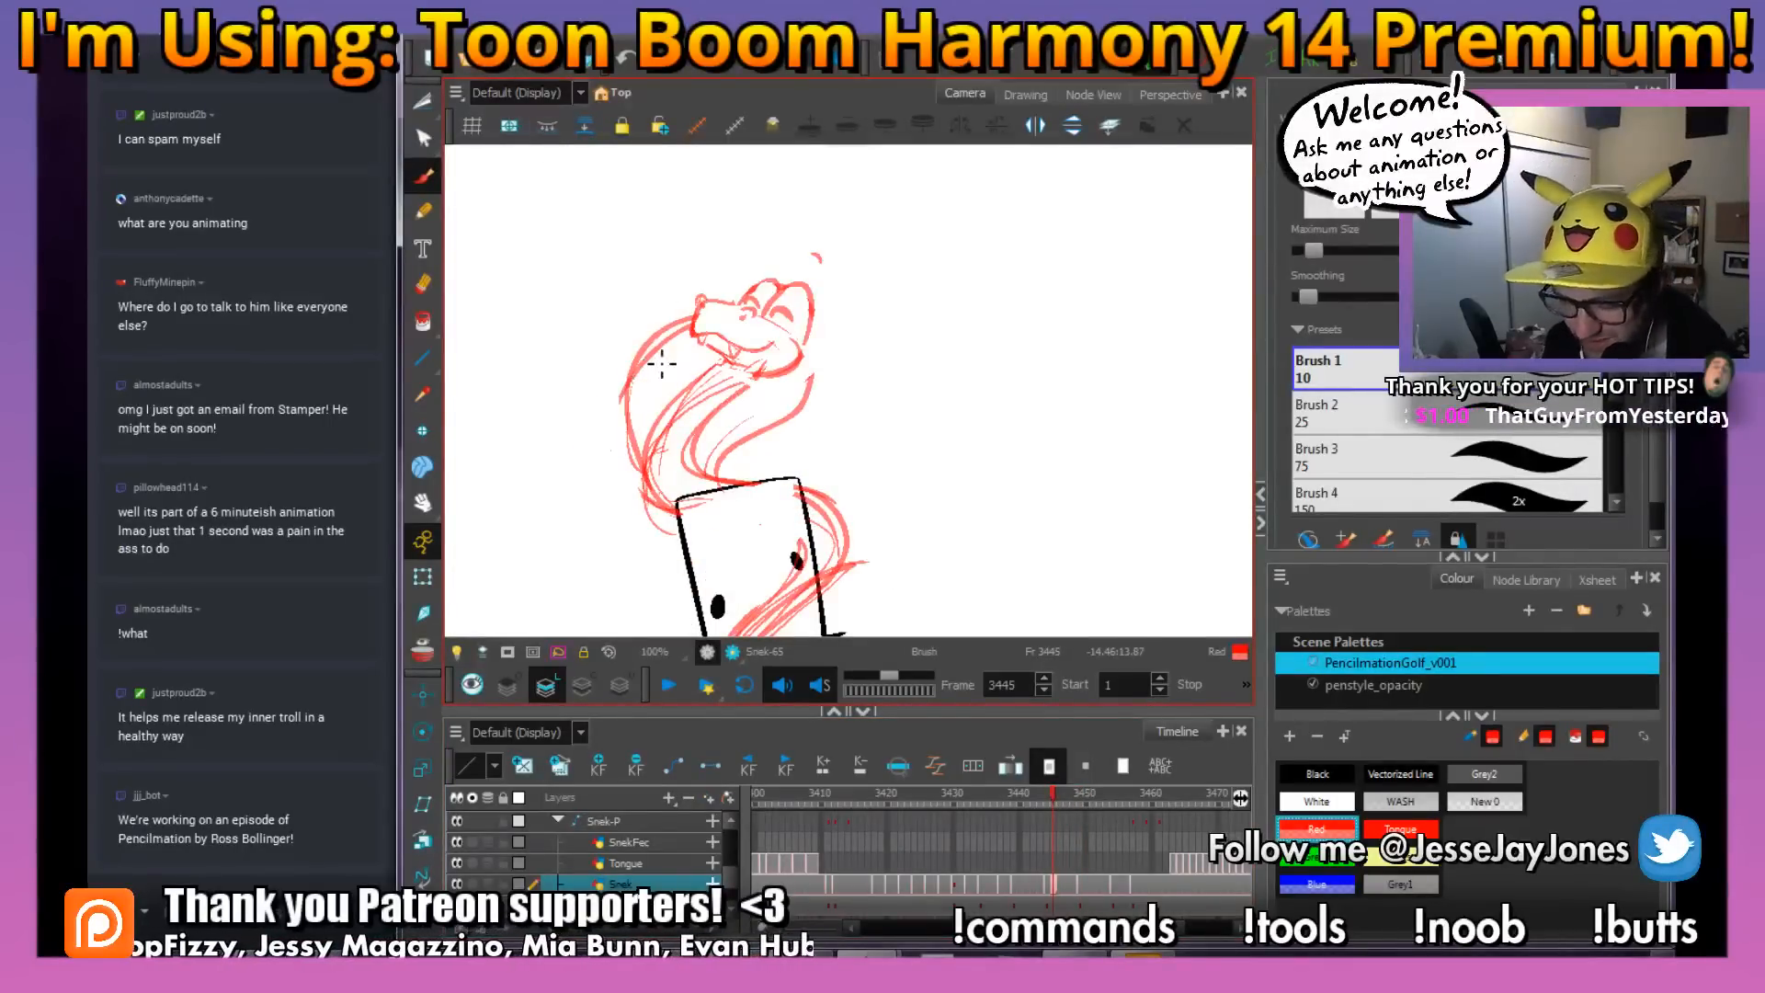
pyautogui.moveTo(848, 395); pyautogui.dragTo(841, 413)
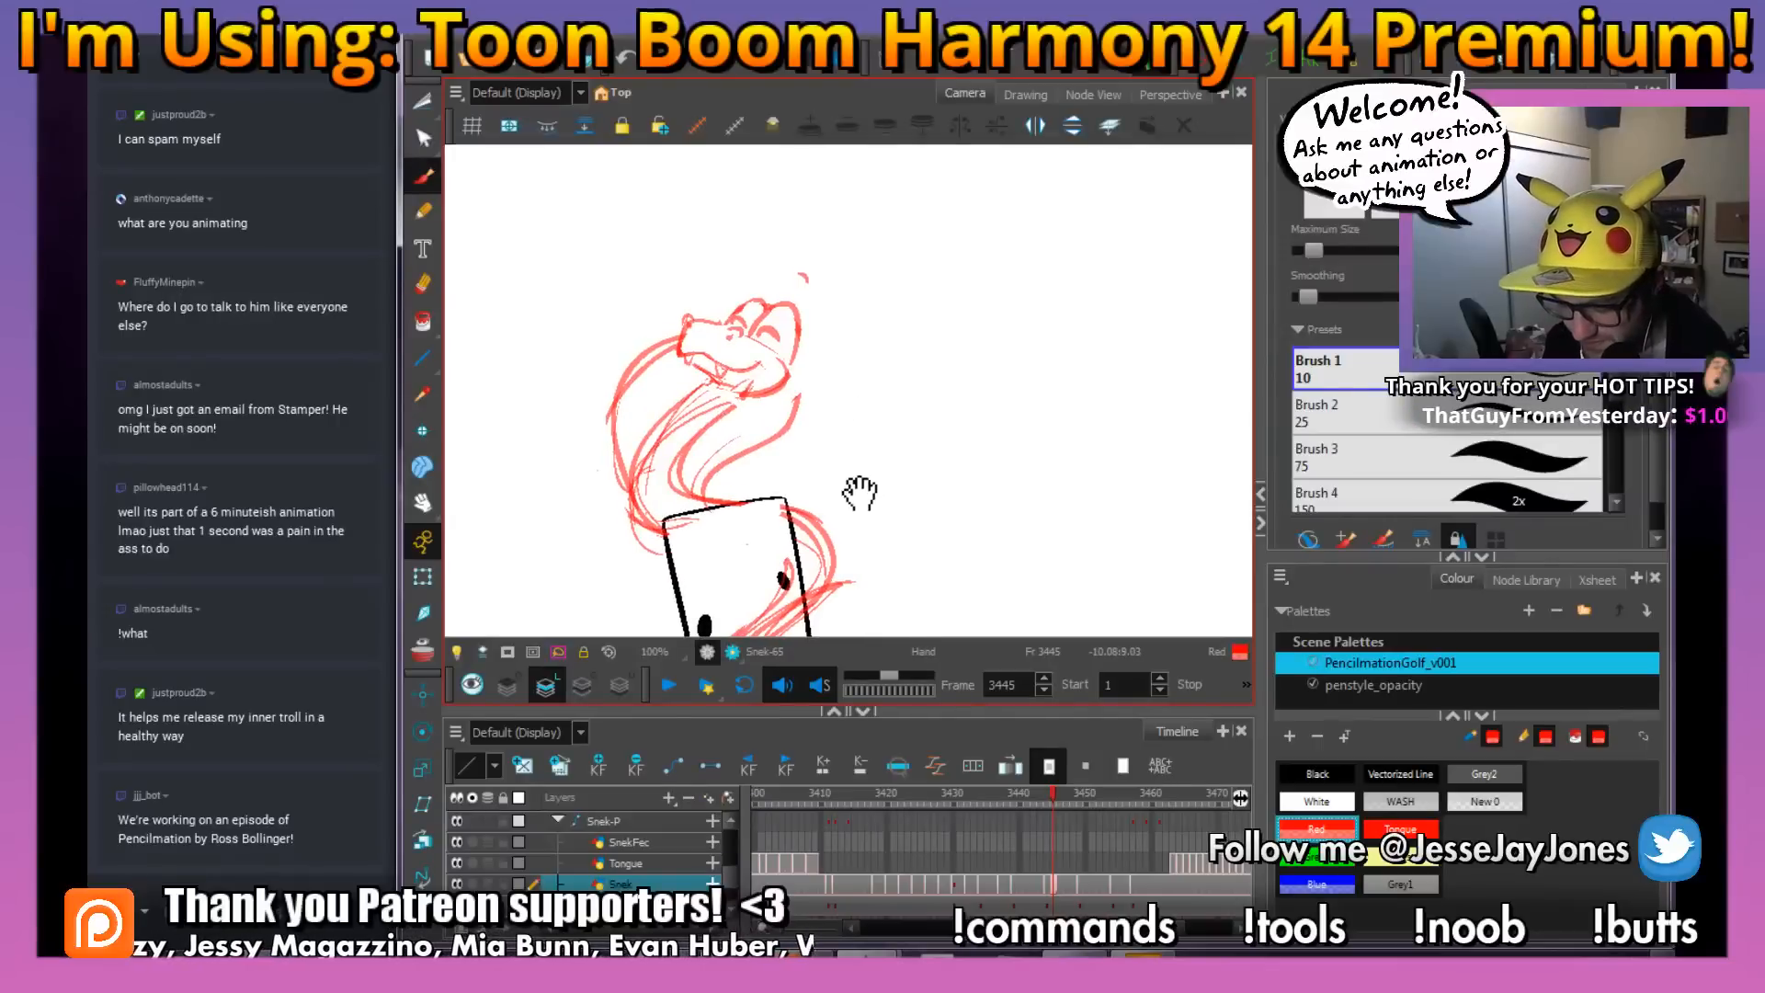
# Compare the snake's head pose and closed eyes across frames 3443, 3444 and 3445
pyautogui.moveTo(862, 493); pyautogui.dragTo(855, 496)
pyautogui.press('2')
pyautogui.moveTo(768, 450); pyautogui.dragTo(802, 452)
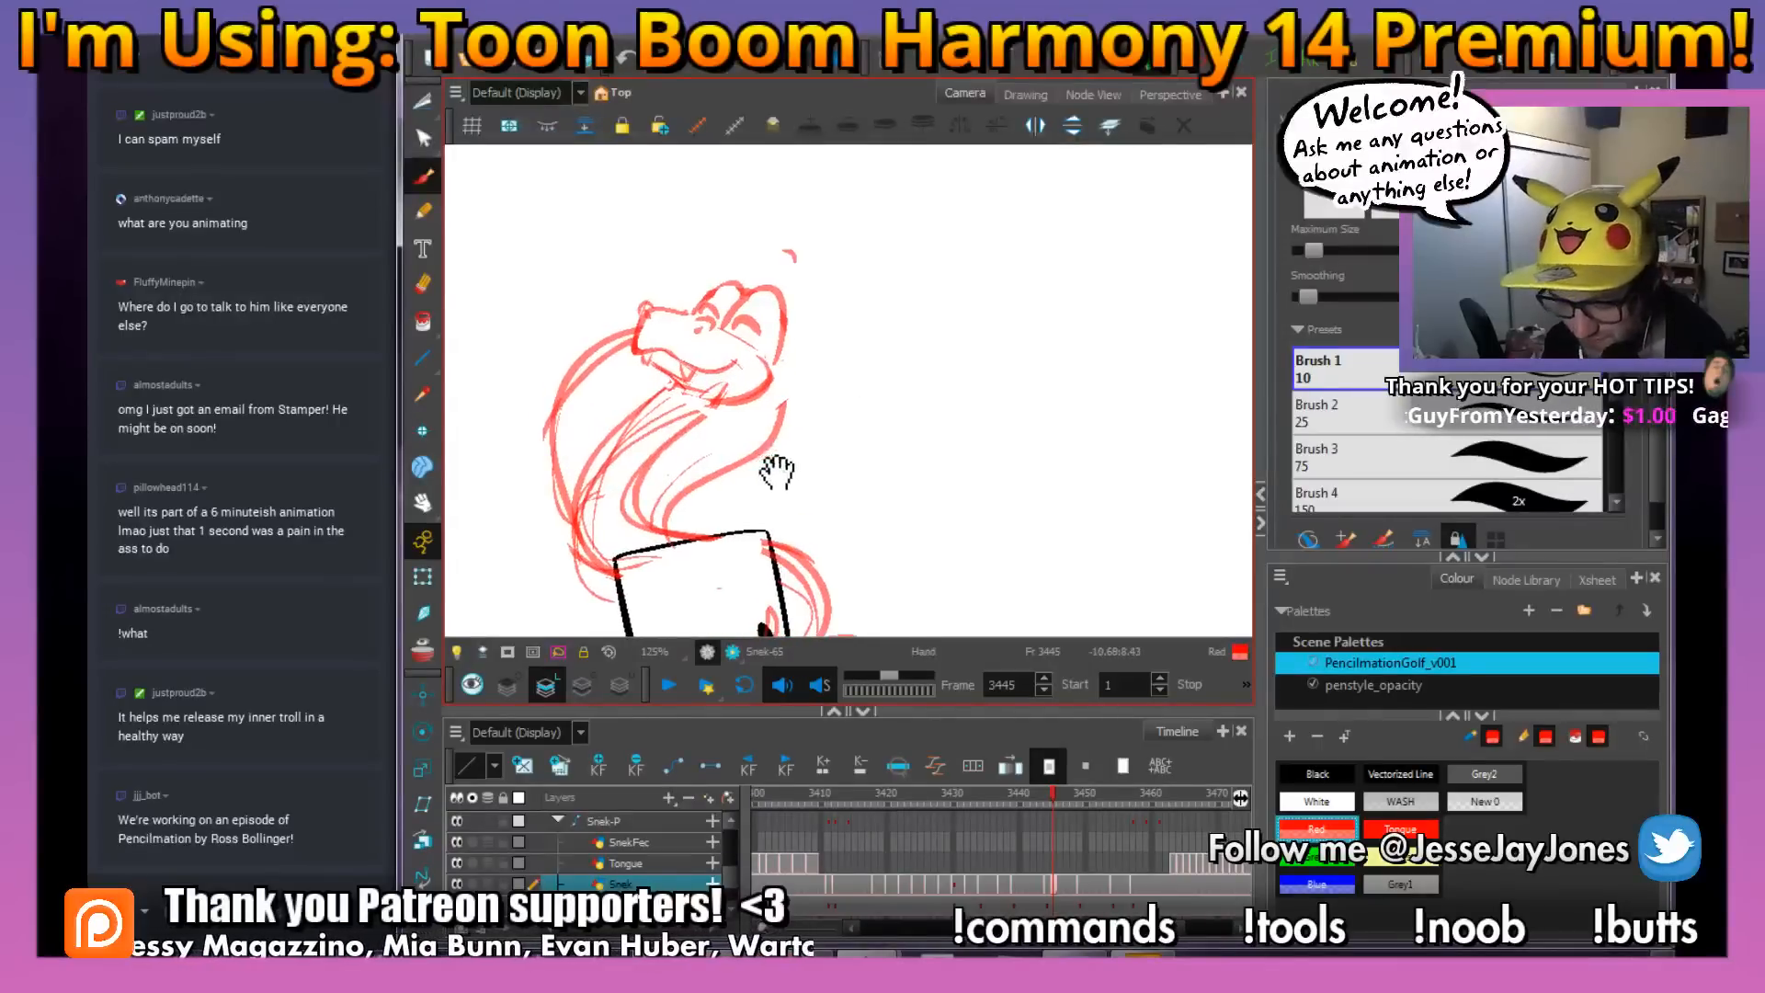
pyautogui.press('2')
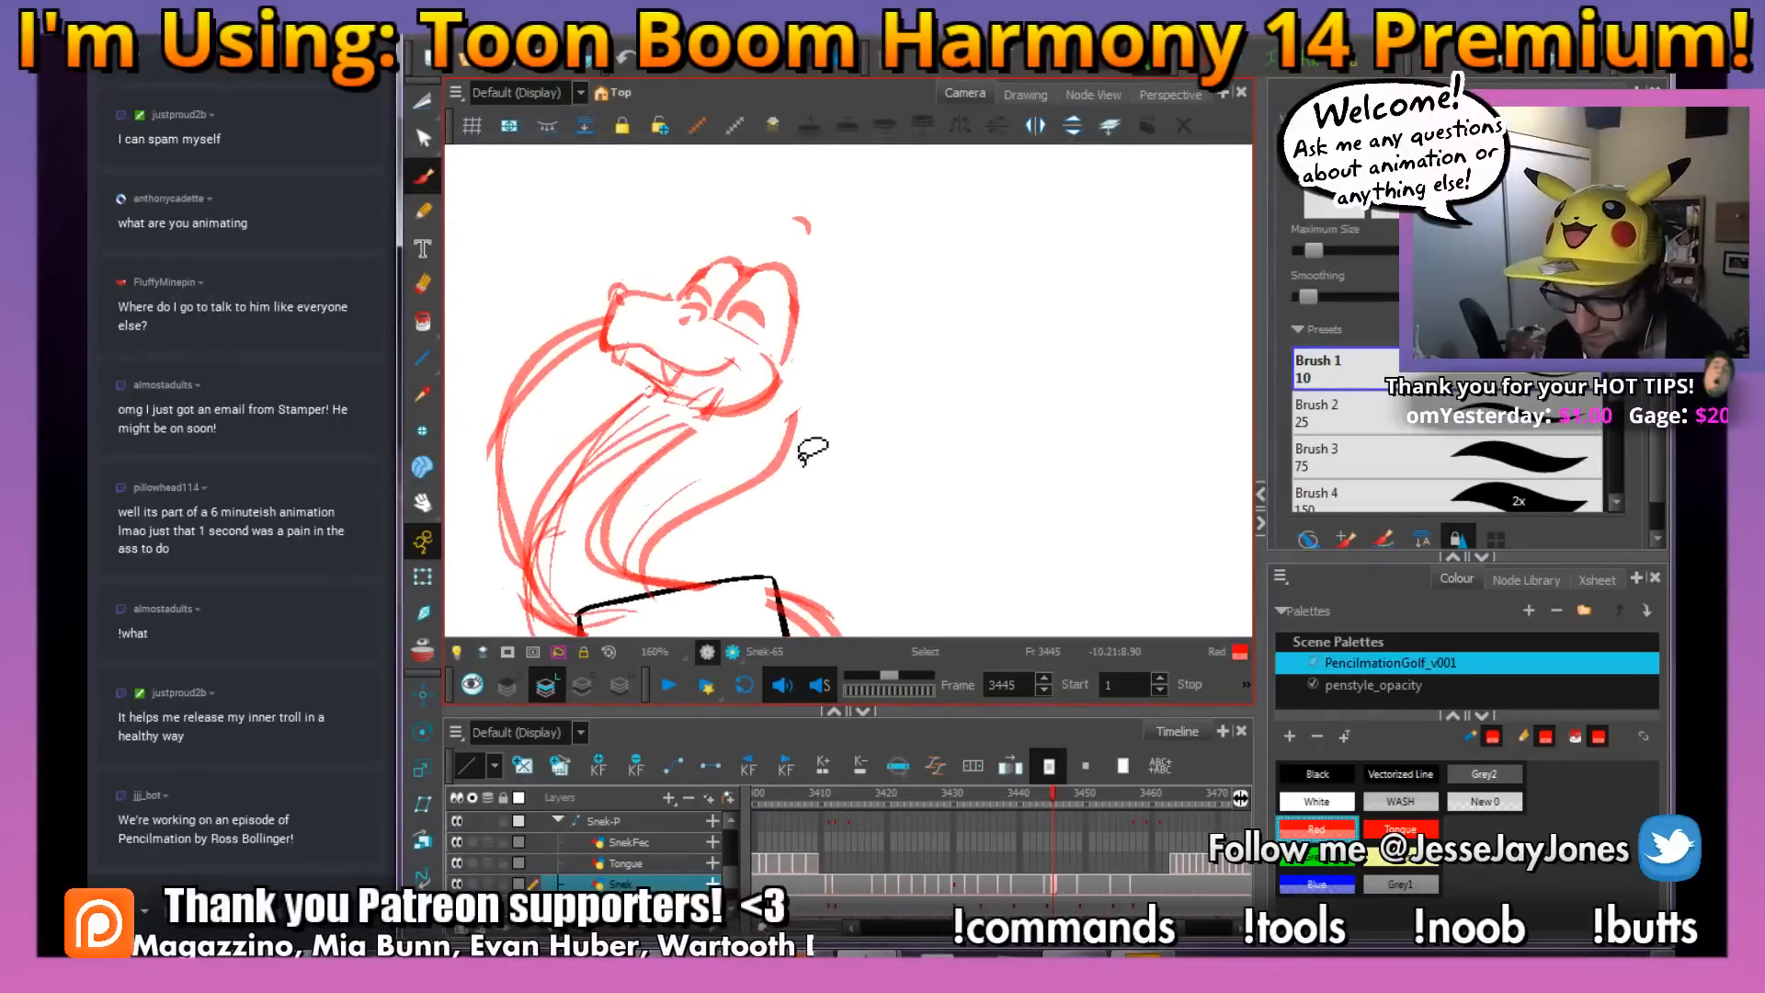
pyautogui.hotkey('ctrl', 'z')
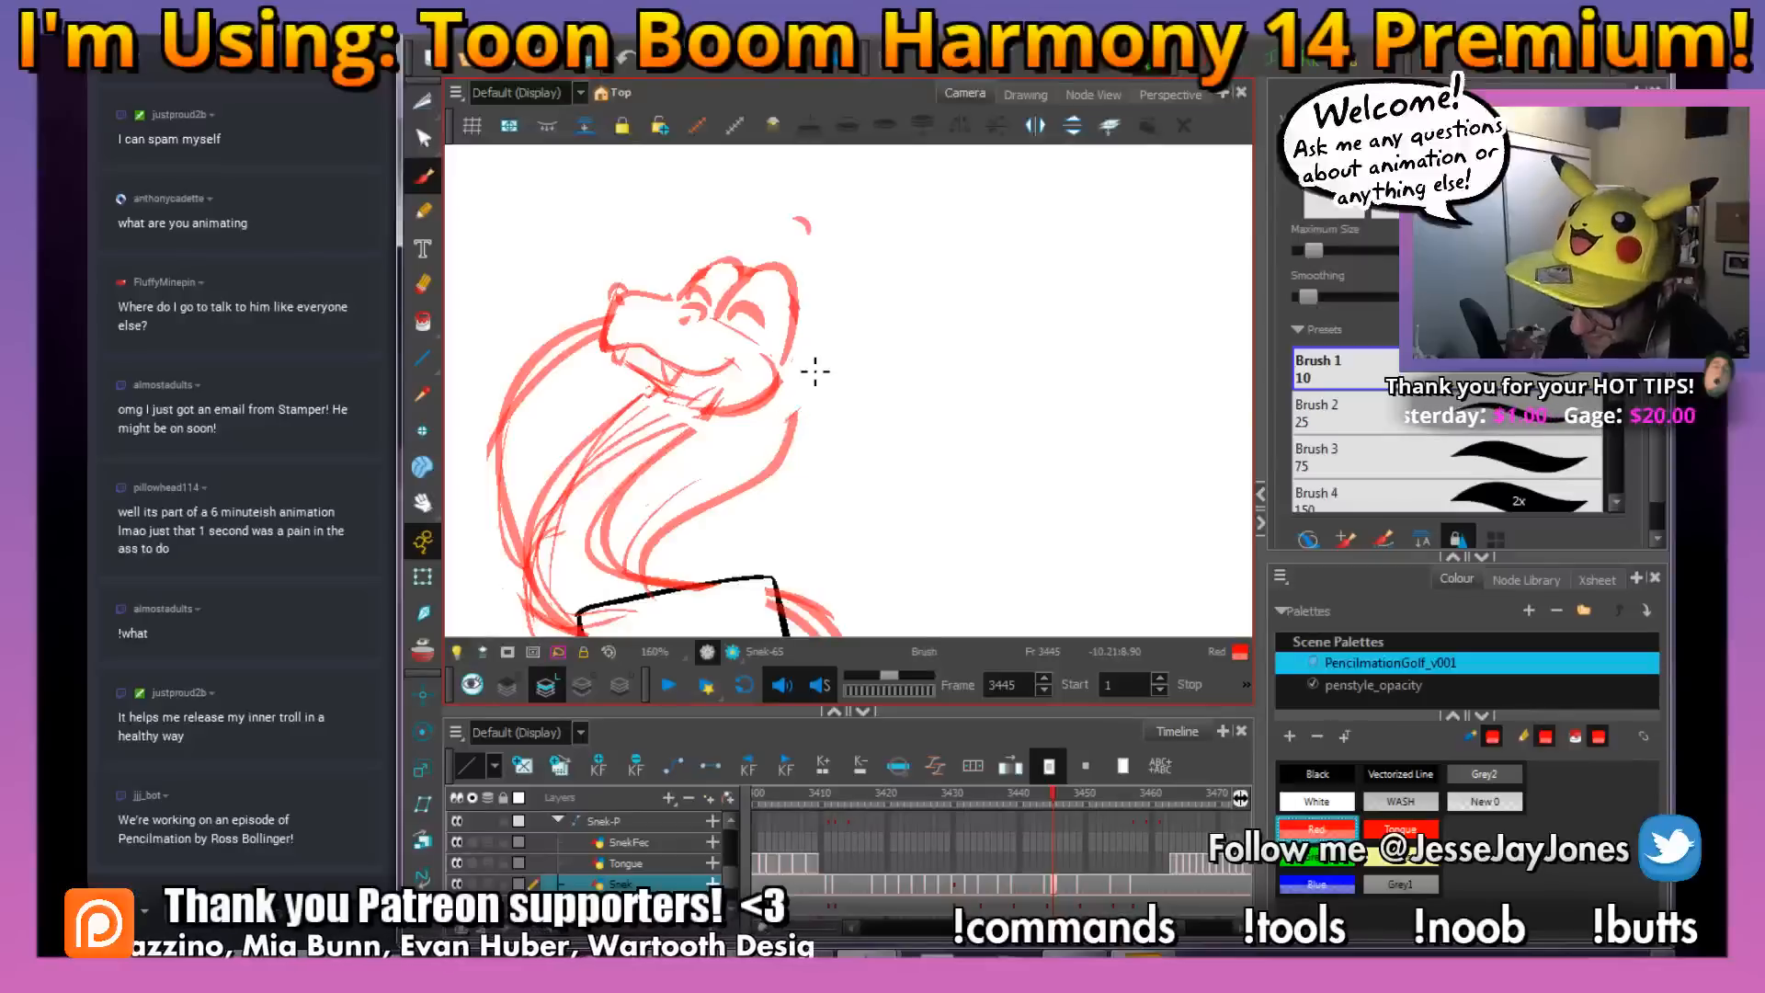
pyautogui.click(1037, 792)
pyautogui.click(1046, 787)
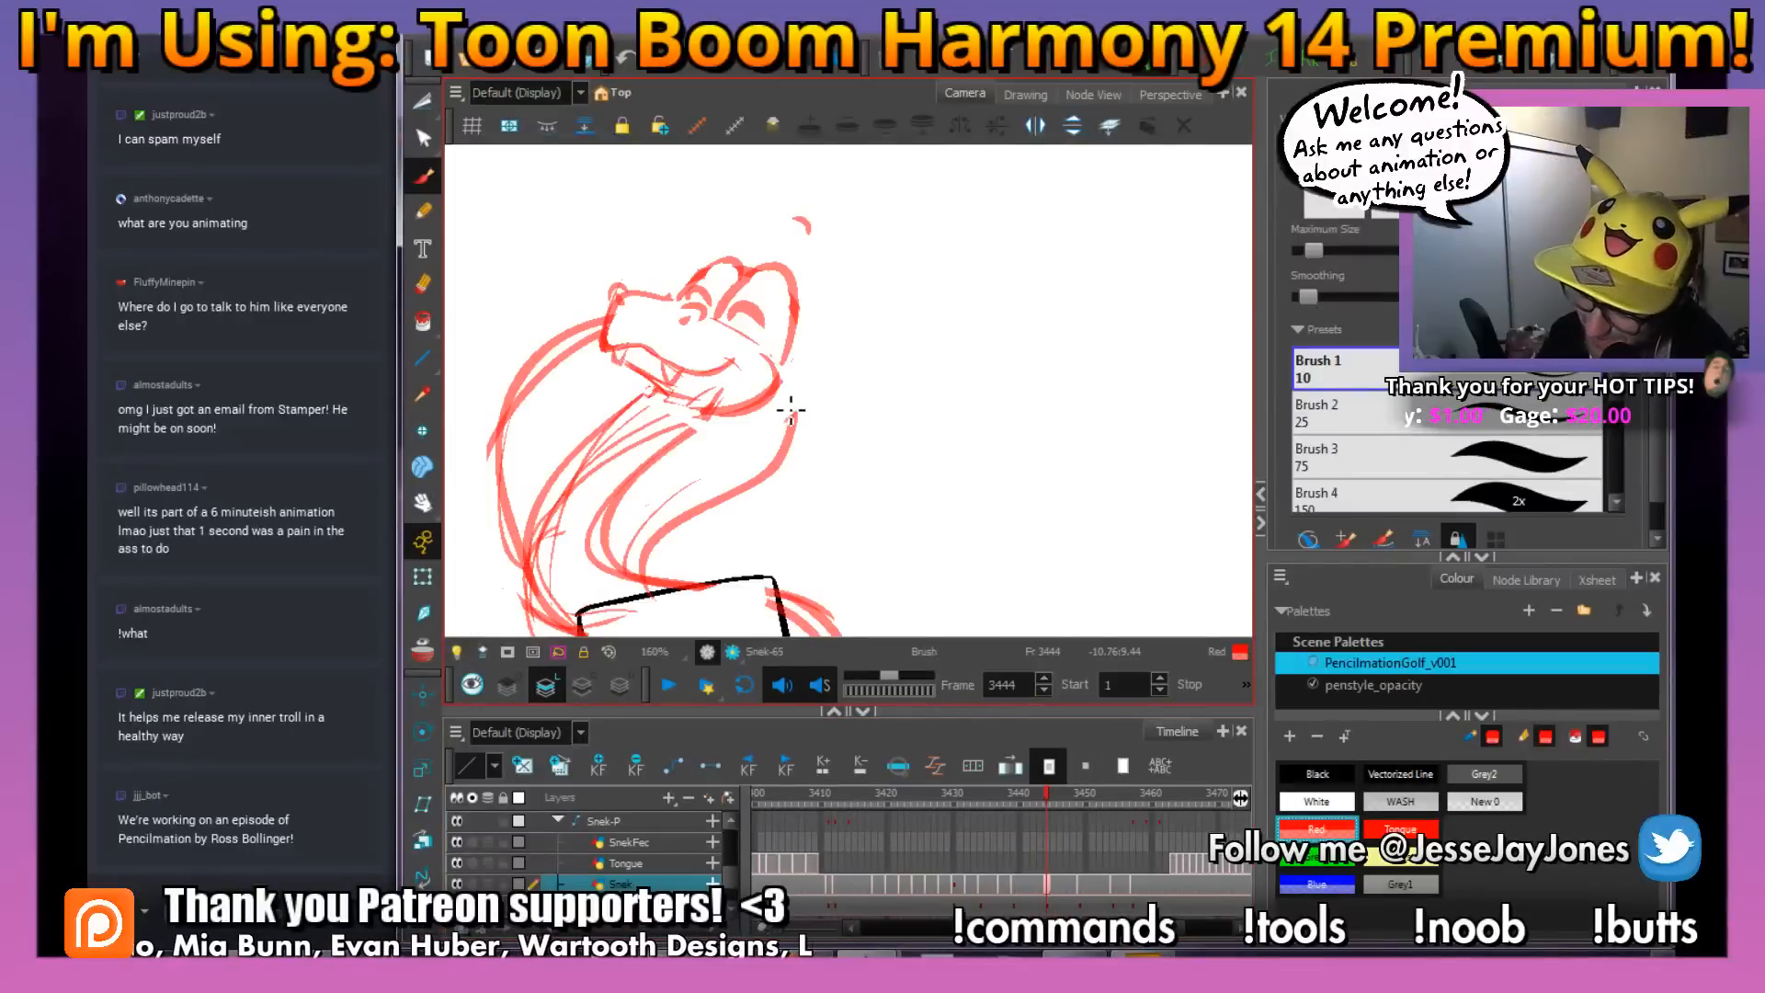
pyautogui.press('1')
pyautogui.press('1')
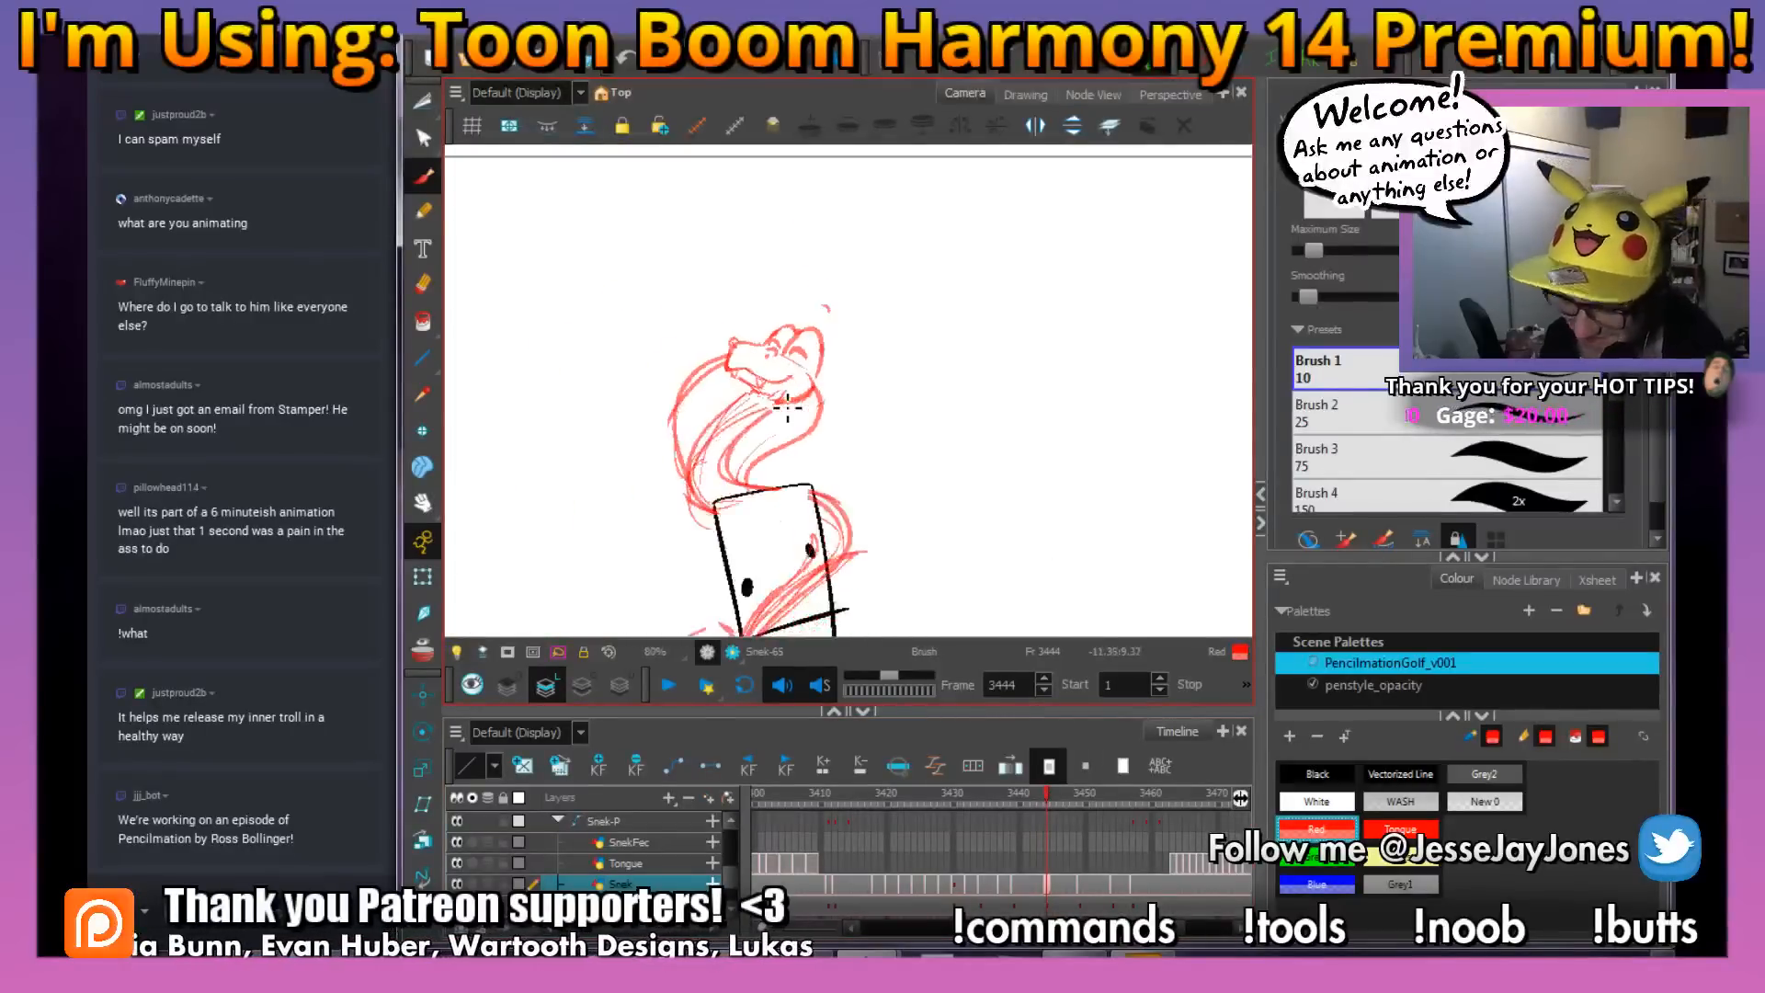
pyautogui.press('space')
pyautogui.moveTo(655, 338); pyautogui.dragTo(686, 354)
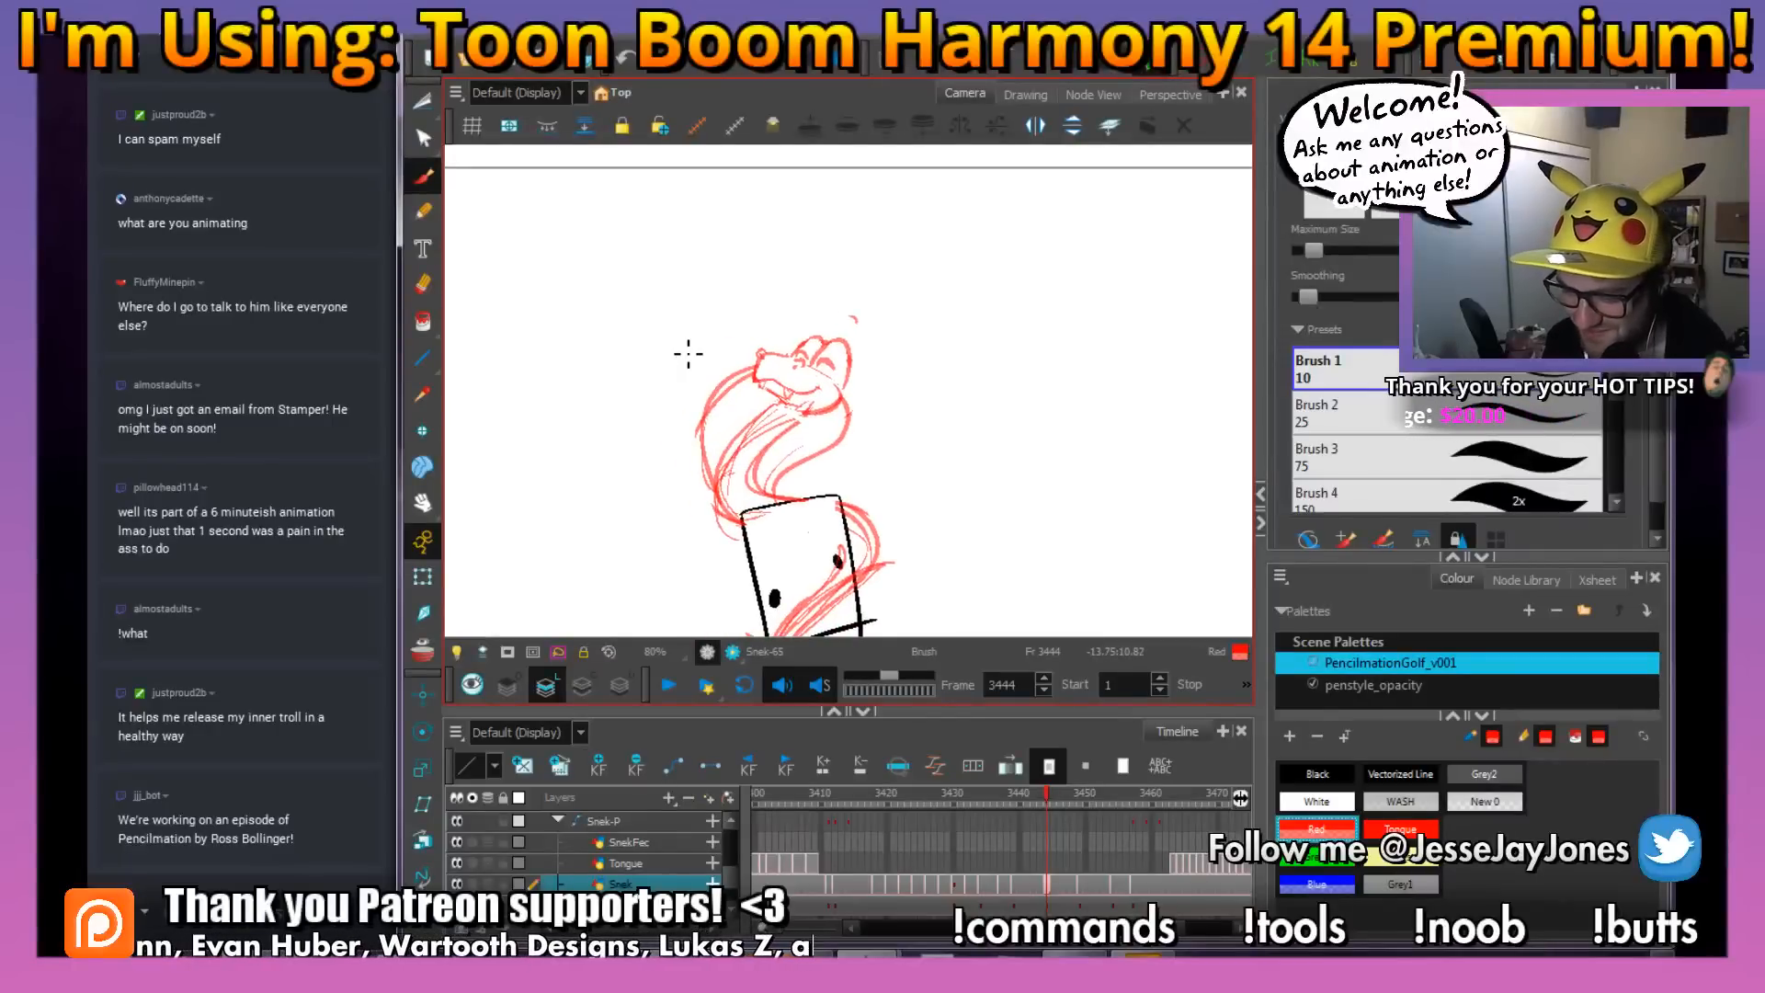
pyautogui.press('space')
pyautogui.moveTo(892, 442); pyautogui.dragTo(855, 416)
pyautogui.press('2')
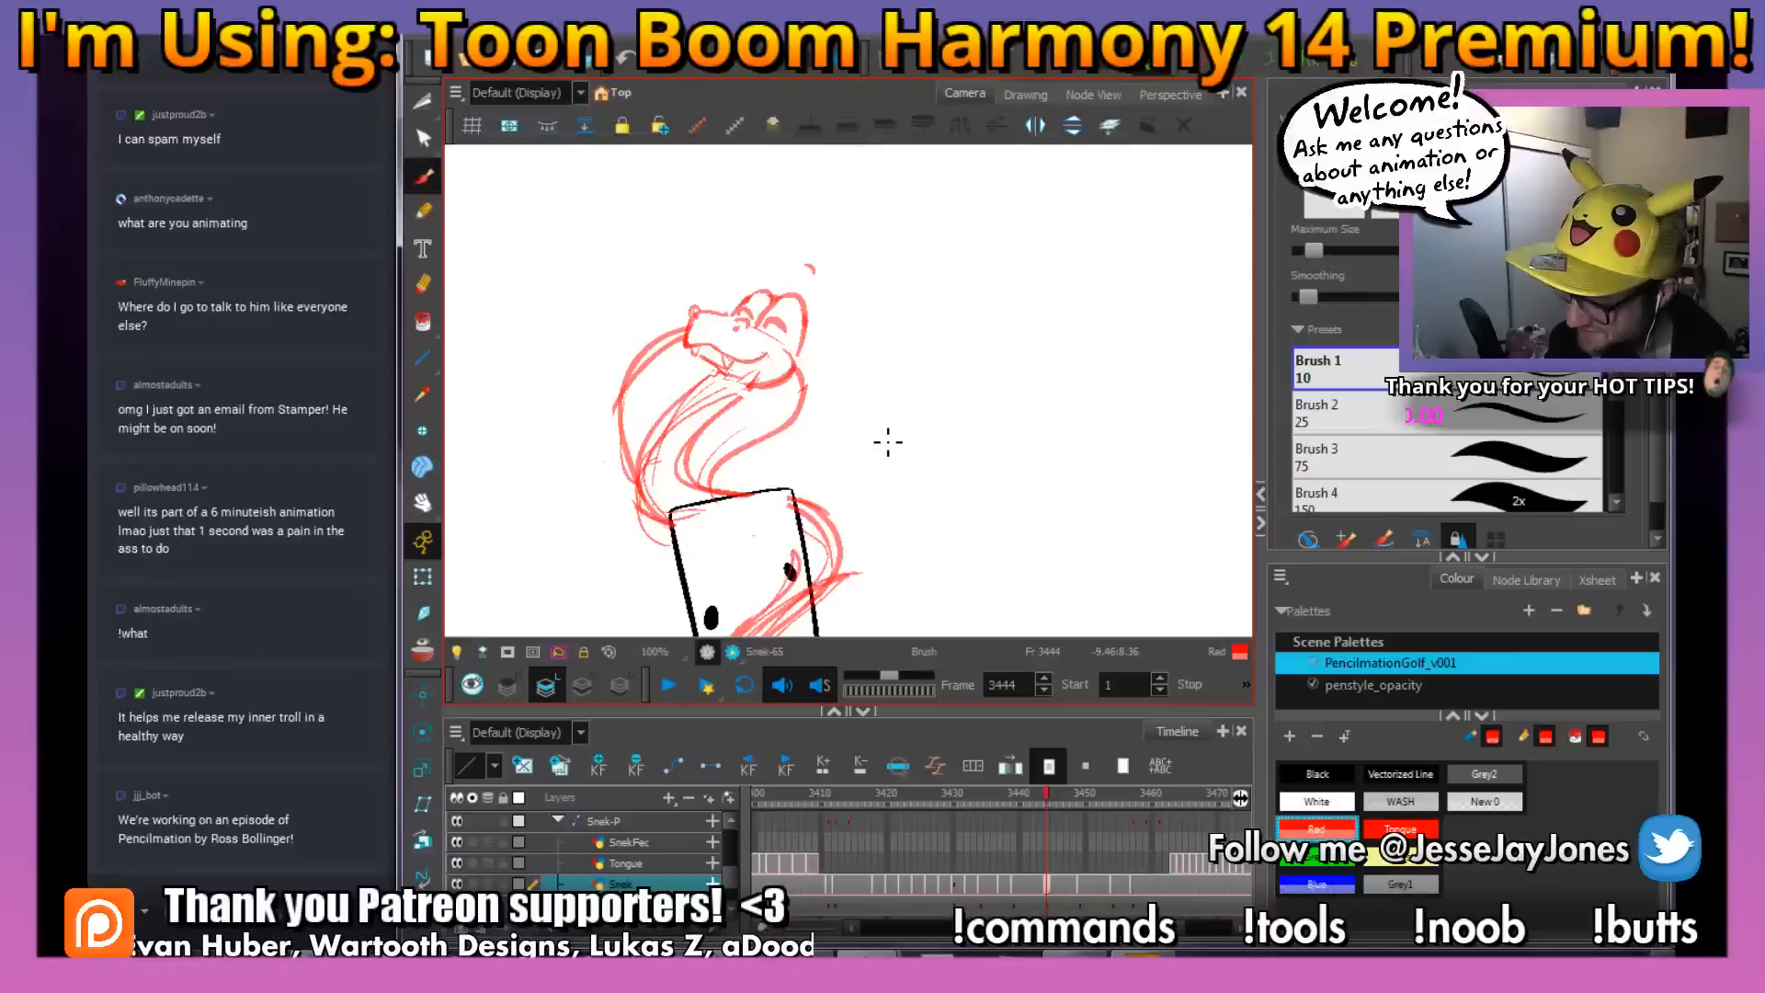
pyautogui.click(1037, 792)
pyautogui.click(1048, 792)
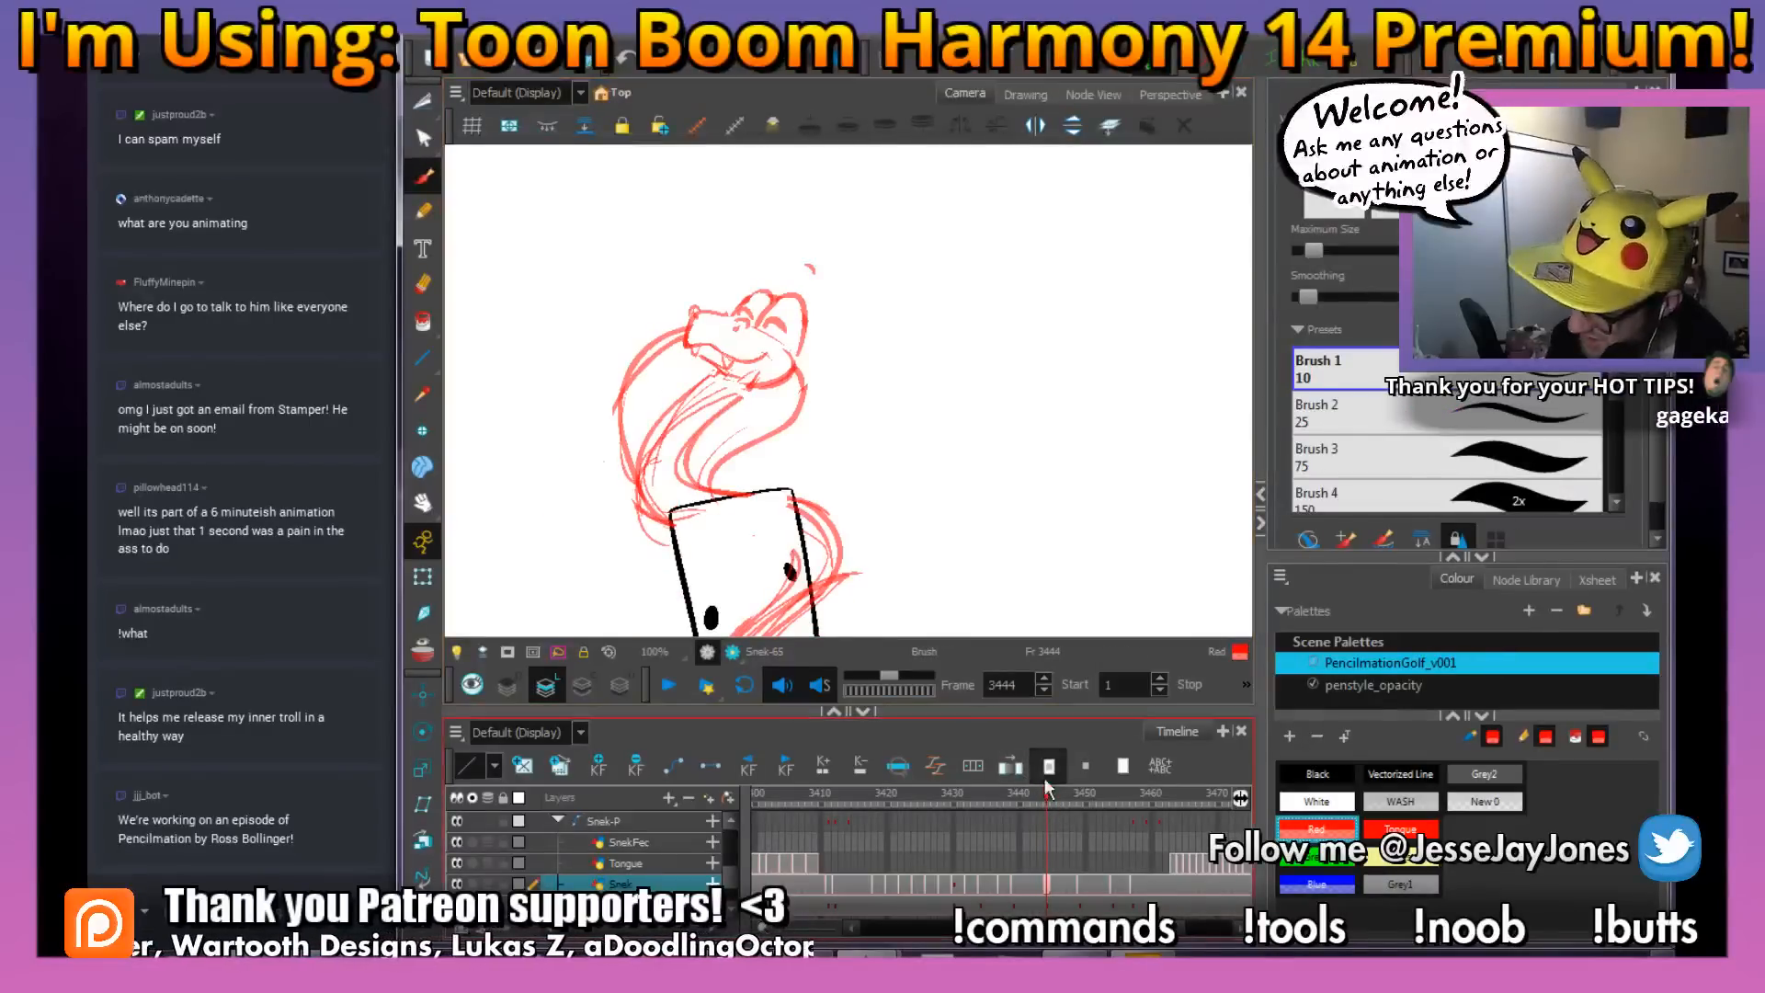
pyautogui.click(1037, 792)
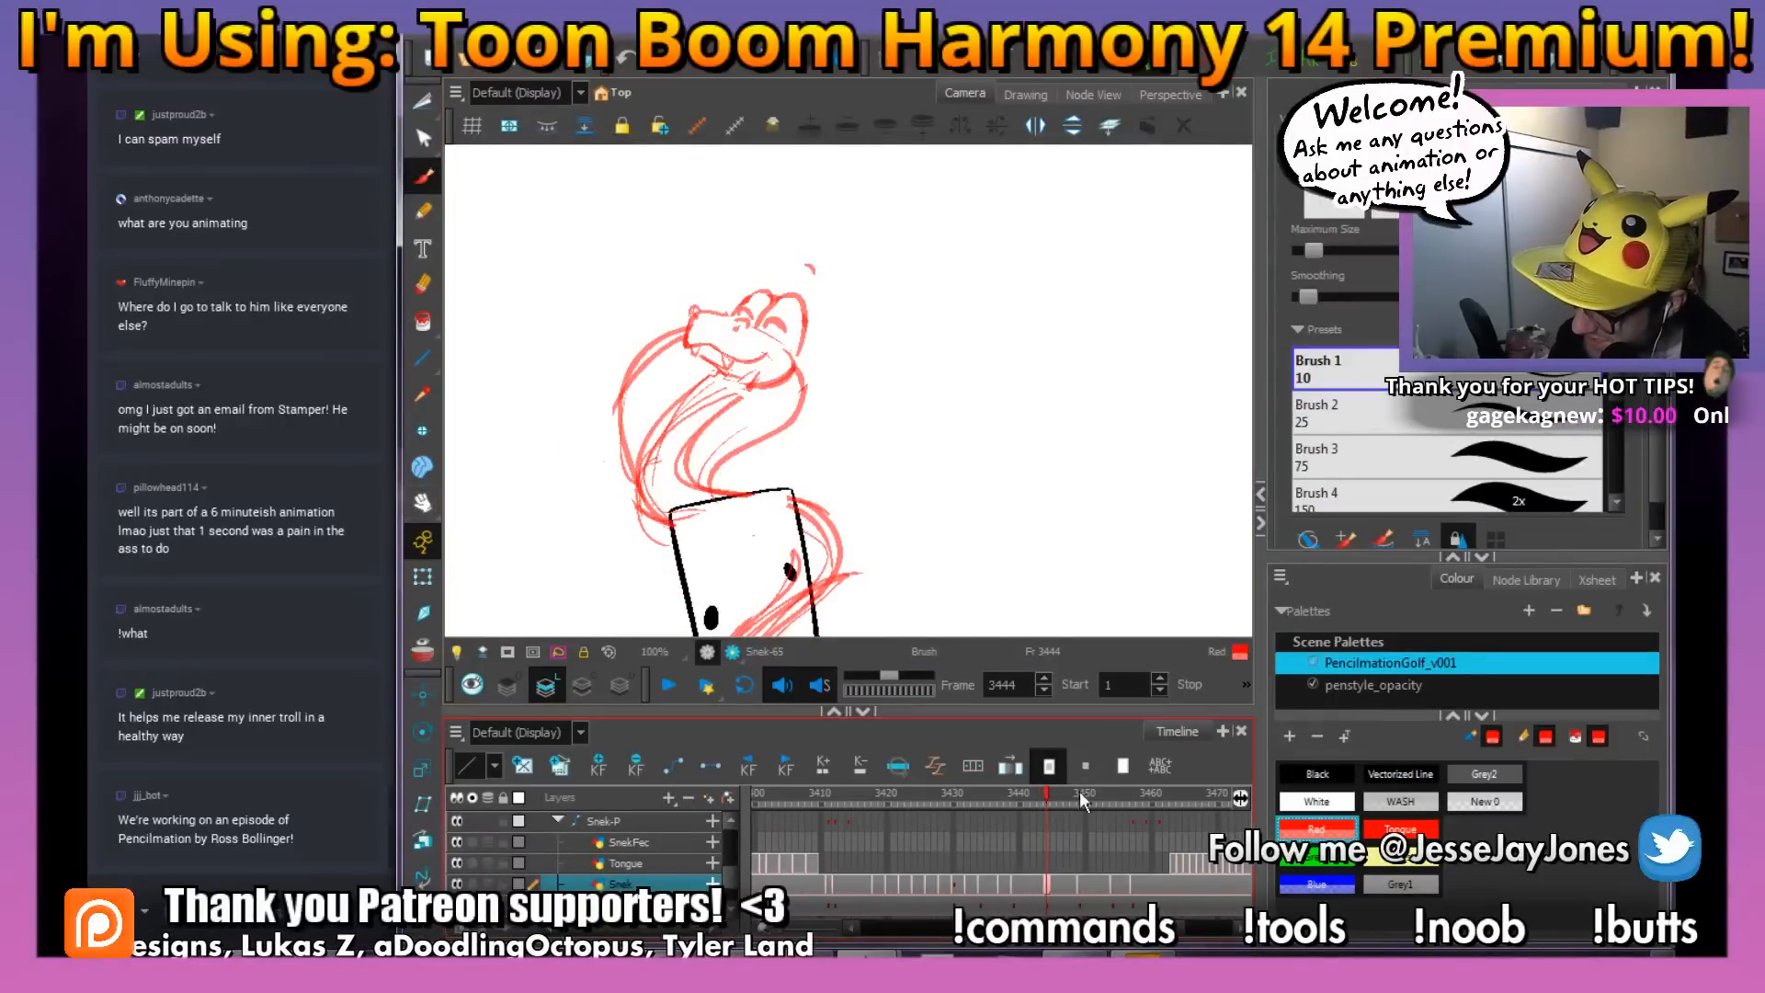
pyautogui.moveTo(1046, 786)
pyautogui.mouseDown()
pyautogui.moveTo(1096, 809)
pyautogui.moveTo(1032, 820)
pyautogui.moveTo(1113, 814)
pyautogui.moveTo(996, 793)
pyautogui.moveTo(1039, 795)
pyautogui.mouseUp()
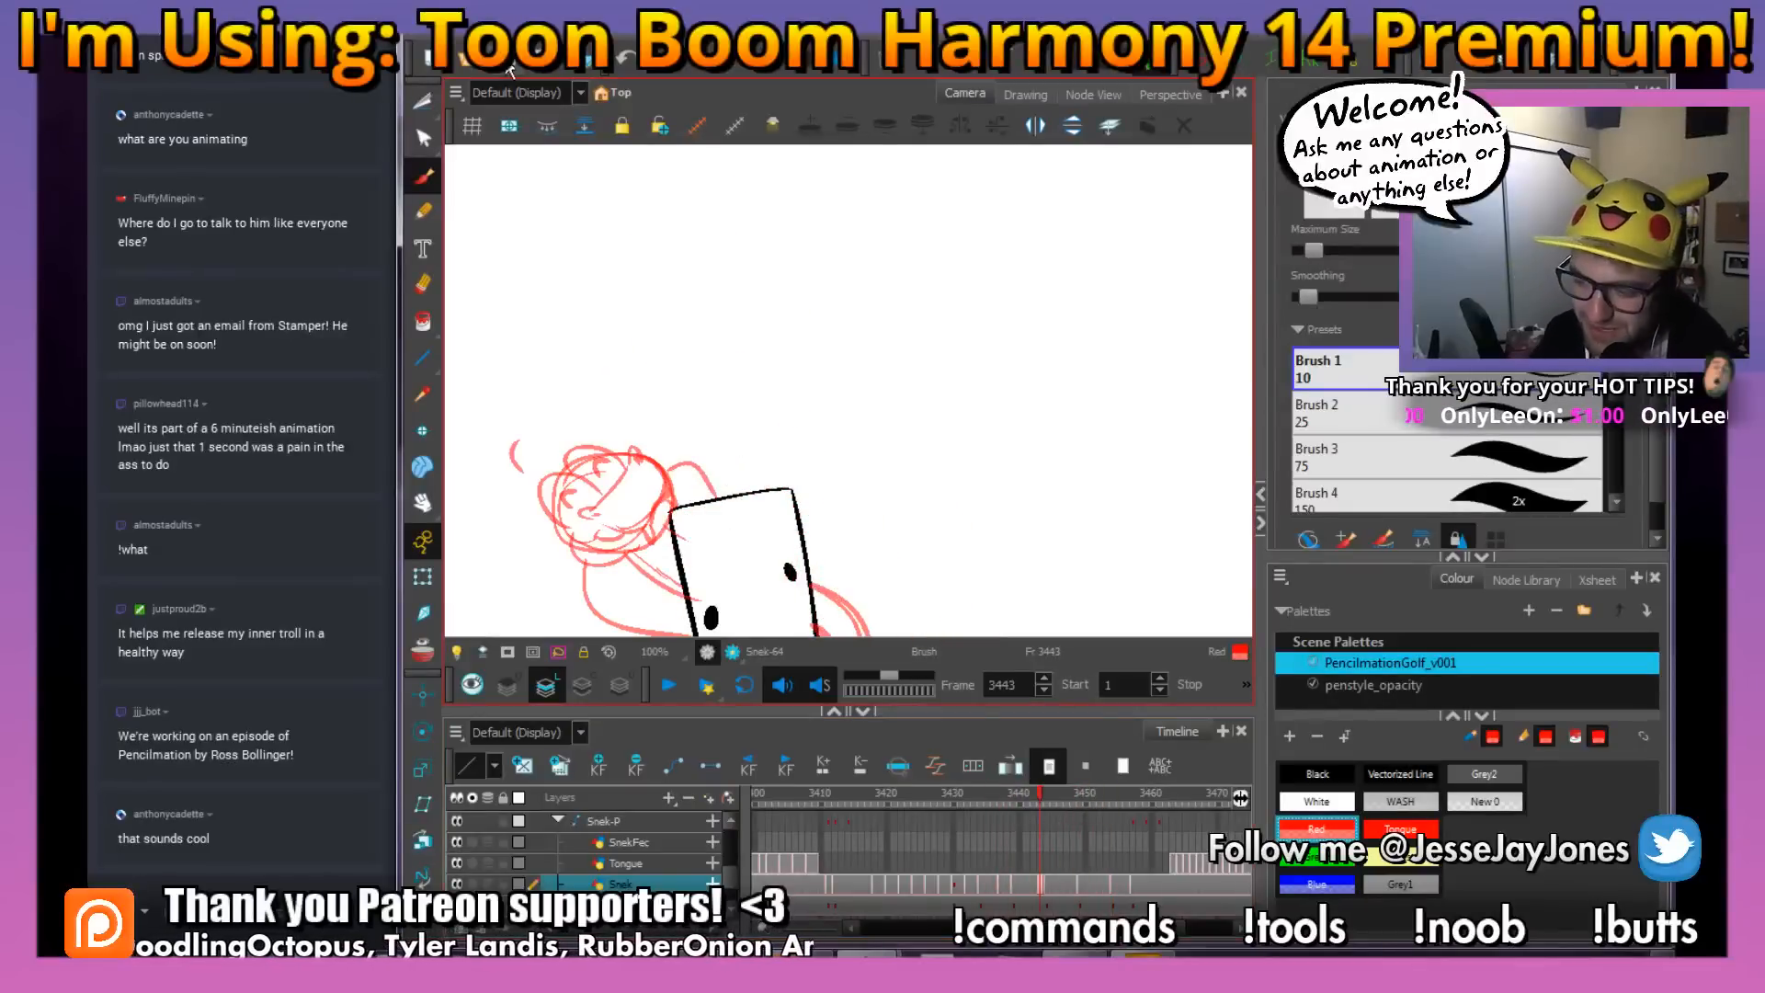
# Review the snake's earlier rough poses around the stick figure, from frame 3443 back to frame 3436
pyautogui.scroll(-3, 726, 432)
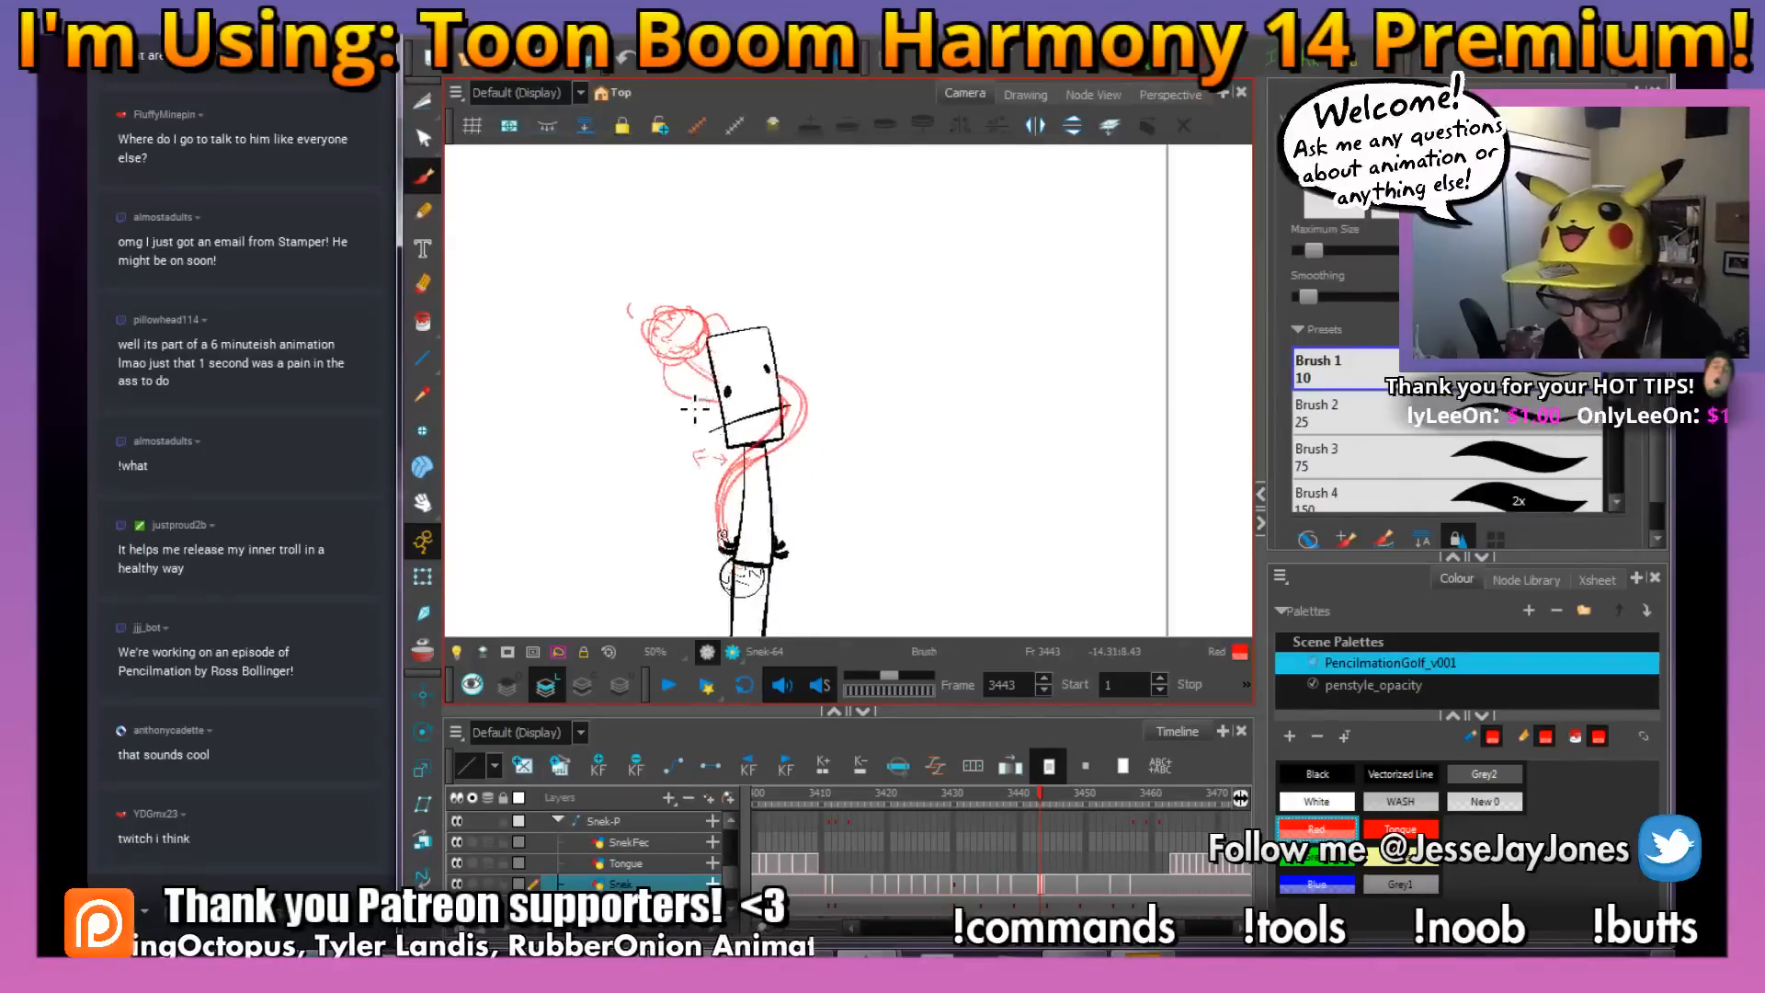
pyautogui.moveTo(720, 397)
pyautogui.mouseDown()
pyautogui.moveTo(706, 423)
pyautogui.moveTo(770, 451)
pyautogui.mouseUp()
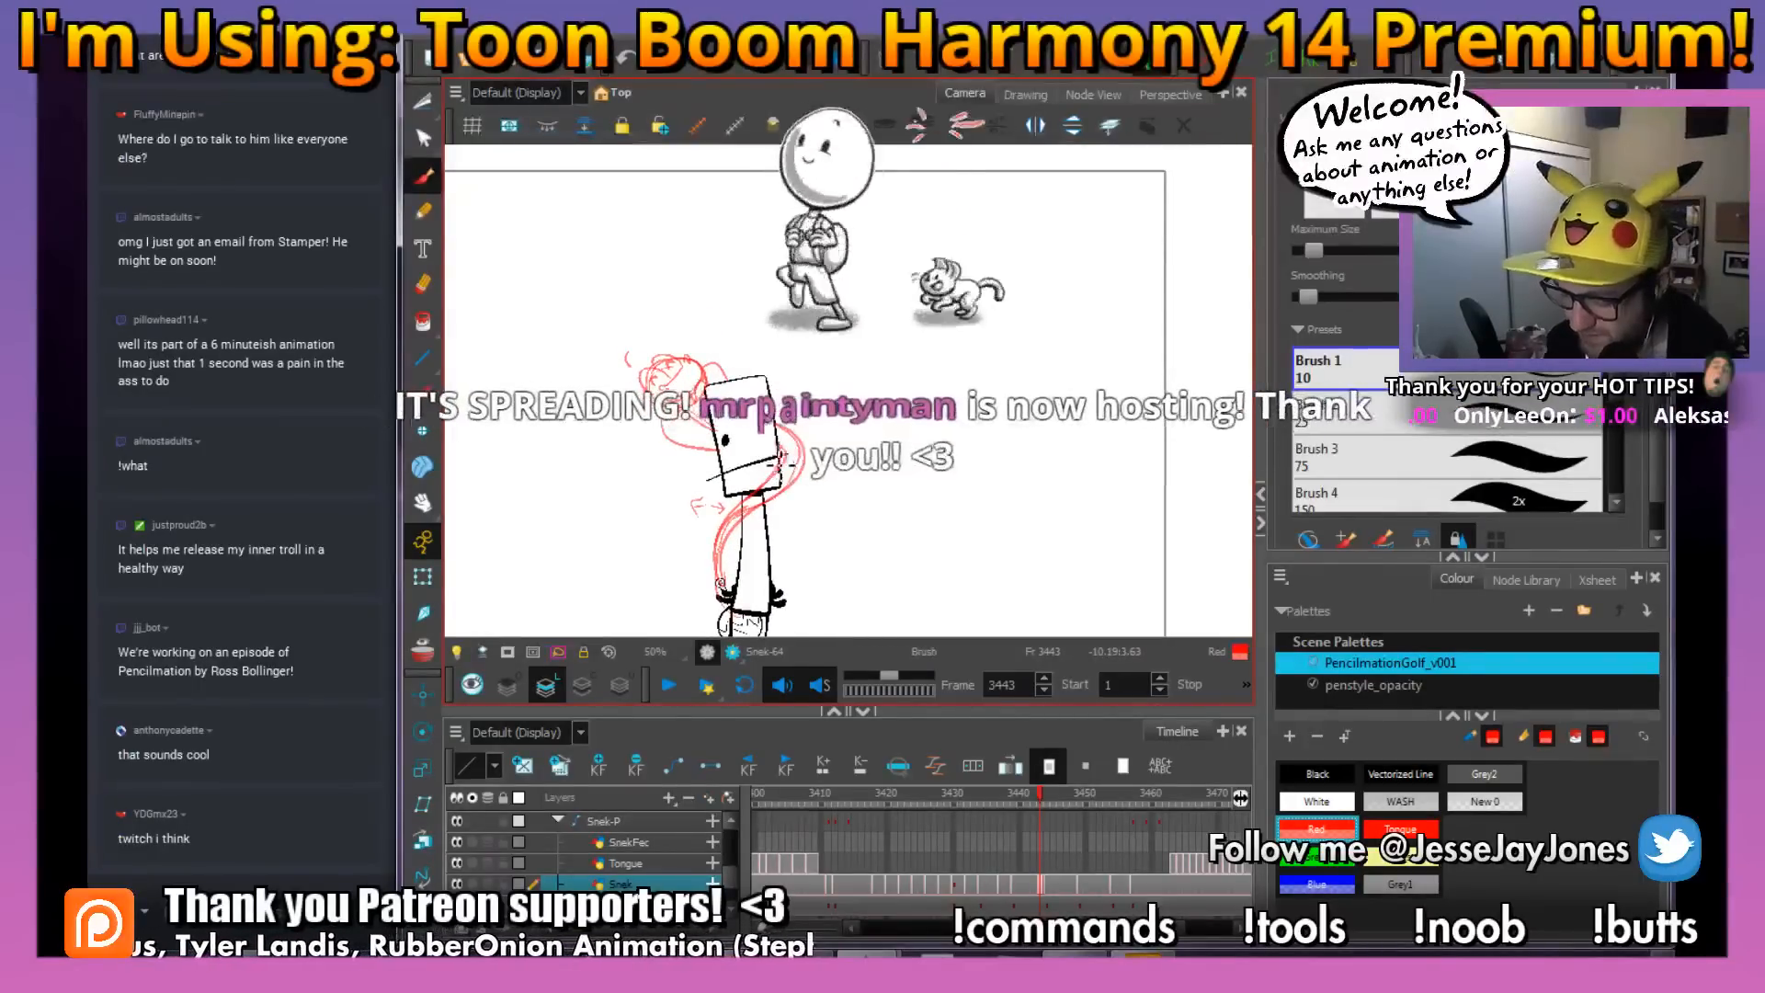
pyautogui.hotkey('alt', 'Tab')
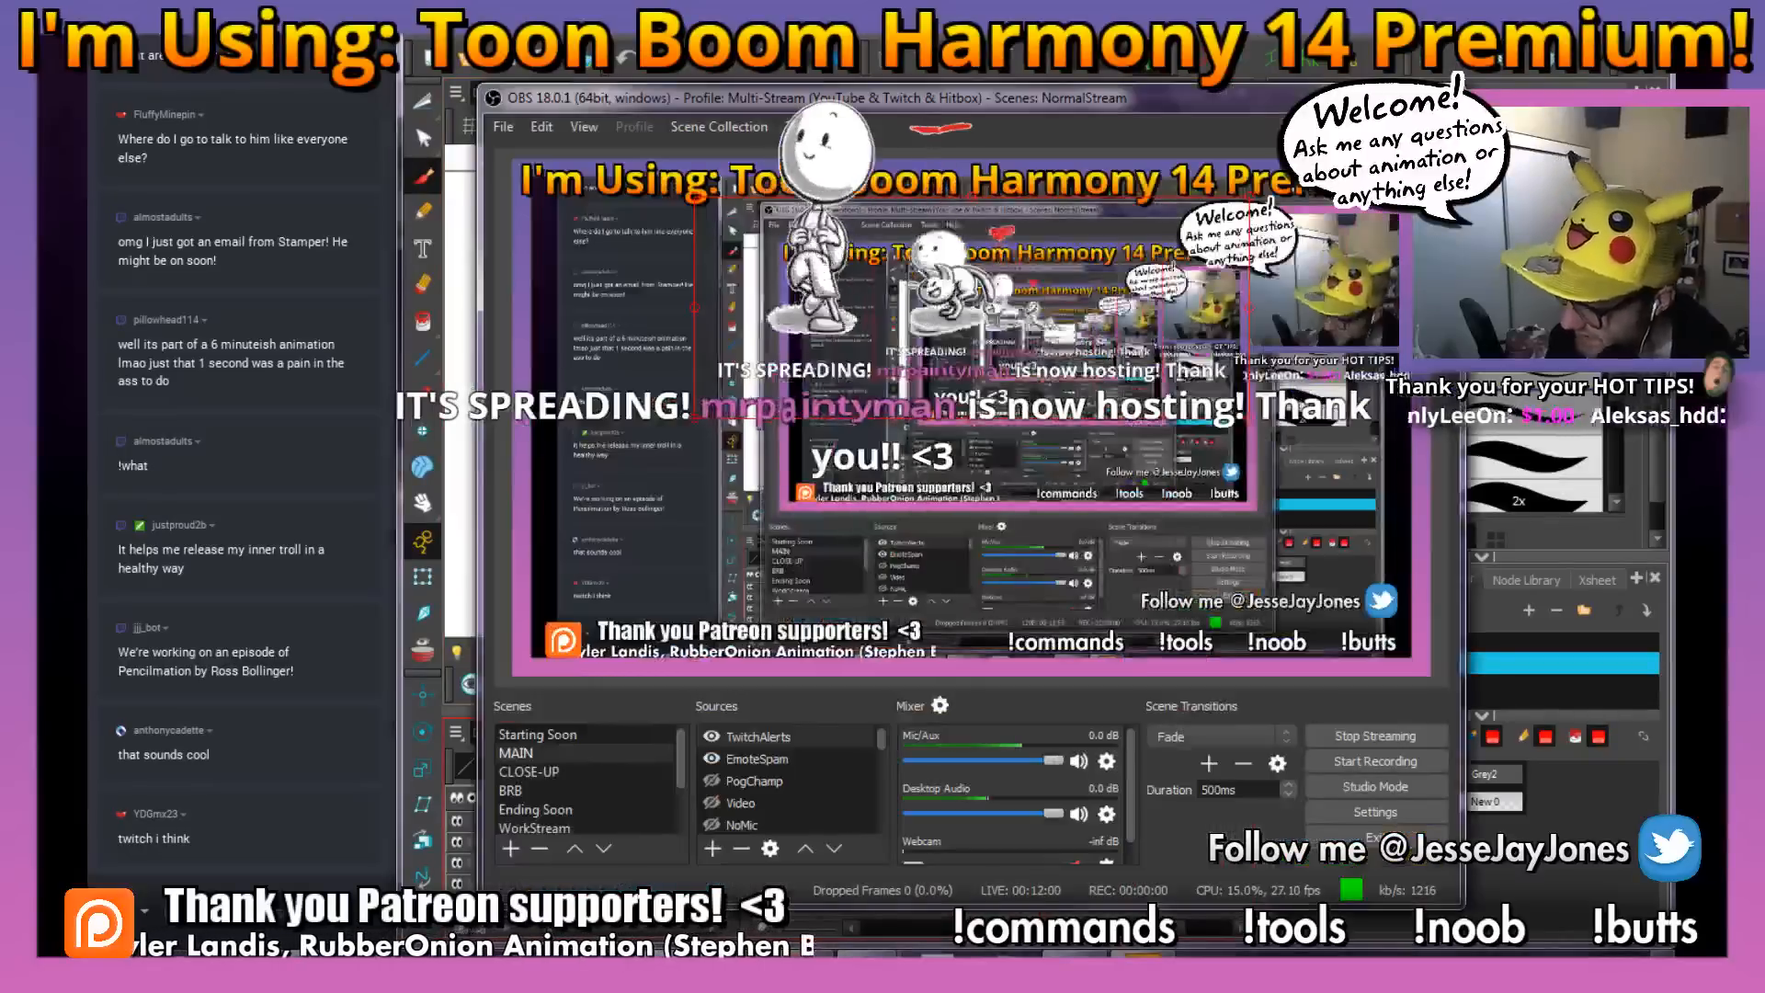
pyautogui.hotkey('alt', 'Tab')
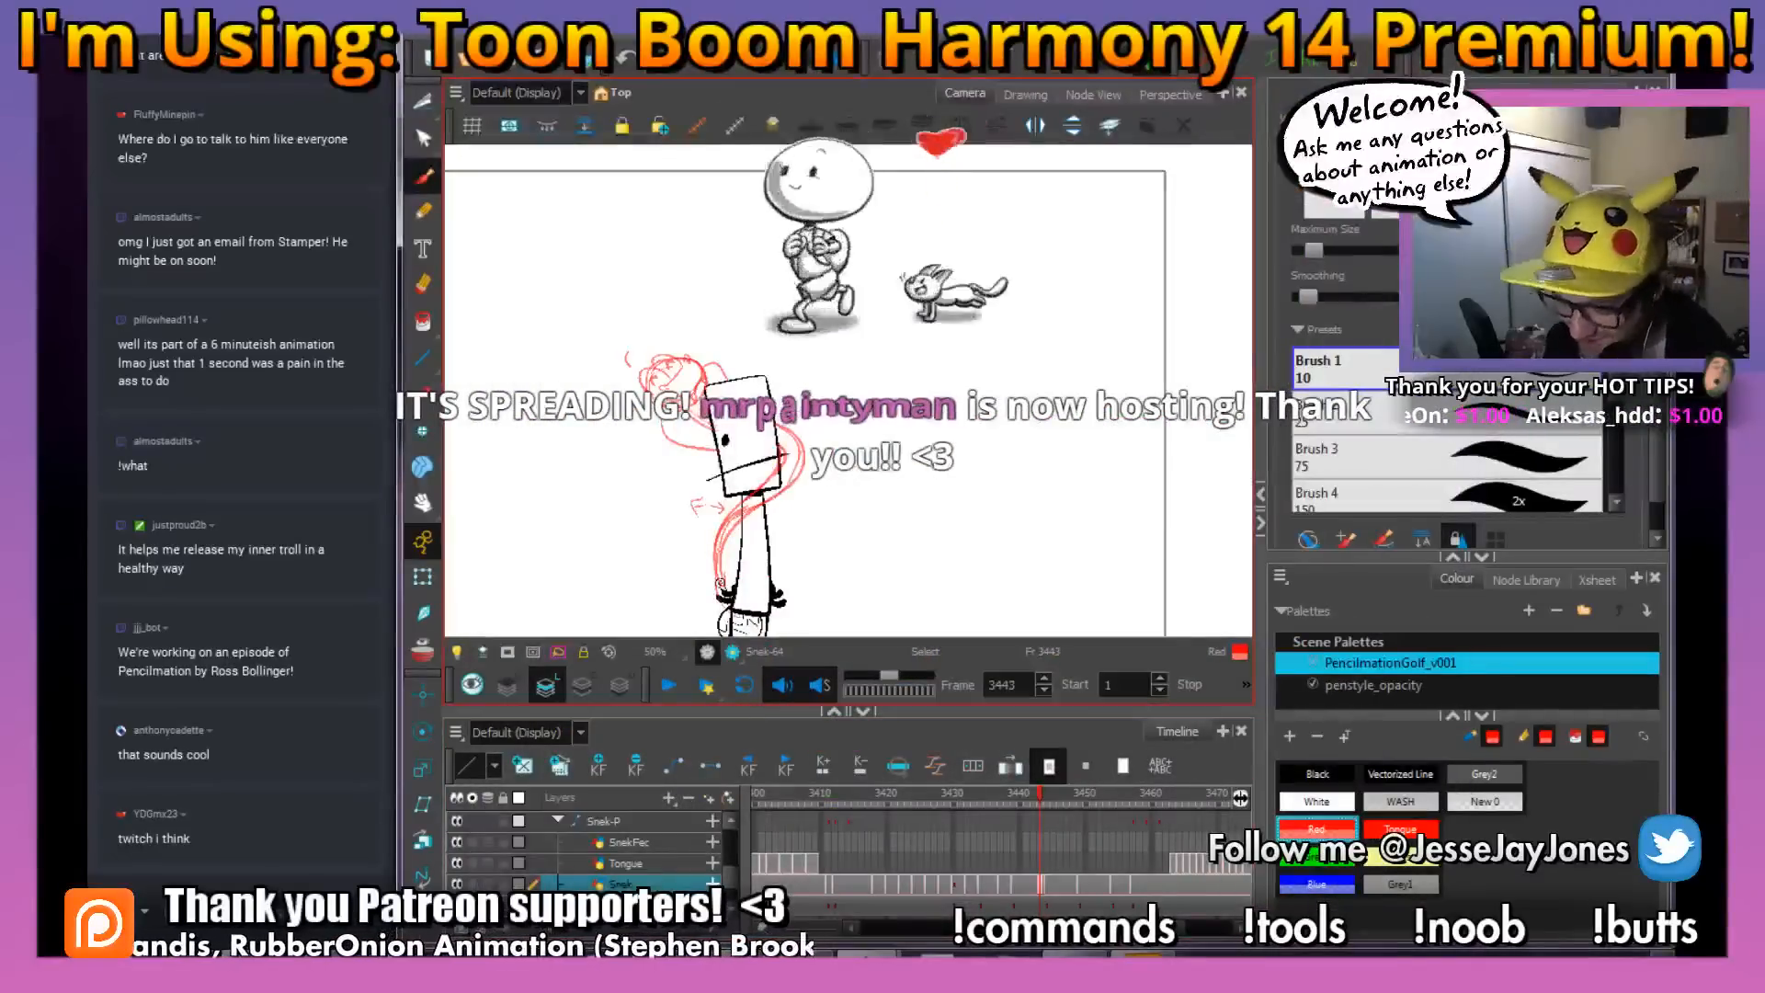
pyautogui.moveTo(763, 534)
pyautogui.mouseDown()
pyautogui.moveTo(741, 460)
pyautogui.moveTo(784, 490)
pyautogui.mouseUp()
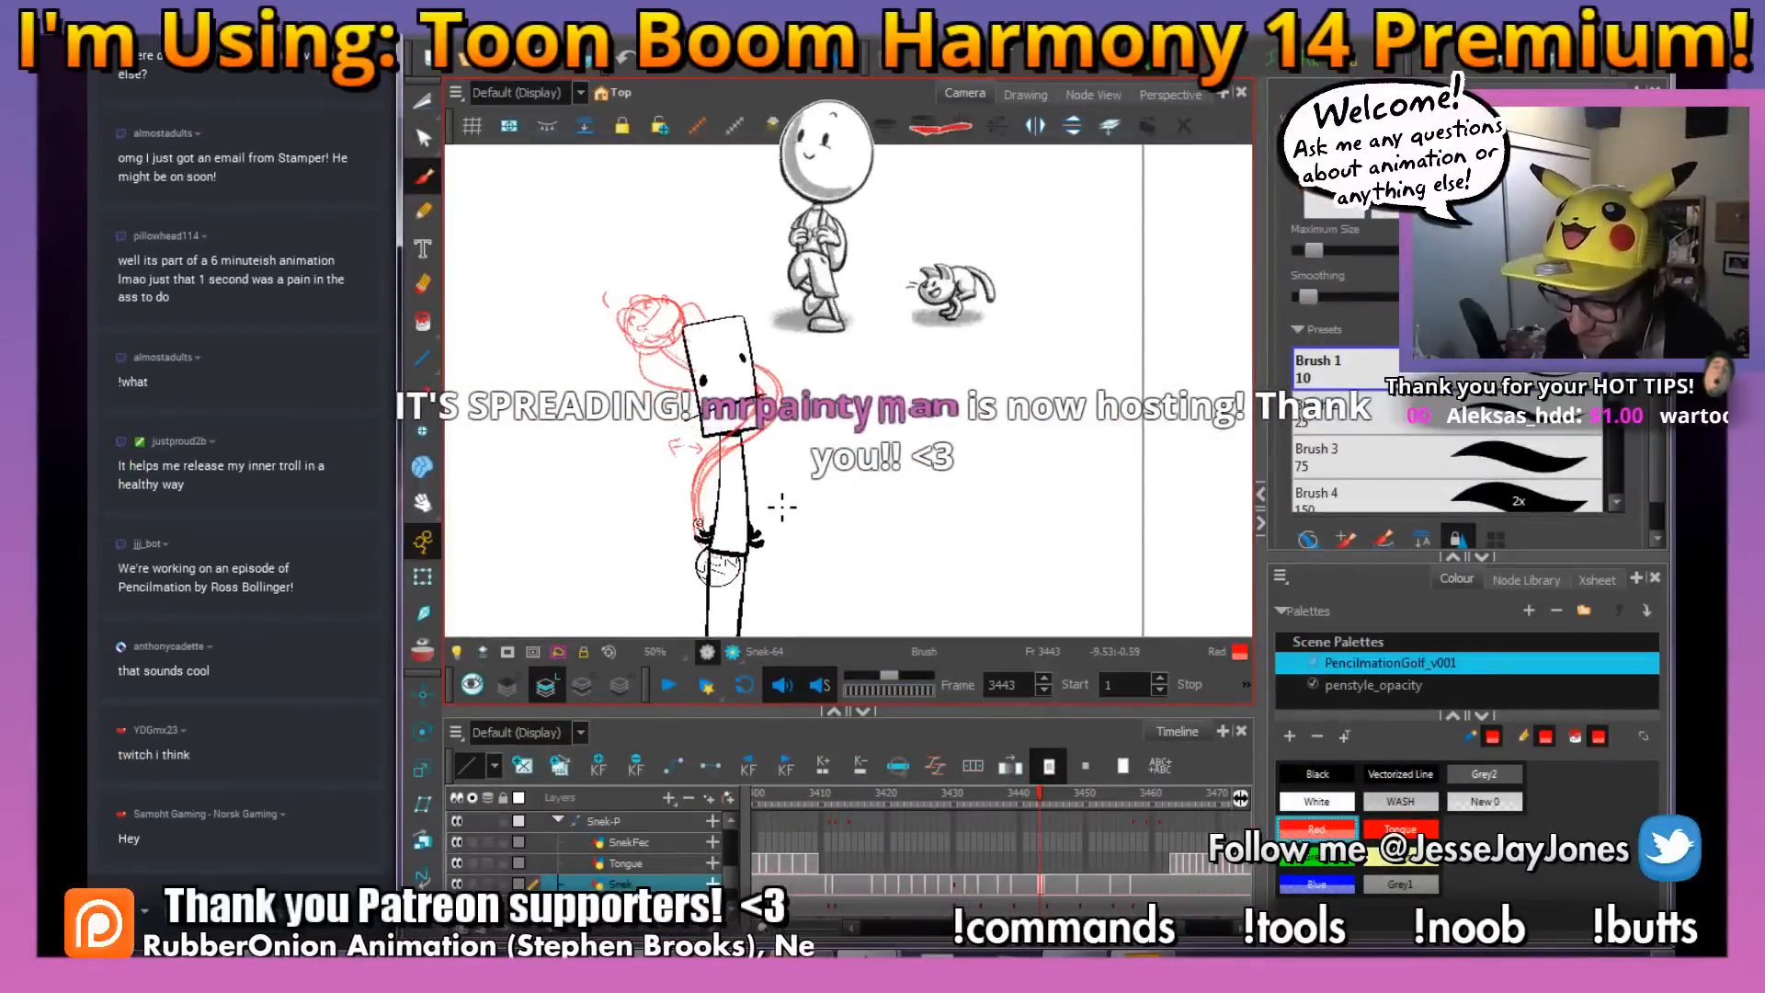
pyautogui.moveTo(1040, 795)
pyautogui.mouseDown()
pyautogui.moveTo(908, 839)
pyautogui.moveTo(1009, 850)
pyautogui.mouseUp()
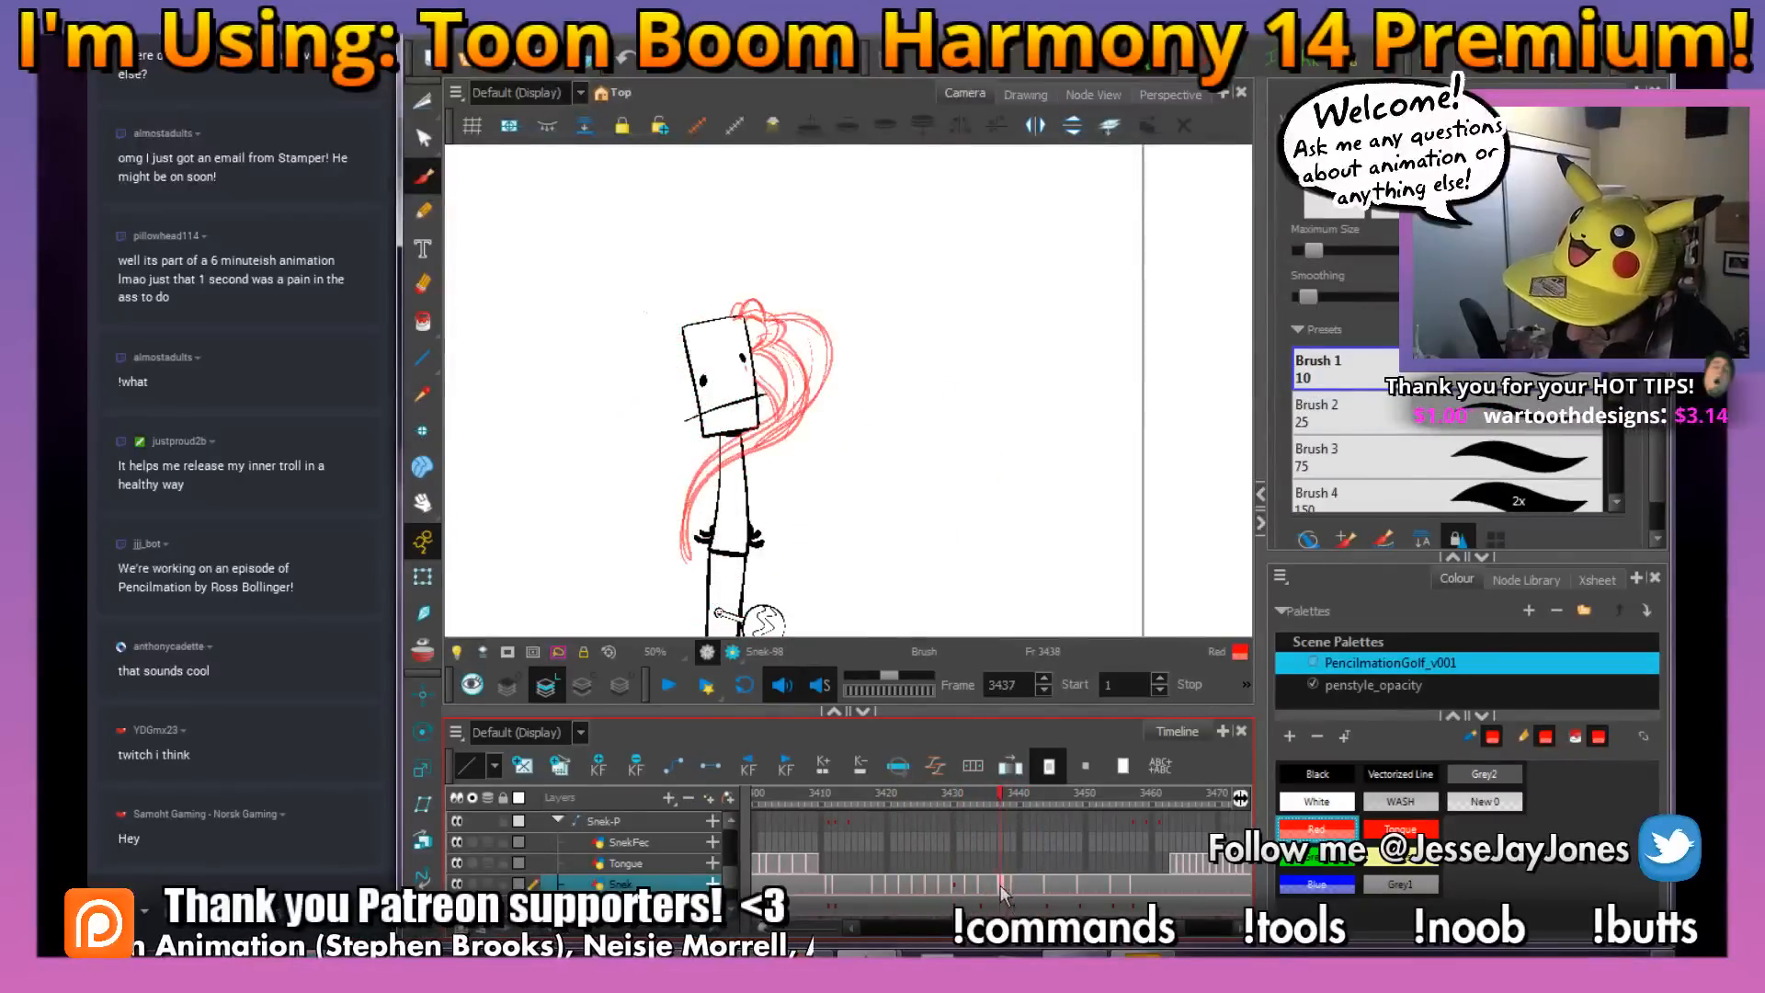
pyautogui.click(1011, 881)
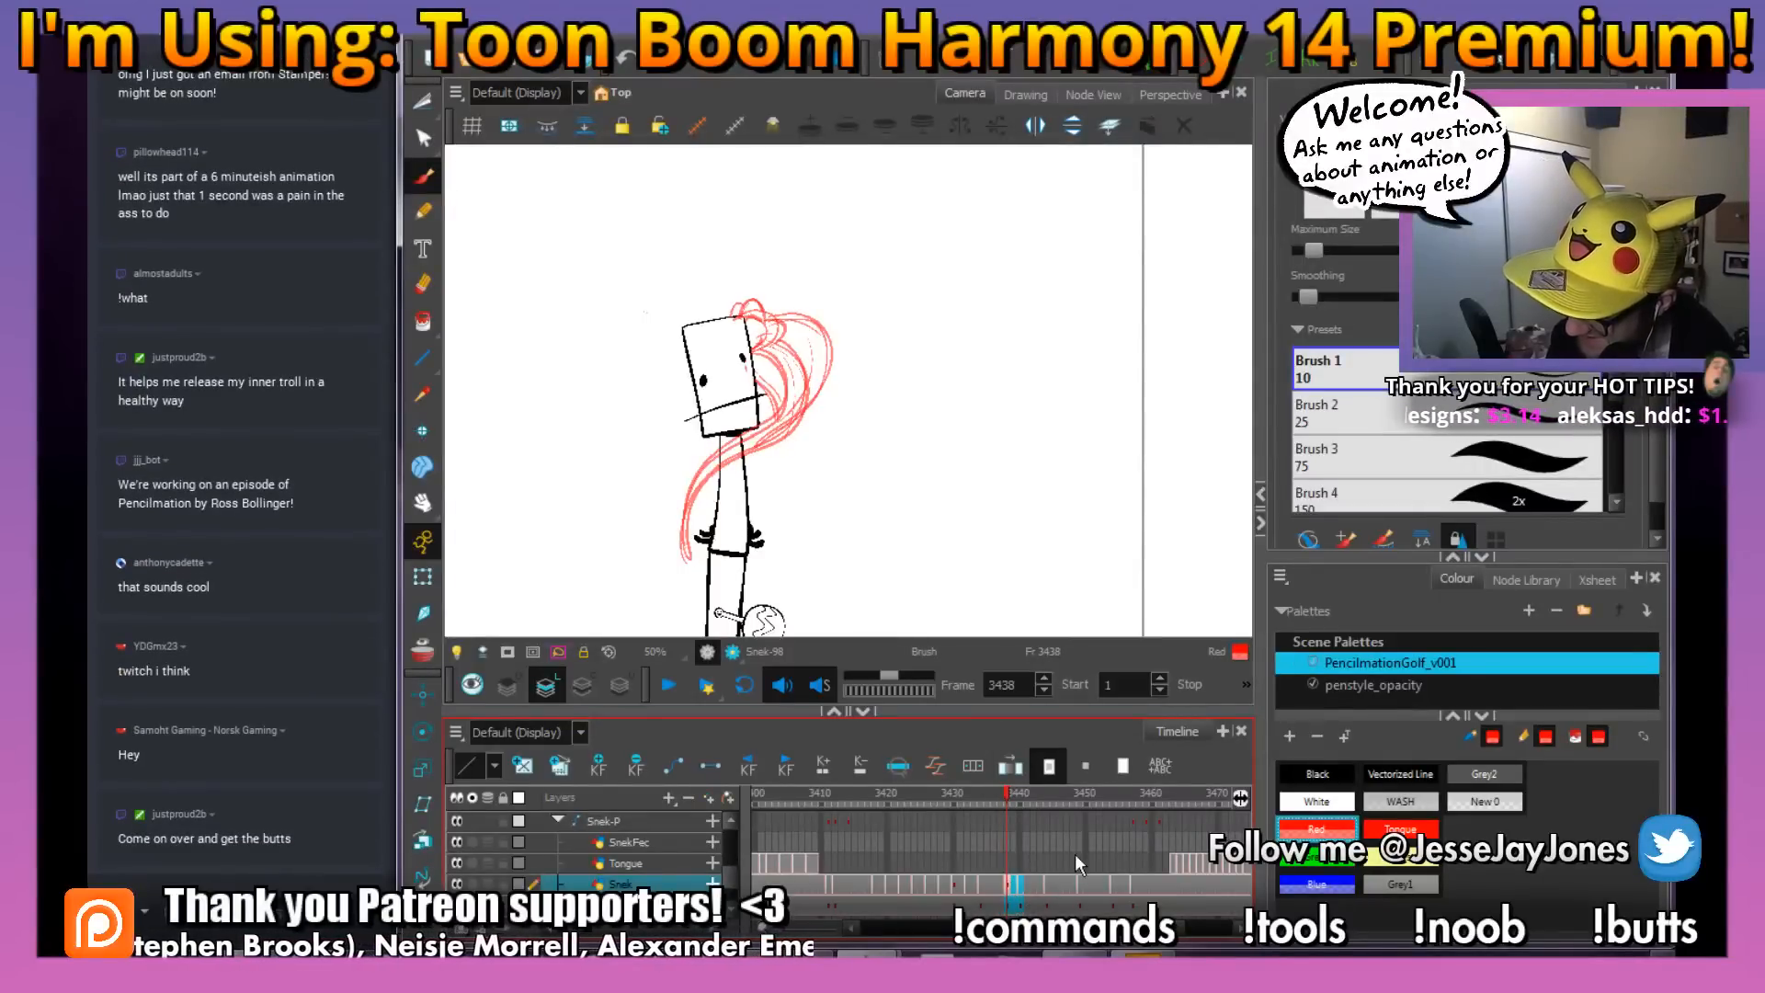
pyautogui.moveTo(1031, 890)
pyautogui.mouseDown()
pyautogui.moveTo(995, 899)
pyautogui.moveTo(1009, 908)
pyautogui.mouseUp()
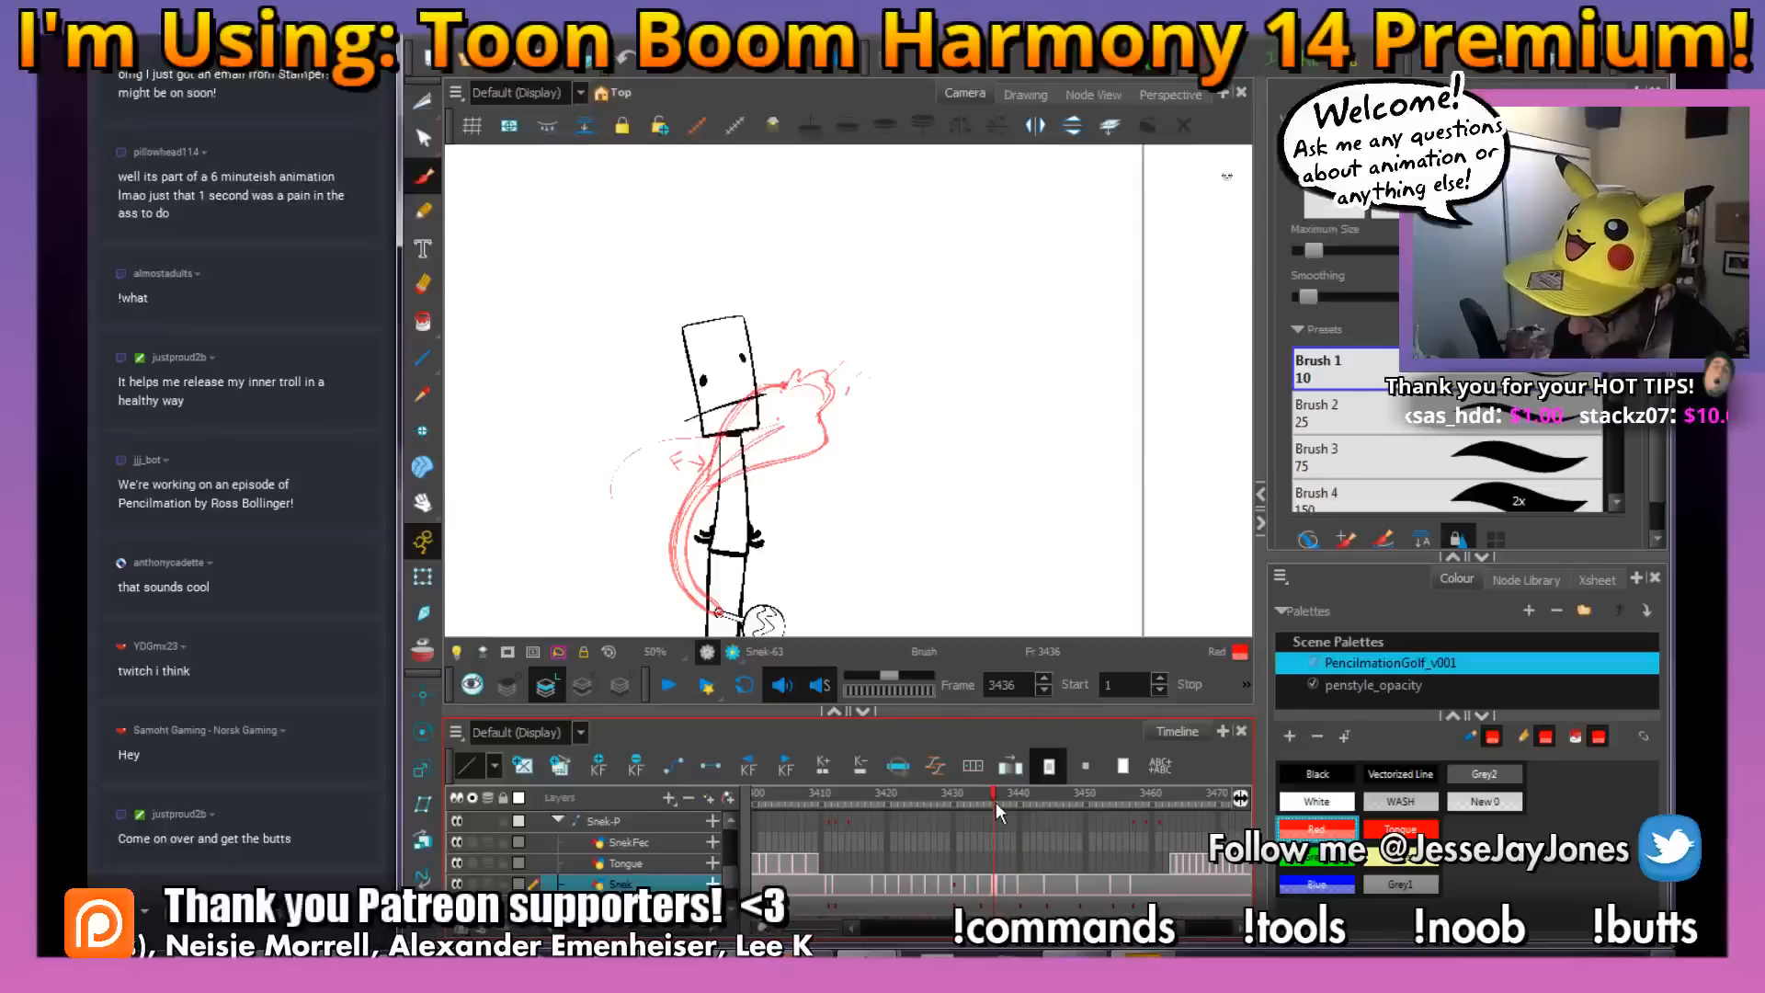
# Create a blank drawing on the Snek layer at frame 3436 and turn on onion skin to show the neighbouring poses
pyautogui.moveTo(991, 797)
pyautogui.mouseDown()
pyautogui.moveTo(940, 821)
pyautogui.moveTo(1013, 814)
pyautogui.moveTo(923, 835)
pyautogui.moveTo(1013, 846)
pyautogui.moveTo(986, 855)
pyautogui.moveTo(1015, 857)
pyautogui.moveTo(998, 890)
pyautogui.mouseUp()
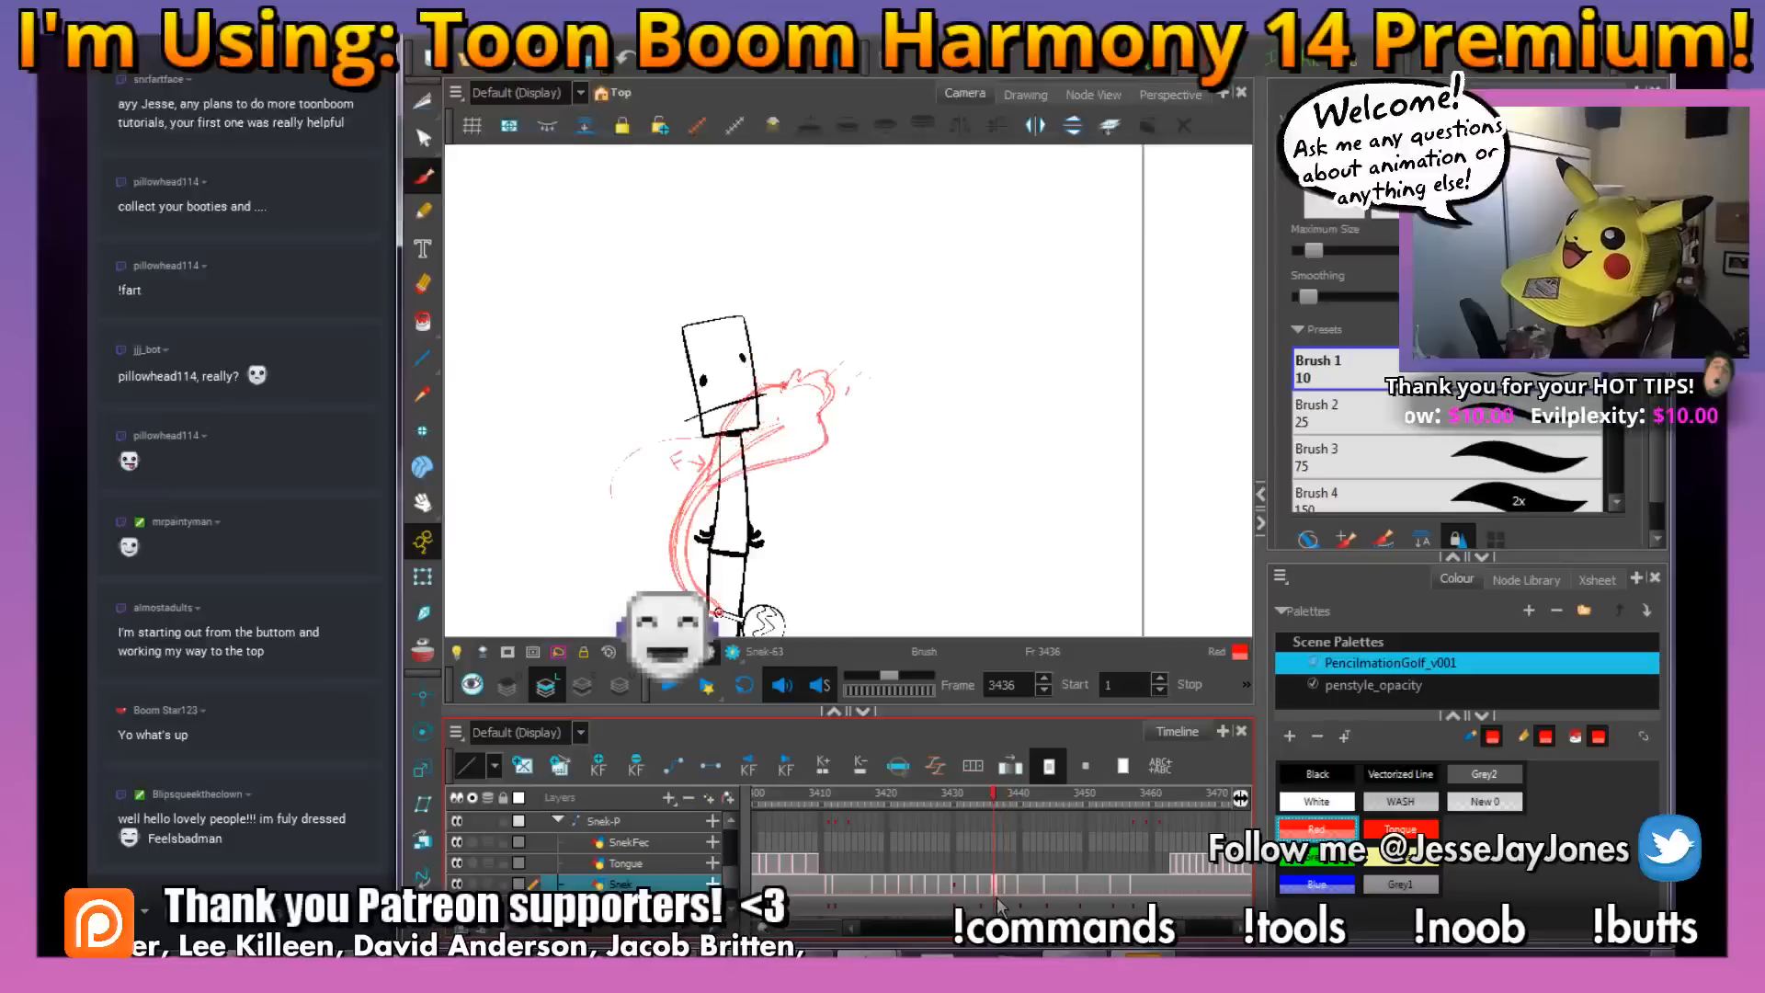
pyautogui.click(559, 767)
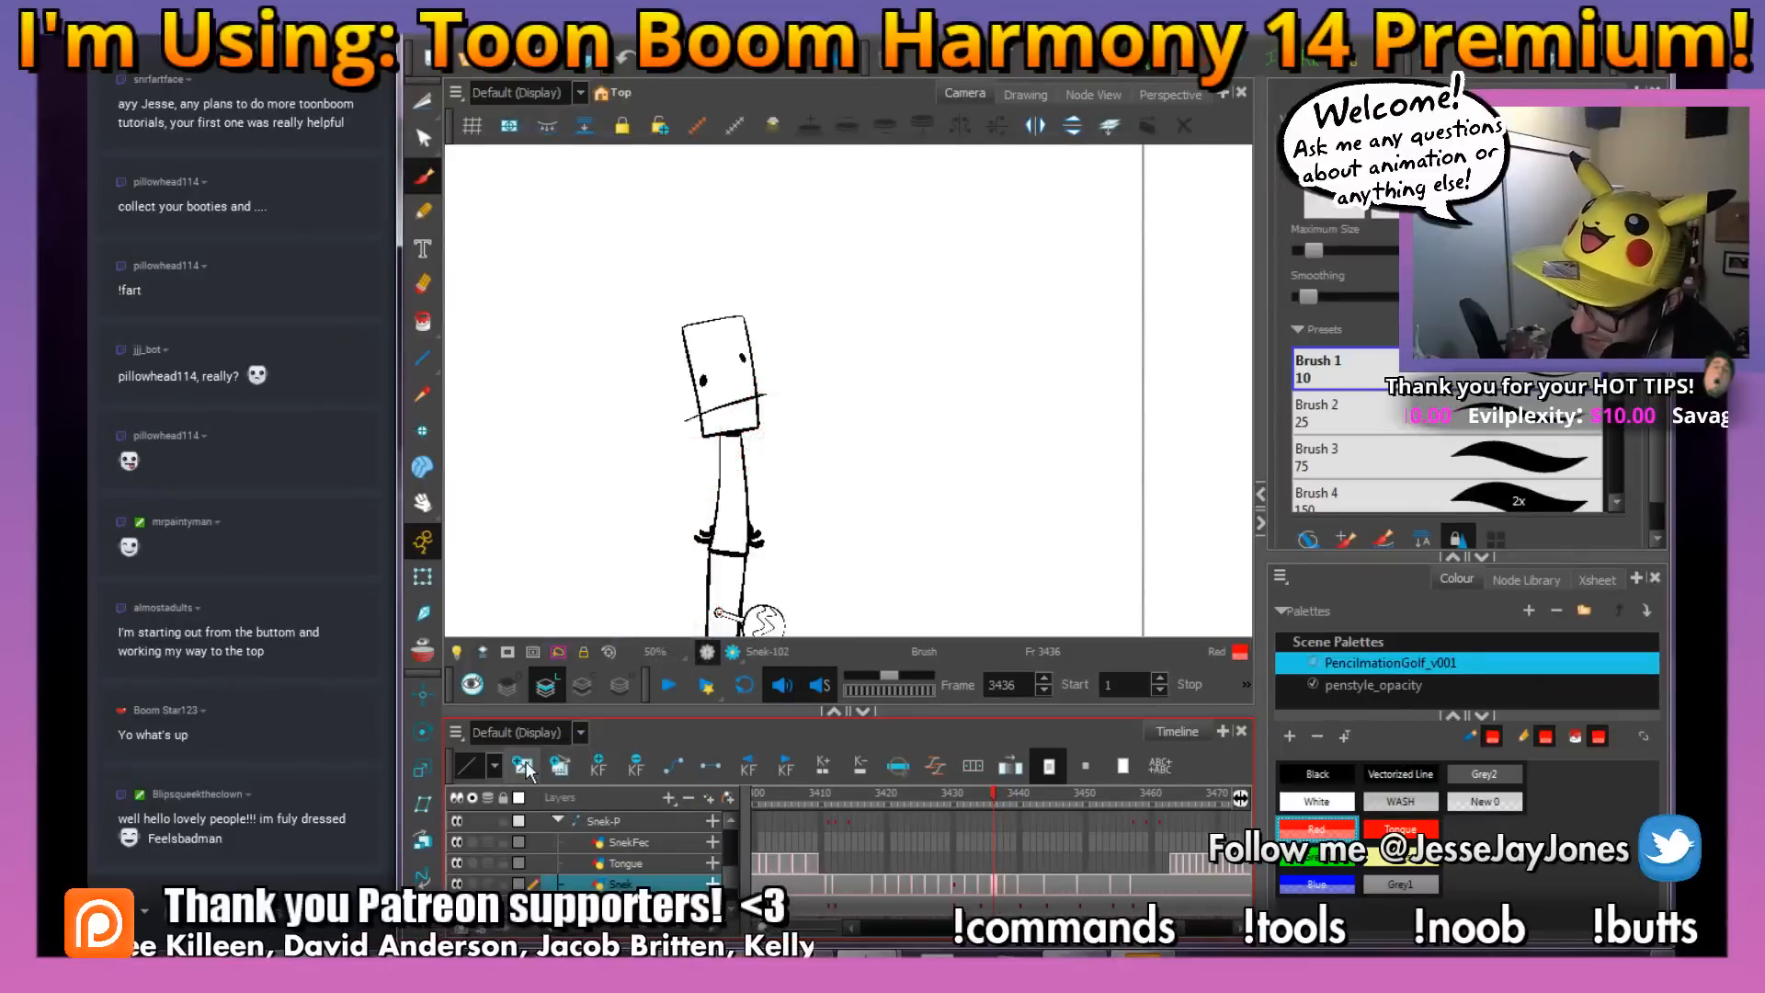
pyautogui.click(423, 651)
pyautogui.press('2')
pyautogui.press('2')
pyautogui.moveTo(840, 476)
pyautogui.mouseDown()
pyautogui.moveTo(886, 457)
pyautogui.moveTo(859, 477)
pyautogui.moveTo(853, 451)
pyautogui.mouseUp()
pyautogui.press('1')
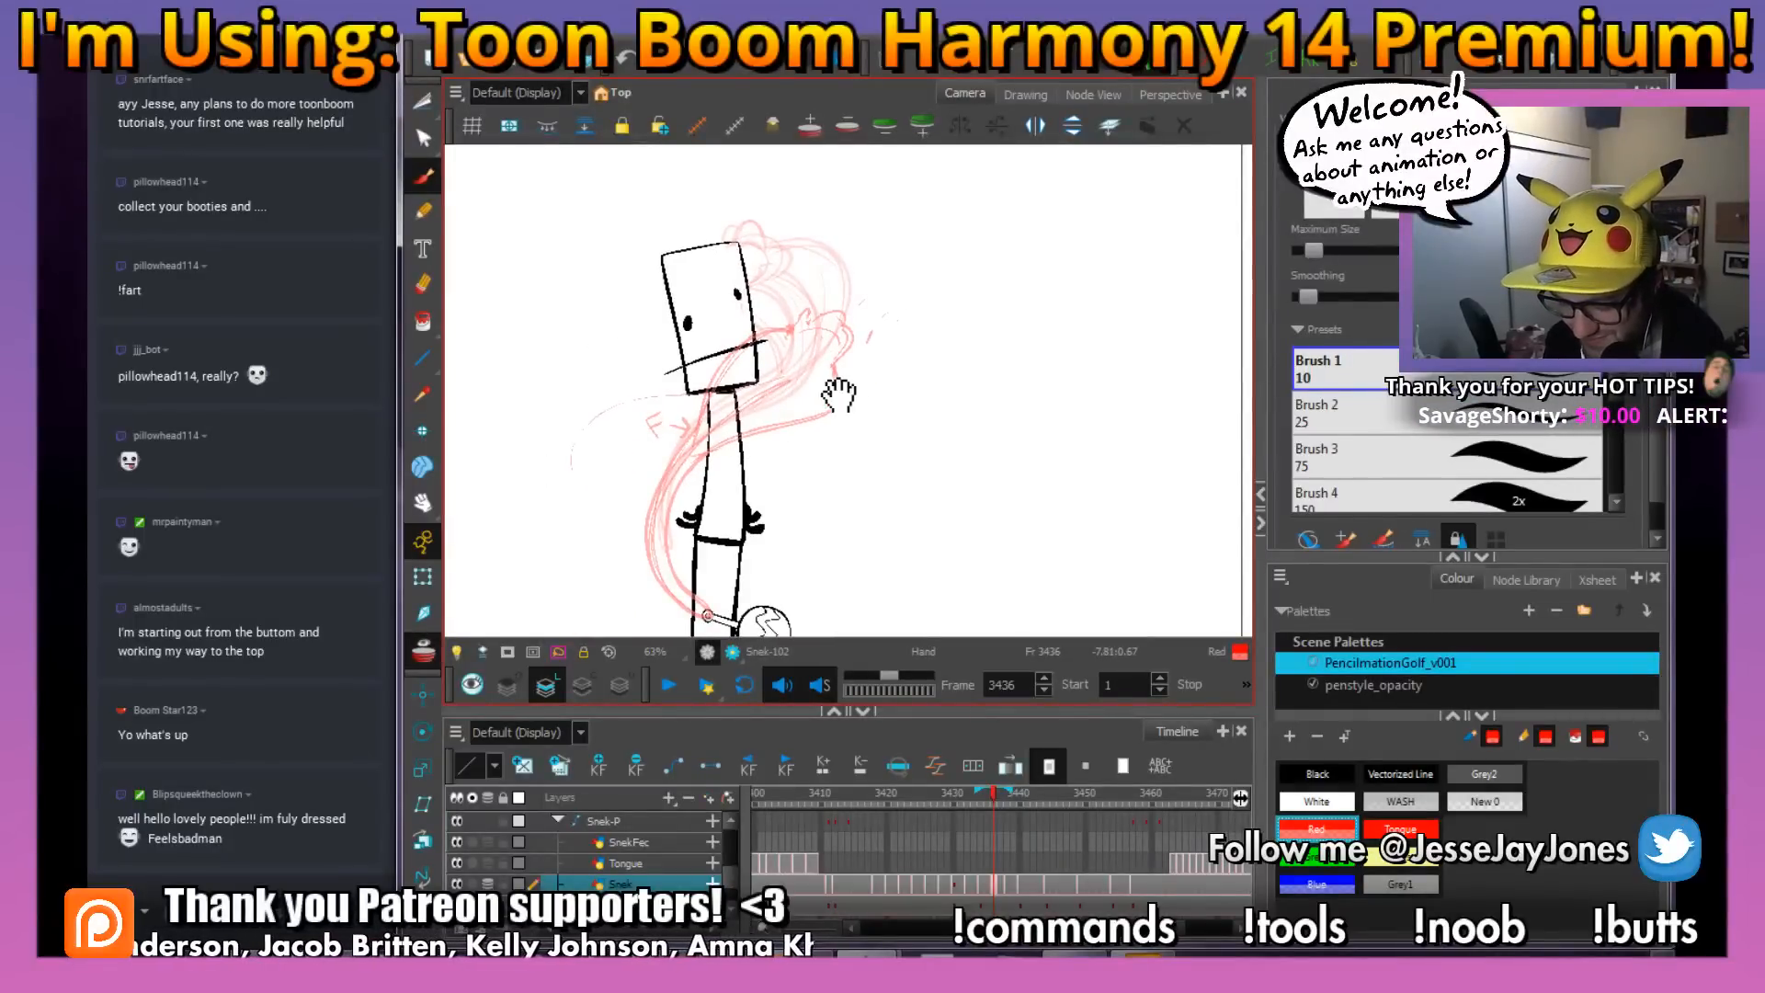
pyautogui.moveTo(854, 393)
pyautogui.mouseDown()
pyautogui.moveTo(836, 433)
pyautogui.moveTo(816, 426)
pyautogui.mouseUp()
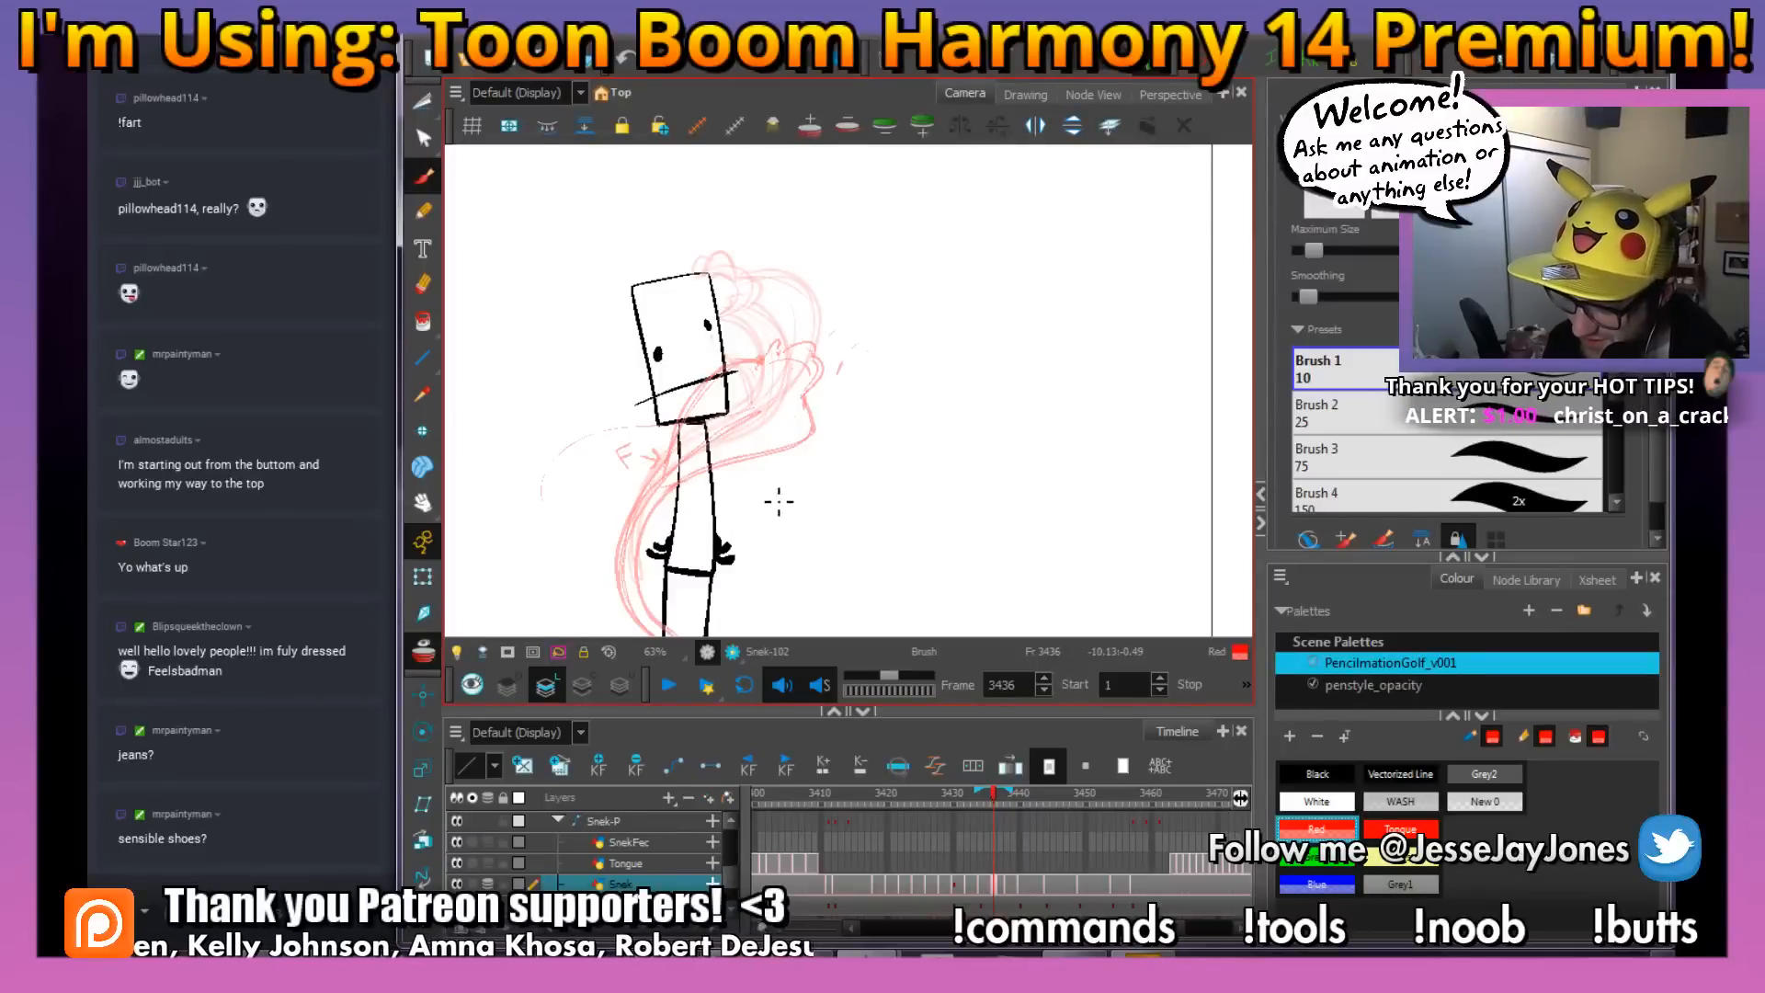
# Sketch the snake's round head with two eye bumps beside the stick figure's head at frame 3436
pyautogui.press('space')
pyautogui.moveTo(742, 386)
pyautogui.mouseDown()
pyautogui.moveTo(778, 424)
pyautogui.moveTo(793, 402)
pyautogui.mouseUp()
pyautogui.press('space')
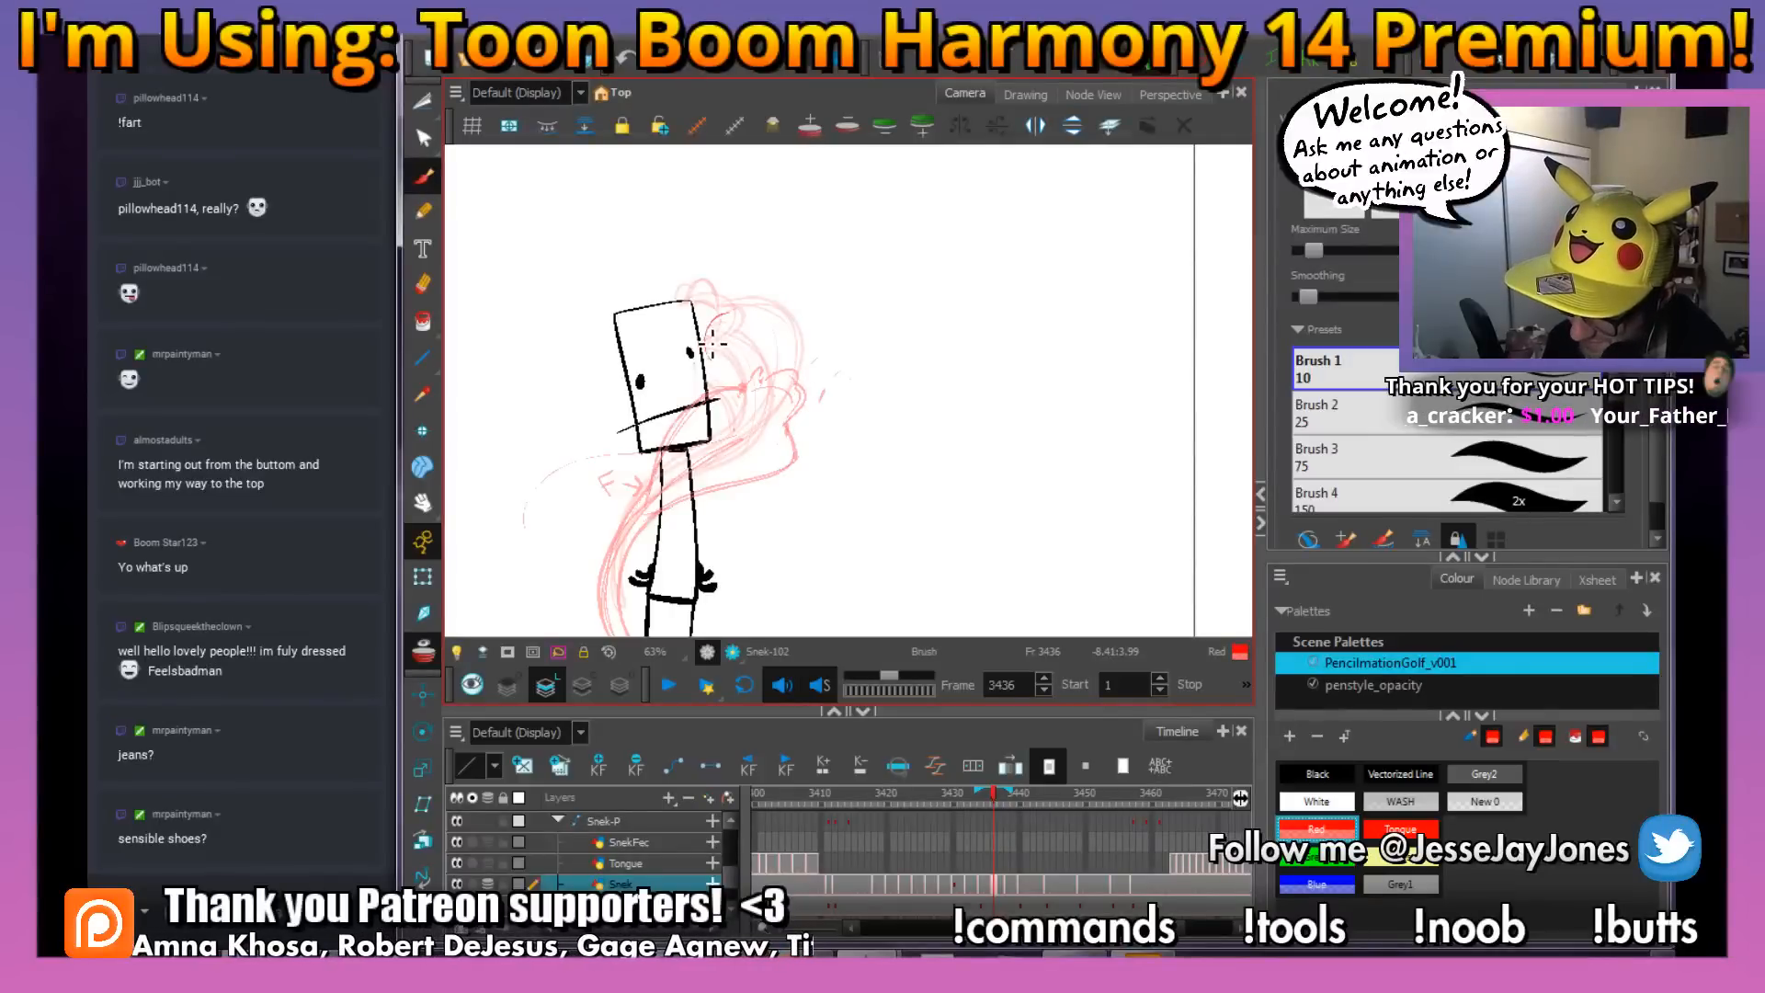
pyautogui.moveTo(712, 344)
pyautogui.mouseDown()
pyautogui.moveTo(762, 377)
pyautogui.moveTo(783, 345)
pyautogui.moveTo(751, 317)
pyautogui.moveTo(717, 336)
pyautogui.moveTo(770, 378)
pyautogui.moveTo(741, 315)
pyautogui.moveTo(792, 330)
pyautogui.moveTo(744, 314)
pyautogui.mouseUp()
pyautogui.moveTo(748, 318); pyautogui.dragTo(766, 322)
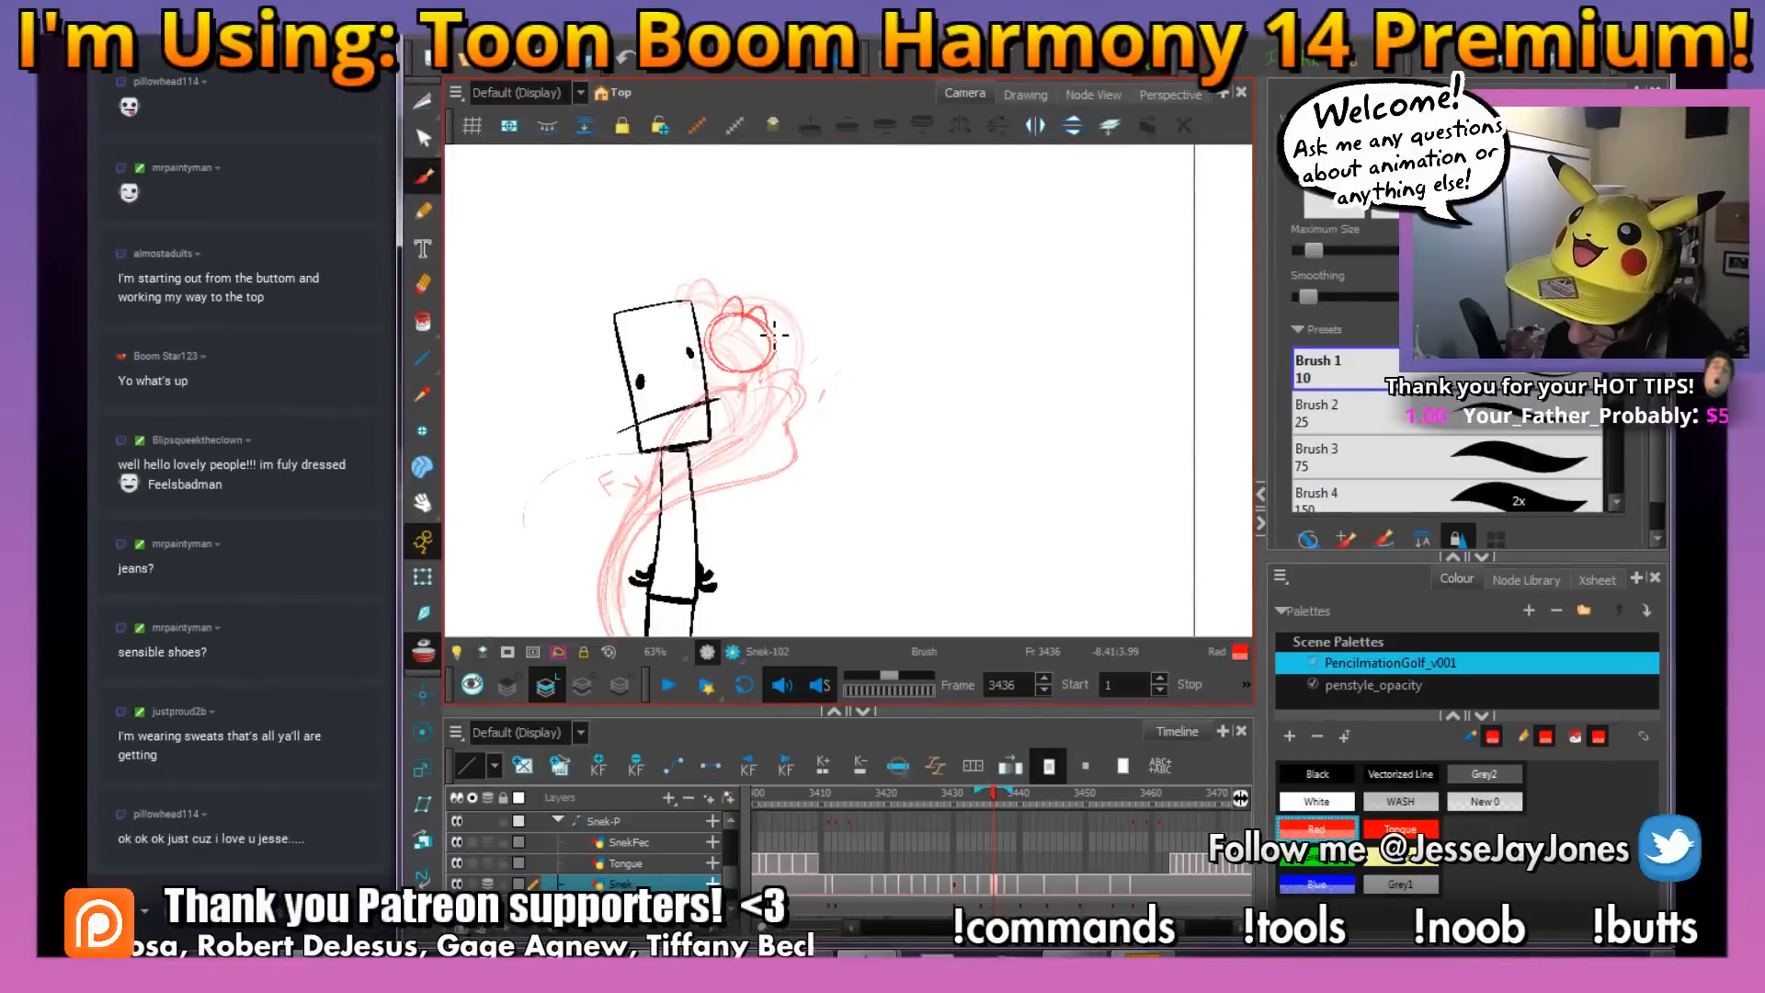
pyautogui.press('space')
pyautogui.moveTo(855, 365); pyautogui.dragTo(830, 377)
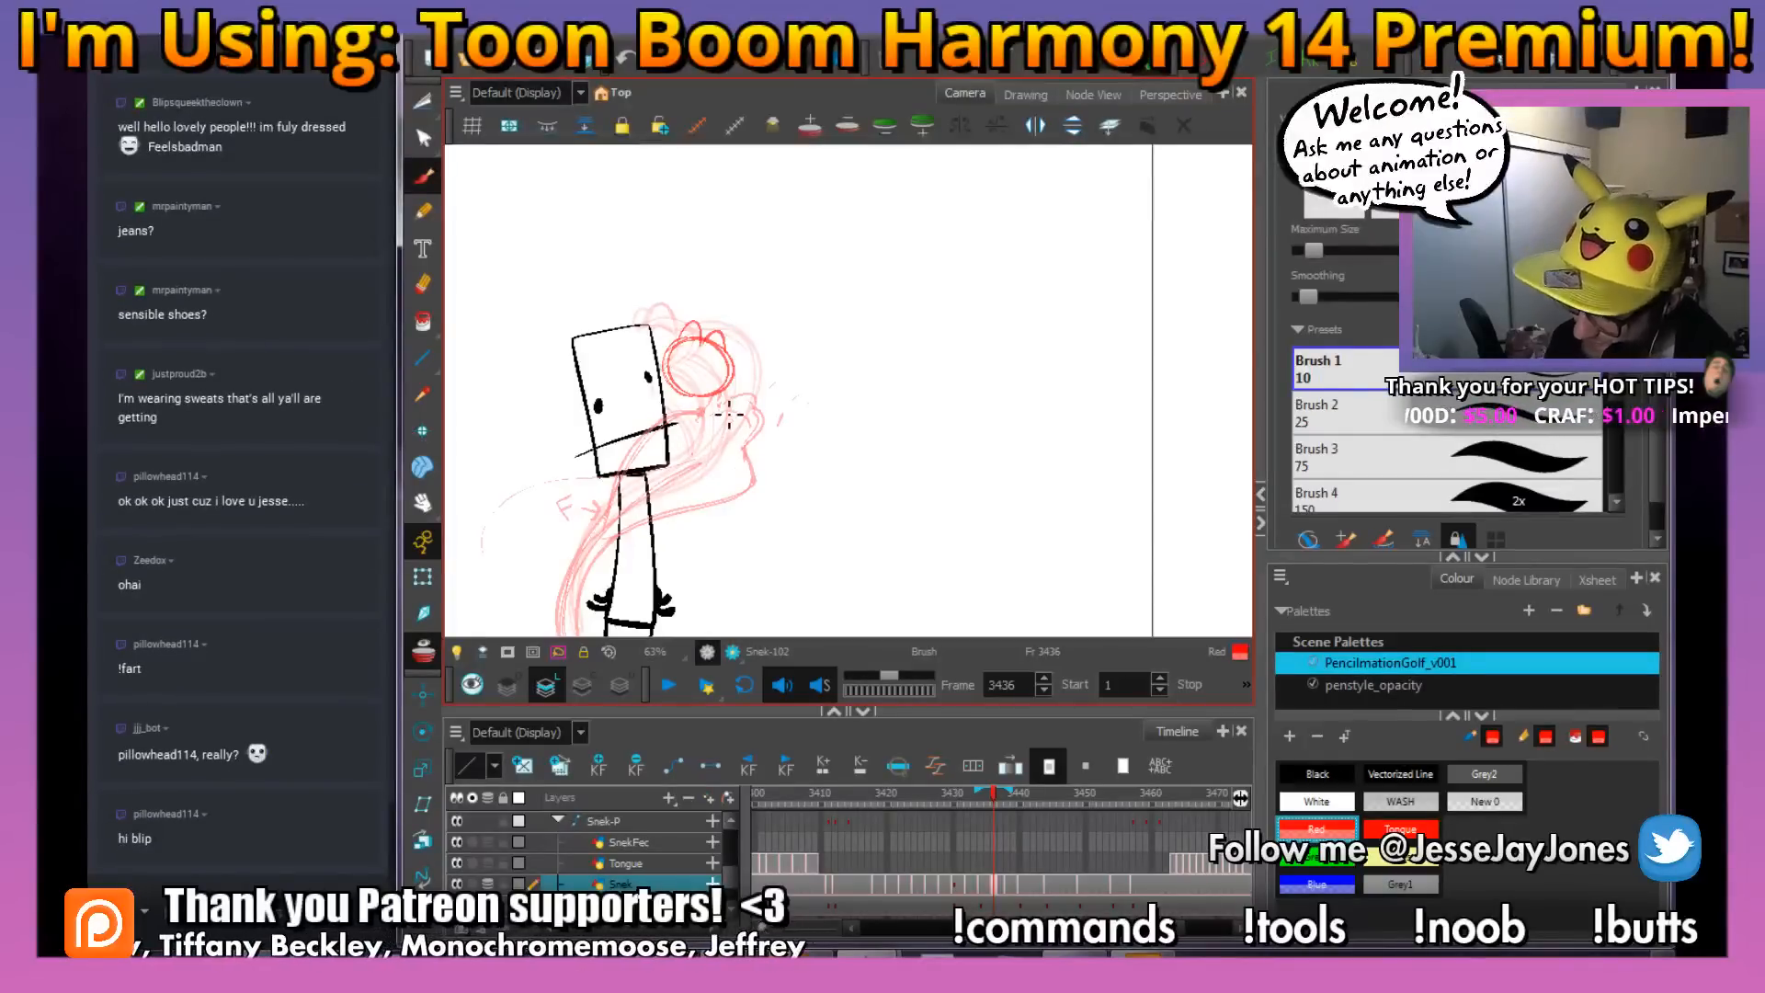
# Sketch the snake's body curving down from the head behind the stick figure, following the onion-skinned poses
pyautogui.moveTo(739, 386); pyautogui.dragTo(739, 403)
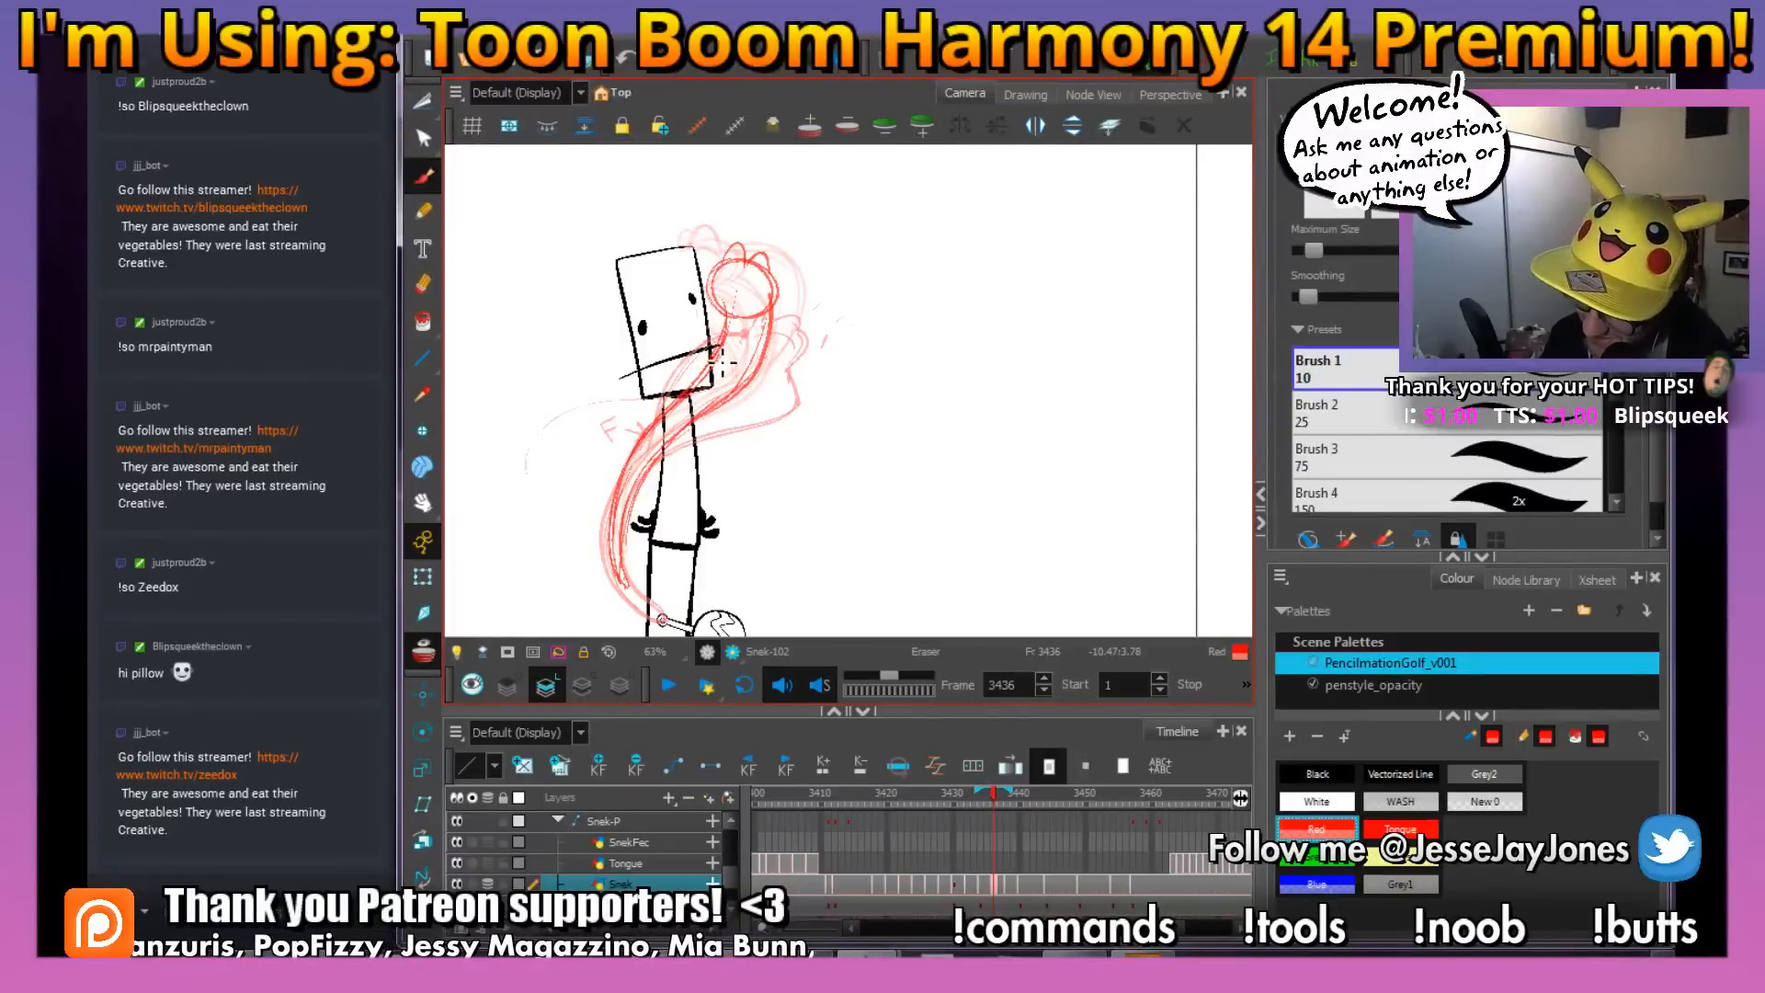
pyautogui.moveTo(826, 265)
pyautogui.mouseDown()
pyautogui.moveTo(748, 457)
pyautogui.moveTo(761, 480)
pyautogui.moveTo(871, 466)
pyautogui.moveTo(898, 481)
pyautogui.moveTo(837, 451)
pyautogui.moveTo(813, 467)
pyautogui.mouseUp()
pyautogui.moveTo(779, 374); pyautogui.dragTo(790, 385)
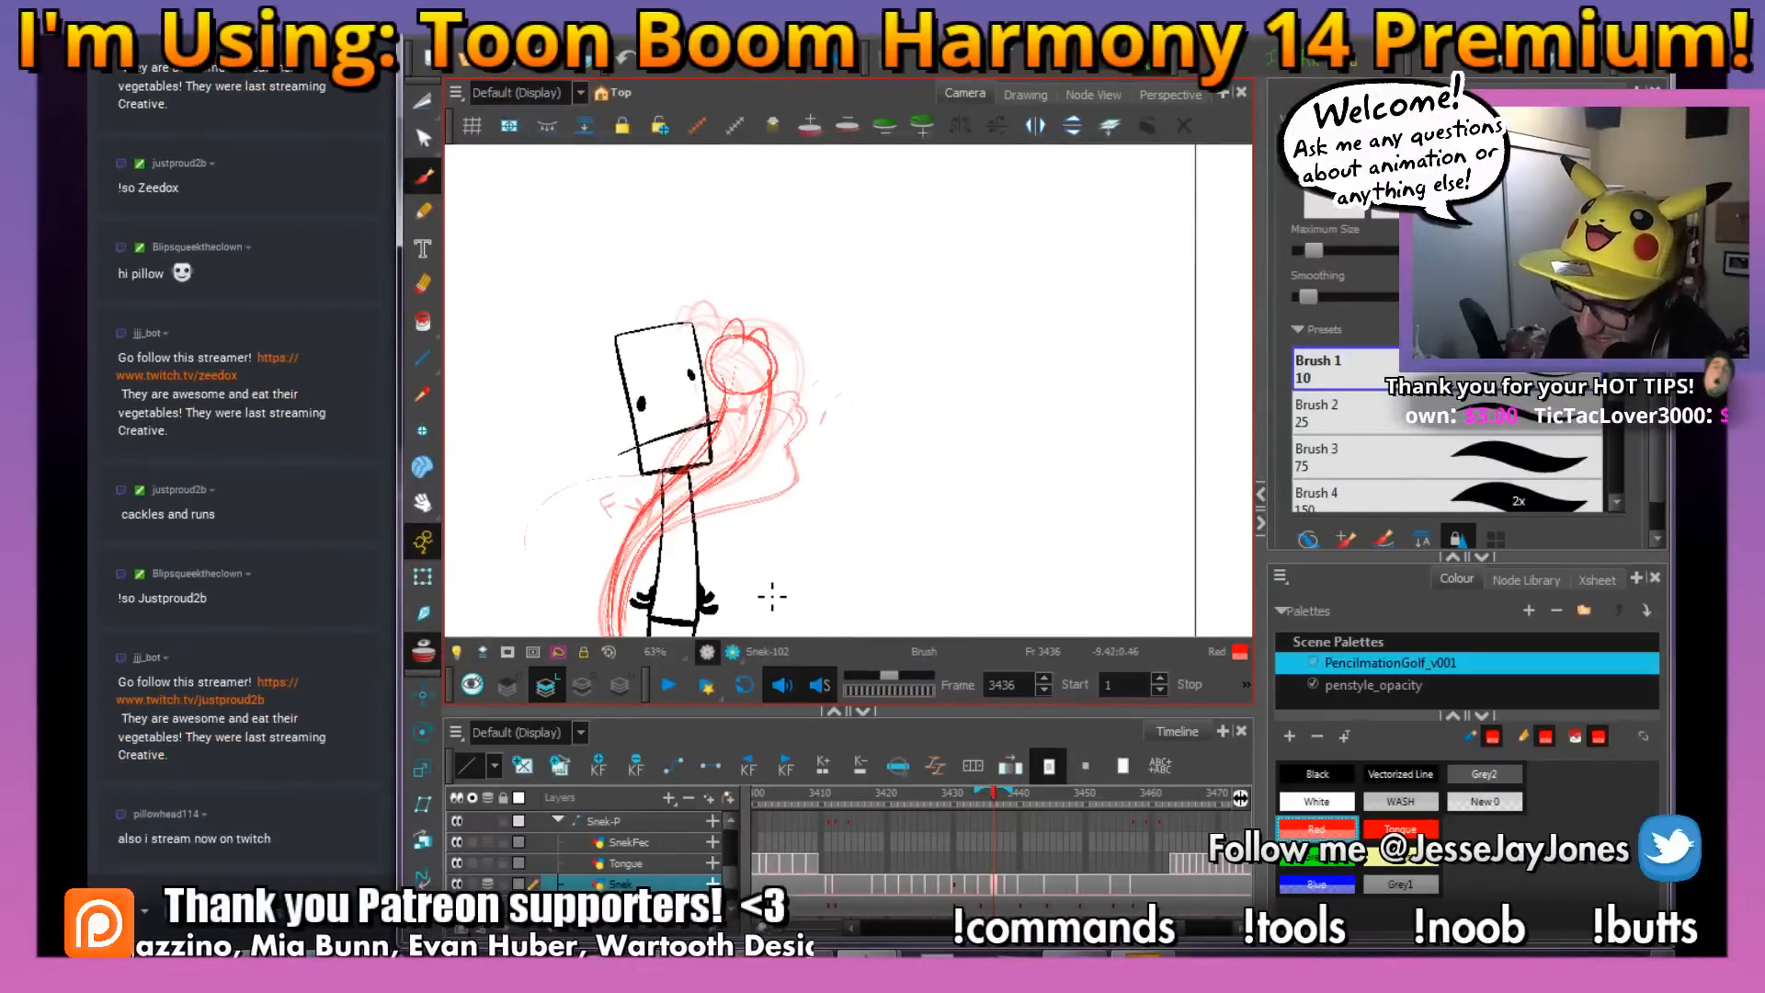
pyautogui.press('f')
pyautogui.press('g')
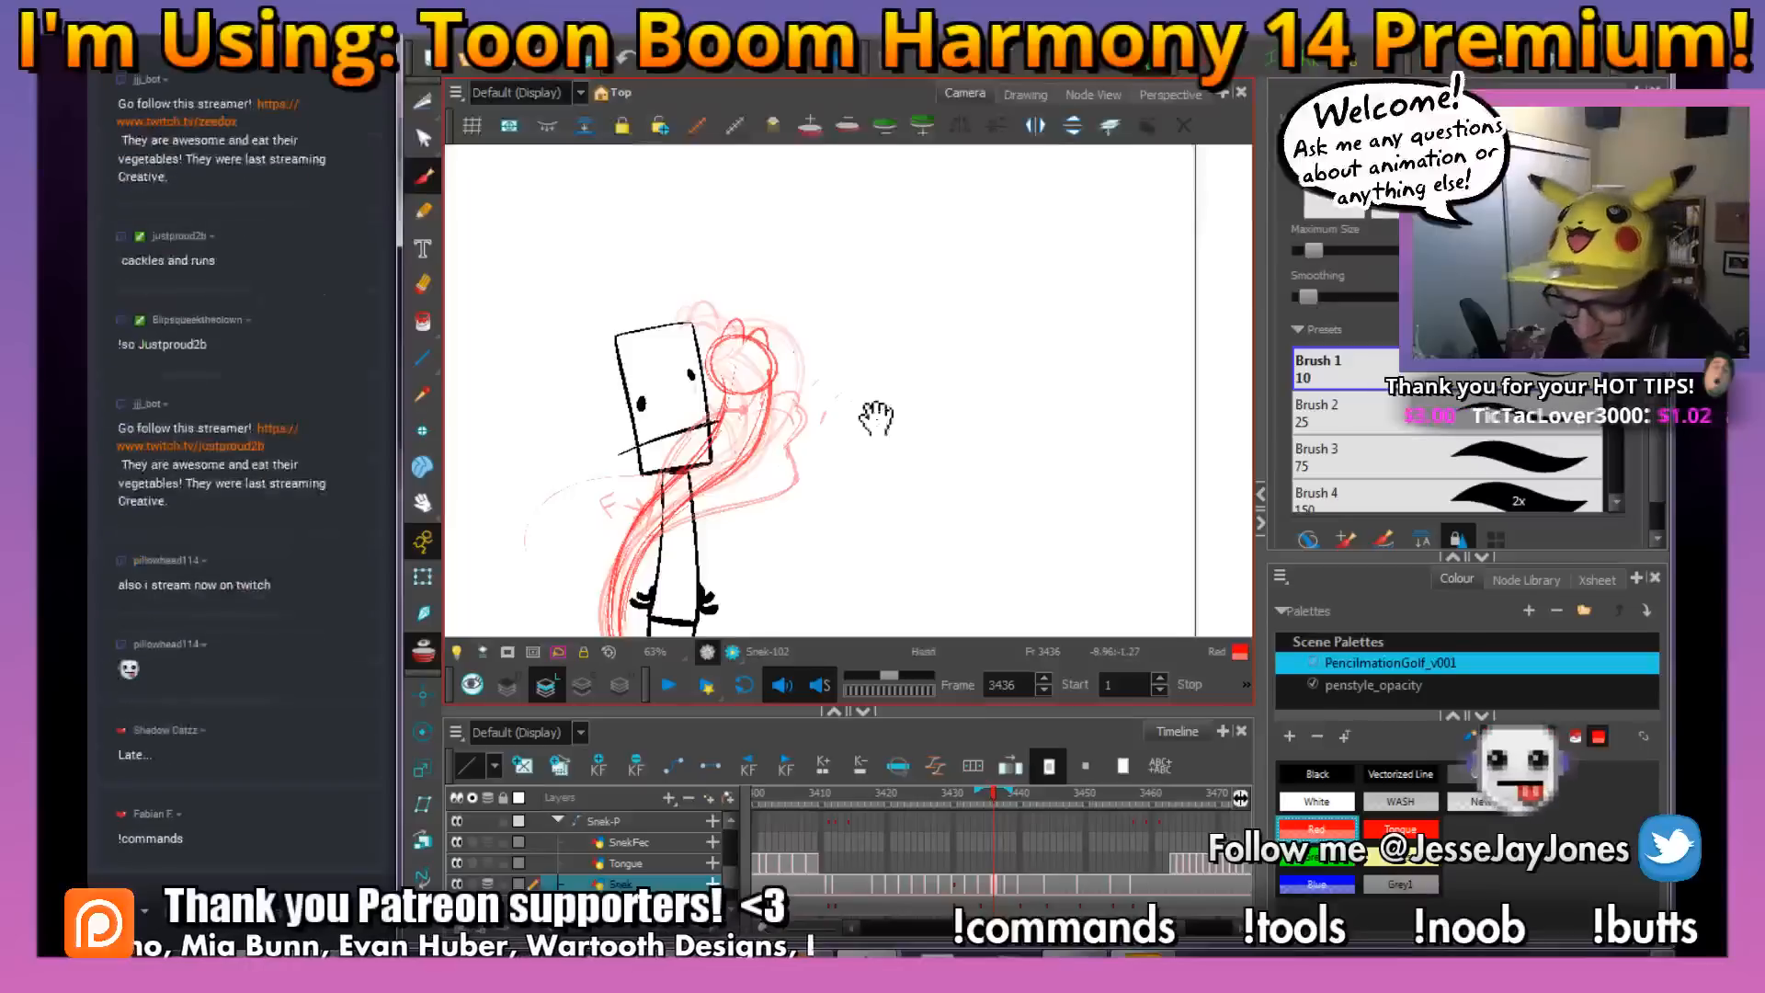
# Sketch the outer side of the snake's hood, bulging away from the stick figure and tapering into the body
pyautogui.moveTo(830, 360); pyautogui.dragTo(807, 374)
pyautogui.moveTo(792, 460); pyautogui.dragTo(807, 460)
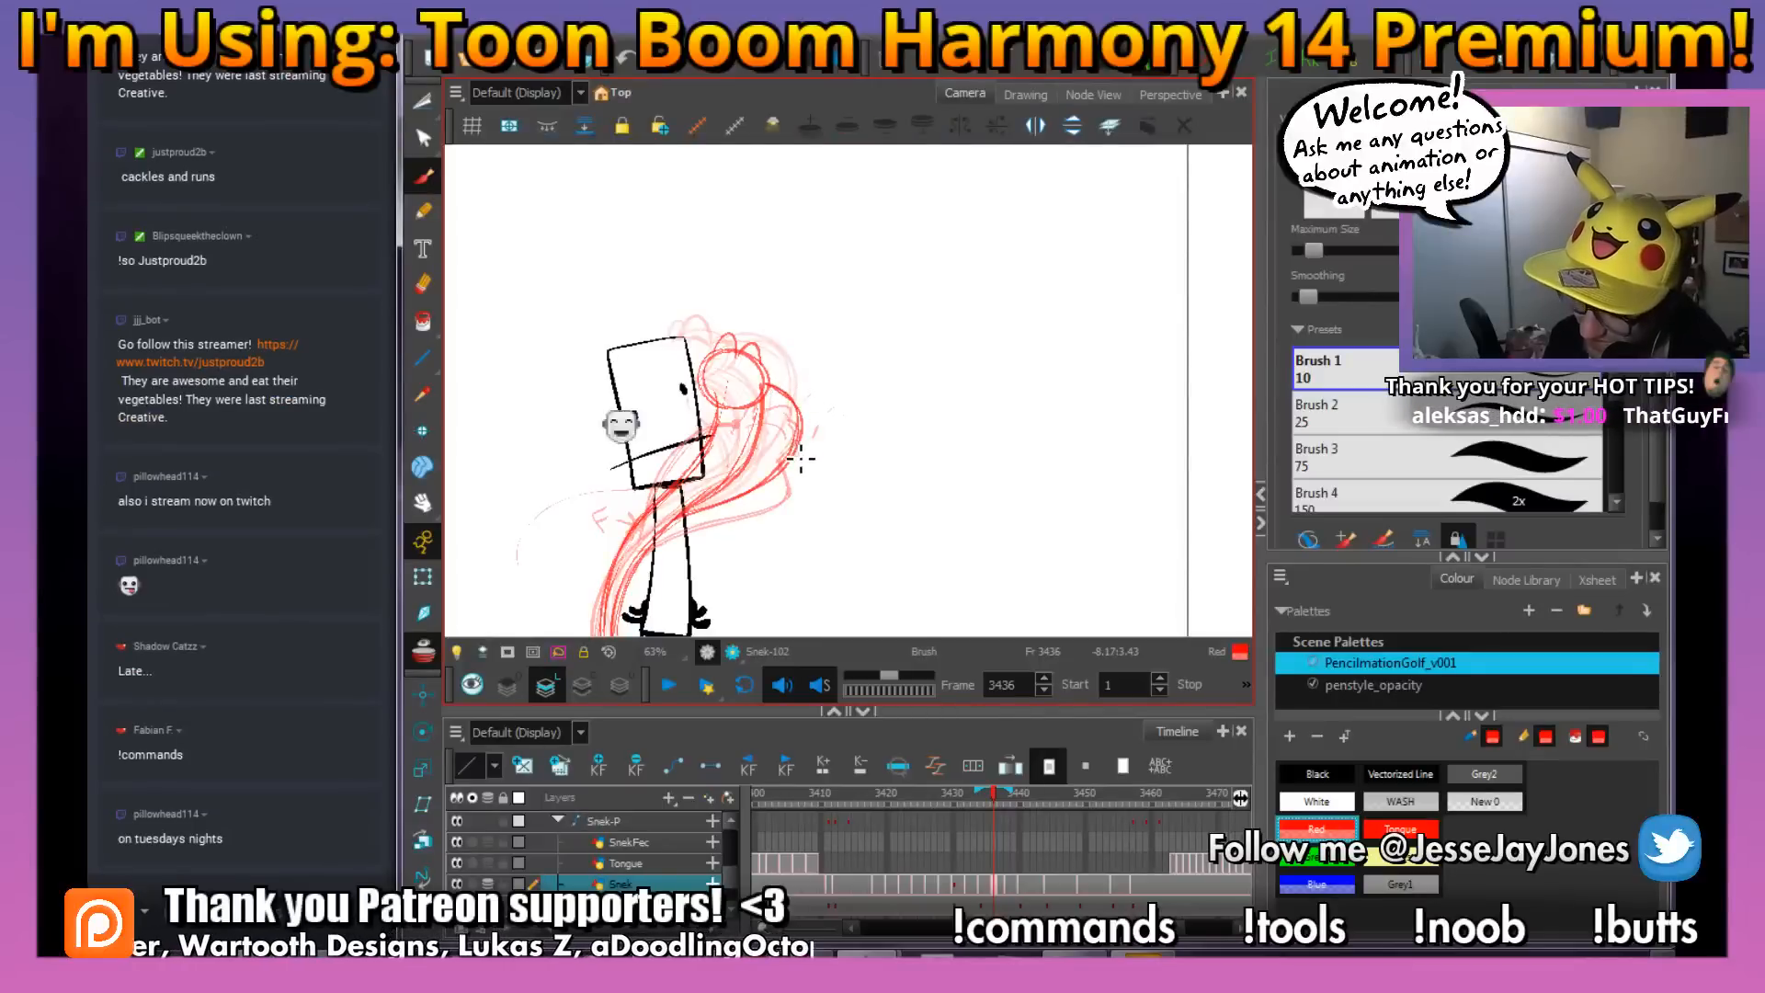
pyautogui.moveTo(851, 465)
pyautogui.mouseDown()
pyautogui.moveTo(867, 462)
pyautogui.moveTo(816, 464)
pyautogui.mouseUp()
pyautogui.press('f')
pyautogui.press('g')
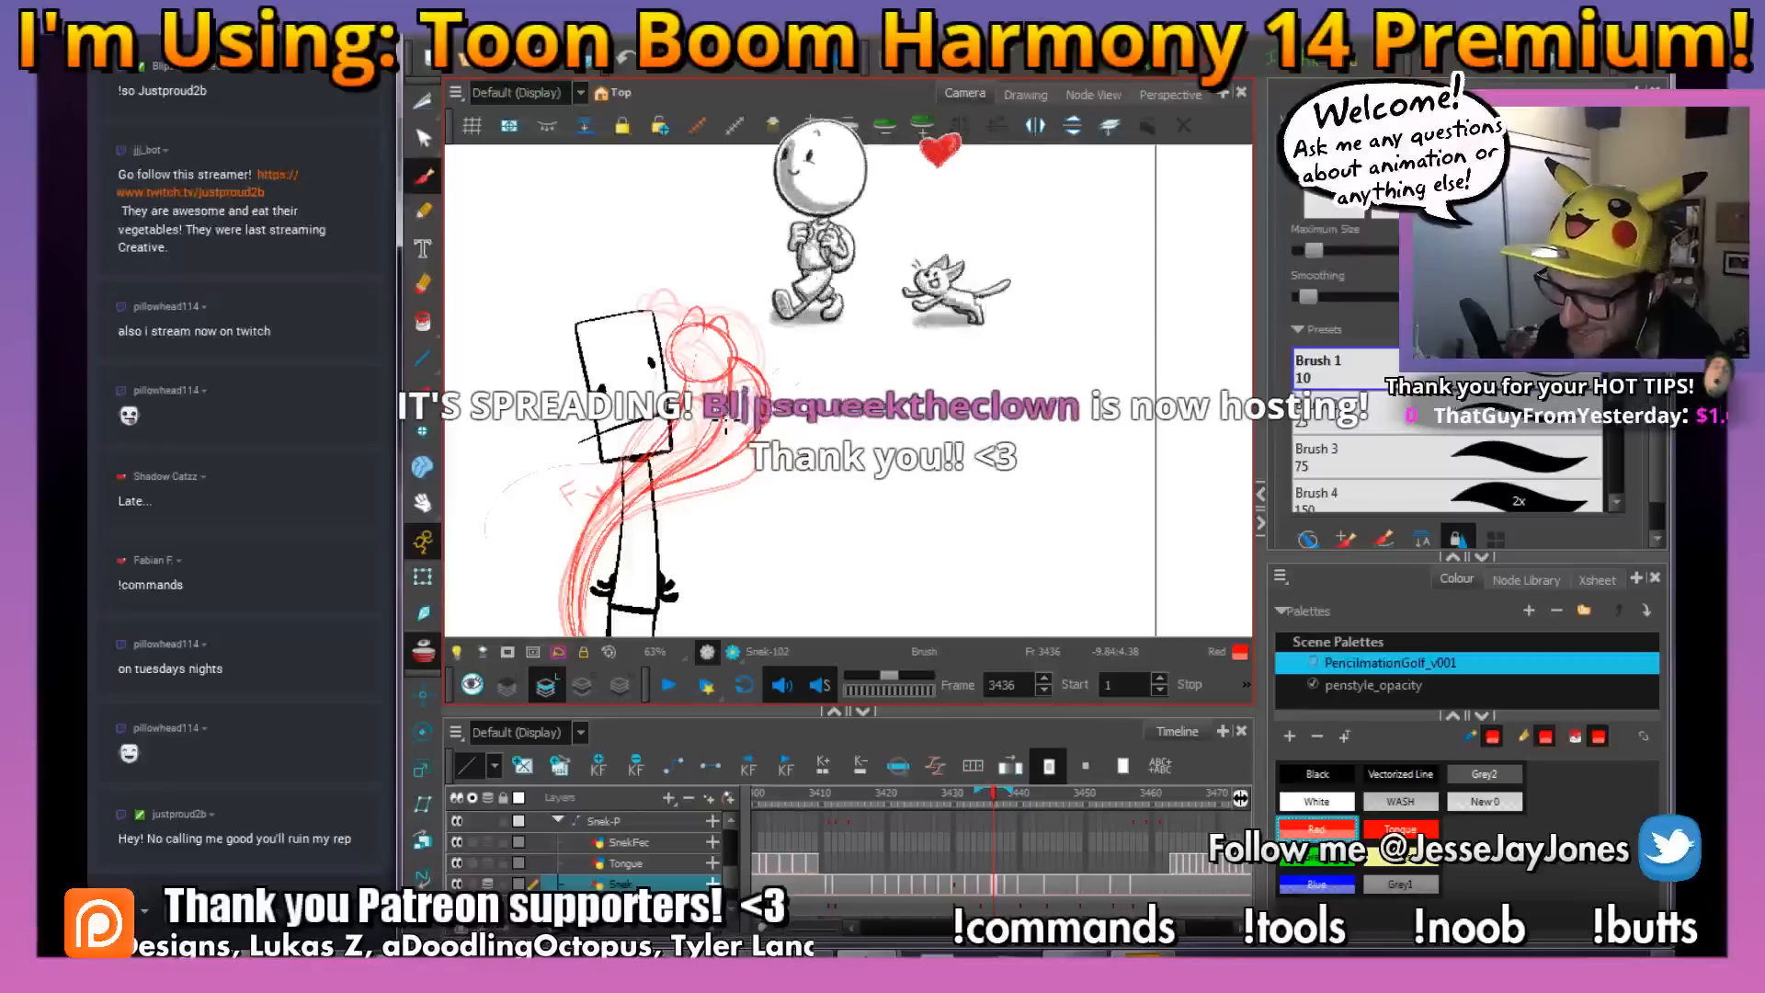
# Sketch the inner side of the hood overlapping the stick figure's head, and save the scene
pyautogui.moveTo(698, 454); pyautogui.dragTo(708, 448)
pyautogui.hotkey('ctrl', 's')
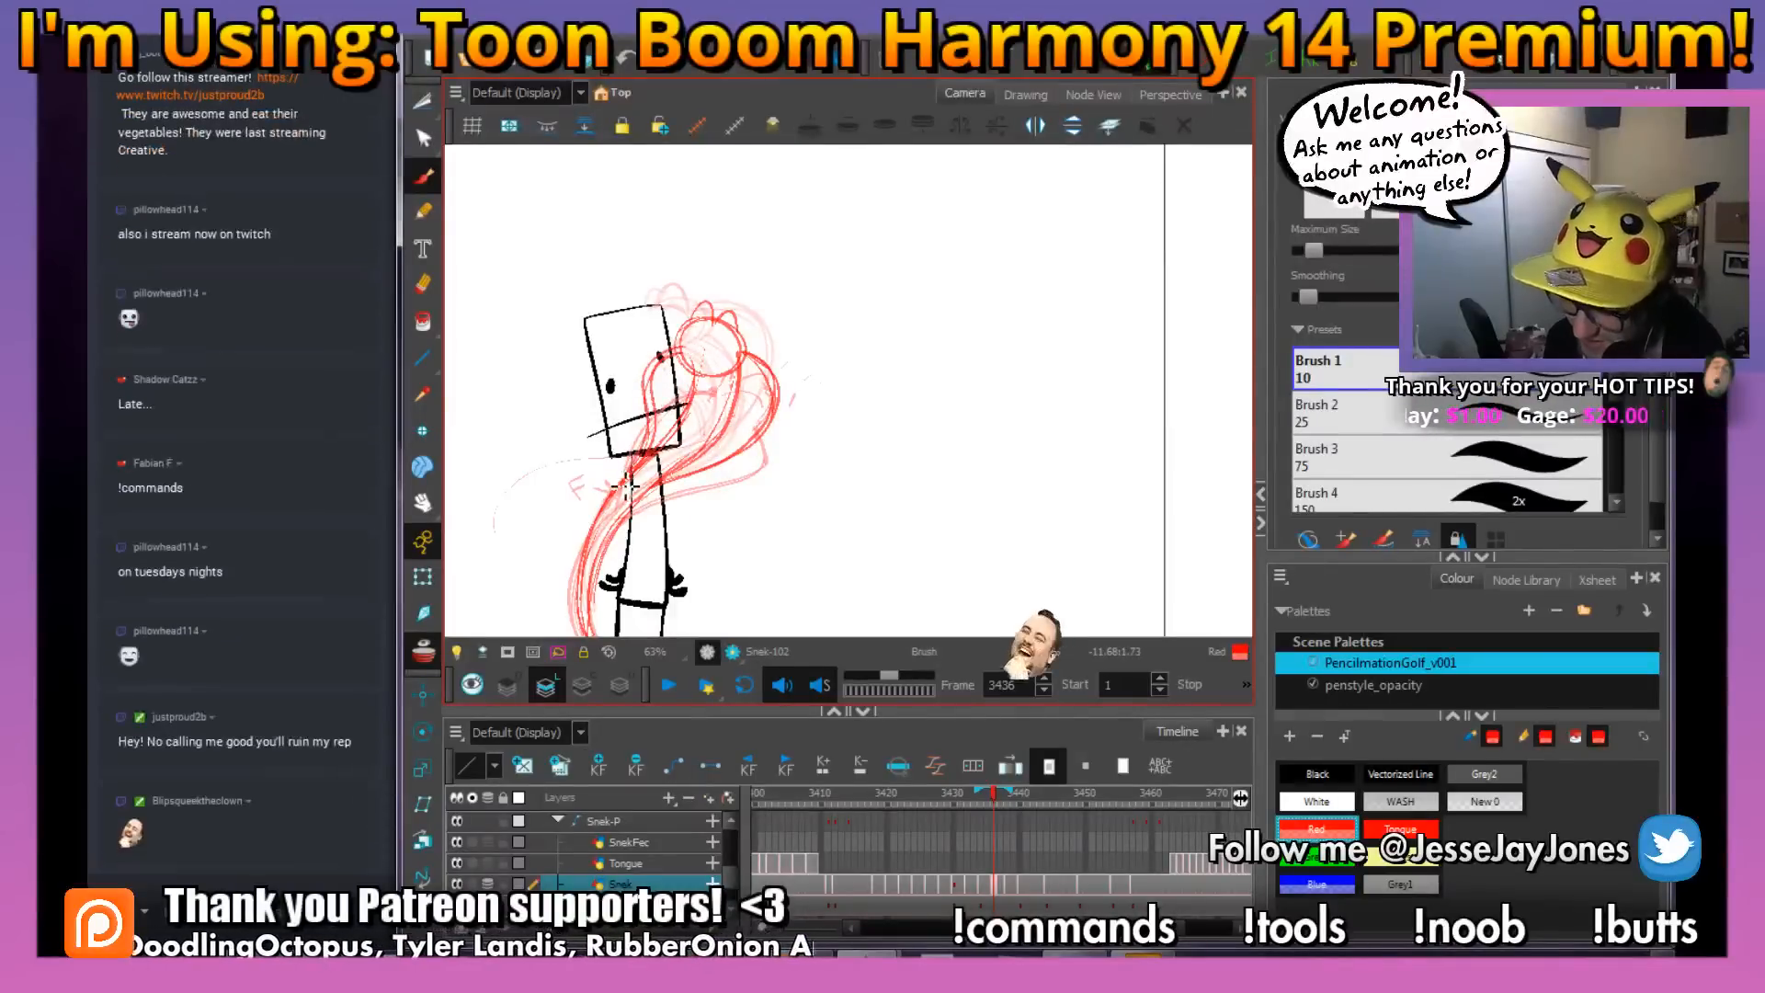
pyautogui.moveTo(830, 471)
pyautogui.mouseDown()
pyautogui.moveTo(741, 521)
pyautogui.moveTo(767, 524)
pyautogui.mouseUp()
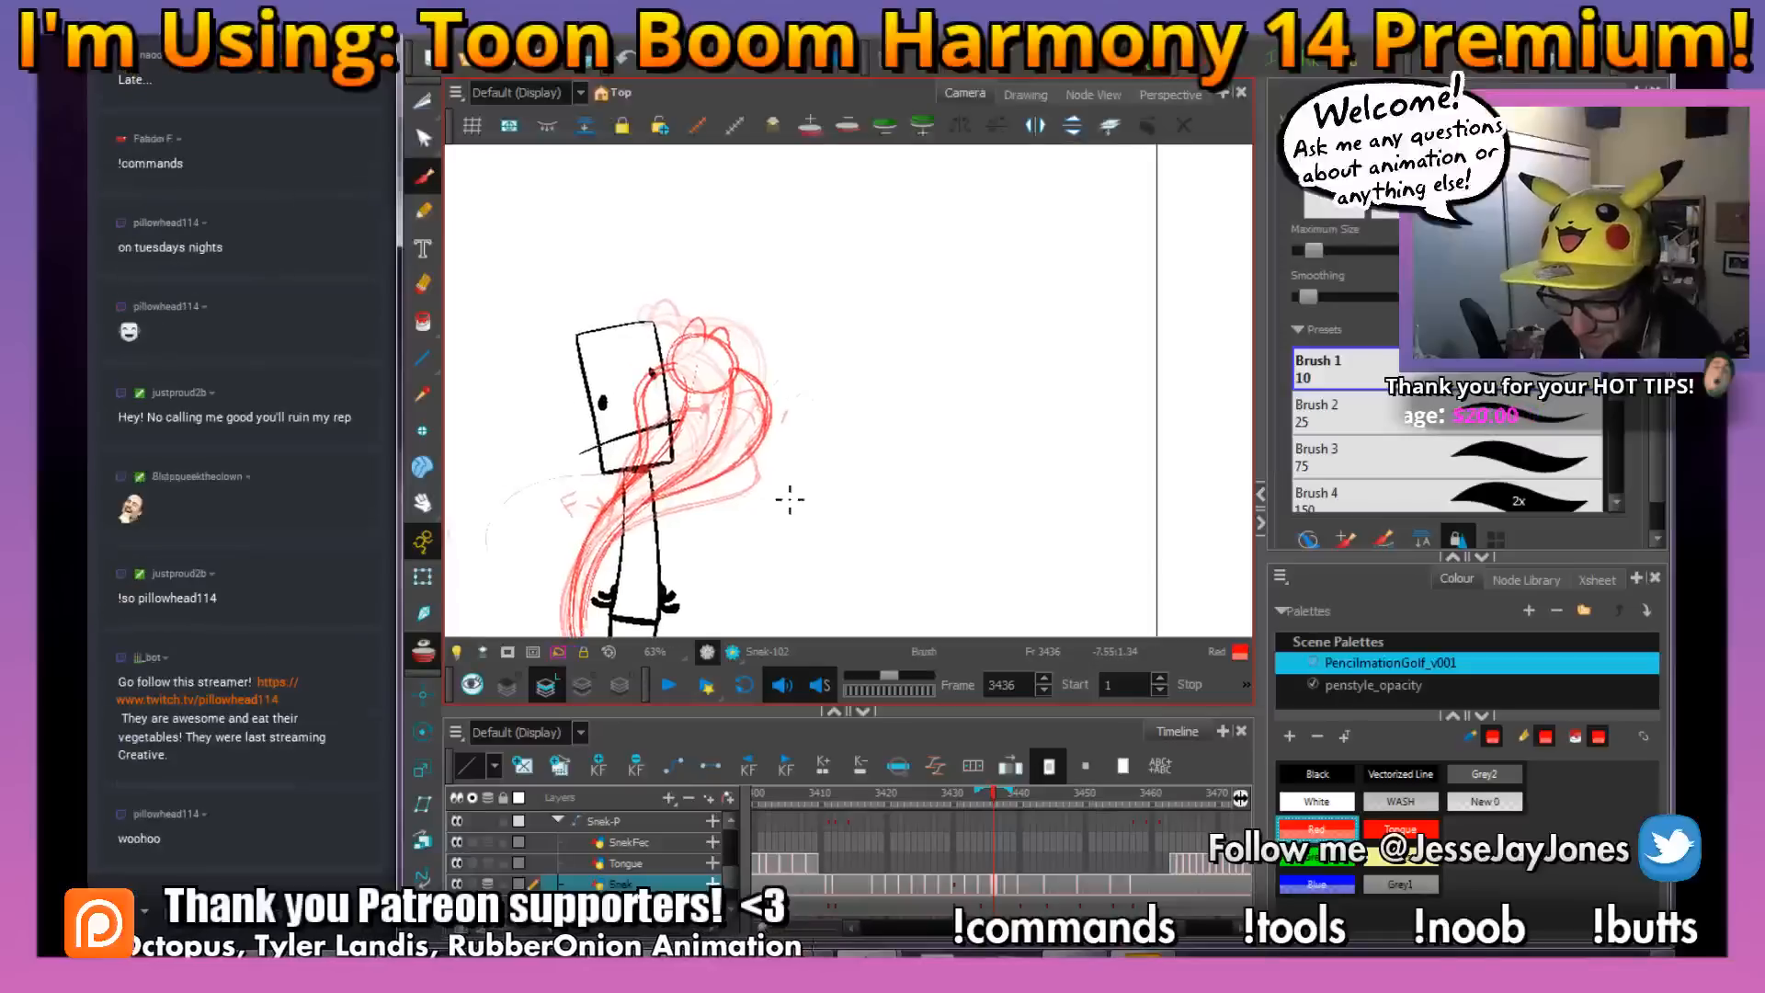
pyautogui.moveTo(699, 403); pyautogui.dragTo(709, 406)
pyautogui.hotkey('ctrl', 's')
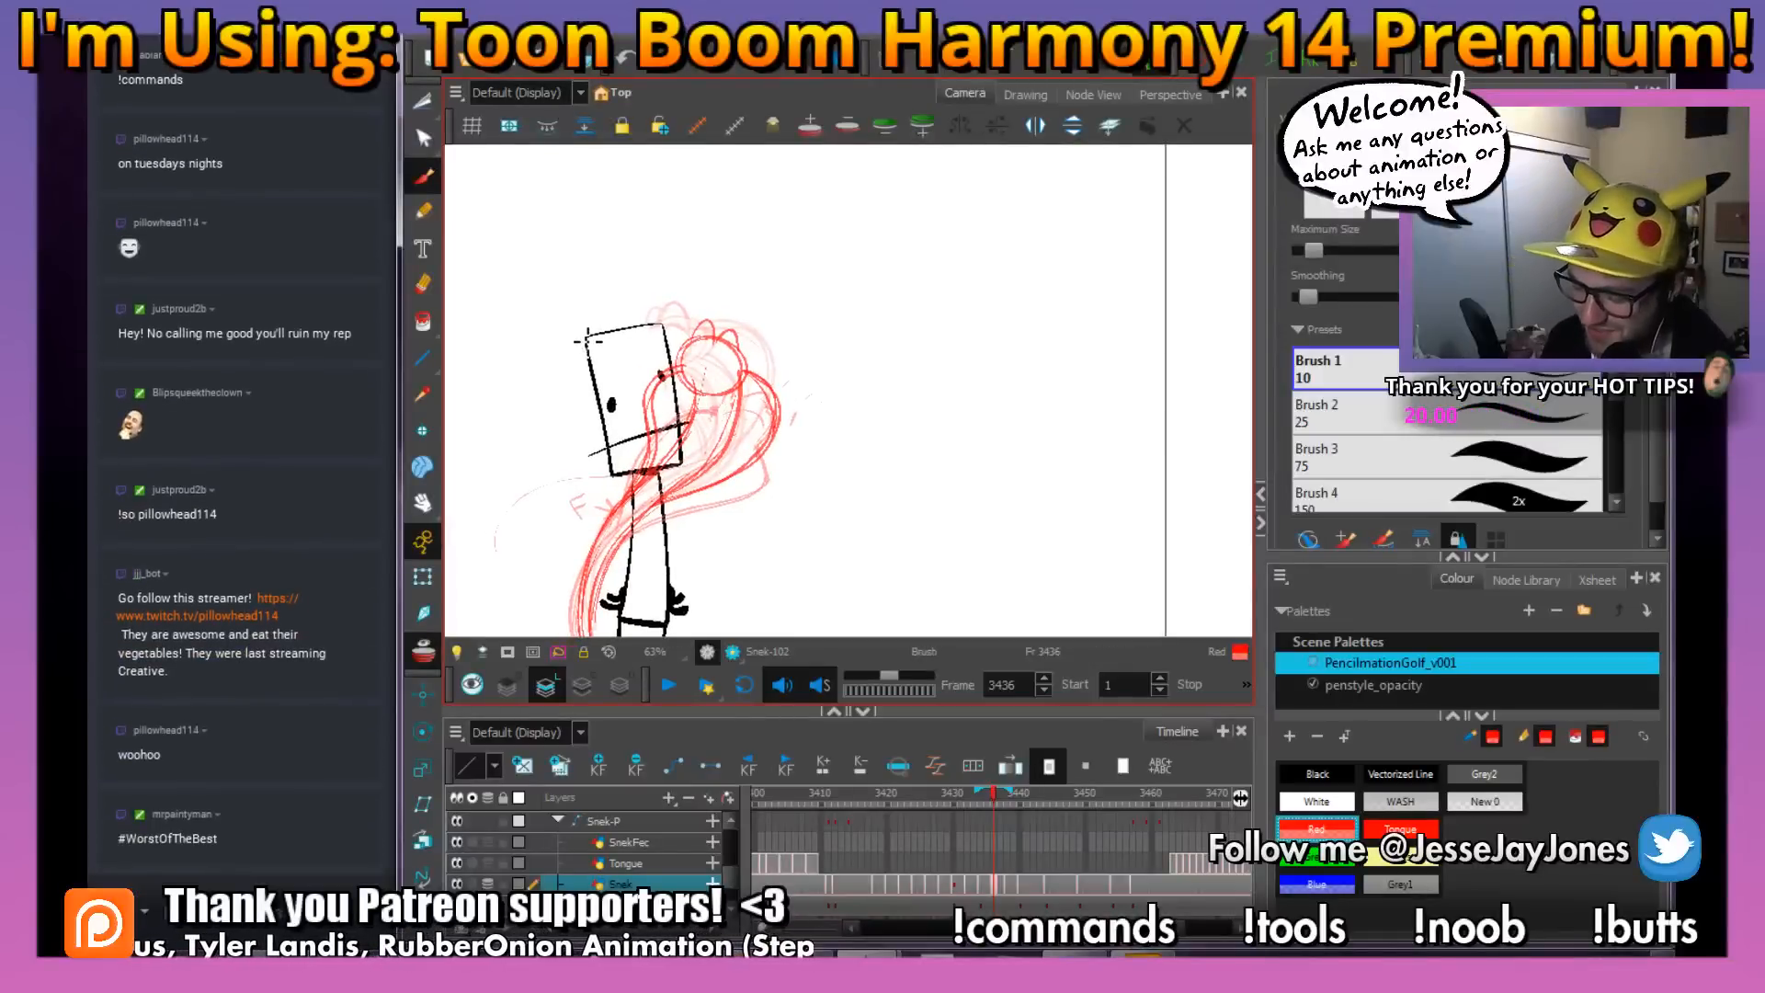
pyautogui.moveTo(870, 444)
pyautogui.mouseDown()
pyautogui.moveTo(844, 444)
pyautogui.moveTo(828, 502)
pyautogui.mouseUp()
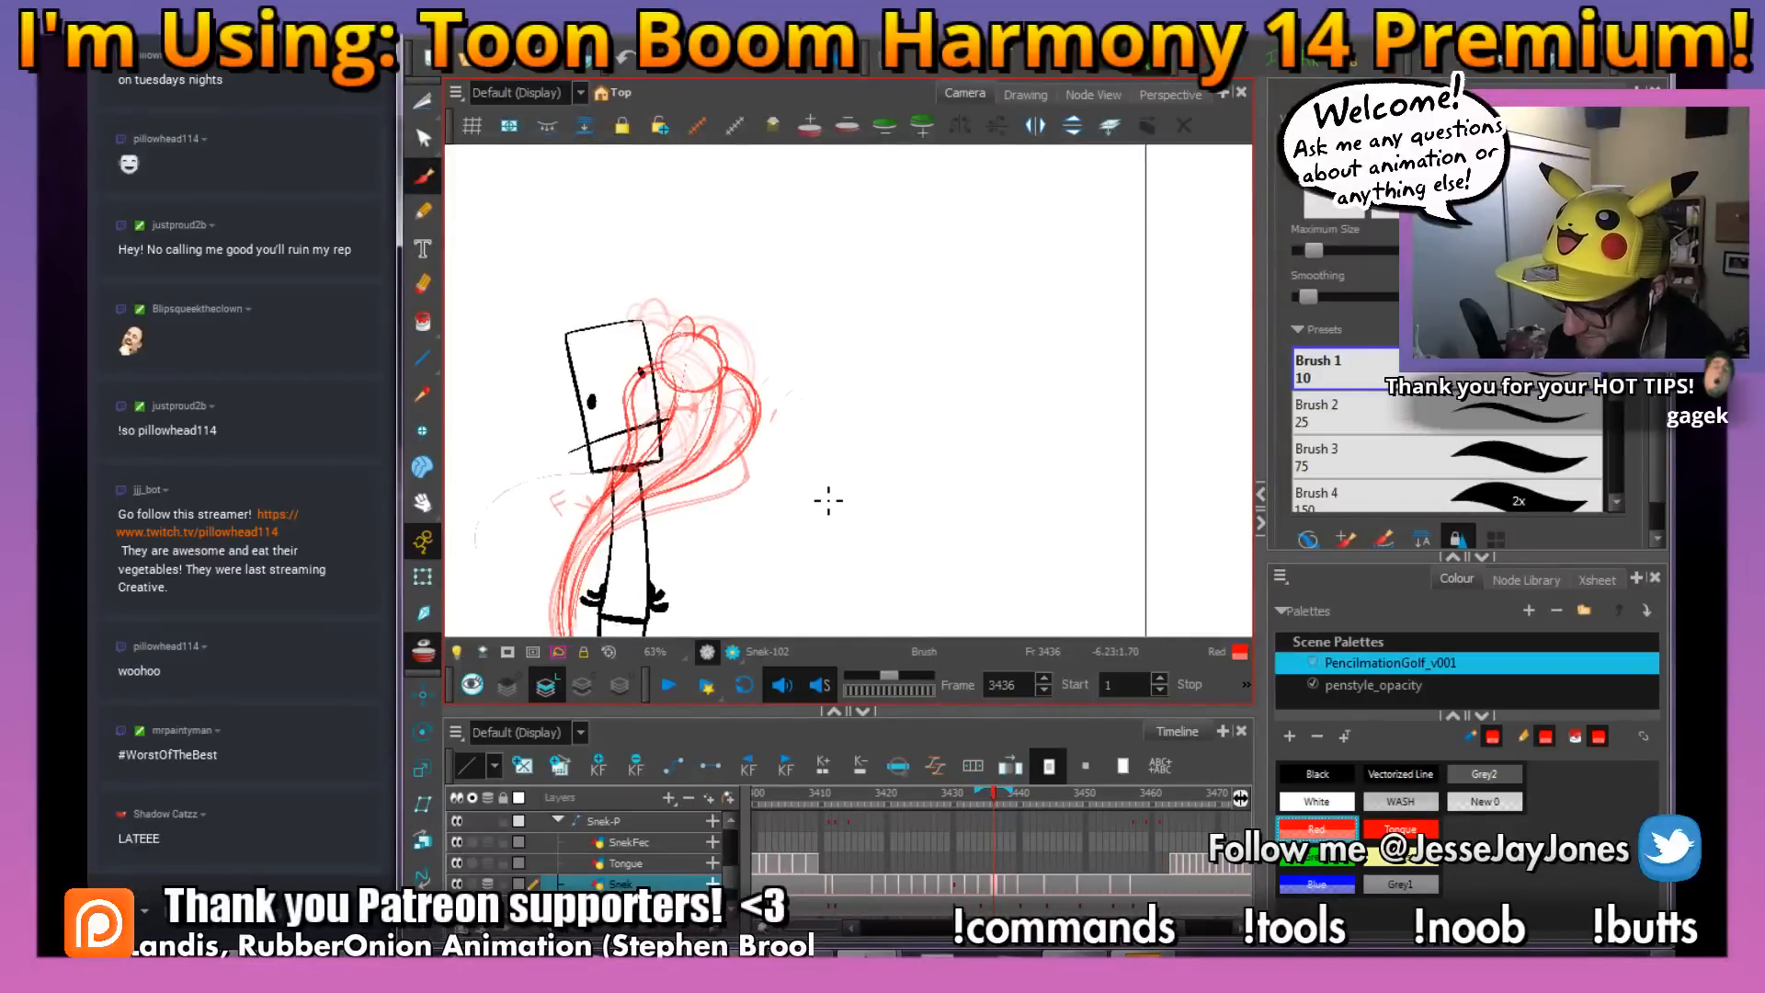
# Switch to AnkhBot and bring its song request playlist into view
pyautogui.click(774, 956)
pyautogui.click(774, 956)
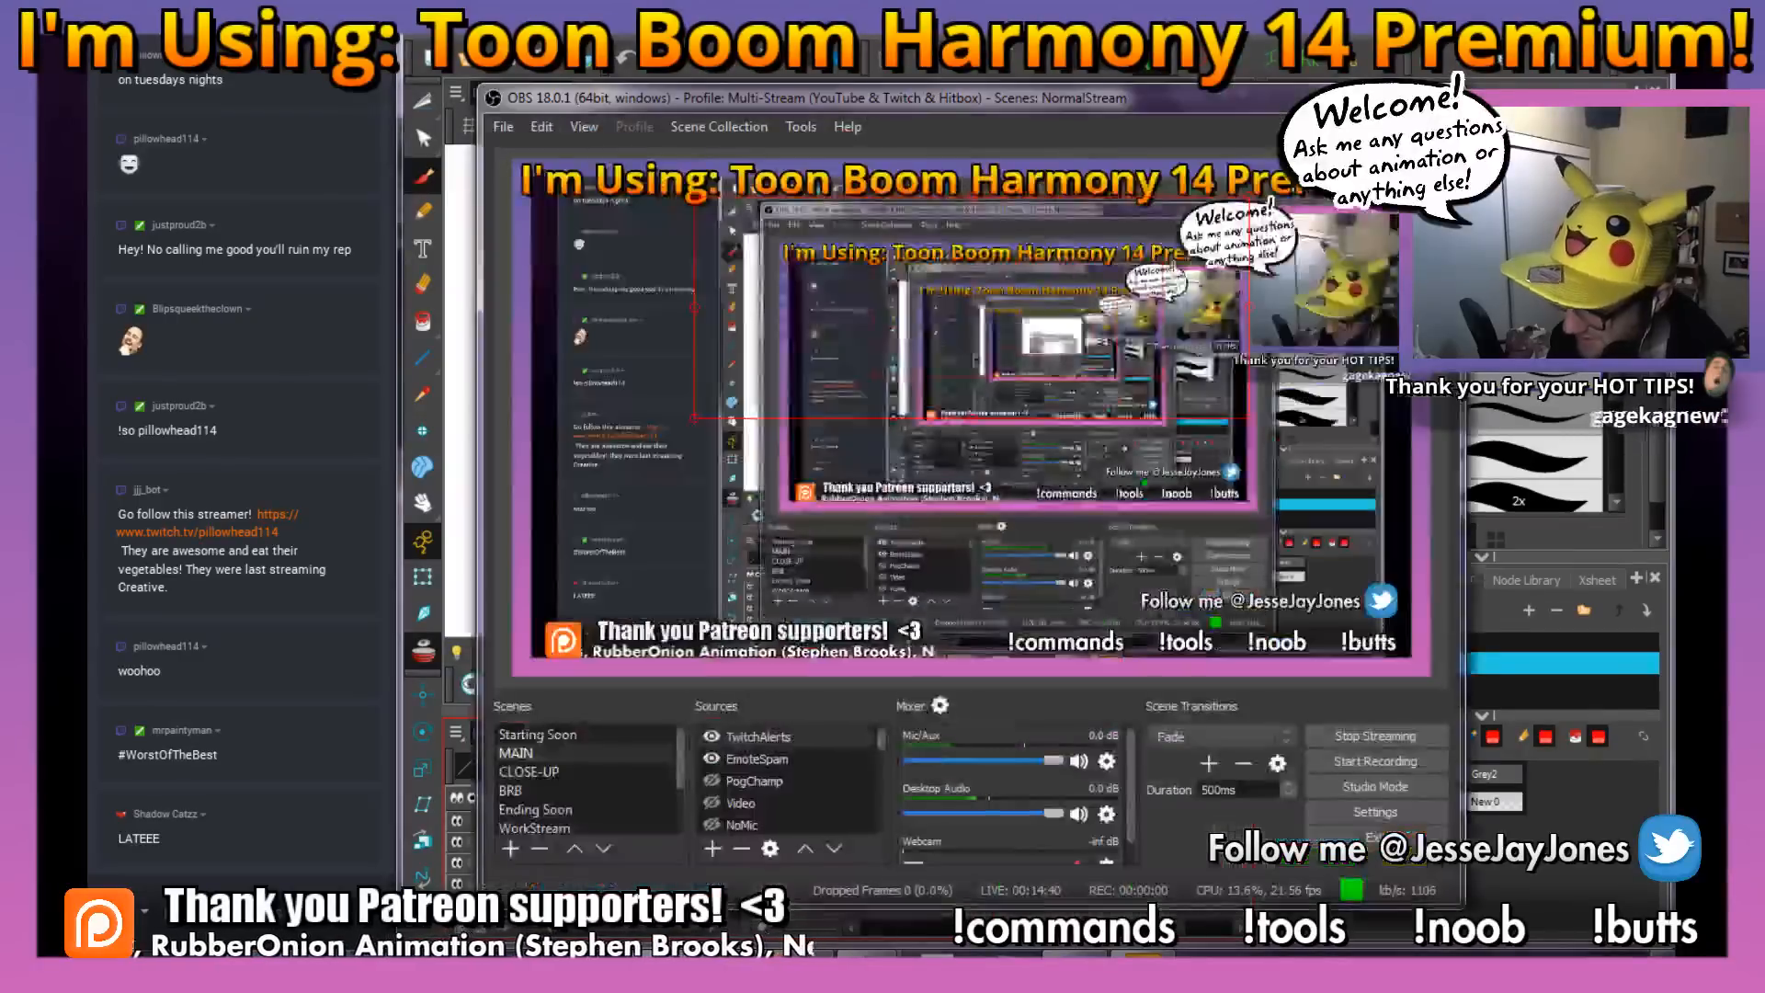
pyautogui.click(679, 956)
pyautogui.click(678, 956)
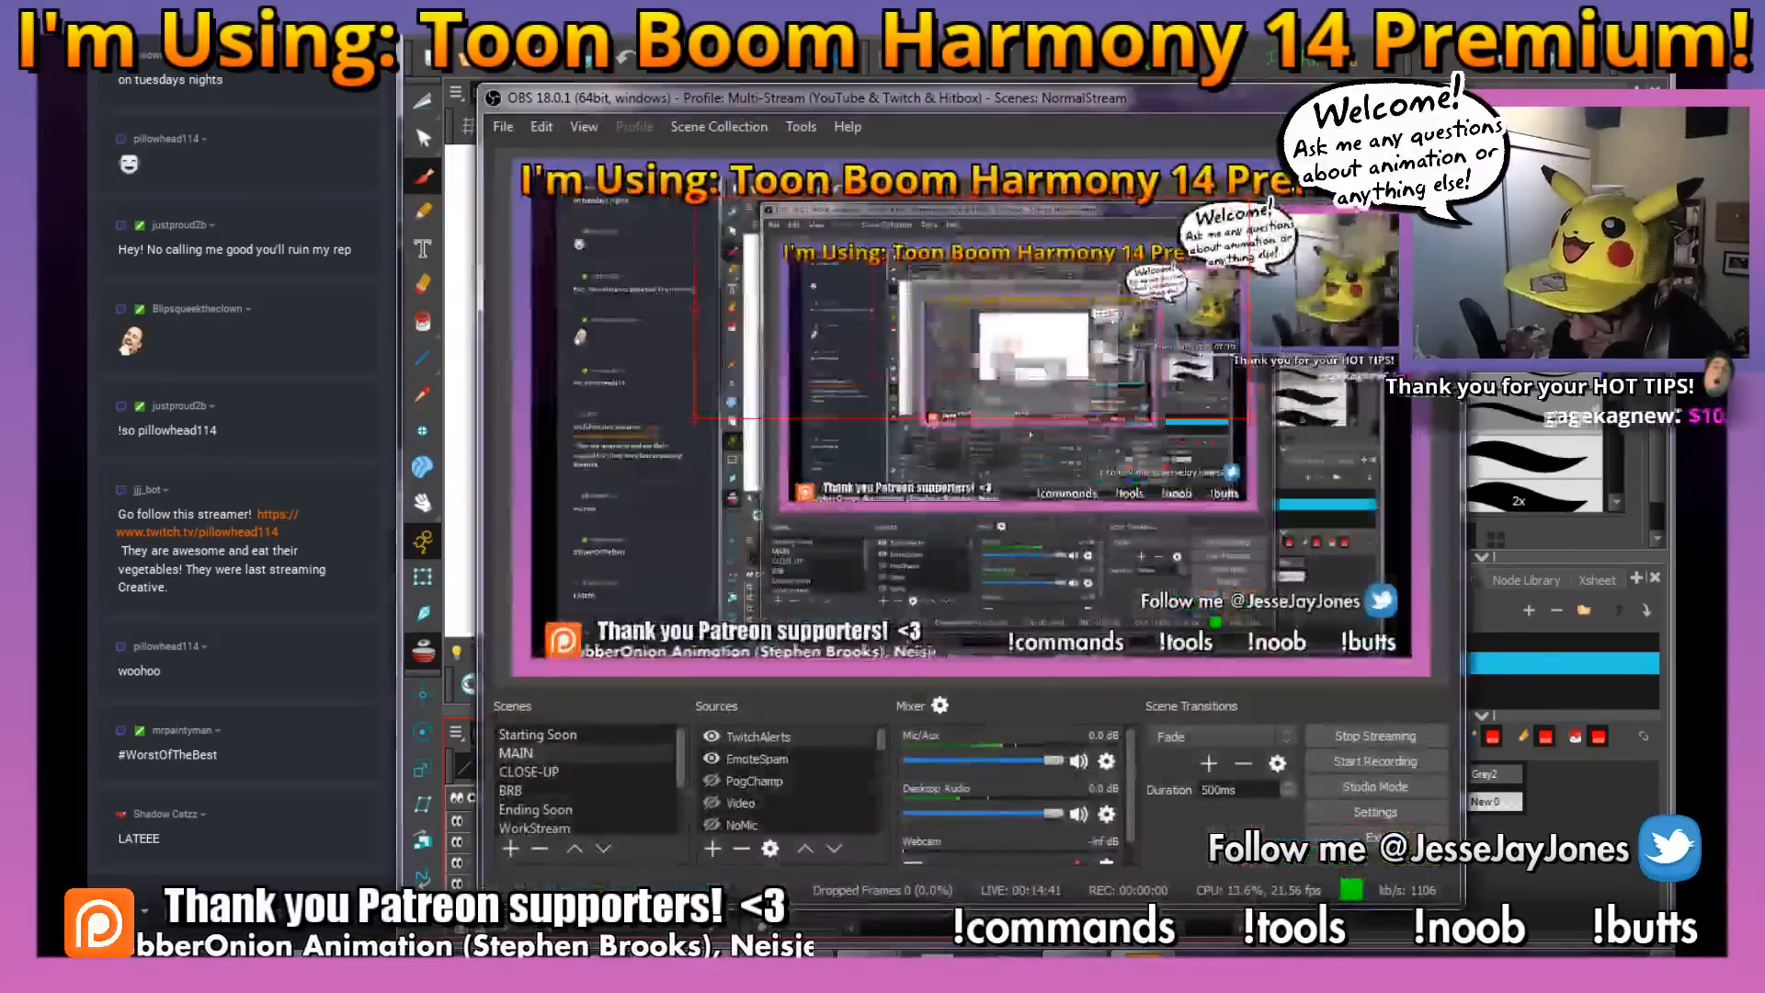
pyautogui.click(678, 956)
pyautogui.click(774, 956)
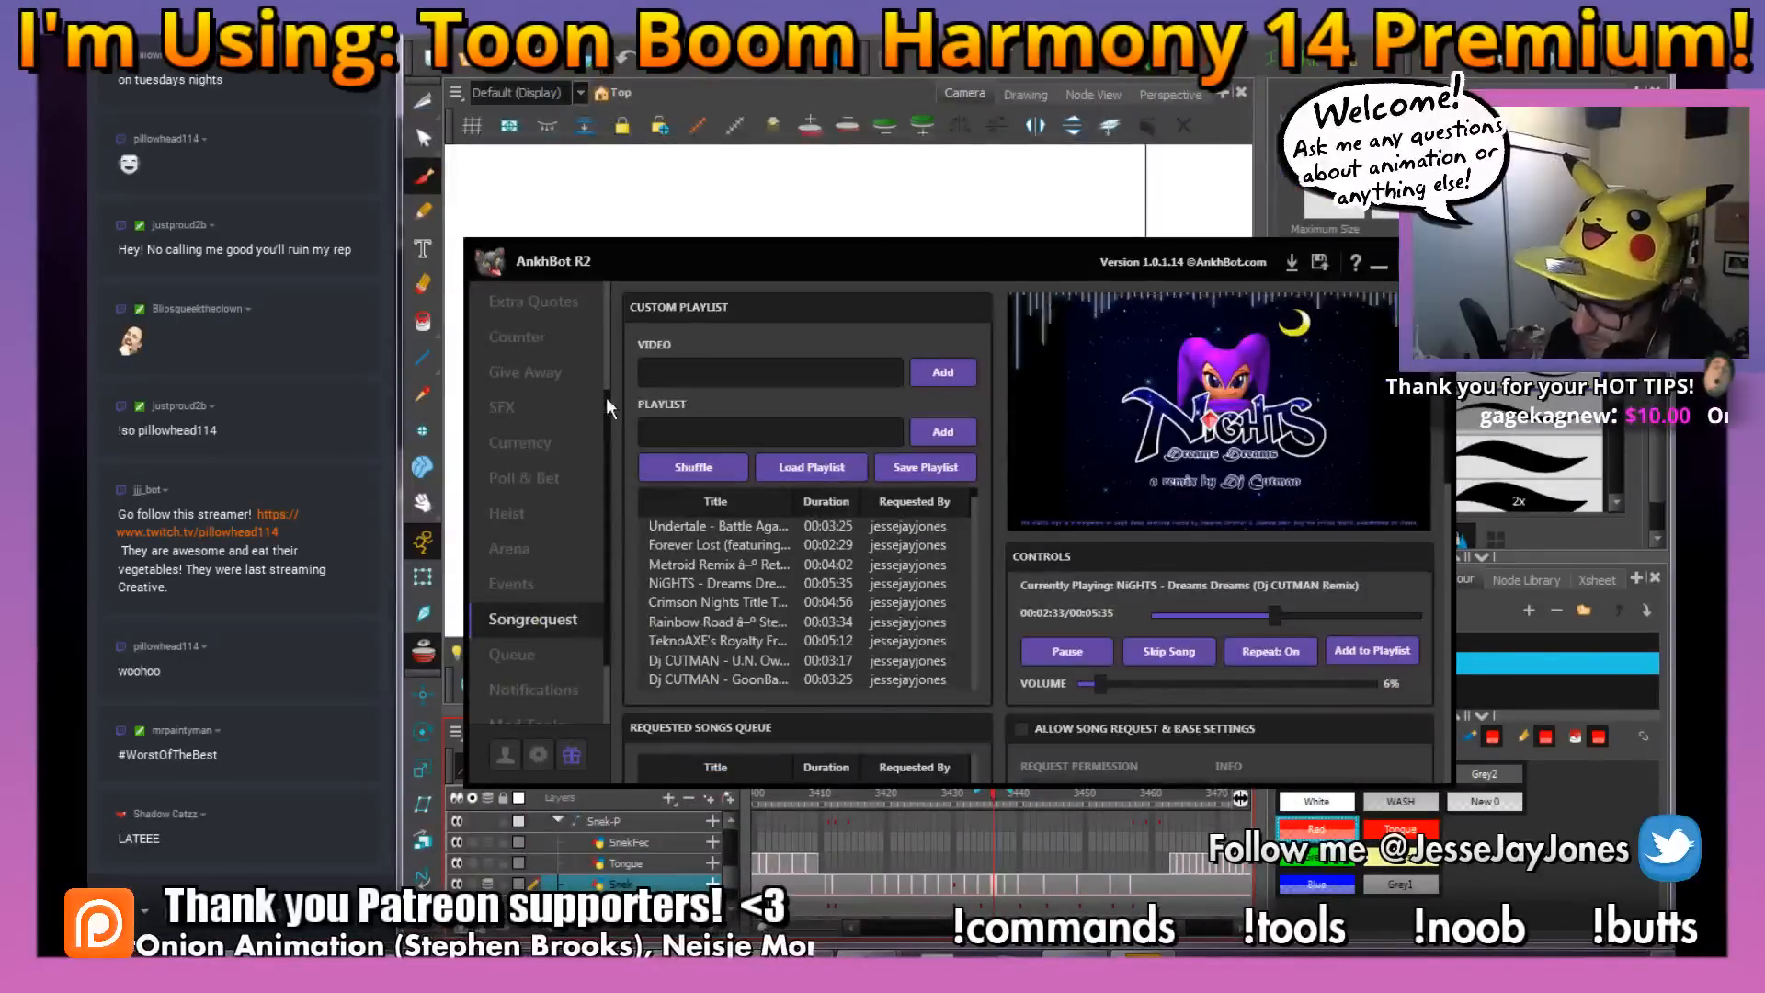
# Check the chat messages in AnkhBot's console and return to the Harmony scene
pyautogui.scroll(3, 588, 368)
pyautogui.click(557, 317)
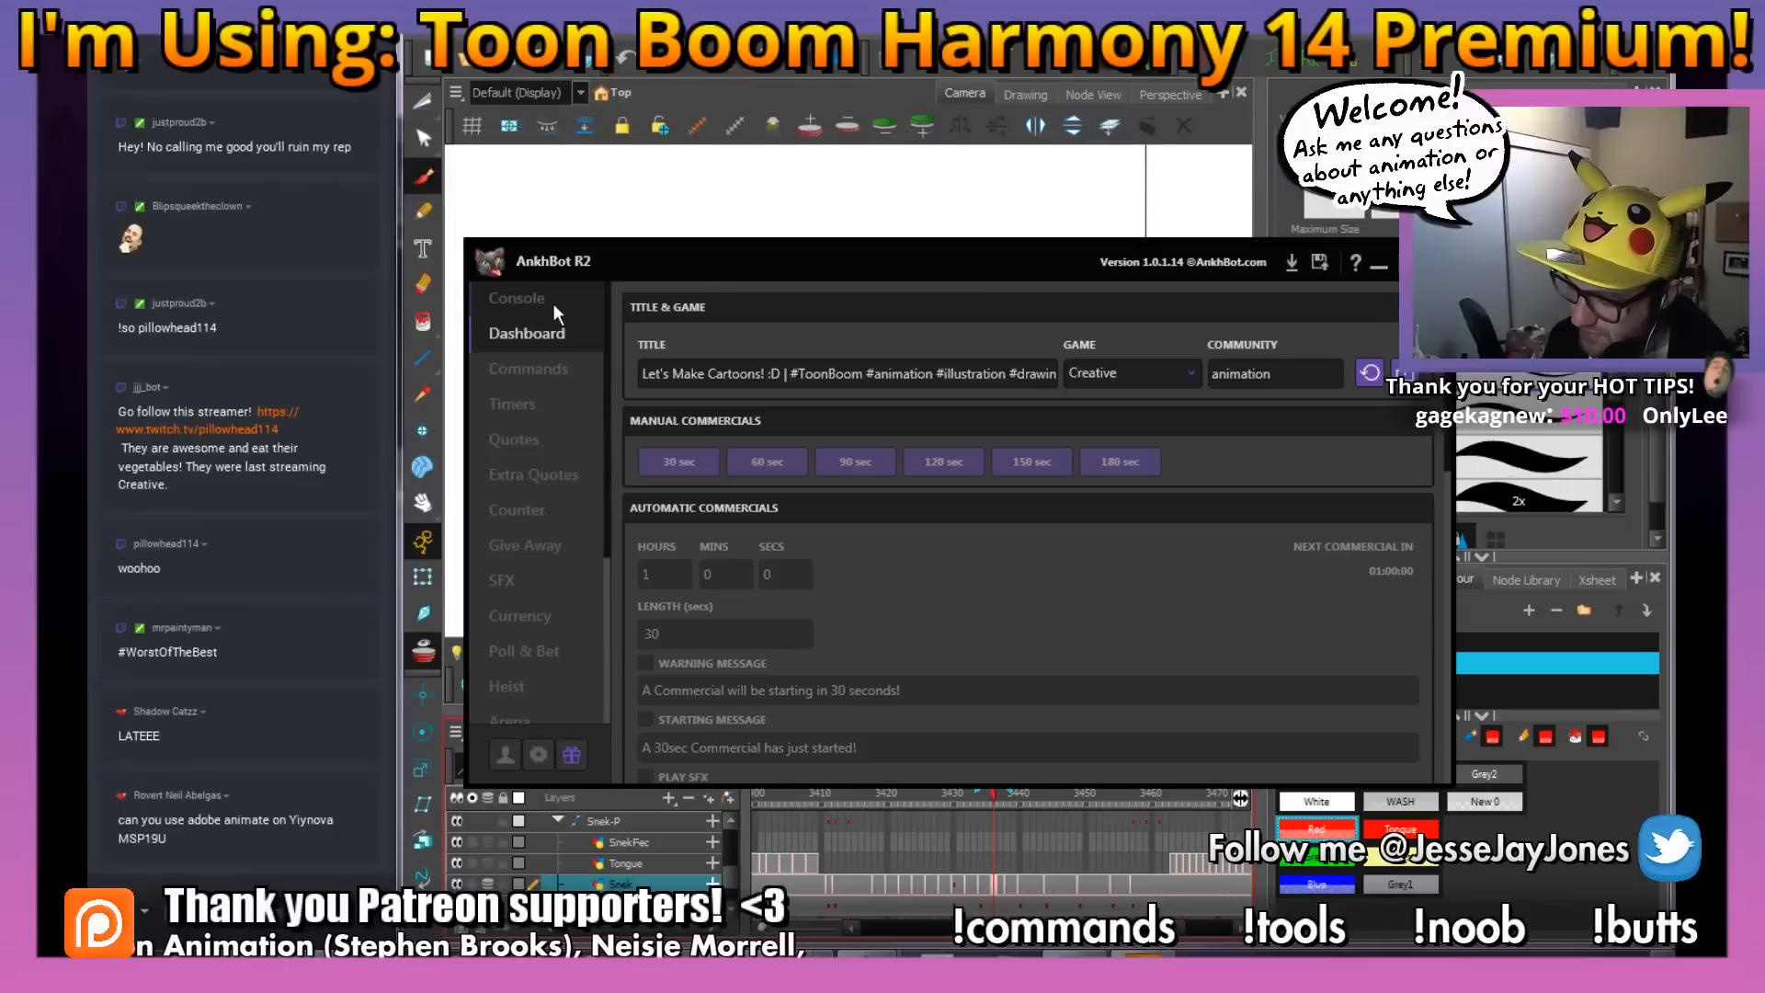
pyautogui.click(558, 303)
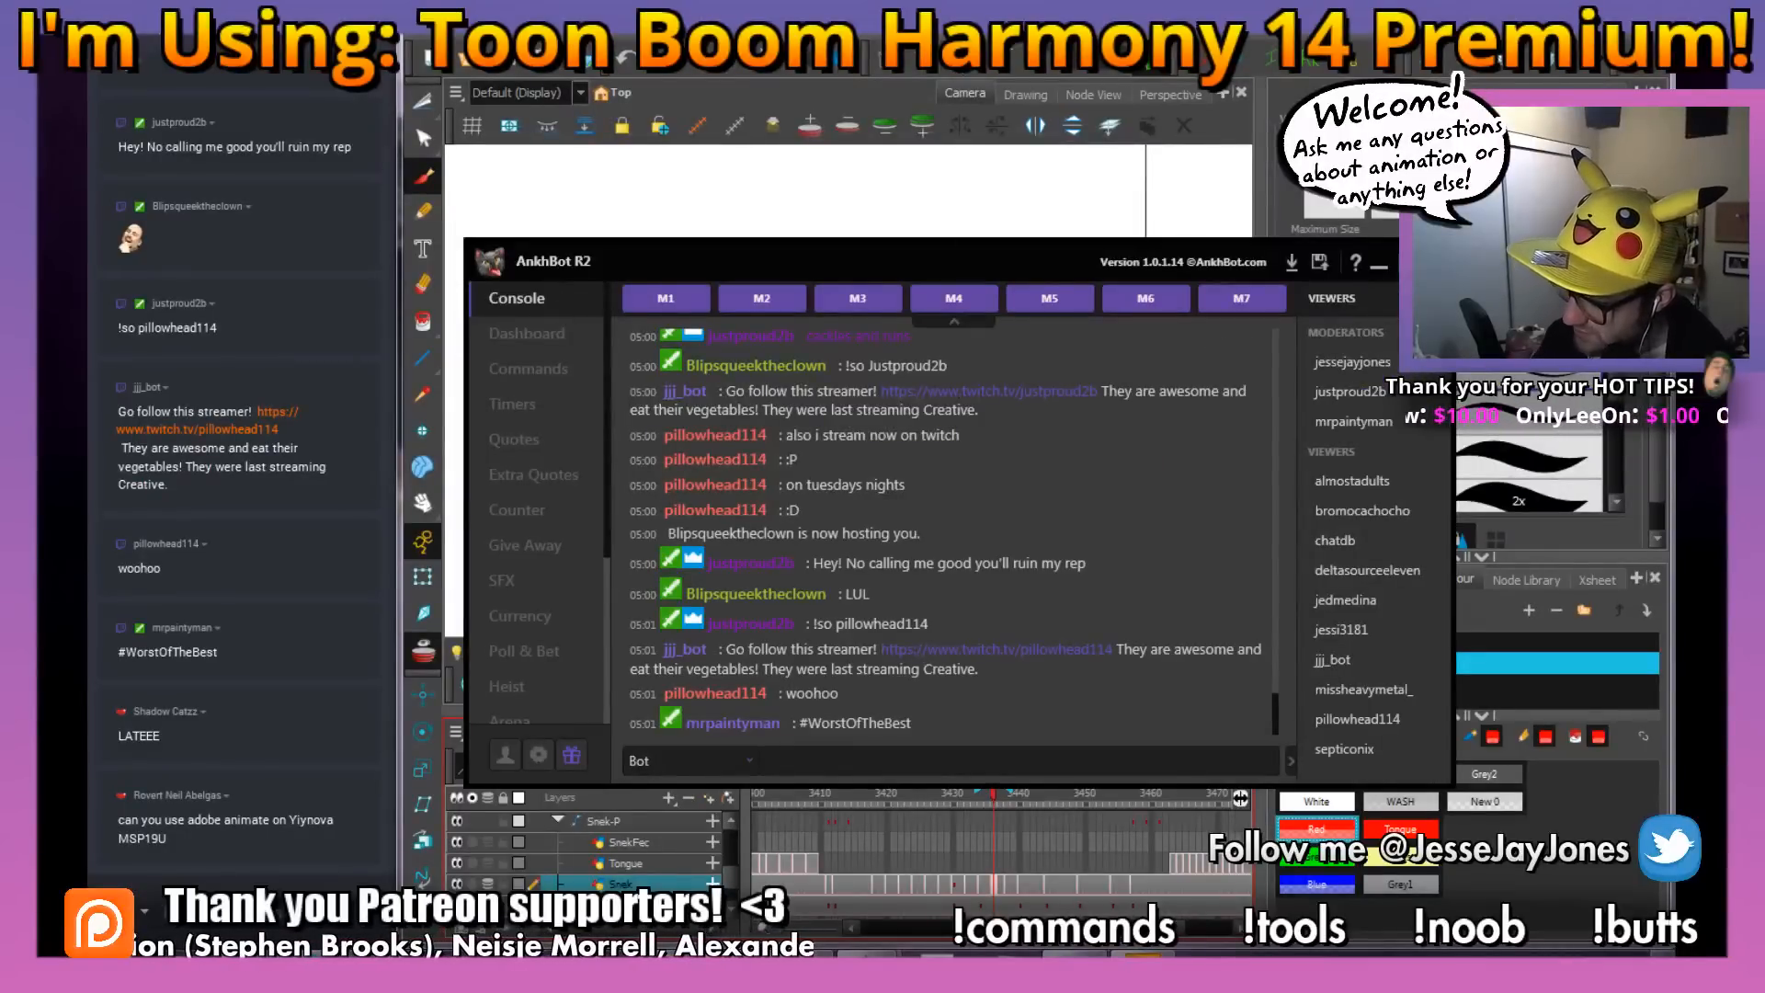
pyautogui.click(1379, 265)
# Turn off onion skinning so that only the snake pose at frame 3436 is shown
pyautogui.moveTo(702, 364); pyautogui.dragTo(710, 394)
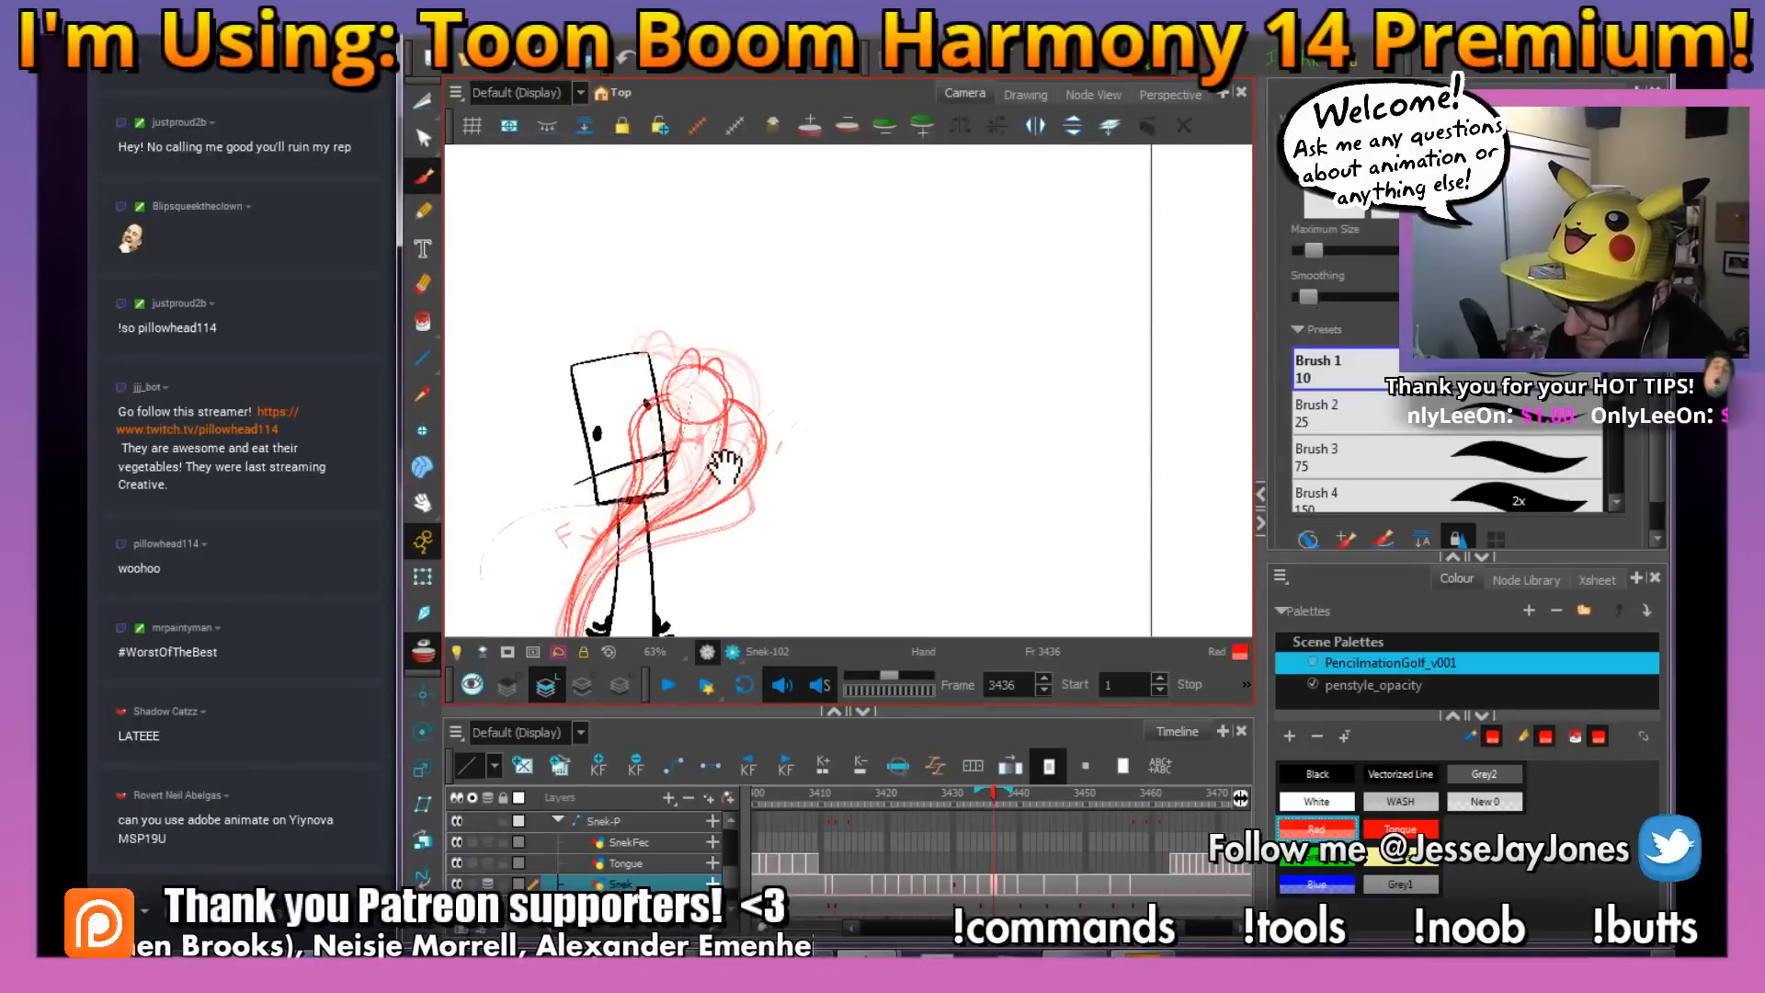
pyautogui.moveTo(725, 467); pyautogui.dragTo(796, 407)
pyautogui.press('1')
pyautogui.press('1')
pyautogui.press('1')
pyautogui.press('2')
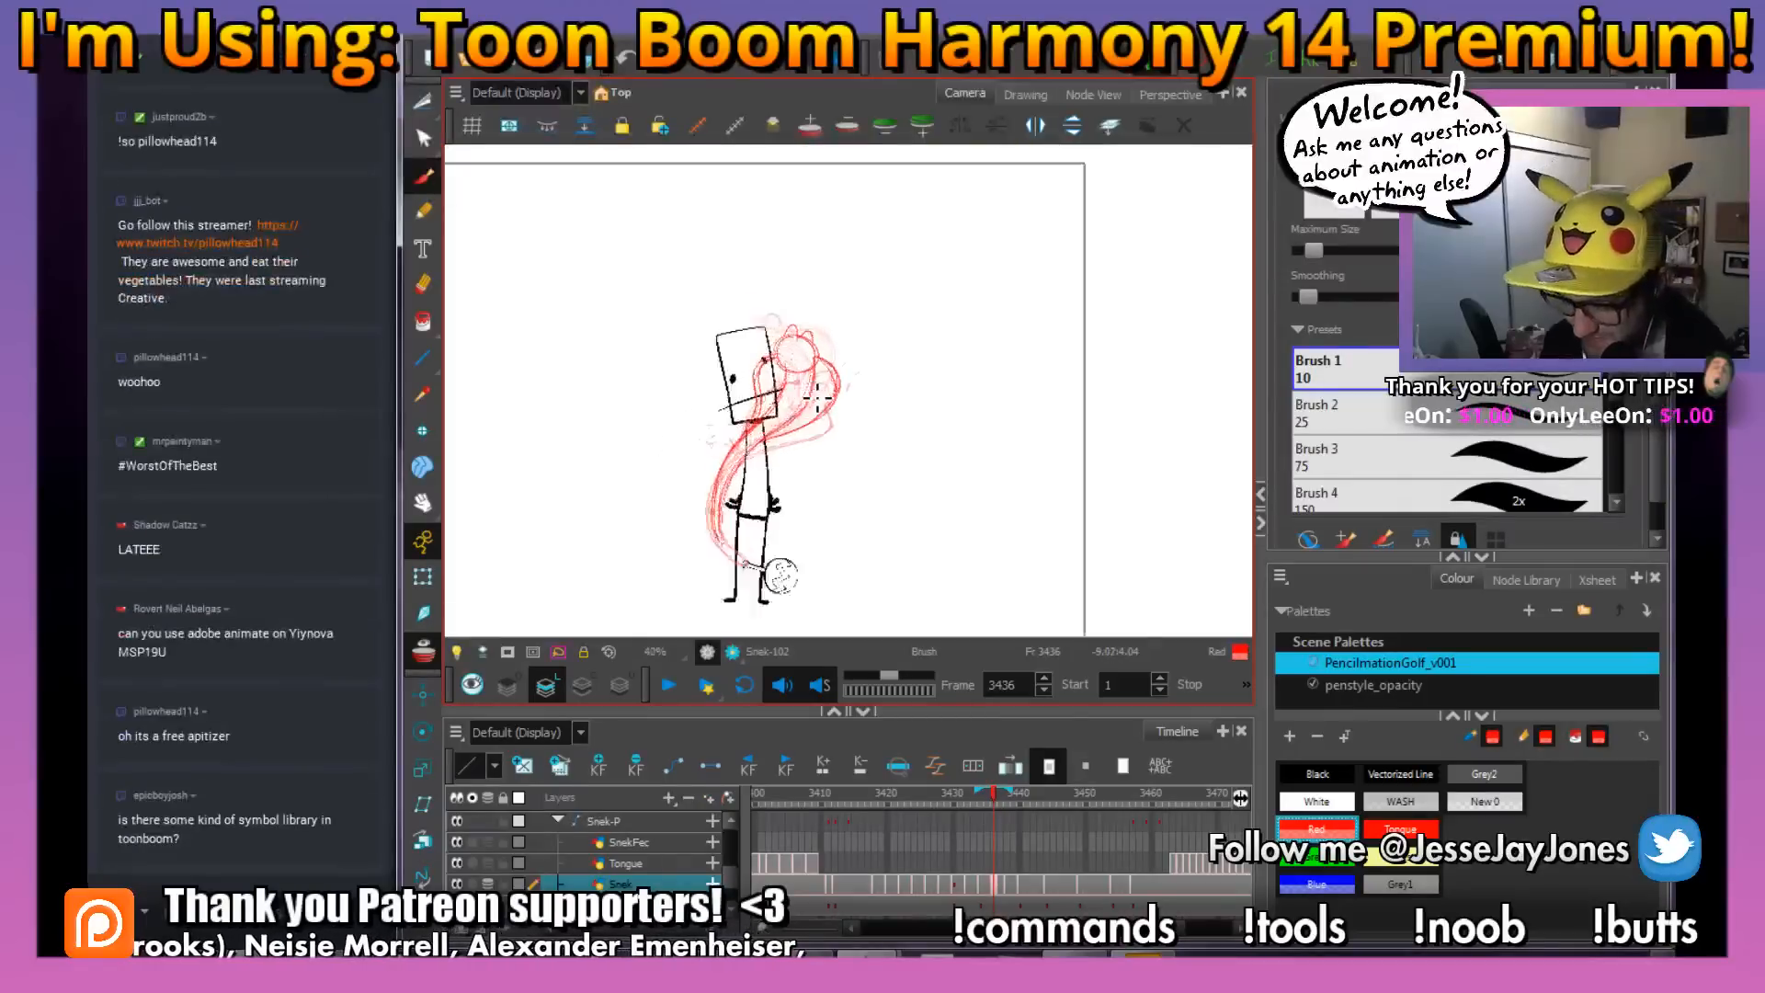
pyautogui.press('2')
pyautogui.moveTo(825, 486); pyautogui.dragTo(796, 457)
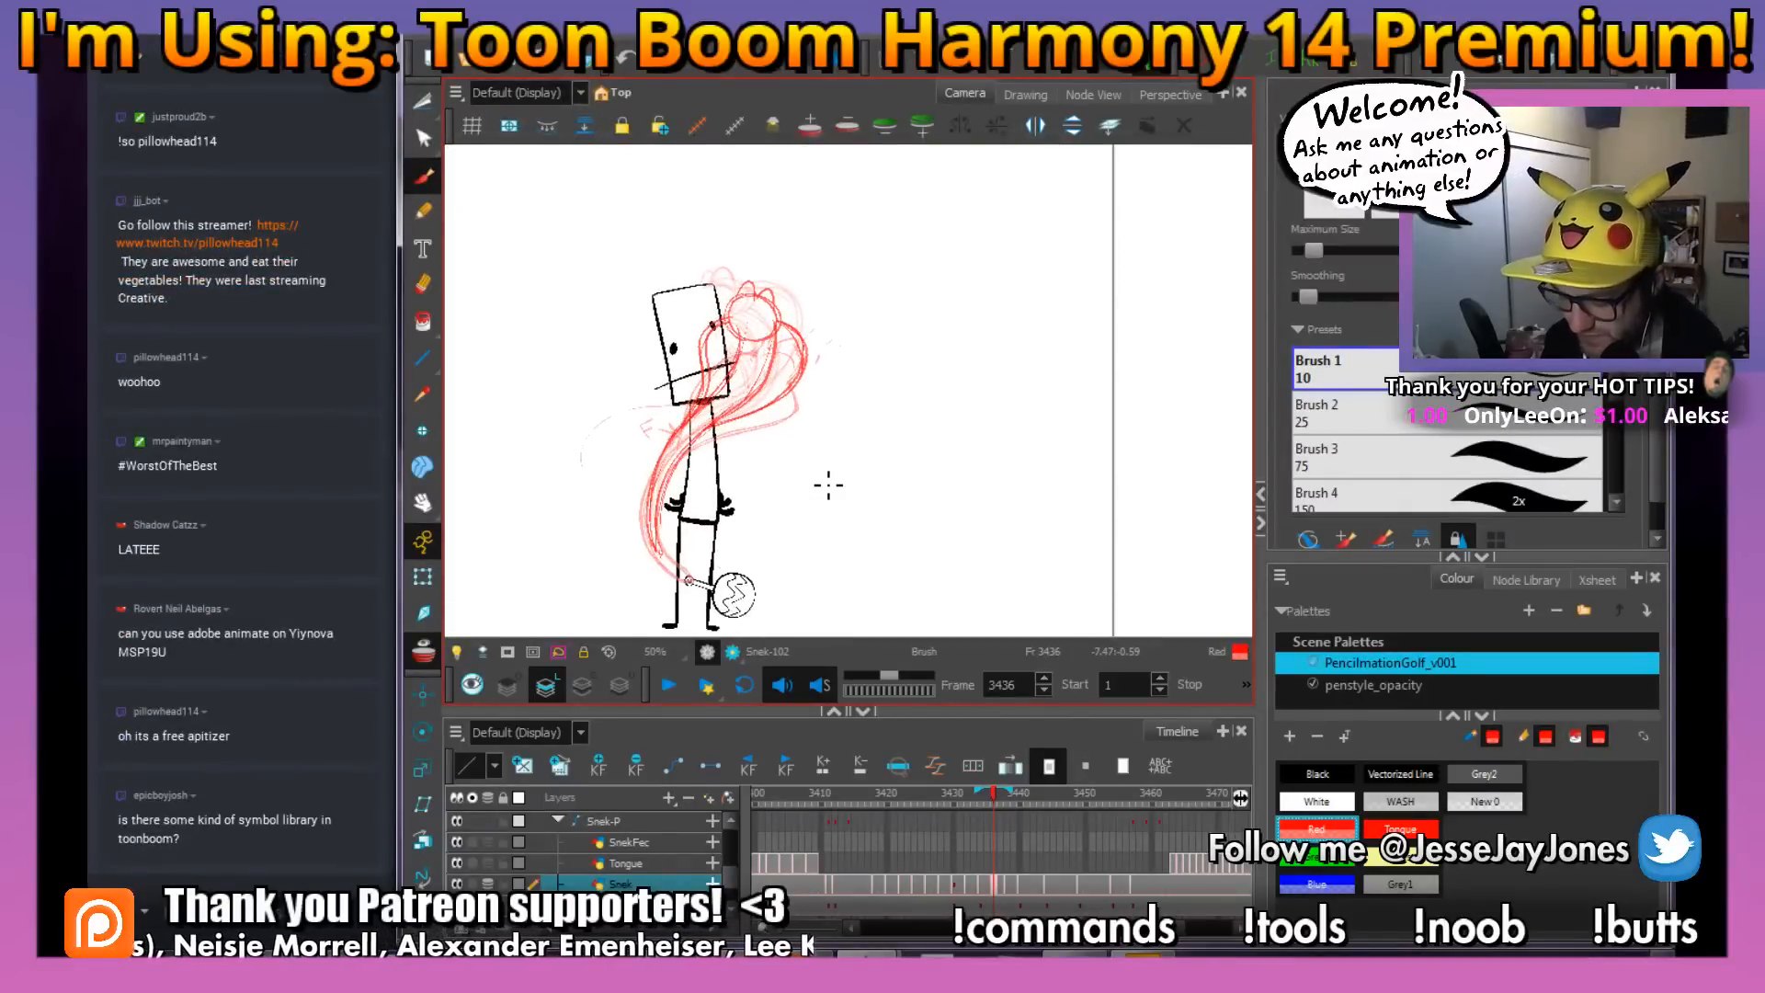
pyautogui.moveTo(843, 499); pyautogui.dragTo(827, 472)
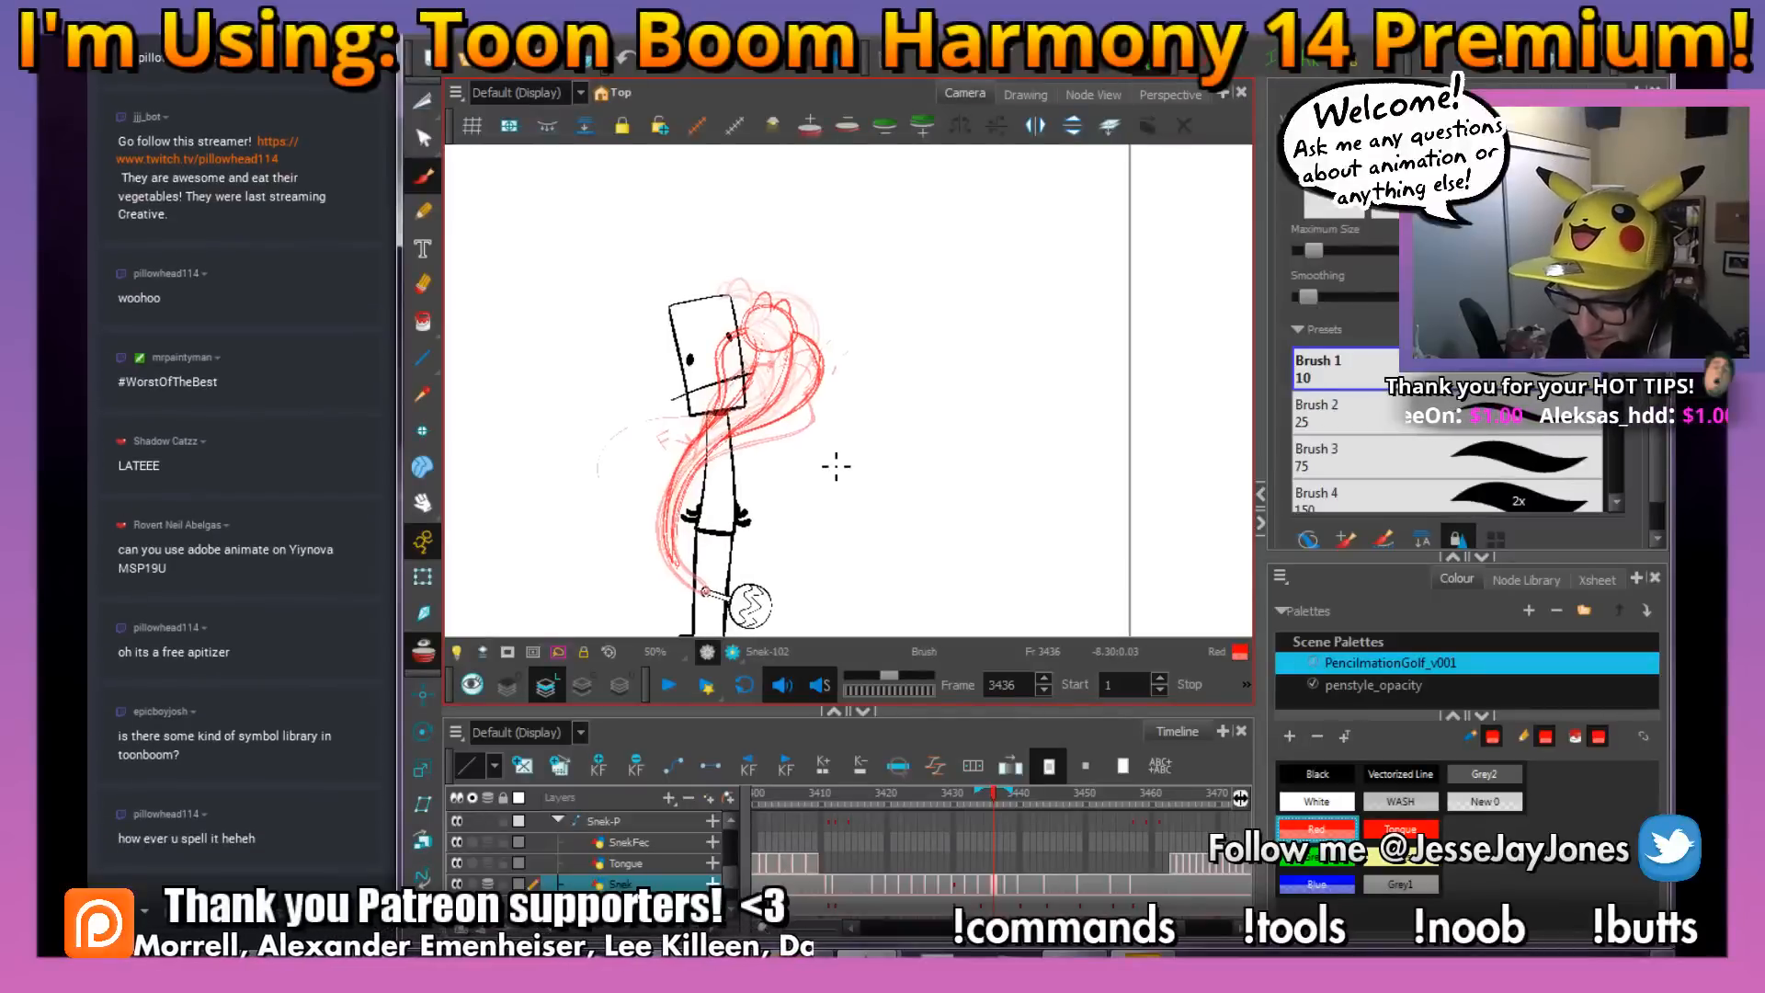
pyautogui.click(423, 651)
pyautogui.moveTo(992, 792); pyautogui.dragTo(995, 796)
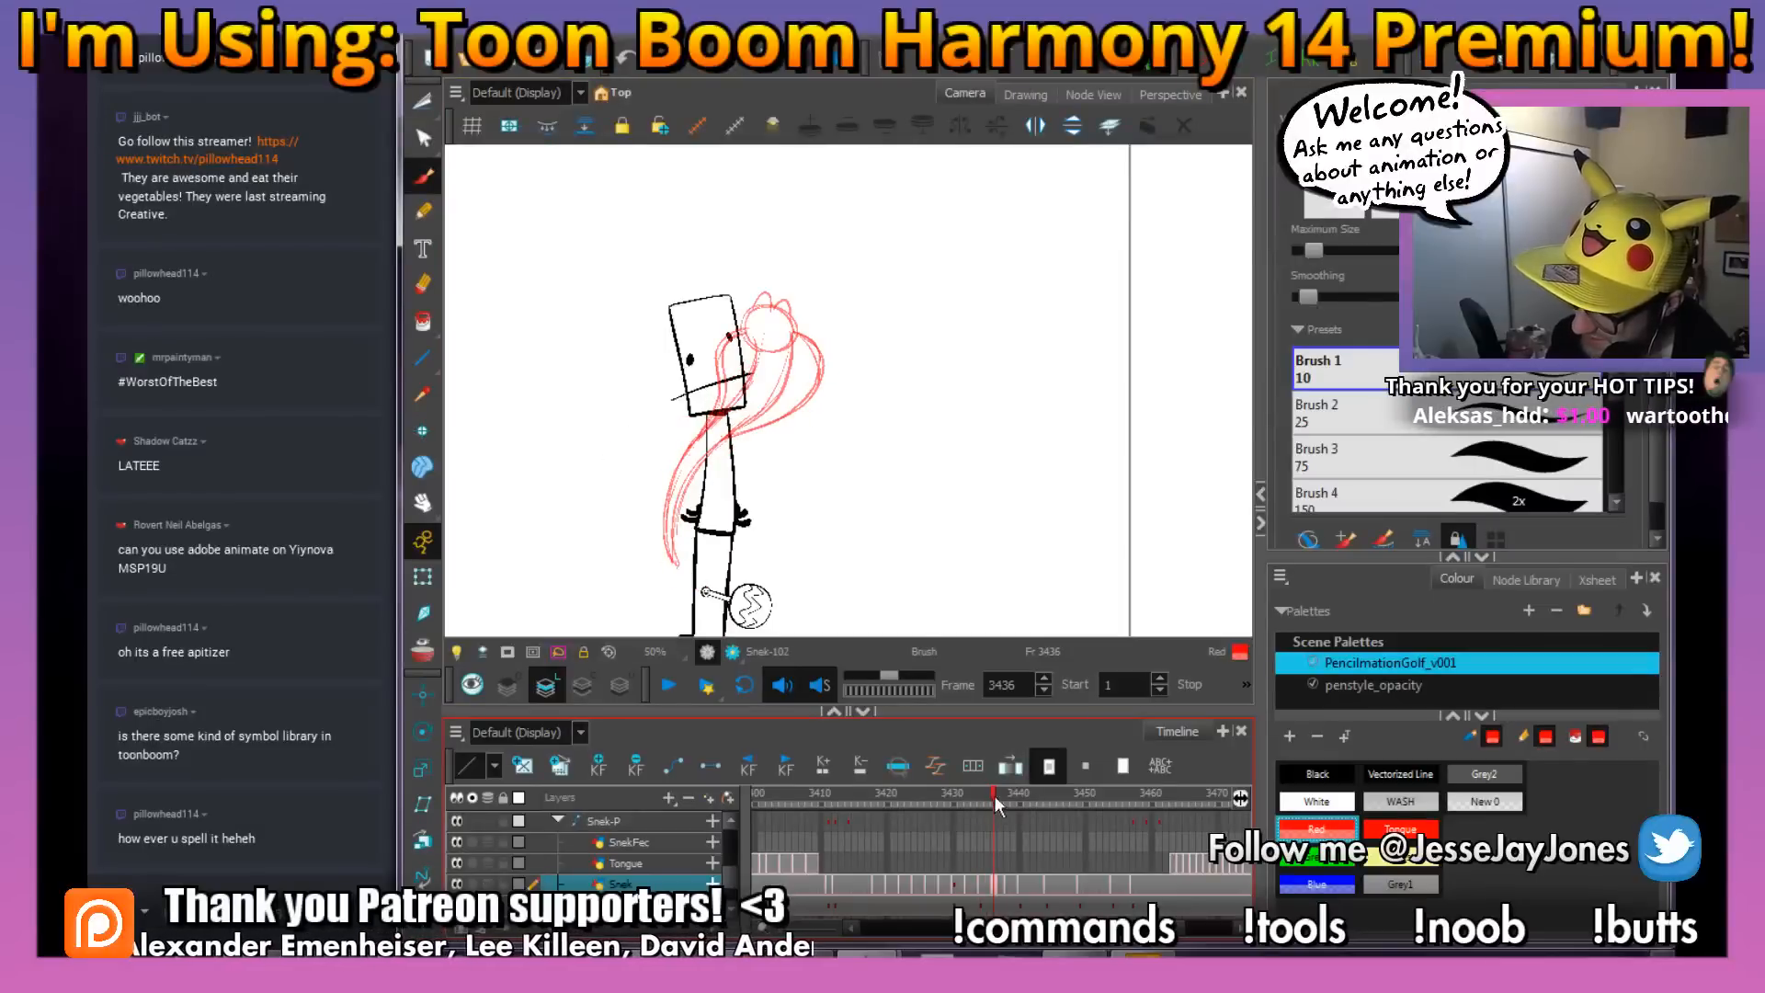
# Examine the snake's head, hood and body sketch at frame 3436, both close up and with the whole stick figure
pyautogui.press('2')
pyautogui.press('2')
pyautogui.press('2')
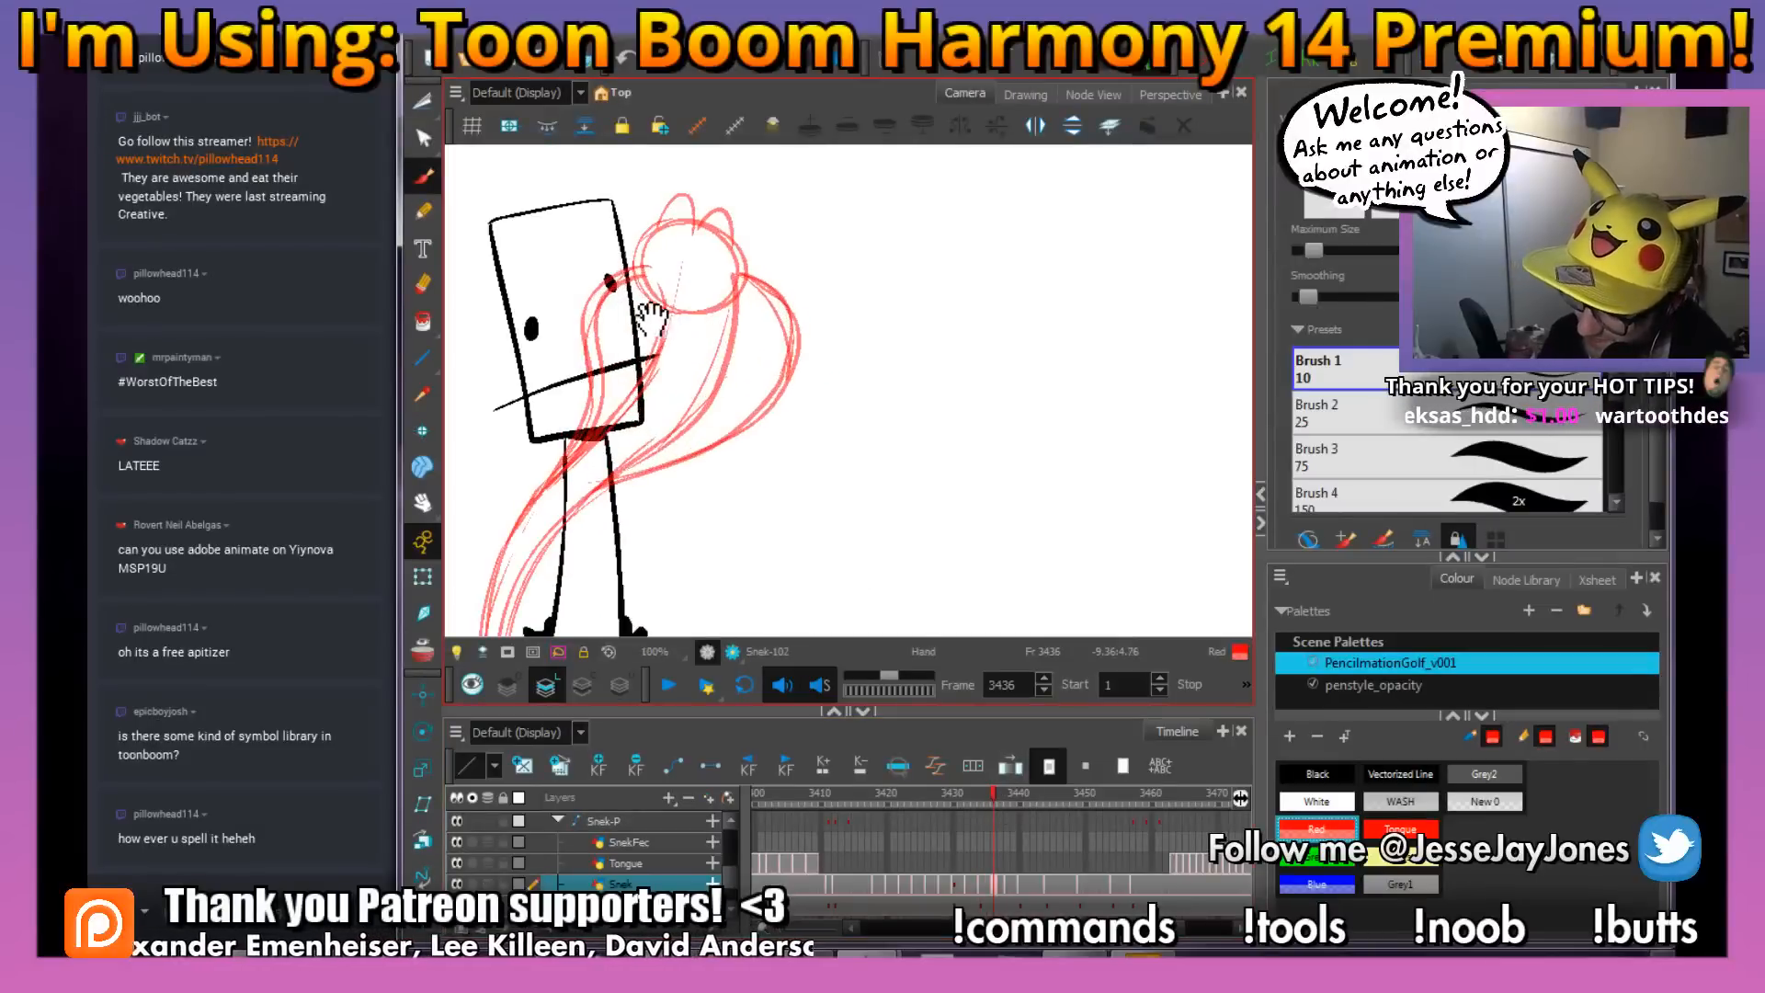
pyautogui.moveTo(653, 317)
pyautogui.mouseDown()
pyautogui.moveTo(770, 365)
pyautogui.moveTo(749, 343)
pyautogui.moveTo(739, 383)
pyautogui.moveTo(771, 332)
pyautogui.moveTo(751, 343)
pyautogui.moveTo(726, 492)
pyautogui.mouseUp()
pyautogui.press('1')
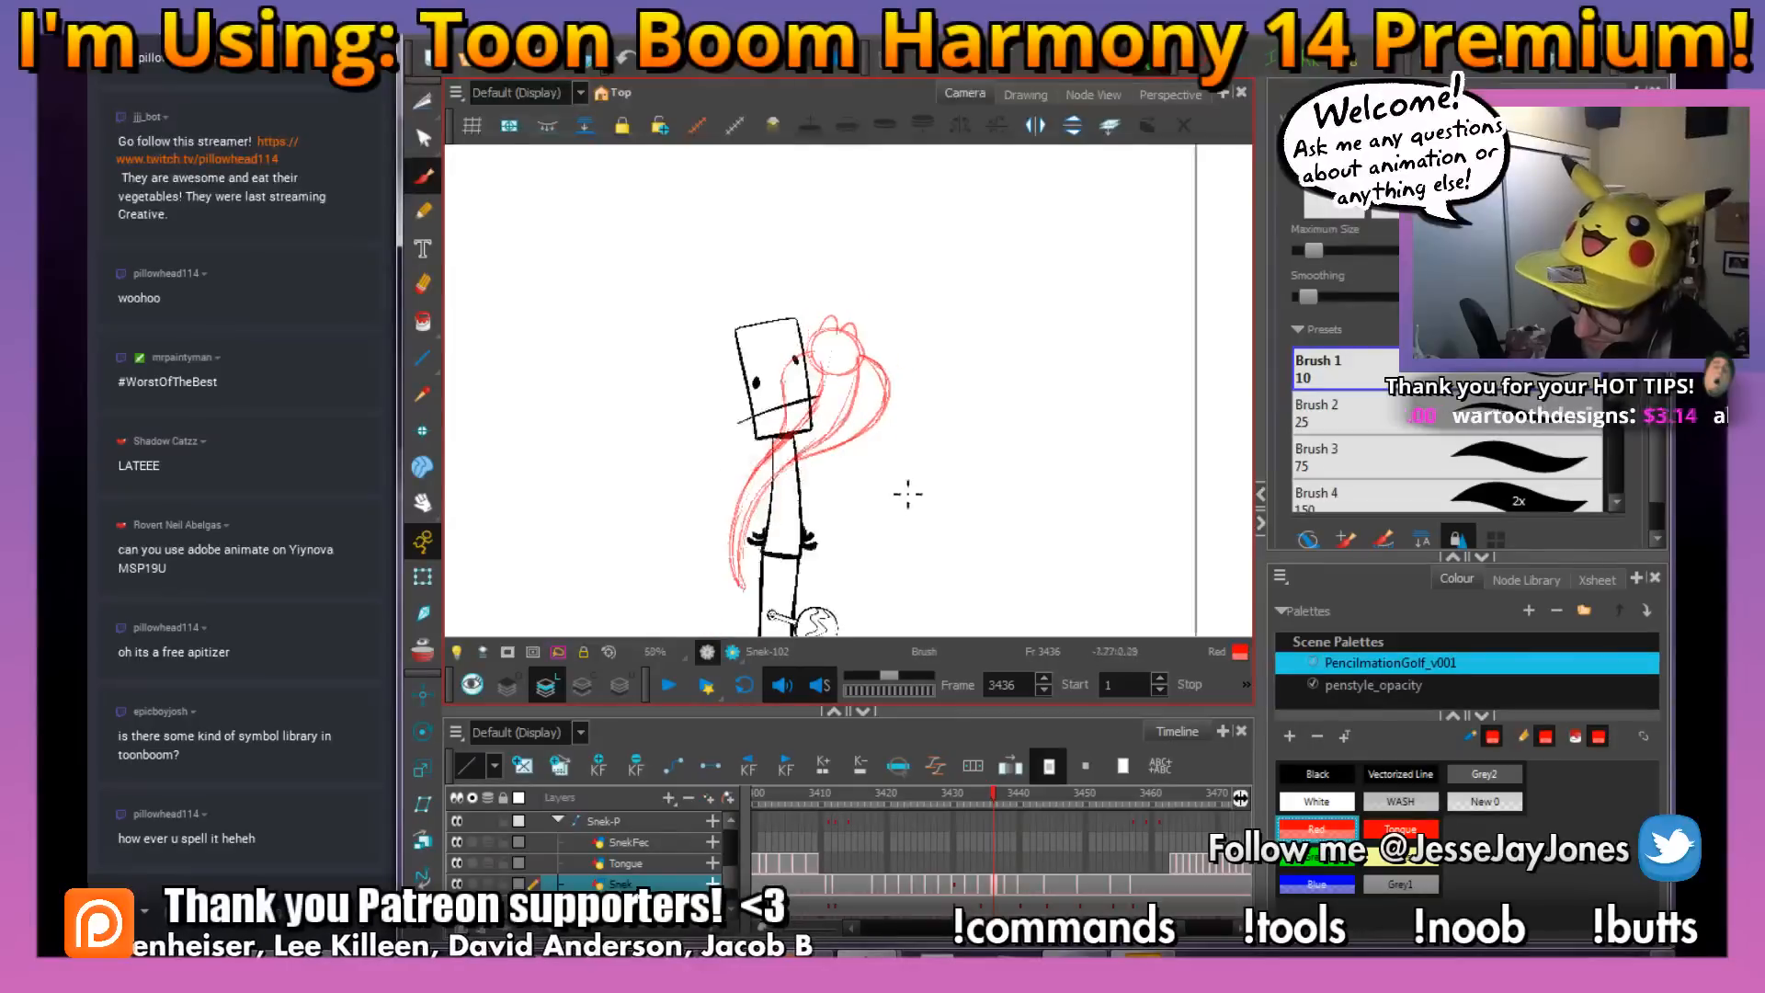
pyautogui.moveTo(907, 494); pyautogui.dragTo(820, 475)
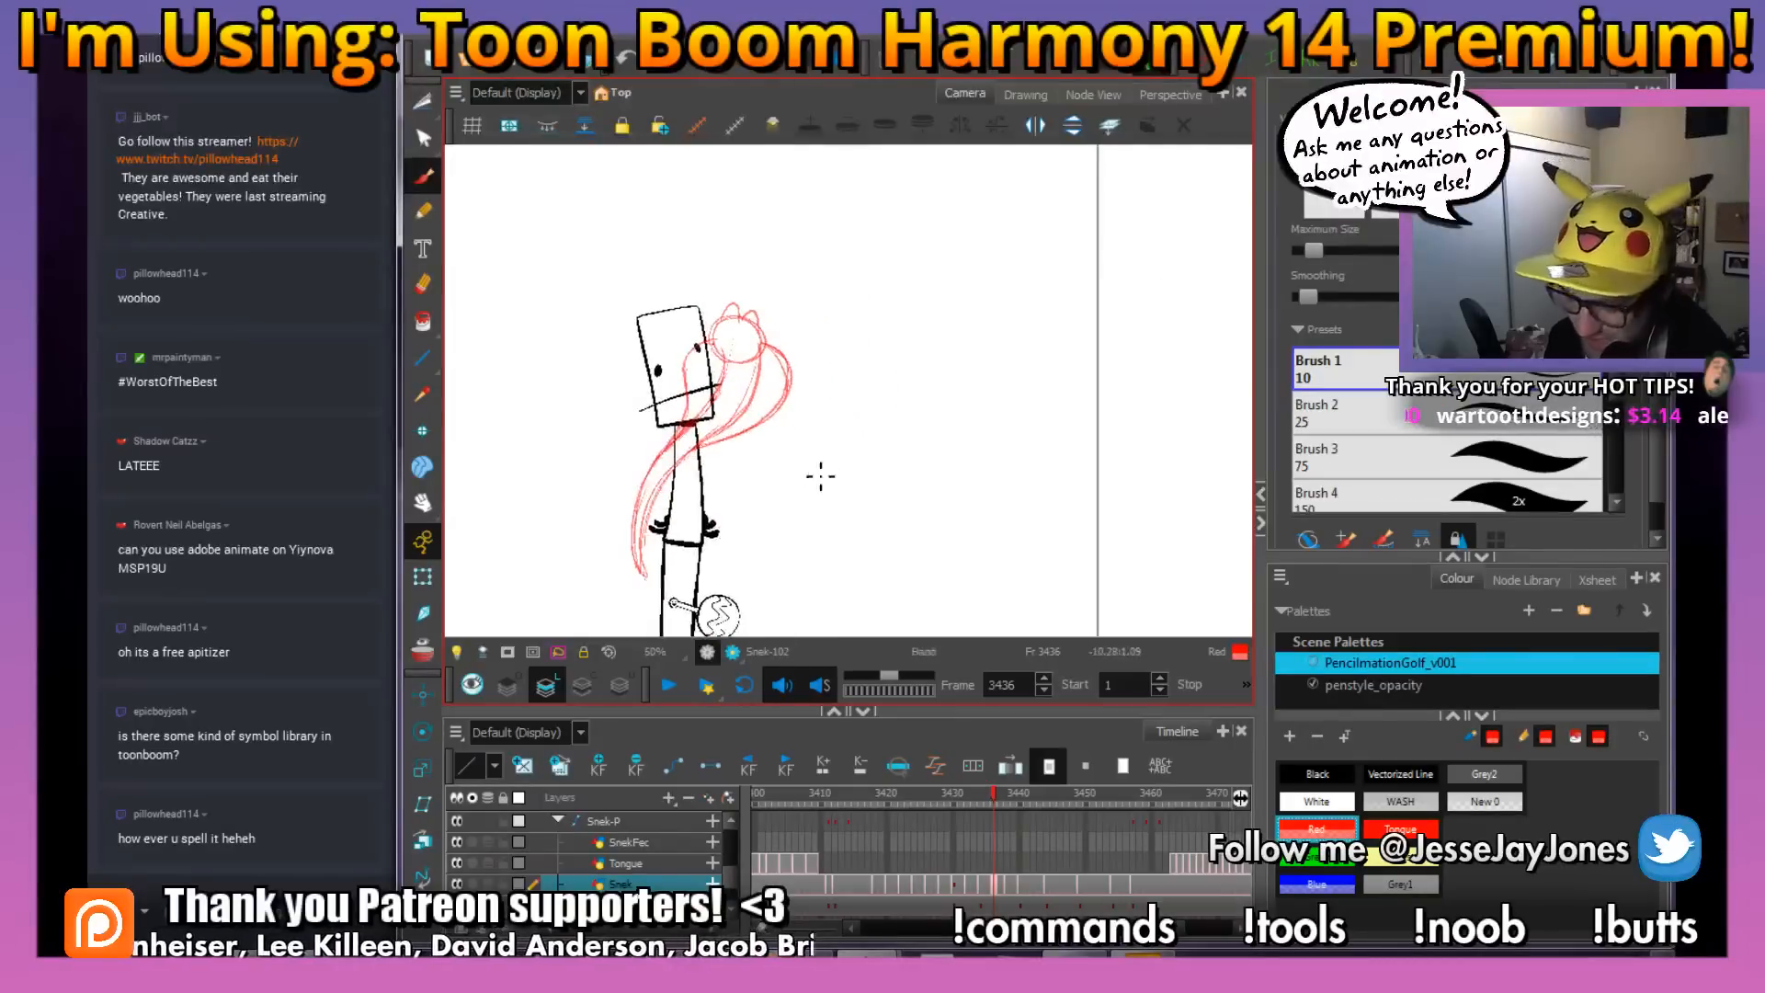
pyautogui.press('2')
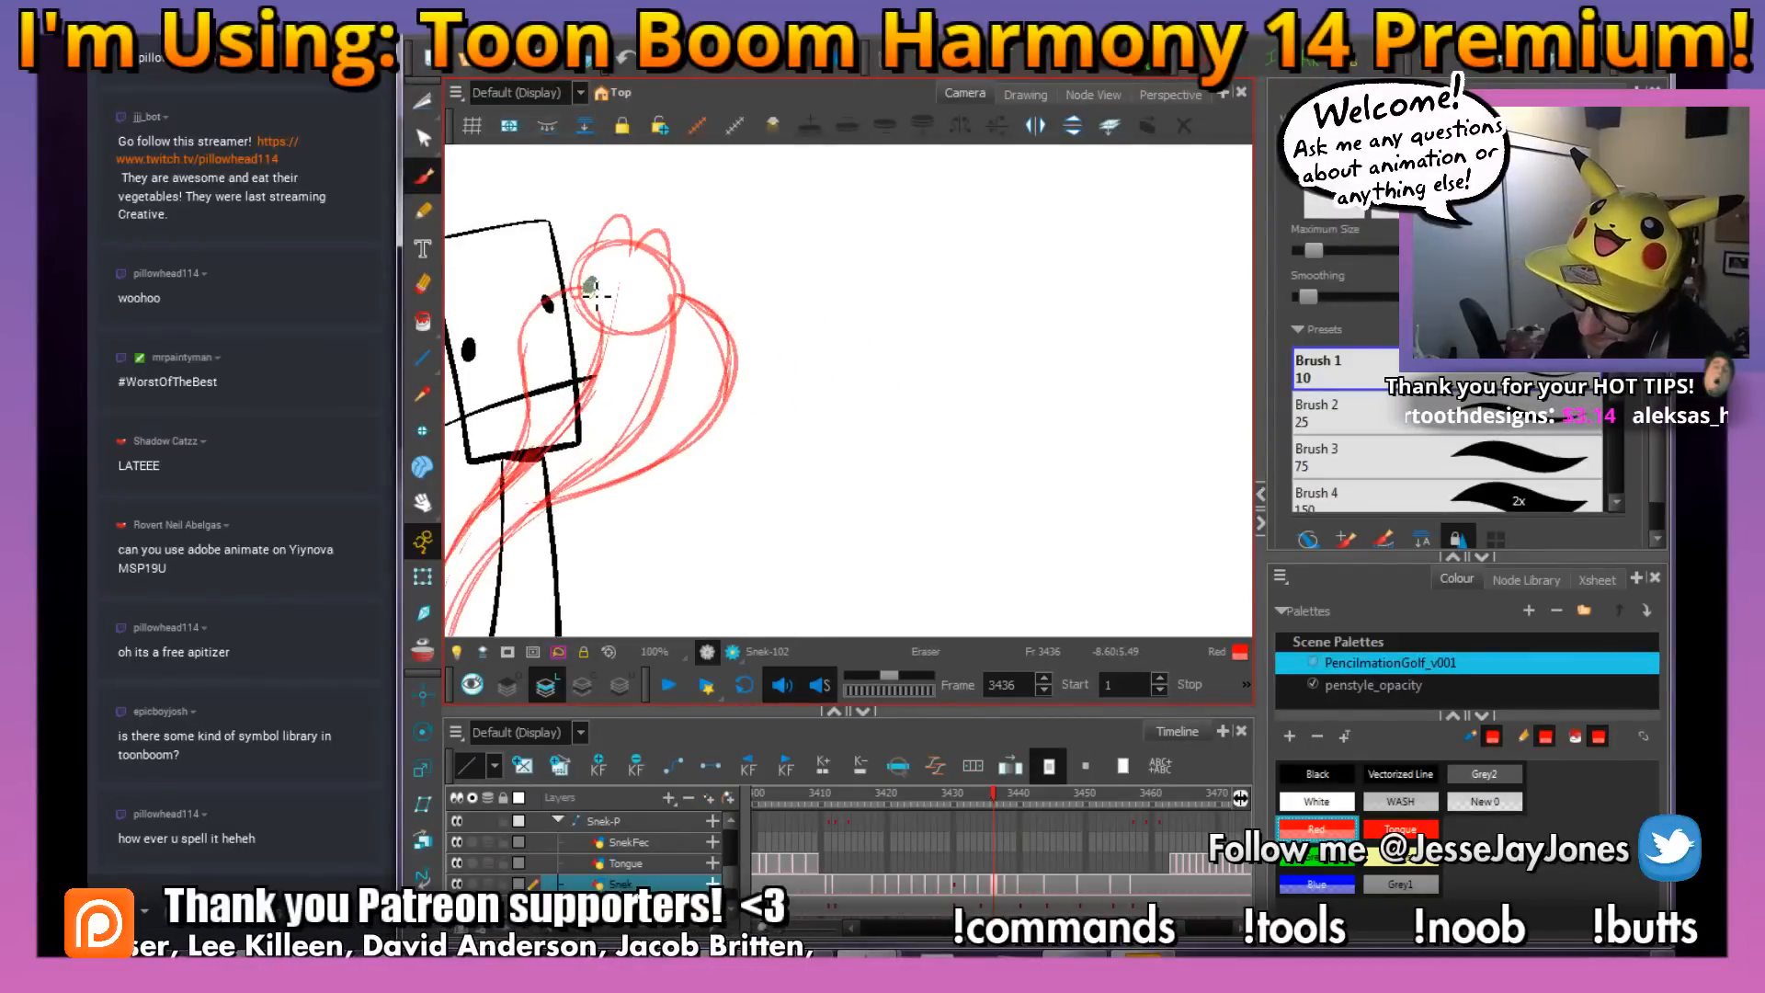
pyautogui.moveTo(683, 346); pyautogui.dragTo(772, 358)
pyautogui.press('1')
pyautogui.press('1')
pyautogui.press('1')
pyautogui.moveTo(818, 496); pyautogui.dragTo(856, 503)
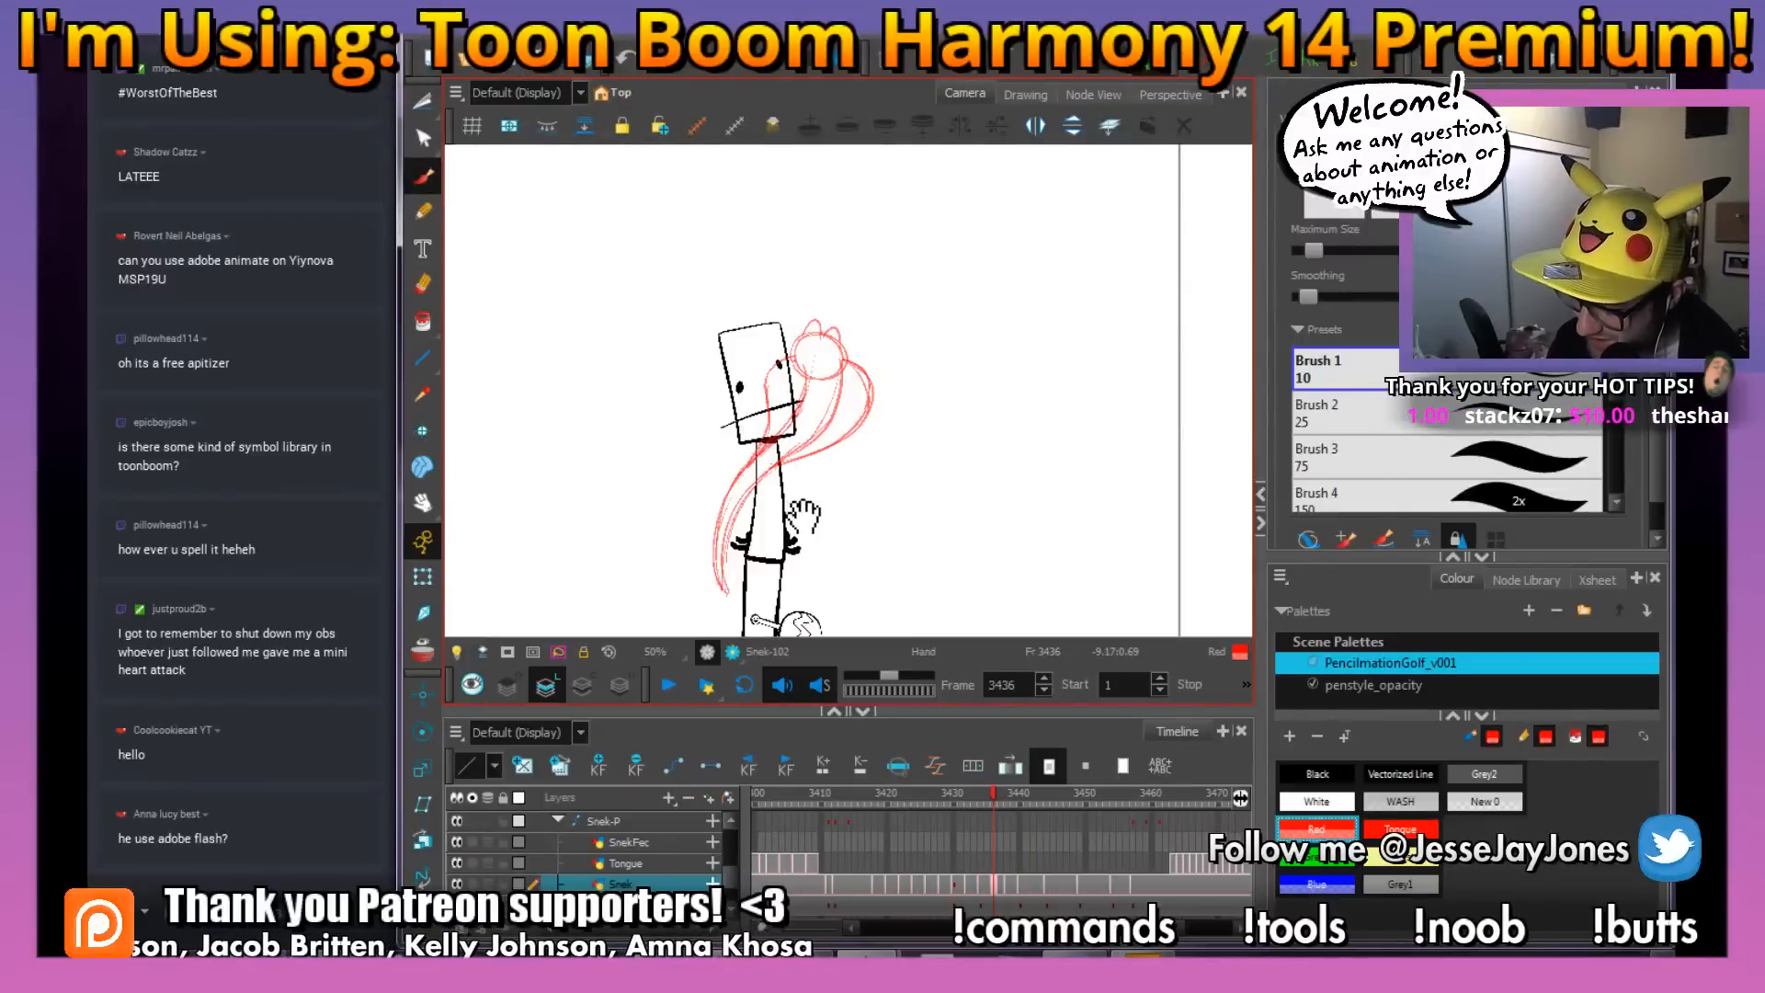
pyautogui.scroll(3, 802, 518)
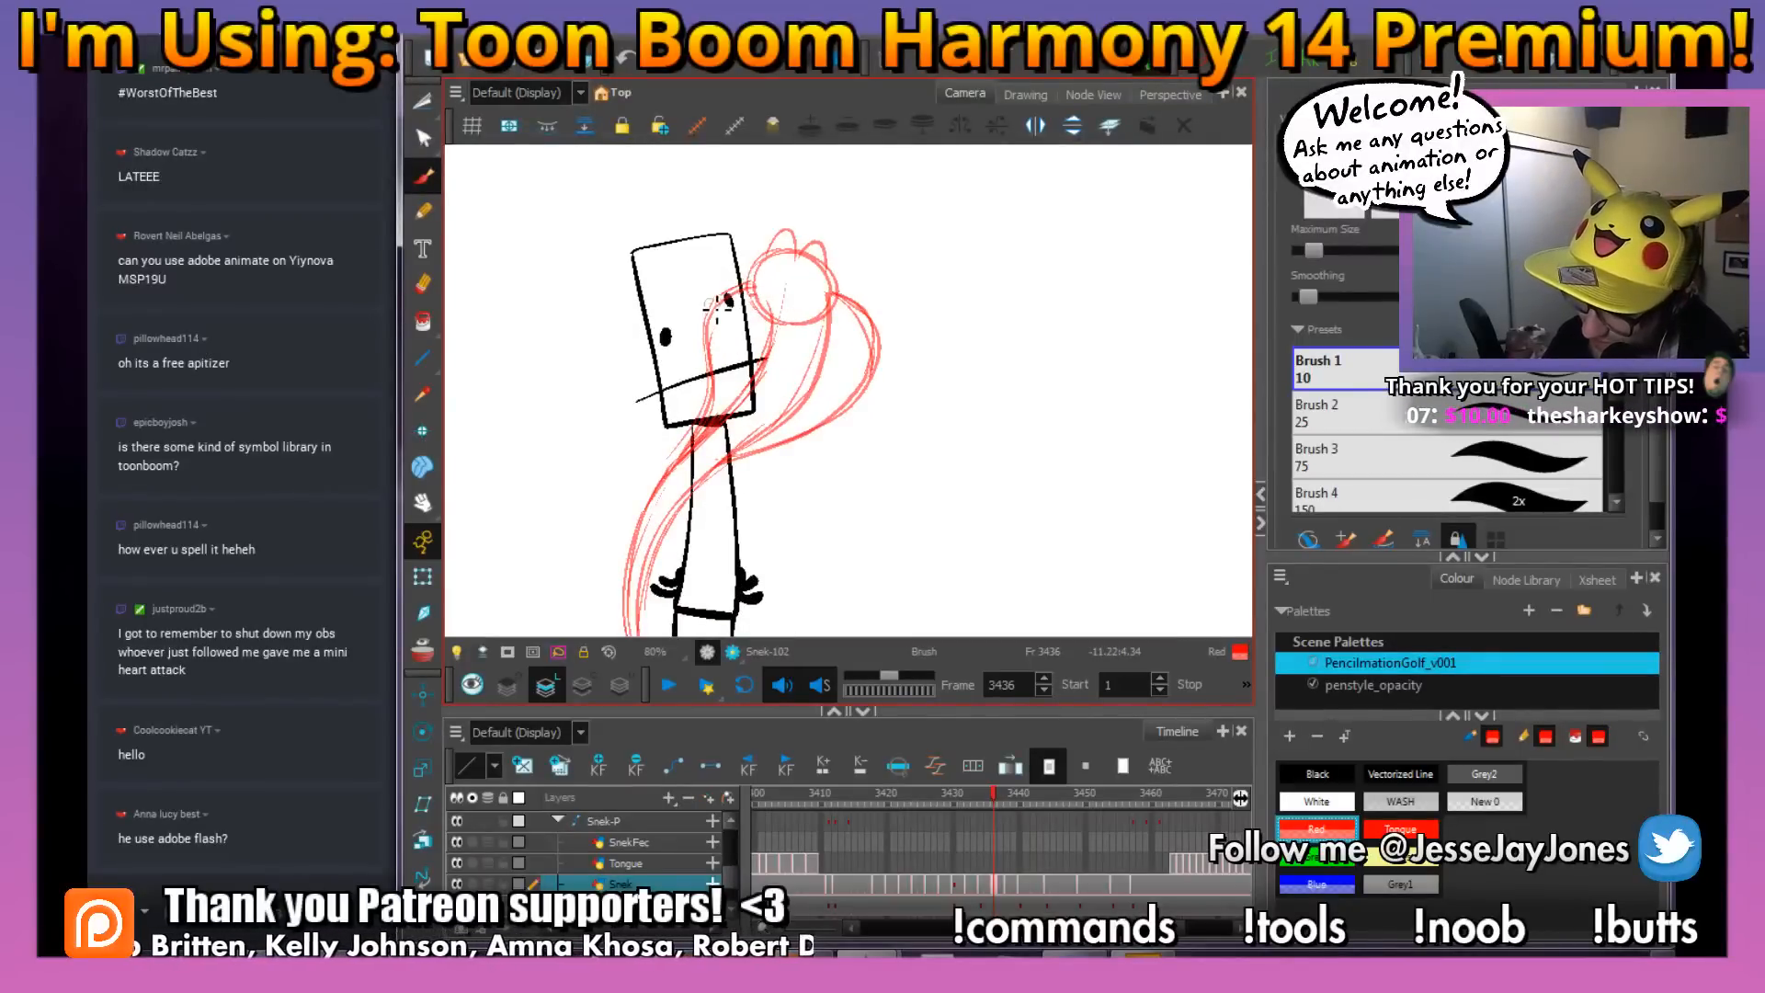
# Scrub through the snake's poses from frame 3435 to 3443 and stop at frame 3442
pyautogui.click(986, 796)
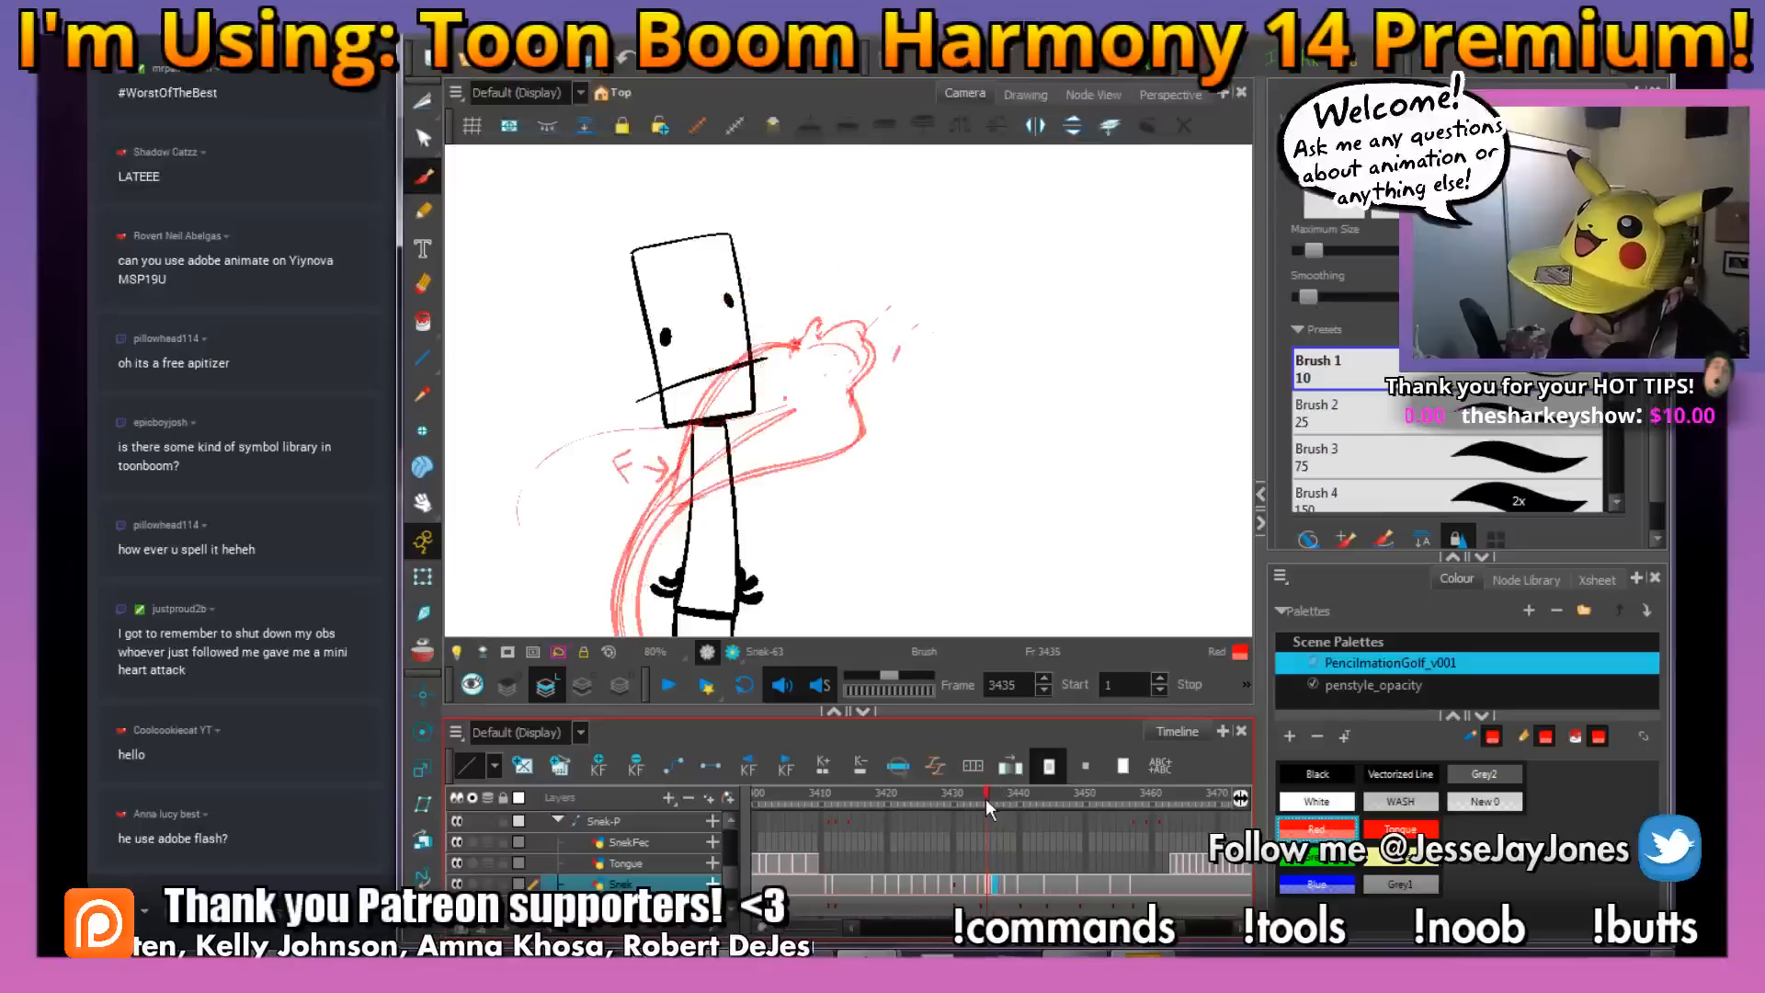
pyautogui.moveTo(986, 798); pyautogui.dragTo(1009, 802)
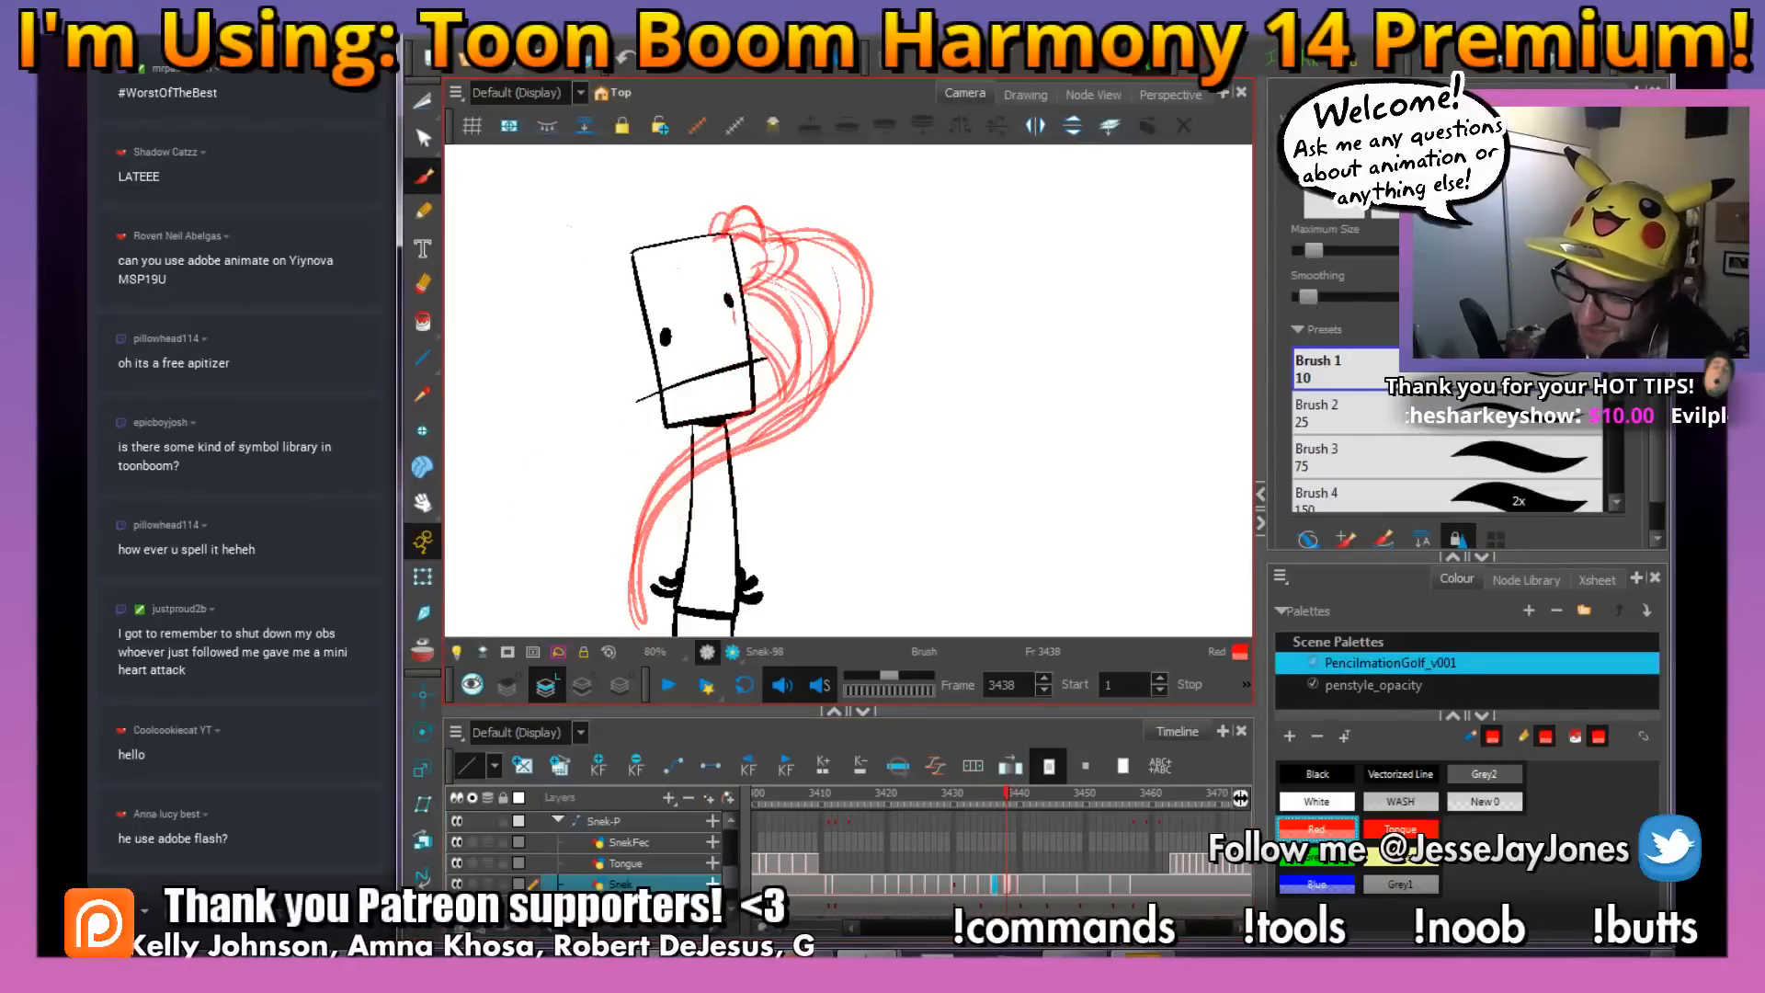
pyautogui.moveTo(950, 319); pyautogui.dragTo(944, 355)
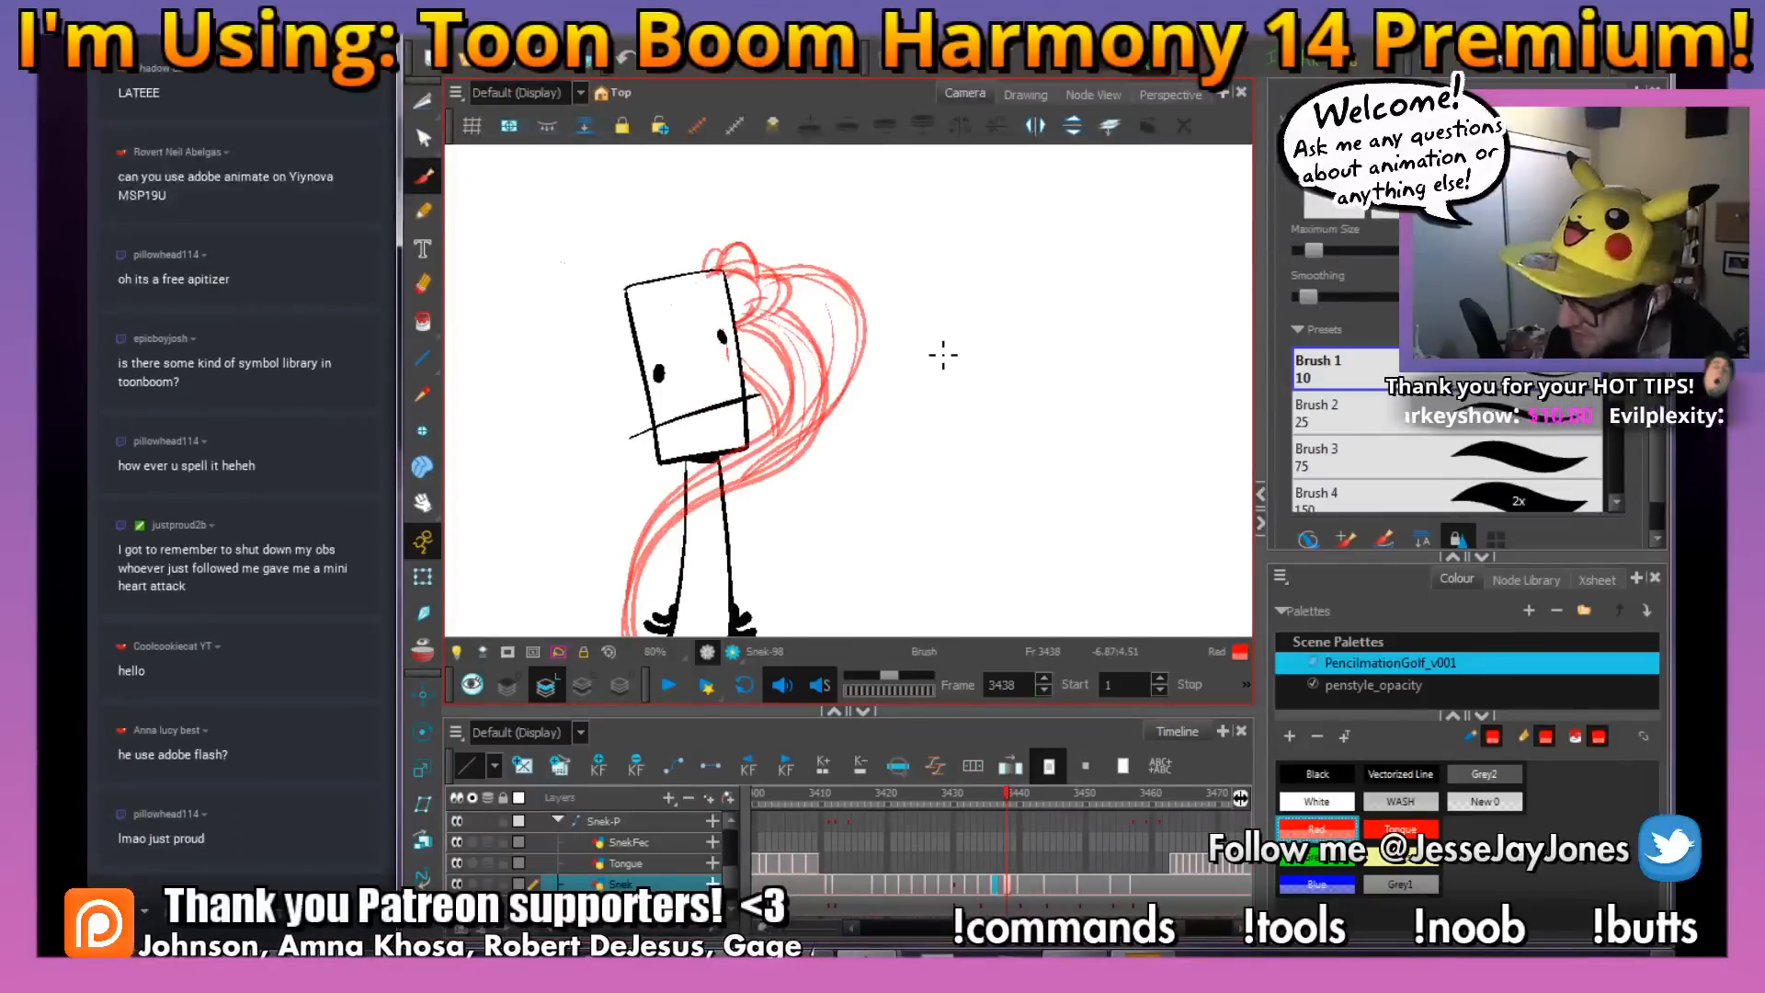
pyautogui.moveTo(1011, 793); pyautogui.dragTo(1037, 798)
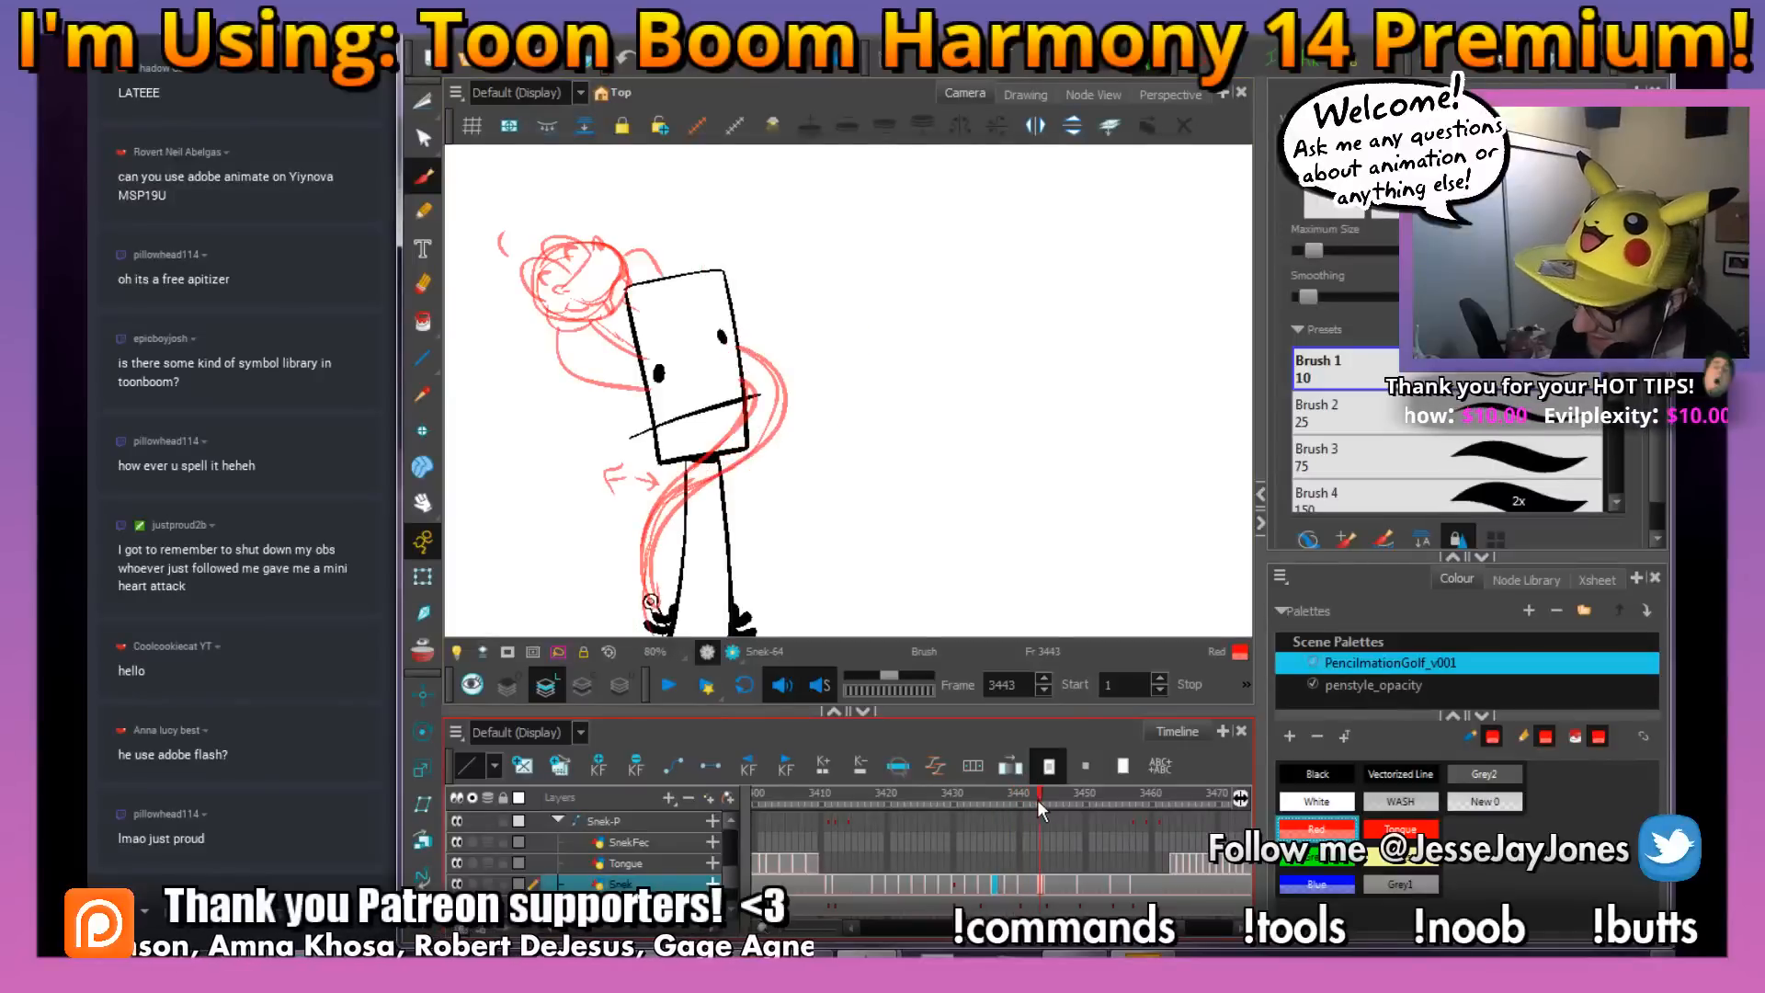
pyautogui.click(1034, 882)
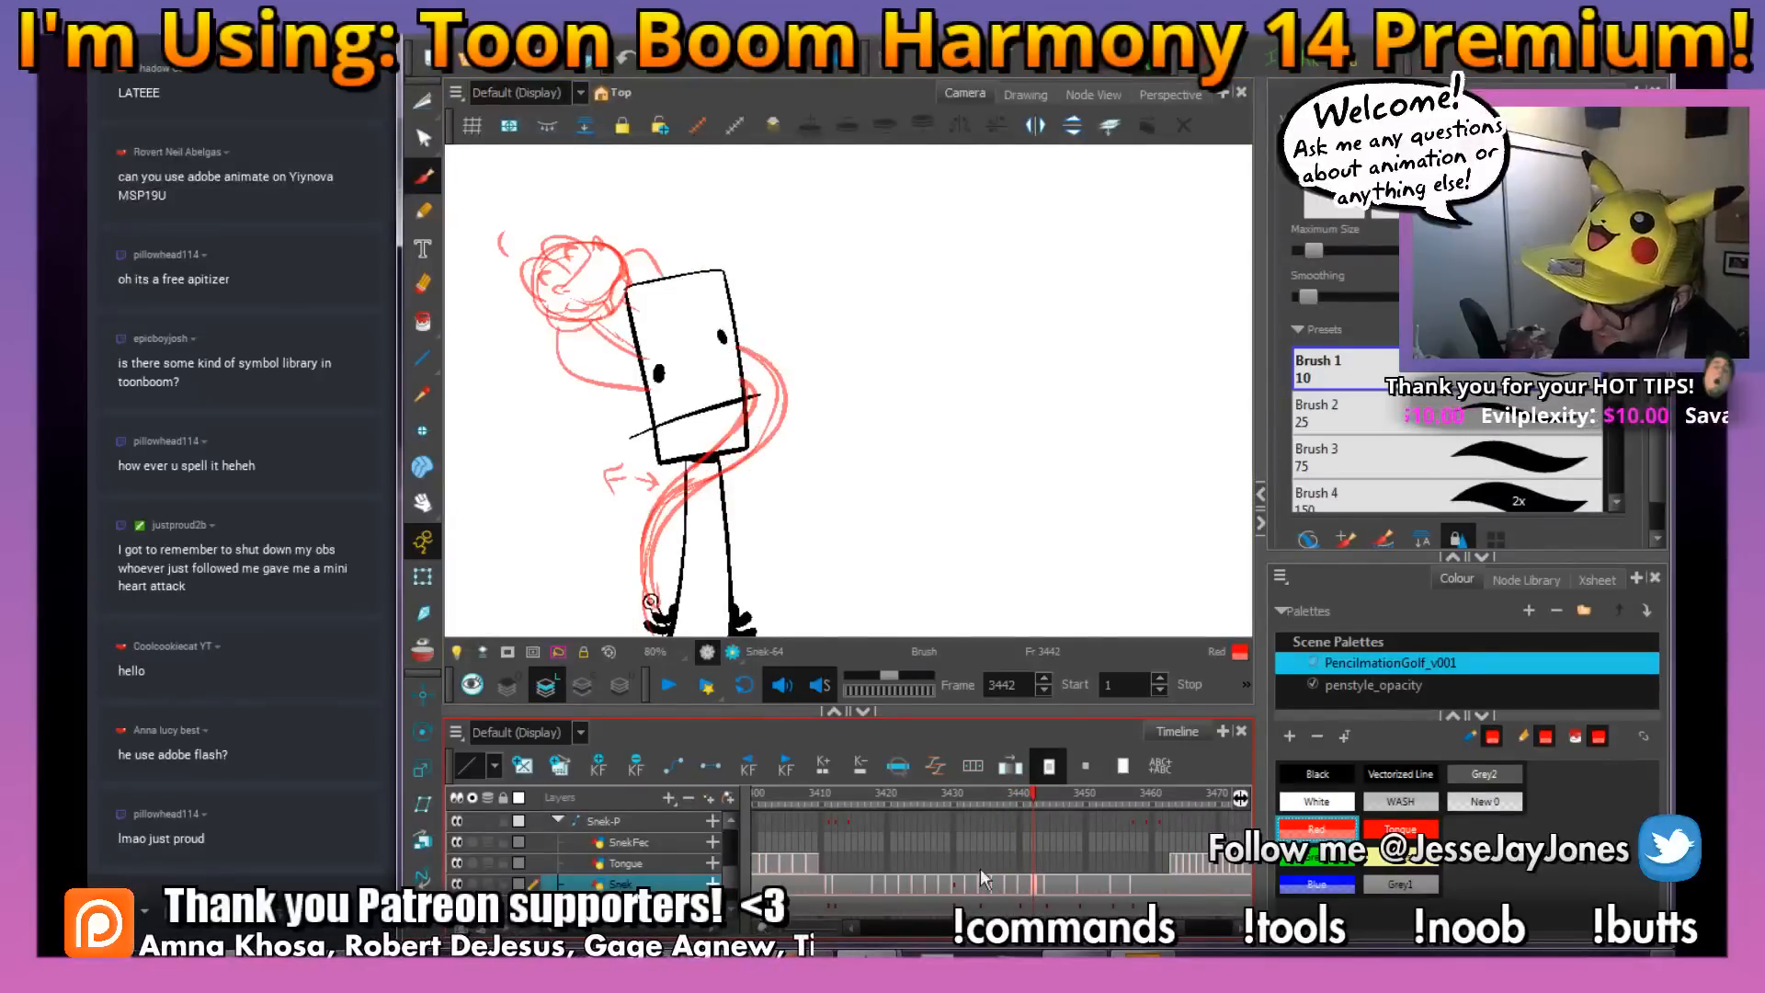
pyautogui.moveTo(851, 509); pyautogui.dragTo(914, 506)
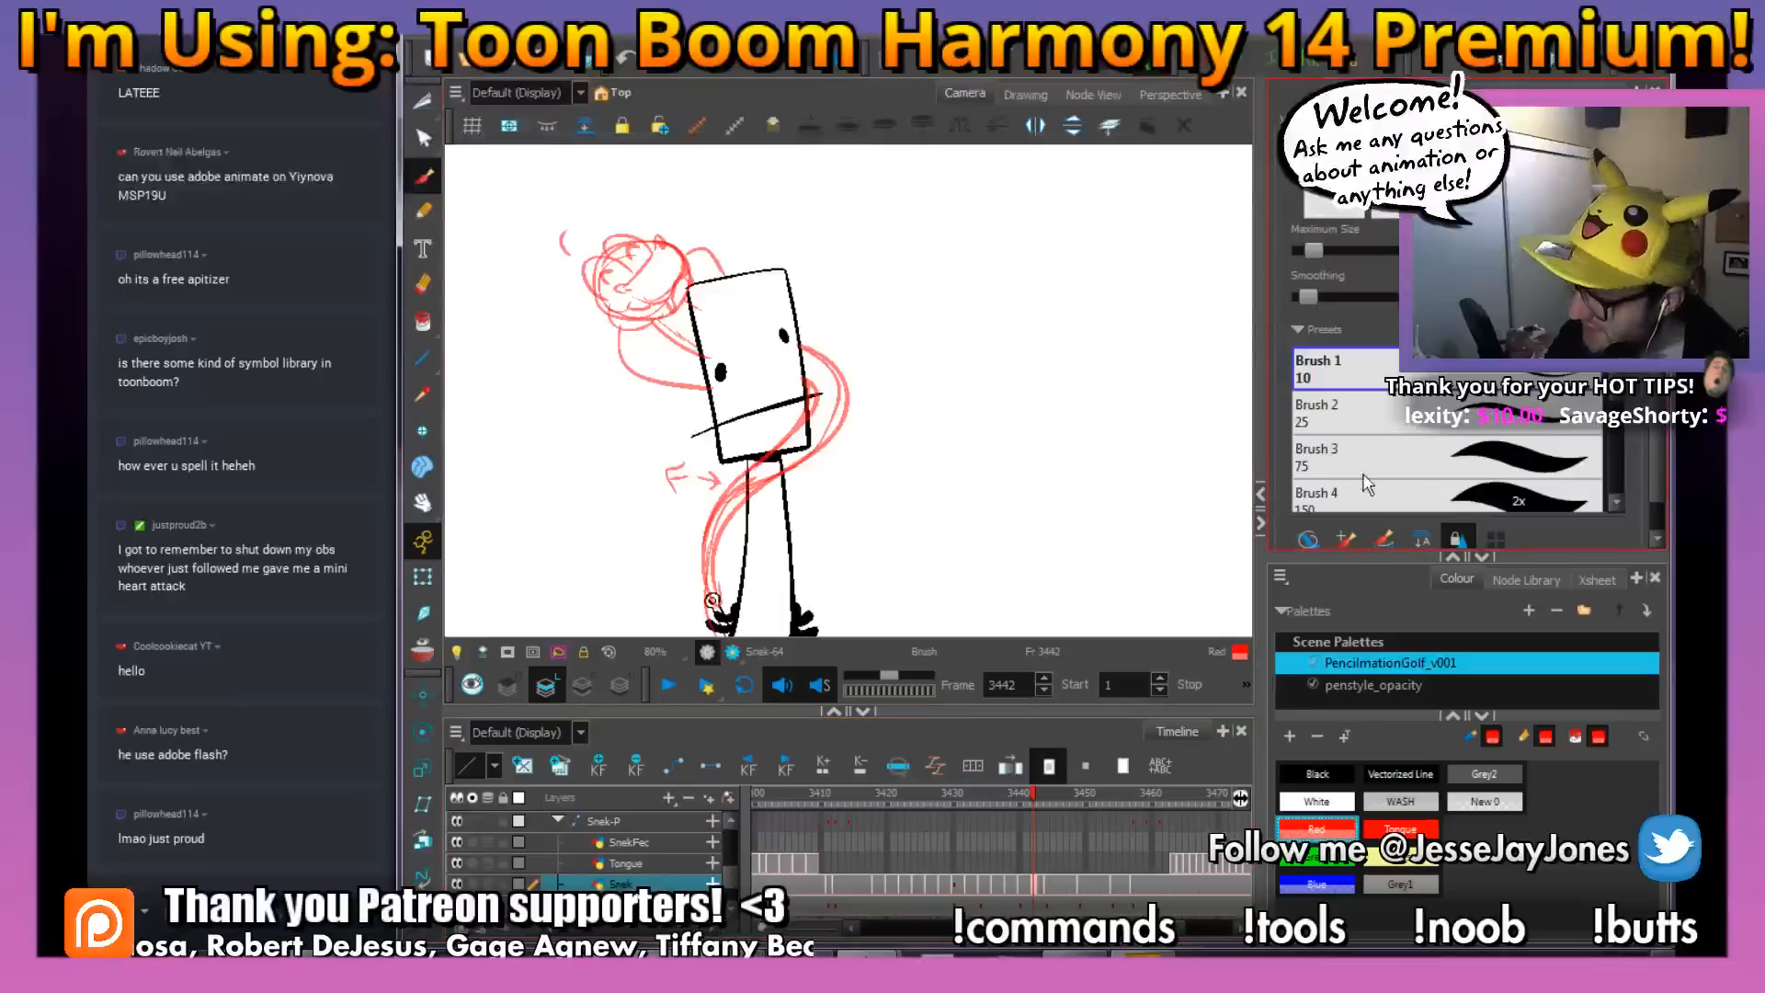
# Show the symbol library and look over the snake's layers and its drawing at frame 3442
pyautogui.click(1480, 92)
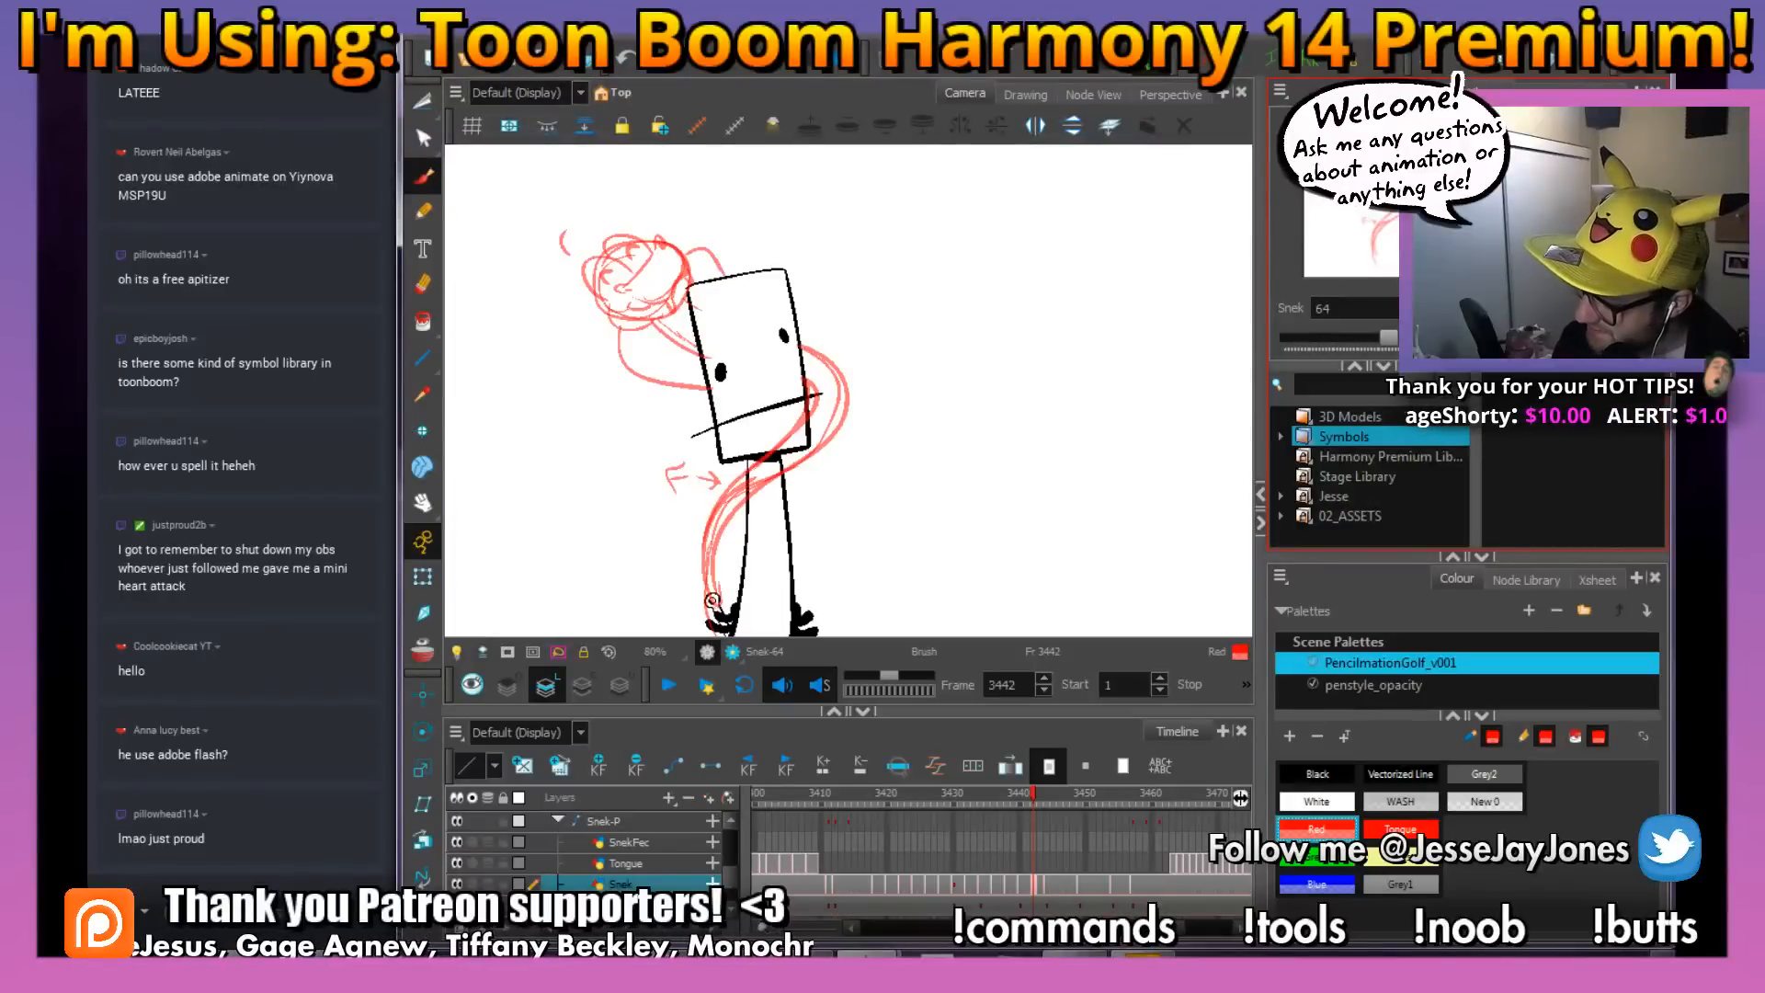
pyautogui.scroll(-1, 734, 879)
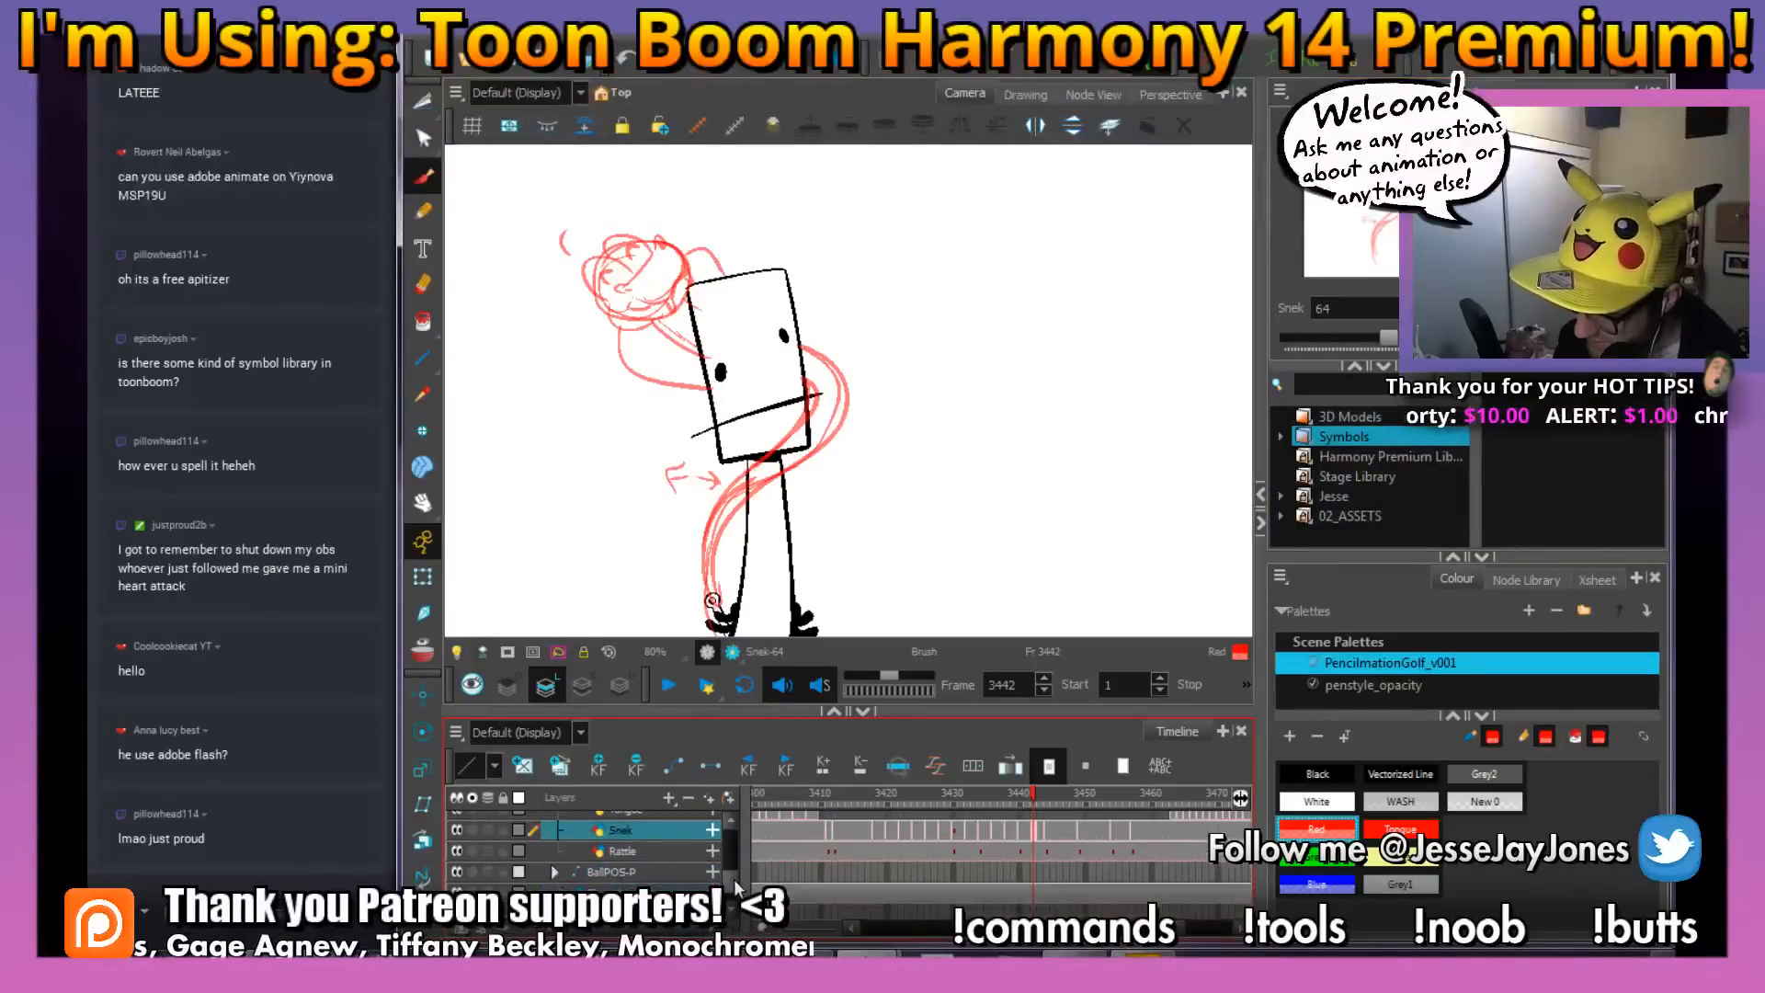
pyautogui.scroll(3, 734, 879)
pyautogui.press('space')
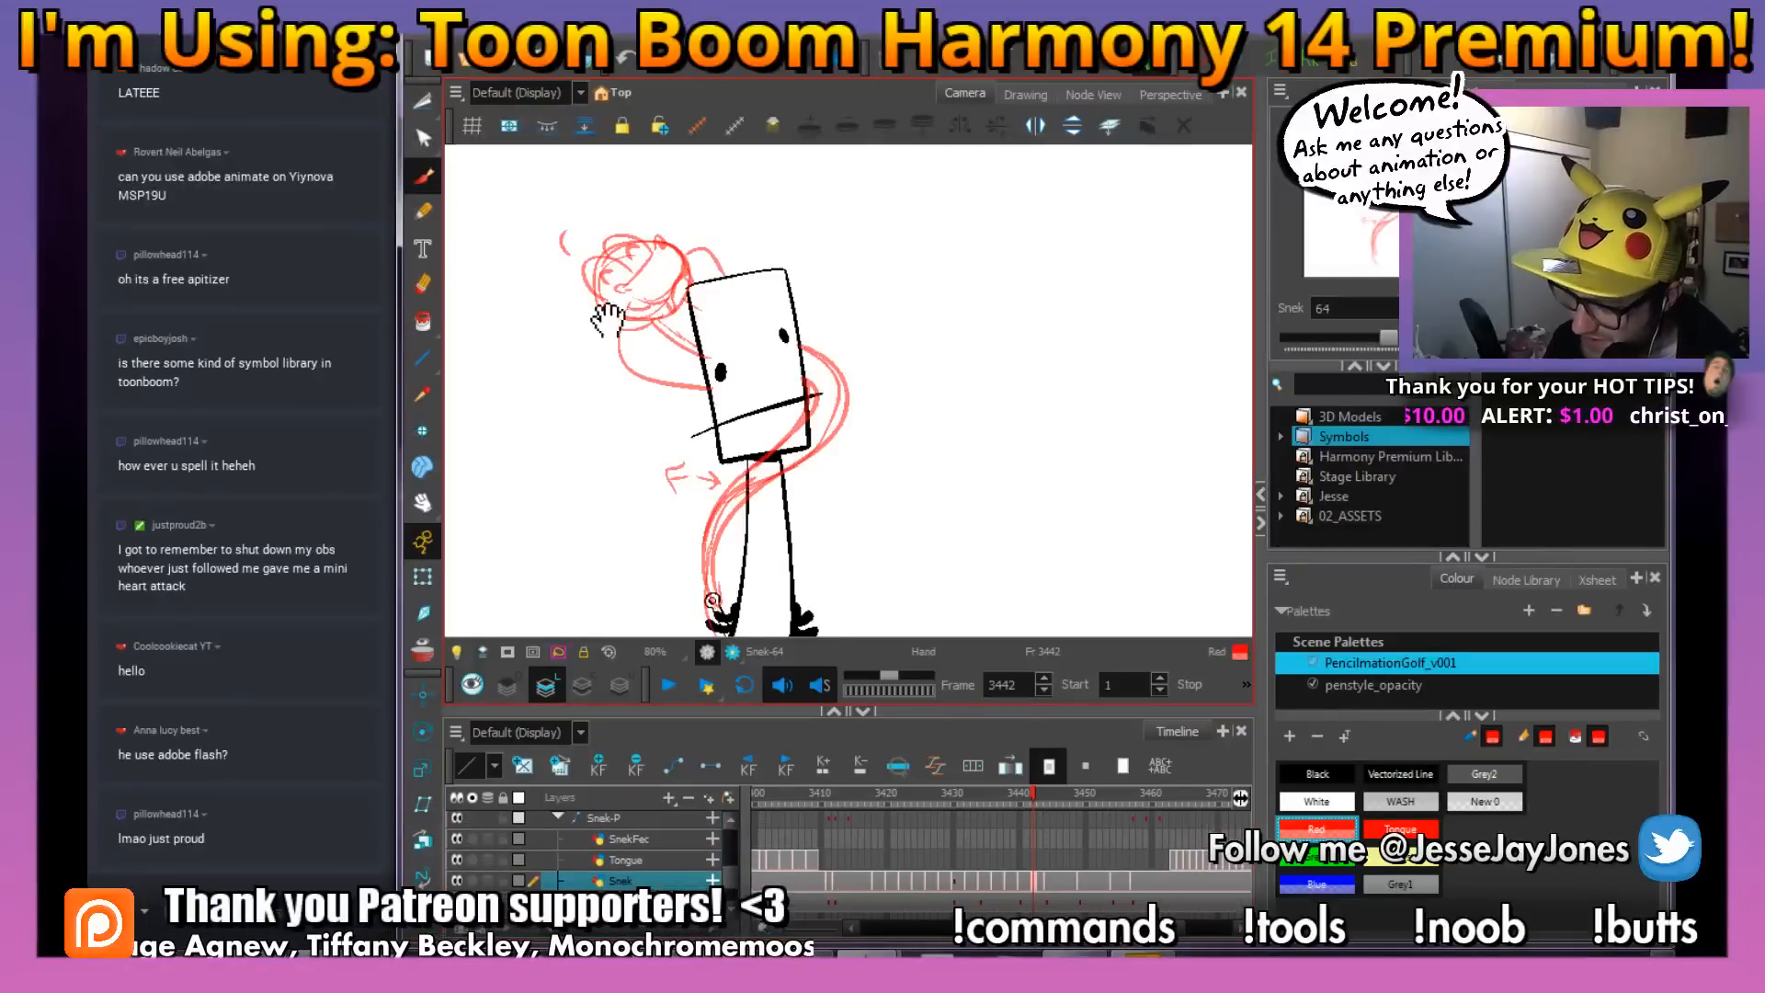
pyautogui.moveTo(607, 317); pyautogui.dragTo(640, 335)
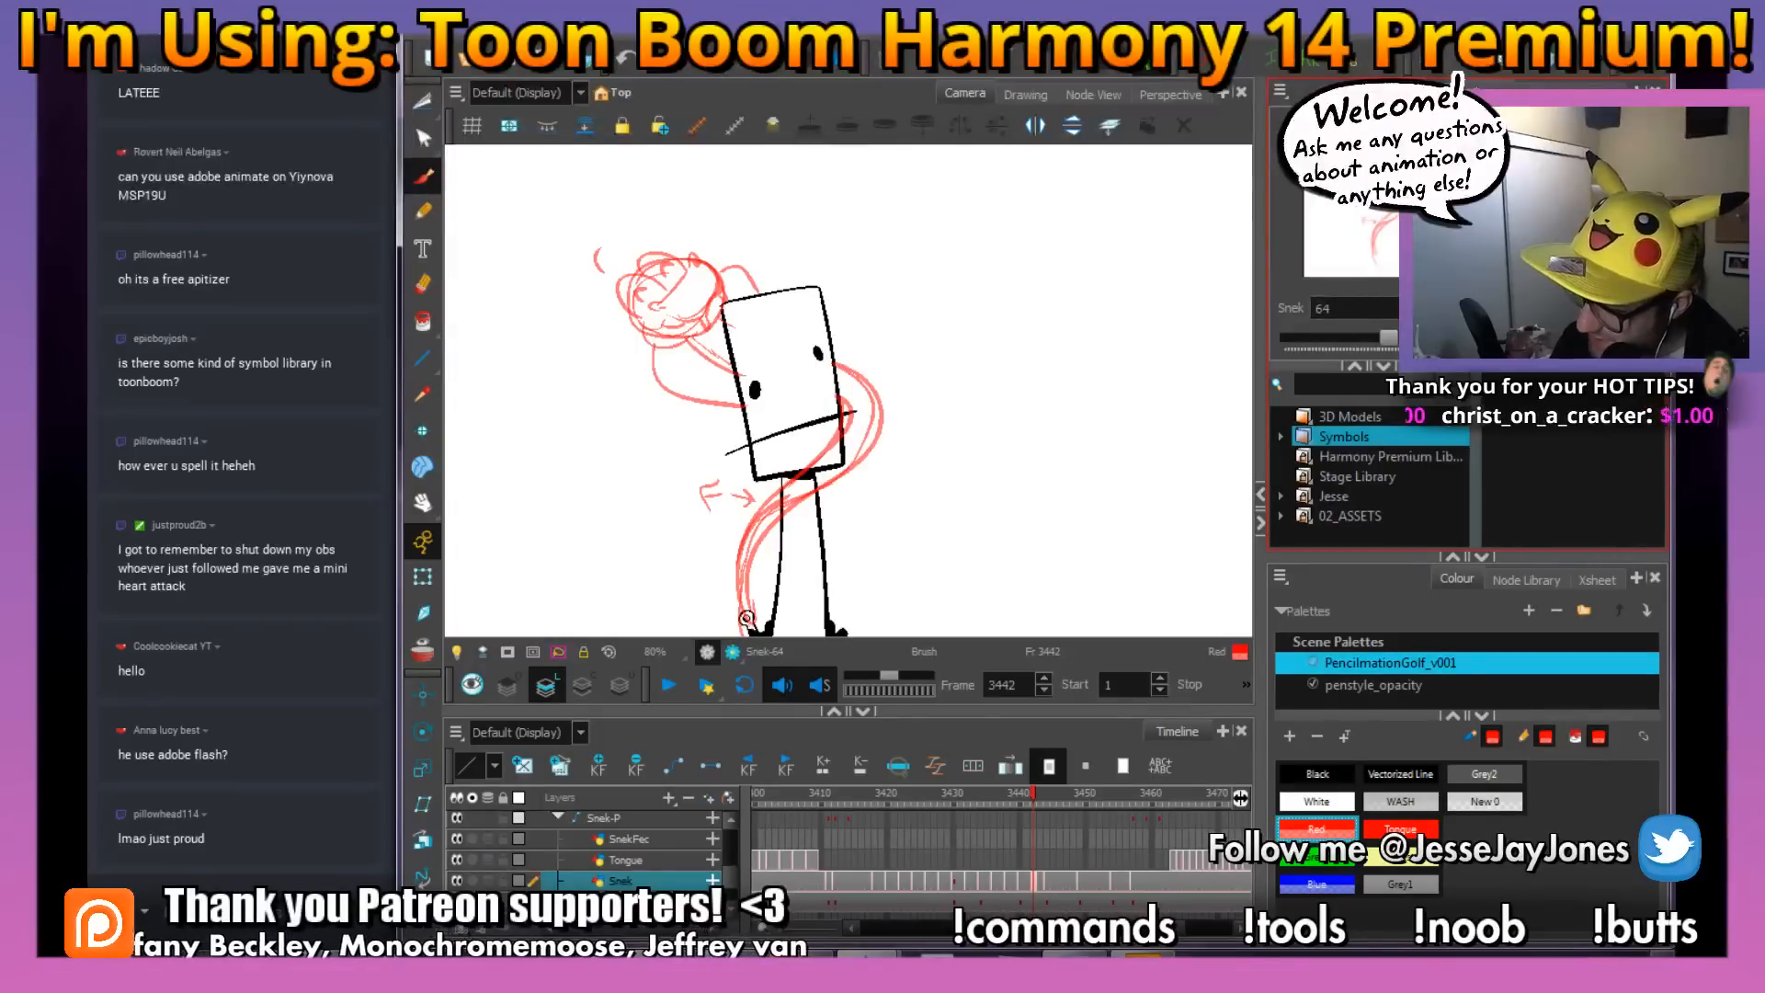
# Try substituting drawing 13 on the Tongue layer at frame 3436, and undo the substitution
pyautogui.click(993, 858)
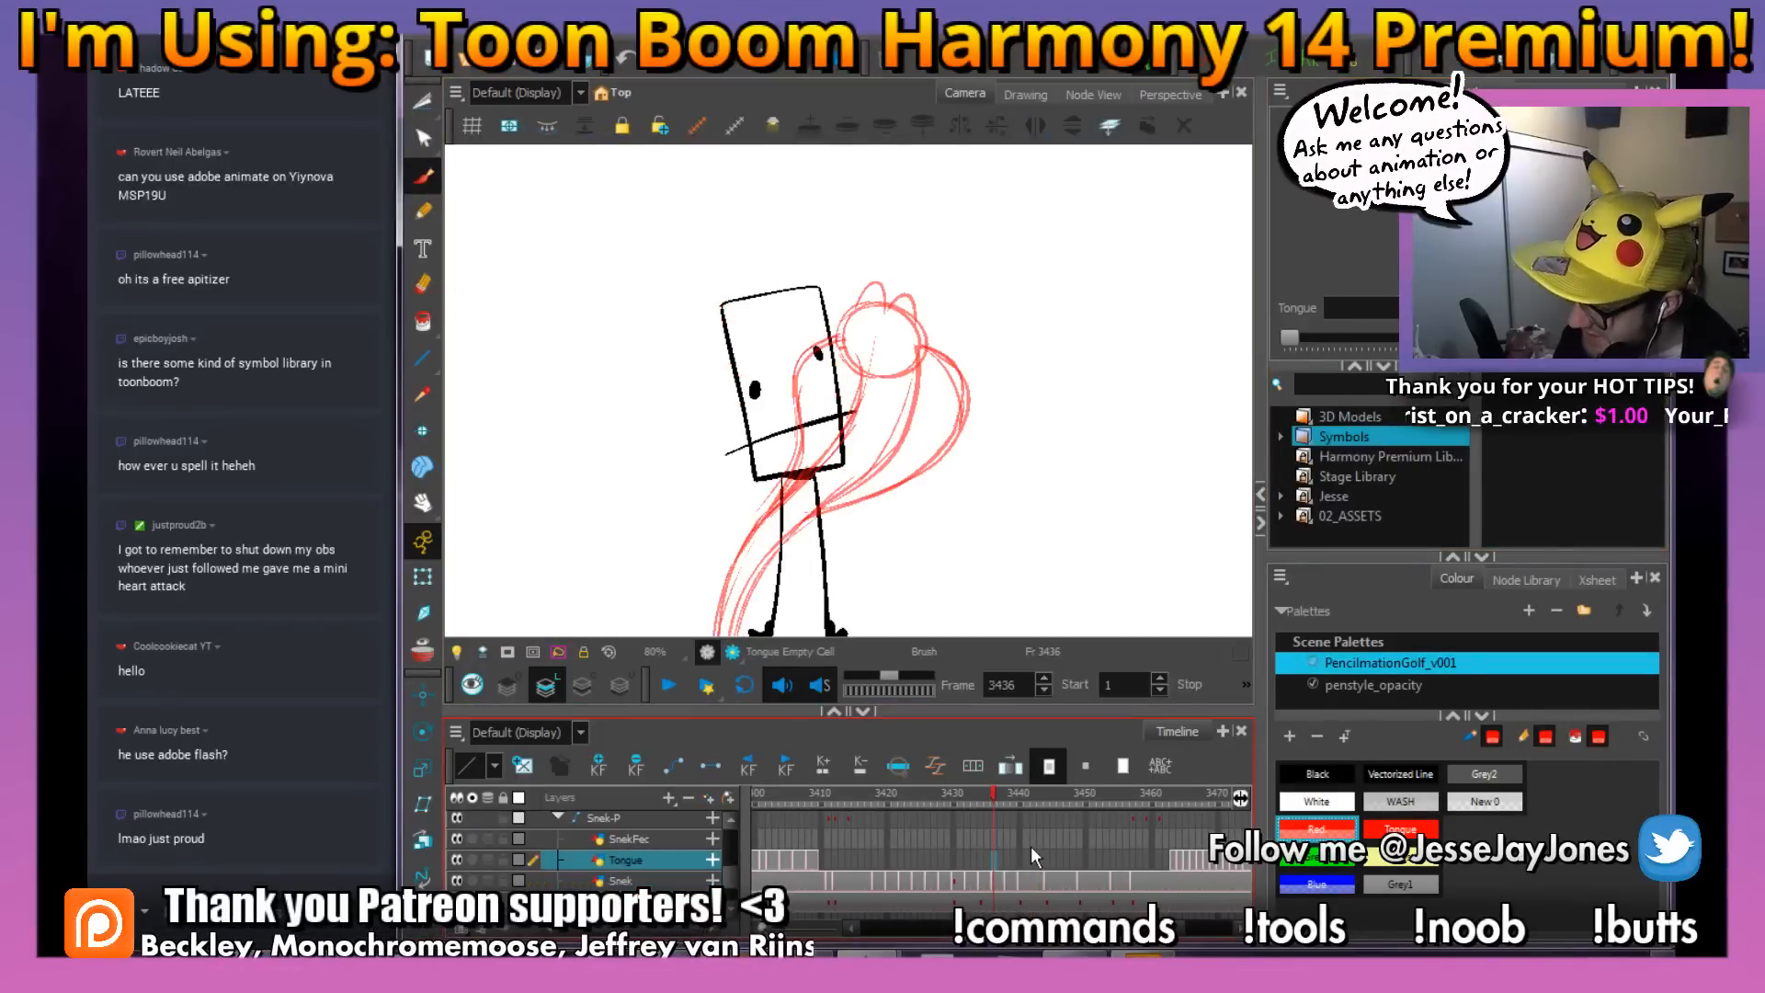
pyautogui.moveTo(1290, 338)
pyautogui.mouseDown()
pyautogui.moveTo(1407, 341)
pyautogui.moveTo(1329, 341)
pyautogui.moveTo(1358, 338)
pyautogui.mouseUp()
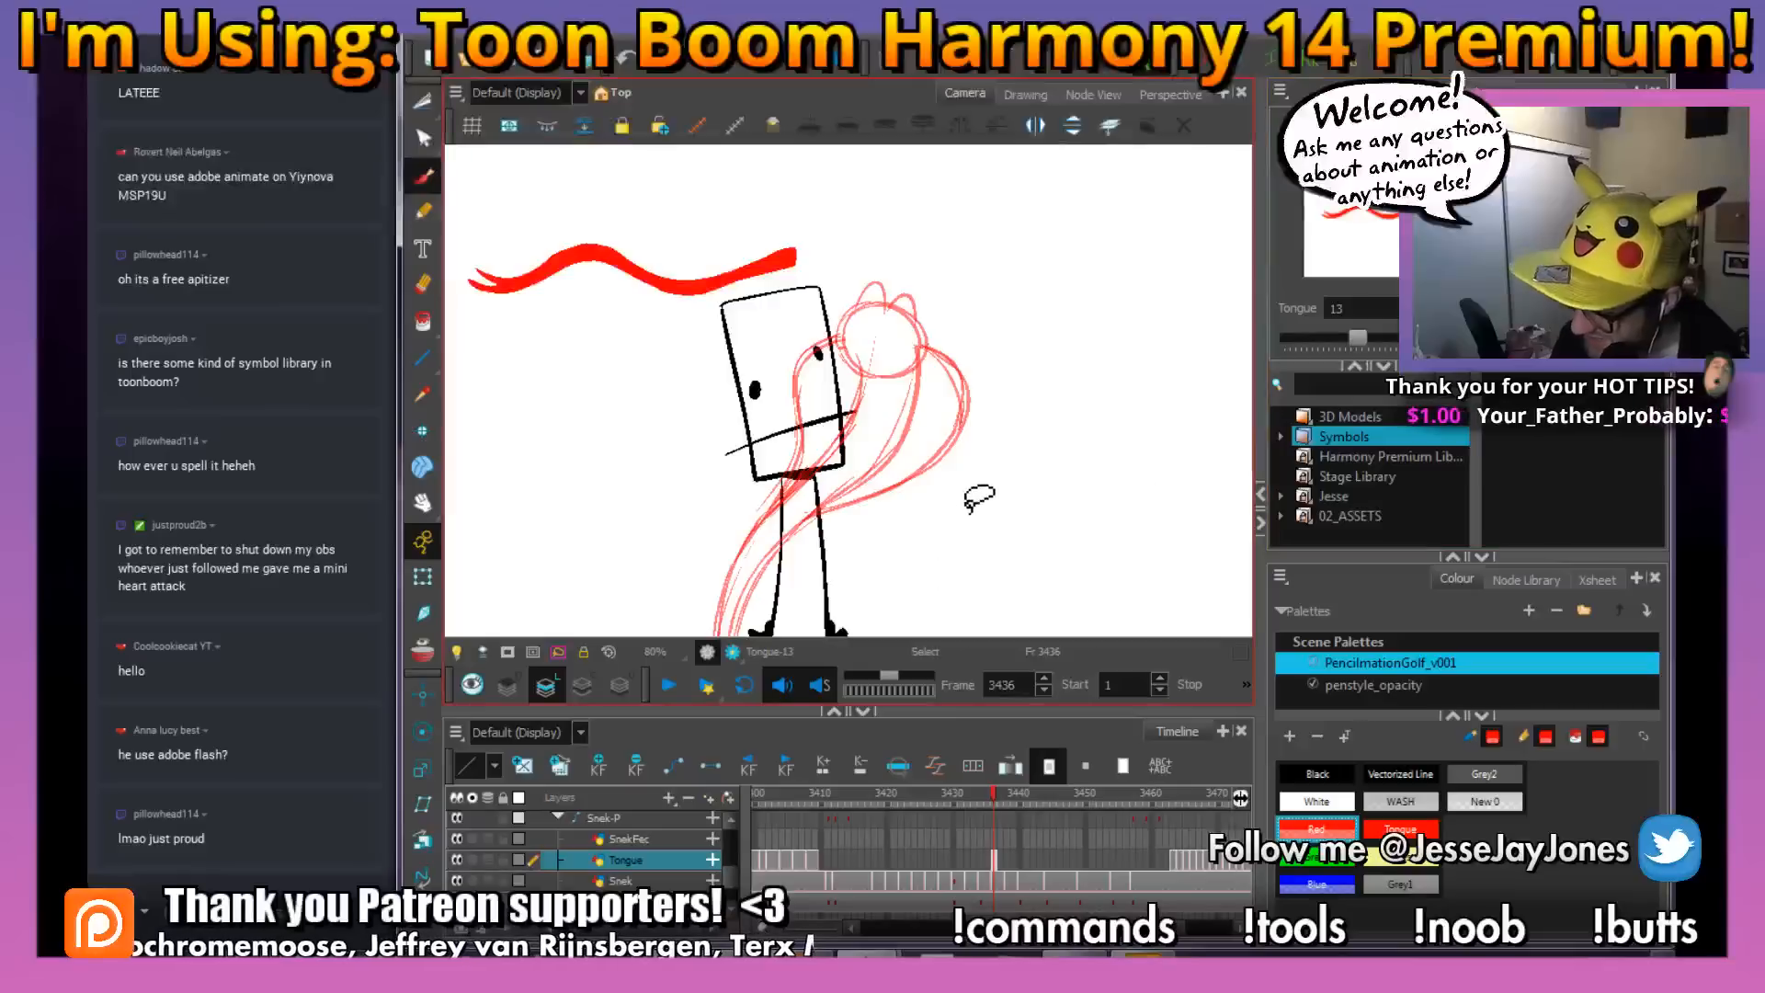
pyautogui.hotkey('ctrl', 'z')
# Advance along the Snek layer's drawings to frame 3440 and save the scene
pyautogui.click(1000, 880)
pyautogui.press('g')
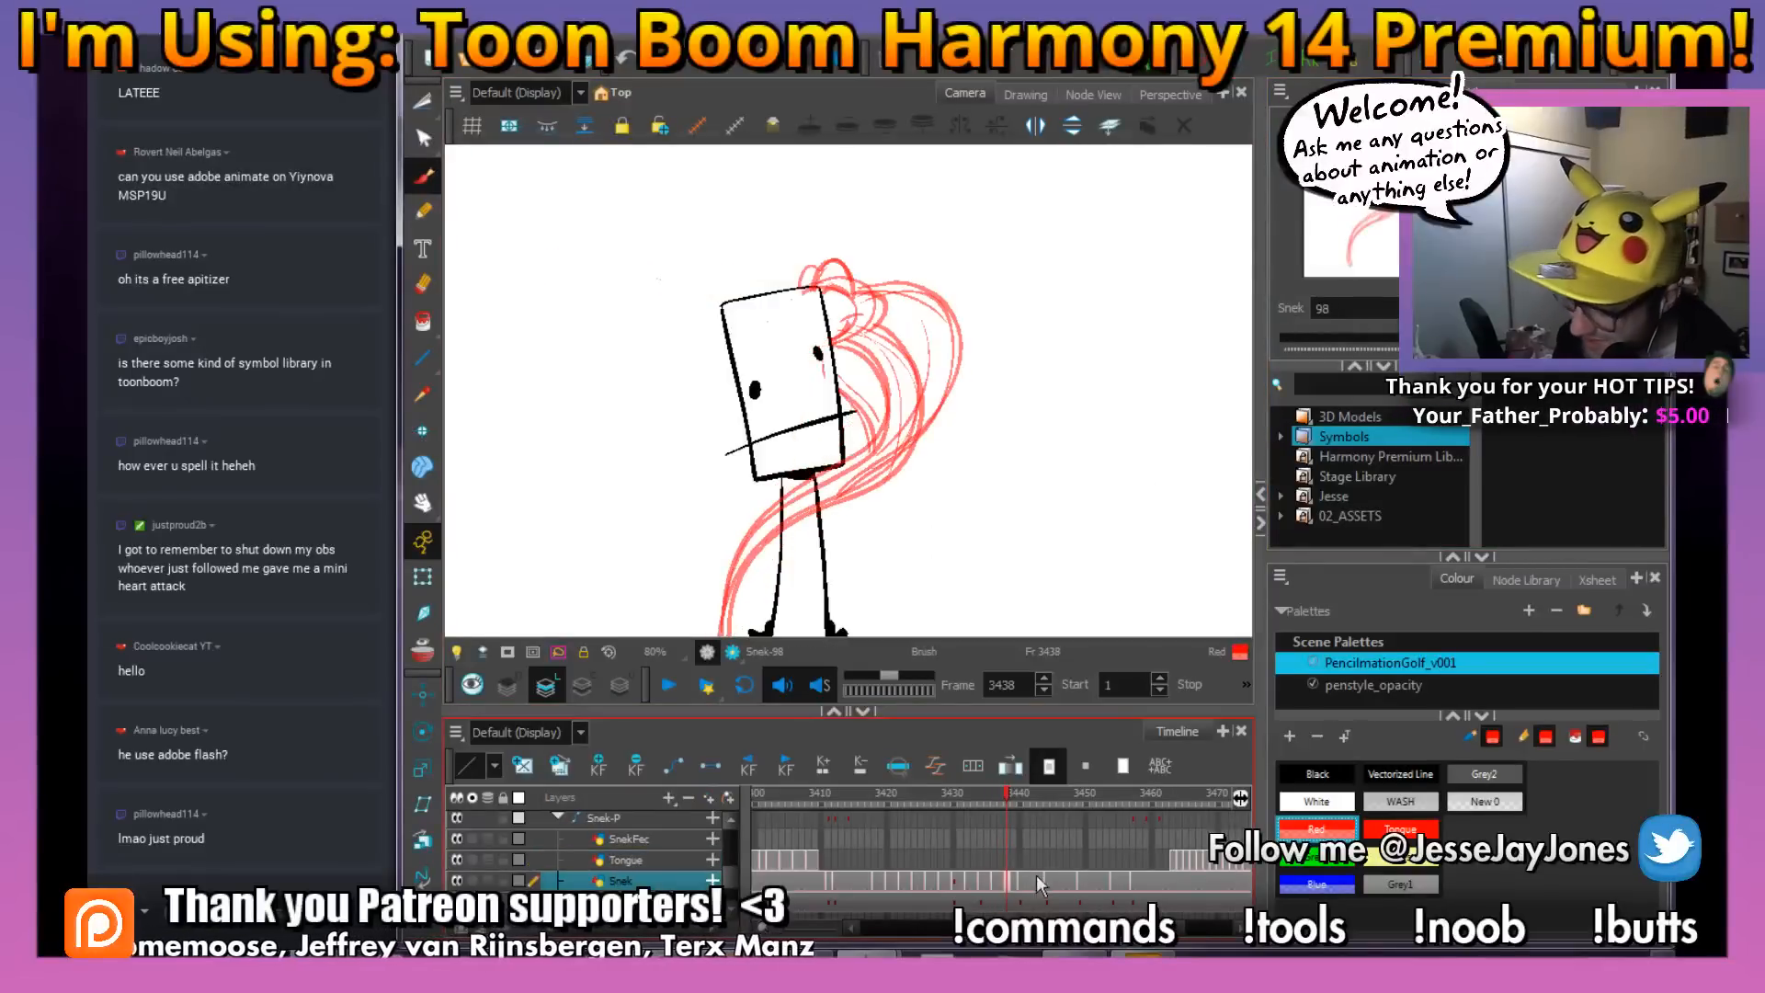
pyautogui.press('g')
pyautogui.click(1359, 443)
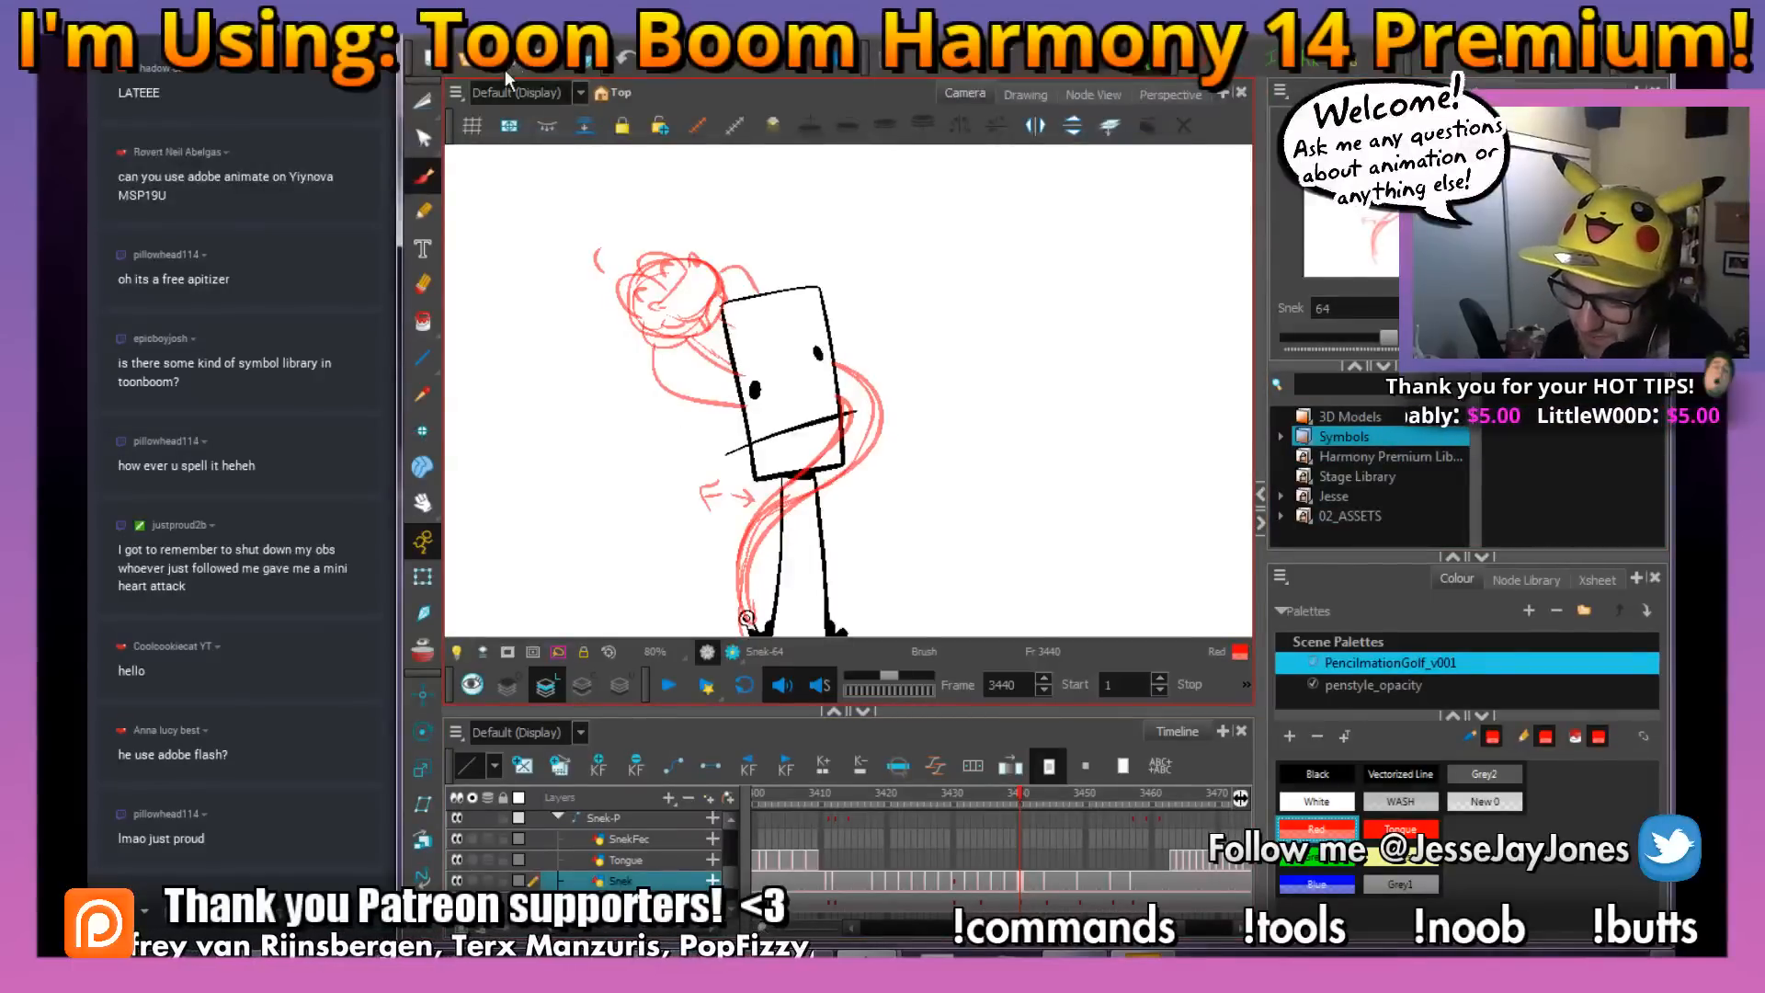
pyautogui.moveTo(672, 323); pyautogui.dragTo(651, 356)
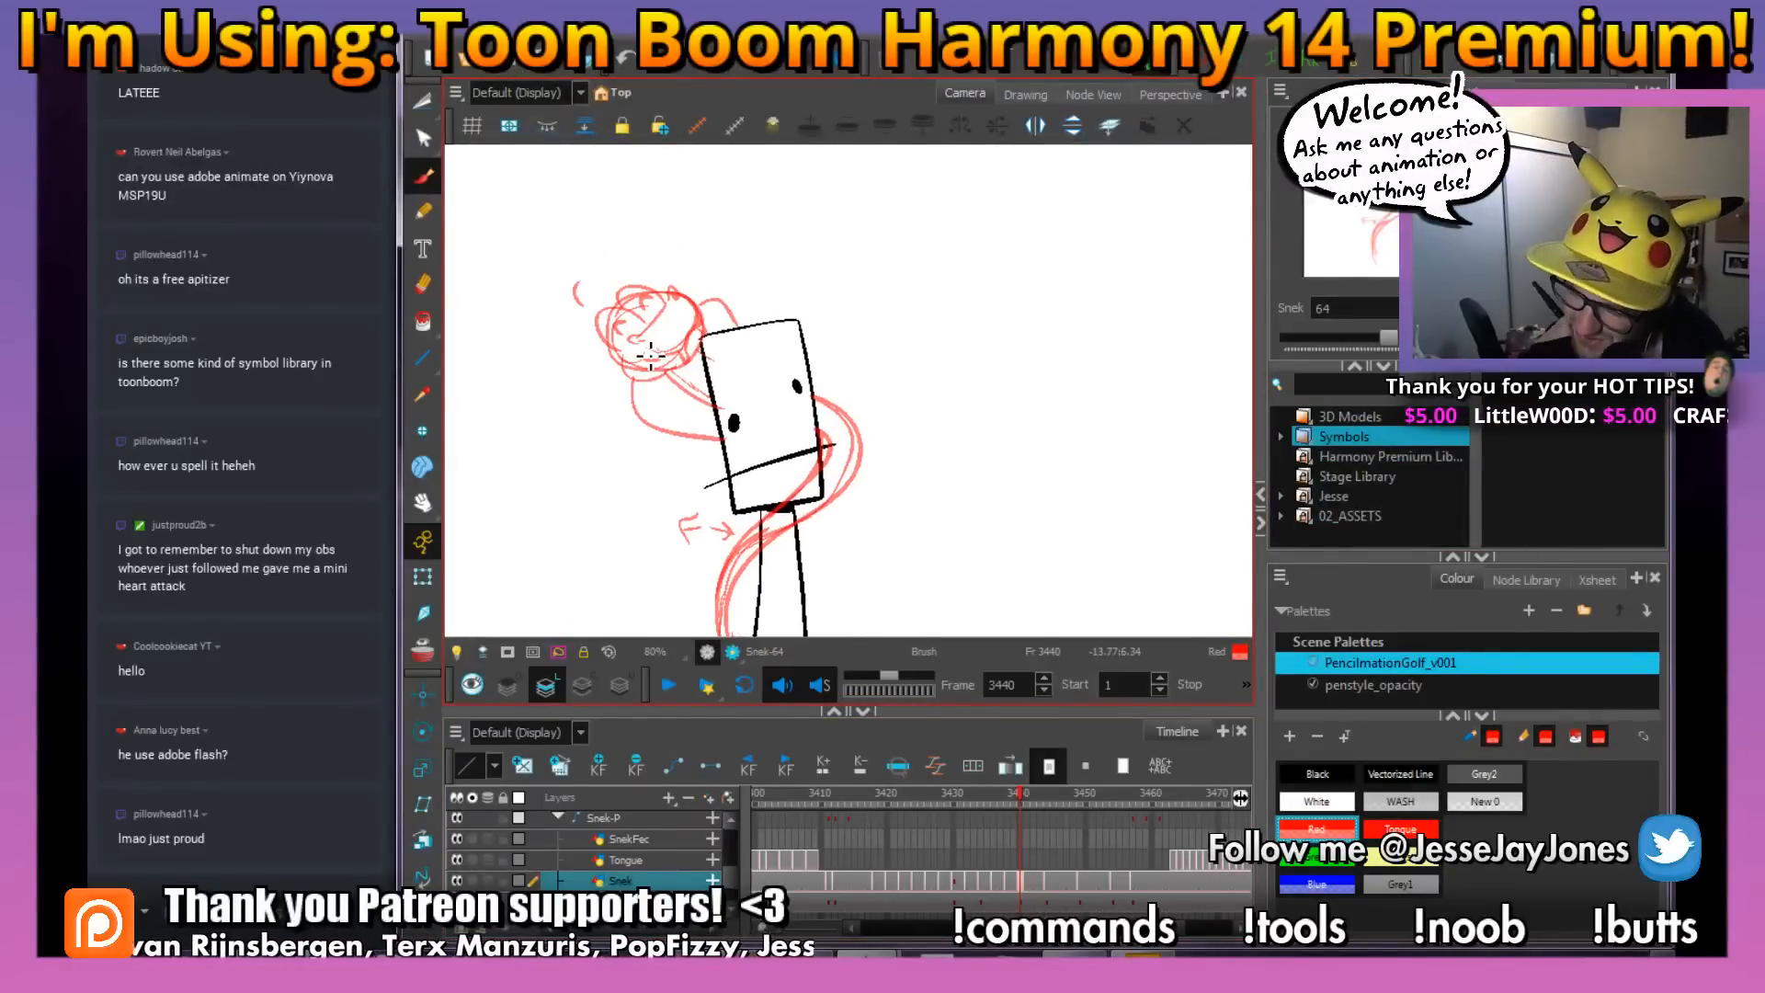
pyautogui.press('space')
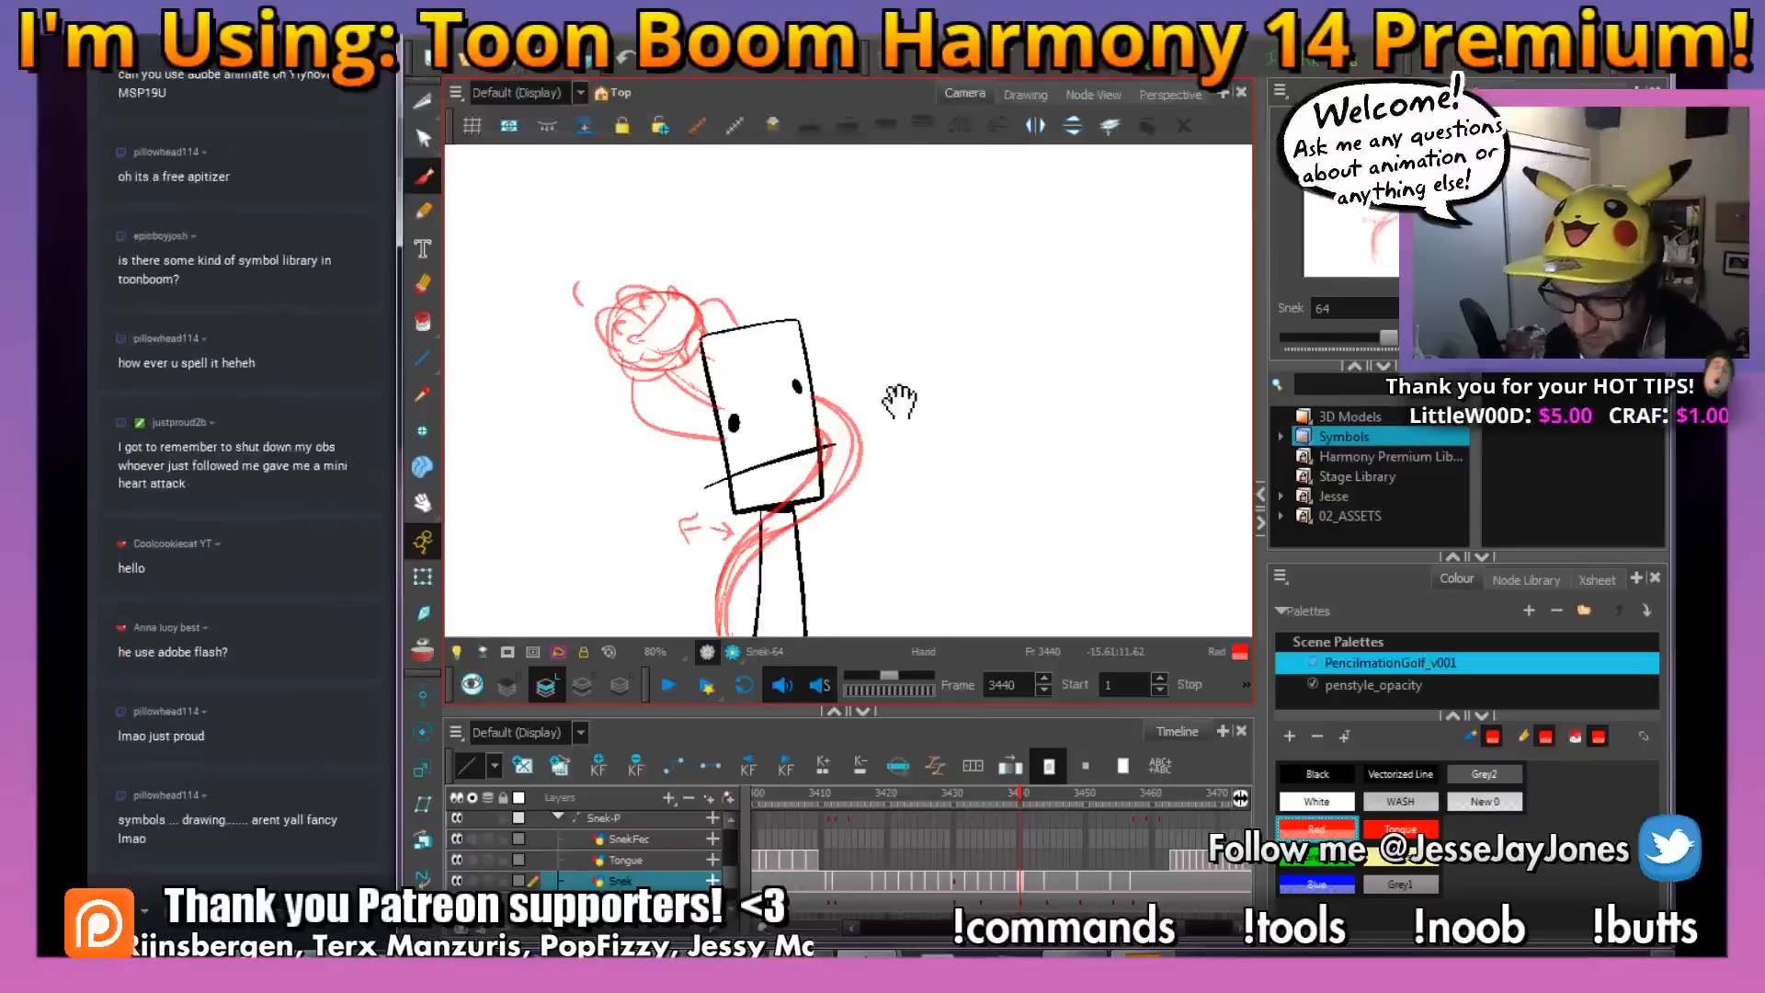
pyautogui.moveTo(899, 402); pyautogui.dragTo(823, 436)
pyautogui.press('space')
pyautogui.hotkey('ctrl', 's')
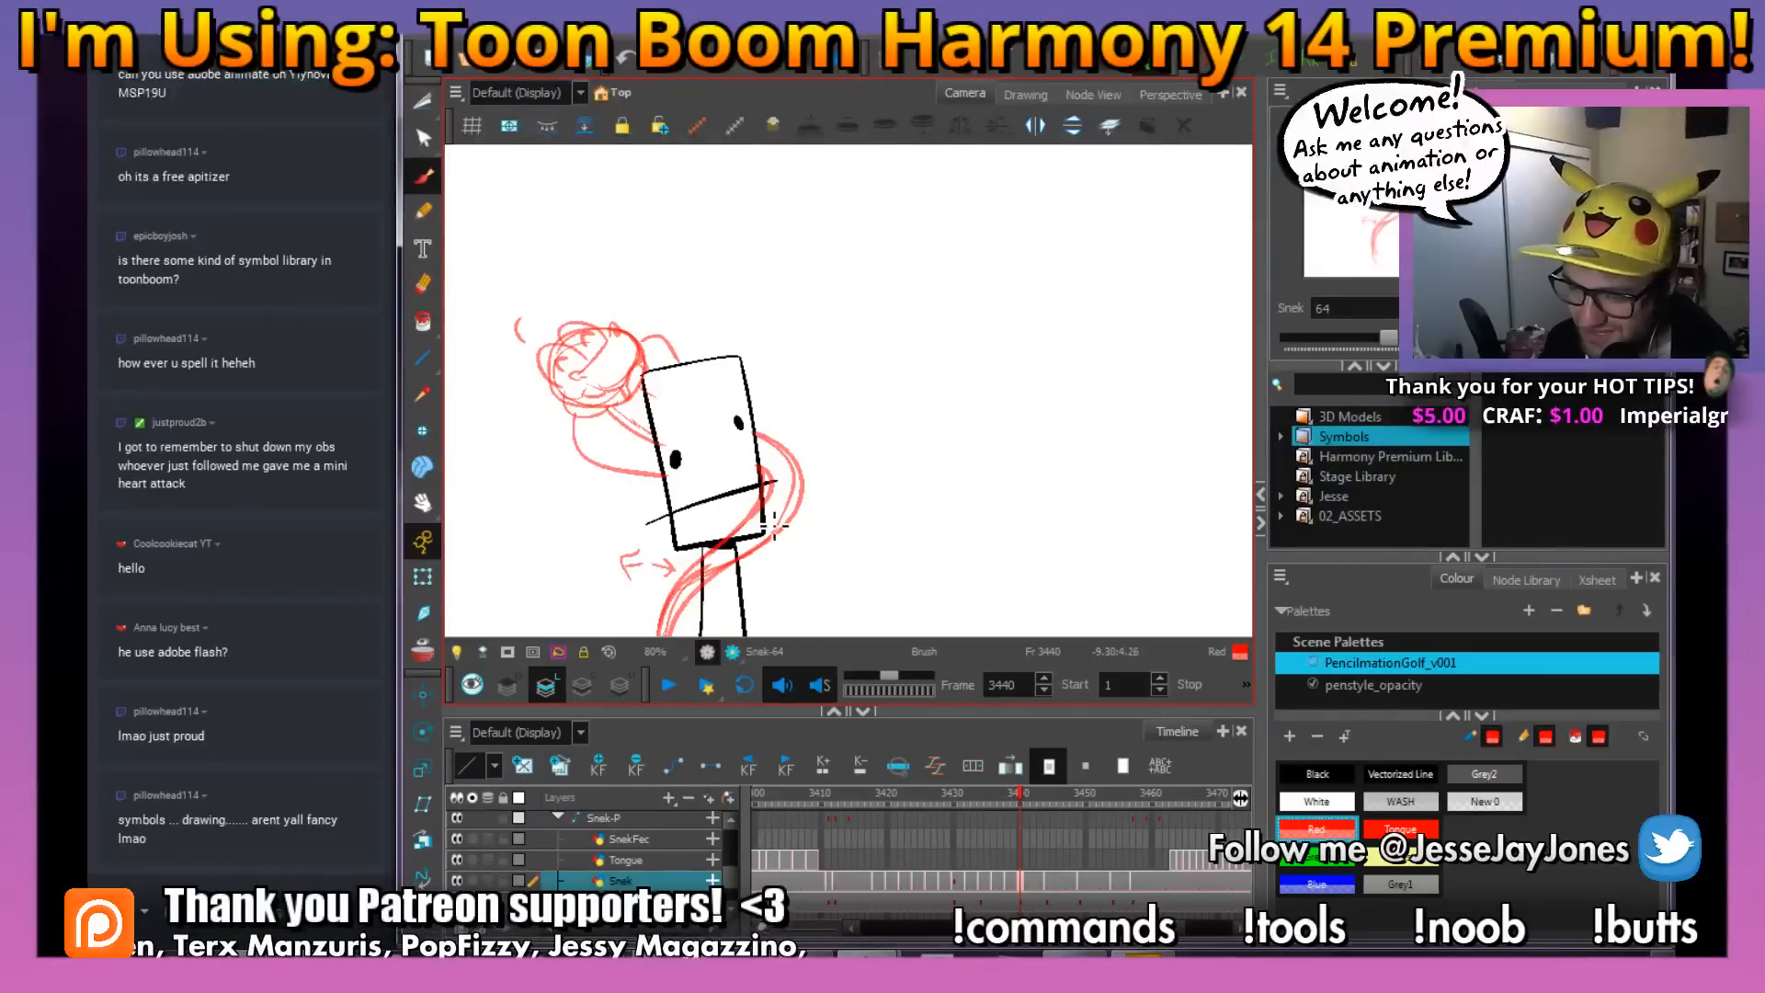
pyautogui.press('space')
pyautogui.moveTo(707, 437); pyautogui.dragTo(728, 436)
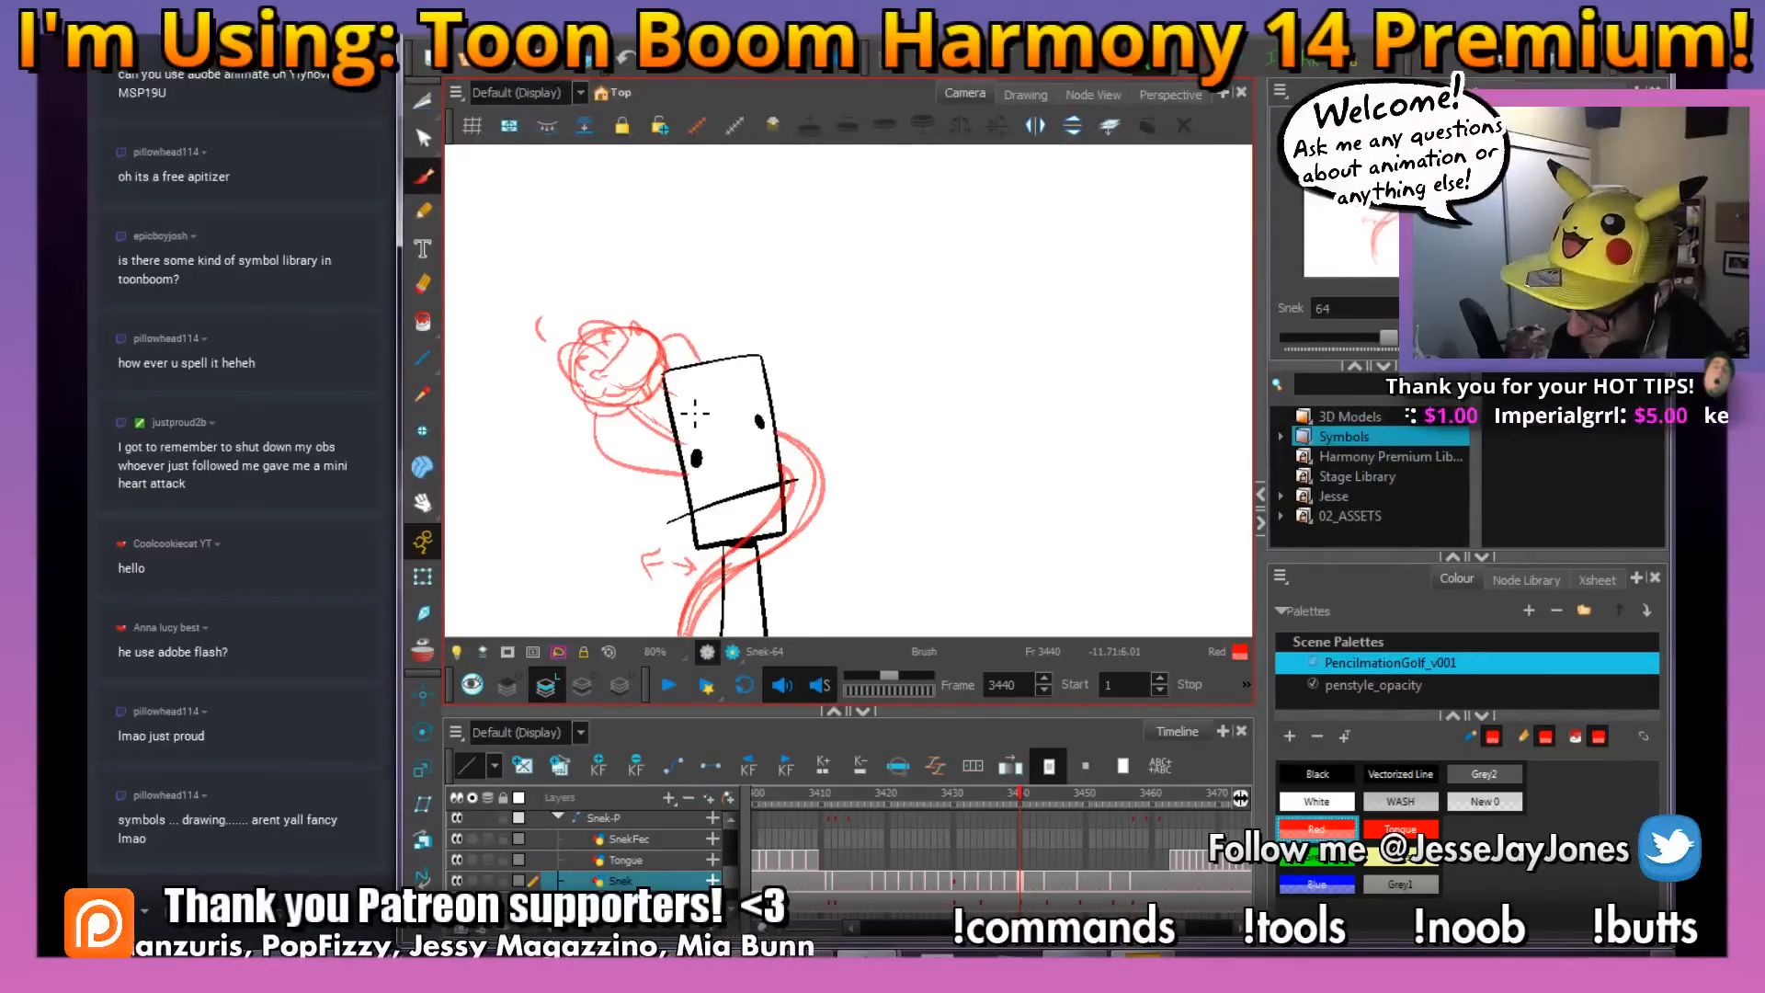
# Flip back and forth through the snake's poses around frames 3439 to 3444, ending on the Snek layer's cell at frame 3442
pyautogui.press(',')
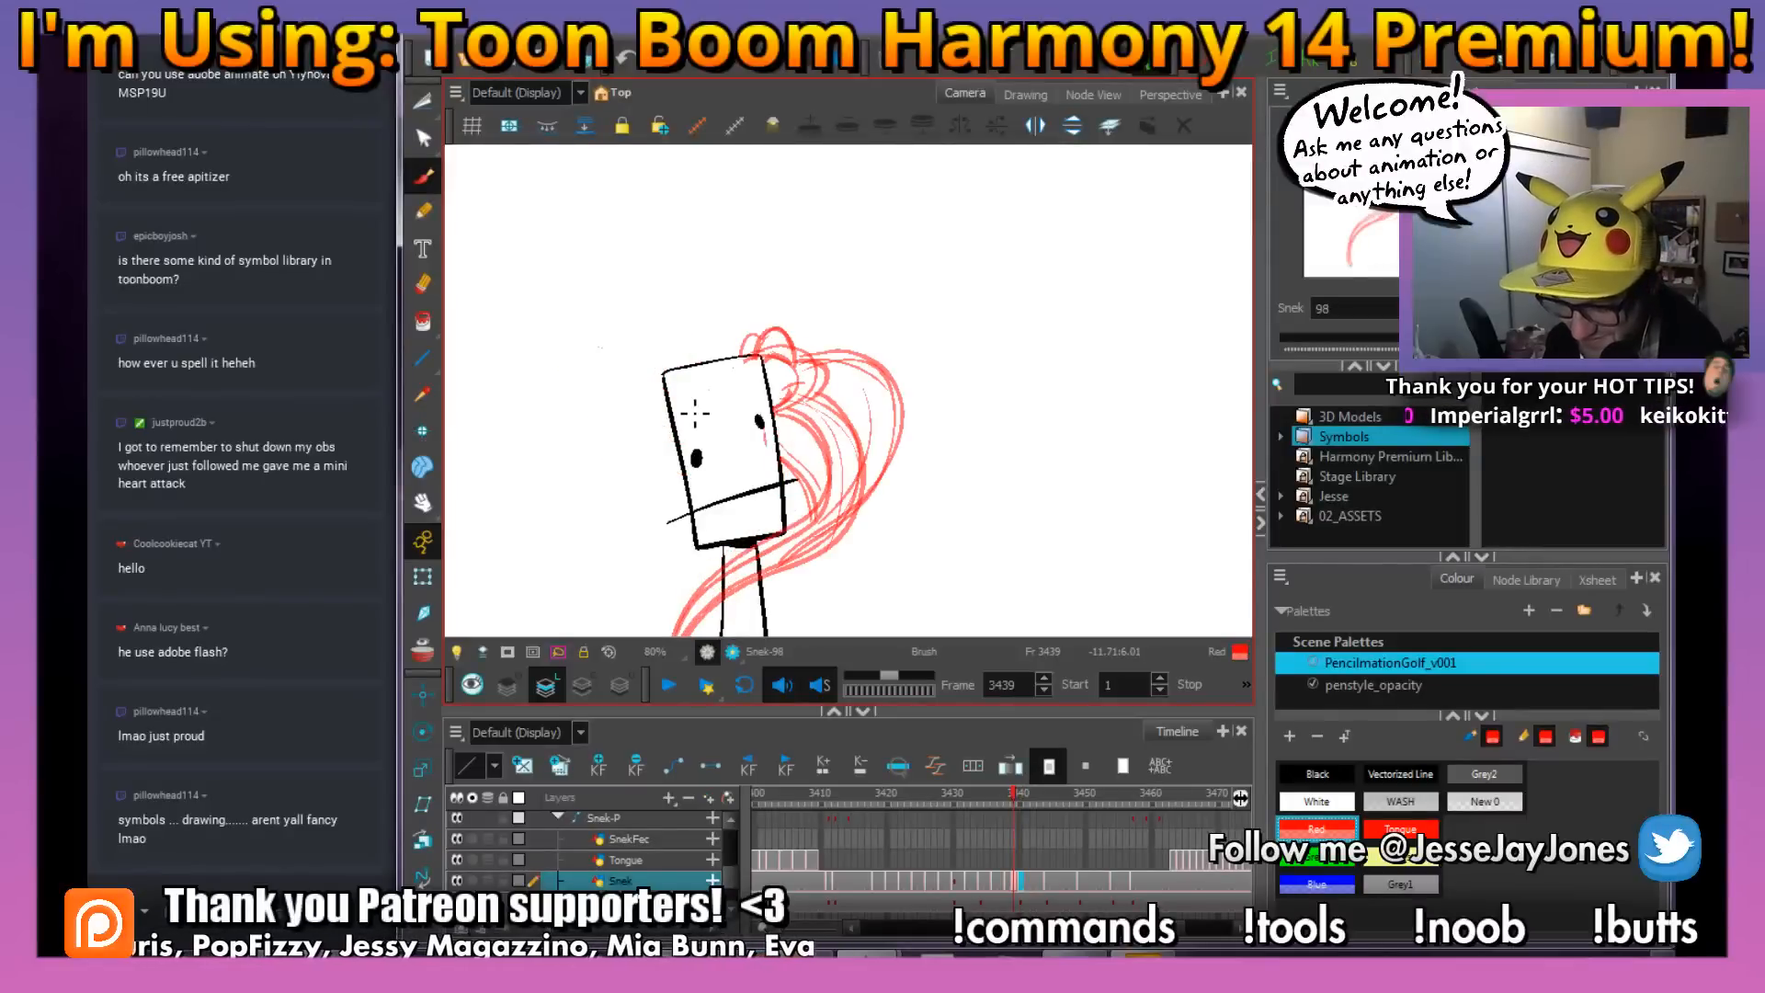
pyautogui.press(',')
pyautogui.press(',')
pyautogui.press('.')
pyautogui.press('.')
pyautogui.press('.')
pyautogui.press('.')
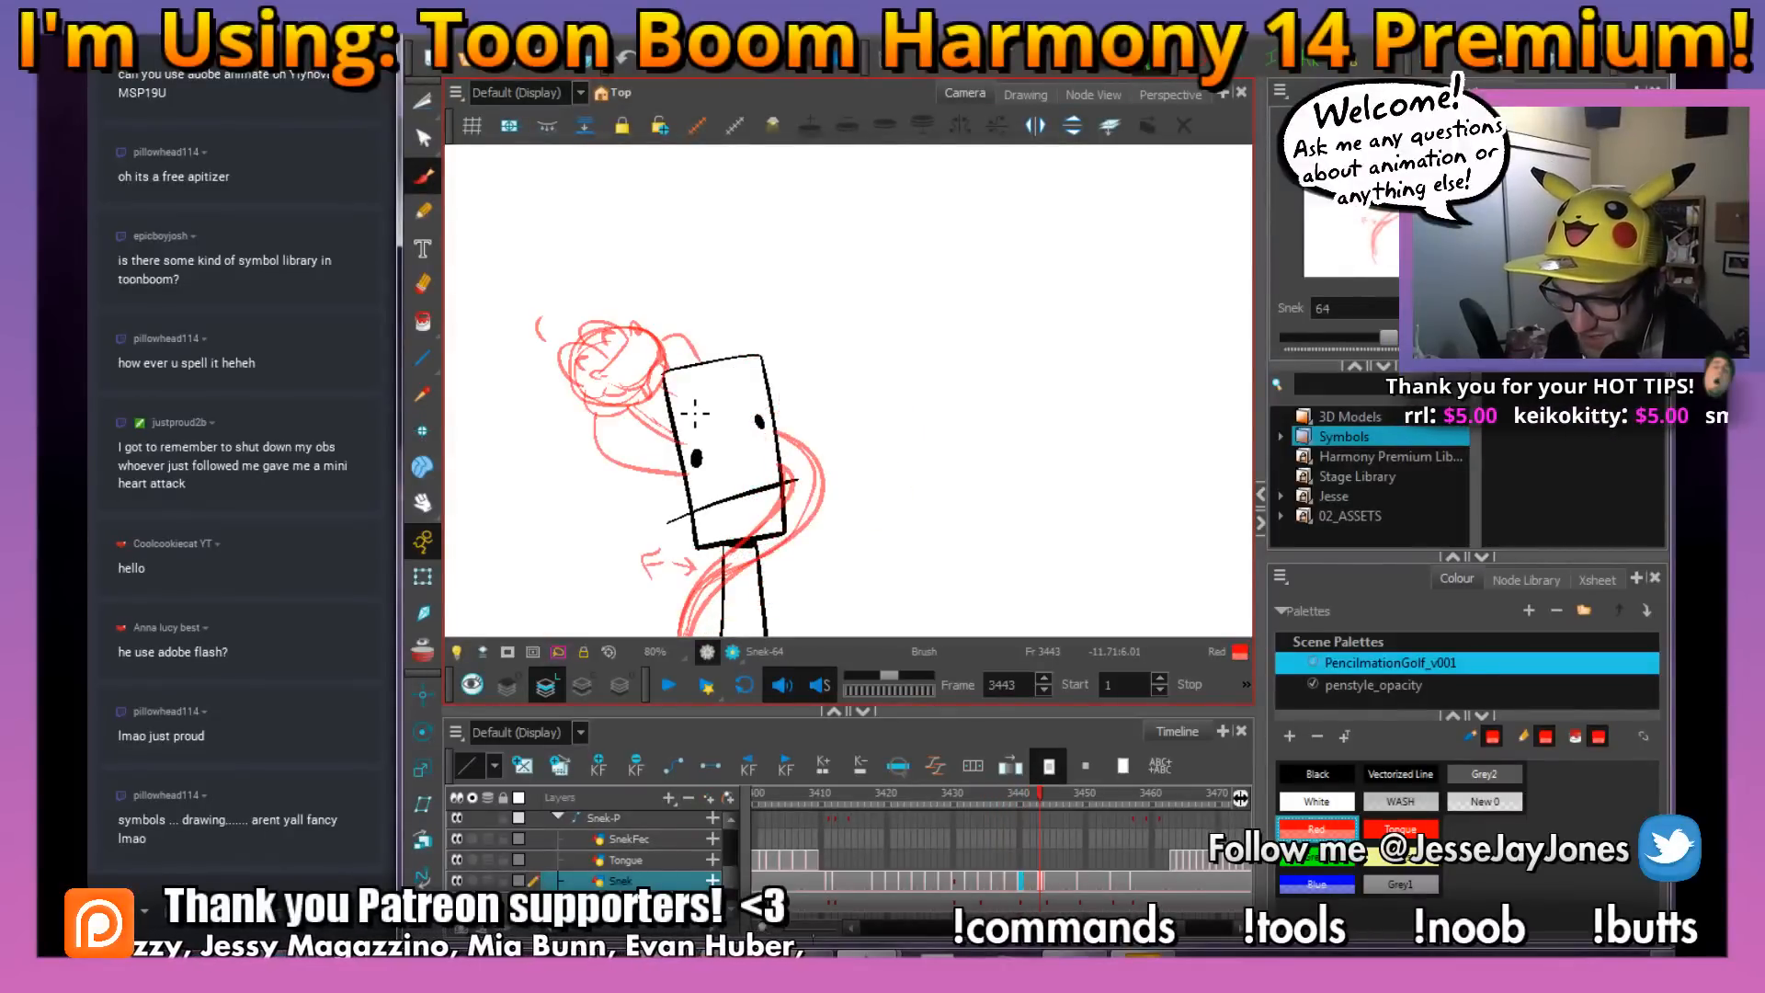
pyautogui.press('.')
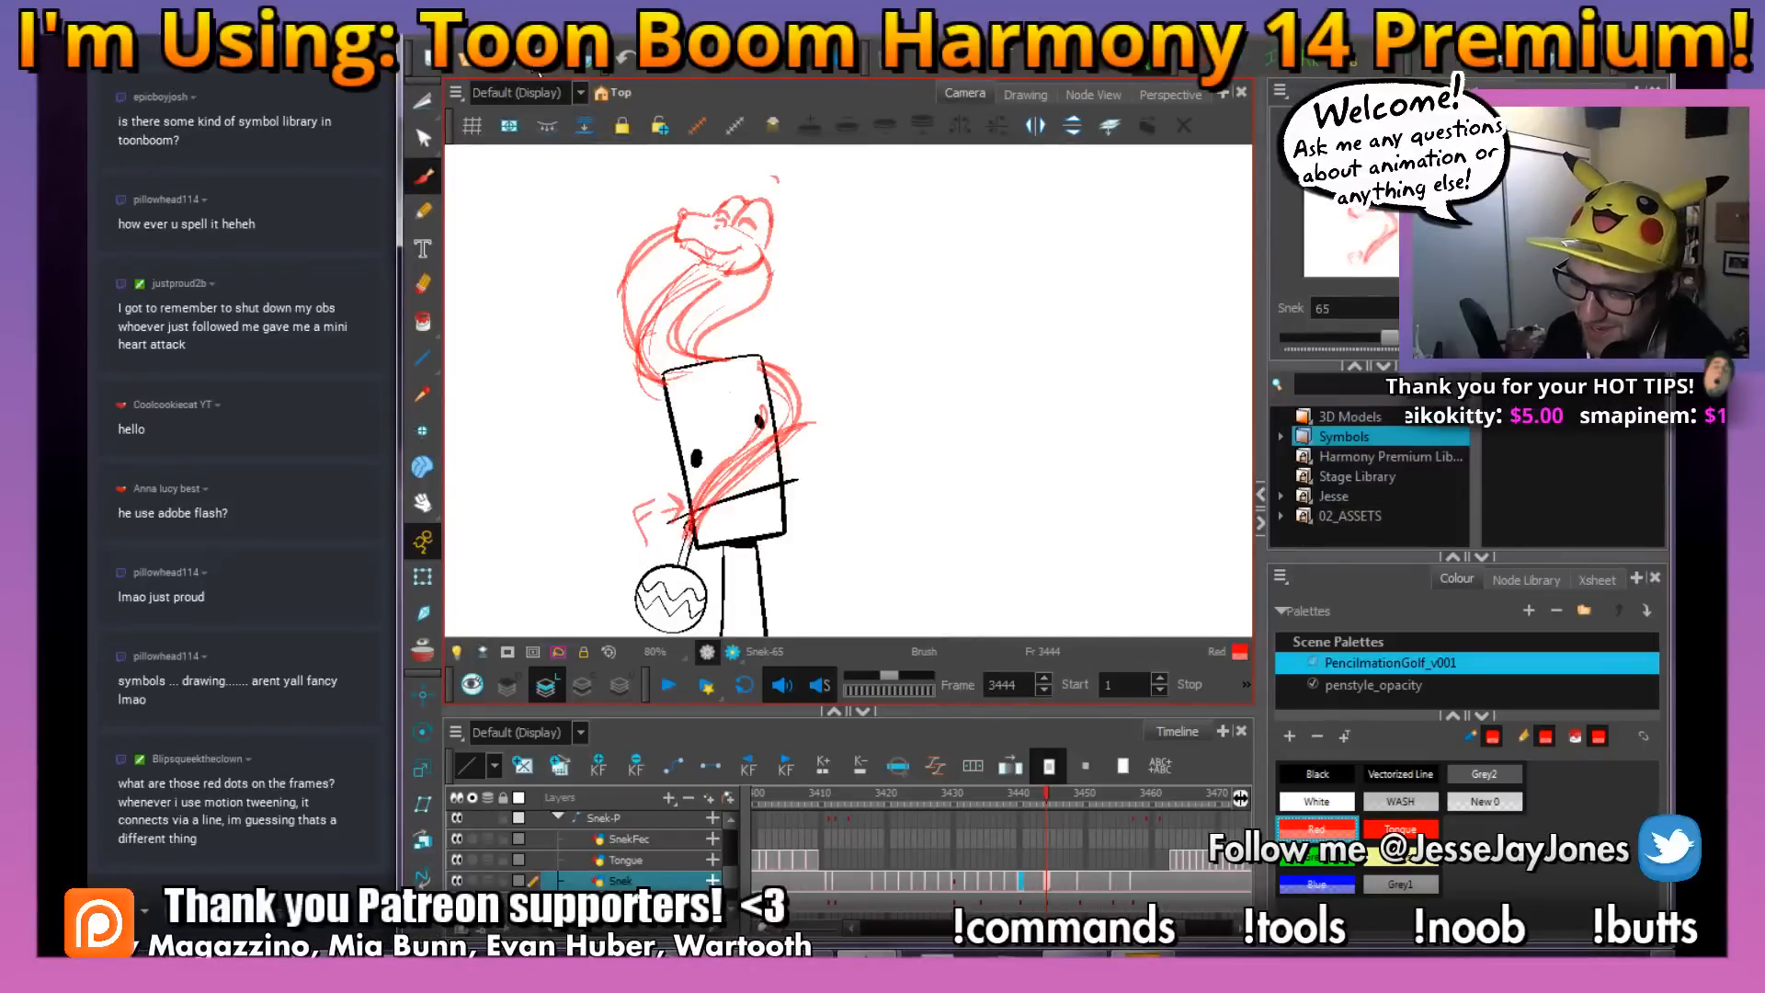
pyautogui.press(',')
pyautogui.press(',')
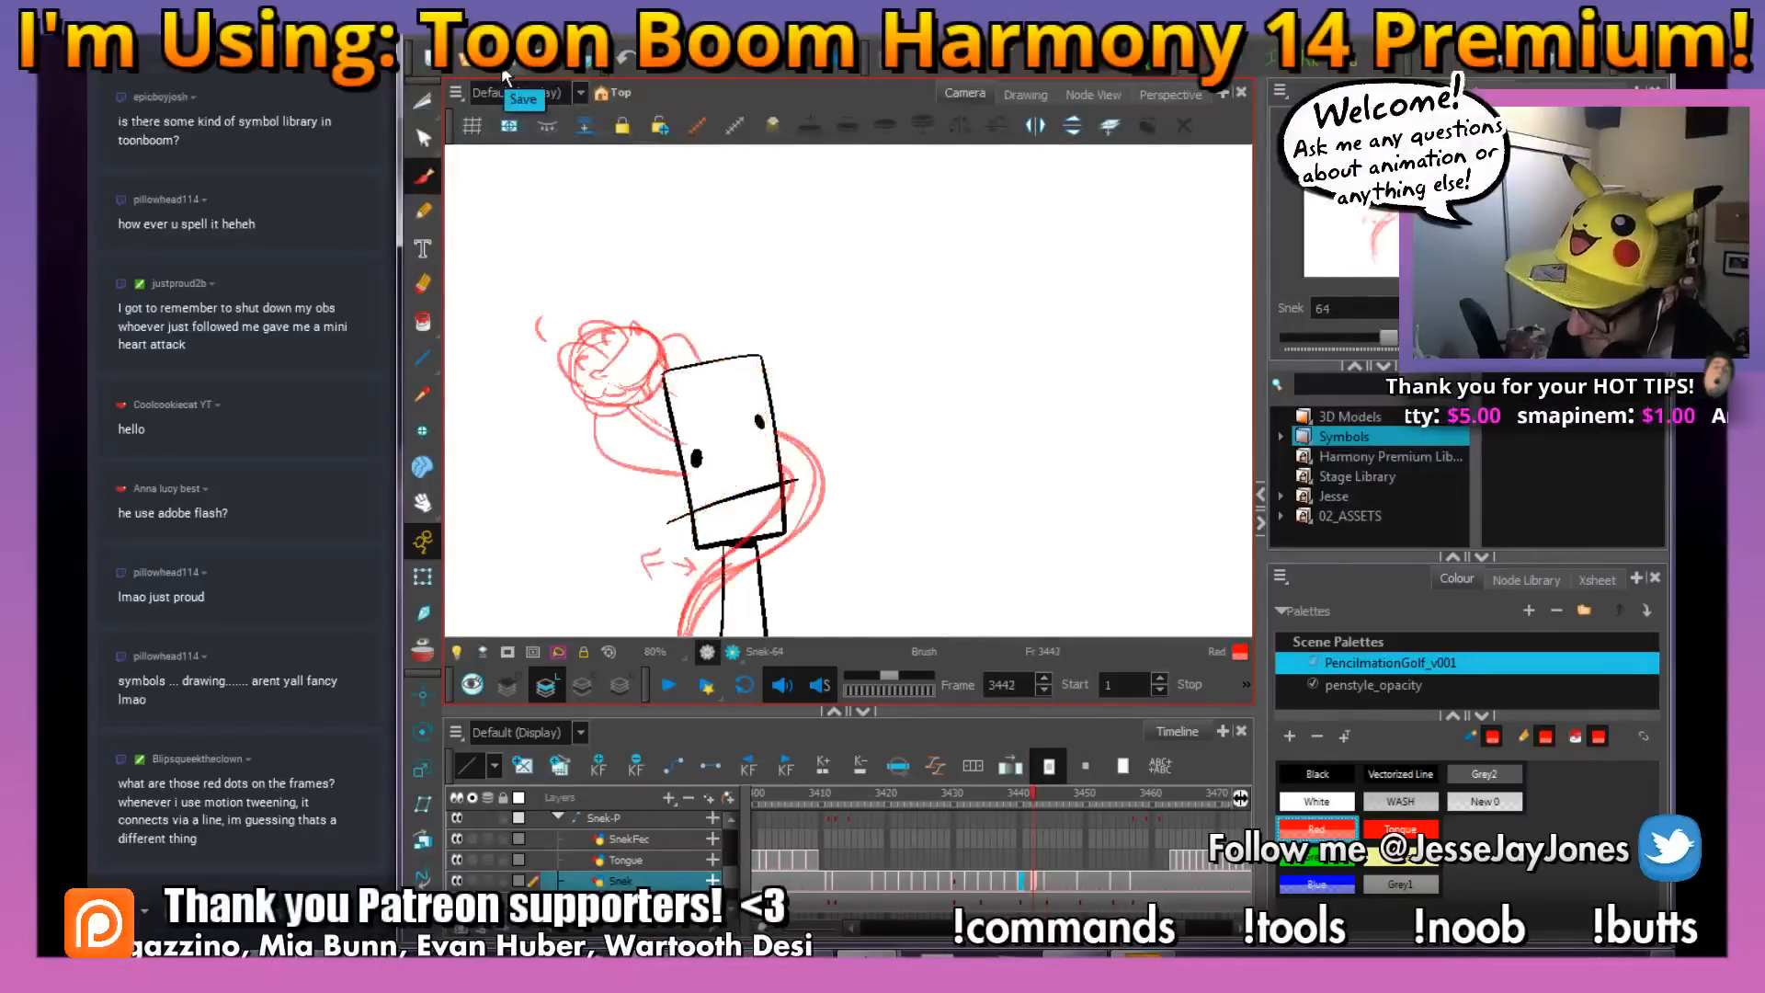
pyautogui.press(',')
pyautogui.press(',')
pyautogui.press('.')
pyautogui.press('.')
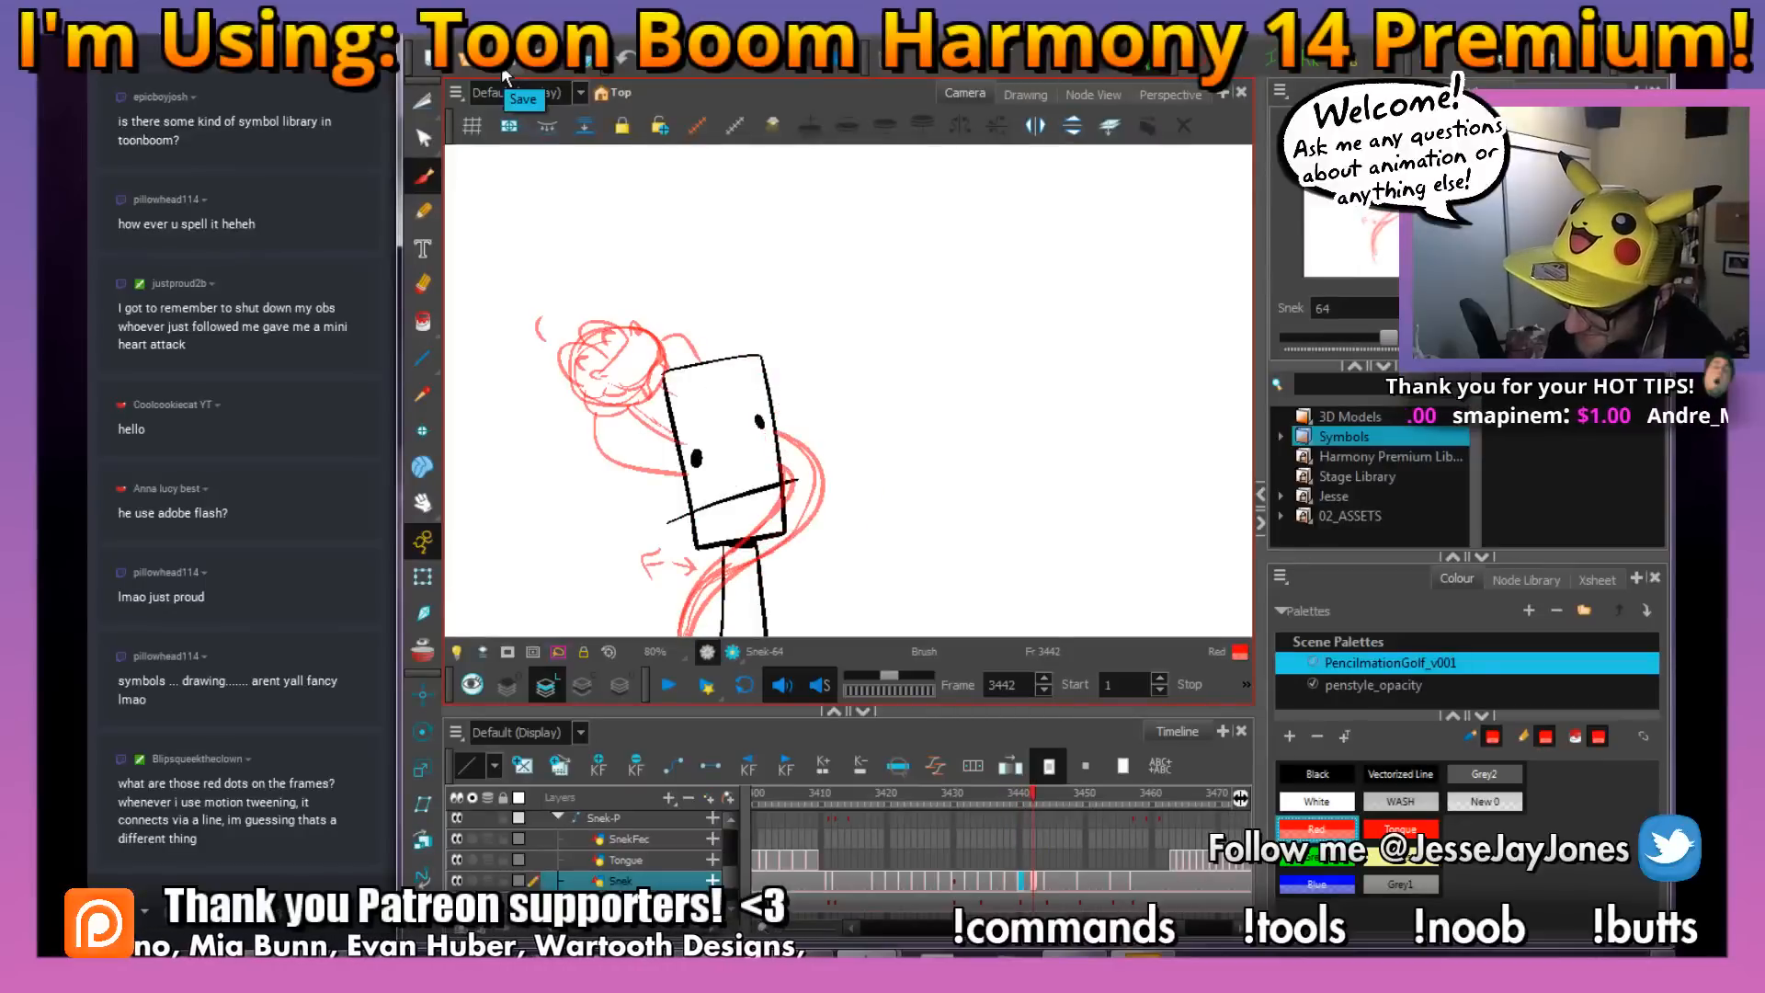
pyautogui.press('.')
pyautogui.click(1035, 884)
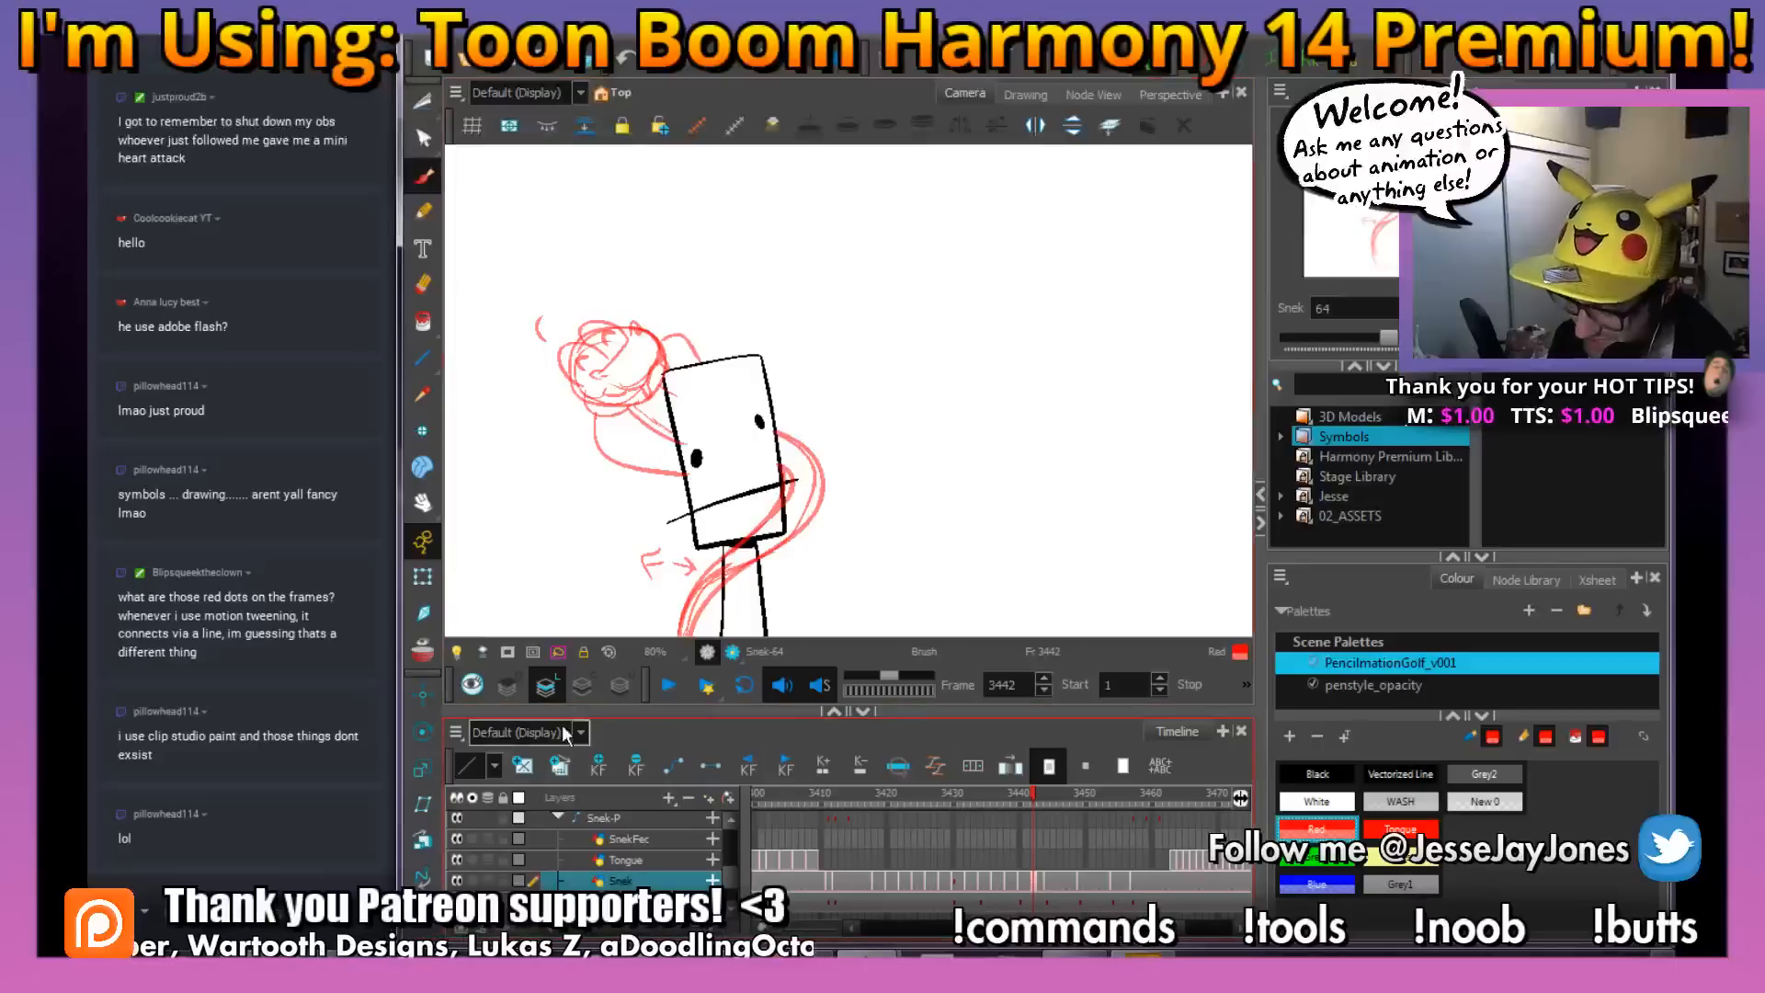
# Create a blank drawing on the Snek layer at frame 3442 and turn on onion skin to show the neighbouring poses
pyautogui.click(523, 766)
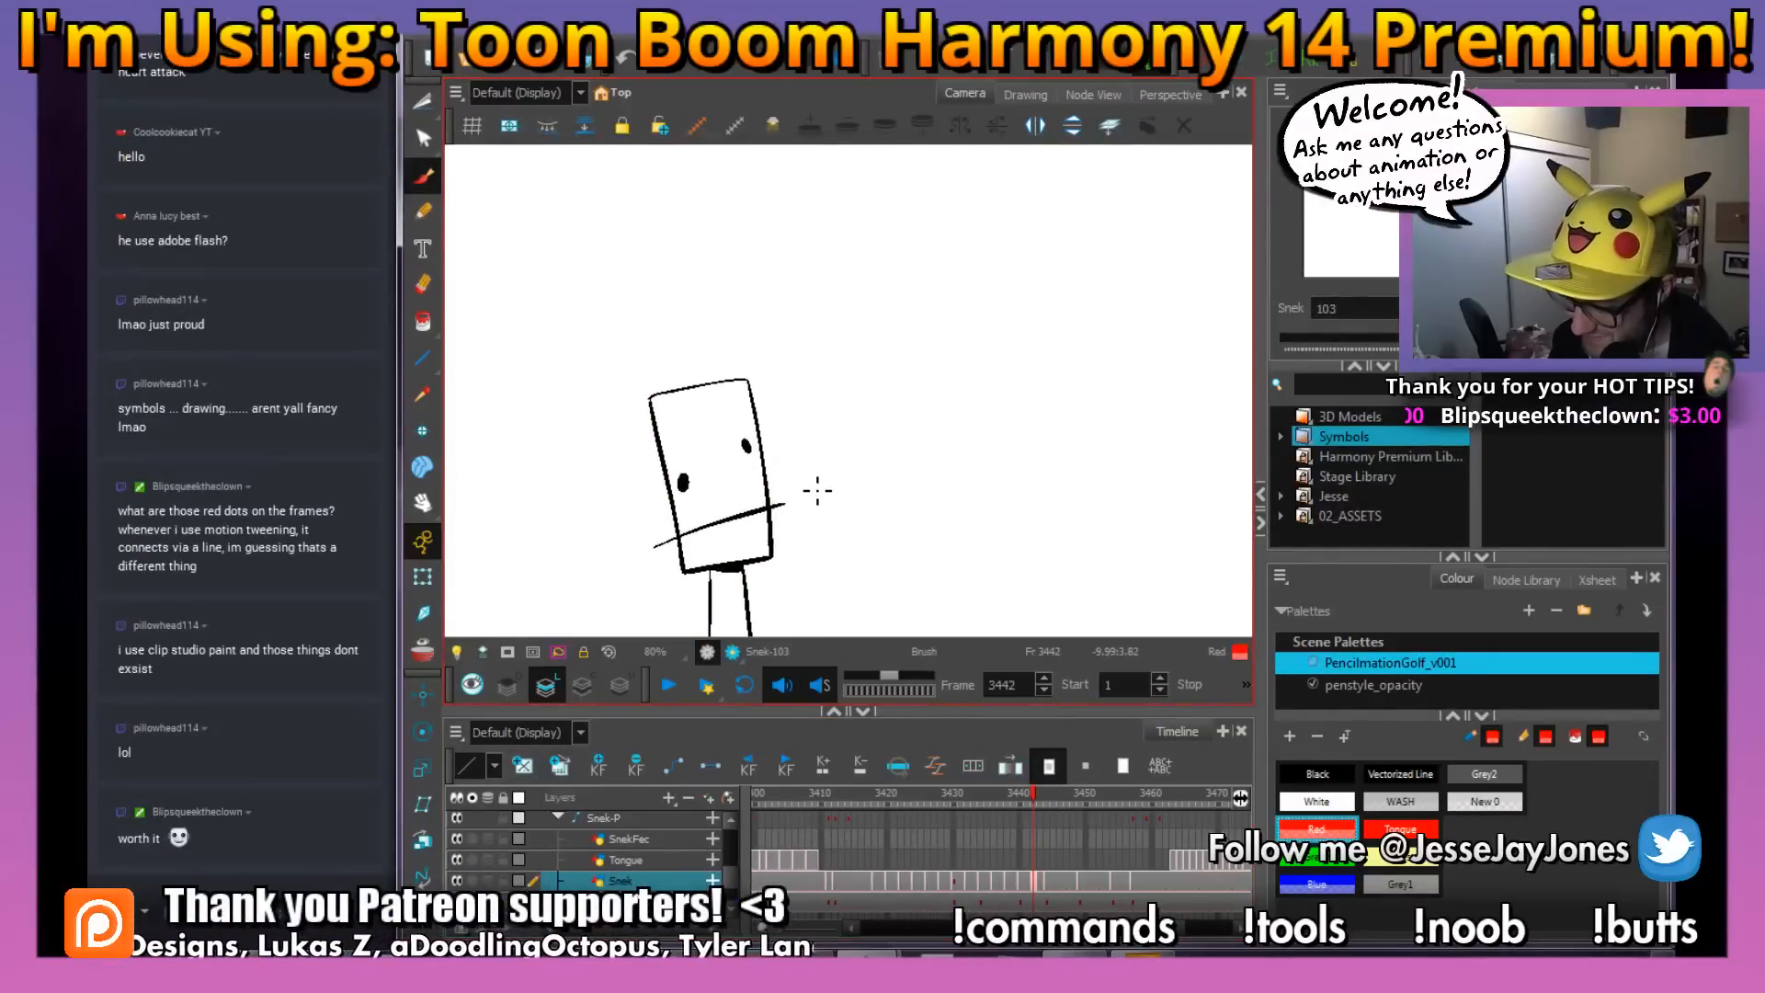
pyautogui.hotkey('alt', 'o')
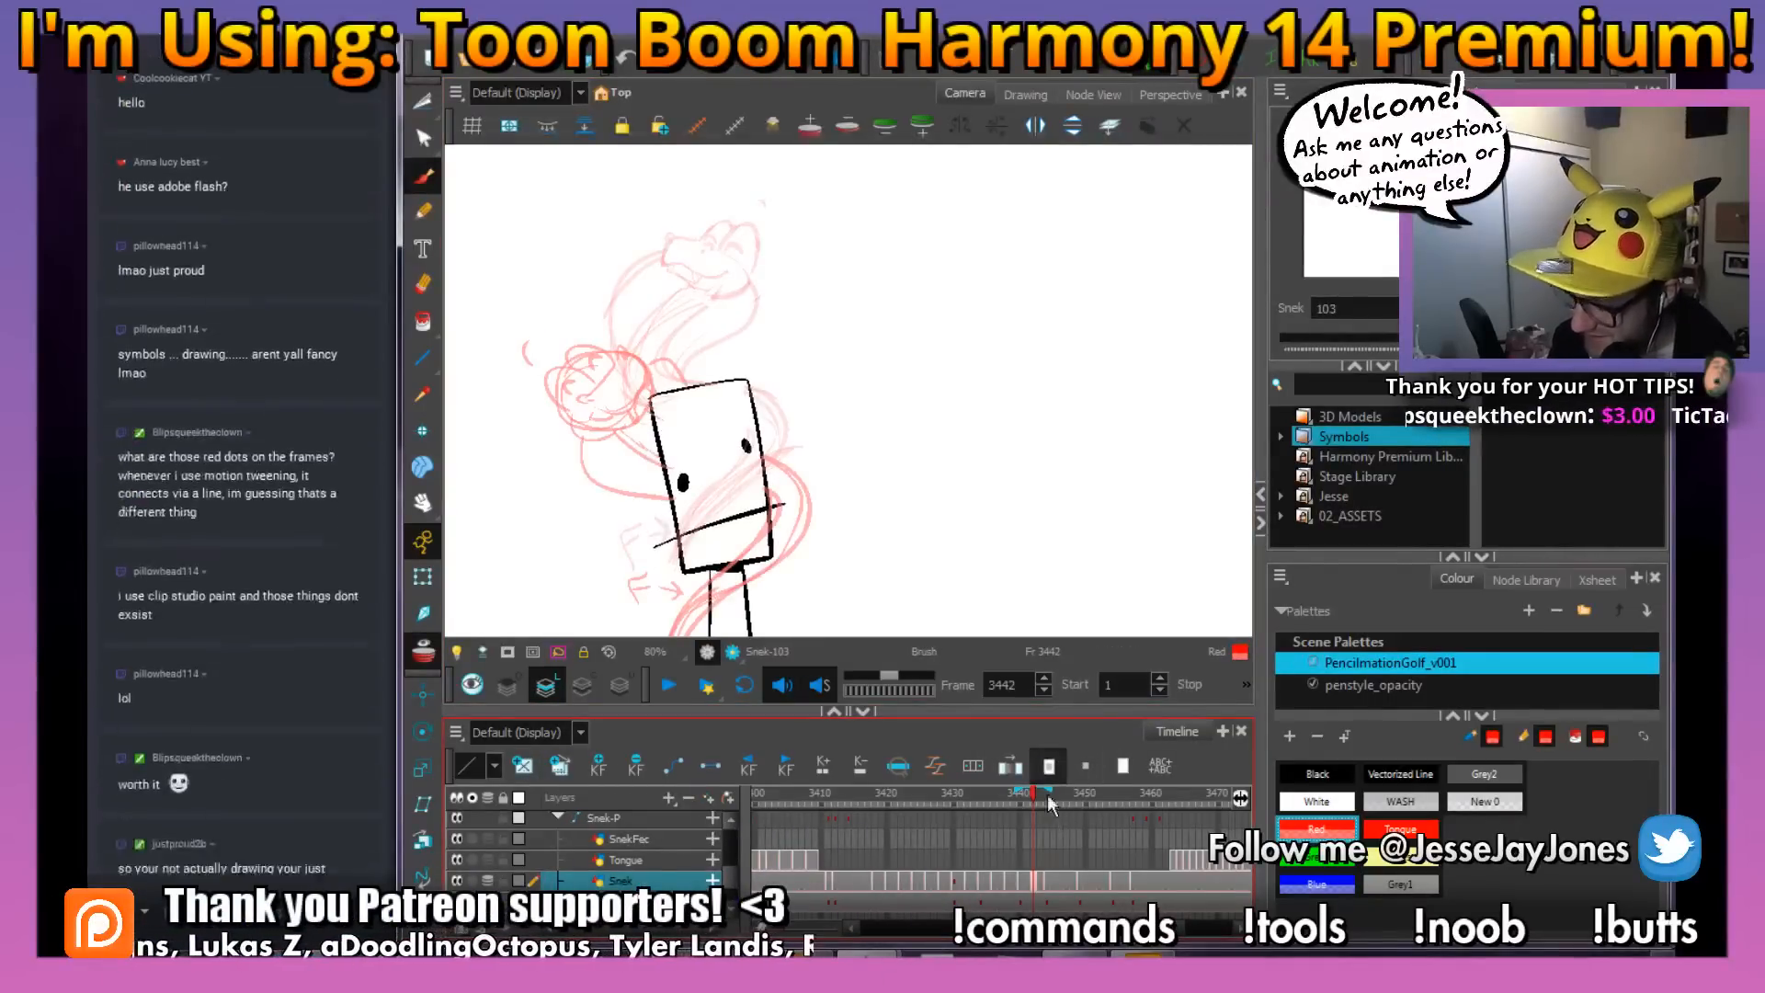
pyautogui.moveTo(681, 357); pyautogui.dragTo(719, 445)
pyautogui.press('2')
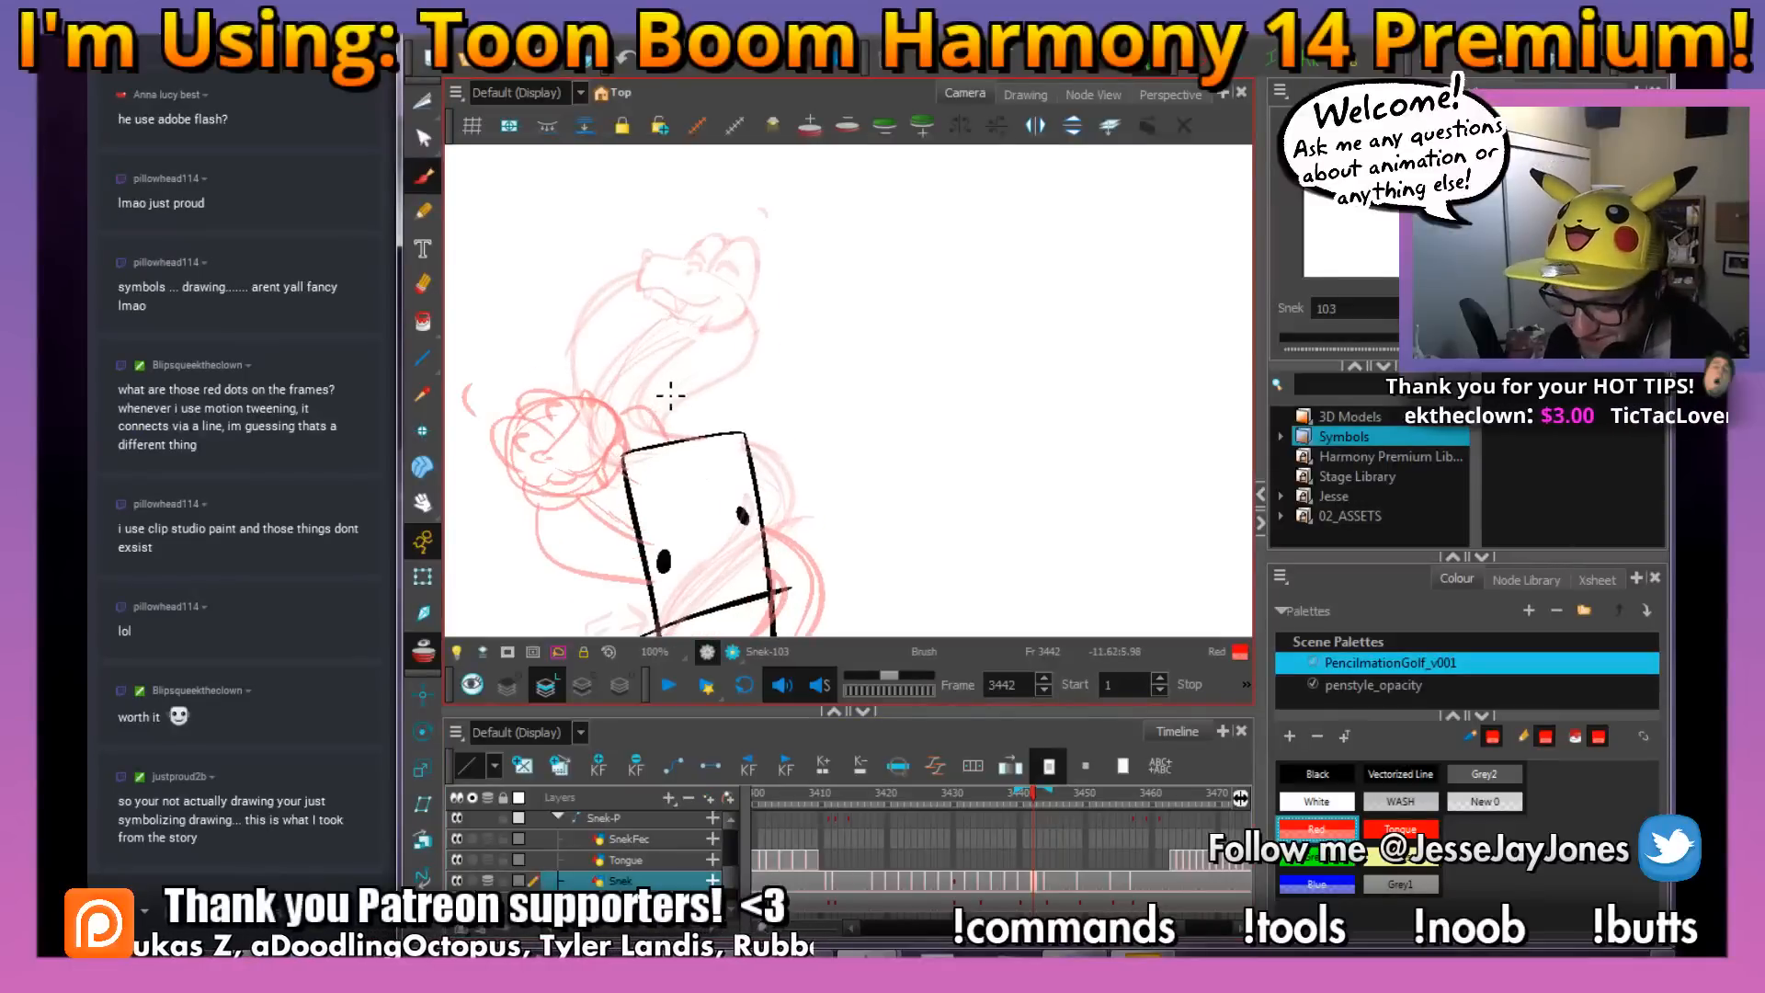
pyautogui.hotkey('alt', 's')
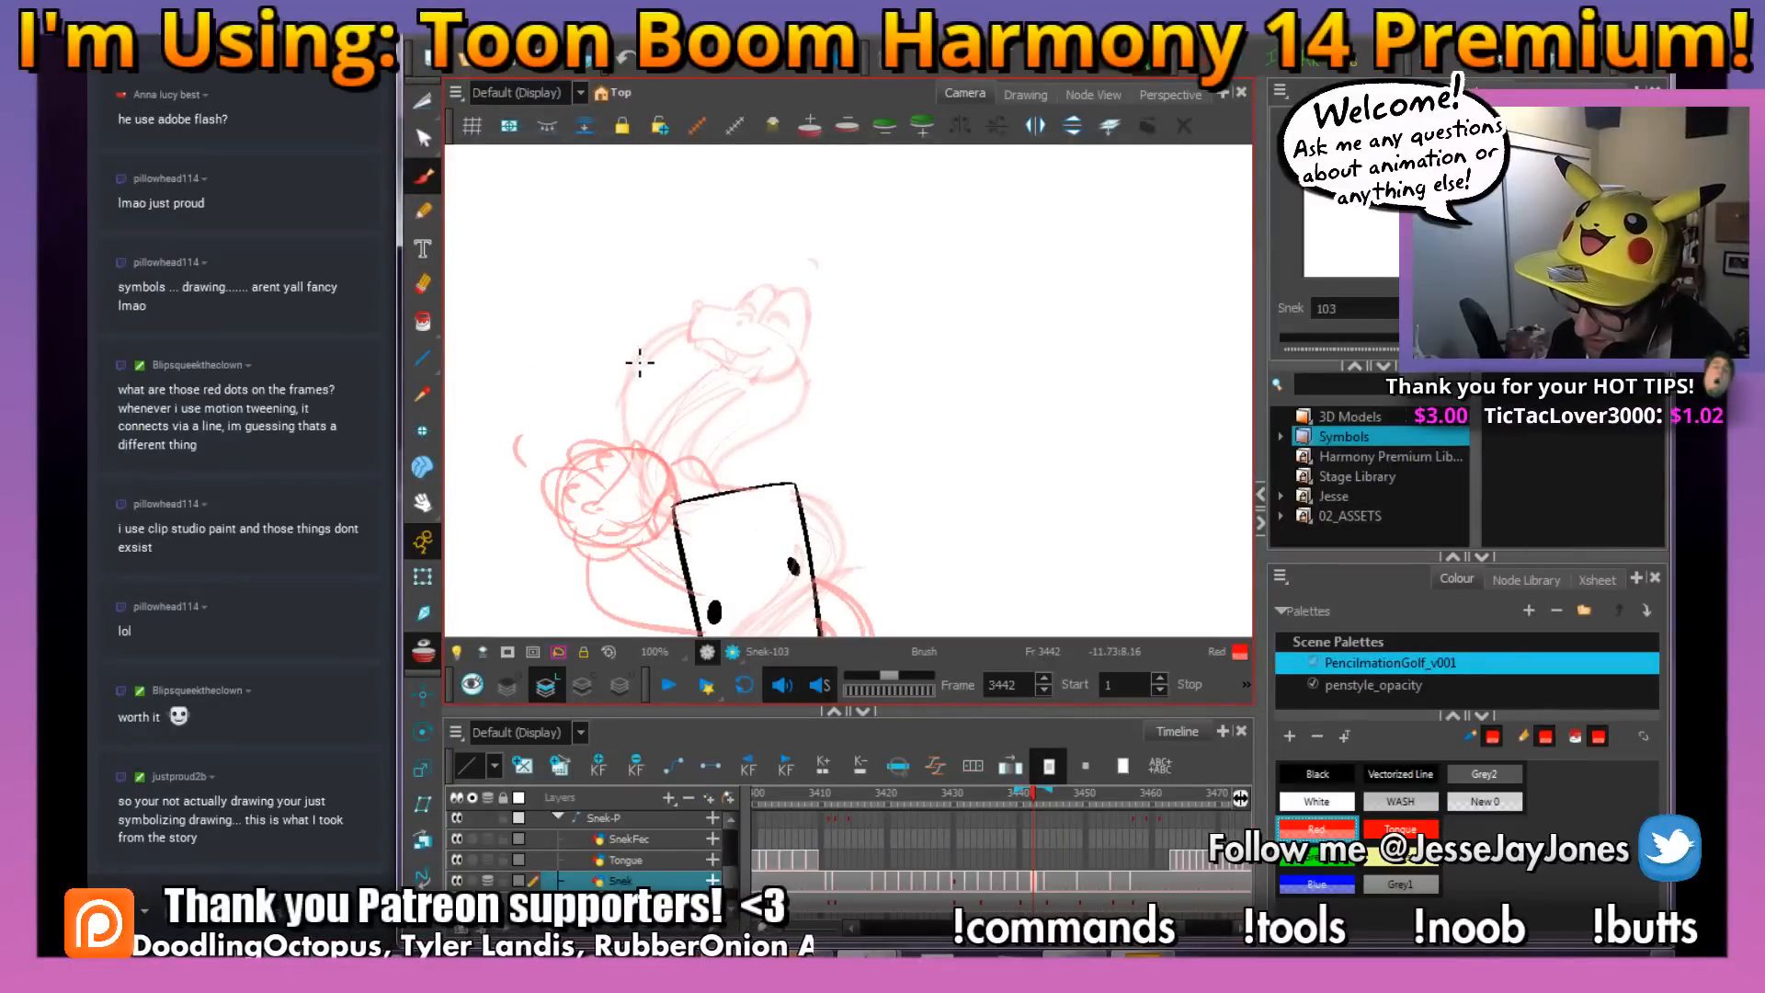
# Sketch the snake's round head and short snout between the two onion-skinned heads
pyautogui.moveTo(840, 409); pyautogui.dragTo(861, 418)
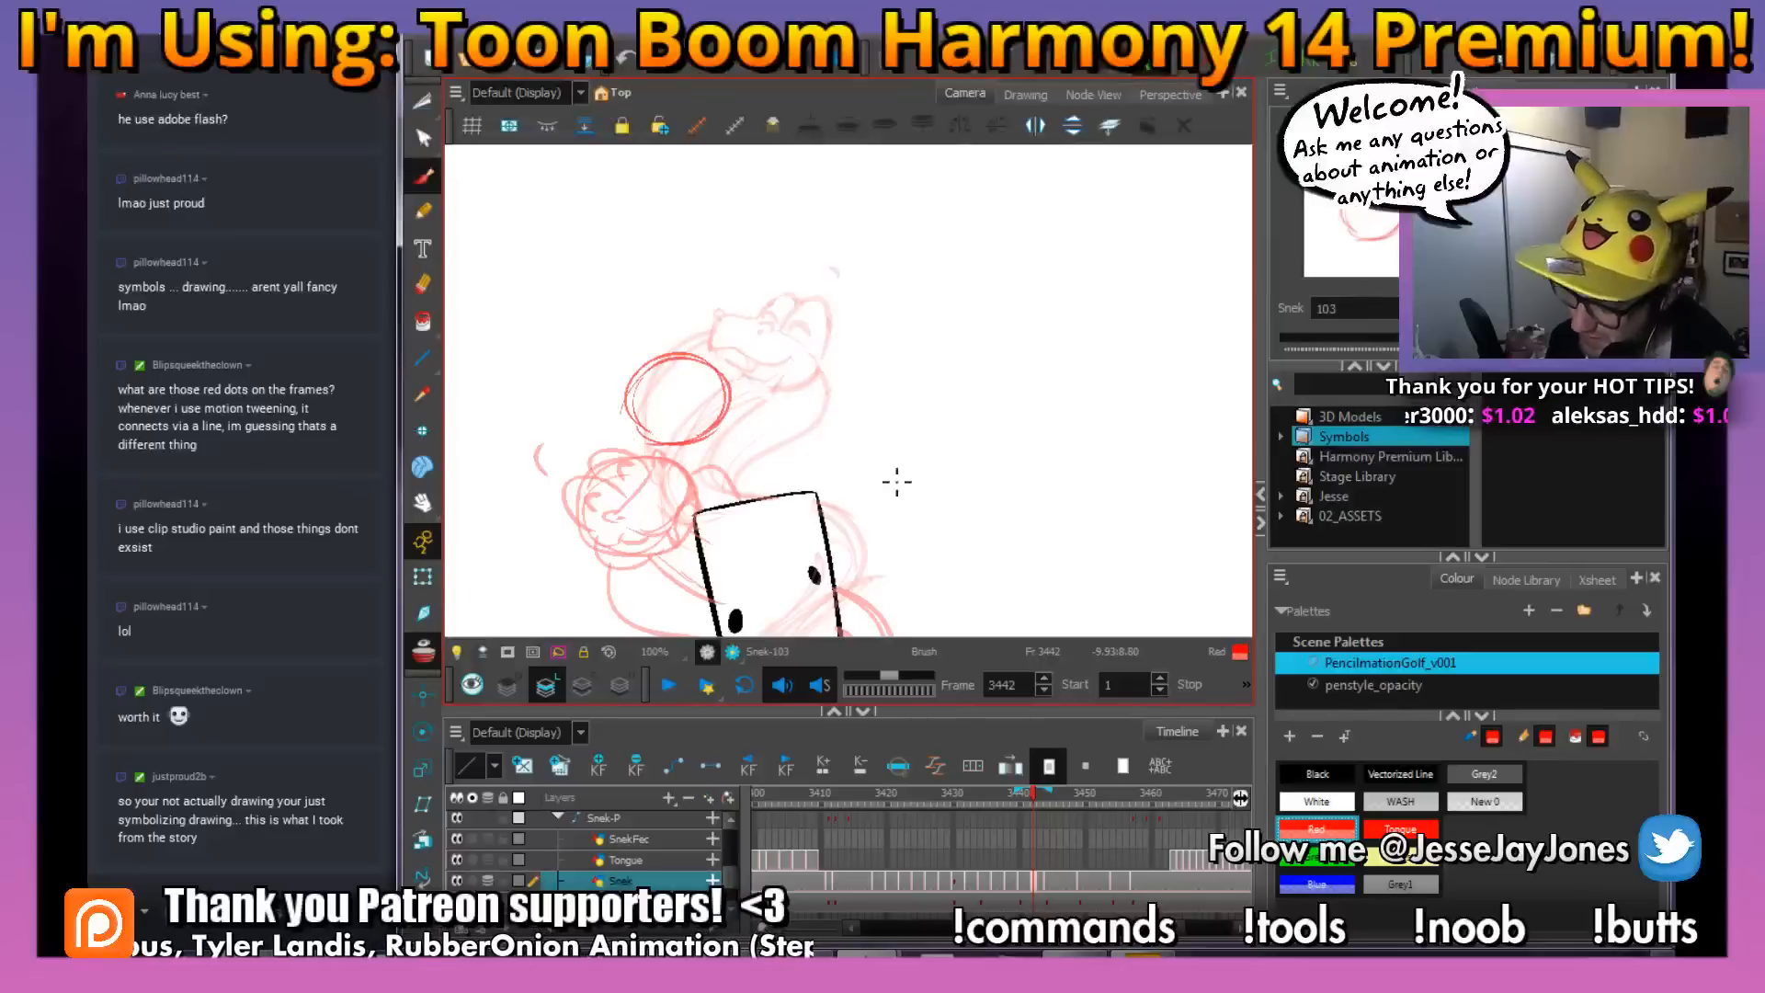
pyautogui.moveTo(933, 537); pyautogui.dragTo(966, 479)
pyautogui.moveTo(797, 368); pyautogui.dragTo(762, 405)
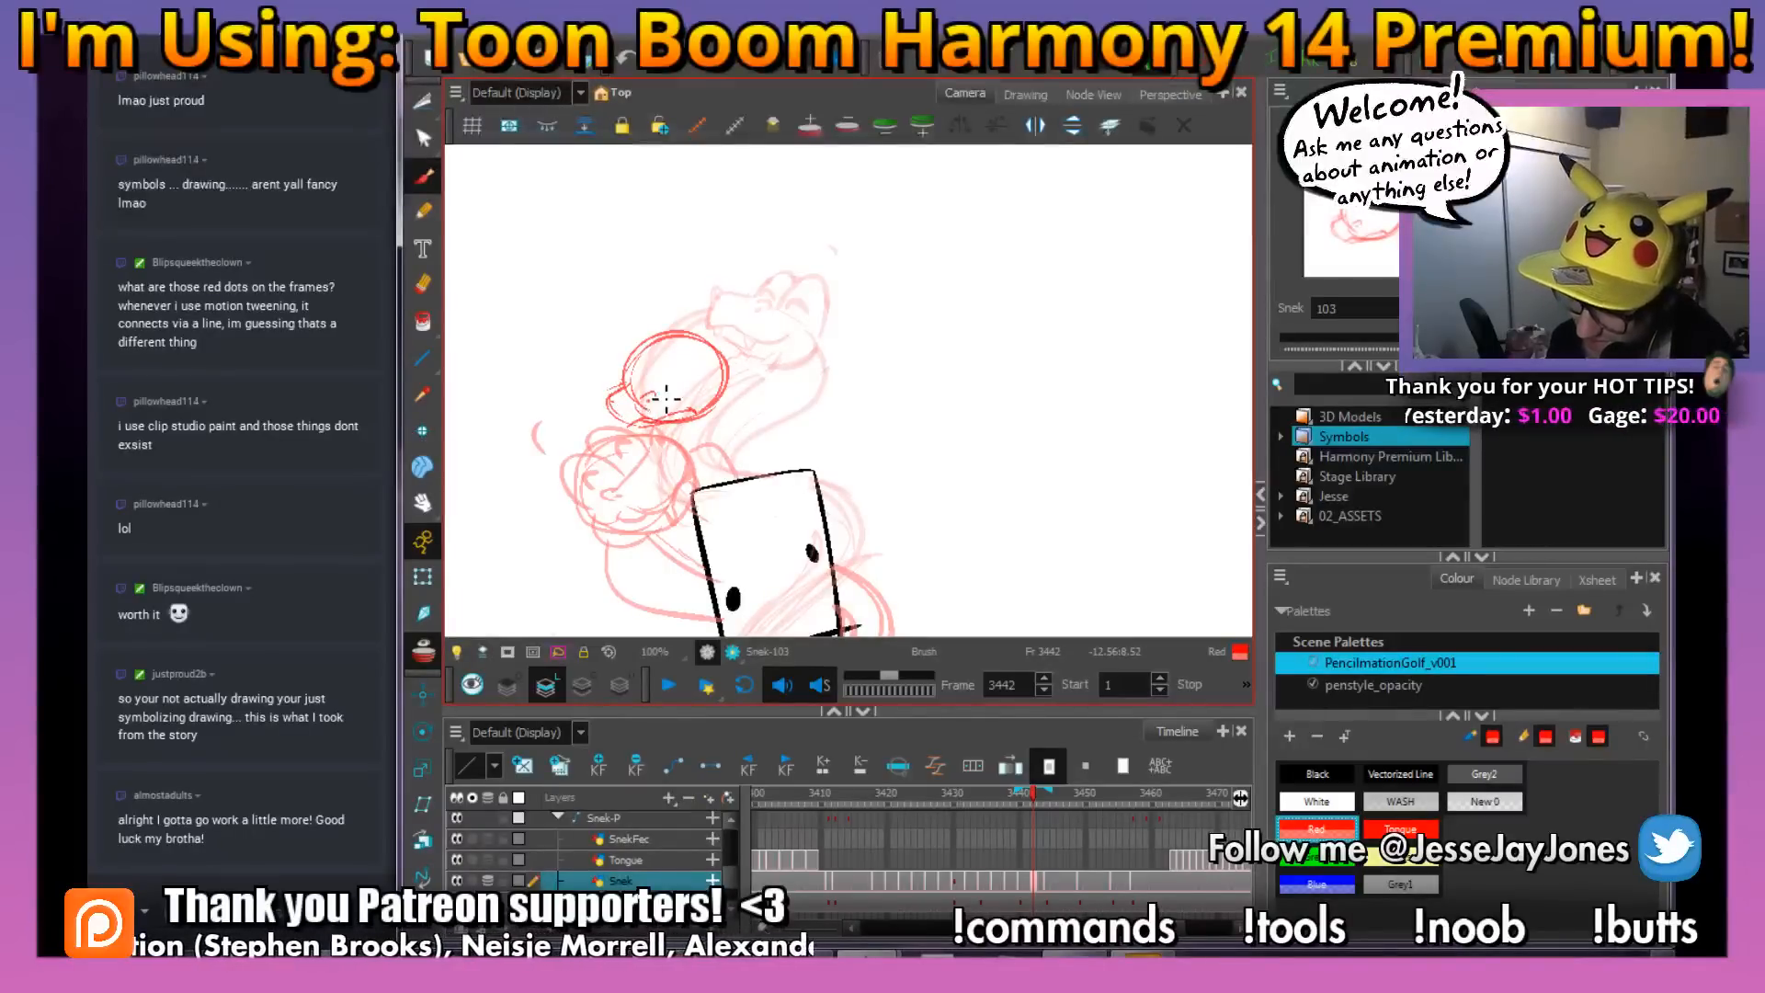
pyautogui.press('2')
pyautogui.press('2')
pyautogui.moveTo(626, 410); pyautogui.dragTo(747, 431)
pyautogui.press('1')
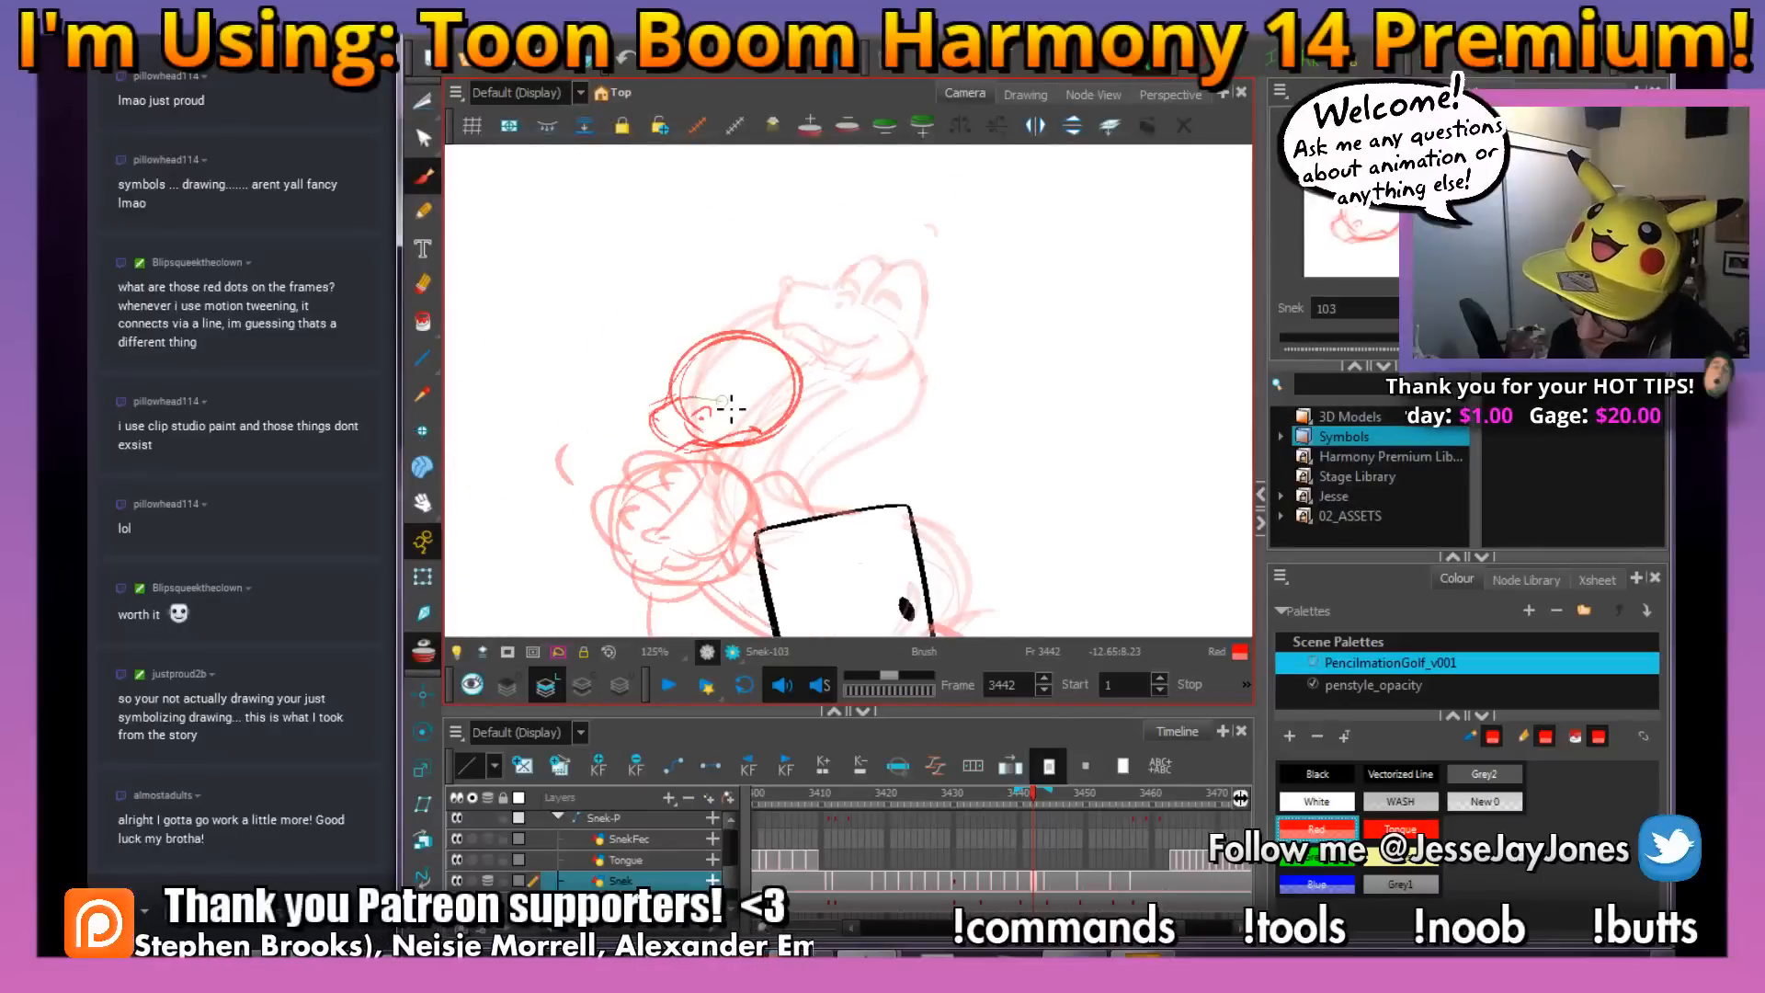
pyautogui.moveTo(779, 337); pyautogui.dragTo(760, 387)
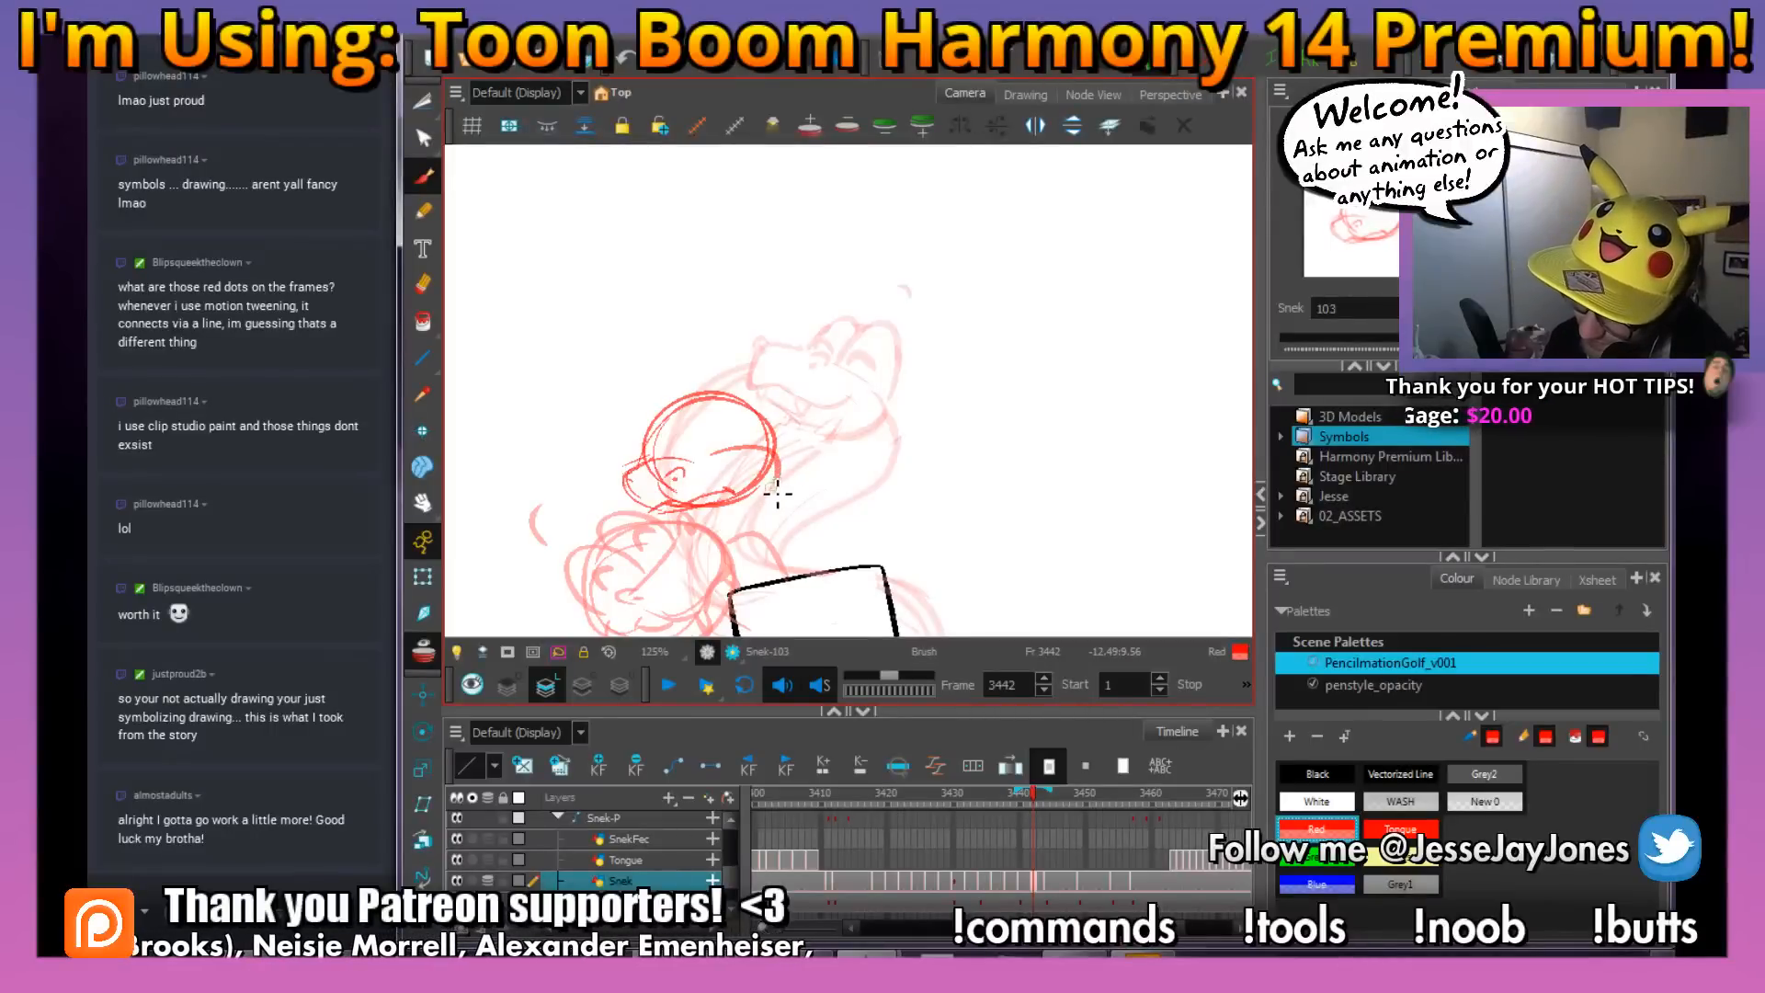
# Sketch the snake's body coiling around the side and front of the stick figure's head
pyautogui.moveTo(812, 476)
pyautogui.mouseDown()
pyautogui.moveTo(784, 418)
pyautogui.moveTo(803, 383)
pyautogui.mouseUp()
pyautogui.press('1')
pyautogui.press('1')
pyautogui.press('2')
pyautogui.press('2')
pyautogui.moveTo(819, 487); pyautogui.dragTo(841, 389)
pyautogui.press('1')
pyautogui.press('1')
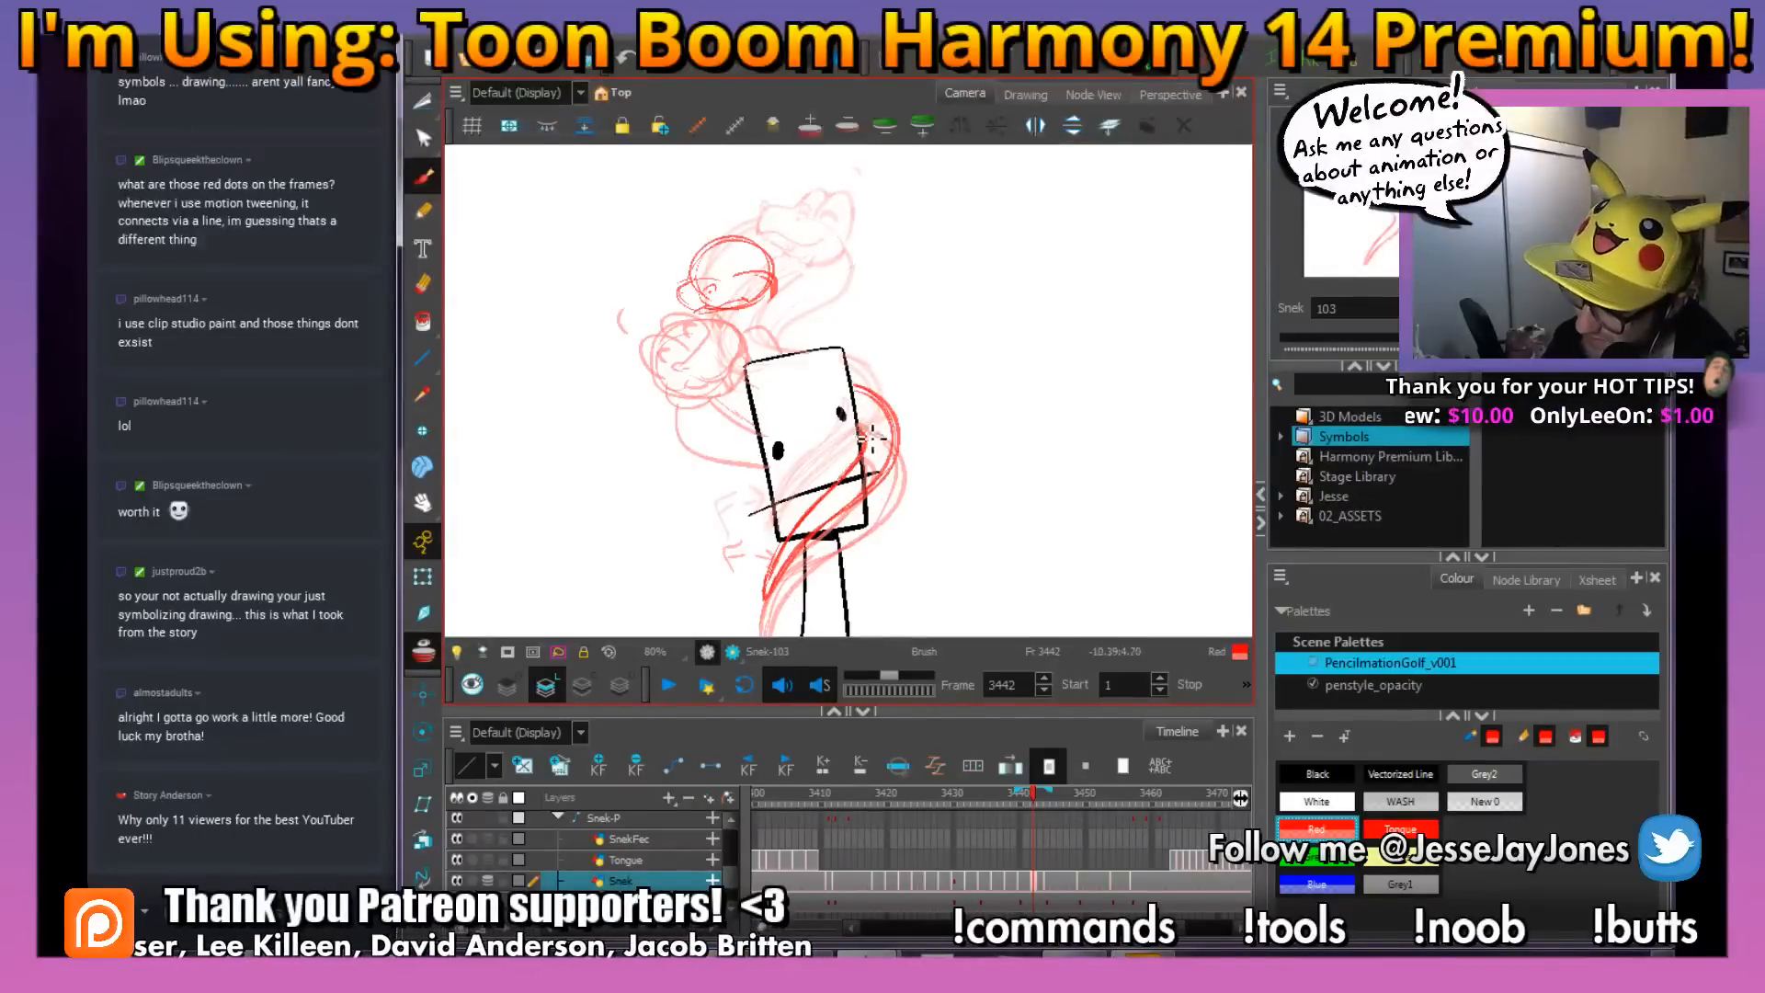
# Sketch the back line of the snake's neck from the cheek down to the top of the stick figure's head
pyautogui.press('space')
pyautogui.moveTo(796, 286); pyautogui.dragTo(797, 327)
pyautogui.press('2')
pyautogui.press('2')
pyautogui.press('space')
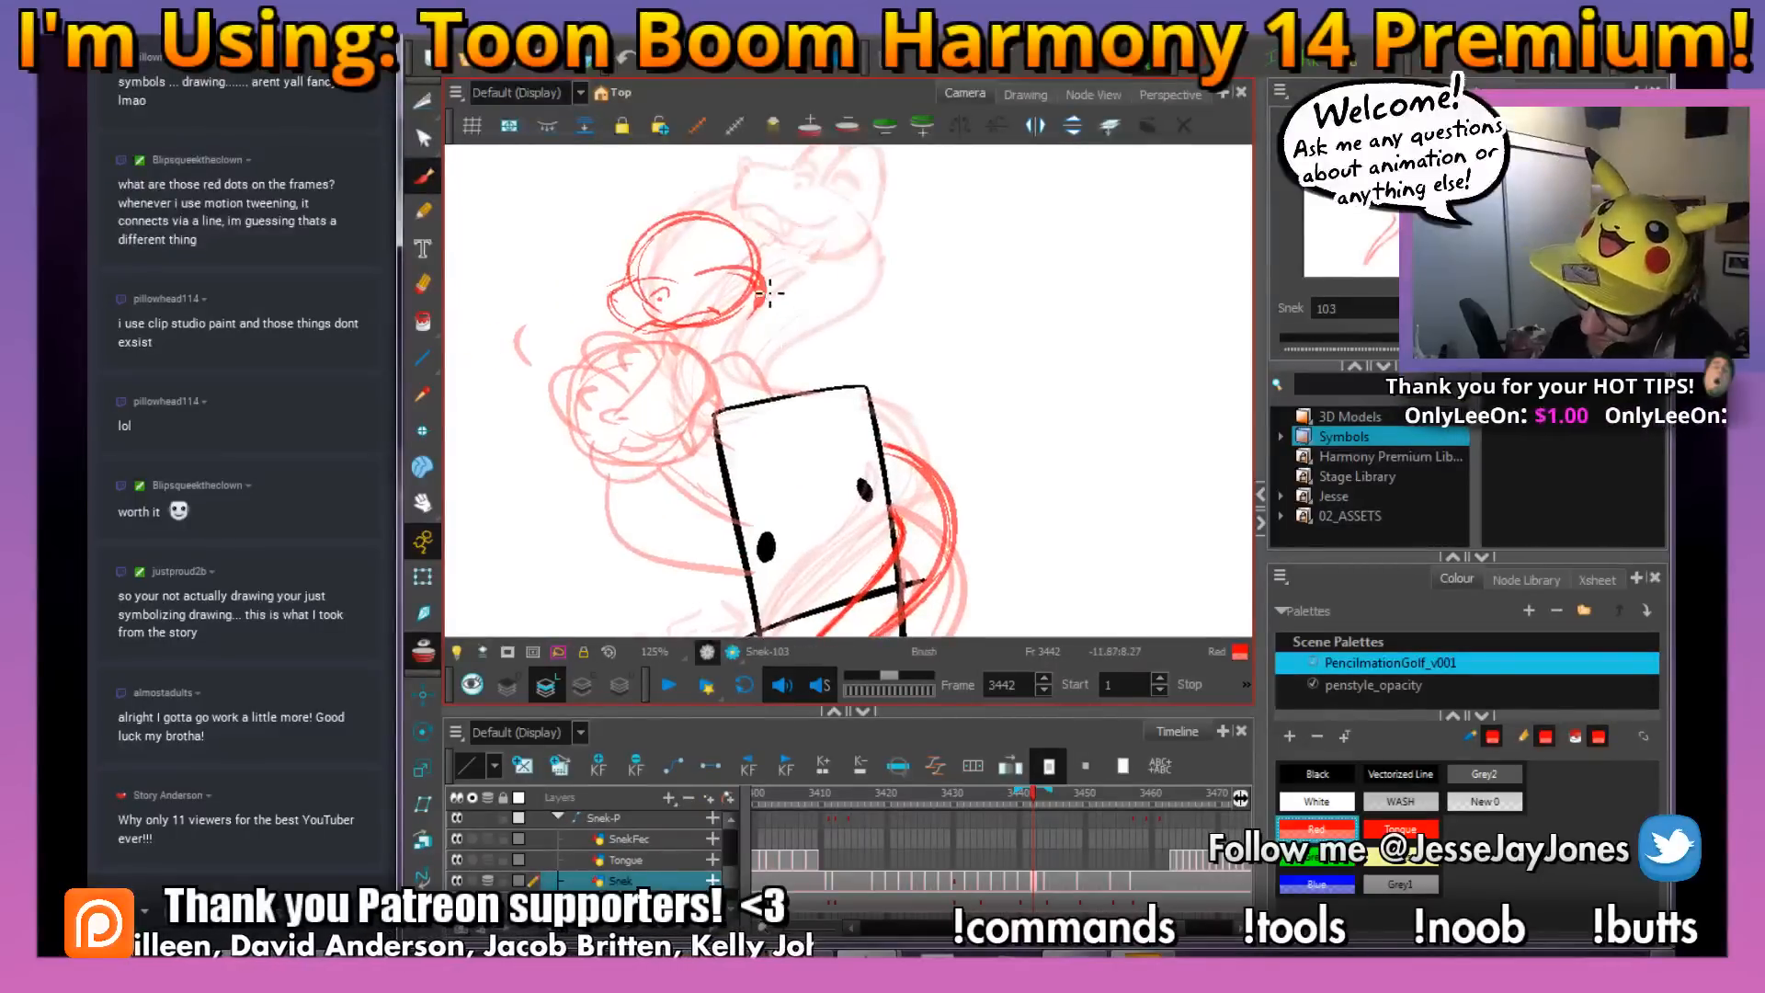
pyautogui.press('1')
pyautogui.press('1')
pyautogui.press('space')
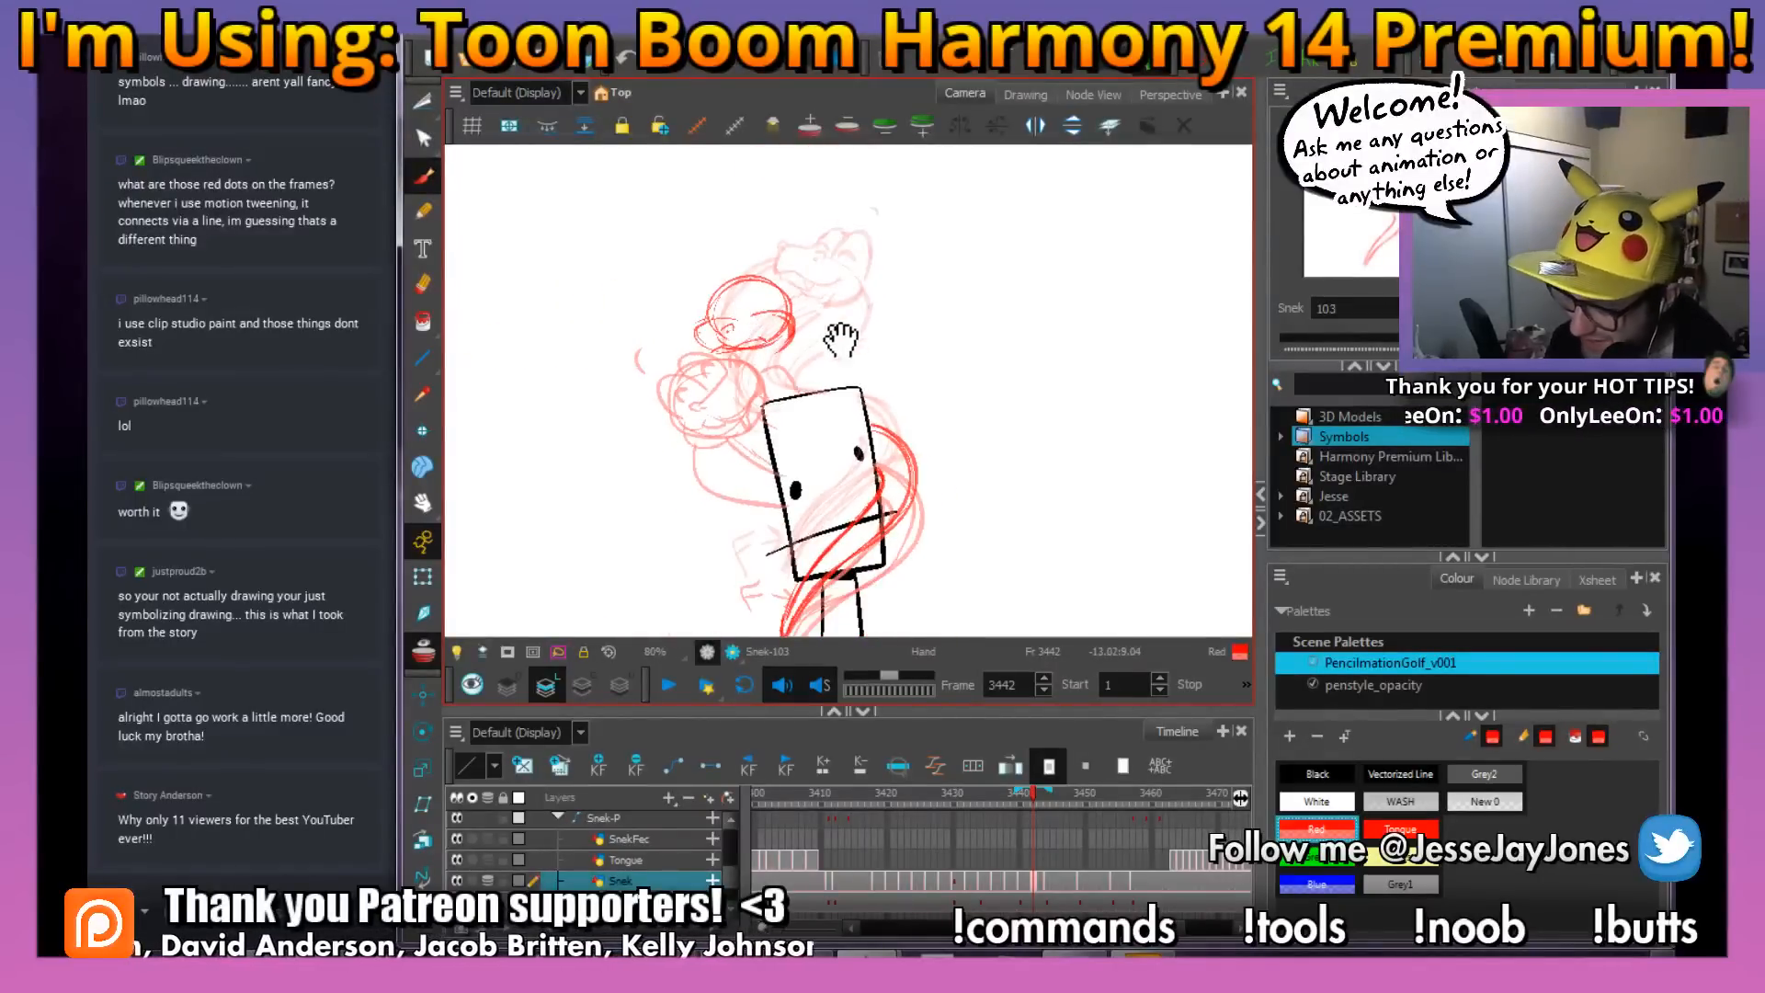
pyautogui.moveTo(840, 326); pyautogui.dragTo(818, 358)
pyautogui.press('2')
pyautogui.press('space')
pyautogui.moveTo(813, 471); pyautogui.dragTo(811, 395)
pyautogui.moveTo(770, 327)
pyautogui.mouseDown()
pyautogui.moveTo(762, 370)
pyautogui.moveTo(731, 353)
pyautogui.moveTo(727, 410)
pyautogui.moveTo(683, 352)
pyautogui.moveTo(697, 447)
pyautogui.moveTo(680, 431)
pyautogui.moveTo(725, 485)
pyautogui.mouseUp()
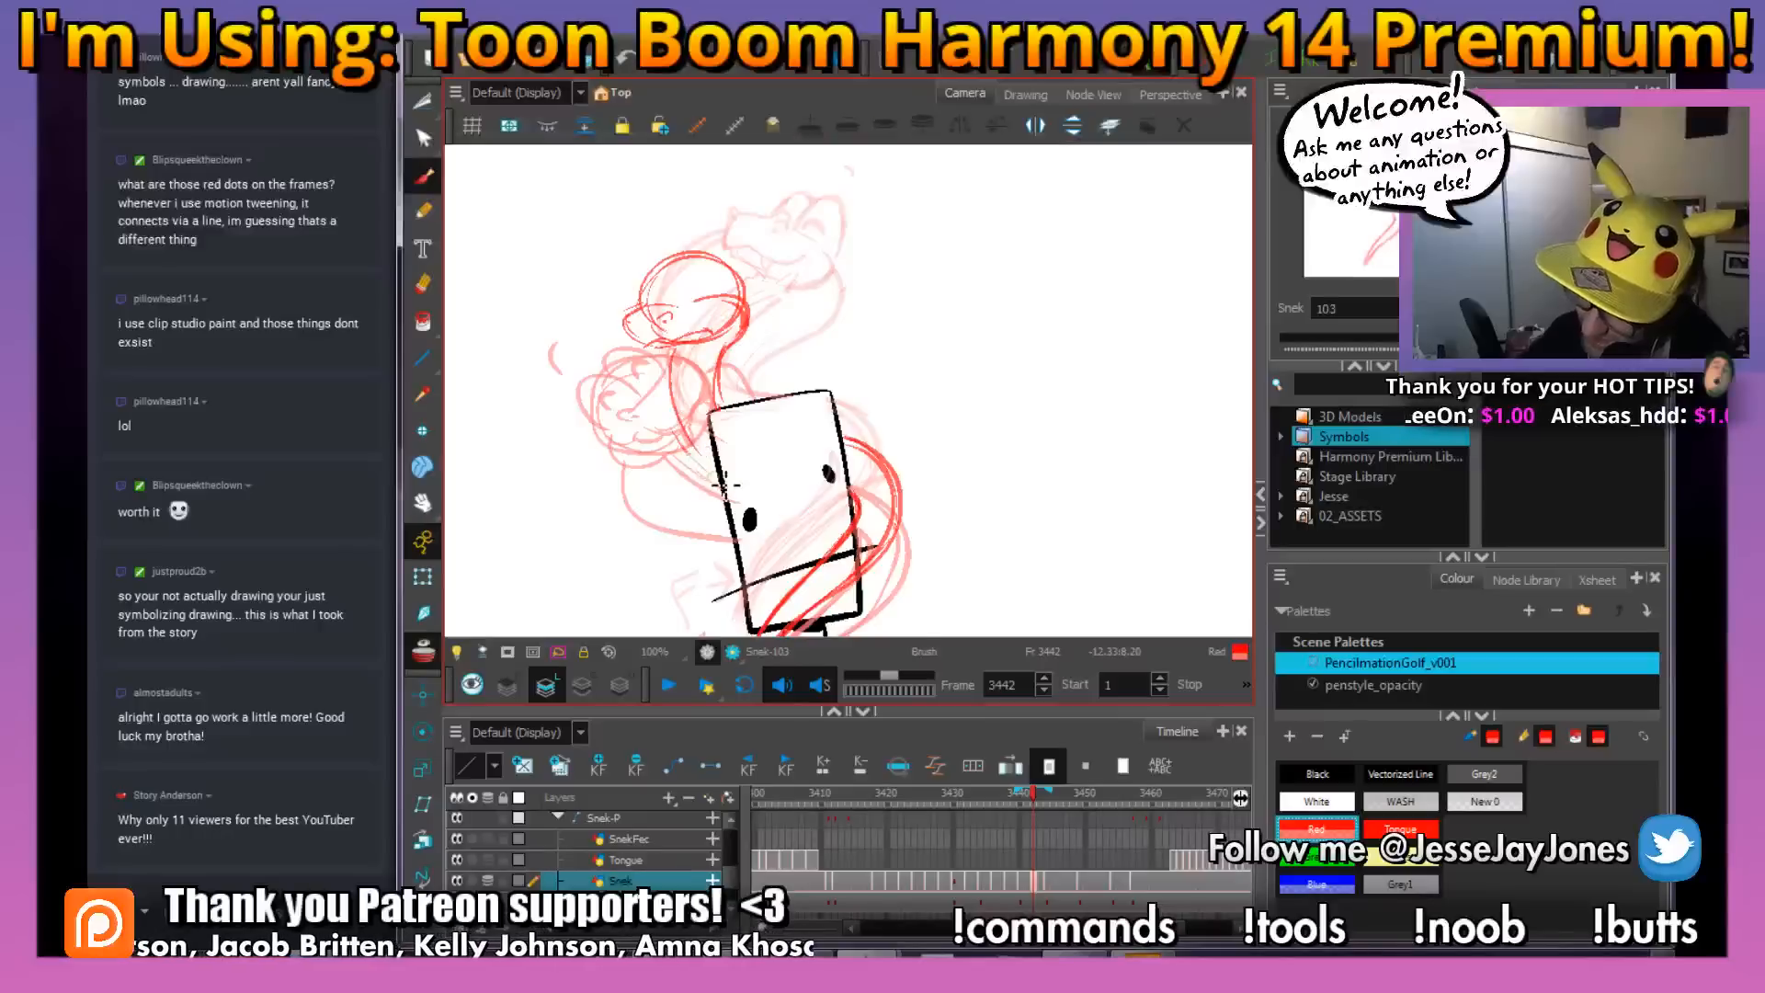
# Sketch the front line of the neck from under the jaw and strengthen both neck lines
pyautogui.moveTo(678, 364)
pyautogui.mouseDown()
pyautogui.moveTo(669, 348)
pyautogui.moveTo(752, 370)
pyautogui.mouseUp()
pyautogui.moveTo(731, 290)
pyautogui.mouseDown()
pyautogui.moveTo(721, 375)
pyautogui.moveTo(770, 416)
pyautogui.mouseUp()
pyautogui.press('2')
pyautogui.press('2')
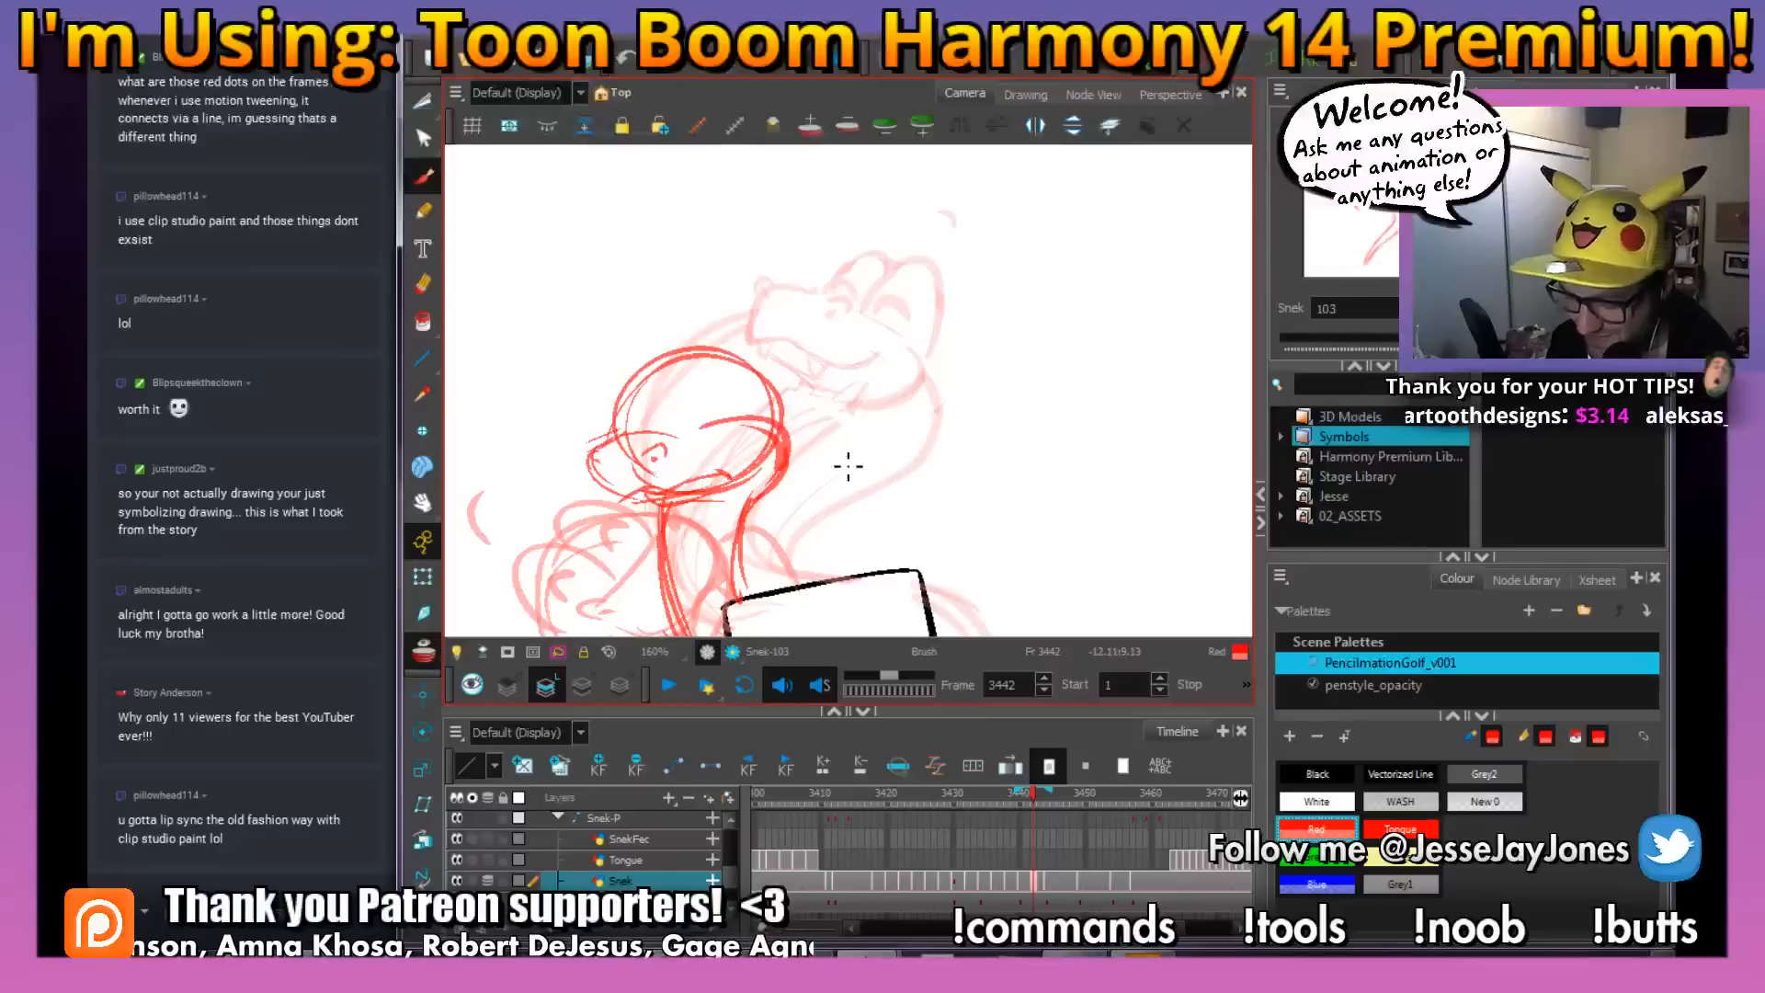
pyautogui.moveTo(826, 474); pyautogui.dragTo(860, 464)
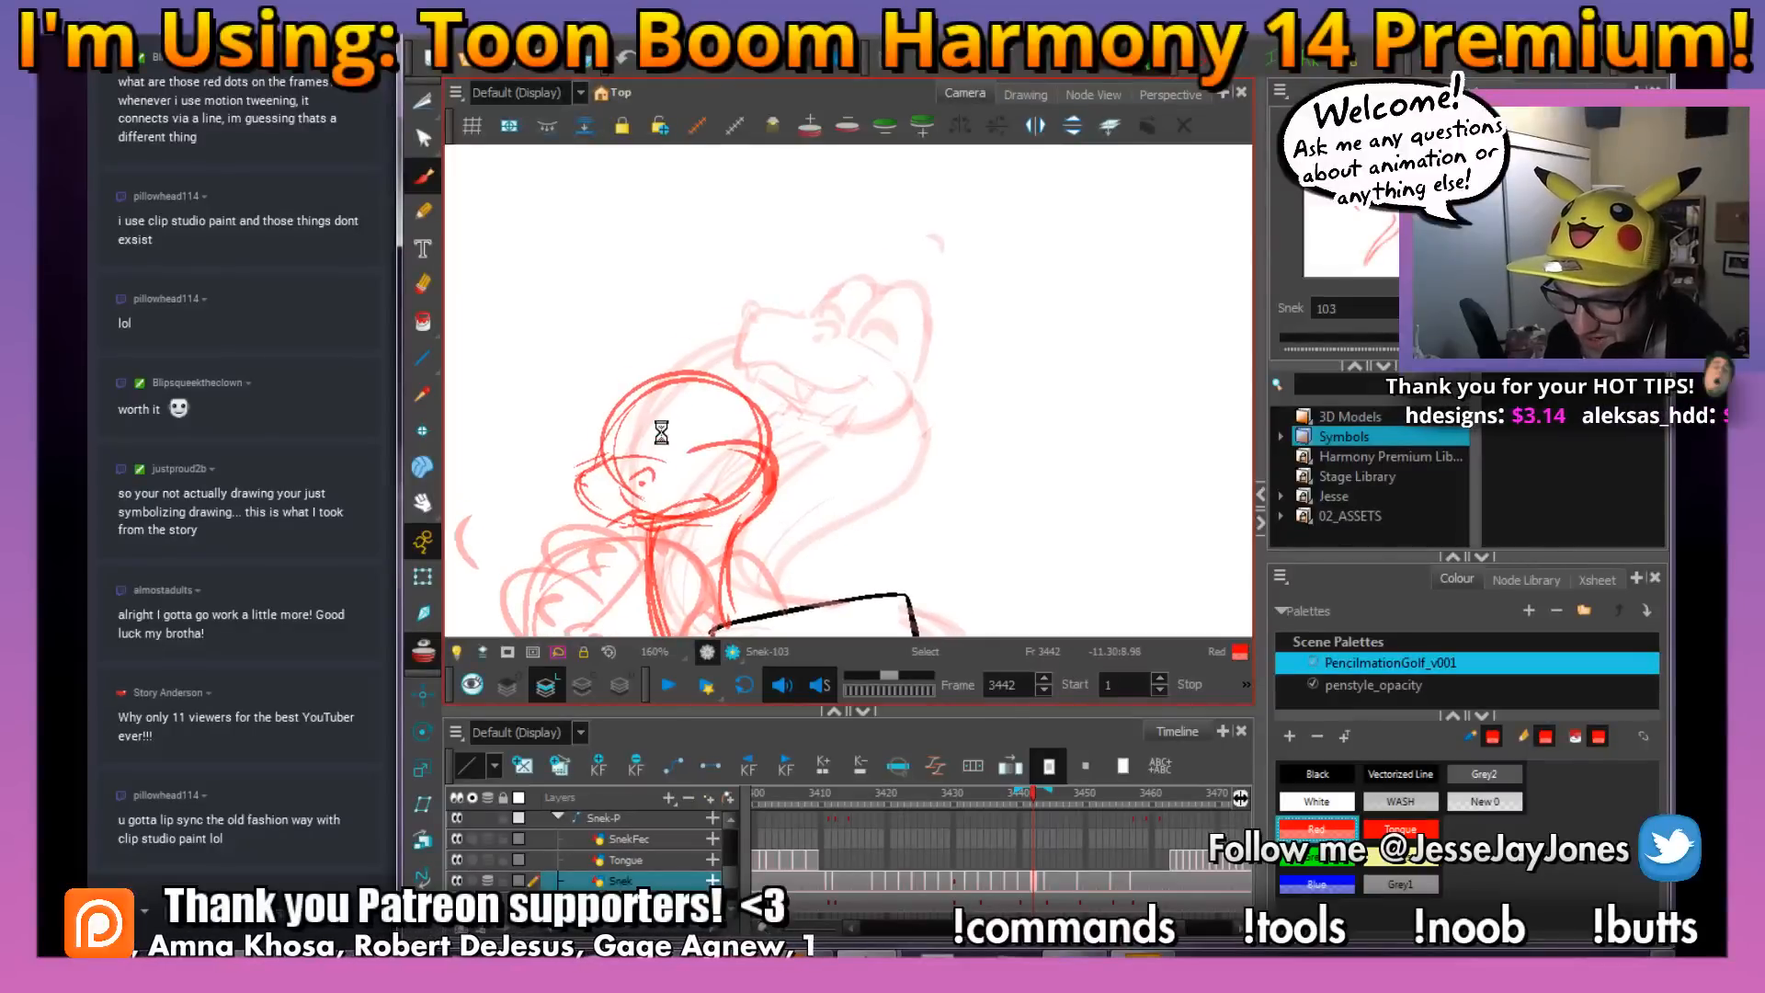
# Refine the snake's snout with a darker upper line and a small pointed nose tip
pyautogui.press('space')
pyautogui.moveTo(635, 505); pyautogui.dragTo(665, 436)
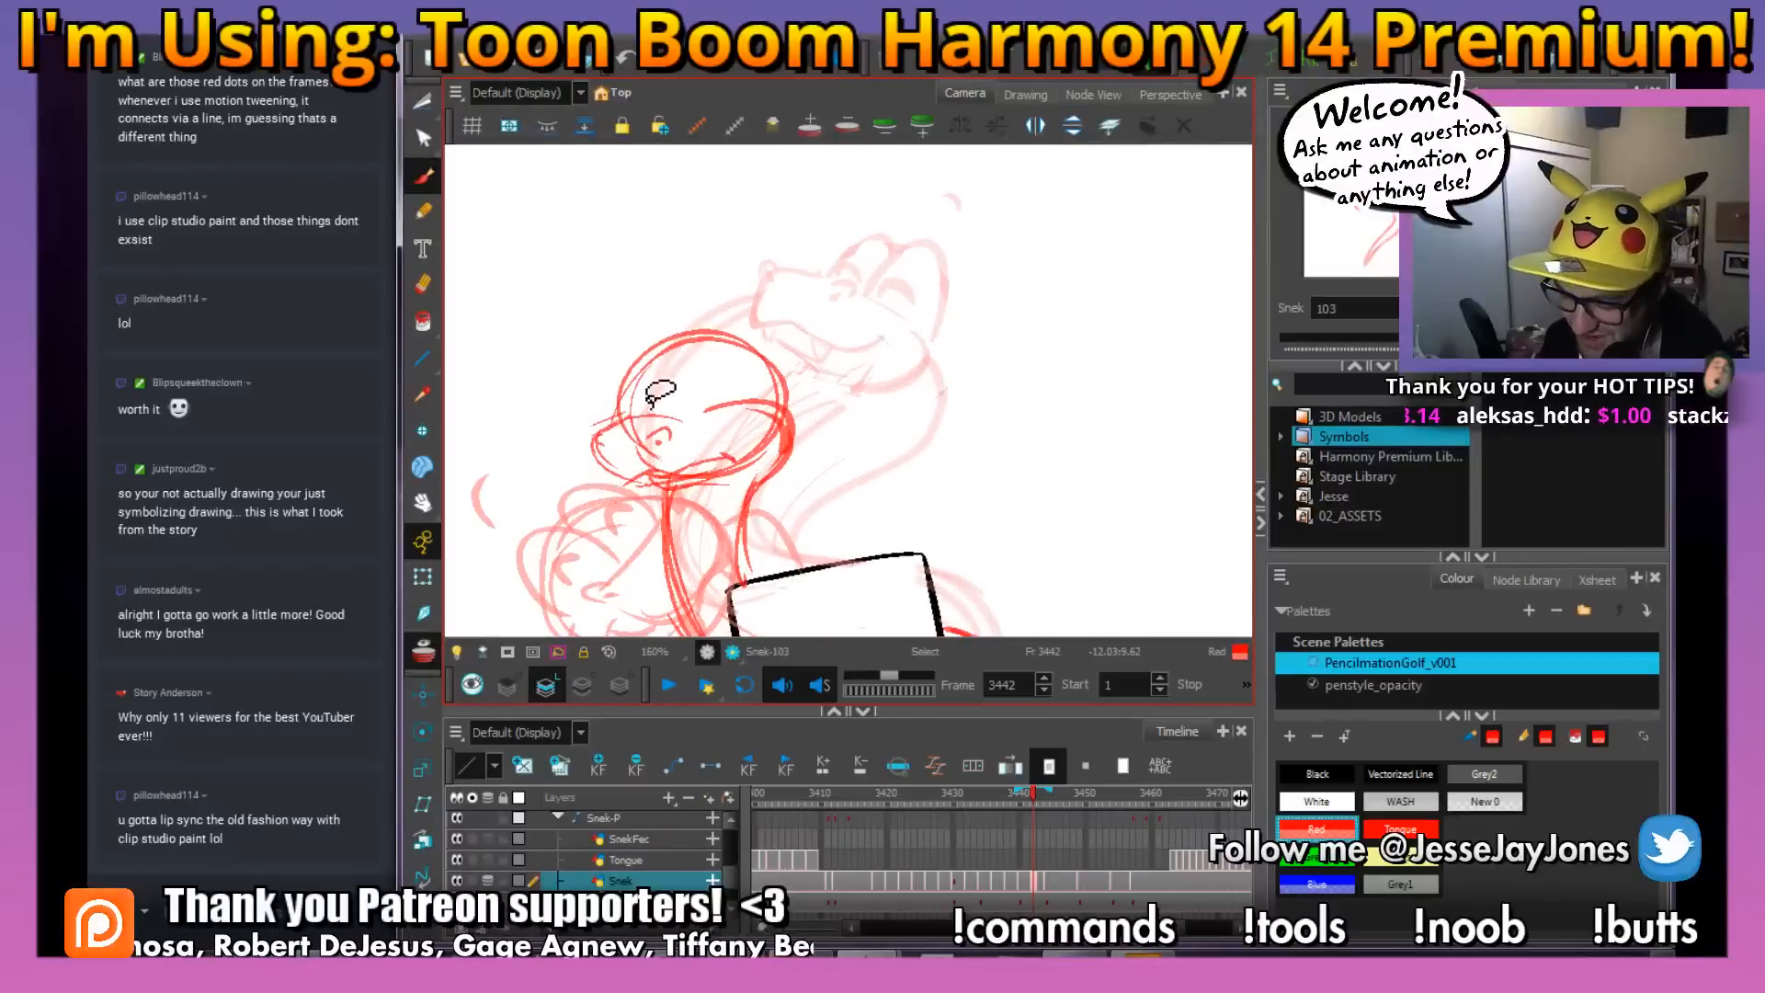
pyautogui.press('space')
pyautogui.moveTo(526, 480); pyautogui.dragTo(541, 483)
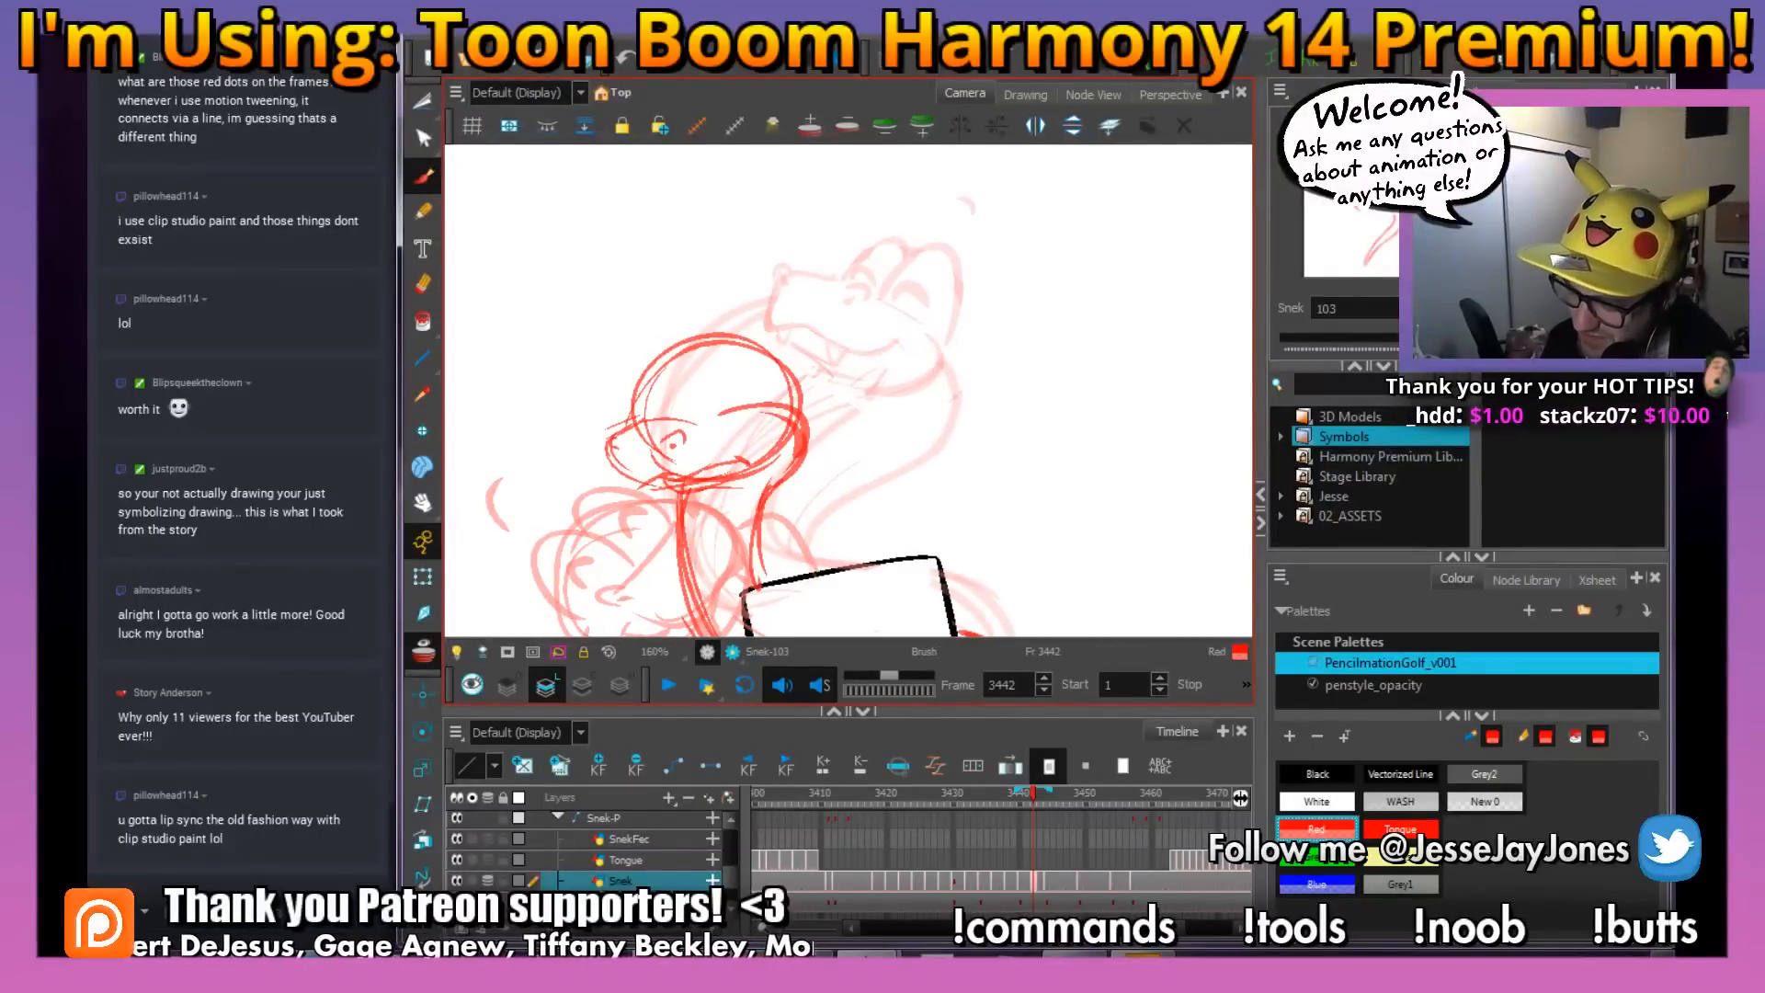
pyautogui.press('space')
pyautogui.moveTo(780, 458)
pyautogui.mouseDown()
pyautogui.moveTo(802, 459)
pyautogui.moveTo(805, 418)
pyautogui.mouseUp()
pyautogui.press('space')
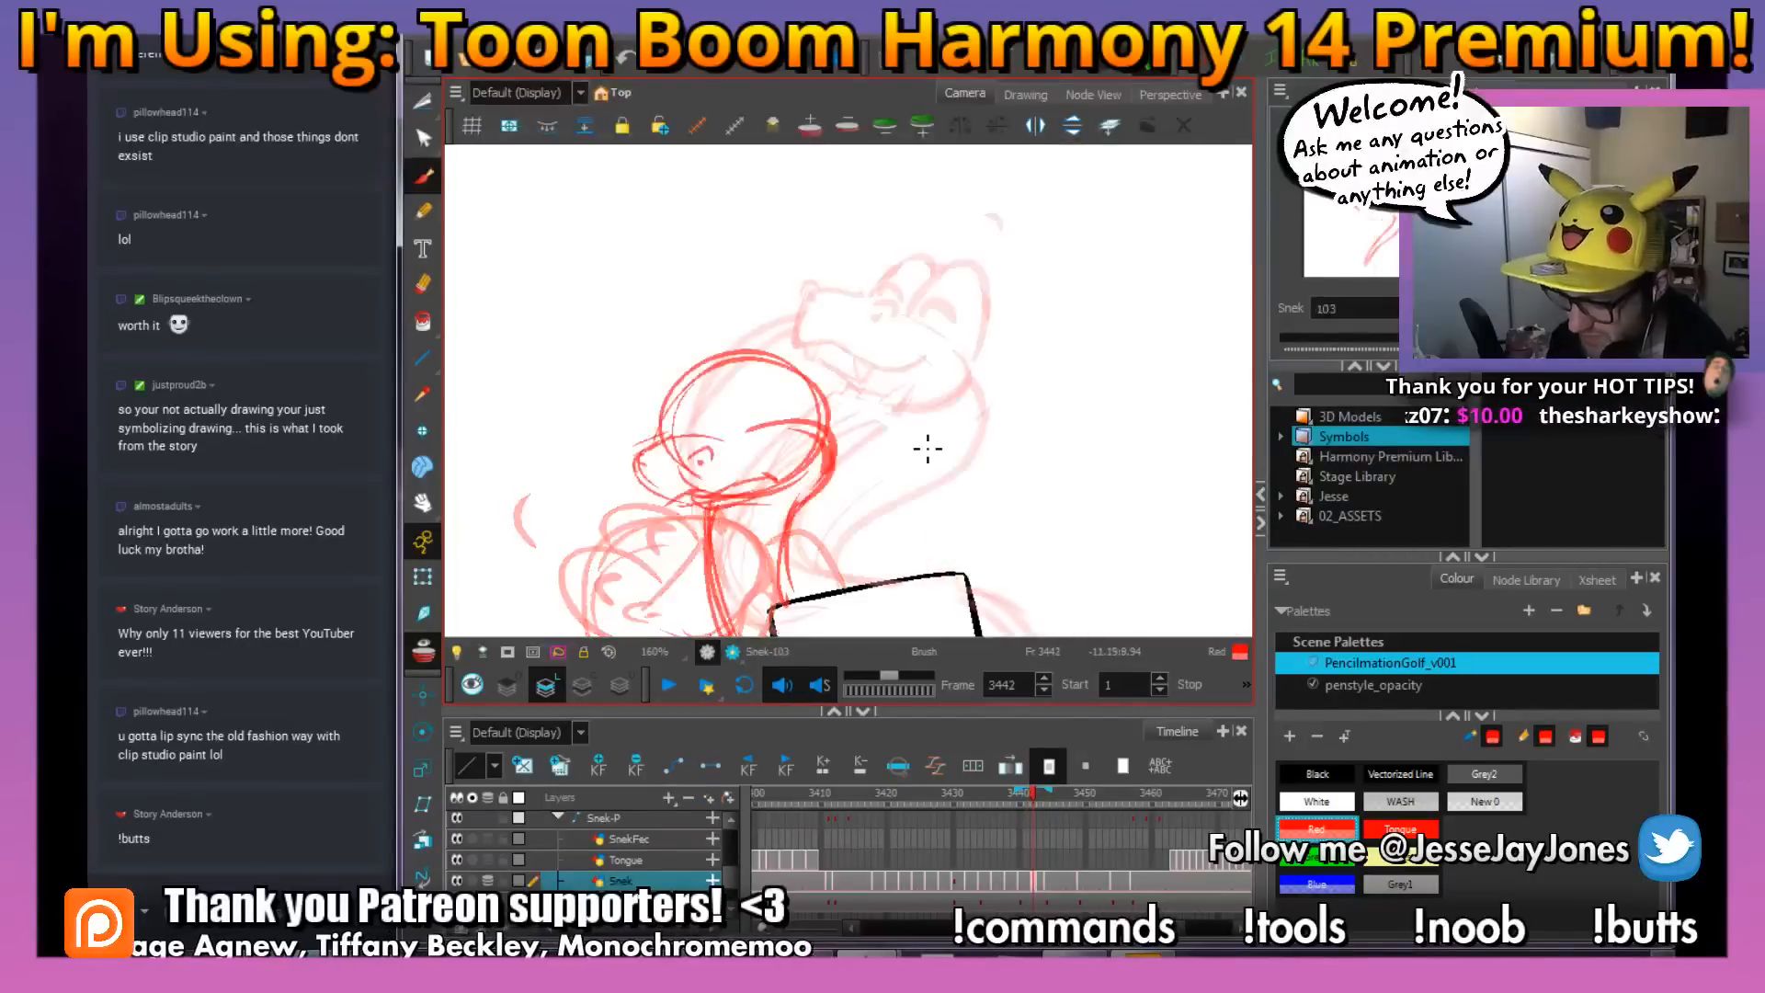
pyautogui.moveTo(833, 386)
pyautogui.mouseDown()
pyautogui.moveTo(796, 389)
pyautogui.moveTo(851, 409)
pyautogui.mouseUp()
pyautogui.moveTo(791, 324); pyautogui.dragTo(793, 360)
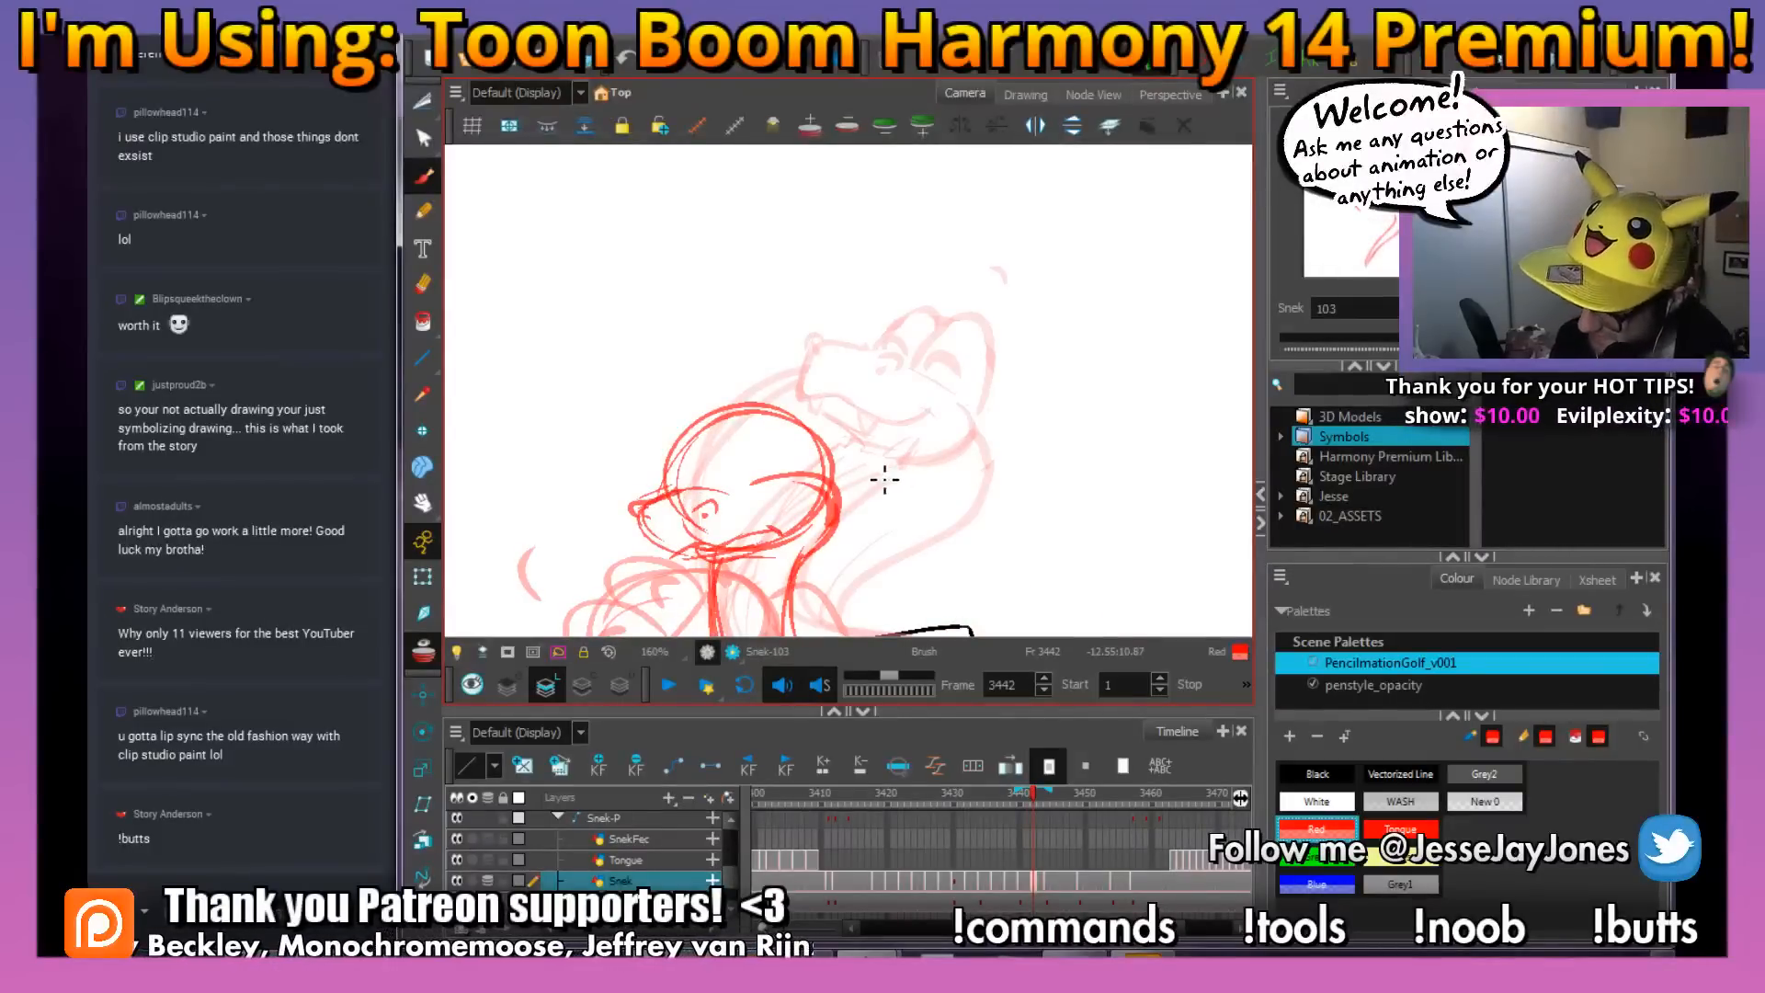
# Draw the snake's two eye domes with closed smiling eyes and a small brow arc above the head
pyautogui.moveTo(803, 470); pyautogui.dragTo(807, 483)
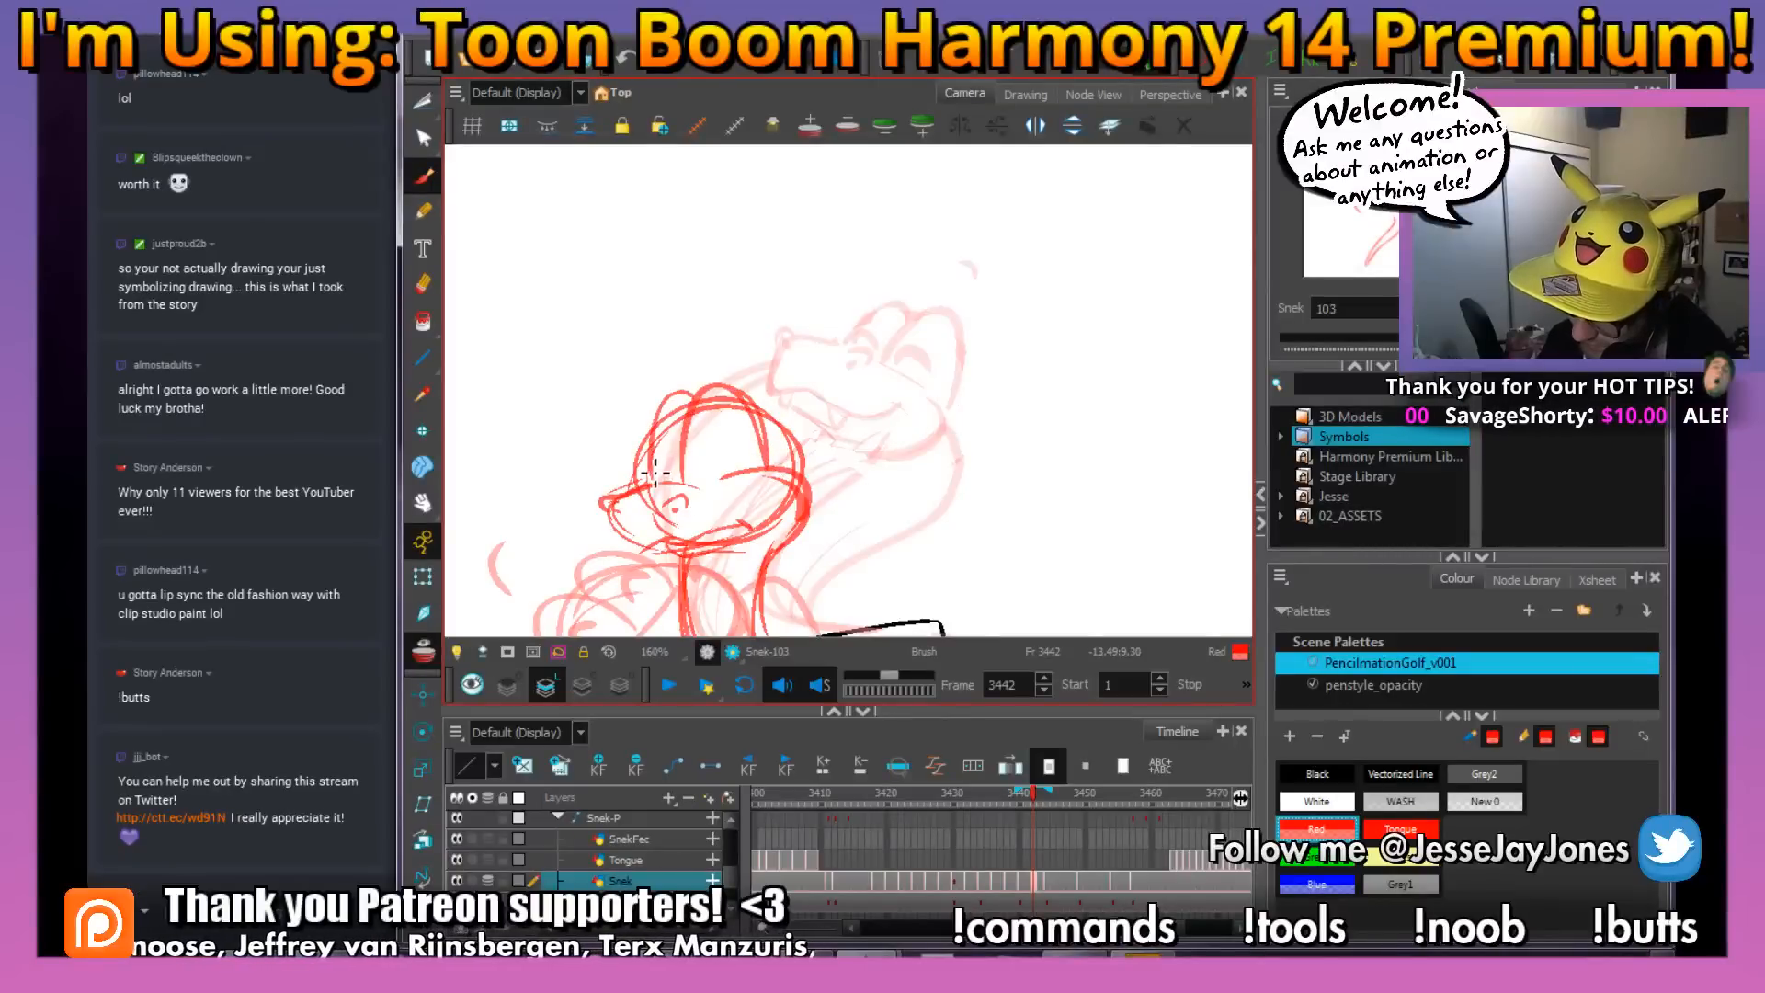
pyautogui.moveTo(844, 485)
pyautogui.mouseDown()
pyautogui.moveTo(887, 359)
pyautogui.moveTo(899, 414)
pyautogui.moveTo(851, 427)
pyautogui.mouseUp()
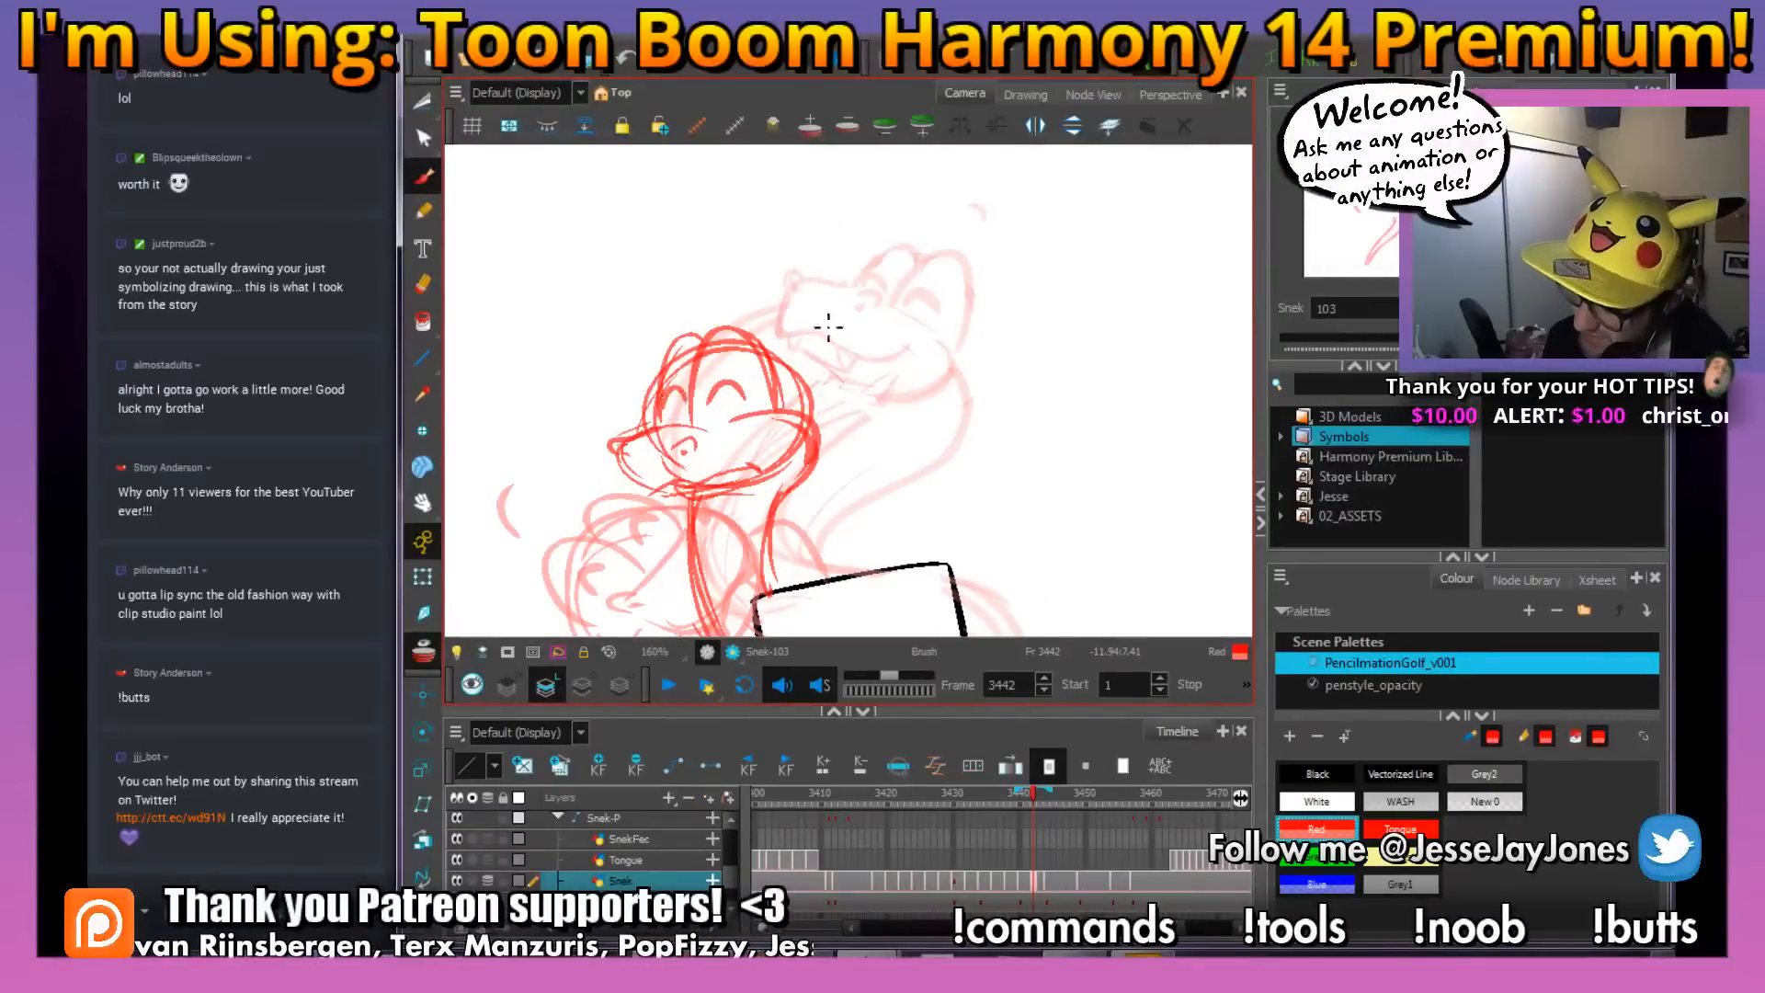
pyautogui.moveTo(828, 326); pyautogui.dragTo(811, 330)
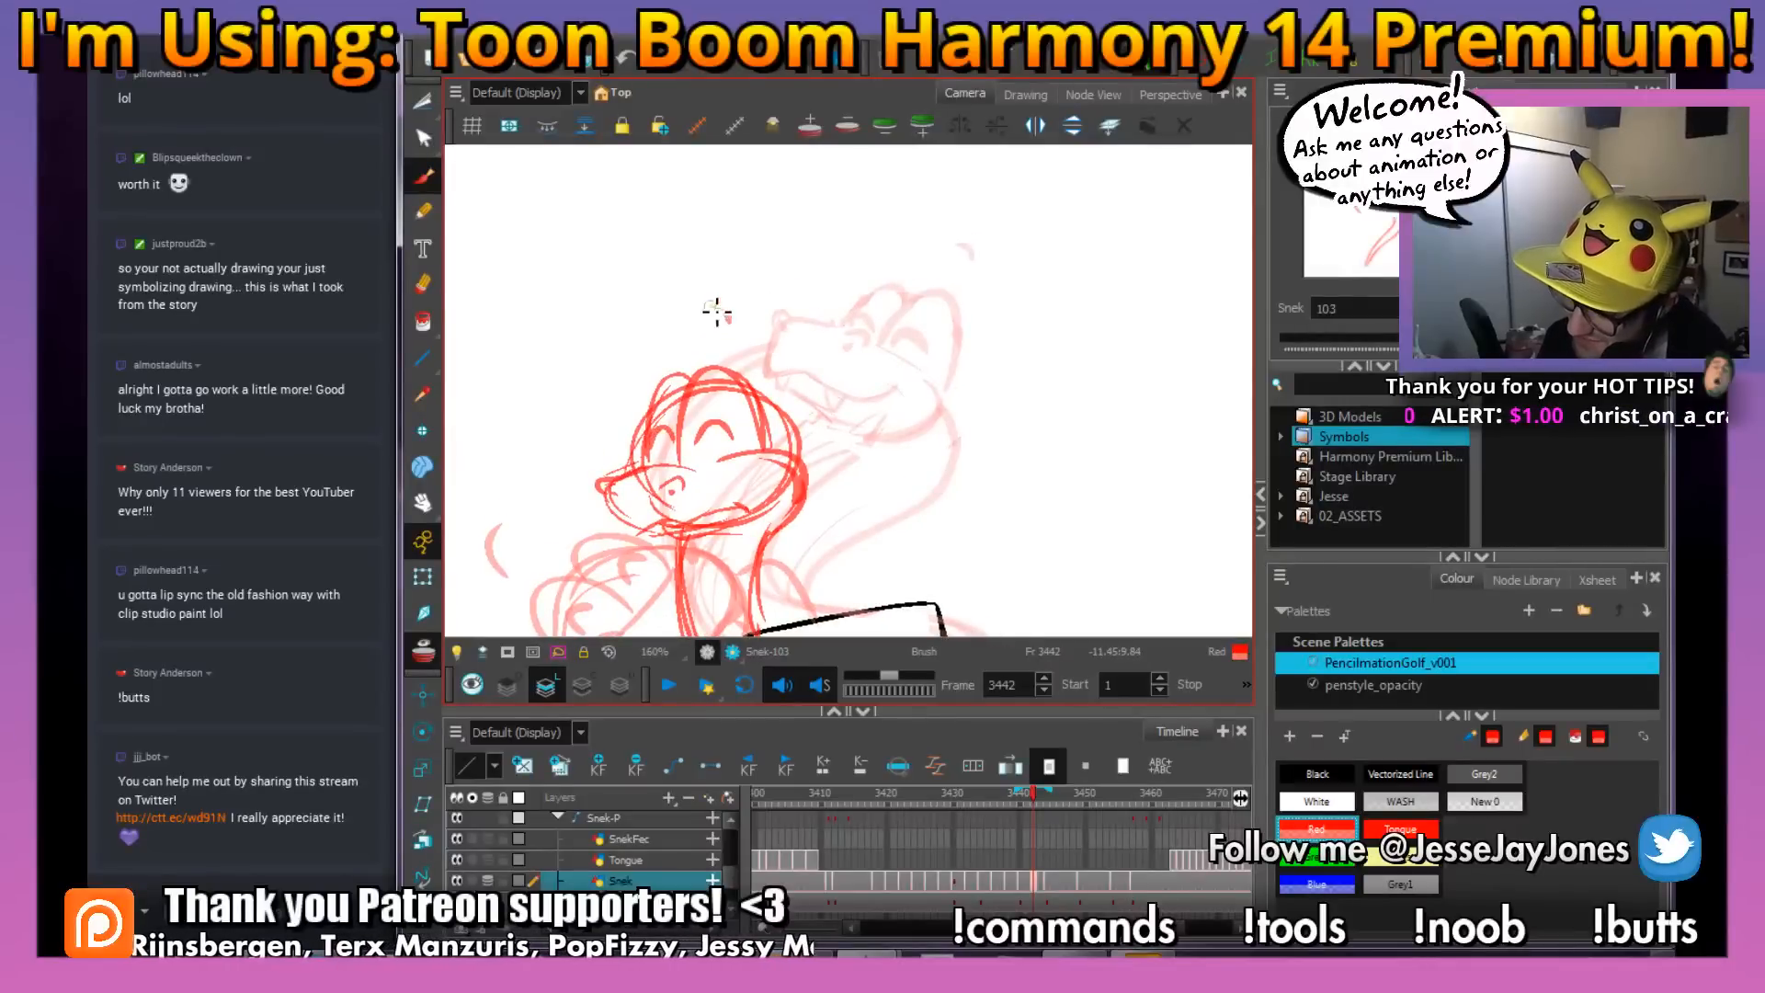
pyautogui.moveTo(840, 476); pyautogui.dragTo(791, 397)
pyautogui.press('1')
pyautogui.press('1')
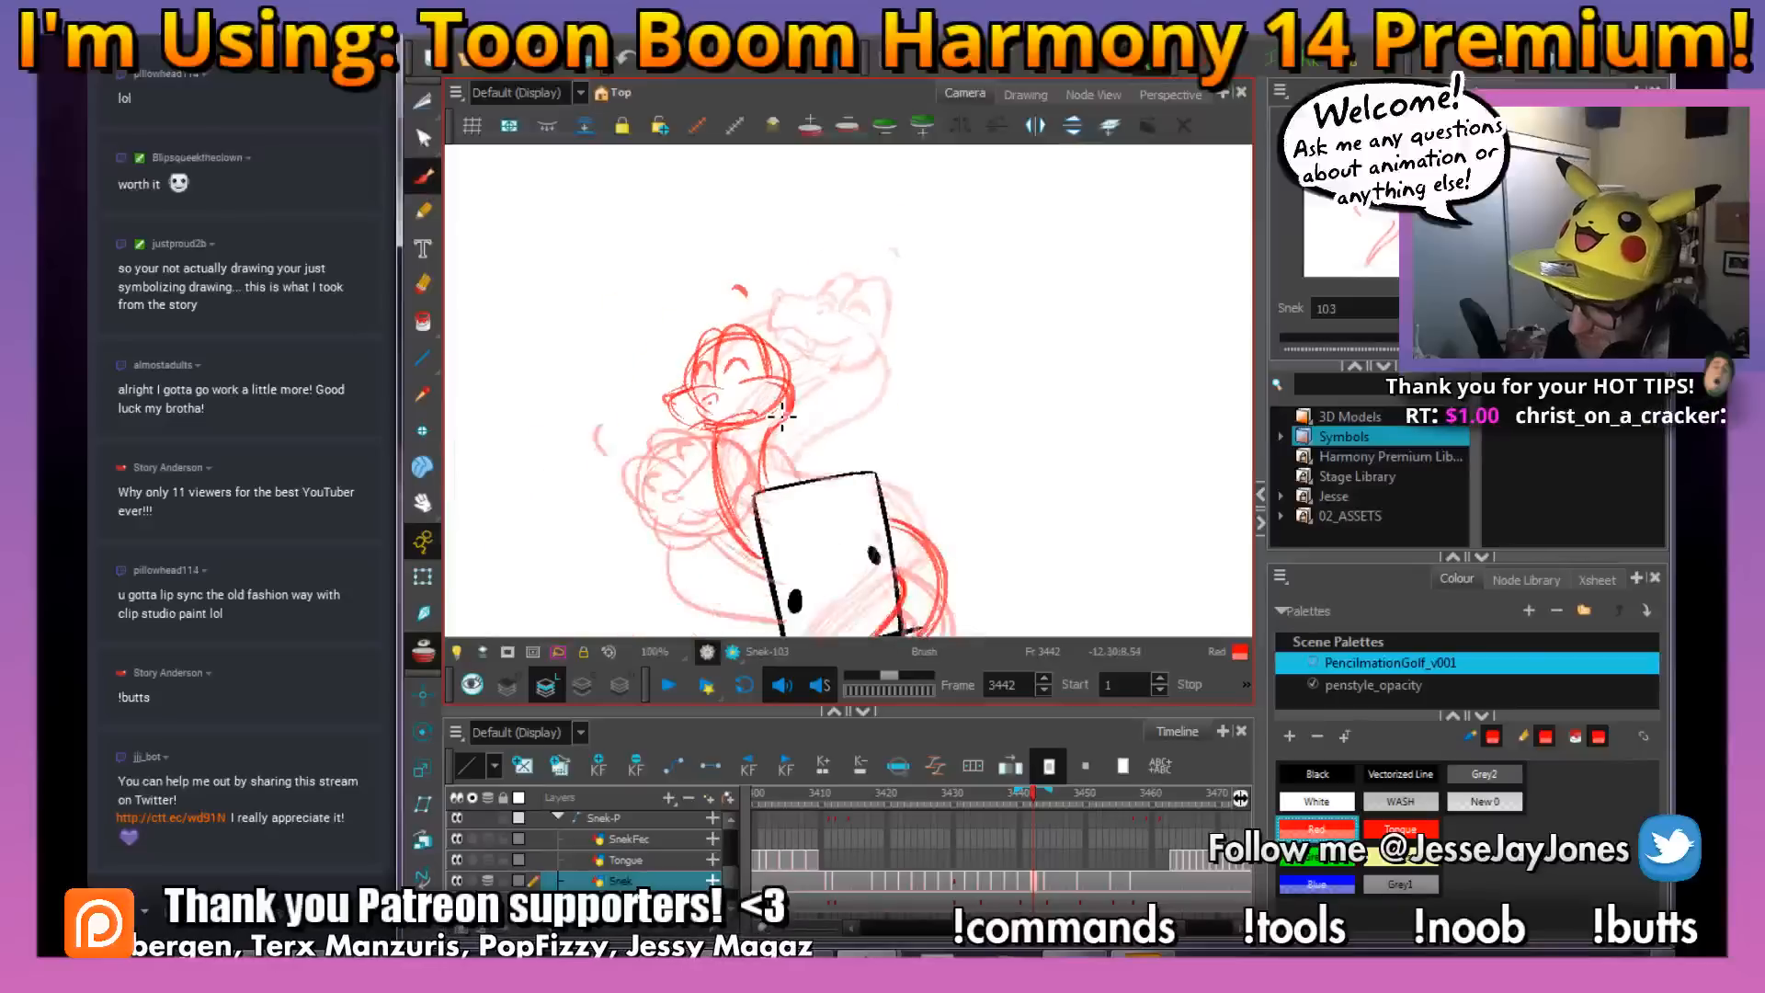
# Erase the leftover head-circle outline between the back of the eyes and the cheek
pyautogui.moveTo(903, 415); pyautogui.dragTo(920, 467)
pyautogui.press('2')
pyautogui.press('2')
pyautogui.press('2')
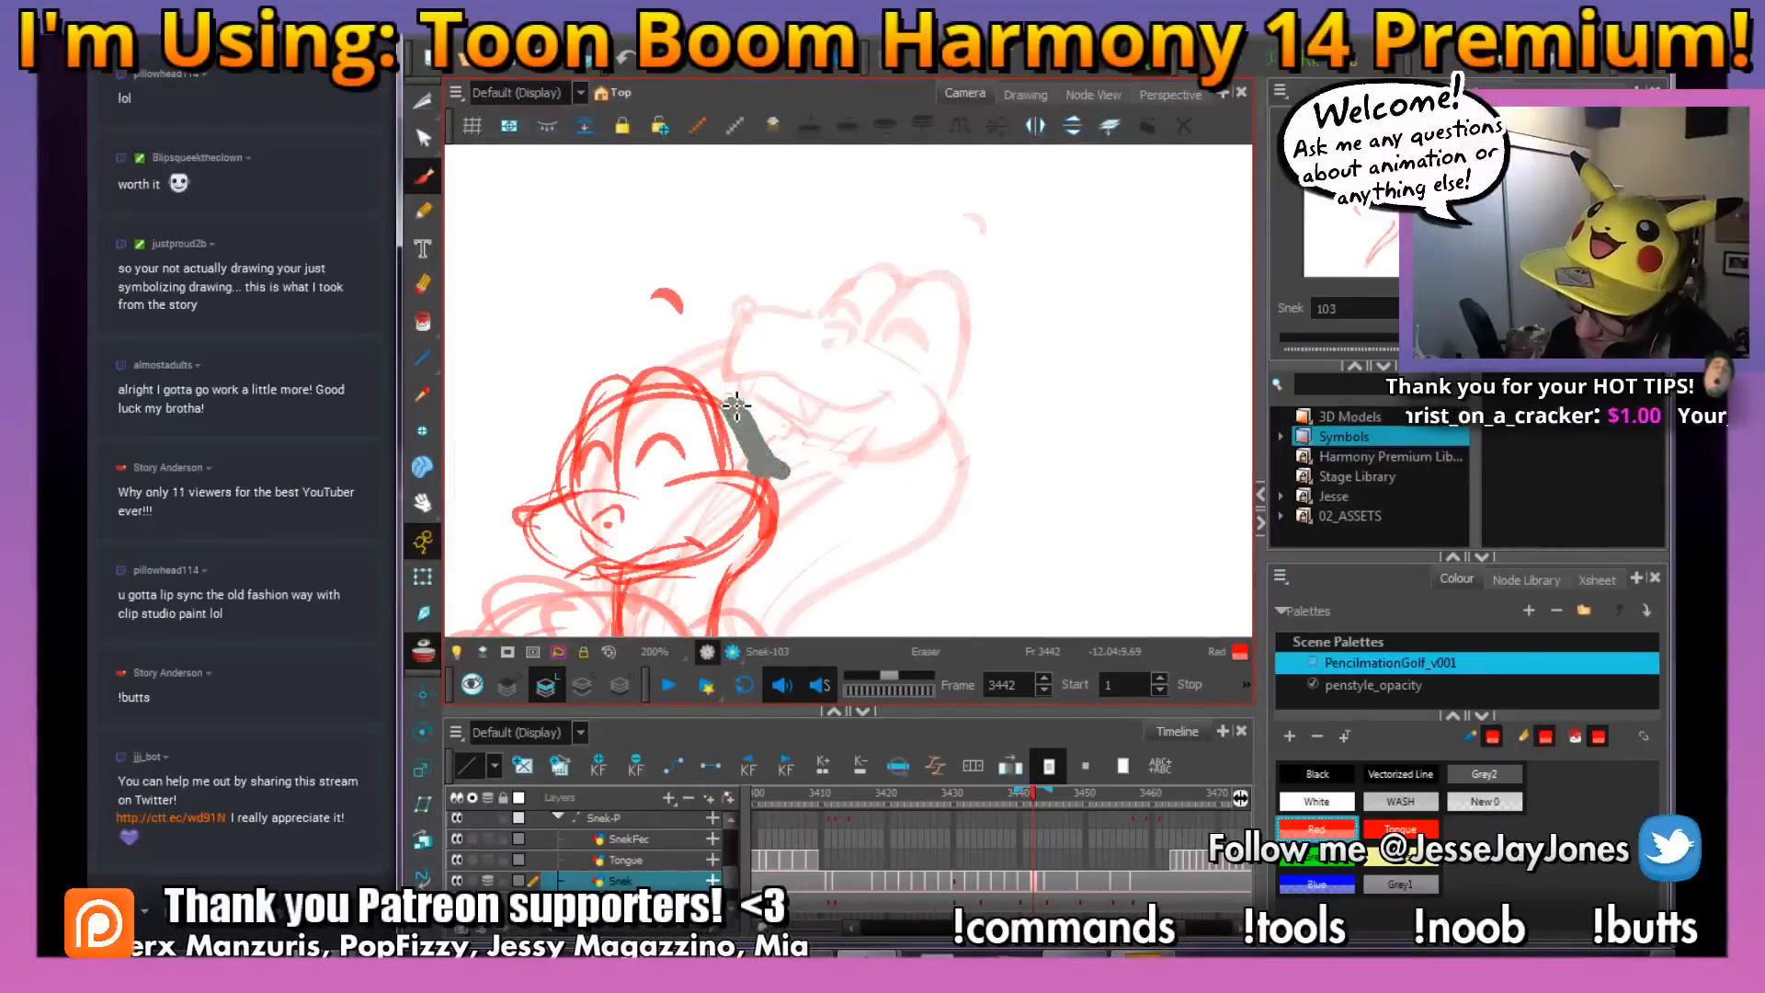
pyautogui.moveTo(753, 410); pyautogui.dragTo(792, 424)
pyautogui.press('1')
pyautogui.press('1')
pyautogui.press('1')
pyautogui.press('1')
pyautogui.press('2')
pyautogui.press('2')
pyautogui.press('2')
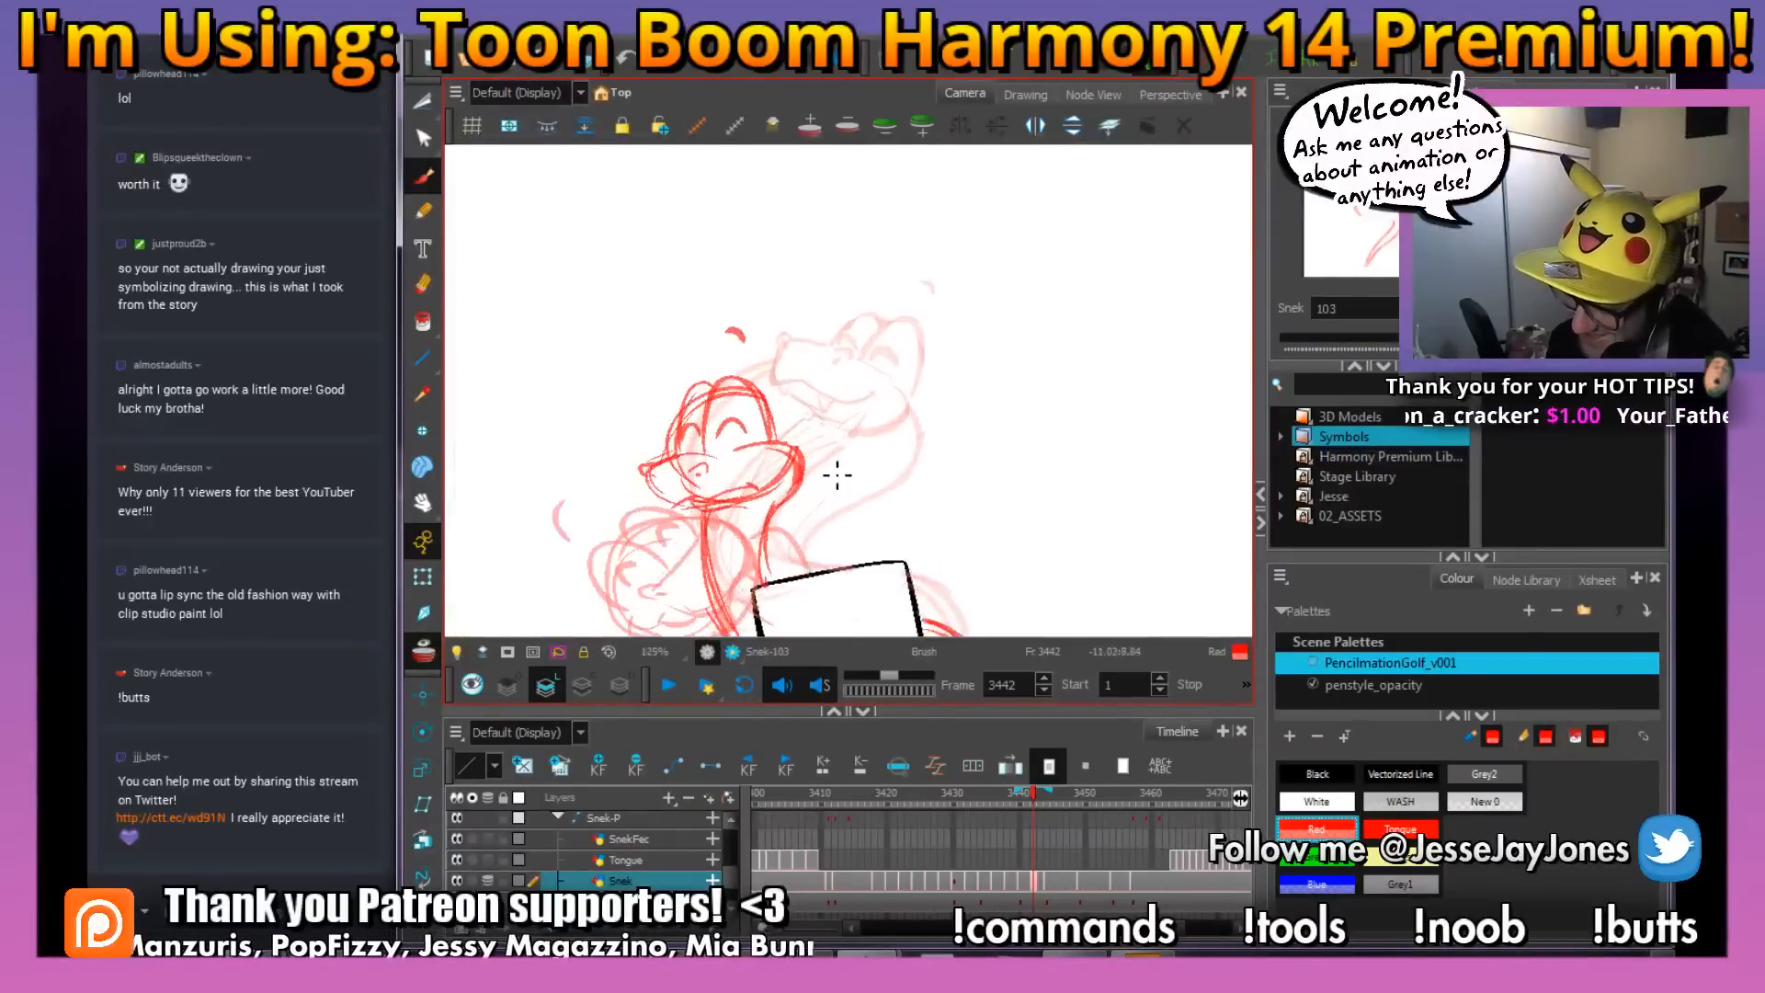
# Reshape the snake's cheek and jaw and redraw the smiling mouth line
pyautogui.moveTo(787, 523); pyautogui.dragTo(833, 453)
pyautogui.press('2')
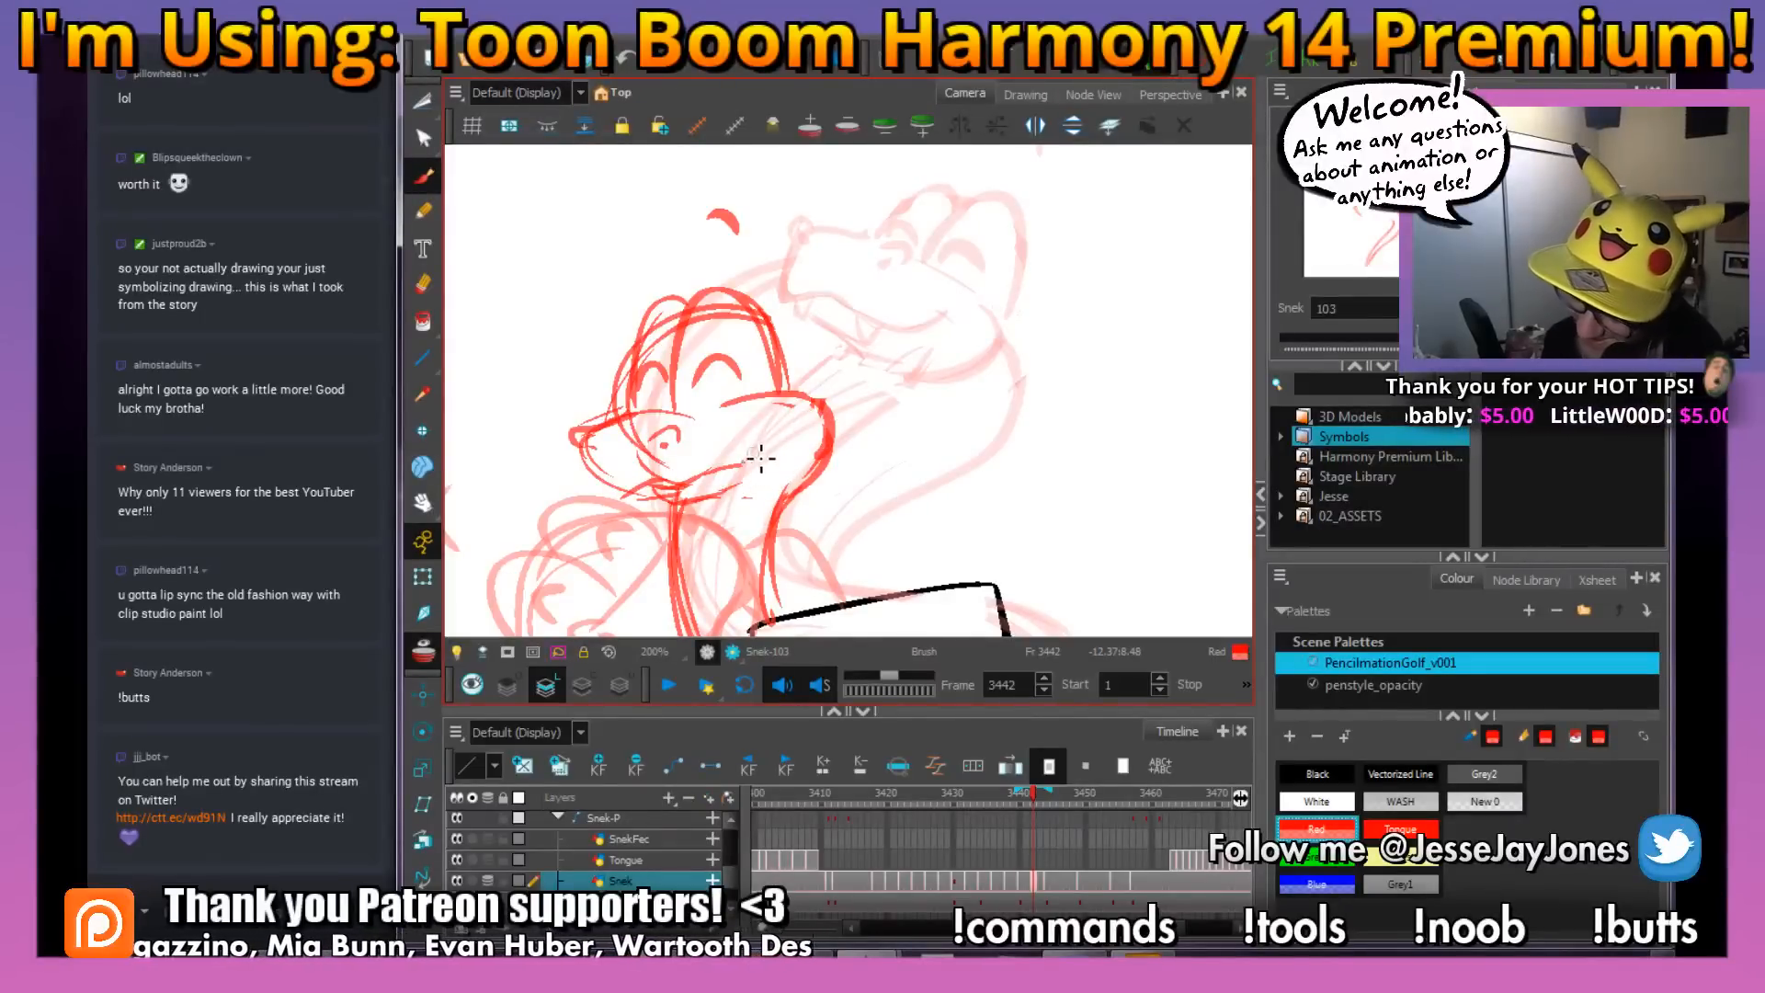
pyautogui.press('1')
pyautogui.press('1')
pyautogui.press('1')
pyautogui.press('1')
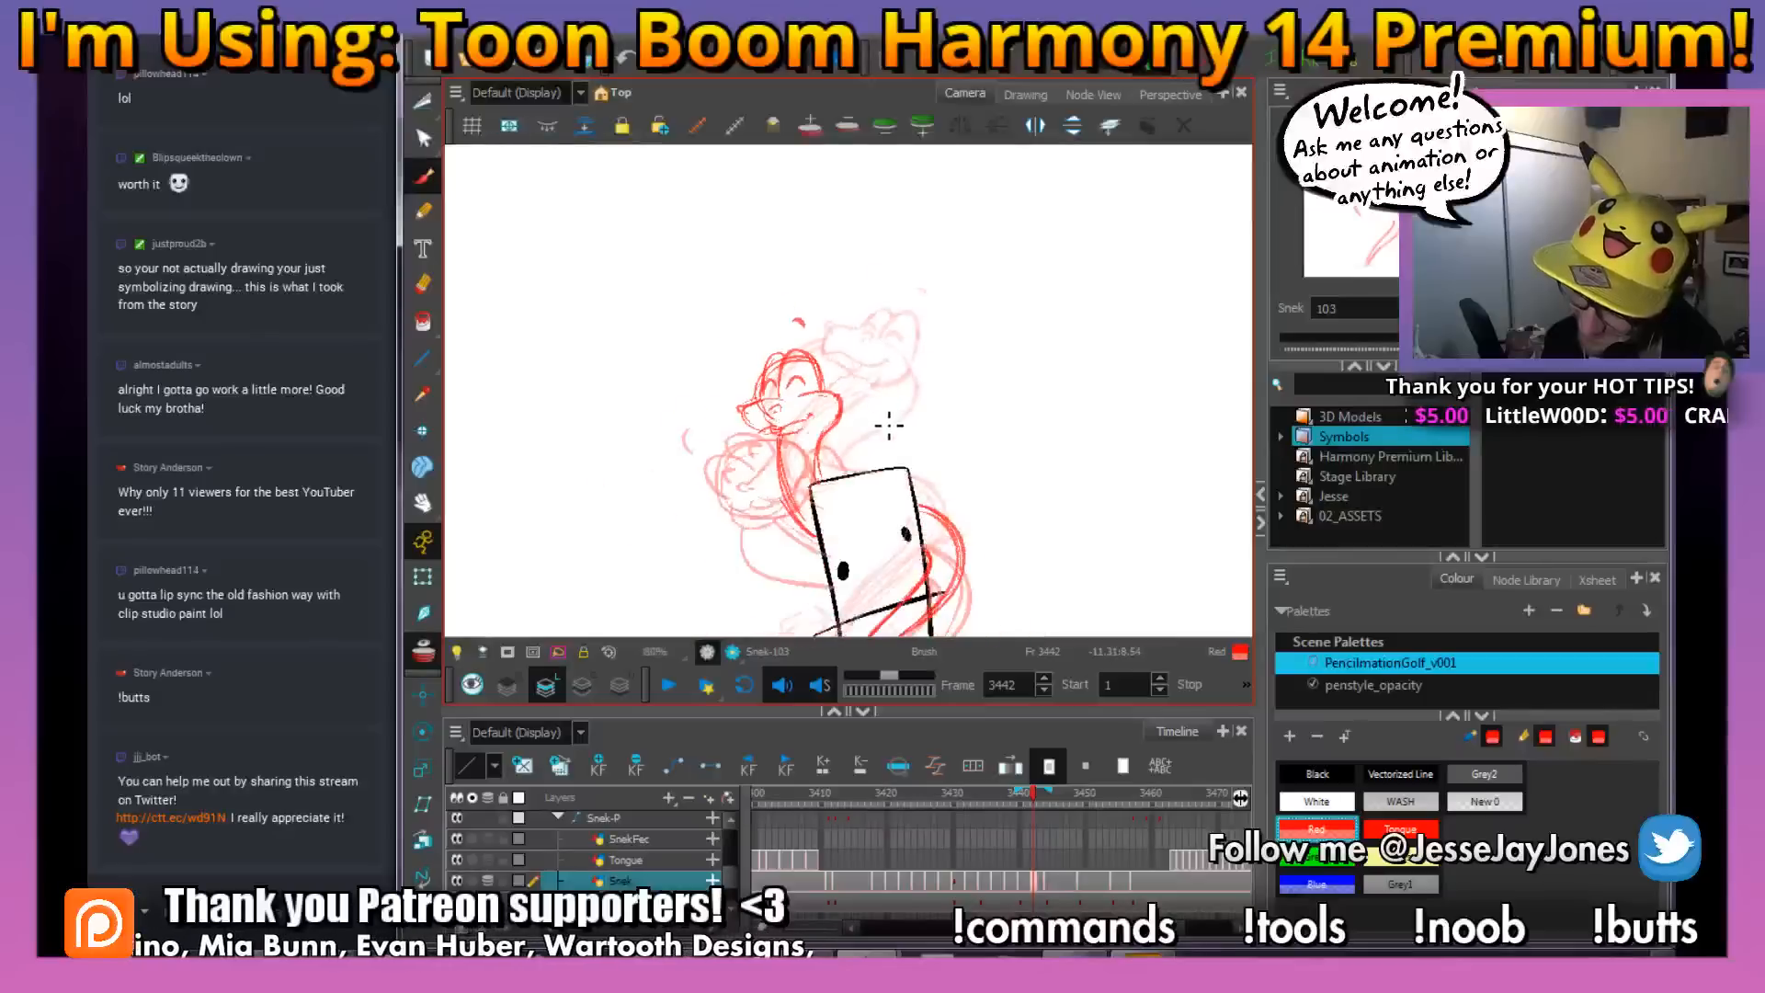
# Erase the overlapping construction lines inside the snake's far eye dome
pyautogui.press('2')
pyautogui.press('2')
pyautogui.press('2')
pyautogui.press('2')
pyautogui.press('space')
pyautogui.moveTo(702, 371); pyautogui.dragTo(740, 401)
pyautogui.press('1')
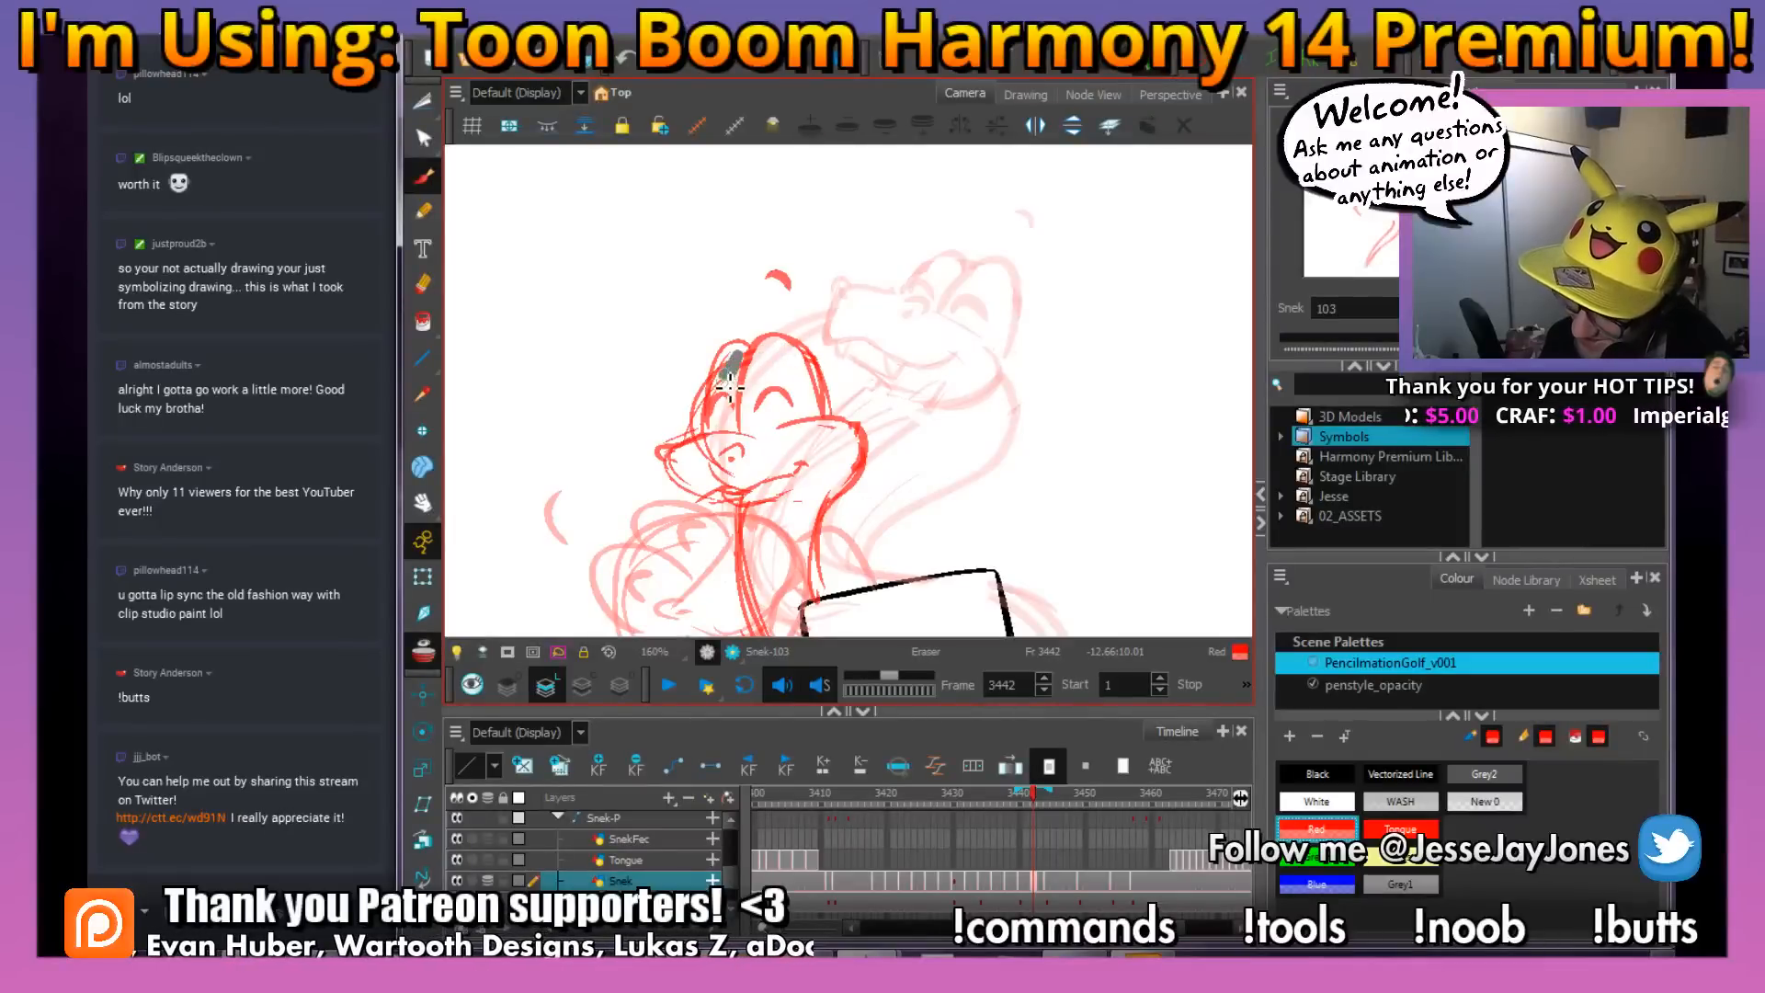
pyautogui.press('space')
pyautogui.moveTo(921, 309); pyautogui.dragTo(845, 330)
# Select the strokes of the snake's eyes and upper head and adjust them with the Perspective tool
pyautogui.press('1')
pyautogui.press('1')
pyautogui.press('1')
pyautogui.press('2')
pyautogui.press('2')
pyautogui.press('2')
pyautogui.press('space')
pyautogui.moveTo(793, 420); pyautogui.dragTo(817, 423)
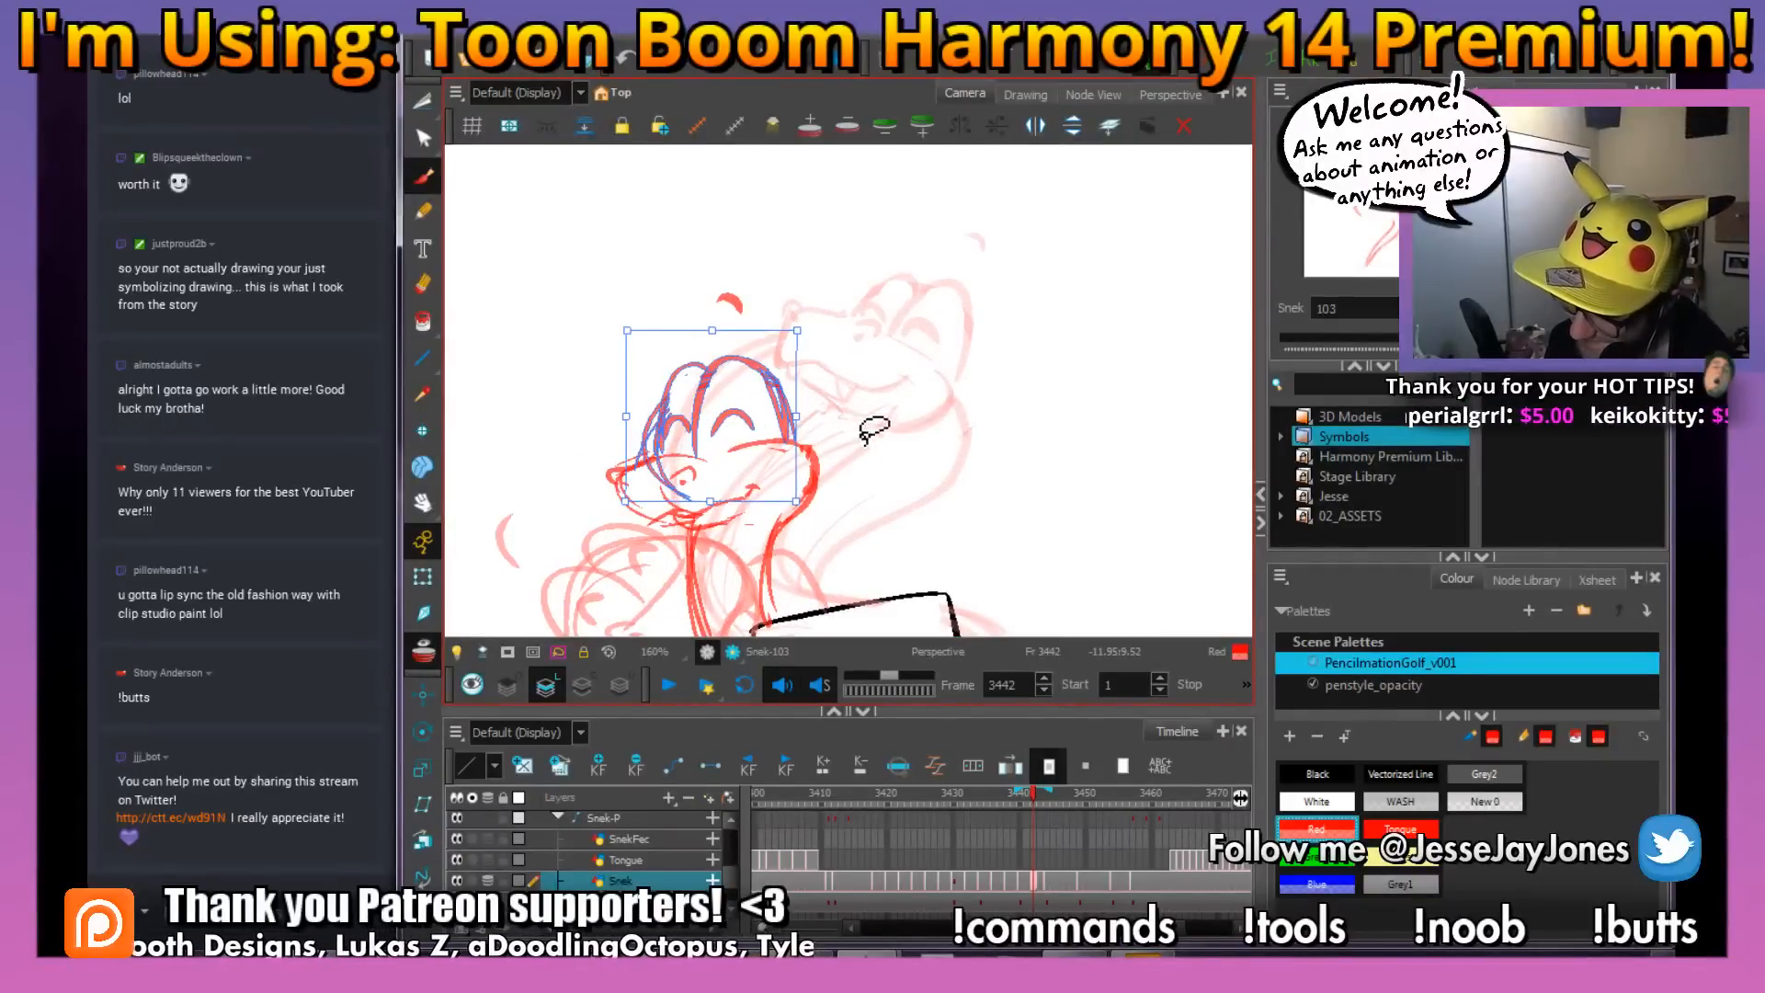
pyautogui.press('1')
pyautogui.press('1')
pyautogui.press('1')
pyautogui.press('1')
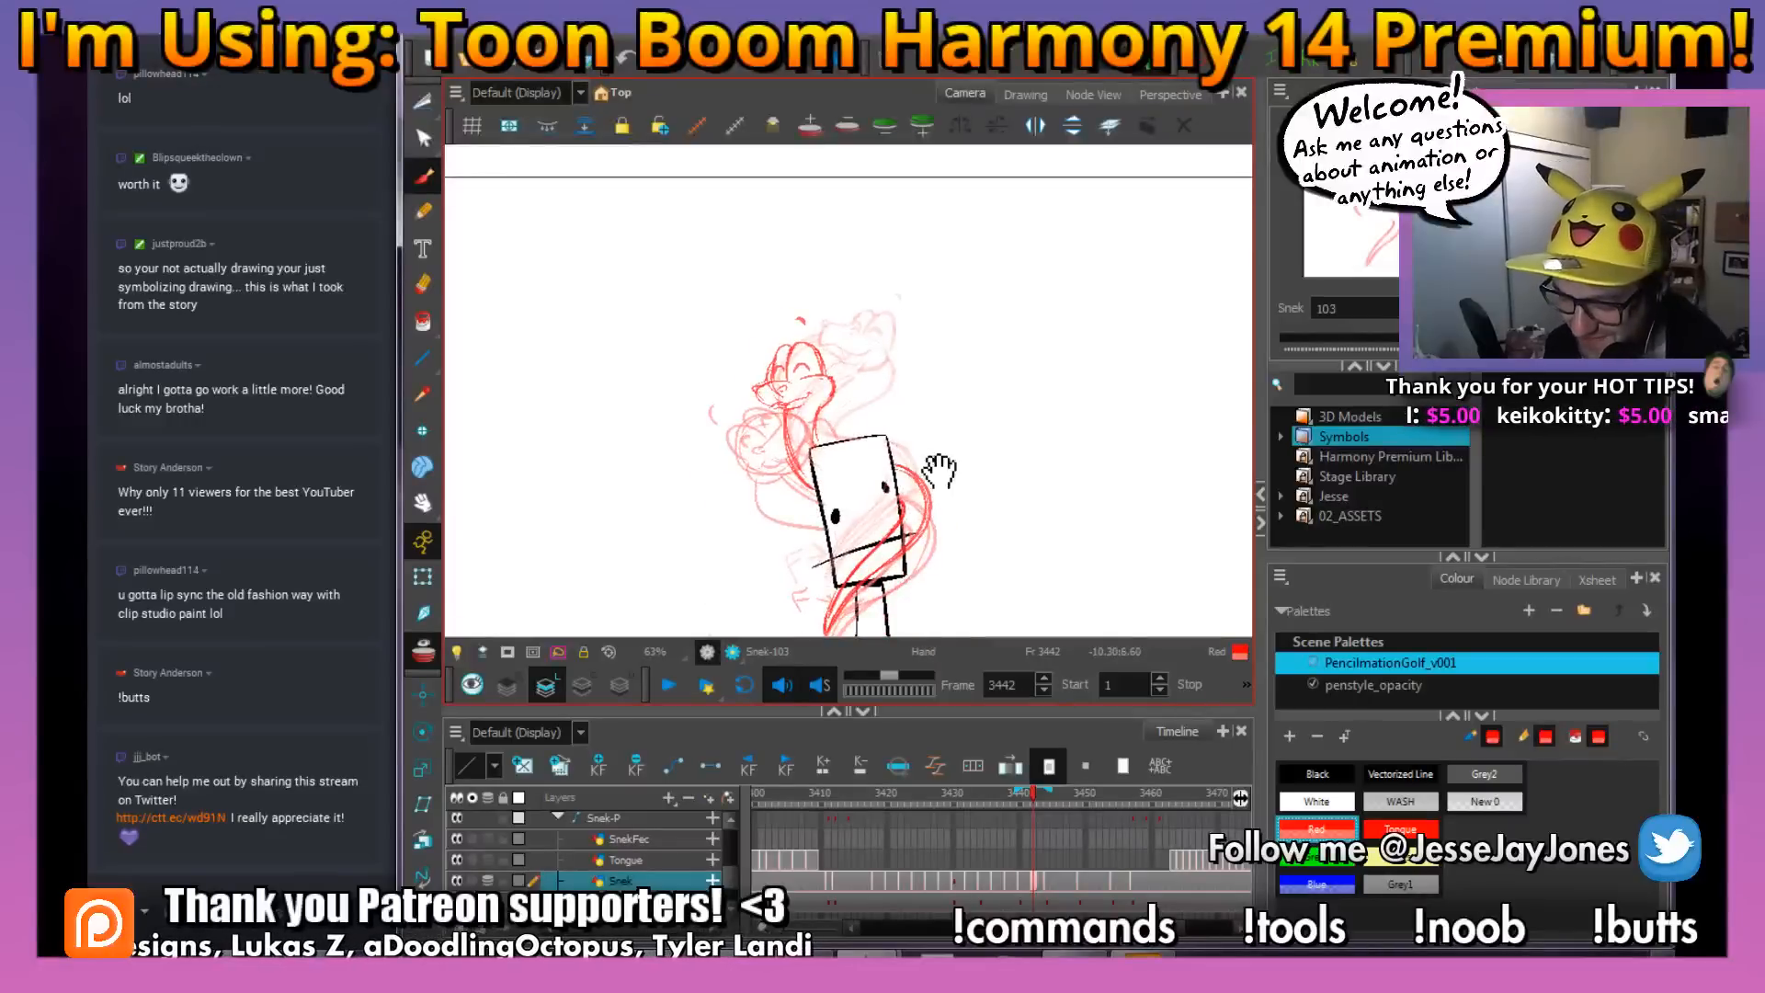
pyautogui.moveTo(939, 470)
pyautogui.mouseDown()
pyautogui.moveTo(902, 473)
pyautogui.moveTo(911, 400)
pyautogui.mouseUp()
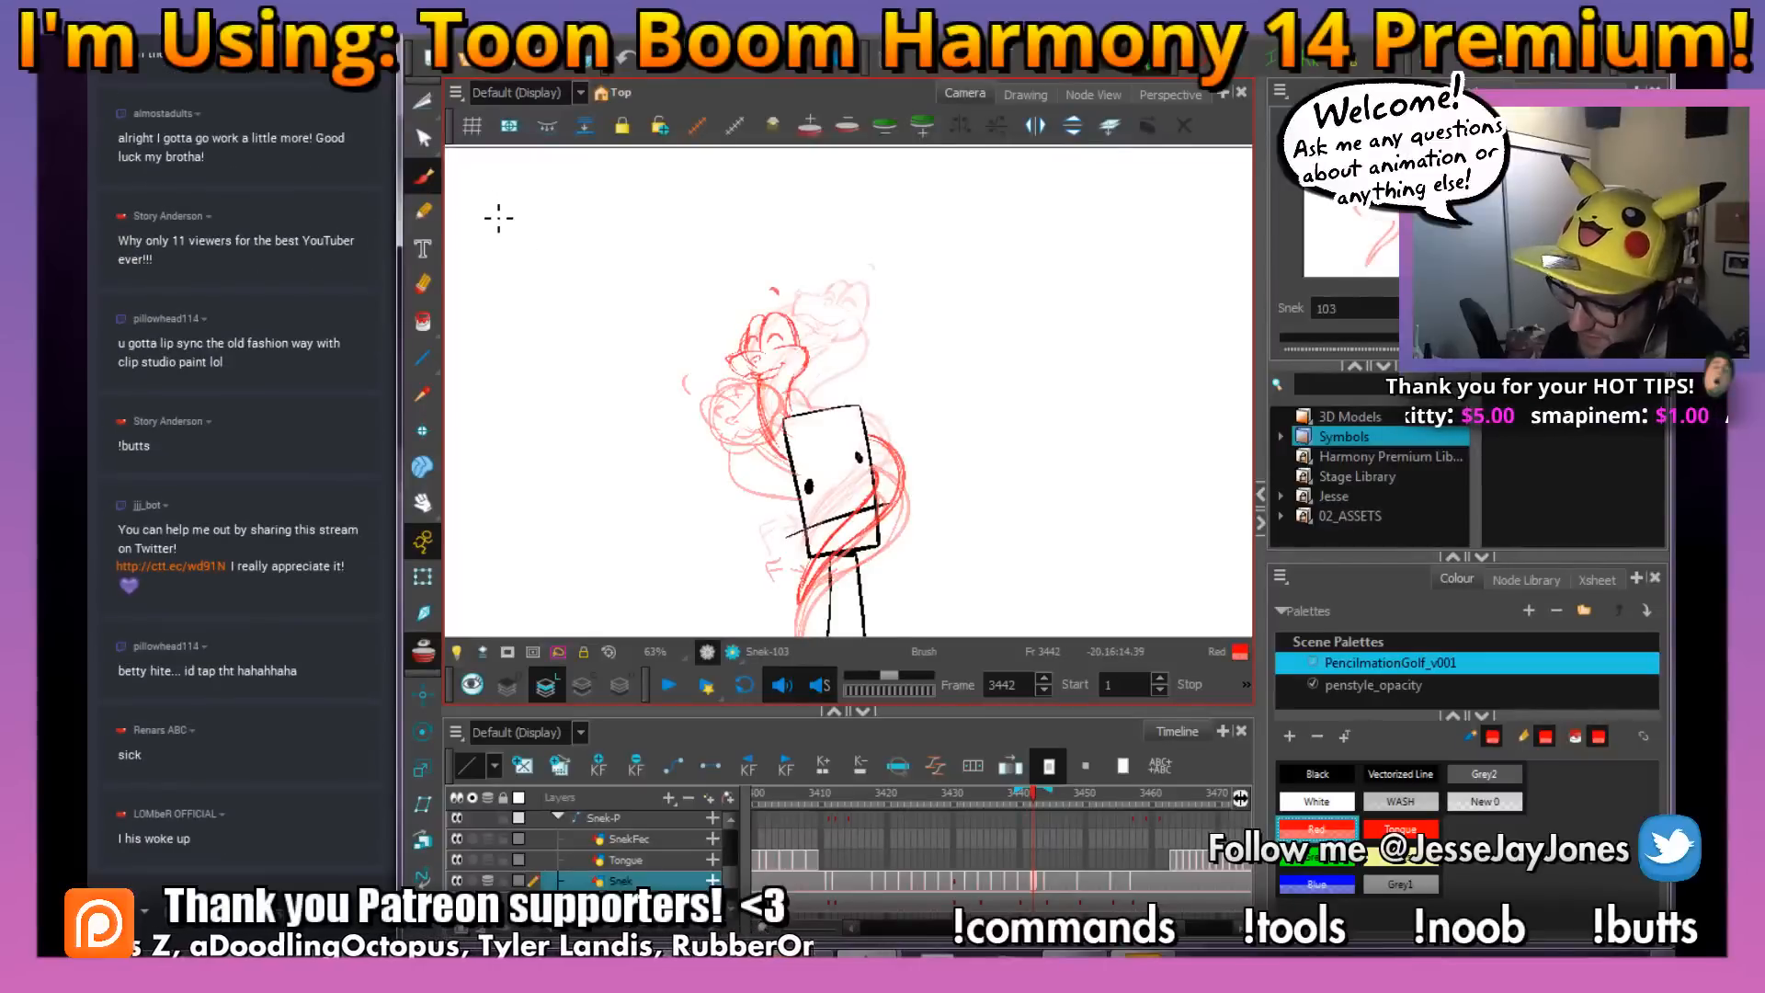
# Sketch curved body lines on both sides of the snake's neck down to the stick figure's head
pyautogui.press('2')
pyautogui.press('2')
pyautogui.moveTo(782, 408); pyautogui.dragTo(796, 386)
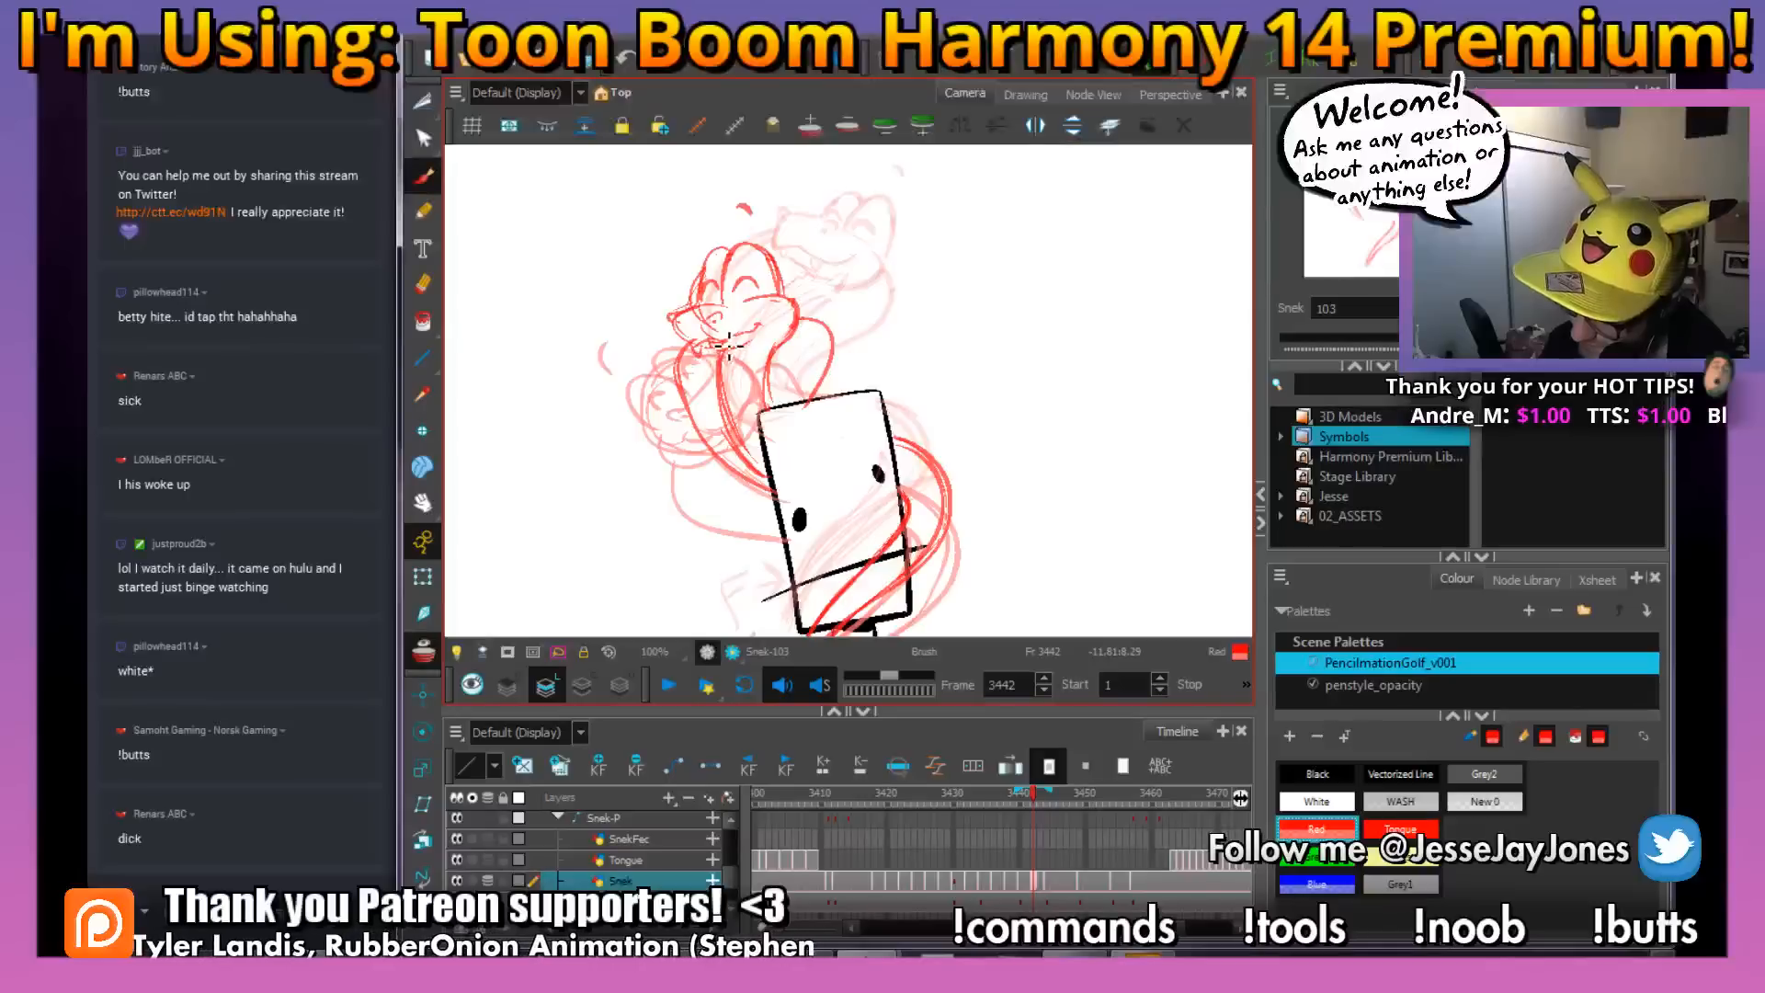
pyautogui.moveTo(966, 355)
pyautogui.mouseDown()
pyautogui.moveTo(904, 406)
pyautogui.moveTo(932, 450)
pyautogui.mouseUp()
pyautogui.press('1')
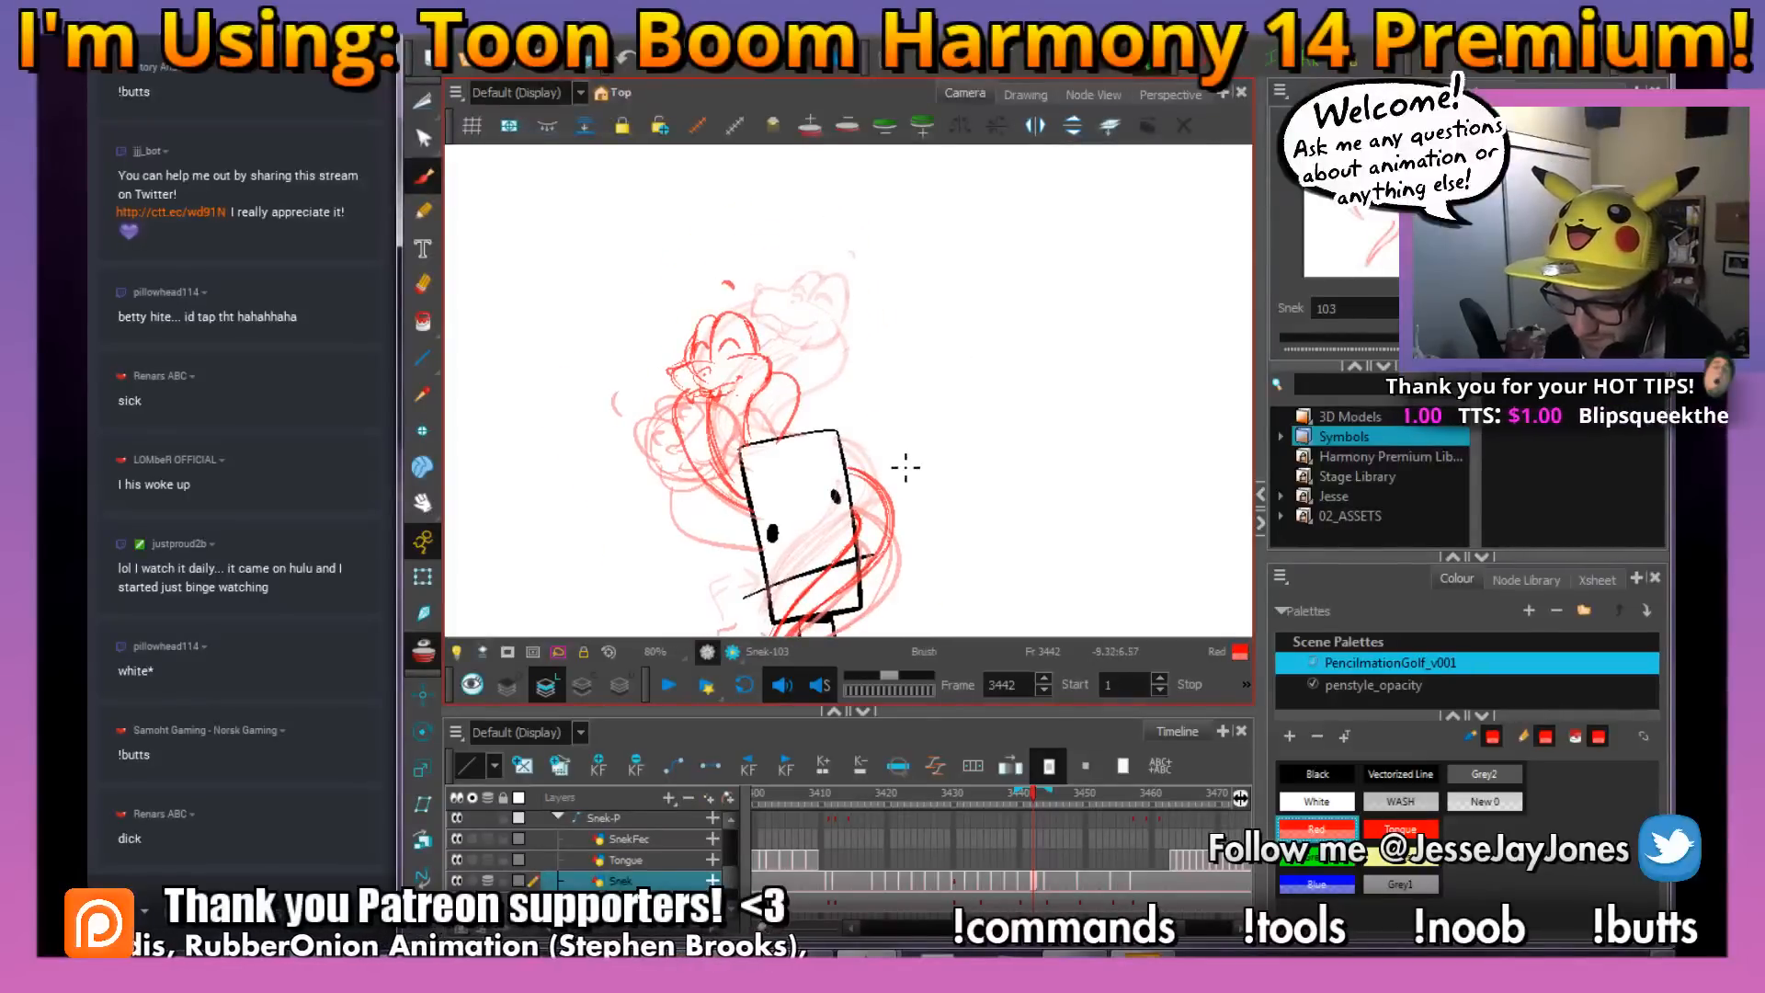
# Flip through the snake's poses between frames 3441 and 3446 to check the motion of the new in-between
pyautogui.press('.')
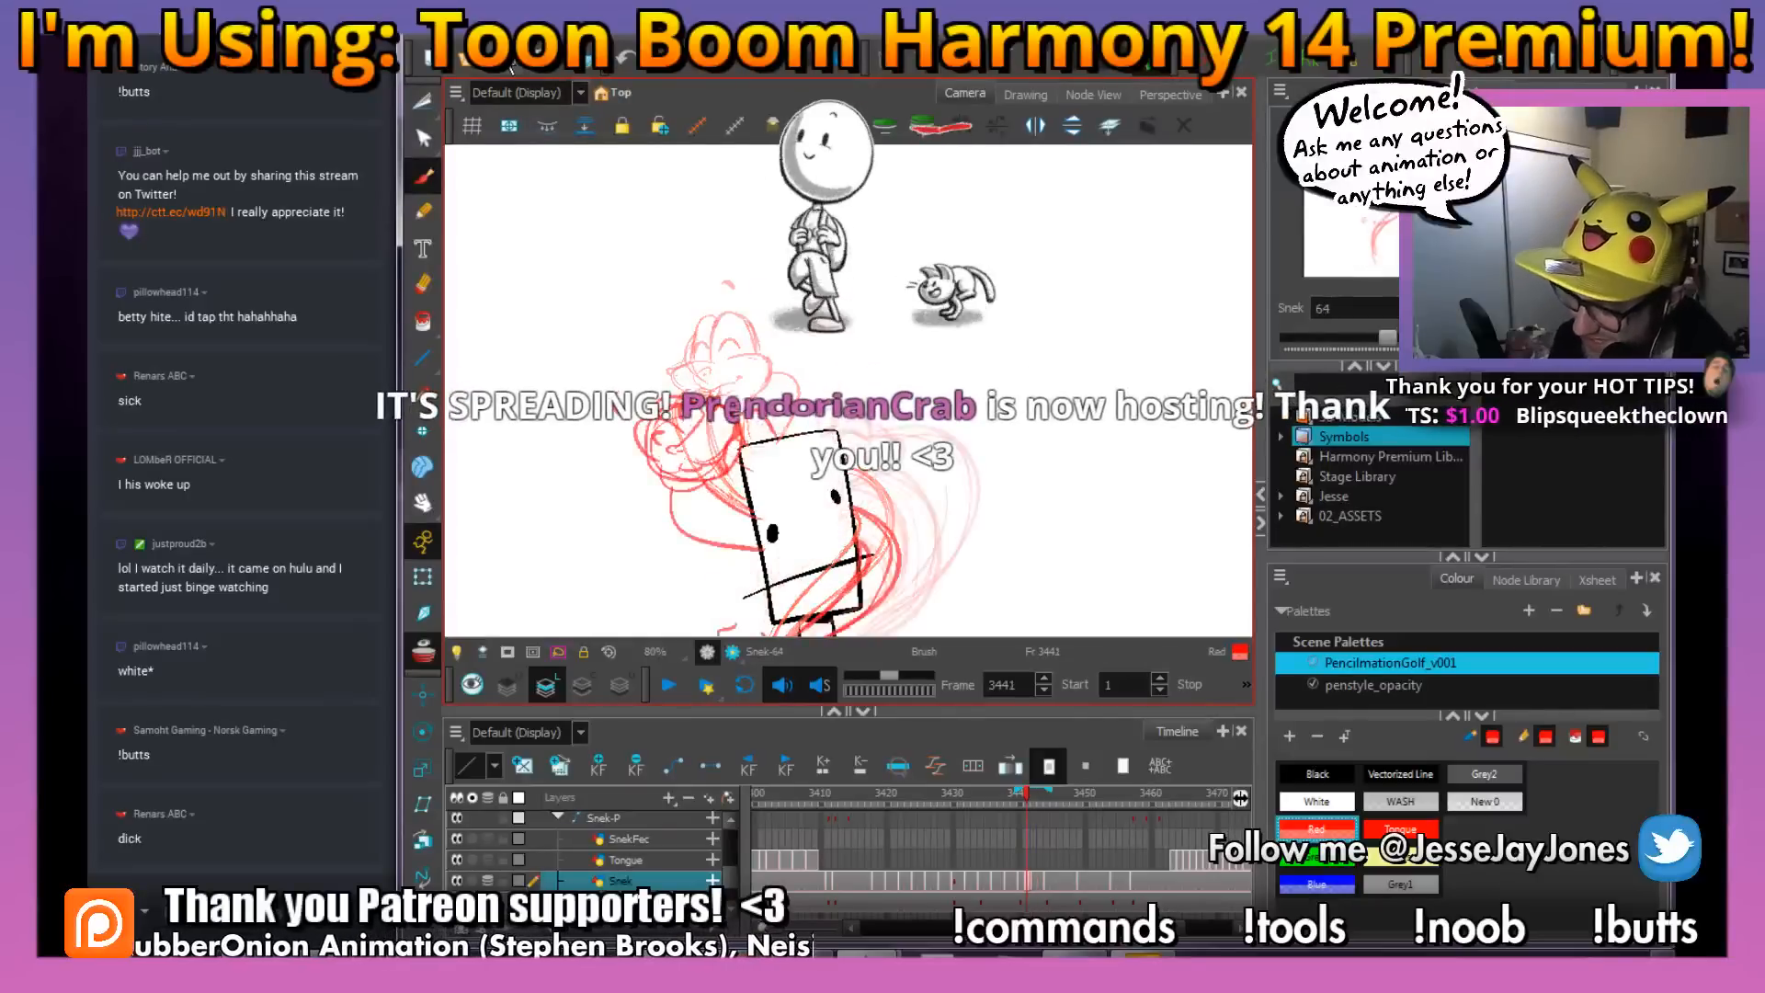
pyautogui.press('.')
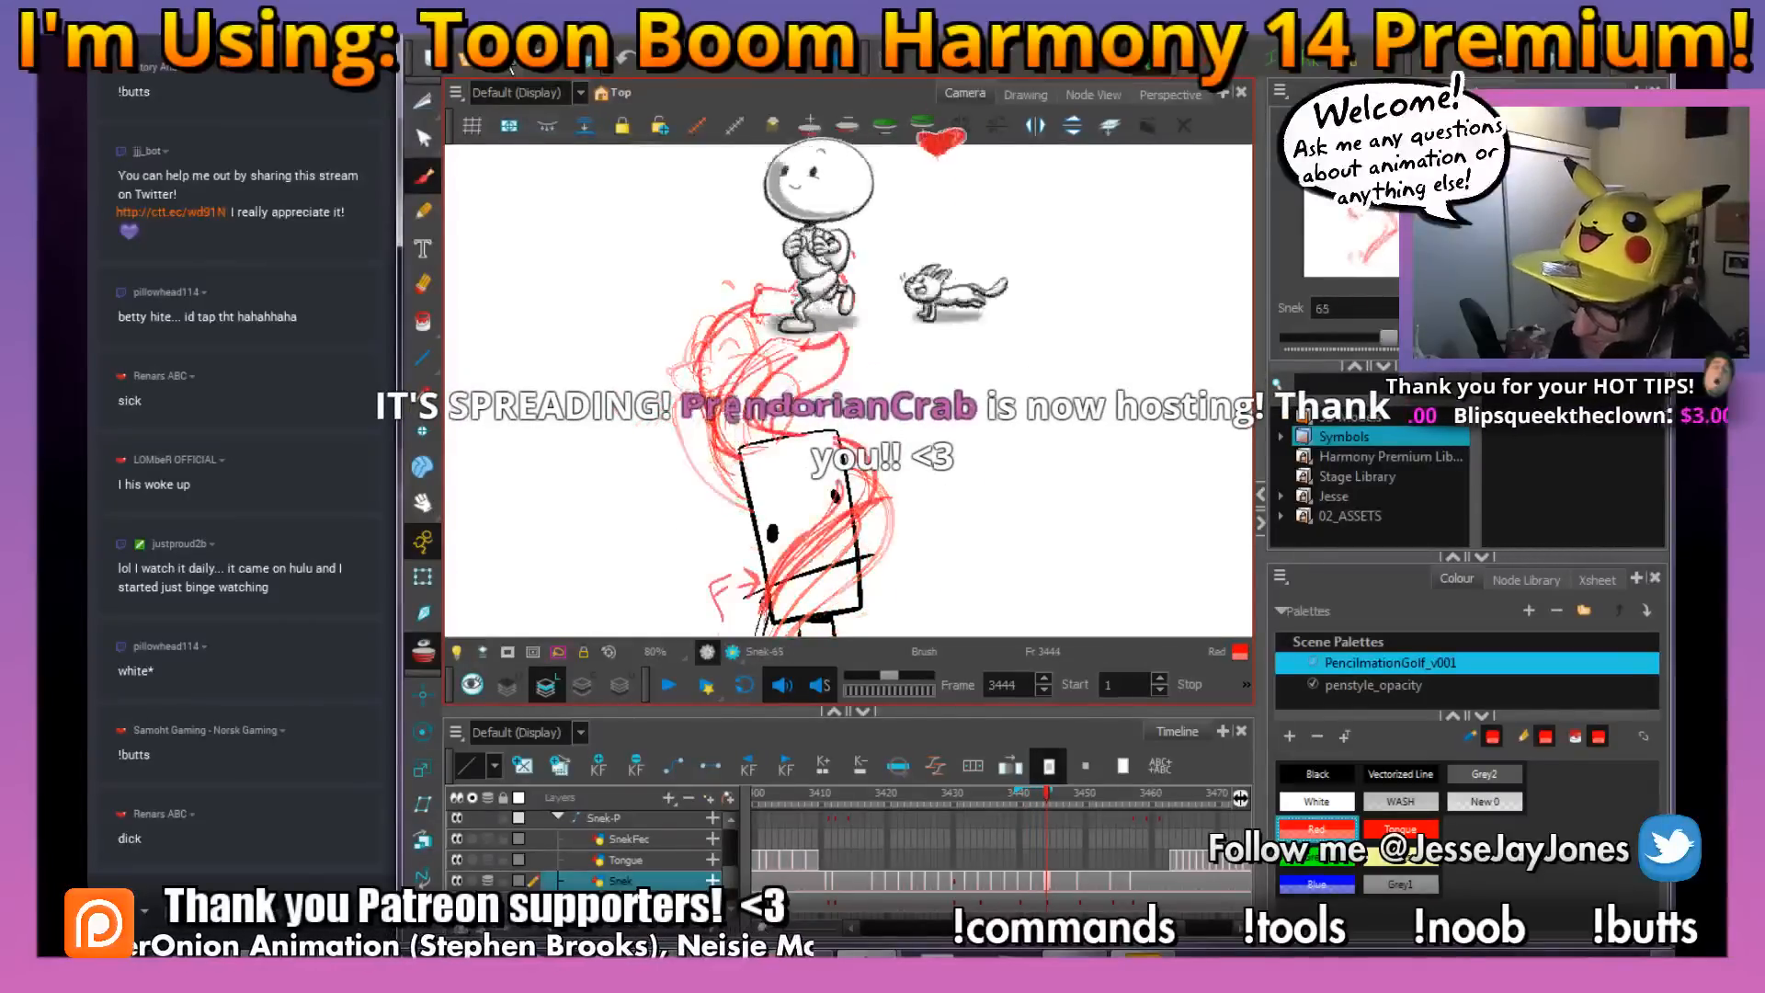
pyautogui.press('.')
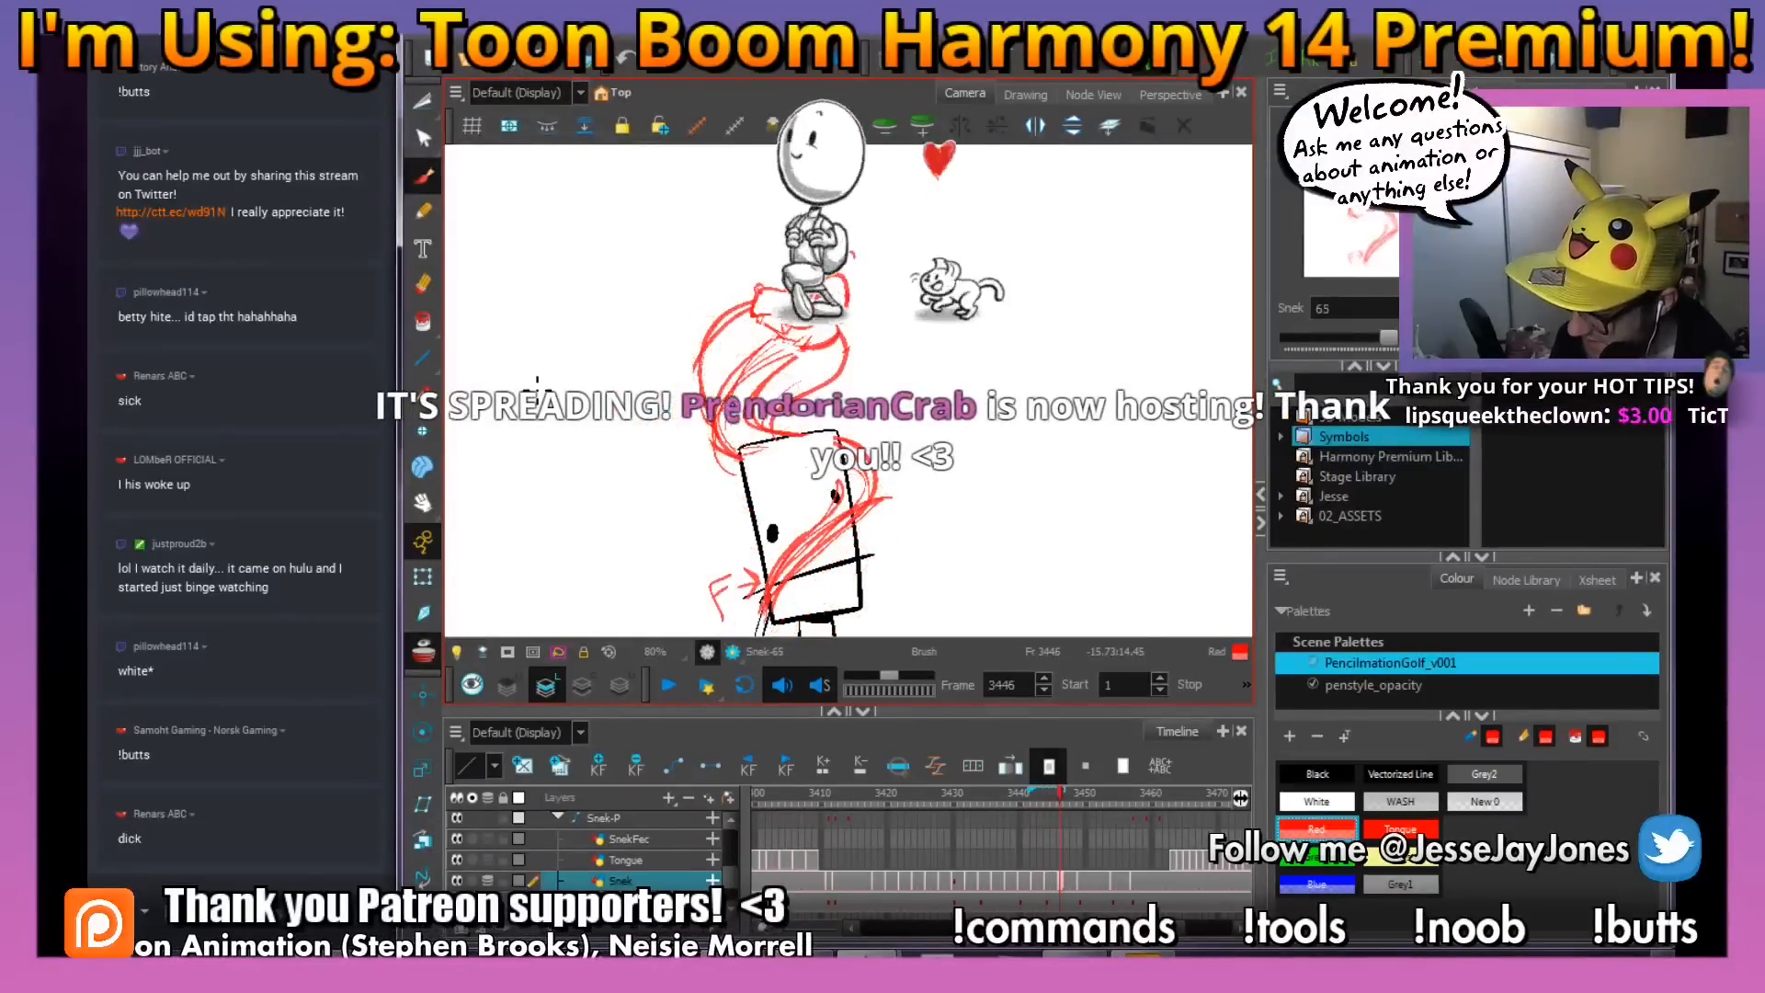
pyautogui.press('.')
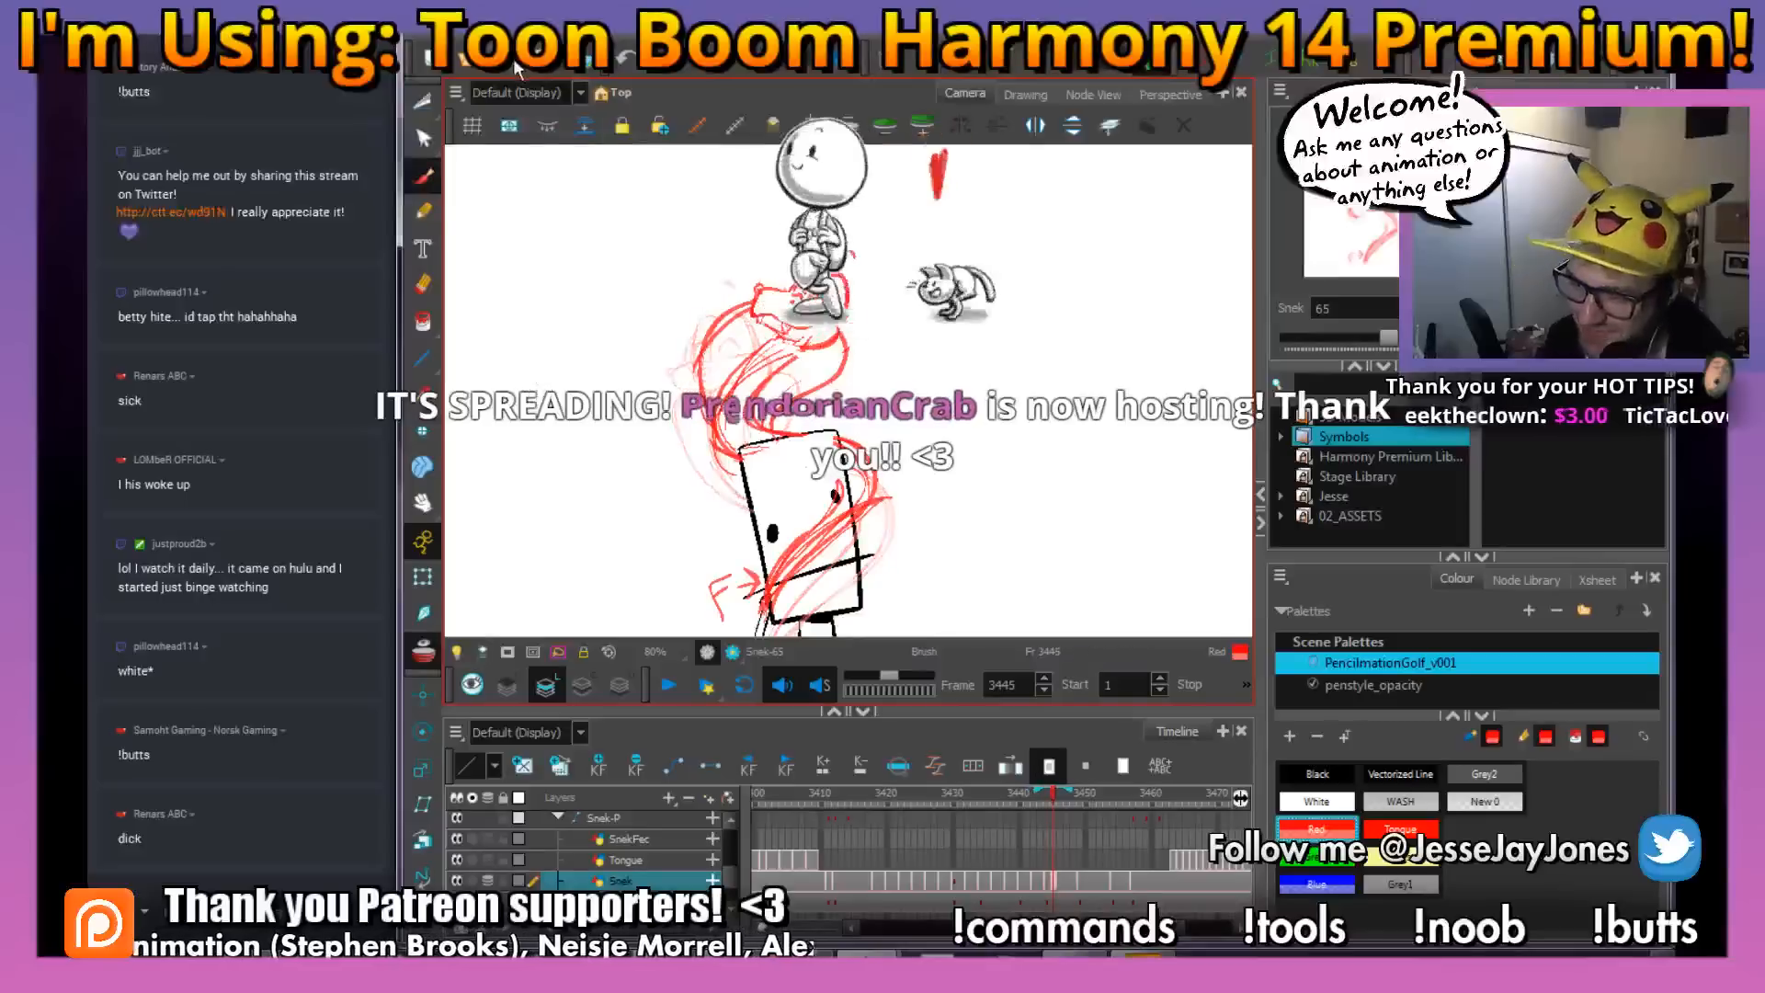
pyautogui.moveTo(937, 452); pyautogui.dragTo(898, 472)
pyautogui.press('s')
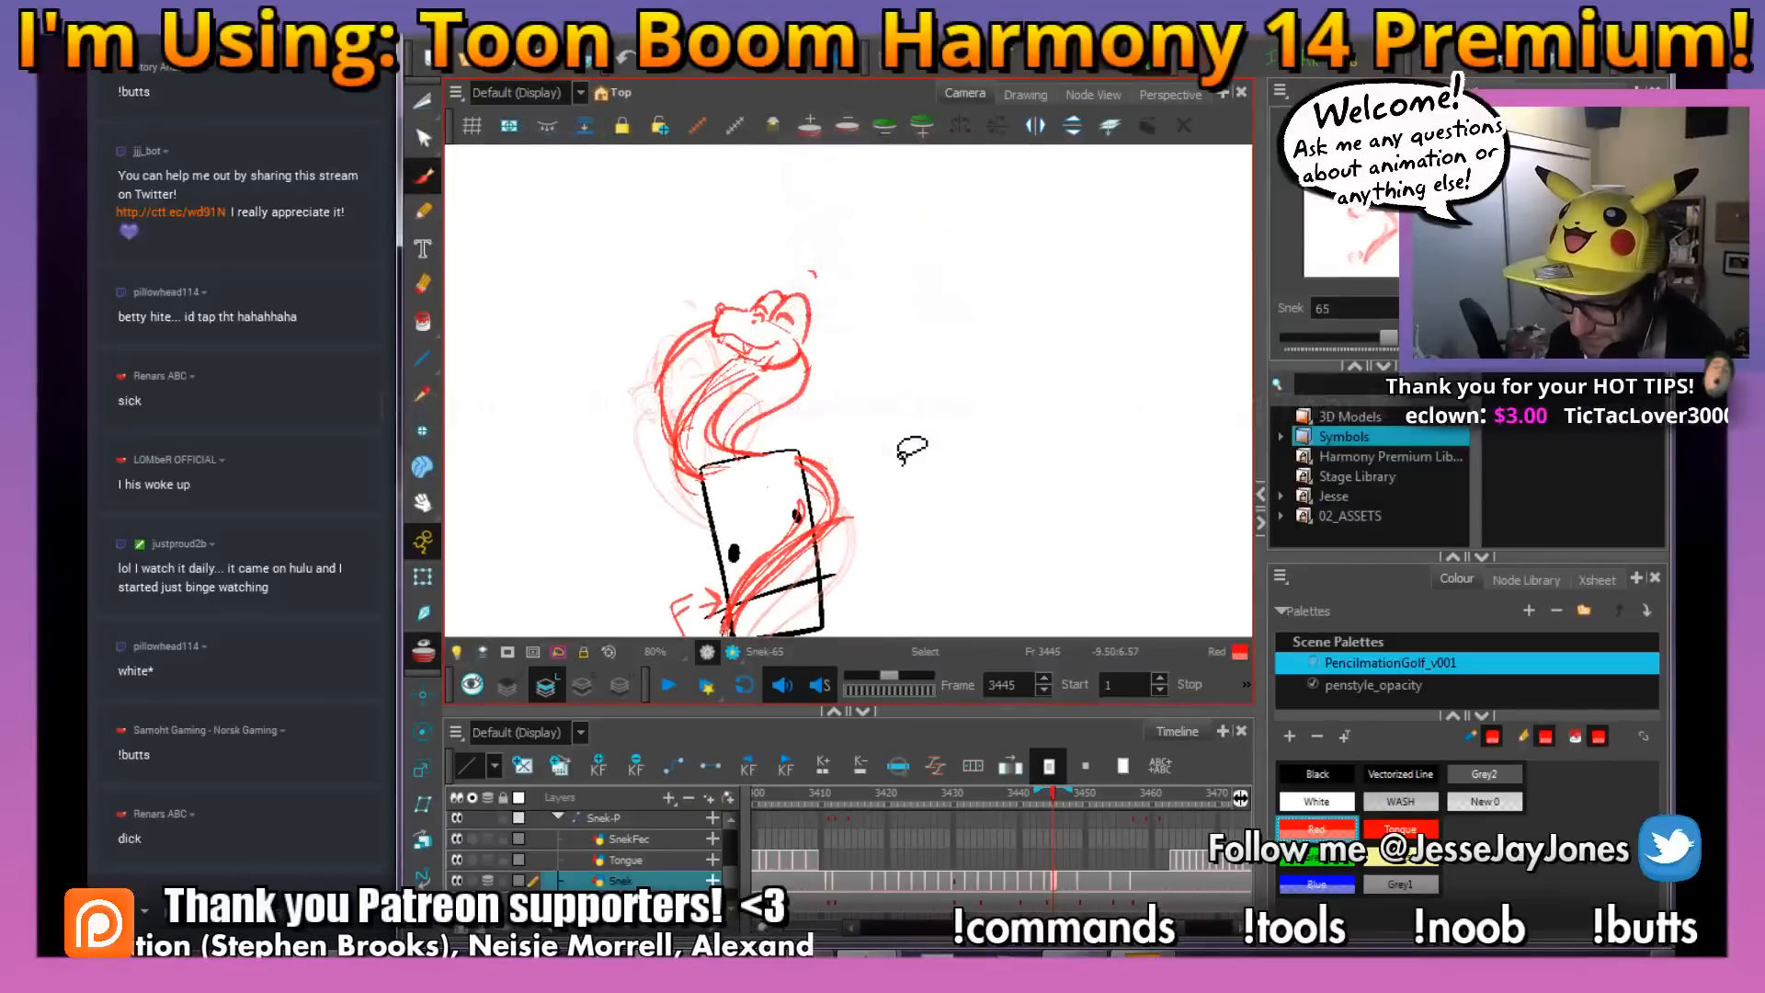
pyautogui.hotkey('alt', 'Tab')
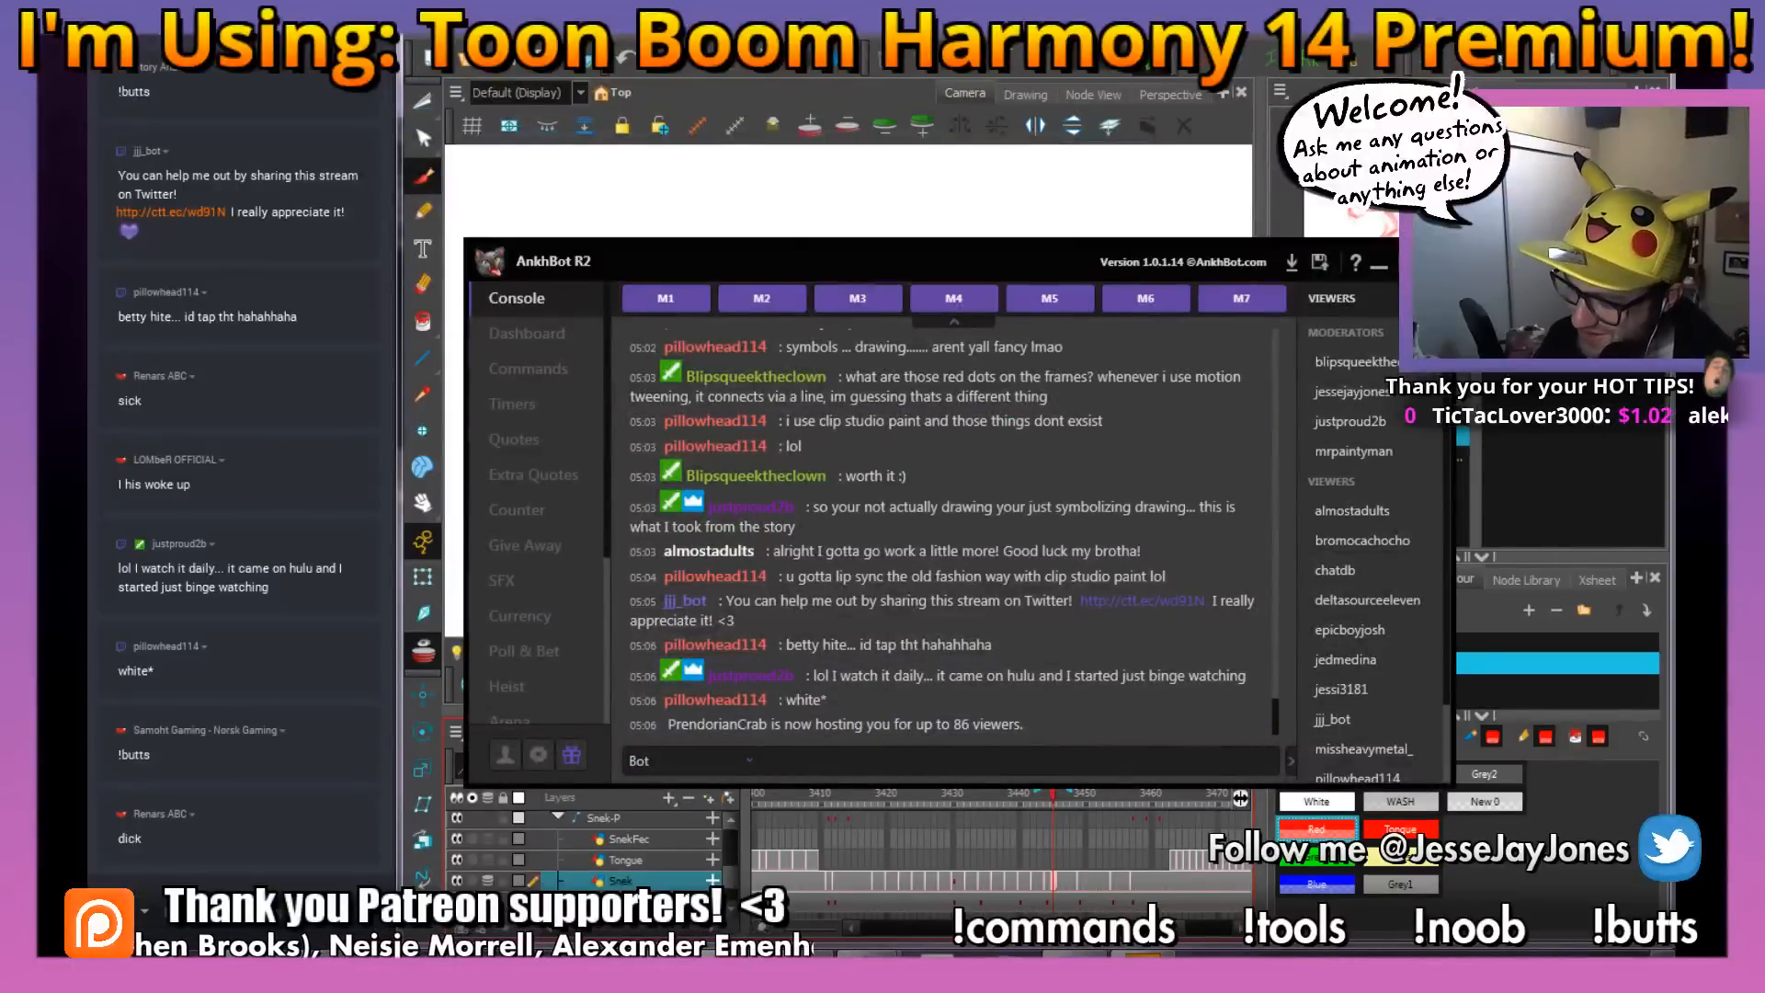
pyautogui.hotkey('alt', 'Tab')
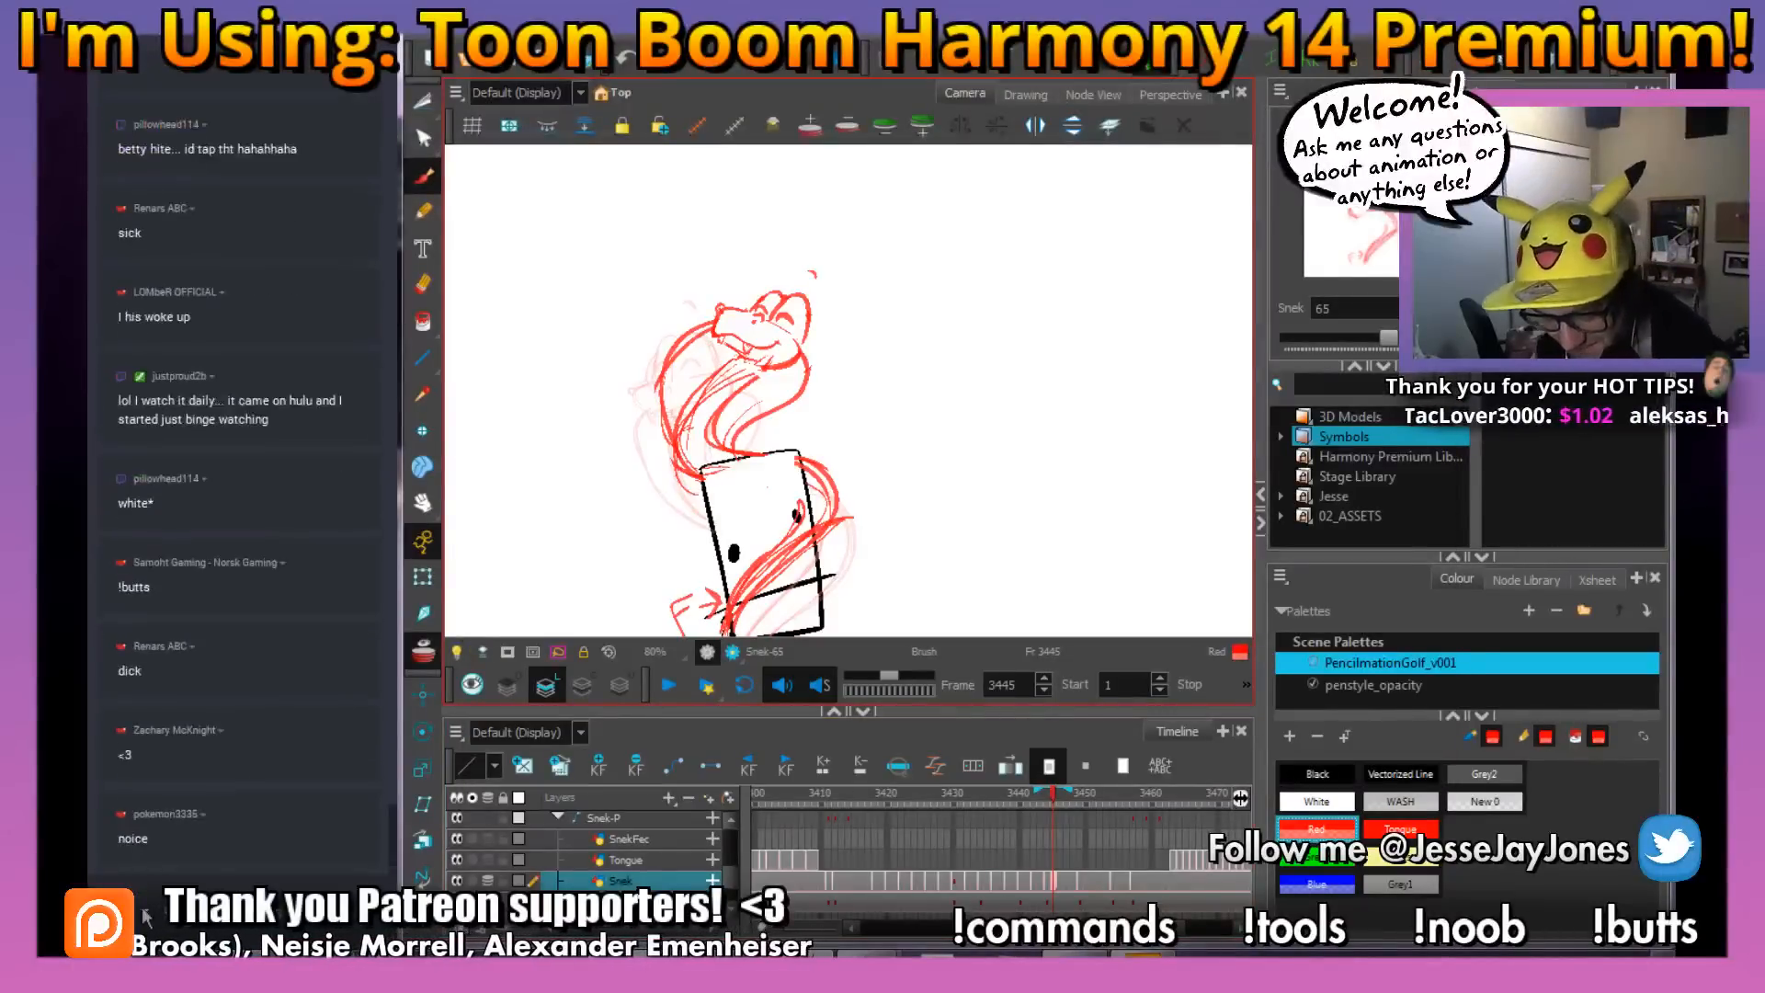
pyautogui.click(144, 913)
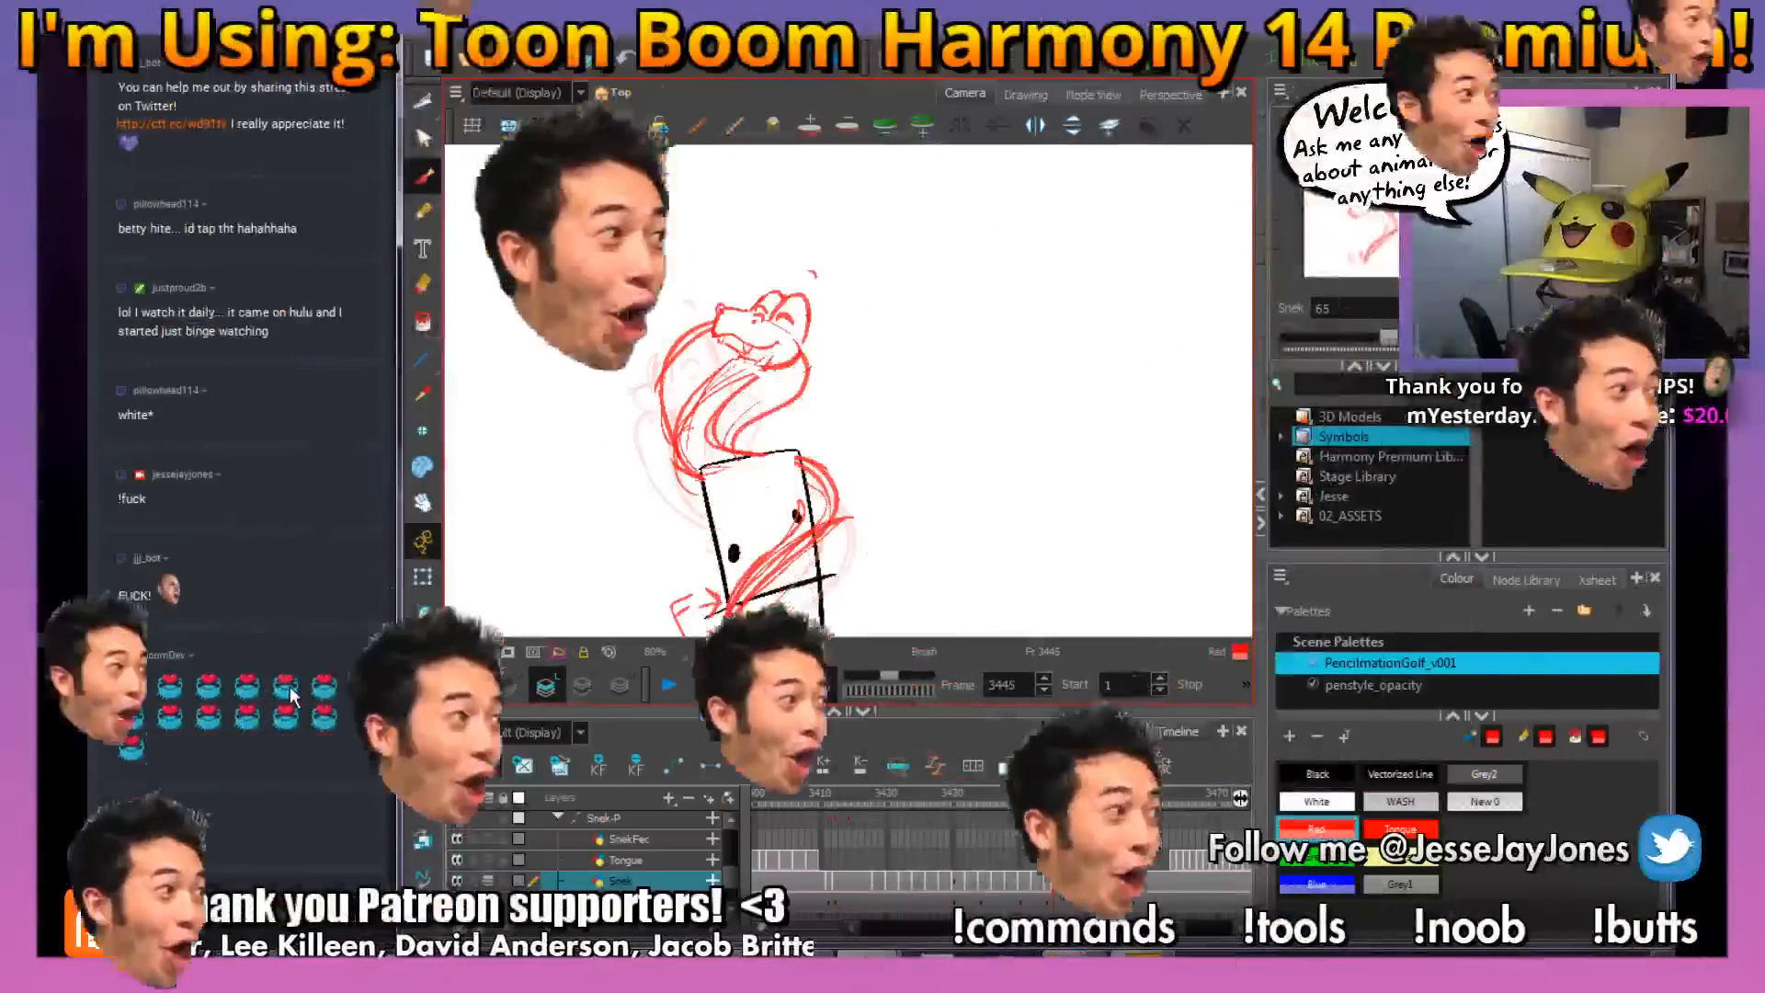
pyautogui.press('1')
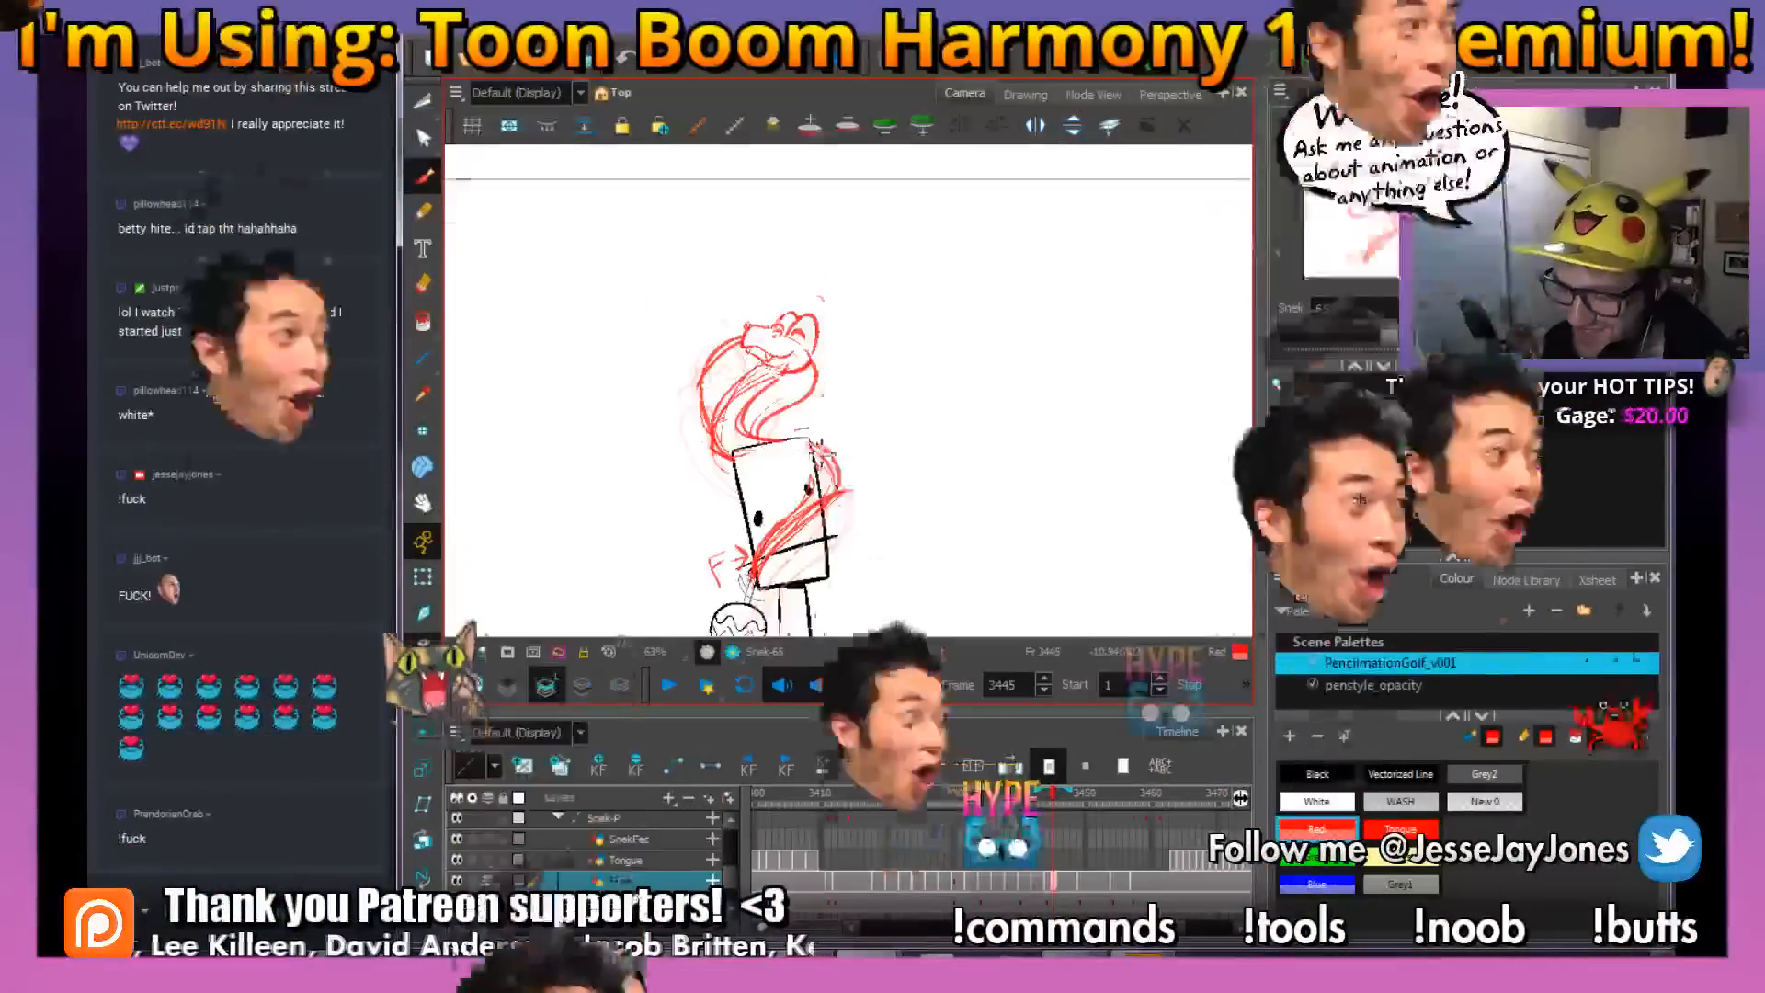
pyautogui.press('1')
pyautogui.moveTo(847, 476); pyautogui.dragTo(825, 415)
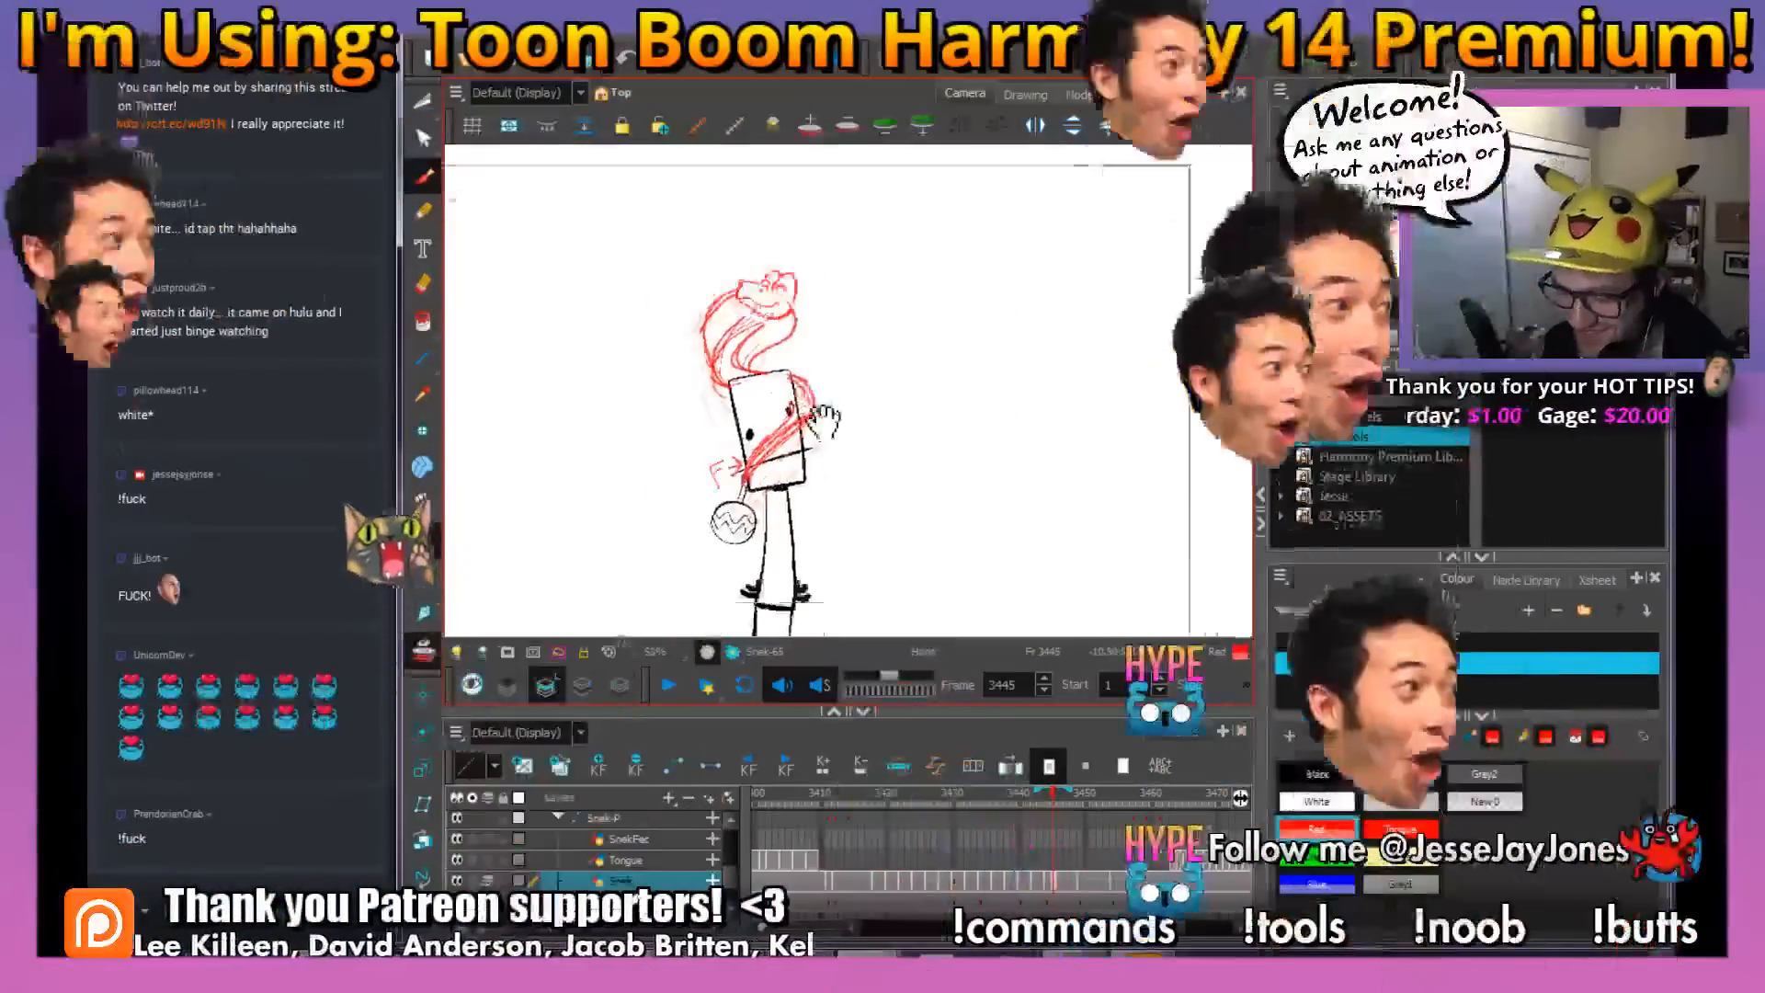
pyautogui.moveTo(855, 479); pyautogui.dragTo(827, 448)
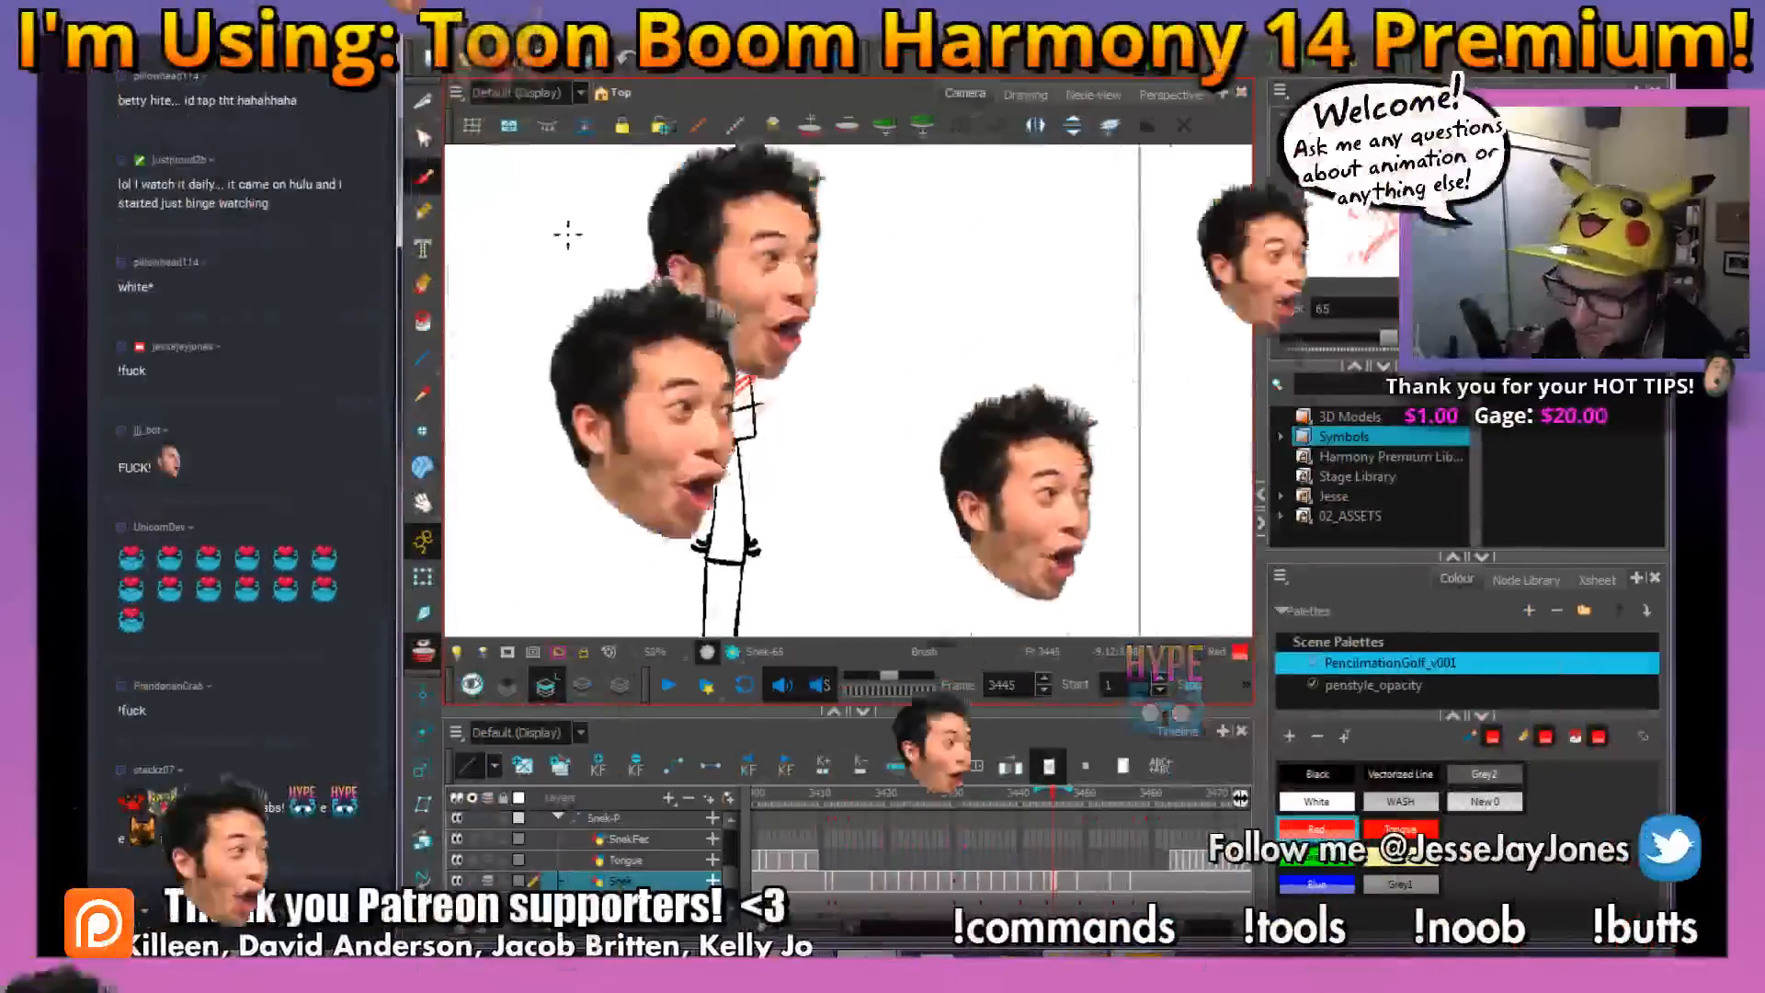
pyautogui.press('2')
pyautogui.press('2')
pyautogui.moveTo(726, 373); pyautogui.dragTo(744, 414)
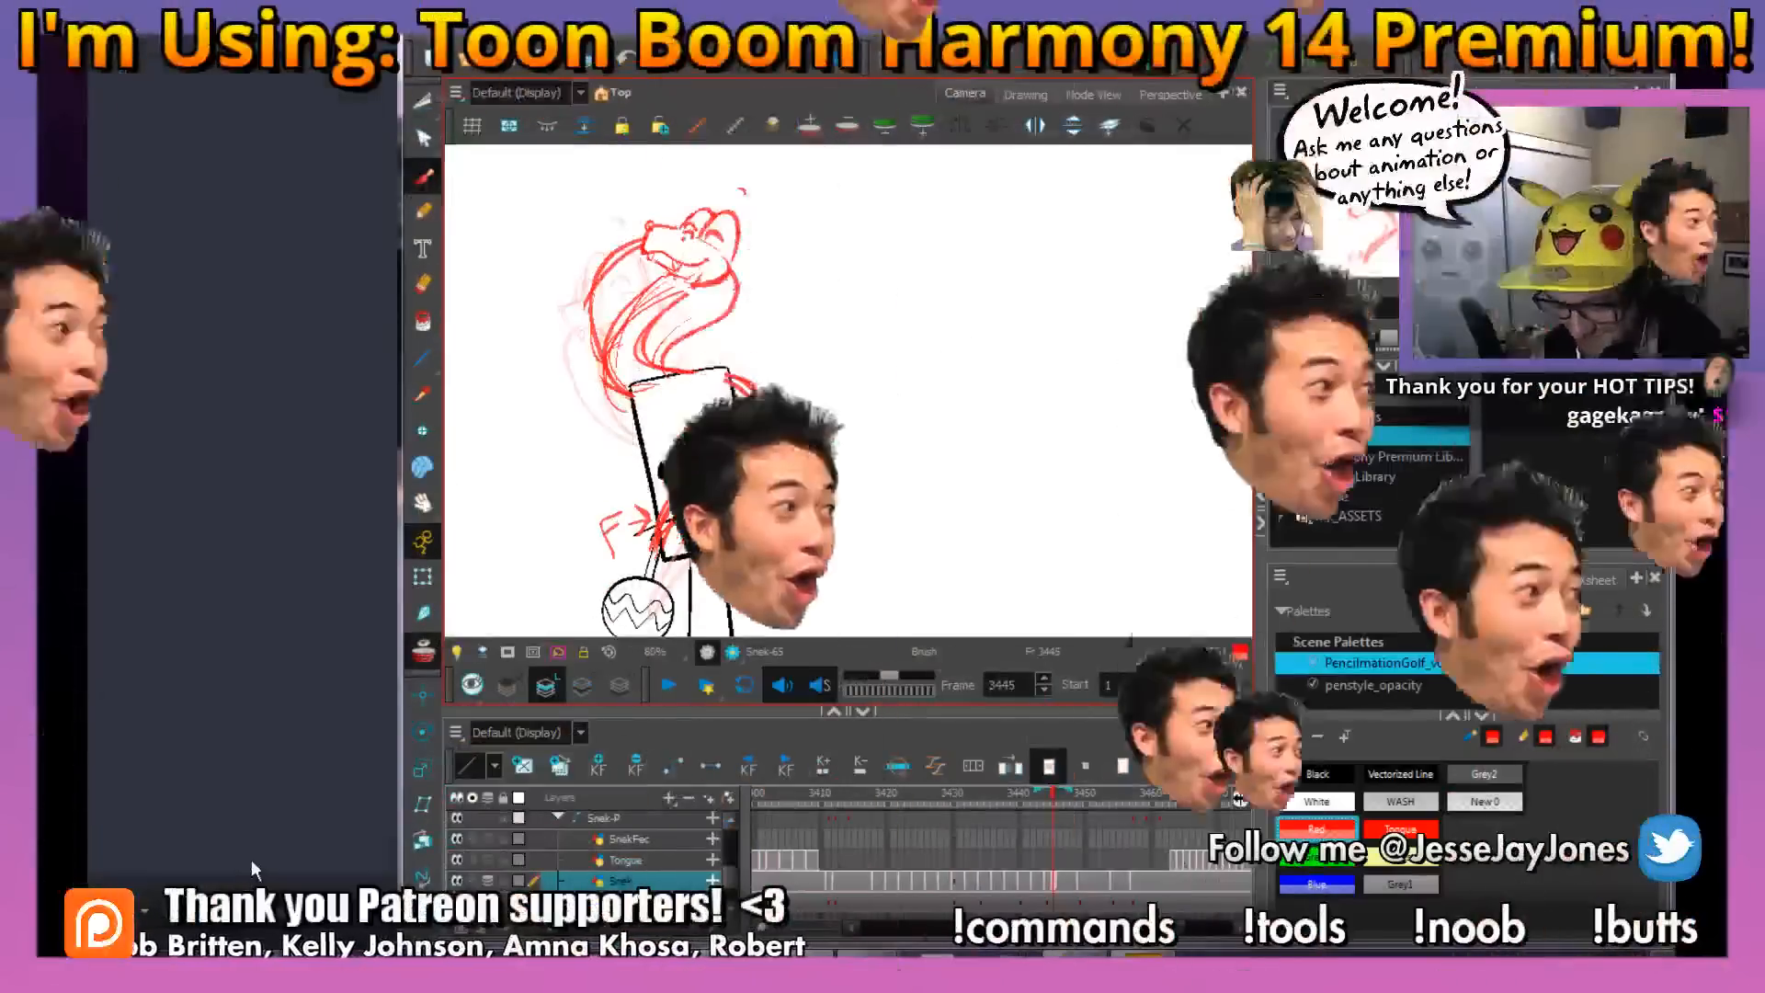
pyautogui.click(252, 859)
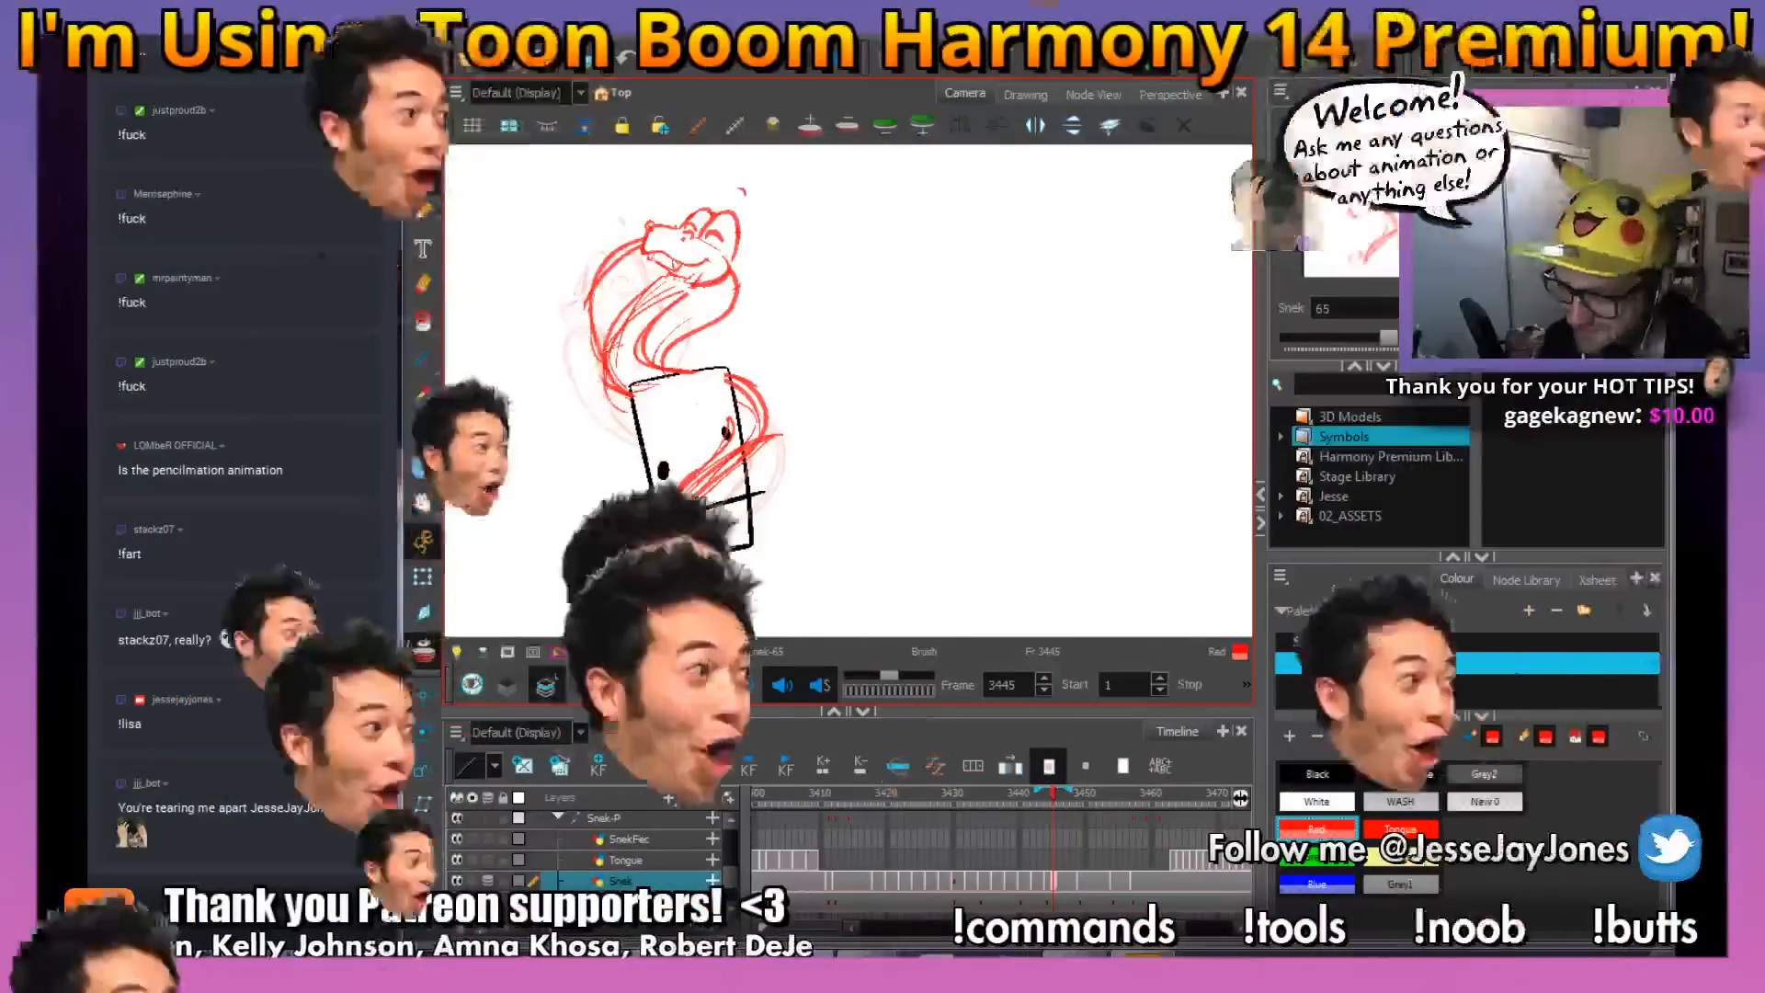
pyautogui.moveTo(912, 440); pyautogui.dragTo(858, 464)
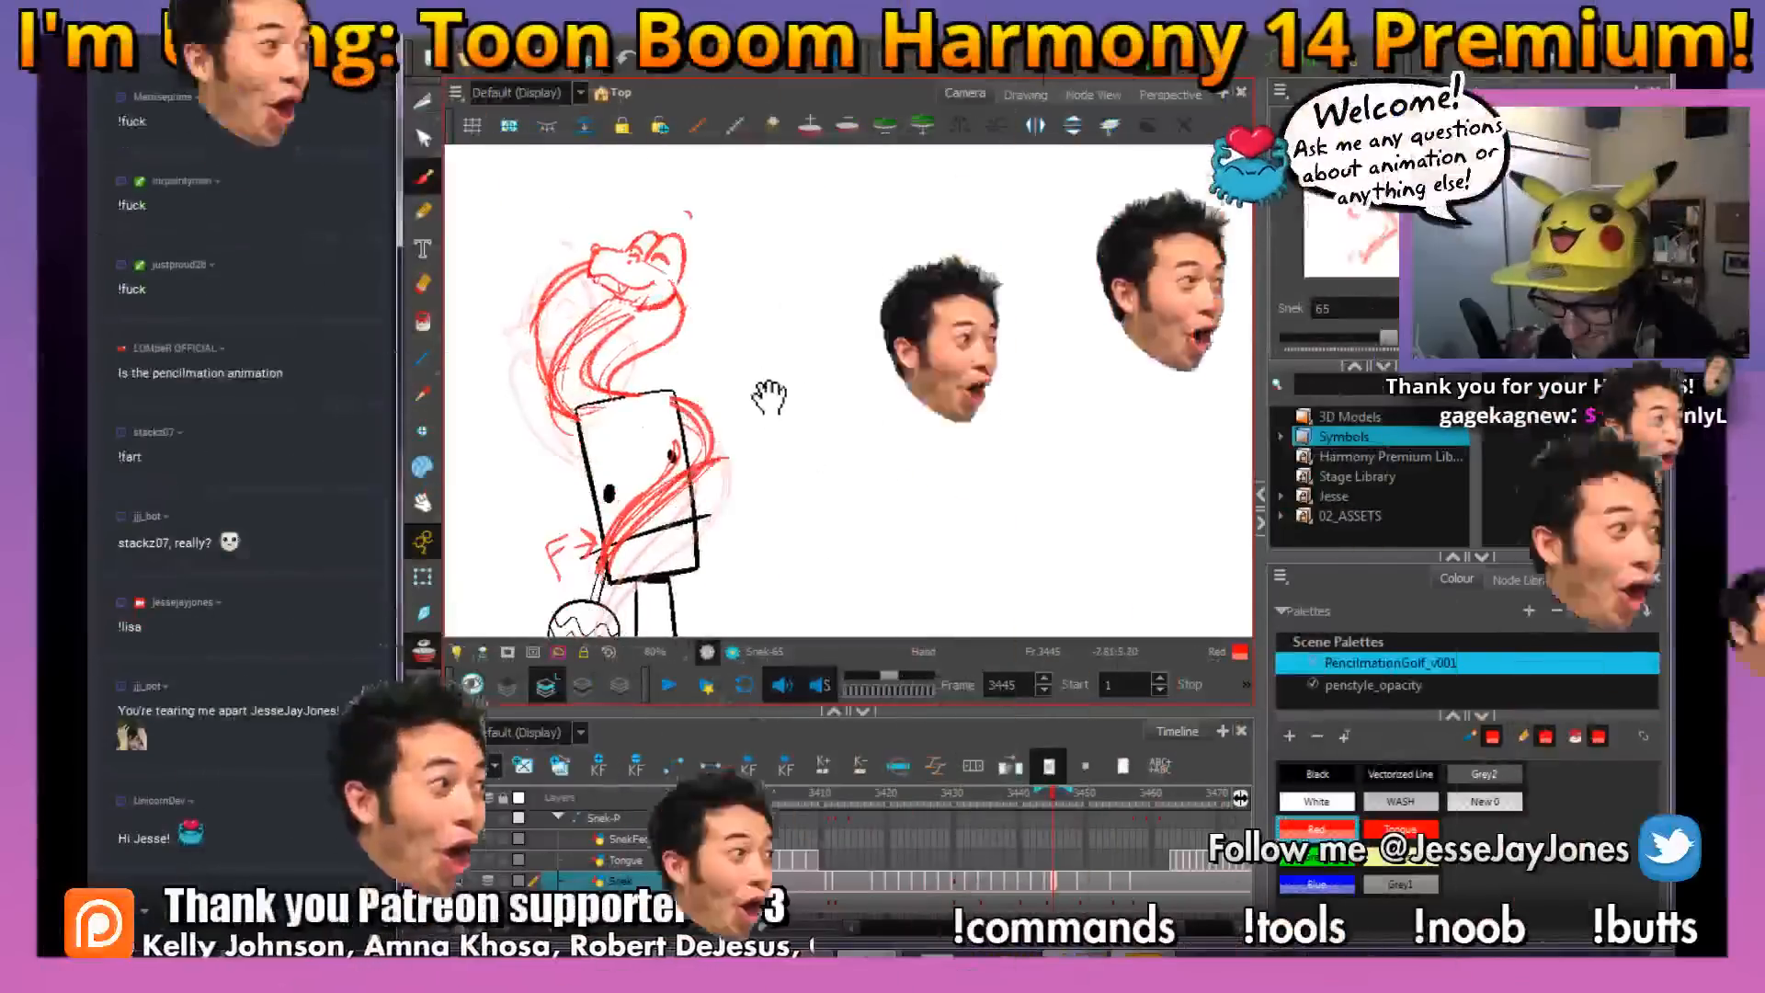
pyautogui.moveTo(769, 394); pyautogui.dragTo(788, 428)
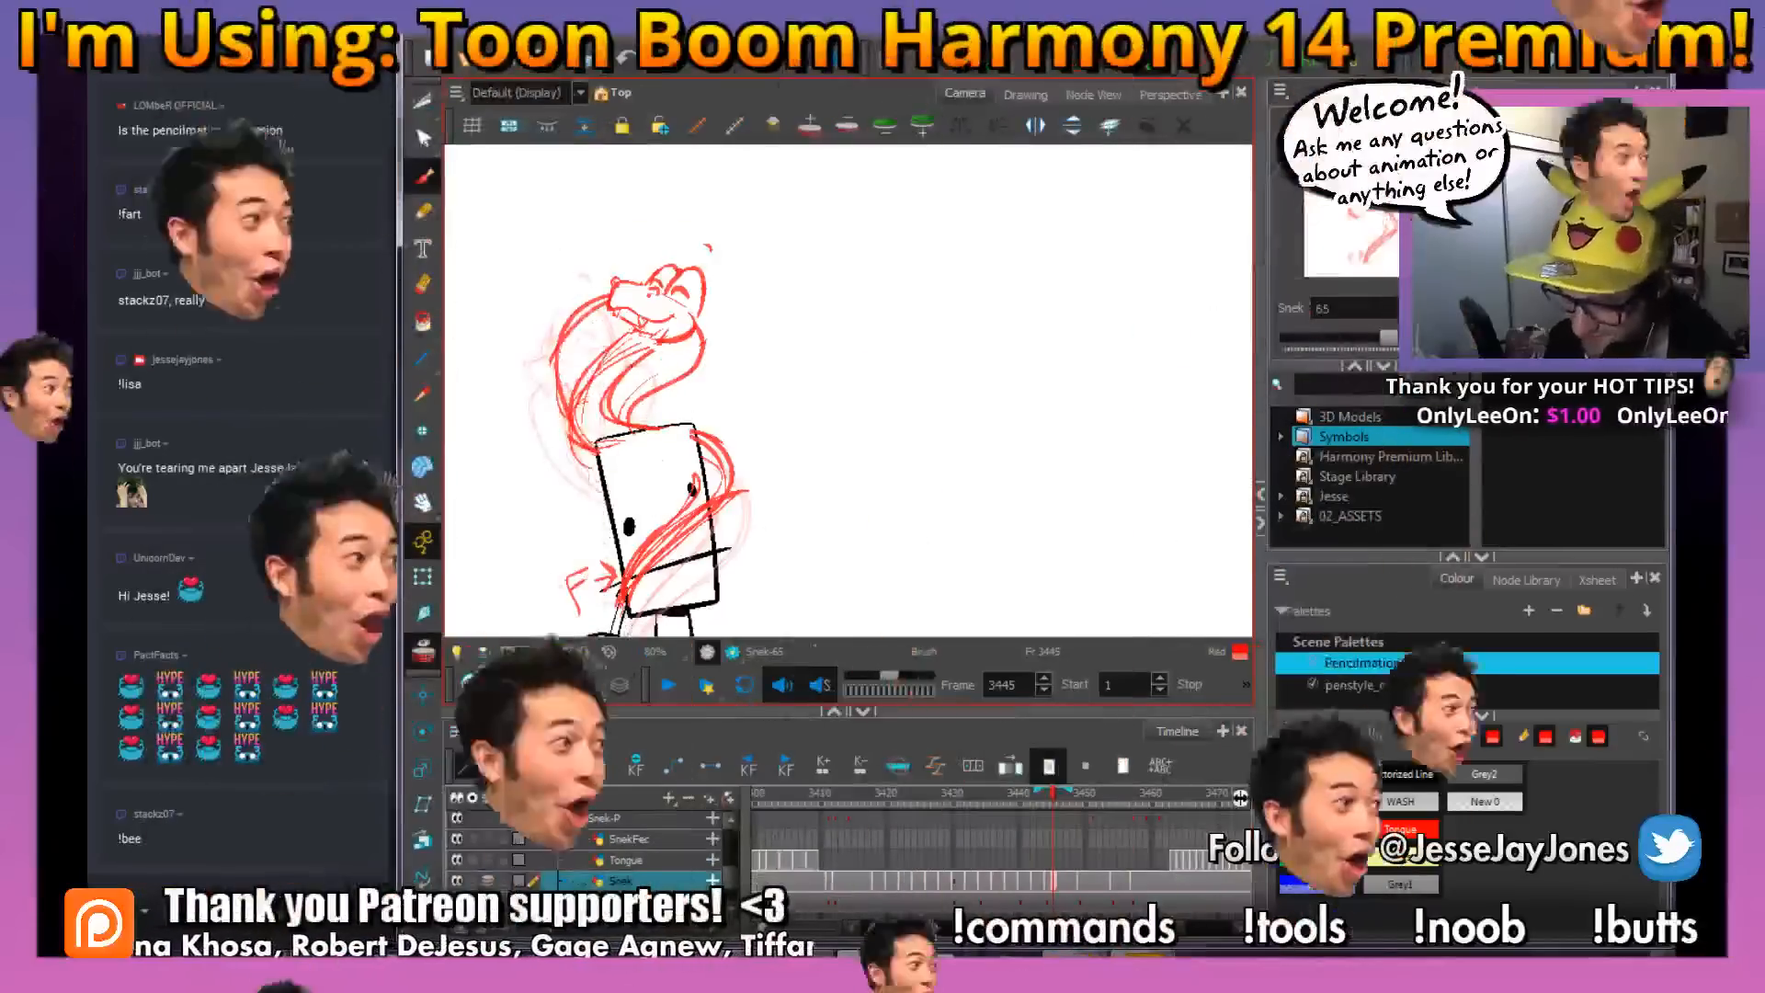
# Choose the Twitch channel as the destination for outgoing stream chat messages
pyautogui.click(144, 910)
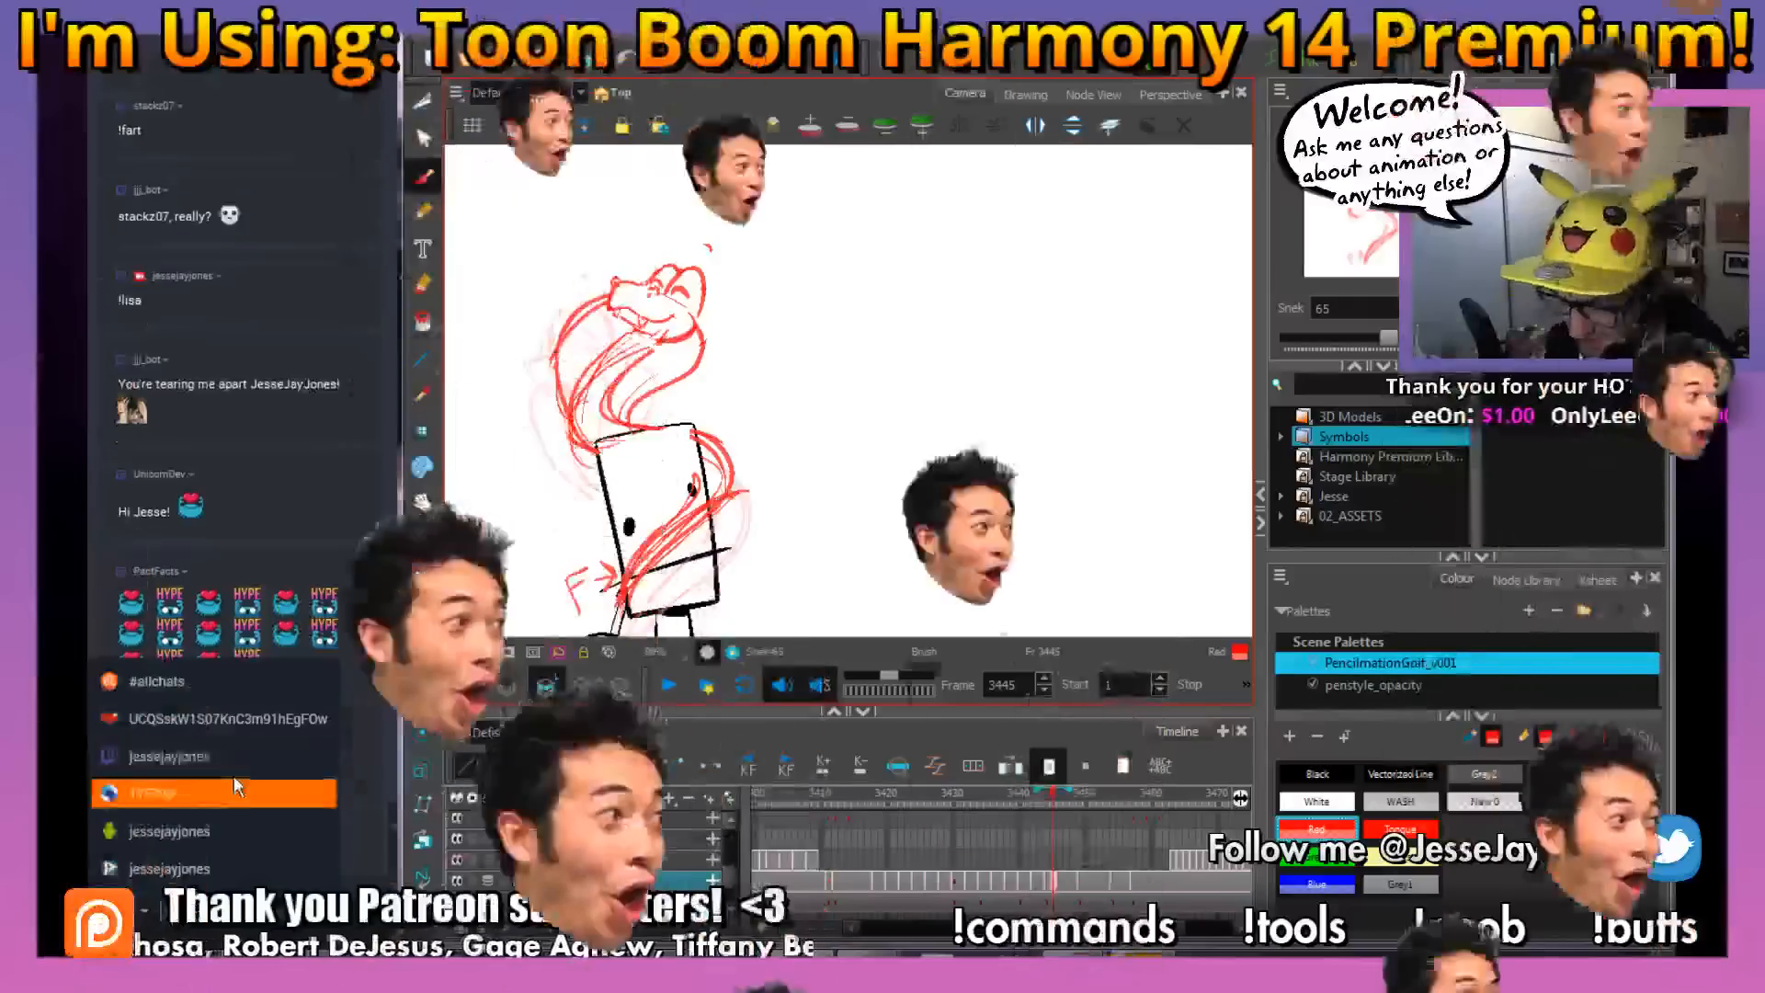
pyautogui.click(214, 755)
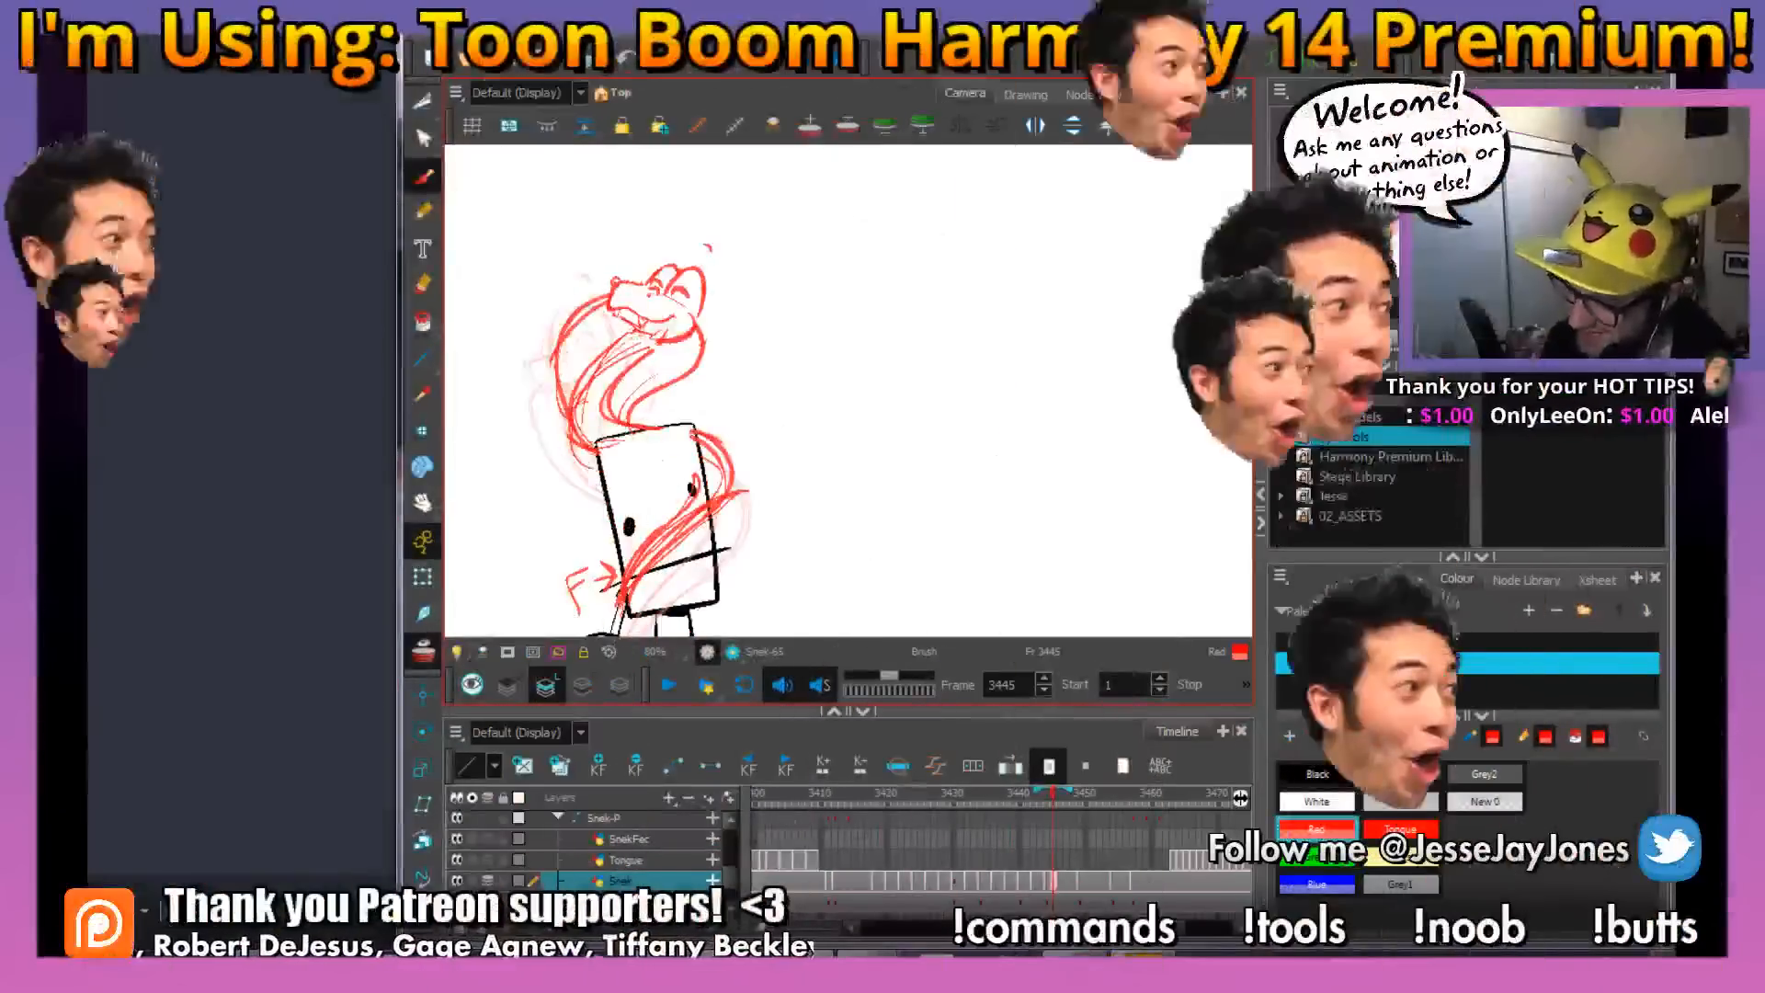
pyautogui.moveTo(761, 457); pyautogui.dragTo(821, 483)
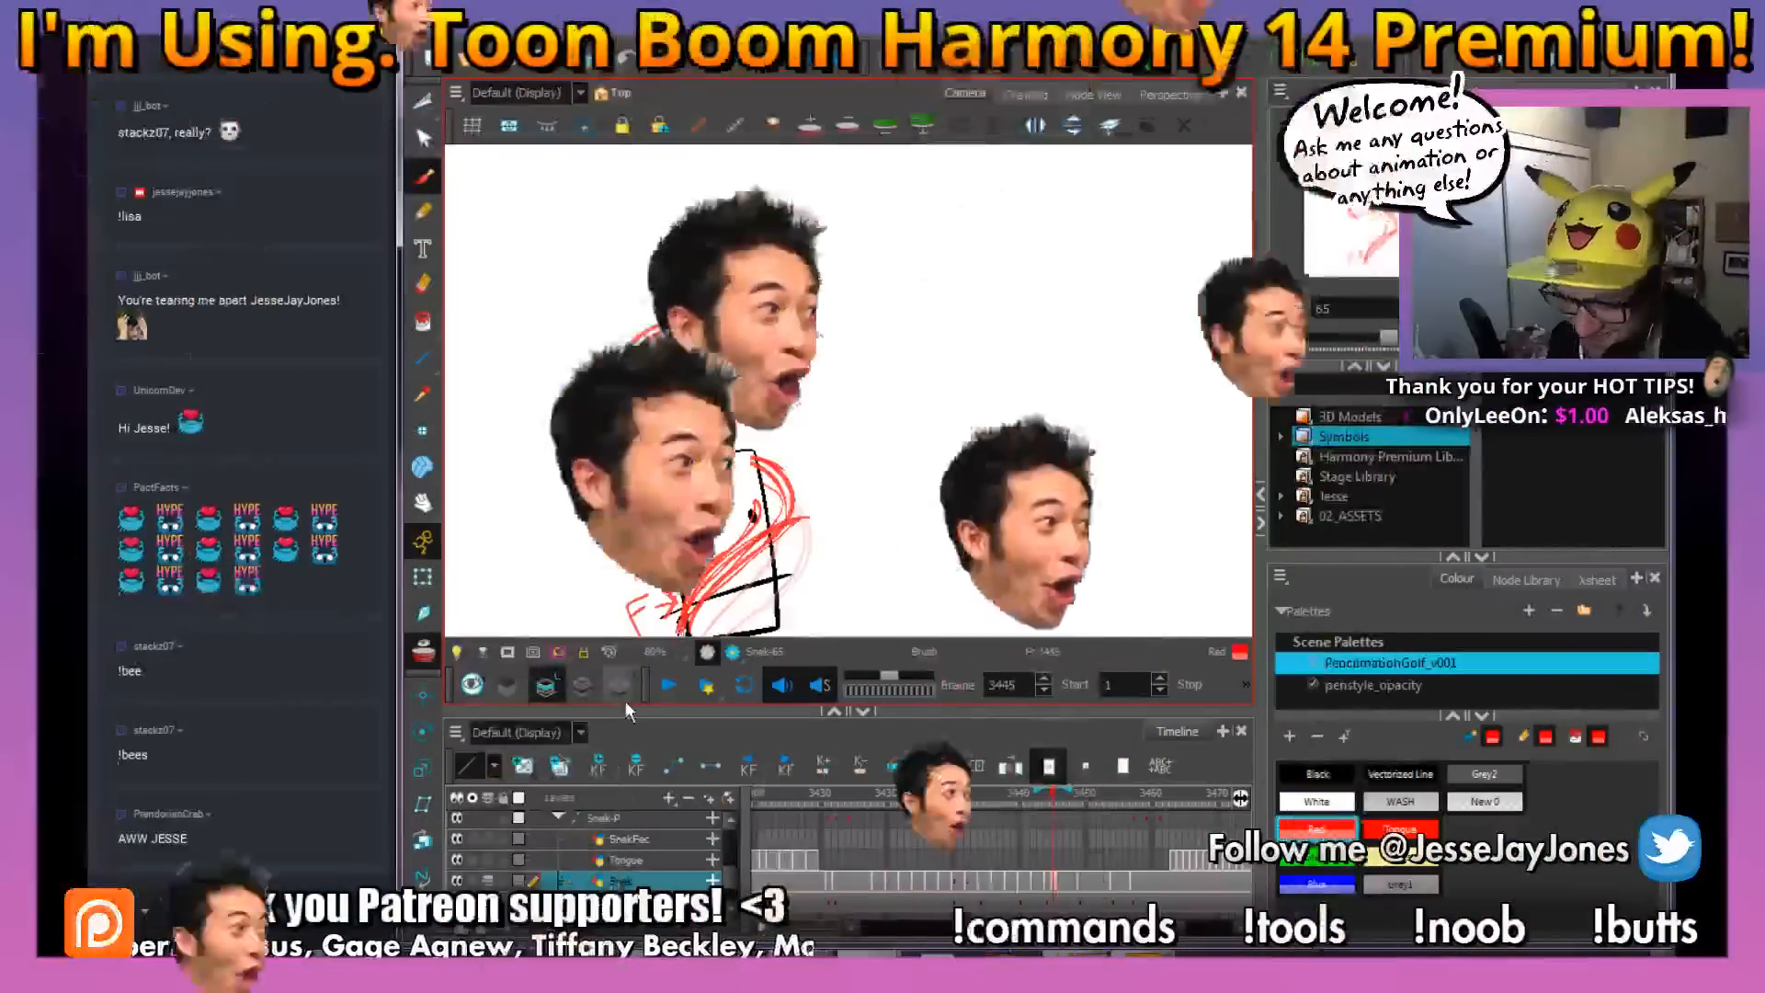
pyautogui.press('1')
pyautogui.press('1')
pyautogui.press('1')
pyautogui.press('2')
pyautogui.press('2')
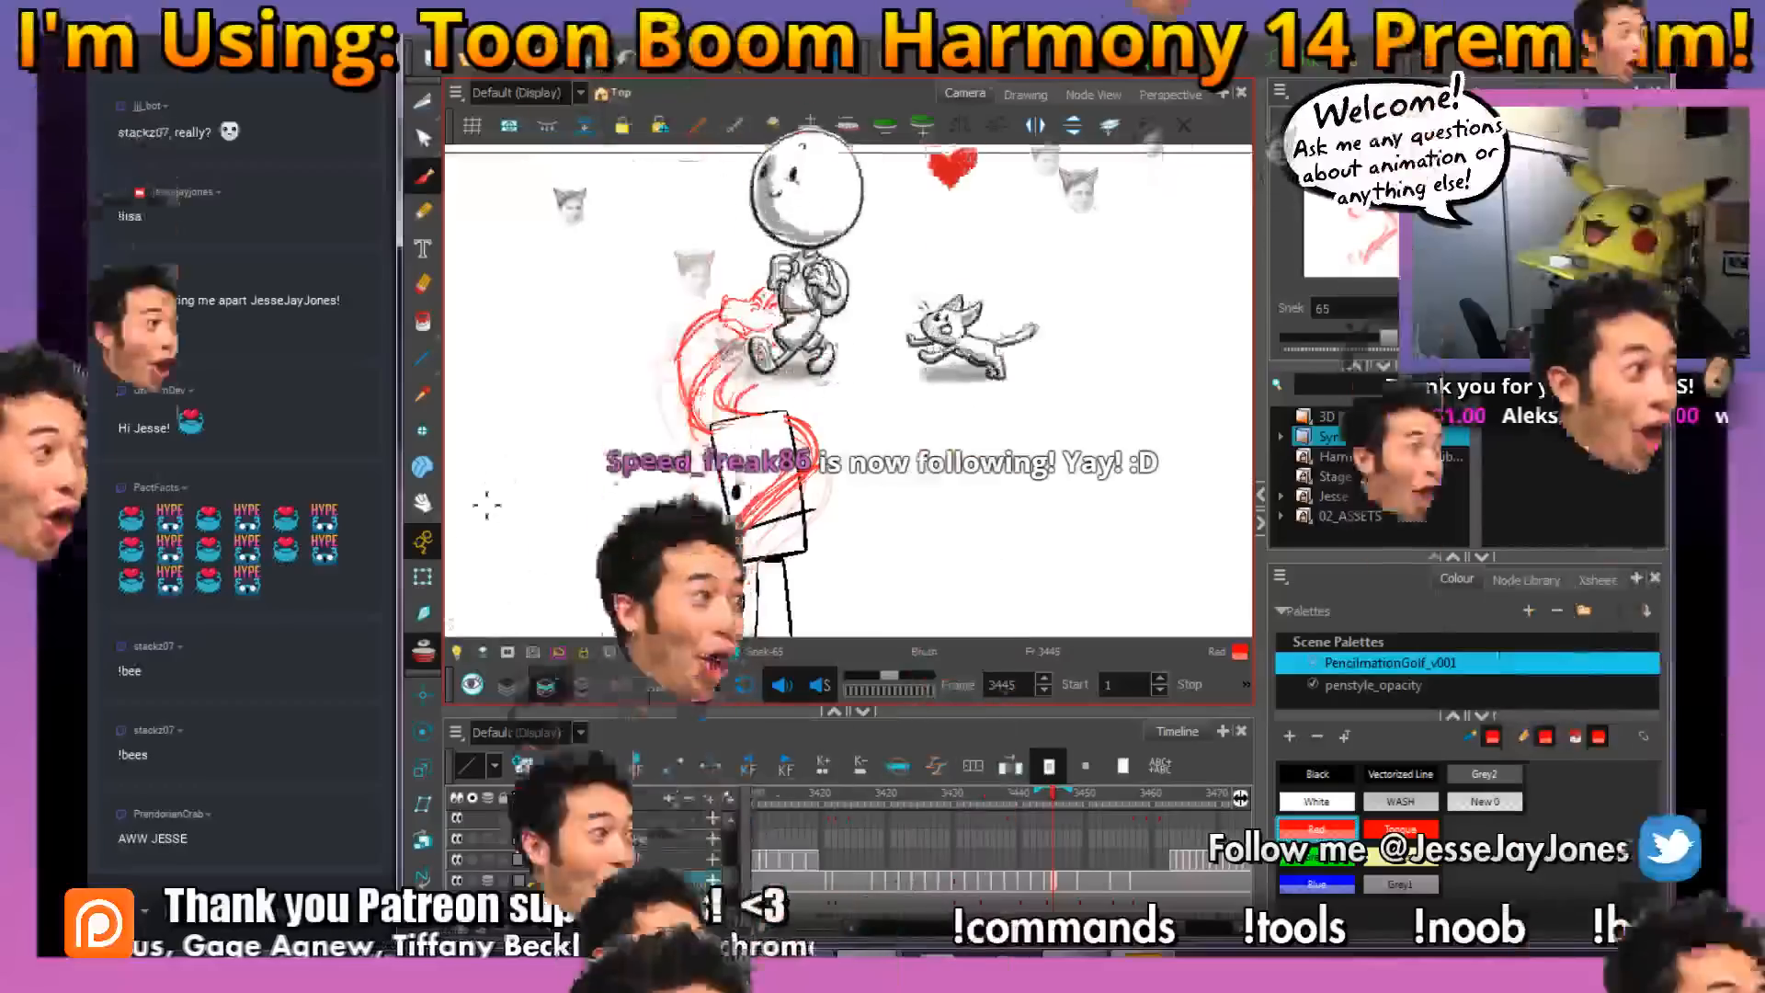
pyautogui.moveTo(691, 317); pyautogui.dragTo(628, 359)
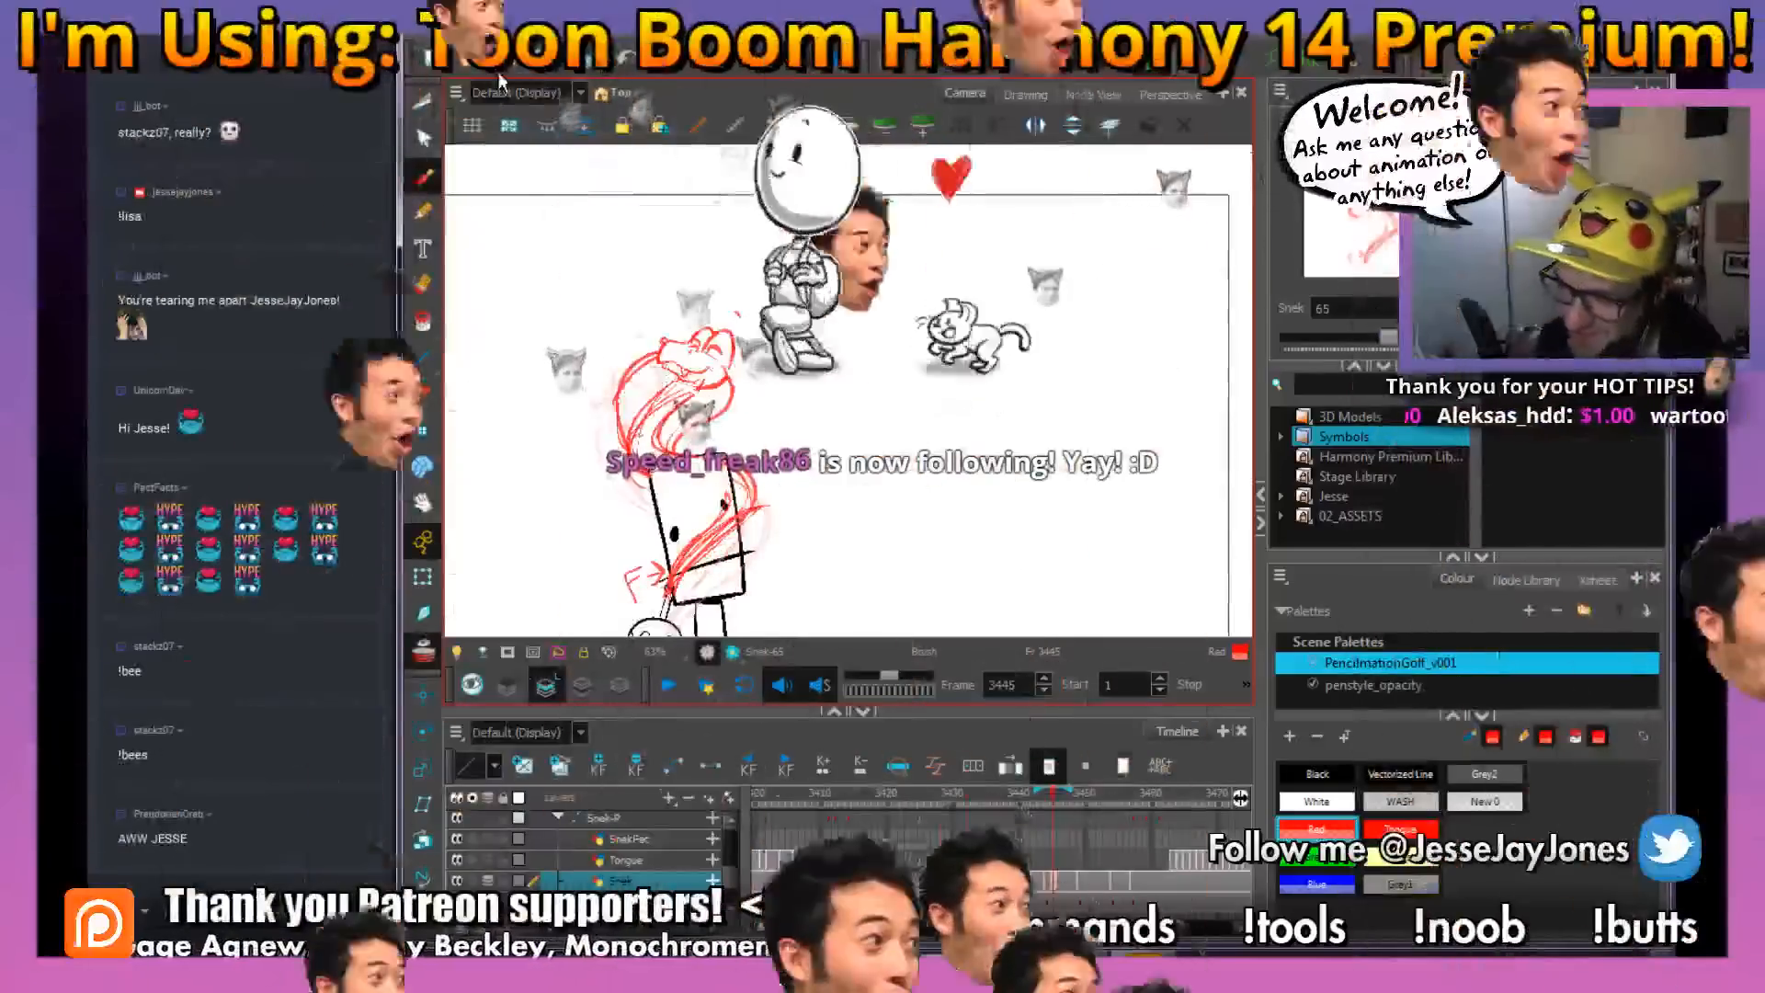
pyautogui.moveTo(733, 400); pyautogui.dragTo(765, 396)
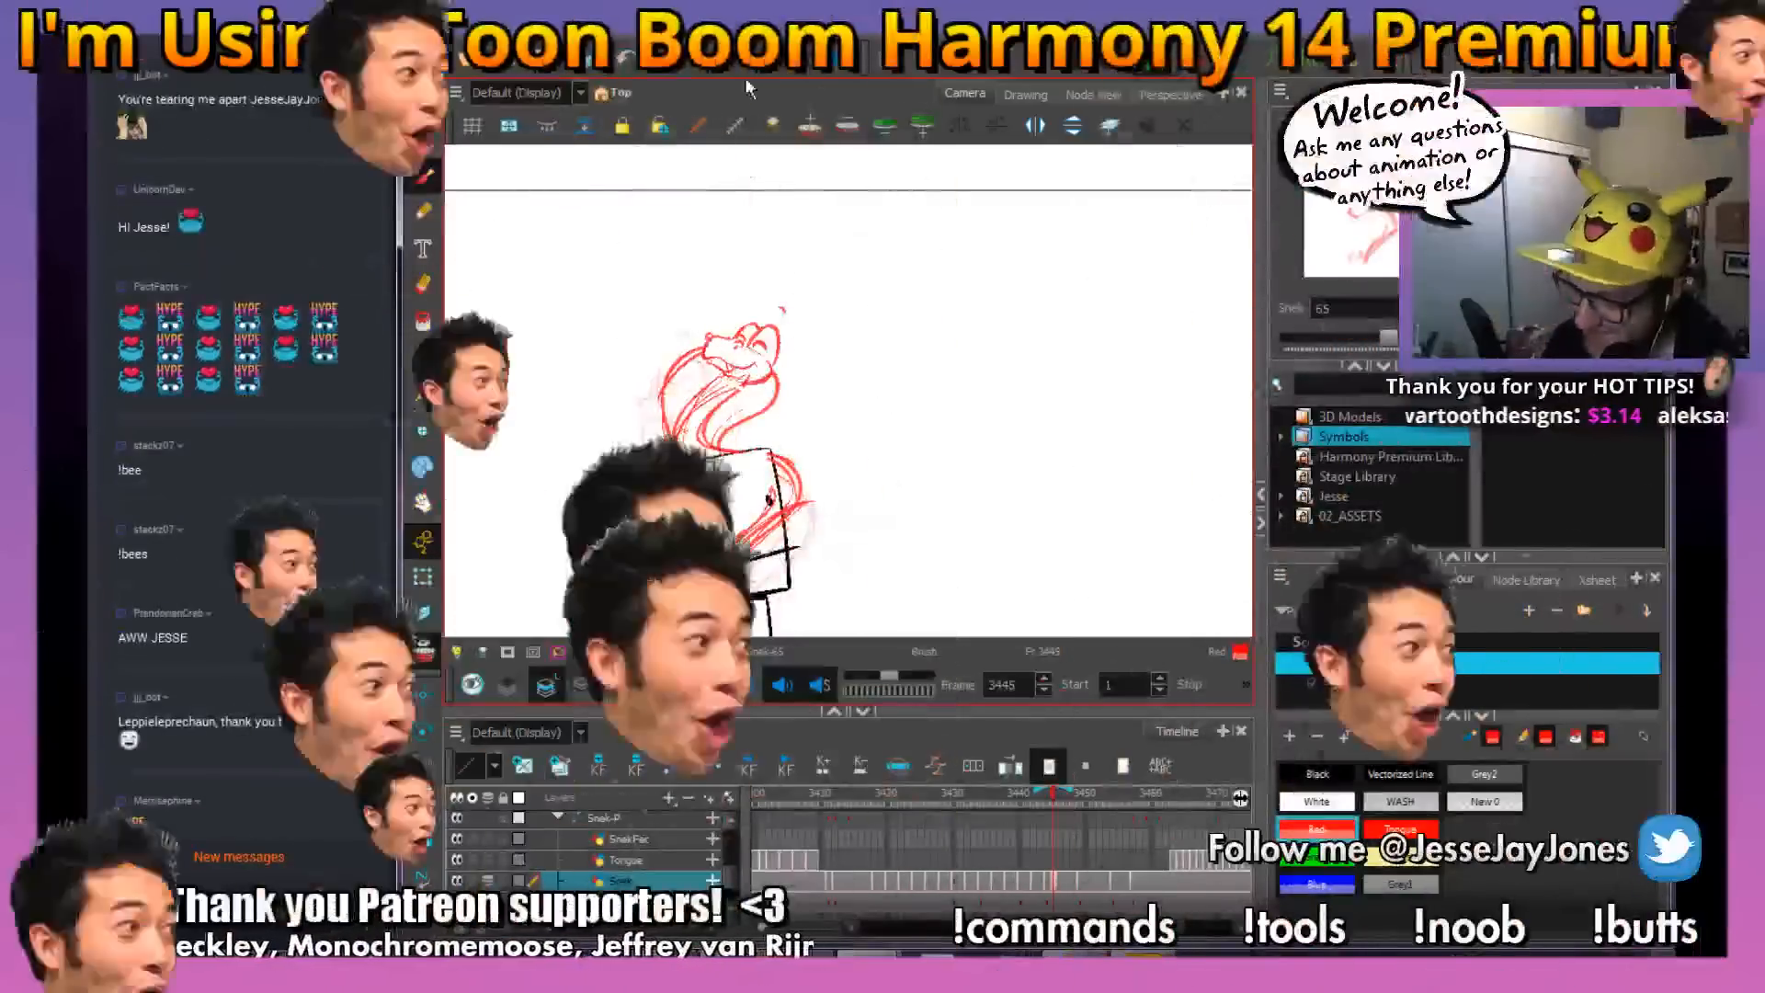
pyautogui.moveTo(869, 479); pyautogui.dragTo(862, 463)
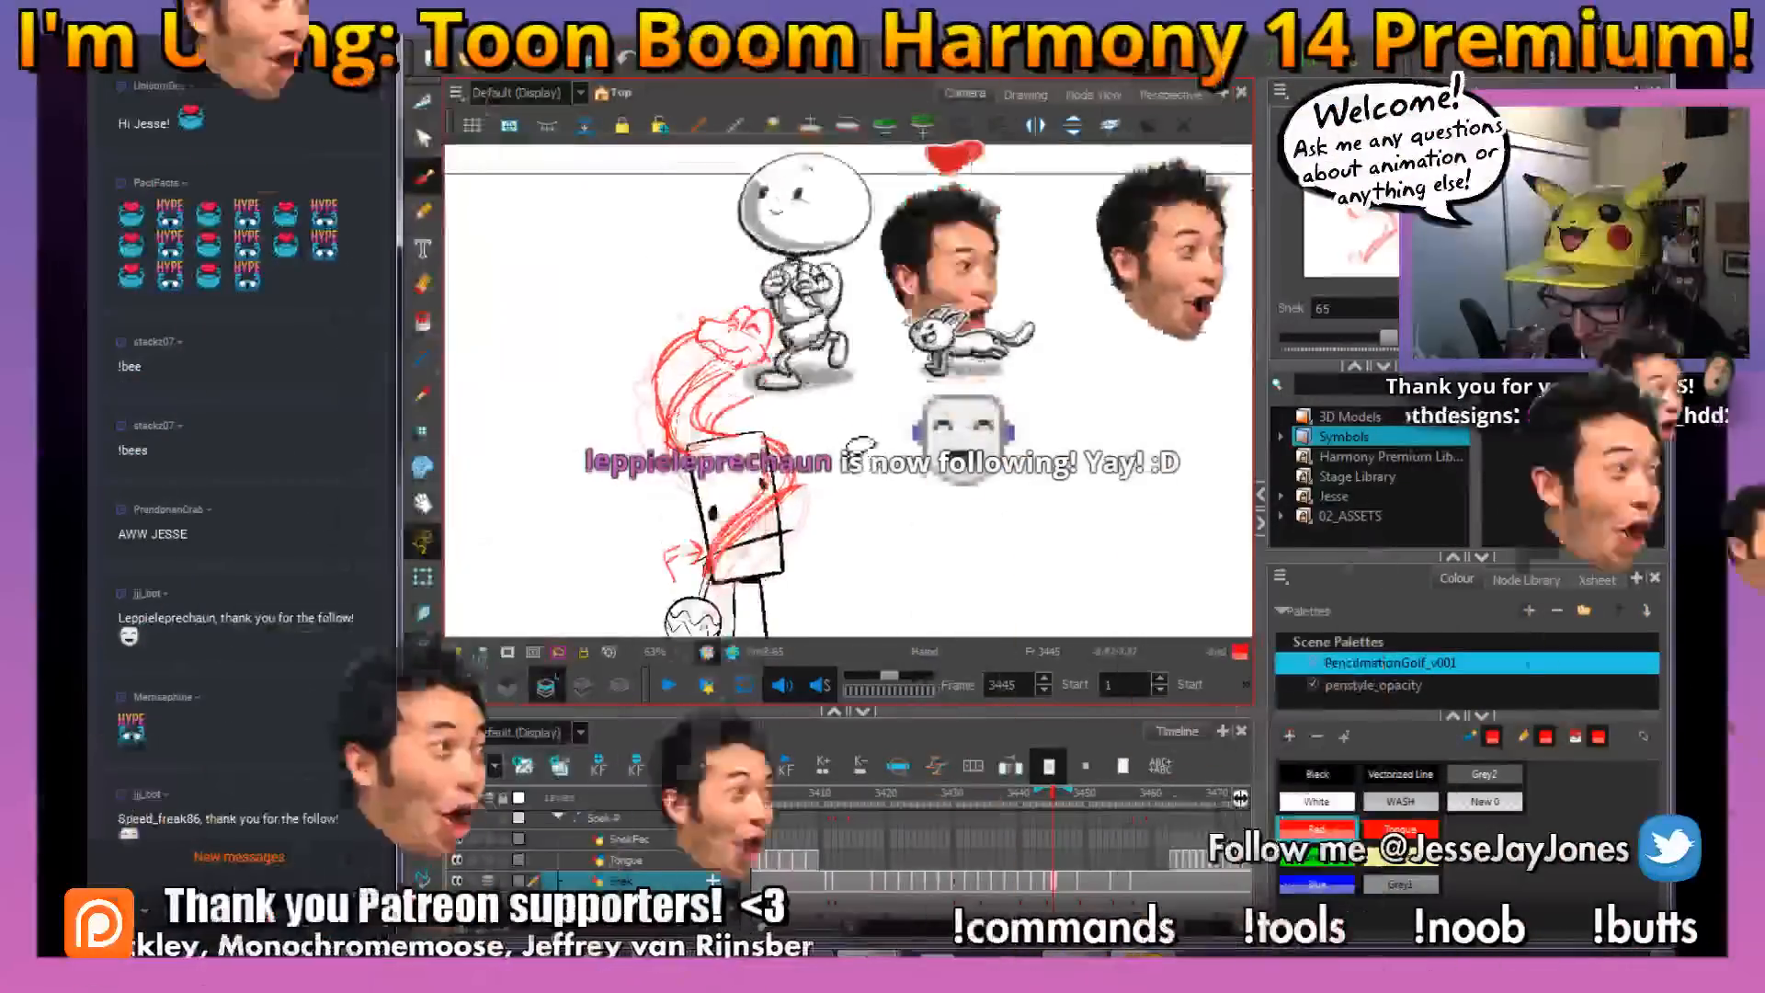
pyautogui.hotkey('ctrl', 'z')
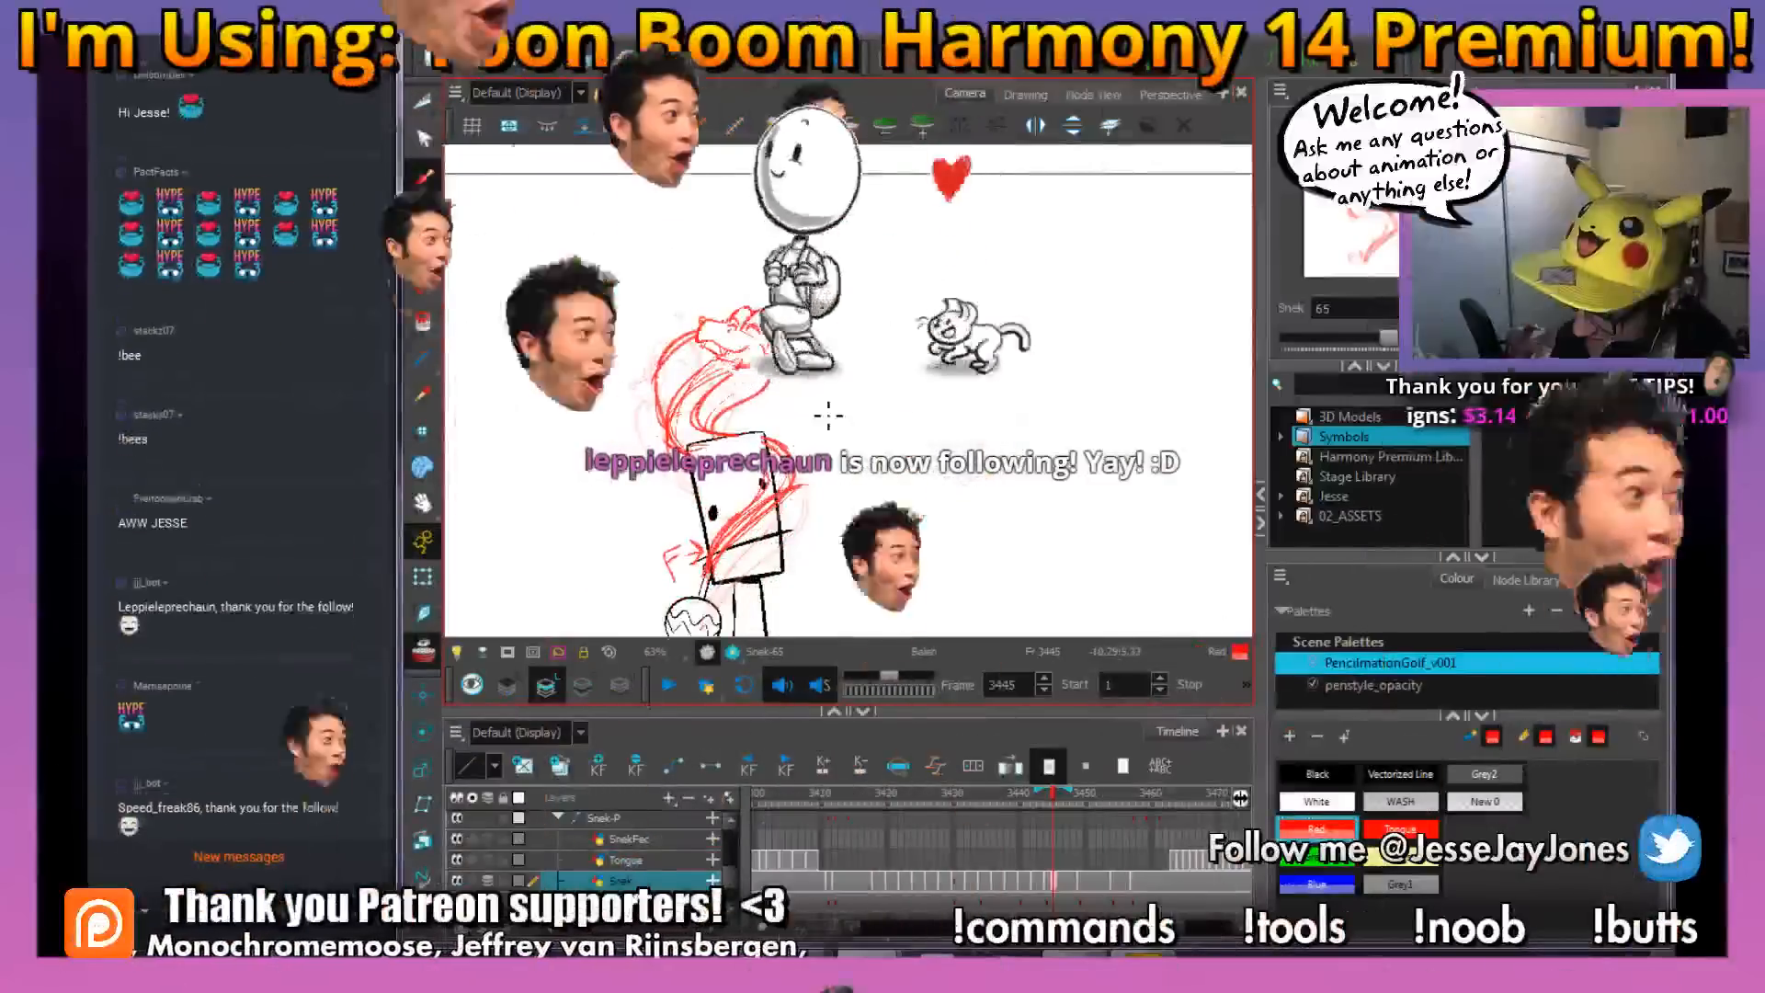
pyautogui.moveTo(1061, 805)
pyautogui.mouseDown()
pyautogui.moveTo(933, 809)
pyautogui.moveTo(1056, 813)
pyautogui.mouseUp()
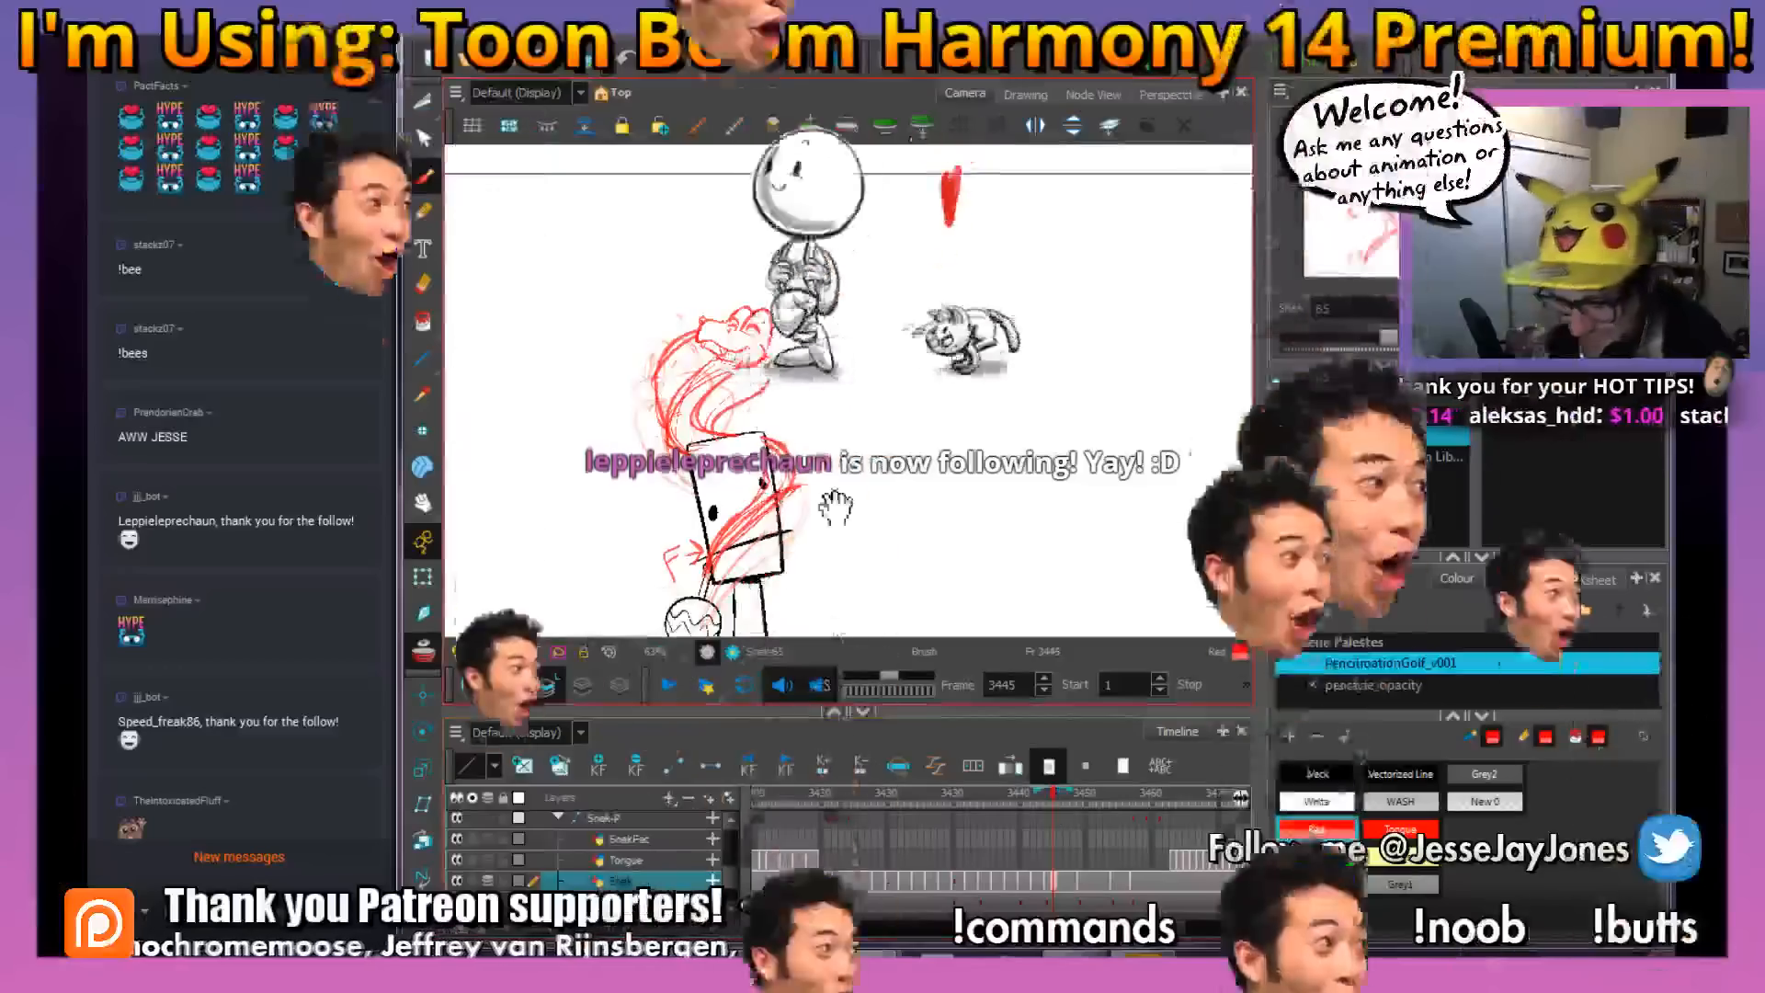
pyautogui.moveTo(836, 505); pyautogui.dragTo(799, 467)
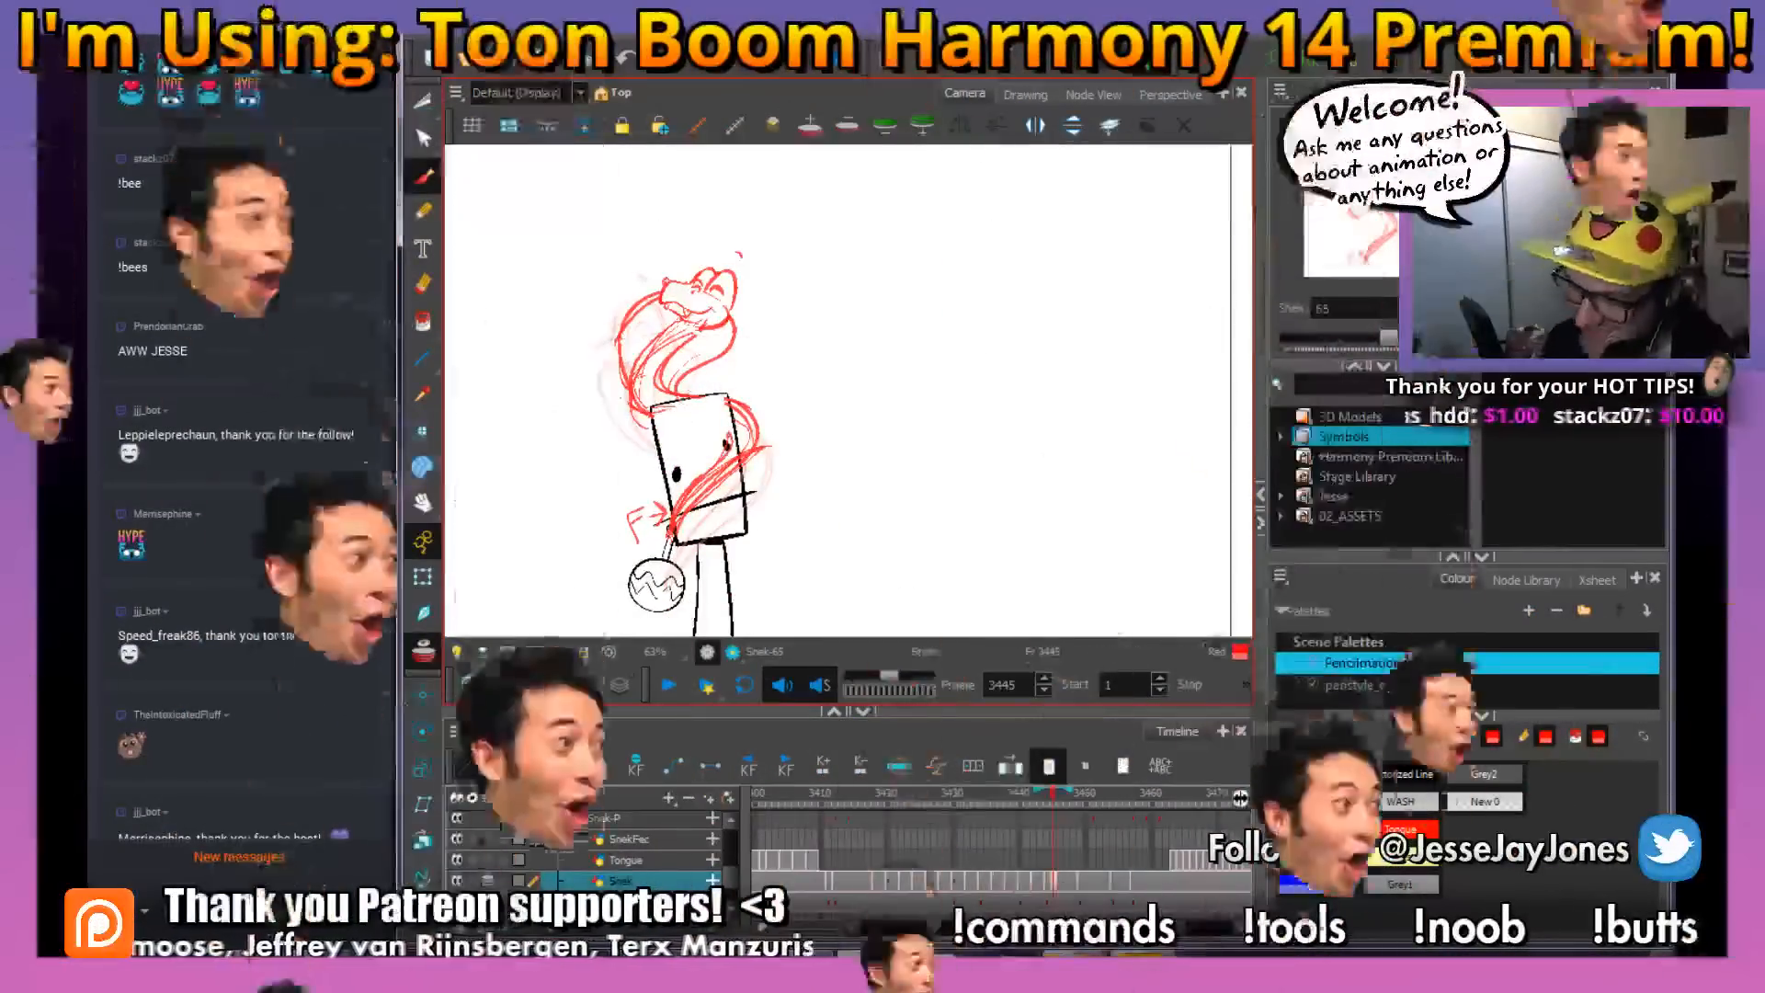
pyautogui.moveTo(820, 460); pyautogui.dragTo(806, 450)
pyautogui.click(276, 859)
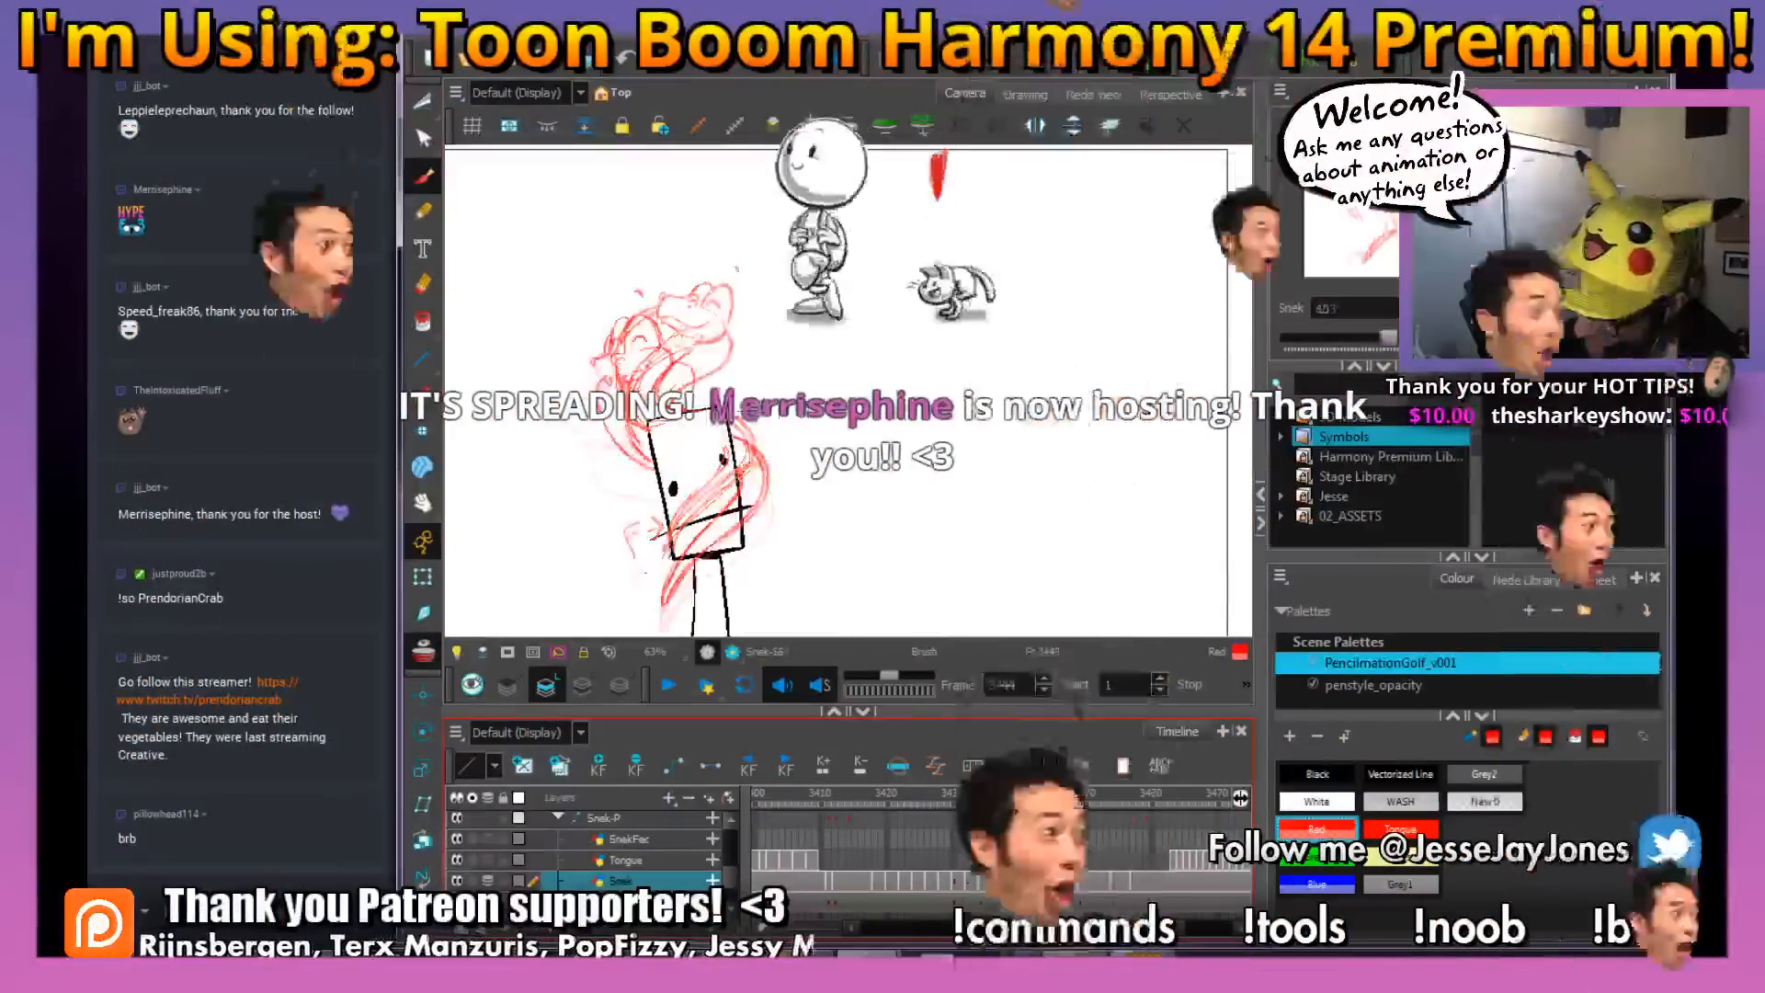
pyautogui.moveTo(1055, 823)
pyautogui.mouseDown()
pyautogui.moveTo(1081, 818)
pyautogui.moveTo(1049, 814)
pyautogui.mouseUp()
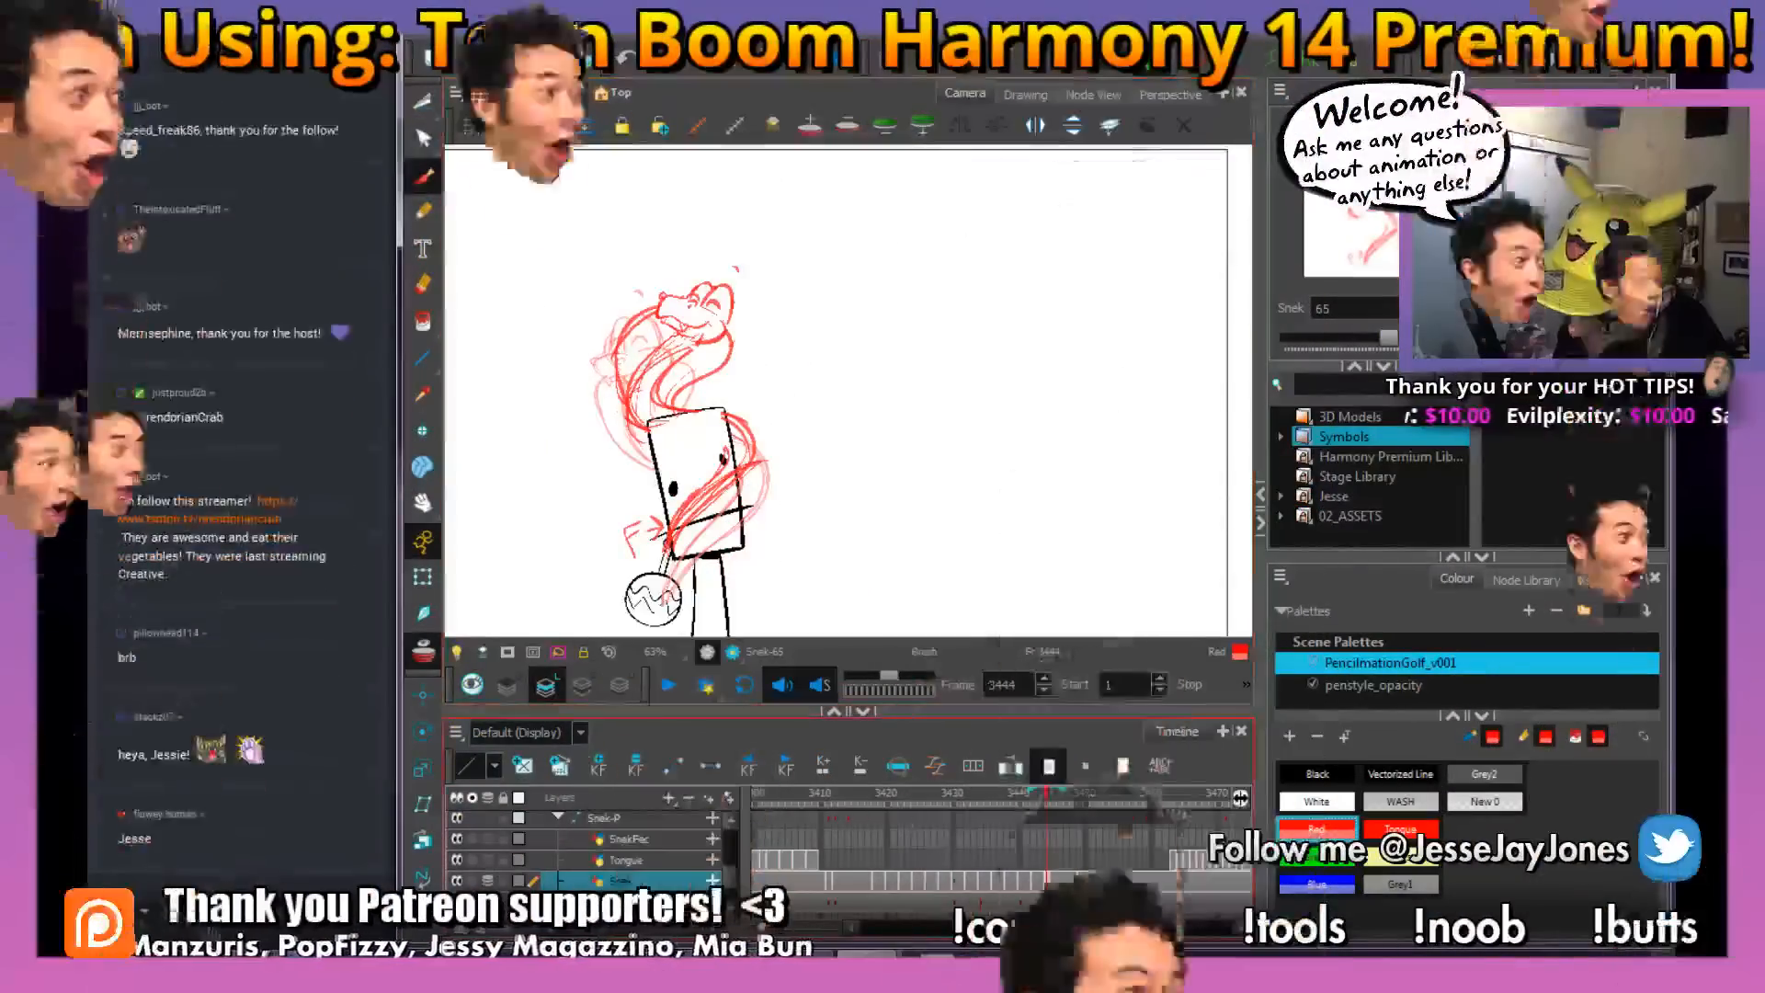
# Switch to OBS to check the live stream, minimize it and return to the animation
pyautogui.moveTo(664, 952)
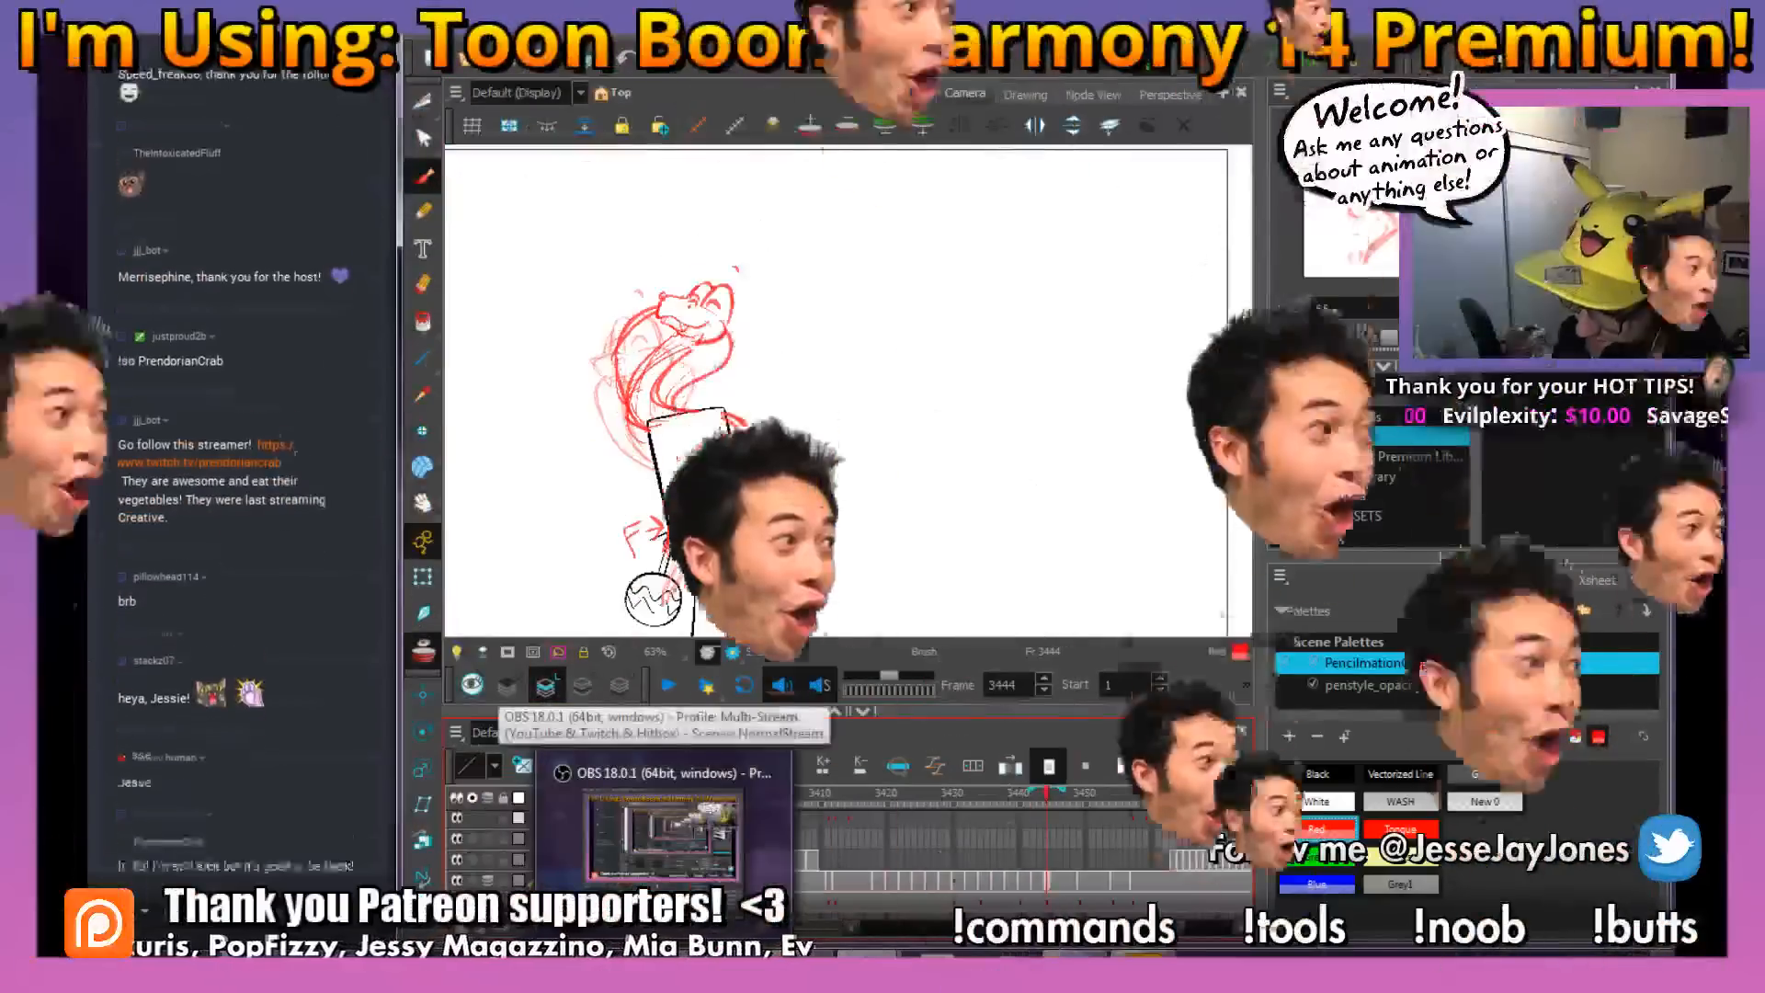
pyautogui.click(662, 832)
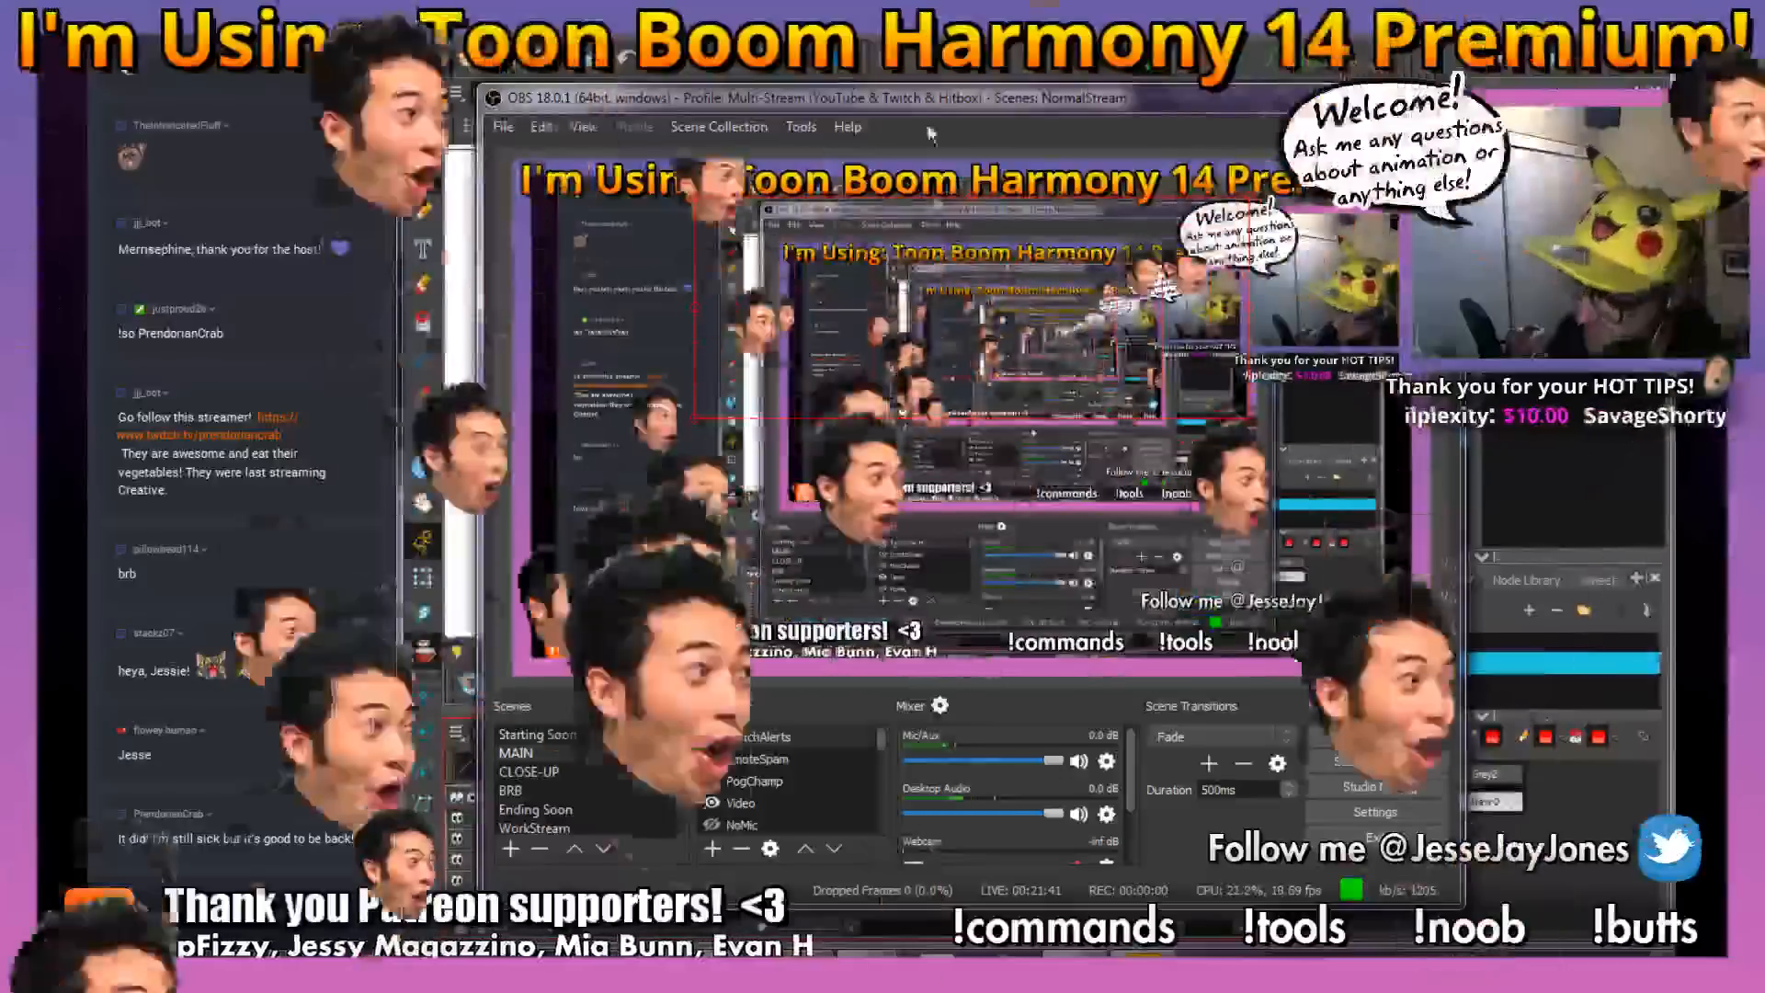
pyautogui.click(1374, 91)
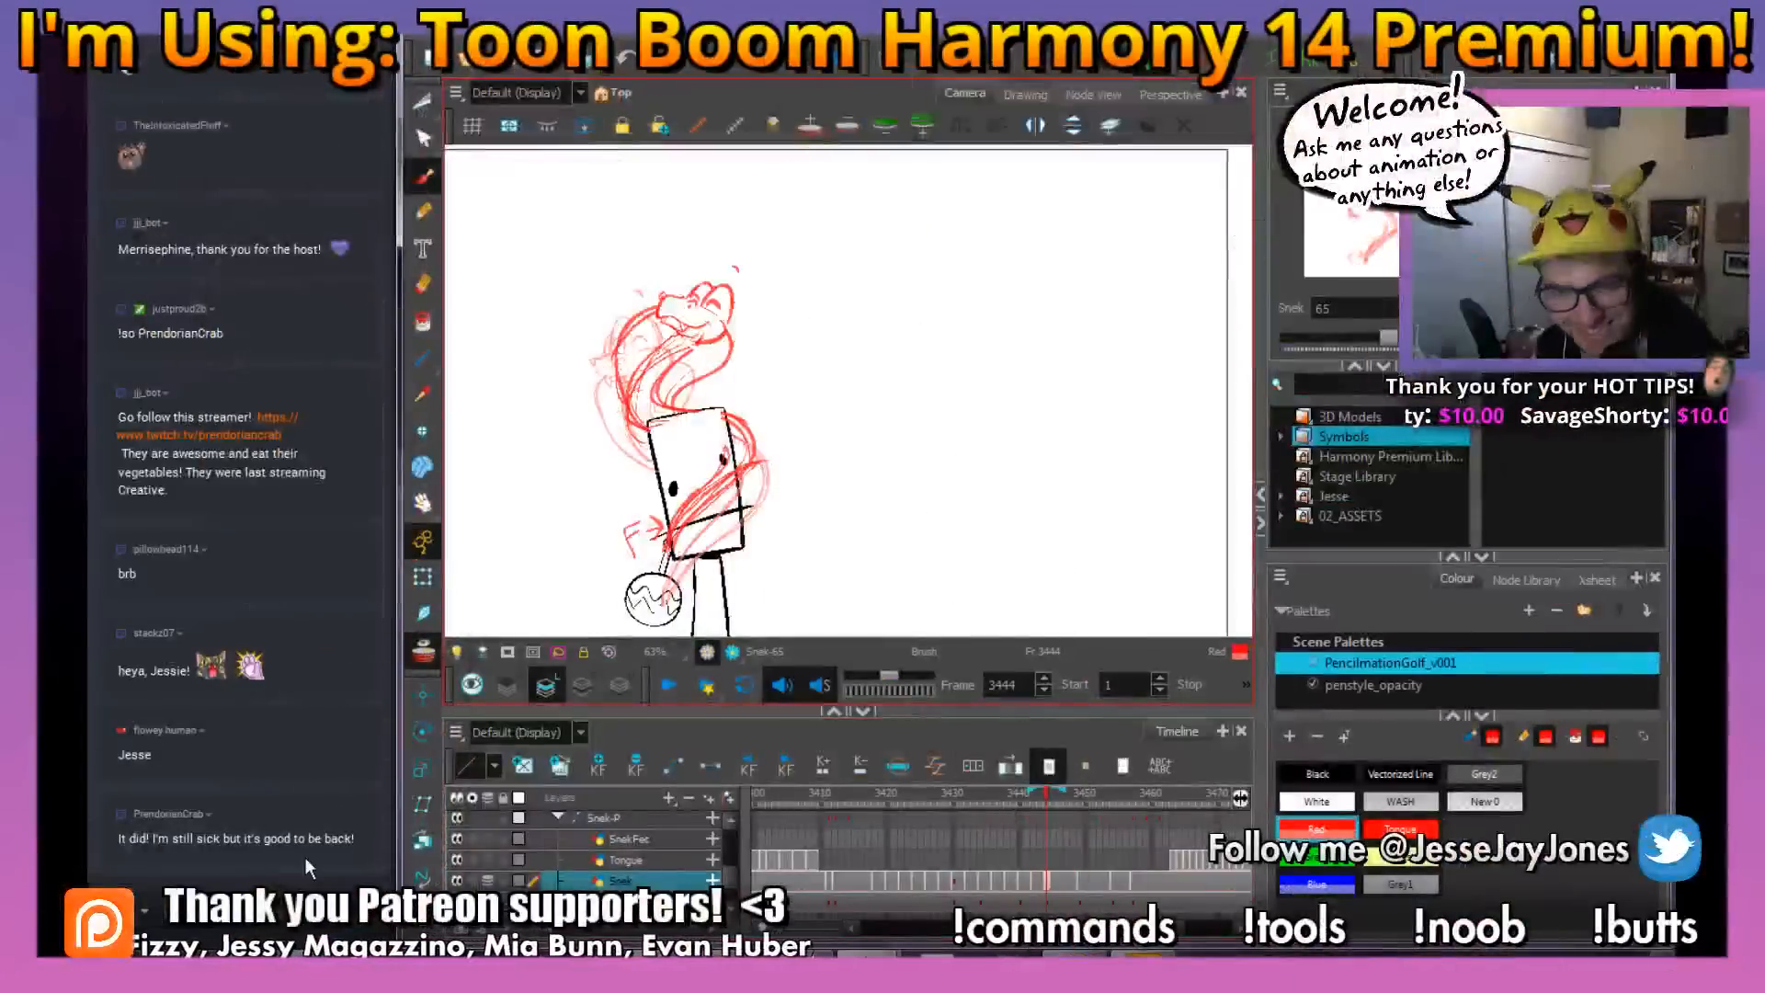
# Reset the camera view, turn off onion skinning and mask the area outside the camera frame
pyautogui.scroll(-2, 912, 484)
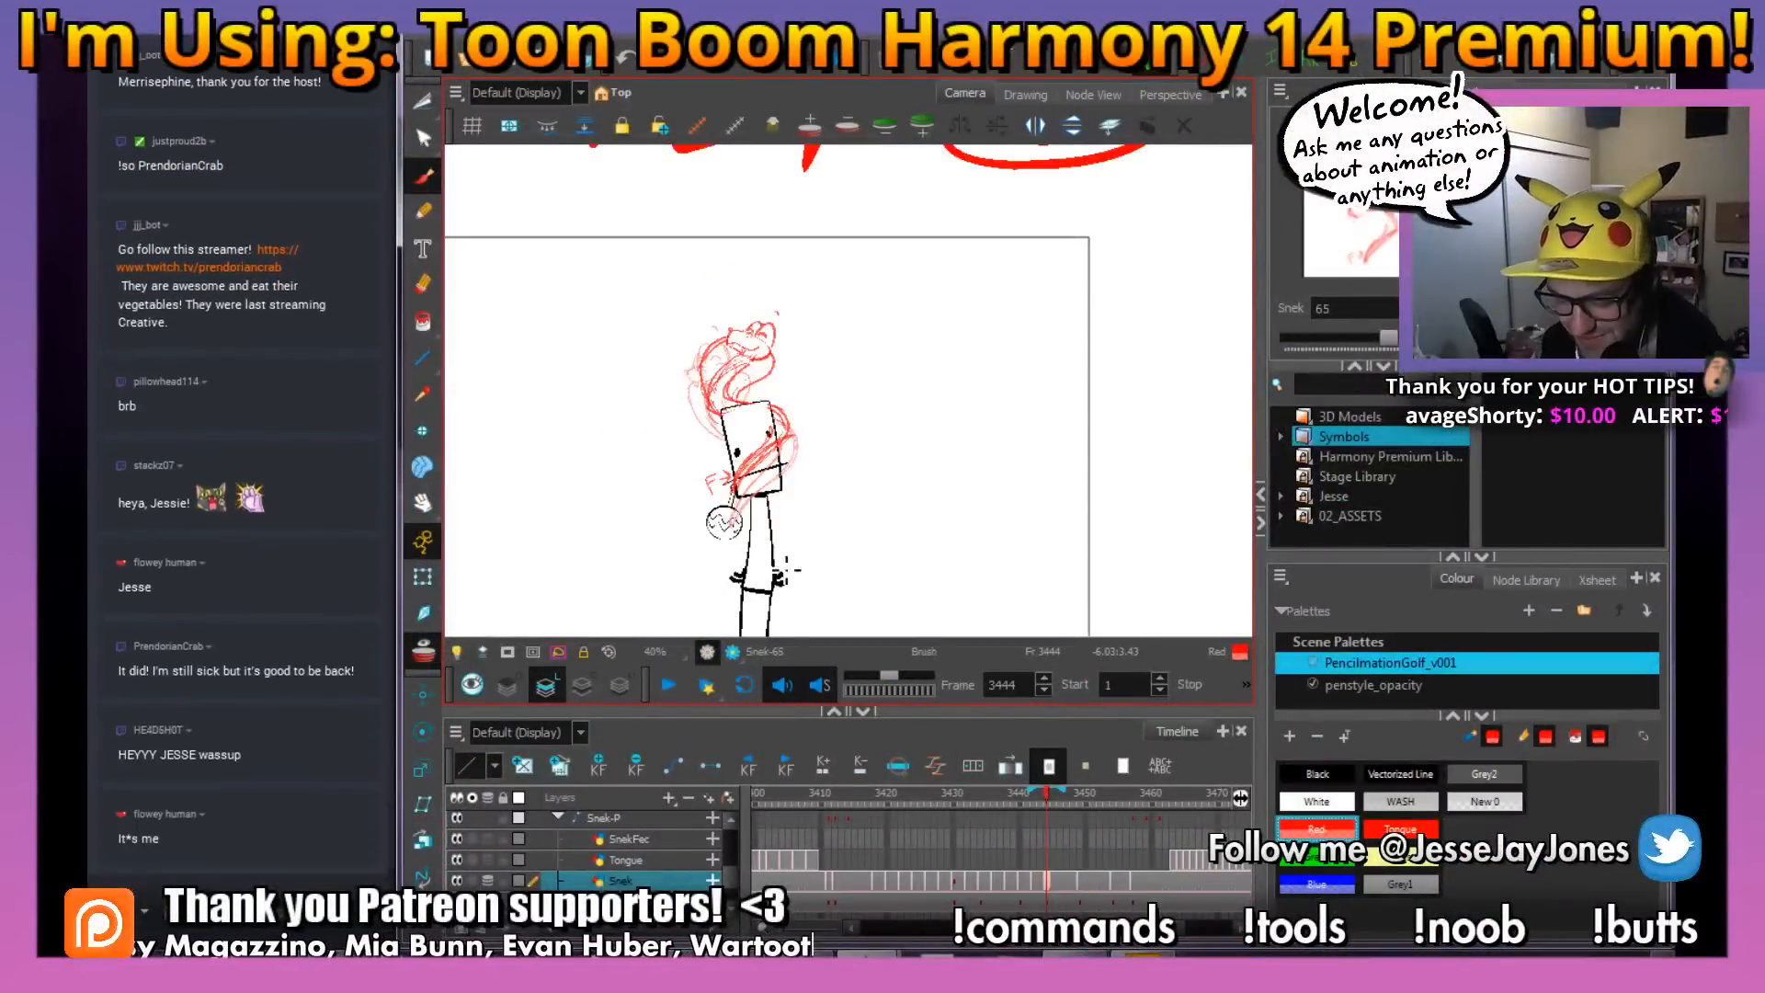
pyautogui.hotkey('shift', 'm')
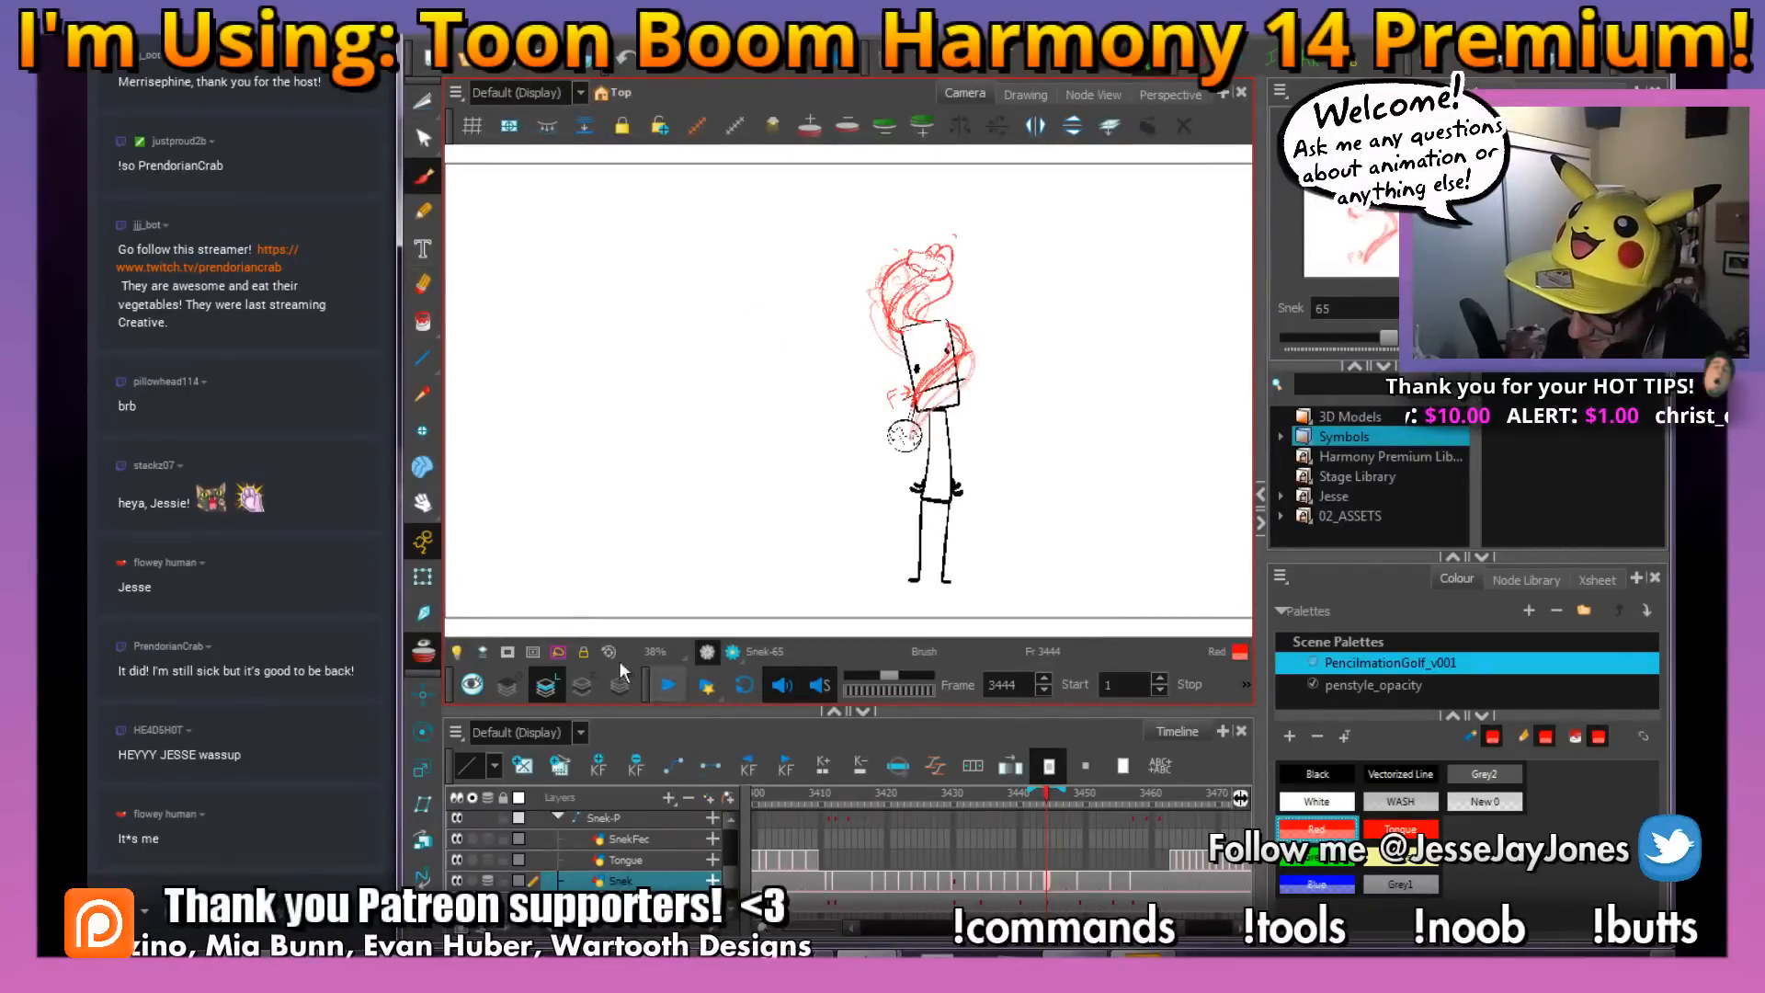
pyautogui.click(424, 654)
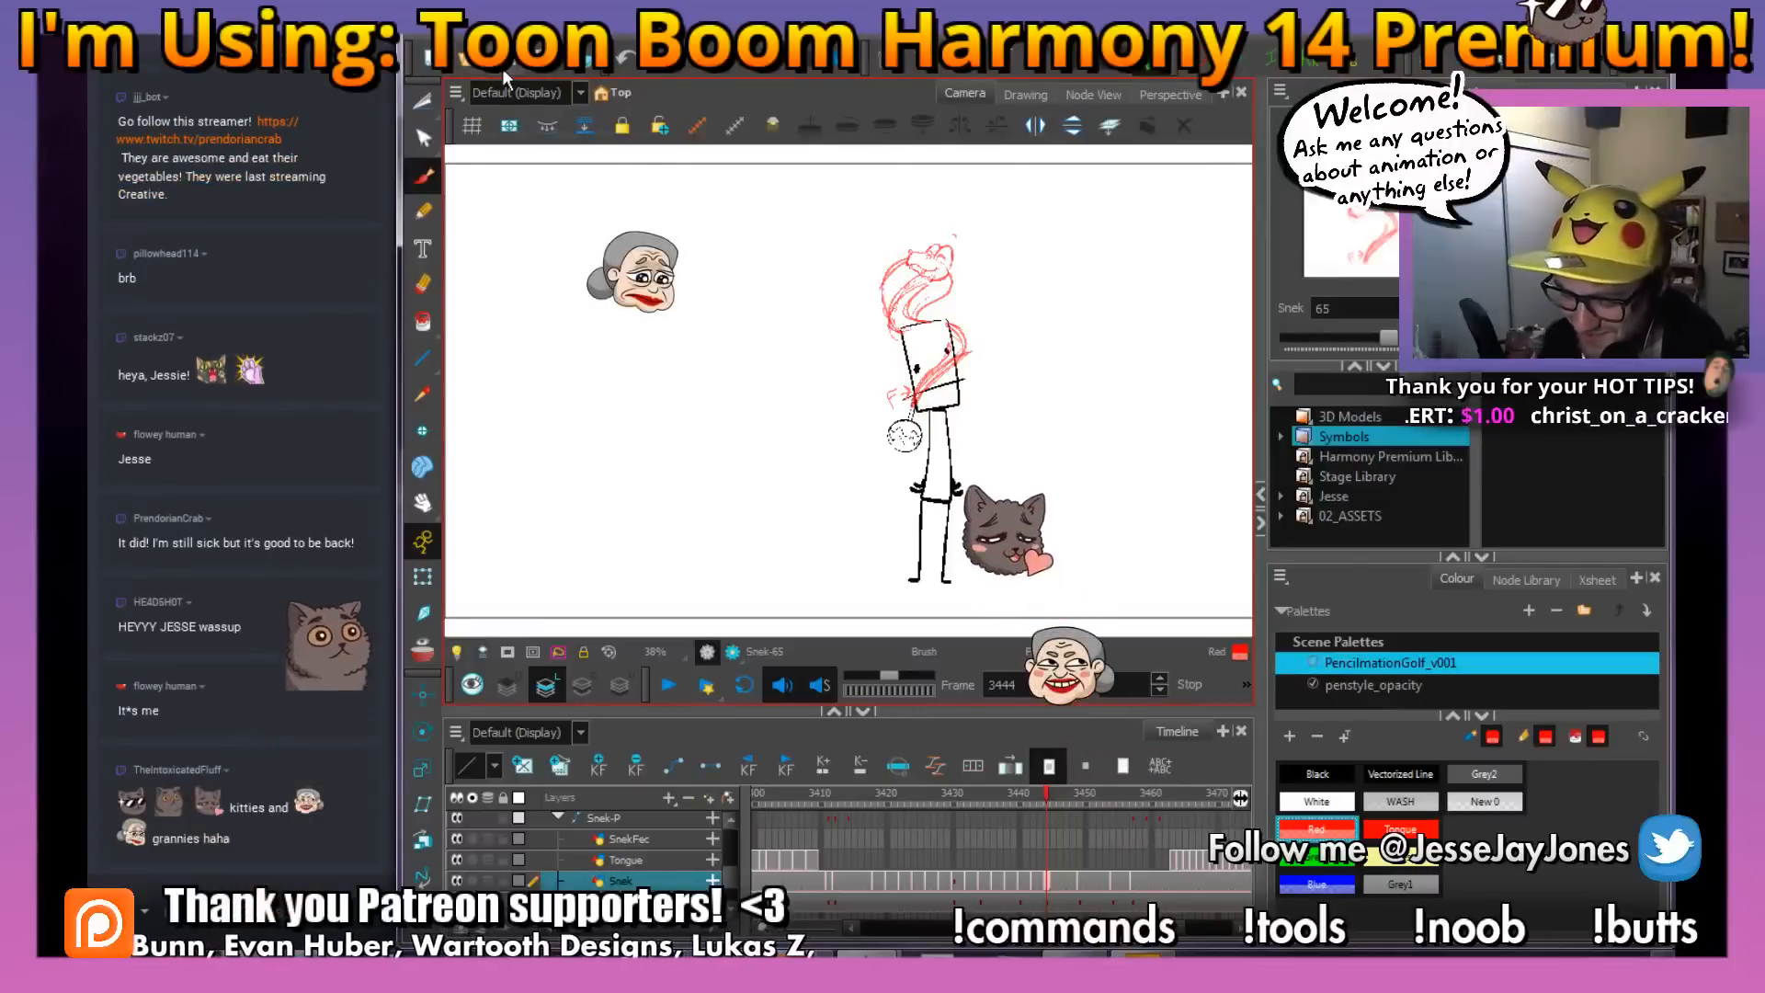
pyautogui.press('1')
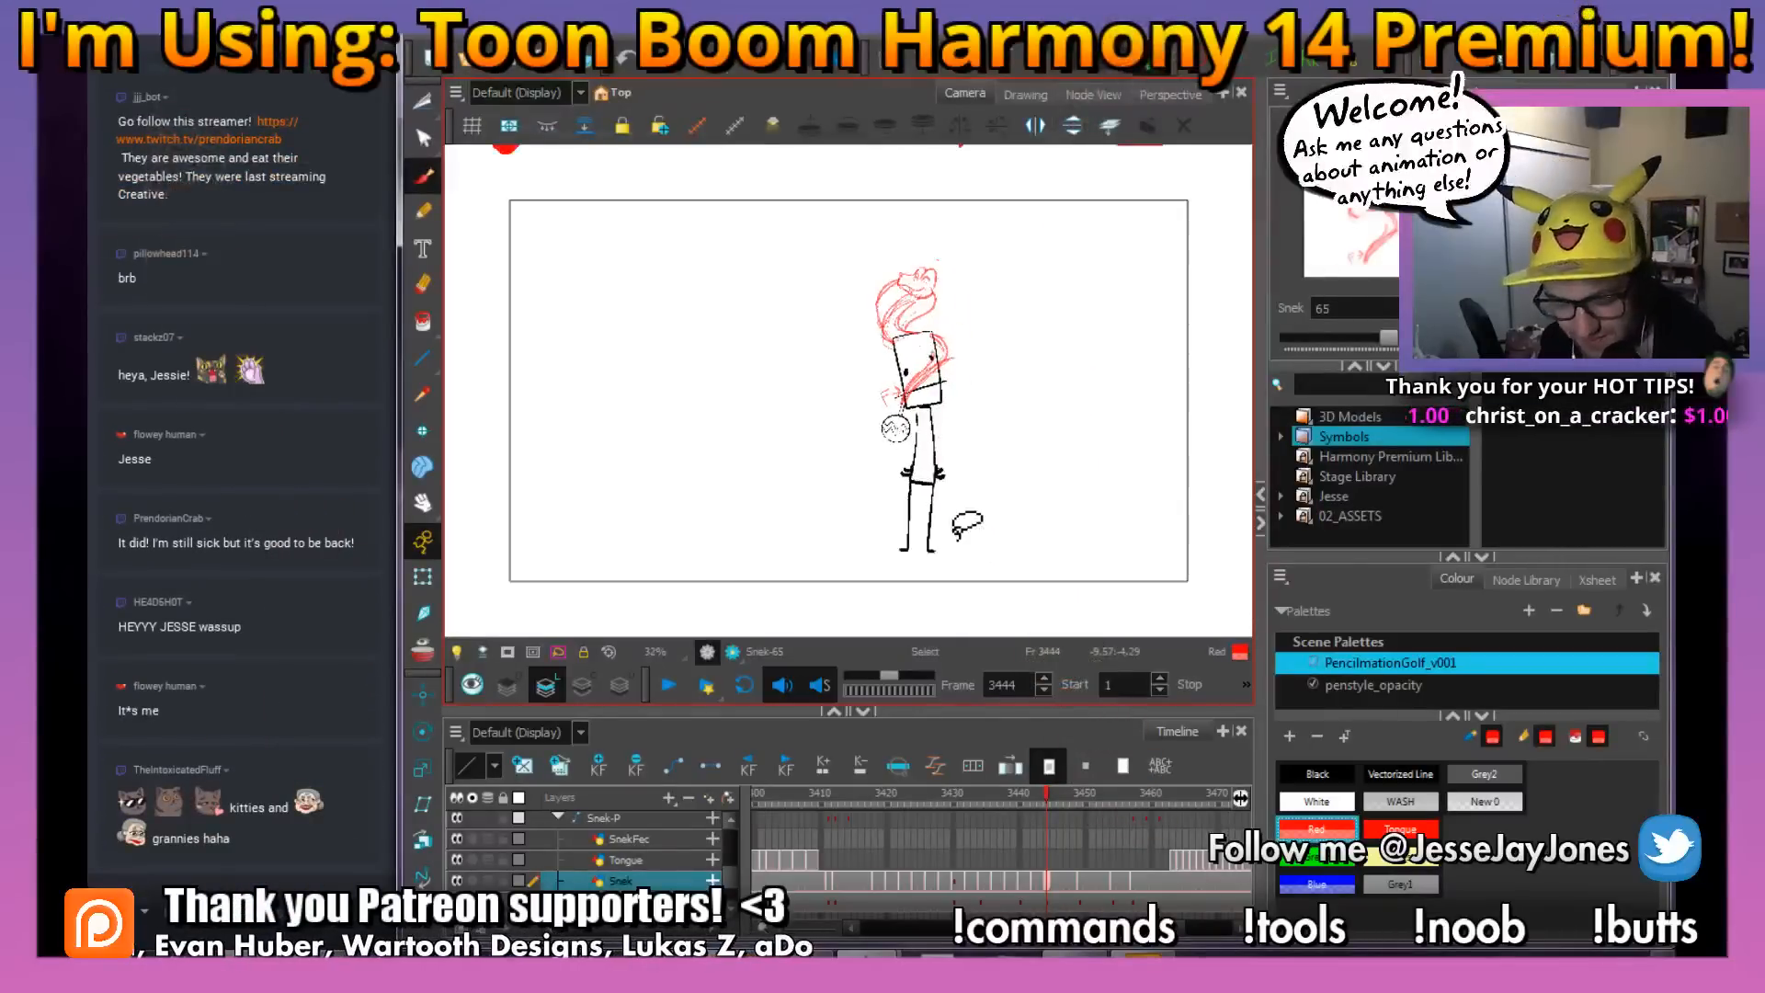
pyautogui.click(507, 650)
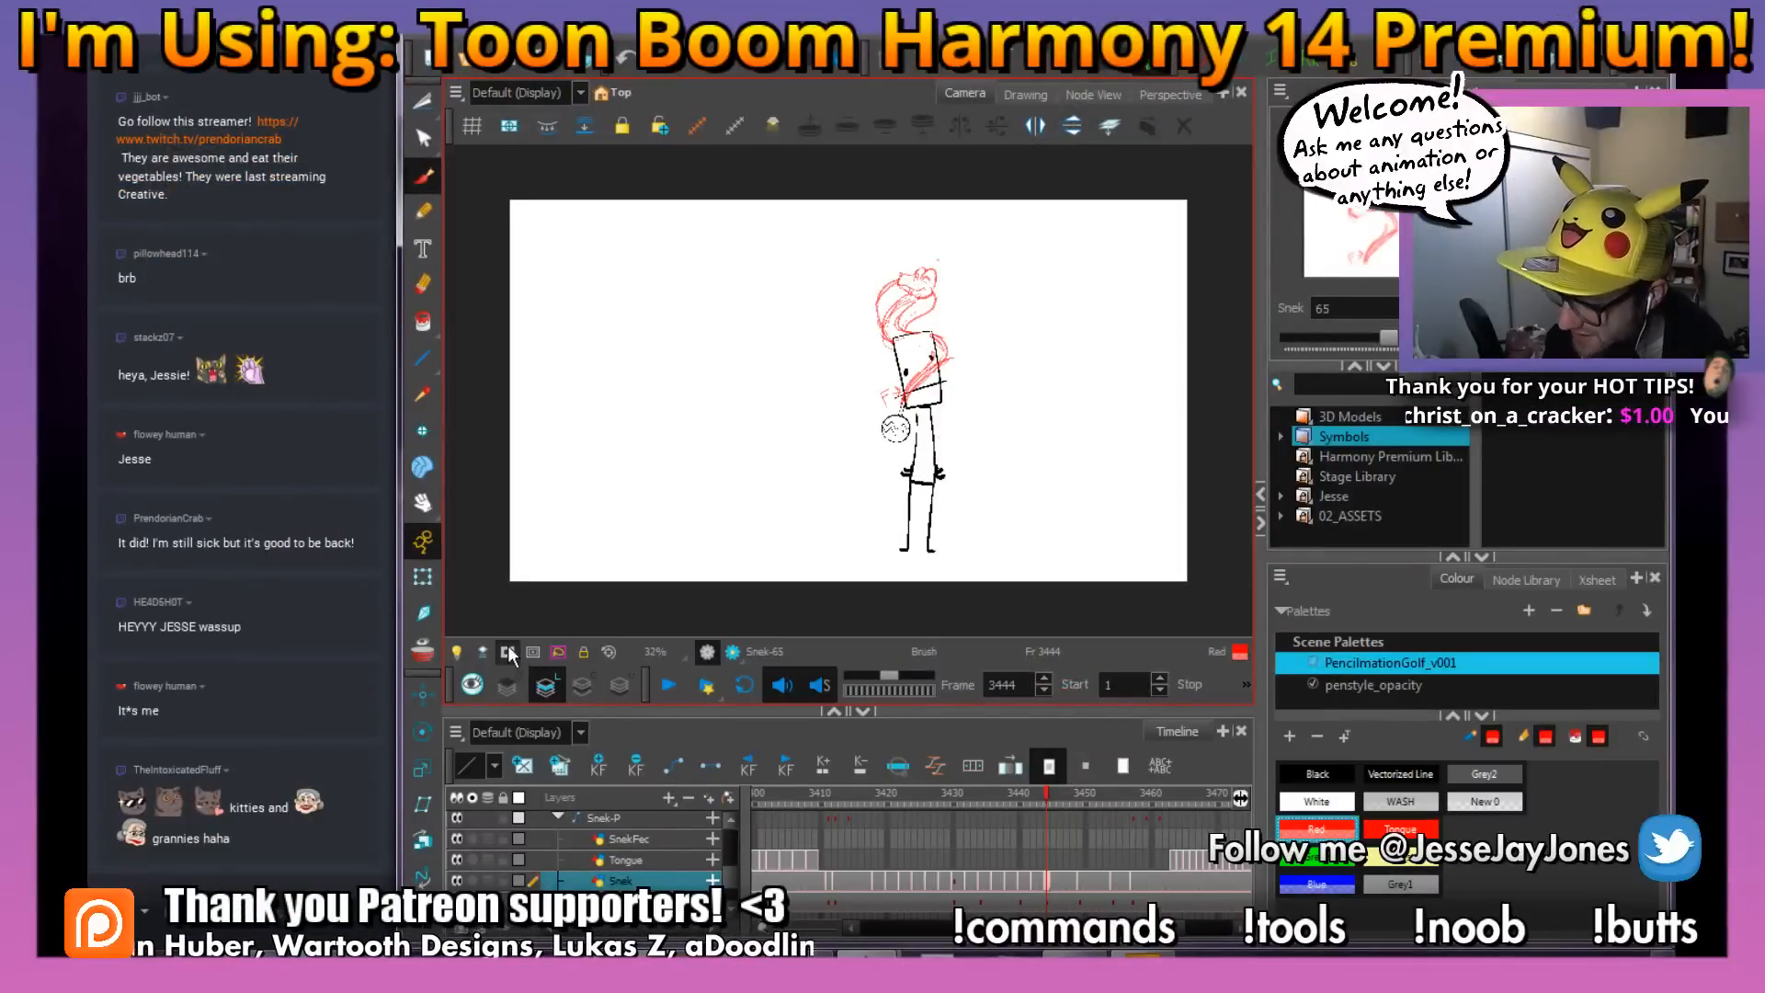
pyautogui.press('2')
# Move the playhead back to frame 1 and play the whole animation for review
pyautogui.moveTo(1062, 790)
pyautogui.mouseDown()
pyautogui.moveTo(1028, 796)
pyautogui.moveTo(1151, 811)
pyautogui.moveTo(826, 847)
pyautogui.moveTo(1128, 841)
pyautogui.moveTo(924, 865)
pyautogui.moveTo(982, 874)
pyautogui.moveTo(1085, 846)
pyautogui.moveTo(877, 831)
pyautogui.moveTo(847, 794)
pyautogui.mouseUp()
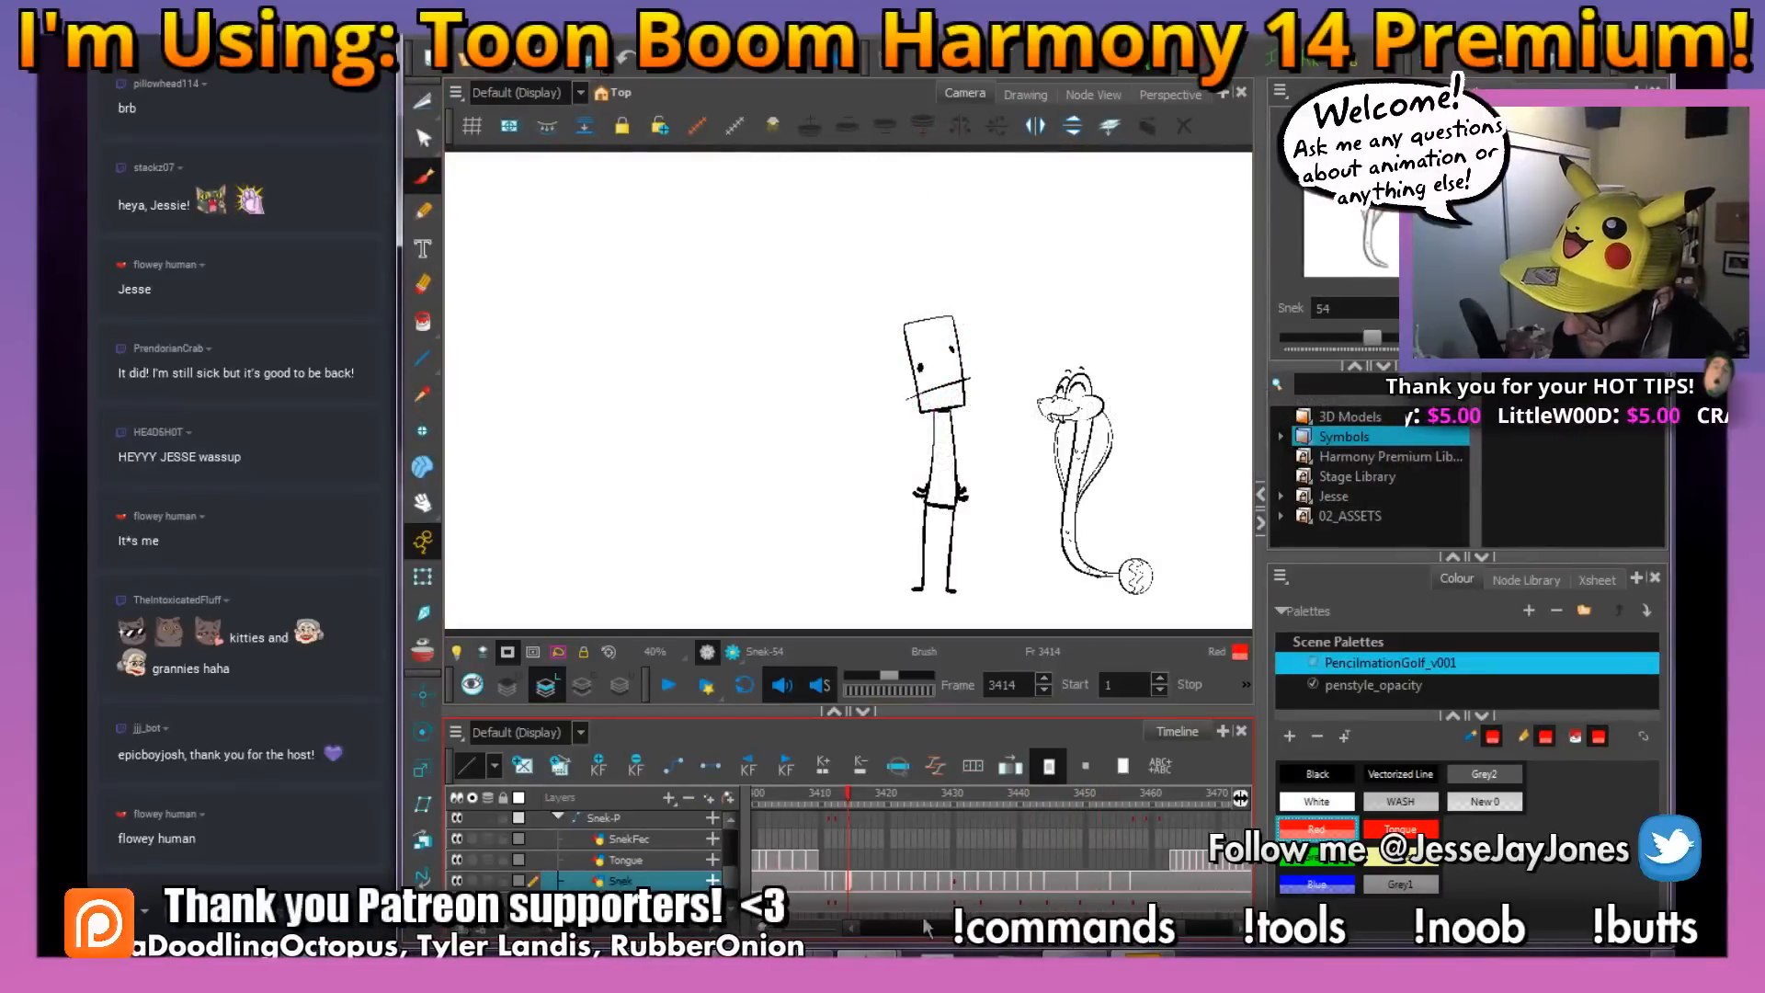
pyautogui.moveTo(1182, 933); pyautogui.dragTo(858, 931)
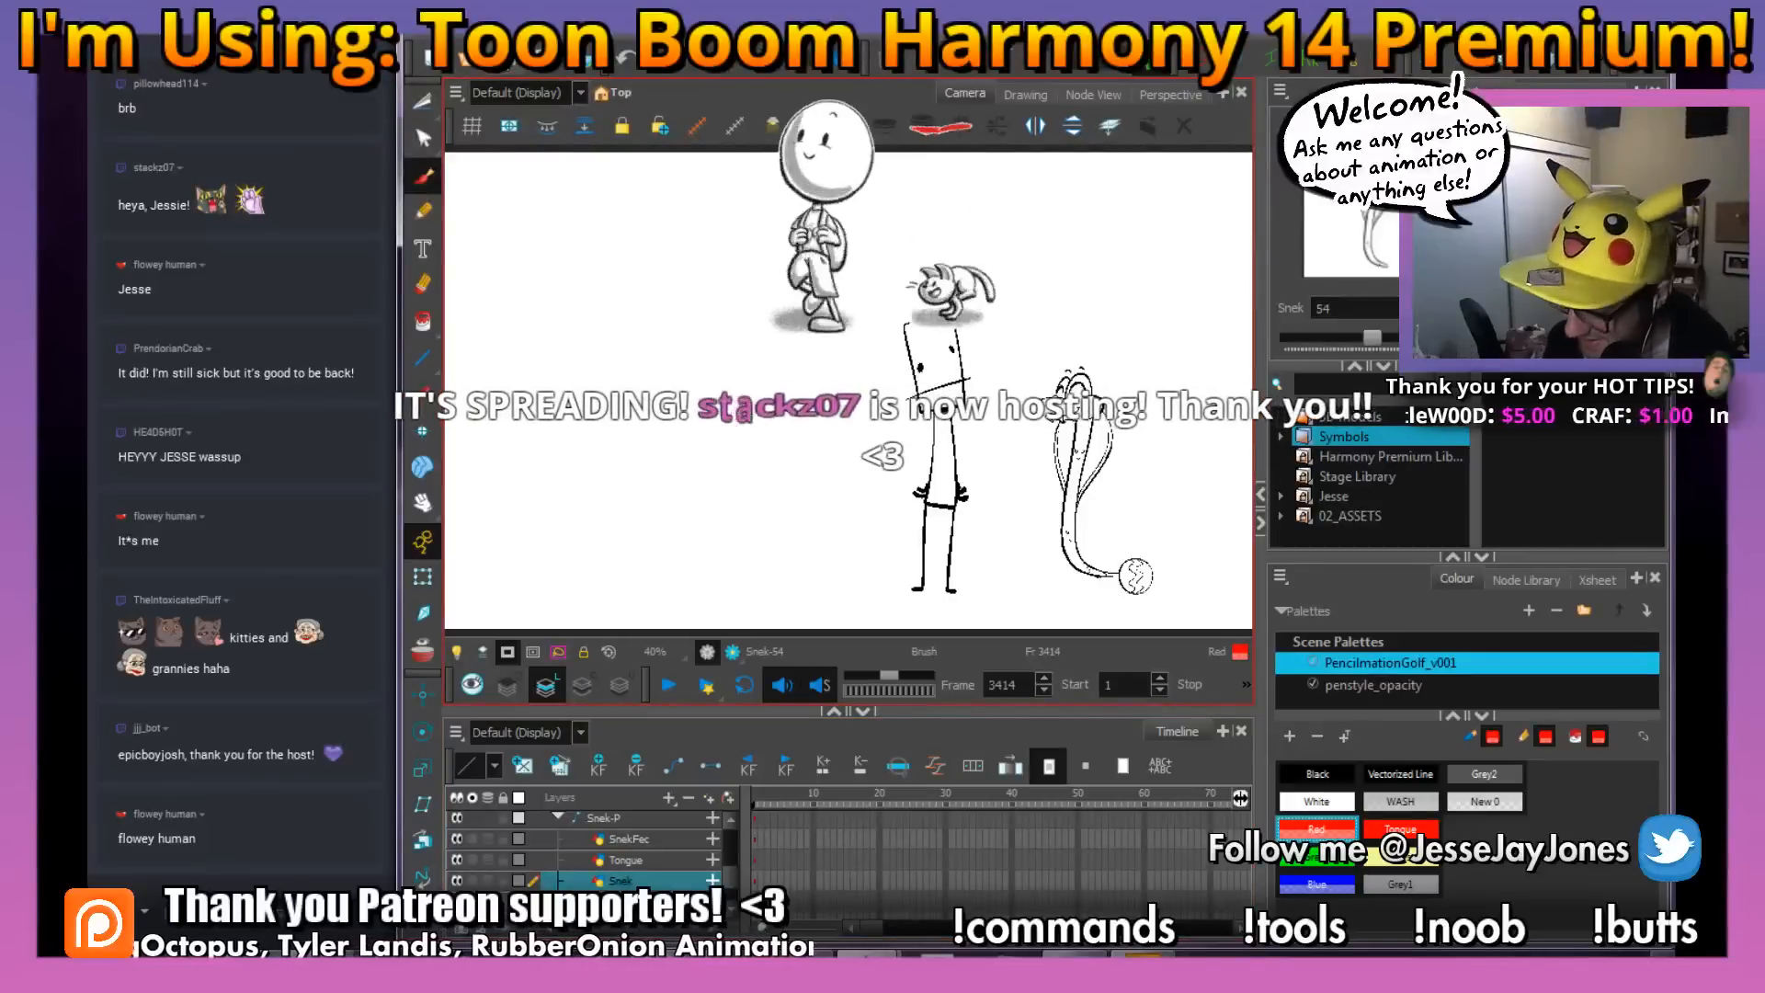
pyautogui.moveTo(809, 793); pyautogui.dragTo(688, 806)
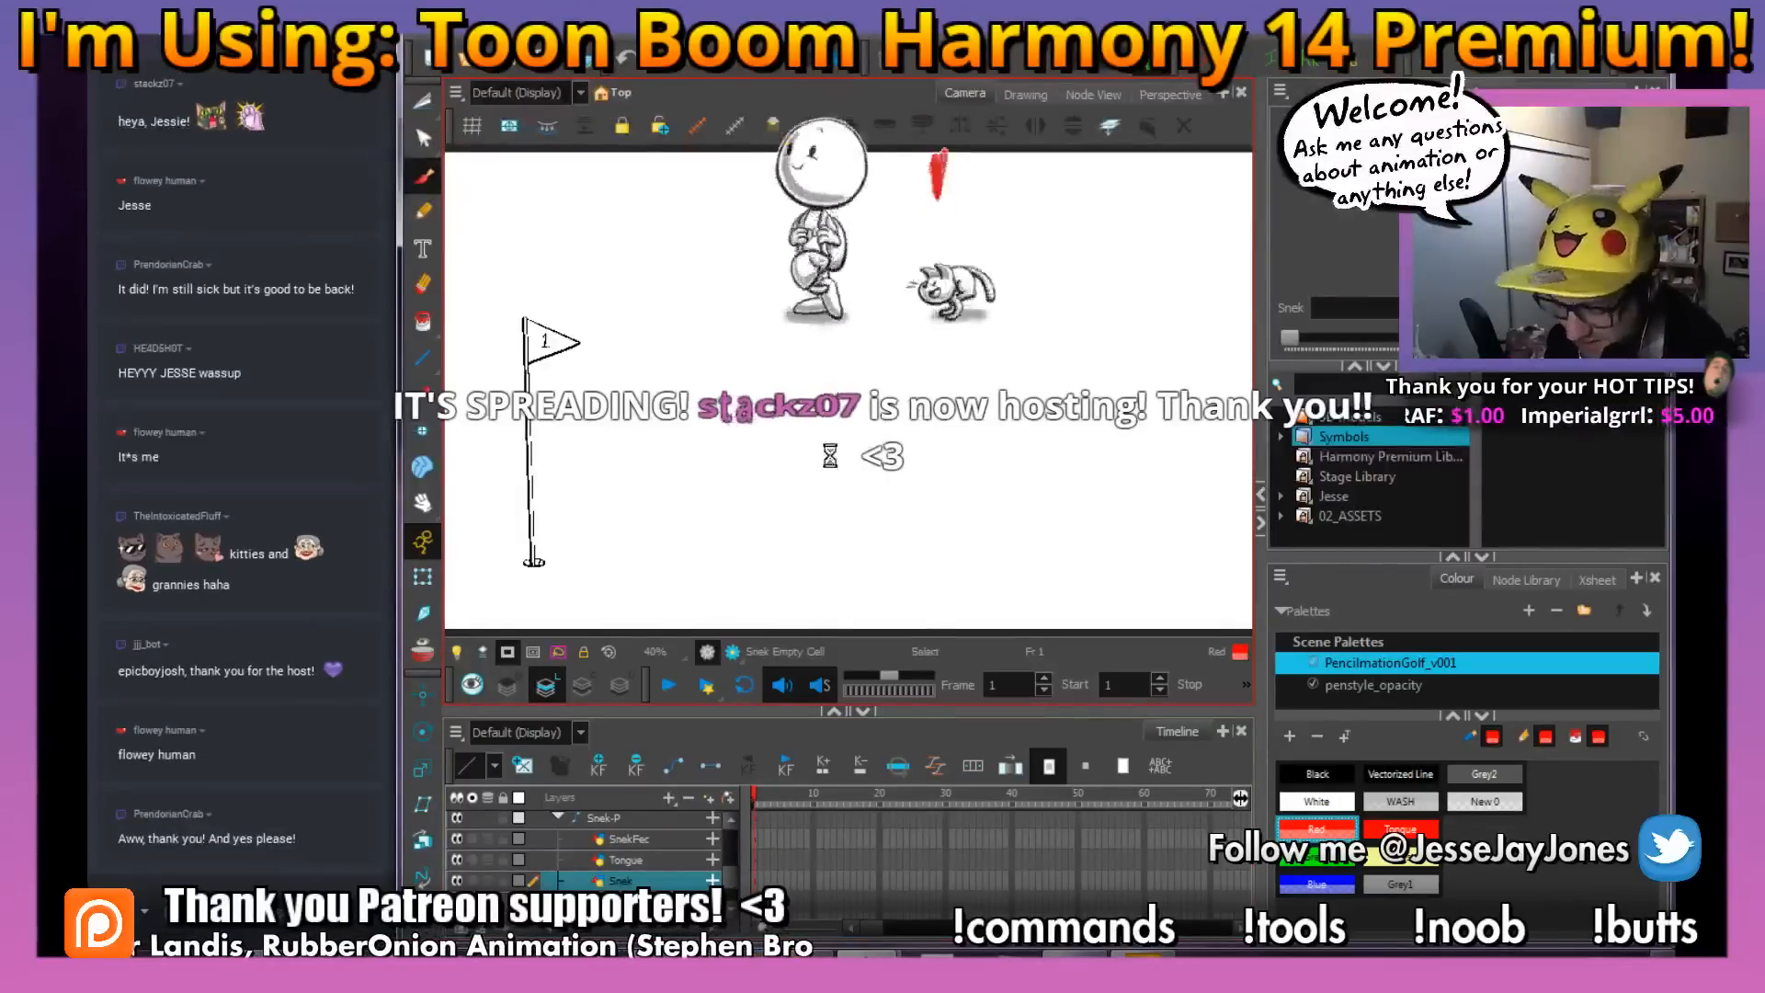
pyautogui.click(670, 682)
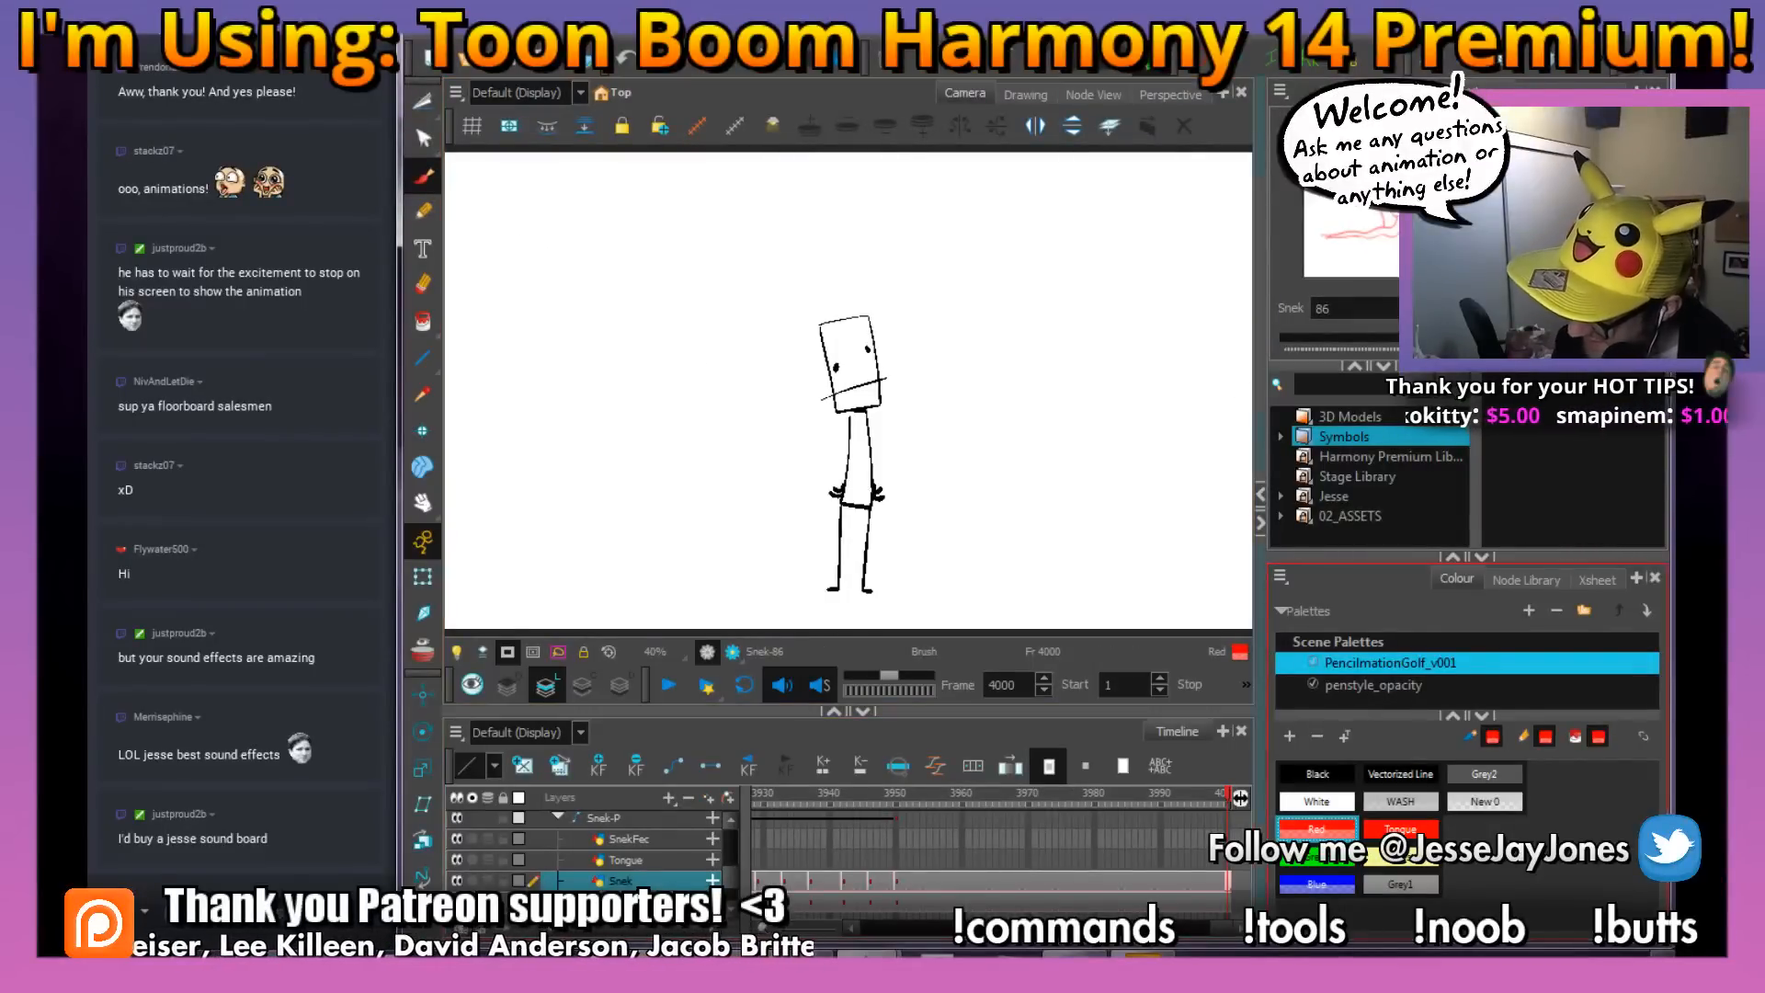
# Return to frame 3446 on the Snek layer, framing the snake's head above the stick figure
pyautogui.moveTo(1224, 928); pyautogui.dragTo(1100, 929)
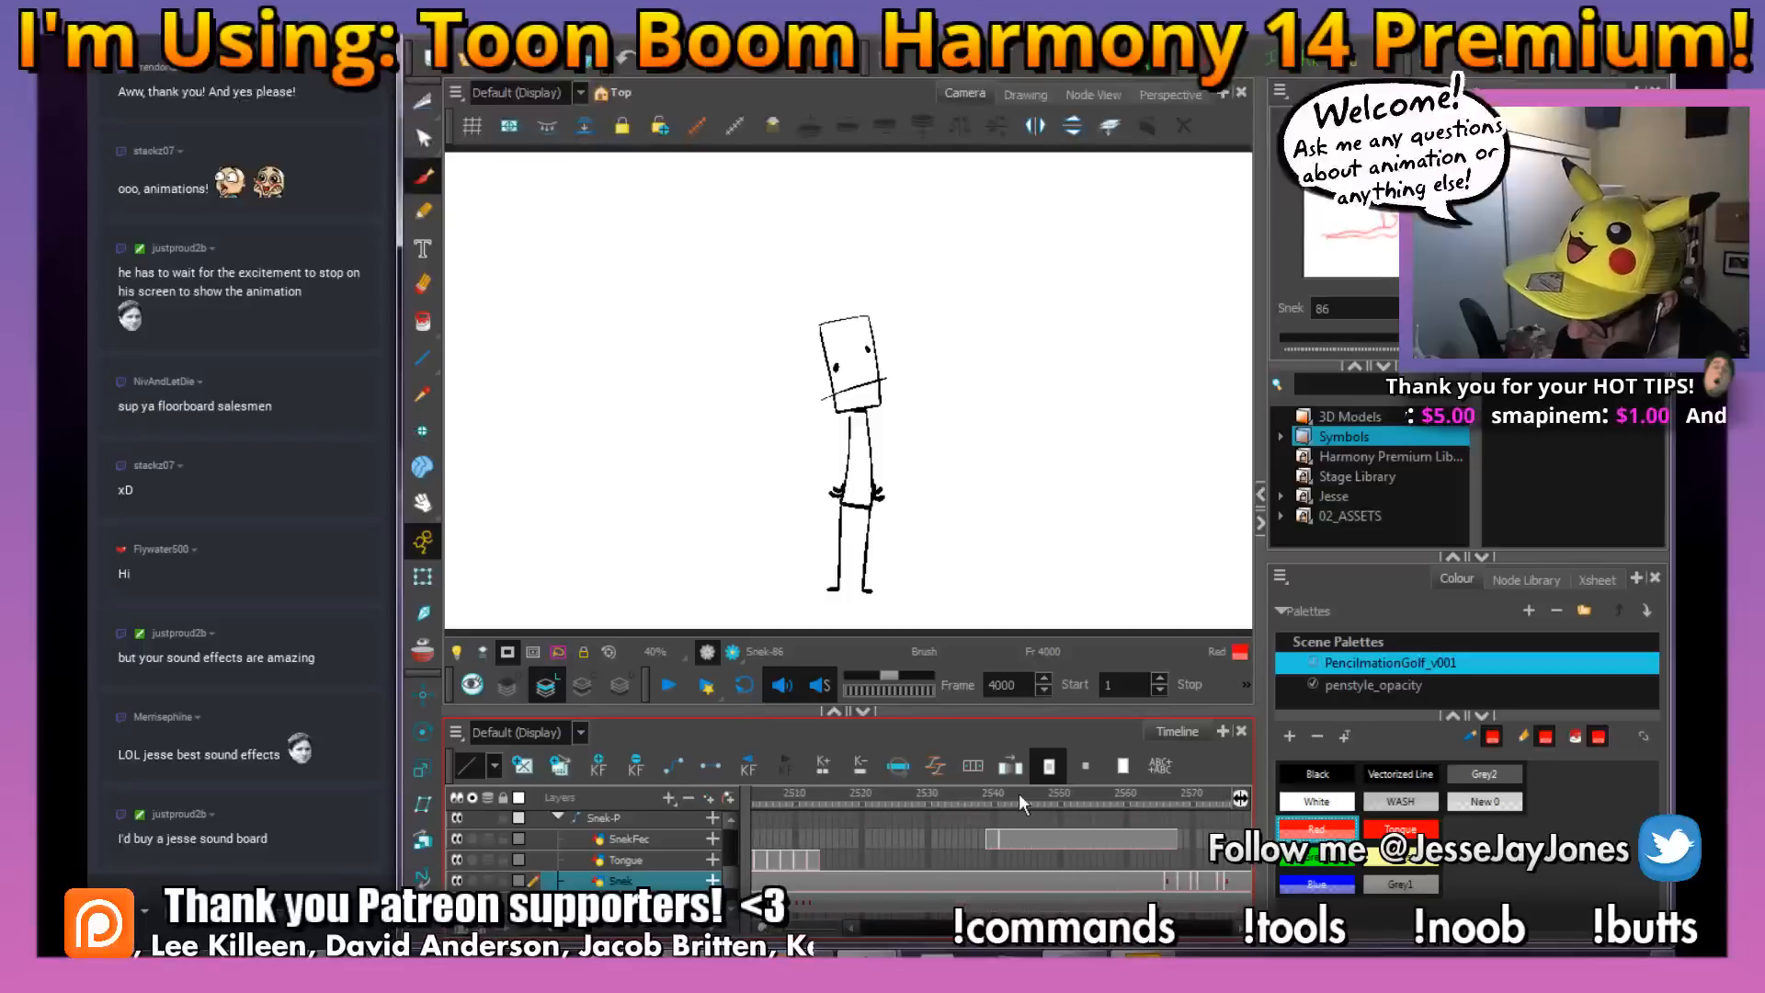
pyautogui.moveTo(1019, 796)
pyautogui.mouseDown()
pyautogui.moveTo(797, 820)
pyautogui.moveTo(1351, 869)
pyautogui.moveTo(797, 877)
pyautogui.moveTo(1237, 885)
pyautogui.moveTo(870, 874)
pyautogui.moveTo(934, 890)
pyautogui.mouseUp()
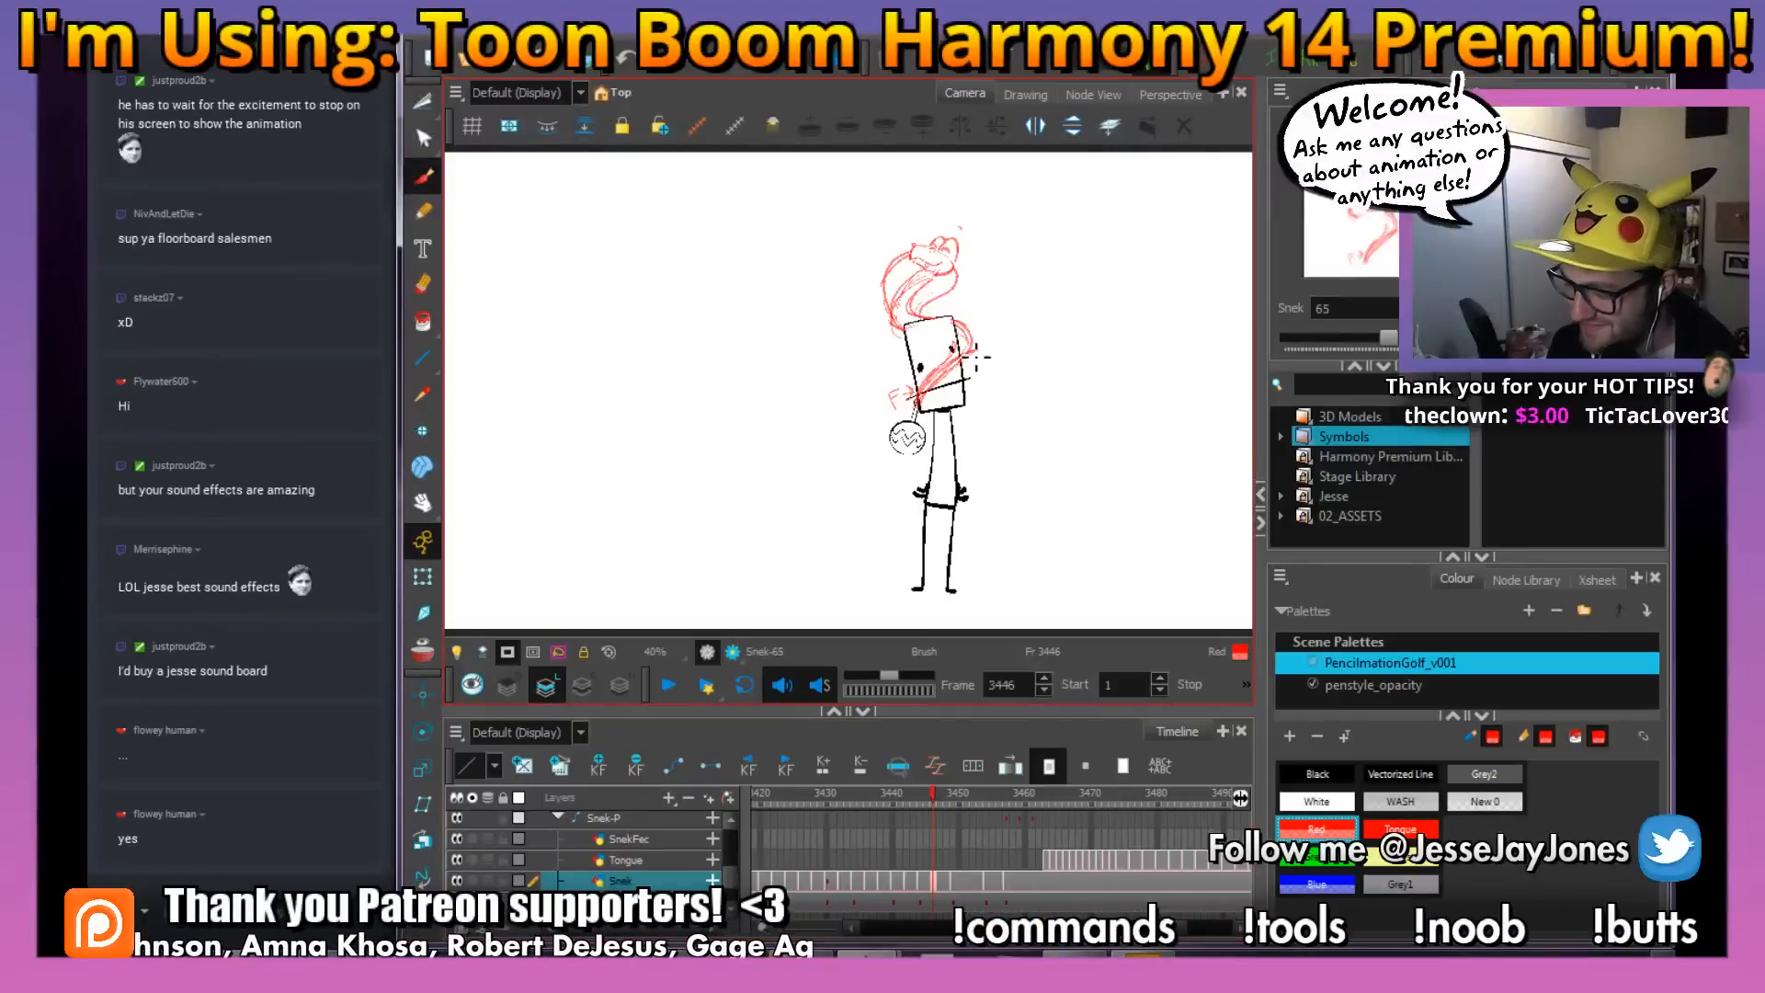
pyautogui.moveTo(1008, 306)
pyautogui.mouseDown()
pyautogui.moveTo(965, 338)
pyautogui.moveTo(898, 457)
pyautogui.mouseUp()
pyautogui.press('2')
pyautogui.press('2')
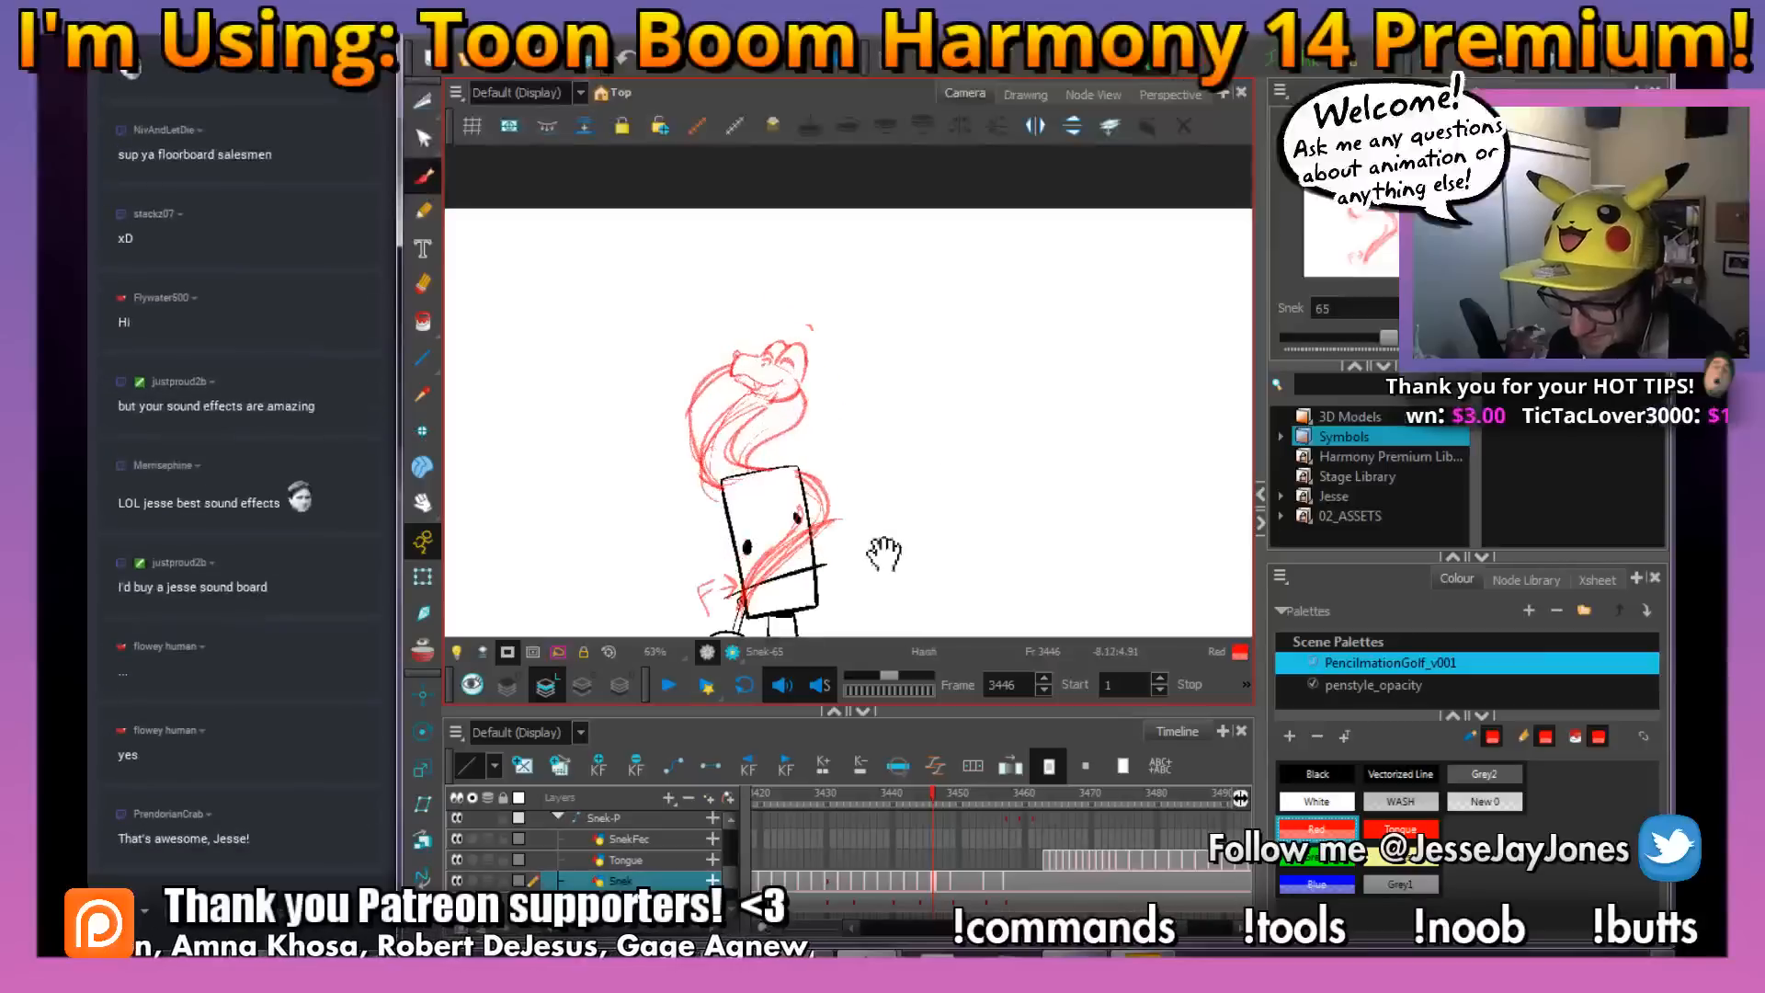
pyautogui.moveTo(882, 555); pyautogui.dragTo(852, 453)
pyautogui.press('2')
pyautogui.moveTo(813, 297); pyautogui.dragTo(821, 315)
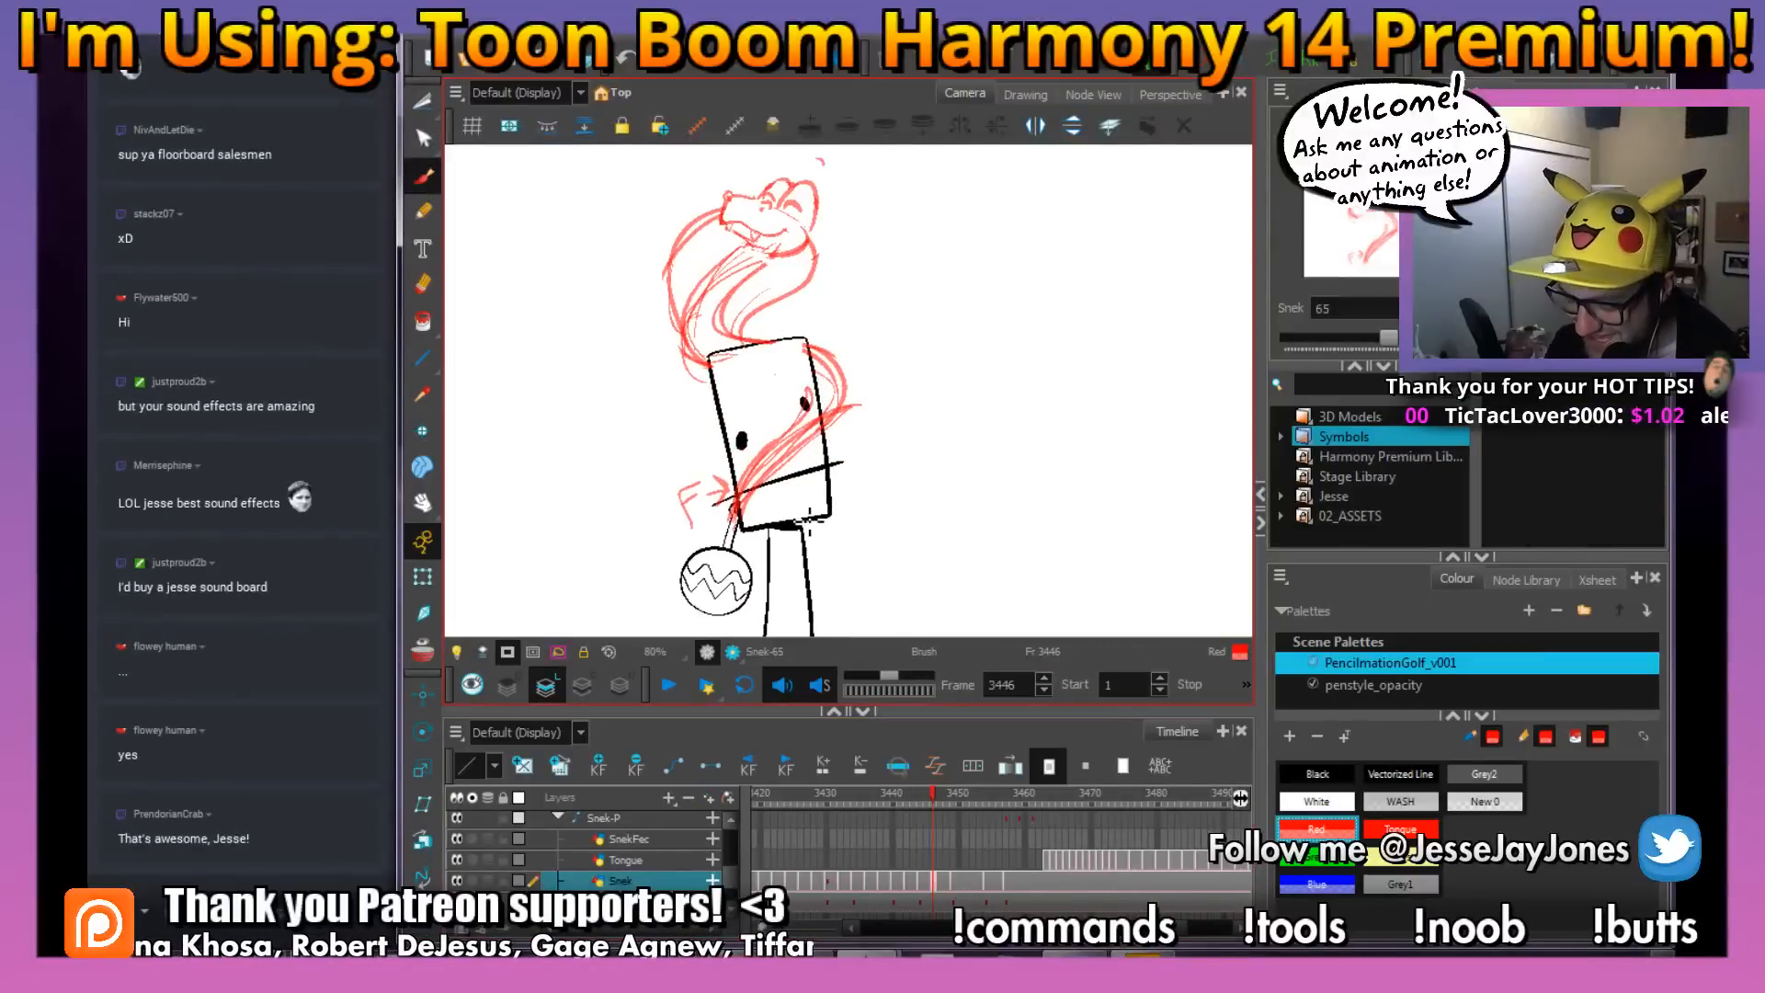
# Create a new empty drawing on the Snek layer at frame 3446
pyautogui.moveTo(694, 308); pyautogui.dragTo(763, 384)
pyautogui.press('1')
pyautogui.press('1')
pyautogui.press('2')
pyautogui.press('2')
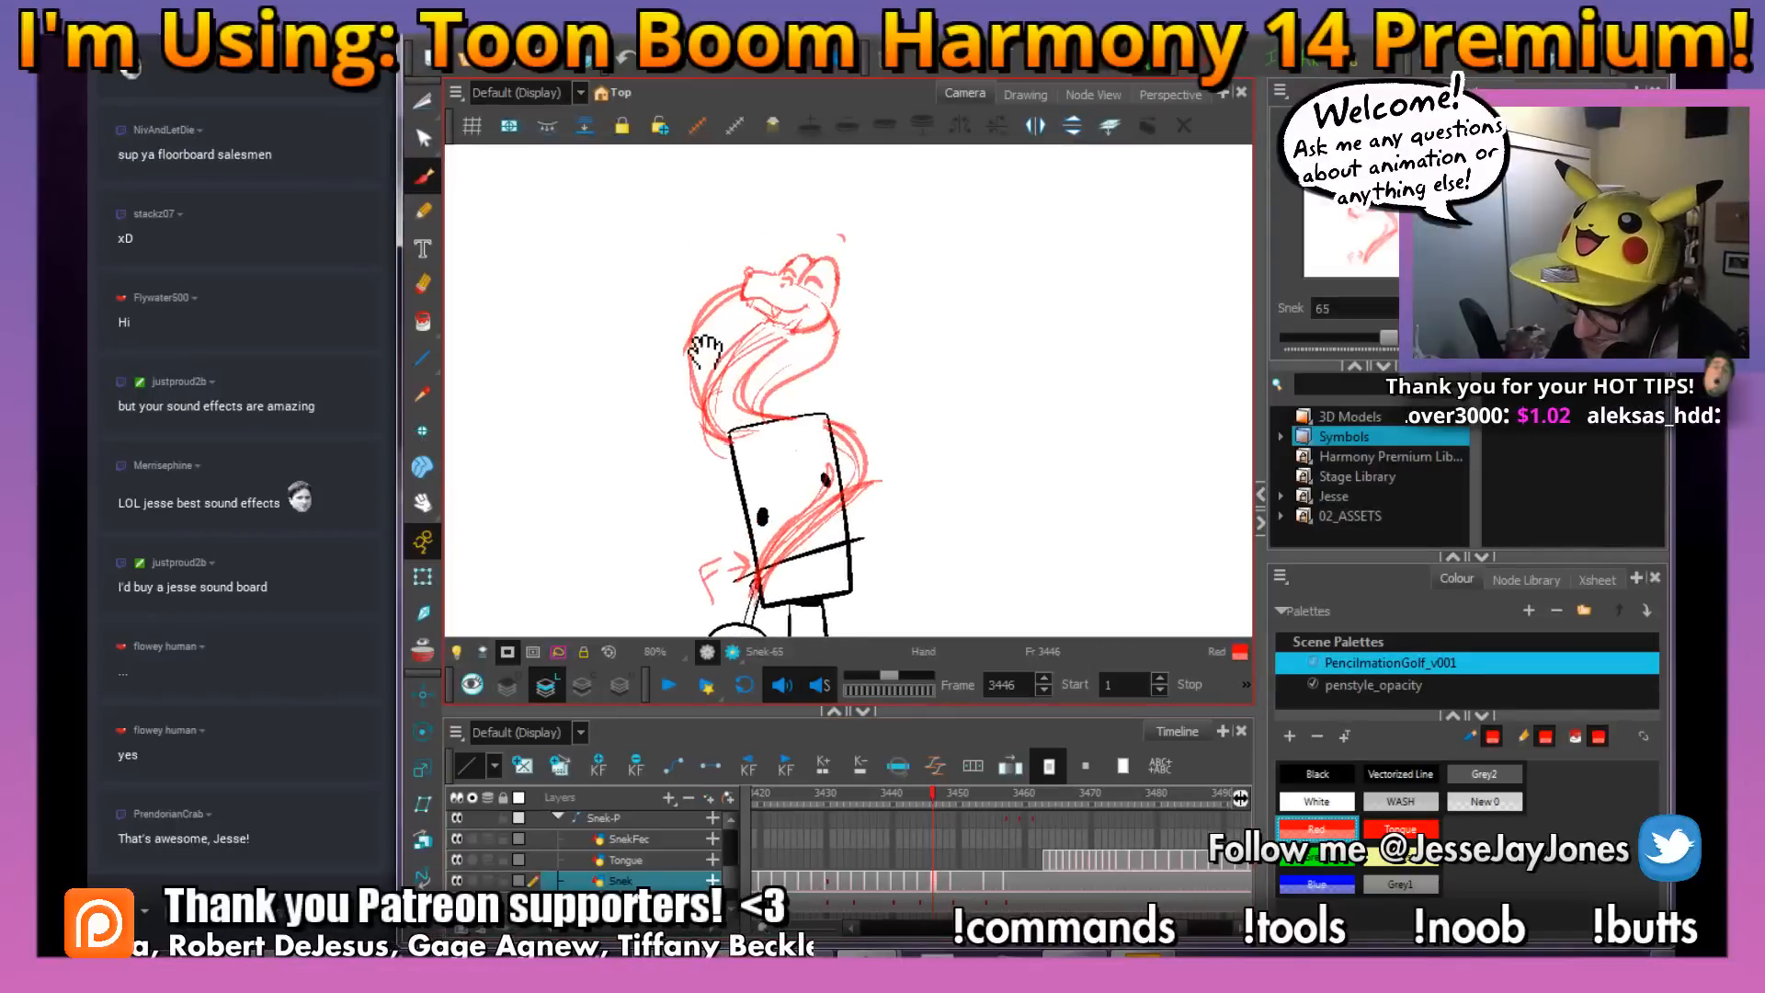
pyautogui.moveTo(863, 358); pyautogui.dragTo(898, 414)
pyautogui.press('1')
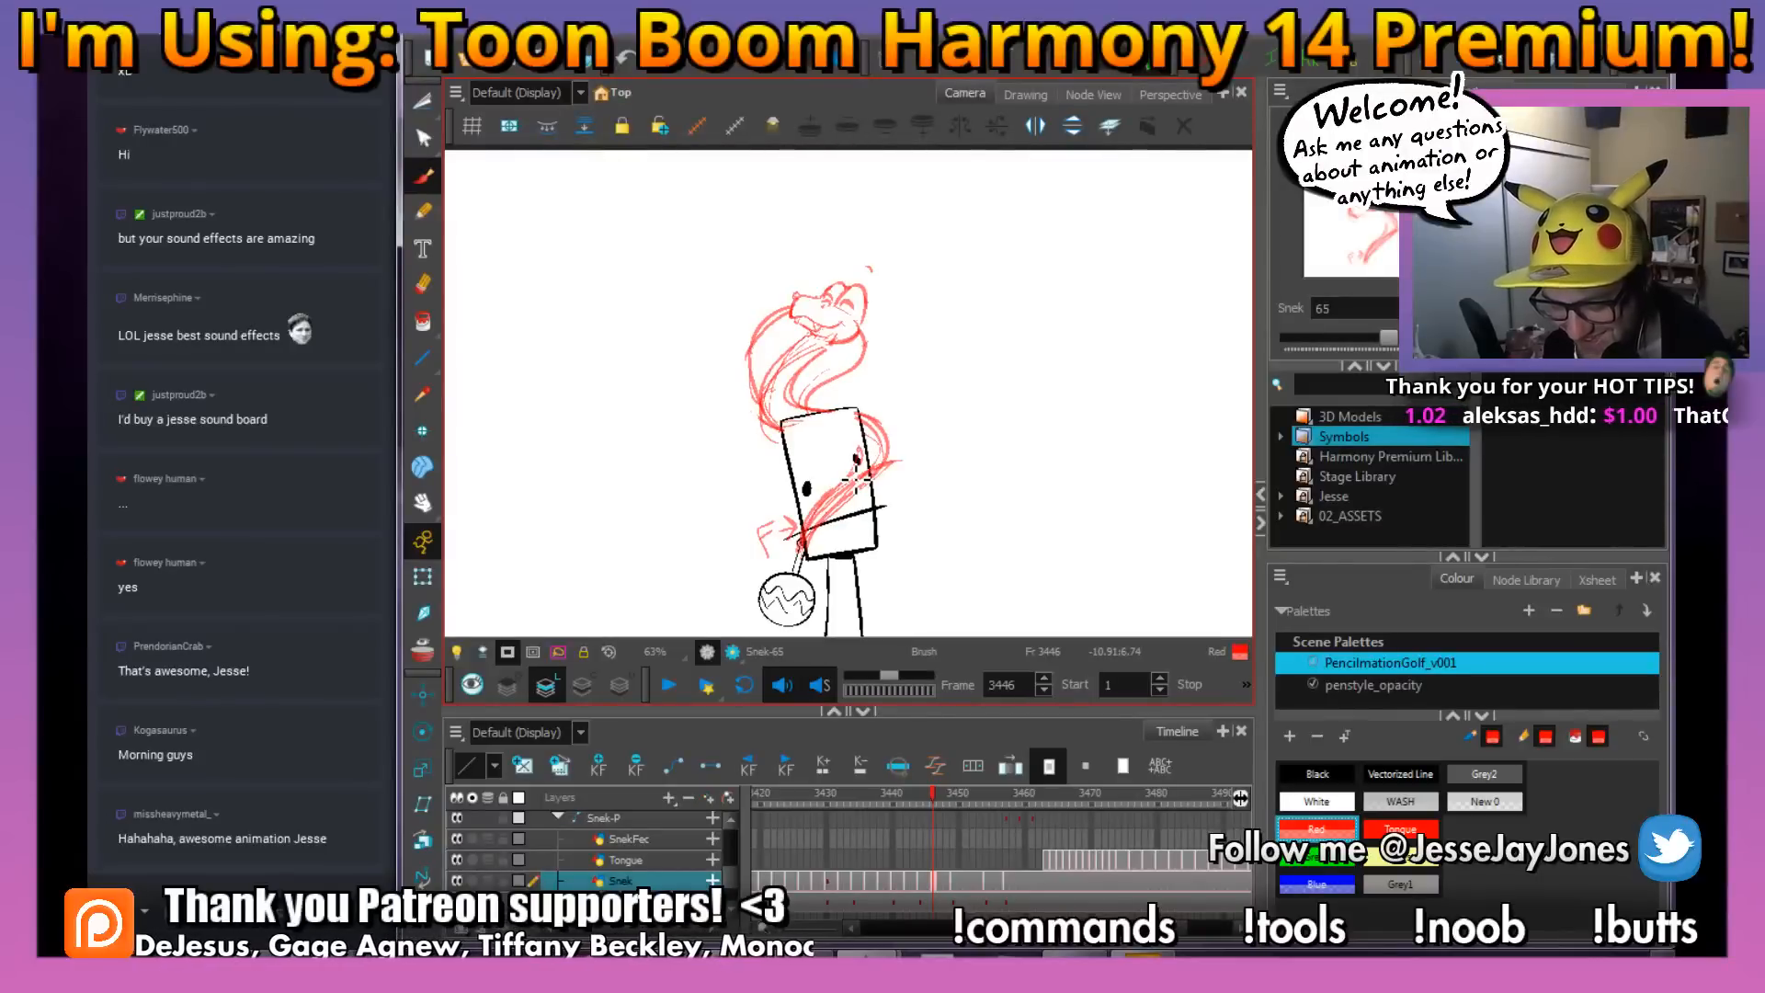
pyautogui.scroll(2, 855, 480)
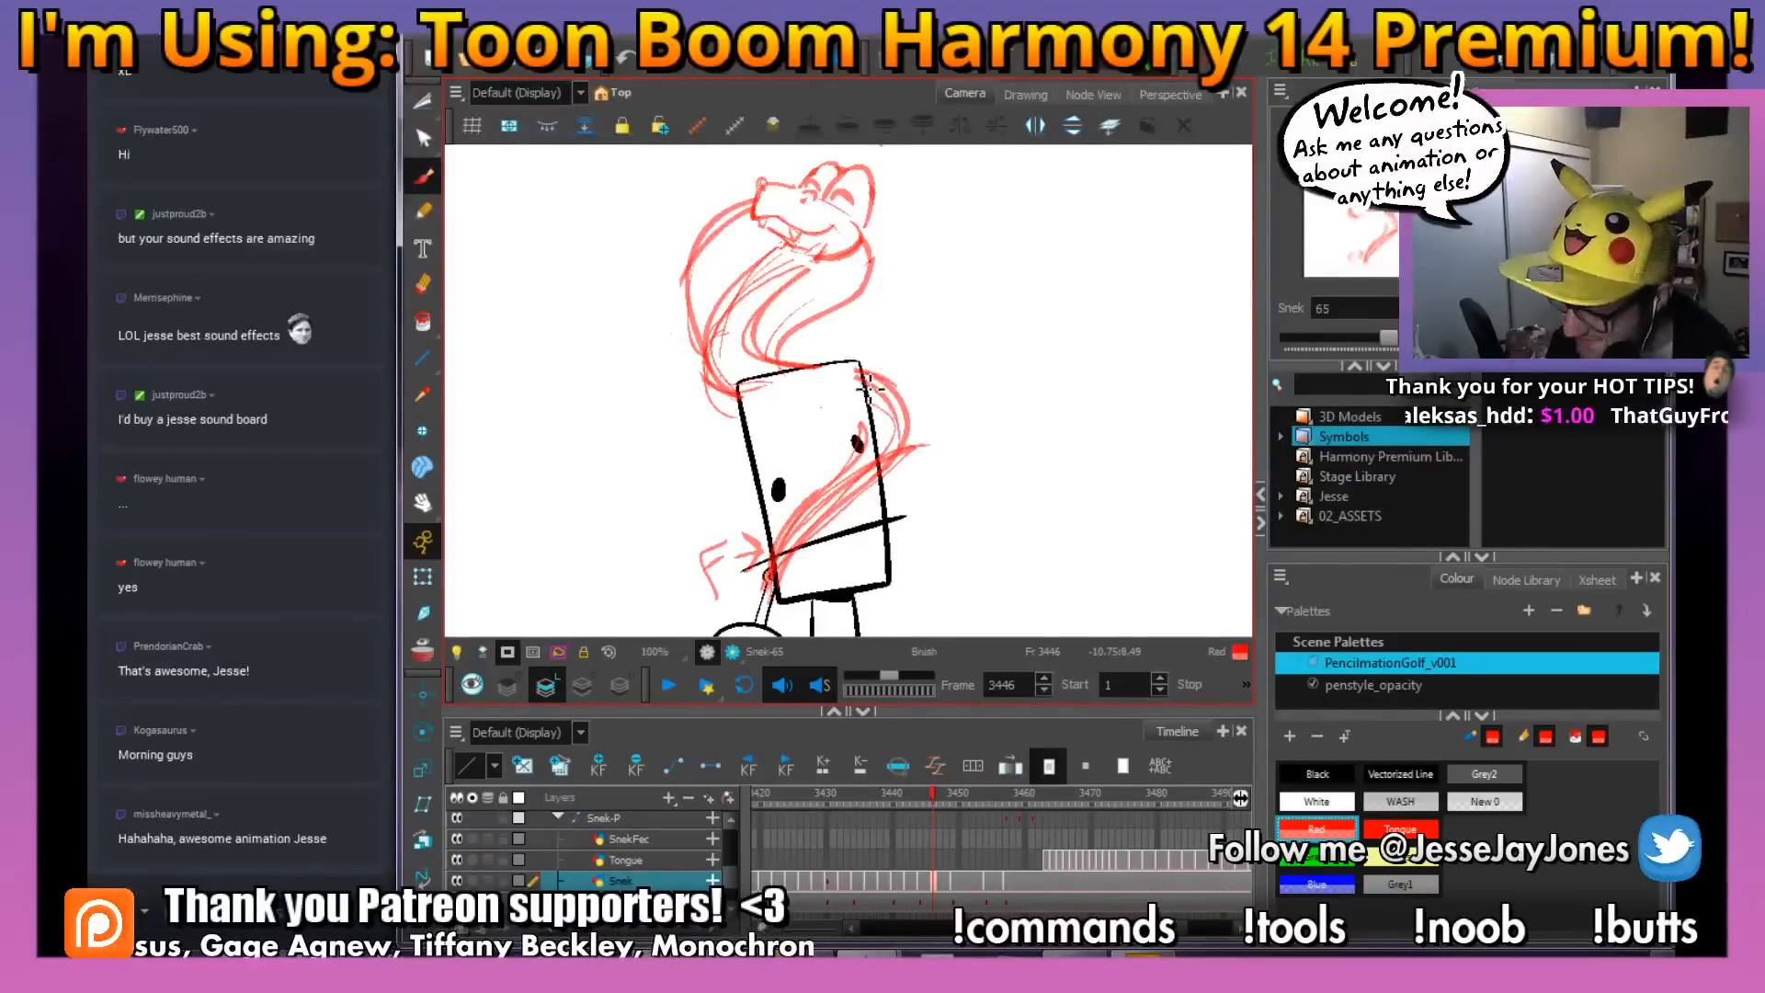
pyautogui.click(522, 767)
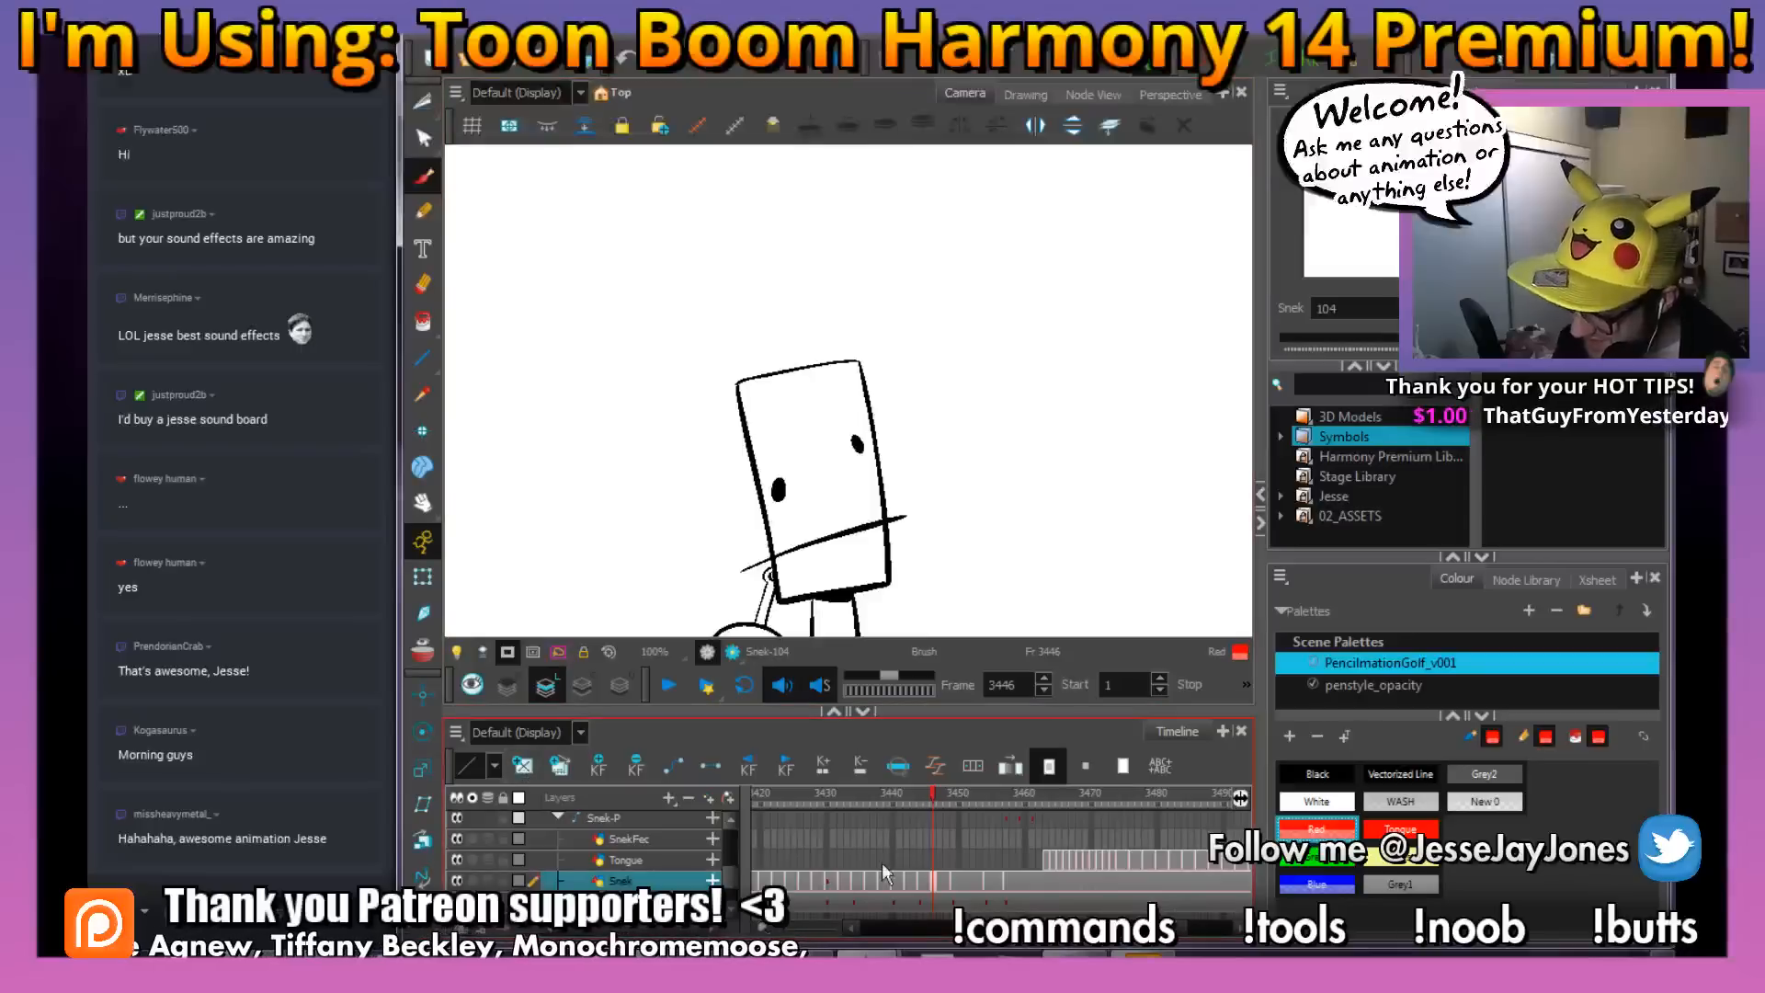
# Turn on onion skinning, extend its range around frame 3446 and sketch a red ellipse for the snake's head
pyautogui.moveTo(1009, 462); pyautogui.dragTo(1019, 477)
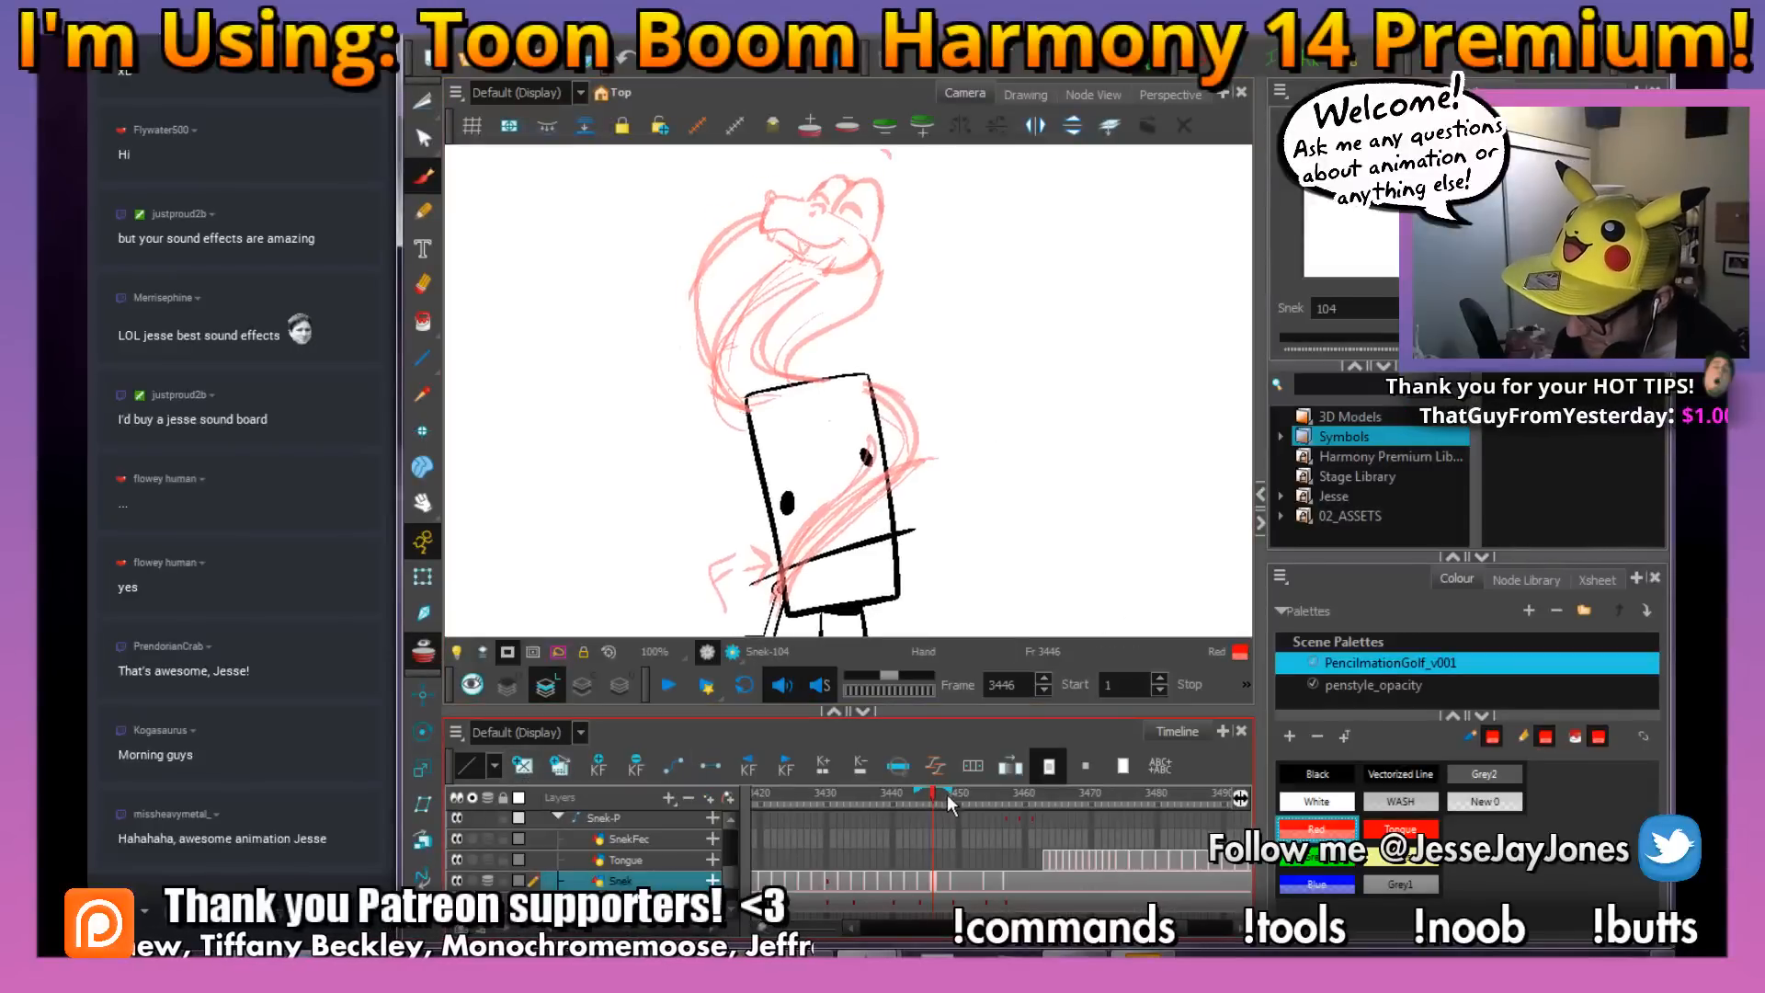
pyautogui.moveTo(951, 790); pyautogui.dragTo(964, 790)
pyautogui.moveTo(875, 281); pyautogui.dragTo(905, 347)
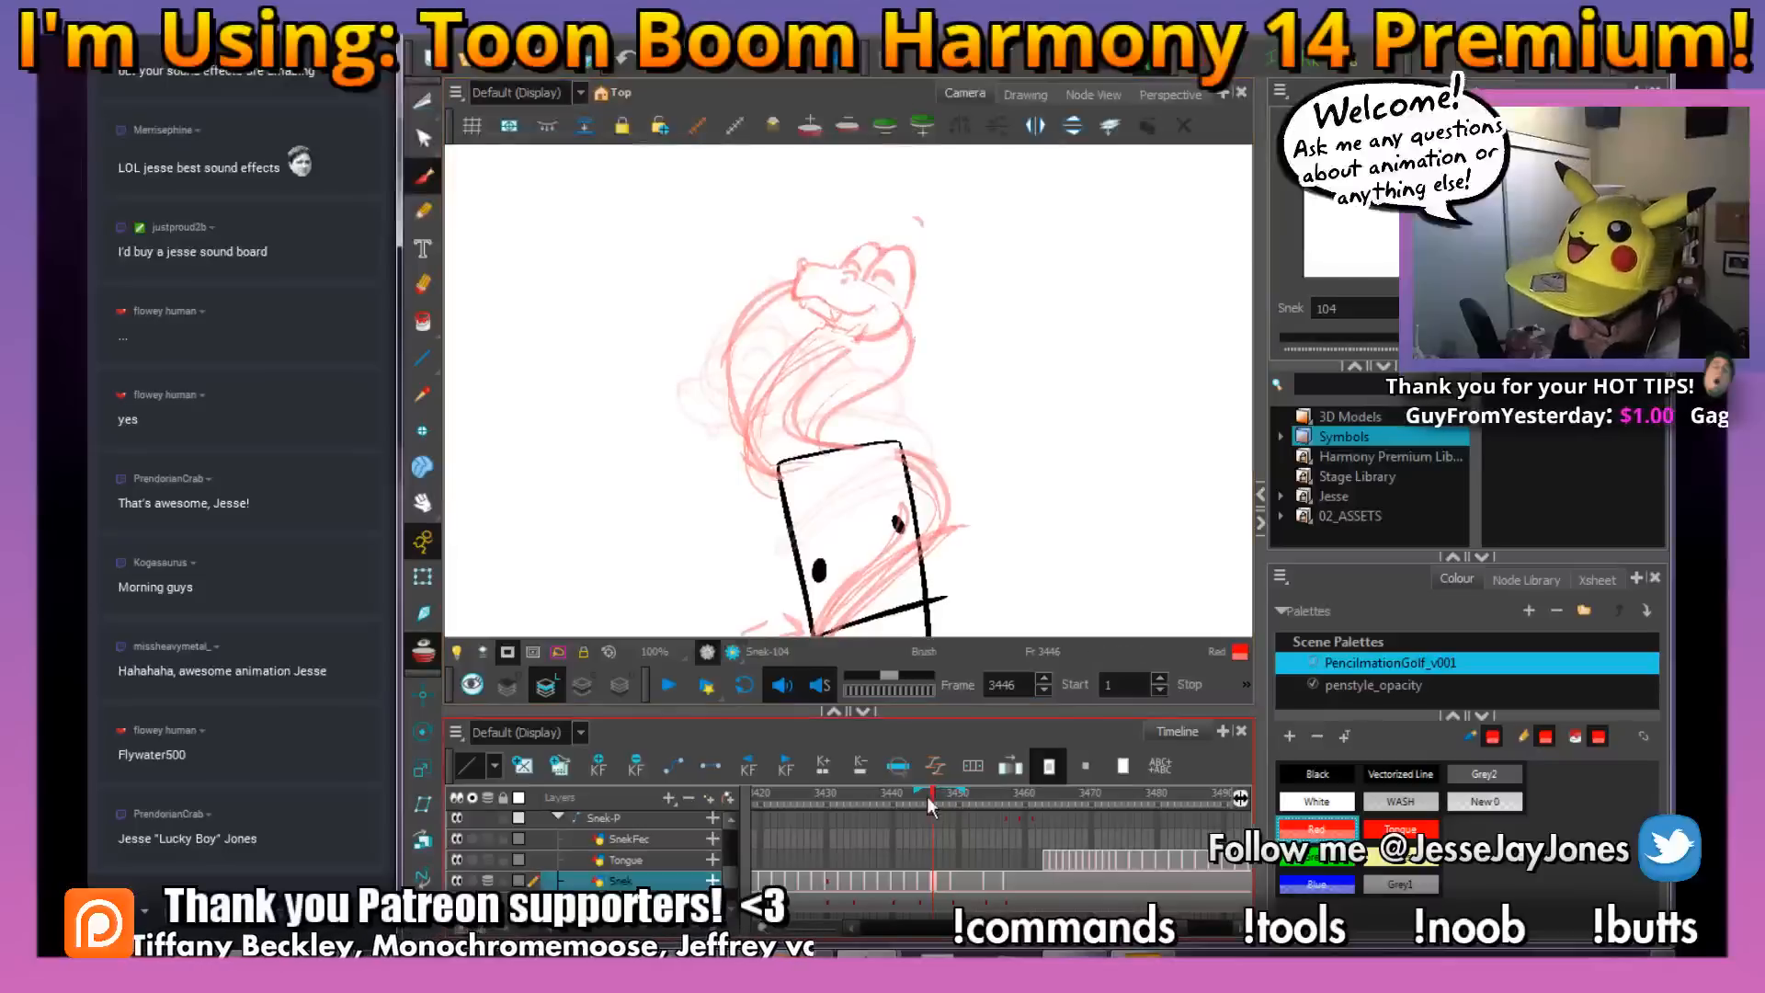
pyautogui.moveTo(931, 794)
pyautogui.mouseDown()
pyautogui.moveTo(963, 803)
pyautogui.moveTo(913, 822)
pyautogui.moveTo(987, 851)
pyautogui.moveTo(904, 892)
pyautogui.moveTo(930, 880)
pyautogui.mouseUp()
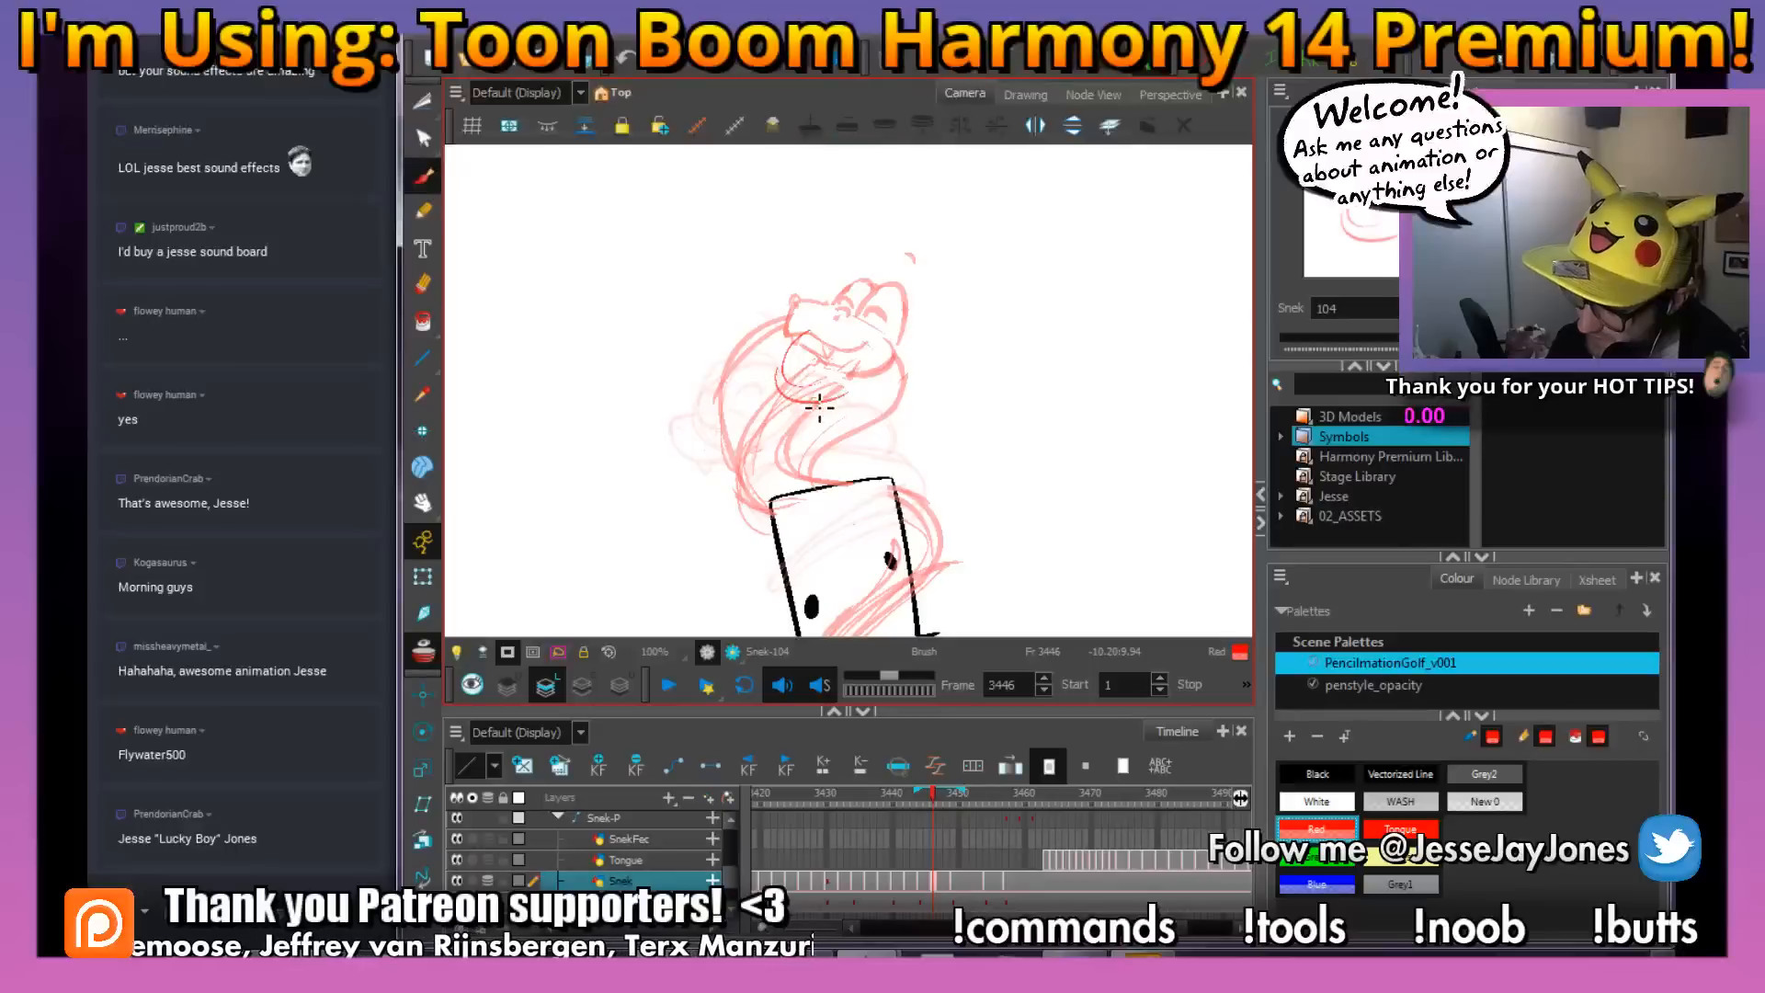
# Compare the ellipse with the neighbouring frames, select it and shift it slightly left and down
pyautogui.moveTo(910, 801)
pyautogui.mouseDown()
pyautogui.moveTo(998, 813)
pyautogui.moveTo(848, 820)
pyautogui.moveTo(1017, 824)
pyautogui.moveTo(890, 834)
pyautogui.moveTo(978, 833)
pyautogui.moveTo(934, 841)
pyautogui.mouseUp()
pyautogui.moveTo(803, 291); pyautogui.dragTo(826, 483)
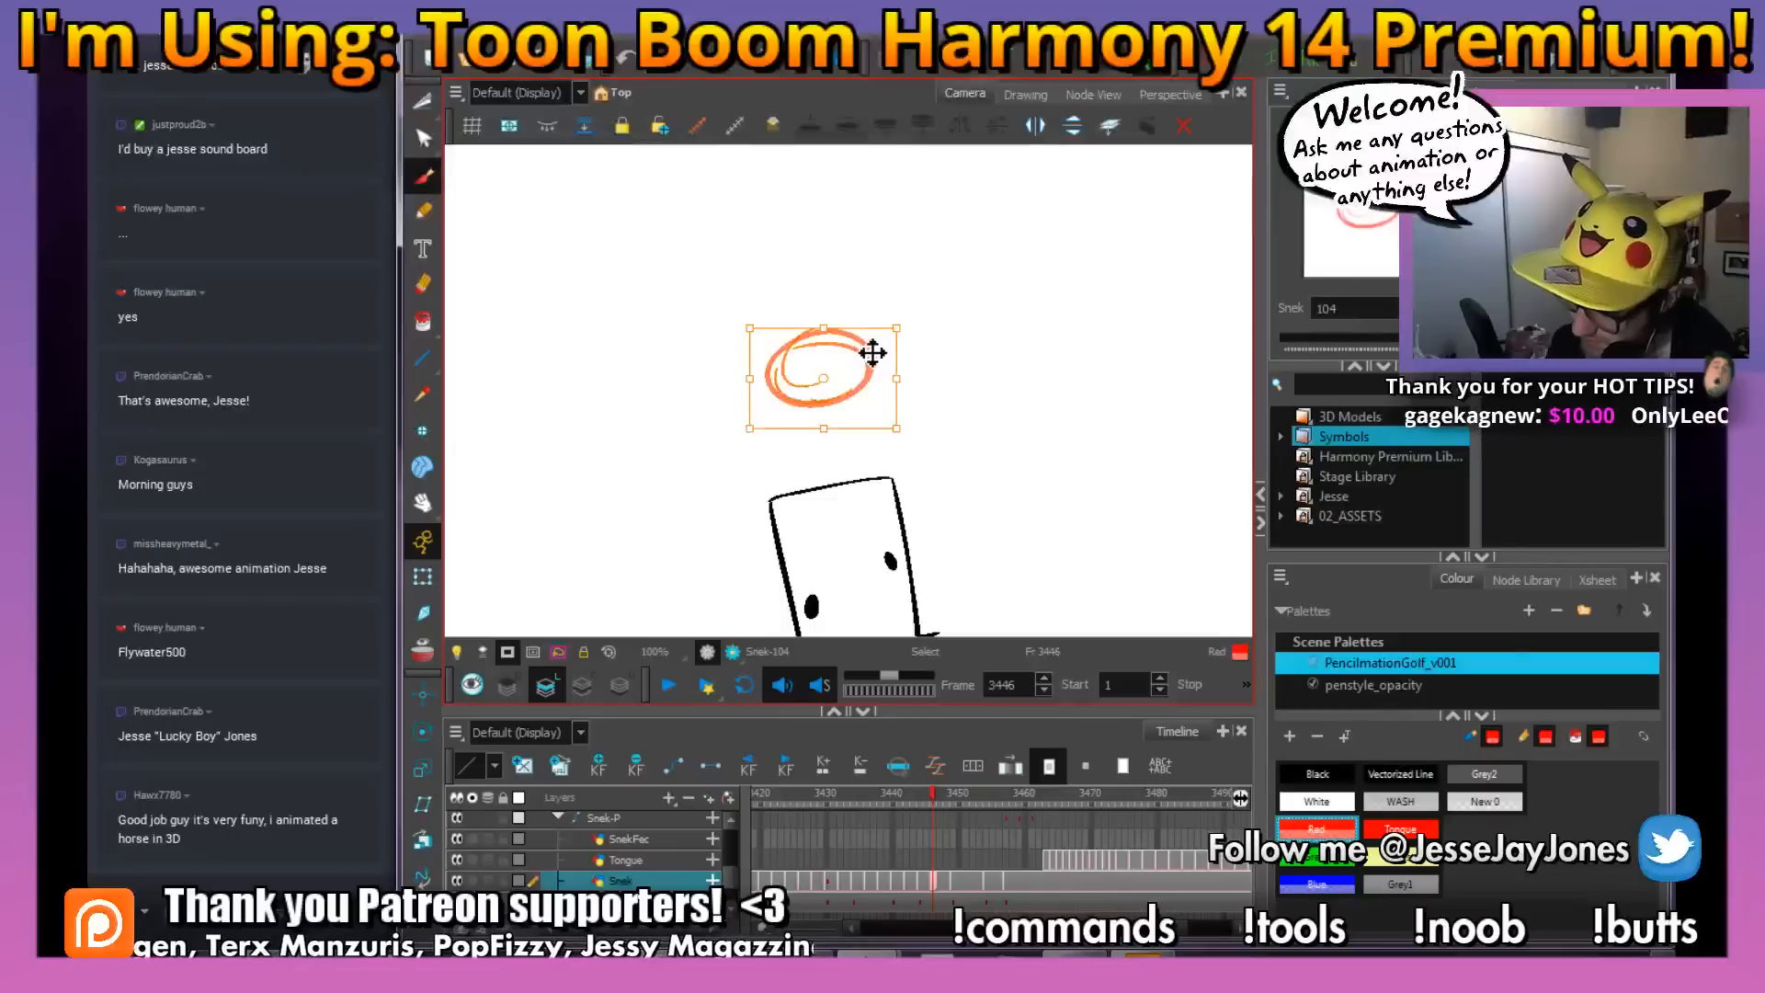
pyautogui.moveTo(872, 352); pyautogui.dragTo(839, 370)
# Flip between frames 3442, 3444 and 3446 to compare the head ellipse with the preceding snake poses
pyautogui.click(919, 796)
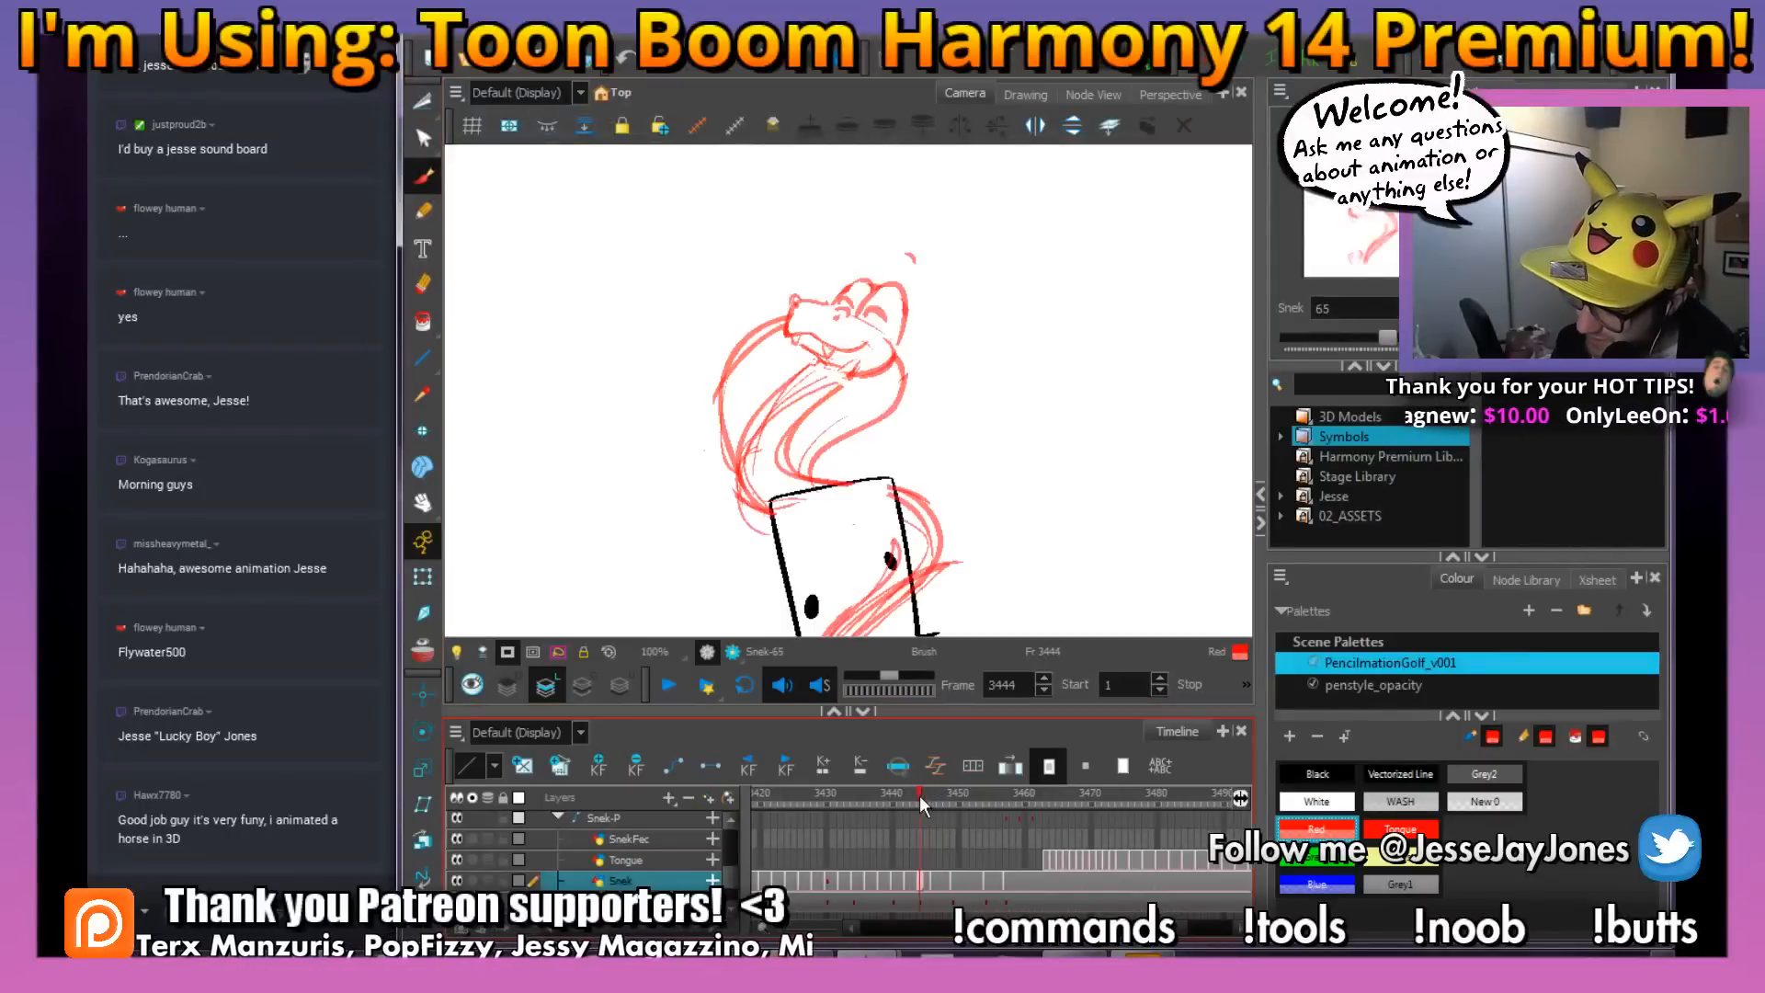
pyautogui.moveTo(920, 796)
pyautogui.mouseDown()
pyautogui.moveTo(899, 802)
pyautogui.moveTo(1007, 804)
pyautogui.moveTo(906, 835)
pyautogui.mouseUp()
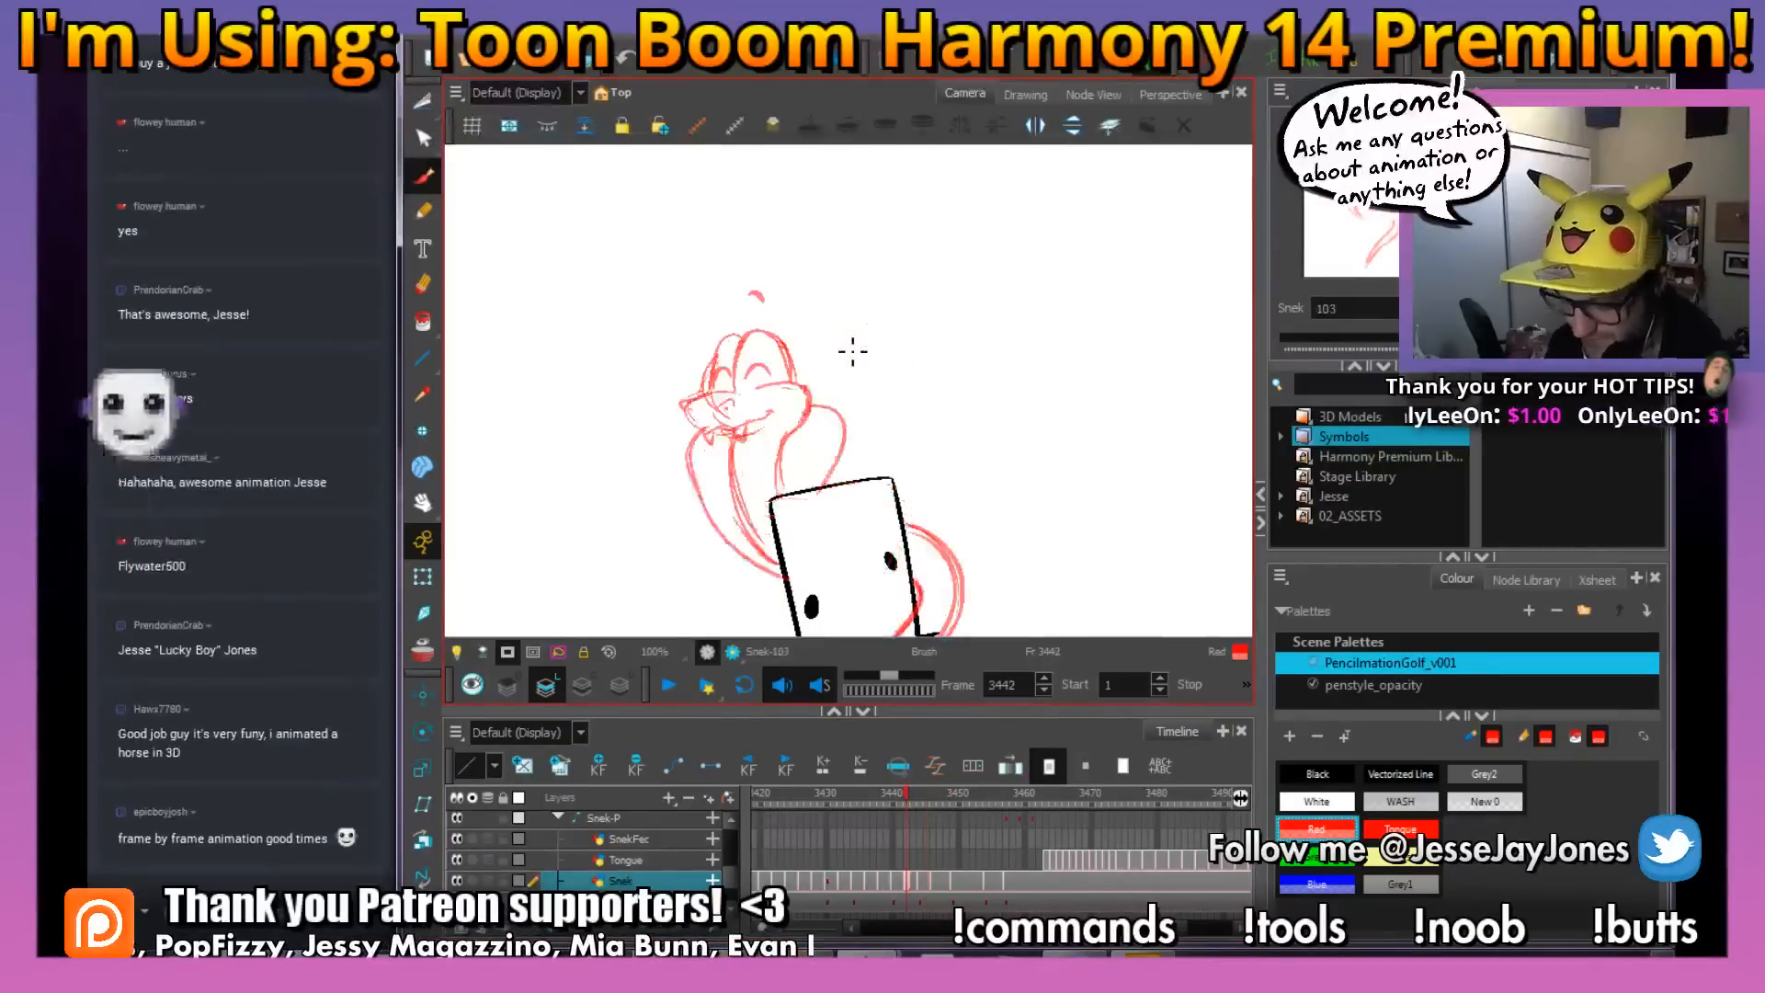
pyautogui.press('.')
pyautogui.press('.')
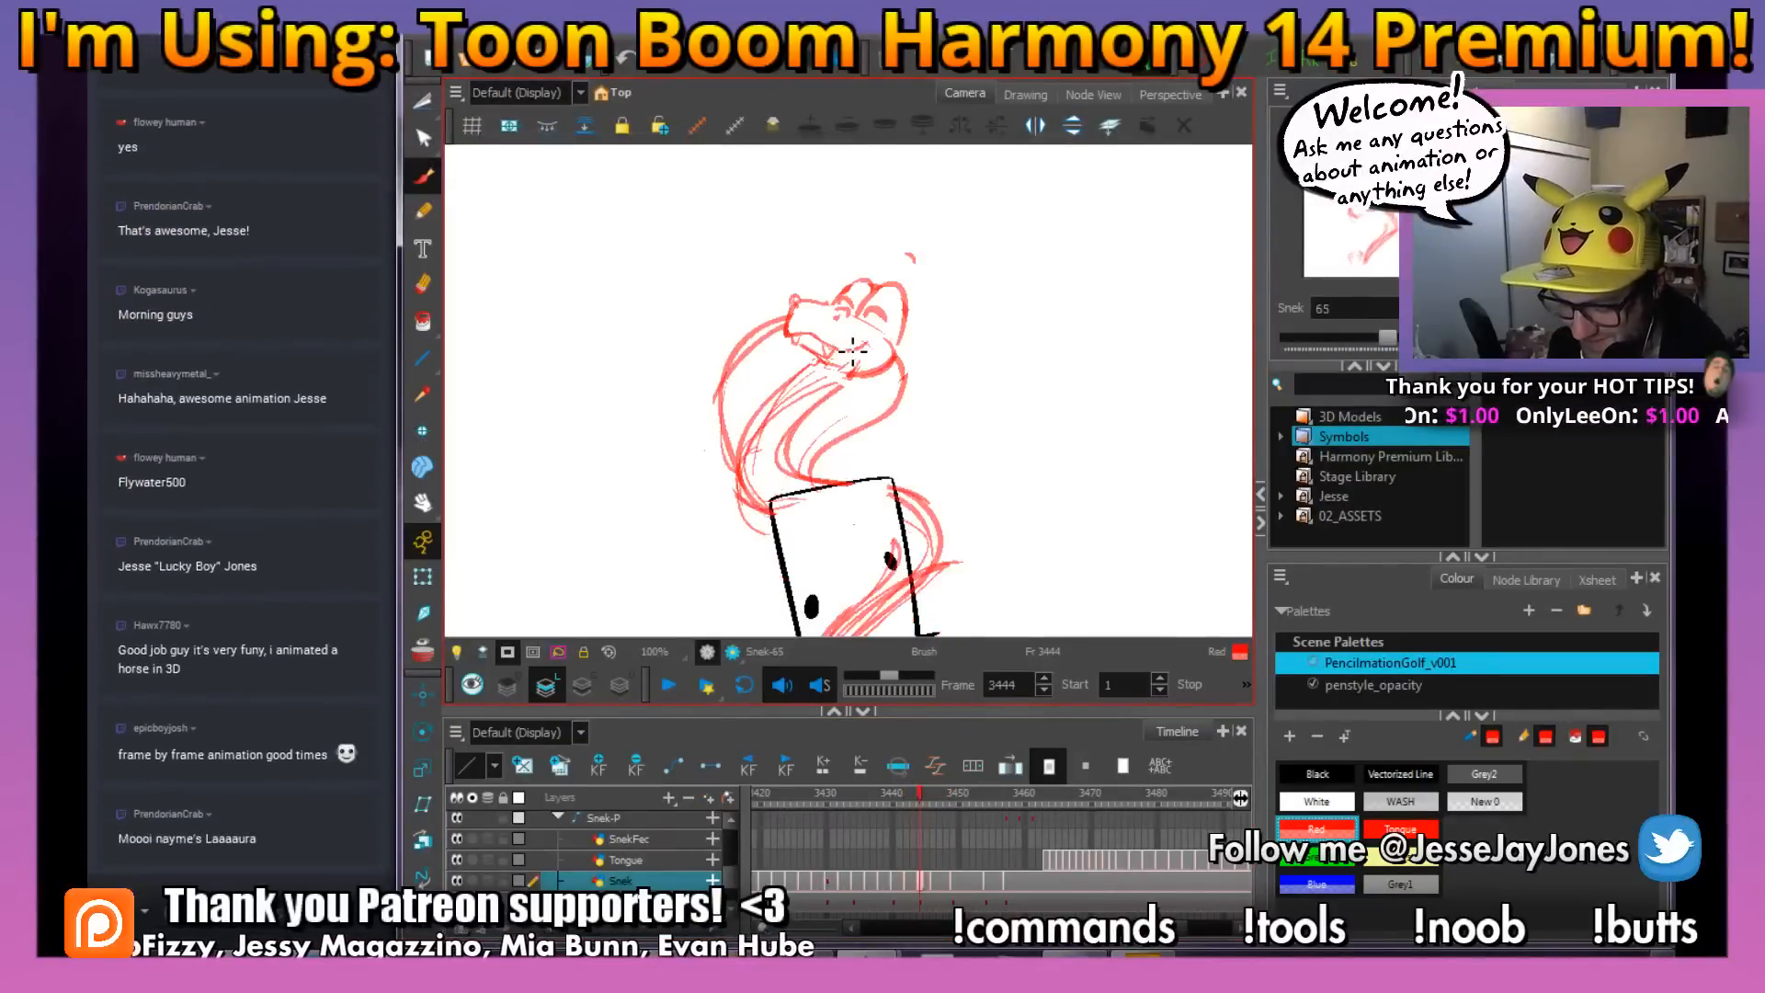
pyautogui.press(',')
pyautogui.press('.')
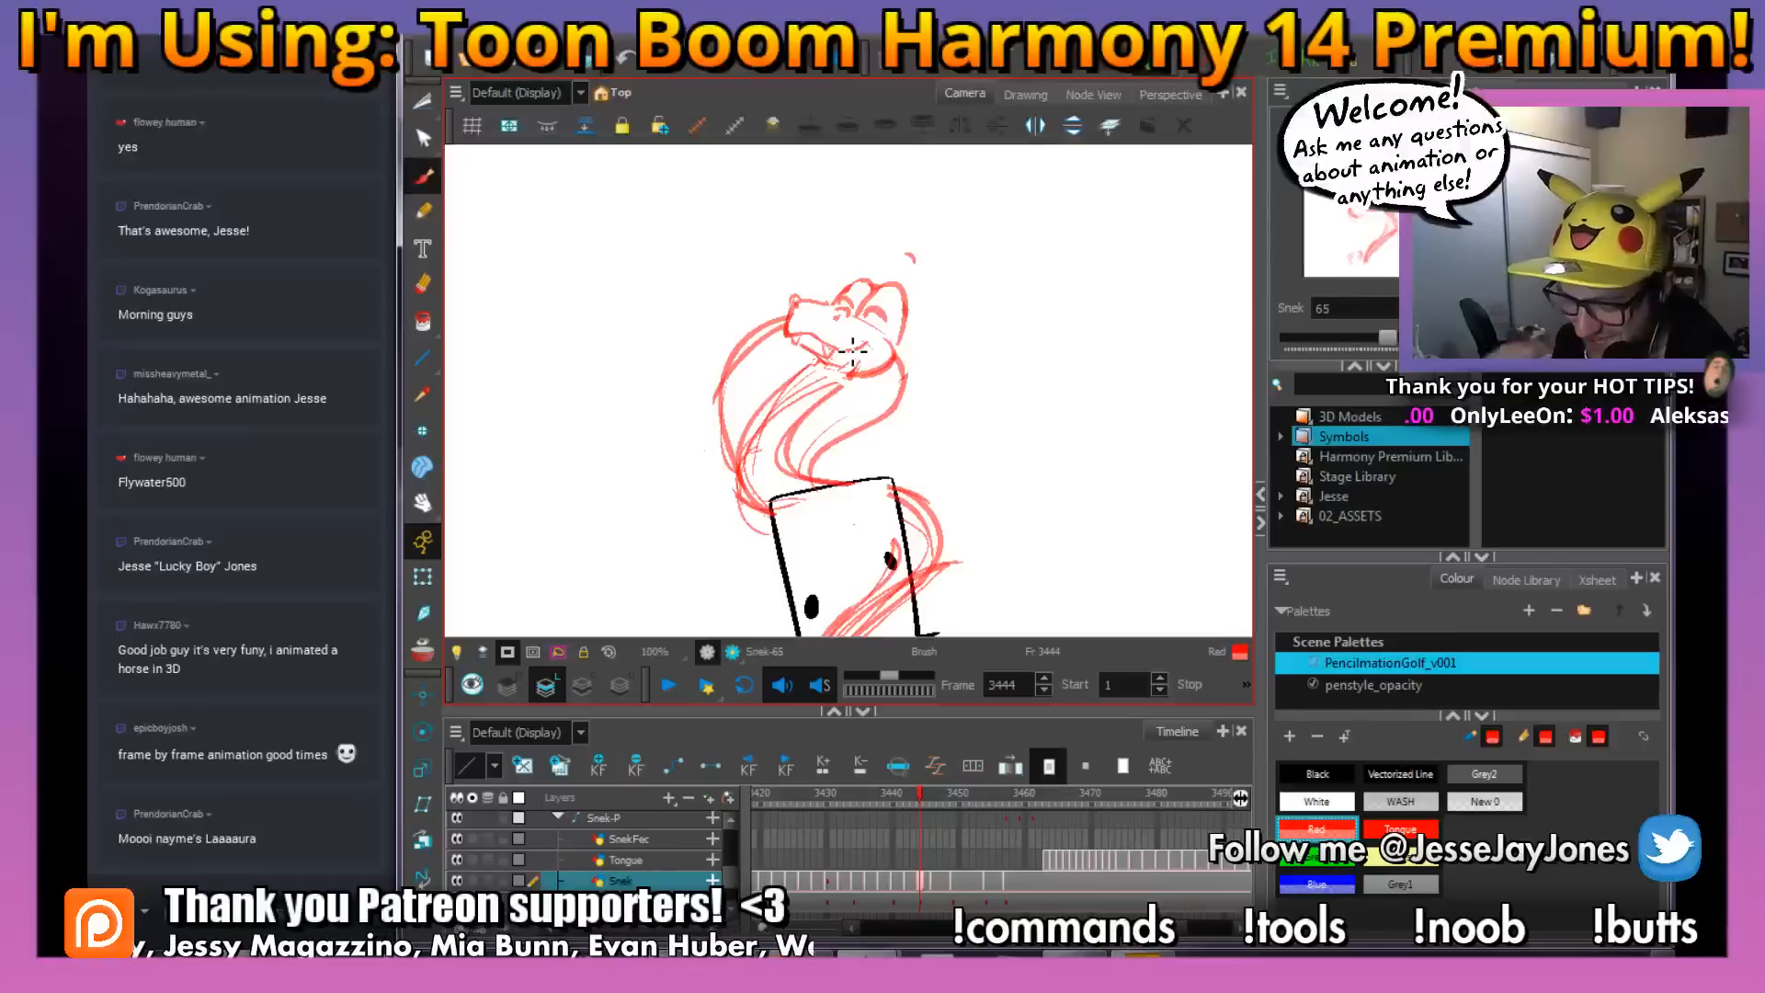
pyautogui.press('f')
pyautogui.press('g')
pyautogui.press('g')
pyautogui.press('f')
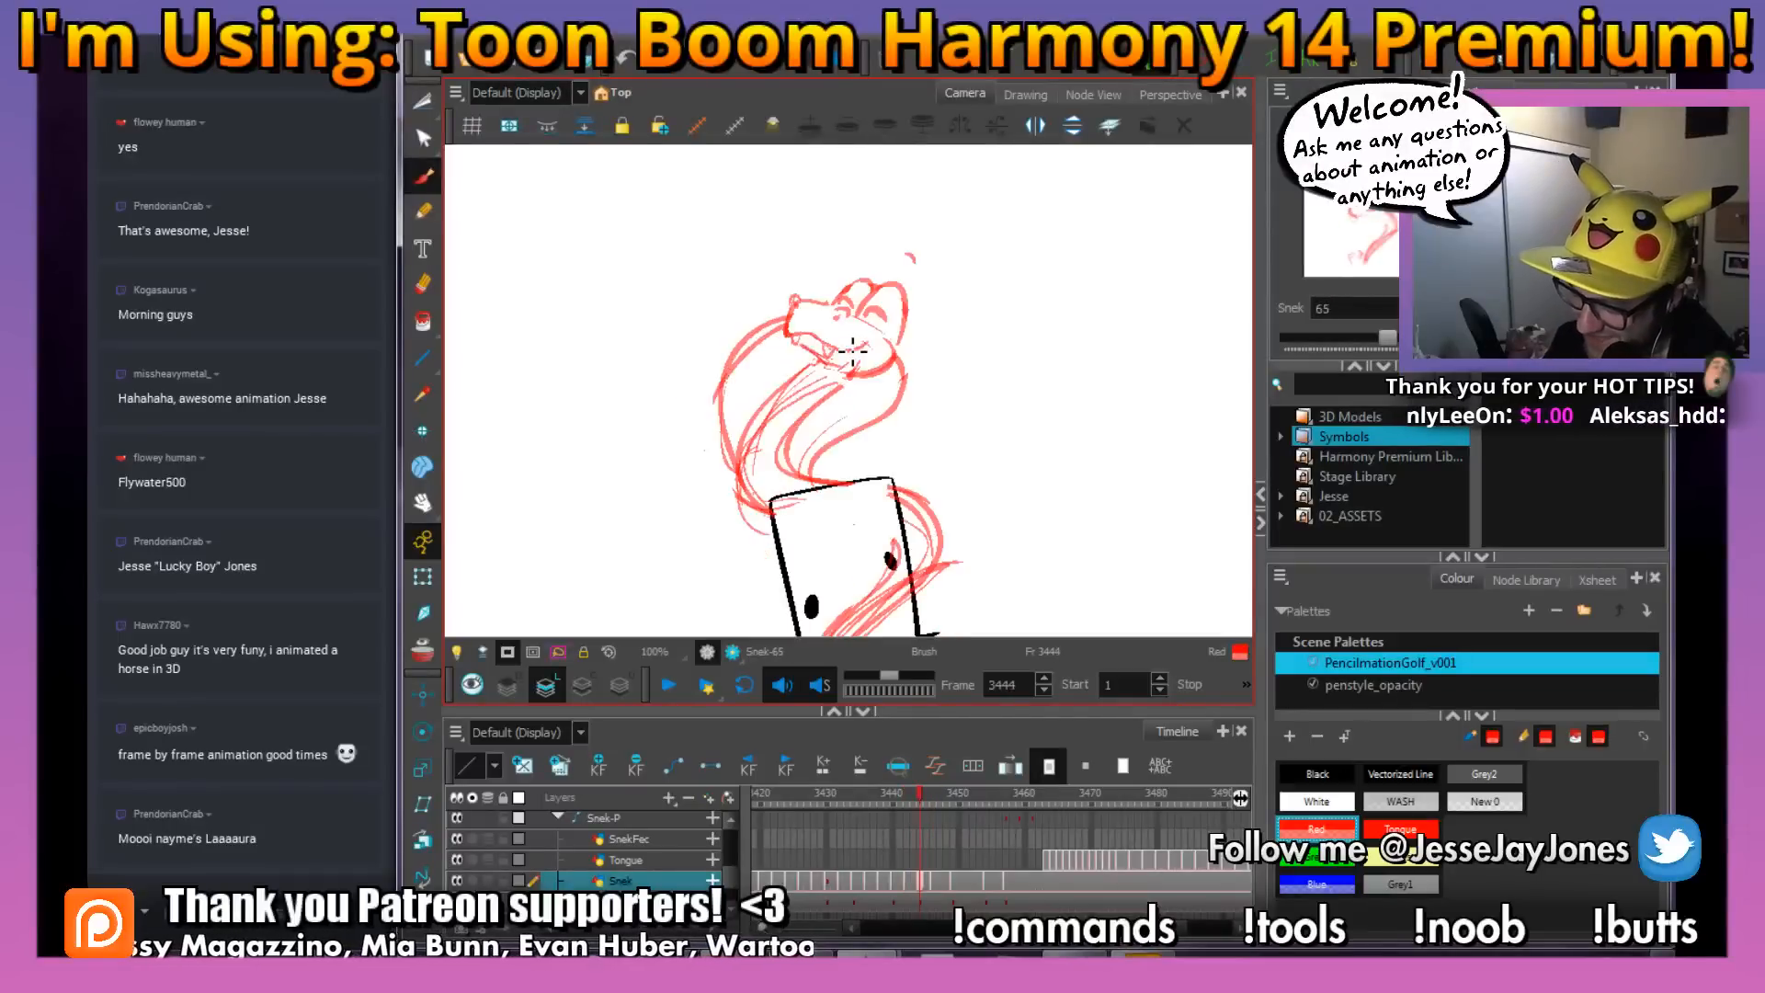
pyautogui.press('g')
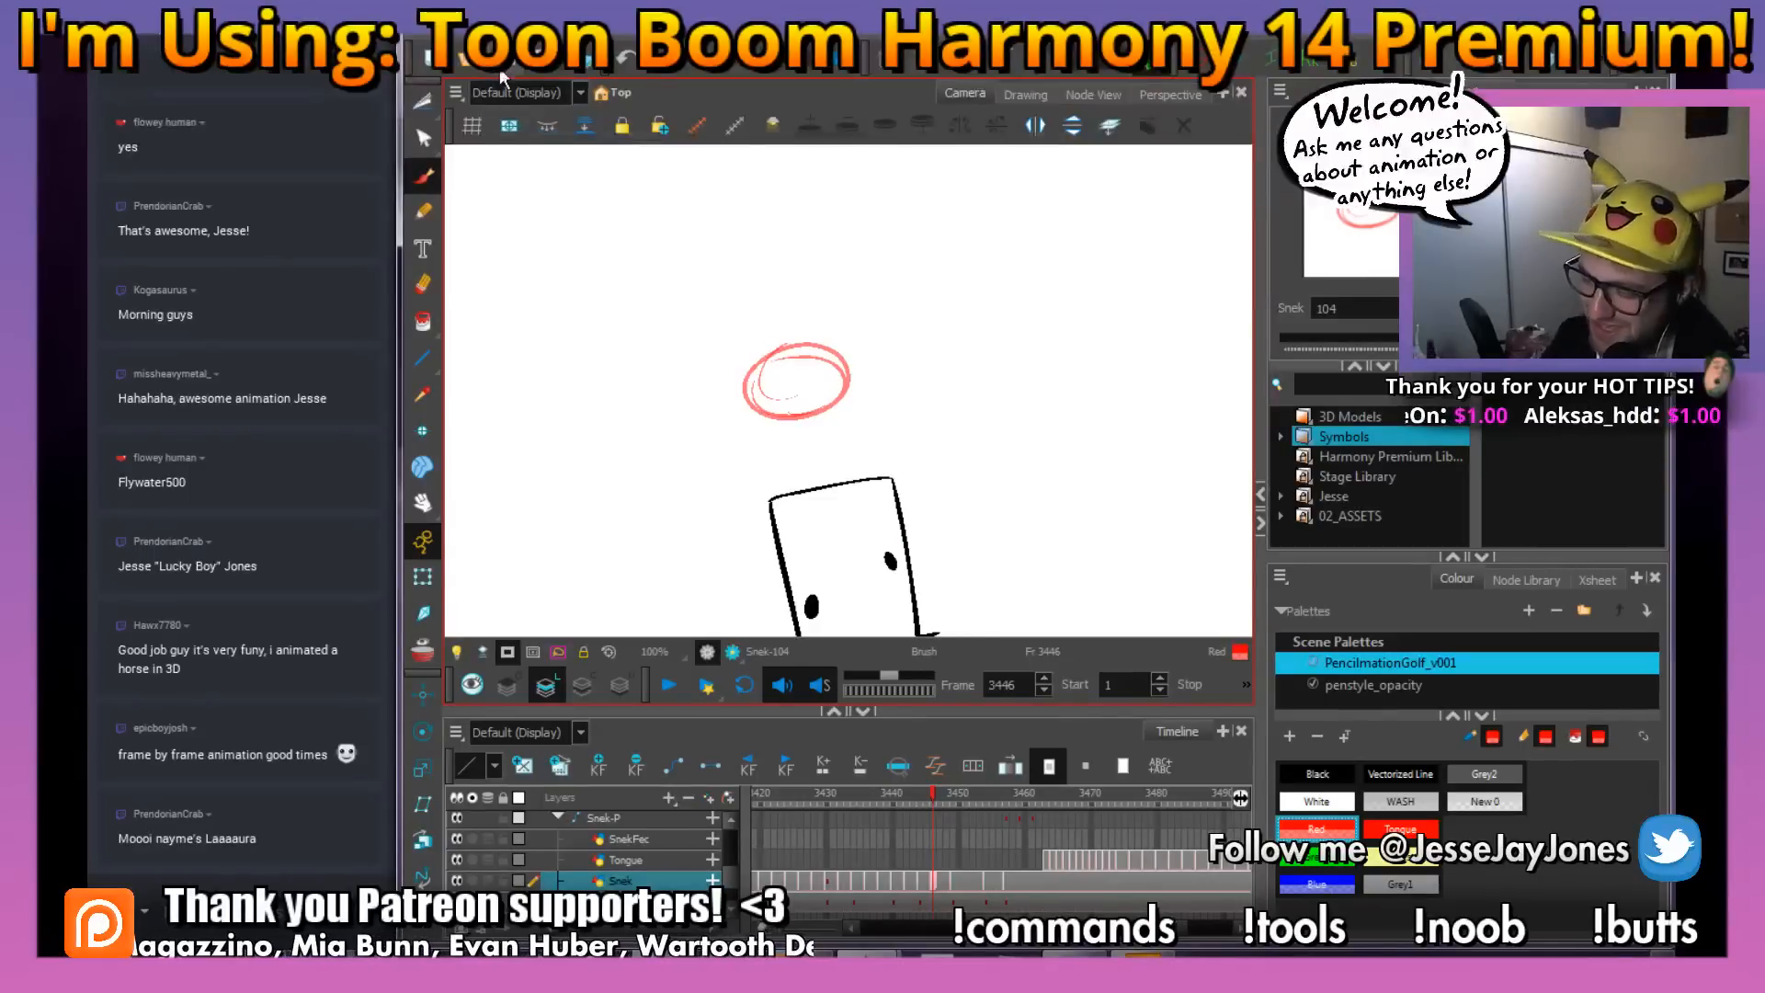
# Rough in the snake's snout, mouth, jaw and eyes on the ellipse, turning onion skinning back on for reference
pyautogui.press('space')
pyautogui.moveTo(835, 454)
pyautogui.mouseDown()
pyautogui.moveTo(748, 443)
pyautogui.moveTo(745, 409)
pyautogui.mouseUp()
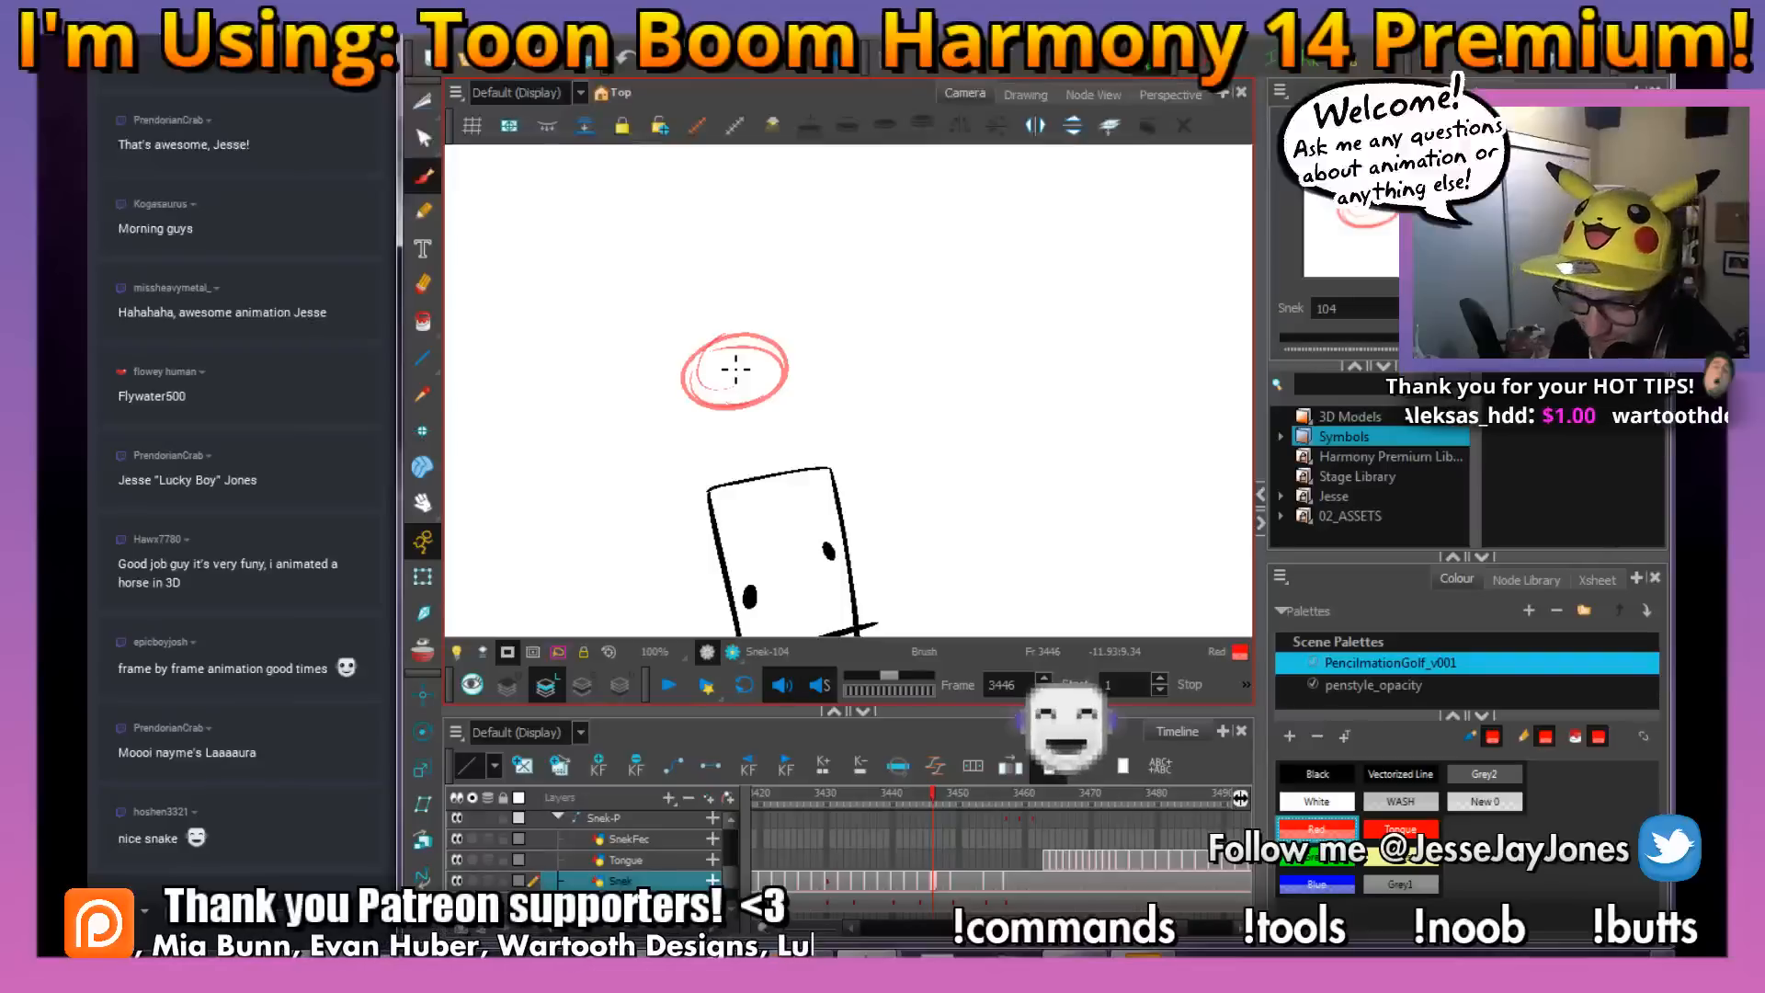
pyautogui.press(',')
pyautogui.press('.')
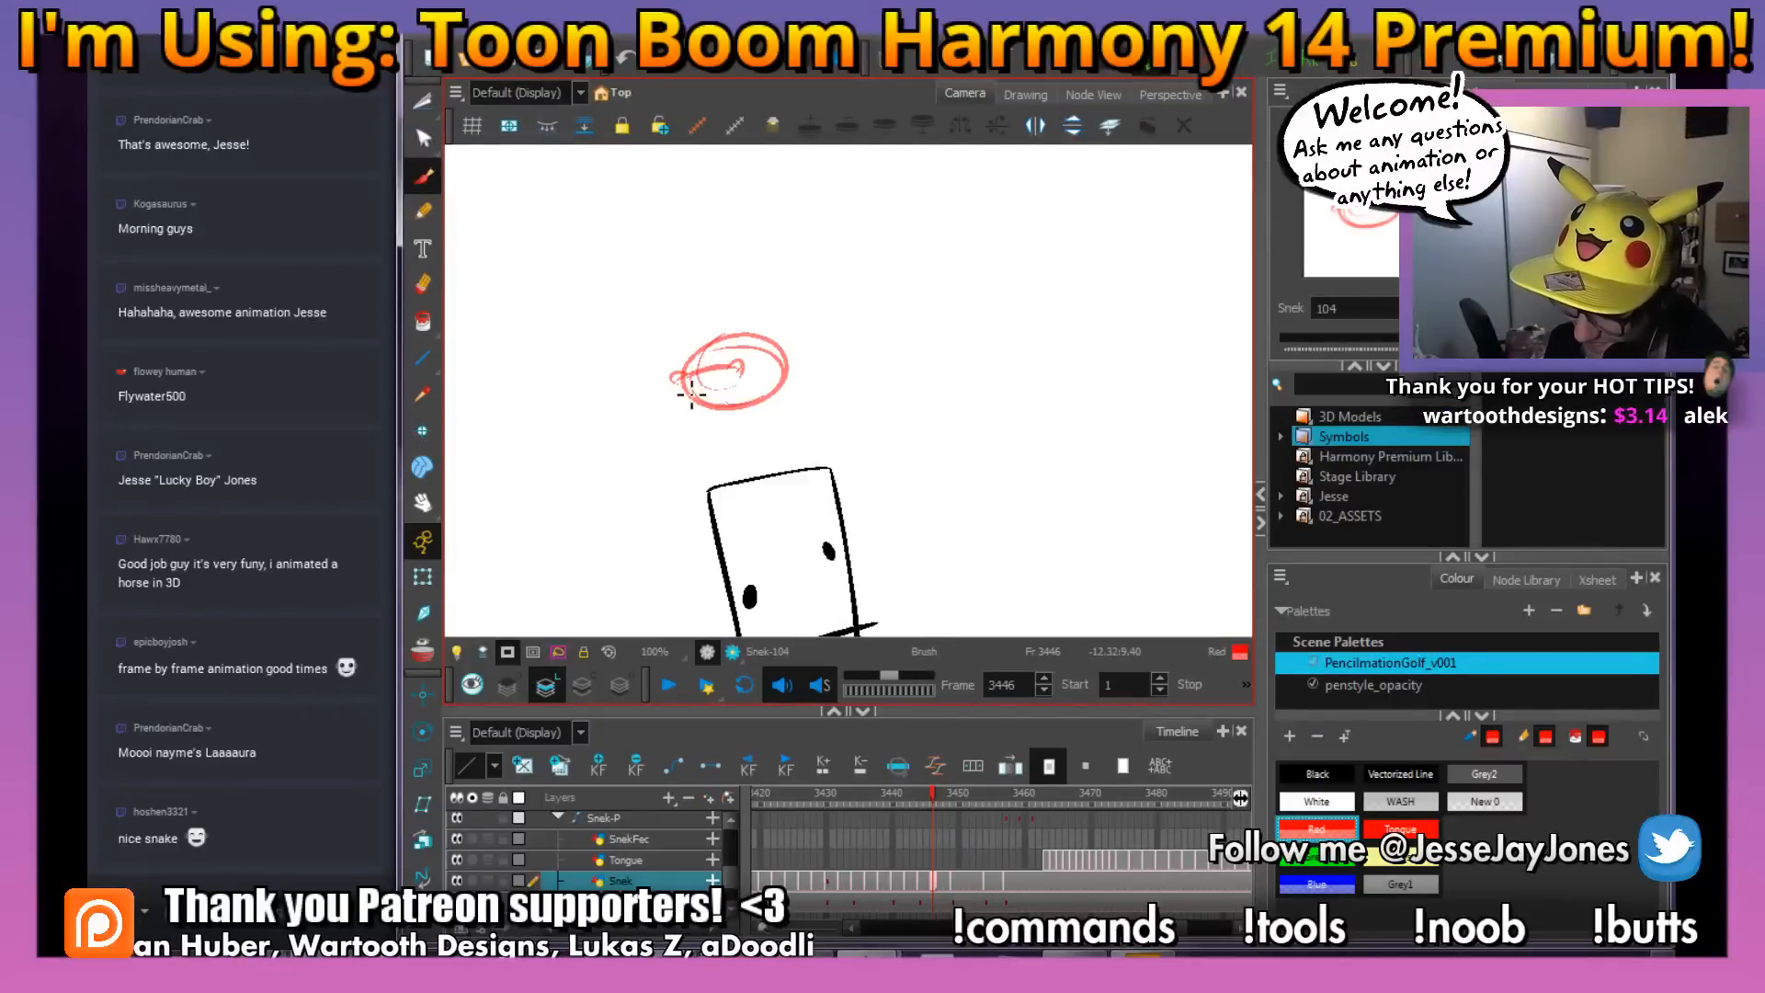
pyautogui.moveTo(900, 448); pyautogui.dragTo(861, 456)
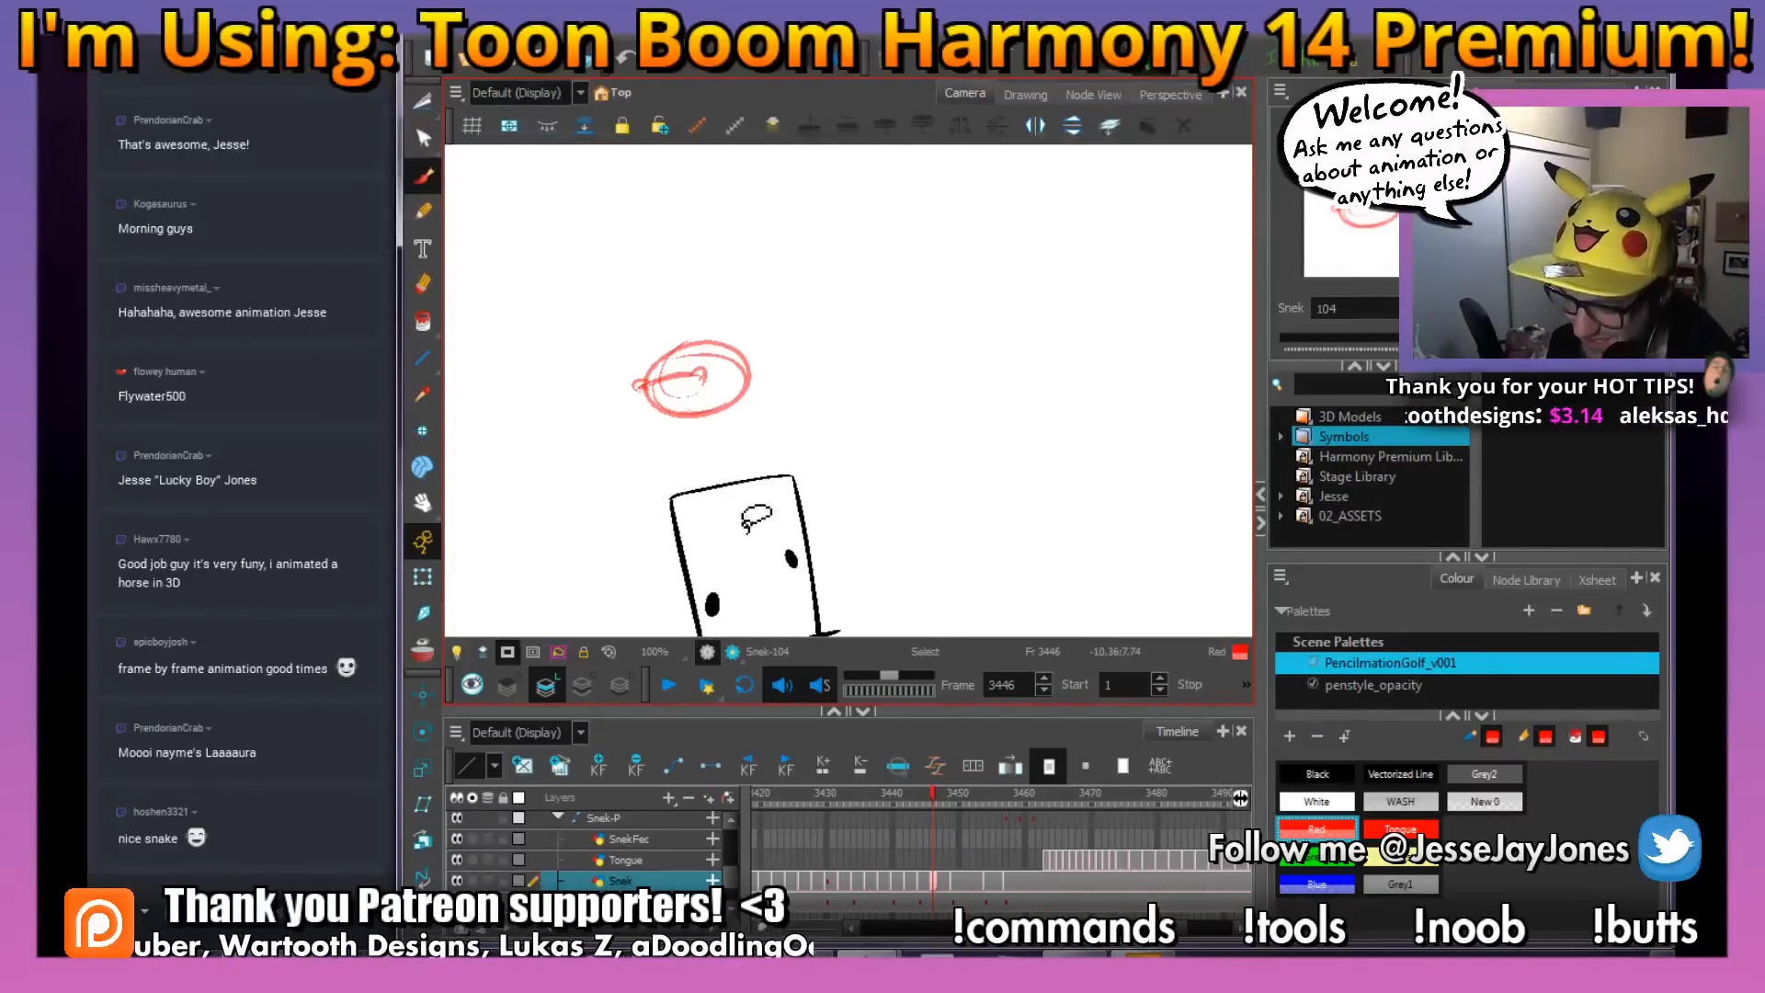
pyautogui.moveTo(686, 327); pyautogui.dragTo(667, 353)
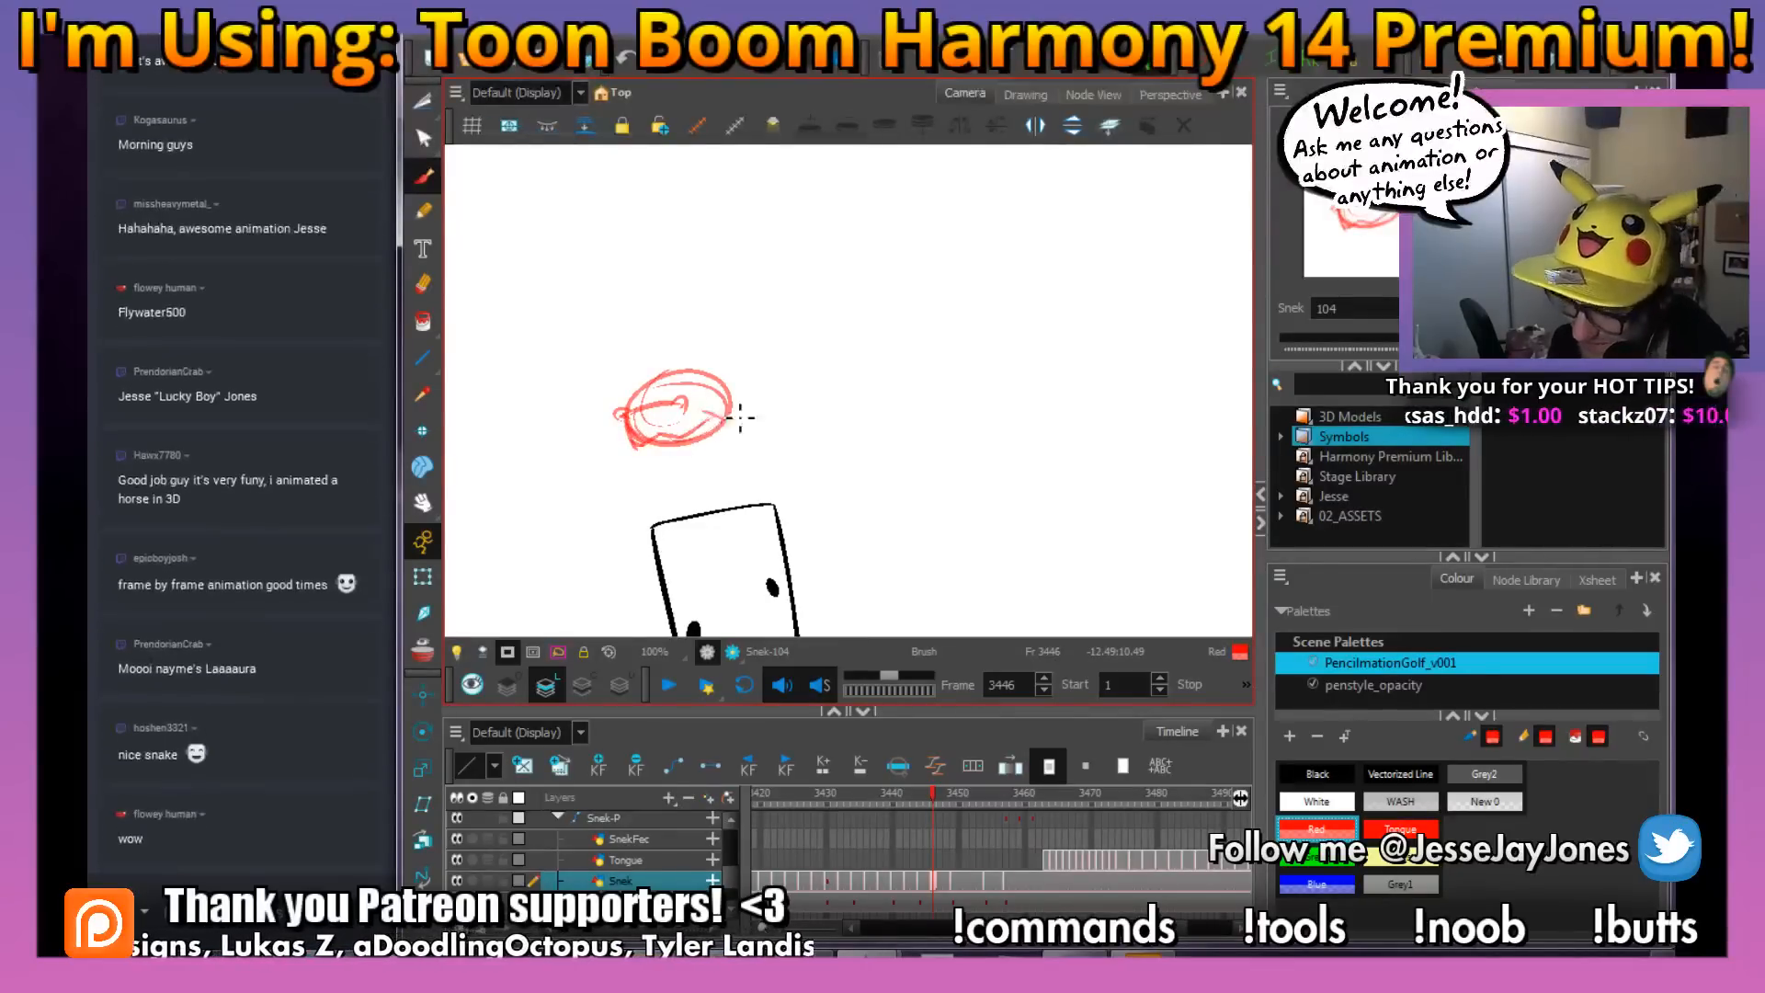
pyautogui.moveTo(740, 373)
pyautogui.mouseDown()
pyautogui.moveTo(685, 324)
pyautogui.moveTo(749, 430)
pyautogui.mouseUp()
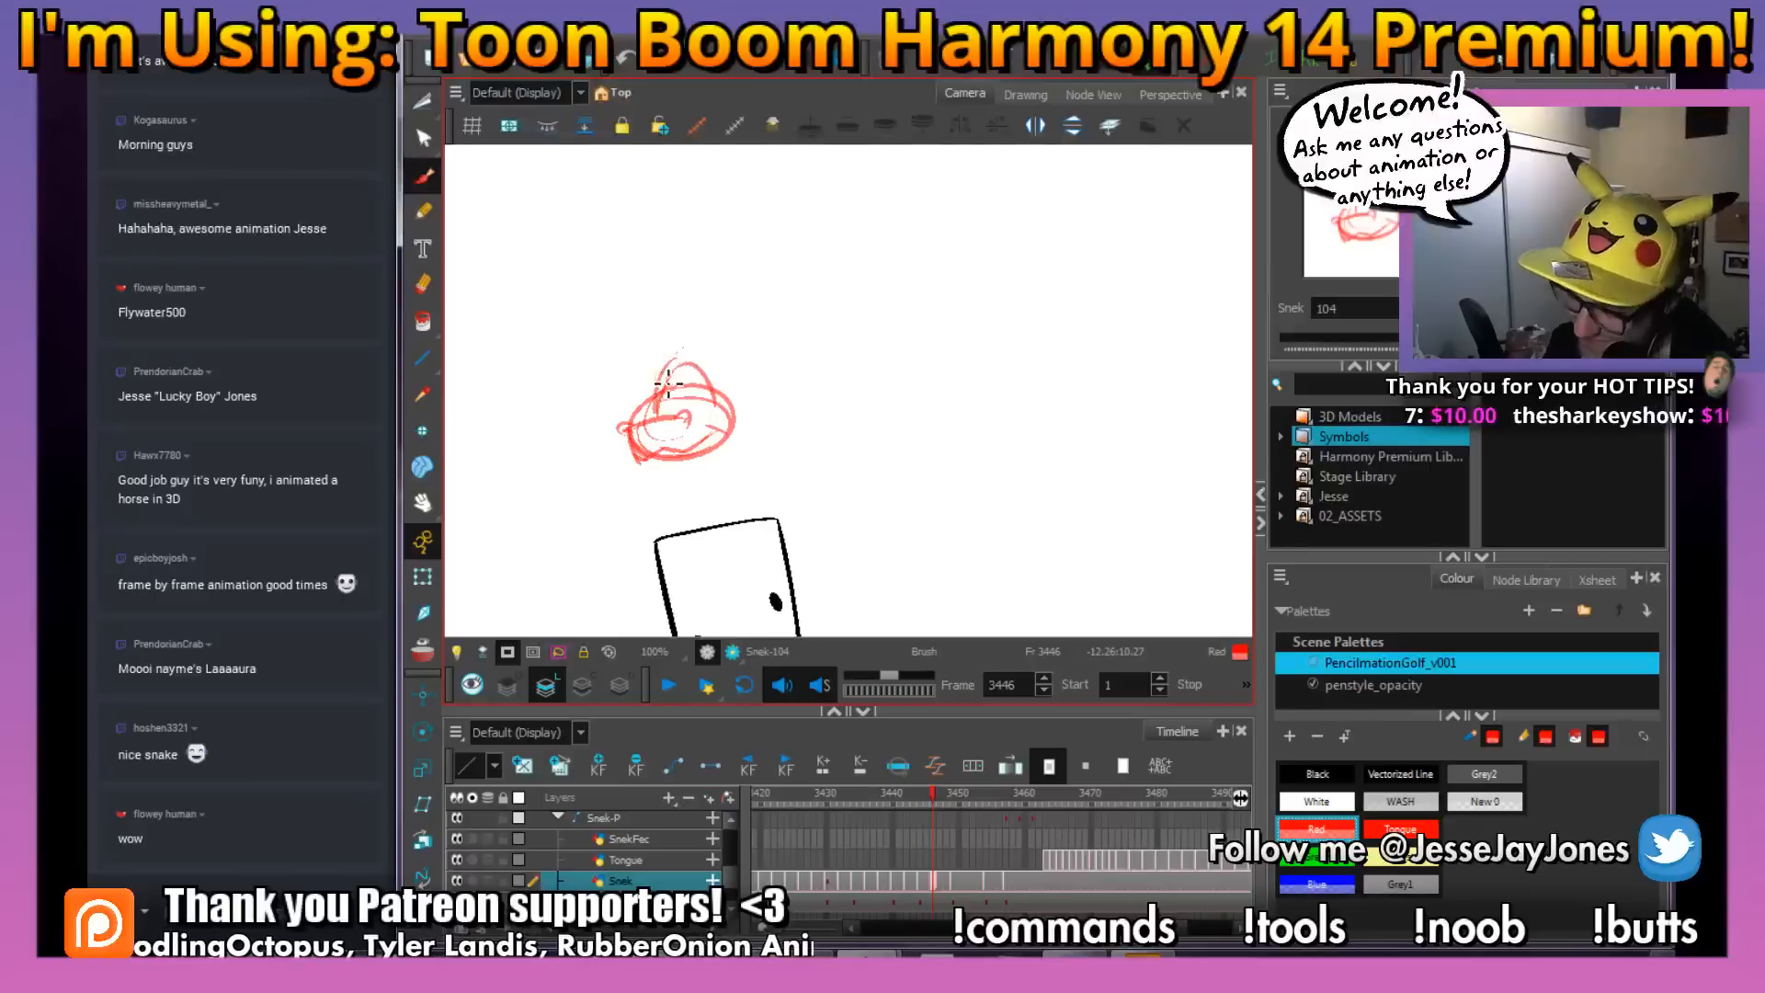
pyautogui.click(422, 644)
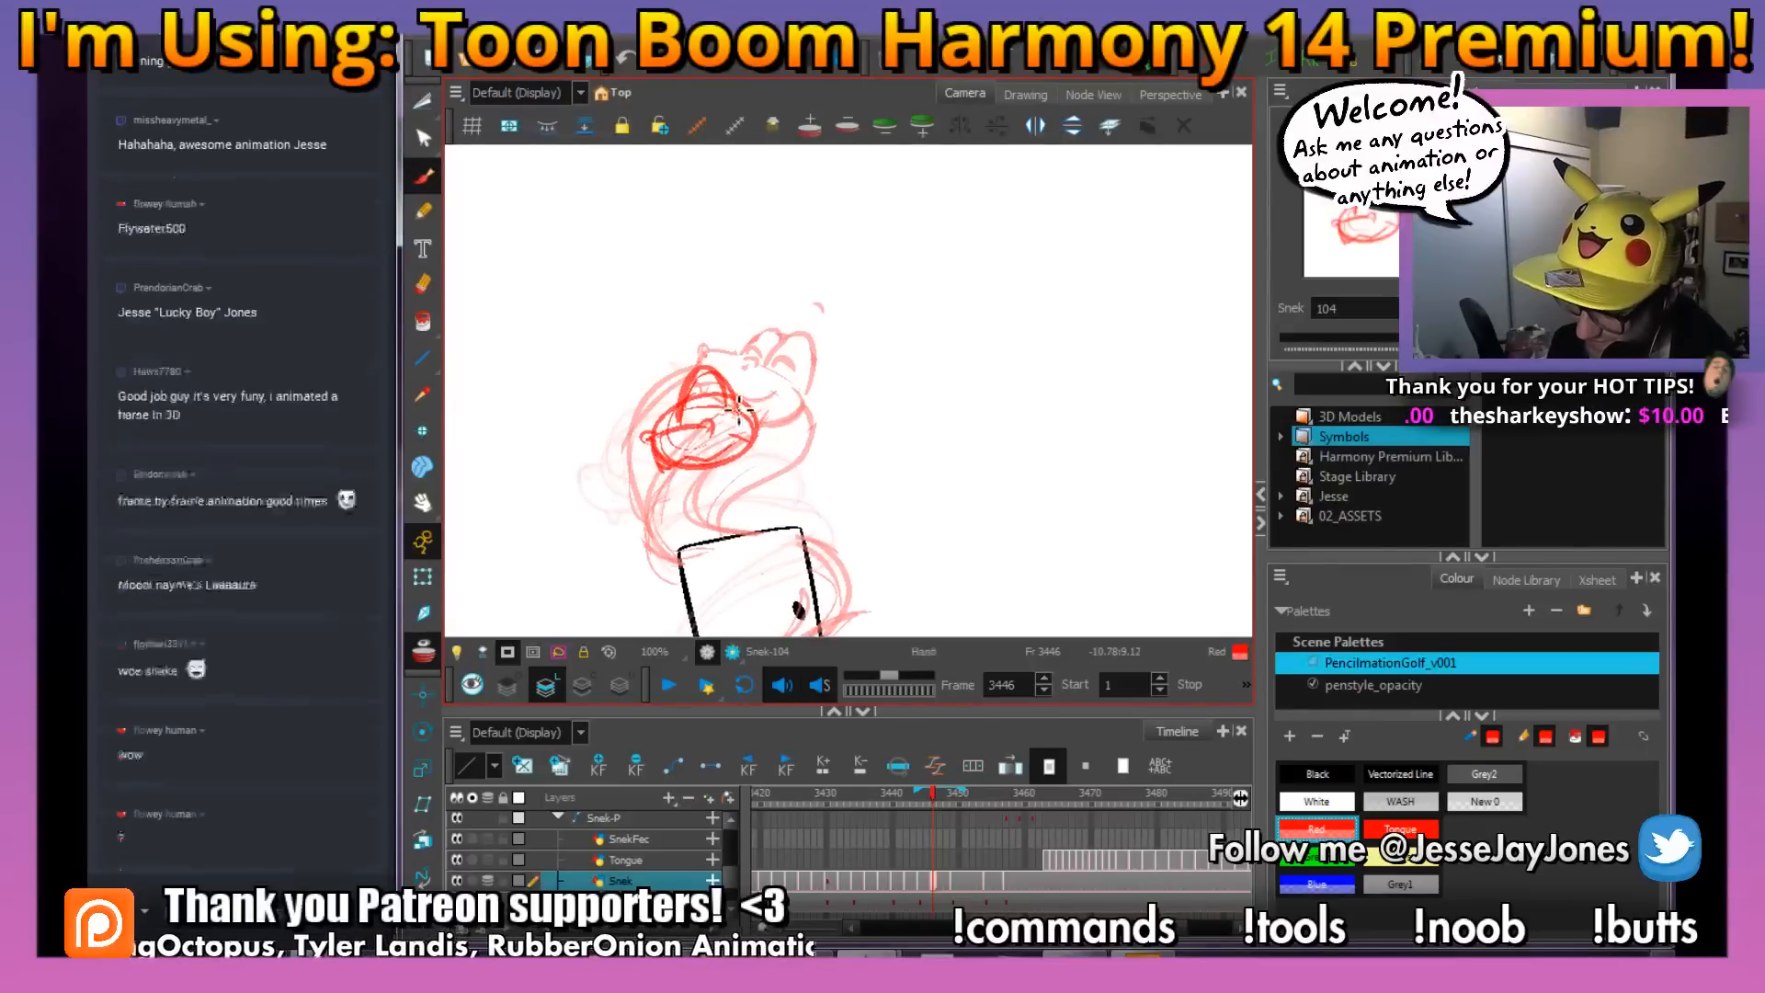
pyautogui.moveTo(691, 390); pyautogui.dragTo(682, 373)
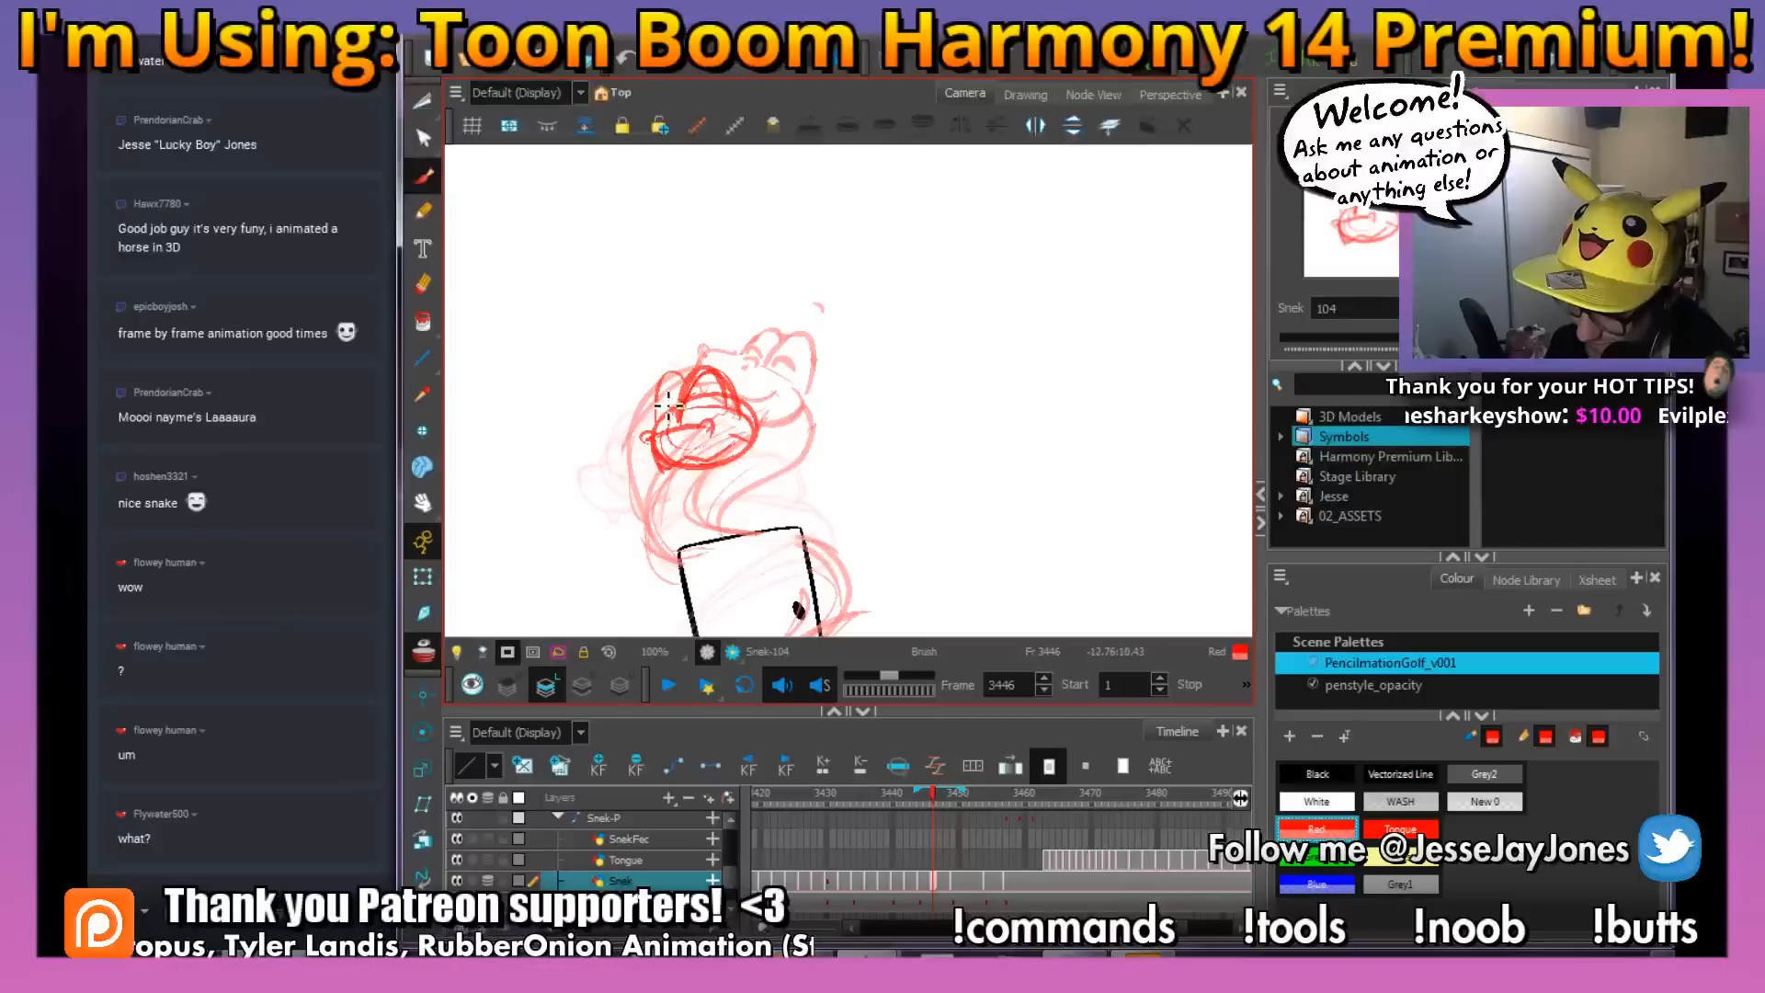
# Sketch the snake's body from the head down behind the stick figure's head and diagonally across its face
pyautogui.press('space')
pyautogui.moveTo(861, 502)
pyautogui.mouseDown()
pyautogui.moveTo(832, 457)
pyautogui.moveTo(804, 460)
pyautogui.mouseUp()
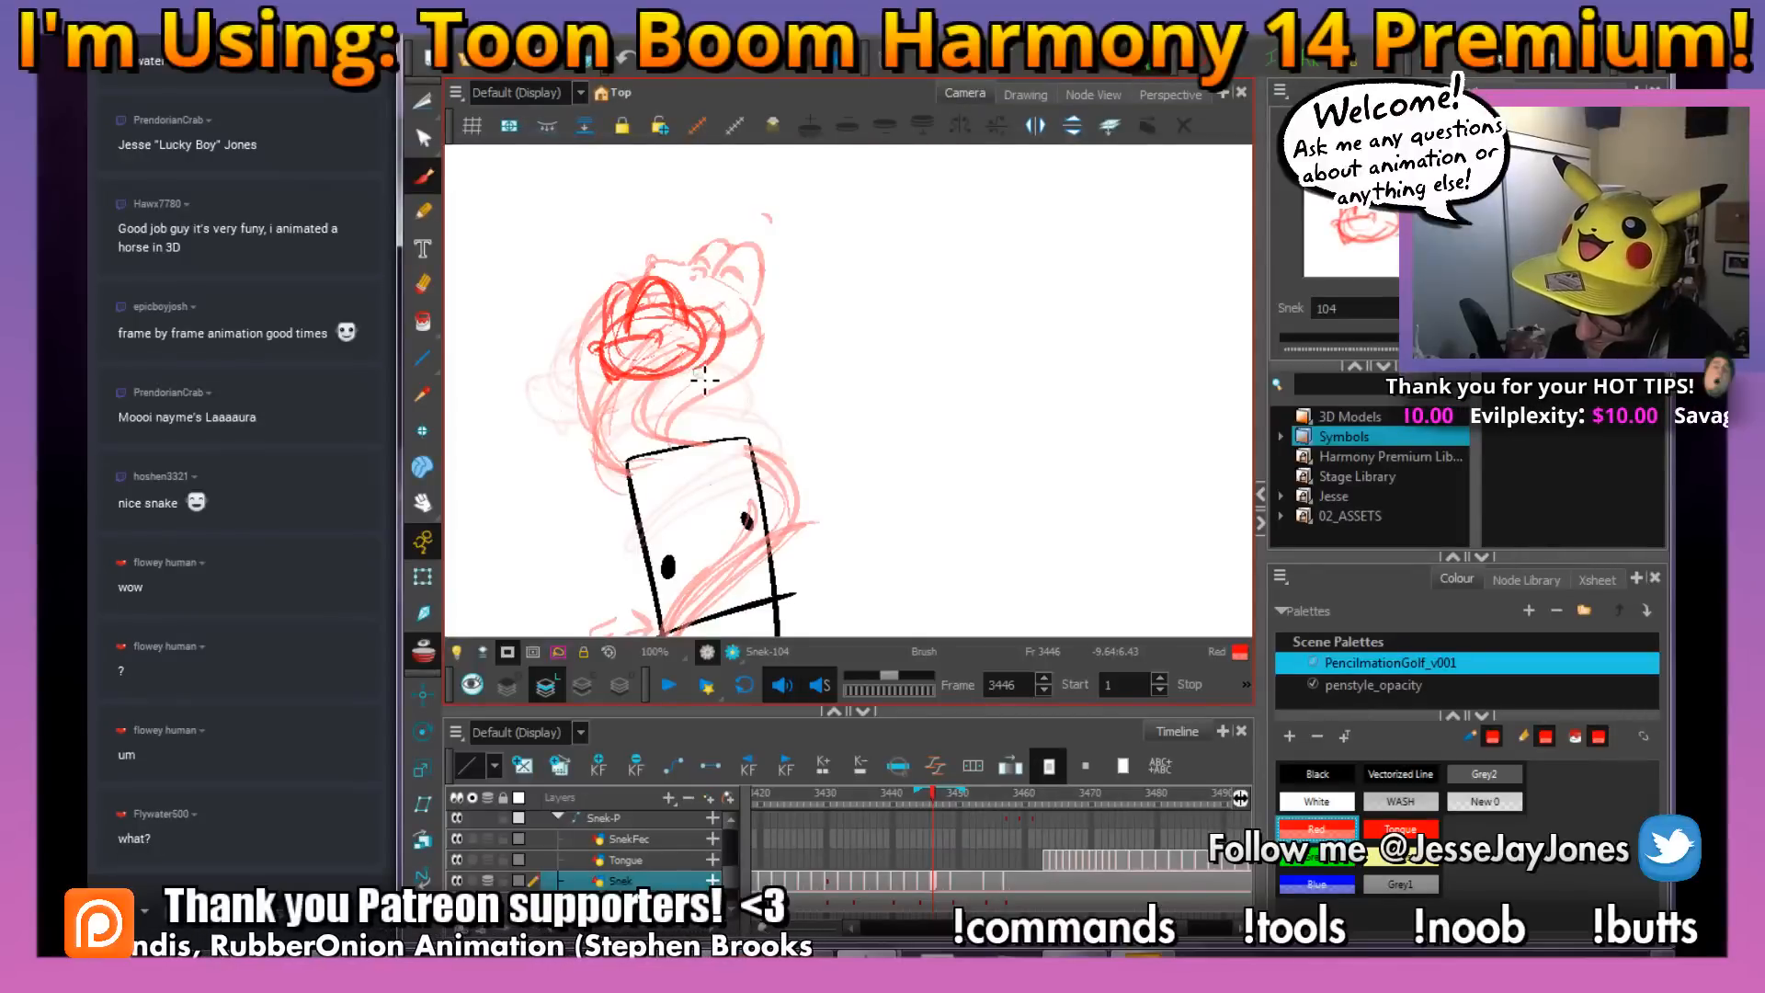
pyautogui.moveTo(838, 522)
pyautogui.mouseDown()
pyautogui.moveTo(863, 375)
pyautogui.moveTo(831, 429)
pyautogui.mouseUp()
pyautogui.press('space')
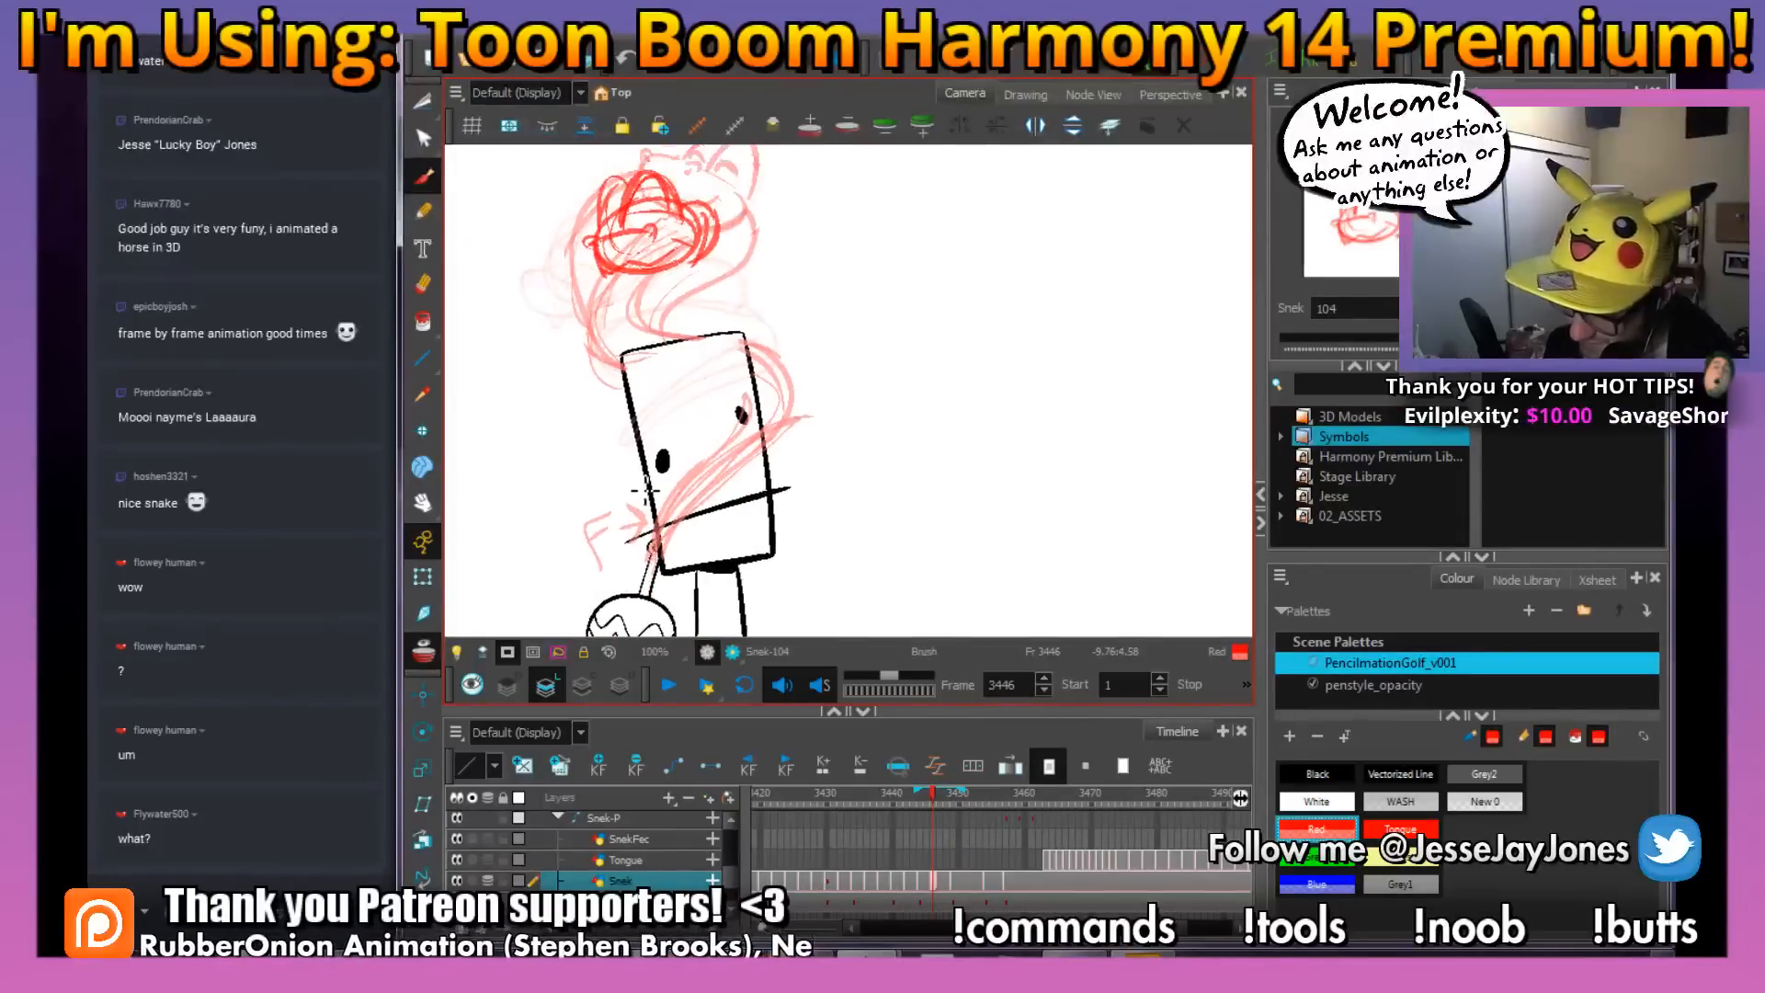
pyautogui.moveTo(718, 394); pyautogui.dragTo(662, 452)
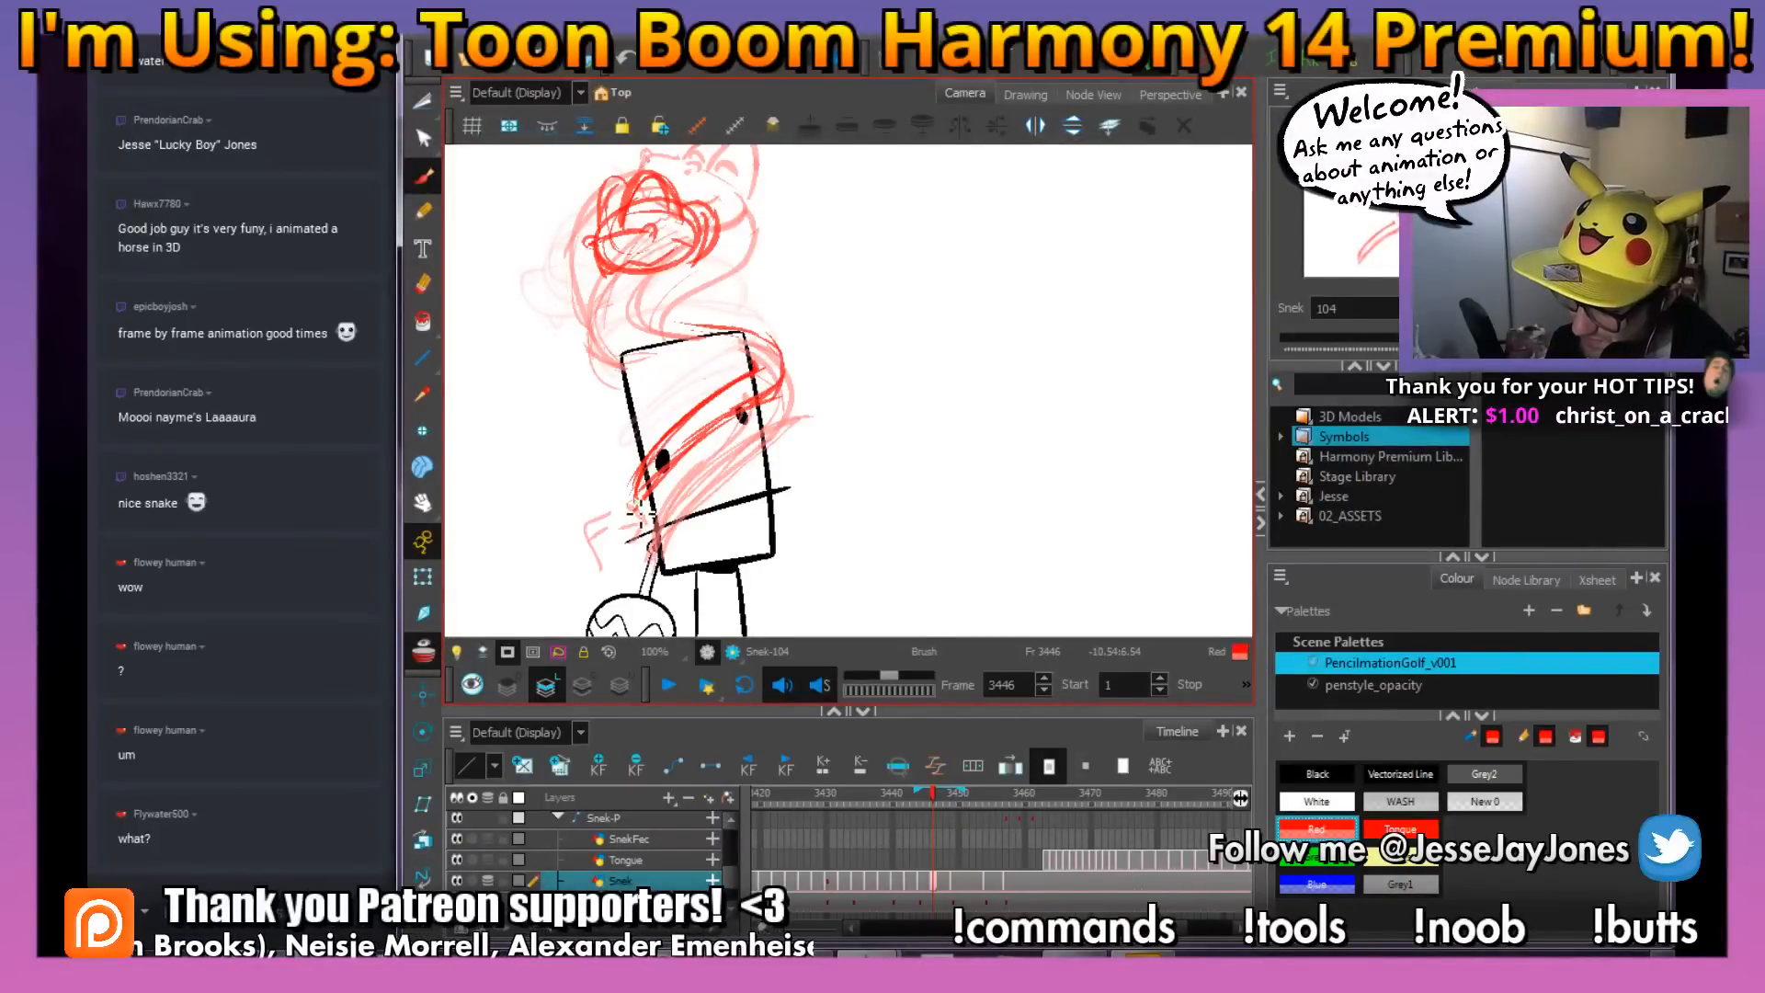
pyautogui.moveTo(759, 414)
pyautogui.mouseDown()
pyautogui.moveTo(789, 396)
pyautogui.moveTo(794, 353)
pyautogui.moveTo(755, 327)
pyautogui.moveTo(704, 331)
pyautogui.moveTo(832, 334)
pyautogui.mouseUp()
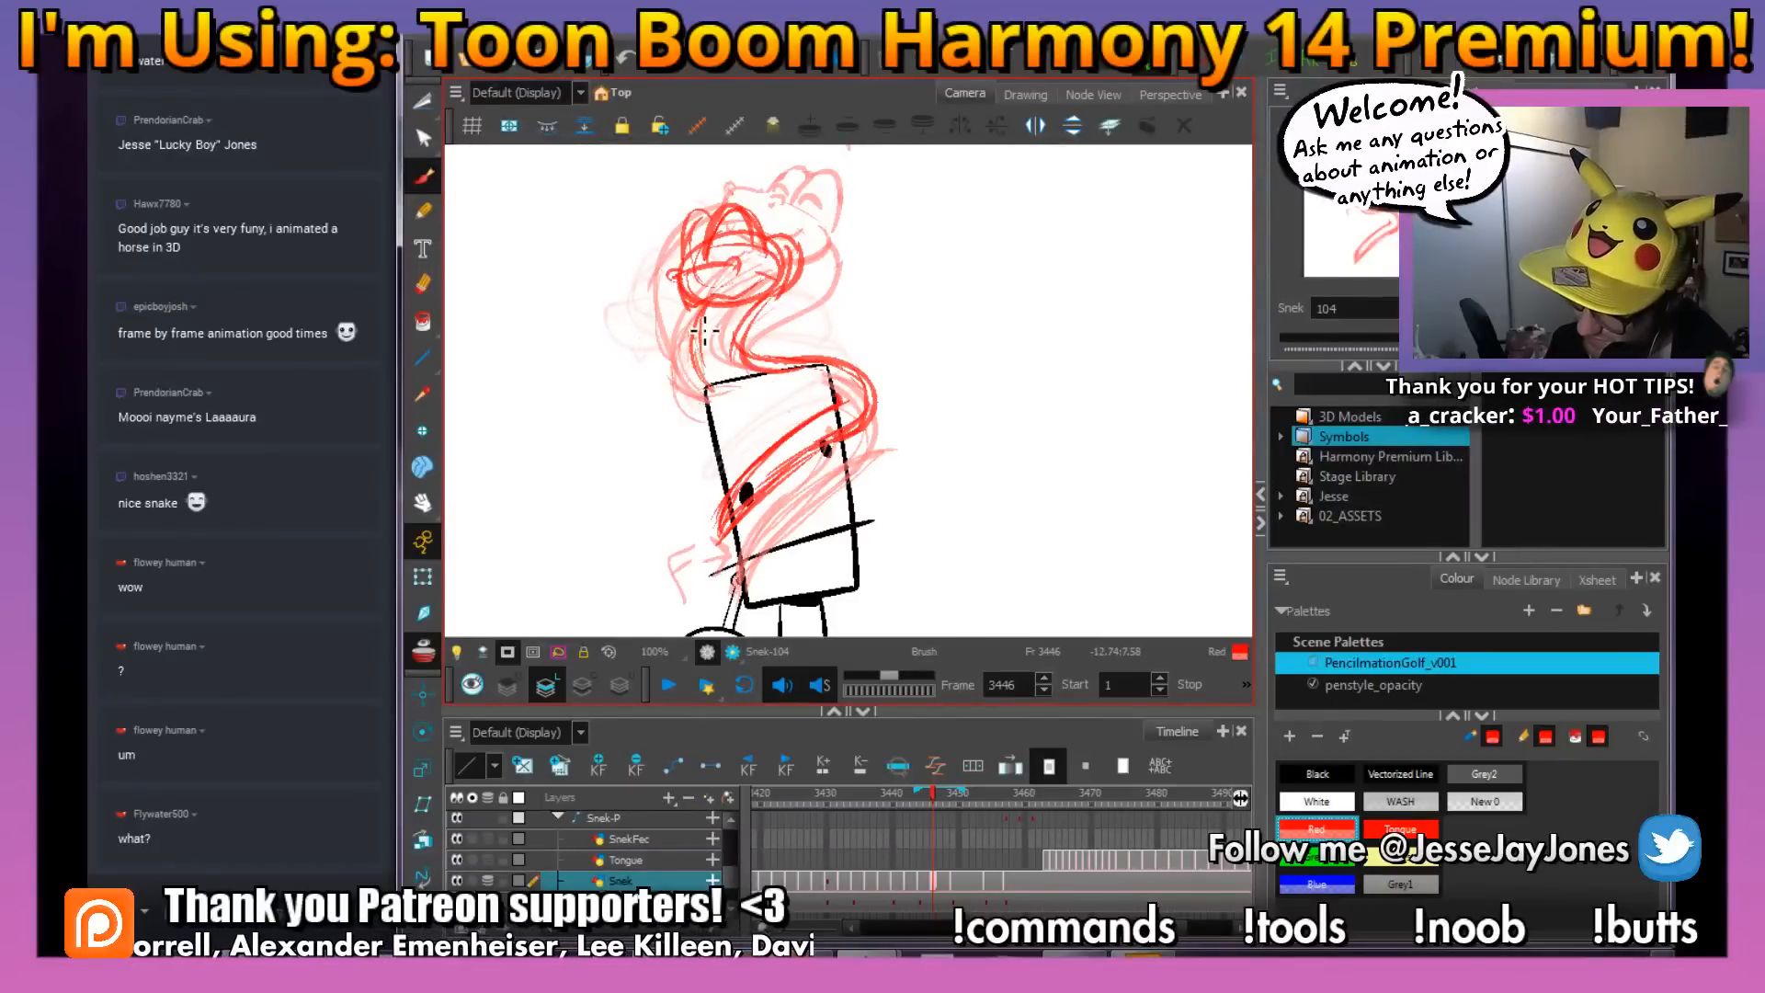
# Turn off onion skinning and scrub through the frames around 3446 to check the new drawing's motion
pyautogui.click(436, 642)
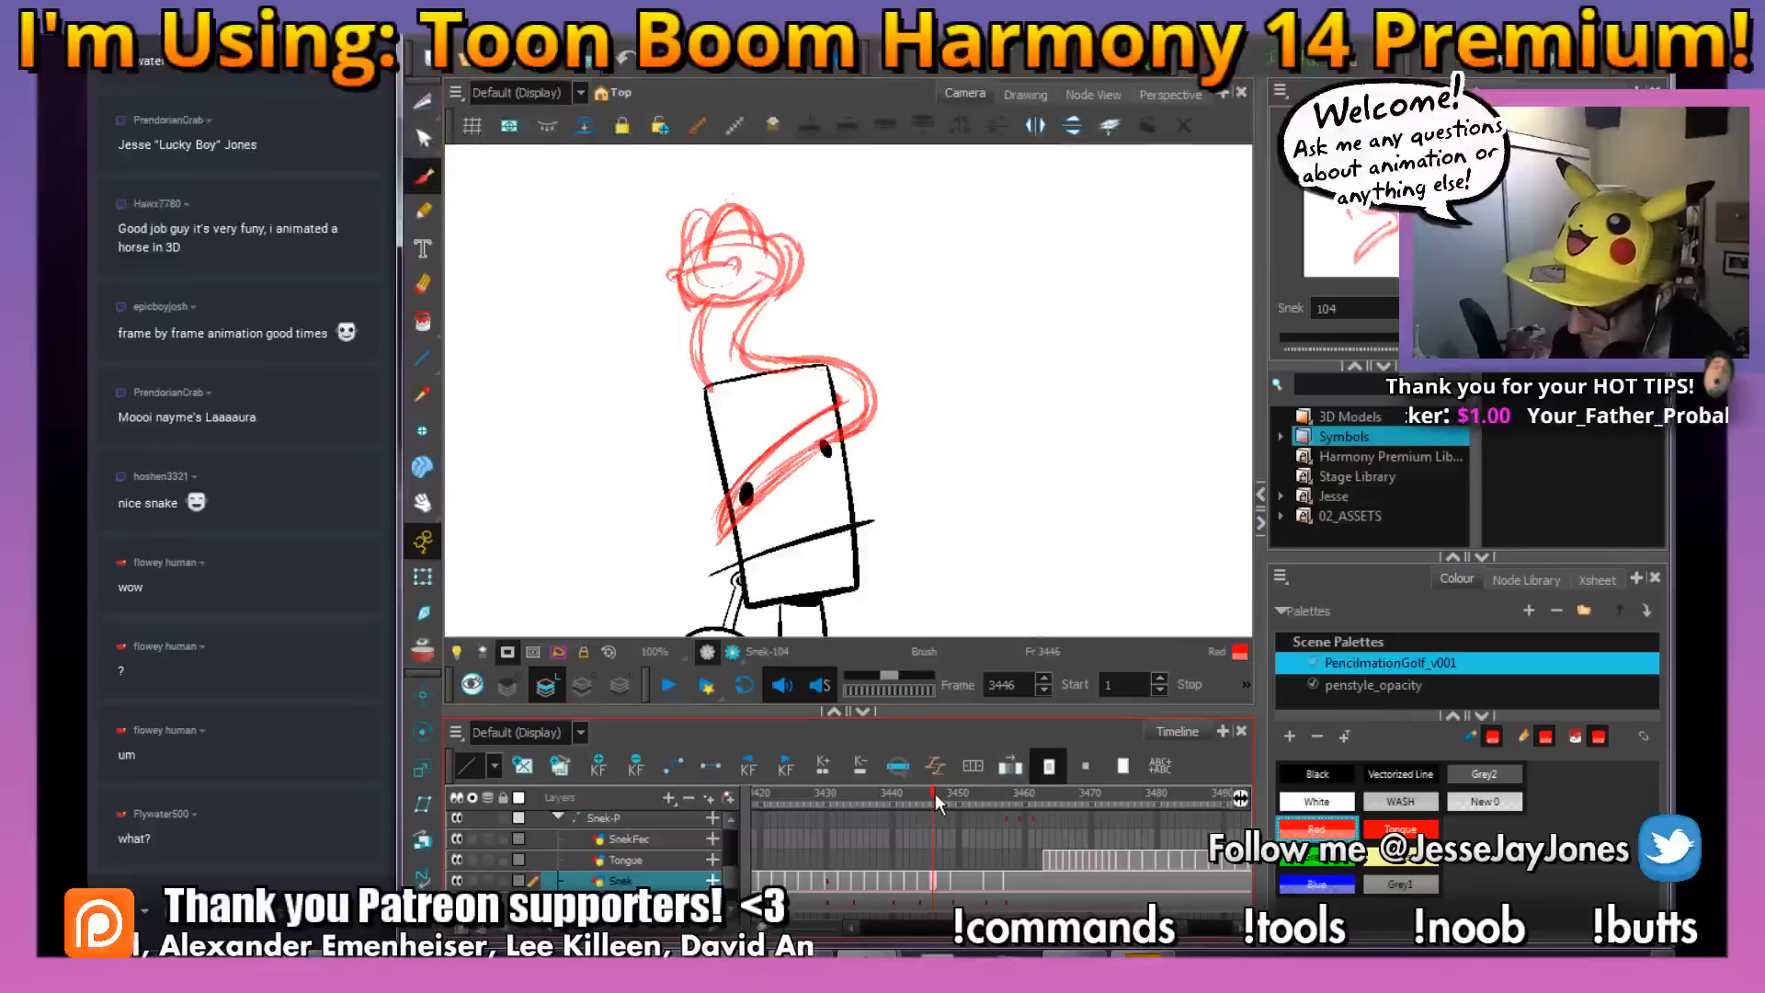
pyautogui.moveTo(935, 792); pyautogui.dragTo(974, 798)
pyautogui.moveTo(925, 809)
pyautogui.mouseDown()
pyautogui.moveTo(966, 813)
pyautogui.moveTo(941, 820)
pyautogui.mouseUp()
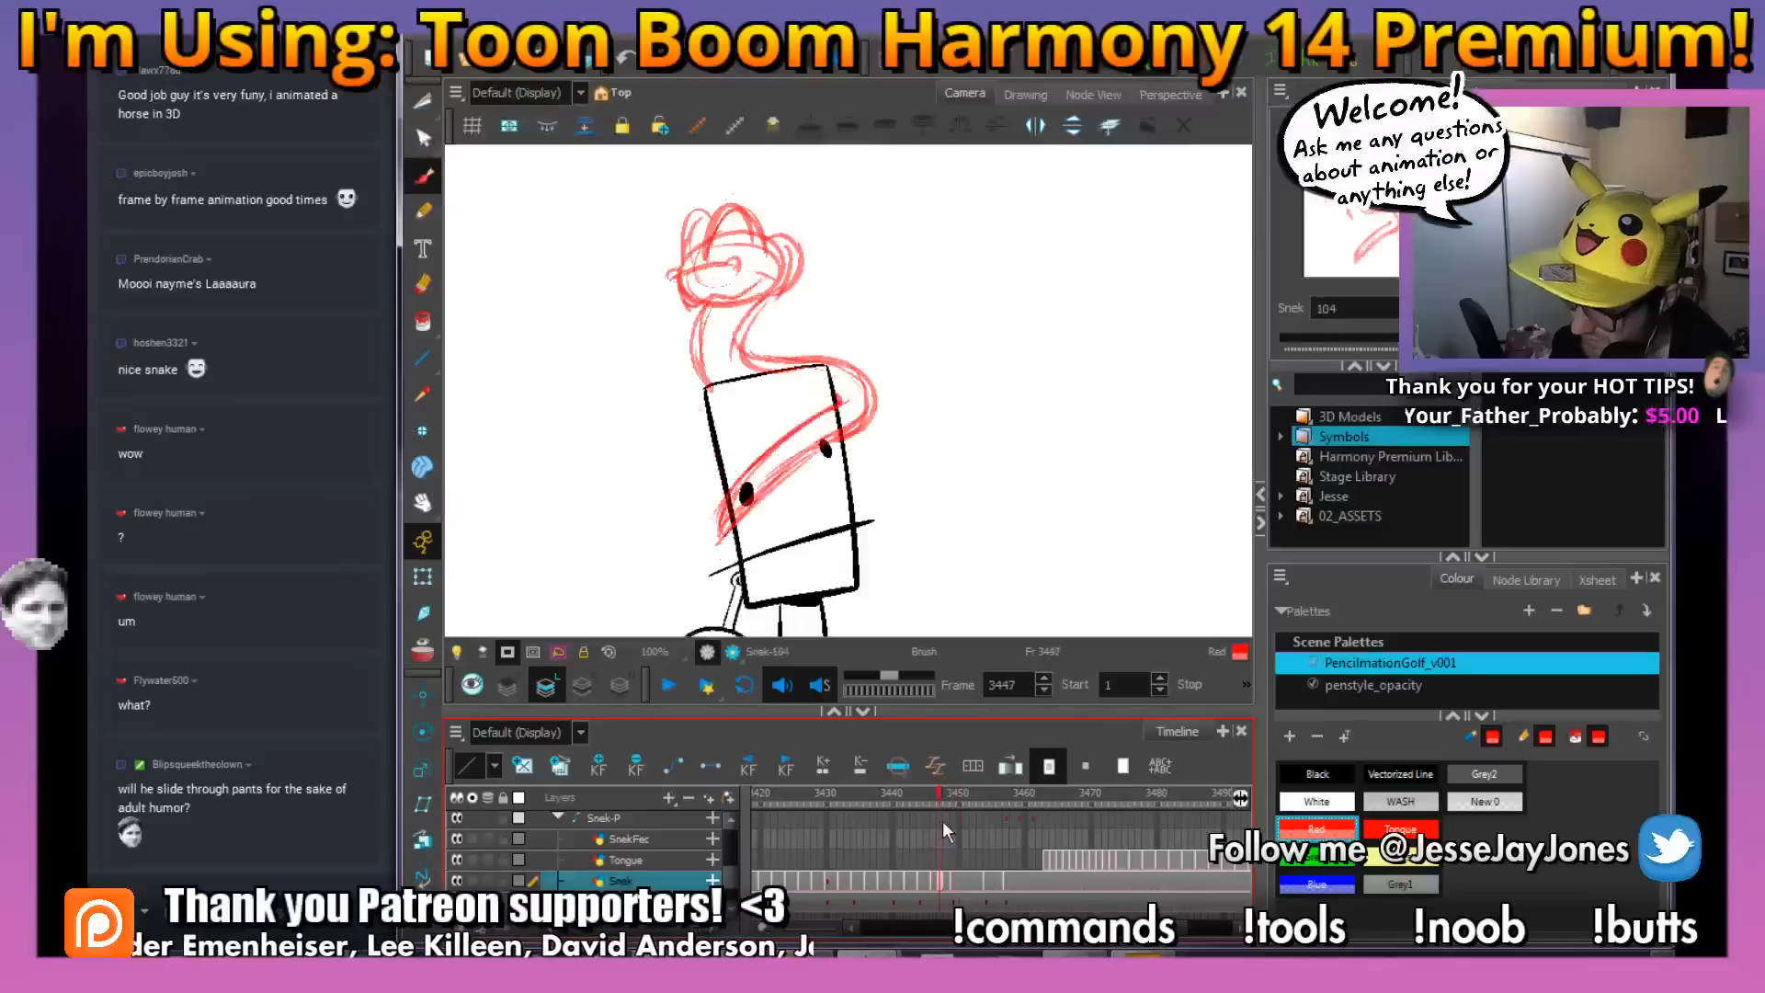
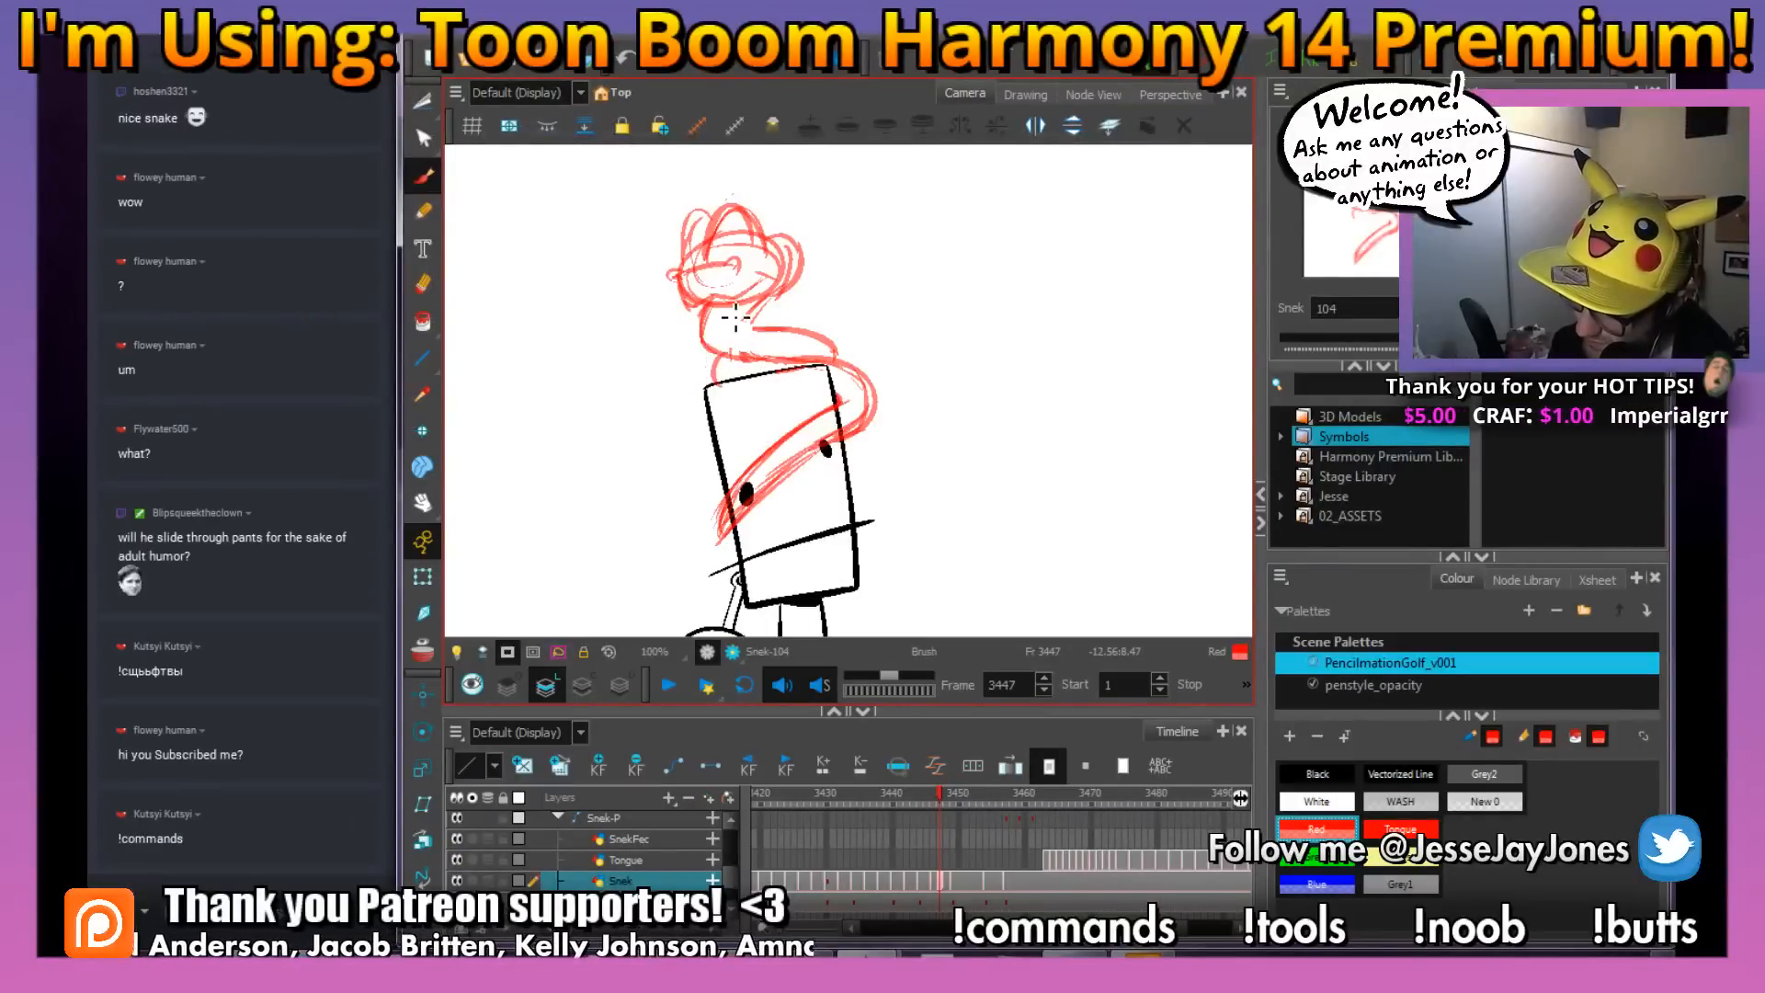
# Sketch the snake's body curving down from behind its head's right side to the upper coil on frame 3448
pyautogui.moveTo(940, 795)
pyautogui.mouseDown()
pyautogui.moveTo(925, 796)
pyautogui.moveTo(969, 797)
pyautogui.moveTo(897, 807)
pyautogui.moveTo(964, 813)
pyautogui.moveTo(904, 817)
pyautogui.moveTo(942, 822)
pyautogui.mouseUp()
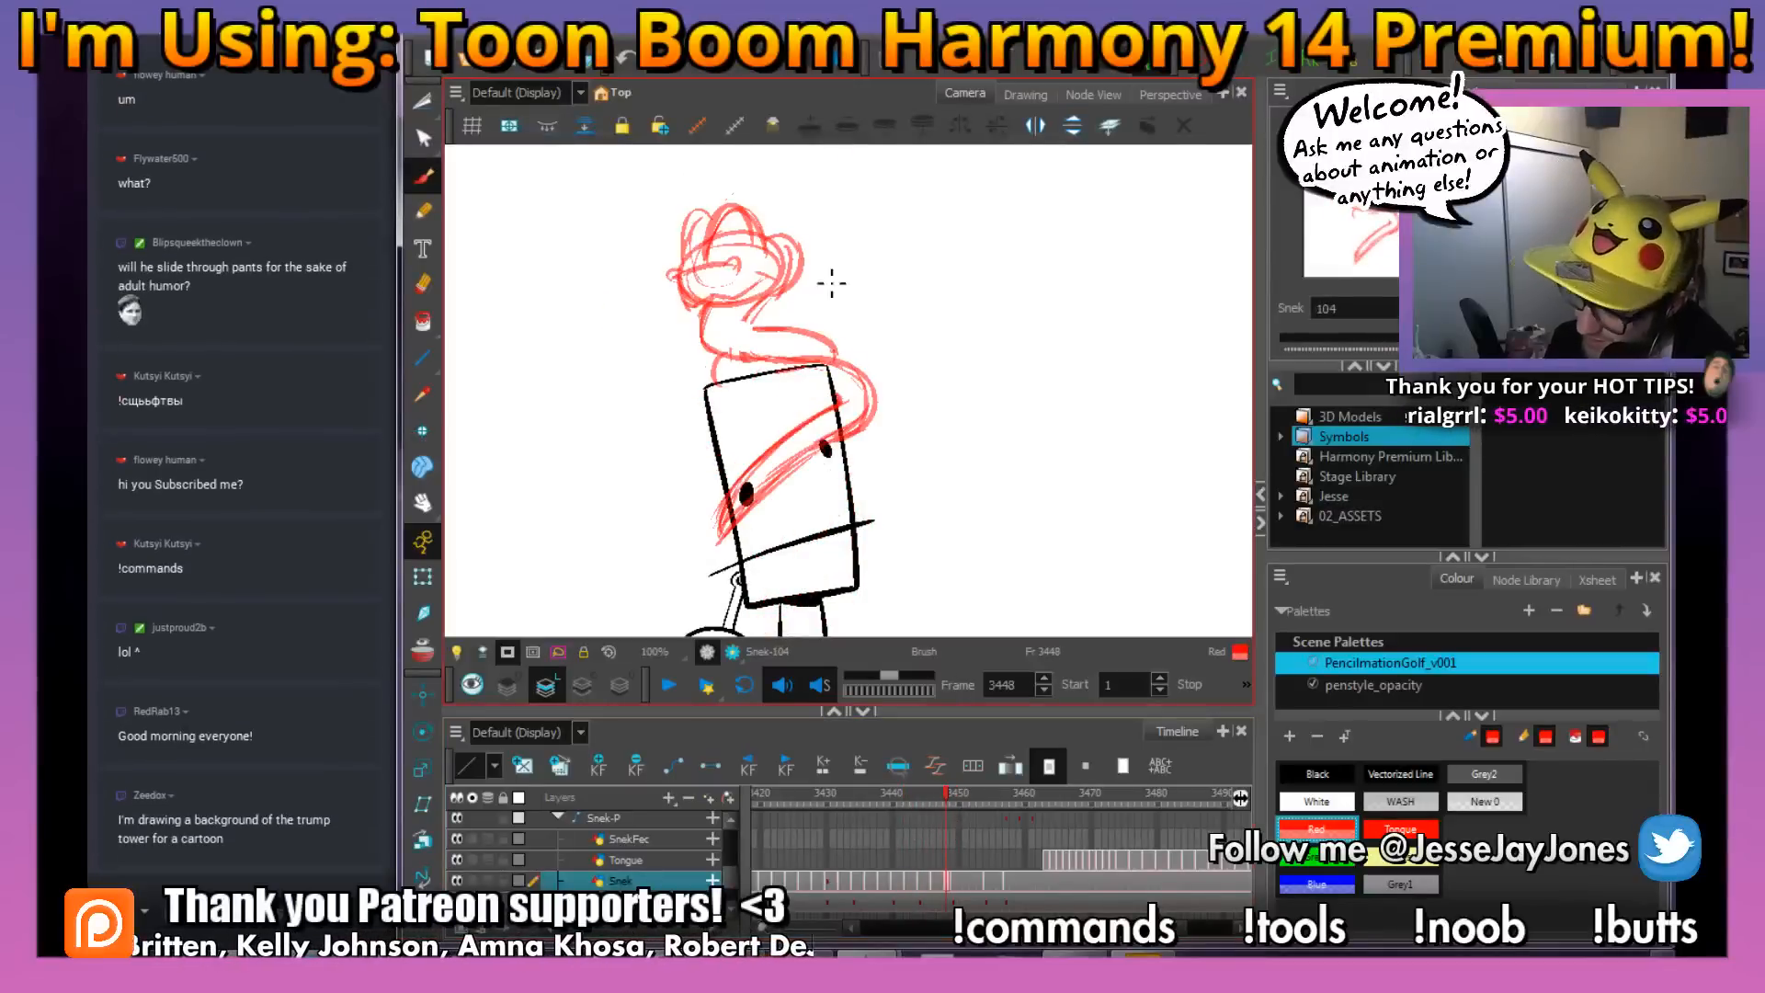
pyautogui.moveTo(818, 260); pyautogui.dragTo(826, 293)
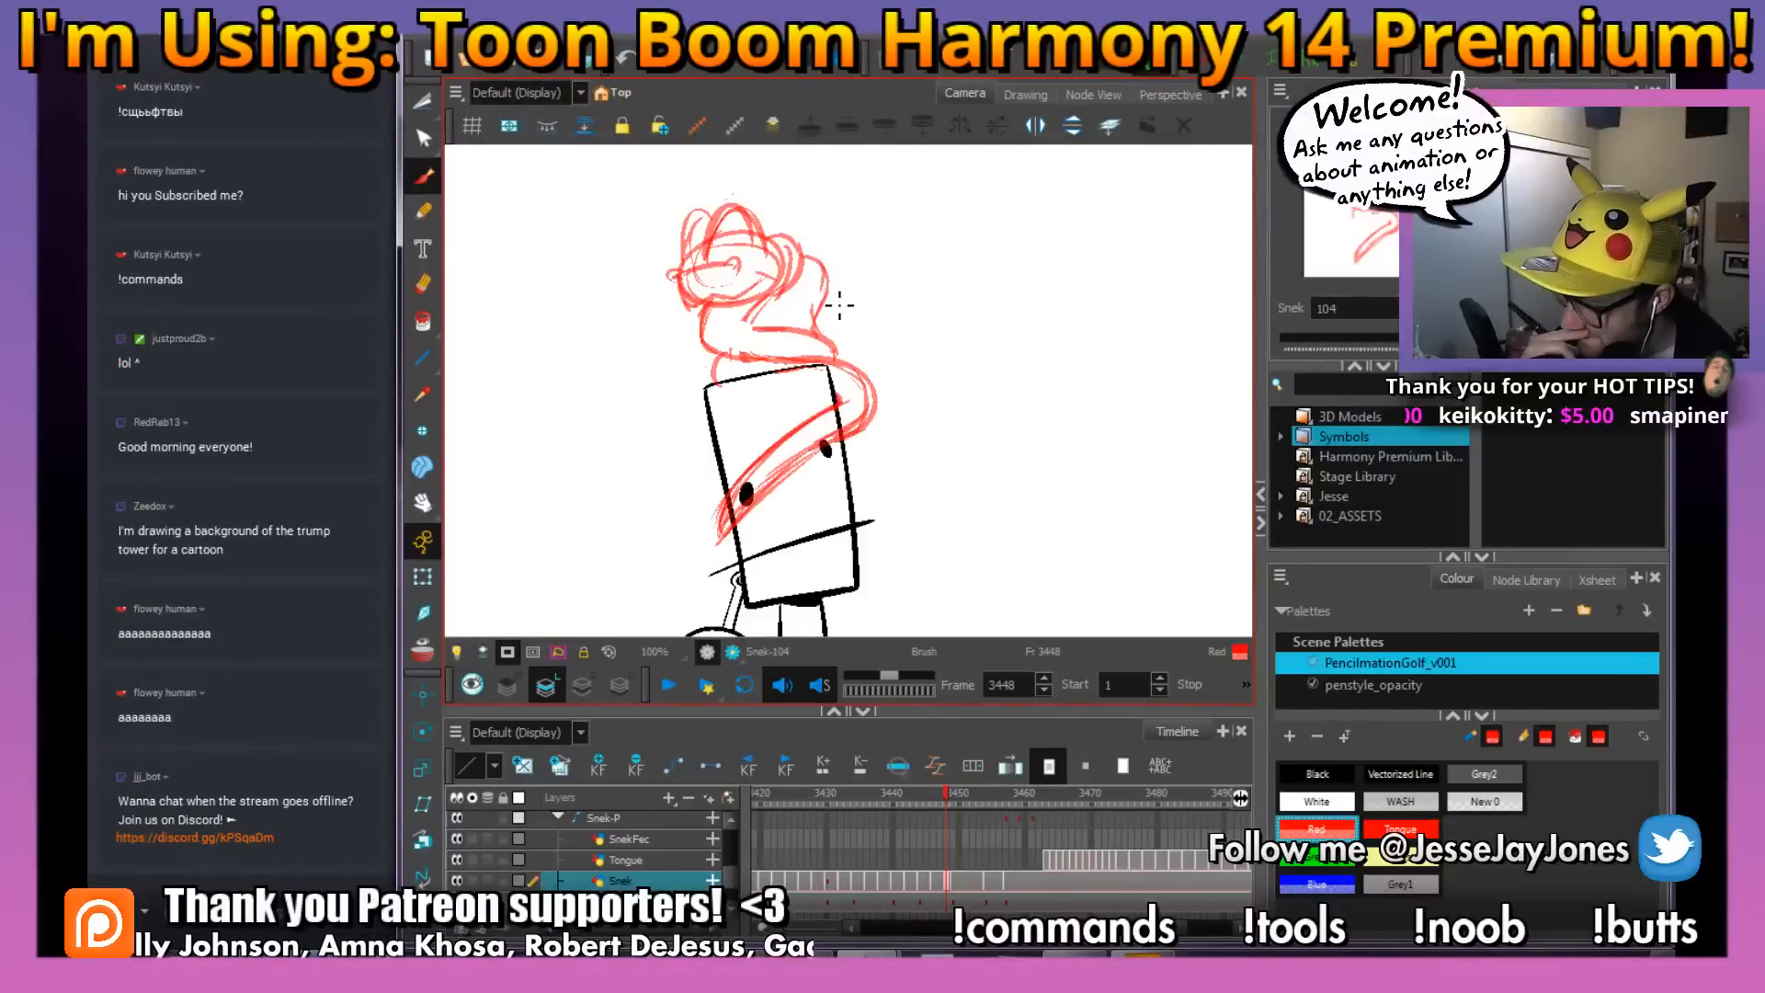
pyautogui.moveTo(790, 304); pyautogui.dragTo(813, 340)
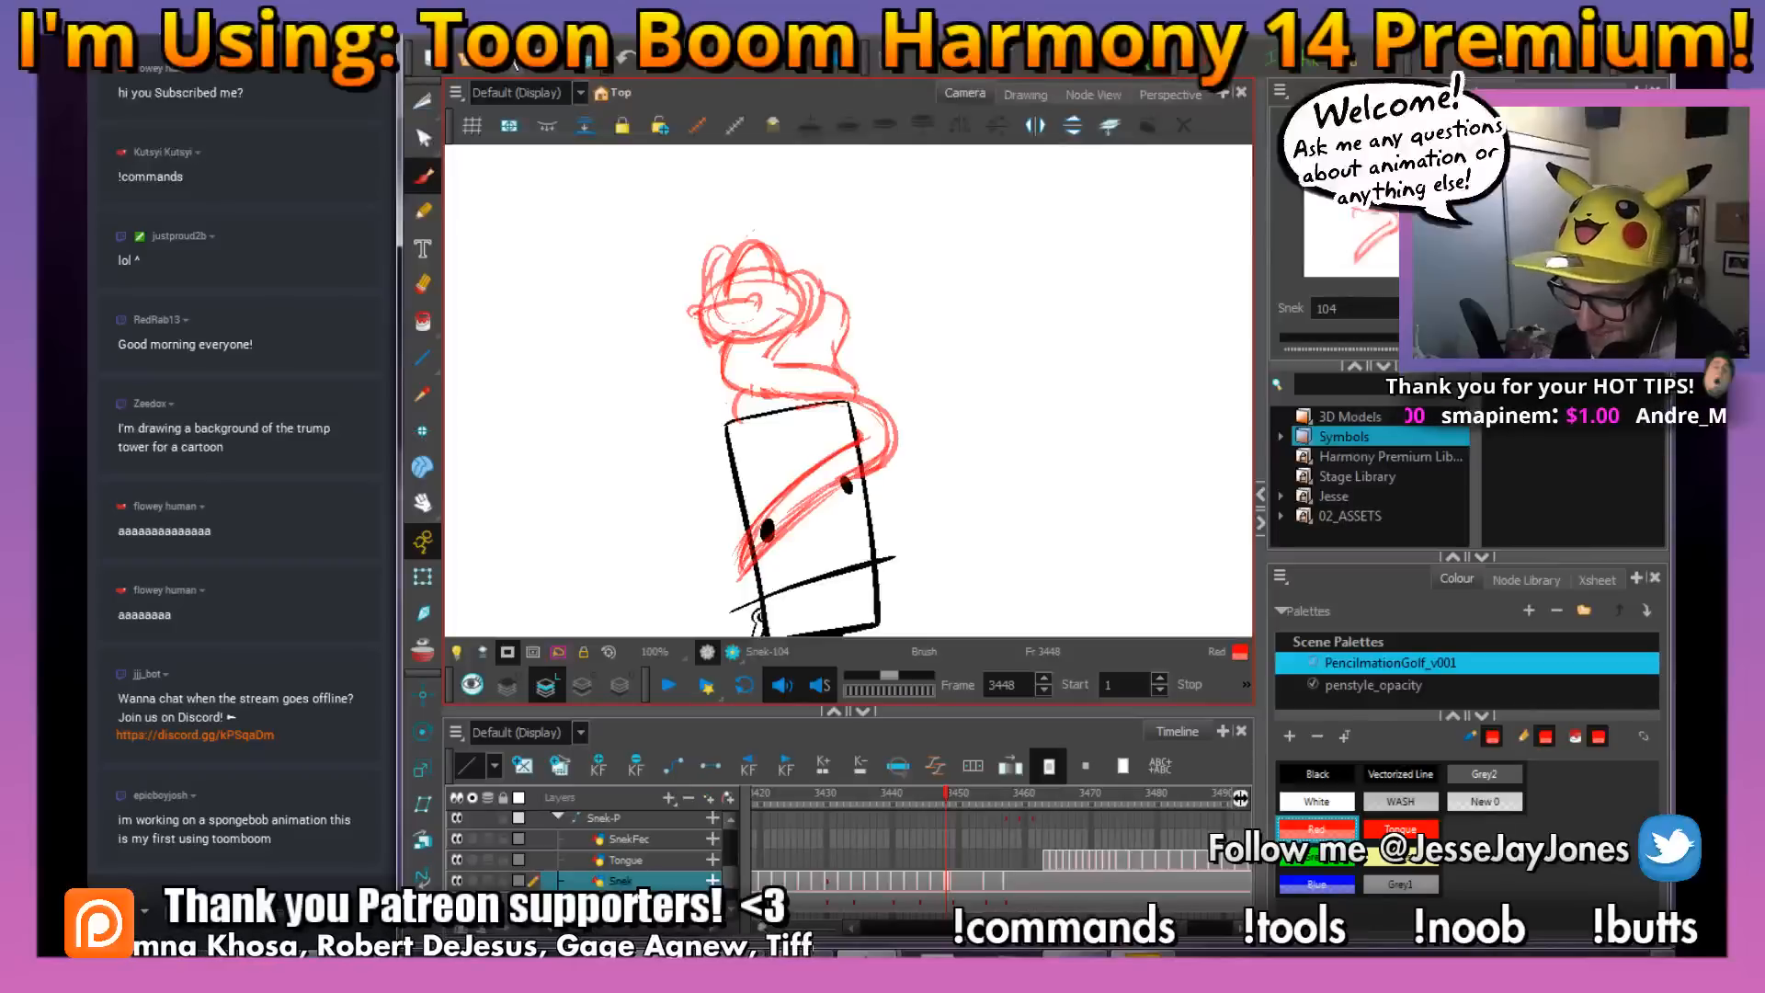
pyautogui.moveTo(889, 440); pyautogui.dragTo(877, 456)
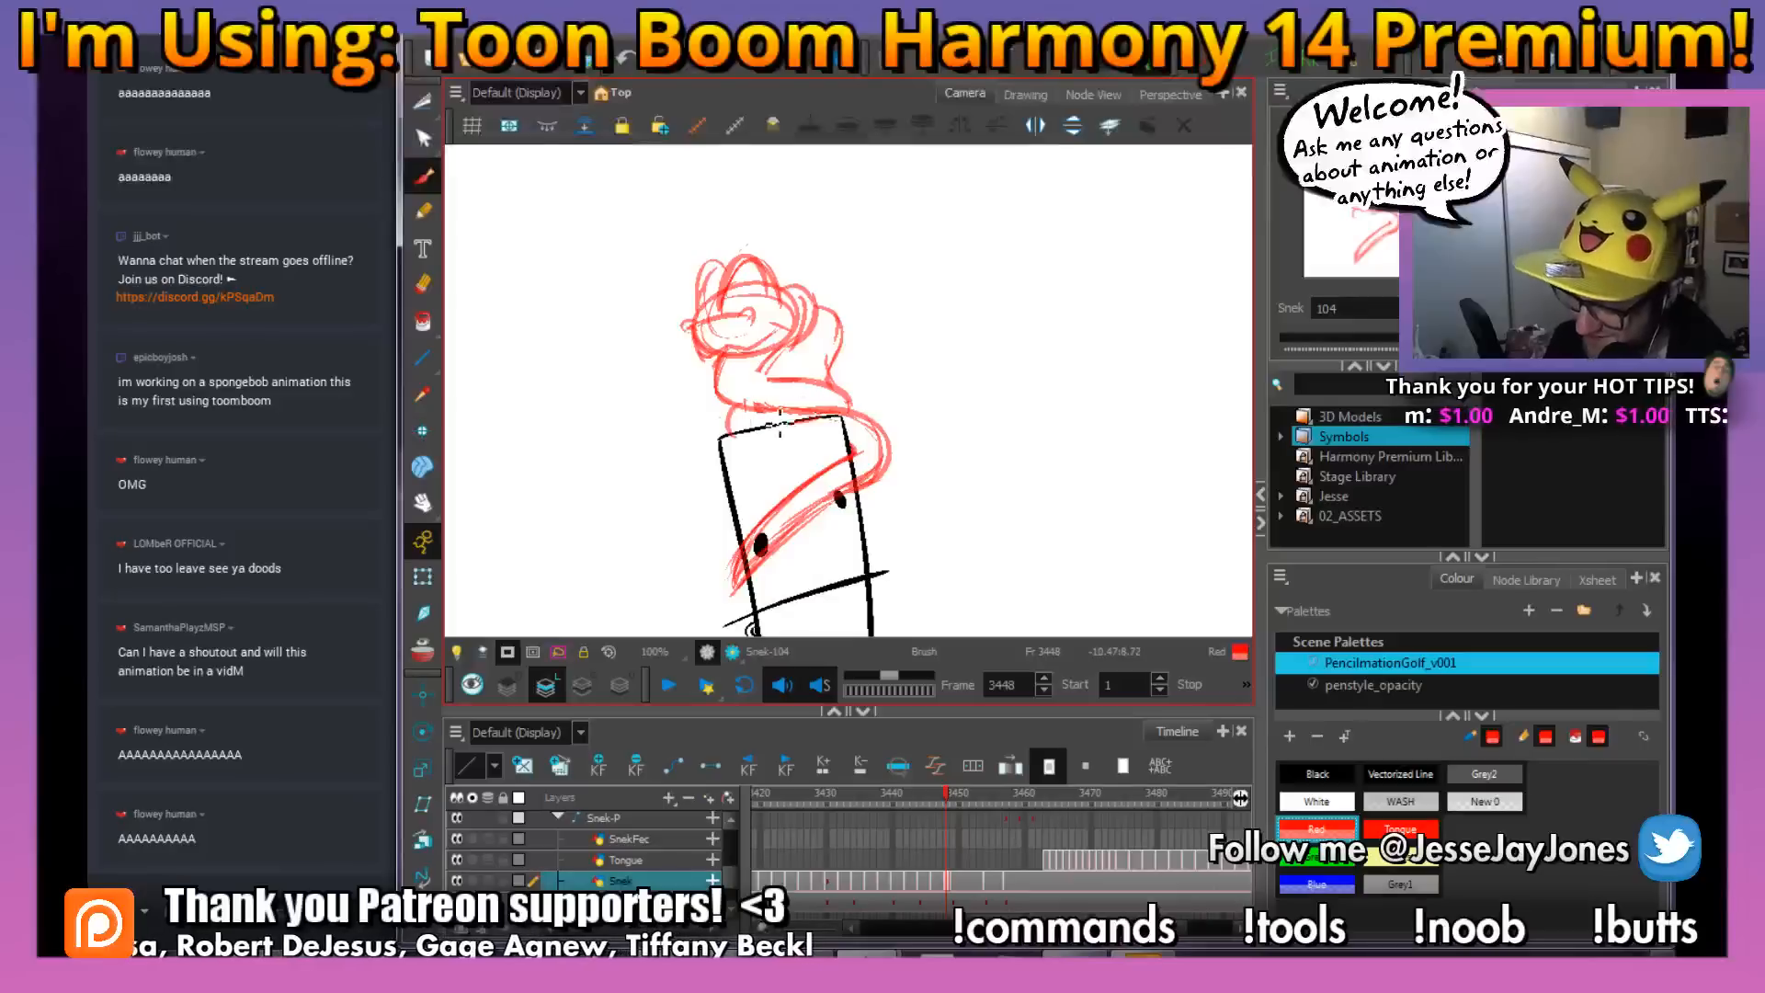
# Flip between frames 3445 and 3448 to compare the new pose with the preceding snake drawing
pyautogui.press(',')
pyautogui.press(',')
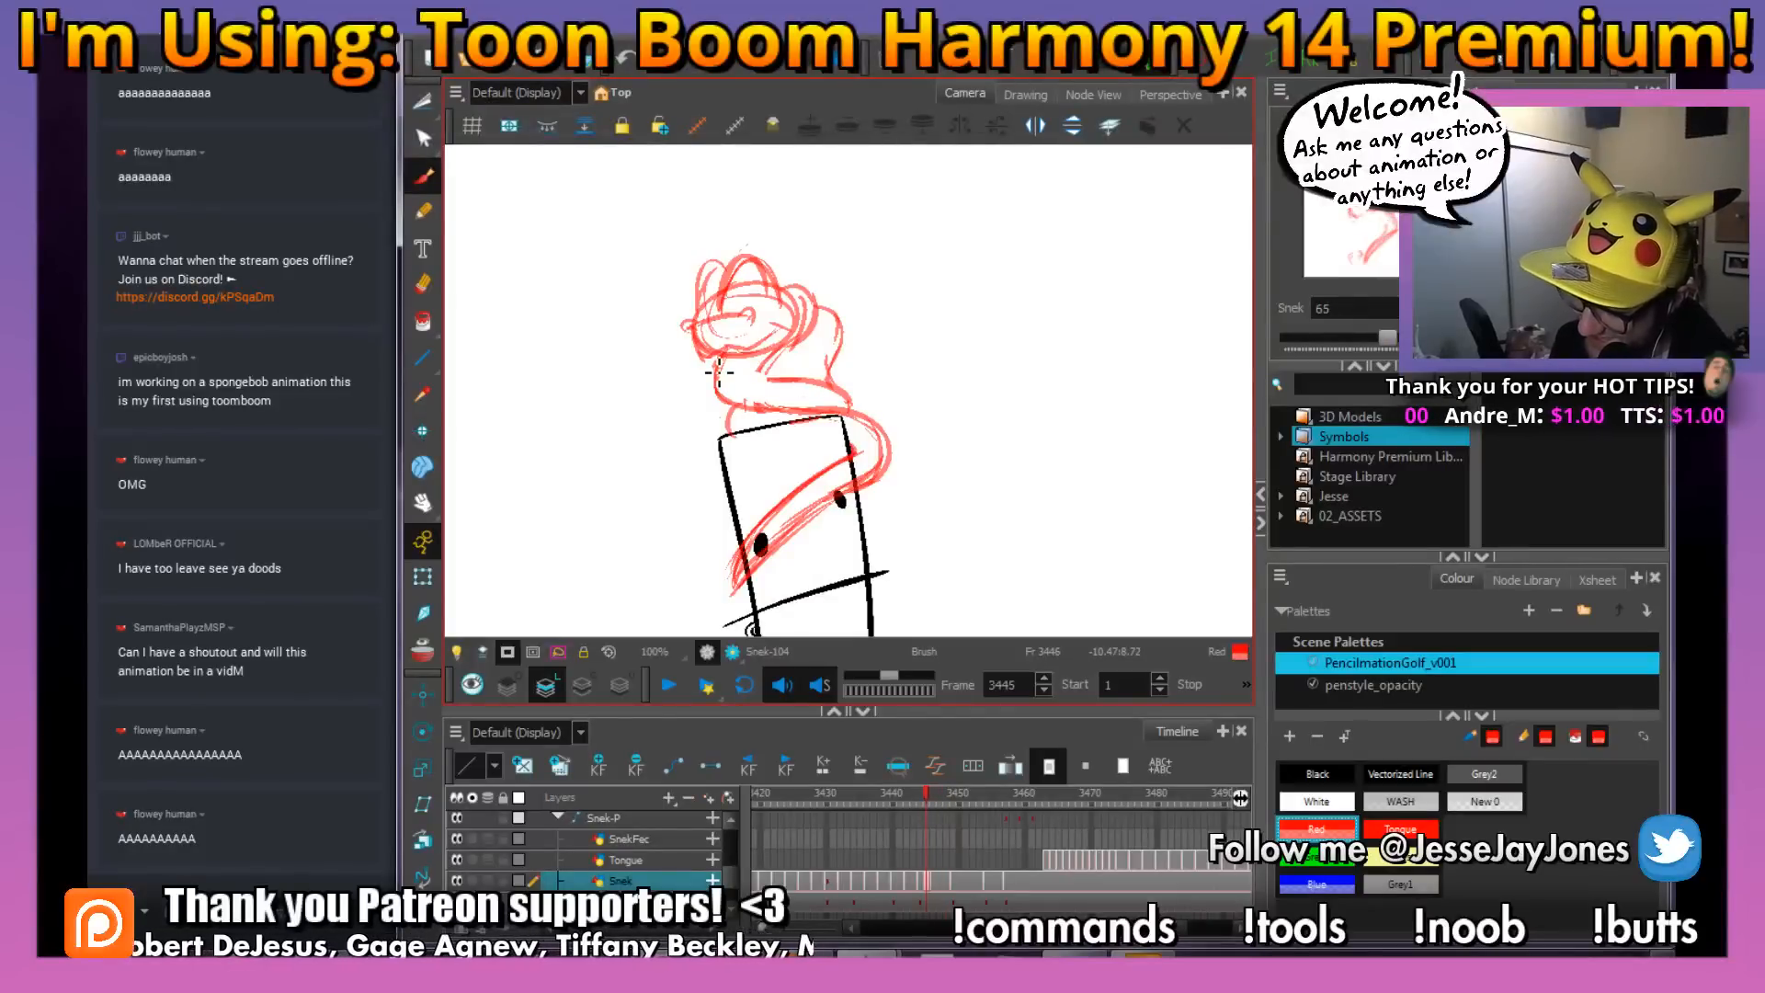
pyautogui.press('.')
pyautogui.press('.')
pyautogui.press(',')
pyautogui.press(',')
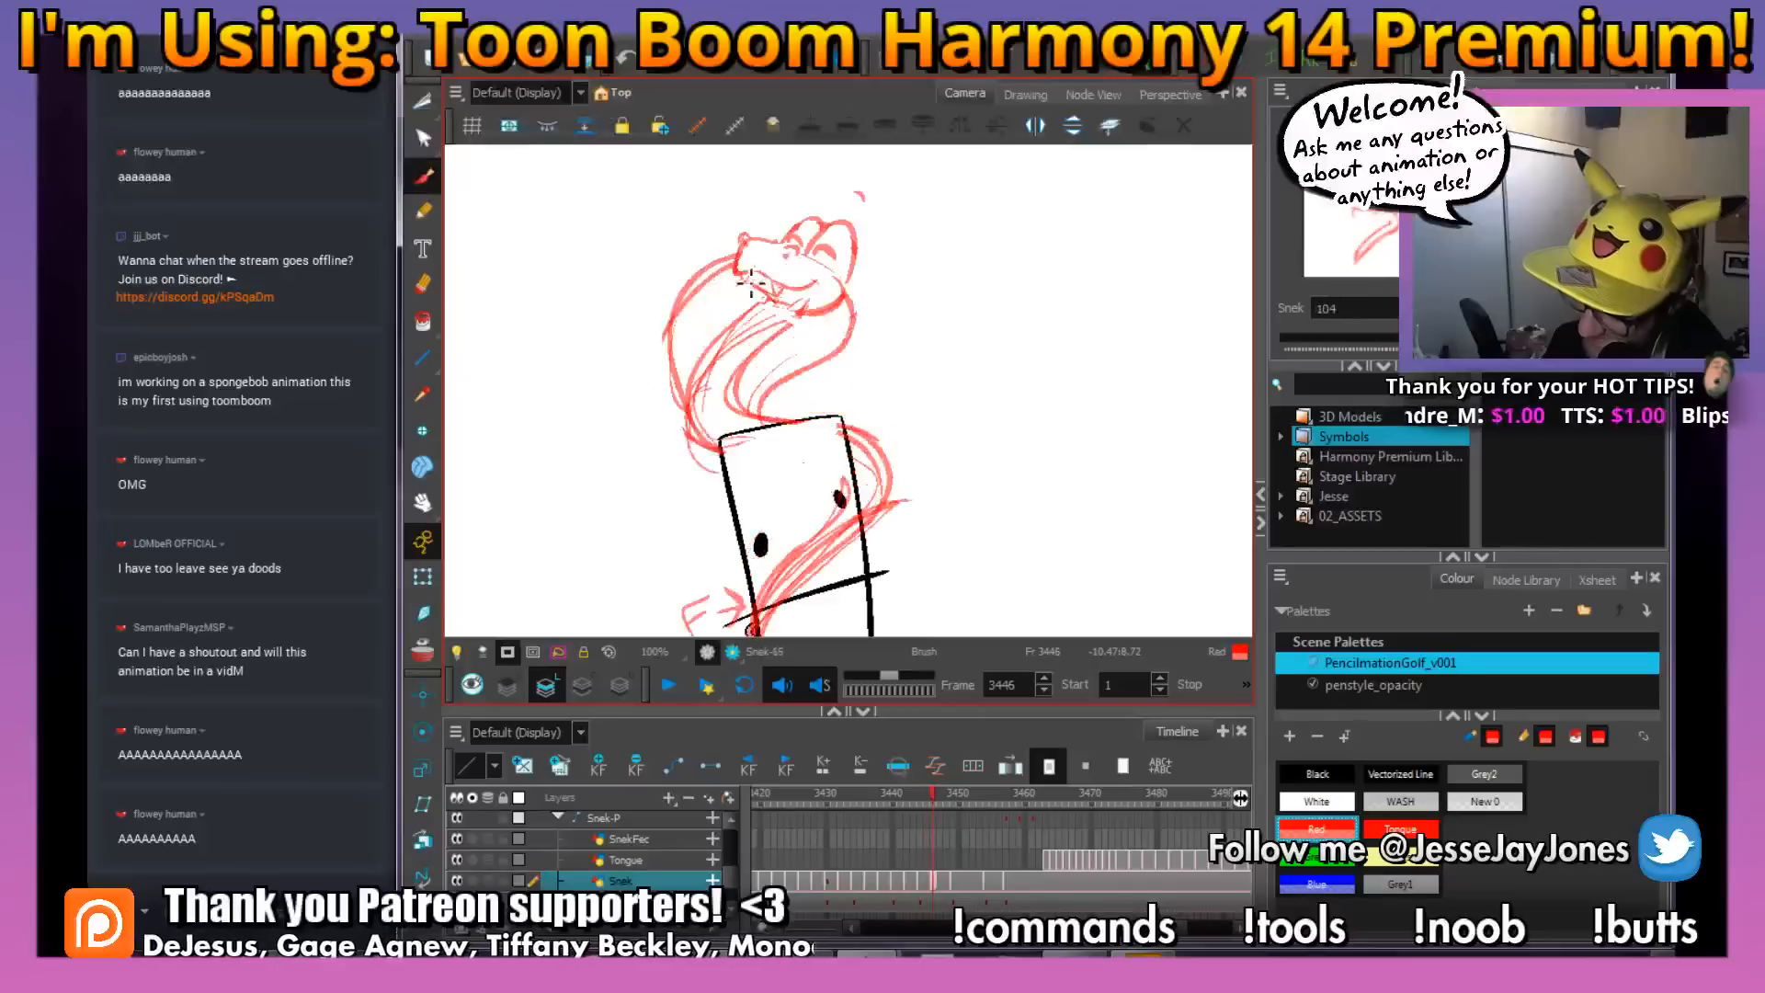
# Try a wide body curve along the left of the snake's head on frame 3447 and delete its strokes
pyautogui.press('.')
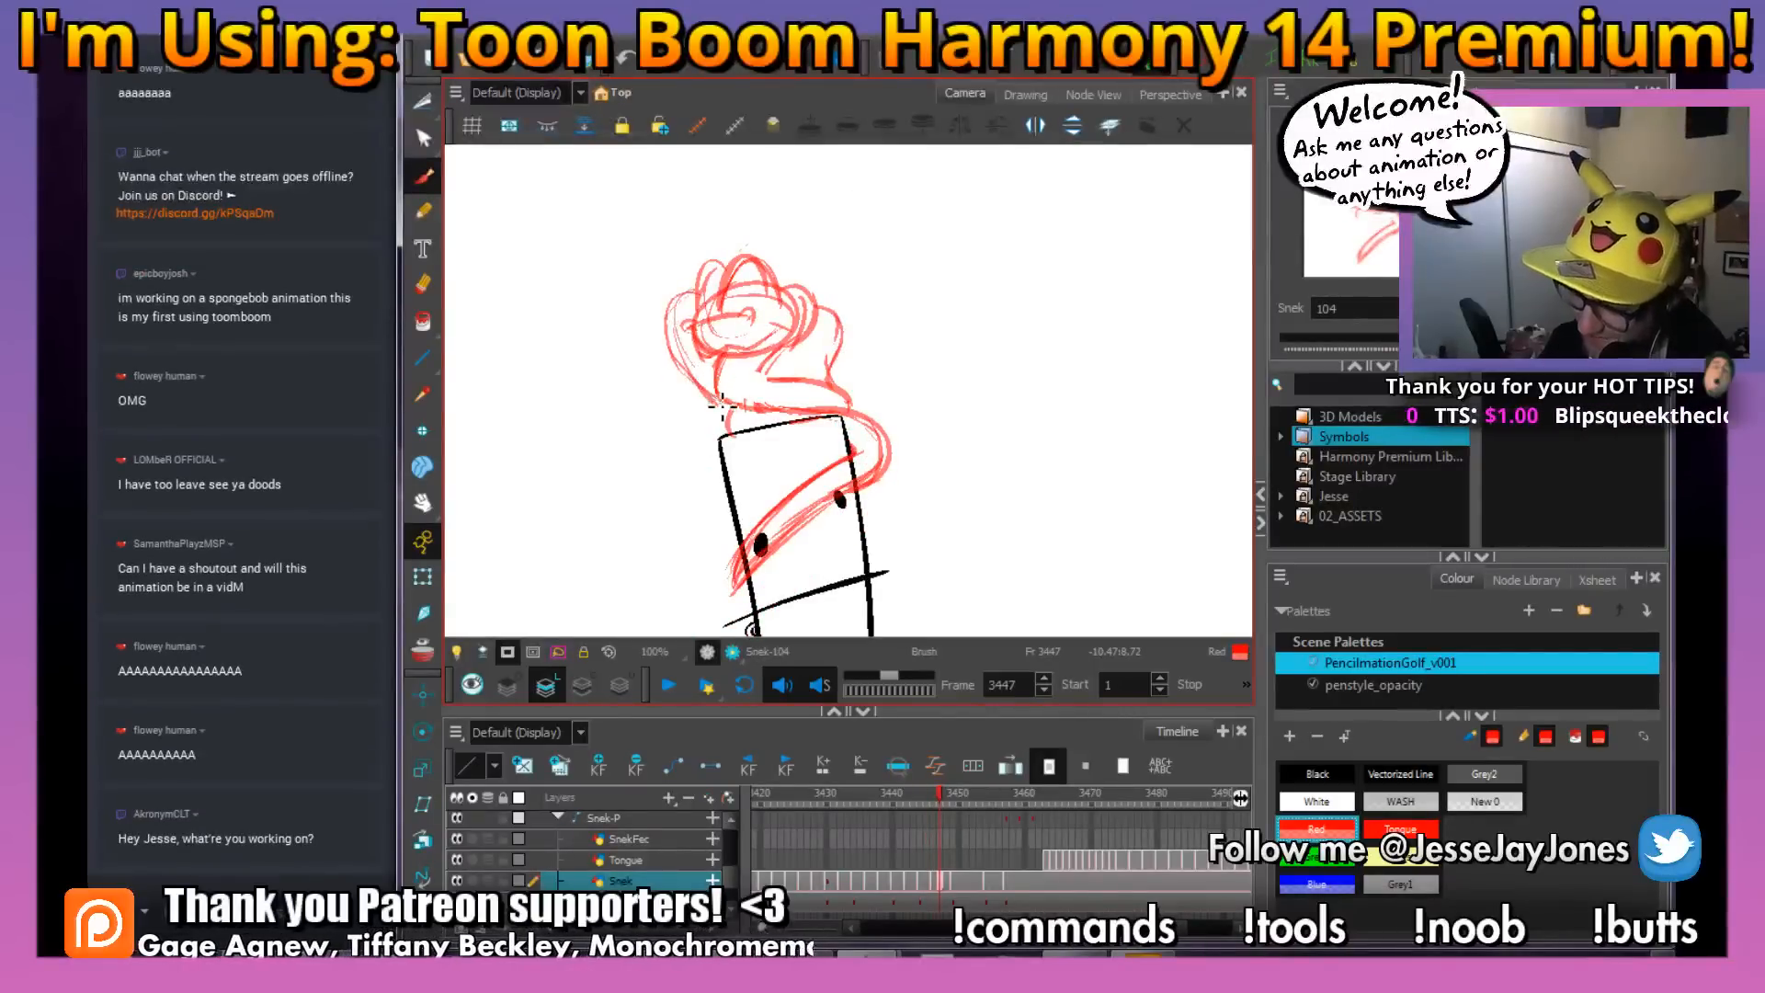
pyautogui.moveTo(945, 414); pyautogui.dragTo(915, 446)
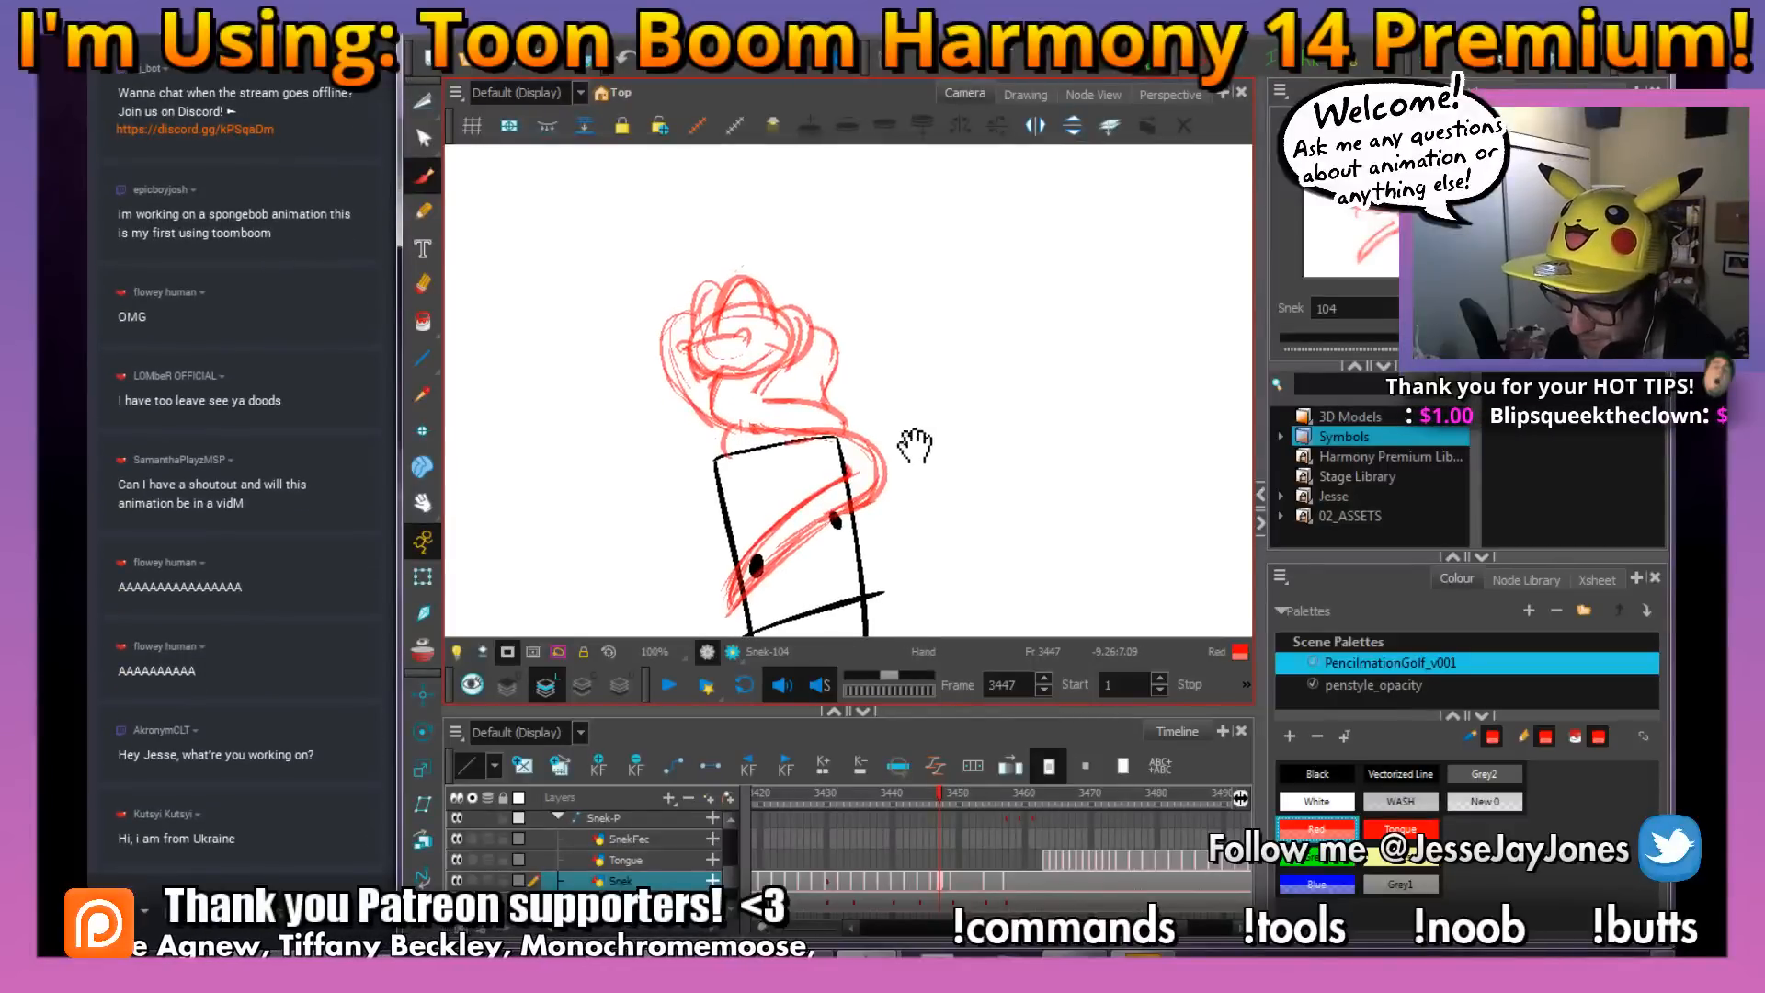
pyautogui.moveTo(930, 794)
pyautogui.mouseDown()
pyautogui.moveTo(956, 798)
pyautogui.moveTo(919, 807)
pyautogui.moveTo(938, 795)
pyautogui.mouseUp()
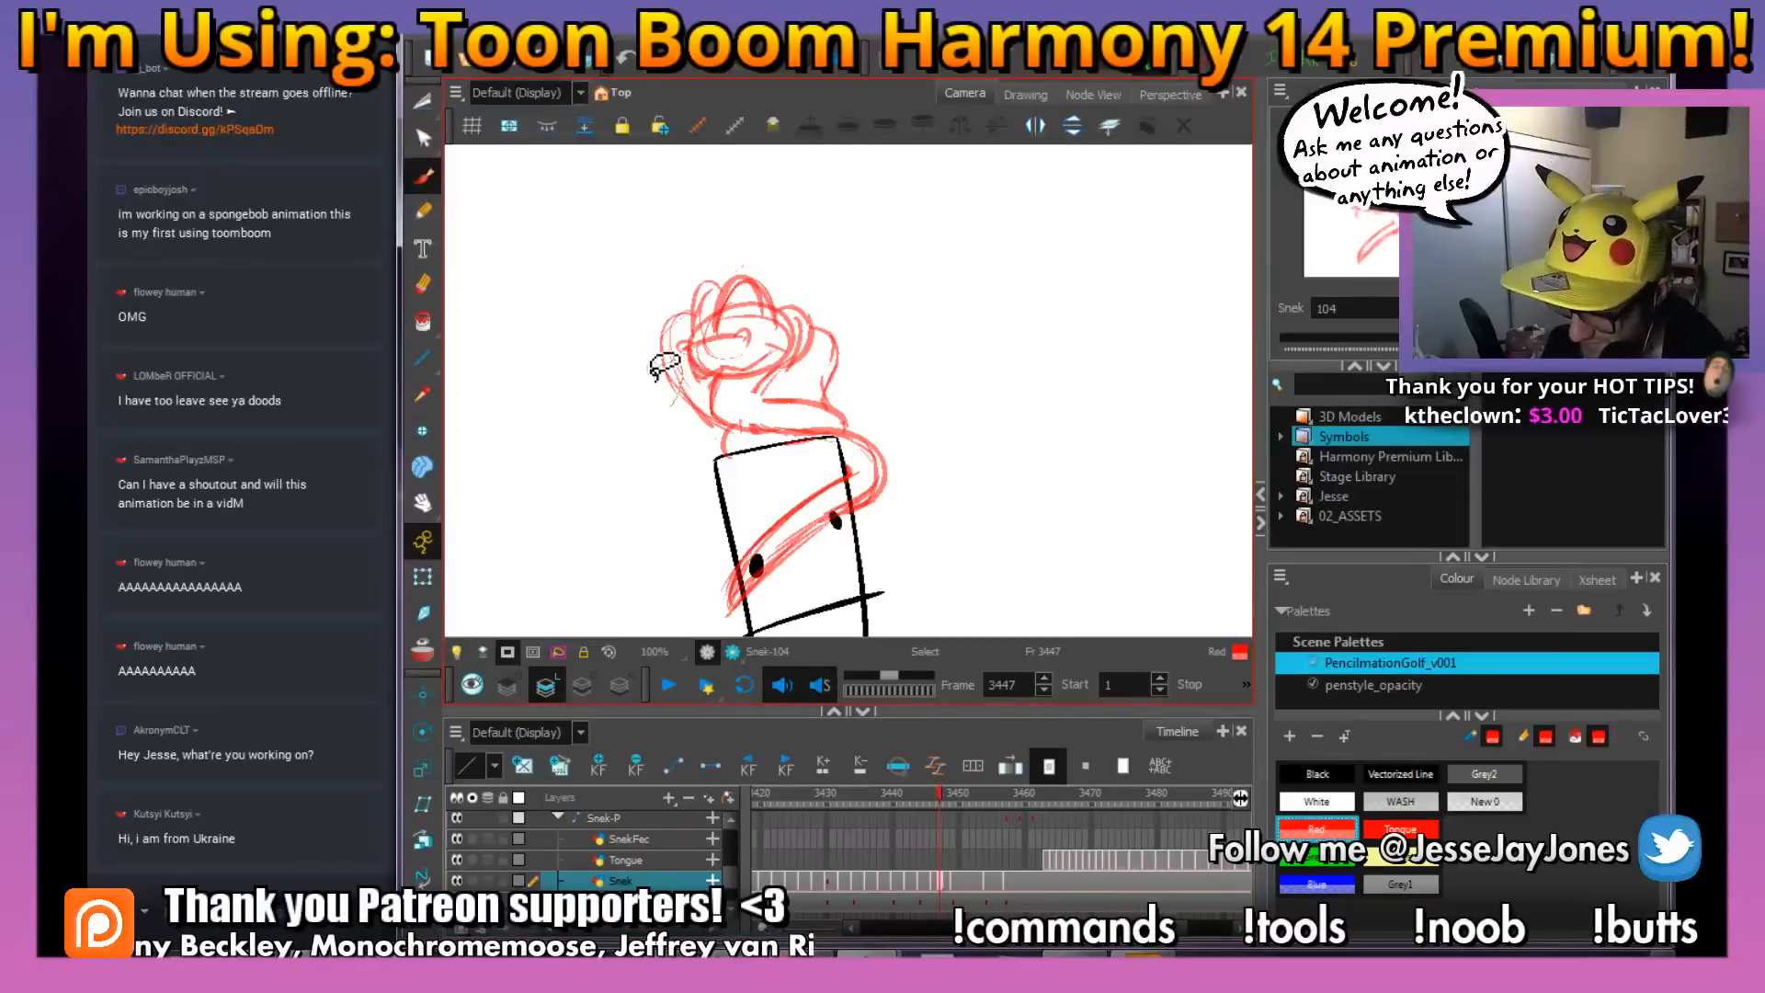
pyautogui.moveTo(655, 376)
pyautogui.mouseDown()
pyautogui.moveTo(635, 400)
pyautogui.moveTo(708, 372)
pyautogui.mouseUp()
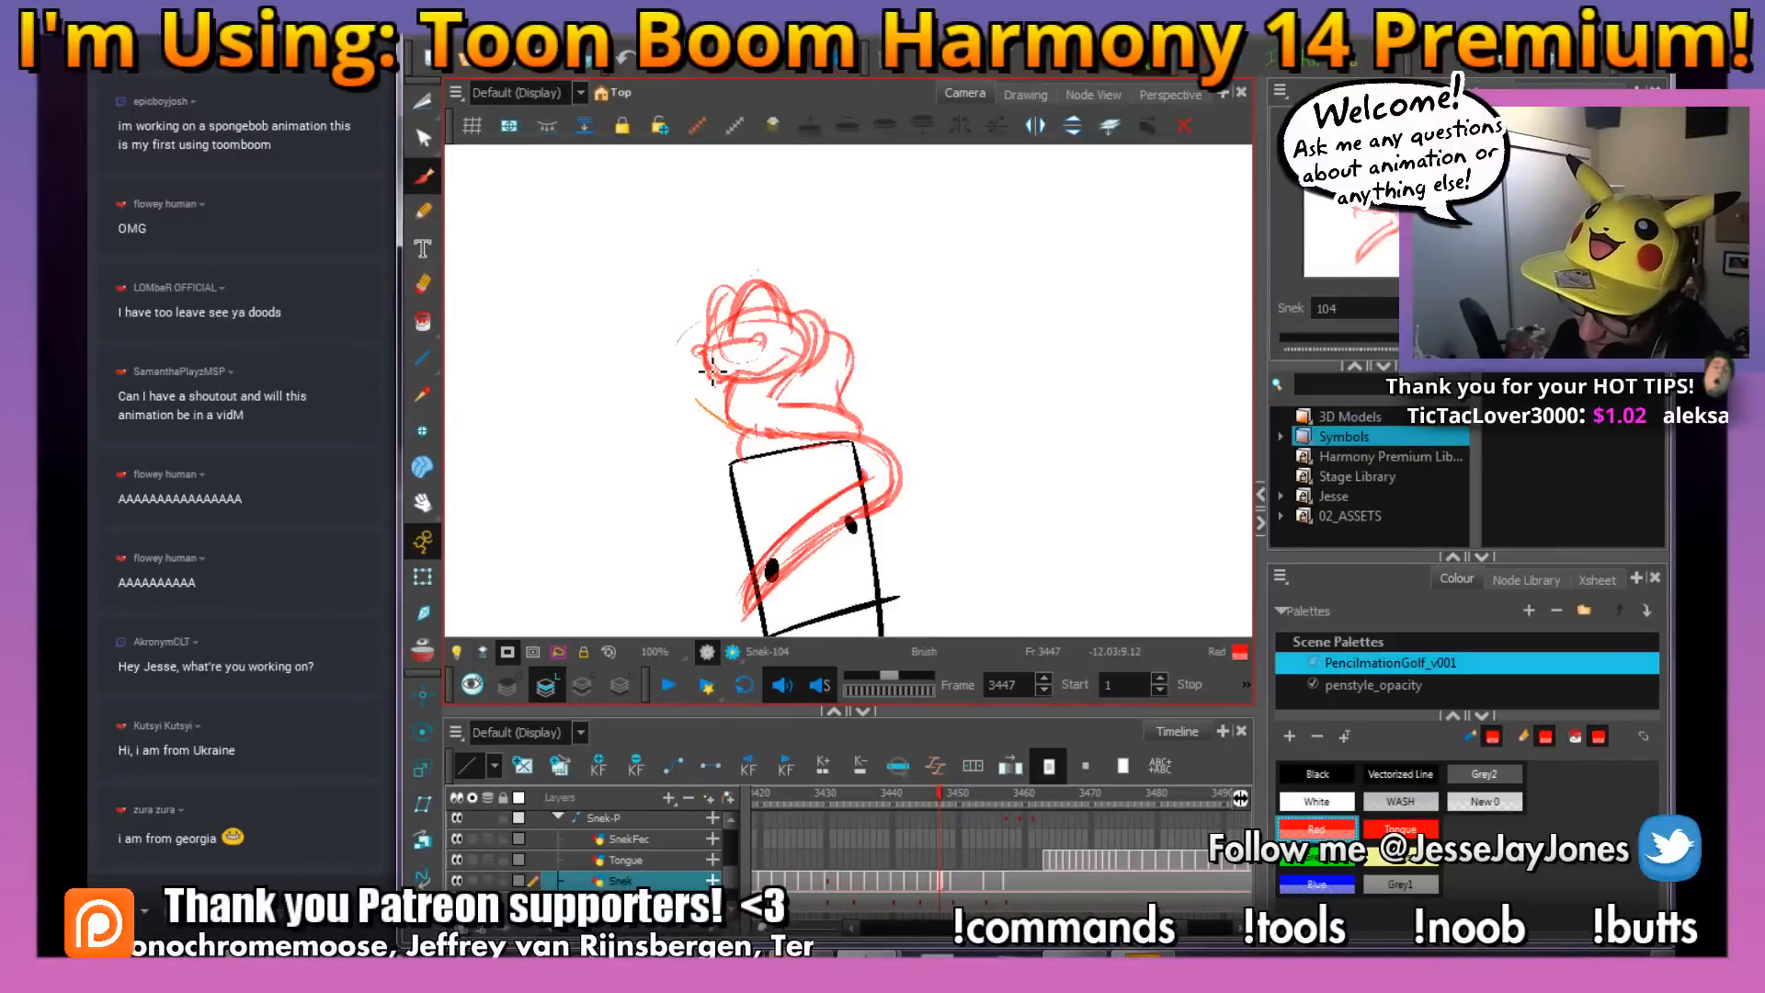
pyautogui.press('Delete')
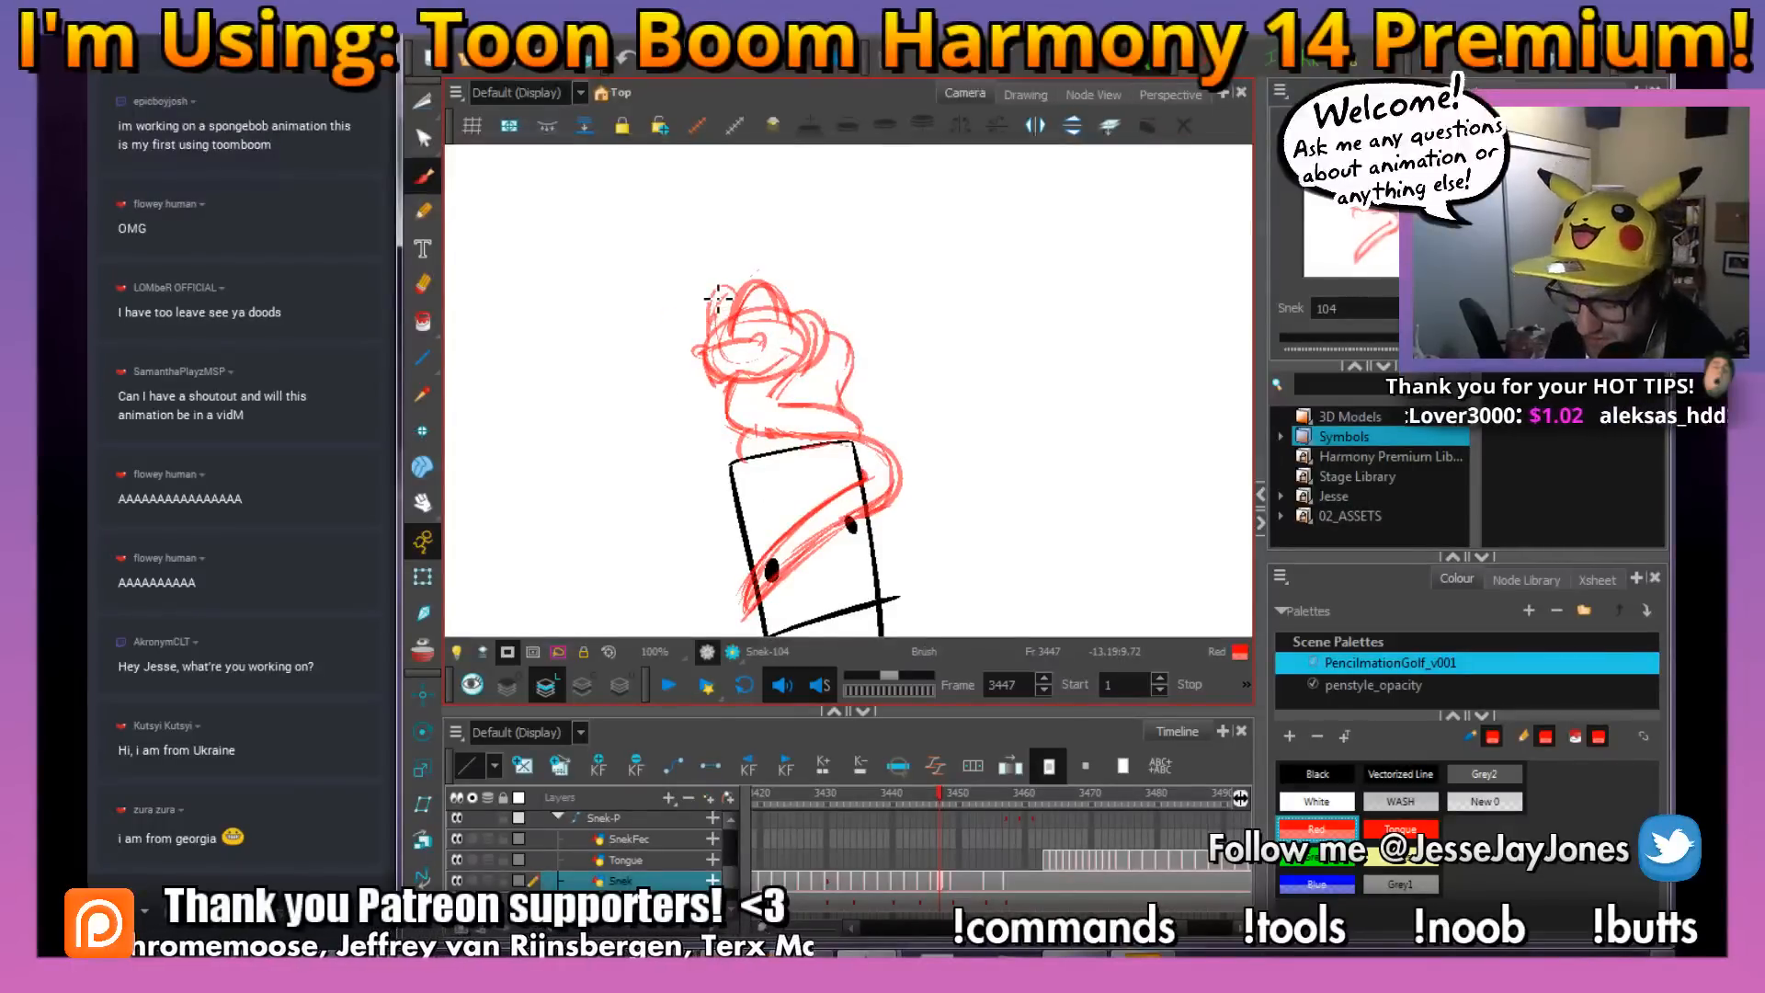
# Redraw the left body curve closer to the snake's head, flipping through frames 3445 to 3449 to check it
pyautogui.moveTo(718, 299); pyautogui.dragTo(713, 320)
pyautogui.press('f')
pyautogui.press('g')
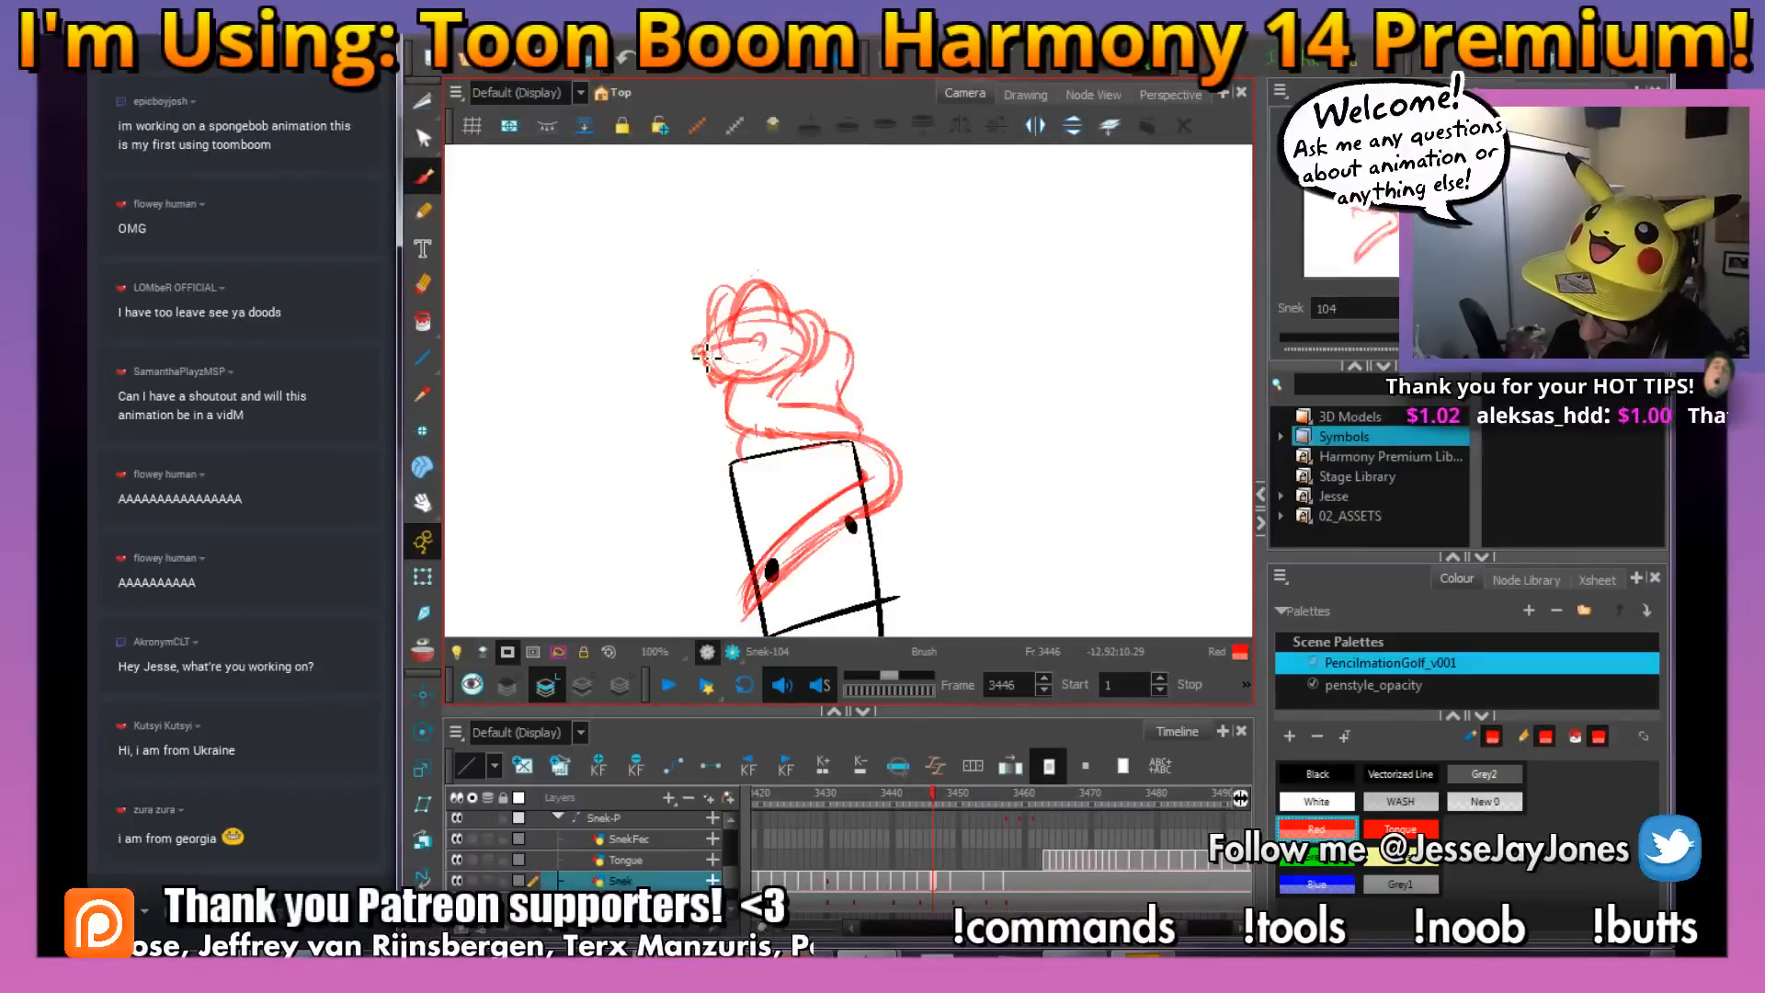
pyautogui.press(',')
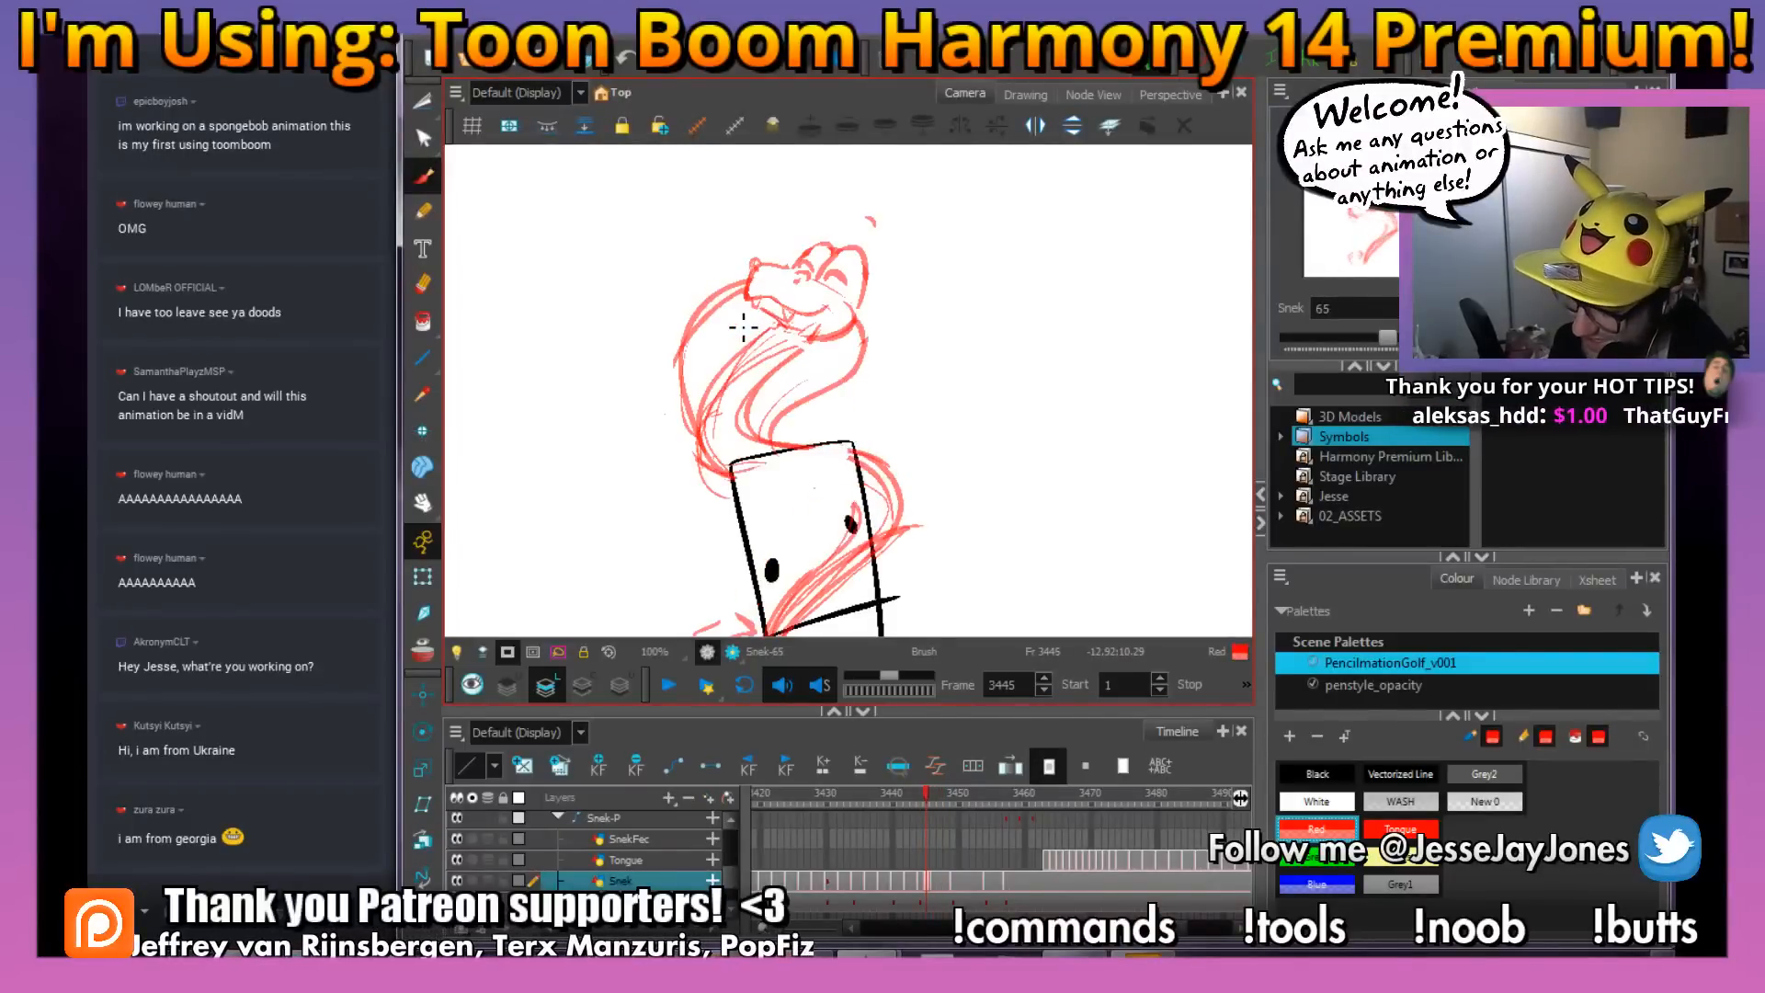
pyautogui.press('.')
pyautogui.press(',')
pyautogui.press('.')
pyautogui.press('.')
pyautogui.press('.')
pyautogui.press('.')
pyautogui.press(',')
pyautogui.press('.')
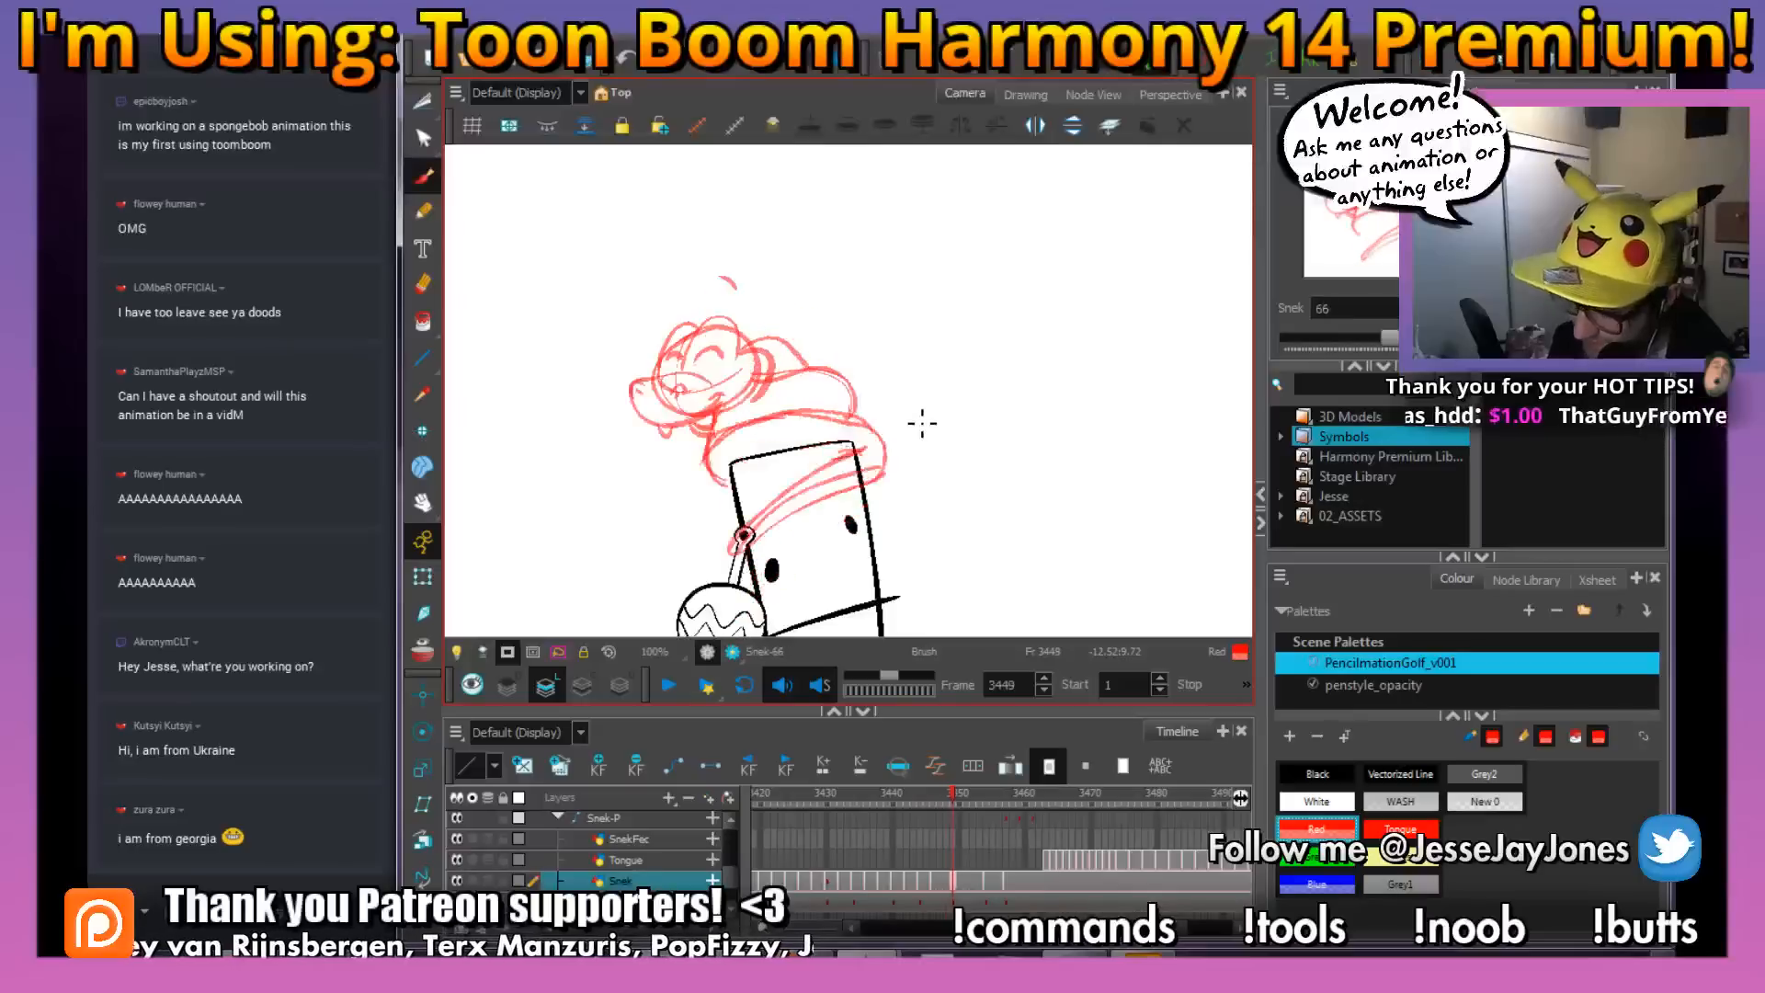
# Expose the following coiled snake drawing from frame 3448 on the Snek layer
pyautogui.moveTo(797, 322); pyautogui.dragTo(804, 343)
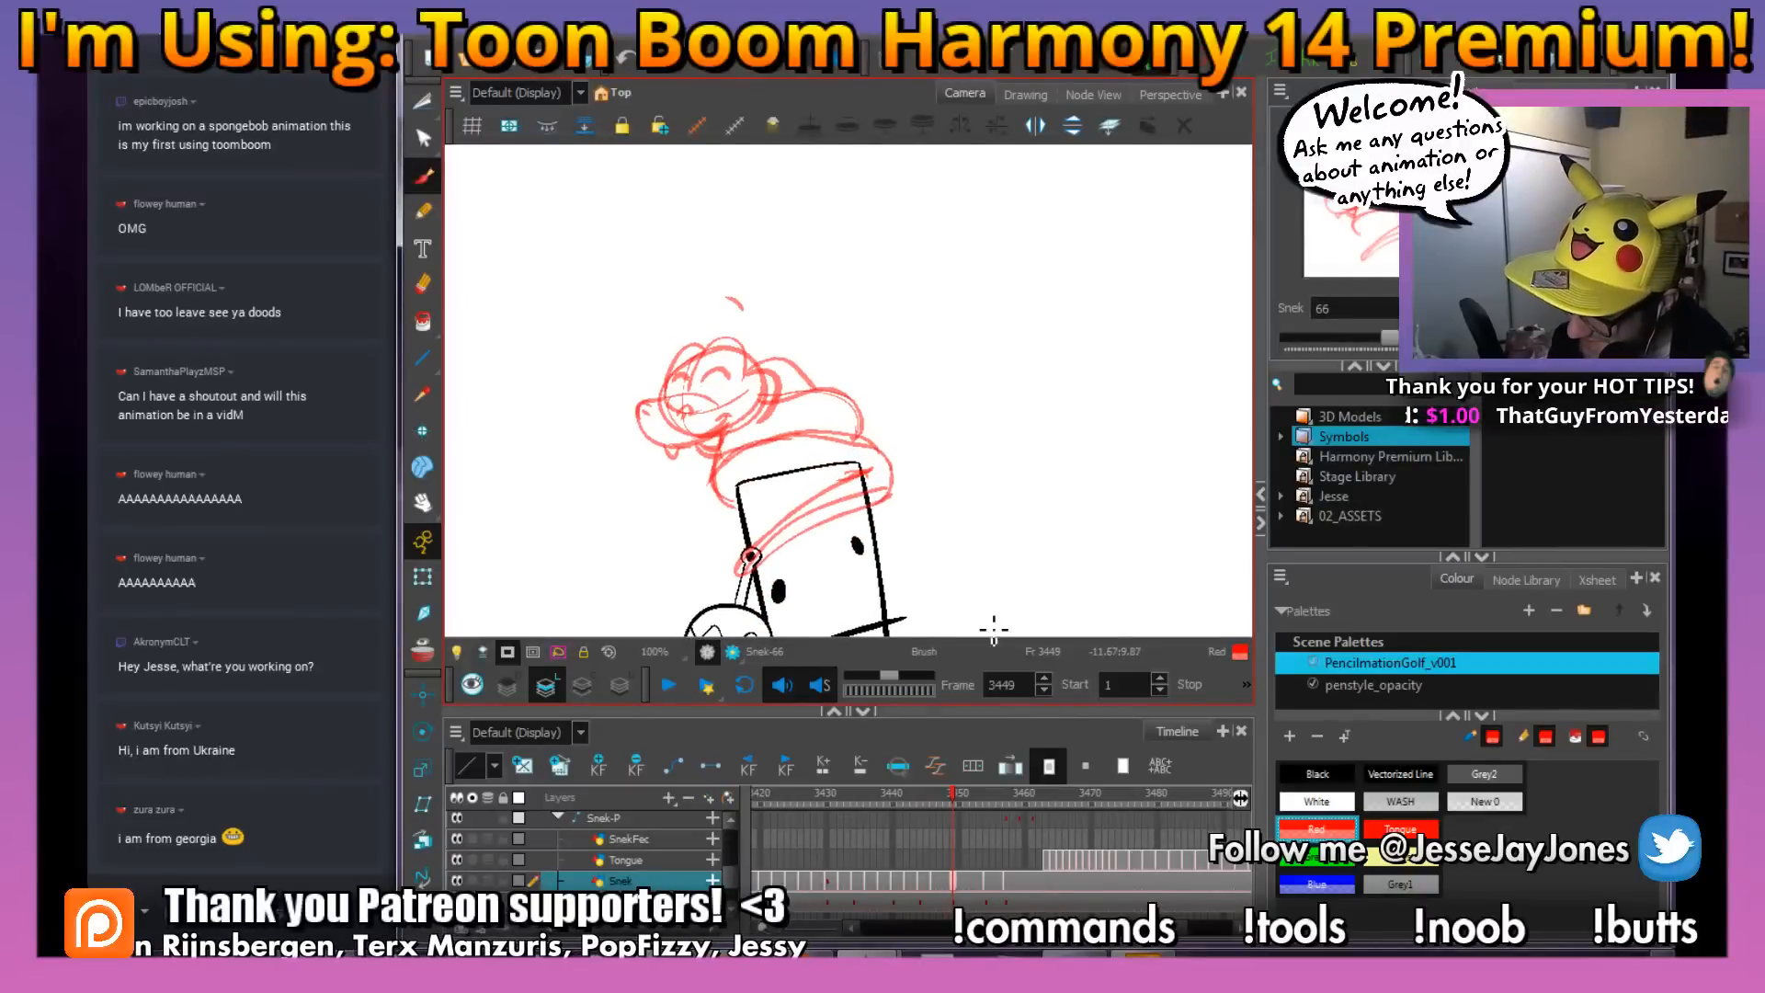
pyautogui.press(',')
pyautogui.moveTo(917, 501); pyautogui.dragTo(909, 455)
pyautogui.press('.')
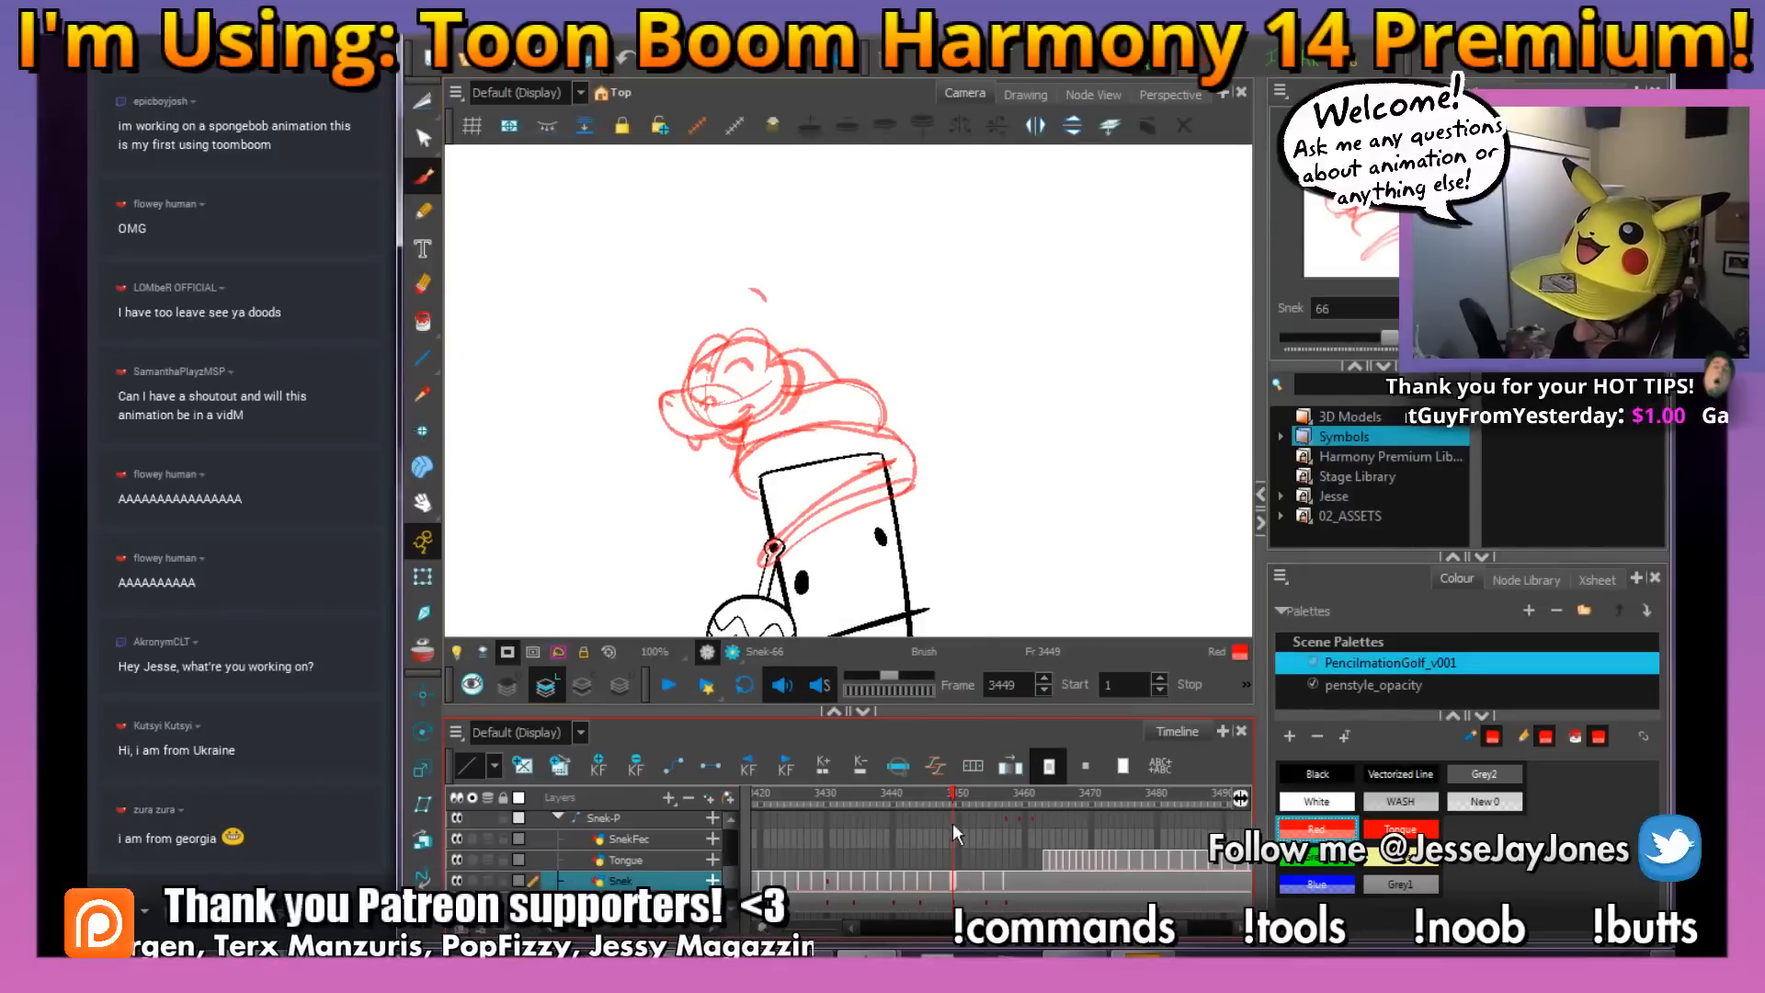
pyautogui.moveTo(947, 794)
pyautogui.mouseDown()
pyautogui.moveTo(913, 797)
pyautogui.moveTo(998, 796)
pyautogui.moveTo(925, 831)
pyautogui.moveTo(963, 831)
pyautogui.moveTo(947, 882)
pyautogui.mouseUp()
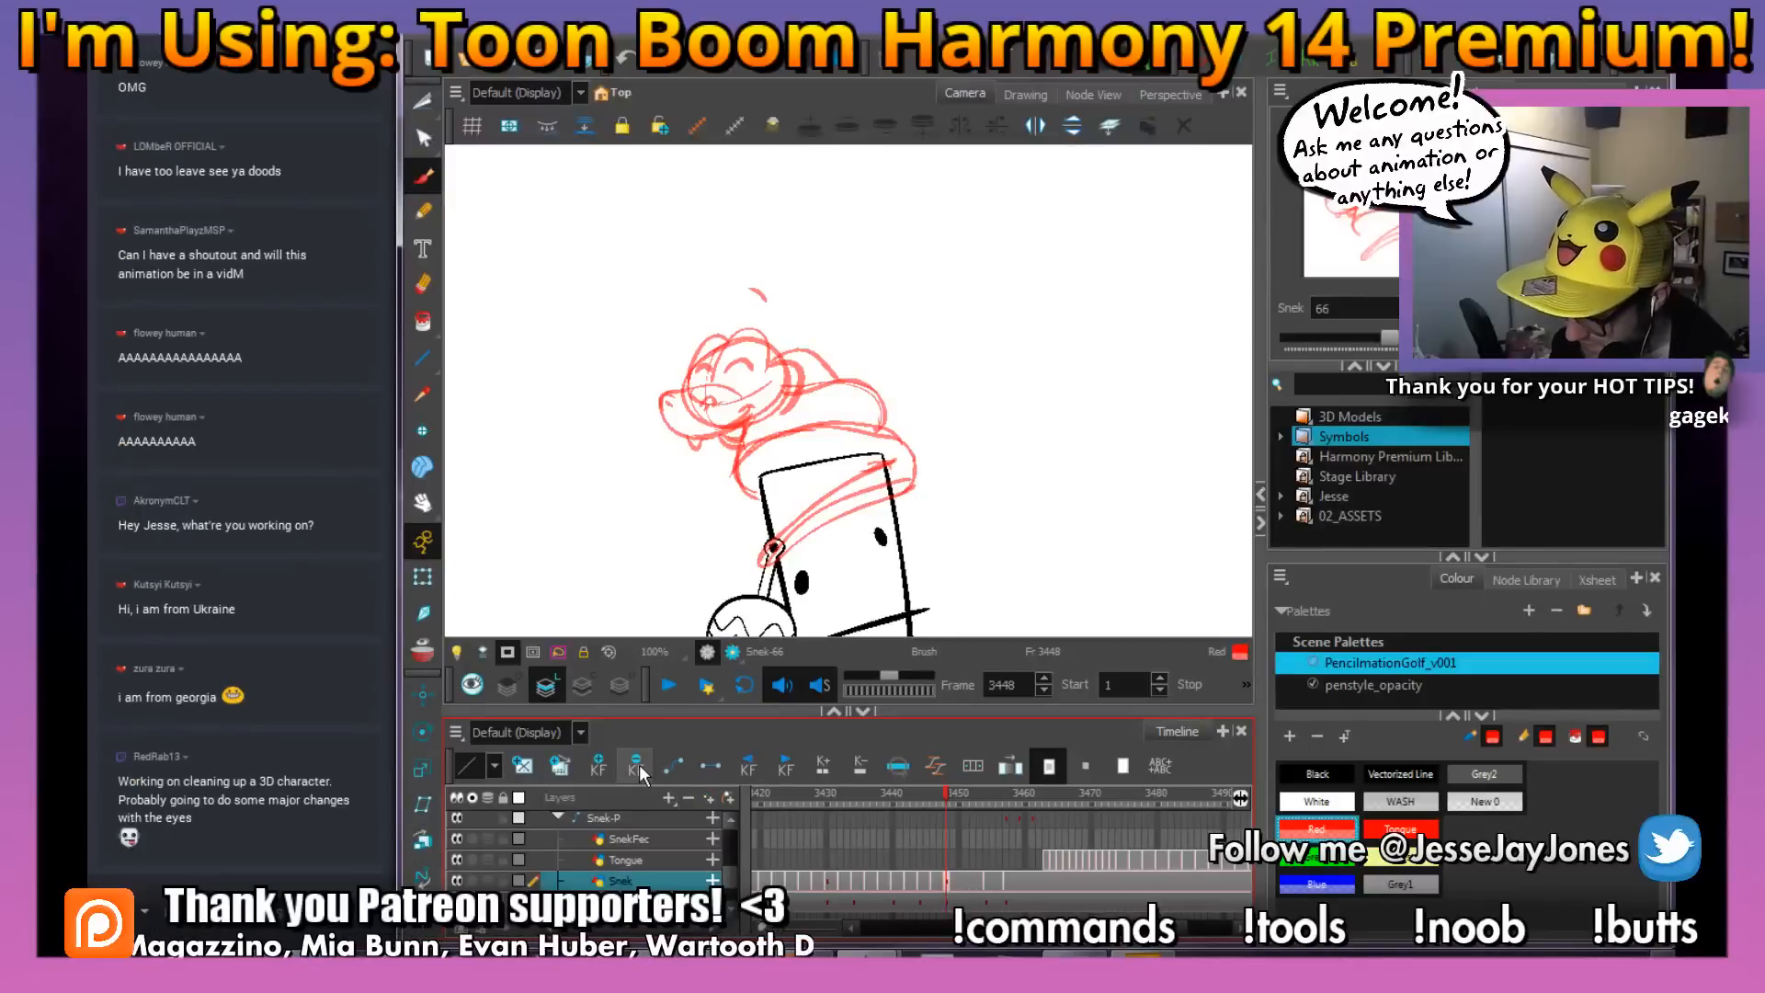
# Go back to frame 3444 and examine how the snake's coil and rattle sit around the stick figure
pyautogui.moveTo(947, 791)
pyautogui.mouseDown()
pyautogui.moveTo(976, 798)
pyautogui.moveTo(930, 816)
pyautogui.mouseUp()
pyautogui.press('space')
pyautogui.moveTo(931, 581); pyautogui.dragTo(951, 313)
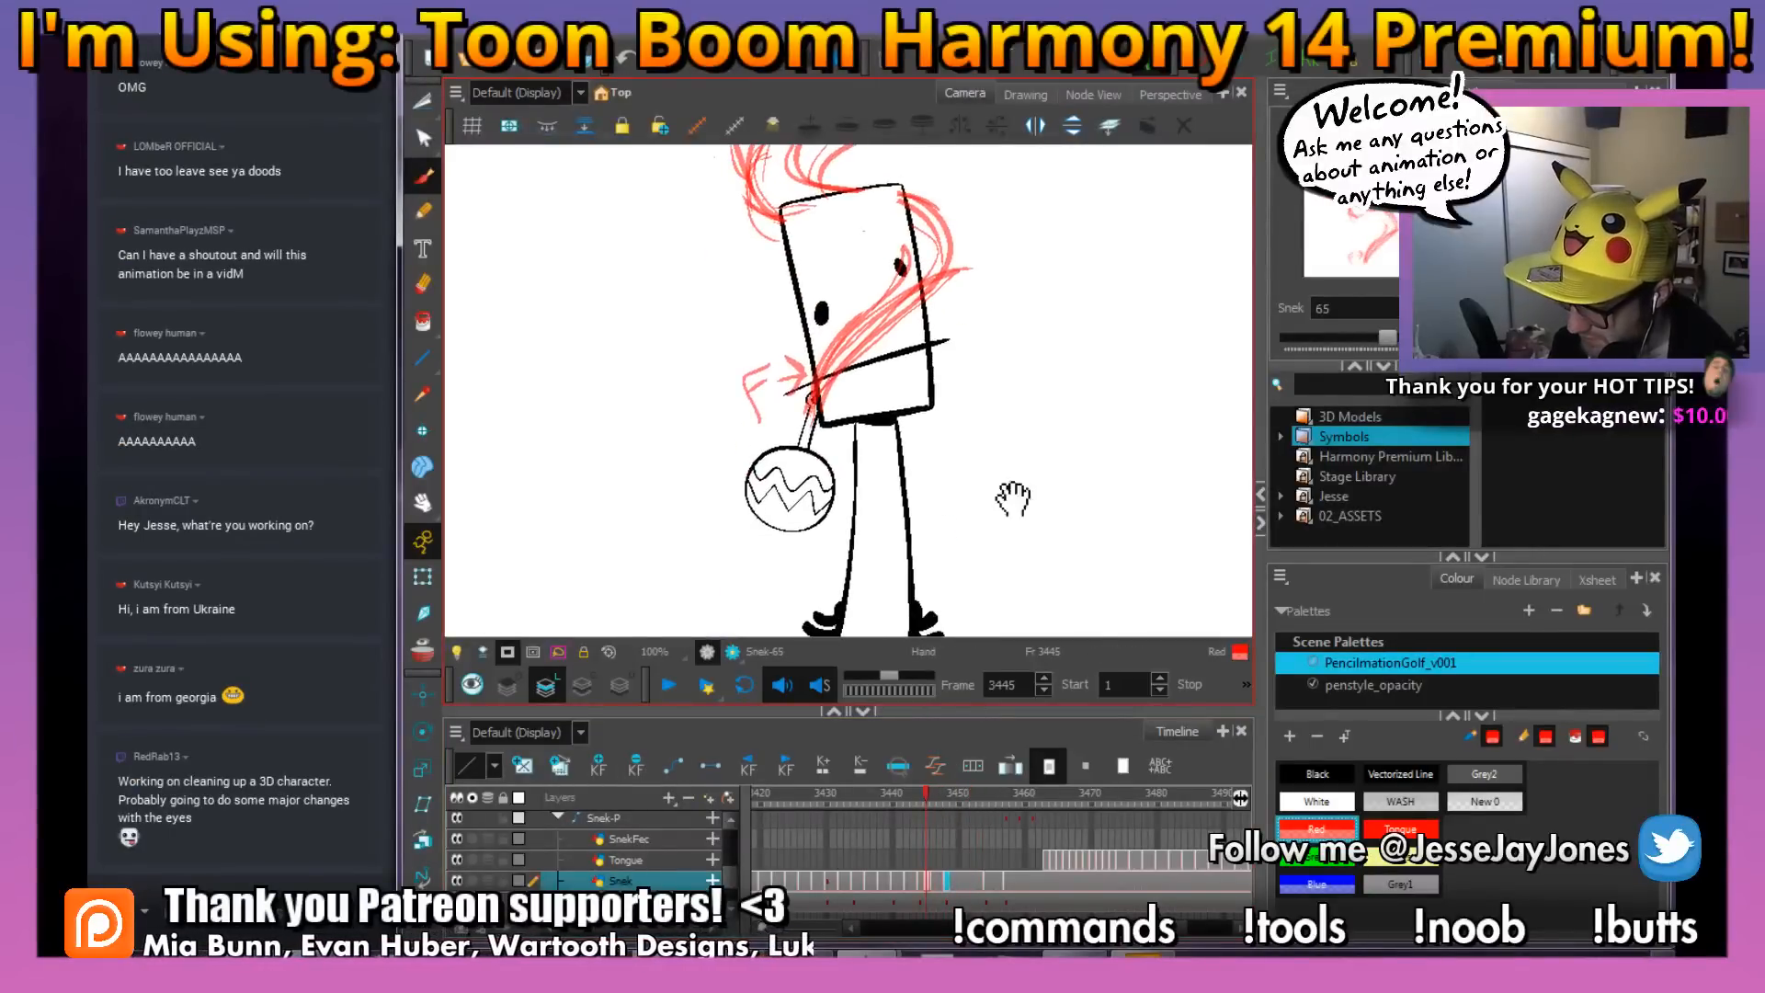
pyautogui.moveTo(1013, 498); pyautogui.dragTo(997, 615)
pyautogui.moveTo(928, 797)
pyautogui.mouseDown()
pyautogui.moveTo(930, 838)
pyautogui.moveTo(919, 794)
pyautogui.mouseUp()
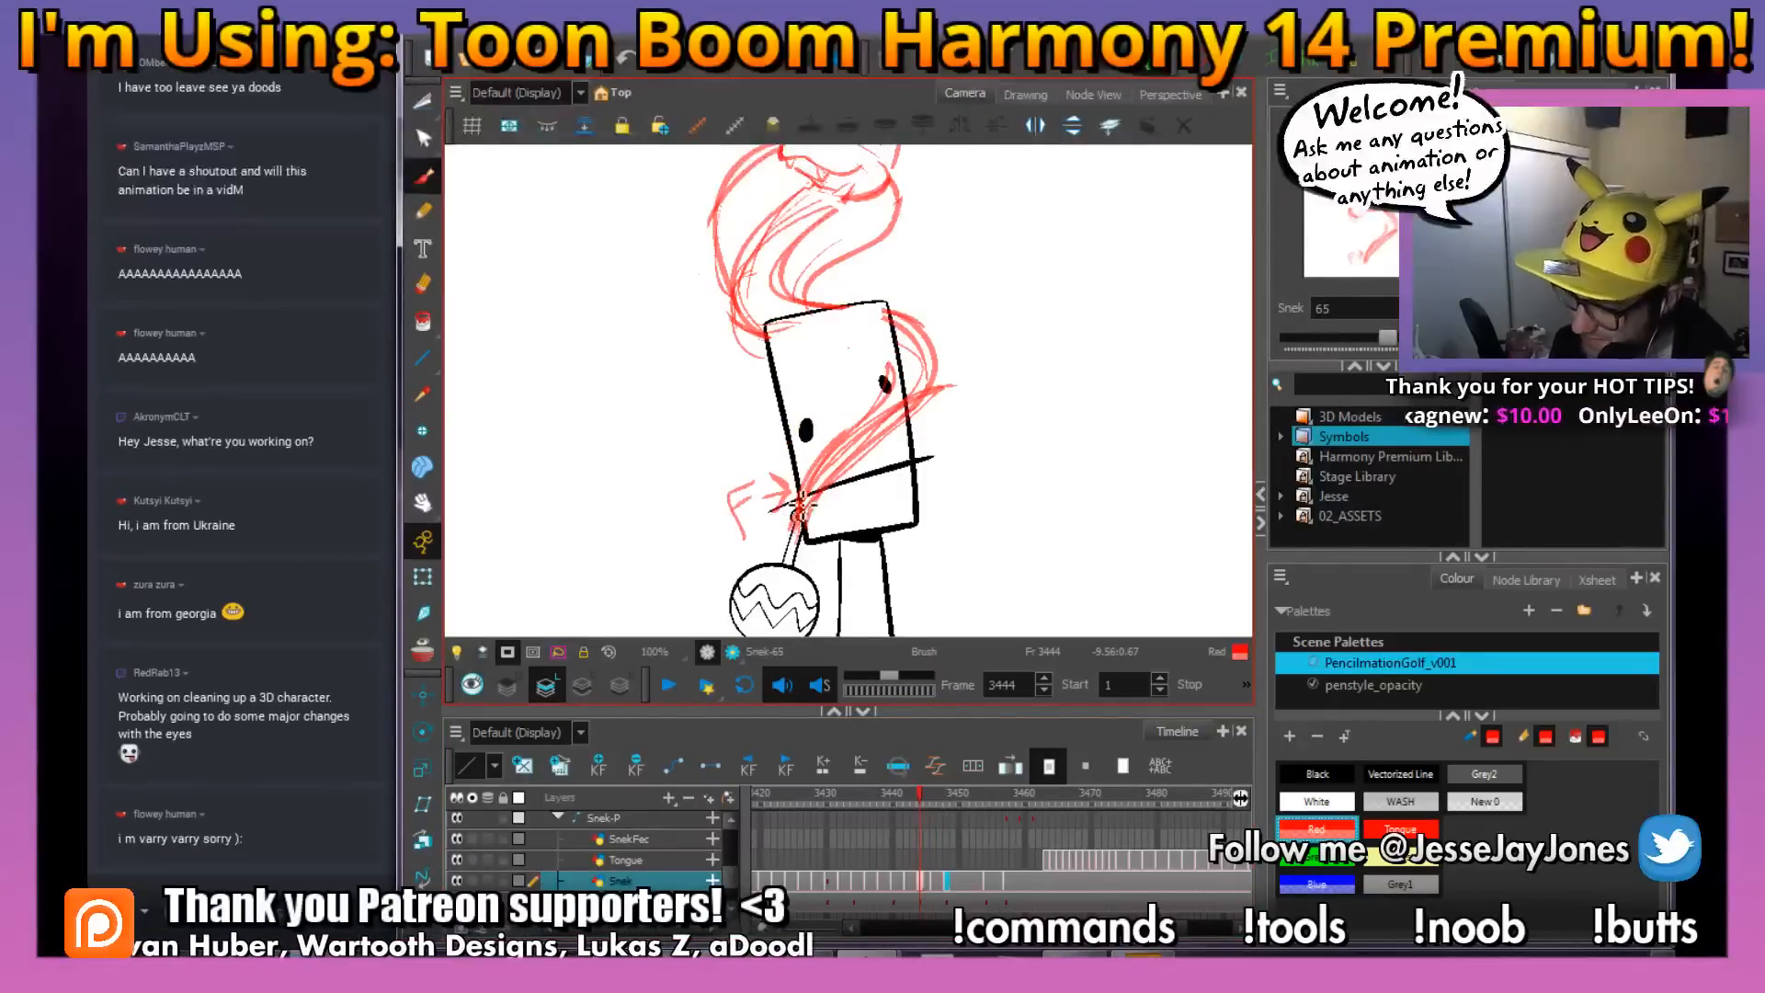
# Mark the coil behind the figure's head with an arrow and "B" on frame 3444, and delete the note
pyautogui.moveTo(930, 243)
pyautogui.mouseDown()
pyautogui.moveTo(929, 274)
pyautogui.moveTo(891, 286)
pyautogui.moveTo(908, 286)
pyautogui.mouseUp()
pyautogui.press('space')
pyautogui.moveTo(1012, 271)
pyautogui.mouseDown()
pyautogui.moveTo(963, 323)
pyautogui.moveTo(910, 321)
pyautogui.mouseUp()
pyautogui.press('s')
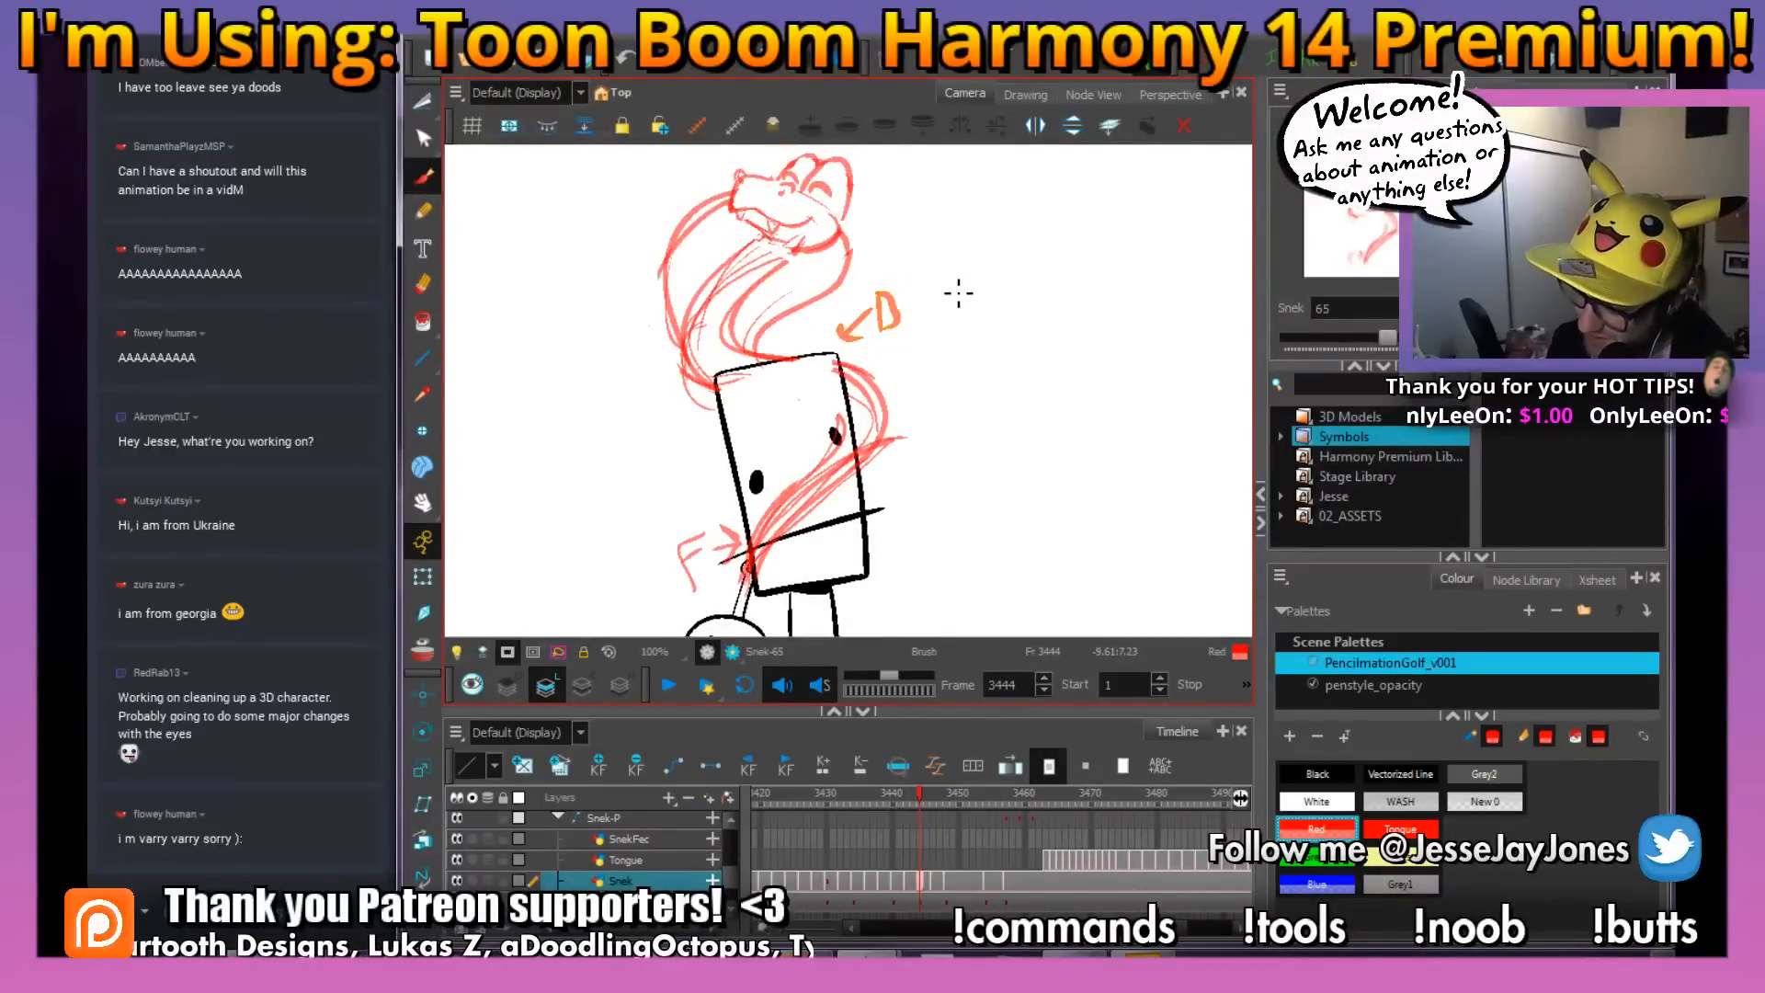
pyautogui.press('Delete')
pyautogui.moveTo(837, 501); pyautogui.dragTo(868, 451)
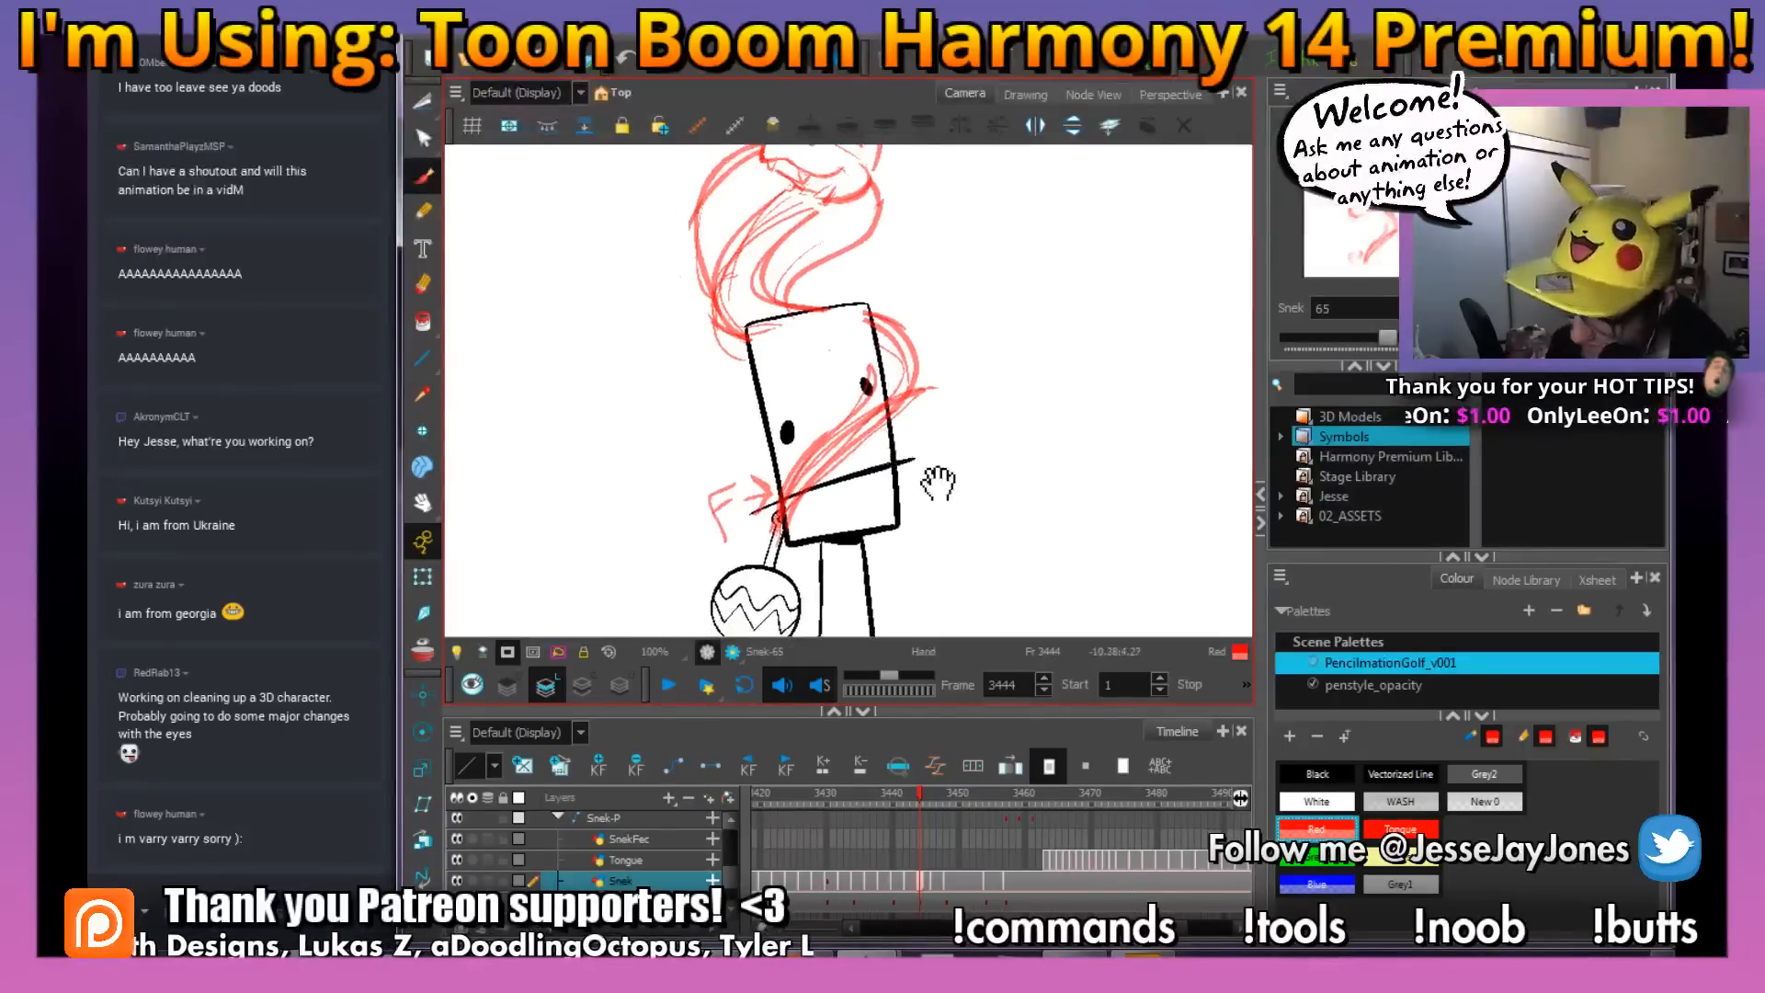
# Transform the rattle on frame 3446 so its handle meets the end of the snake's tail
pyautogui.click(930, 794)
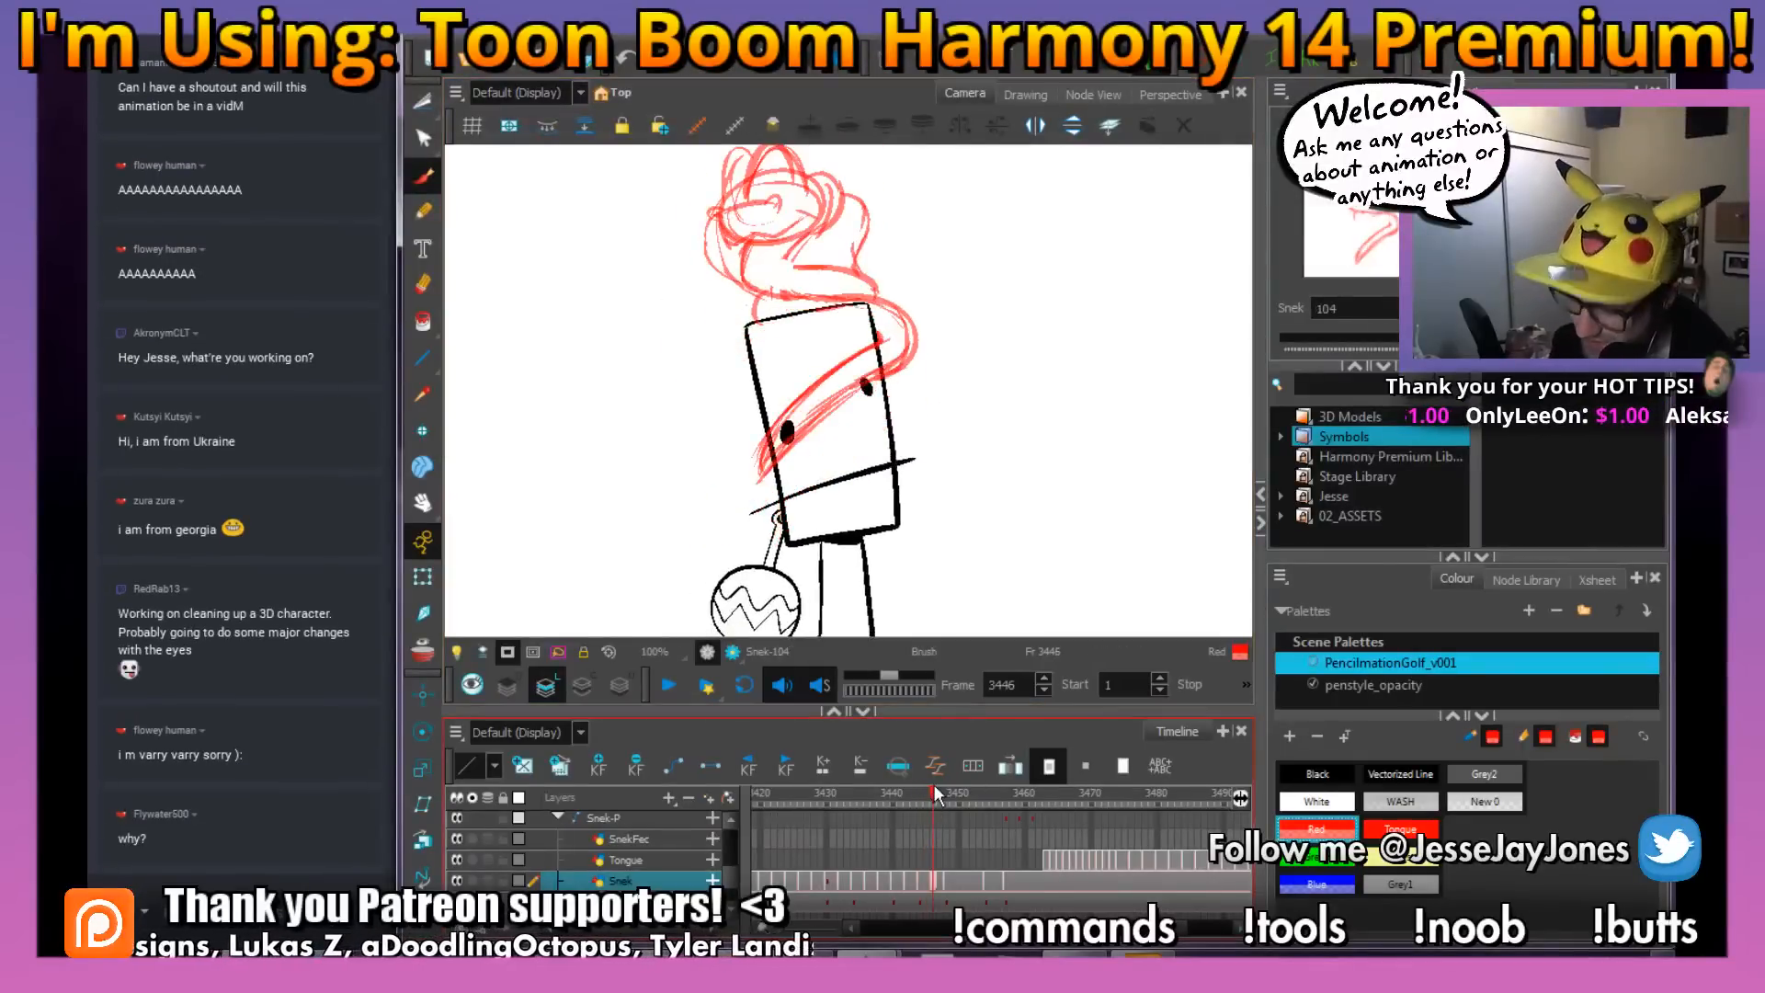
pyautogui.click(936, 905)
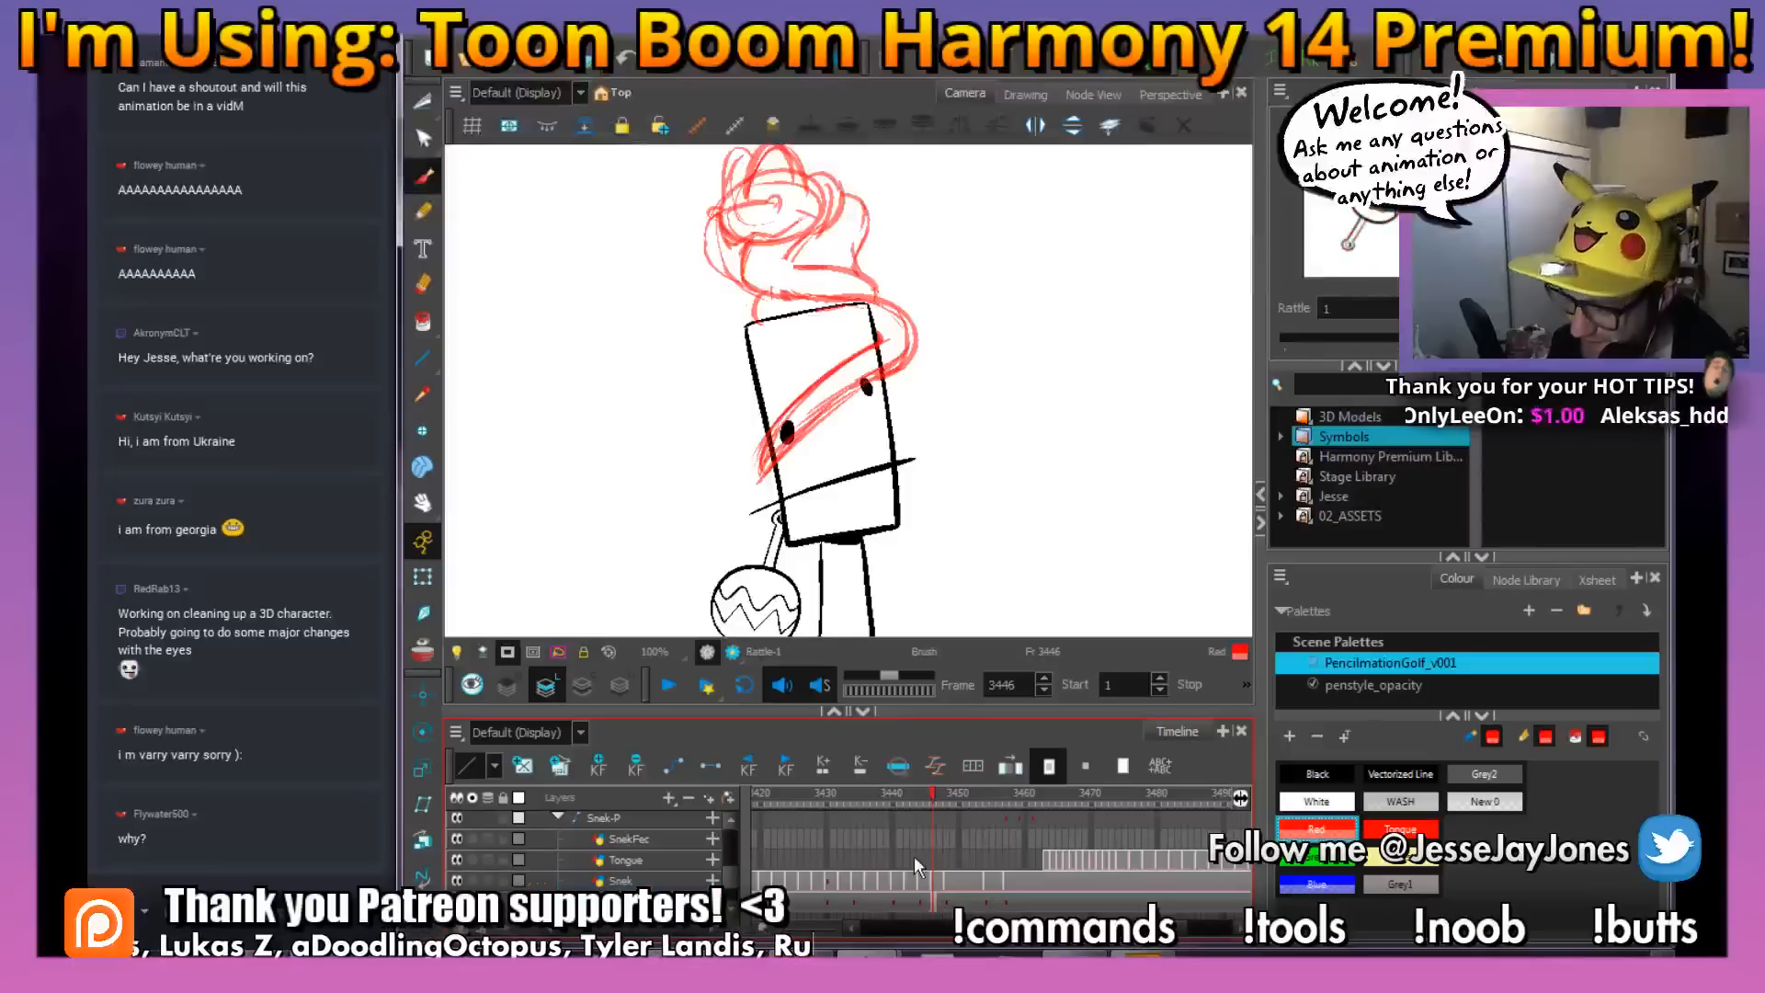
pyautogui.click(423, 578)
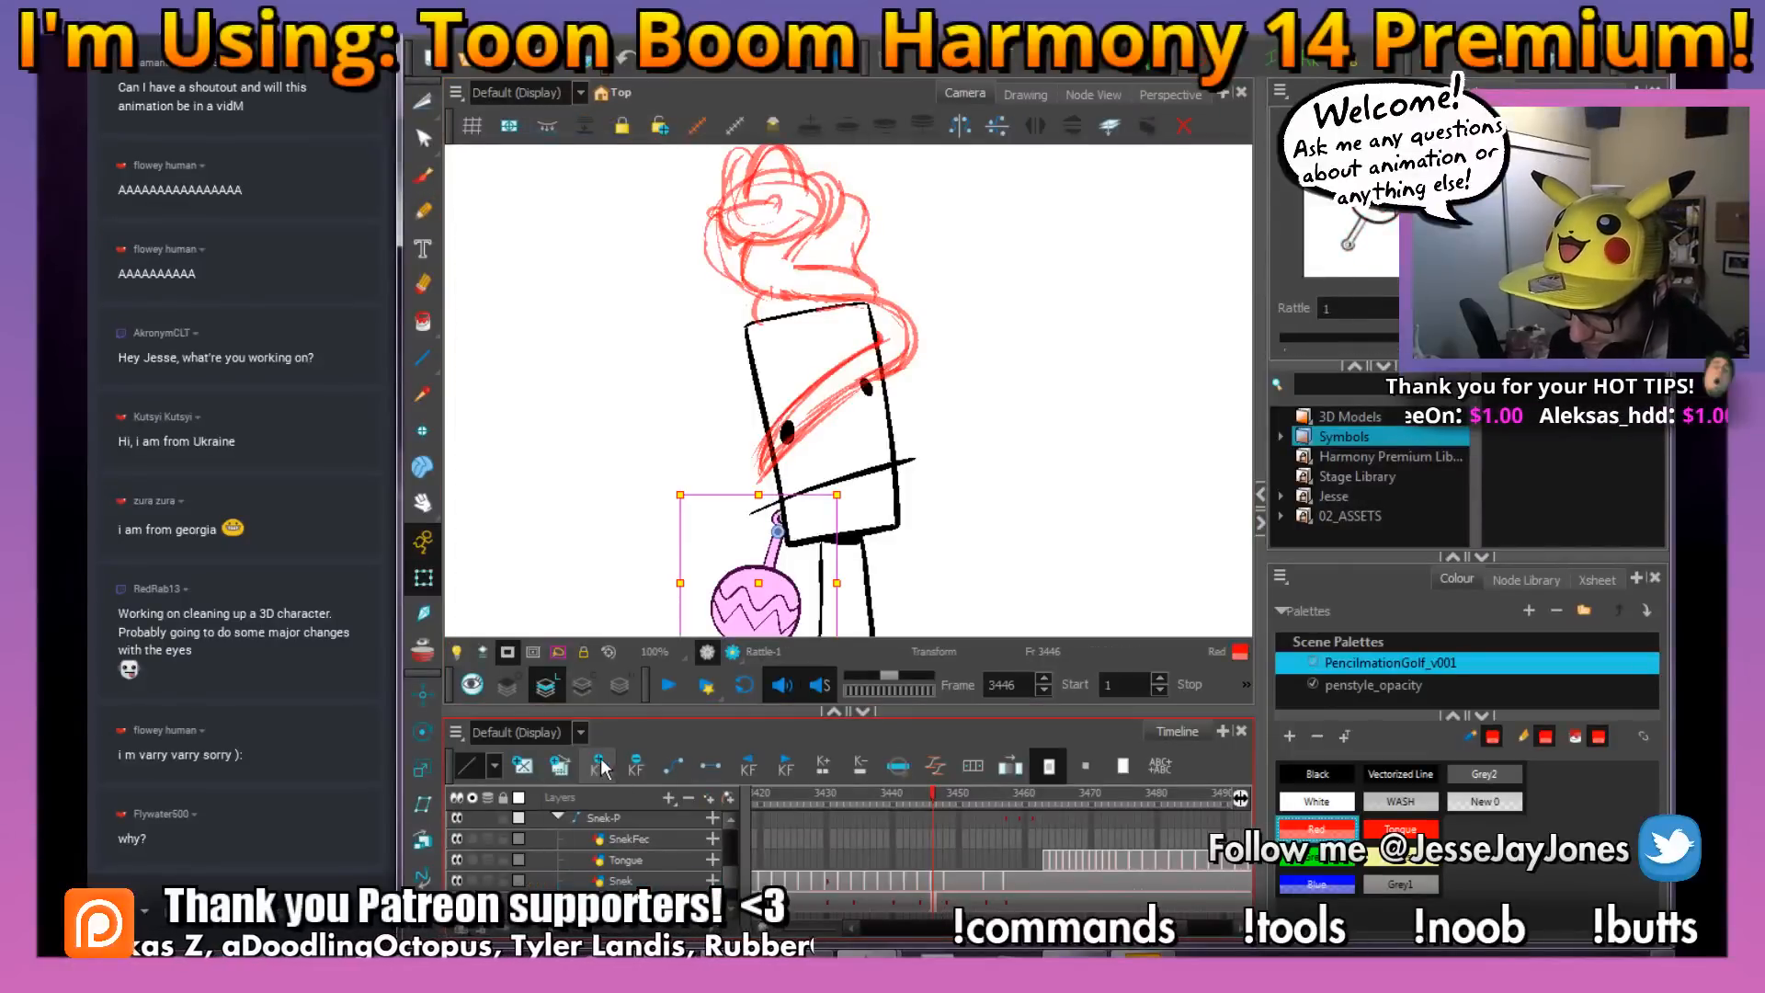
pyautogui.moveTo(851, 489); pyautogui.dragTo(834, 460)
pyautogui.moveTo(786, 583)
pyautogui.mouseDown()
pyautogui.moveTo(788, 501)
pyautogui.moveTo(831, 481)
pyautogui.moveTo(826, 497)
pyautogui.mouseUp()
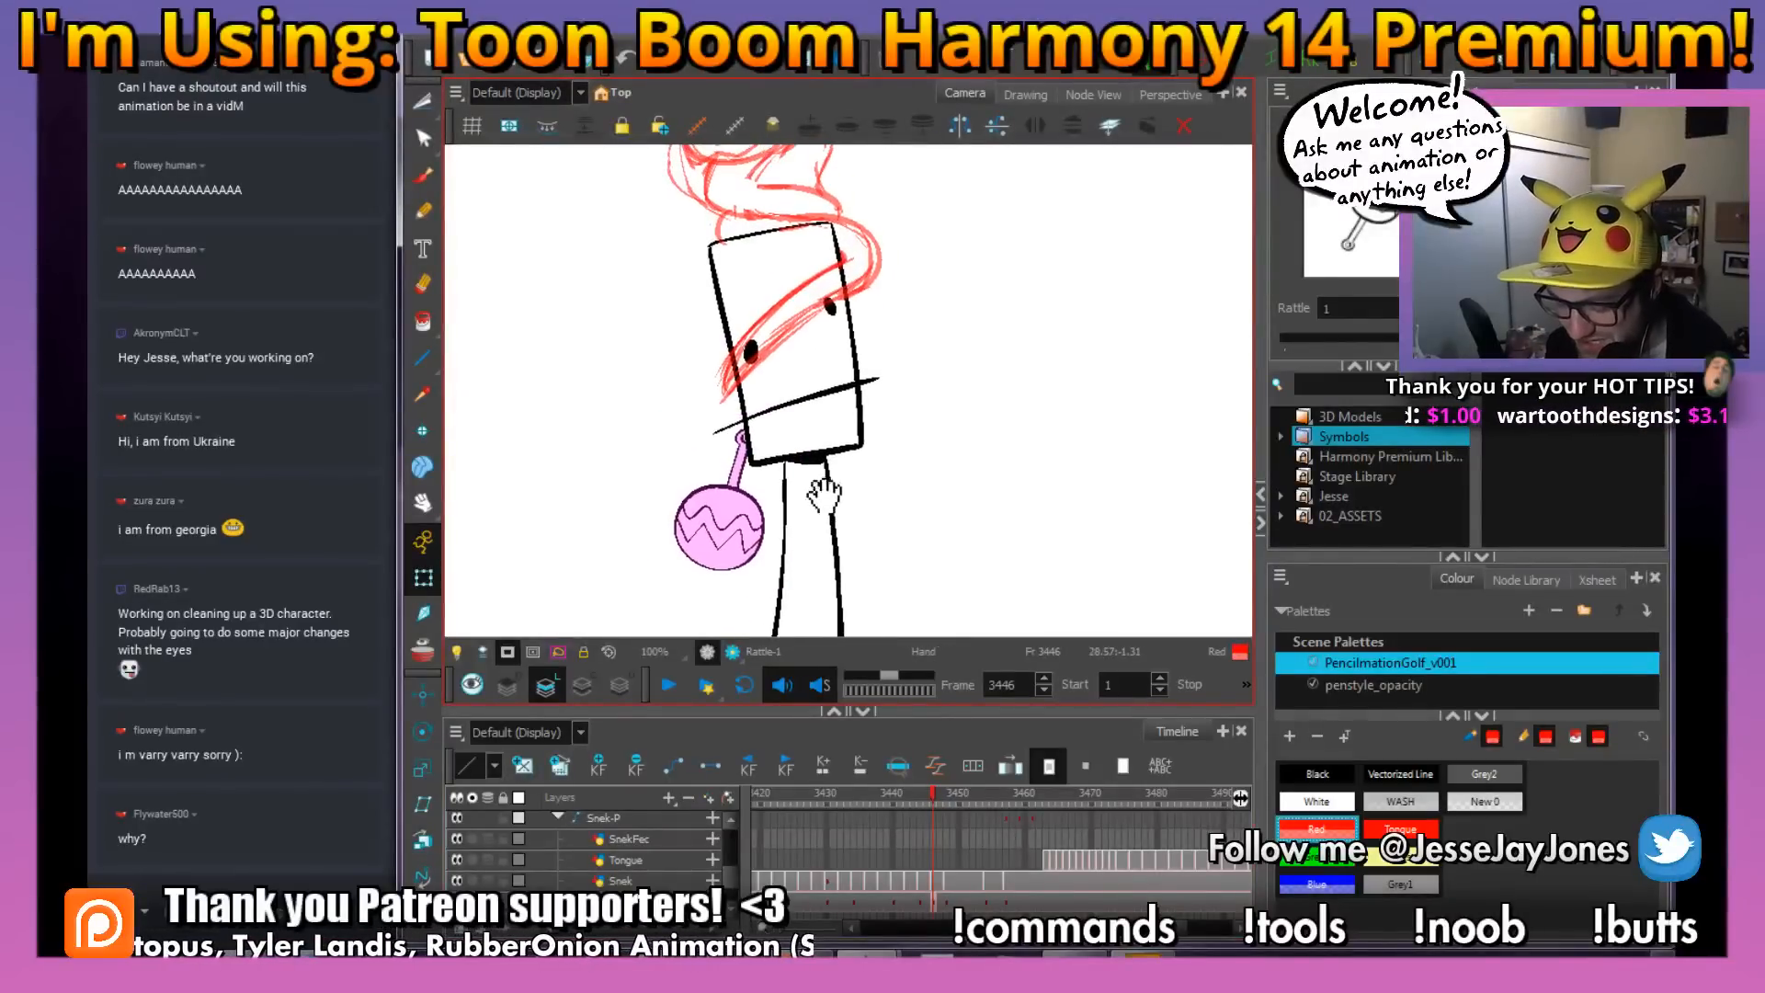
pyautogui.moveTo(737, 544)
pyautogui.mouseDown()
pyautogui.moveTo(752, 473)
pyautogui.moveTo(794, 519)
pyautogui.mouseUp()
pyautogui.moveTo(928, 406); pyautogui.dragTo(940, 460)
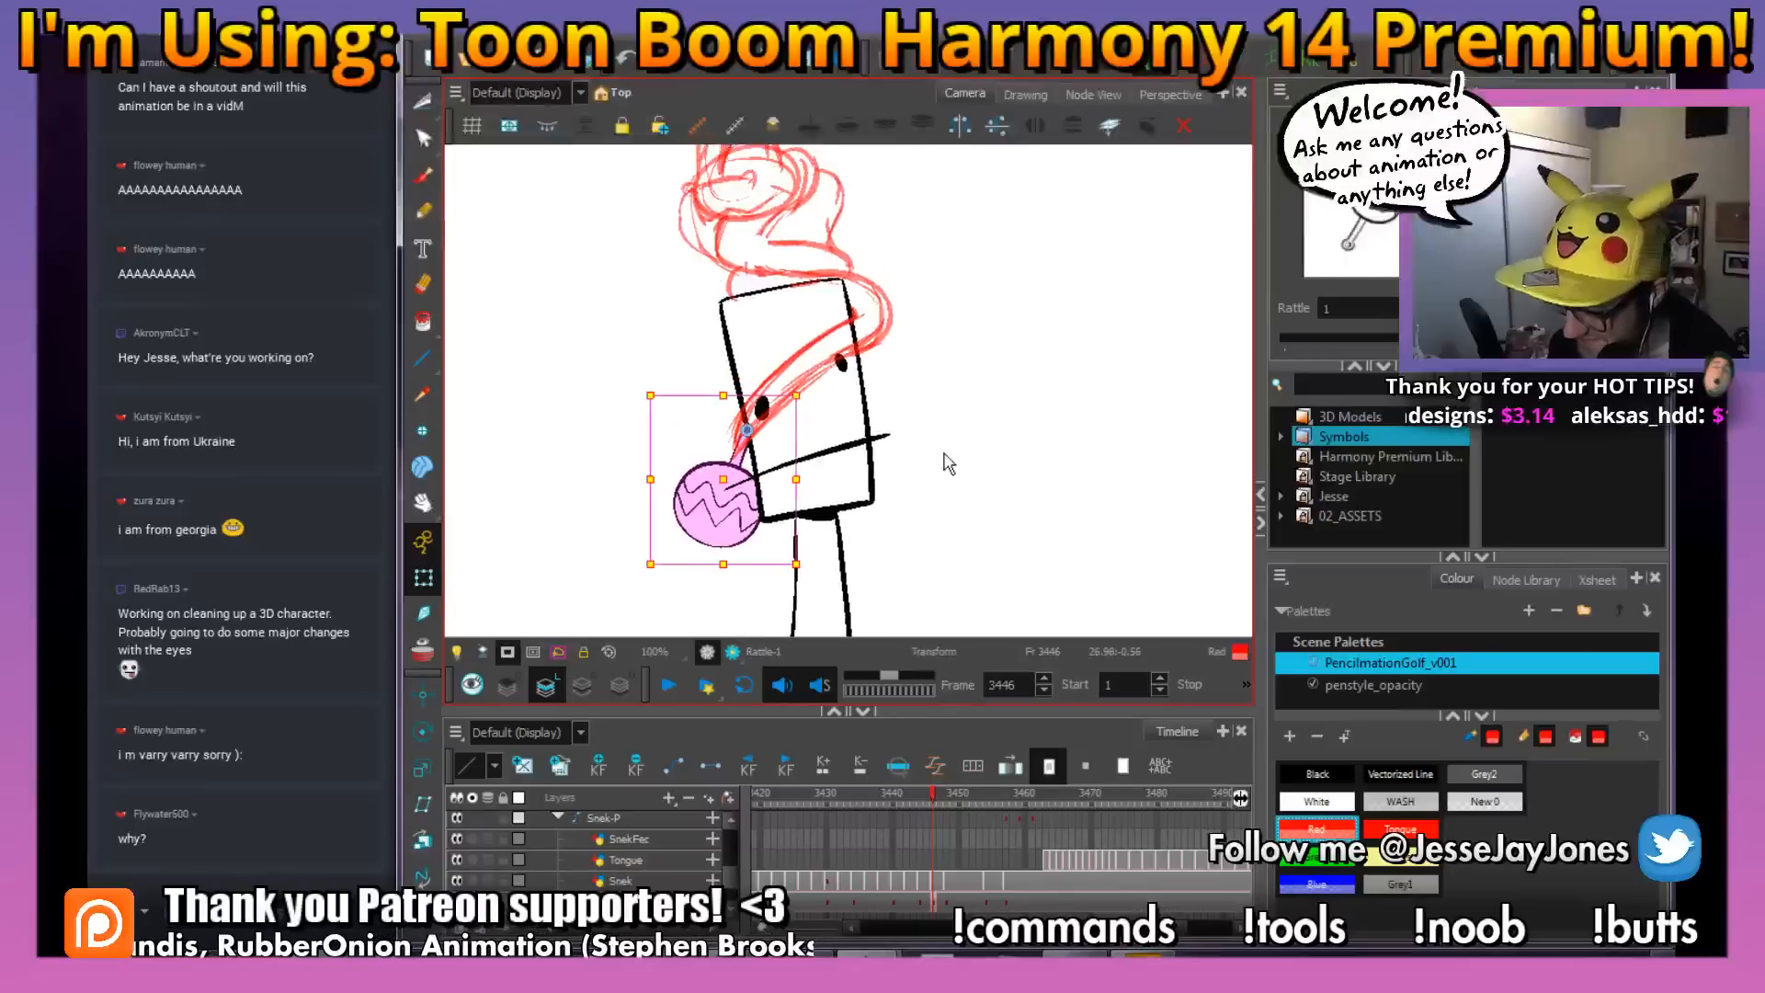
# Move and rotate the rattle onto the snake's tail tip on frame 3442, and set its keyframe to stop-motion
pyautogui.click(928, 800)
pyautogui.moveTo(922, 796)
pyautogui.mouseDown()
pyautogui.moveTo(990, 800)
pyautogui.moveTo(908, 815)
pyautogui.mouseUp()
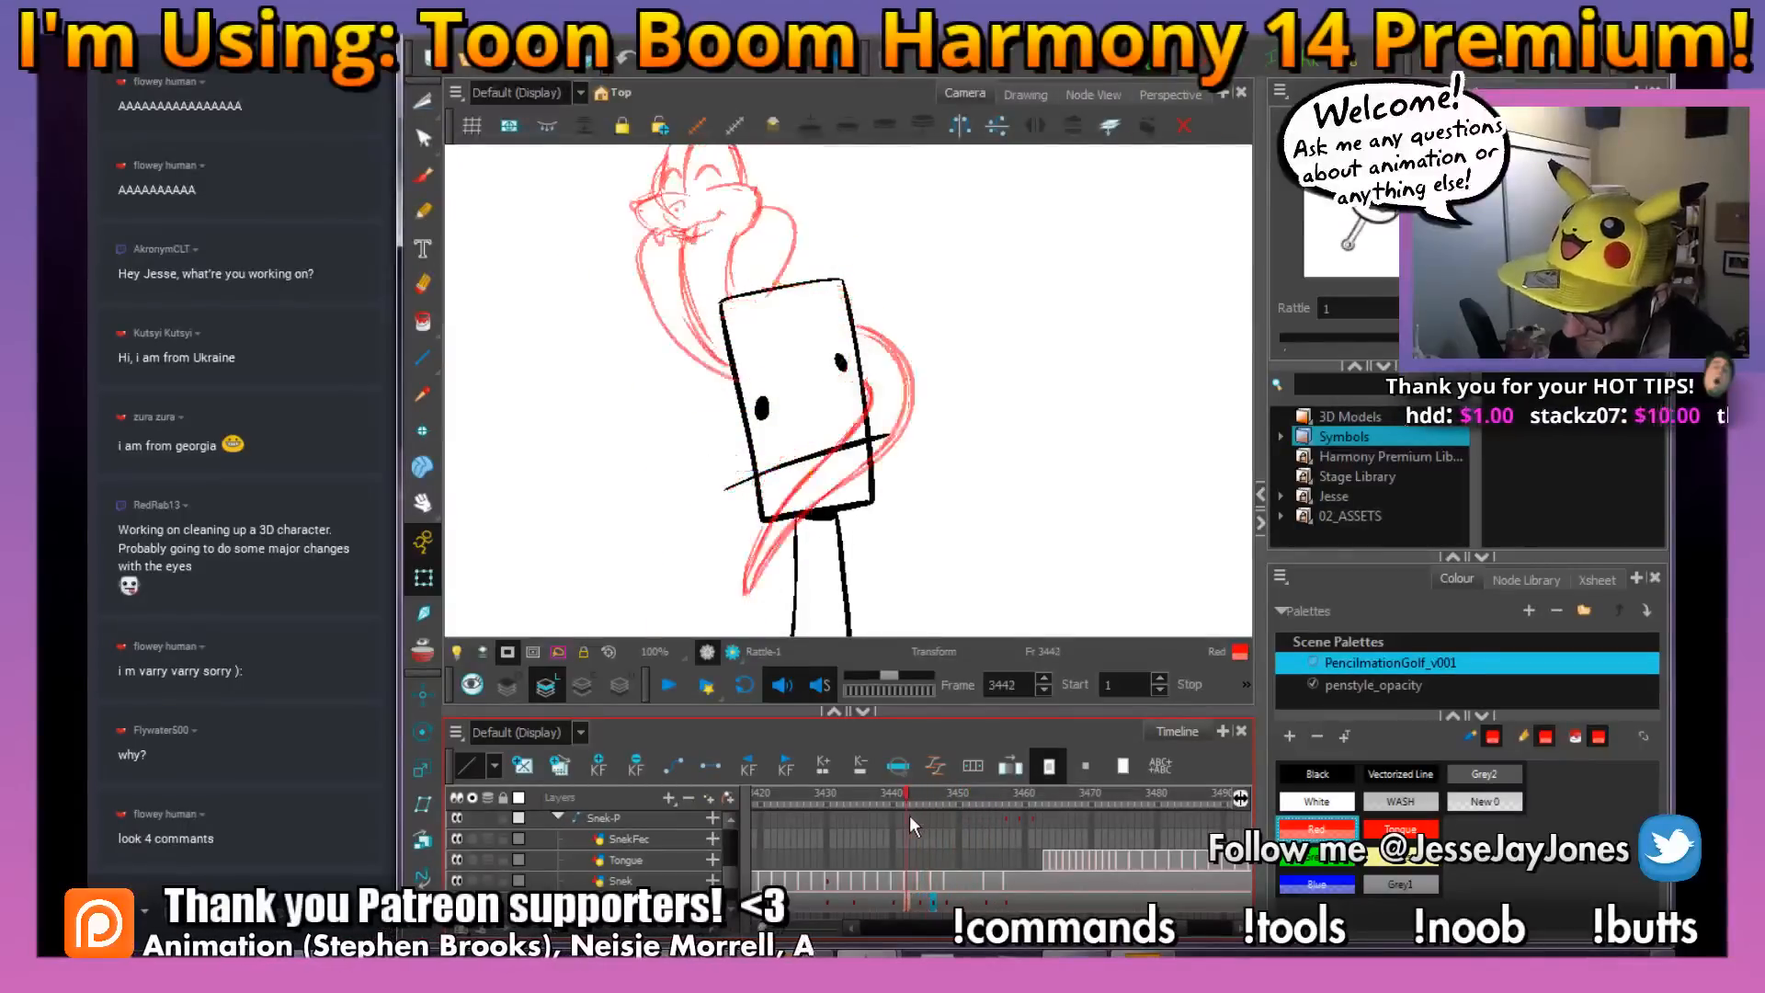
pyautogui.press('space')
pyautogui.moveTo(864, 542); pyautogui.dragTo(865, 304)
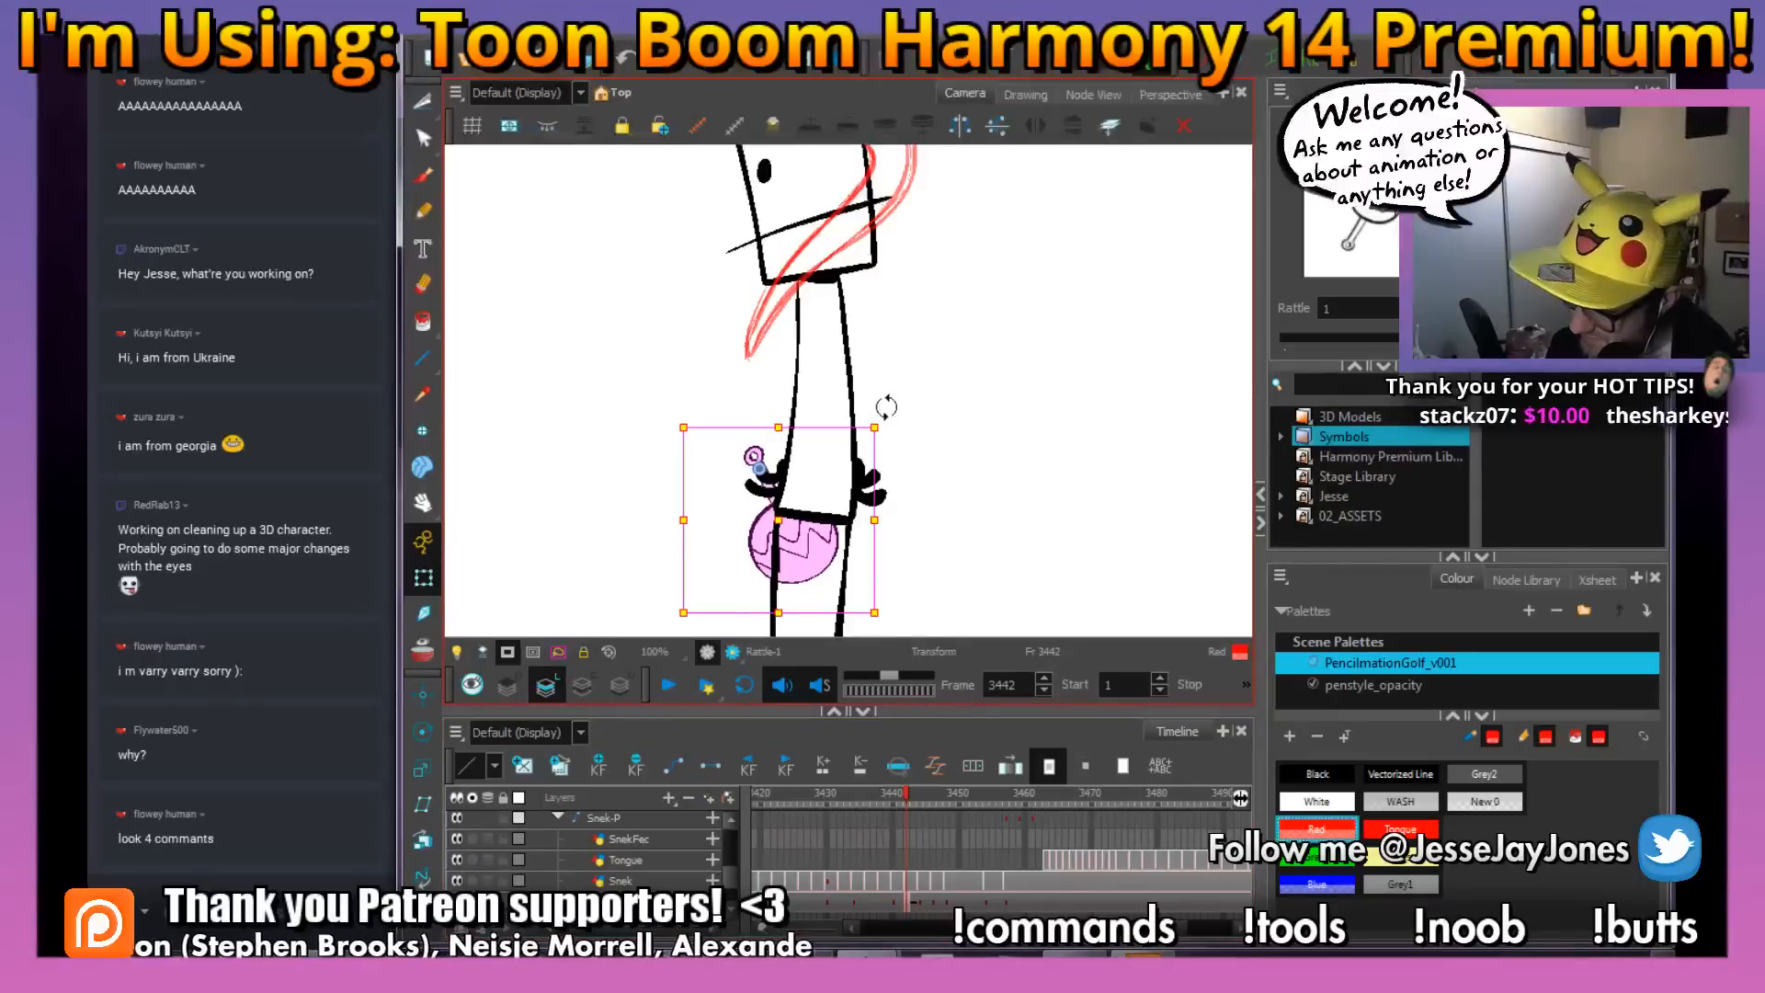
pyautogui.moveTo(886, 406); pyautogui.dragTo(918, 452)
pyautogui.moveTo(773, 485); pyautogui.dragTo(782, 398)
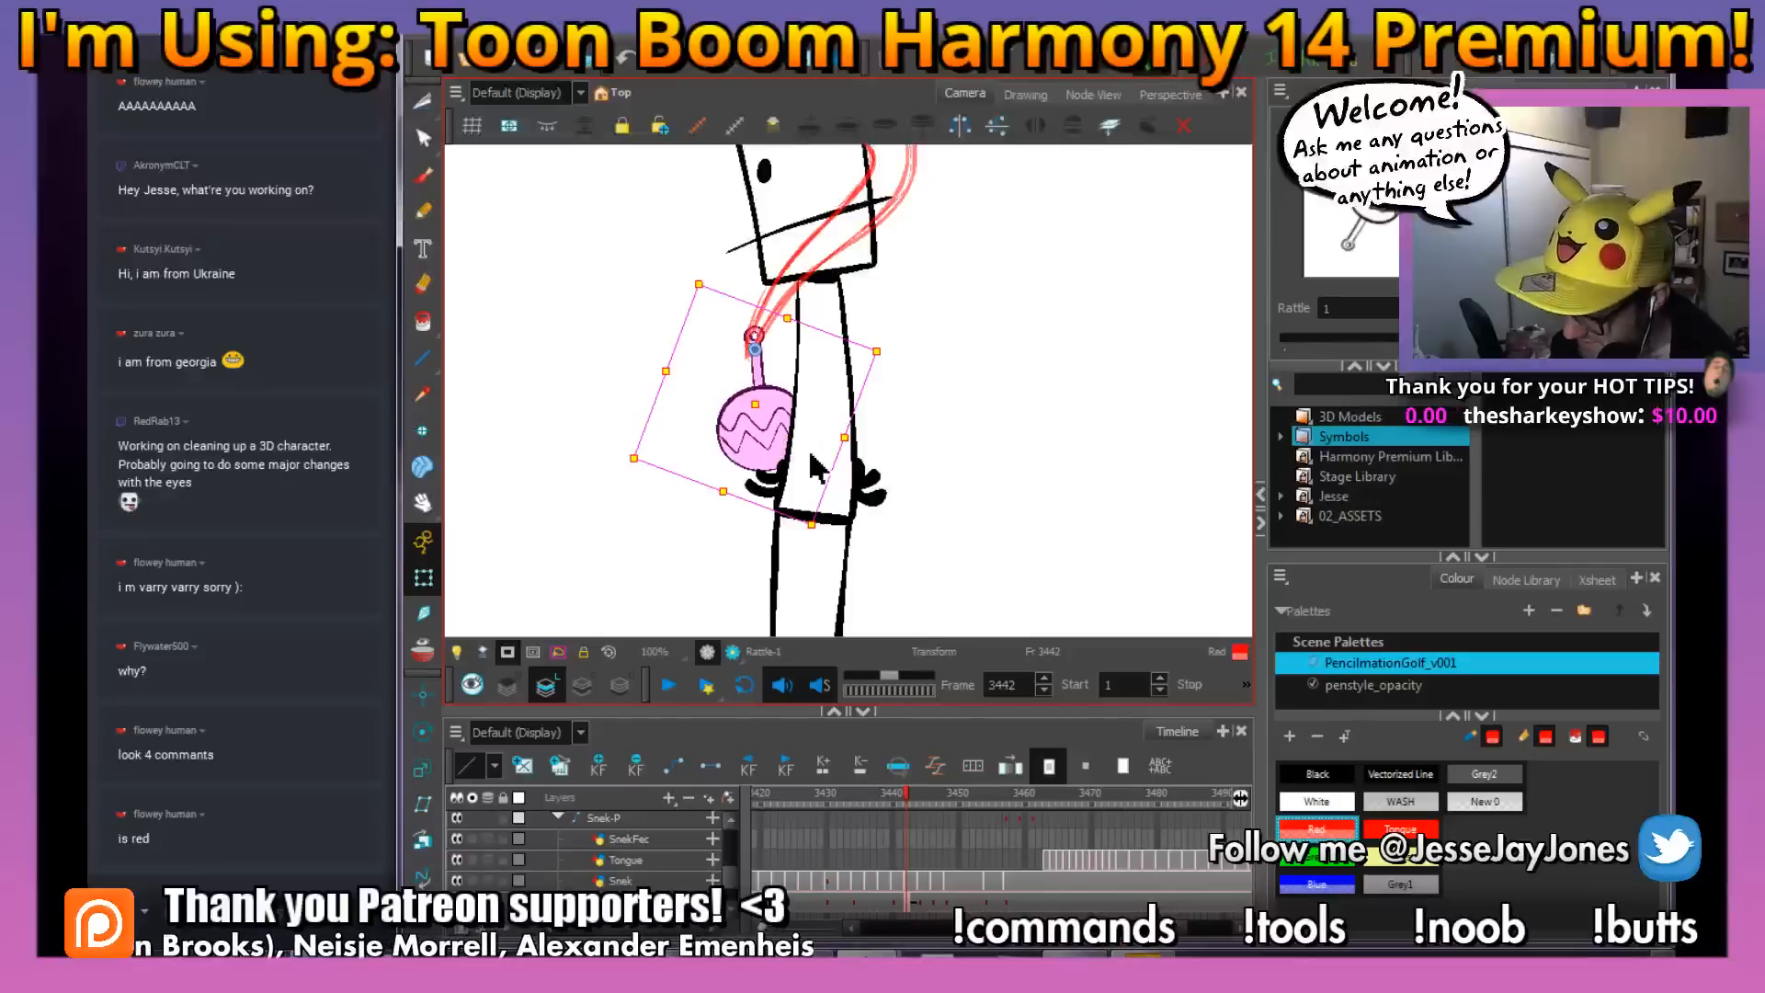
pyautogui.click(912, 848)
pyautogui.click(718, 765)
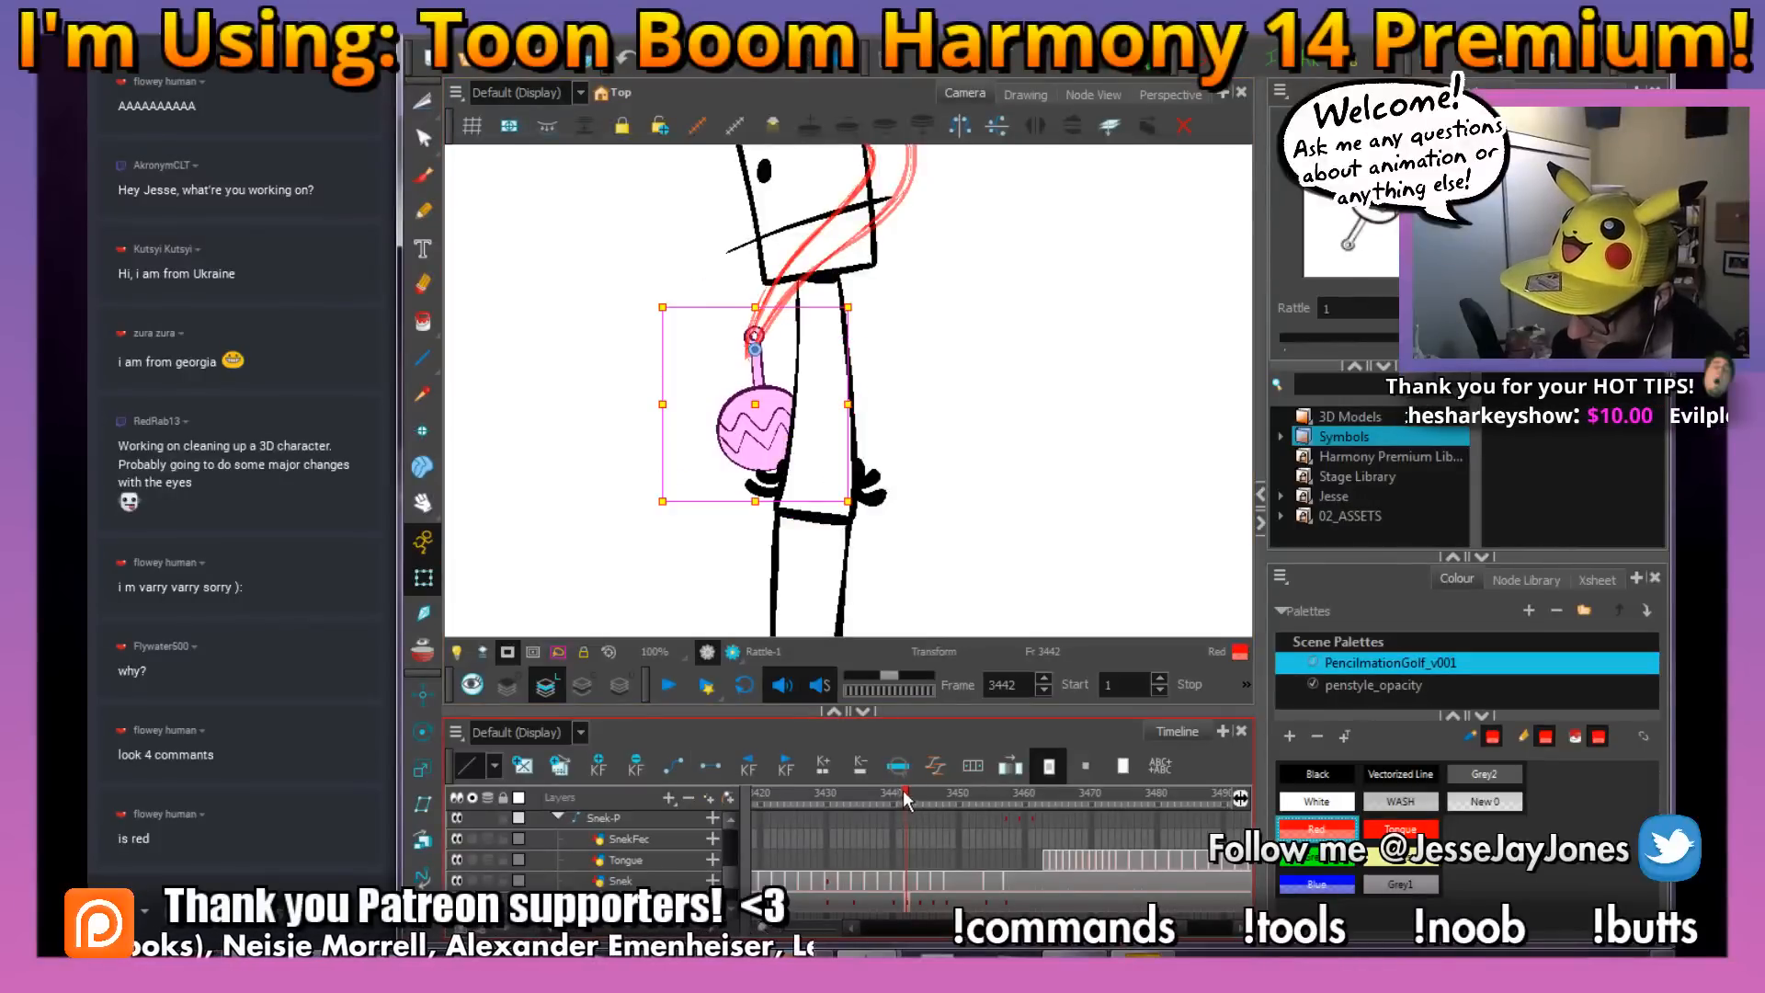
# Move the rattle on frame 3428 onto the tip of the snake's long trailing tail
pyautogui.moveTo(906, 801); pyautogui.dragTo(814, 812)
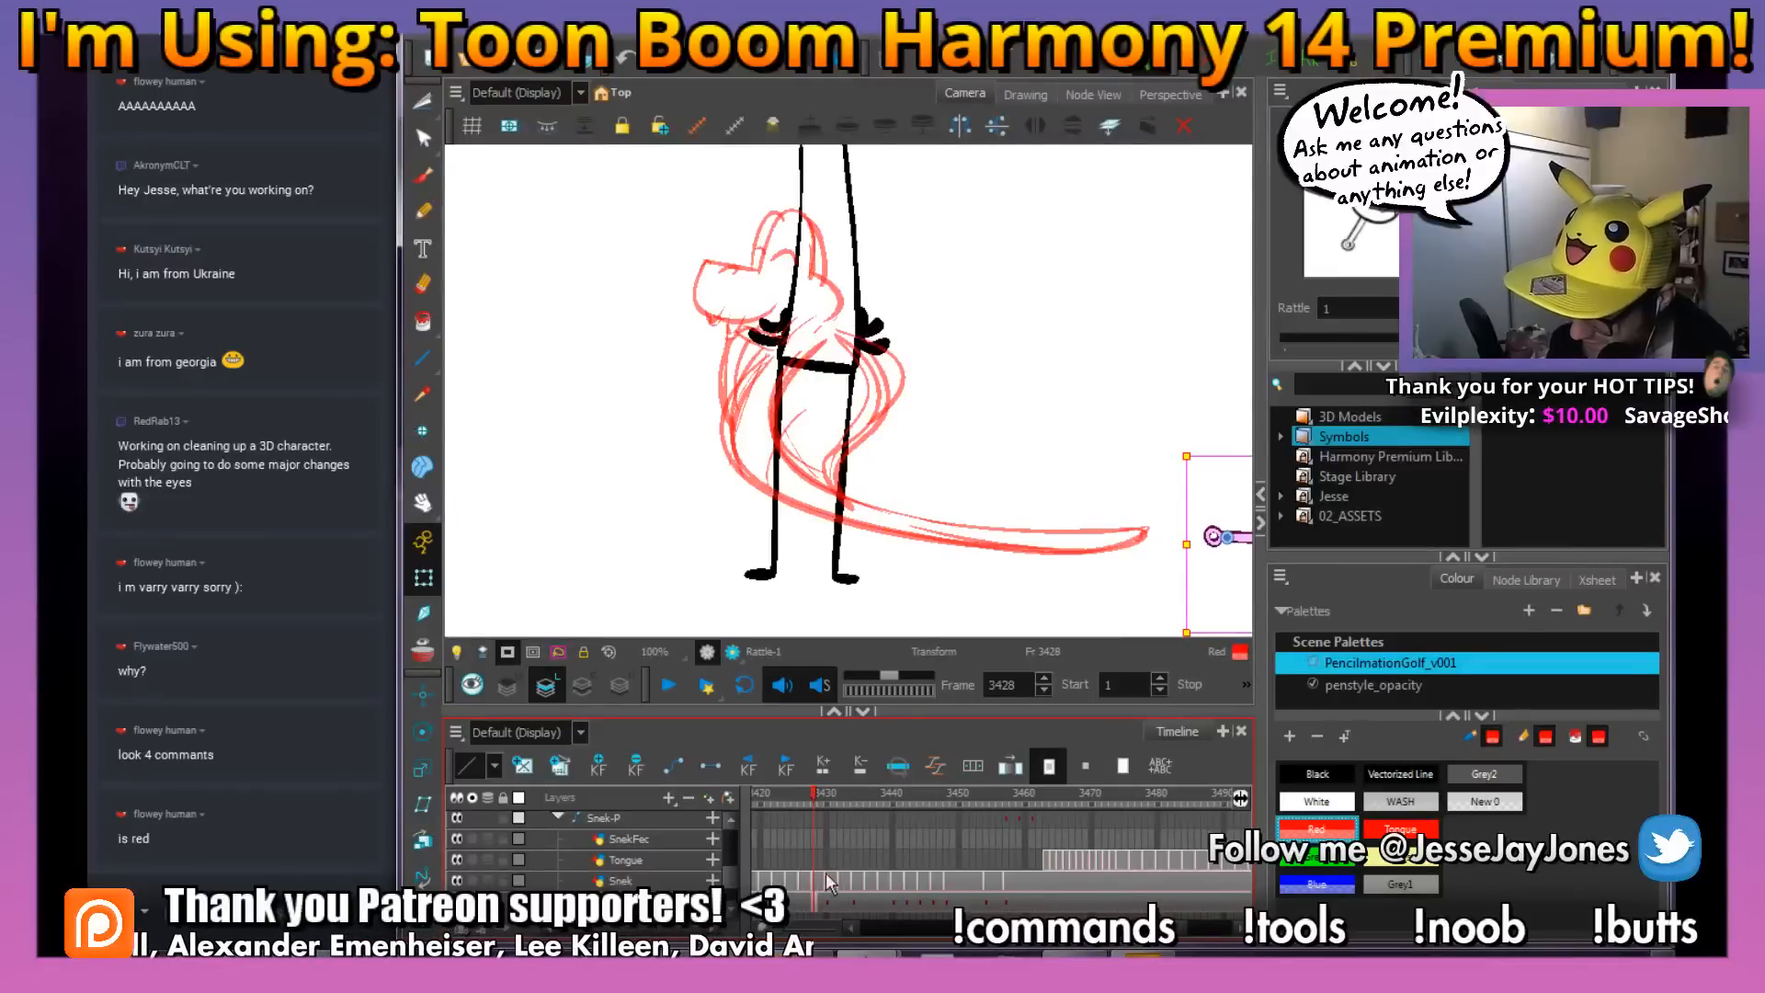
pyautogui.moveTo(1123, 520); pyautogui.dragTo(874, 505)
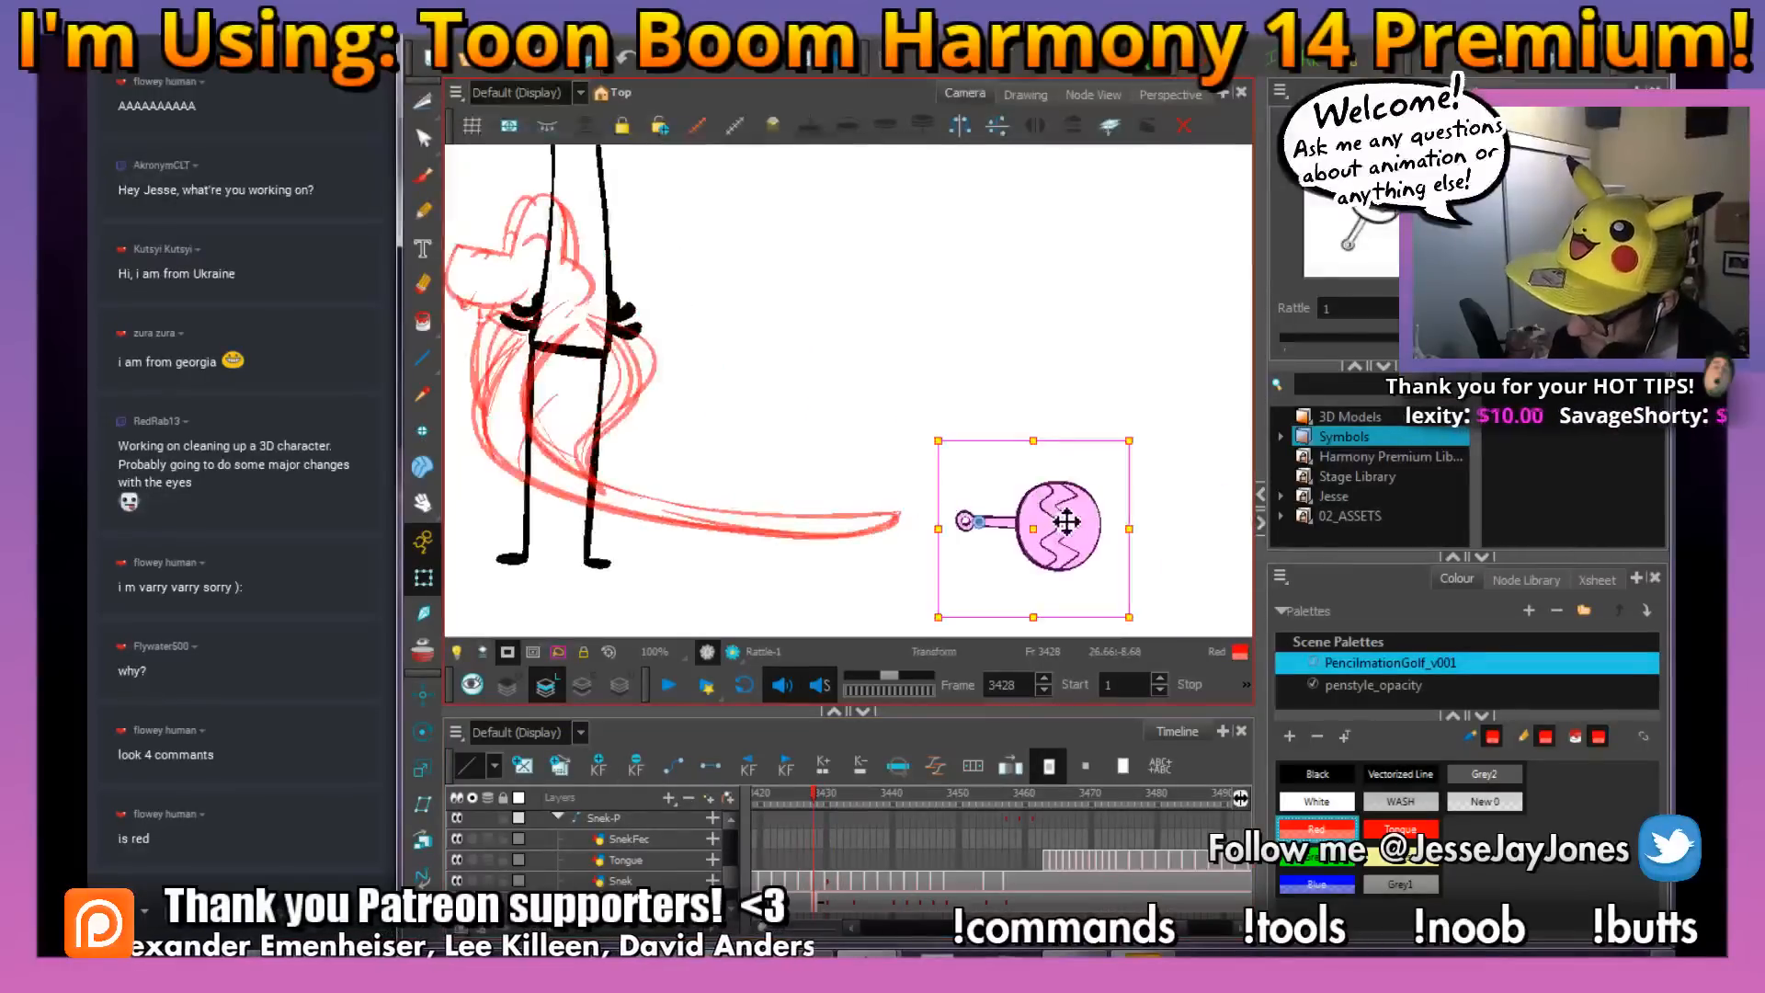
pyautogui.moveTo(1064, 521); pyautogui.dragTo(974, 523)
pyautogui.press('2')
pyautogui.press('2')
pyautogui.moveTo(832, 421); pyautogui.dragTo(922, 453)
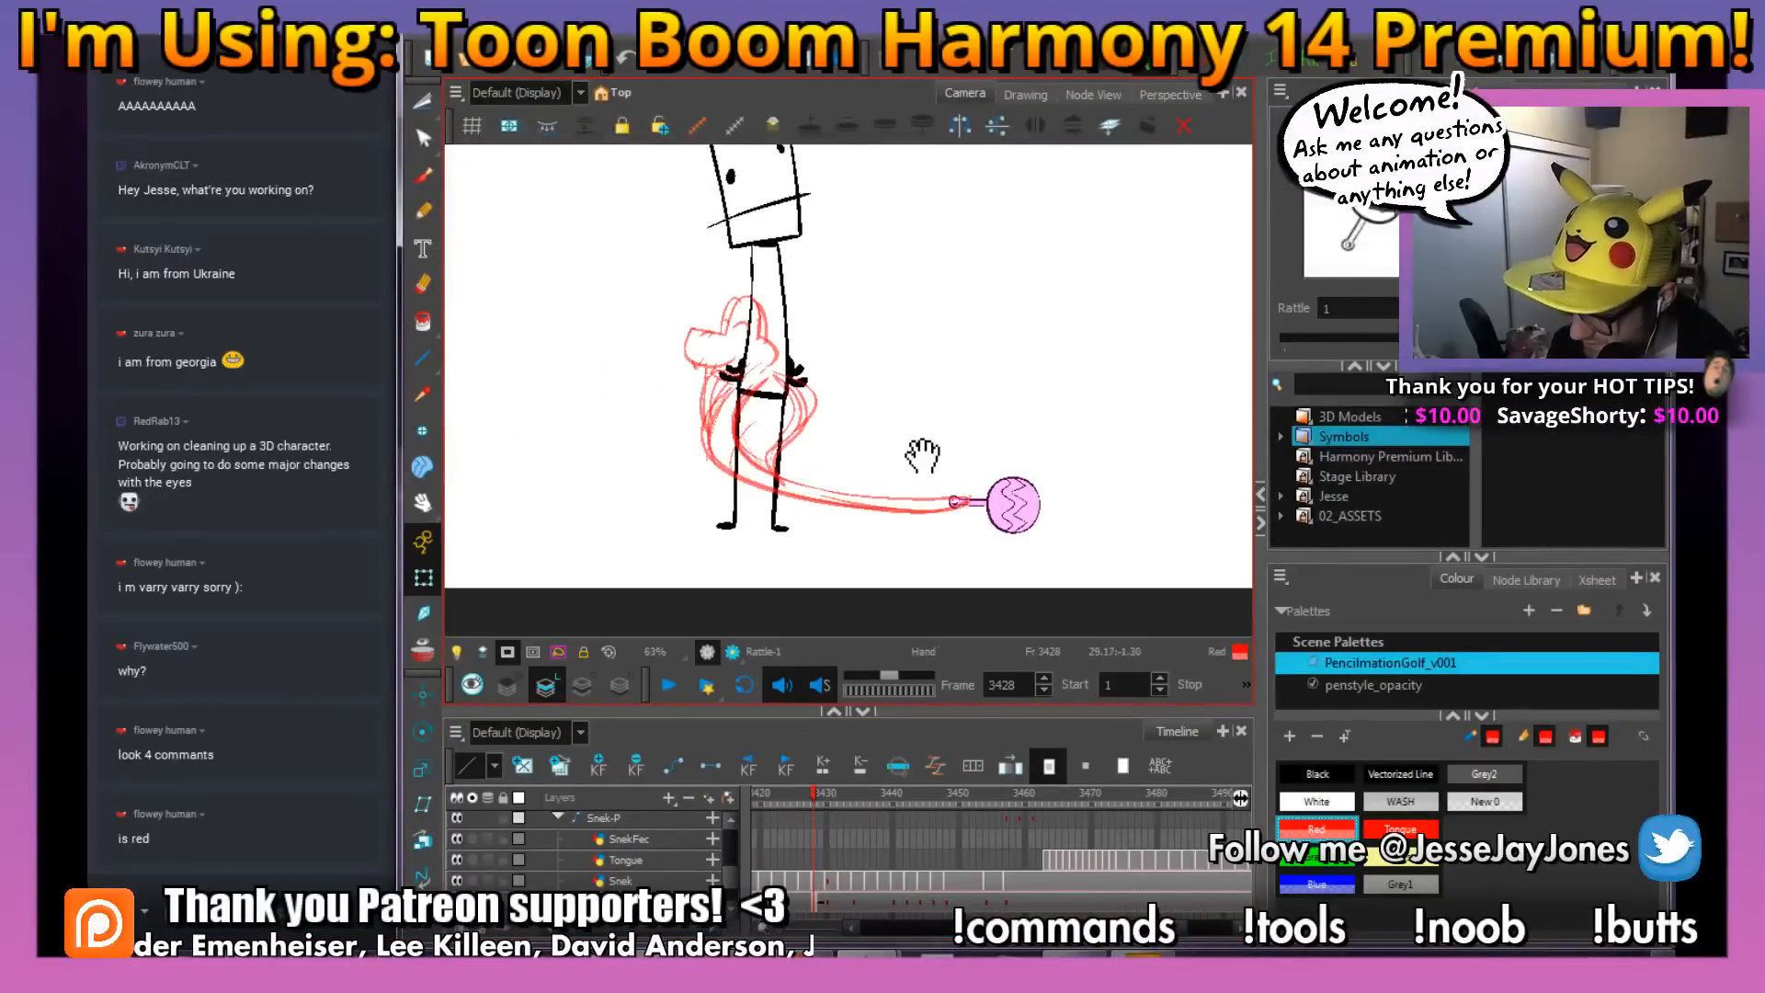
# Move the rattle on frame 3432 onto the snake's tail tip and rotate it to follow the tail
pyautogui.moveTo(815, 798)
pyautogui.mouseDown()
pyautogui.moveTo(799, 803)
pyautogui.moveTo(813, 803)
pyautogui.mouseUp()
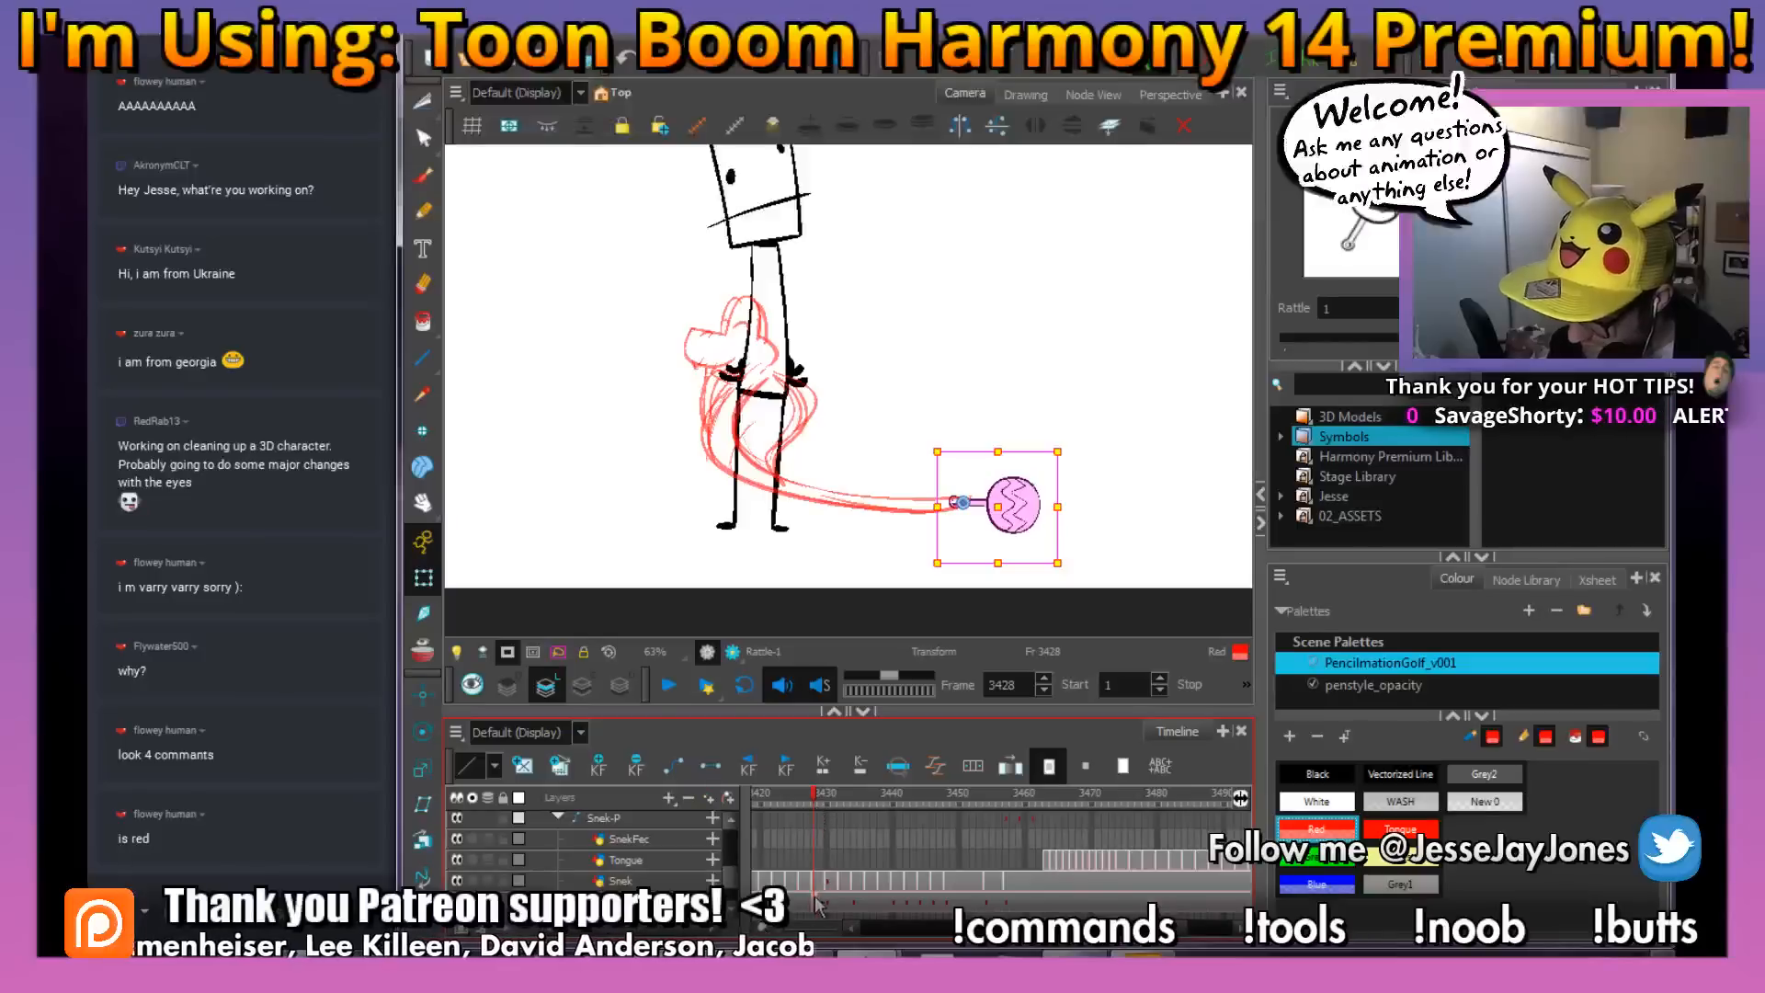
pyautogui.click(837, 796)
pyautogui.moveTo(840, 807); pyautogui.dragTo(841, 802)
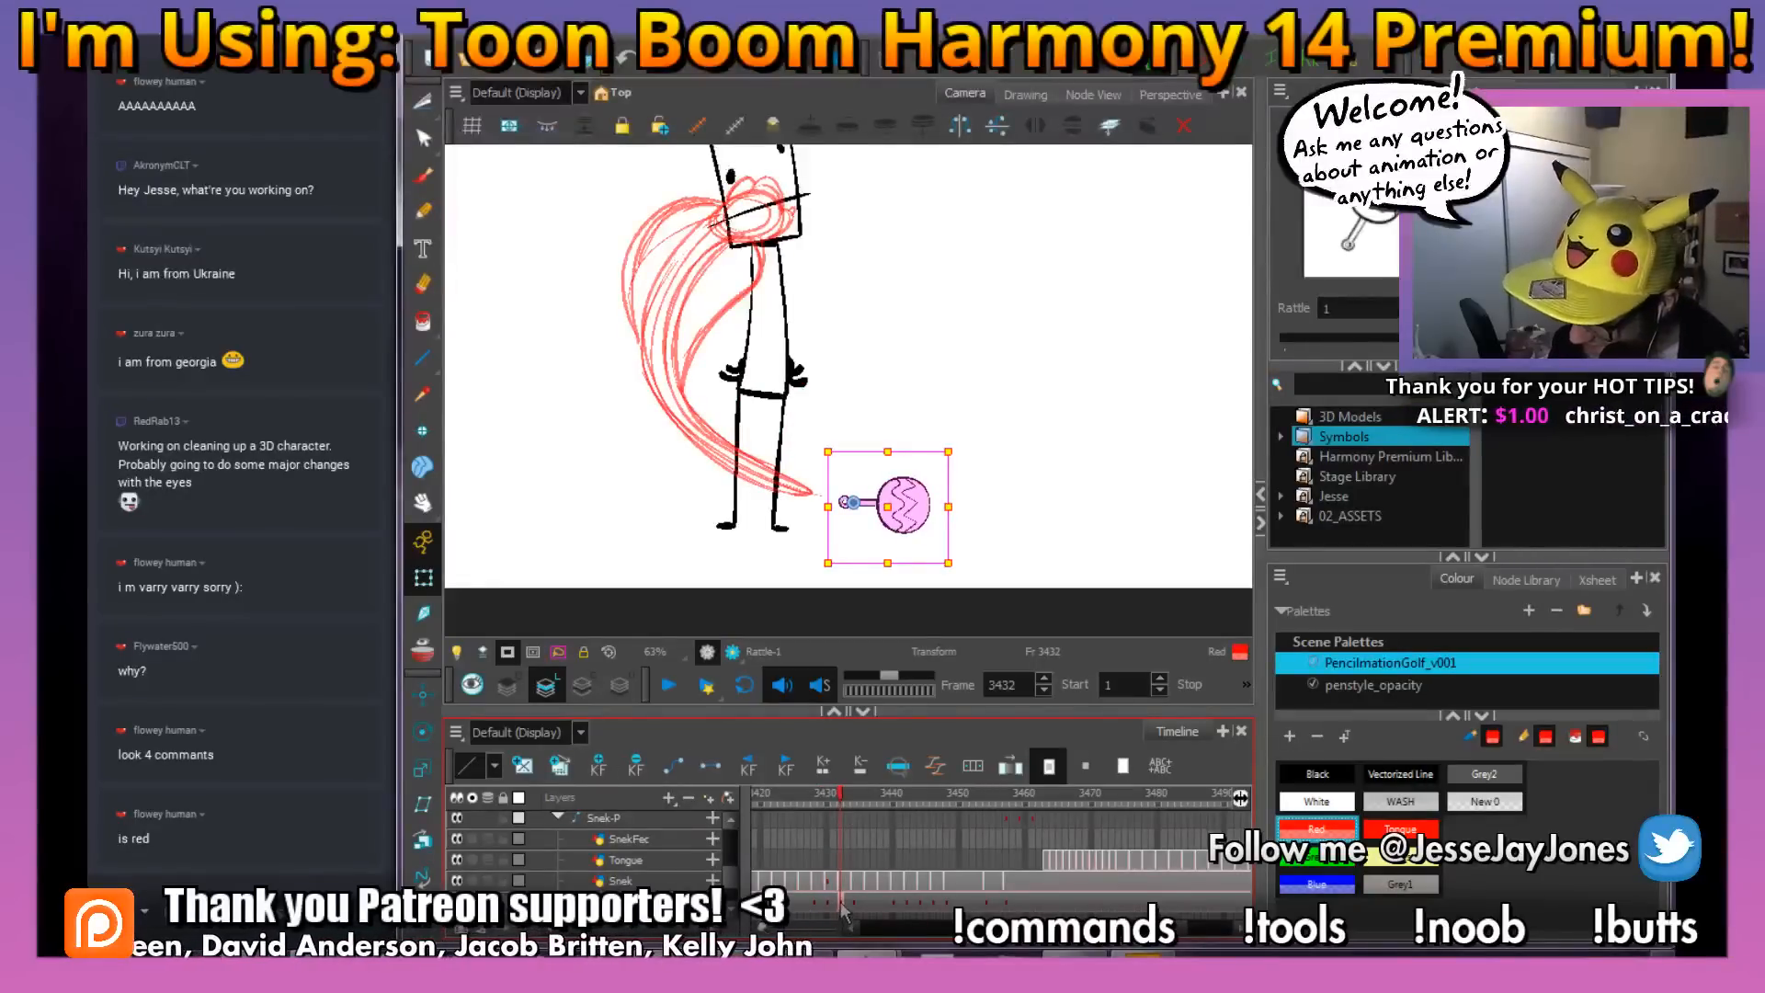
pyautogui.moveTo(907, 513); pyautogui.dragTo(874, 497)
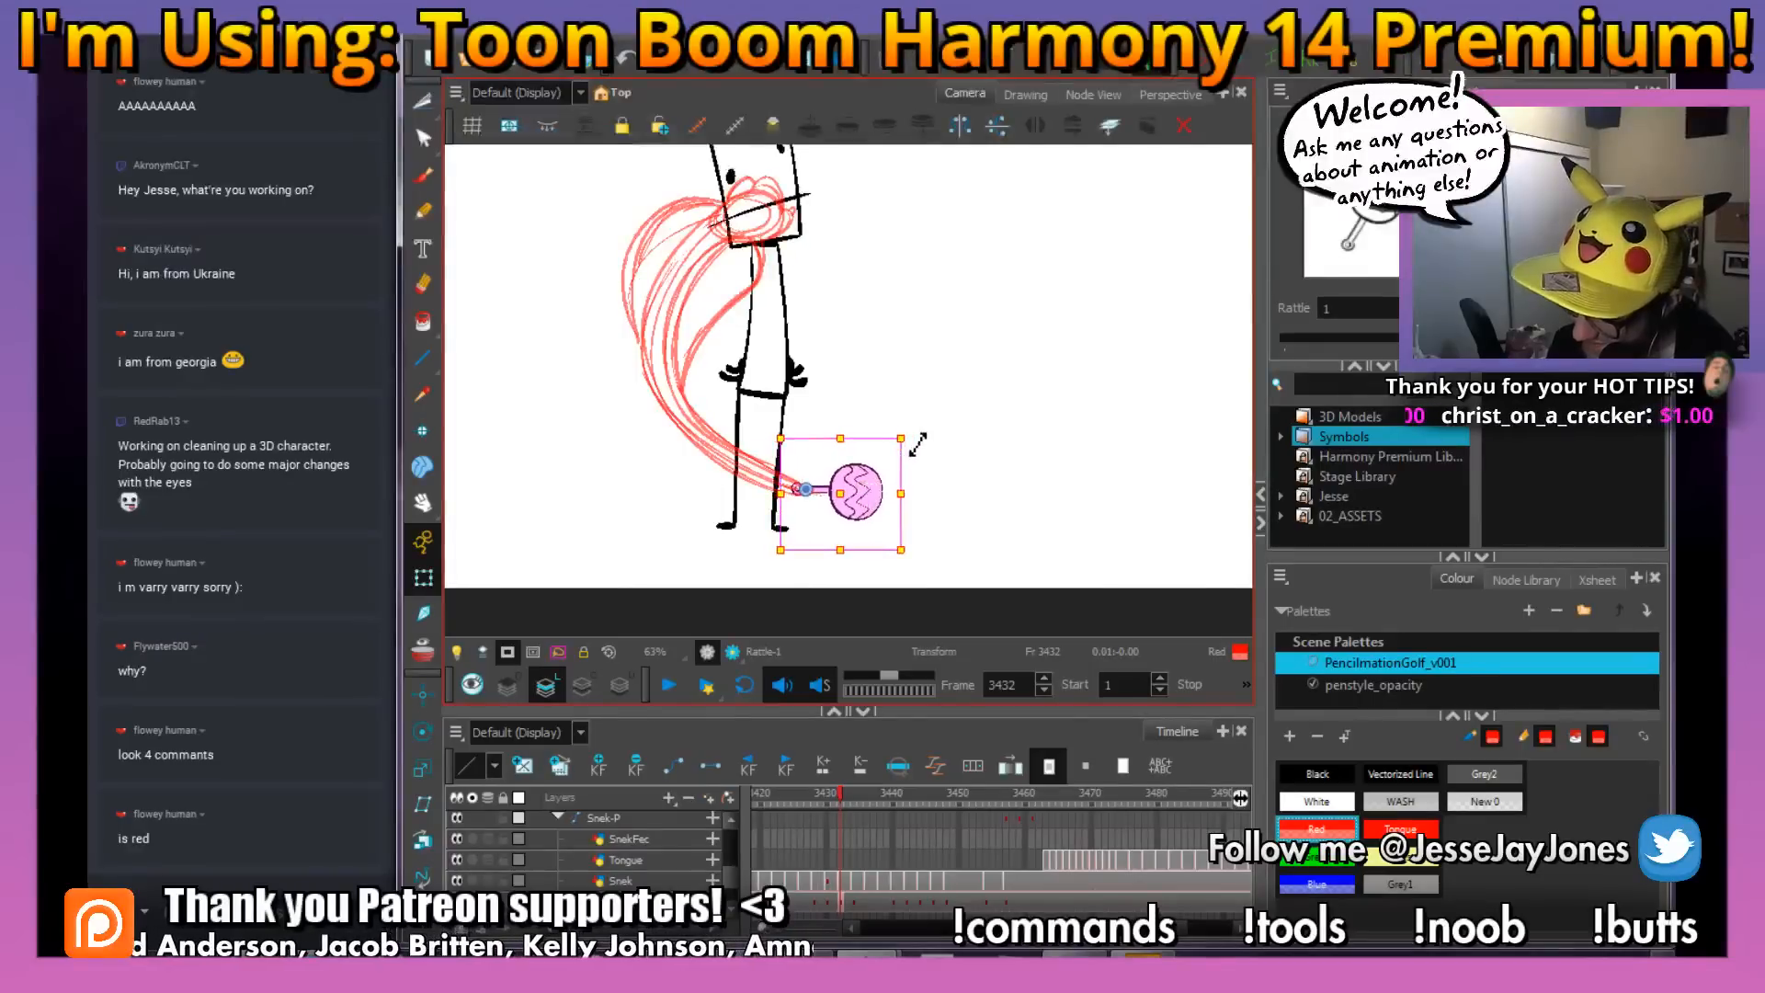
pyautogui.moveTo(915, 424); pyautogui.dragTo(931, 454)
# Insert a rattle keyframe on frame 3436, then rotate and move the rattle onto the end of the snake's tail
pyautogui.moveTo(840, 792); pyautogui.dragTo(869, 909)
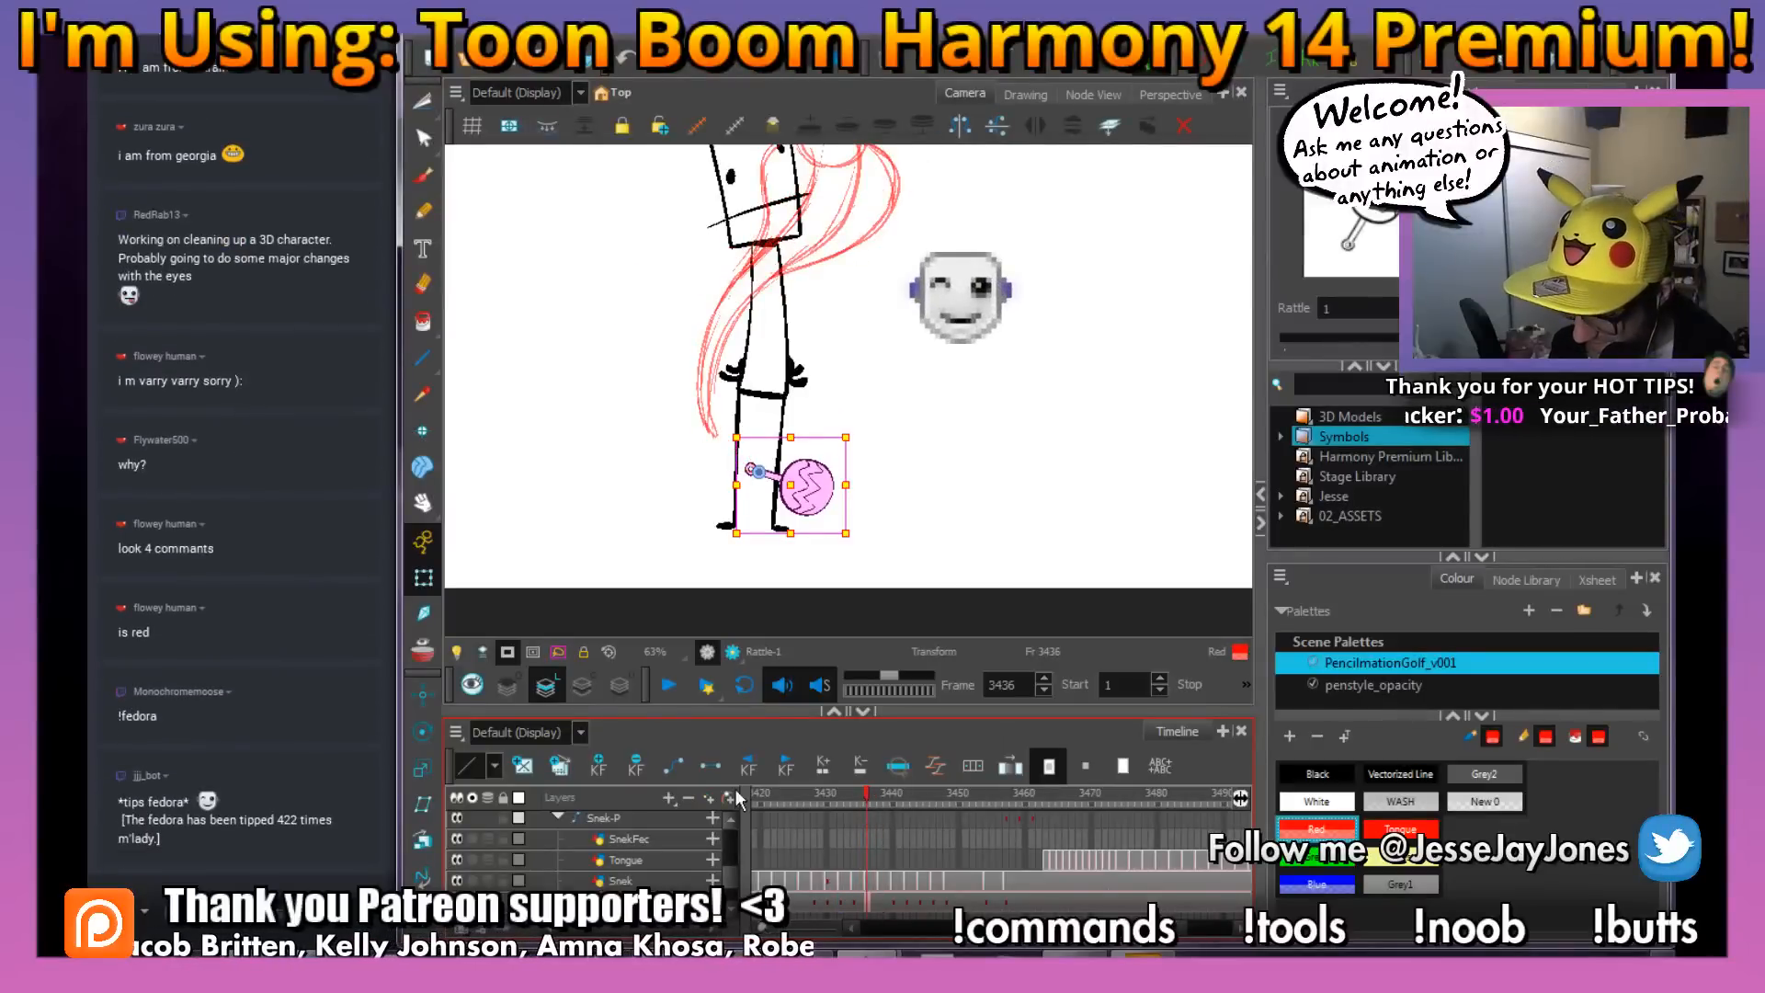
pyautogui.click(609, 763)
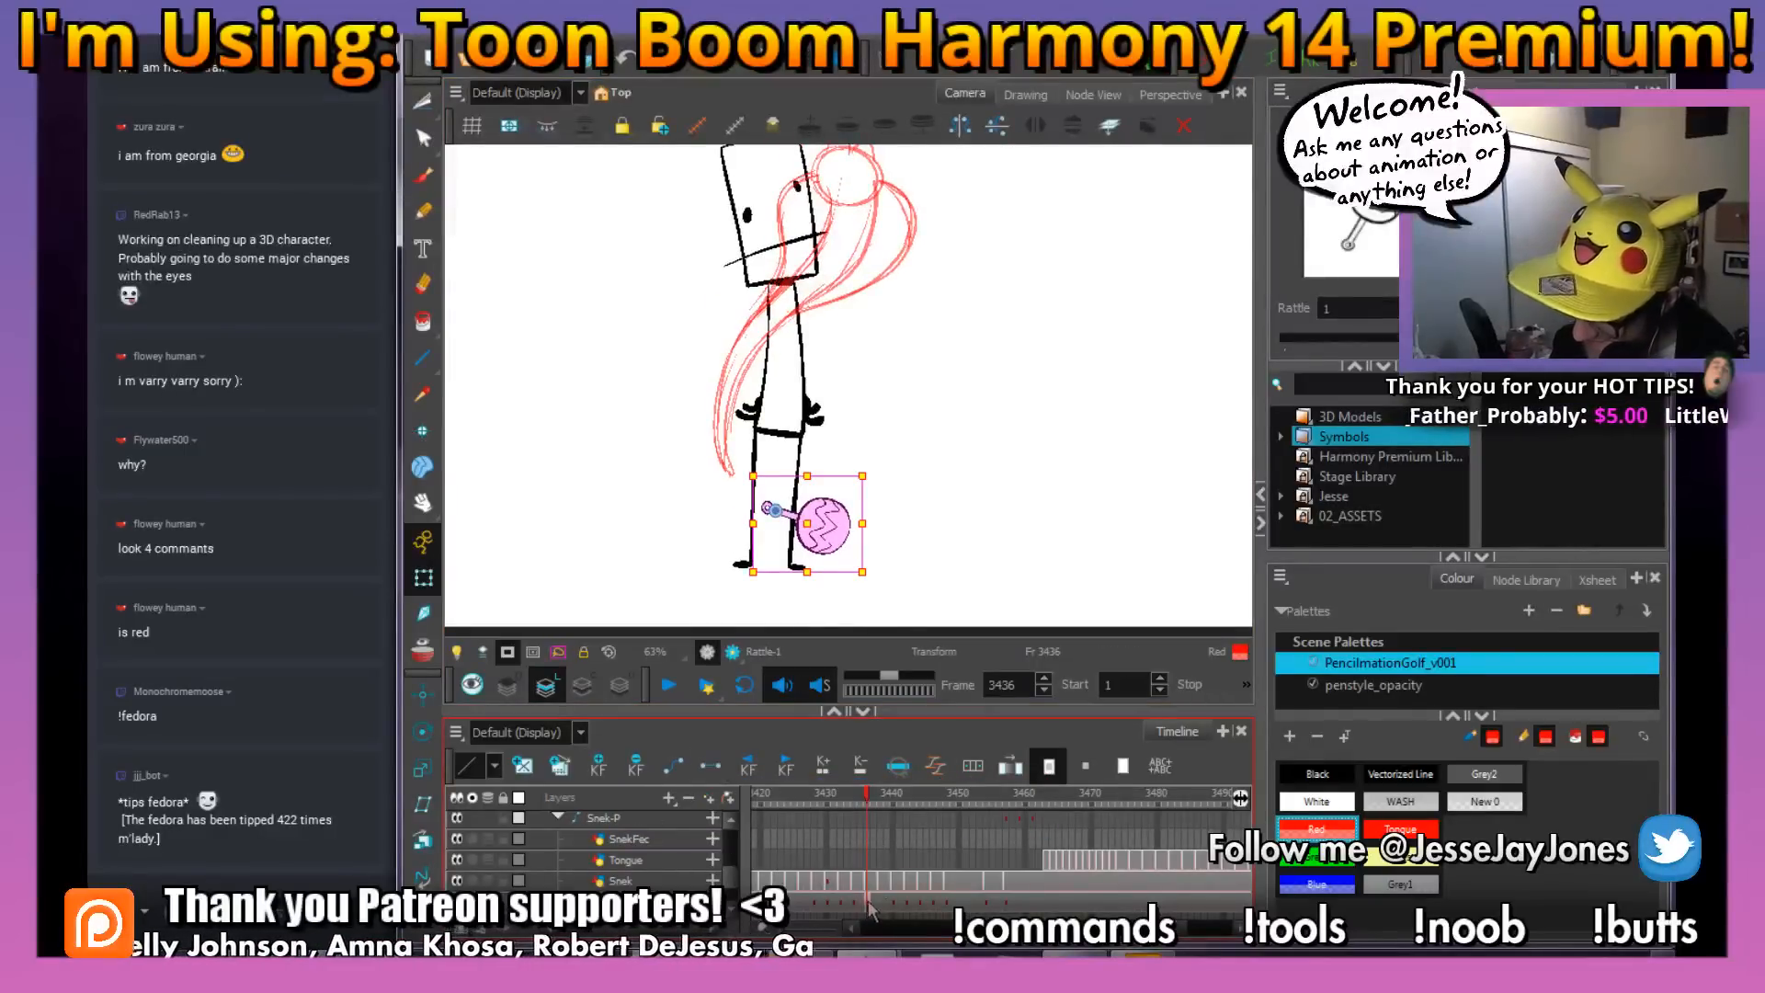
pyautogui.moveTo(865, 456); pyautogui.dragTo(889, 487)
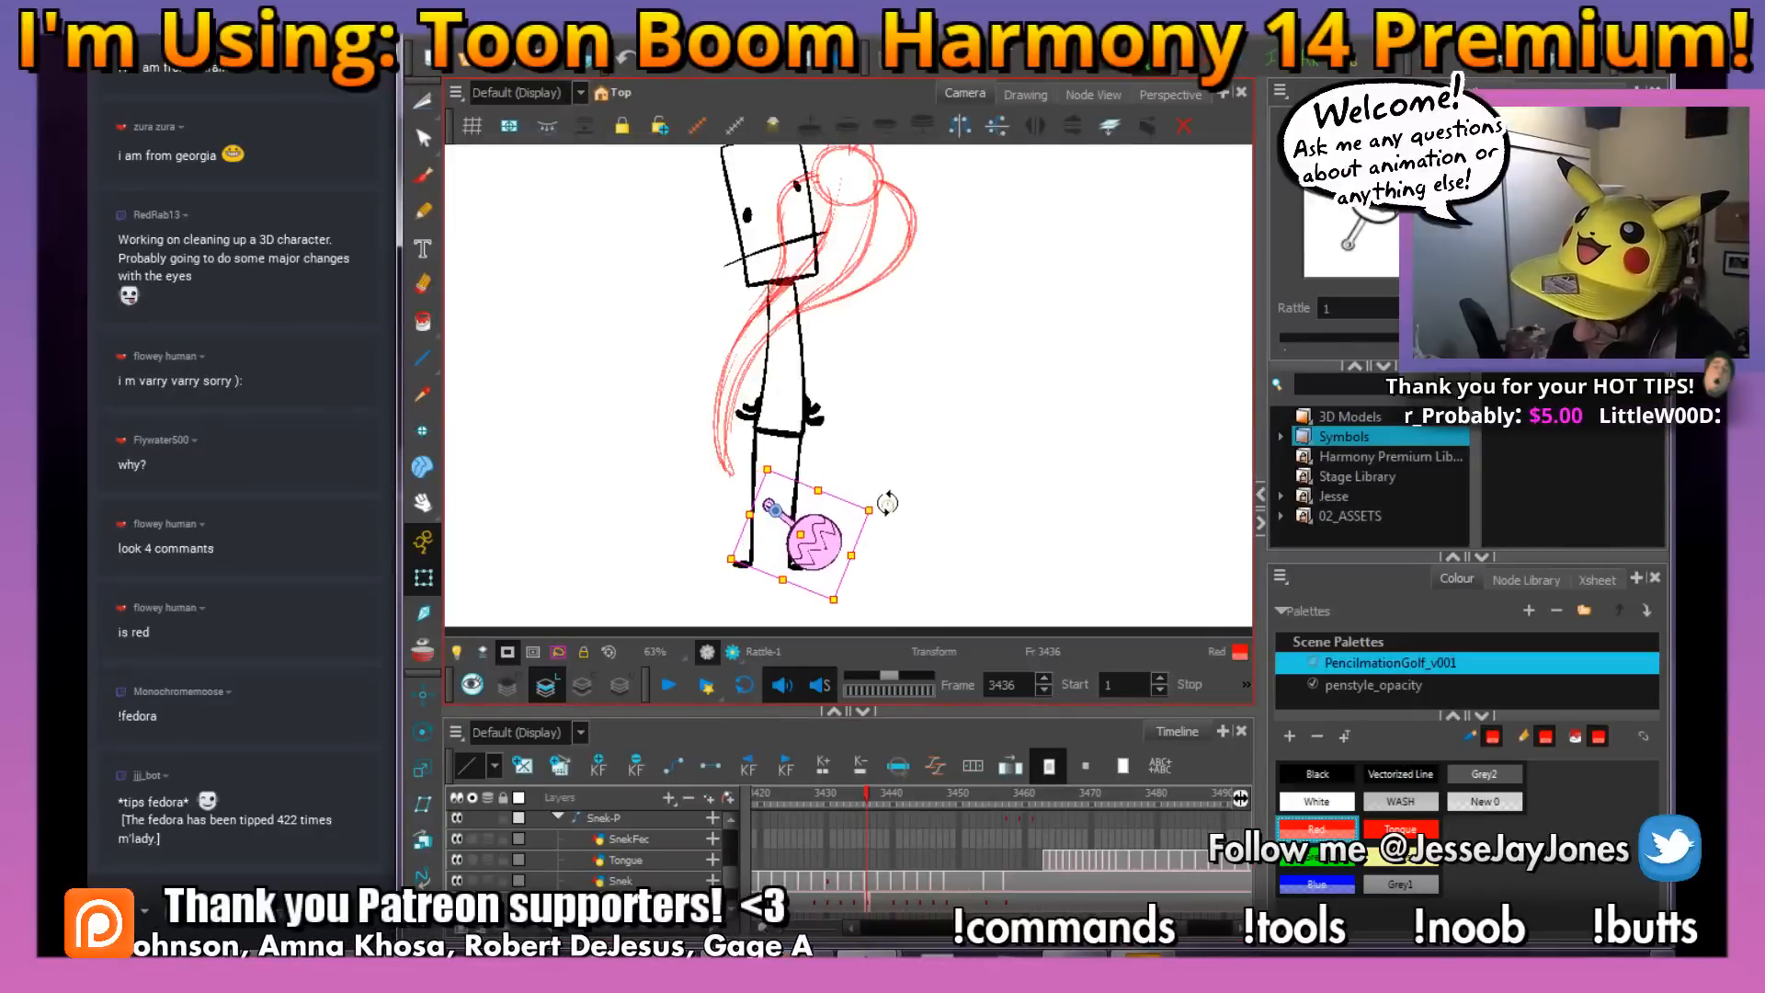
pyautogui.moveTo(832, 550); pyautogui.dragTo(759, 515)
pyautogui.click(861, 791)
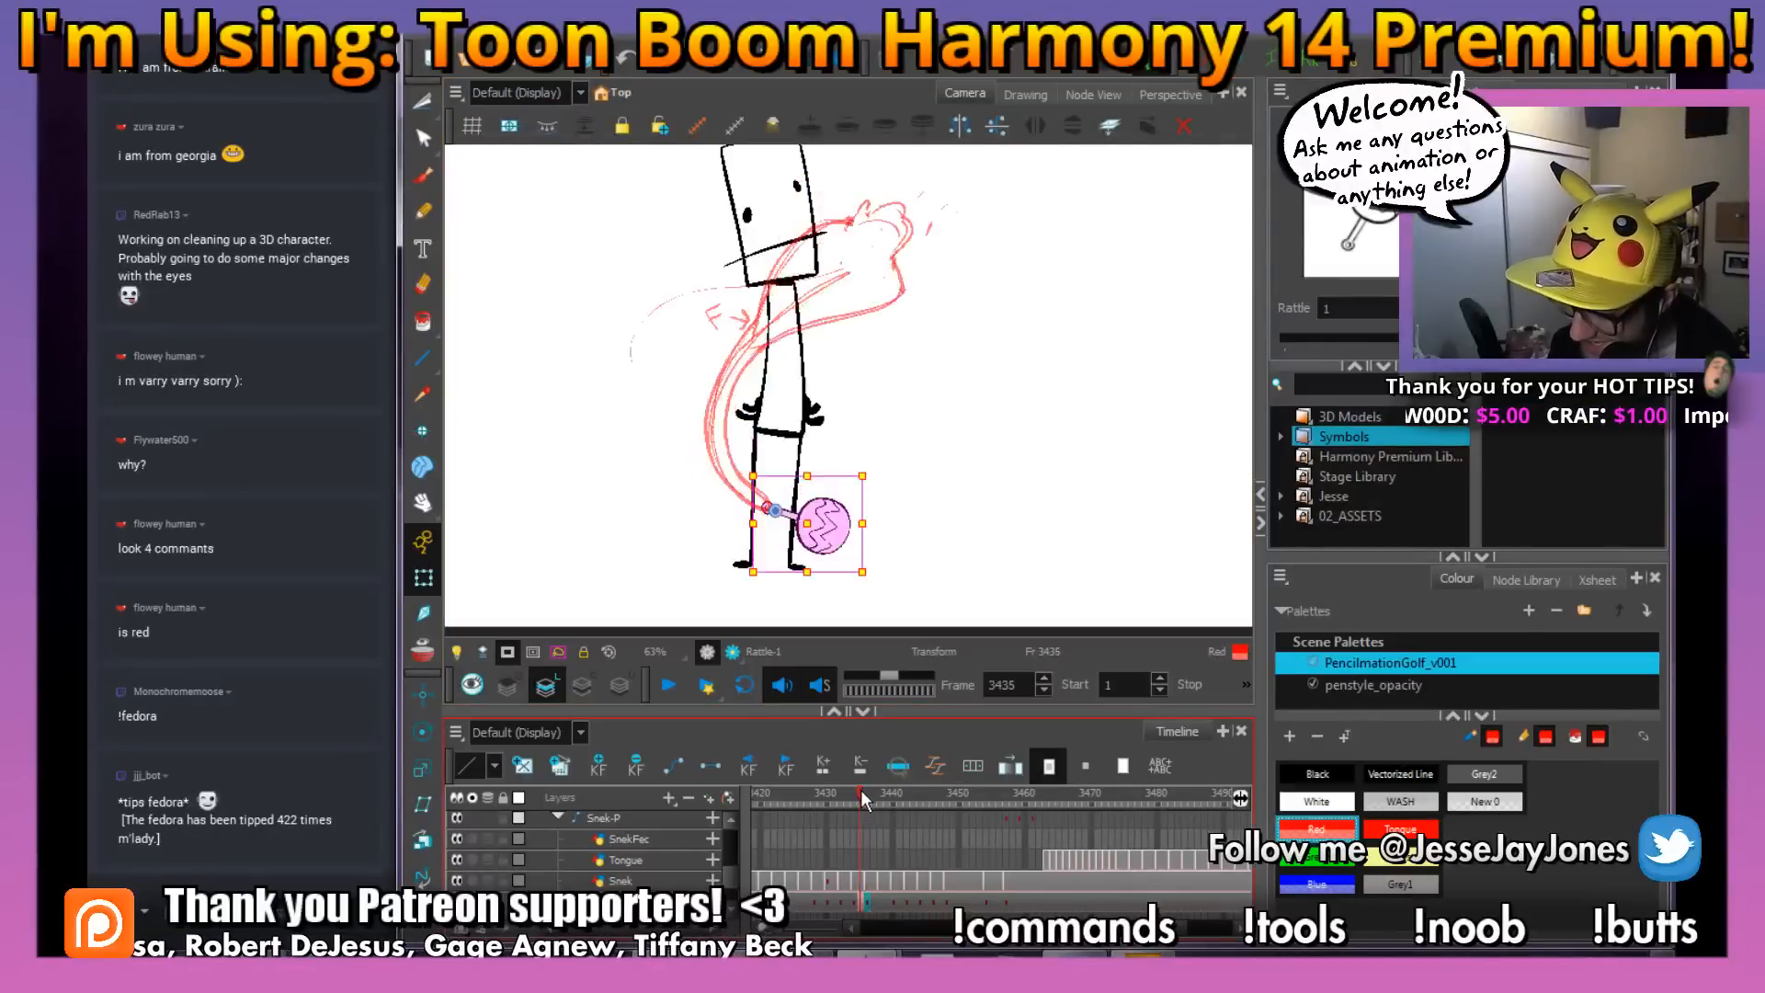
# Rotate the rattle on frame 3438 and move it up so its handle meets the snake's tail tip
pyautogui.moveTo(861, 806); pyautogui.dragTo(880, 803)
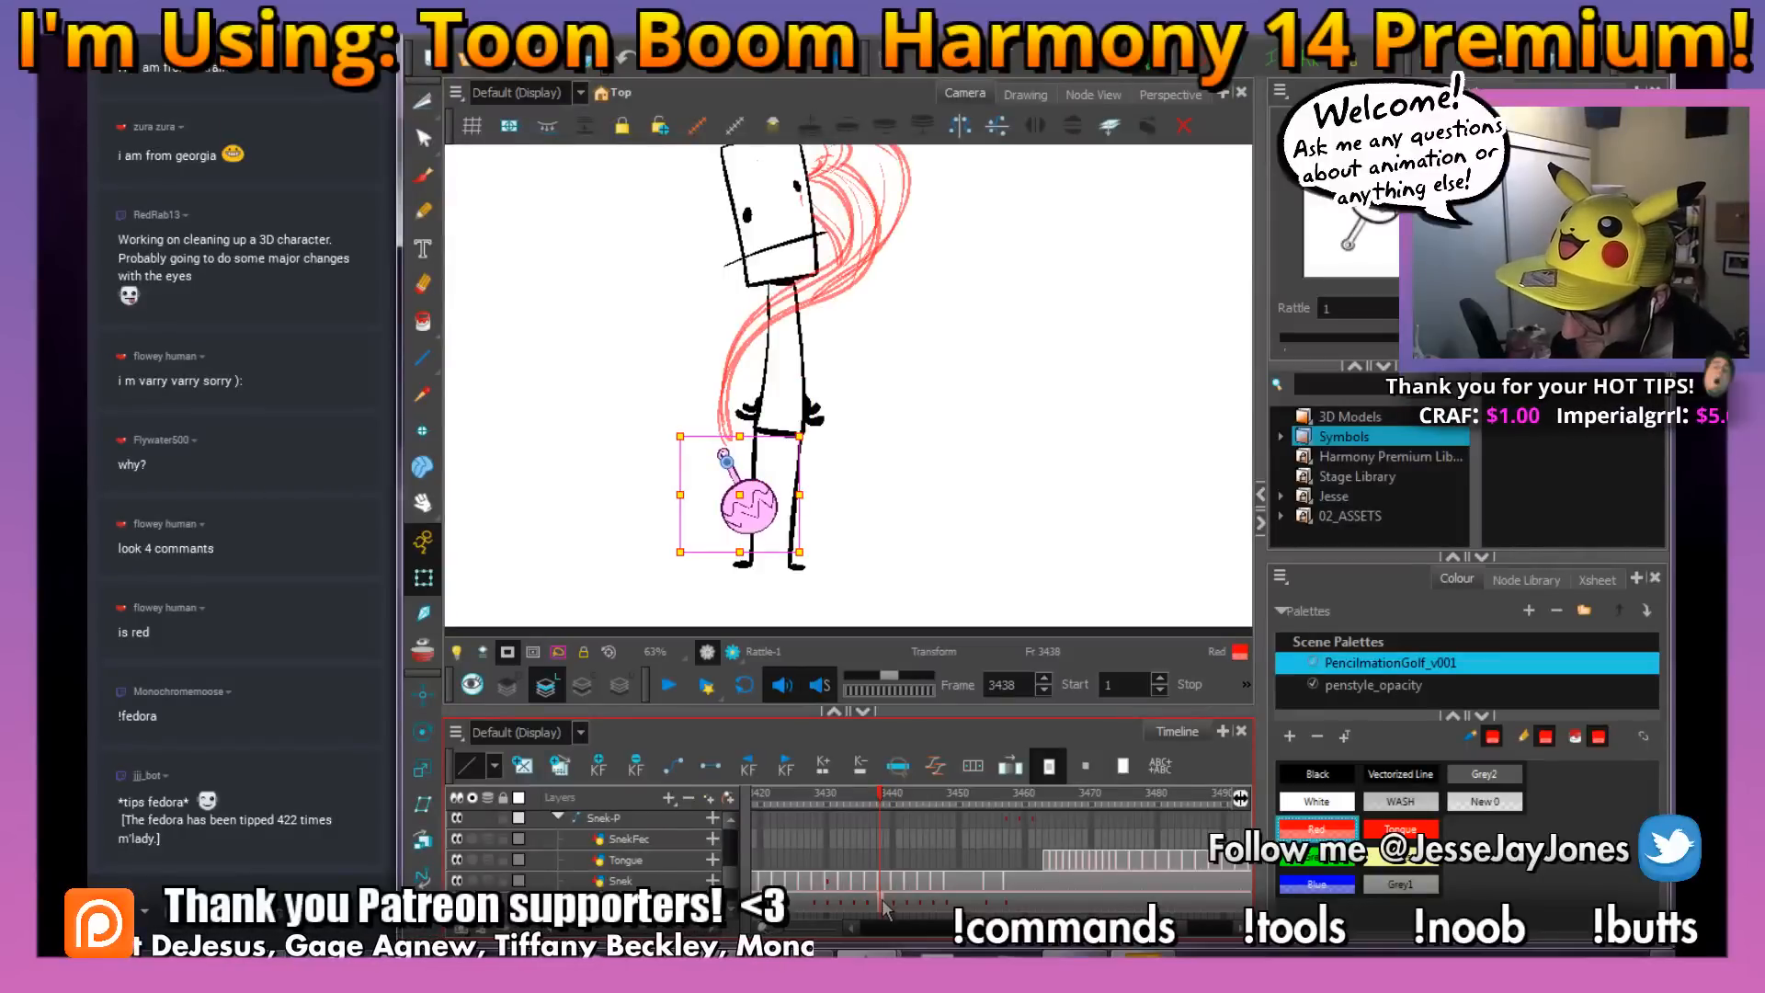
pyautogui.moveTo(814, 425); pyautogui.dragTo(817, 436)
pyautogui.moveTo(761, 512); pyautogui.dragTo(767, 491)
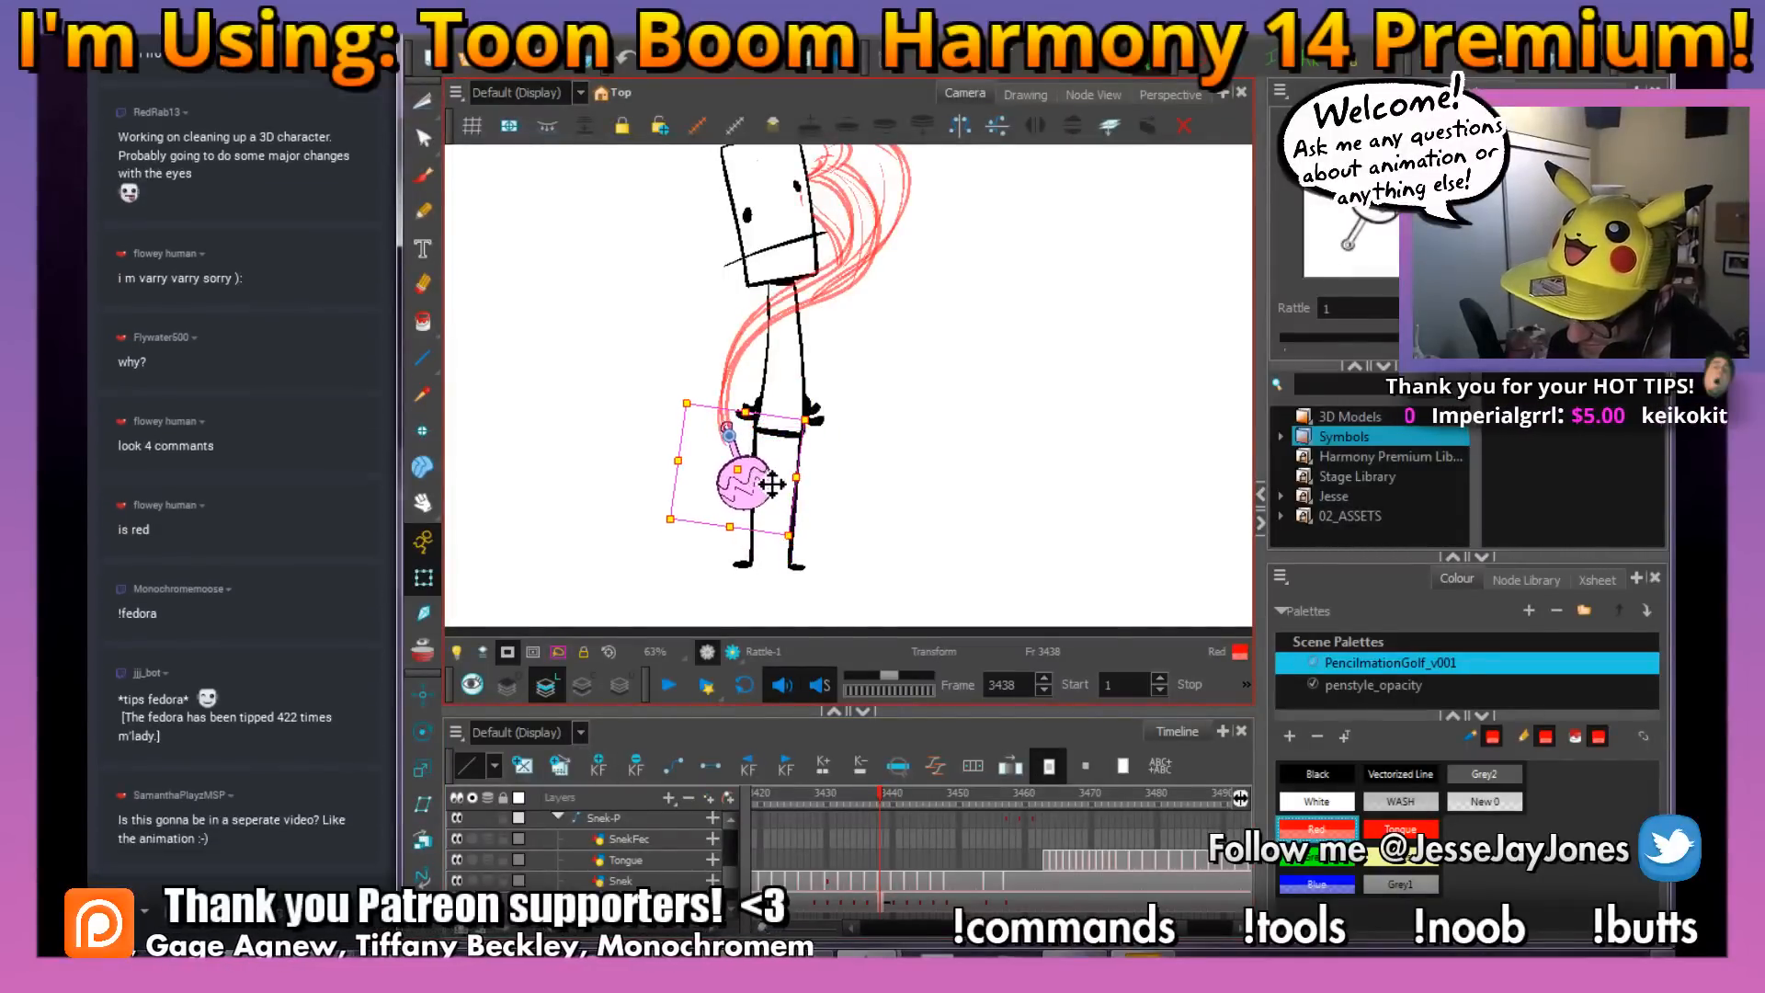
pyautogui.moveTo(879, 792); pyautogui.dragTo(879, 802)
pyautogui.press(',')
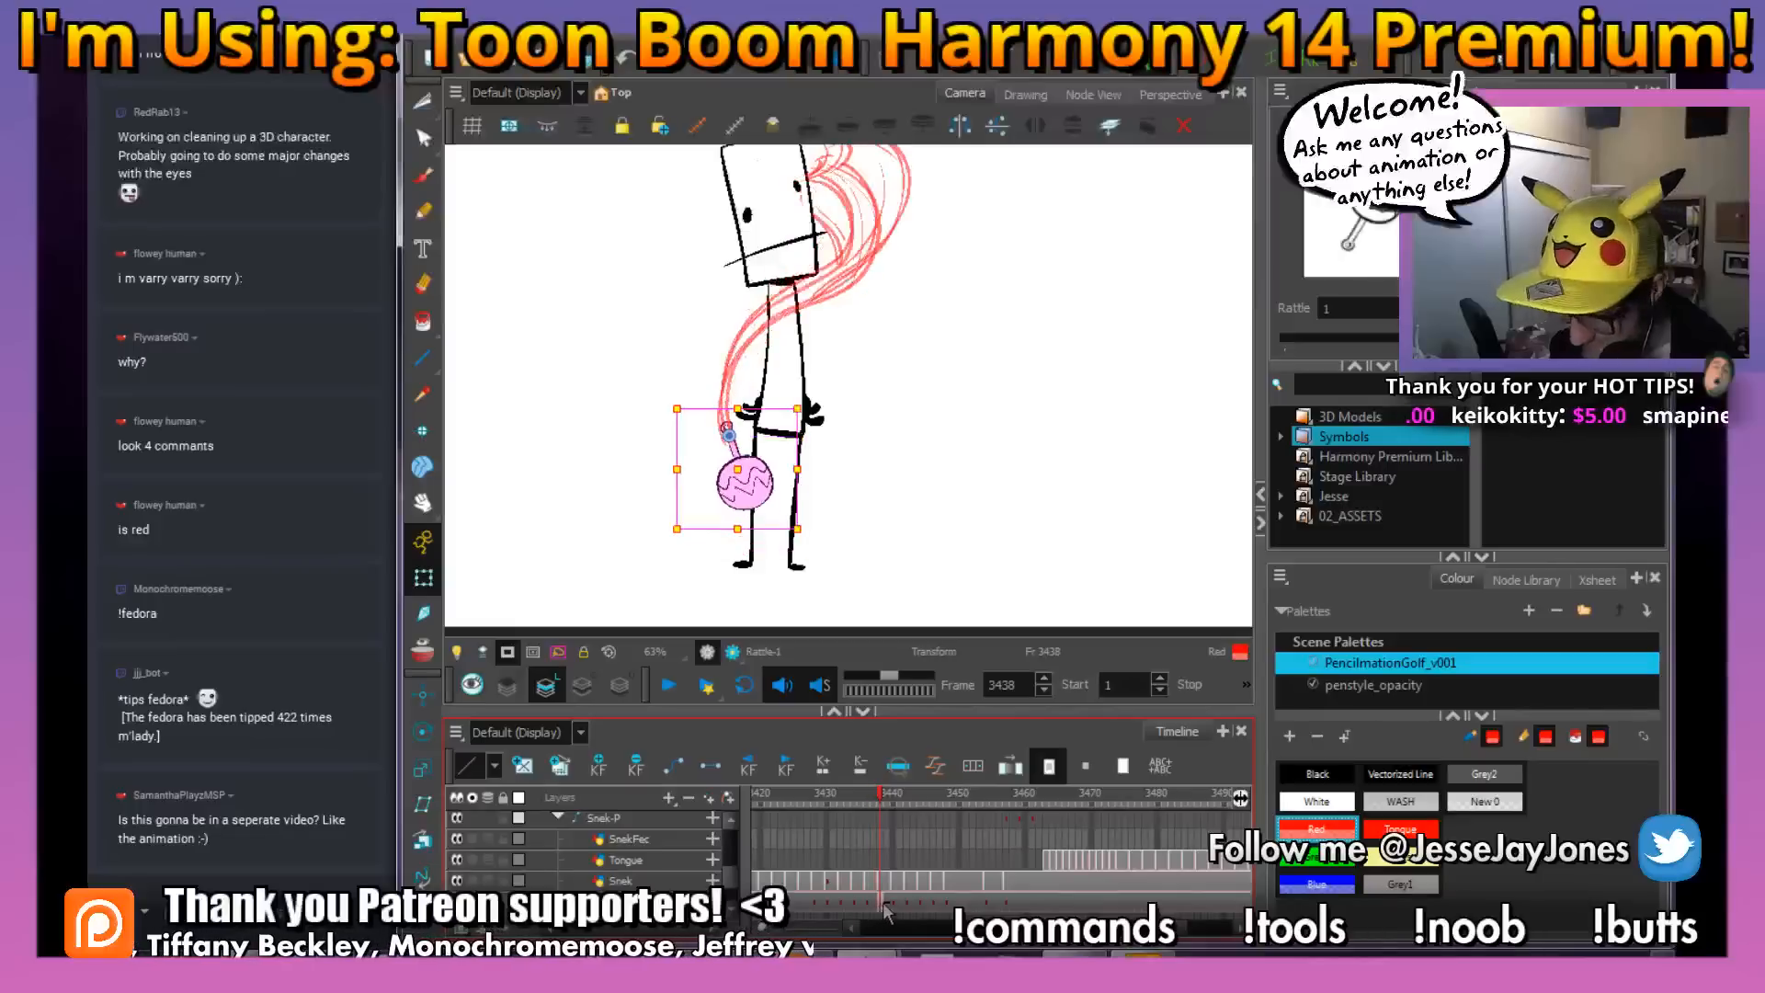
pyautogui.press('.')
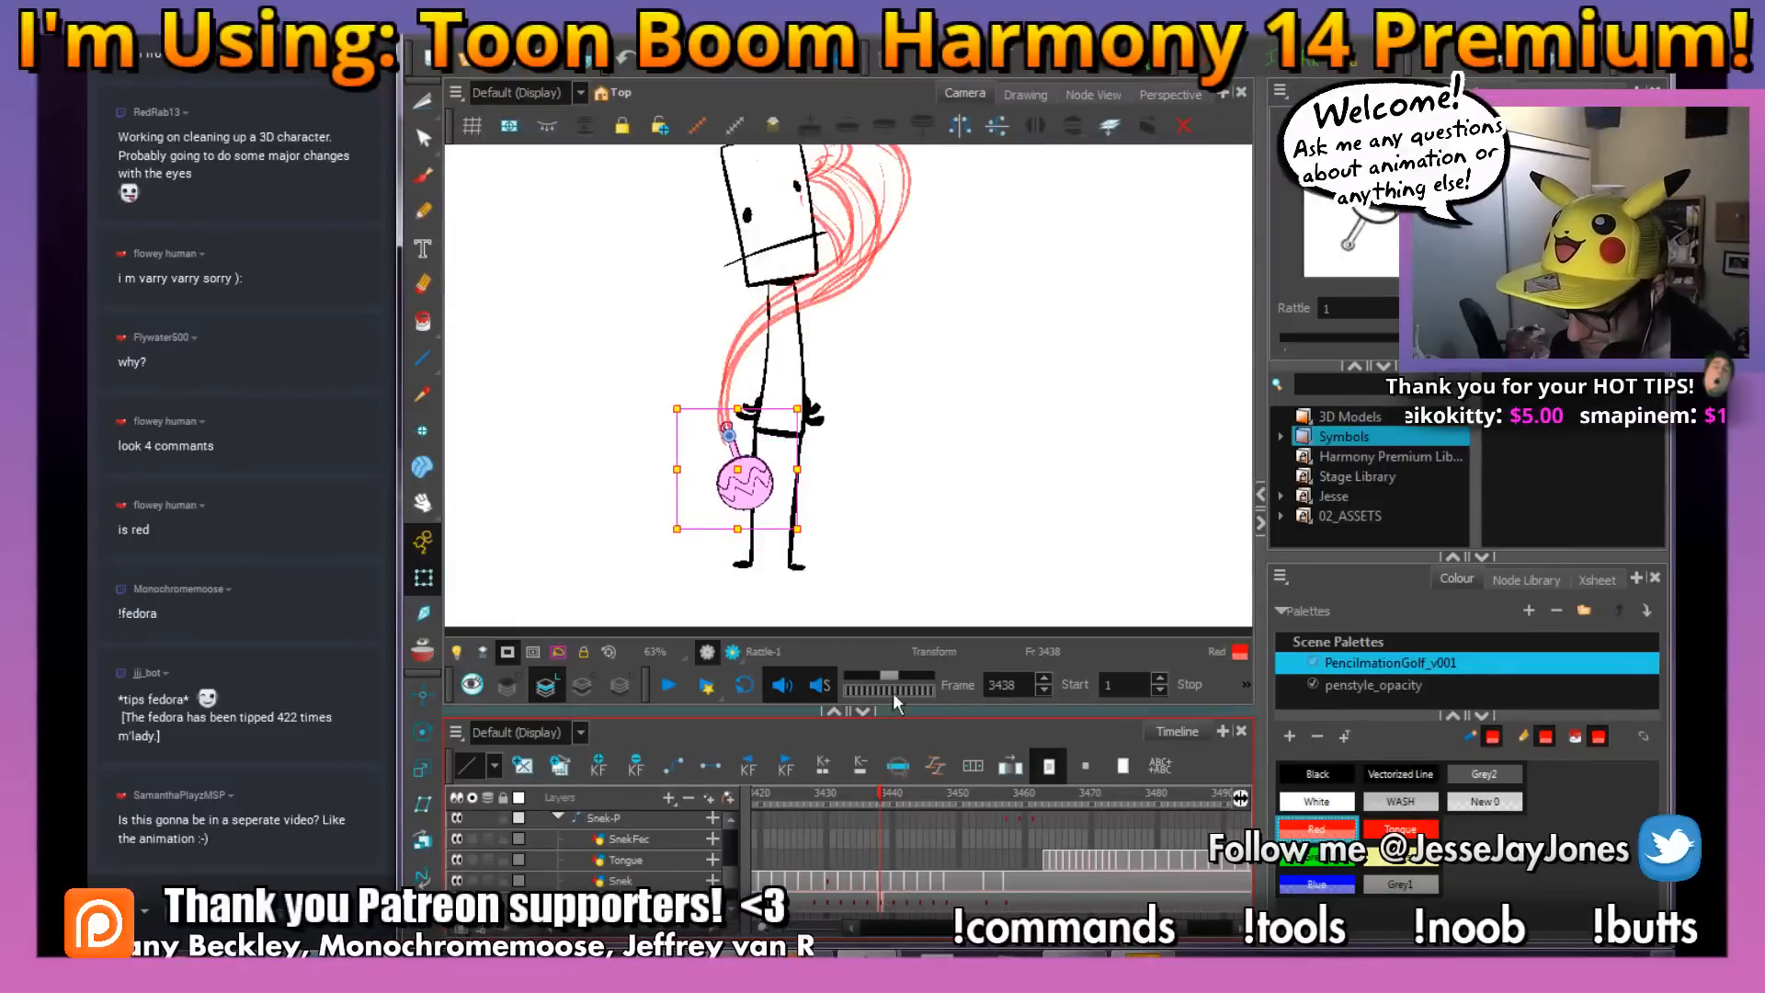
# Compare the rattle with the preceding drawings and refine its rotation on the frame 3438 keyframe
pyautogui.press('space')
pyautogui.moveTo(943, 361); pyautogui.dragTo(939, 462)
pyautogui.press('space')
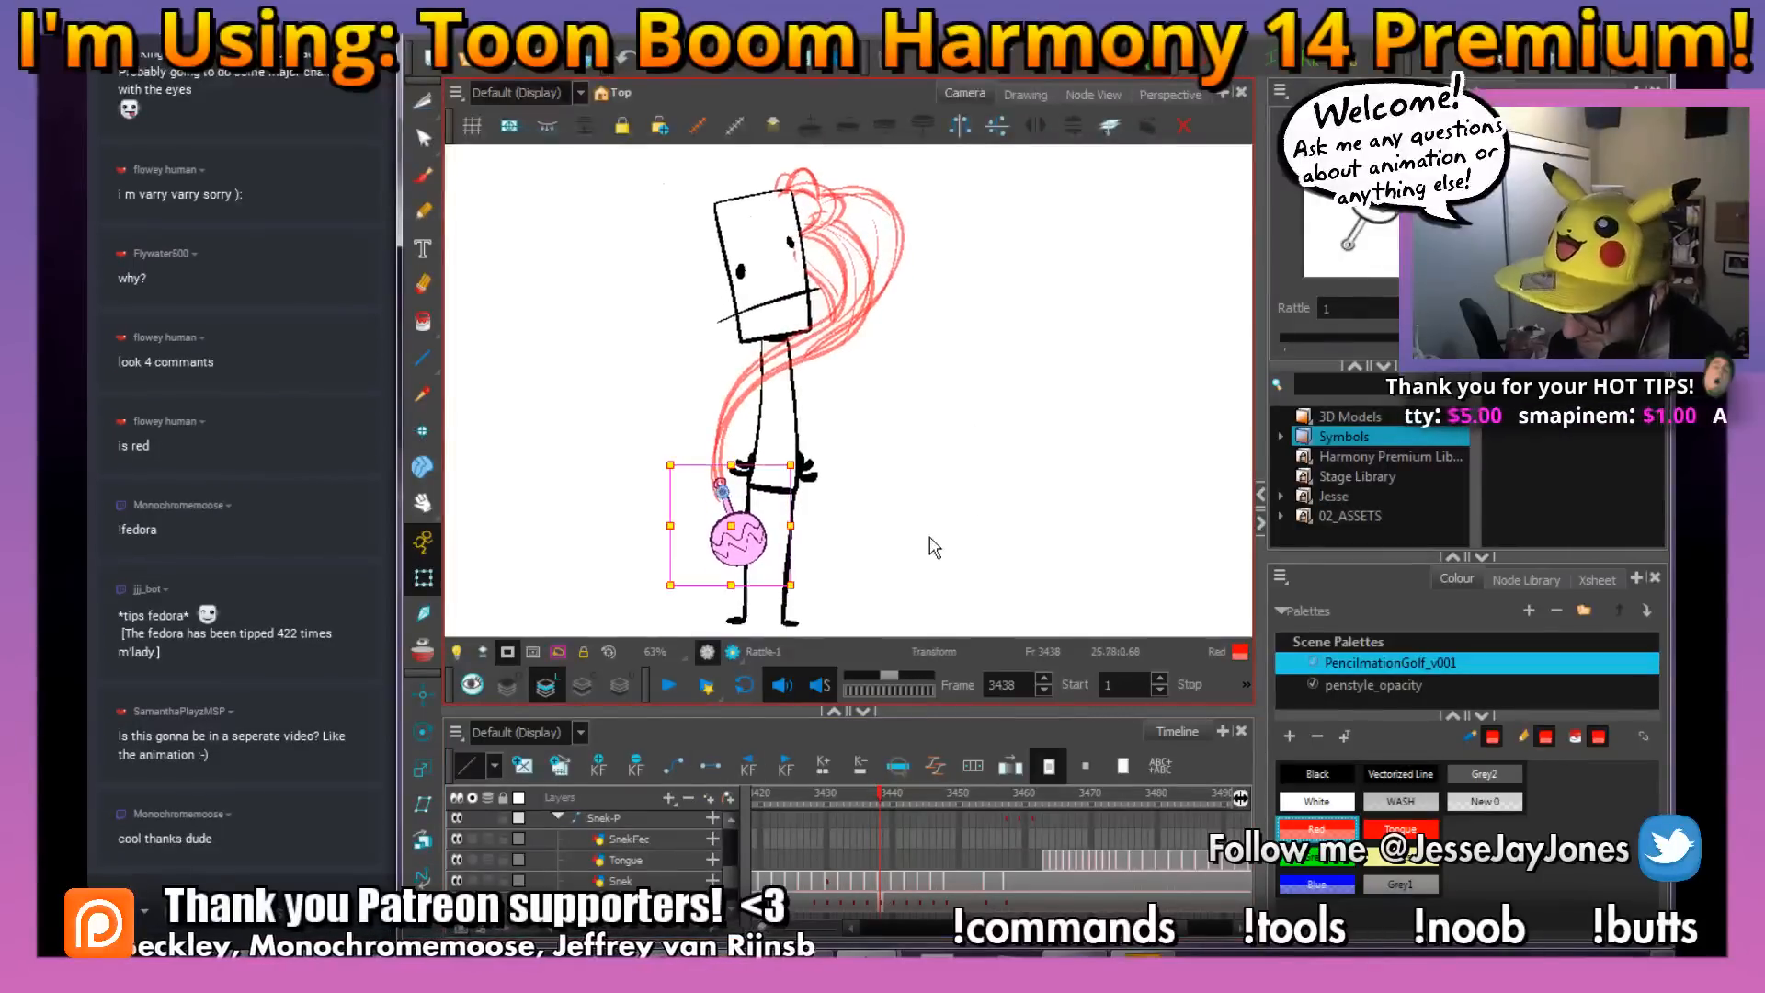
pyautogui.moveTo(884, 802); pyautogui.dragTo(939, 857)
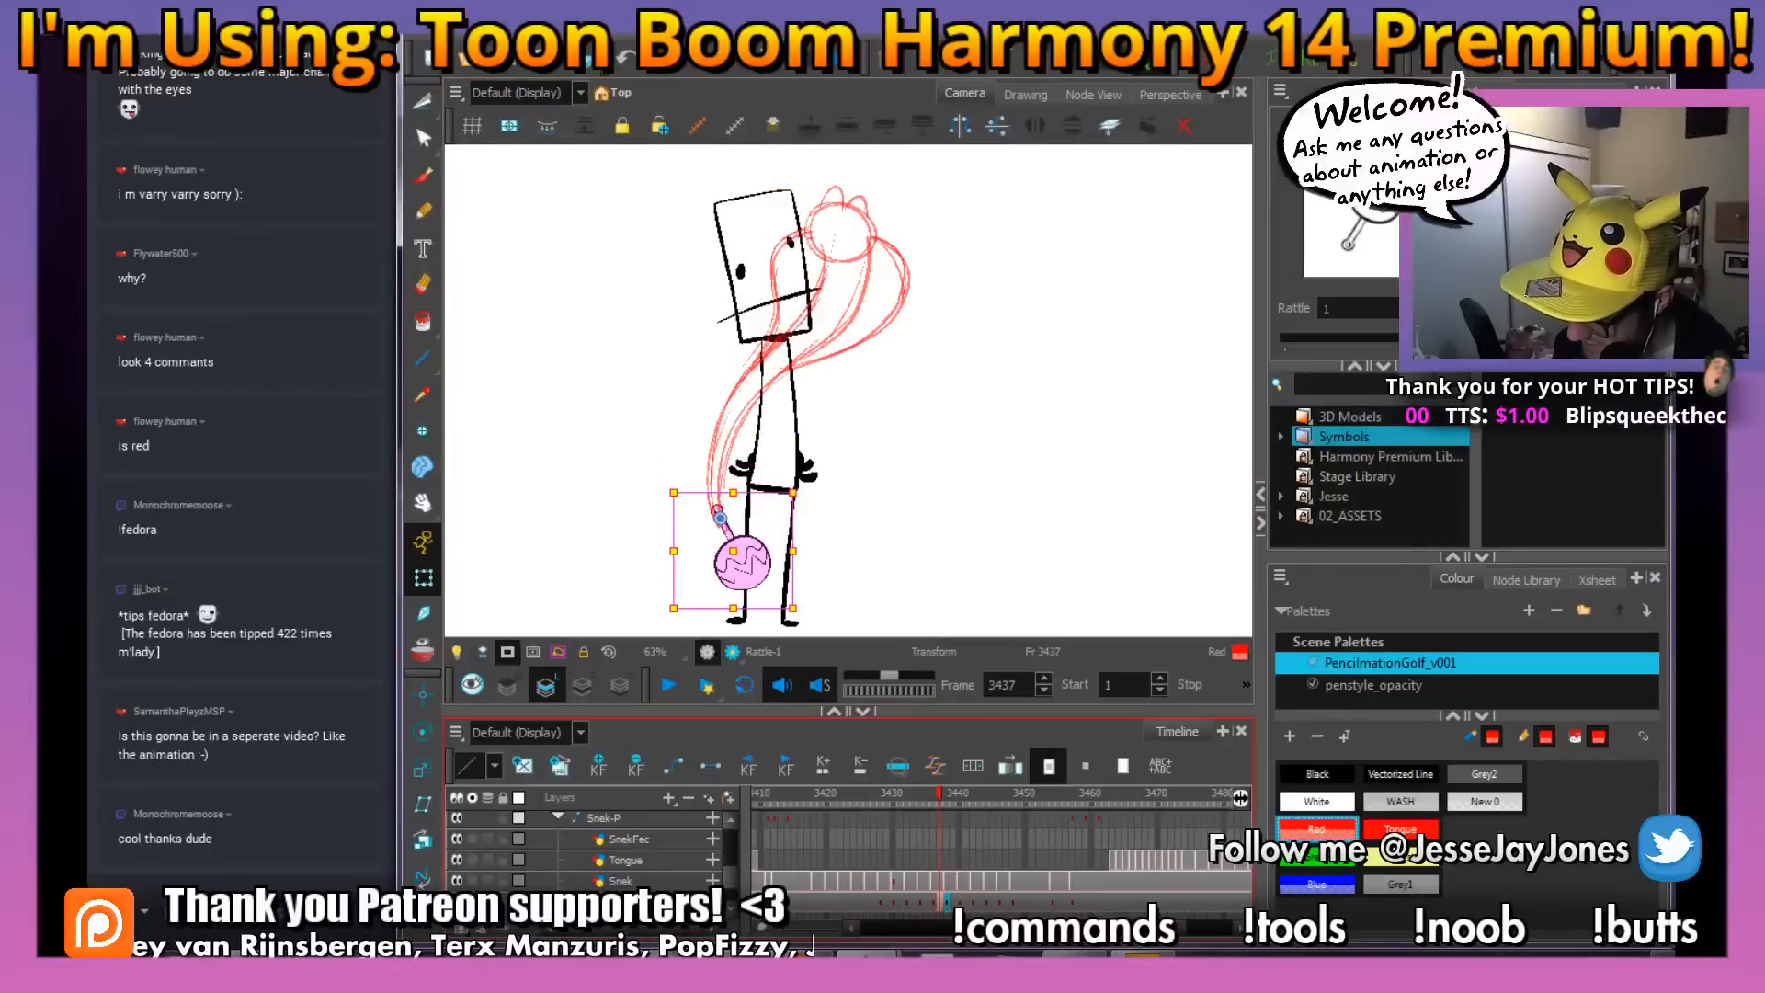
pyautogui.click(946, 902)
pyautogui.moveTo(800, 591); pyautogui.dragTo(781, 605)
# Rotate the rattle on frame 3441 so it hangs outside the figure's leg, and shift that keyframe to frame 3440
pyautogui.moveTo(947, 794)
pyautogui.mouseDown()
pyautogui.moveTo(929, 801)
pyautogui.moveTo(963, 808)
pyautogui.mouseUp()
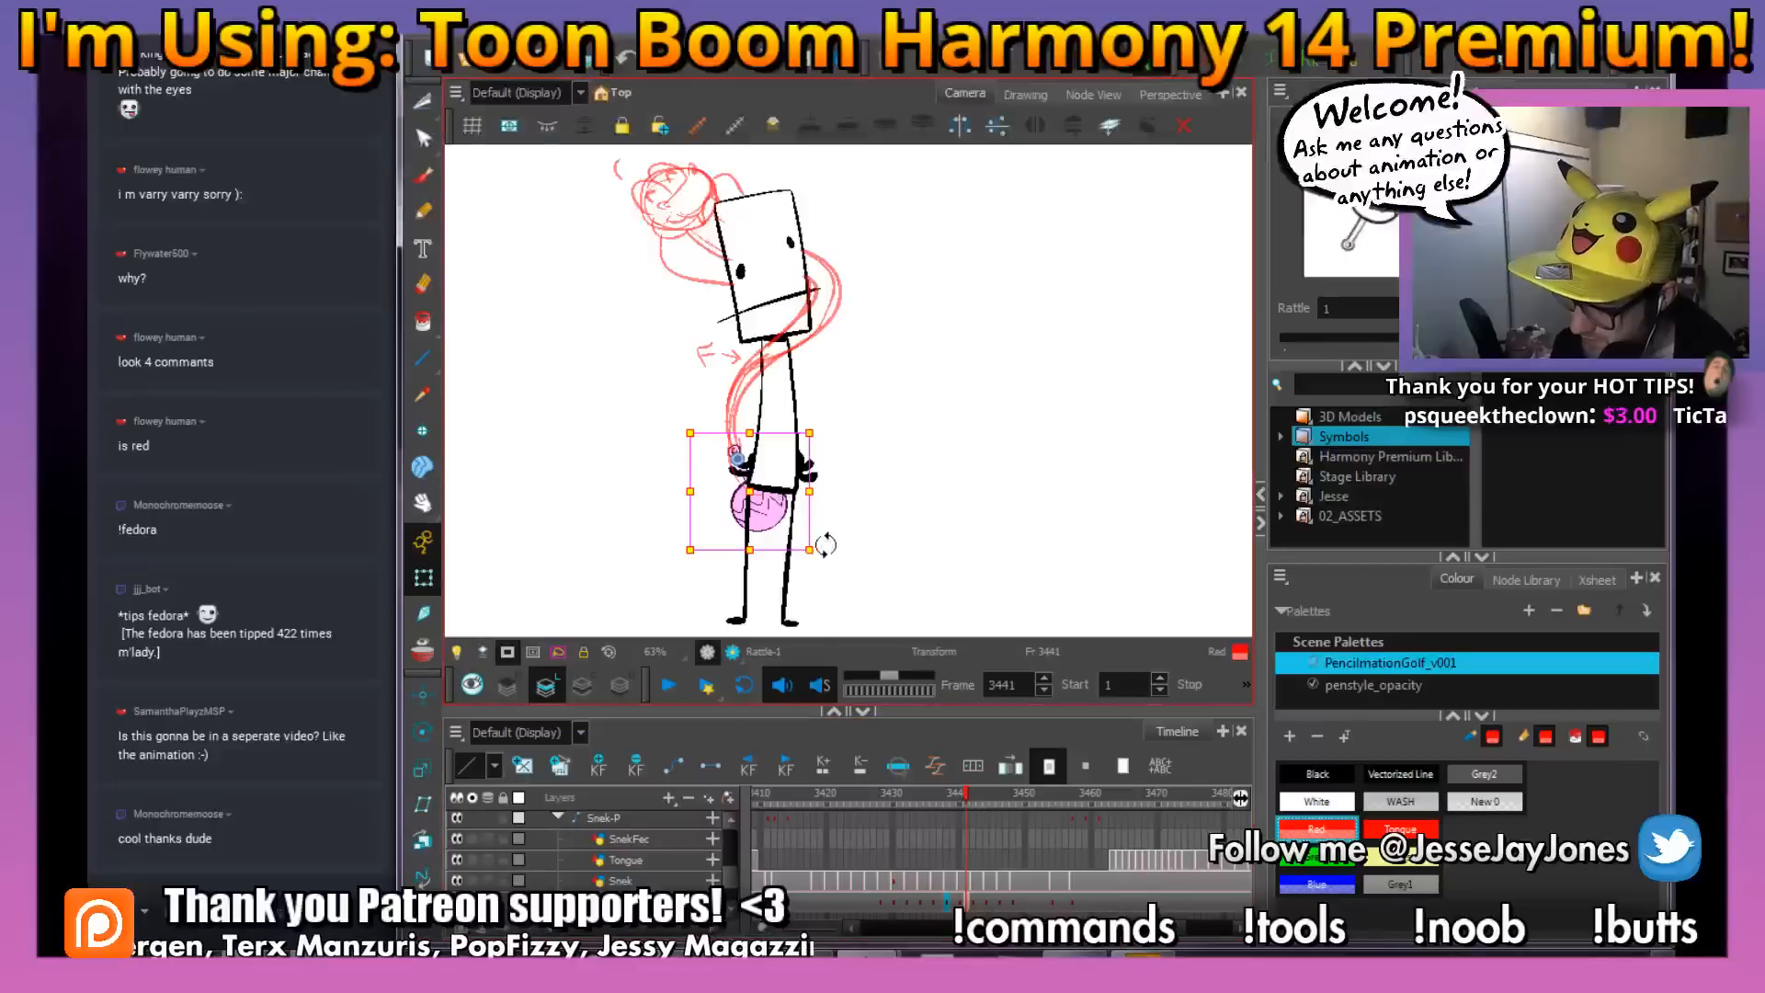
pyautogui.moveTo(818, 552); pyautogui.dragTo(786, 604)
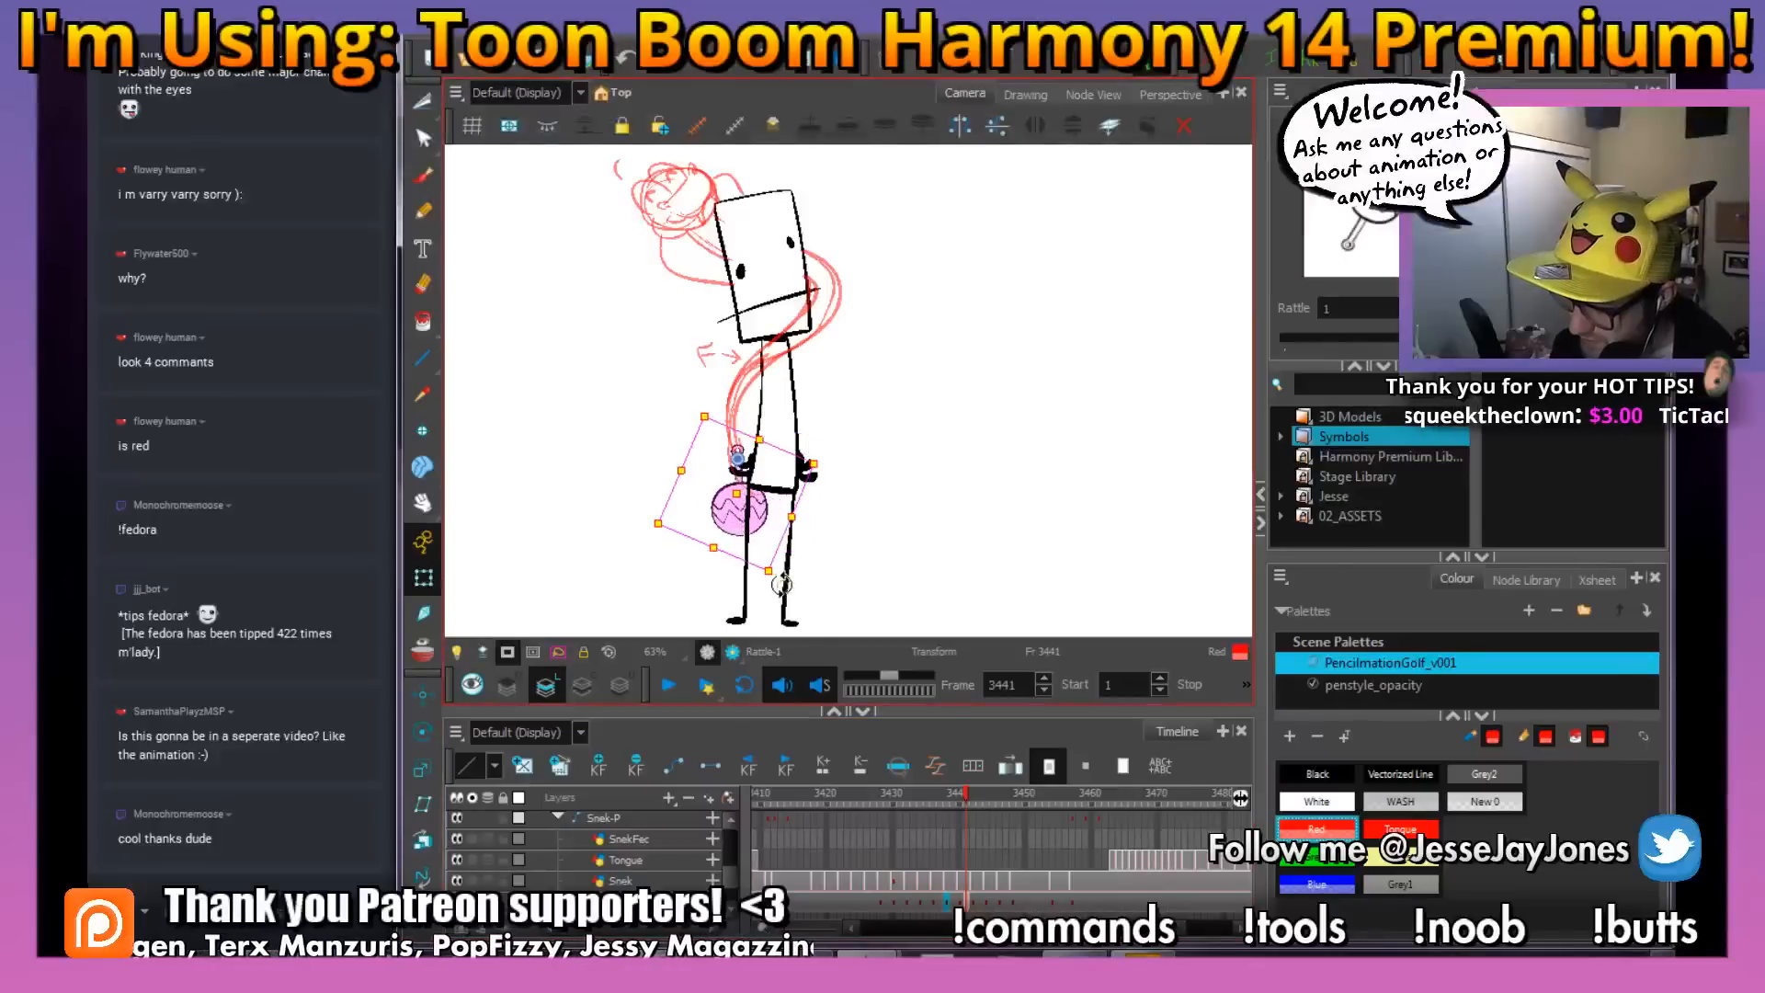
pyautogui.click(956, 797)
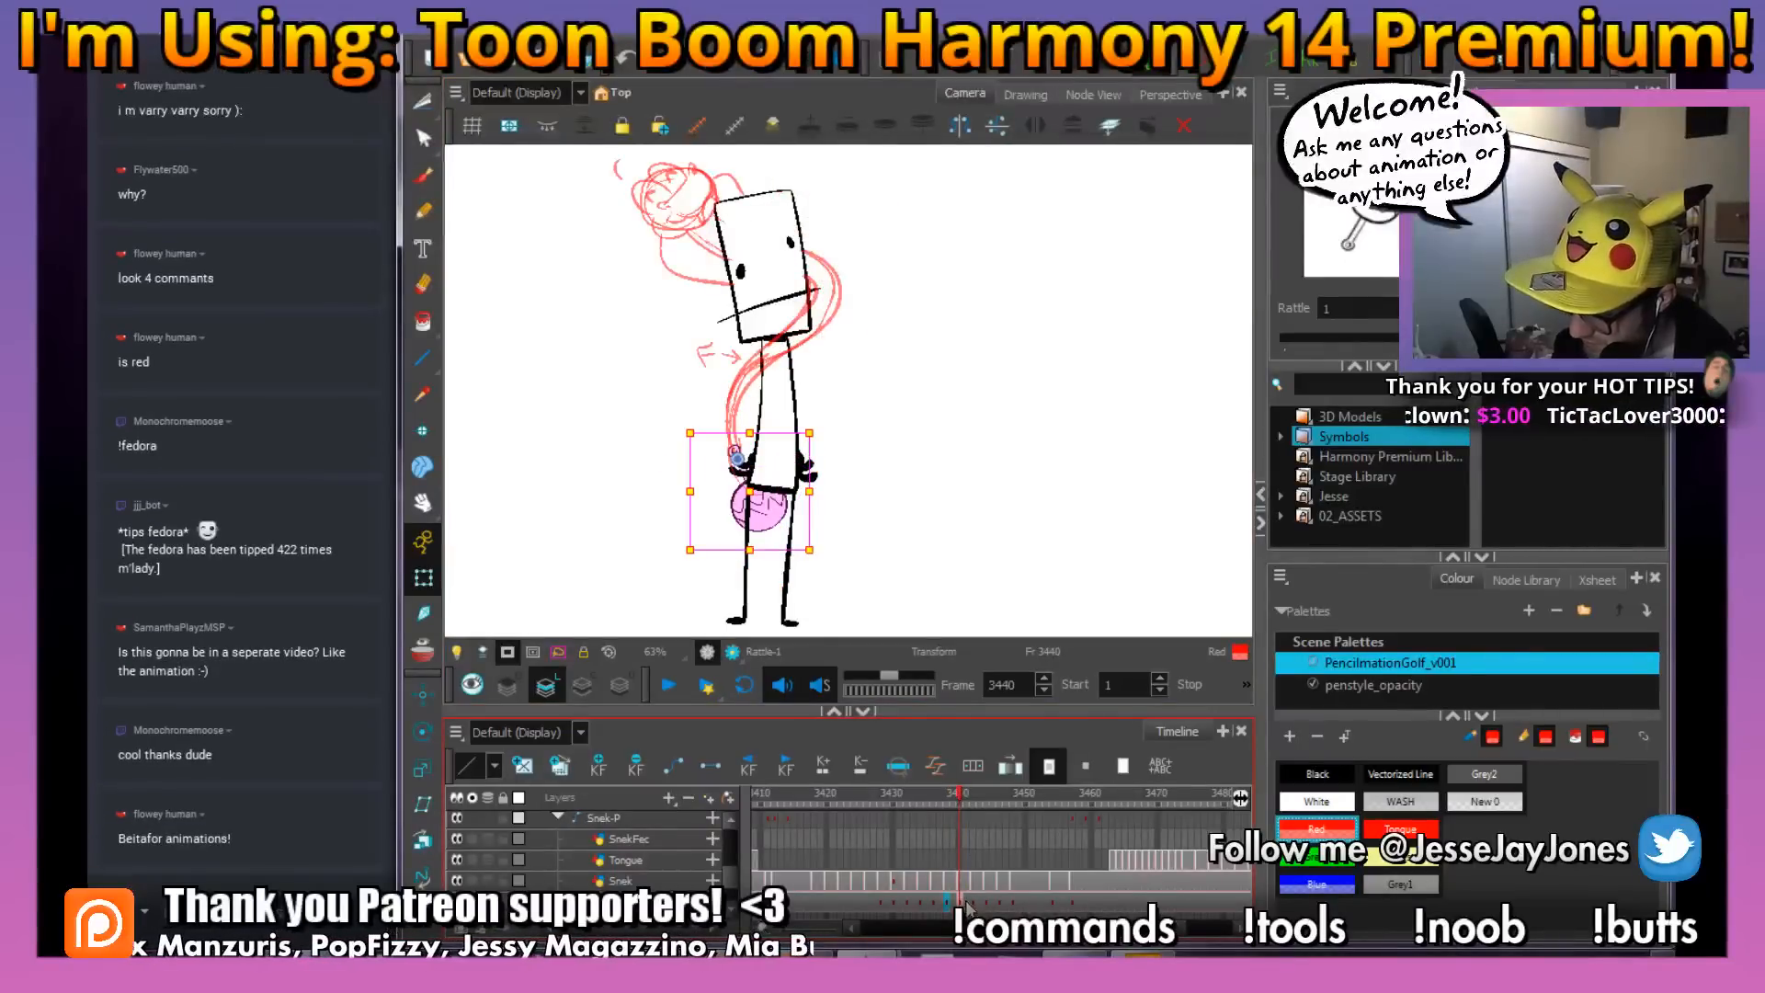
pyautogui.moveTo(968, 903); pyautogui.dragTo(962, 902)
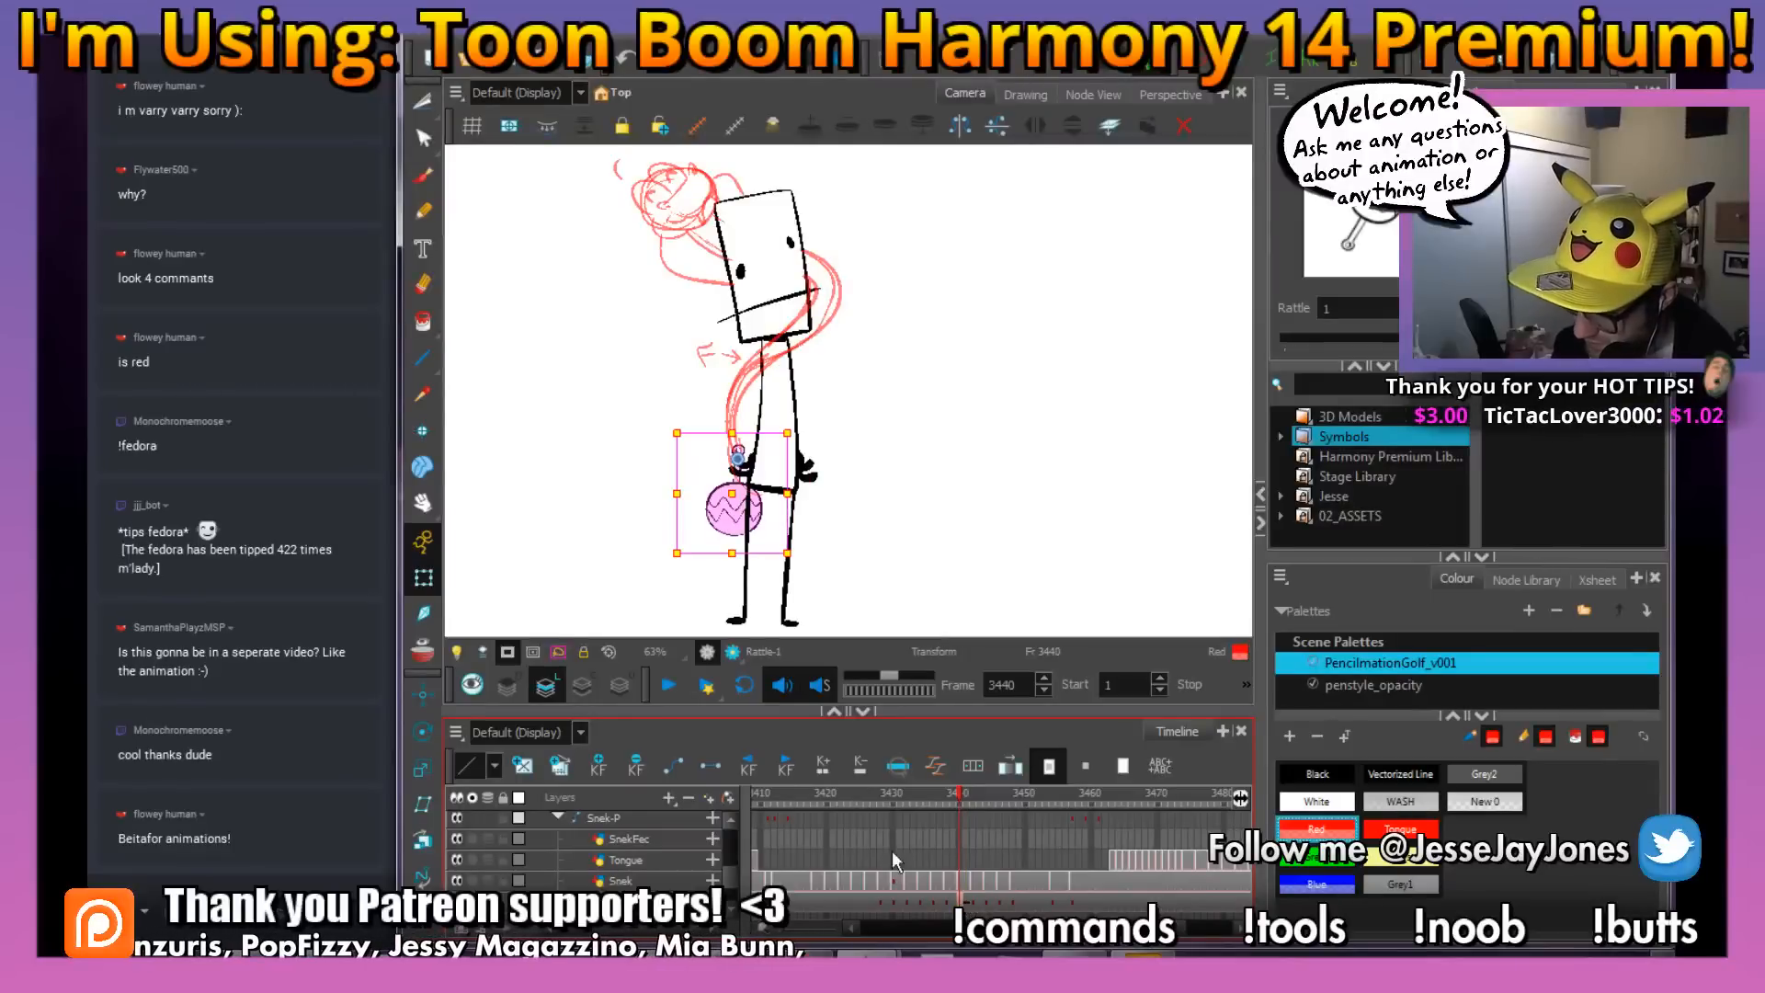
# Rotate the rattle on frame 3442 slightly away from the figure's body and check the motion up to frame 3453
pyautogui.moveTo(958, 794); pyautogui.dragTo(974, 797)
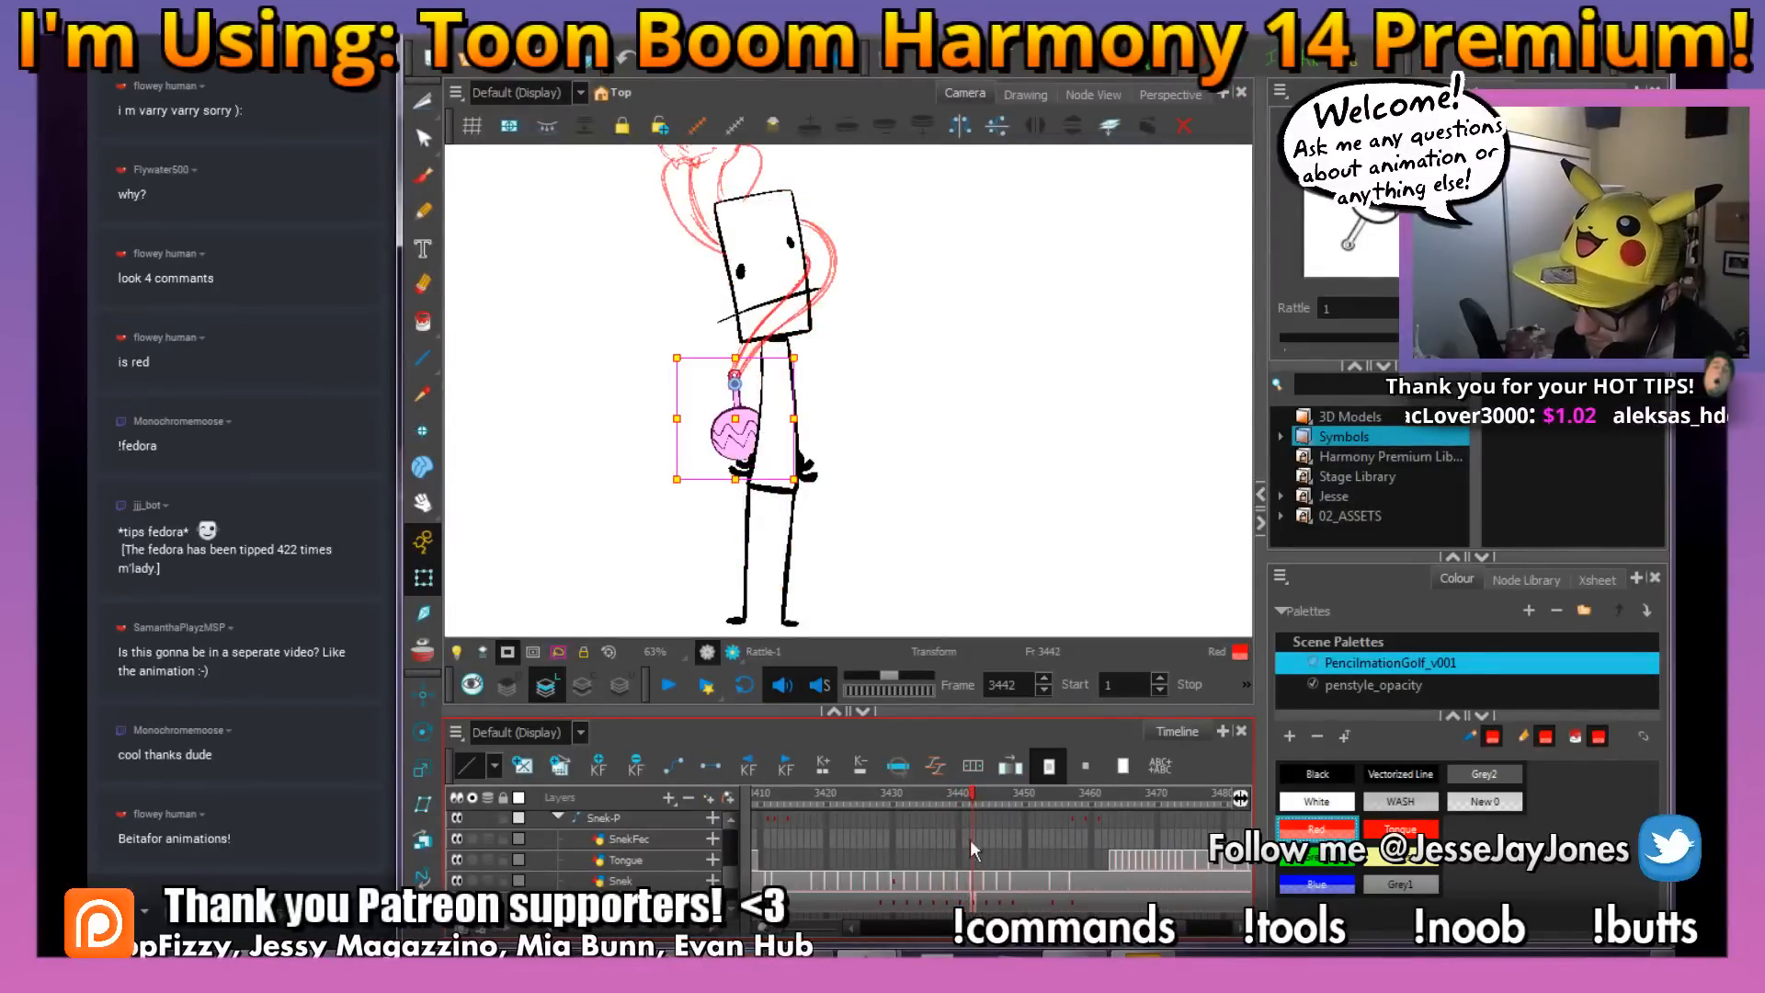
pyautogui.moveTo(800, 480); pyautogui.dragTo(793, 500)
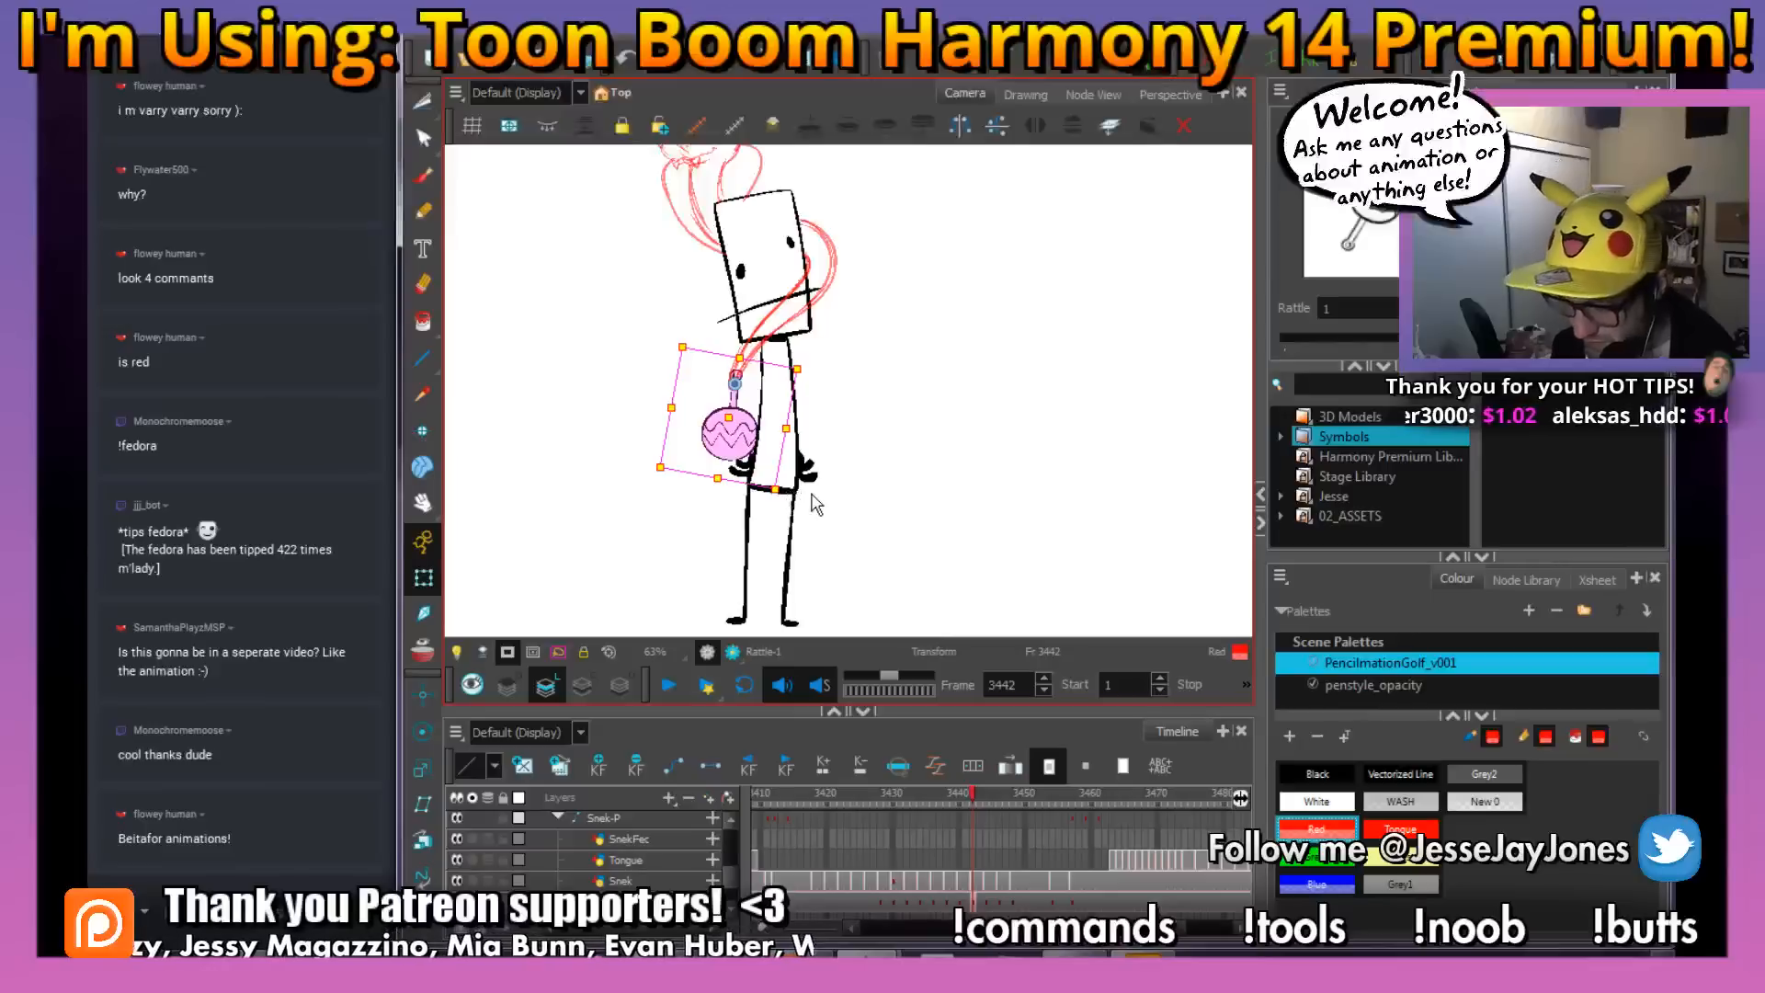
pyautogui.moveTo(973, 796); pyautogui.dragTo(1046, 857)
pyautogui.press('space')
pyautogui.moveTo(890, 275); pyautogui.dragTo(903, 375)
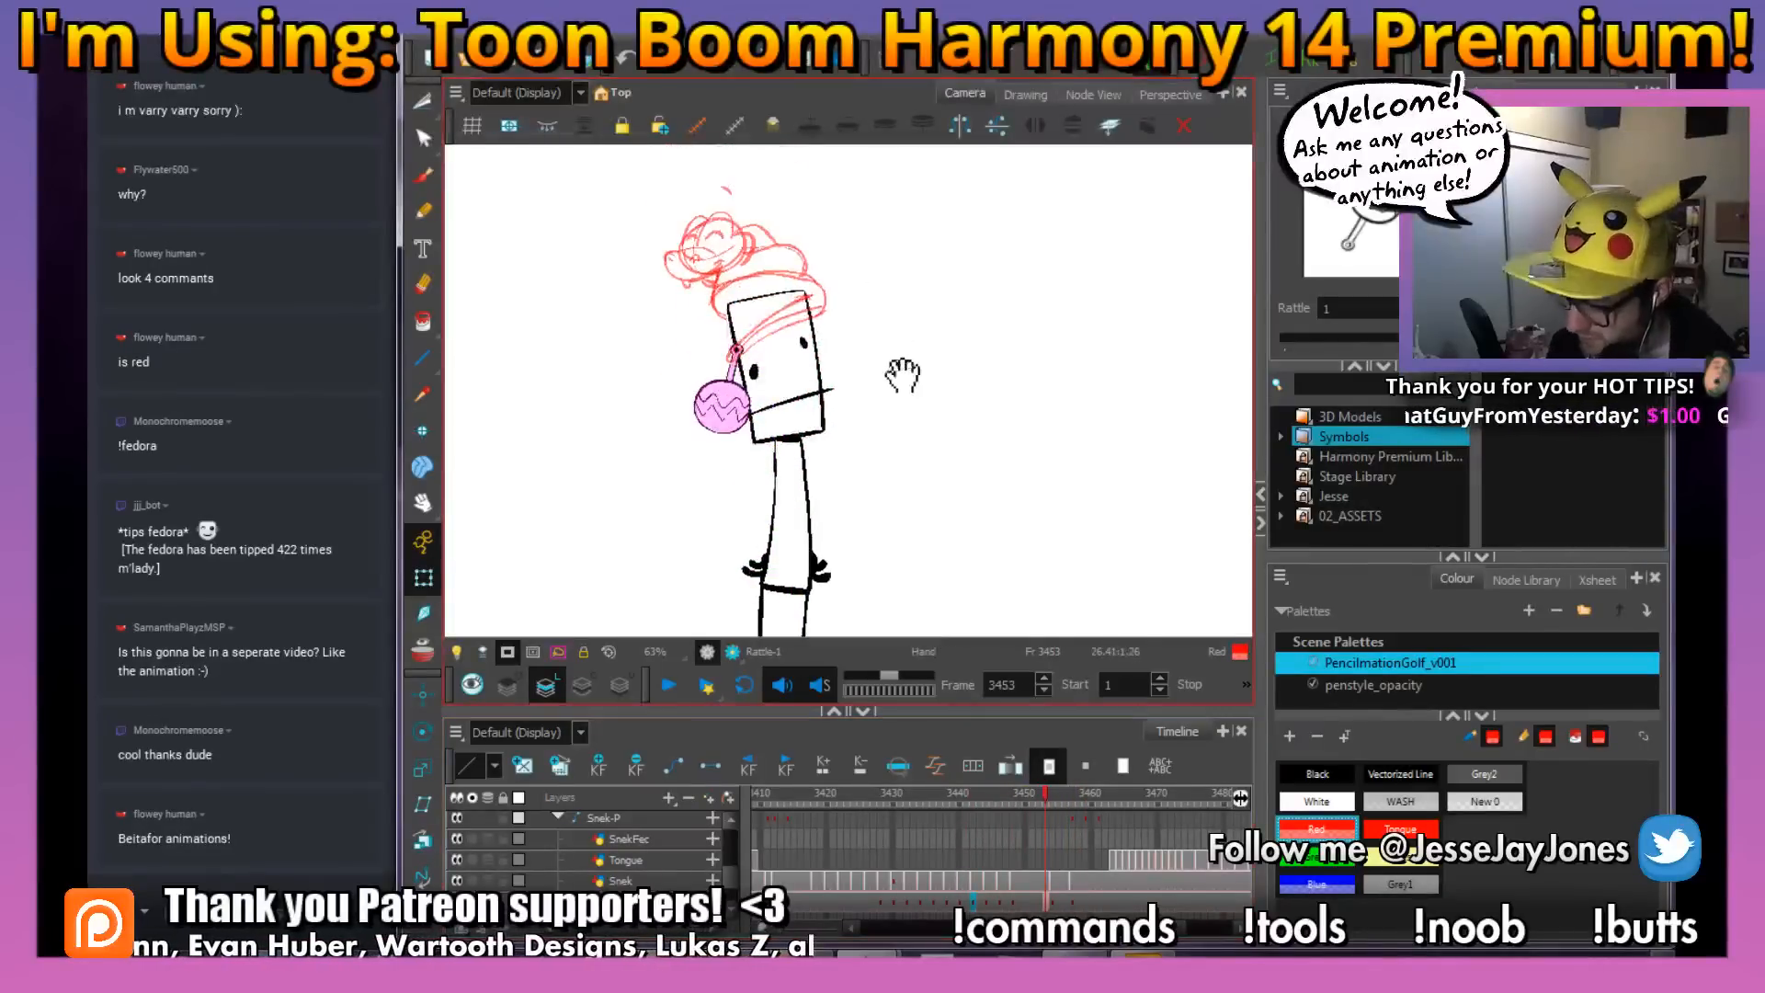
# Rotate the rattle on frame 3442 back toward the figure's body after comparing it with frame 3440
pyautogui.moveTo(919, 796); pyautogui.dragTo(982, 826)
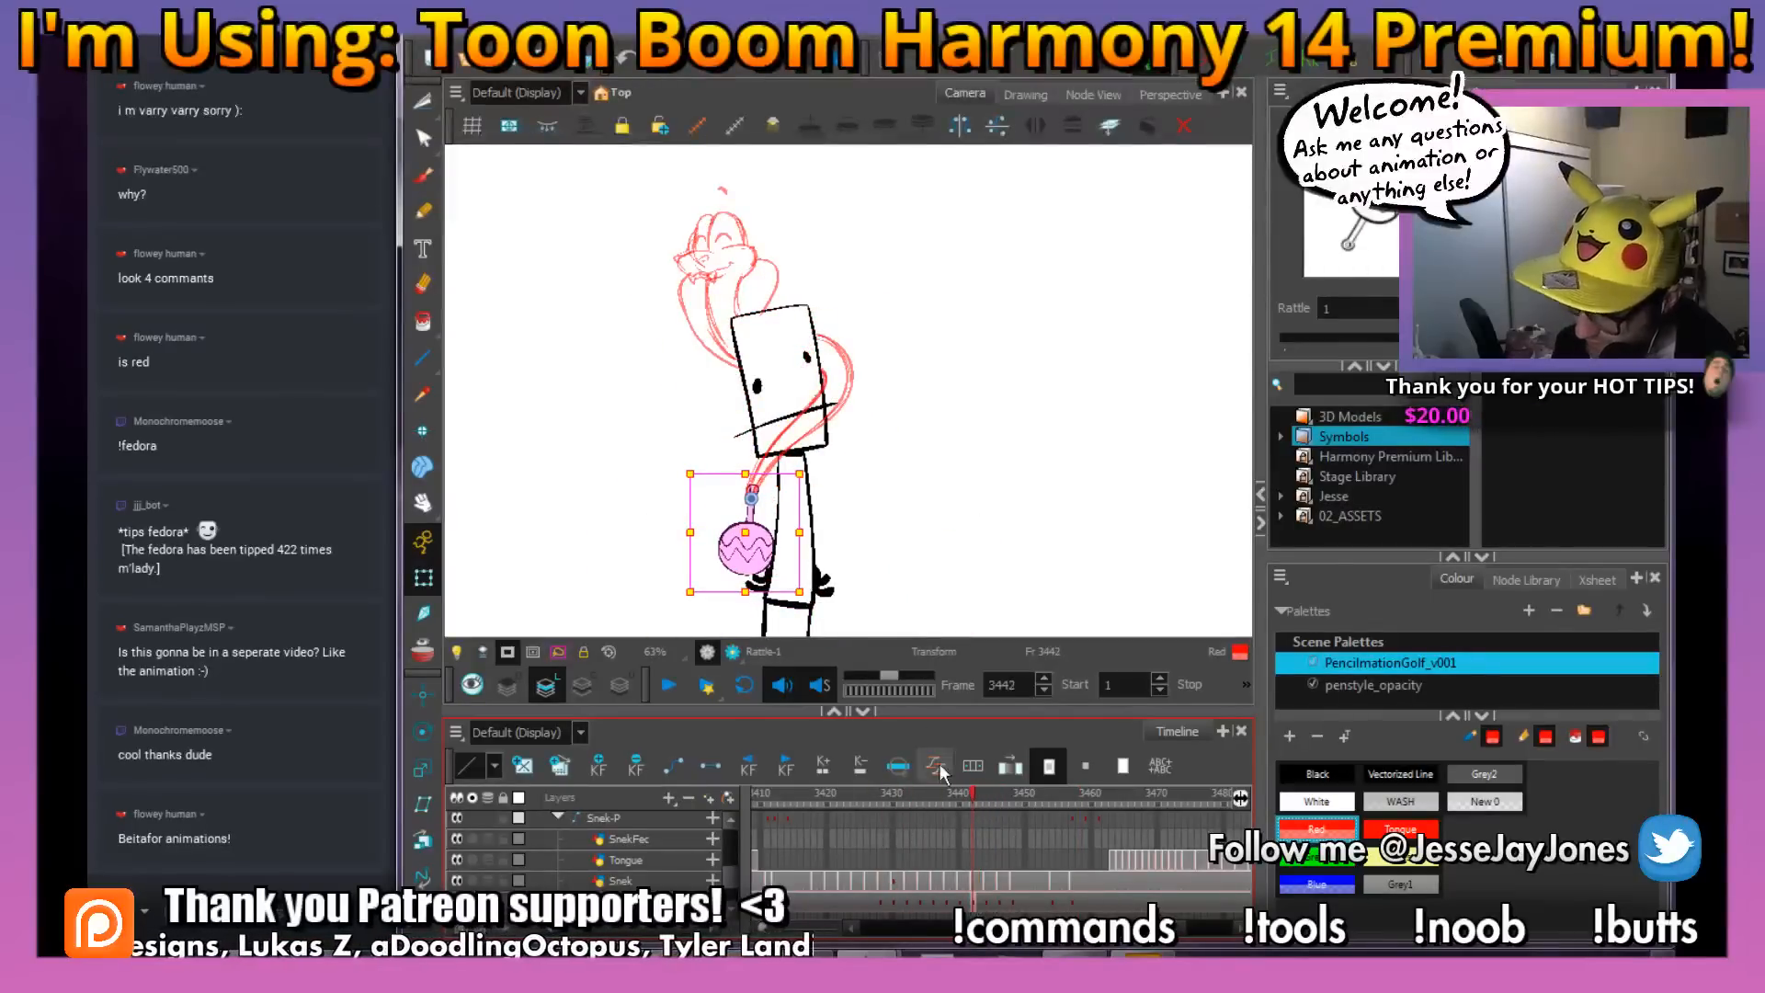
pyautogui.click(982, 908)
pyautogui.click(961, 904)
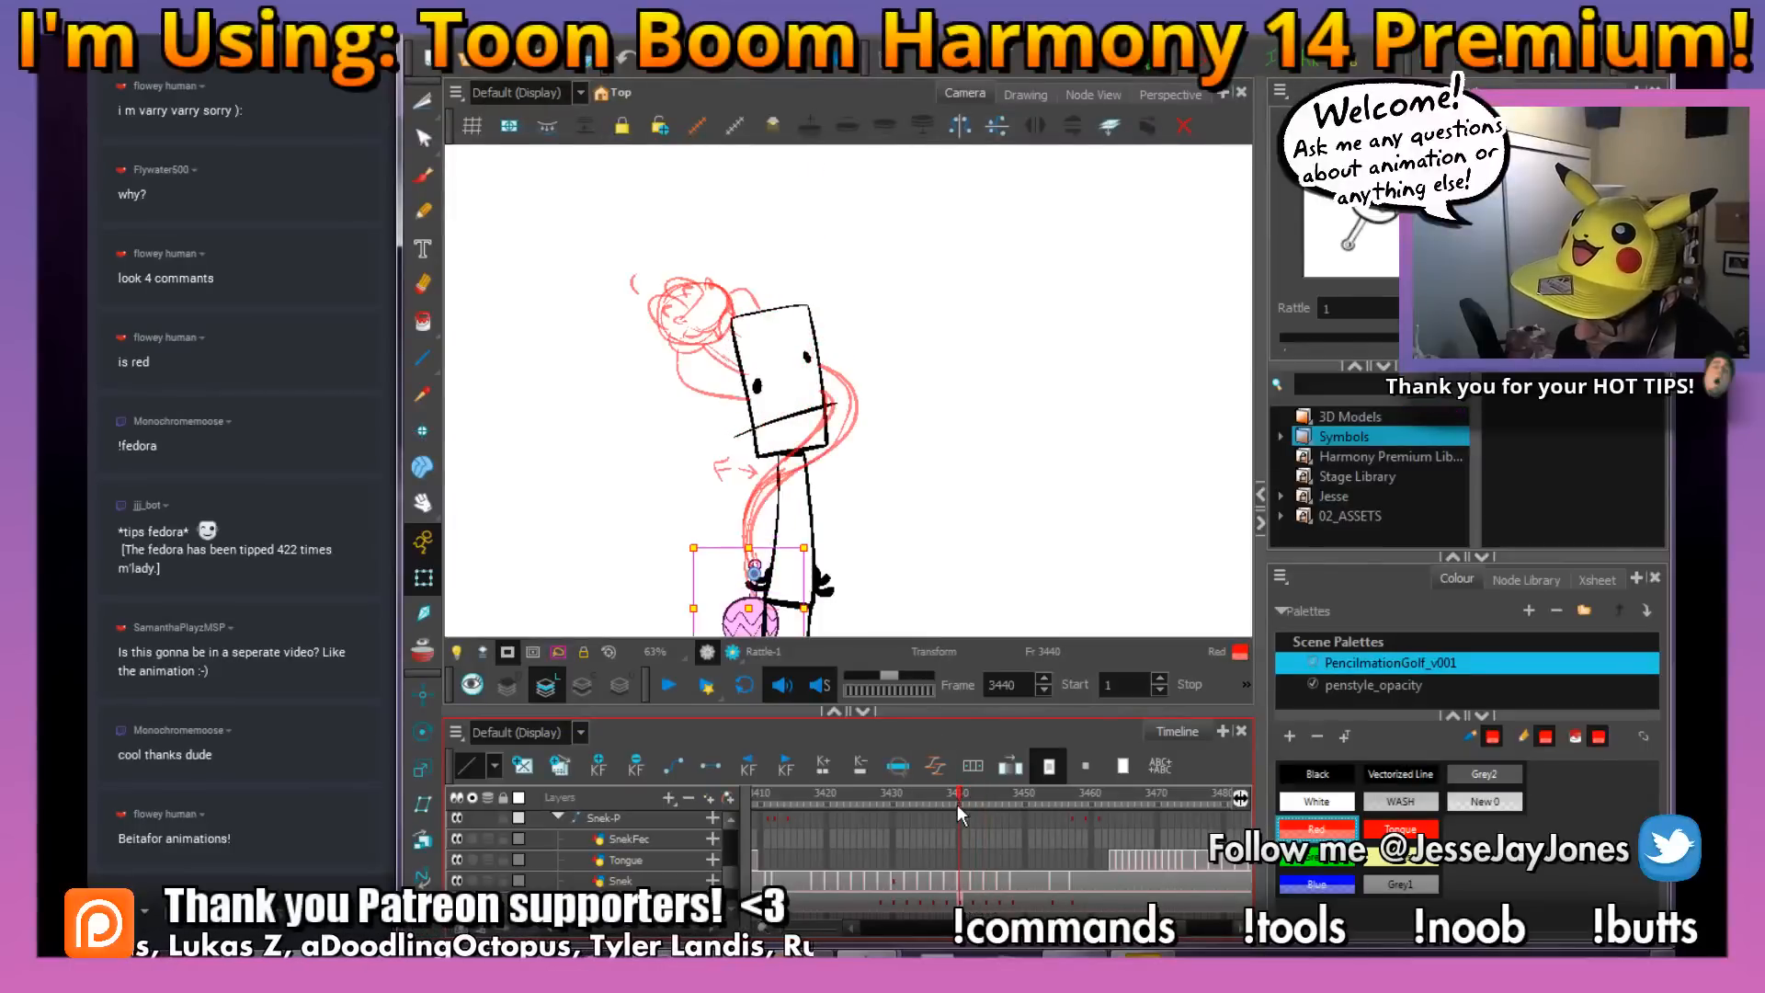
pyautogui.moveTo(876, 604); pyautogui.dragTo(883, 543)
pyautogui.moveTo(964, 802)
pyautogui.mouseDown()
pyautogui.moveTo(936, 805)
pyautogui.moveTo(975, 809)
pyautogui.mouseUp()
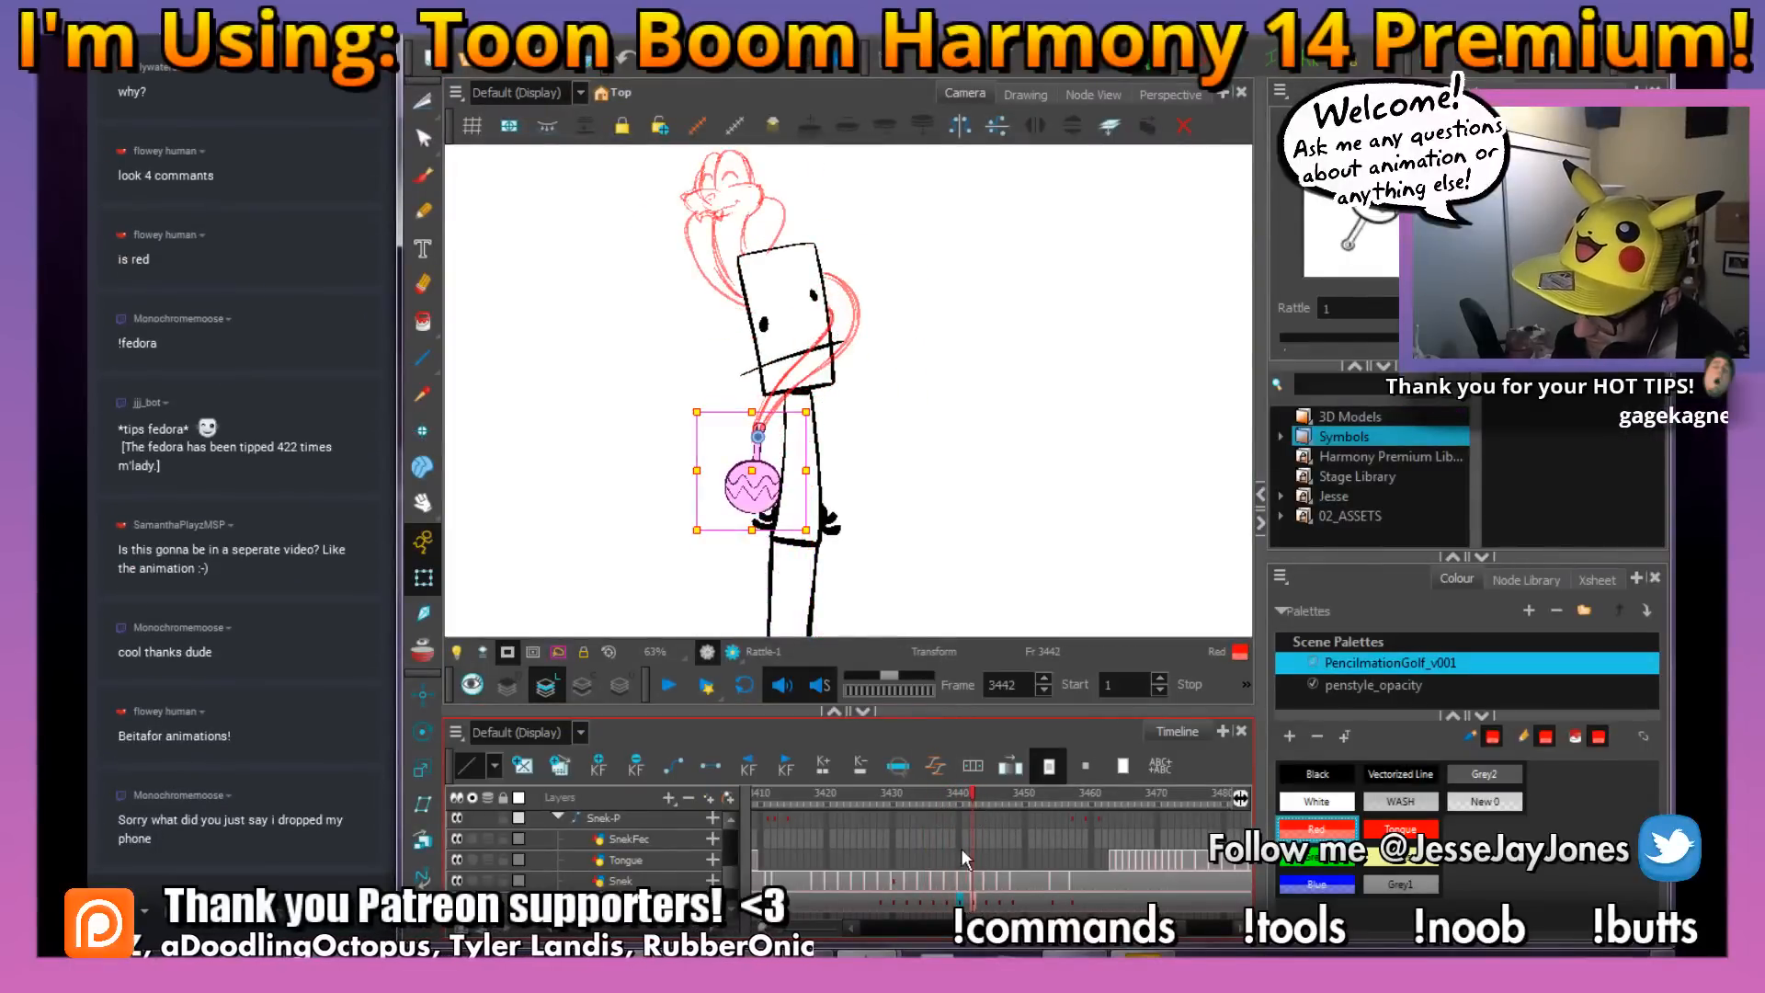
pyautogui.moveTo(827, 540); pyautogui.dragTo(855, 520)
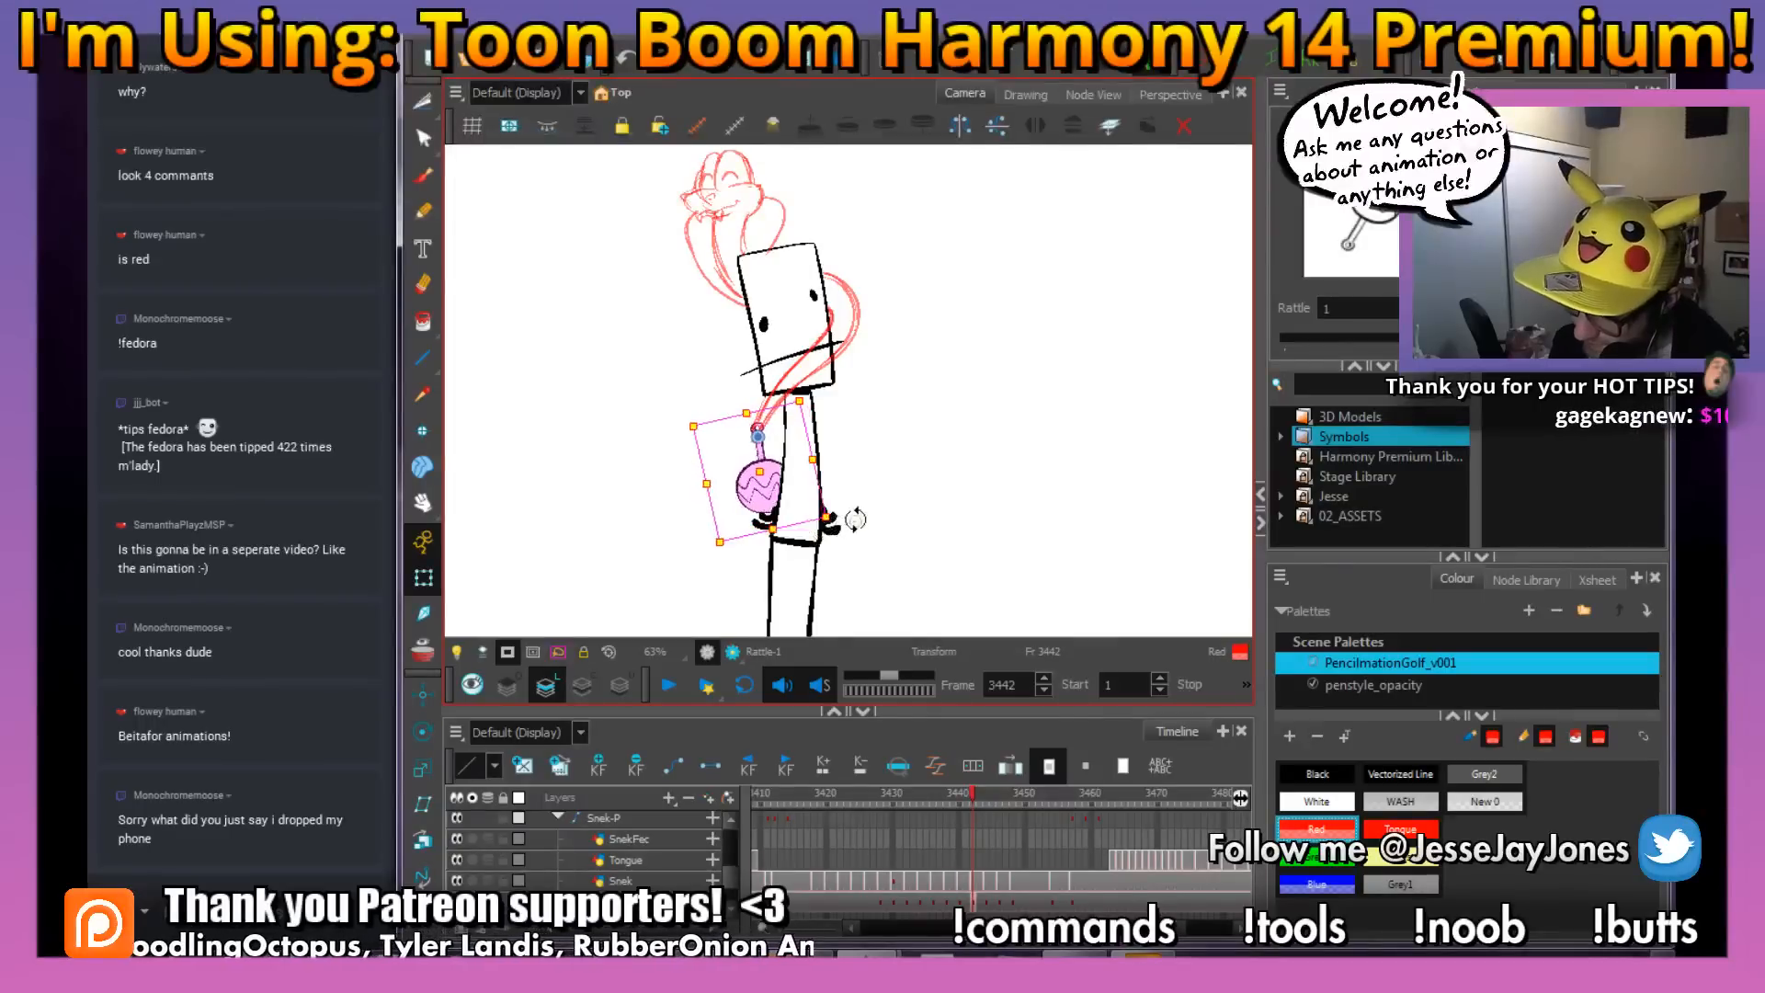
# Play back the coiling animation and scrub past frame 3442 to review how the rattle follows the tail
pyautogui.moveTo(919, 388); pyautogui.dragTo(913, 489)
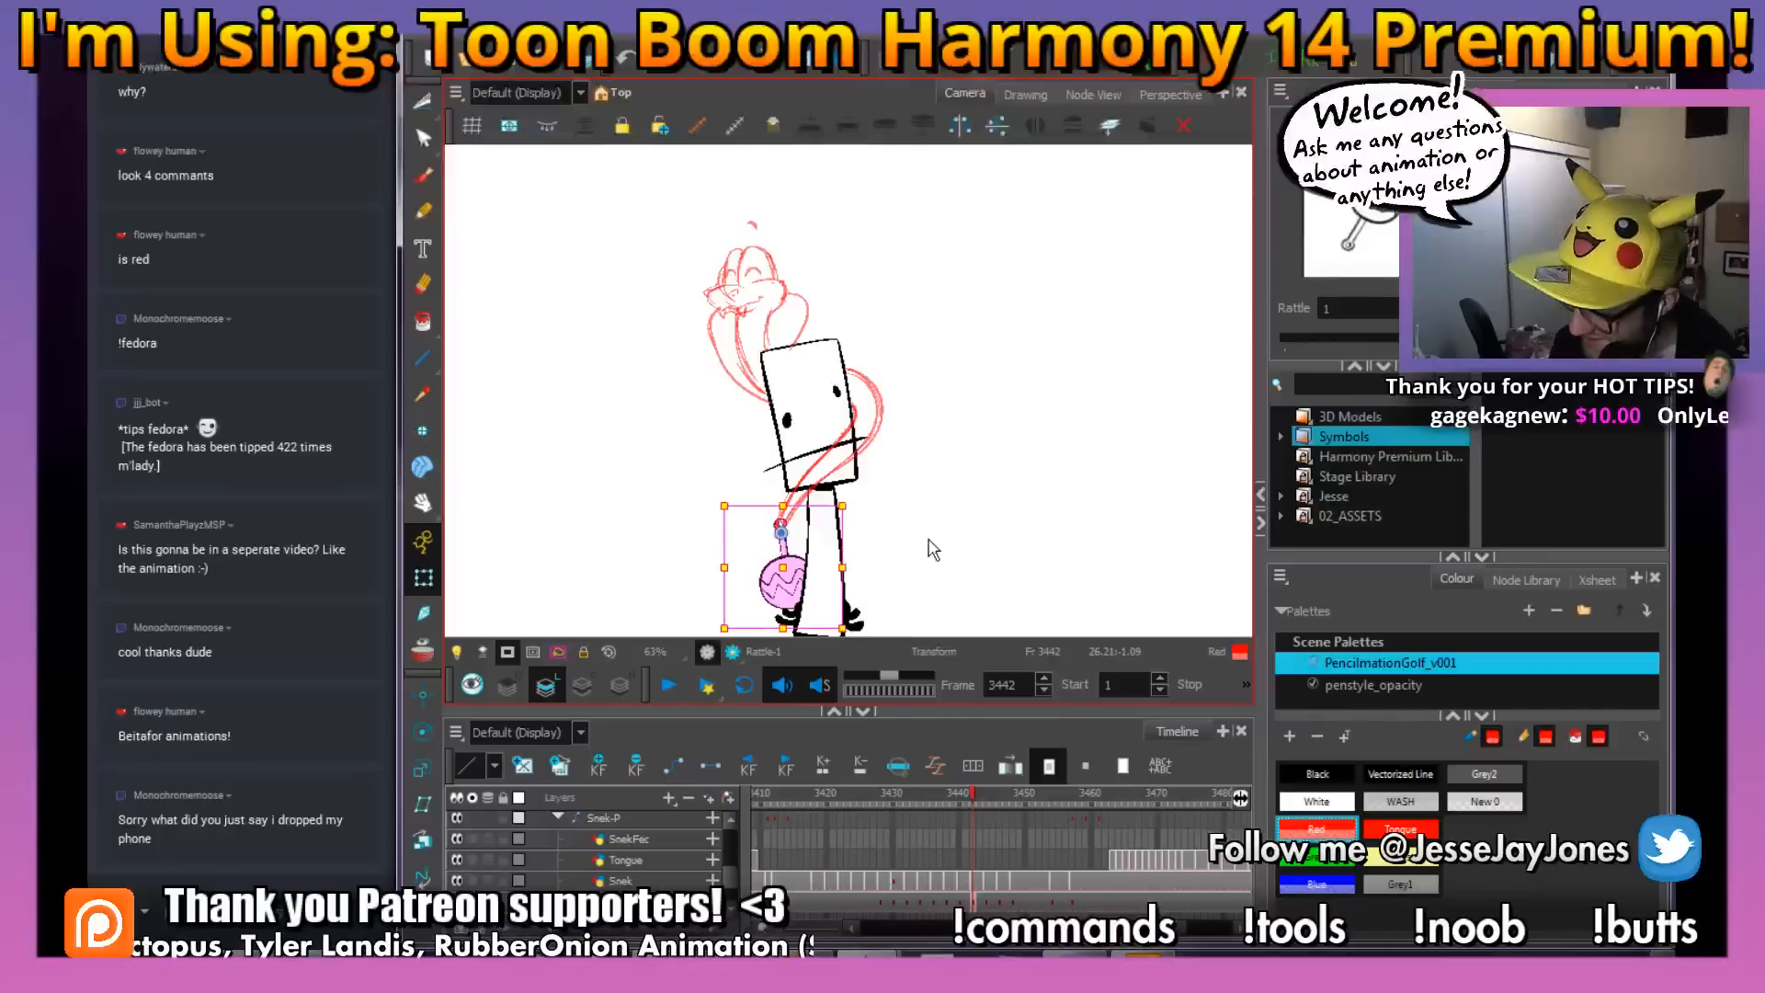
pyautogui.moveTo(942, 796); pyautogui.dragTo(905, 867)
pyautogui.press('Return')
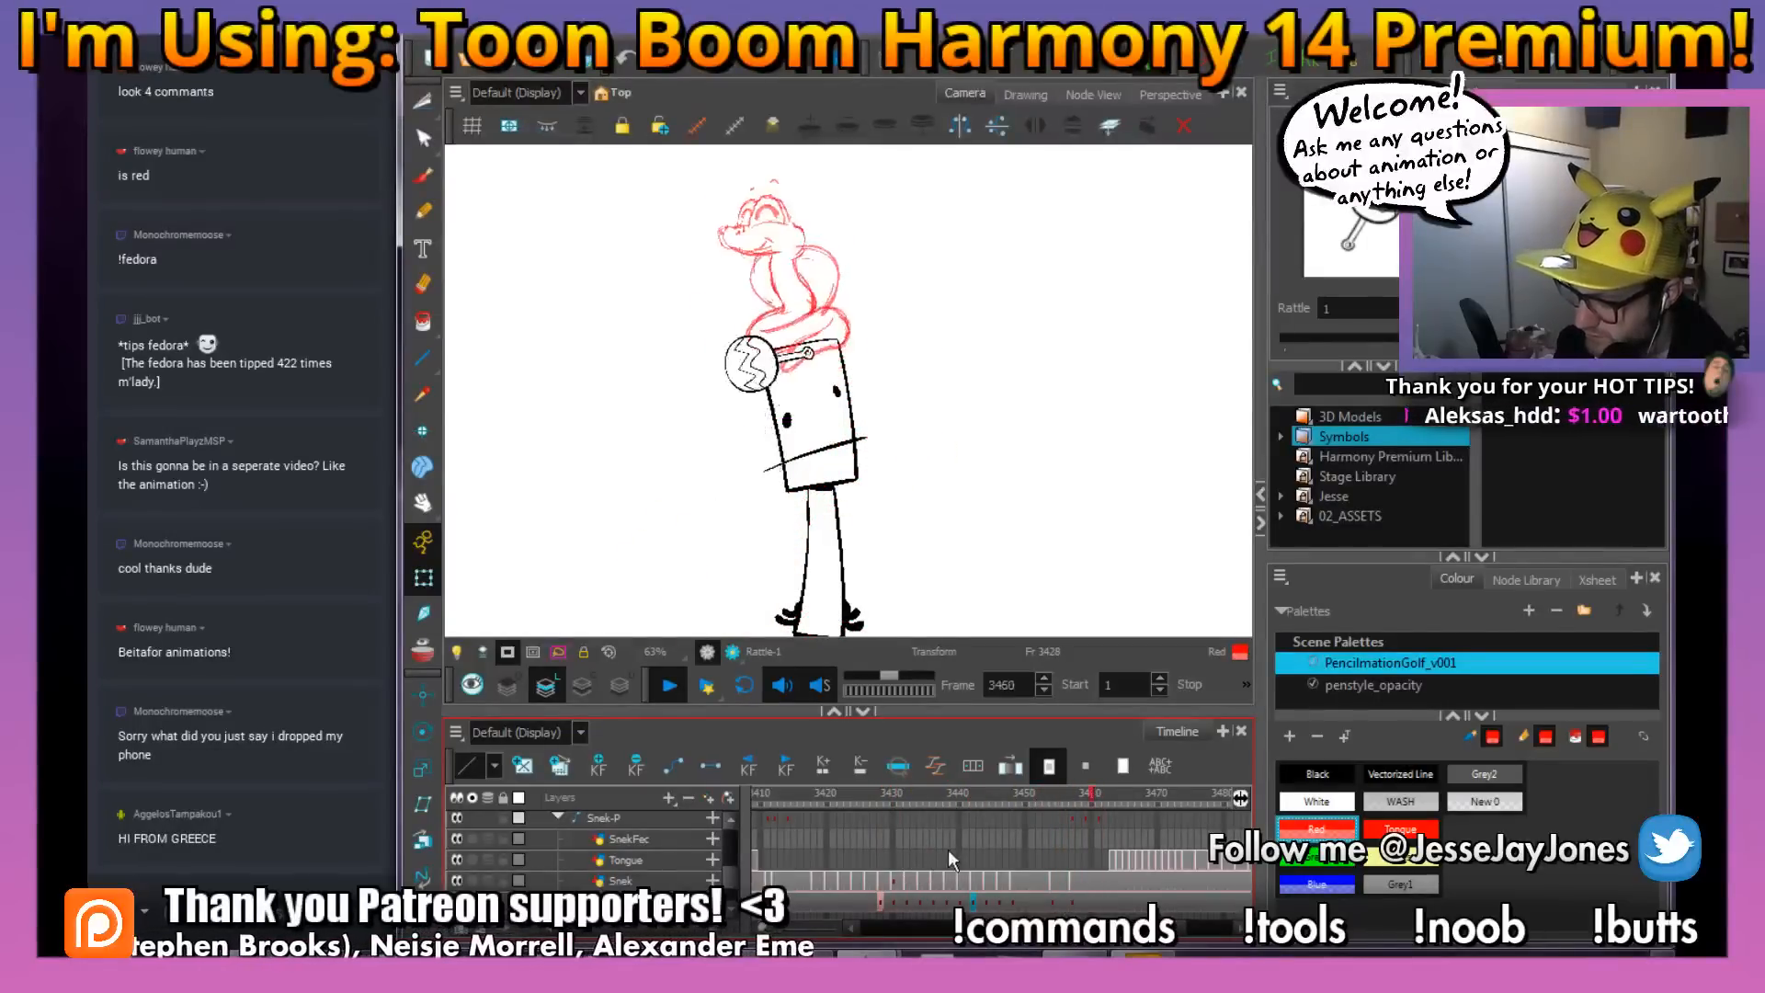
pyautogui.click(971, 793)
pyautogui.moveTo(969, 792); pyautogui.dragTo(1051, 809)
# Create an empty drawing on the Snek layer at frame 3452 and turn on onion skin
pyautogui.click(1052, 880)
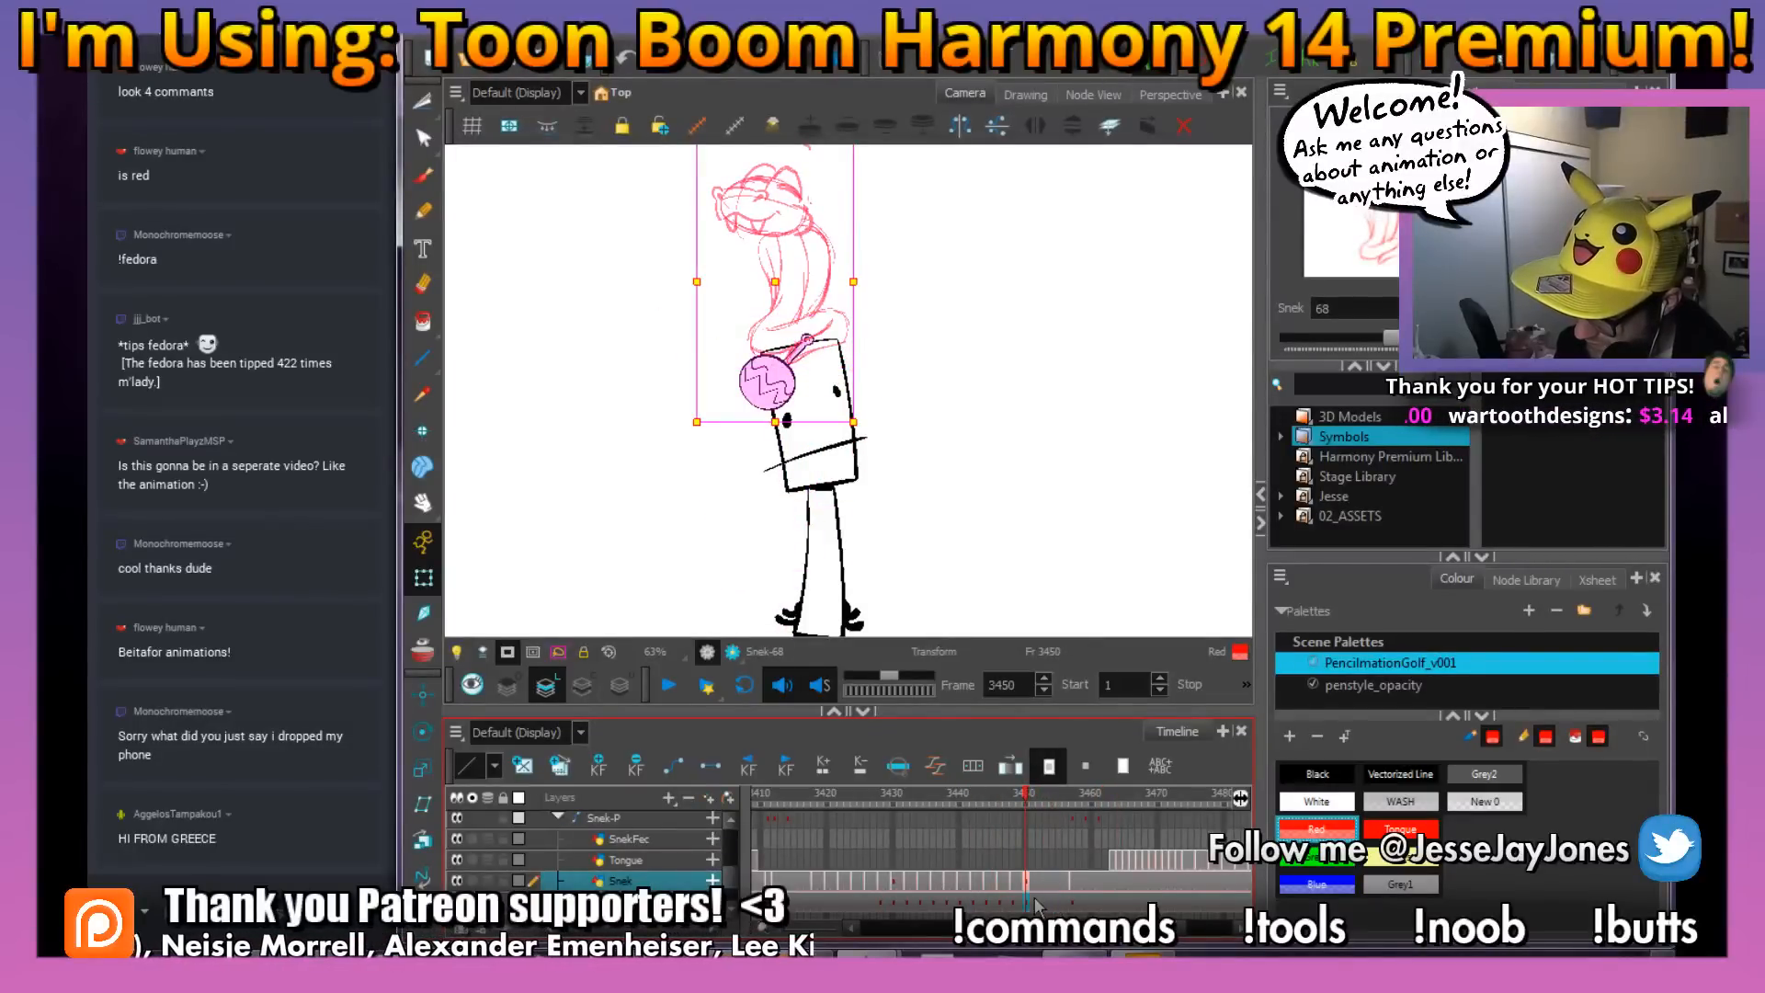
pyautogui.click(1074, 884)
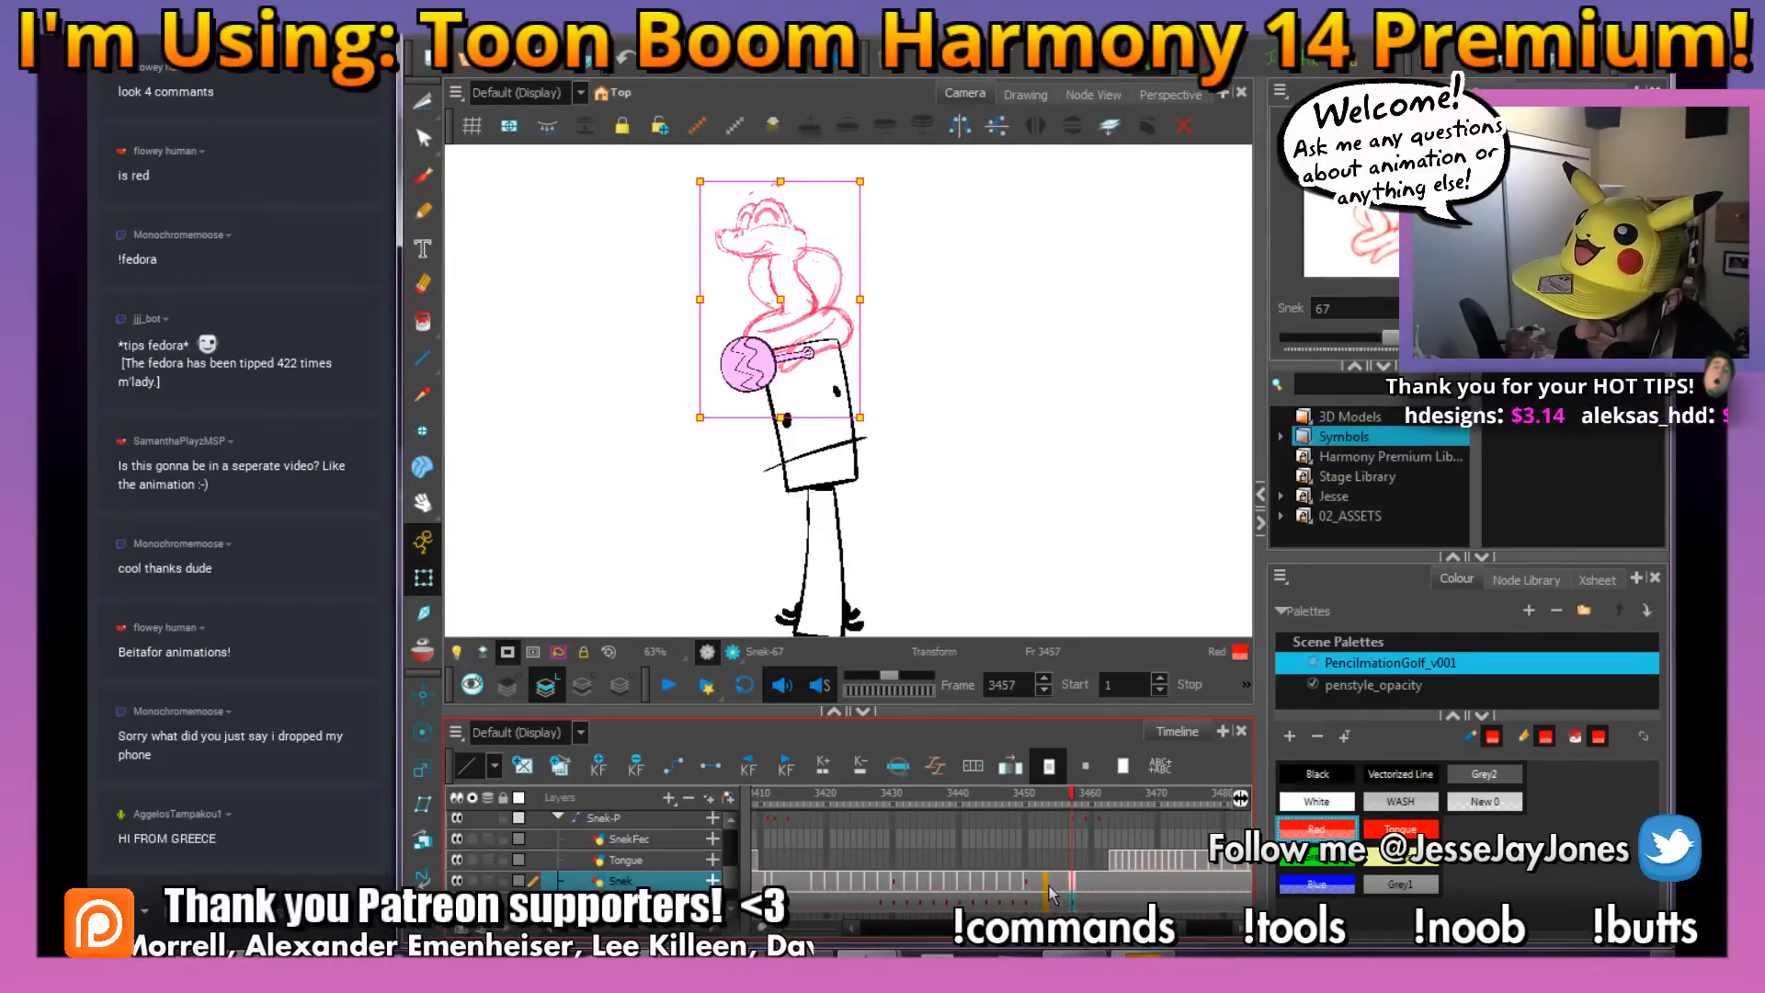
pyautogui.click(1039, 884)
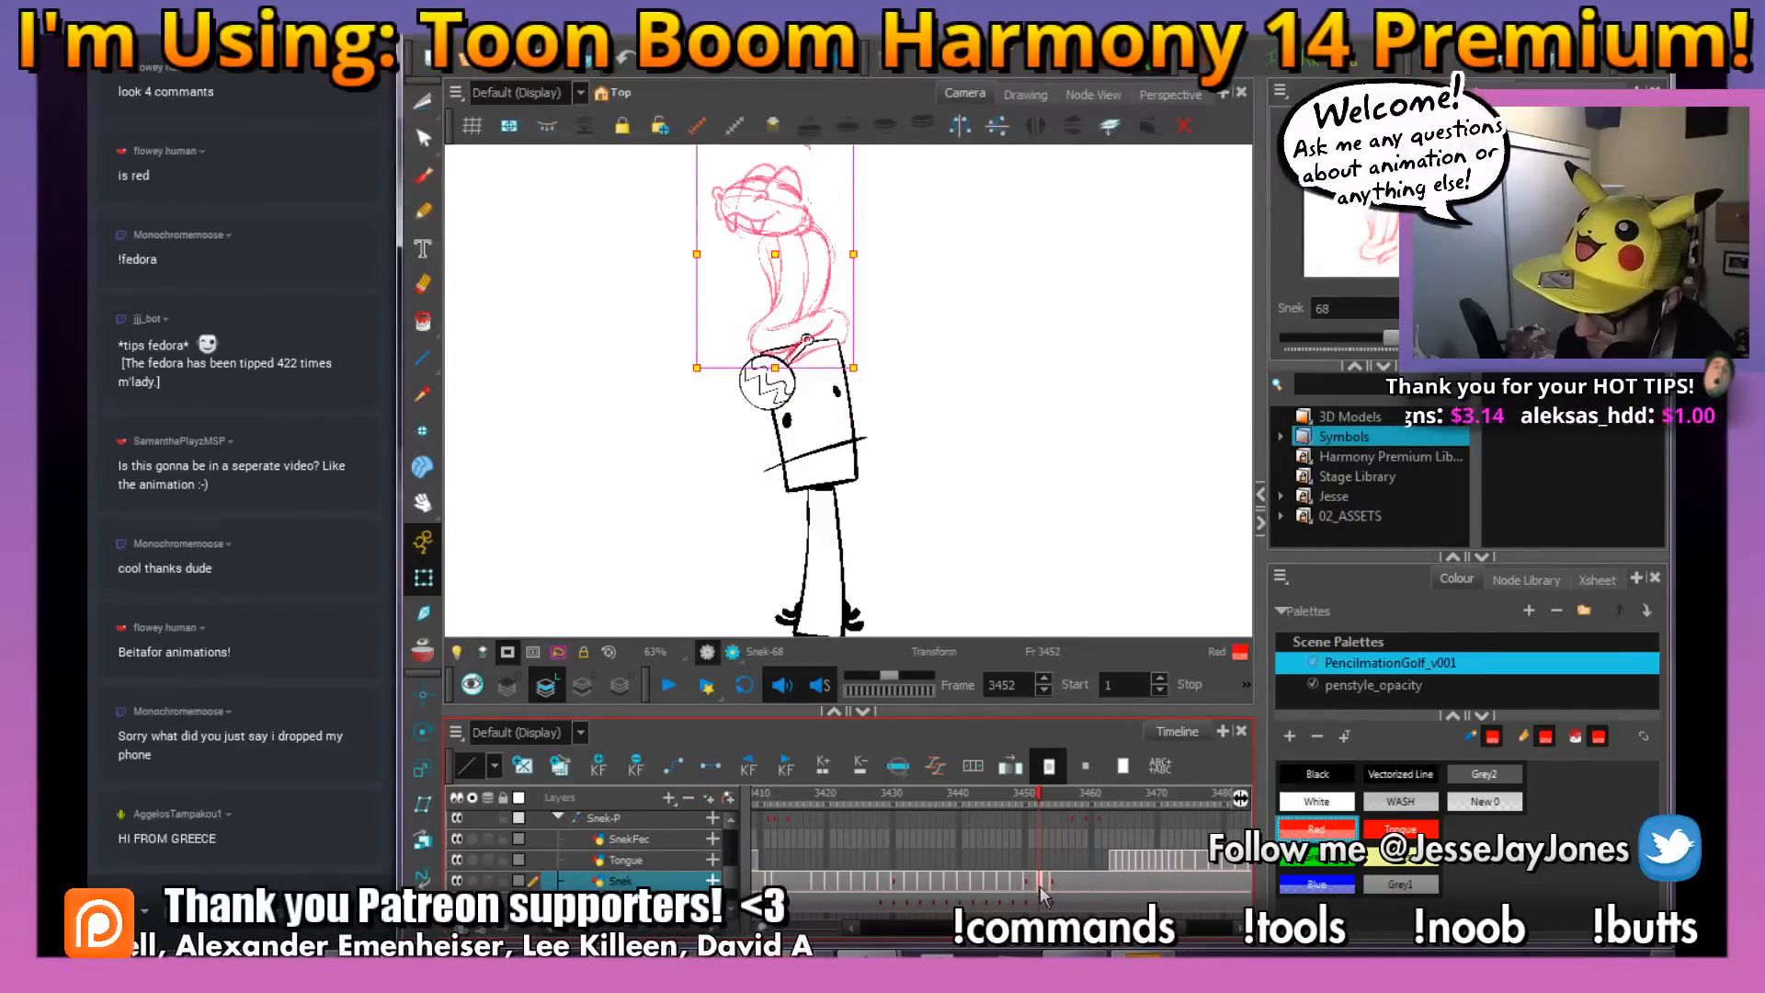
pyautogui.click(525, 767)
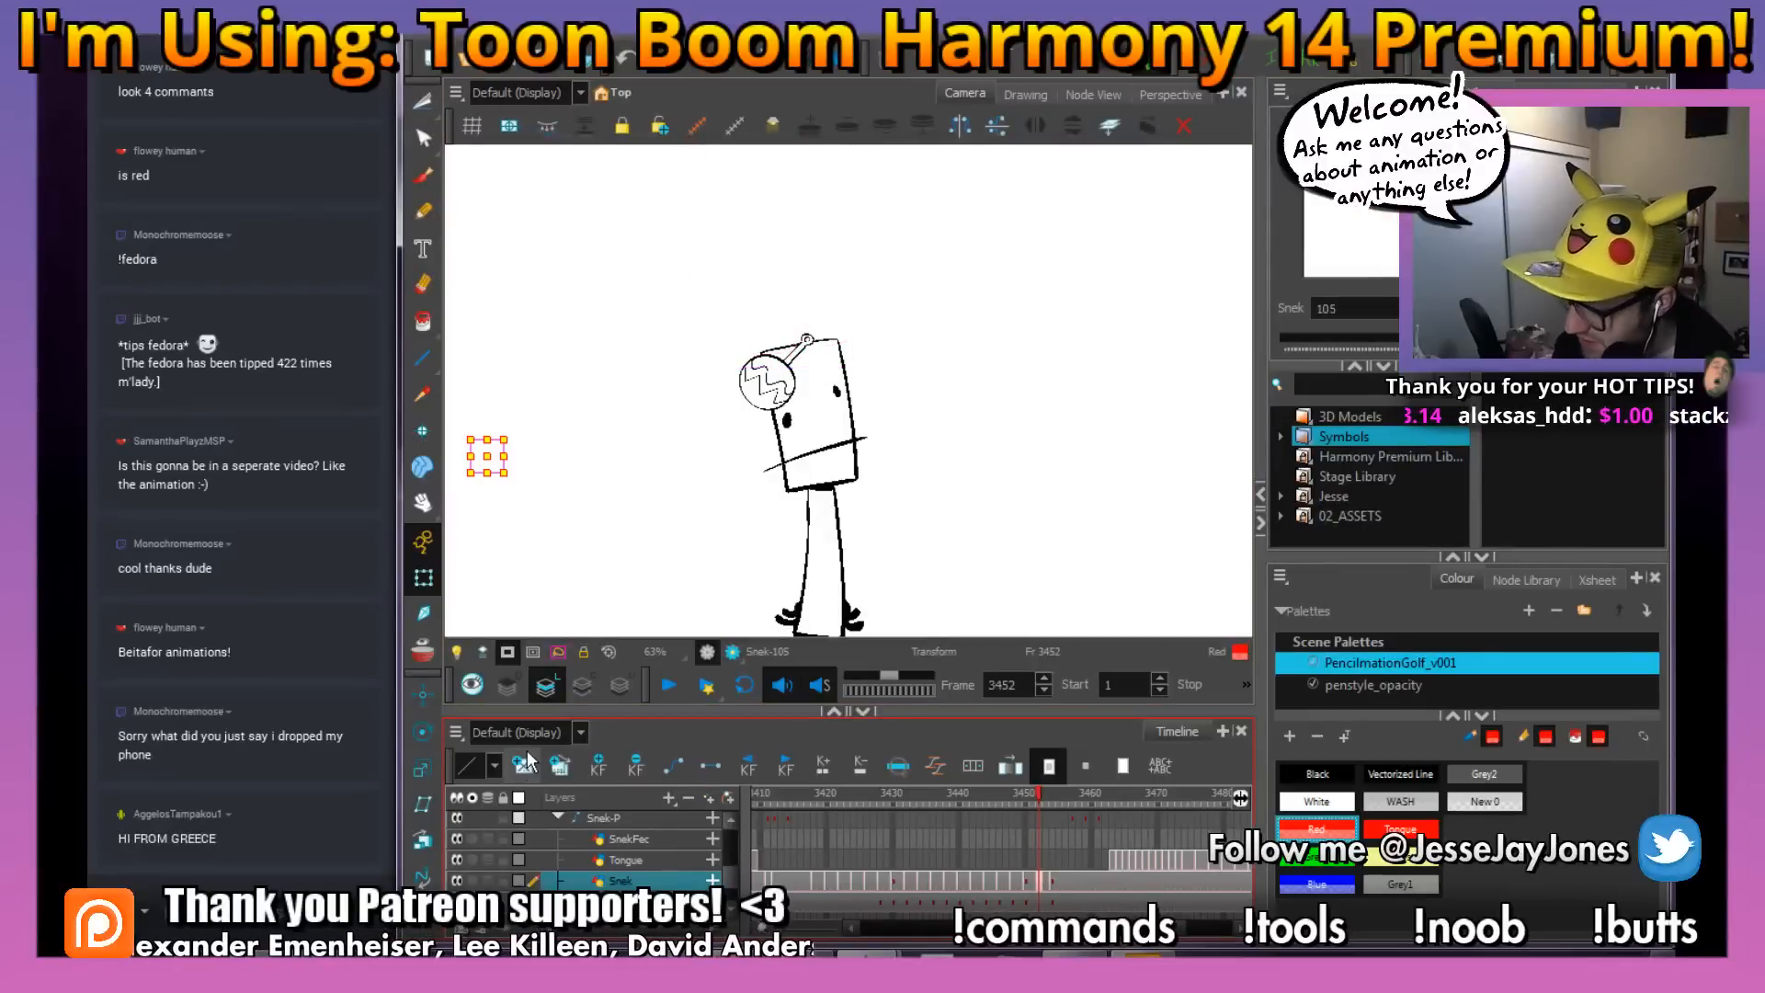
pyautogui.click(421, 655)
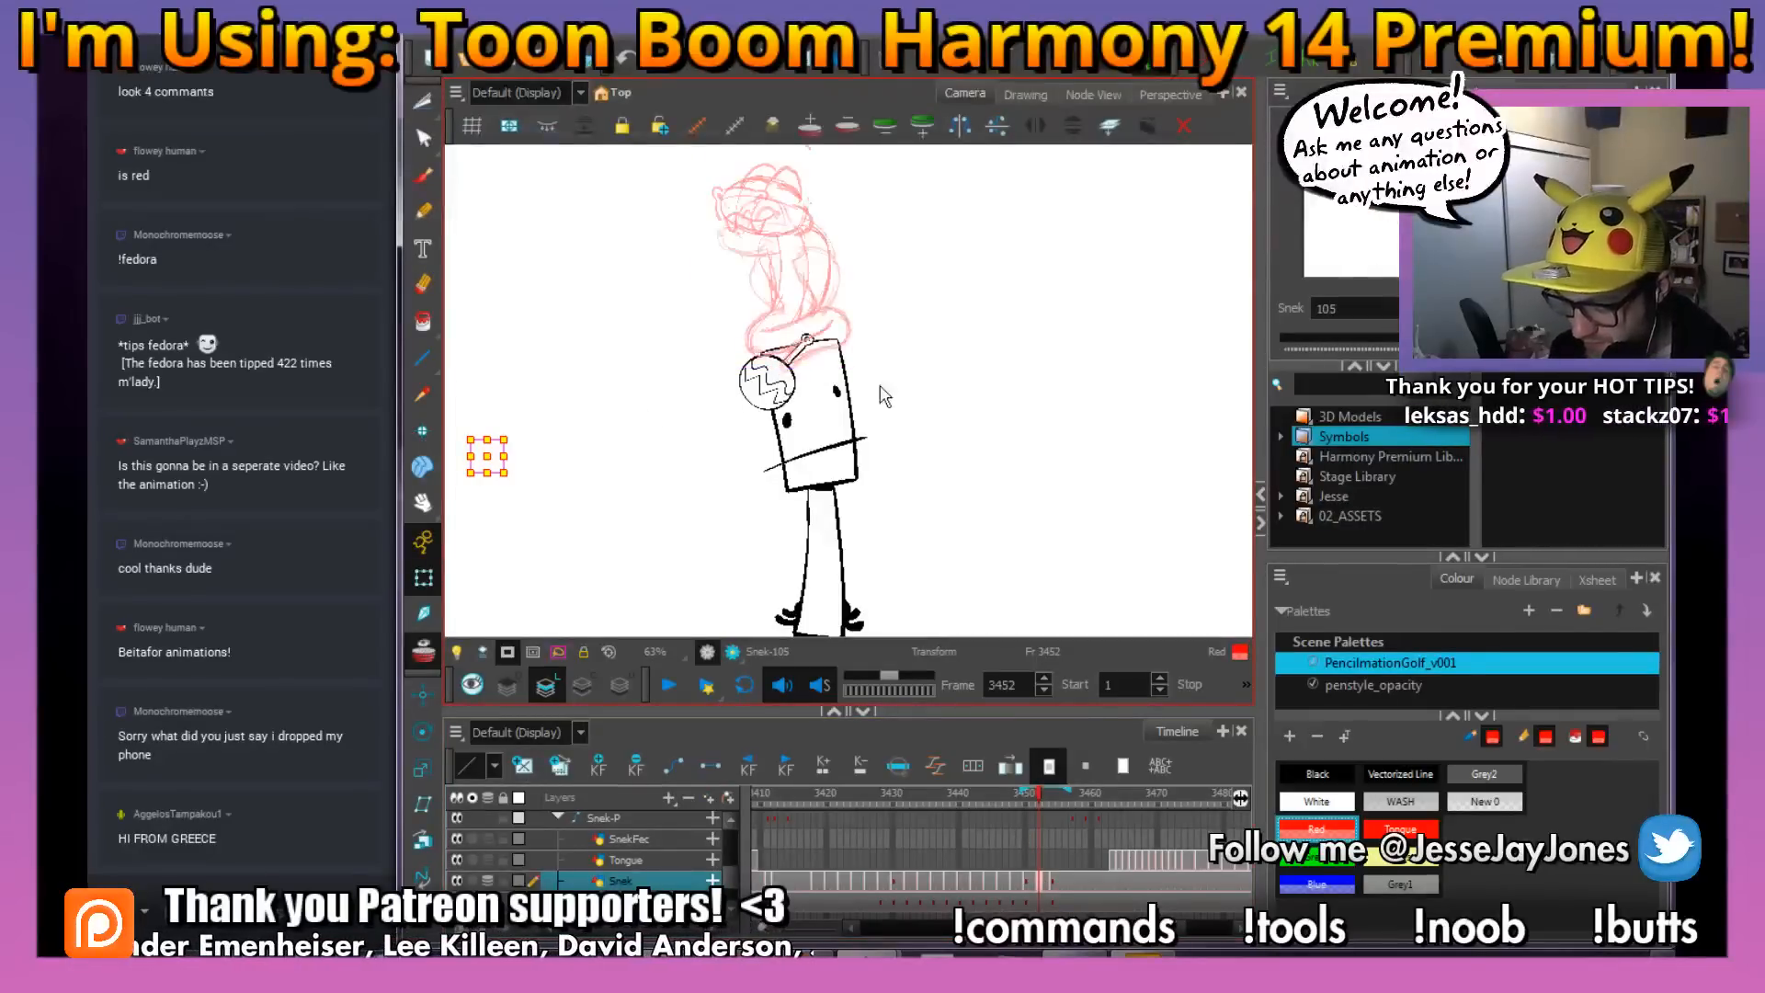
# With the Brush, sketch the snake's upper snout line and nostrils between the onion-skinned poses on frame 3452
pyautogui.press('space')
pyautogui.moveTo(909, 368); pyautogui.dragTo(882, 429)
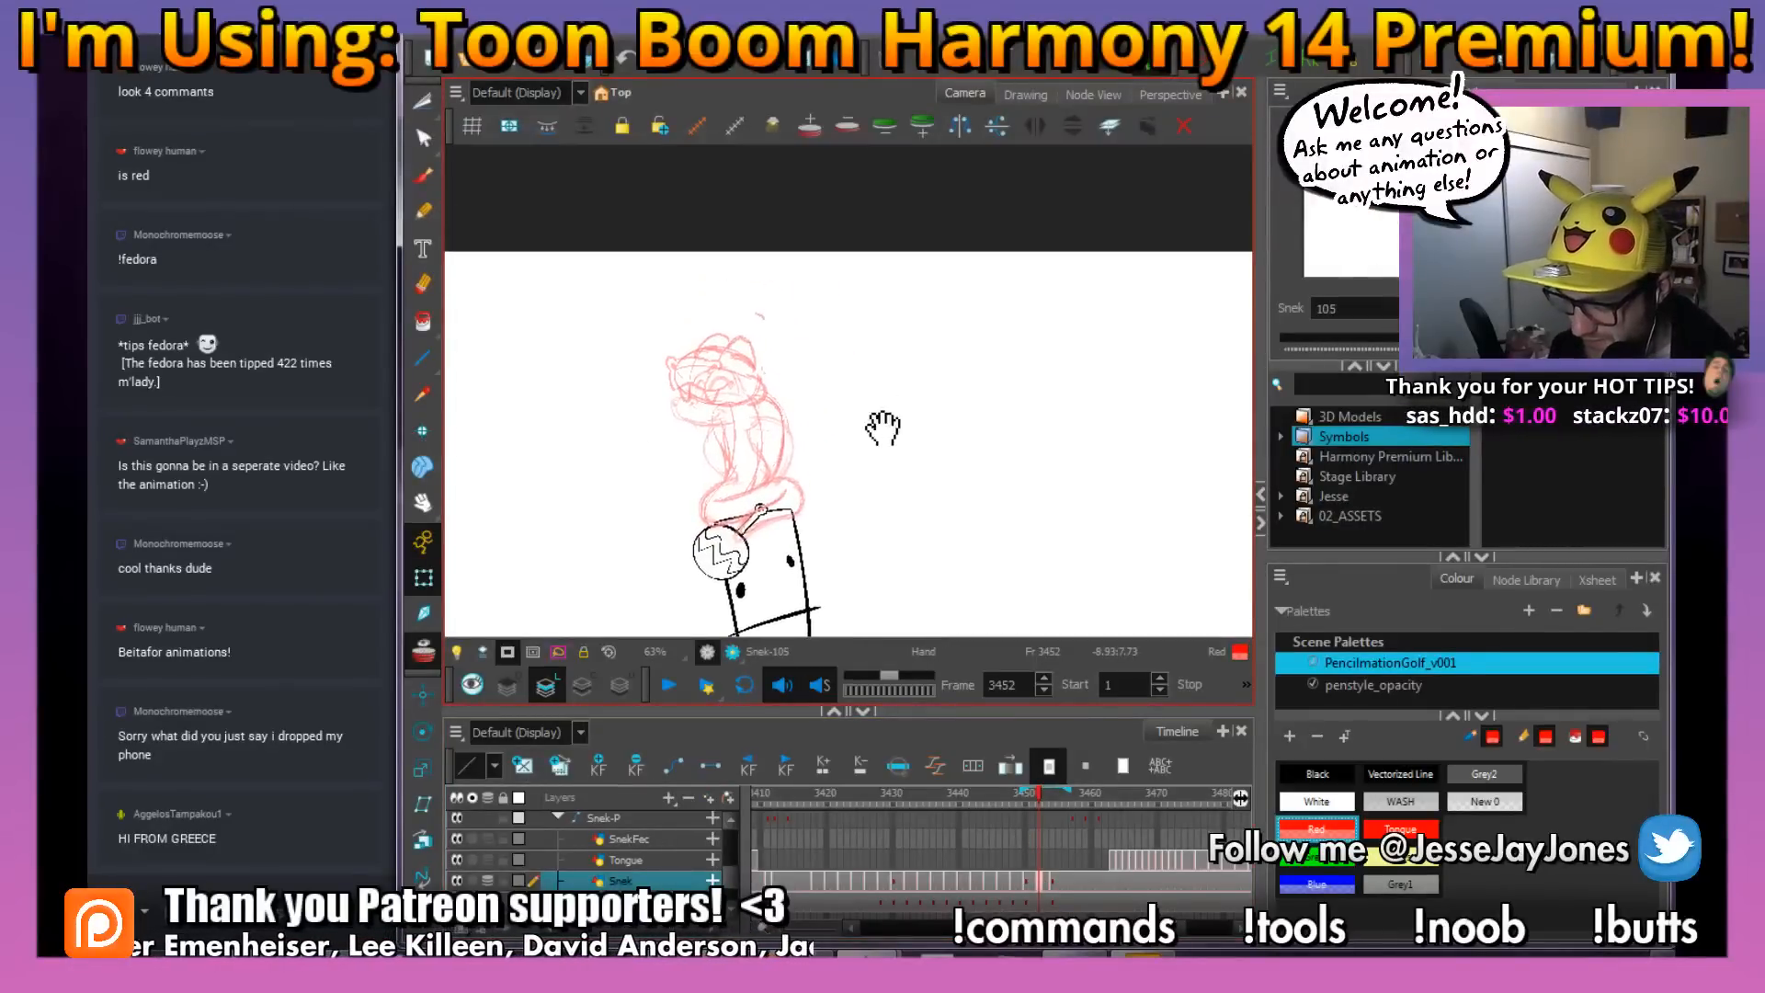
pyautogui.click(425, 175)
pyautogui.press('space')
pyautogui.moveTo(744, 366); pyautogui.dragTo(677, 421)
pyautogui.press('2')
pyautogui.press('2')
pyautogui.press('space')
pyautogui.press('2')
pyautogui.press('space')
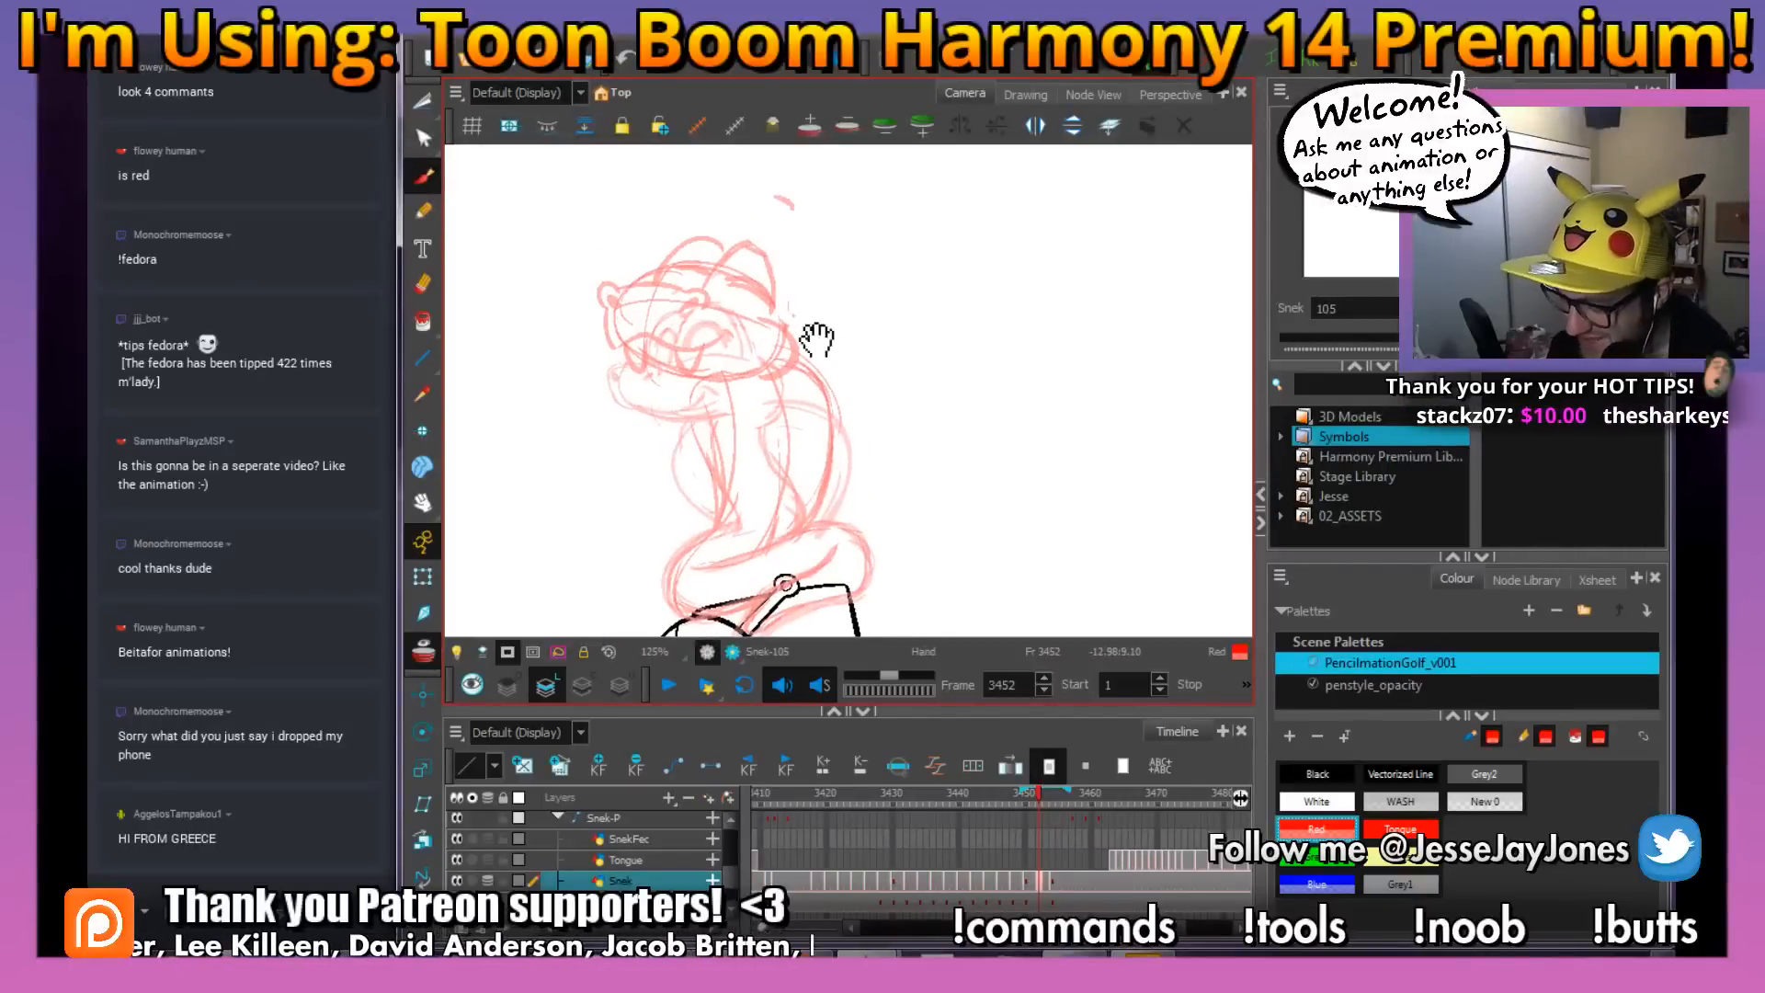
pyautogui.moveTo(817, 340); pyautogui.dragTo(835, 351)
pyautogui.press('space')
pyautogui.moveTo(906, 444); pyautogui.dragTo(923, 473)
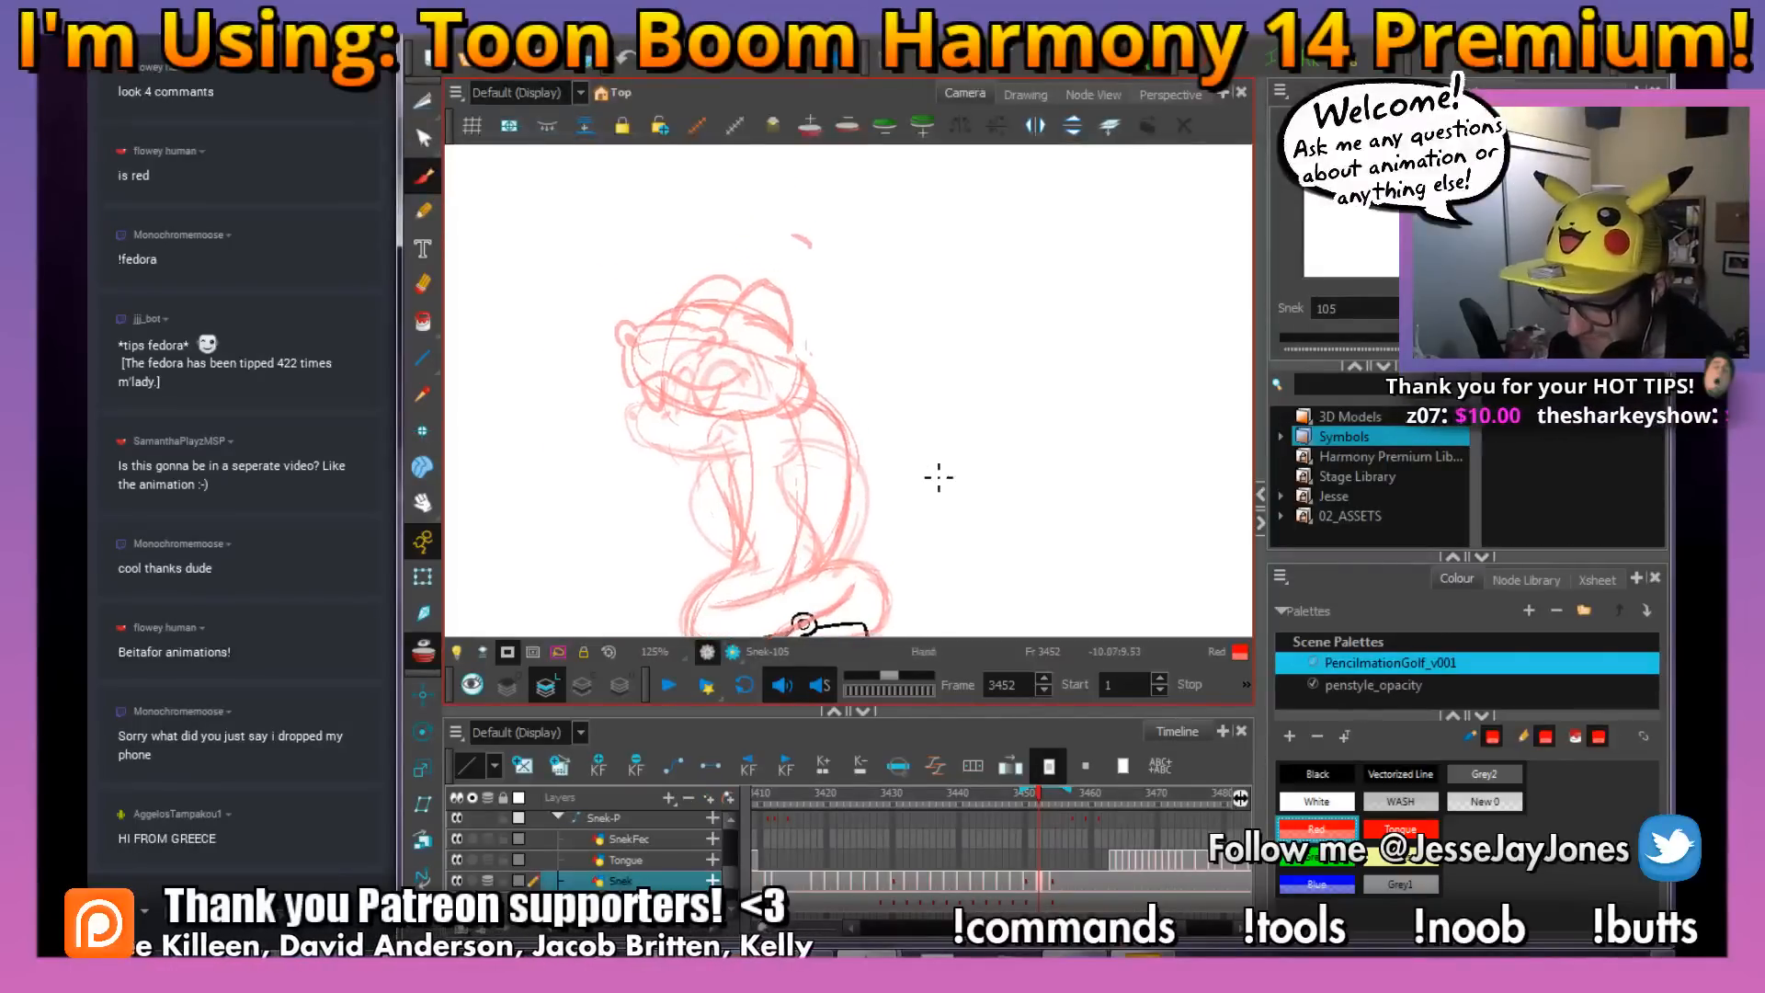
pyautogui.press('2')
pyautogui.press('space')
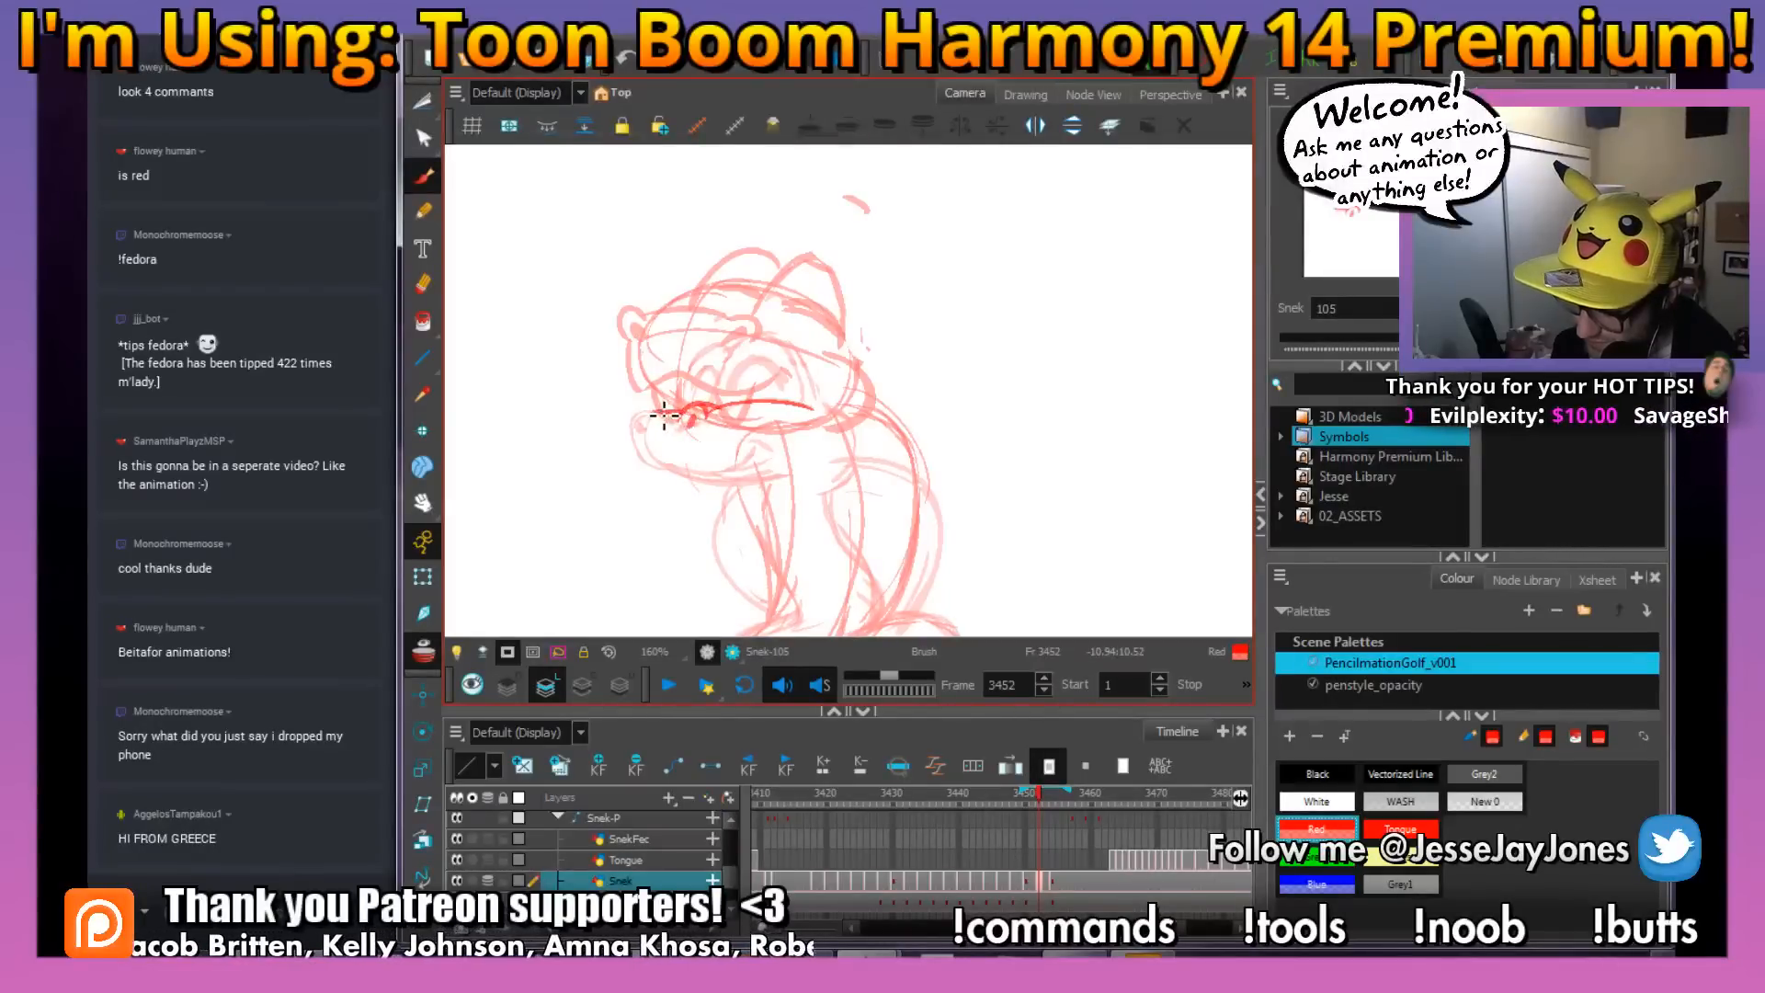
pyautogui.moveTo(663, 416); pyautogui.dragTo(649, 409)
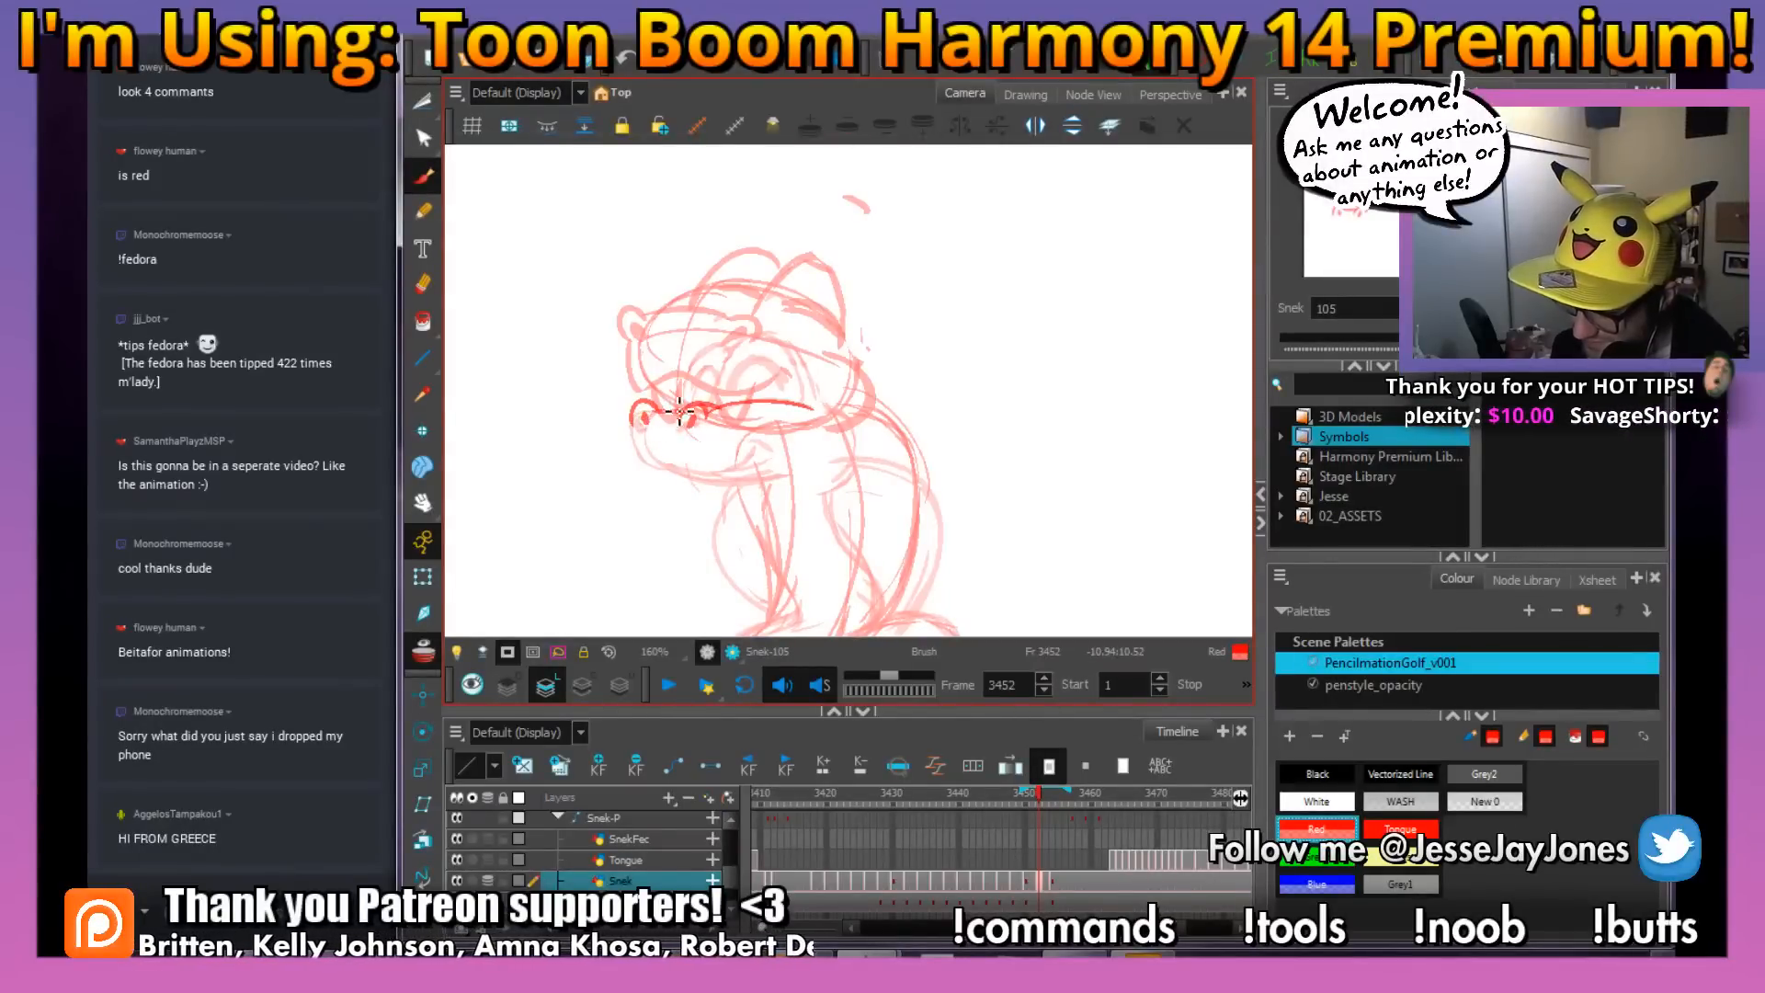
# Check the snake's head on frame 3454, and sketch the jaw, fangs, smile, closed eyes and back of the head on frame 3452
pyautogui.click(1052, 798)
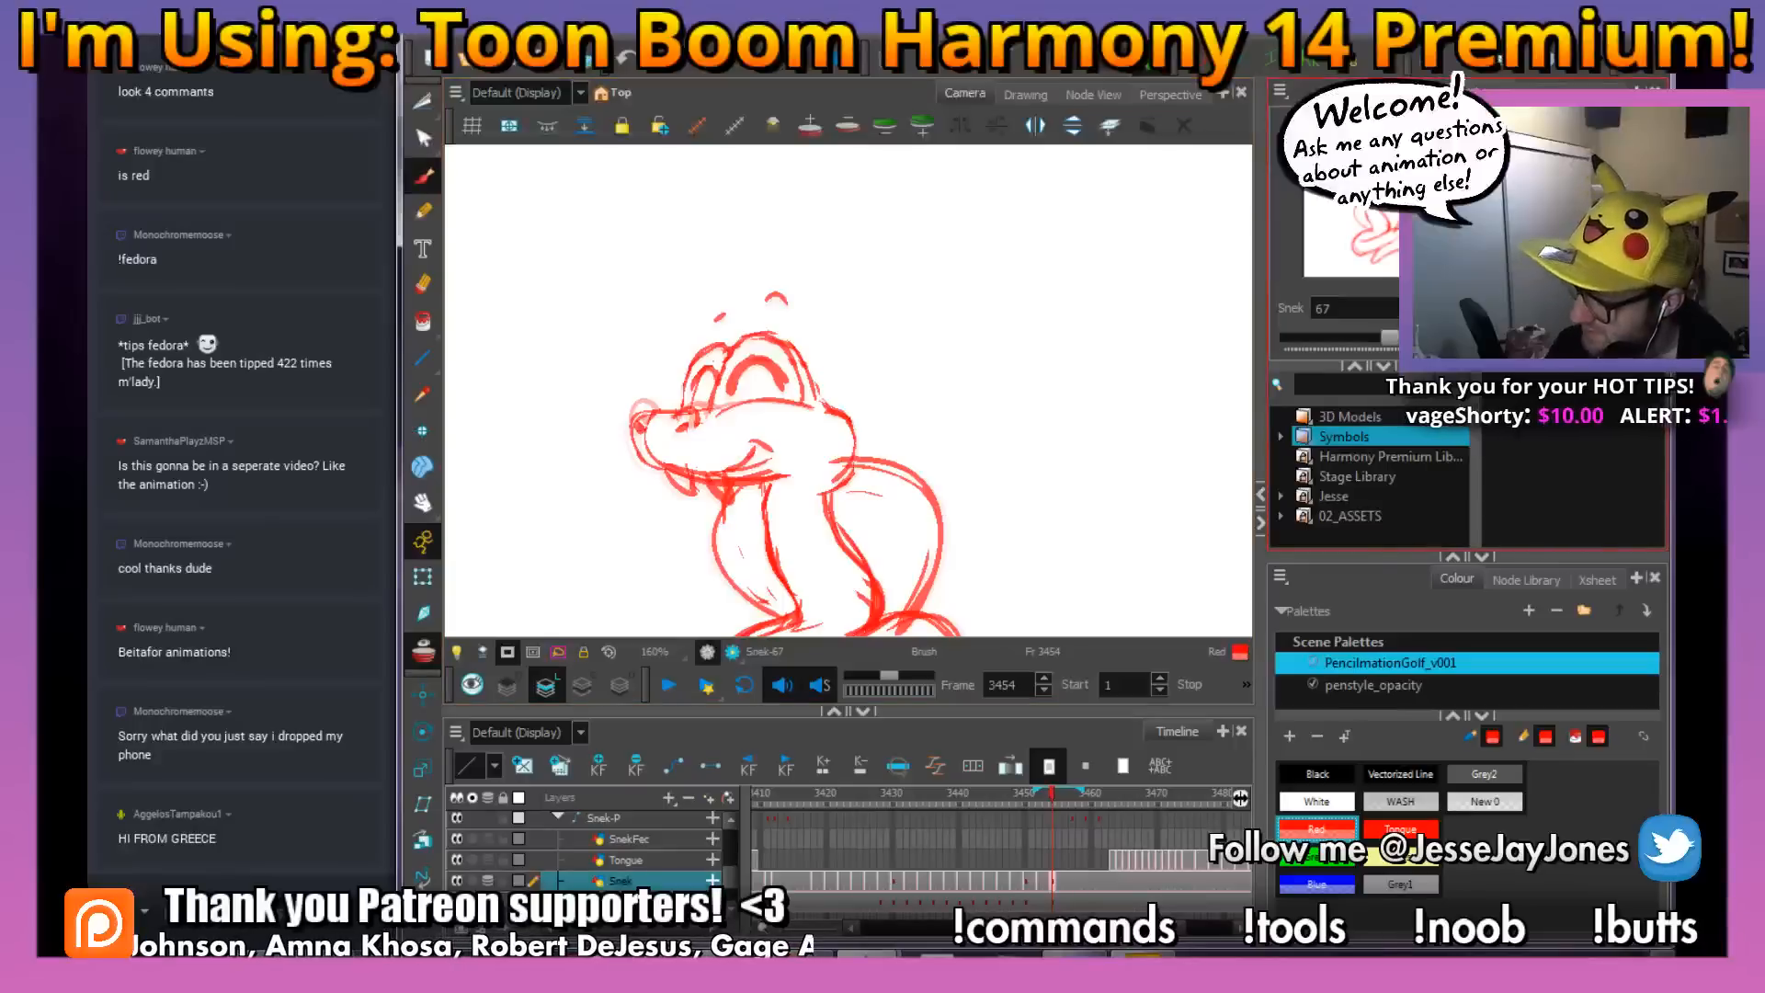
pyautogui.click(1521, 92)
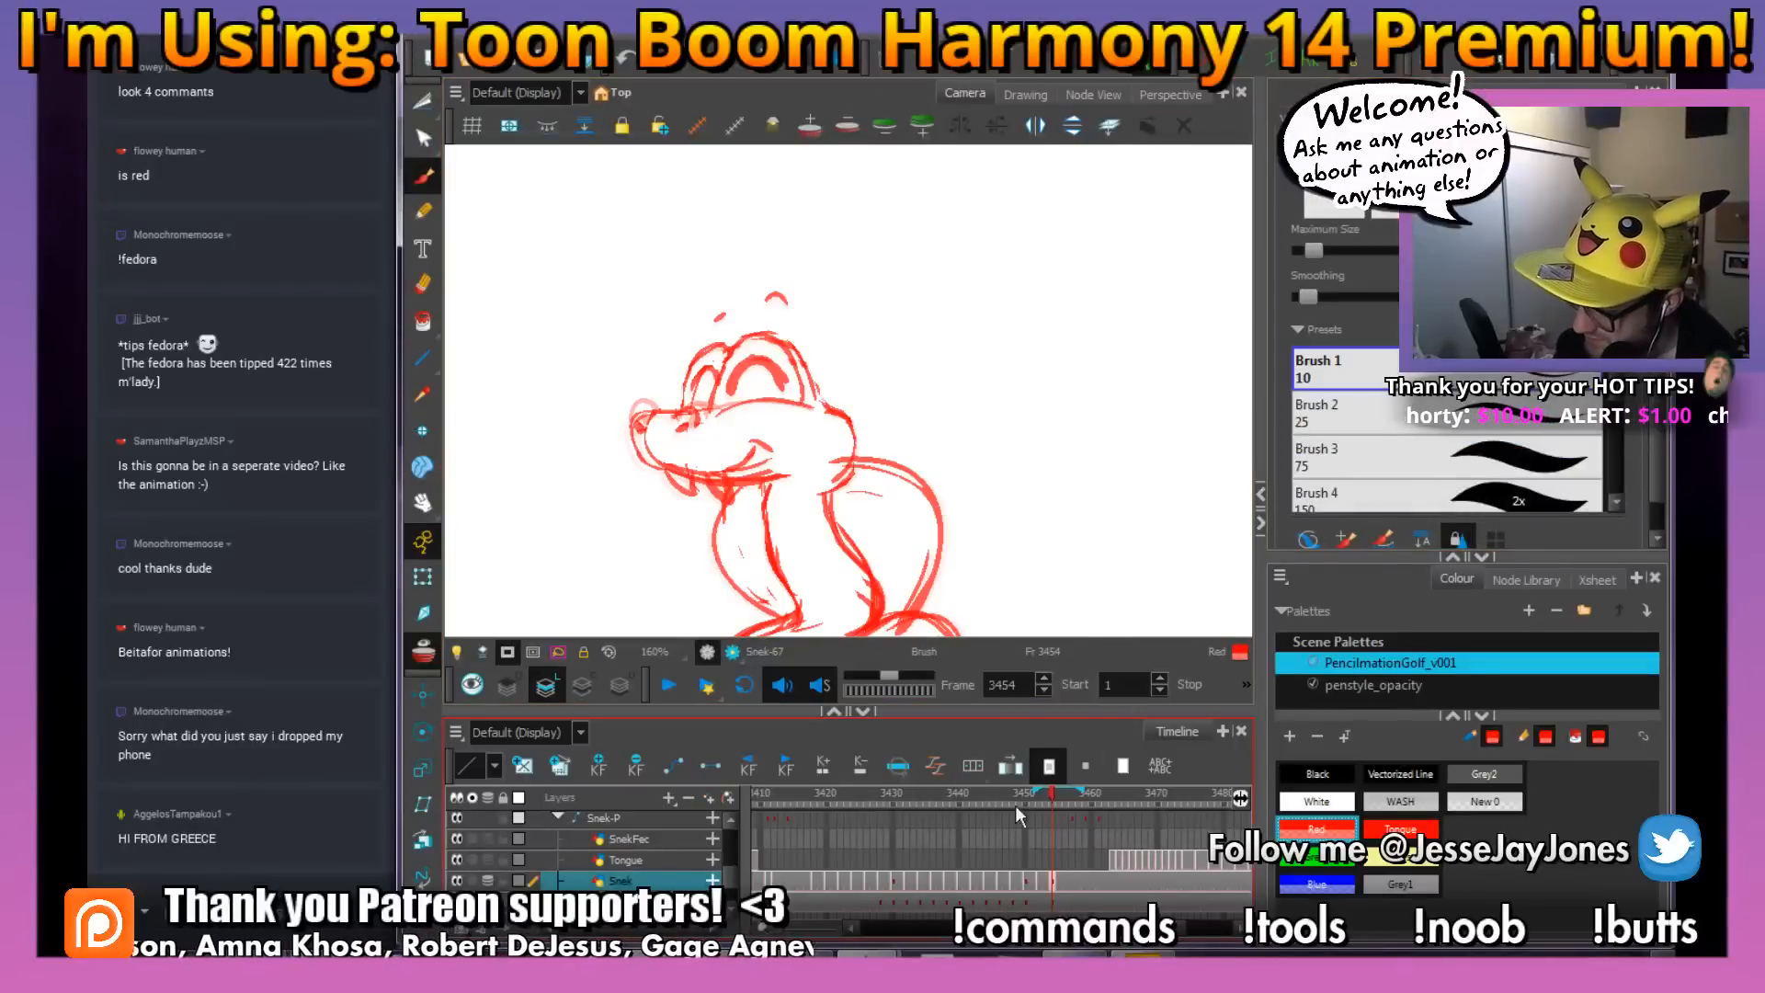
pyautogui.moveTo(1082, 792); pyautogui.dragTo(1040, 806)
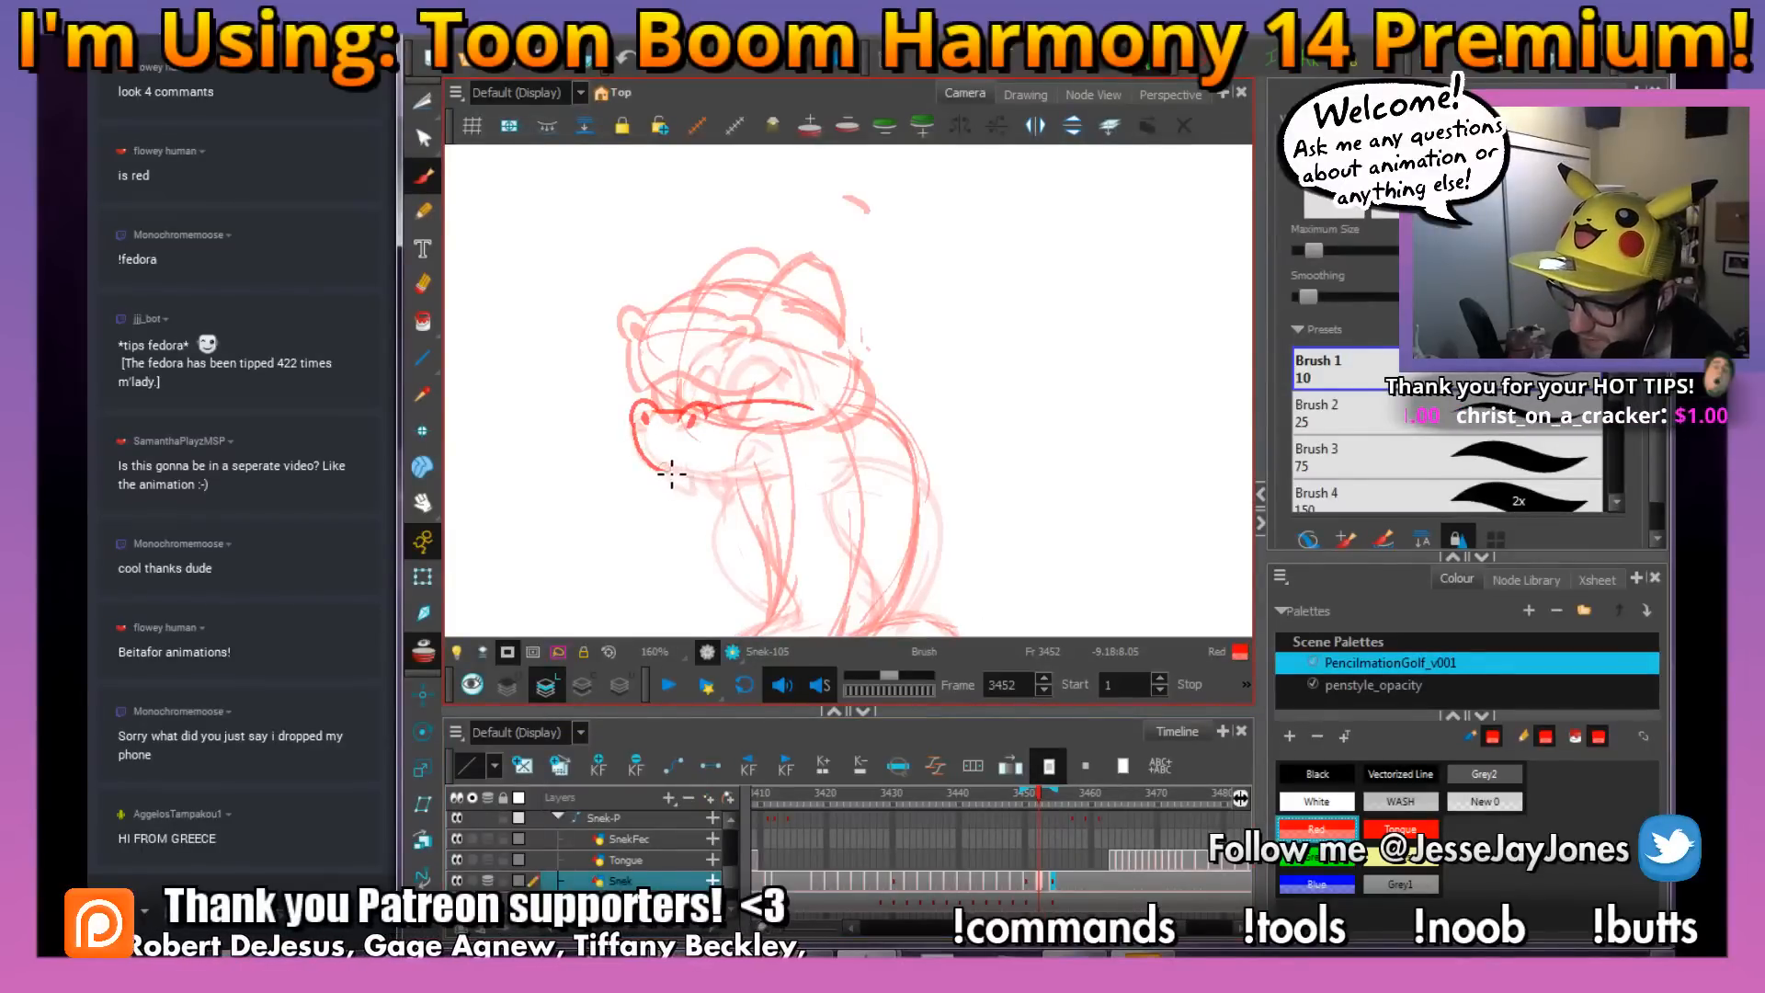
pyautogui.moveTo(671, 474)
pyautogui.mouseDown()
pyautogui.moveTo(750, 472)
pyautogui.moveTo(762, 452)
pyautogui.mouseUp()
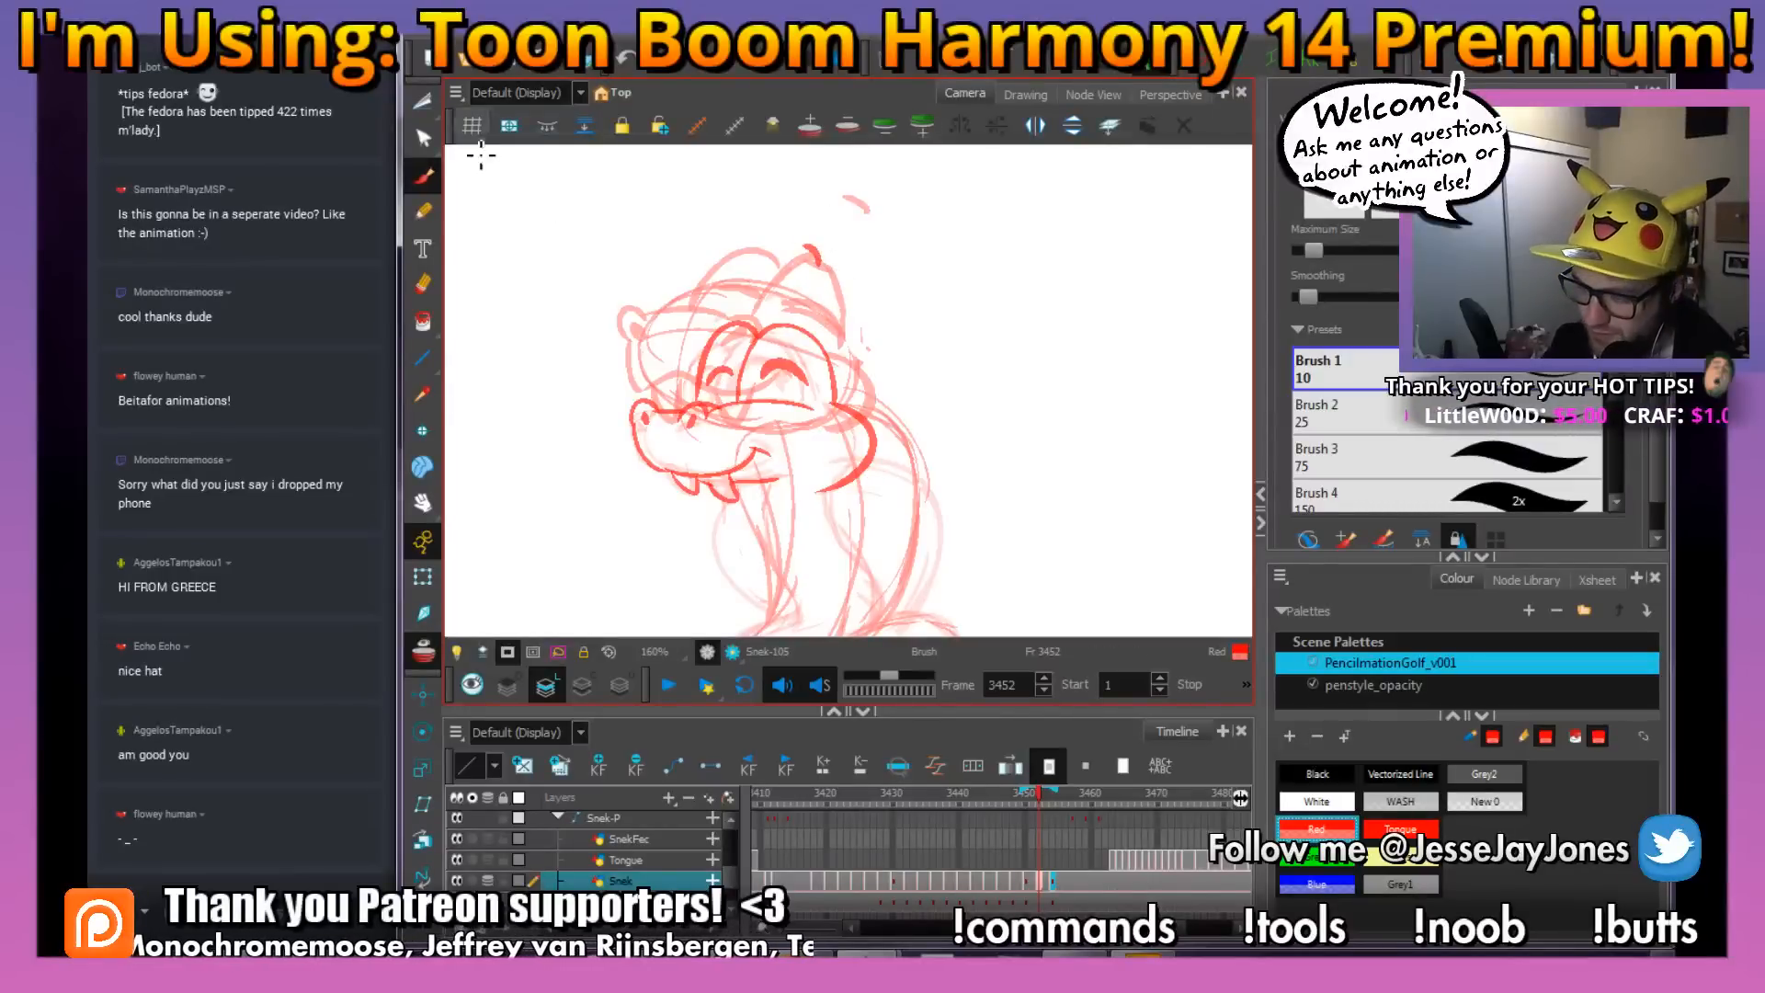
# Lasso the head sketch with the Cutter, rotate it slightly clockwise and move it up and toward the snout side
pyautogui.hotkey('alt', 't')
pyautogui.moveTo(565, 352)
pyautogui.mouseDown()
pyautogui.moveTo(961, 457)
pyautogui.moveTo(722, 250)
pyautogui.mouseUp()
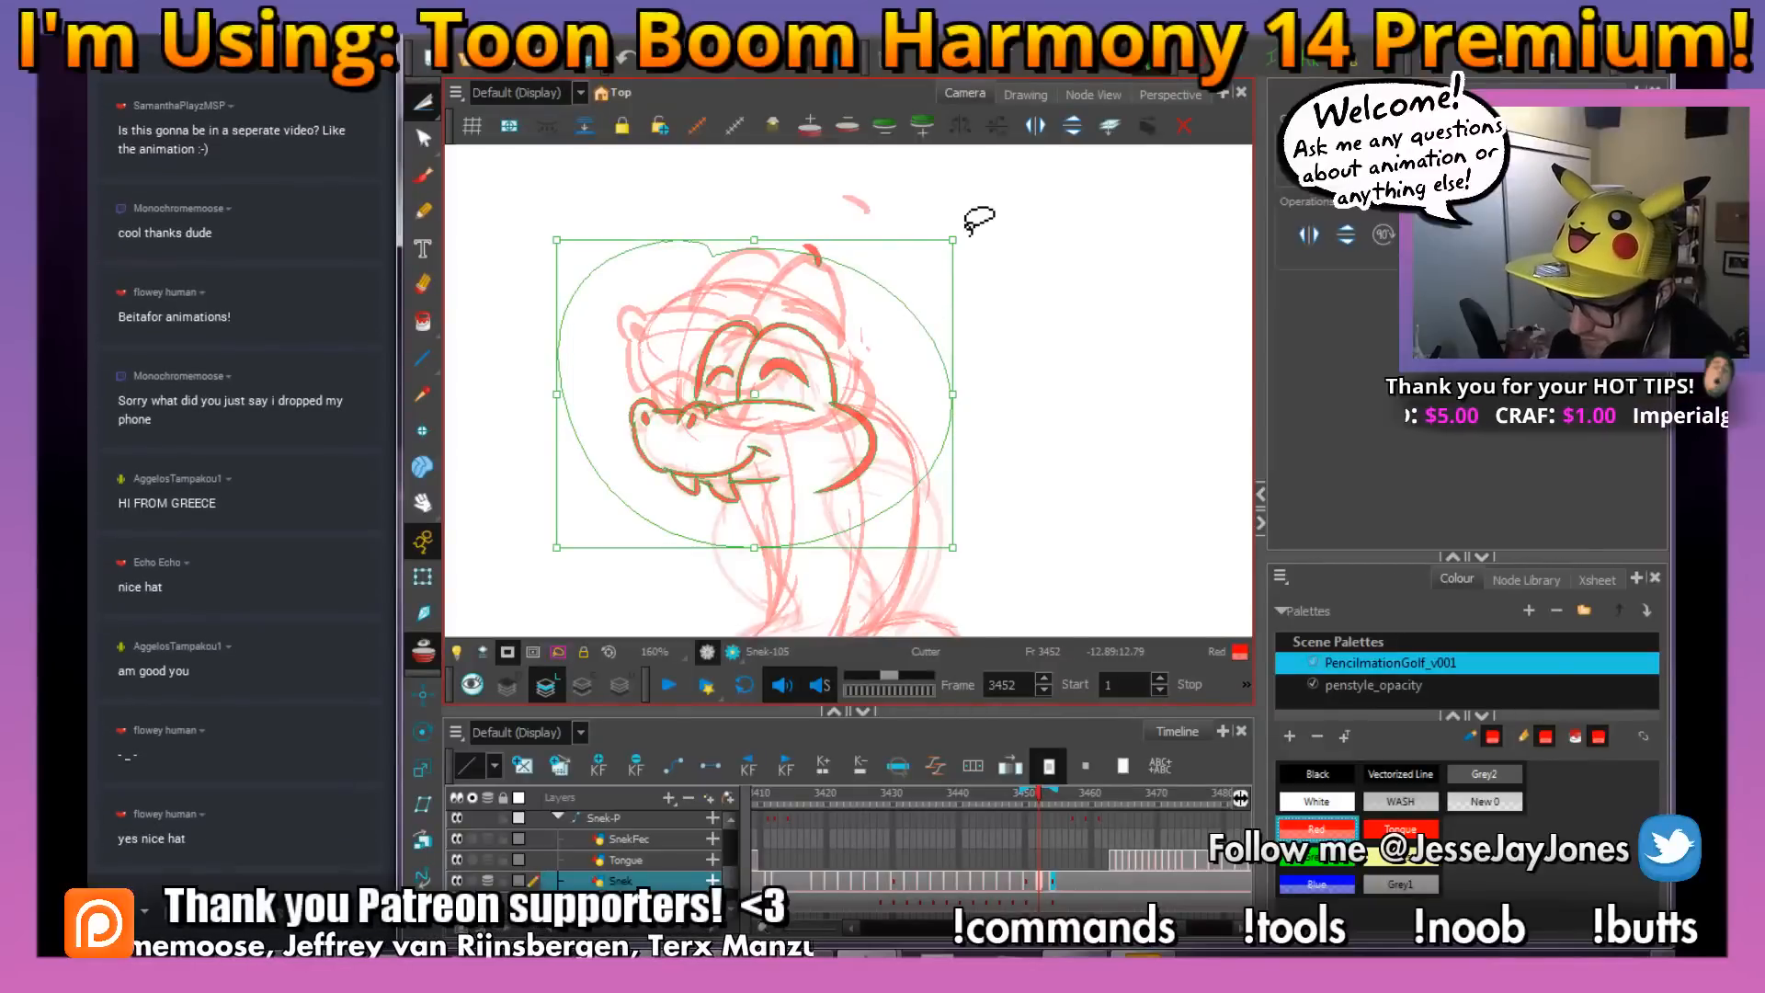
pyautogui.moveTo(832, 188)
pyautogui.mouseDown()
pyautogui.moveTo(515, 514)
pyautogui.moveTo(1063, 394)
pyautogui.moveTo(869, 188)
pyautogui.mouseUp()
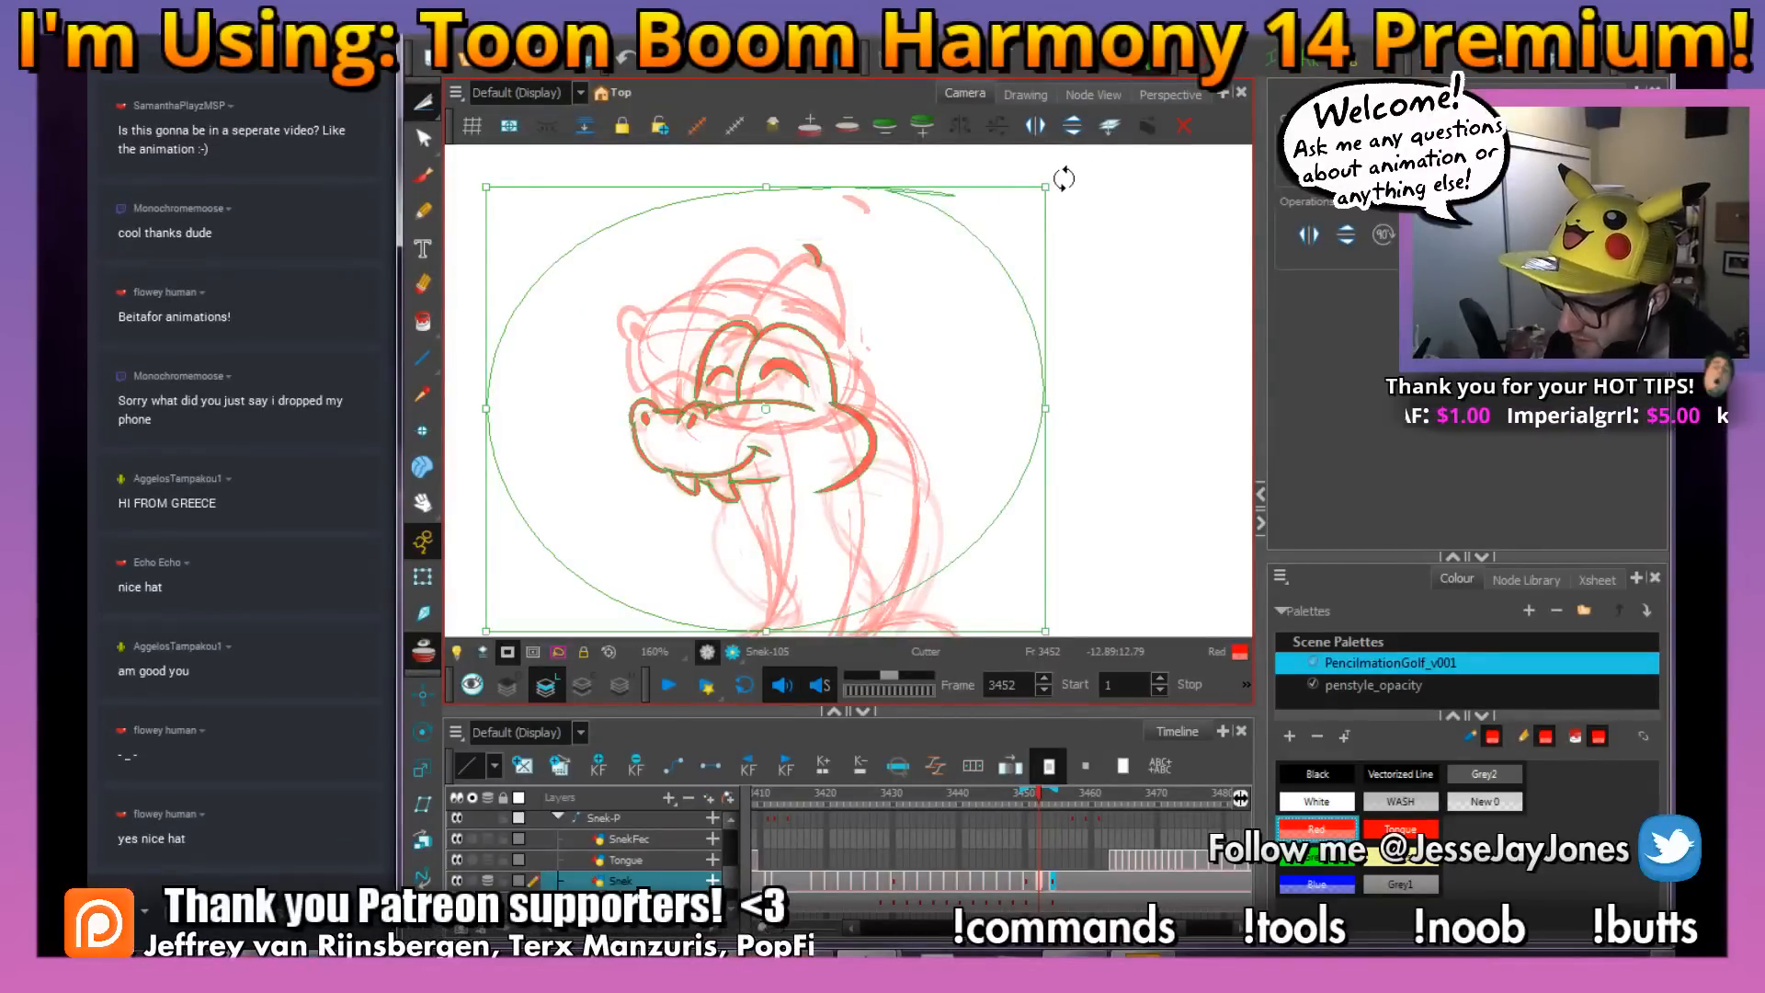
pyautogui.moveTo(1064, 178); pyautogui.dragTo(1096, 233)
pyautogui.moveTo(806, 378)
pyautogui.mouseDown()
pyautogui.moveTo(804, 332)
pyautogui.moveTo(789, 351)
pyautogui.mouseUp()
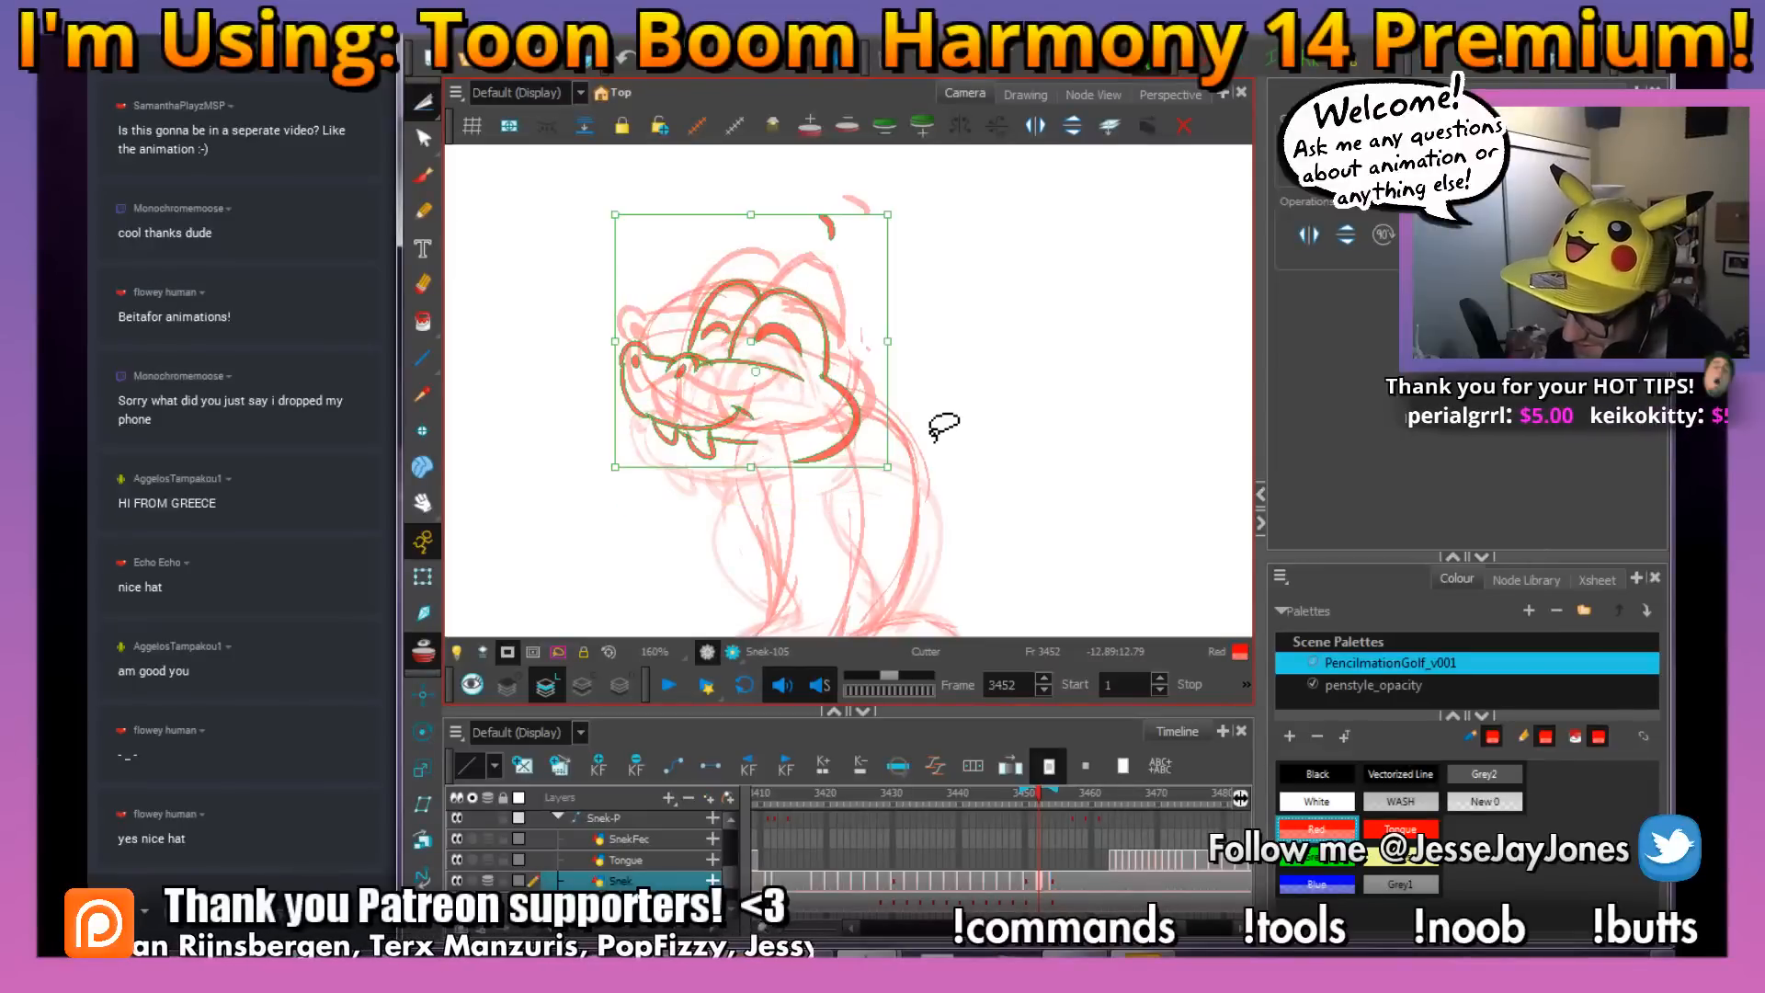
pyautogui.click(976, 370)
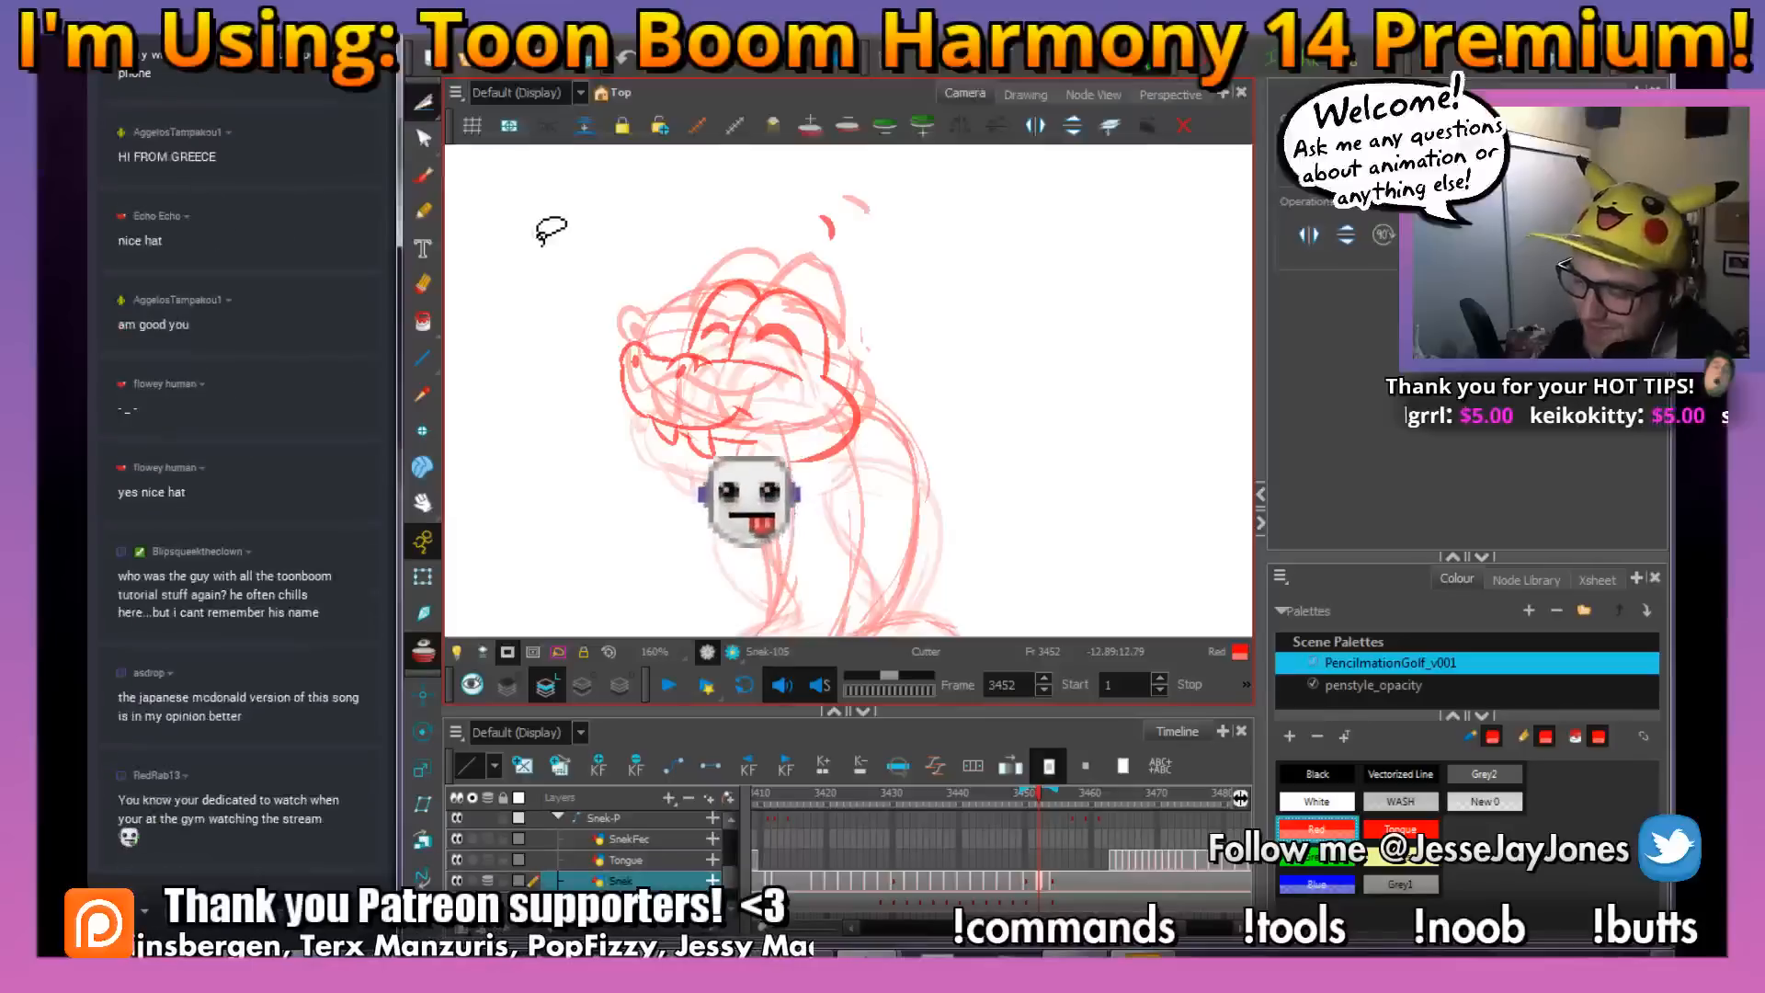
pyautogui.moveTo(539, 232)
pyautogui.mouseDown()
pyautogui.moveTo(914, 505)
pyautogui.moveTo(913, 479)
pyautogui.moveTo(930, 485)
pyautogui.mouseUp()
pyautogui.click(996, 474)
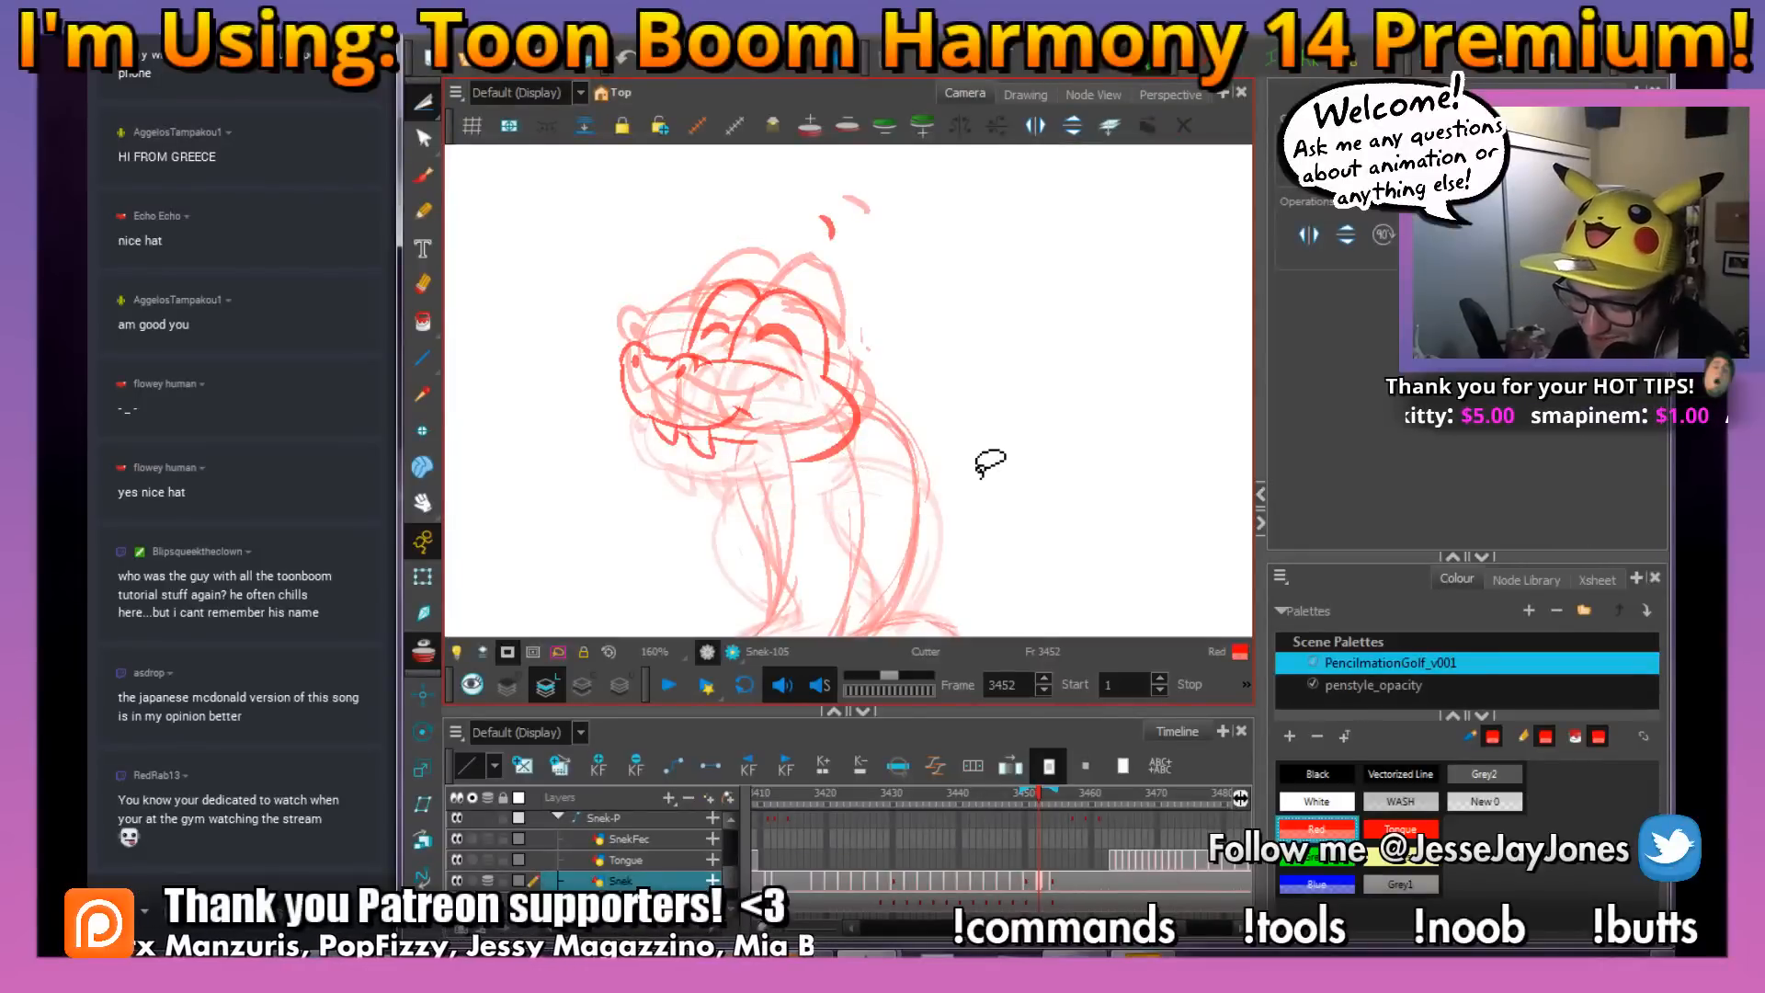
# Sketch the snake's tail reaching the rattle and the base coil resting on the figure's head
pyautogui.press('space')
pyautogui.moveTo(907, 445); pyautogui.dragTo(859, 388)
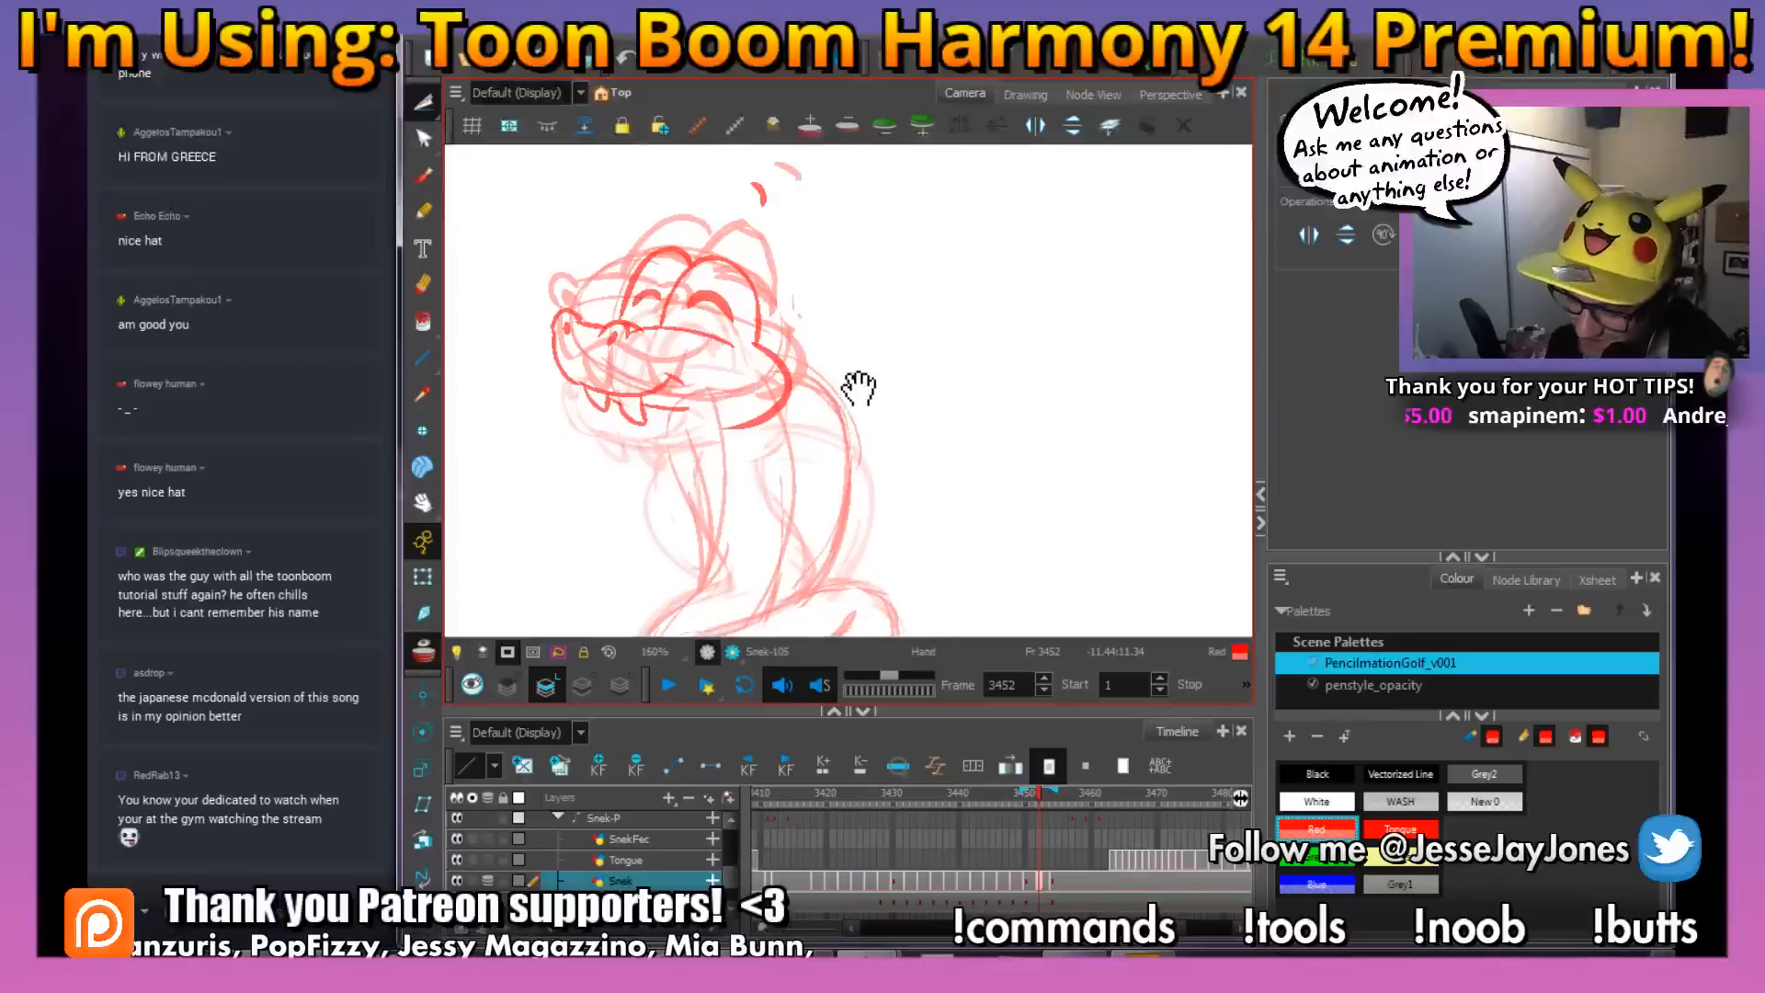
pyautogui.click(424, 179)
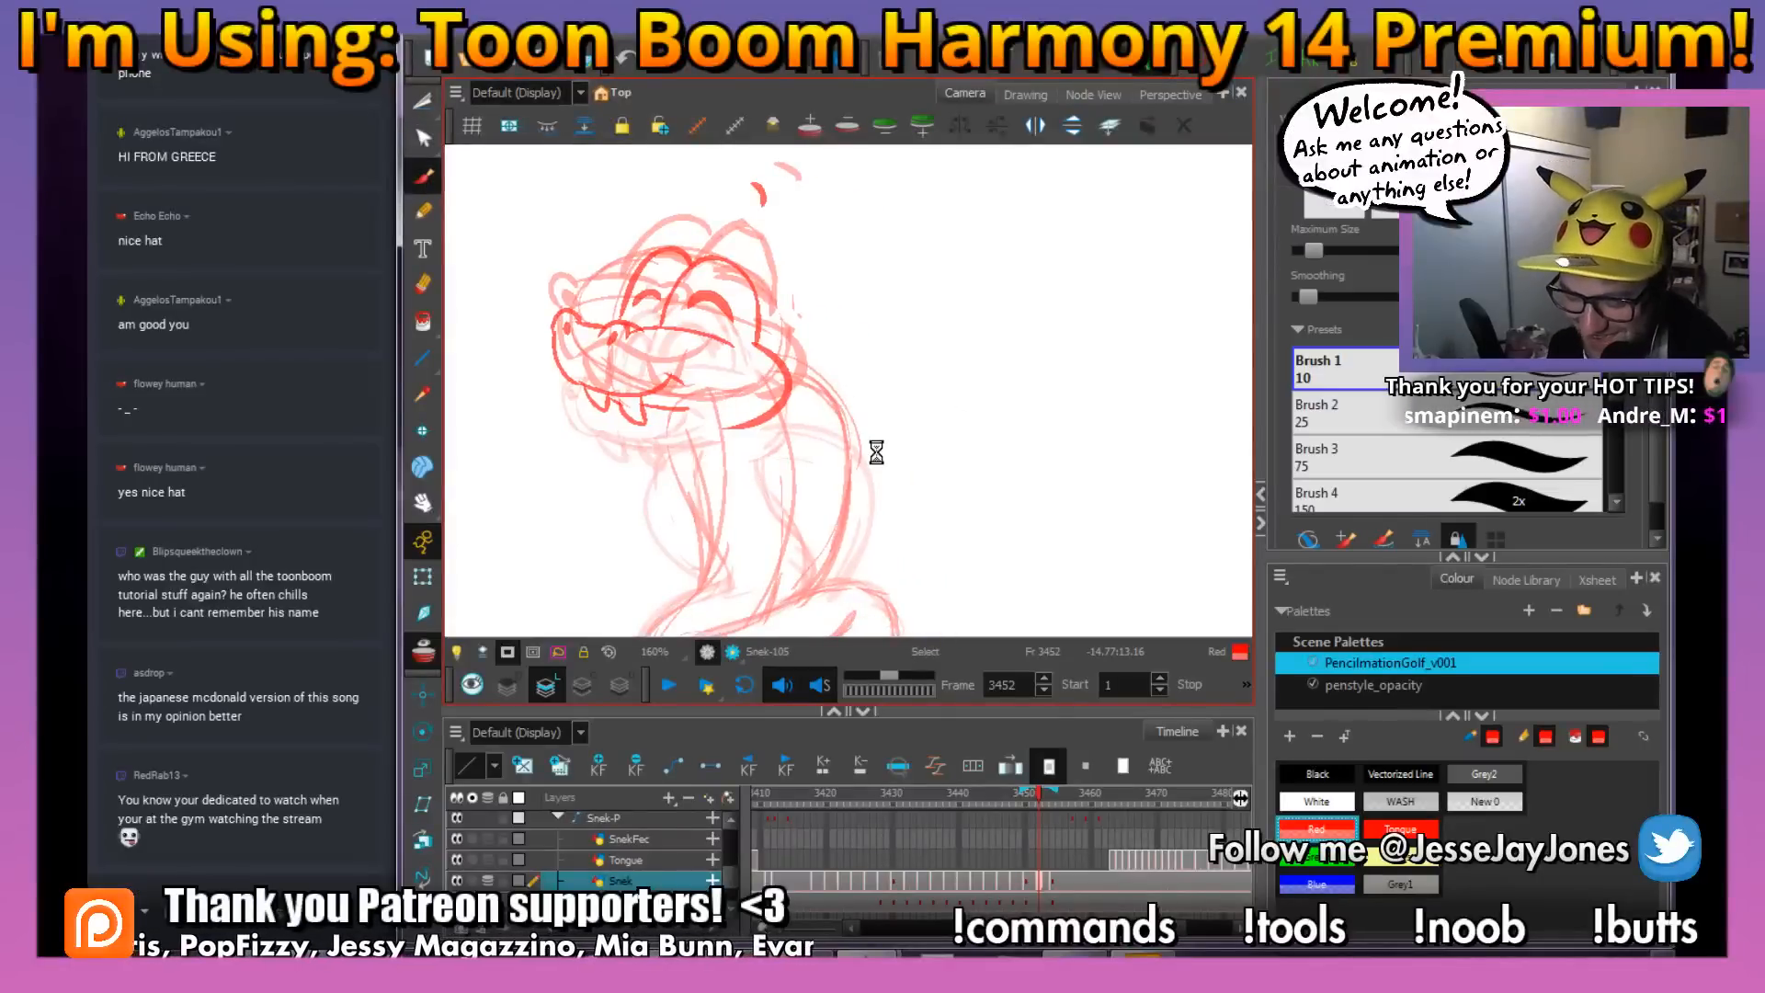
pyautogui.moveTo(835, 489)
pyautogui.mouseDown()
pyautogui.moveTo(795, 457)
pyautogui.moveTo(831, 463)
pyautogui.moveTo(838, 504)
pyautogui.moveTo(845, 485)
pyautogui.moveTo(819, 477)
pyautogui.mouseUp()
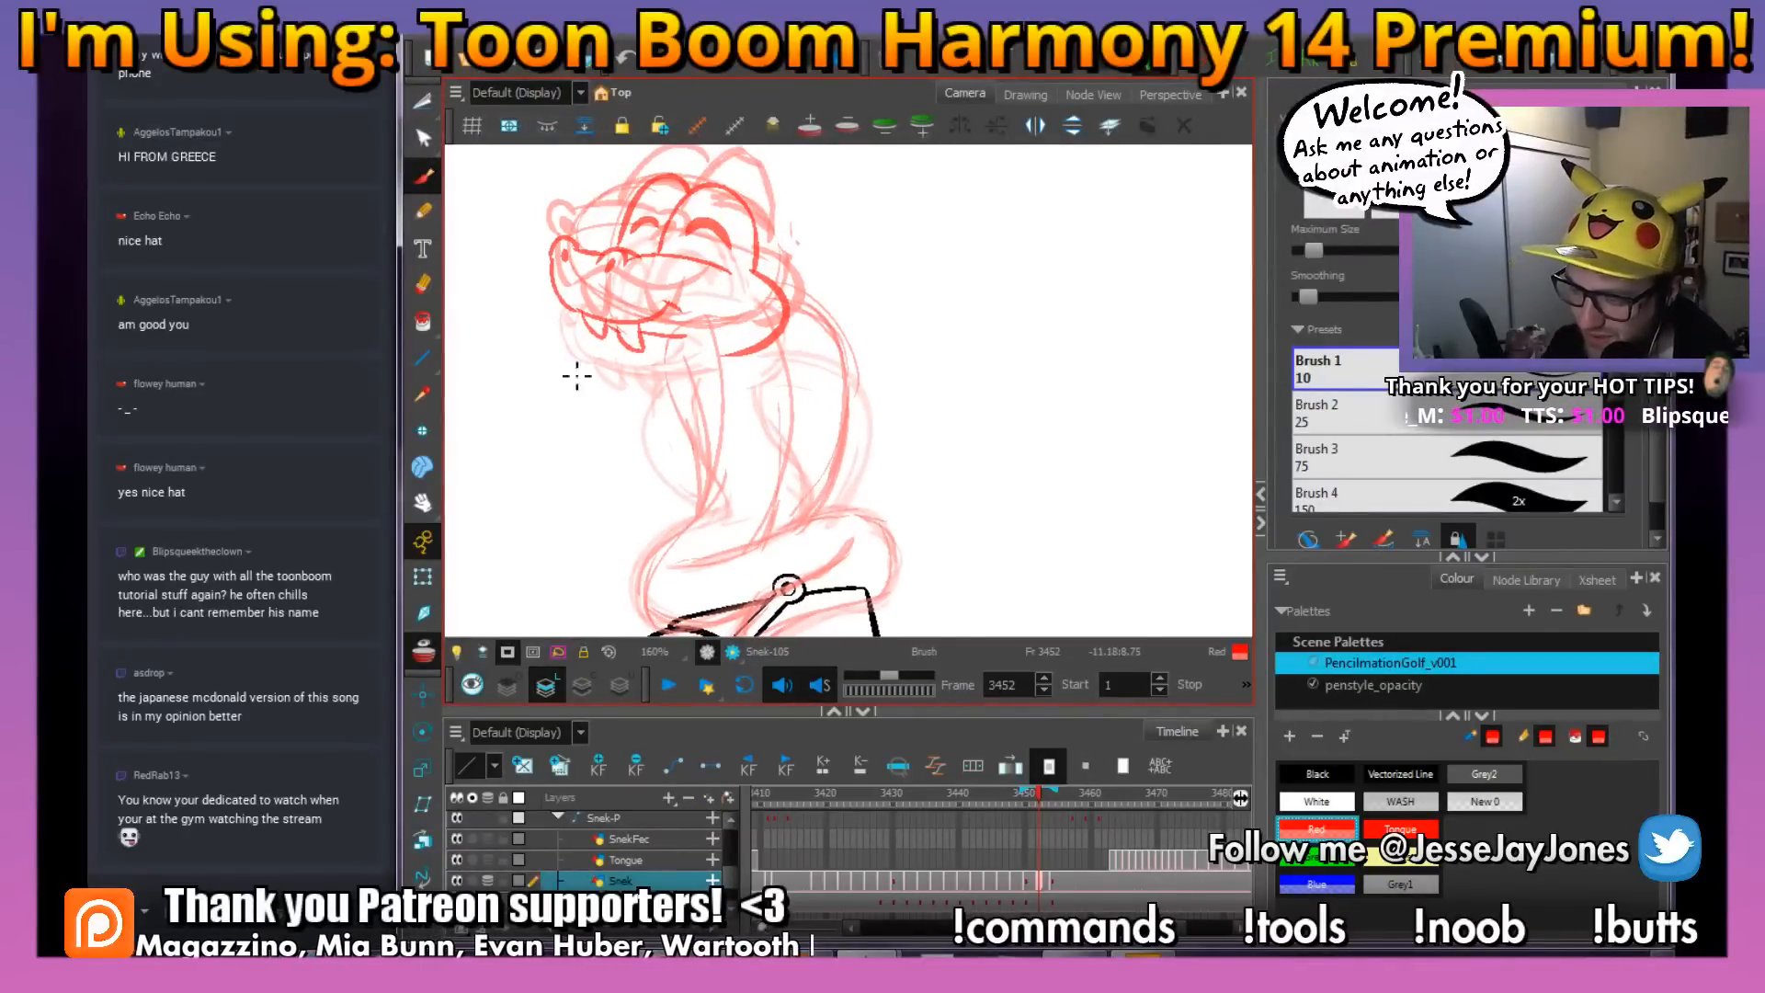
pyautogui.moveTo(867, 535); pyautogui.dragTo(831, 495)
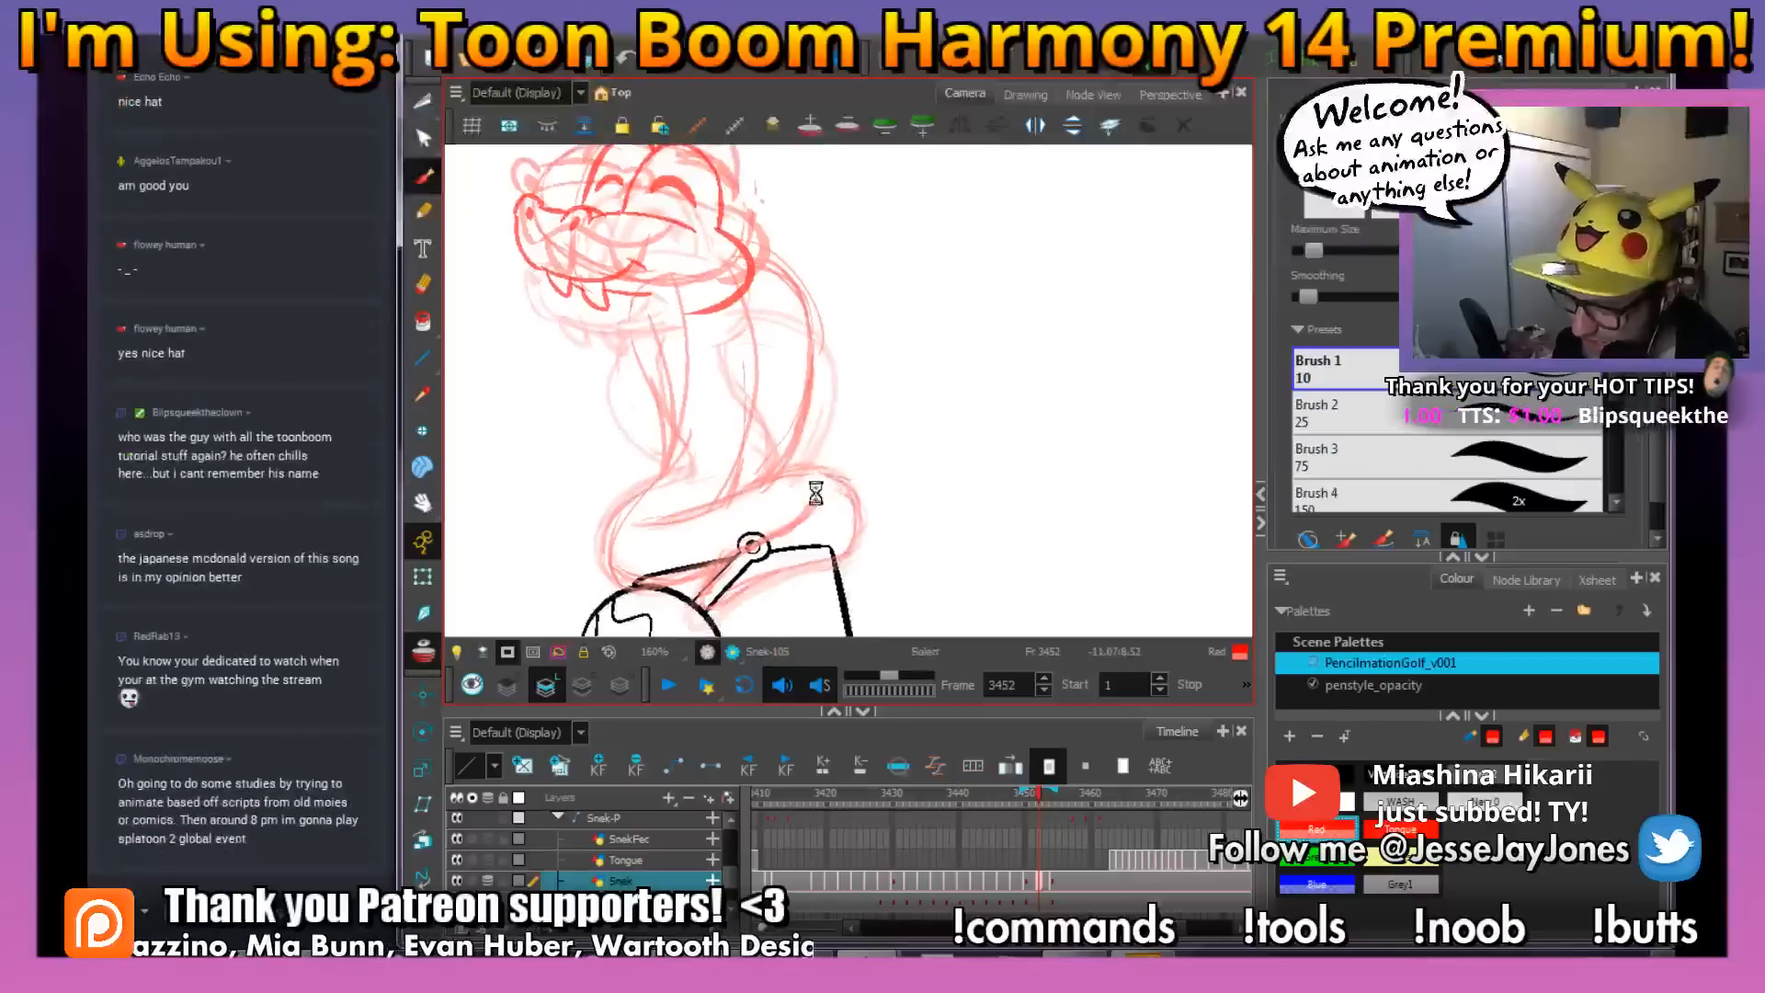
pyautogui.press('space')
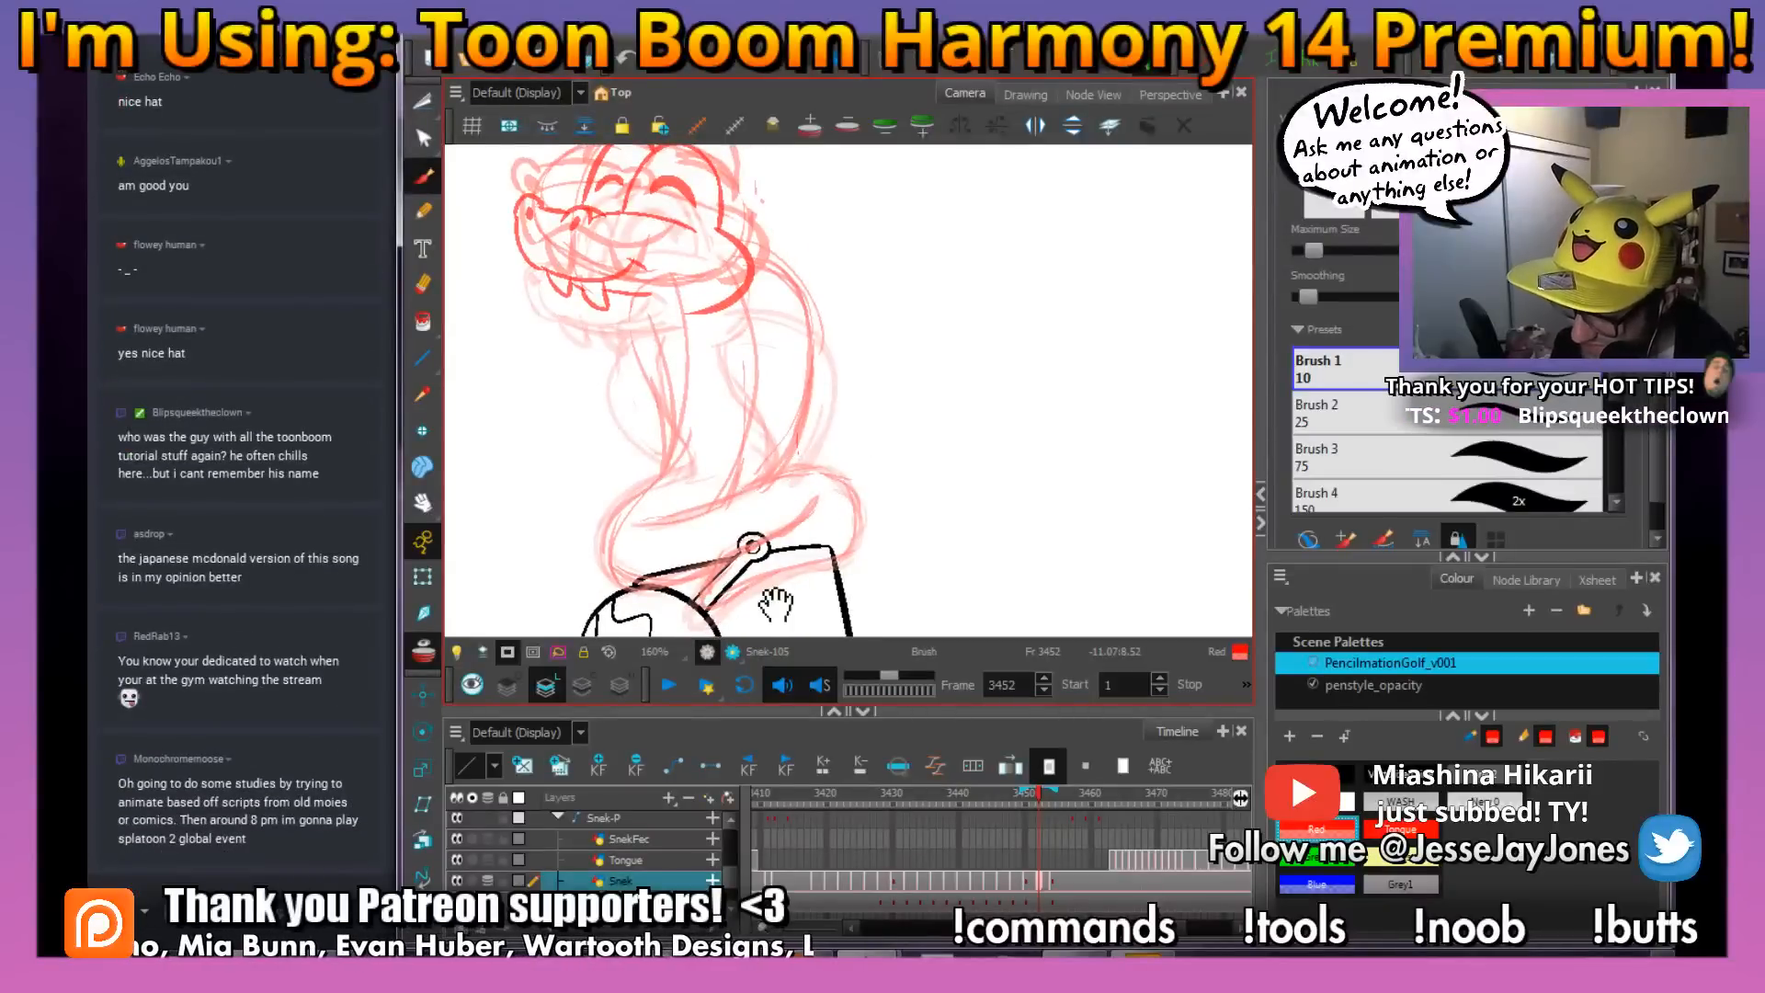
pyautogui.moveTo(775, 604); pyautogui.dragTo(788, 541)
pyautogui.moveTo(831, 445)
pyautogui.mouseDown()
pyautogui.moveTo(720, 530)
pyautogui.moveTo(714, 570)
pyautogui.mouseUp()
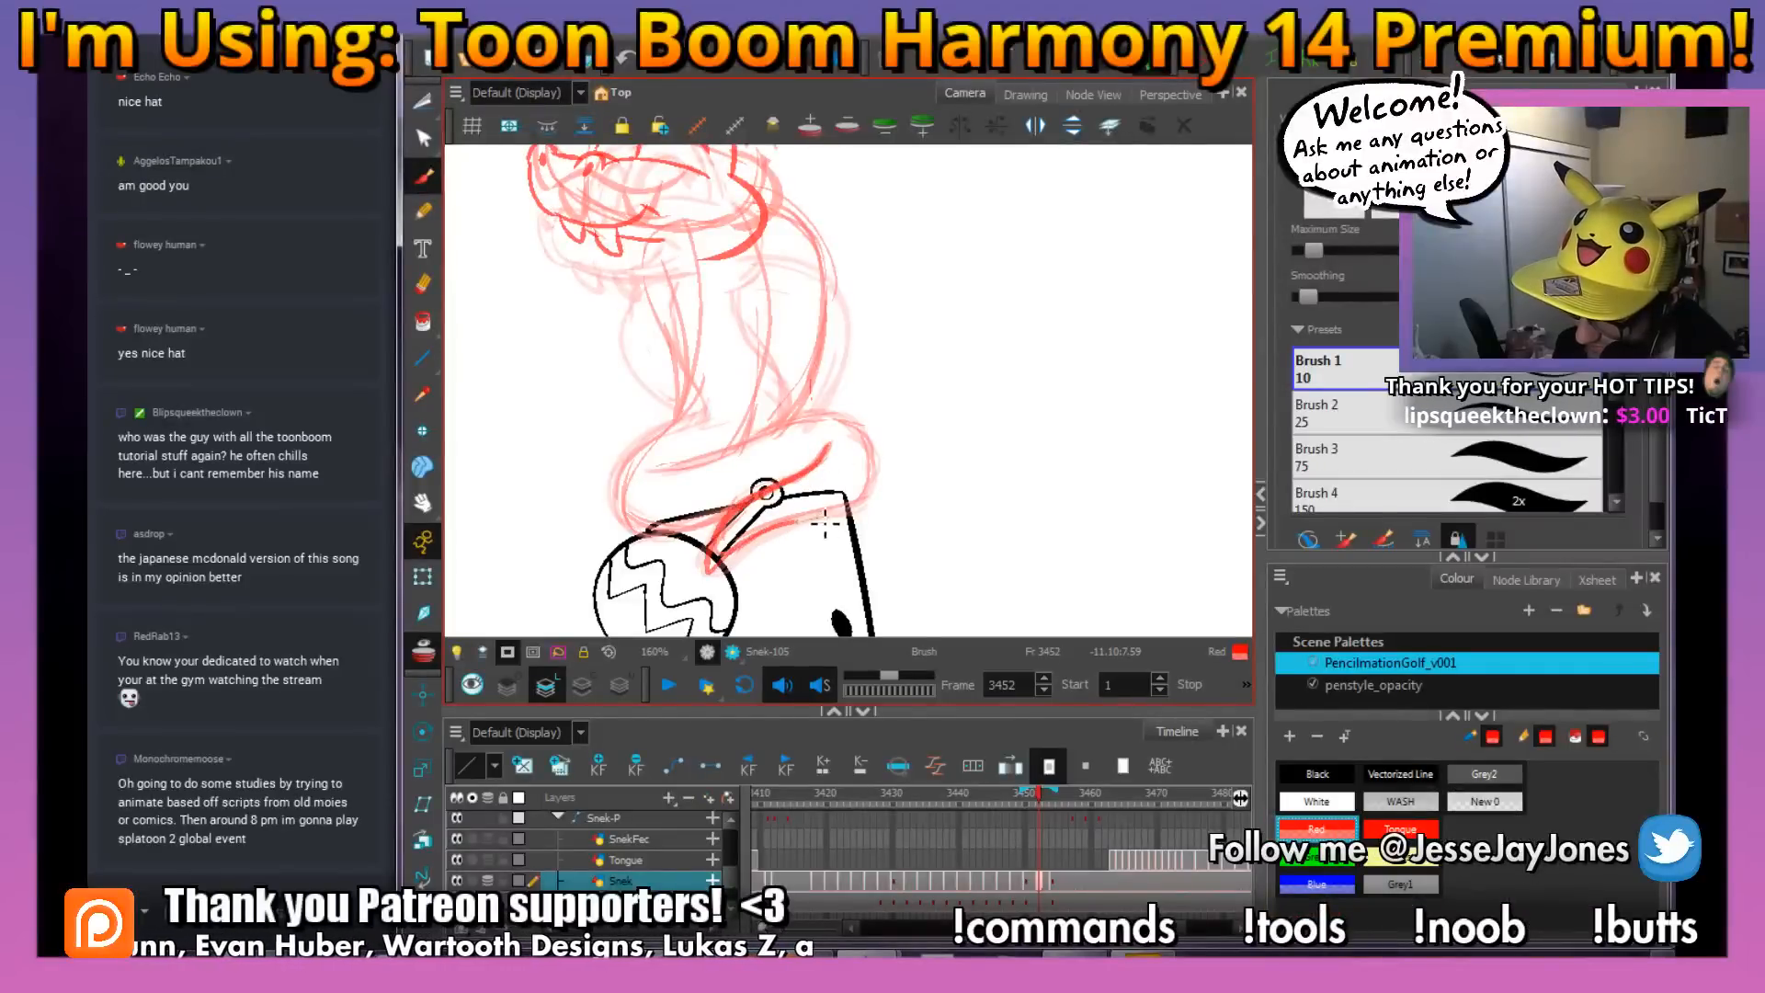
pyautogui.moveTo(861, 441); pyautogui.dragTo(799, 441)
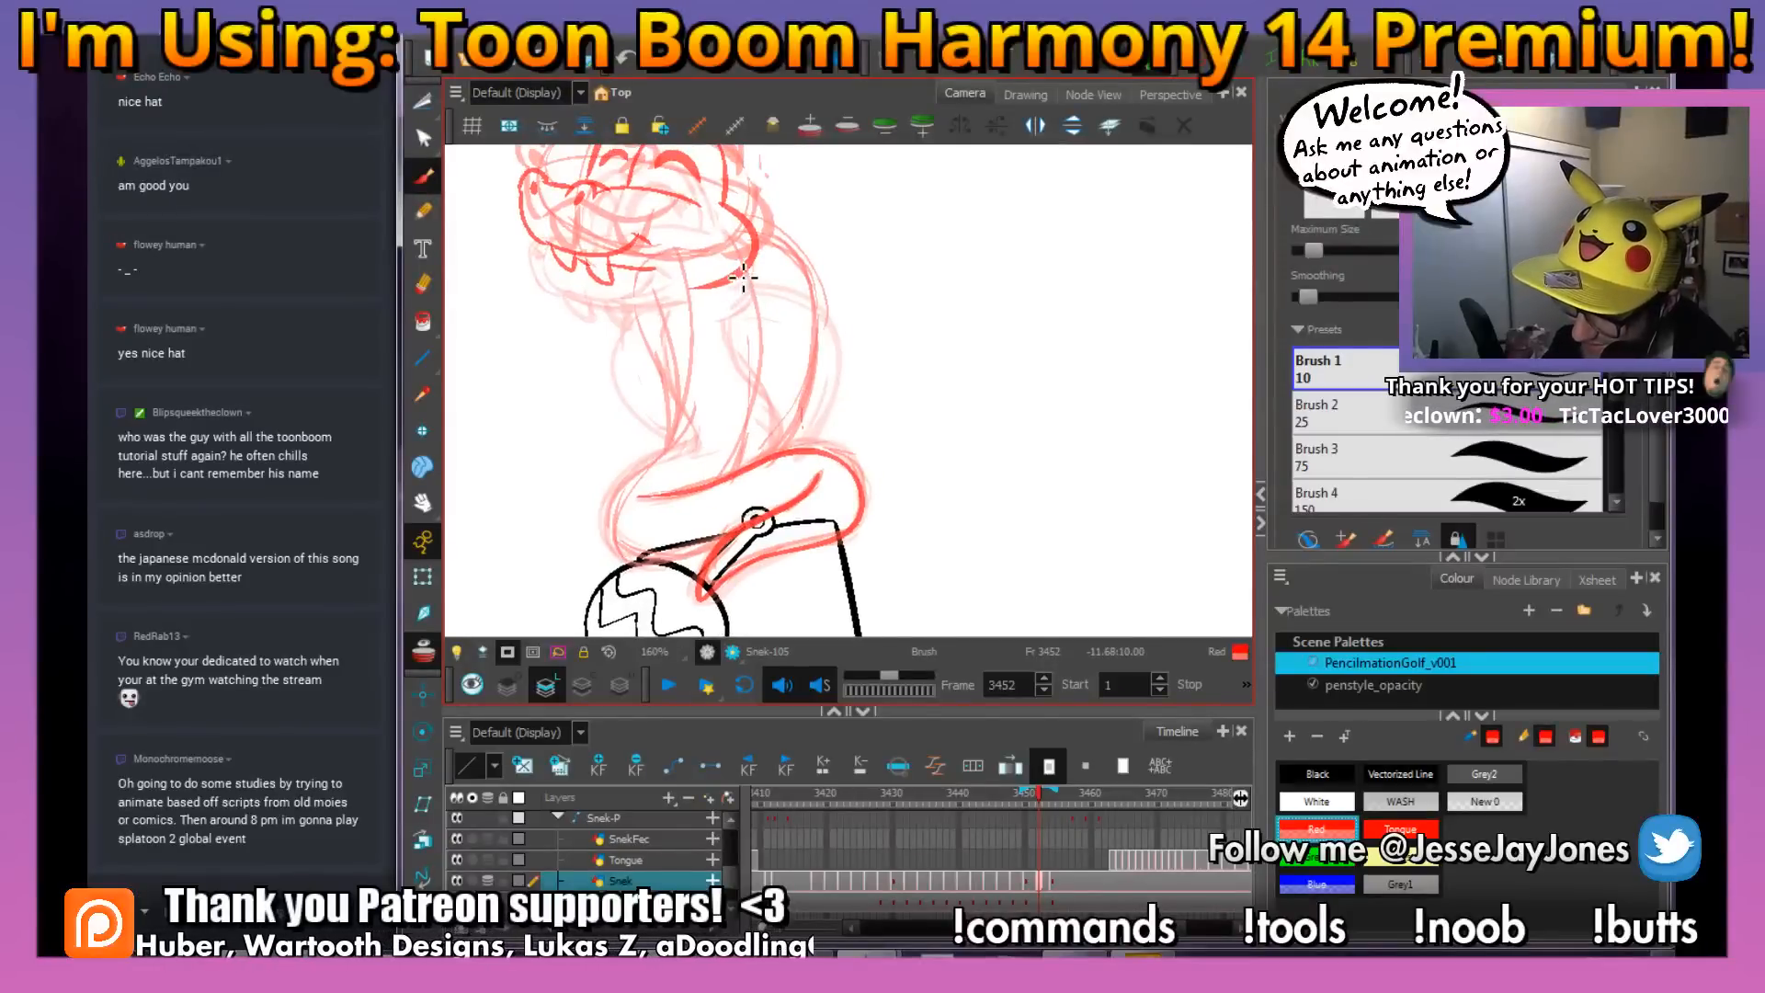
# Draw both edges of the snake's neck from the head to the coil, close the coil's snout-side curve and save
pyautogui.moveTo(742, 287)
pyautogui.mouseDown()
pyautogui.moveTo(757, 472)
pyautogui.moveTo(736, 276)
pyautogui.mouseUp()
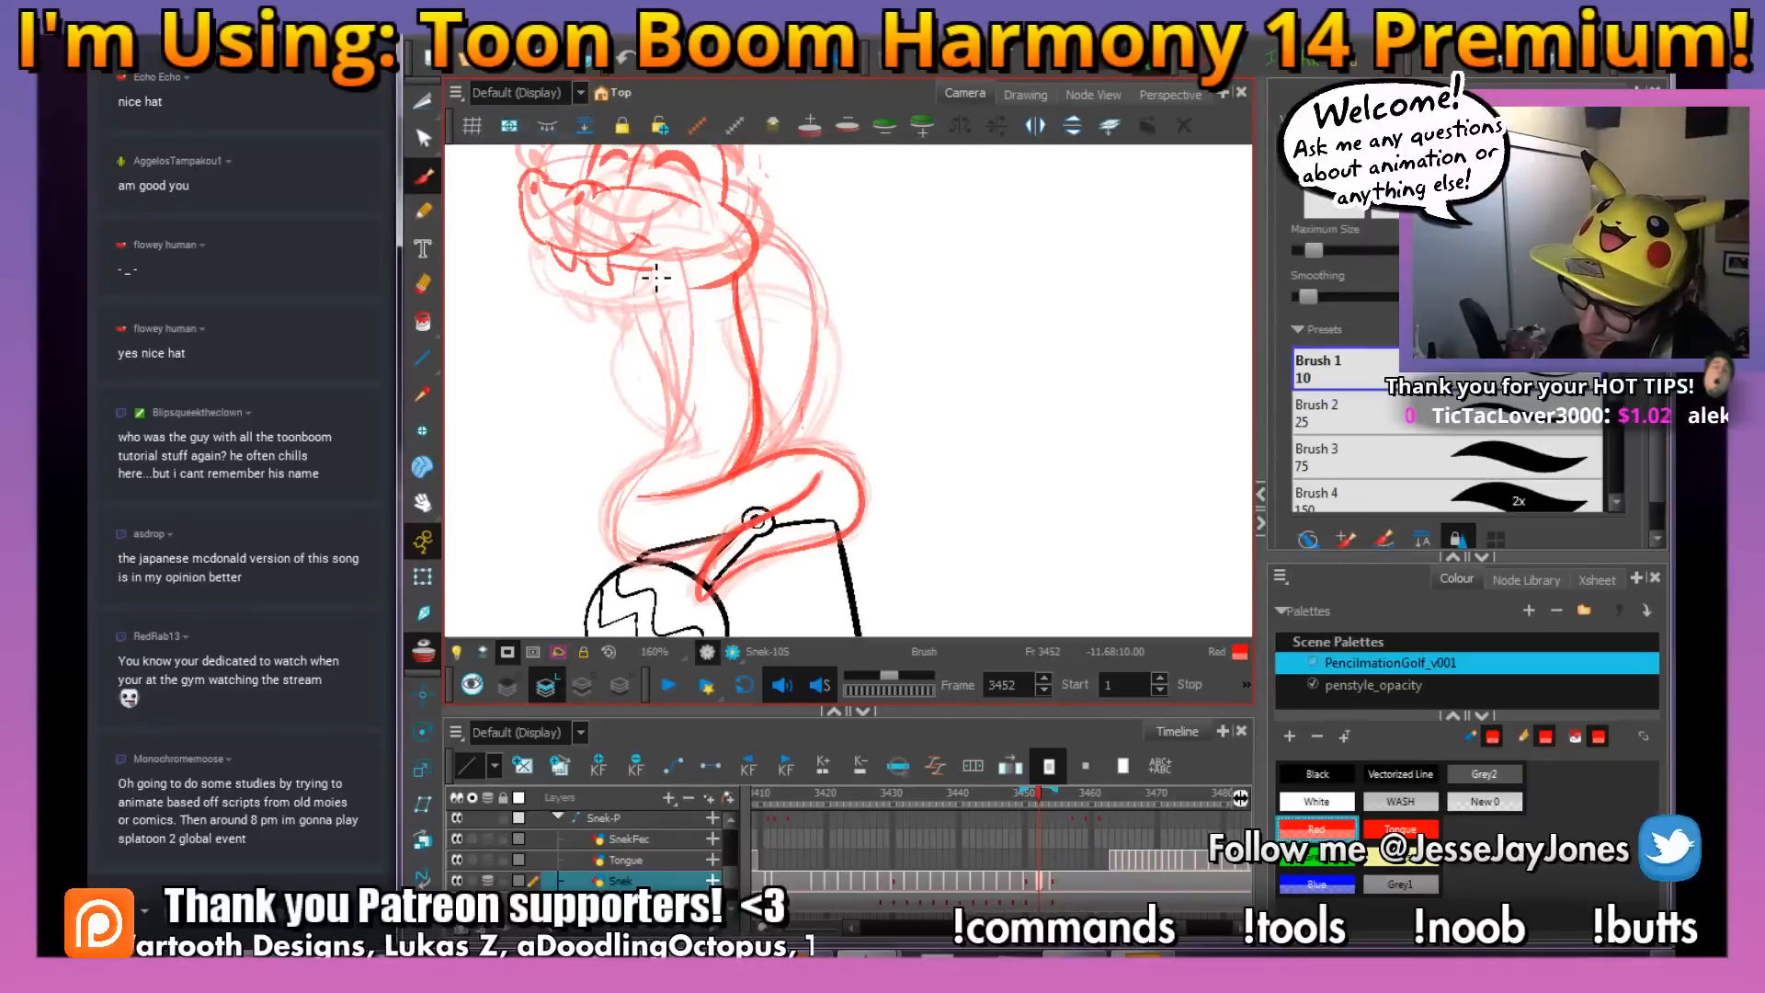
pyautogui.moveTo(670, 341); pyautogui.dragTo(670, 345)
pyautogui.hotkey('ctrl', 'z')
pyautogui.moveTo(658, 273); pyautogui.dragTo(689, 373)
pyautogui.moveTo(686, 441)
pyautogui.mouseDown()
pyautogui.moveTo(639, 481)
pyautogui.moveTo(716, 457)
pyautogui.moveTo(697, 435)
pyautogui.moveTo(632, 479)
pyautogui.moveTo(647, 549)
pyautogui.moveTo(619, 541)
pyautogui.moveTo(685, 562)
pyautogui.moveTo(728, 542)
pyautogui.moveTo(641, 550)
pyautogui.mouseUp()
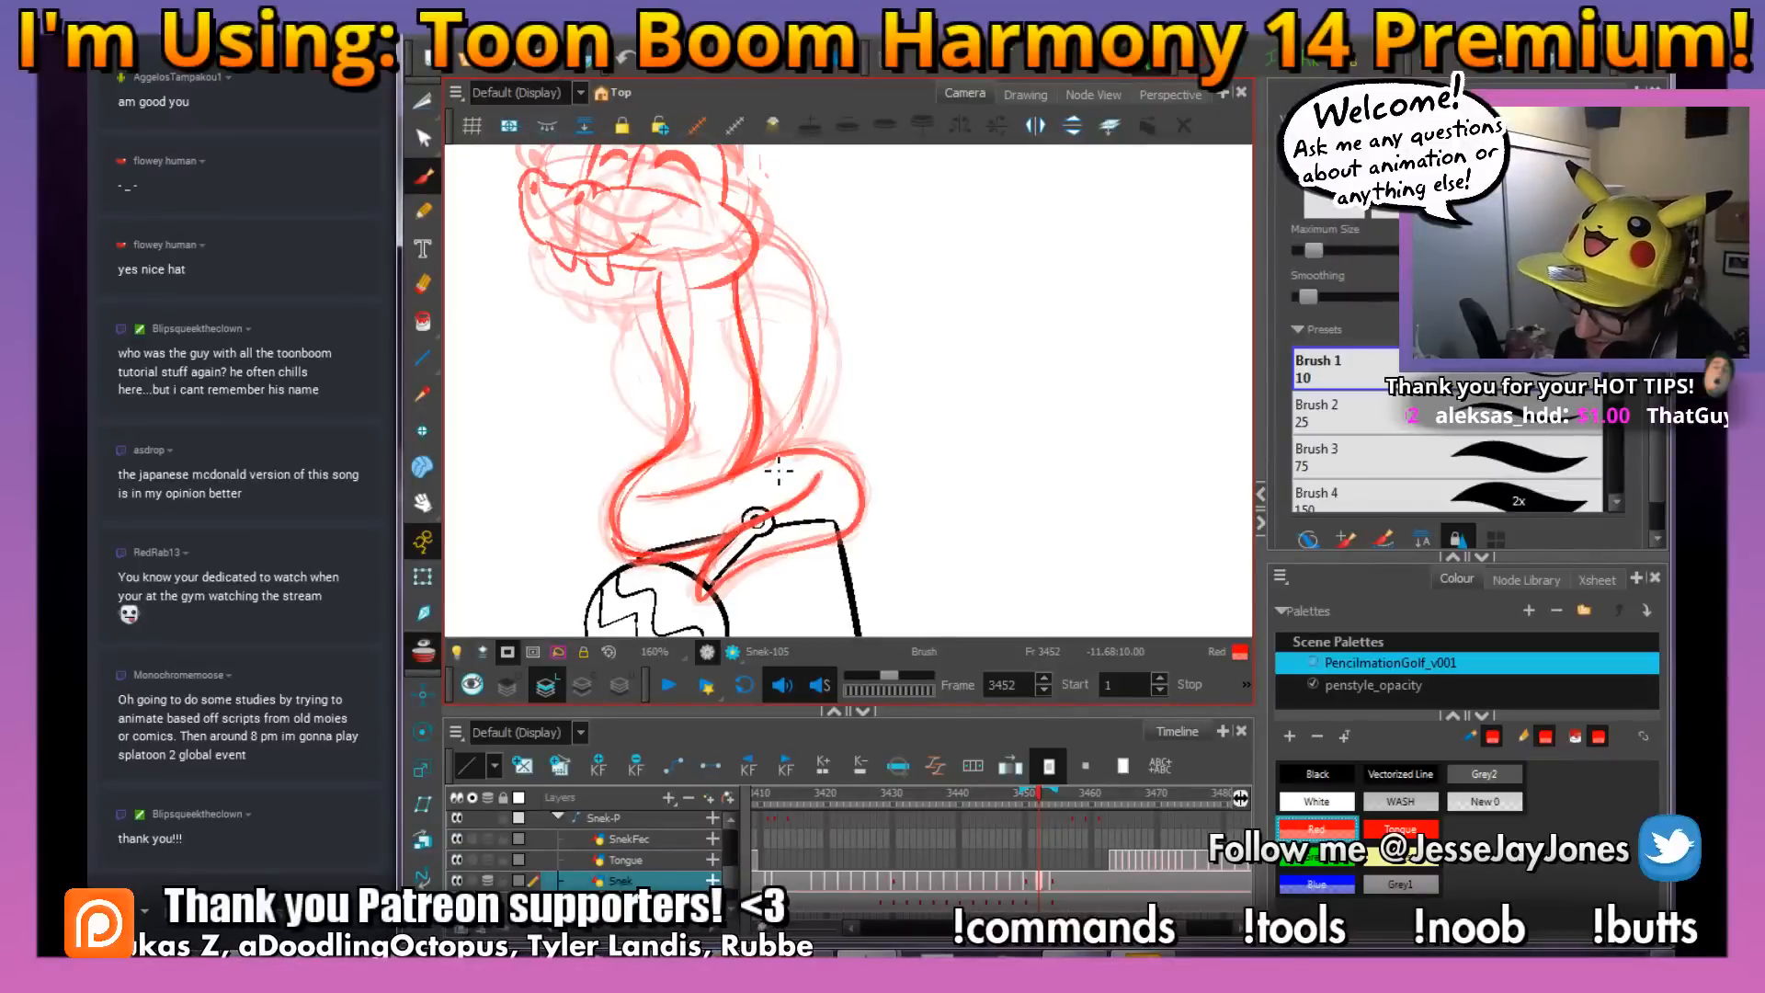
pyautogui.moveTo(851, 331); pyautogui.dragTo(827, 410)
pyautogui.hotkey('ctrl', 's')
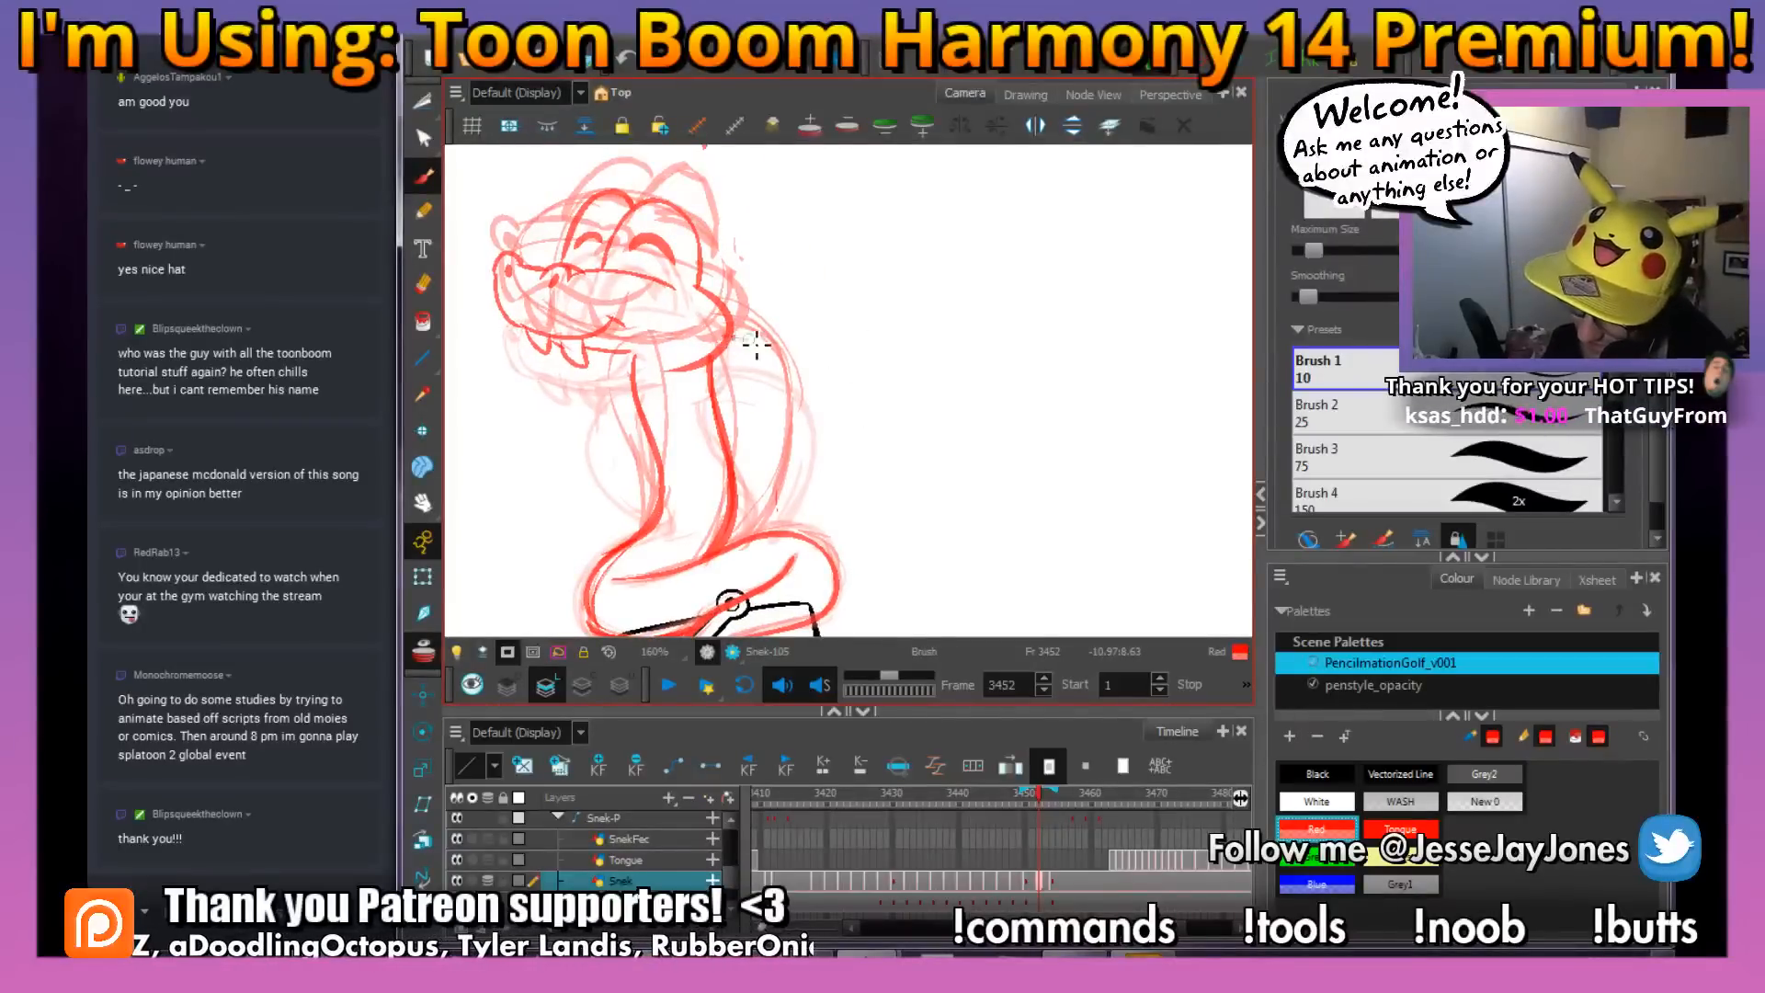
# Draw the body loop behind the neck and the bulge on its front side, and save the scene
pyautogui.moveTo(755, 346)
pyautogui.mouseDown()
pyautogui.moveTo(807, 441)
pyautogui.moveTo(787, 511)
pyautogui.moveTo(807, 410)
pyautogui.mouseUp()
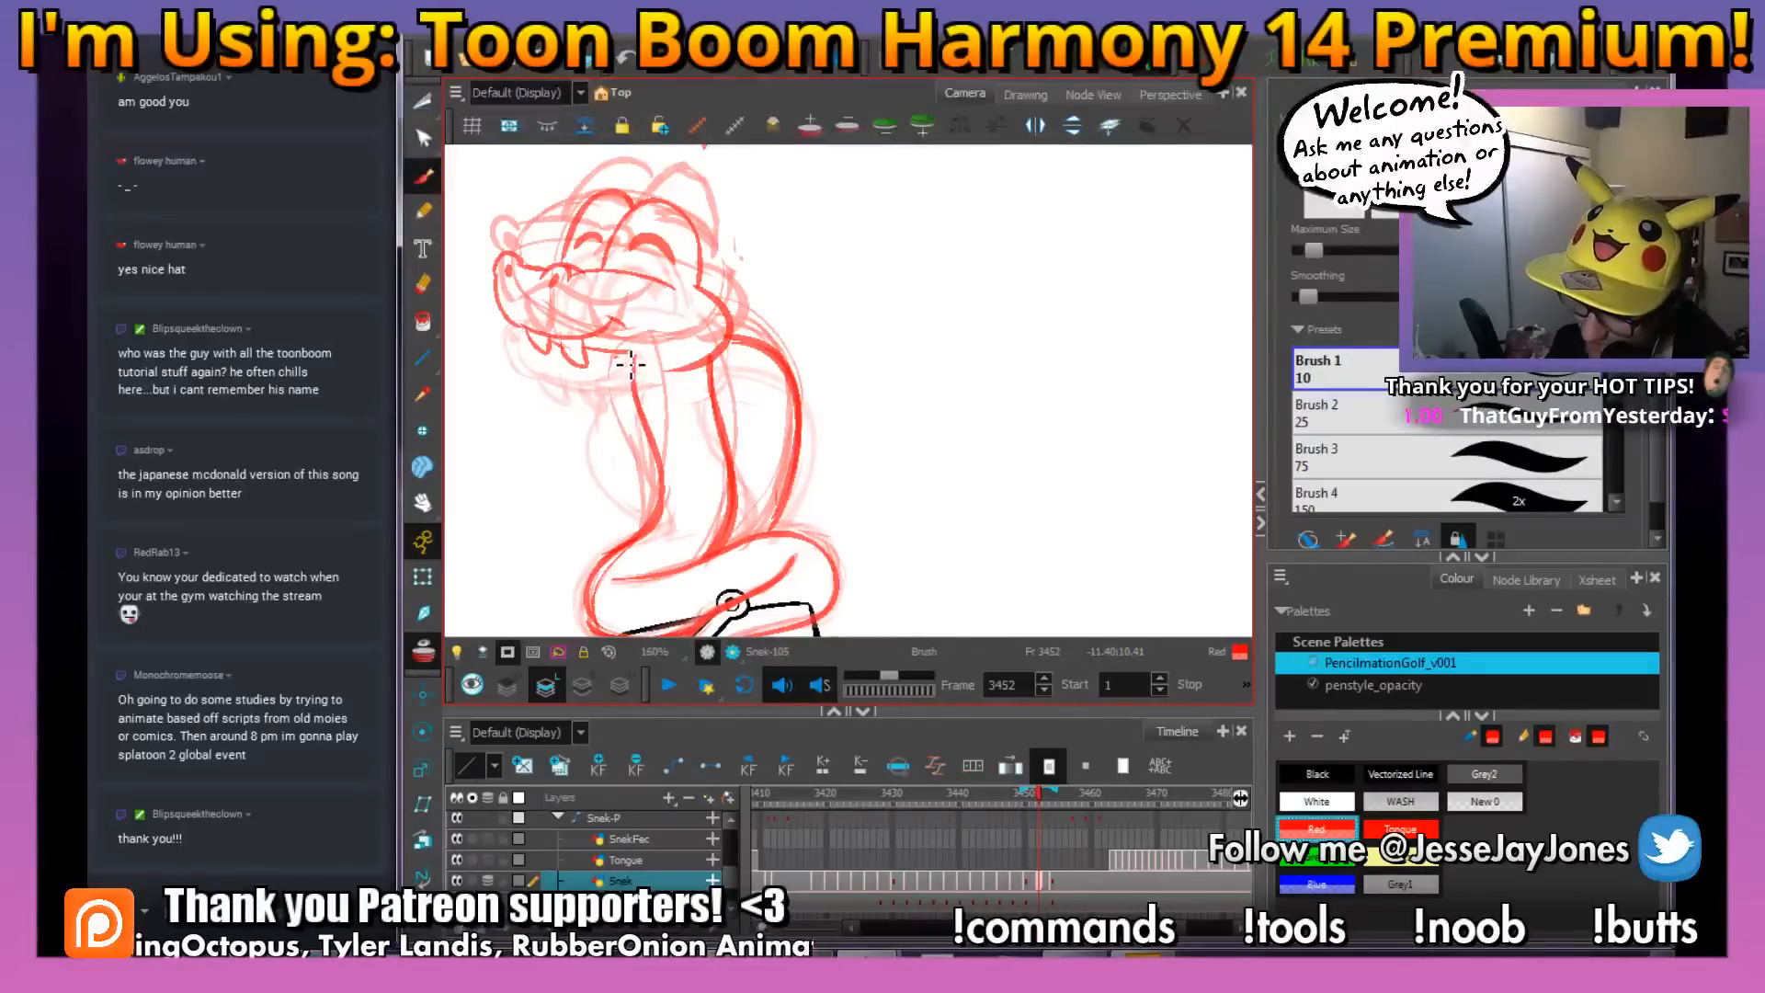
pyautogui.moveTo(614, 462)
pyautogui.mouseDown()
pyautogui.moveTo(661, 520)
pyautogui.moveTo(626, 358)
pyautogui.mouseUp()
pyautogui.hotkey('ctrl', 's')
# Examine the snake in-between on frame 3452 at several zoom levels against the onion-skinned poses
pyautogui.moveTo(770, 318); pyautogui.dragTo(833, 354)
pyautogui.press('1')
pyautogui.press('1')
pyautogui.press('1')
pyautogui.press('2')
pyautogui.press('2')
pyautogui.press('1')
pyautogui.press('1')
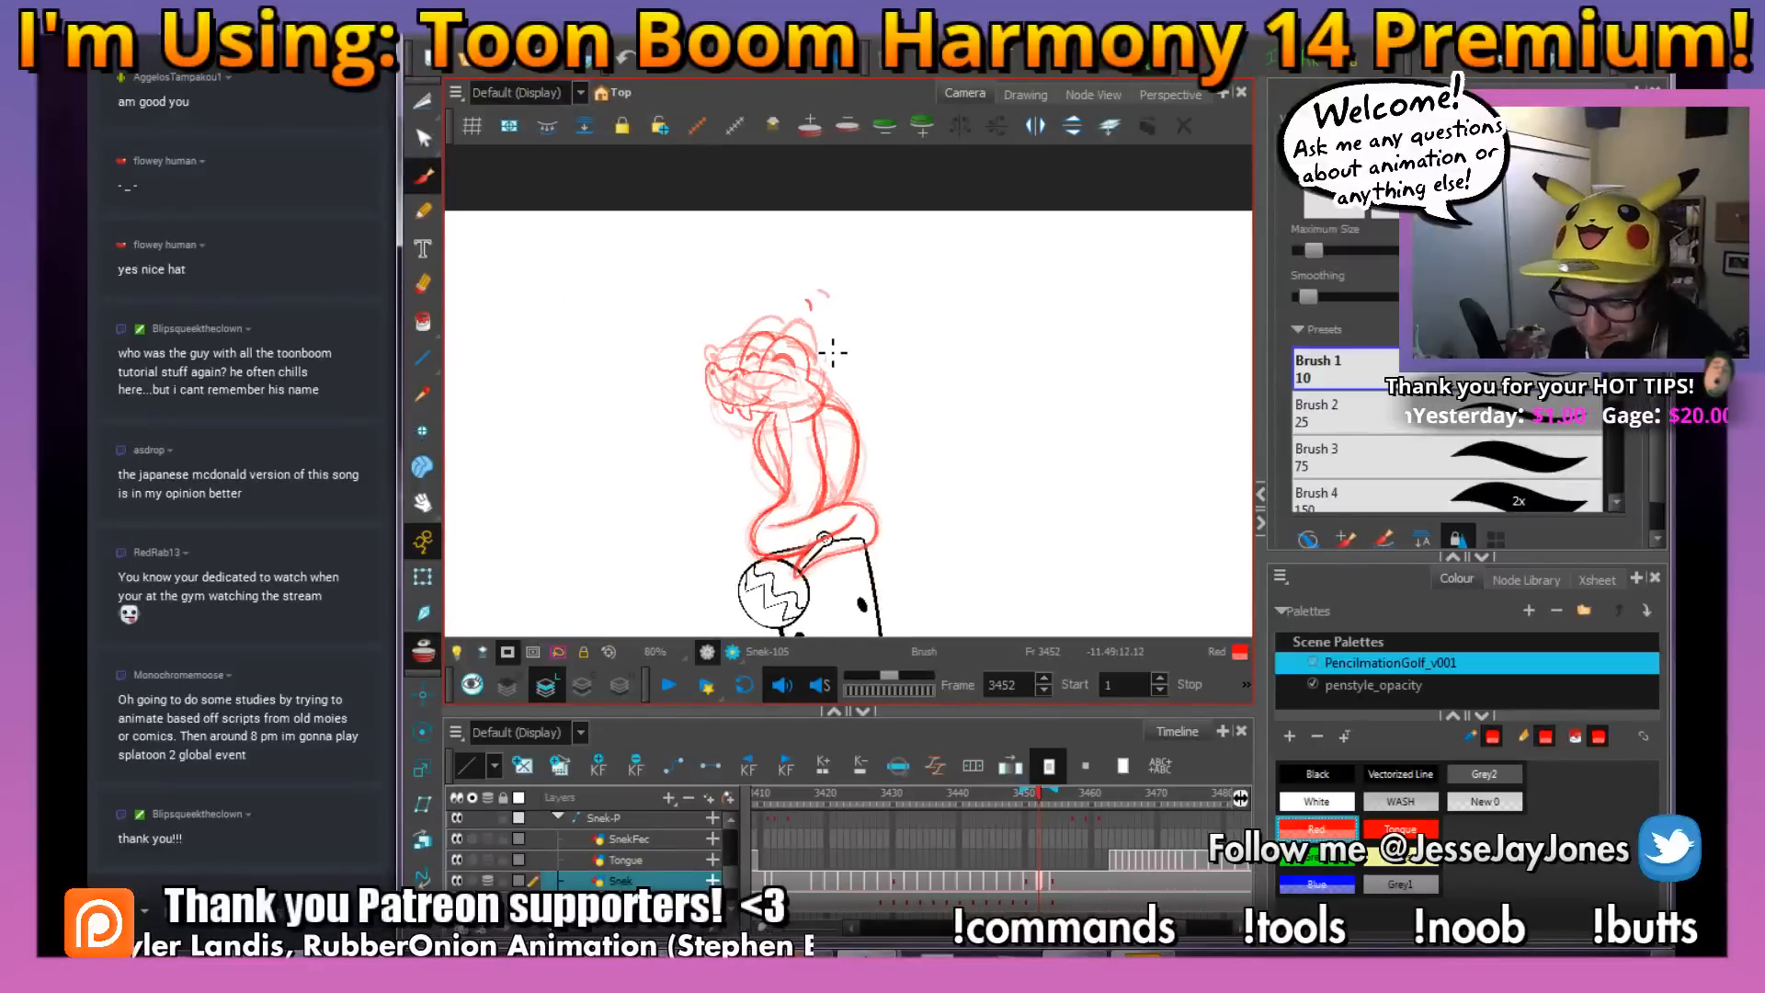
pyautogui.press('2')
pyautogui.moveTo(893, 468); pyautogui.dragTo(880, 418)
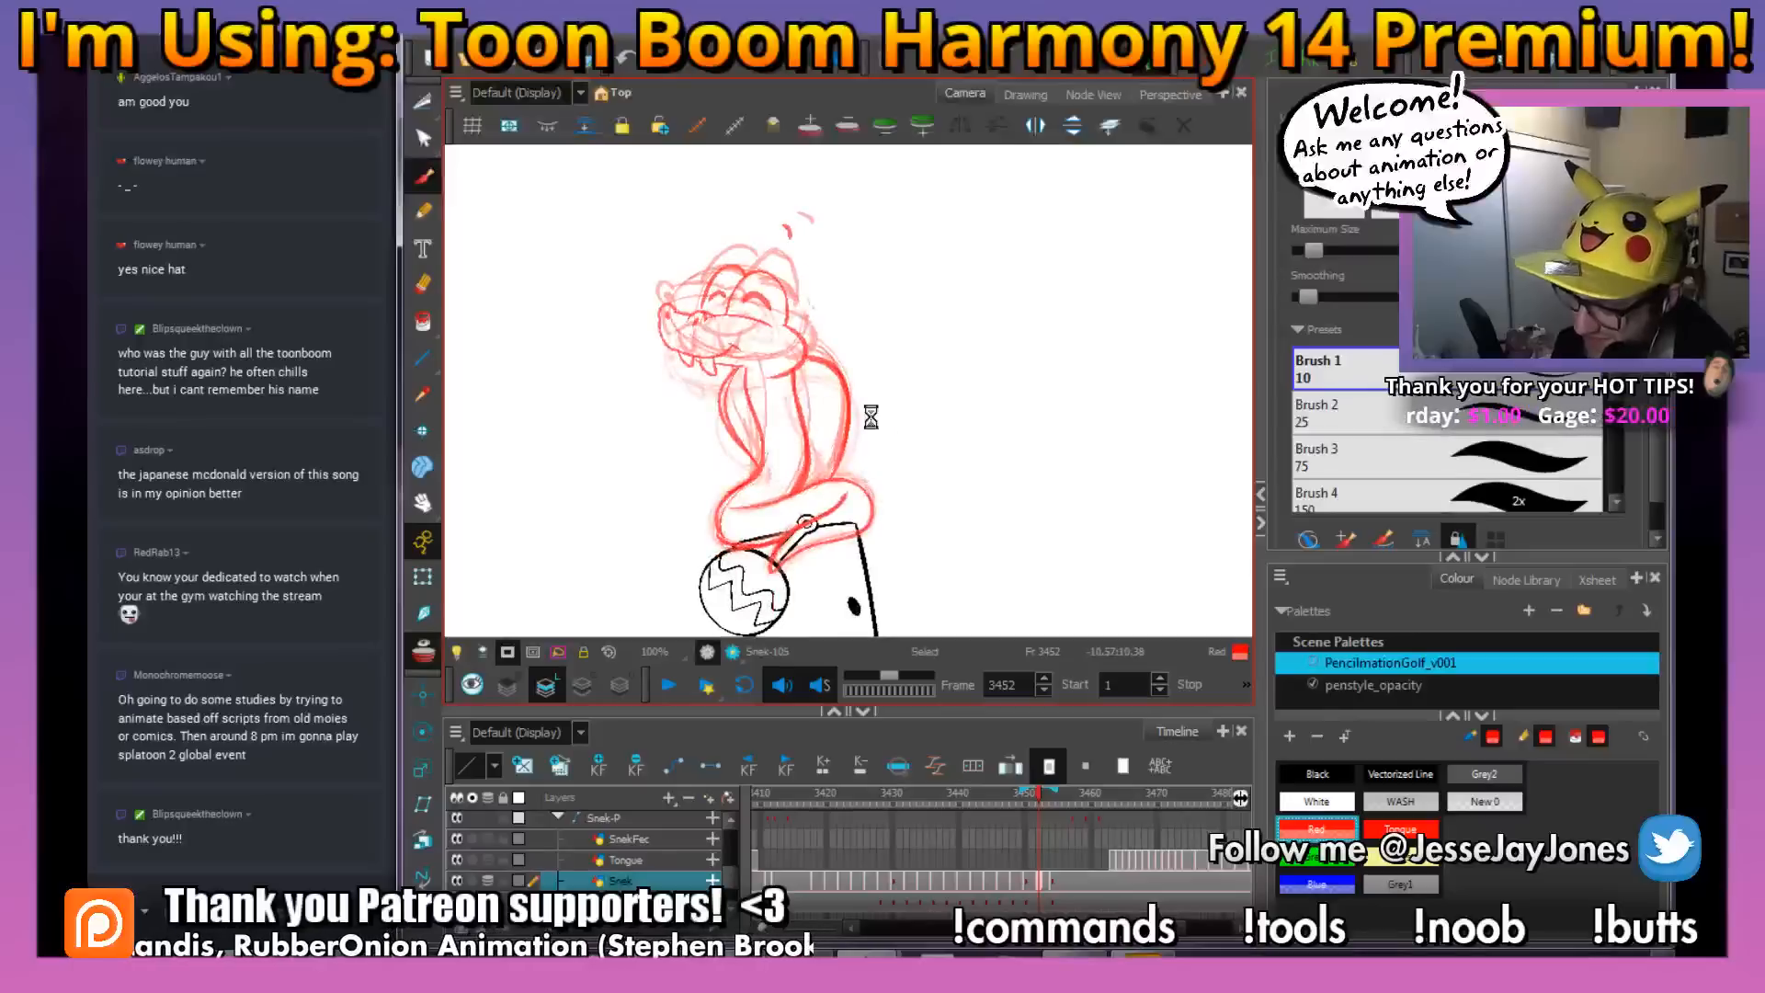
pyautogui.moveTo(901, 521); pyautogui.dragTo(896, 478)
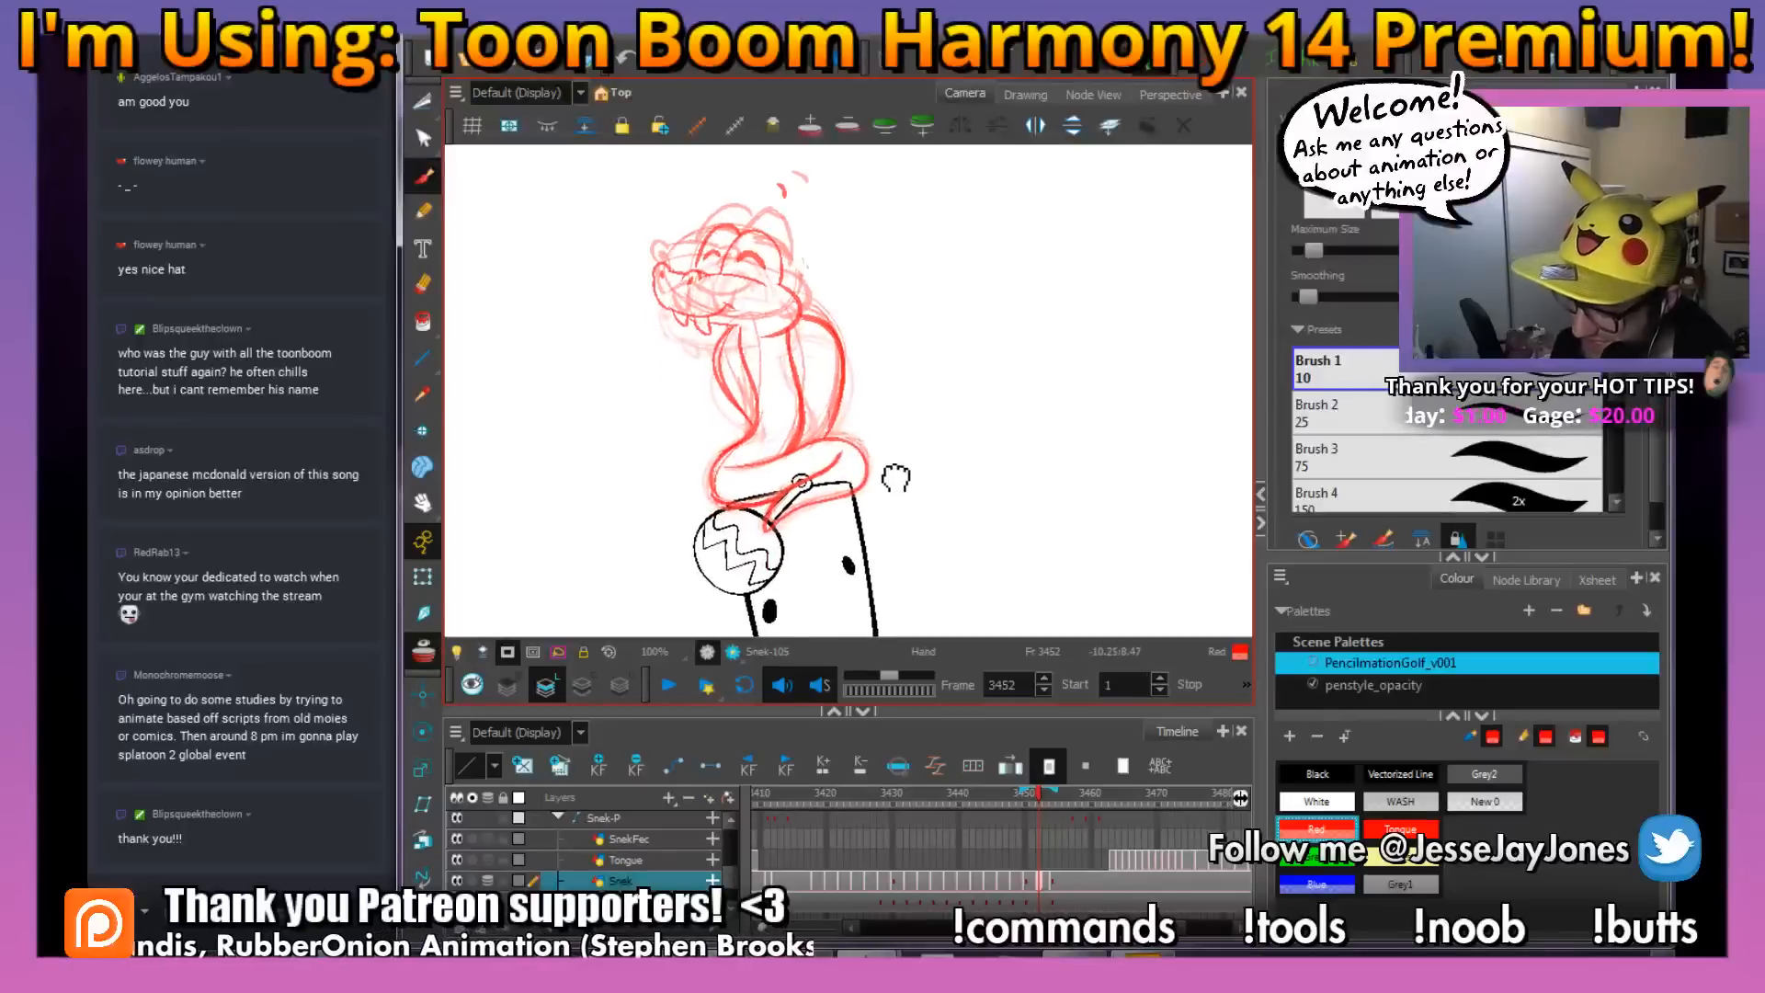
pyautogui.click(1053, 883)
pyautogui.click(1041, 882)
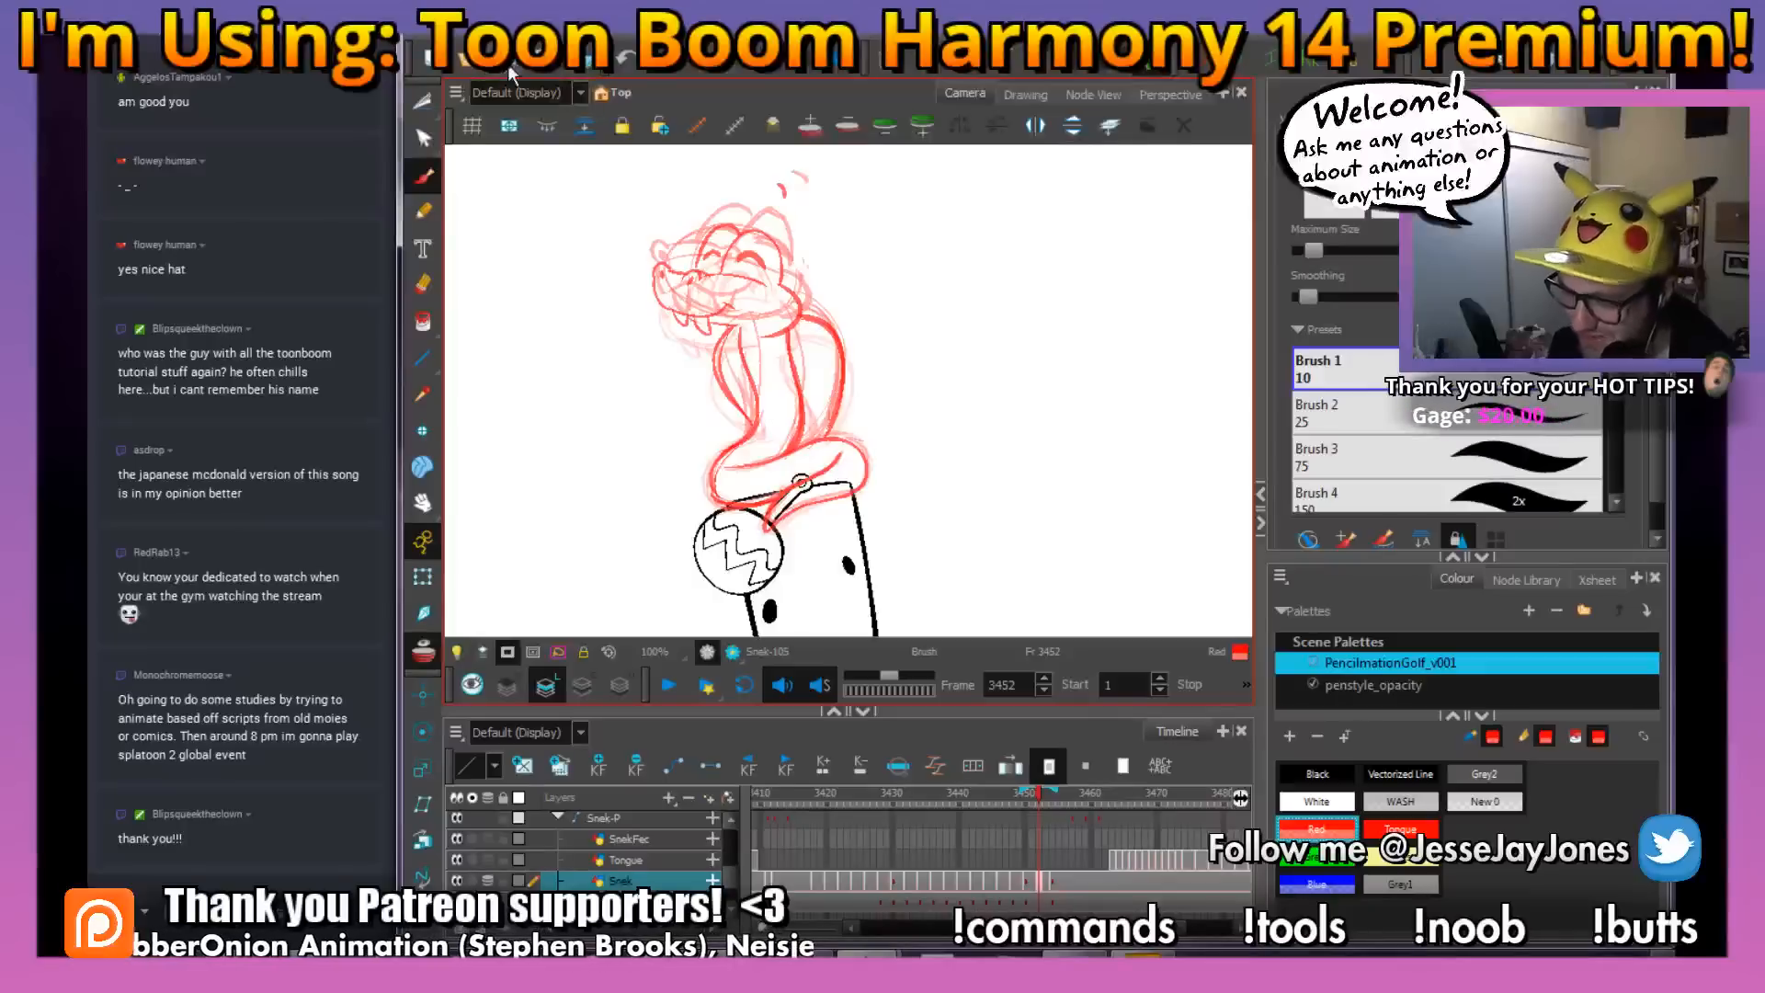
pyautogui.moveTo(888, 296); pyautogui.dragTo(893, 333)
pyautogui.press('1')
pyautogui.press('1')
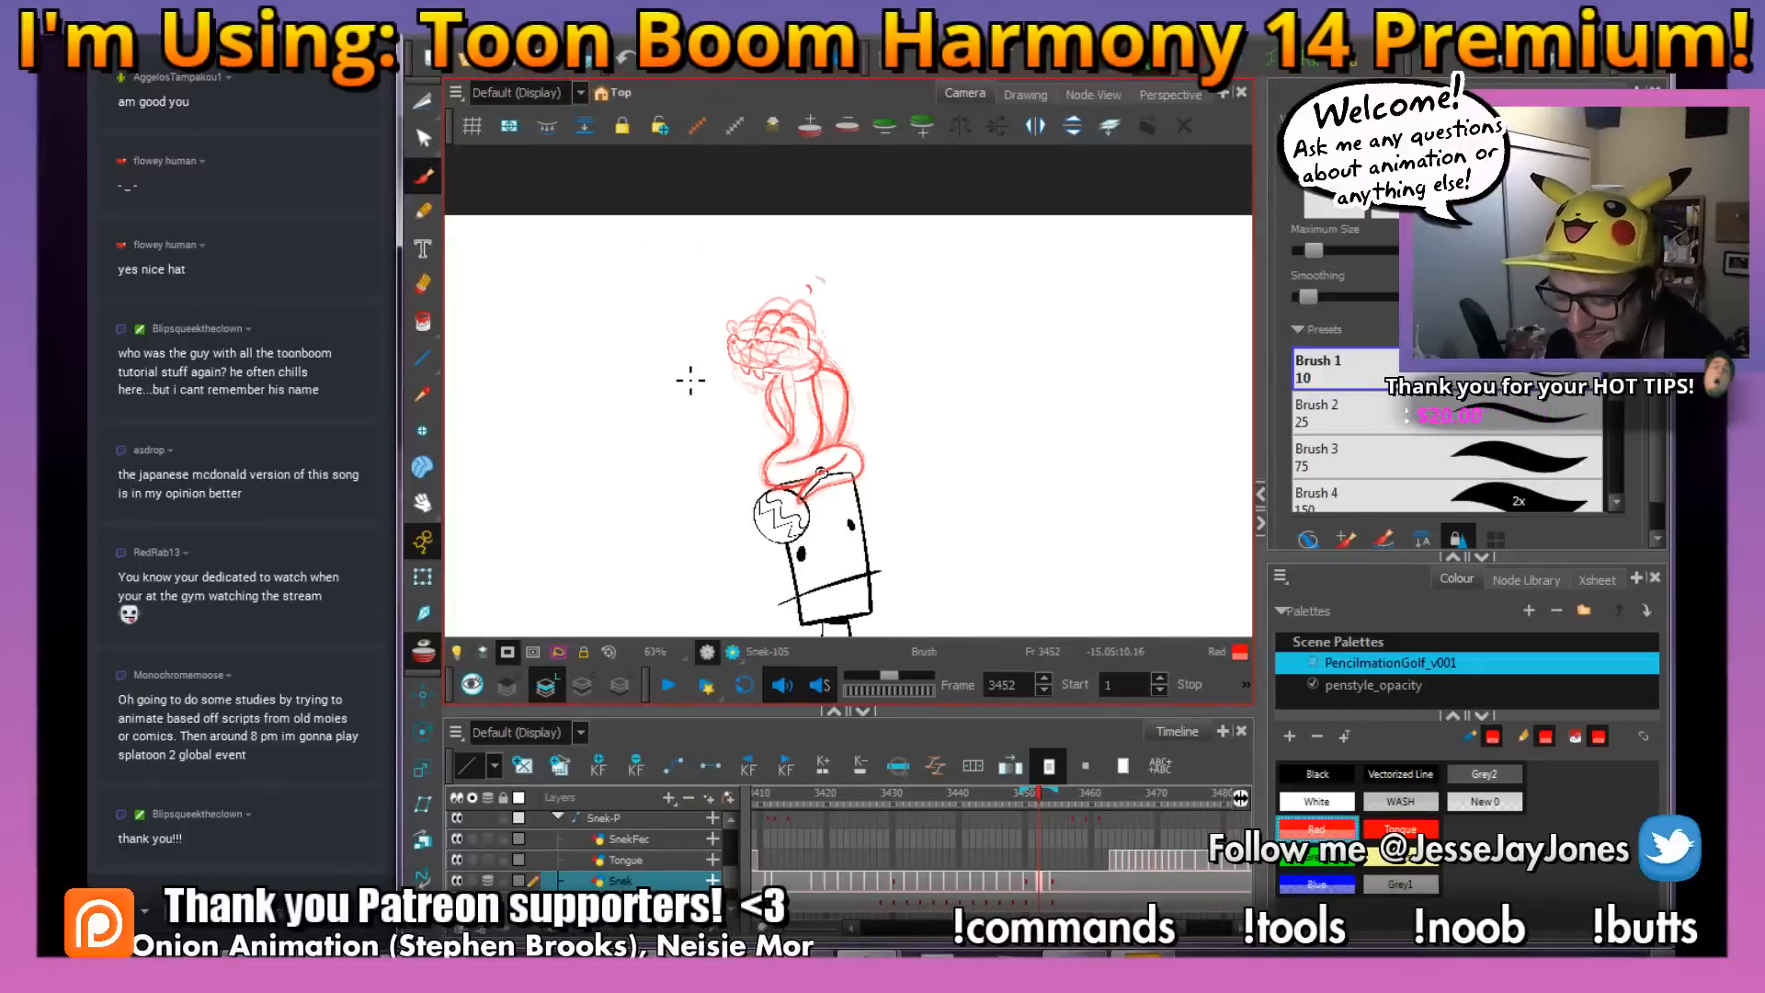
pyautogui.press('2')
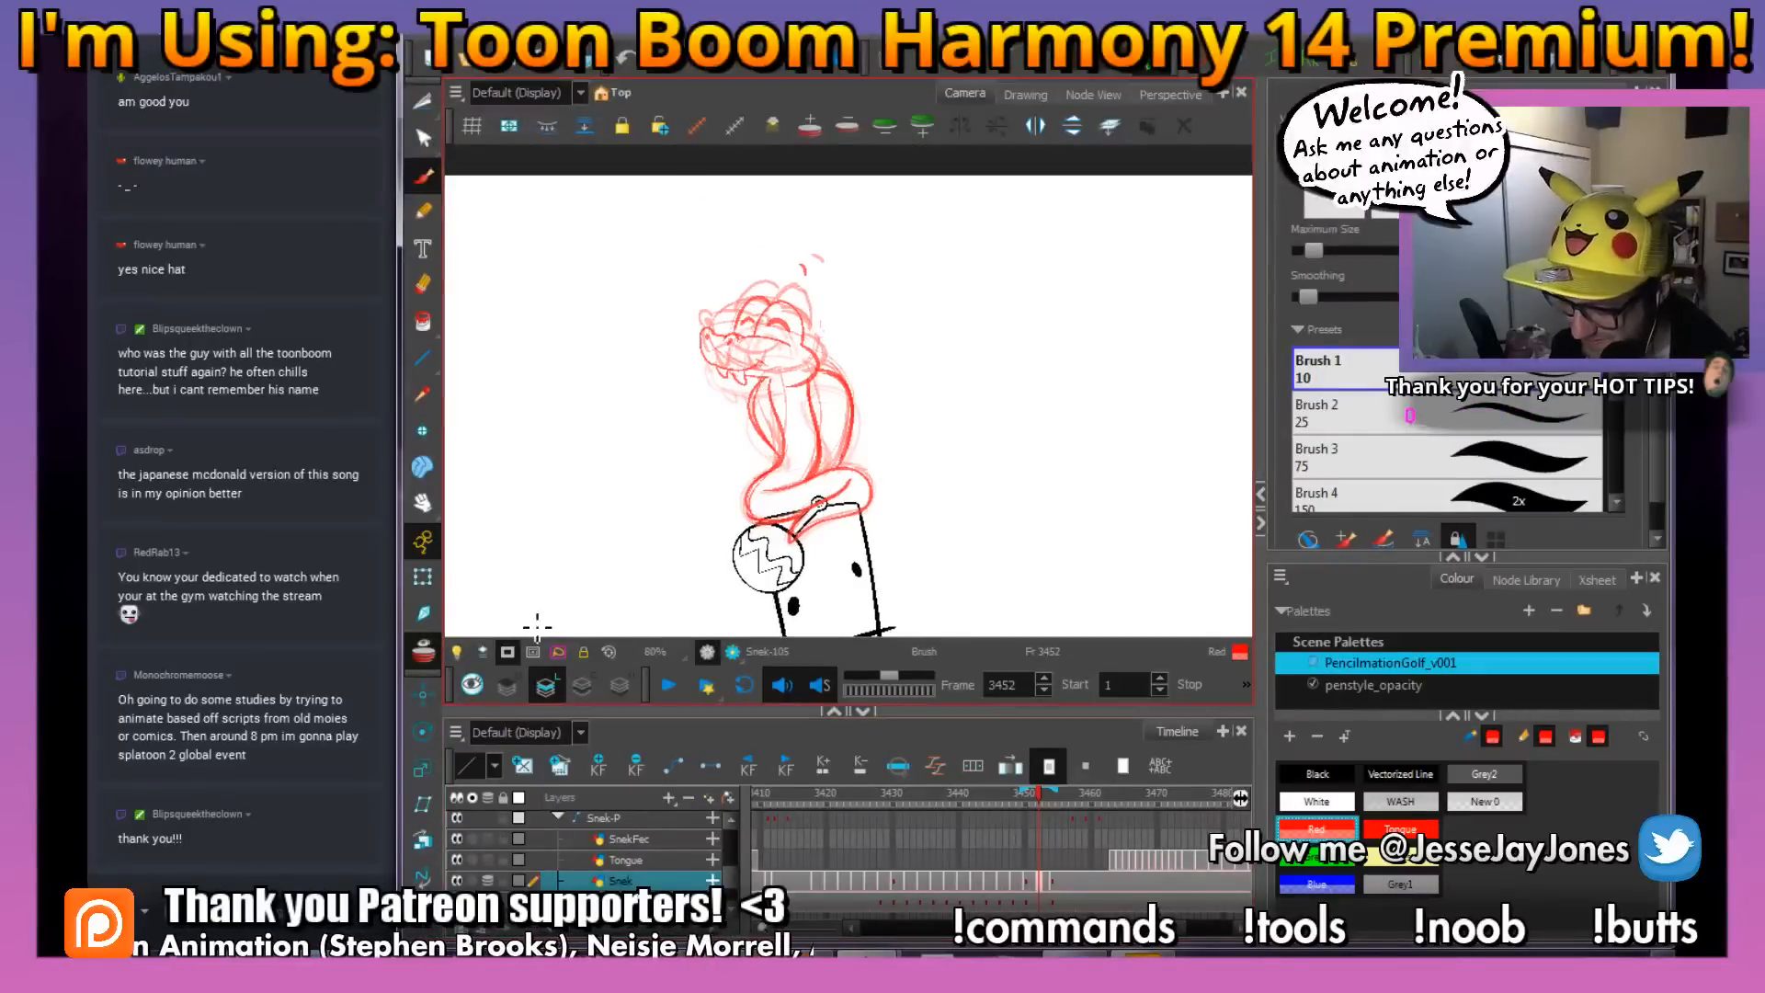
pyautogui.moveTo(924, 473); pyautogui.dragTo(878, 493)
pyautogui.moveTo(807, 445); pyautogui.dragTo(870, 441)
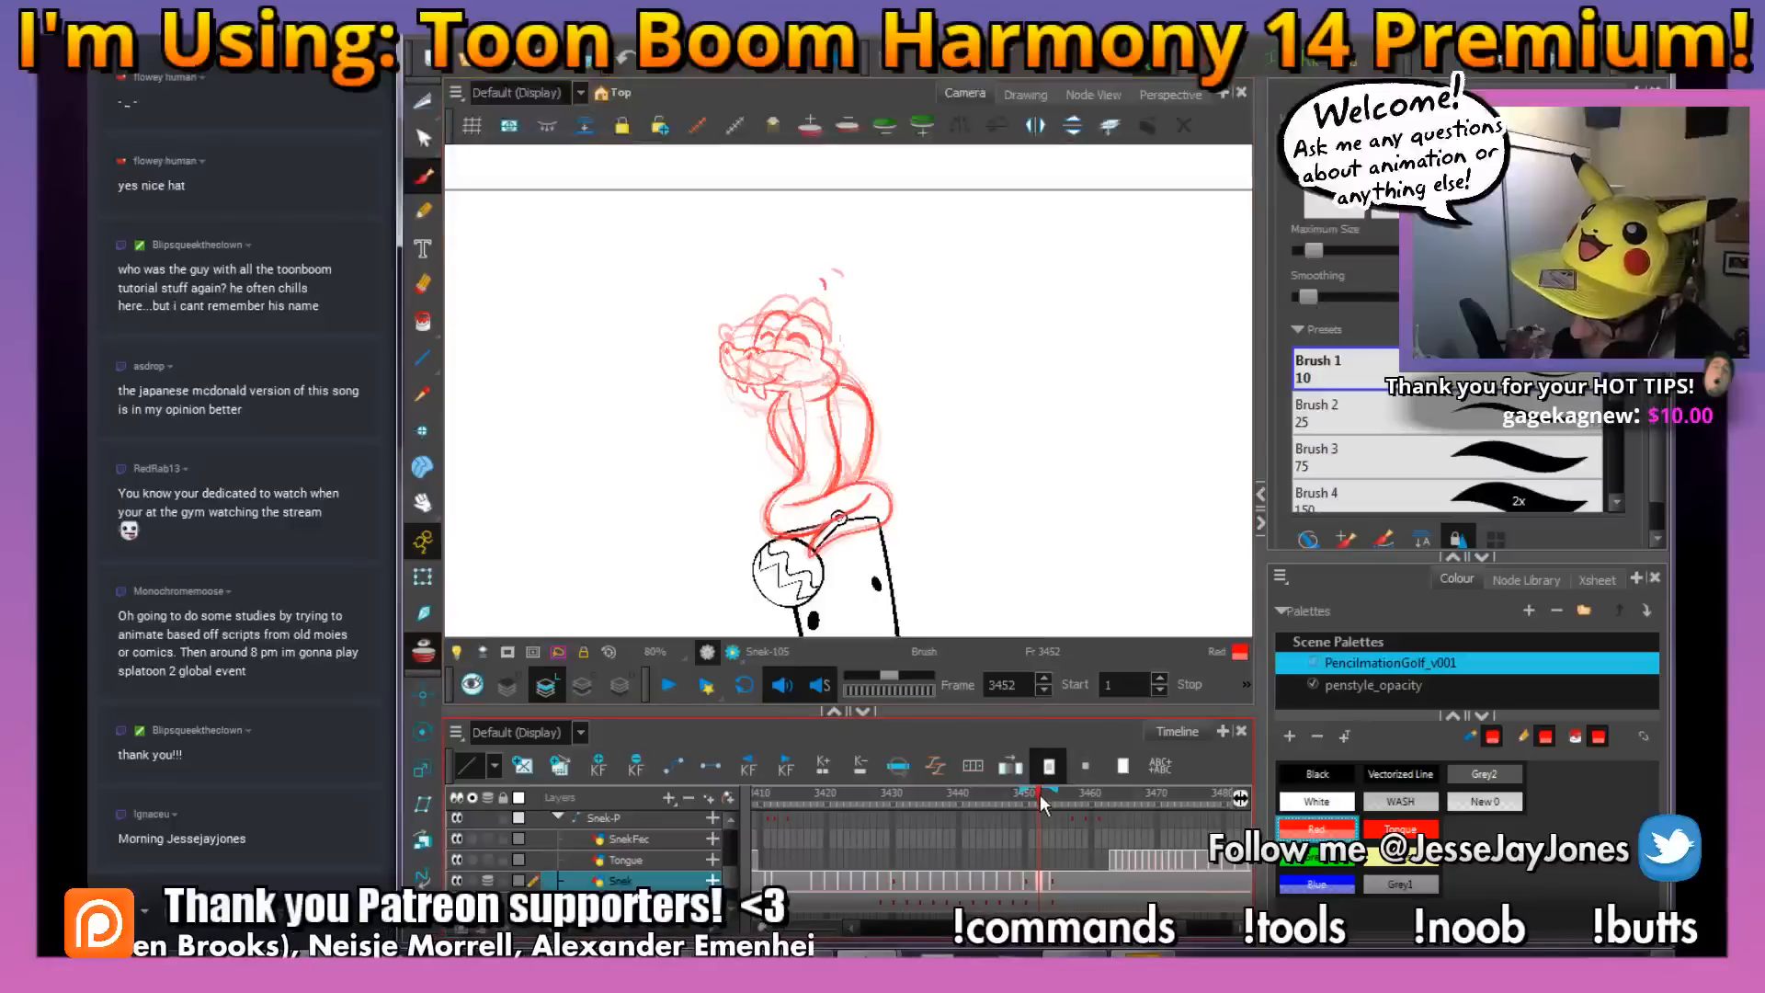
# Shift the snake drawing and rattle position at frame 3454 to frame 3456, holding the new in-between through frame 3454
pyautogui.moveTo(1040, 794)
pyautogui.mouseDown()
pyautogui.moveTo(1062, 803)
pyautogui.moveTo(1024, 810)
pyautogui.moveTo(1061, 813)
pyautogui.moveTo(1051, 881)
pyautogui.mouseUp()
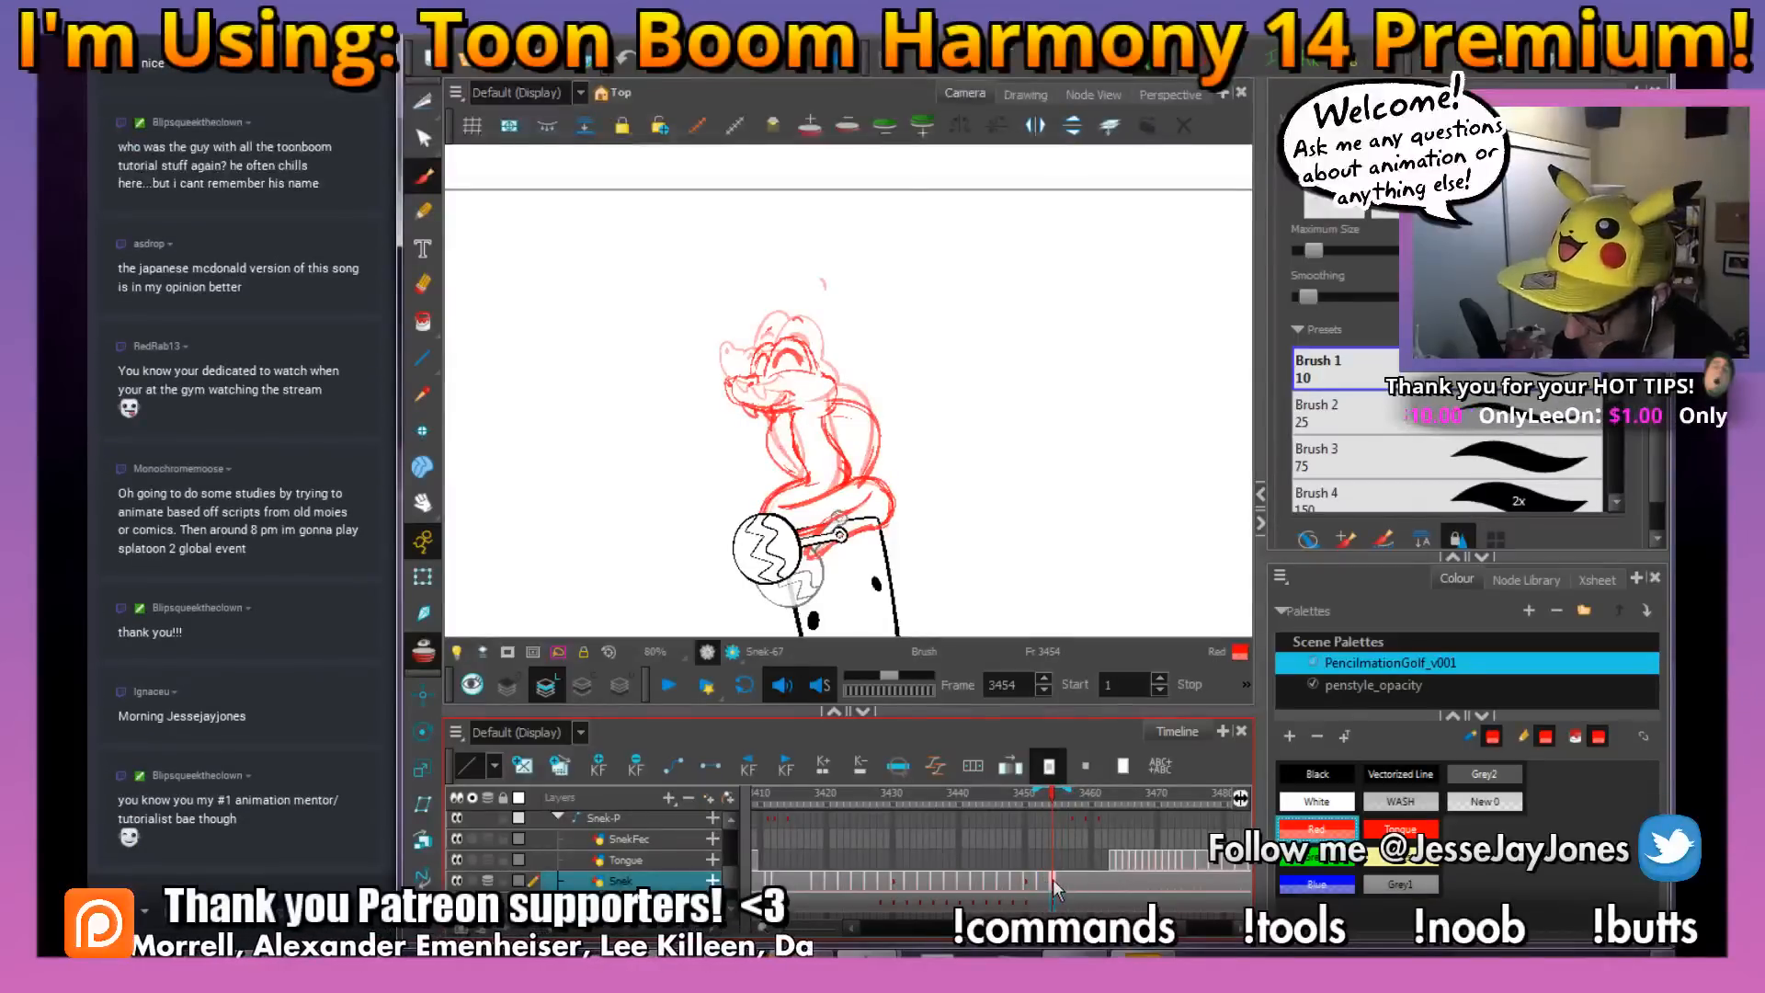
pyautogui.click(1068, 879)
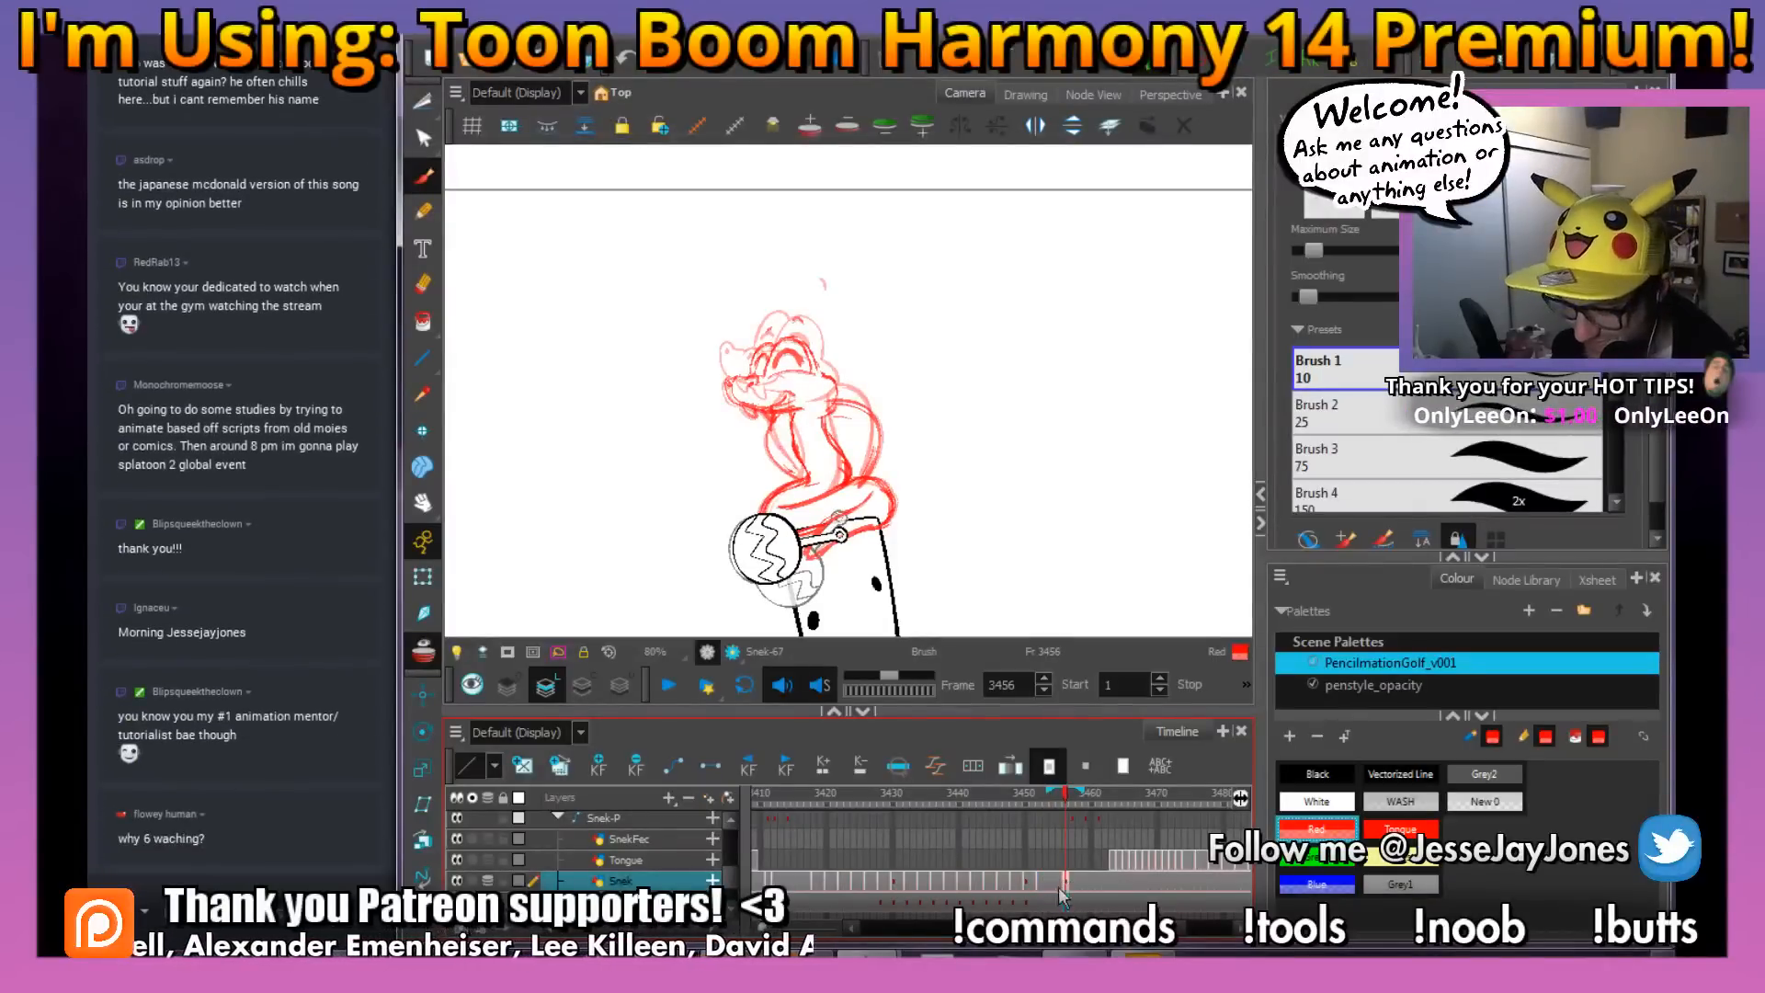
pyautogui.click(1051, 883)
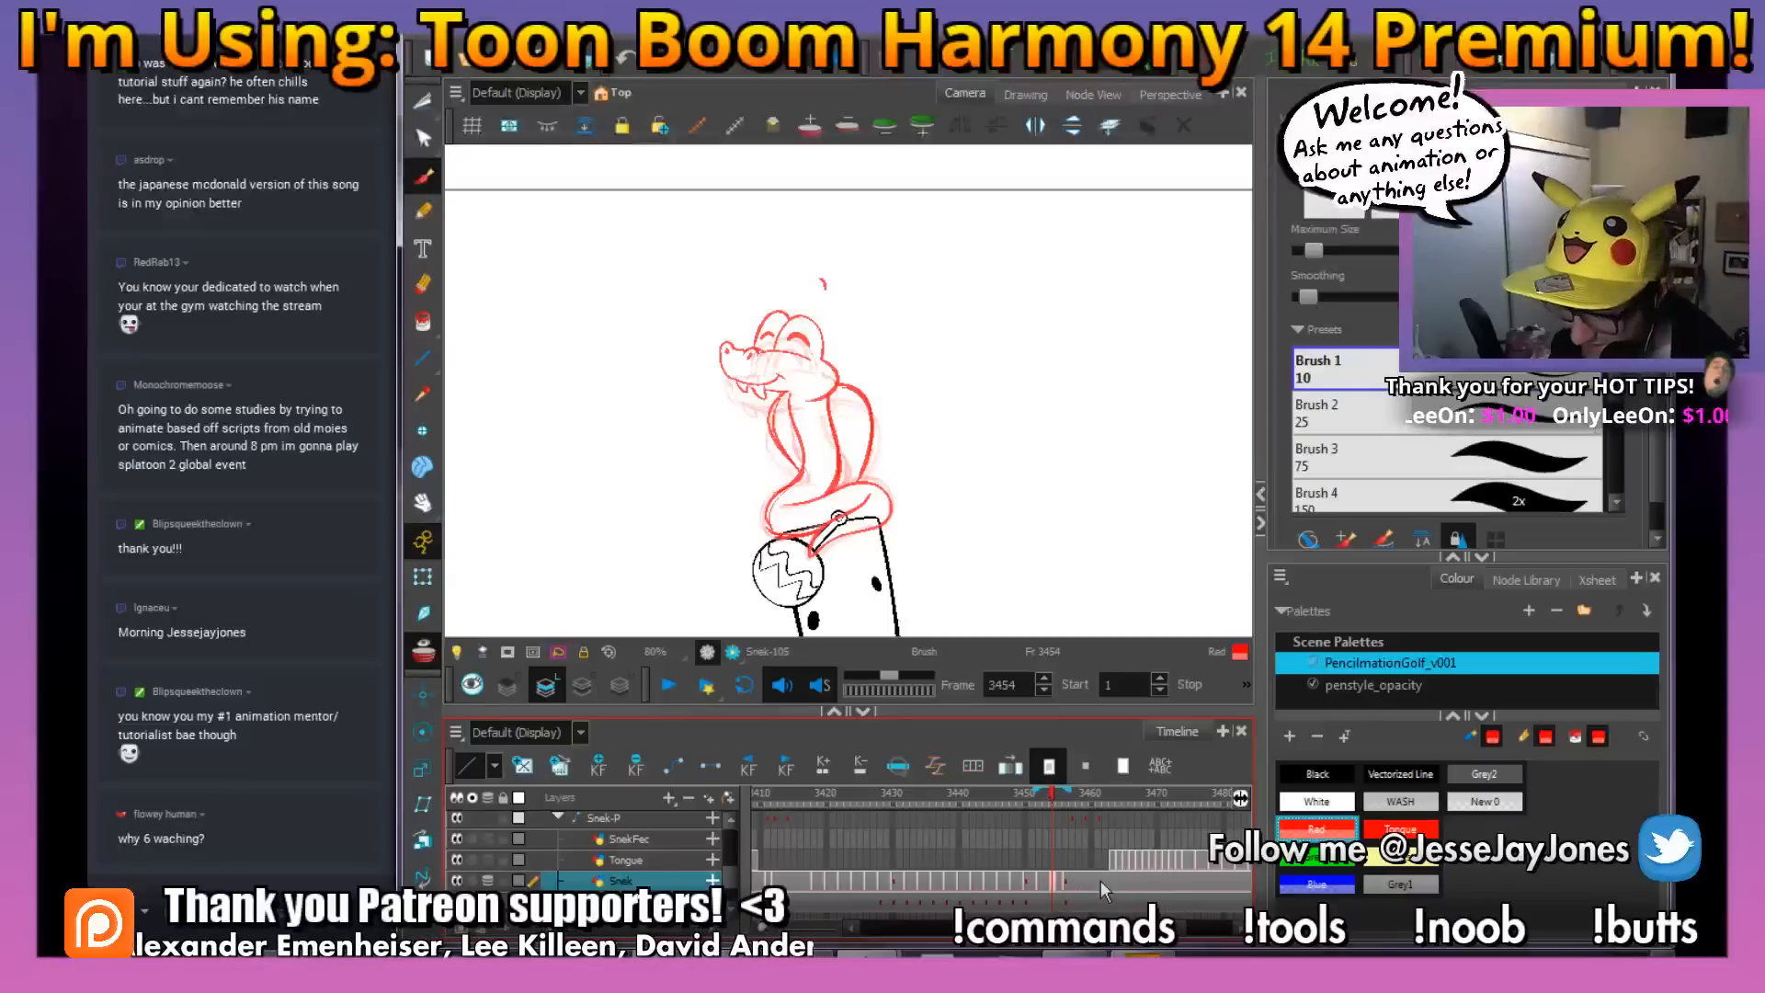
# Create an empty snake drawing at frame 3454 and sketch the near nostril and the line across the snout
pyautogui.click(523, 768)
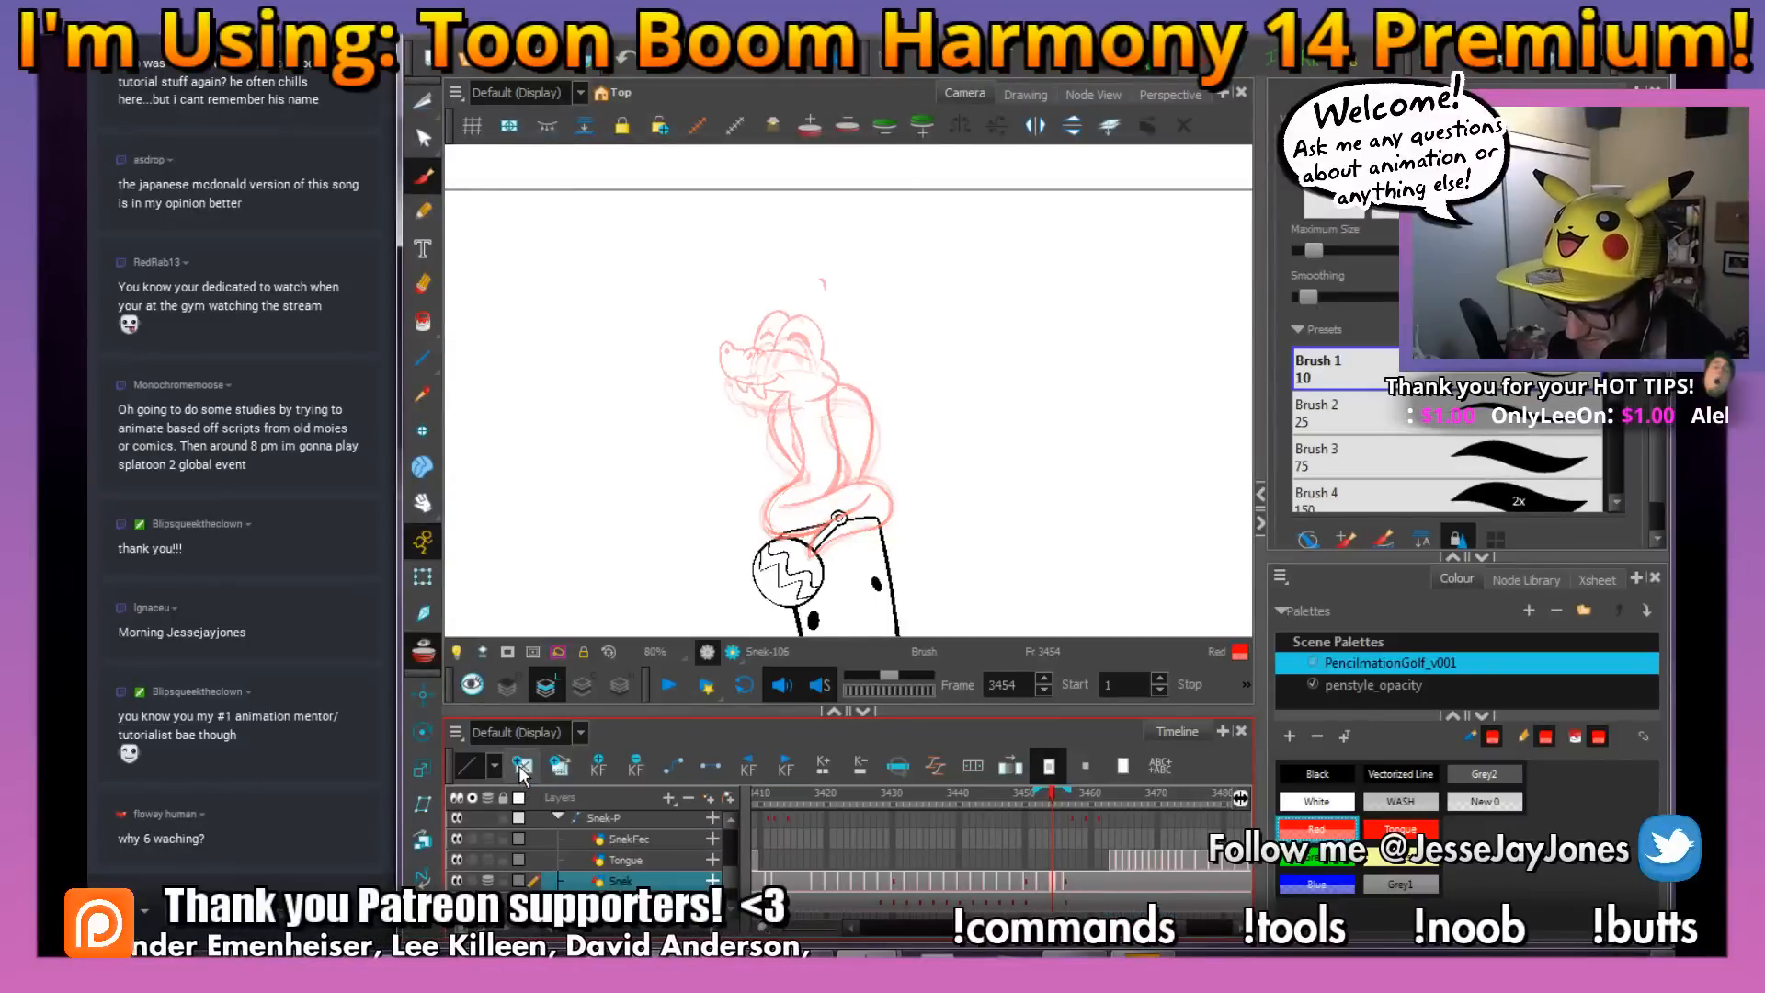
pyautogui.scroll(2, 855, 460)
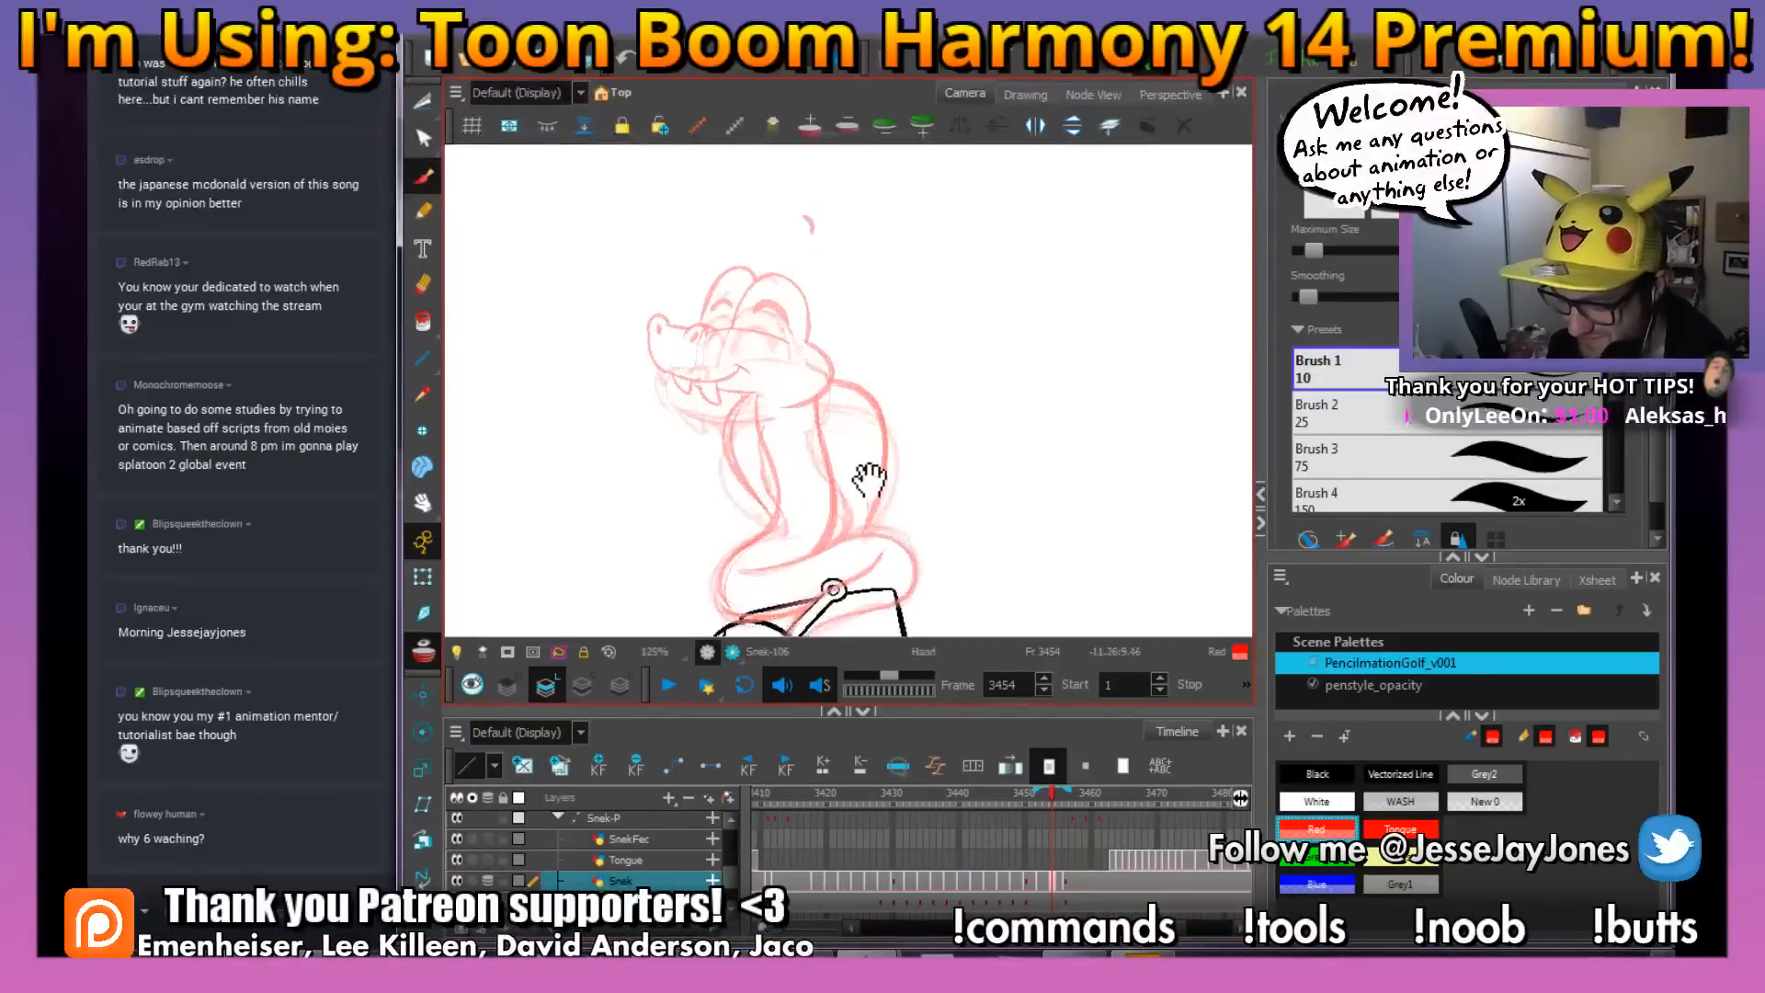
pyautogui.scroll(1, 844, 443)
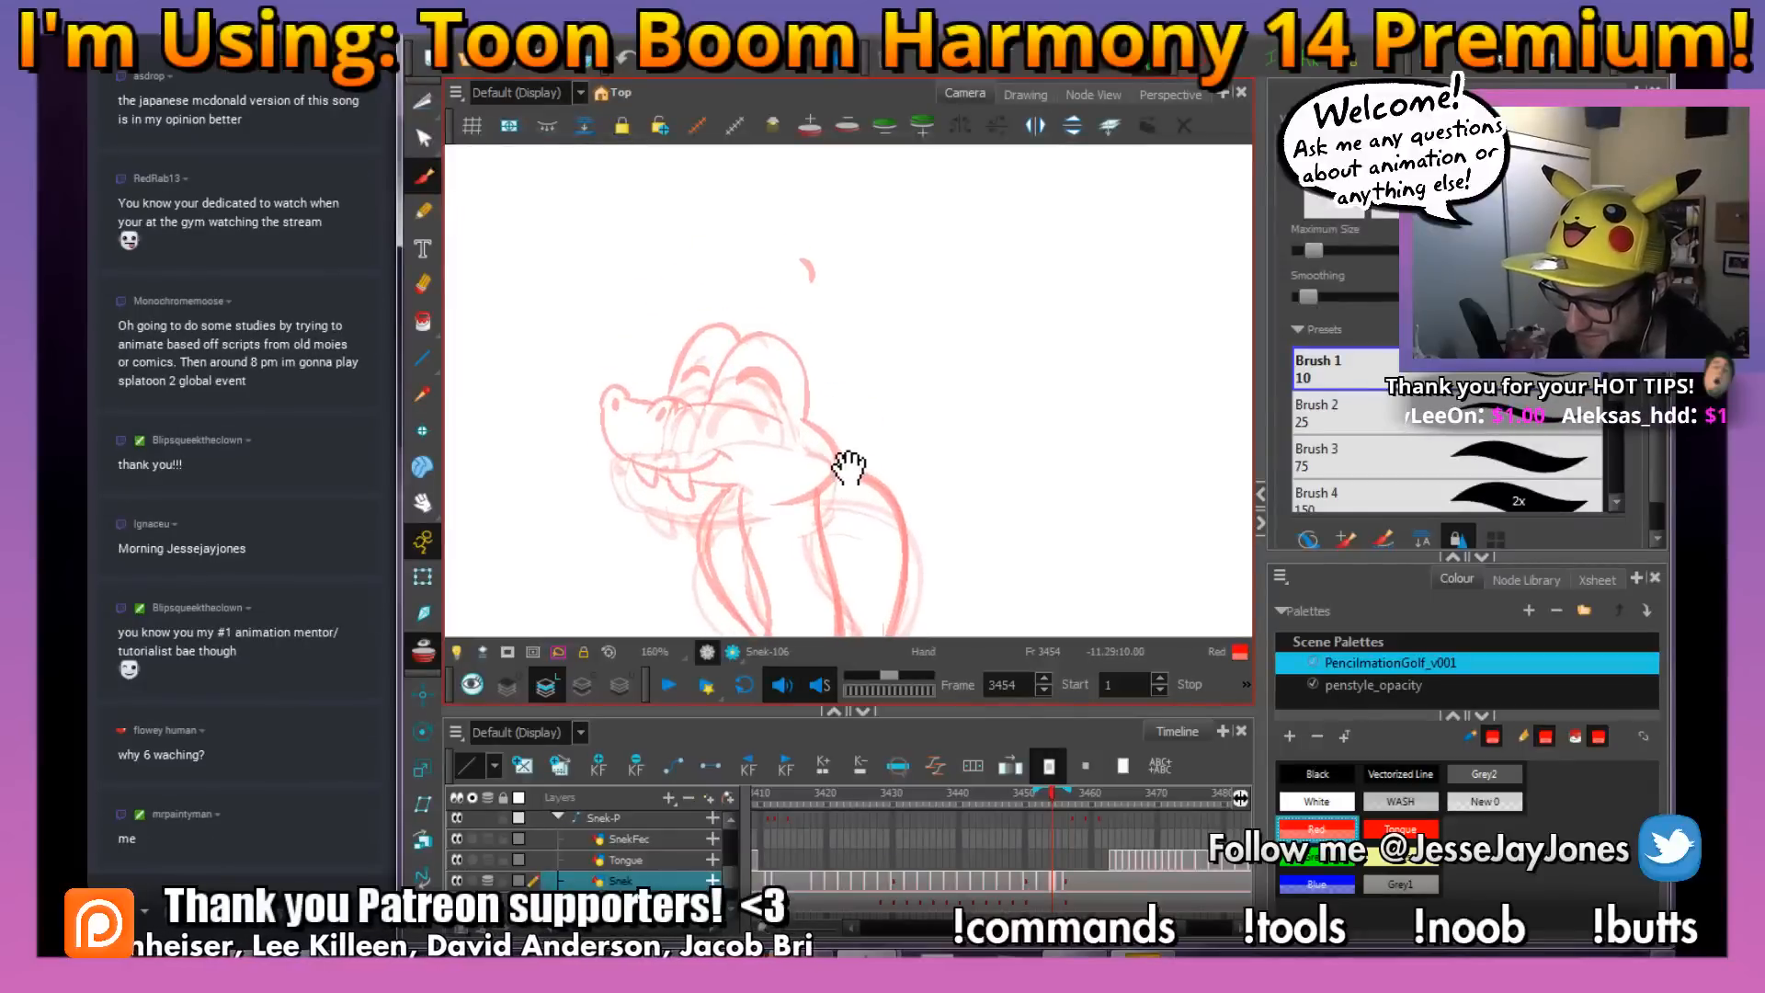
pyautogui.scroll(1, 845, 465)
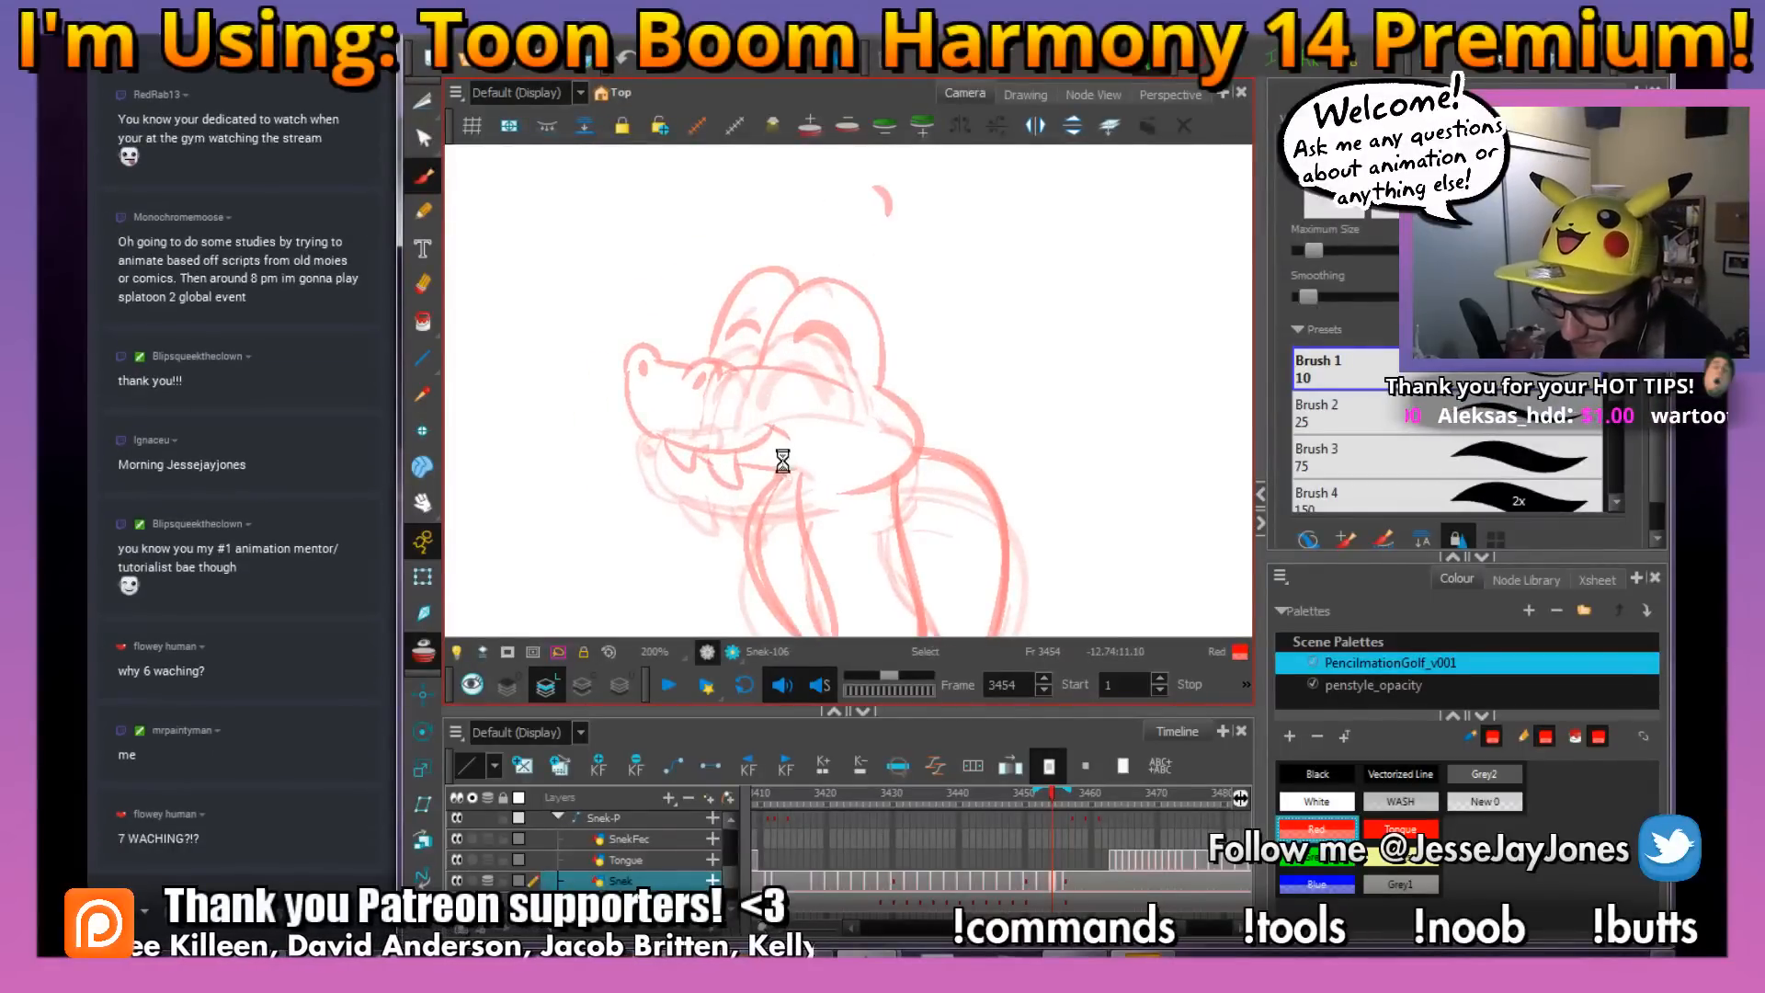
pyautogui.moveTo(767, 469); pyautogui.dragTo(764, 447)
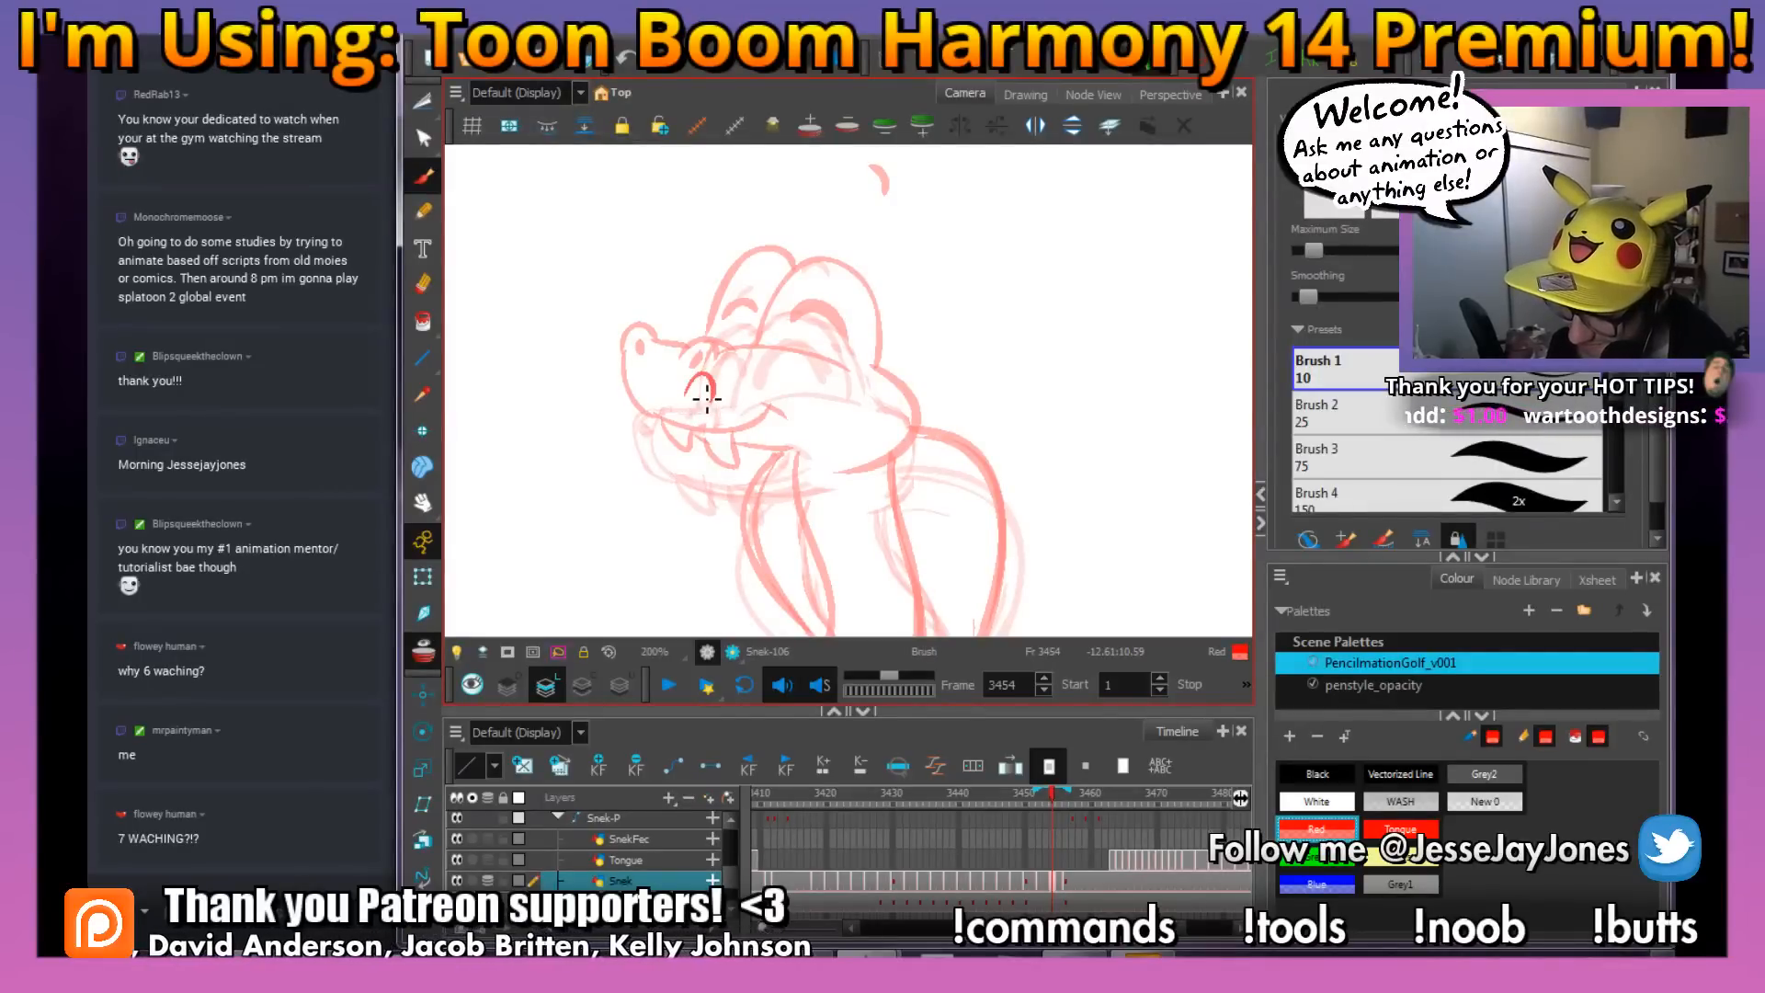
pyautogui.moveTo(701, 388)
pyautogui.mouseDown()
pyautogui.moveTo(700, 407)
pyautogui.moveTo(789, 417)
pyautogui.moveTo(669, 416)
pyautogui.mouseUp()
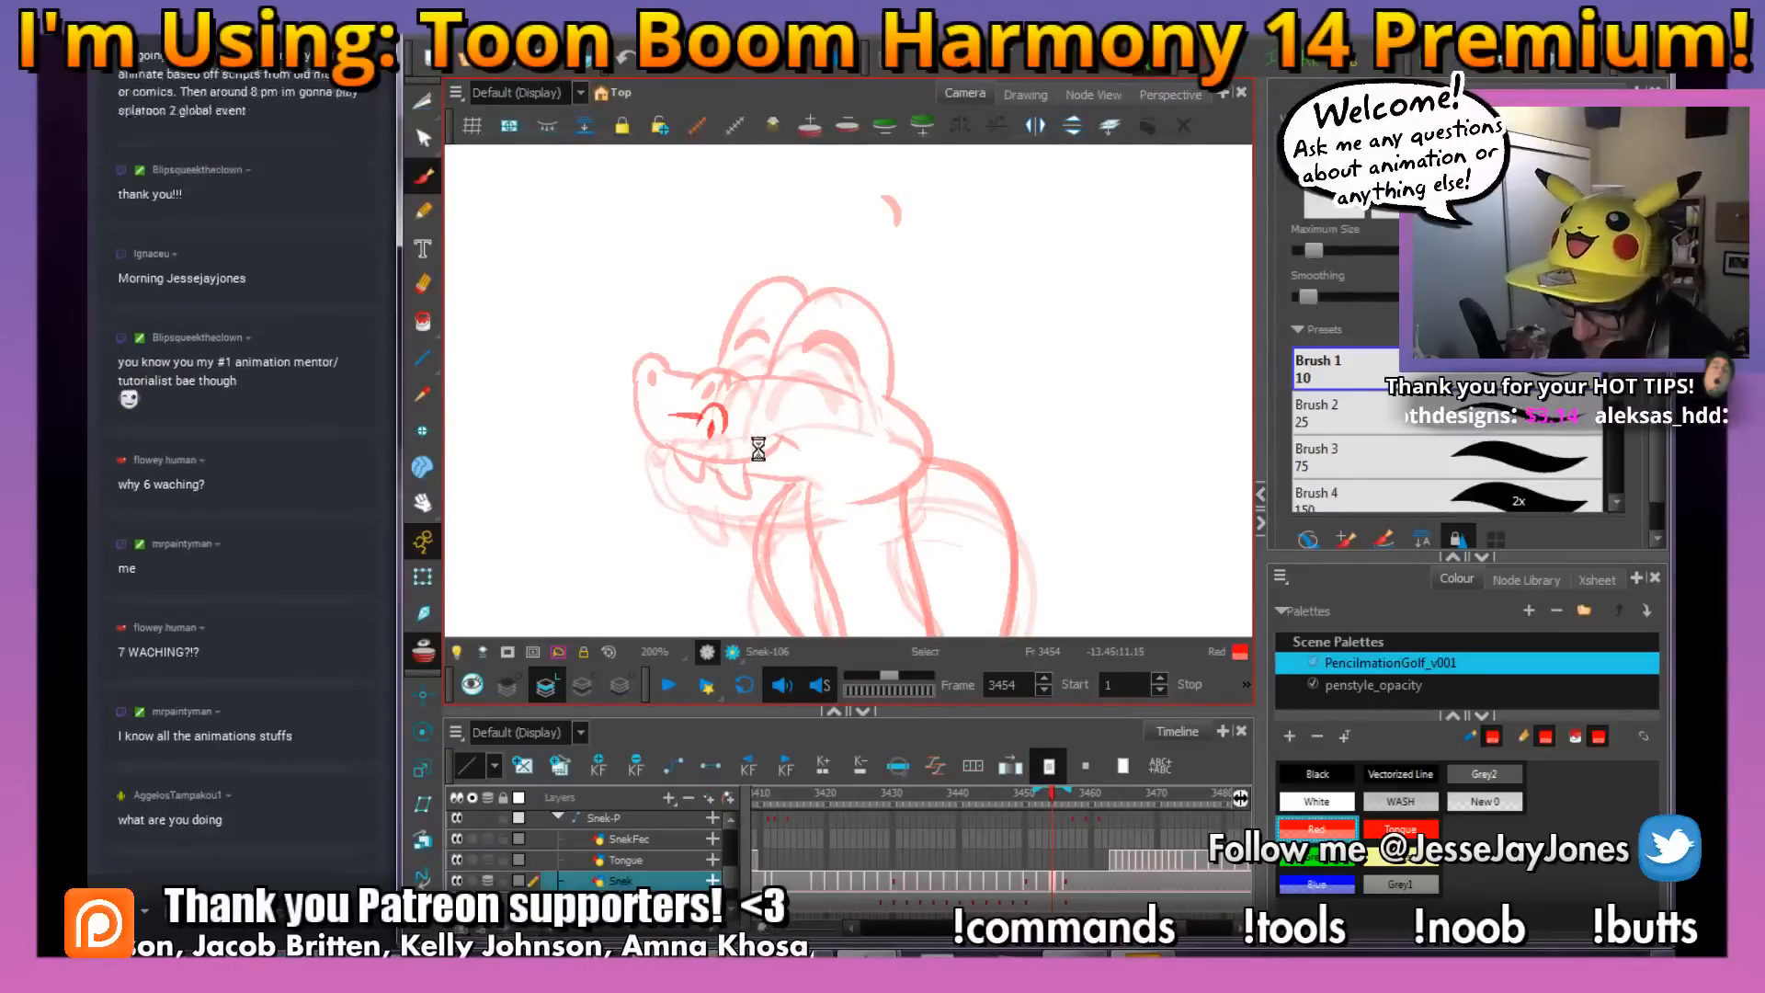
pyautogui.moveTo(837, 508); pyautogui.dragTo(854, 496)
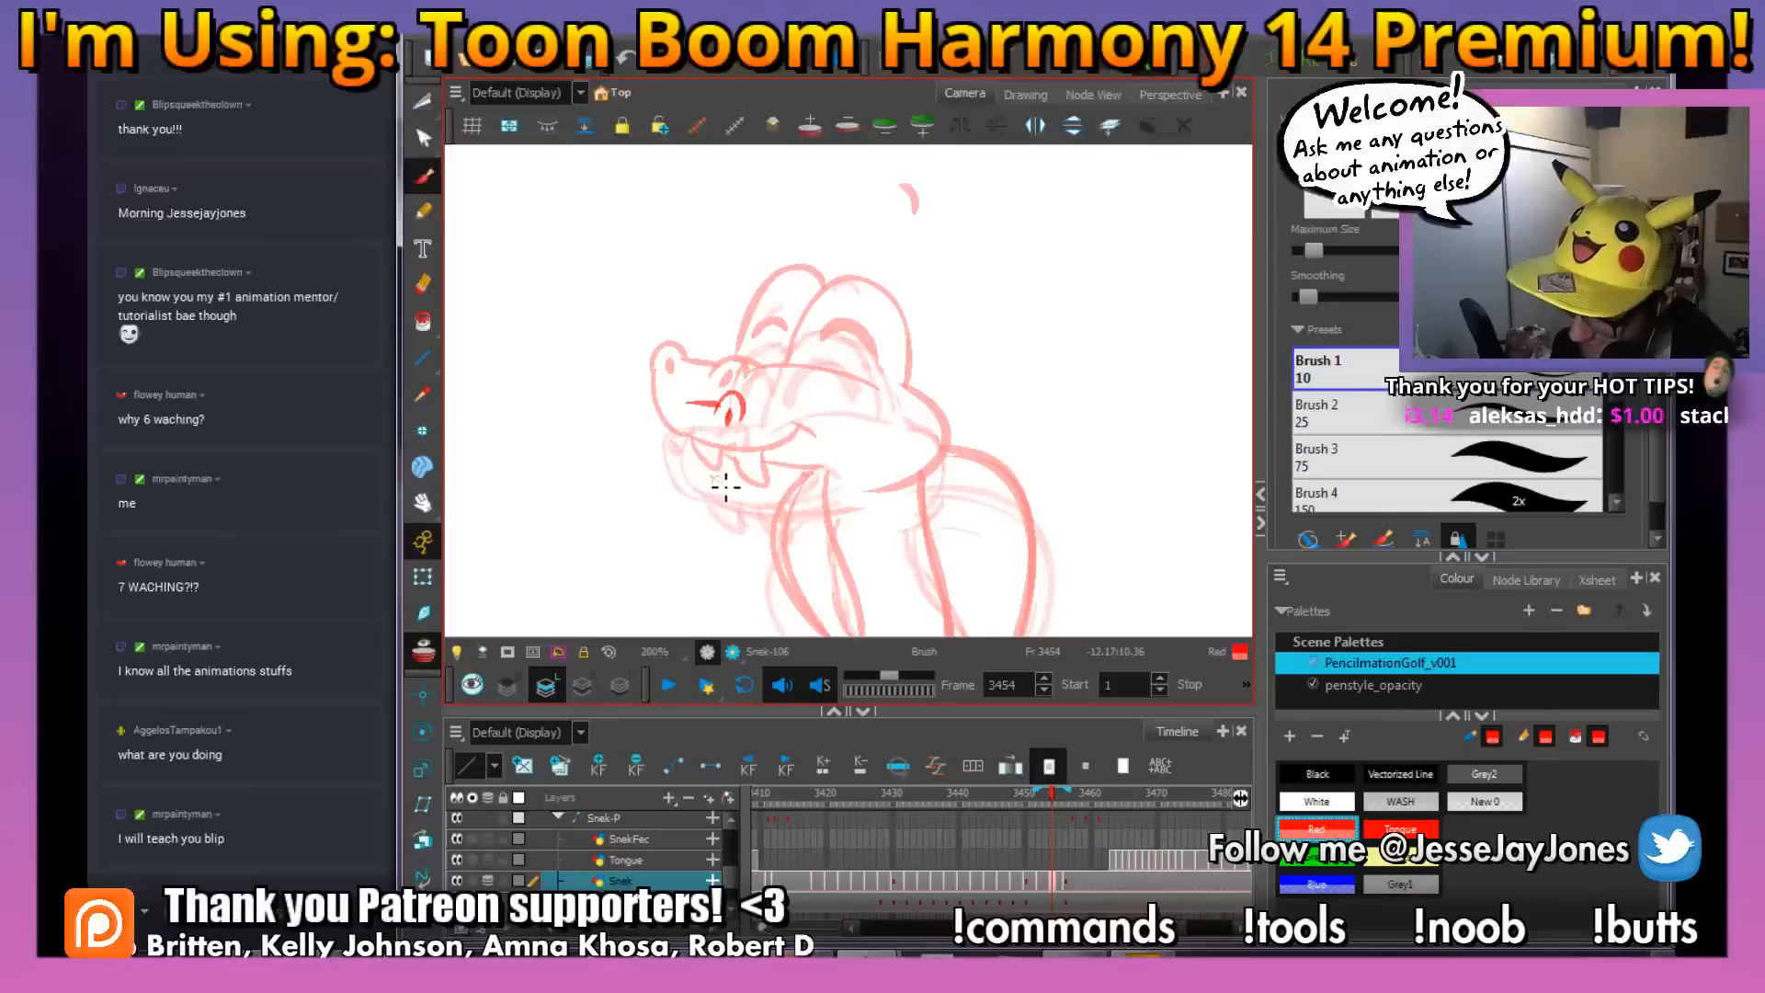
# Draw the snake's far nostril and the curved lower edge of the snout ending in the corner of its smile
pyautogui.moveTo(798, 479)
pyautogui.mouseDown()
pyautogui.moveTo(836, 475)
pyautogui.moveTo(697, 484)
pyautogui.moveTo(667, 447)
pyautogui.moveTo(716, 405)
pyautogui.moveTo(675, 417)
pyautogui.mouseUp()
pyautogui.press('space')
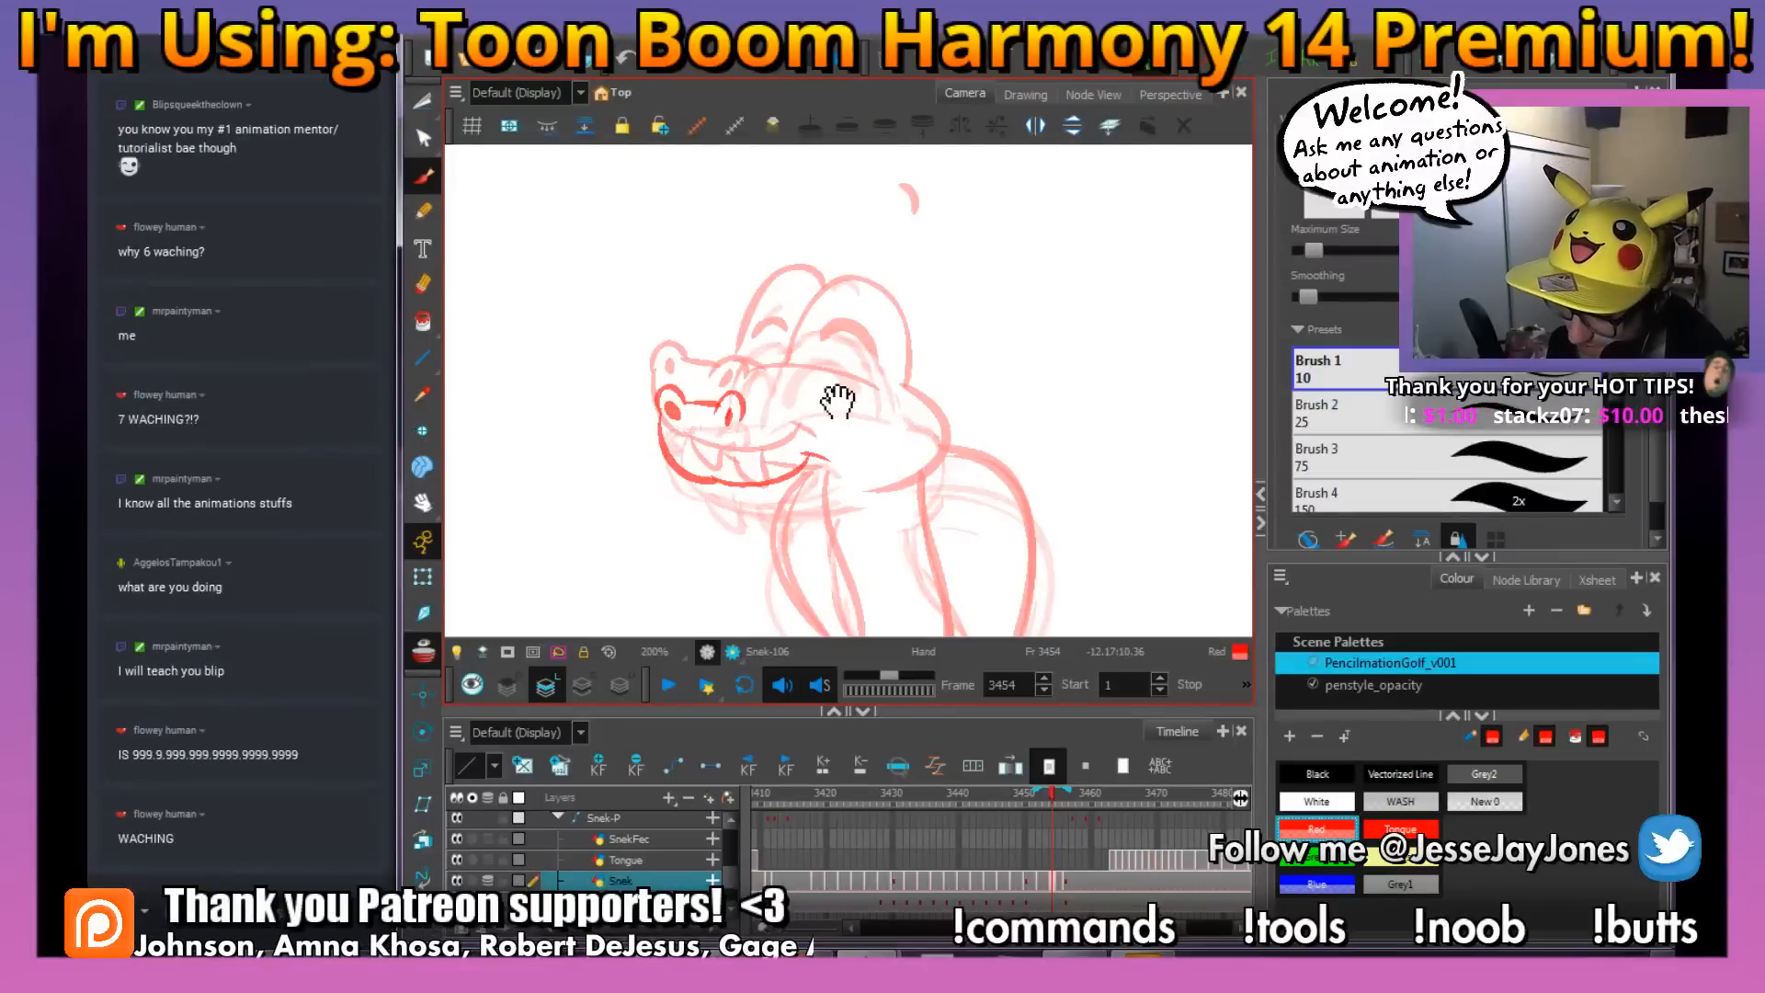
pyautogui.moveTo(834, 397)
pyautogui.mouseDown()
pyautogui.moveTo(748, 405)
pyautogui.moveTo(717, 471)
pyautogui.moveTo(864, 471)
pyautogui.moveTo(855, 530)
pyautogui.moveTo(824, 464)
pyautogui.mouseUp()
pyautogui.press('space')
pyautogui.press('space')
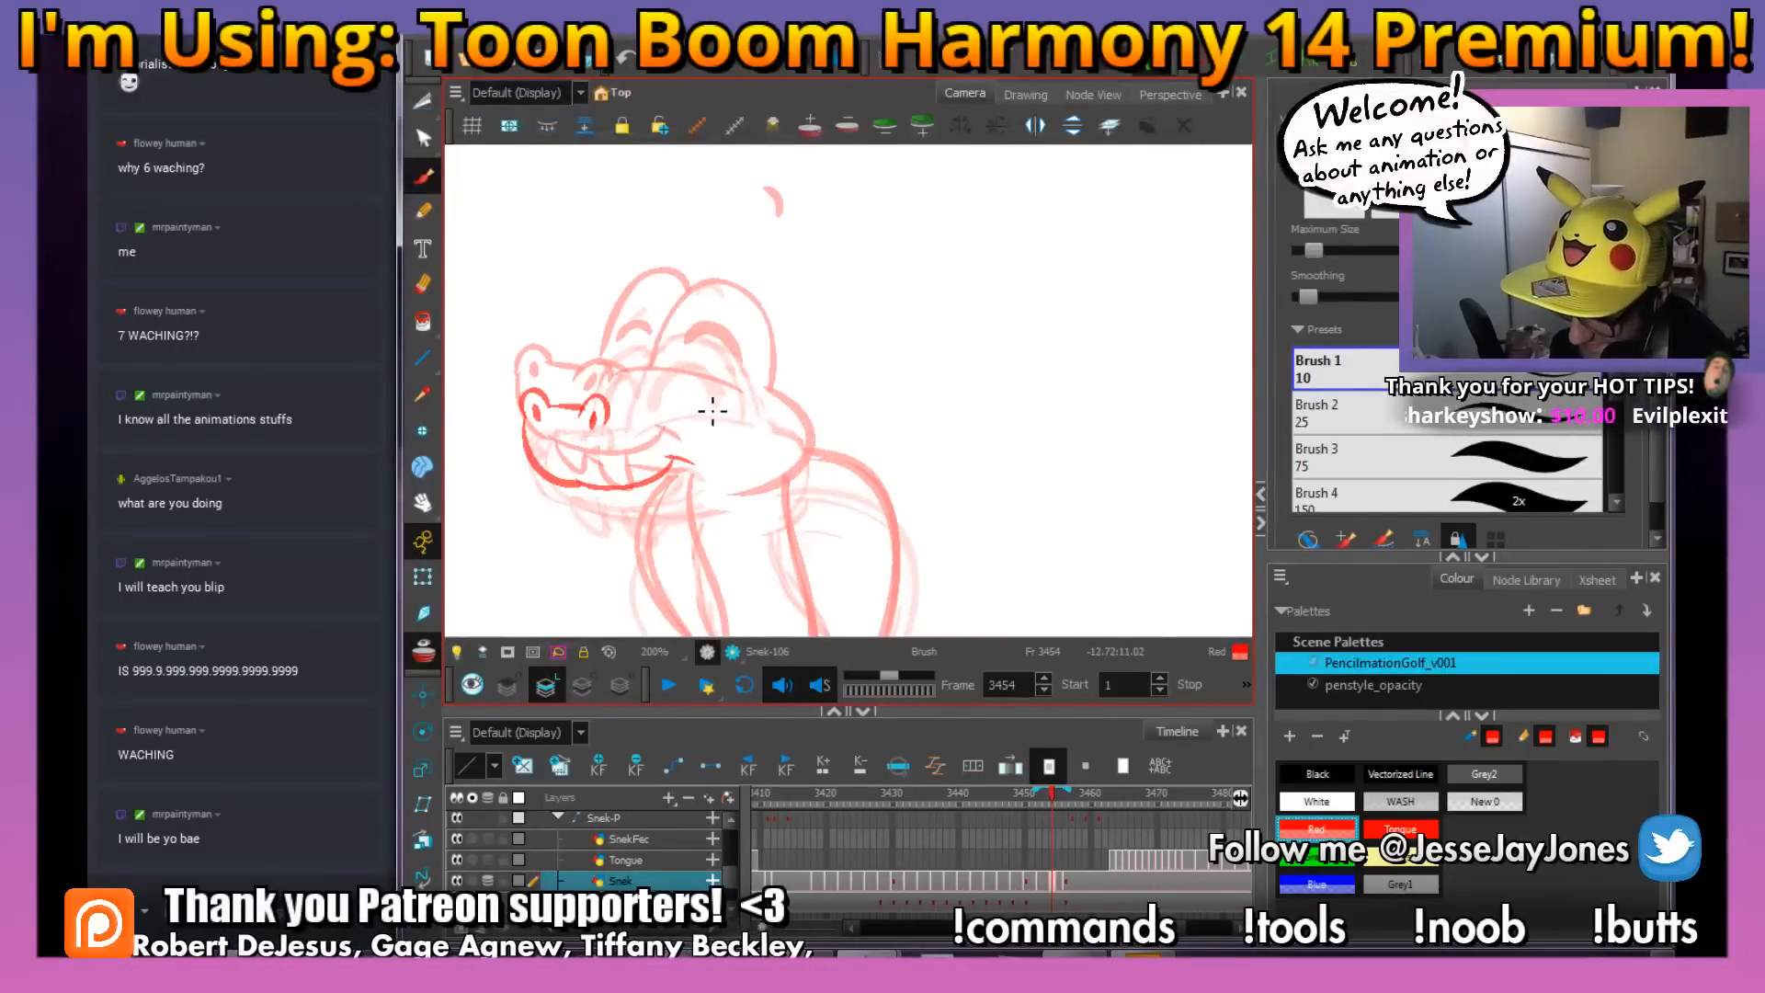
# Draw the brow line, both rounded eye bumps with closed-eye arcs, and the small mark above the head
pyautogui.moveTo(683, 405); pyautogui.dragTo(608, 408)
pyautogui.moveTo(821, 377); pyautogui.dragTo(818, 397)
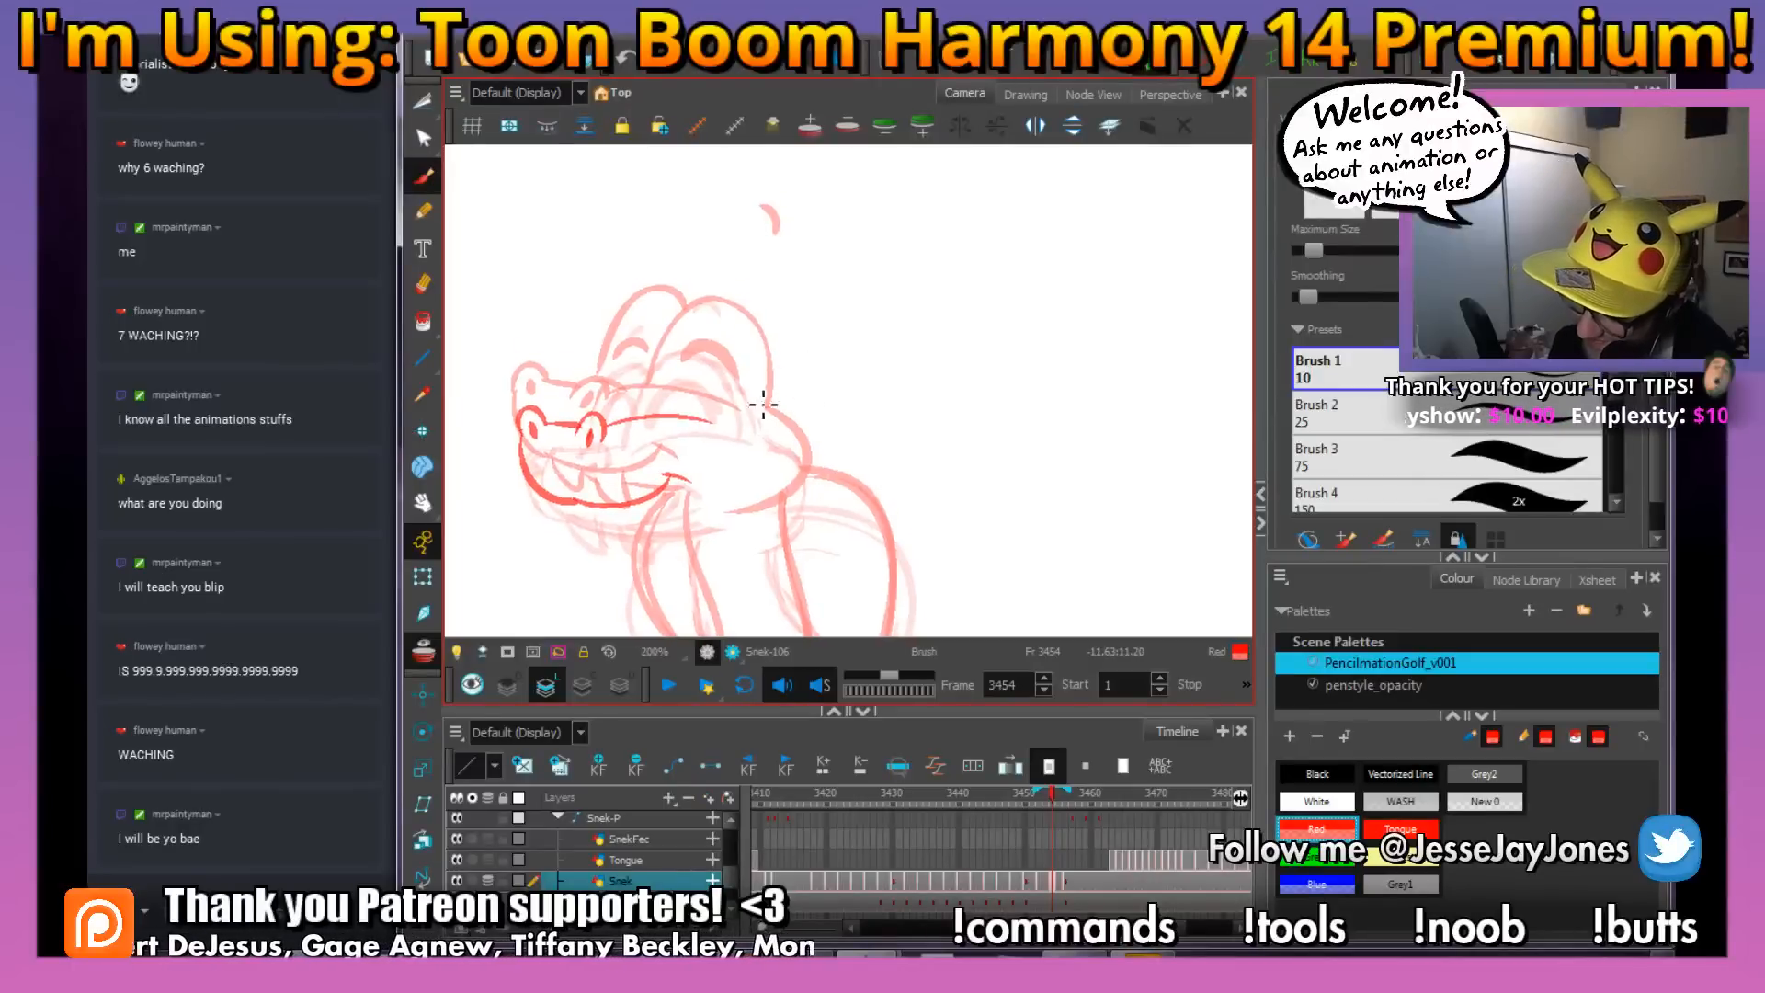
pyautogui.moveTo(748, 328)
pyautogui.mouseDown()
pyautogui.moveTo(660, 342)
pyautogui.moveTo(642, 391)
pyautogui.moveTo(701, 358)
pyautogui.moveTo(728, 372)
pyautogui.moveTo(621, 344)
pyautogui.moveTo(600, 407)
pyautogui.moveTo(646, 377)
pyautogui.mouseUp()
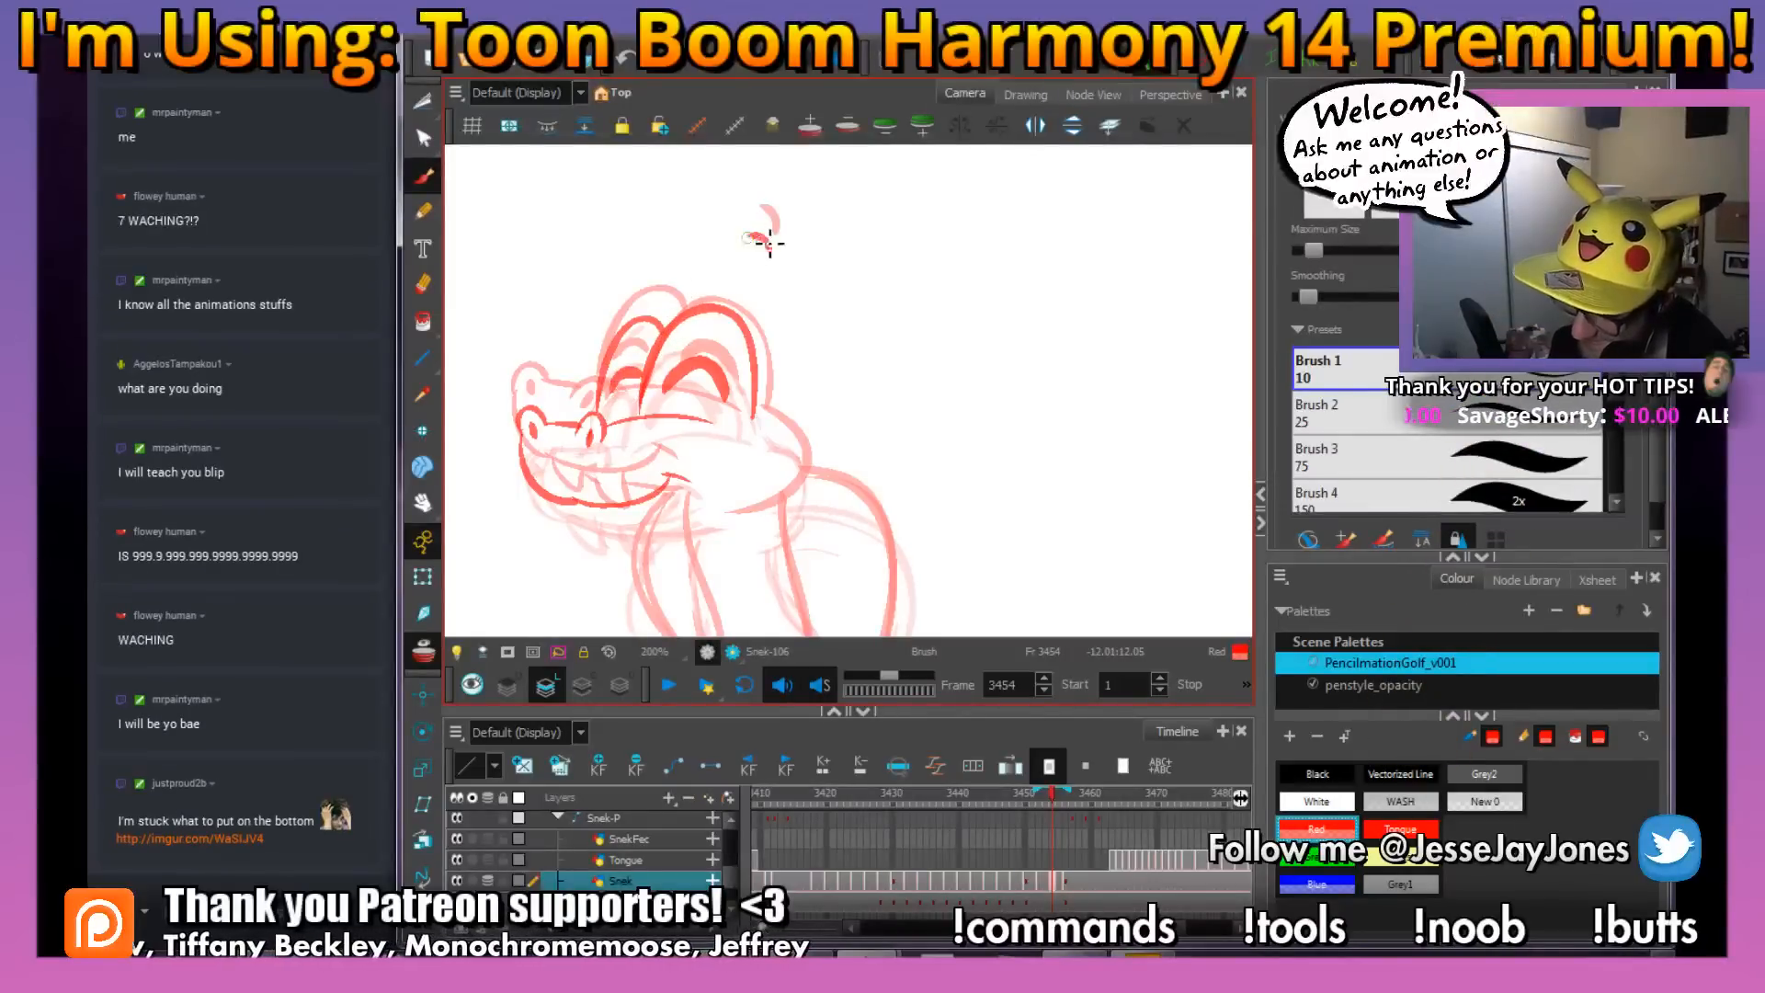
pyautogui.press('space')
pyautogui.moveTo(869, 441)
pyautogui.mouseDown()
pyautogui.moveTo(832, 260)
pyautogui.moveTo(831, 366)
pyautogui.mouseUp()
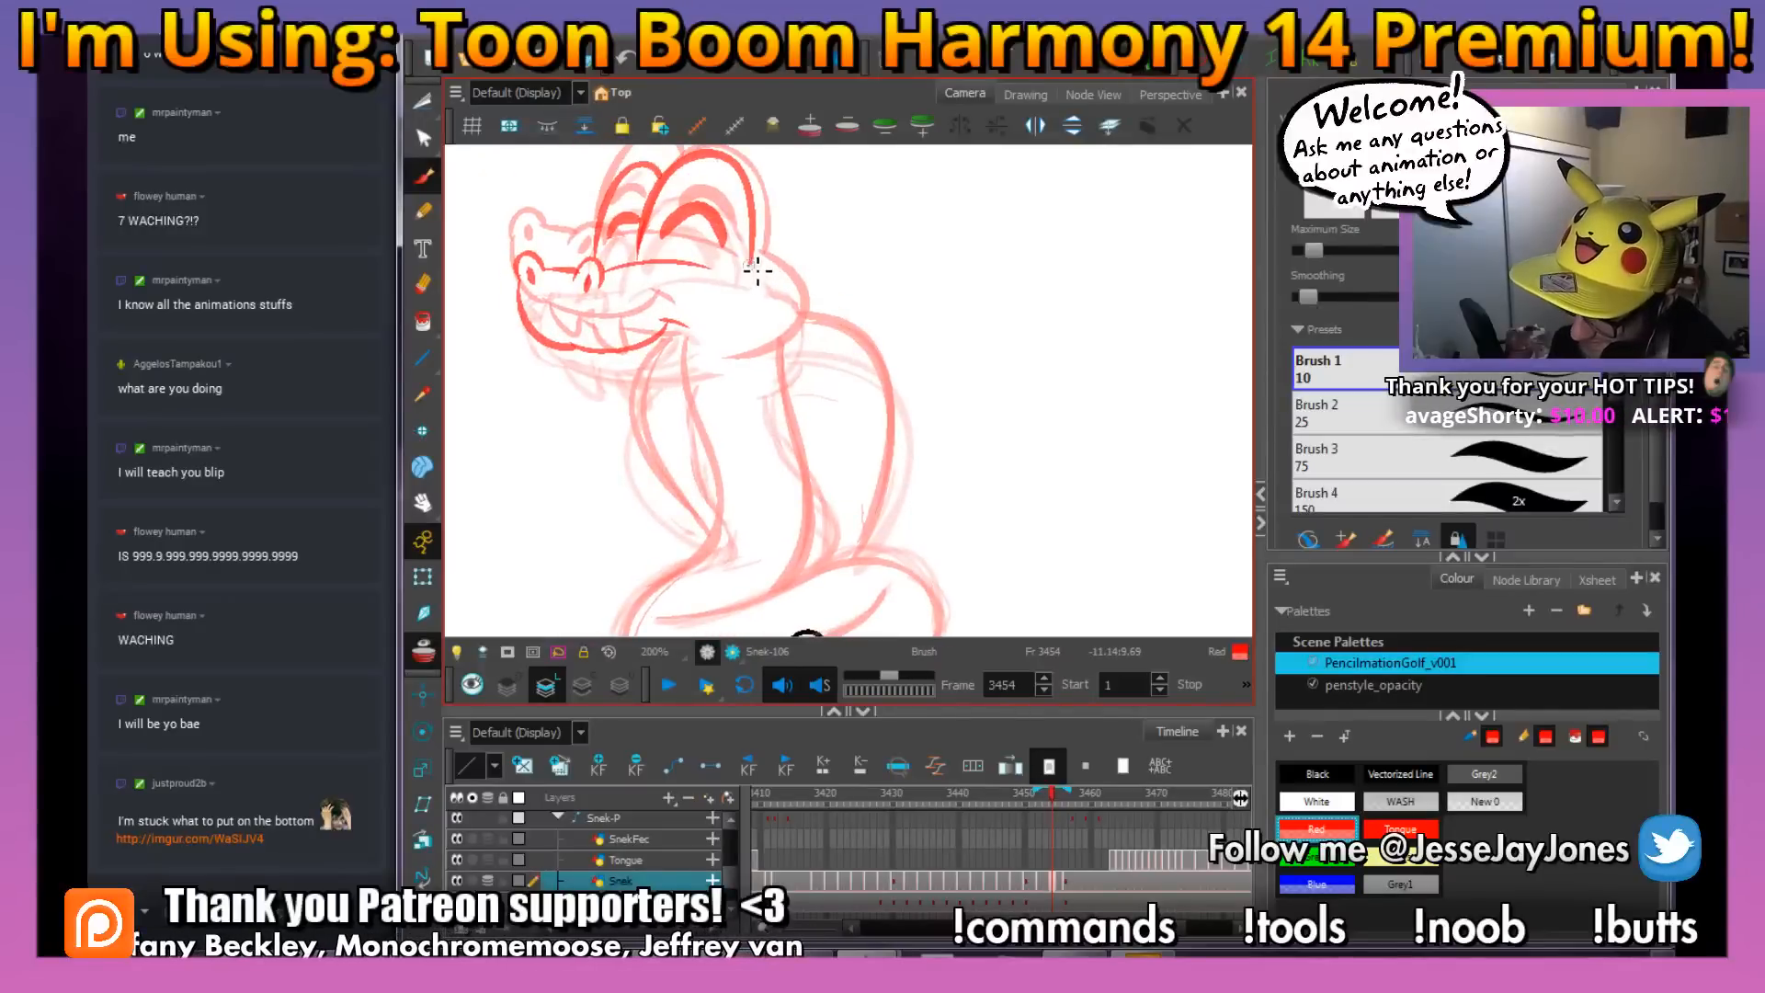
# Draw the back of the head curving into the cheek, add fangs hanging from the mouth, and save the scene
pyautogui.moveTo(757, 268)
pyautogui.mouseDown()
pyautogui.moveTo(811, 305)
pyautogui.moveTo(801, 351)
pyautogui.moveTo(742, 373)
pyautogui.mouseUp()
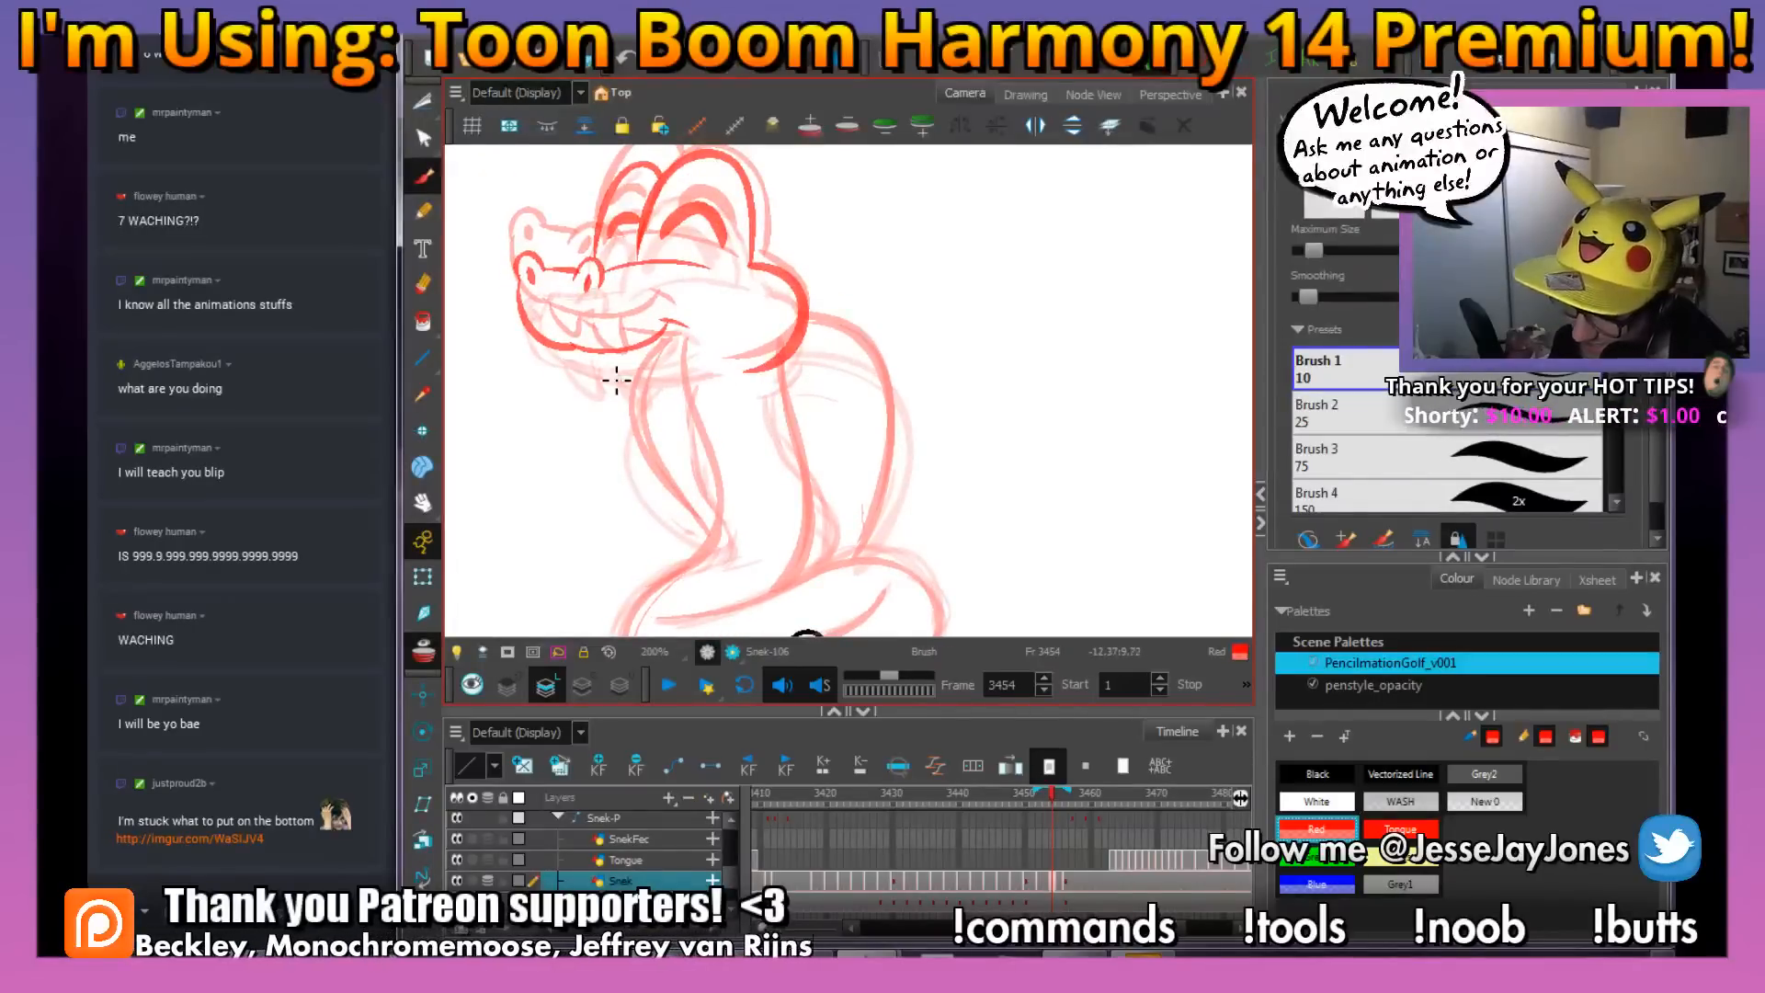
pyautogui.moveTo(605, 355); pyautogui.dragTo(641, 395)
pyautogui.moveTo(633, 353); pyautogui.dragTo(646, 393)
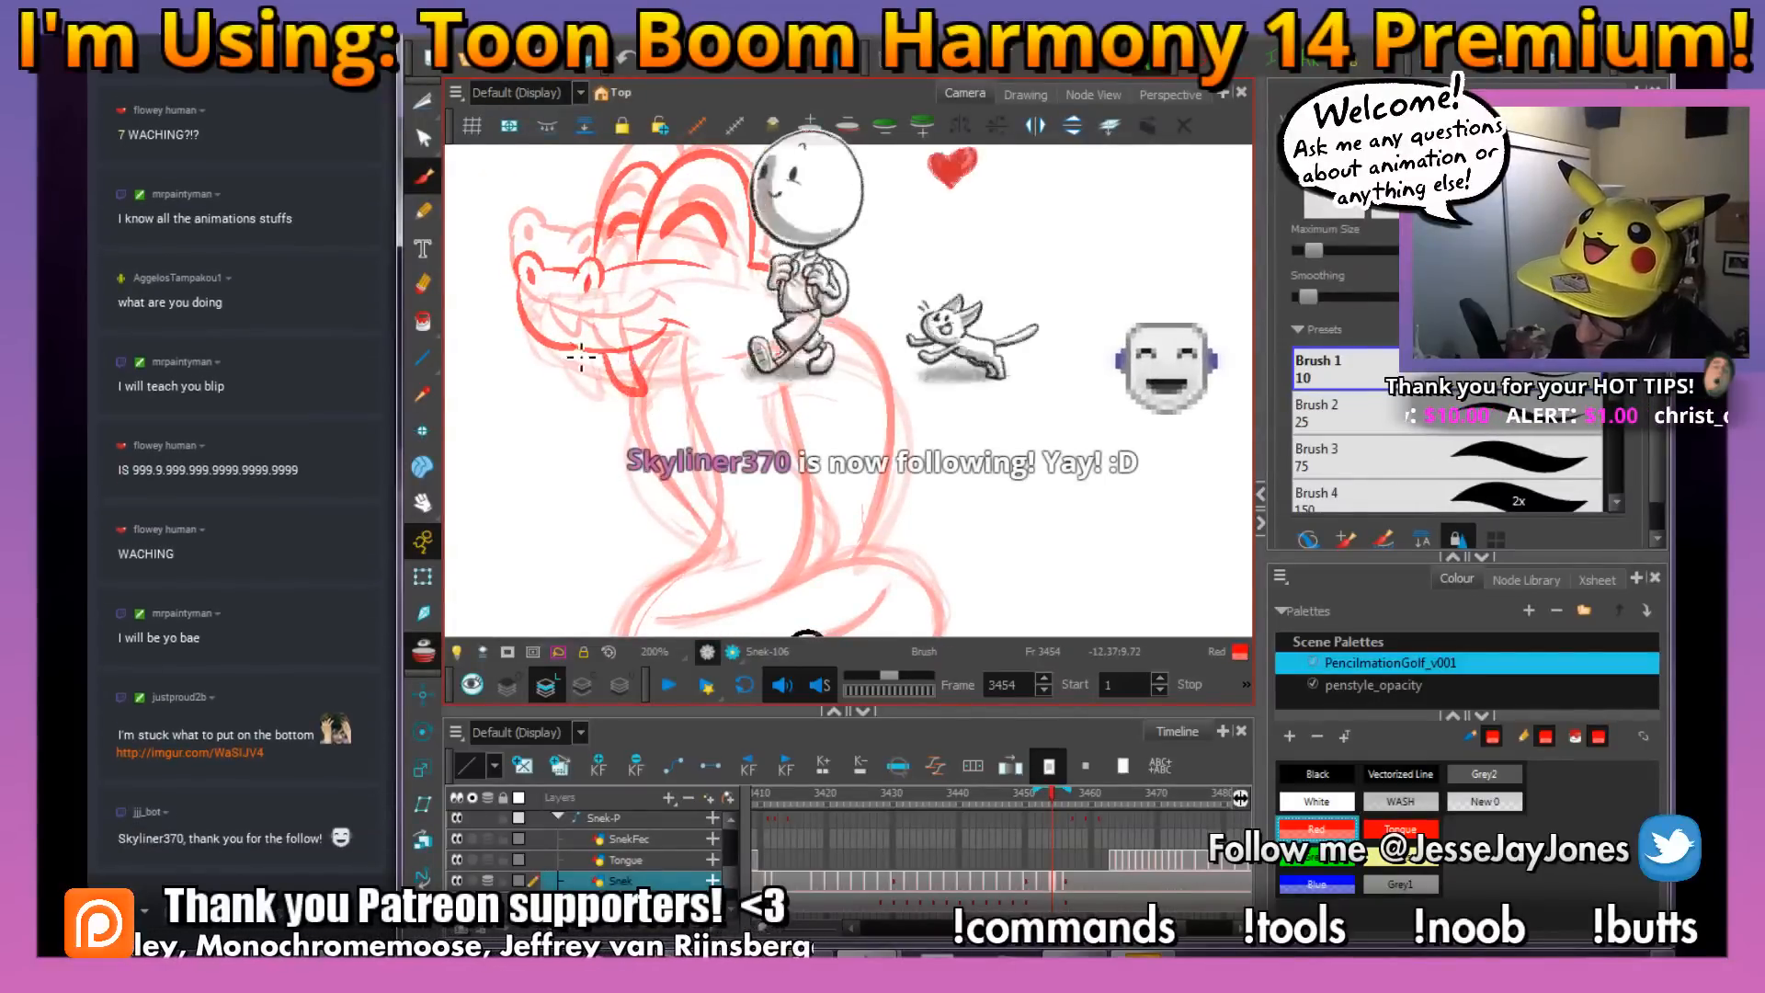
pyautogui.moveTo(875, 411)
pyautogui.mouseDown()
pyautogui.moveTo(869, 455)
pyautogui.moveTo(896, 437)
pyautogui.mouseUp()
pyautogui.hotkey('ctrl', 's')
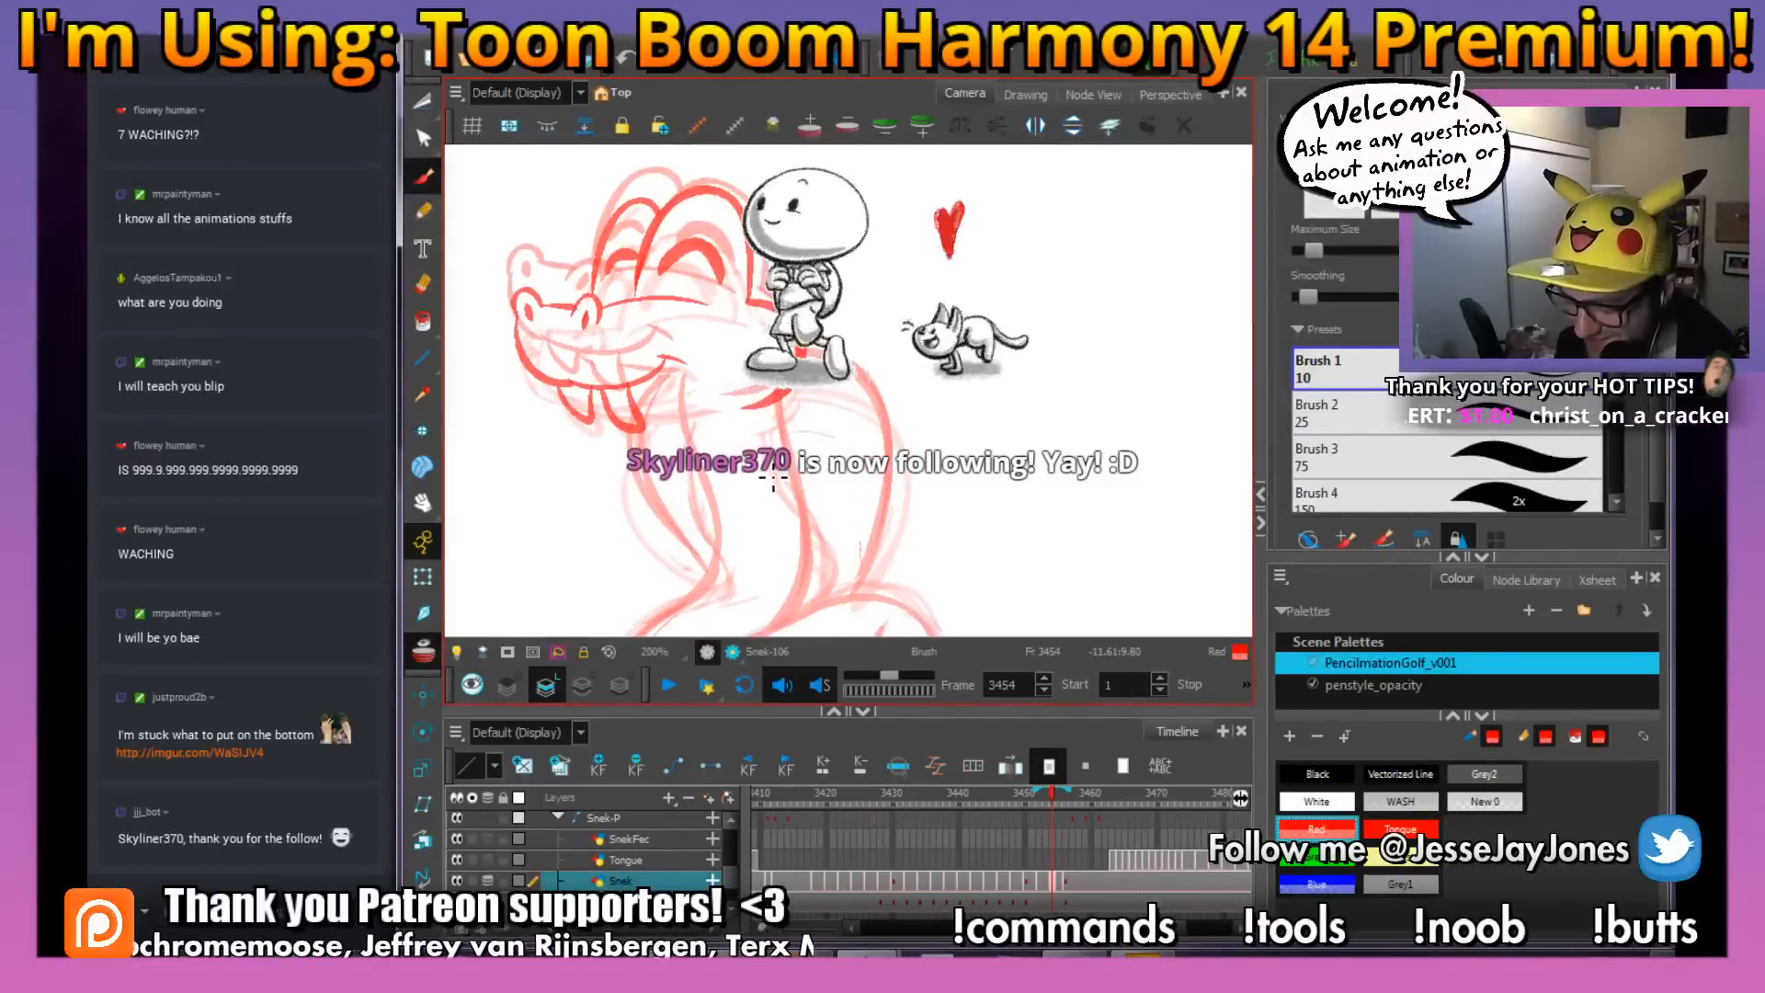
pyautogui.moveTo(818, 507); pyautogui.dragTo(808, 482)
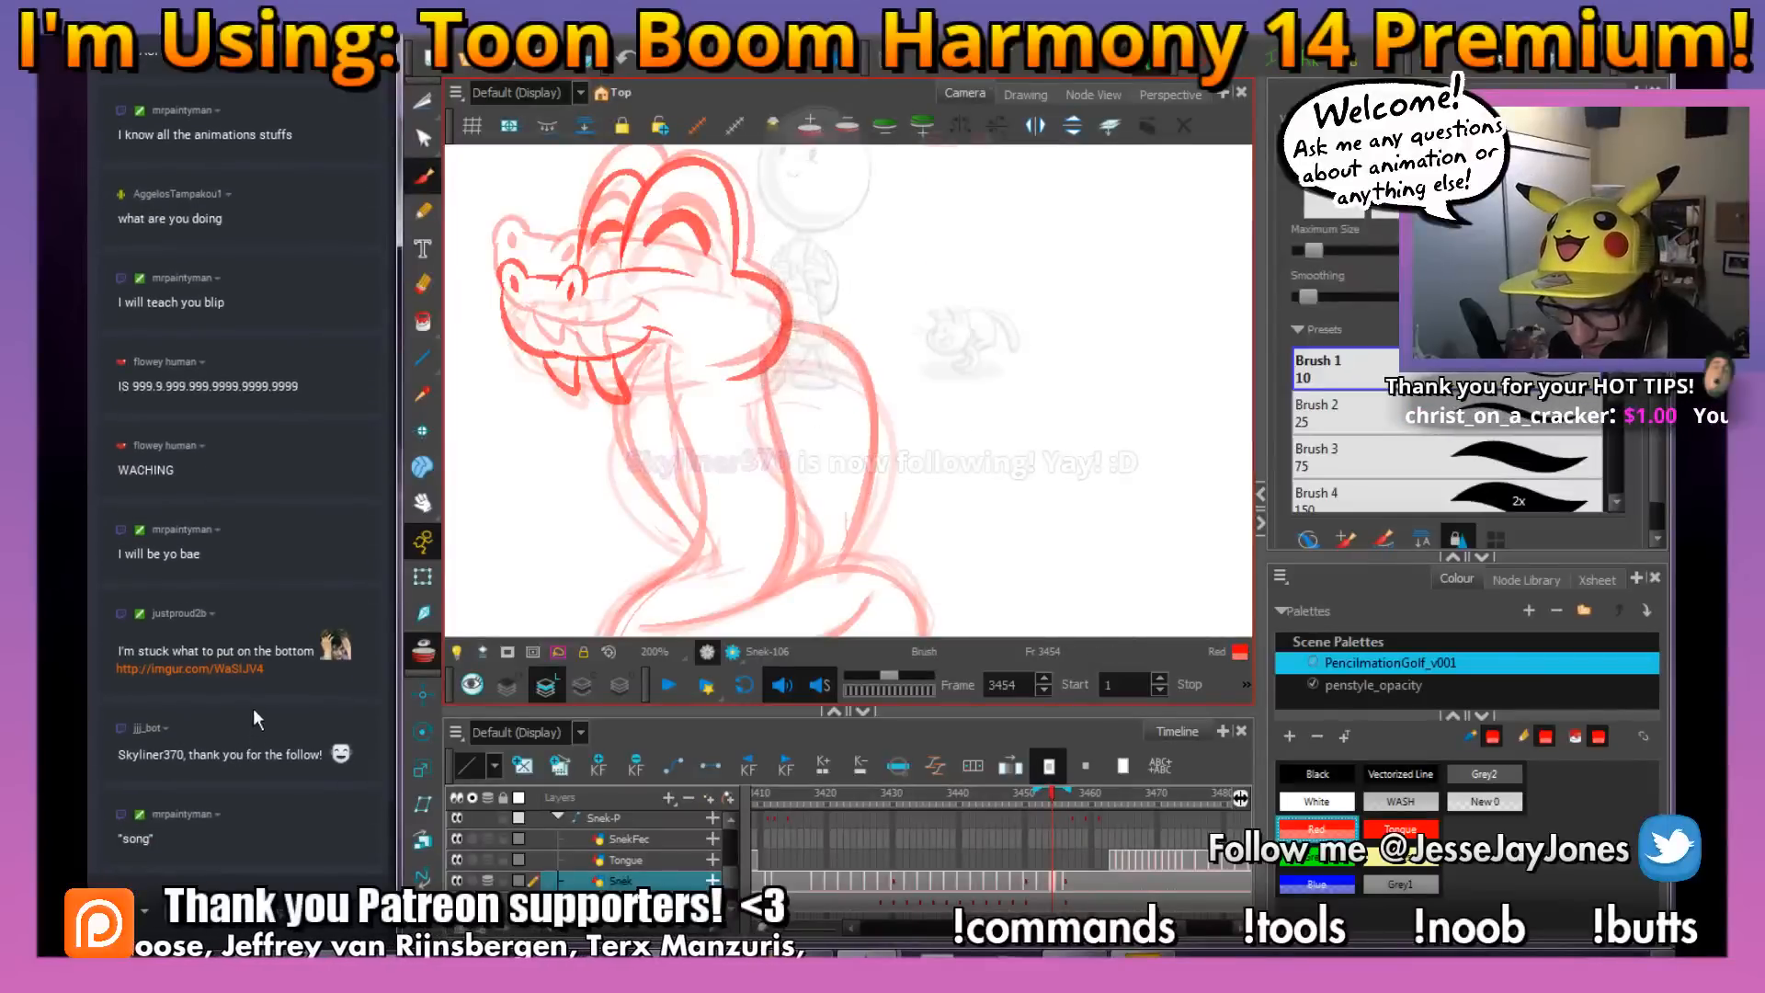
# Open the Imgur link from the chat, view the character sketches, close the page and switch back to Toon Boom Harmony
pyautogui.click(221, 672)
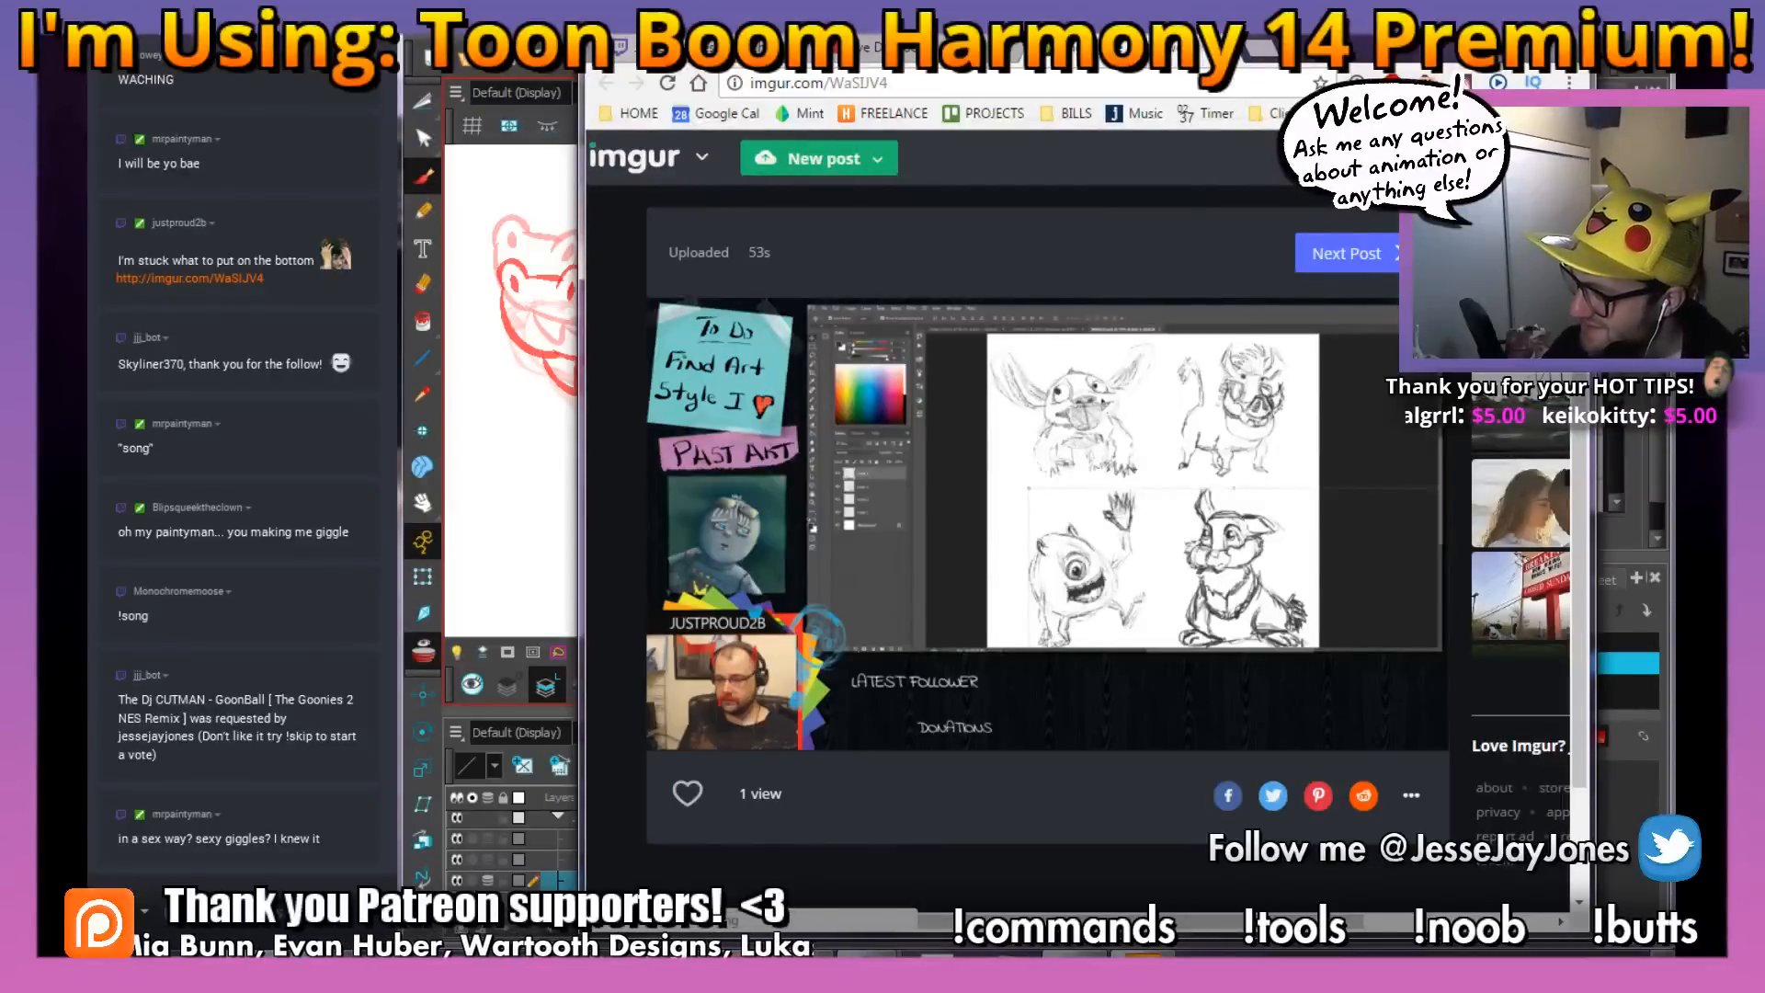
pyautogui.click(1248, 48)
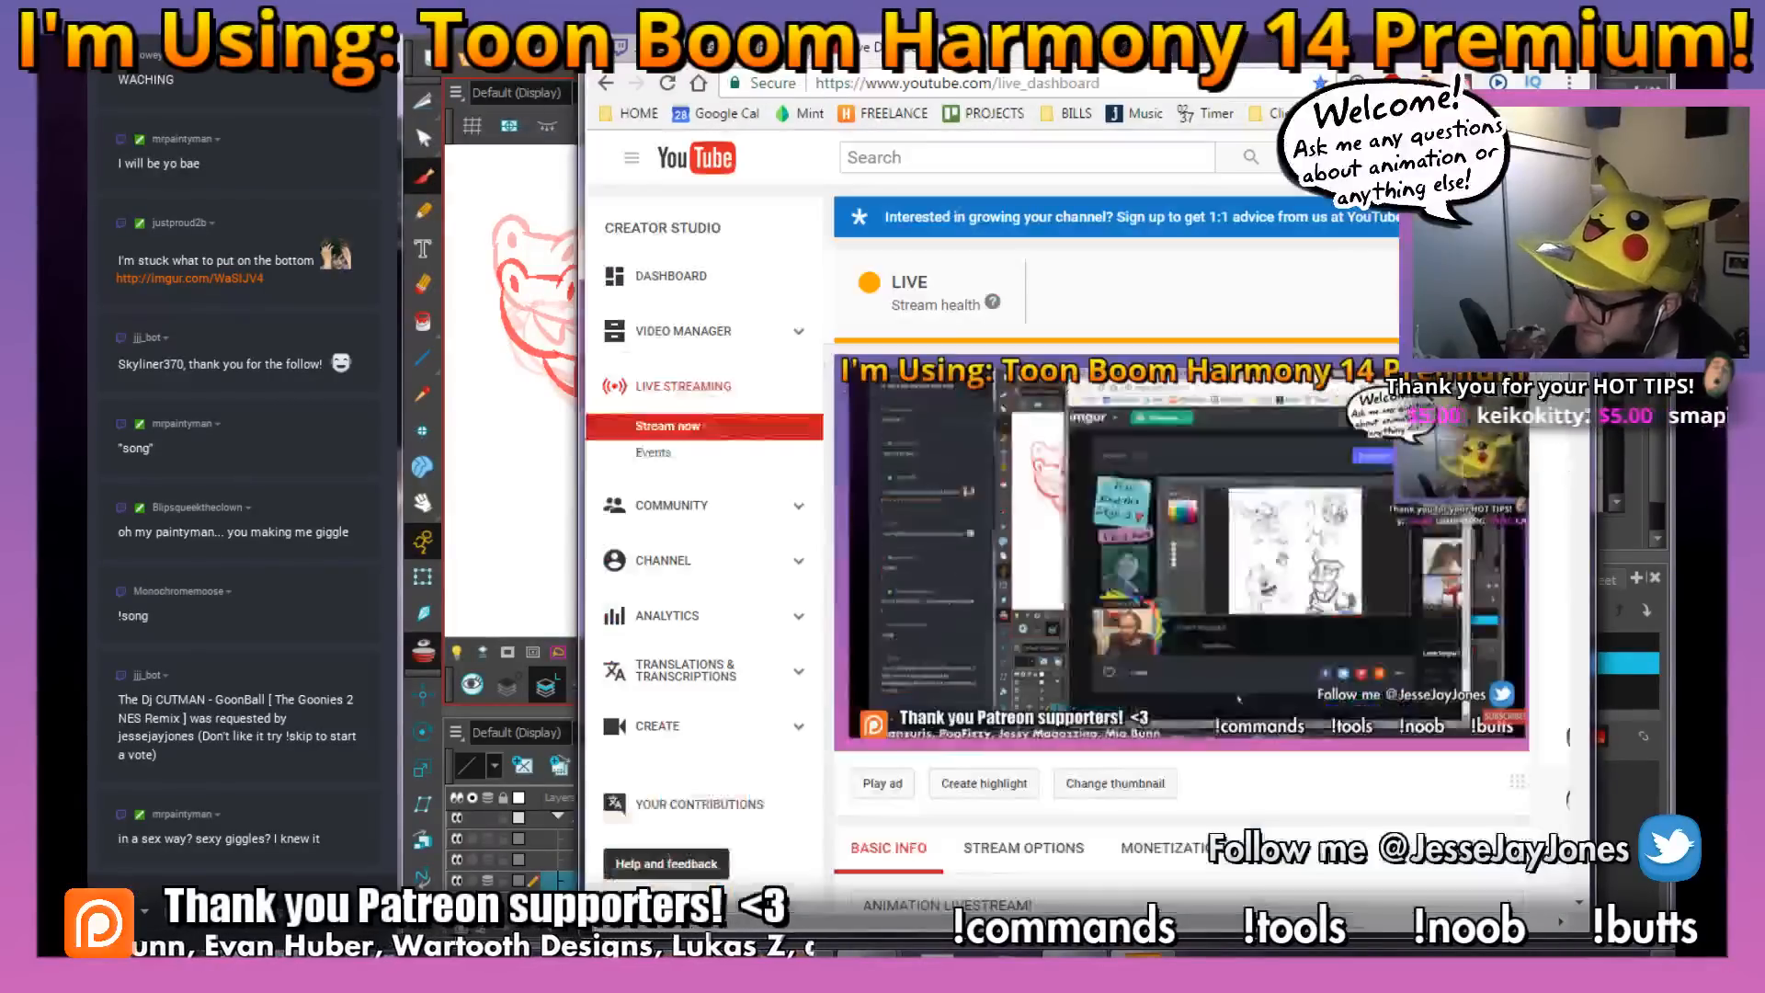
pyautogui.hotkey('alt', 'Tab')
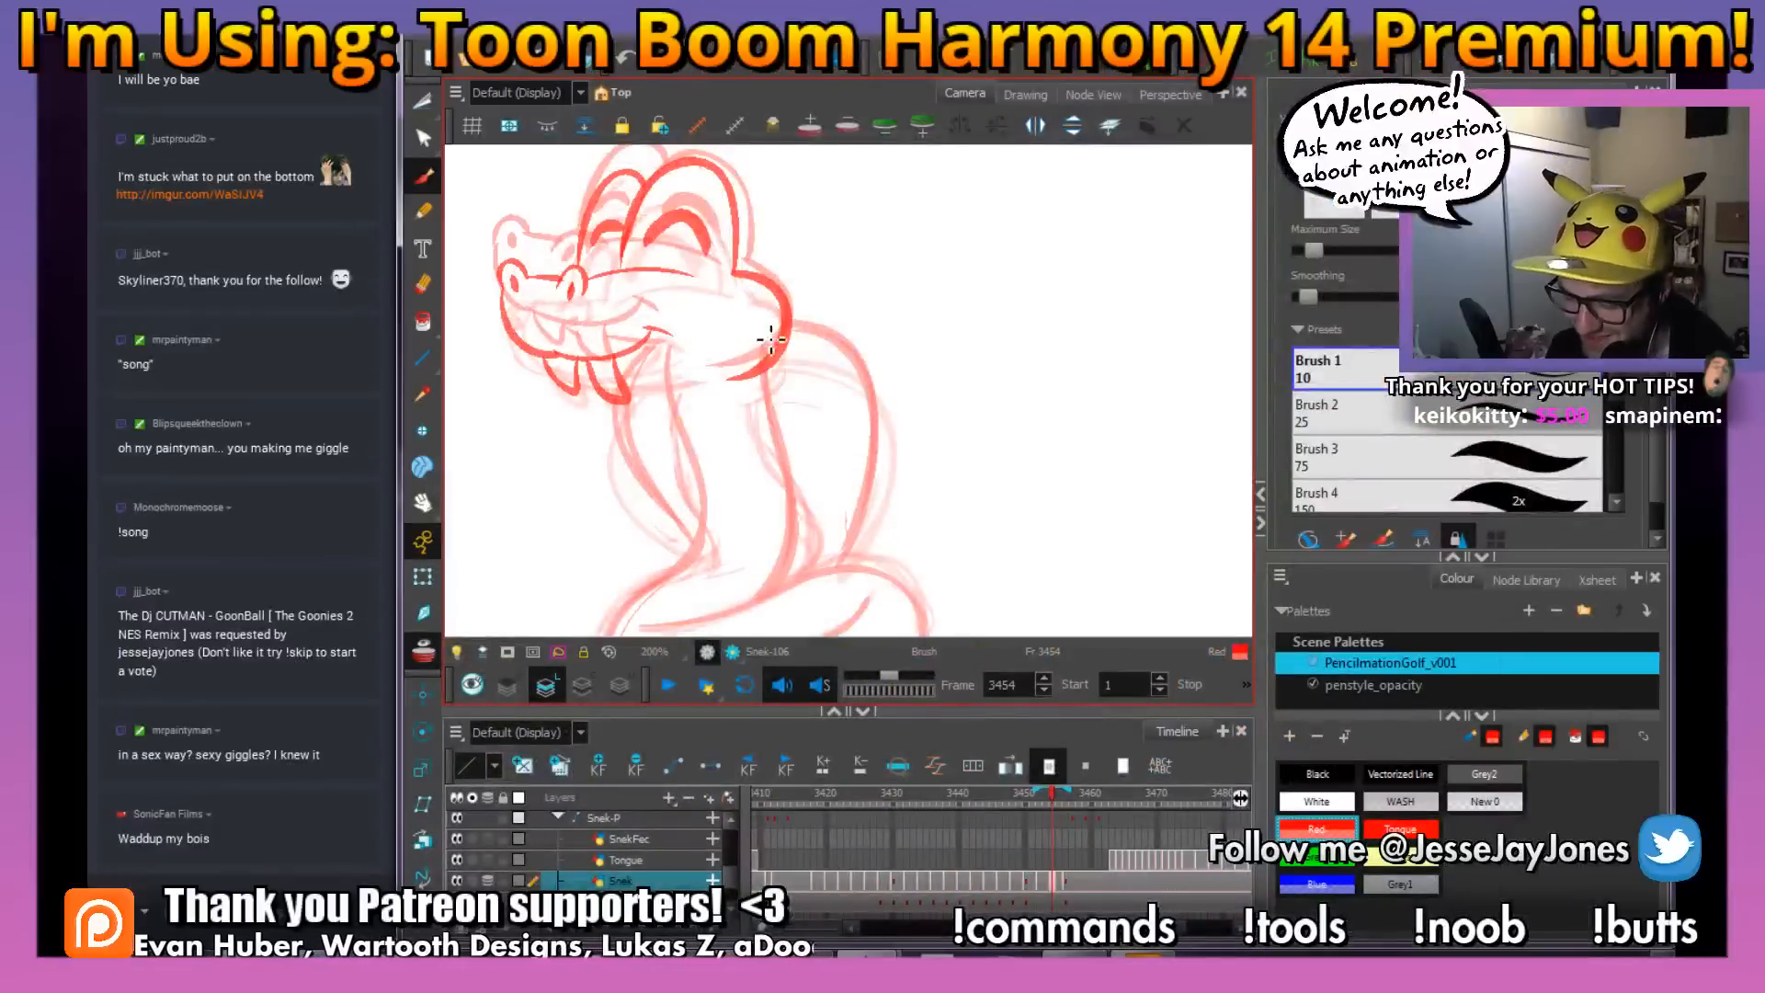
# Draw the coil's inner fold line and the start of the tail crossing the rattle handle, and save the scene
pyautogui.moveTo(772, 341); pyautogui.dragTo(769, 387)
pyautogui.hotkey('ctrl', 's')
pyautogui.moveTo(835, 475); pyautogui.dragTo(817, 468)
pyautogui.moveTo(816, 547); pyautogui.dragTo(819, 441)
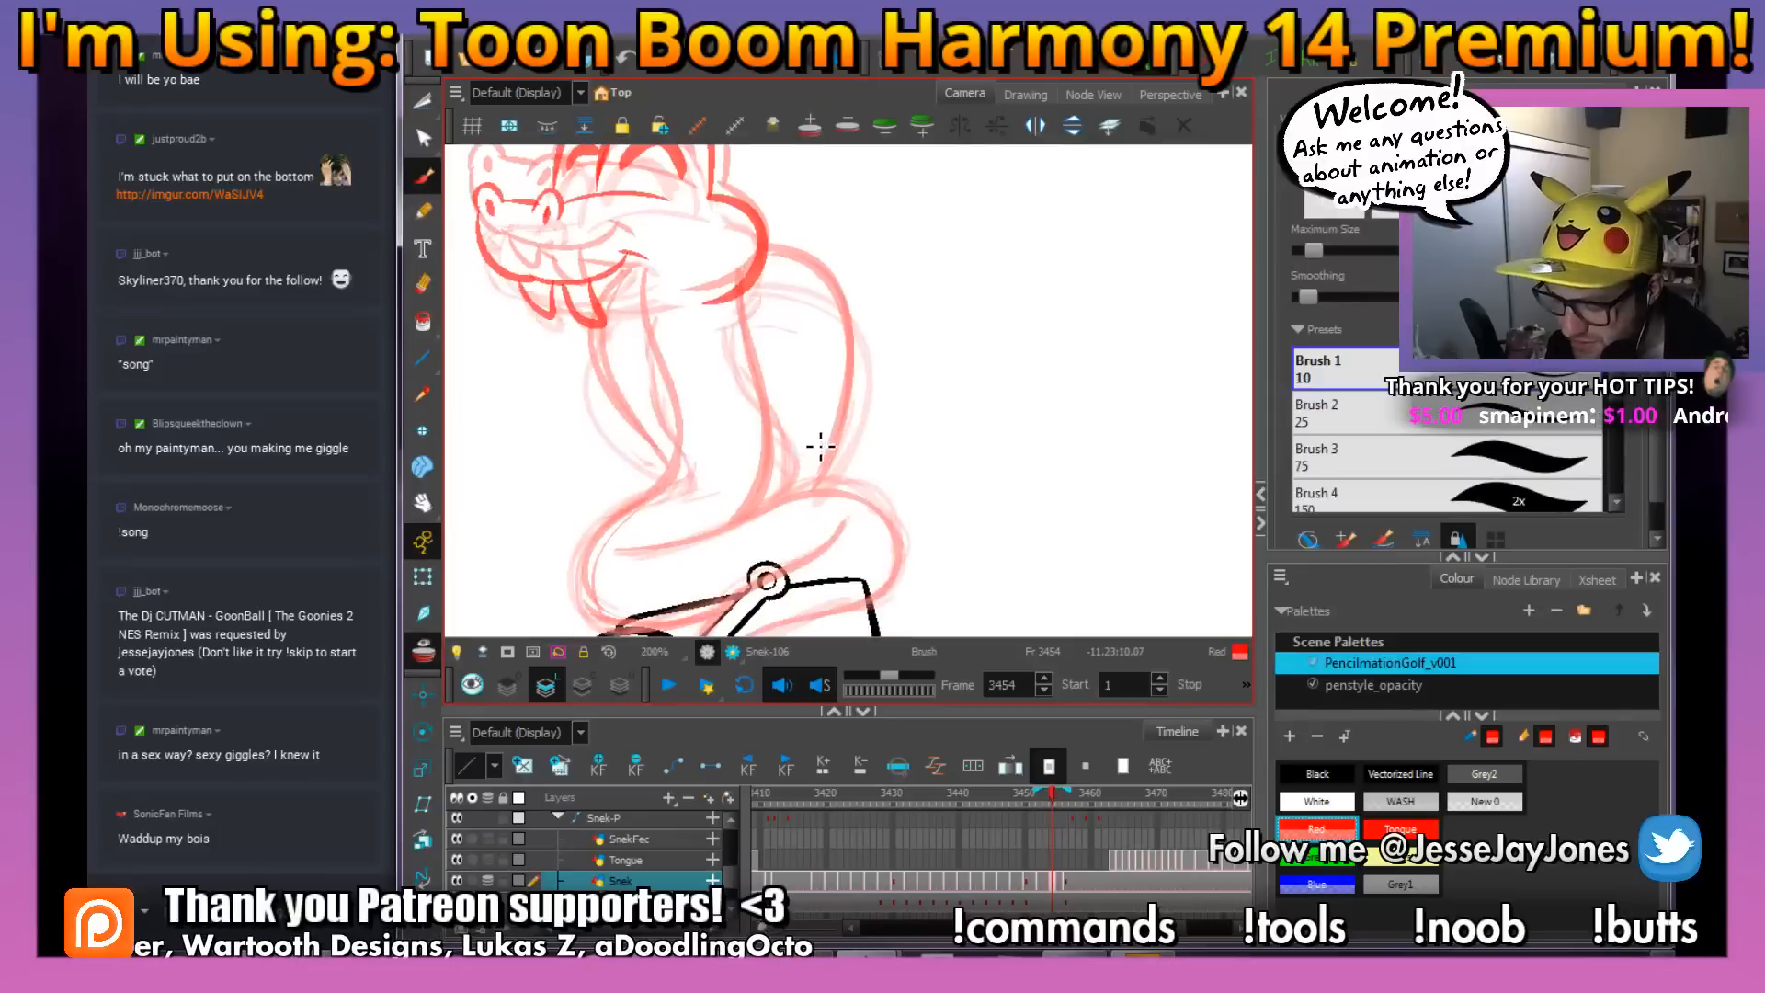
pyautogui.press('space')
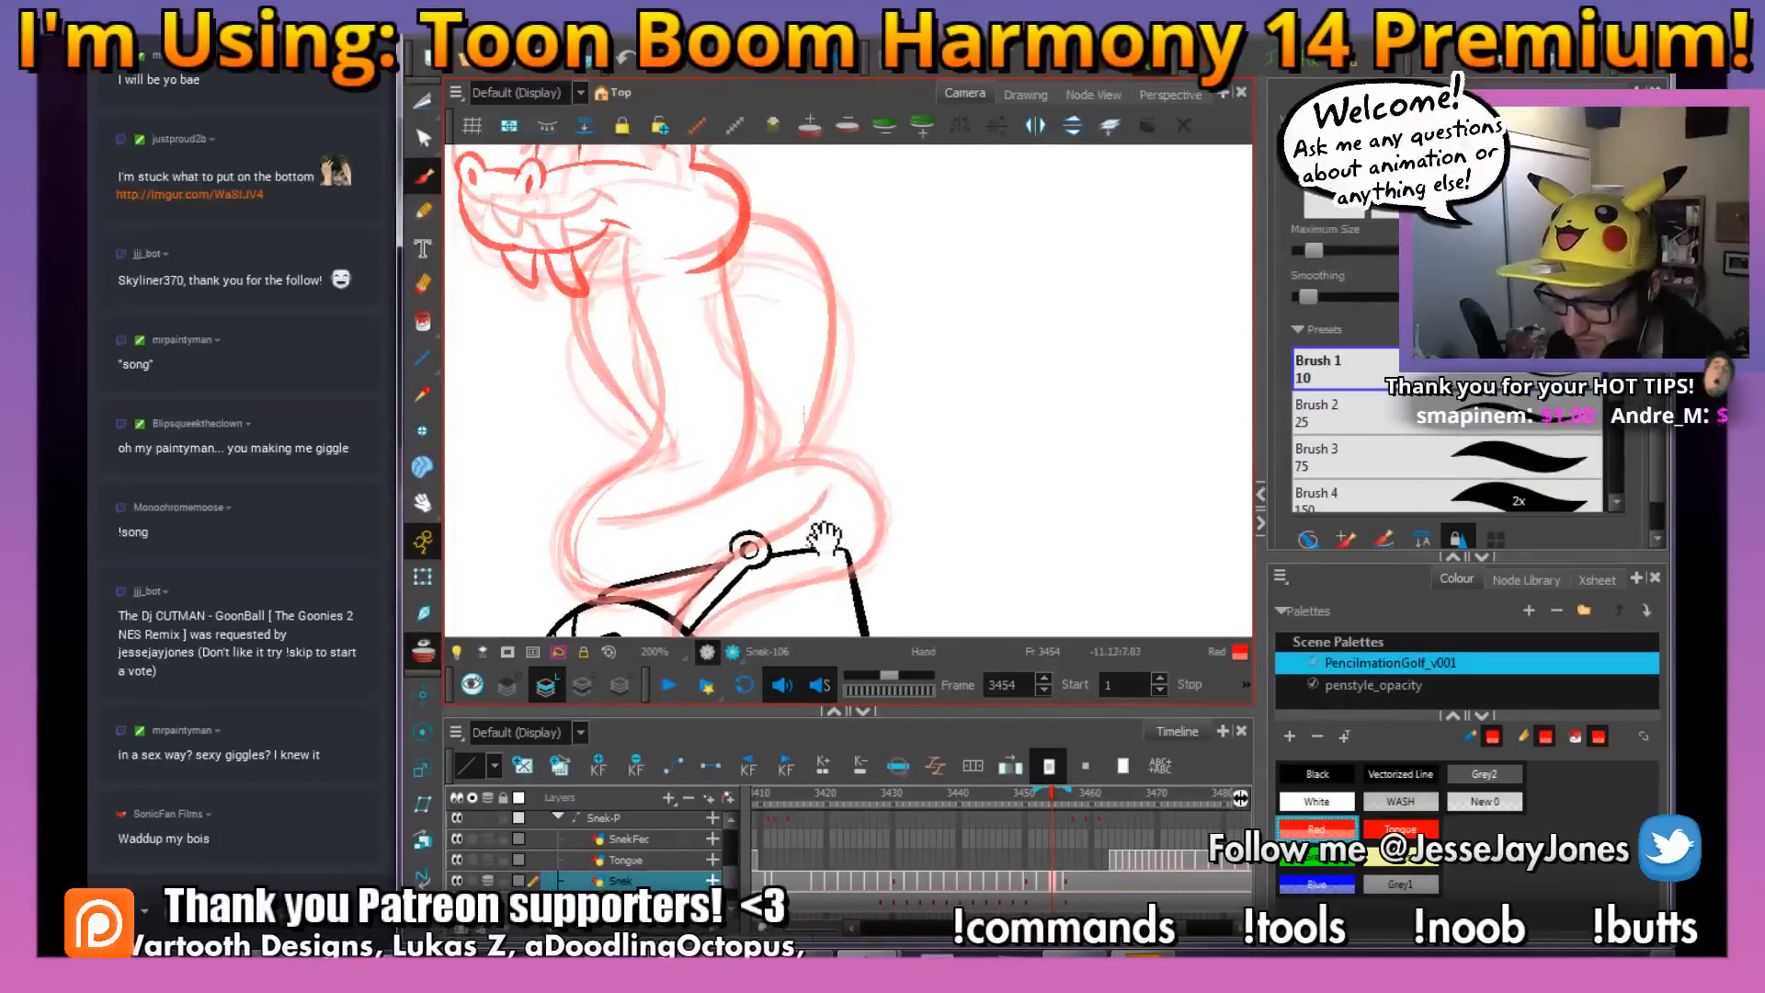
pyautogui.moveTo(828, 552)
pyautogui.mouseDown()
pyautogui.moveTo(840, 473)
pyautogui.moveTo(847, 501)
pyautogui.moveTo(897, 510)
pyautogui.moveTo(879, 496)
pyautogui.mouseUp()
pyautogui.hotkey('ctrl', 's')
pyautogui.press('space')
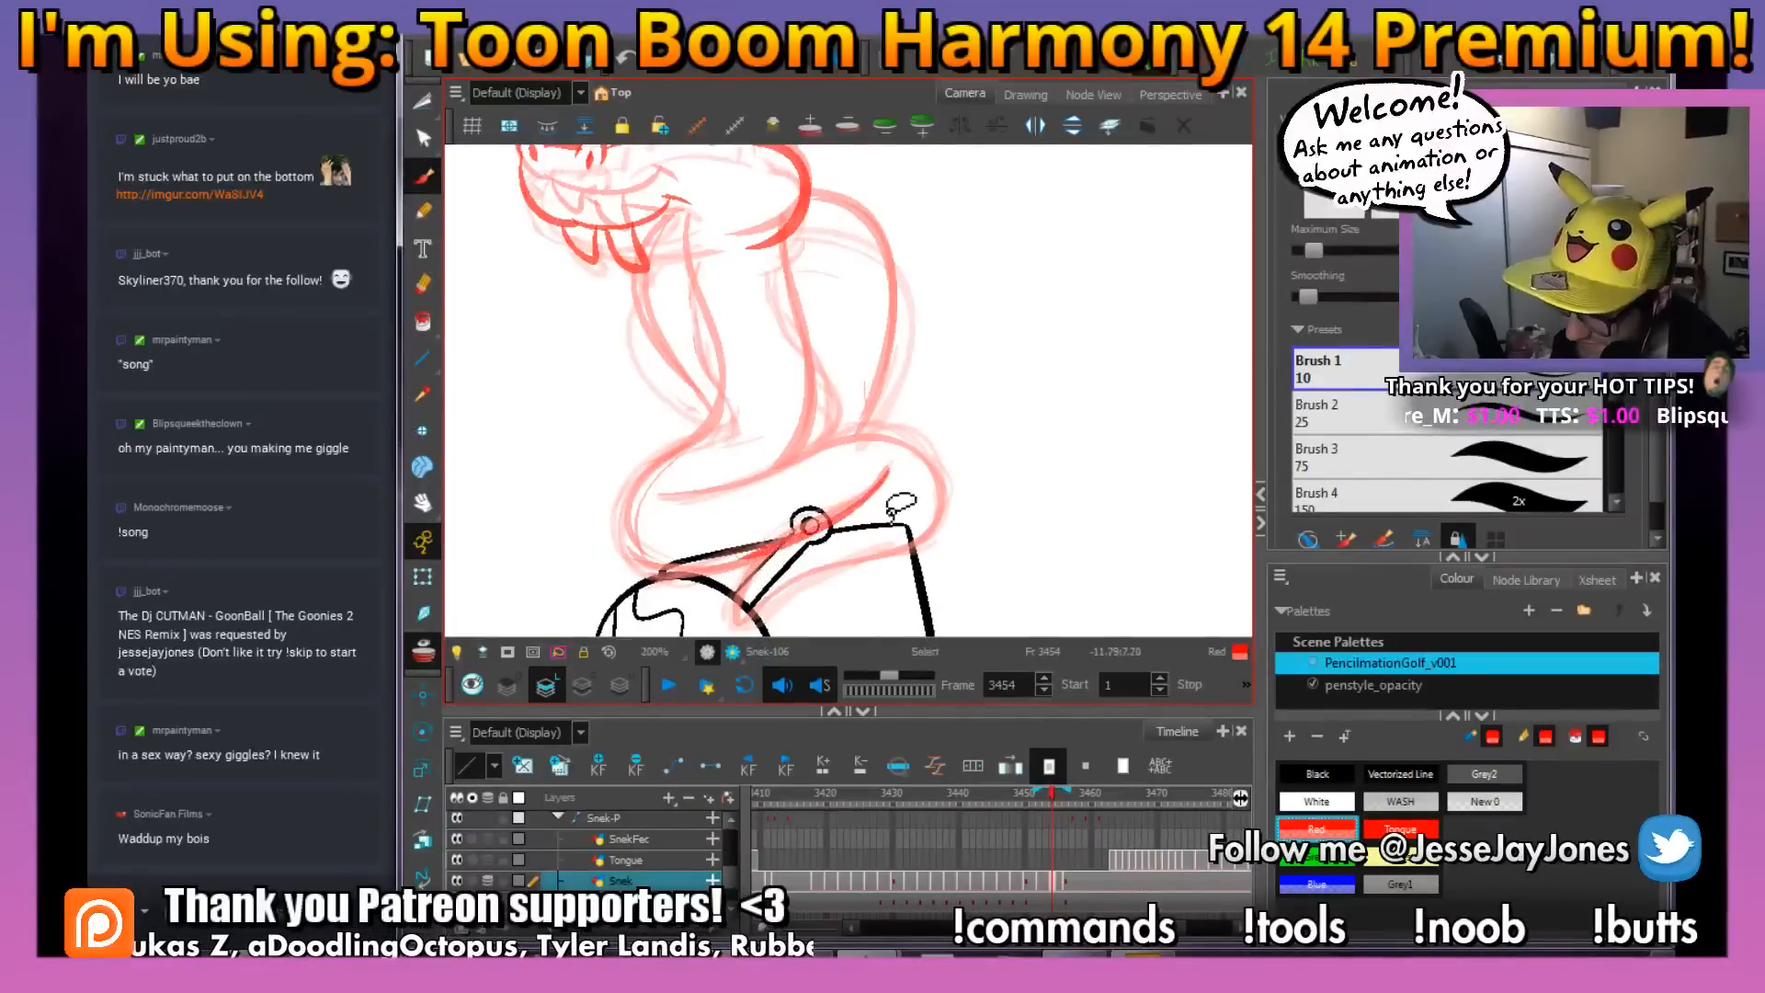
# Draw the coil's underside, its rounded end behind the neck, and the upper edge curving back across the coil
pyautogui.press('space')
pyautogui.moveTo(905, 510)
pyautogui.mouseDown()
pyautogui.moveTo(859, 441)
pyautogui.moveTo(763, 492)
pyautogui.moveTo(717, 574)
pyautogui.moveTo(884, 497)
pyautogui.mouseUp()
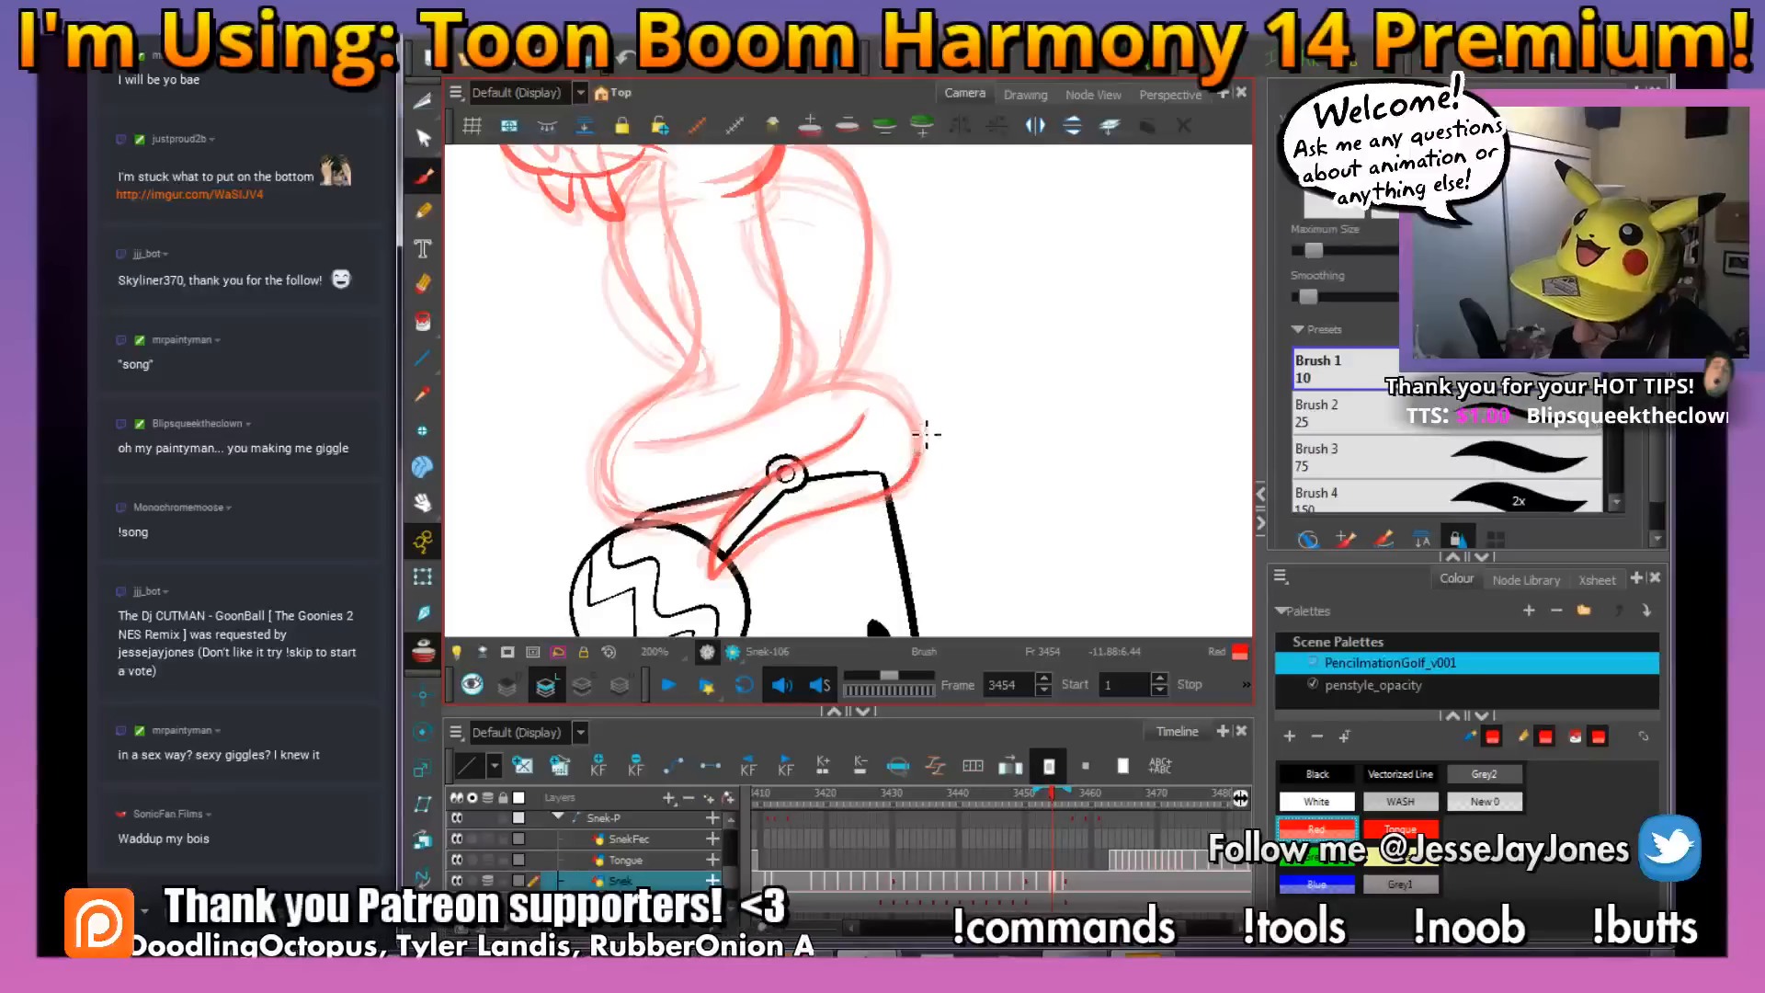
pyautogui.moveTo(926, 434)
pyautogui.mouseDown()
pyautogui.moveTo(850, 387)
pyautogui.moveTo(734, 438)
pyautogui.moveTo(641, 447)
pyautogui.mouseUp()
pyautogui.press('space')
pyautogui.moveTo(833, 353); pyautogui.dragTo(854, 432)
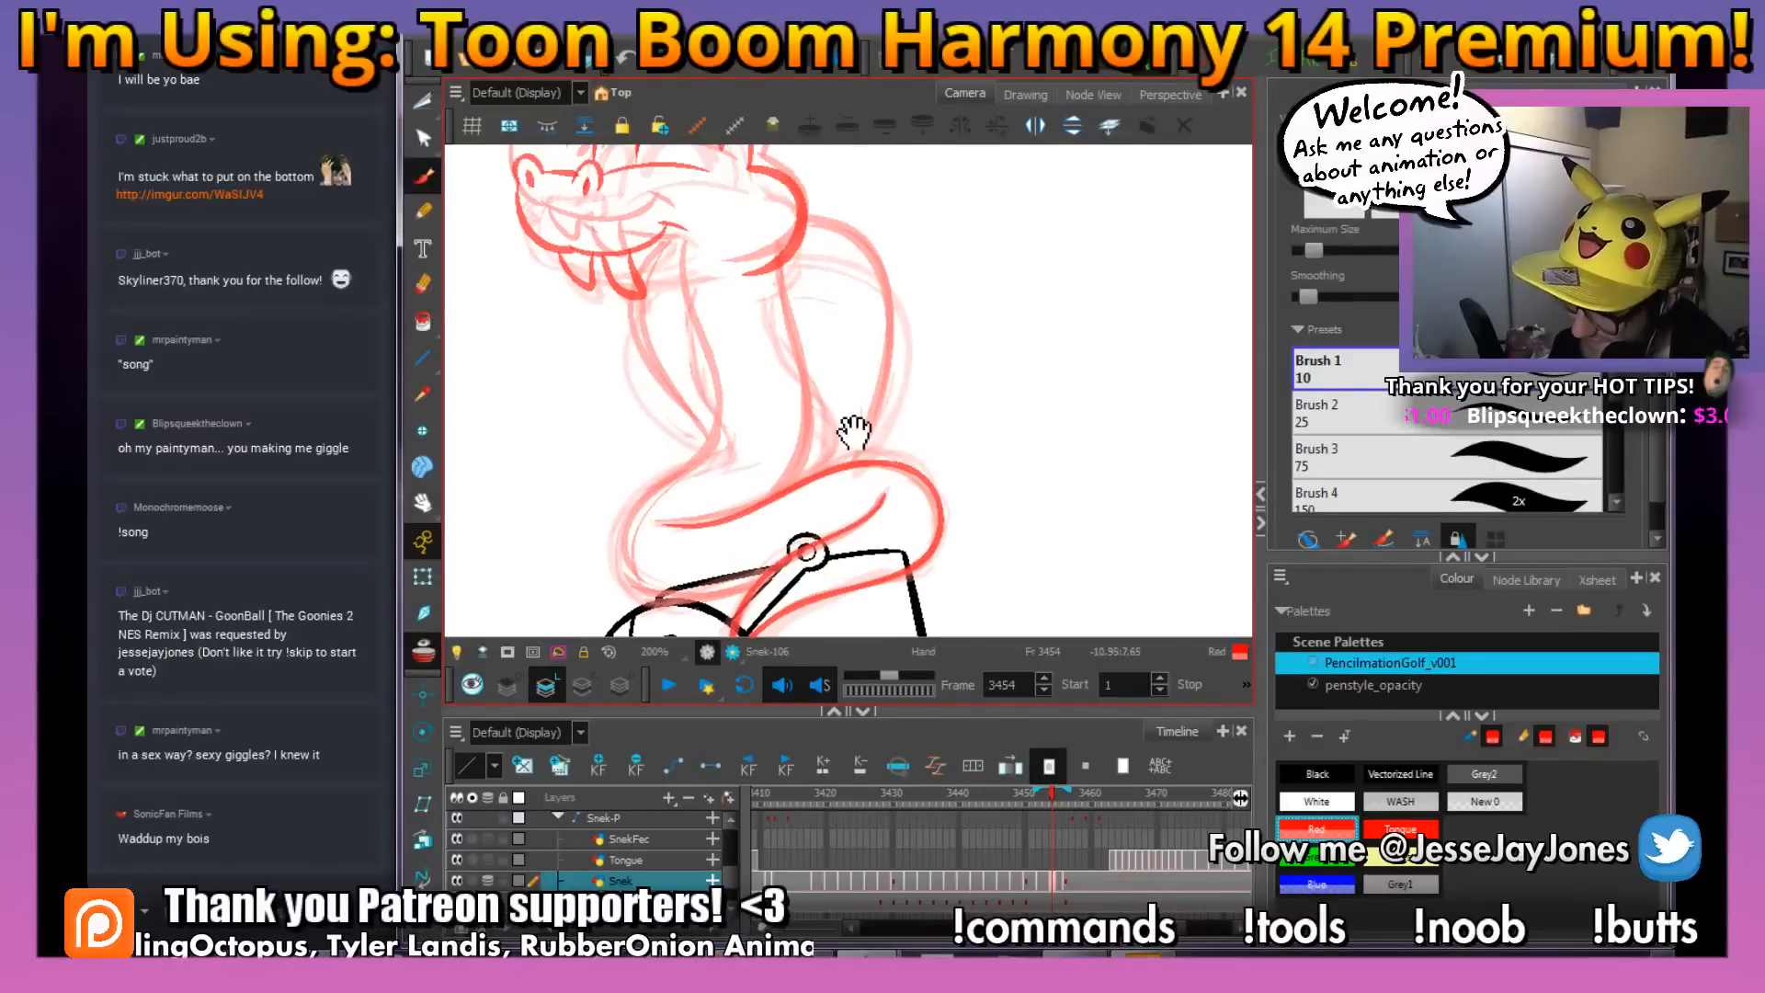
# Draw the back edge of the snake's neck down to the coil and the body loop behind it
pyautogui.moveTo(791, 502)
pyautogui.mouseDown()
pyautogui.moveTo(821, 451)
pyautogui.moveTo(768, 259)
pyautogui.moveTo(786, 348)
pyautogui.mouseUp()
pyautogui.moveTo(782, 283)
pyautogui.mouseDown()
pyautogui.moveTo(833, 418)
pyautogui.moveTo(810, 492)
pyautogui.moveTo(906, 346)
pyautogui.mouseUp()
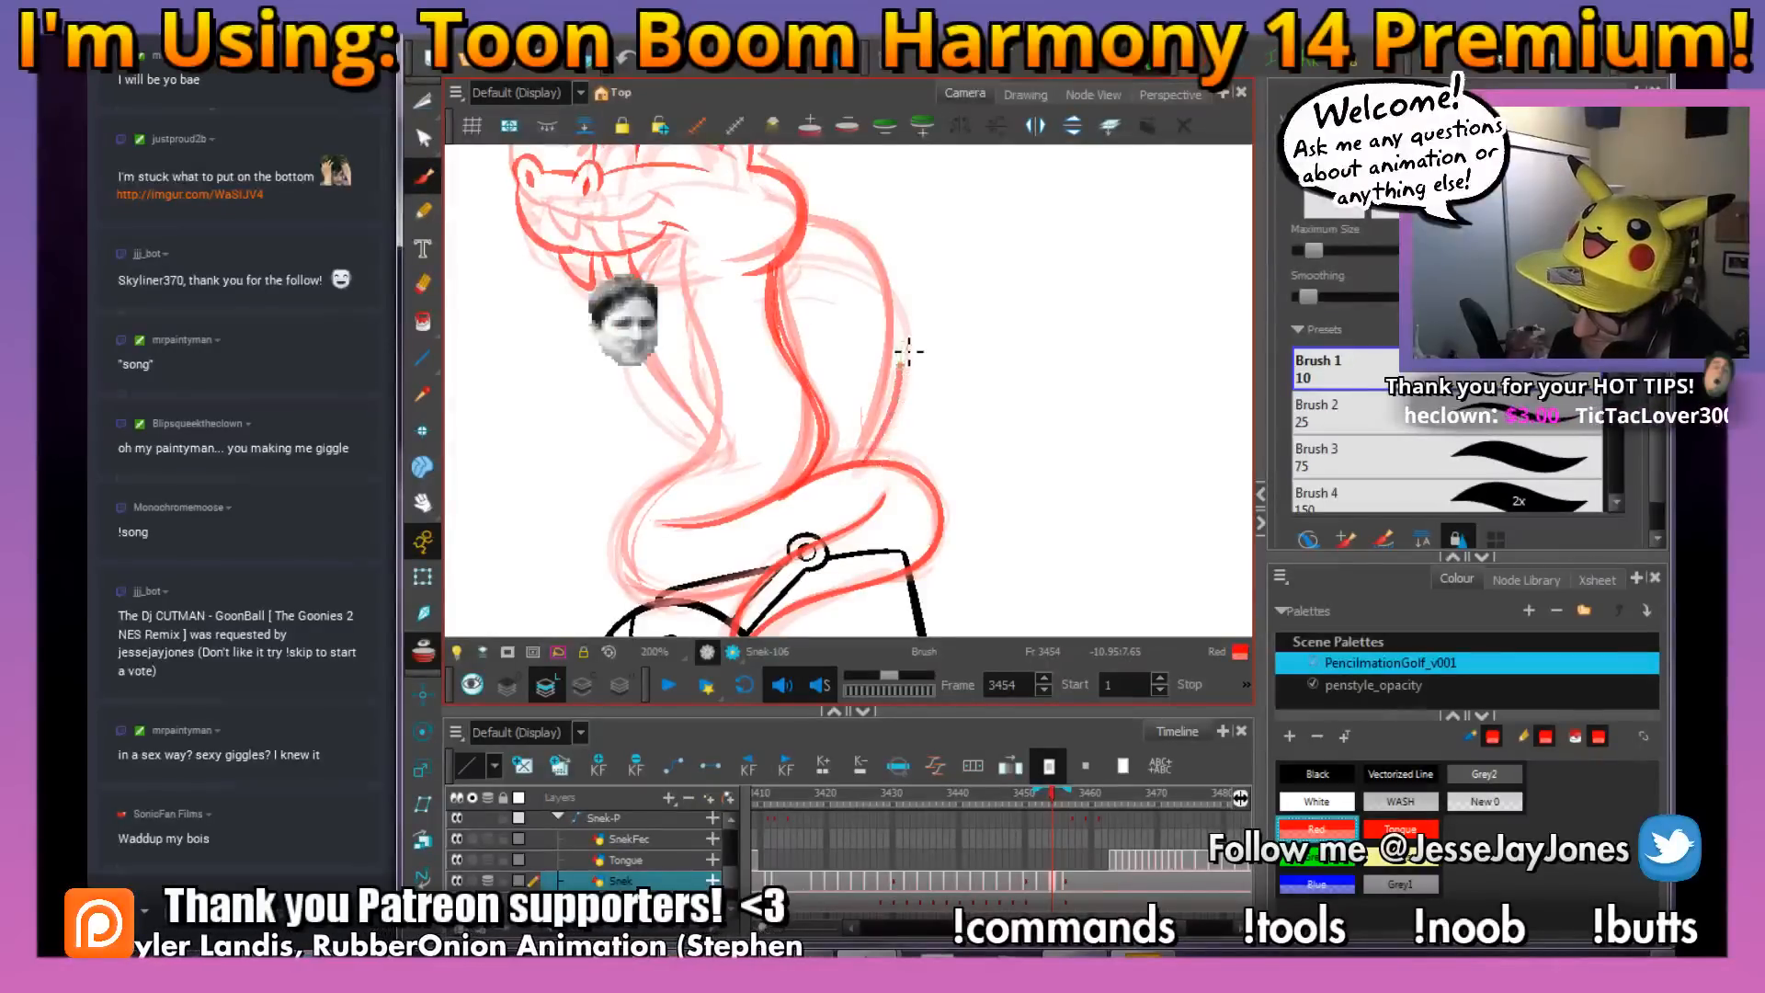
pyautogui.moveTo(868, 258); pyautogui.dragTo(806, 241)
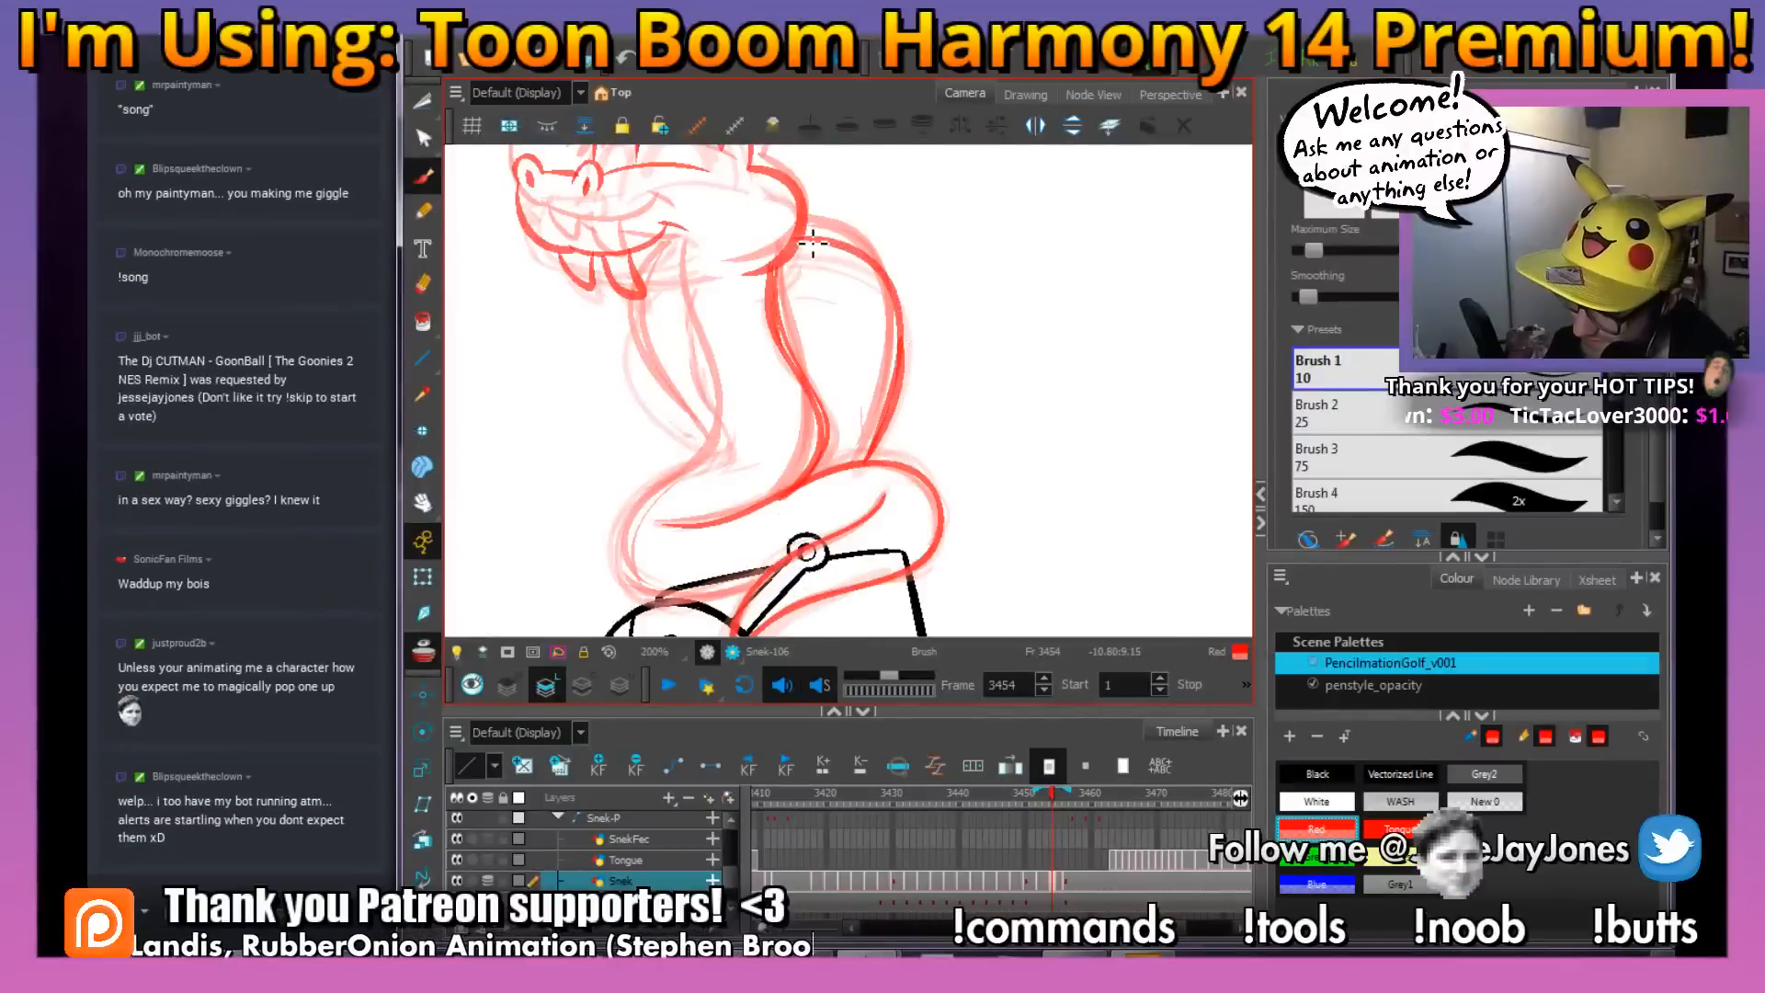
pyautogui.press('space')
pyautogui.moveTo(750, 352); pyautogui.dragTo(863, 465)
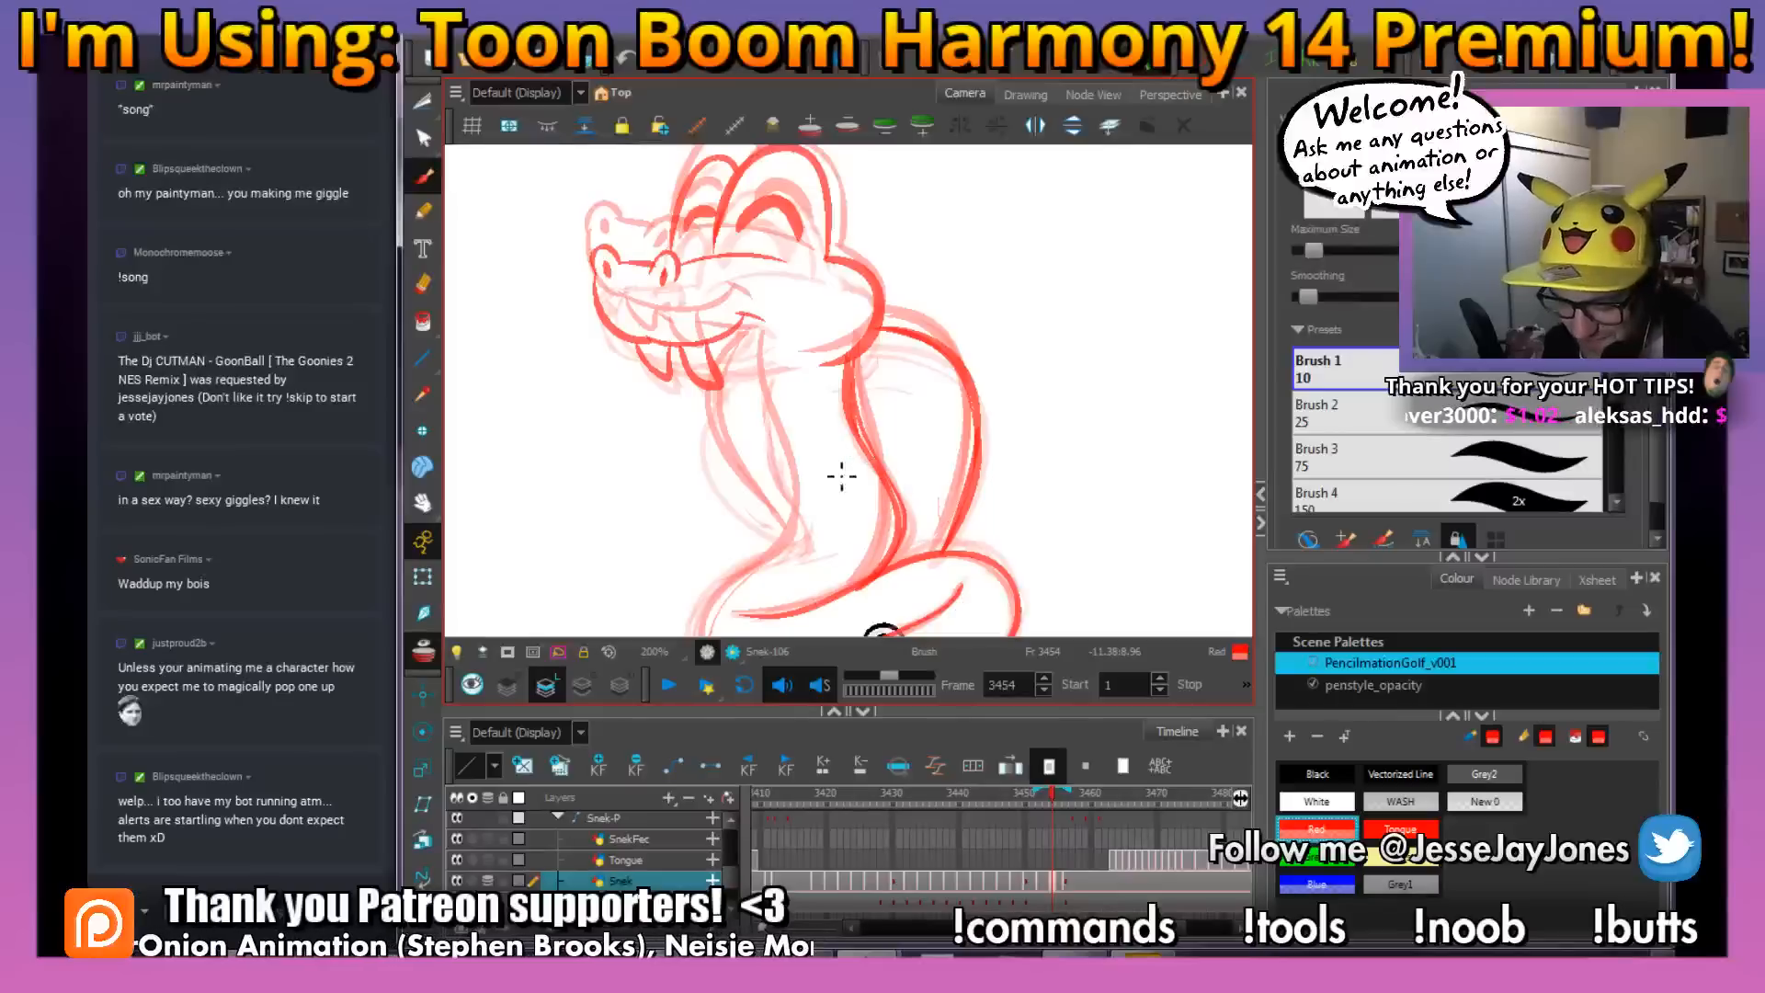
# Draw the front edge of the neck down to the coil and round off the coil's snout-side end
pyautogui.press('space')
pyautogui.moveTo(840, 489)
pyautogui.mouseDown()
pyautogui.moveTo(867, 458)
pyautogui.moveTo(827, 480)
pyautogui.mouseUp()
pyautogui.press('space')
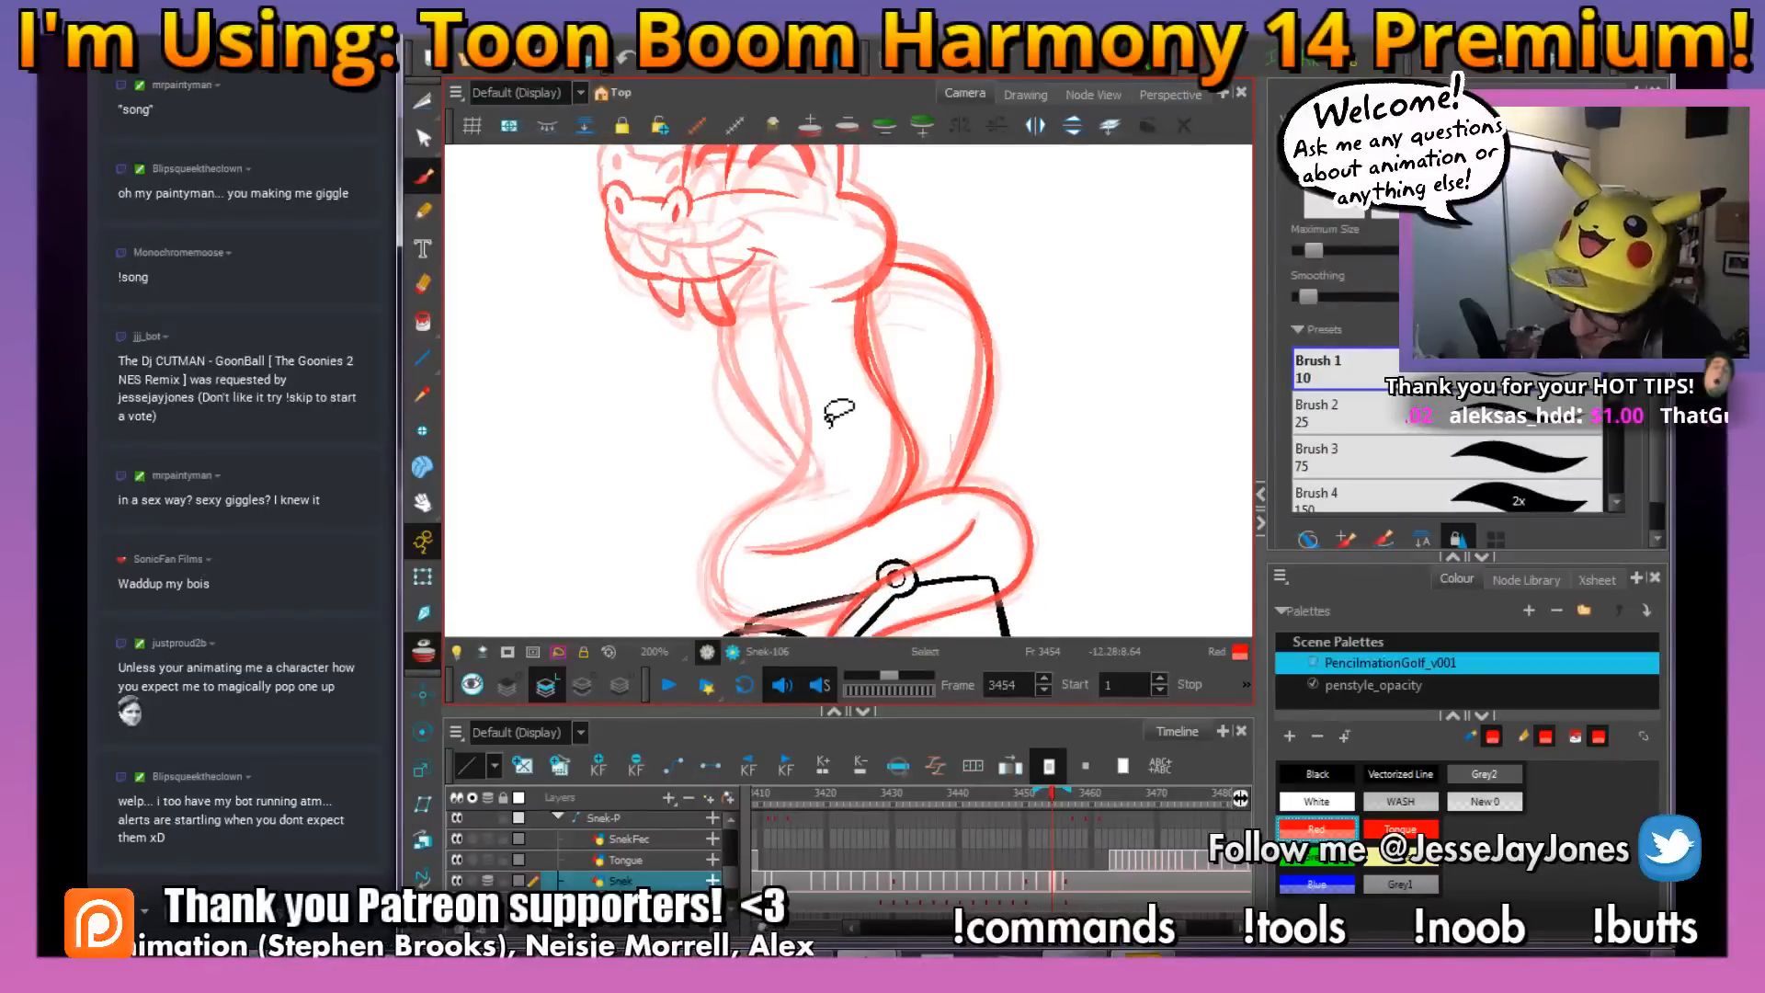
pyautogui.moveTo(839, 413); pyautogui.dragTo(824, 380)
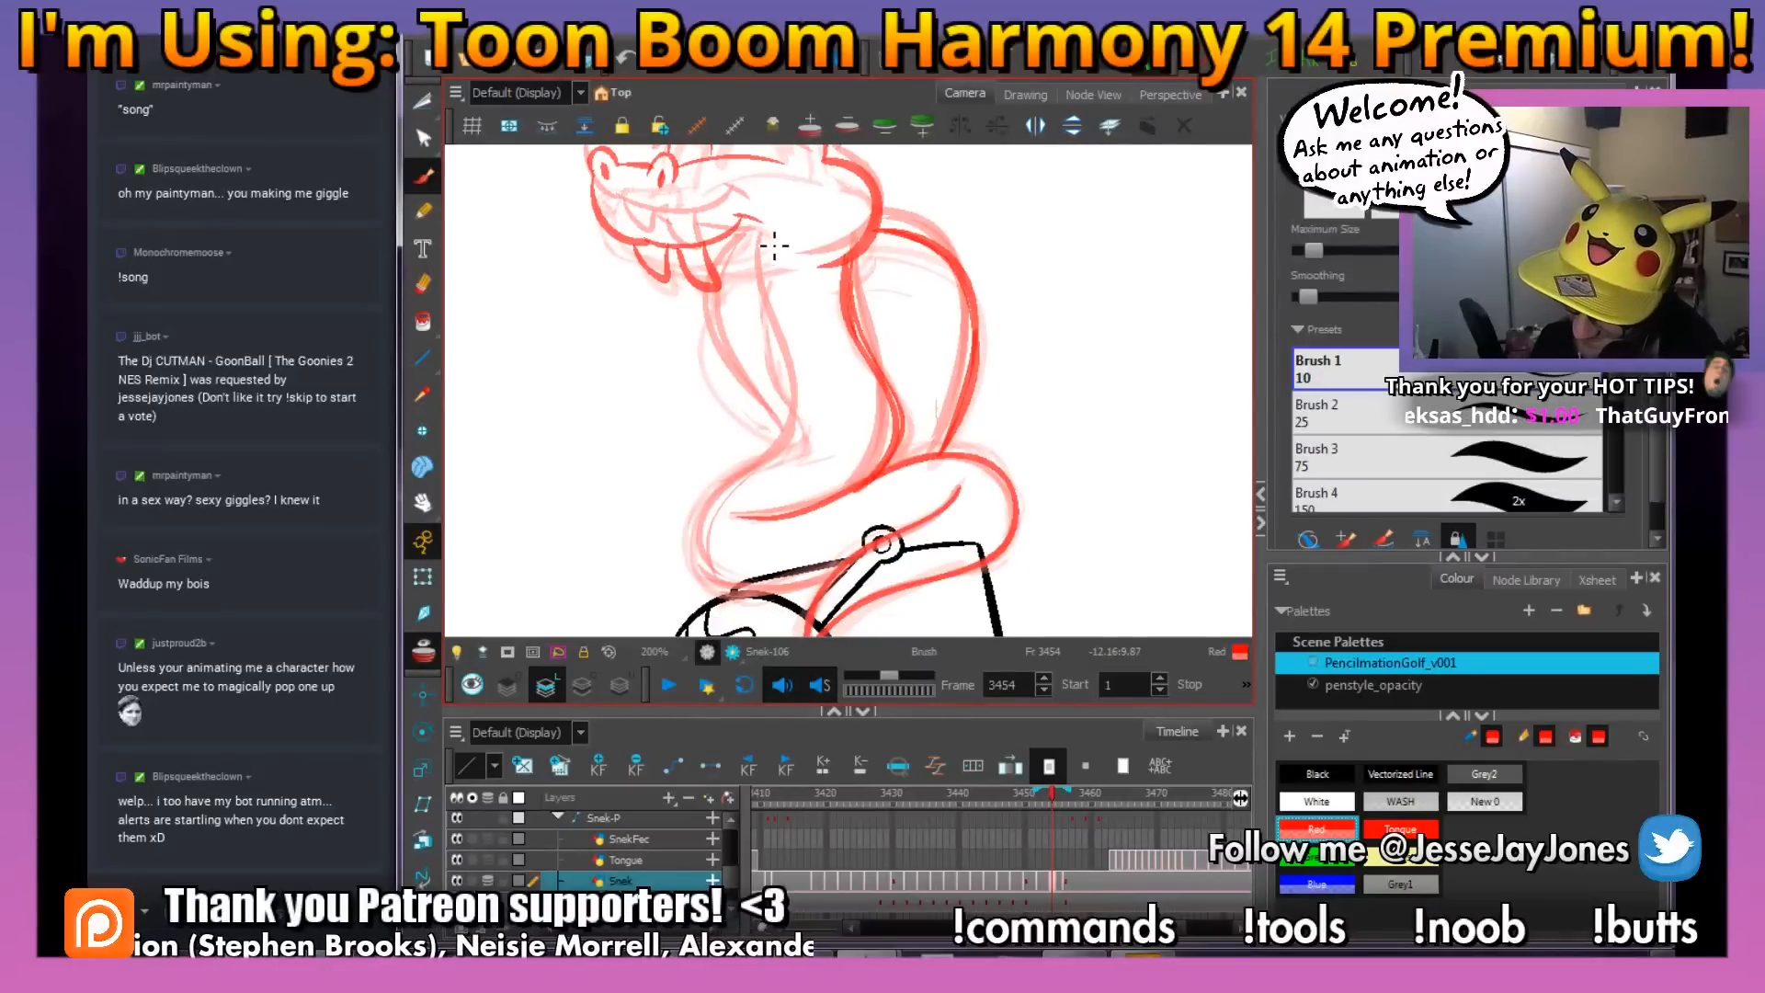
pyautogui.moveTo(765, 289)
pyautogui.mouseDown()
pyautogui.moveTo(799, 422)
pyautogui.moveTo(781, 465)
pyautogui.moveTo(709, 506)
pyautogui.moveTo(731, 598)
pyautogui.moveTo(759, 606)
pyautogui.moveTo(735, 594)
pyautogui.moveTo(705, 511)
pyautogui.moveTo(798, 453)
pyautogui.moveTo(760, 281)
pyautogui.moveTo(778, 339)
pyautogui.mouseUp()
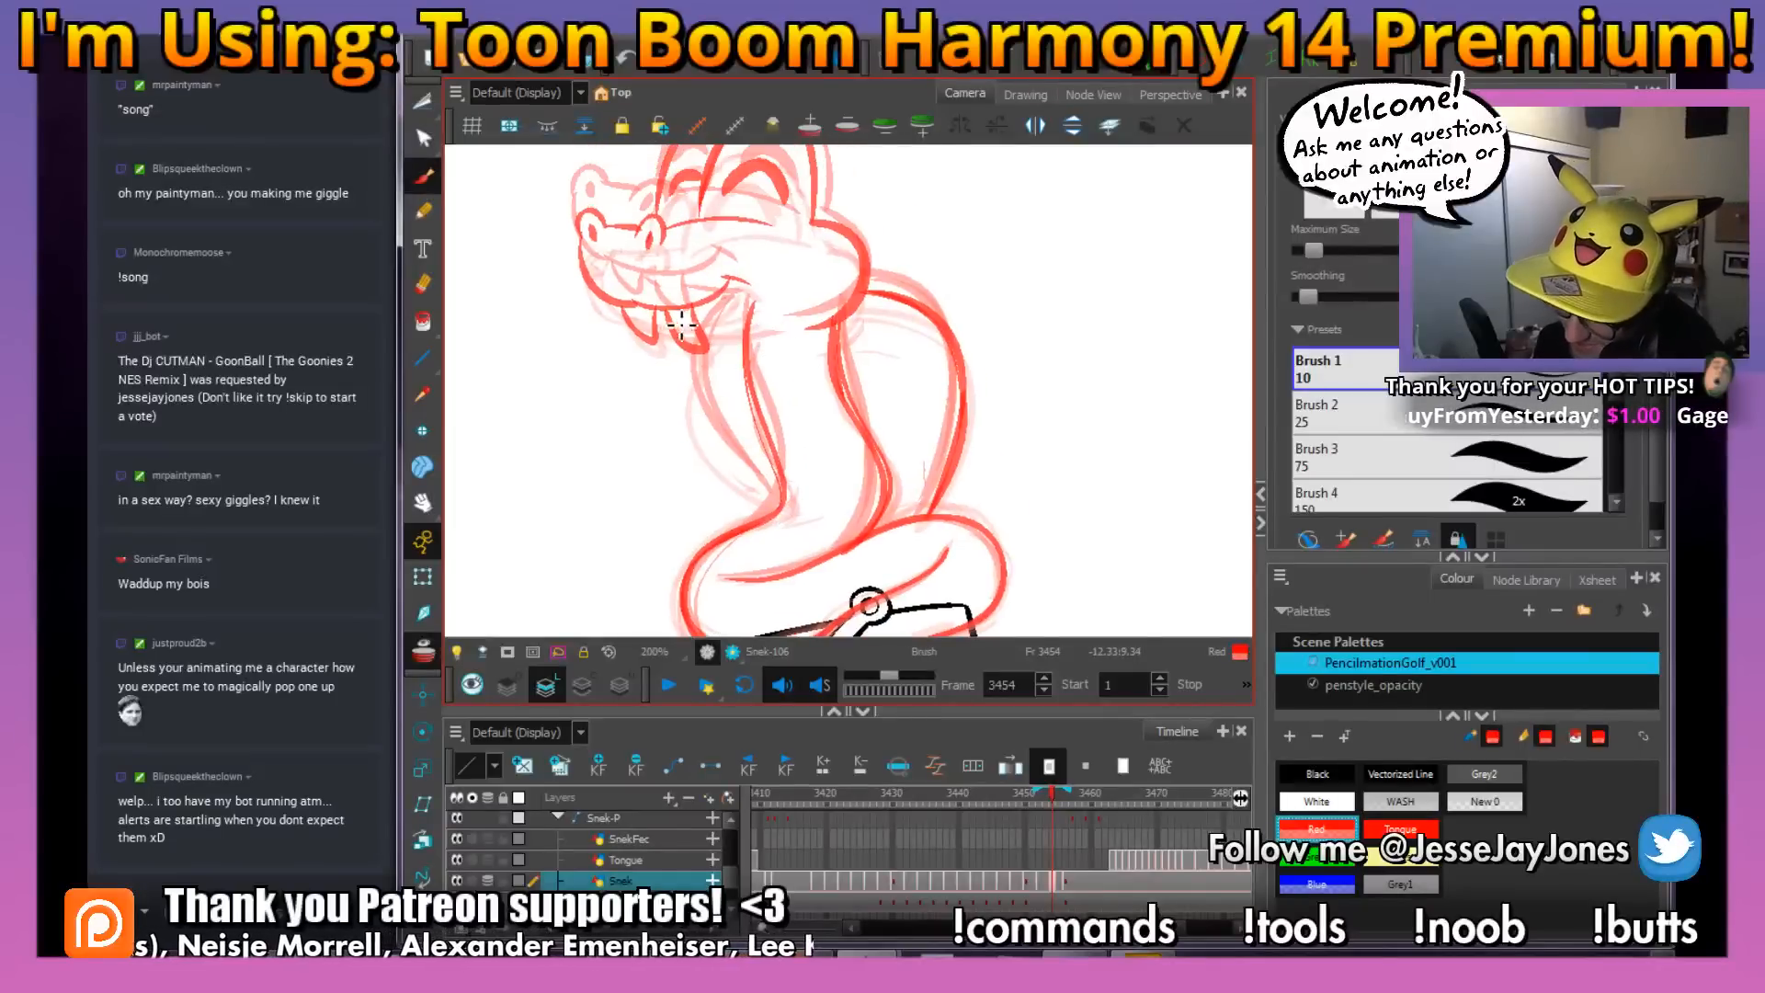
# Add another fang between the existing ones, clean up around the jaw, and draw the bulge in front of the neck
pyautogui.moveTo(663, 323); pyautogui.dragTo(779, 341)
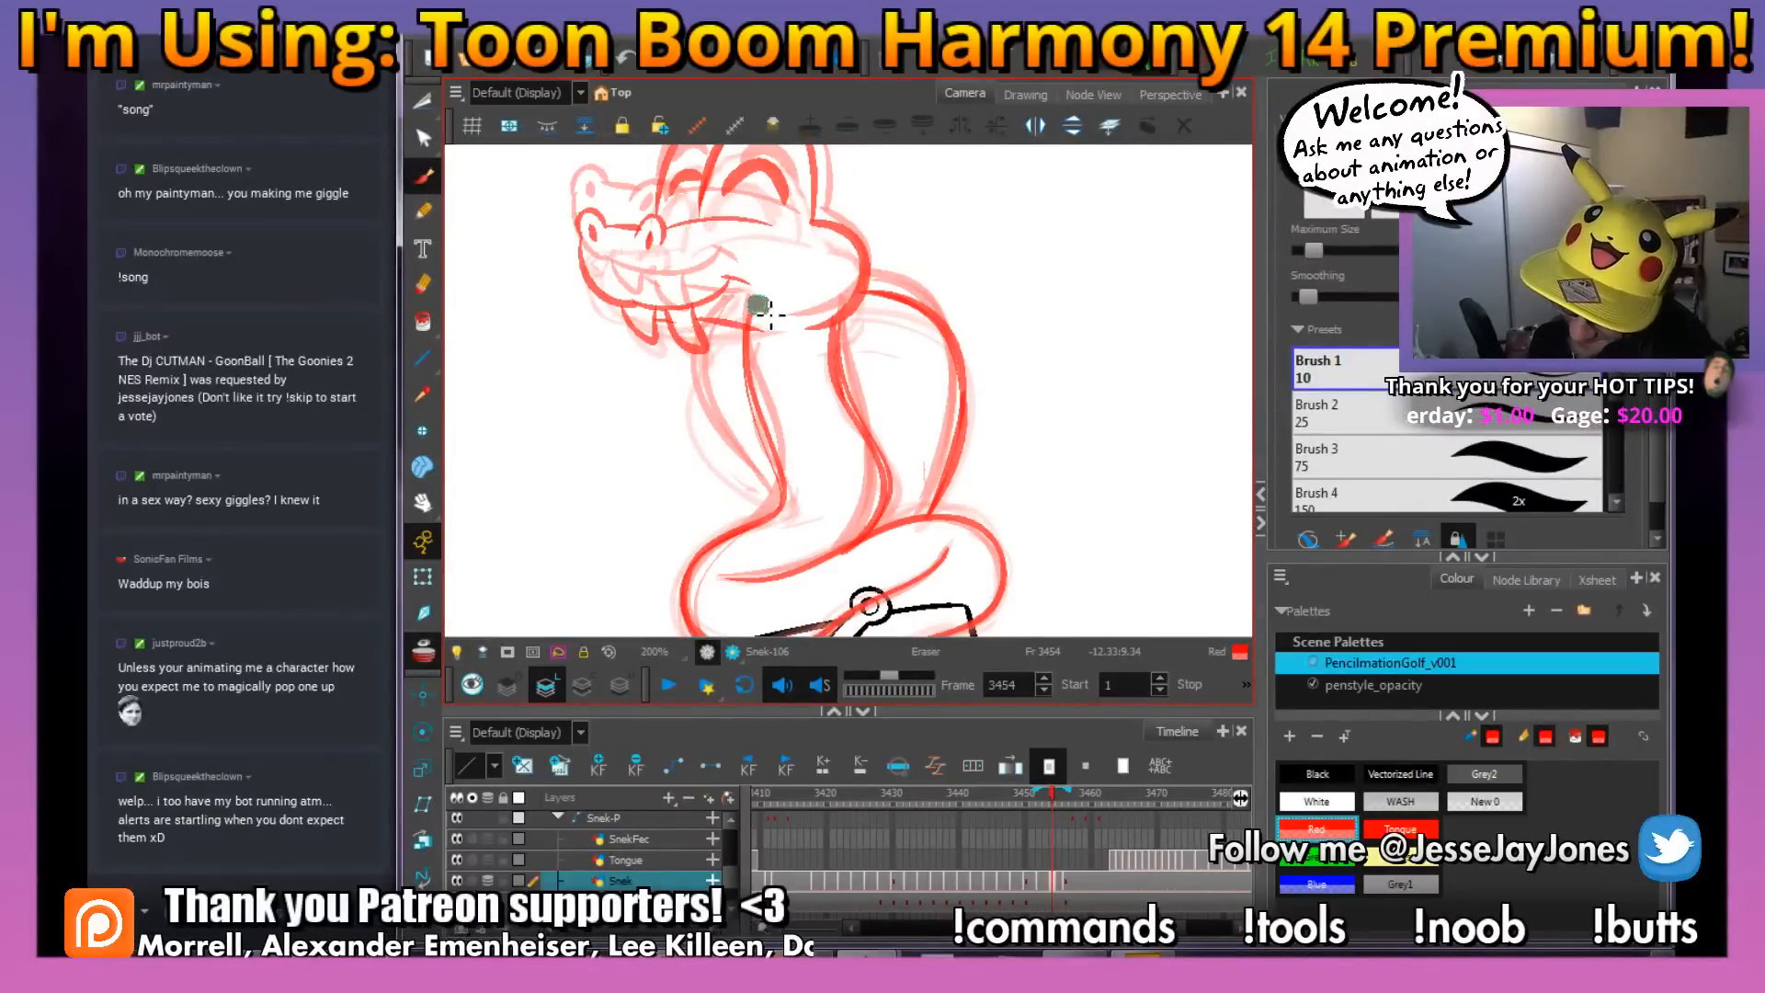
pyautogui.hotkey('alt', 's')
pyautogui.hotkey('alt', 'b')
pyautogui.moveTo(800, 549)
pyautogui.mouseDown()
pyautogui.moveTo(816, 532)
pyautogui.moveTo(709, 362)
pyautogui.moveTo(711, 325)
pyautogui.mouseUp()
pyautogui.hotkey('alt', 'e')
pyautogui.hotkey('alt', 'b')
pyautogui.press('1')
pyautogui.press('1')
pyautogui.press('1')
pyautogui.moveTo(995, 413); pyautogui.dragTo(968, 426)
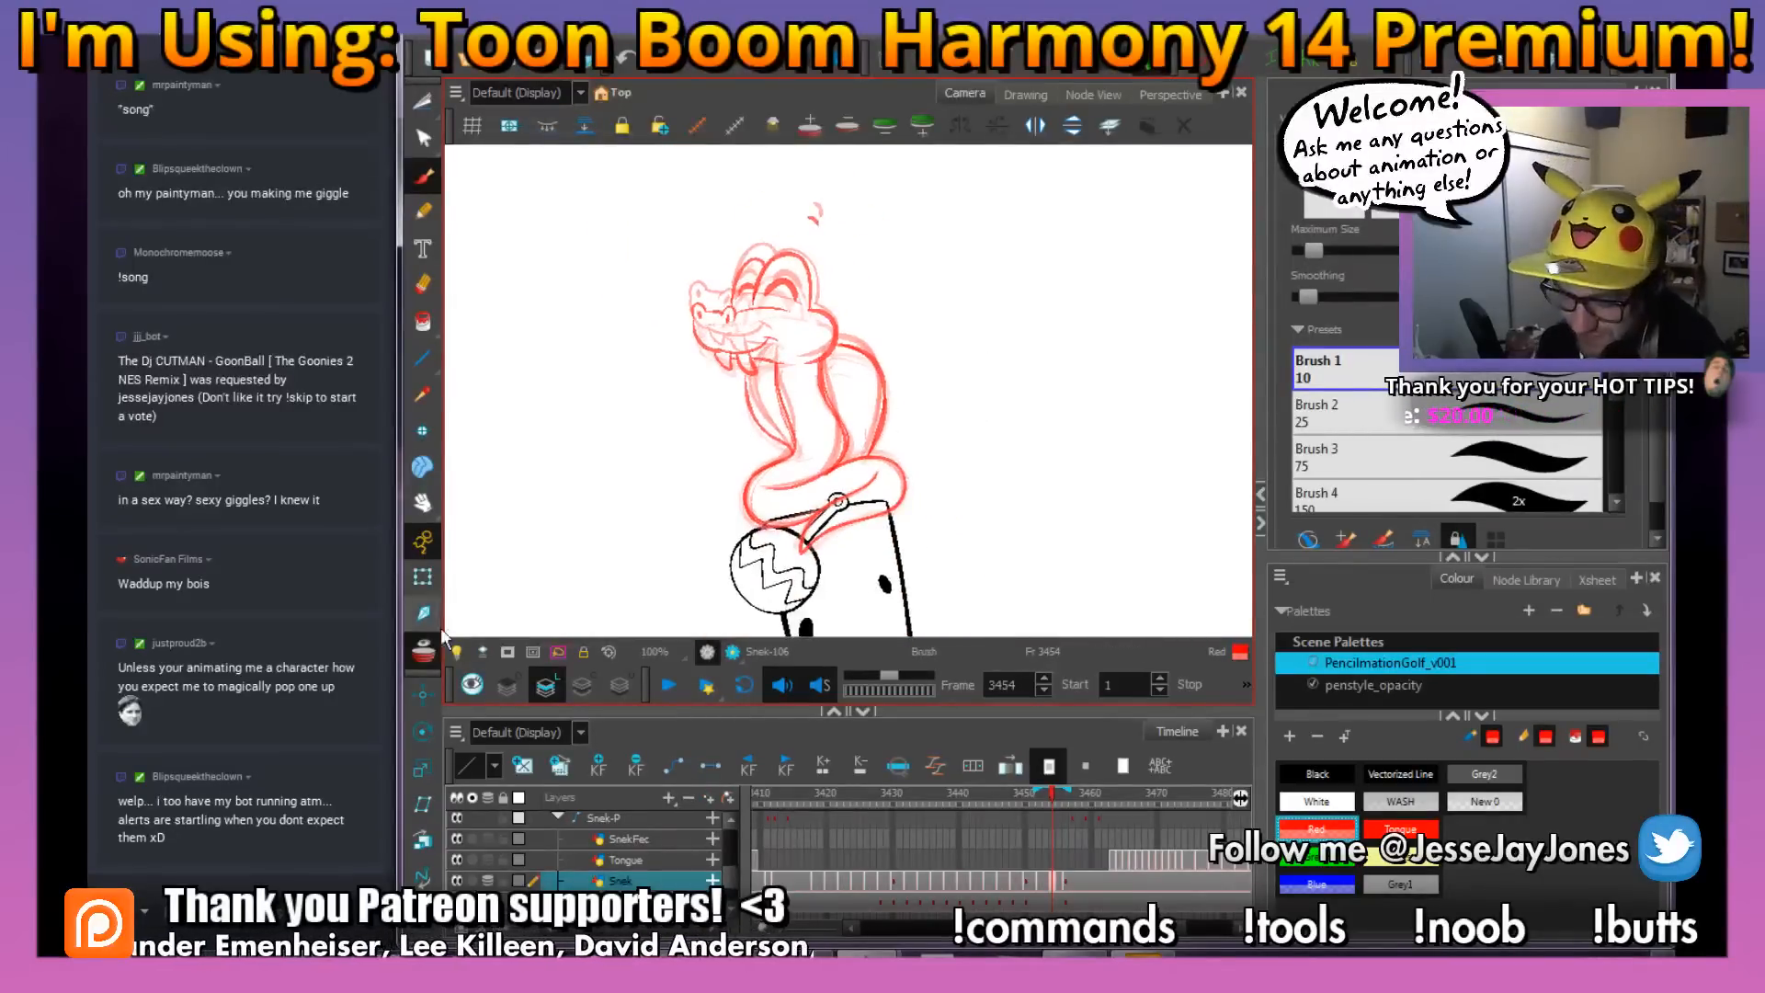
# Shift the snake drawings and rattle positions from frame 3450 onward one frame later, leaving frame 3450 free
pyautogui.moveTo(1052, 794)
pyautogui.mouseDown()
pyautogui.moveTo(1085, 805)
pyautogui.moveTo(958, 813)
pyautogui.moveTo(1079, 813)
pyautogui.moveTo(952, 836)
pyautogui.moveTo(991, 798)
pyautogui.moveTo(1035, 804)
pyautogui.moveTo(1024, 812)
pyautogui.mouseUp()
pyautogui.click(1026, 880)
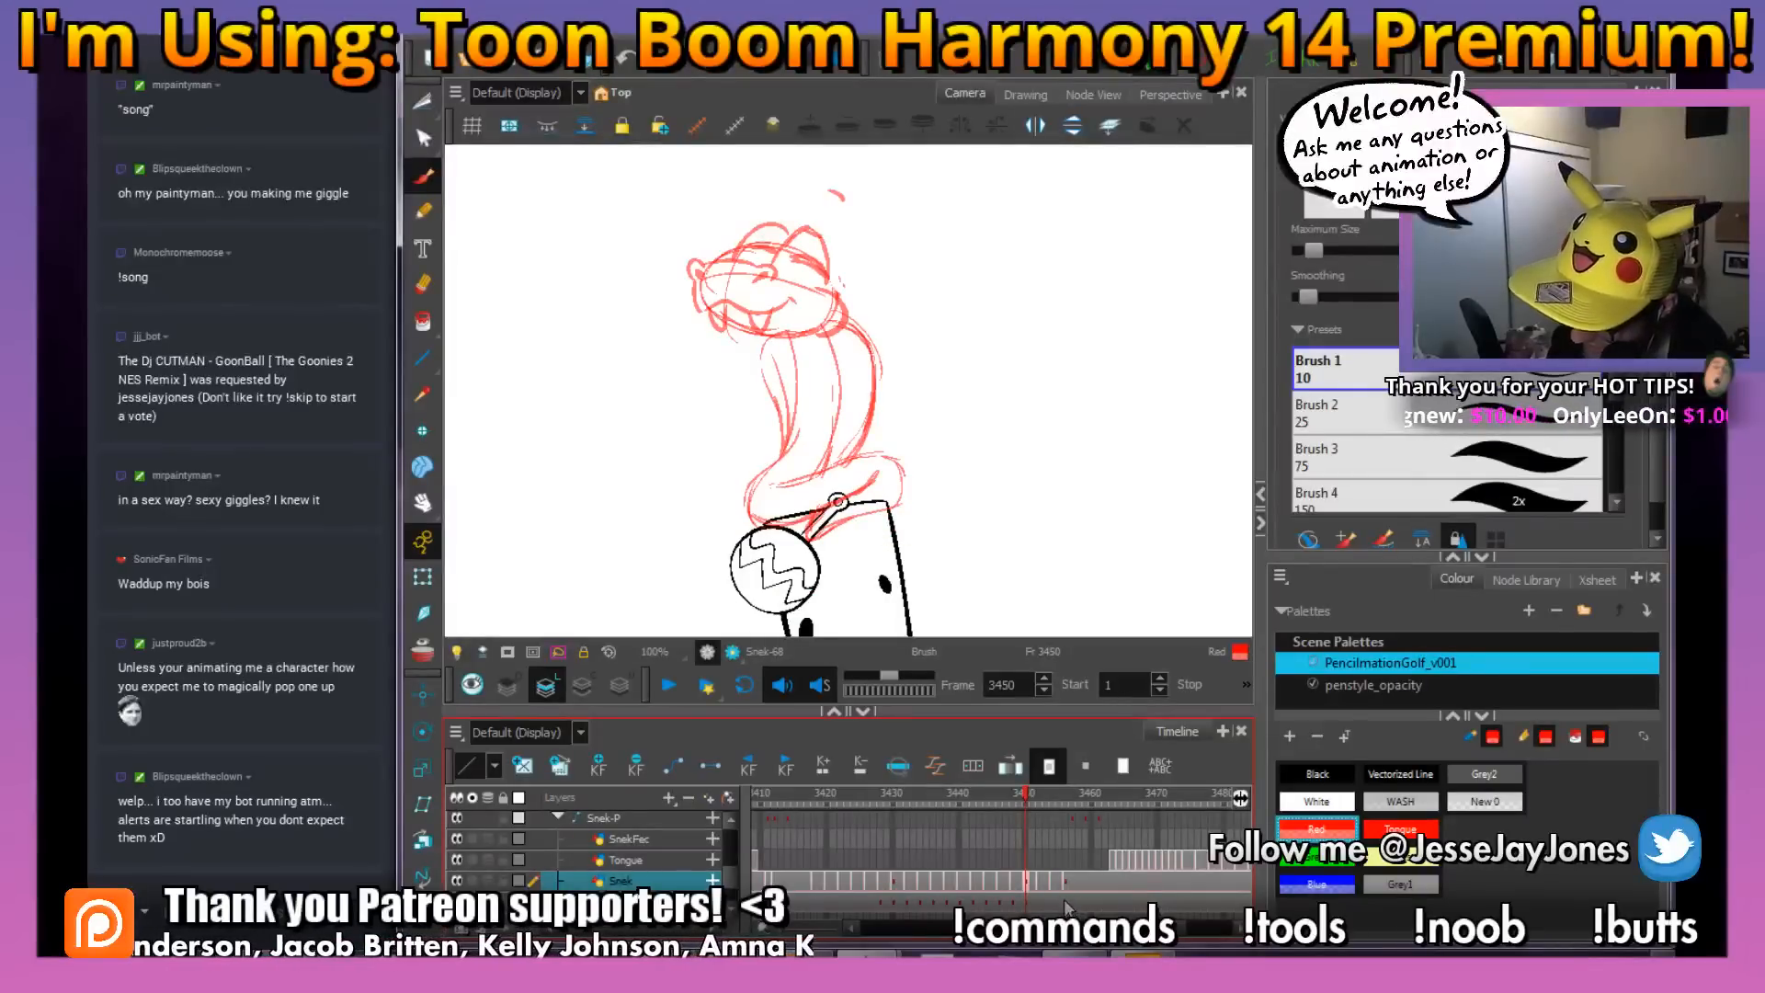
pyautogui.keyDown('shift'); pyautogui.click(1064, 903); pyautogui.keyUp('shift')
pyautogui.moveTo(1030, 888); pyautogui.dragTo(1033, 882)
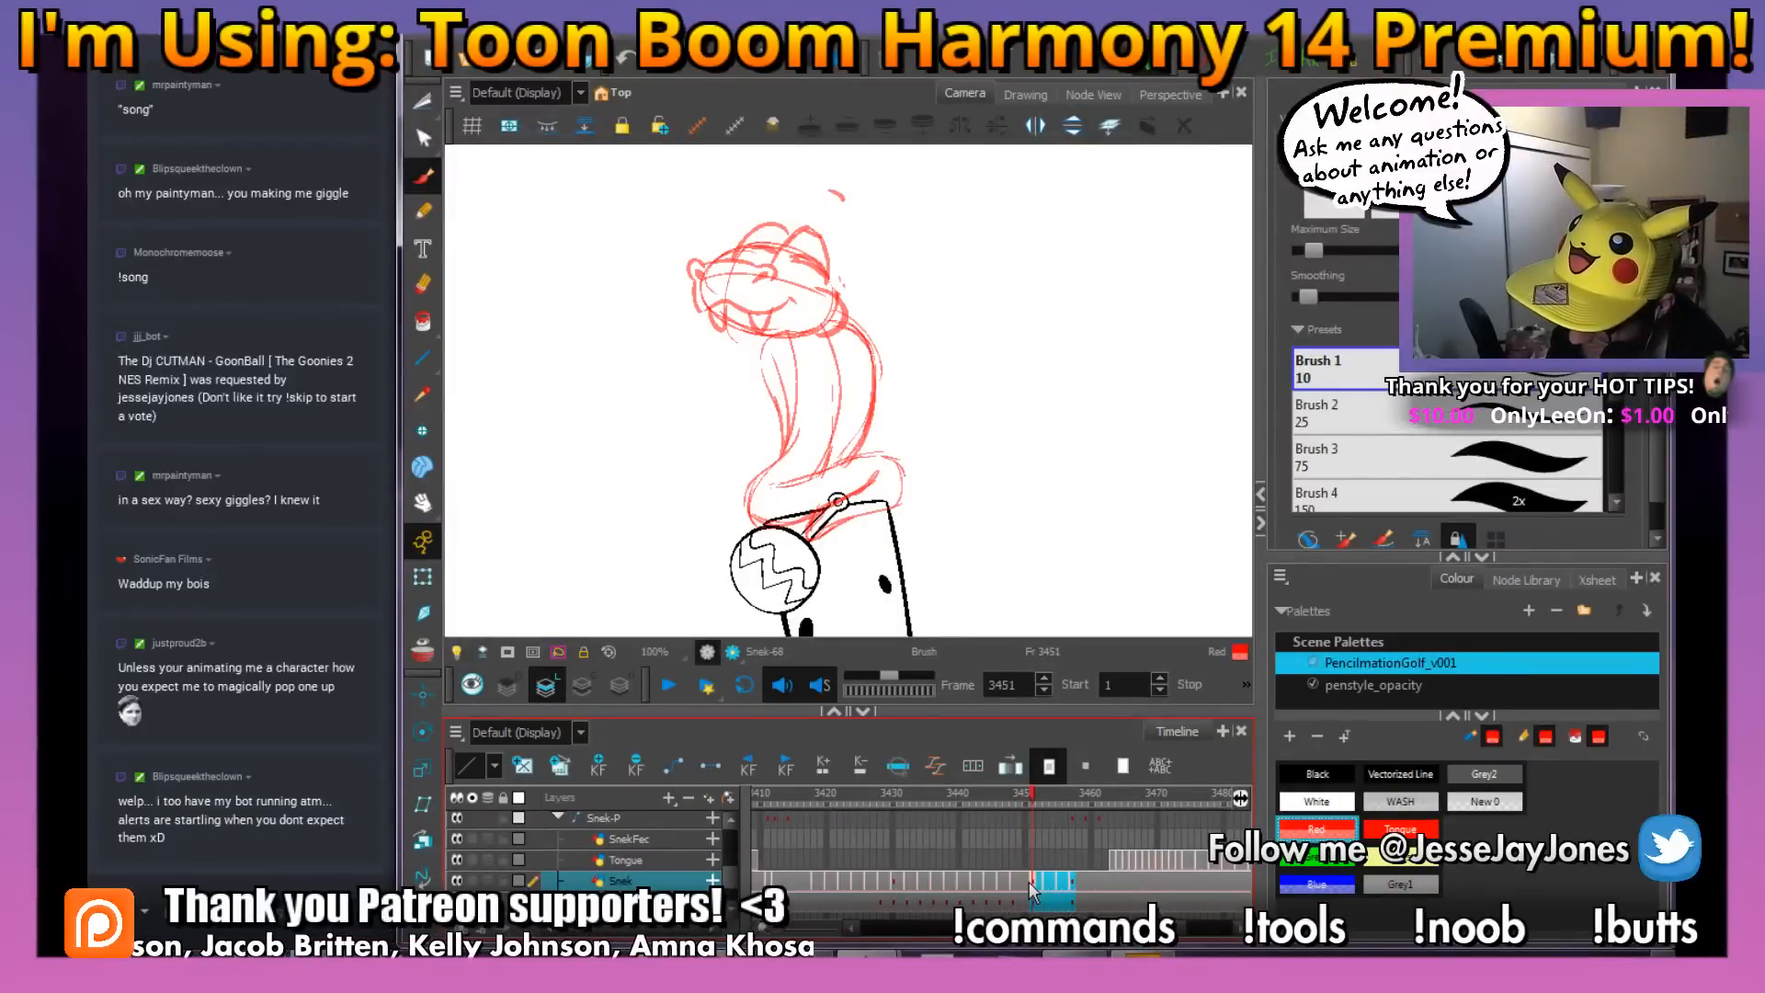
pyautogui.click(1026, 880)
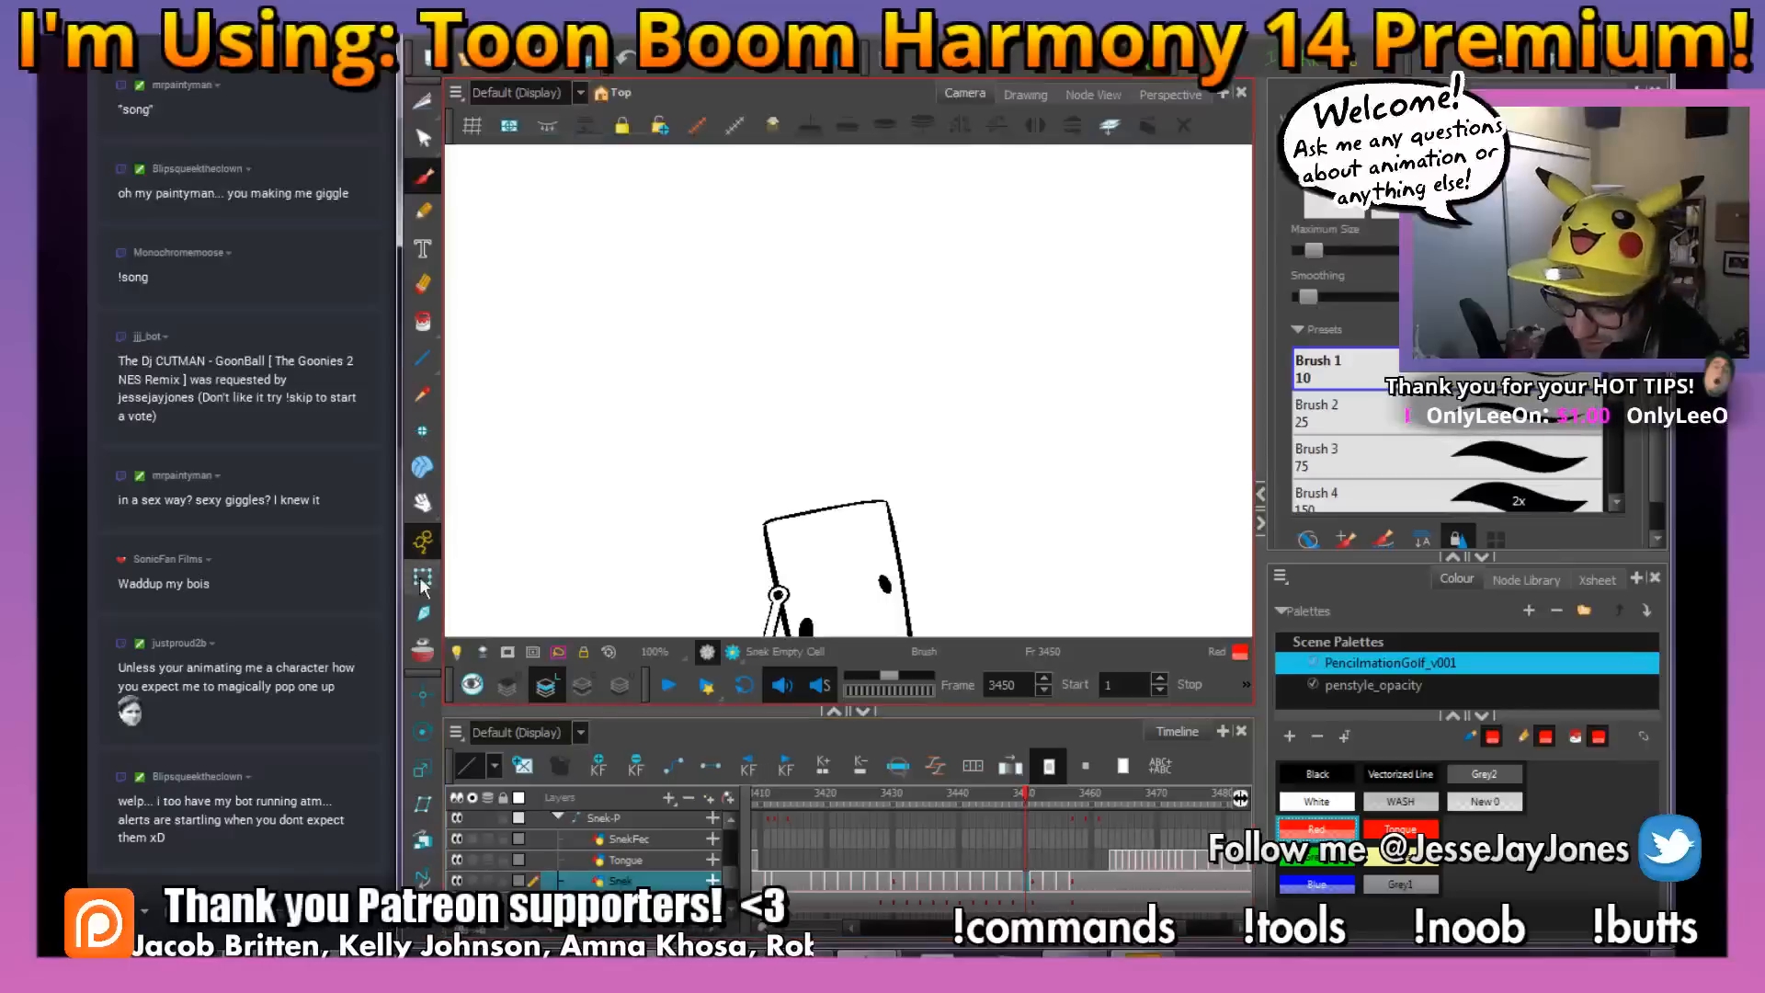
# Turn on the onion skin and sketch the snake's snout, fanged mouth and cheek between the neighbouring head poses at frame 3450
pyautogui.click(423, 651)
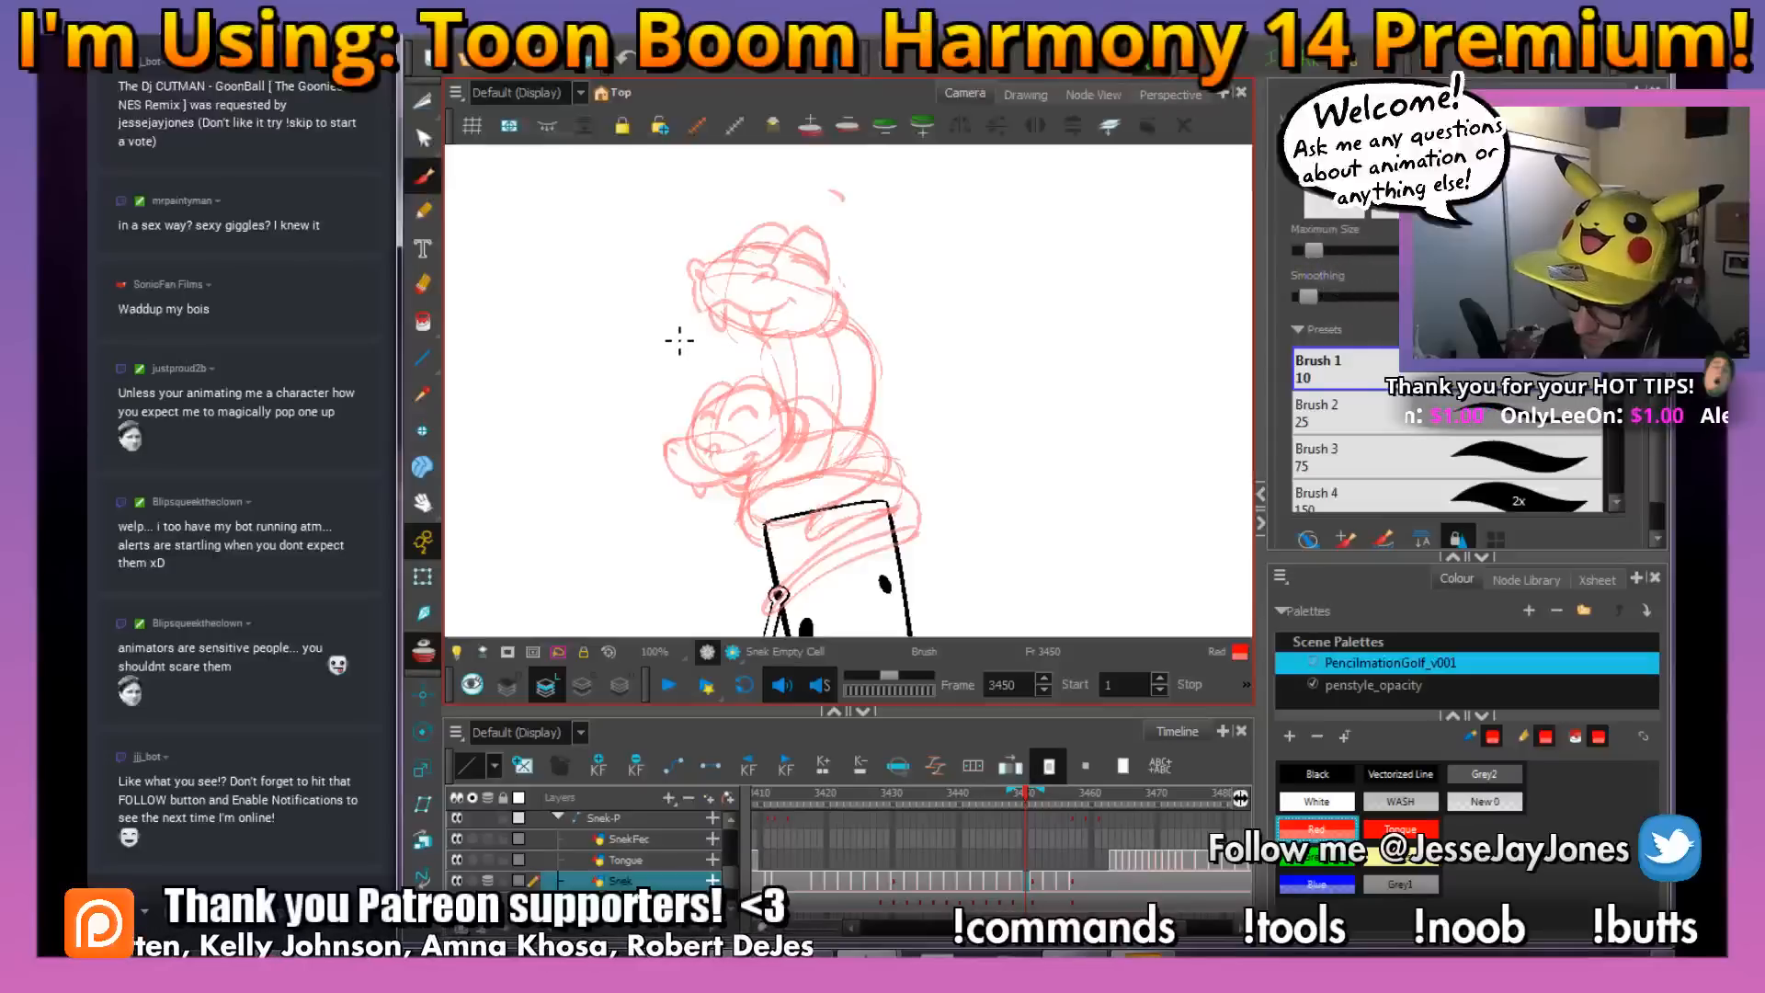
pyautogui.moveTo(668, 333); pyautogui.dragTo(658, 342)
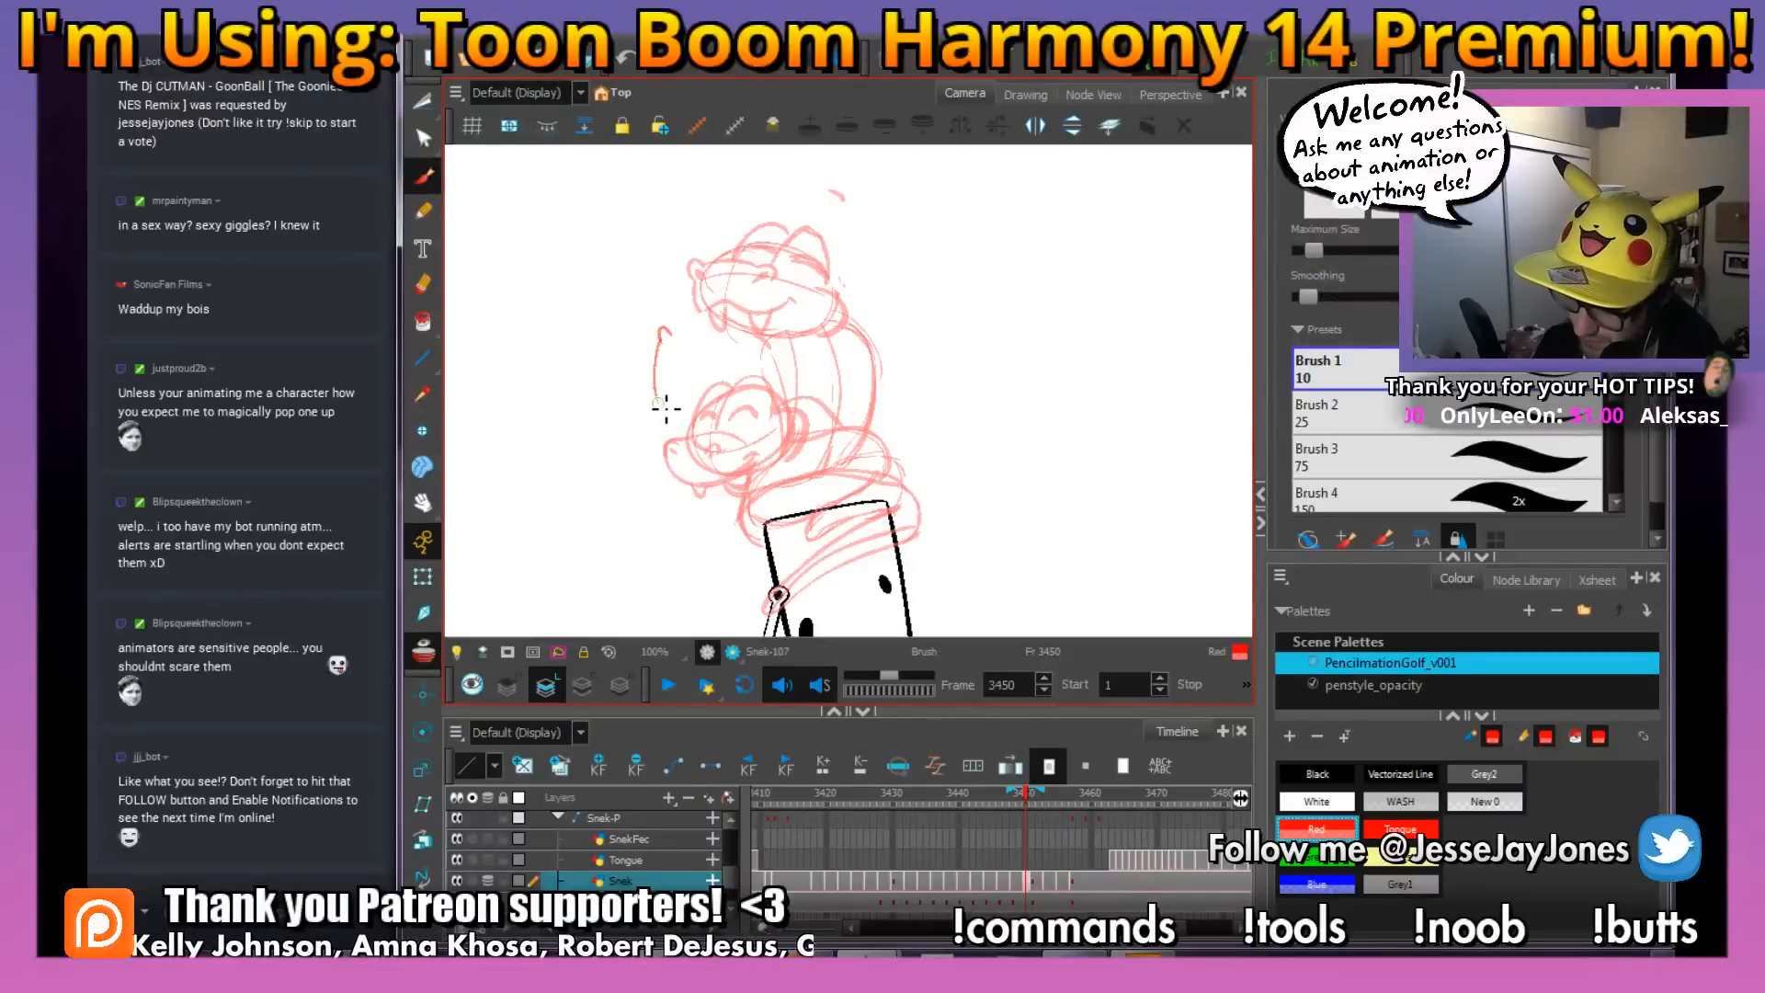
pyautogui.moveTo(697, 403)
pyautogui.mouseDown()
pyautogui.moveTo(713, 416)
pyautogui.moveTo(777, 394)
pyautogui.mouseUp()
pyautogui.hotkey('alt', 'e')
pyautogui.hotkey('alt', 'b')
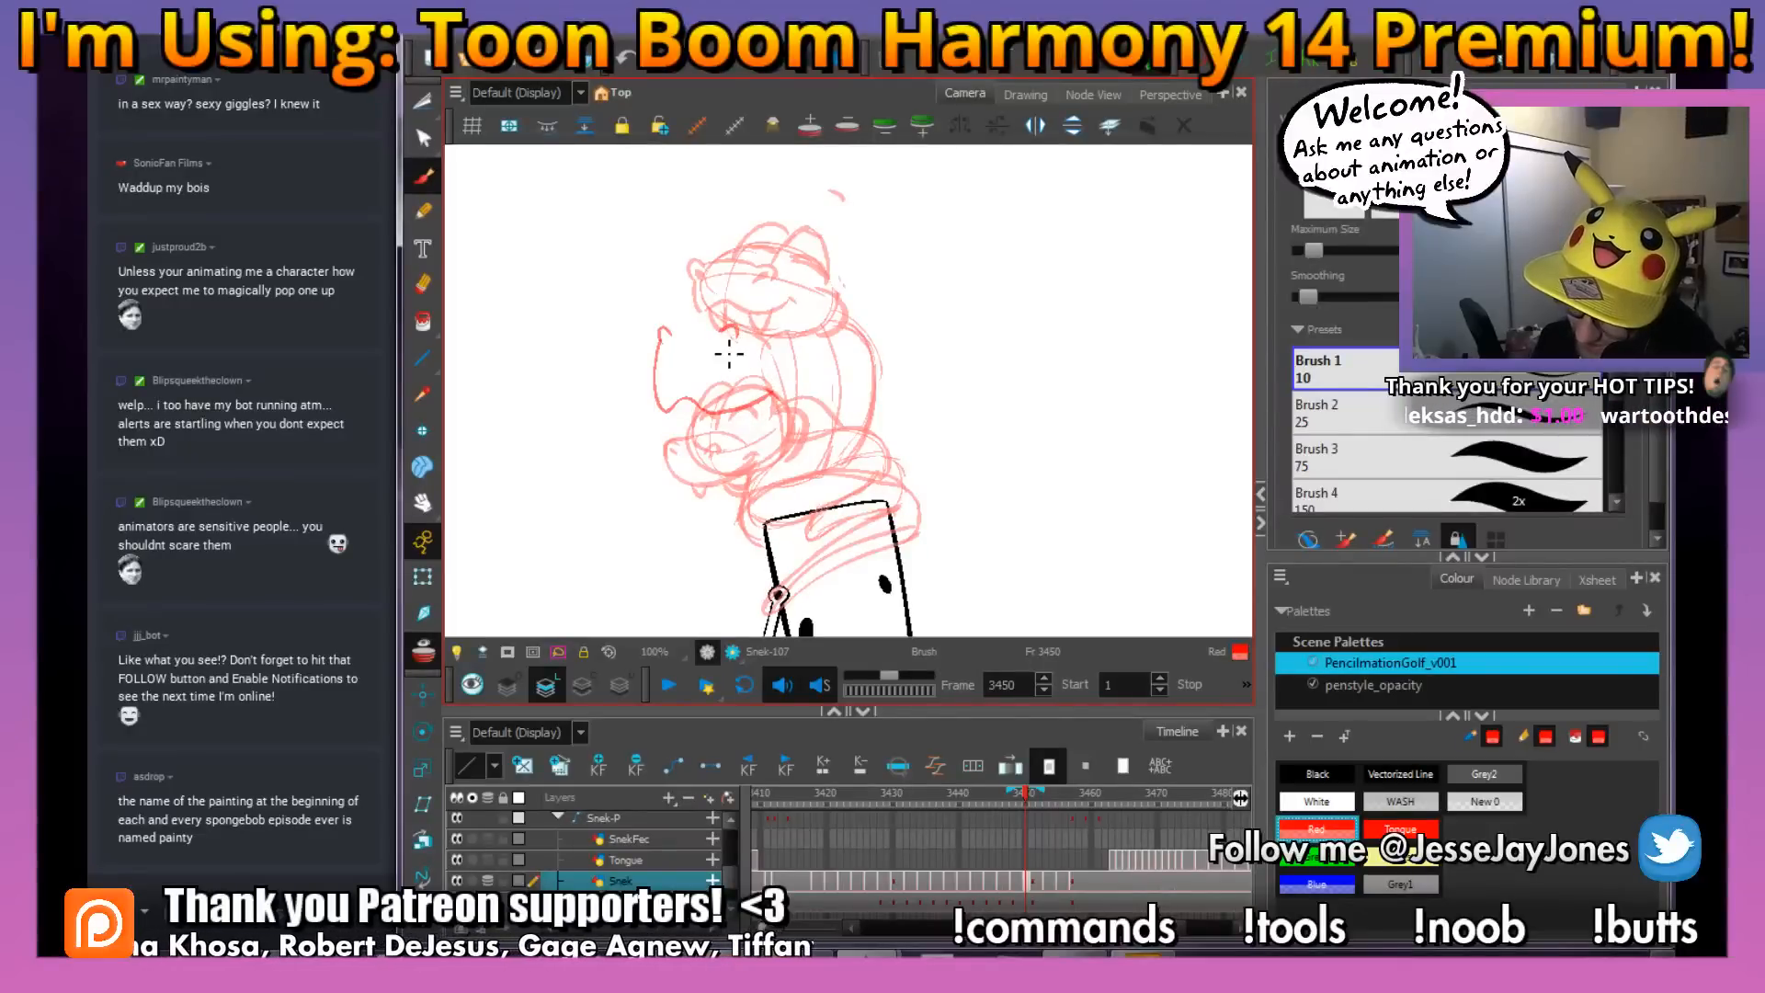
pyautogui.moveTo(737, 332); pyautogui.dragTo(670, 341)
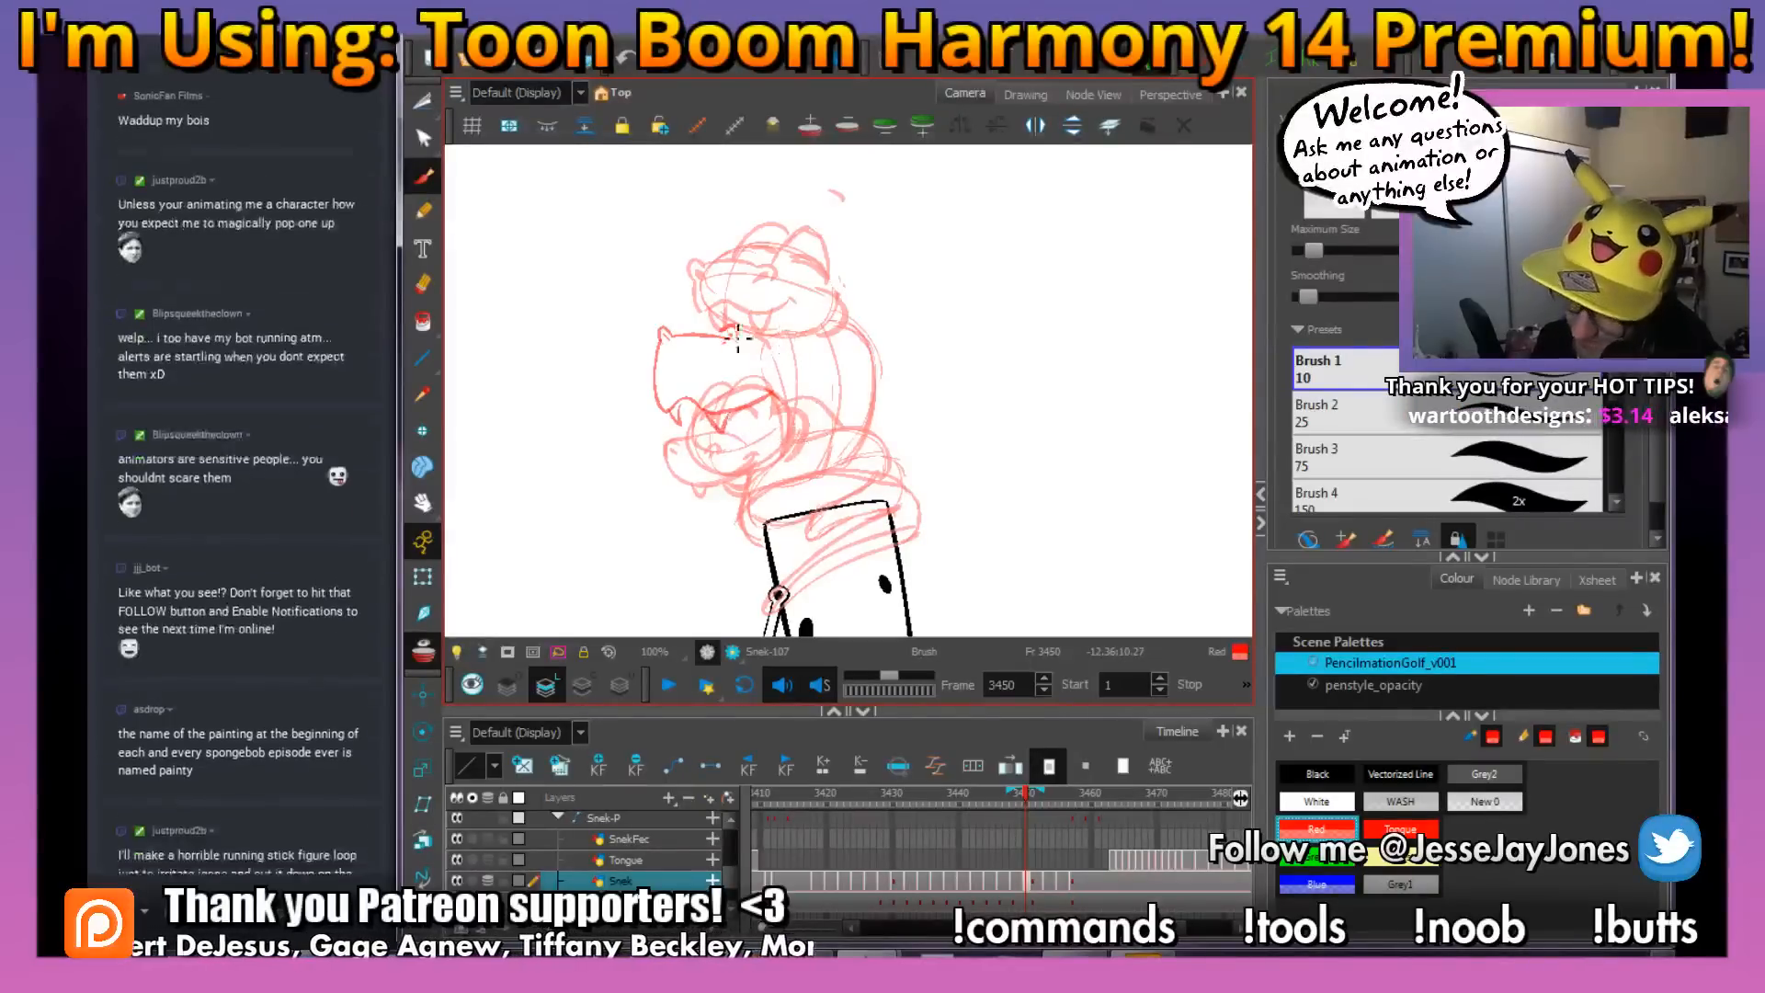
pyautogui.moveTo(783, 326); pyautogui.dragTo(763, 346)
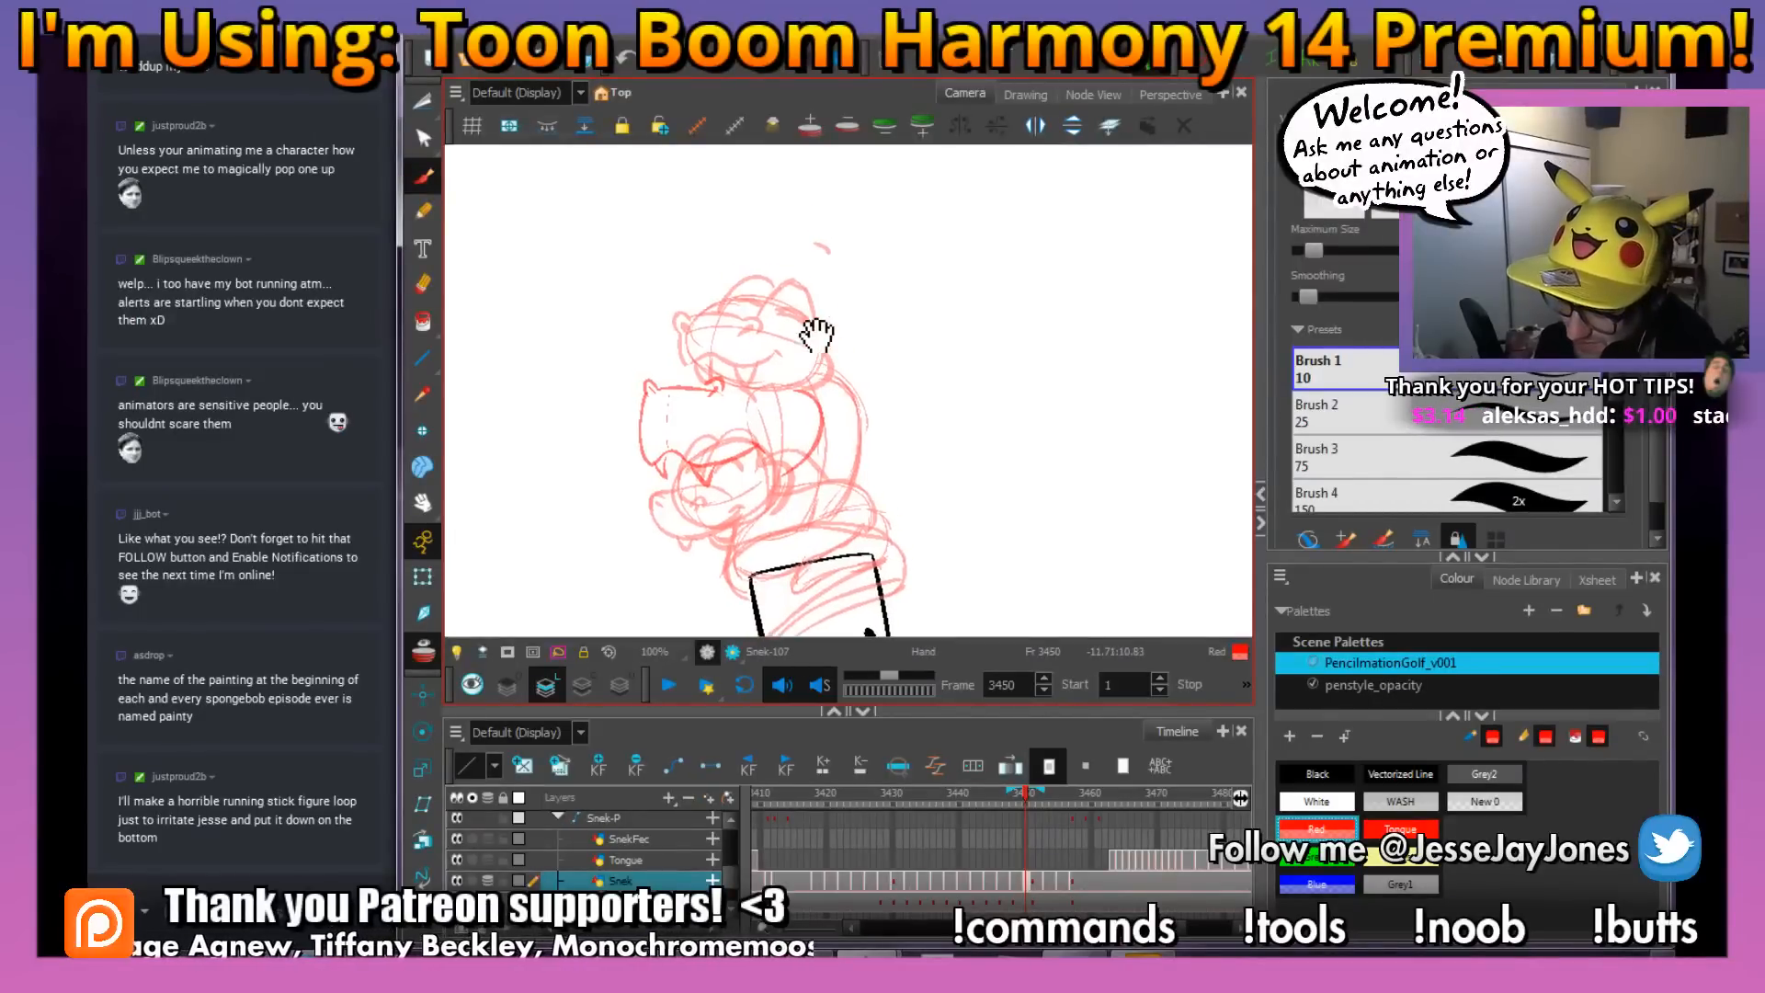
# Draw the snake's two eye bumps with closed eyes and brows above the snout
pyautogui.moveTo(805, 317); pyautogui.dragTo(817, 335)
pyautogui.moveTo(850, 422); pyautogui.dragTo(898, 469)
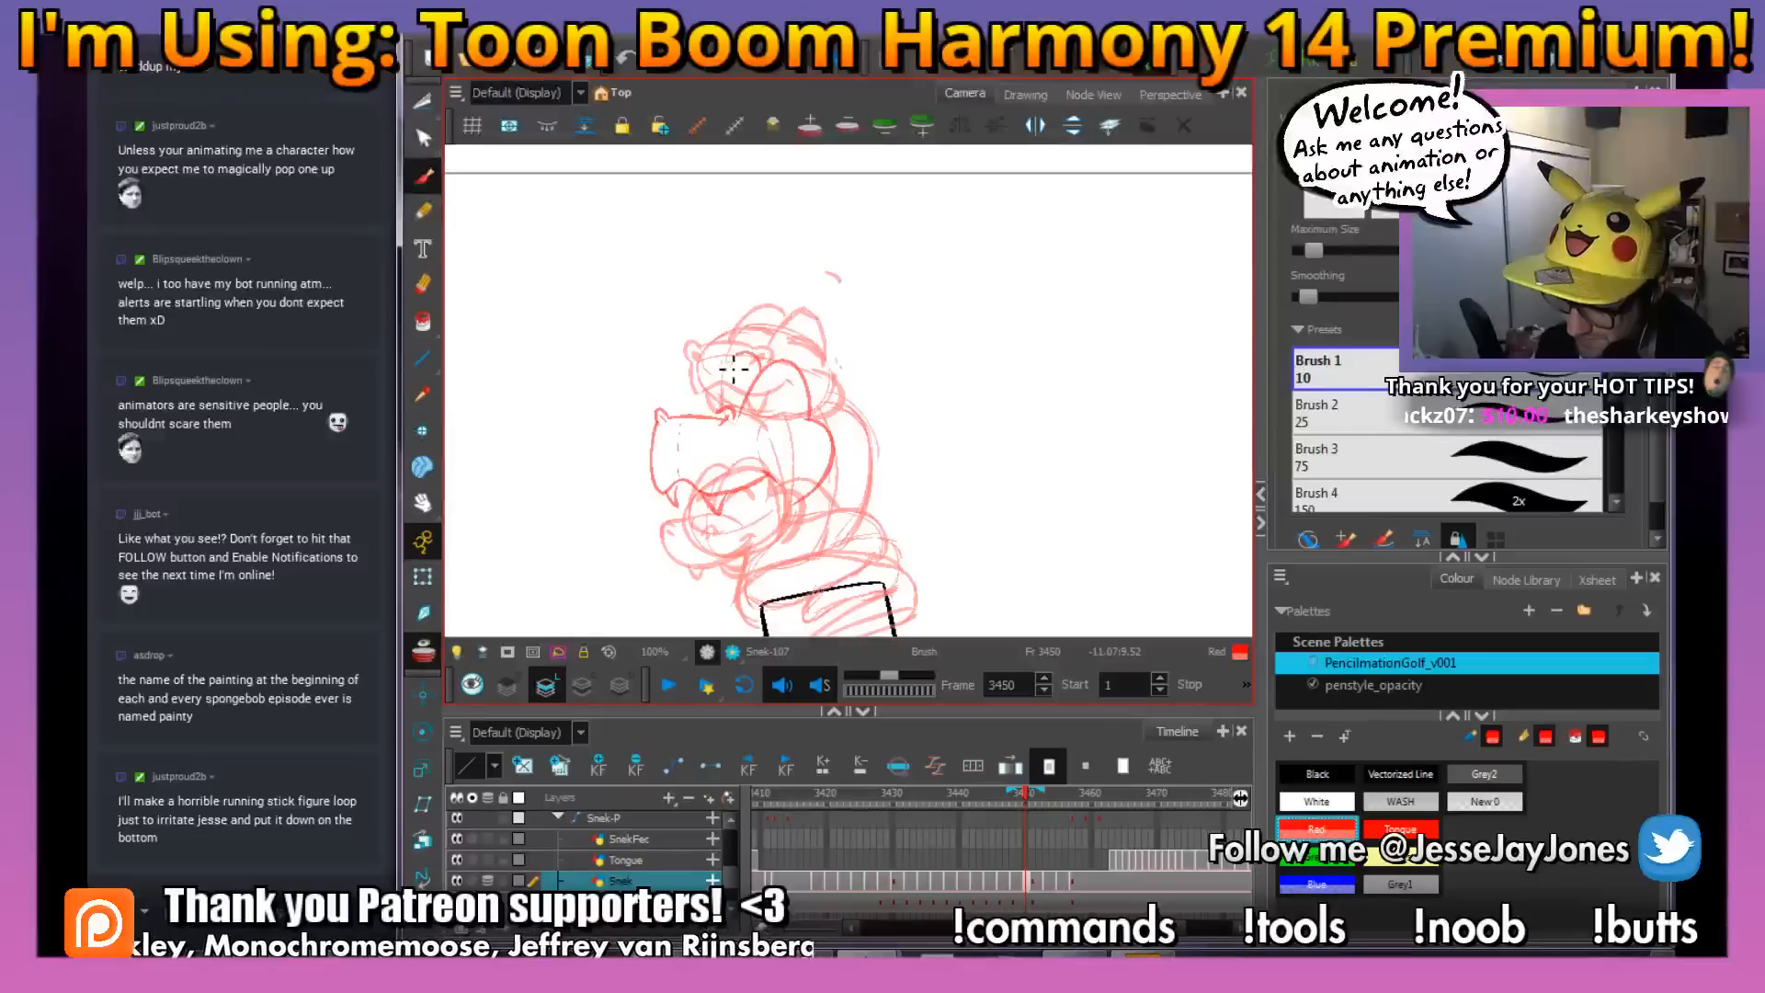
pyautogui.moveTo(779, 395); pyautogui.dragTo(828, 407)
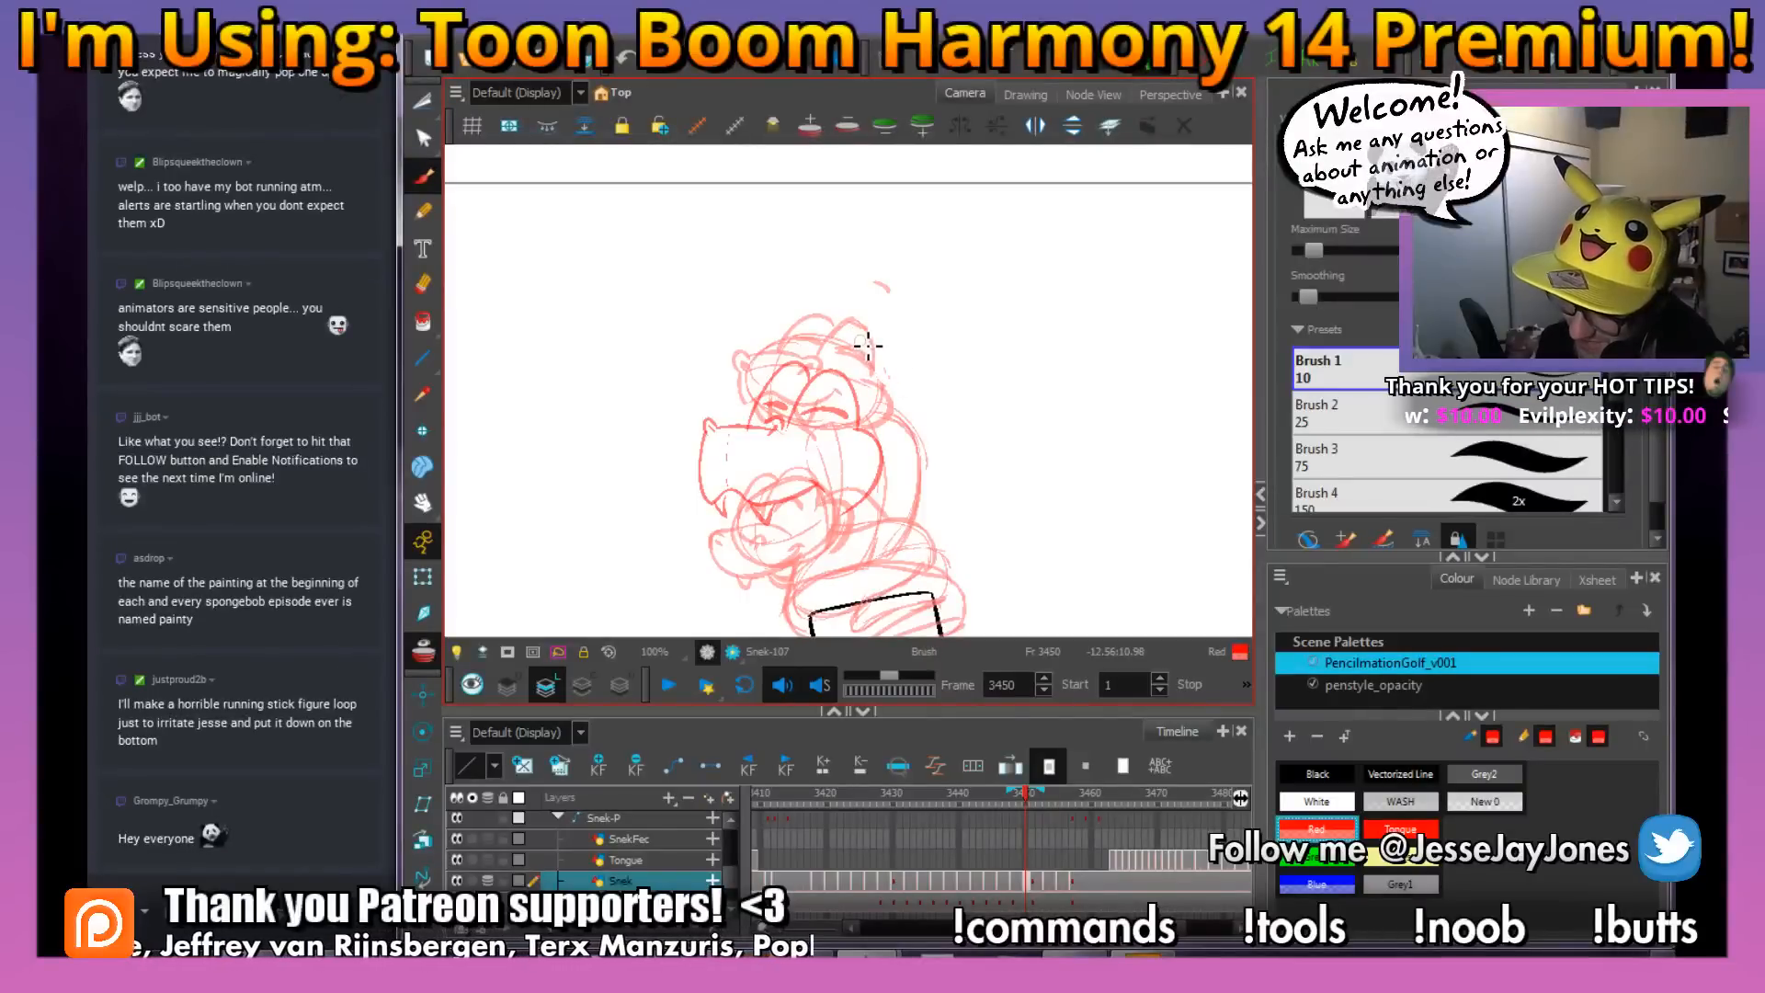
# Draw the back of the snake's neck, the body band across the figure's forehead and its rounded end beside the head
pyautogui.press('space')
pyautogui.moveTo(908, 501)
pyautogui.mouseDown()
pyautogui.moveTo(864, 383)
pyautogui.moveTo(838, 392)
pyautogui.mouseUp()
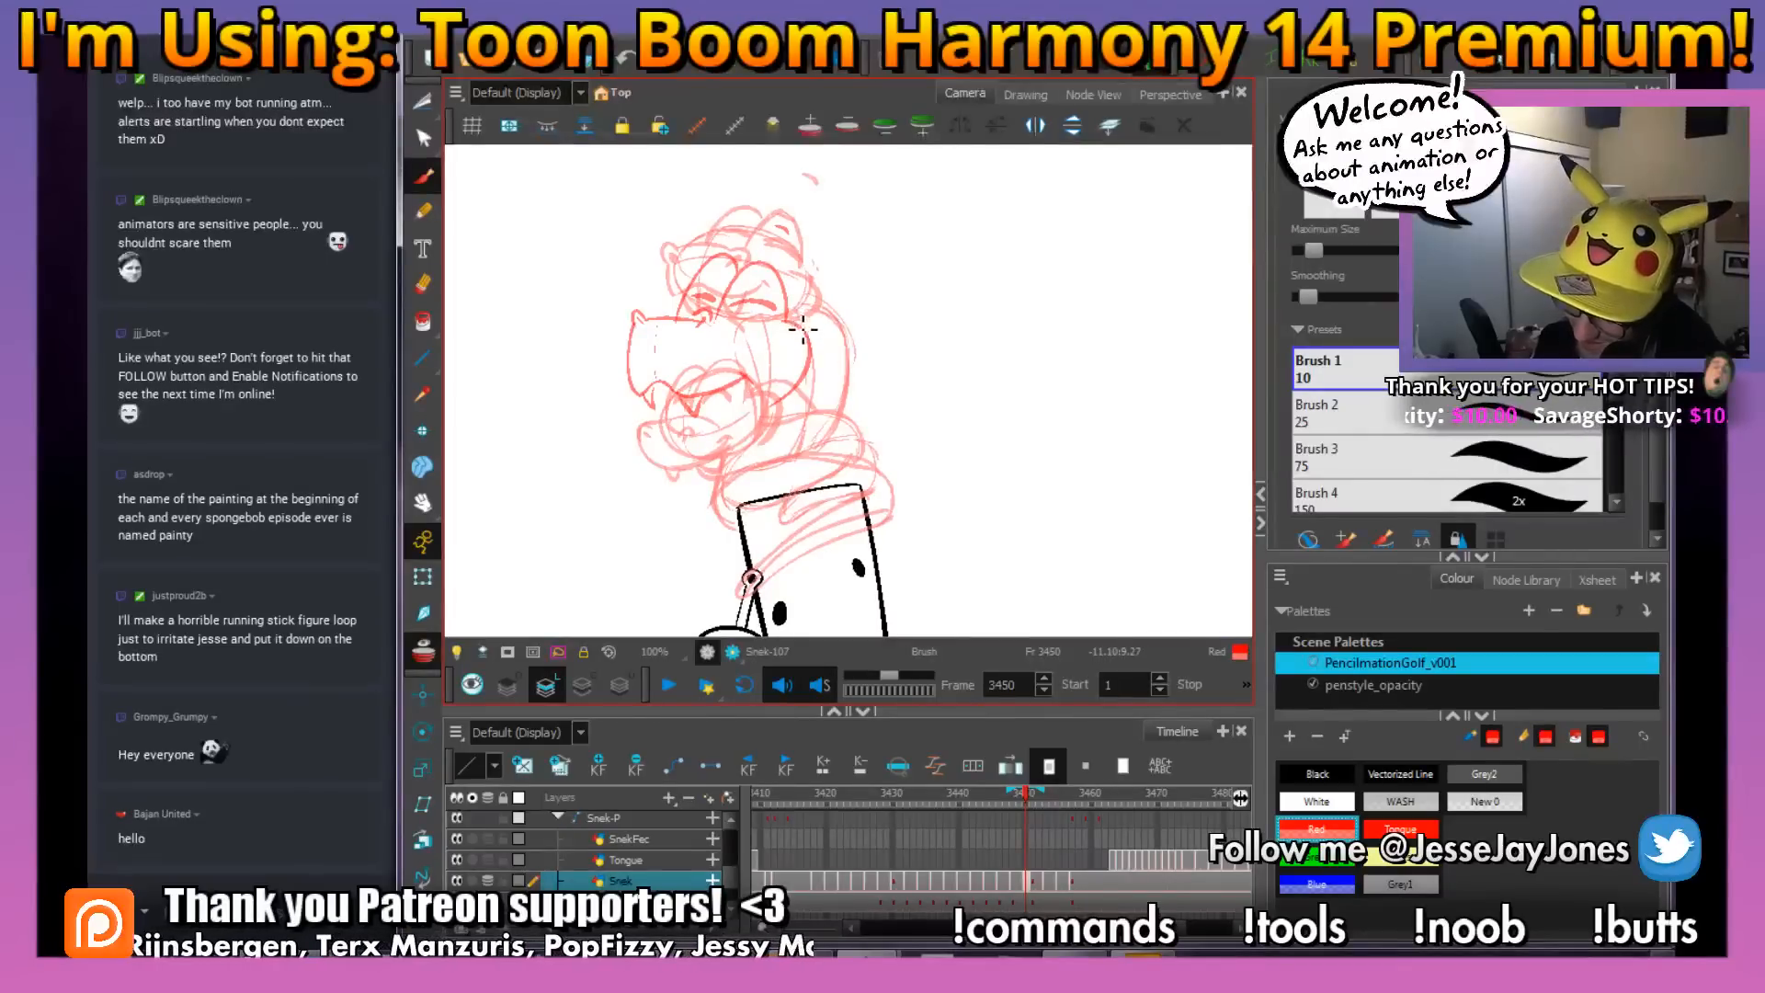
pyautogui.moveTo(828, 384); pyautogui.dragTo(812, 470)
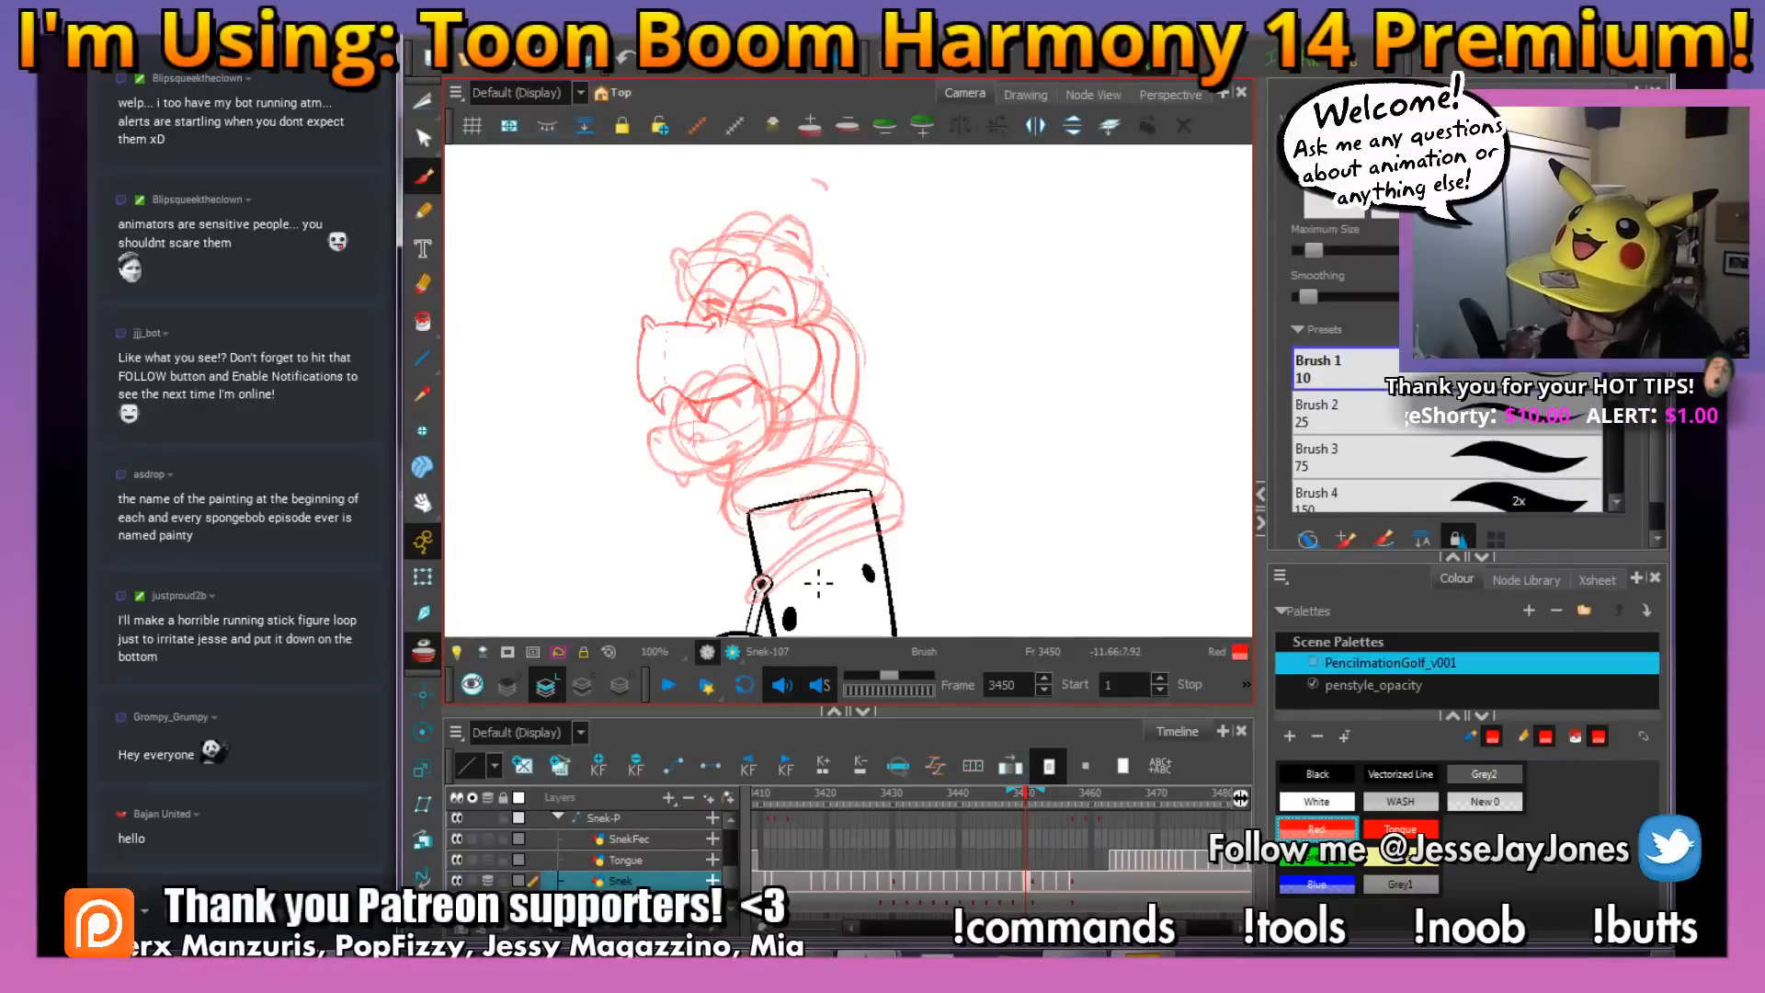
pyautogui.moveTo(914, 504); pyautogui.dragTo(900, 467)
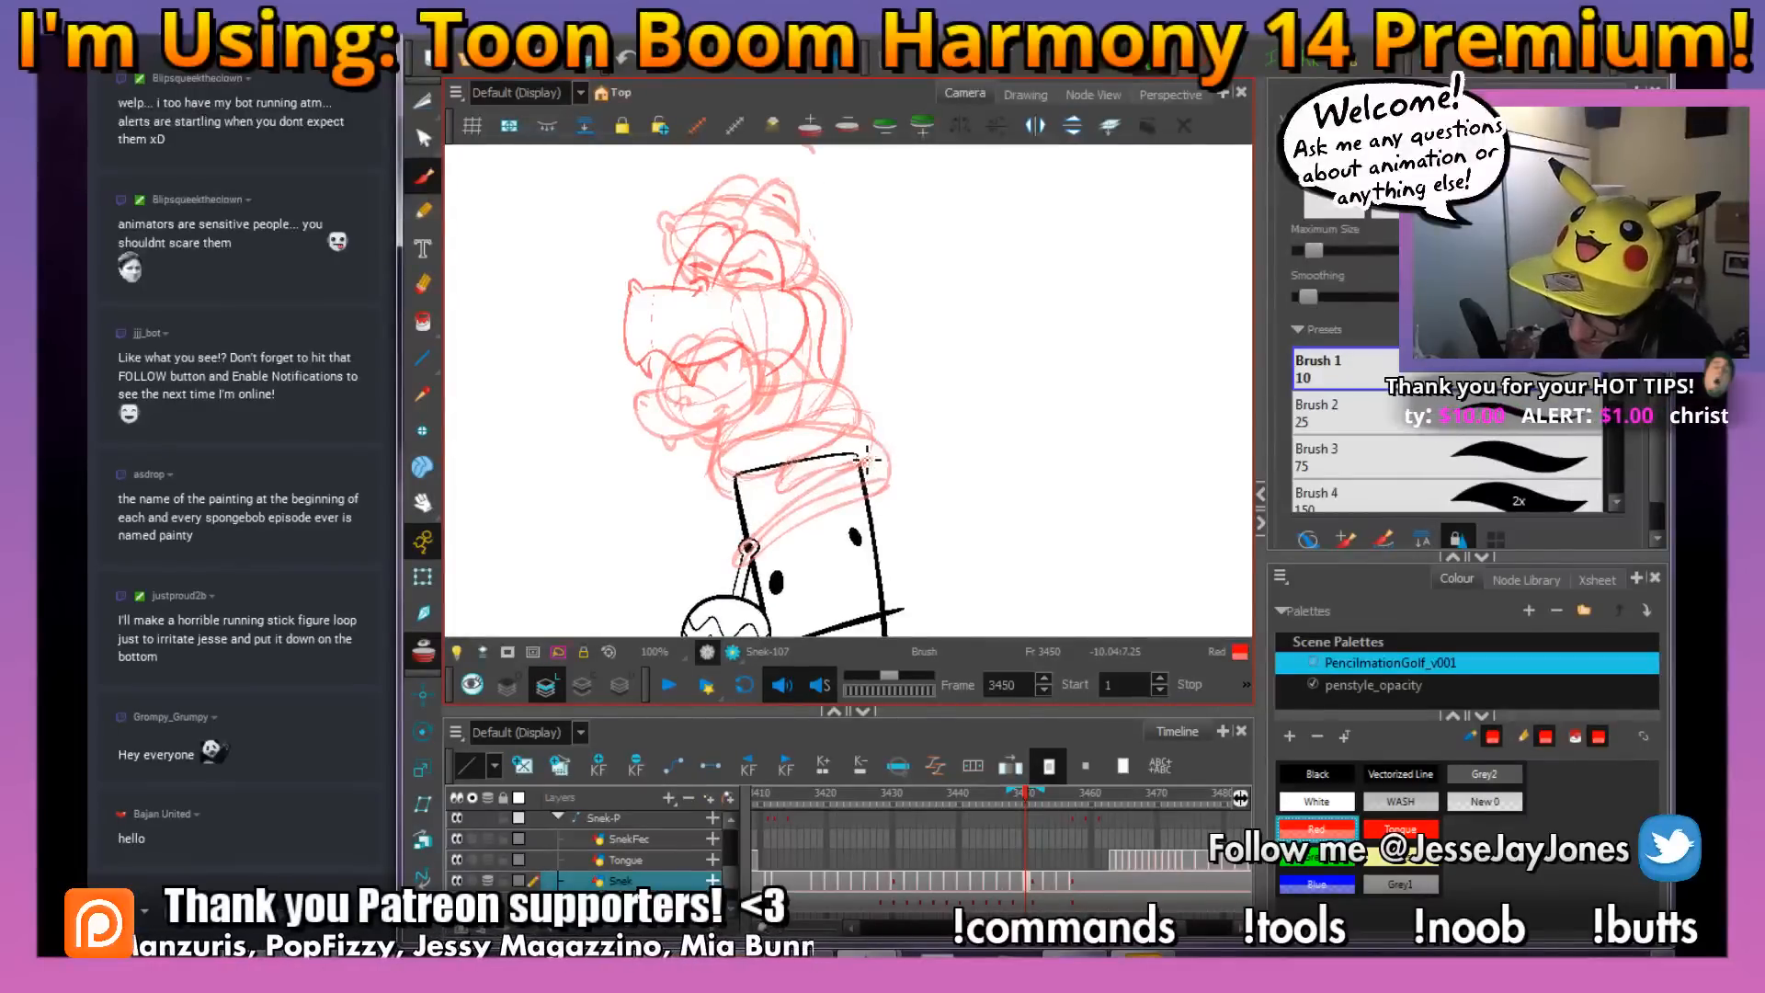
pyautogui.moveTo(857, 495); pyautogui.dragTo(873, 491)
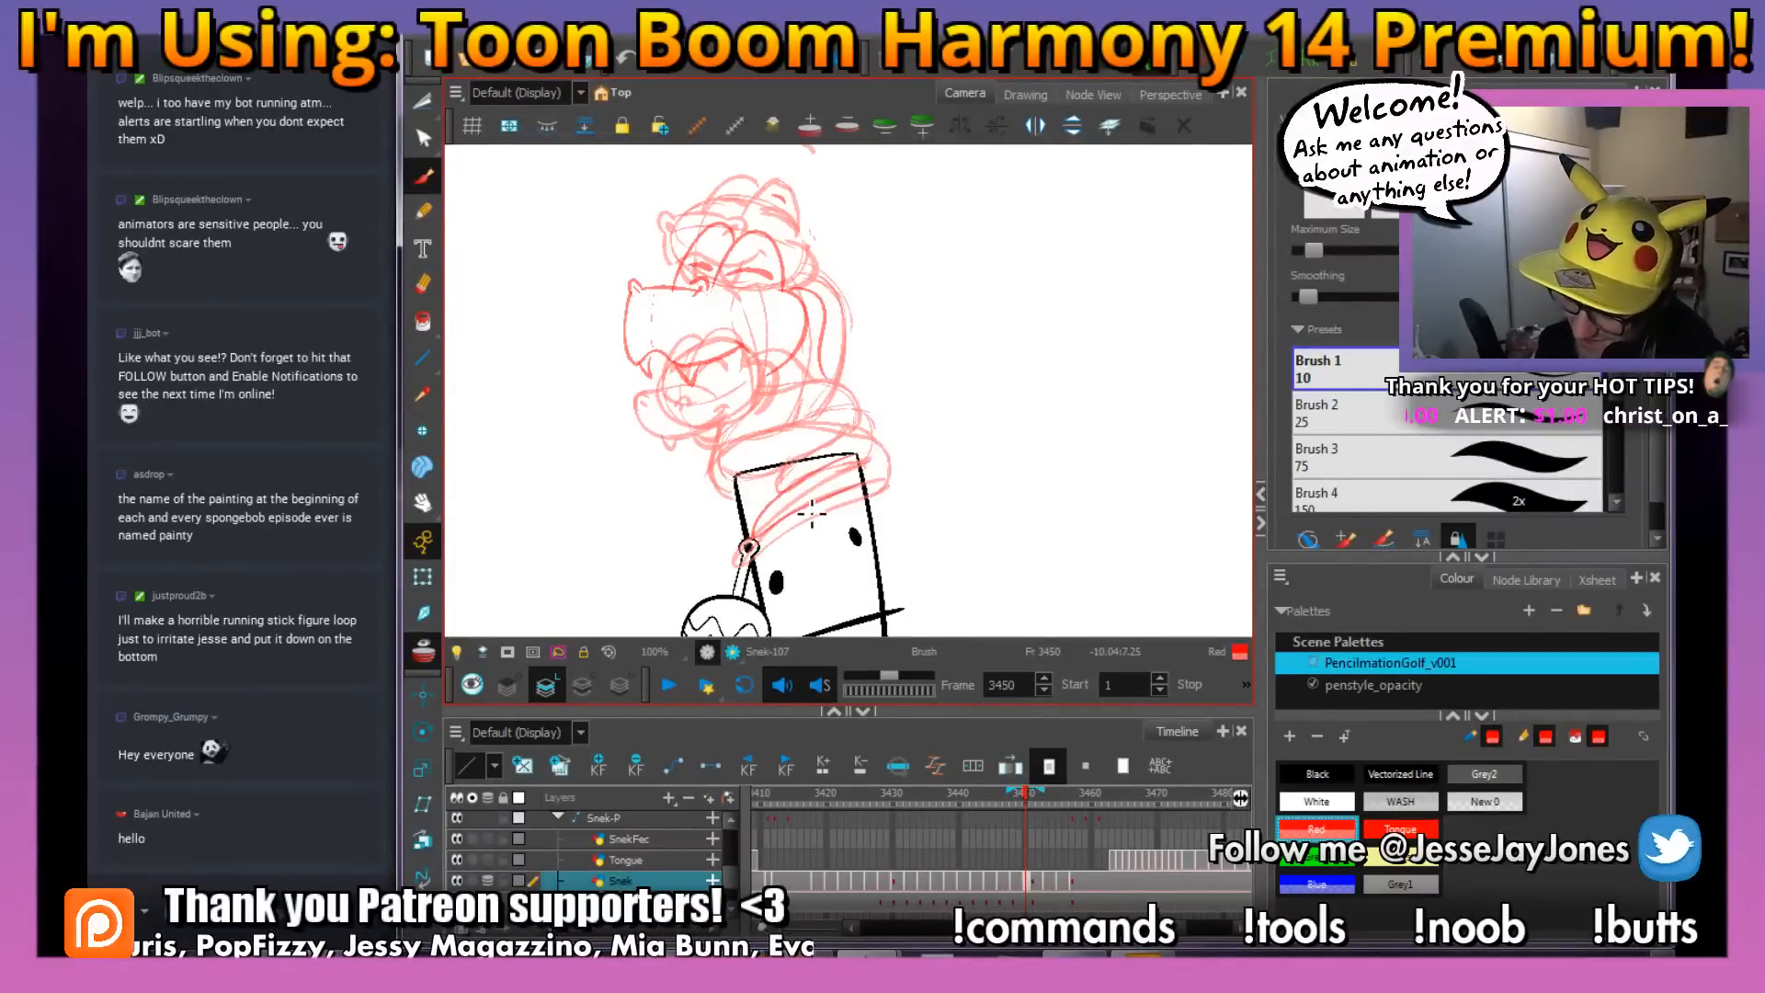
pyautogui.moveTo(756, 535)
pyautogui.mouseDown()
pyautogui.moveTo(862, 488)
pyautogui.moveTo(874, 423)
pyautogui.moveTo(888, 430)
pyautogui.moveTo(875, 478)
pyautogui.mouseUp()
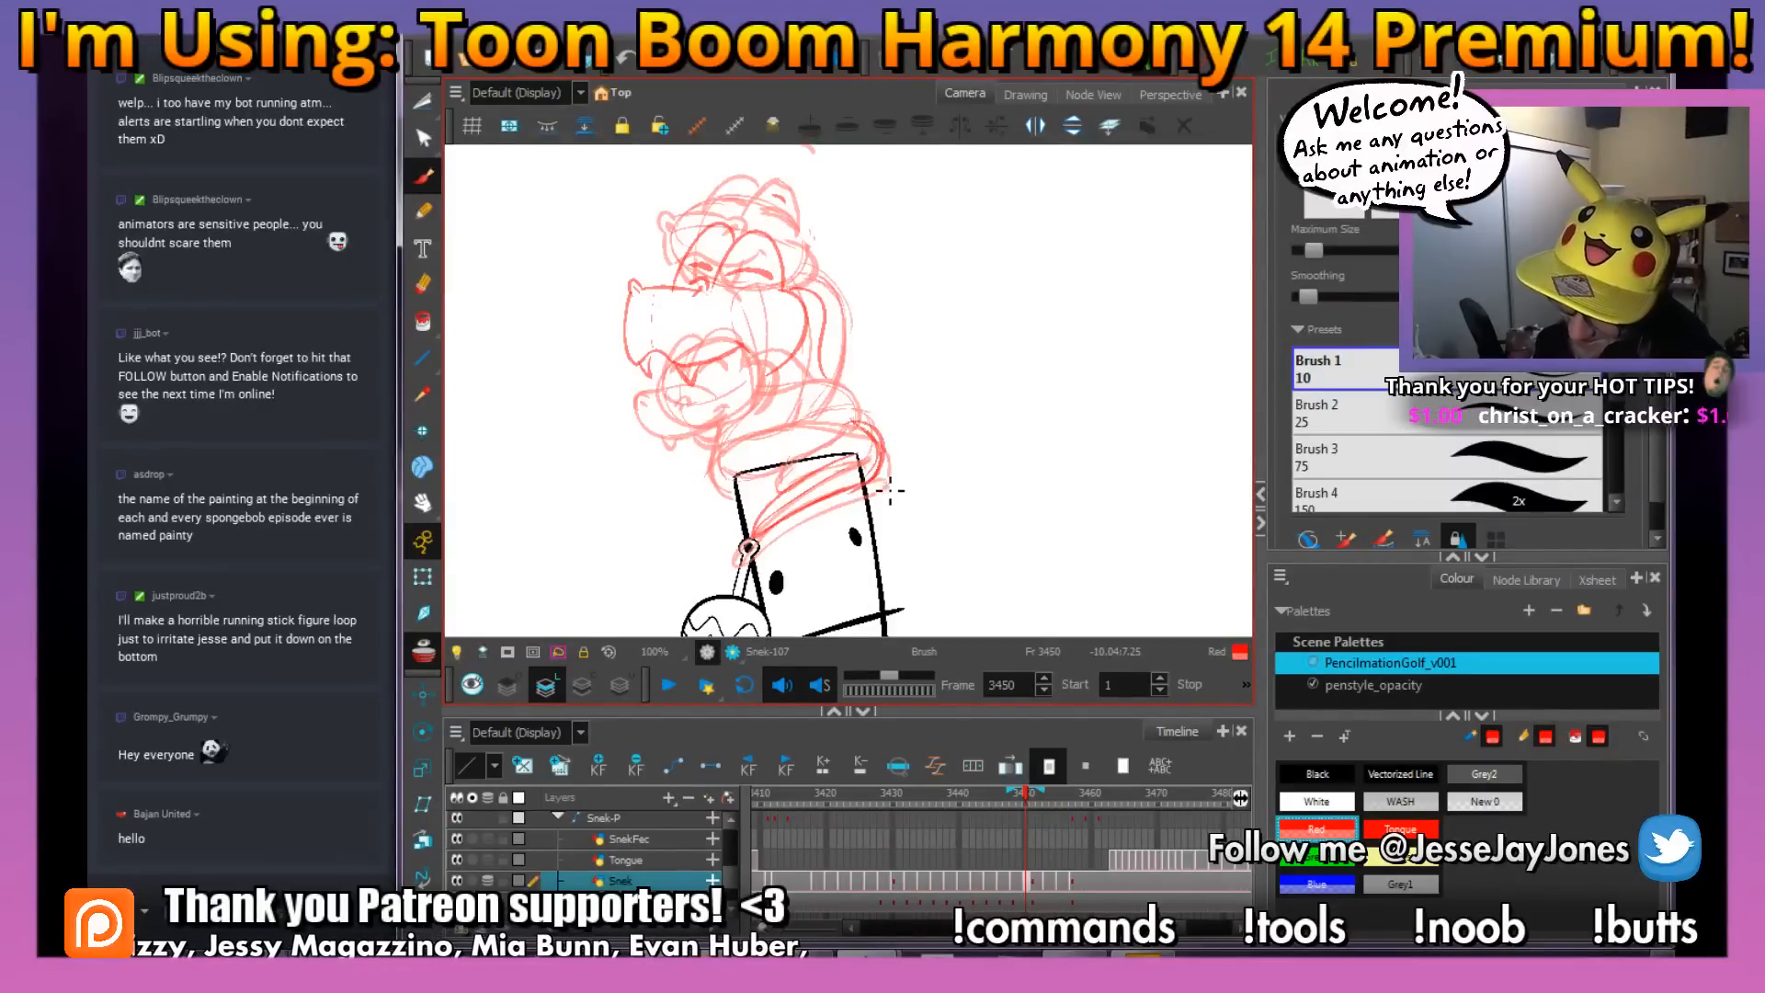
# Change the onion skin render style in the drawing preferences and apply it
pyautogui.click(455, 92)
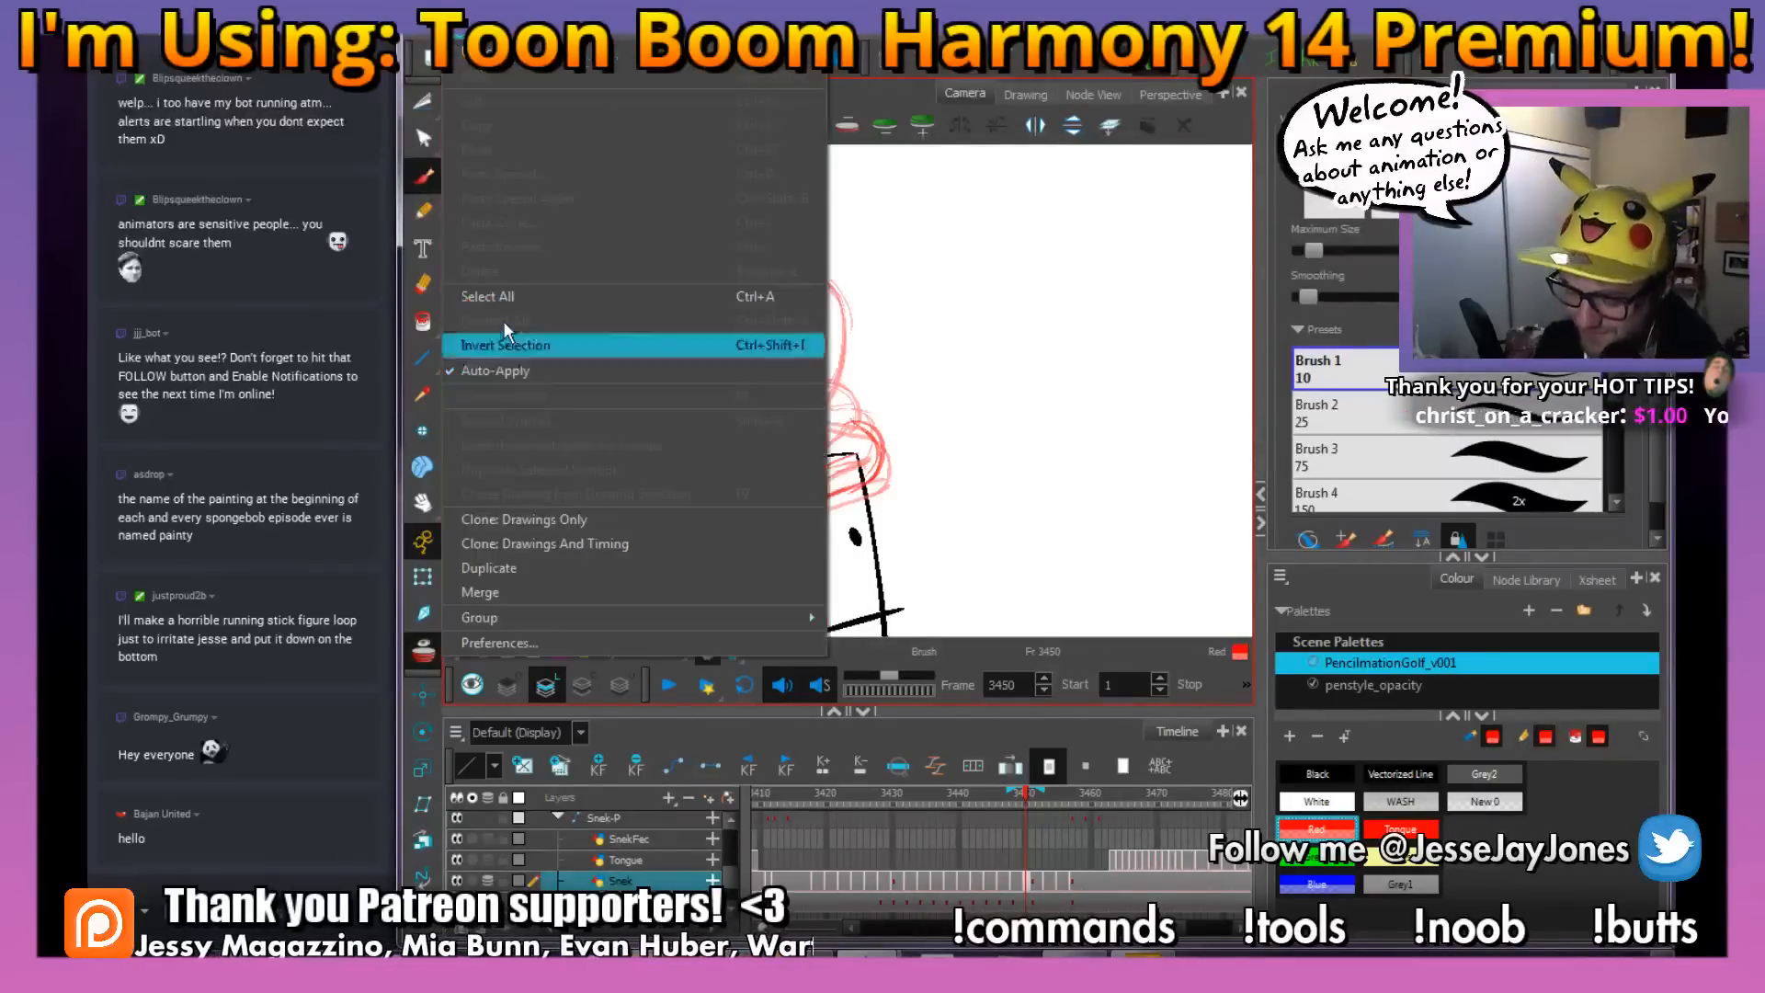
pyautogui.click(522, 642)
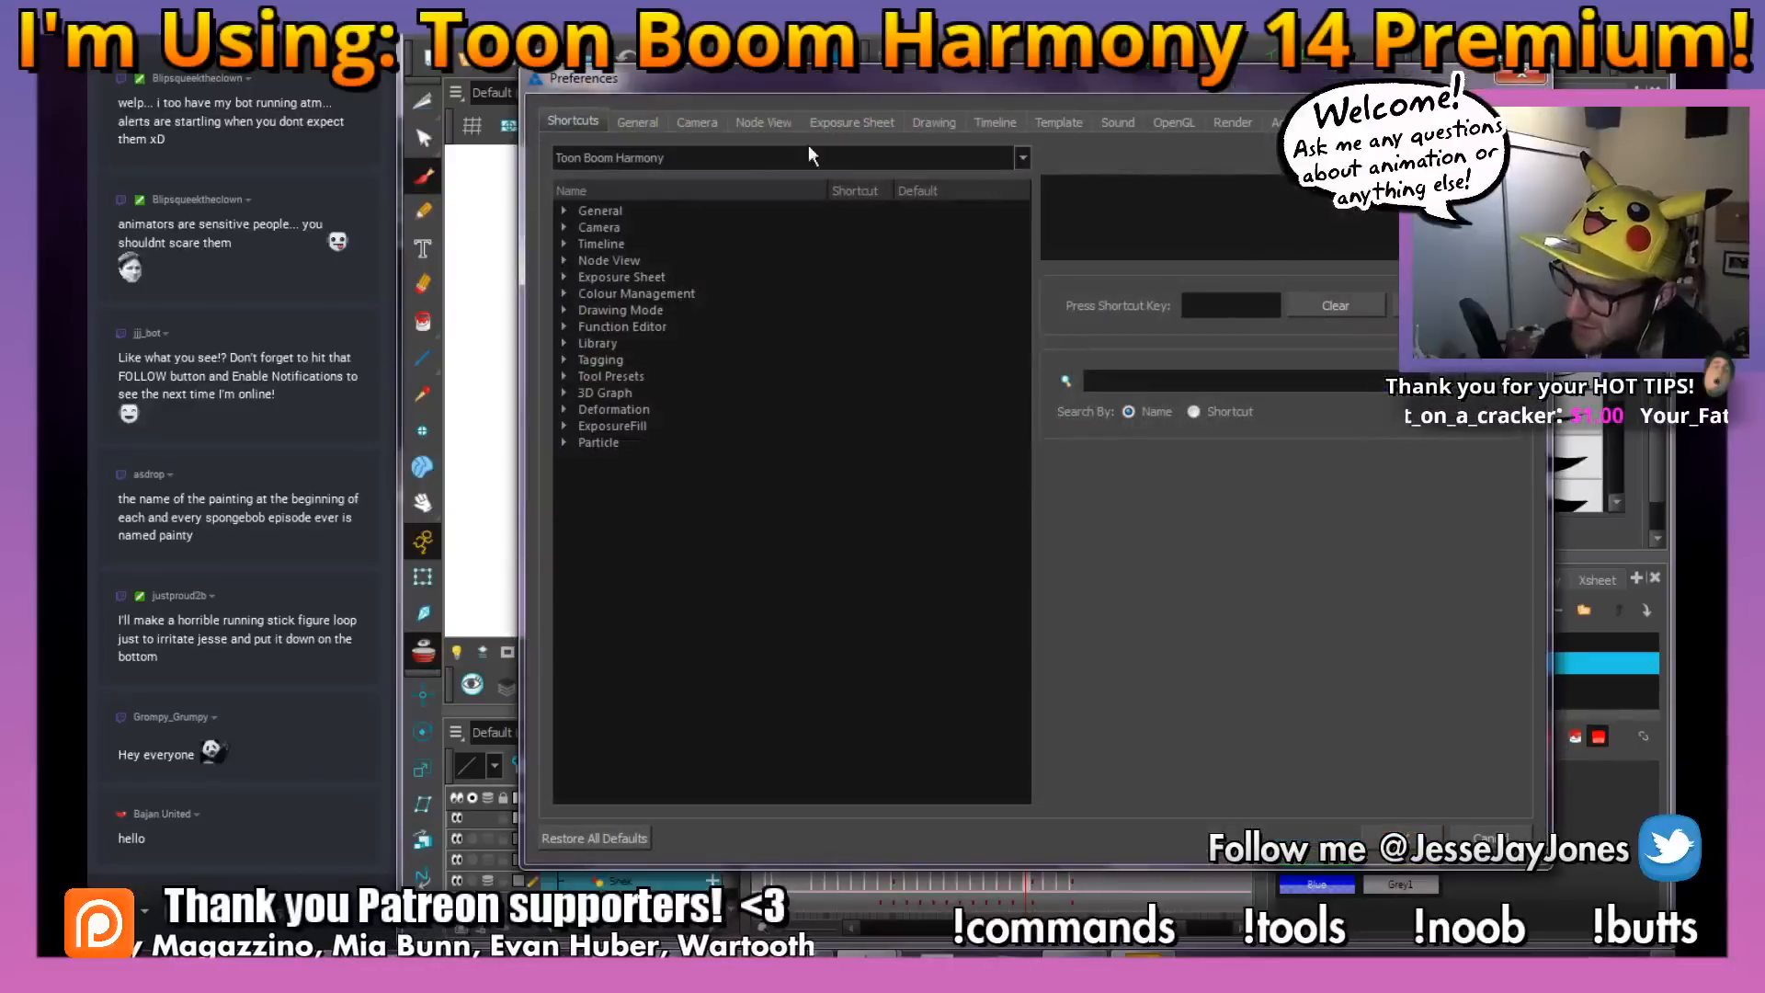
pyautogui.click(931, 122)
pyautogui.click(1439, 182)
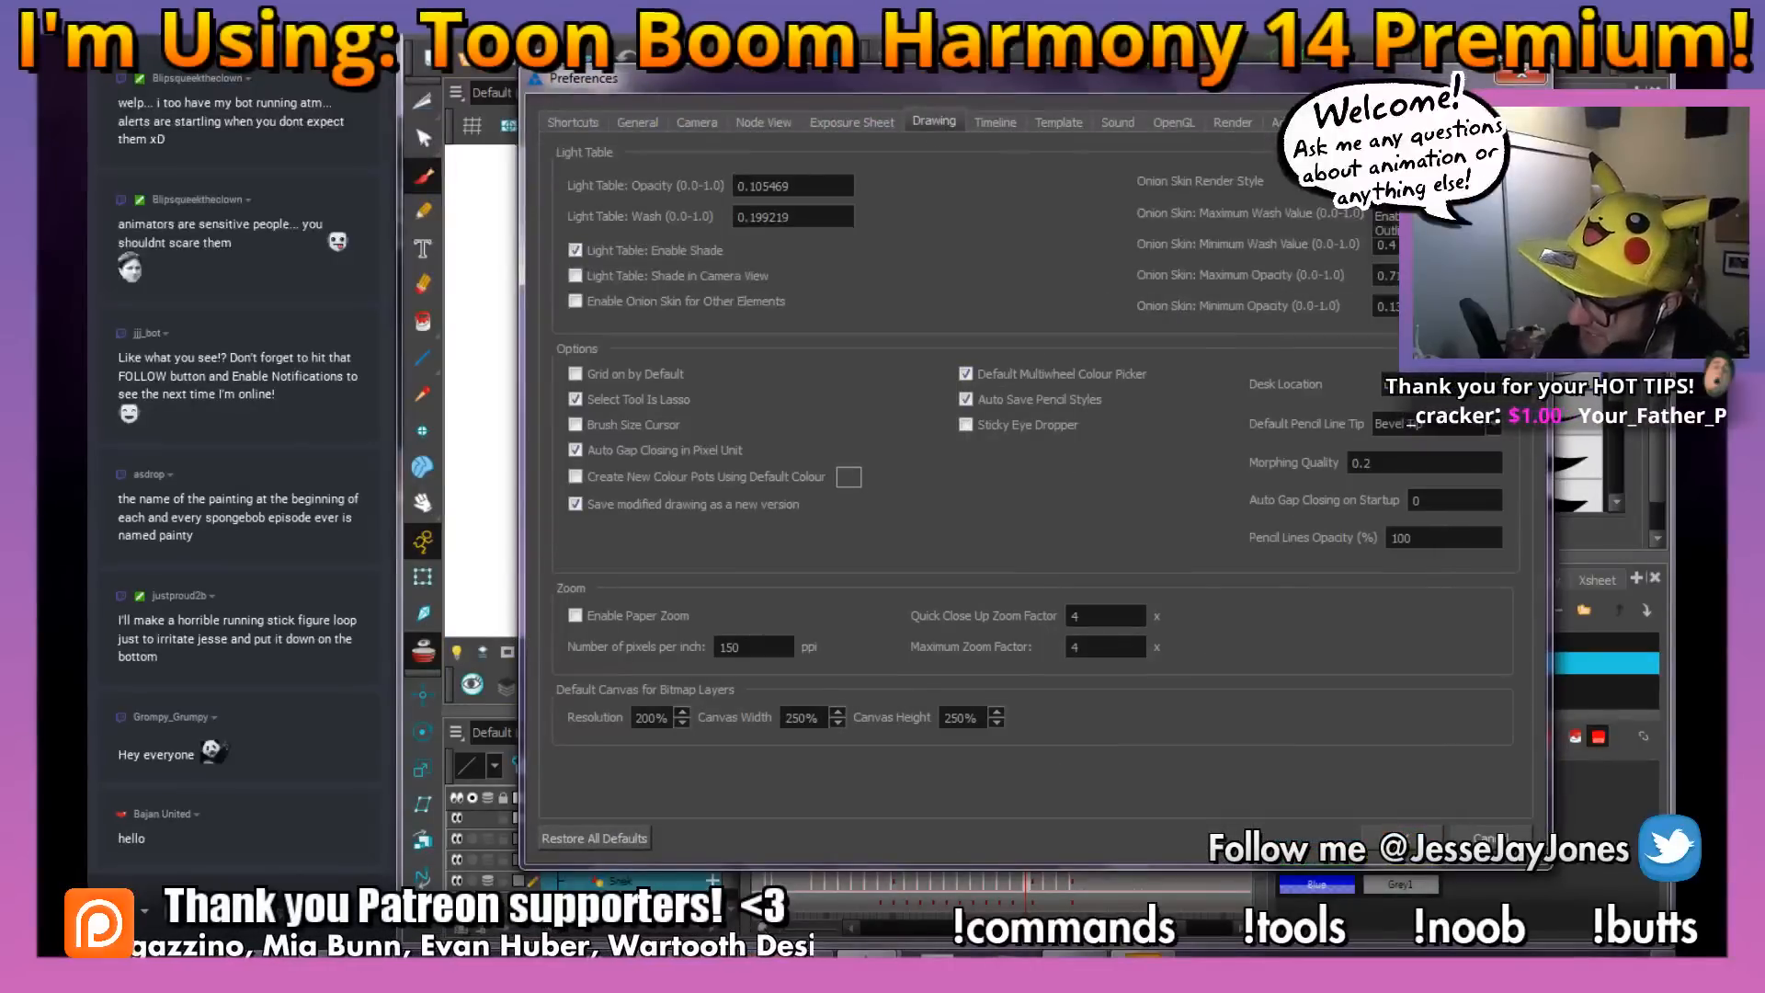
pyautogui.click(1439, 217)
pyautogui.click(1402, 839)
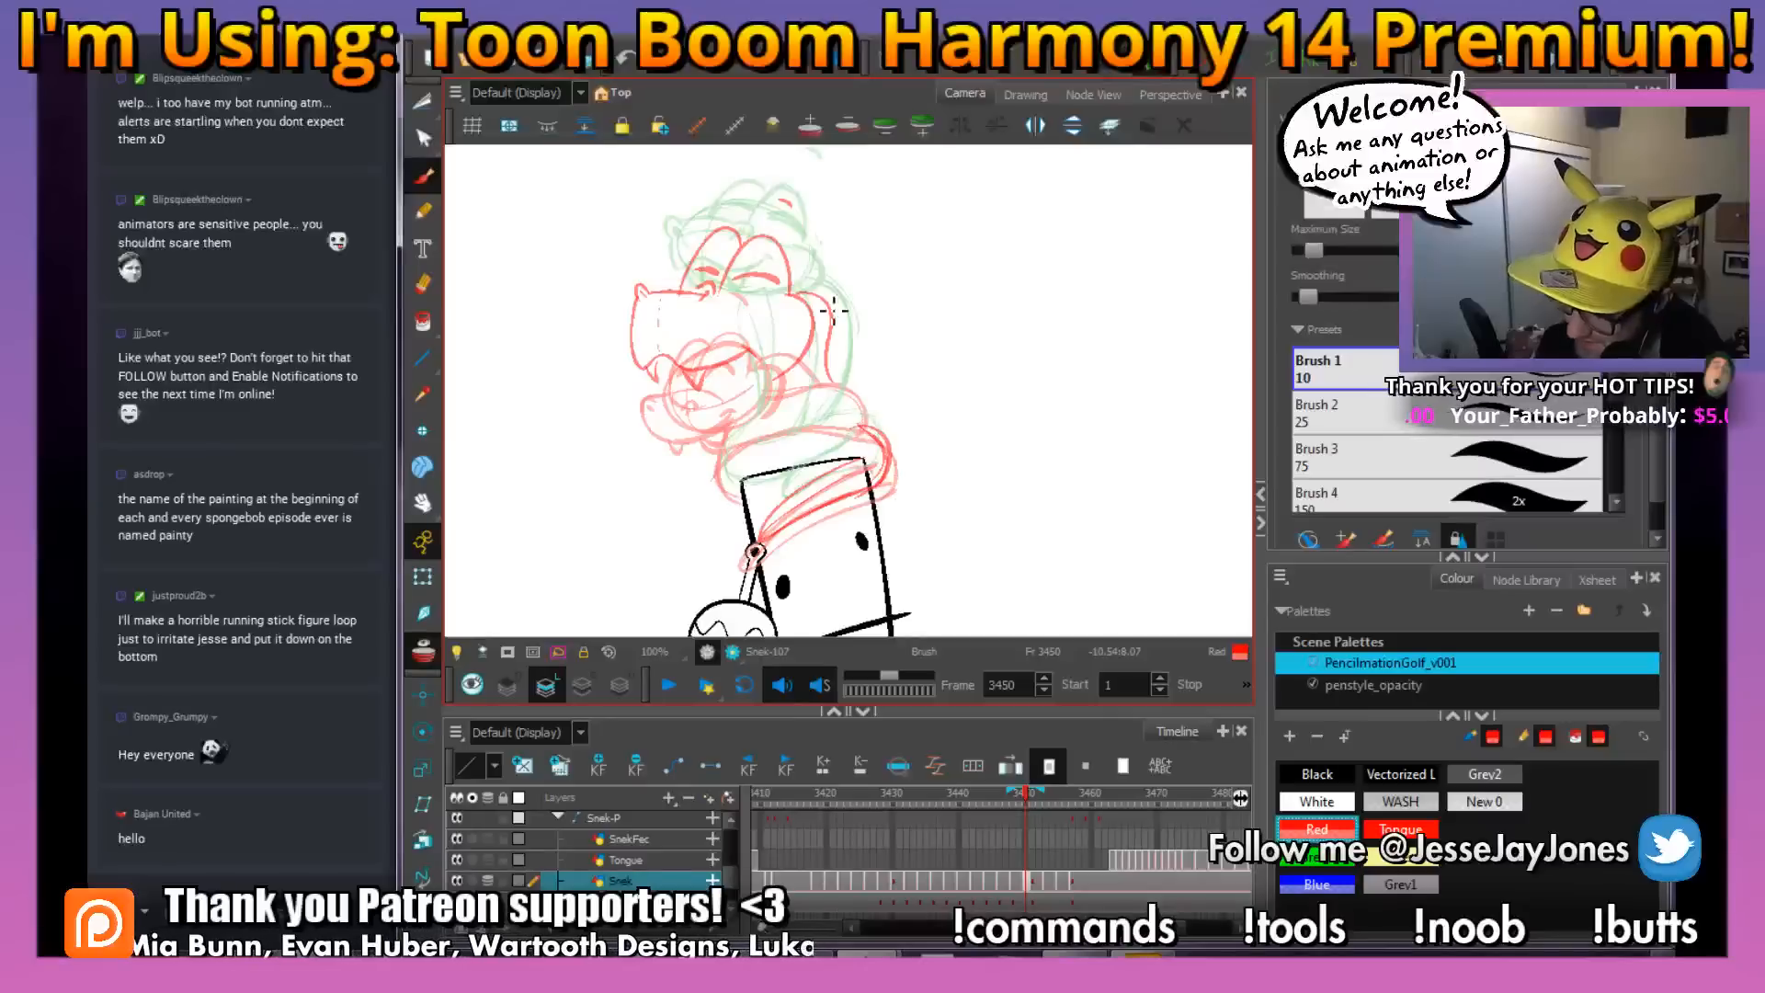
# Draw the coil around the top of the figure's head and its upper edge beneath the snake's neck
pyautogui.moveTo(856, 369); pyautogui.dragTo(861, 357)
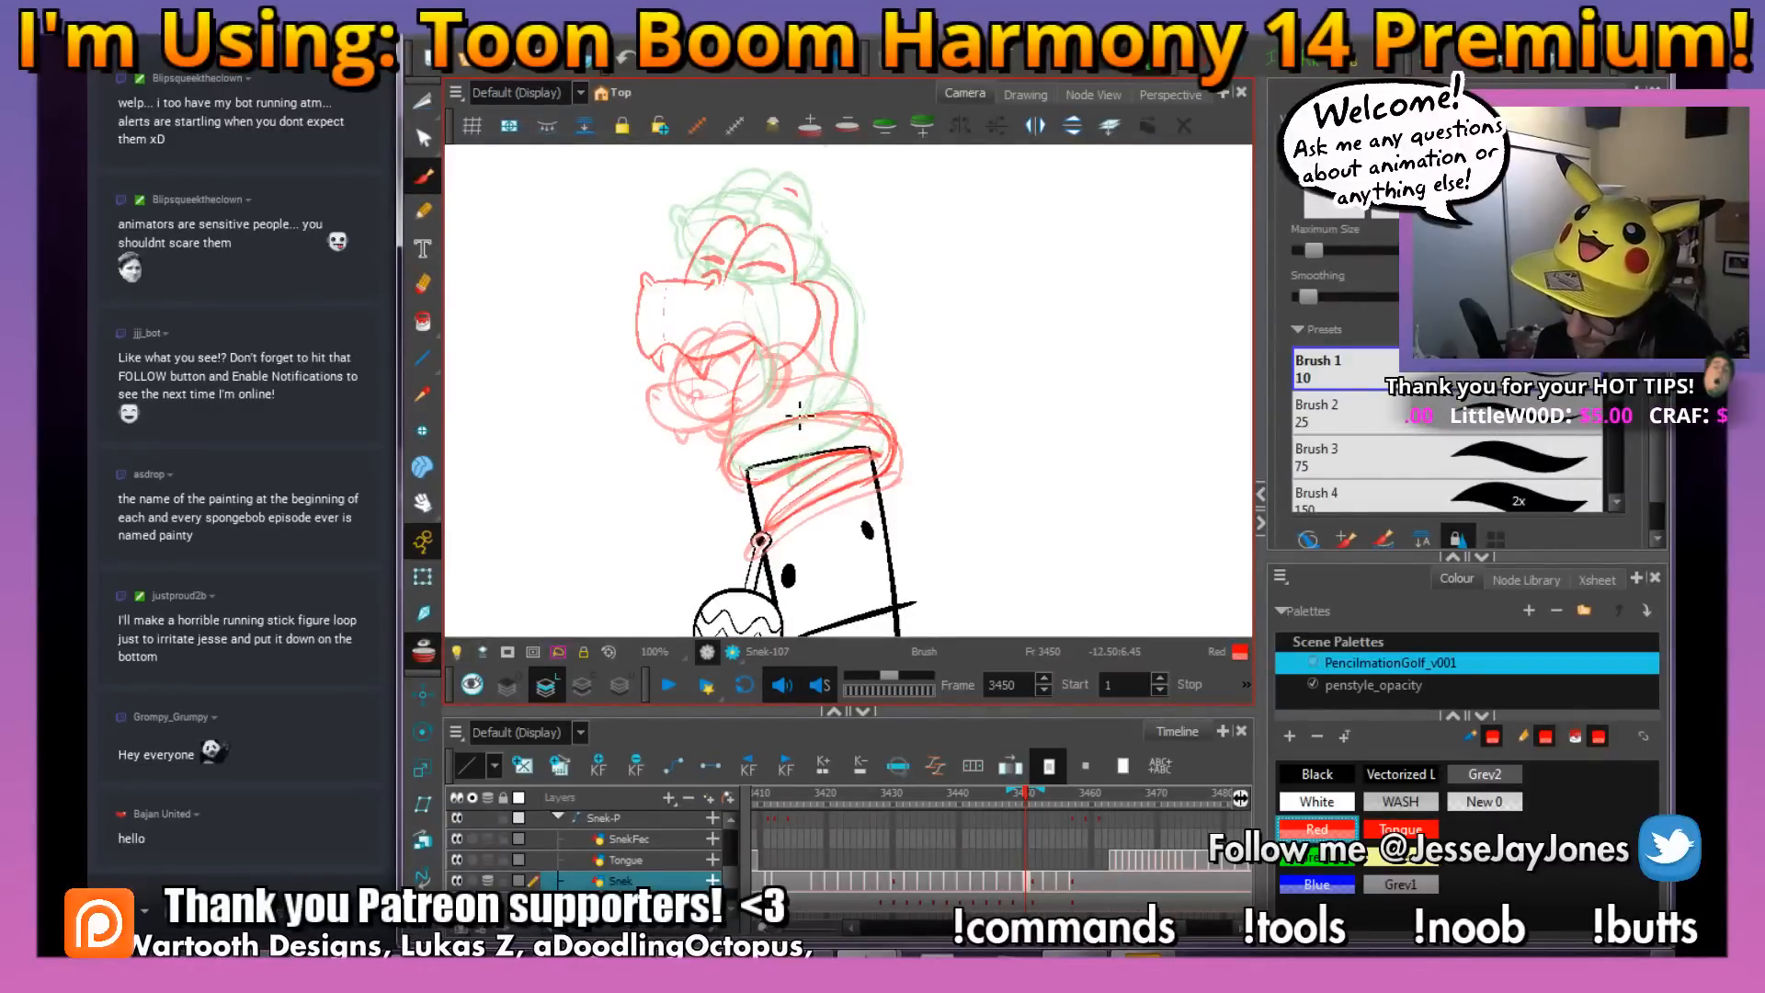
pyautogui.hotkey('alt', 's')
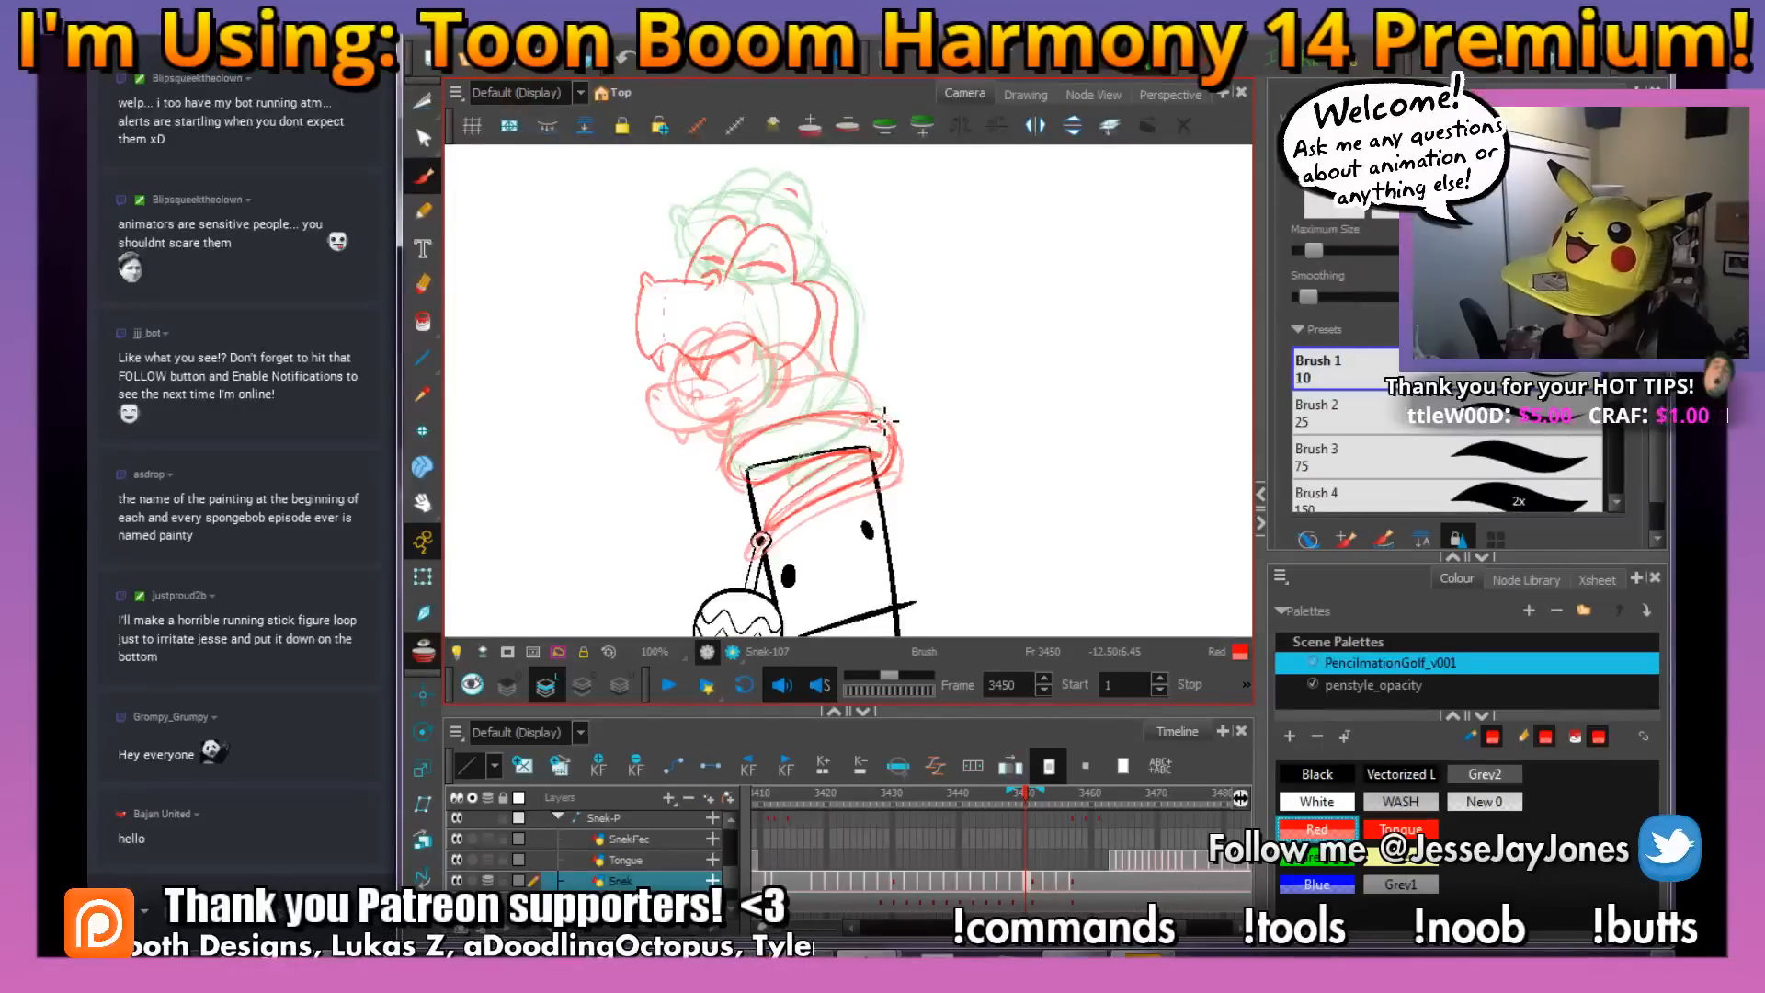
pyautogui.moveTo(884, 421)
pyautogui.mouseDown()
pyautogui.moveTo(834, 394)
pyautogui.moveTo(740, 441)
pyautogui.mouseUp()
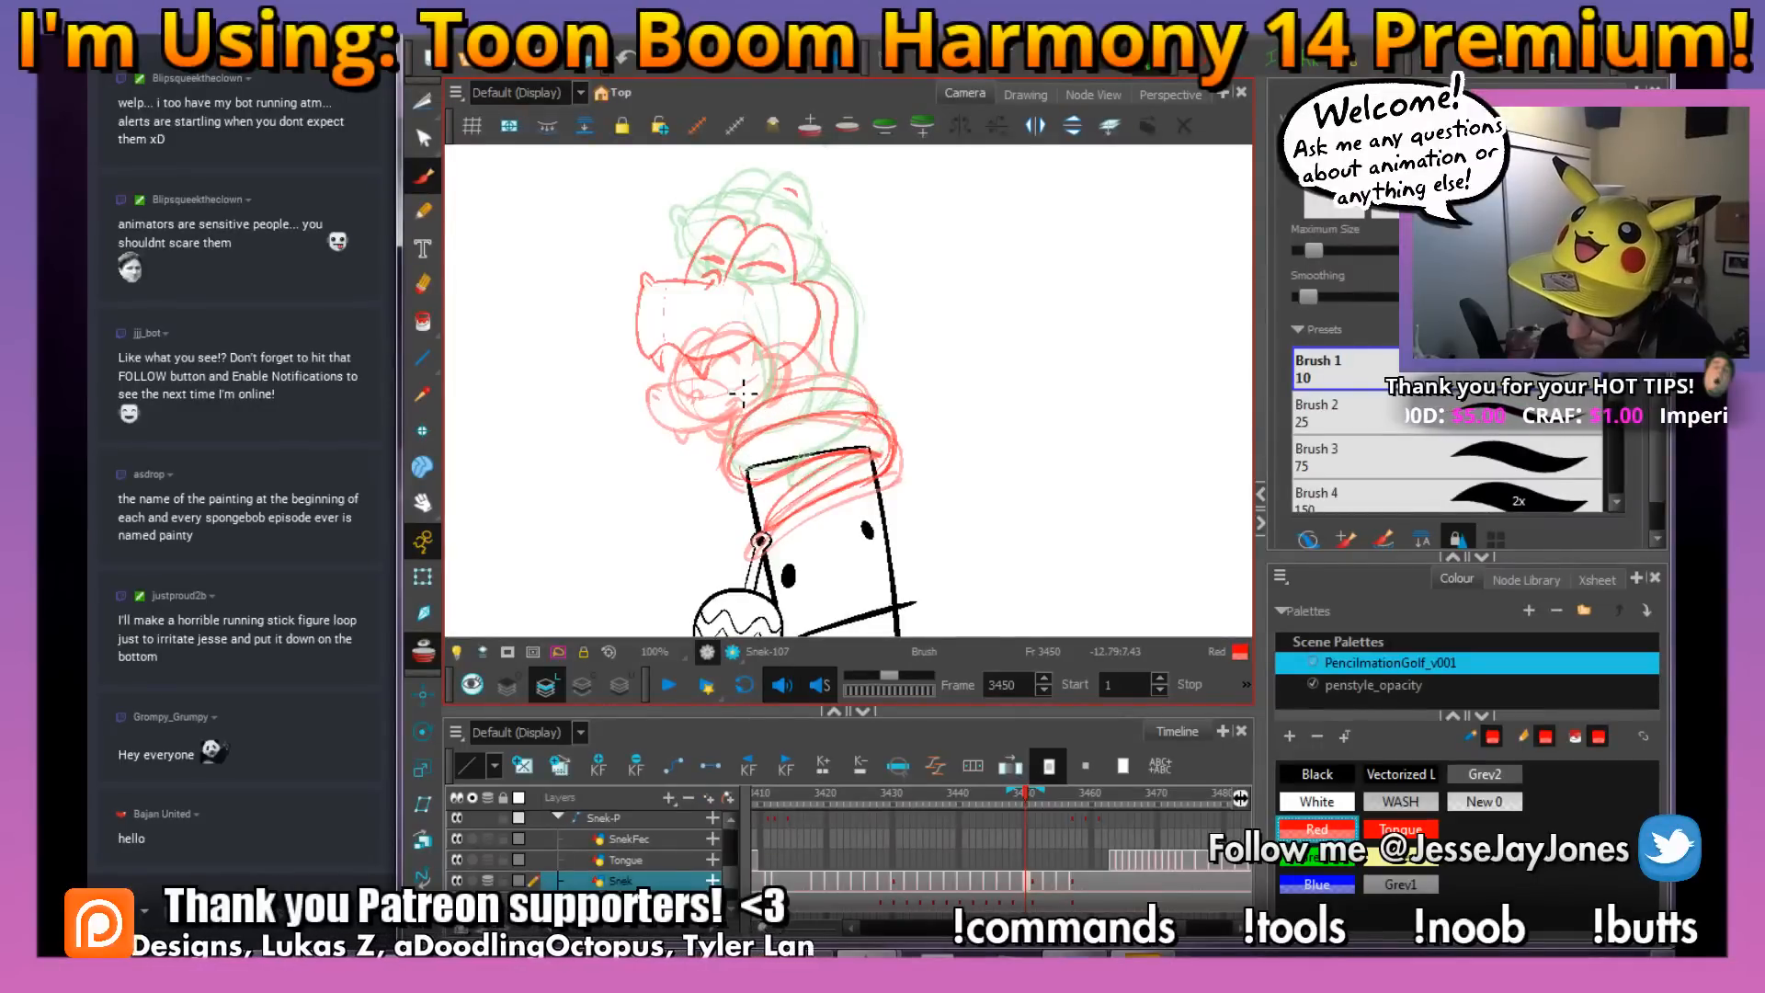
# Redraw the bulge behind the snake's neck and draw the front neck lines from the jaw down to the coil
pyautogui.moveTo(753, 352); pyautogui.dragTo(742, 438)
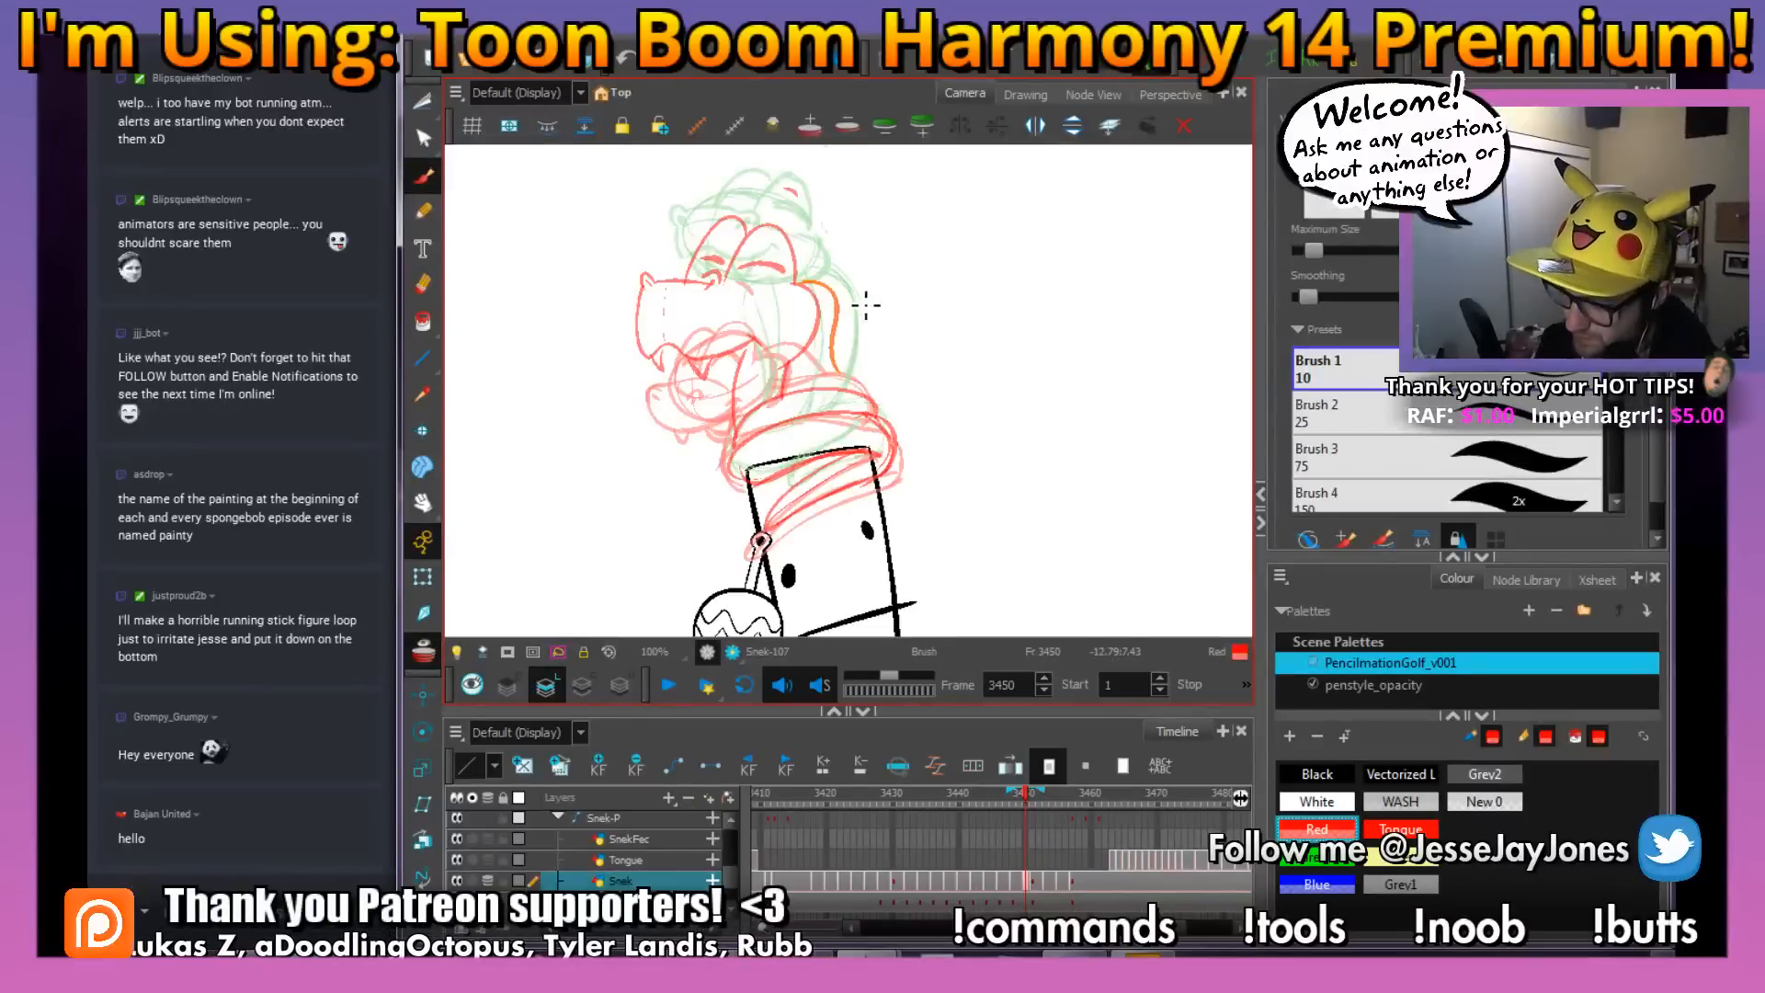
pyautogui.moveTo(821, 306)
pyautogui.mouseDown()
pyautogui.moveTo(852, 324)
pyautogui.moveTo(832, 386)
pyautogui.mouseUp()
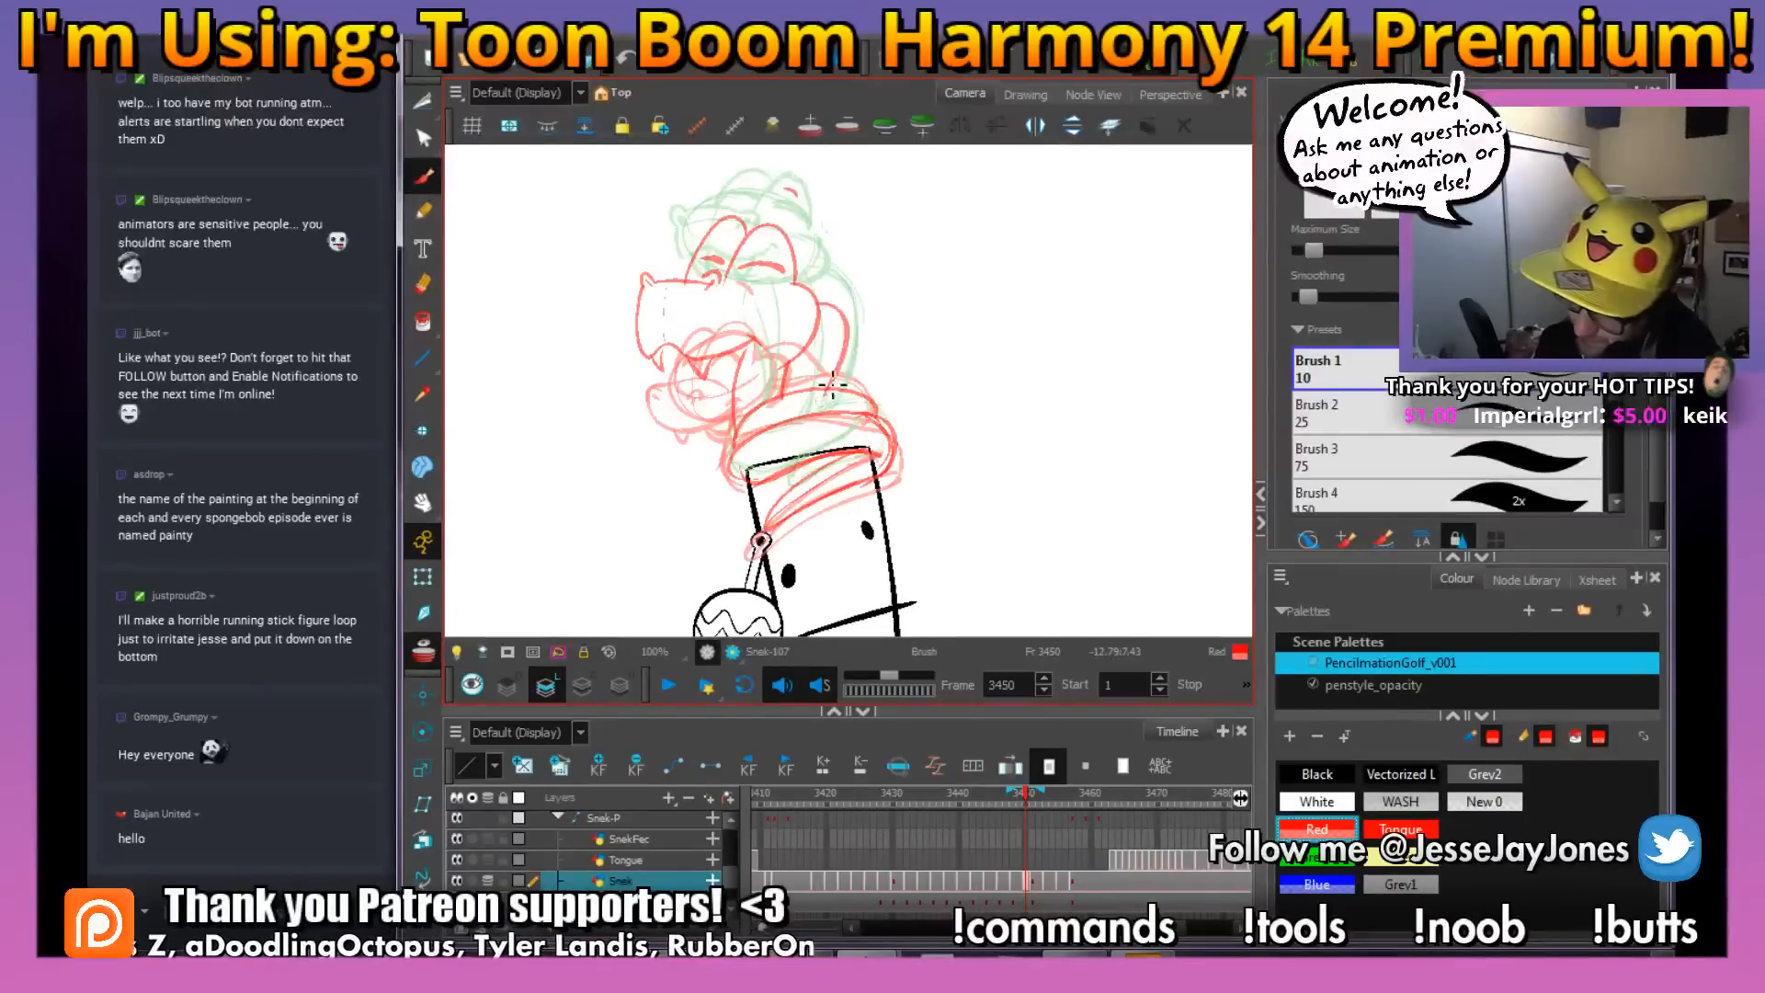
pyautogui.moveTo(703, 366); pyautogui.dragTo(732, 446)
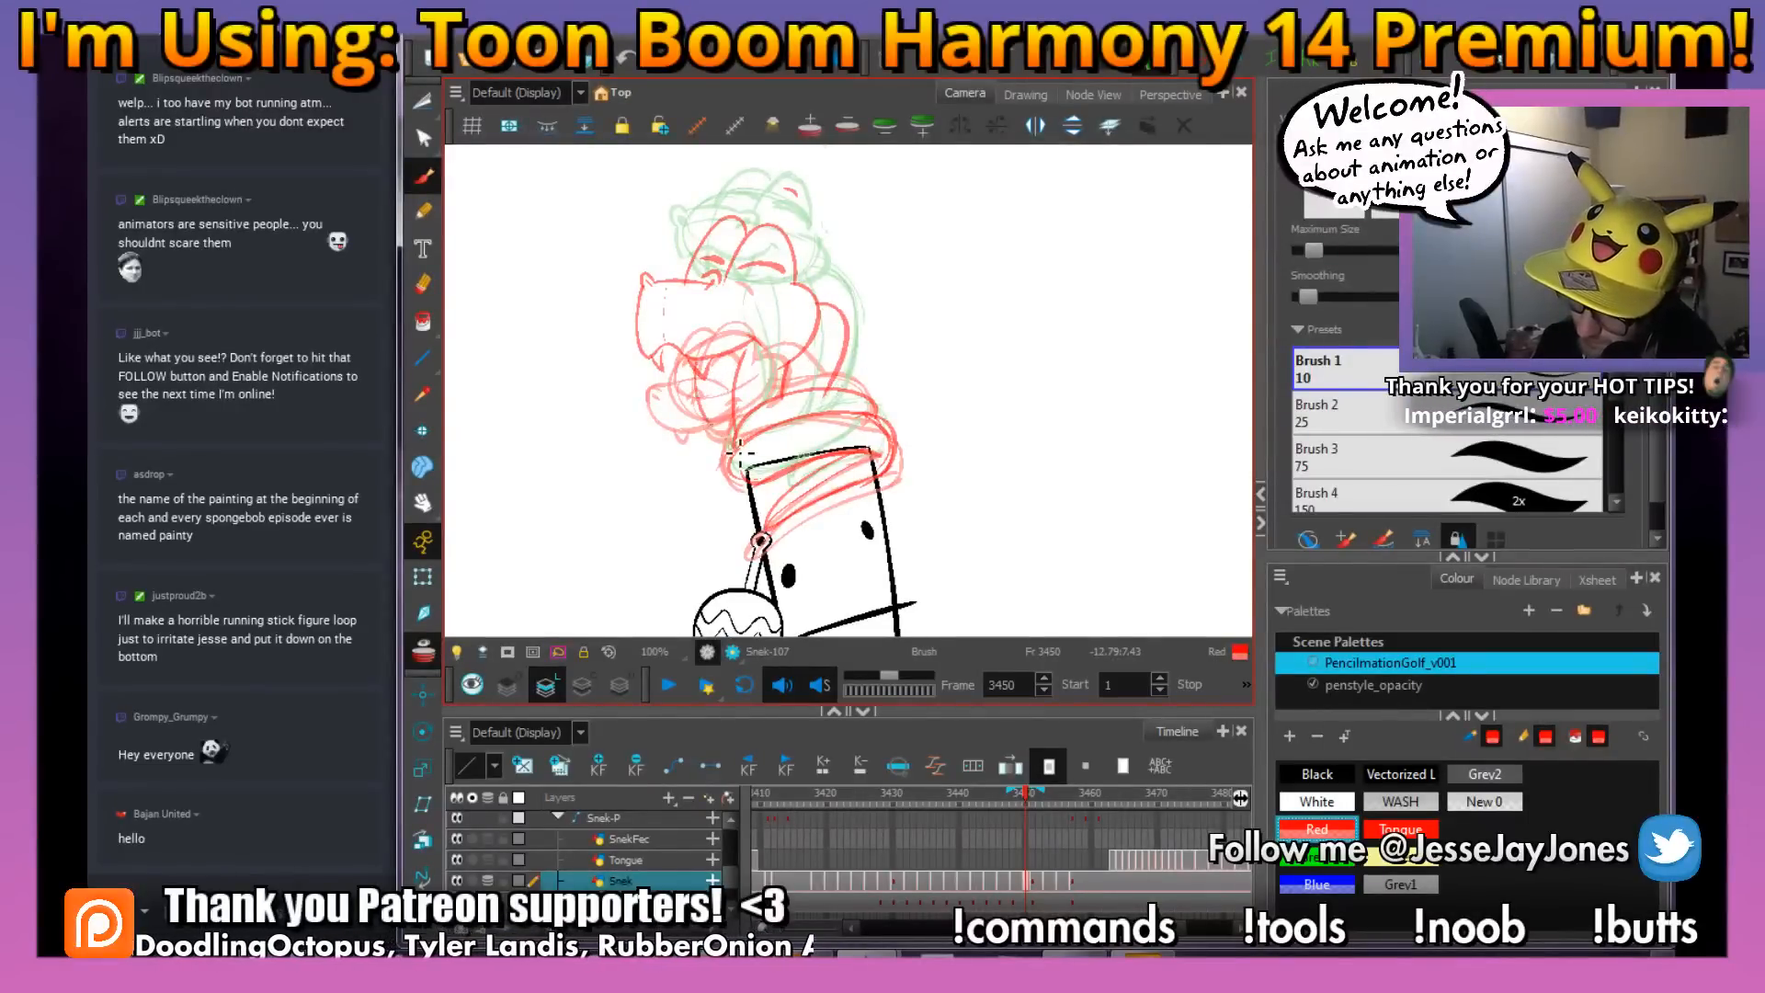
pyautogui.hotkey('ctrl', 'z')
pyautogui.moveTo(722, 360)
pyautogui.mouseDown()
pyautogui.moveTo(723, 396)
pyautogui.moveTo(737, 439)
pyautogui.mouseUp()
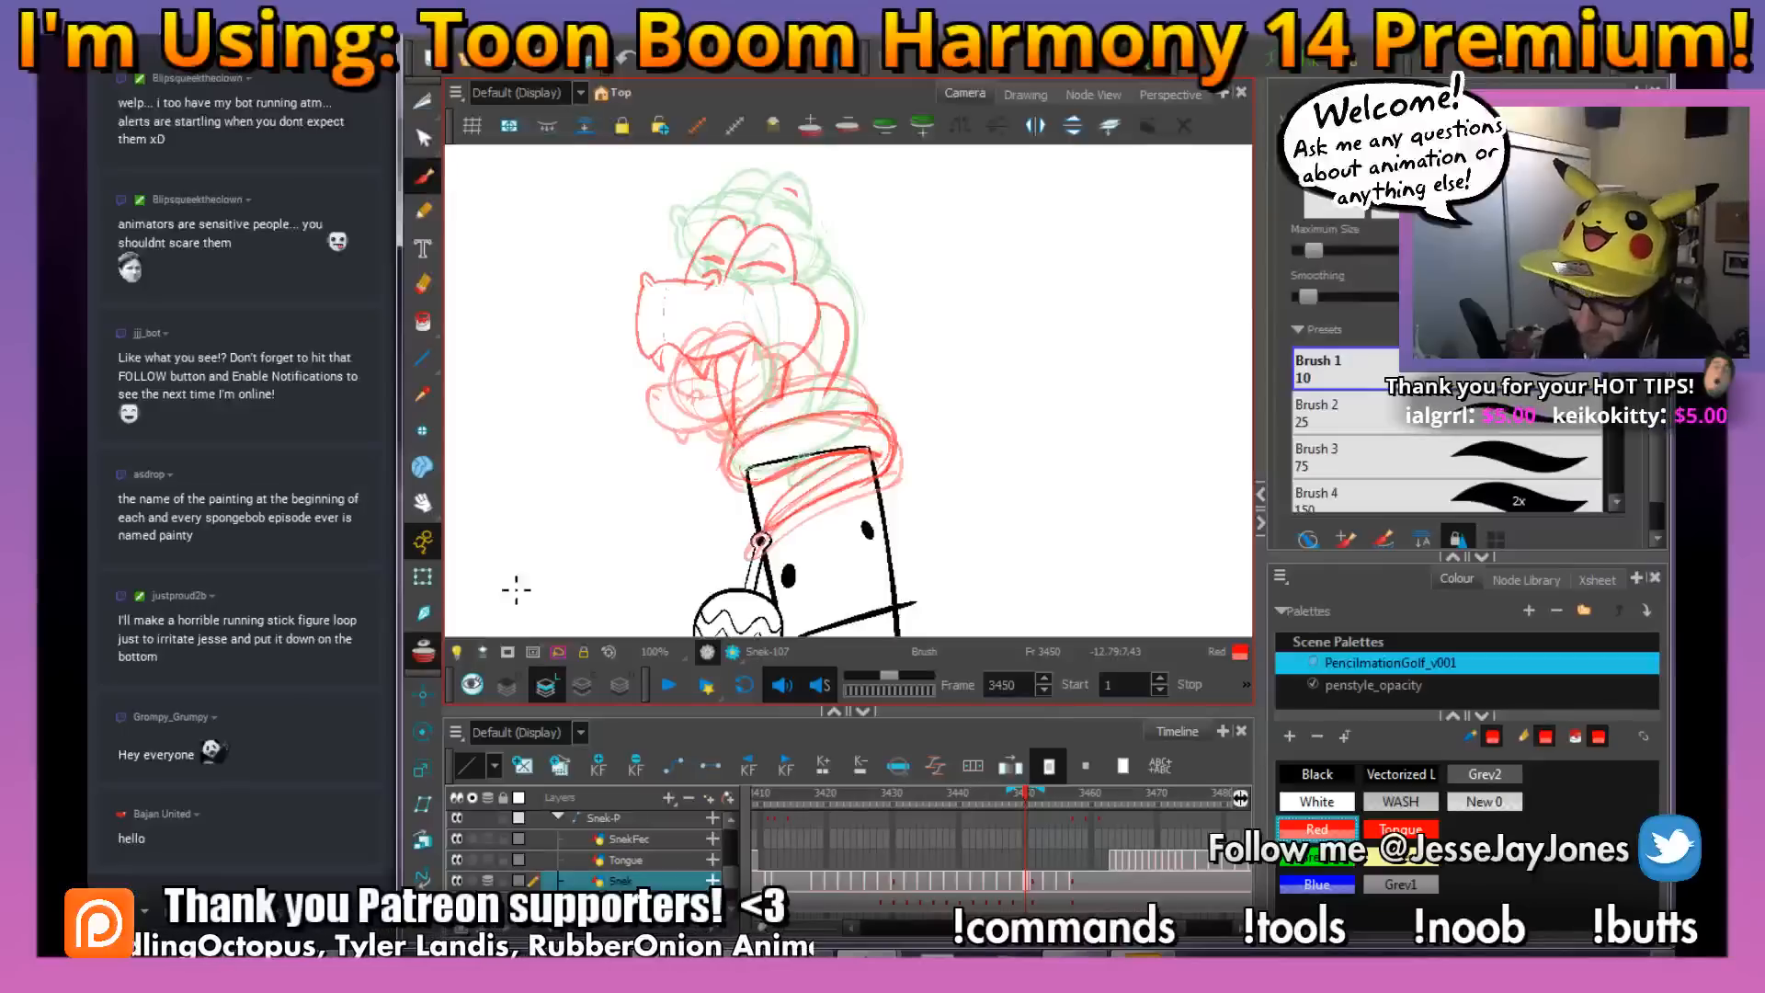
# Hide the onion skin and narrow the snout side of the snake's head with a Perspective distortion
pyautogui.hotkey('alt', 'o')
pyautogui.moveTo(1027, 796)
pyautogui.mouseDown()
pyautogui.moveTo(1052, 801)
pyautogui.moveTo(1004, 809)
pyautogui.moveTo(1029, 812)
pyautogui.mouseUp()
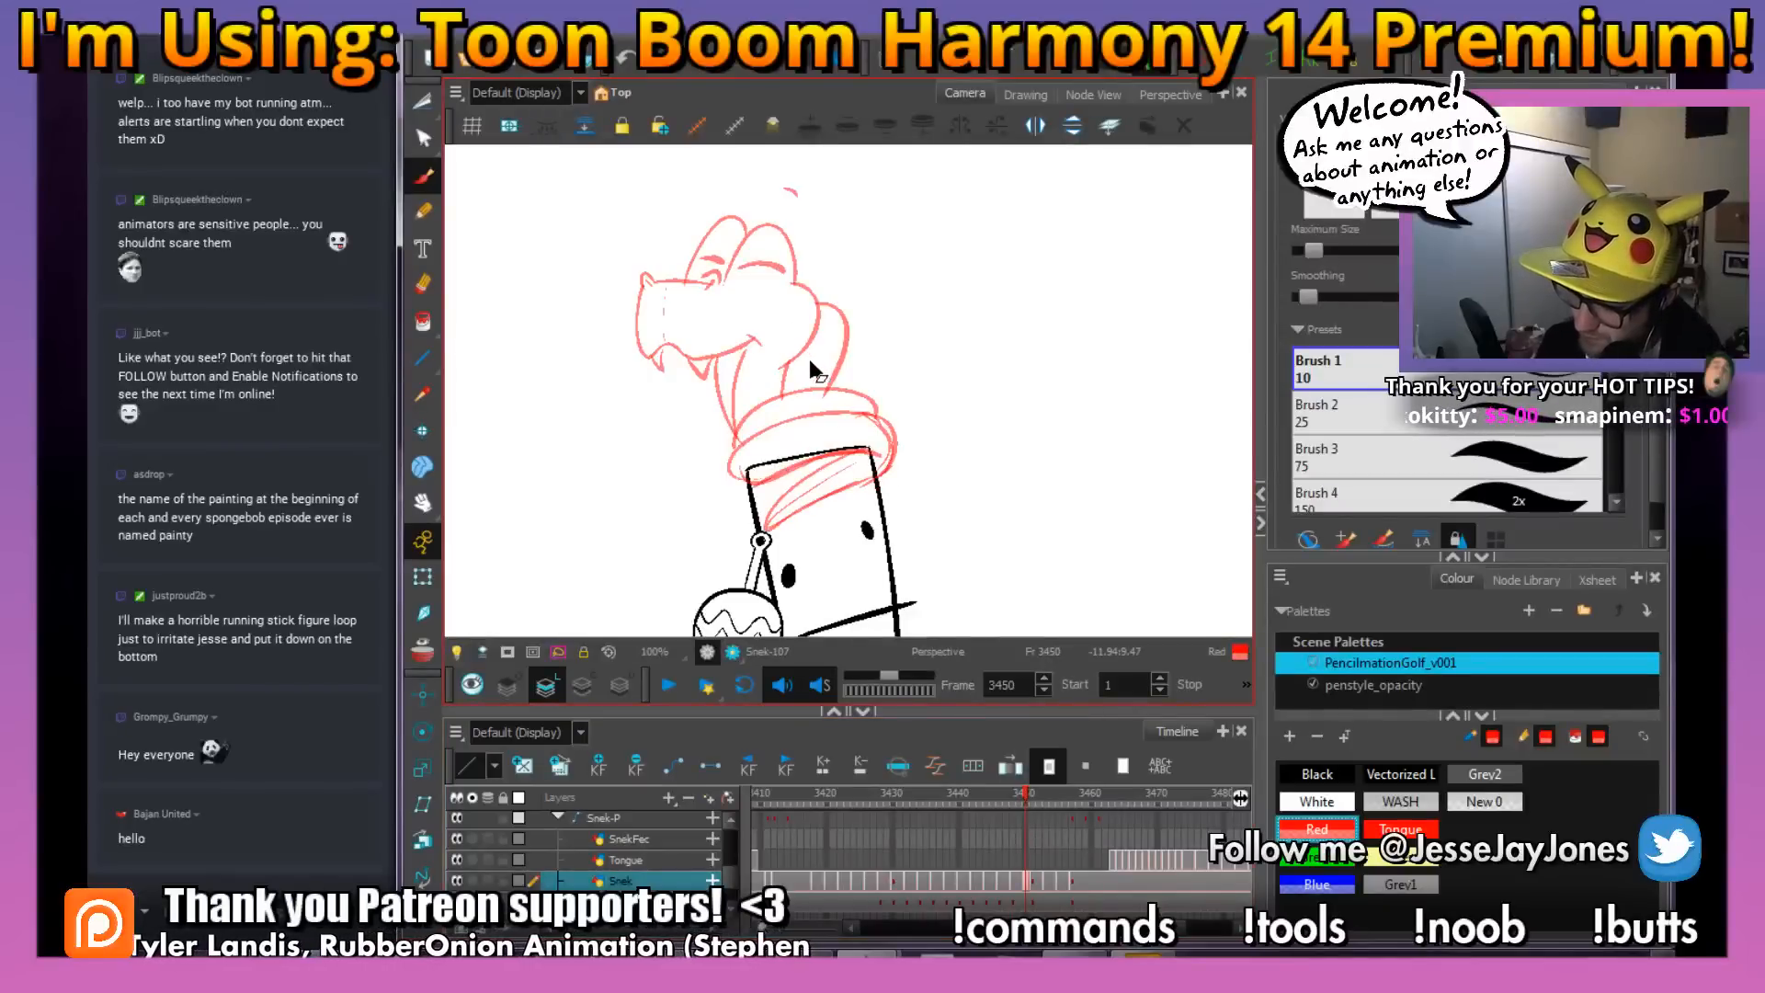
pyautogui.moveTo(802, 354)
pyautogui.mouseDown()
pyautogui.moveTo(818, 204)
pyautogui.moveTo(696, 187)
pyautogui.moveTo(626, 391)
pyautogui.mouseUp()
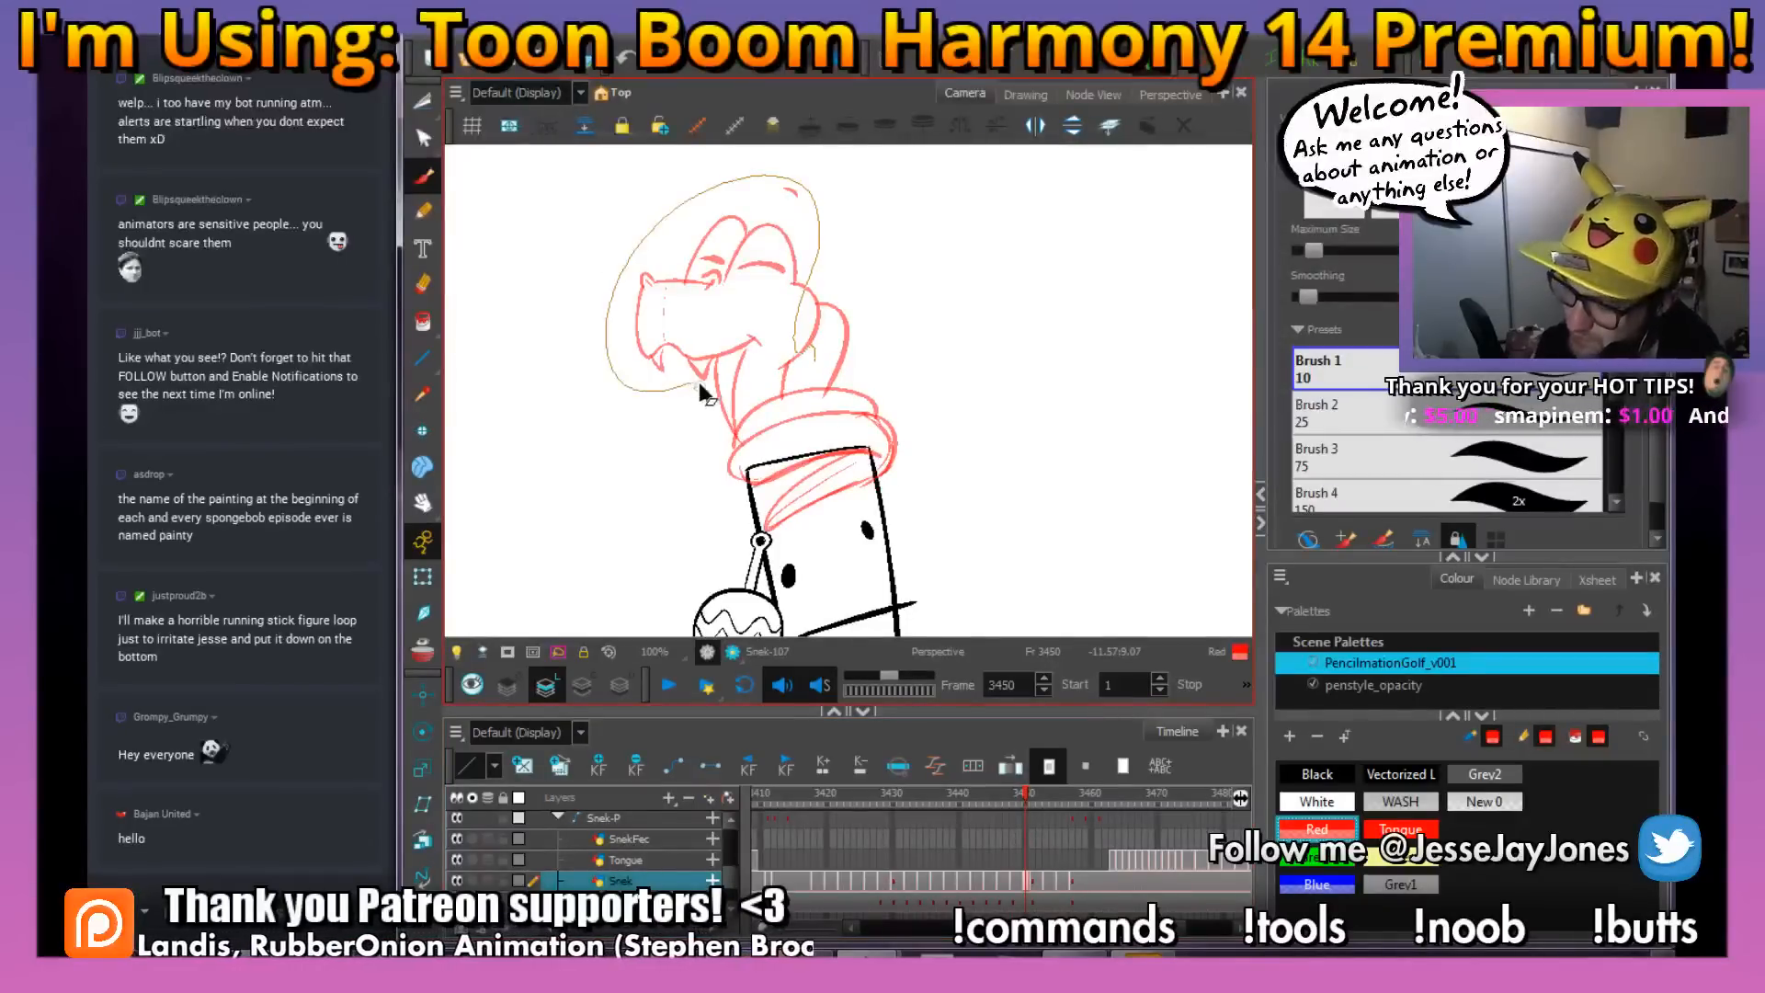
pyautogui.moveTo(756, 361); pyautogui.dragTo(777, 361)
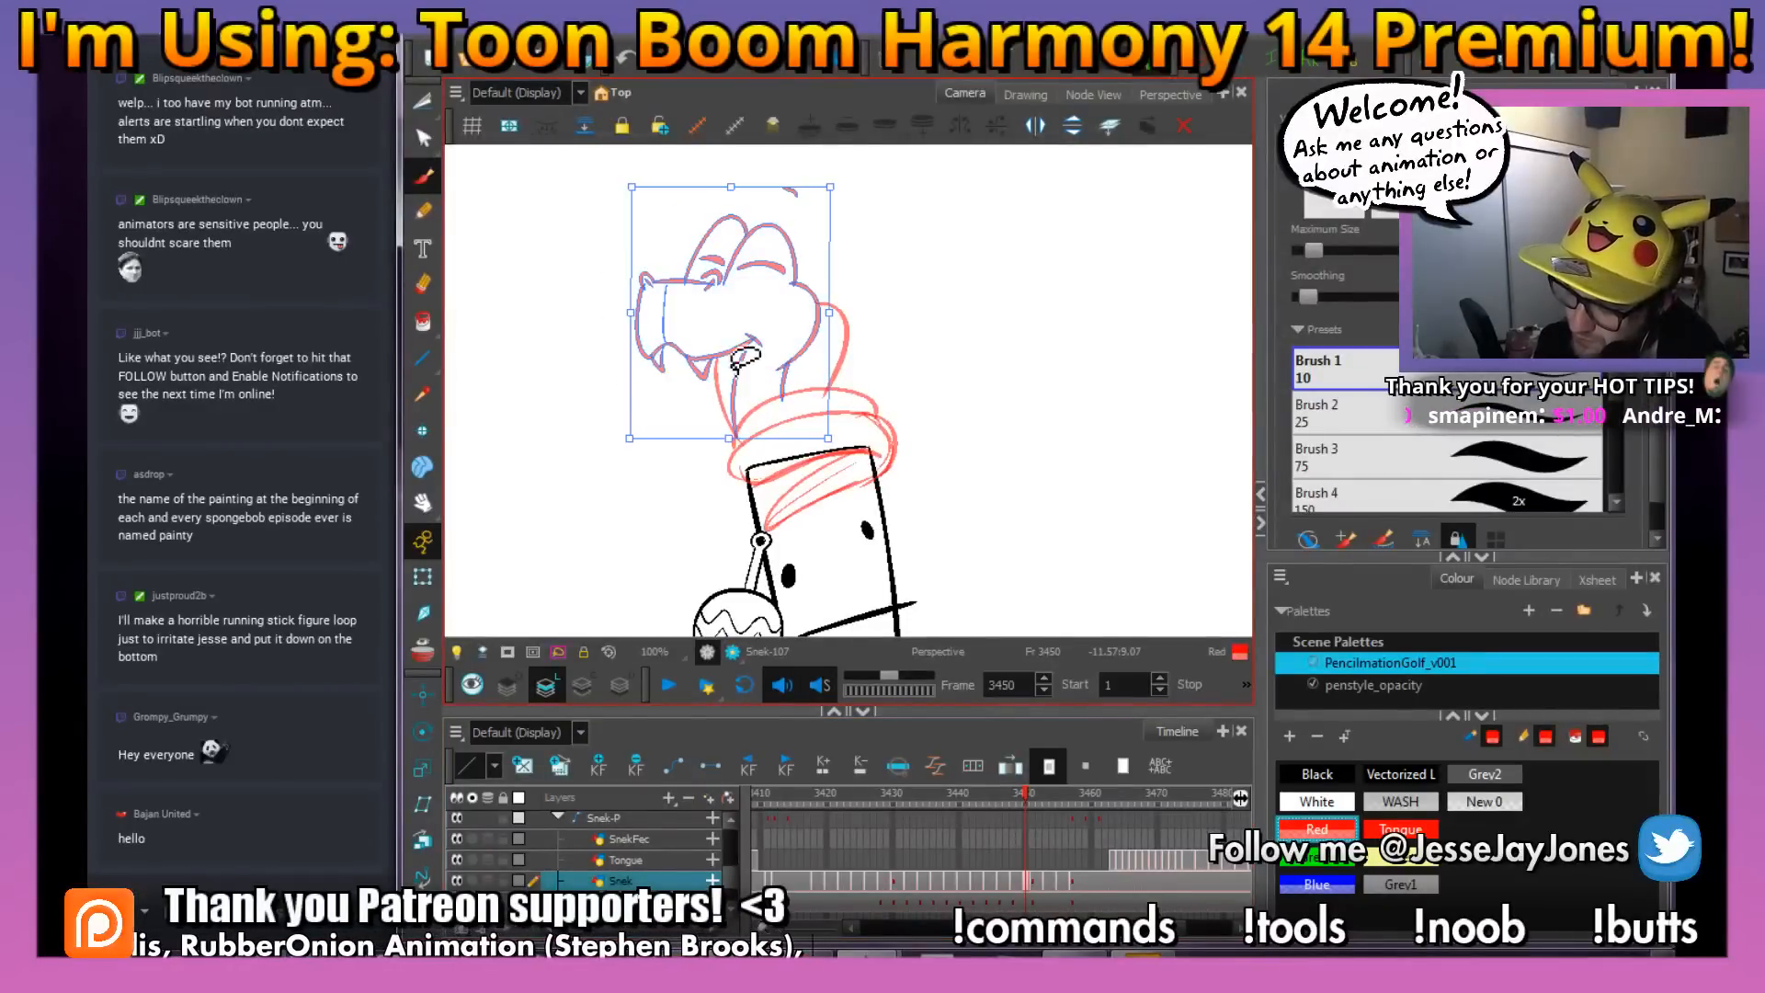
pyautogui.click(916, 311)
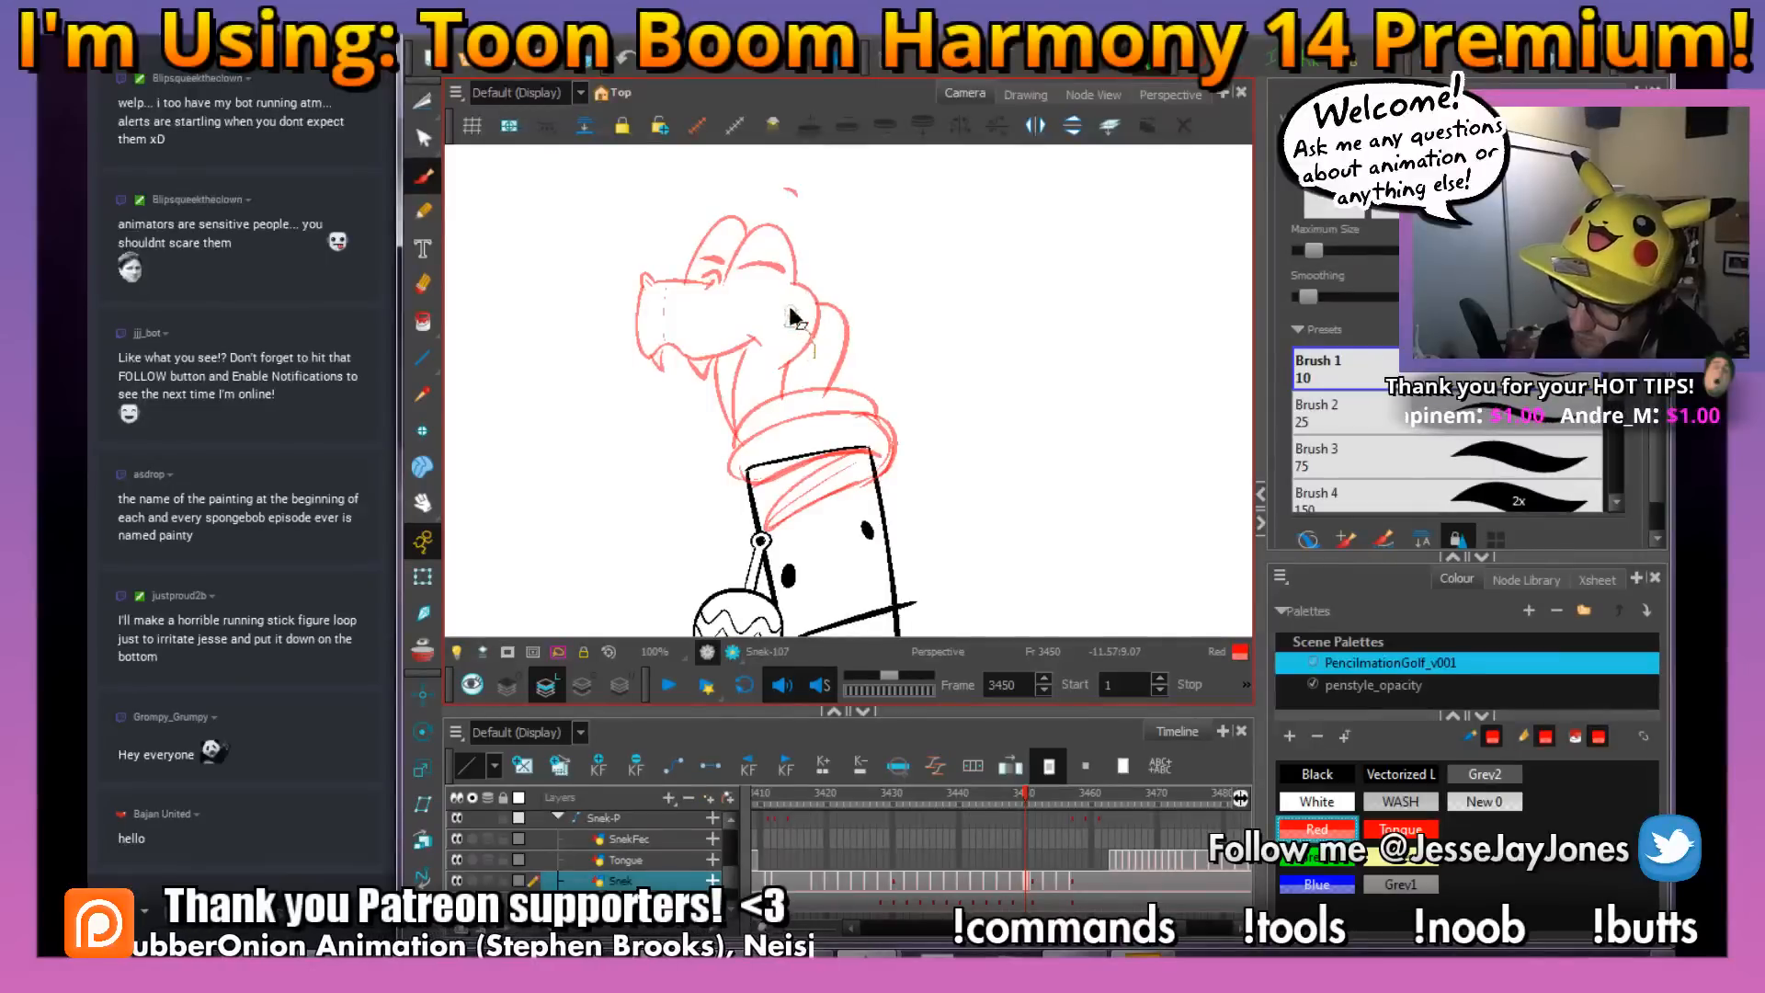
pyautogui.moveTo(841, 193); pyautogui.dragTo(843, 189)
pyautogui.click(953, 281)
pyautogui.moveTo(805, 366)
pyautogui.mouseDown()
pyautogui.moveTo(827, 182)
pyautogui.moveTo(637, 213)
pyautogui.moveTo(611, 358)
pyautogui.moveTo(678, 397)
pyautogui.moveTo(702, 381)
pyautogui.moveTo(697, 340)
pyautogui.moveTo(786, 354)
pyautogui.mouseUp()
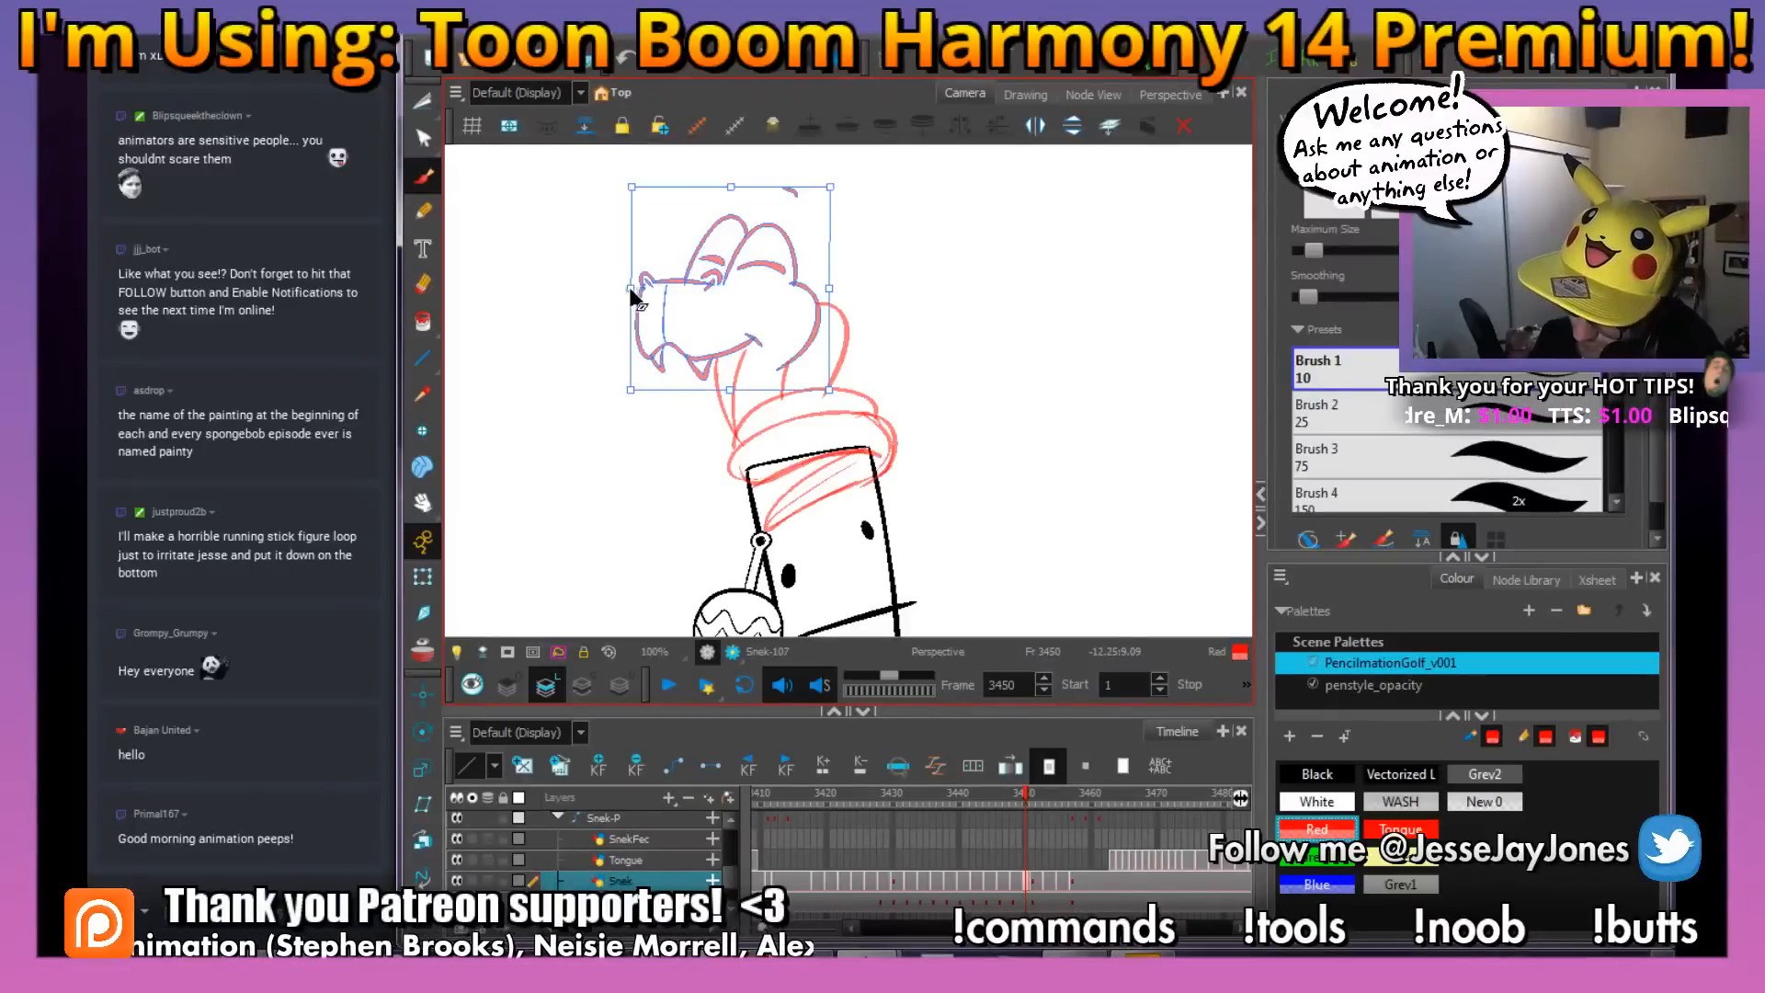
pyautogui.moveTo(632, 285); pyautogui.dragTo(662, 276)
pyautogui.click(959, 329)
pyautogui.hotkey('alt', 'b')
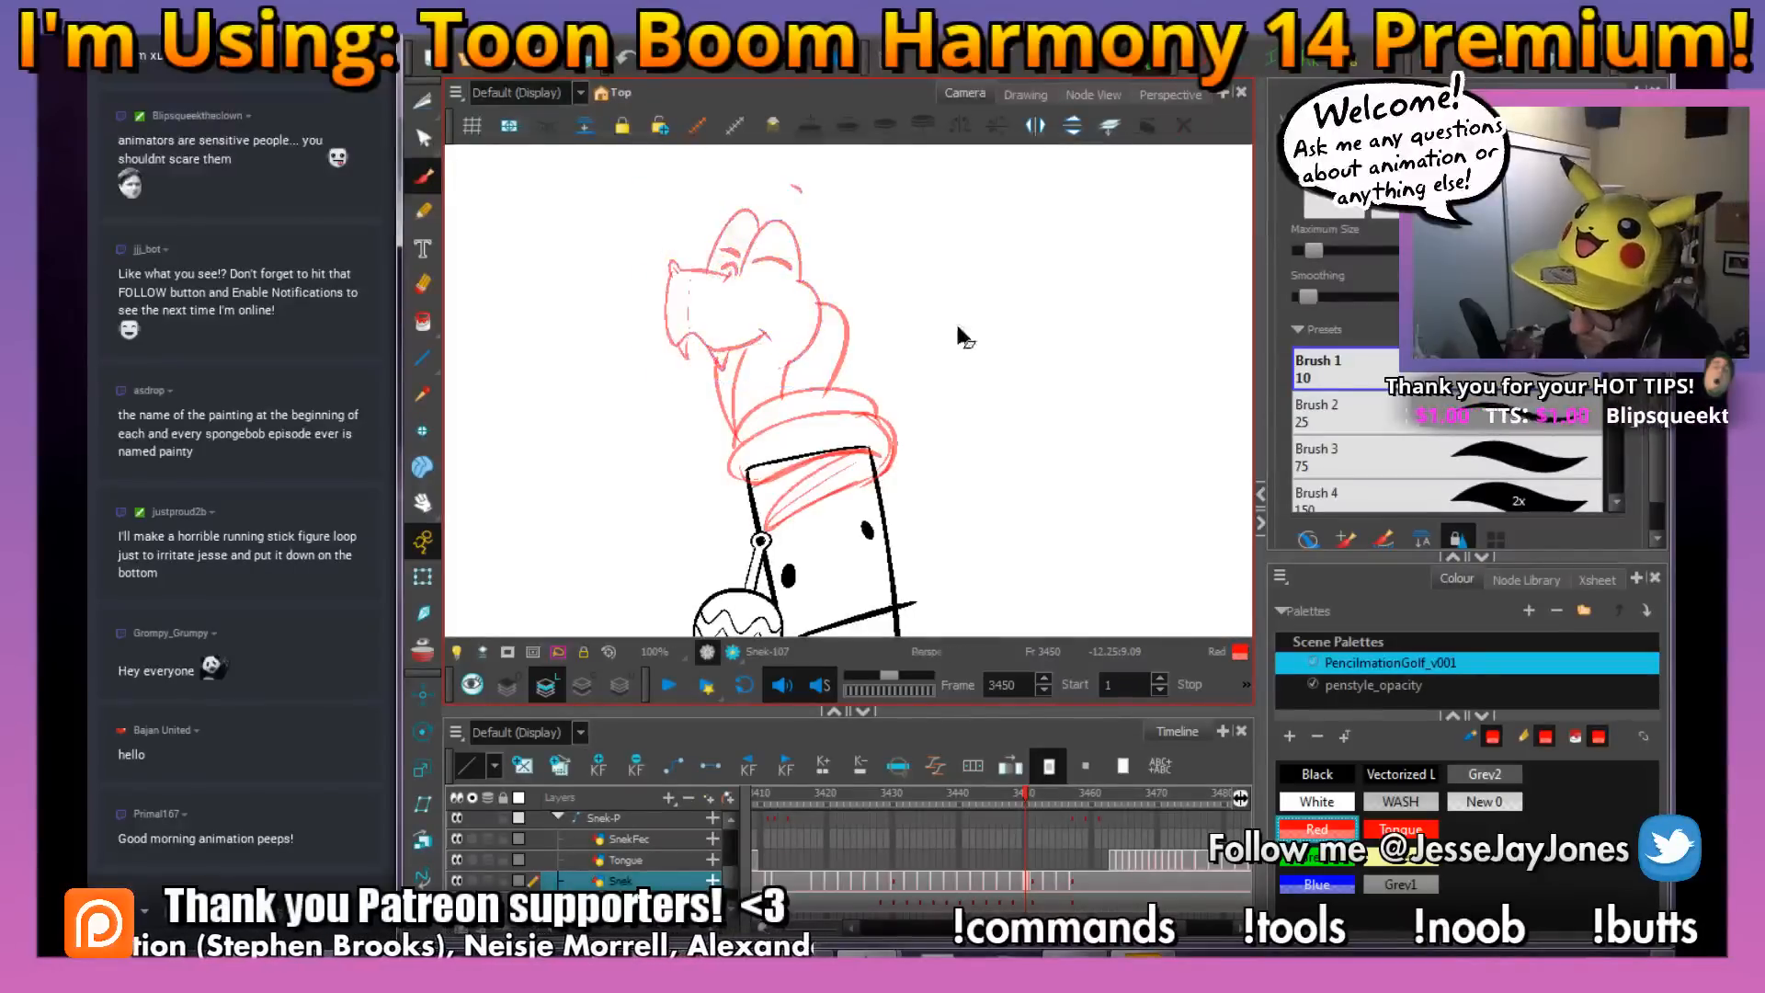
# Play back the snake's coiling motion from around frame 3441 to check the new in-between
pyautogui.click(1030, 798)
pyautogui.moveTo(1030, 796); pyautogui.dragTo(967, 797)
pyautogui.press('Return')
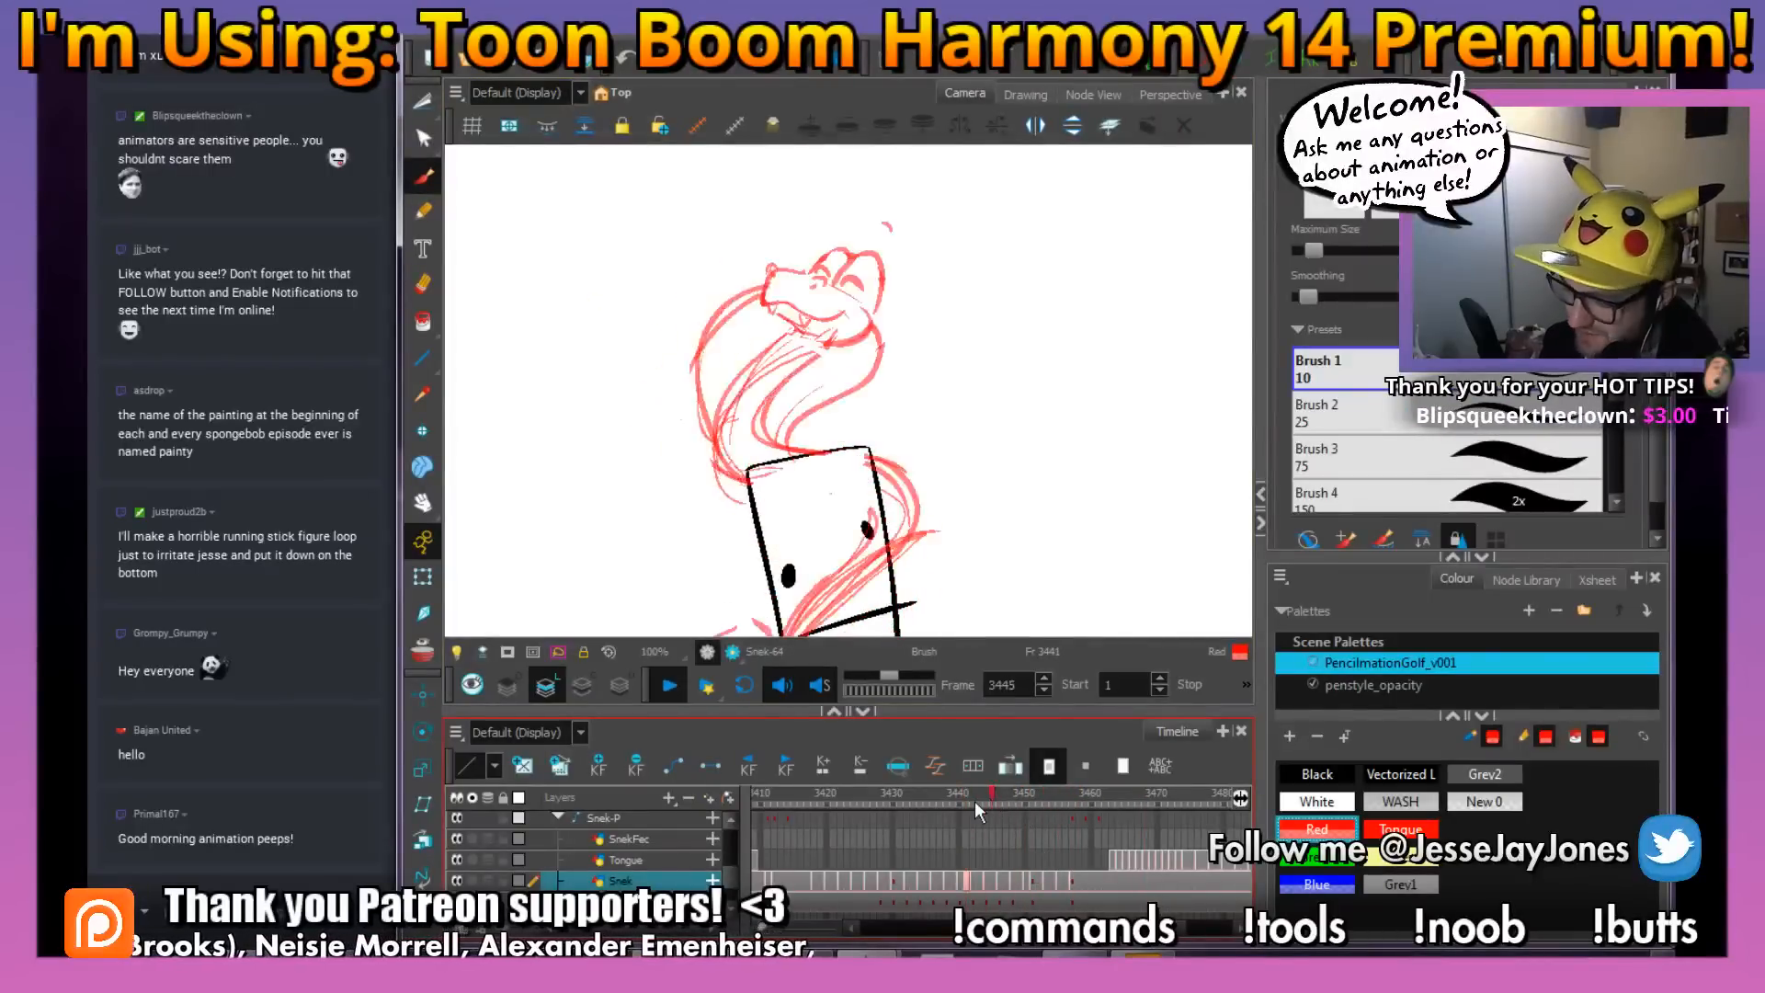
pyautogui.press('Return')
pyautogui.moveTo(968, 401); pyautogui.dragTo(959, 445)
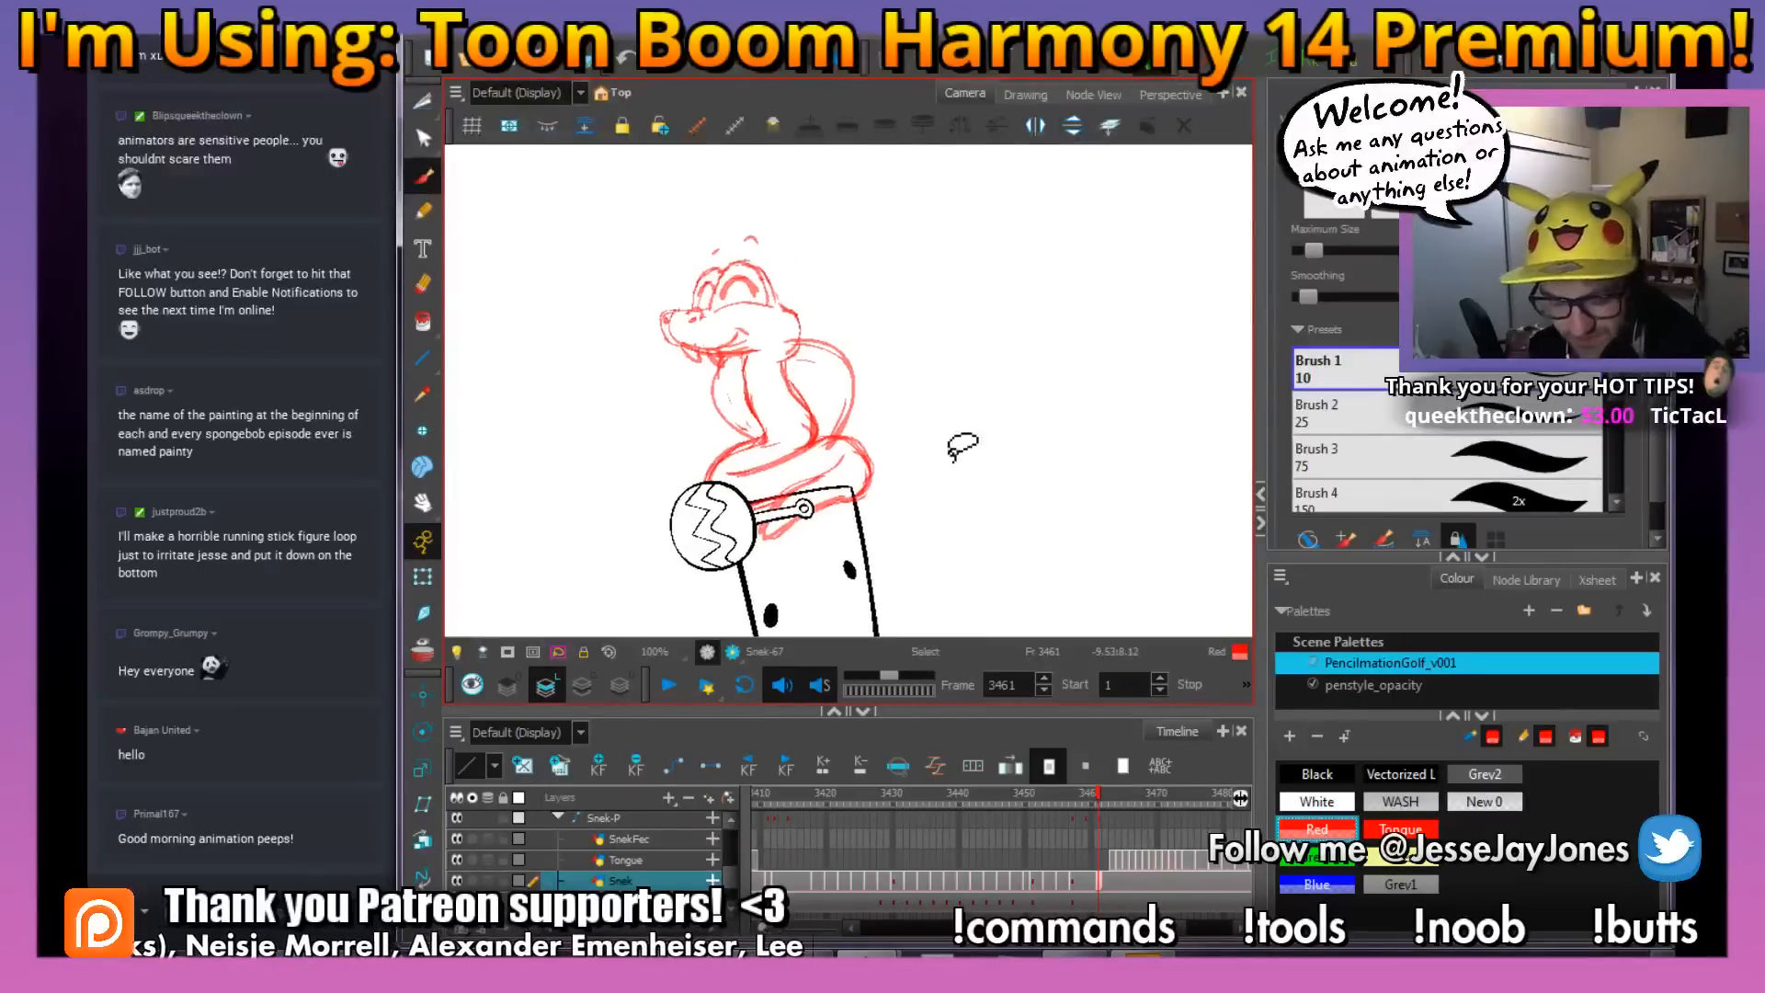
pyautogui.press('1')
pyautogui.press('1')
pyautogui.press('1')
pyautogui.moveTo(857, 539); pyautogui.dragTo(841, 482)
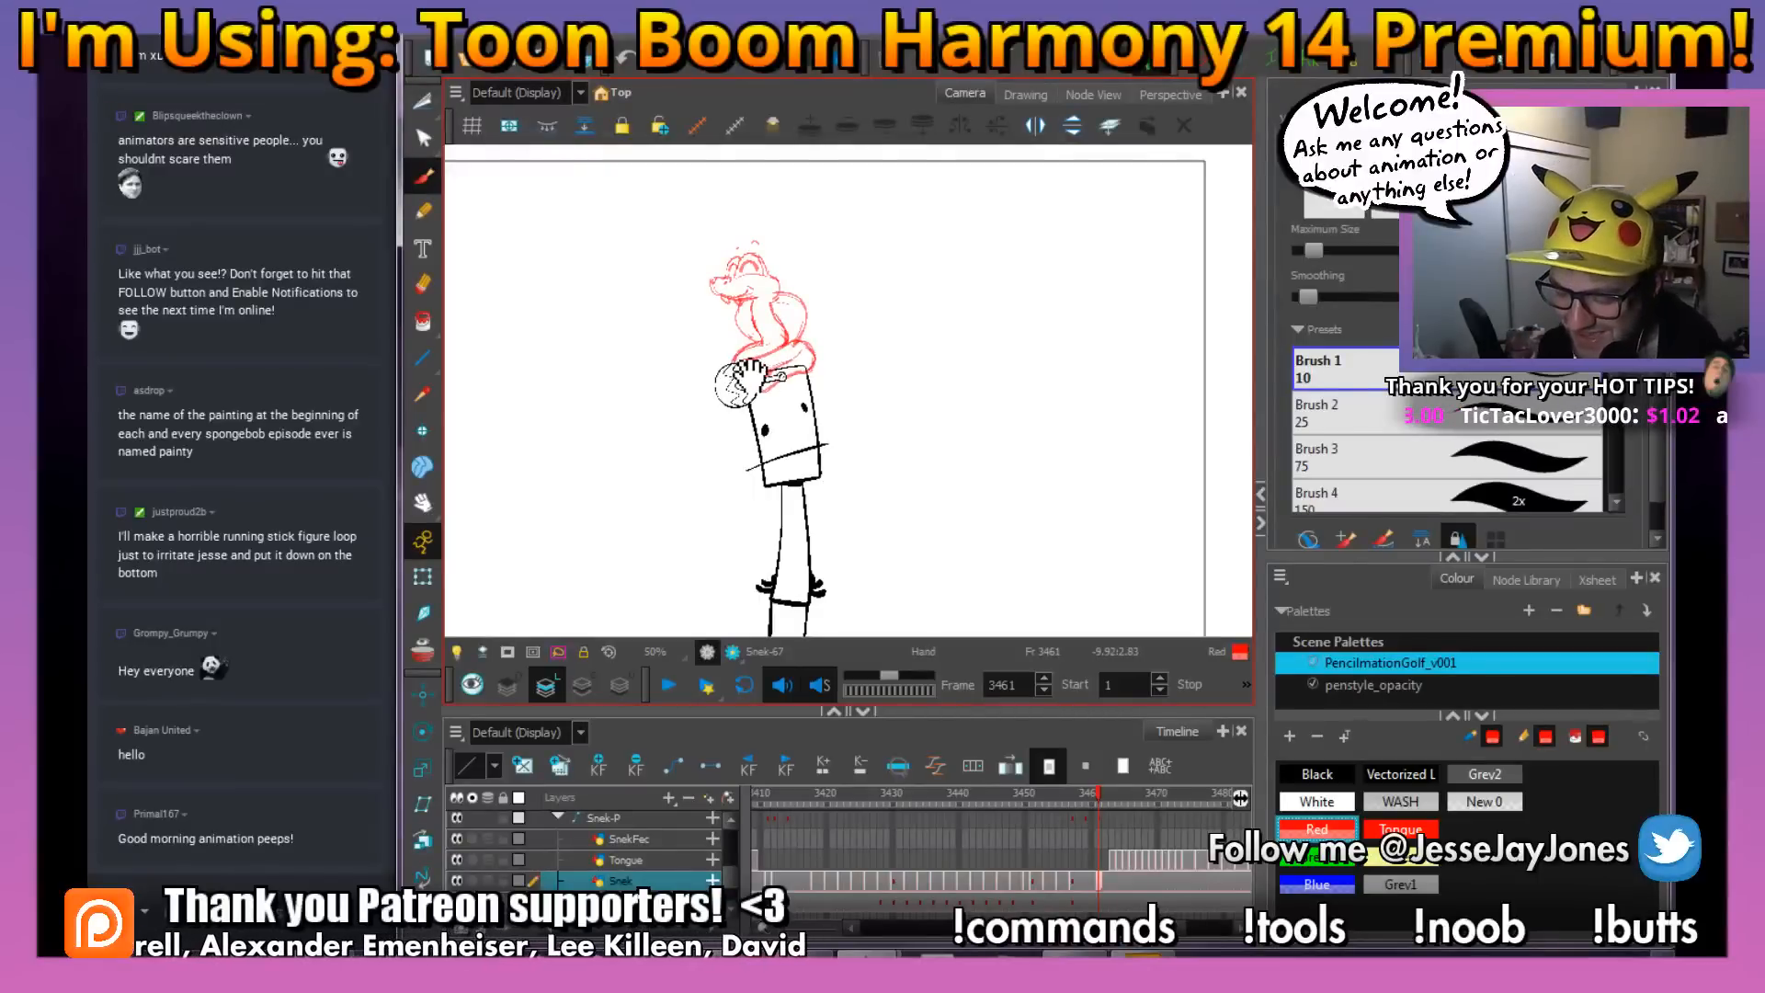
pyautogui.moveTo(776, 374); pyautogui.dragTo(729, 369)
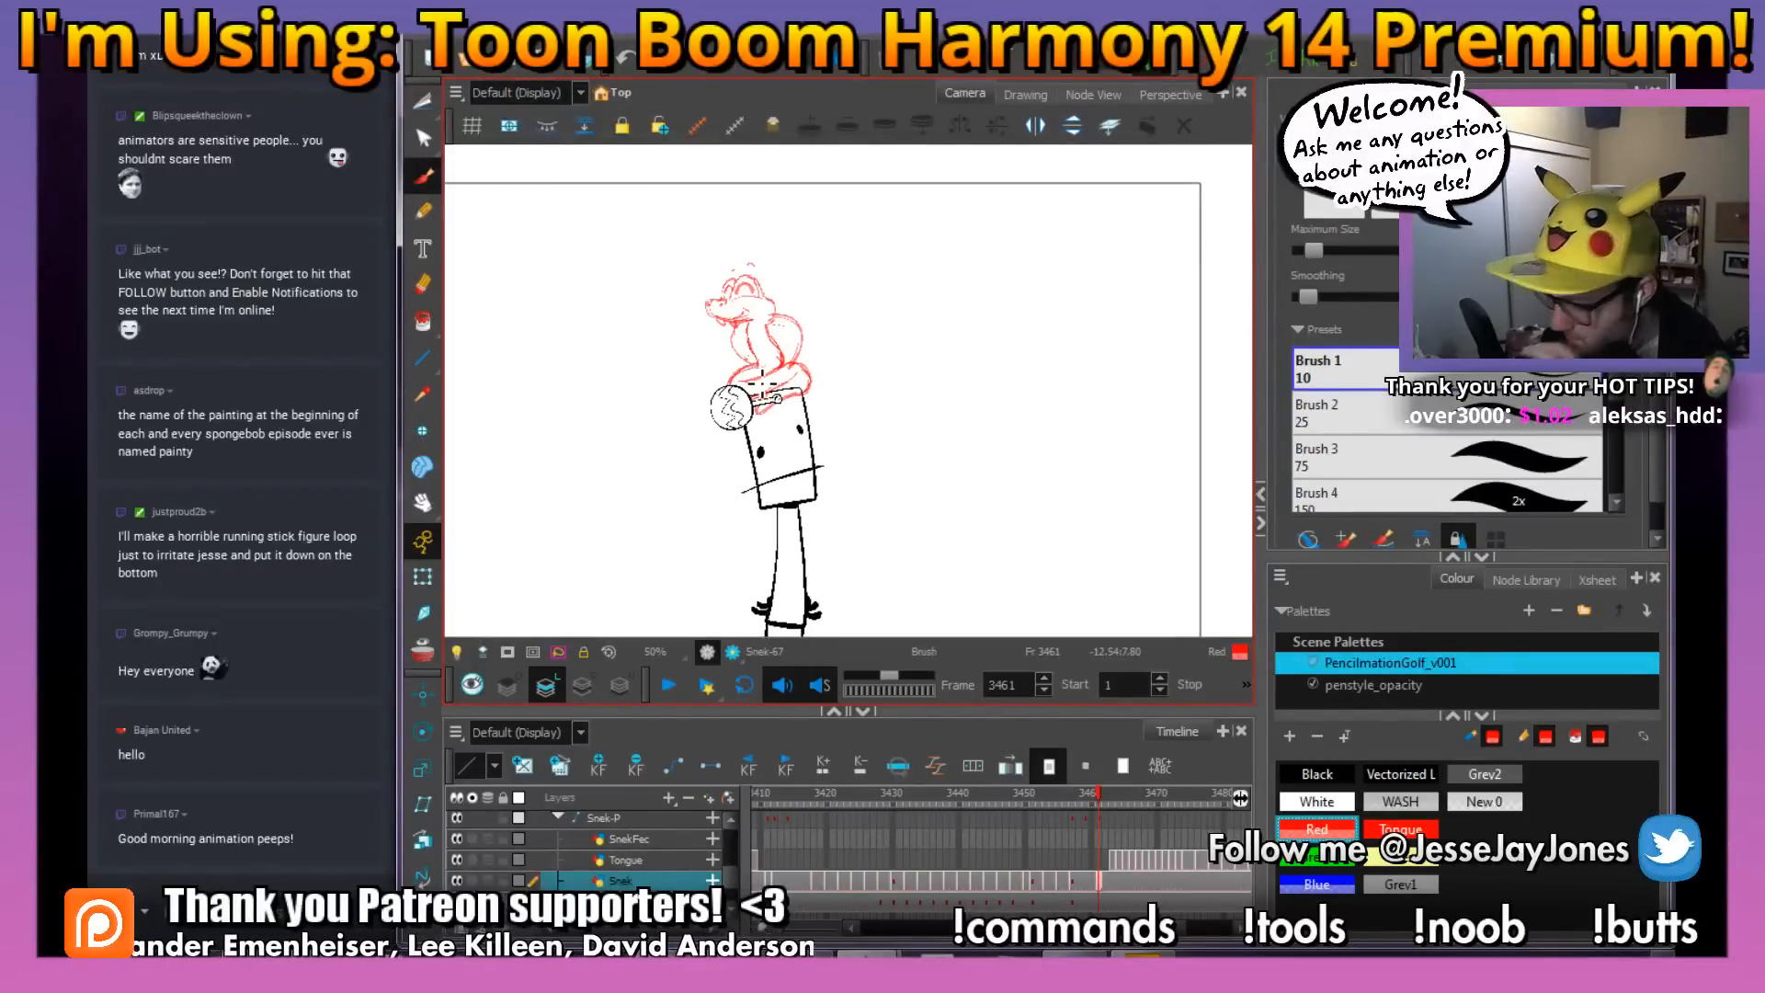
pyautogui.moveTo(830, 400); pyautogui.dragTo(834, 407)
pyautogui.scroll(2, 862, 448)
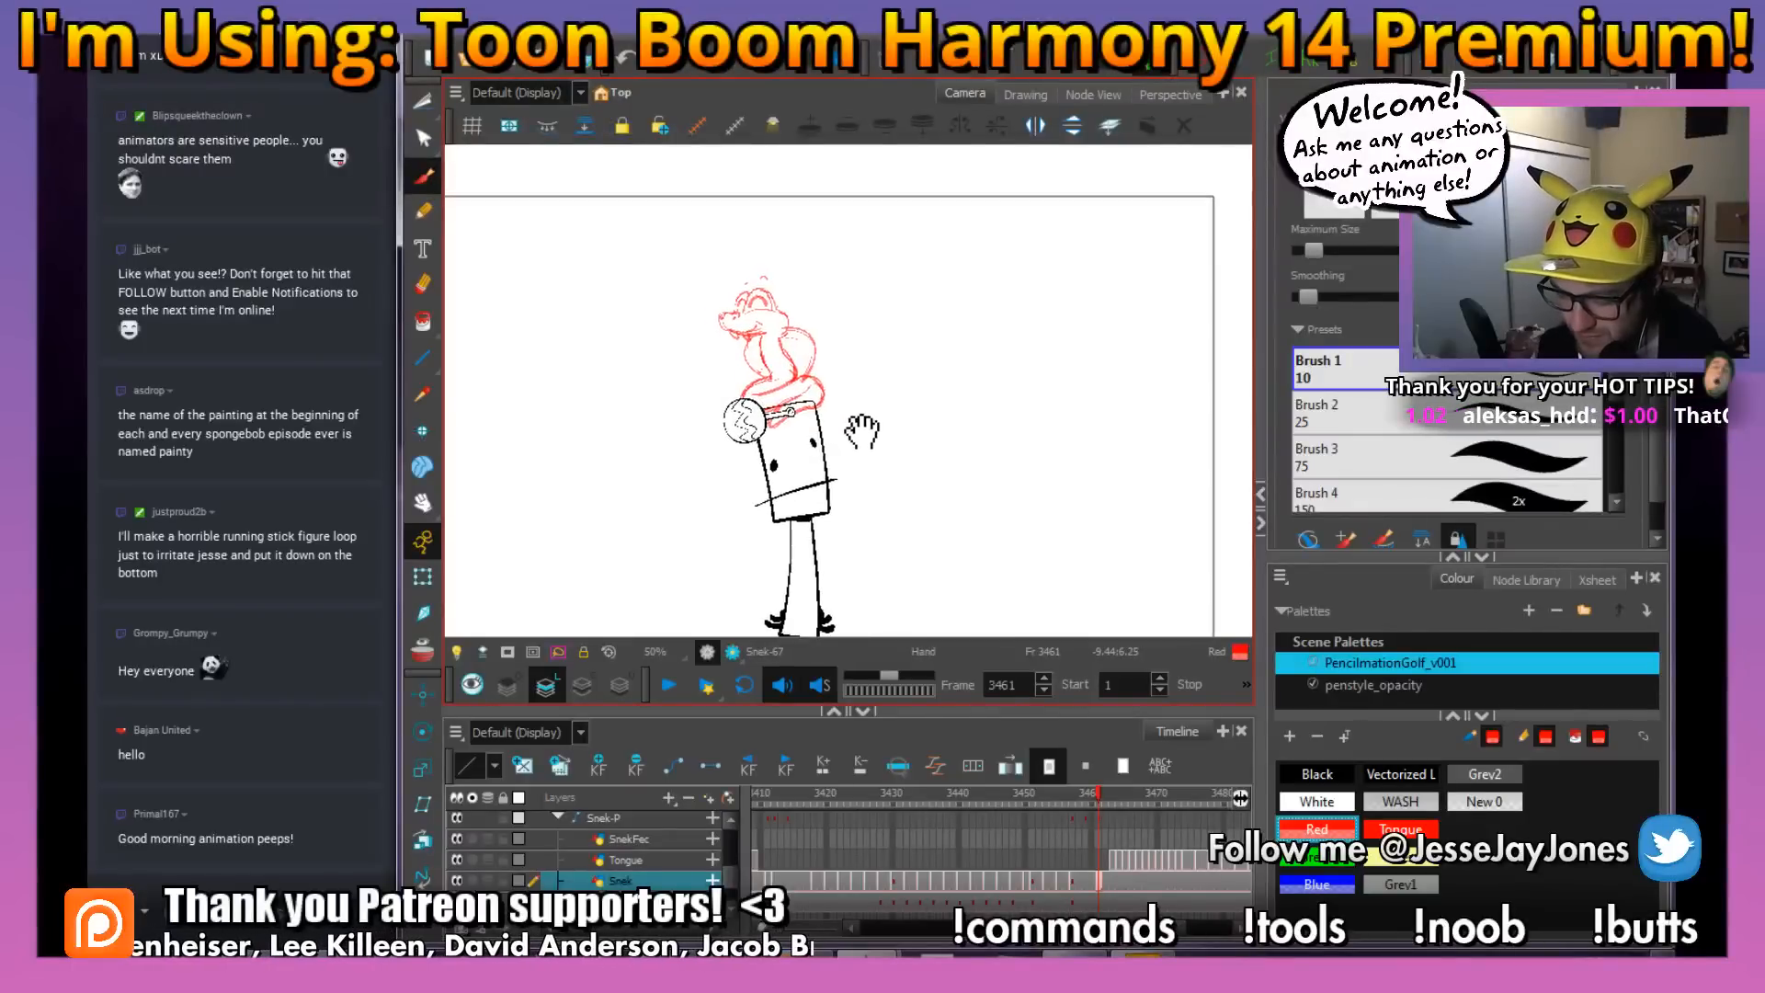
pyautogui.moveTo(867, 470)
pyautogui.mouseDown()
pyautogui.moveTo(883, 461)
pyautogui.moveTo(869, 472)
pyautogui.mouseUp()
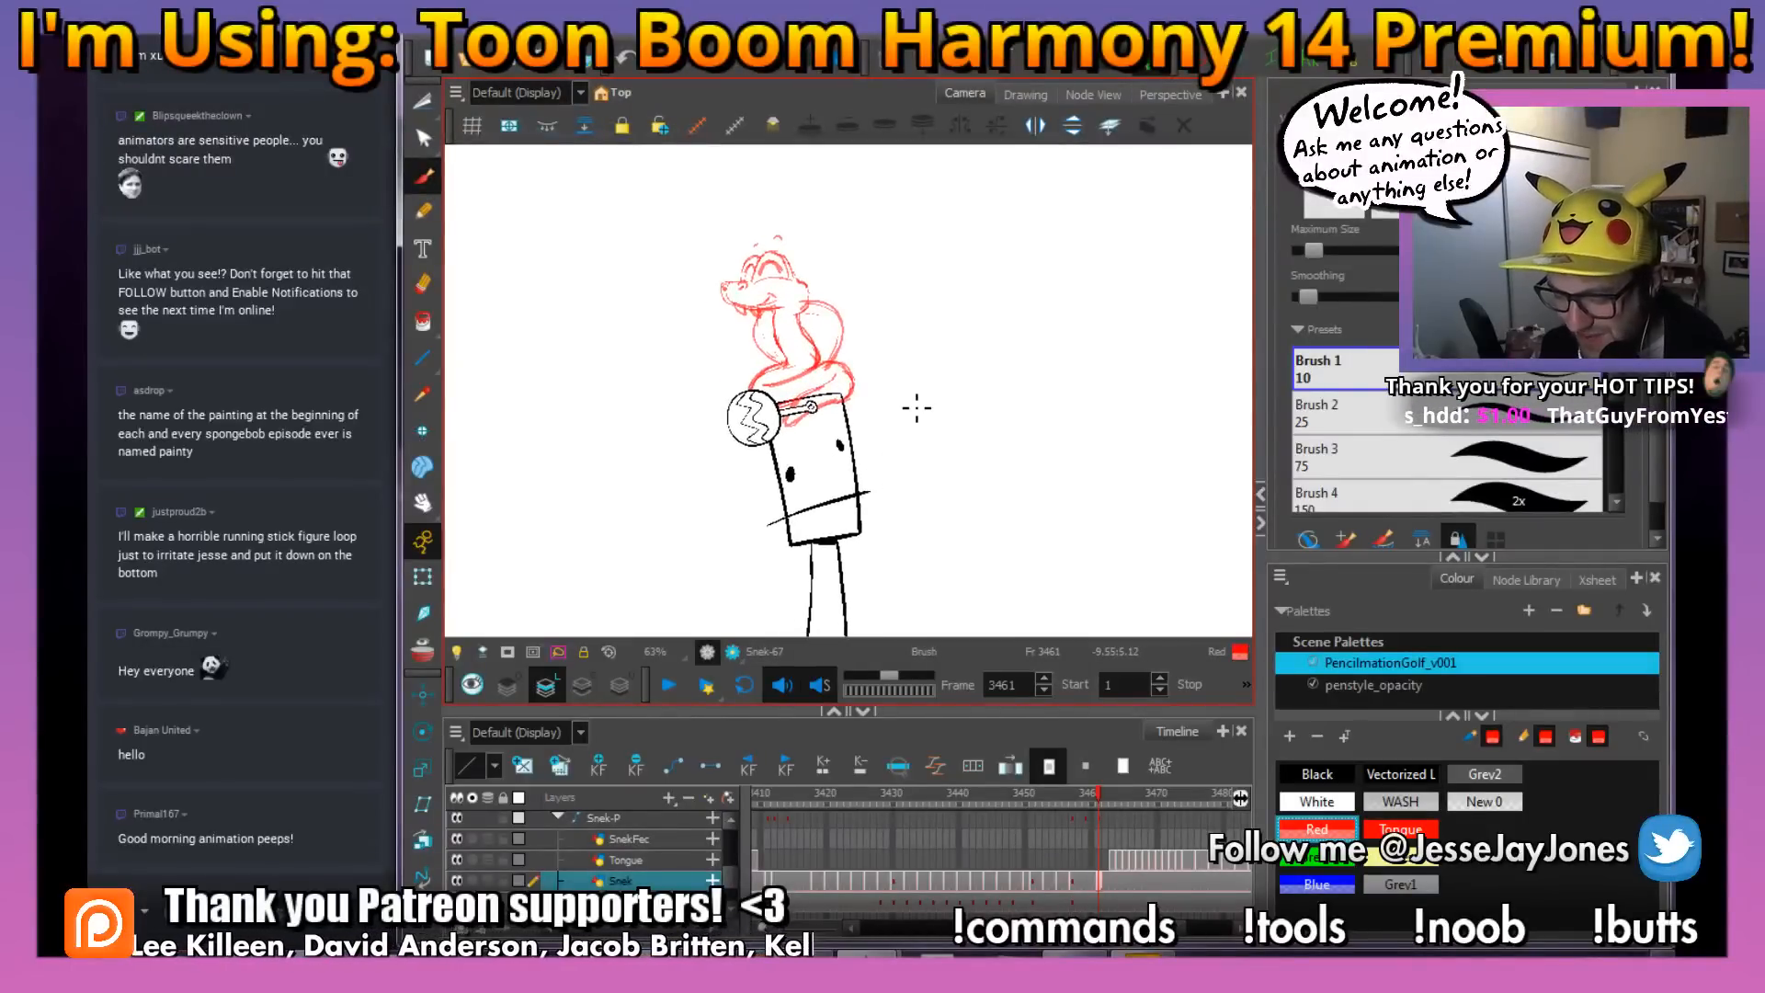
# Raise and rotate the rattle at frame 3450 so it follows the snake's tail beside the figure's head
pyautogui.moveTo(833, 498); pyautogui.dragTo(920, 532)
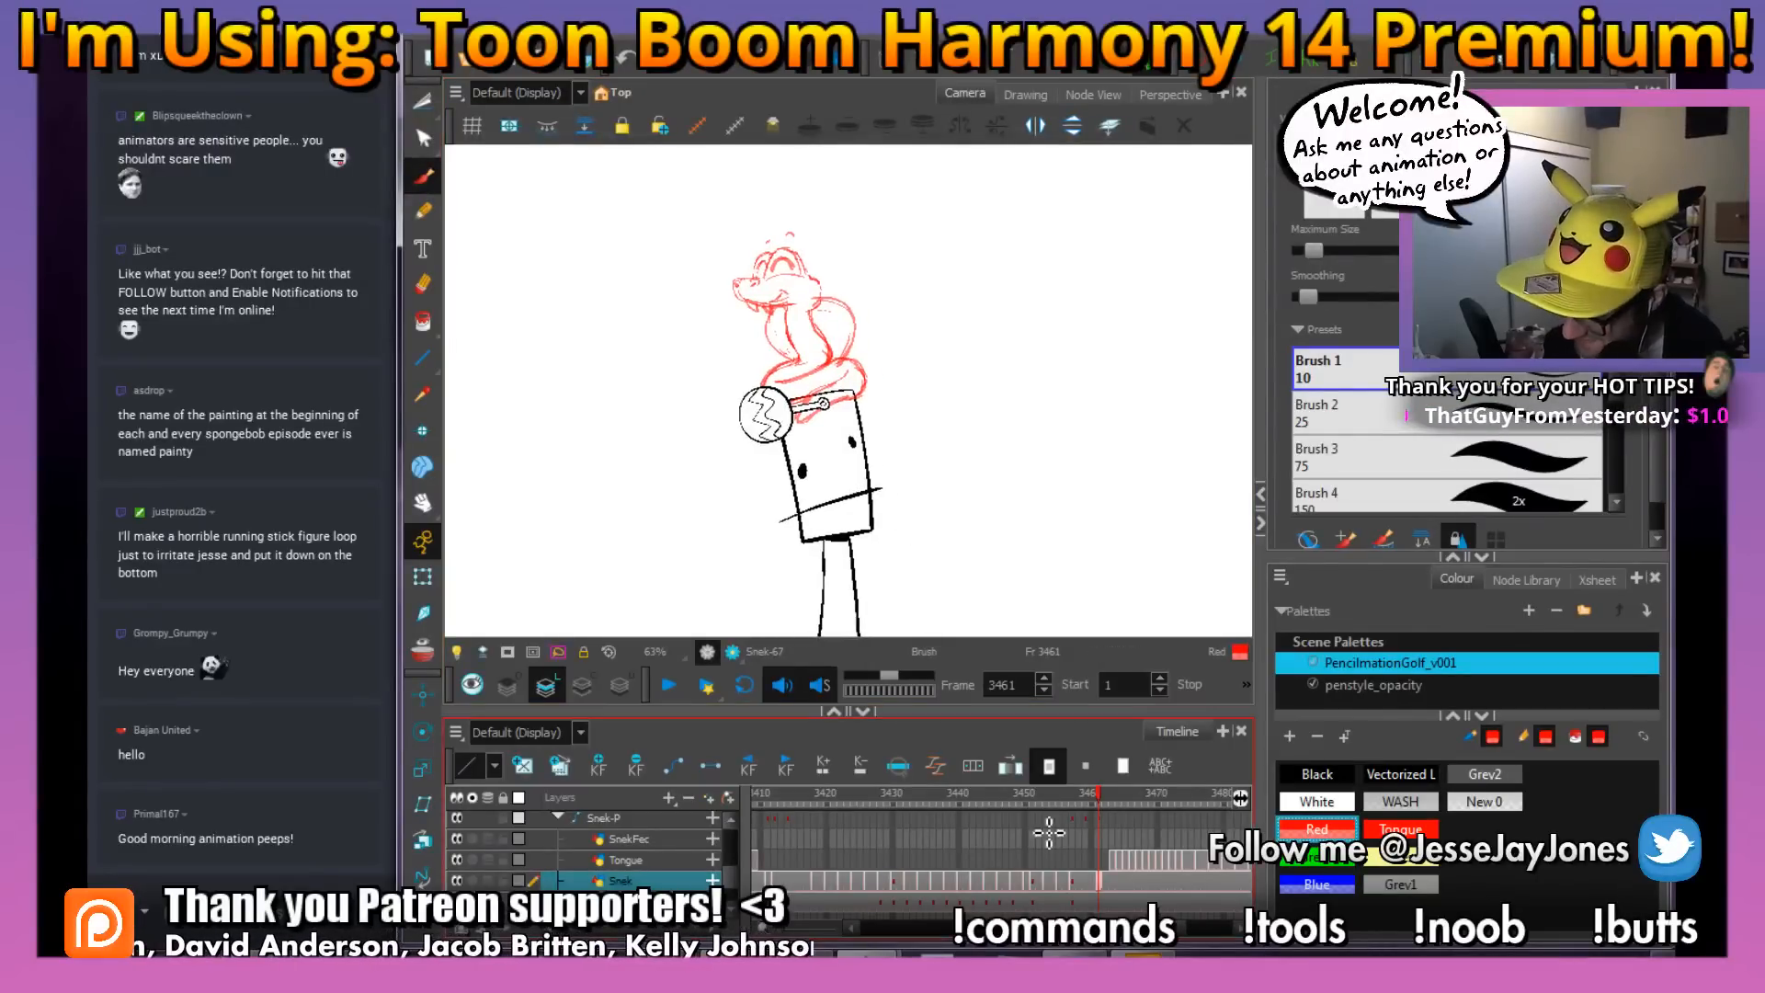
pyautogui.moveTo(1095, 802)
pyautogui.mouseDown()
pyautogui.moveTo(975, 814)
pyautogui.moveTo(1063, 813)
pyautogui.moveTo(1020, 820)
pyautogui.mouseUp()
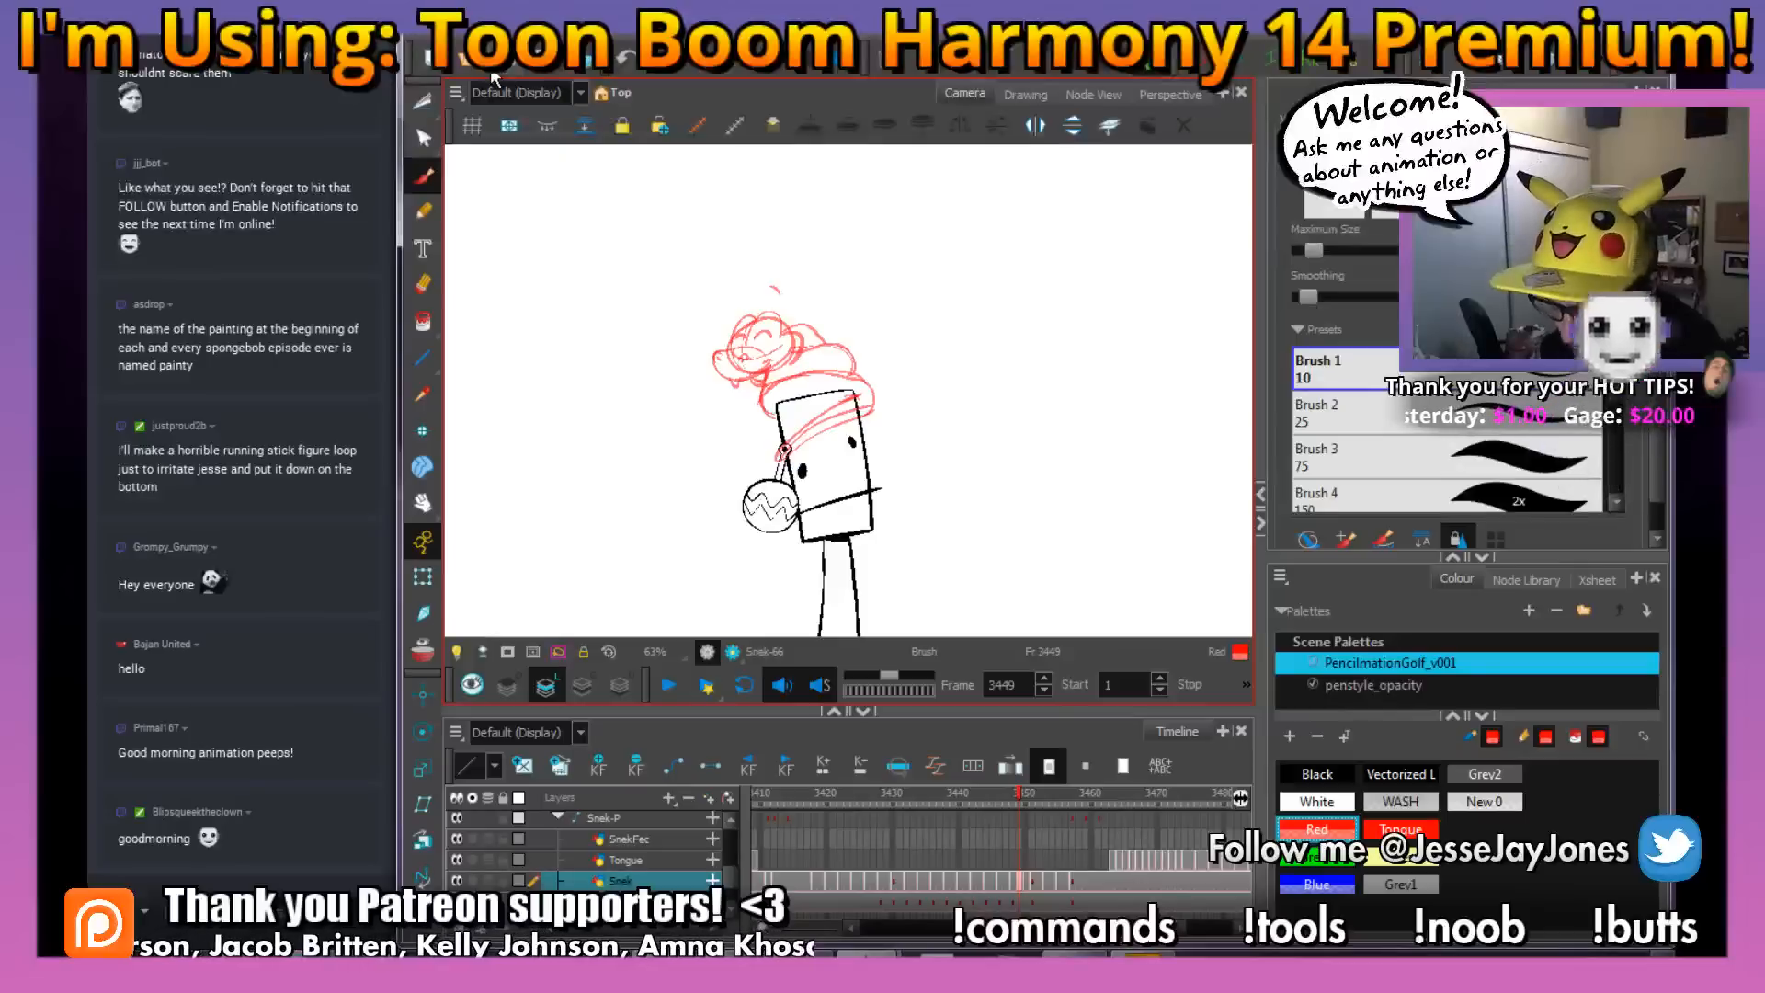
pyautogui.moveTo(1025, 793)
pyautogui.mouseDown()
pyautogui.moveTo(995, 802)
pyautogui.moveTo(1024, 812)
pyautogui.mouseUp()
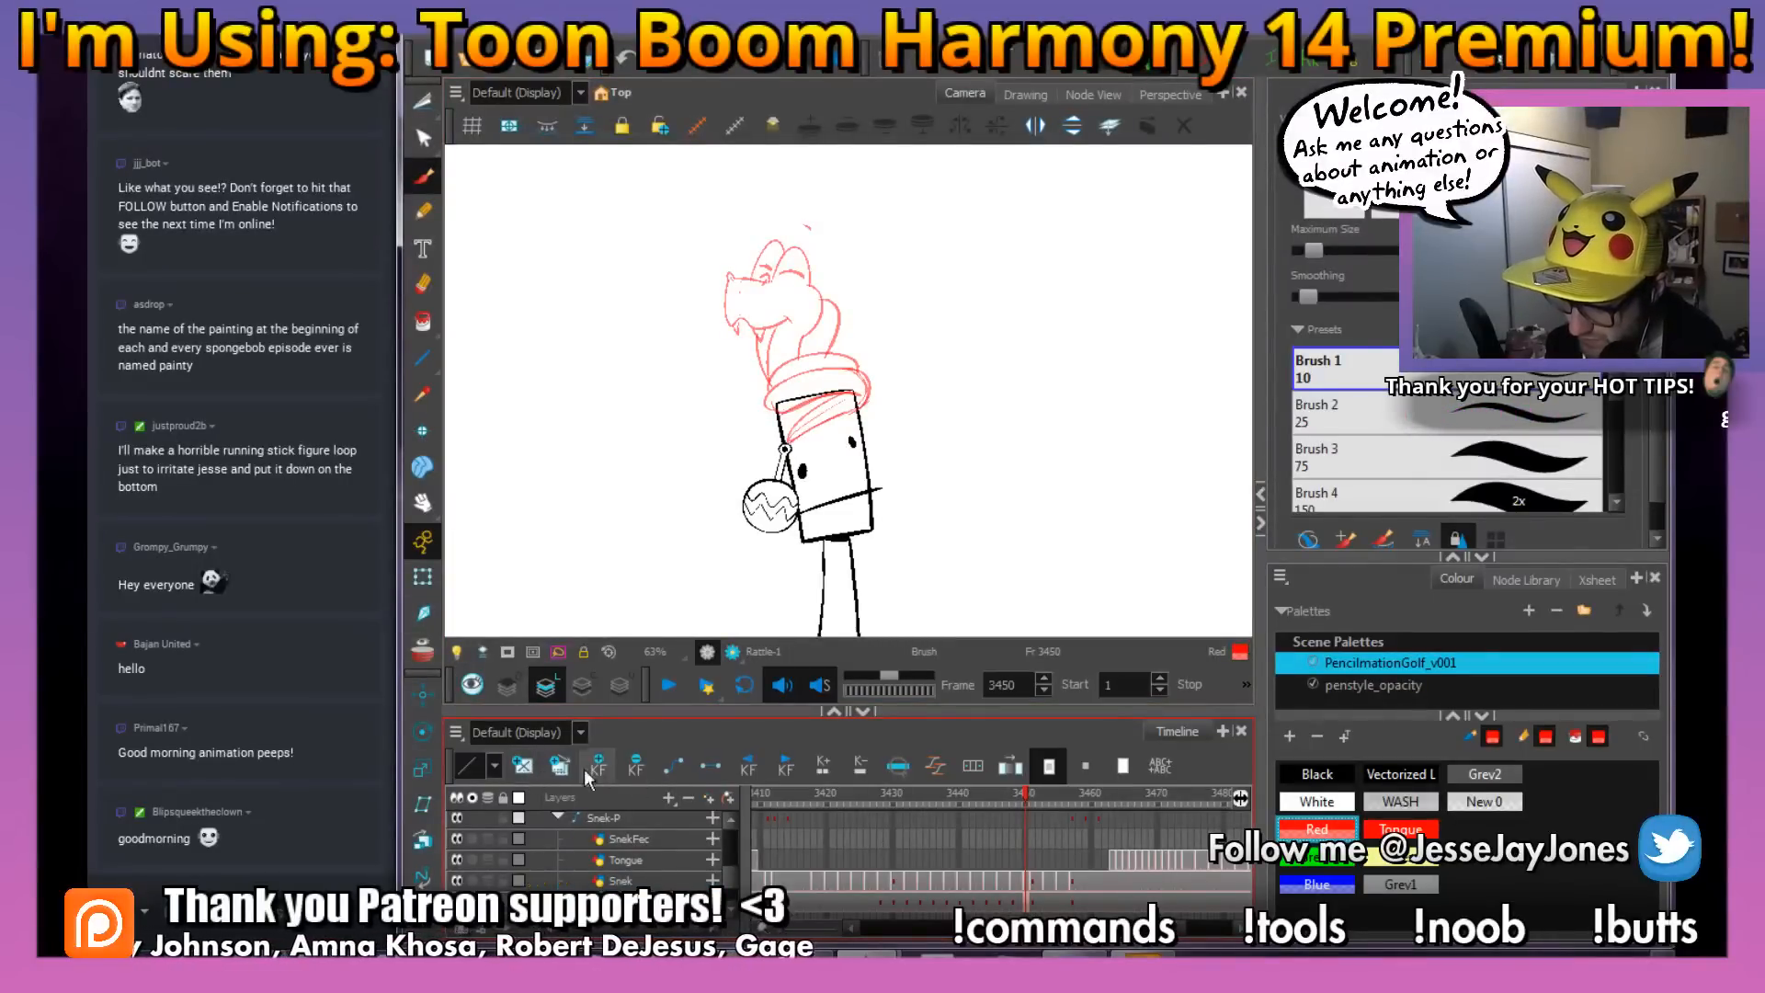
pyautogui.hotkey('shift', 't')
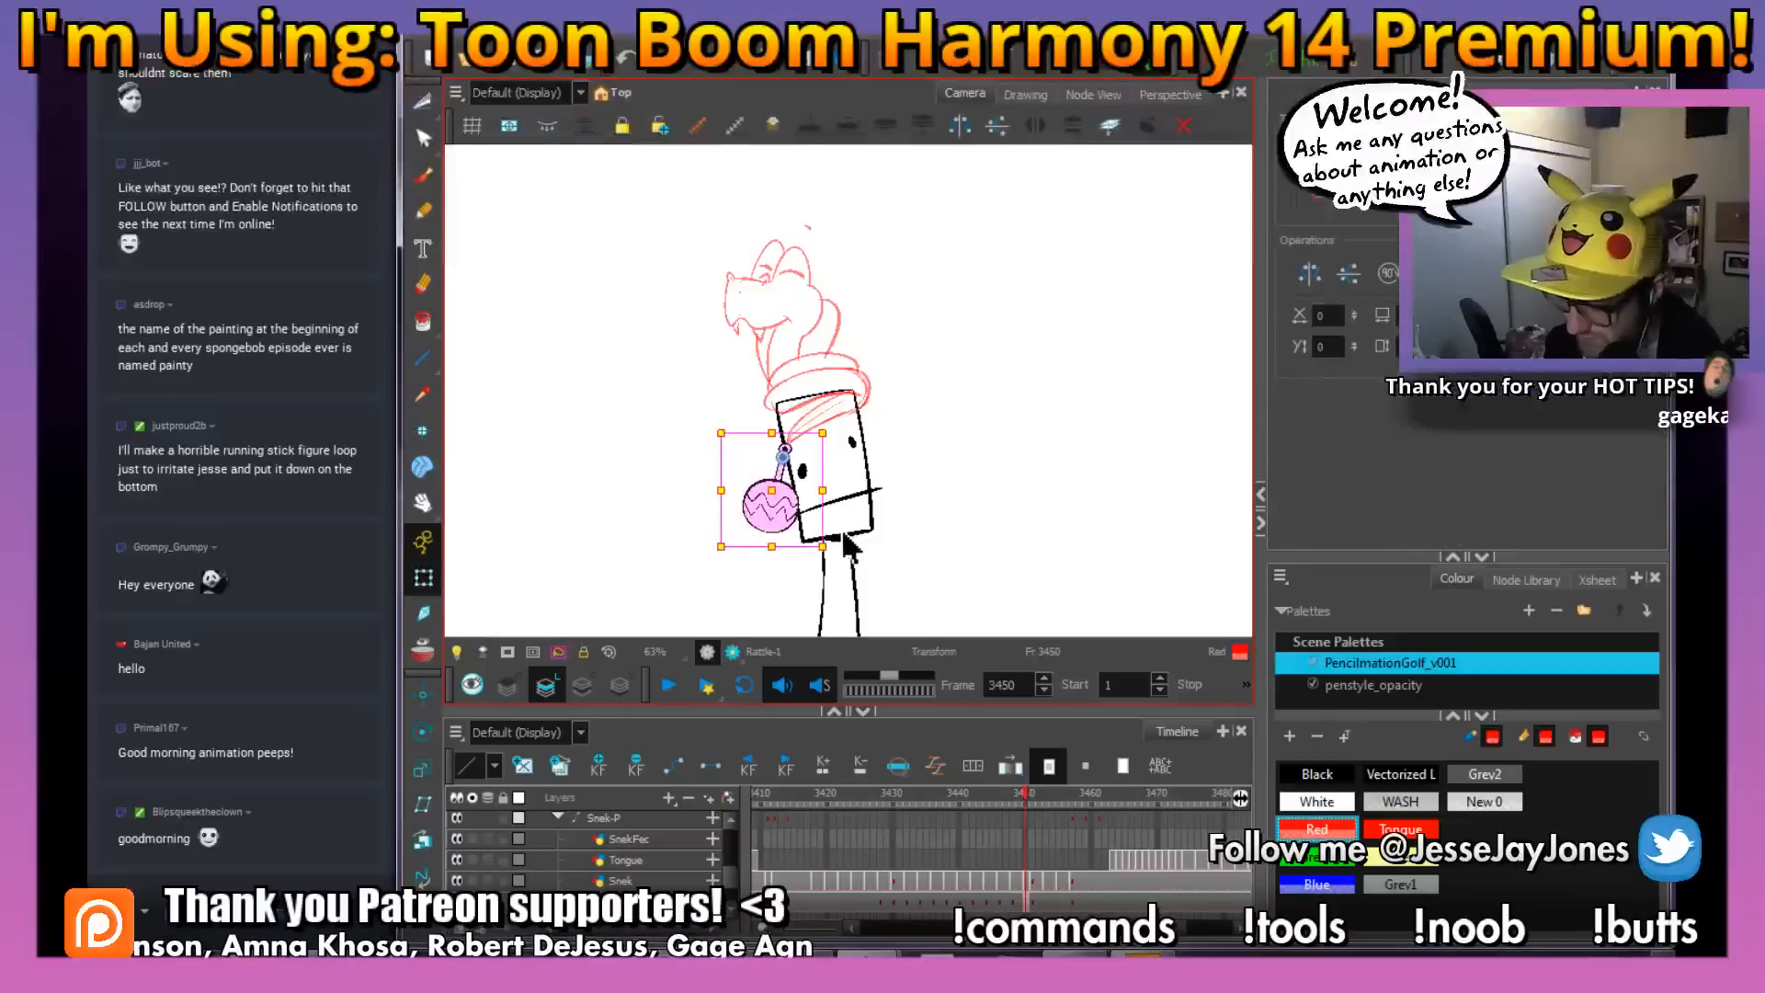
pyautogui.moveTo(838, 547)
pyautogui.mouseDown()
pyautogui.moveTo(815, 557)
pyautogui.moveTo(794, 496)
pyautogui.mouseUp()
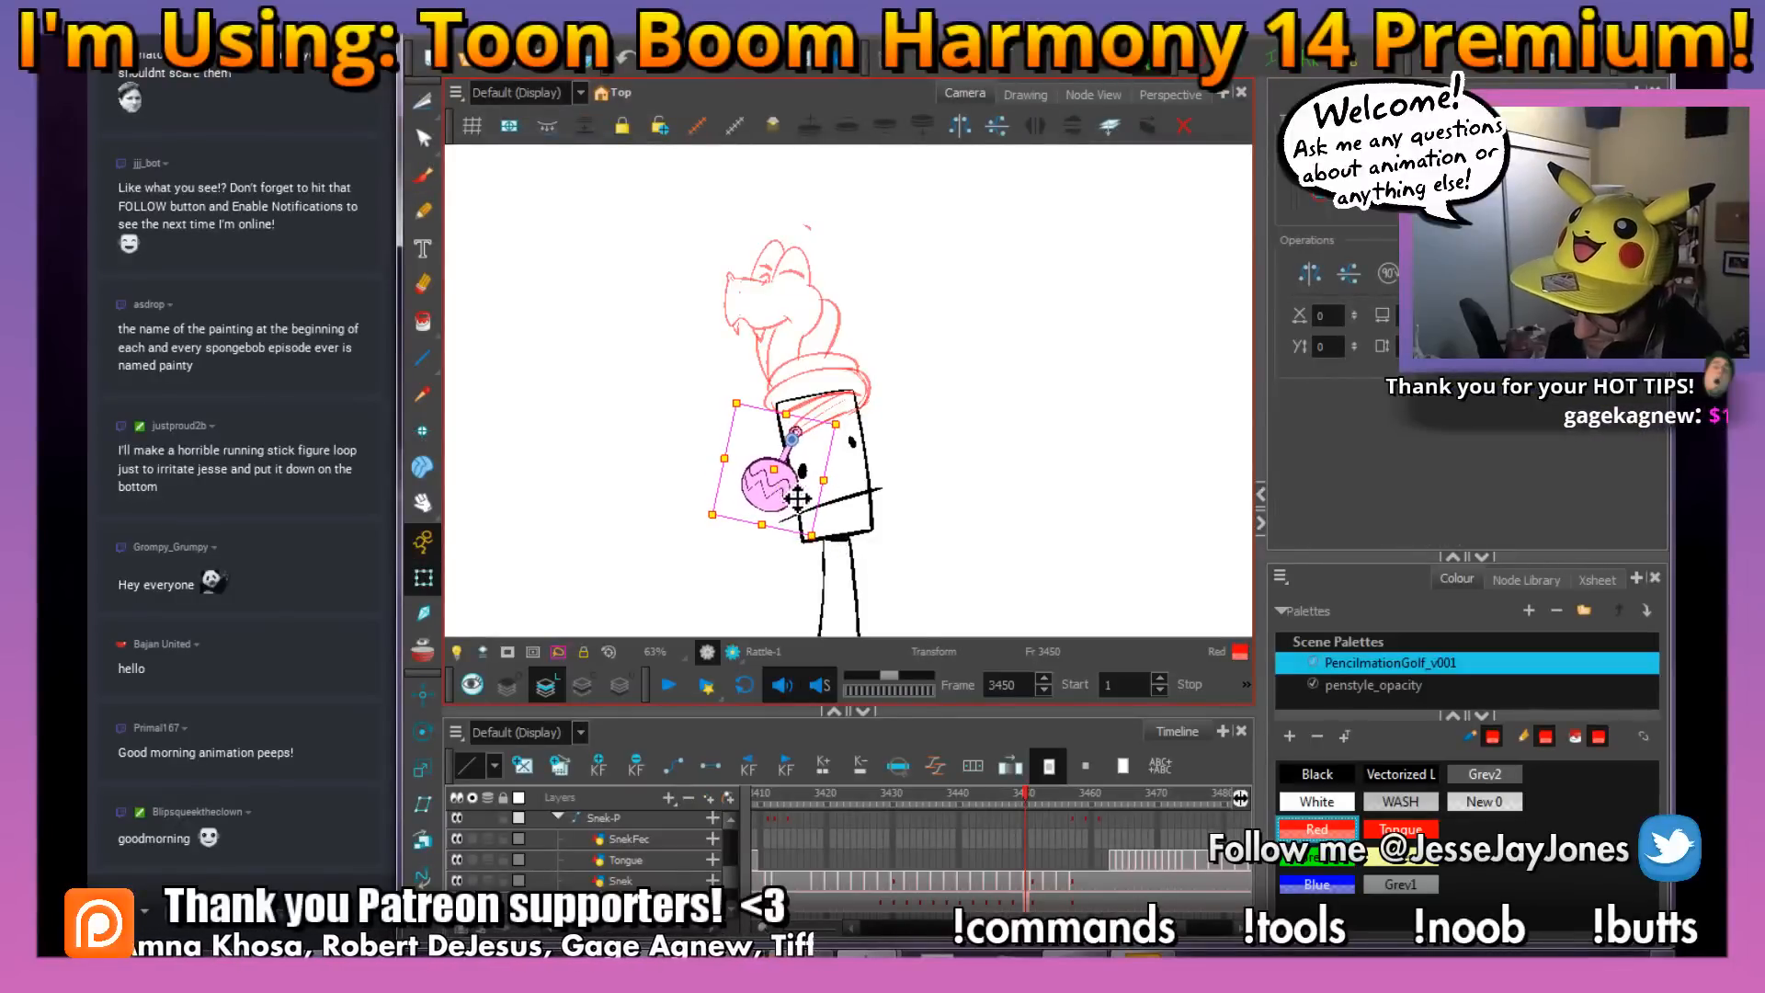
# Compare the rattle's keyframes around frames 3450 and 3451 with its pose up to frame 3461
pyautogui.click(1034, 909)
pyautogui.moveTo(1031, 797)
pyautogui.mouseDown()
pyautogui.moveTo(1013, 802)
pyautogui.moveTo(1028, 809)
pyautogui.mouseUp()
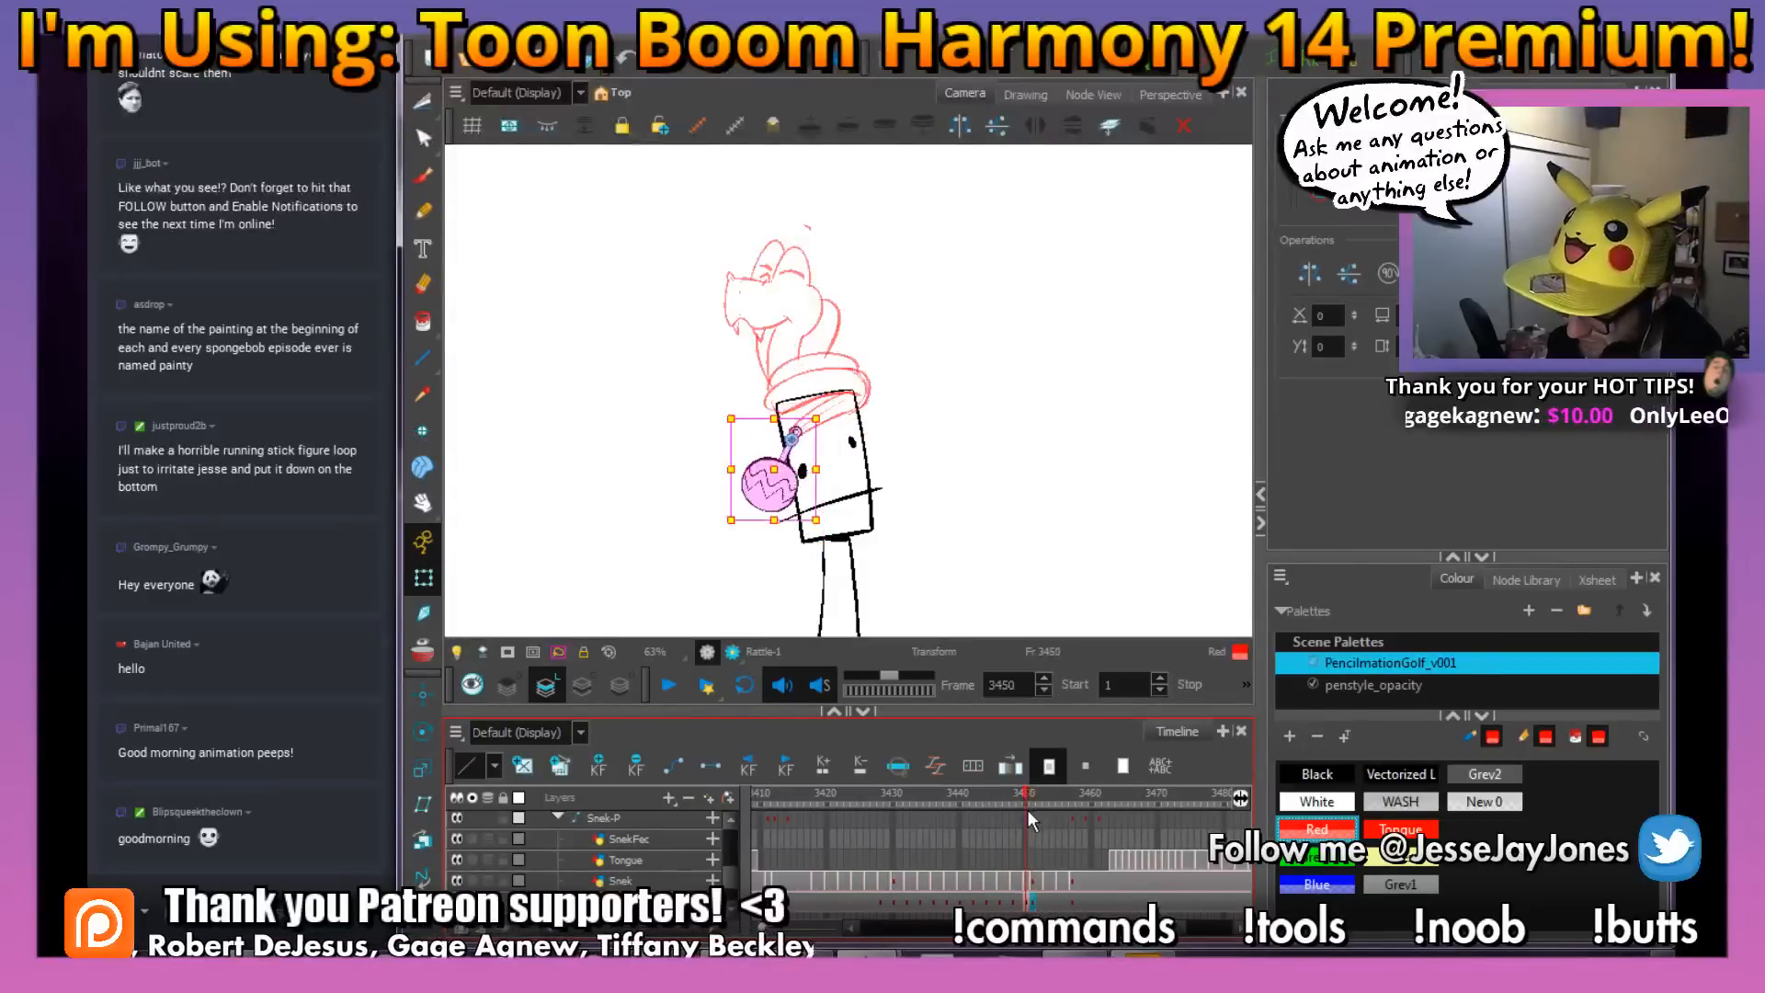
pyautogui.moveTo(1031, 909); pyautogui.dragTo(1024, 908)
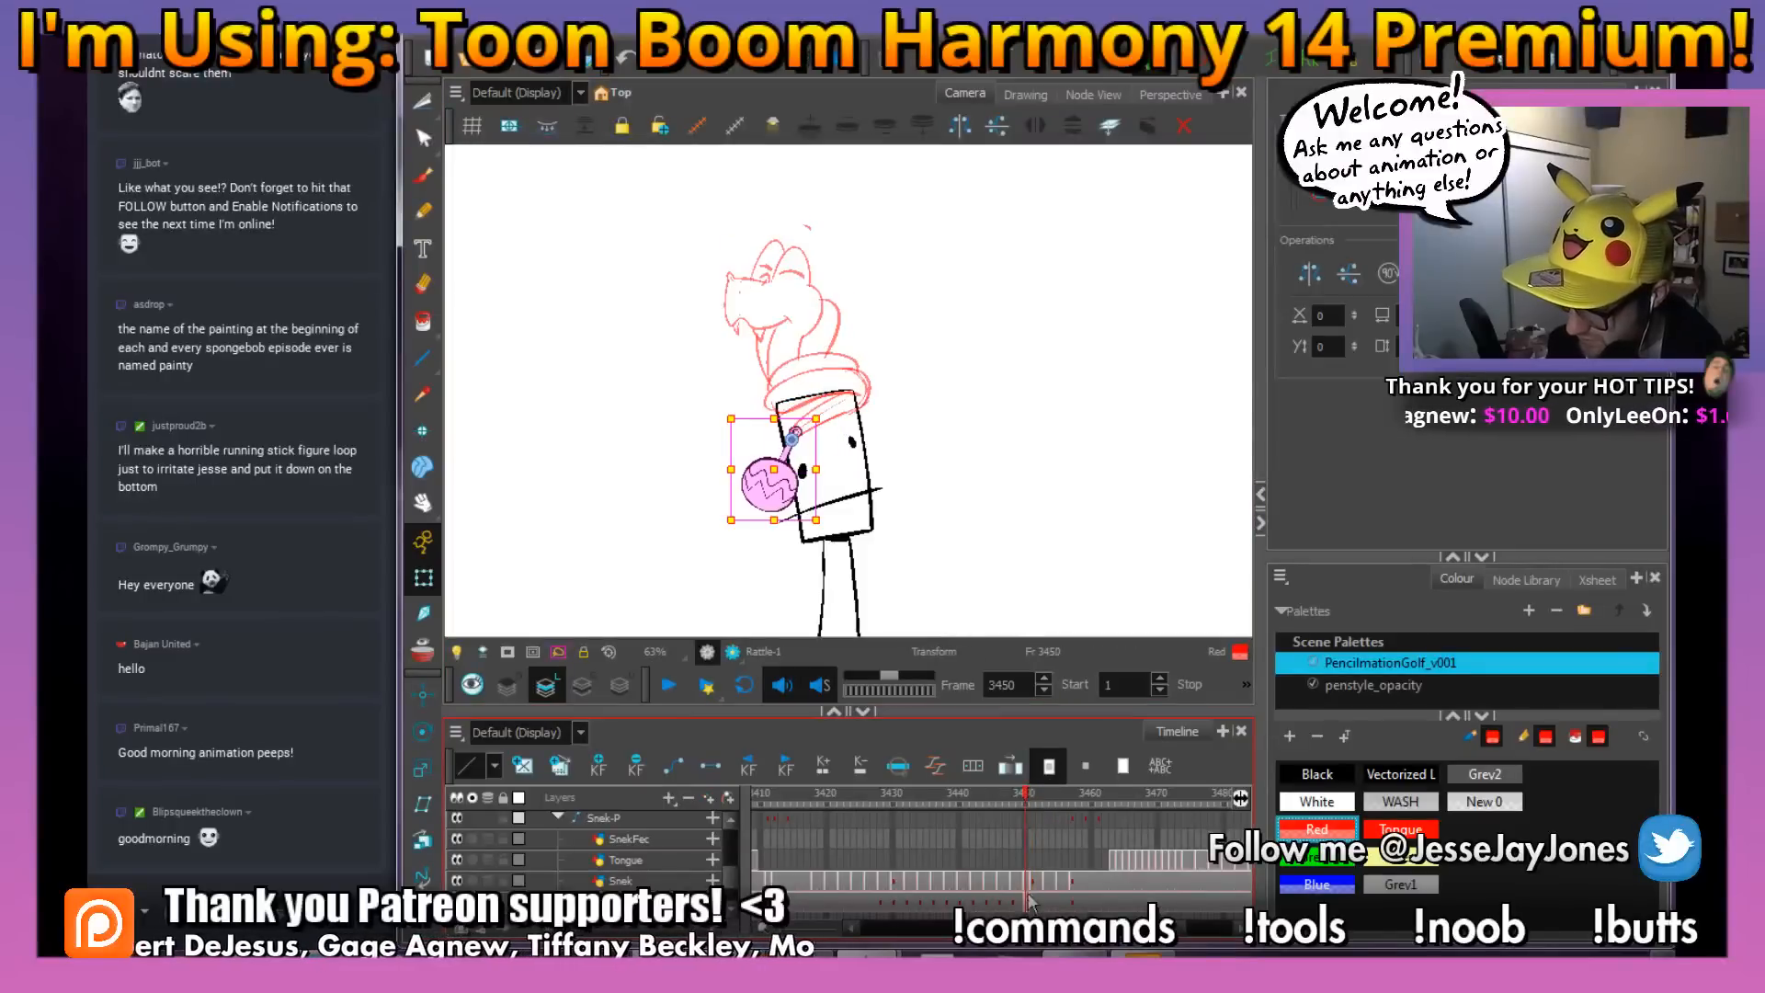
pyautogui.moveTo(1024, 796)
pyautogui.mouseDown()
pyautogui.moveTo(1127, 813)
pyautogui.moveTo(1098, 820)
pyautogui.moveTo(1101, 853)
pyautogui.mouseUp()
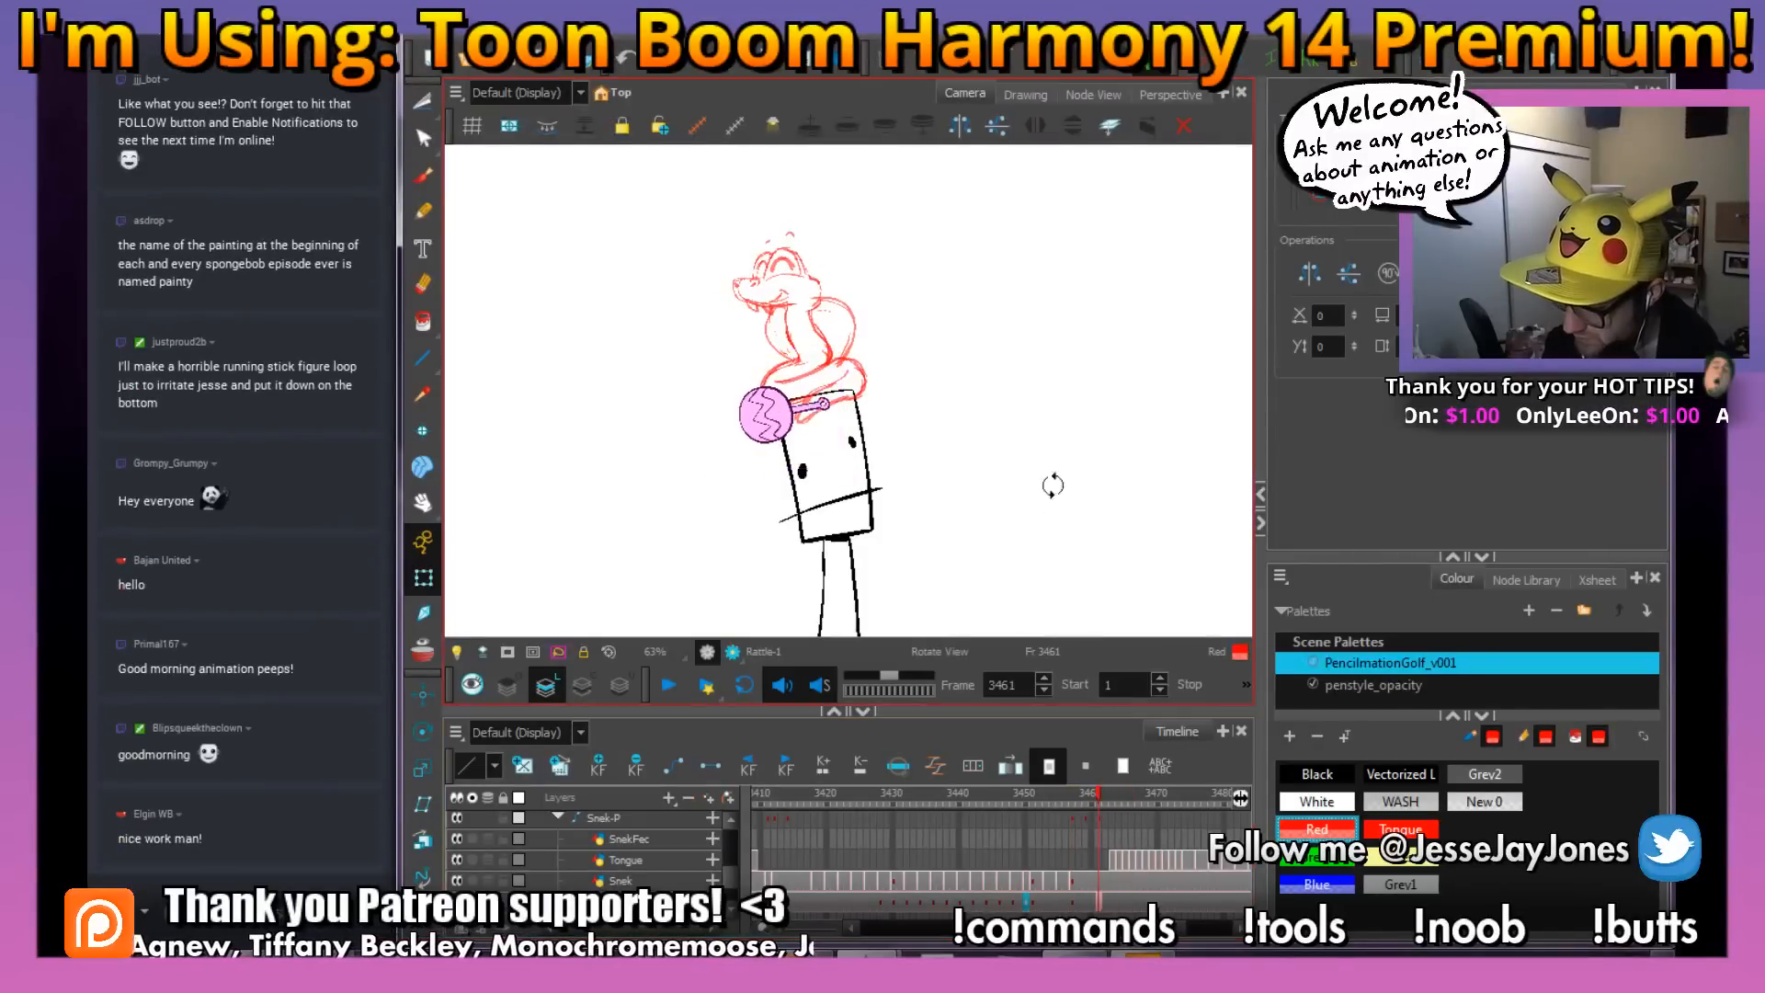
# Tilt the rattle downward and nudge it to the tail end at frame 3457, and save the scene
pyautogui.moveTo(1054, 475); pyautogui.dragTo(1031, 496)
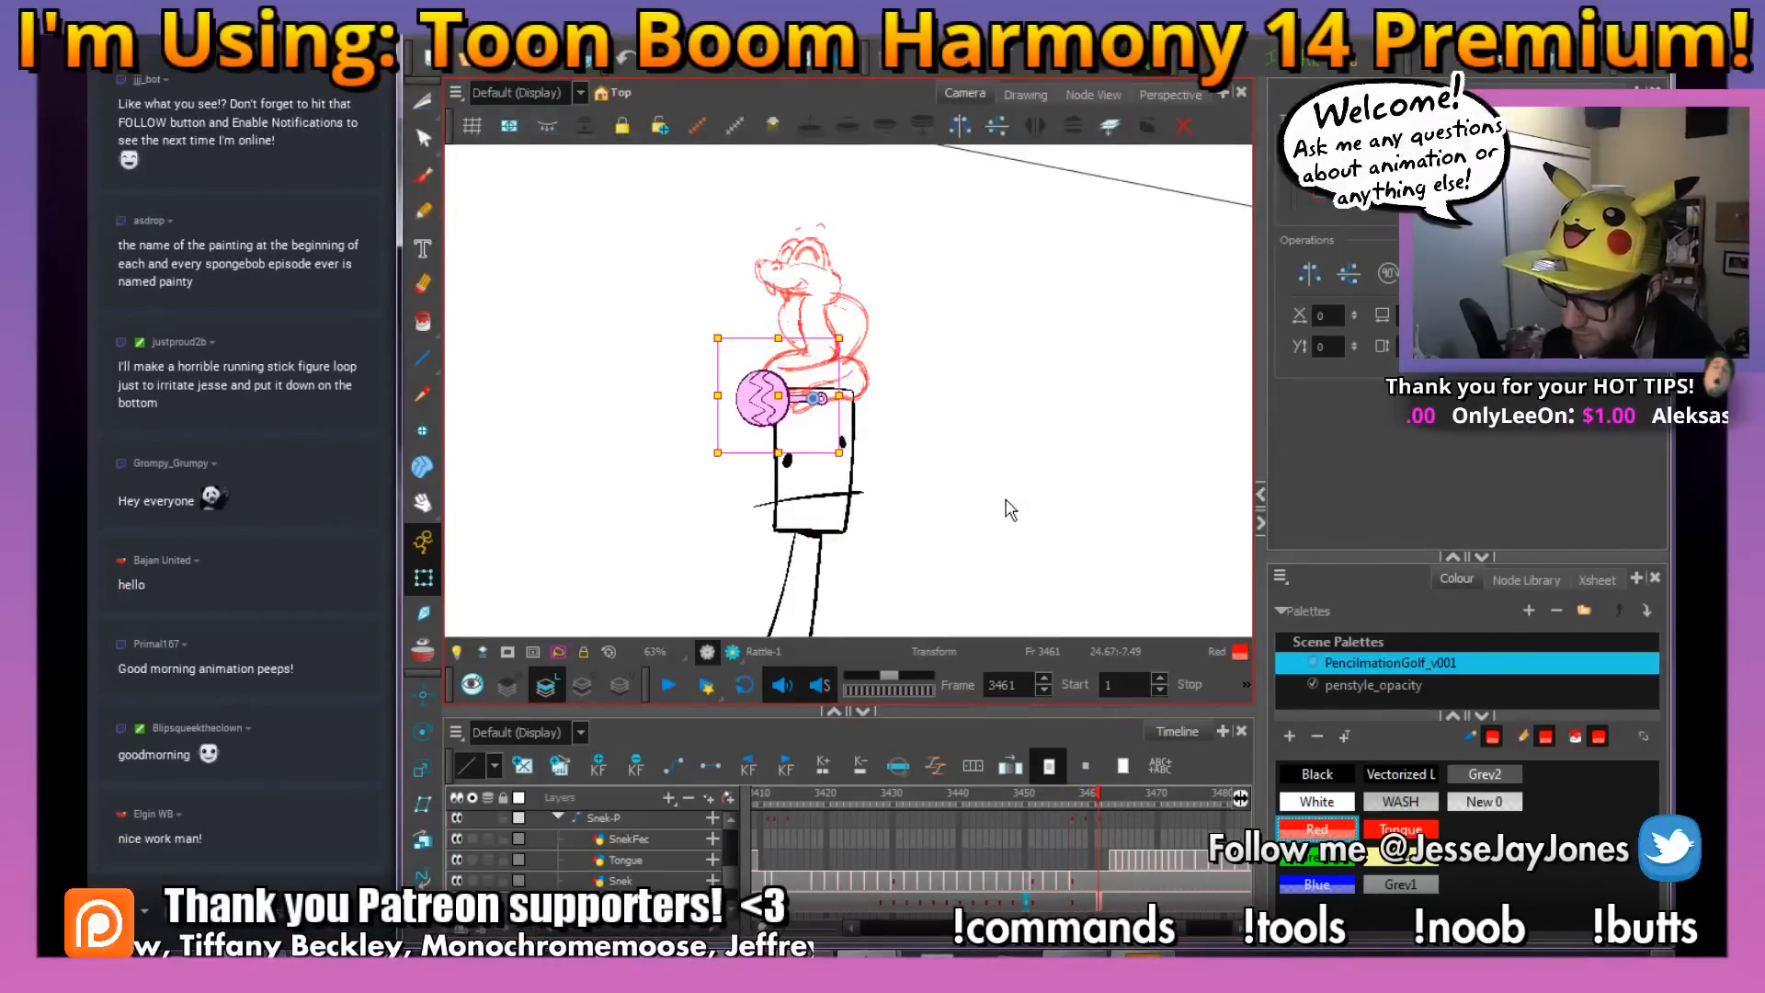
pyautogui.press('2')
pyautogui.press('2')
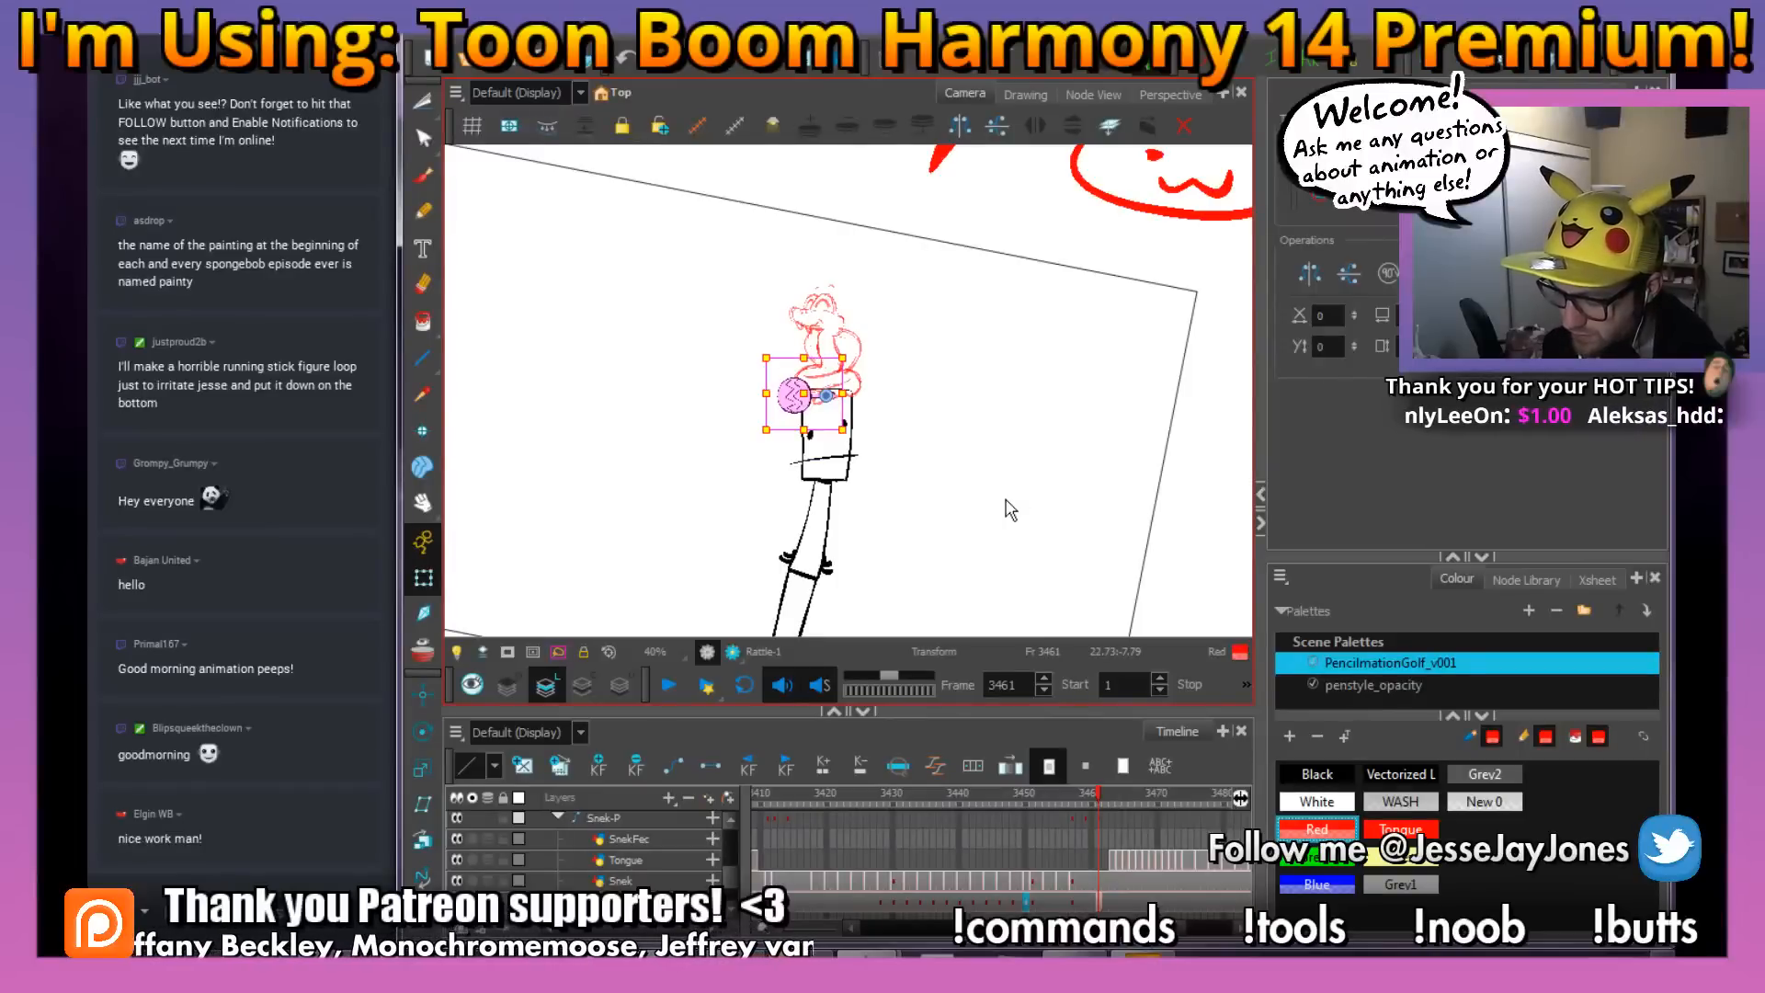
pyautogui.press('2')
pyautogui.press('2')
pyautogui.press('2')
pyautogui.moveTo(921, 455); pyautogui.dragTo(961, 479)
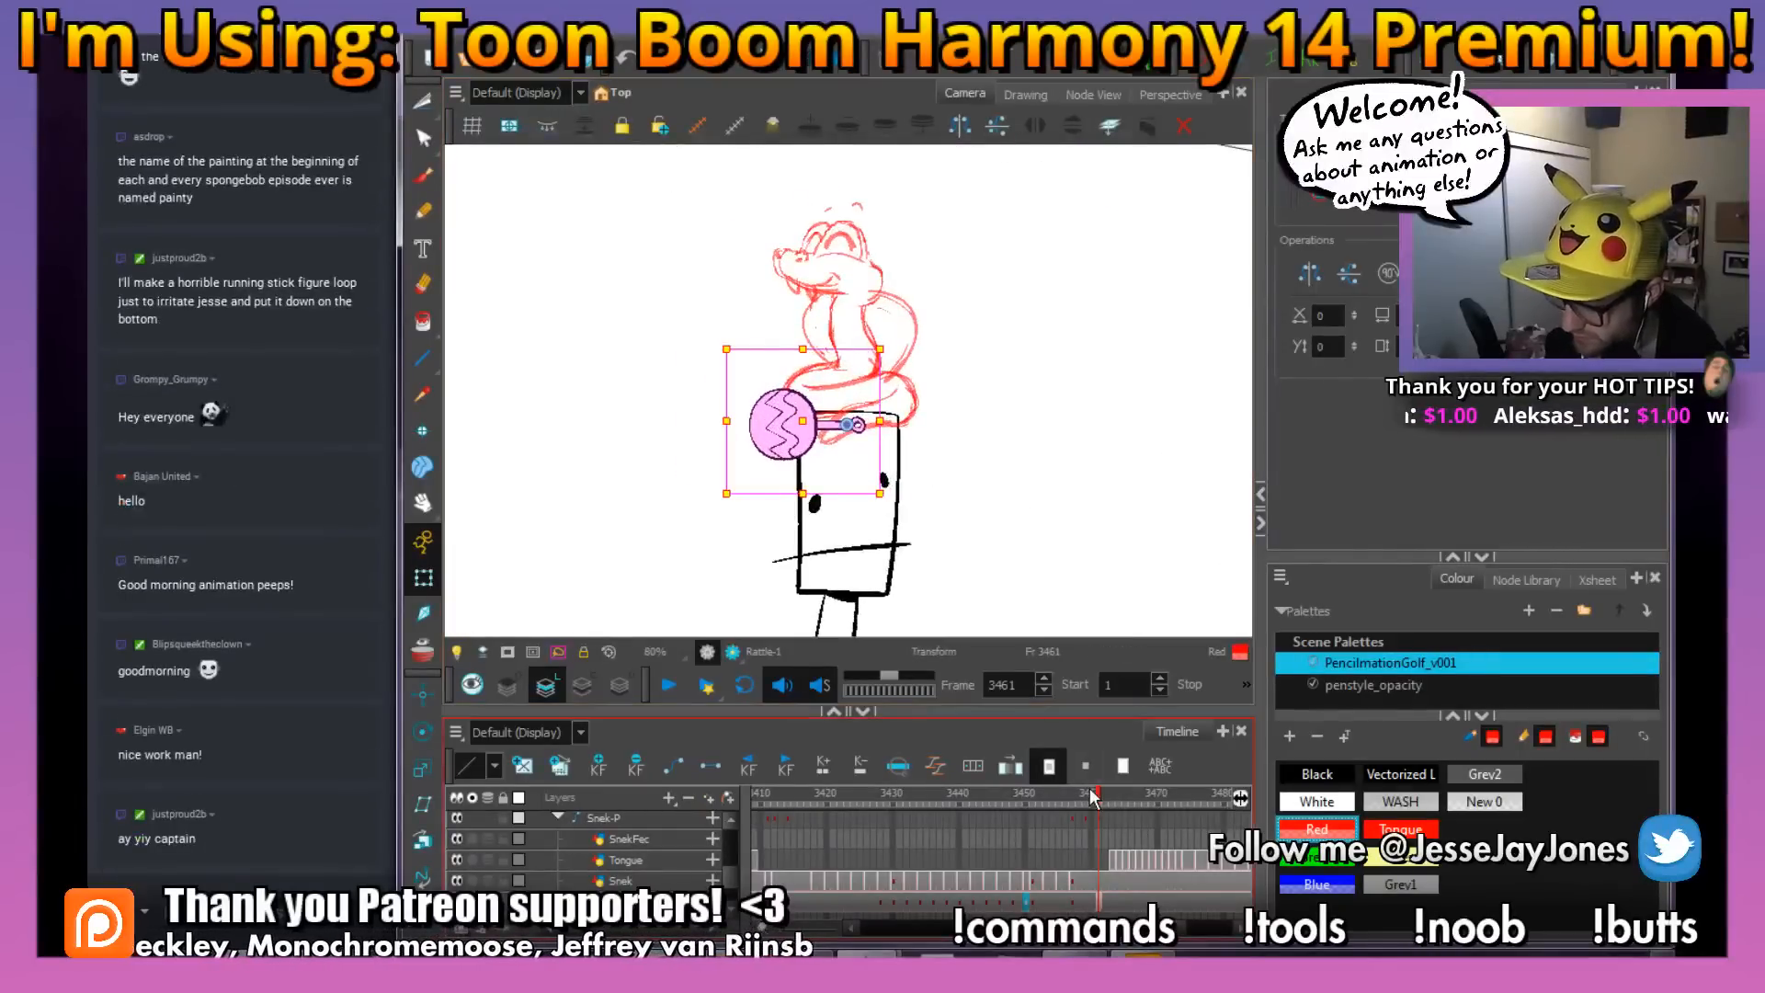
pyautogui.moveTo(1092, 796)
pyautogui.mouseDown()
pyautogui.moveTo(1023, 813)
pyautogui.moveTo(1068, 807)
pyautogui.mouseUp()
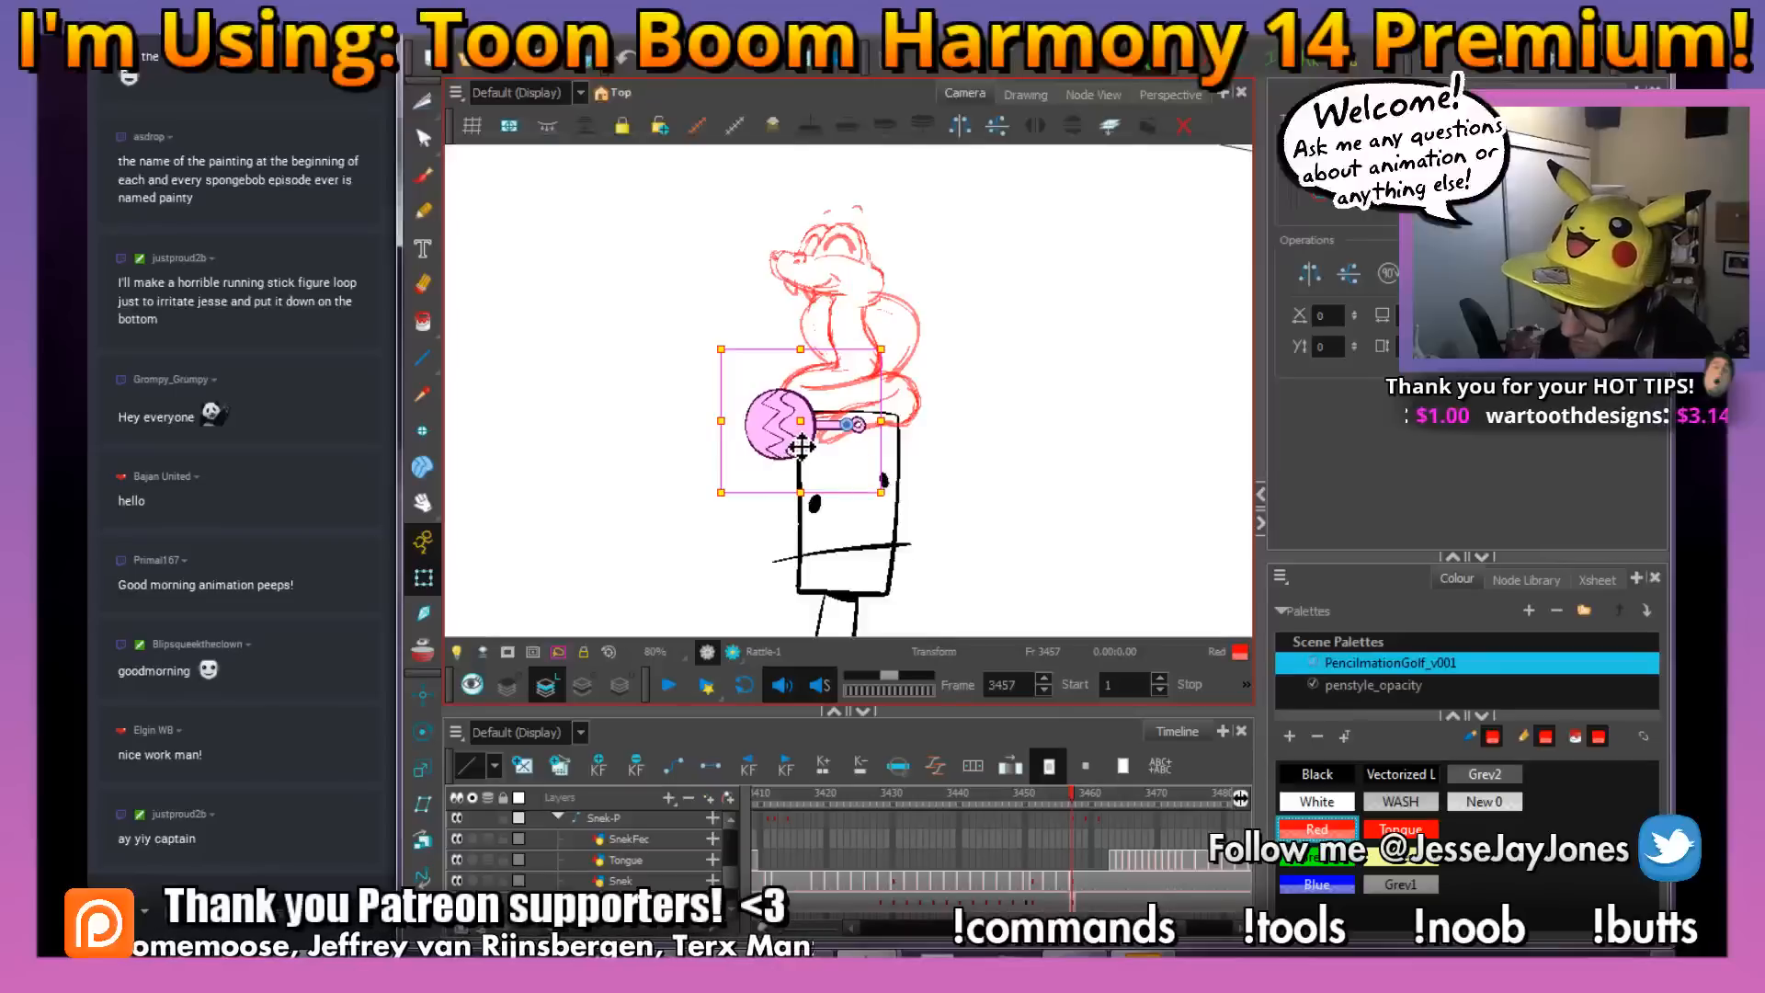
pyautogui.moveTo(802, 460)
pyautogui.mouseDown()
pyautogui.moveTo(713, 524)
pyautogui.moveTo(729, 551)
pyautogui.mouseUp()
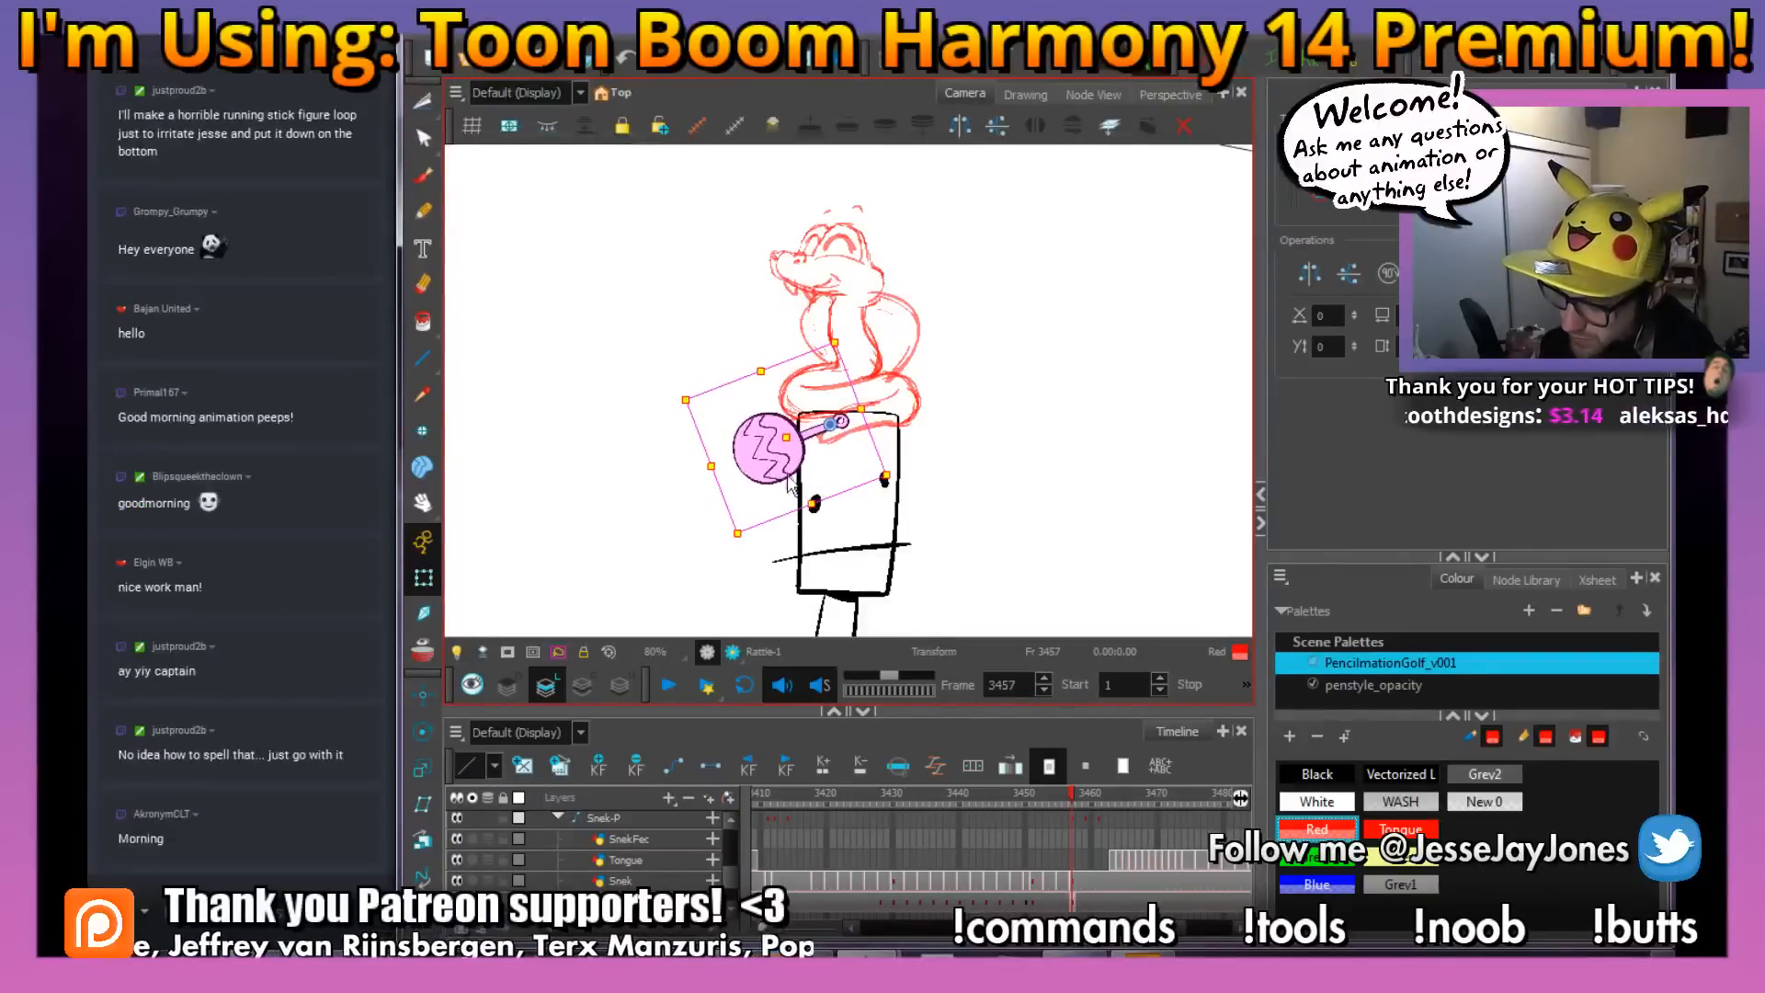
pyautogui.moveTo(787, 475); pyautogui.dragTo(797, 470)
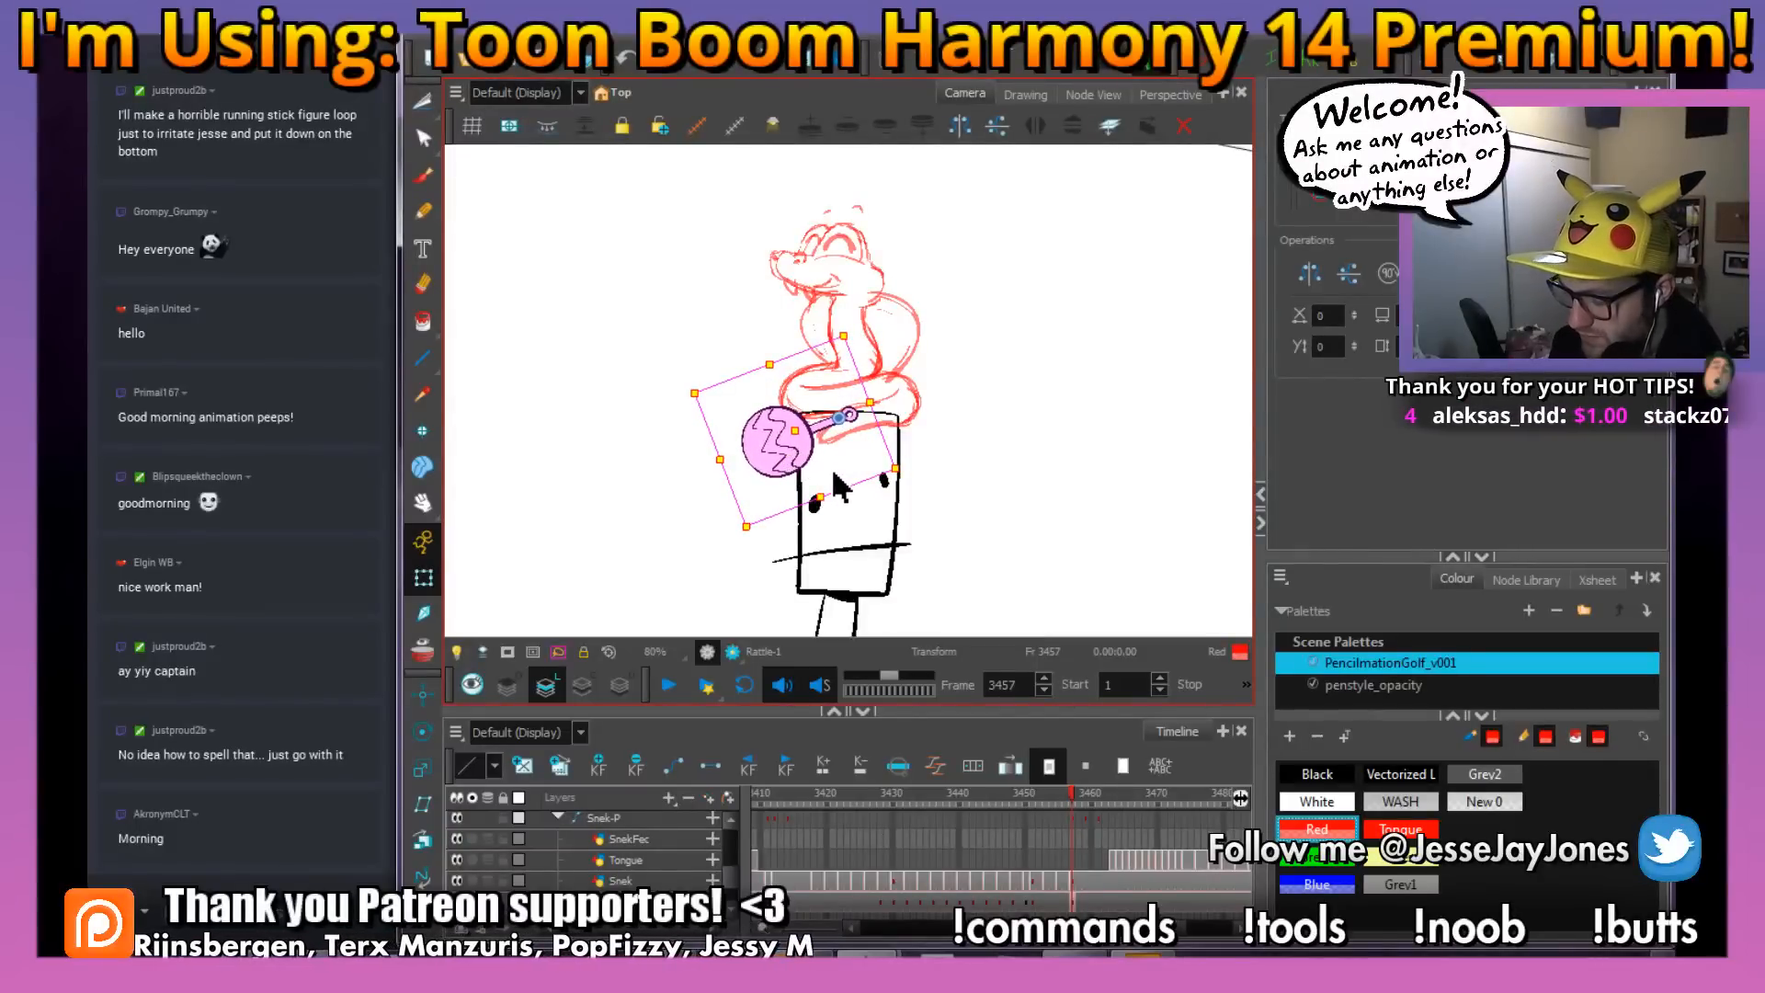
pyautogui.hotkey('ctrl', 's')
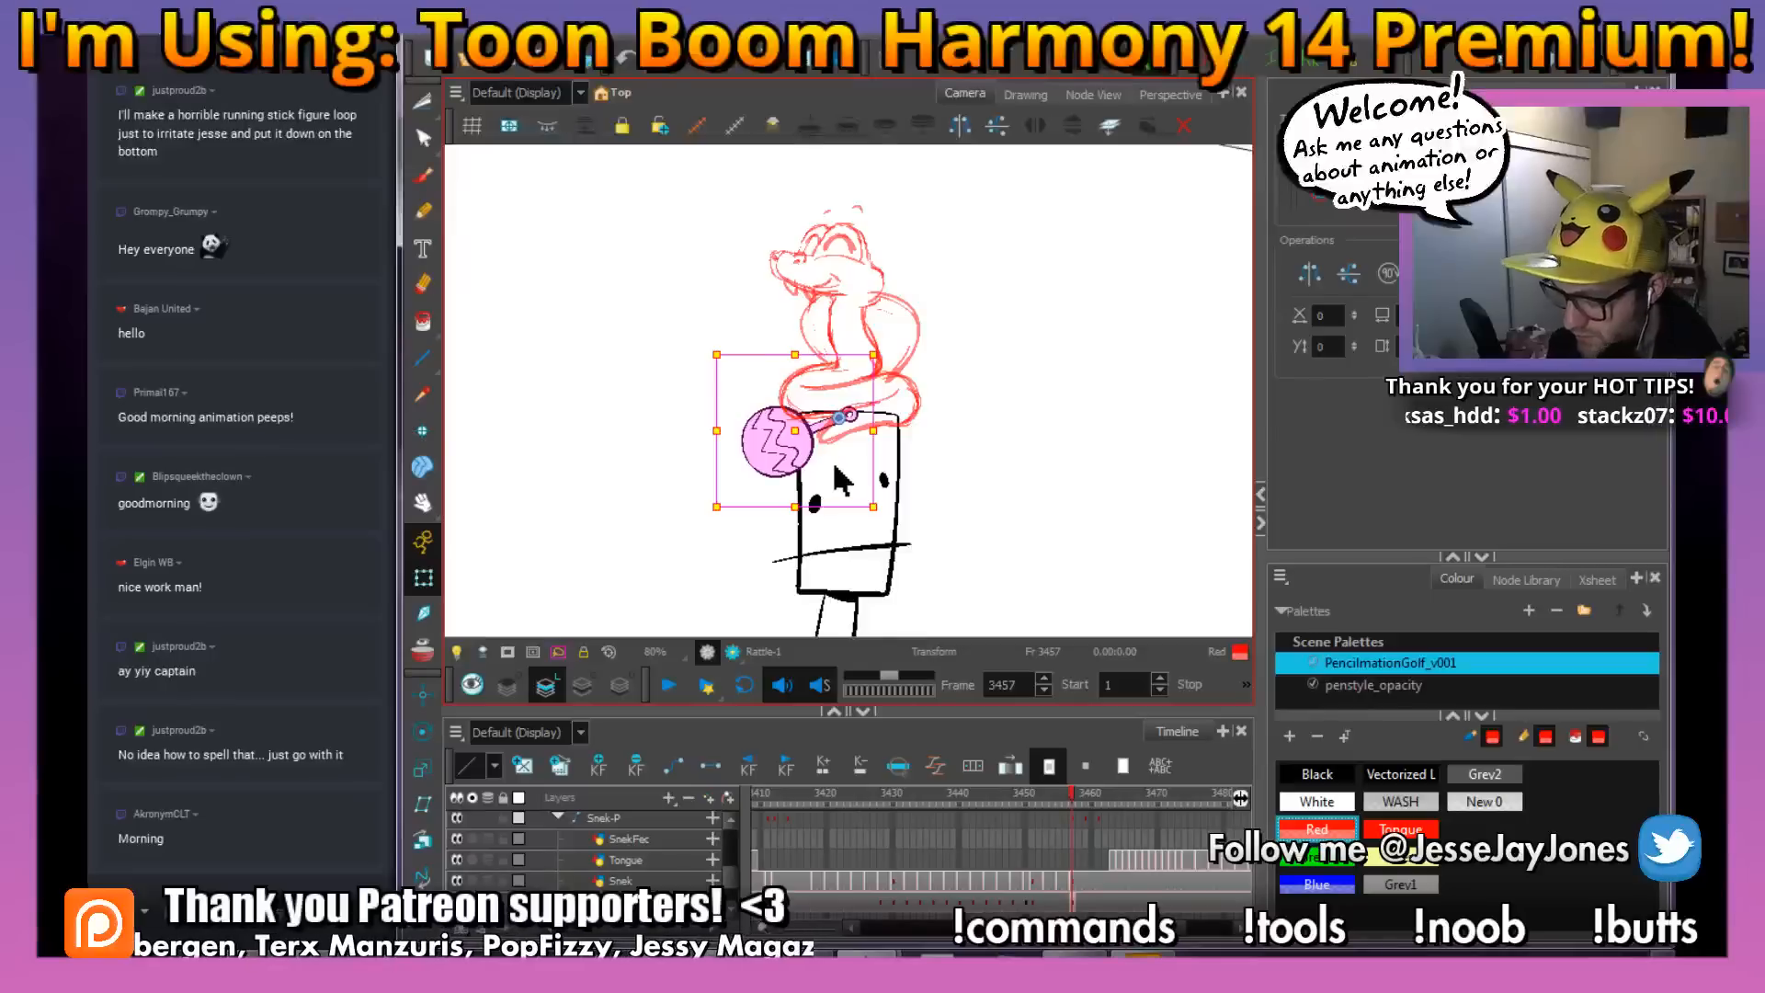
# Make the rattle's keyframe at frame 3451 a motion keyframe and apply a curved ease preset to it
pyautogui.click(1033, 901)
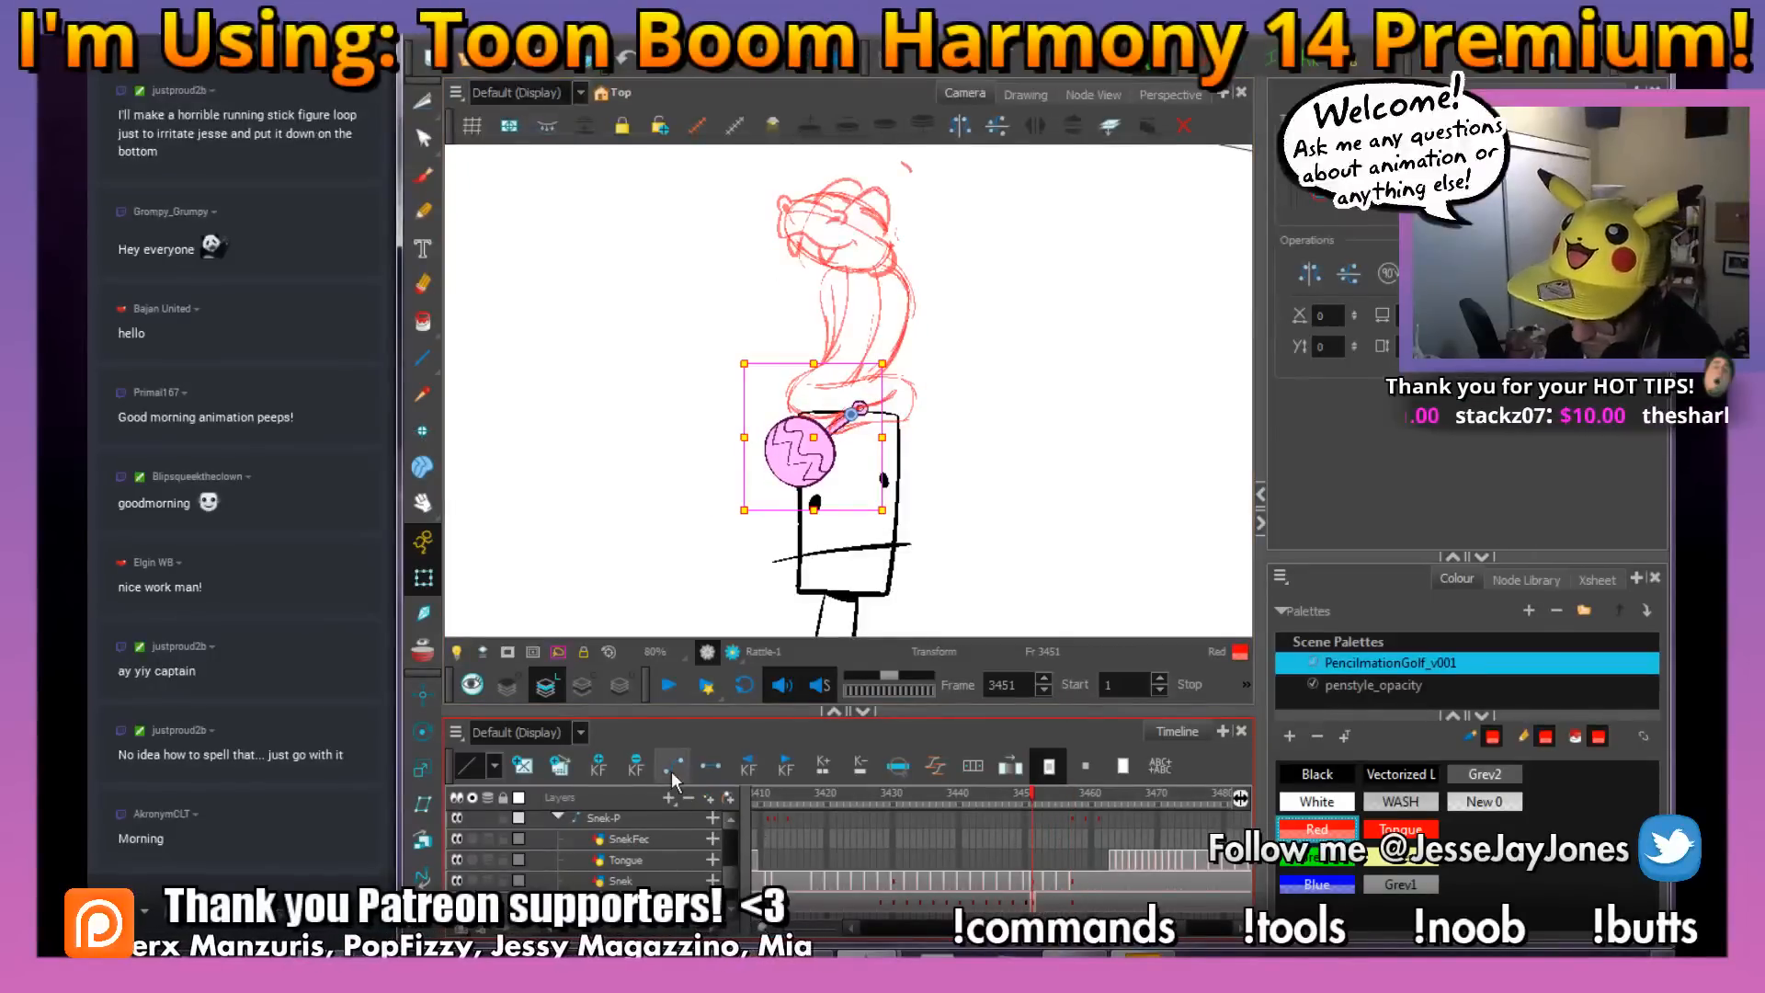
pyautogui.click(494, 765)
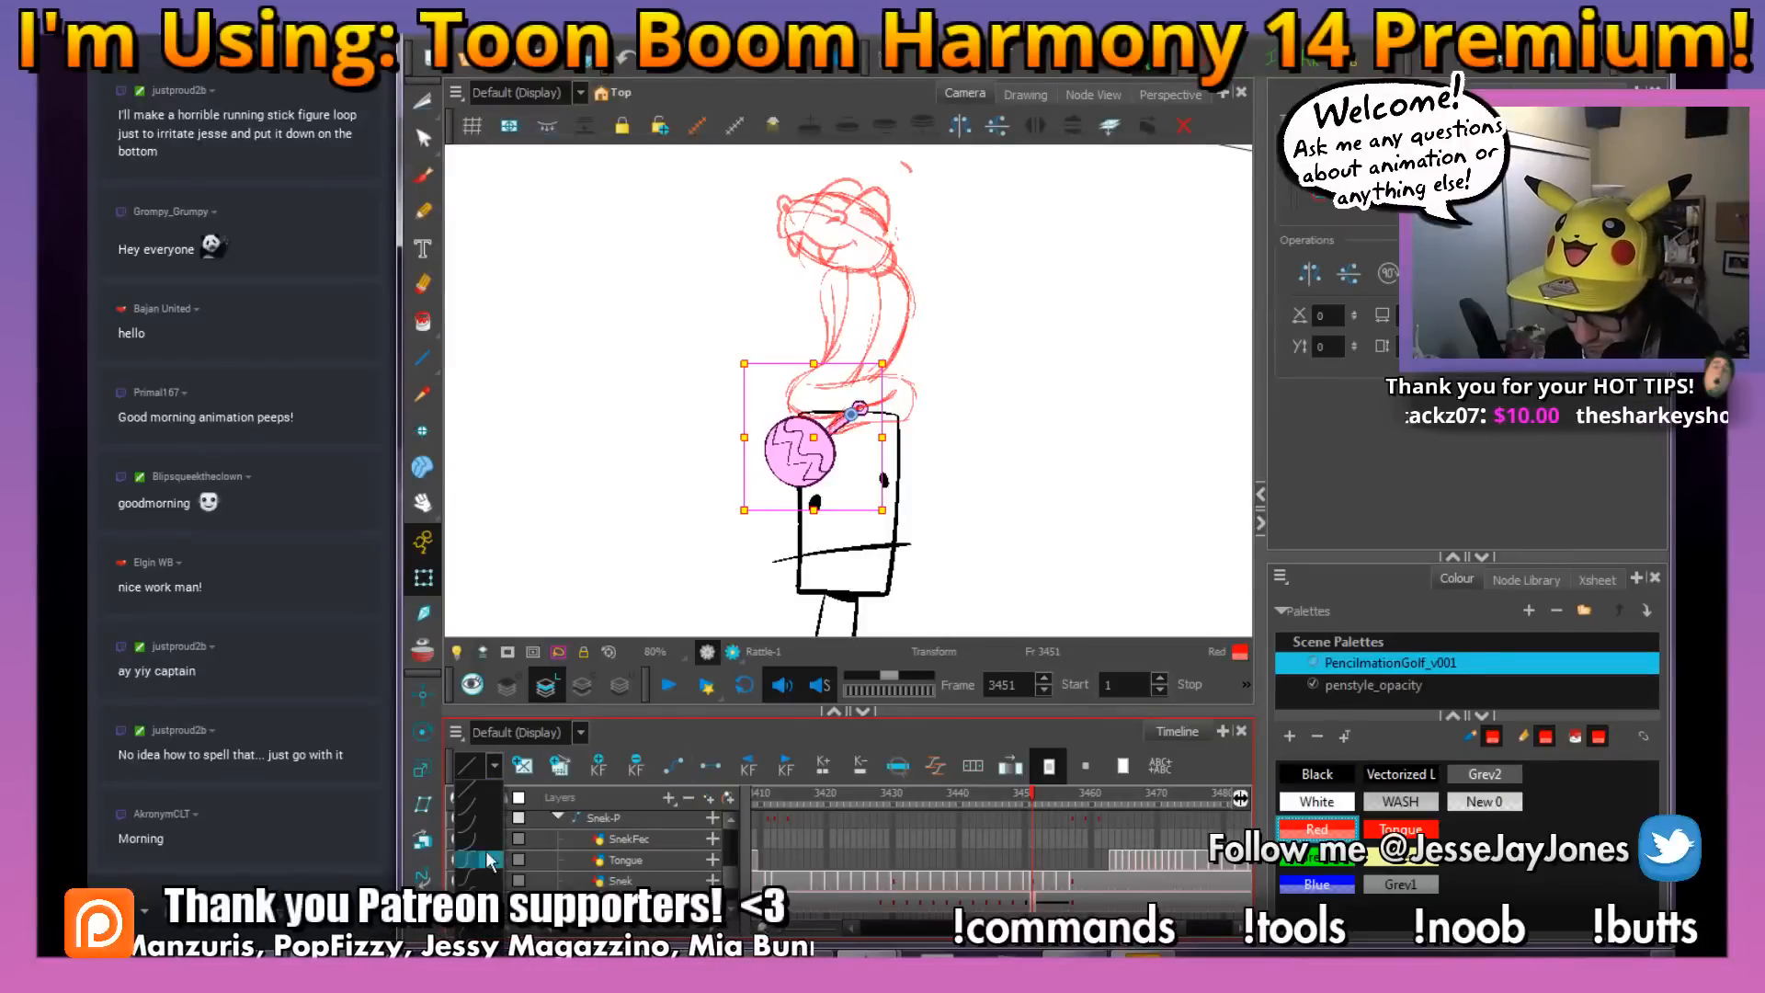
pyautogui.click(476, 928)
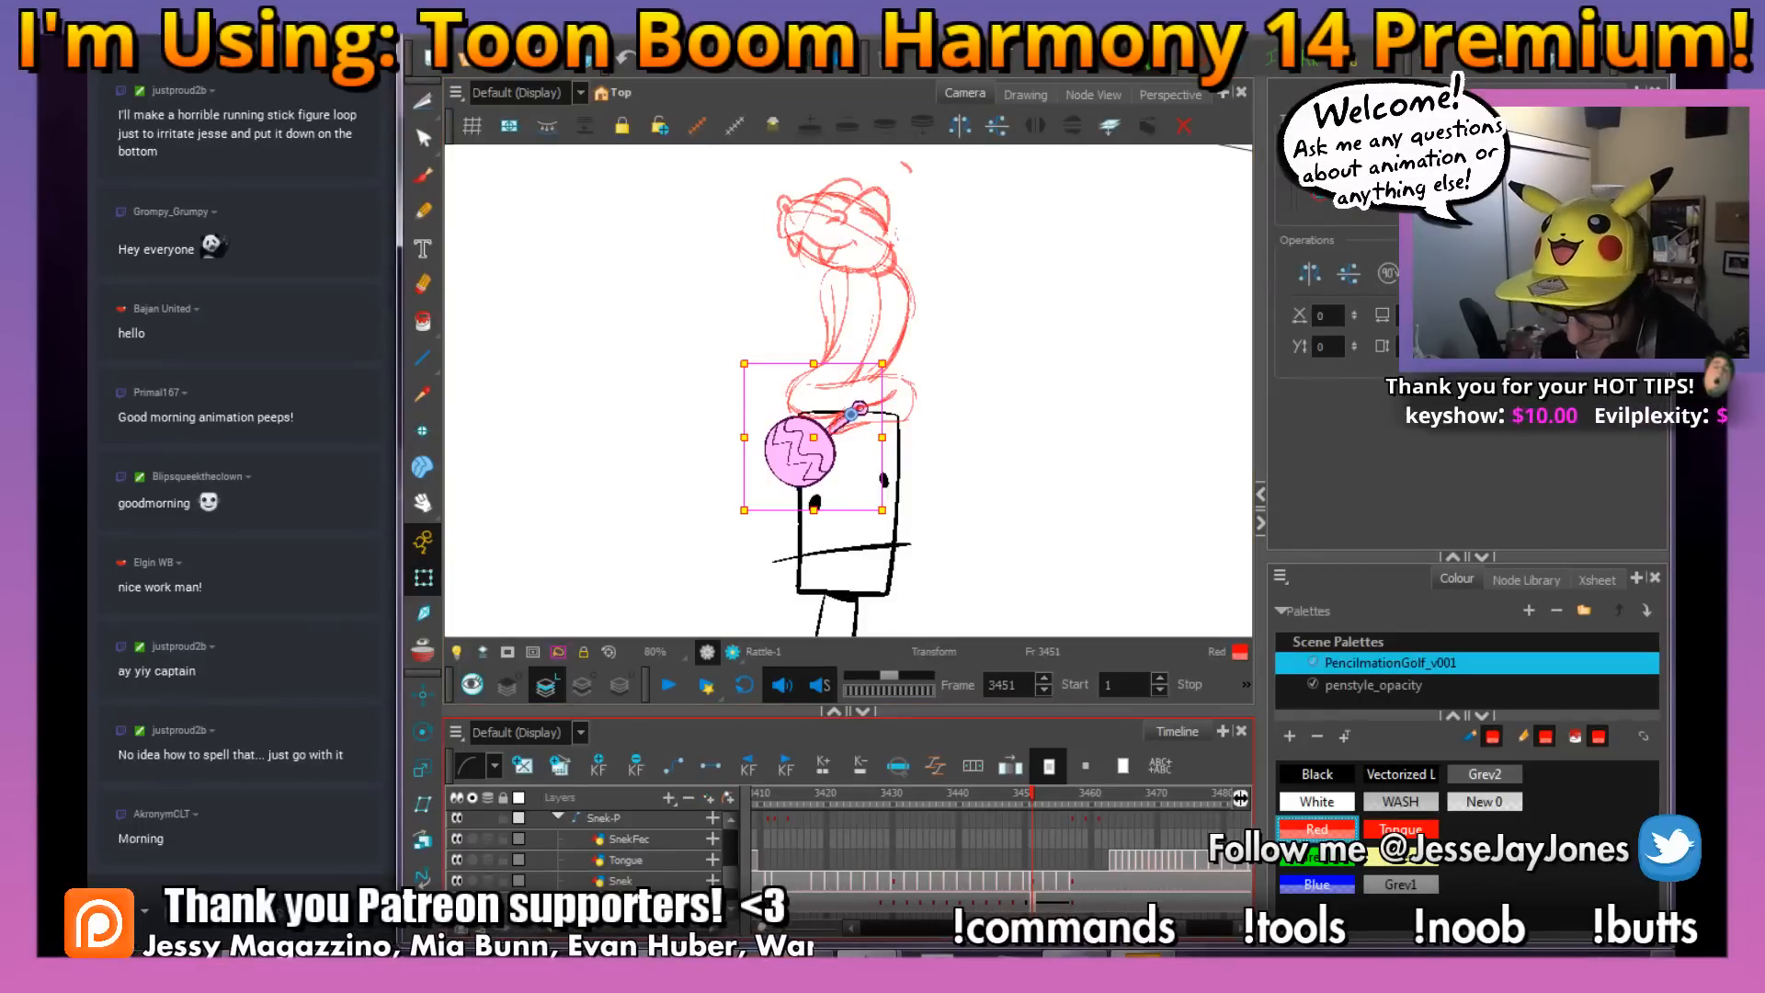
pyautogui.click(1039, 796)
pyautogui.moveTo(1040, 796)
pyautogui.mouseDown()
pyautogui.moveTo(1097, 808)
pyautogui.moveTo(1019, 820)
pyautogui.moveTo(1079, 821)
pyautogui.moveTo(1056, 830)
pyautogui.mouseUp()
# Move the rattle down and outward at frame 3451 and lower it slightly at frame 3457
pyautogui.click(1034, 904)
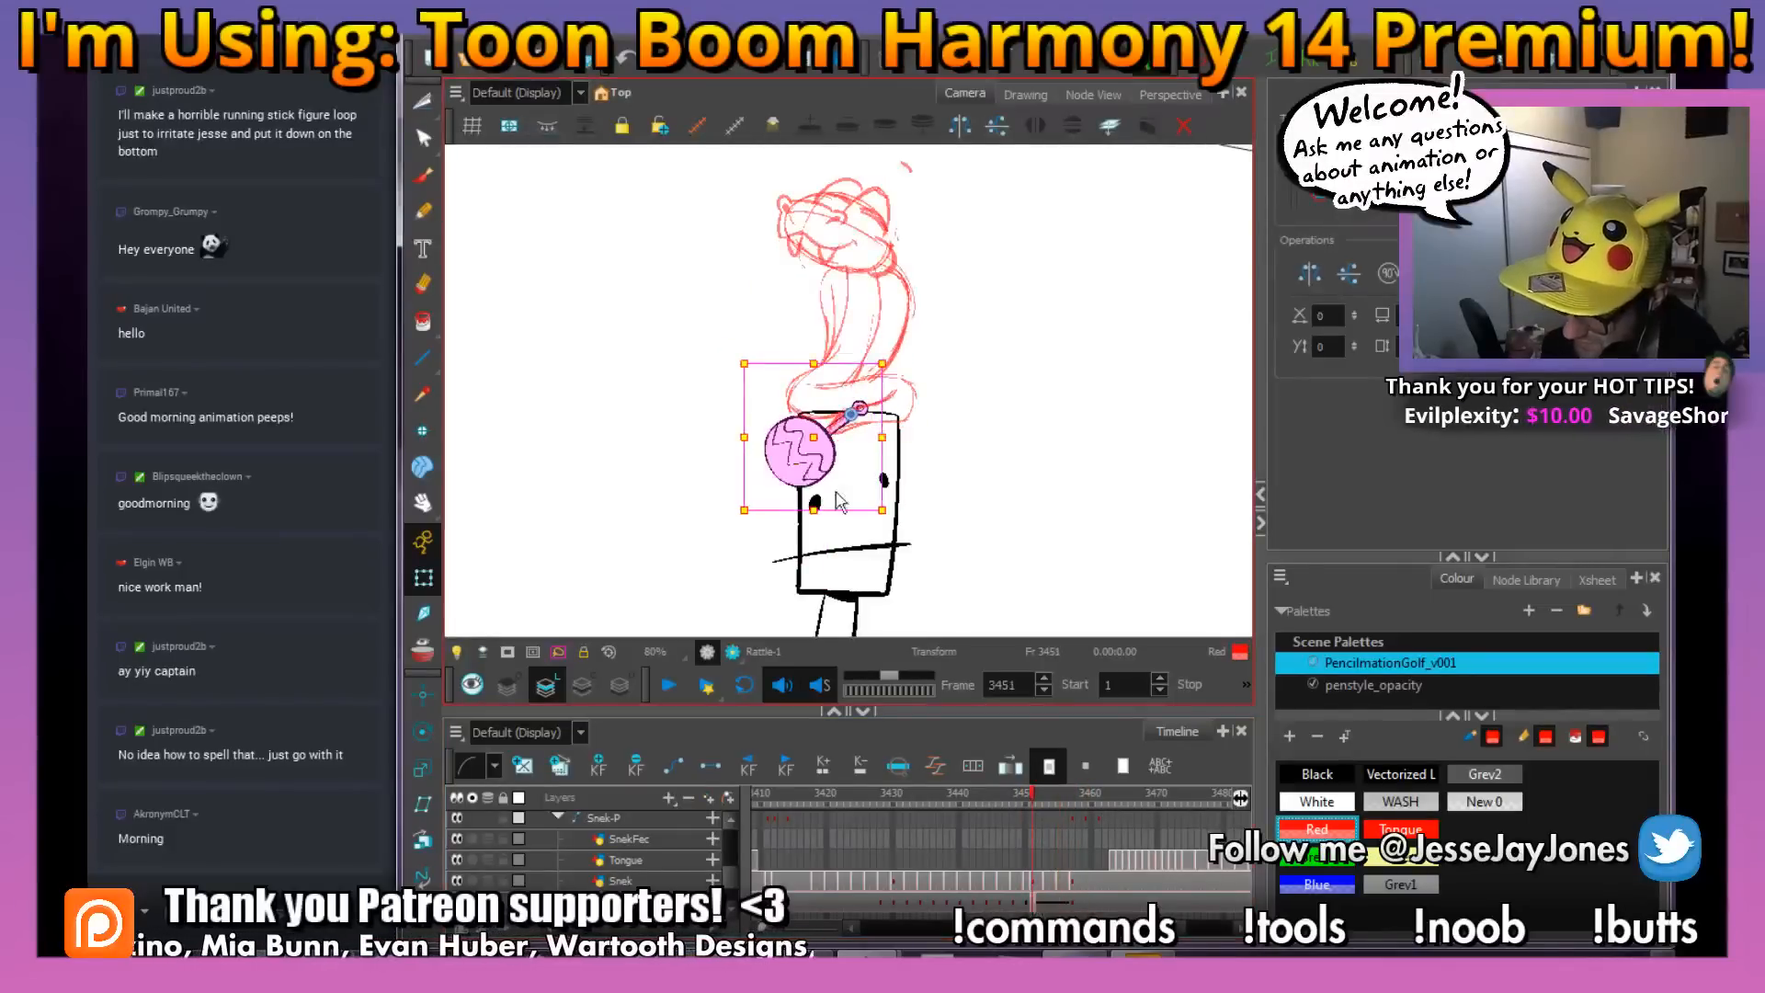
pyautogui.moveTo(822, 467); pyautogui.dragTo(811, 484)
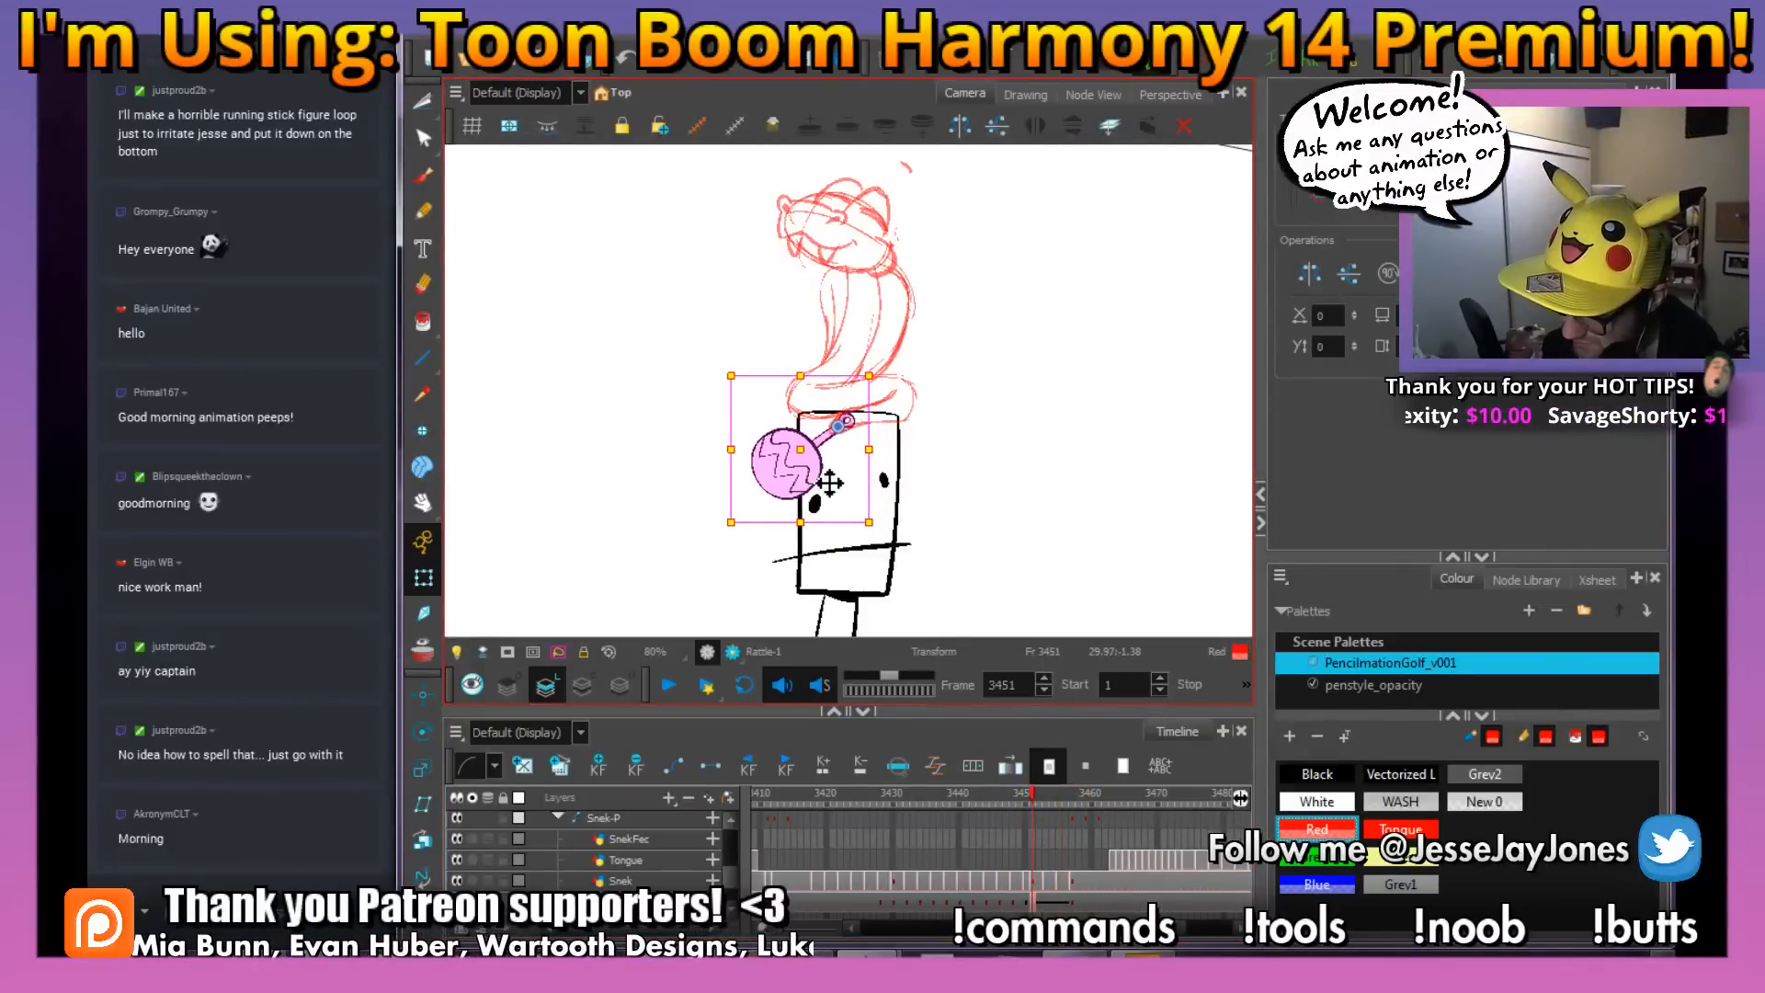
pyautogui.moveTo(1029, 794)
pyautogui.mouseDown()
pyautogui.moveTo(1104, 814)
pyautogui.moveTo(1072, 818)
pyautogui.mouseUp()
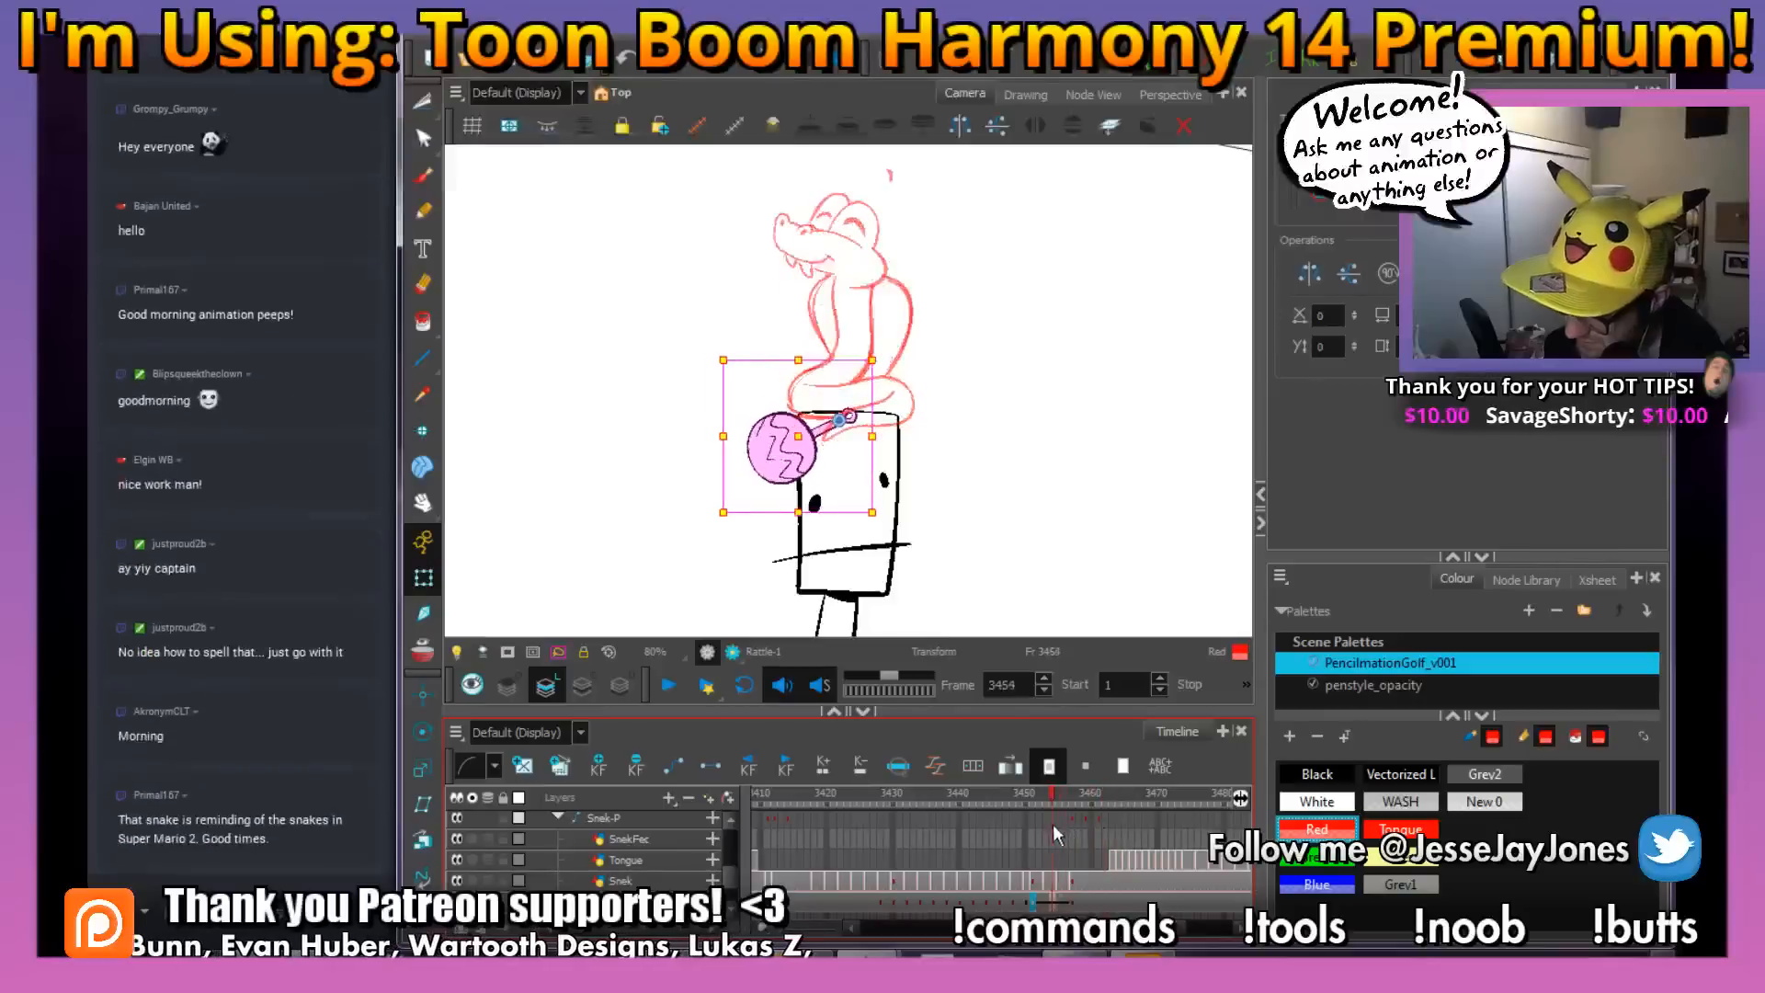
pyautogui.moveTo(796, 467); pyautogui.dragTo(791, 489)
pyautogui.moveTo(1078, 813)
pyautogui.mouseDown()
pyautogui.moveTo(1062, 796)
pyautogui.moveTo(993, 816)
pyautogui.moveTo(1040, 815)
pyautogui.mouseUp()
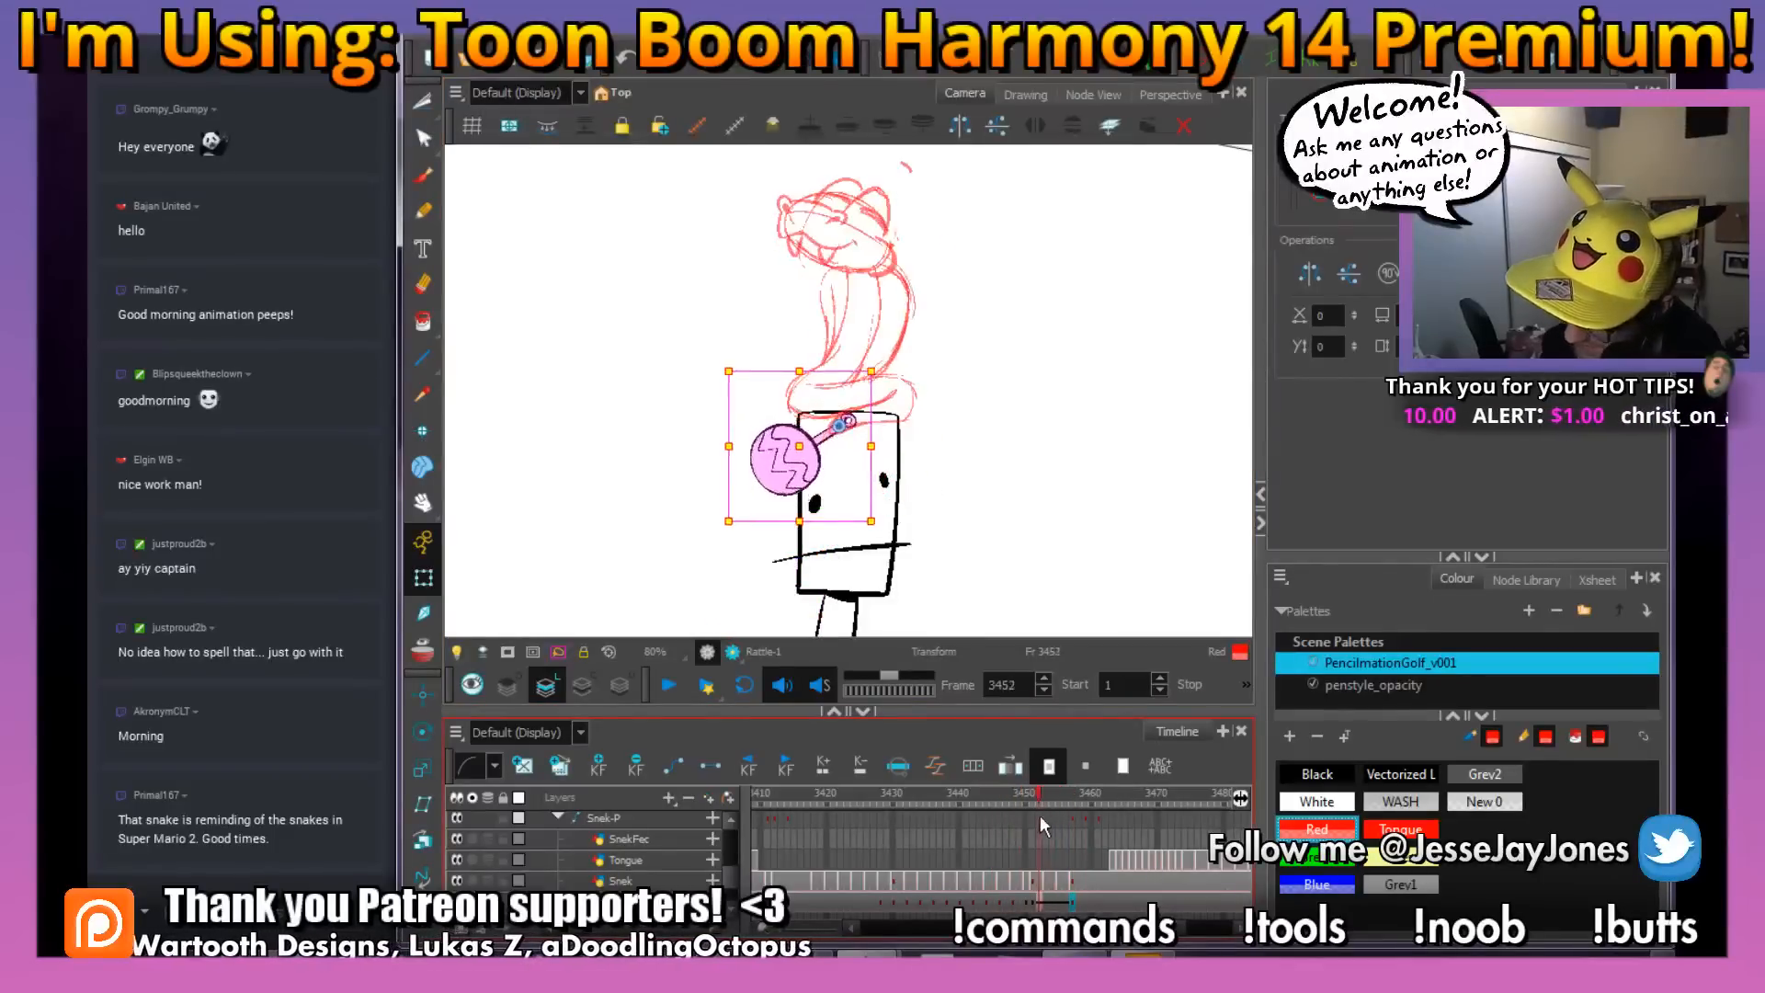
# Swing the rattle further down at frame 3451 and check the eased move up to frame 3463
pyautogui.click(1033, 900)
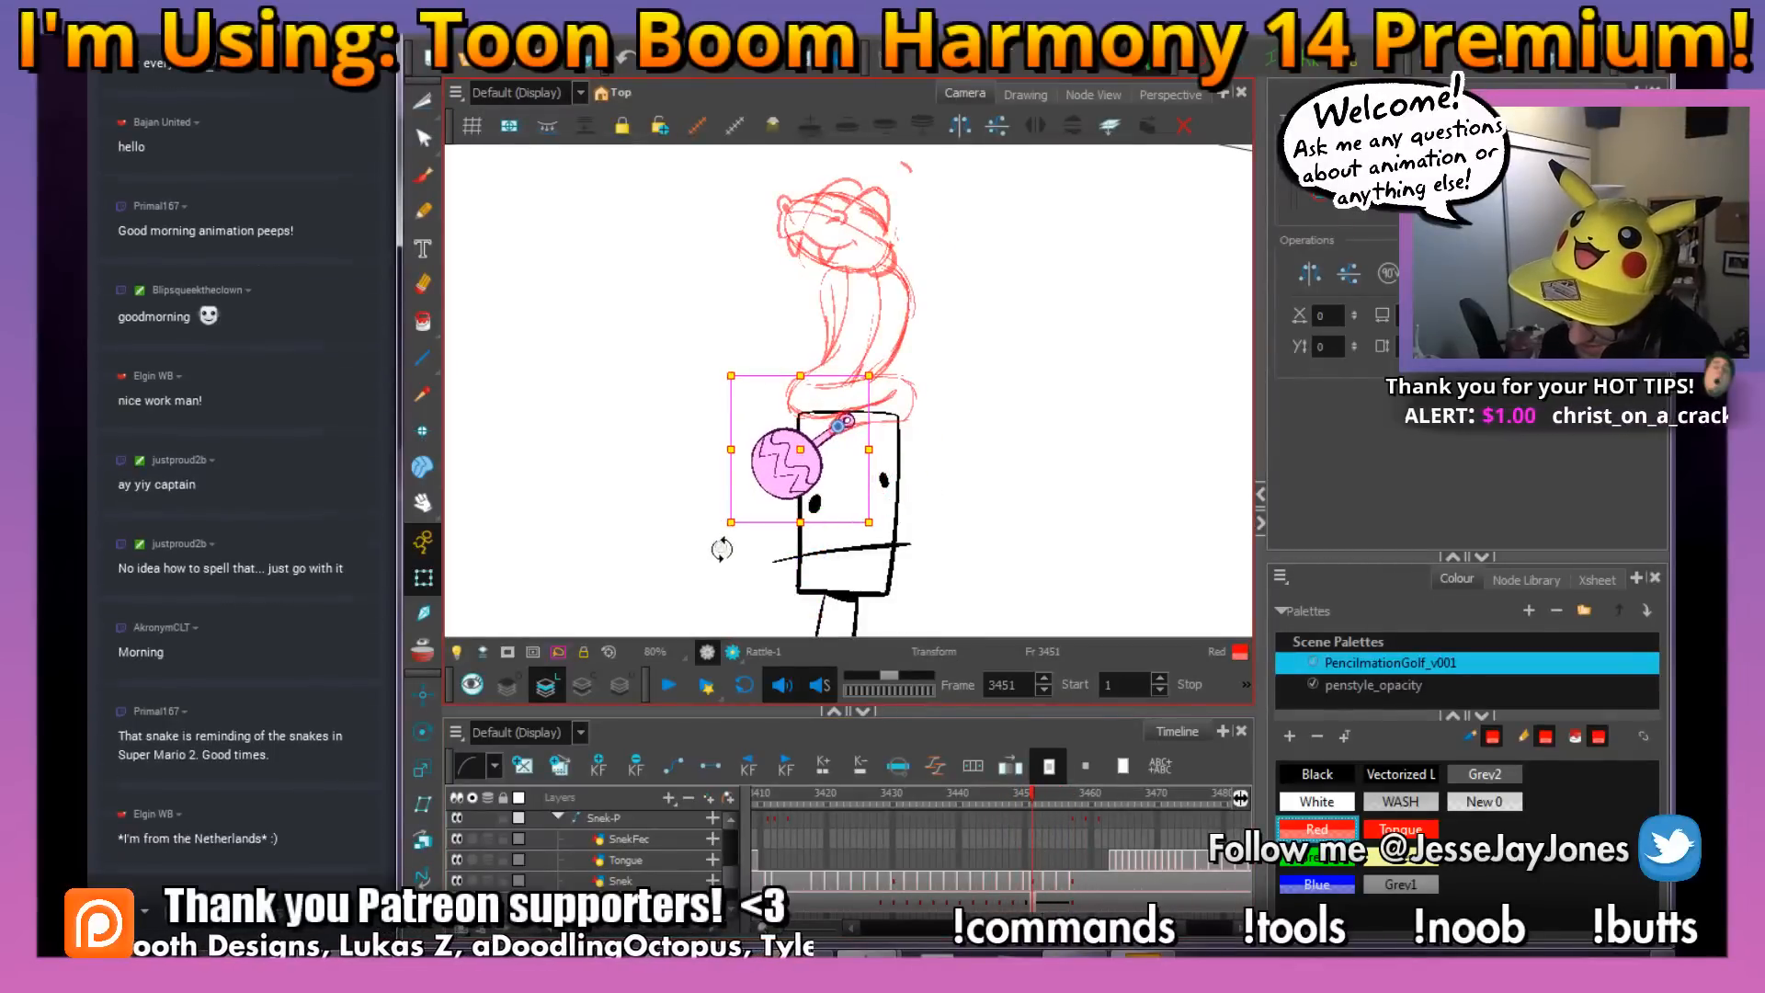
pyautogui.moveTo(729, 549); pyautogui.dragTo(734, 577)
pyautogui.moveTo(1021, 798); pyautogui.dragTo(1115, 850)
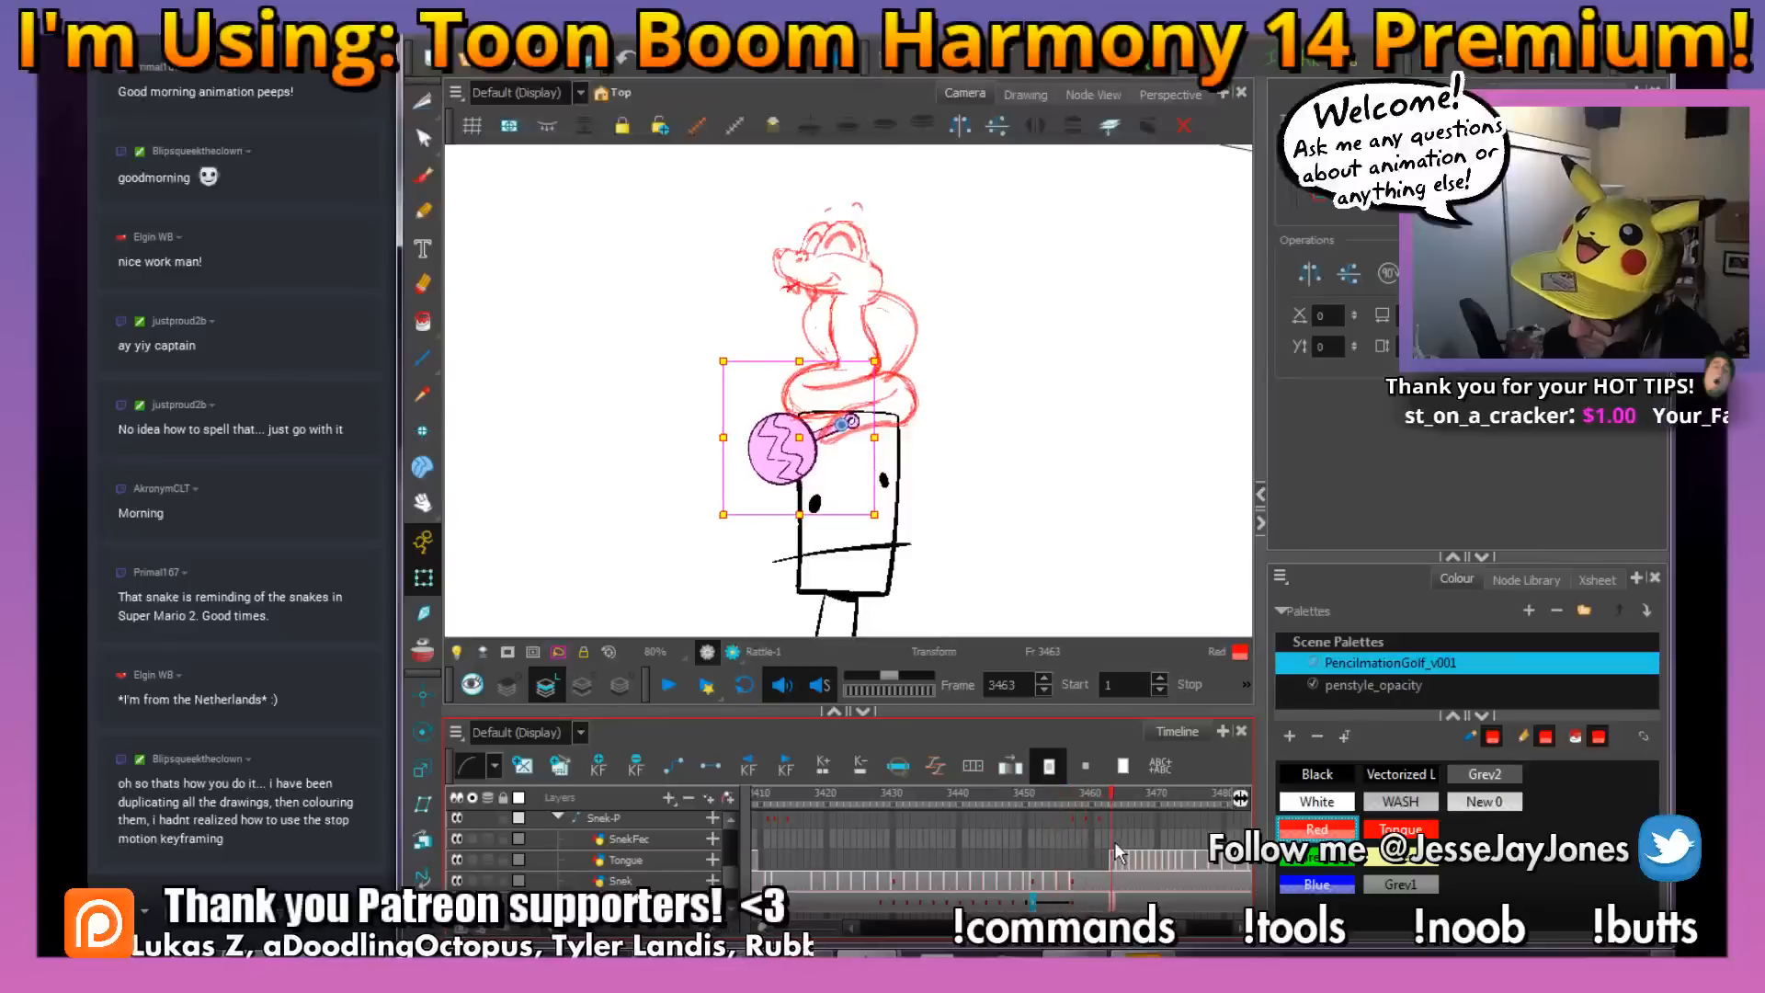
# Create rattle keyframes every 2 frames from frame 3451 to 3457, keeping existing keyframes and forcing one at the end
pyautogui.click(1039, 908)
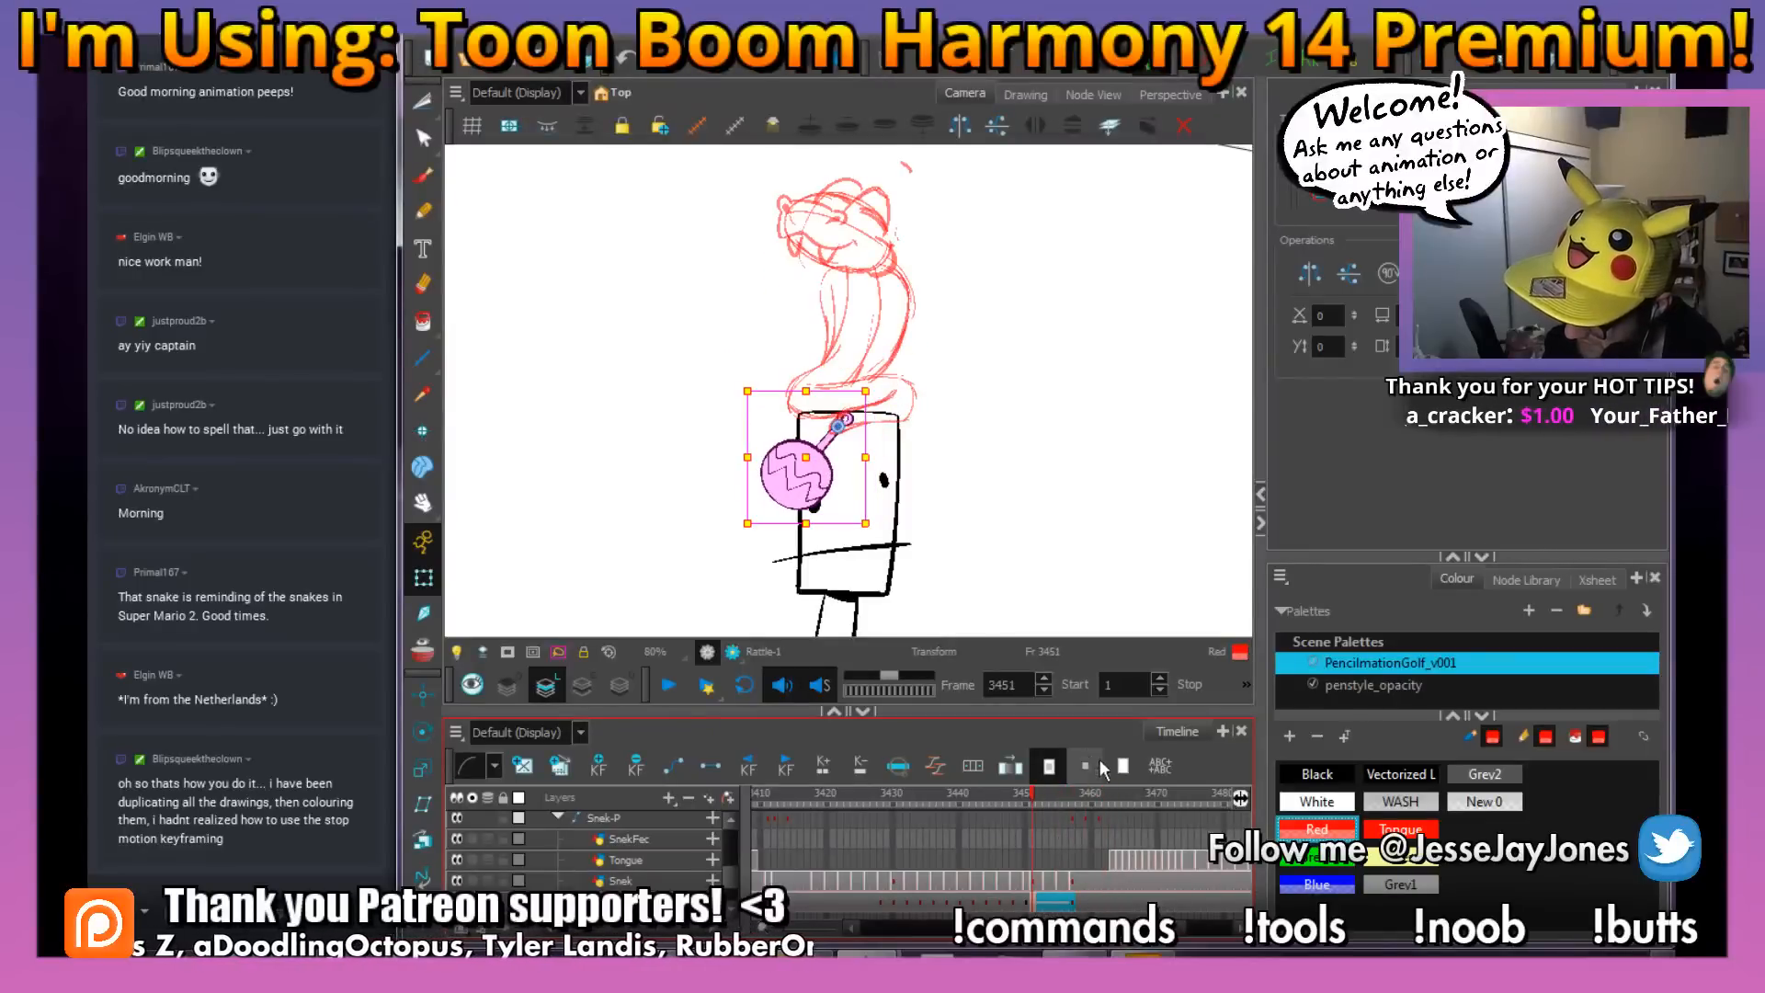
pyautogui.click(976, 765)
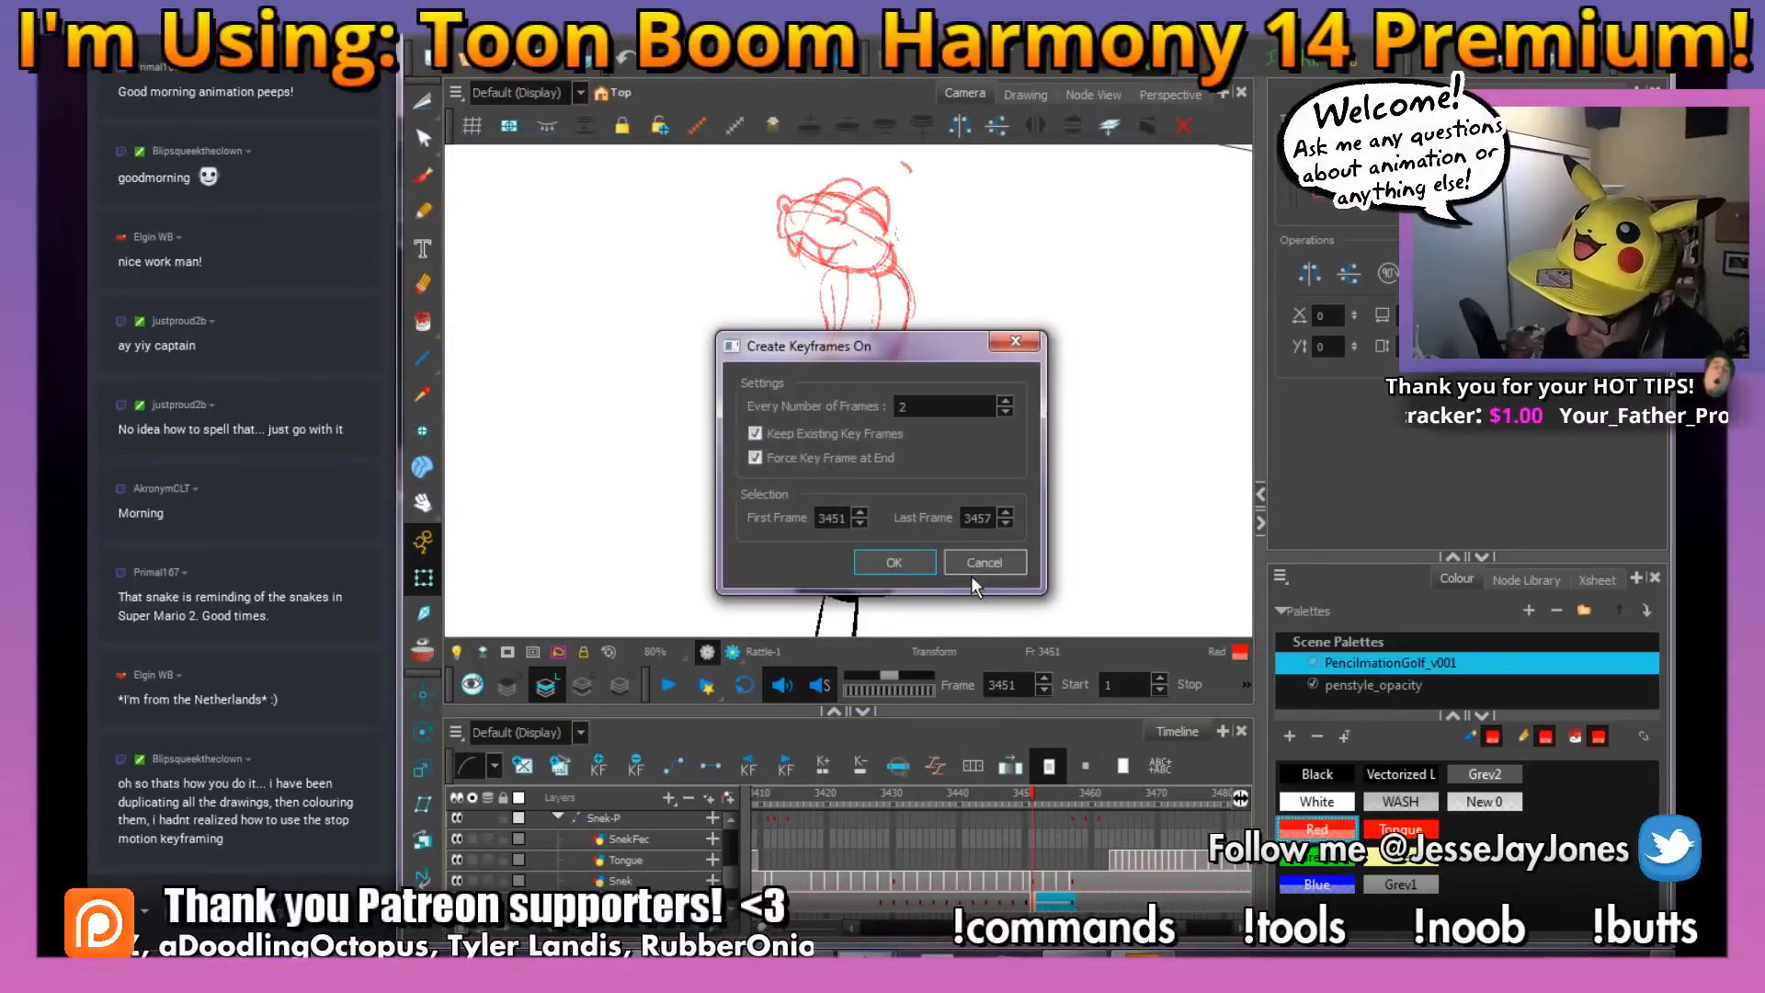
pyautogui.click(896, 561)
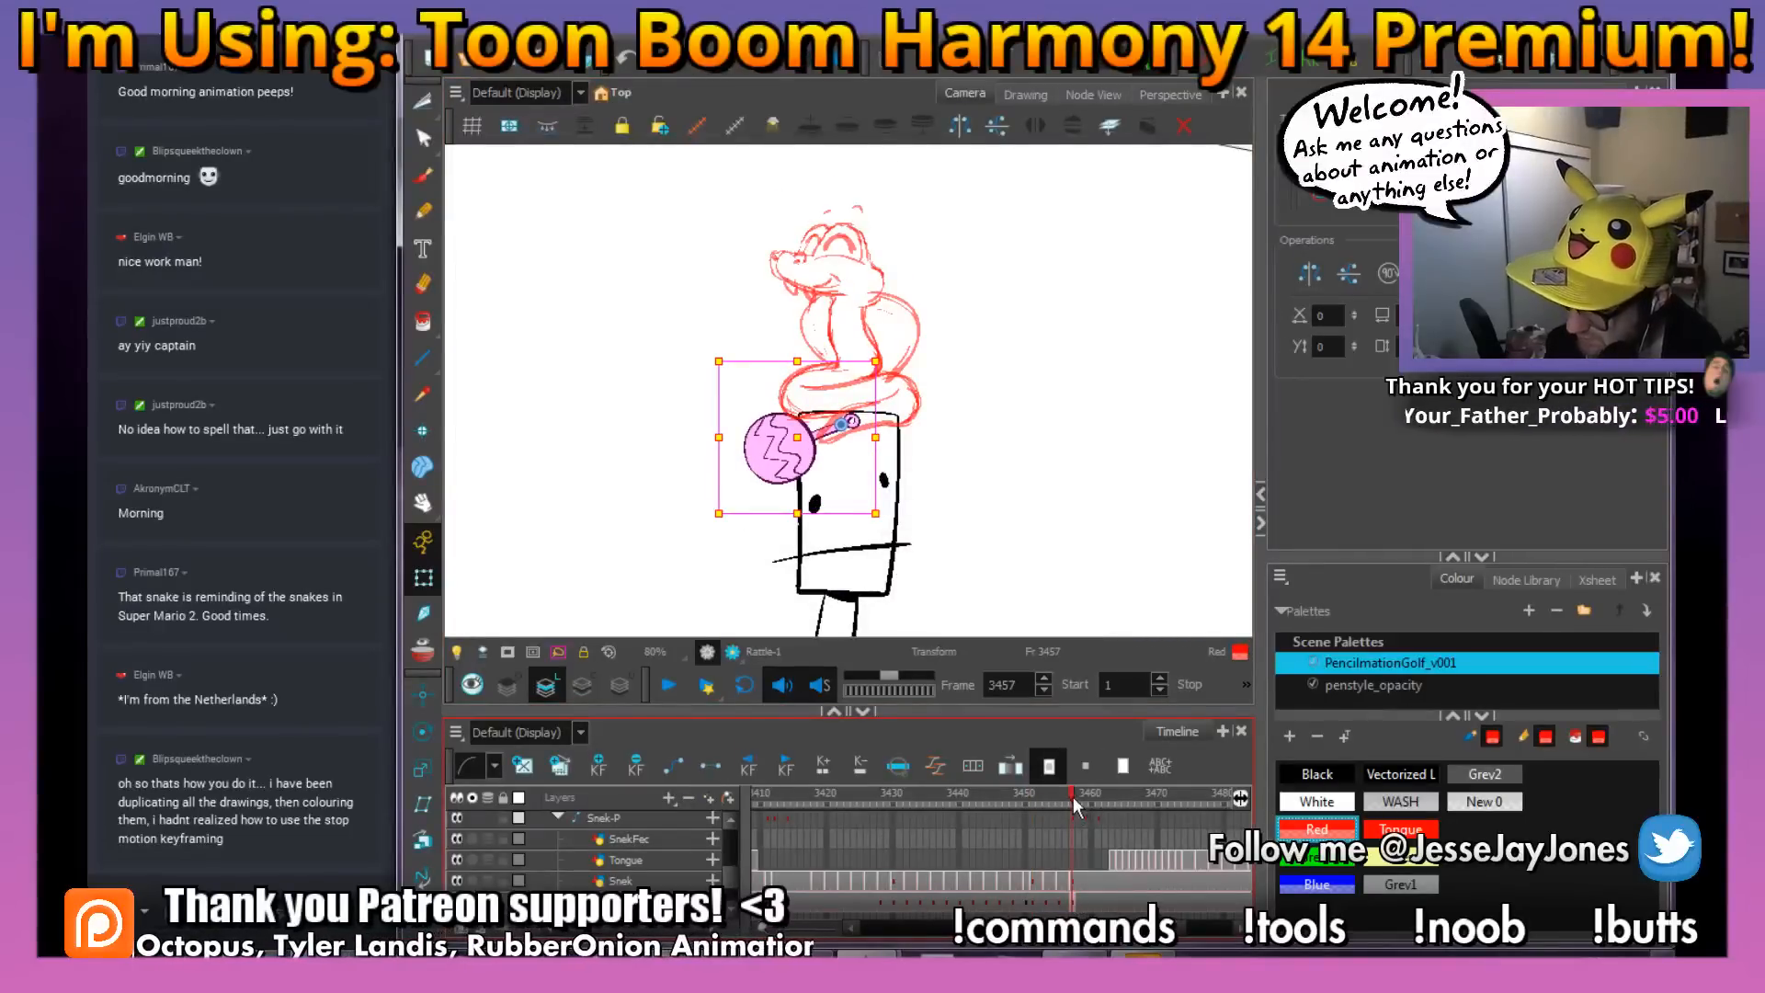
# Play back the snake's coiling motion, including from frame 3418 with the whole figure in an unrotated view
pyautogui.moveTo(1072, 796); pyautogui.dragTo(971, 831)
pyautogui.hotkey('shift', 'Return')
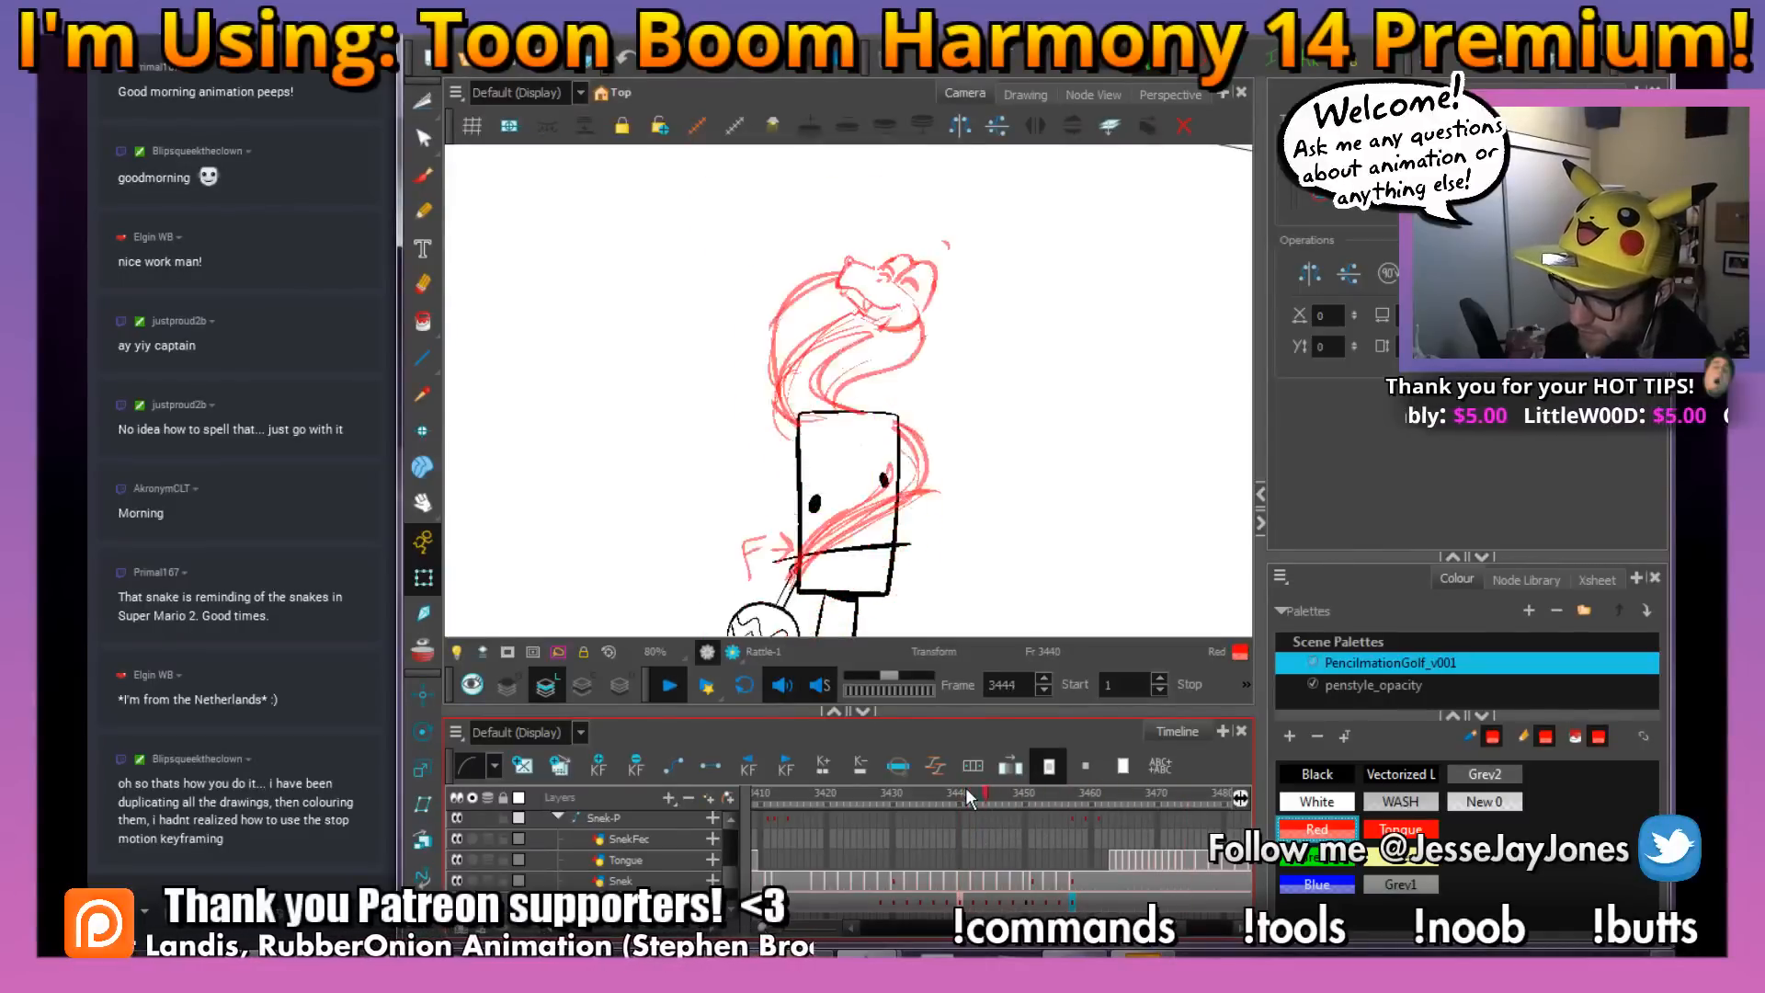
pyautogui.moveTo(966, 788); pyautogui.dragTo(816, 792)
pyautogui.moveTo(974, 577); pyautogui.dragTo(962, 497)
pyautogui.press('1')
pyautogui.press('1')
pyautogui.press('1')
pyautogui.press('1')
pyautogui.hotkey('shift', 'm')
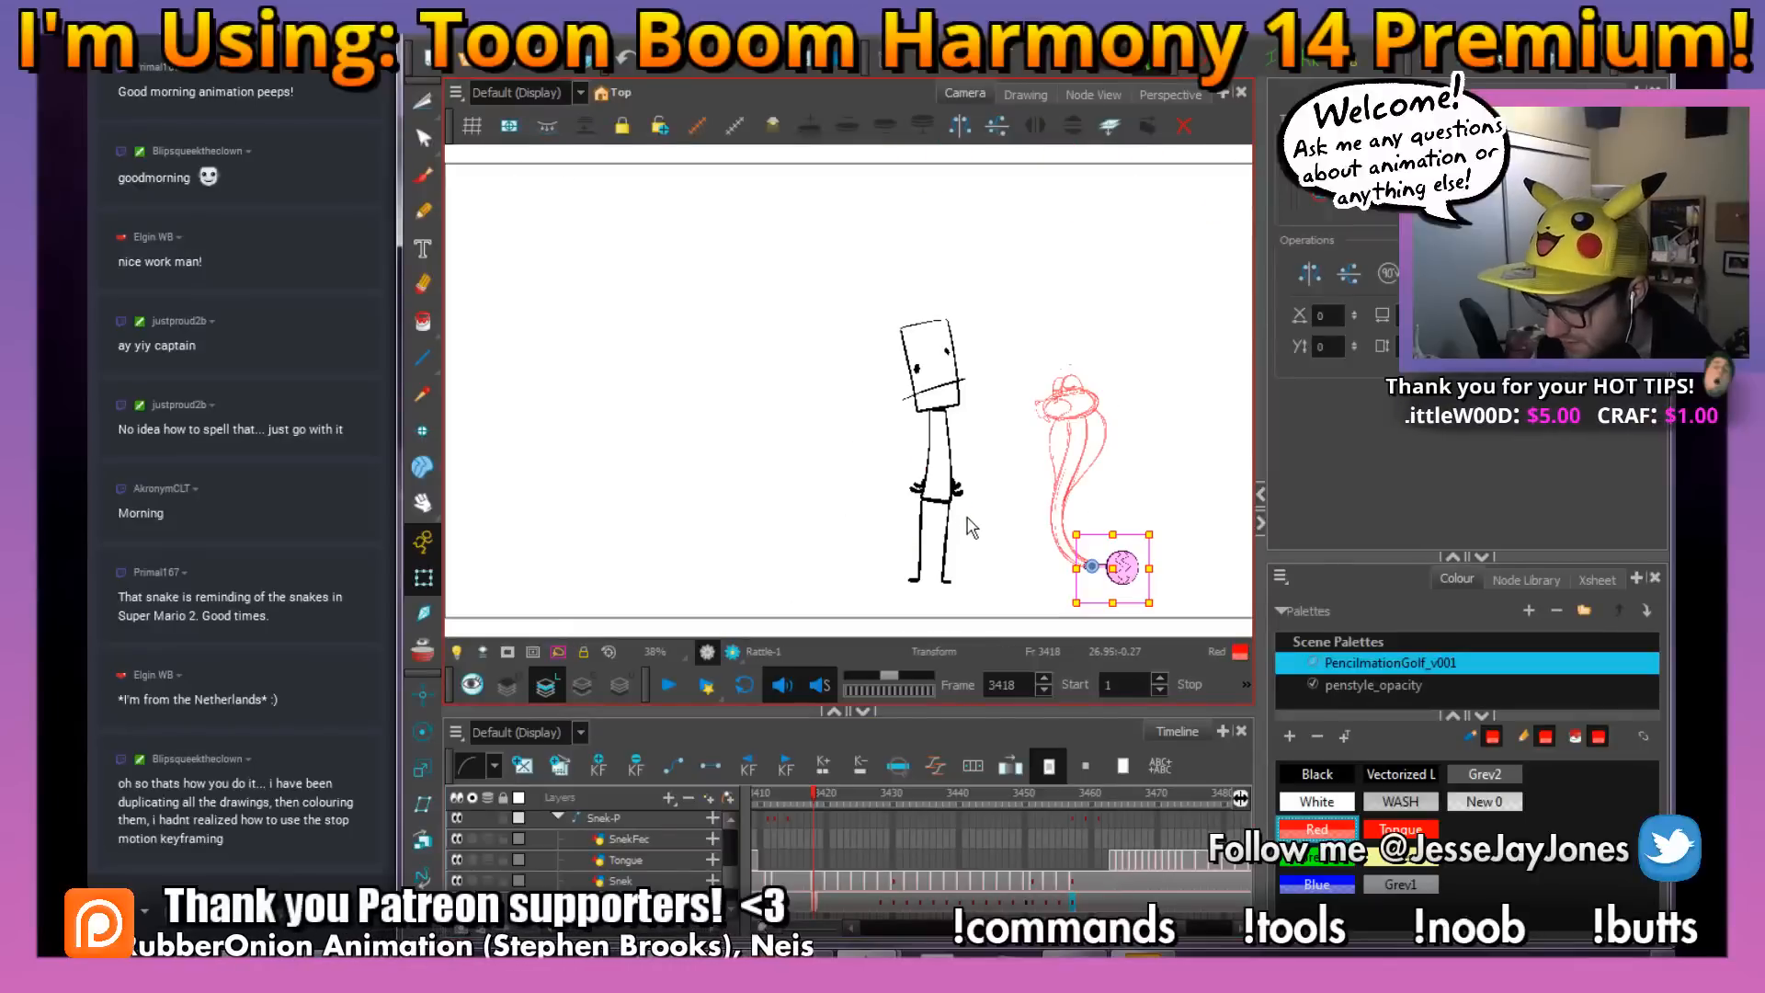
pyautogui.press('Return')
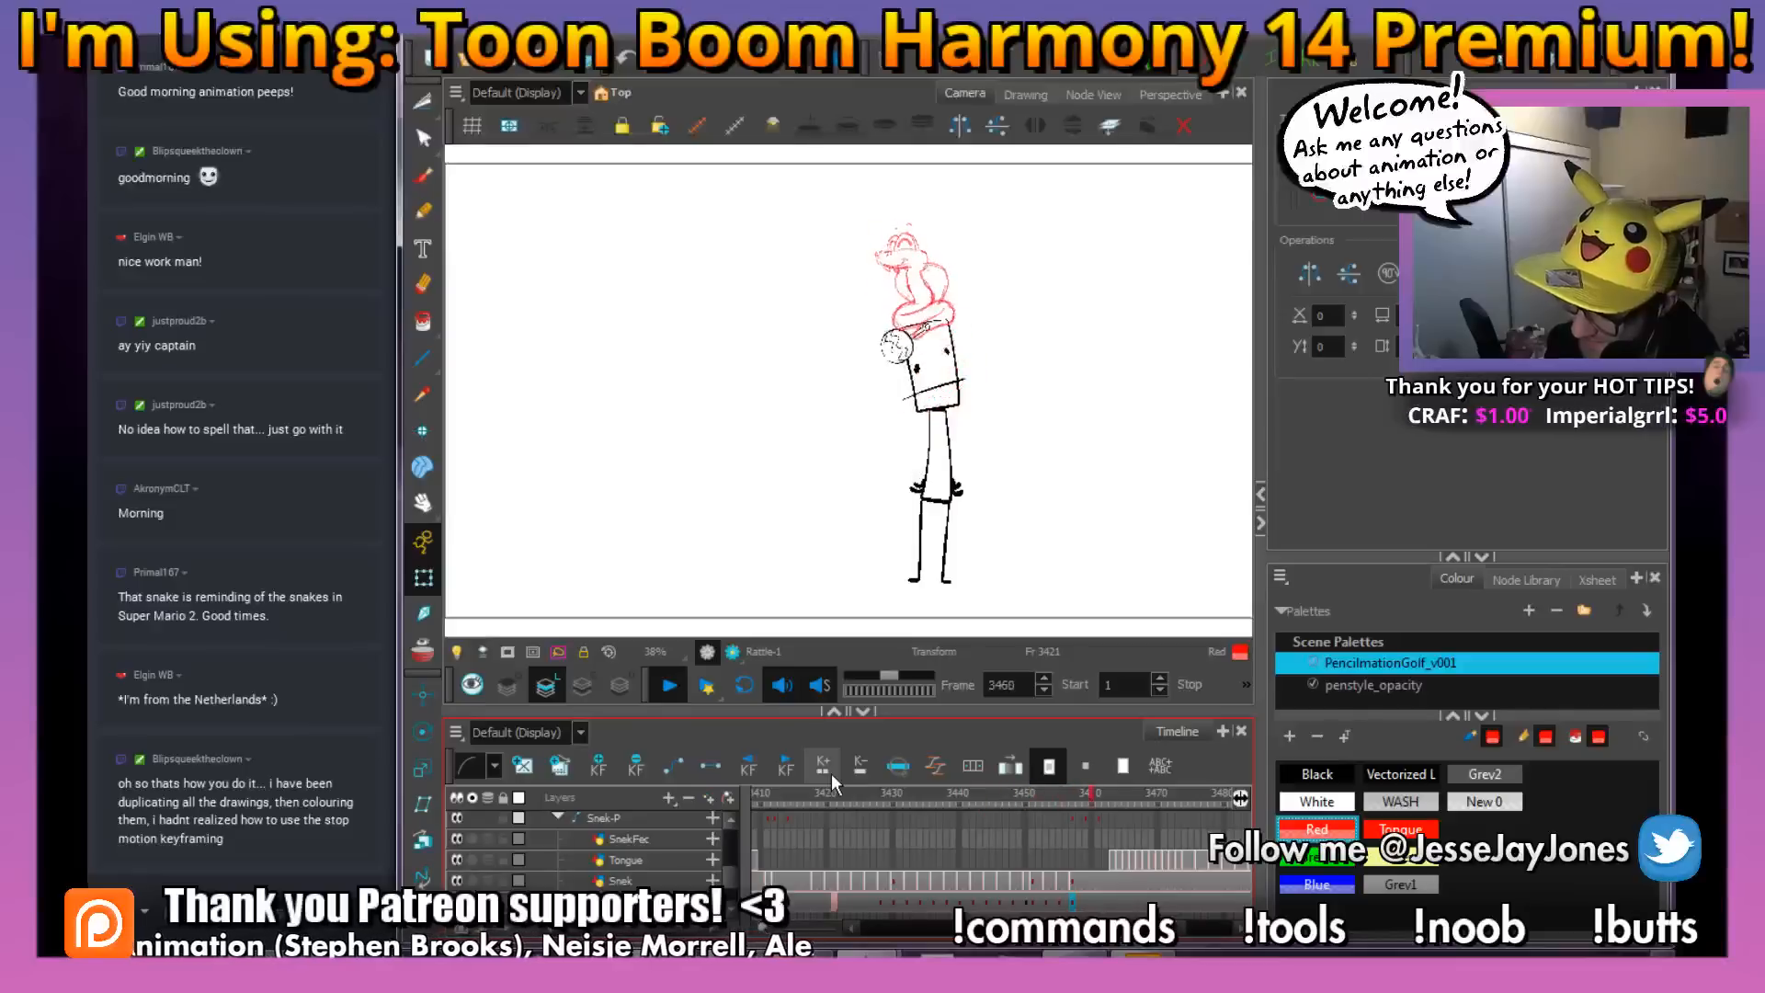
pyautogui.press('Return')
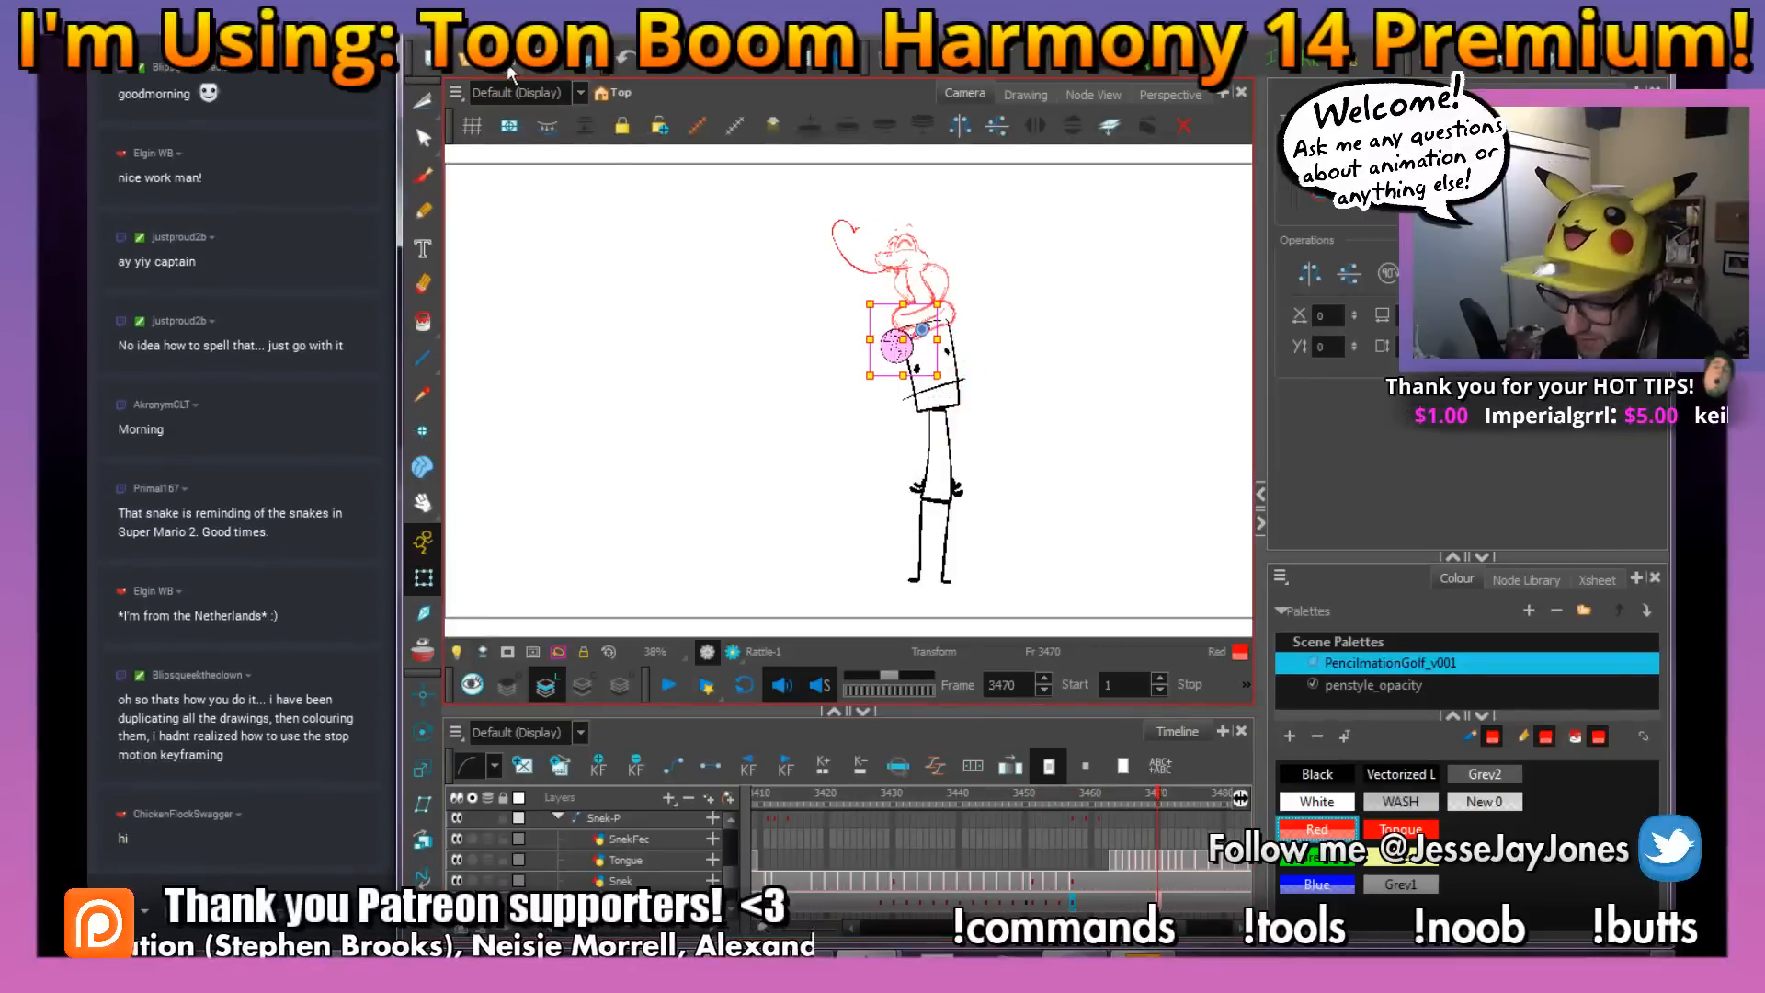
# On the snake drawing at frame 3418, ink the nostrils and the upper snout line with the Brush in Black
pyautogui.click(822, 882)
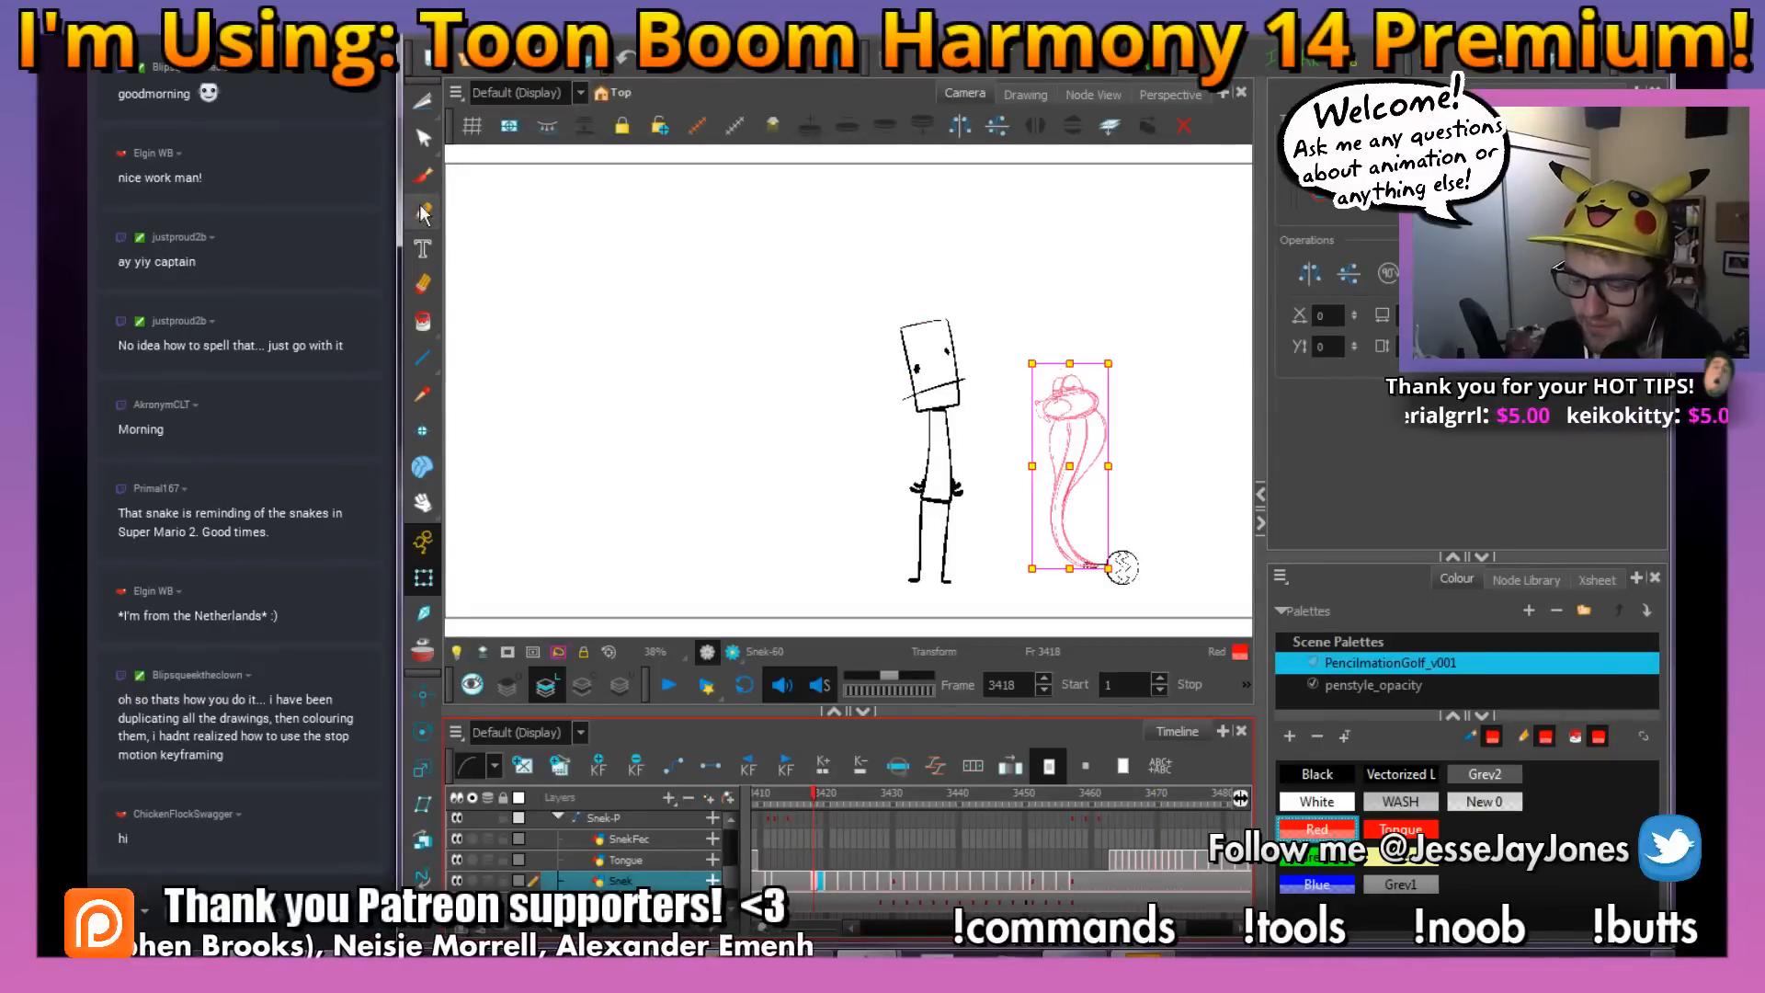
pyautogui.click(423, 180)
pyautogui.click(1317, 775)
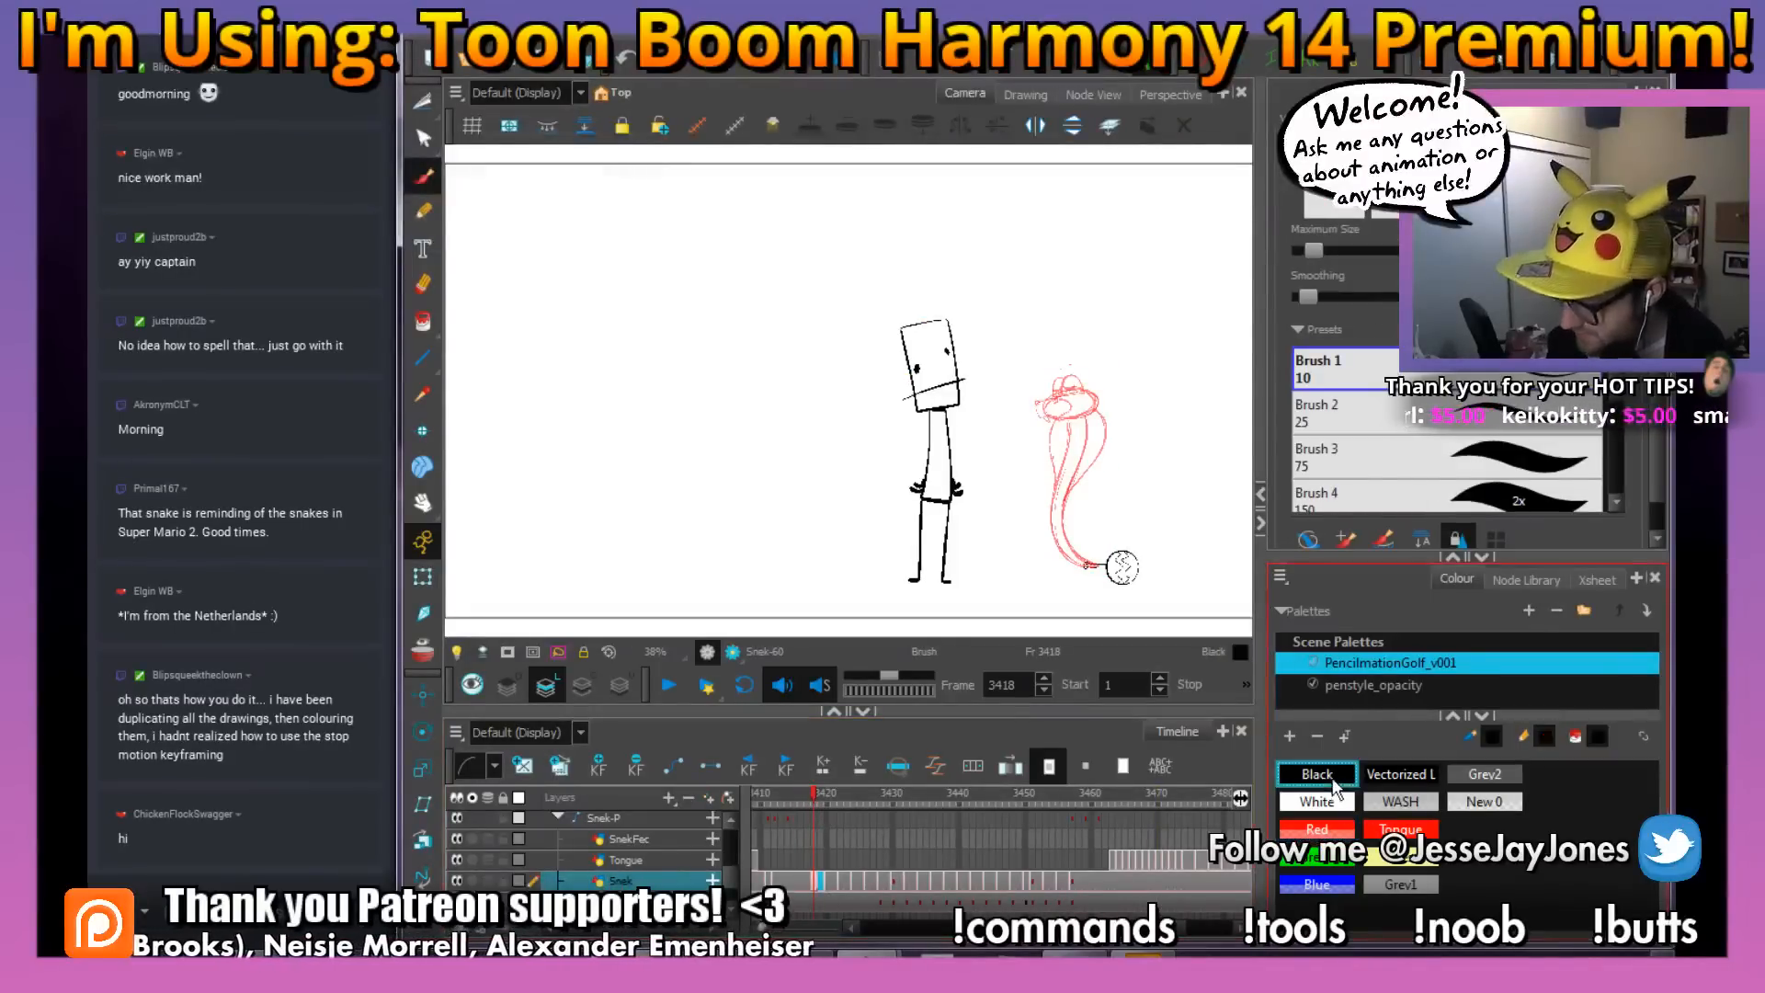
pyautogui.moveTo(1120, 531); pyautogui.dragTo(1003, 516)
pyautogui.scroll(3, 983, 524)
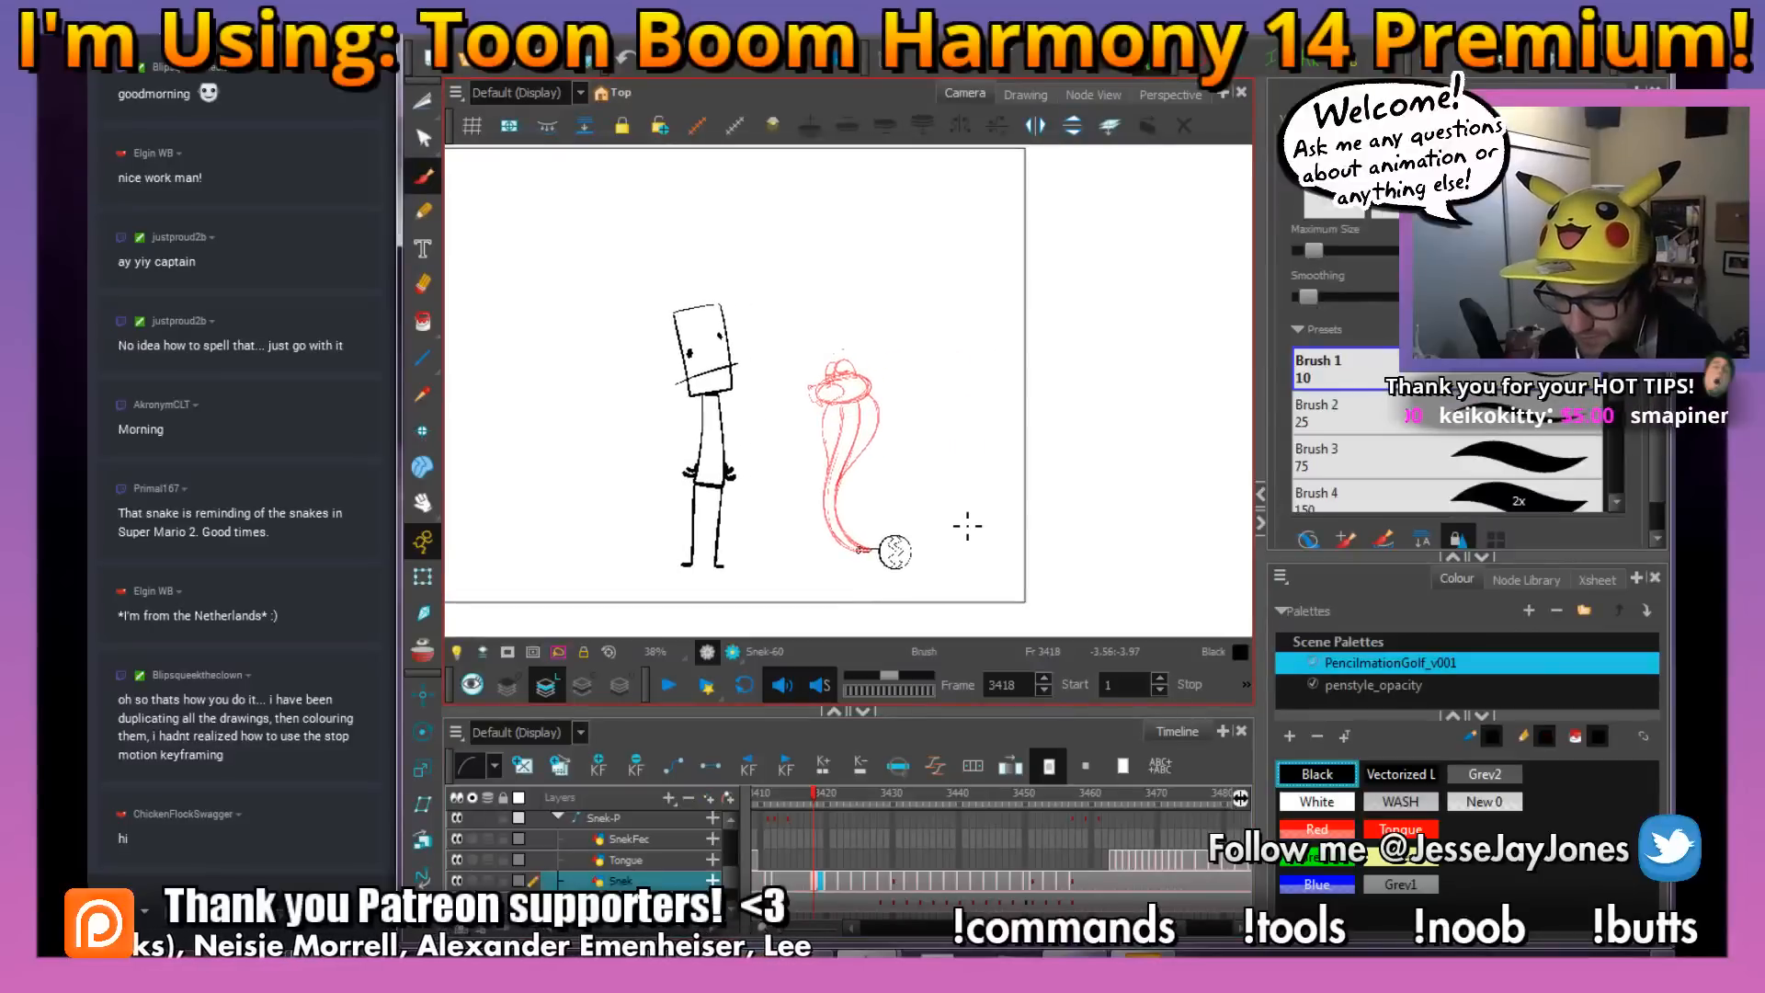
pyautogui.scroll(2, 968, 528)
pyautogui.moveTo(982, 444)
pyautogui.mouseDown()
pyautogui.moveTo(903, 442)
pyautogui.moveTo(902, 481)
pyautogui.mouseUp()
pyautogui.press('2')
pyautogui.press('2')
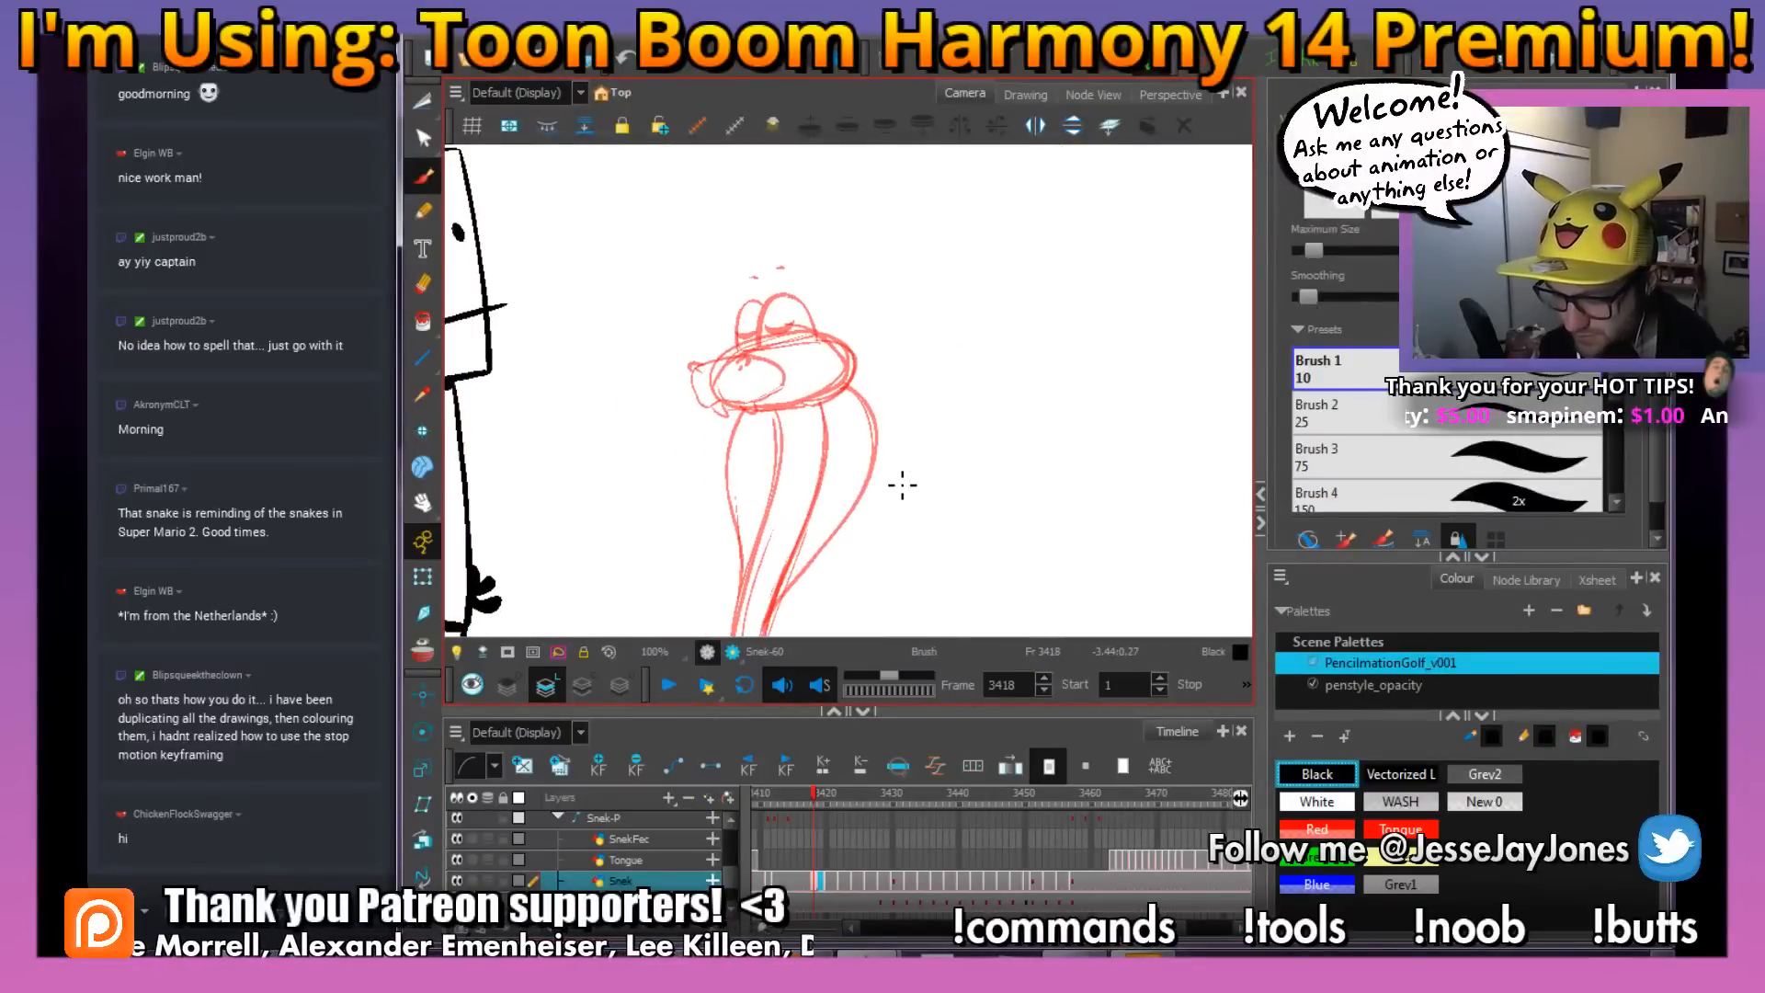
pyautogui.press('2')
pyautogui.moveTo(889, 414); pyautogui.dragTo(880, 488)
pyautogui.press('2')
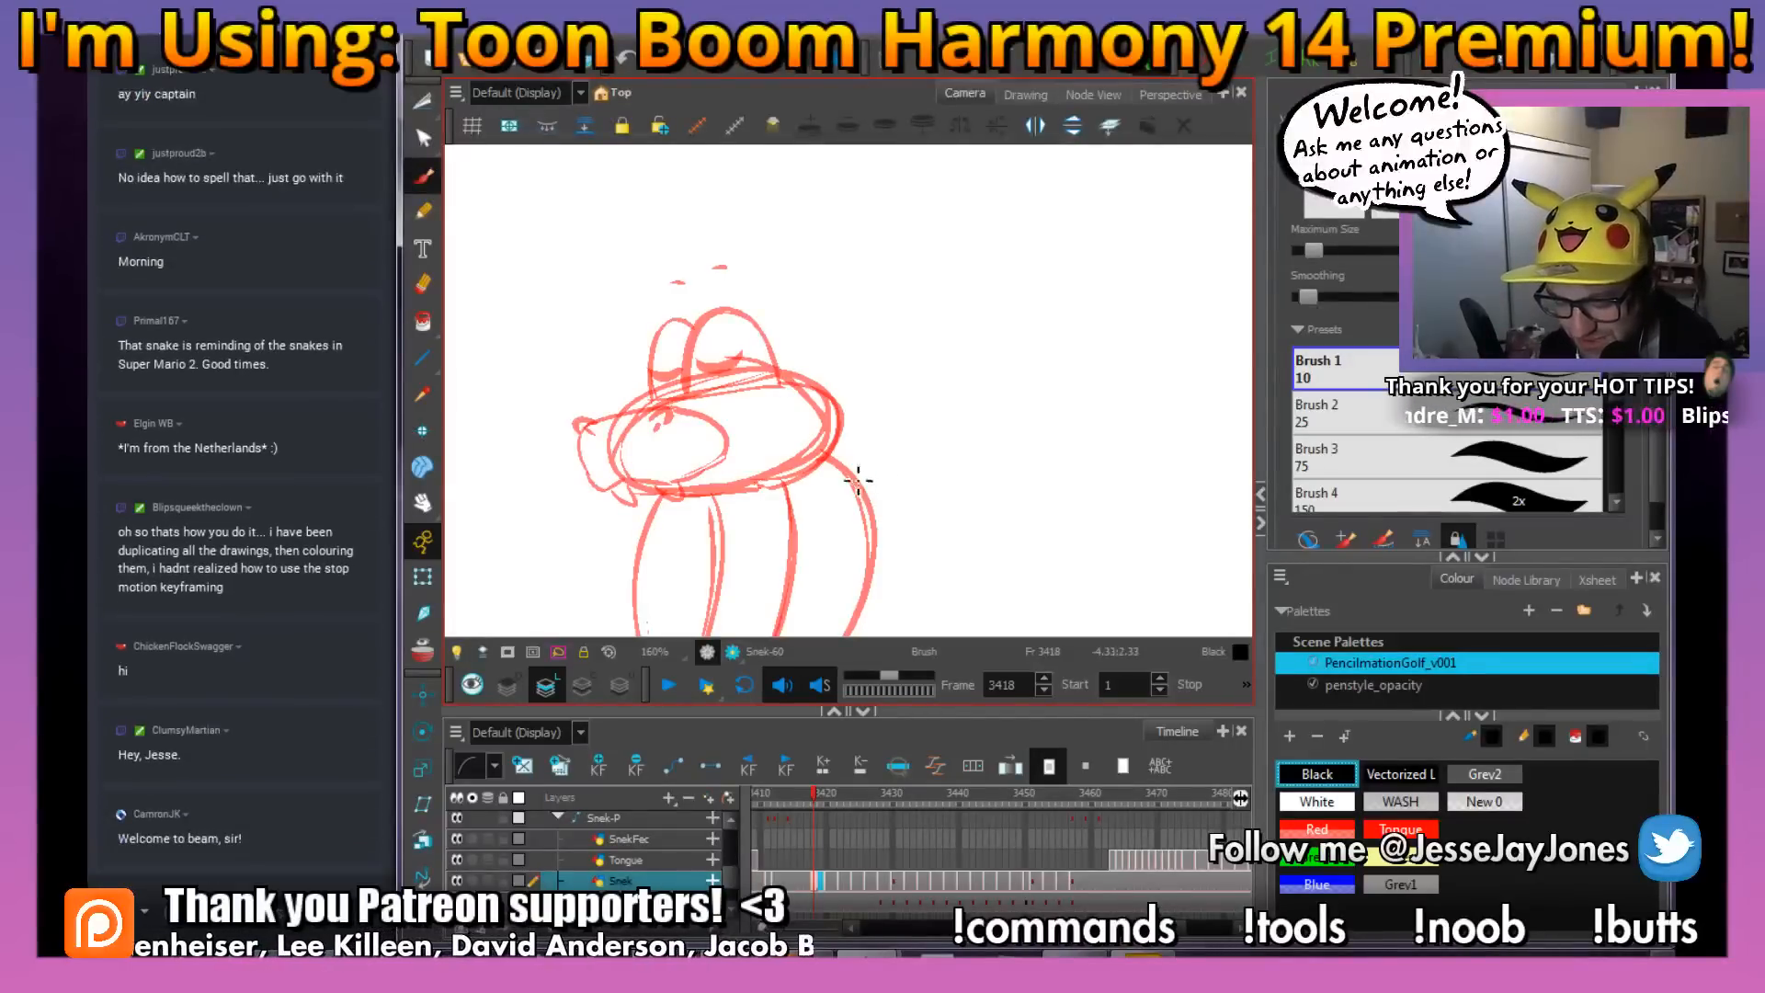
pyautogui.moveTo(810, 521); pyautogui.dragTo(871, 466)
pyautogui.press('2')
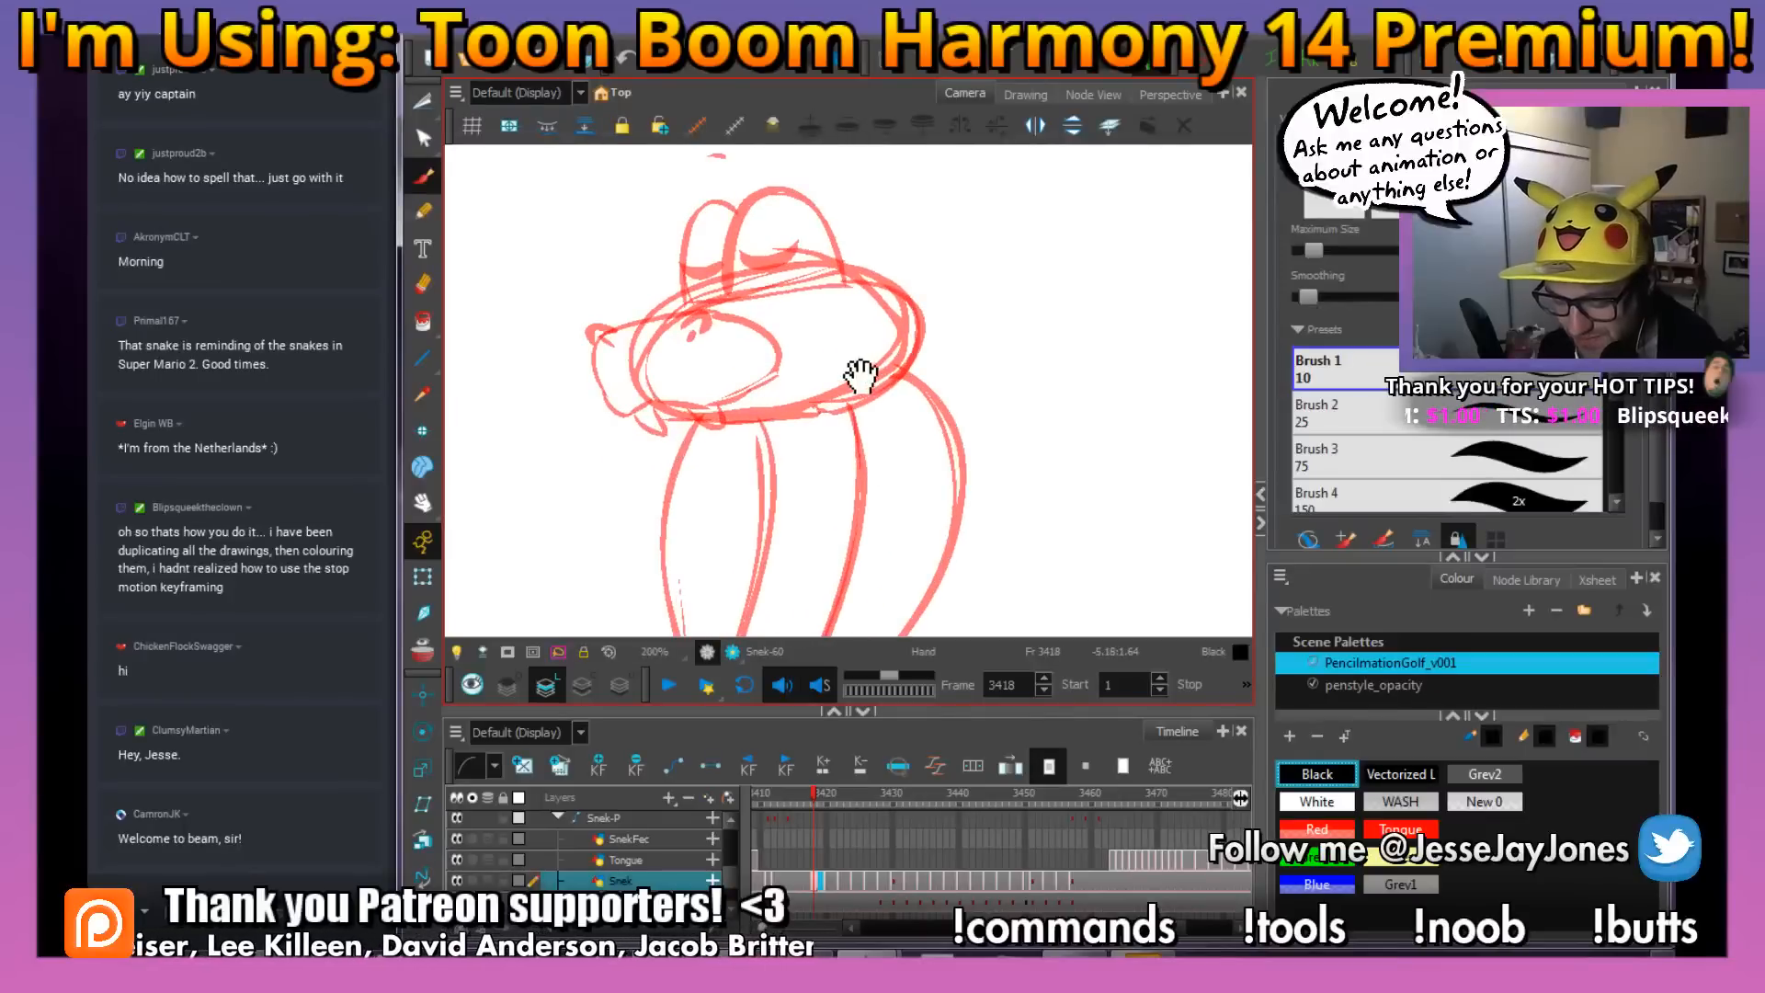
pyautogui.moveTo(860, 375); pyautogui.dragTo(861, 434)
pyautogui.moveTo(853, 355); pyautogui.dragTo(851, 402)
pyautogui.press('2')
pyautogui.moveTo(716, 461); pyautogui.dragTo(769, 436)
pyautogui.press('2')
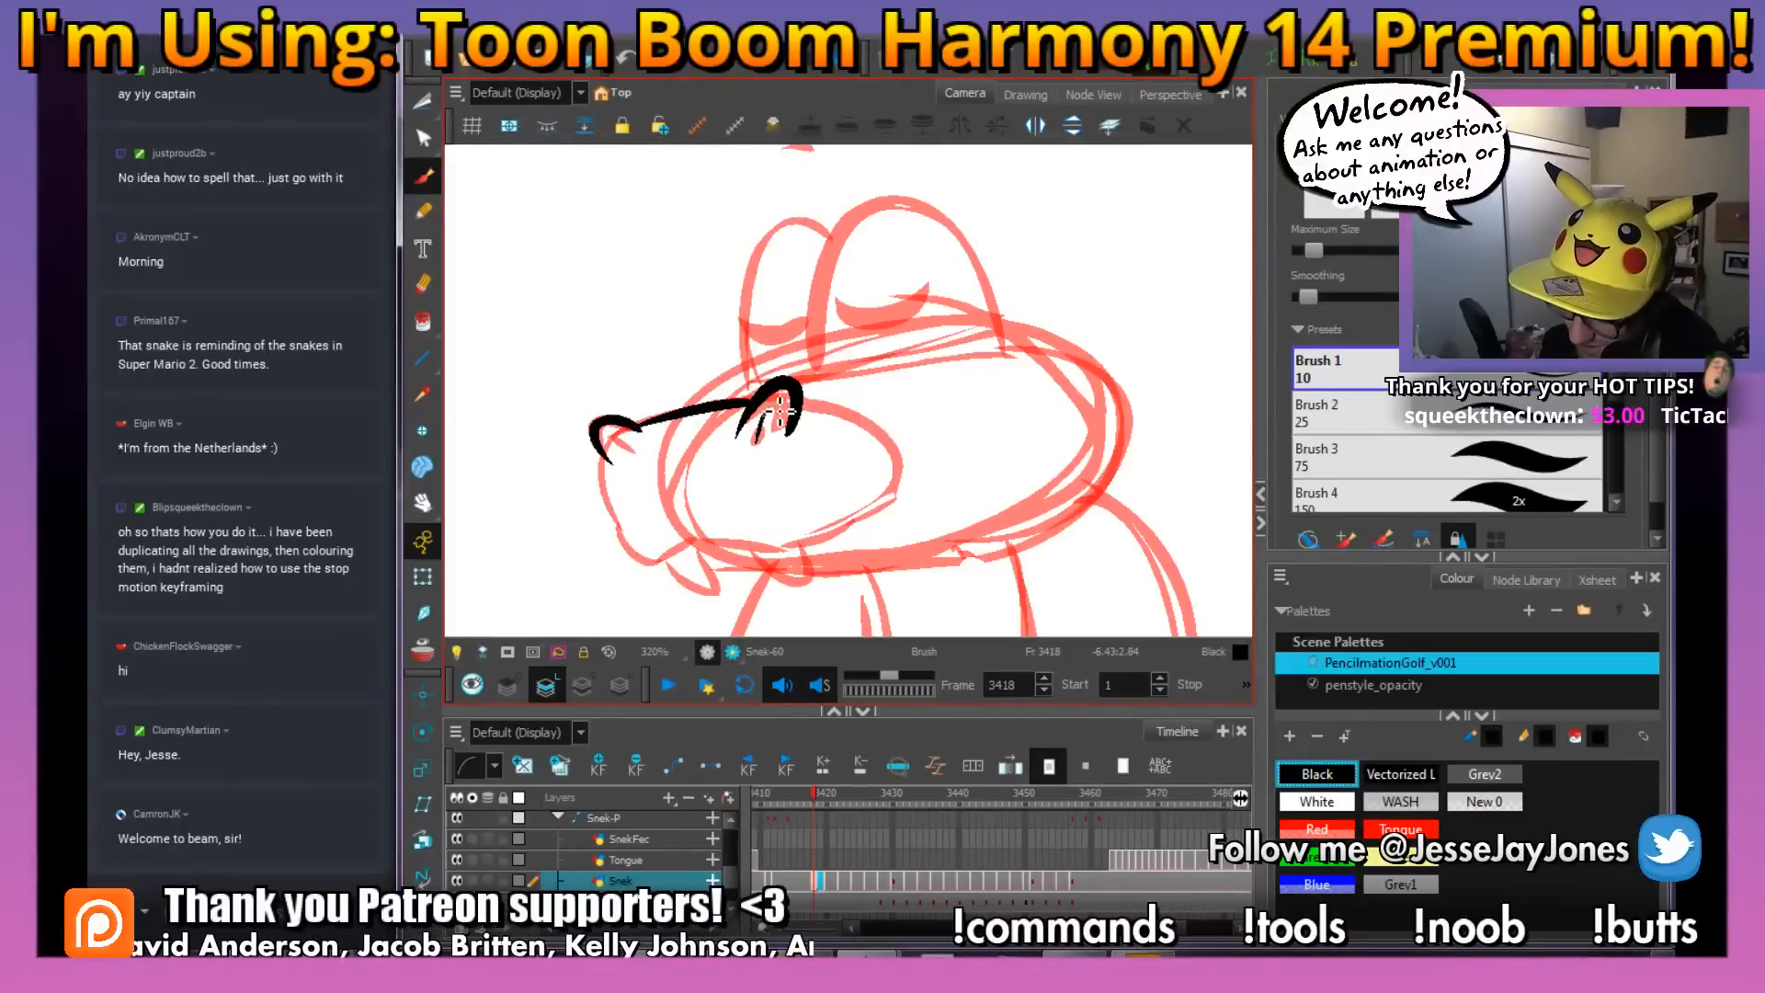
pyautogui.moveTo(924, 493); pyautogui.dragTo(893, 468)
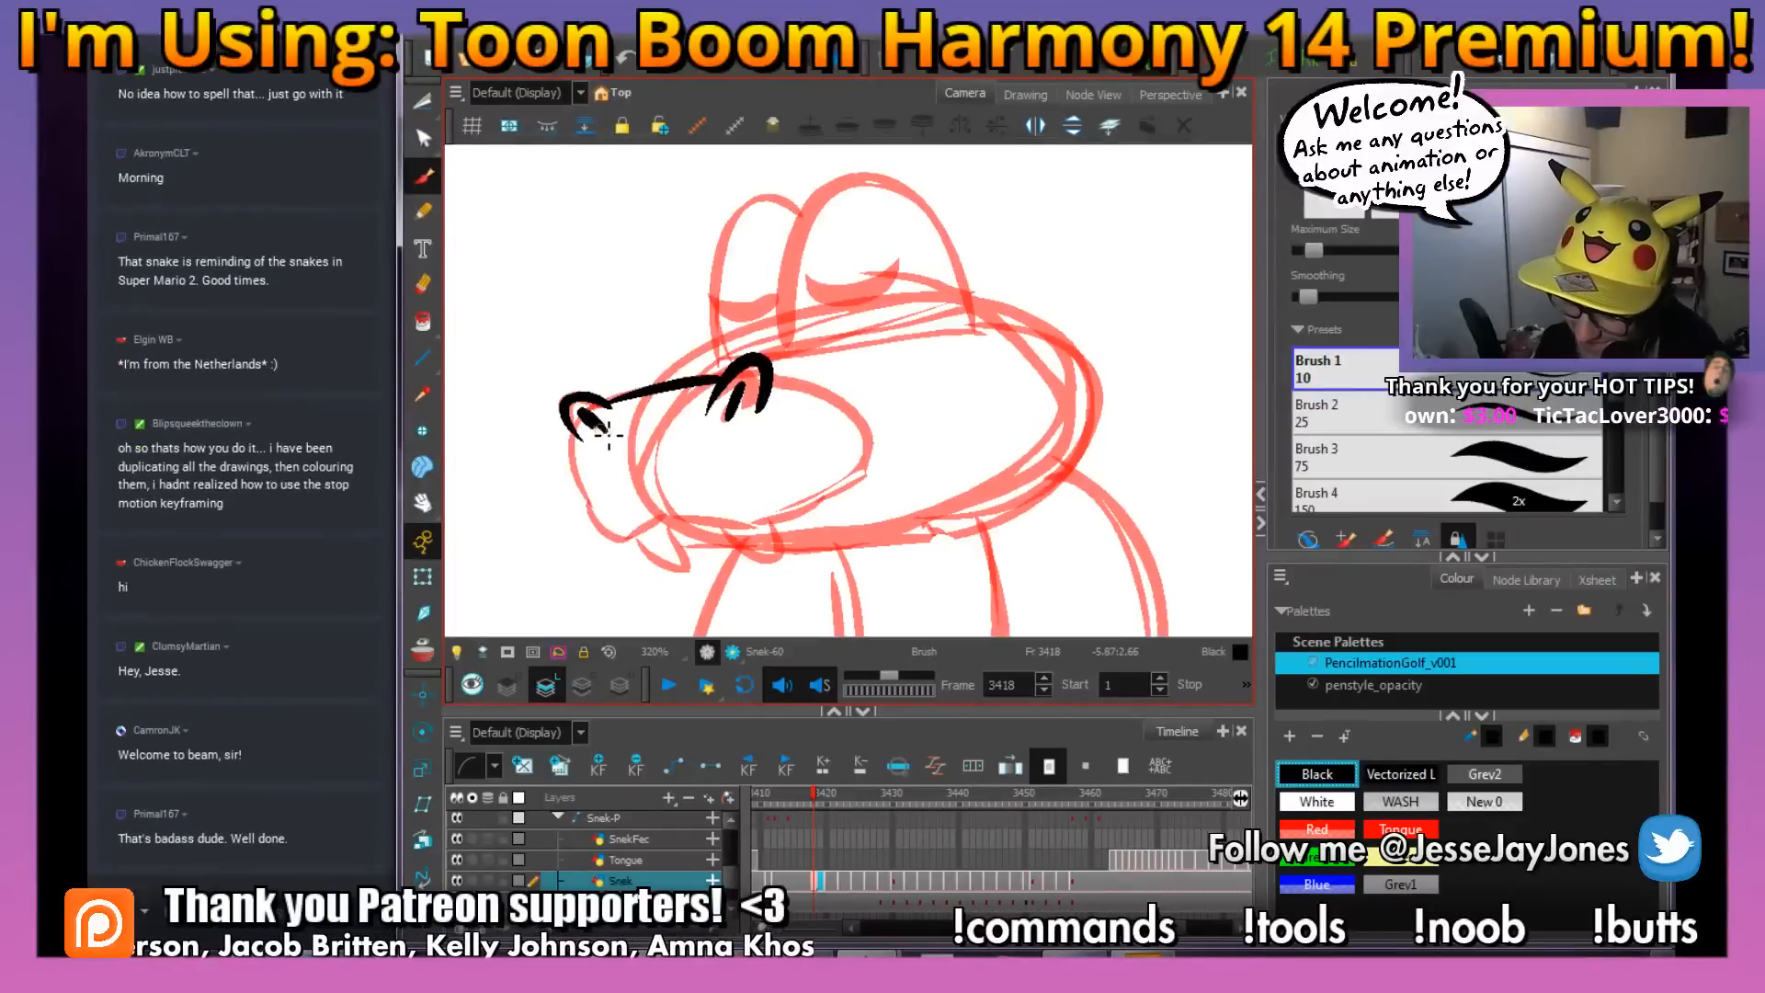
# Ink the front of the snake's snout, the smiling mouth line and the two fangs in black
pyautogui.moveTo(714, 564); pyautogui.dragTo(692, 576)
pyautogui.hotkey('alt', 'b')
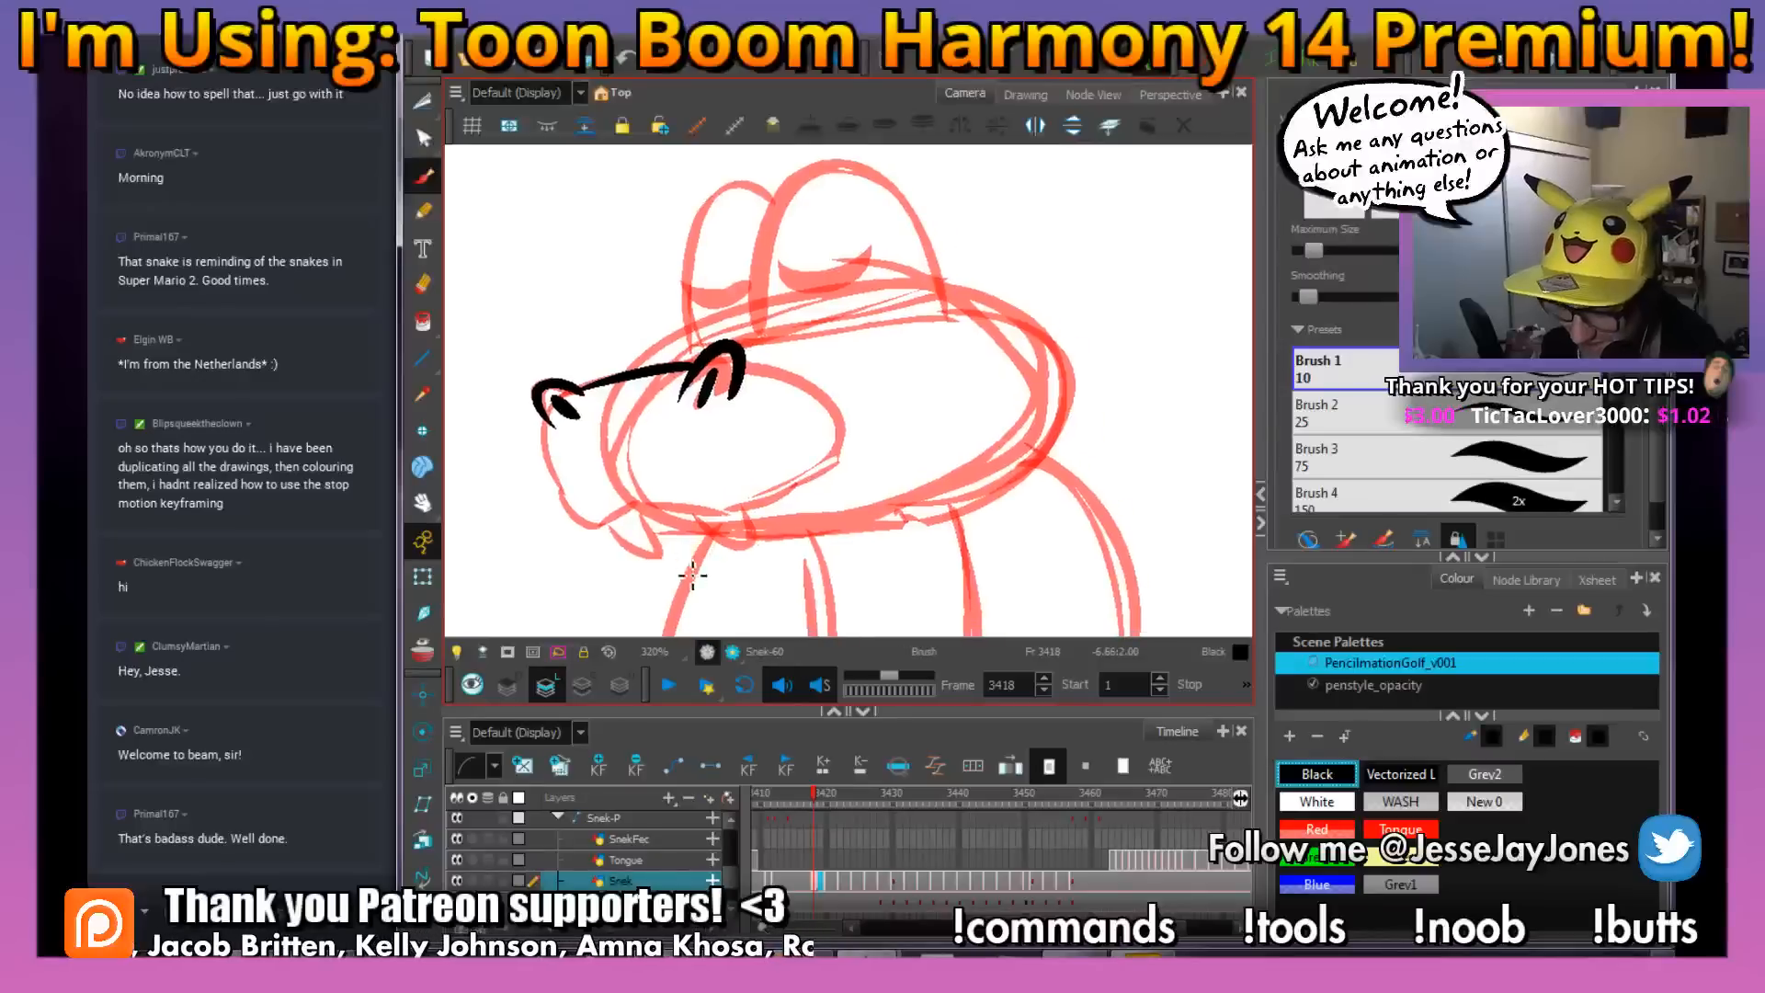
pyautogui.moveTo(743, 501); pyautogui.dragTo(724, 479)
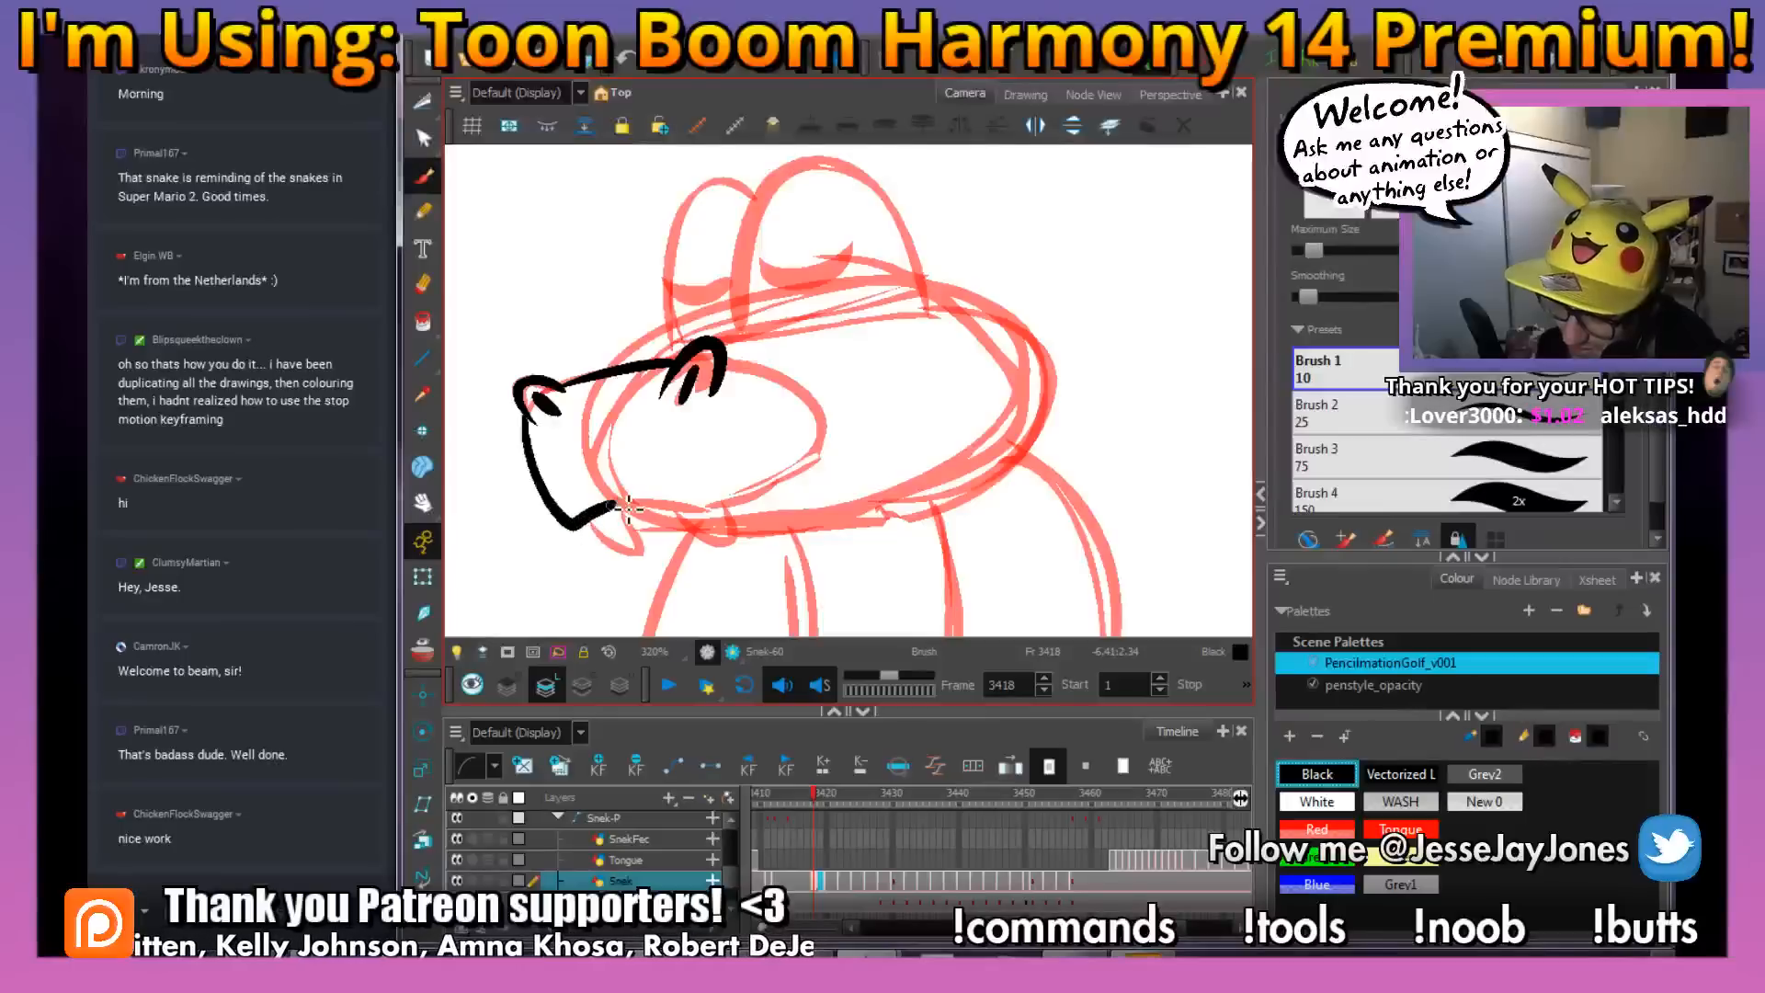
pyautogui.moveTo(788, 497)
pyautogui.mouseDown()
pyautogui.moveTo(848, 433)
pyautogui.moveTo(858, 443)
pyautogui.moveTo(741, 442)
pyautogui.mouseUp()
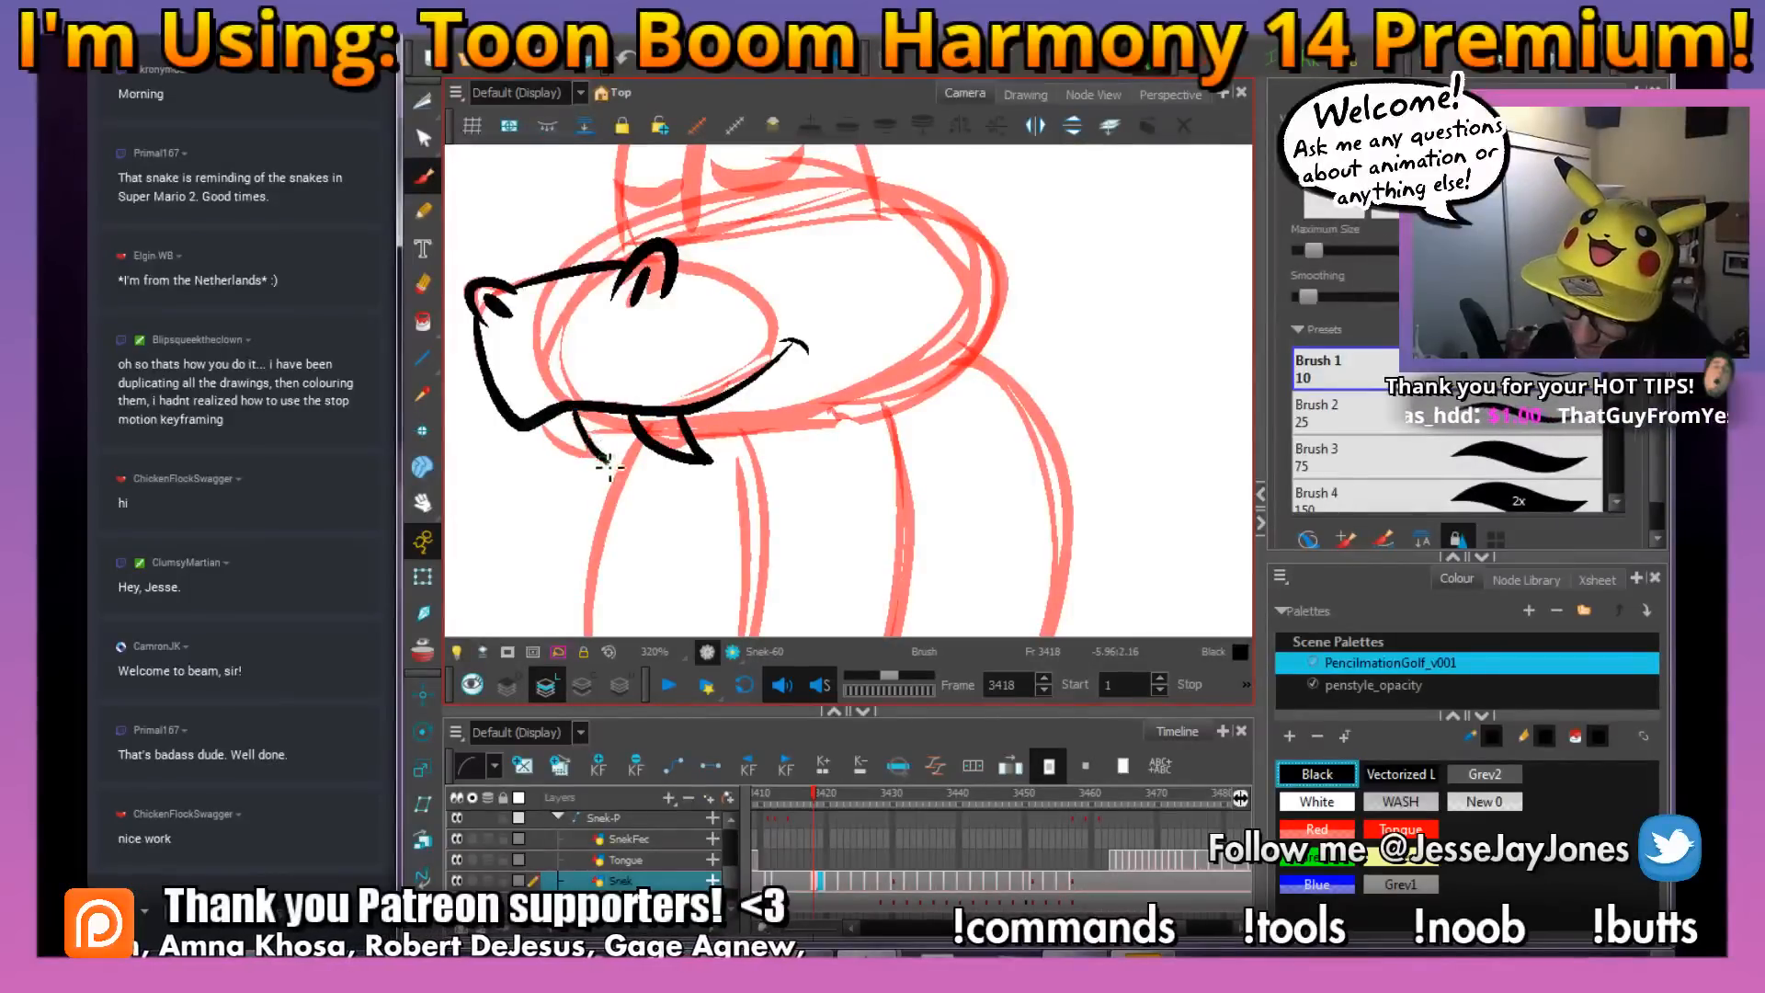
# Ink the thick curve around the back of the snake's head, comparing it with the drawing at frame 3417
pyautogui.moveTo(904, 364)
pyautogui.mouseDown()
pyautogui.moveTo(870, 443)
pyautogui.moveTo(882, 493)
pyautogui.mouseUp()
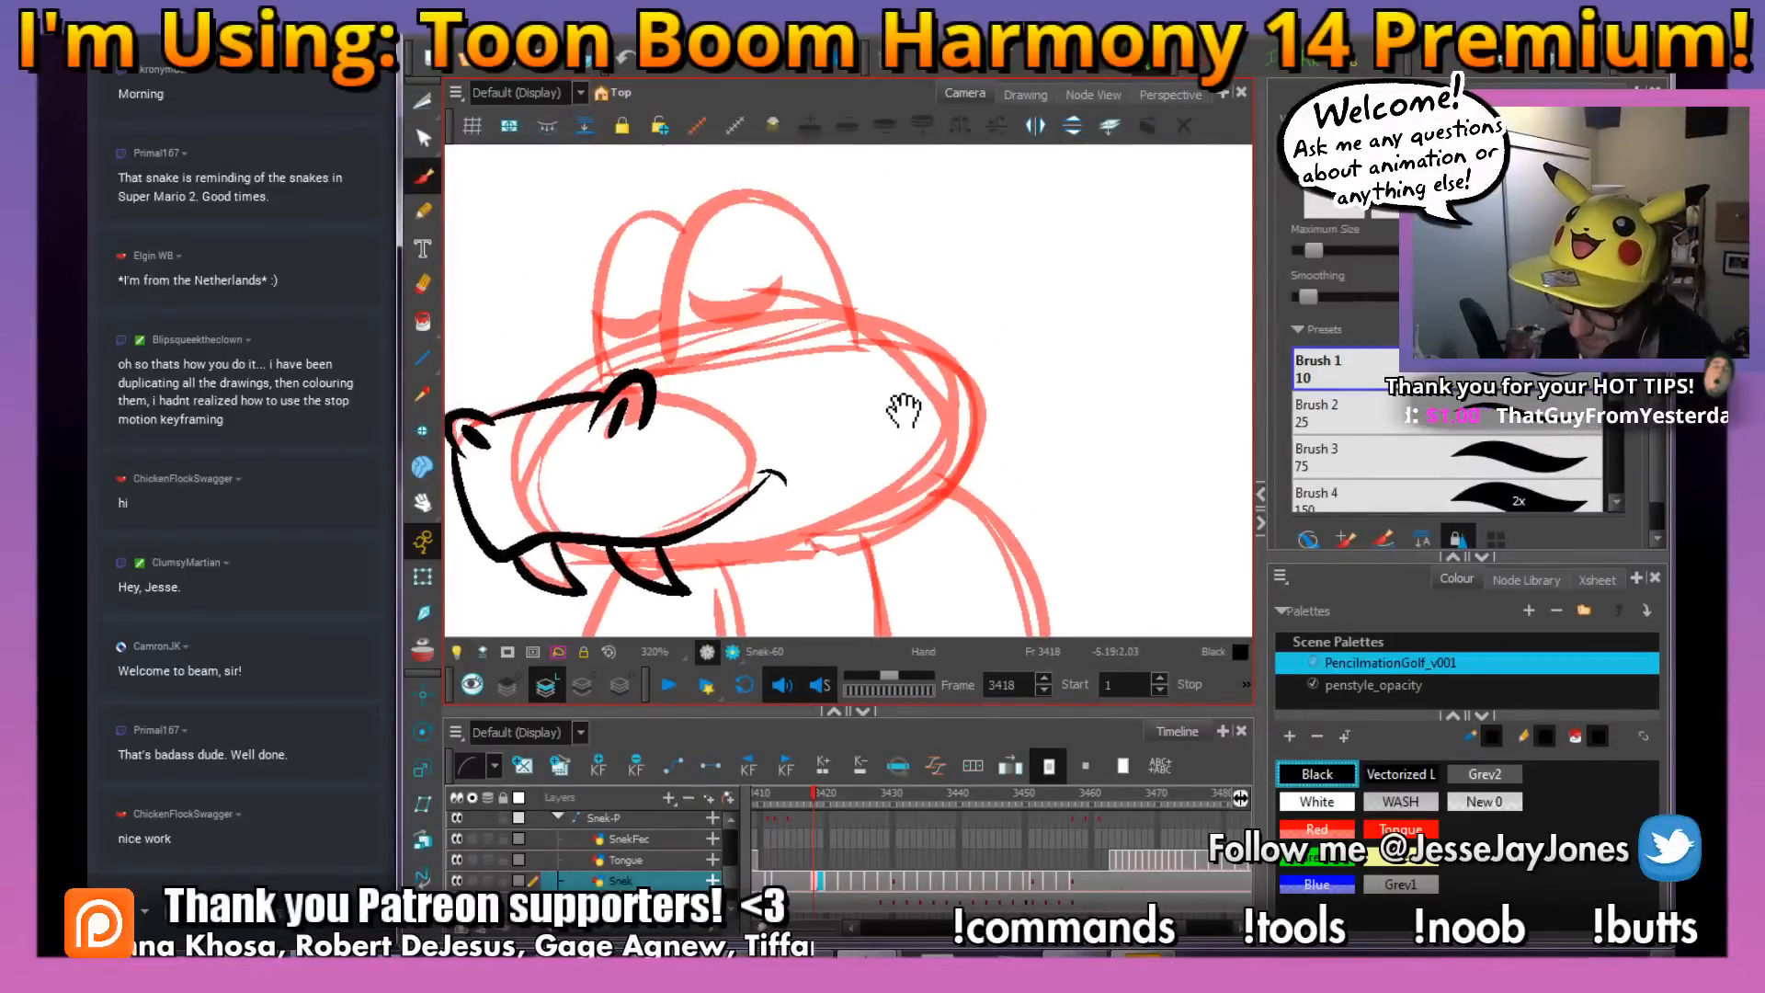
pyautogui.press(',')
pyautogui.press('.')
pyautogui.press(',')
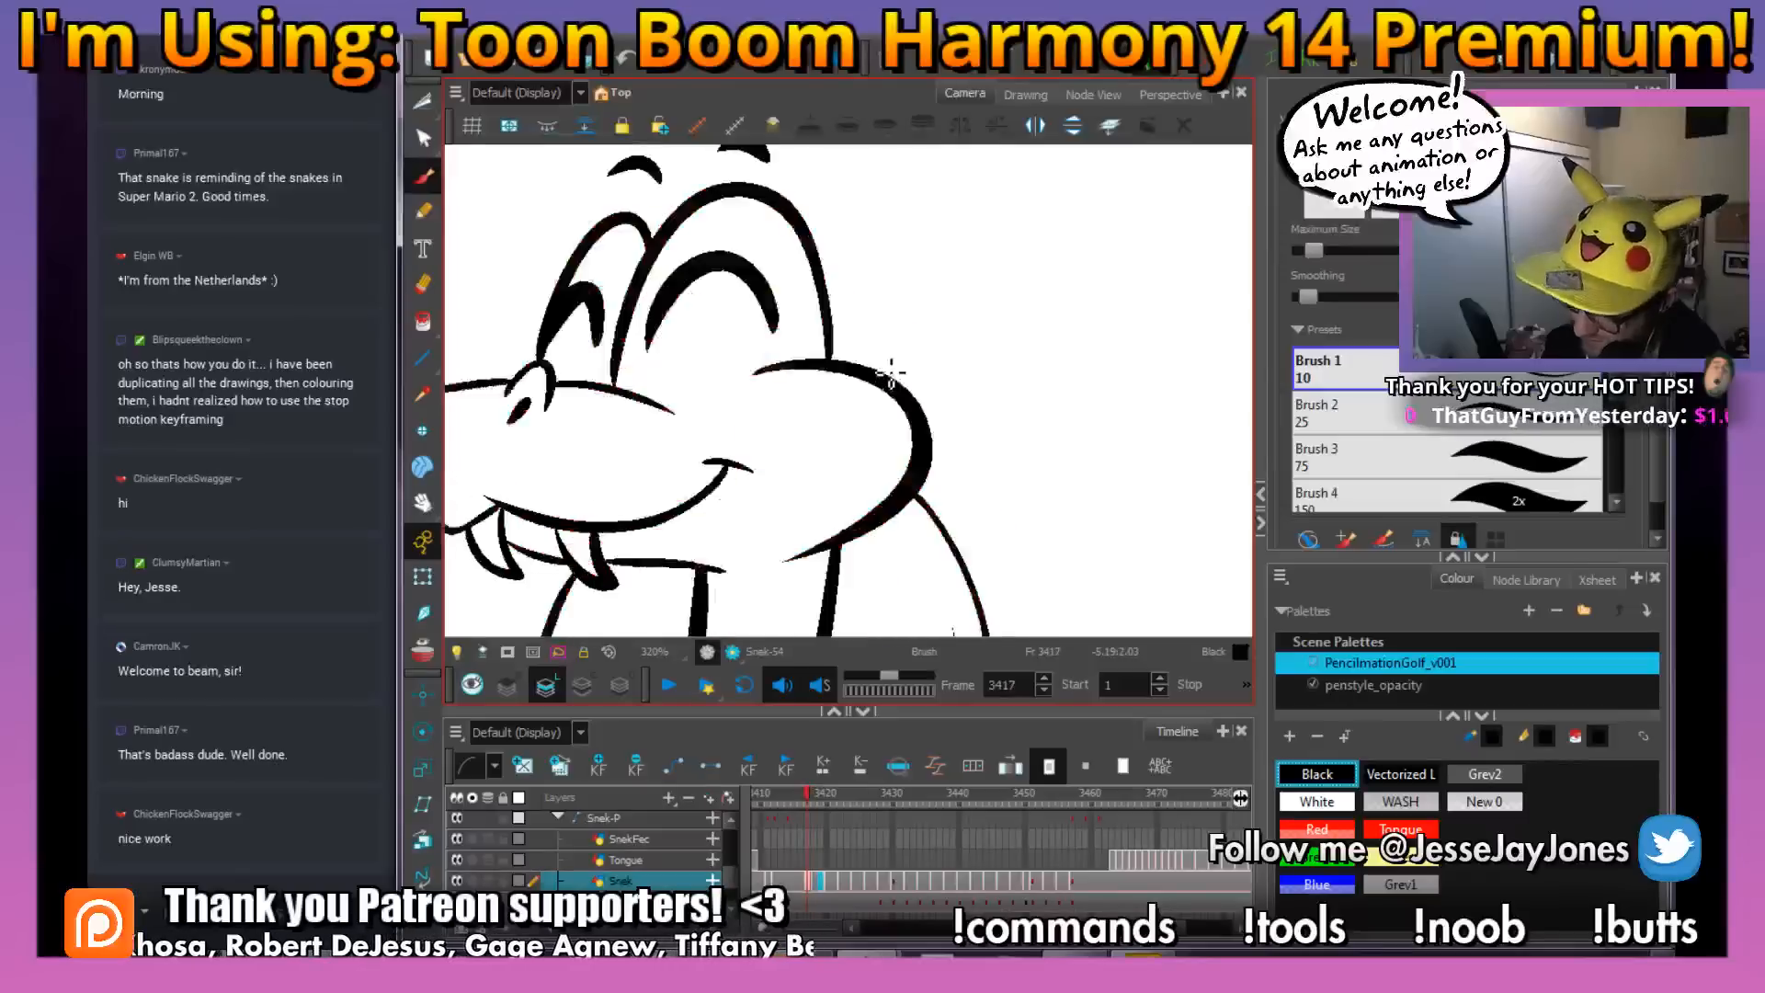
pyautogui.press('.')
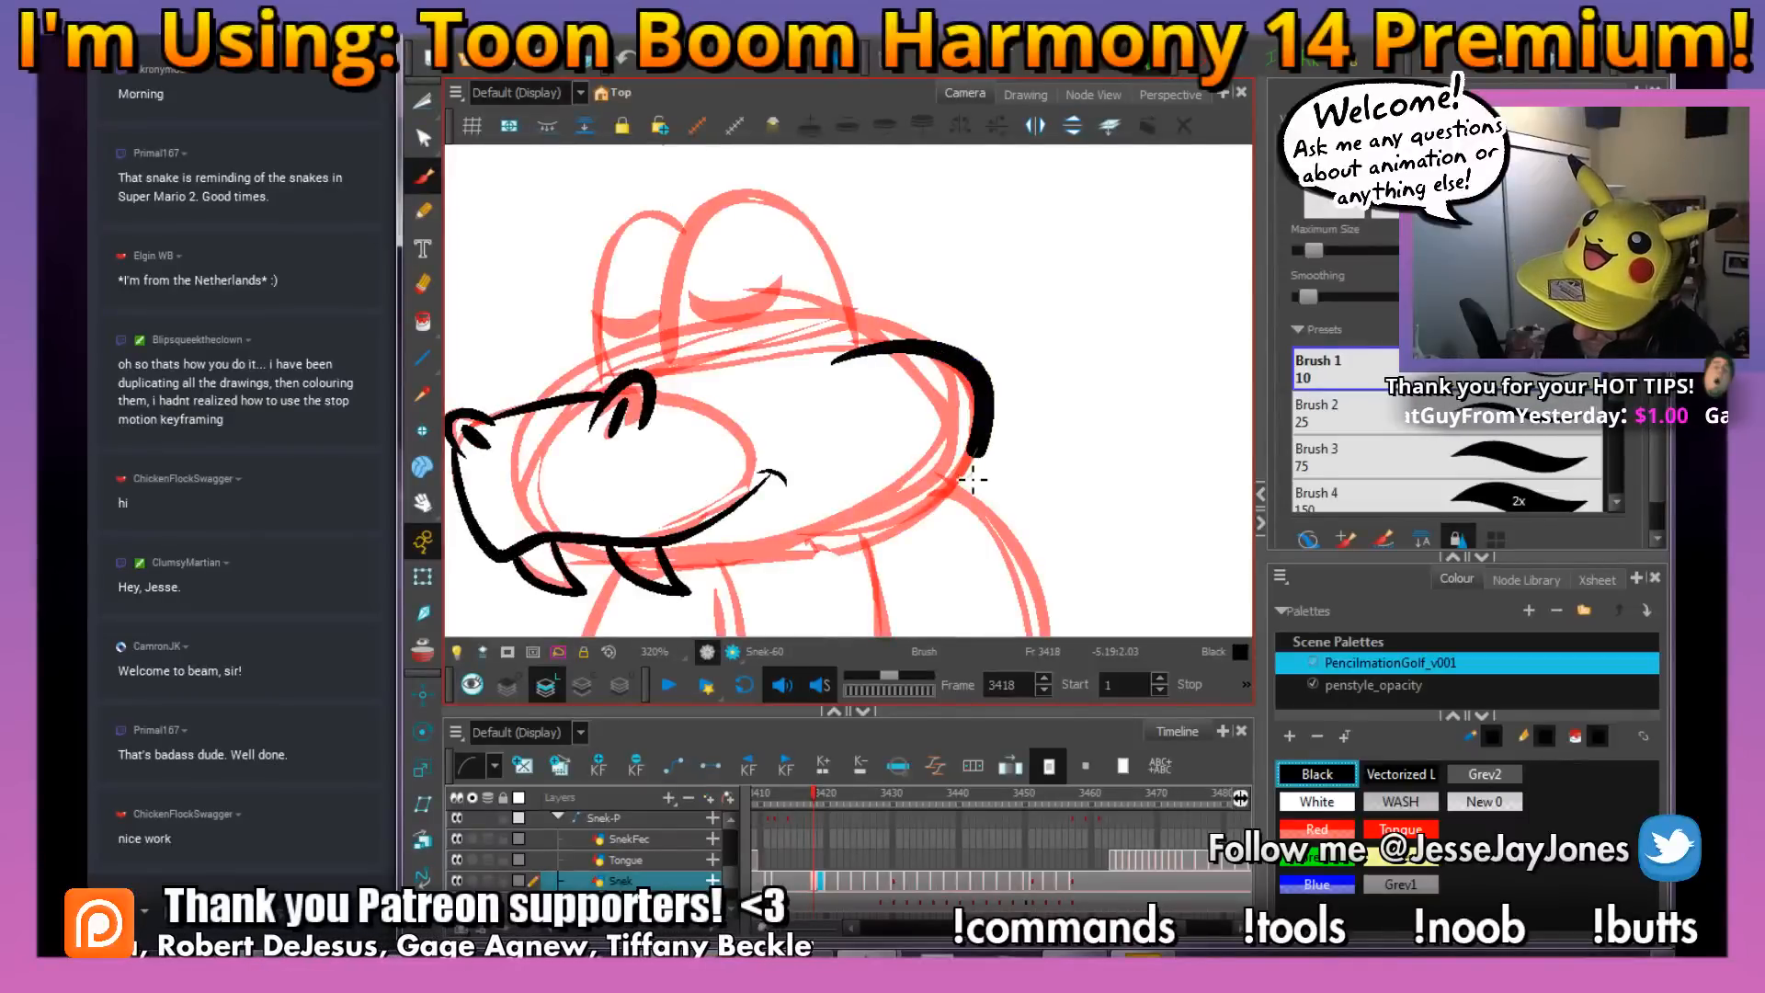
pyautogui.moveTo(973, 478)
pyautogui.mouseDown()
pyautogui.moveTo(890, 541)
pyautogui.moveTo(837, 537)
pyautogui.mouseUp()
pyautogui.press(',')
pyautogui.press('.')
pyautogui.press(',')
pyautogui.press('.')
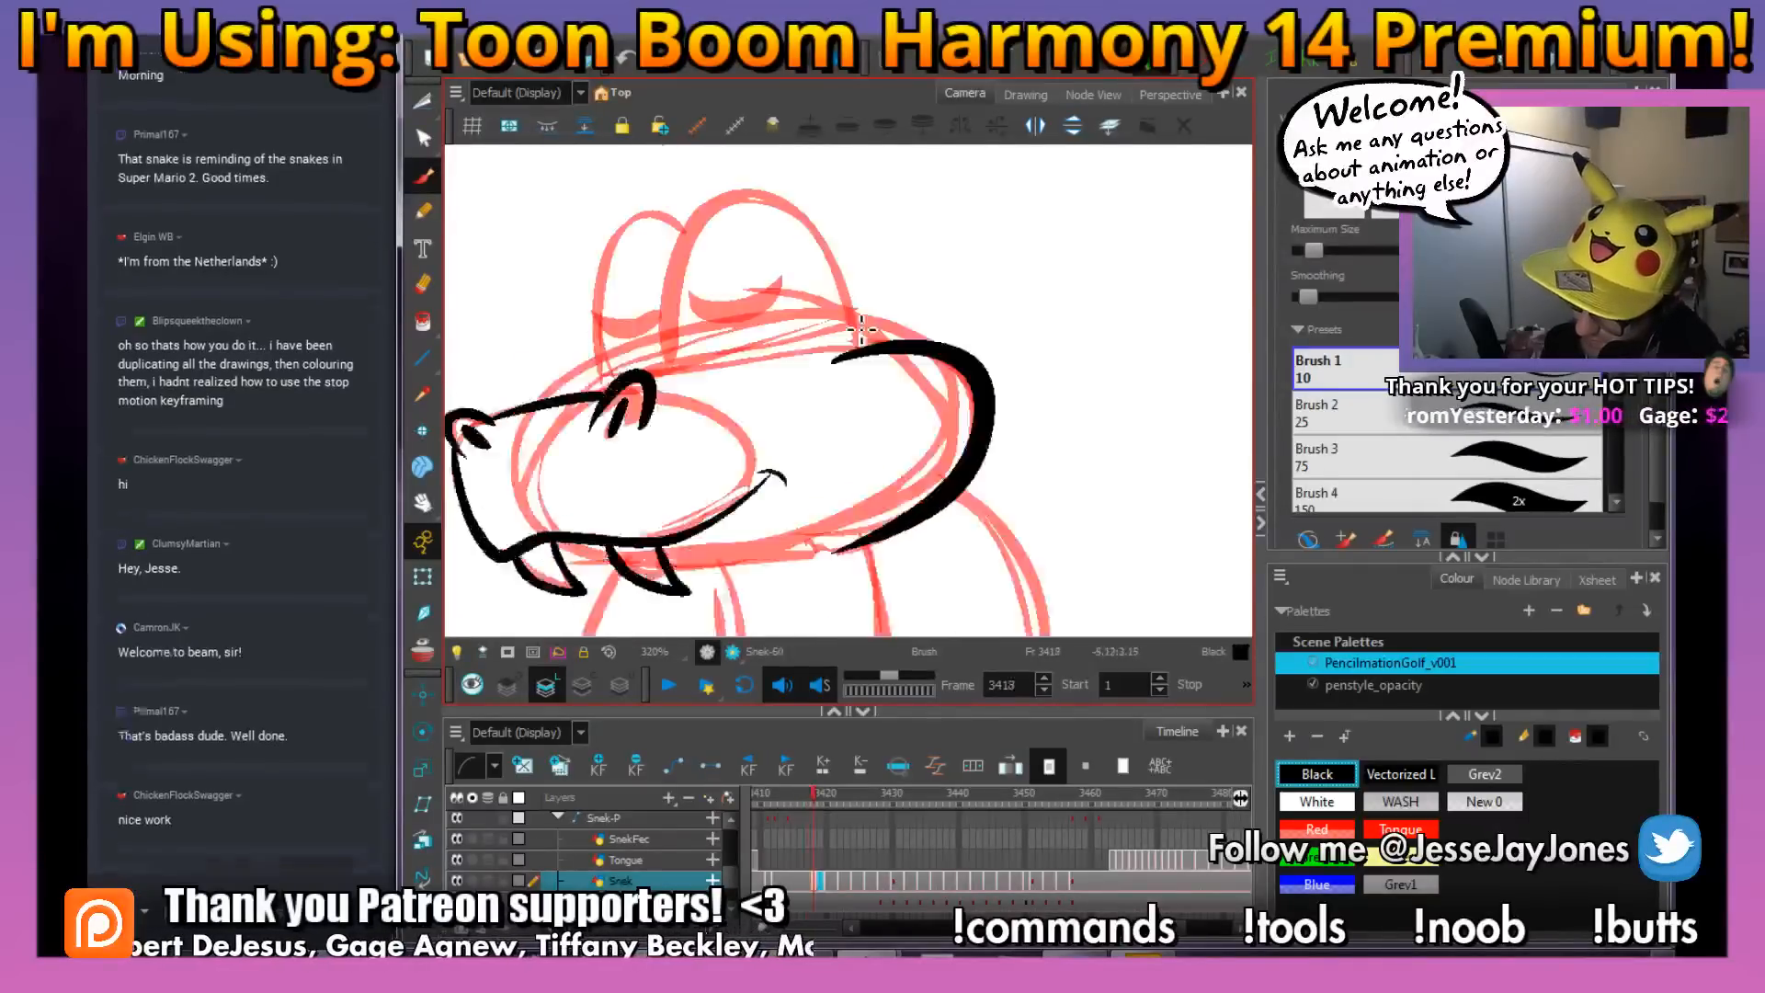
# Ink the outlines of both eye bulges and the short line extending behind the near nostril, checking against frame 3417
pyautogui.moveTo(869, 341); pyautogui.dragTo(808, 209)
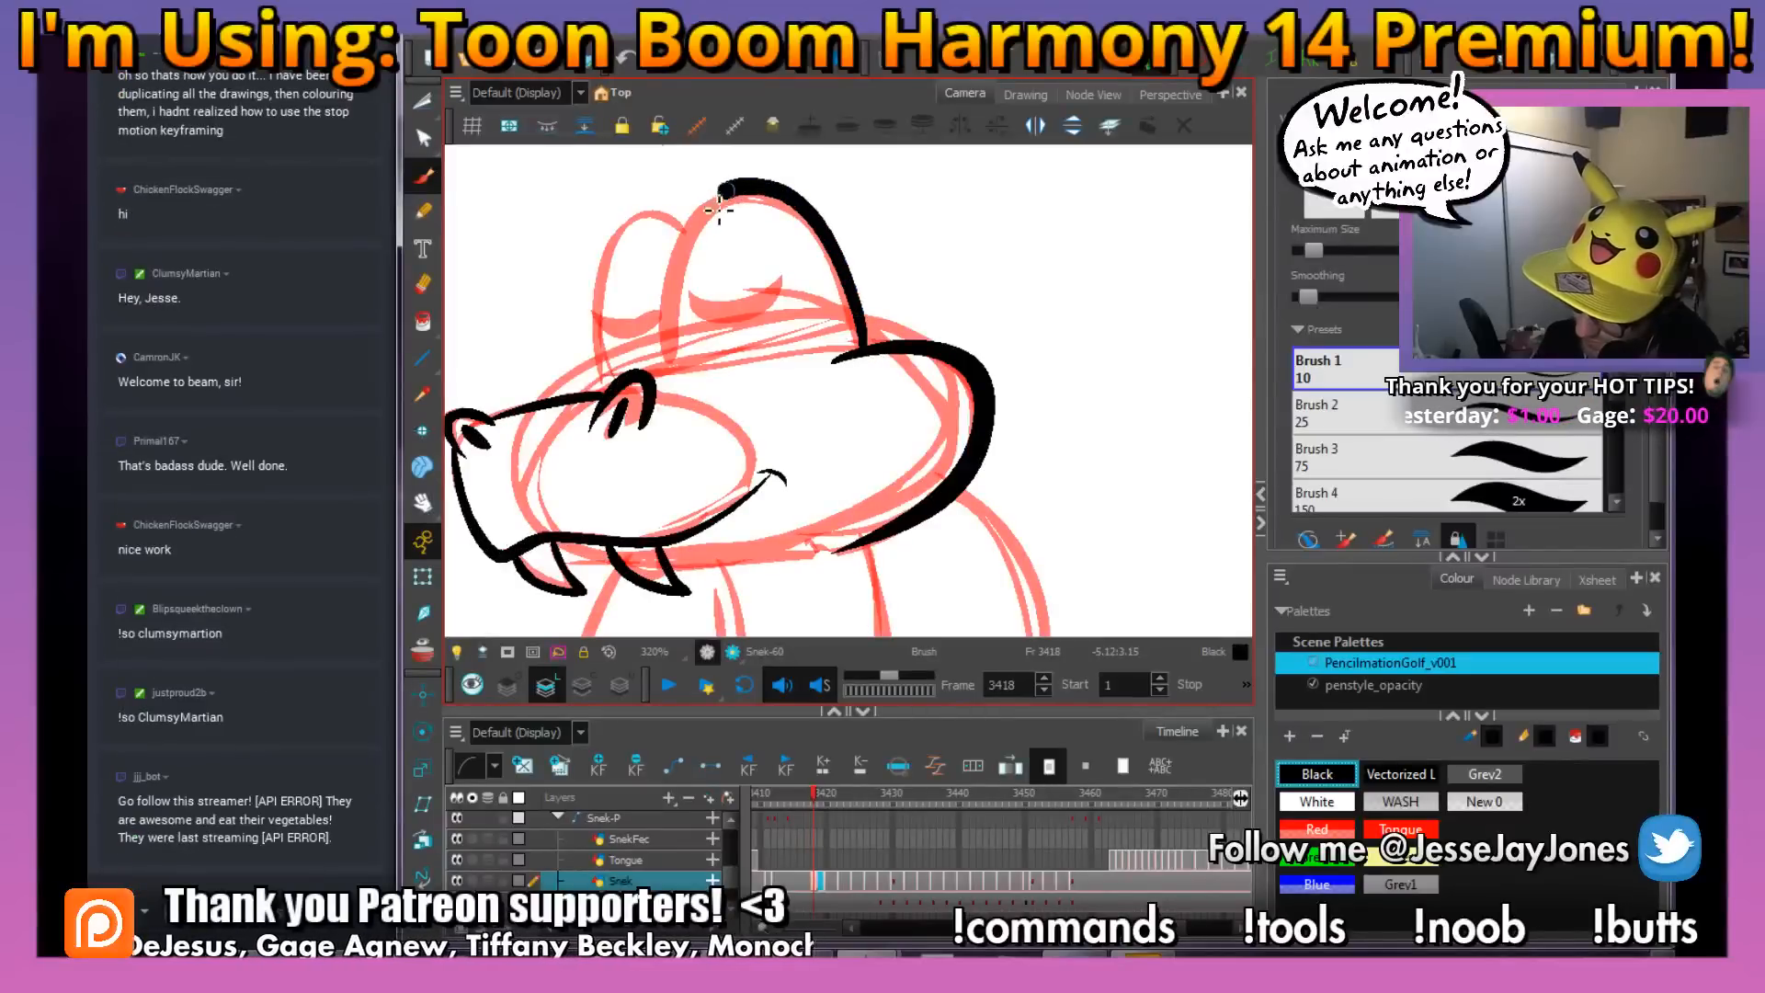
pyautogui.moveTo(674, 317); pyautogui.dragTo(691, 379)
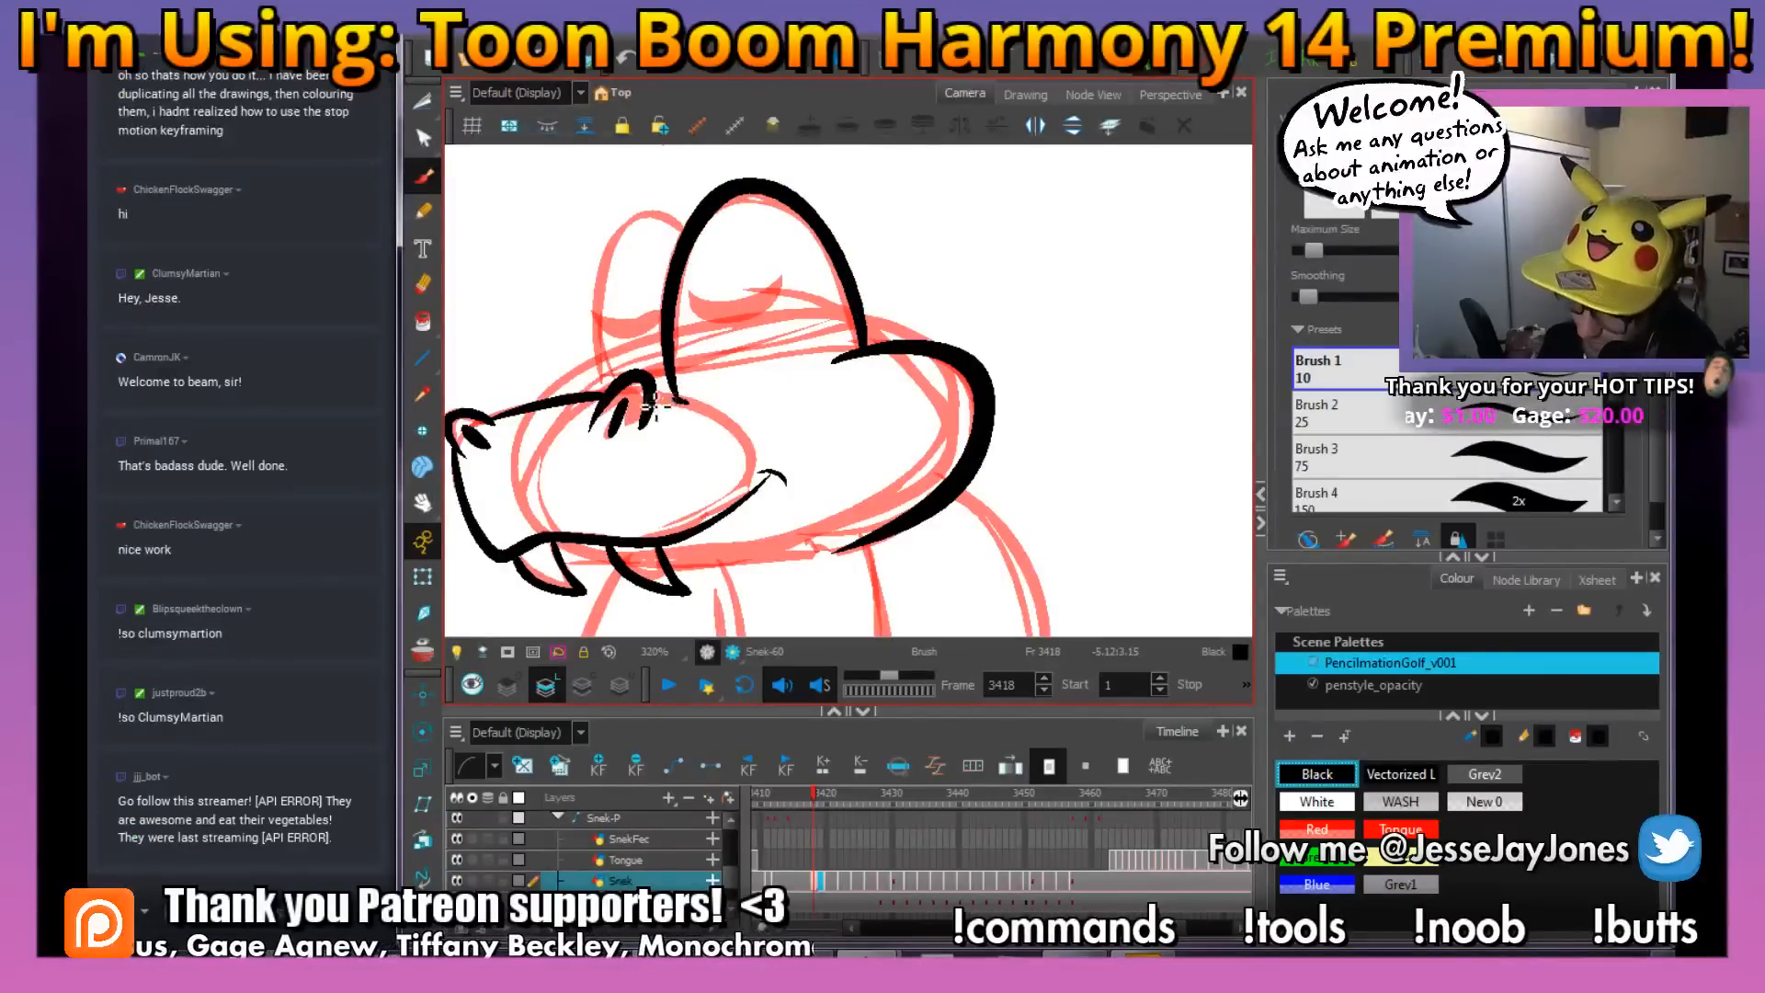
pyautogui.press(',')
pyautogui.press('.')
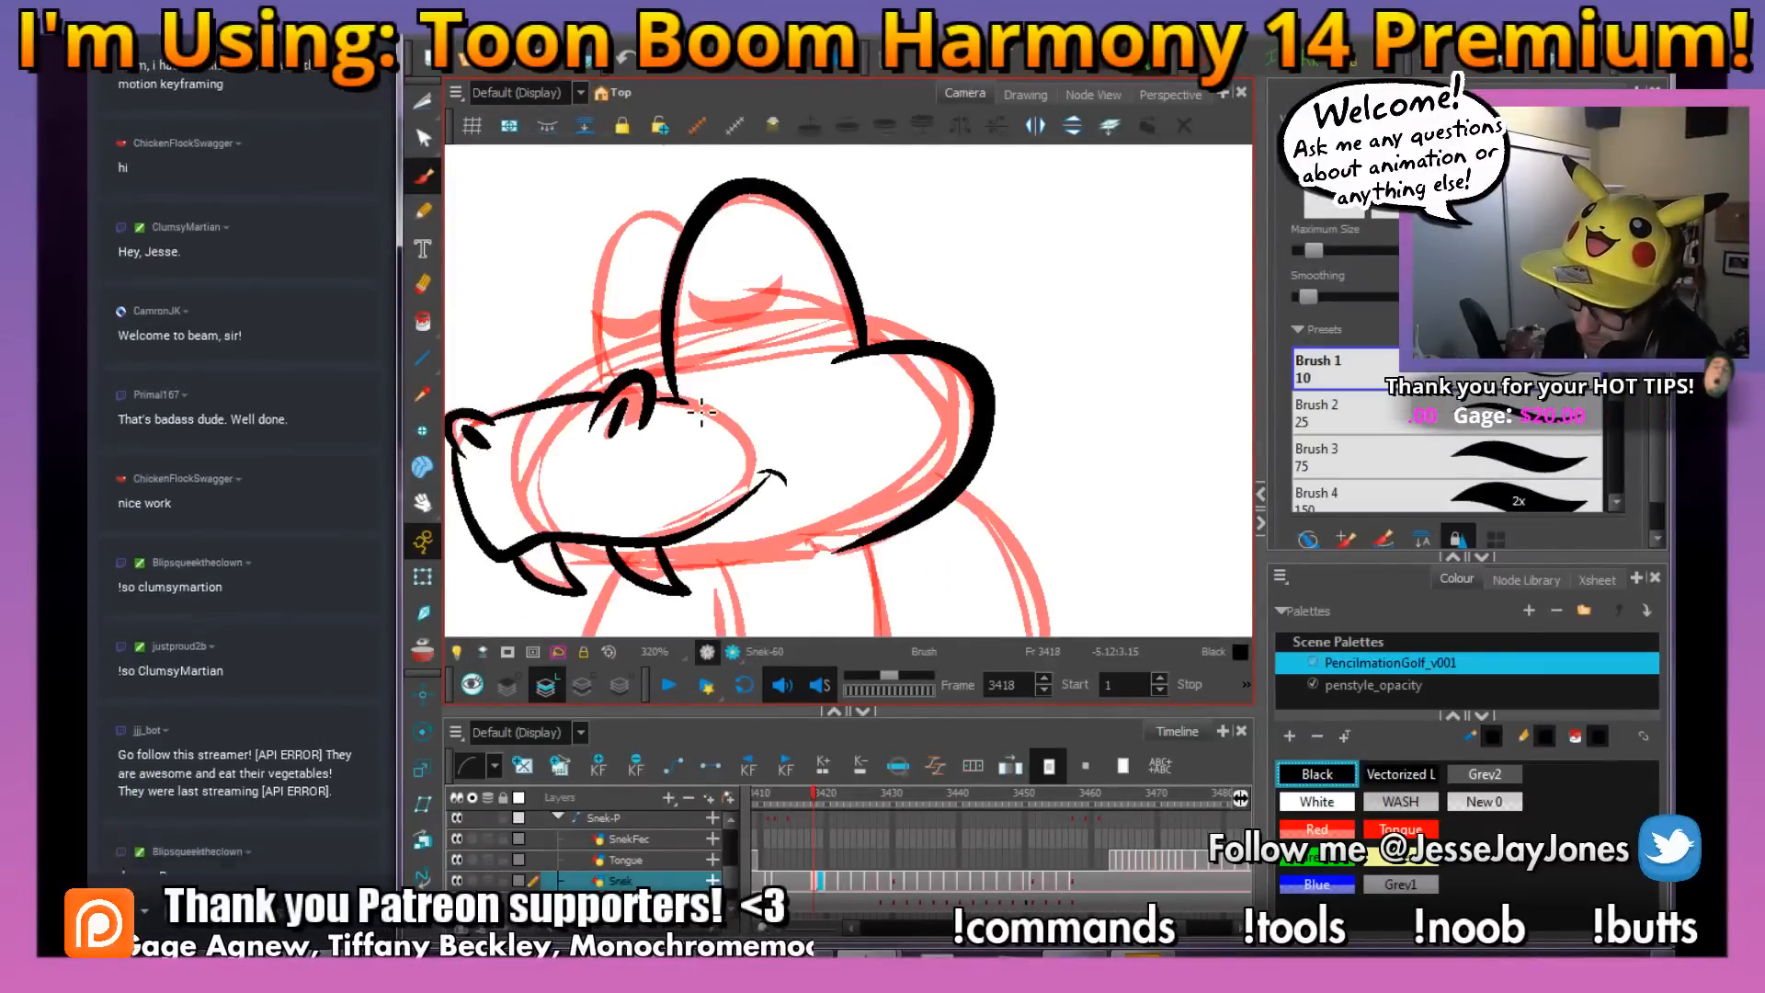
pyautogui.press(',')
pyautogui.press('.')
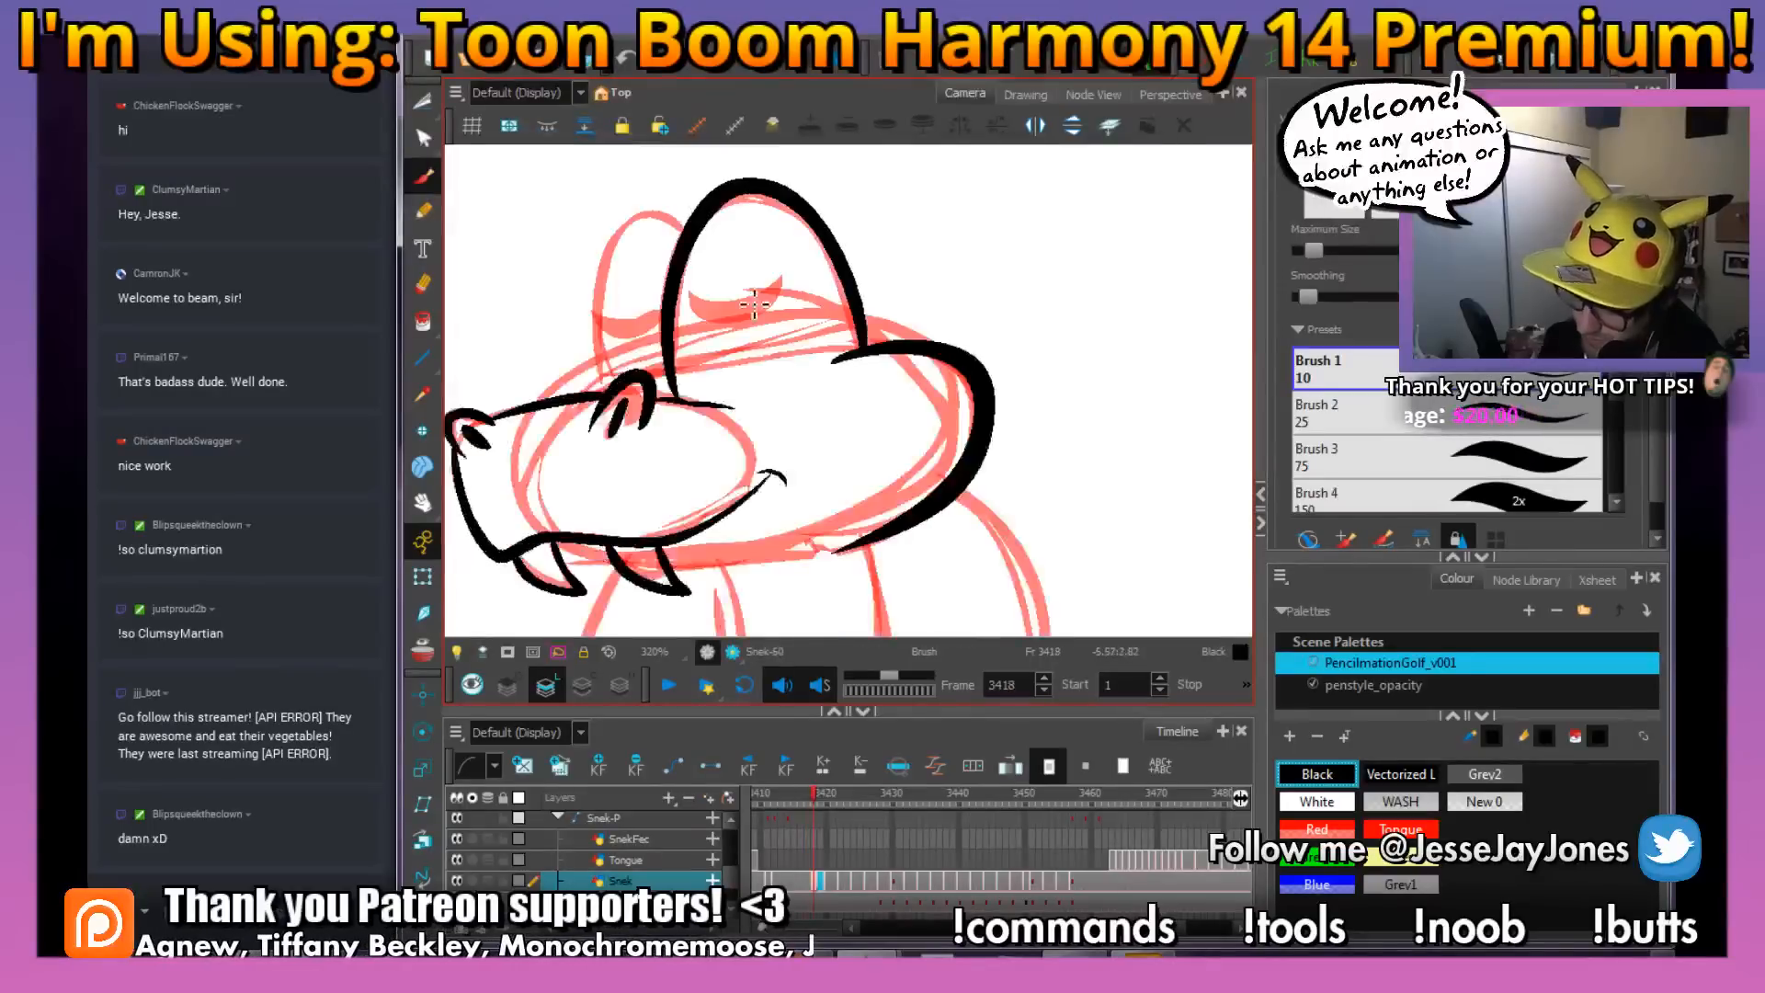
pyautogui.moveTo(599, 314); pyautogui.dragTo(606, 390)
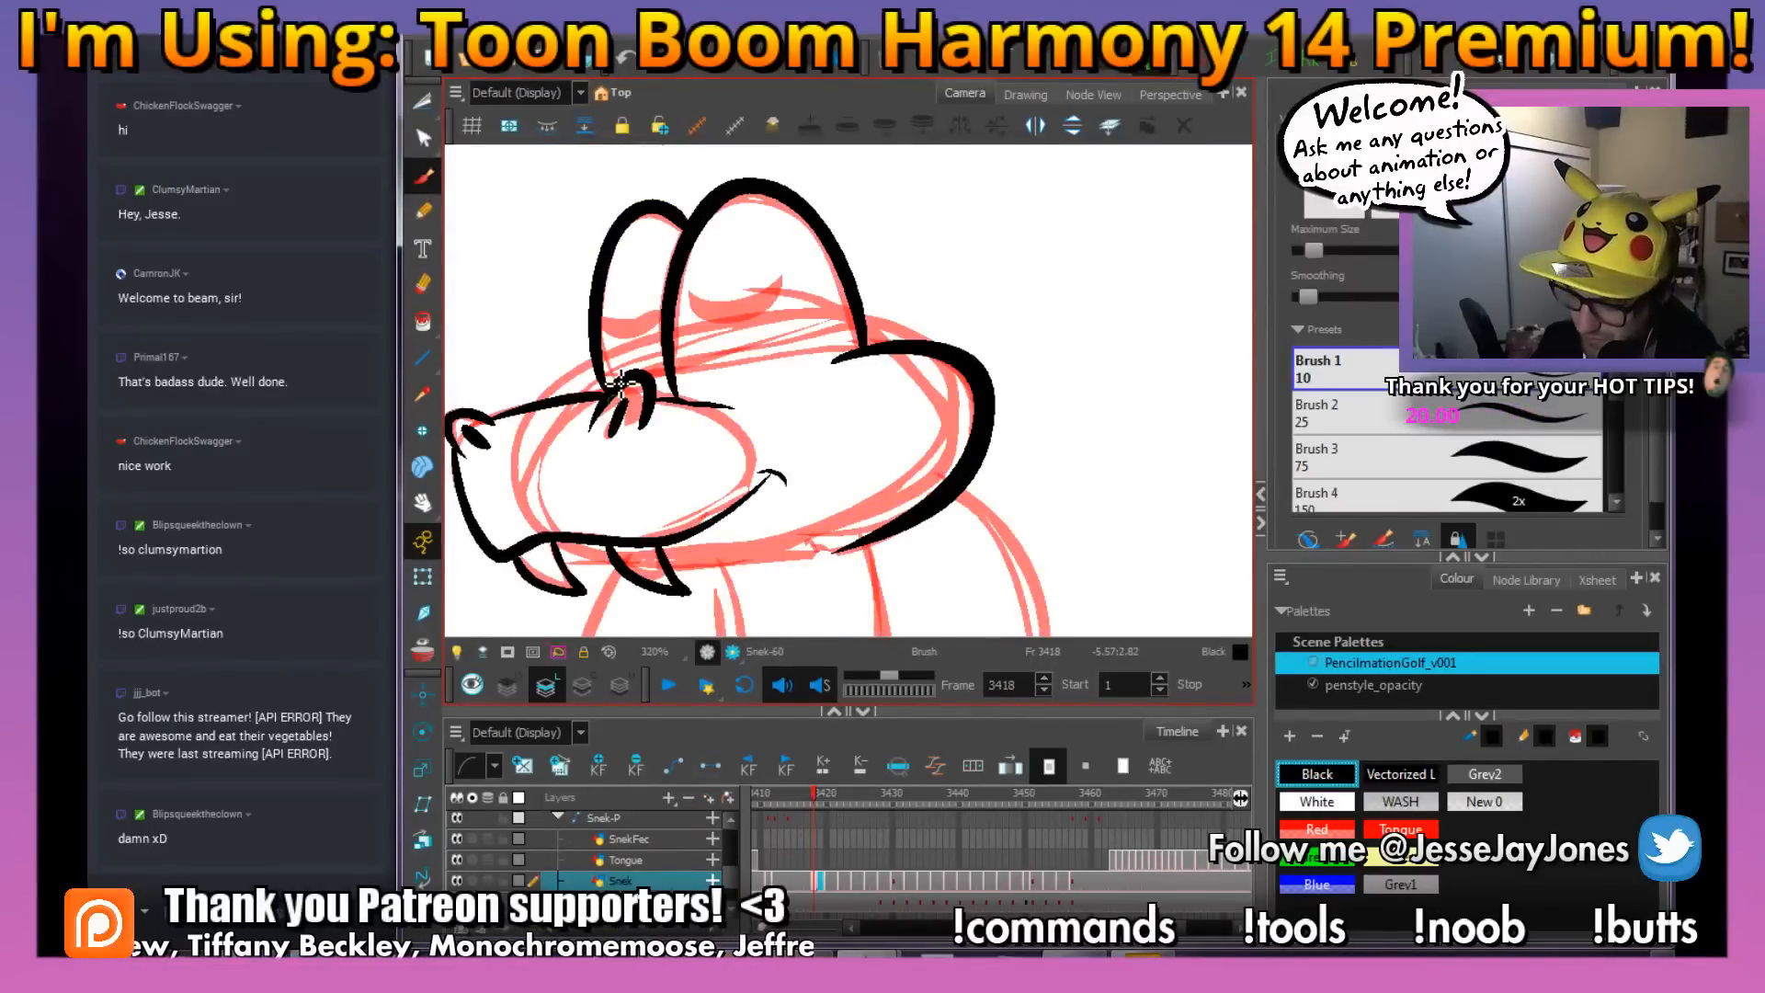
# Flip between frames 3417 and 3418 to compare the inked heads, and save the scene
pyautogui.press('space')
pyautogui.moveTo(796, 394)
pyautogui.mouseDown()
pyautogui.moveTo(867, 460)
pyautogui.moveTo(827, 497)
pyautogui.mouseUp()
pyautogui.hotkey('ctrl', 's')
pyautogui.press('space')
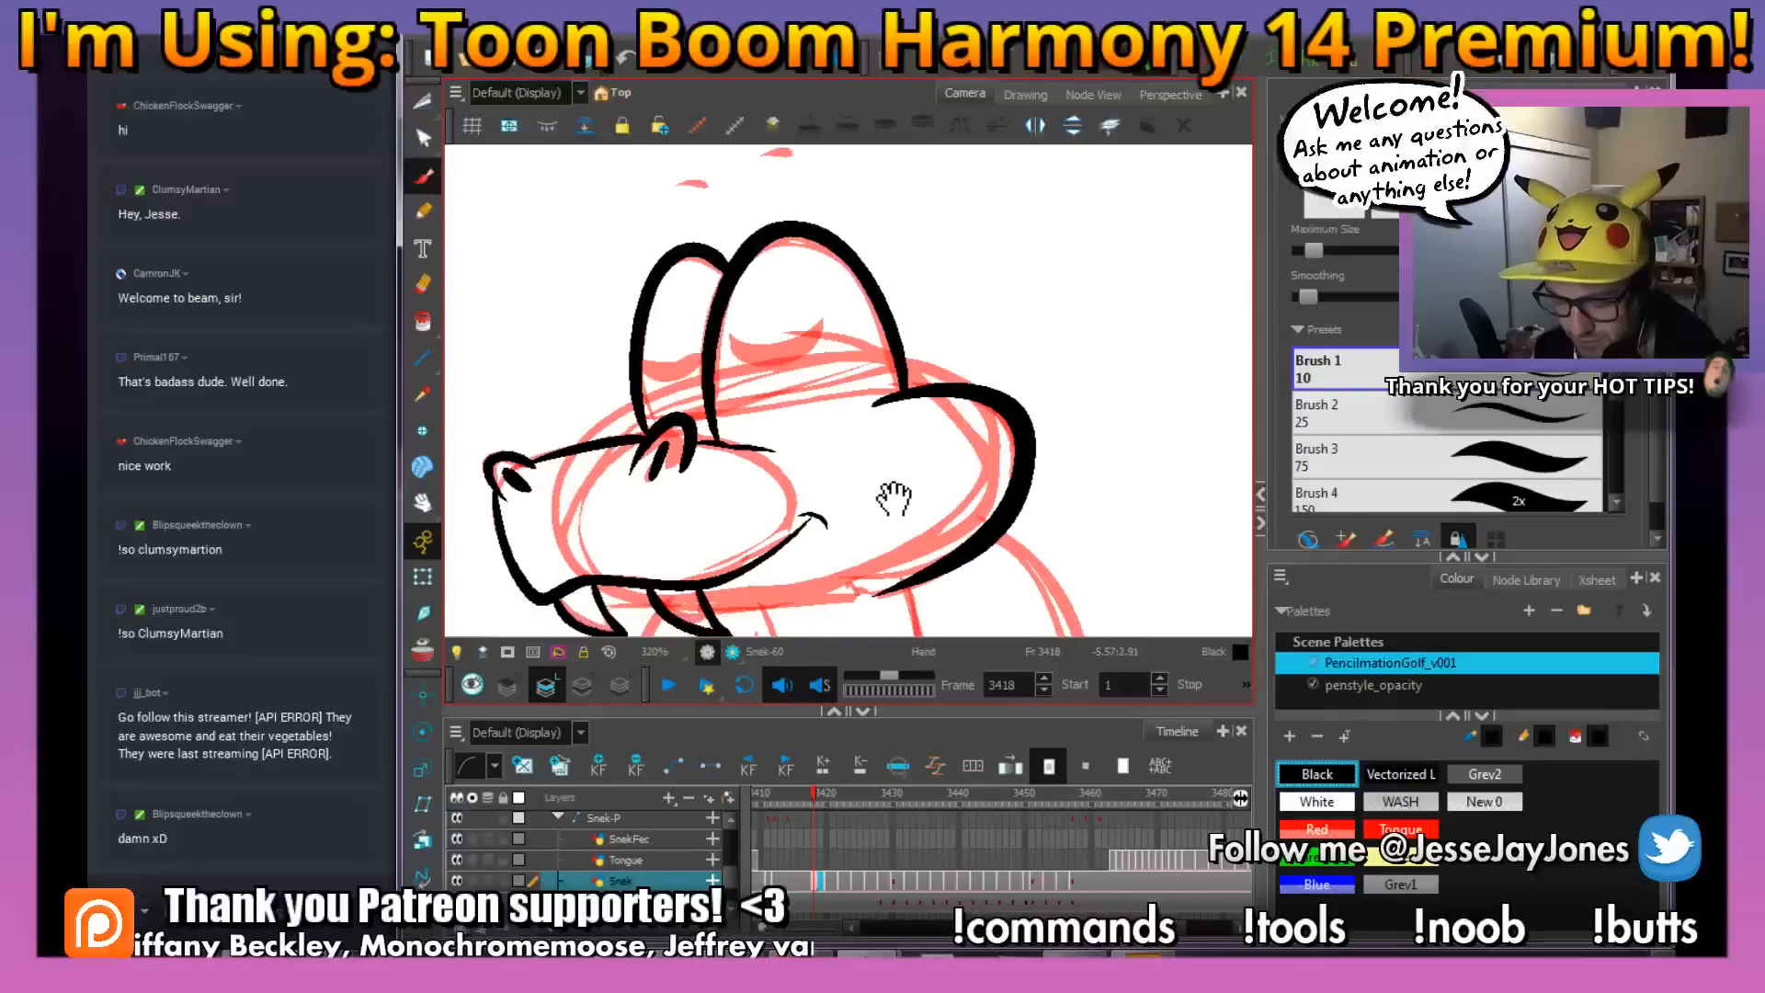
pyautogui.press('f')
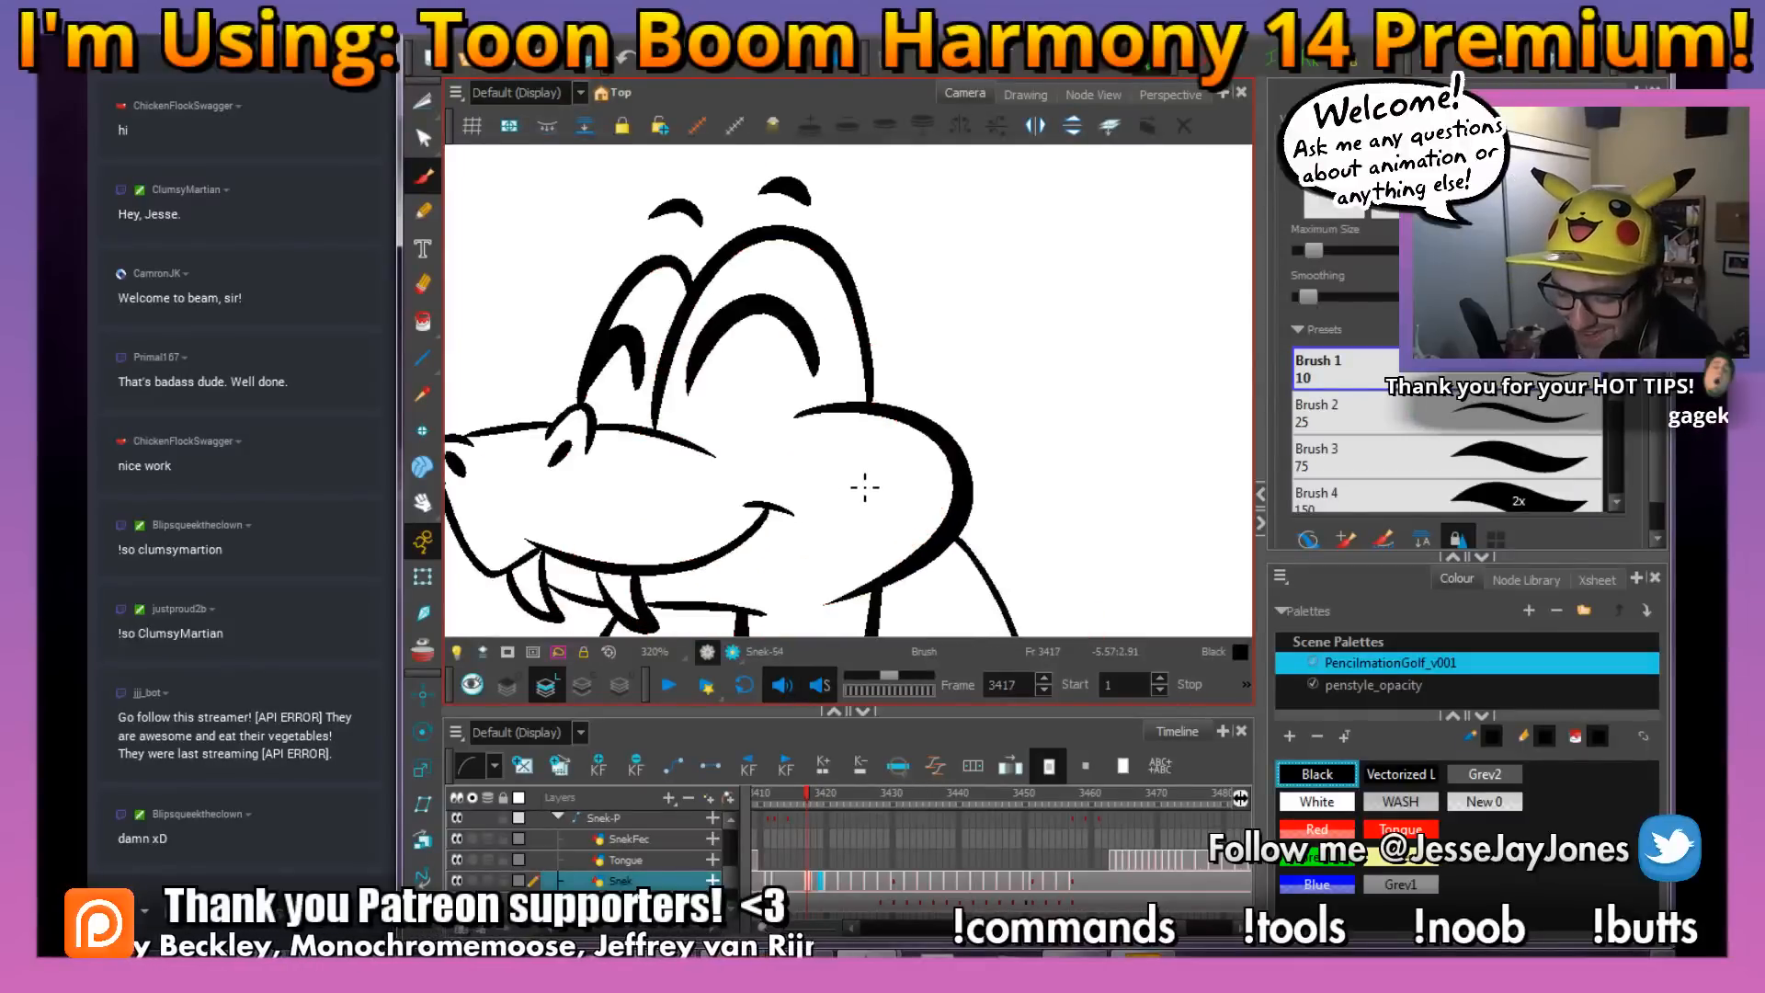
pyautogui.press('g')
pyautogui.press('f')
pyautogui.press('g')
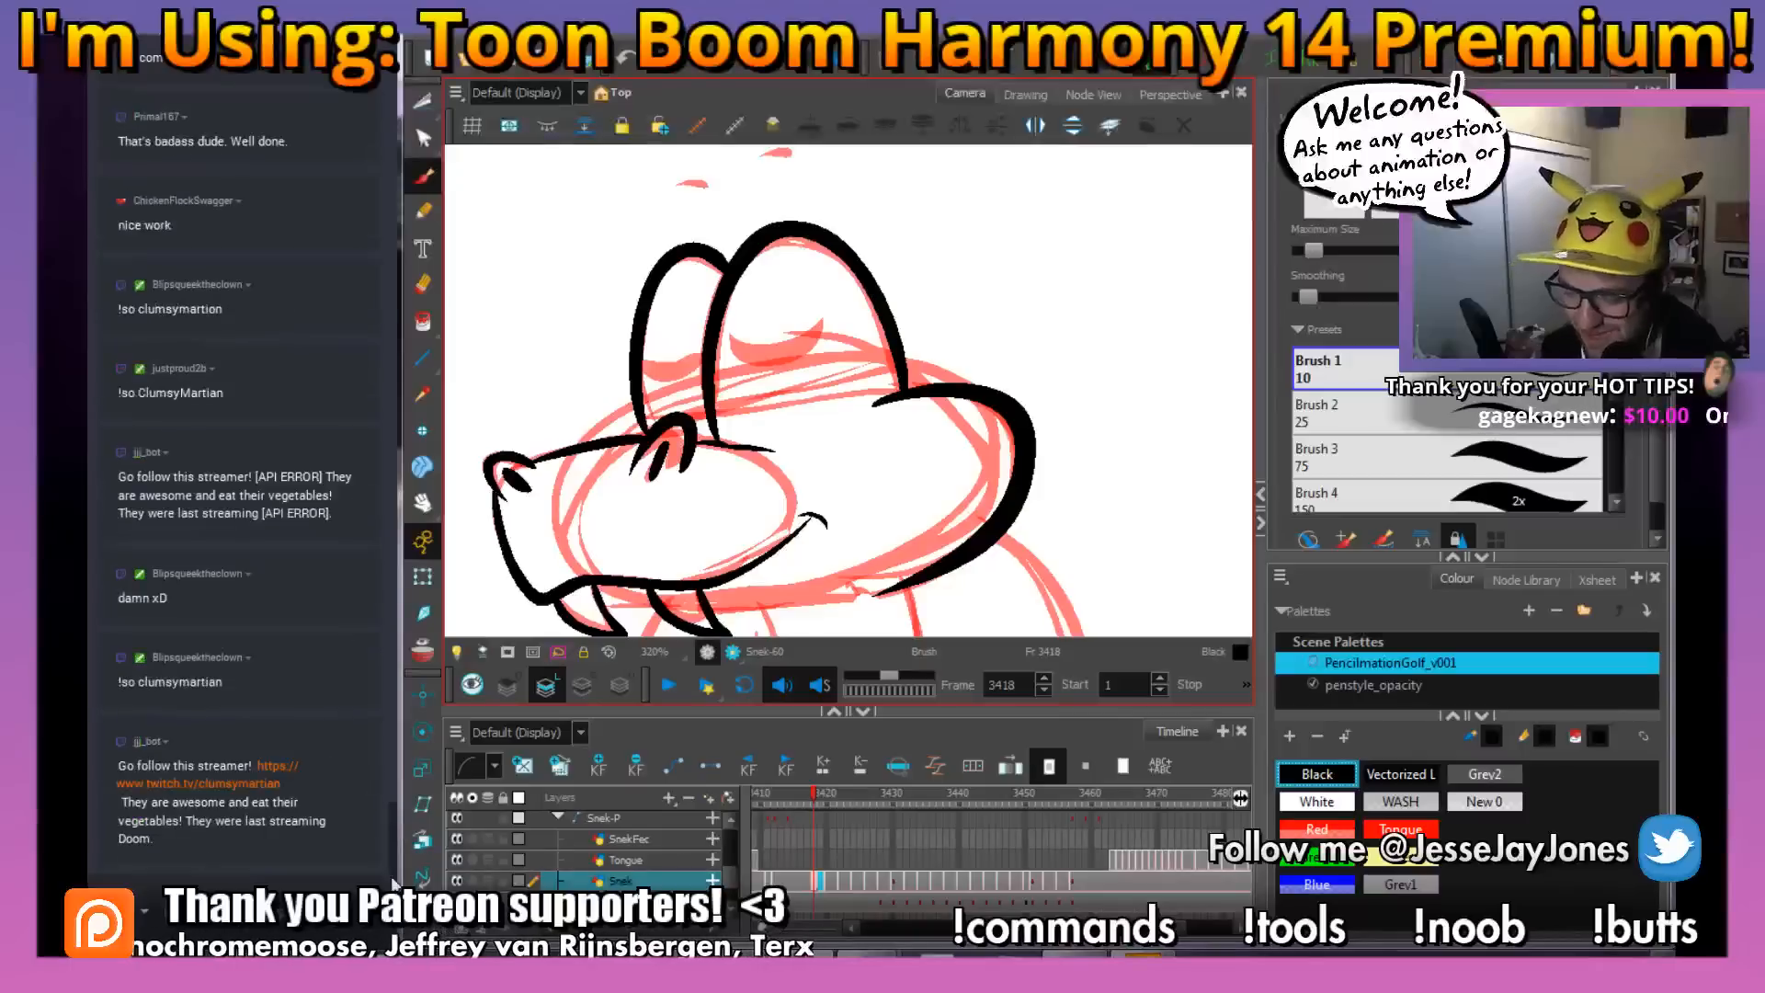
pyautogui.click(420, 29)
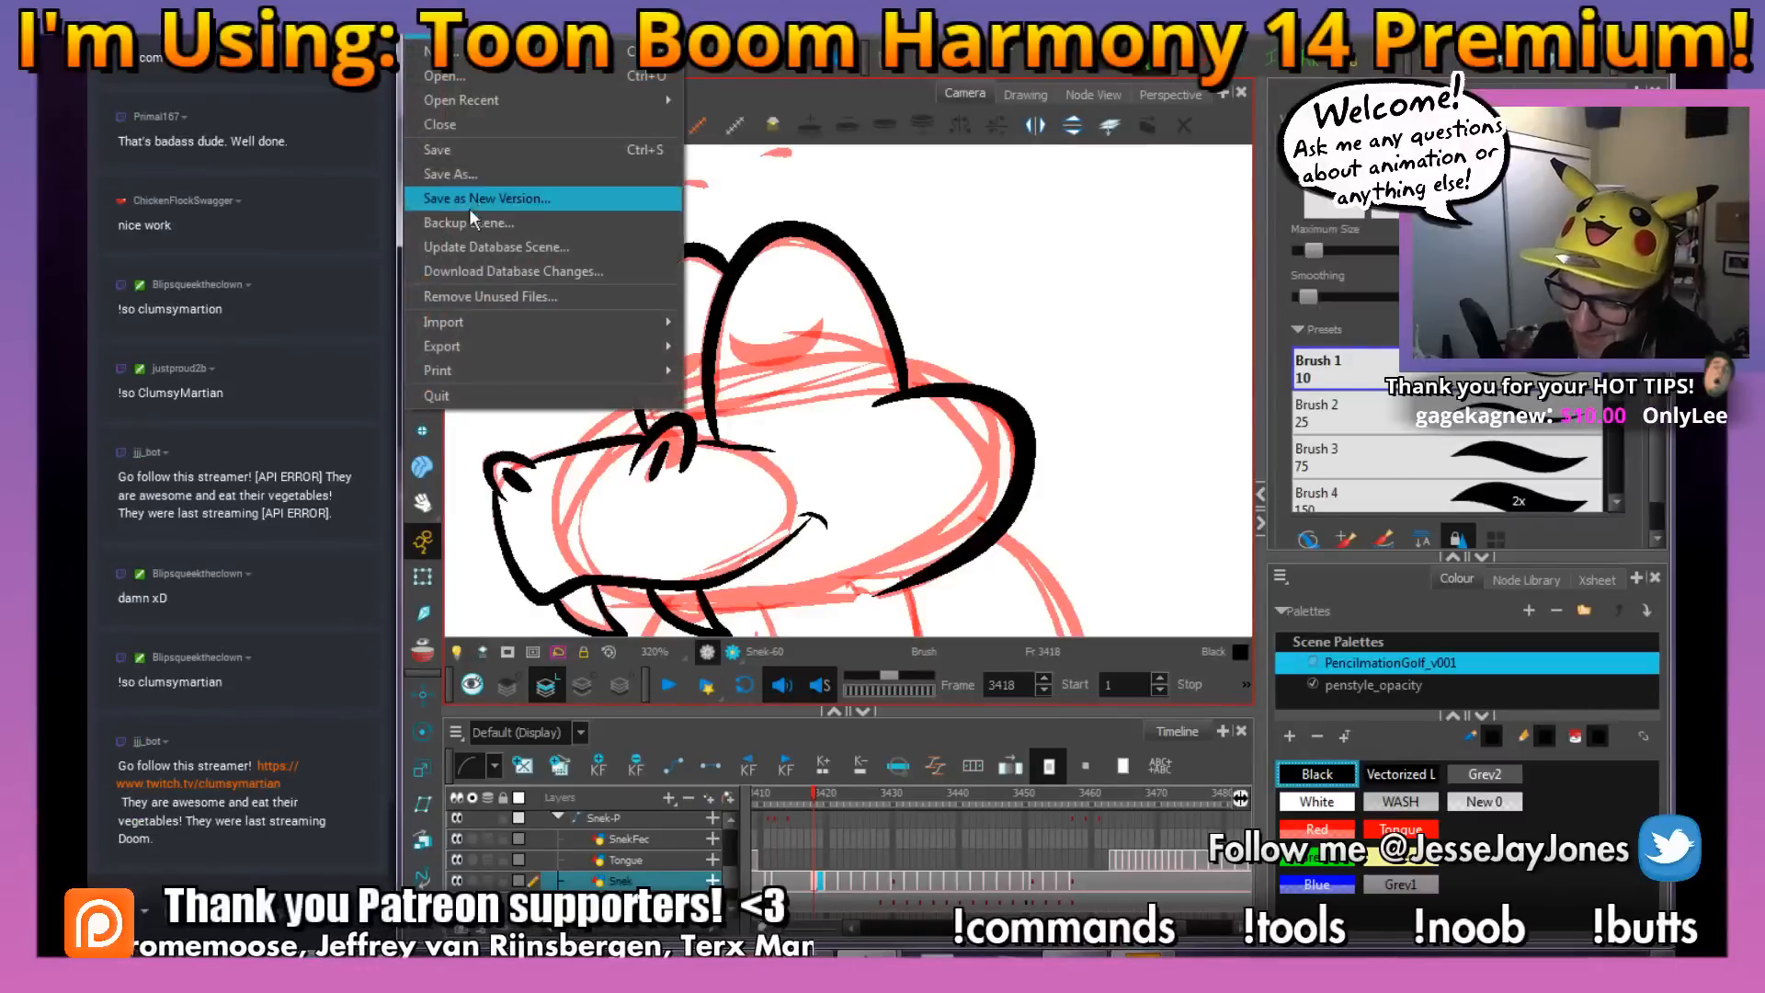
pyautogui.click(457, 150)
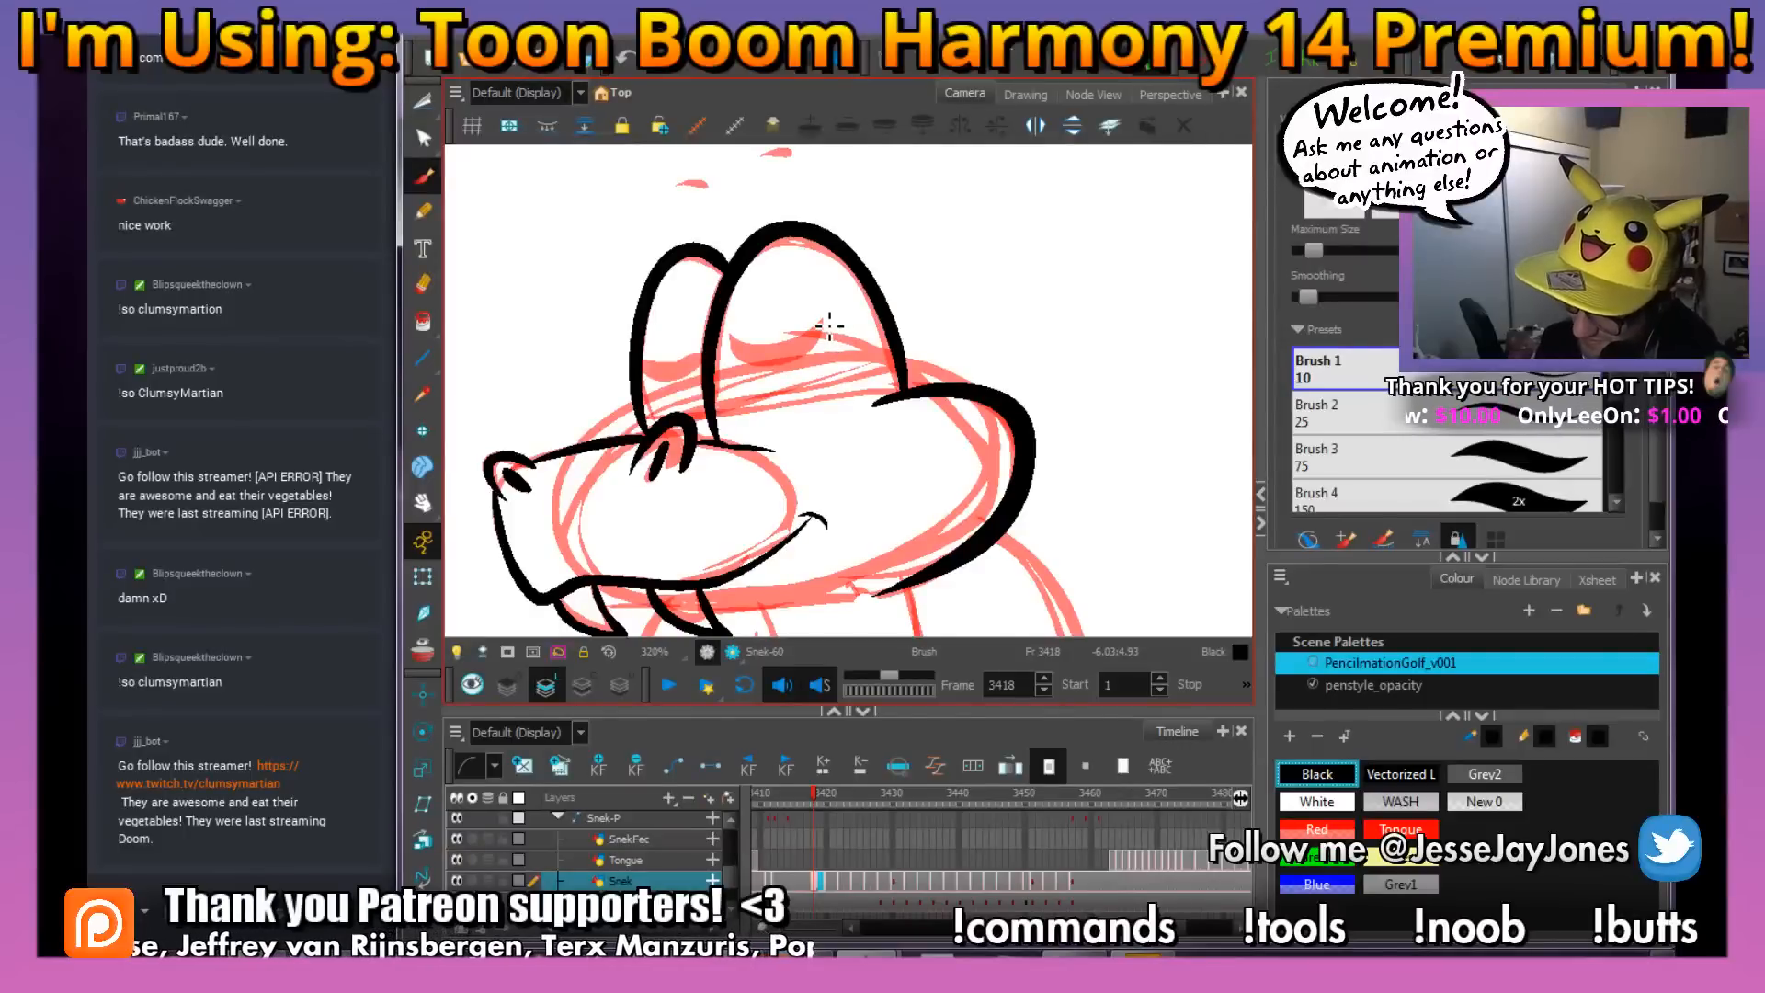
# Ink the closed eyelids inside both eye bulges in black, using frame 3417 as reference
pyautogui.press(',')
pyautogui.press('.')
pyautogui.press(',')
pyautogui.press('.')
pyautogui.moveTo(833, 315)
pyautogui.mouseDown()
pyautogui.moveTo(808, 370)
pyautogui.moveTo(736, 359)
pyautogui.moveTo(631, 360)
pyautogui.mouseUp()
# Examine the inked head at frame 3418 against the finished drawing at frame 3417
pyautogui.moveTo(928, 378); pyautogui.dragTo(908, 382)
pyautogui.press('2')
pyautogui.press('2')
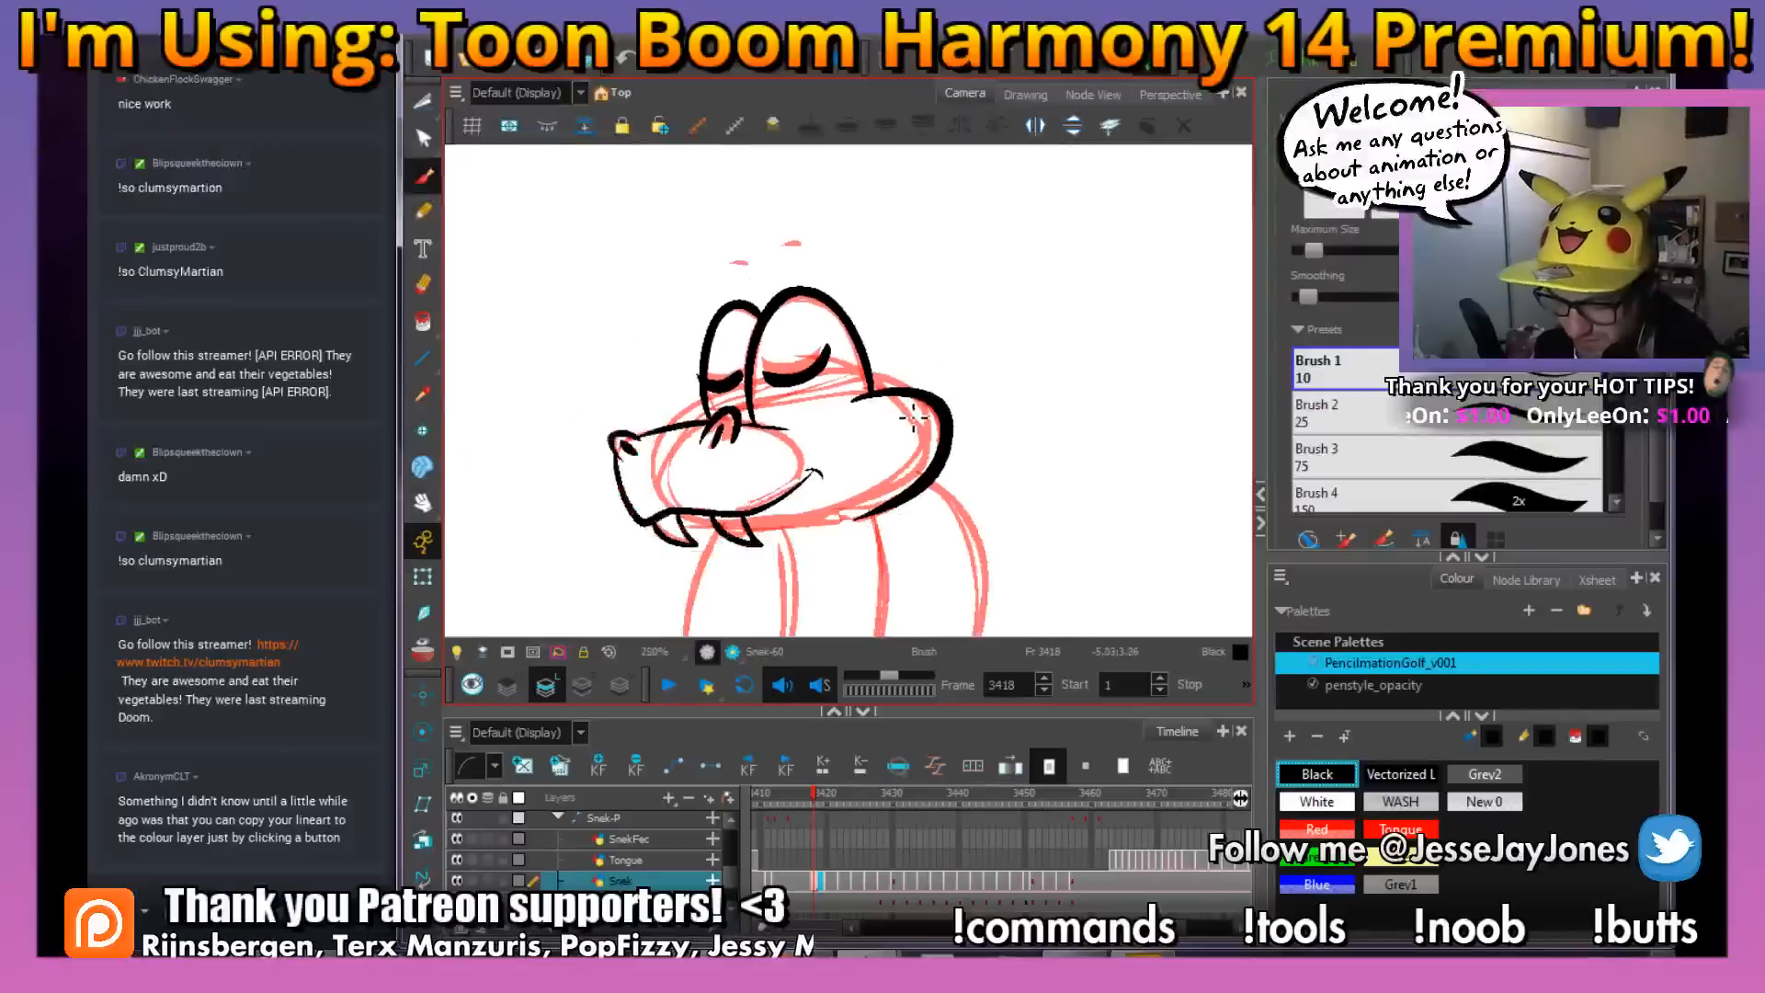
pyautogui.press('space')
pyautogui.moveTo(904, 456); pyautogui.dragTo(909, 438)
pyautogui.moveTo(870, 511)
pyautogui.mouseDown()
pyautogui.moveTo(878, 494)
pyautogui.moveTo(857, 510)
pyautogui.mouseUp()
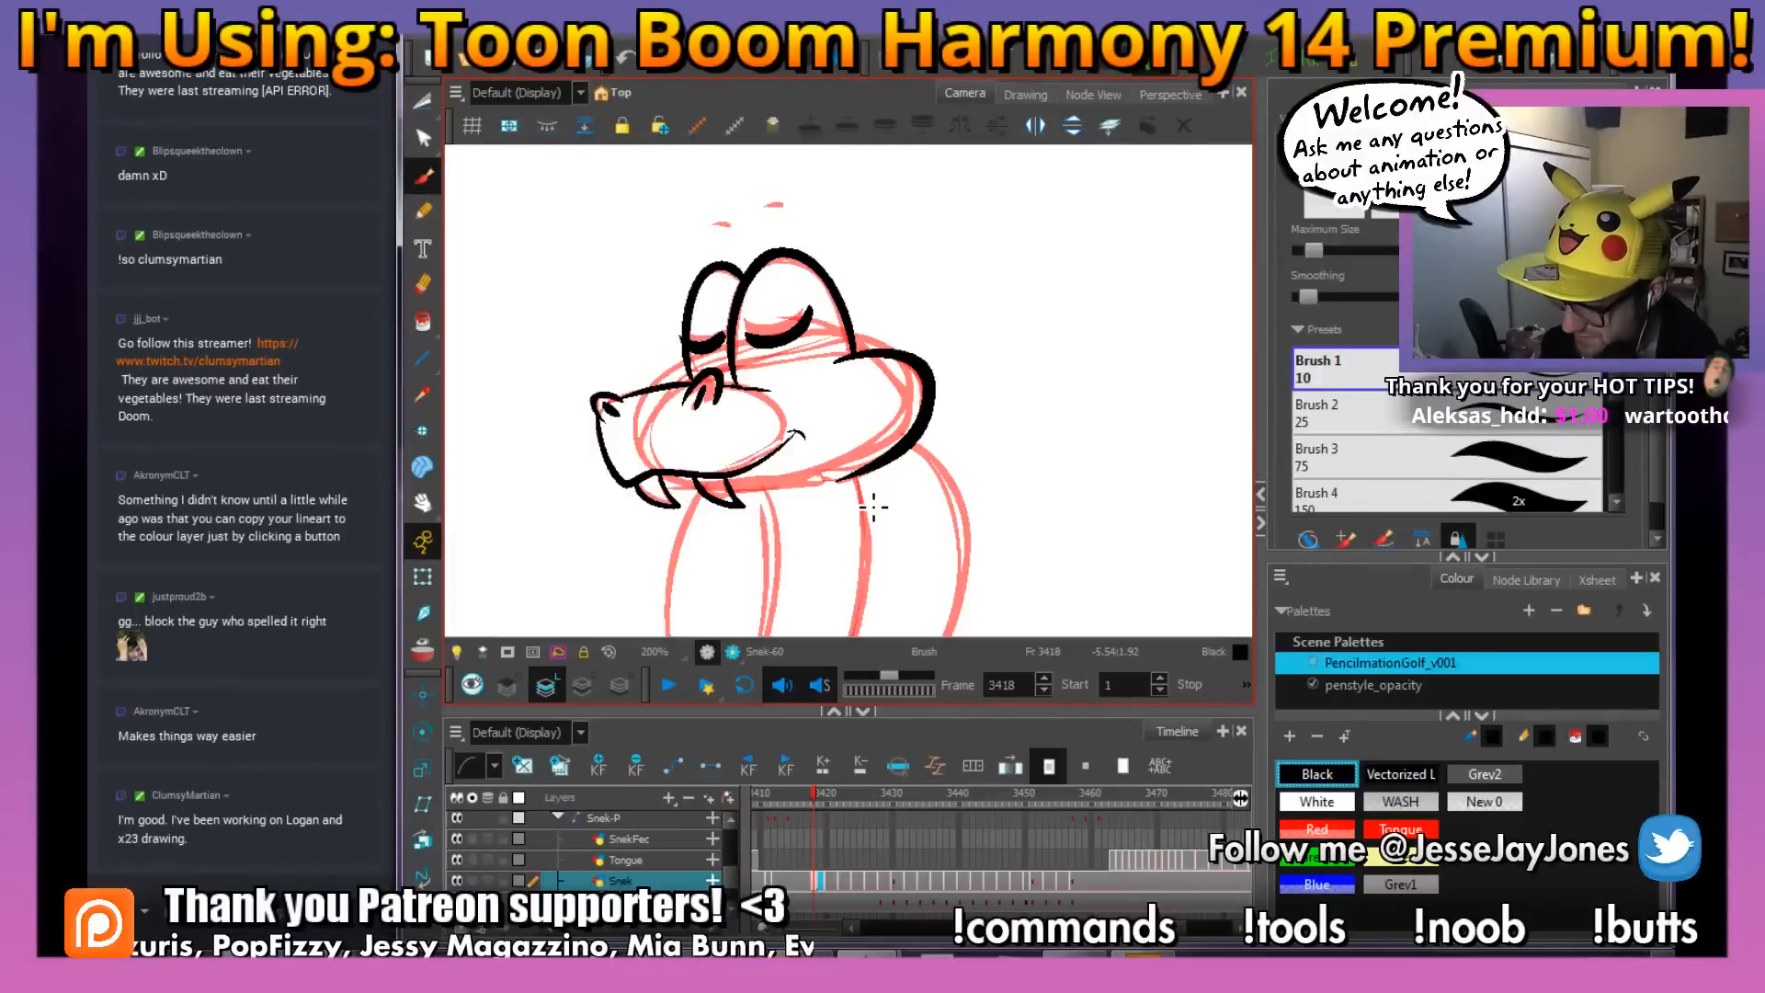
pyautogui.press(',')
pyautogui.press('.')
pyautogui.press(',')
pyautogui.press('.')
# Ink the short lower jaw line beneath the mouth, beside the fangs, in black
pyautogui.press('space')
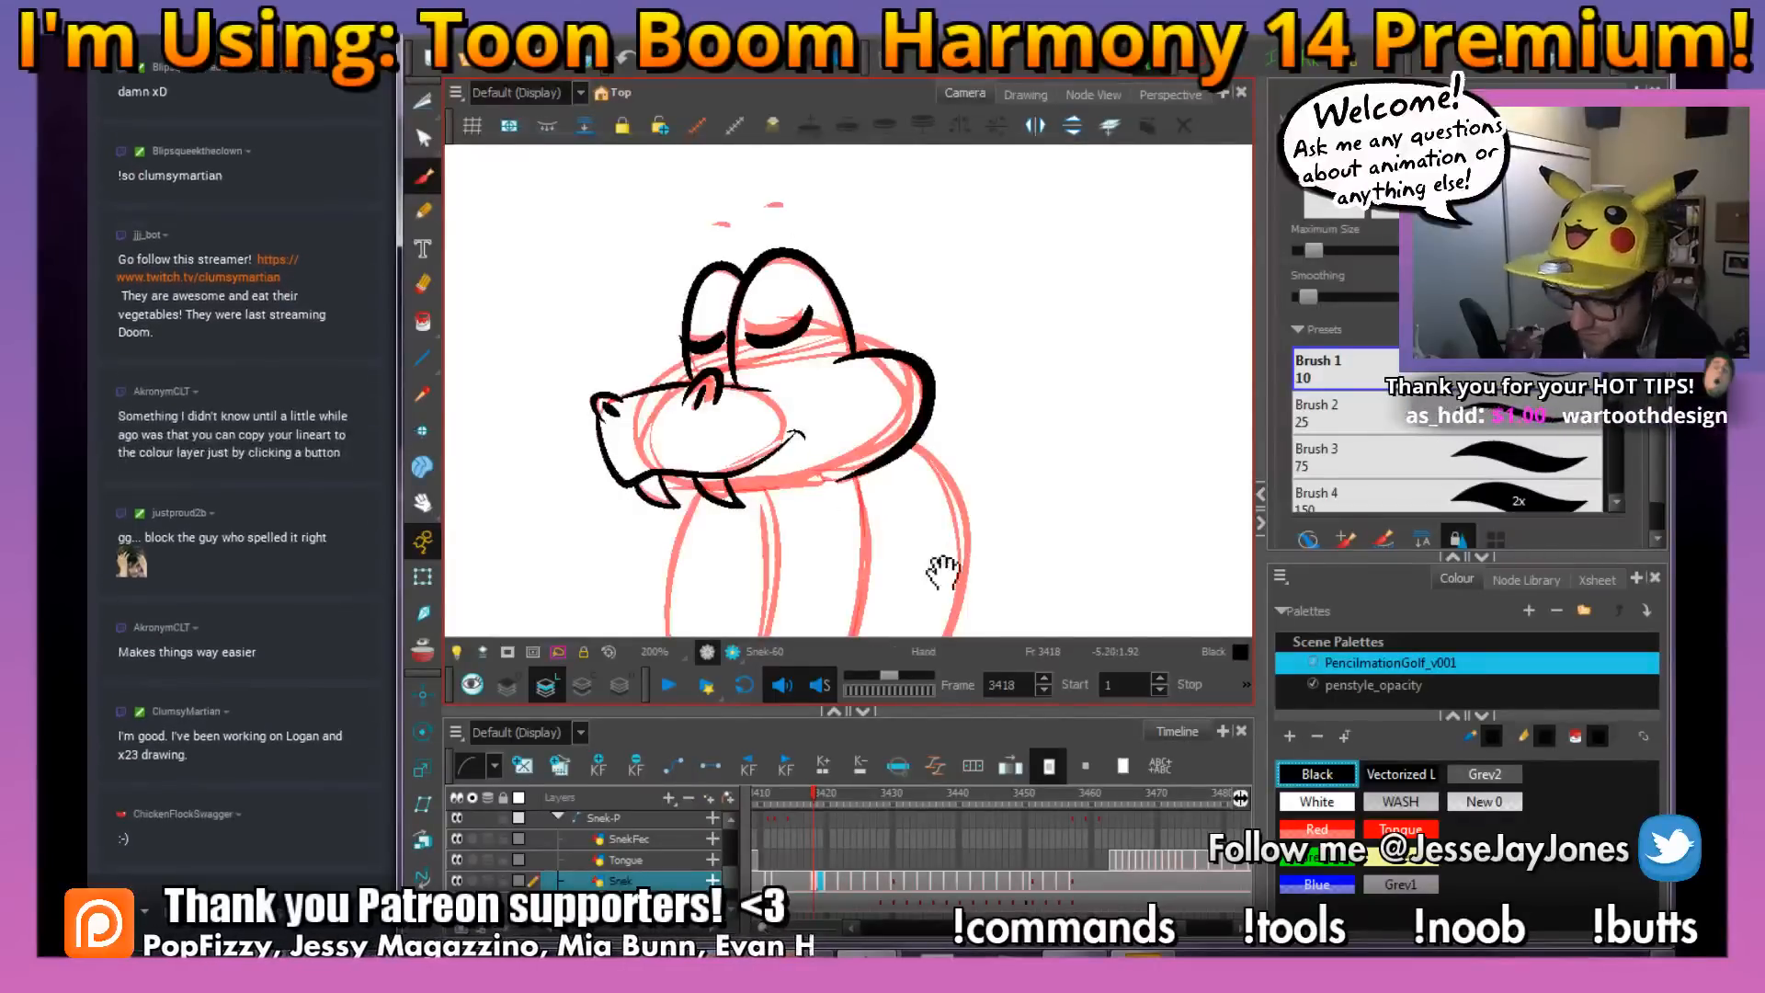
pyautogui.moveTo(943, 572)
pyautogui.mouseDown()
pyautogui.moveTo(827, 439)
pyautogui.moveTo(821, 481)
pyautogui.mouseUp()
pyautogui.press('space')
pyautogui.press('1')
pyautogui.press('space')
pyautogui.press('space')
pyautogui.press('1')
pyautogui.press('1')
pyautogui.press('space')
pyautogui.moveTo(866, 536); pyautogui.dragTo(863, 445)
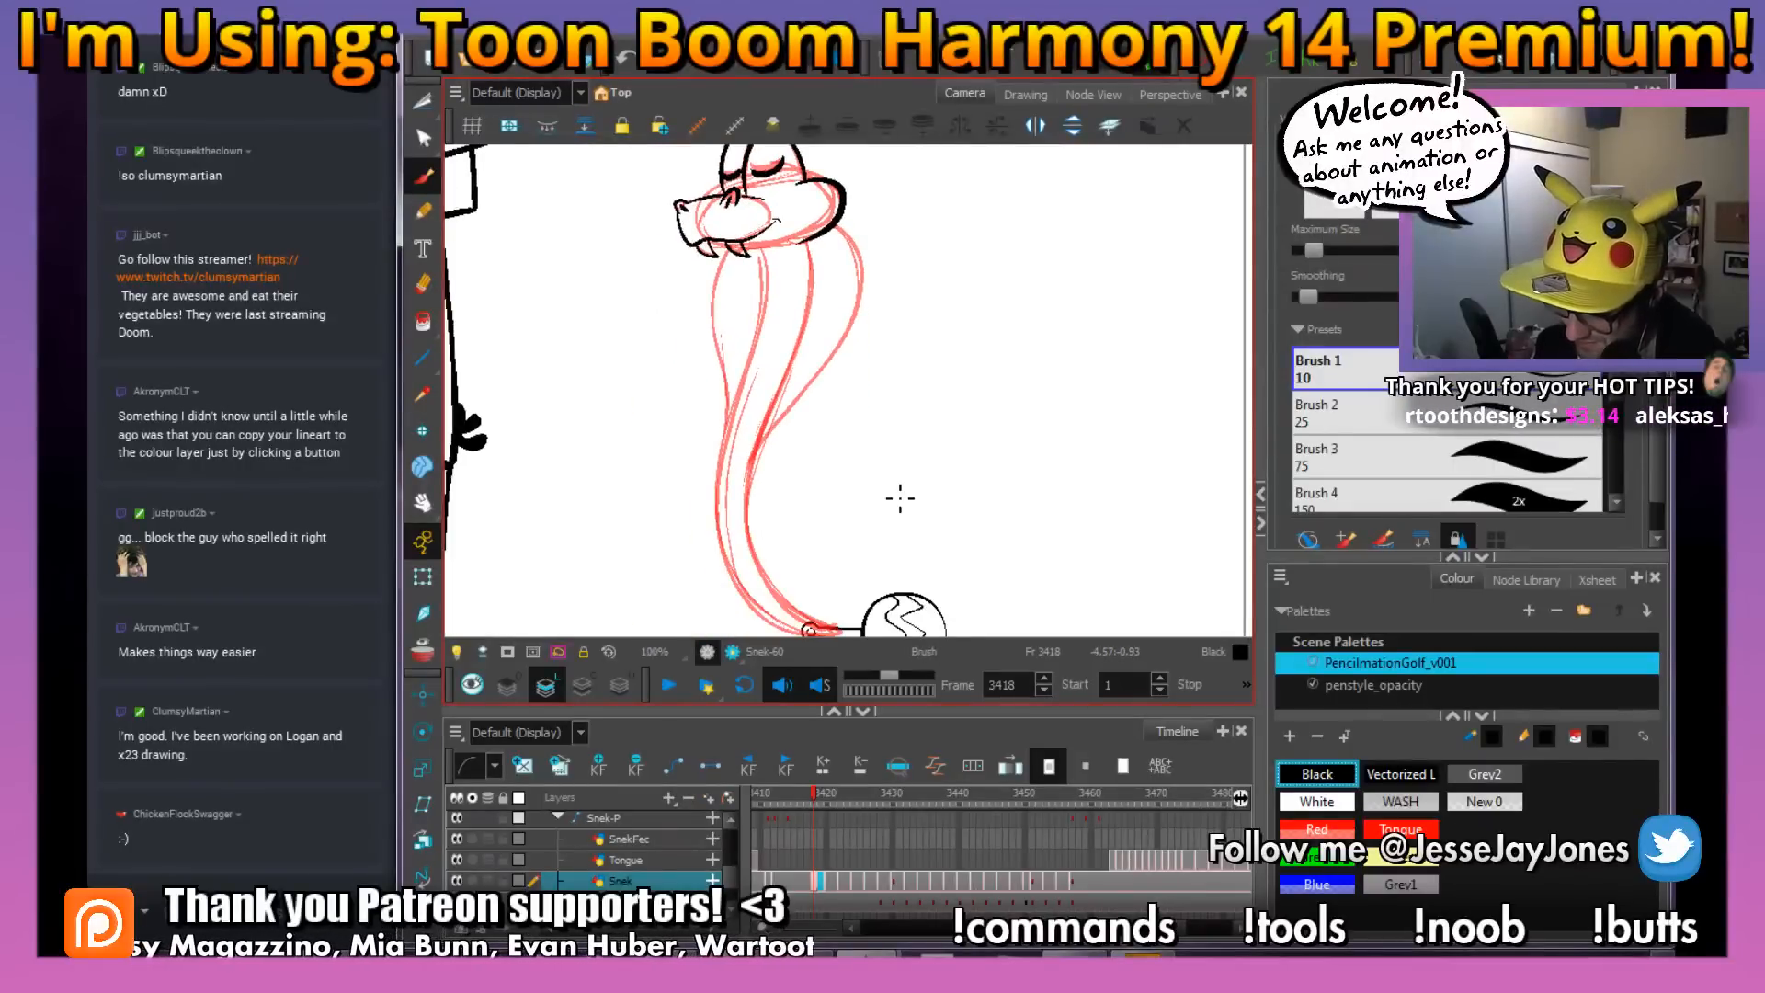
pyautogui.press('space')
pyautogui.moveTo(874, 611); pyautogui.dragTo(877, 564)
pyautogui.moveTo(834, 385); pyautogui.dragTo(823, 387)
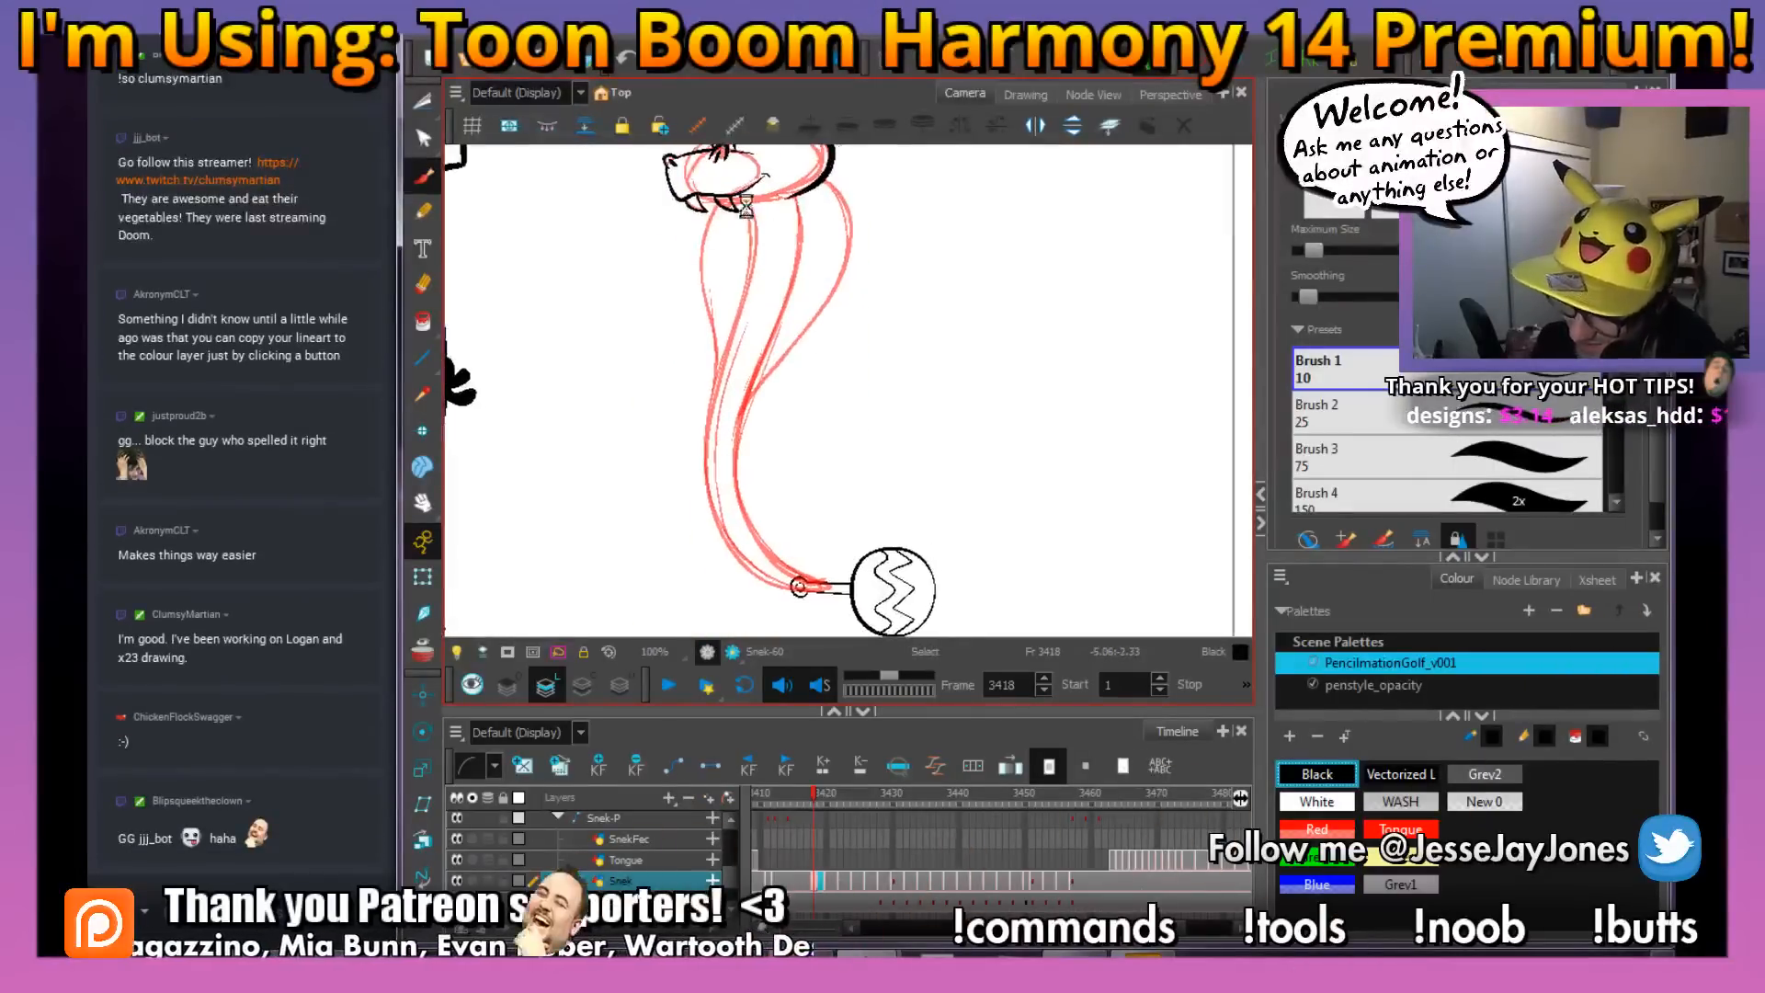
pyautogui.scroll(5, 746, 208)
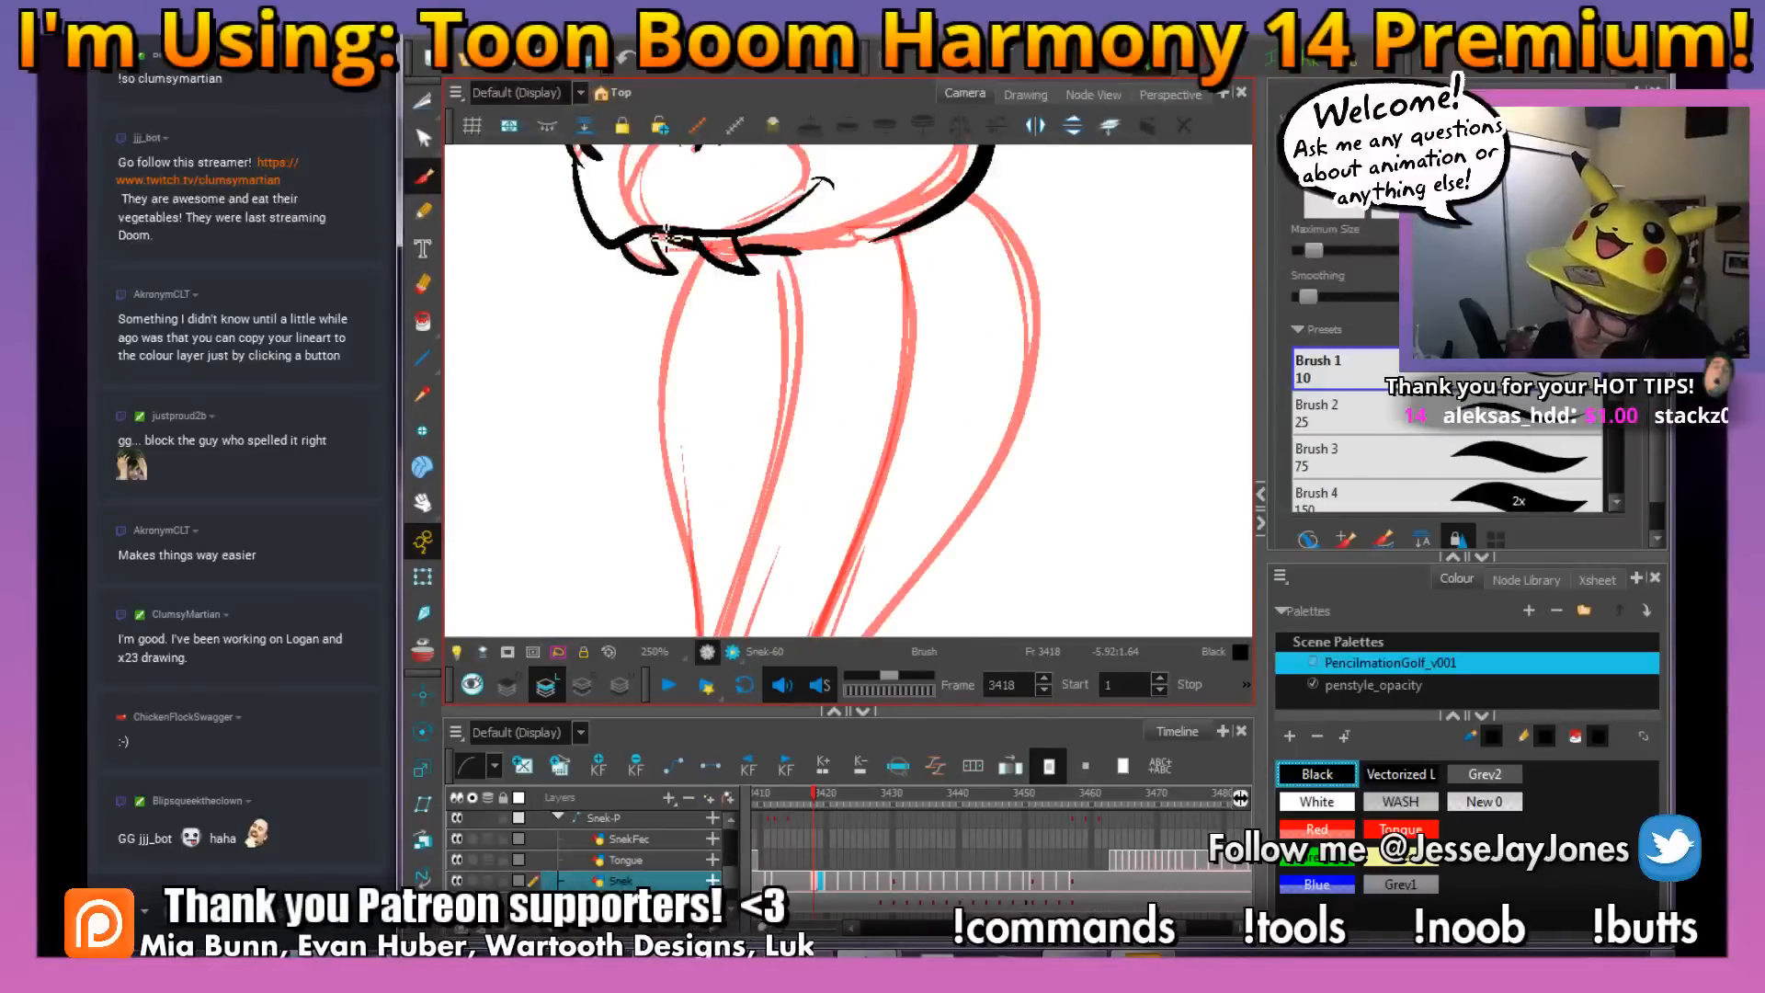
# Ink both long curved lines of the snake's body from the head down to the rattle in black
pyautogui.press('1')
pyautogui.press('1')
pyautogui.press('1')
pyautogui.press('1')
pyautogui.press('space')
pyautogui.moveTo(929, 512); pyautogui.dragTo(902, 430)
pyautogui.press('space')
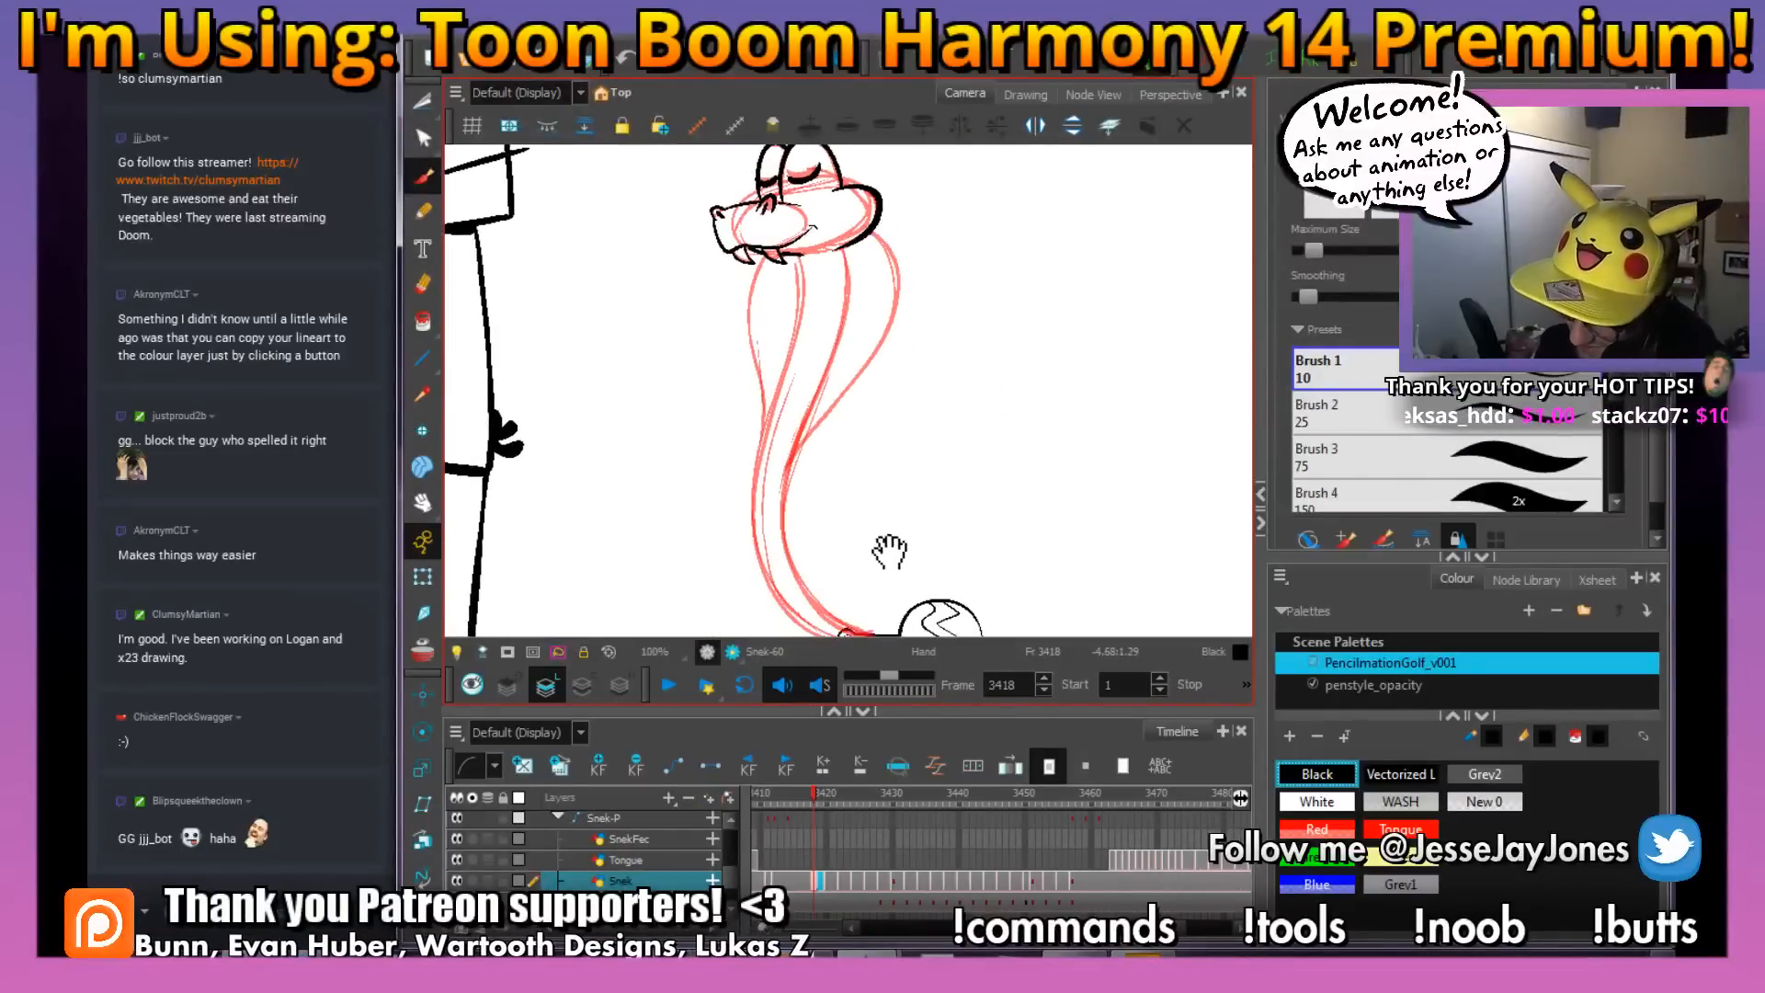
pyautogui.moveTo(889, 551); pyautogui.dragTo(881, 505)
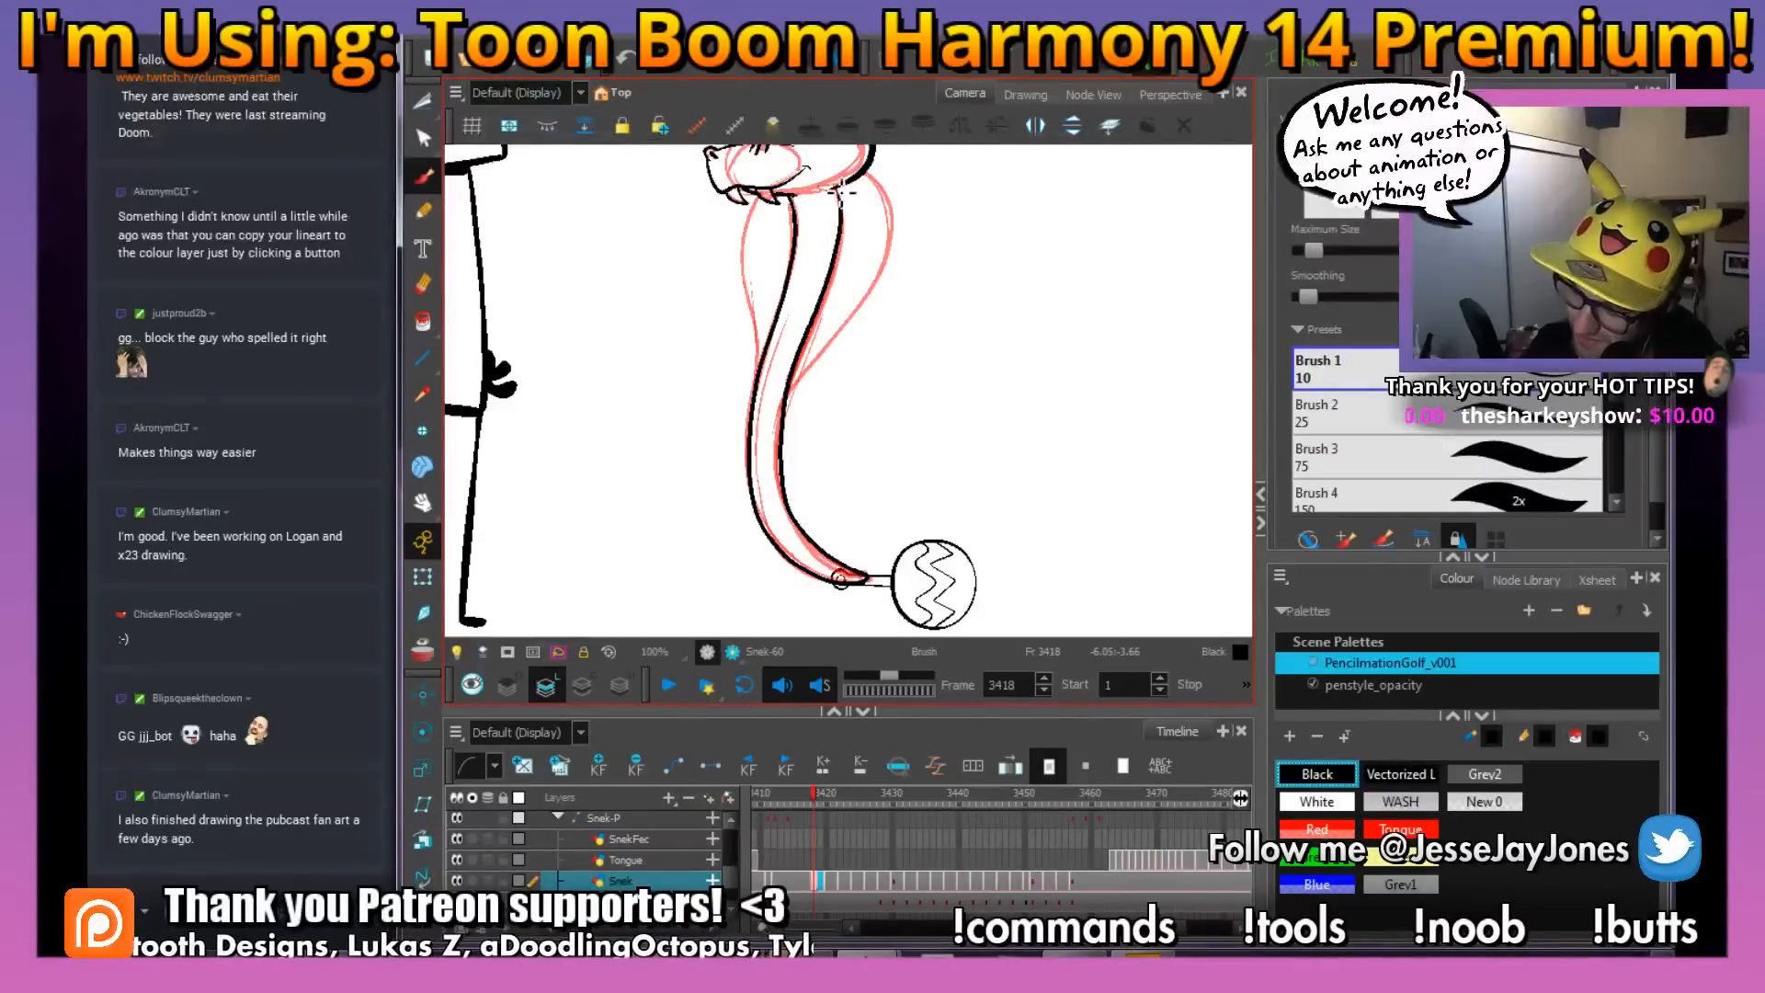
# Save the scene and ink the back outer edge of the snake's hood in black
pyautogui.moveTo(866, 264)
pyautogui.mouseDown()
pyautogui.moveTo(852, 420)
pyautogui.moveTo(867, 257)
pyautogui.moveTo(883, 289)
pyautogui.mouseUp()
pyautogui.press('s')
pyautogui.press('2')
pyautogui.hotkey('ctrl', 's')
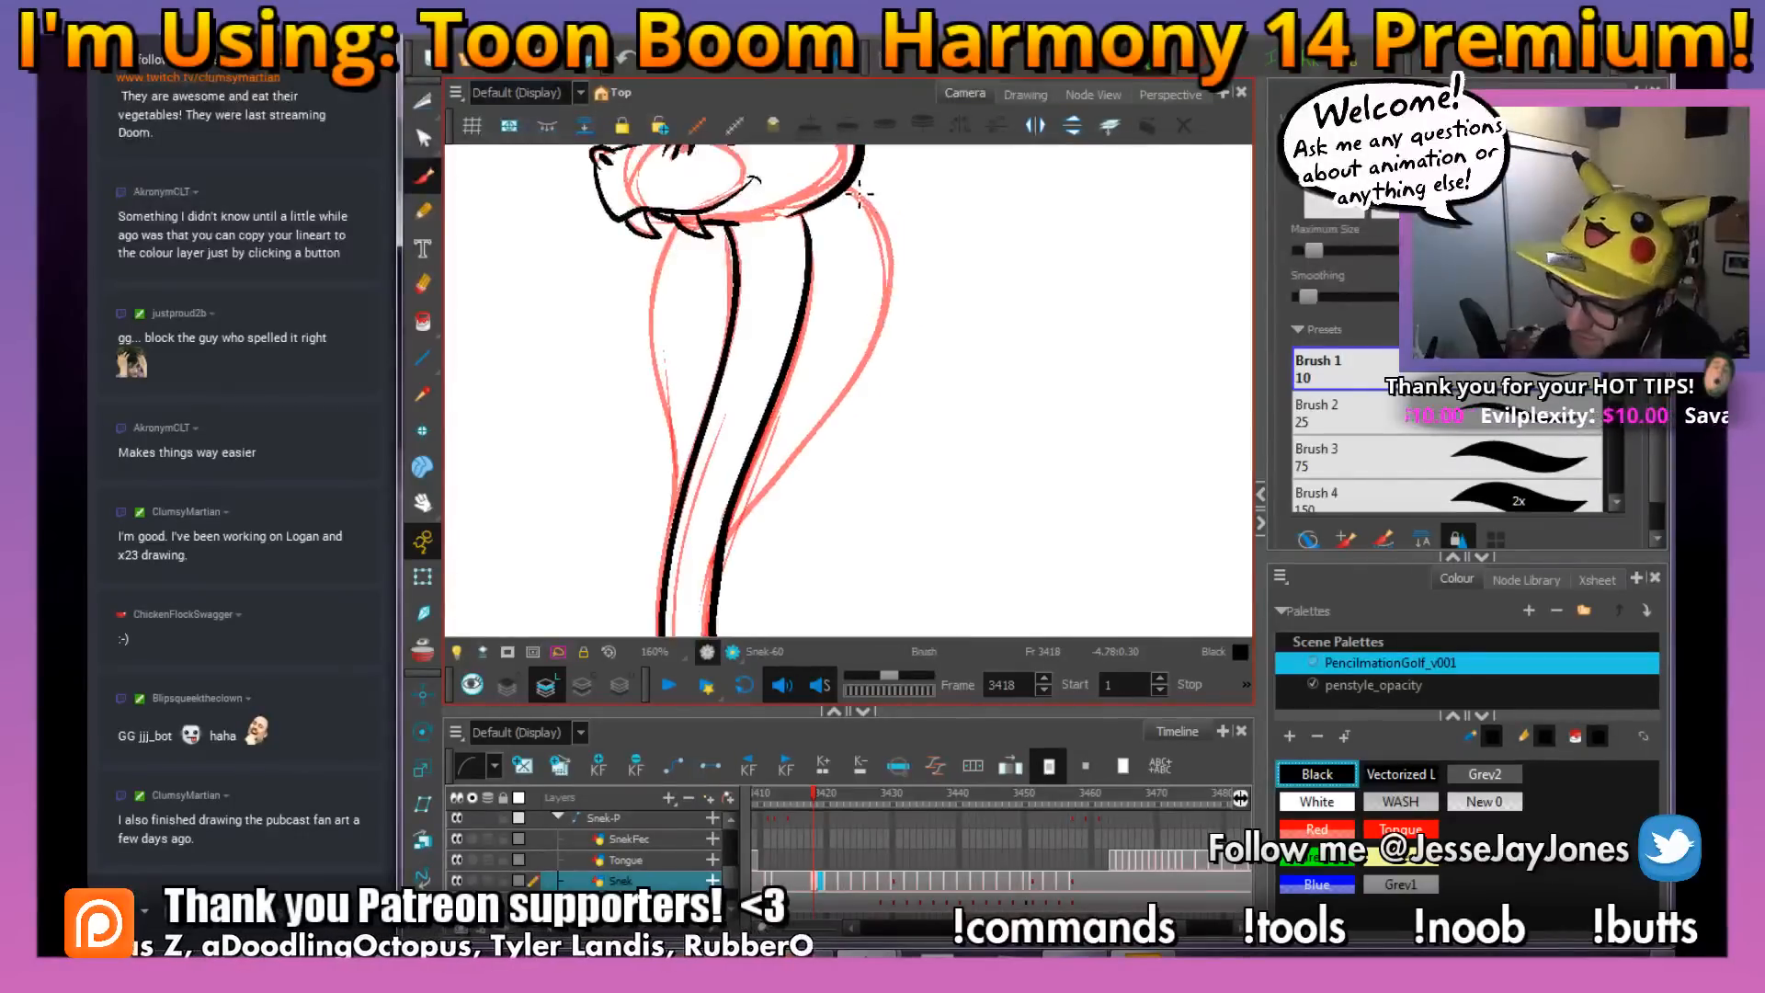
pyautogui.moveTo(858, 184)
pyautogui.mouseDown()
pyautogui.moveTo(896, 246)
pyautogui.moveTo(885, 341)
pyautogui.moveTo(719, 561)
pyautogui.mouseUp()
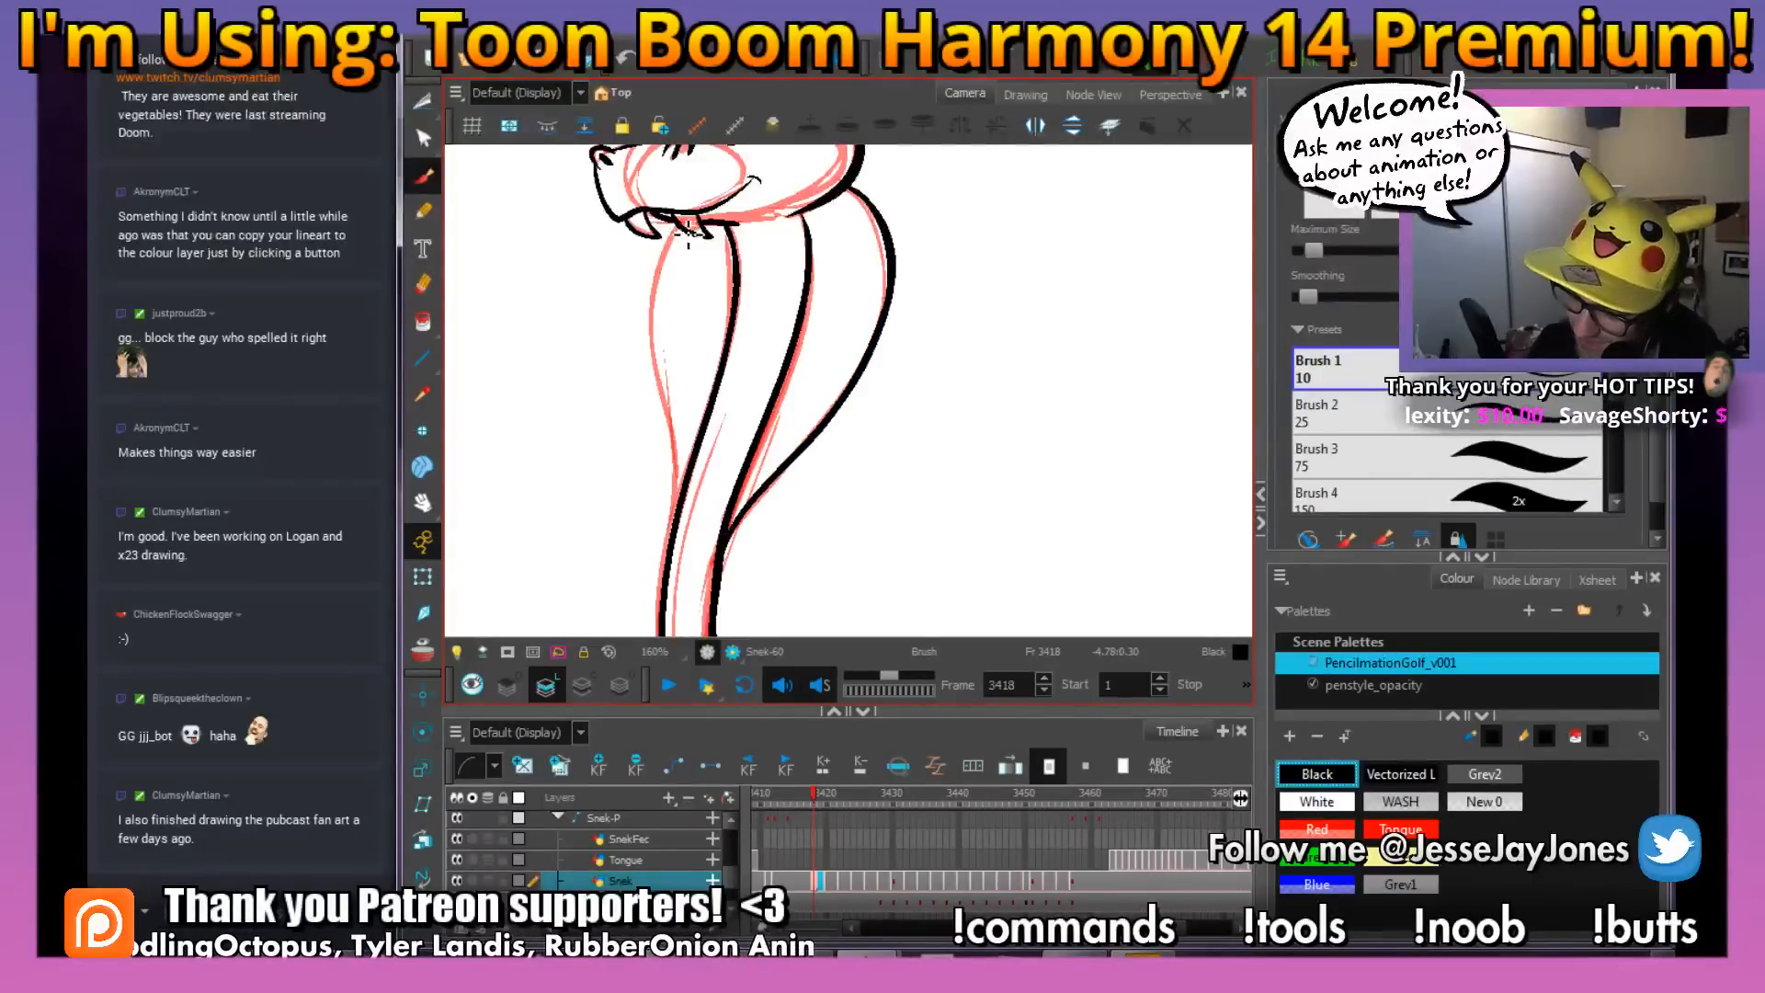
# Ink the front outer edge of the snake's hood in black, from beneath the mouth down to the body, and keep the Snek layer active
pyautogui.moveTo(687, 234)
pyautogui.mouseDown()
pyautogui.moveTo(662, 253)
pyautogui.moveTo(647, 354)
pyautogui.moveTo(682, 520)
pyautogui.mouseUp()
pyautogui.click(599, 818)
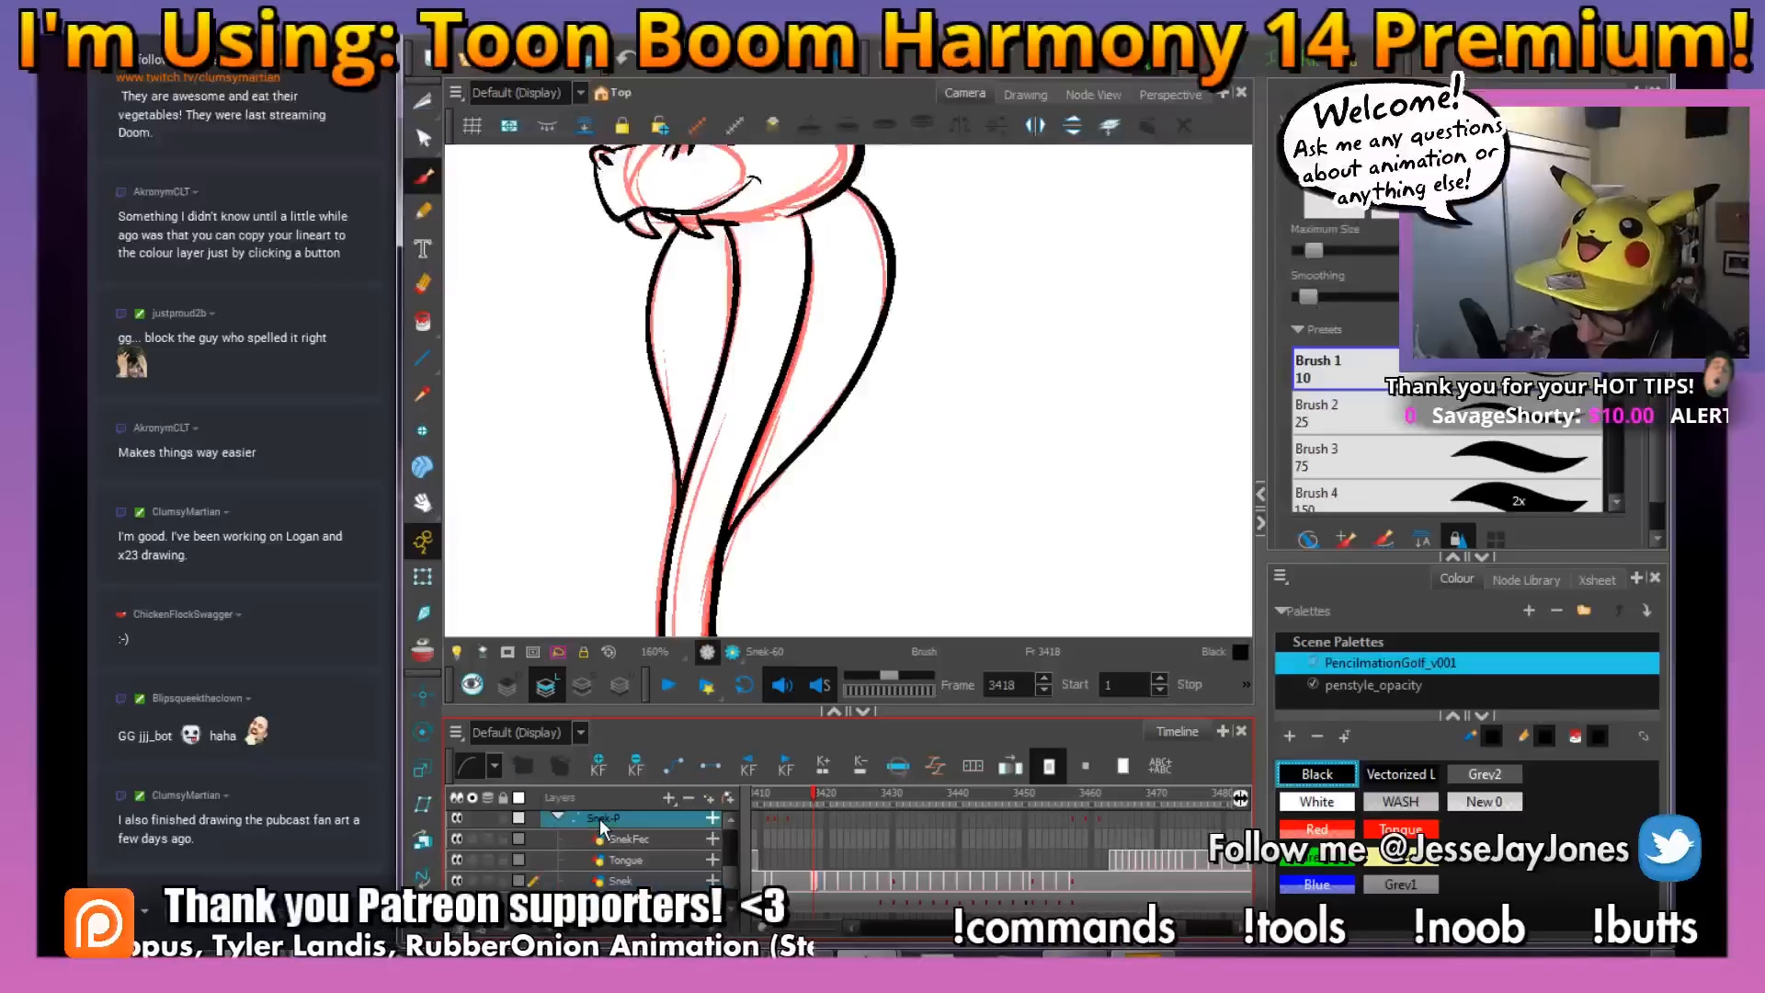
pyautogui.click(634, 881)
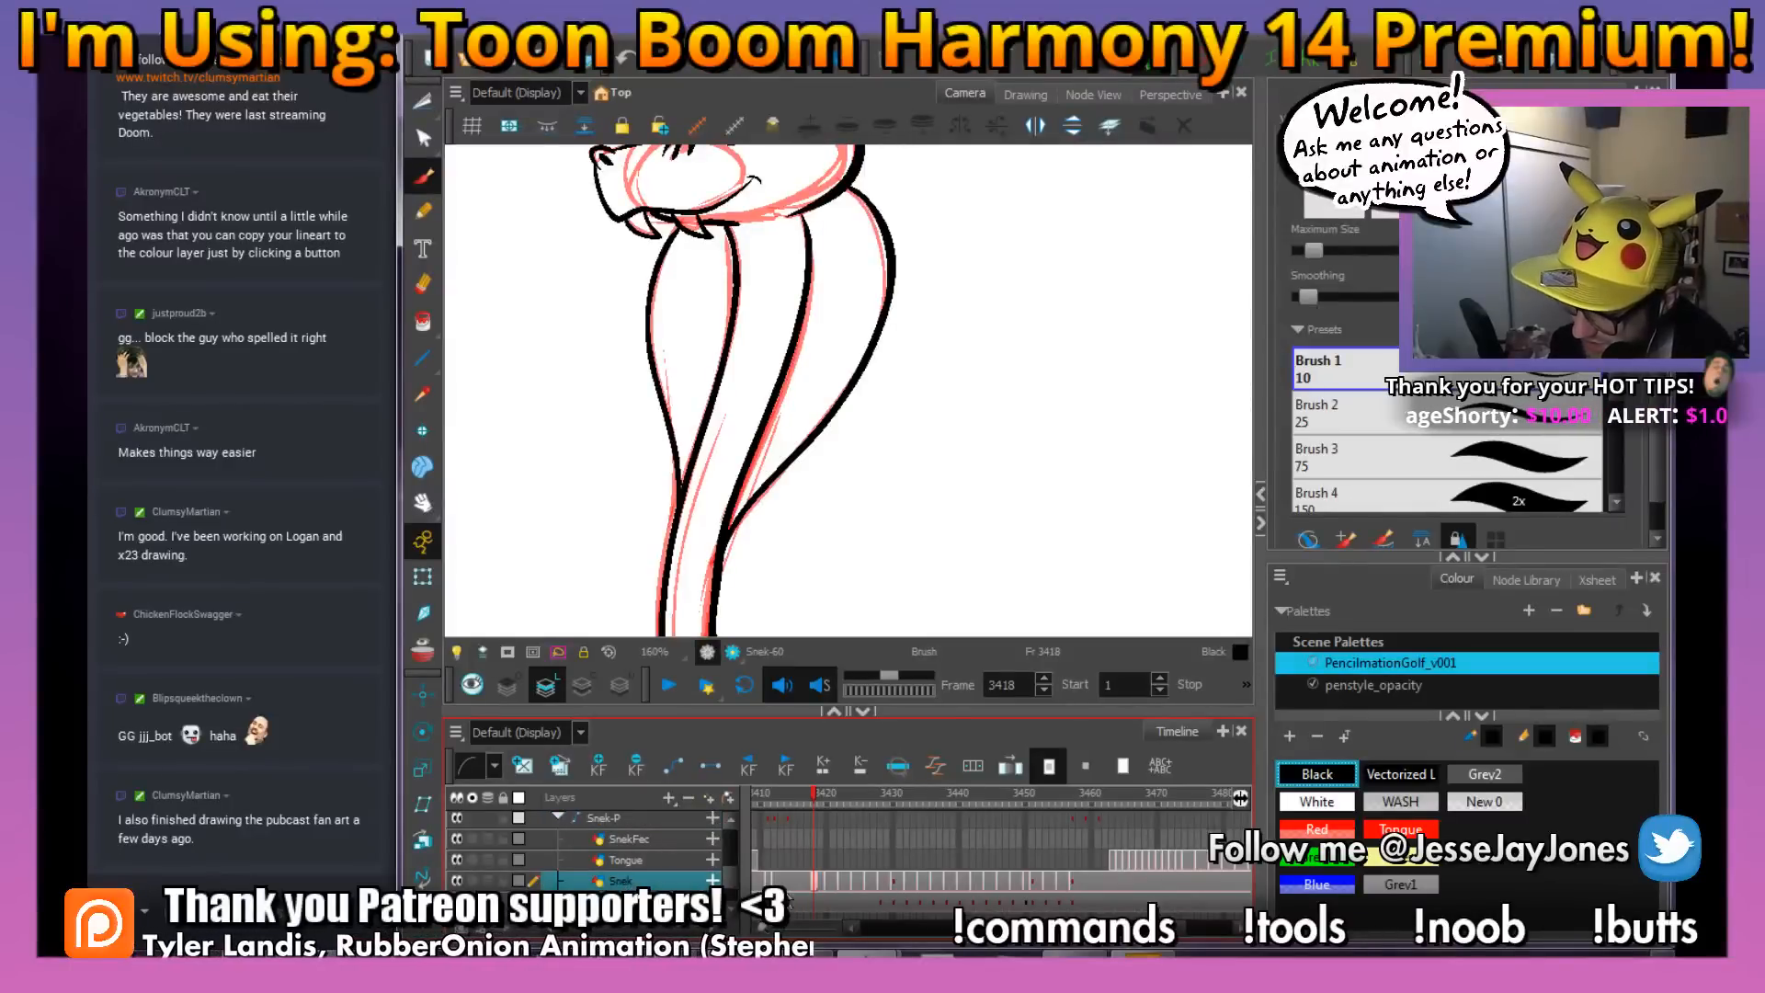
# Ink a thin black inner contour line inside both the back and front flaps of the snake's hood with the Brush
pyautogui.hotkey('alt', 's')
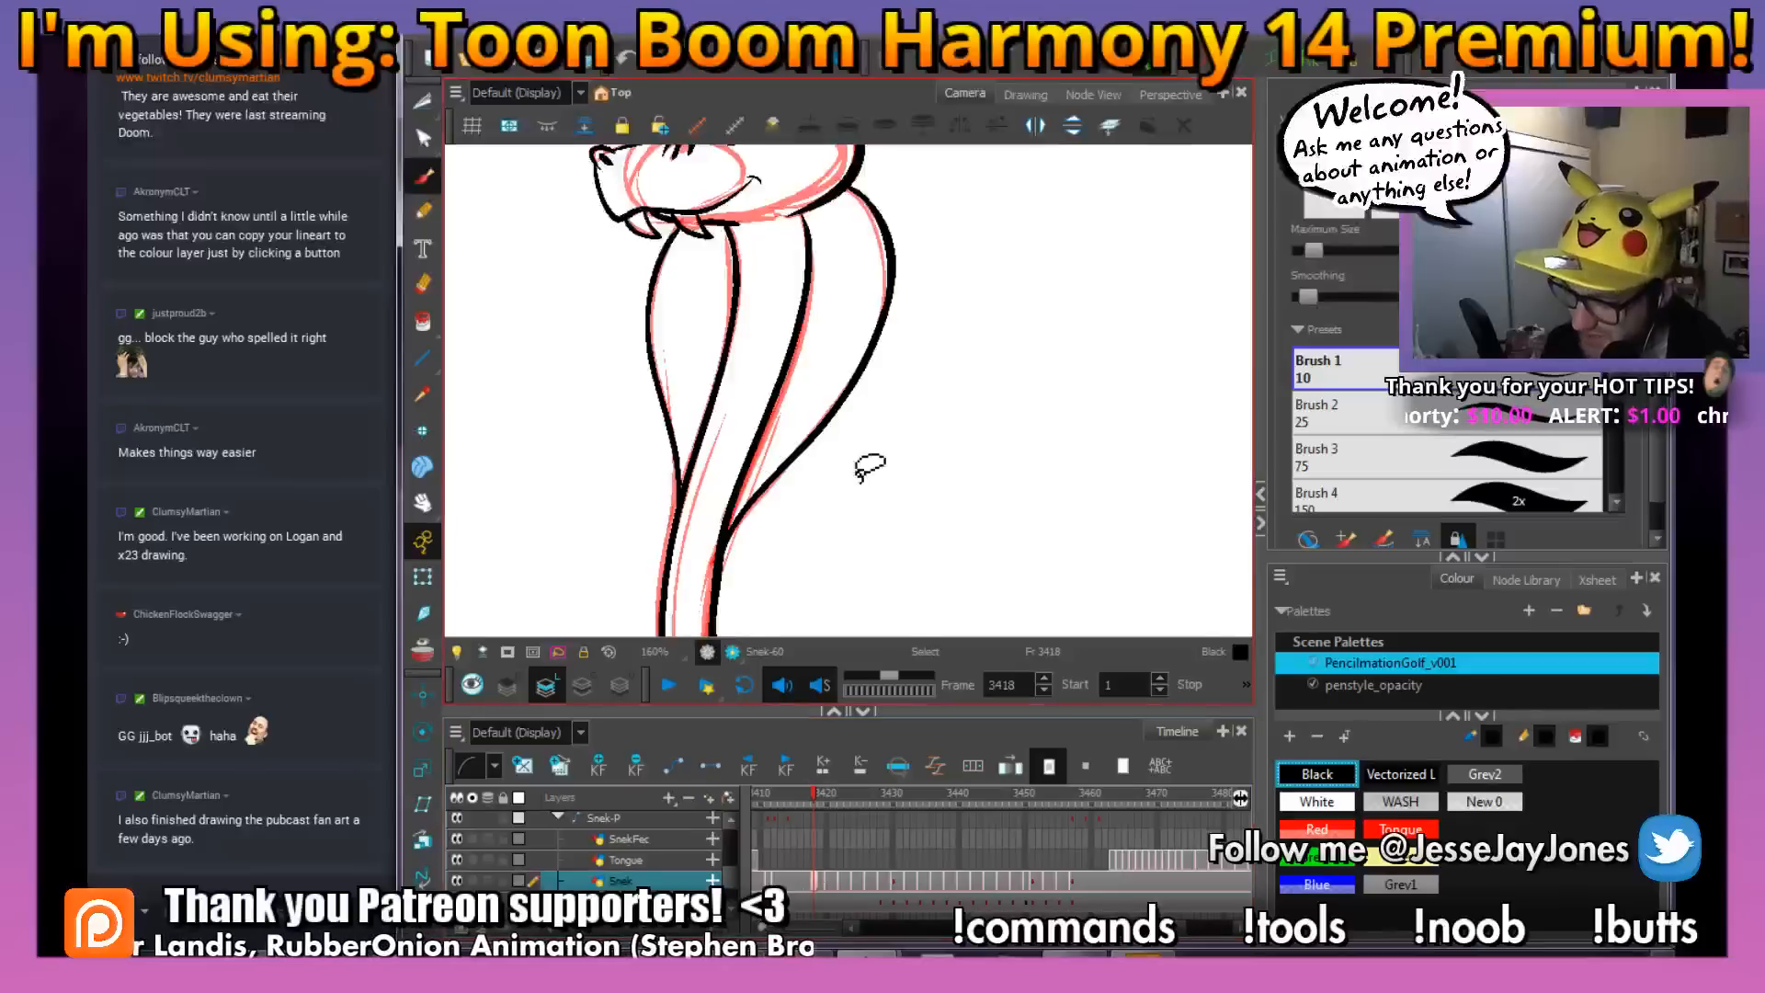
pyautogui.hotkey('alt', 'b')
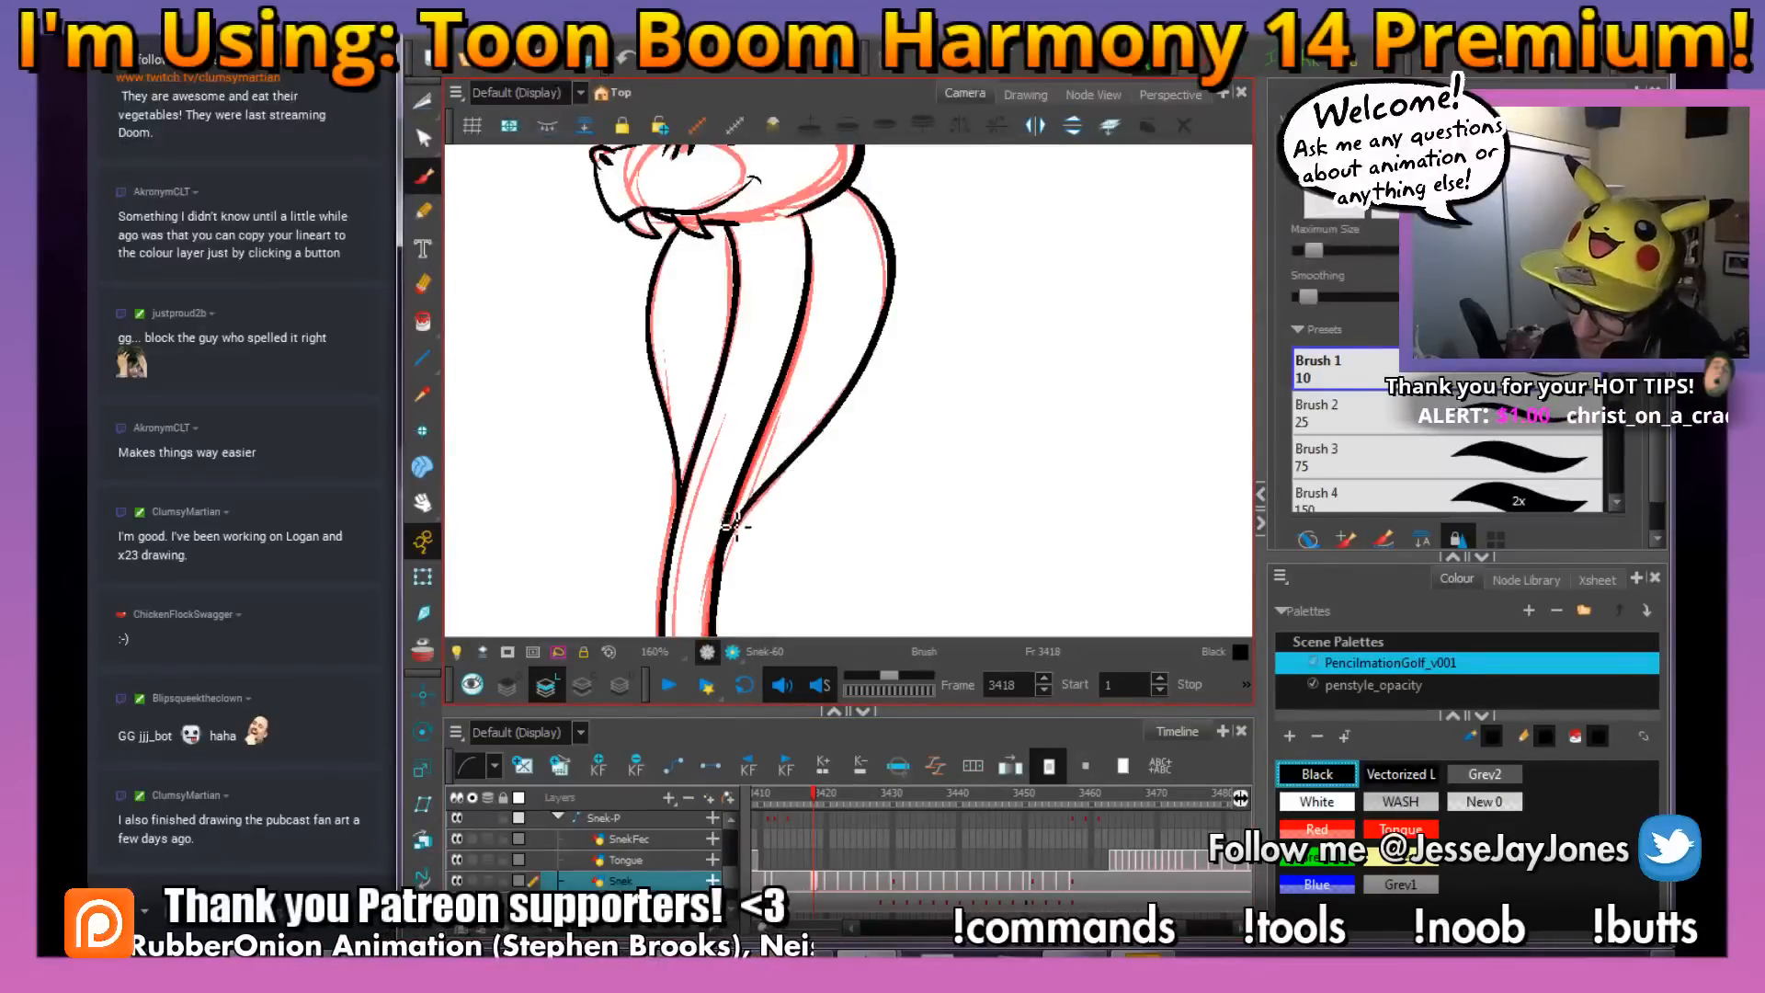
pyautogui.moveTo(732, 526)
pyautogui.mouseDown()
pyautogui.moveTo(861, 359)
pyautogui.moveTo(869, 290)
pyautogui.mouseUp()
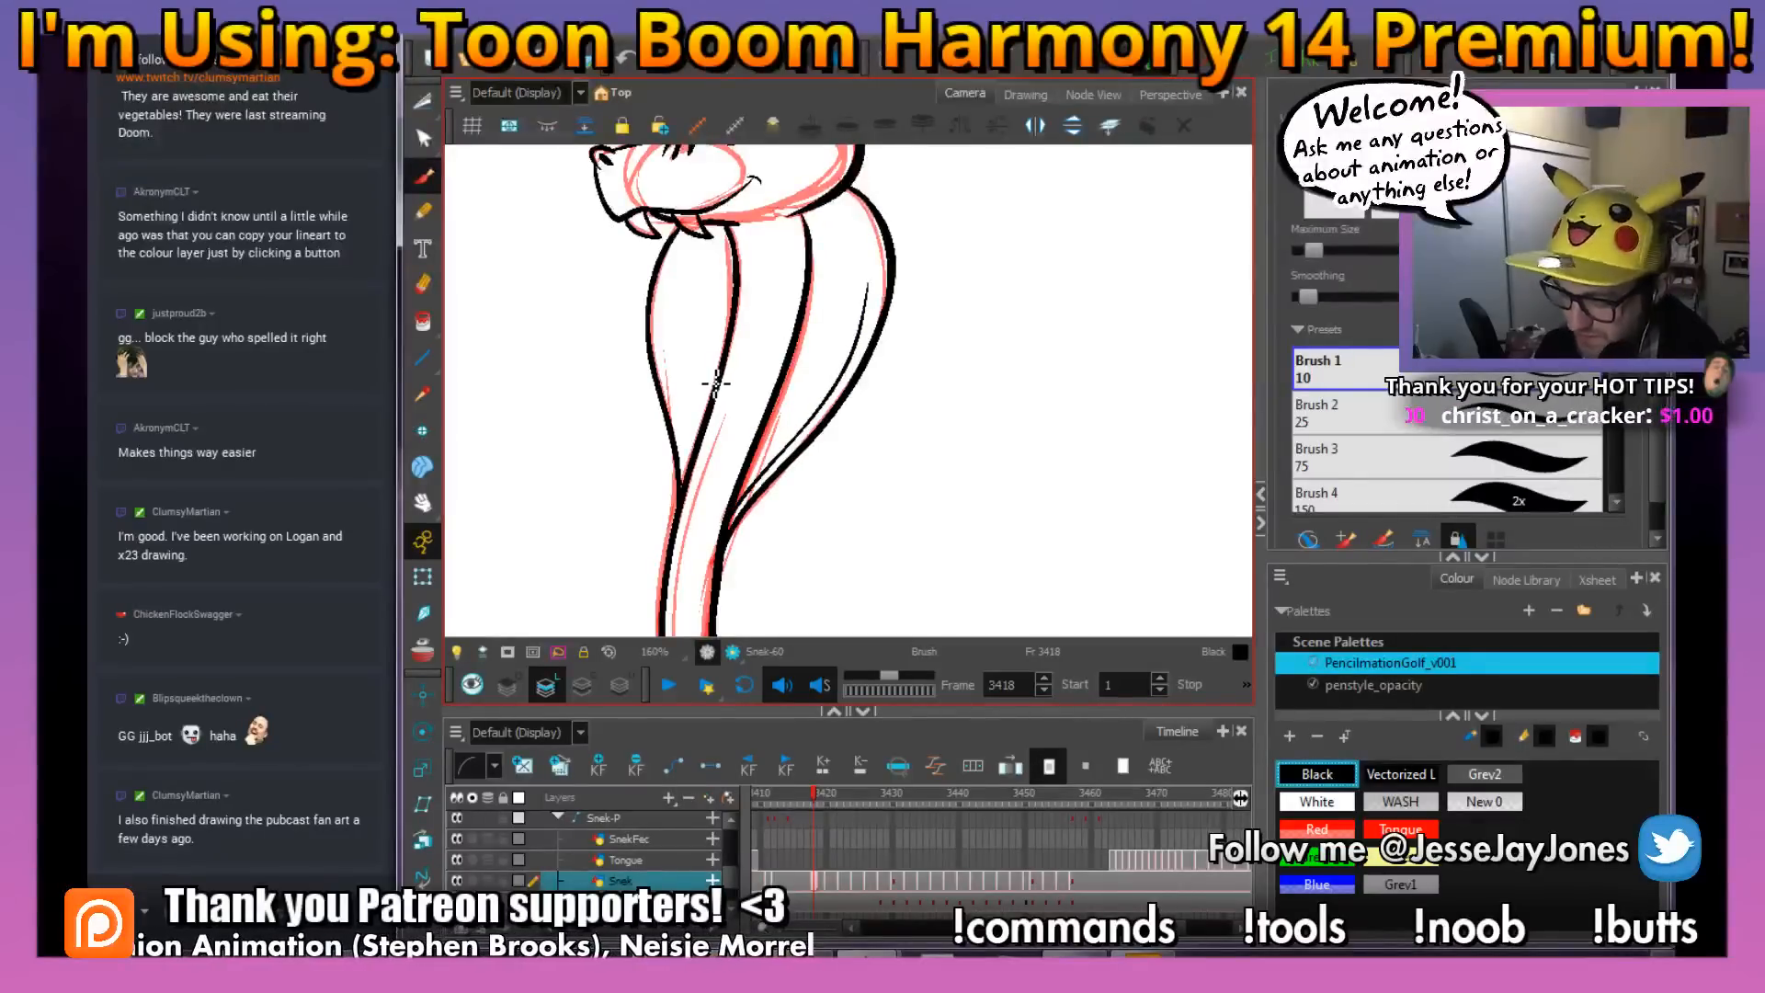
pyautogui.press(',')
pyautogui.press('.')
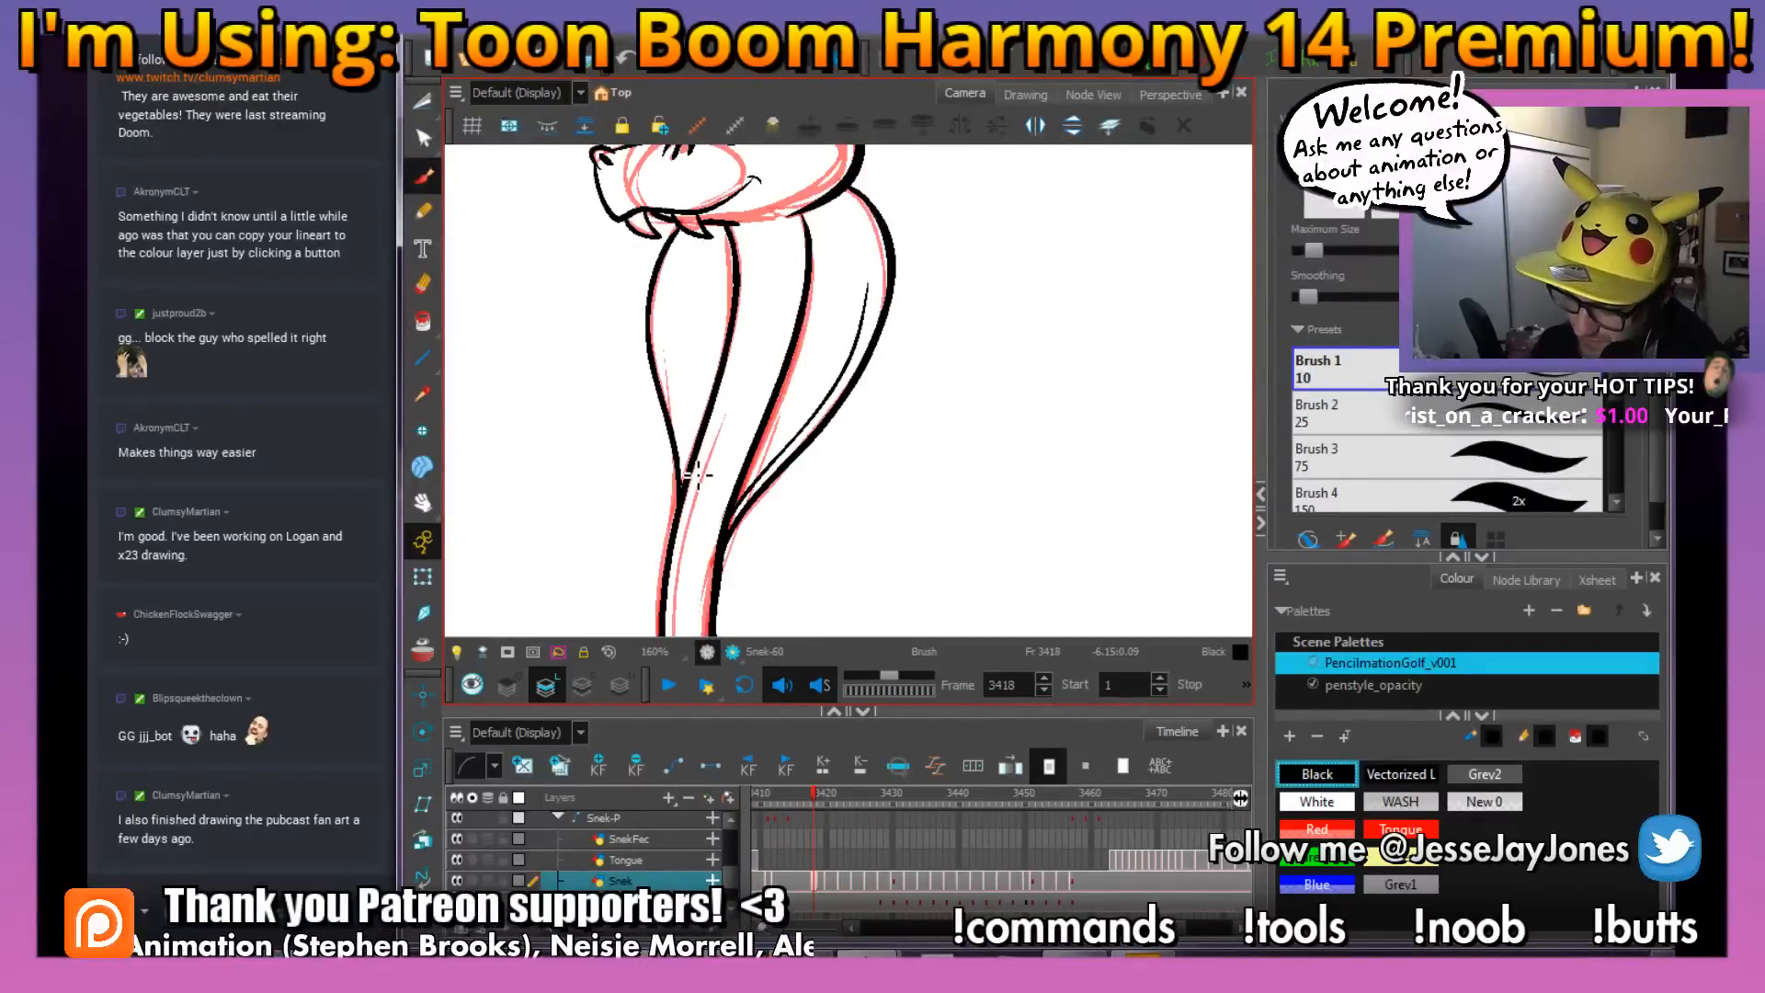
pyautogui.moveTo(690, 440)
pyautogui.mouseDown()
pyautogui.moveTo(669, 316)
pyautogui.moveTo(696, 243)
pyautogui.mouseUp()
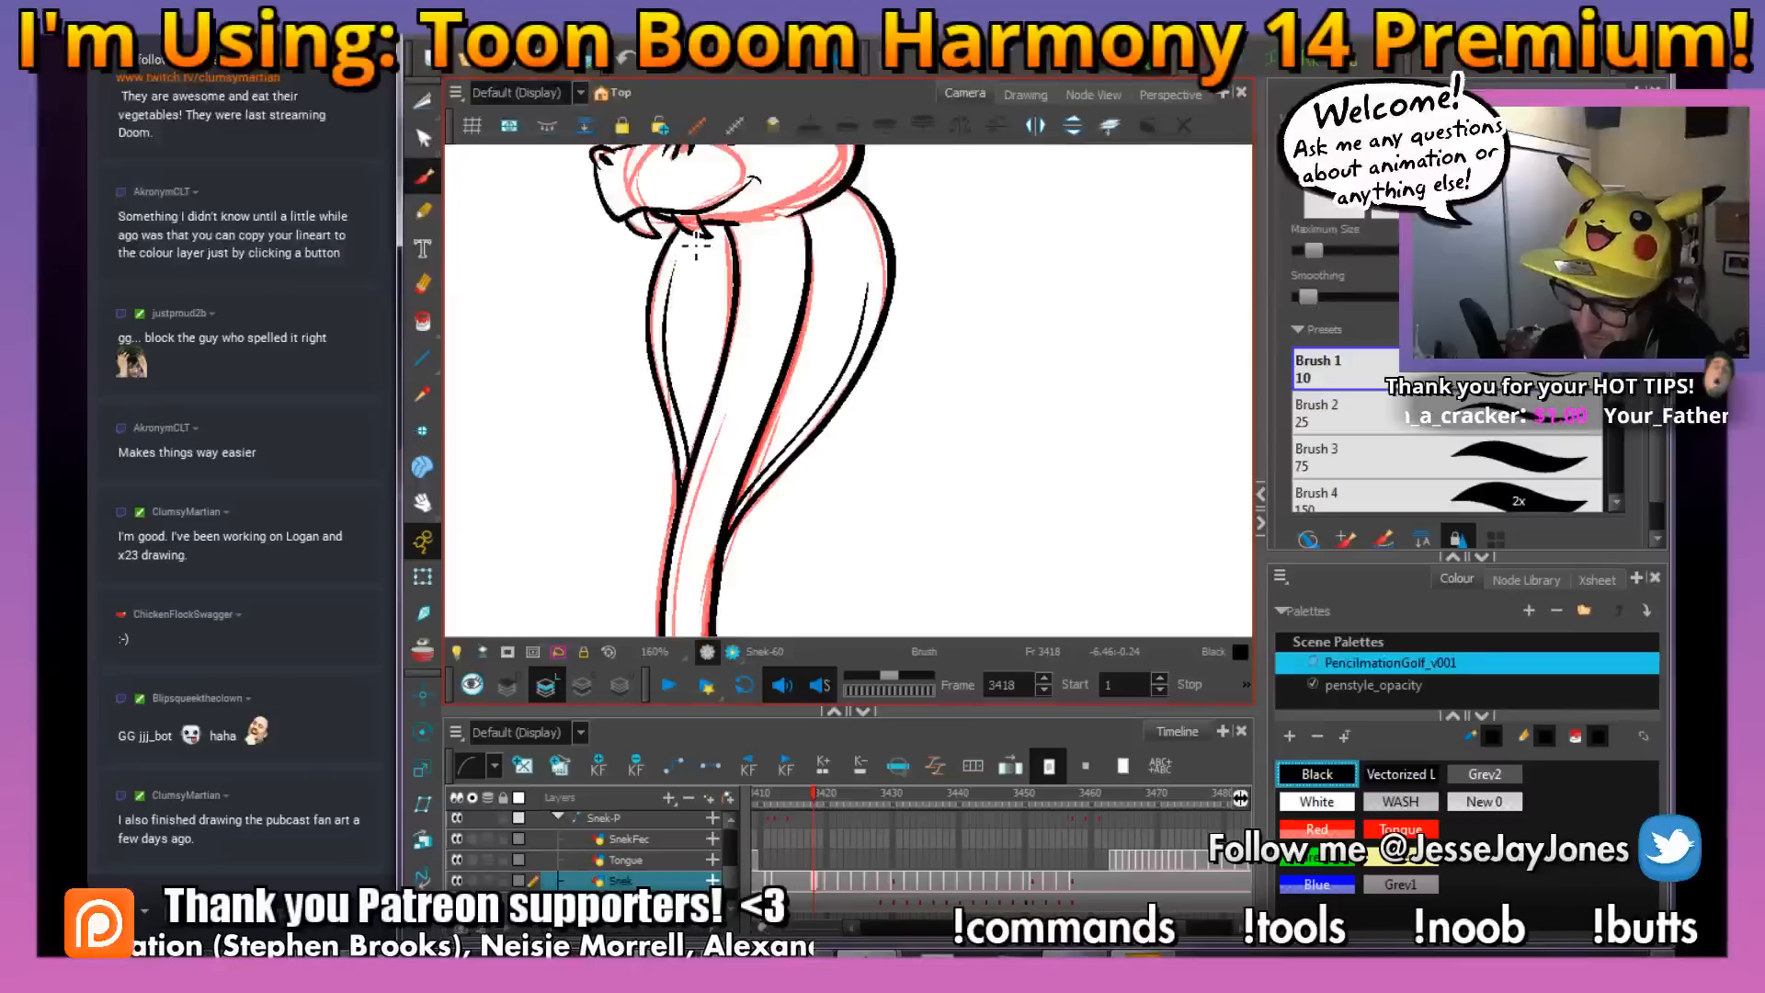
pyautogui.moveTo(741, 327); pyautogui.dragTo(747, 358)
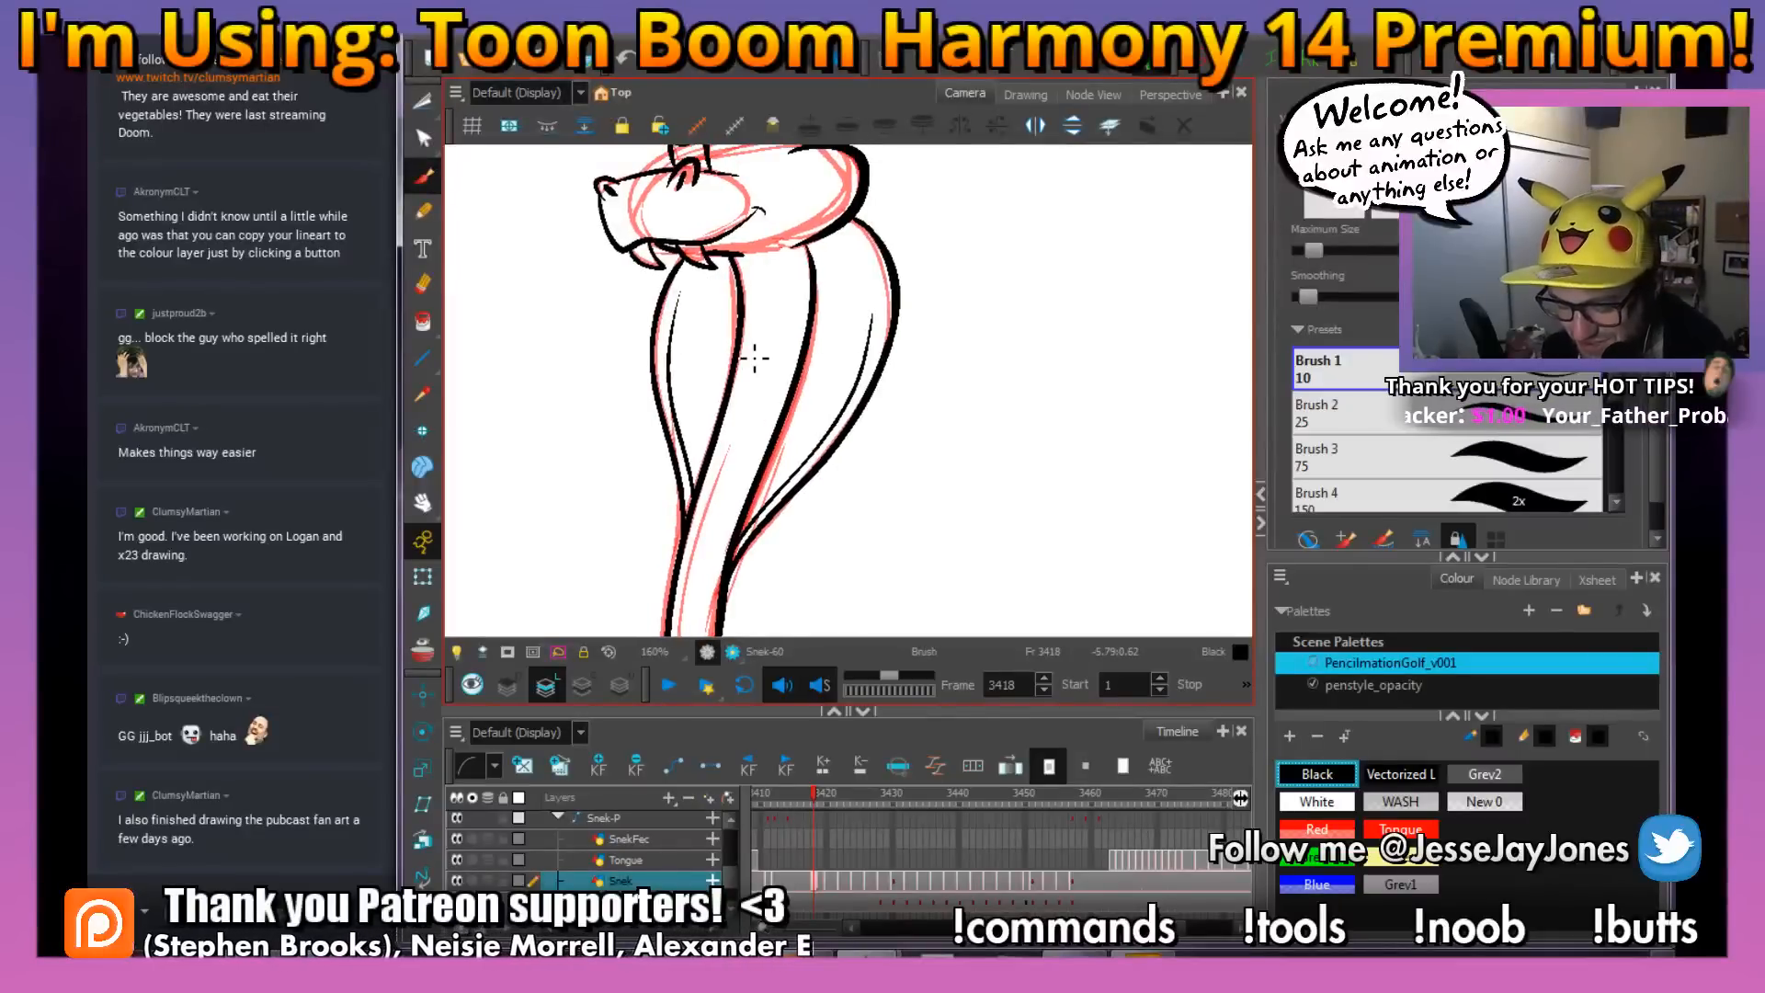
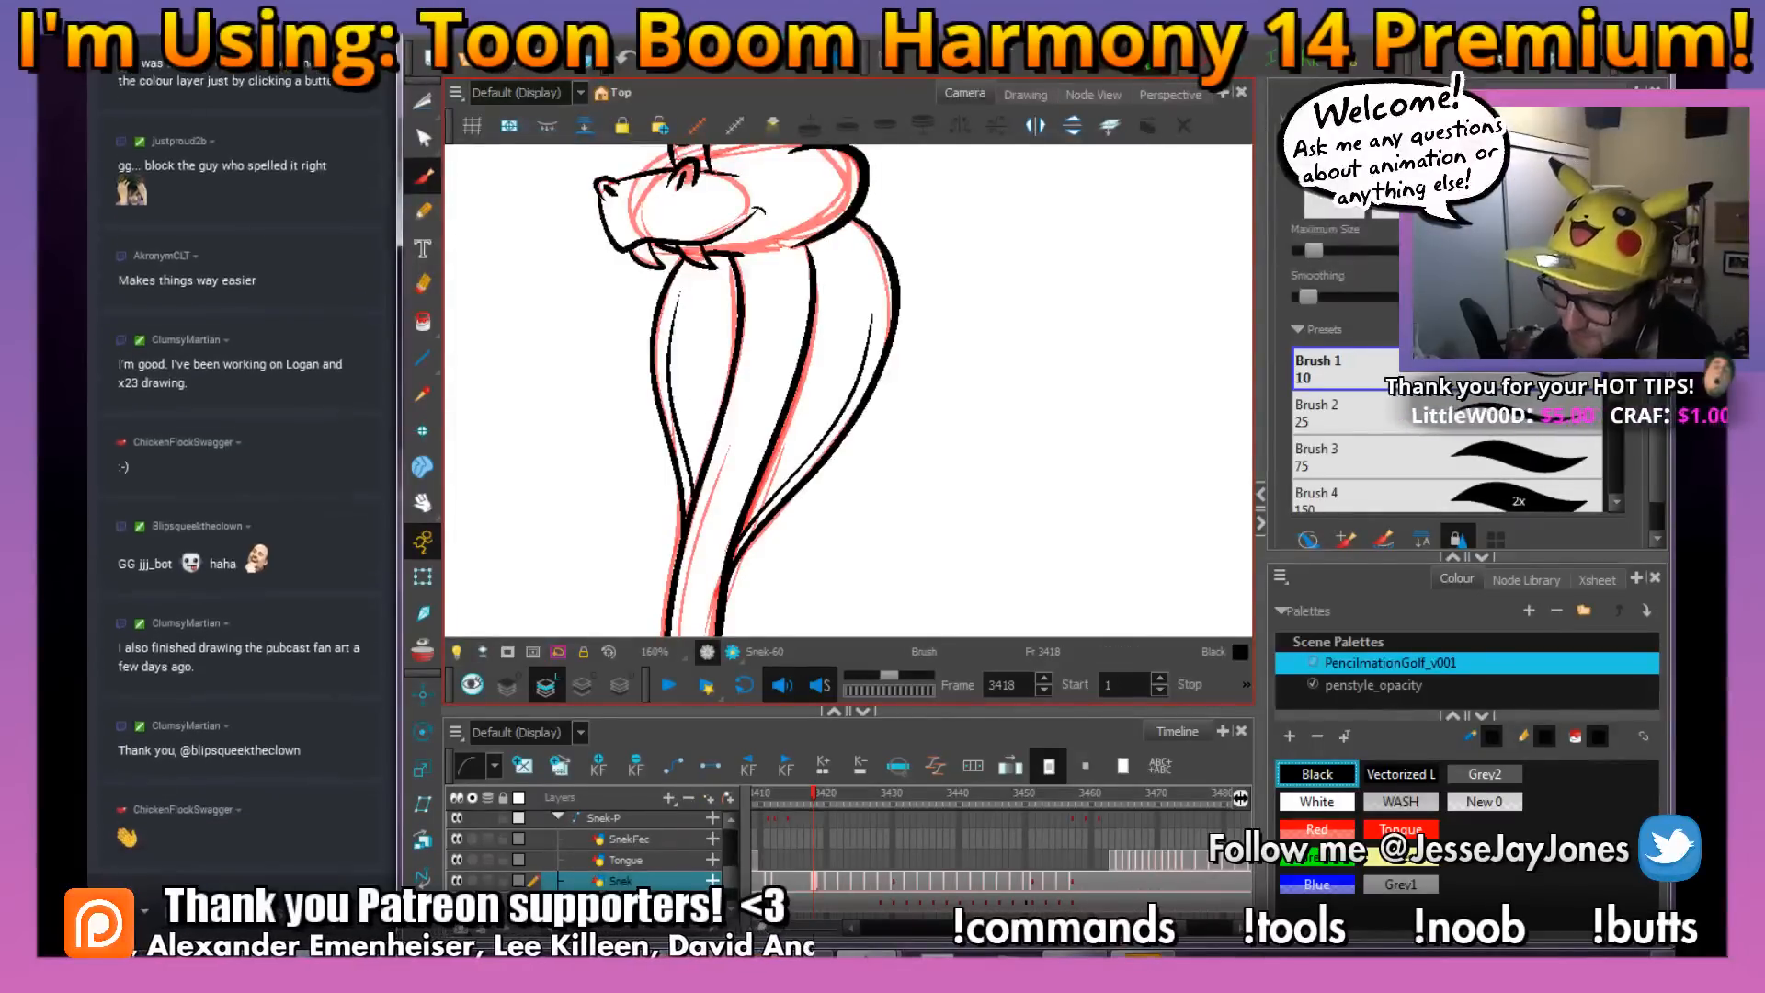
# Ink the two short brow marks floating above the snake's eyes in black at frame 3418
pyautogui.moveTo(805, 559); pyautogui.dragTo(783, 468)
pyautogui.moveTo(815, 346); pyautogui.dragTo(768, 421)
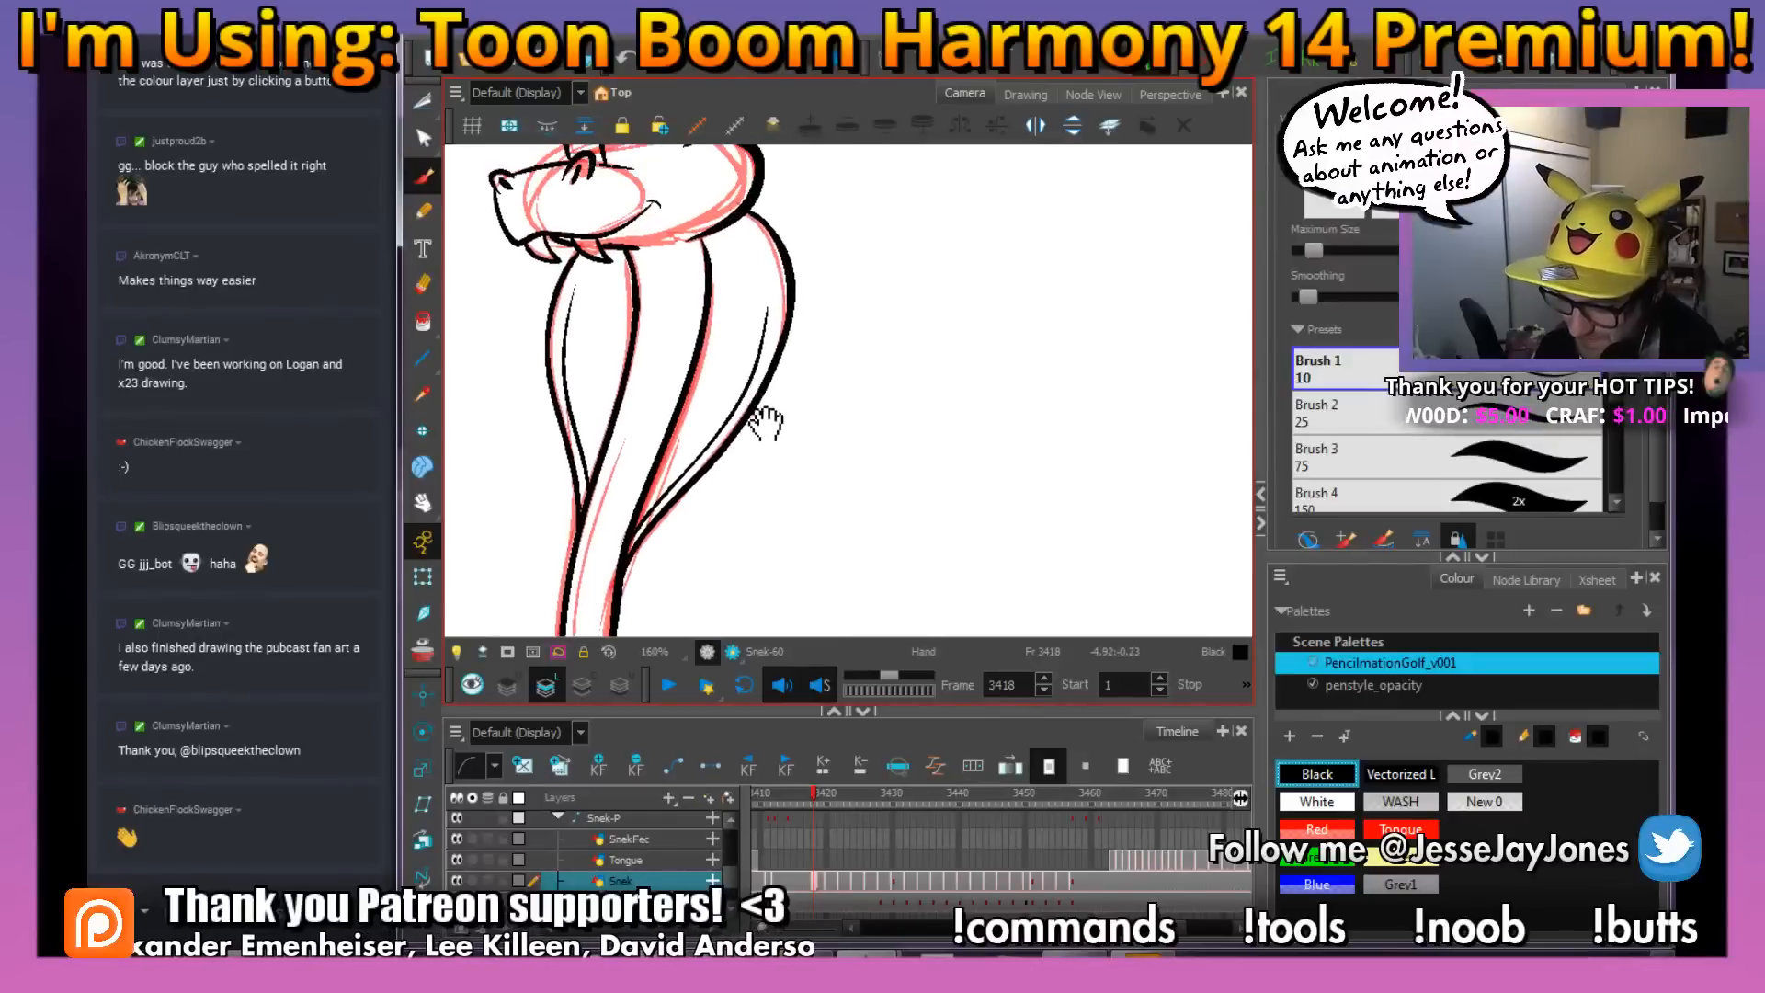
pyautogui.press('1')
pyautogui.press('1')
pyautogui.moveTo(822, 484); pyautogui.dragTo(824, 467)
pyautogui.moveTo(814, 317); pyautogui.dragTo(827, 461)
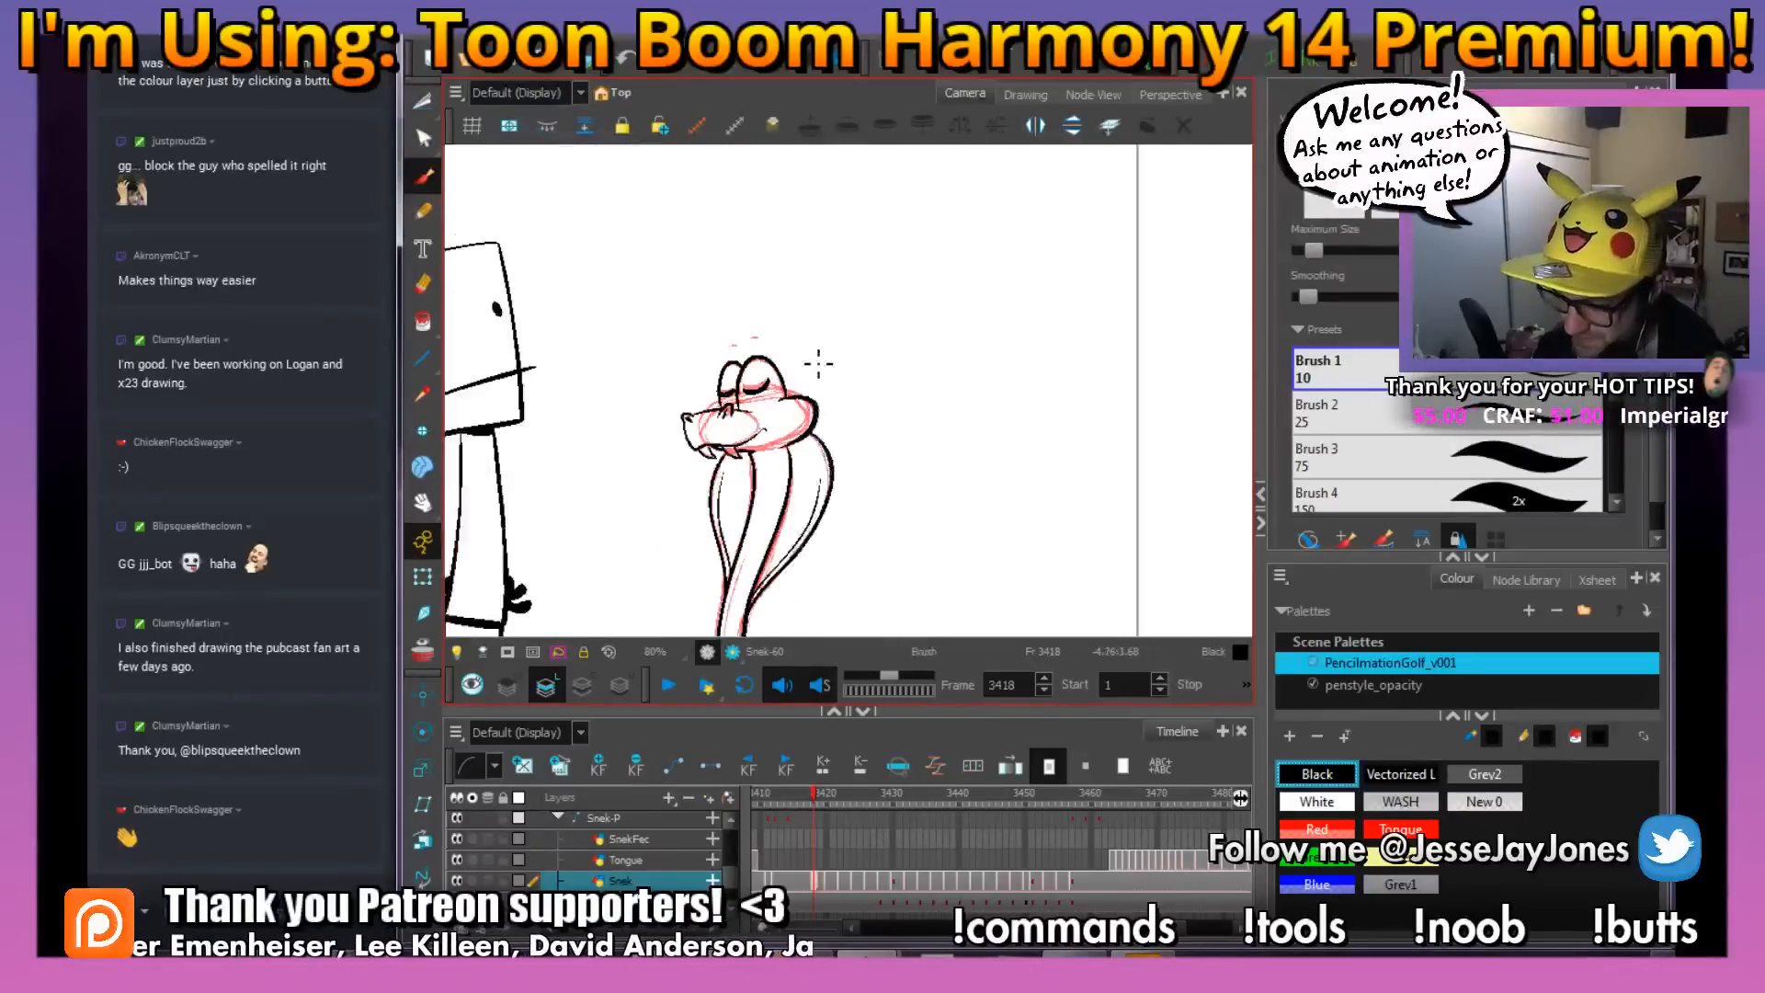
pyautogui.press('2')
pyautogui.press('2')
pyautogui.press('2')
pyautogui.press('2')
pyautogui.press('2')
pyautogui.moveTo(668, 297); pyautogui.dragTo(945, 448)
pyautogui.press('2')
pyautogui.press('2')
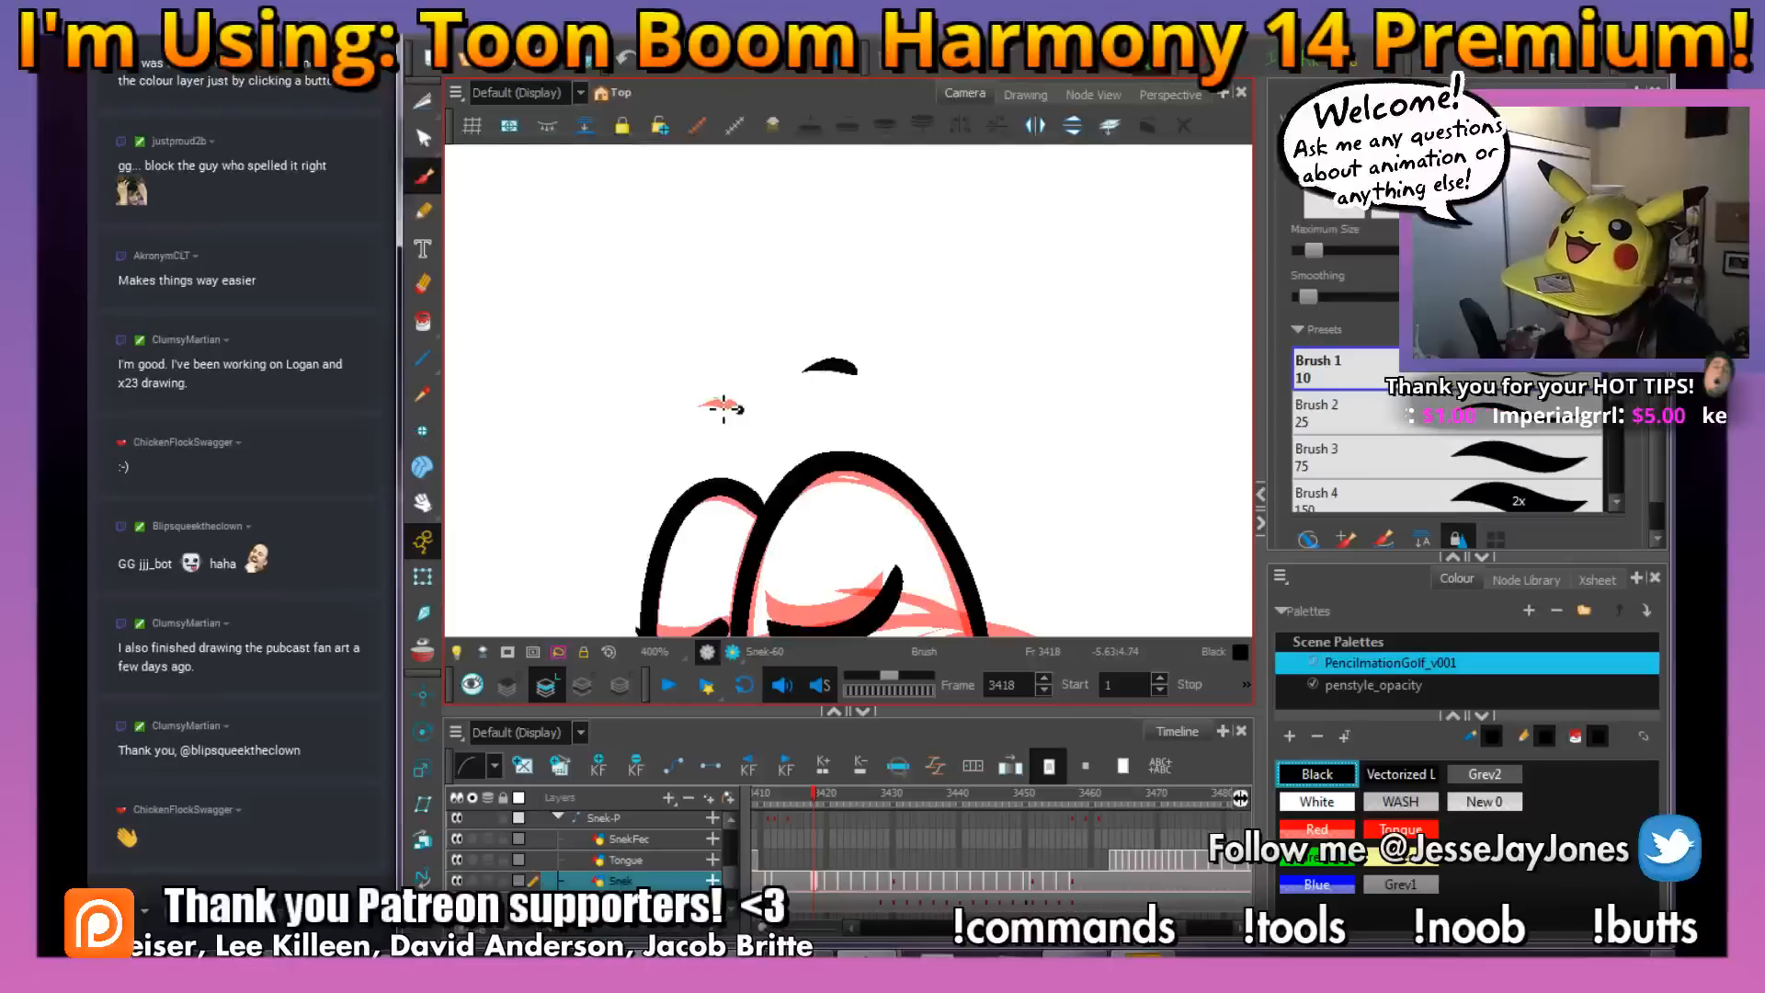
pyautogui.moveTo(723, 408); pyautogui.dragTo(699, 406)
# Ink three small U-shaped scale marks on the snake's chest between the hood flaps, matching the drawing at frame 3417
pyautogui.moveTo(962, 476); pyautogui.dragTo(900, 310)
pyautogui.press('1')
pyautogui.press('1')
pyautogui.press('1')
pyautogui.press('1')
pyautogui.moveTo(981, 564); pyautogui.dragTo(908, 418)
pyautogui.press('2')
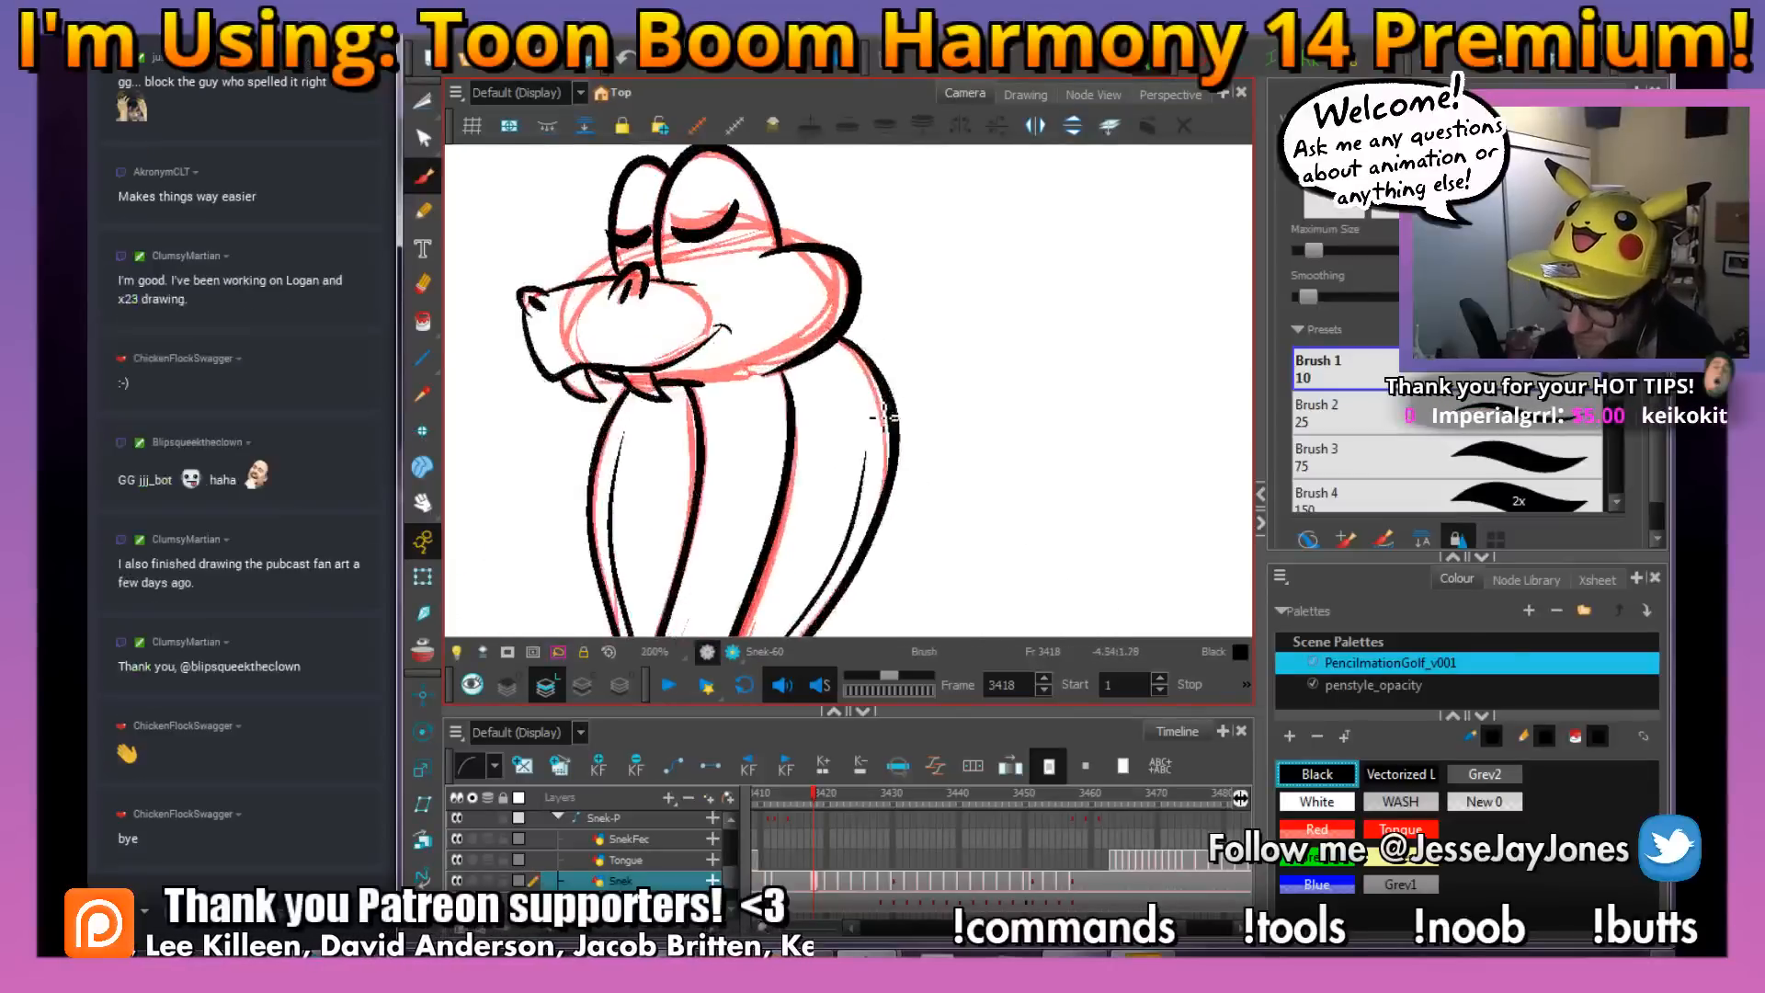
pyautogui.press('2')
pyautogui.press(',')
pyautogui.press('.')
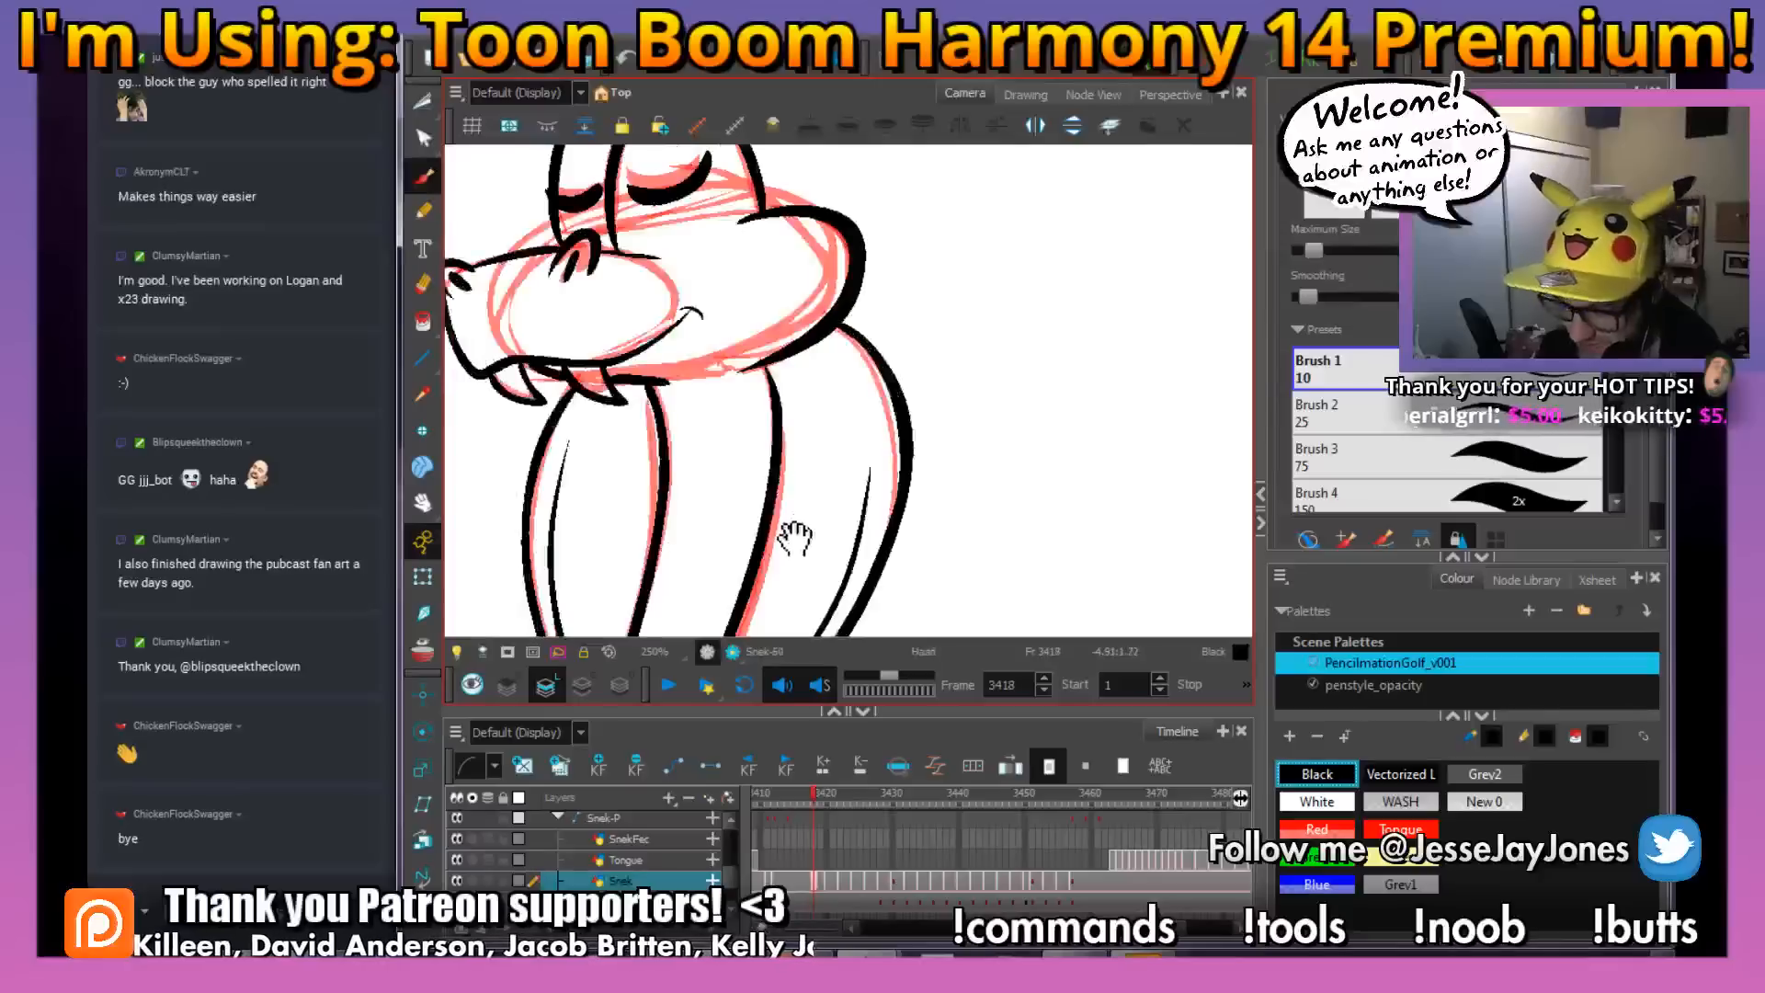
pyautogui.moveTo(797, 536); pyautogui.dragTo(816, 410)
pyautogui.press('2')
pyautogui.moveTo(767, 472); pyautogui.dragTo(806, 460)
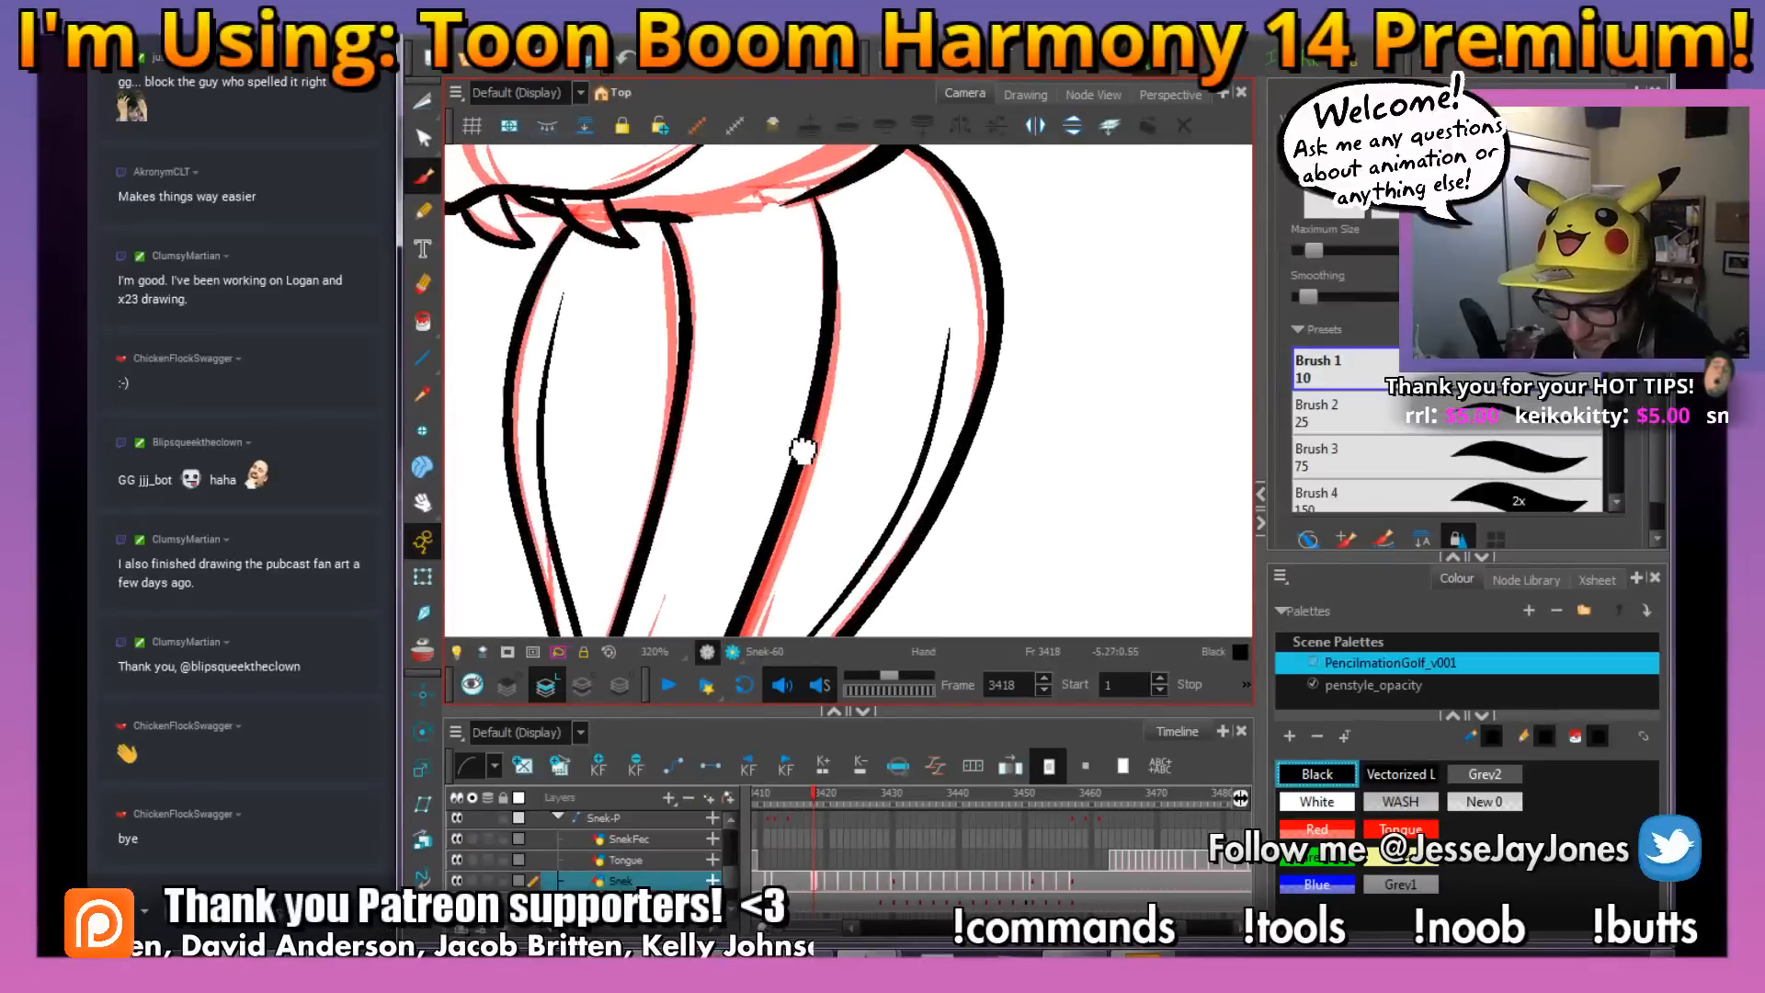
pyautogui.press(',')
pyautogui.press('.')
pyautogui.press(',')
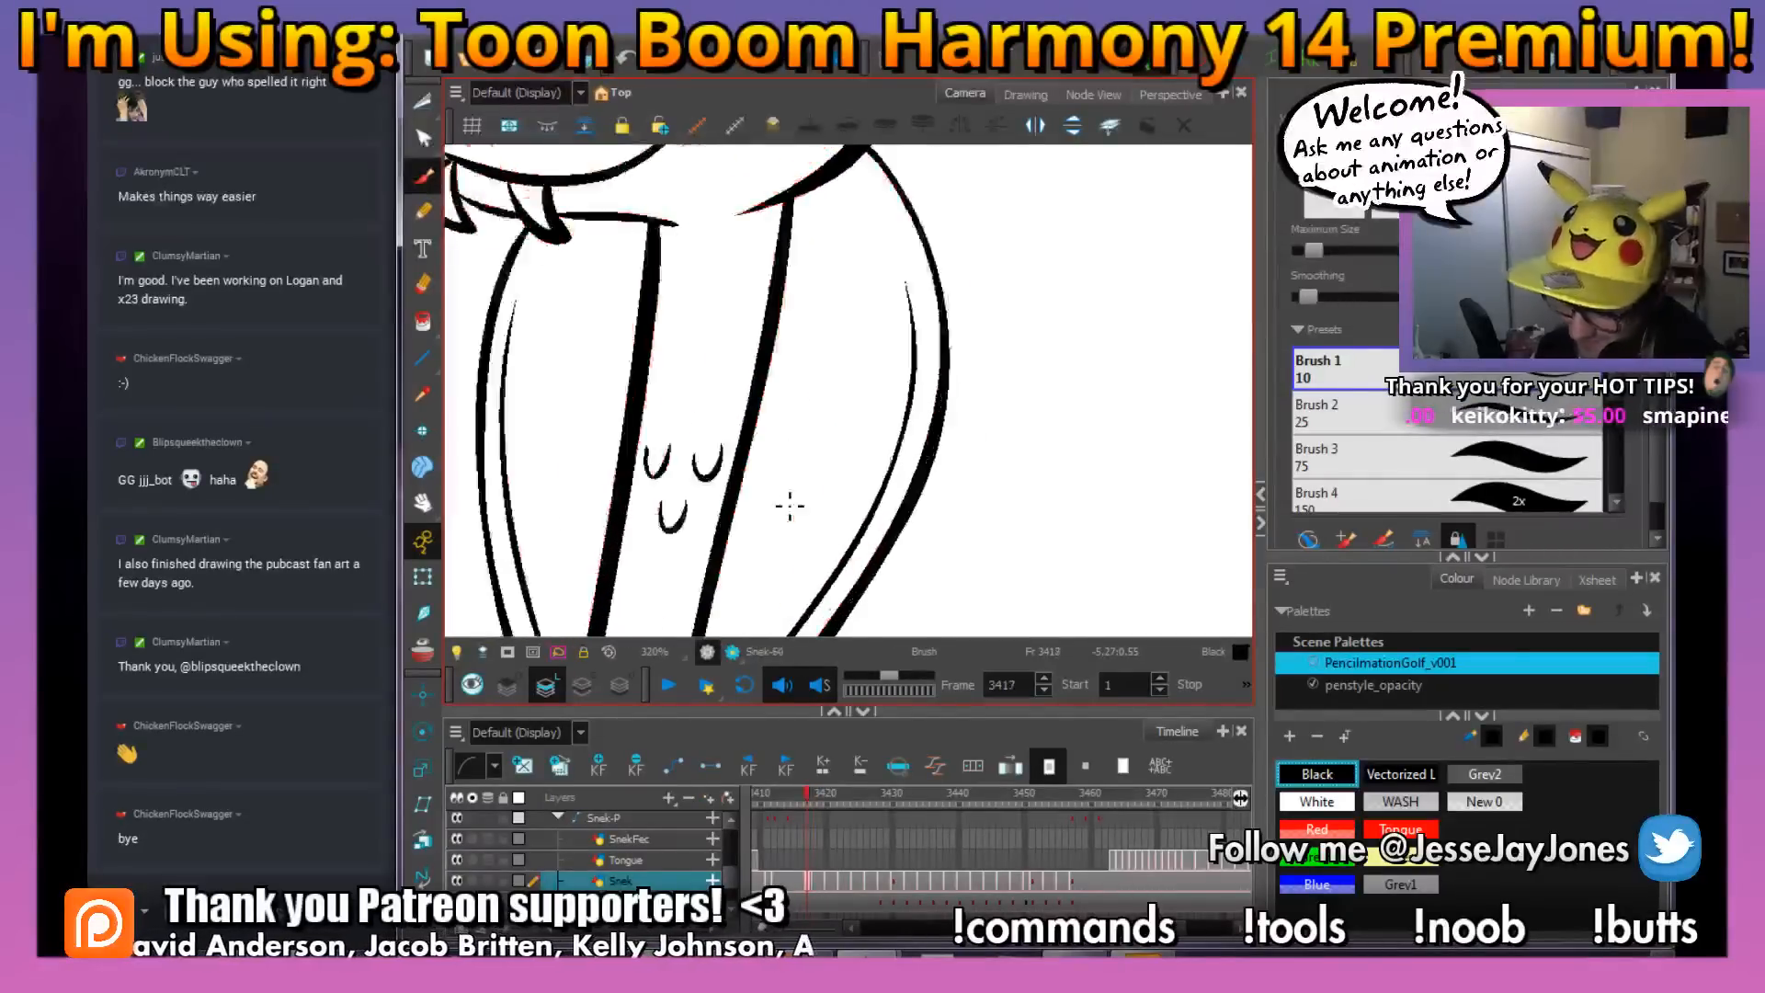
pyautogui.press('.')
pyautogui.moveTo(784, 430)
pyautogui.mouseDown()
pyautogui.moveTo(830, 435)
pyautogui.moveTo(736, 434)
pyautogui.moveTo(758, 455)
pyautogui.moveTo(808, 431)
pyautogui.mouseUp()
pyautogui.press(',')
pyautogui.press('.')
pyautogui.press(',')
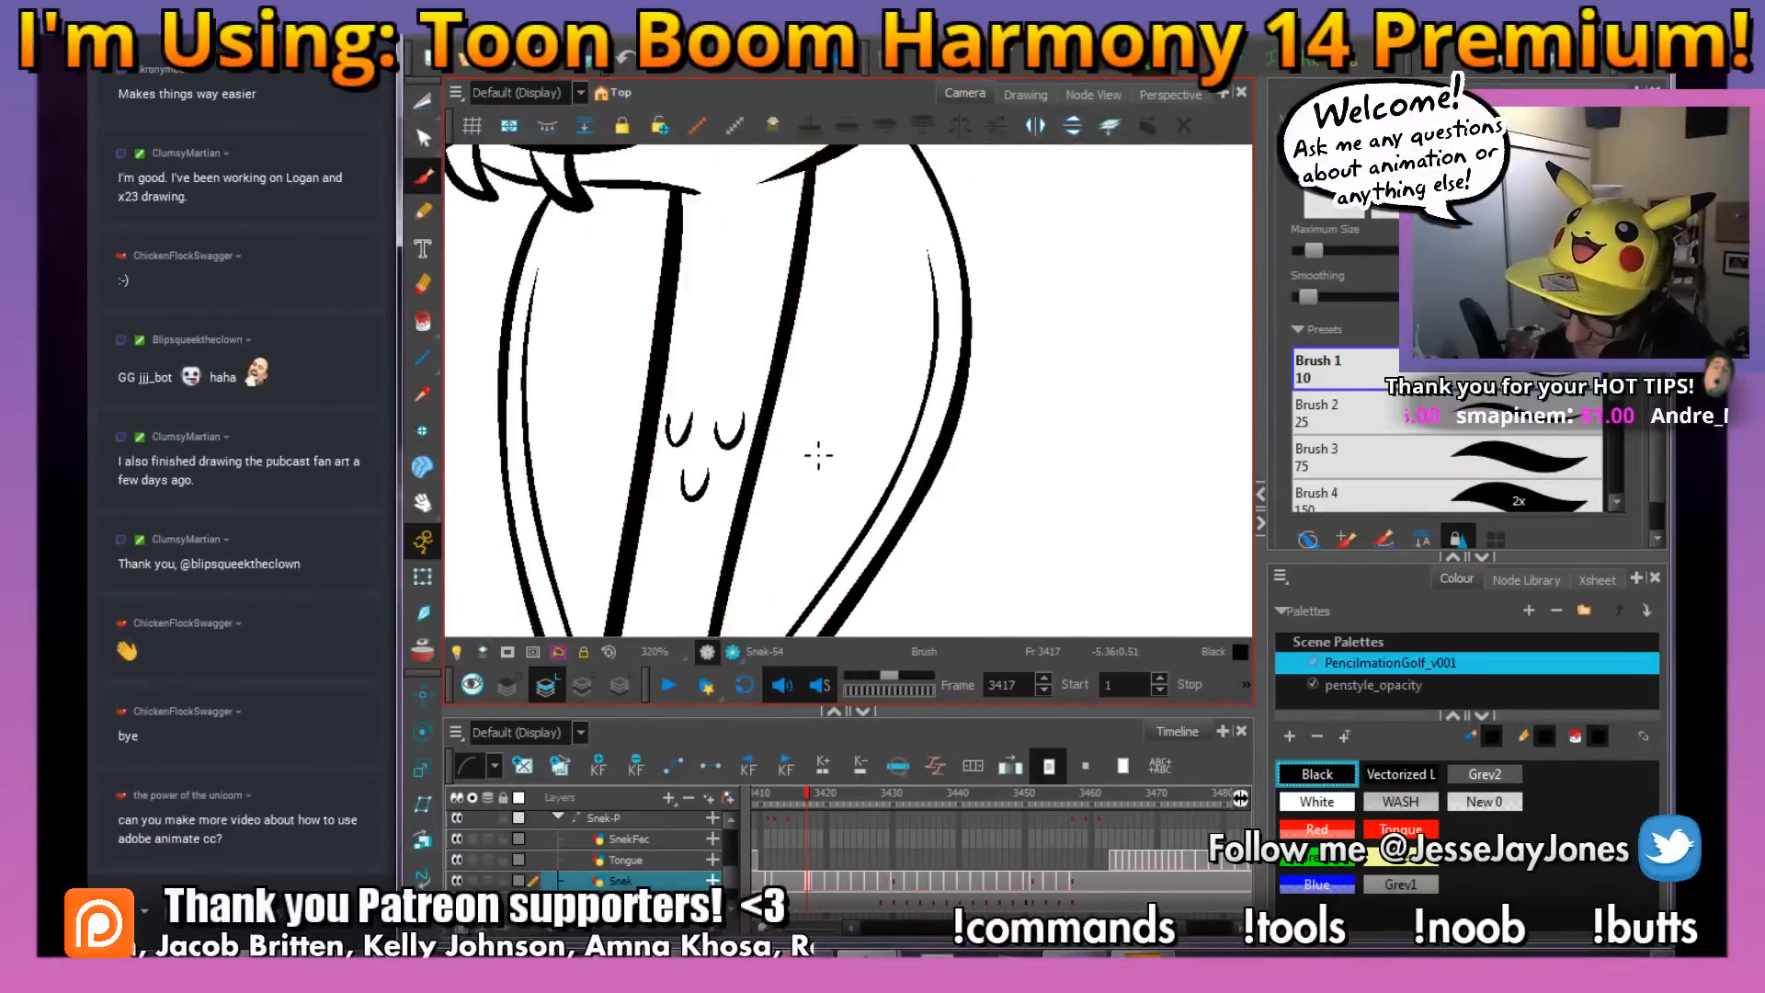
pyautogui.press('.')
# Ink two small U-shaped scale marks on the body below the hood, using the drawing at frame 3417 as reference
pyautogui.scroll(-5, 776, 485)
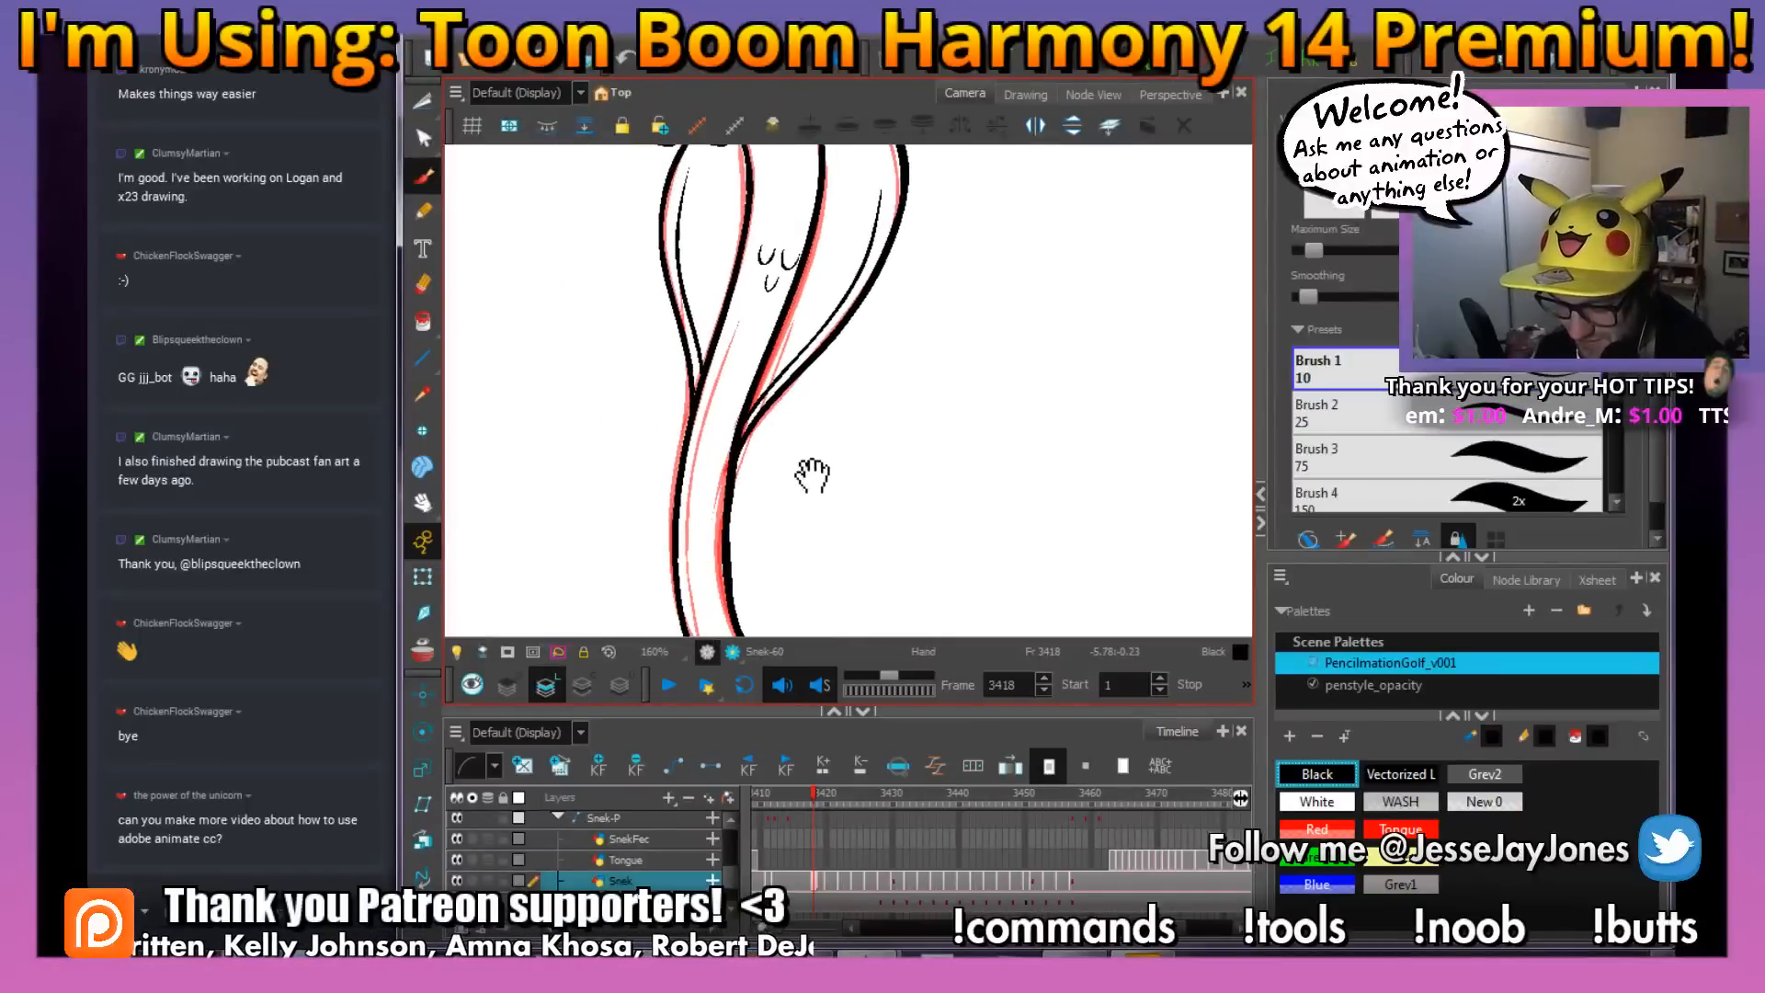
pyautogui.moveTo(813, 476); pyautogui.dragTo(798, 468)
pyautogui.press(',')
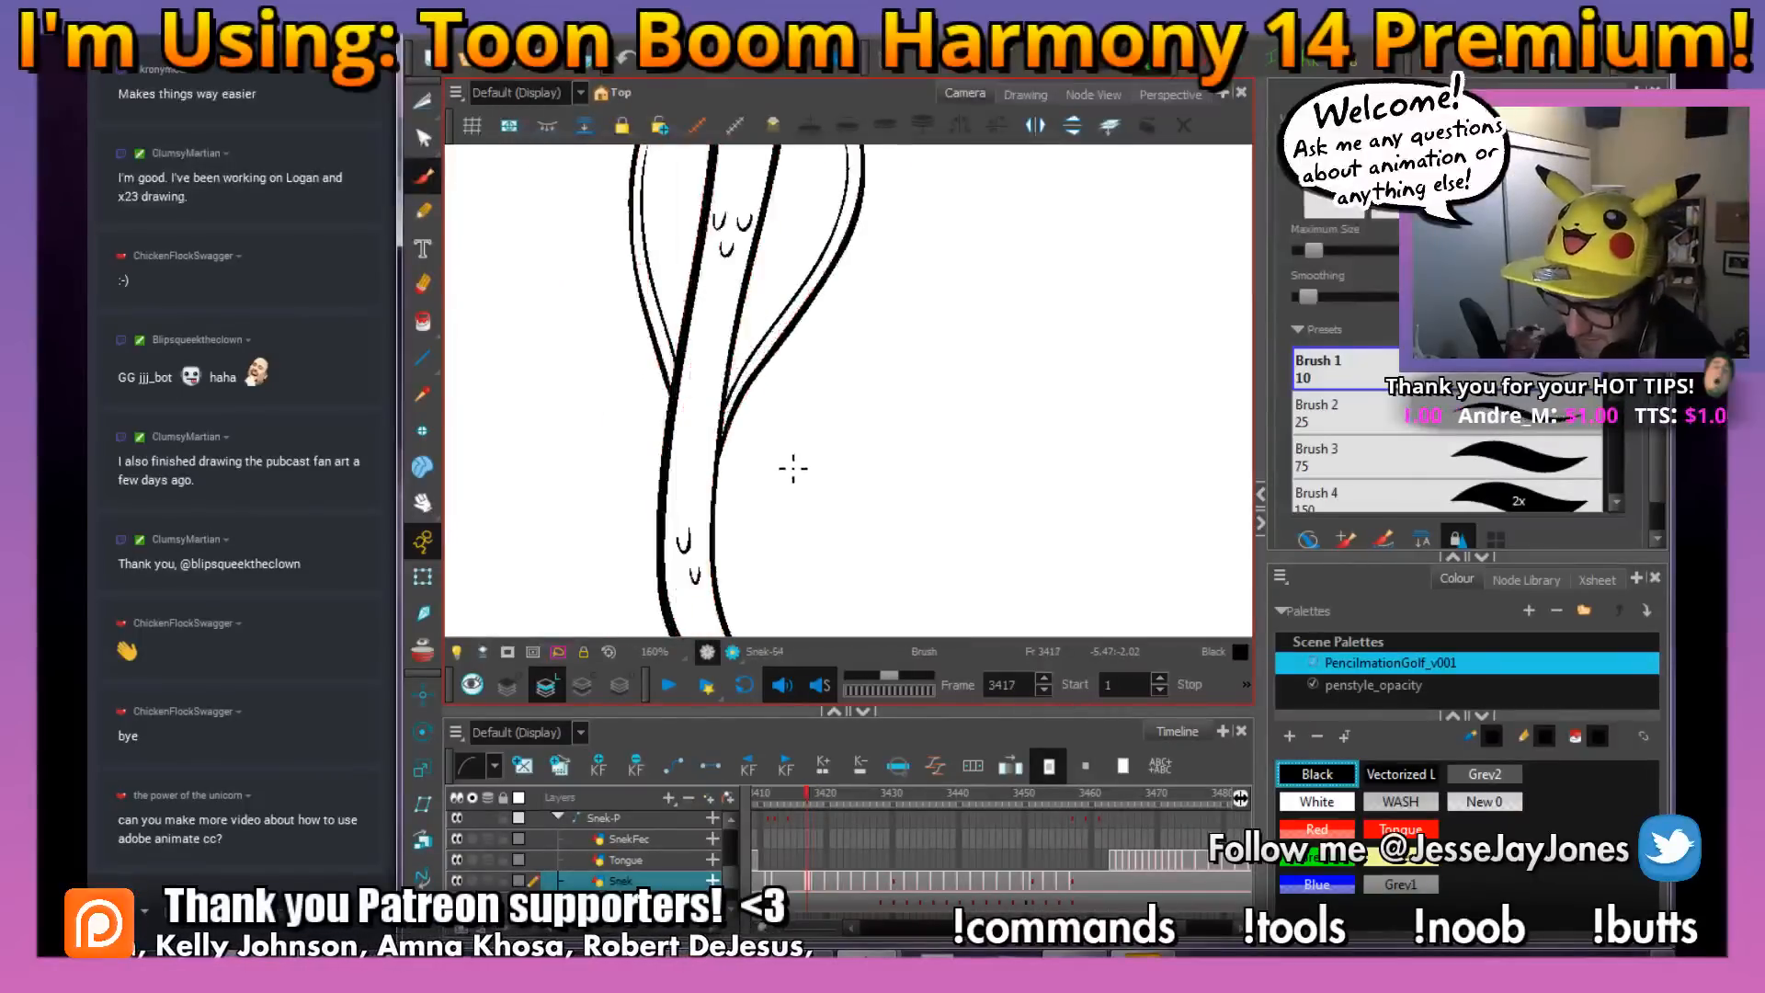
pyautogui.press('.')
pyautogui.moveTo(764, 559); pyautogui.dragTo(747, 425)
pyautogui.scroll(4, 734, 360)
pyautogui.moveTo(730, 356); pyautogui.dragTo(796, 315)
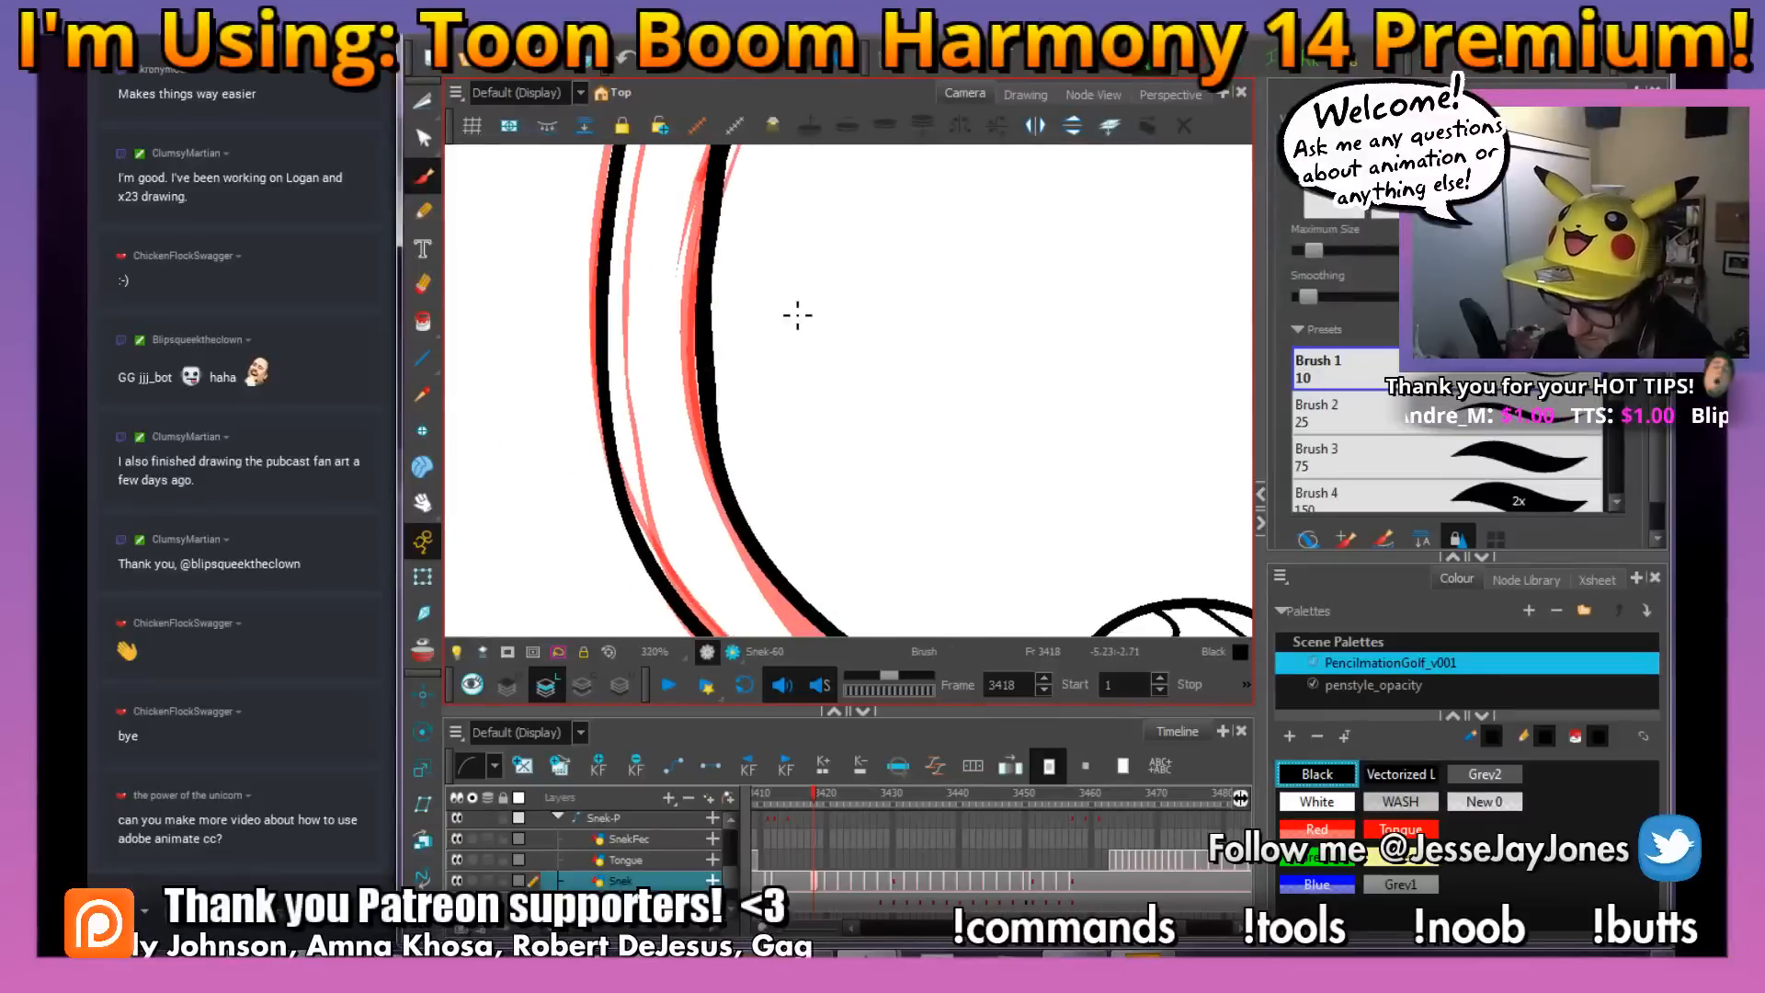
pyautogui.press(',')
pyautogui.press('.')
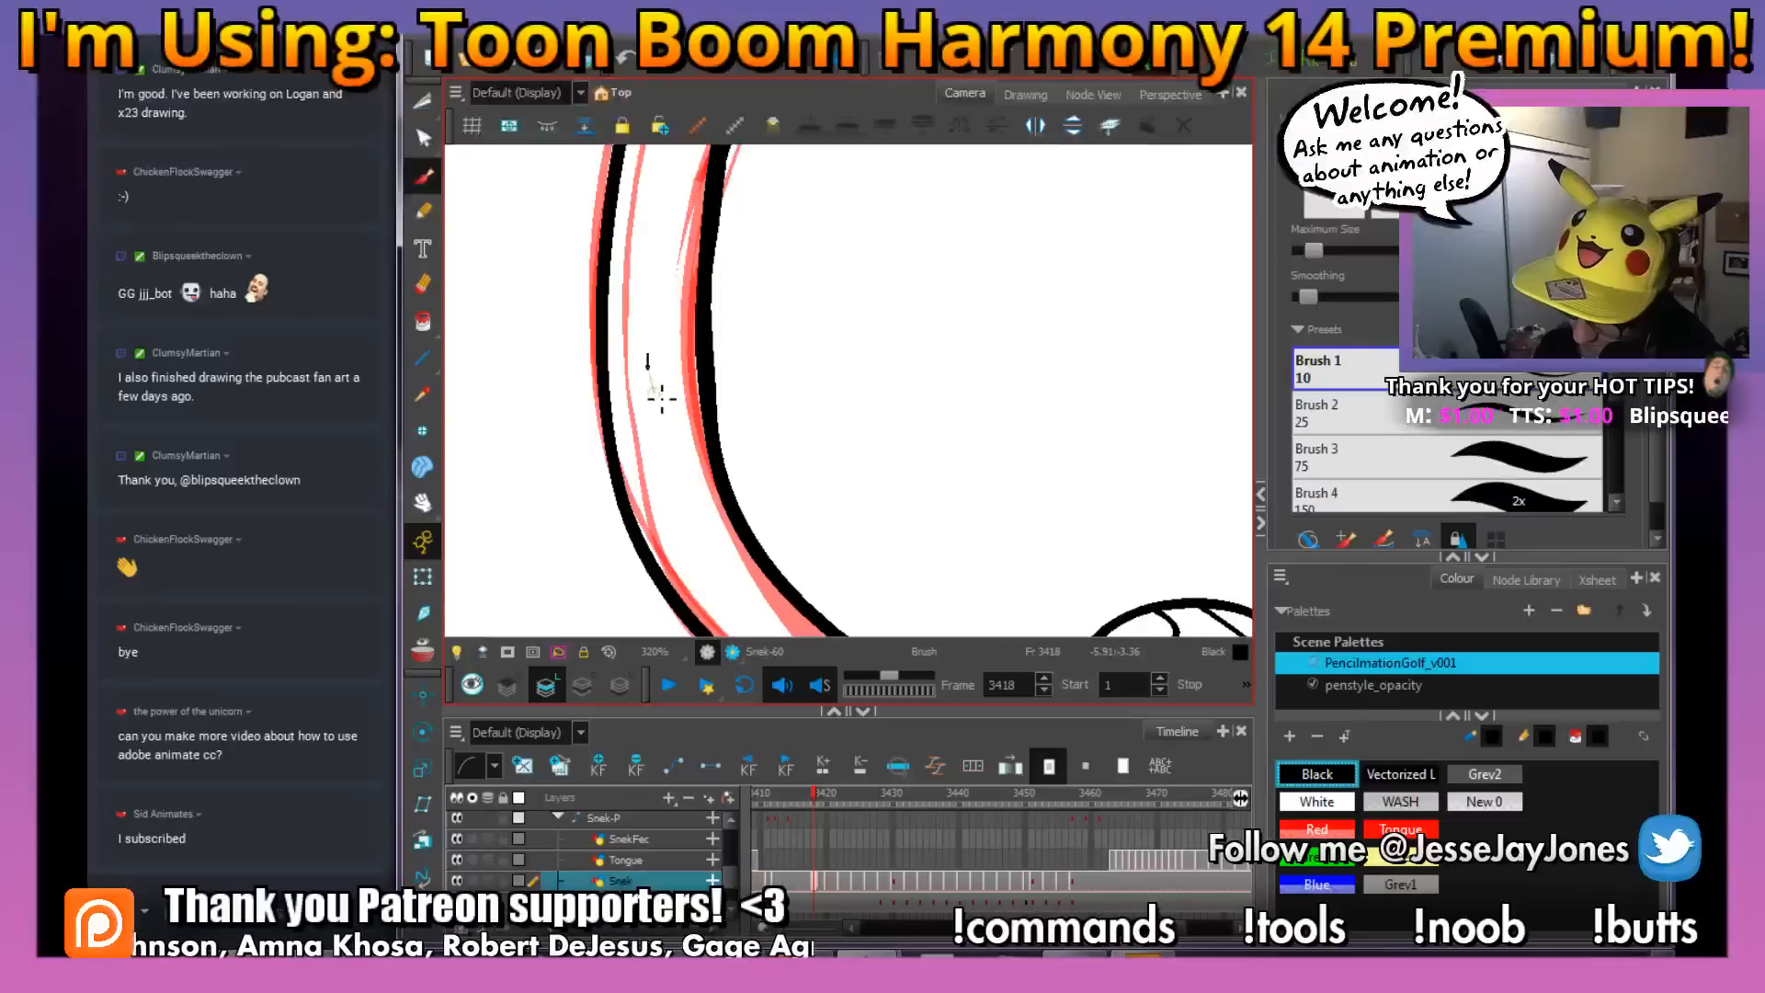
pyautogui.press(',')
pyautogui.press('.')
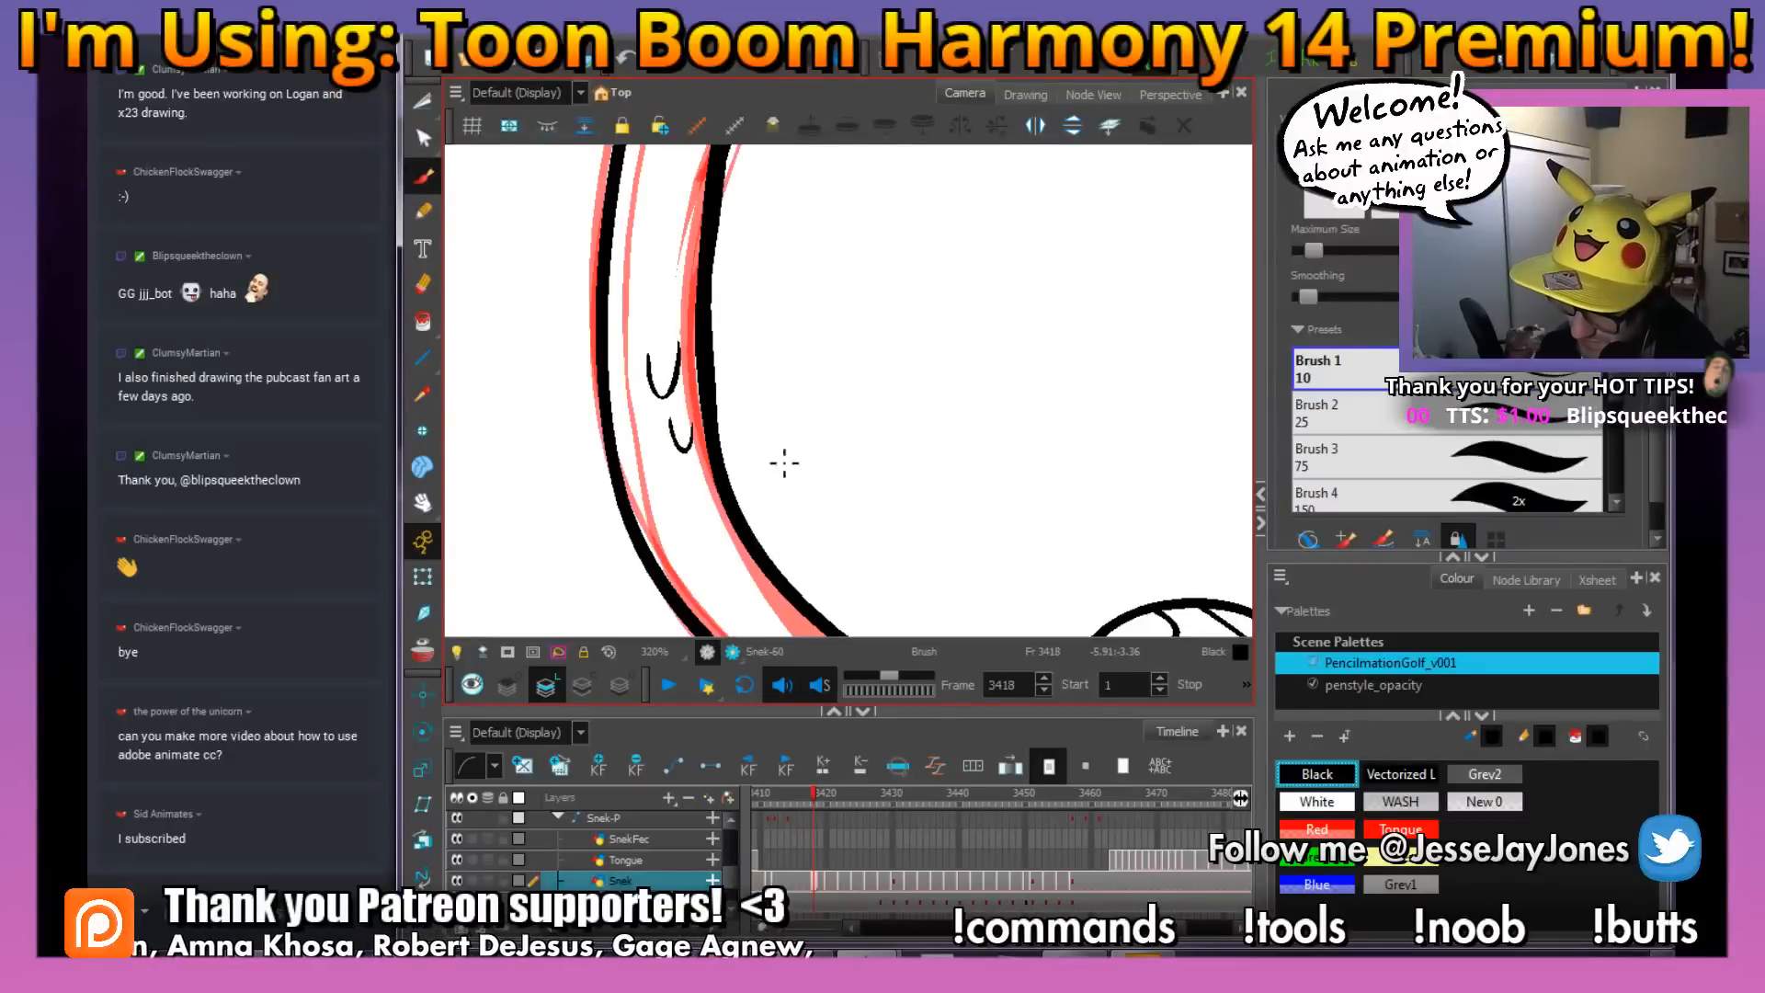
# Ink two small curved scale marks on the tail just before the rattle, matching the drawing at frame 3417
pyautogui.moveTo(860, 533)
pyautogui.mouseDown()
pyautogui.moveTo(799, 481)
pyautogui.moveTo(808, 426)
pyautogui.mouseUp()
pyautogui.press(',')
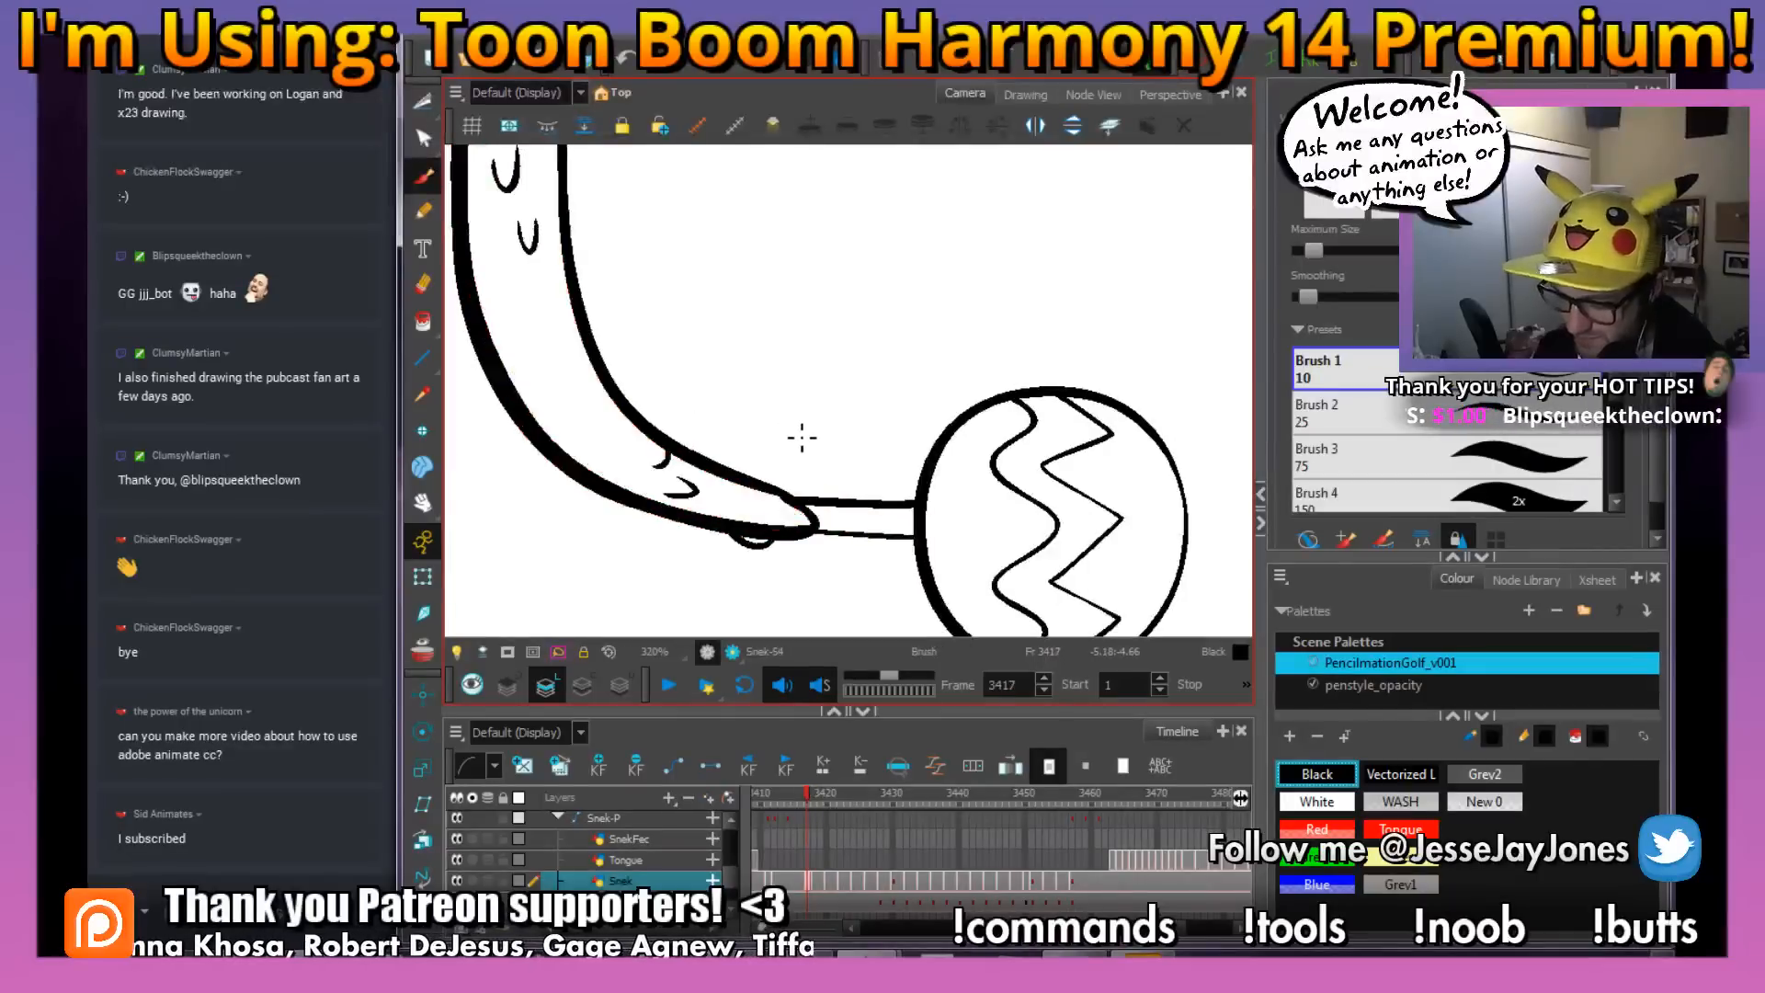
pyautogui.press('.')
pyautogui.moveTo(889, 374); pyautogui.dragTo(1016, 517)
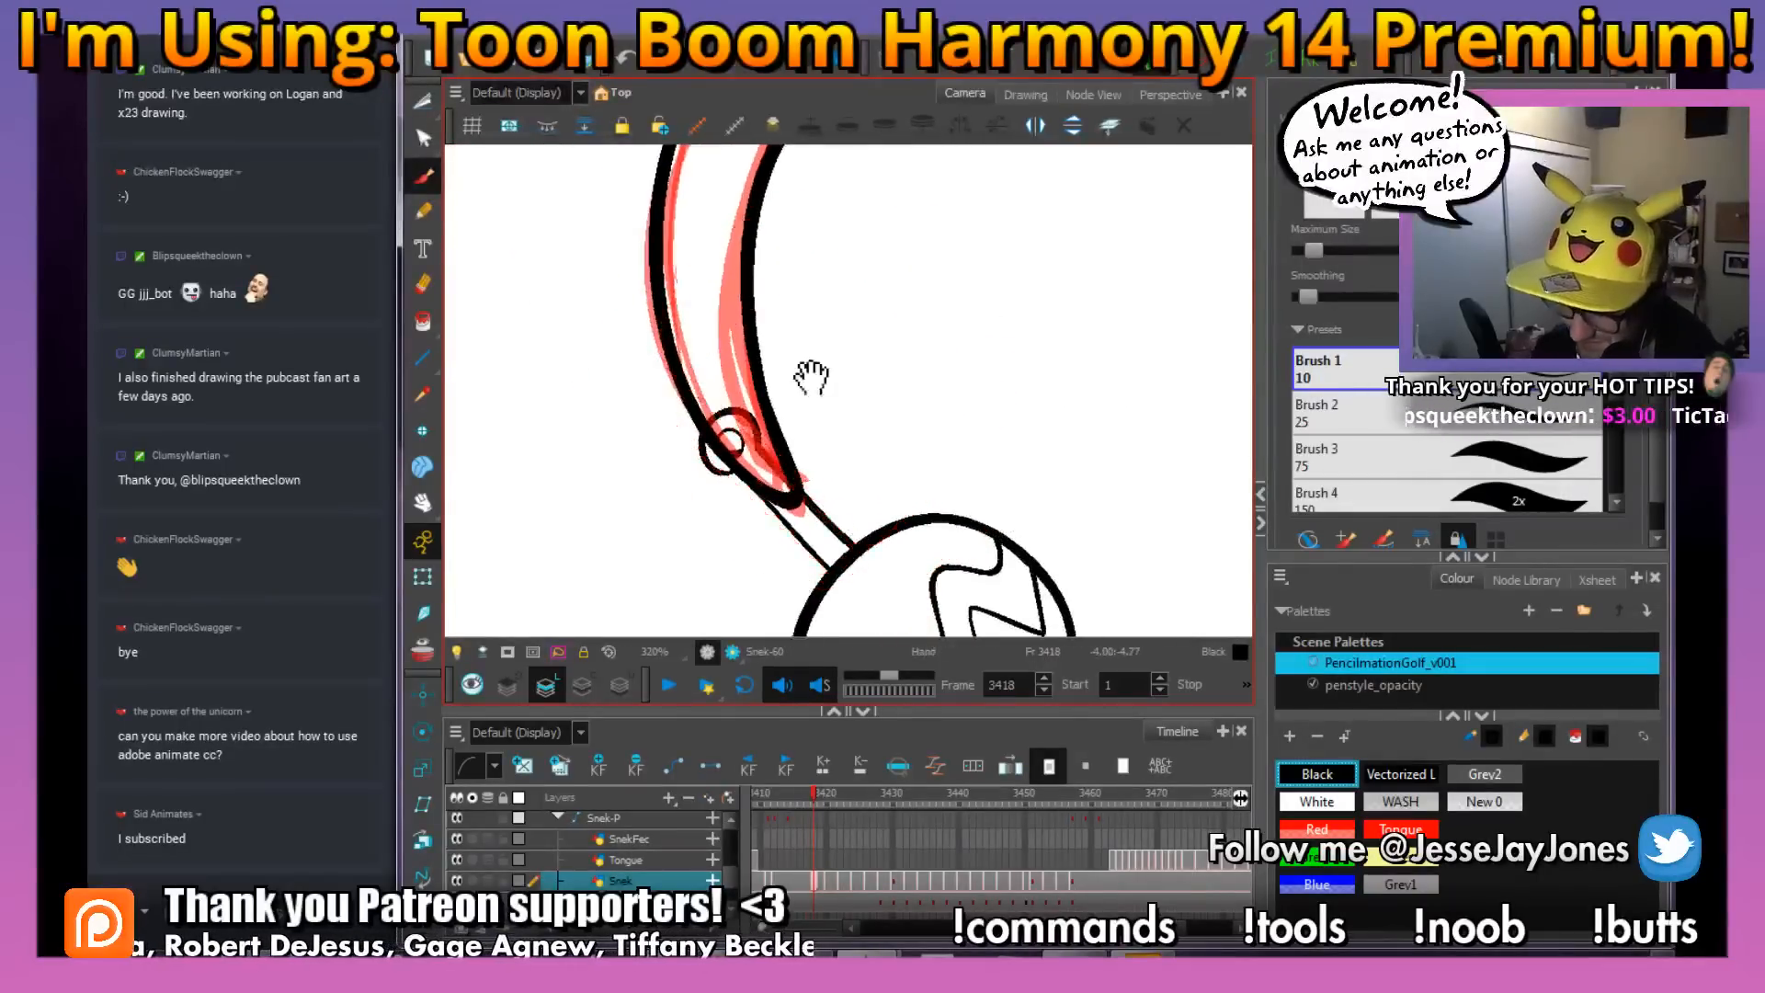
pyautogui.moveTo(811, 372)
pyautogui.mouseDown()
pyautogui.moveTo(760, 398)
pyautogui.moveTo(790, 397)
pyautogui.mouseUp()
pyautogui.press(',')
pyautogui.press('.')
pyautogui.press(',')
pyautogui.press('.')
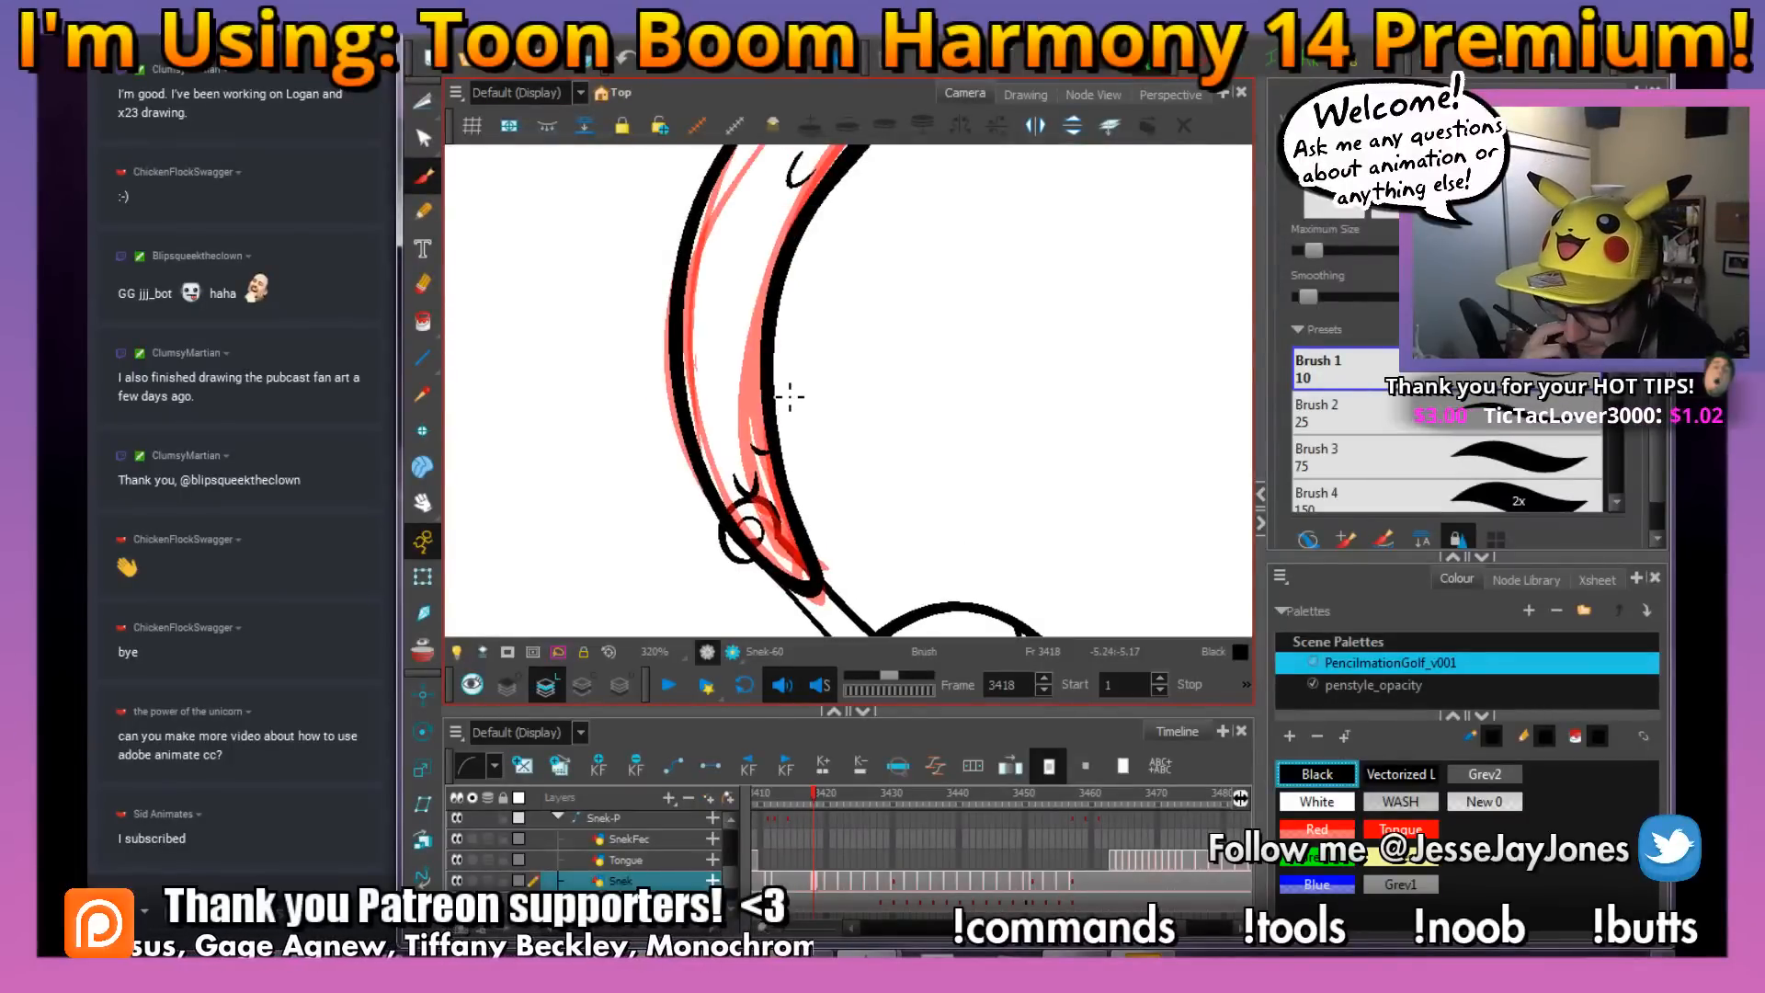
# Reset the view rotation, then select the snake's red rough lines at frame 3418 and delete them
pyautogui.press('1')
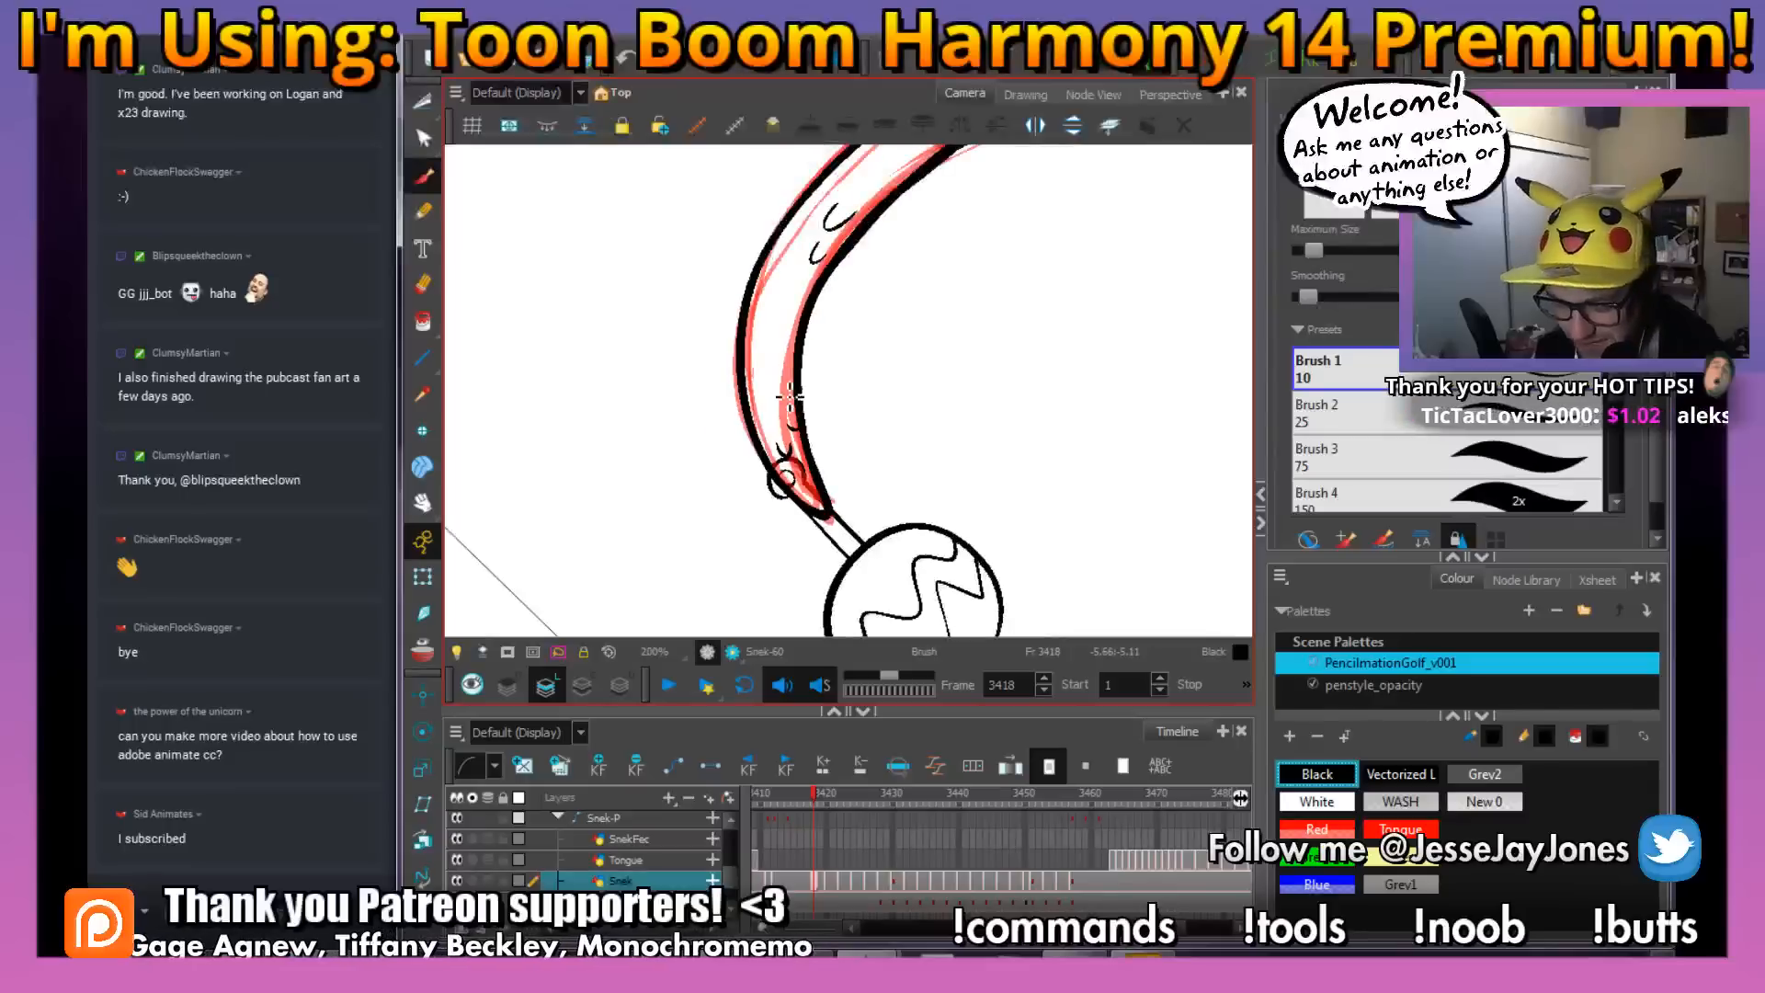
pyautogui.hotkey('shift', 'm')
pyautogui.moveTo(1062, 410); pyautogui.dragTo(743, 363)
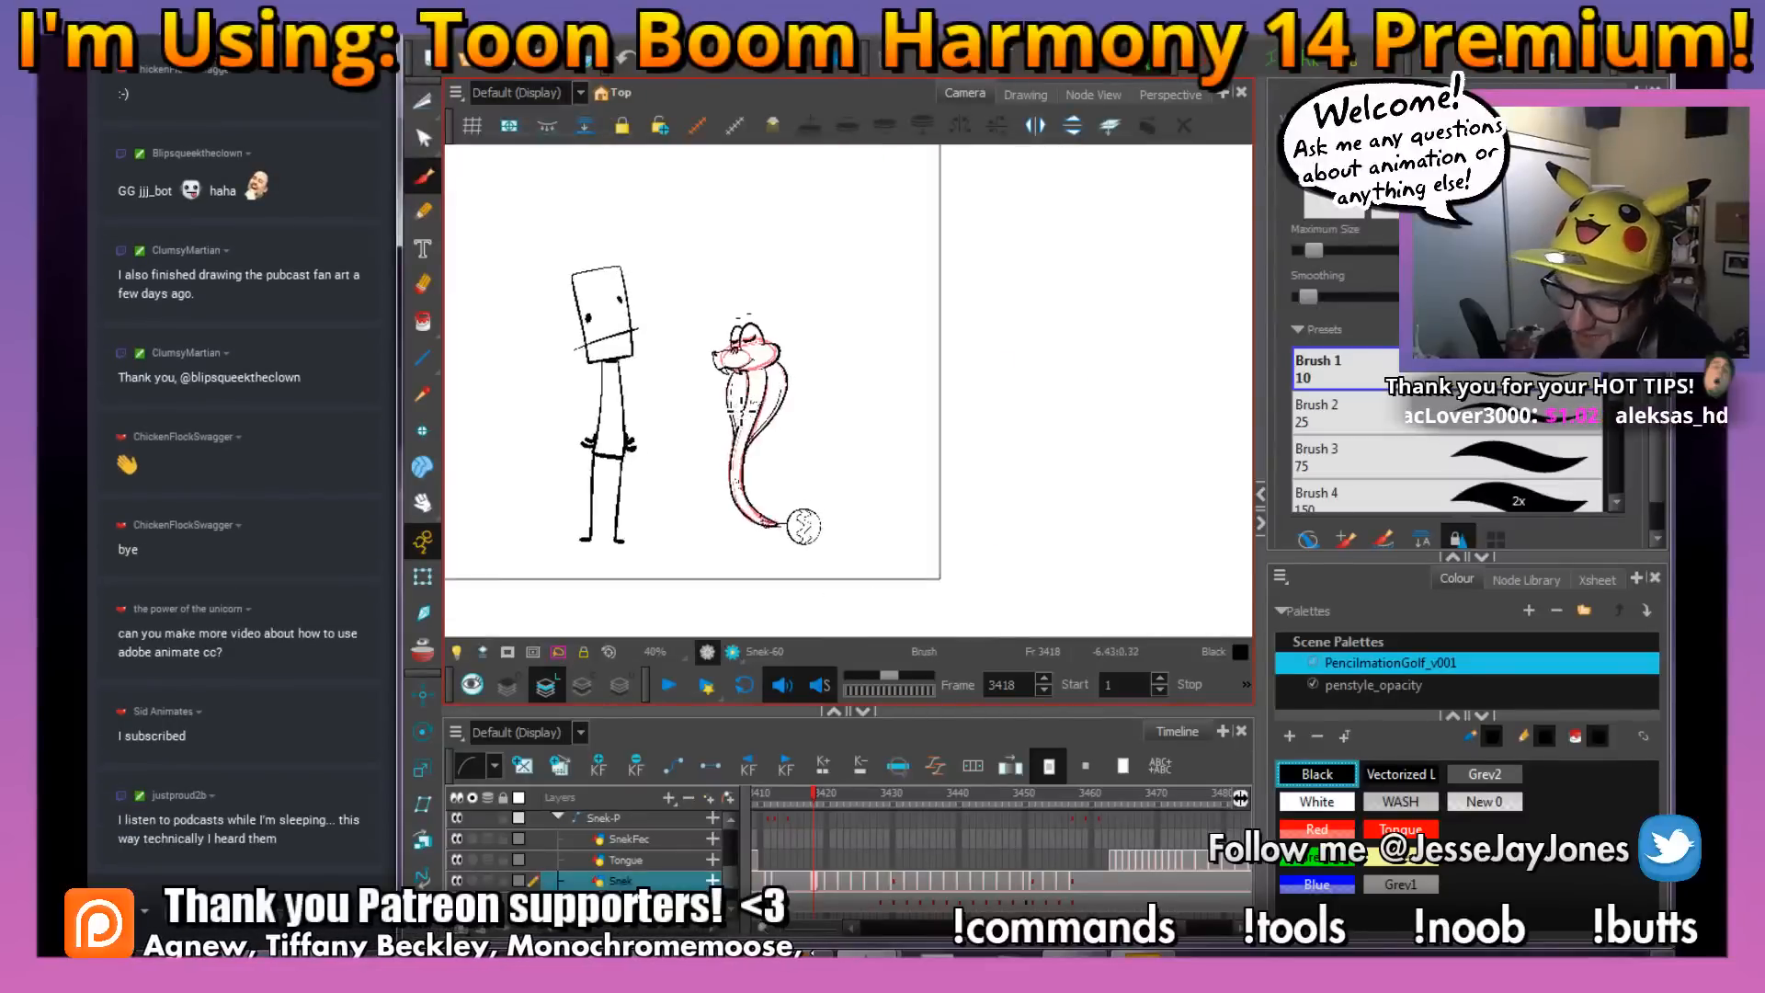
pyautogui.press('2')
pyautogui.click(423, 102)
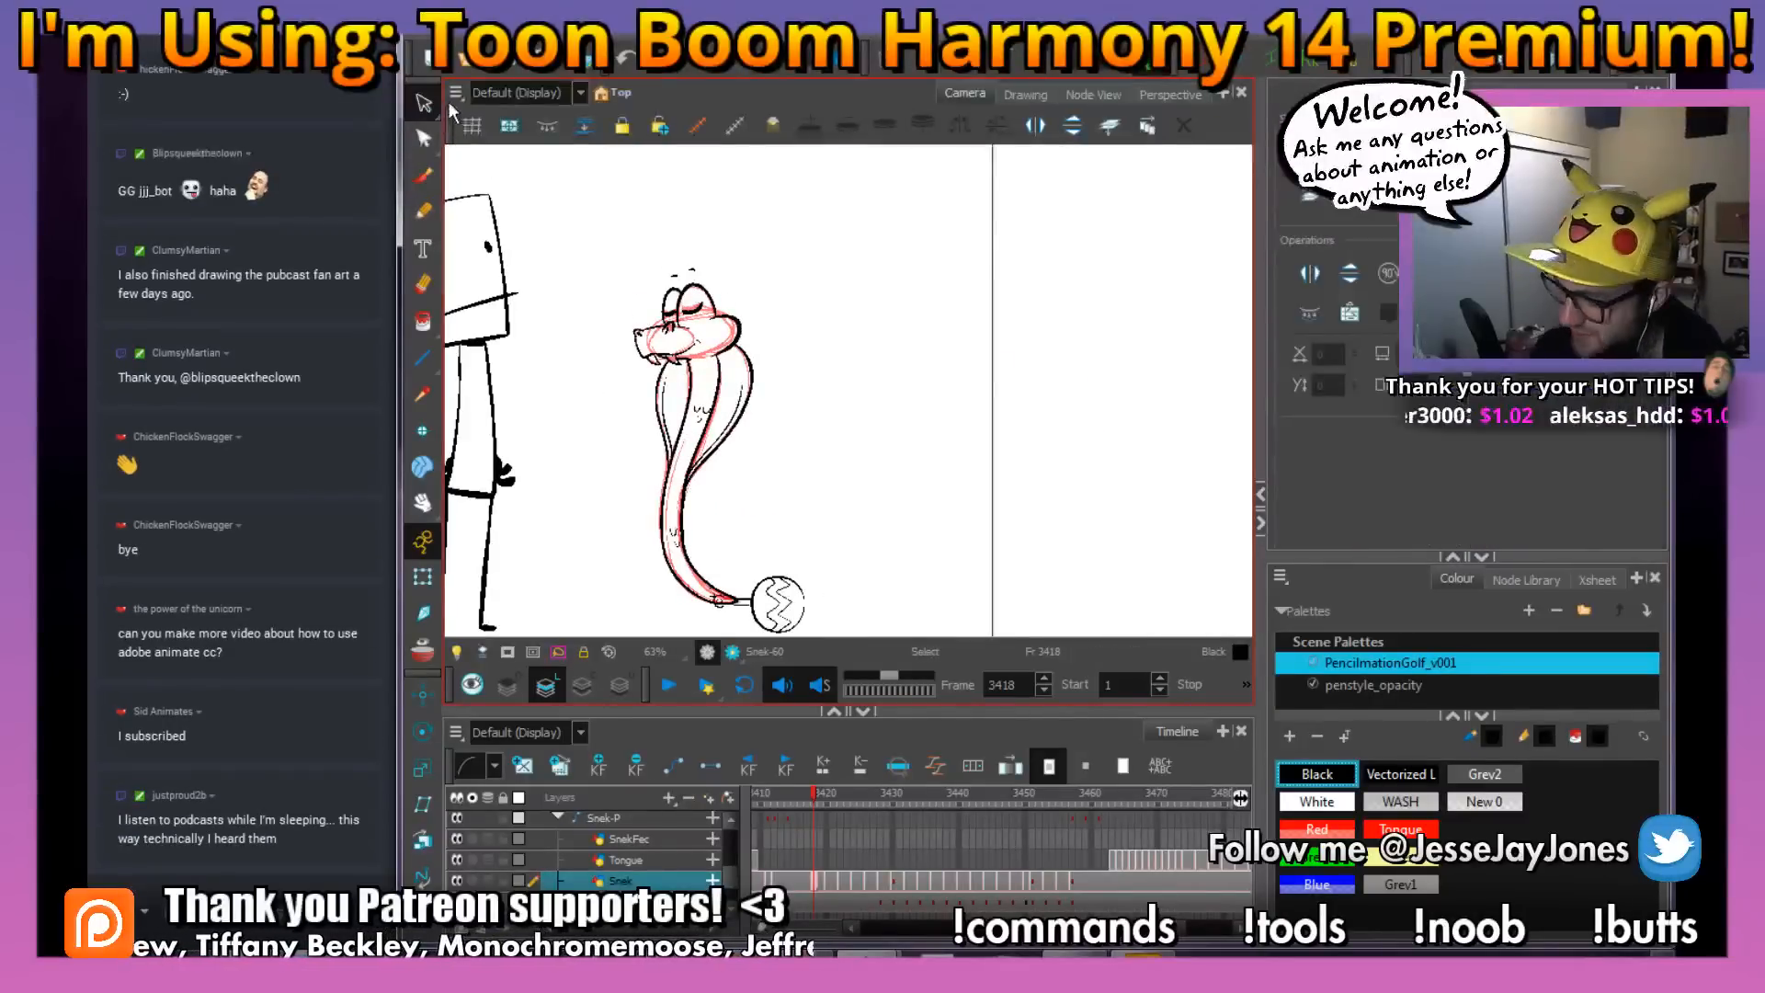
pyautogui.moveTo(770, 390); pyautogui.dragTo(860, 426)
pyautogui.press('2')
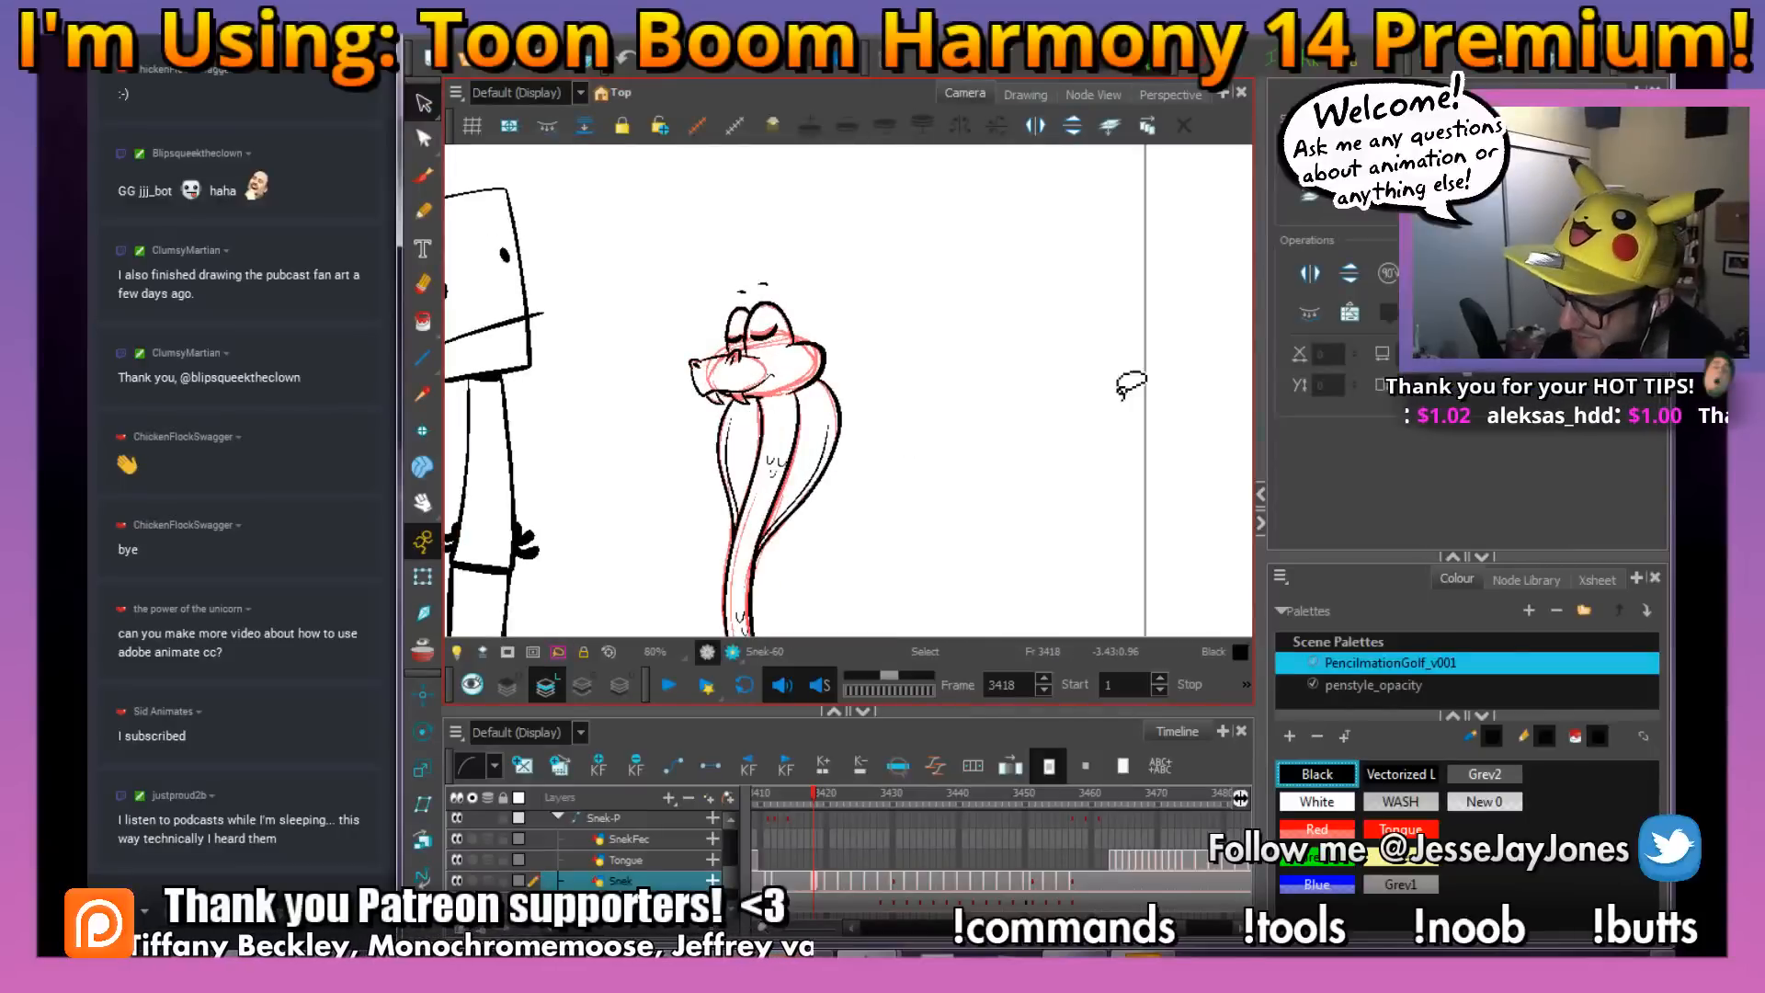
pyautogui.press('2')
pyautogui.press('2')
pyautogui.click(813, 351)
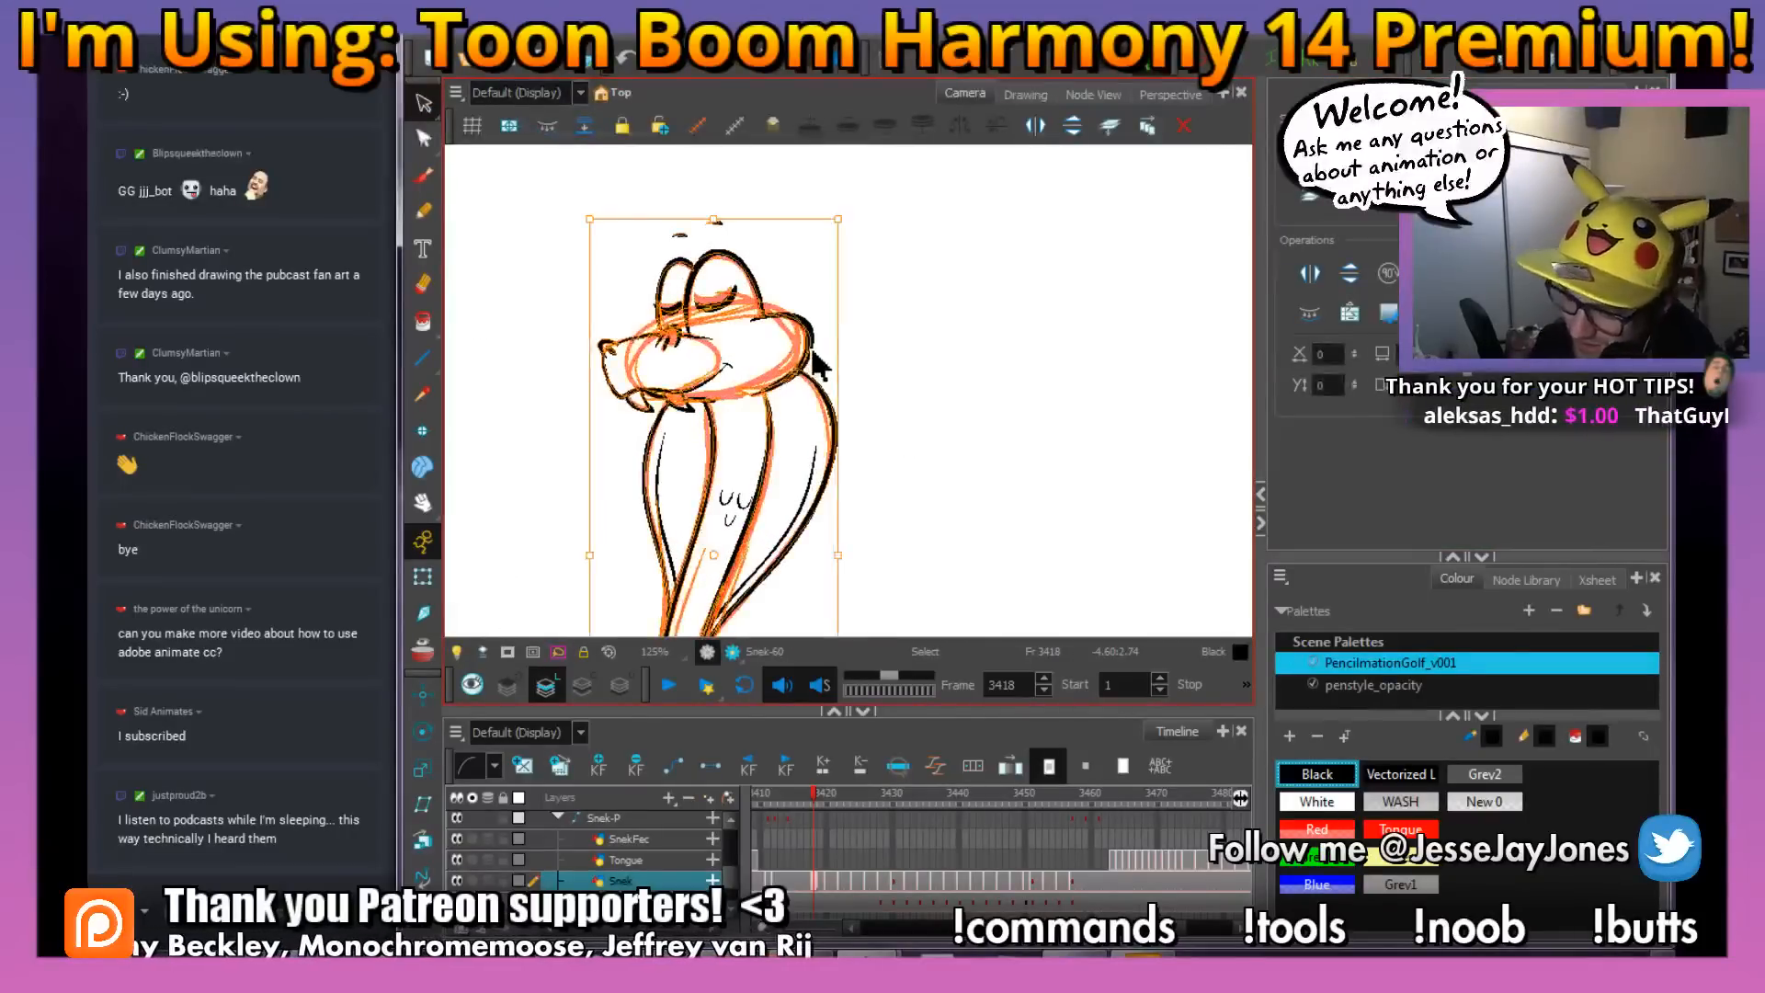
pyautogui.press('Delete')
# Fill the inked snake's tail, body, hood and head with White using the Paint tool
pyautogui.moveTo(816, 460)
pyautogui.mouseDown()
pyautogui.moveTo(815, 350)
pyautogui.moveTo(849, 236)
pyautogui.mouseUp()
pyautogui.moveTo(836, 430)
pyautogui.mouseDown()
pyautogui.moveTo(835, 363)
pyautogui.moveTo(800, 266)
pyautogui.mouseUp()
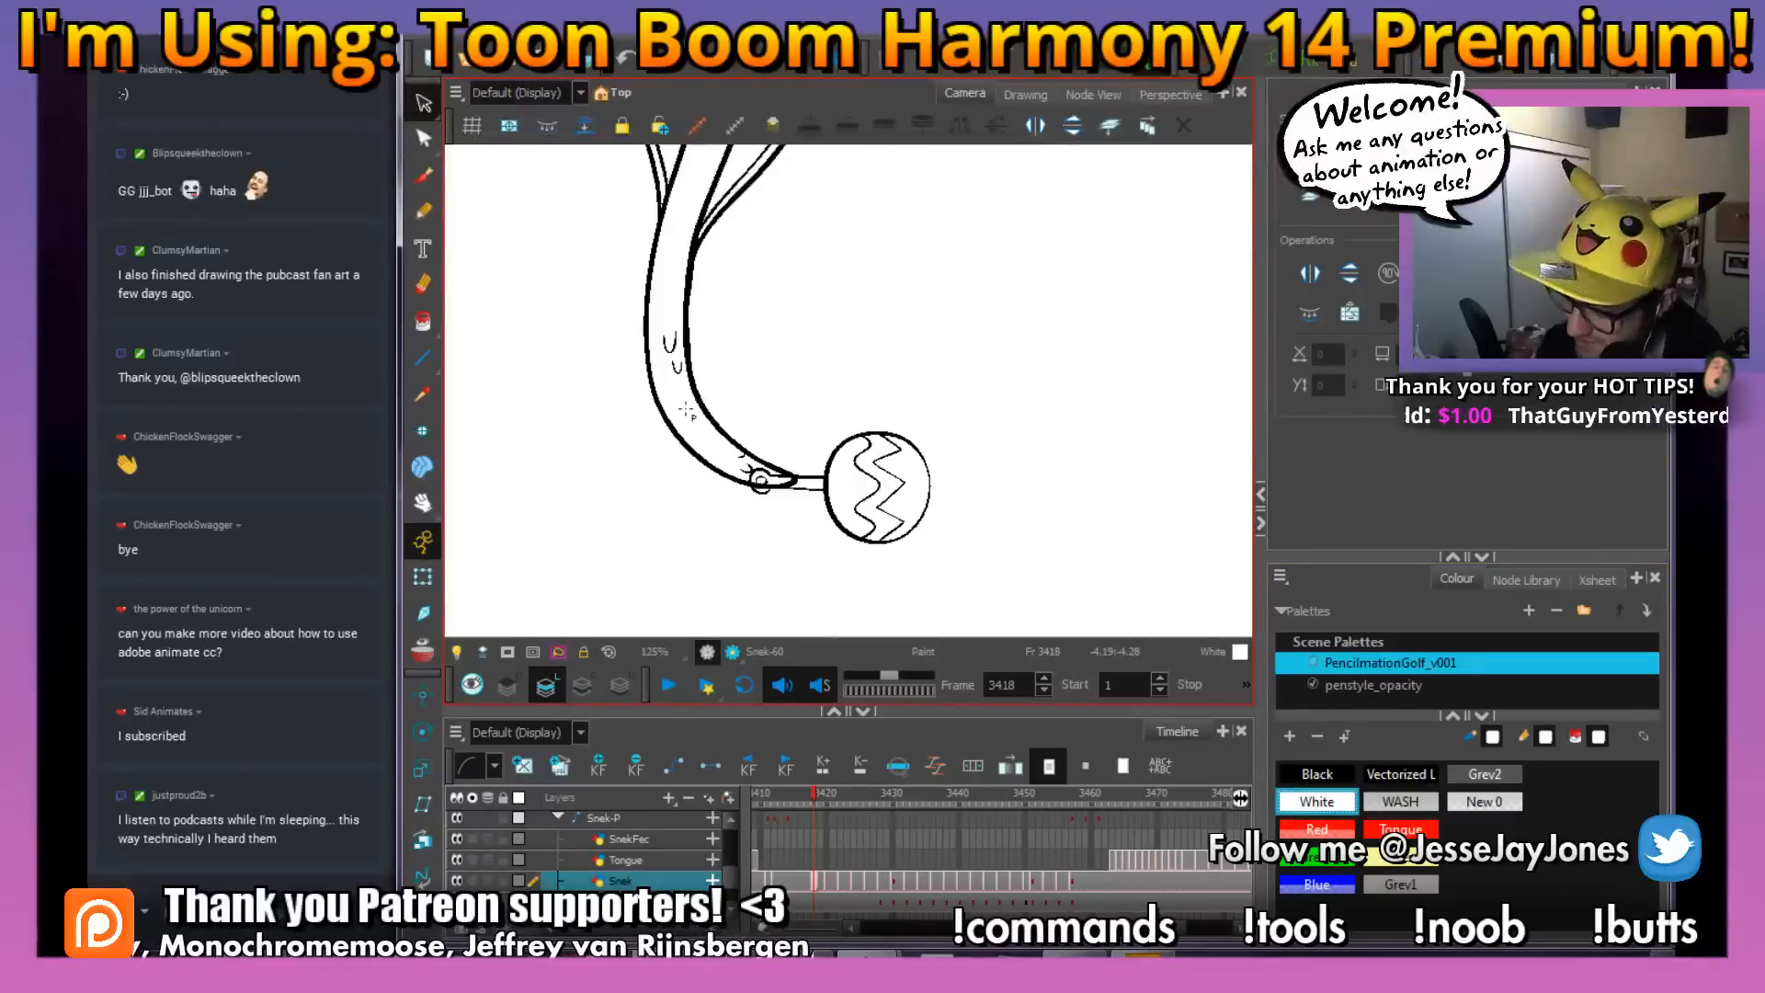
pyautogui.moveTo(803, 232); pyautogui.dragTo(807, 427)
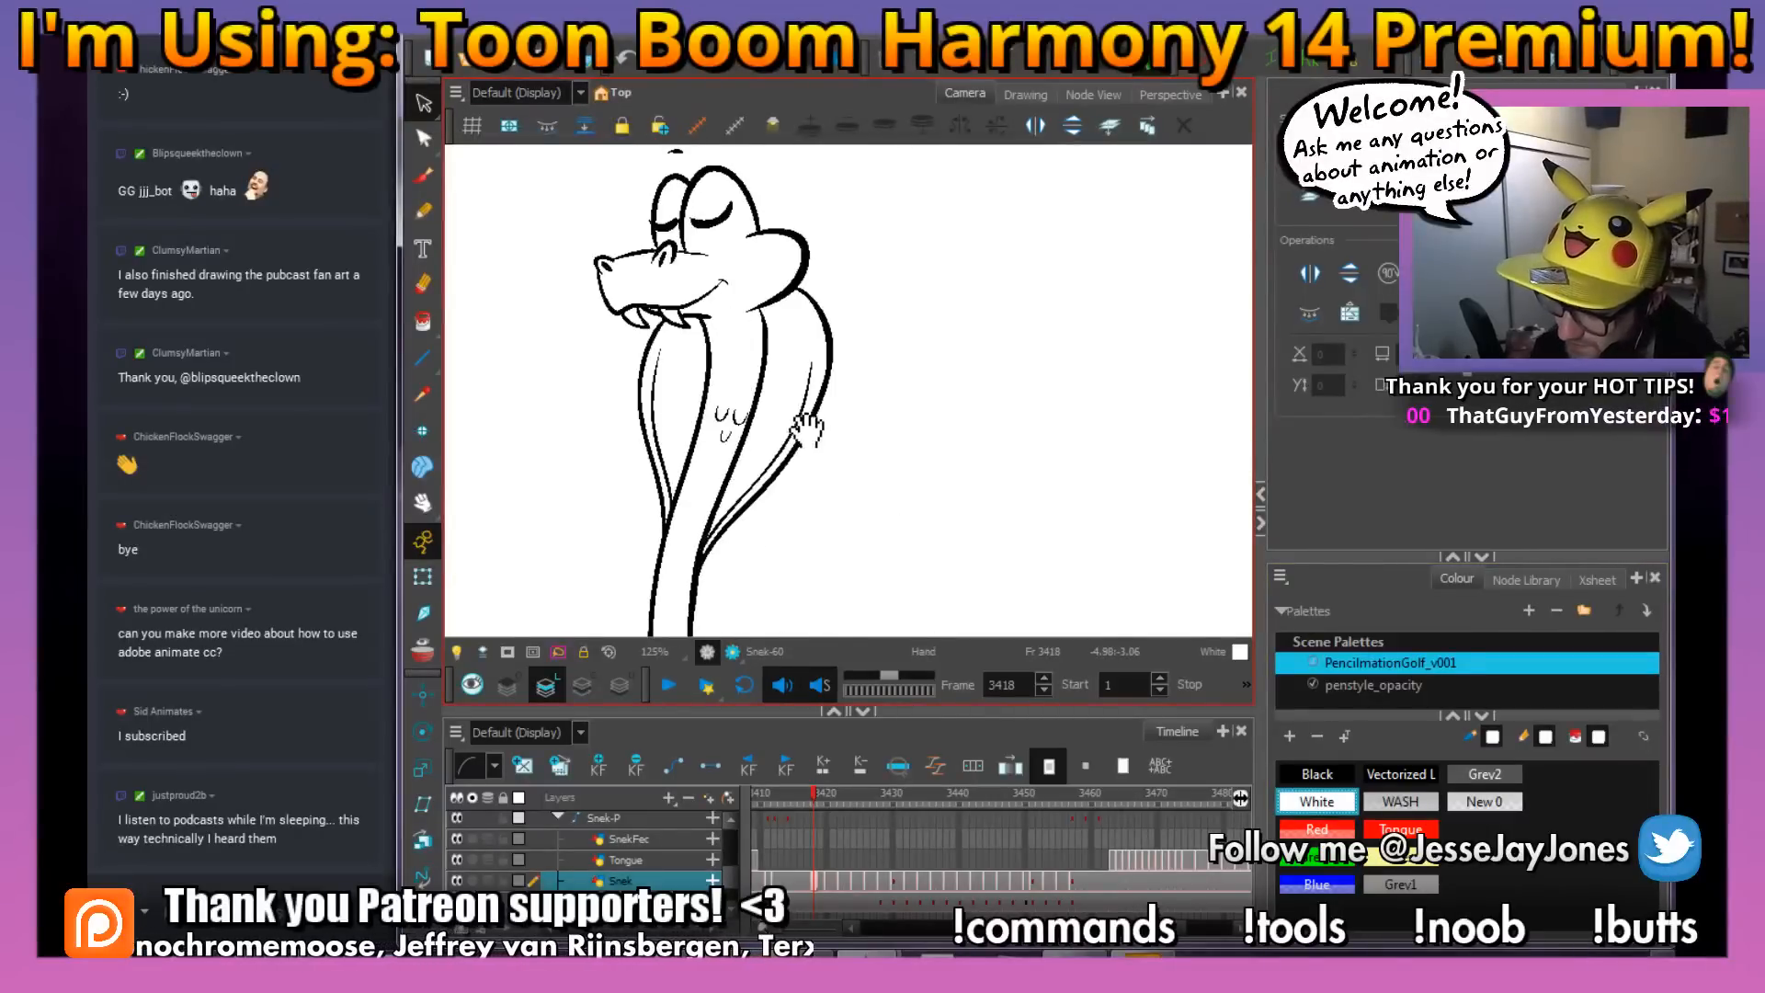
pyautogui.scroll(-2, 657, 451)
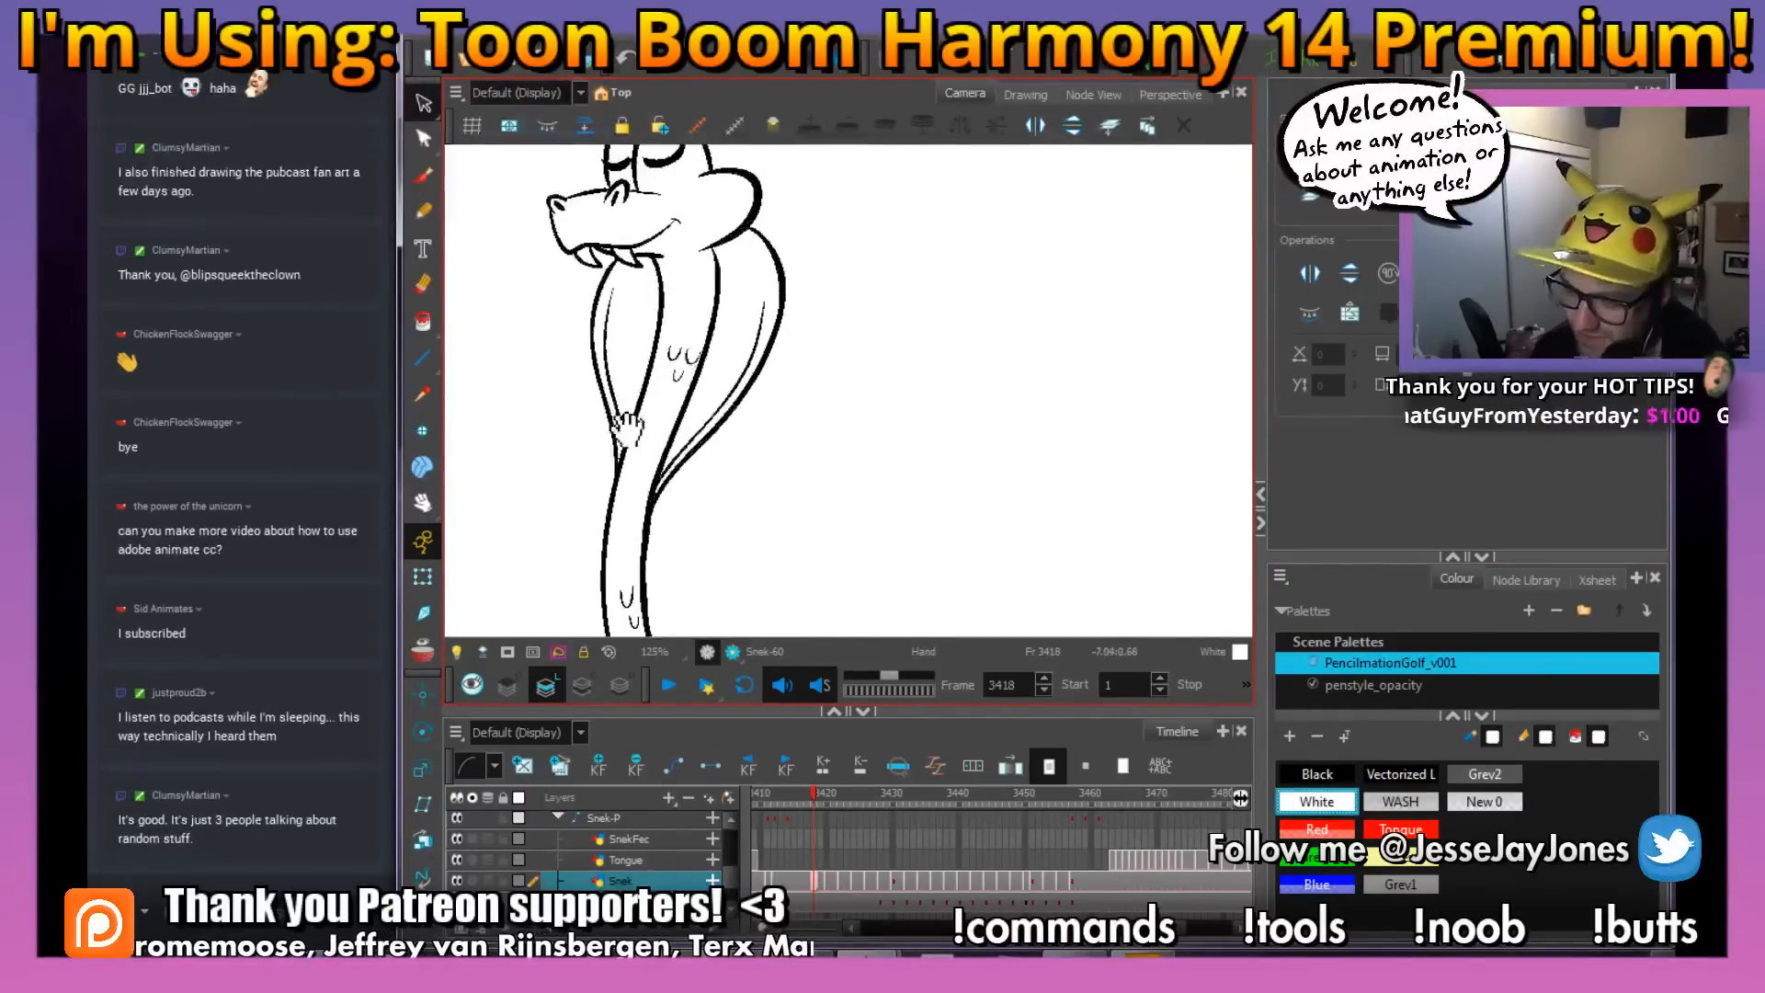
pyautogui.moveTo(782, 494); pyautogui.dragTo(766, 464)
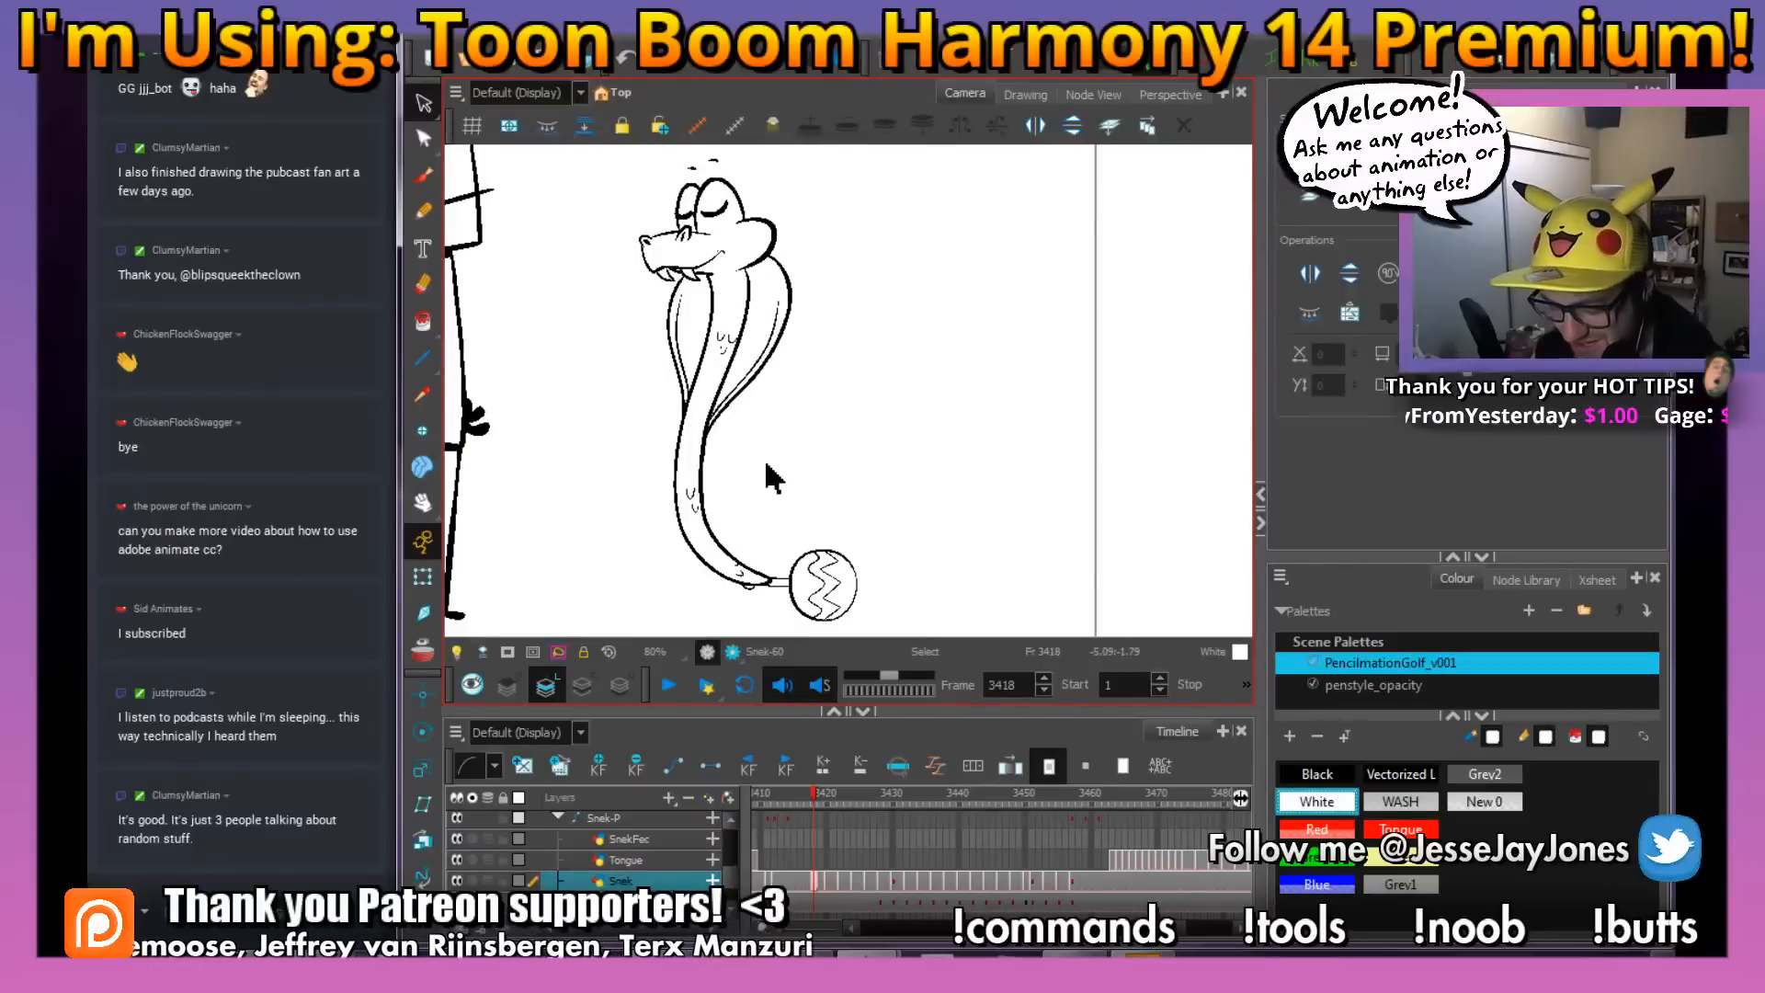
# Go to the rough drawing at frame 3420 and ink the near nostril's arch with the Brush in Black
pyautogui.press('.')
pyautogui.press('.')
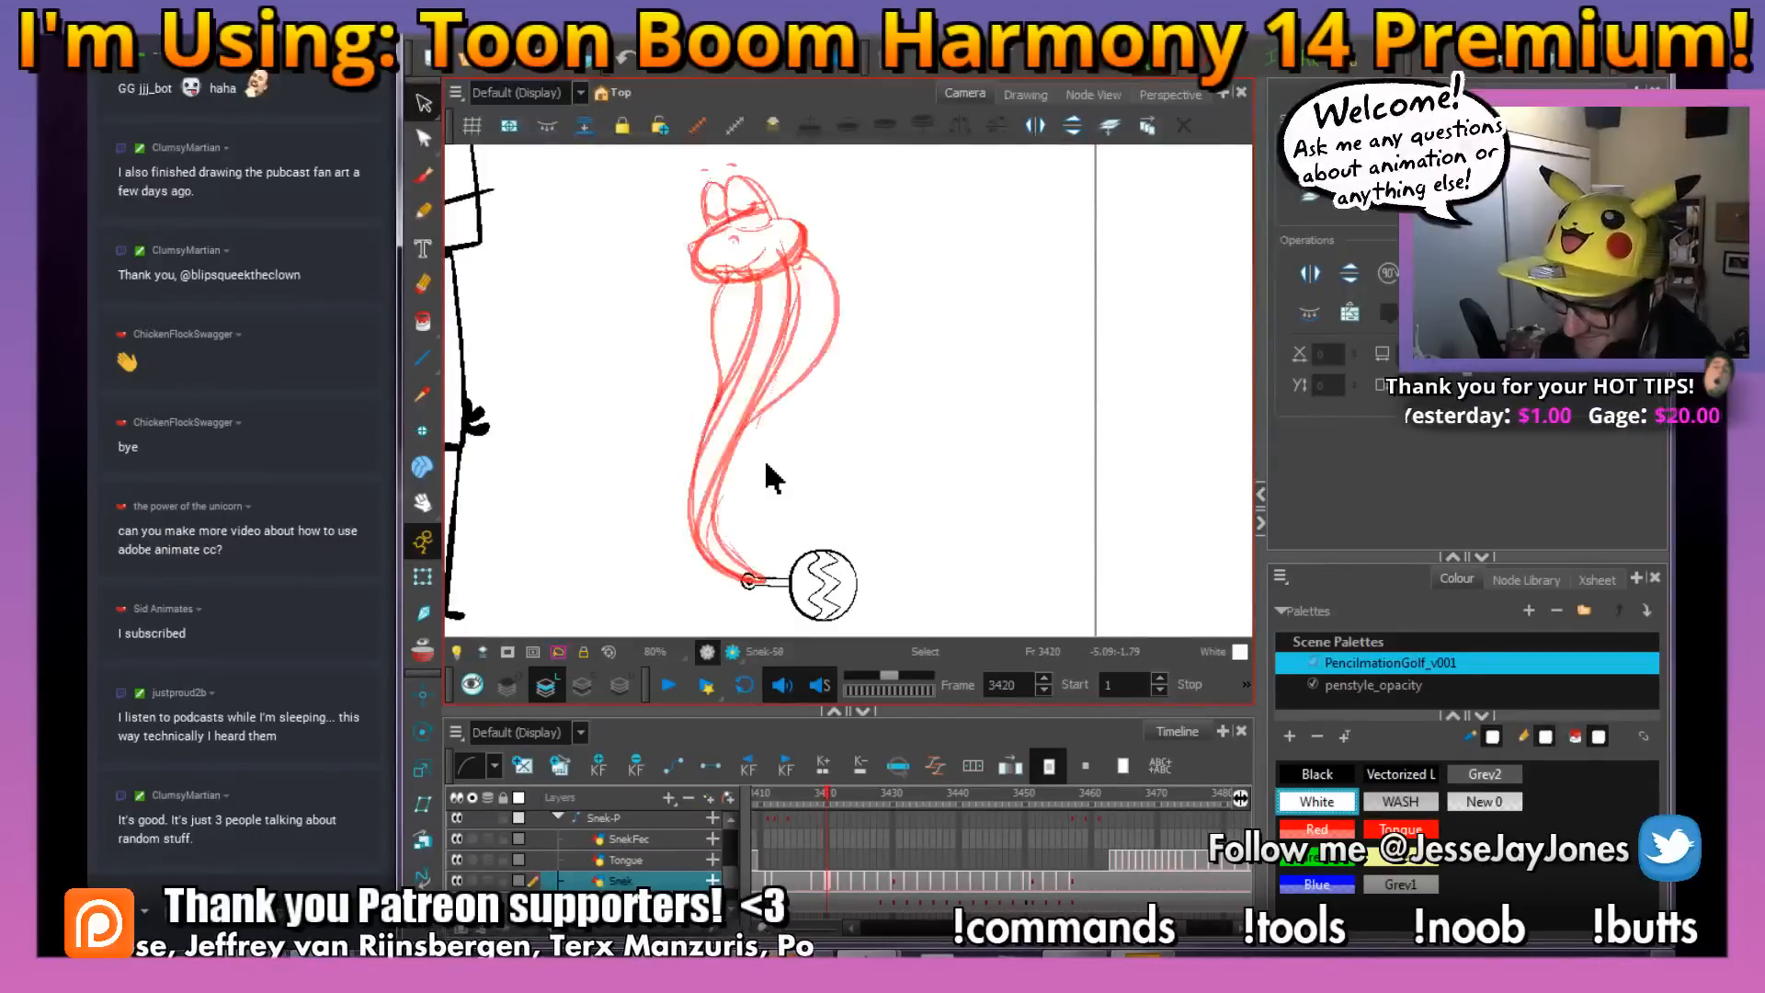
pyautogui.moveTo(903, 482); pyautogui.dragTo(899, 510)
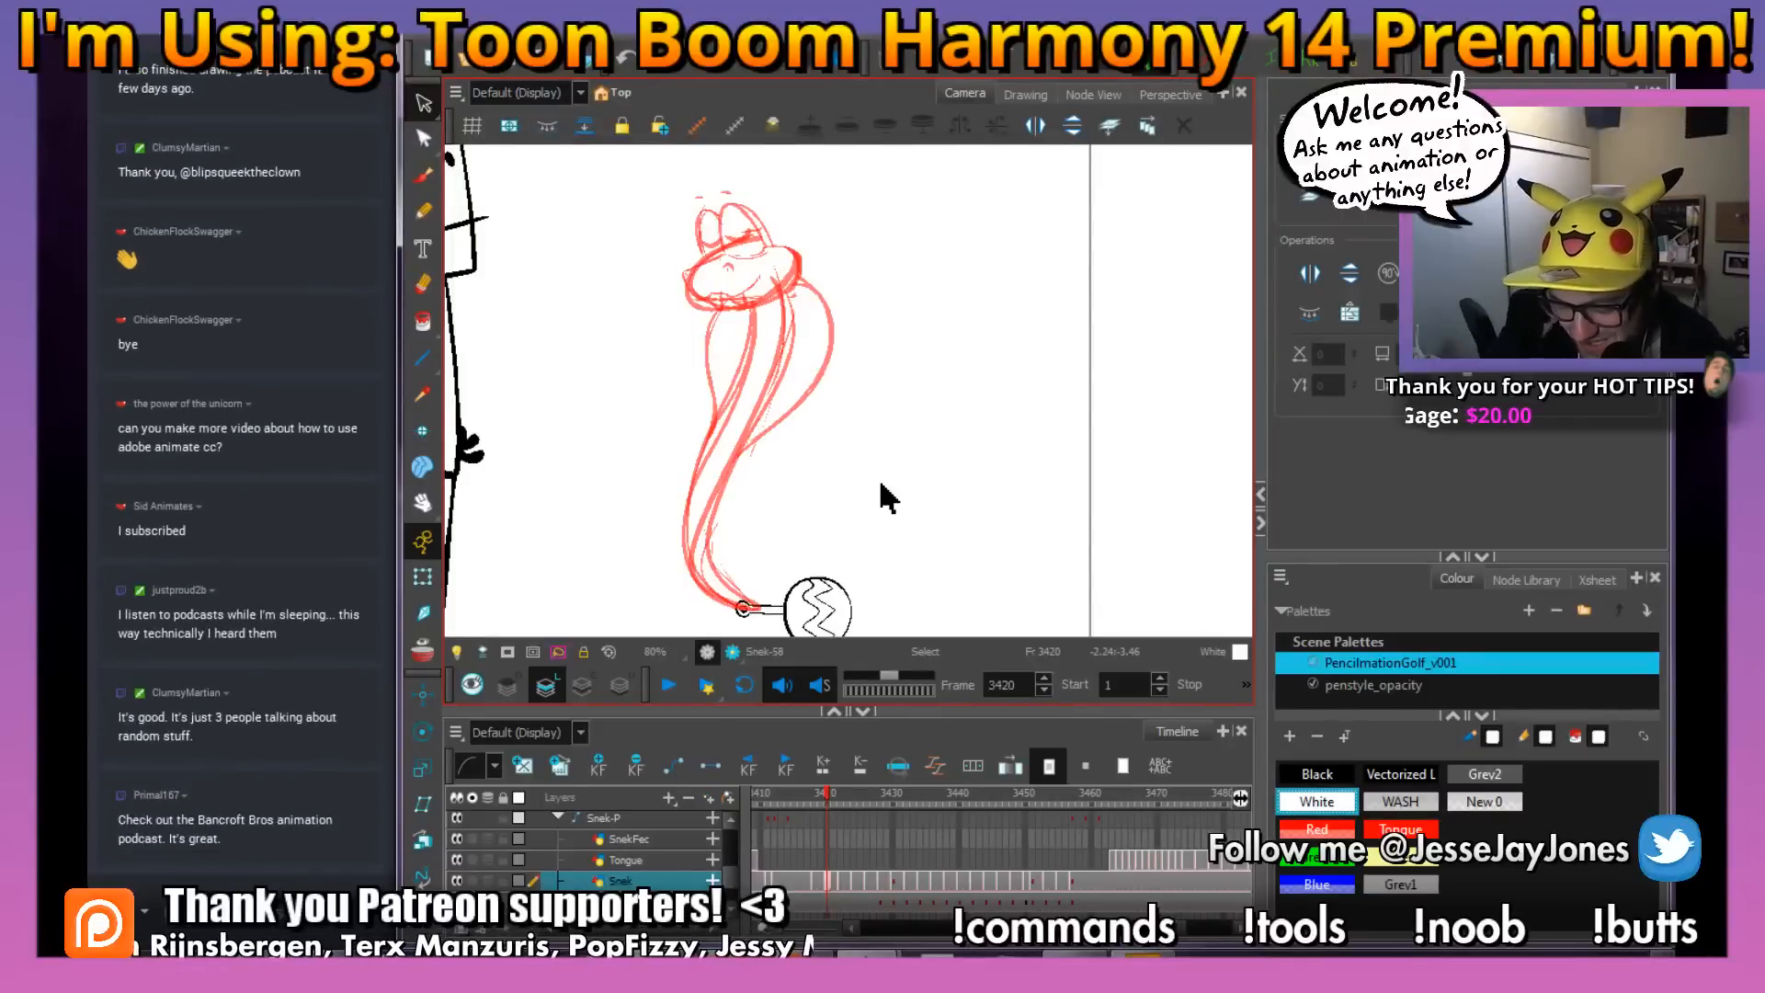
pyautogui.hotkey('alt', 'b')
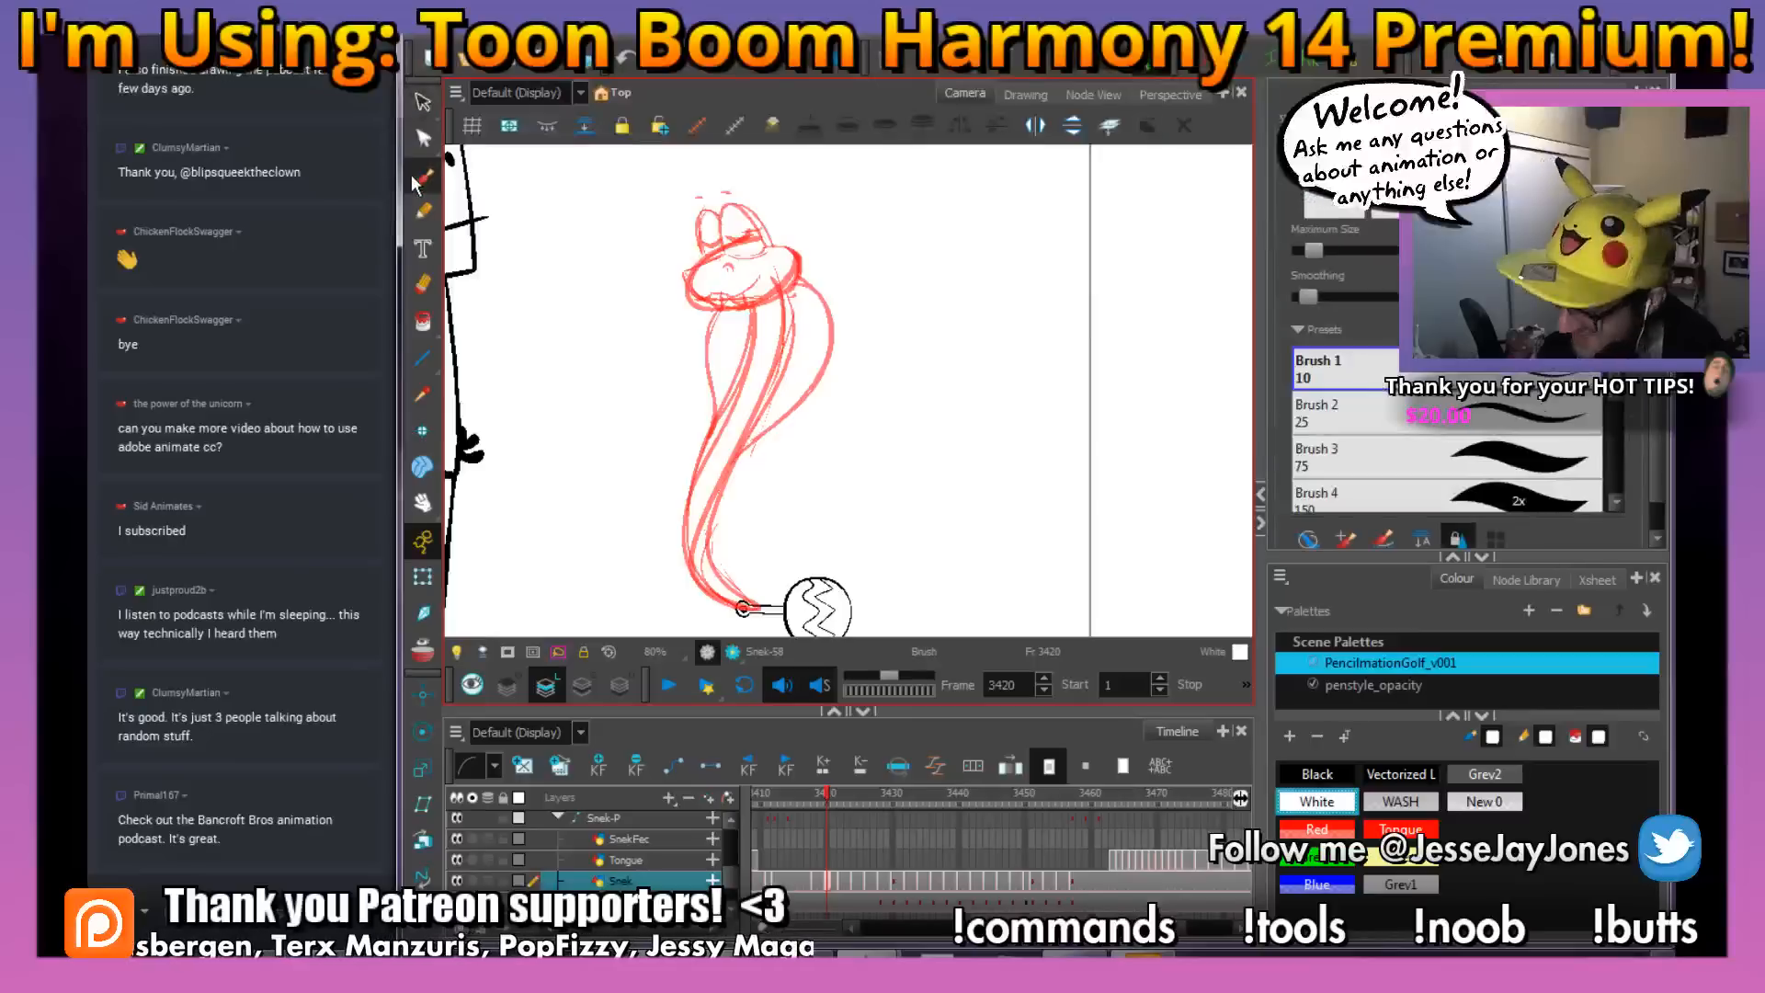
pyautogui.click(1320, 774)
pyautogui.scroll(3, 956, 524)
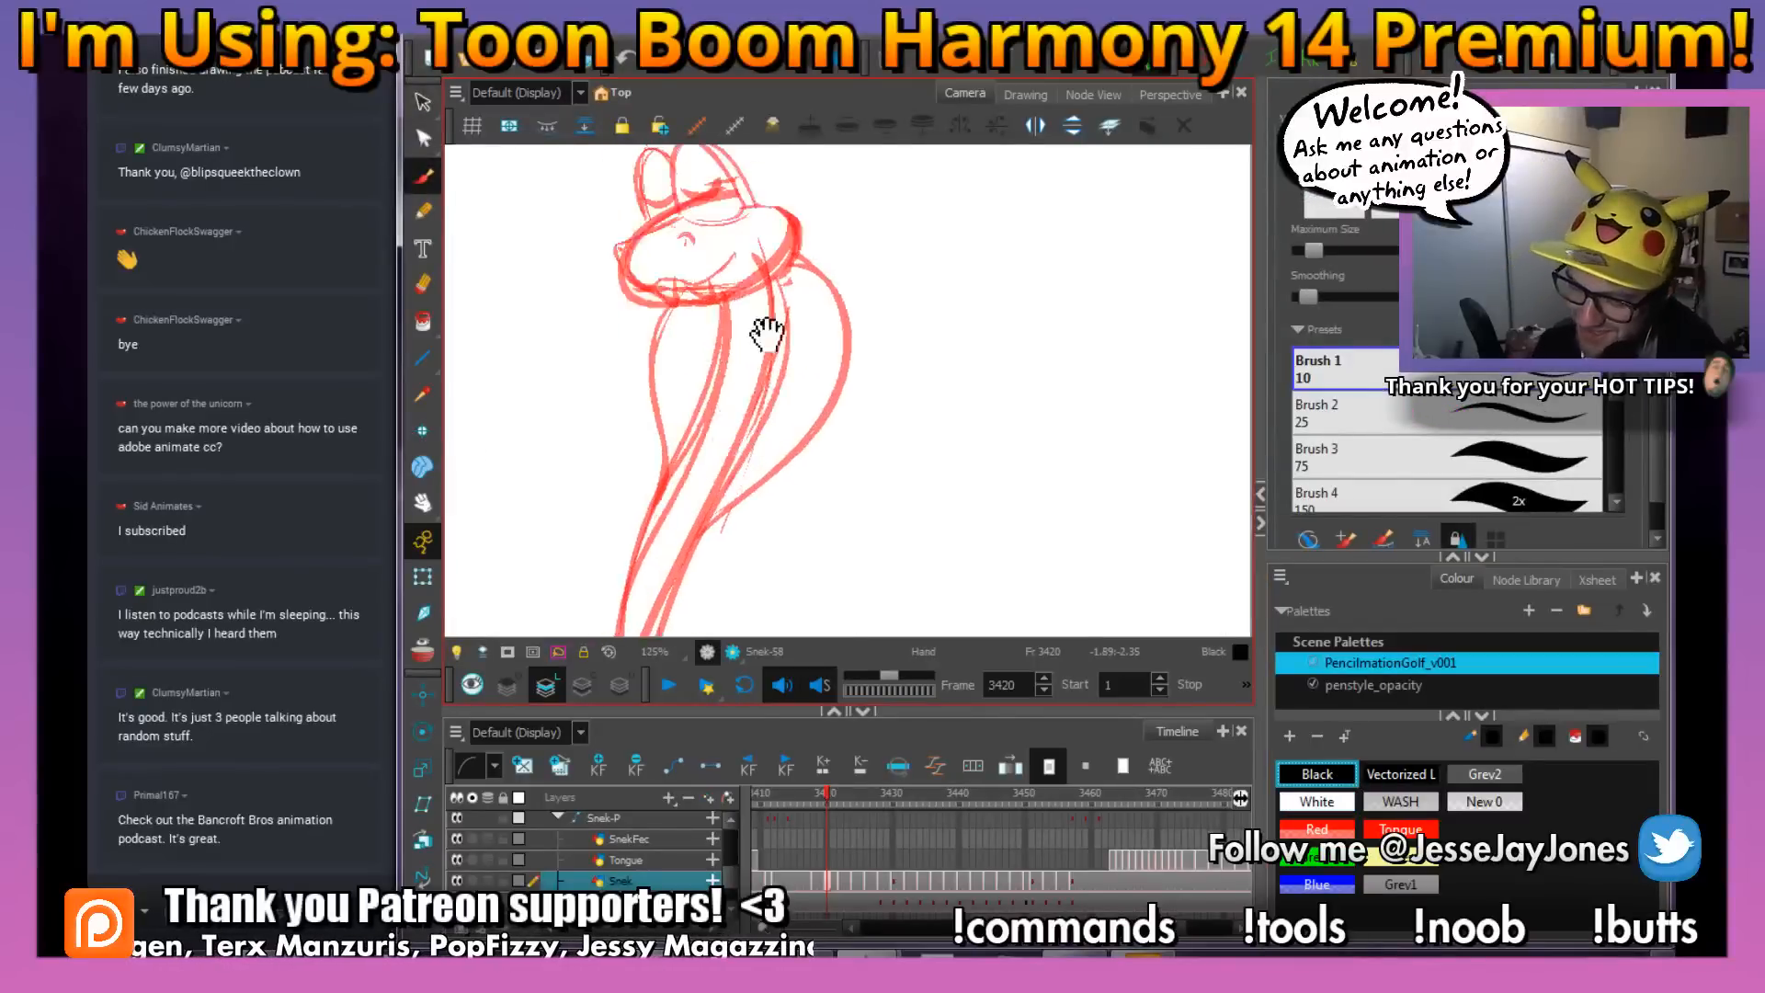
pyautogui.scroll(2, 741, 352)
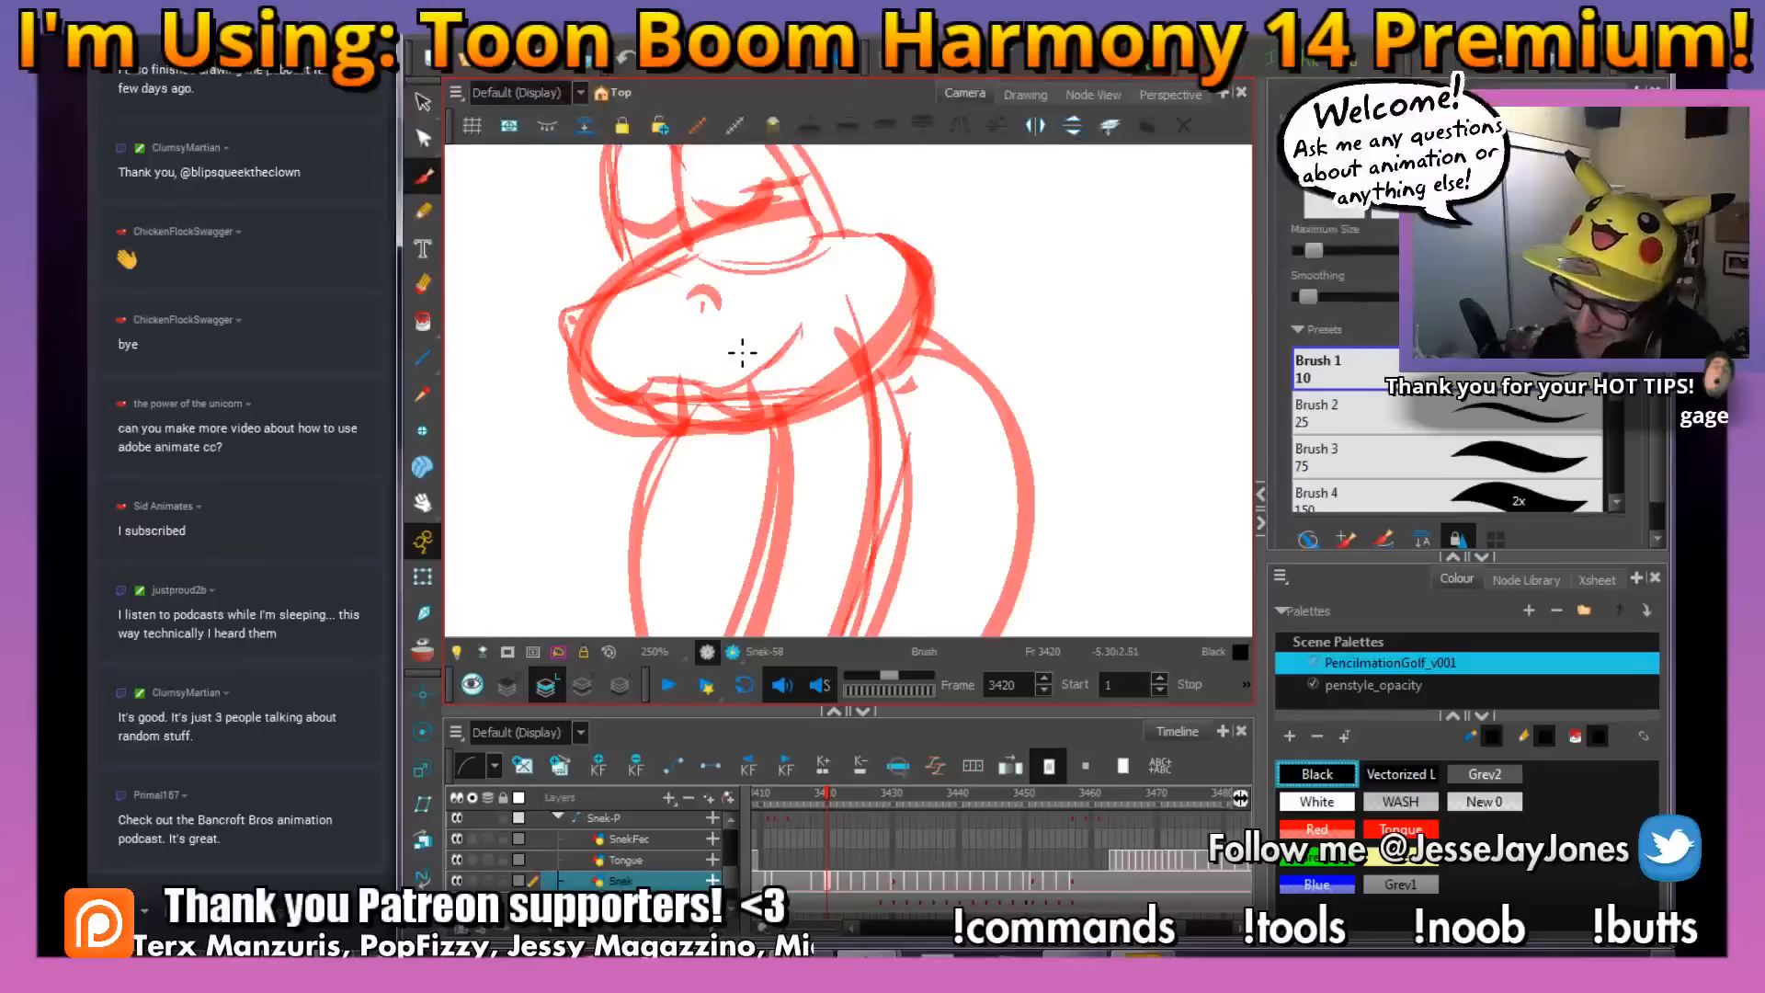
pyautogui.scroll(2, 742, 352)
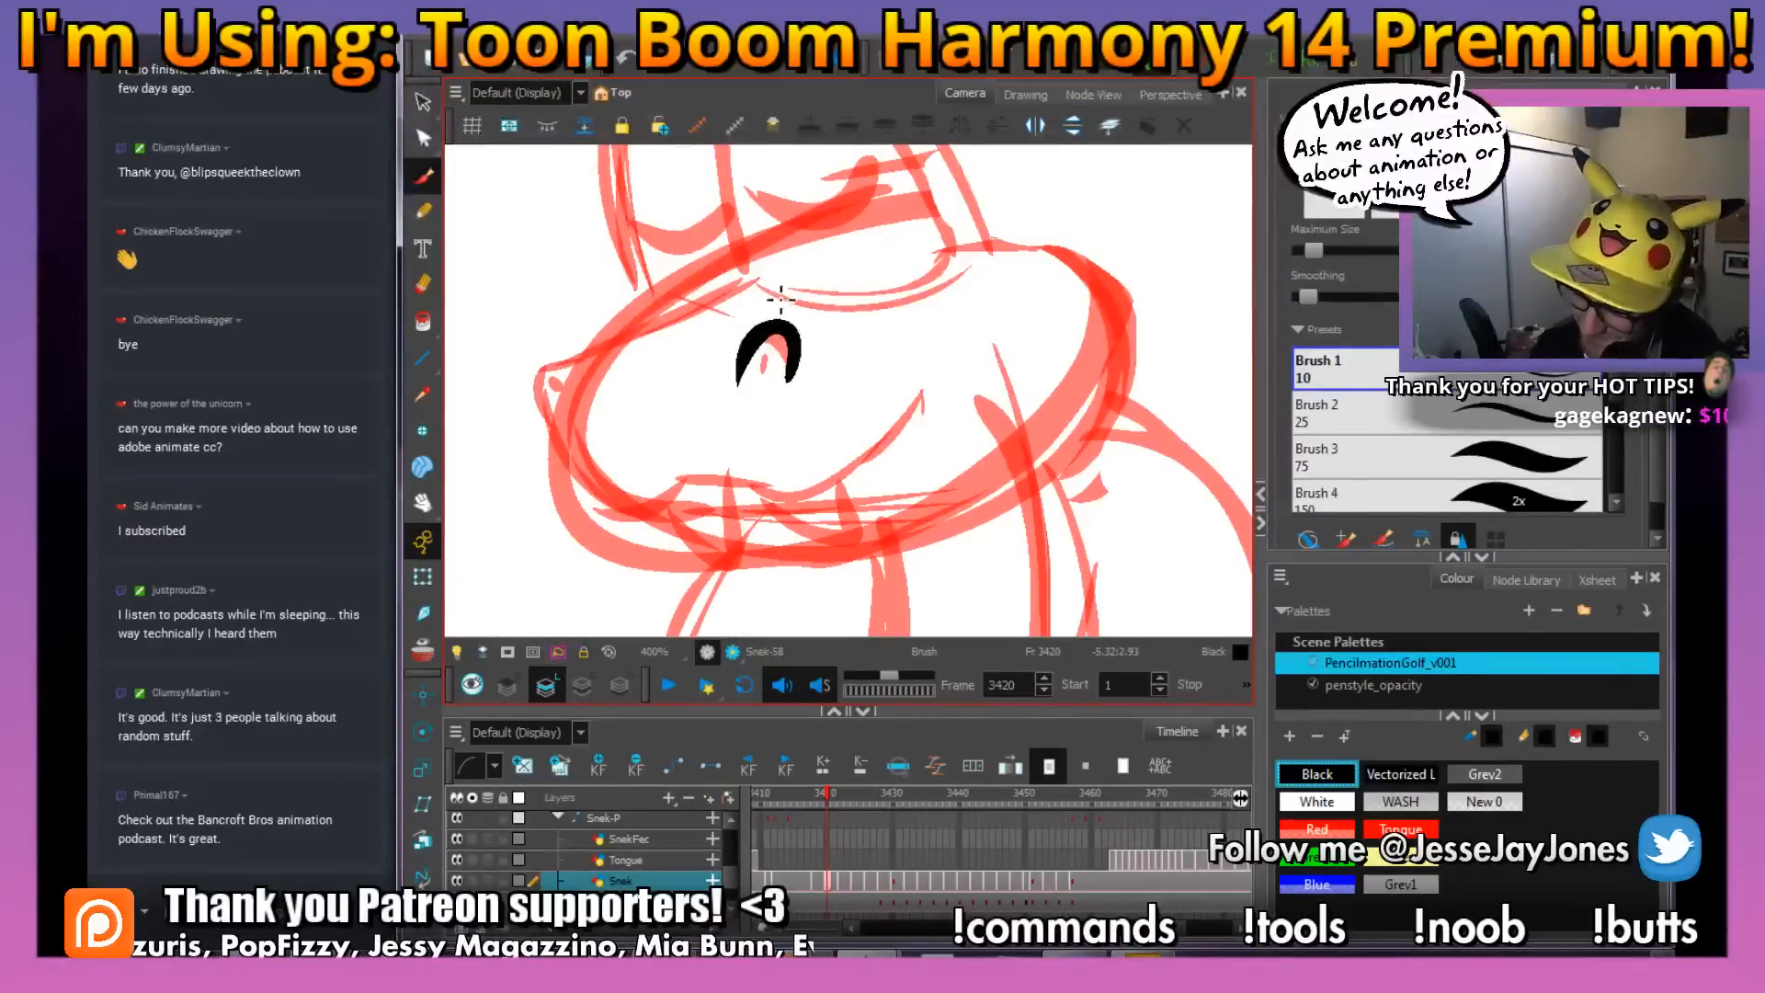
# Ink the far nostril with its dark centre at the snout's tip and the snout's upper line back toward the eyes
pyautogui.moveTo(781, 300); pyautogui.dragTo(881, 384)
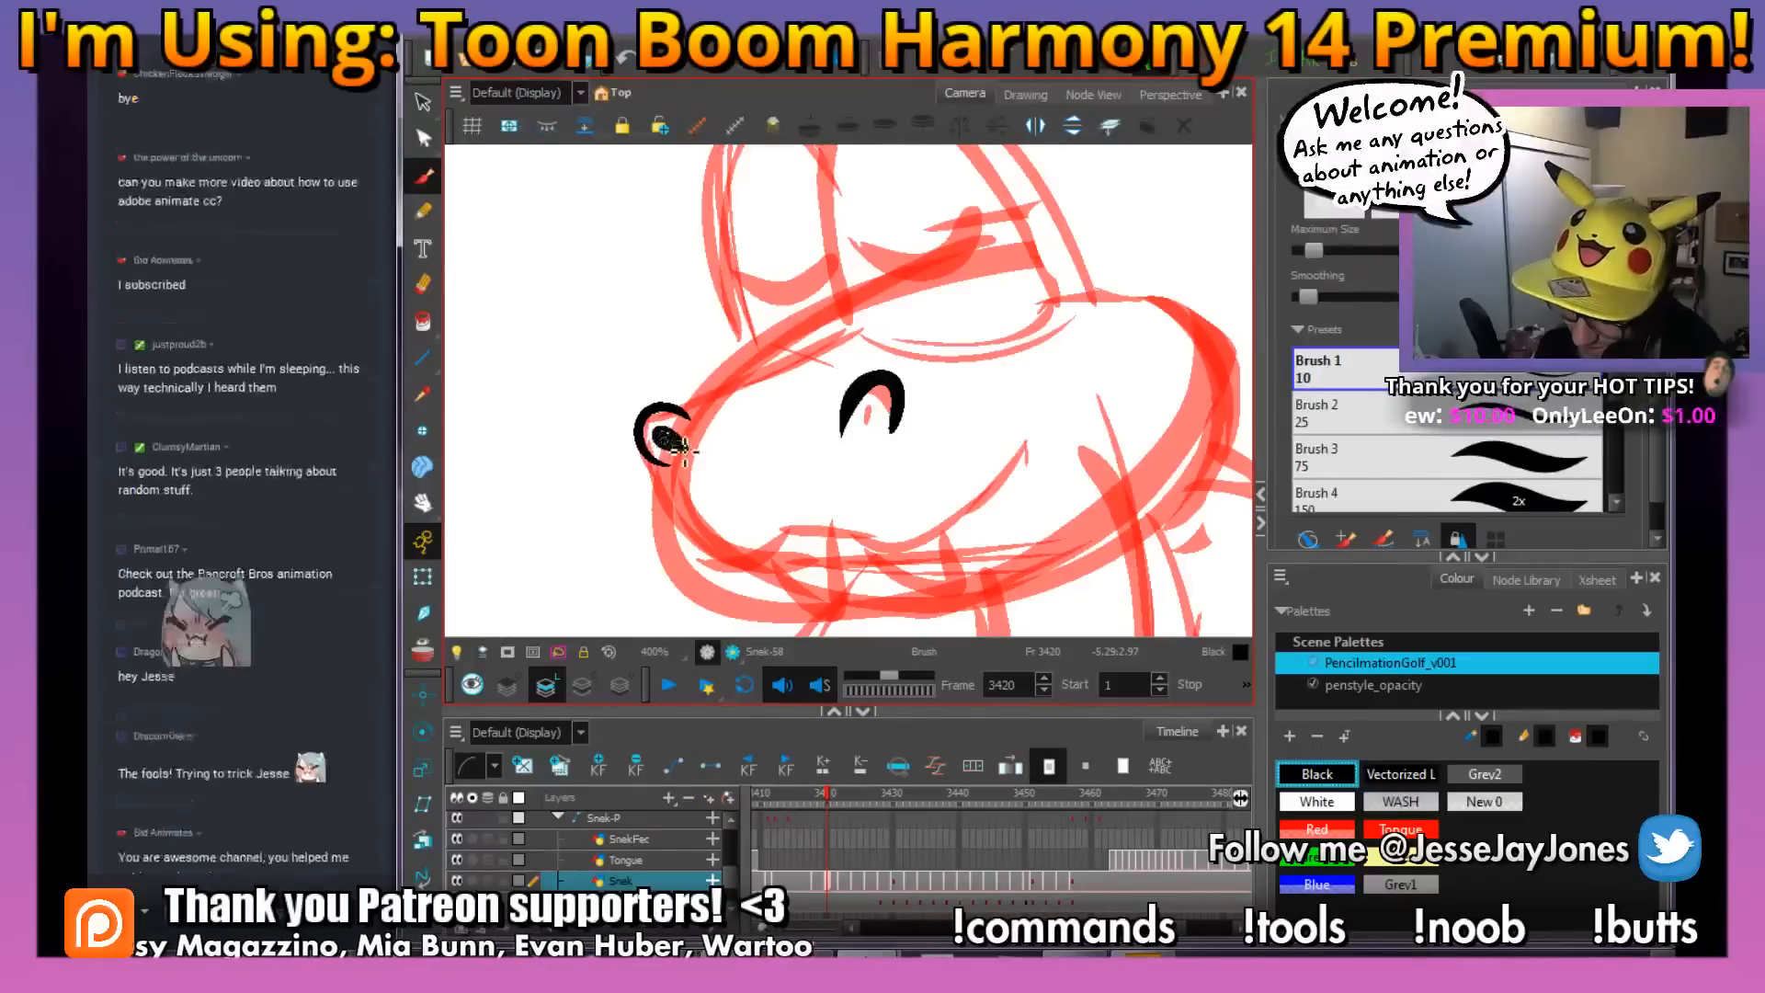
pyautogui.moveTo(862, 425); pyautogui.dragTo(867, 458)
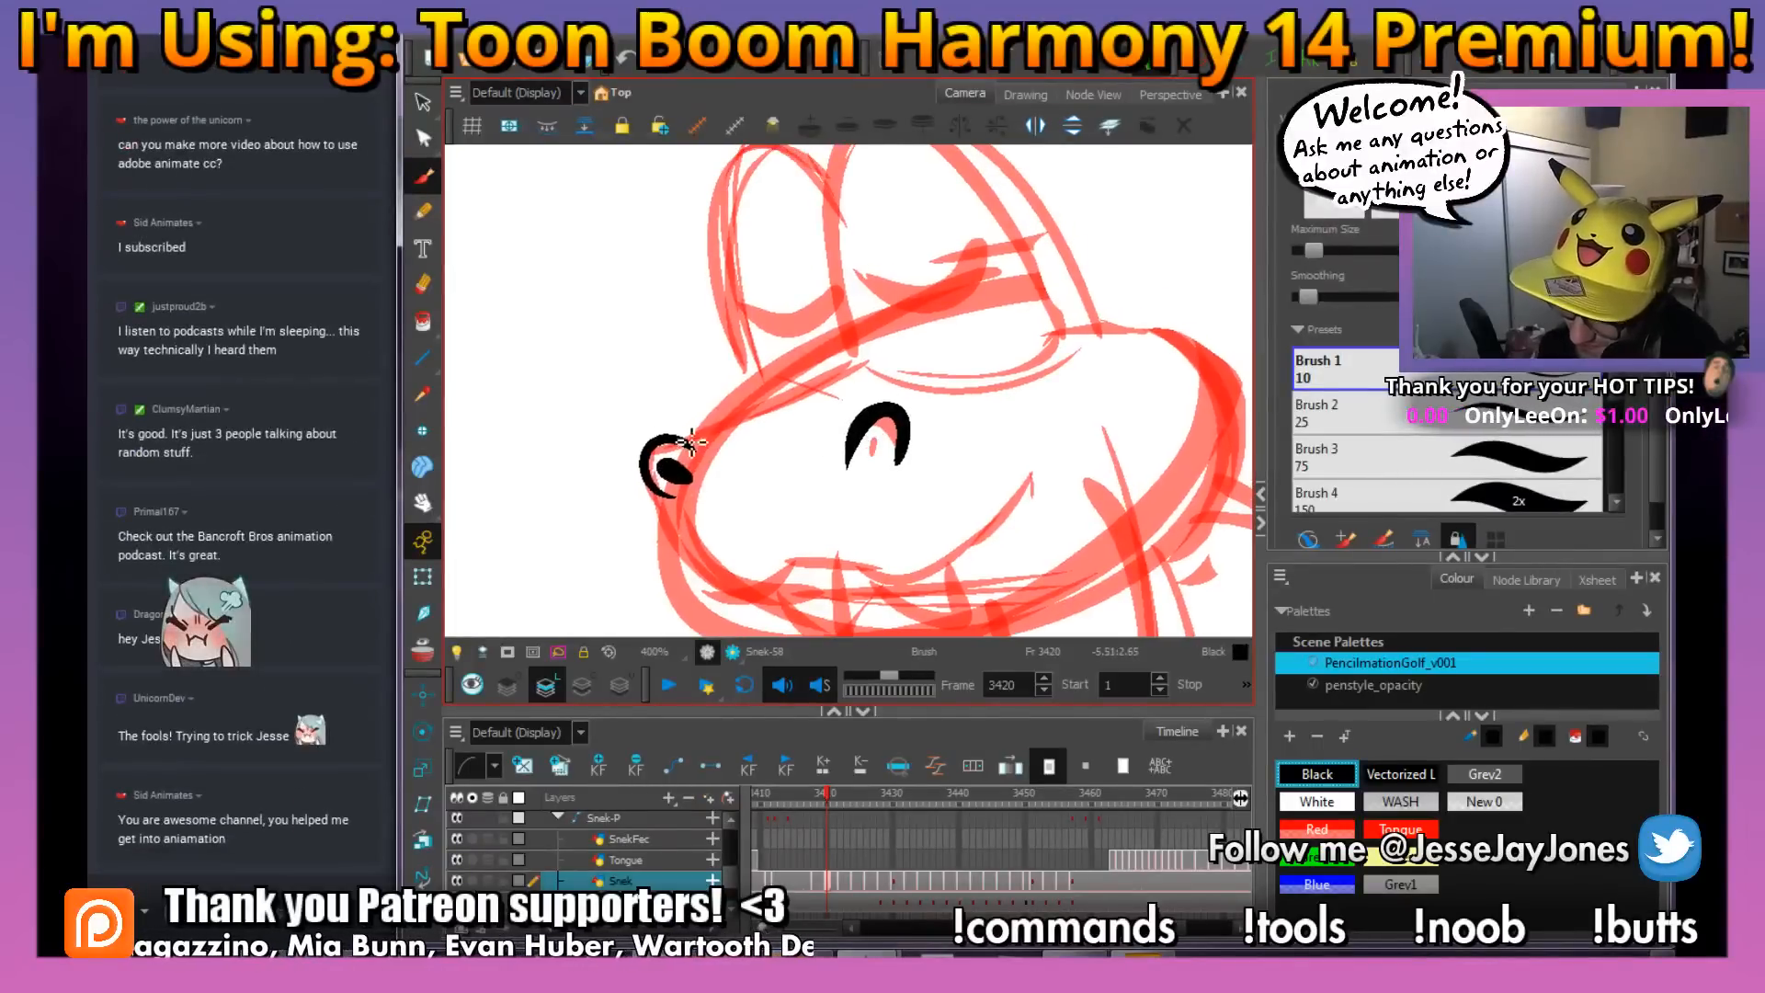
pyautogui.moveTo(685, 437); pyautogui.dragTo(896, 375)
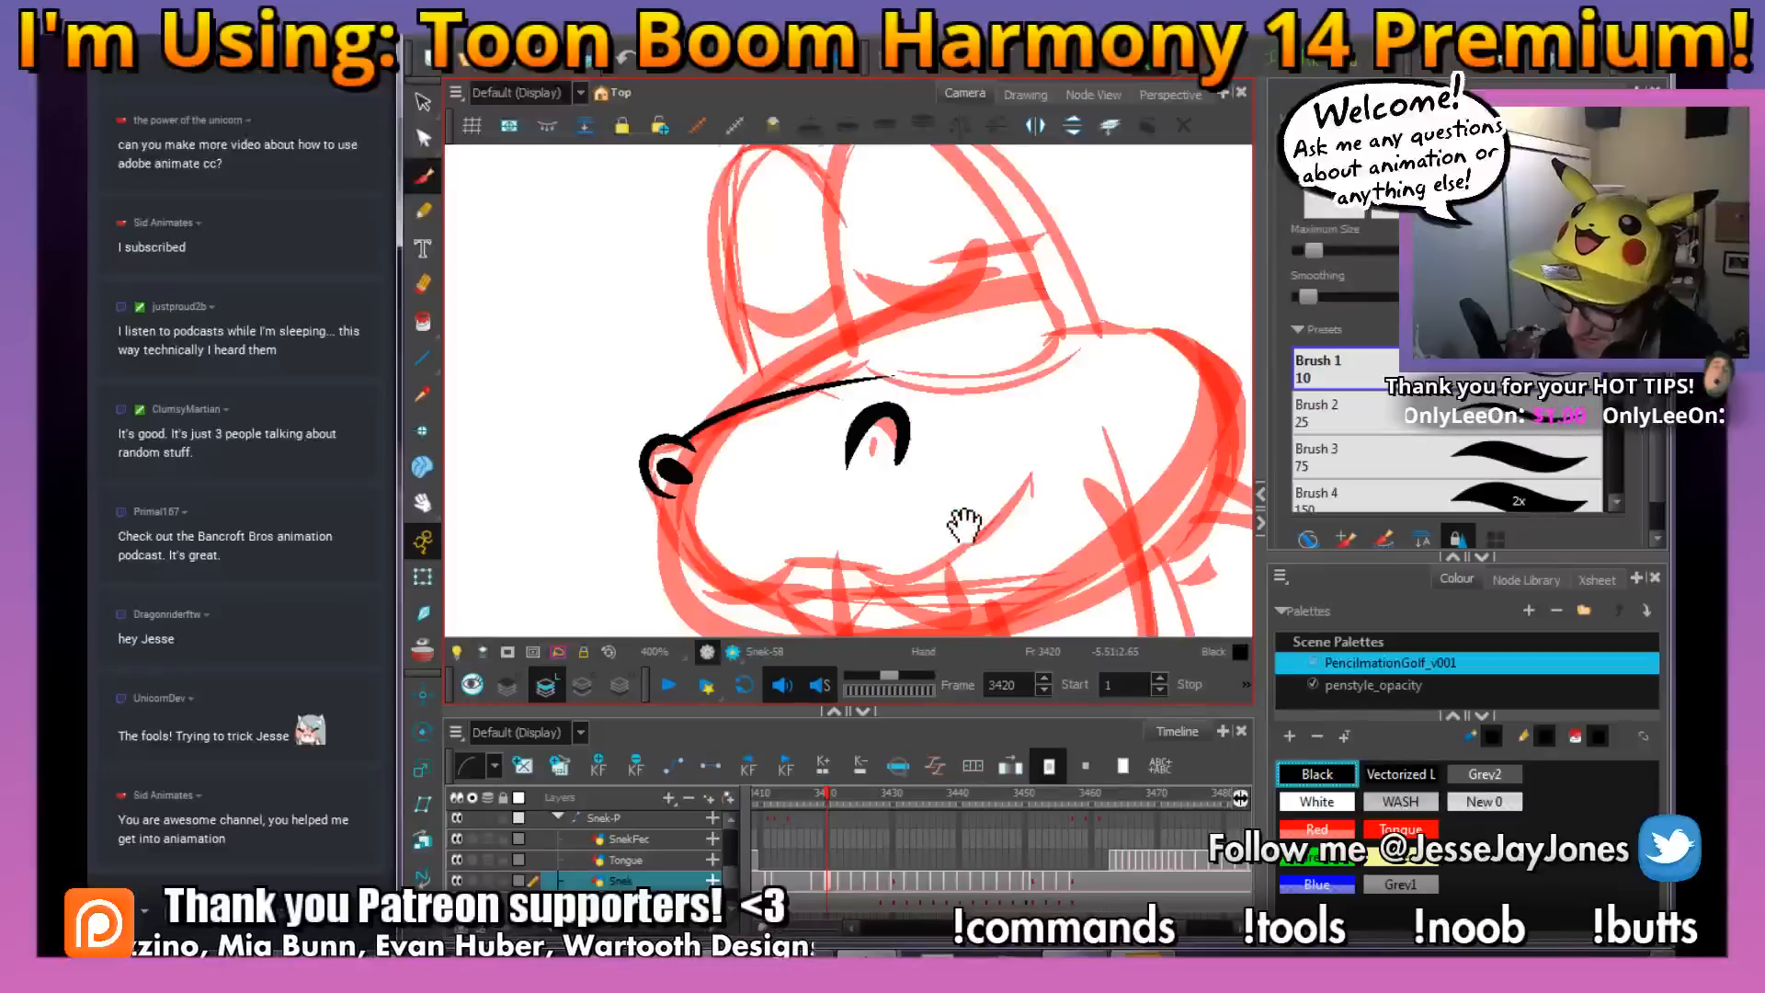
pyautogui.moveTo(885, 500); pyautogui.dragTo(833, 417)
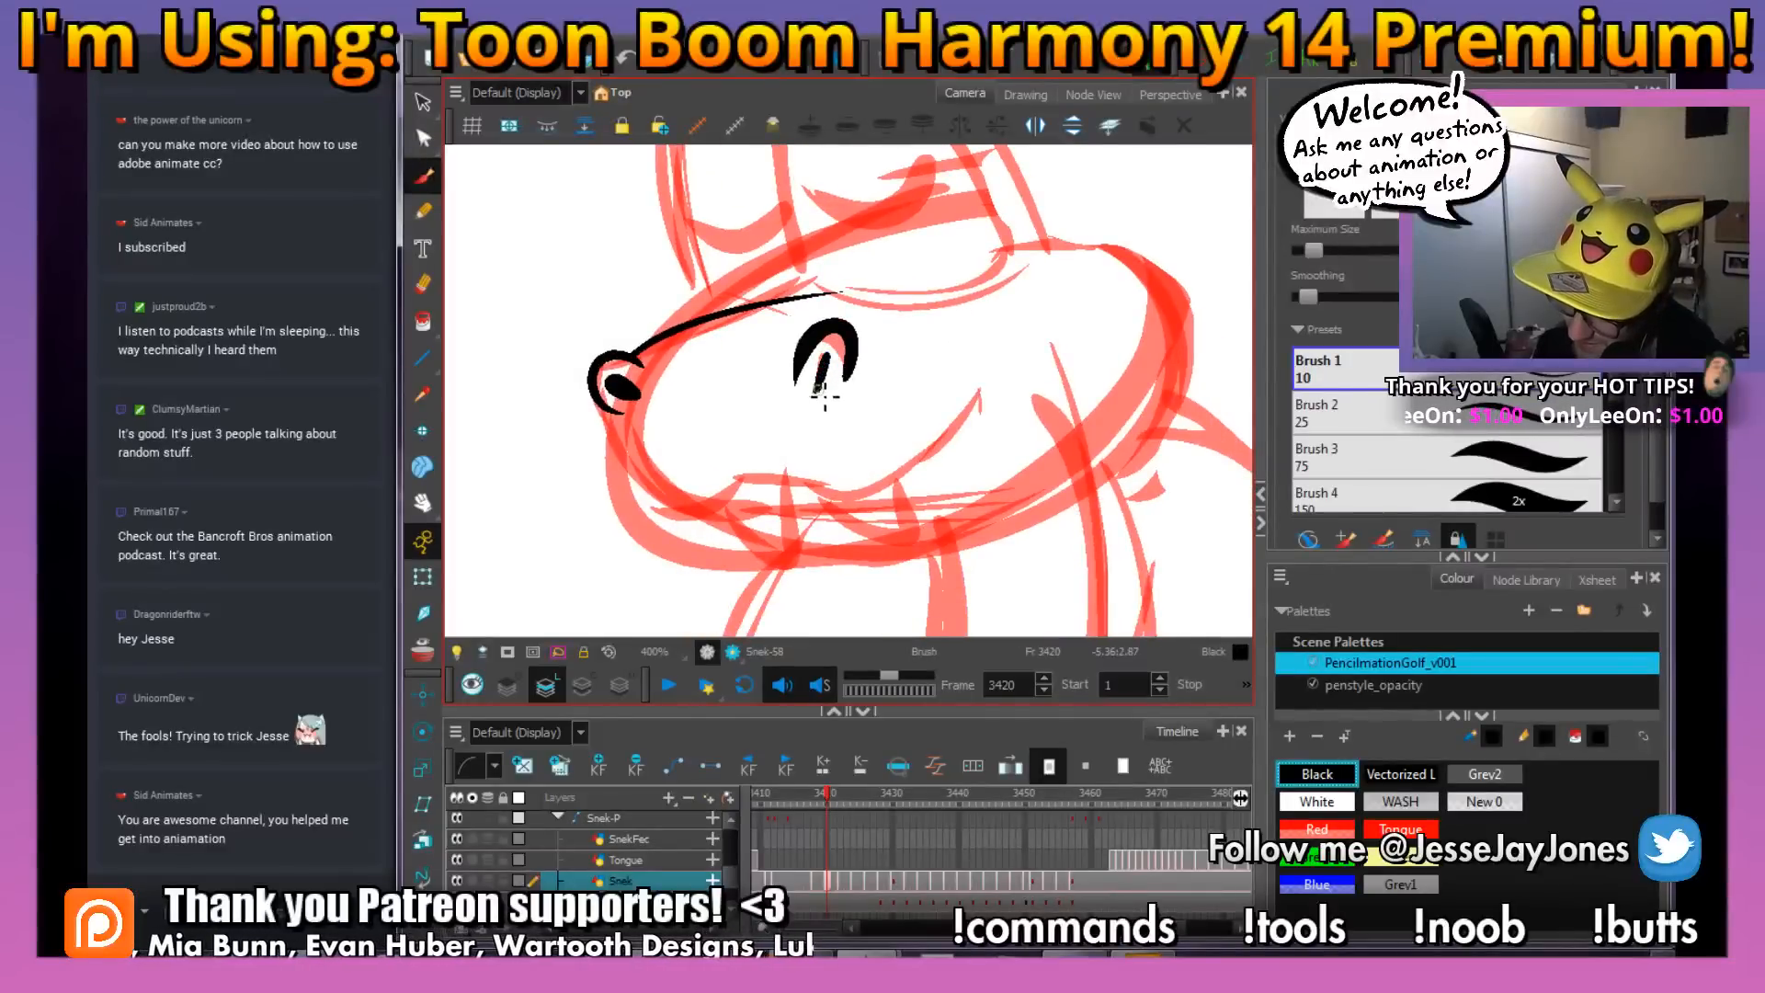
# Finish inking the near nostril's inner mark, then ink the snout's front and wavy upper lip up to the tick at the mouth corner
pyautogui.moveTo(842, 378); pyautogui.dragTo(855, 357)
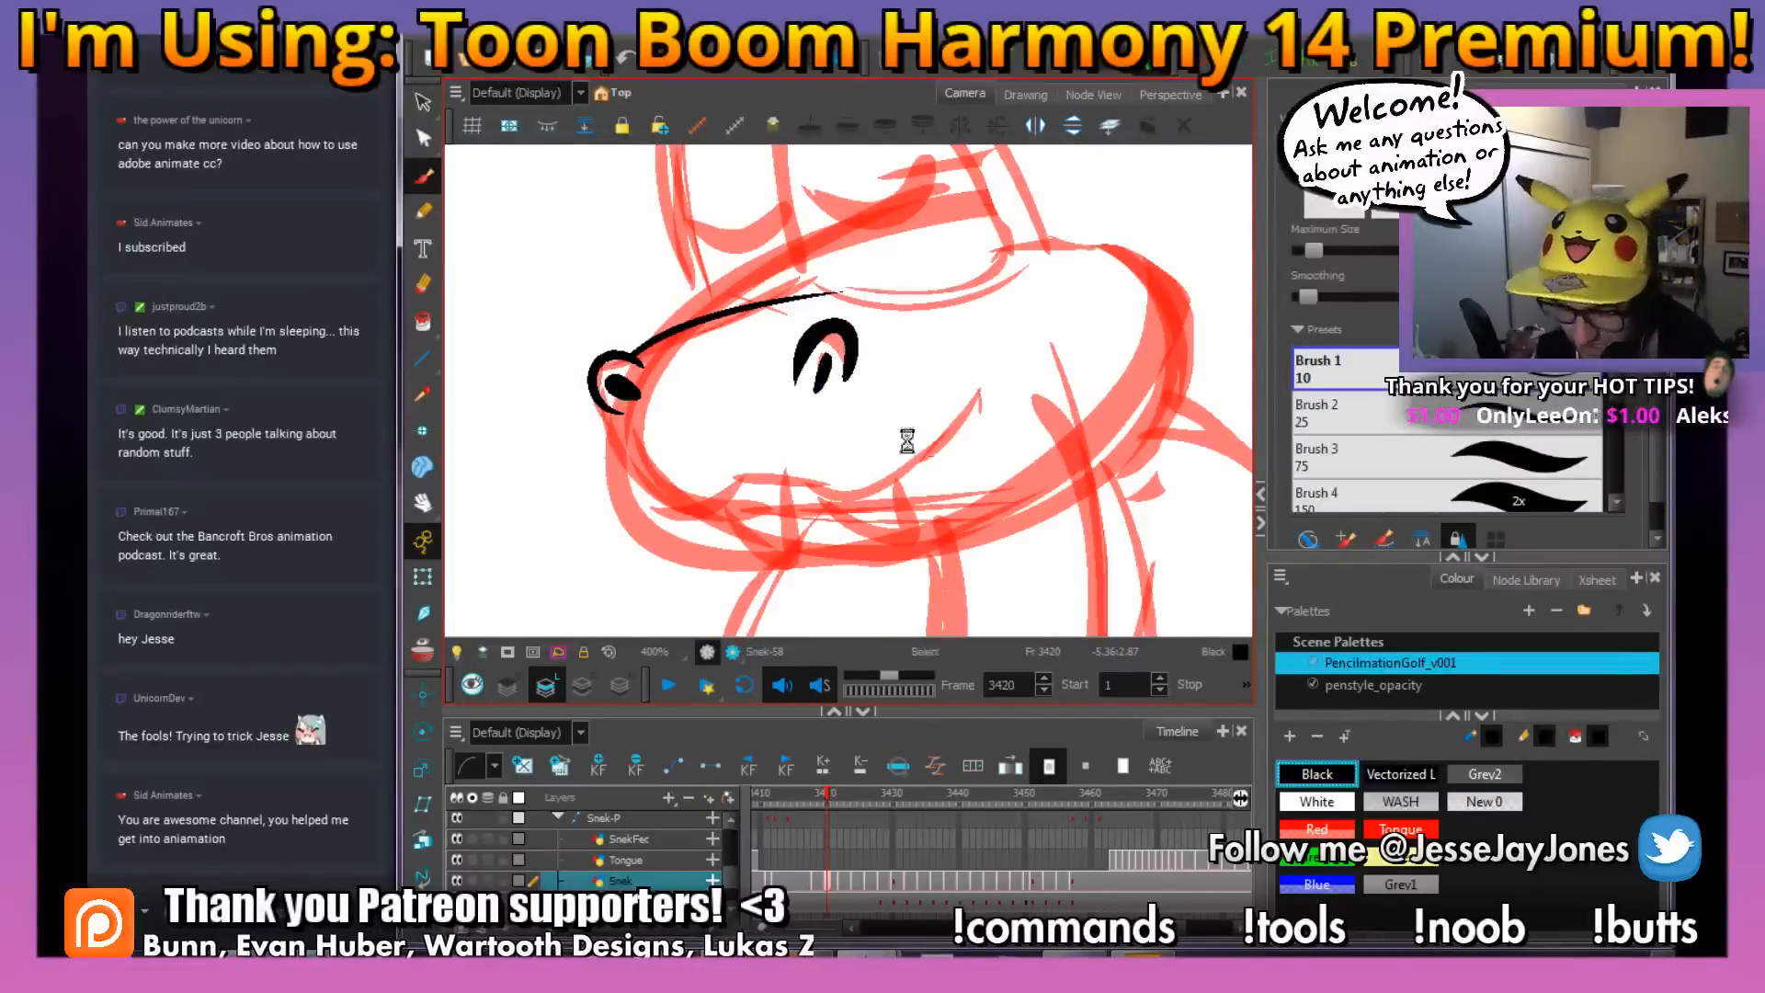
pyautogui.moveTo(917, 473); pyautogui.dragTo(892, 473)
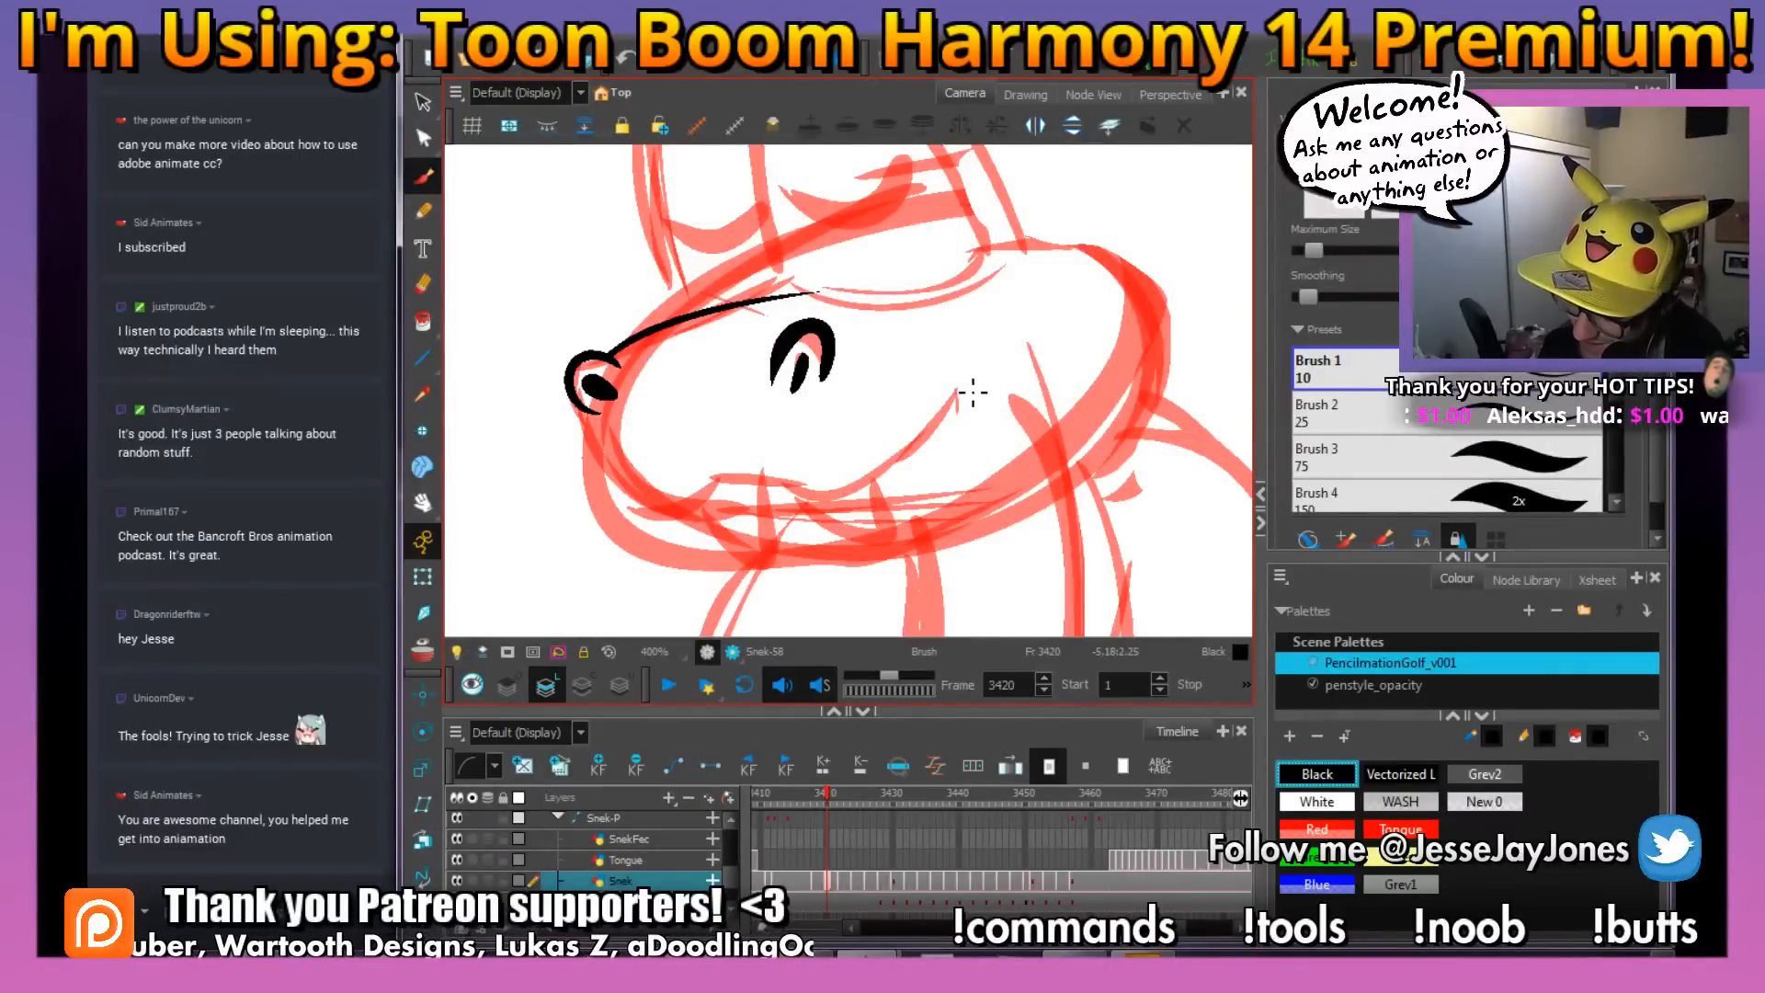
pyautogui.moveTo(948, 445)
pyautogui.mouseDown()
pyautogui.moveTo(869, 504)
pyautogui.moveTo(740, 474)
pyautogui.moveTo(689, 521)
pyautogui.moveTo(611, 492)
pyautogui.moveTo(585, 440)
pyautogui.moveTo(611, 400)
pyautogui.mouseUp()
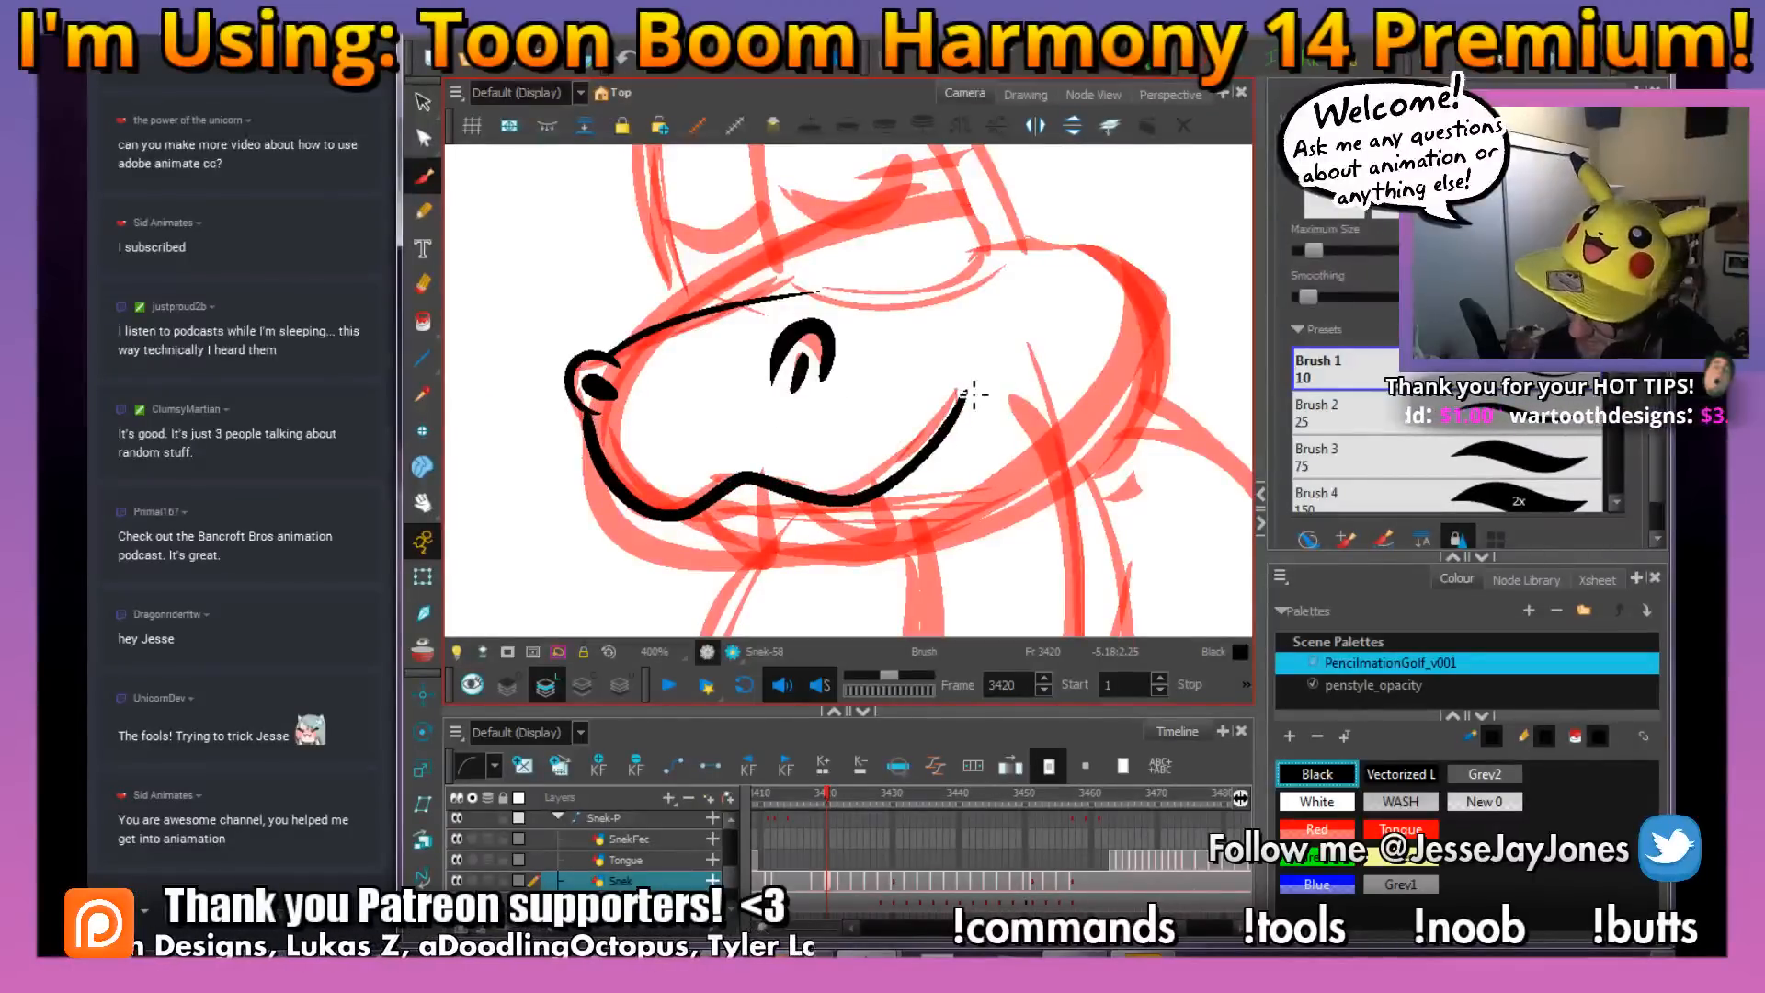
pyautogui.moveTo(950, 391); pyautogui.dragTo(994, 390)
# Ink the two pointed fangs hanging below the snake's upper lip with the Brush in Black
pyautogui.press('space')
pyautogui.moveTo(972, 481); pyautogui.dragTo(910, 419)
pyautogui.hotkey('ctrl', 'alt')
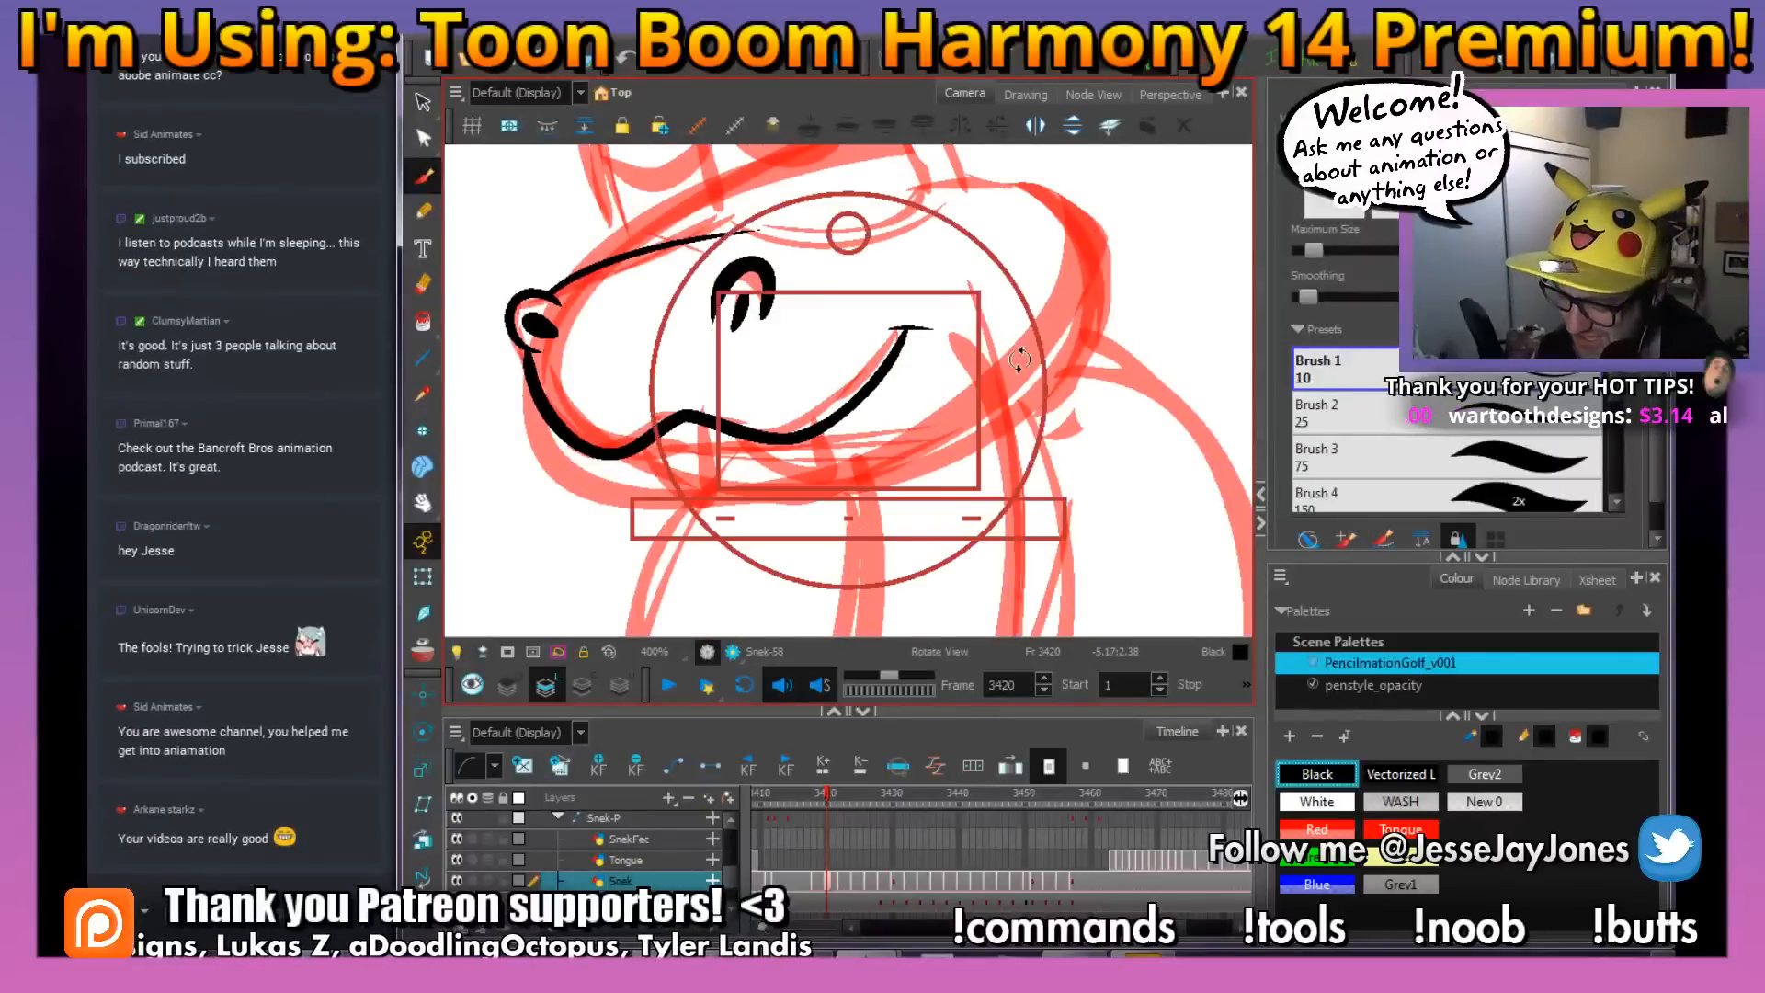
pyautogui.moveTo(1019, 359); pyautogui.dragTo(926, 500)
pyautogui.press('space')
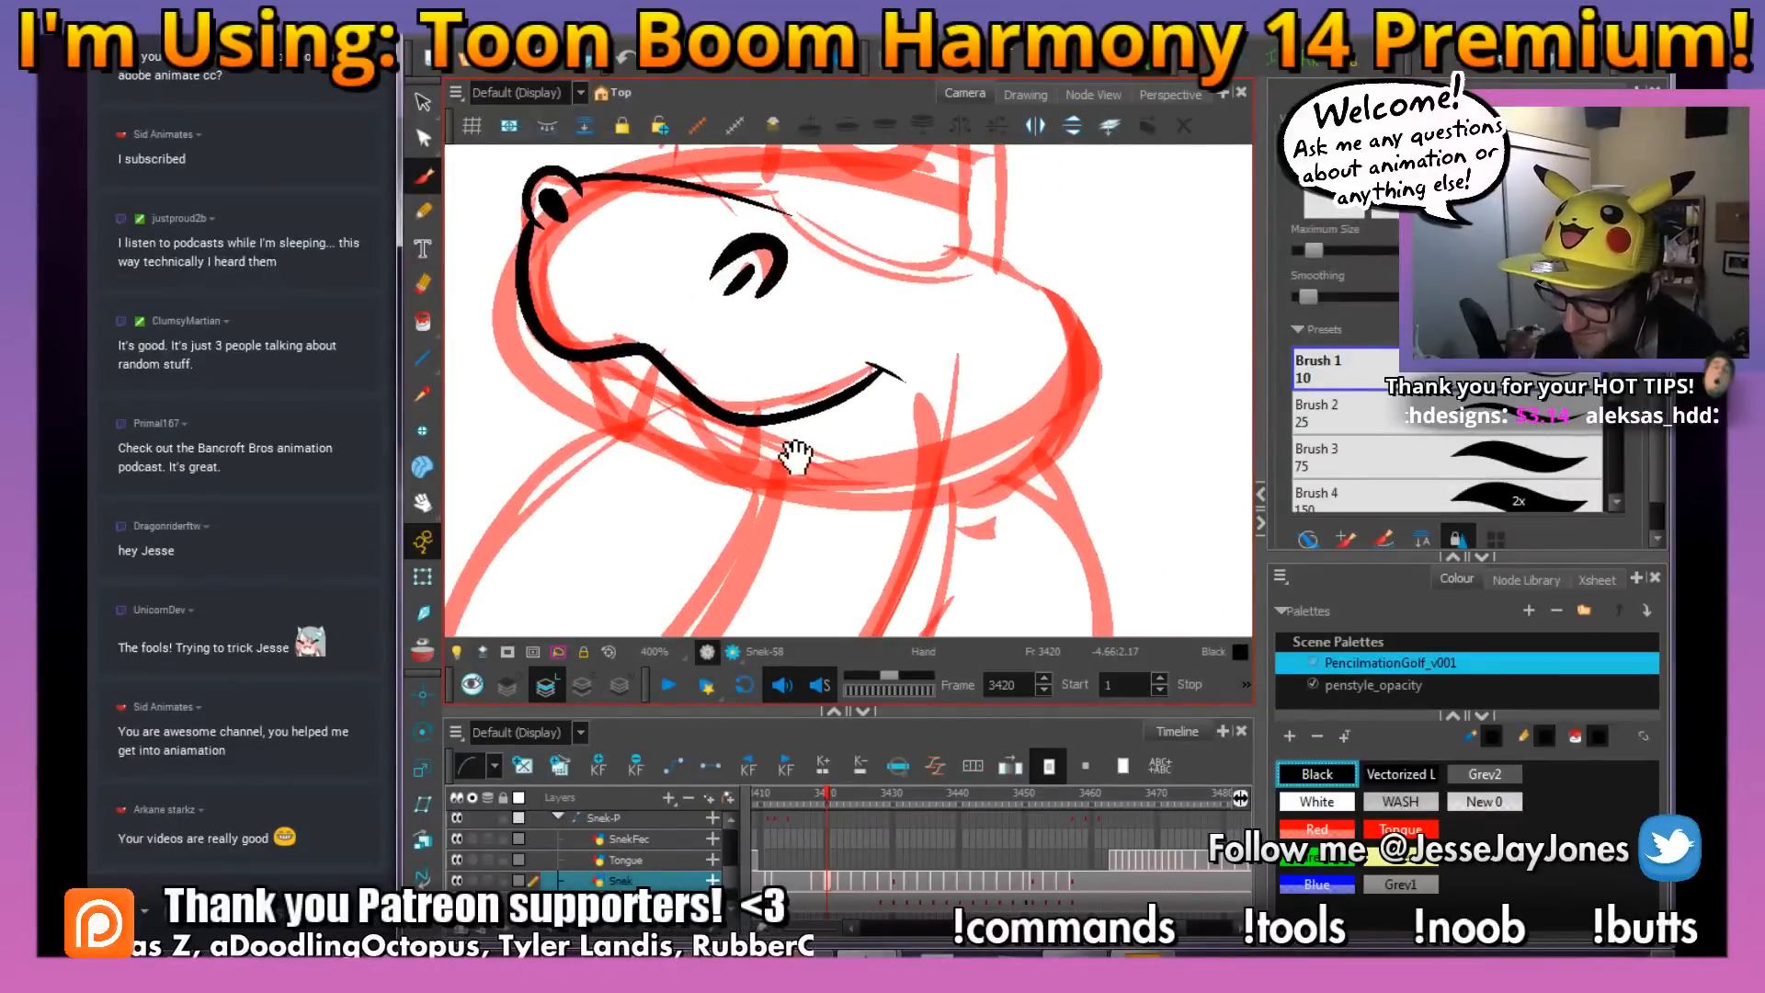
pyautogui.moveTo(796, 457)
pyautogui.mouseDown()
pyautogui.moveTo(789, 505)
pyautogui.moveTo(756, 496)
pyautogui.moveTo(708, 454)
pyautogui.moveTo(699, 398)
pyautogui.moveTo(650, 404)
pyautogui.moveTo(664, 467)
pyautogui.moveTo(636, 455)
pyautogui.moveTo(607, 350)
pyautogui.mouseUp()
pyautogui.press('space')
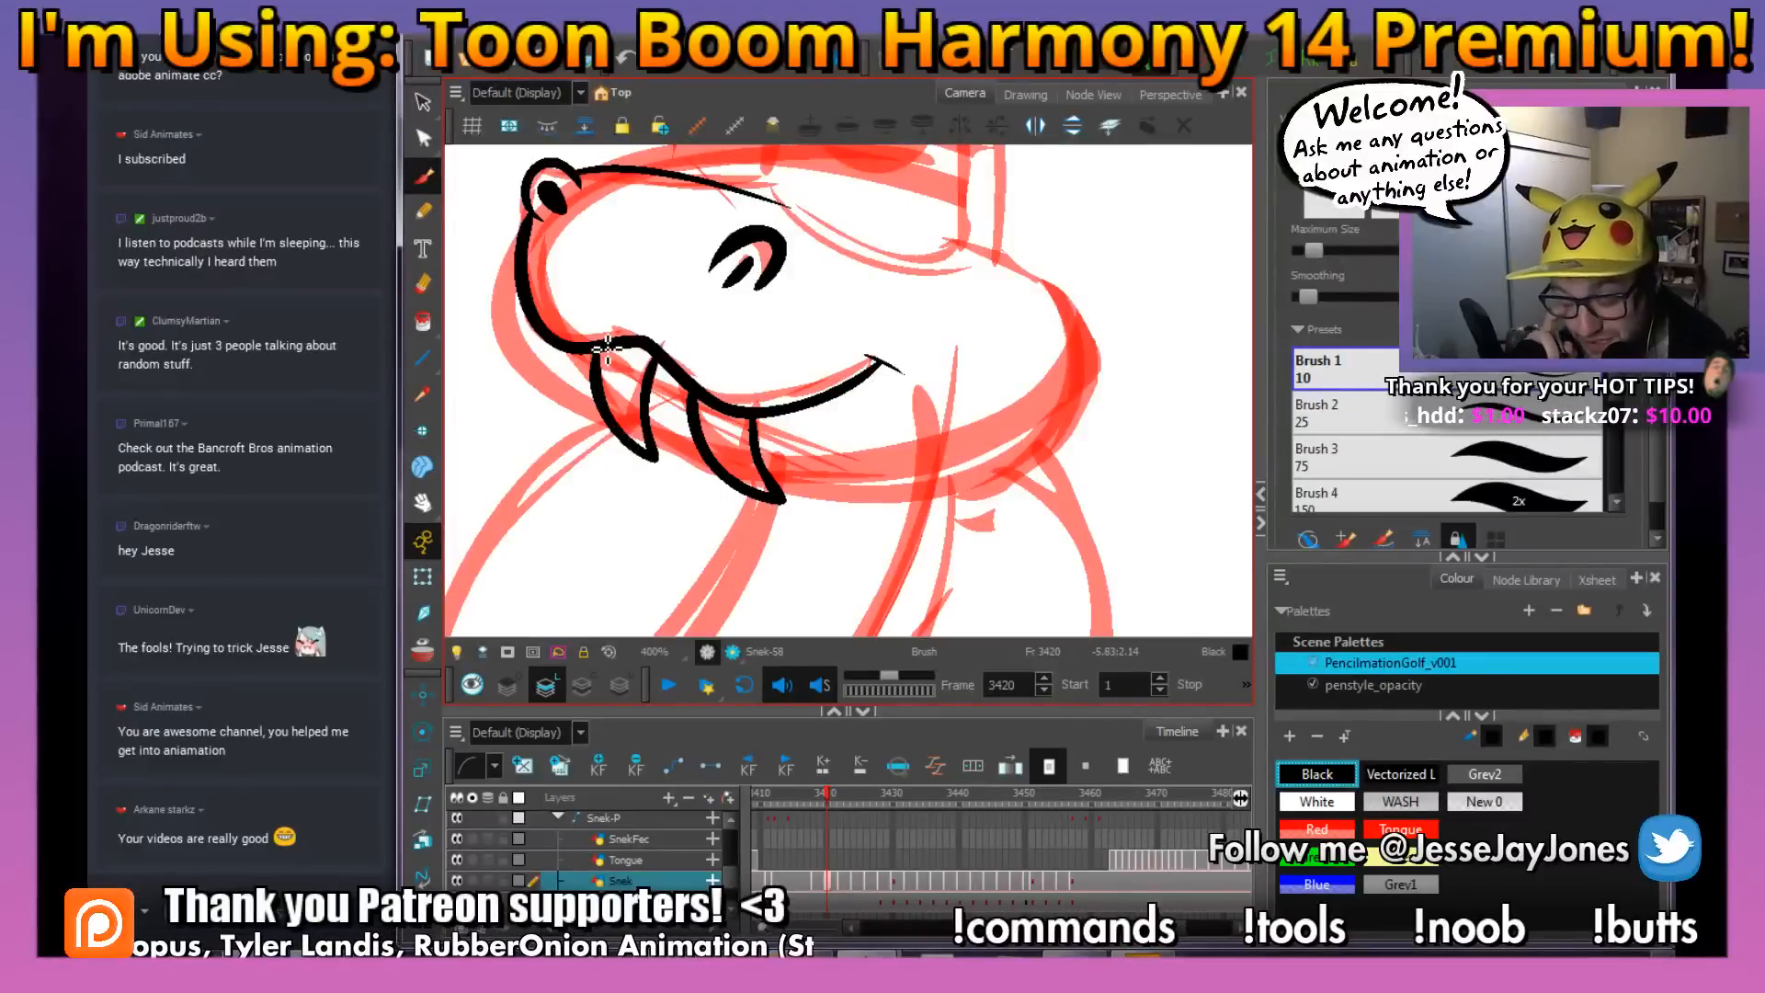
# Ink the rounded cheek at the back of the head and the curved line beneath the eyes
pyautogui.press('space')
pyautogui.moveTo(988, 361); pyautogui.dragTo(879, 376)
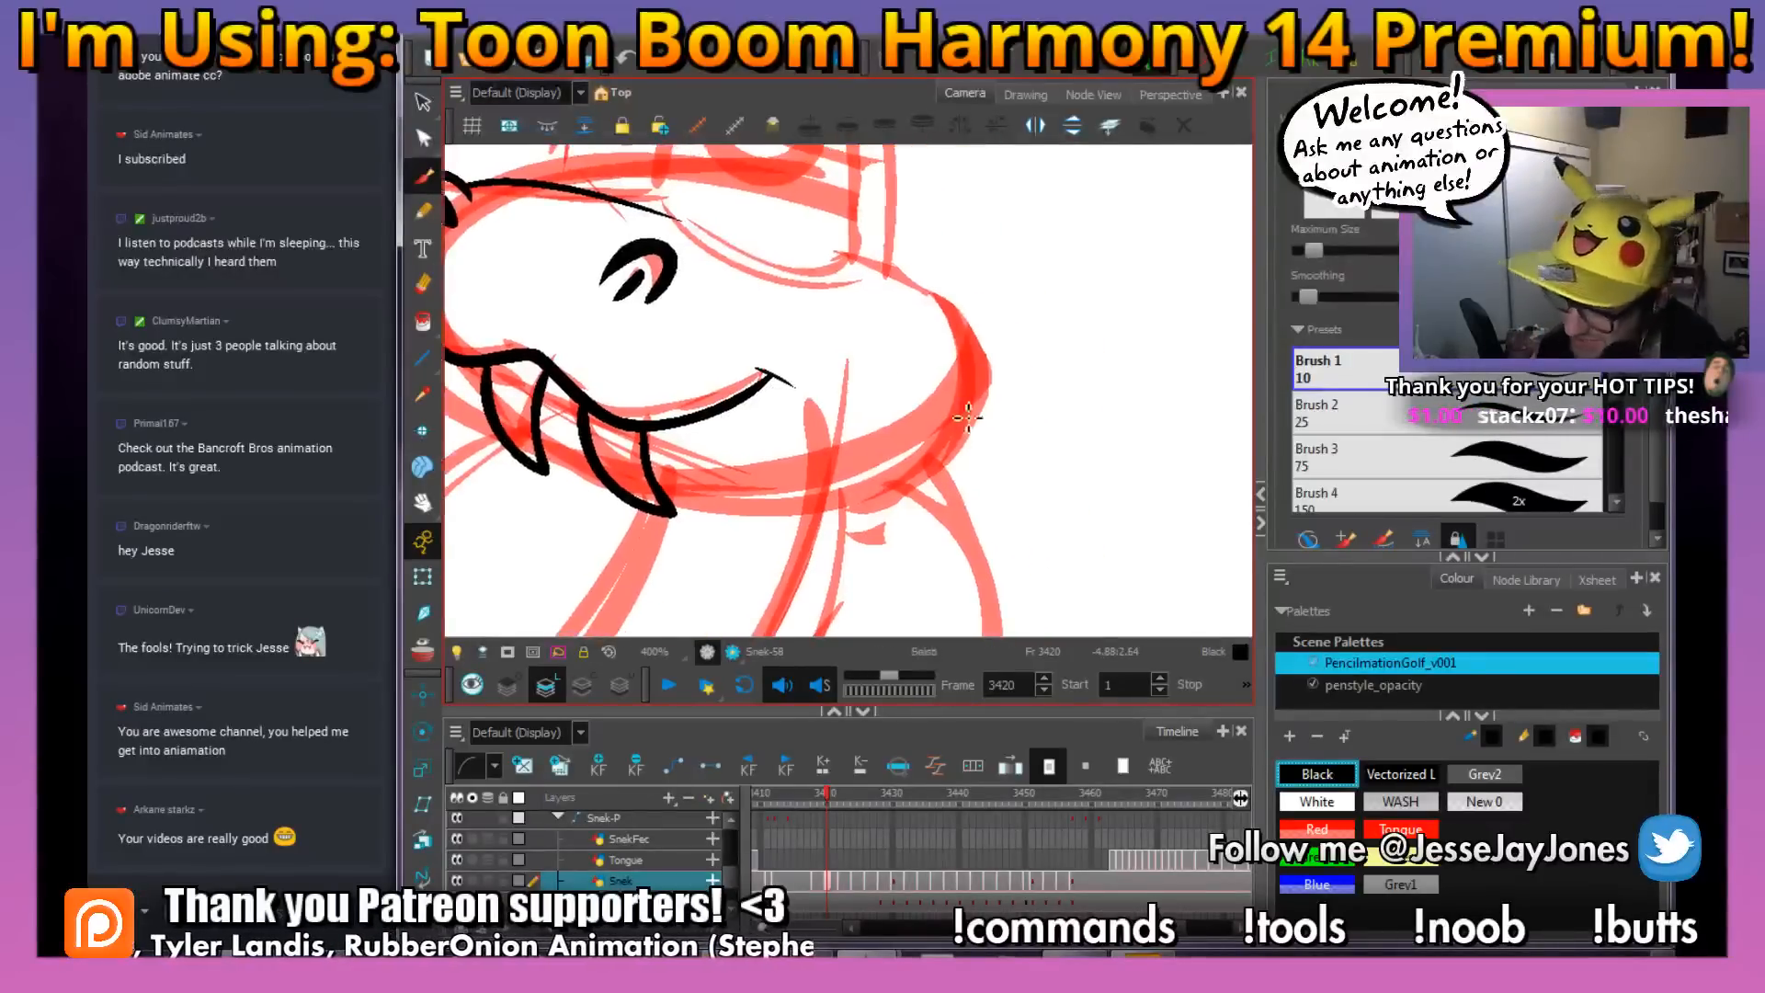
pyautogui.press('space')
pyautogui.moveTo(894, 255)
pyautogui.mouseDown()
pyautogui.moveTo(916, 298)
pyautogui.moveTo(917, 282)
pyautogui.moveTo(982, 335)
pyautogui.moveTo(994, 408)
pyautogui.moveTo(938, 496)
pyautogui.moveTo(826, 538)
pyautogui.moveTo(765, 531)
pyautogui.mouseUp()
pyautogui.press('space')
pyautogui.moveTo(898, 312)
pyautogui.mouseDown()
pyautogui.moveTo(999, 526)
pyautogui.moveTo(800, 449)
pyautogui.mouseUp()
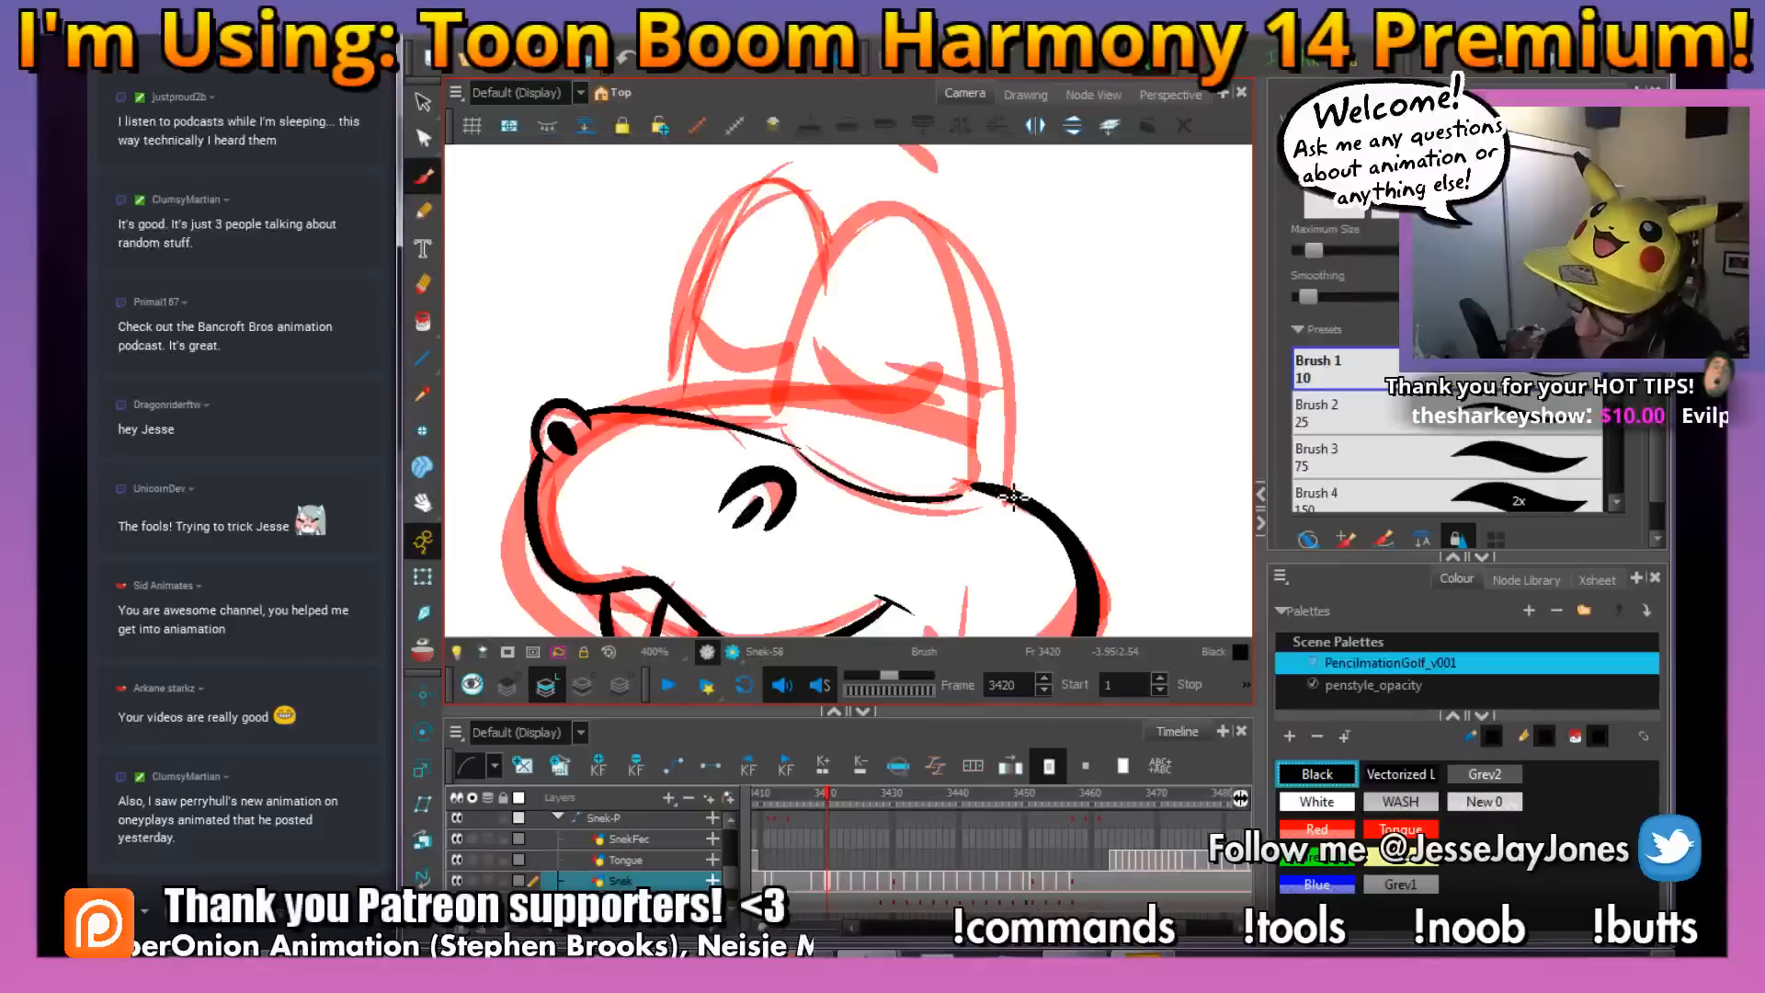
# Ink the tall arched outlines of the near eye and the far eye above the snout
pyautogui.moveTo(1012, 496)
pyautogui.mouseDown()
pyautogui.moveTo(1014, 354)
pyautogui.moveTo(978, 244)
pyautogui.moveTo(931, 210)
pyautogui.moveTo(868, 223)
pyautogui.moveTo(827, 282)
pyautogui.moveTo(782, 450)
pyautogui.mouseUp()
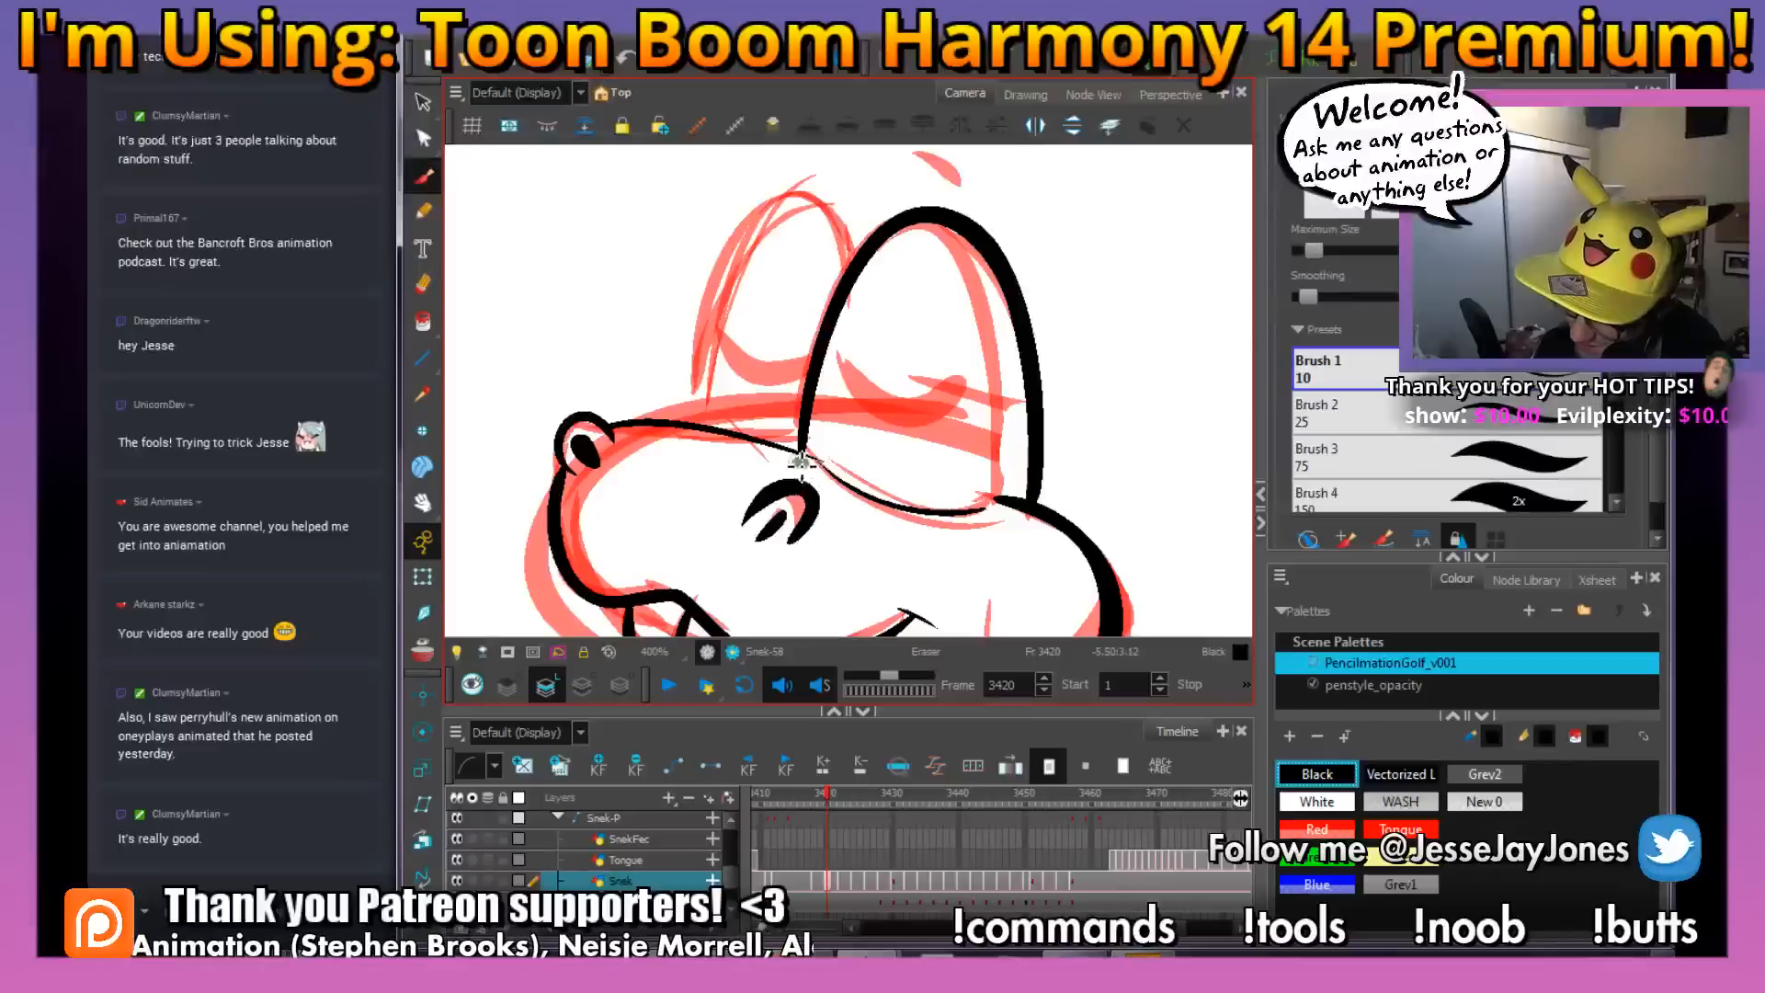
pyautogui.moveTo(864, 247)
pyautogui.mouseDown()
pyautogui.moveTo(797, 191)
pyautogui.moveTo(742, 244)
pyautogui.moveTo(708, 427)
pyautogui.mouseUp()
pyautogui.press('s')
# Ink the curved closed eyelid lines inside both eyes and the two short eyebrows above them
pyautogui.press('space')
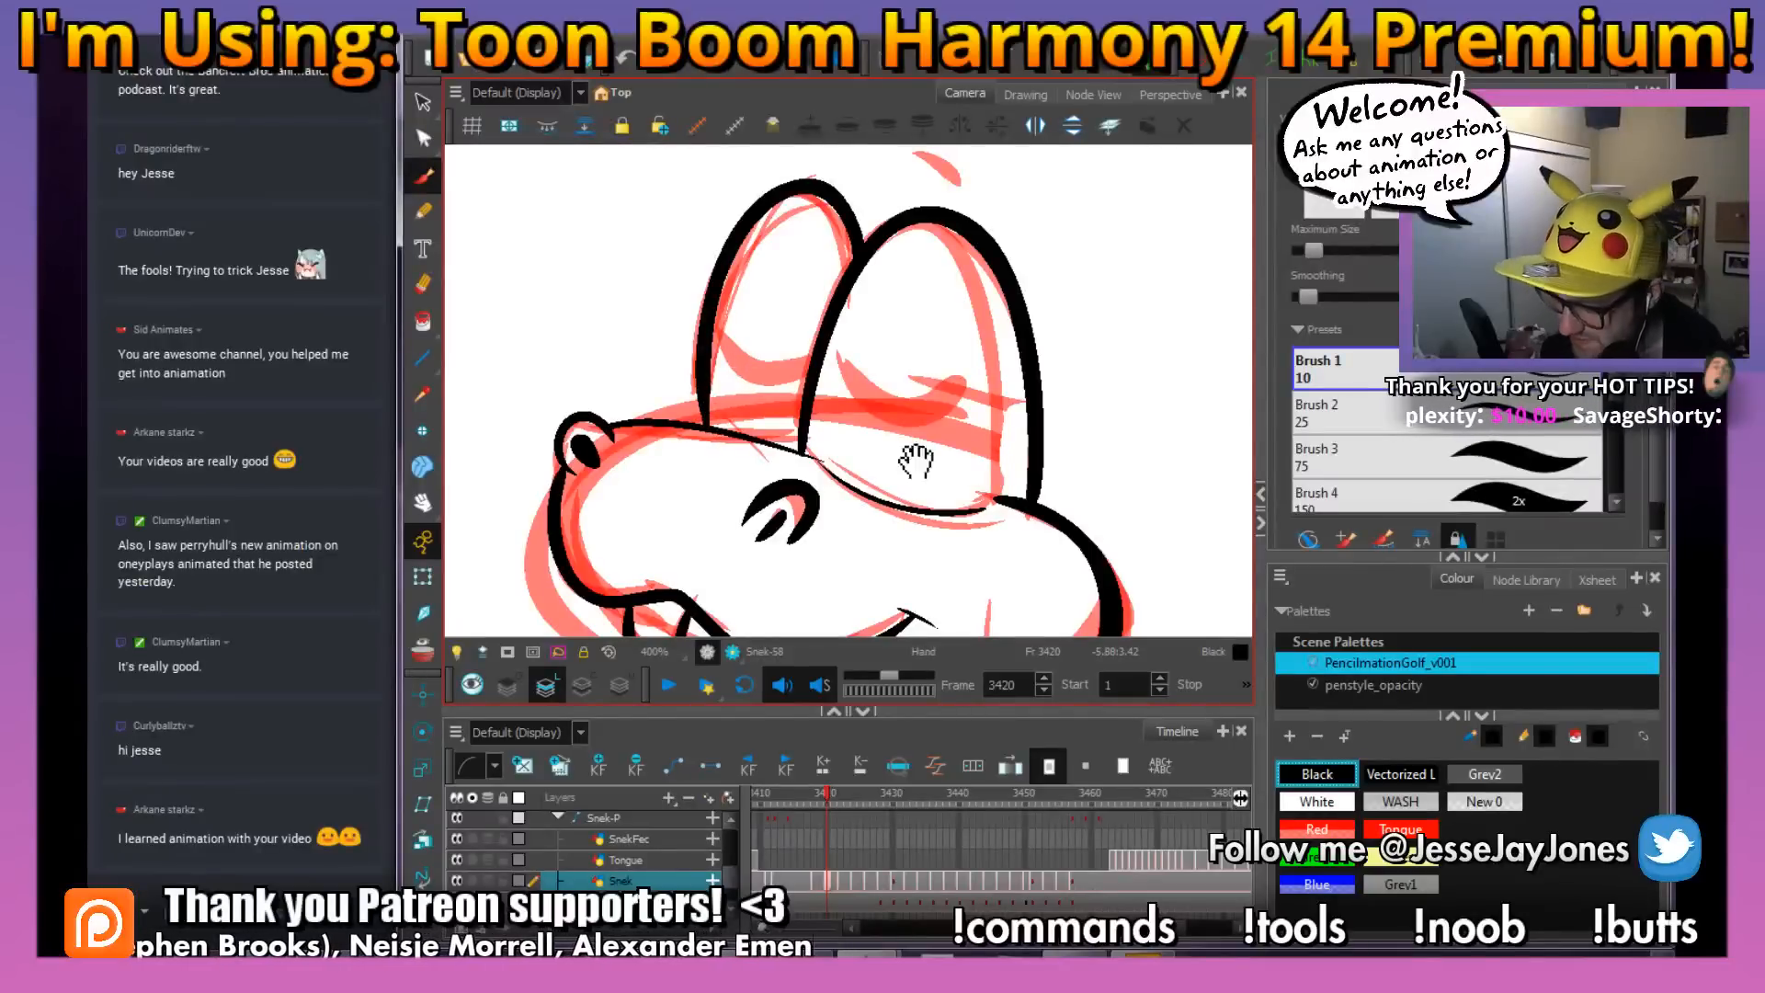
pyautogui.moveTo(997, 433)
pyautogui.mouseDown()
pyautogui.moveTo(1018, 440)
pyautogui.moveTo(880, 402)
pyautogui.moveTo(864, 364)
pyautogui.moveTo(765, 368)
pyautogui.moveTo(736, 324)
pyautogui.mouseUp()
pyautogui.press('space')
pyautogui.moveTo(1027, 251); pyautogui.dragTo(995, 329)
pyautogui.moveTo(944, 268); pyautogui.dragTo(904, 238)
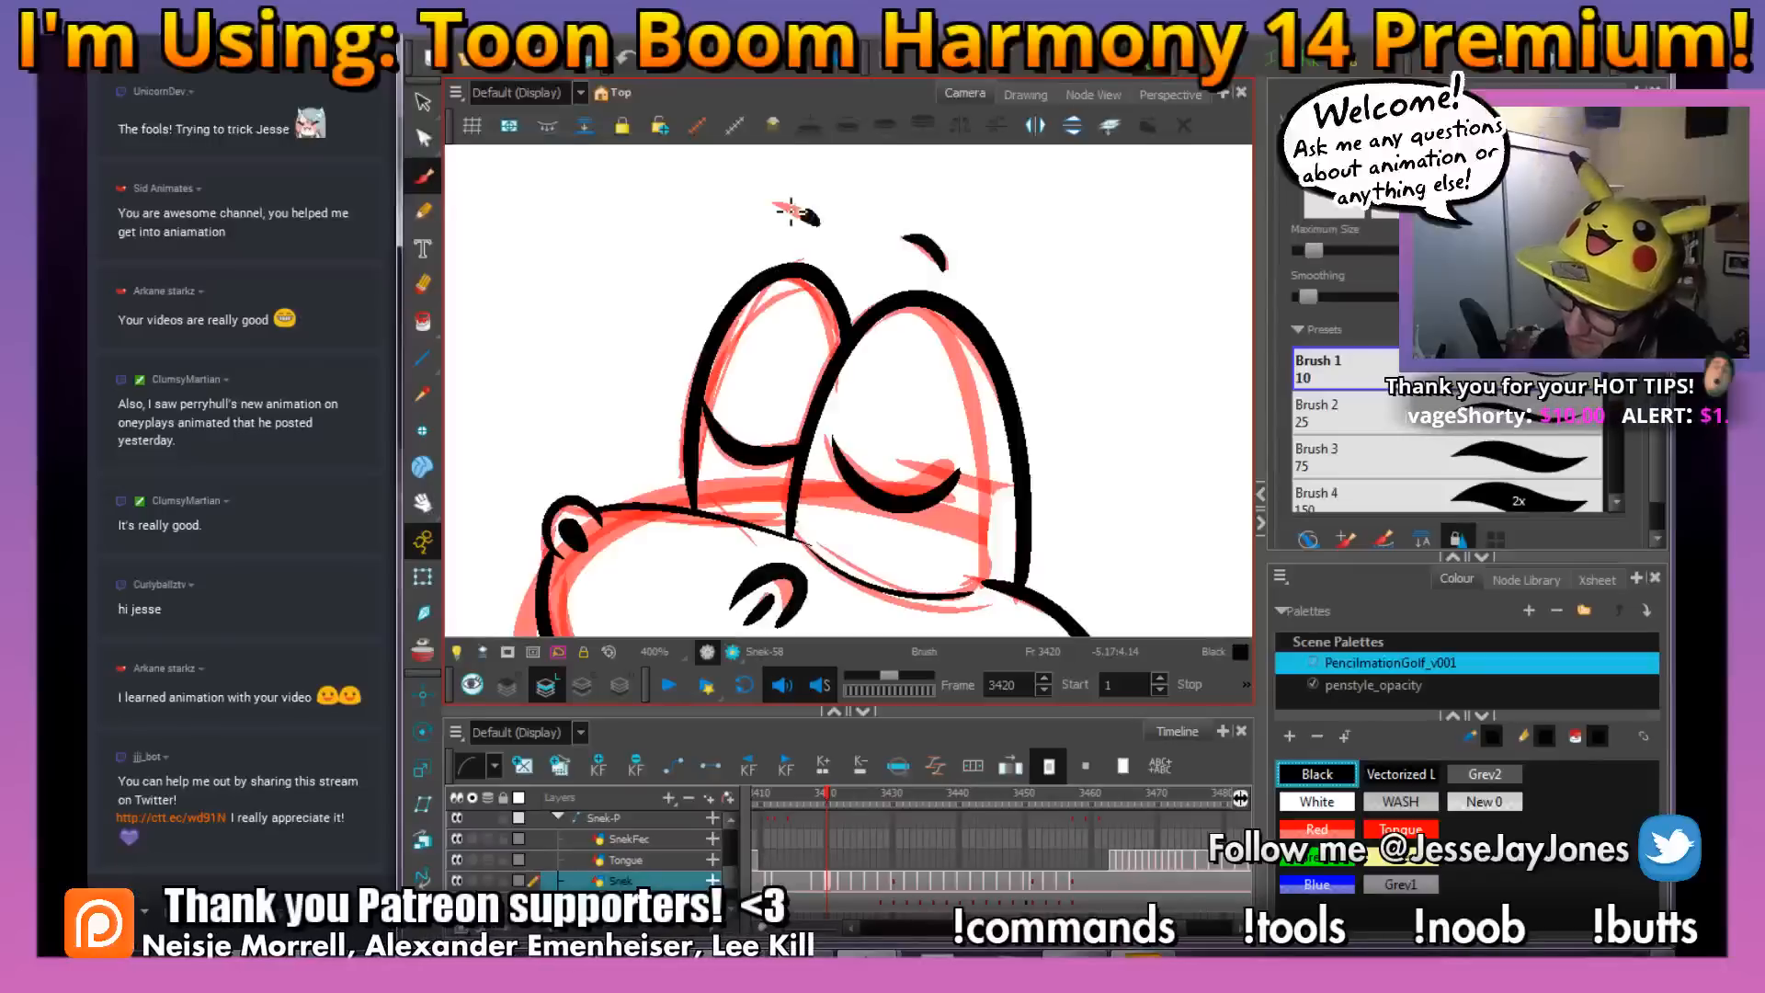
pyautogui.moveTo(791, 211); pyautogui.dragTo(775, 203)
# Ink the lower jaw line between the snake's fangs
pyautogui.press('space')
pyautogui.moveTo(985, 524); pyautogui.dragTo(906, 327)
pyautogui.moveTo(905, 542); pyautogui.dragTo(880, 350)
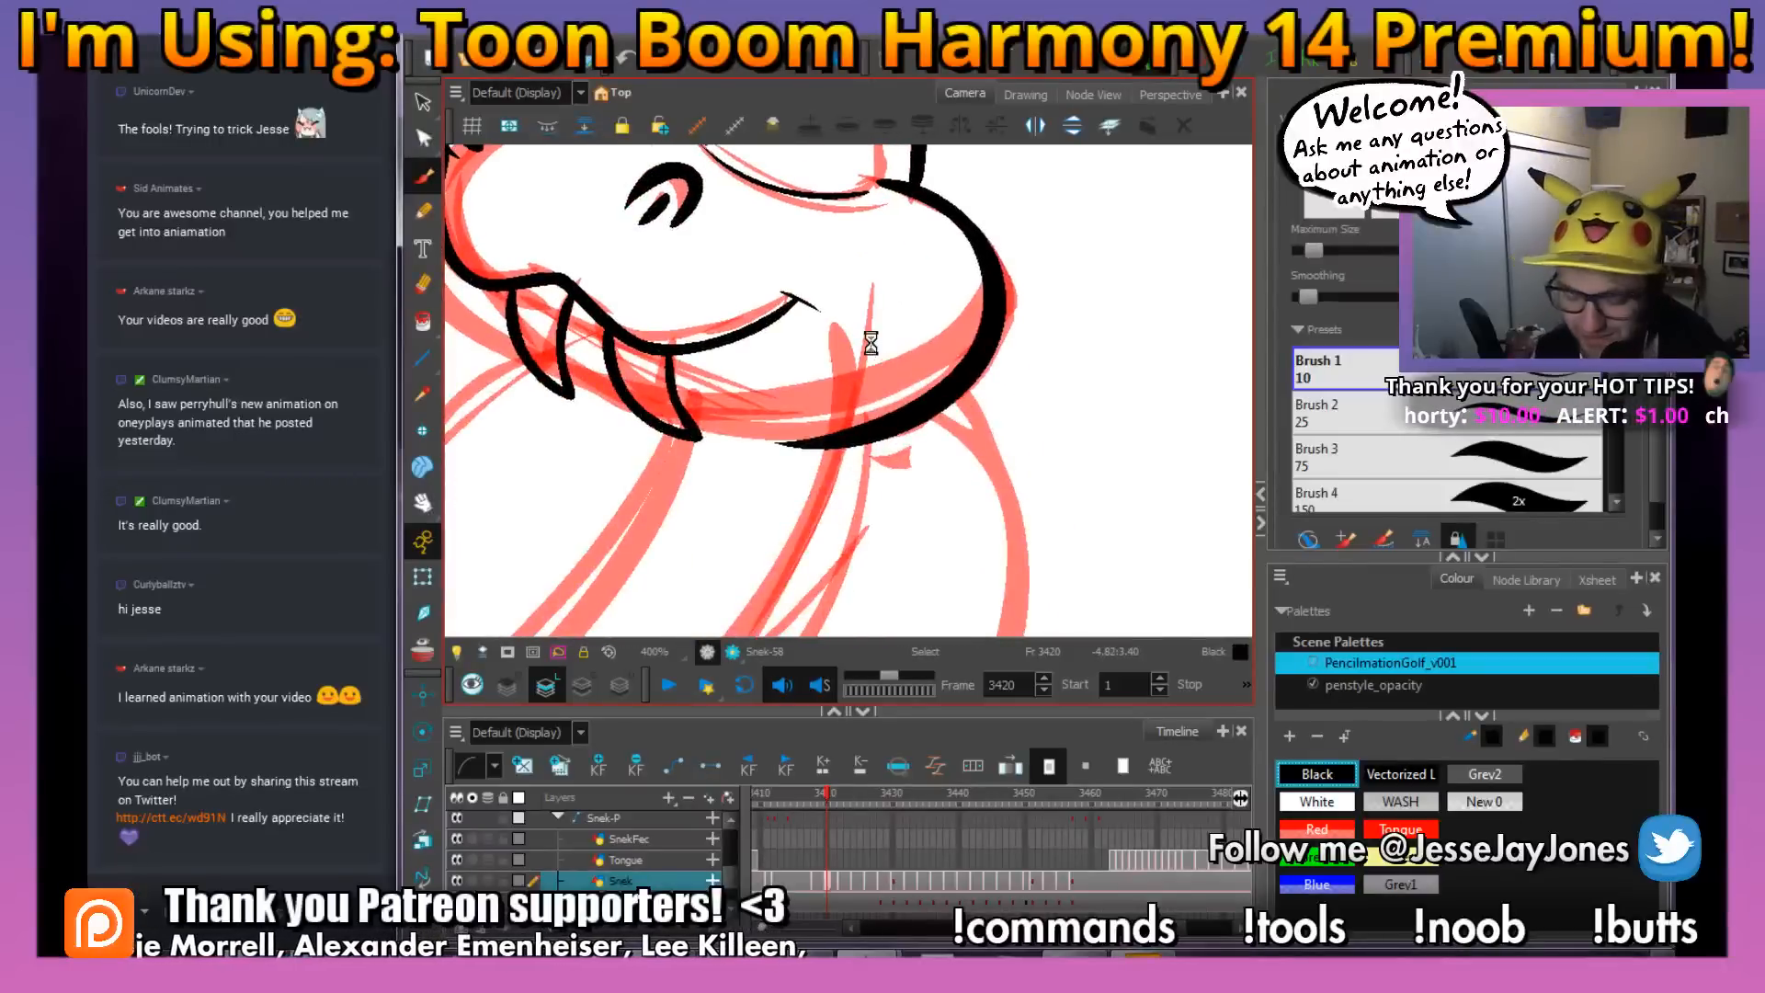
pyautogui.press('1')
pyautogui.press('1')
pyautogui.press('1')
pyautogui.press('1')
pyautogui.press('space')
pyautogui.moveTo(879, 504); pyautogui.dragTo(889, 404)
pyautogui.press('space')
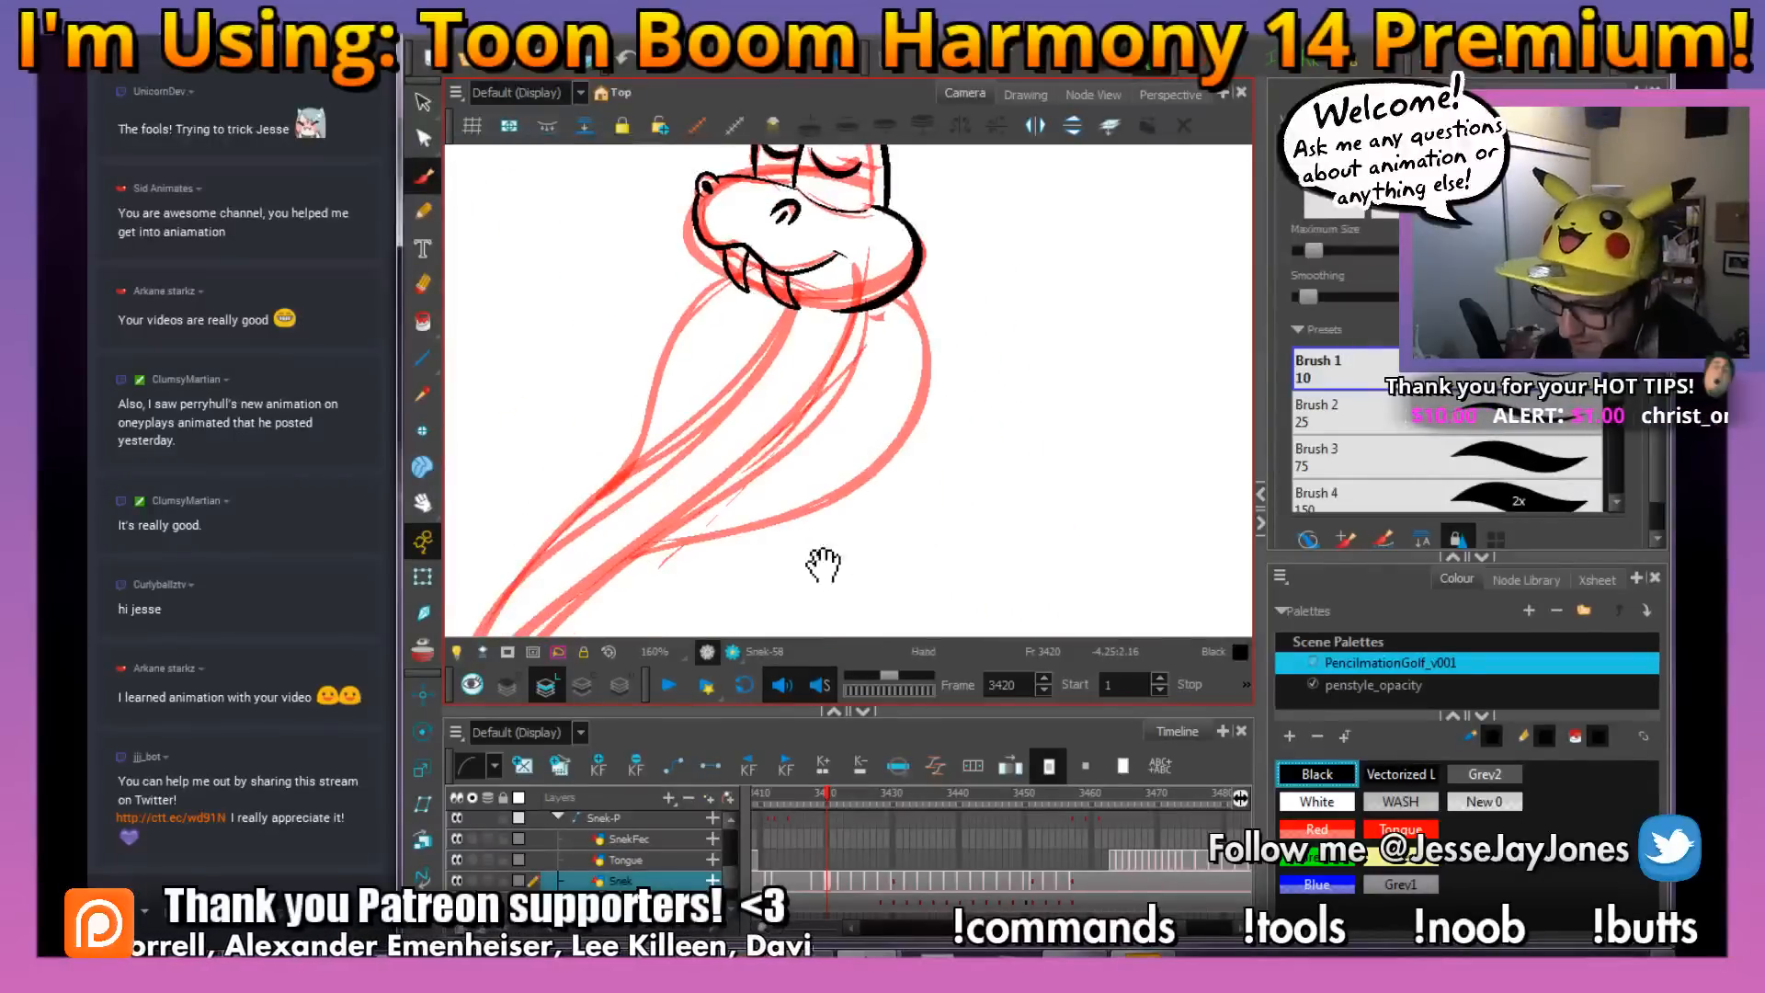
pyautogui.moveTo(824, 565); pyautogui.dragTo(852, 537)
pyautogui.press('2')
pyautogui.press('2')
pyautogui.press('space')
pyautogui.moveTo(831, 252); pyautogui.dragTo(826, 490)
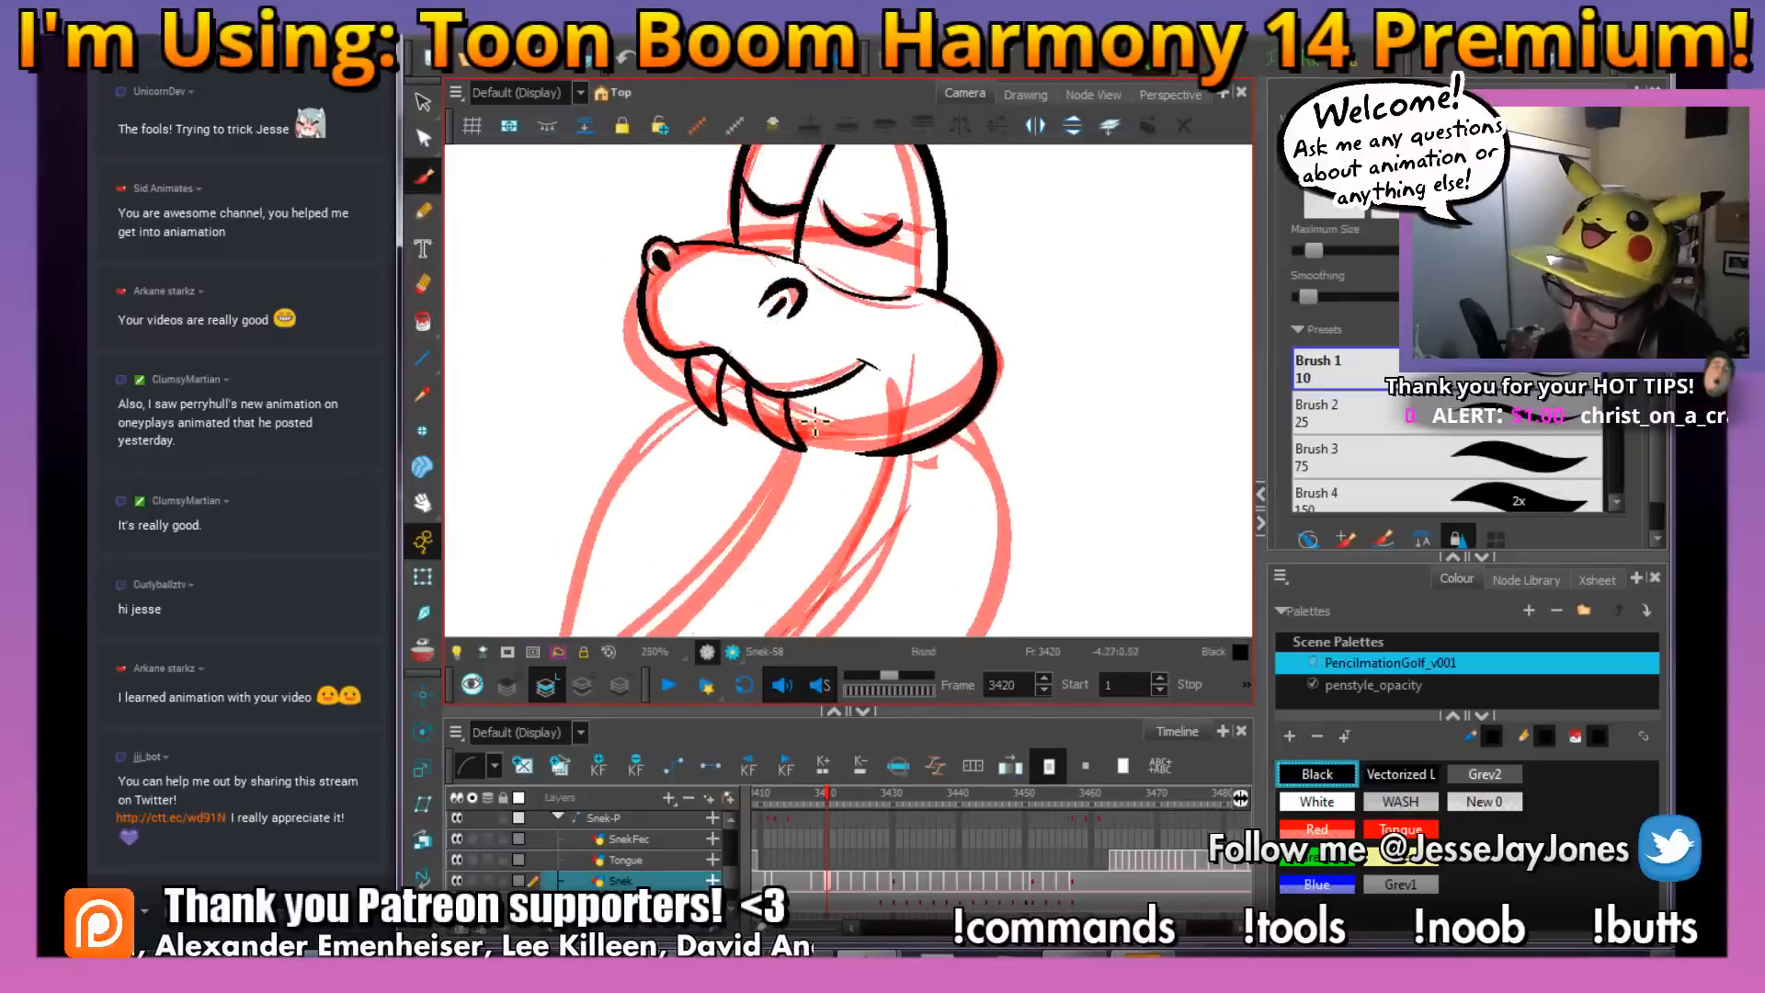
pyautogui.press('2')
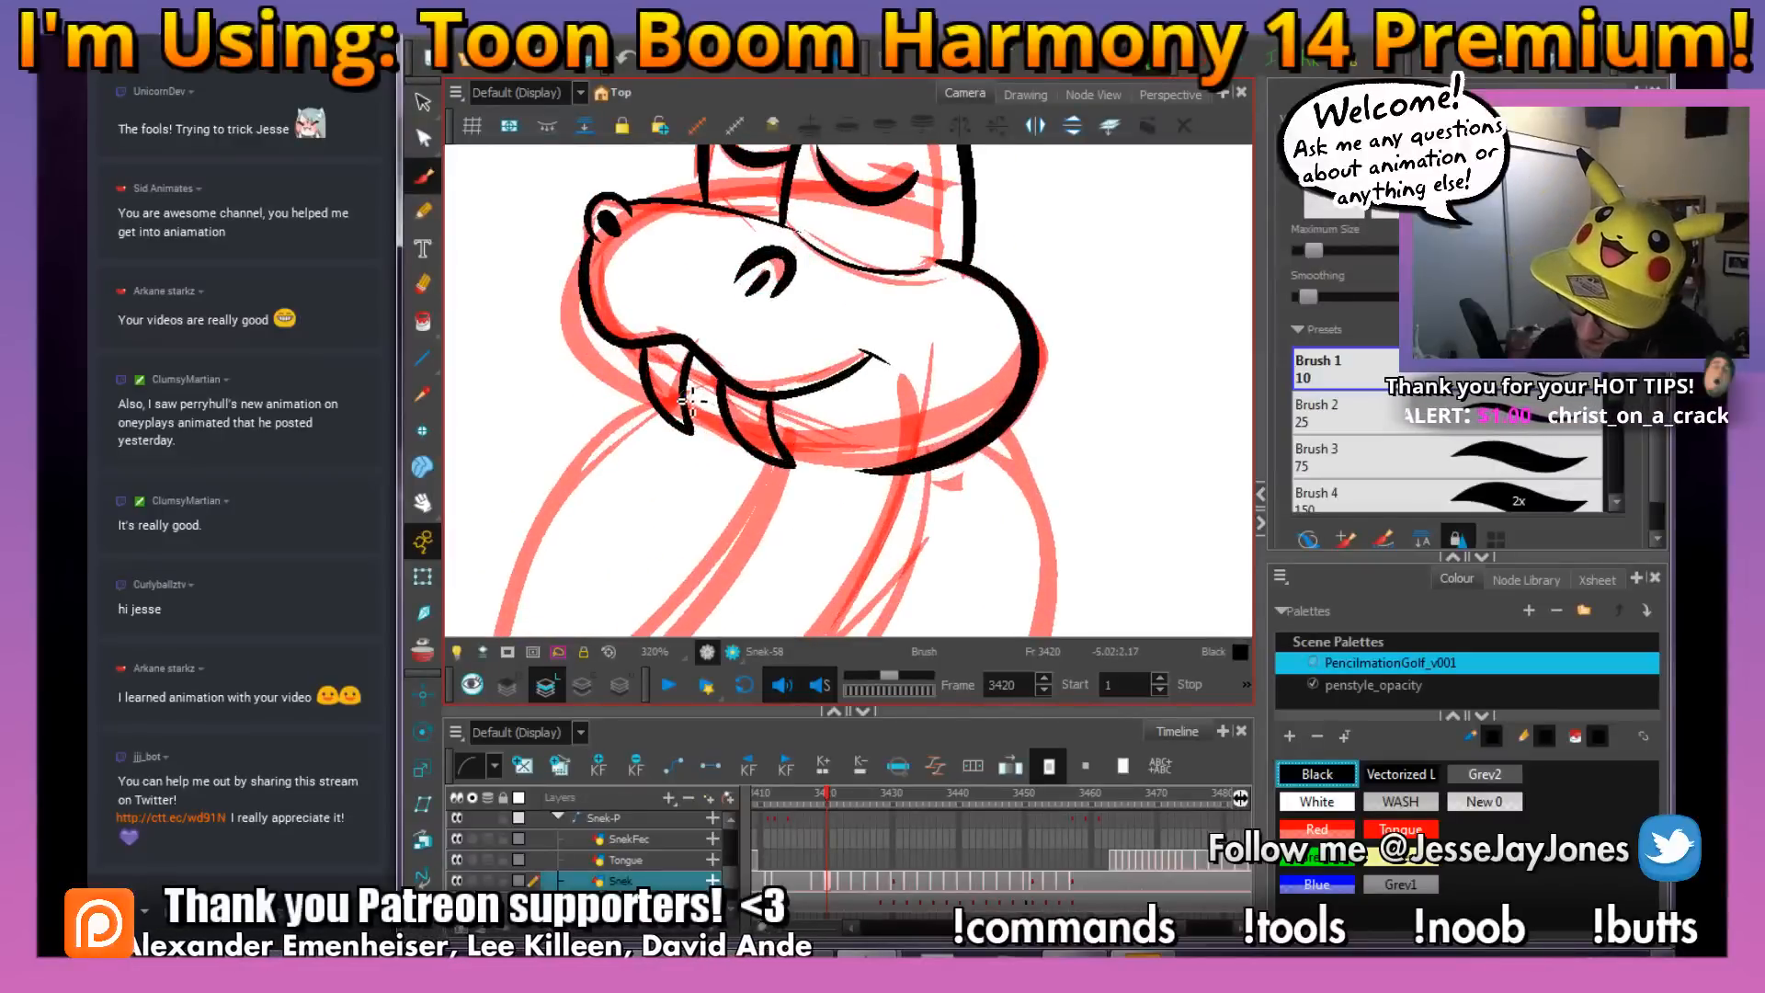
pyautogui.moveTo(691, 400); pyautogui.dragTo(789, 462)
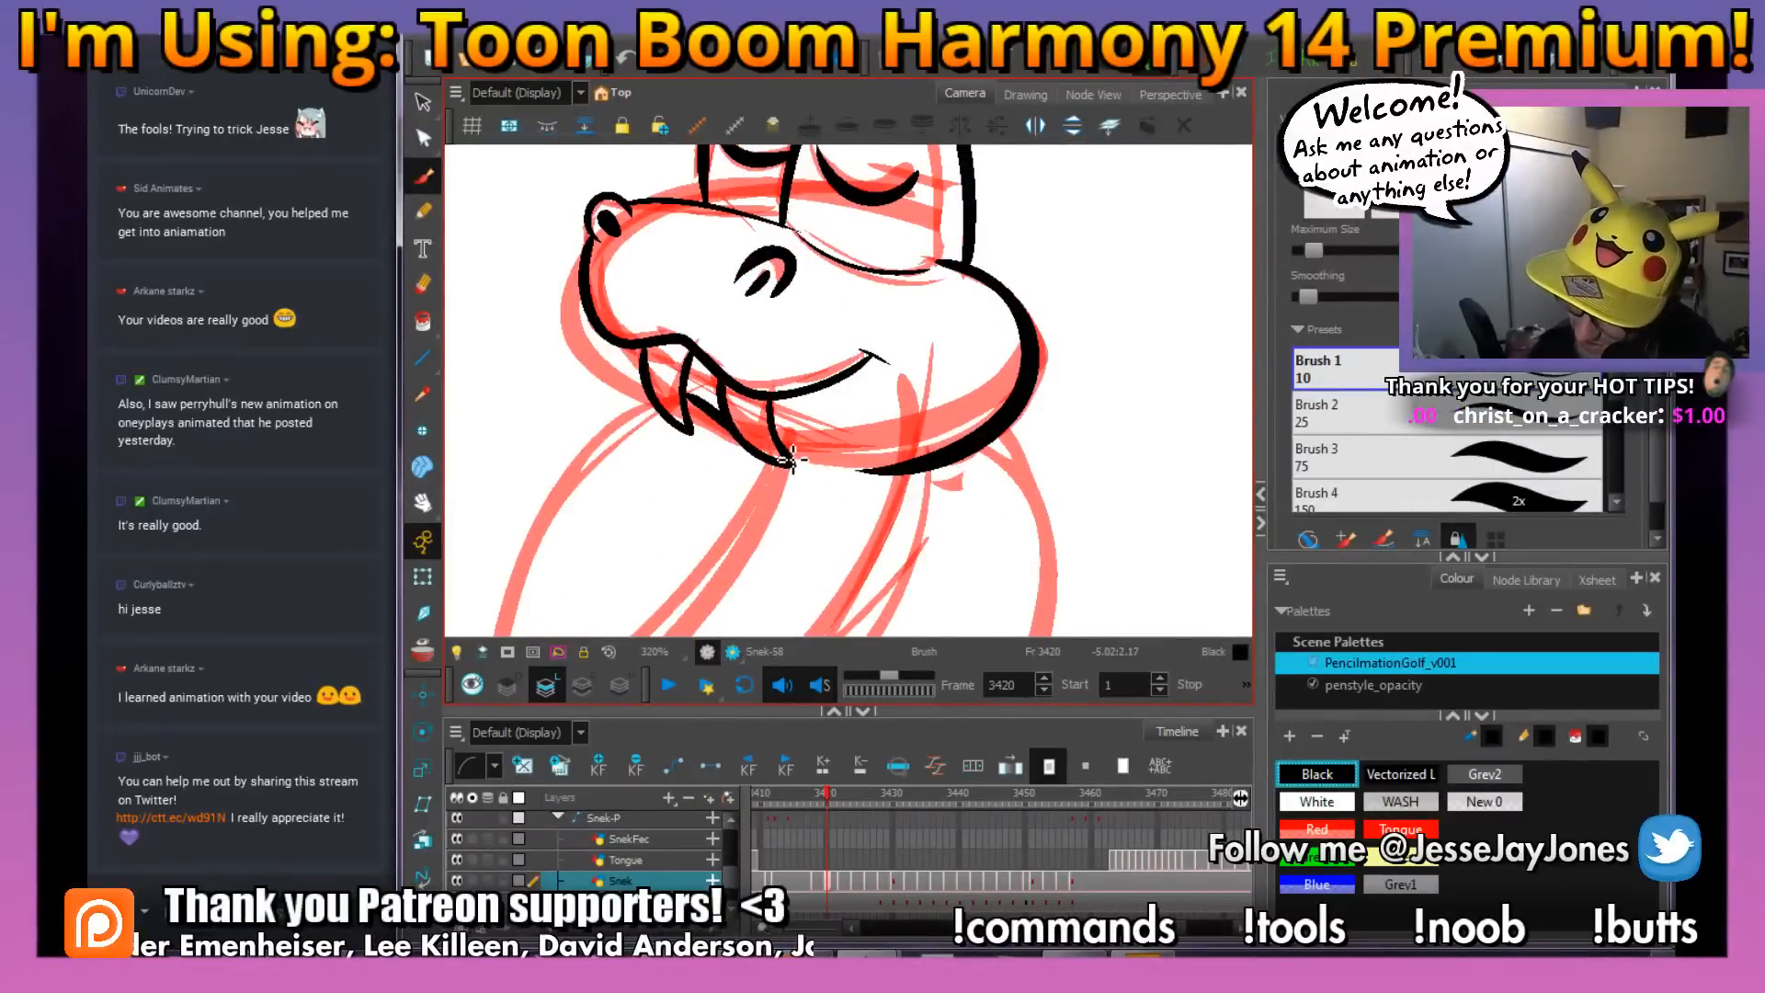
# Ink both long curved sides of the snake's body from beneath the head down to the tail tip by the round zigzag object
pyautogui.press('1')
pyautogui.press('1')
pyautogui.press('1')
pyautogui.press('1')
pyautogui.keyDown('ctrl'); pyautogui.keyDown('alt'); pyautogui.moveTo(1034, 544); pyautogui.dragTo(1031, 459); pyautogui.keyUp('alt'); pyautogui.keyUp('ctrl')
pyautogui.press('space')
pyautogui.moveTo(898, 462); pyautogui.dragTo(861, 411)
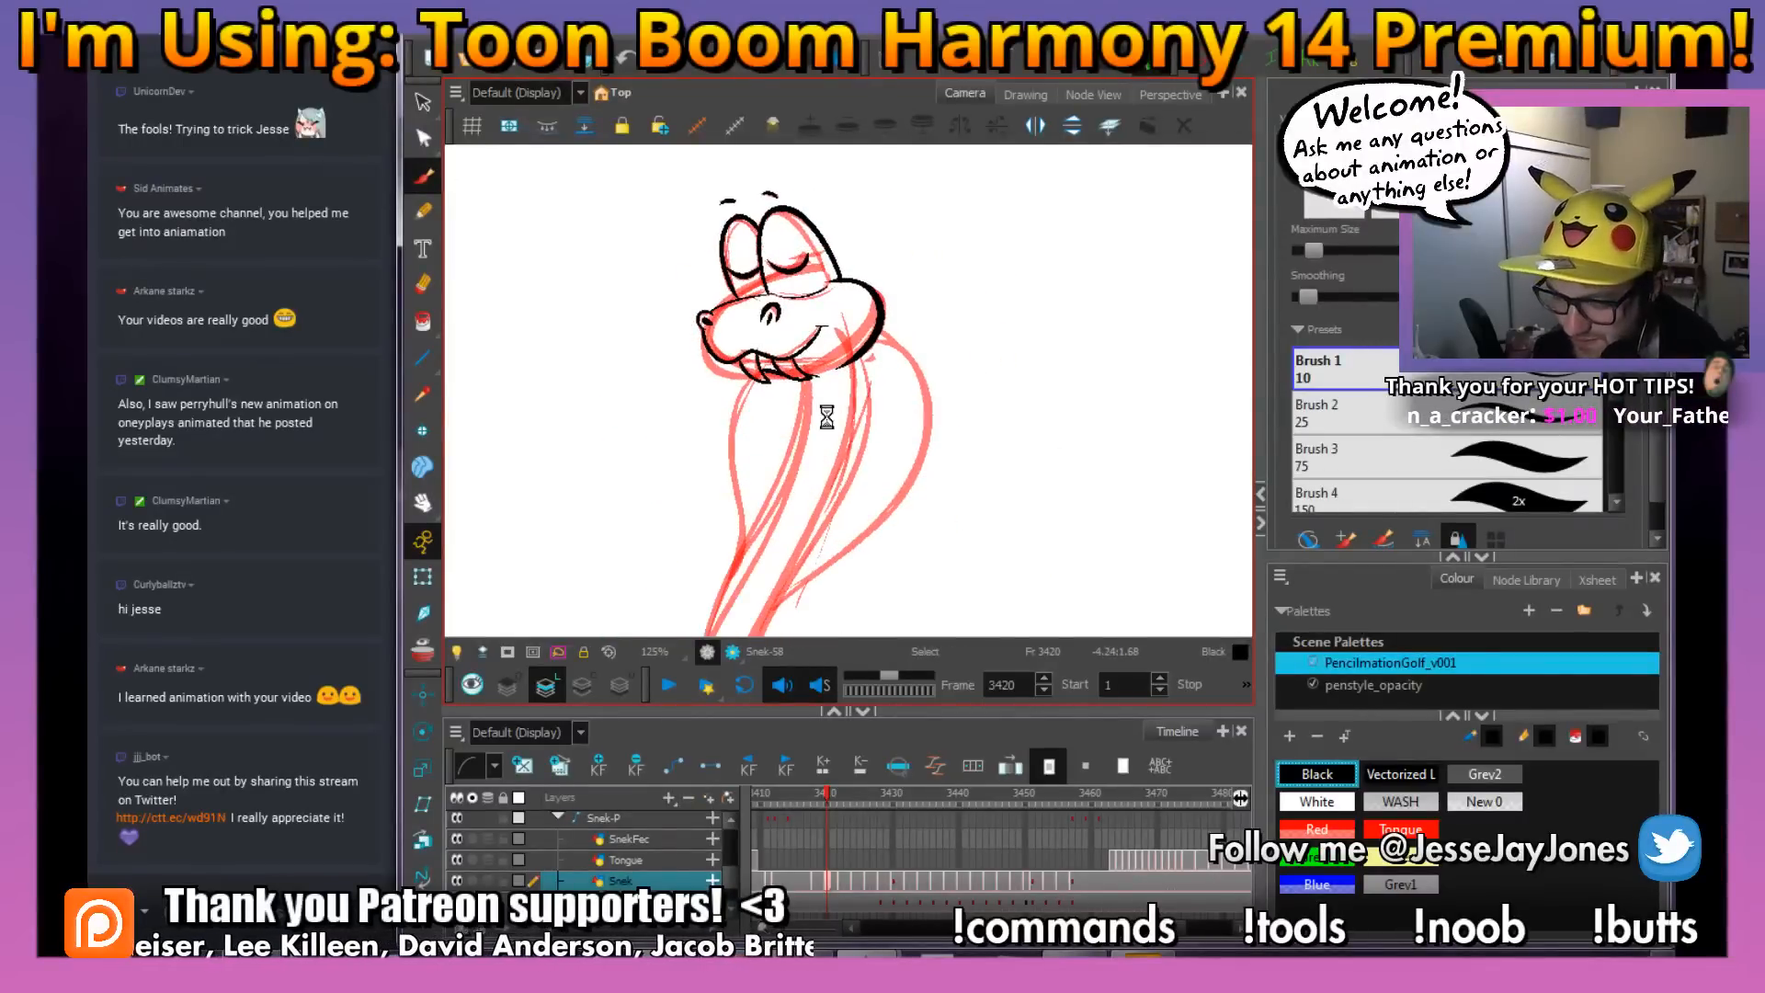
pyautogui.moveTo(847, 471); pyautogui.dragTo(855, 402)
pyautogui.press('1')
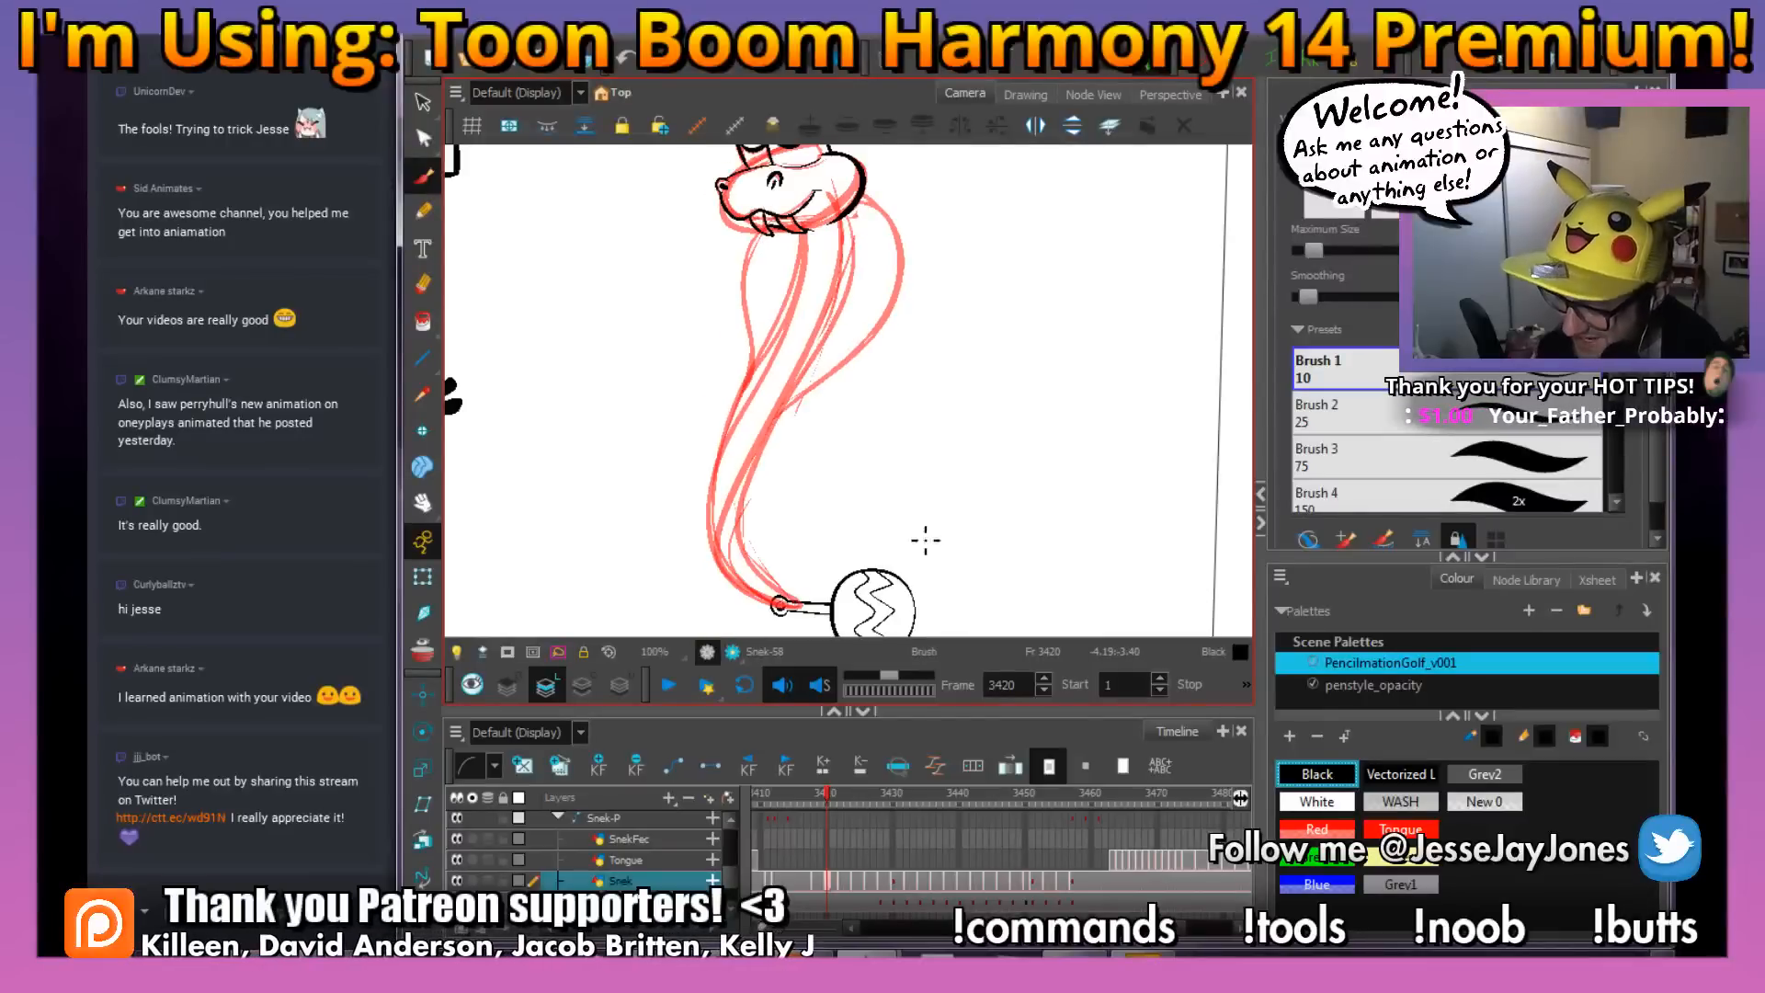
pyautogui.moveTo(824, 522); pyautogui.dragTo(839, 505)
pyautogui.moveTo(832, 322); pyautogui.dragTo(839, 331)
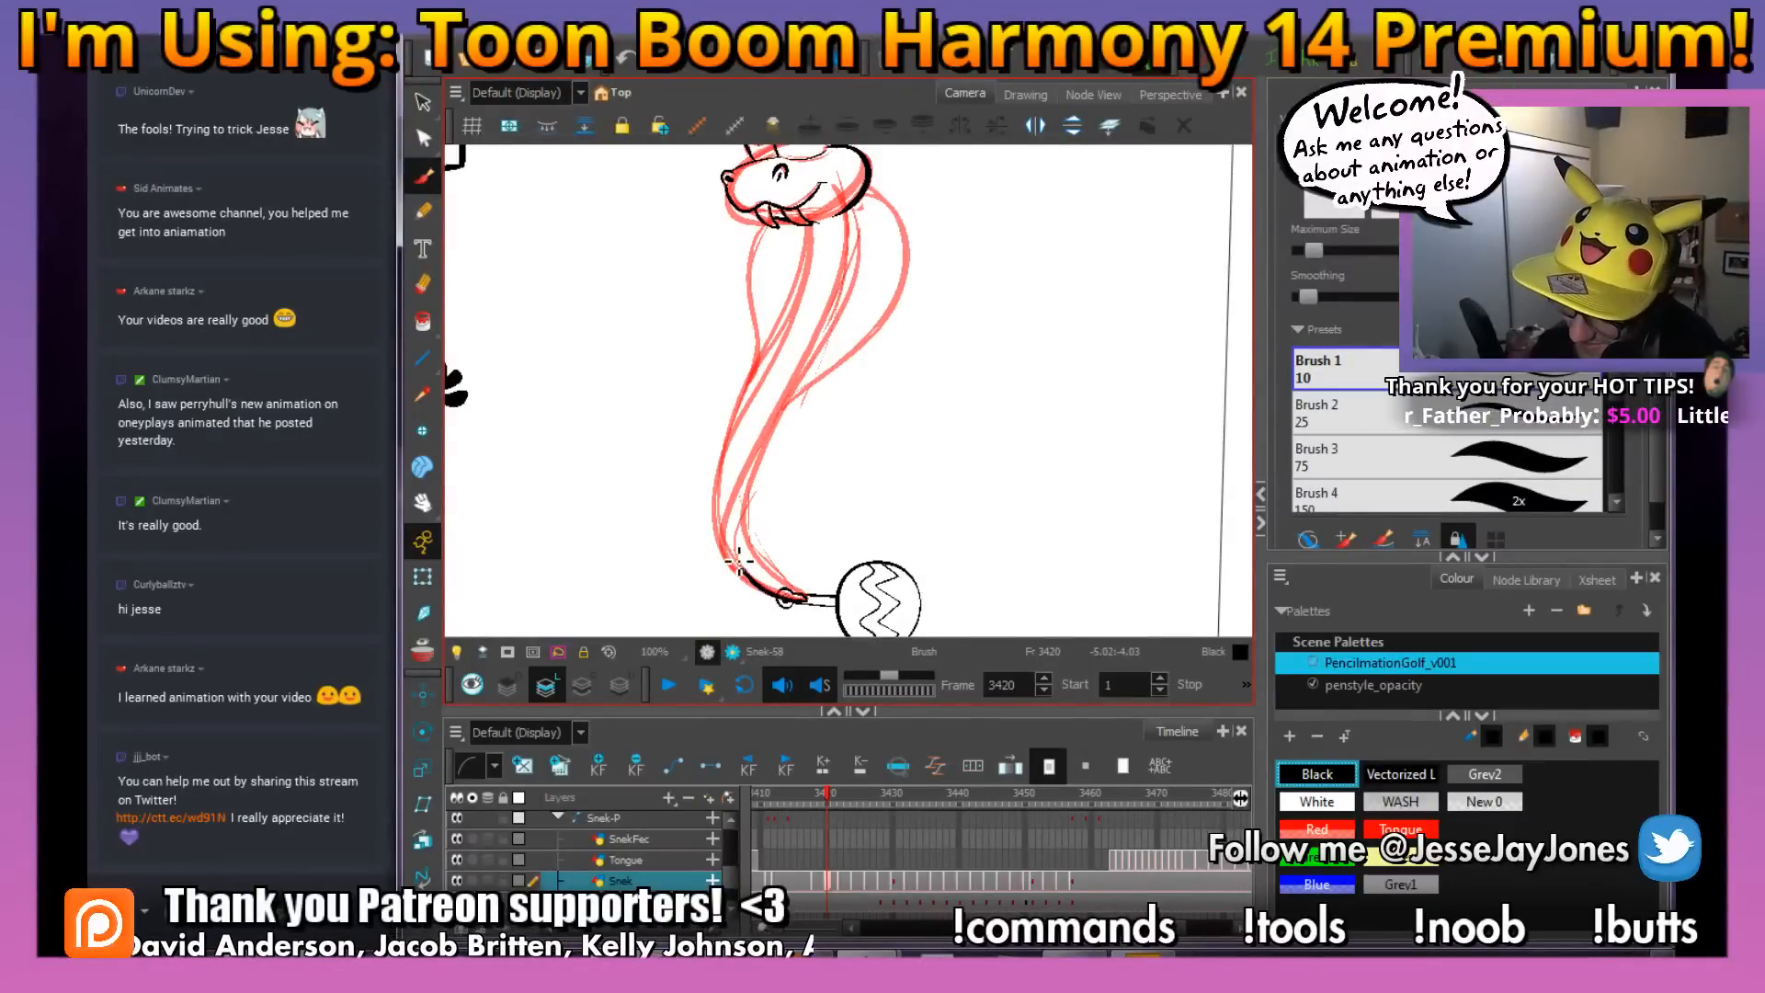
pyautogui.moveTo(738, 560); pyautogui.dragTo(725, 487)
pyautogui.moveTo(748, 411); pyautogui.dragTo(827, 233)
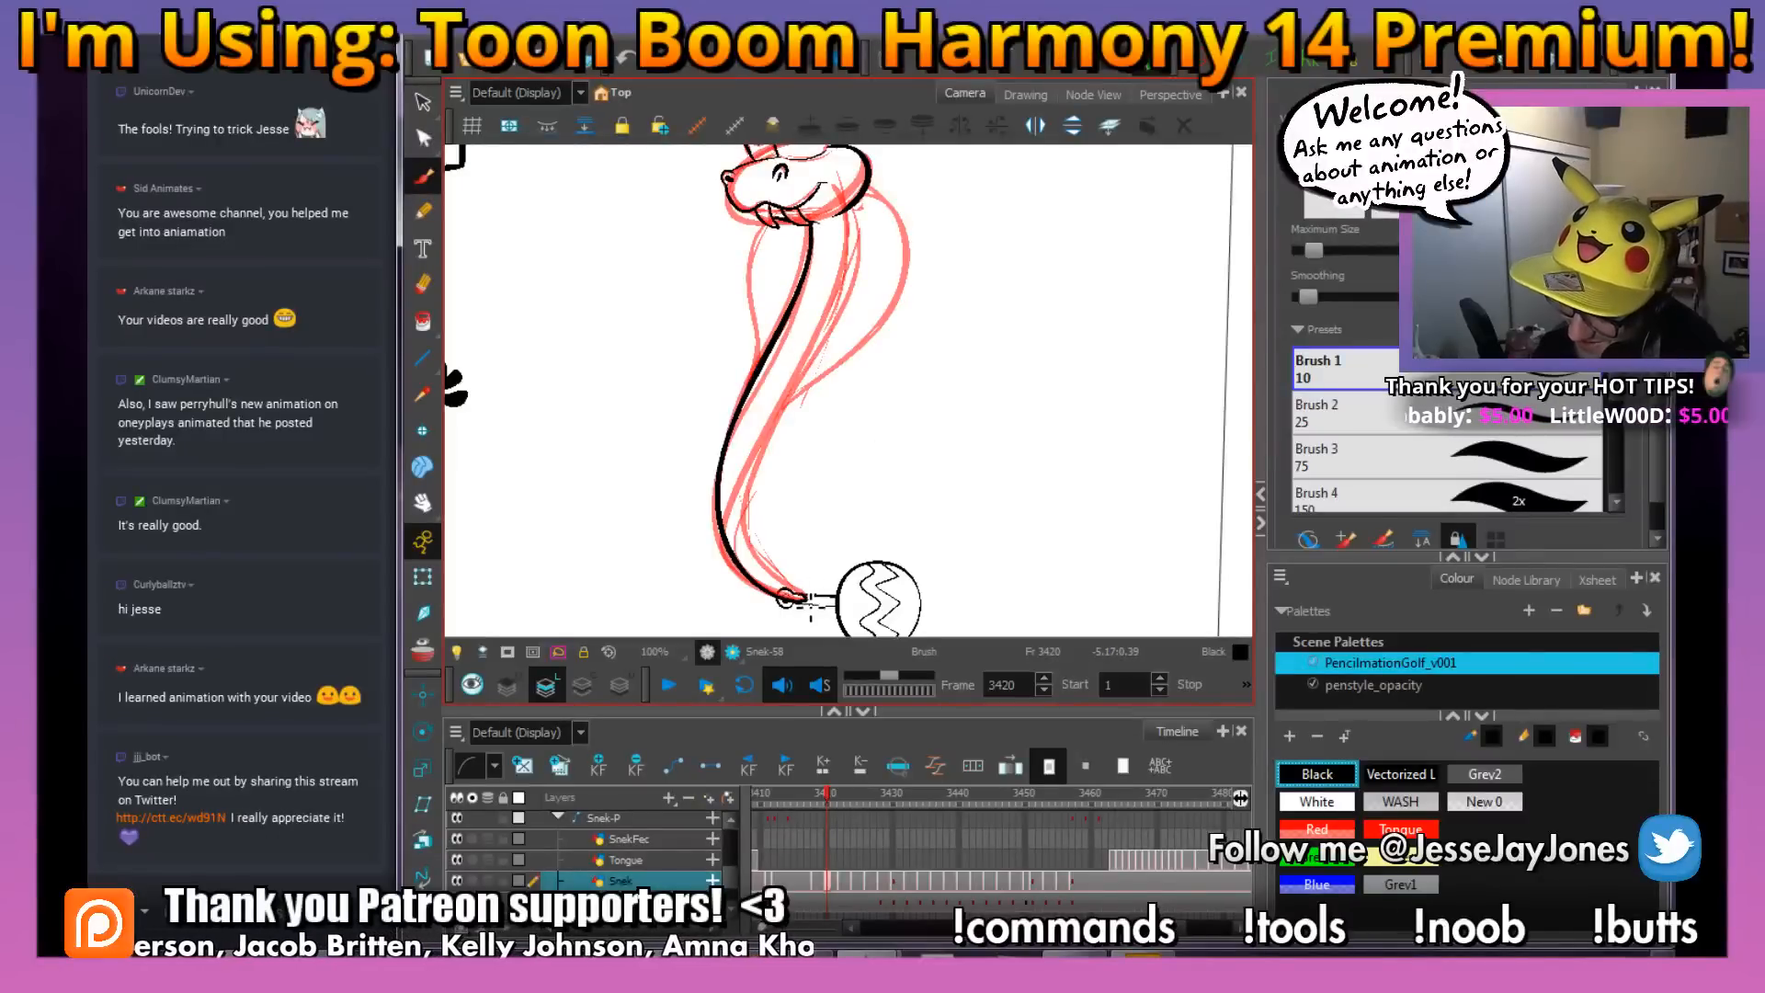
pyautogui.moveTo(813, 599); pyautogui.dragTo(782, 583)
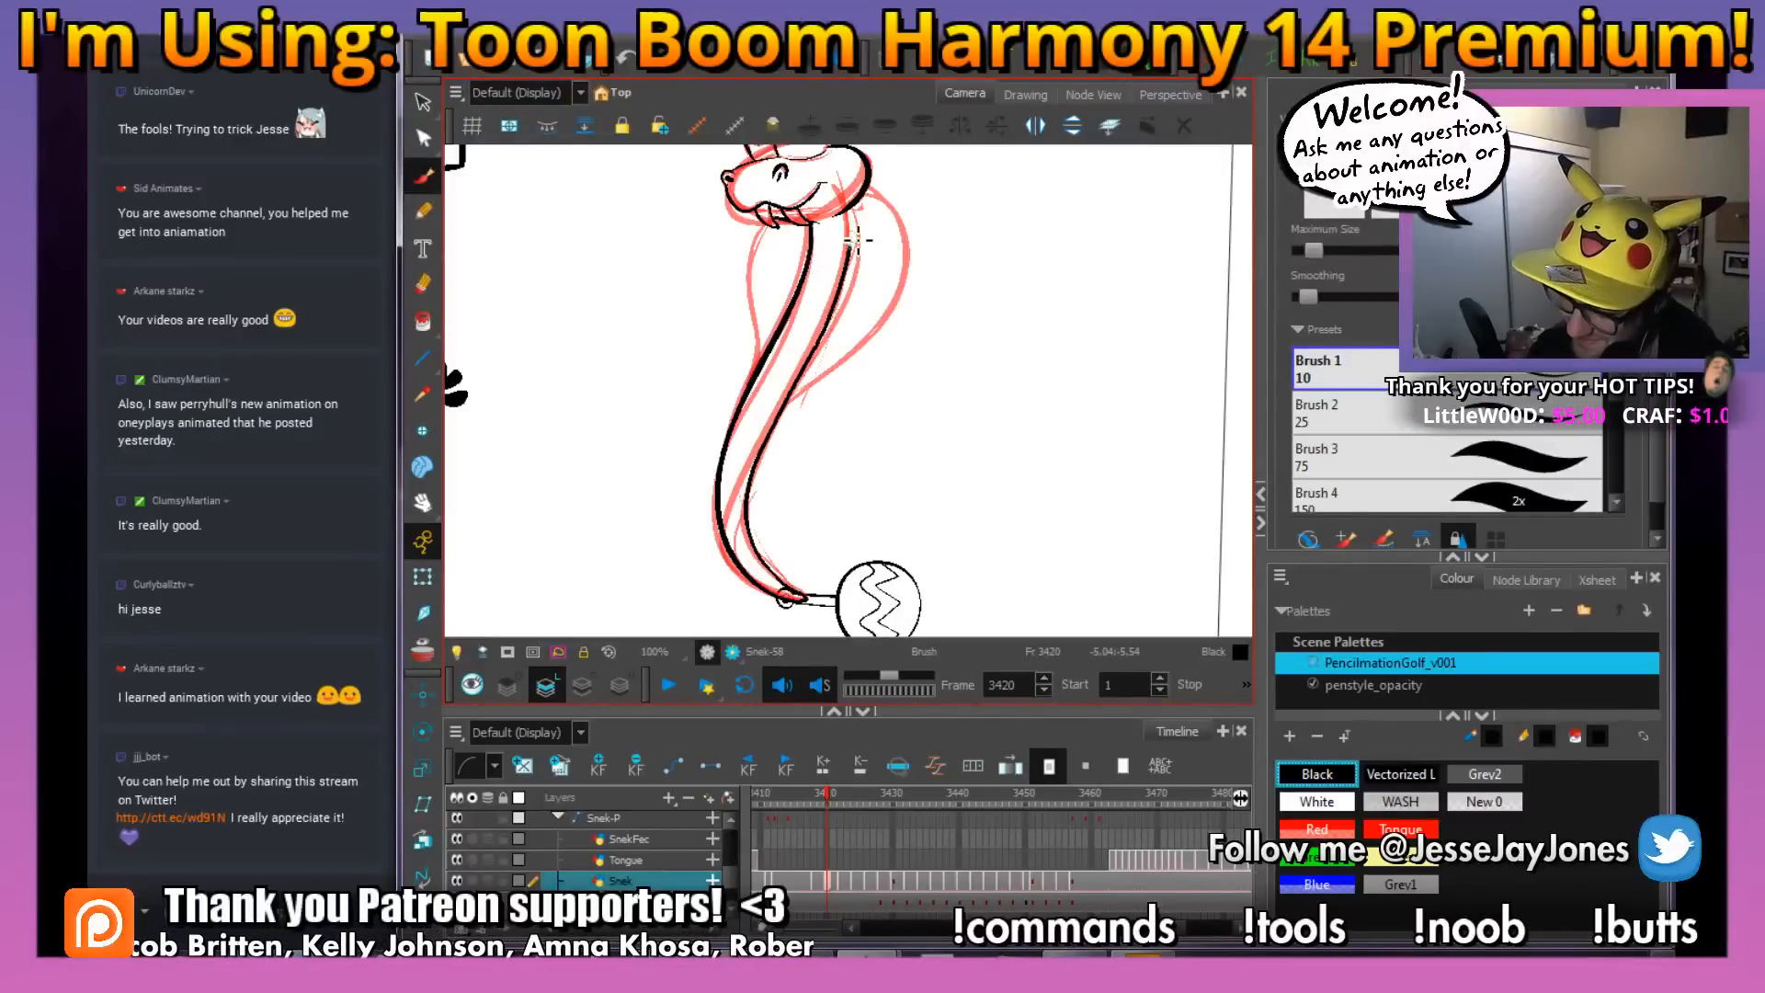
# Ink the outer edge of the hood behind the head, curving down until it meets the body
pyautogui.press('2')
pyautogui.moveTo(882, 337)
pyautogui.mouseDown()
pyautogui.moveTo(933, 425)
pyautogui.moveTo(907, 457)
pyautogui.mouseUp()
pyautogui.press('2')
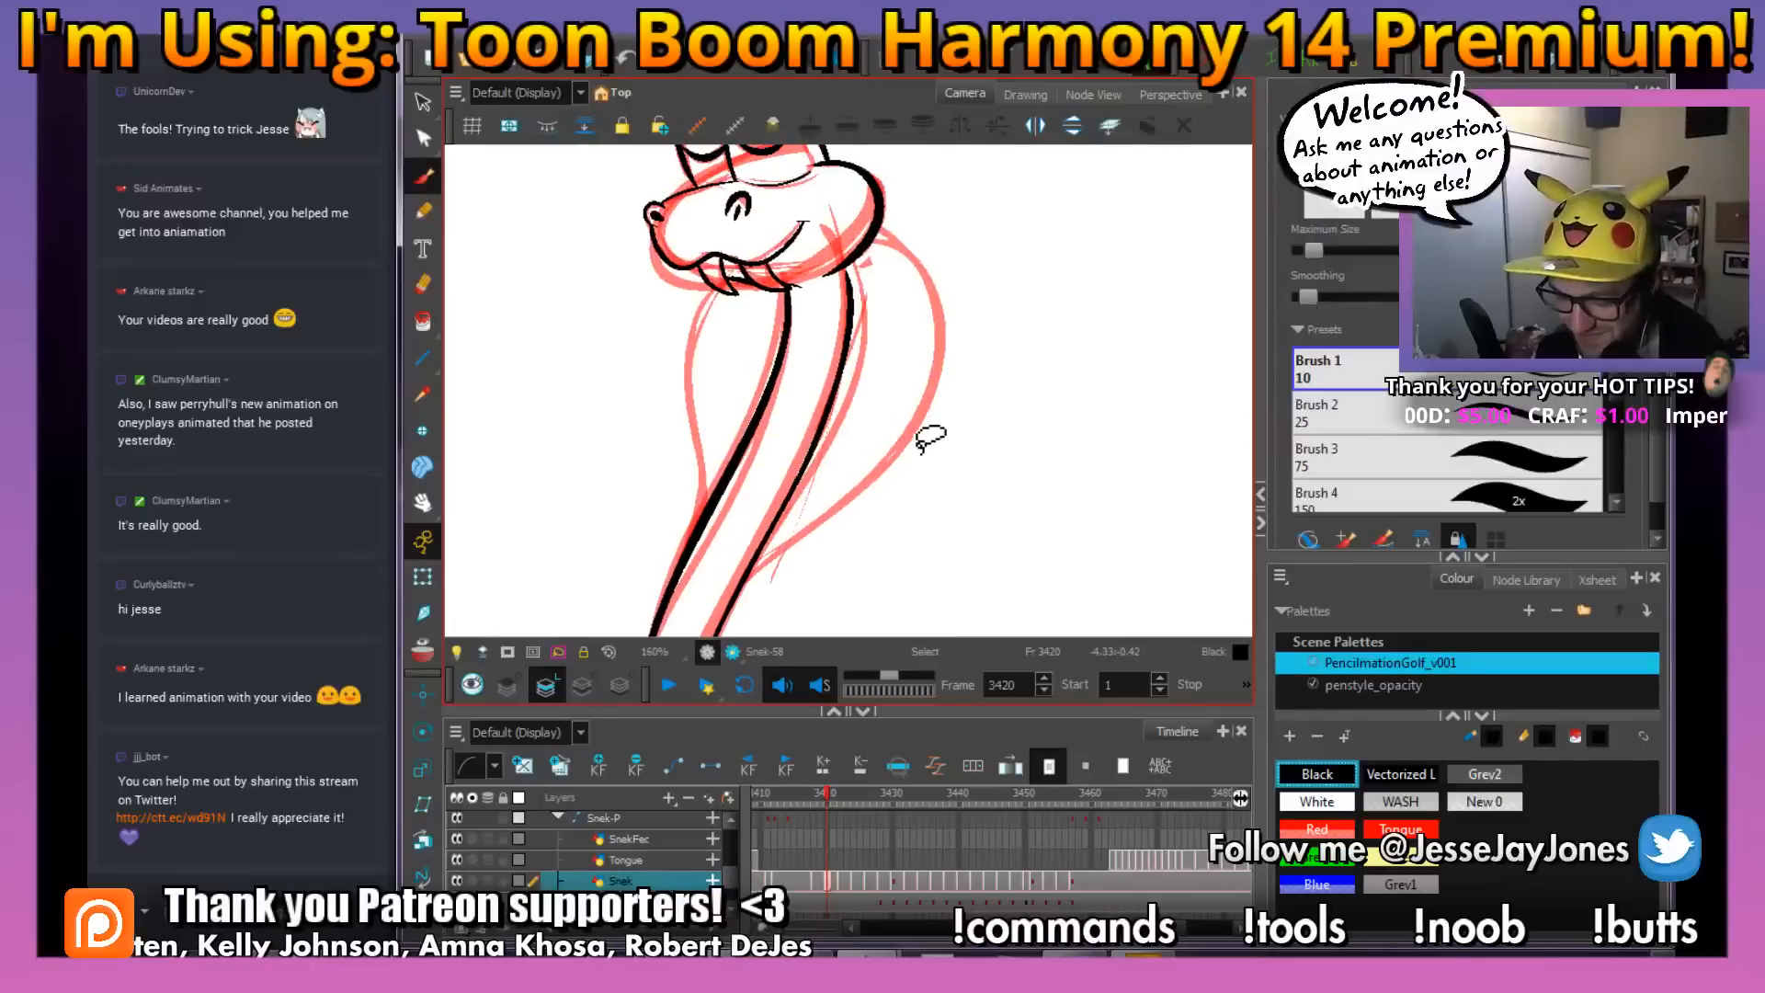
pyautogui.moveTo(973, 312)
pyautogui.mouseDown()
pyautogui.moveTo(875, 340)
pyautogui.moveTo(884, 324)
pyautogui.mouseUp()
pyautogui.moveTo(864, 387); pyautogui.dragTo(867, 374)
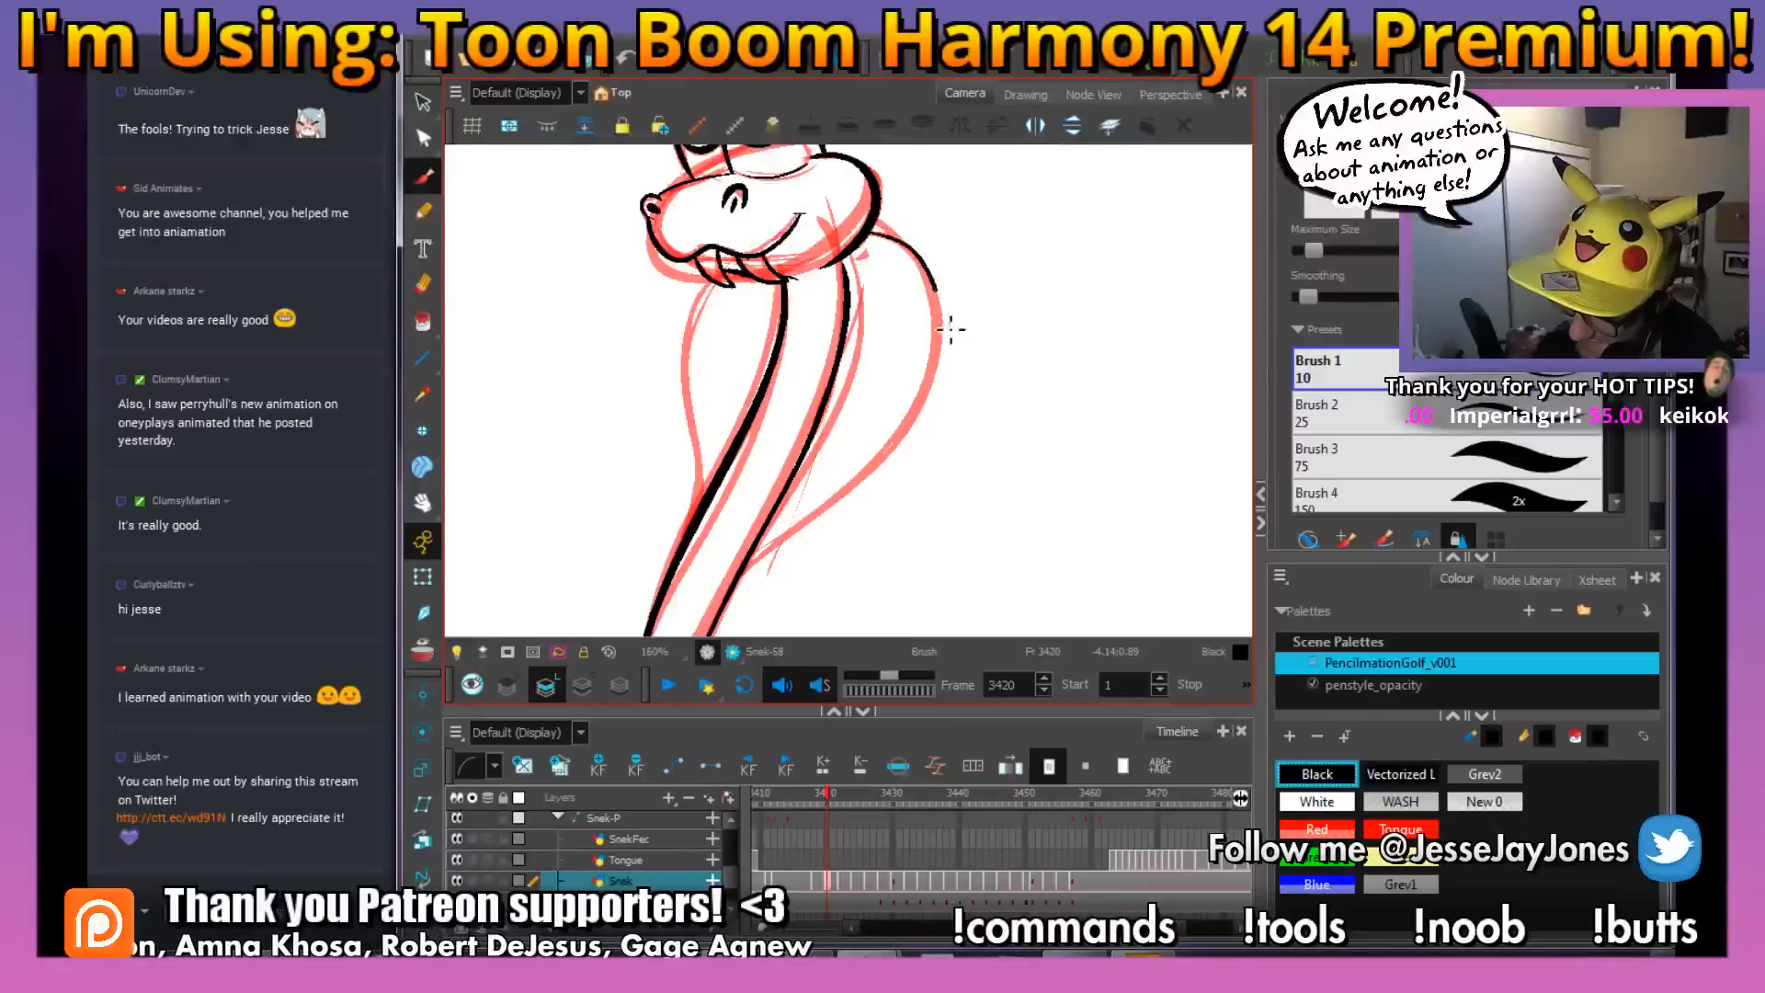
pyautogui.moveTo(938, 290)
pyautogui.mouseDown()
pyautogui.moveTo(950, 329)
pyautogui.moveTo(923, 434)
pyautogui.moveTo(734, 602)
pyautogui.mouseUp()
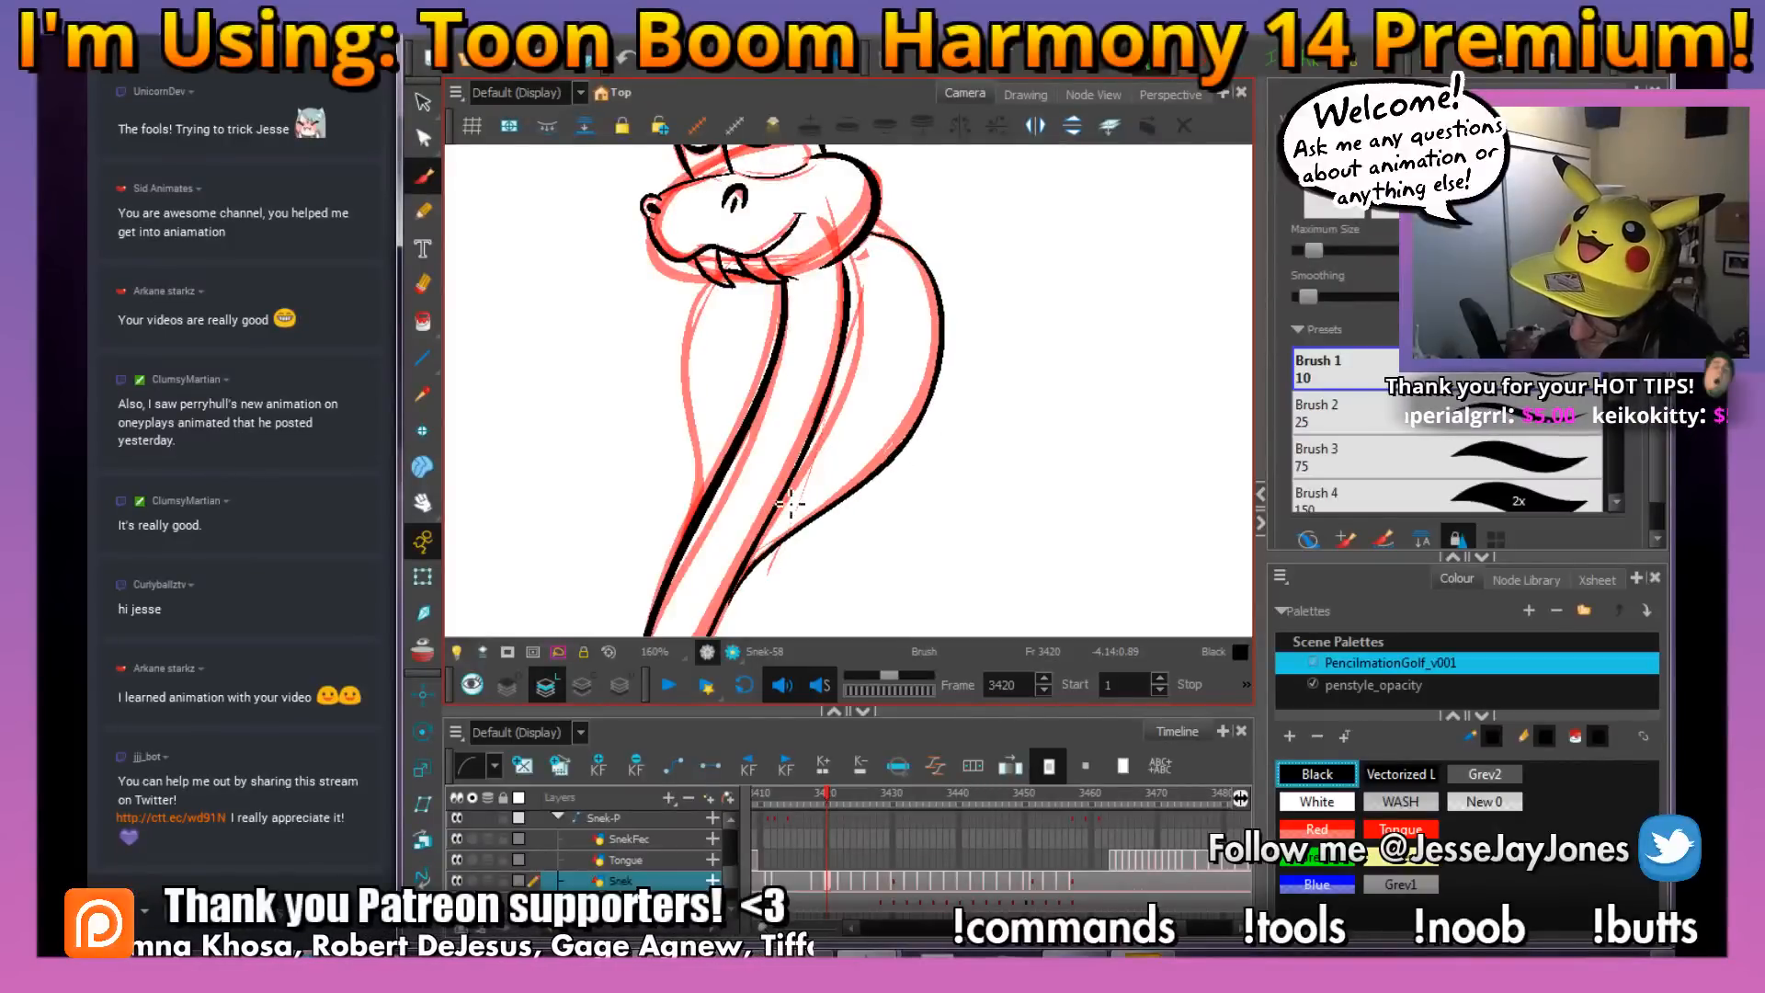
# Select the newly inked hood line with the Perspective tool and nudge its lower end toward the body outline
pyautogui.press('0')
pyautogui.click(799, 527)
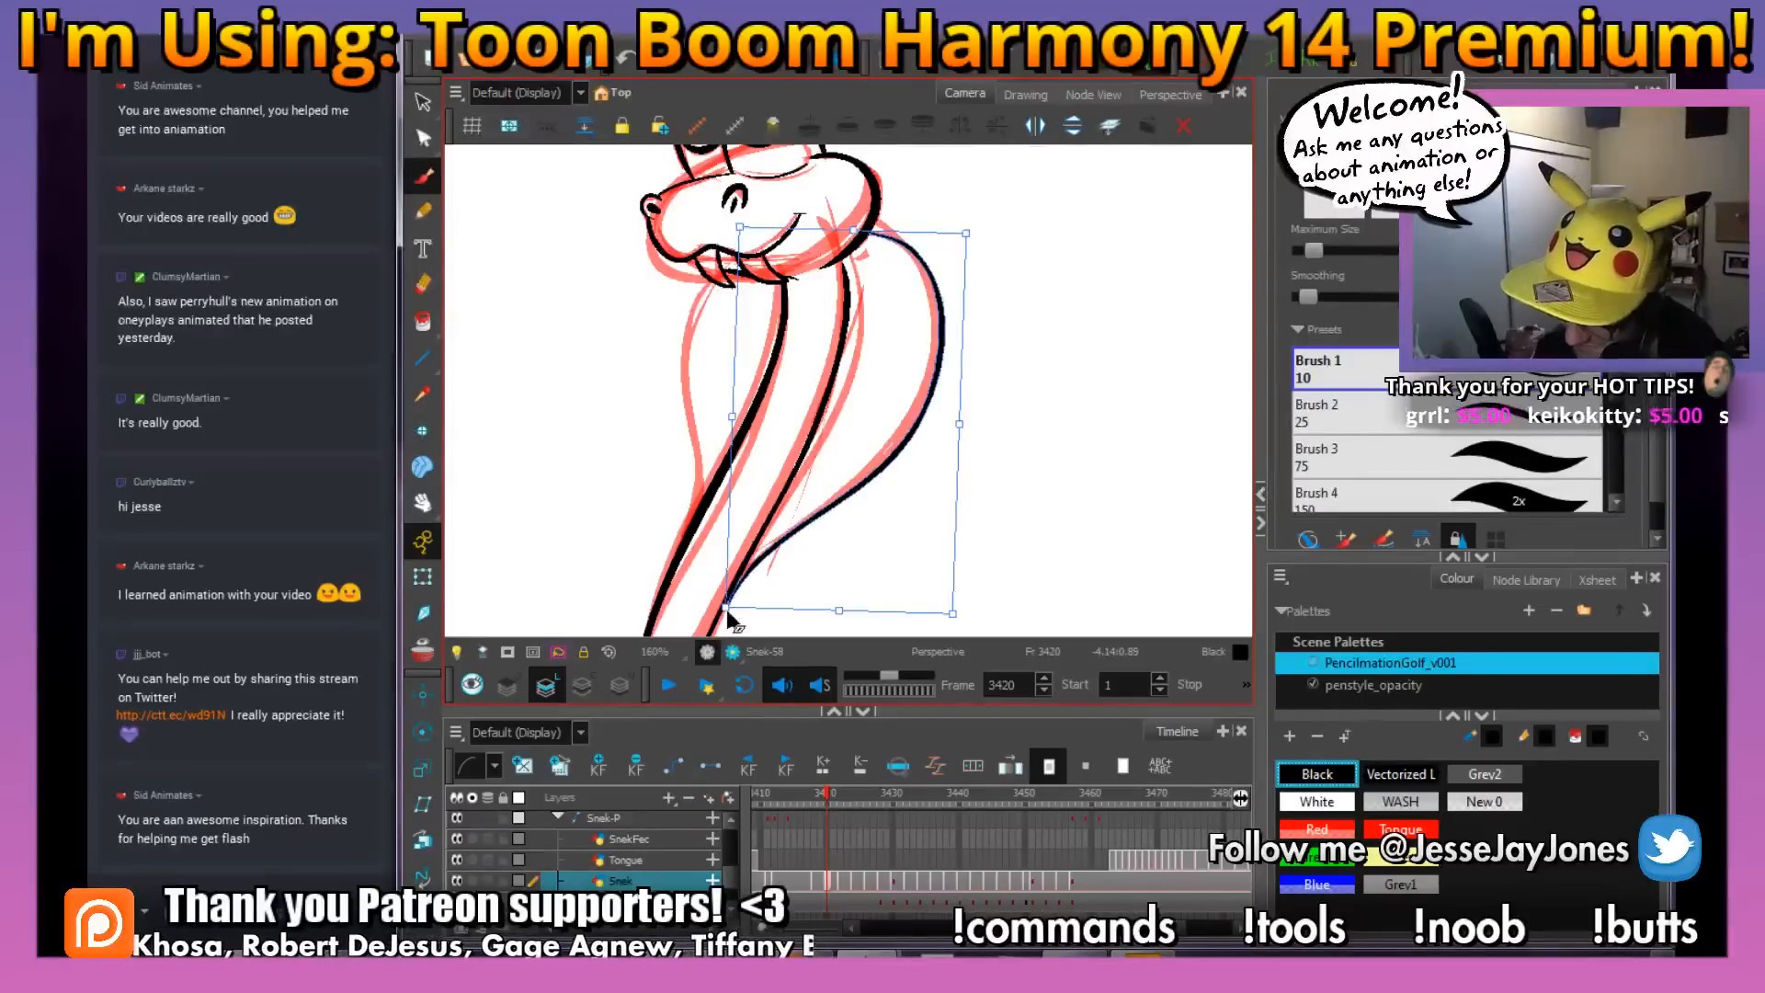
pyautogui.moveTo(723, 609); pyautogui.dragTo(721, 603)
pyautogui.click(1003, 494)
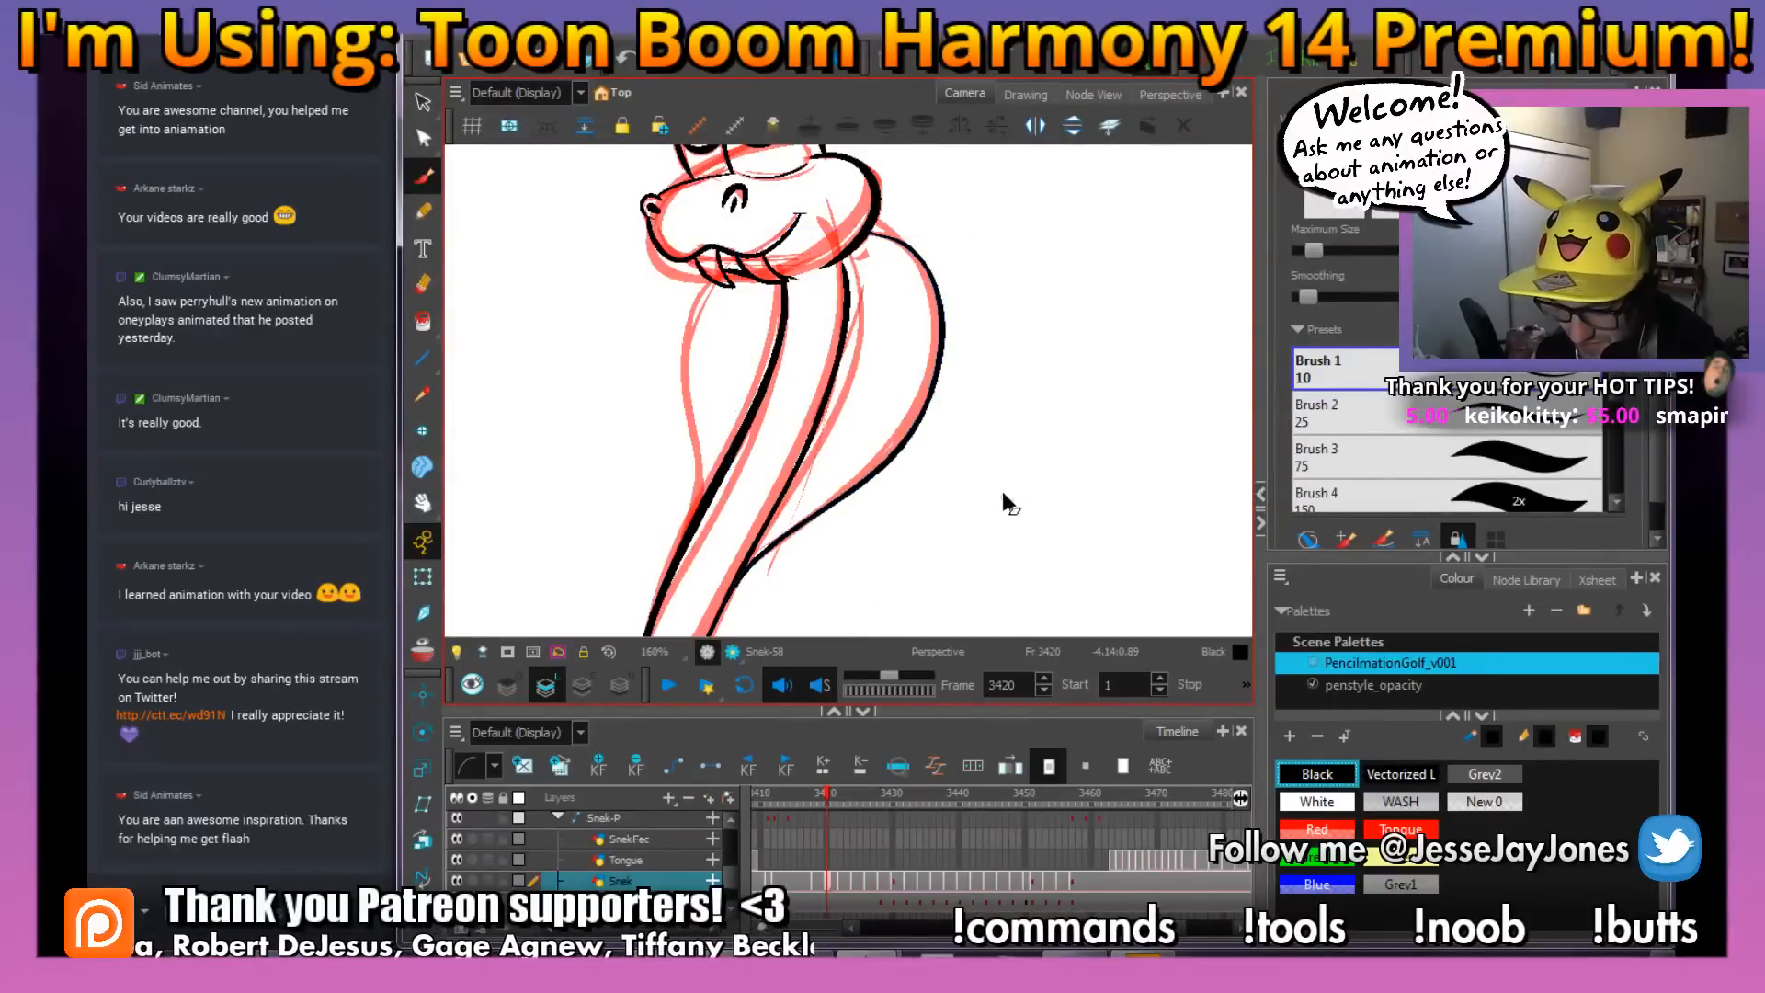
# Ink the hood's edge on the front side of the body and the thin inner contour lines on both hood halves
pyautogui.moveTo(959, 478)
pyautogui.mouseDown()
pyautogui.moveTo(989, 497)
pyautogui.moveTo(965, 511)
pyautogui.mouseUp()
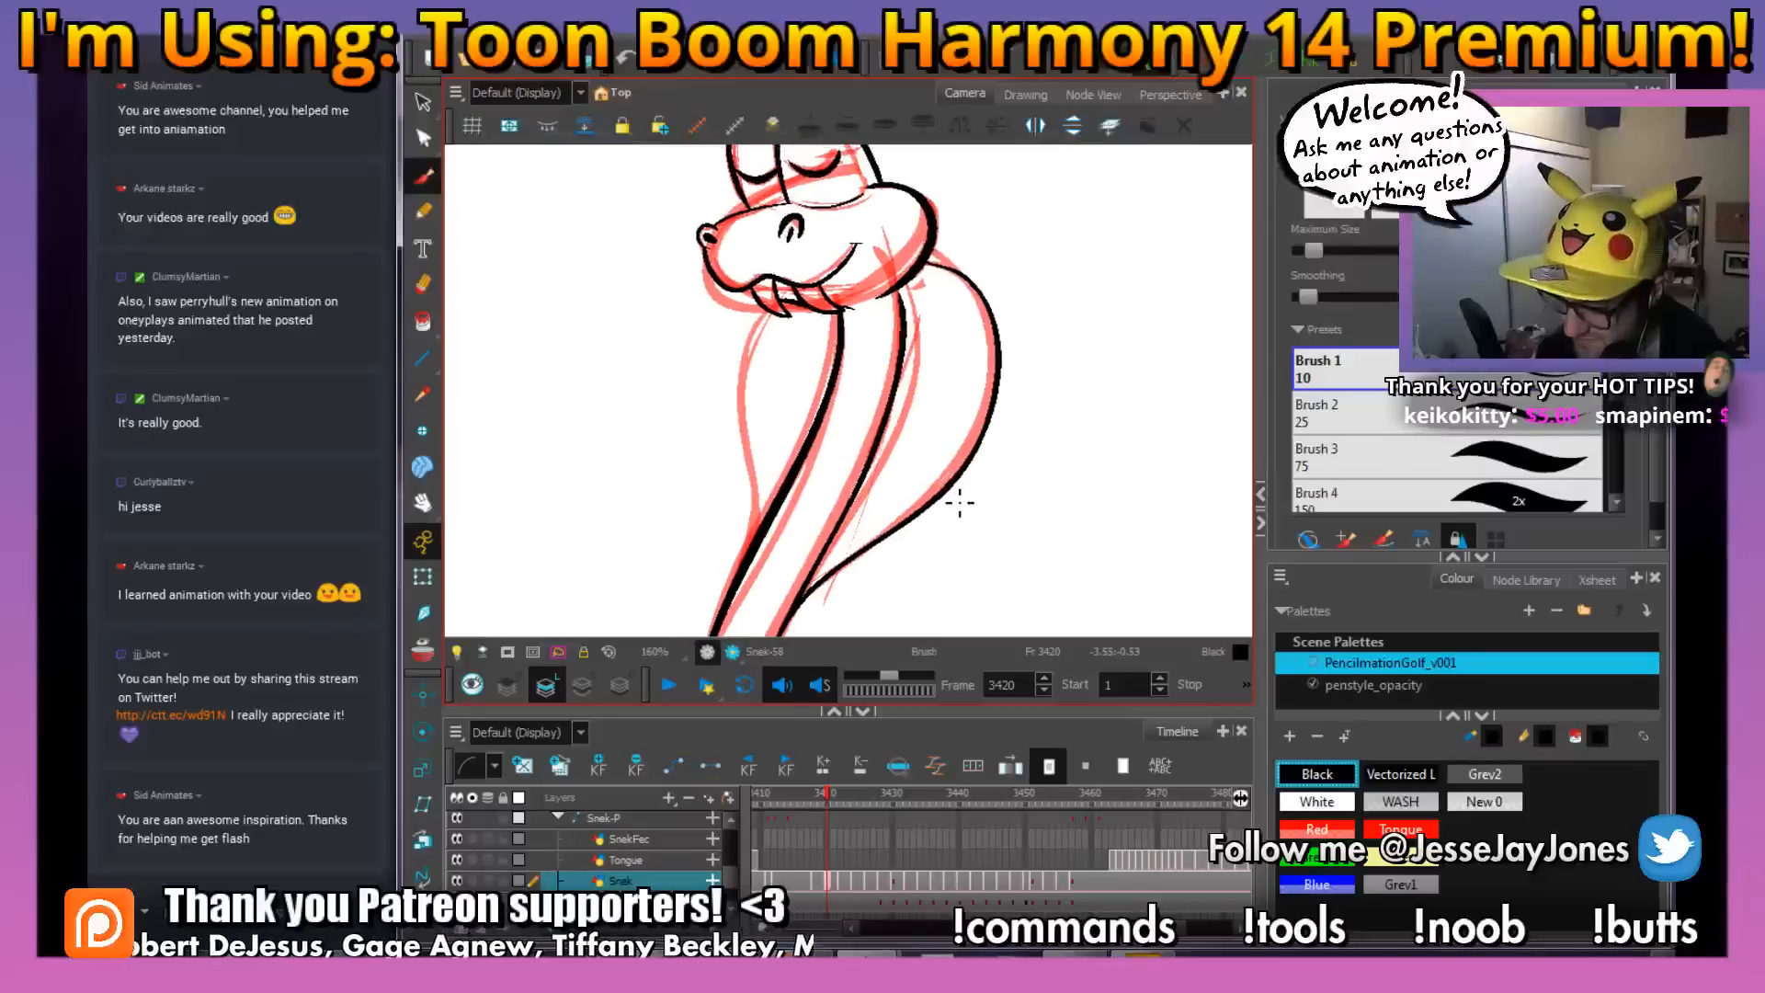
pyautogui.moveTo(856, 357)
pyautogui.mouseDown()
pyautogui.moveTo(750, 359)
pyautogui.moveTo(740, 570)
pyautogui.moveTo(755, 552)
pyautogui.moveTo(828, 575)
pyautogui.moveTo(940, 489)
pyautogui.moveTo(985, 395)
pyautogui.mouseUp()
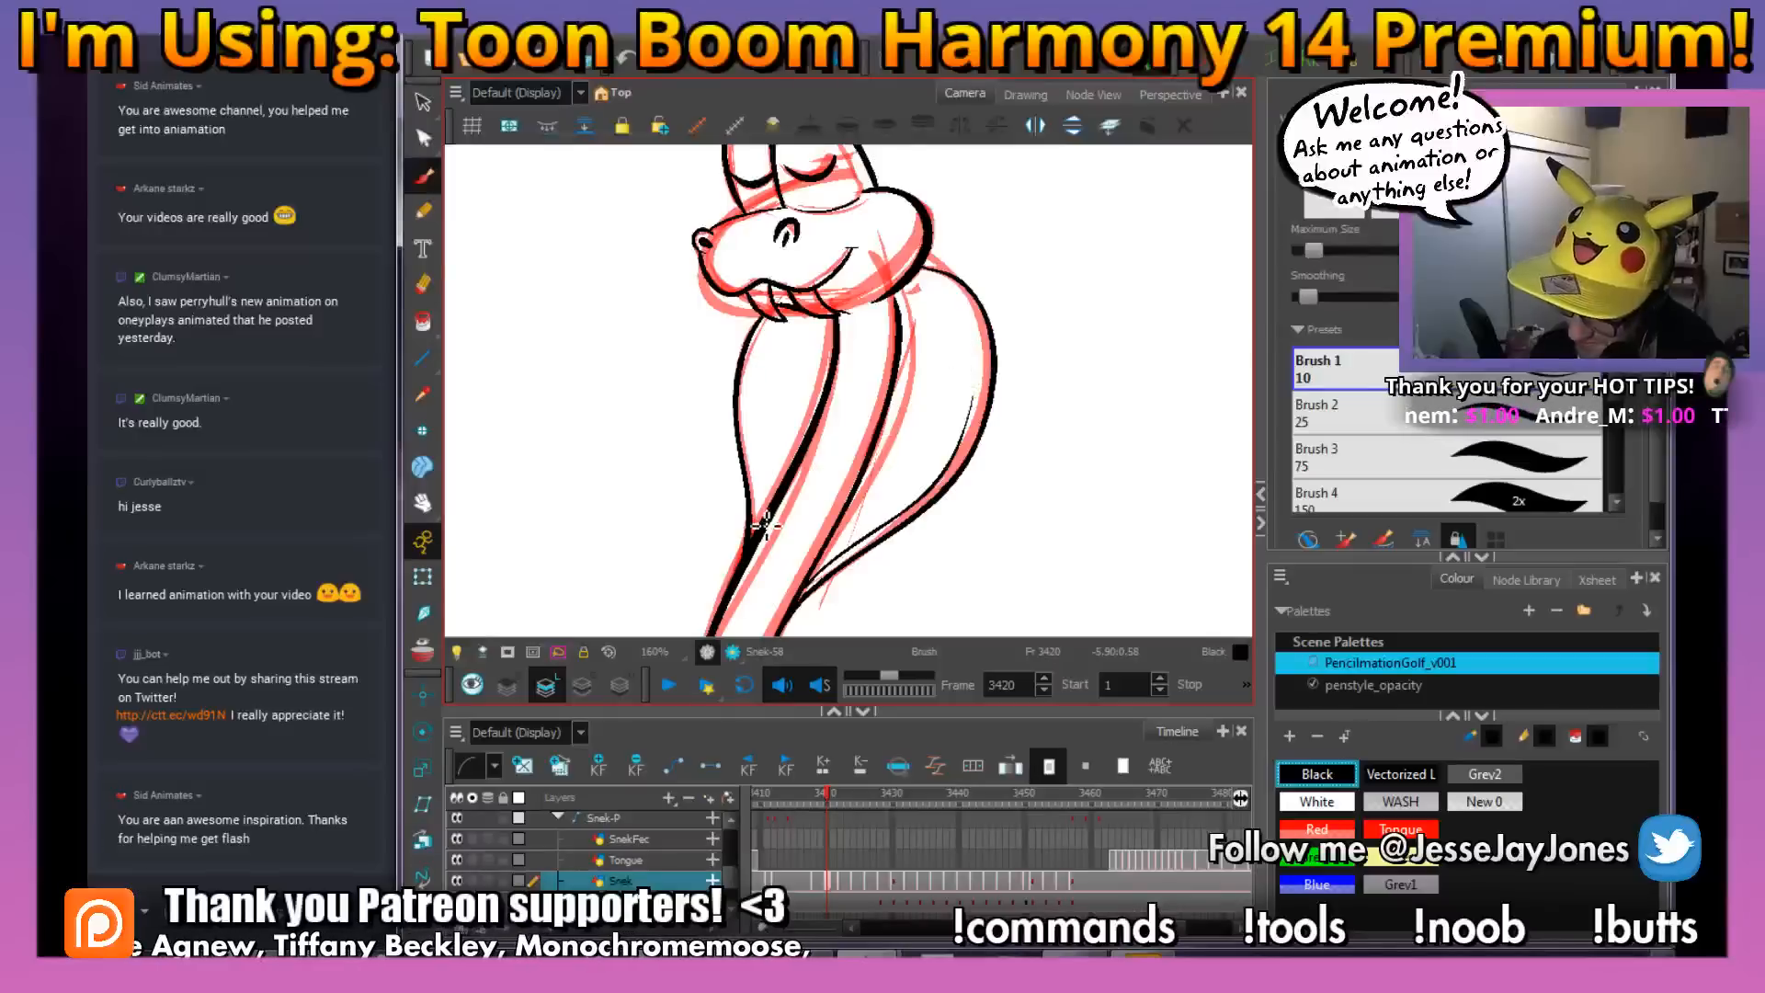
pyautogui.moveTo(755, 526); pyautogui.dragTo(744, 375)
# Compare with the finished drawing at frame 3419 and ink three small U-shaped scale marks on the body between the hood halves at frame 3420
pyautogui.press('1')
pyautogui.press('1')
pyautogui.press('1')
pyautogui.press('1')
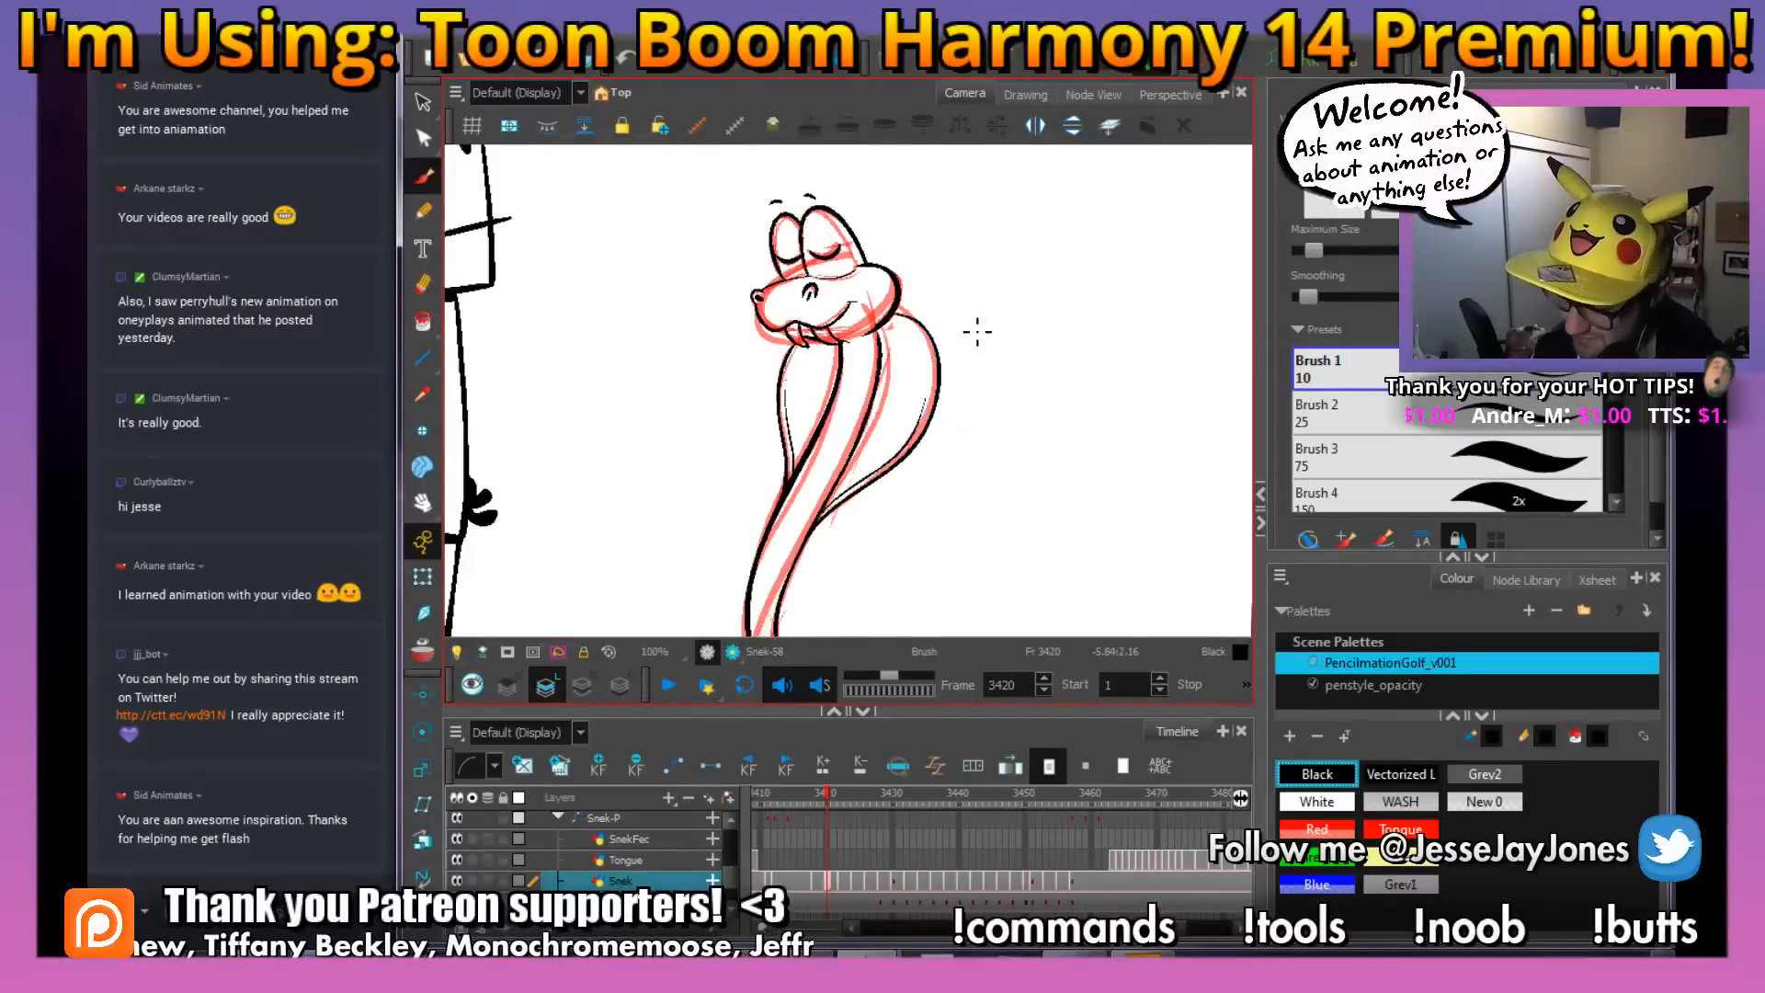
pyautogui.press('space')
pyautogui.moveTo(939, 469); pyautogui.dragTo(929, 430)
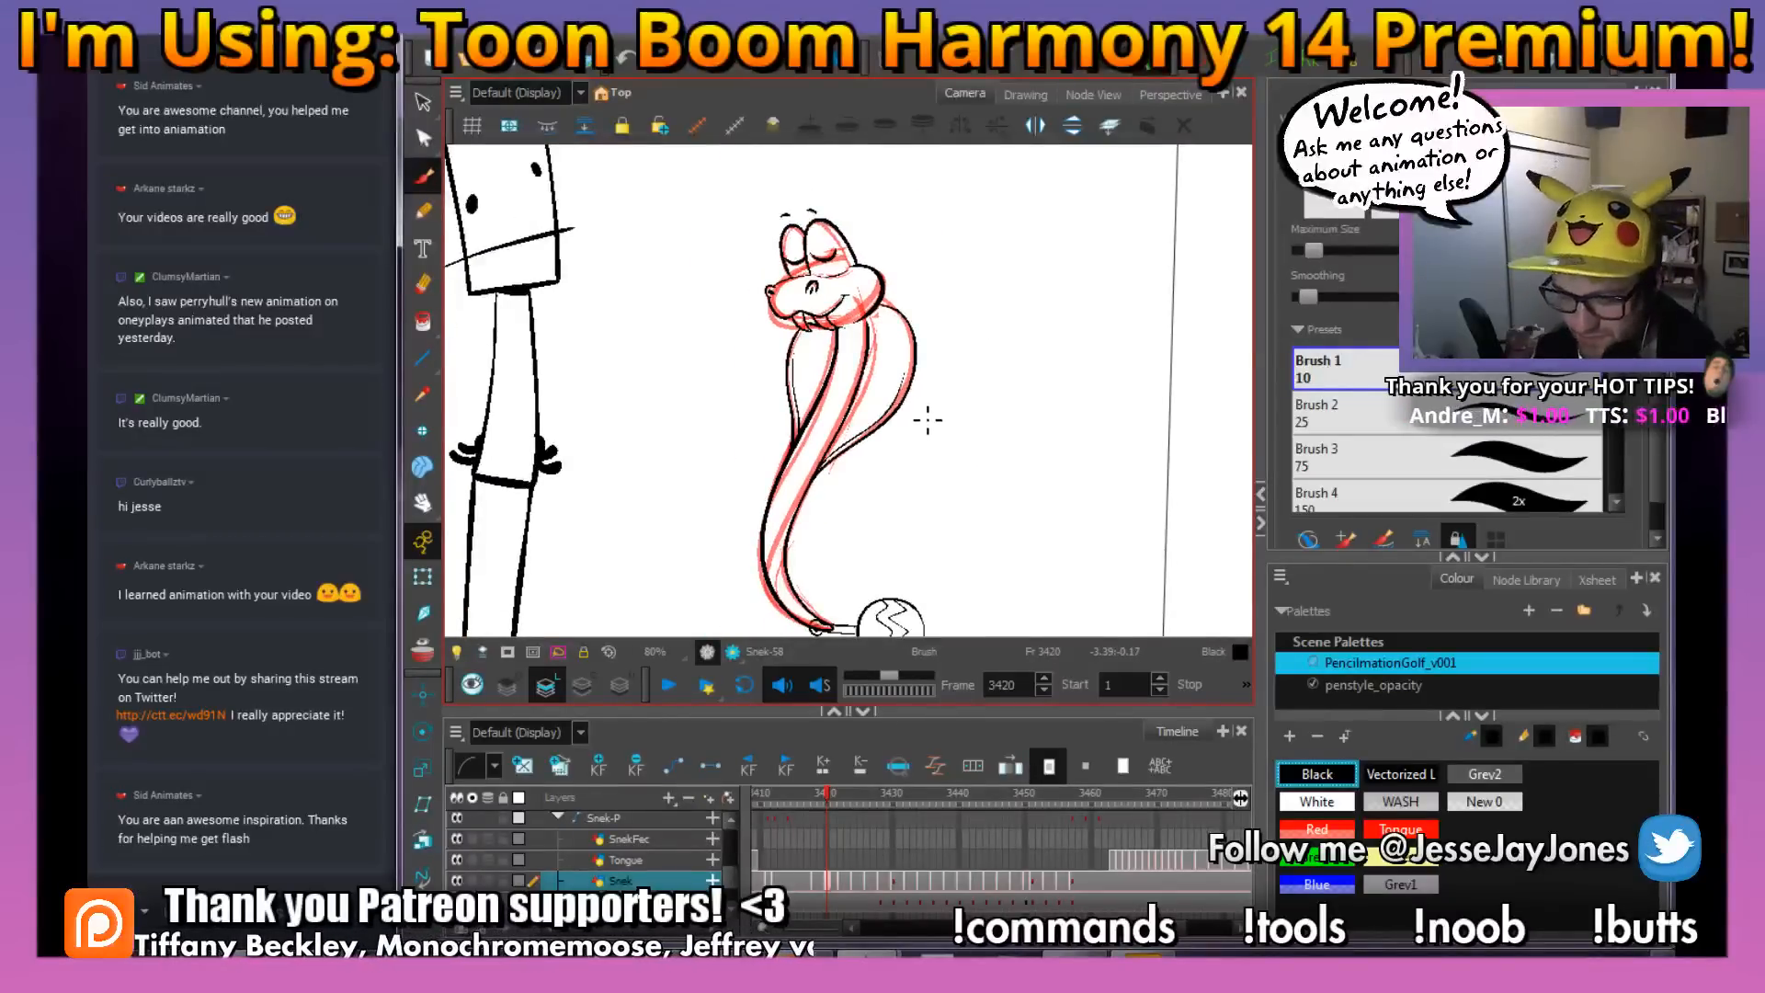
pyautogui.scroll(5, 927, 420)
pyautogui.press(',')
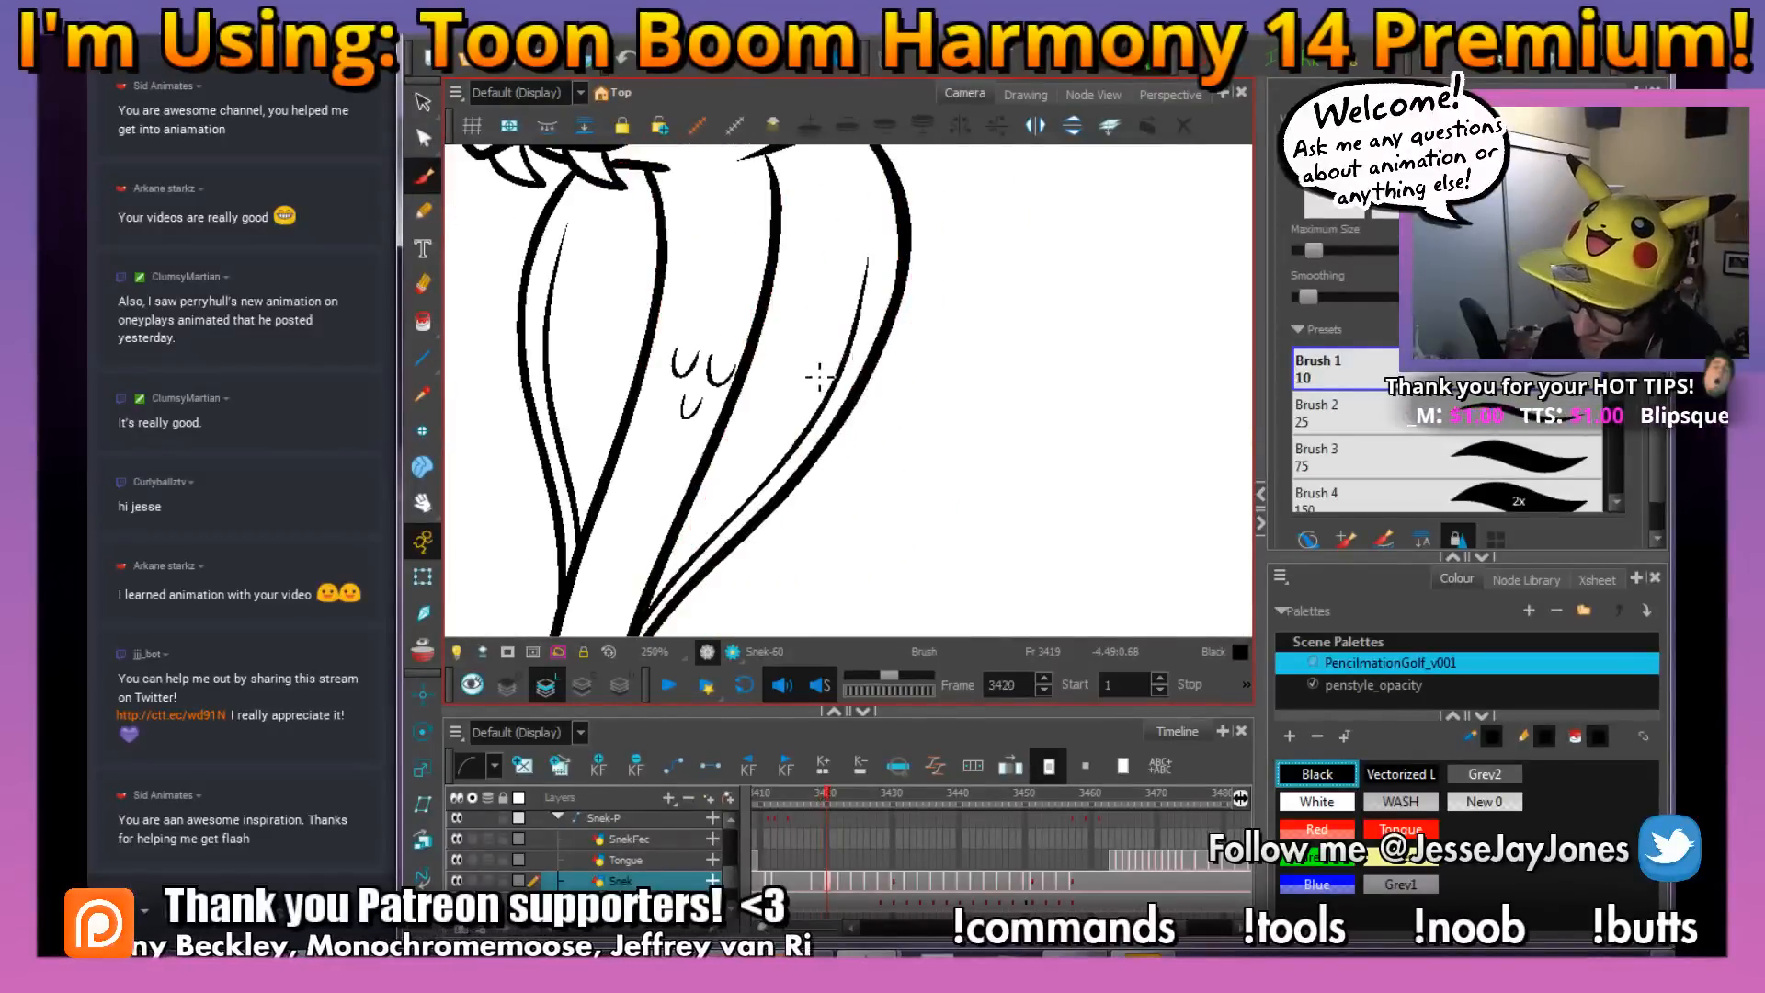
pyautogui.press('.')
pyautogui.press(',')
pyautogui.press('.')
pyautogui.press(',')
pyautogui.press('.')
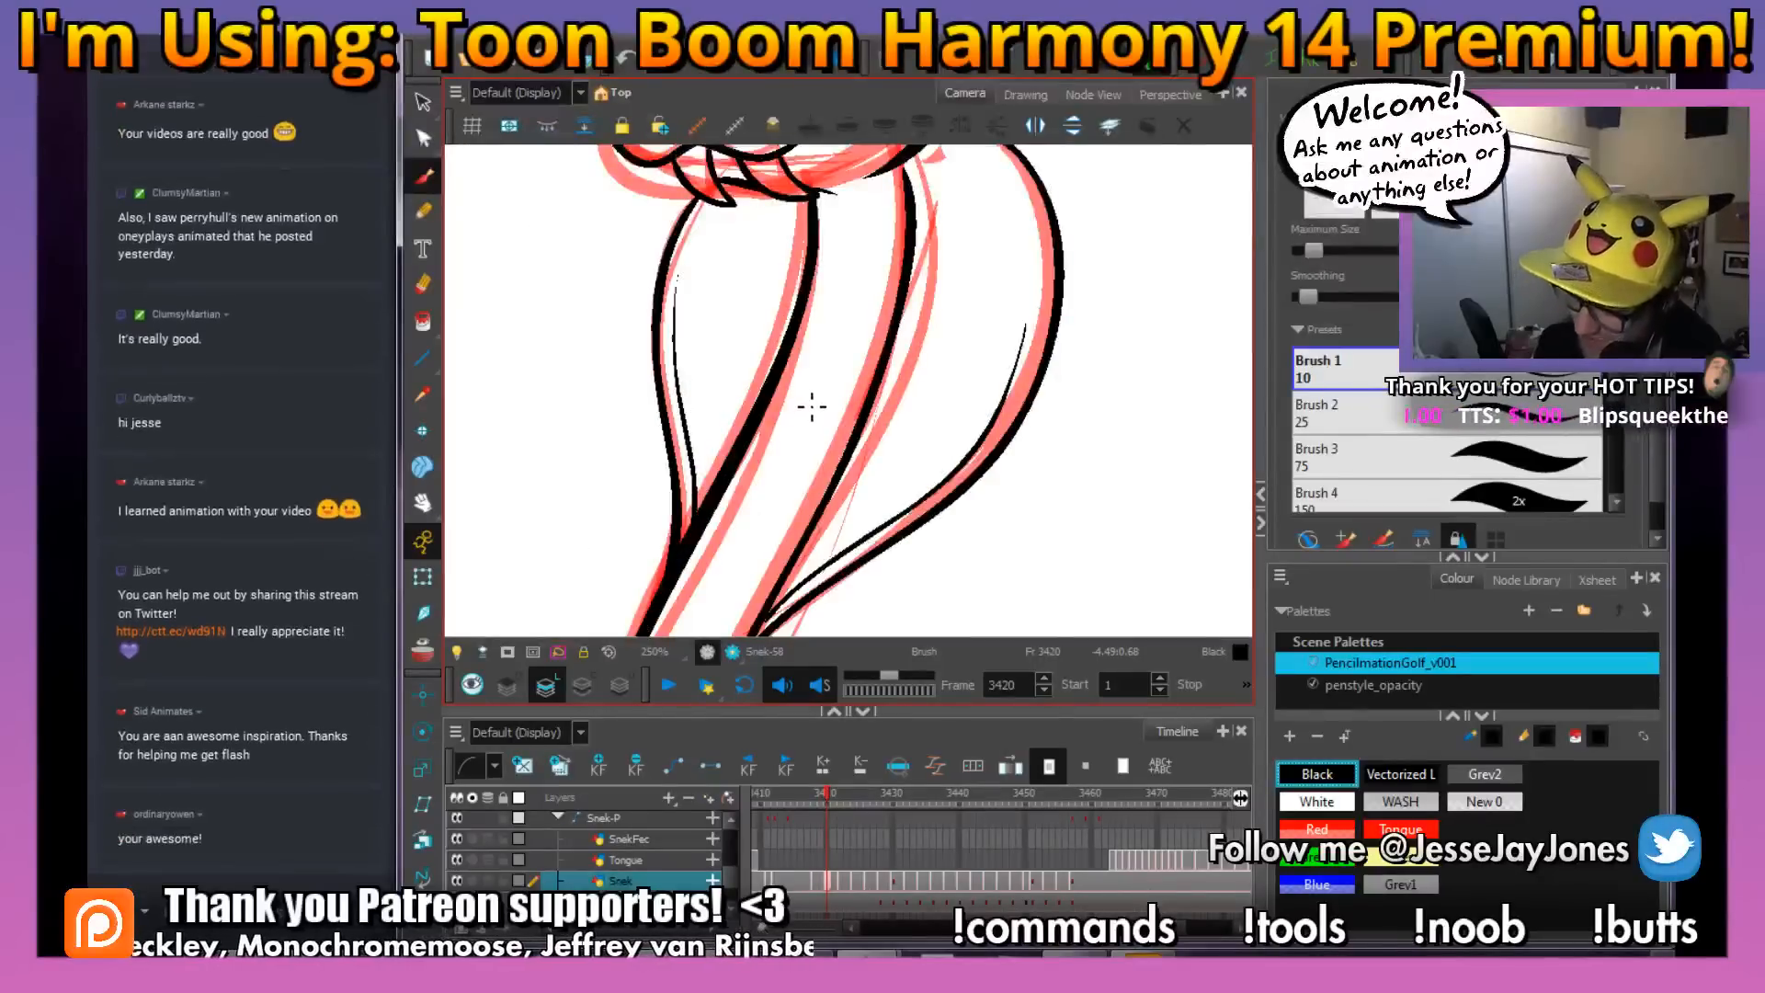
pyautogui.press(',')
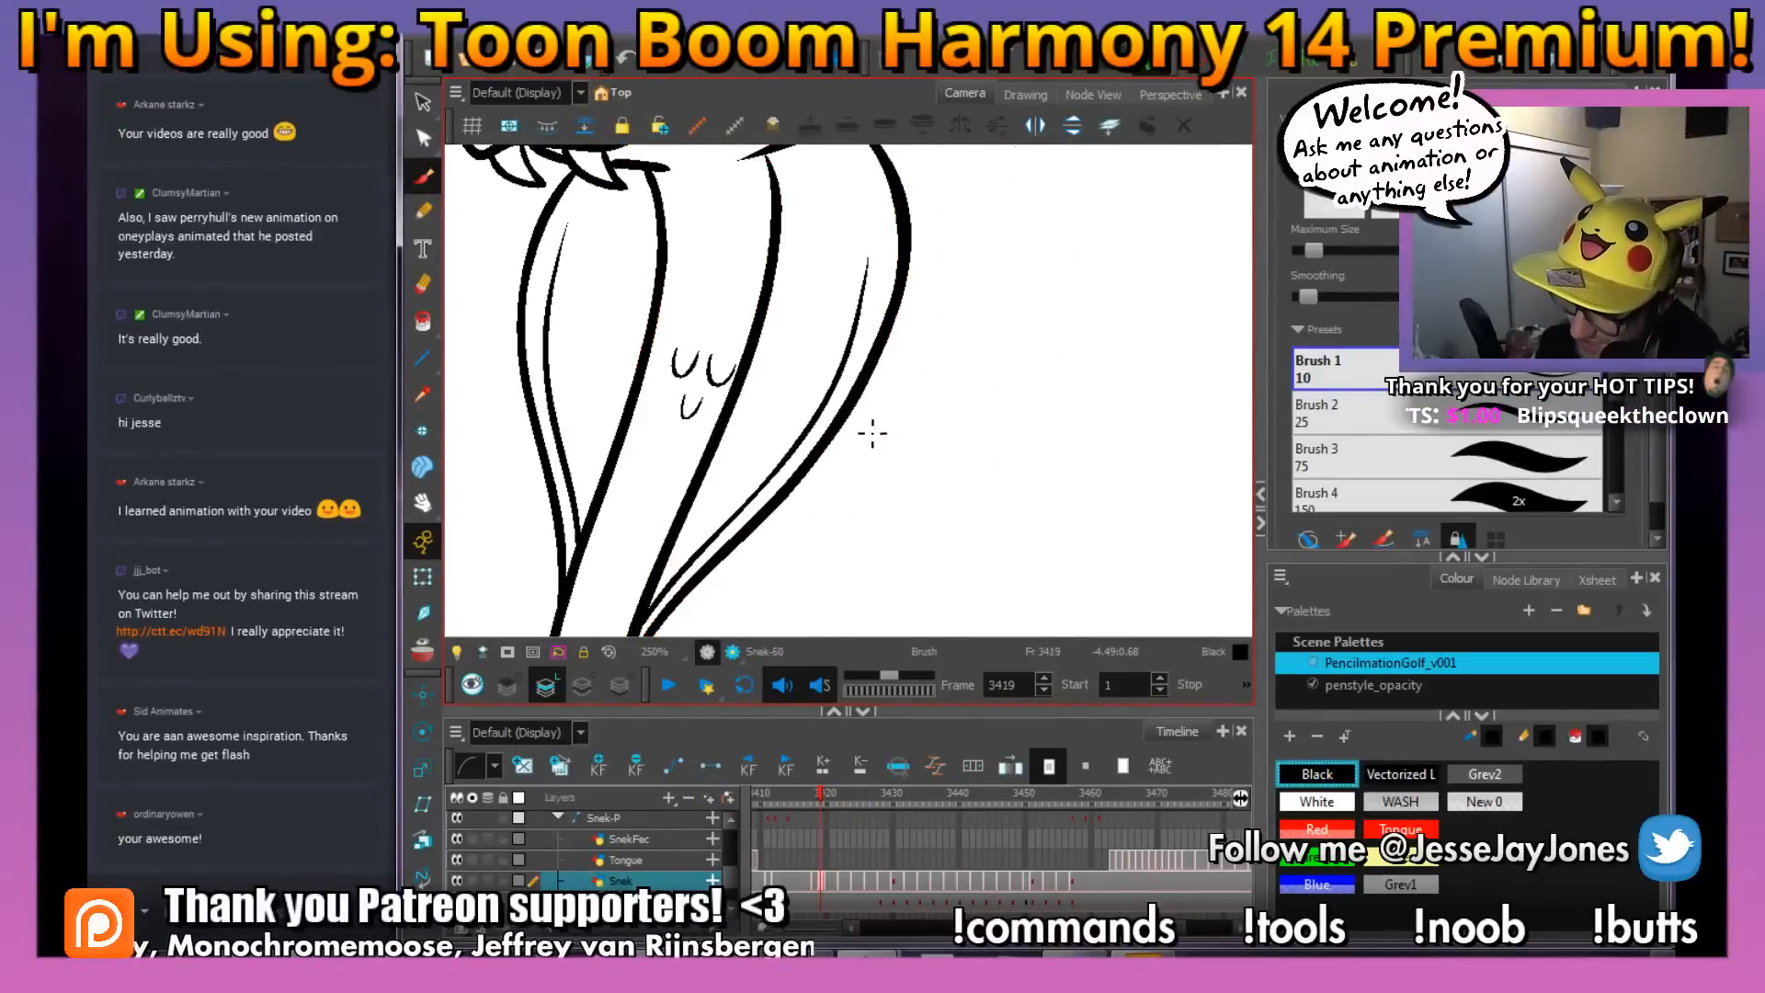
pyautogui.press('.')
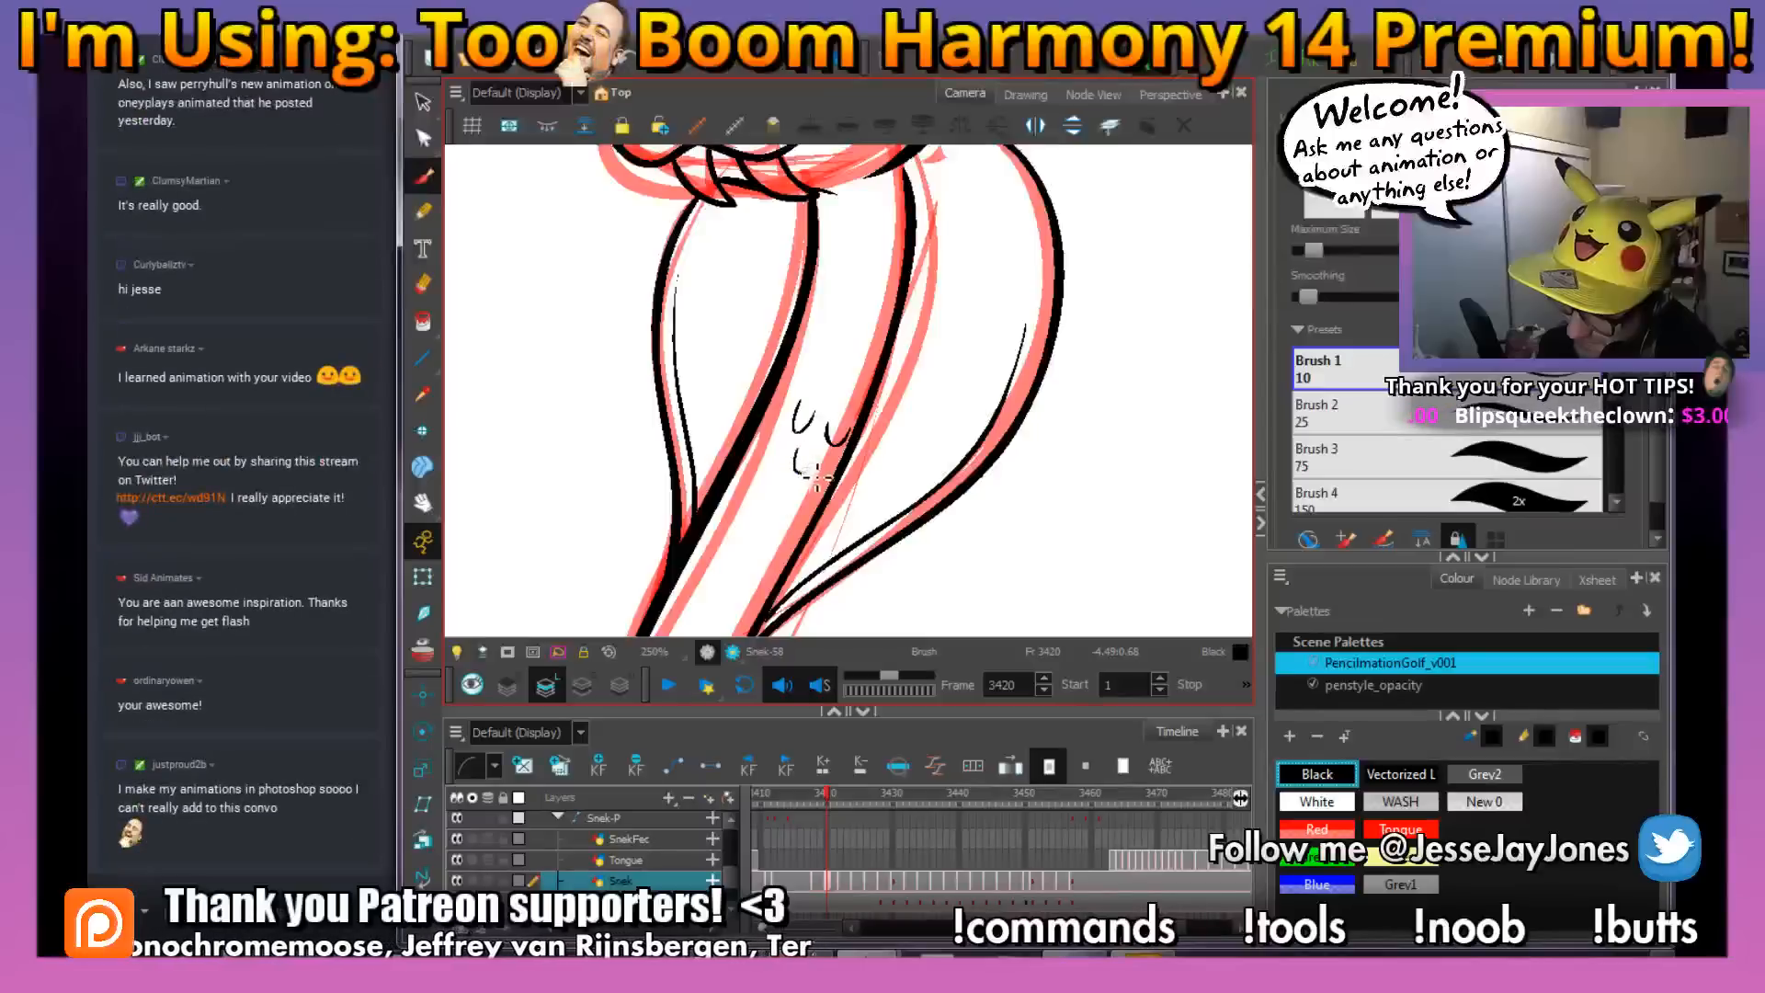
pyautogui.press(',')
pyautogui.press('.')
# Ink small U-shaped scale marks on the lower body bend at frame 3420, flipping to frame 3419 for placement
pyautogui.moveTo(869, 625)
pyautogui.mouseDown()
pyautogui.moveTo(840, 433)
pyautogui.moveTo(850, 467)
pyautogui.moveTo(871, 294)
pyautogui.mouseUp()
pyautogui.moveTo(768, 279); pyautogui.dragTo(813, 447)
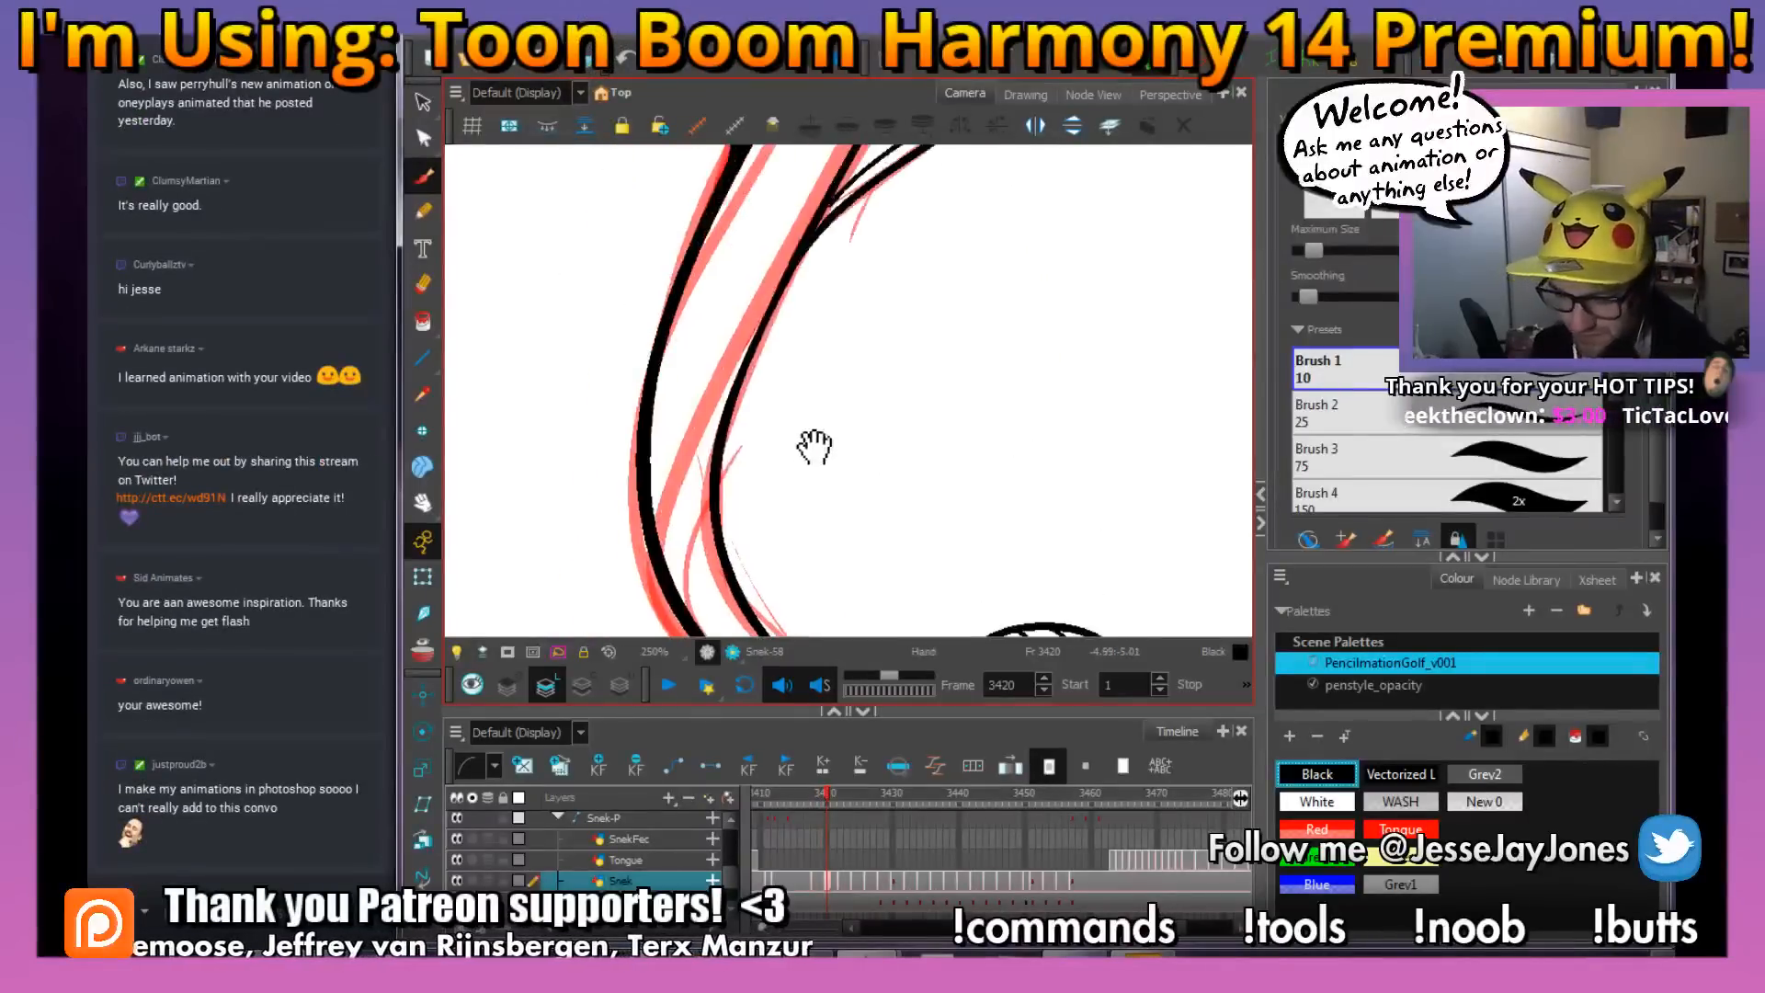
pyautogui.press(',')
pyautogui.press('.')
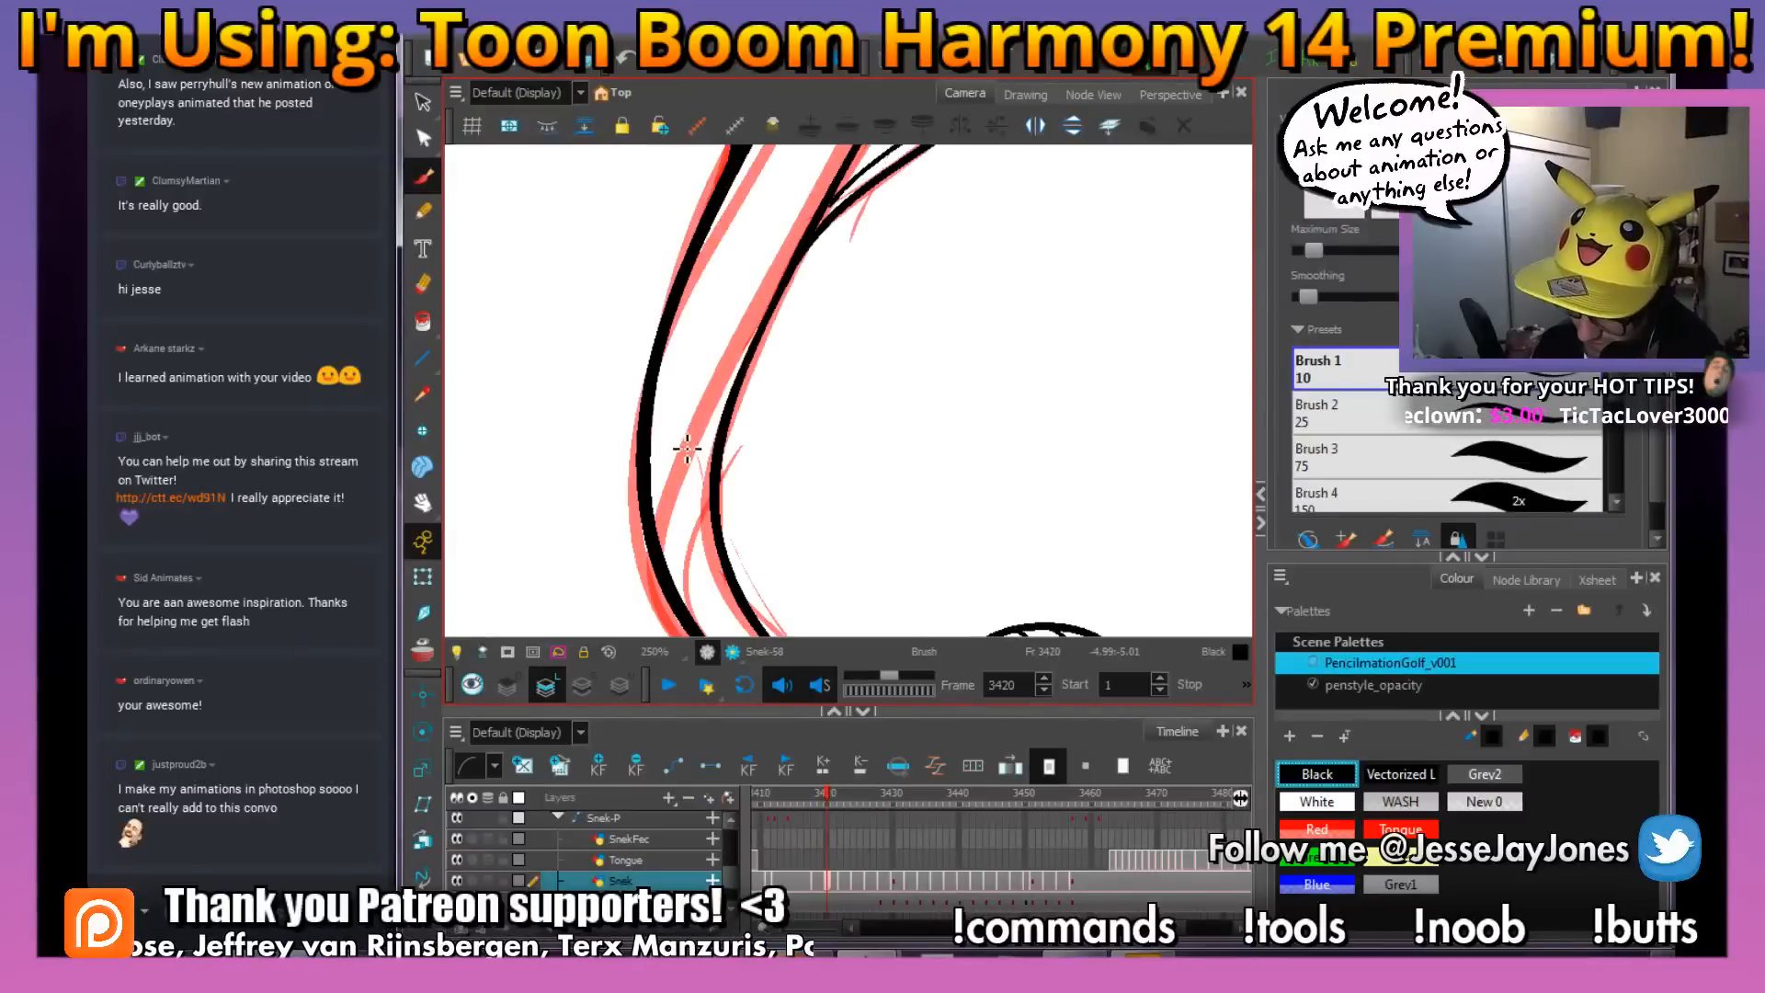
pyautogui.moveTo(682, 472)
pyautogui.mouseDown()
pyautogui.moveTo(696, 430)
pyautogui.moveTo(712, 510)
pyautogui.moveTo(706, 489)
pyautogui.mouseUp()
pyautogui.press(',')
pyautogui.press('.')
pyautogui.press(',')
pyautogui.press('.')
pyautogui.moveTo(833, 571); pyautogui.dragTo(735, 401)
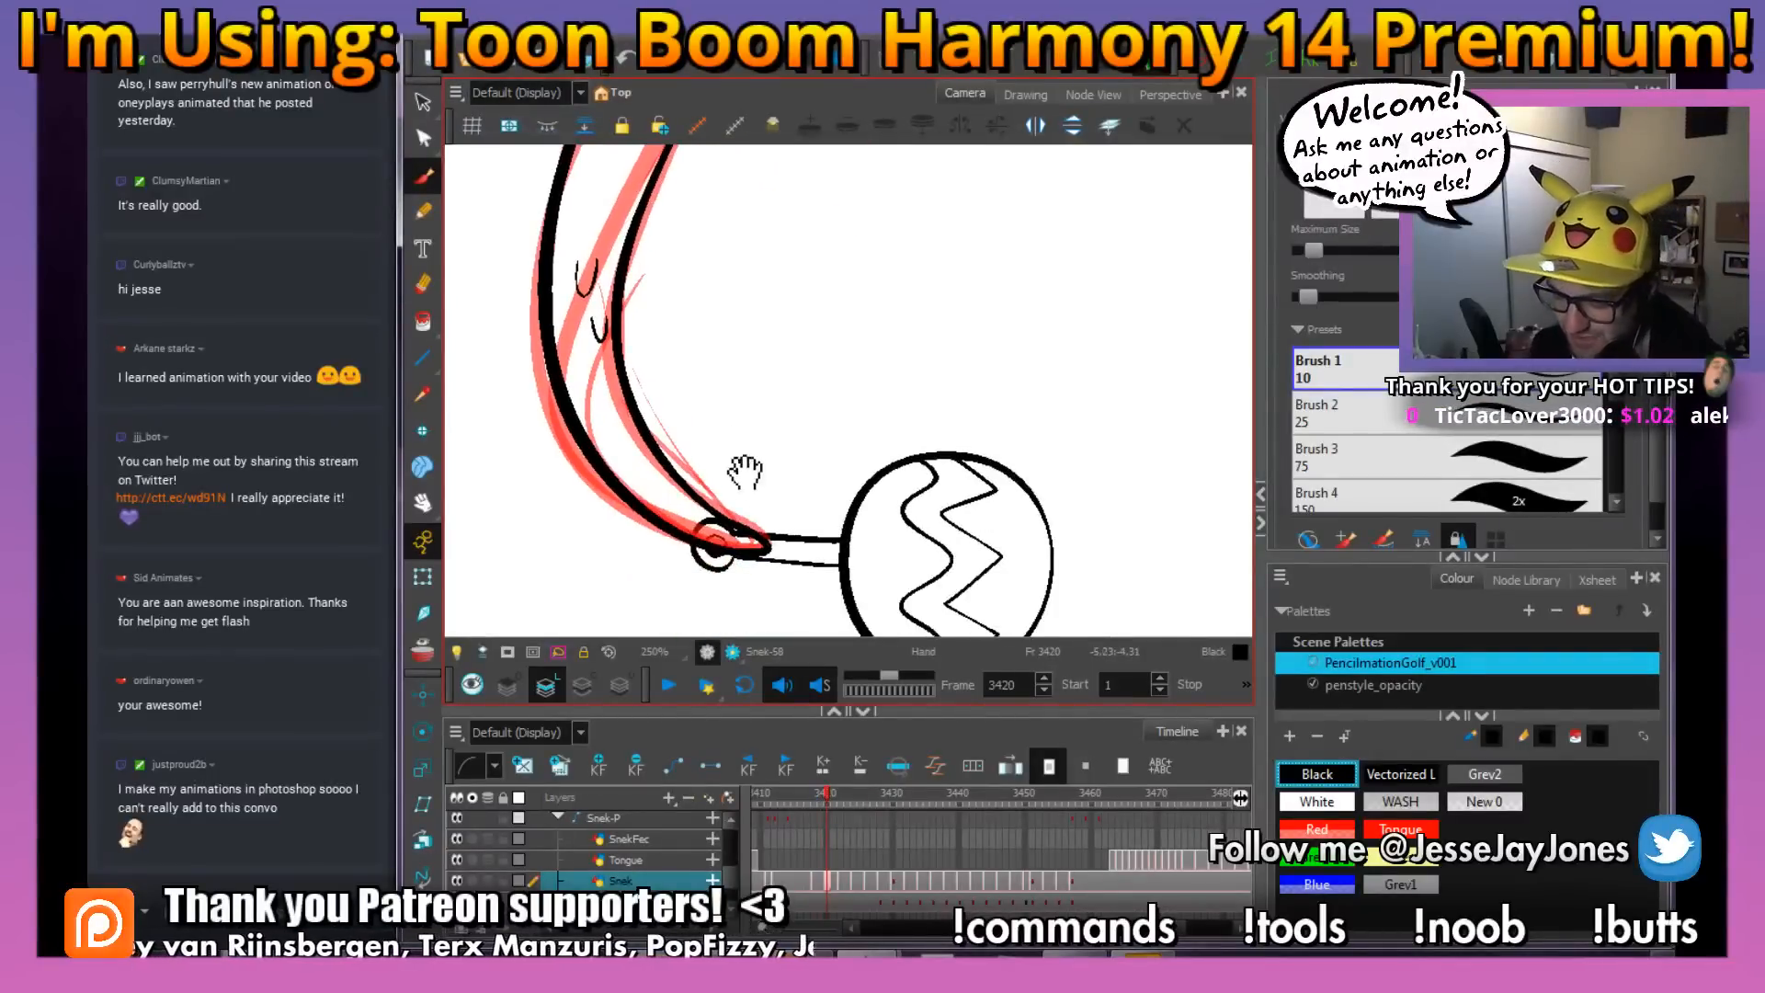
# Save the scene and check the inked body at frame 3420 by flipping to frame 3419 and back
pyautogui.hotkey('ctrl', 's')
pyautogui.press(',')
pyautogui.press('.')
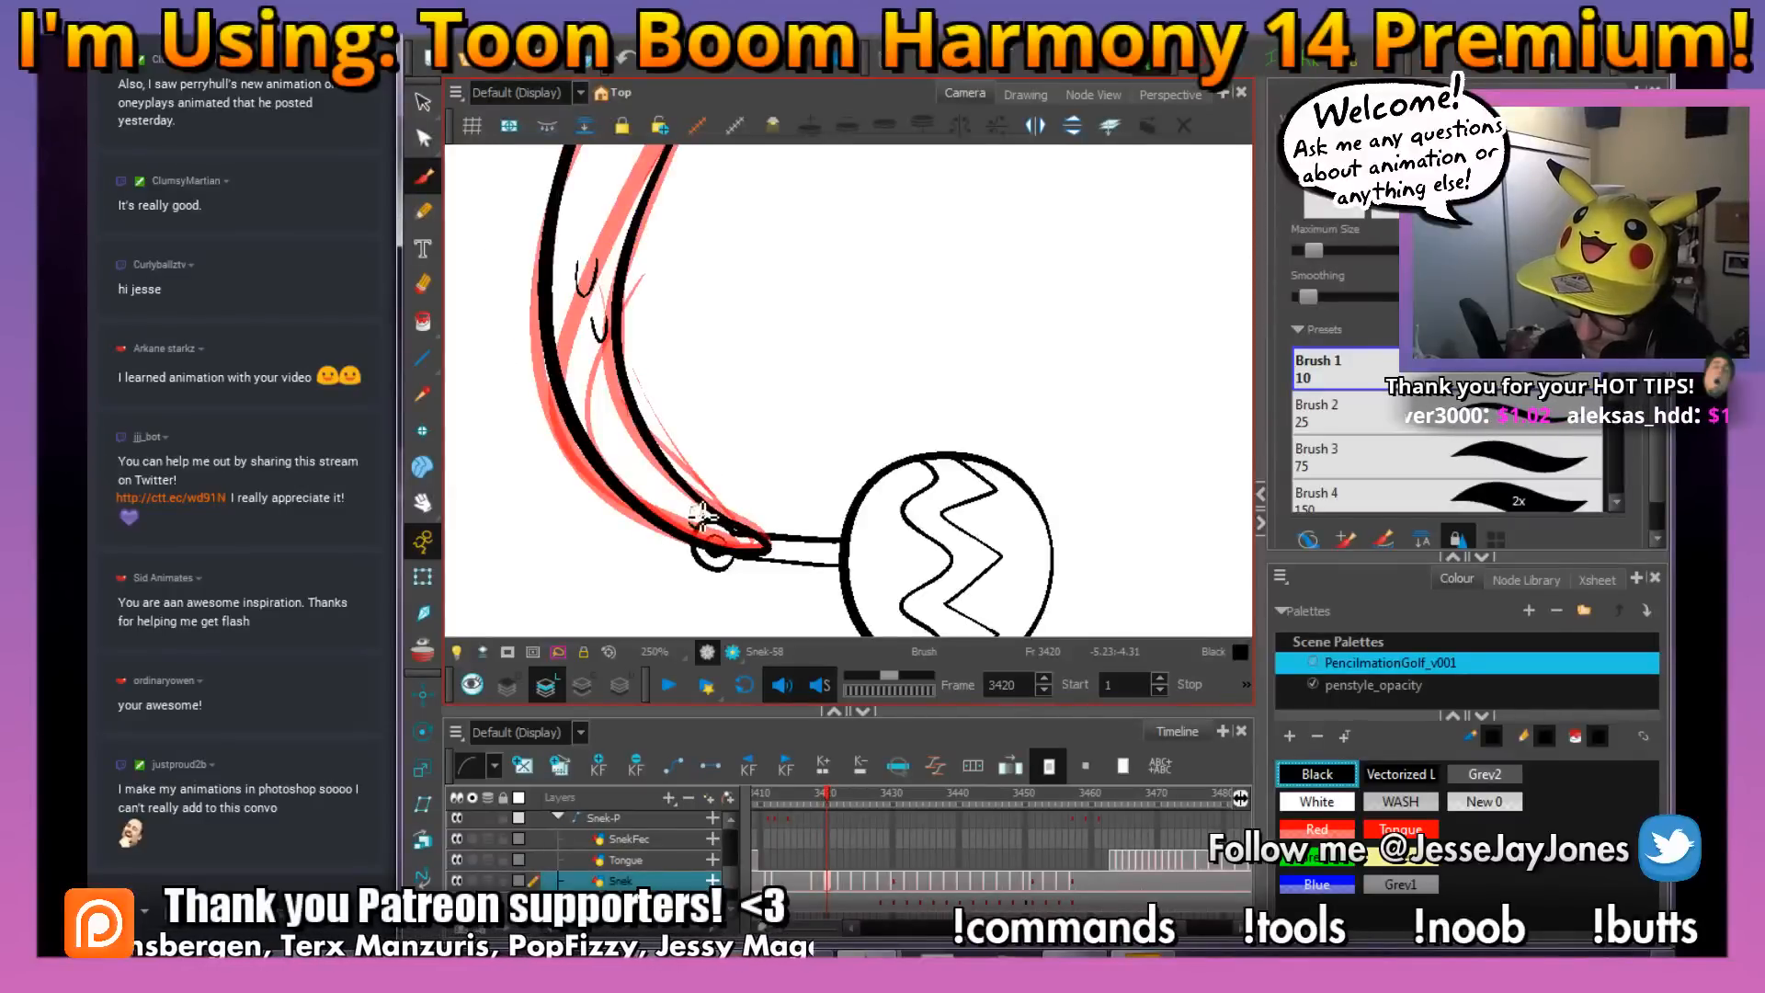
pyautogui.moveTo(728, 311); pyautogui.dragTo(824, 474)
pyautogui.press('1')
pyautogui.press('1')
pyautogui.press('1')
pyautogui.press('1')
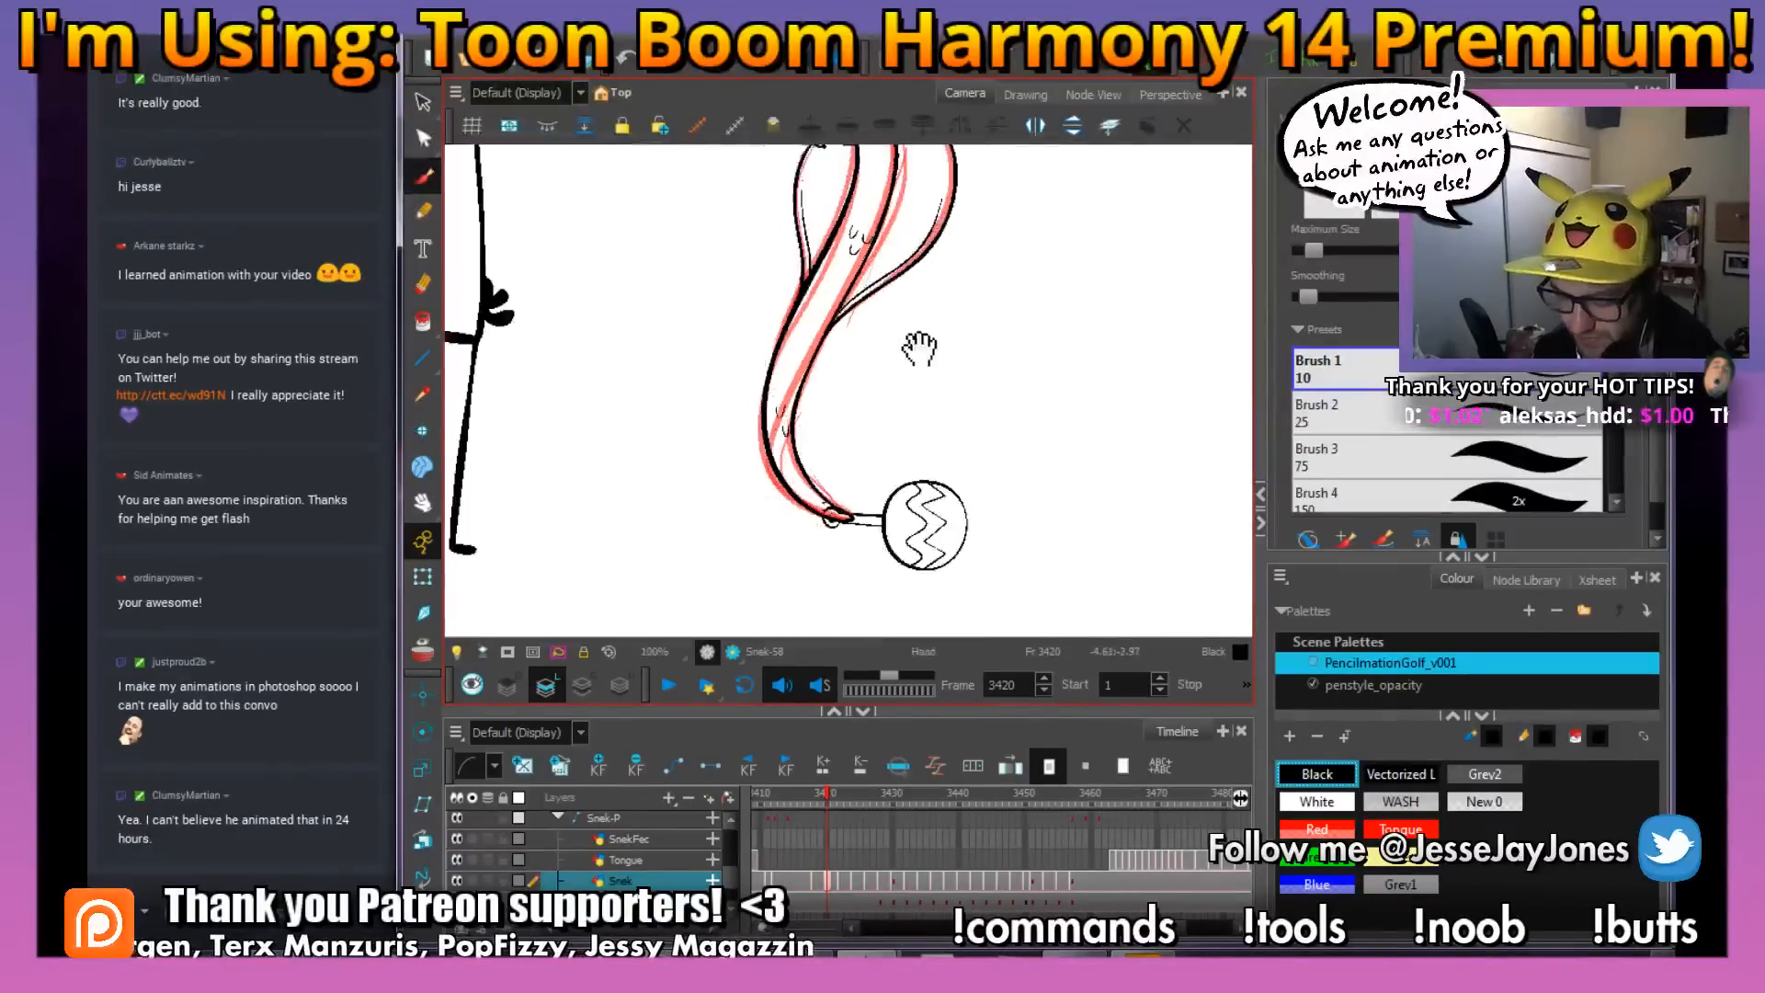
pyautogui.moveTo(919, 348); pyautogui.dragTo(851, 412)
# Select the red rough lines of the snake drawing at frame 3420 and delete them
pyautogui.click(423, 102)
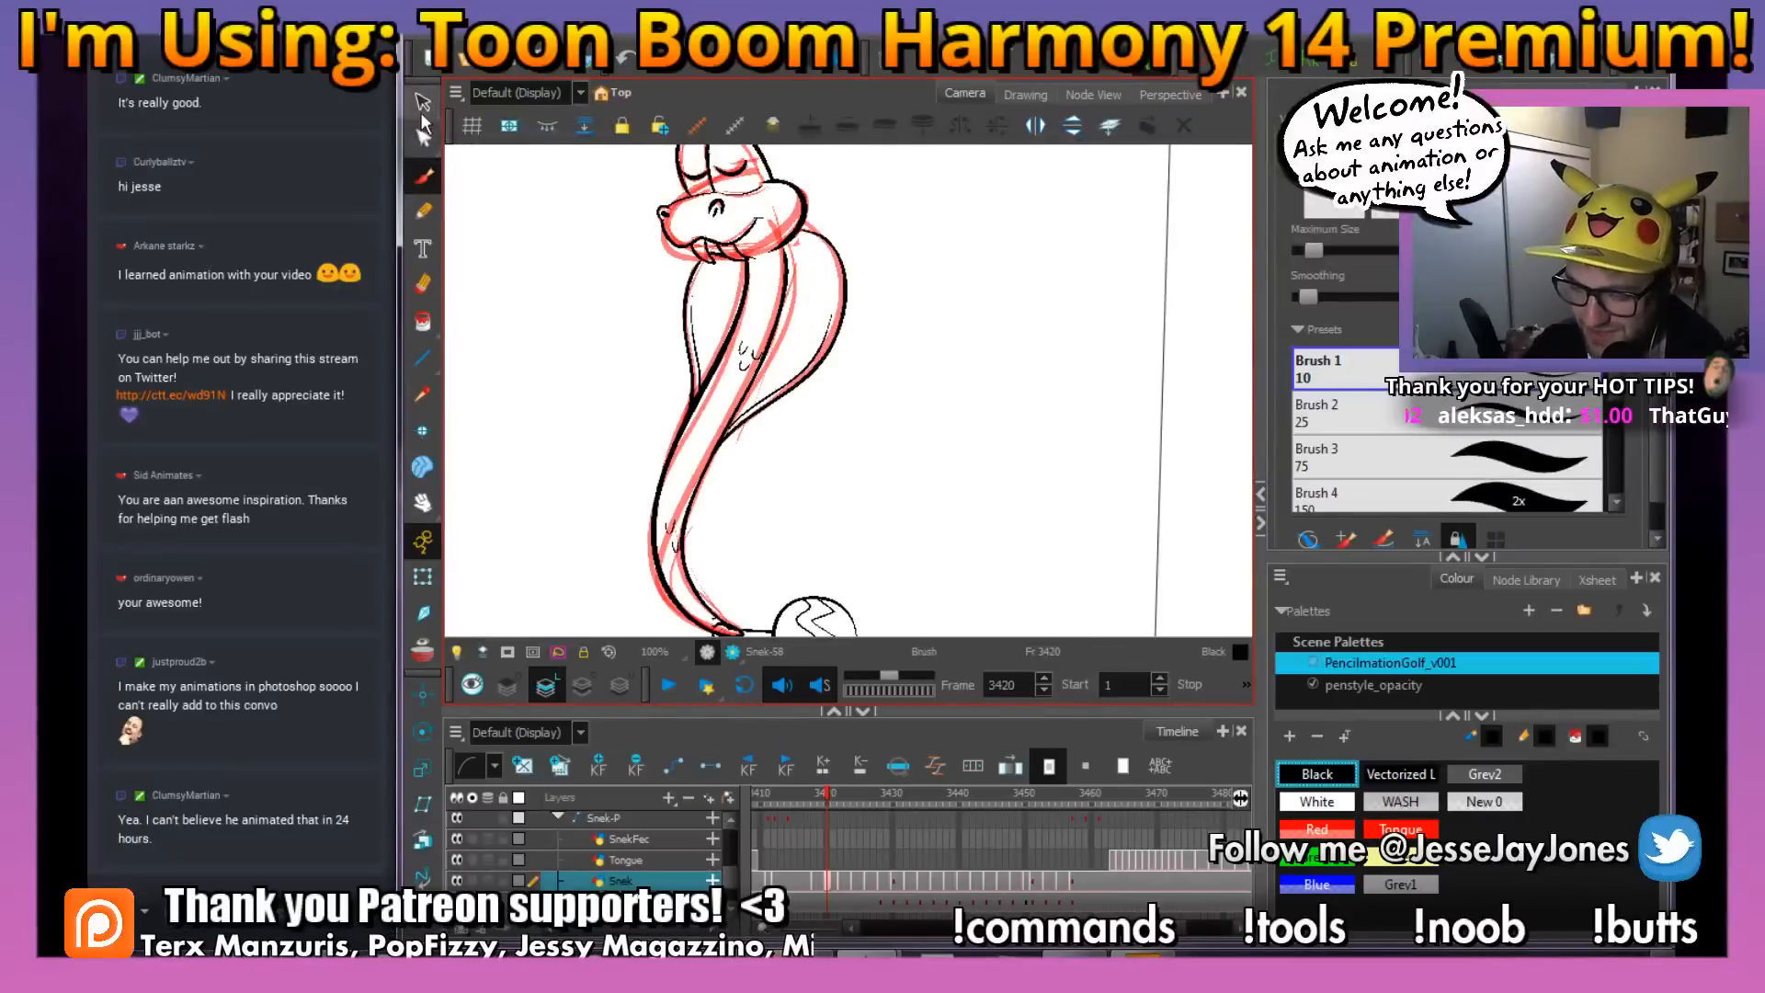
pyautogui.press('2')
pyautogui.press('2')
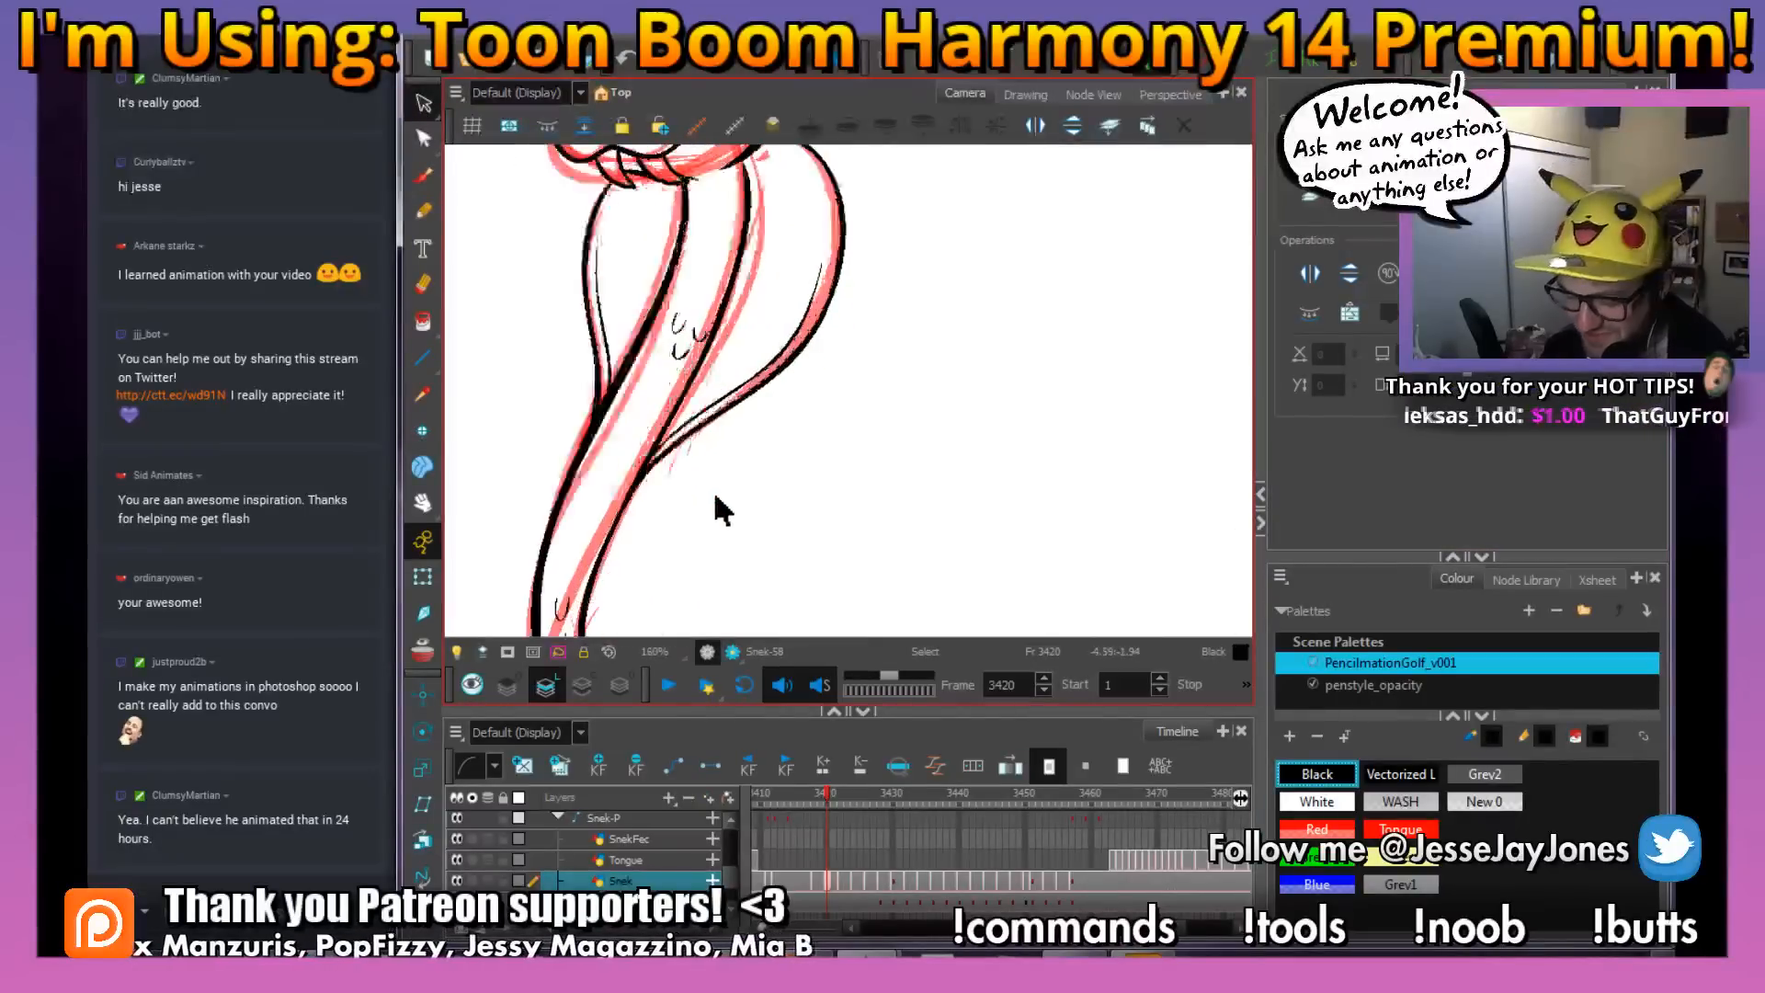
pyautogui.moveTo(692, 539); pyautogui.dragTo(776, 450)
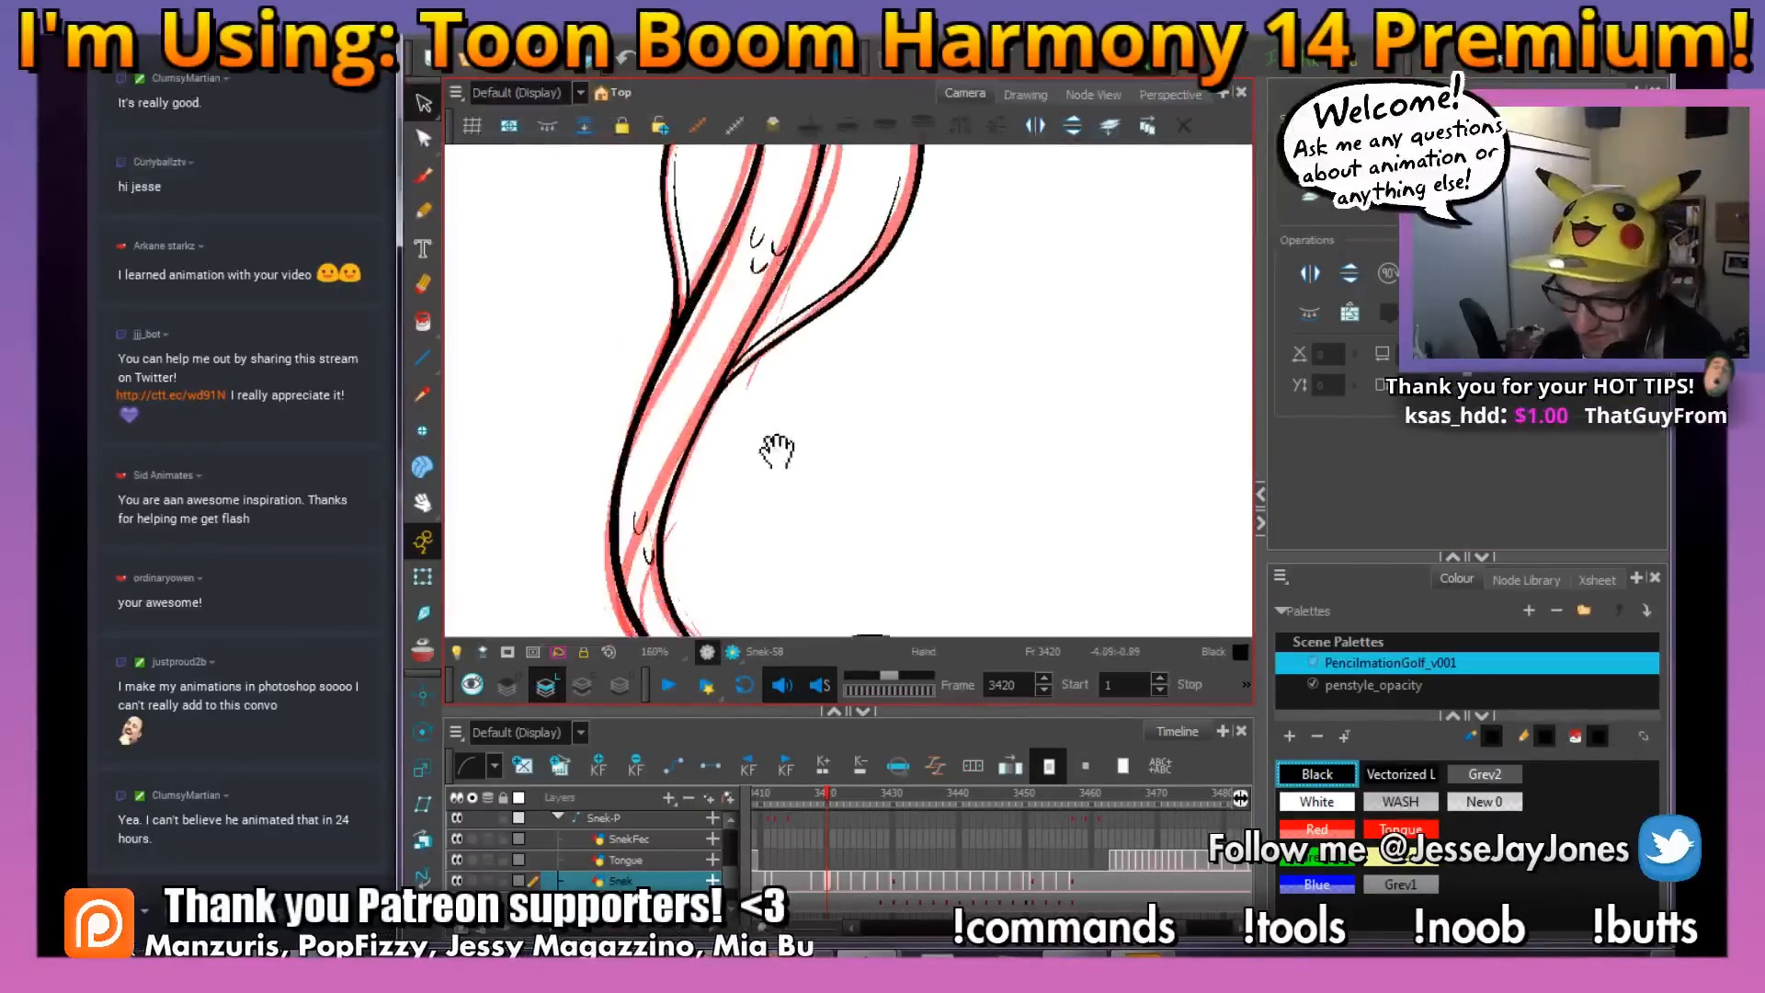
pyautogui.moveTo(770, 268); pyautogui.dragTo(772, 366)
pyautogui.press('2')
pyautogui.click(691, 367)
pyautogui.click(722, 377)
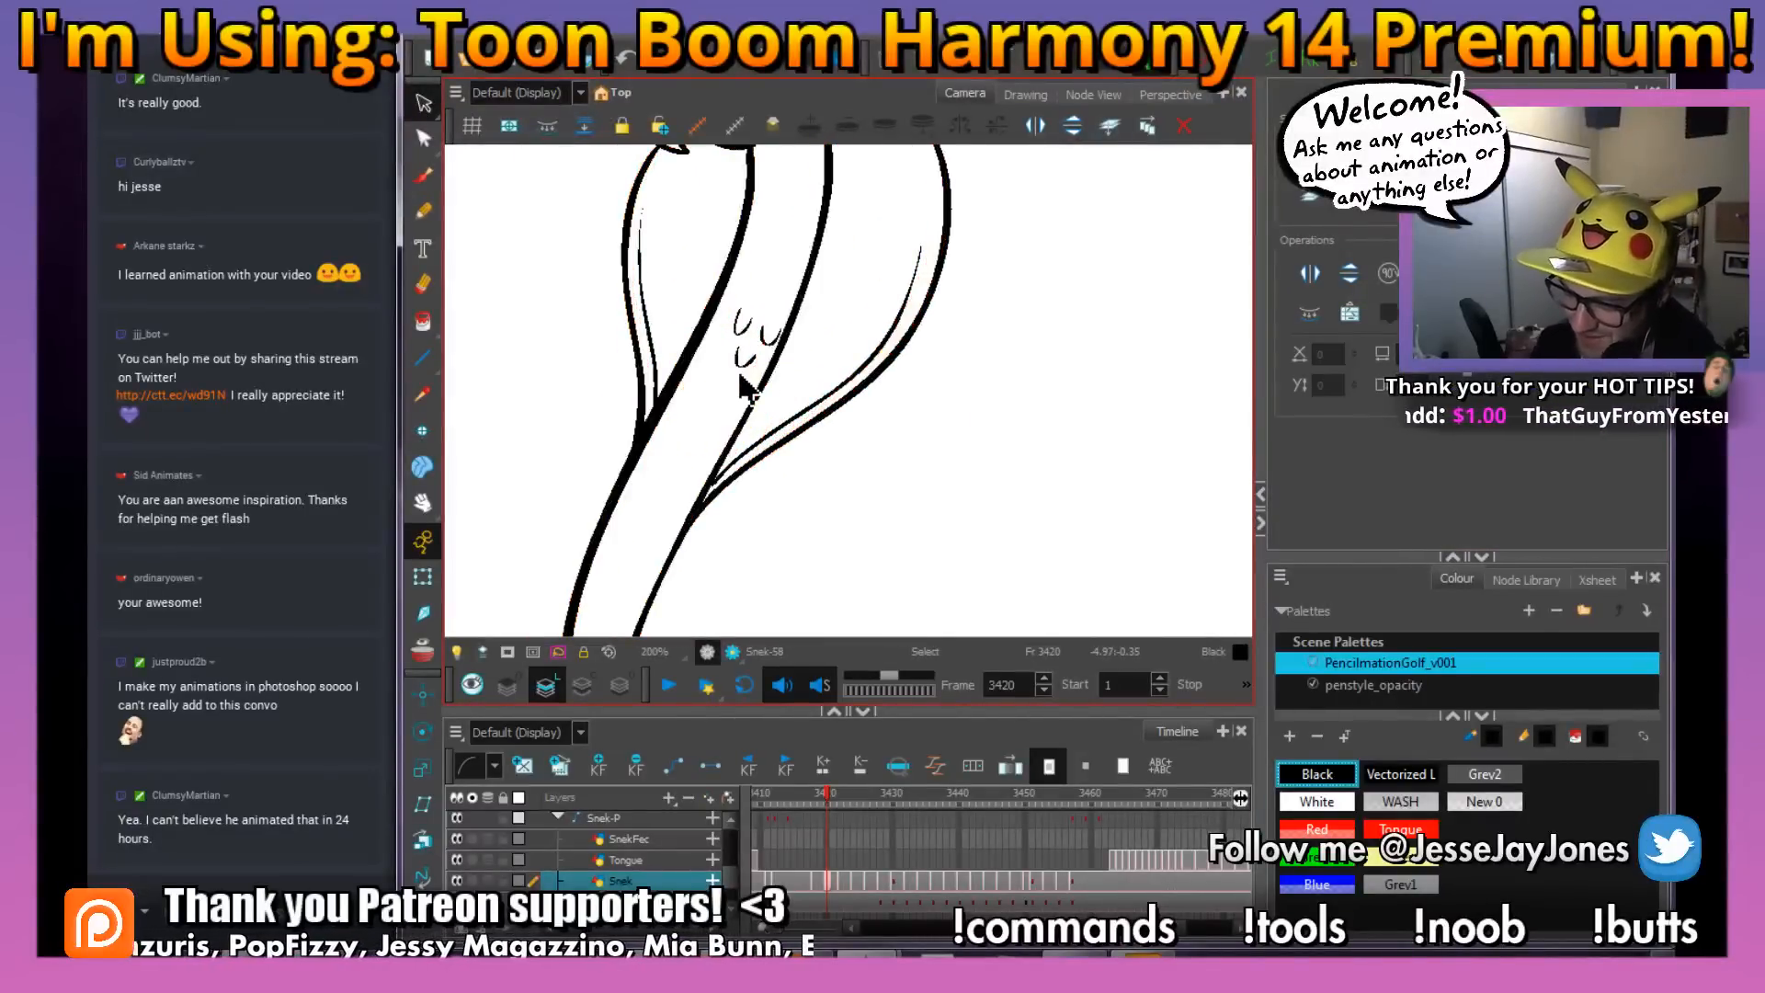
# Fill the enclosed areas of the snake at frame 3420 with the White swatch using the Paint tool
pyautogui.click(421, 328)
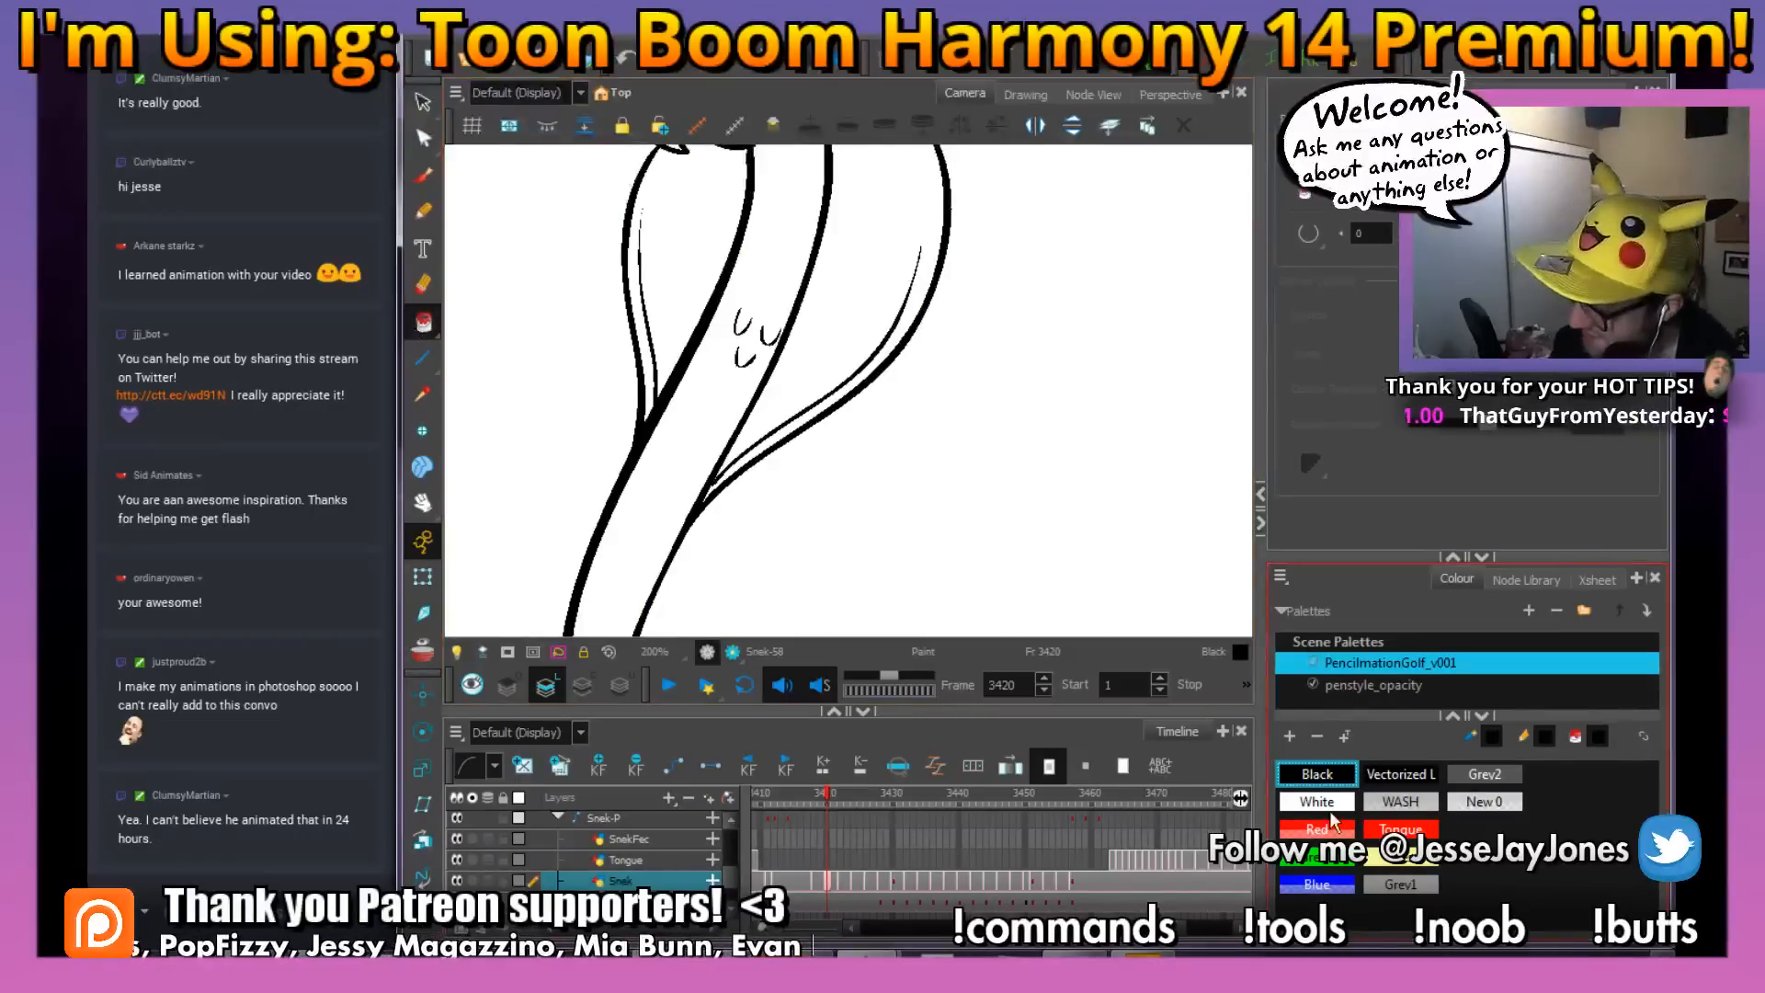
pyautogui.click(1331, 804)
pyautogui.moveTo(783, 544); pyautogui.dragTo(728, 269)
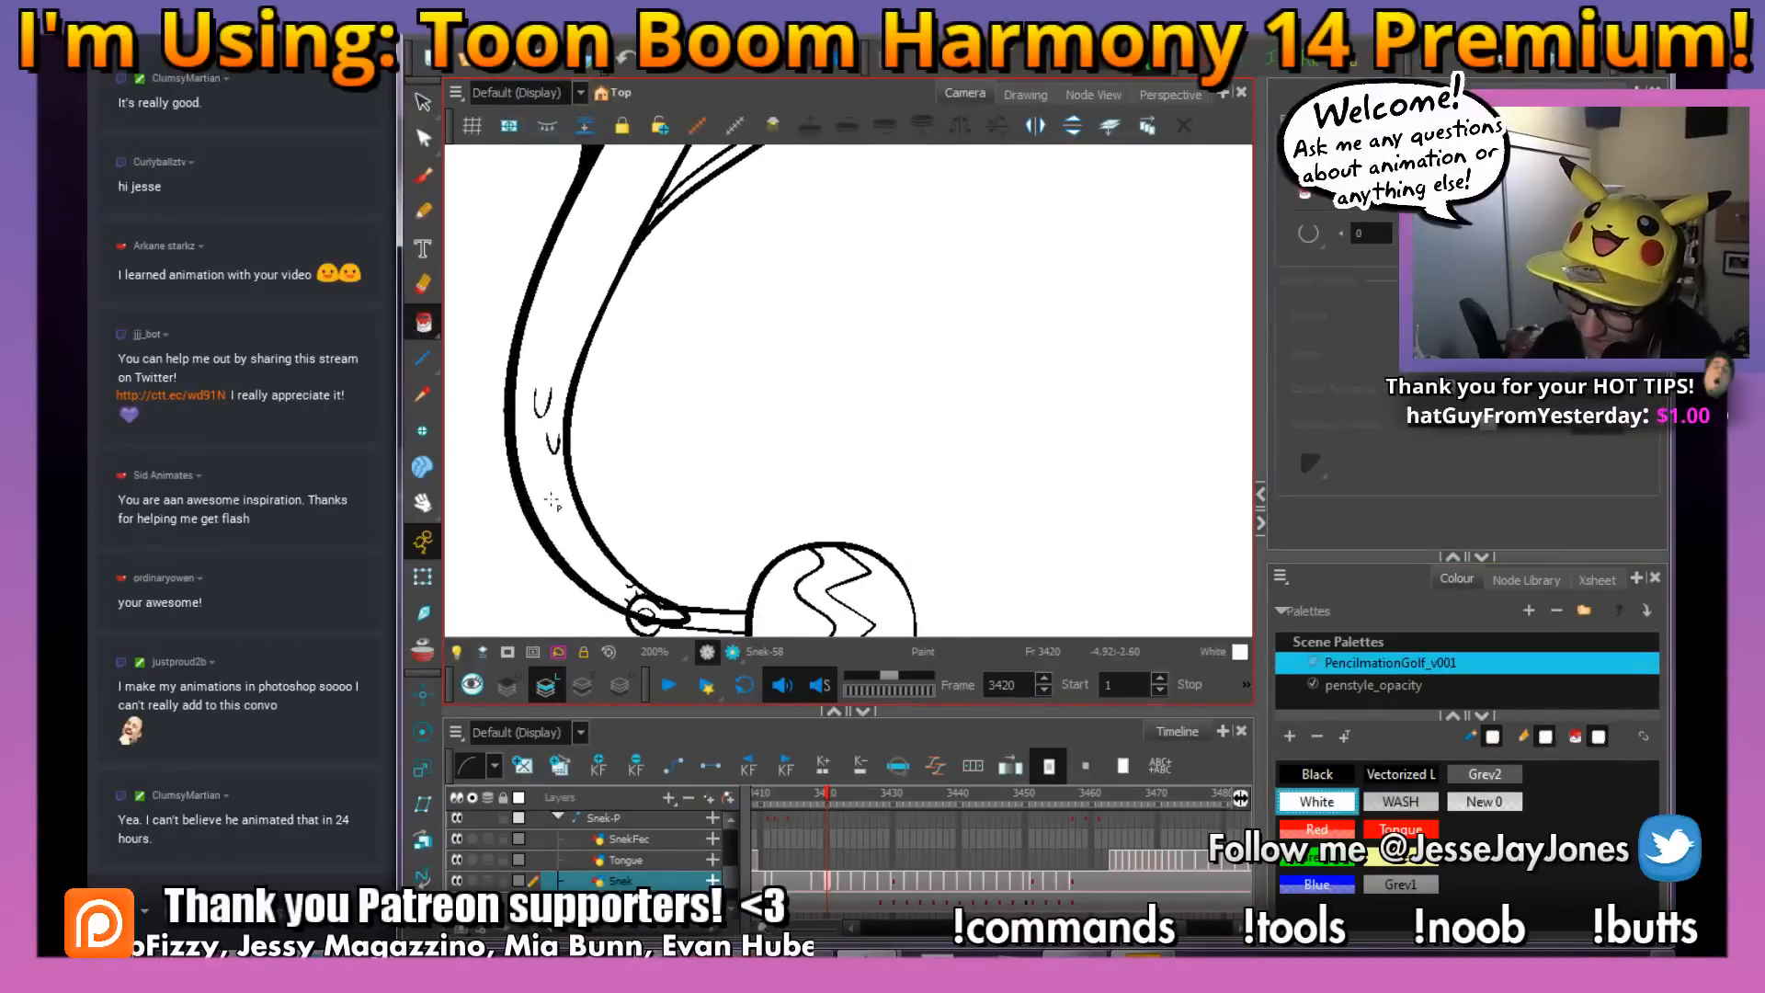
pyautogui.scroll(-3, 580, 504)
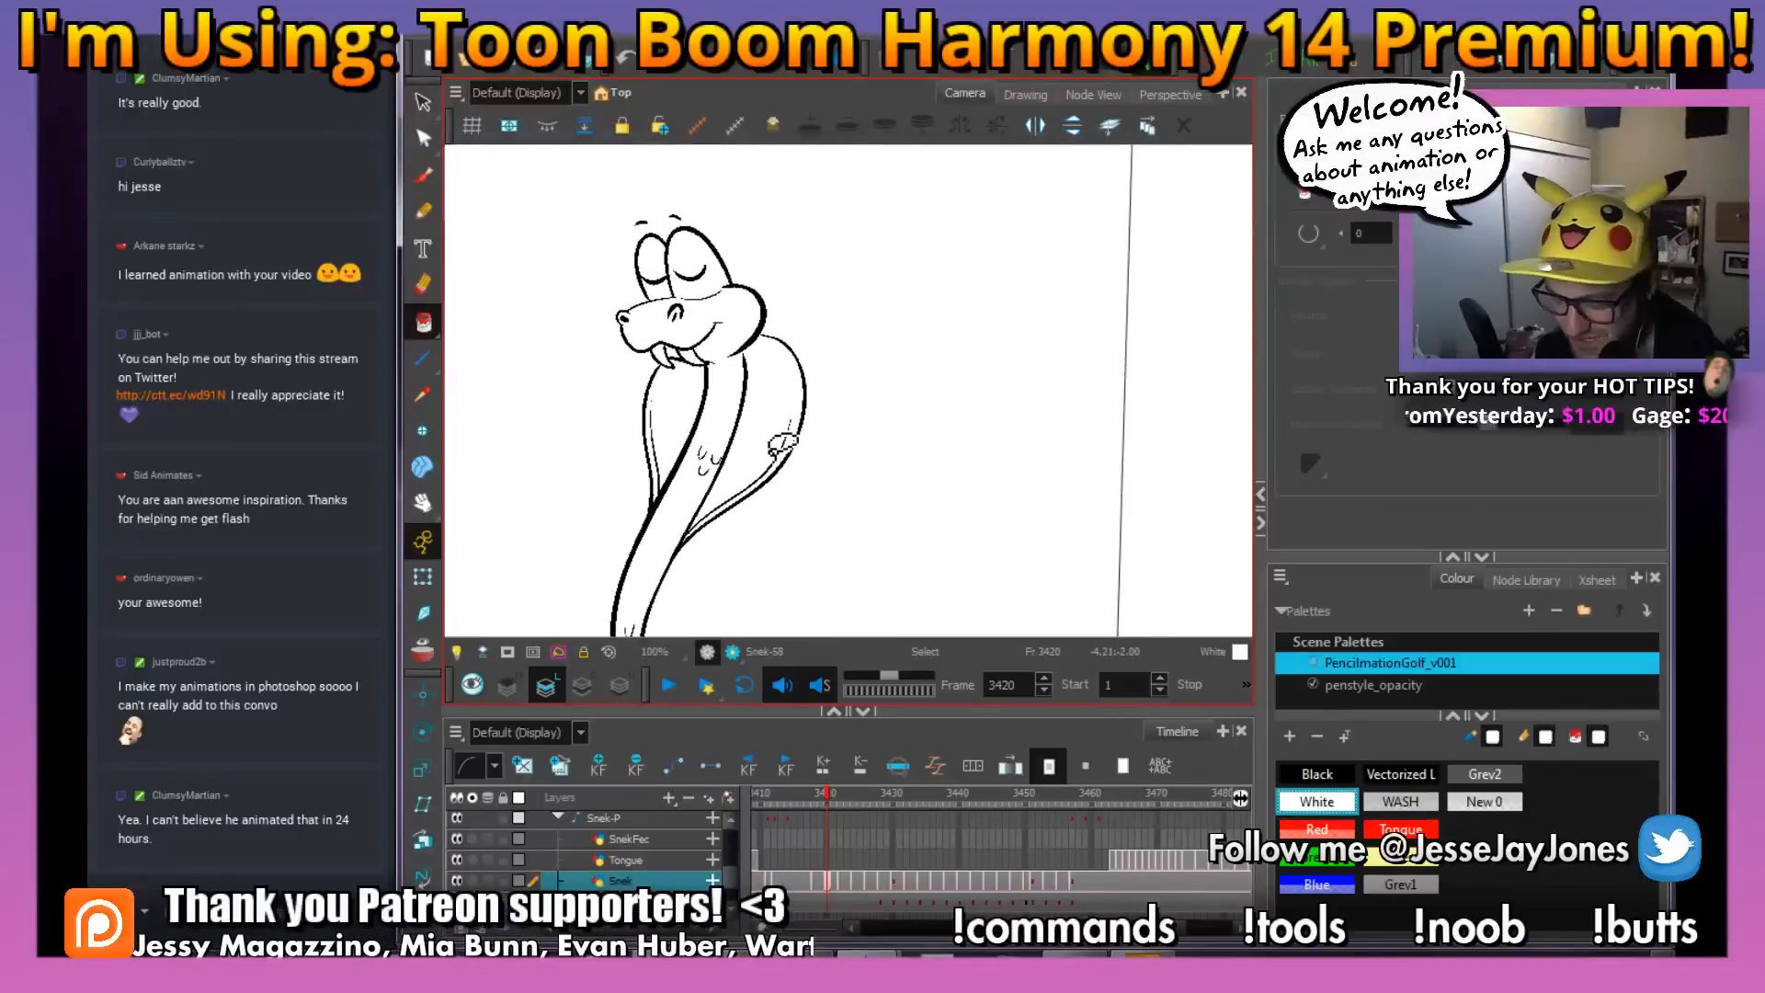
pyautogui.click(423, 177)
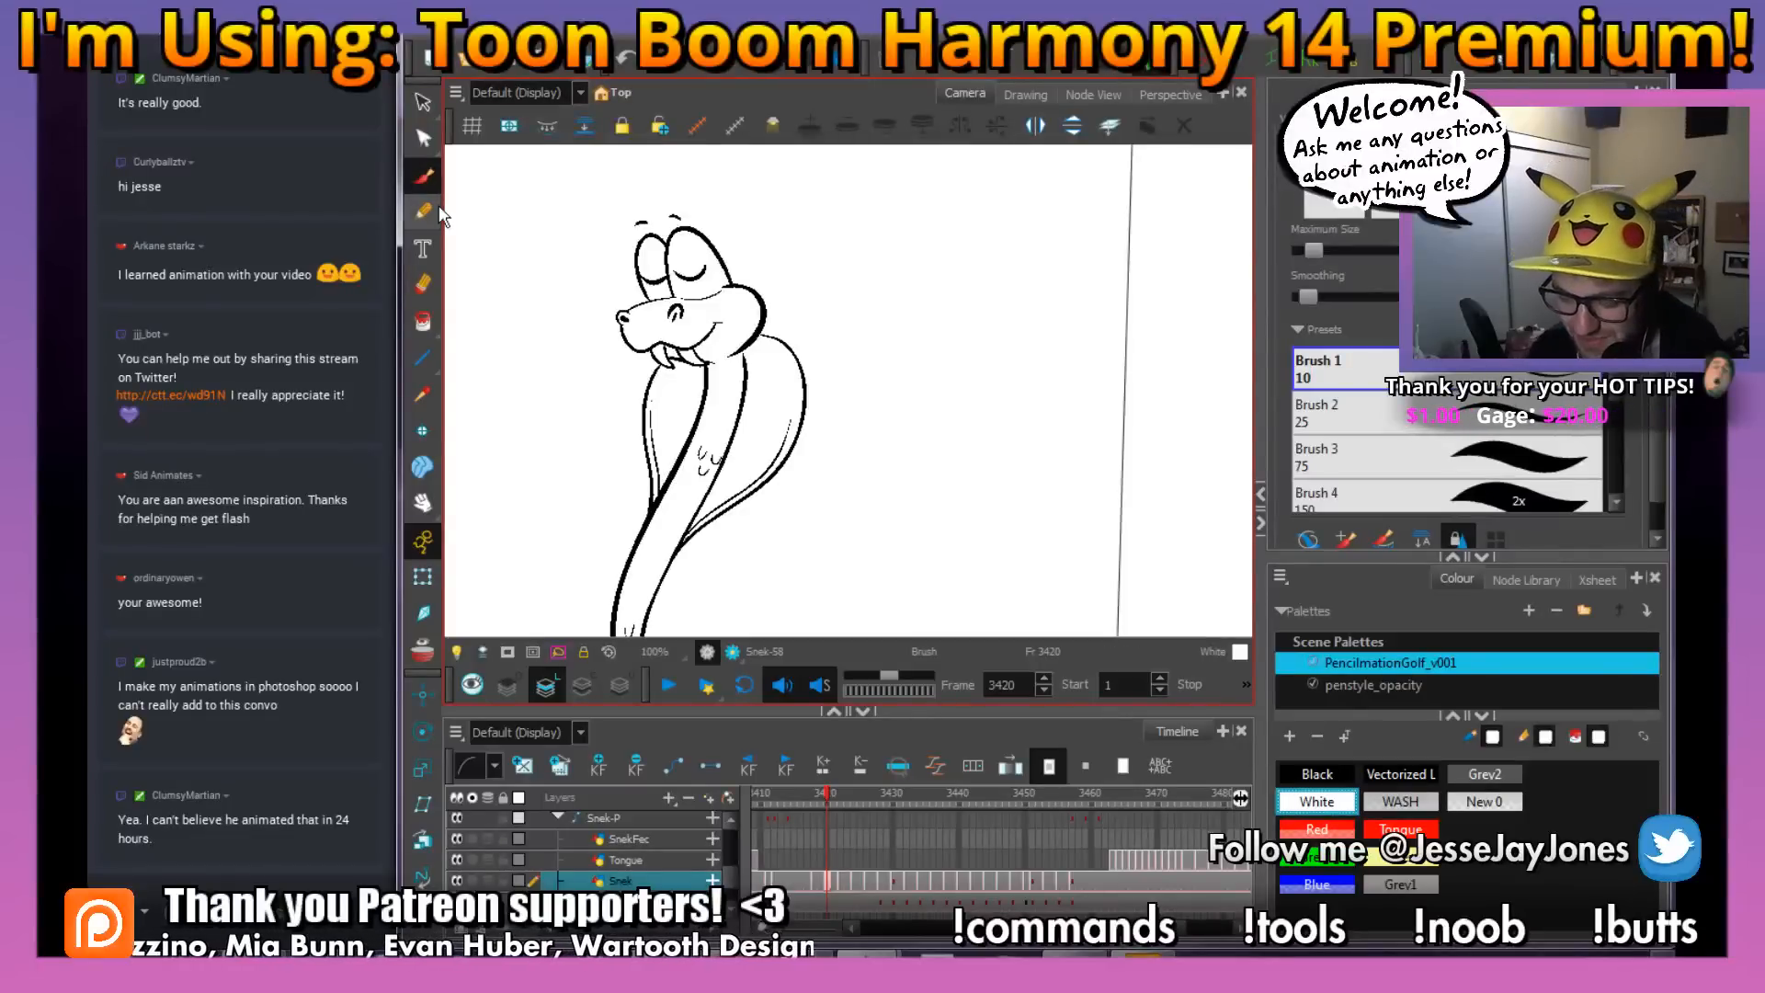
pyautogui.moveTo(706, 559); pyautogui.dragTo(792, 524)
pyautogui.scroll(-2, 791, 524)
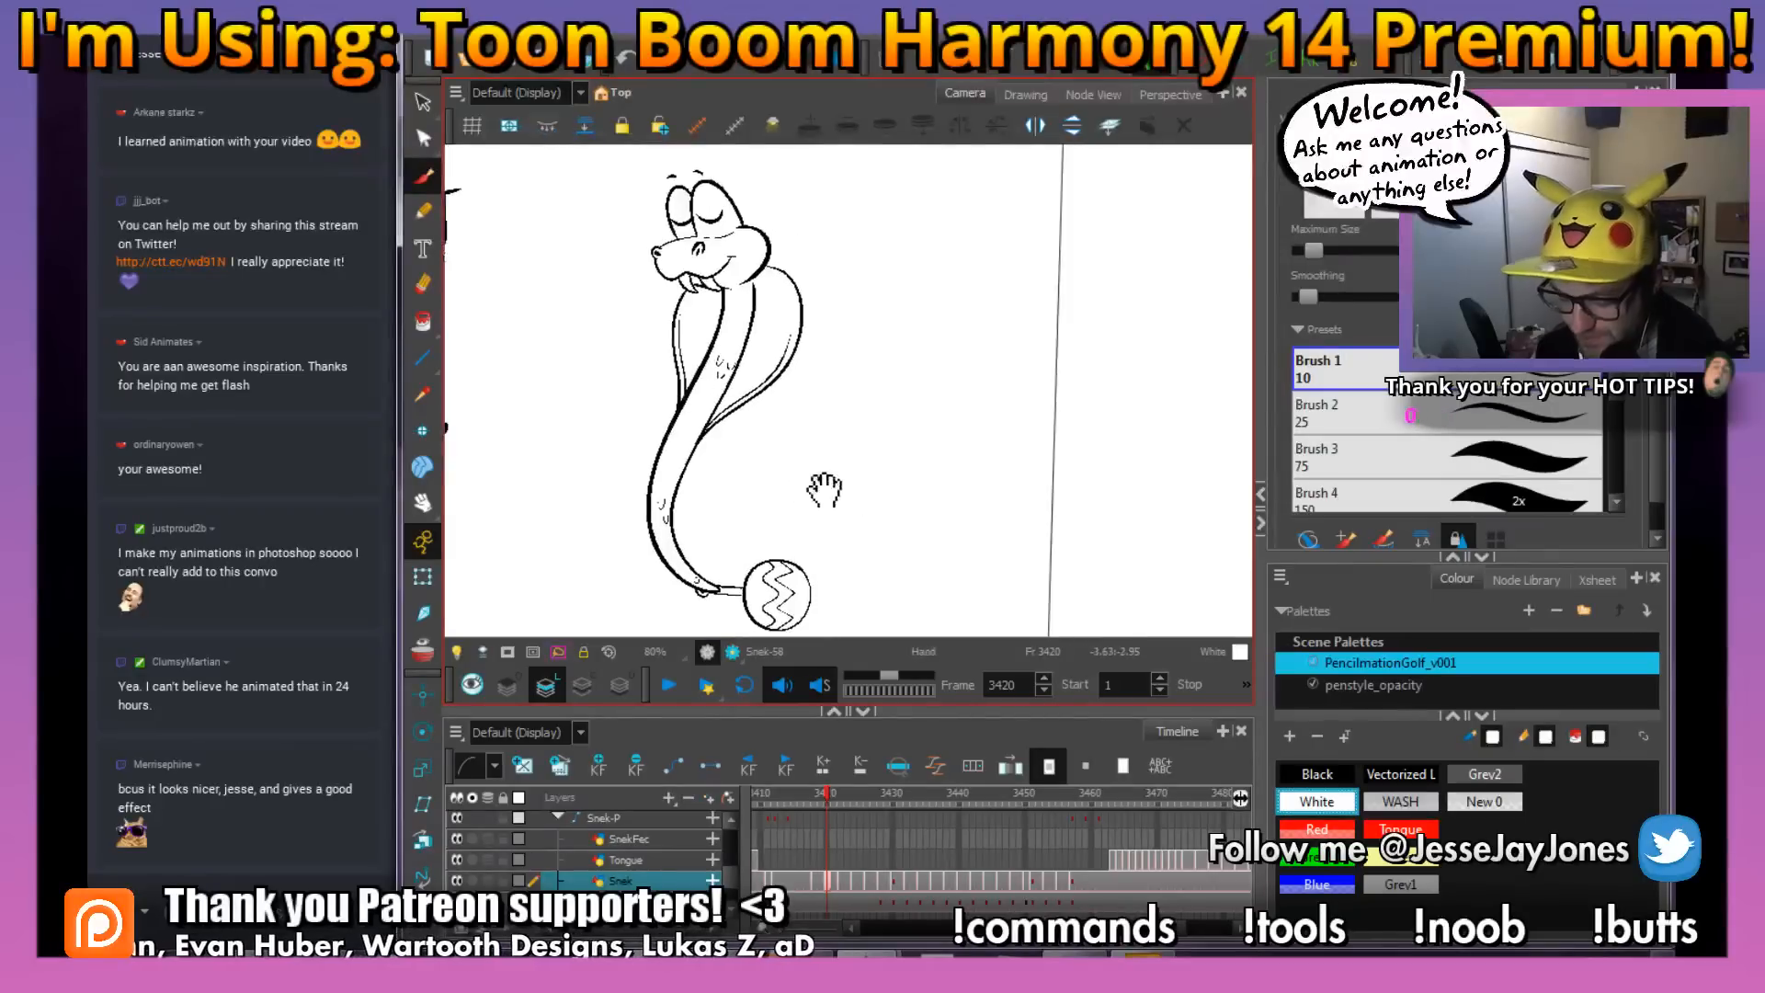
# Go to frame 3422 and ink both nostrils of the snake in black over the red rough
pyautogui.press(',')
pyautogui.press('.')
pyautogui.press('.')
pyautogui.press('.')
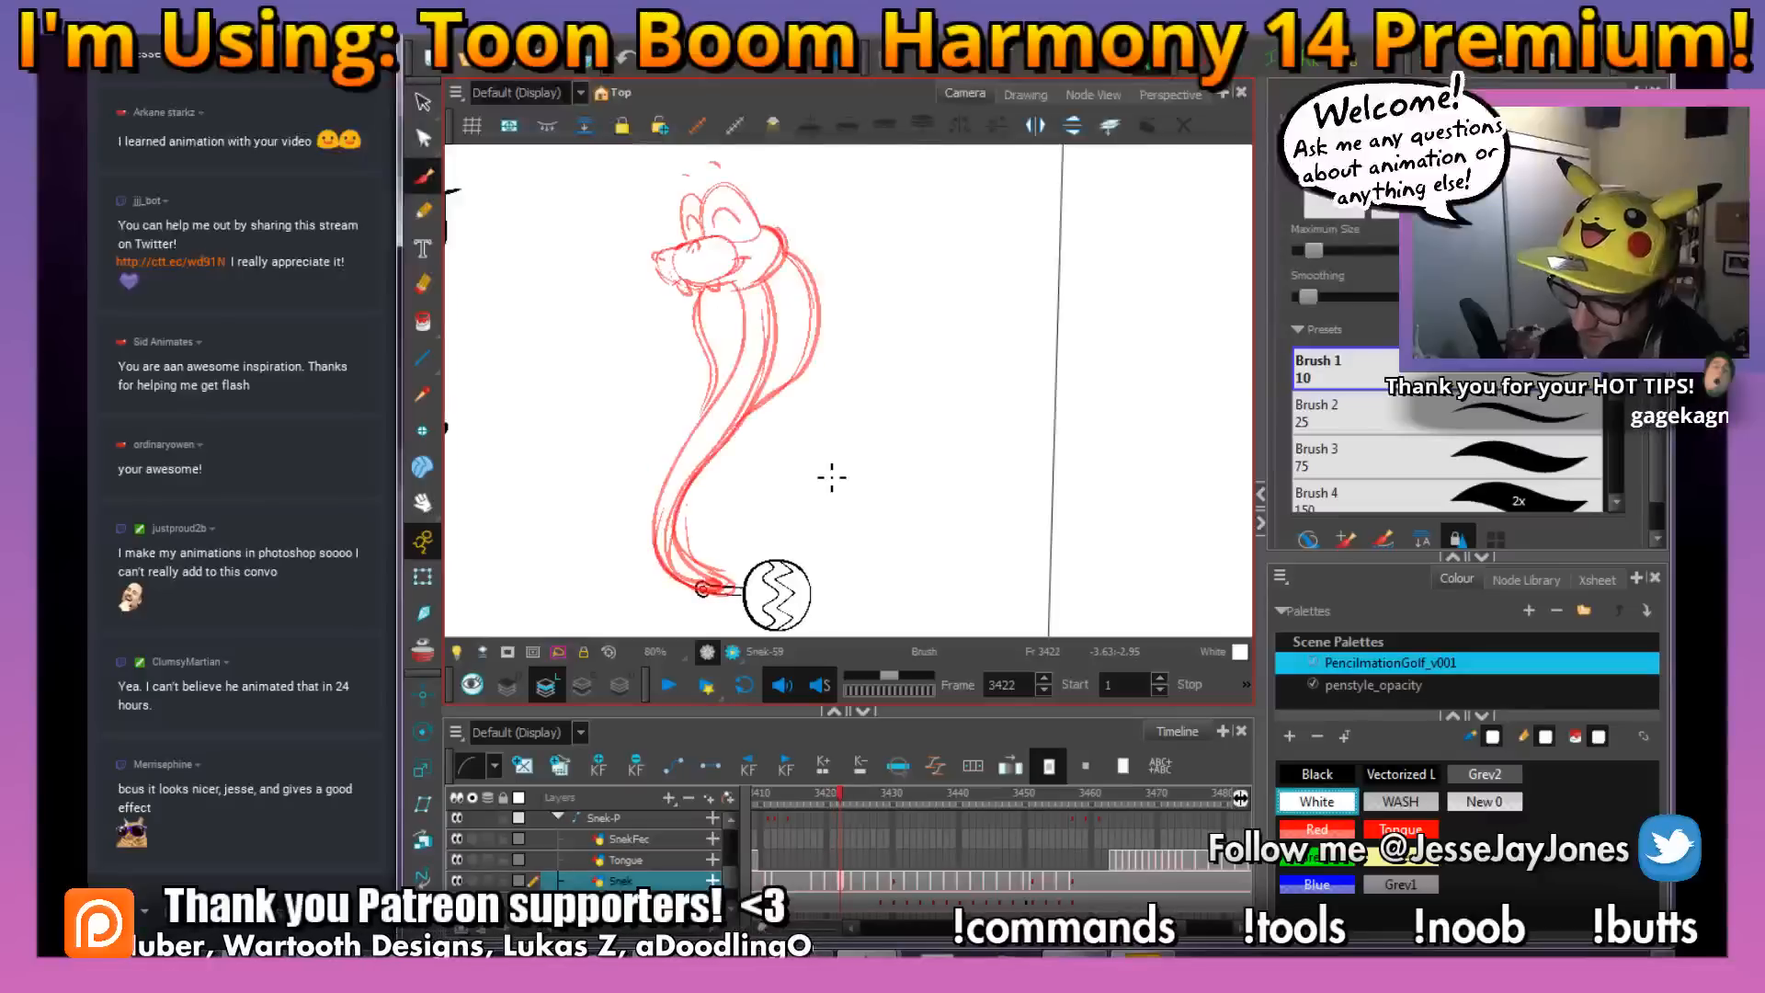
pyautogui.click(1317, 774)
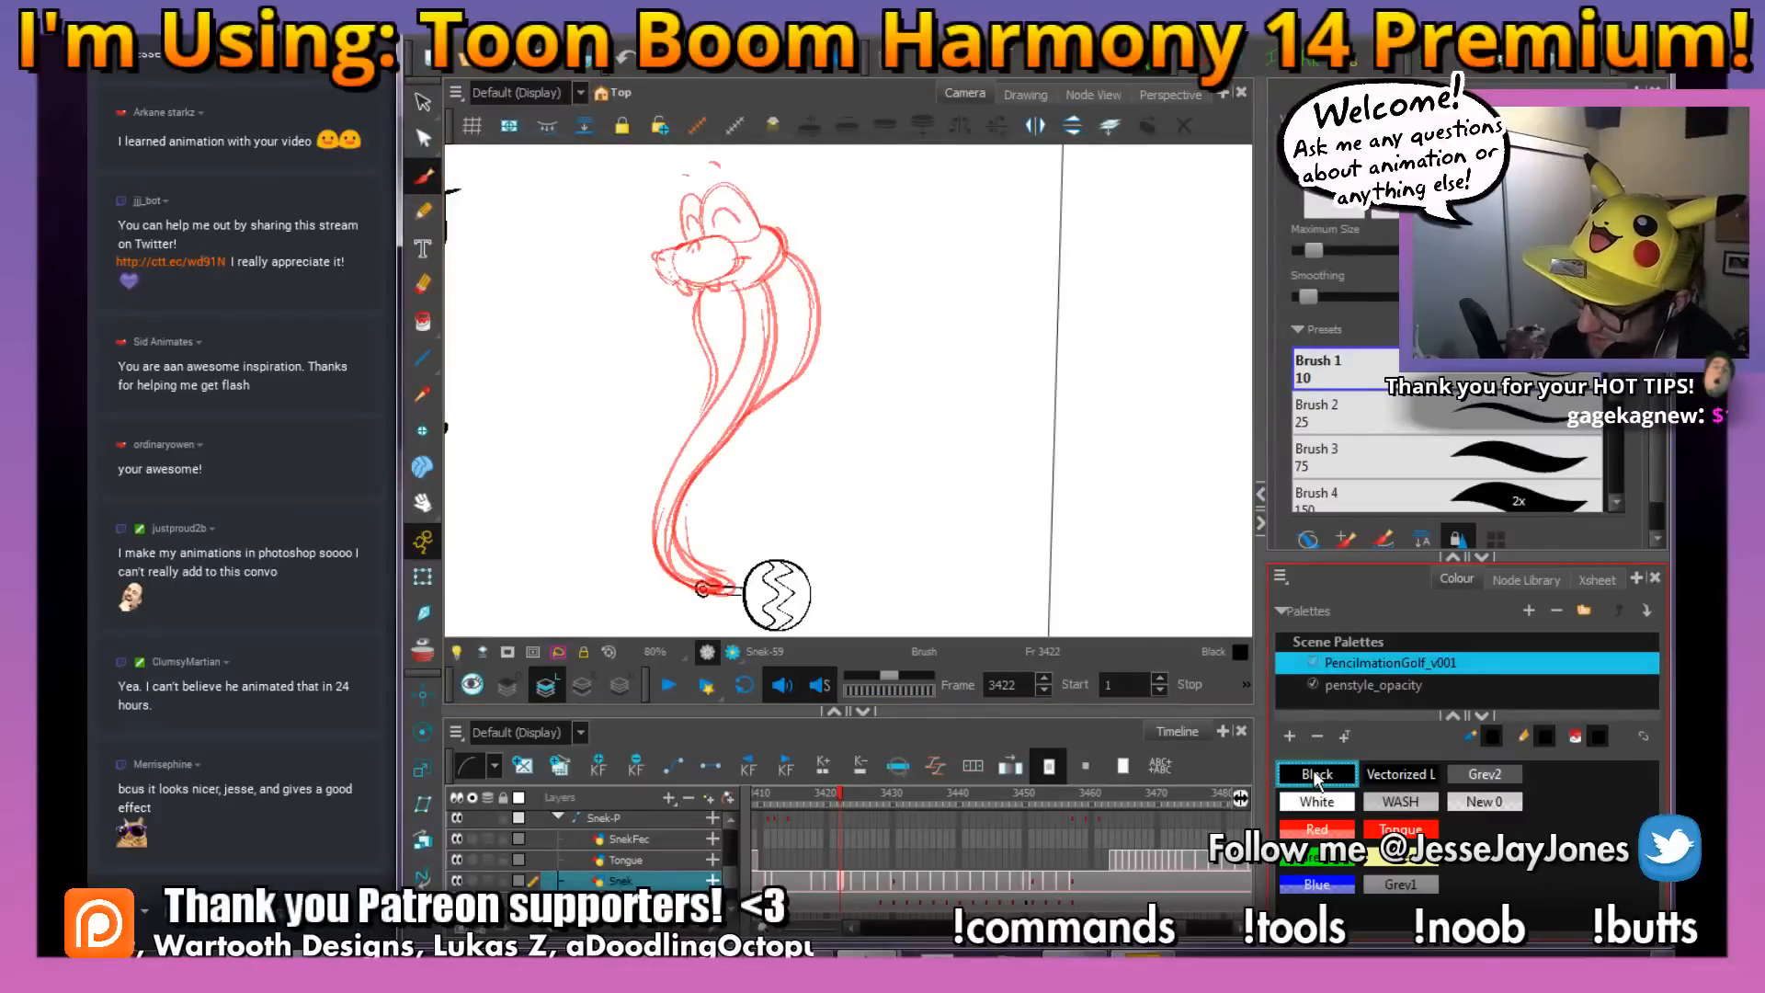
pyautogui.scroll(5, 717, 279)
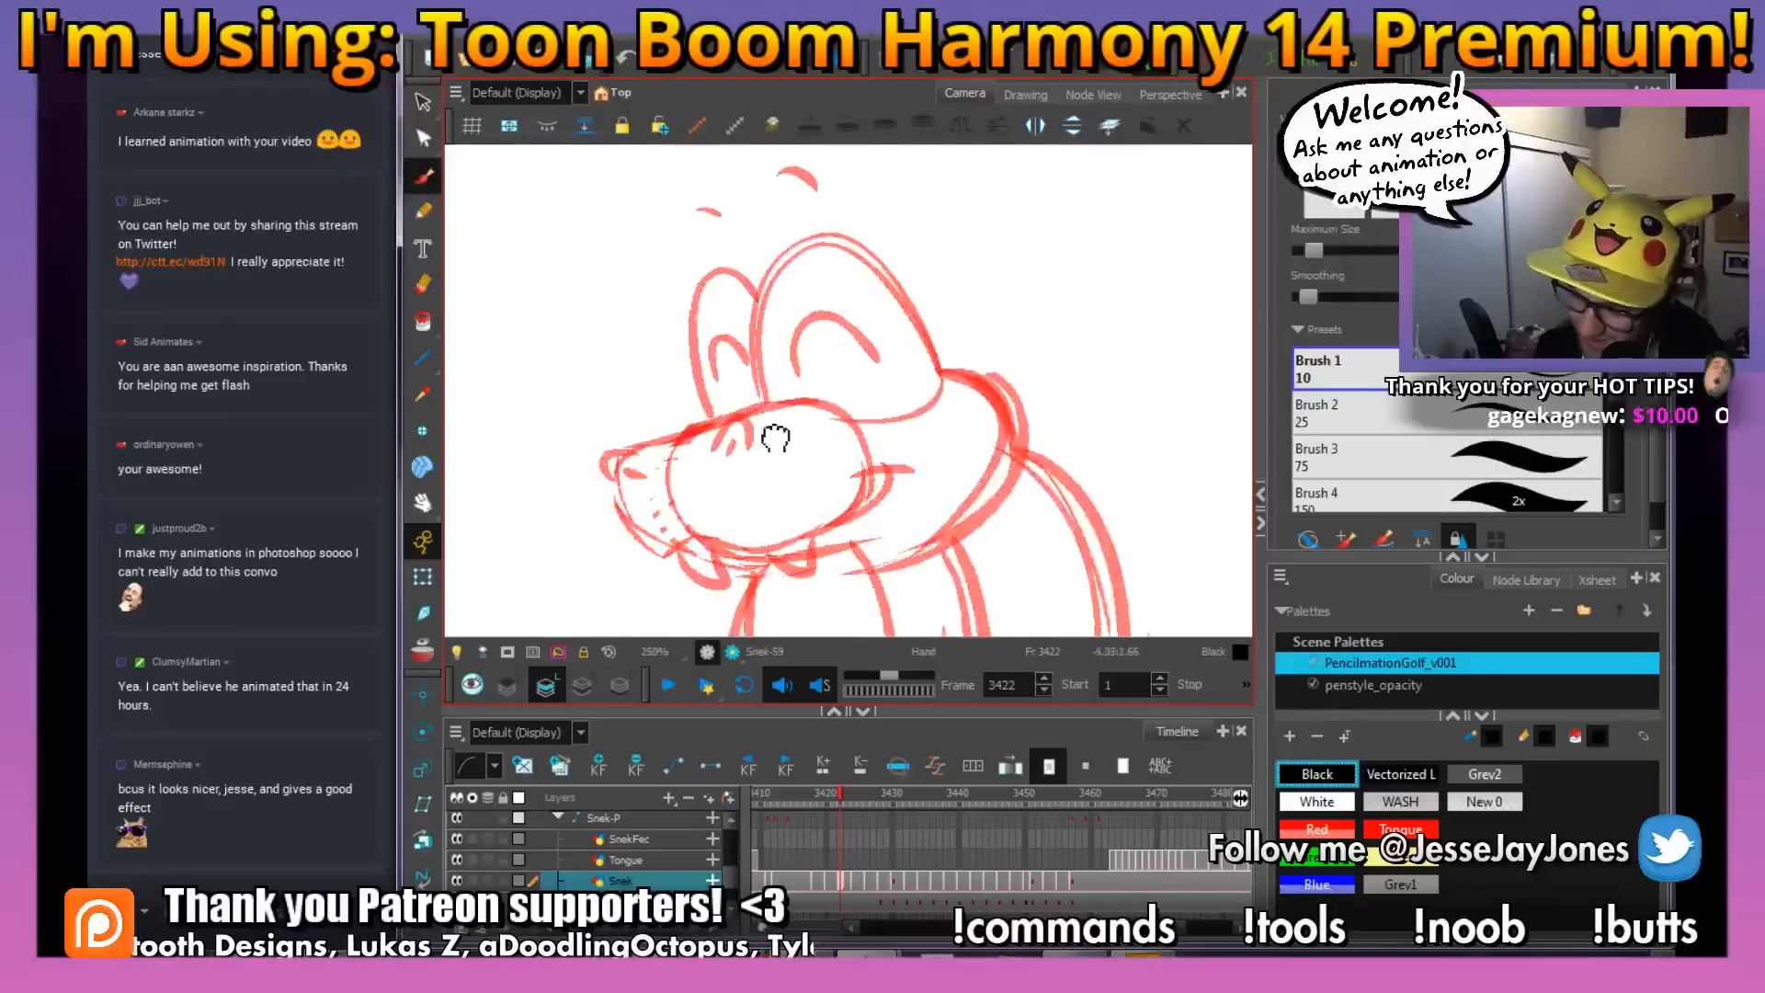
pyautogui.scroll(1, 775, 438)
pyautogui.moveTo(753, 499)
pyautogui.mouseDown()
pyautogui.moveTo(736, 438)
pyautogui.moveTo(704, 501)
pyautogui.moveTo(568, 499)
pyautogui.moveTo(579, 541)
pyautogui.mouseUp()
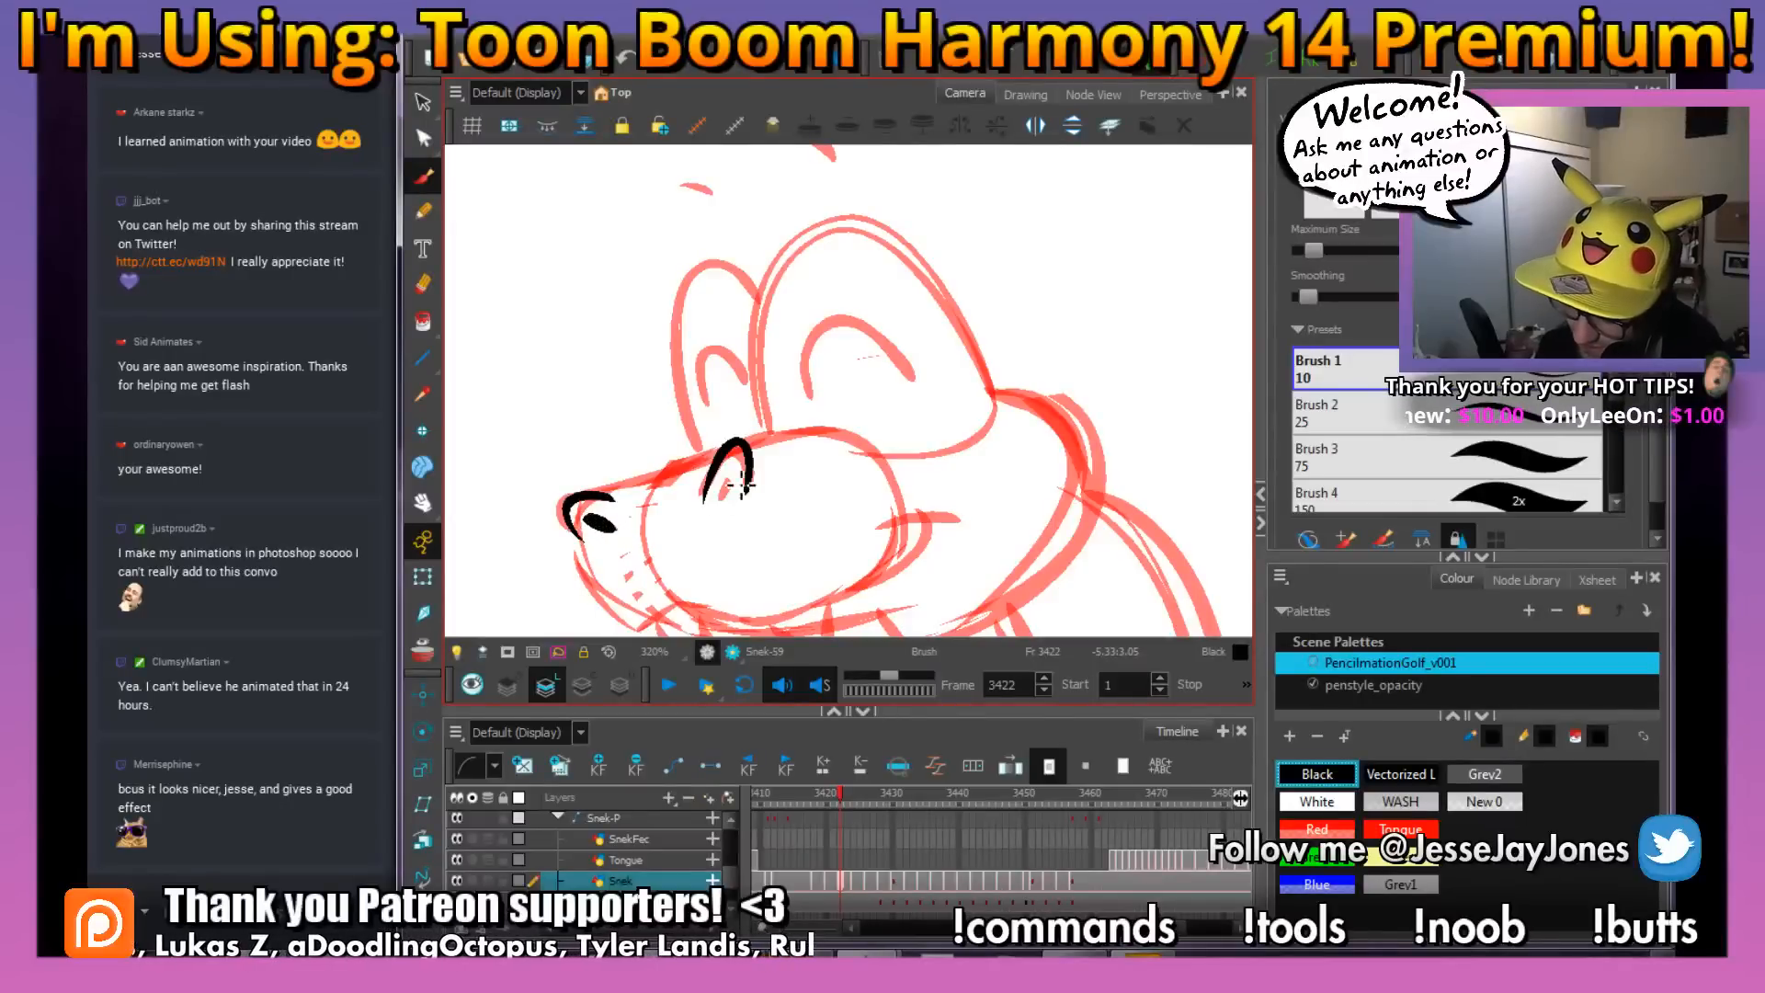
pyautogui.moveTo(747, 488); pyautogui.dragTo(747, 482)
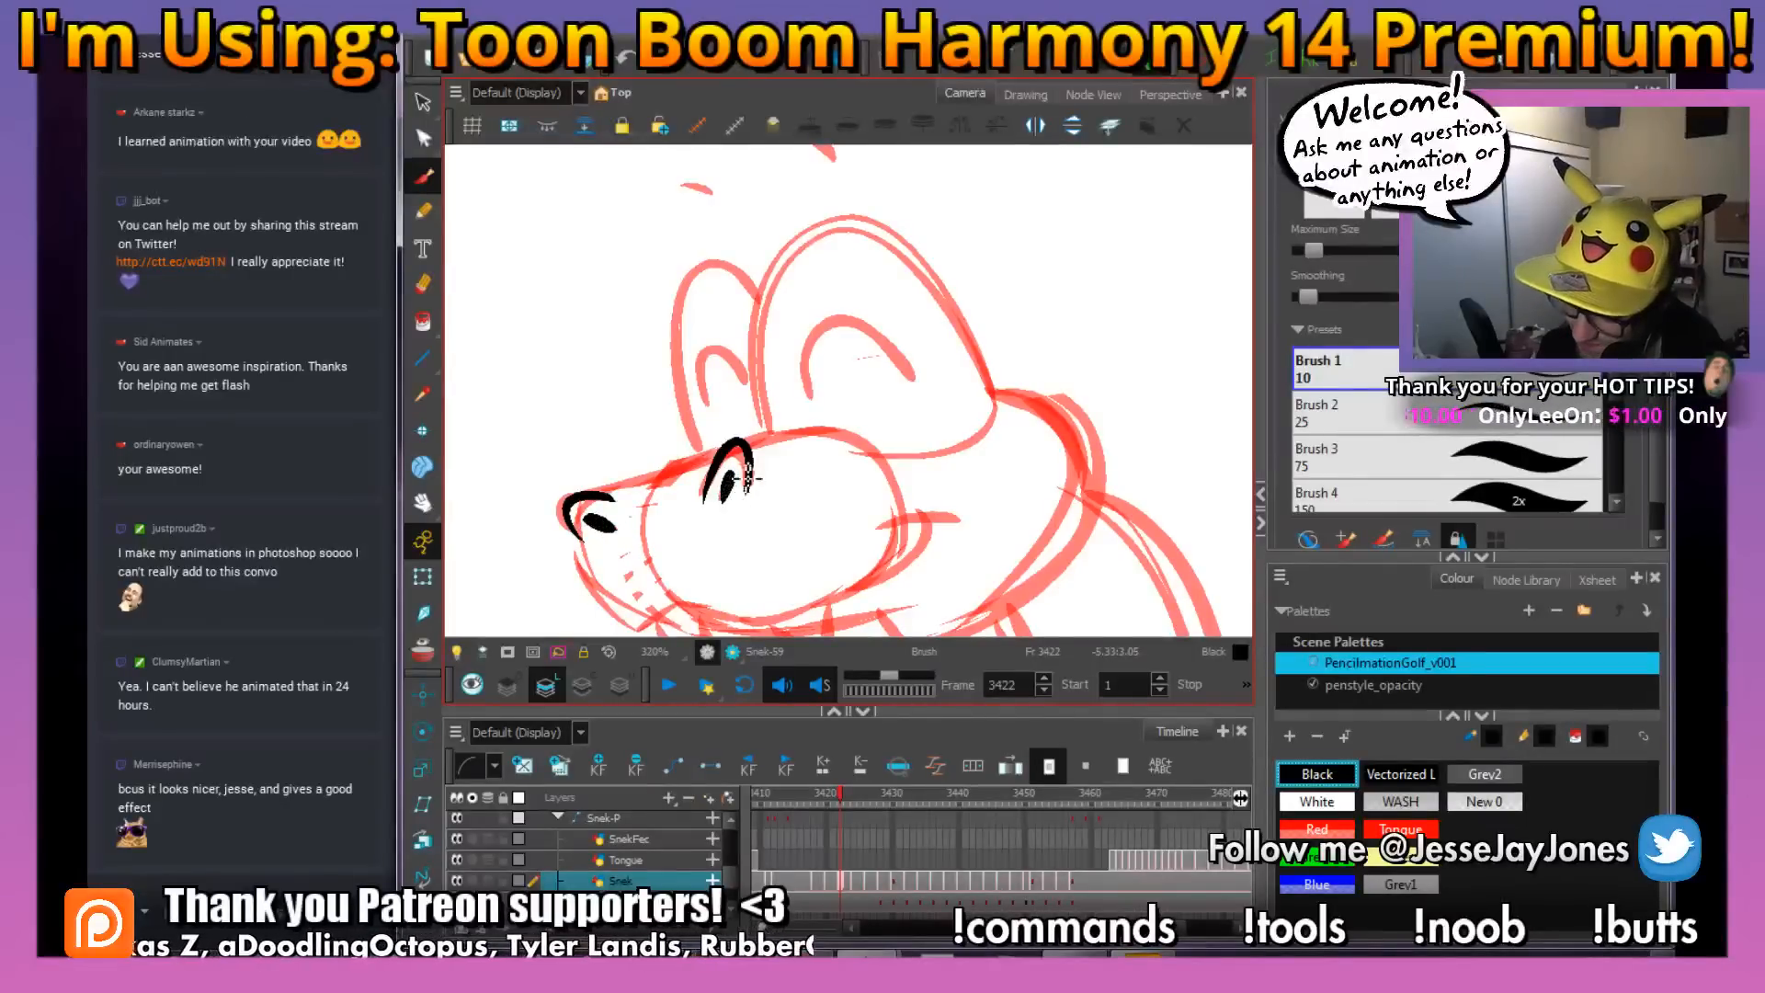
# Ink the muzzle outline at frame 3422, including the snout's upper line, the smiling mouth and the two fangs
pyautogui.moveTo(572, 499)
pyautogui.mouseDown()
pyautogui.moveTo(698, 467)
pyautogui.moveTo(888, 459)
pyautogui.mouseUp()
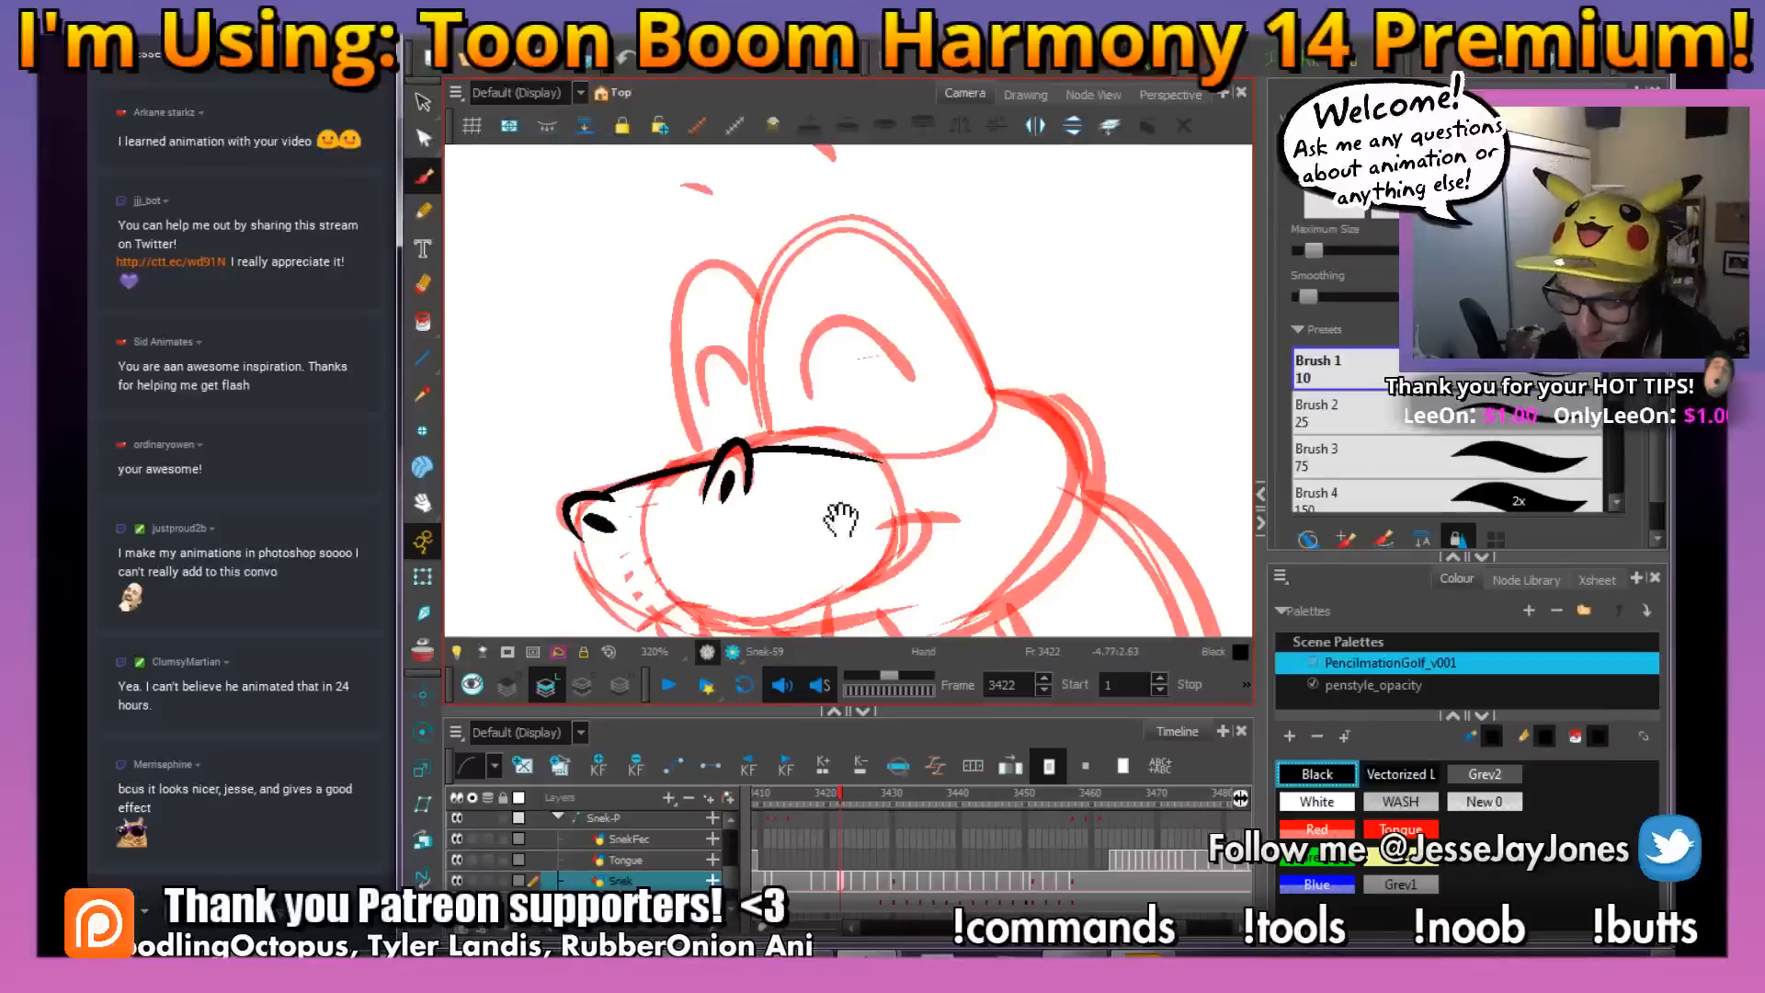
pyautogui.moveTo(841, 520); pyautogui.dragTo(772, 373)
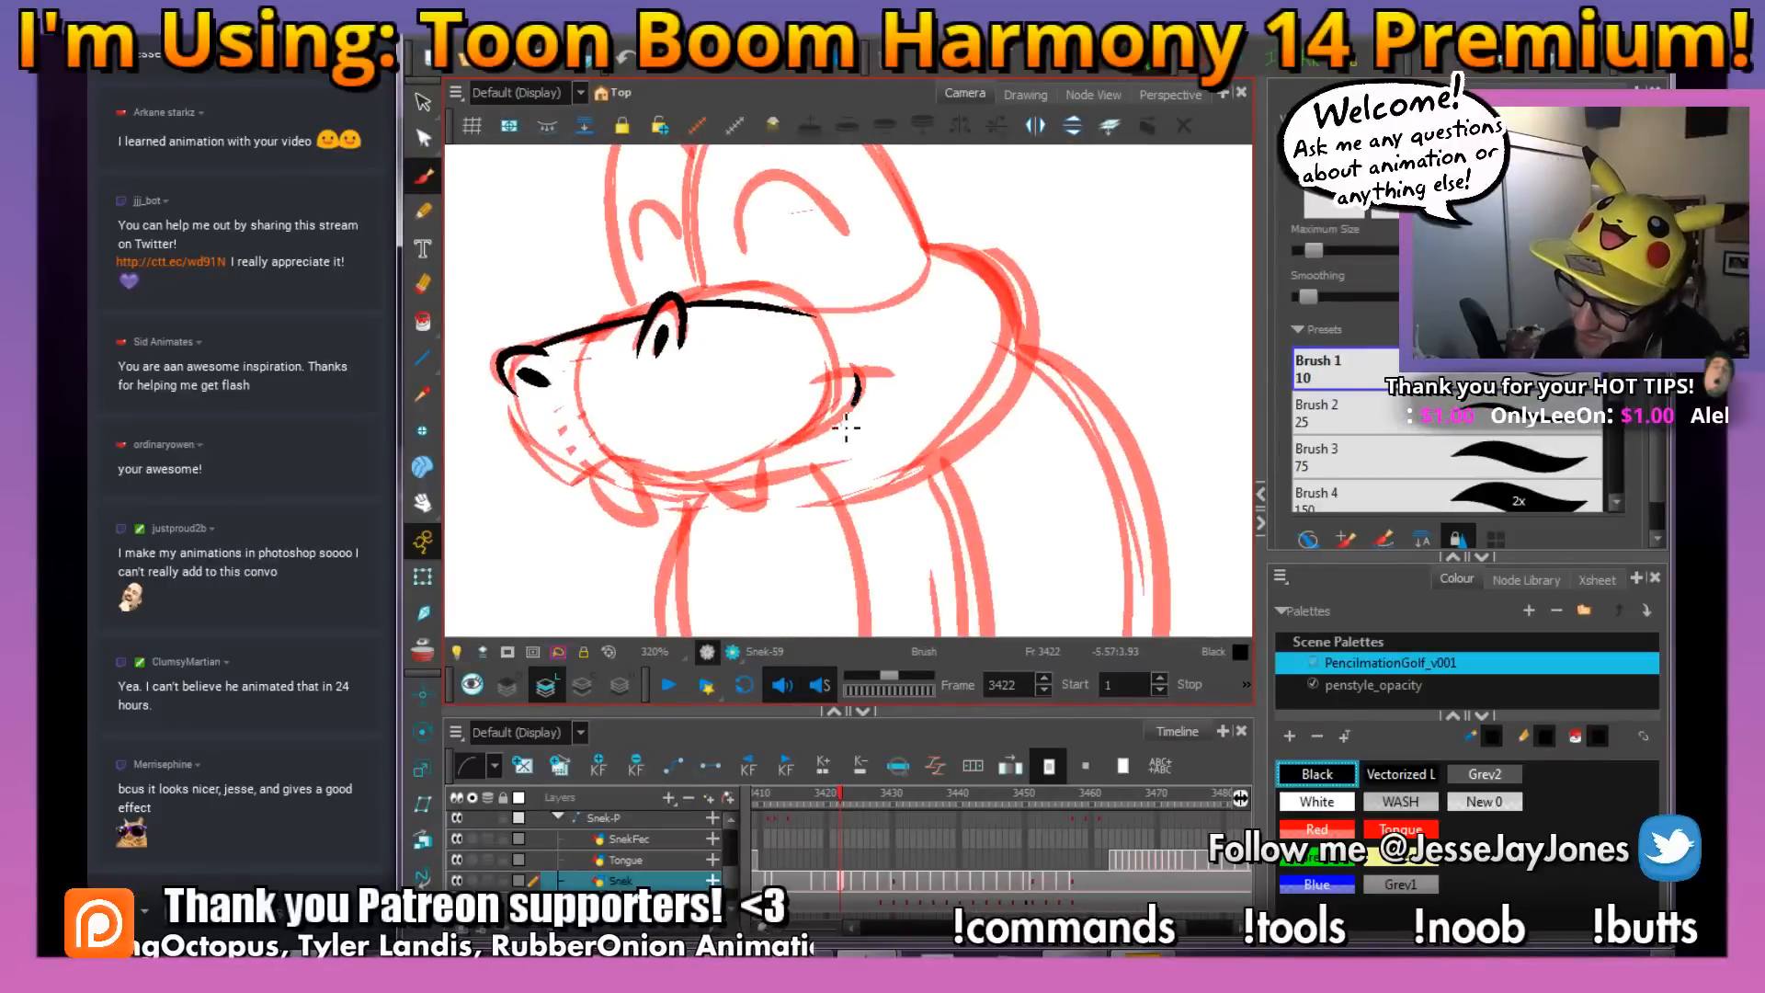
pyautogui.moveTo(846, 427)
pyautogui.mouseDown()
pyautogui.moveTo(726, 473)
pyautogui.moveTo(641, 476)
pyautogui.mouseUp()
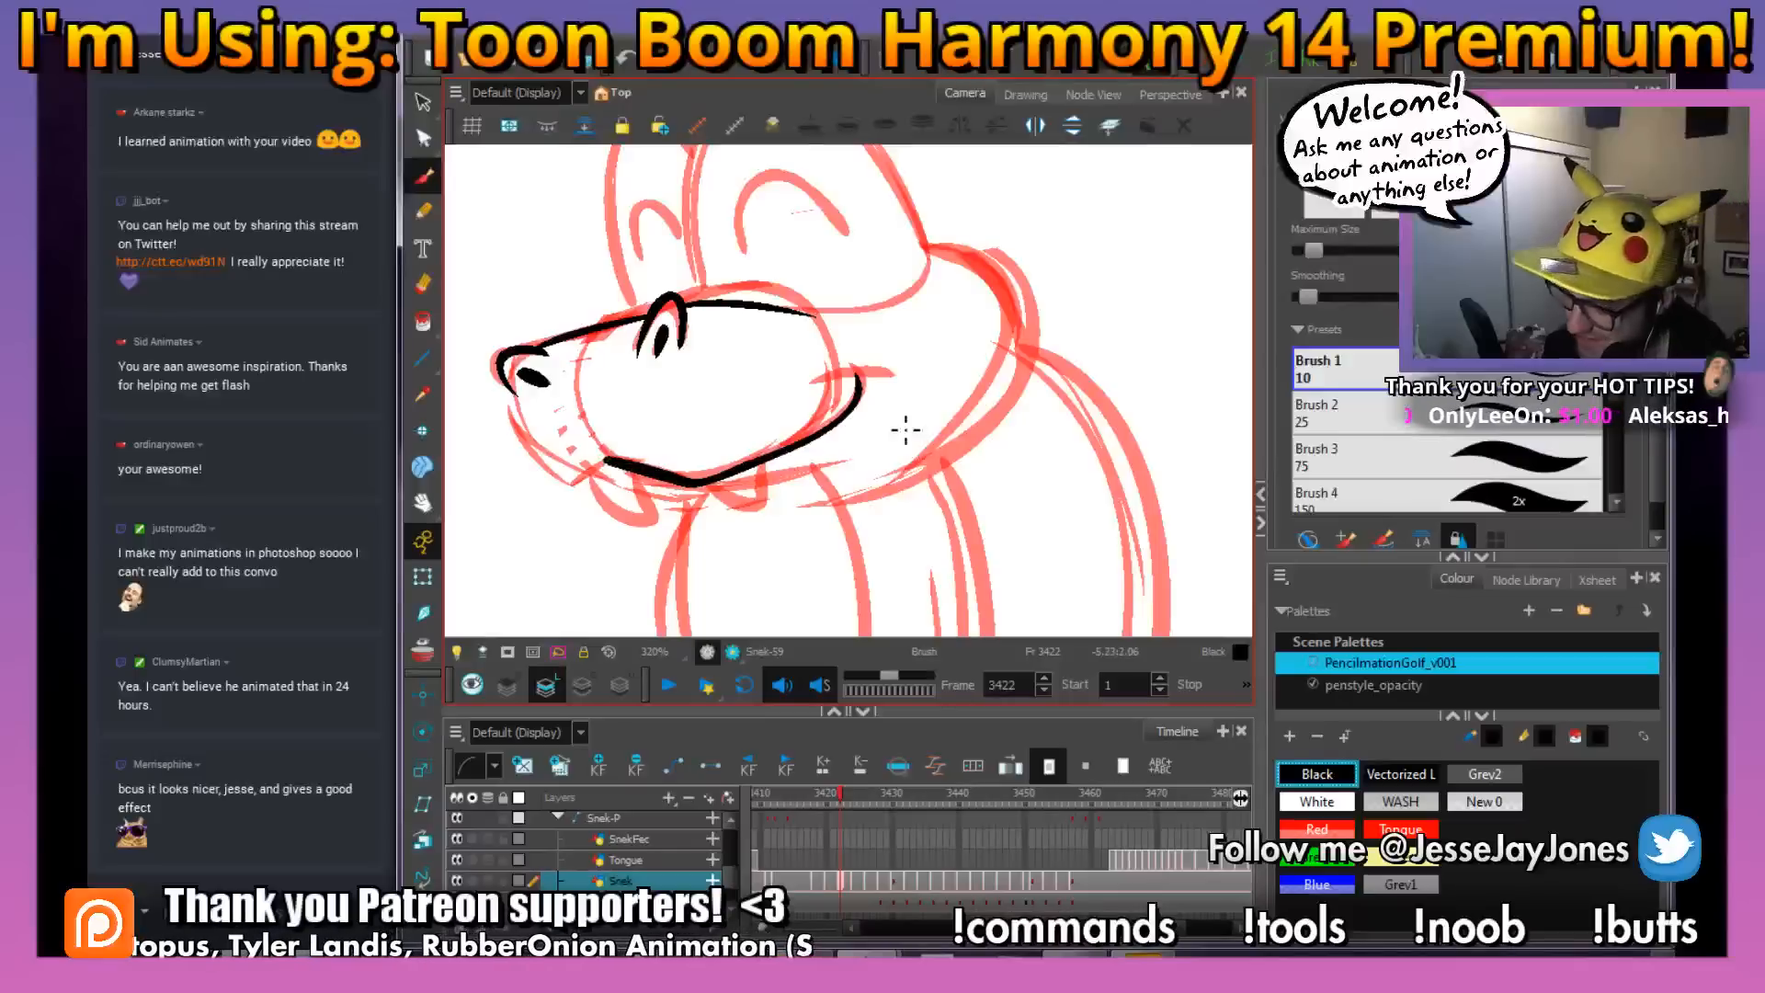
pyautogui.moveTo(821, 382); pyautogui.dragTo(870, 374)
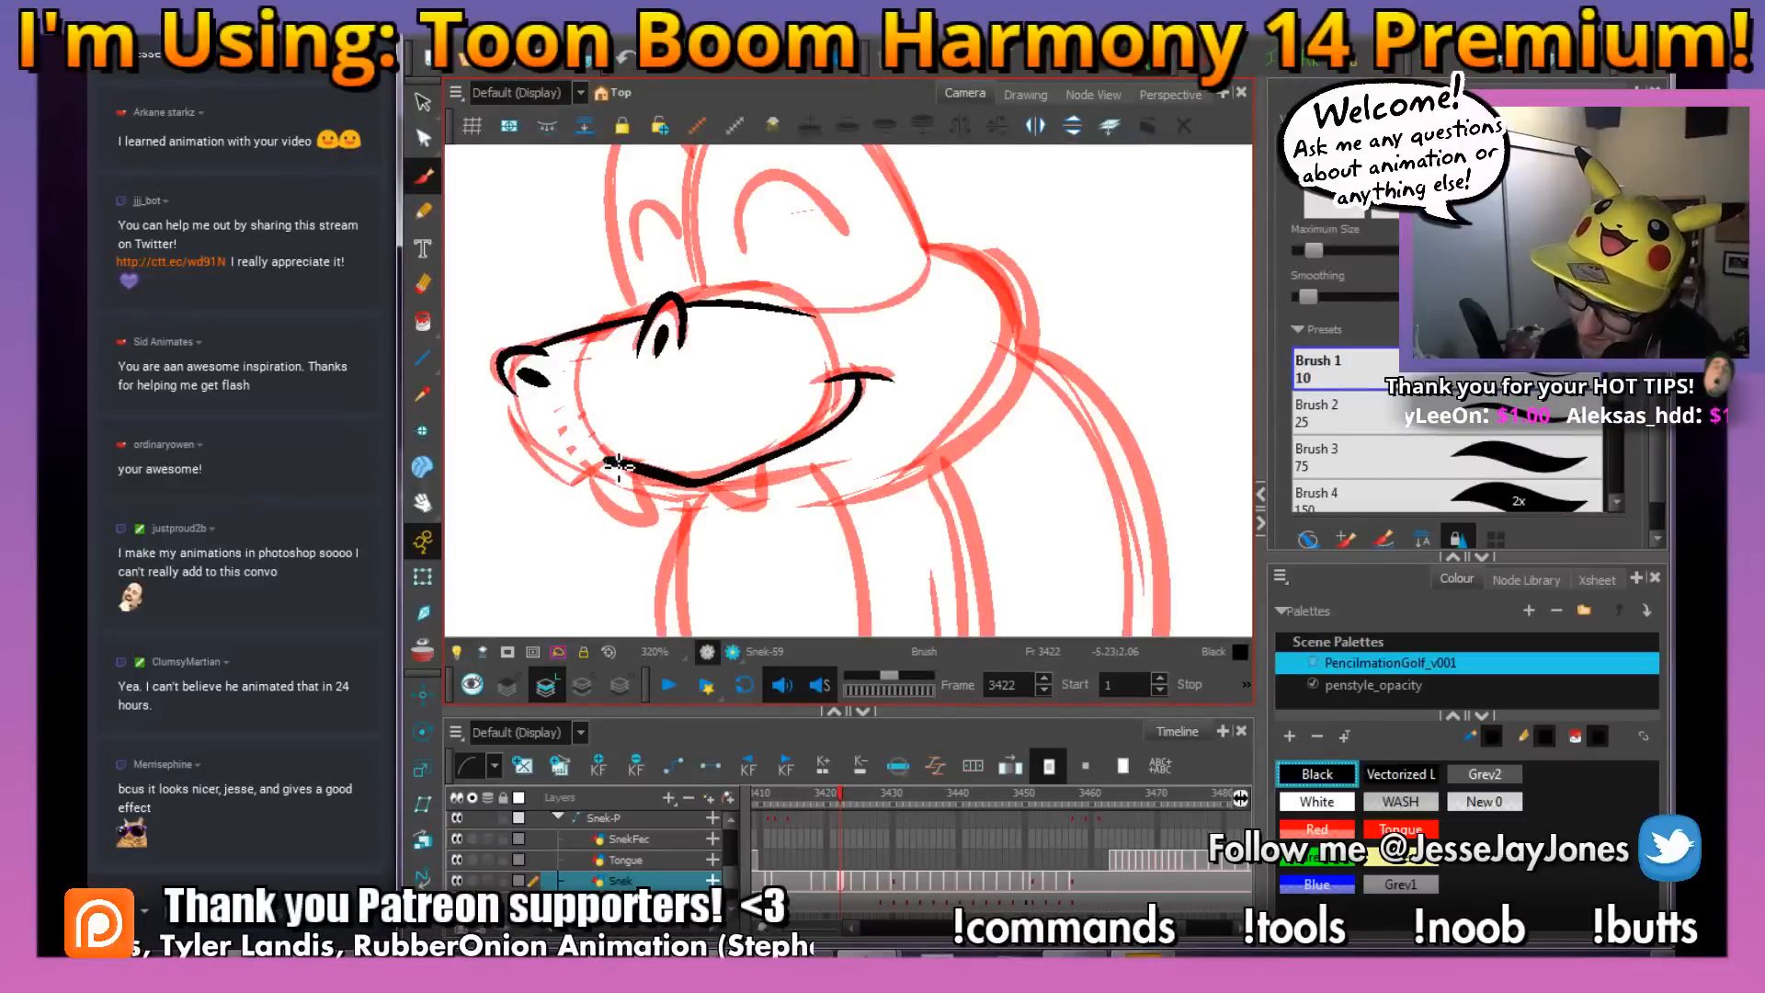
pyautogui.moveTo(581, 496); pyautogui.dragTo(505, 391)
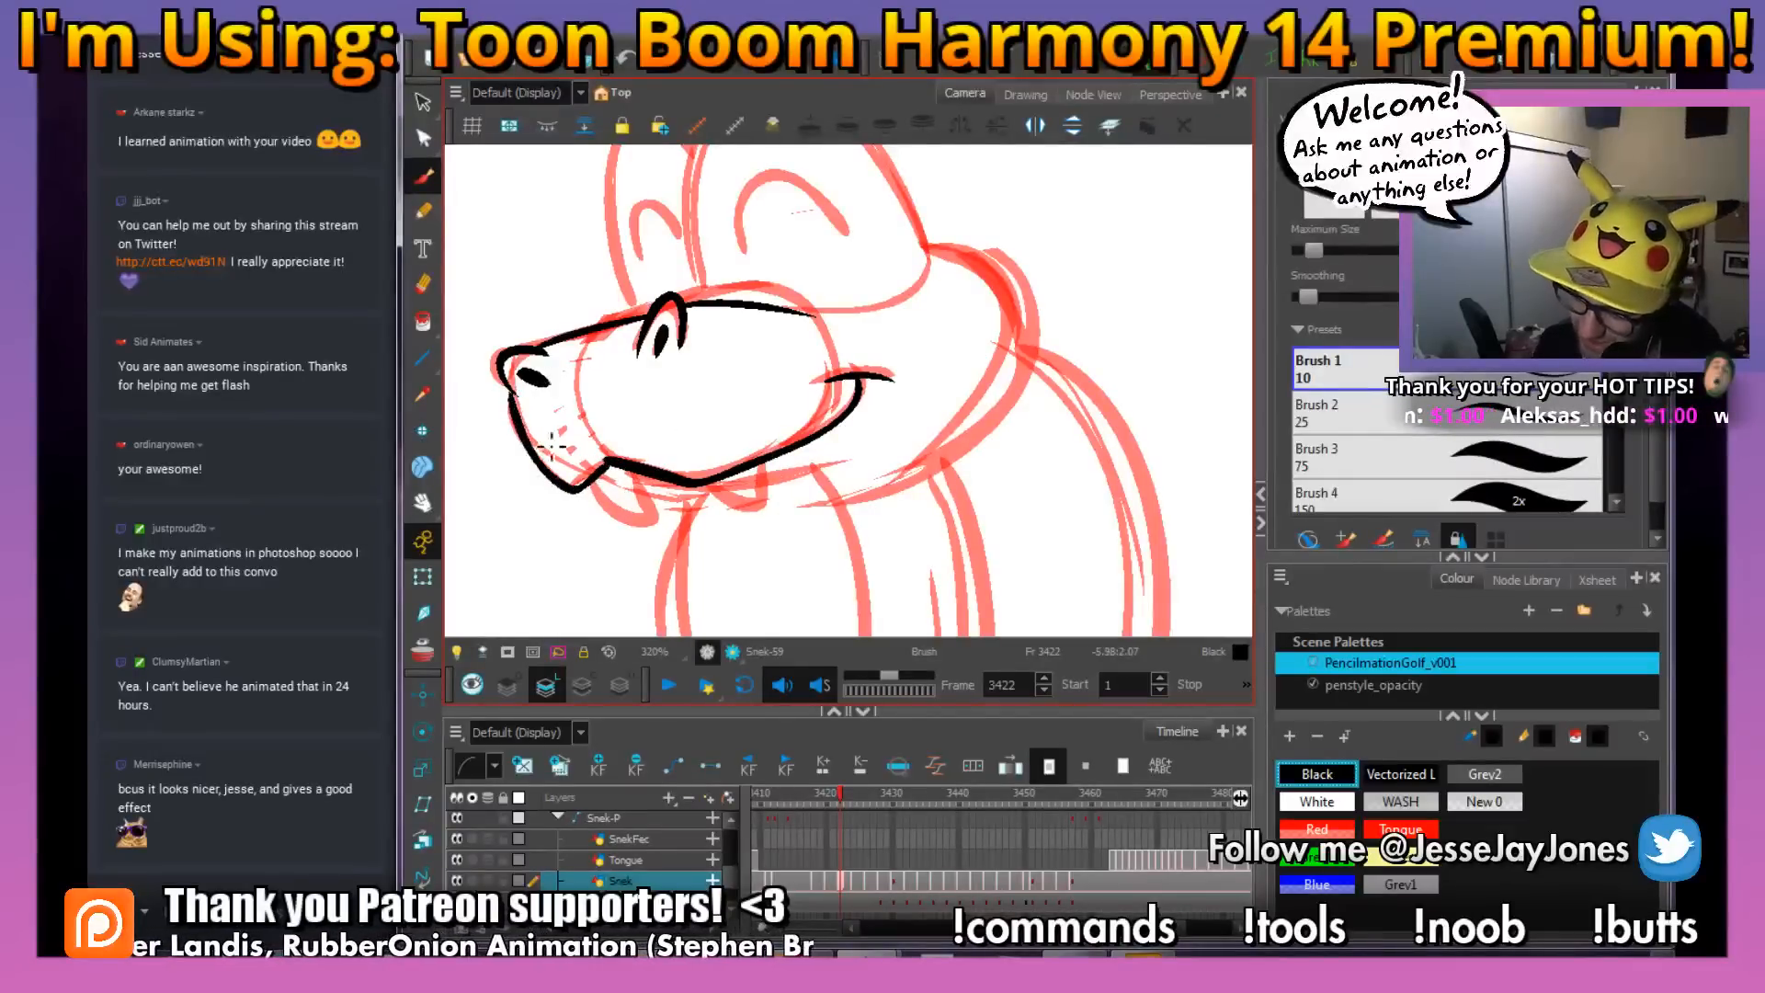
pyautogui.moveTo(757, 491)
pyautogui.mouseDown()
pyautogui.moveTo(727, 450)
pyautogui.moveTo(748, 488)
pyautogui.moveTo(648, 453)
pyautogui.moveTo(633, 493)
pyautogui.mouseUp()
pyautogui.moveTo(562, 446); pyautogui.dragTo(562, 442)
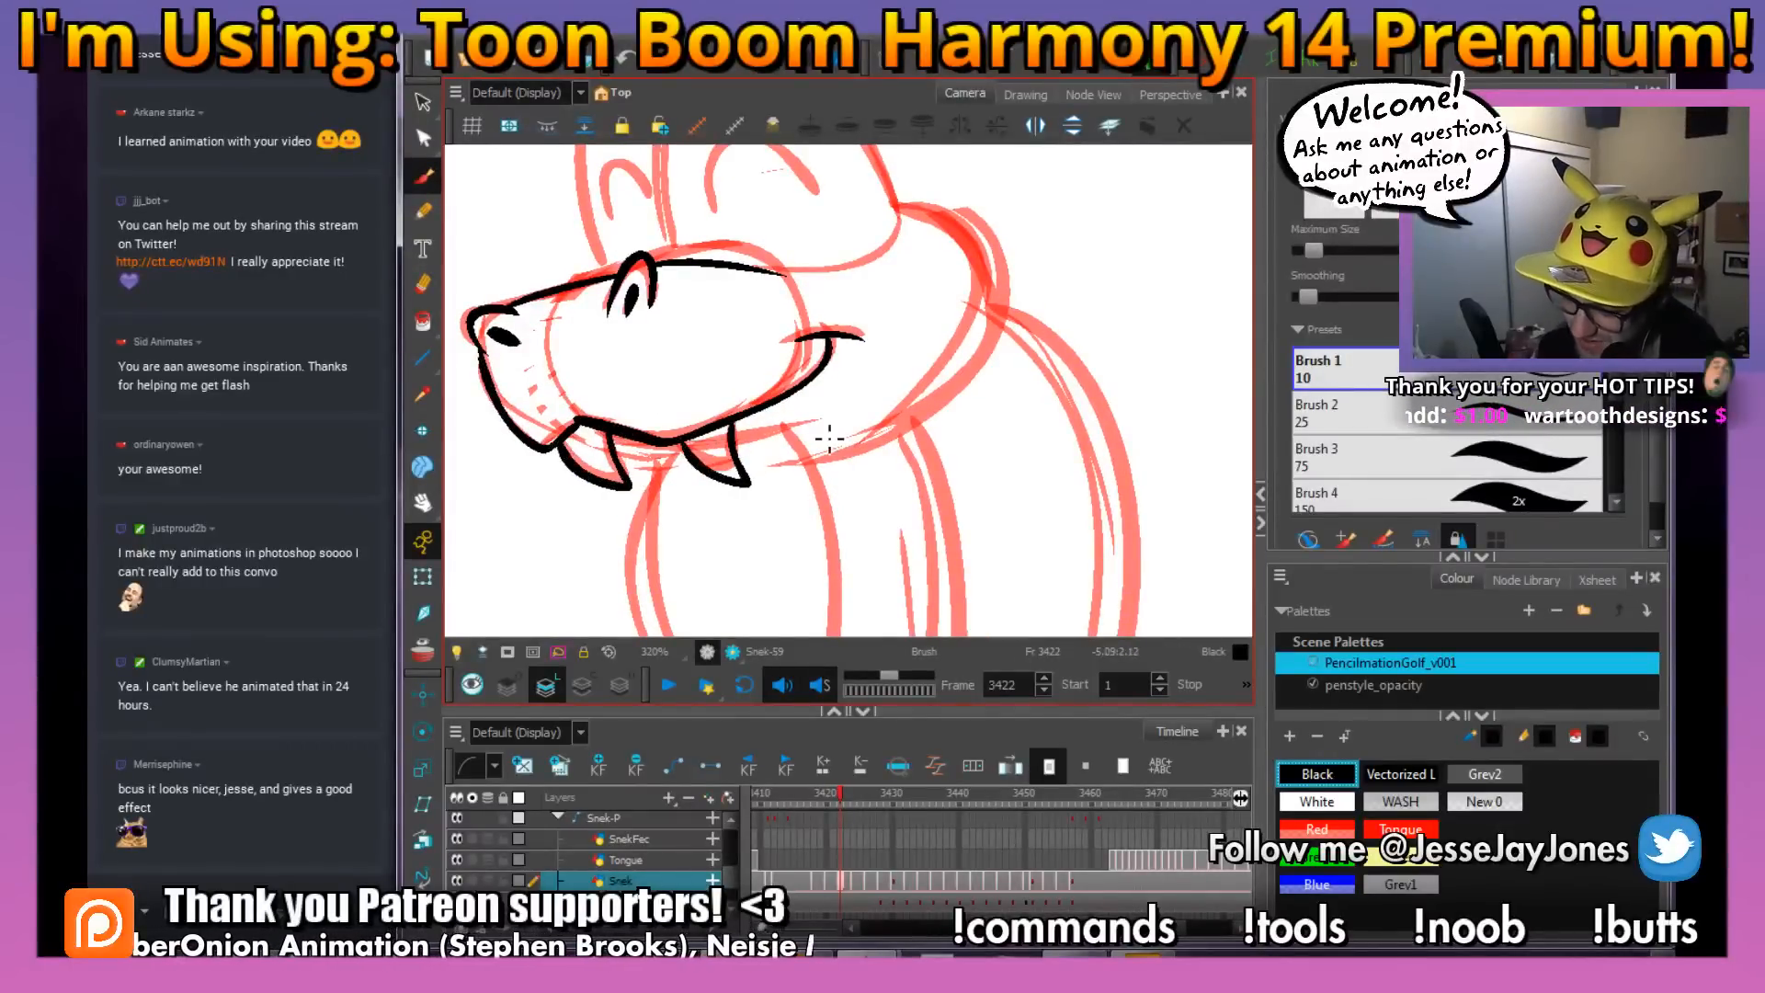
# Ink the outlines of both eyes and the closed-eye arcs inside them at frame 3422
pyautogui.press('1')
pyautogui.press('1')
pyautogui.press('1')
pyautogui.moveTo(881, 362)
pyautogui.mouseDown()
pyautogui.moveTo(859, 405)
pyautogui.moveTo(873, 436)
pyautogui.moveTo(840, 317)
pyautogui.moveTo(737, 219)
pyautogui.moveTo(649, 287)
pyautogui.moveTo(655, 443)
pyautogui.mouseUp()
pyautogui.press('2')
pyautogui.press('2')
pyautogui.press('2')
pyautogui.moveTo(650, 308)
pyautogui.mouseDown()
pyautogui.moveTo(600, 255)
pyautogui.moveTo(568, 296)
pyautogui.moveTo(588, 450)
pyautogui.mouseUp()
pyautogui.moveTo(627, 384)
pyautogui.mouseDown()
pyautogui.moveTo(601, 347)
pyautogui.moveTo(591, 411)
pyautogui.mouseUp()
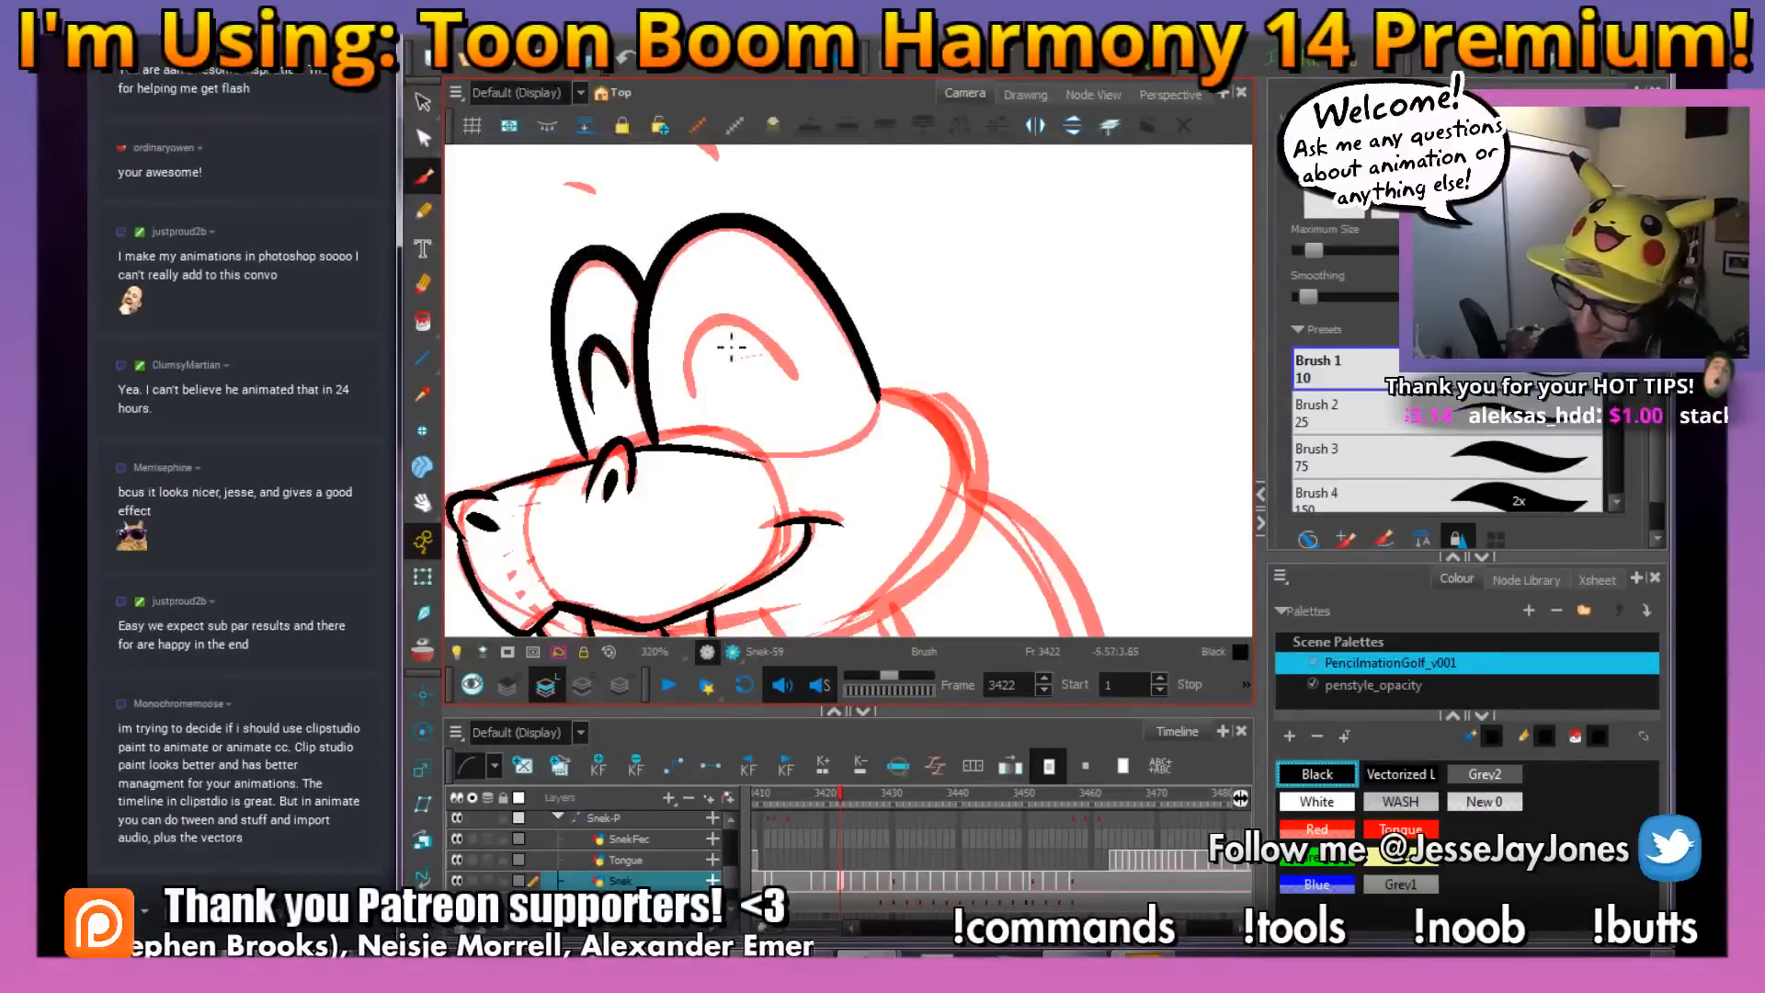
pyautogui.moveTo(800, 382)
pyautogui.mouseDown()
pyautogui.moveTo(723, 311)
pyautogui.moveTo(697, 396)
pyautogui.mouseUp()
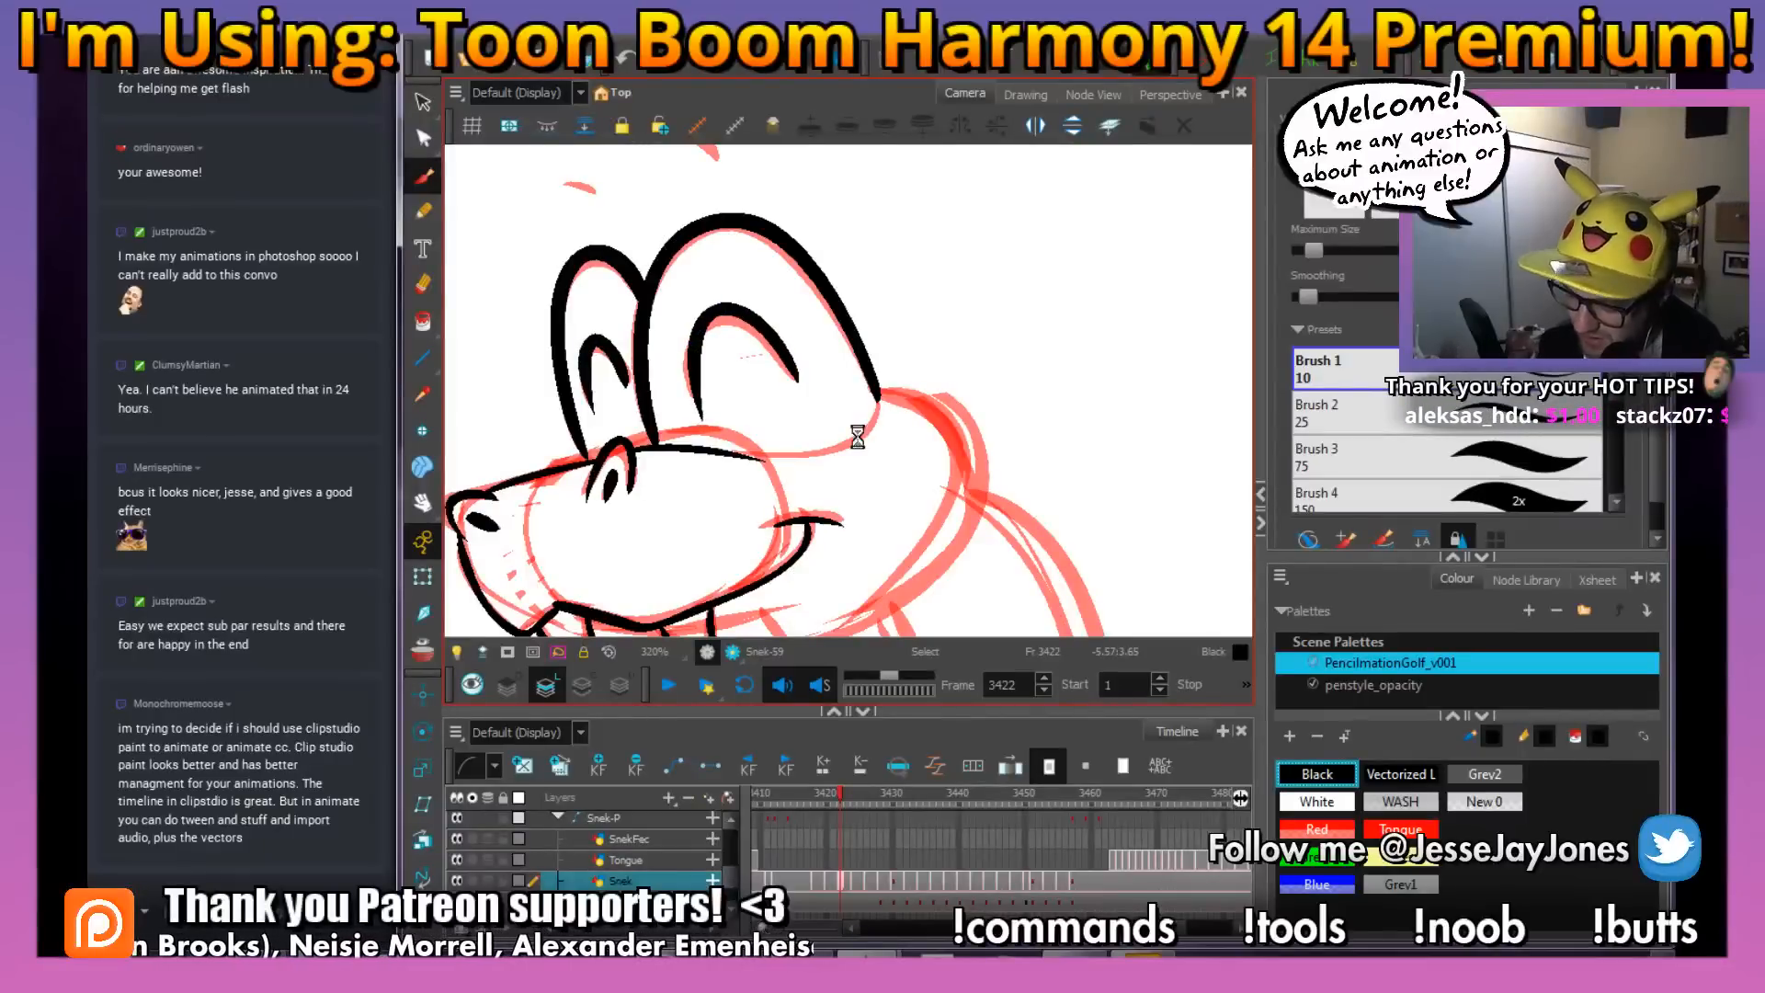
# Ink the cheek line beneath the larger eye and the thick curve around the back of the head
pyautogui.moveTo(825, 461)
pyautogui.mouseDown()
pyautogui.moveTo(889, 407)
pyautogui.moveTo(789, 331)
pyautogui.moveTo(792, 298)
pyautogui.moveTo(745, 323)
pyautogui.moveTo(773, 287)
pyautogui.moveTo(818, 312)
pyautogui.moveTo(827, 405)
pyautogui.moveTo(671, 543)
pyautogui.mouseUp()
pyautogui.press('space')
pyautogui.press('1')
pyautogui.press('1')
pyautogui.press('1')
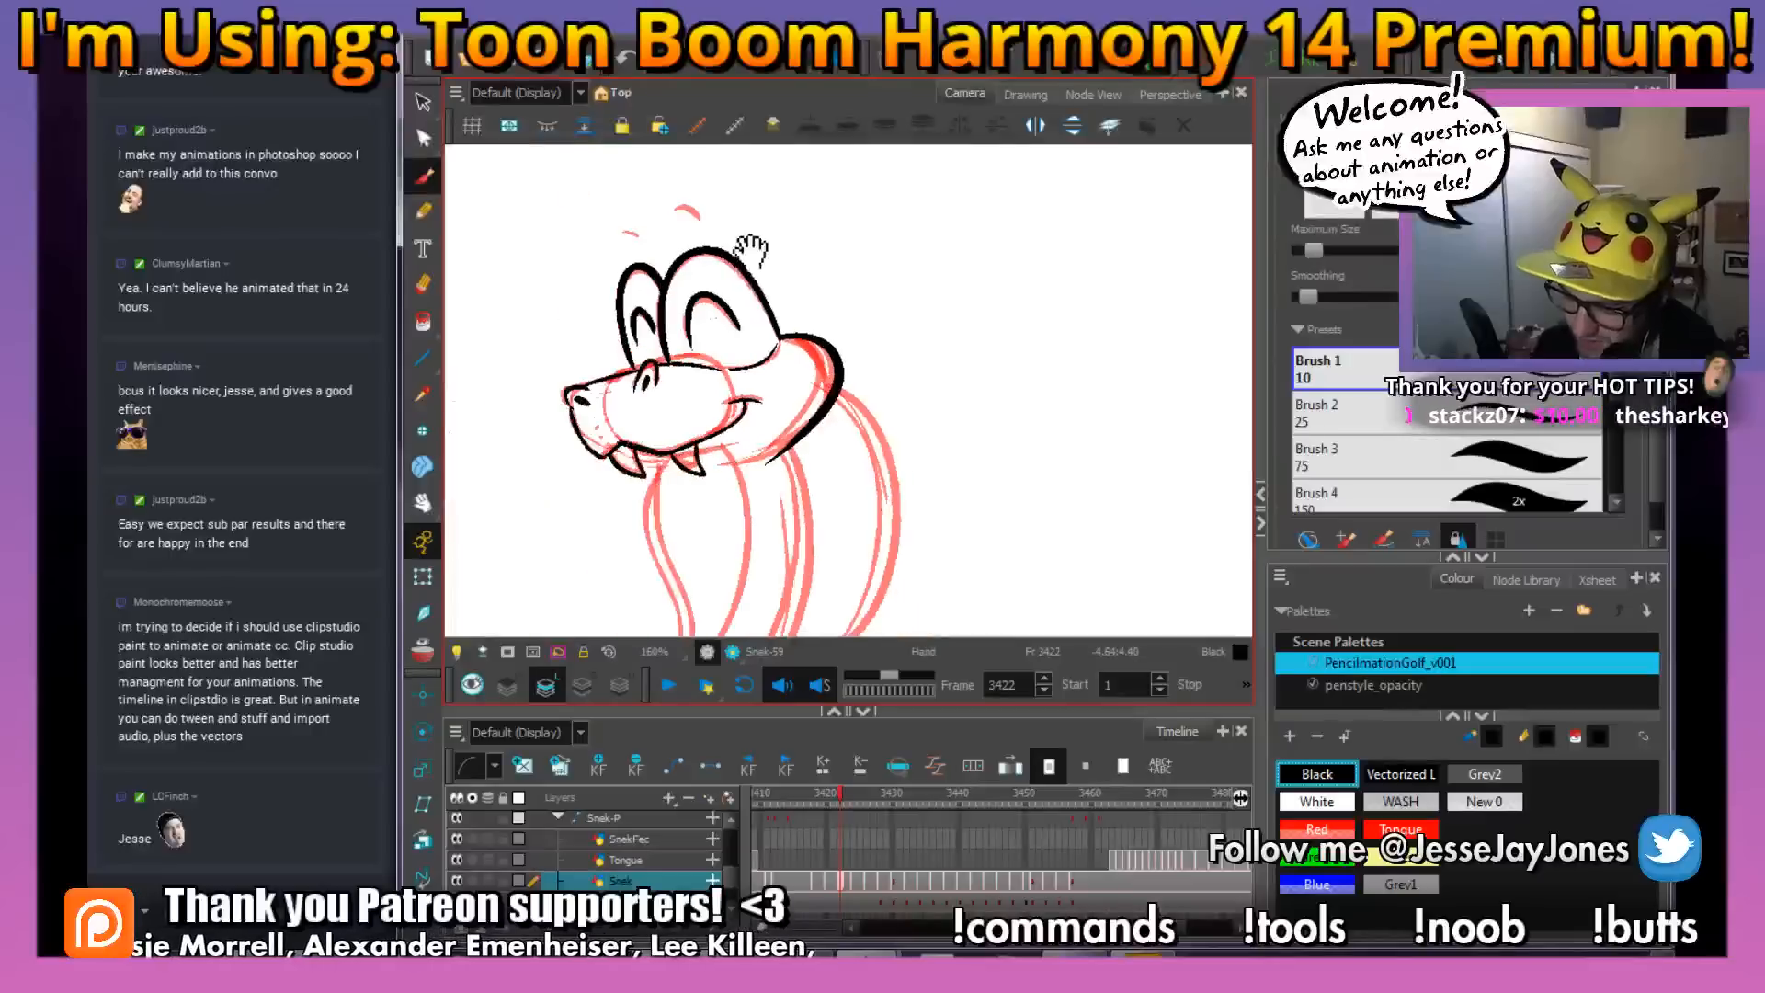
# Ink the two small eyebrow strokes above the snake's eyes at frame 3422
pyautogui.press('space')
pyautogui.moveTo(750, 248); pyautogui.dragTo(823, 346)
pyautogui.press('2')
pyautogui.press('2')
pyautogui.moveTo(955, 427); pyautogui.dragTo(938, 405)
pyautogui.press('2')
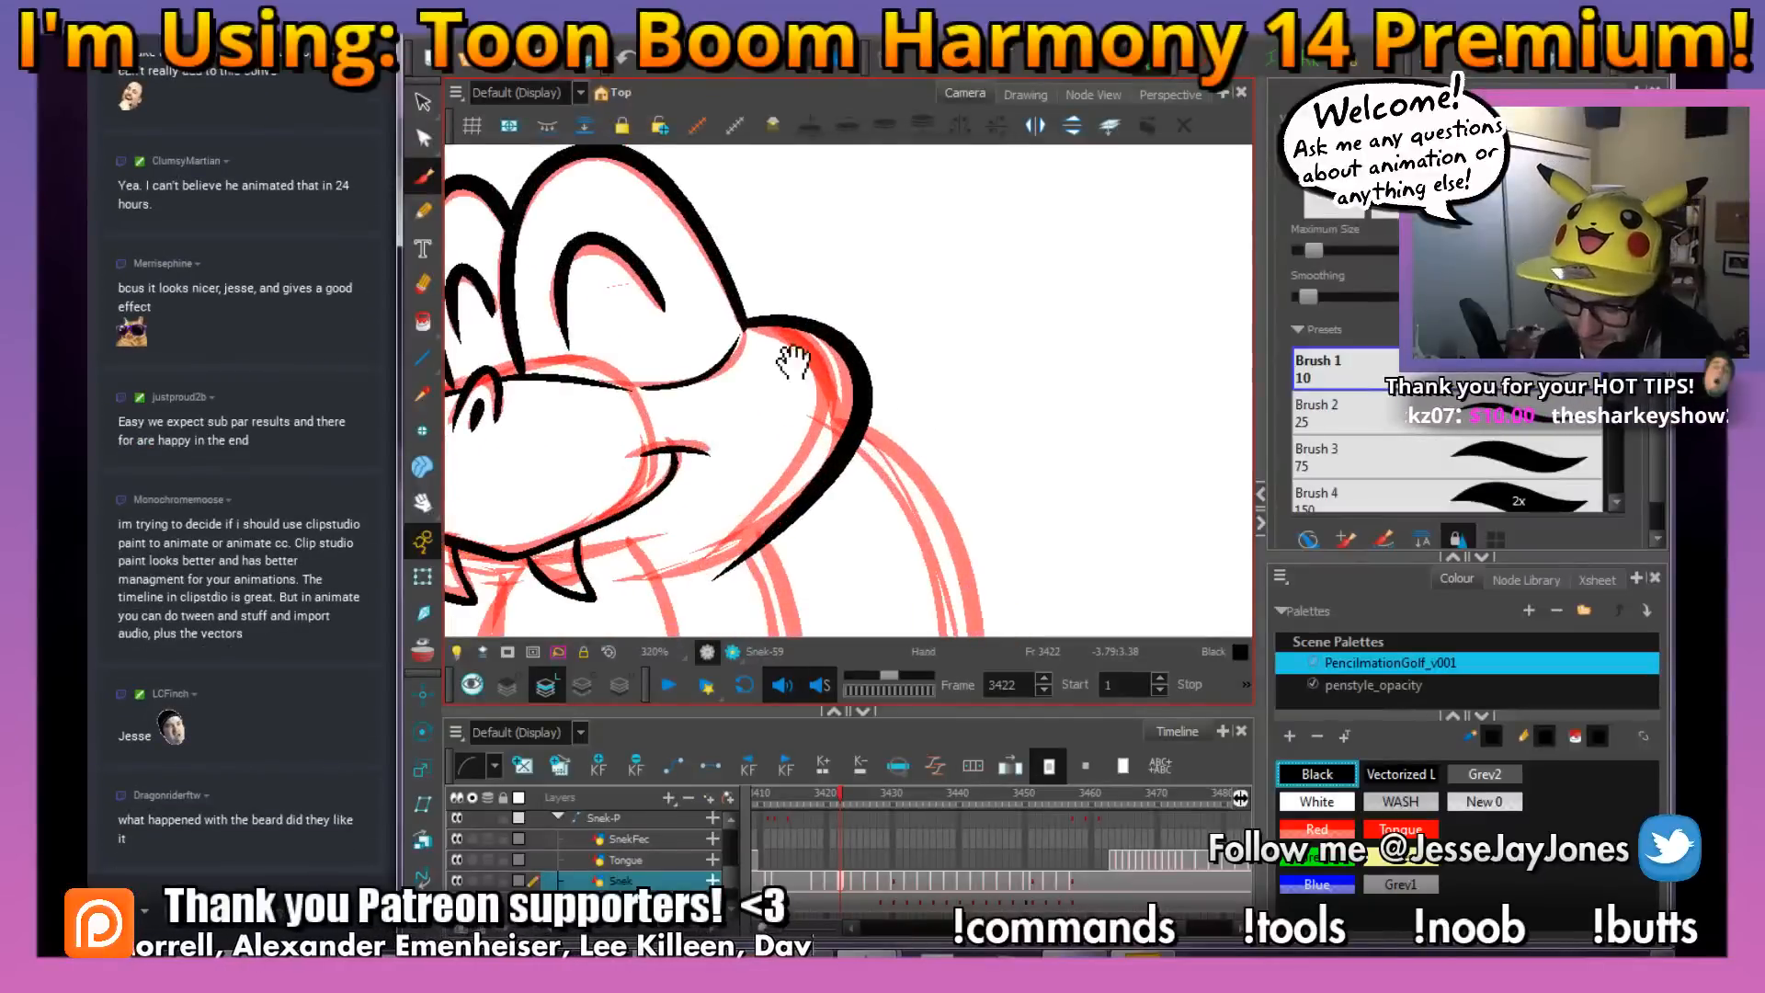
pyautogui.moveTo(718, 234); pyautogui.dragTo(945, 409)
pyautogui.moveTo(809, 264); pyautogui.dragTo(760, 239)
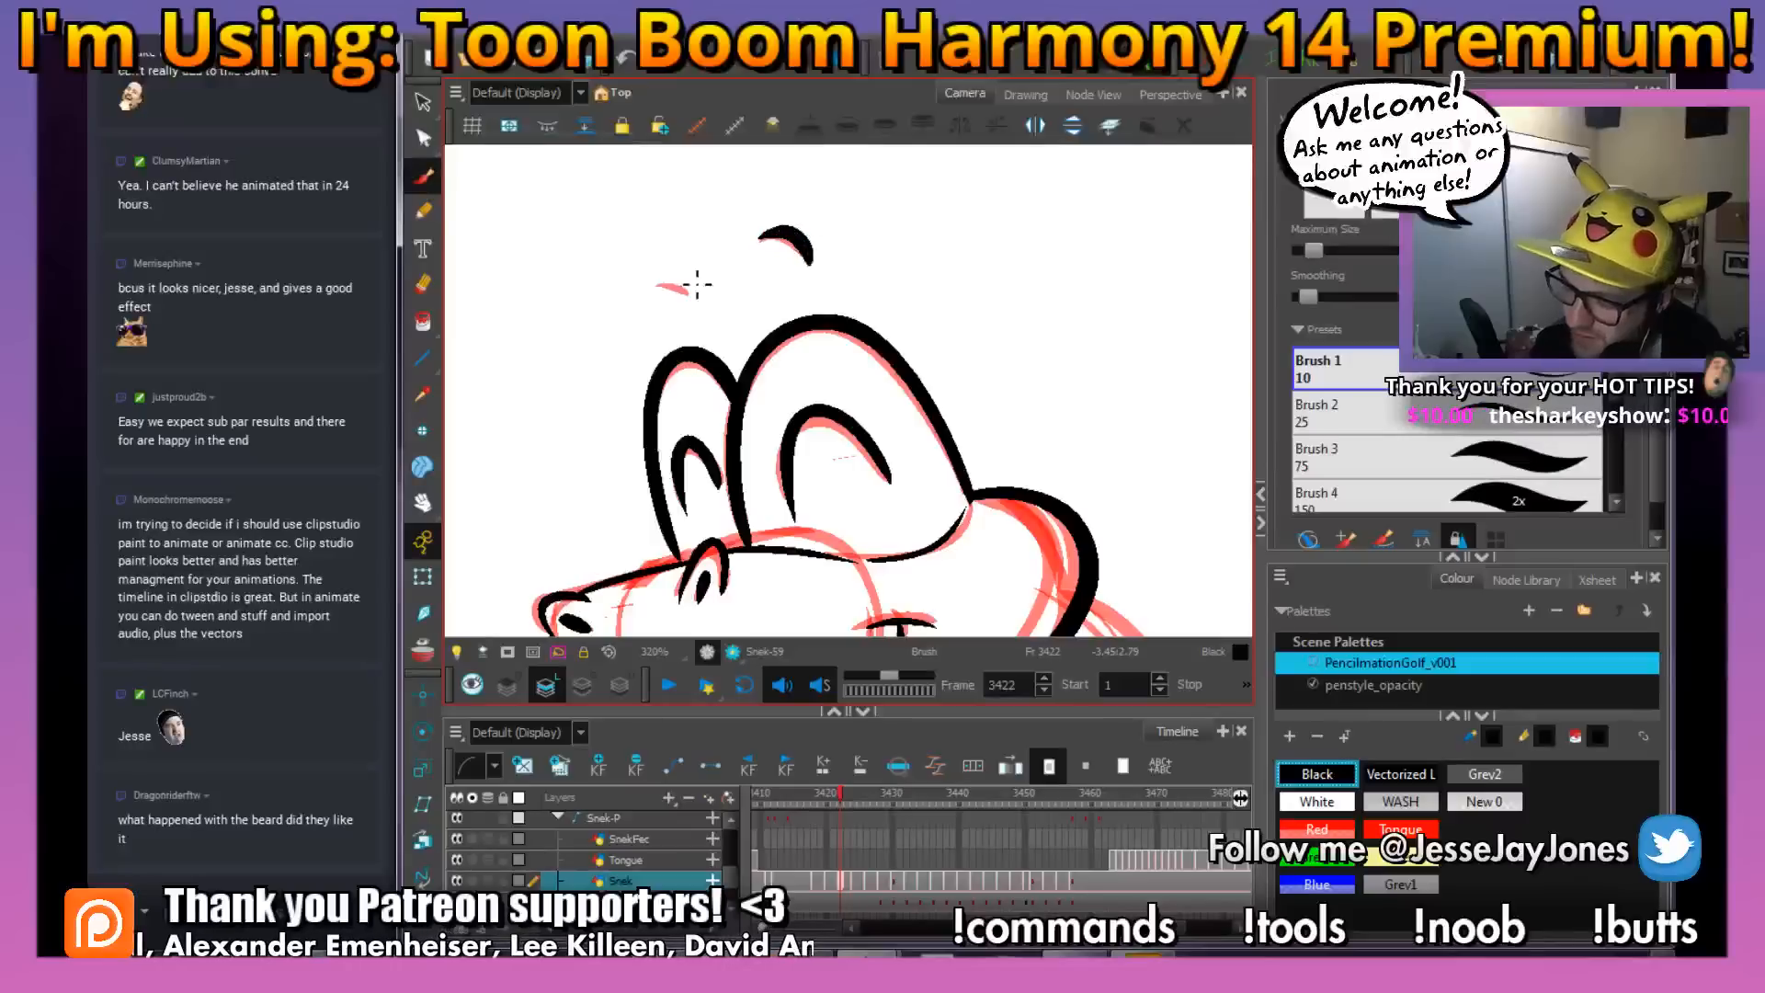
pyautogui.moveTo(692, 295); pyautogui.dragTo(657, 286)
# Examine the inked head against the red rough at frame 3422, from the eyes down to the hood
pyautogui.press('space')
pyautogui.moveTo(903, 585); pyautogui.dragTo(832, 367)
pyautogui.press('space')
pyautogui.moveTo(781, 431); pyautogui.dragTo(681, 373)
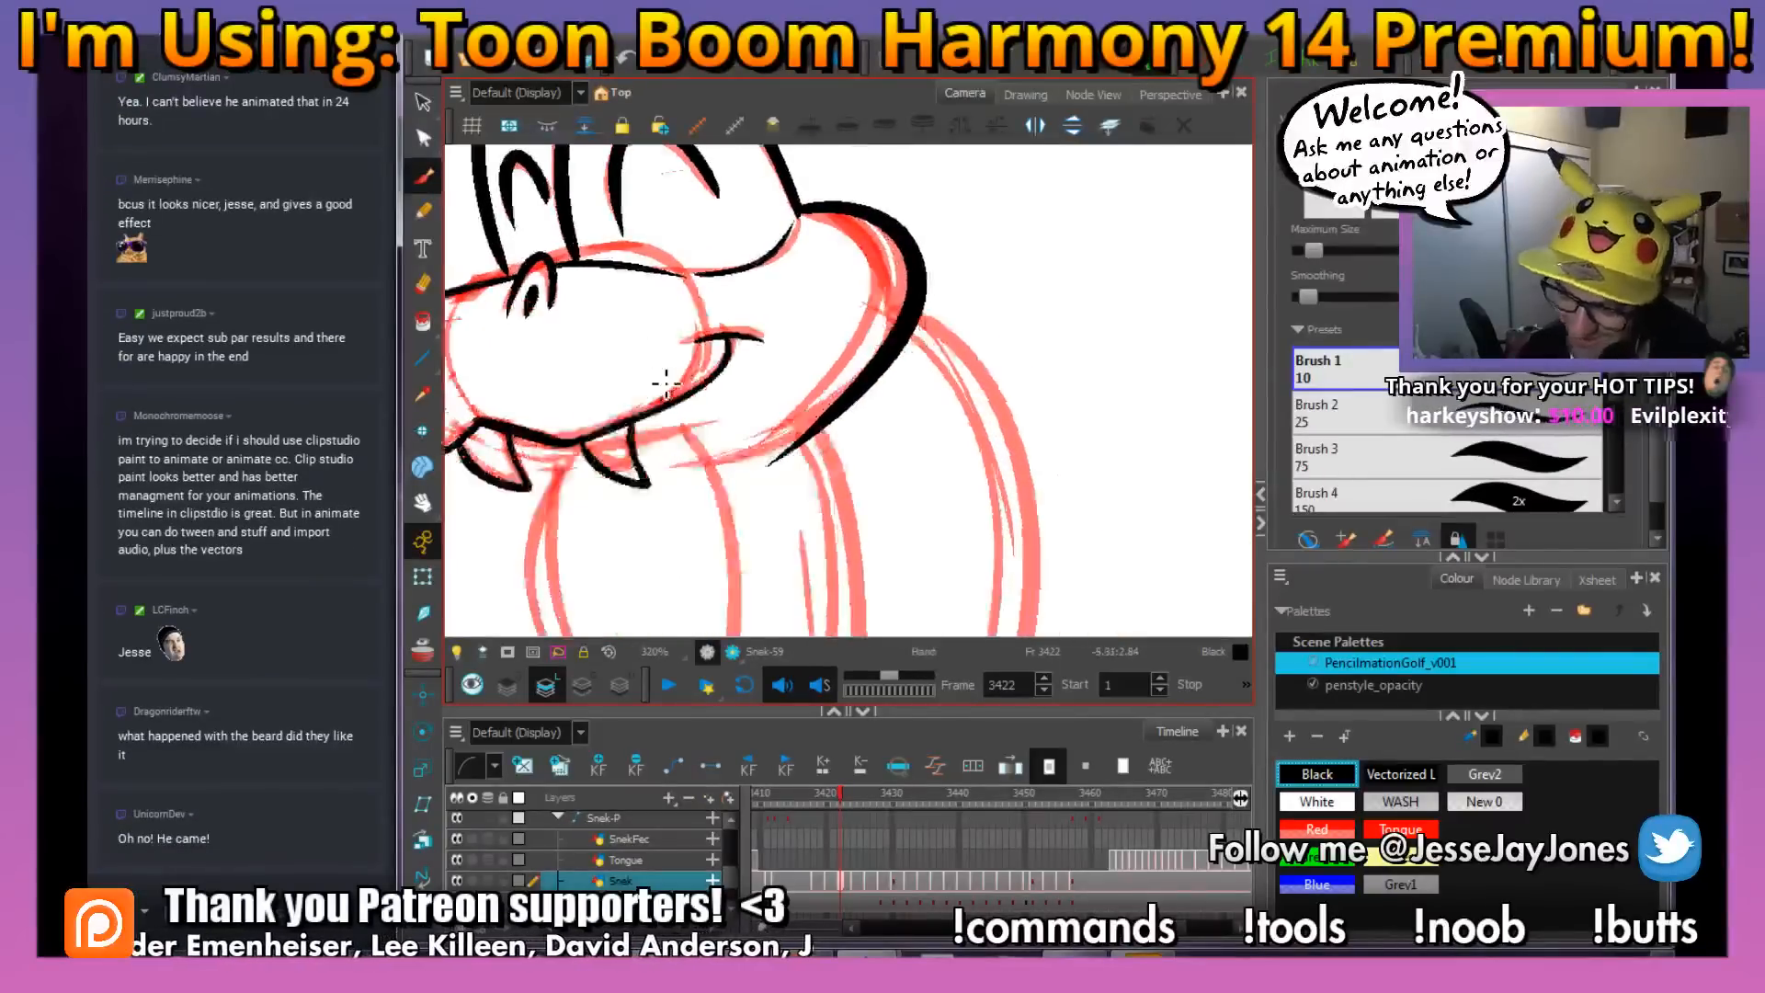
pyautogui.press('1')
pyautogui.press('1')
pyautogui.press('1')
pyautogui.press('space')
pyautogui.moveTo(854, 547)
pyautogui.mouseDown()
pyautogui.moveTo(813, 479)
pyautogui.moveTo(840, 488)
pyautogui.mouseUp()
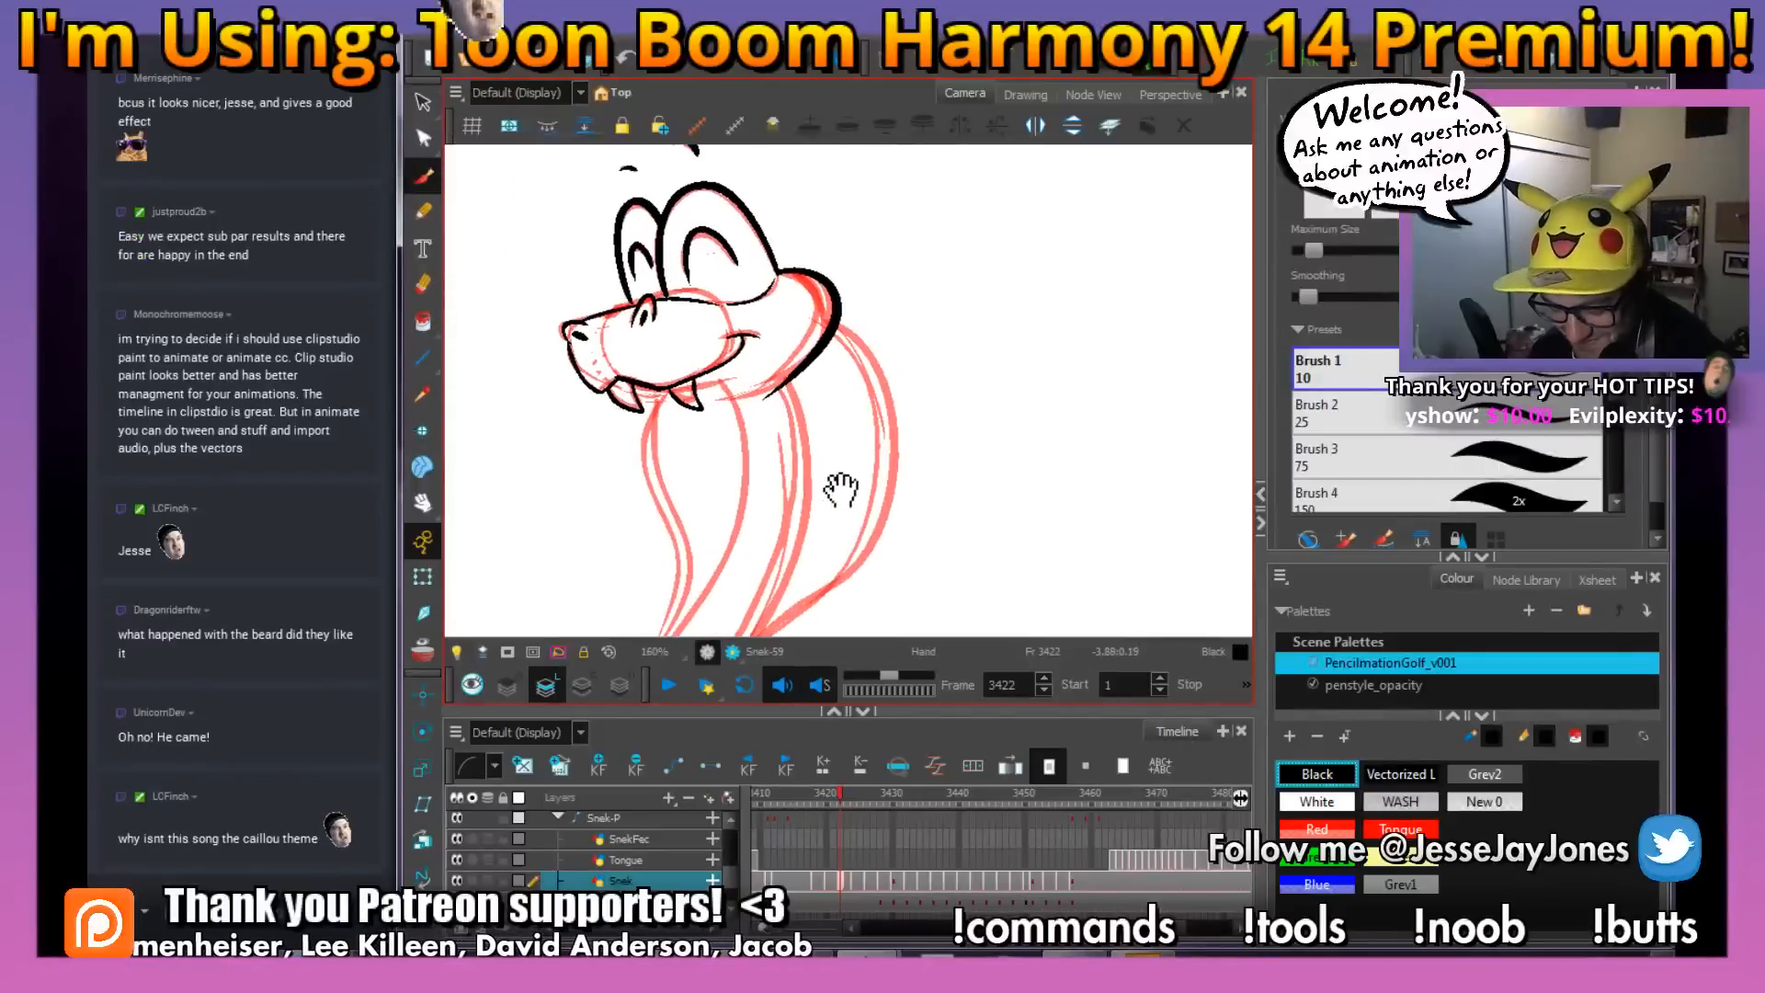
pyautogui.press('2')
pyautogui.press('space')
pyautogui.moveTo(805, 410); pyautogui.dragTo(829, 474)
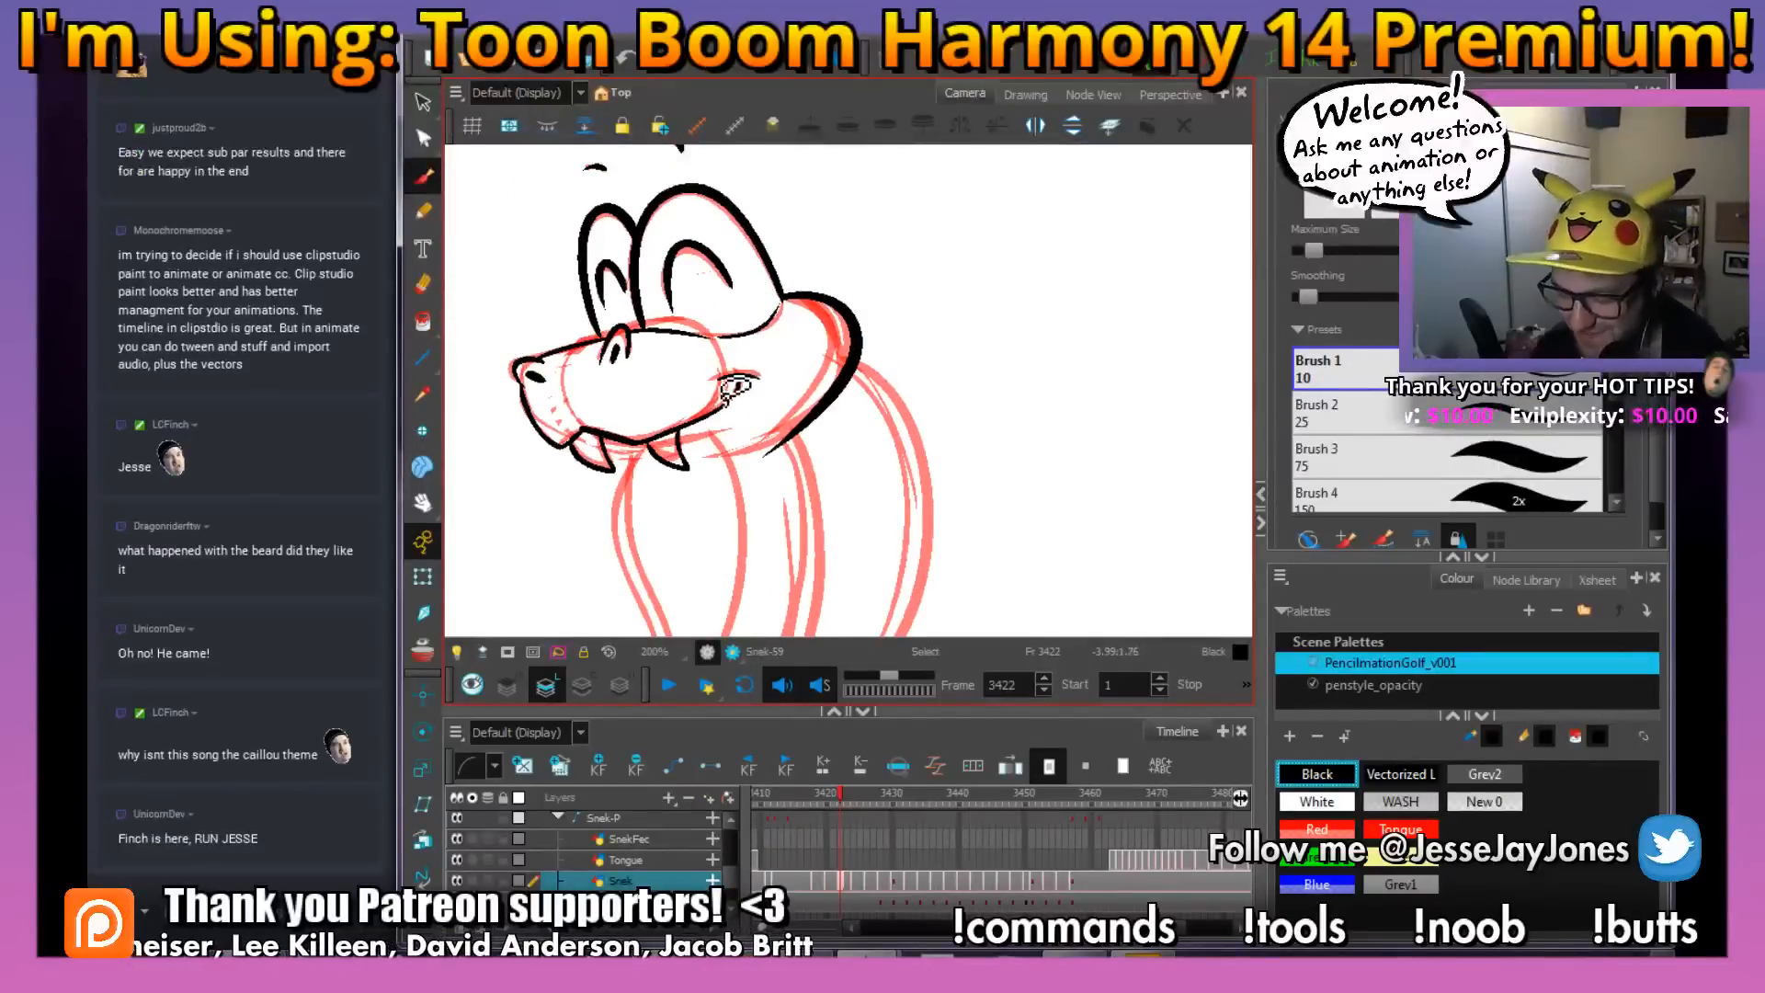
pyautogui.moveTo(699, 390); pyautogui.dragTo(776, 454)
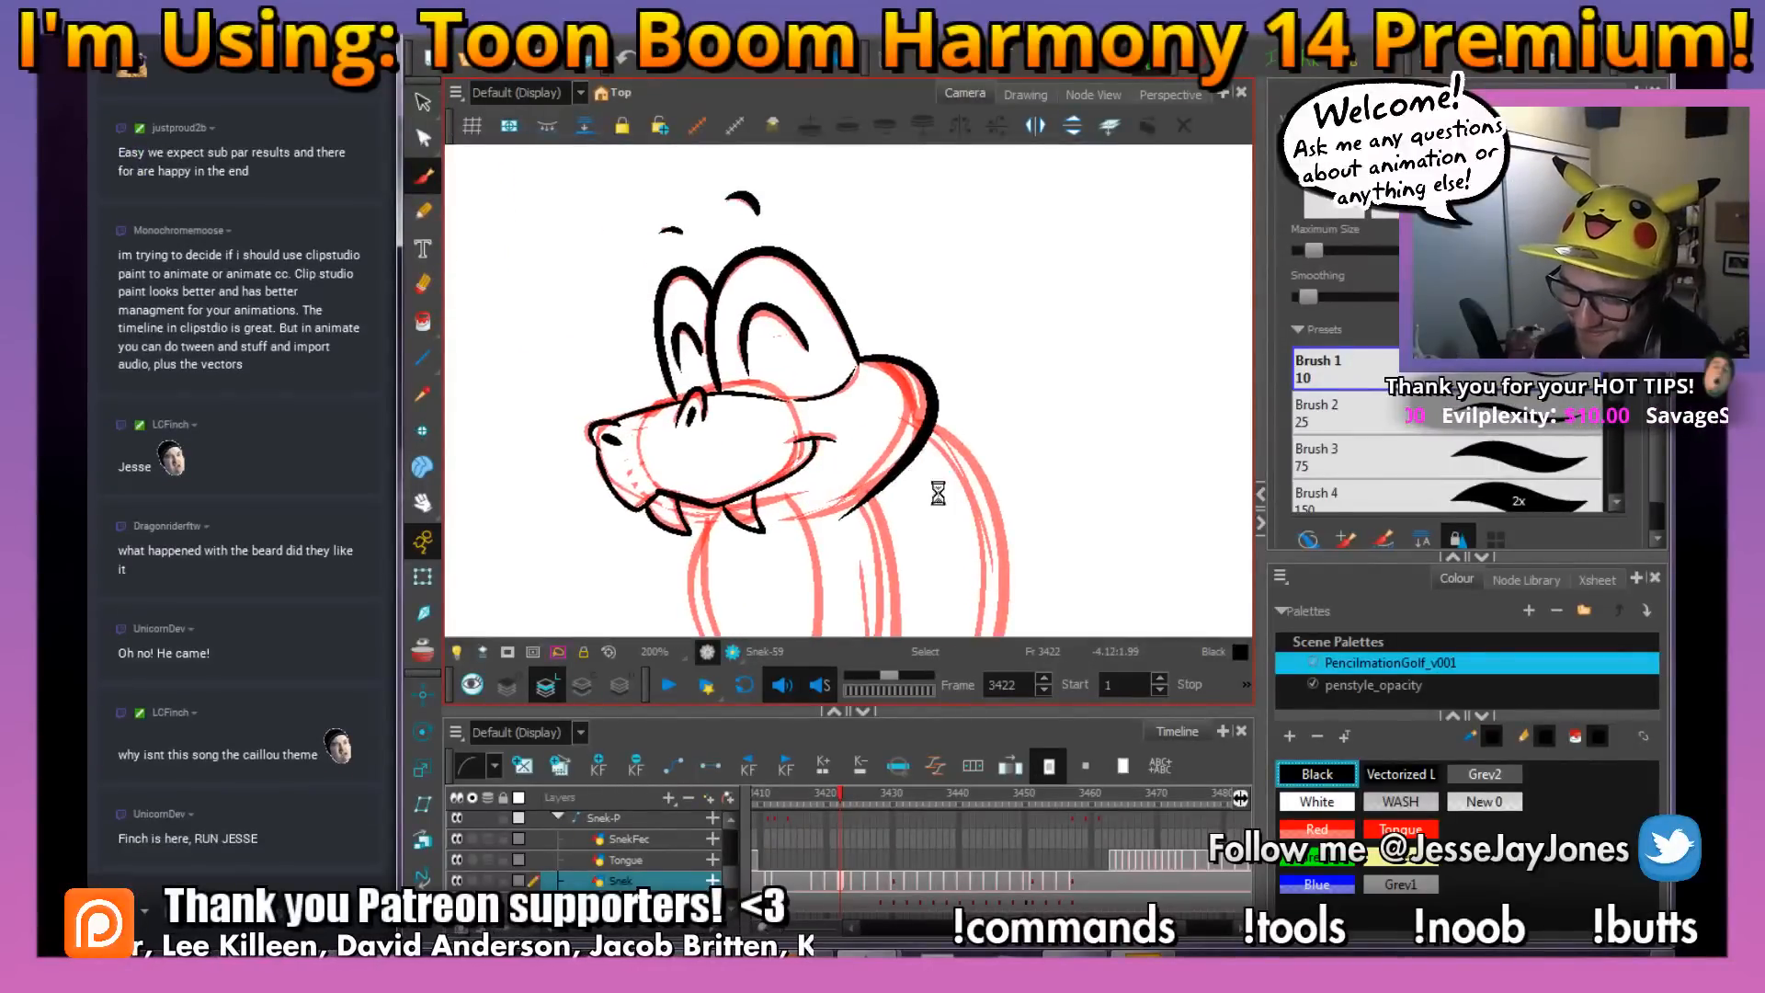
pyautogui.moveTo(864, 532); pyautogui.dragTo(808, 425)
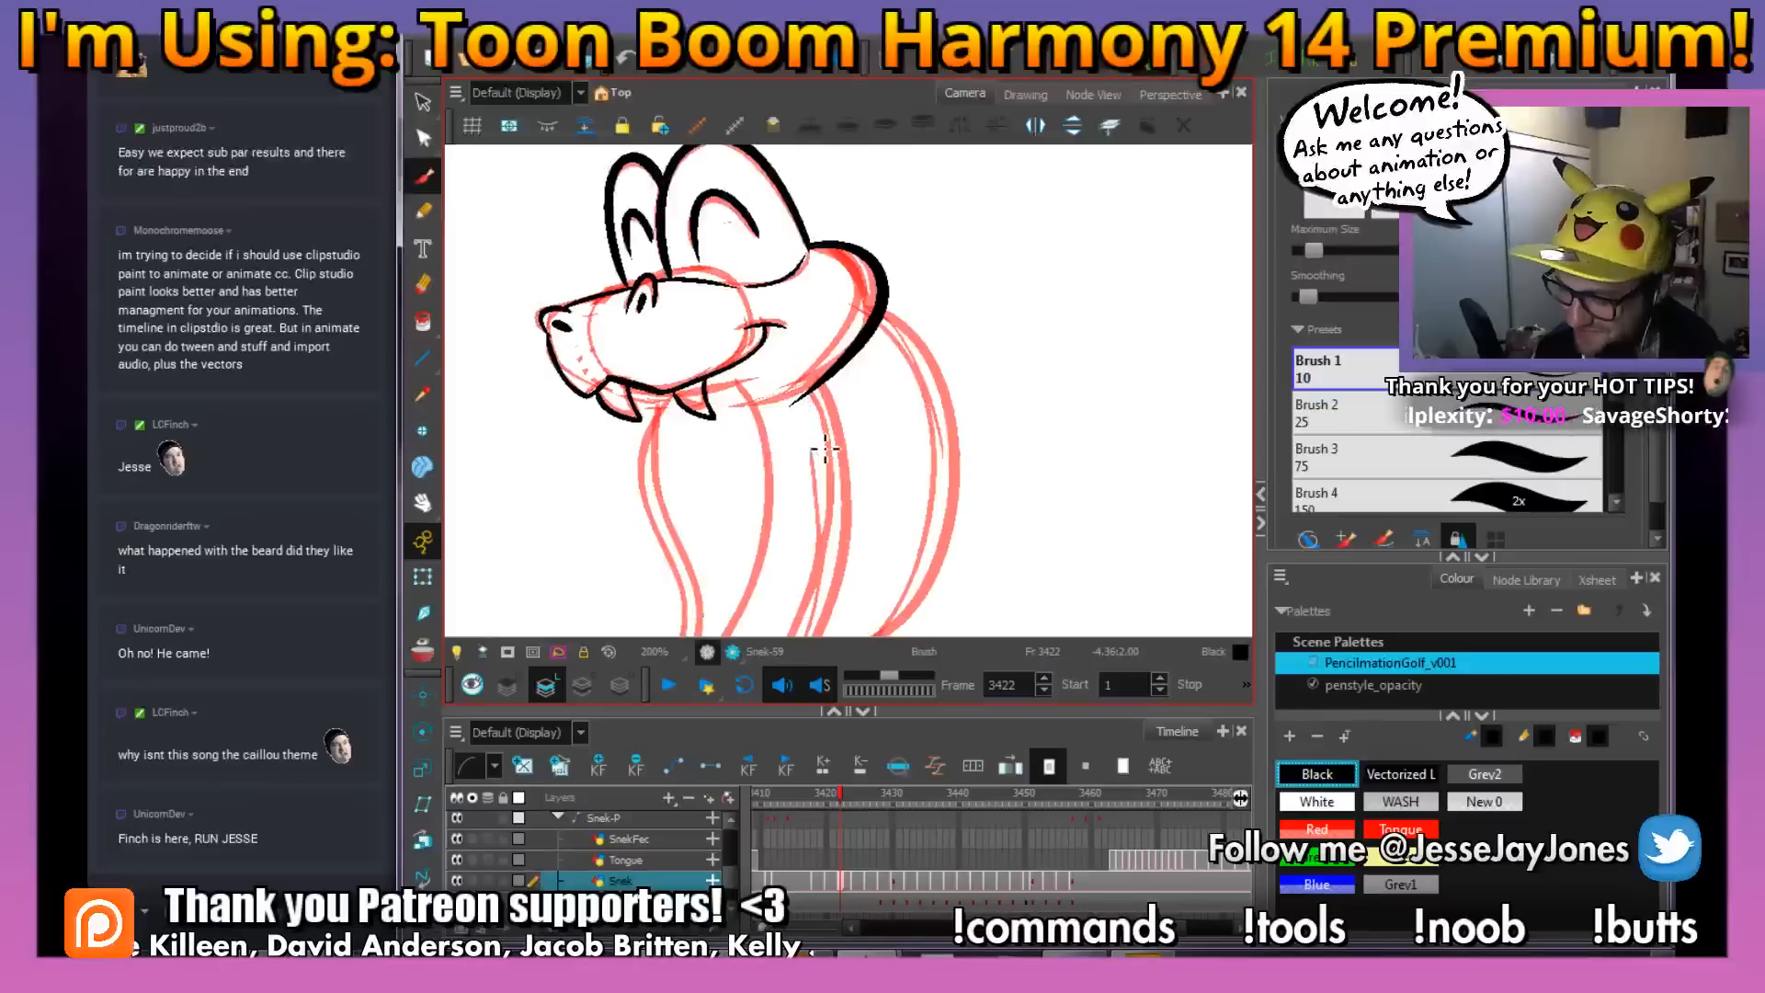
# Select the thick back-of-head line with the Perspective tool and pull its upper outer corner slightly inward
pyautogui.moveTo(908, 309); pyautogui.dragTo(891, 371)
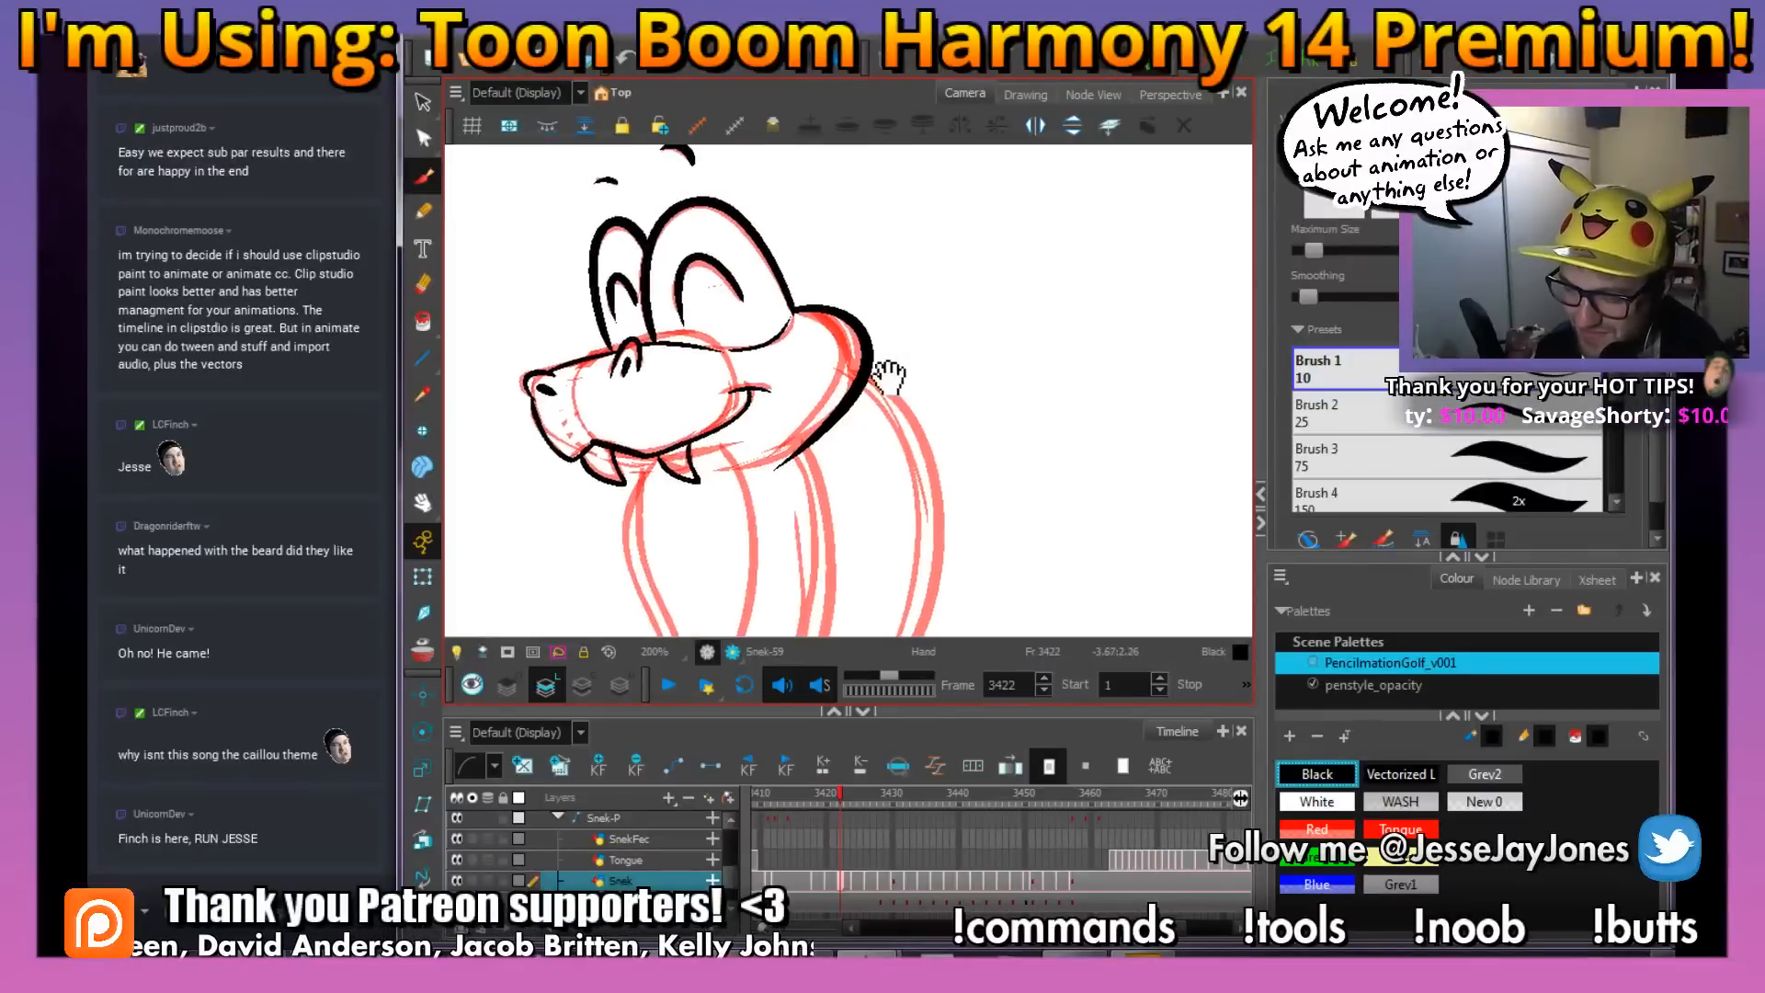
pyautogui.press('2')
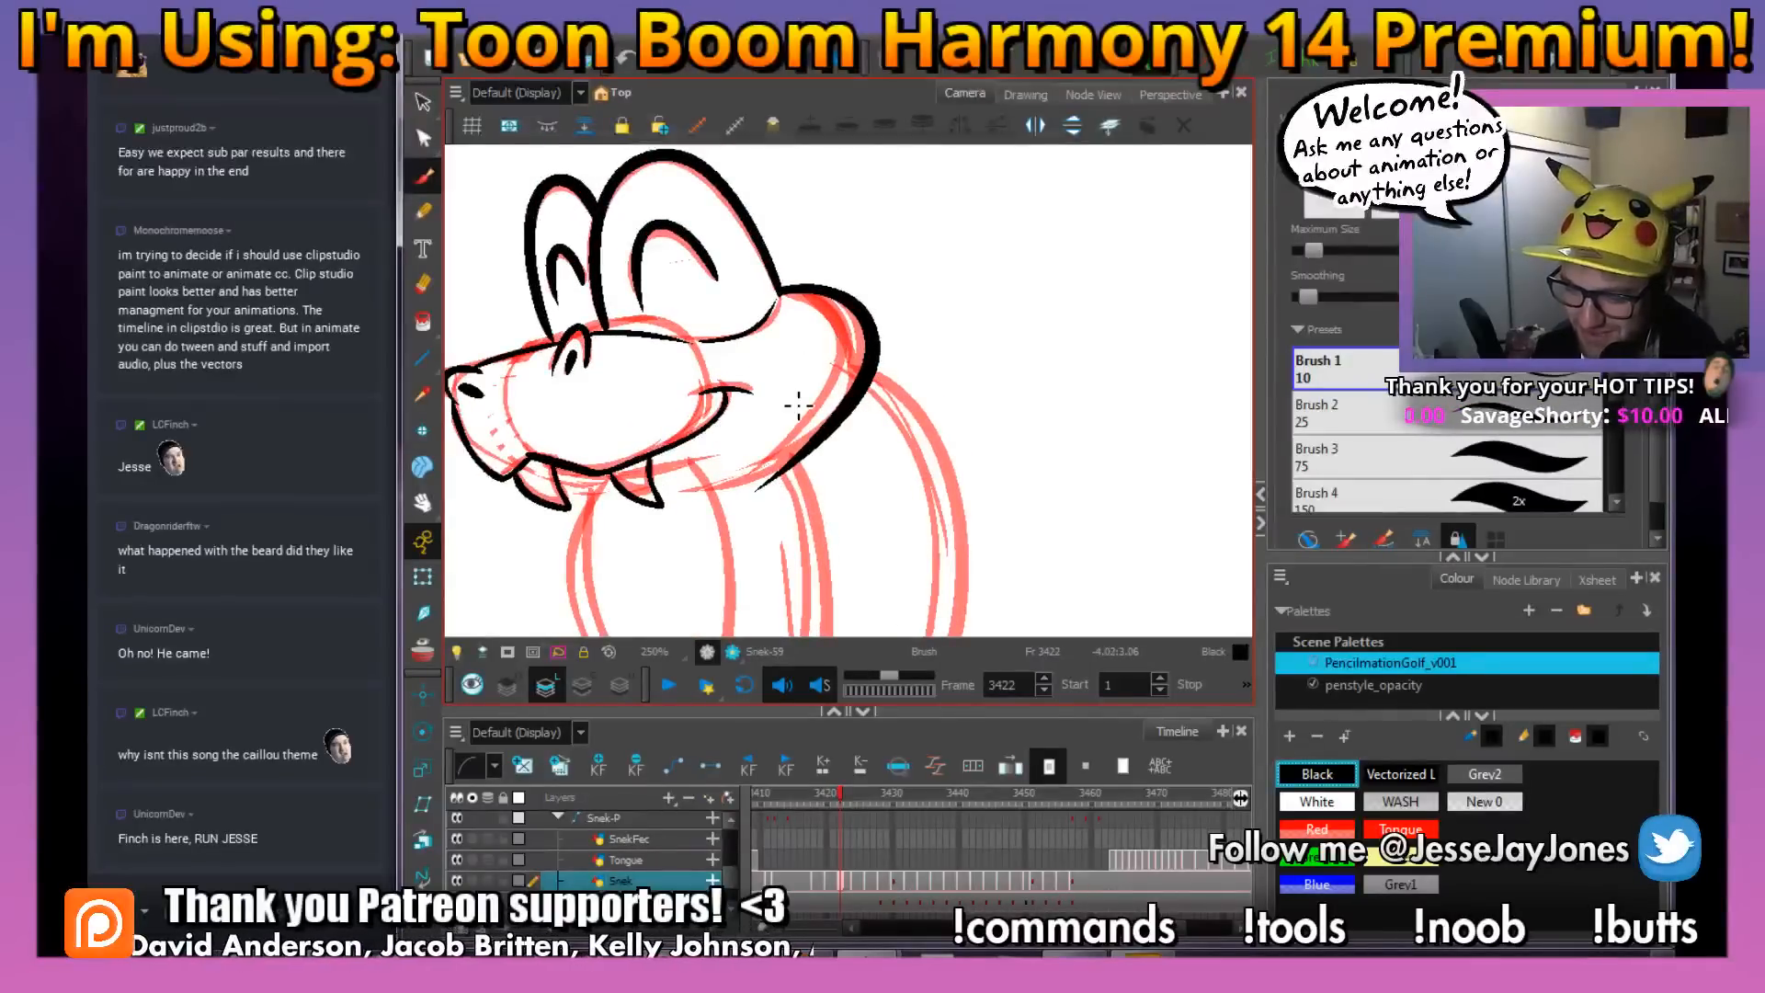
pyautogui.click(867, 354)
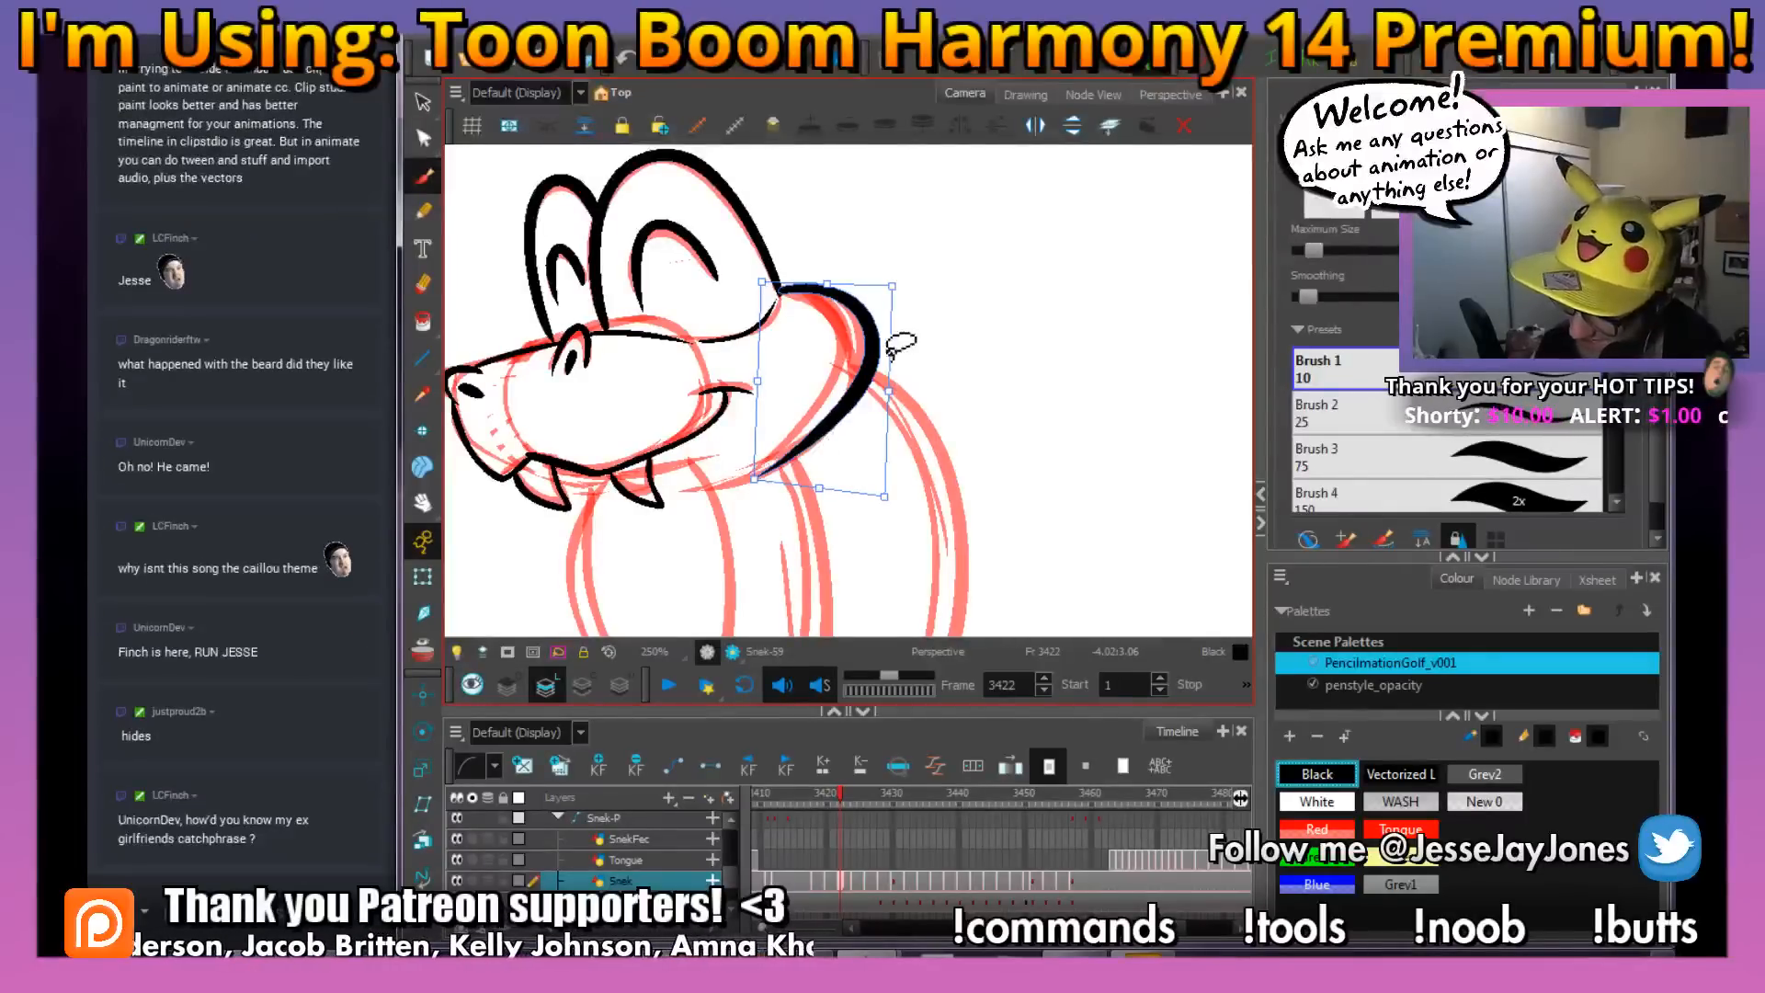
pyautogui.moveTo(892, 287); pyautogui.dragTo(875, 297)
pyautogui.hotkey('alt', 'b')
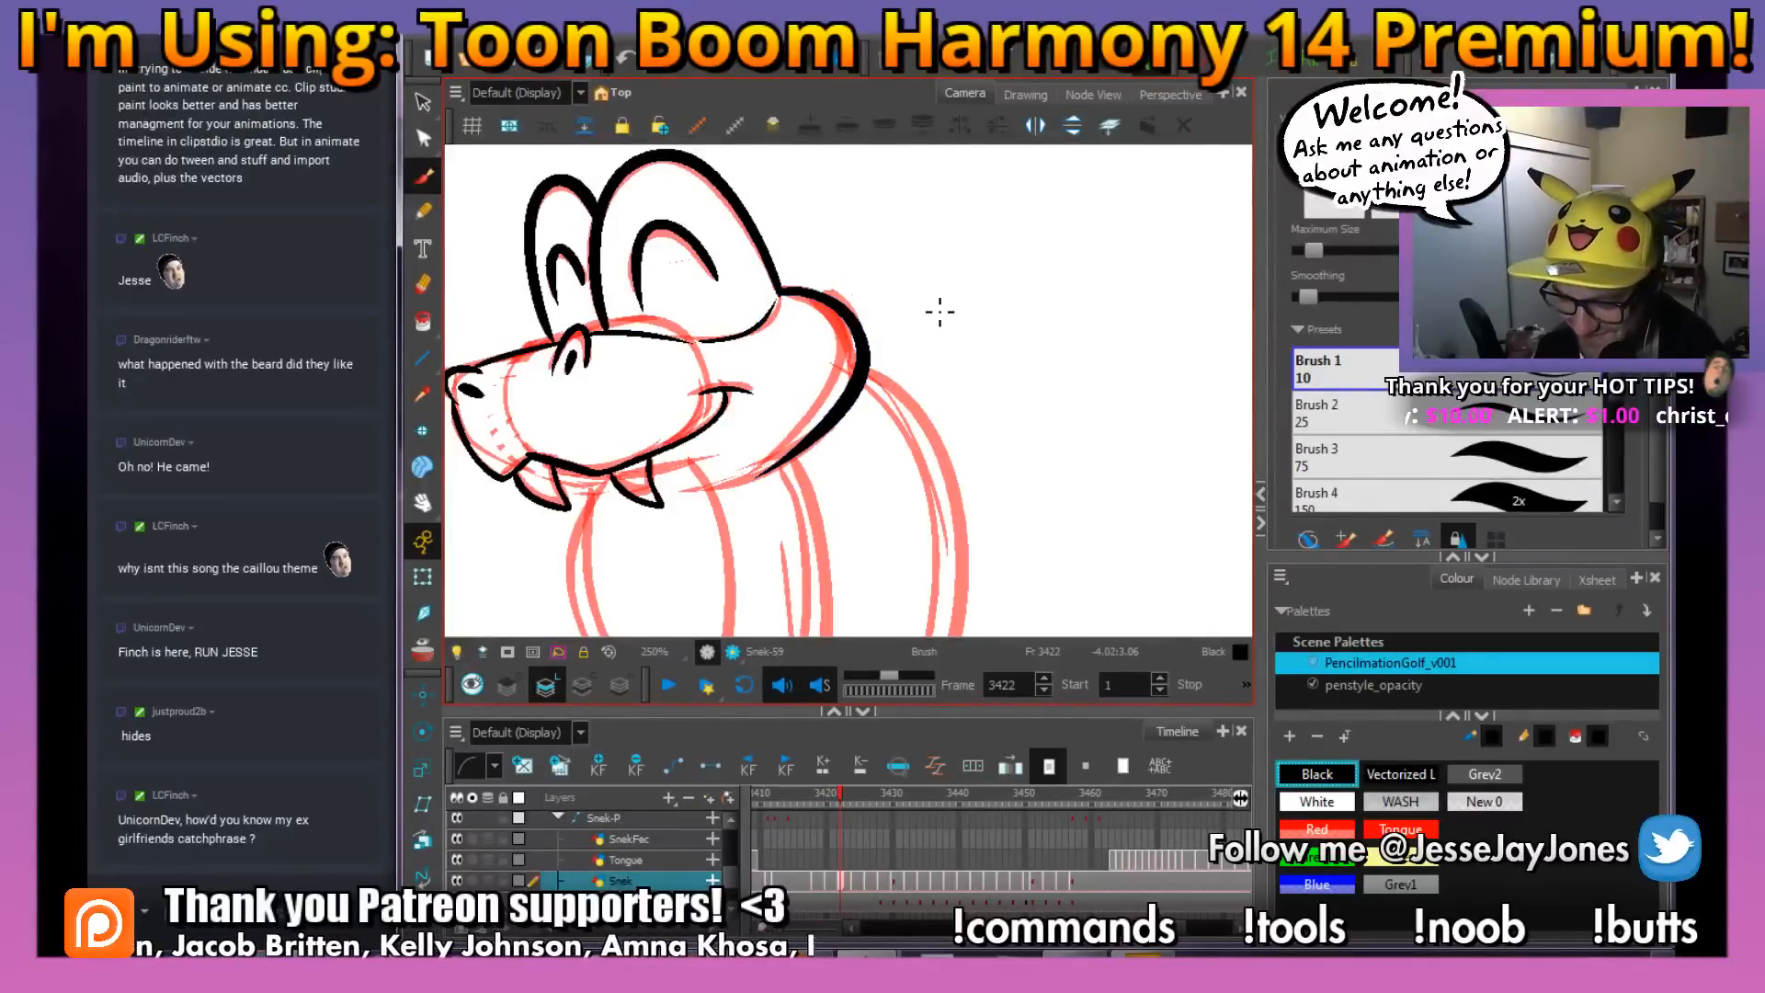
# Ink the short jaw line running back from behind the rear fang at frame 3422
pyautogui.moveTo(835, 464); pyautogui.dragTo(808, 410)
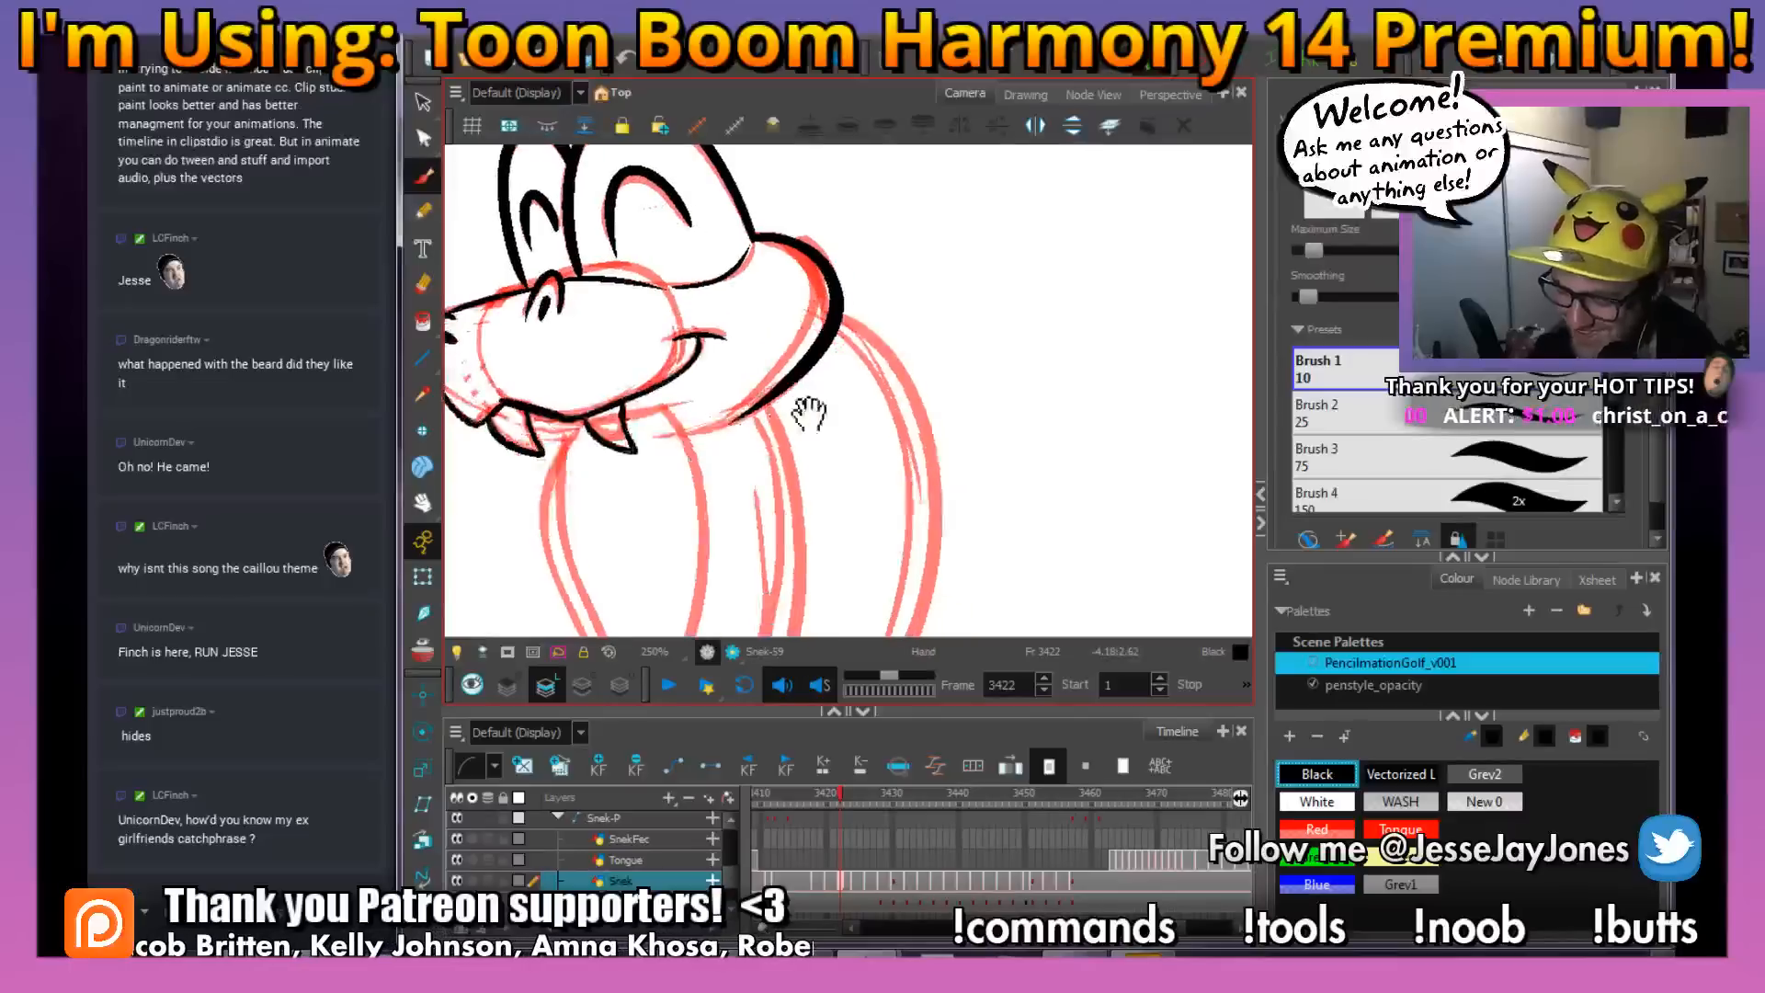
pyautogui.hotkey('alt', 's')
pyautogui.press('1')
pyautogui.press('1')
pyautogui.moveTo(889, 552); pyautogui.dragTo(818, 421)
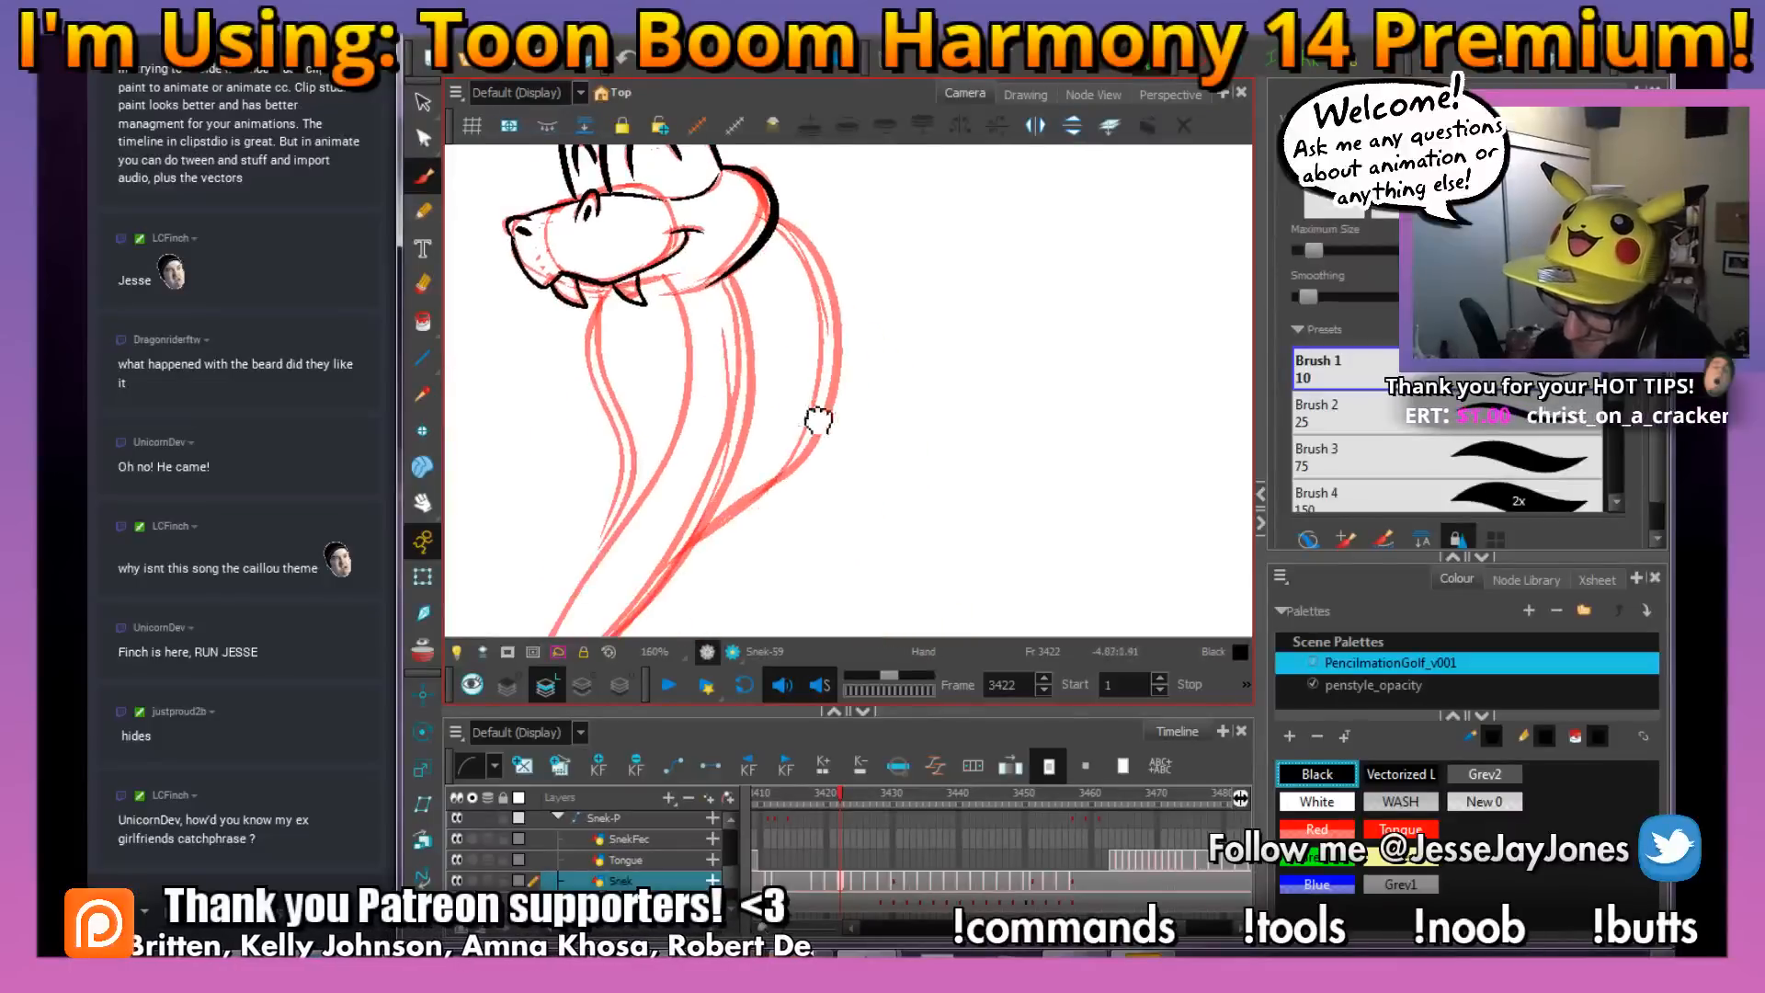
pyautogui.moveTo(679, 311); pyautogui.dragTo(753, 386)
pyautogui.press('2')
pyautogui.press('2')
pyautogui.press('2')
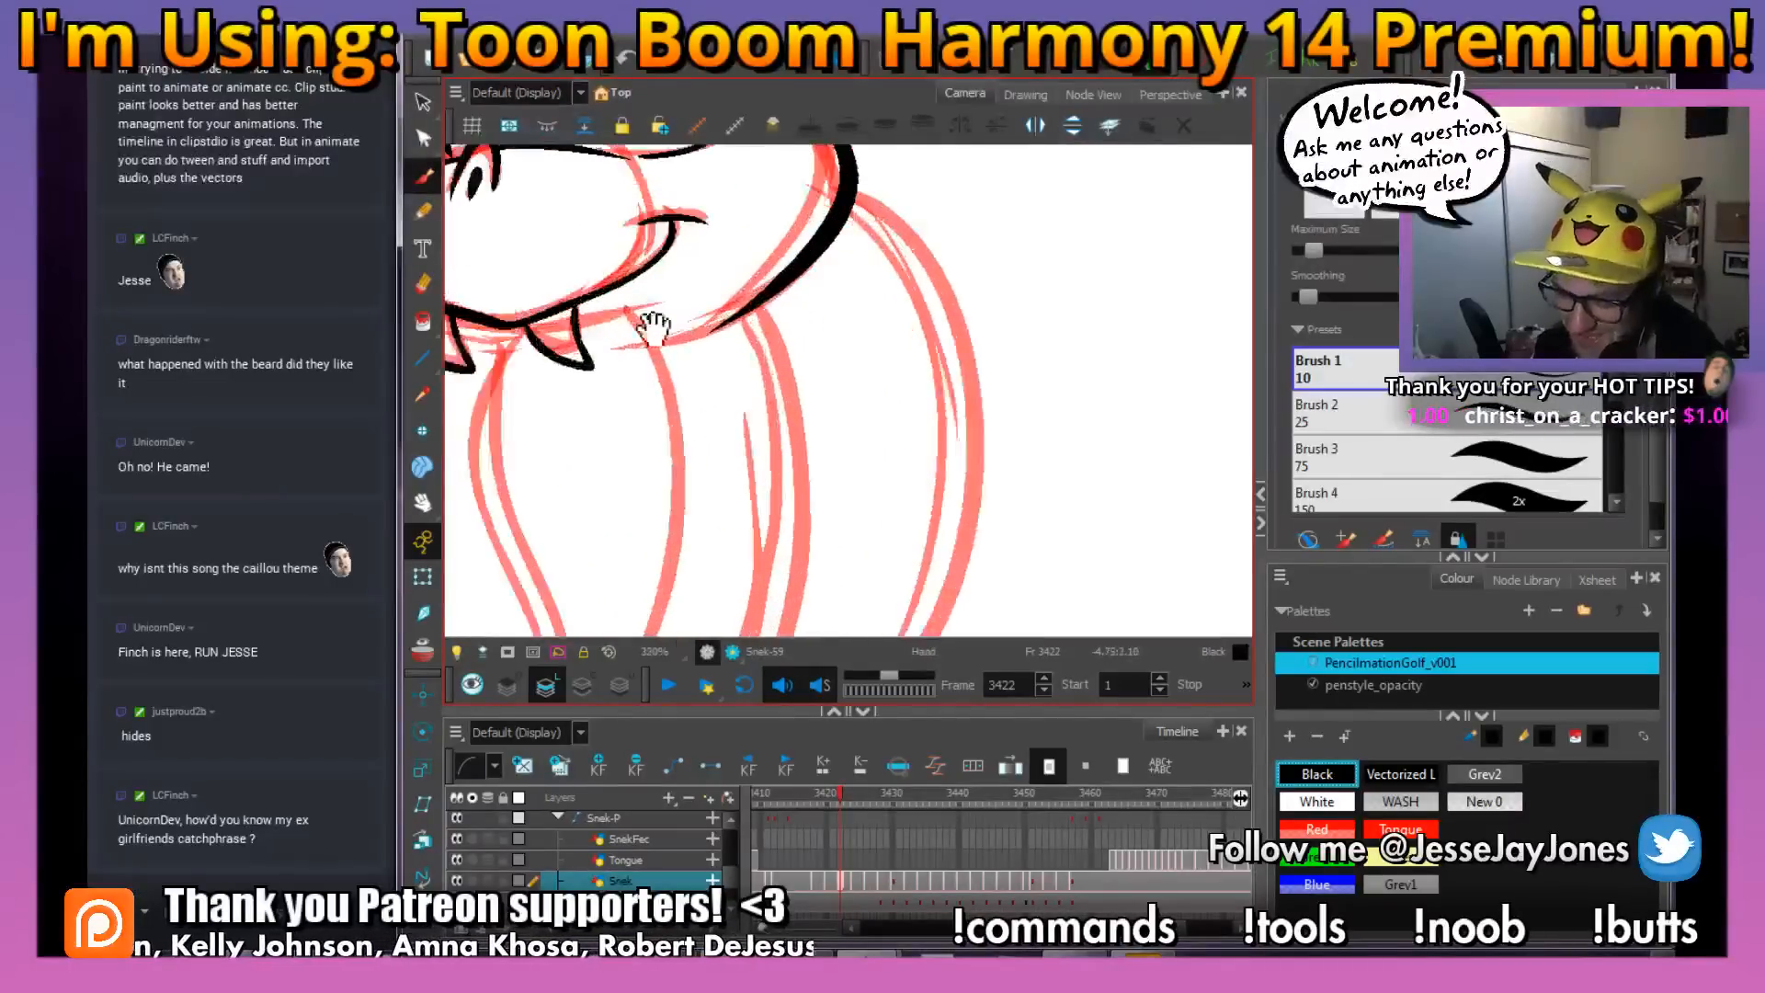
pyautogui.moveTo(649, 323); pyautogui.dragTo(860, 420)
pyautogui.press('2')
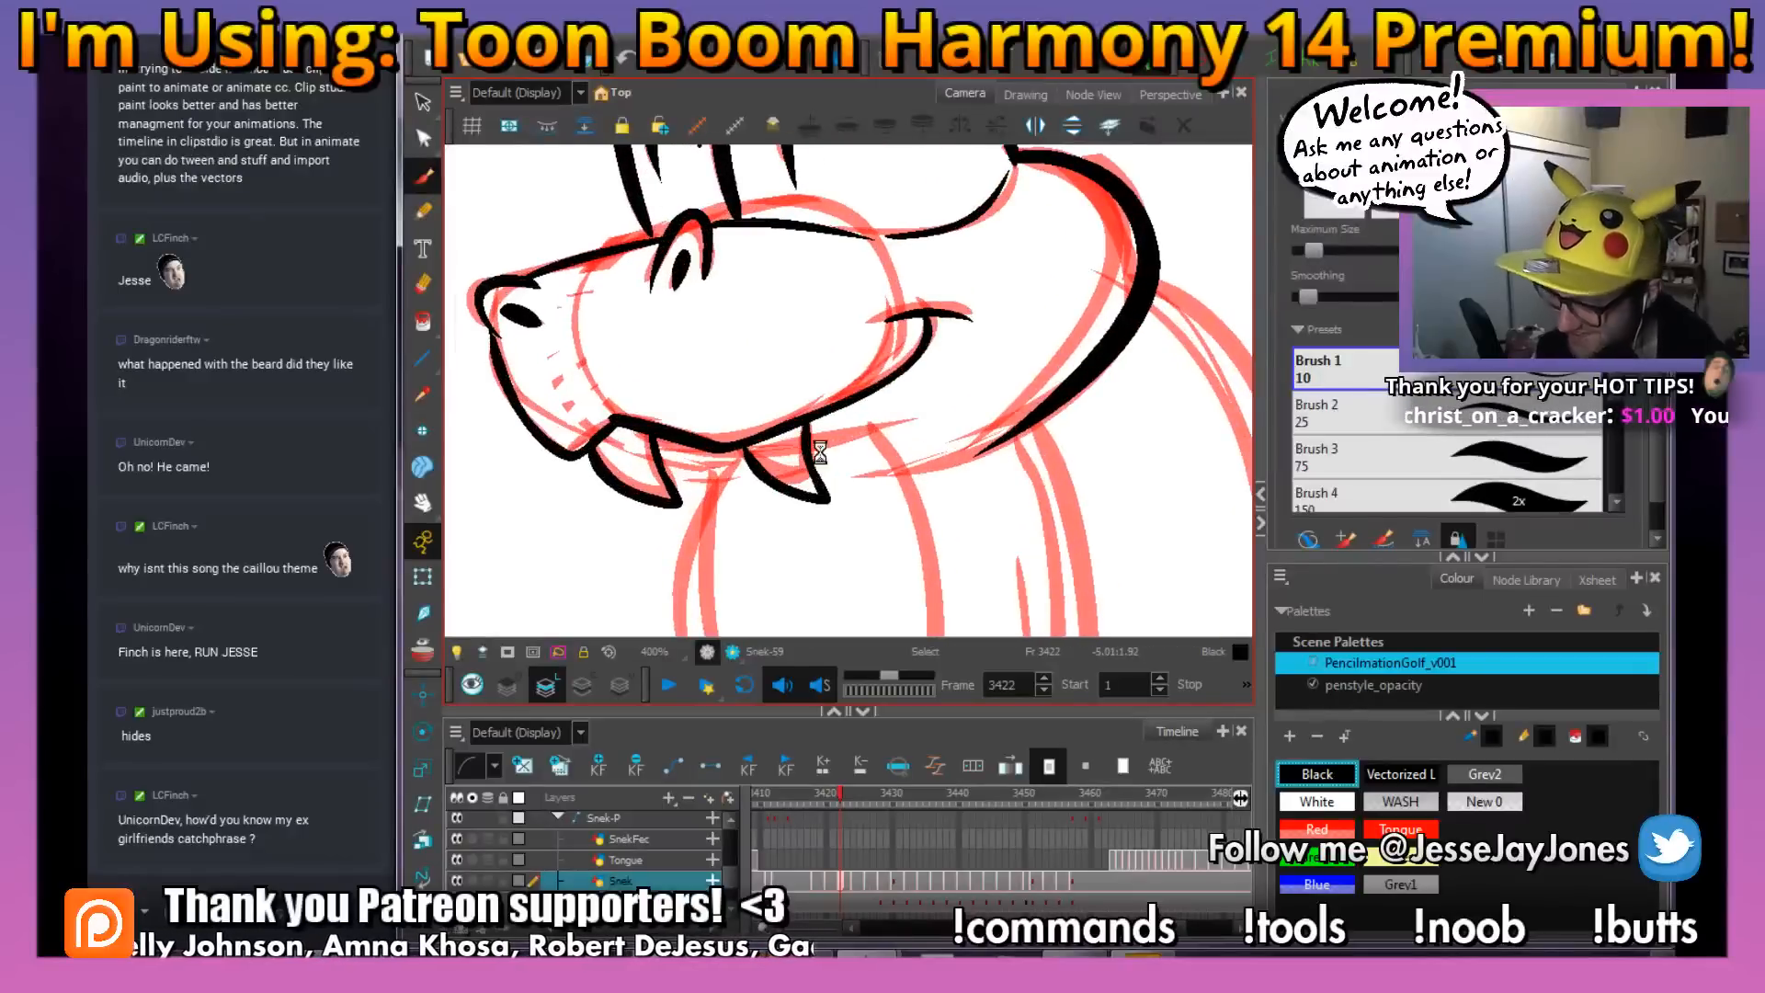
pyautogui.moveTo(878, 431)
pyautogui.mouseDown()
pyautogui.moveTo(742, 471)
pyautogui.moveTo(693, 467)
pyautogui.moveTo(665, 442)
pyautogui.mouseUp()
# Examine the rough body from the hood down to the rattle at frame 3422, flipping against the previous frame
pyautogui.press('1')
pyautogui.press('1')
pyautogui.press('1')
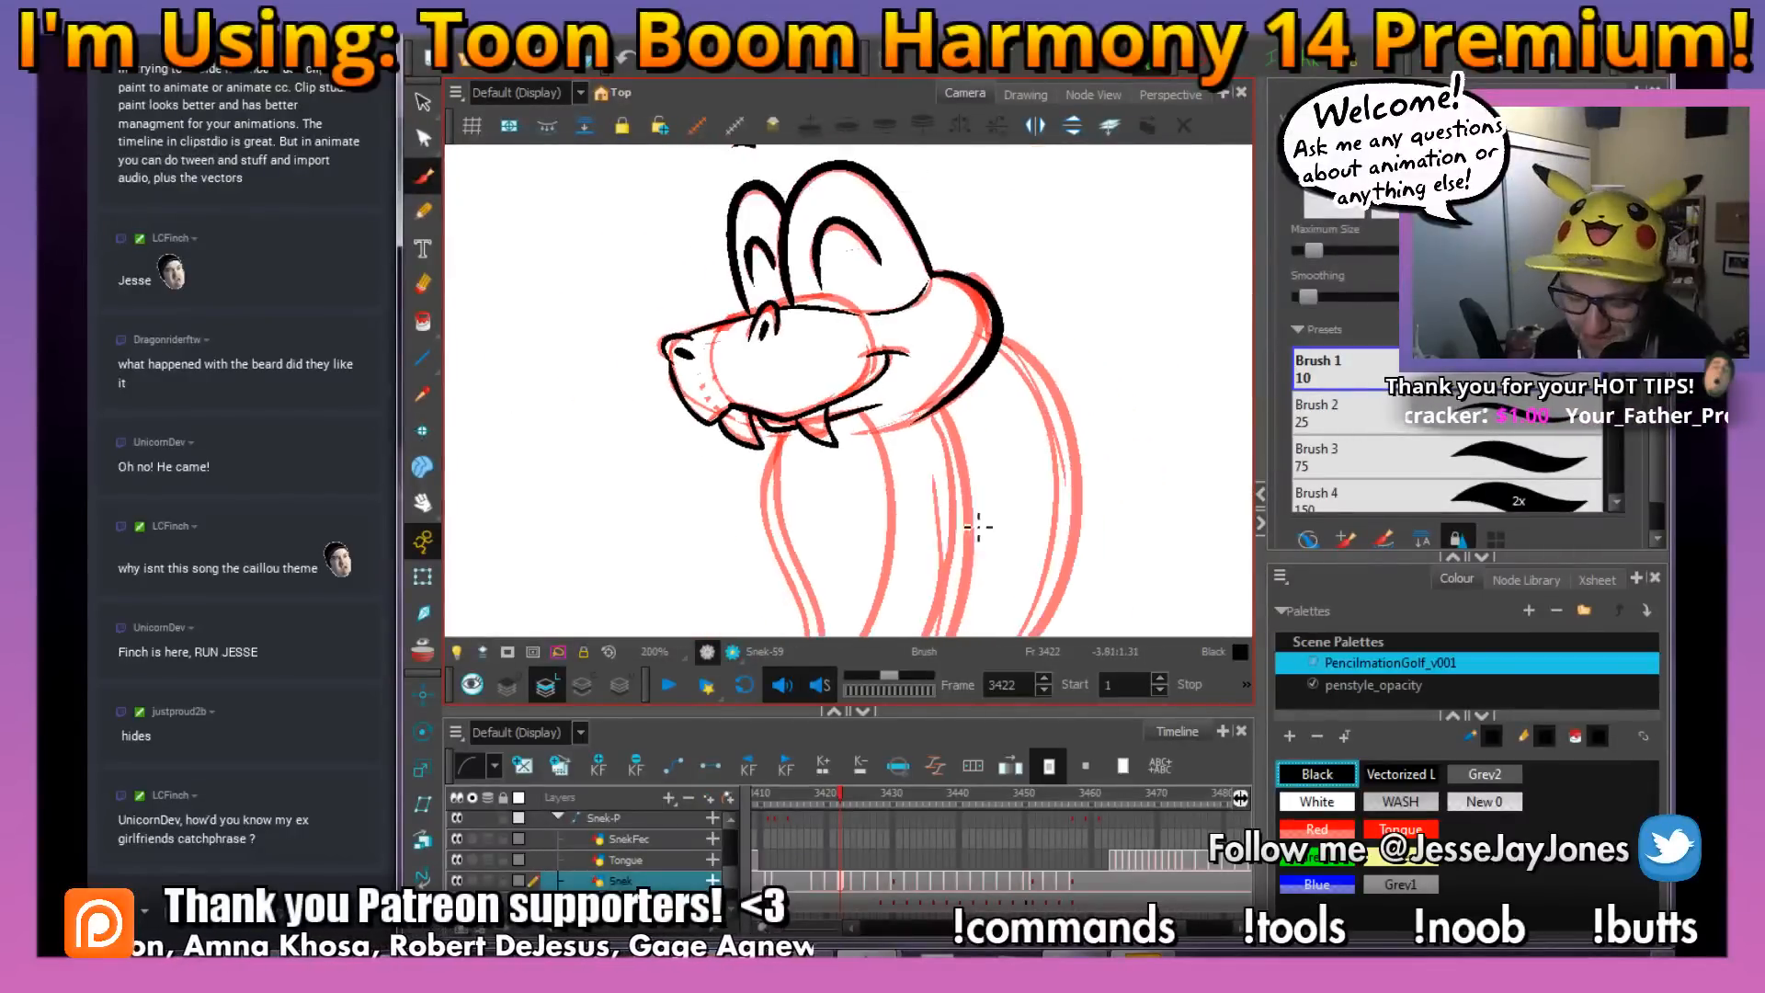
pyautogui.moveTo(878, 498); pyautogui.dragTo(762, 375)
pyautogui.moveTo(921, 561); pyautogui.dragTo(859, 466)
pyautogui.press('1')
pyautogui.press('1')
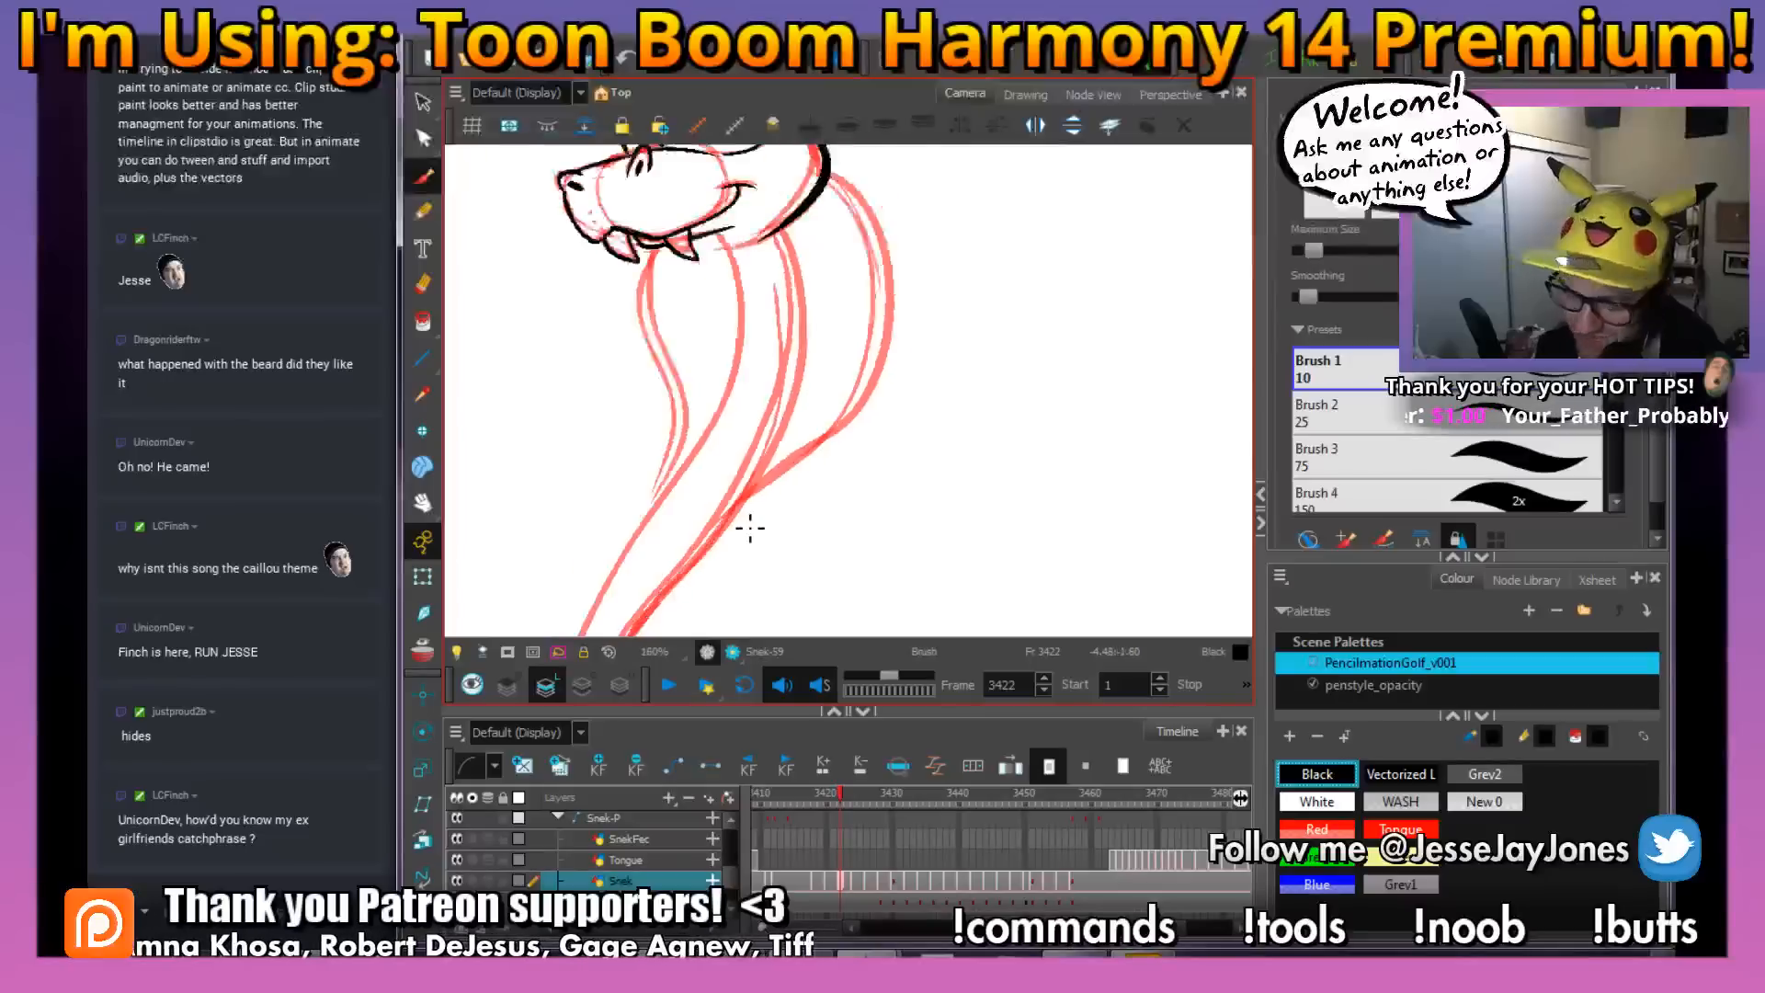
pyautogui.press('1')
pyautogui.moveTo(828, 527); pyautogui.dragTo(826, 448)
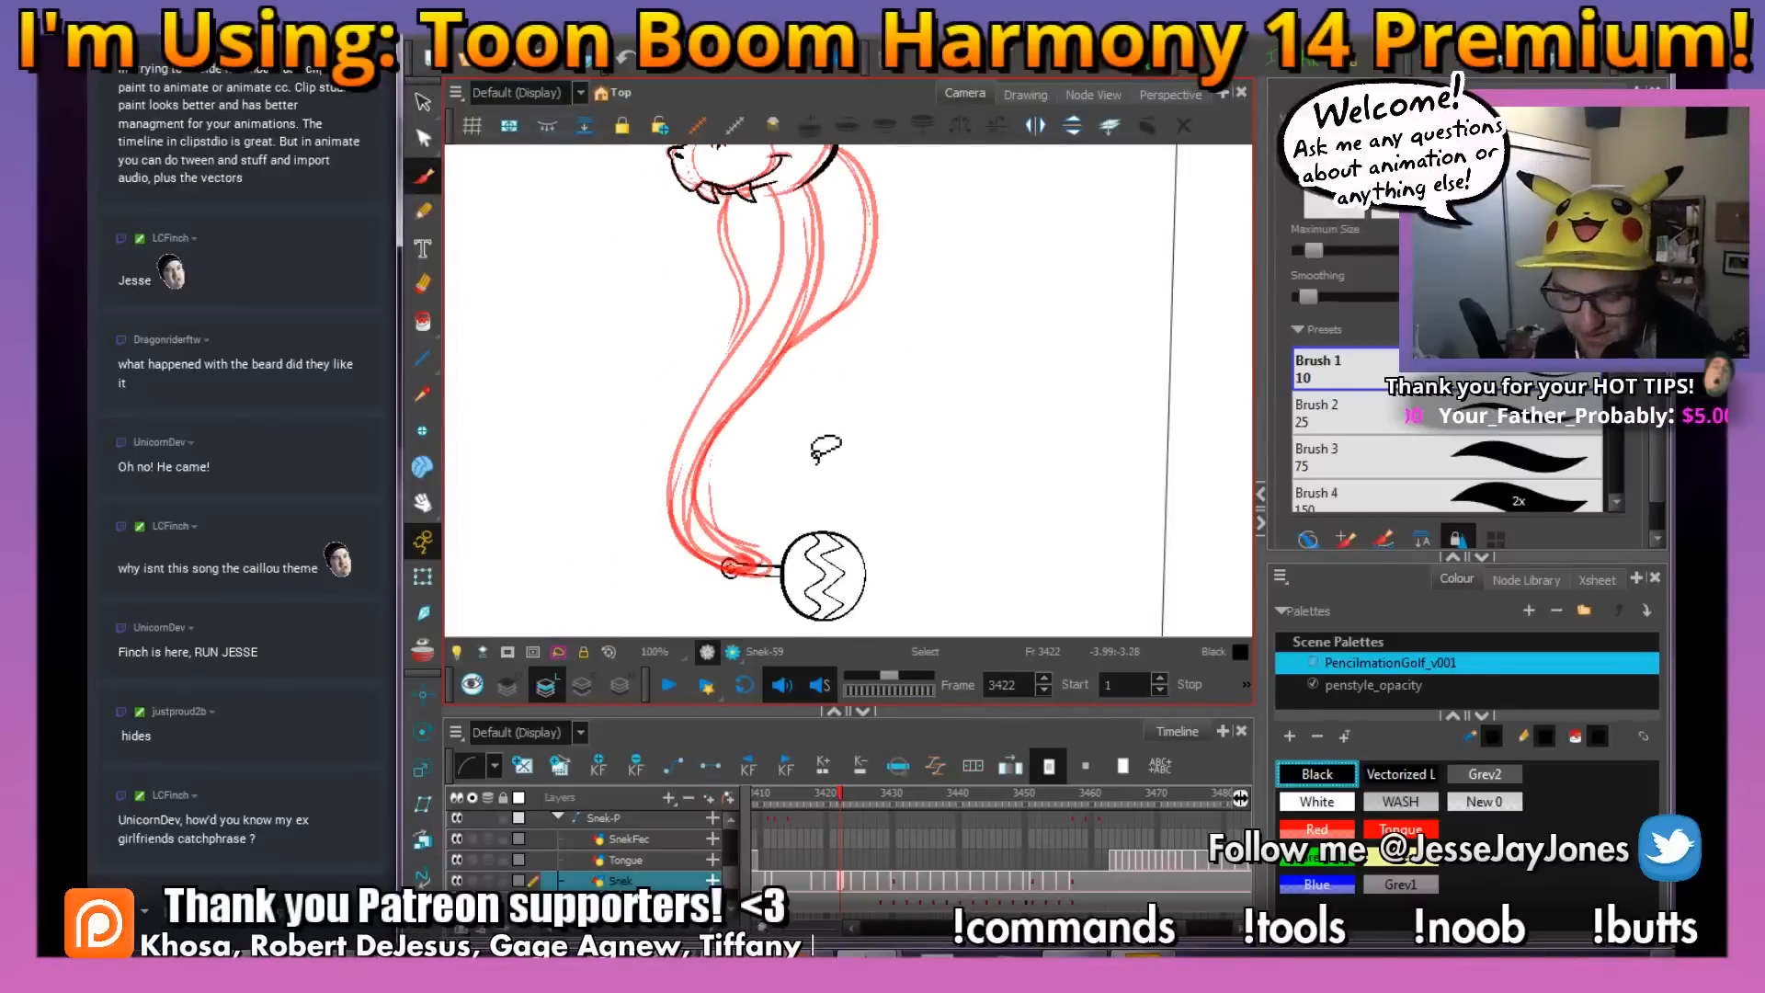
pyautogui.moveTo(787, 392); pyautogui.dragTo(831, 416)
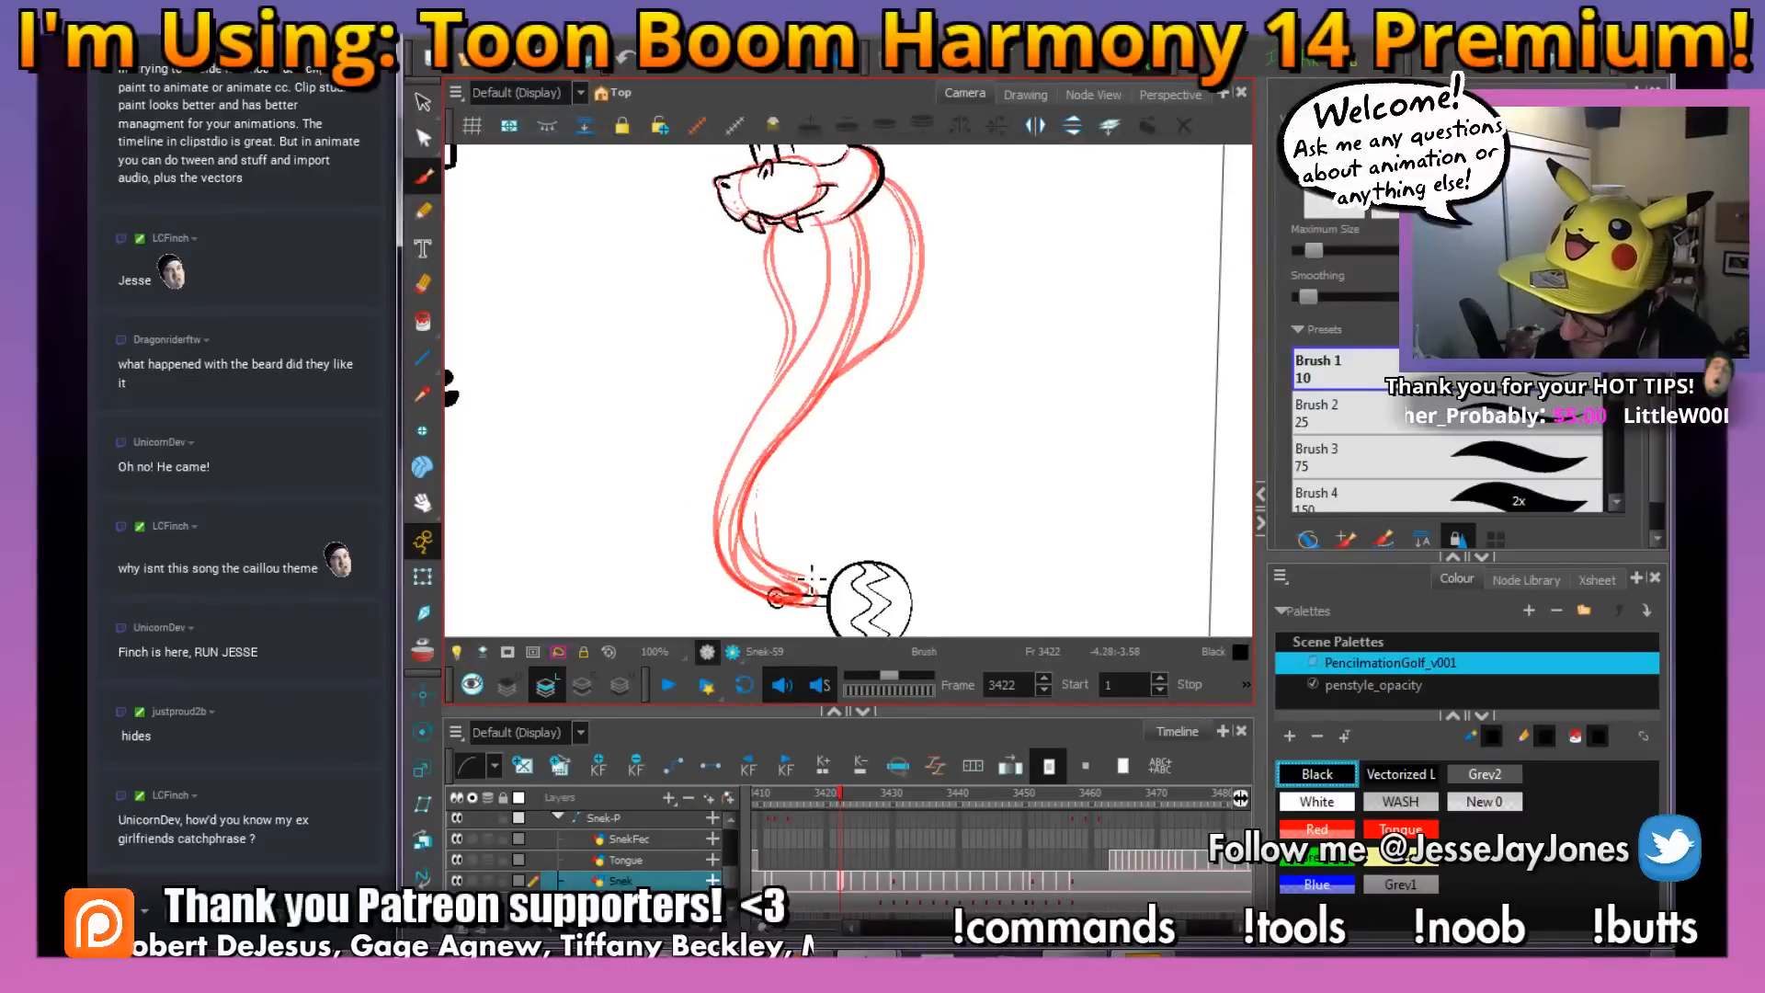
pyautogui.press(',')
pyautogui.press('.')
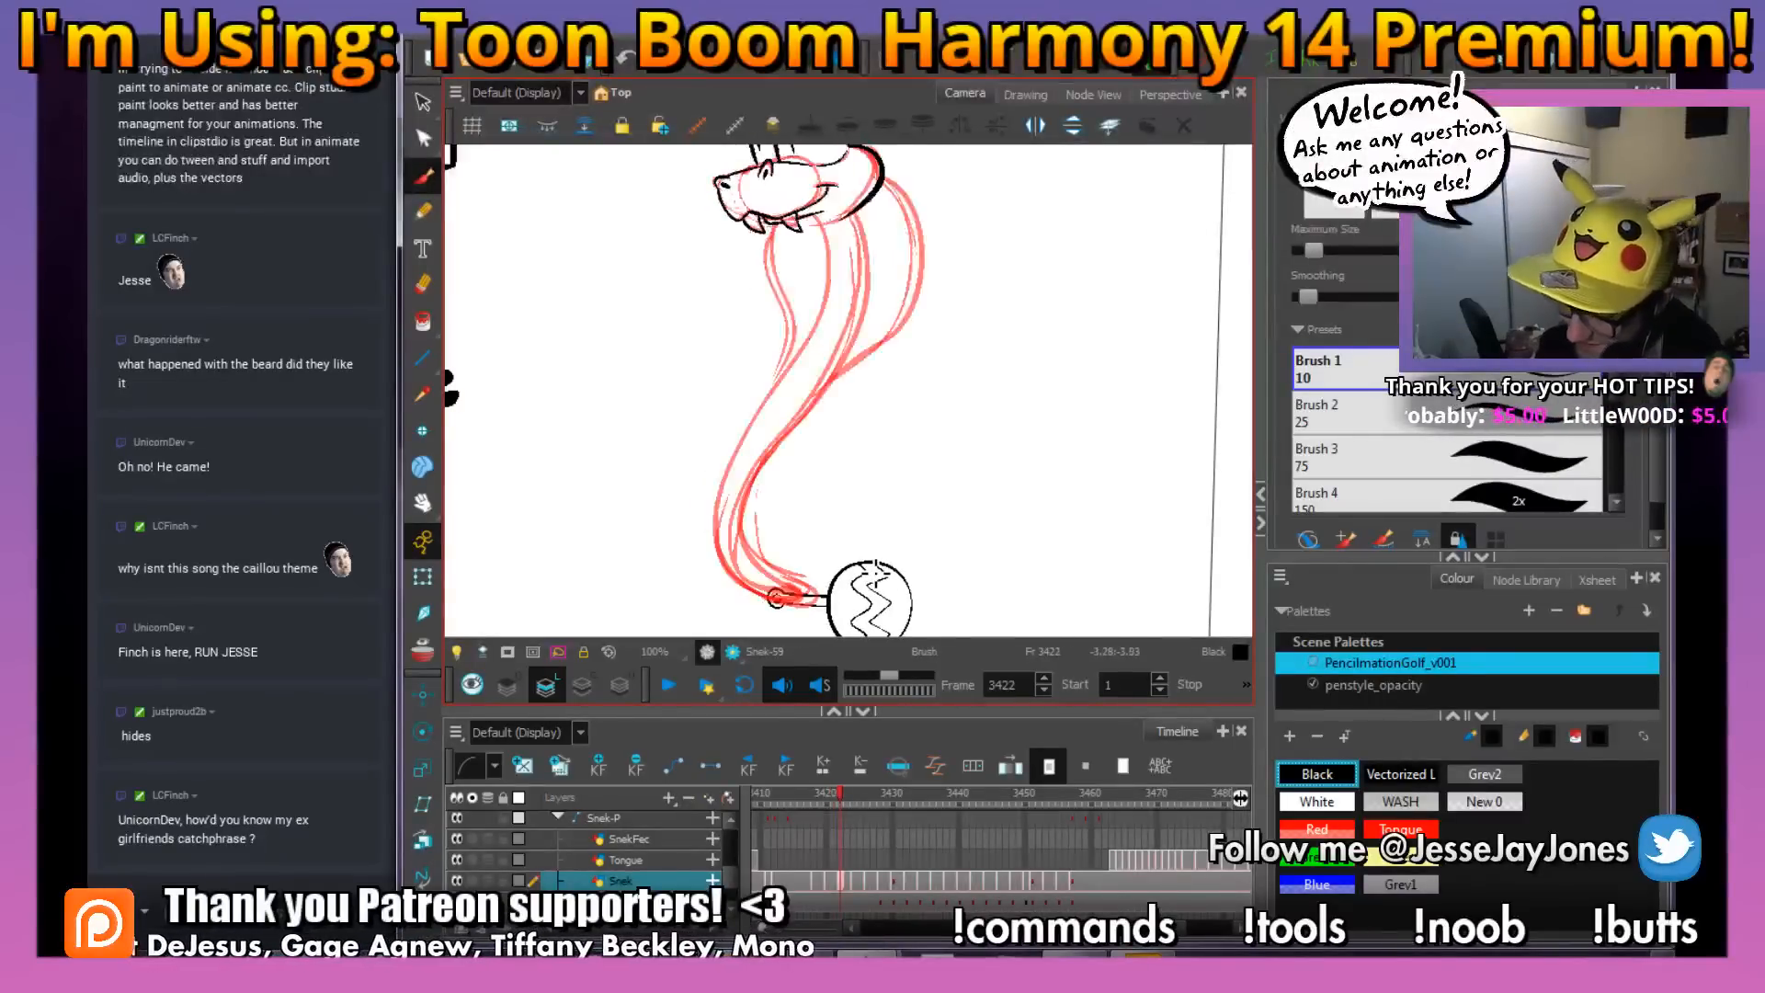
pyautogui.moveTo(798, 465); pyautogui.dragTo(851, 508)
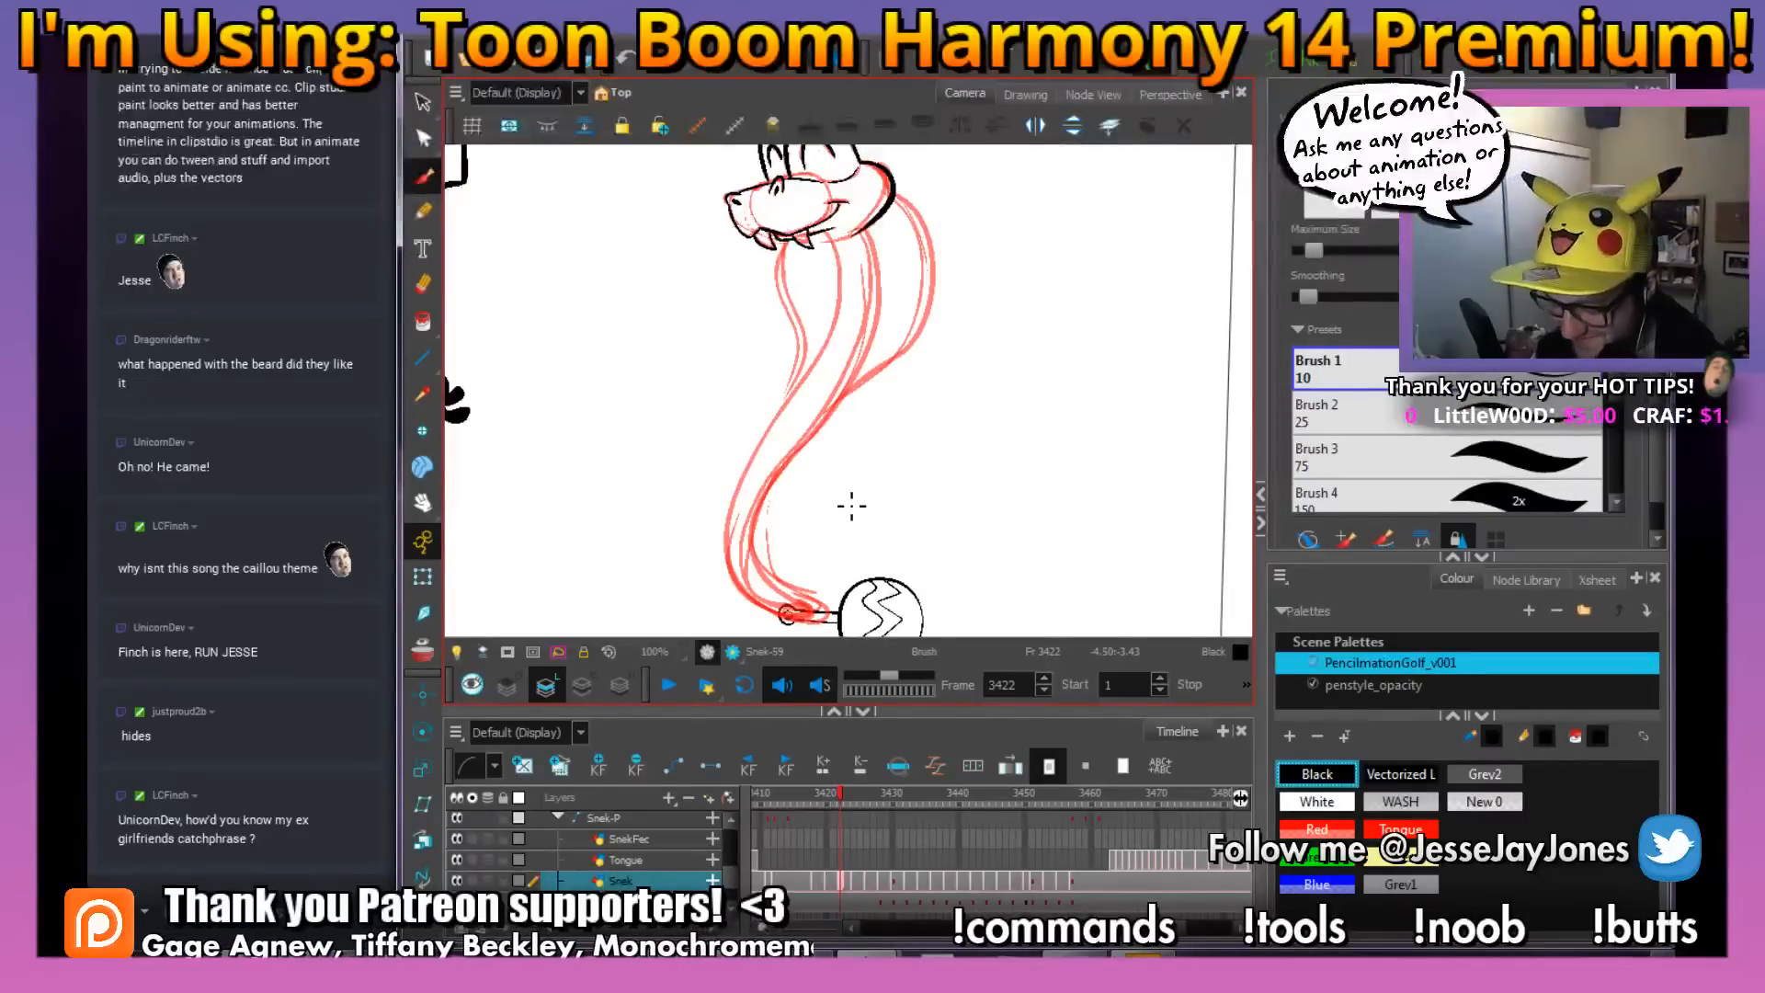
pyautogui.press(',')
pyautogui.press('.')
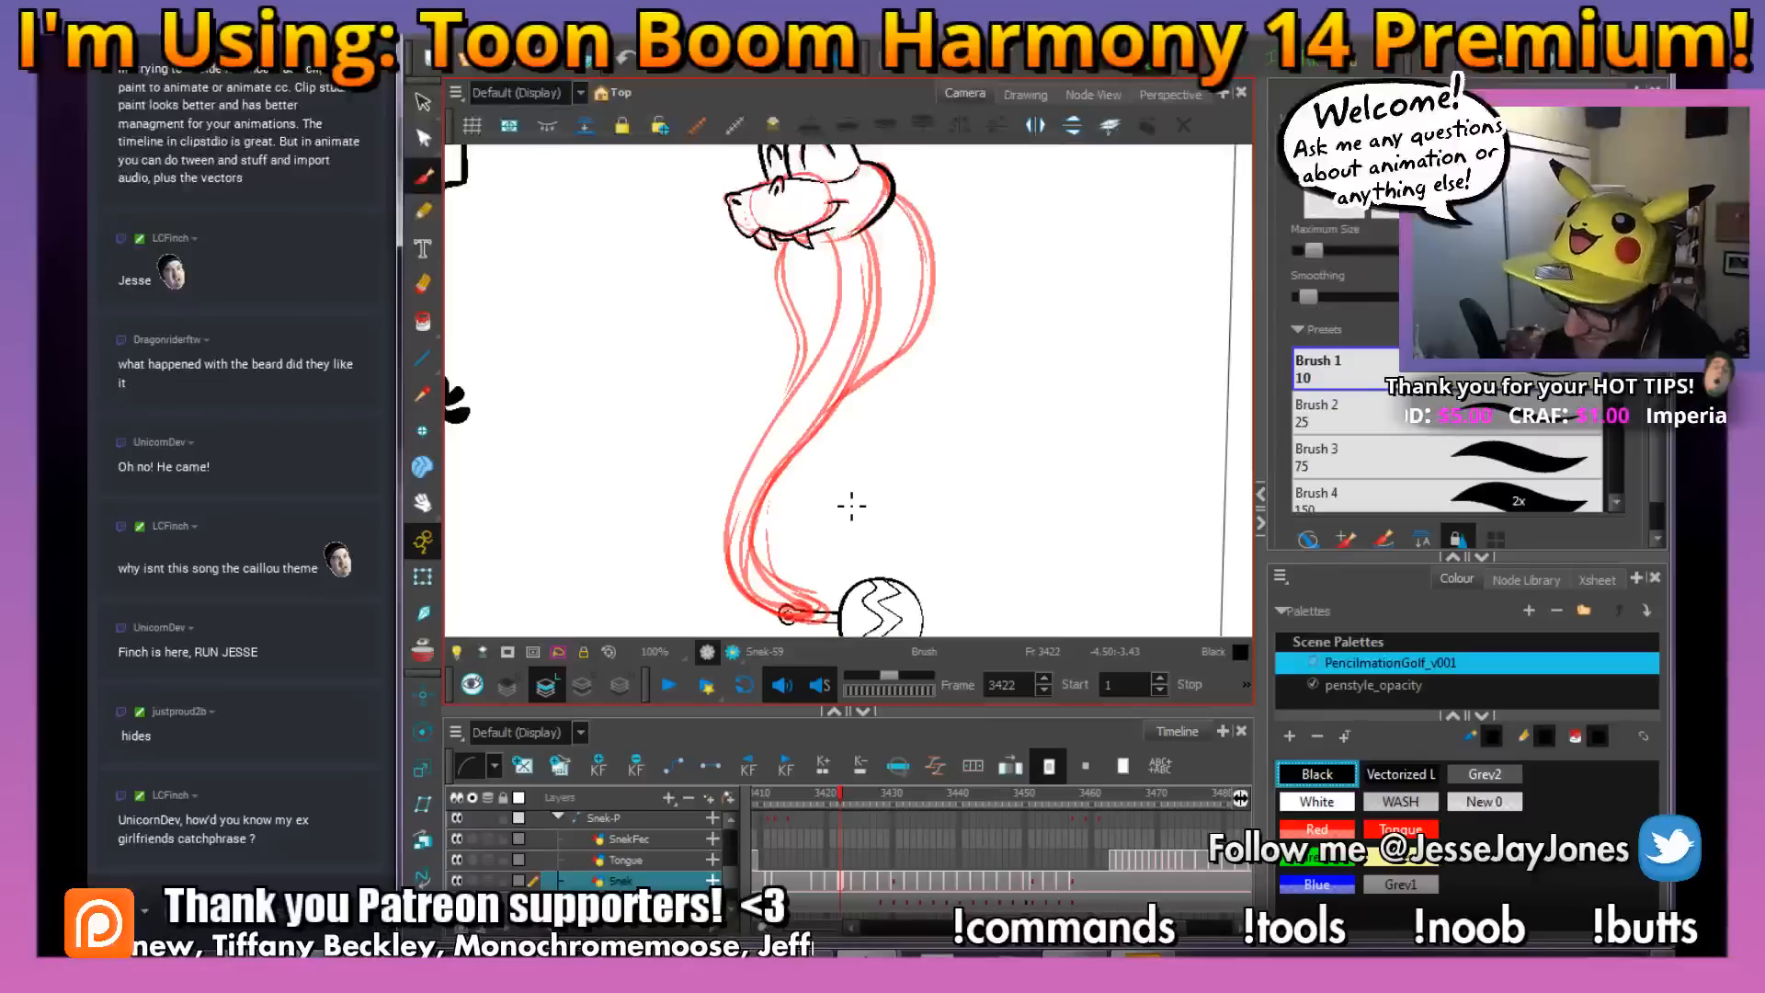
pyautogui.press(',')
pyautogui.press('.')
pyautogui.press(',')
pyautogui.press('.')
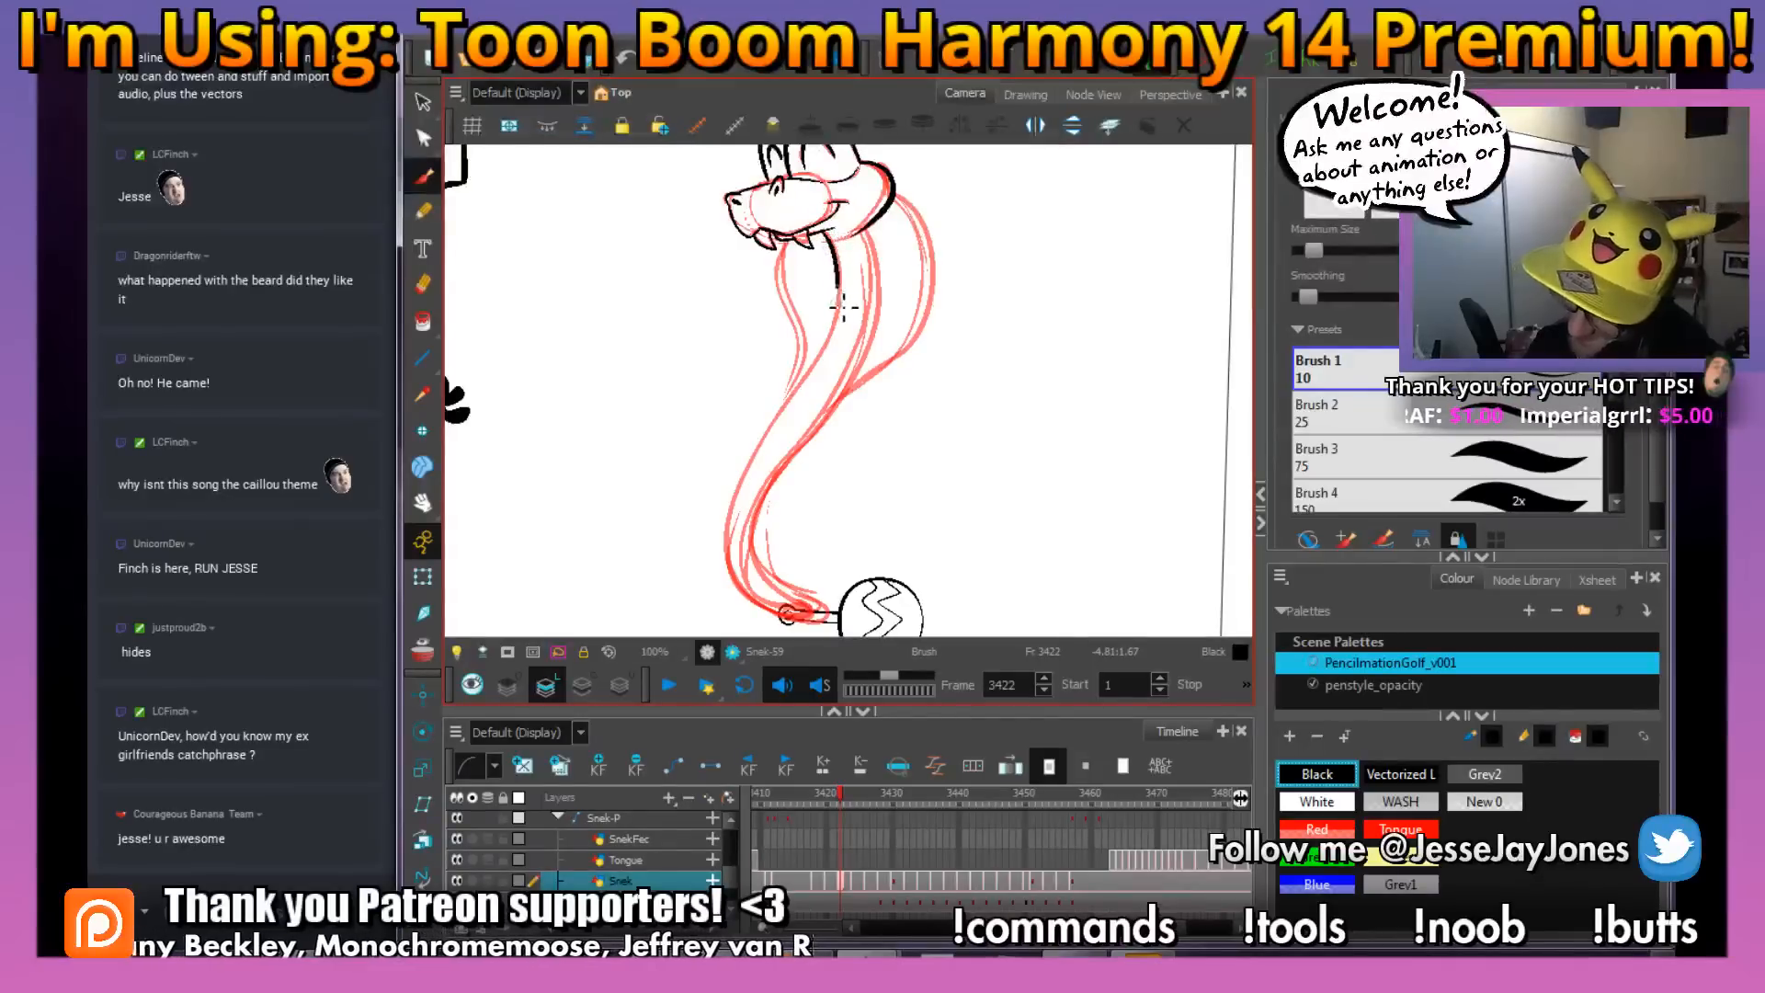
# Ink the long front line of the snake's body in black, from beneath the jaw down to the rattle
pyautogui.moveTo(843, 306); pyautogui.dragTo(821, 373)
pyautogui.moveTo(777, 439); pyautogui.dragTo(743, 509)
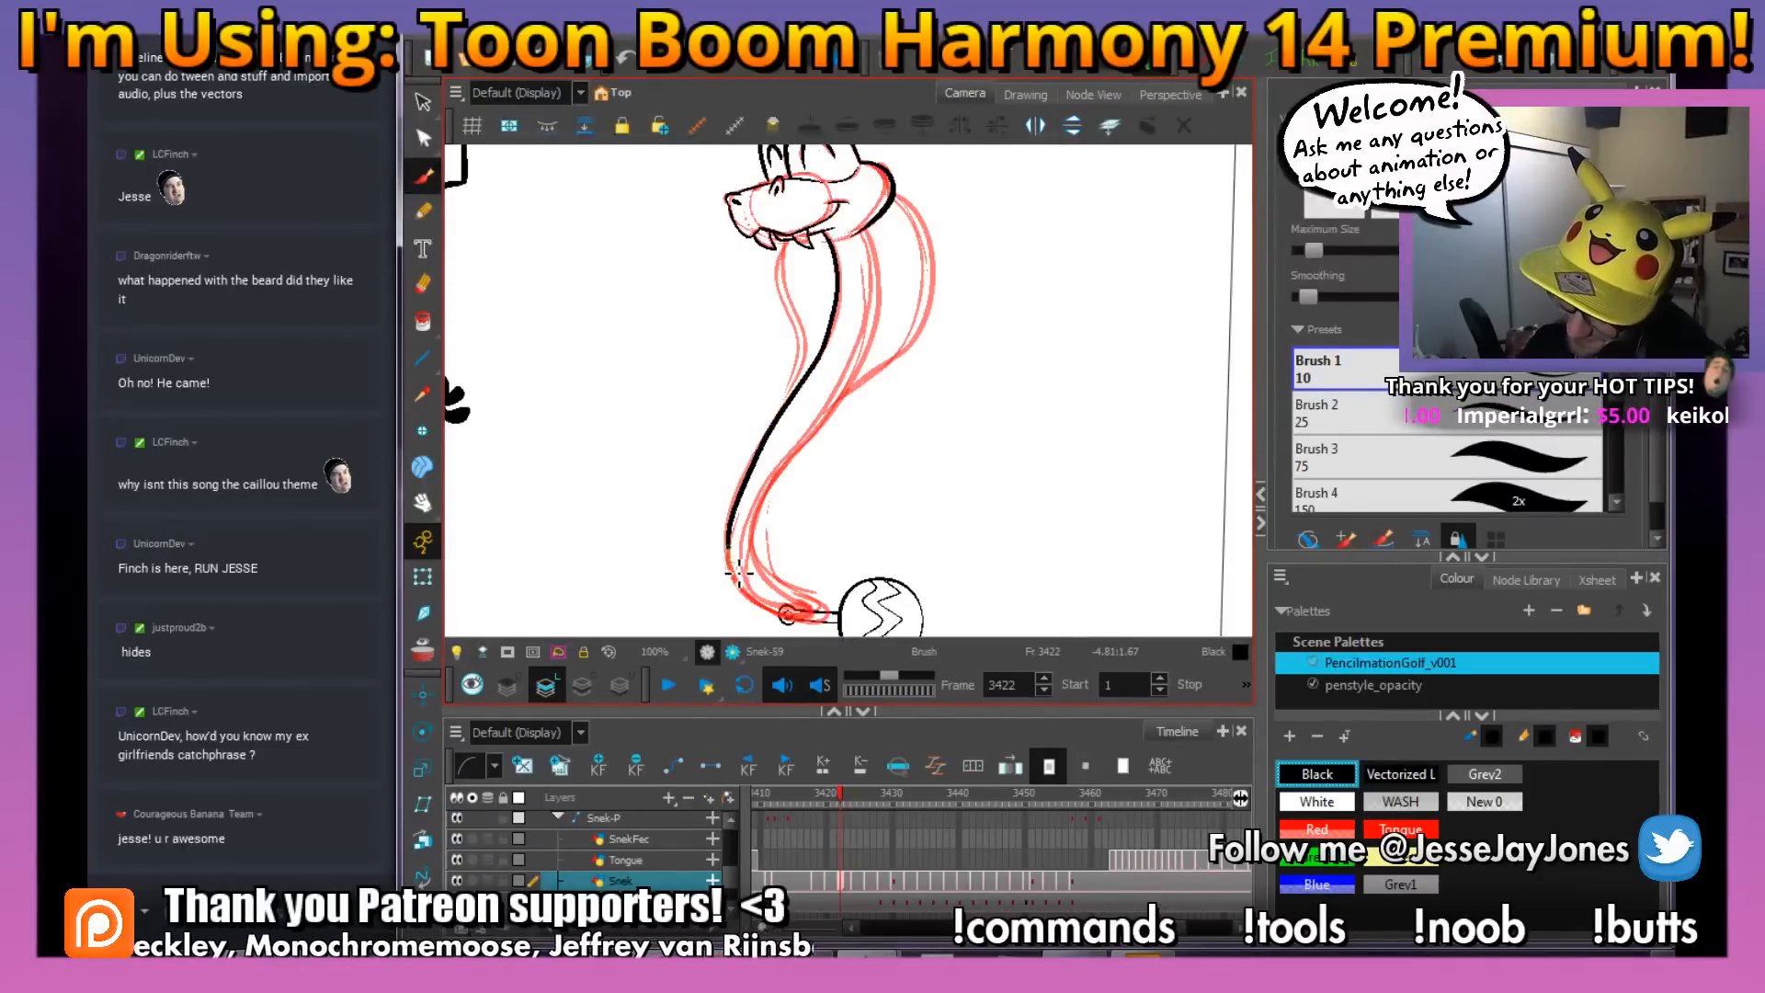
pyautogui.moveTo(821, 621); pyautogui.dragTo(824, 621)
pyautogui.moveTo(844, 496); pyautogui.dragTo(855, 493)
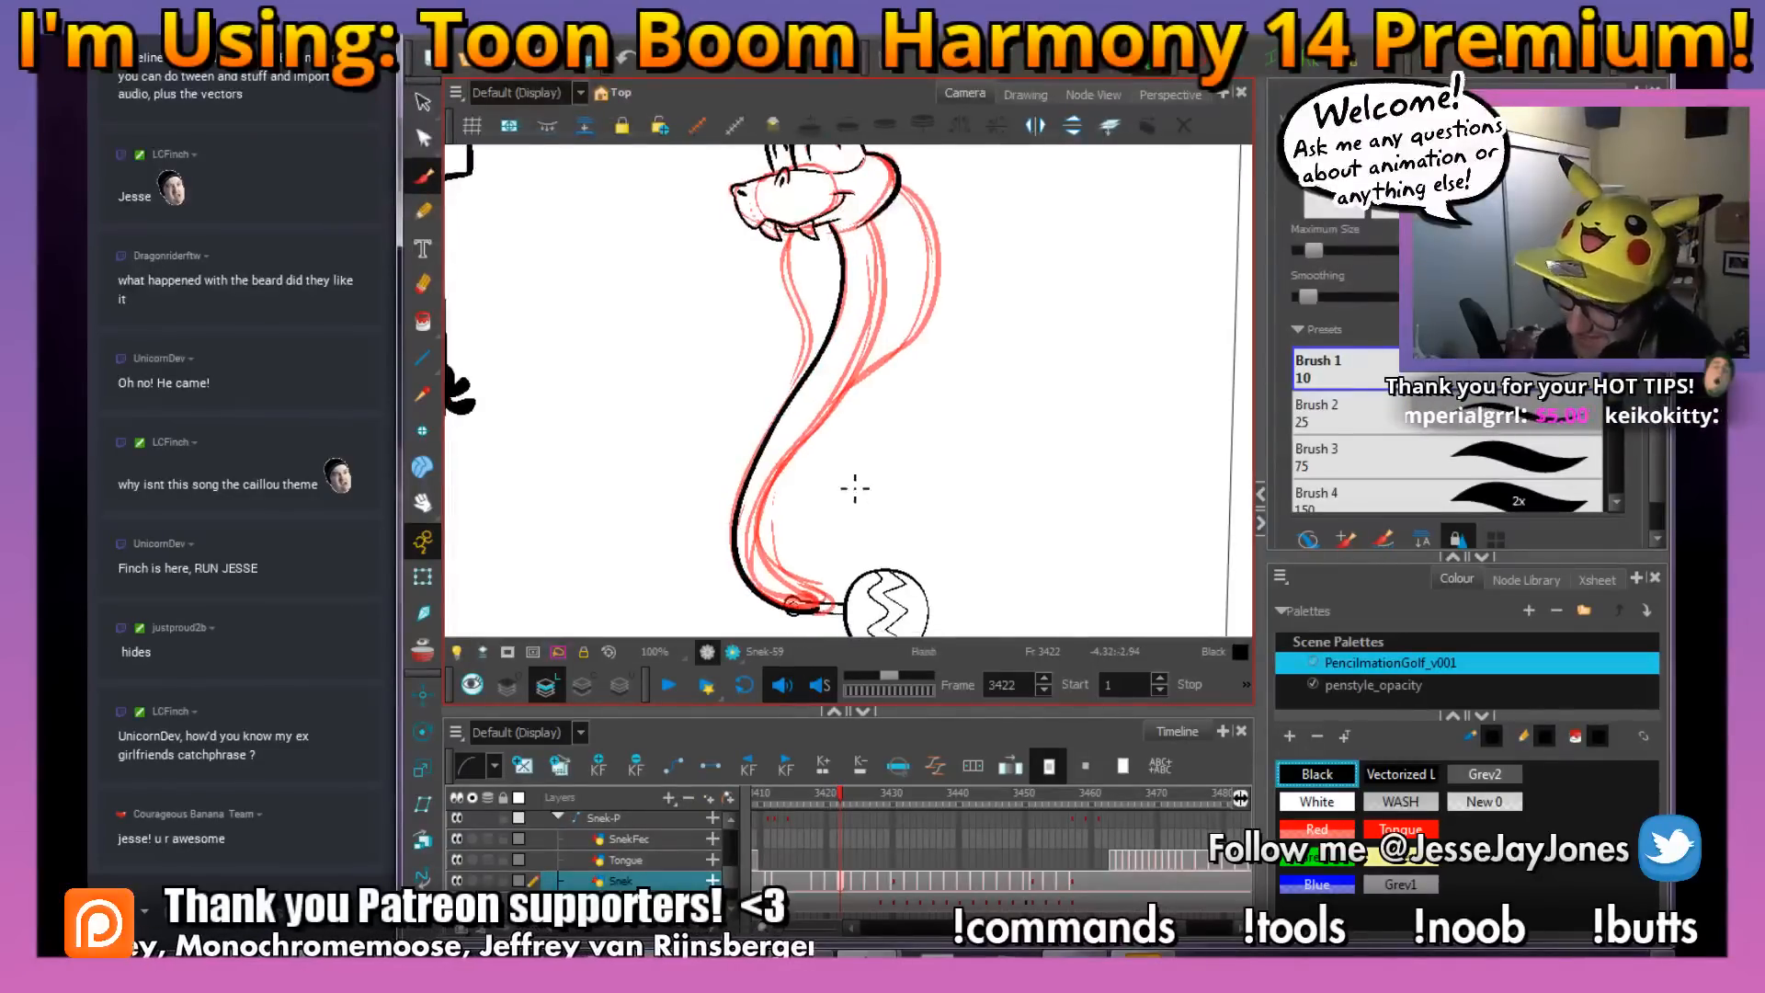
# Ink the back line of the body from the rattle up to the head, redrawing its upper stretch after an undo
pyautogui.moveTo(876, 257); pyautogui.dragTo(844, 280)
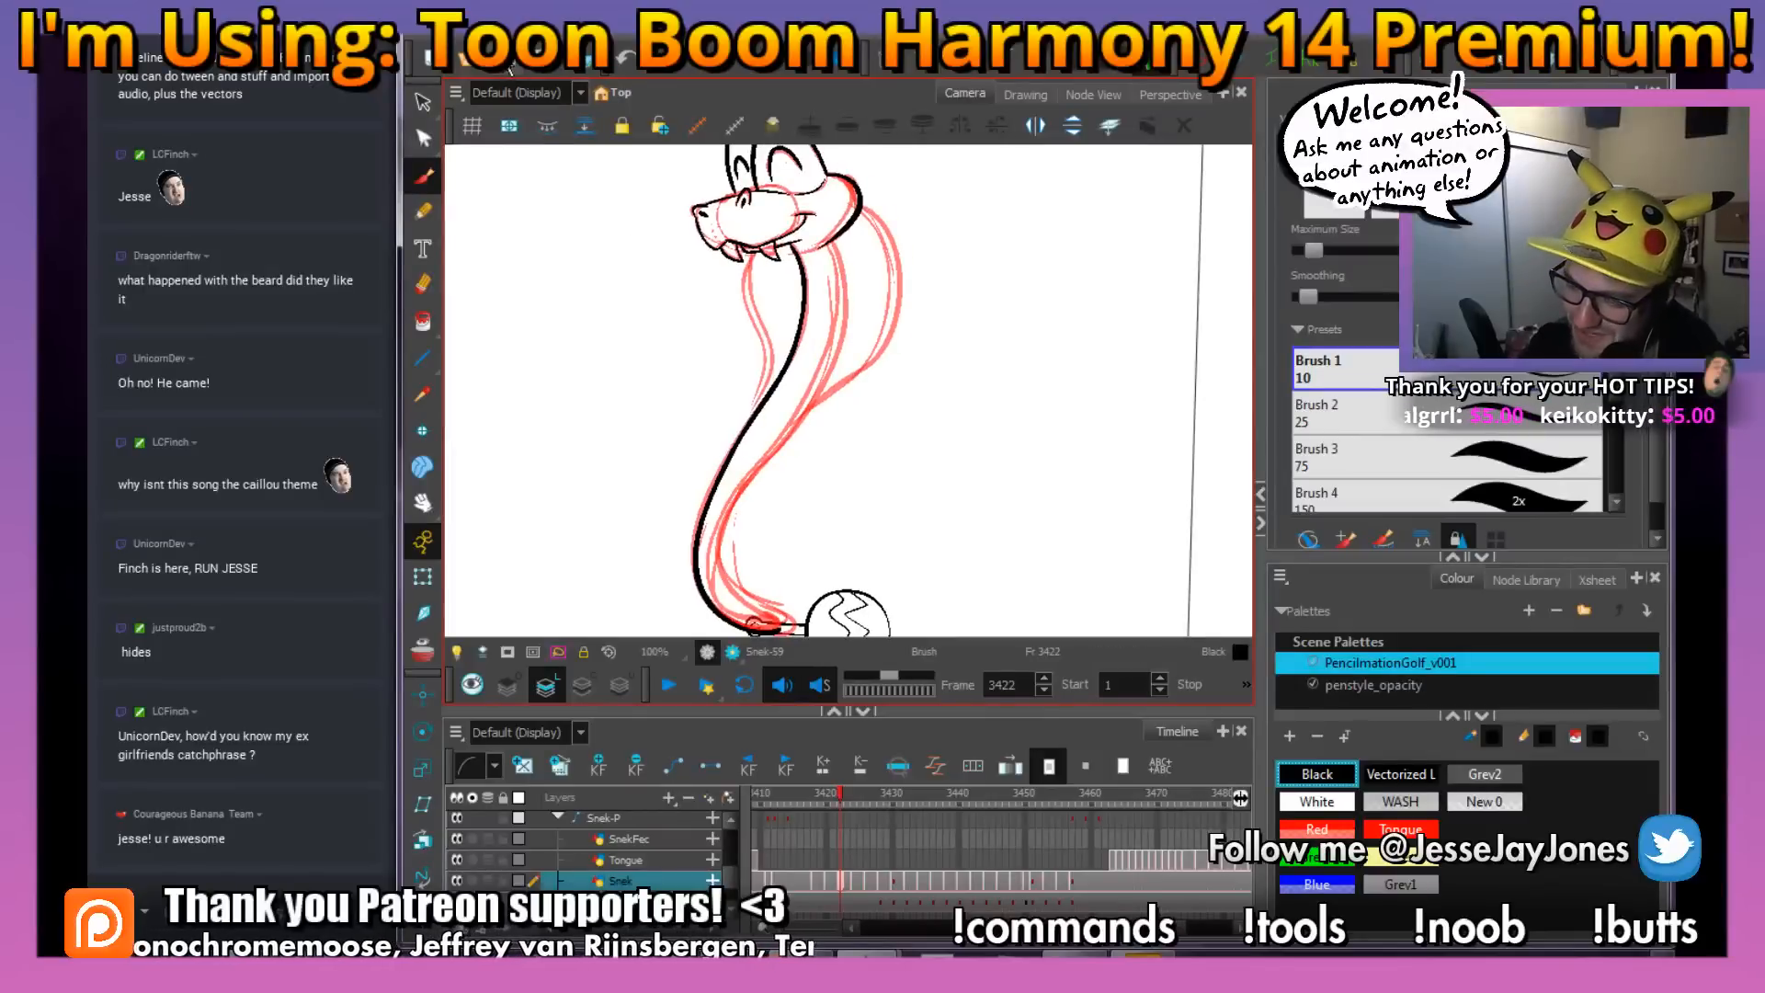
pyautogui.moveTo(814, 602); pyautogui.dragTo(824, 583)
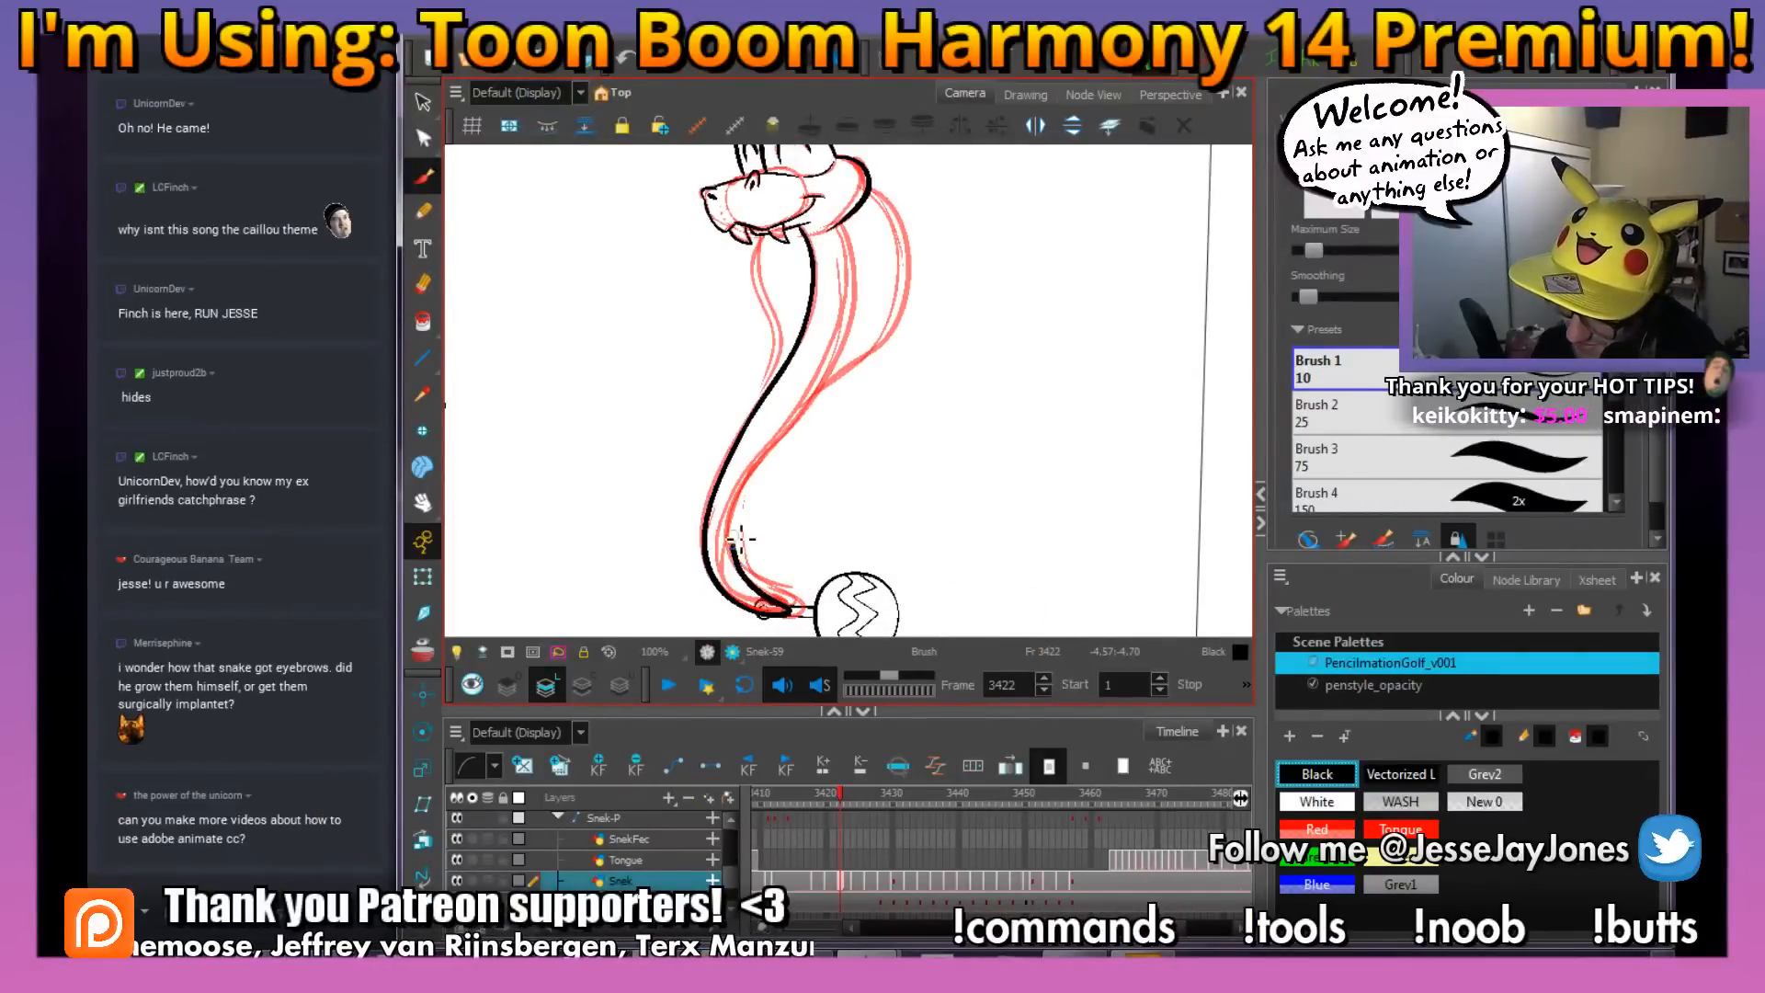
pyautogui.moveTo(799, 443); pyautogui.dragTo(850, 340)
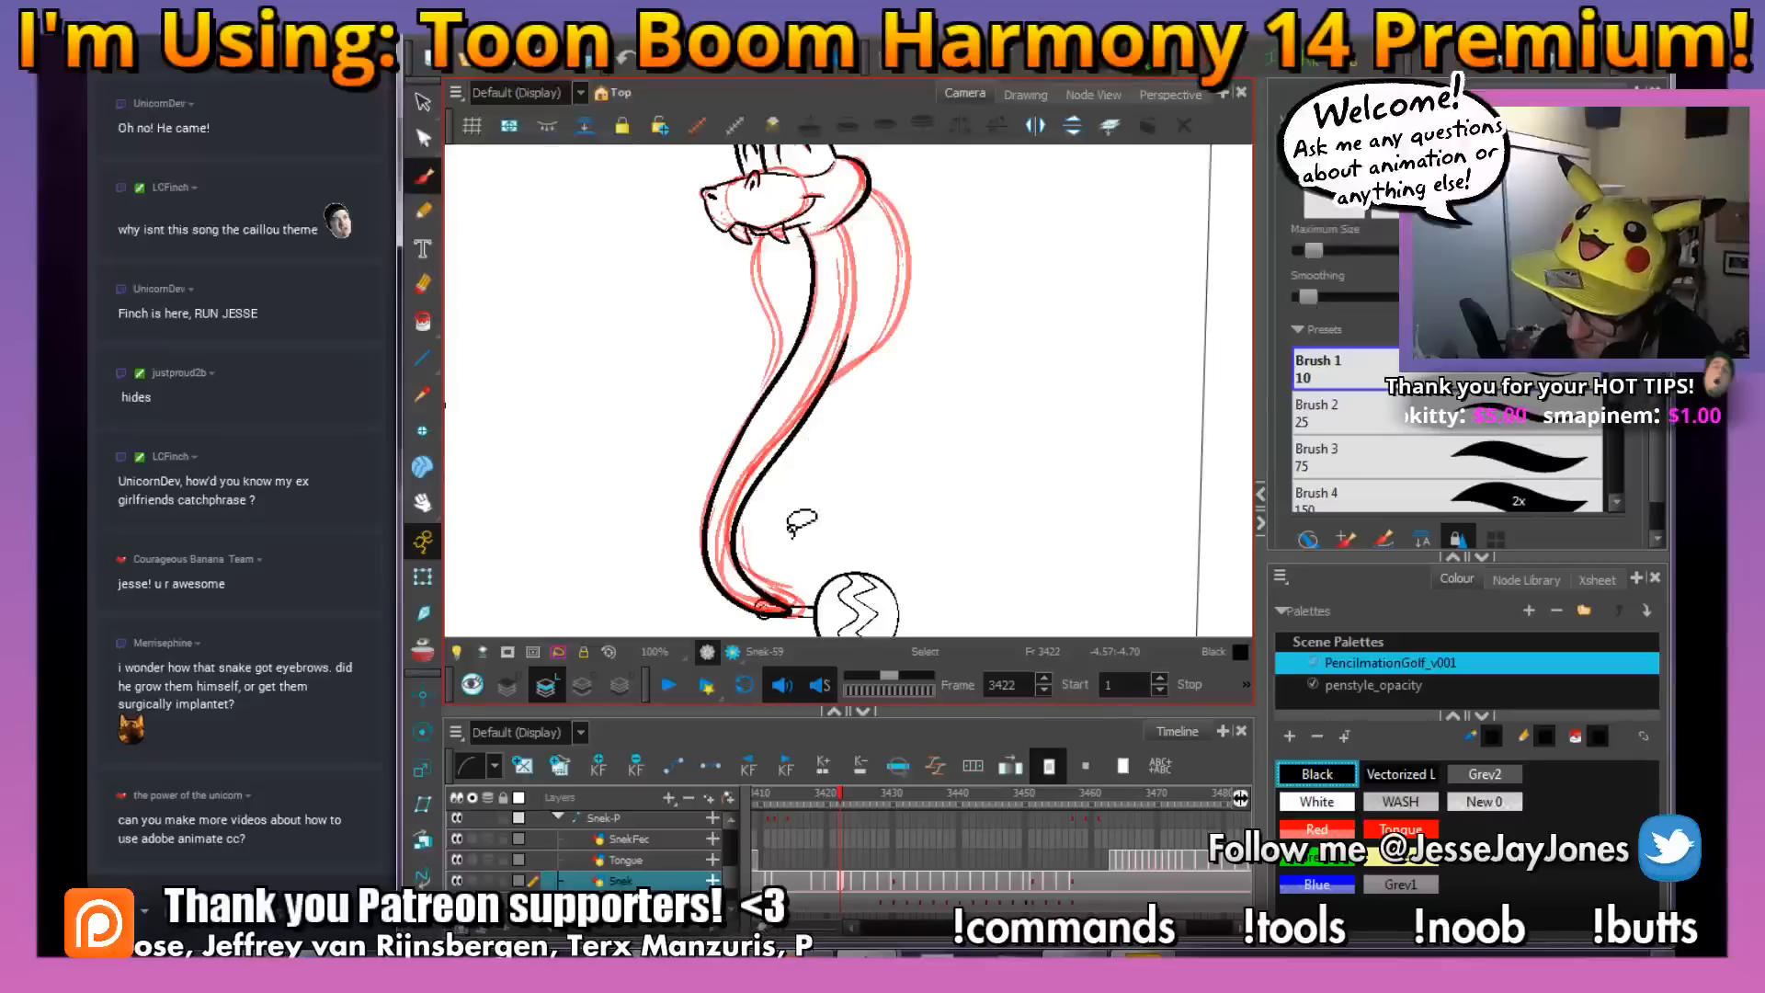
pyautogui.hotkey('ctrl', 'z')
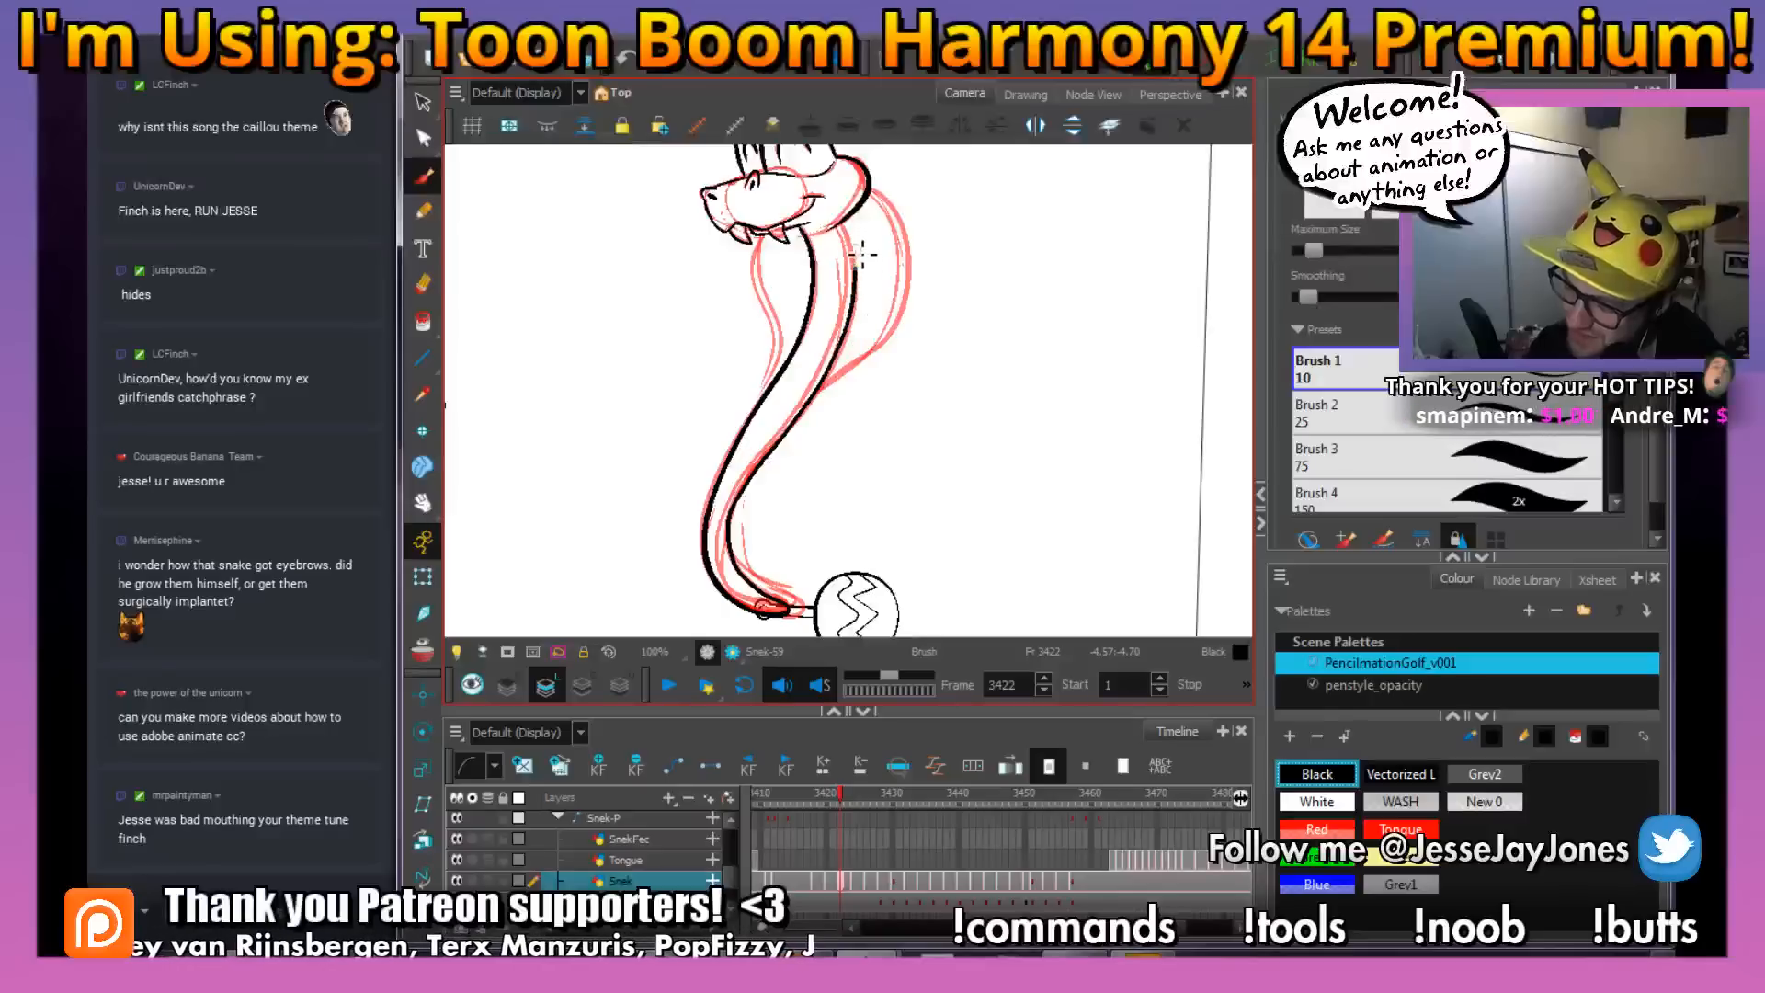
pyautogui.moveTo(853, 224); pyautogui.dragTo(852, 220)
# Examine the rough hood on both sides of the inked neck, comparing it with the previous frame
pyautogui.press('1')
pyautogui.press('1')
pyautogui.press('2')
pyautogui.press('2')
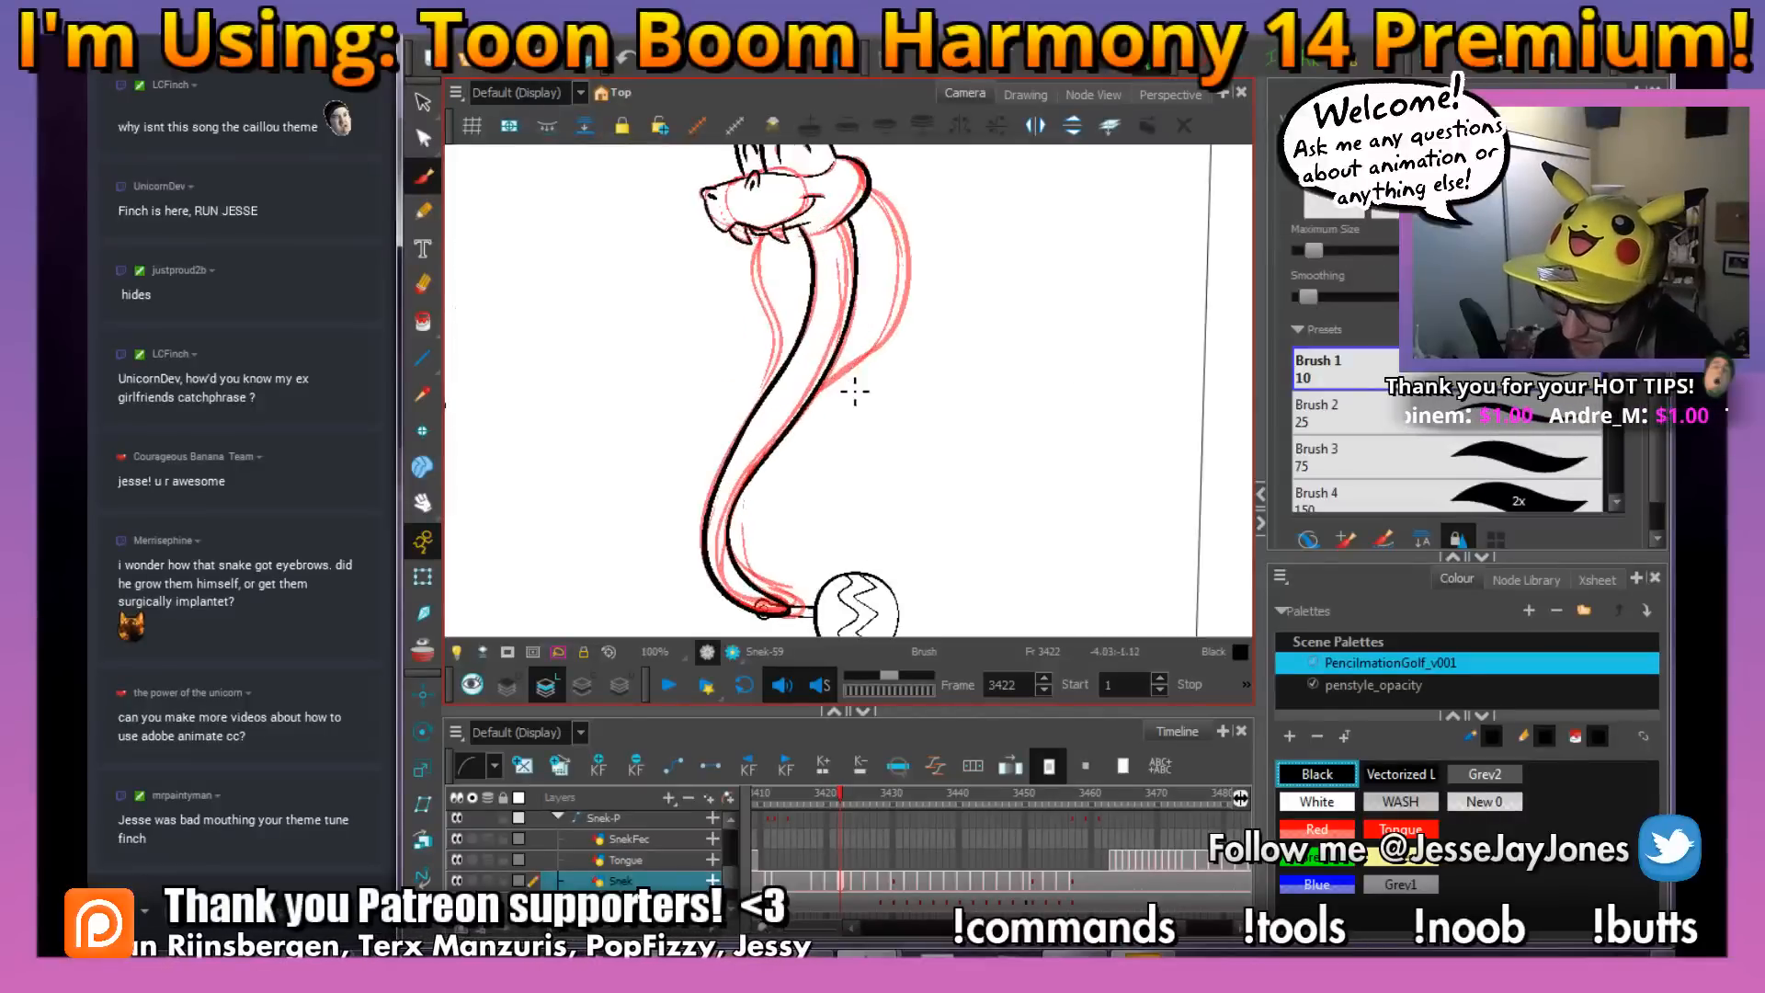
pyautogui.press('2')
pyautogui.press('space')
pyautogui.moveTo(822, 289); pyautogui.dragTo(836, 436)
pyautogui.press('space')
pyautogui.moveTo(770, 330); pyautogui.dragTo(737, 354)
pyautogui.press('space')
pyautogui.moveTo(803, 414); pyautogui.dragTo(770, 337)
pyautogui.press('2')
pyautogui.hotkey('ctrl', 'alt')
pyautogui.moveTo(944, 451); pyautogui.dragTo(994, 432)
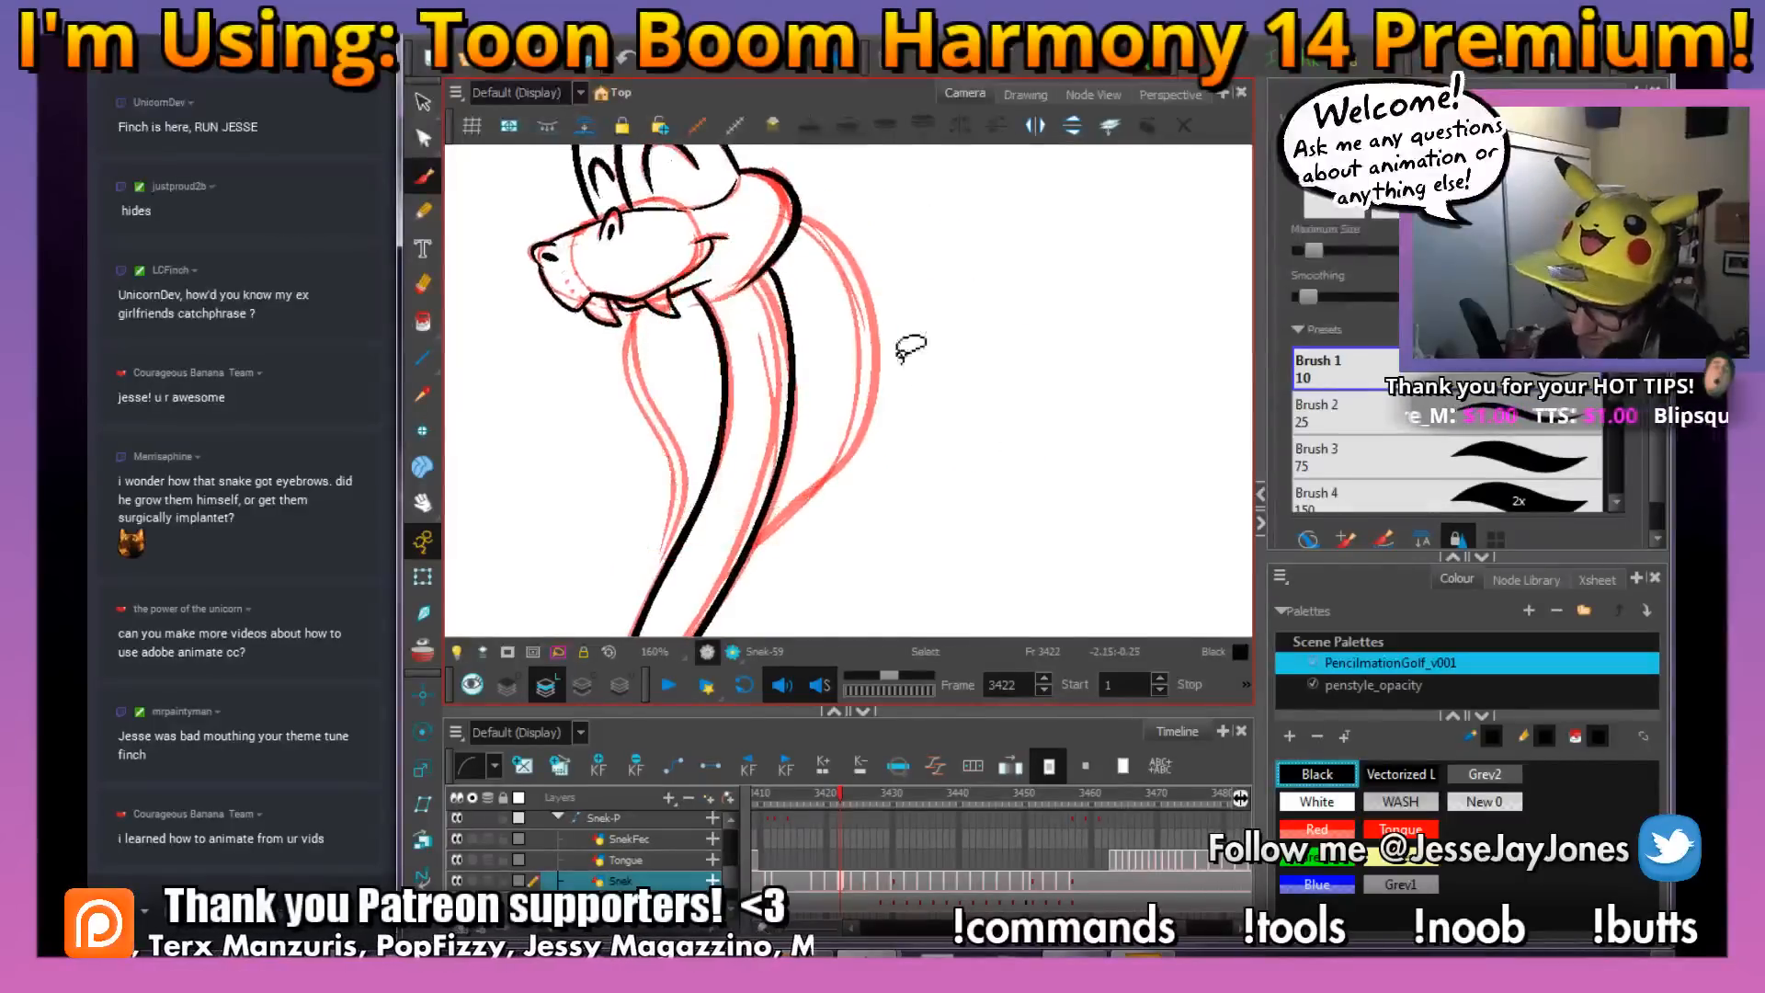
pyautogui.press('space')
pyautogui.moveTo(847, 297); pyautogui.dragTo(853, 288)
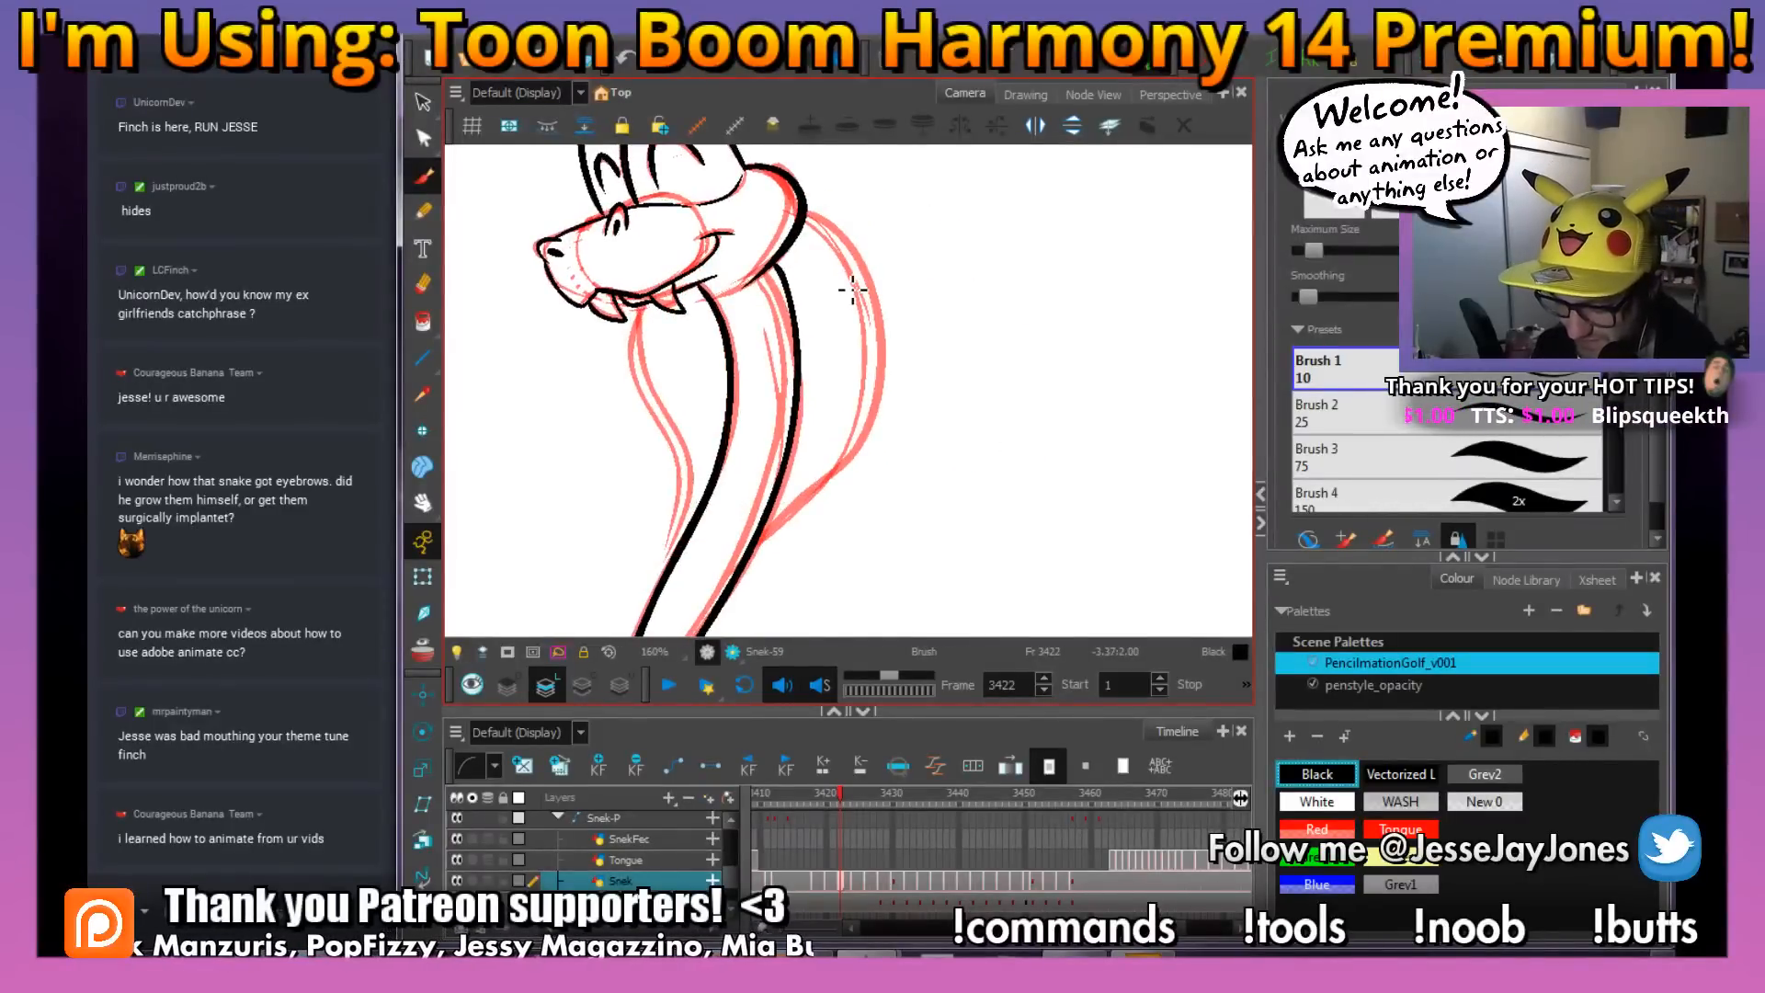
pyautogui.press(',')
pyautogui.press('.')
pyautogui.press(',')
pyautogui.press('.')
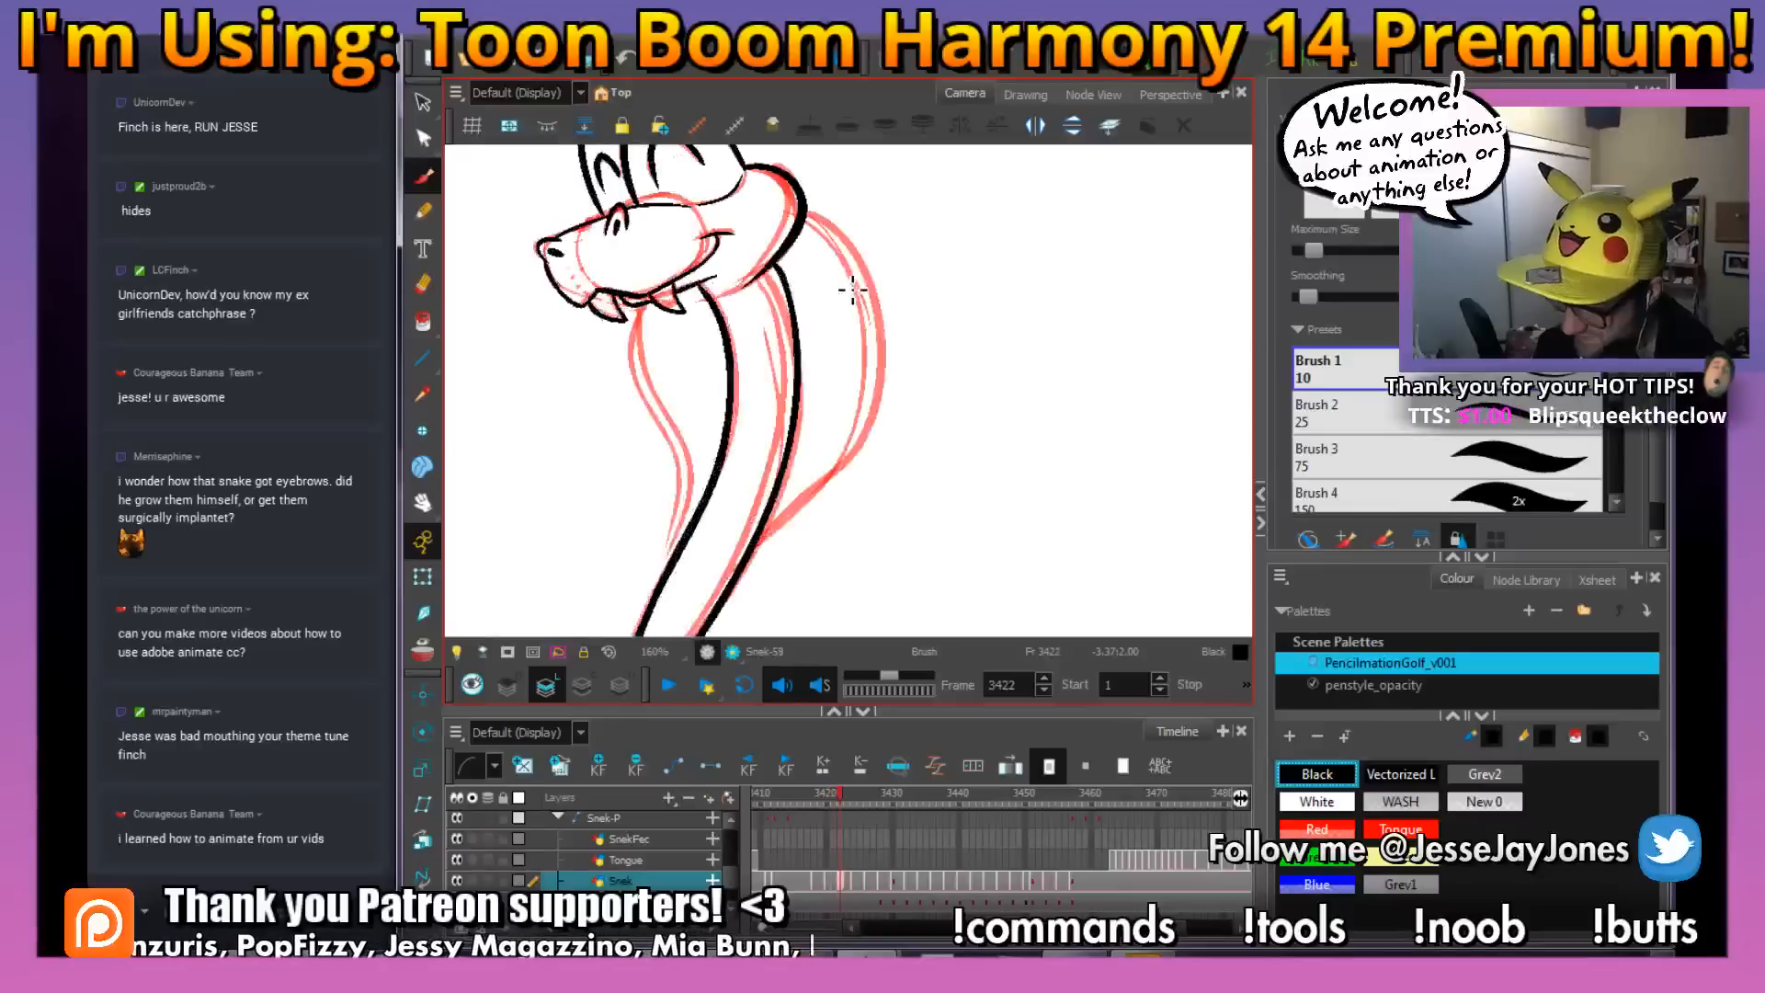
pyautogui.press('space')
pyautogui.moveTo(866, 319)
pyautogui.mouseDown()
pyautogui.moveTo(831, 362)
pyautogui.moveTo(830, 381)
pyautogui.moveTo(863, 382)
pyautogui.mouseUp()
pyautogui.press('space')
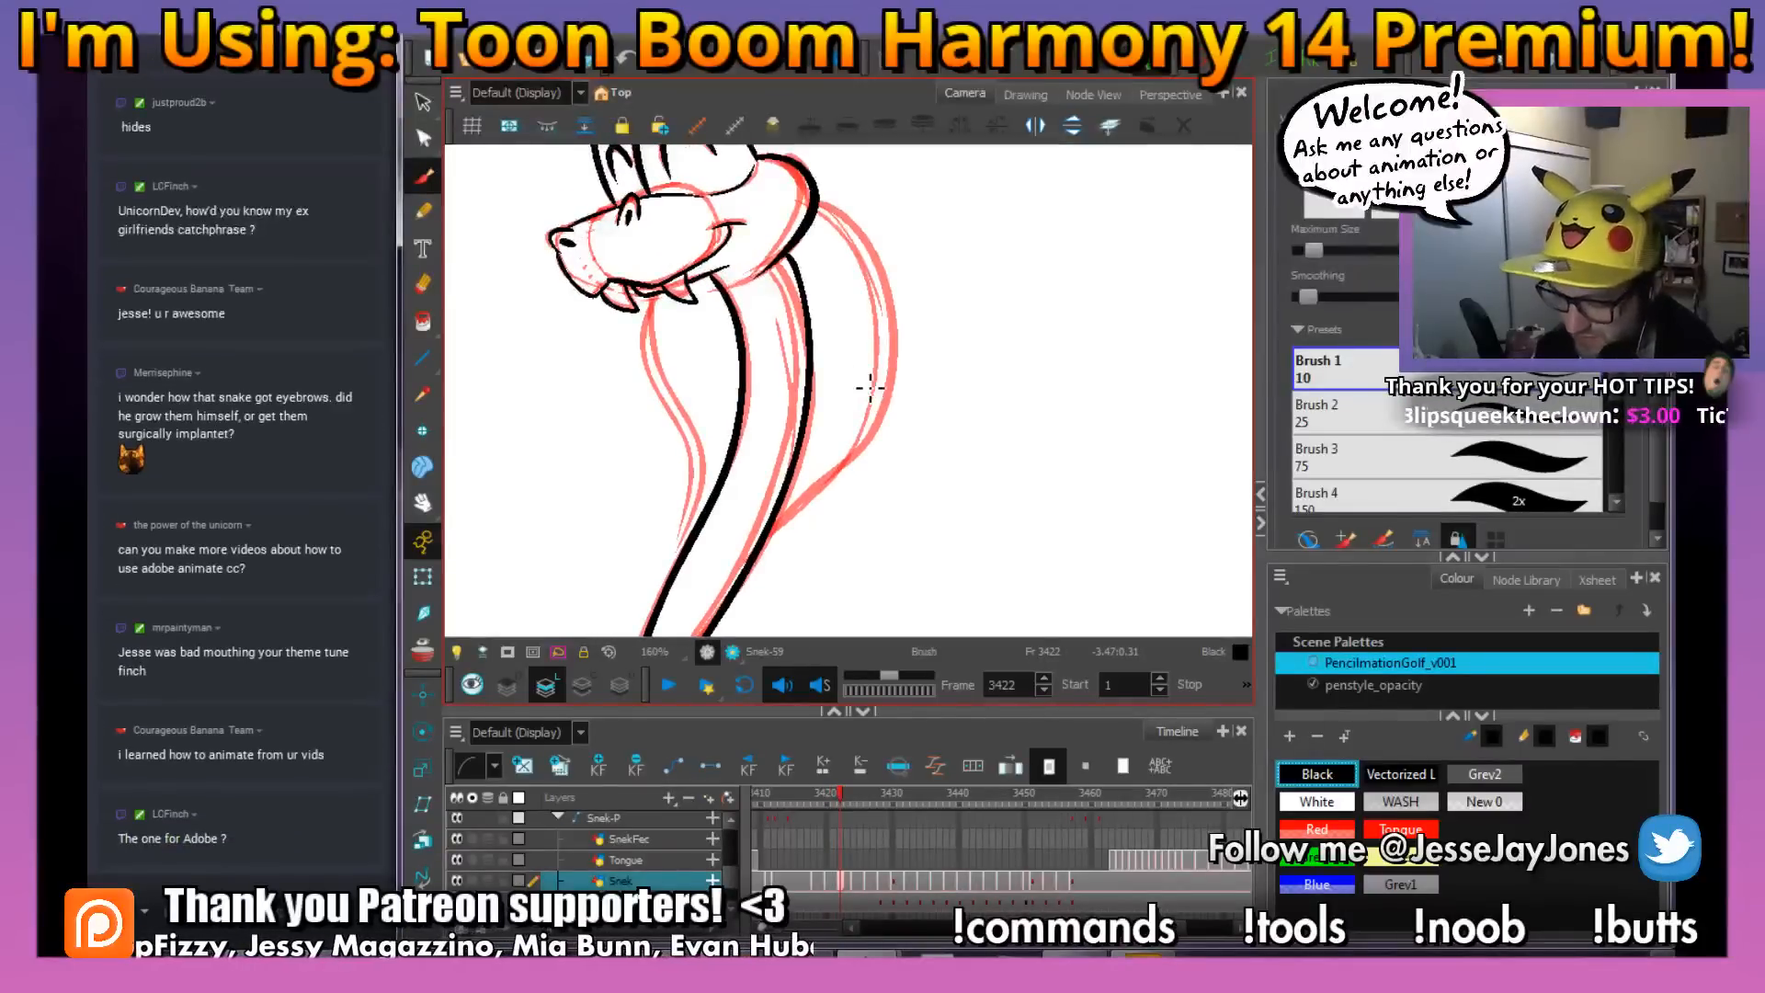
pyautogui.press(',')
pyautogui.press('.')
pyautogui.press('space')
pyautogui.moveTo(877, 470); pyautogui.dragTo(865, 456)
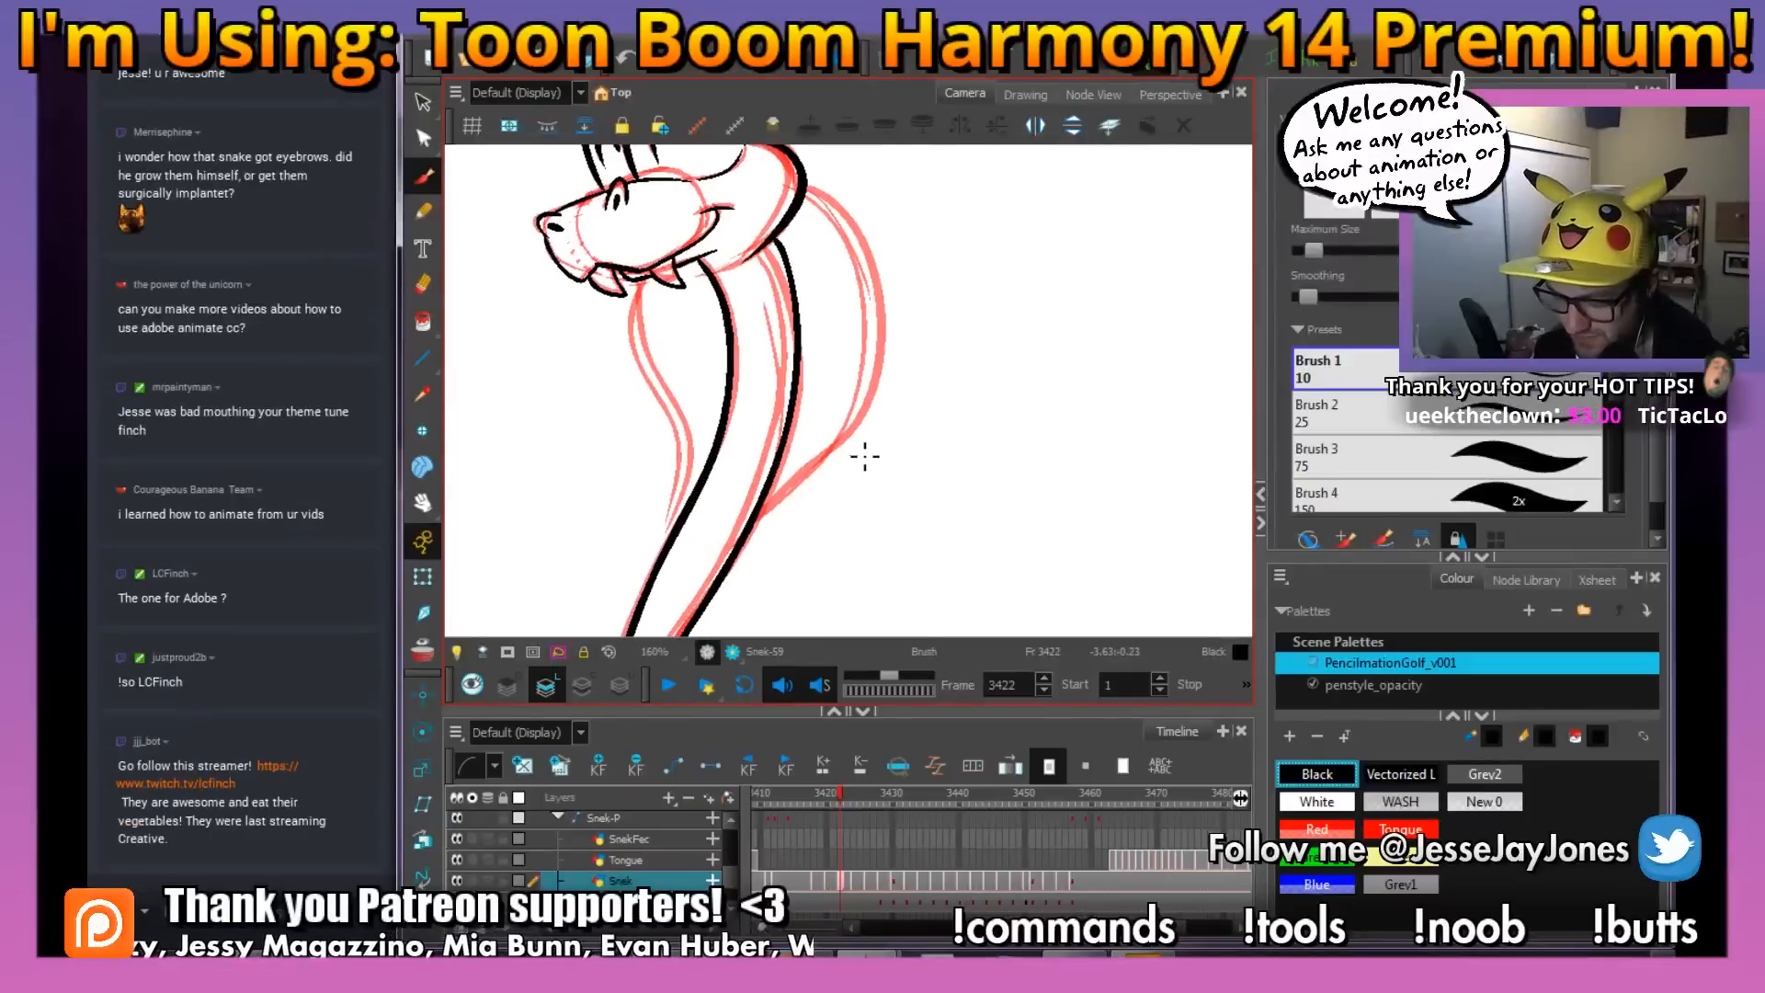
pyautogui.press(',')
pyautogui.press('.')
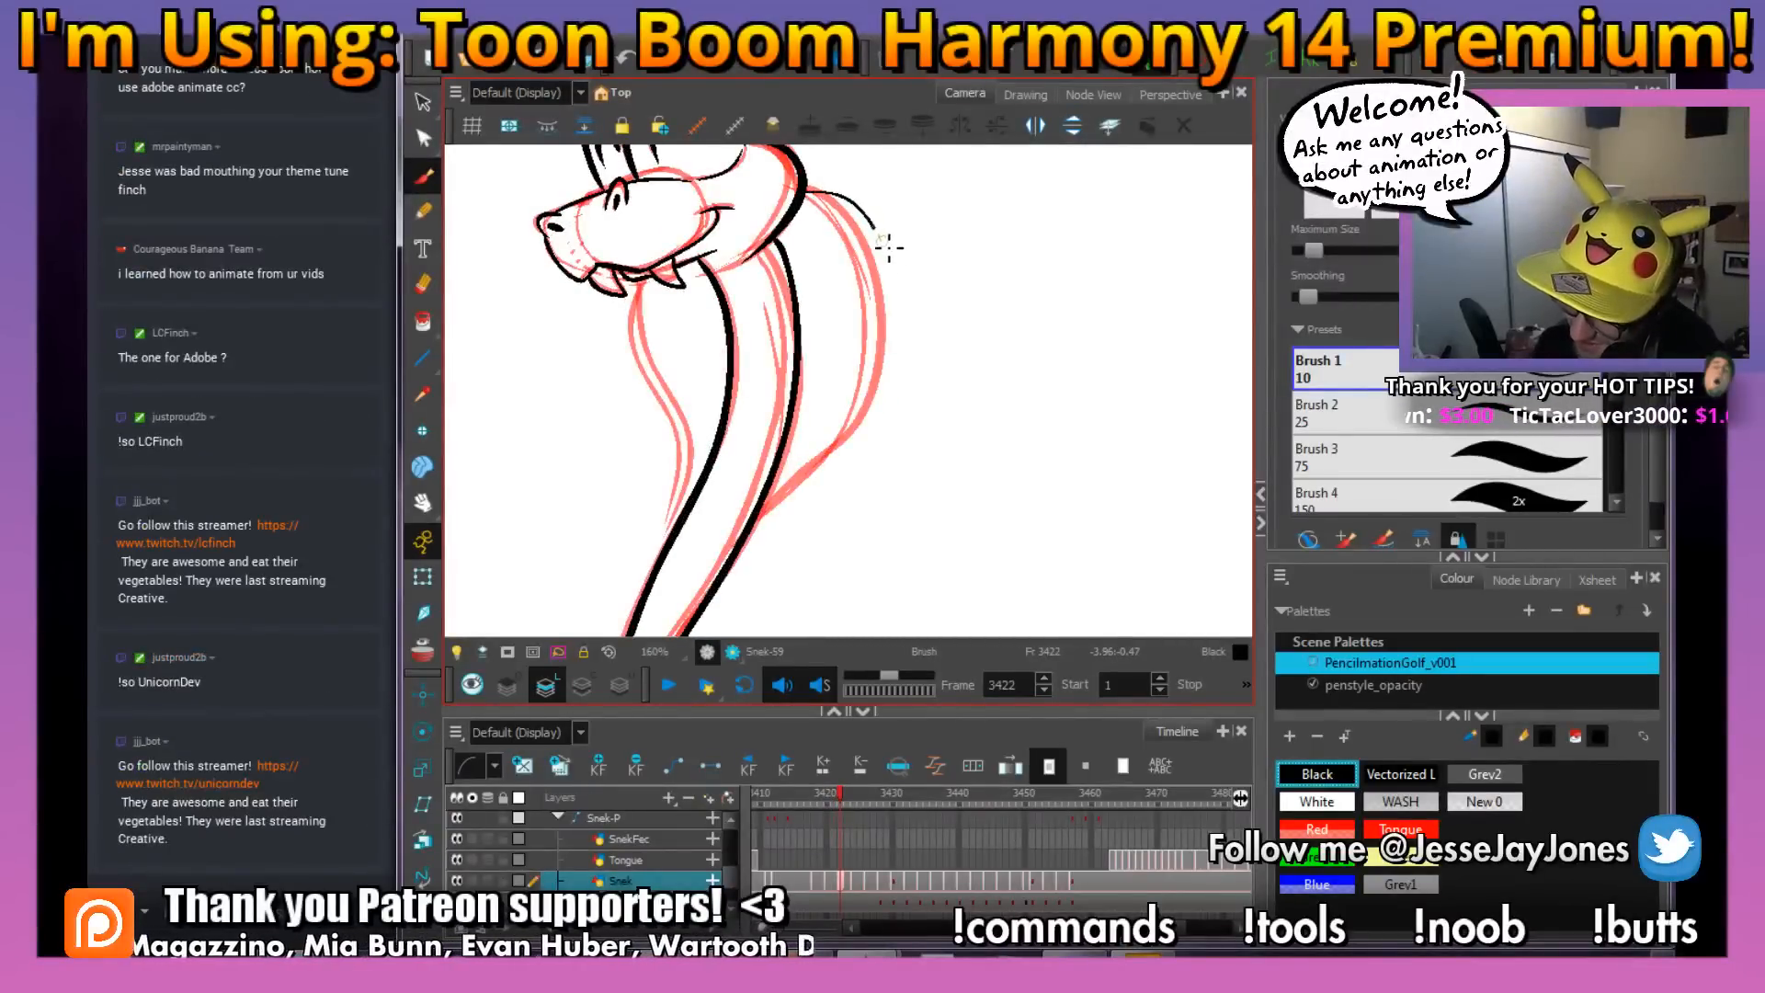
# Ink the outer edge of the hood behind the neck and the thinner line just inside it
pyautogui.moveTo(859, 427); pyautogui.dragTo(792, 499)
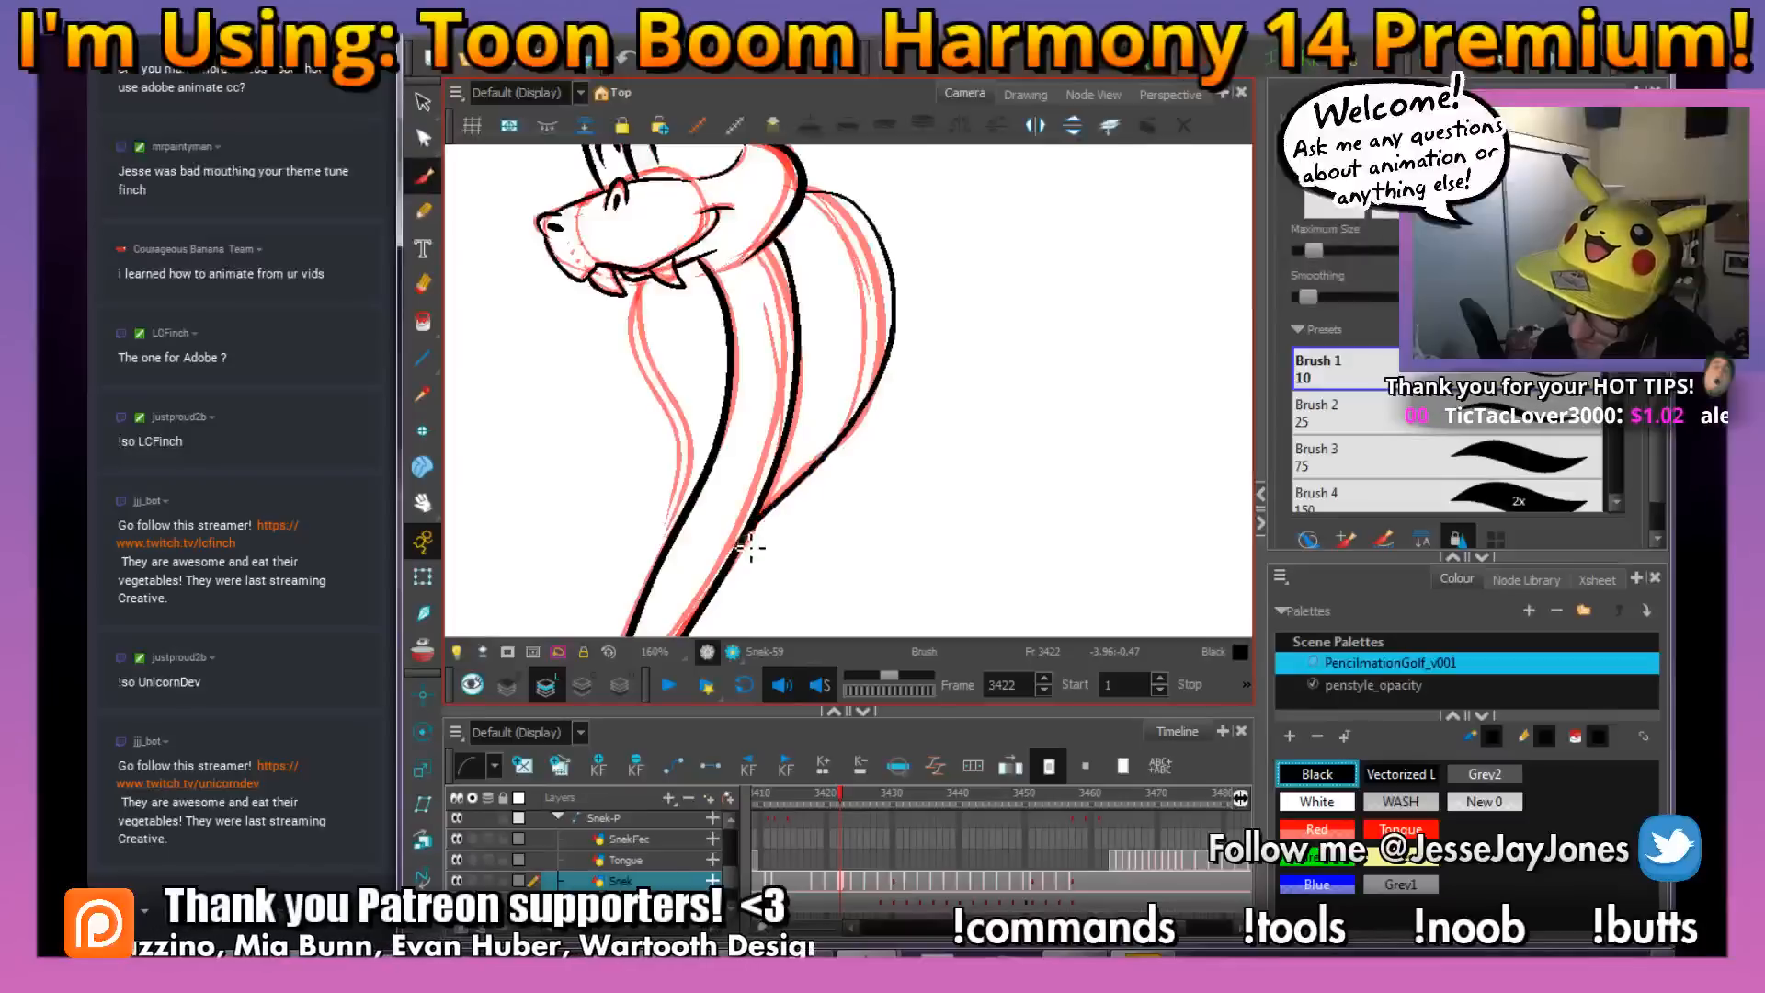
pyautogui.press(',')
pyautogui.press('.')
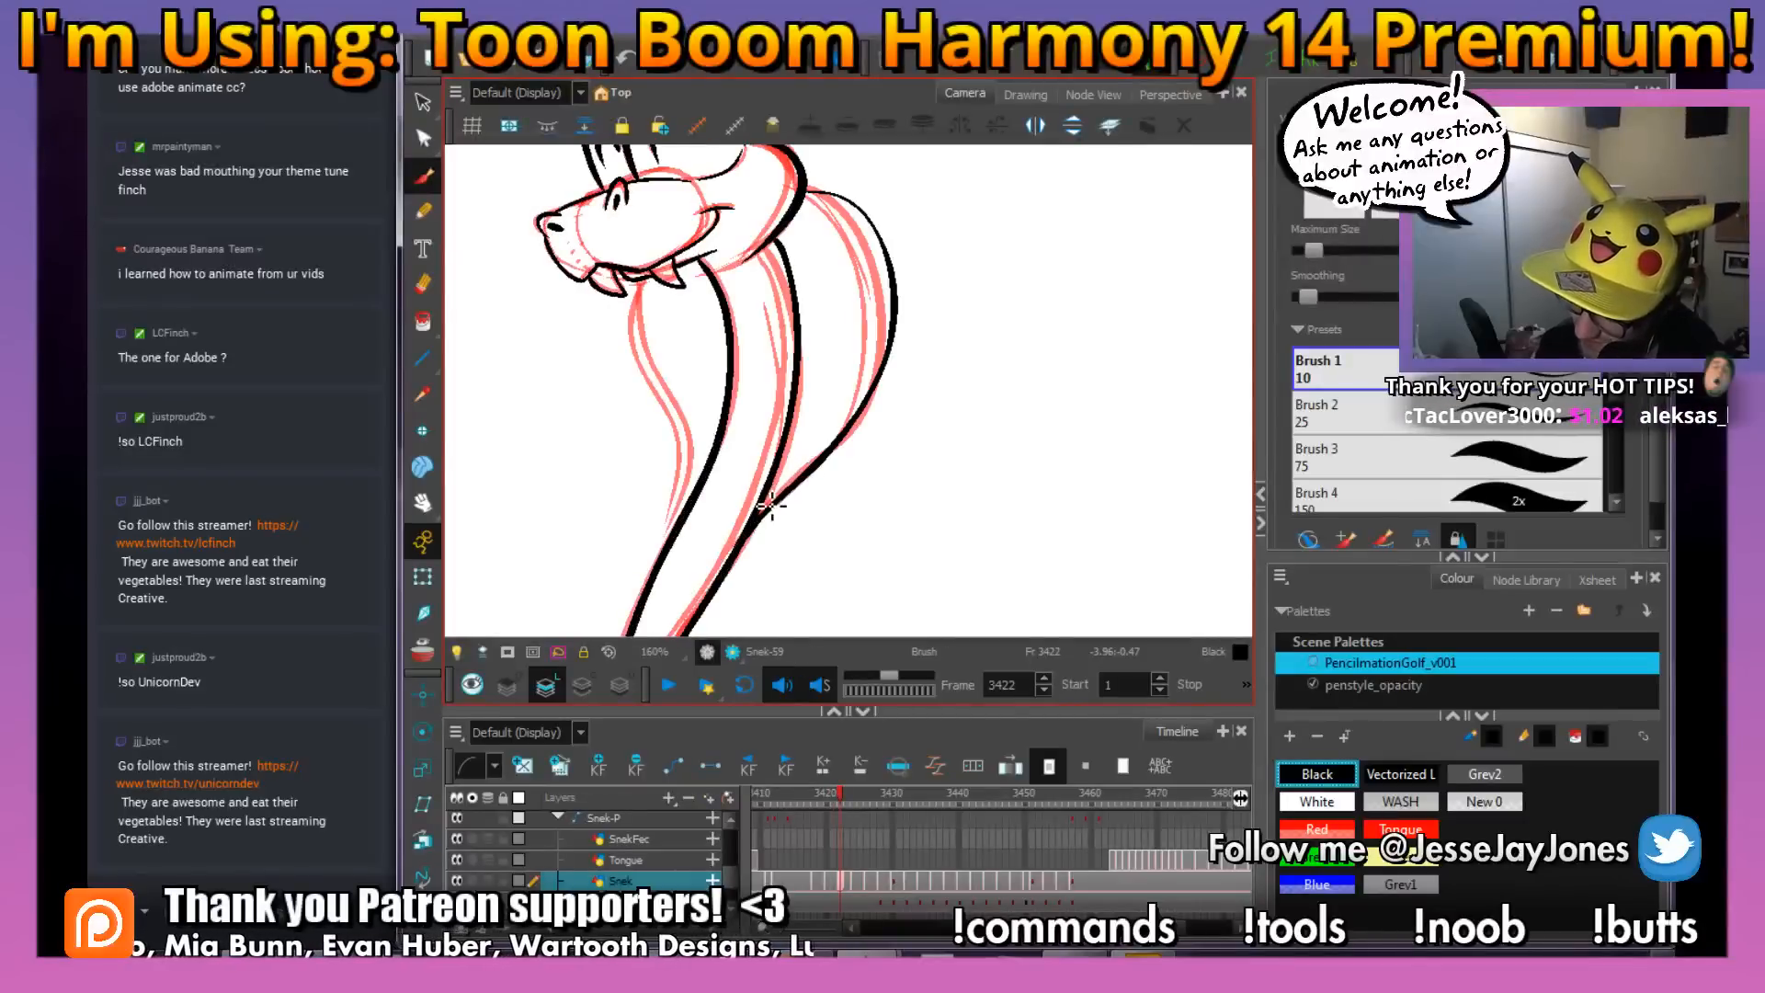
pyautogui.moveTo(823, 455)
pyautogui.mouseDown()
pyautogui.moveTo(885, 329)
pyautogui.moveTo(878, 241)
pyautogui.mouseUp()
pyautogui.press(',')
pyautogui.press('.')
pyautogui.moveTo(768, 355); pyautogui.dragTo(782, 353)
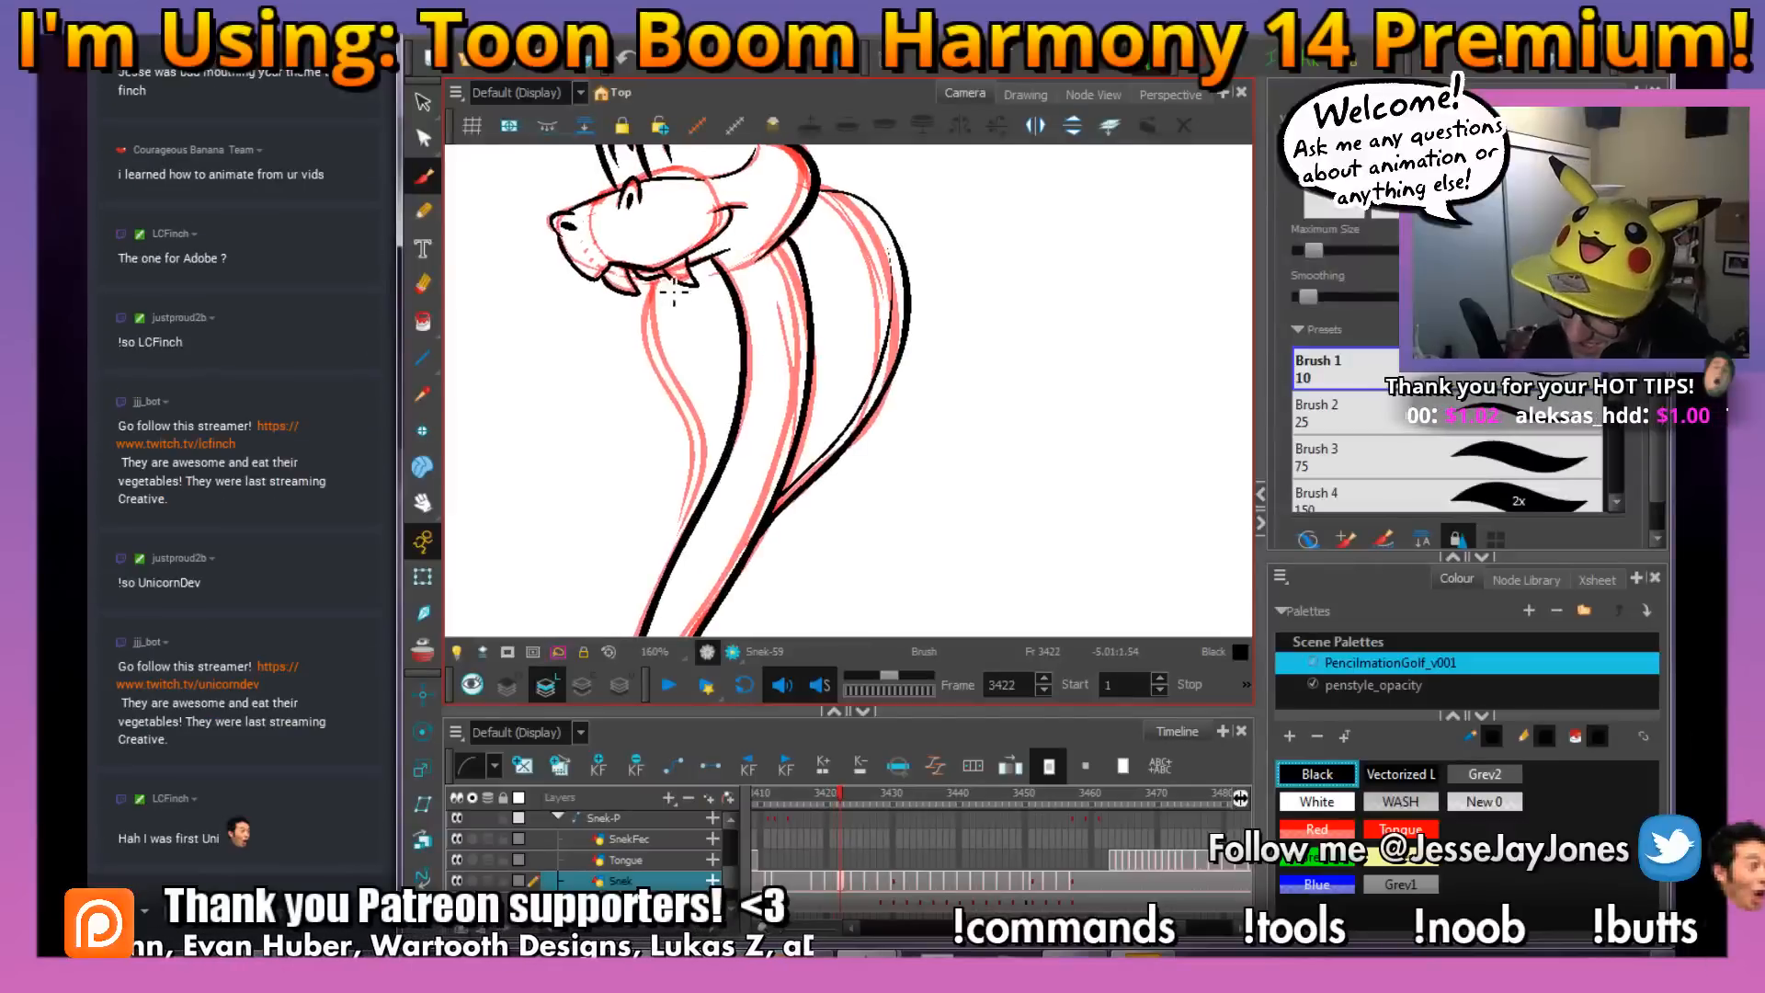
# Ink the front hood edge from below the fangs down to the neck, with a thinner line just inside it
pyautogui.moveTo(657, 280)
pyautogui.mouseDown()
pyautogui.moveTo(697, 463)
pyautogui.moveTo(680, 553)
pyautogui.mouseUp()
pyautogui.press('ctrl')
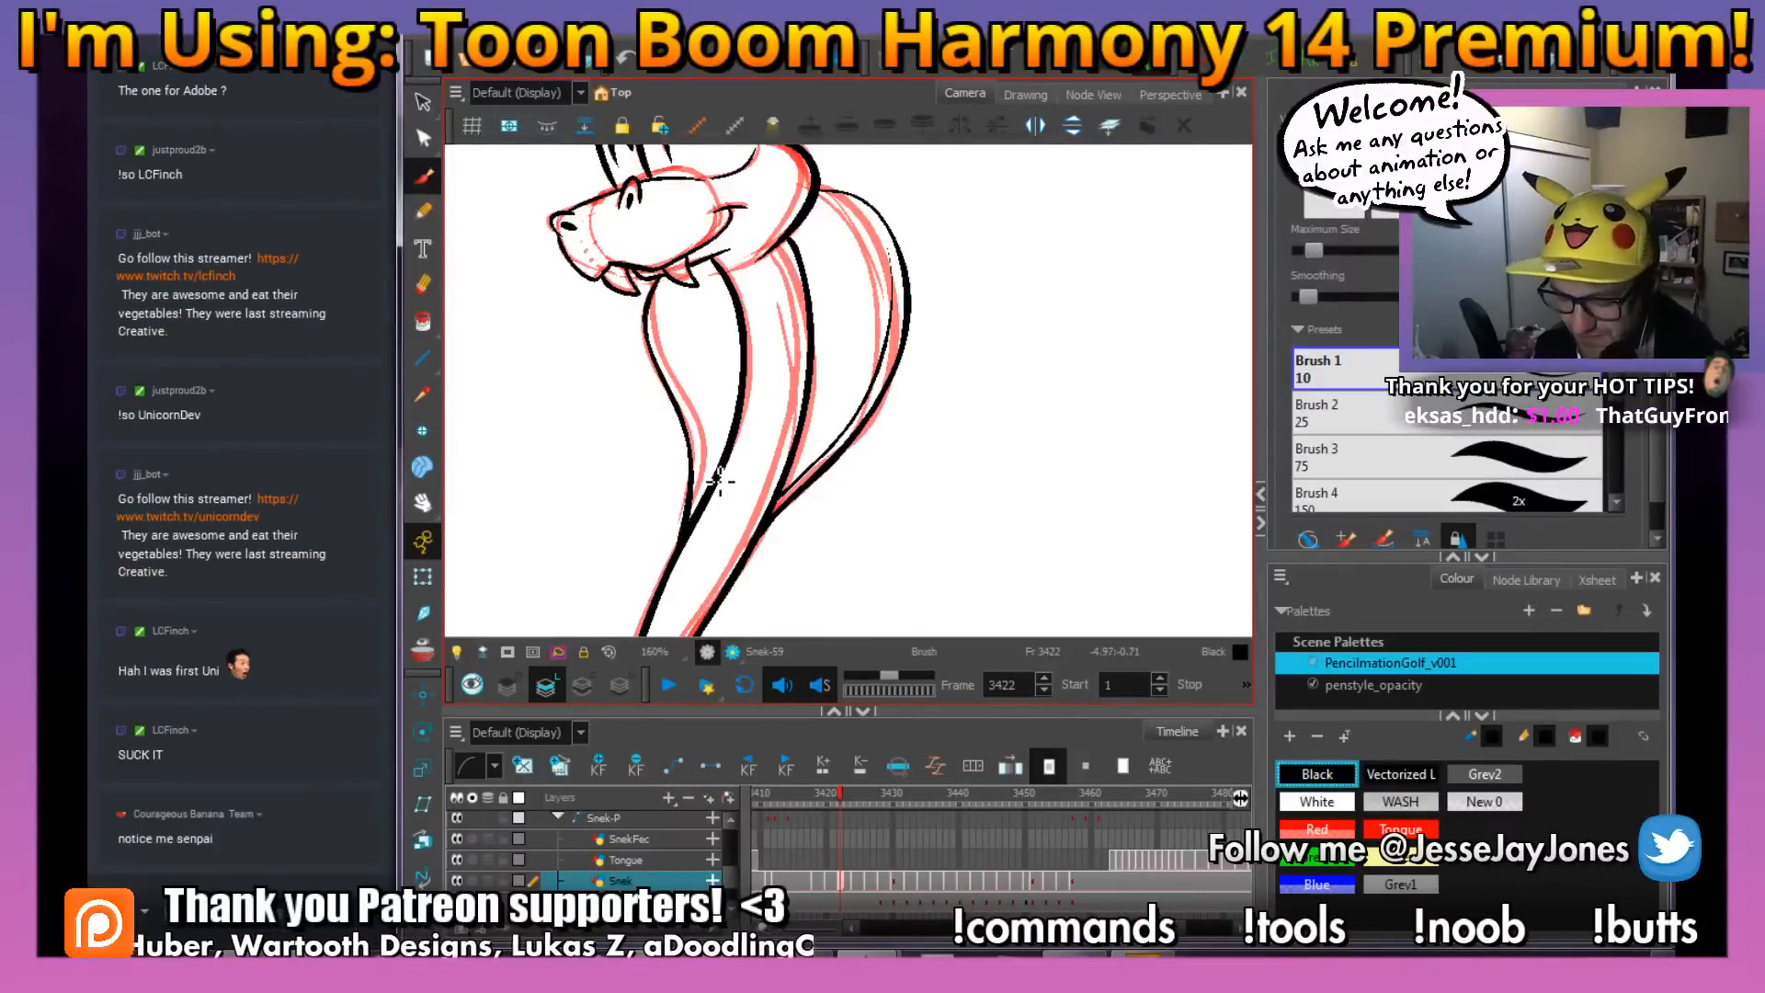
pyautogui.press('.')
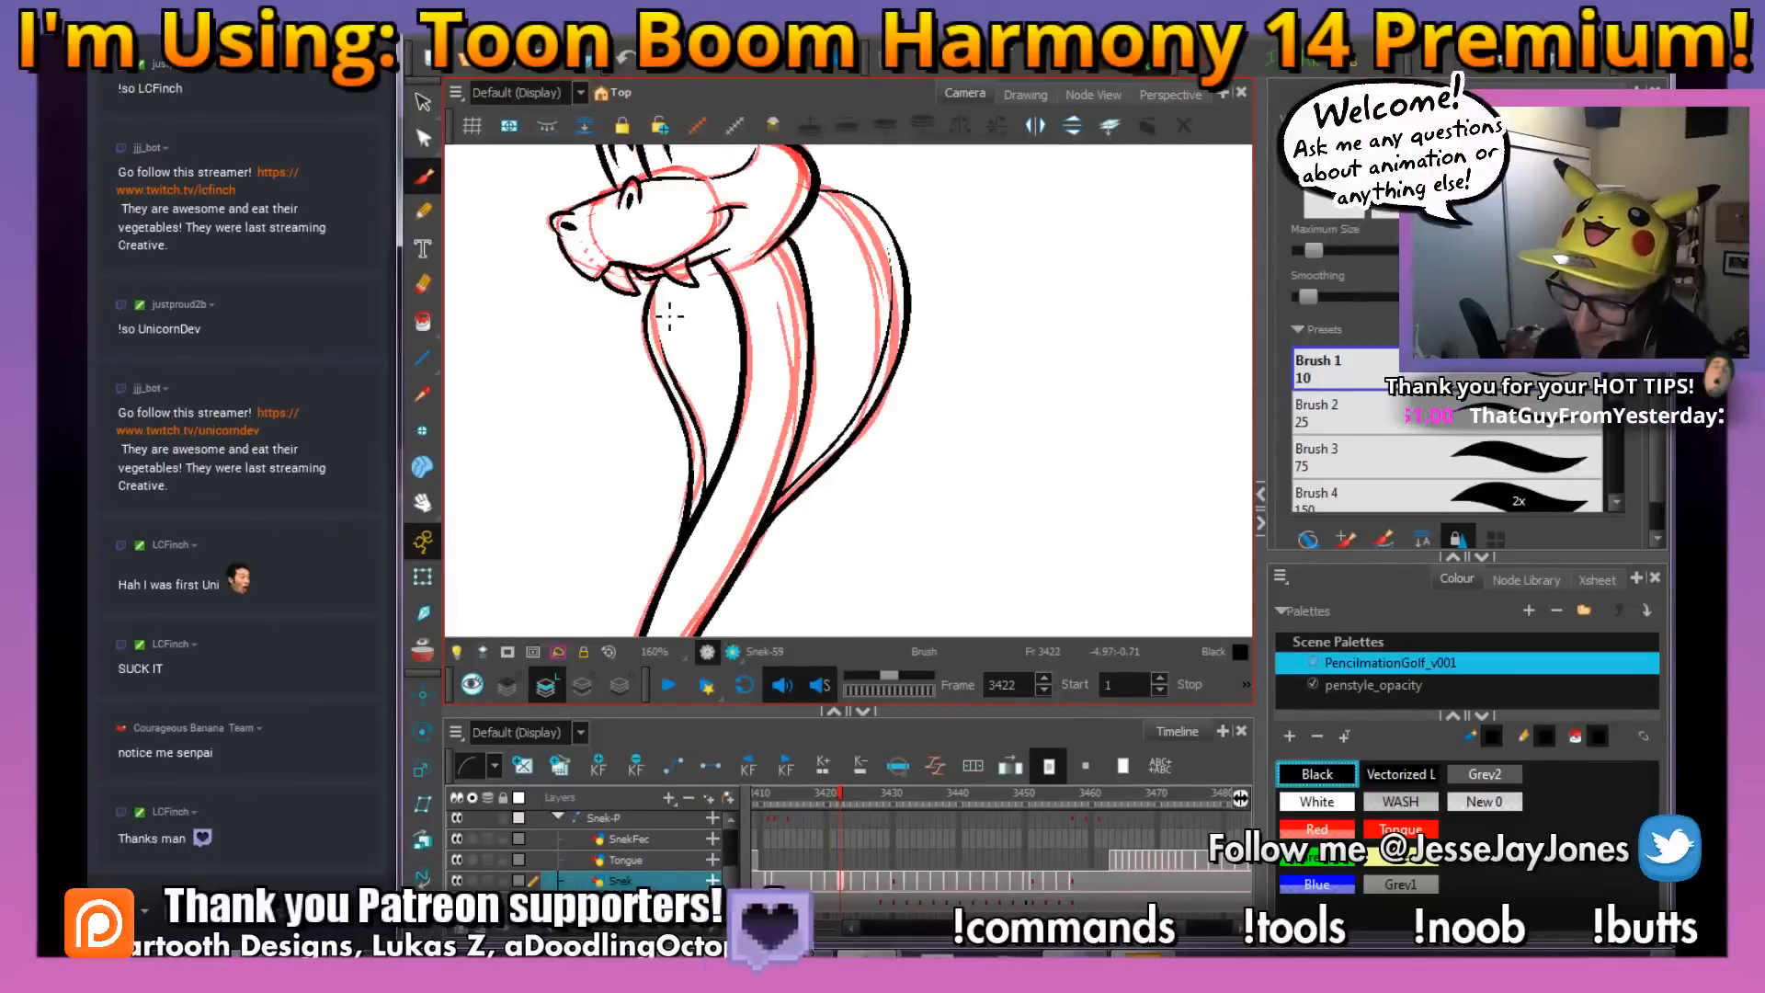
# Draw two small U-shaped scale marks on the lower neck between the two body lines
pyautogui.moveTo(921, 398)
pyautogui.mouseDown()
pyautogui.moveTo(859, 414)
pyautogui.moveTo(881, 455)
pyautogui.mouseUp()
pyautogui.scroll(2, 893, 455)
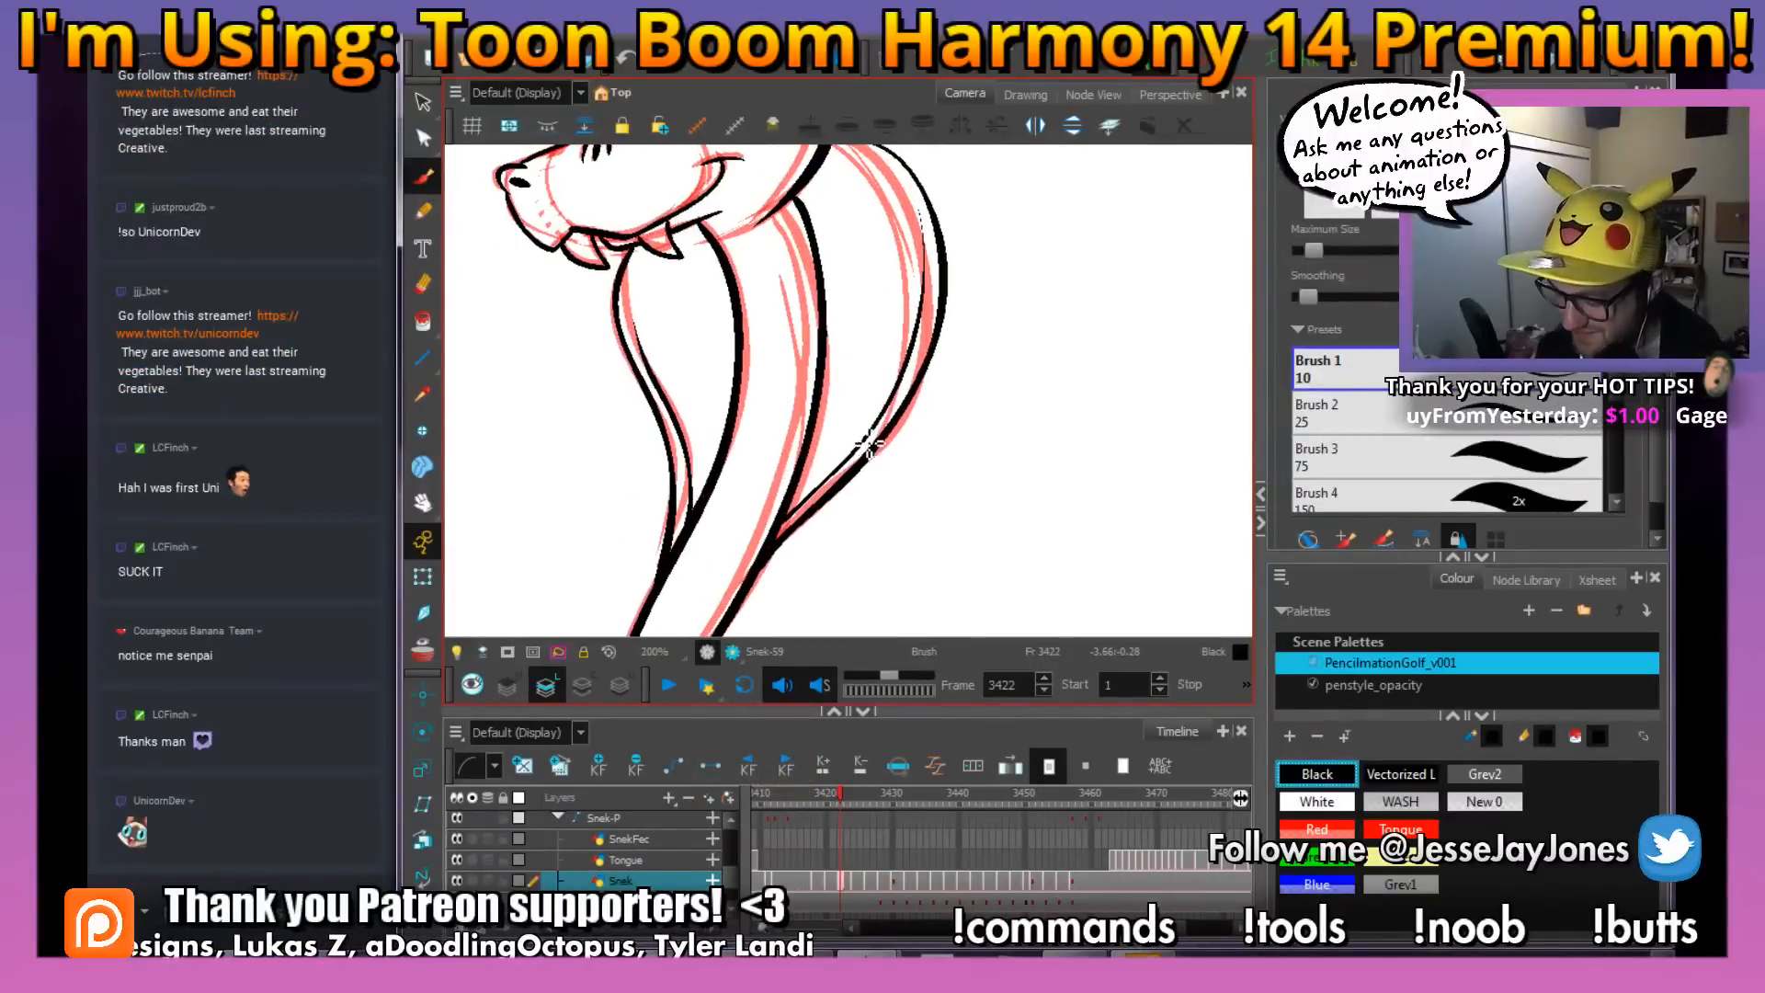
pyautogui.scroll(3, 858, 421)
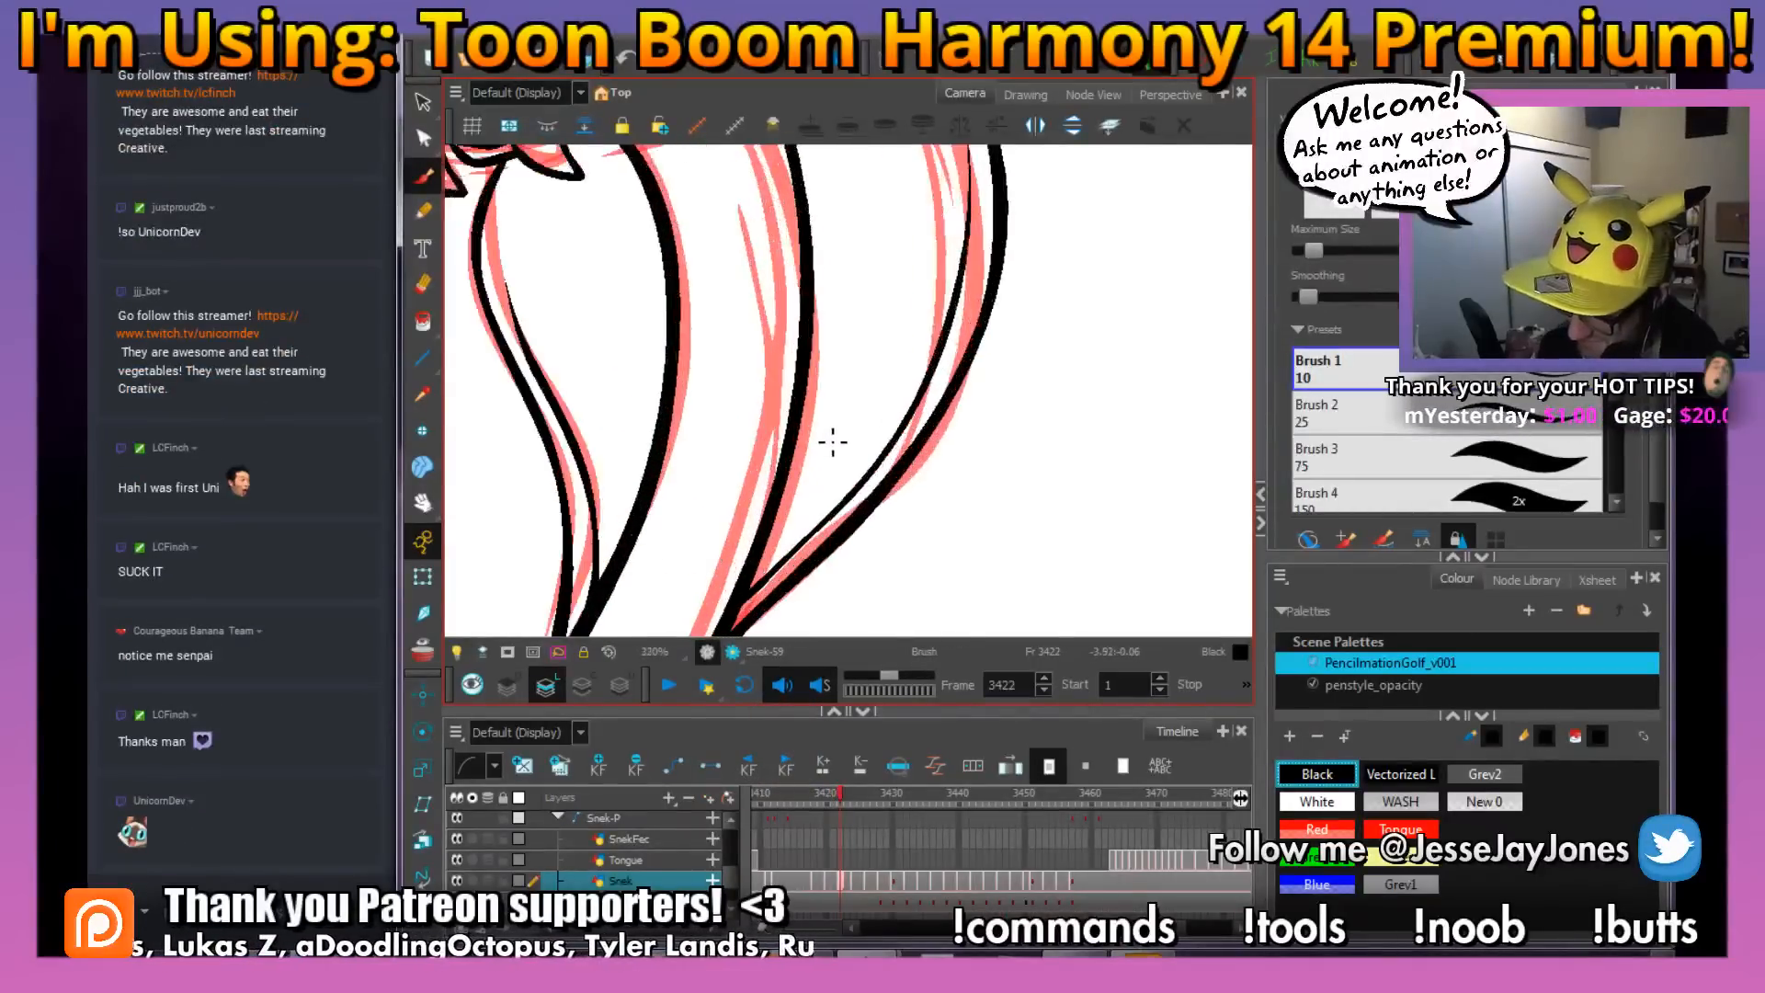
pyautogui.press('f')
pyautogui.press('g')
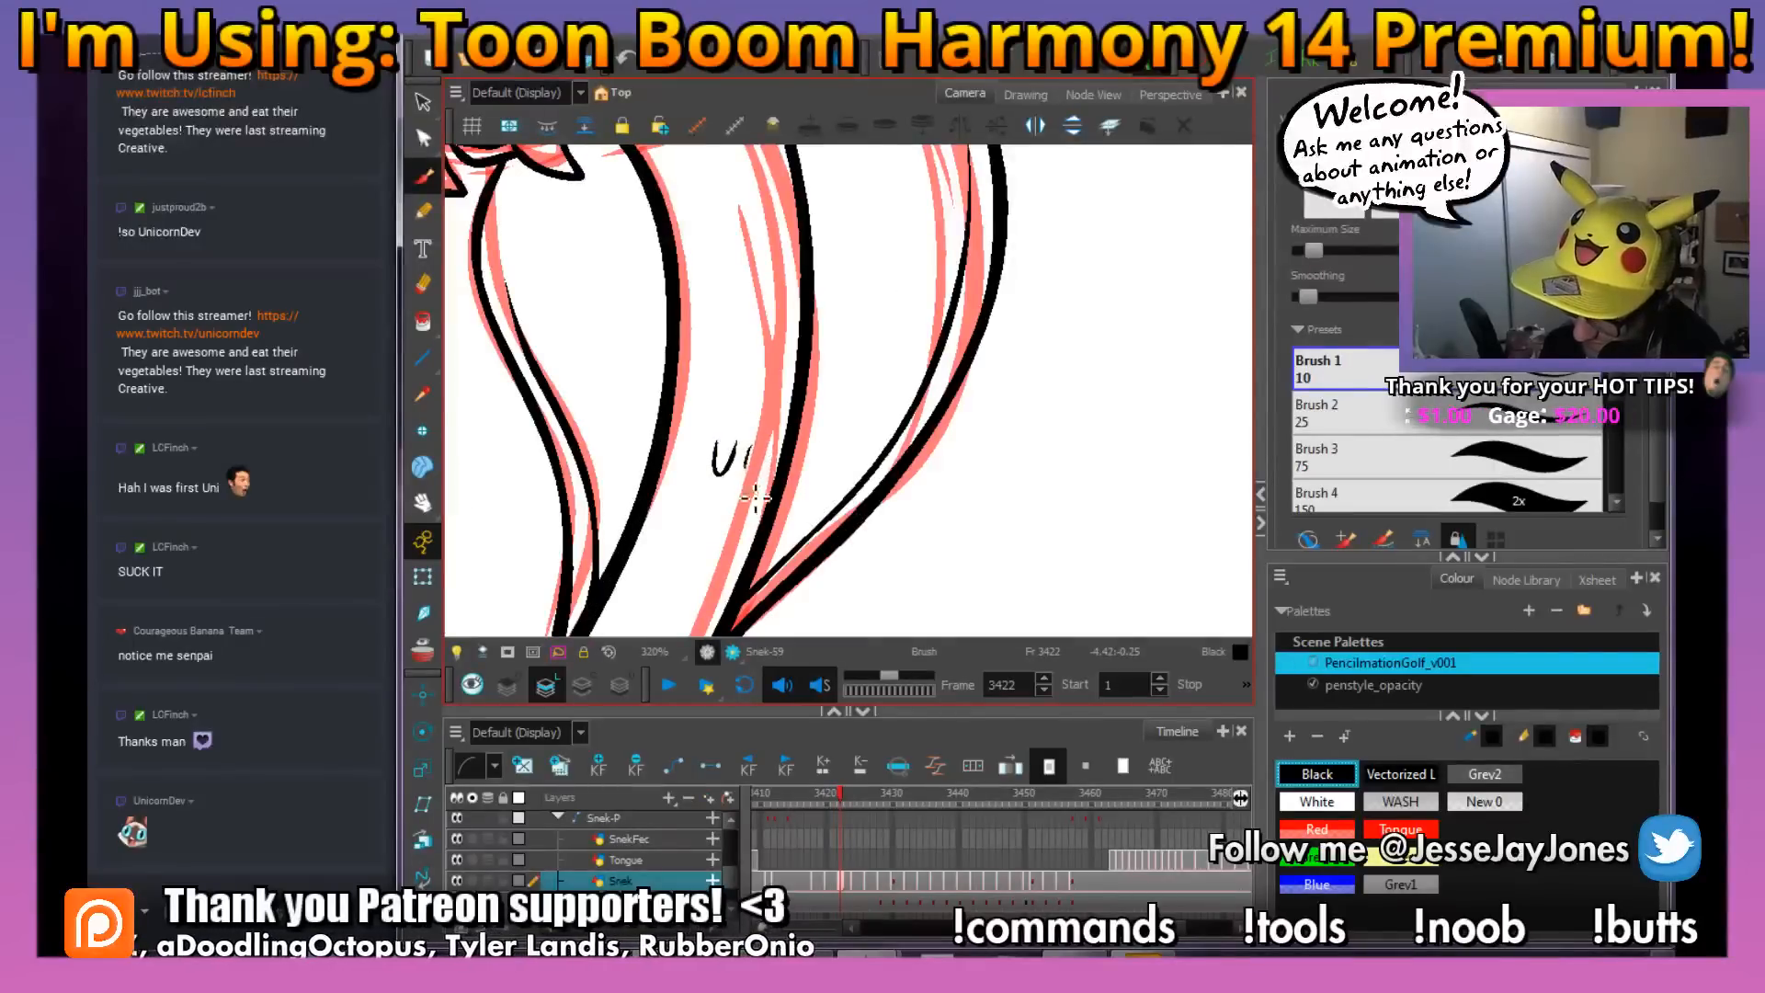
pyautogui.moveTo(756, 498); pyautogui.dragTo(770, 454)
pyautogui.press('f')
pyautogui.press('g')
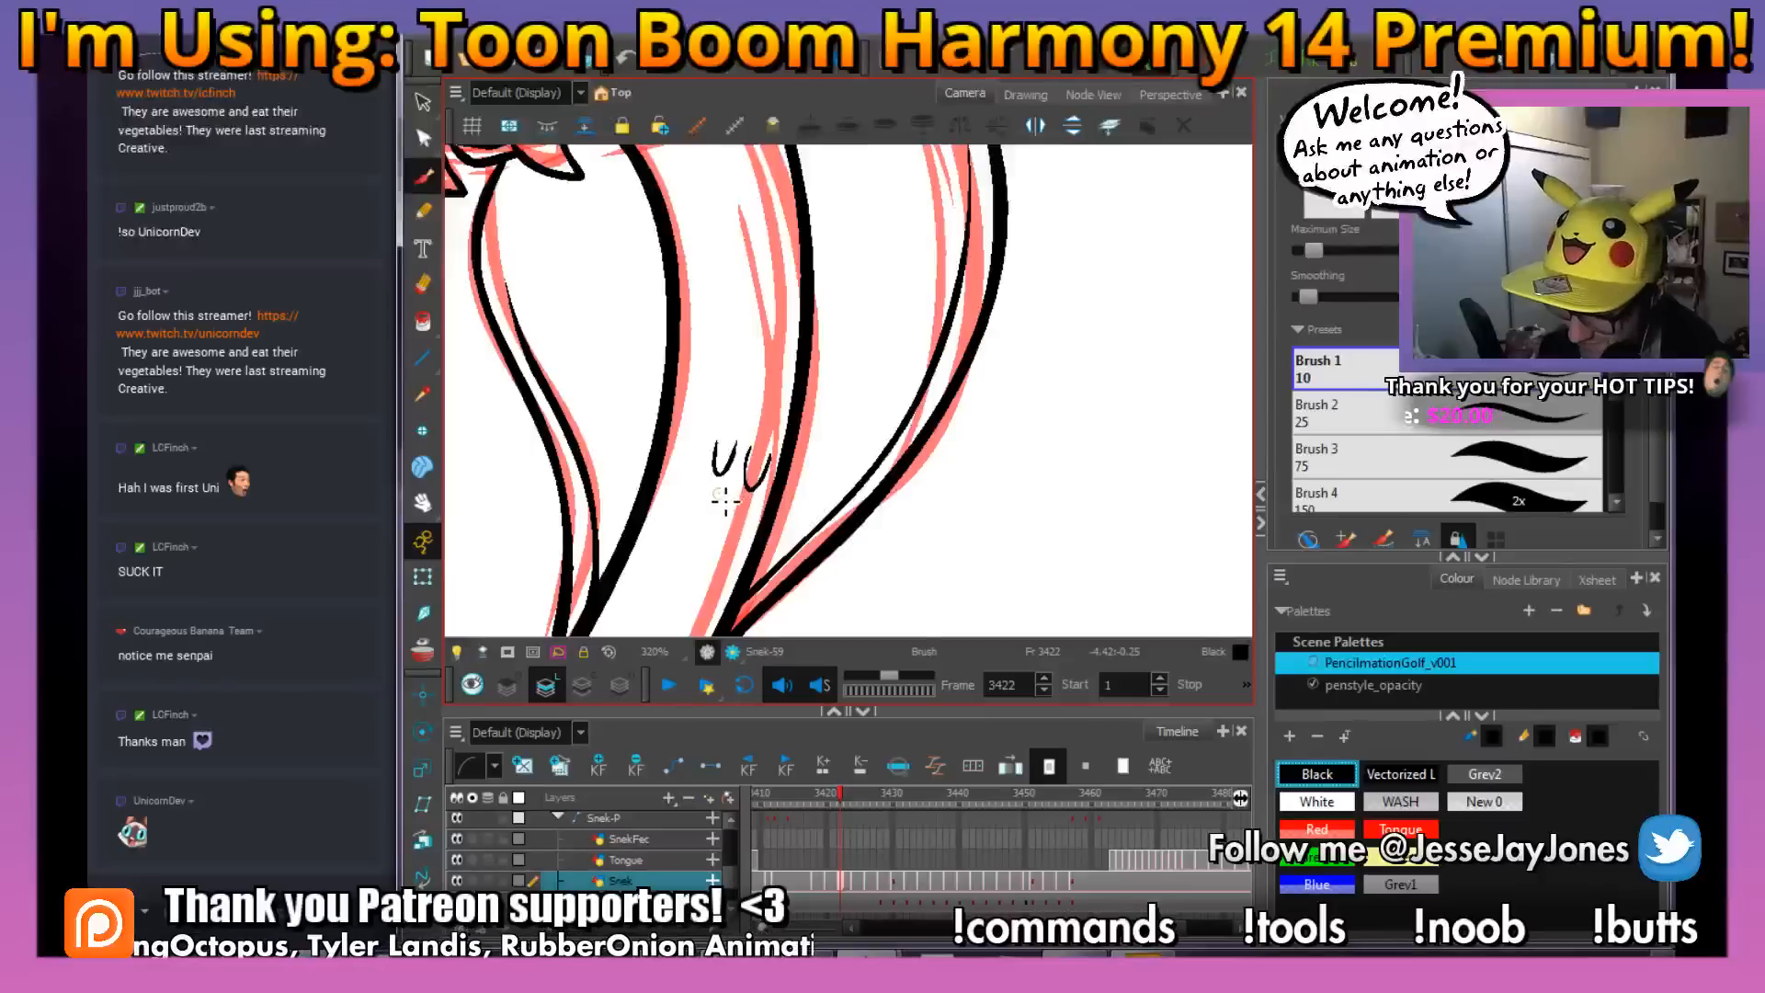
pyautogui.scroll(-6, 723, 254)
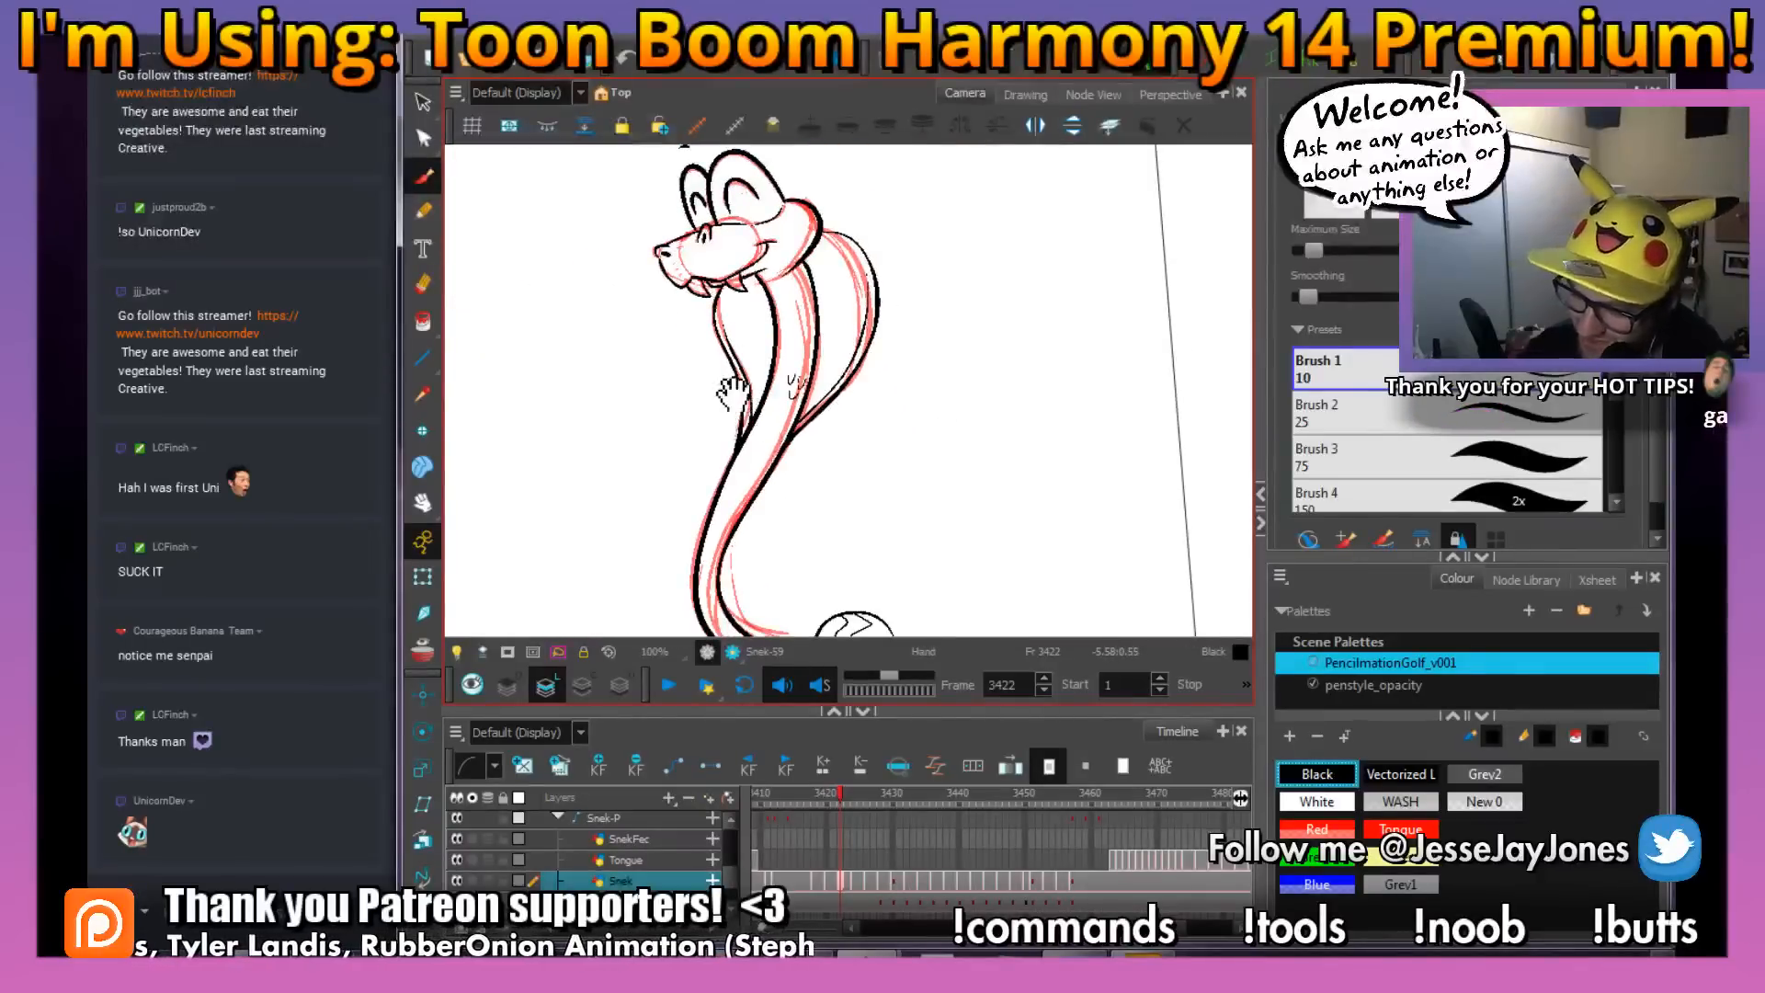
# Draw two small U-shaped scale marks between the body lines at the lower bend, comparing with the previous frame
pyautogui.moveTo(725, 387); pyautogui.dragTo(662, 338)
pyautogui.press('2')
pyautogui.moveTo(709, 502); pyautogui.dragTo(754, 353)
pyautogui.press('2')
pyautogui.press(',')
pyautogui.press('.')
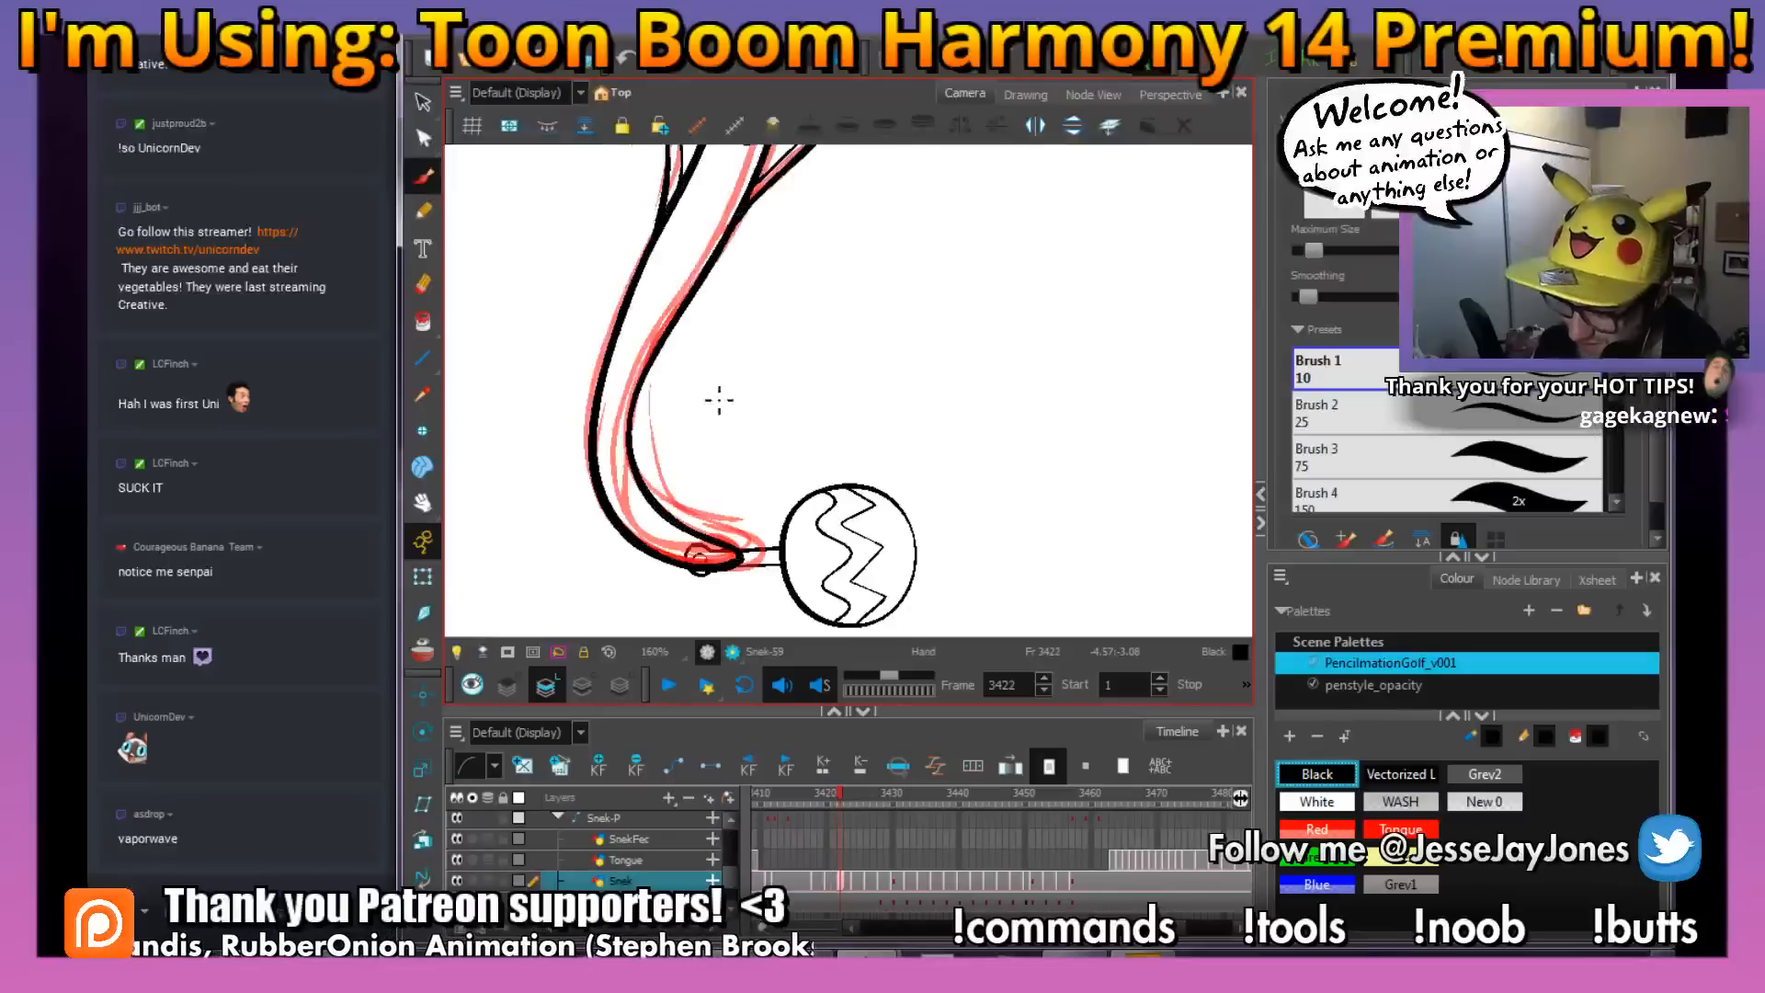
pyautogui.press('2')
pyautogui.press('2')
pyautogui.press('2')
pyautogui.moveTo(697, 430)
pyautogui.mouseDown()
pyautogui.moveTo(752, 387)
pyautogui.moveTo(905, 445)
pyautogui.mouseUp()
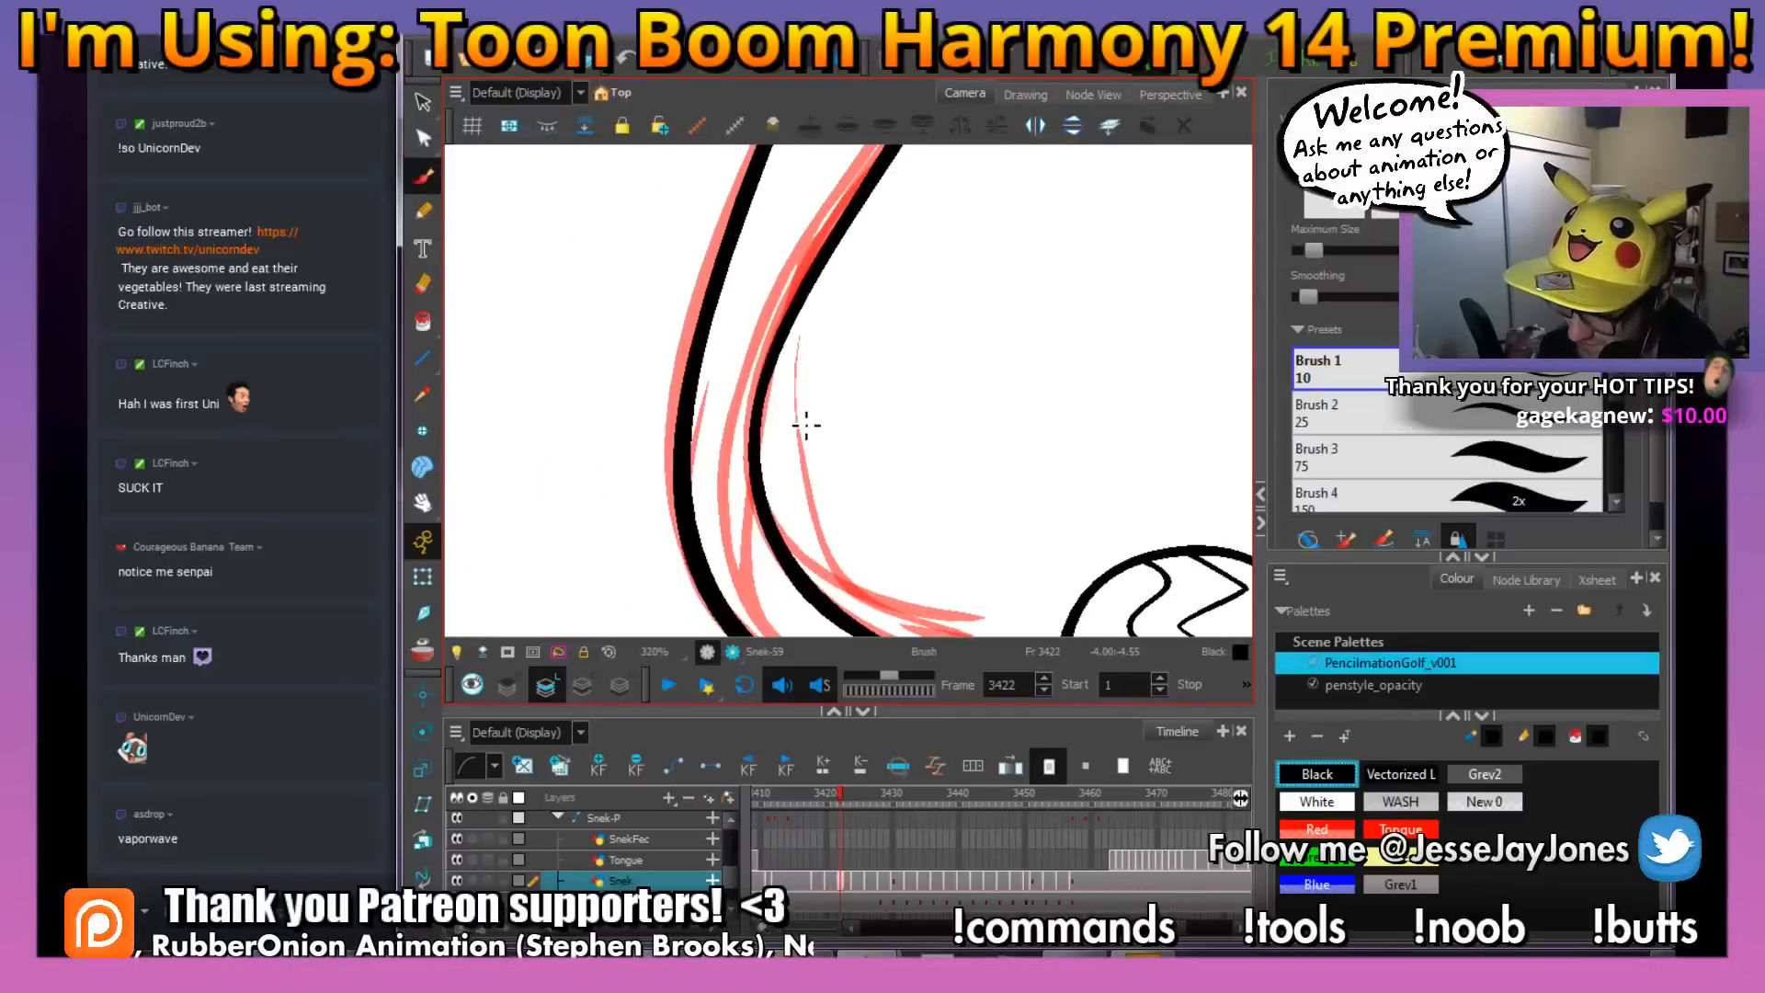
pyautogui.press(',')
pyautogui.press('.')
pyautogui.moveTo(723, 420); pyautogui.dragTo(735, 382)
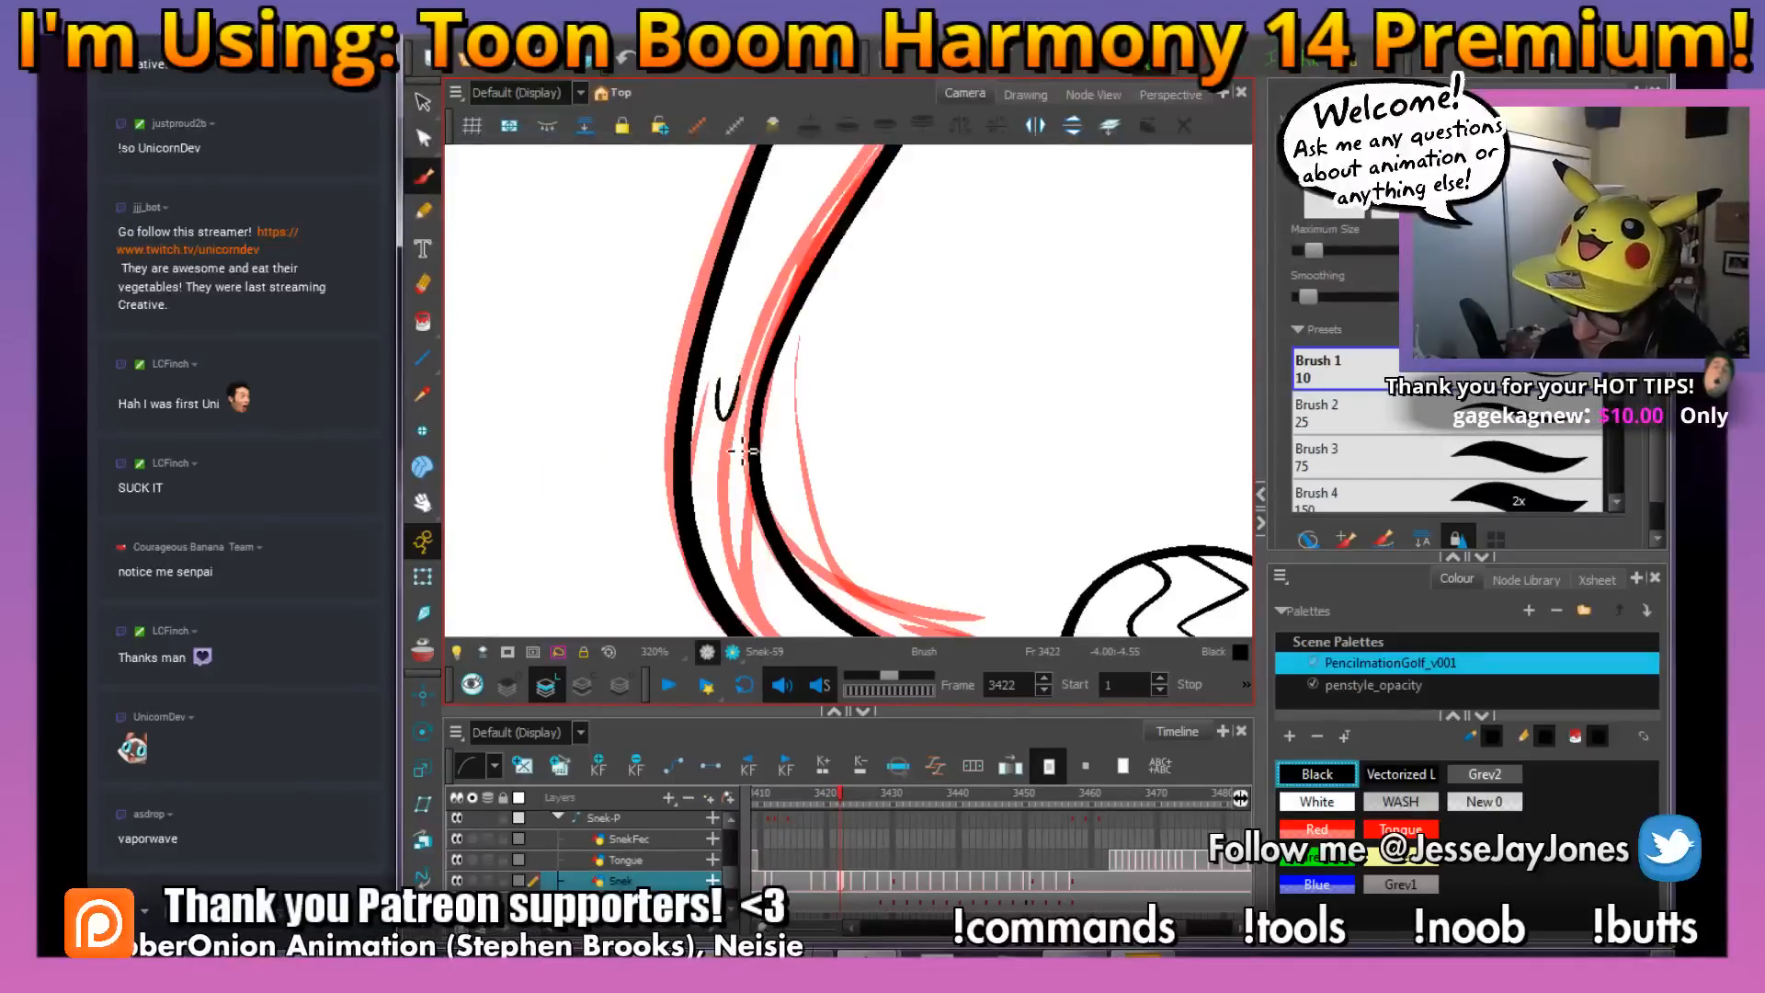
# Draw a small curved scale mark near the tail tip beside the rattle, matching the previous frame's placement
pyautogui.moveTo(845, 559); pyautogui.dragTo(743, 376)
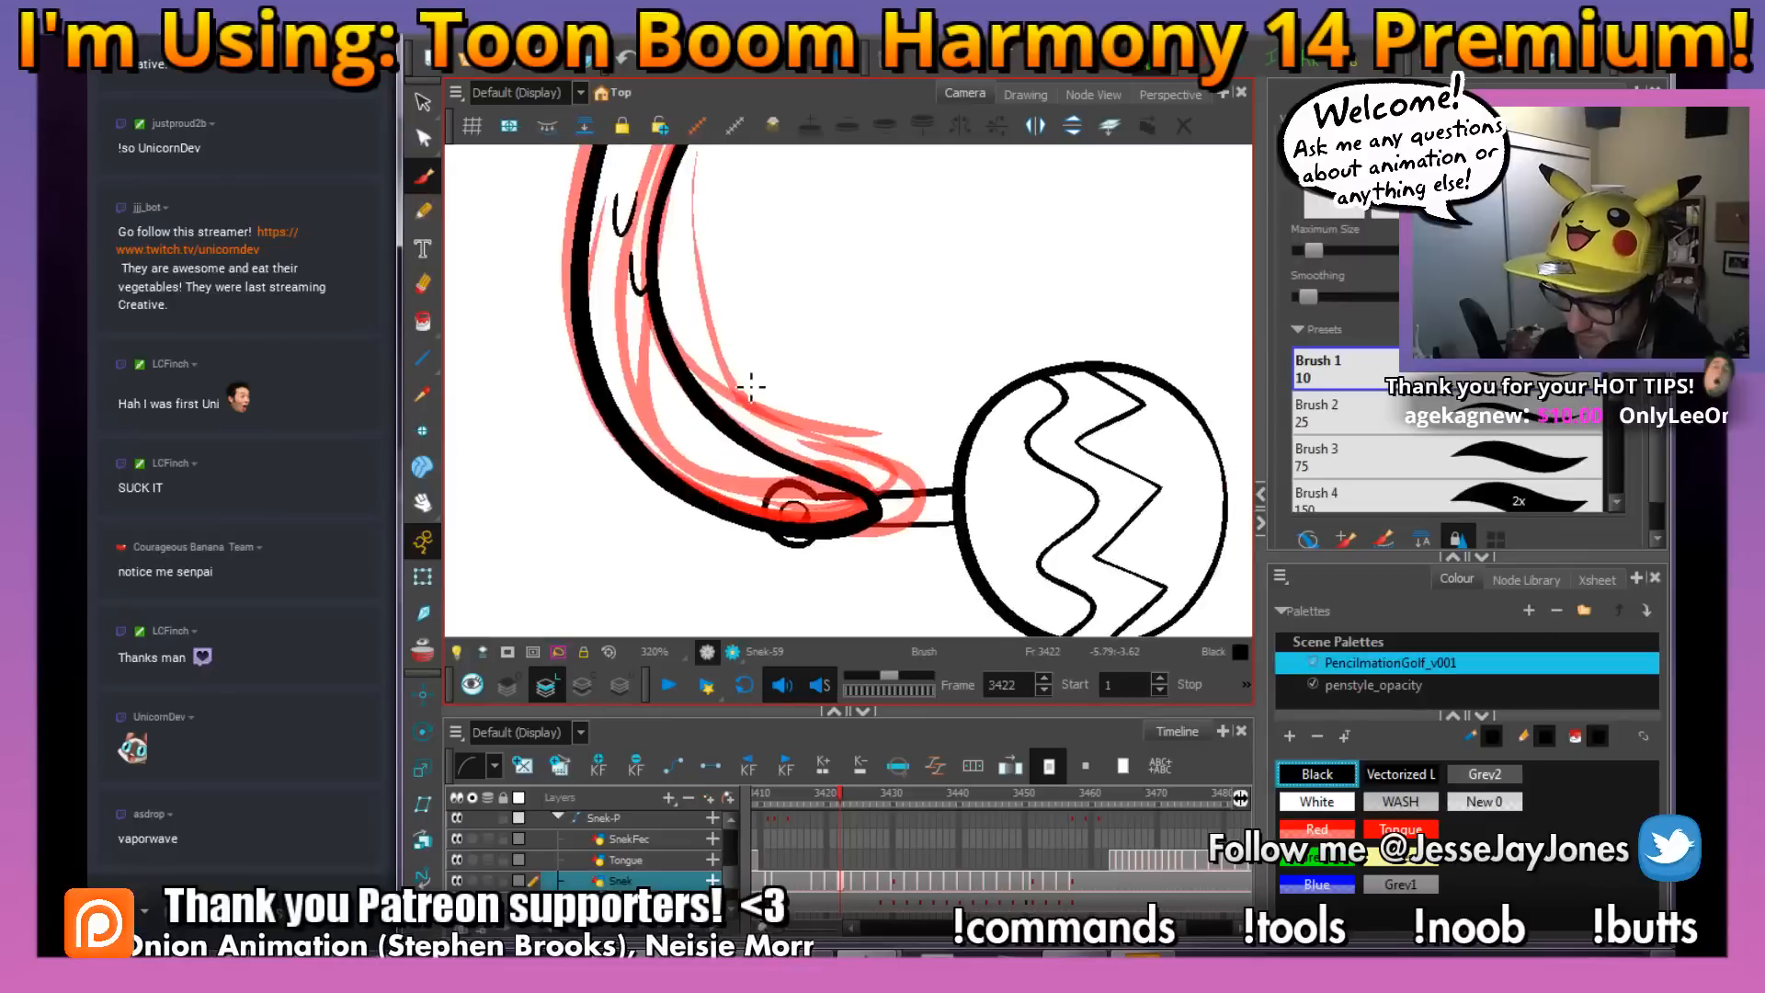
pyautogui.press(',')
pyautogui.press('.')
pyautogui.press(',')
pyautogui.press('.')
pyautogui.press(',')
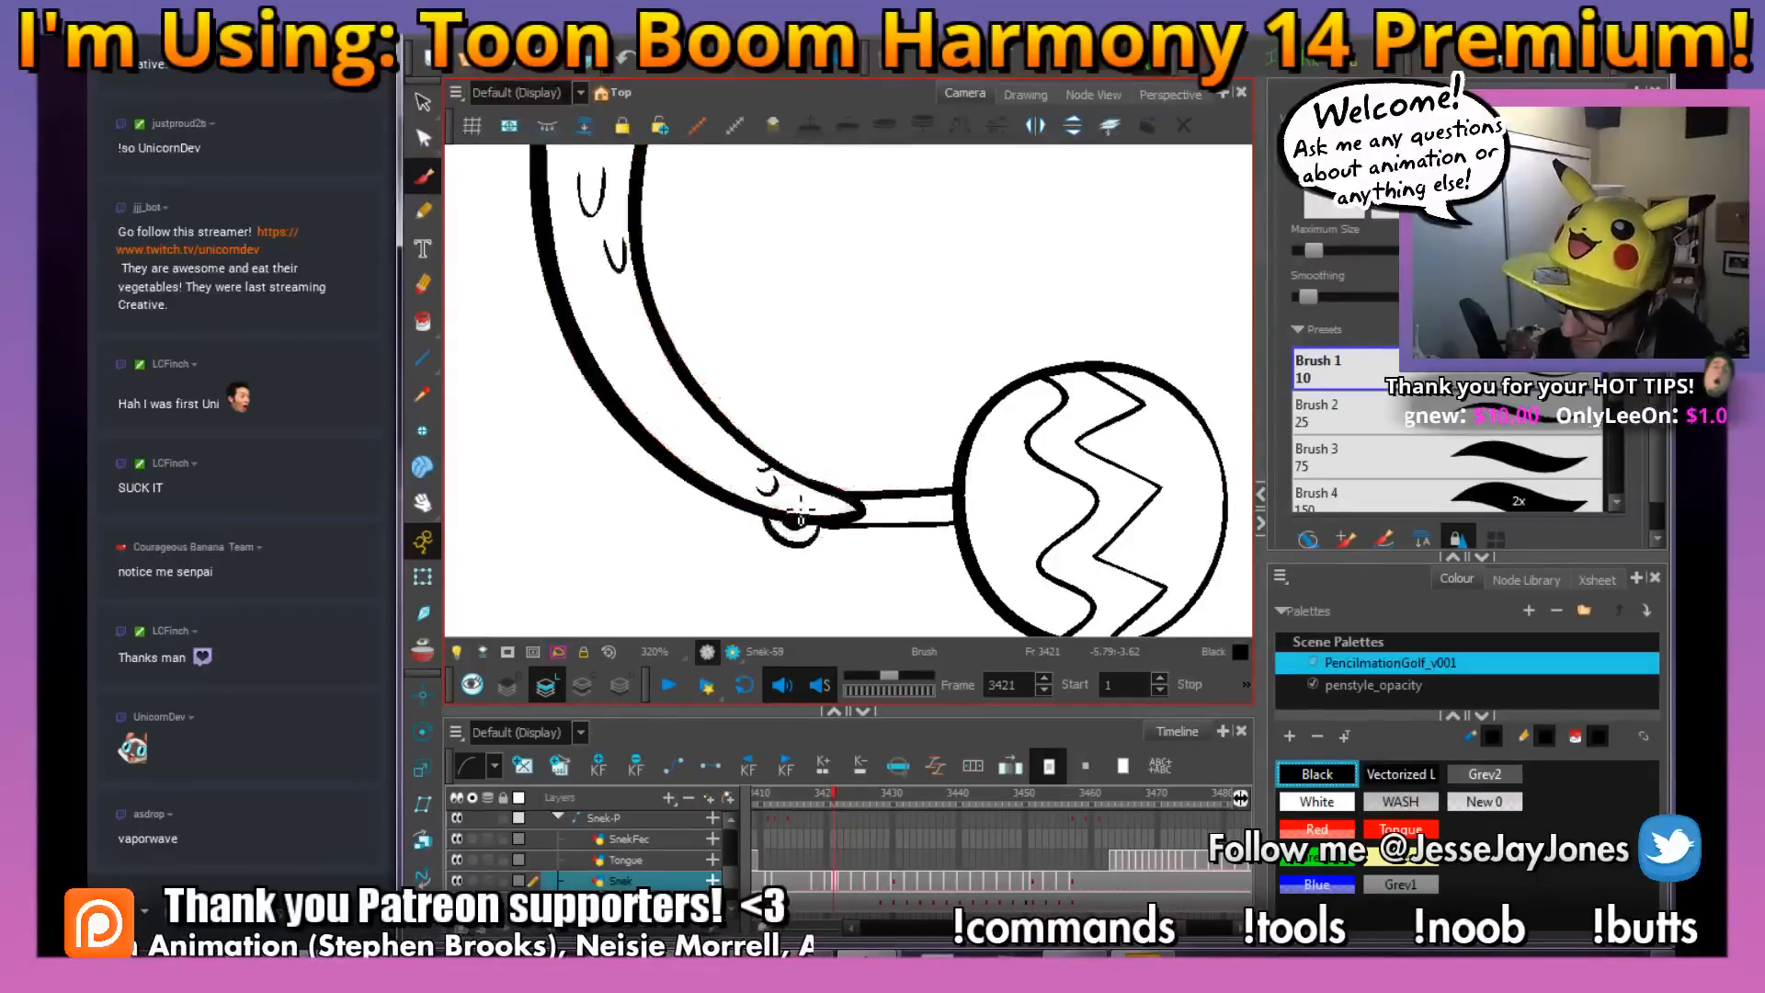
pyautogui.press('.')
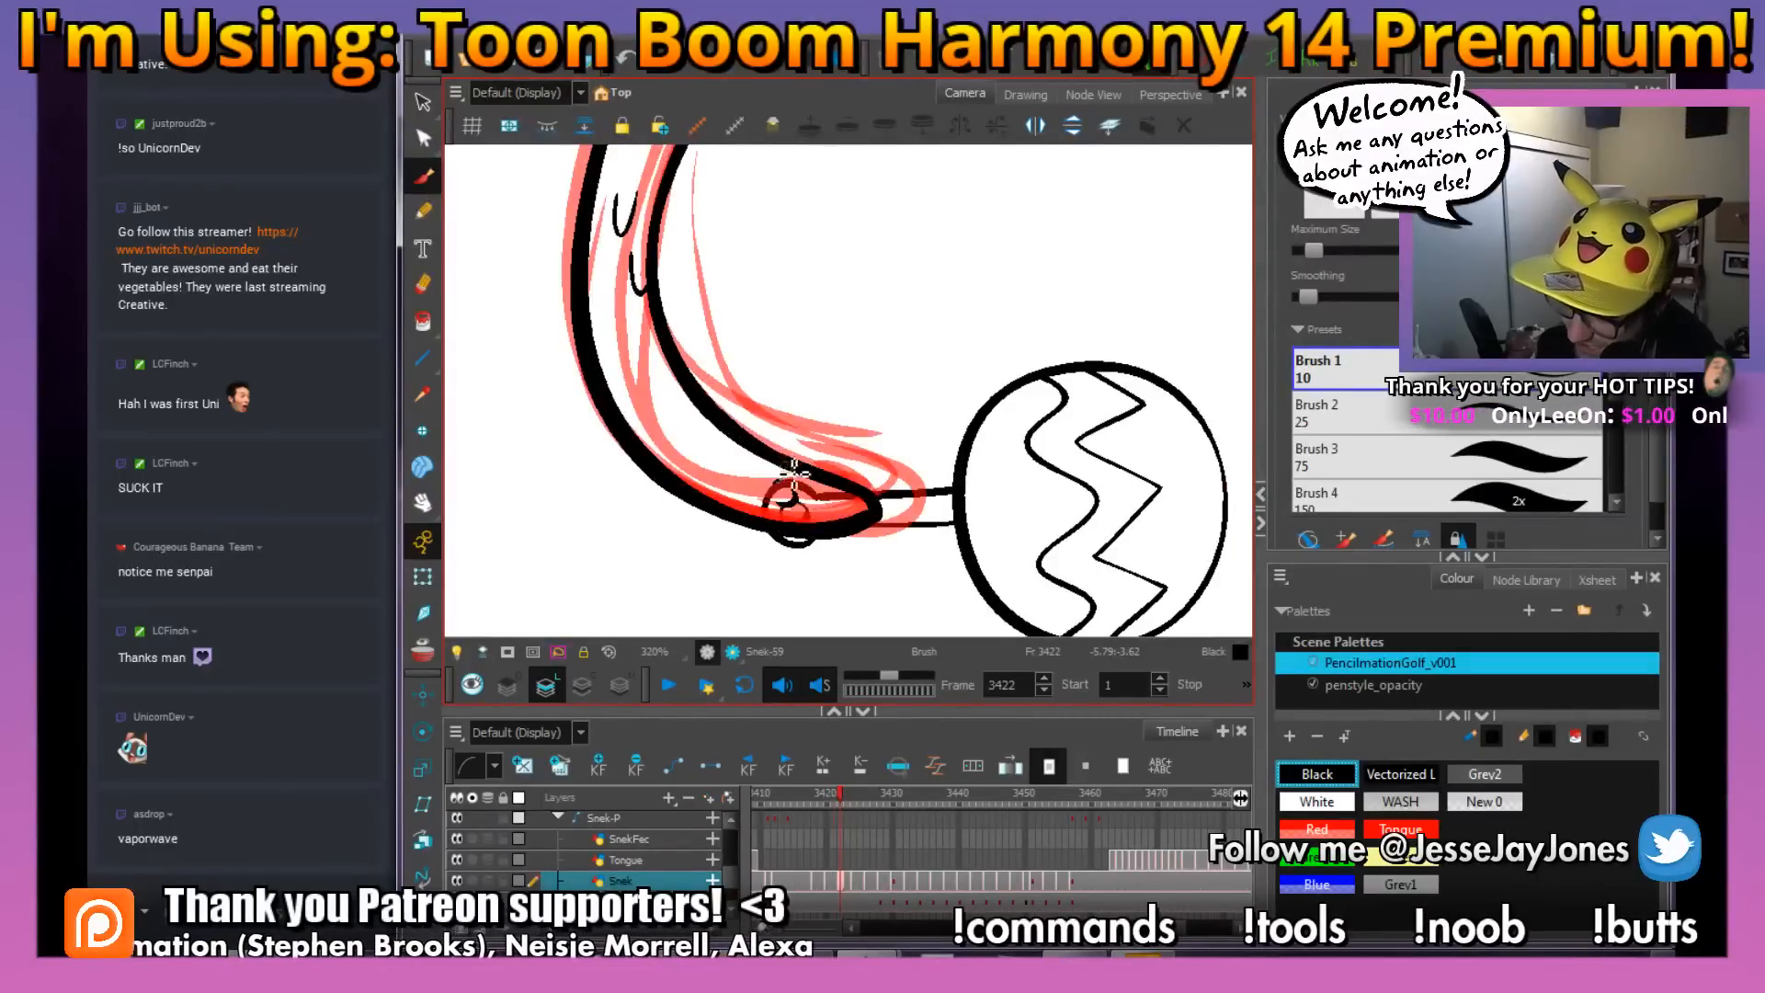
# Delete all the red rough lines from the snake drawing at frame 3422
pyautogui.press('1')
pyautogui.press('1')
pyautogui.press('1')
pyautogui.press('1')
pyautogui.press('1')
pyautogui.moveTo(906, 234); pyautogui.dragTo(799, 453)
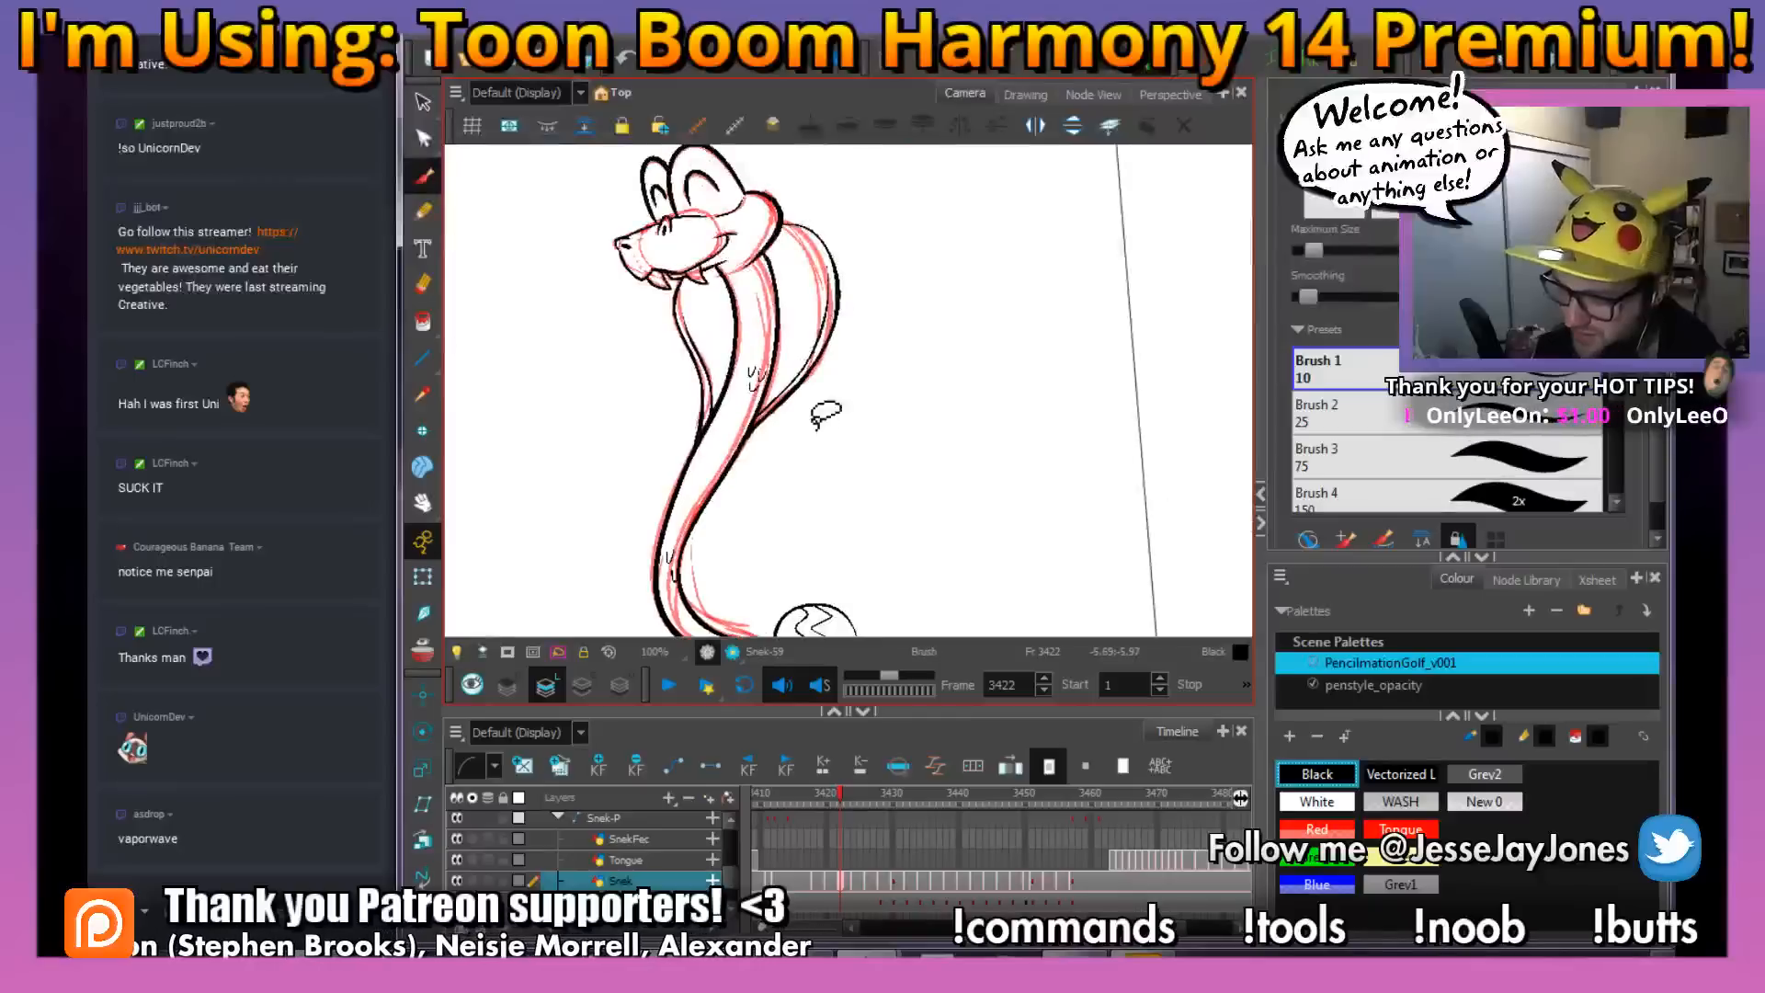
pyautogui.moveTo(746, 276); pyautogui.dragTo(731, 363)
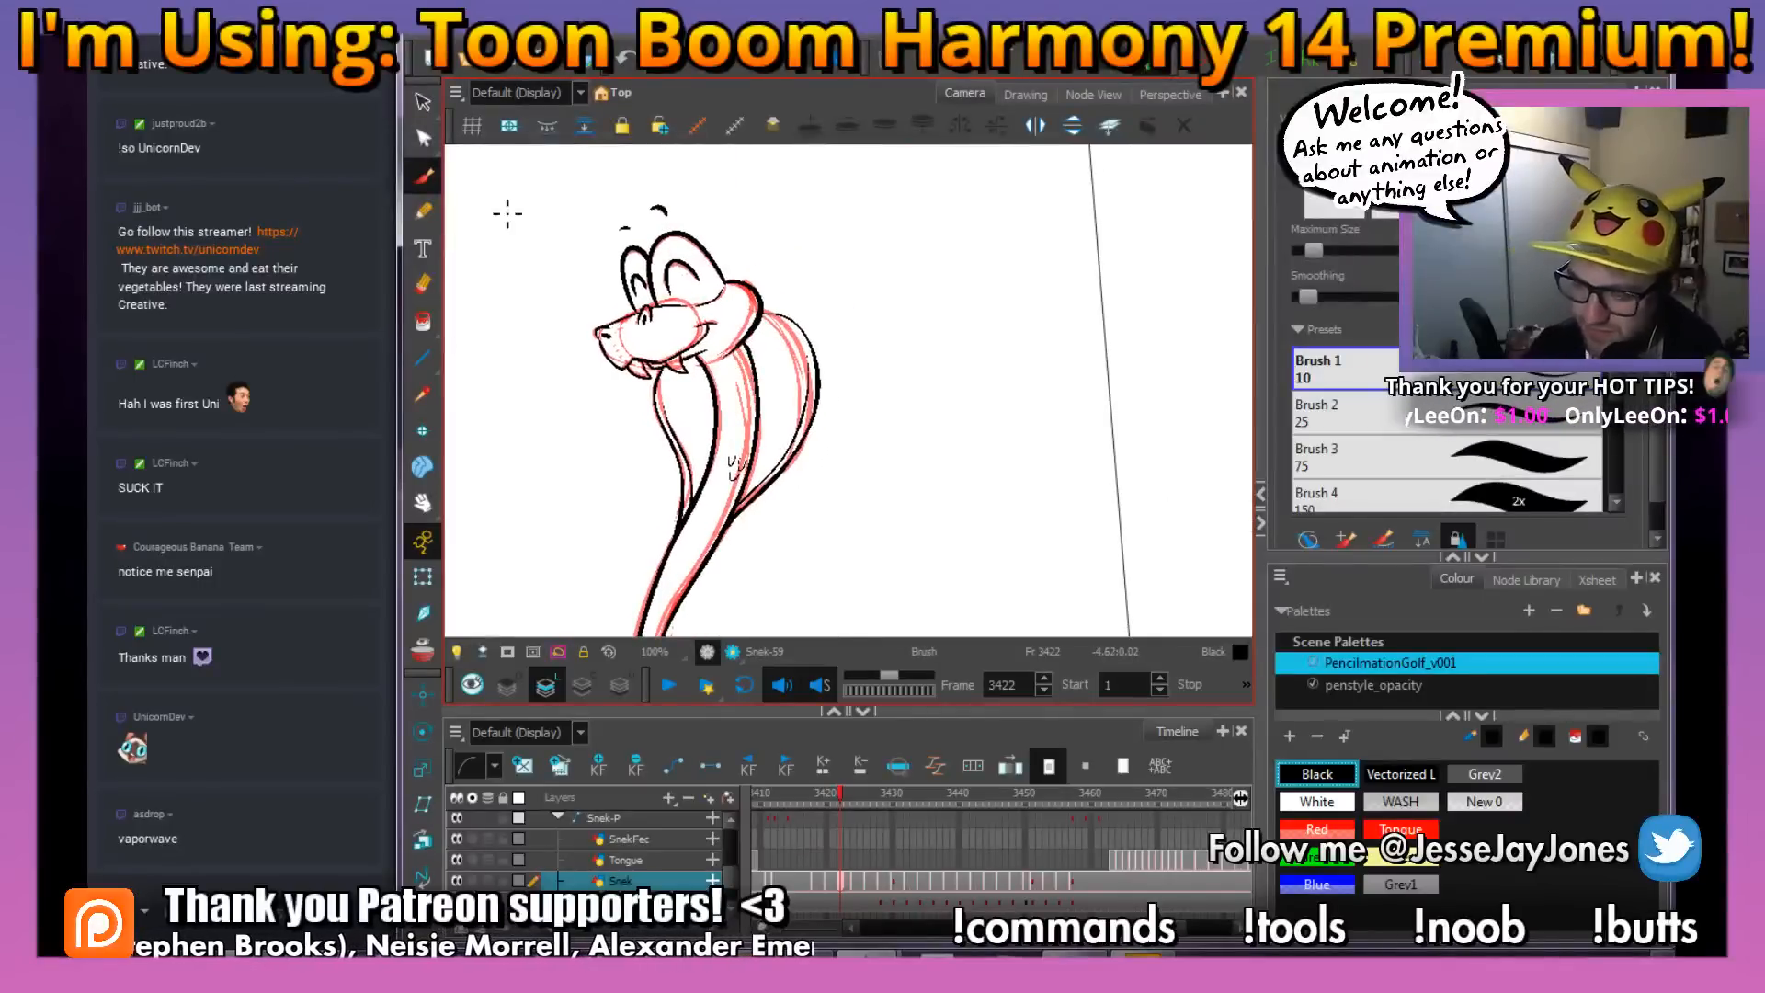
pyautogui.hotkey('alt', 's')
pyautogui.hotkey('ctrl', 'a')
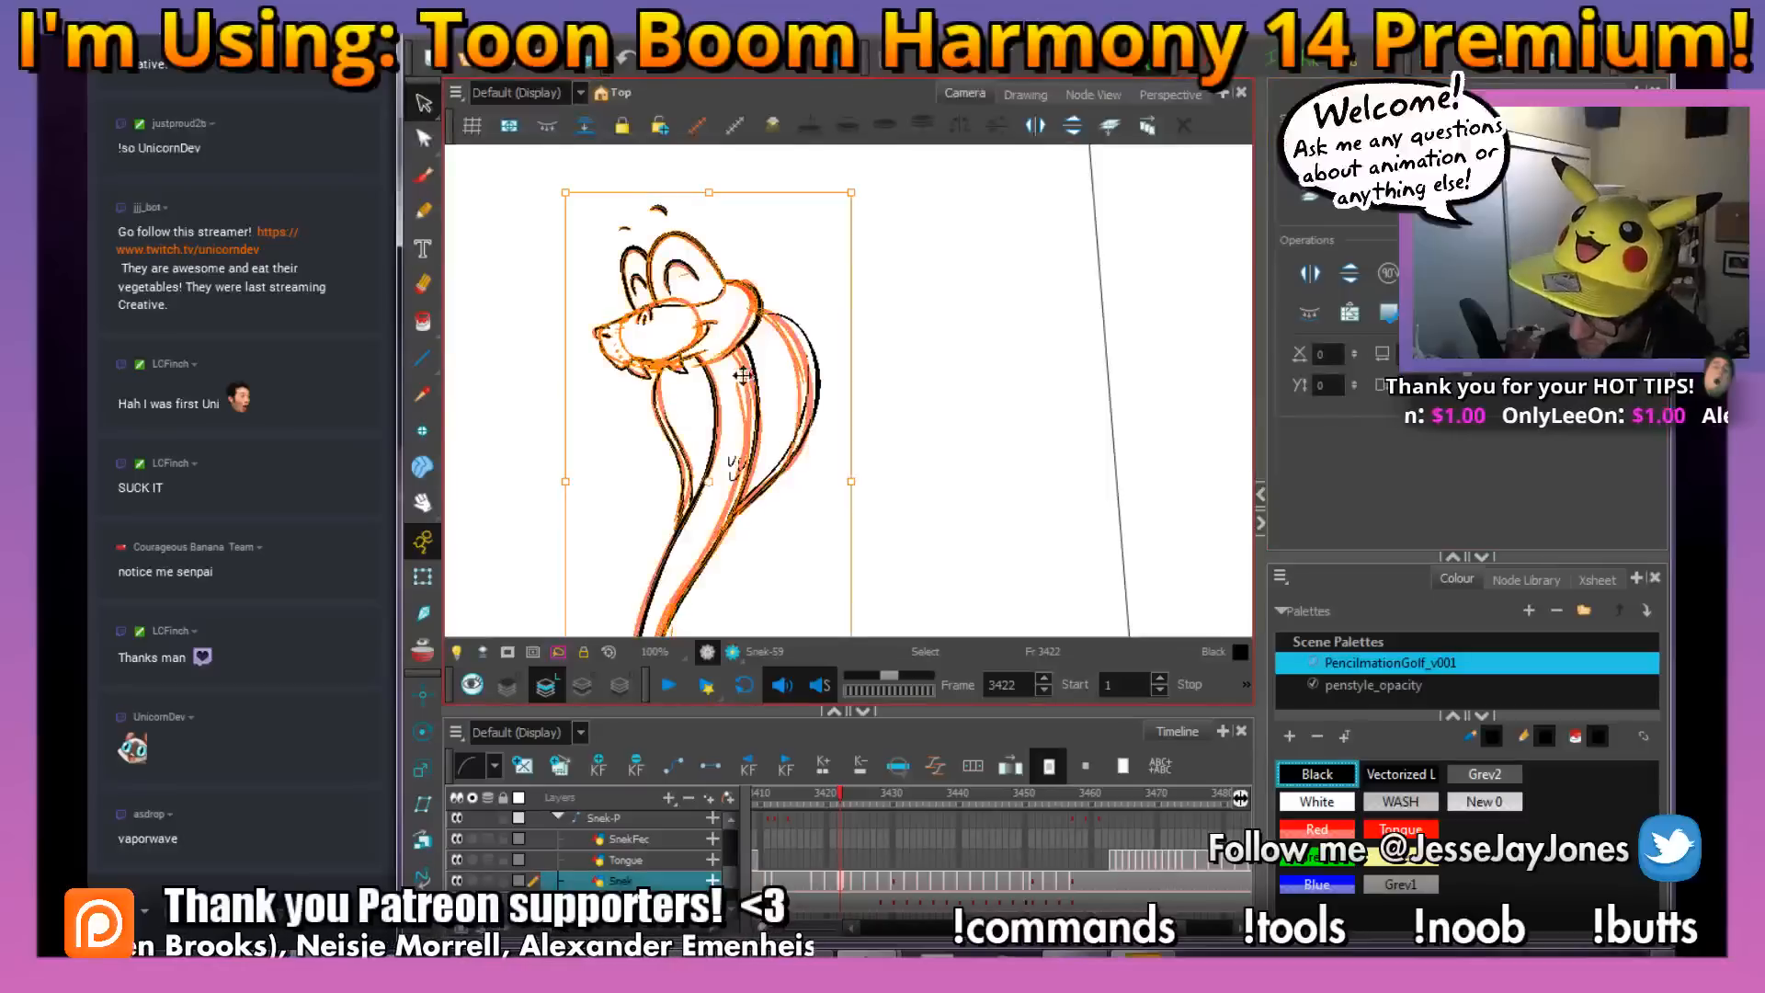
pyautogui.press('Delete')
# Fill the inked snake drawing at frame 3422 with White and save the scene
pyautogui.moveTo(764, 528); pyautogui.dragTo(733, 429)
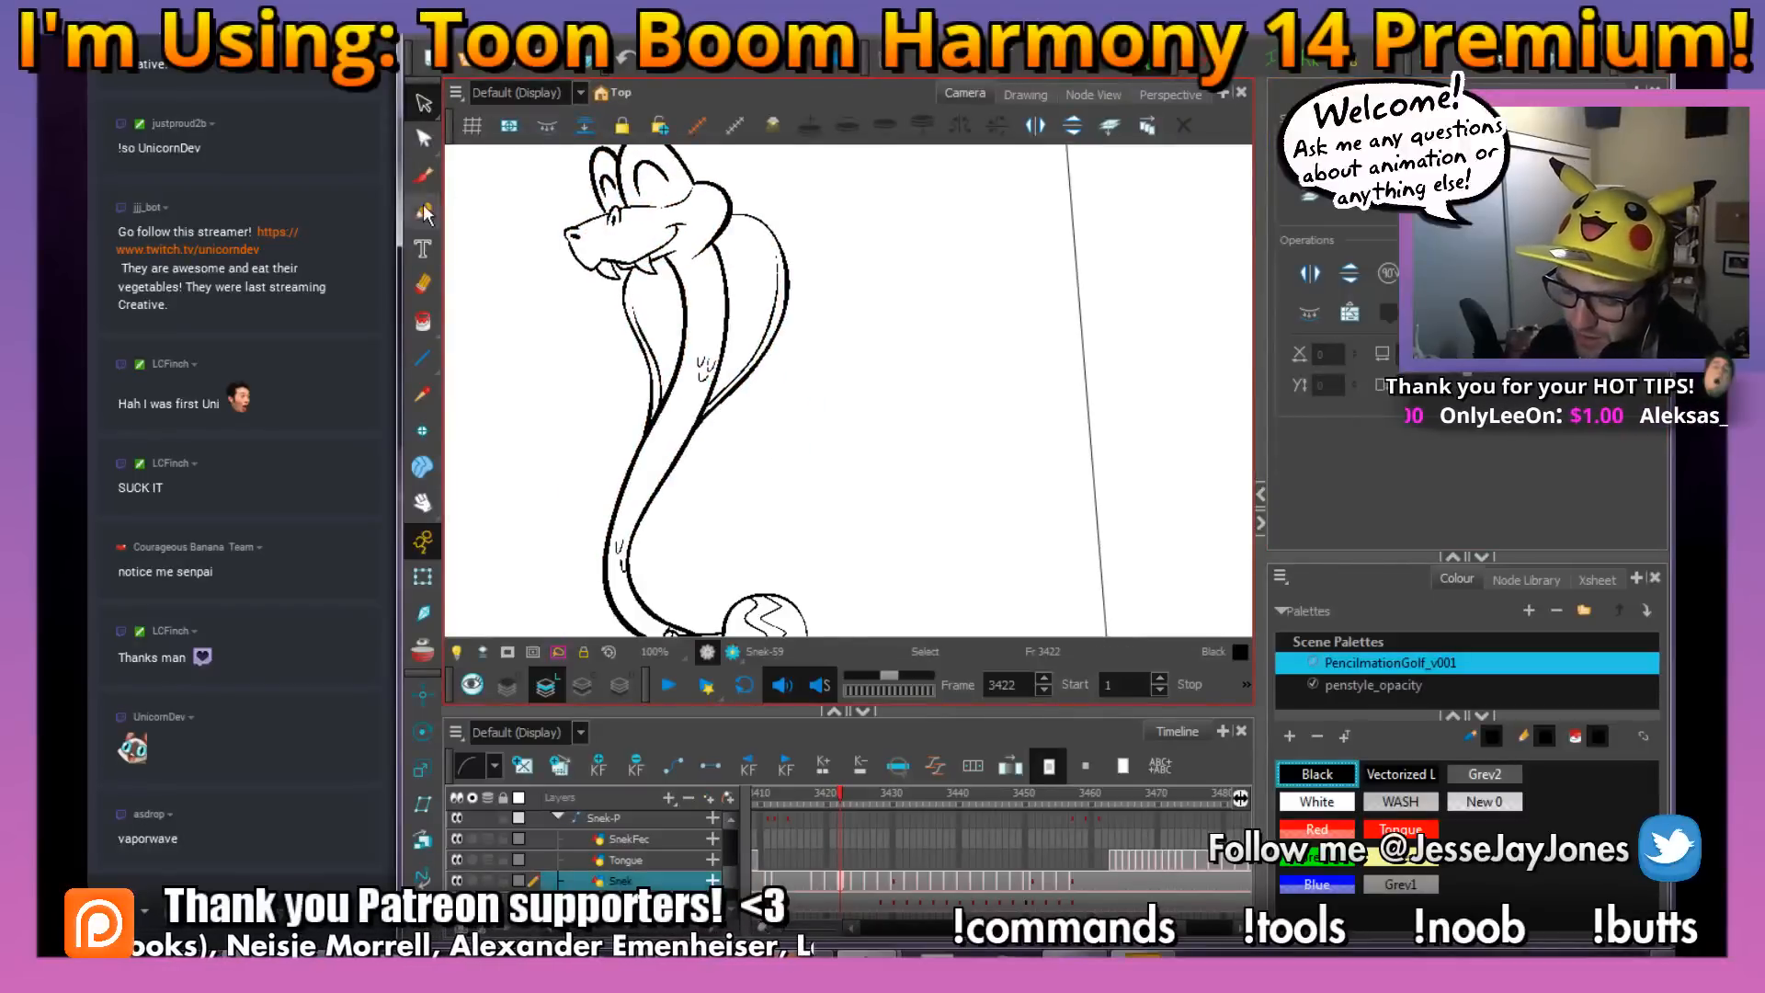
pyautogui.click(424, 324)
pyautogui.moveTo(813, 519); pyautogui.dragTo(809, 472)
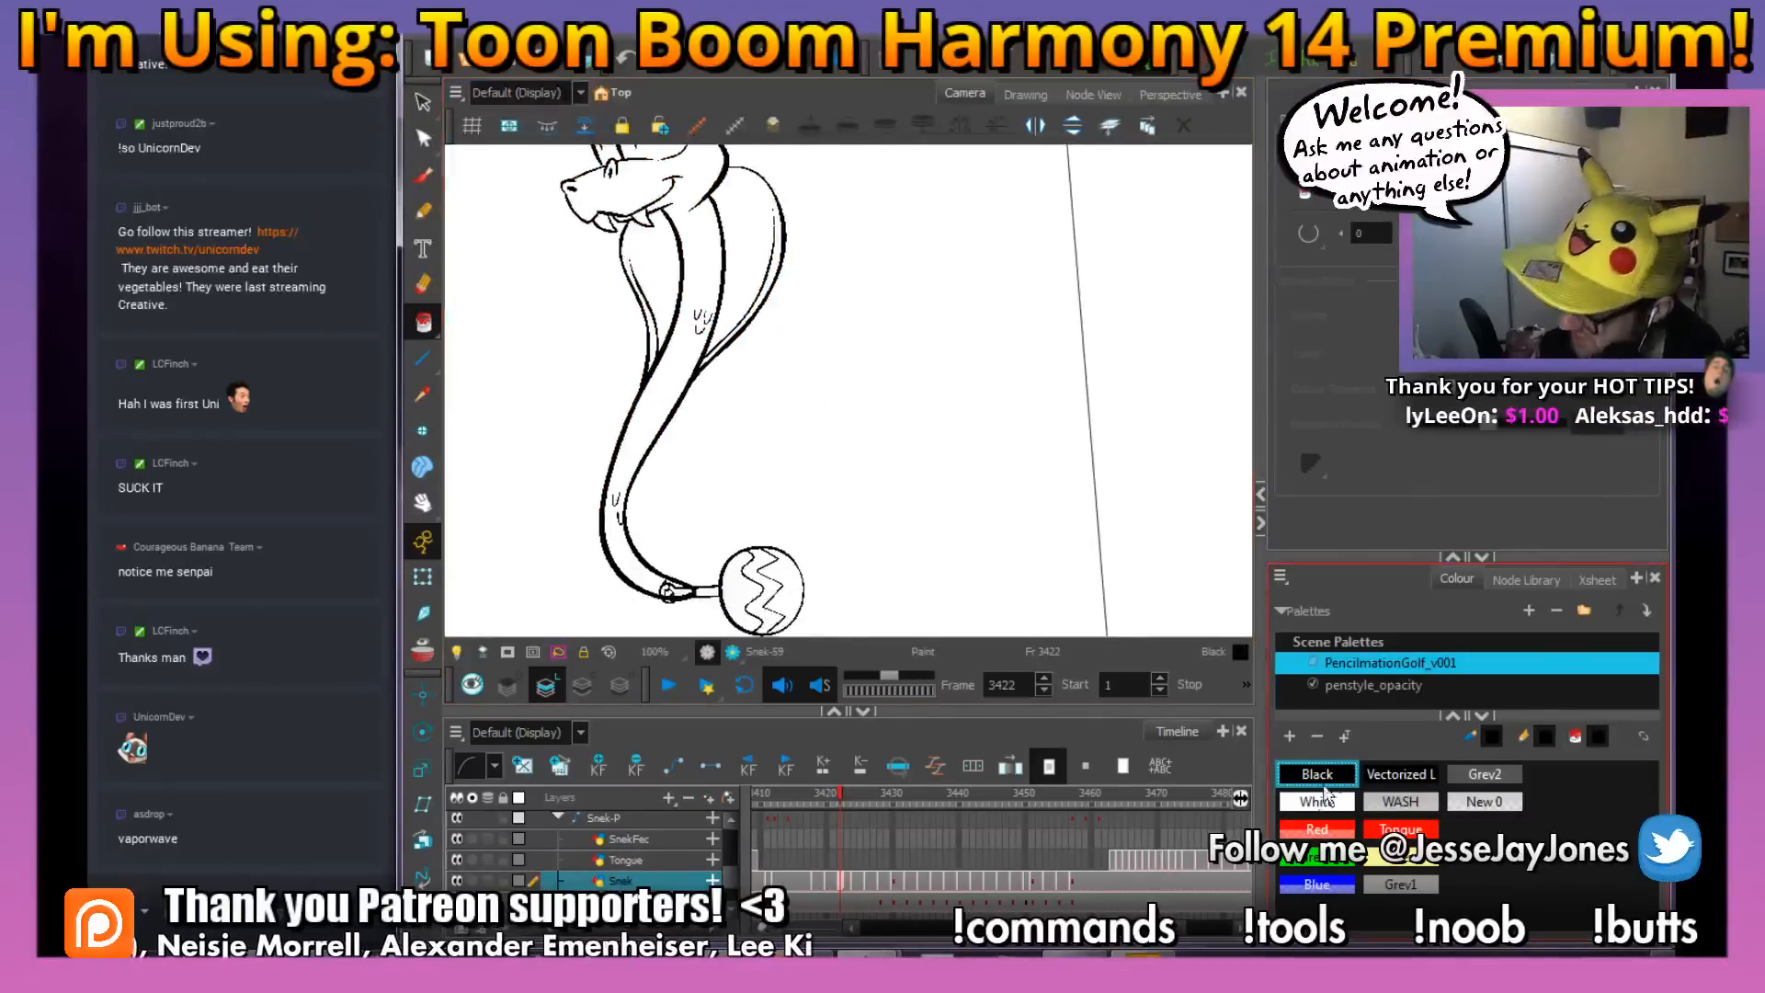
pyautogui.click(1317, 801)
pyautogui.moveTo(906, 634); pyautogui.dragTo(910, 594)
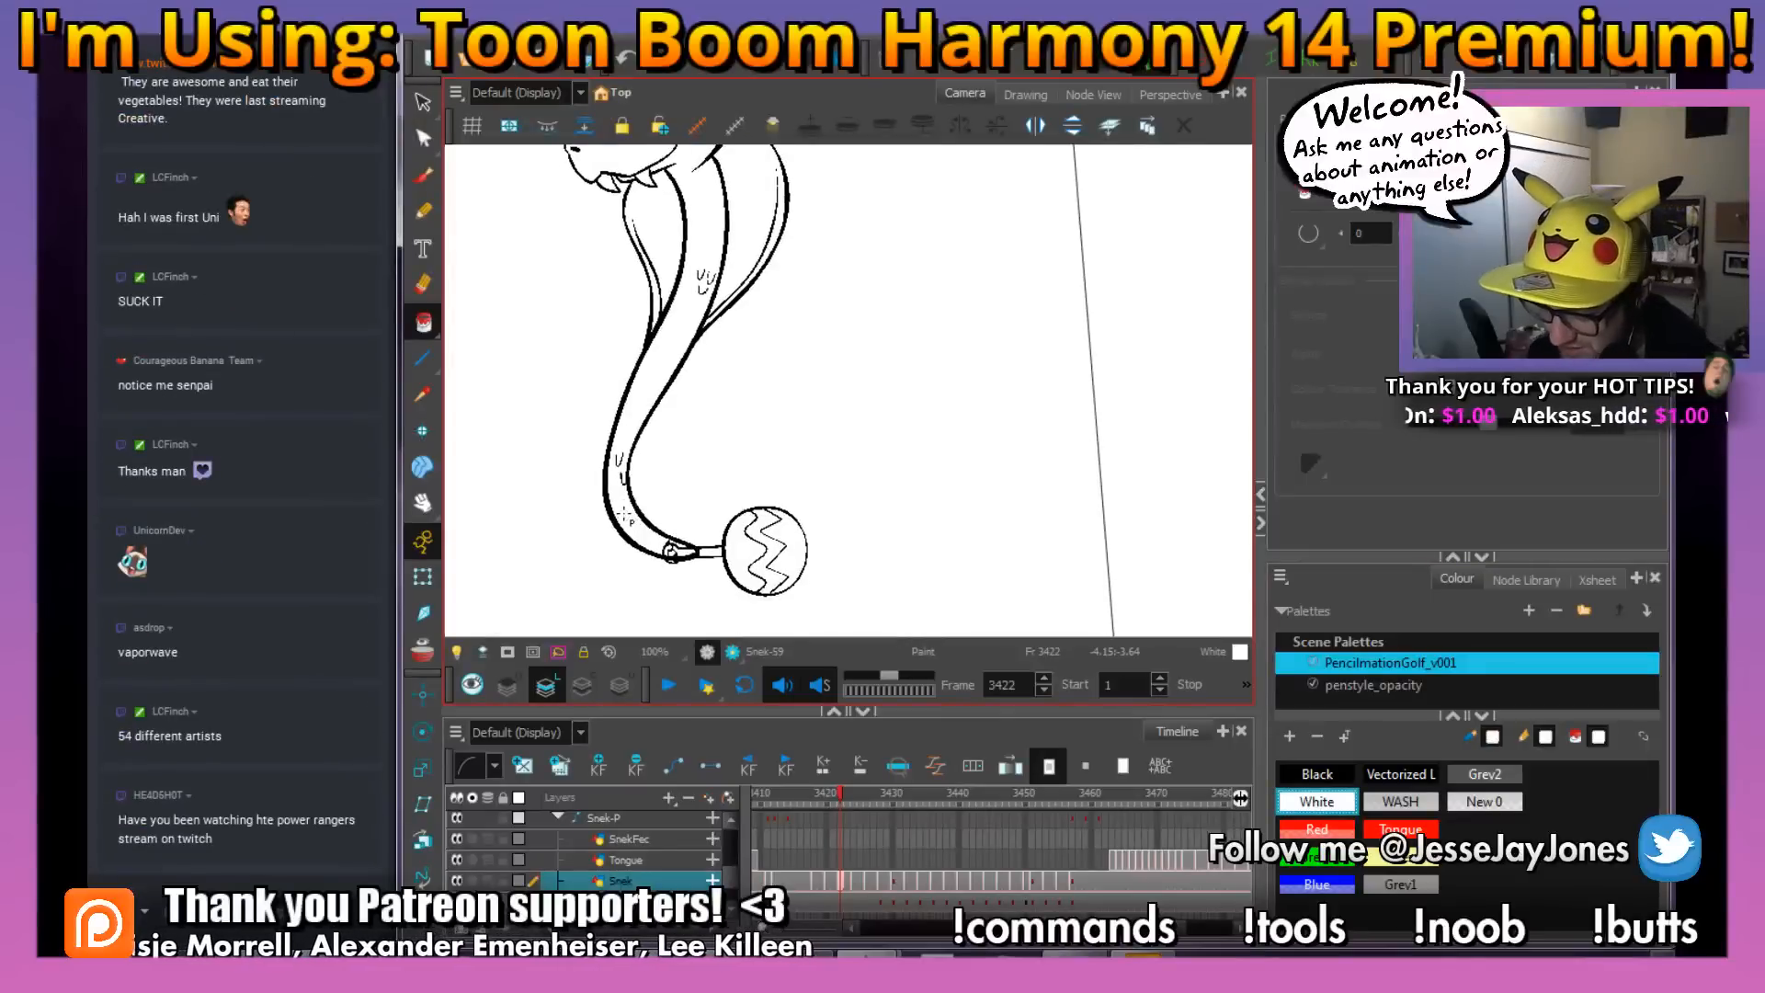
pyautogui.moveTo(784, 453)
pyautogui.mouseDown()
pyautogui.moveTo(778, 512)
pyautogui.moveTo(846, 484)
pyautogui.moveTo(830, 494)
pyautogui.mouseUp()
pyautogui.hotkey('ctrl', 's')
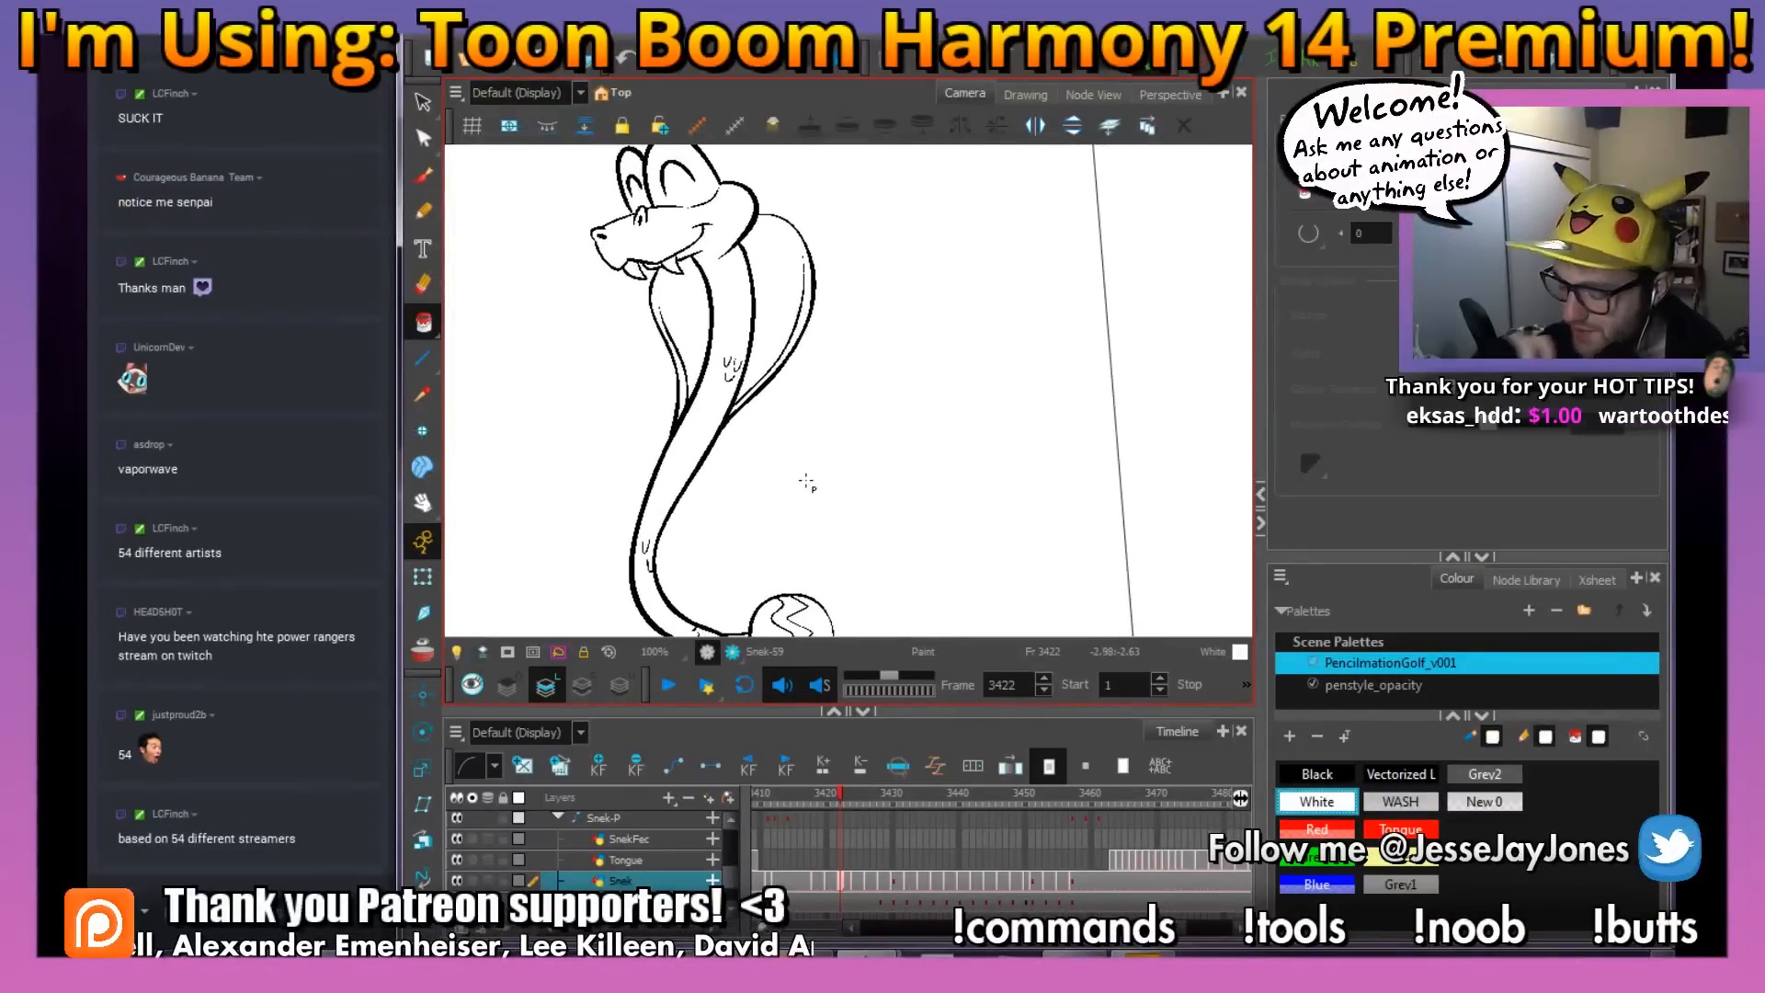
# At frame 3424, ink the arched mark on the snout and the nose tip with its slit, using the Black brush
pyautogui.hotkey('alt', 's')
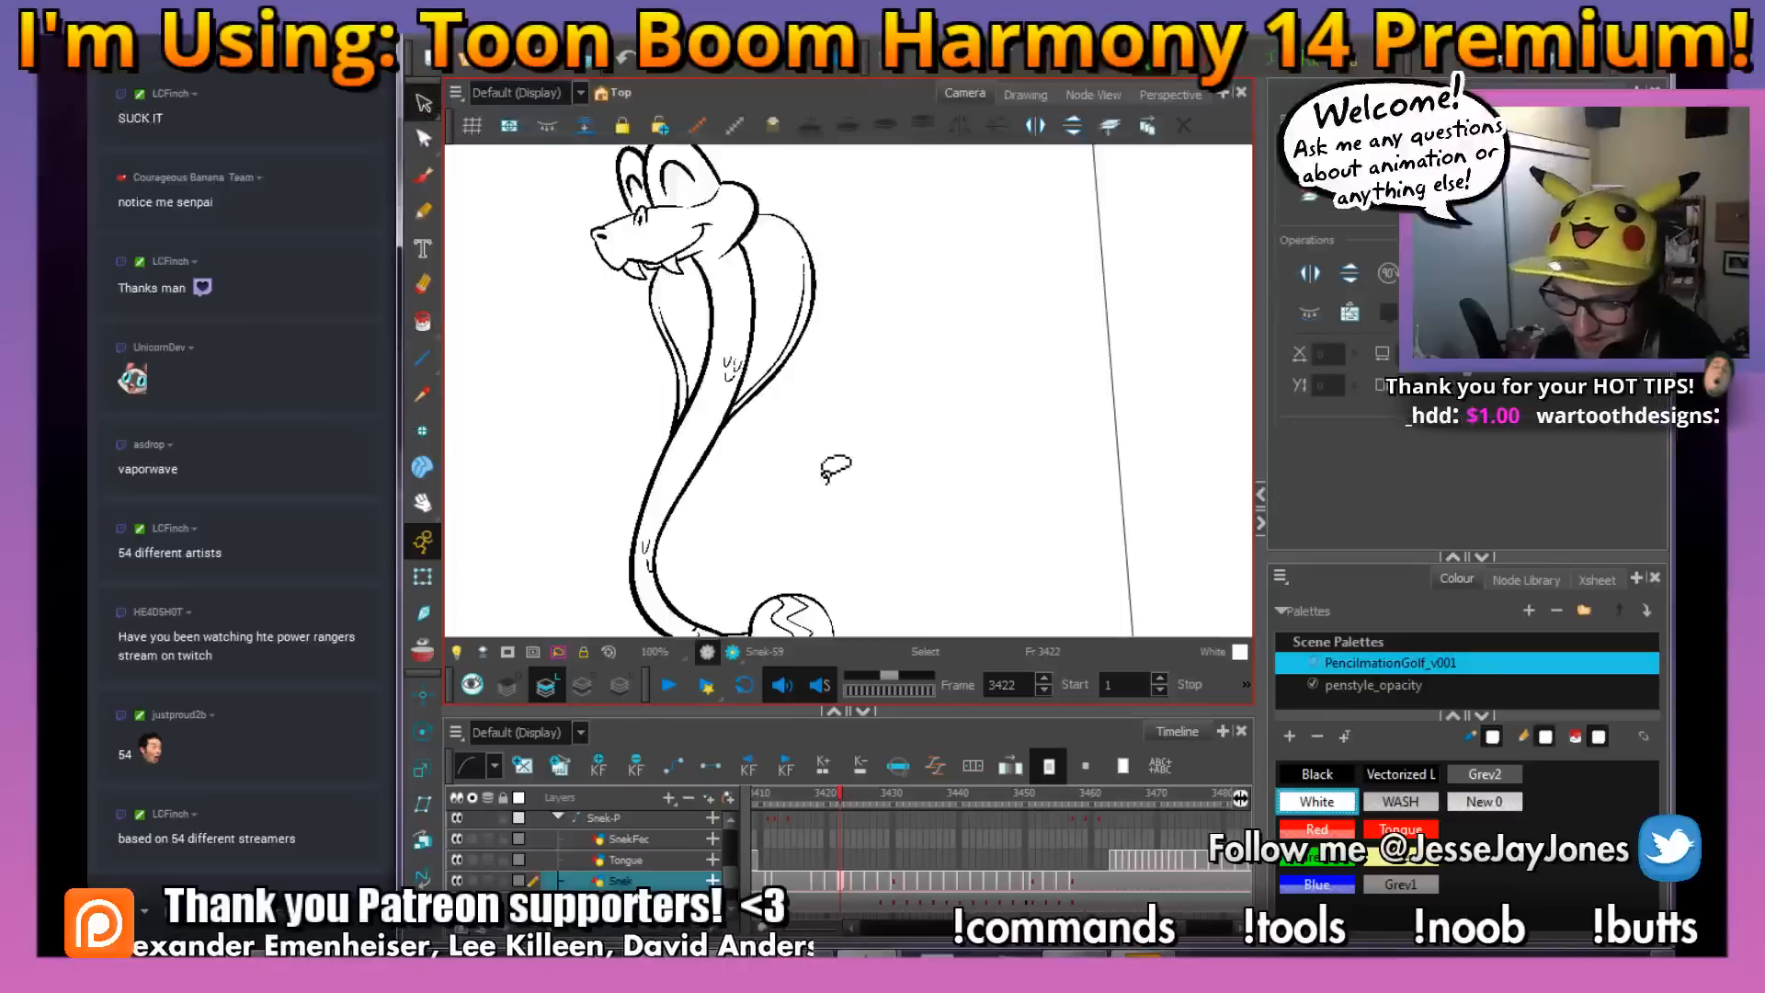
pyautogui.moveTo(864, 482)
pyautogui.mouseDown()
pyautogui.moveTo(873, 459)
pyautogui.moveTo(887, 507)
pyautogui.mouseUp()
pyautogui.click(425, 180)
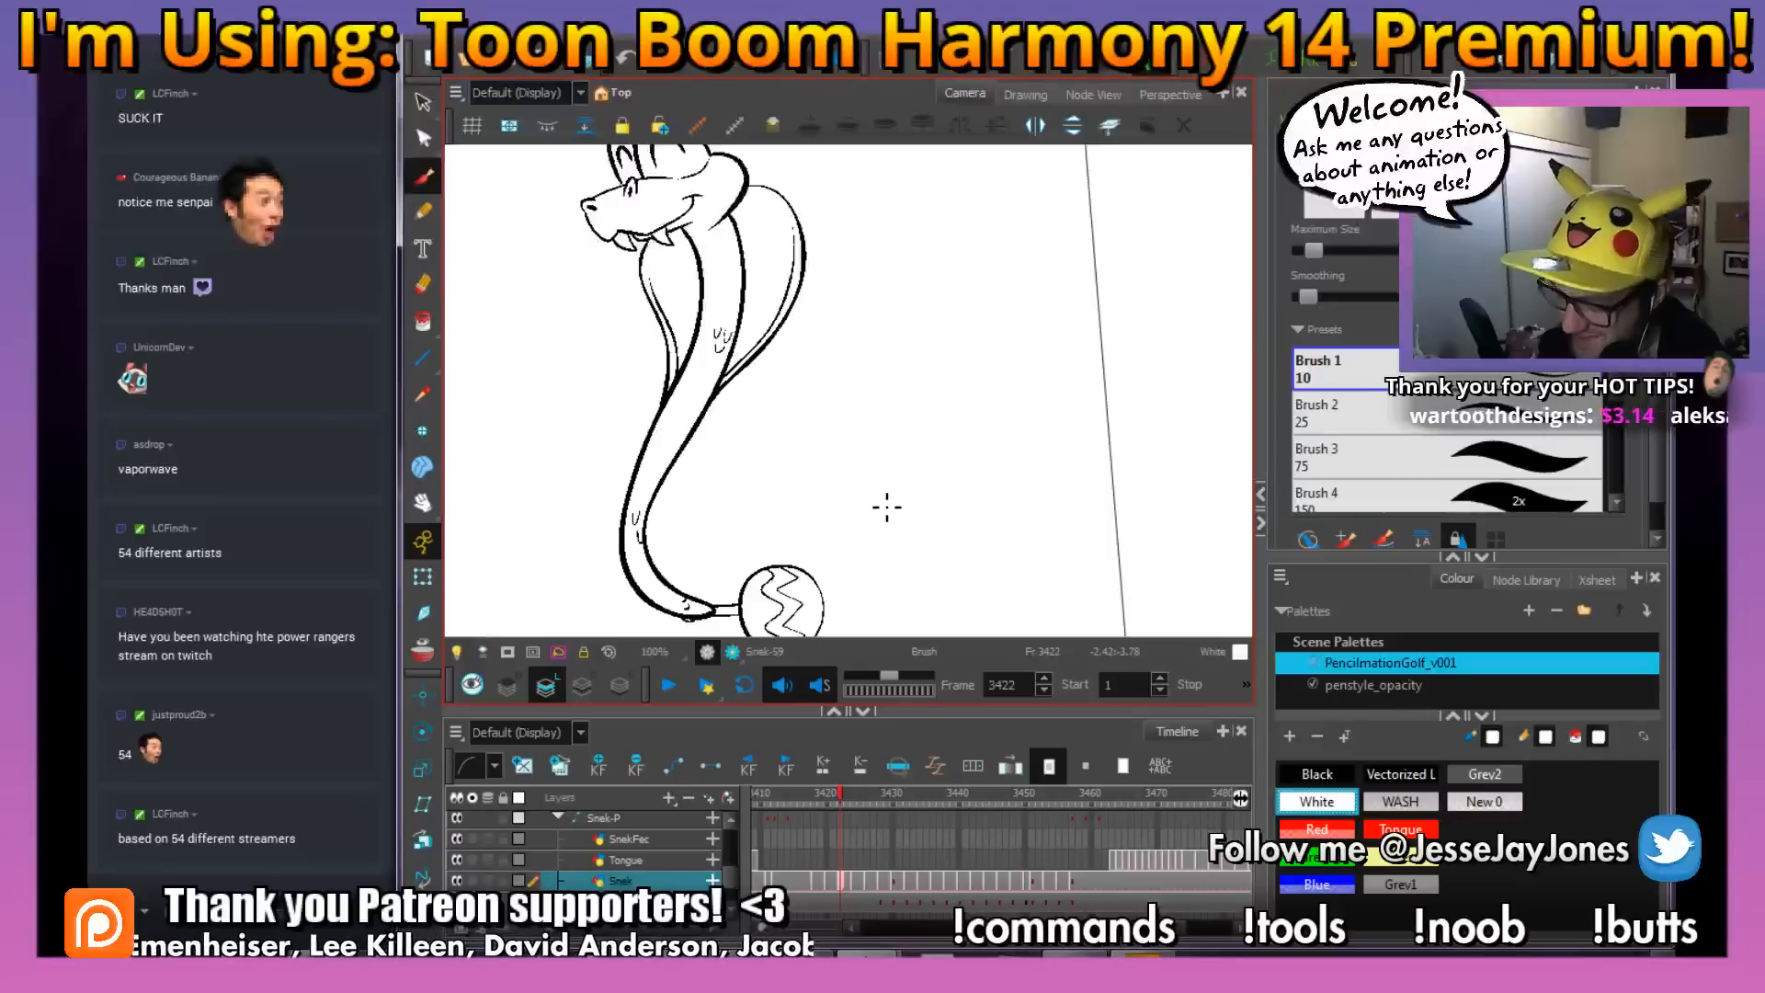
pyautogui.press('.')
pyautogui.press('.')
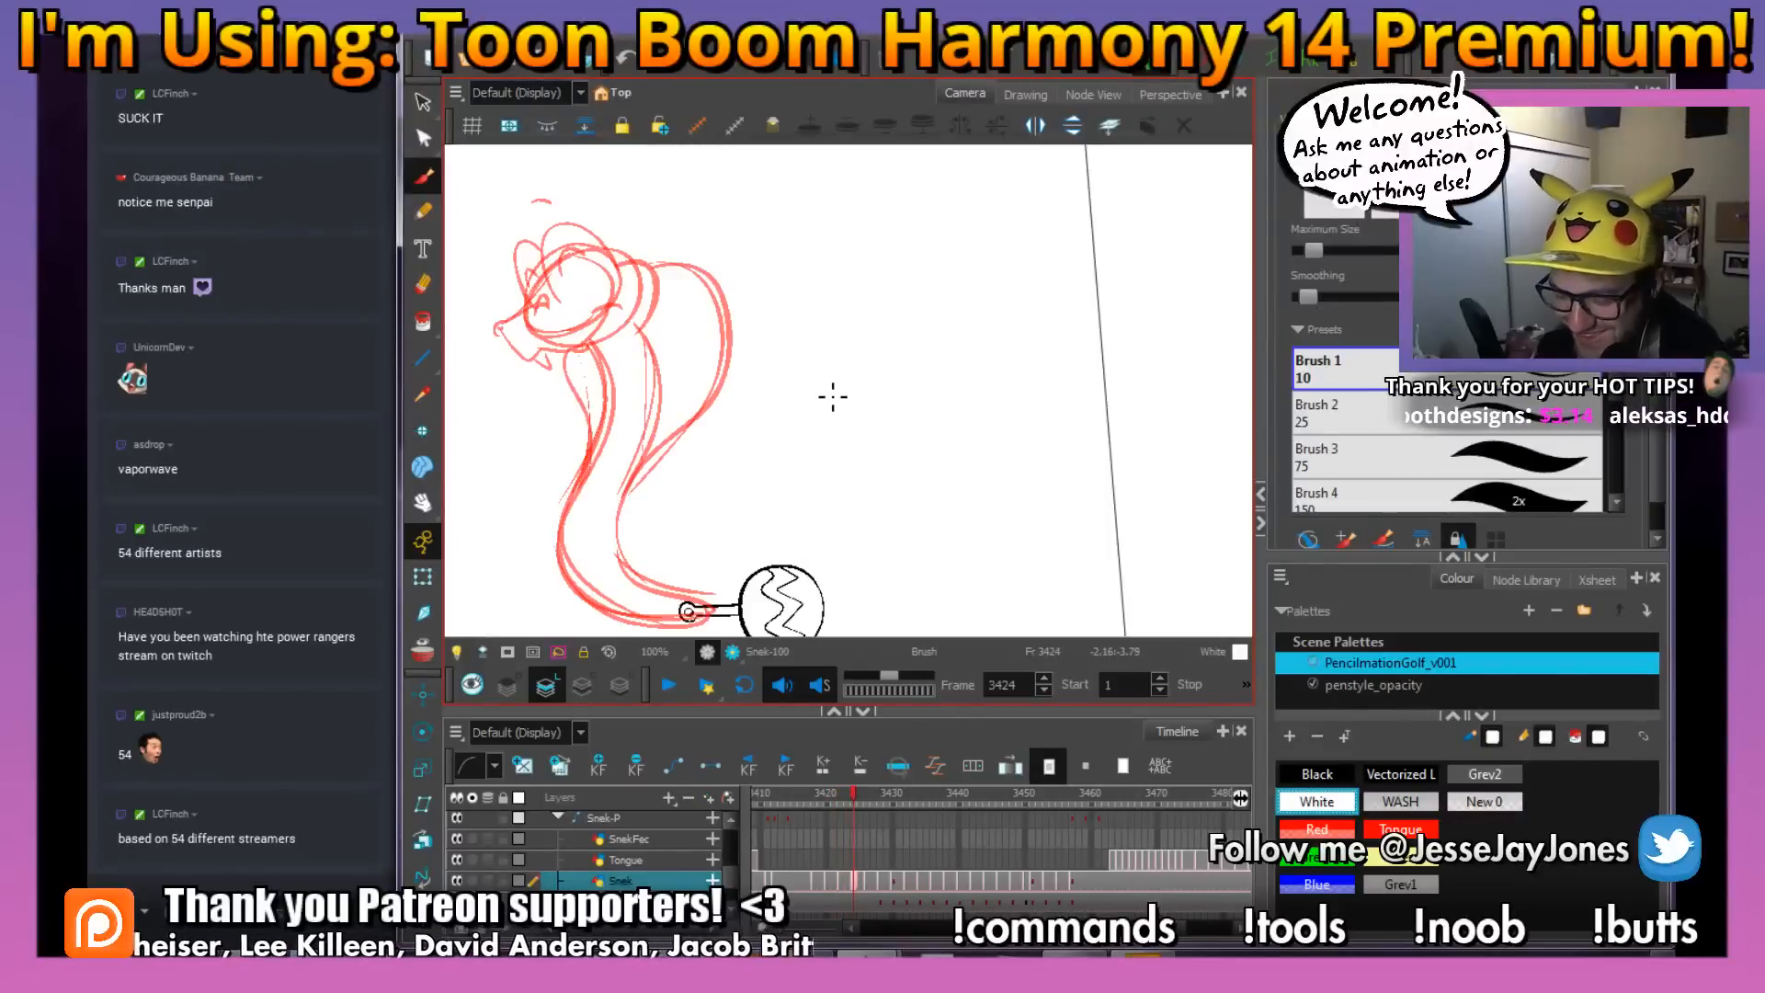
pyautogui.click(435, 178)
pyautogui.moveTo(782, 432); pyautogui.dragTo(863, 460)
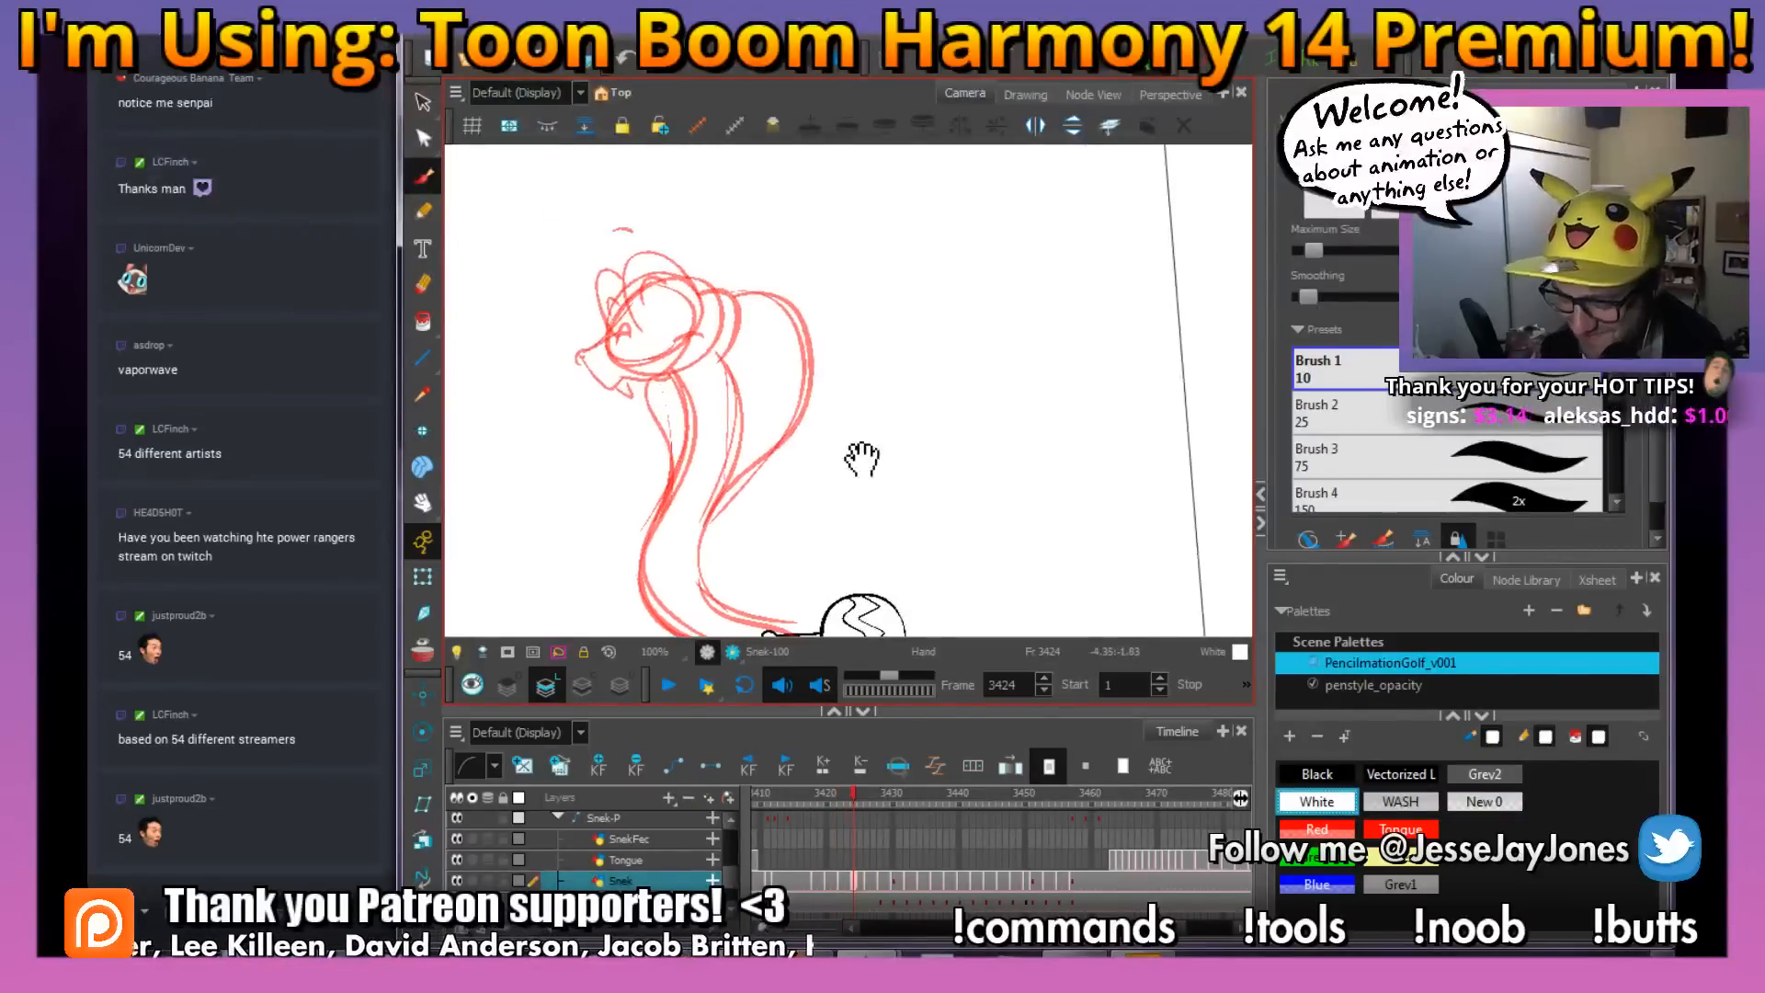
pyautogui.click(1318, 775)
pyautogui.press('2')
pyautogui.moveTo(610, 330)
pyautogui.mouseDown()
pyautogui.moveTo(760, 377)
pyautogui.moveTo(794, 407)
pyautogui.moveTo(747, 408)
pyautogui.moveTo(818, 432)
pyautogui.mouseUp()
pyautogui.press('2')
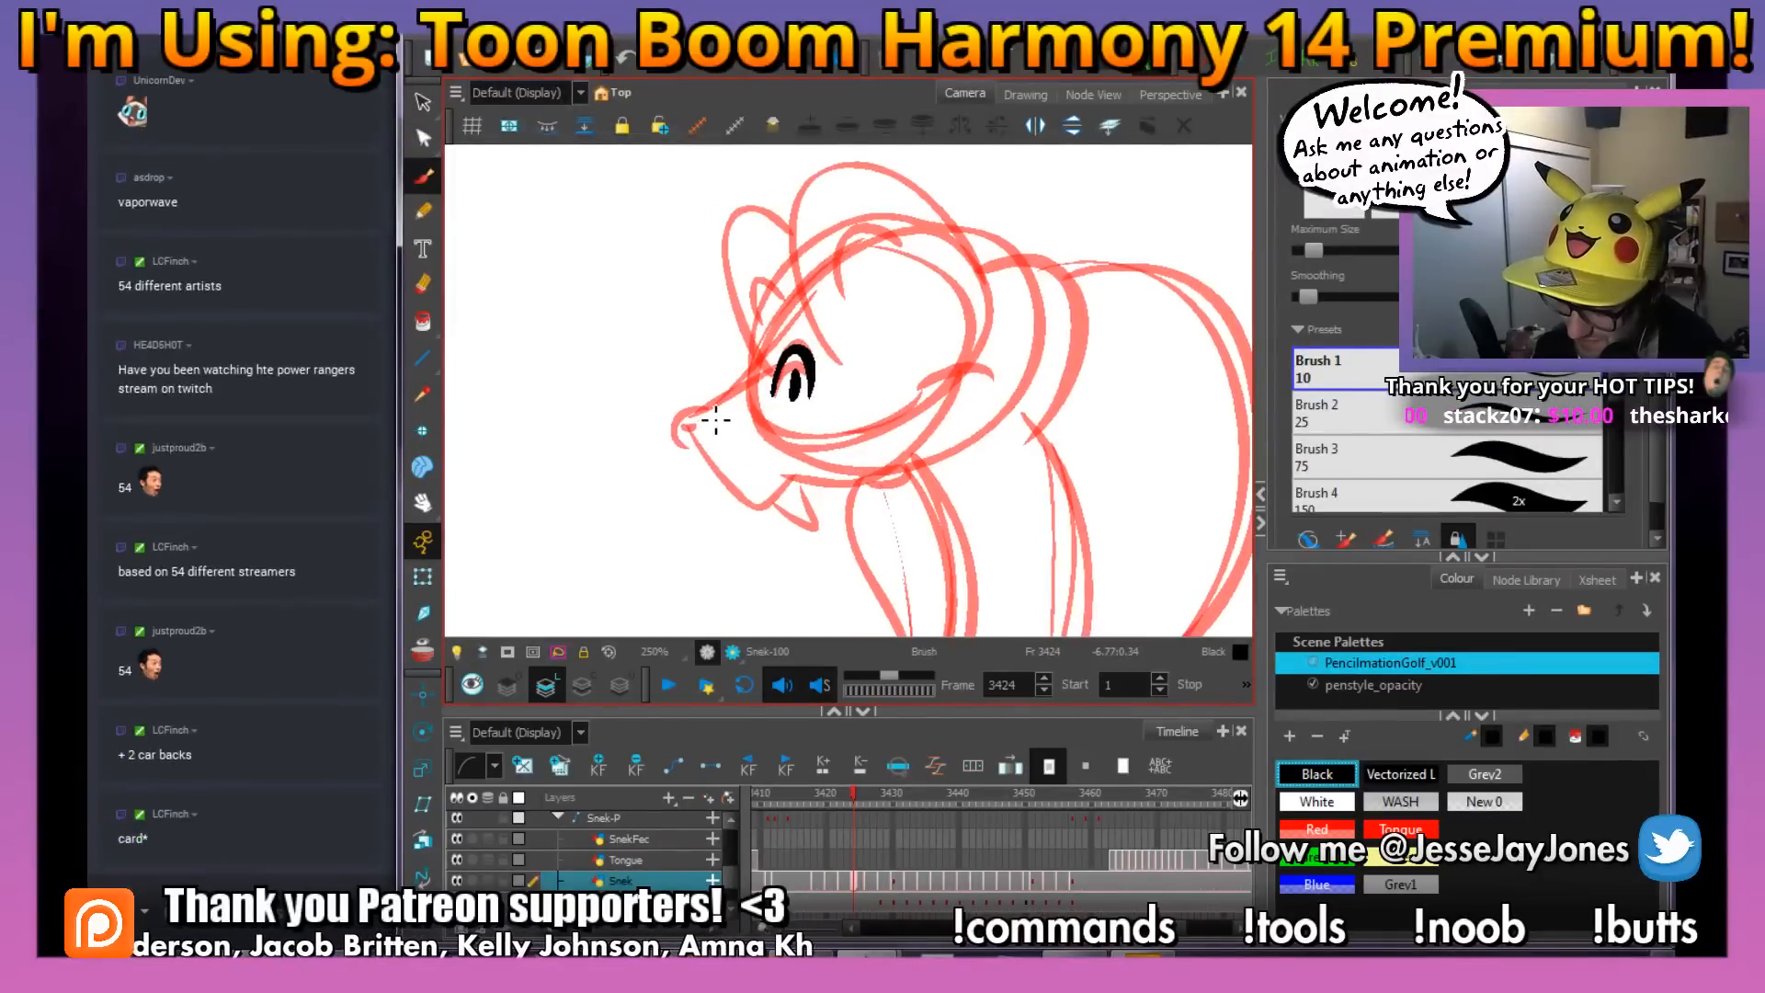
pyautogui.moveTo(667, 432)
pyautogui.mouseDown()
pyautogui.moveTo(679, 450)
pyautogui.moveTo(698, 427)
pyautogui.mouseUp()
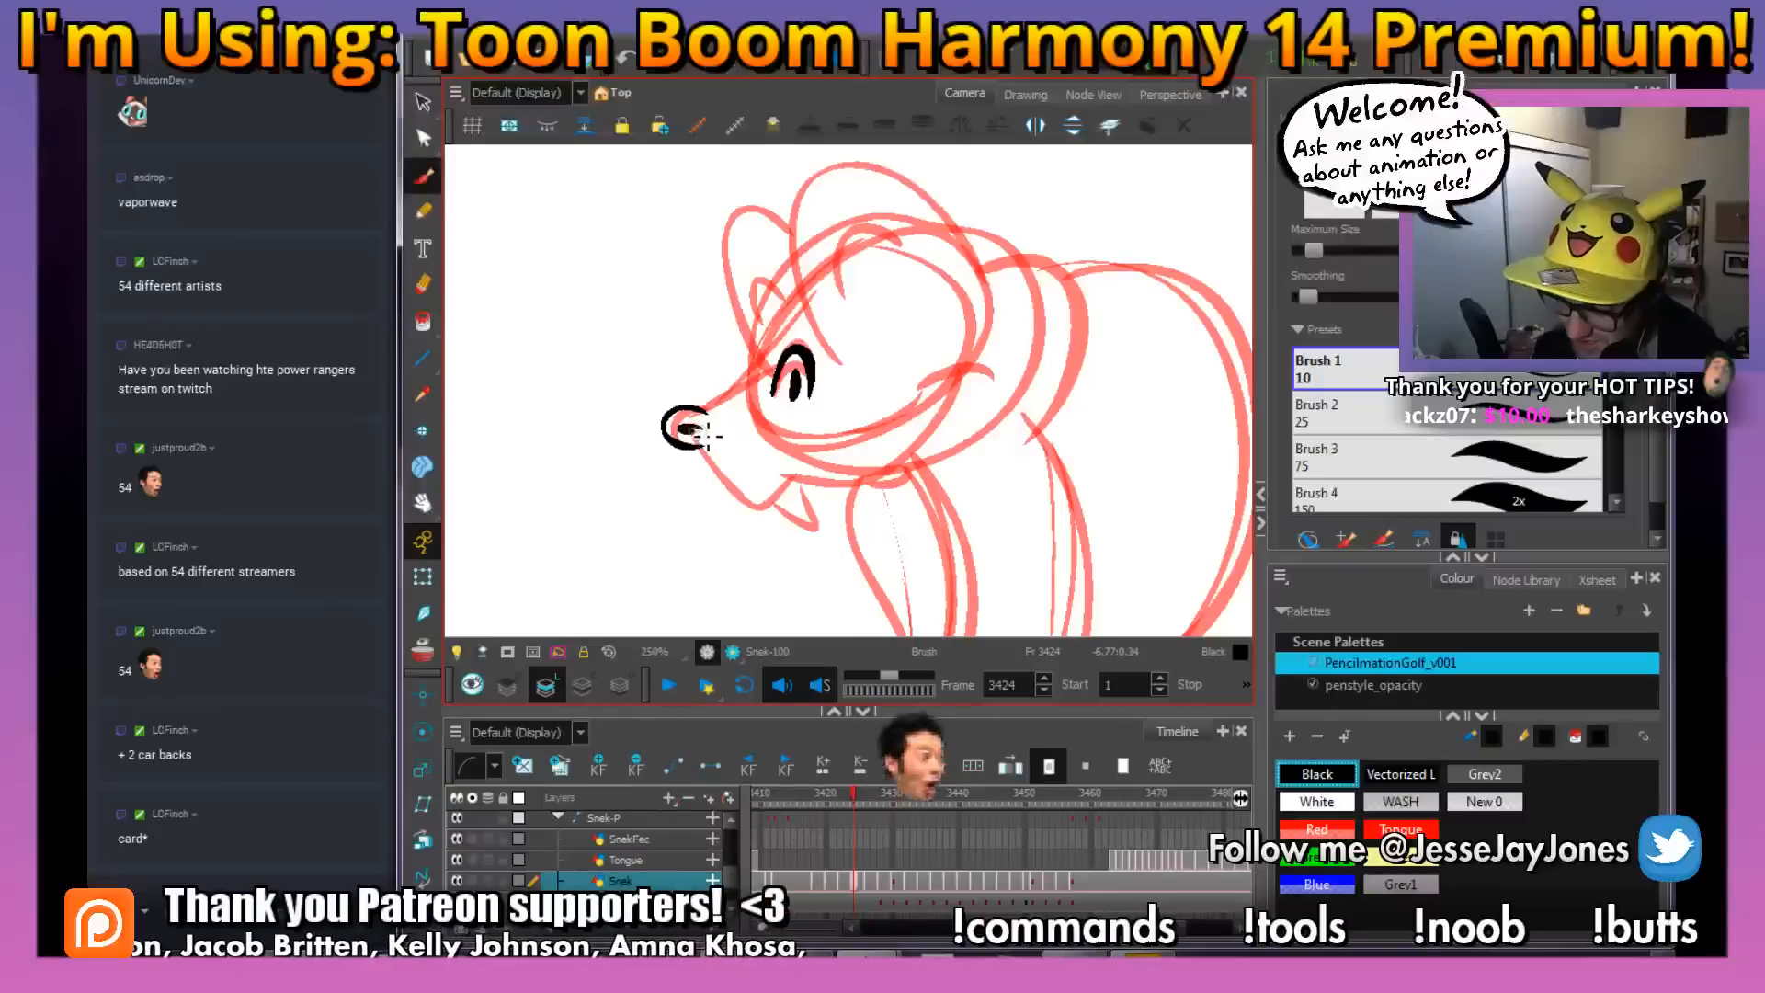
# Ink the top edge of the snout and the mouth line from the cheek crease around the chin to the nose
pyautogui.moveTo(870, 406); pyautogui.dragTo(867, 449)
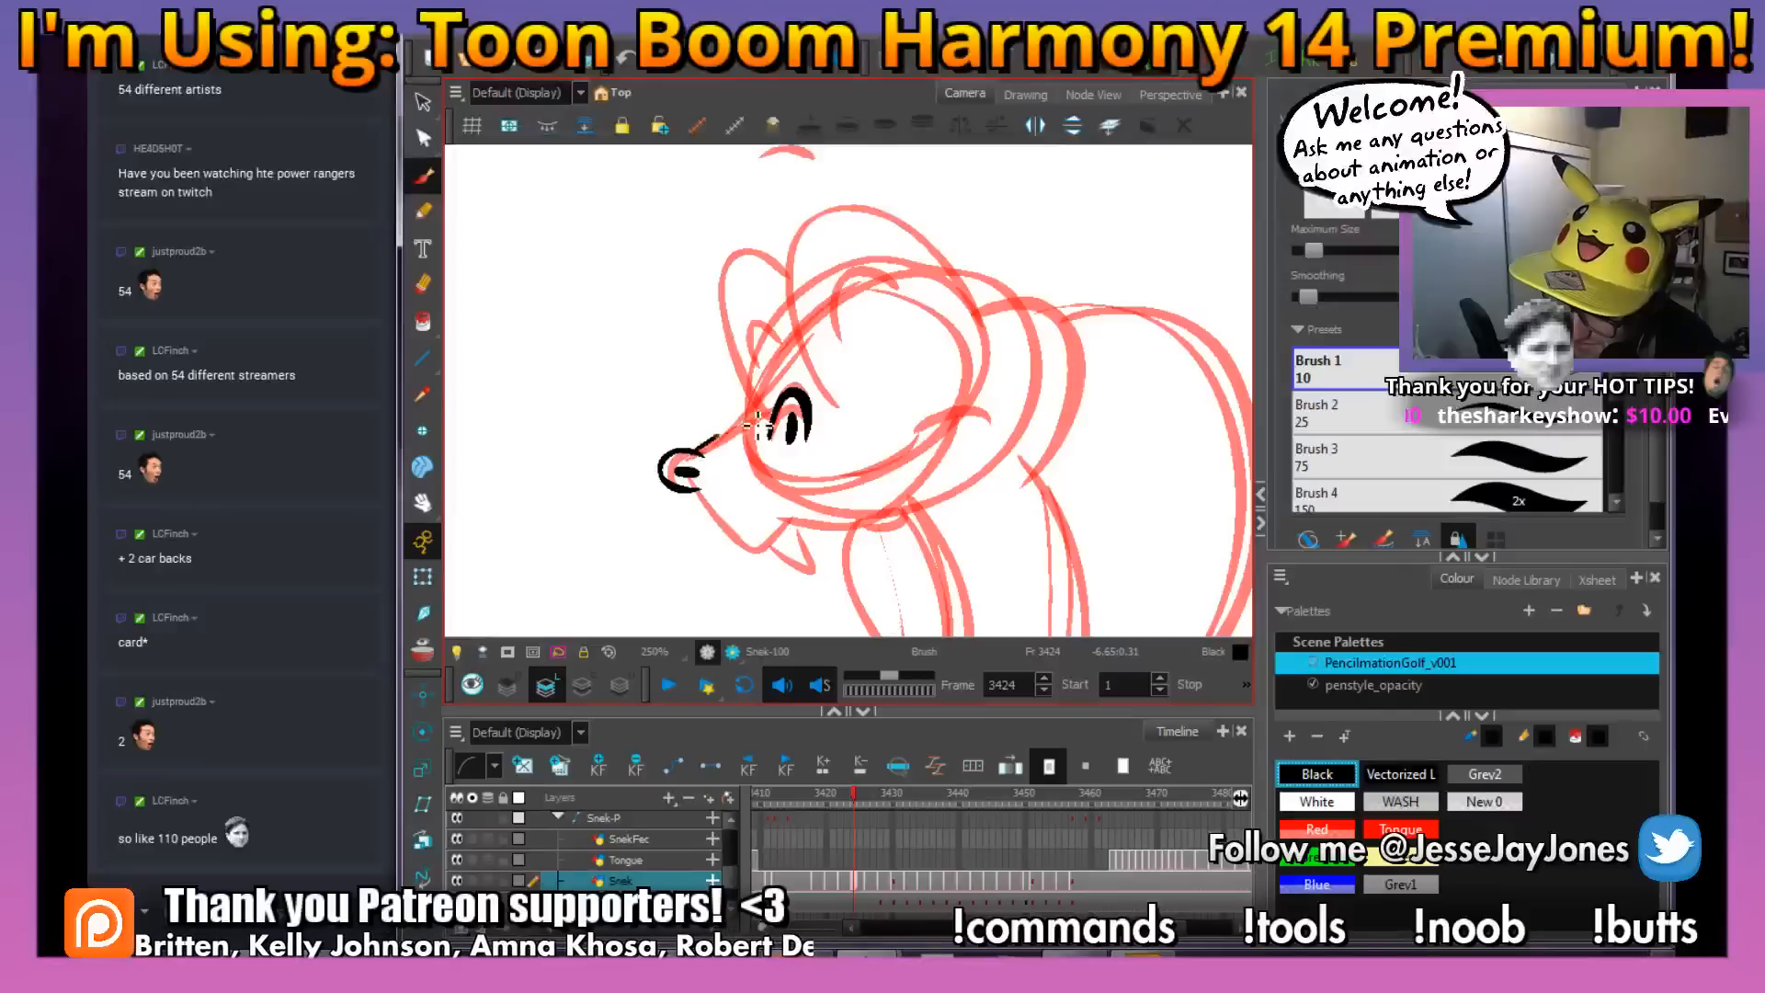
pyautogui.moveTo(855, 414)
pyautogui.mouseDown()
pyautogui.moveTo(819, 382)
pyautogui.moveTo(893, 421)
pyautogui.moveTo(879, 465)
pyautogui.mouseUp()
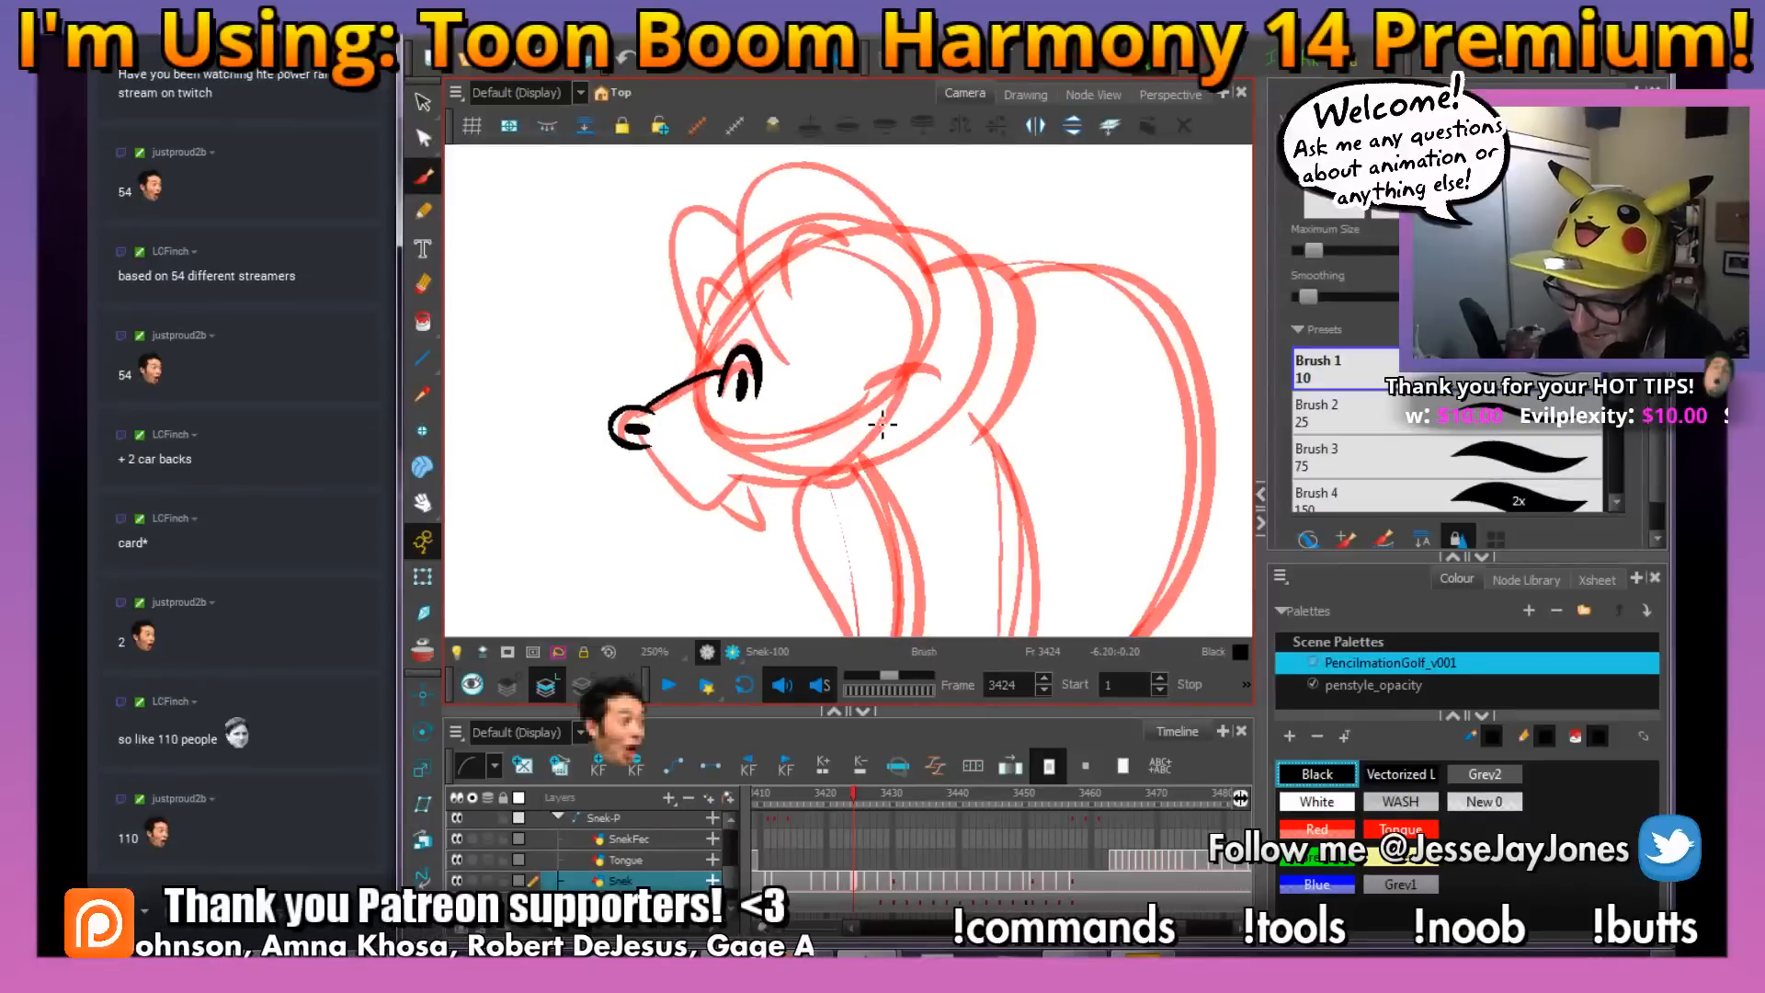
pyautogui.moveTo(868, 387)
pyautogui.mouseDown()
pyautogui.moveTo(910, 367)
pyautogui.moveTo(934, 386)
pyautogui.mouseUp()
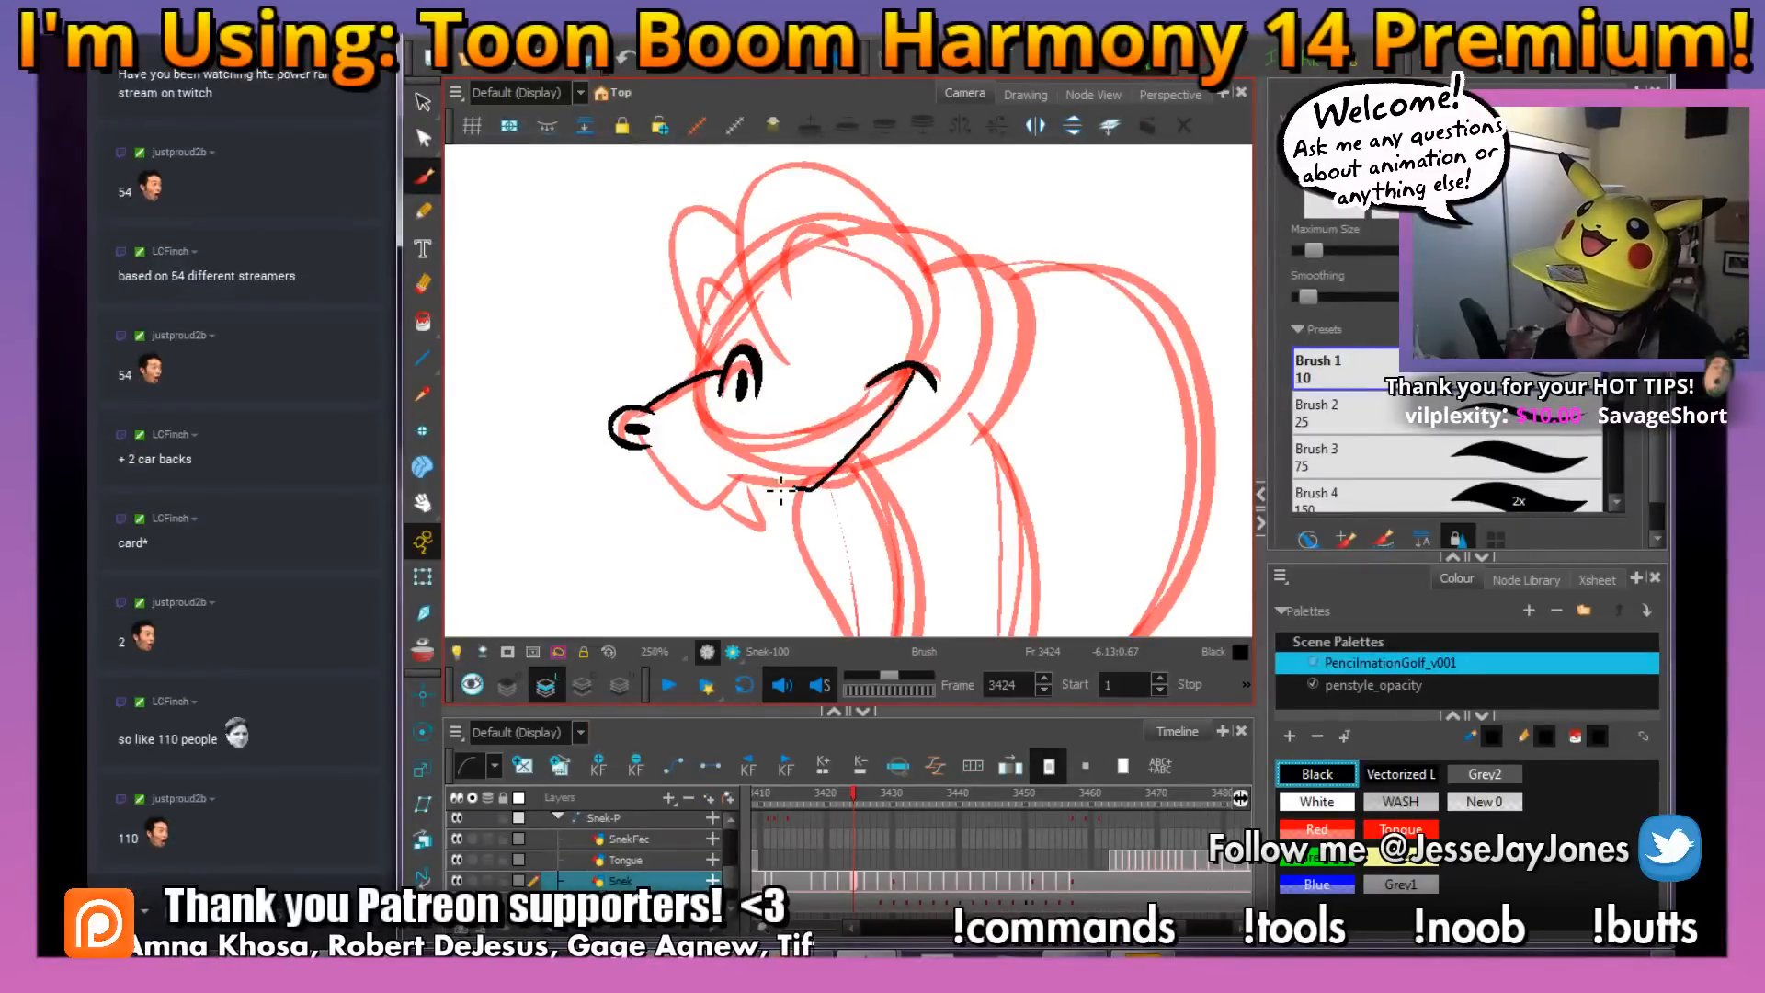
pyautogui.moveTo(780, 490); pyautogui.dragTo(733, 479)
pyautogui.hotkey('ctrl', 'z')
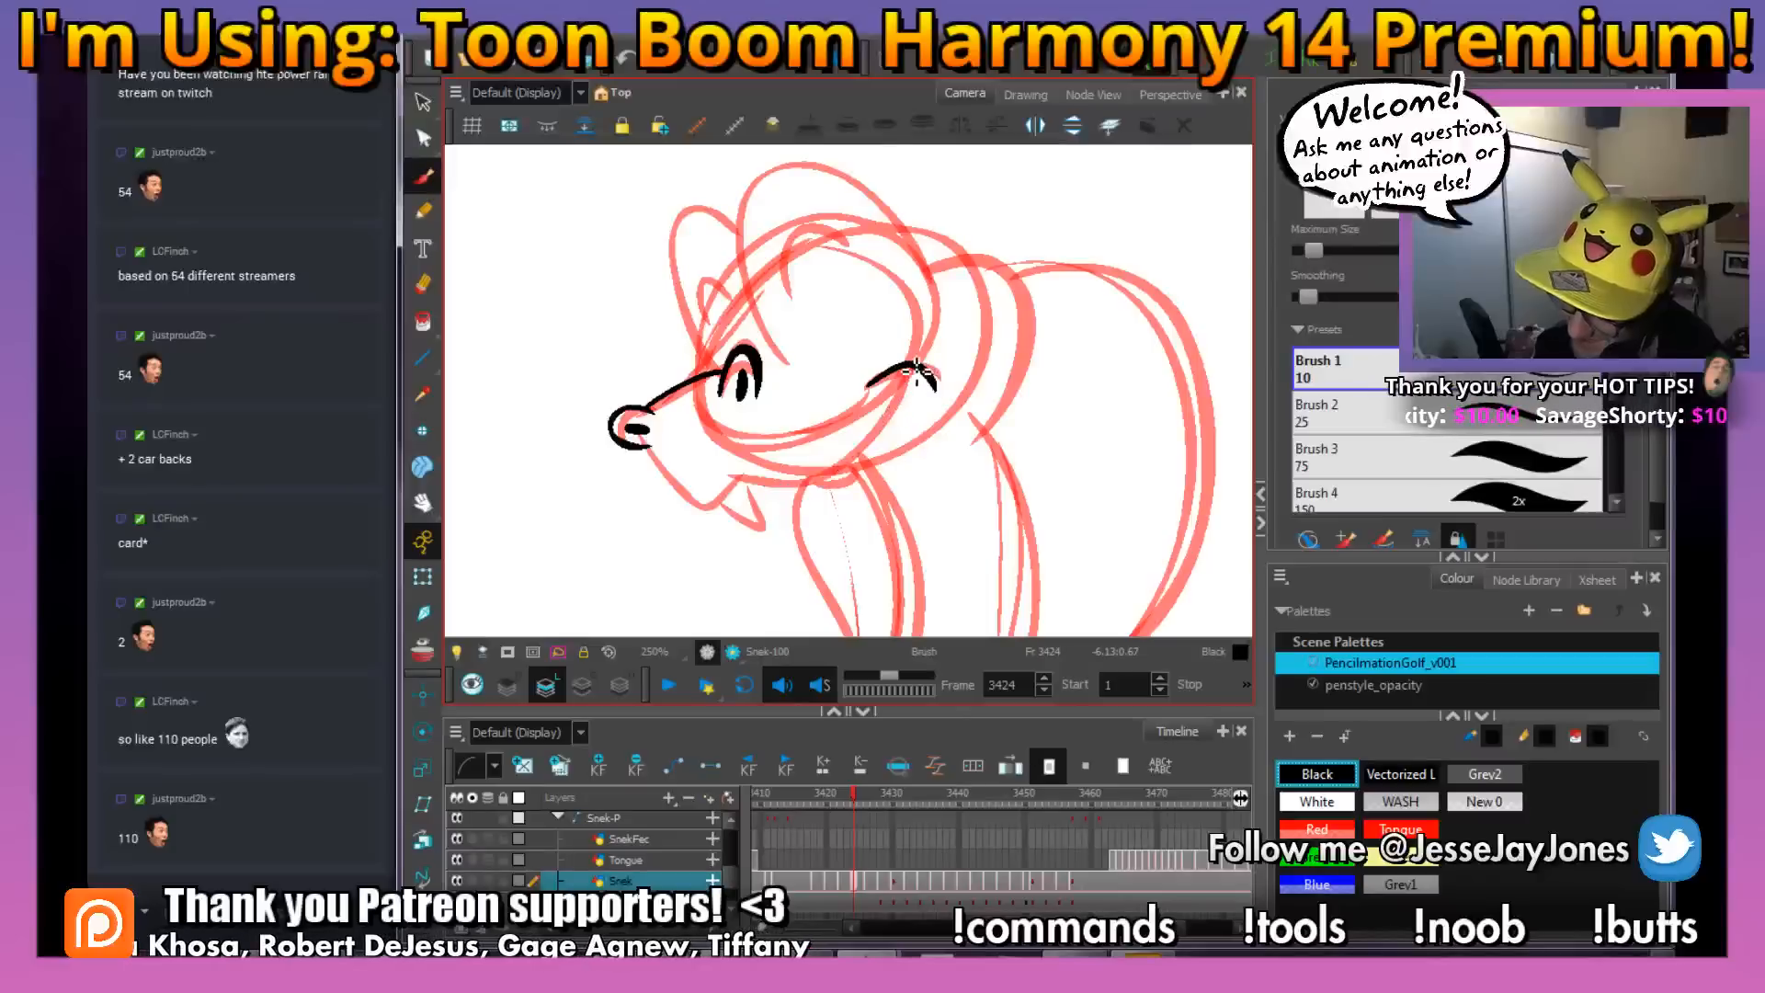
pyautogui.moveTo(902, 419)
pyautogui.mouseDown()
pyautogui.moveTo(818, 495)
pyautogui.moveTo(740, 480)
pyautogui.moveTo(757, 483)
pyautogui.moveTo(716, 515)
pyautogui.moveTo(646, 452)
pyautogui.mouseUp()
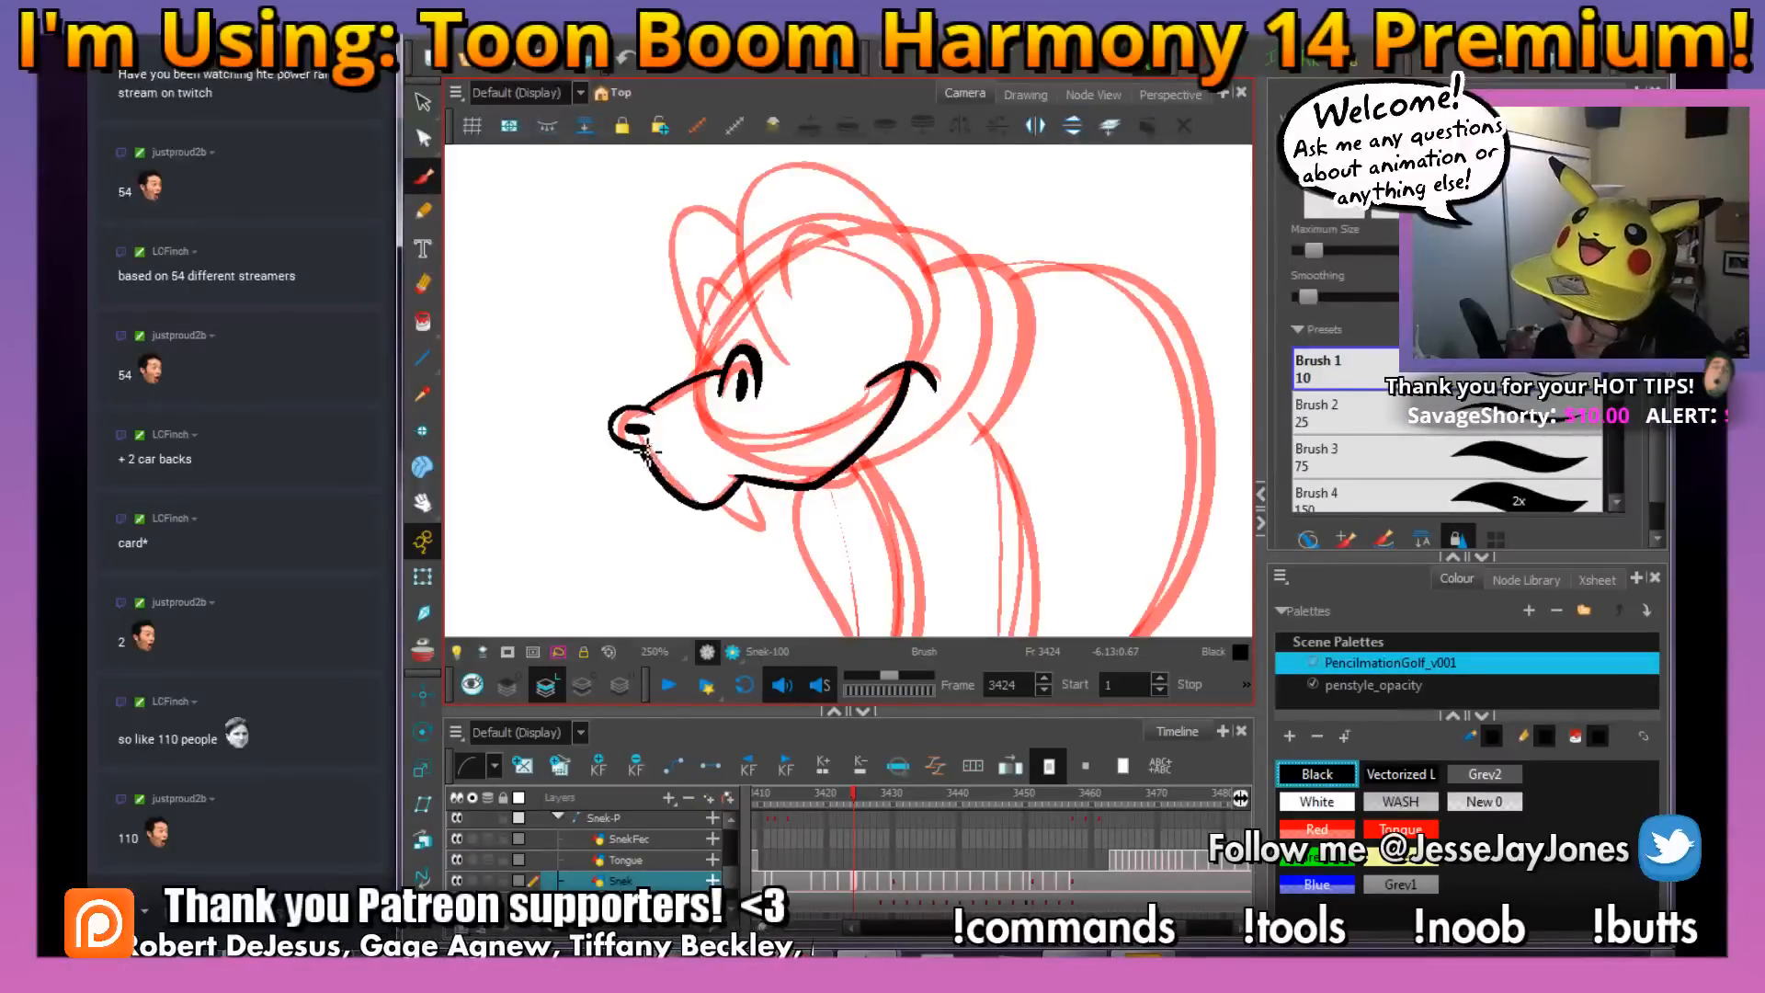
# Ink the outer outlines of both eyes and the brow above them, and save the scene
pyautogui.moveTo(942, 299)
pyautogui.mouseDown()
pyautogui.moveTo(798, 384)
pyautogui.moveTo(910, 452)
pyautogui.mouseUp()
pyautogui.moveTo(846, 405)
pyautogui.mouseDown()
pyautogui.moveTo(758, 307)
pyautogui.moveTo(701, 290)
pyautogui.moveTo(655, 336)
pyautogui.moveTo(663, 406)
pyautogui.moveTo(704, 501)
pyautogui.mouseUp()
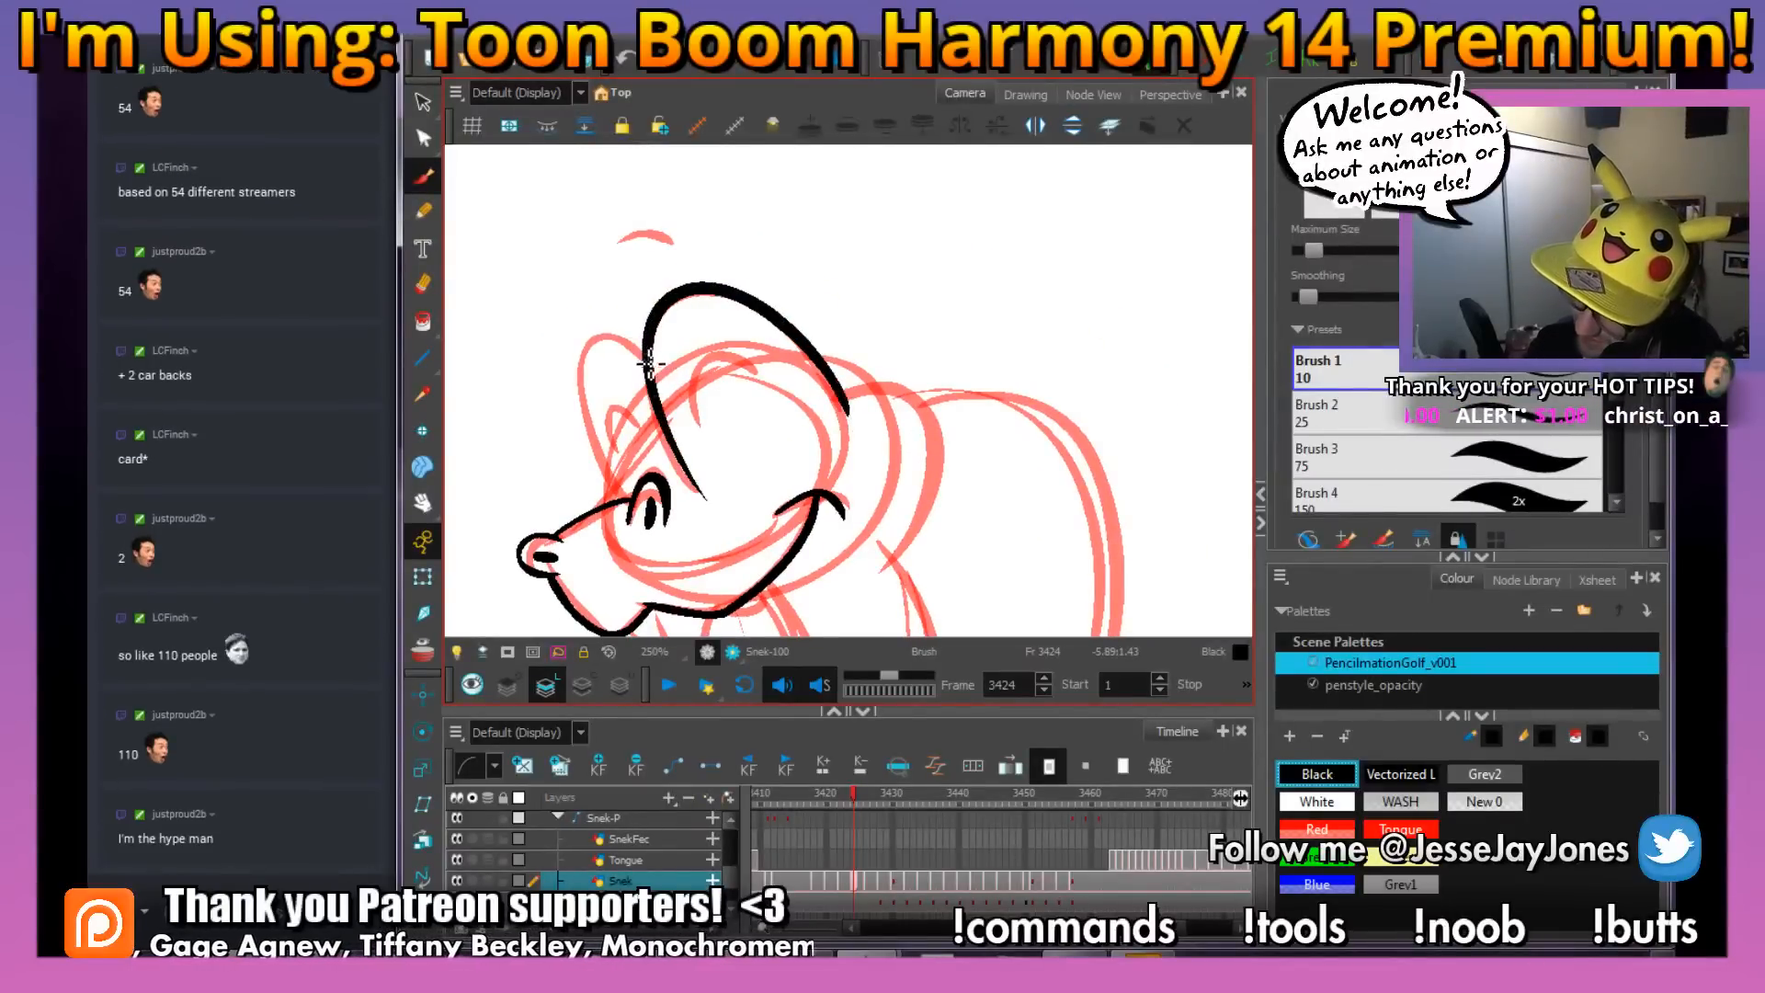
pyautogui.moveTo(591, 359)
pyautogui.mouseDown()
pyautogui.moveTo(608, 459)
pyautogui.moveTo(624, 492)
pyautogui.moveTo(662, 515)
pyautogui.mouseUp()
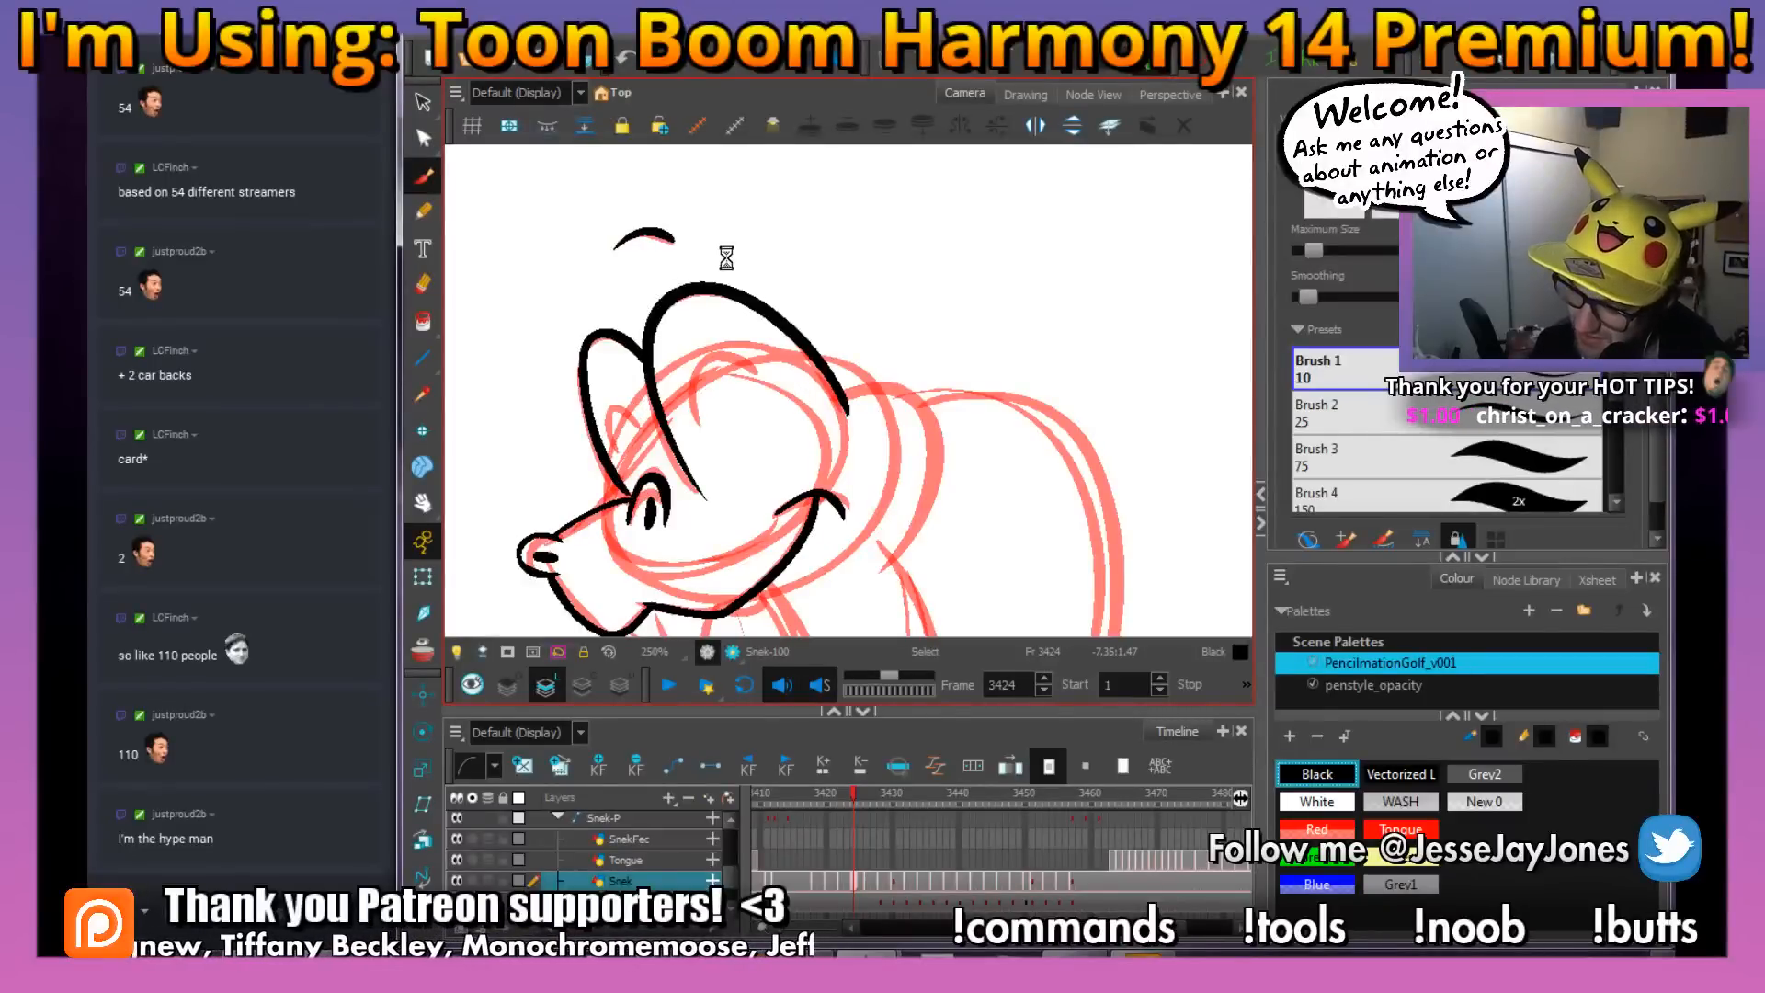
pyautogui.moveTo(727, 258); pyautogui.dragTo(800, 291)
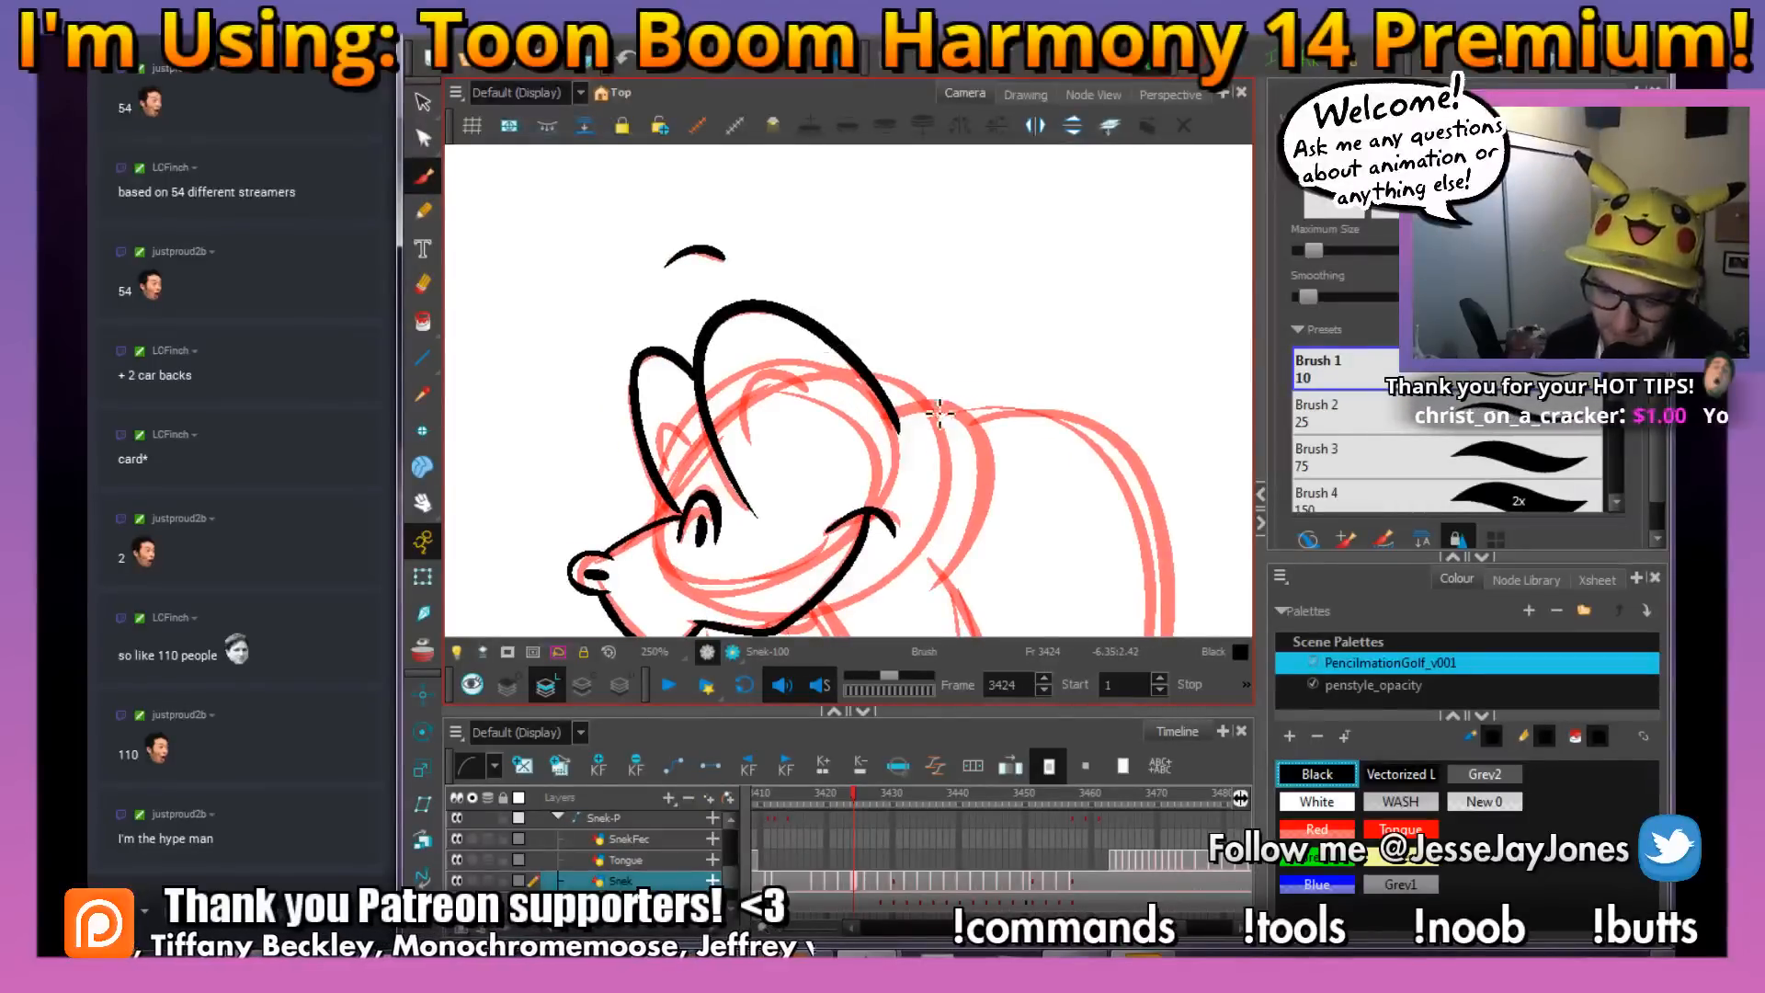
pyautogui.moveTo(792, 357); pyautogui.dragTo(837, 351)
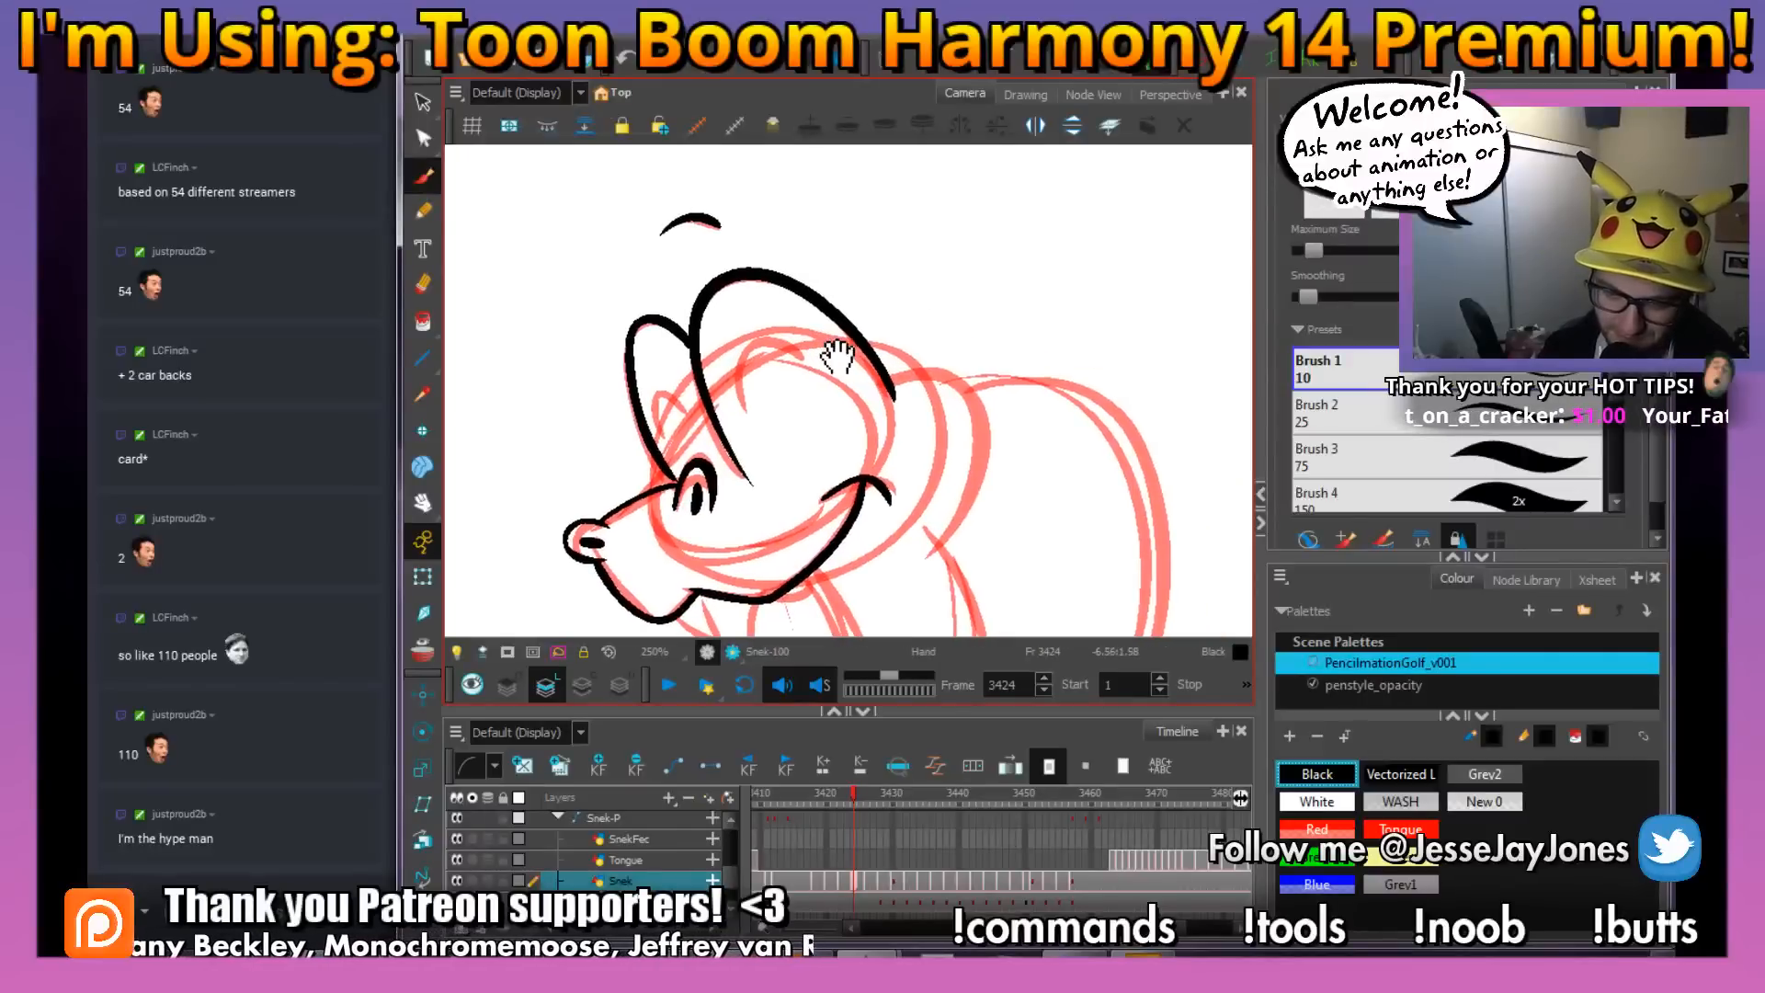
pyautogui.hotkey('ctrl', 's')
# Ink the thick closed-eyelid arcs inside both eye outlines
pyautogui.moveTo(973, 340); pyautogui.dragTo(952, 413)
pyautogui.scroll(3, 851, 363)
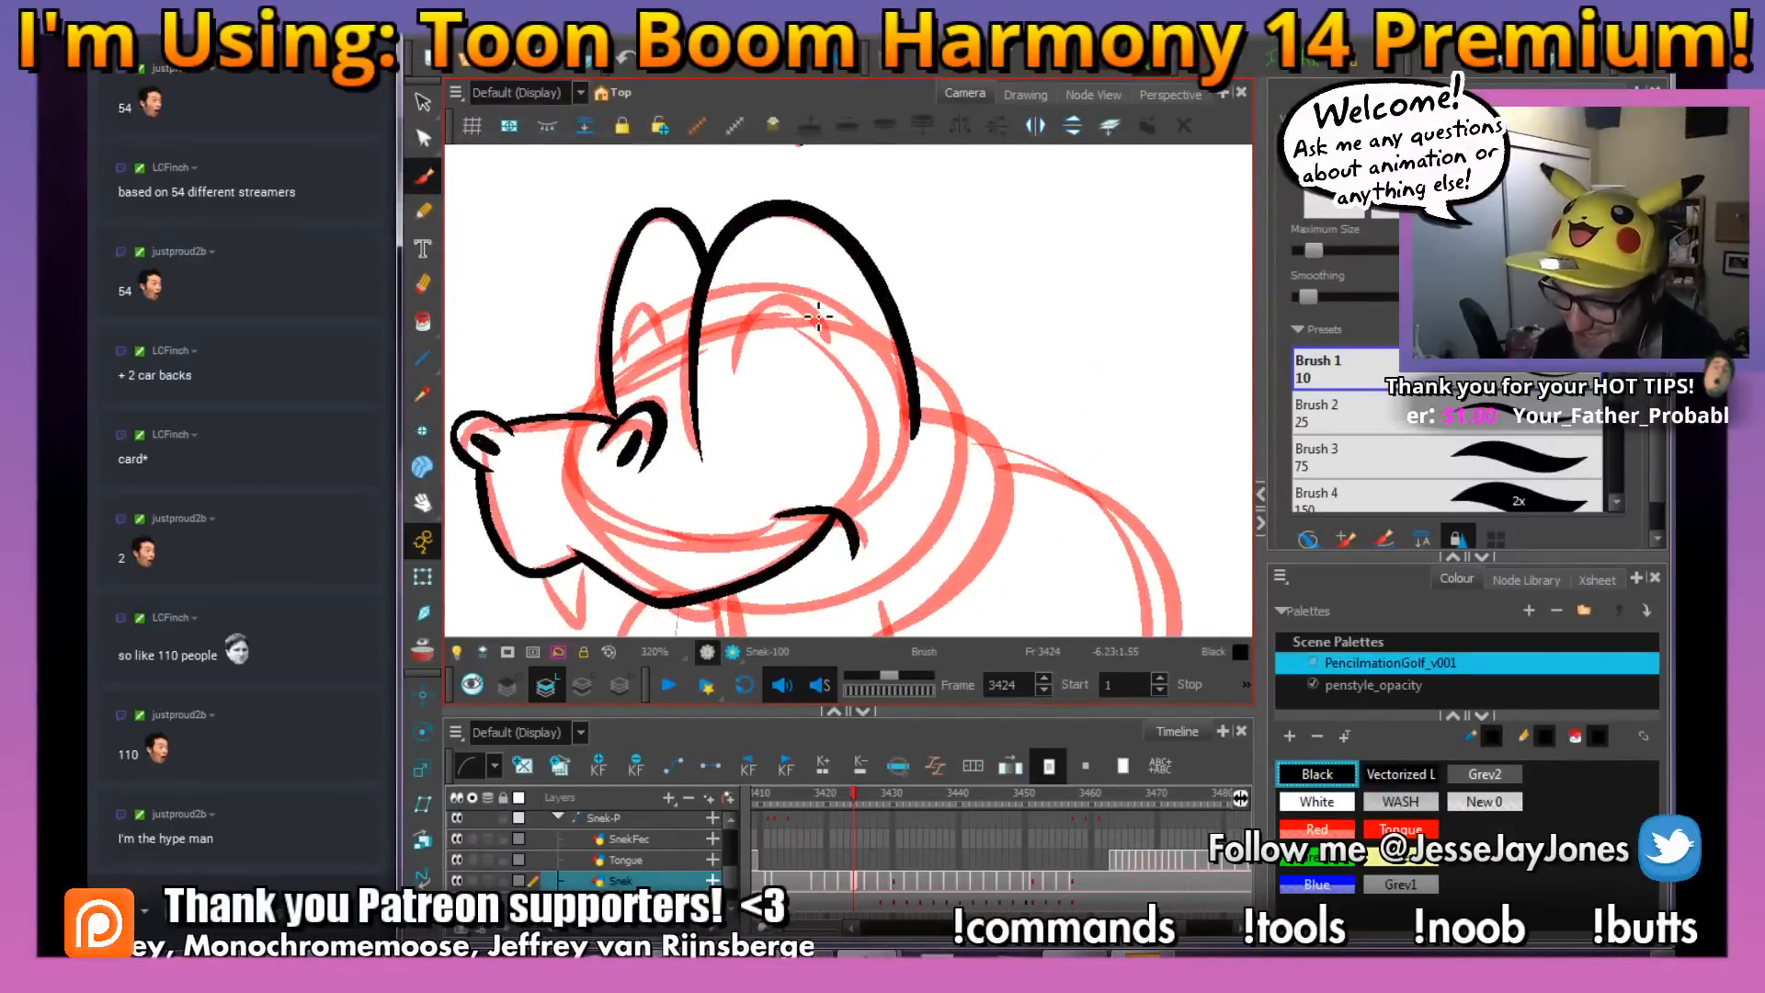
pyautogui.moveTo(813, 301)
pyautogui.mouseDown()
pyautogui.moveTo(741, 364)
pyautogui.moveTo(644, 311)
pyautogui.moveTo(635, 390)
pyautogui.mouseUp()
pyautogui.scroll(-1, 830, 455)
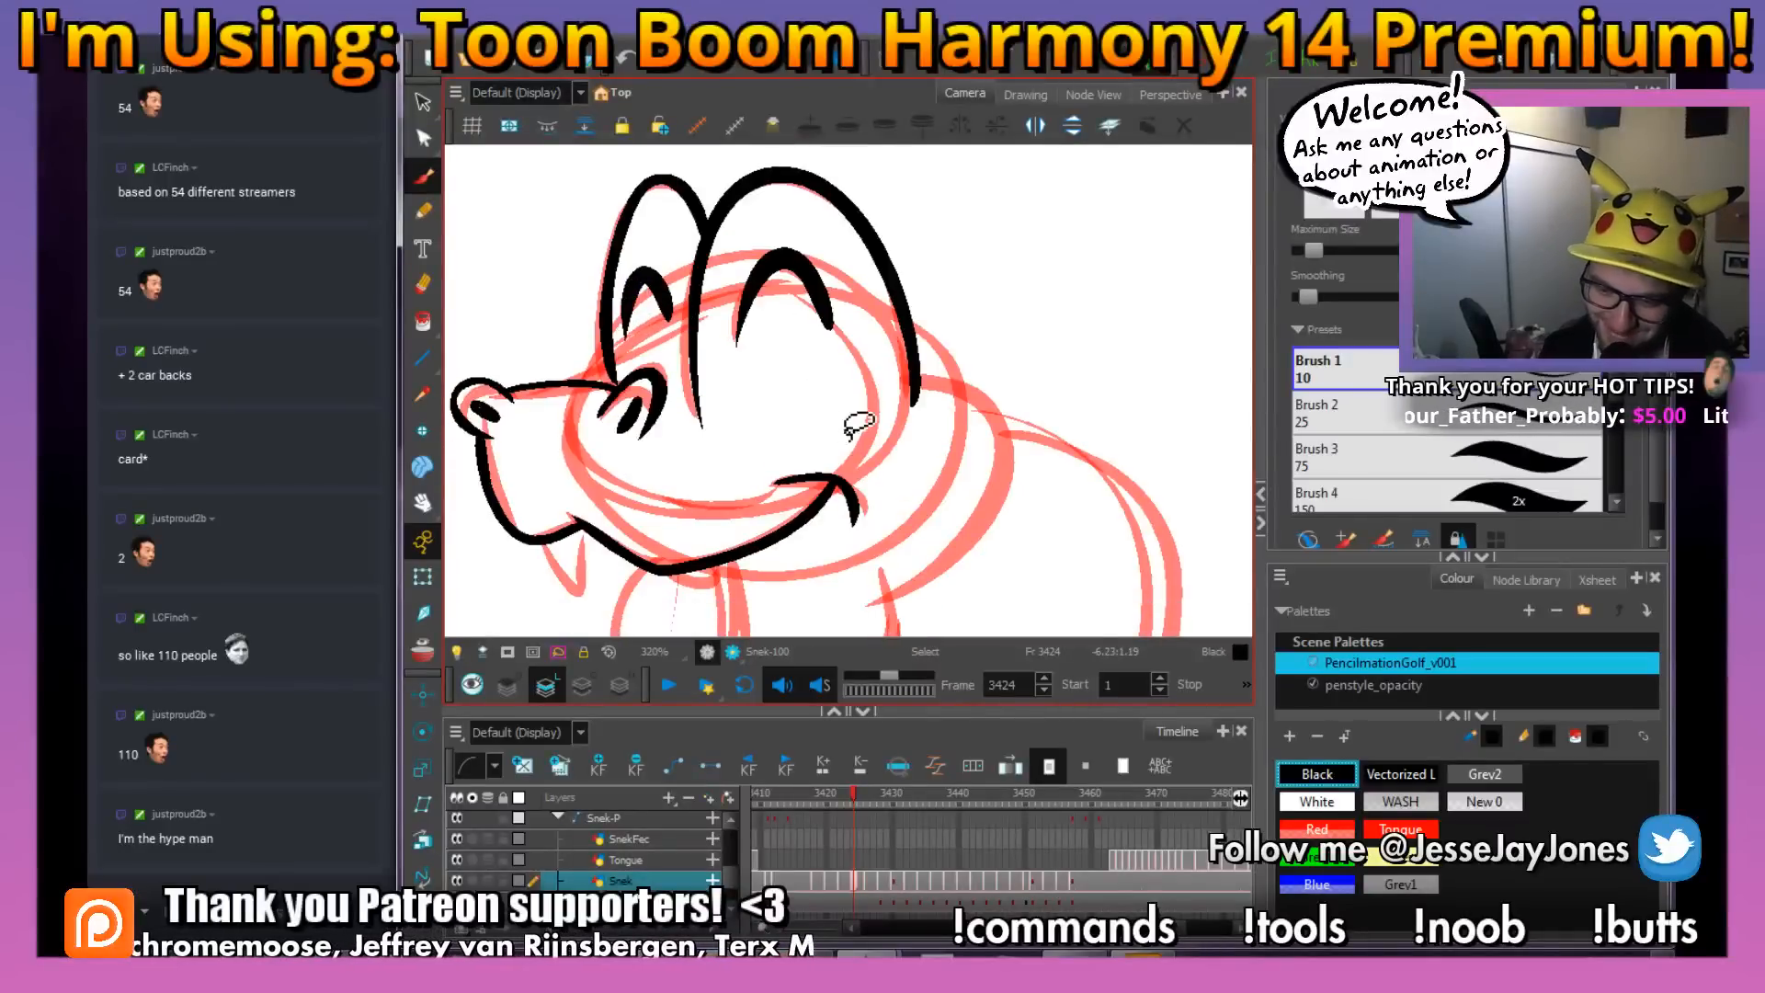
# Ink the two pointed fangs hanging below the mouth line
pyautogui.moveTo(898, 460)
pyautogui.mouseDown()
pyautogui.moveTo(800, 322)
pyautogui.moveTo(890, 430)
pyautogui.mouseUp()
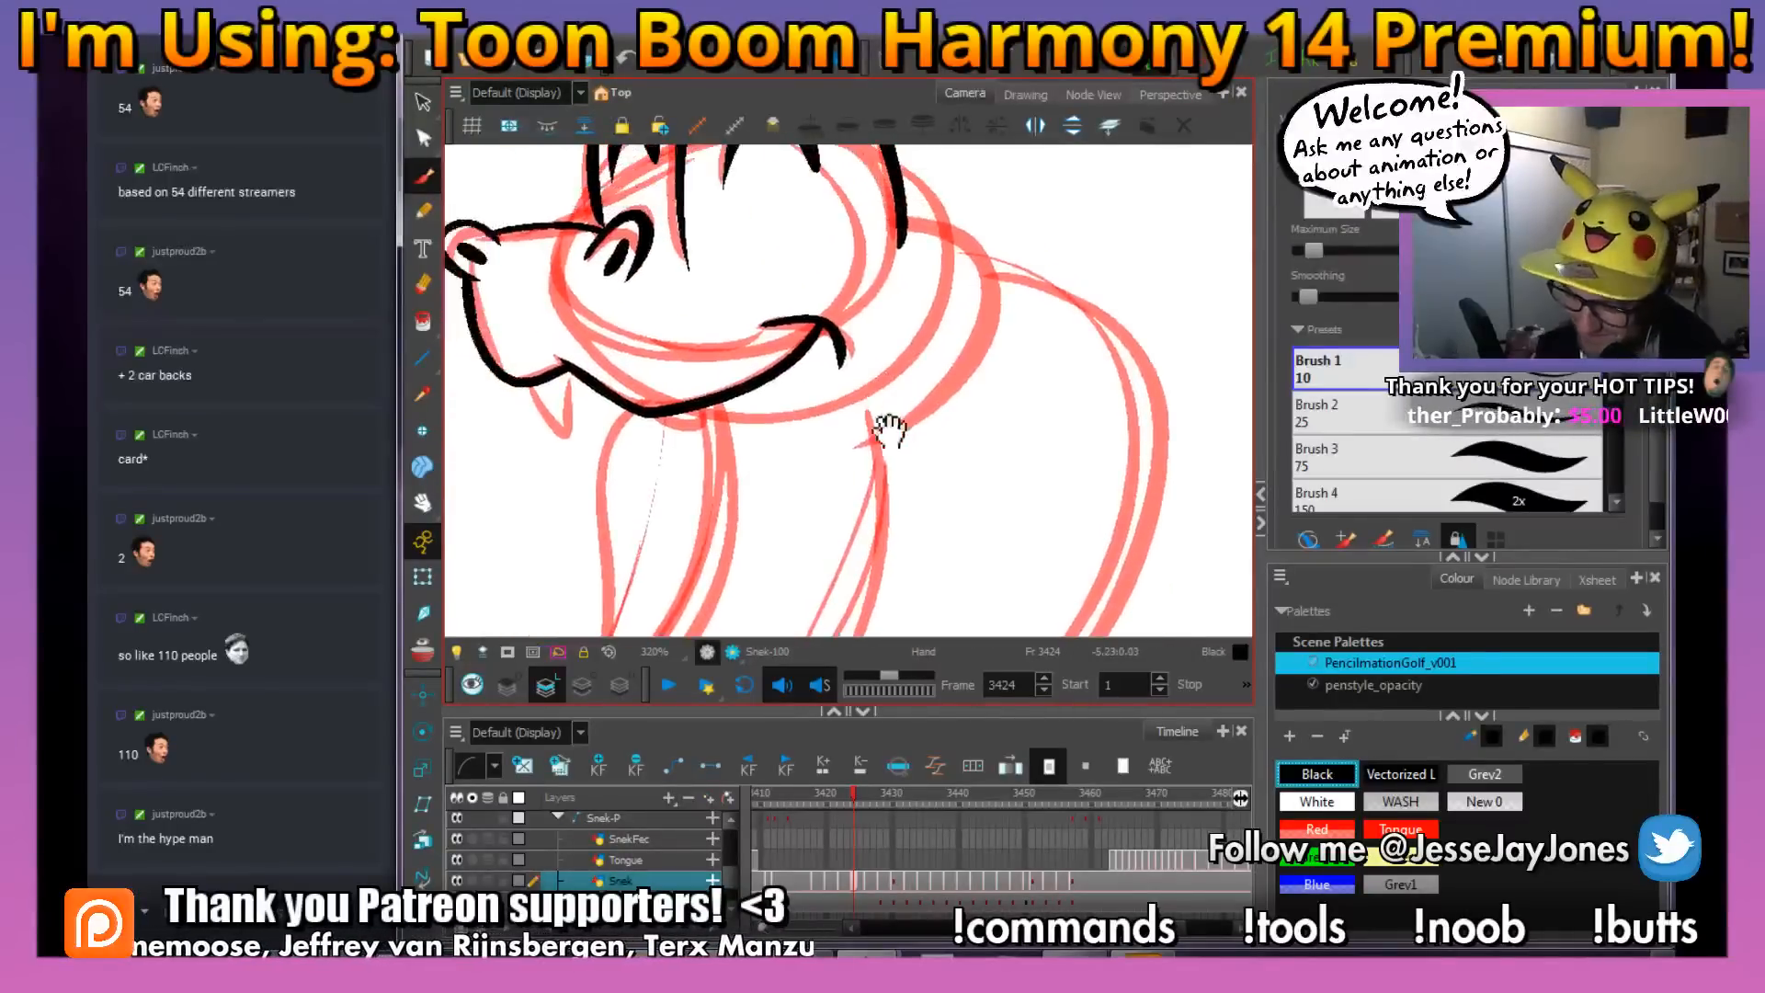
pyautogui.moveTo(669, 414)
pyautogui.mouseDown()
pyautogui.moveTo(732, 463)
pyautogui.moveTo(709, 400)
pyautogui.mouseUp()
pyautogui.moveTo(532, 386); pyautogui.dragTo(583, 447)
pyautogui.moveTo(583, 447); pyautogui.dragTo(570, 370)
pyautogui.press('space')
pyautogui.moveTo(915, 475); pyautogui.dragTo(788, 398)
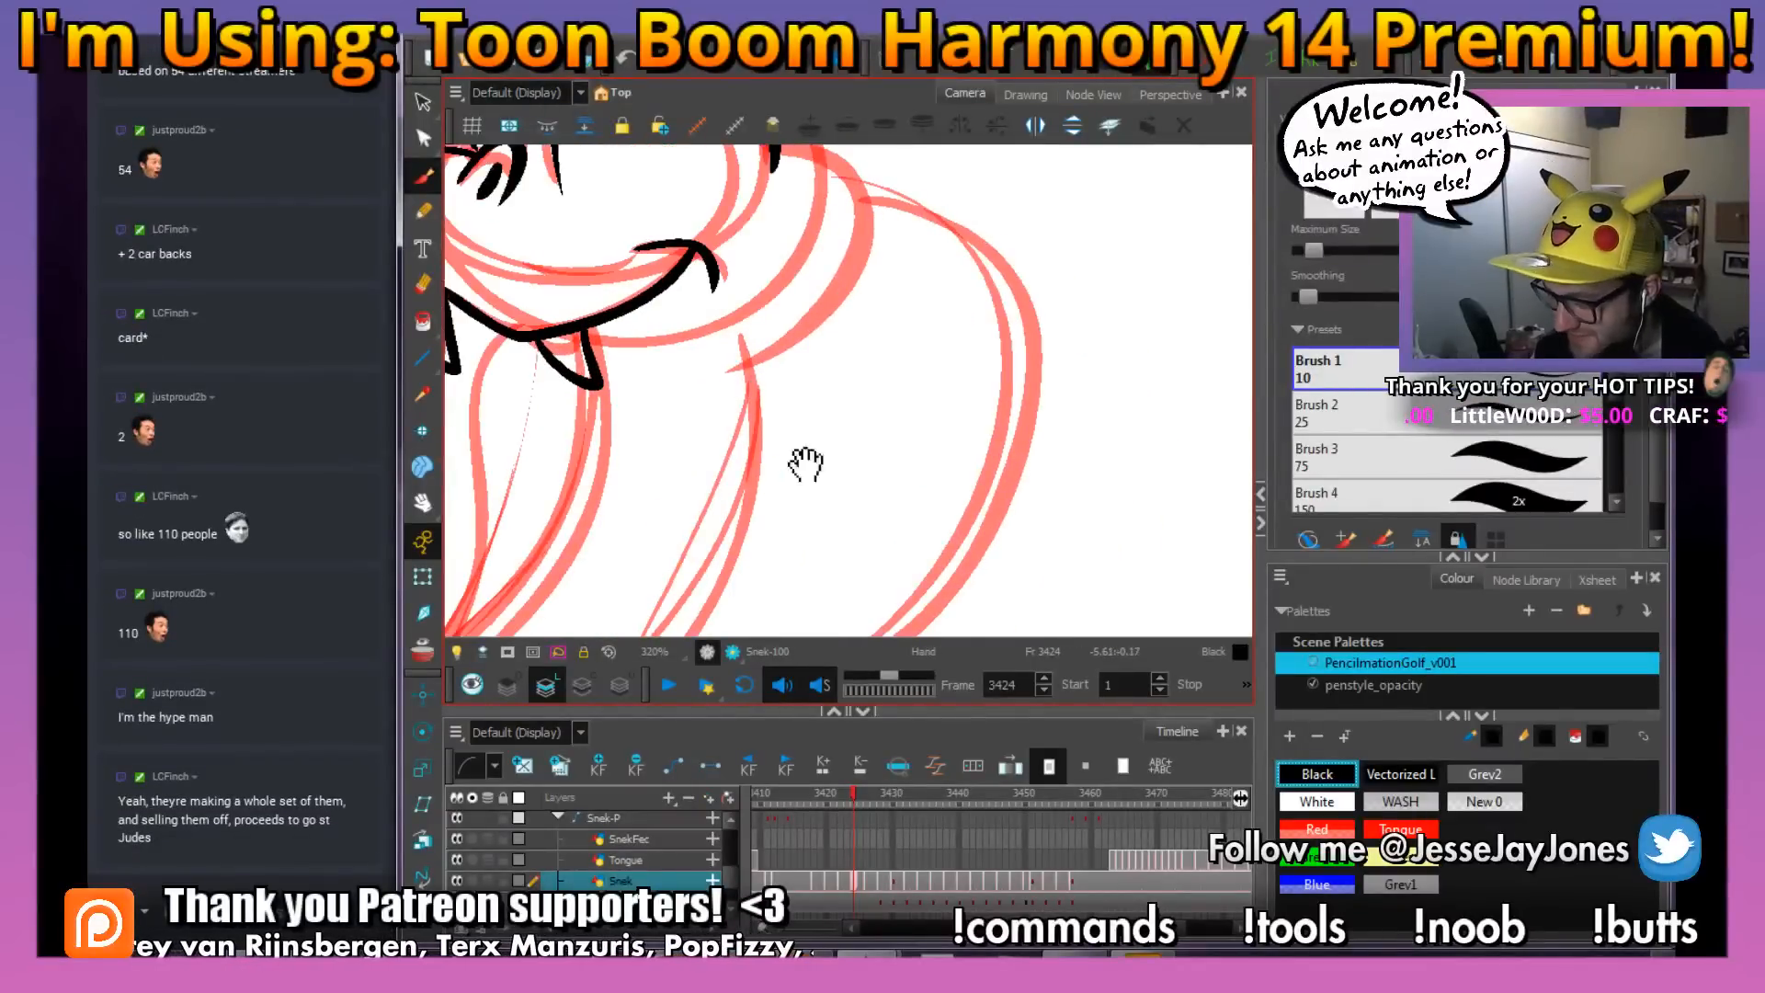
pyautogui.moveTo(805, 463); pyautogui.dragTo(891, 467)
# Ink the thin line beneath the near eye and the thick curve around the back of the head toward the neck
pyautogui.press('1')
pyautogui.press('1')
pyautogui.press('1')
pyautogui.press('space')
pyautogui.moveTo(928, 357)
pyautogui.mouseDown()
pyautogui.moveTo(847, 396)
pyautogui.moveTo(889, 433)
pyautogui.mouseUp()
pyautogui.press('2')
pyautogui.press(',')
pyautogui.press('.')
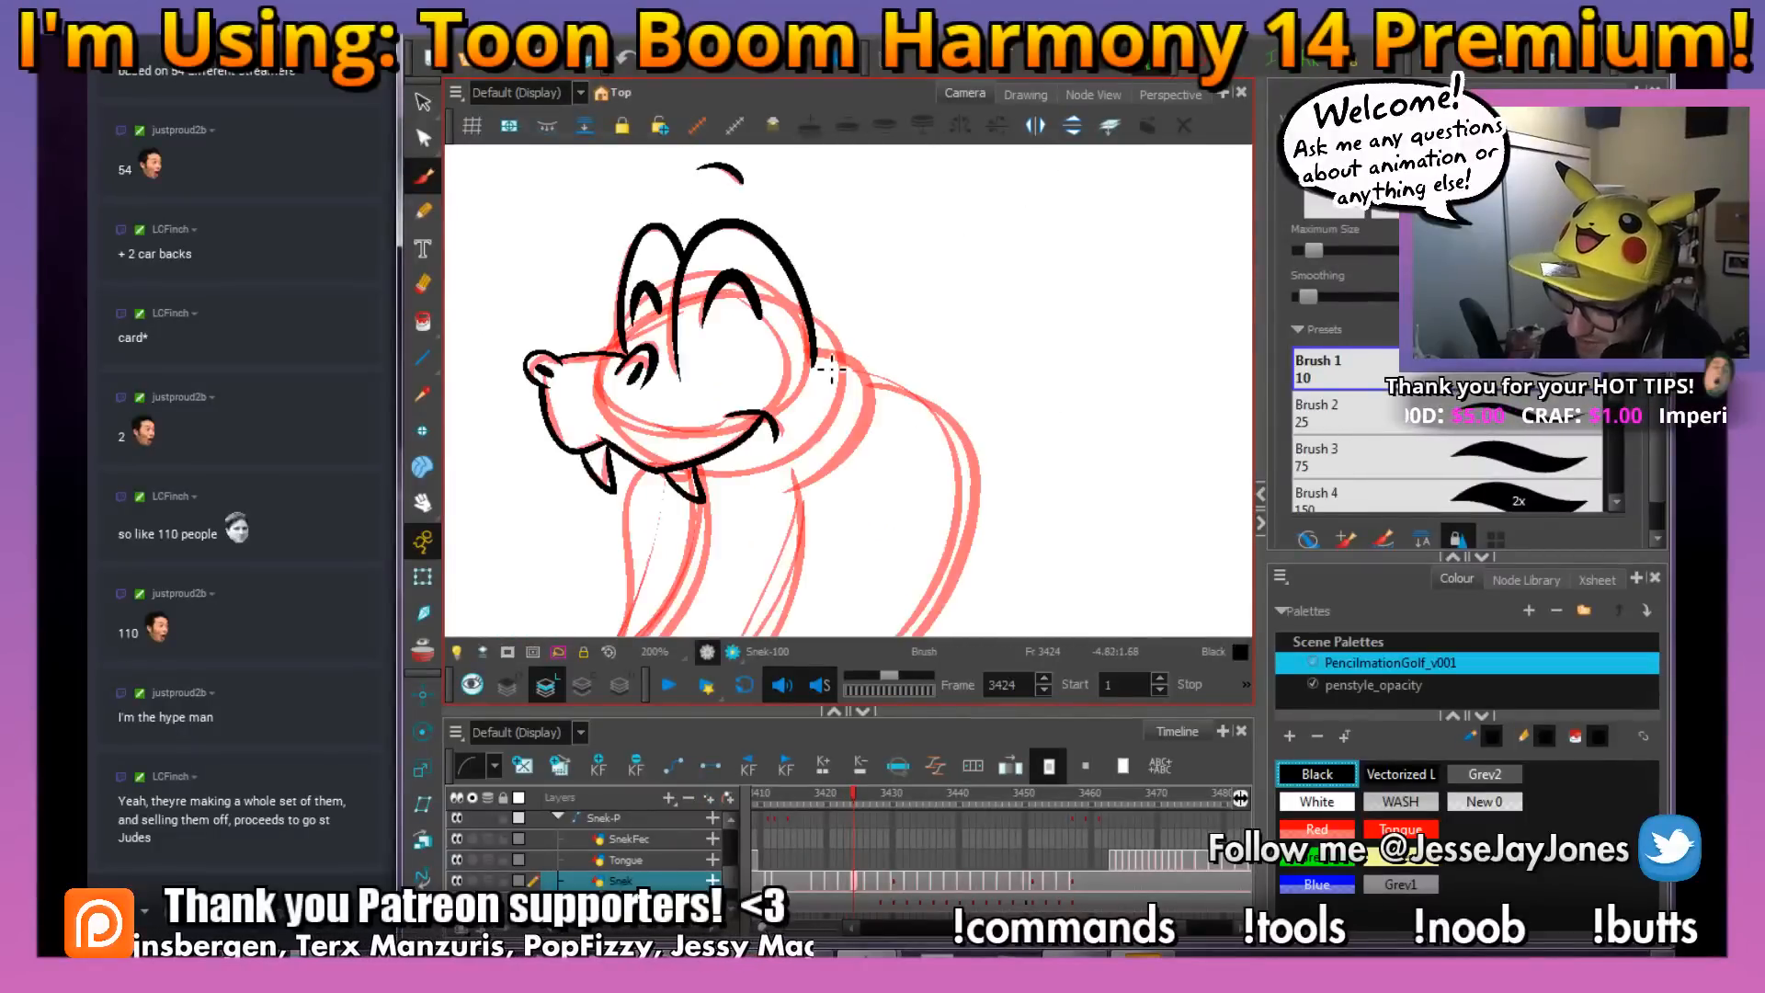
pyautogui.press('space')
pyautogui.moveTo(738, 388)
pyautogui.mouseDown()
pyautogui.moveTo(801, 369)
pyautogui.moveTo(906, 397)
pyautogui.mouseUp()
pyautogui.press('2')
pyautogui.press('2')
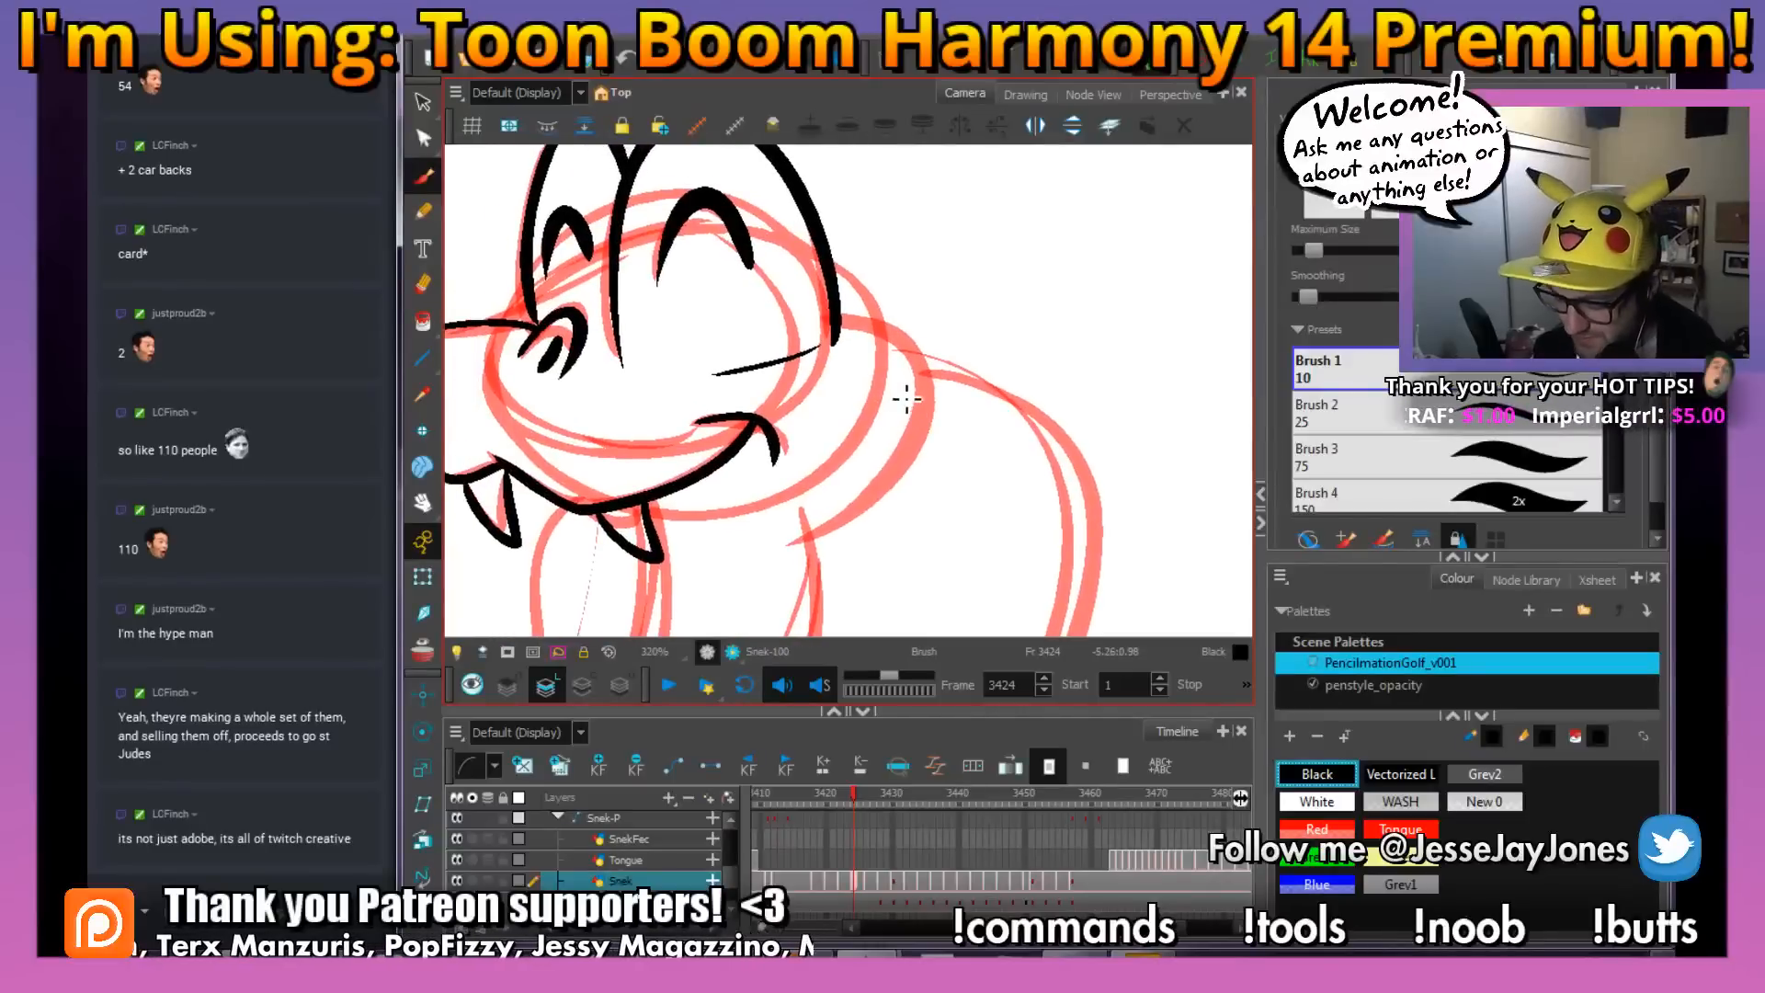
pyautogui.moveTo(873, 330)
pyautogui.mouseDown()
pyautogui.moveTo(933, 378)
pyautogui.moveTo(929, 443)
pyautogui.moveTo(882, 511)
pyautogui.moveTo(772, 540)
pyautogui.mouseUp()
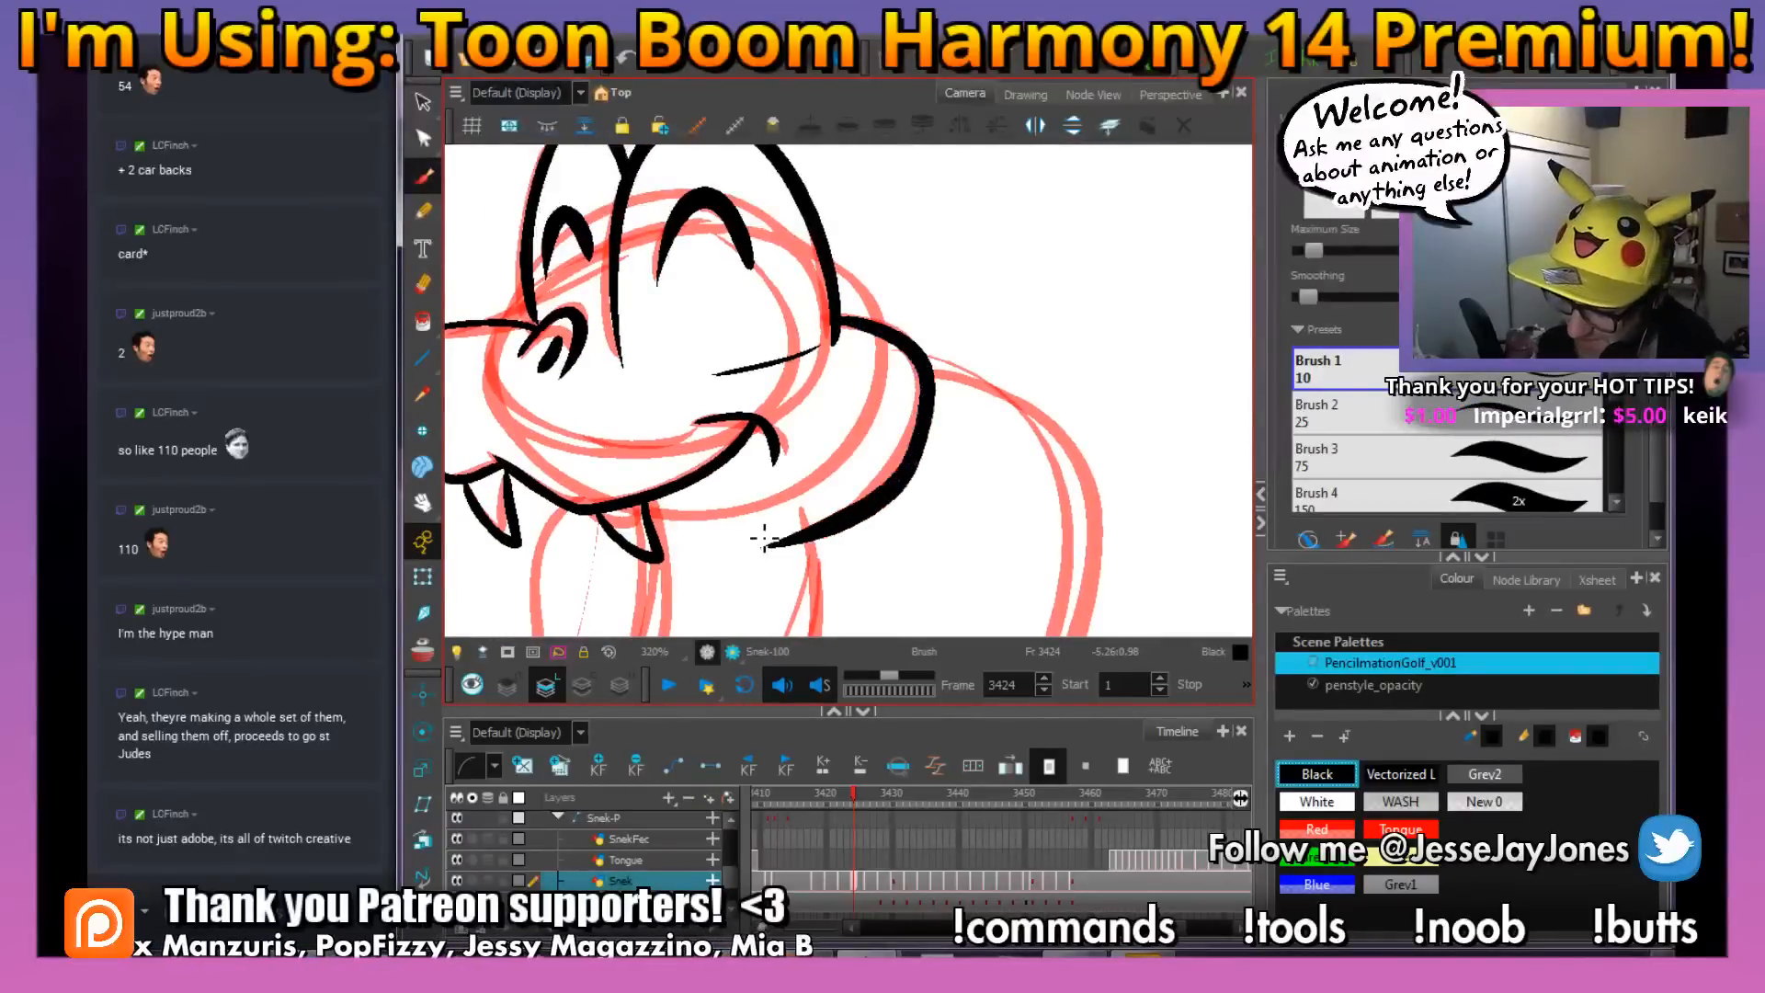
# Ink both long sides of the snake's curving body from the neck down to the pointed tail tip
pyautogui.press('1')
pyautogui.press('1')
pyautogui.press('1')
pyautogui.press('1')
pyautogui.press('space')
pyautogui.moveTo(850, 473); pyautogui.dragTo(830, 415)
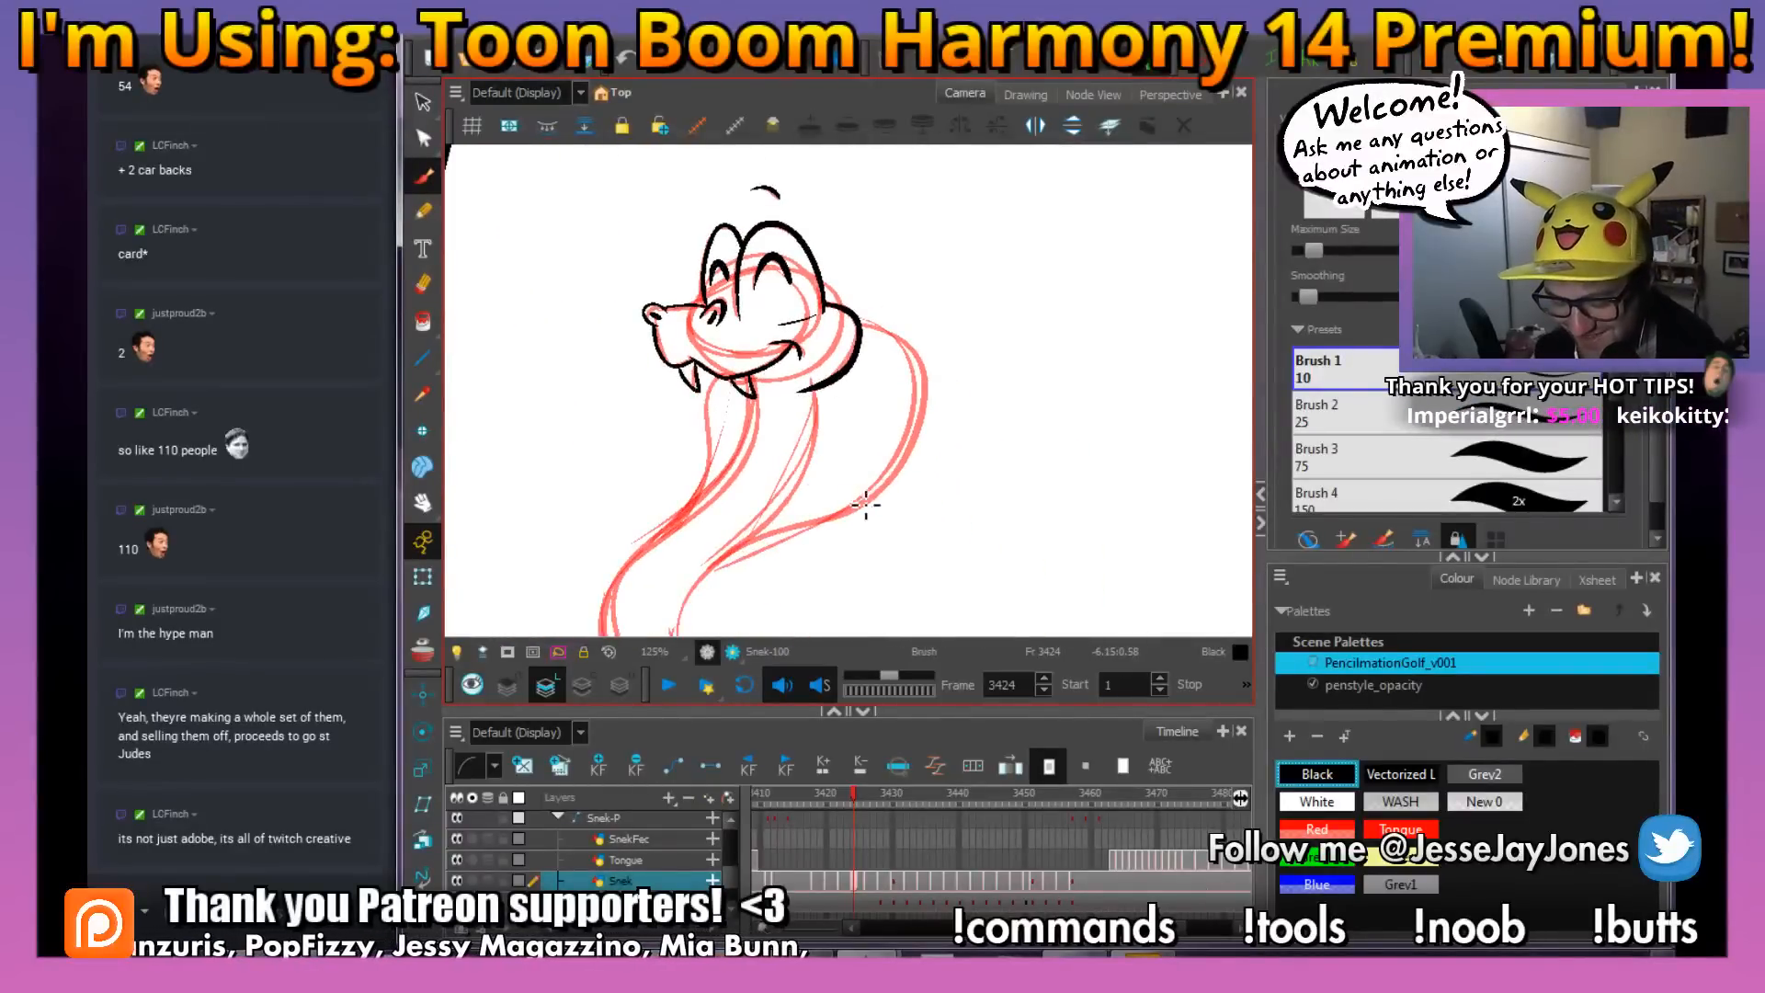
pyautogui.moveTo(891, 501); pyautogui.dragTo(981, 473)
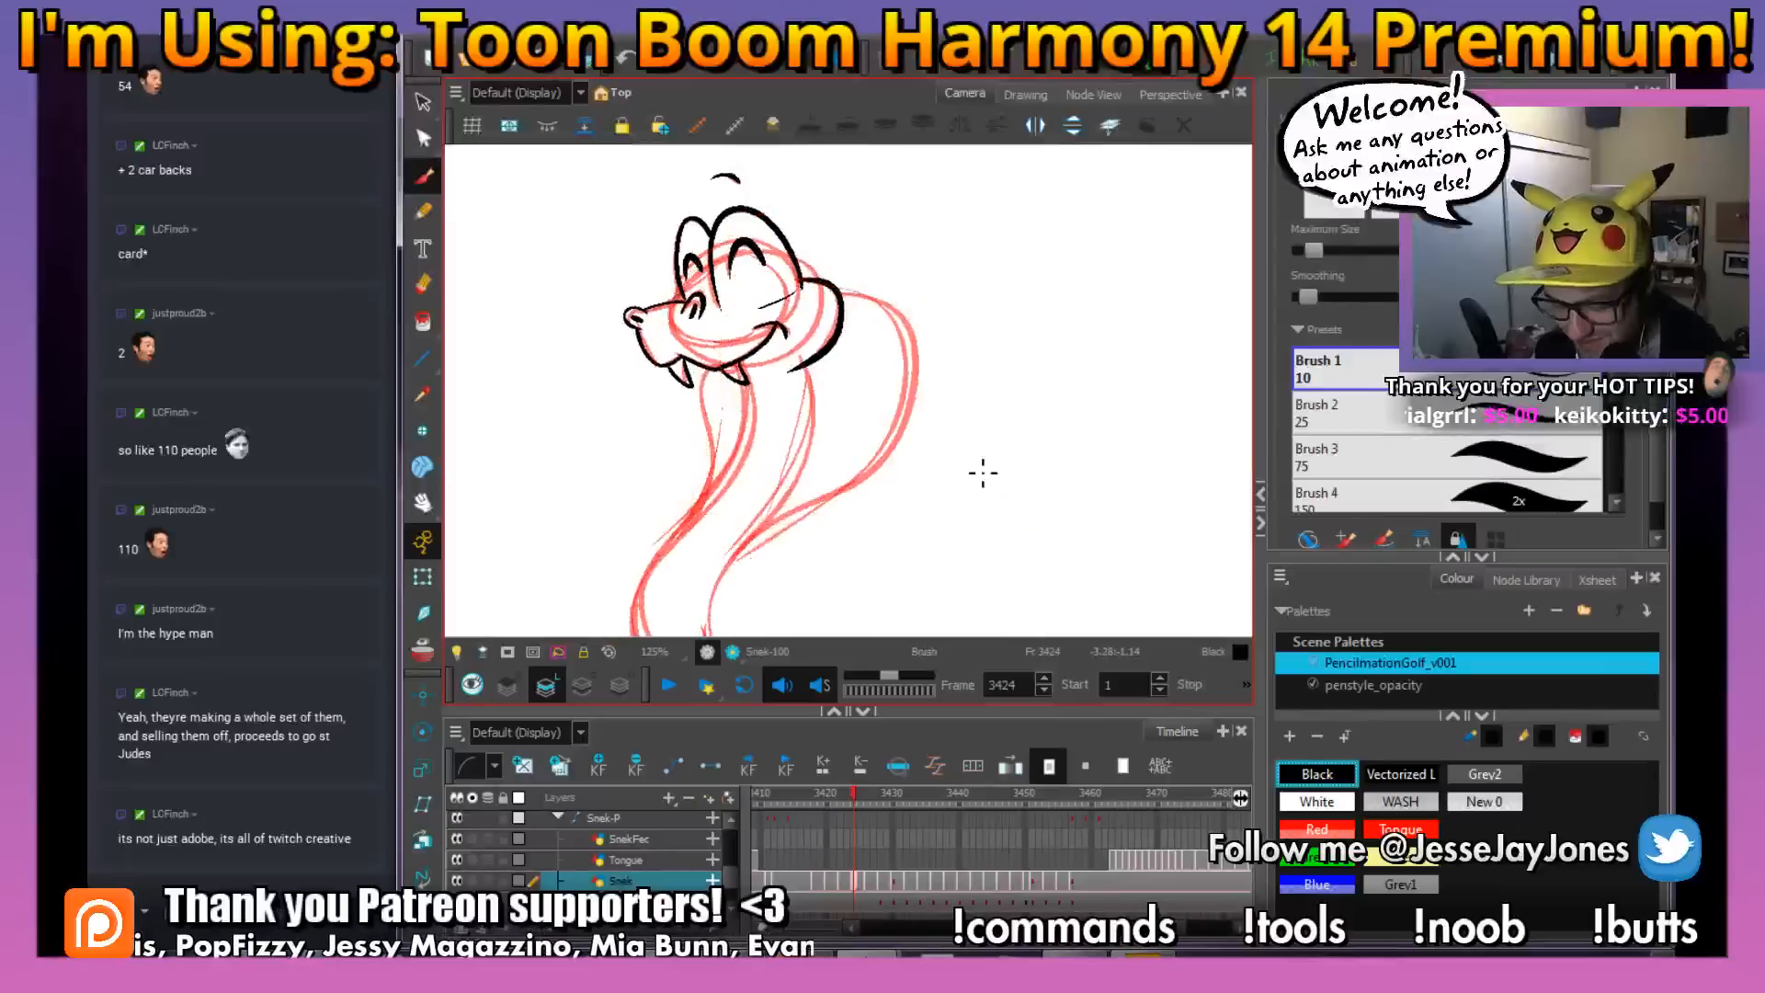
pyautogui.press('2')
pyautogui.press('space')
pyautogui.moveTo(853, 533)
pyautogui.mouseDown()
pyautogui.moveTo(863, 491)
pyautogui.moveTo(717, 345)
pyautogui.mouseUp()
pyautogui.press('1')
pyautogui.moveTo(740, 471); pyautogui.dragTo(818, 519)
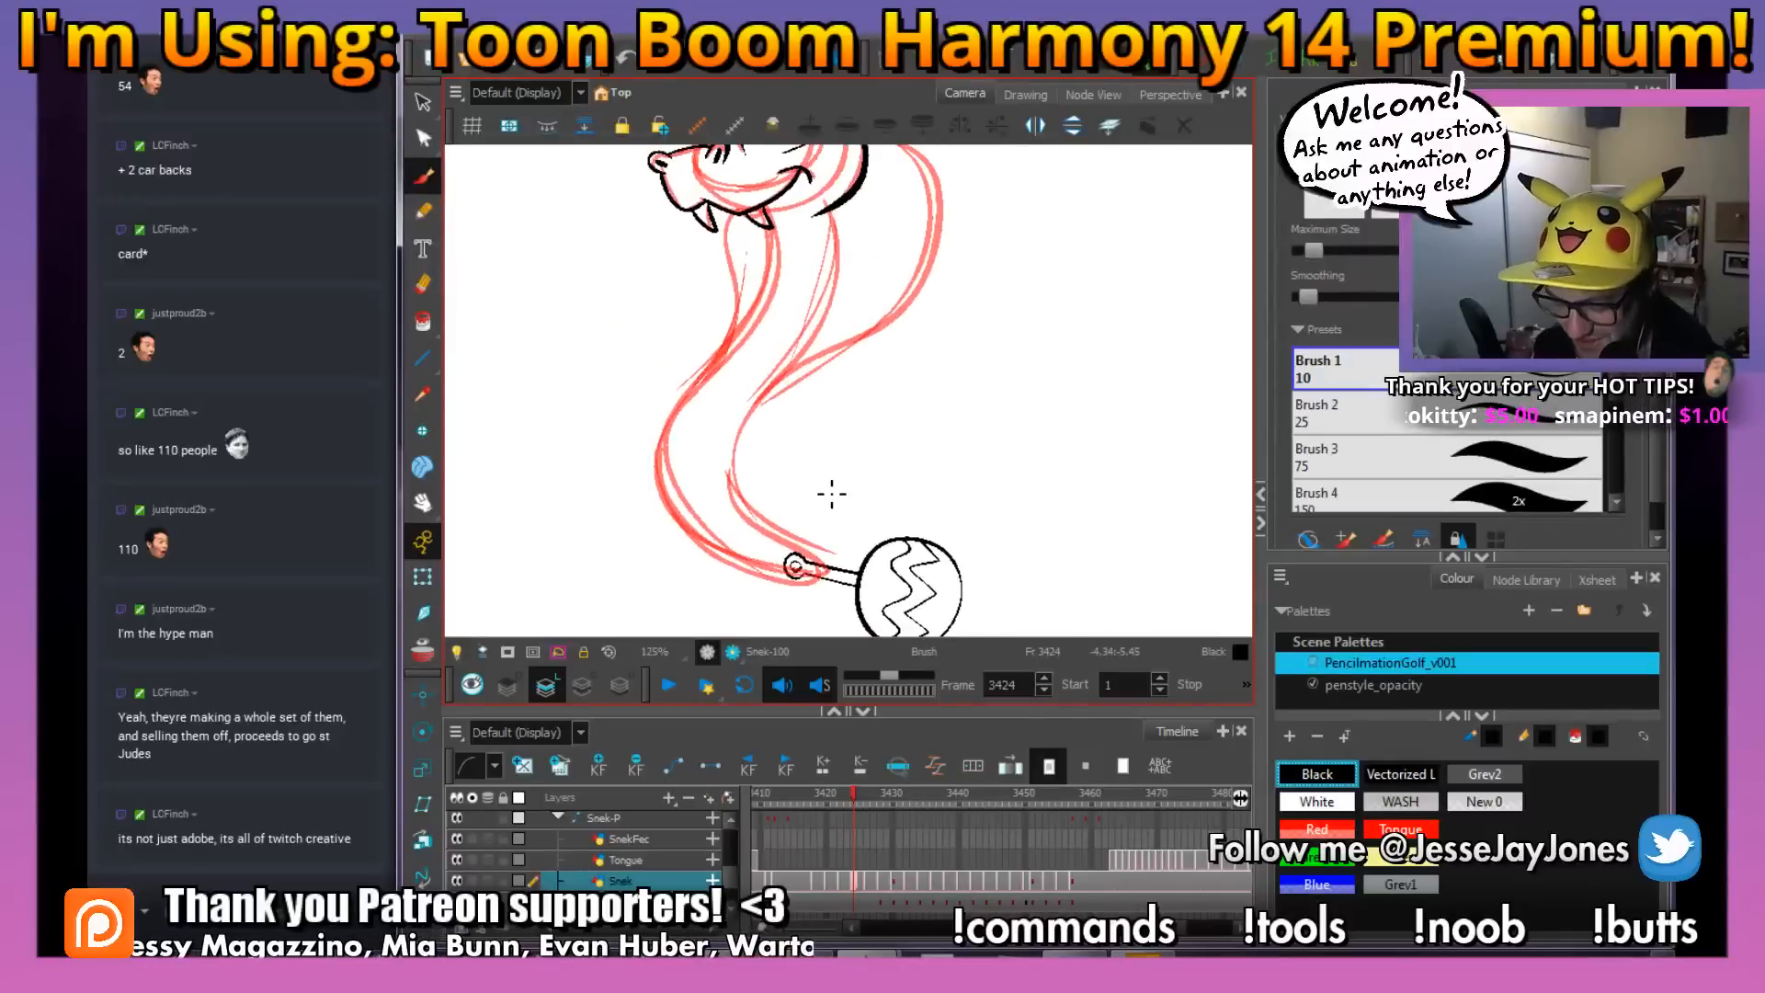
pyautogui.press('.')
pyautogui.press('space')
pyautogui.moveTo(871, 406); pyautogui.dragTo(834, 441)
pyautogui.press('space')
pyautogui.moveTo(875, 503)
pyautogui.mouseDown()
pyautogui.moveTo(897, 484)
pyautogui.moveTo(844, 533)
pyautogui.mouseUp()
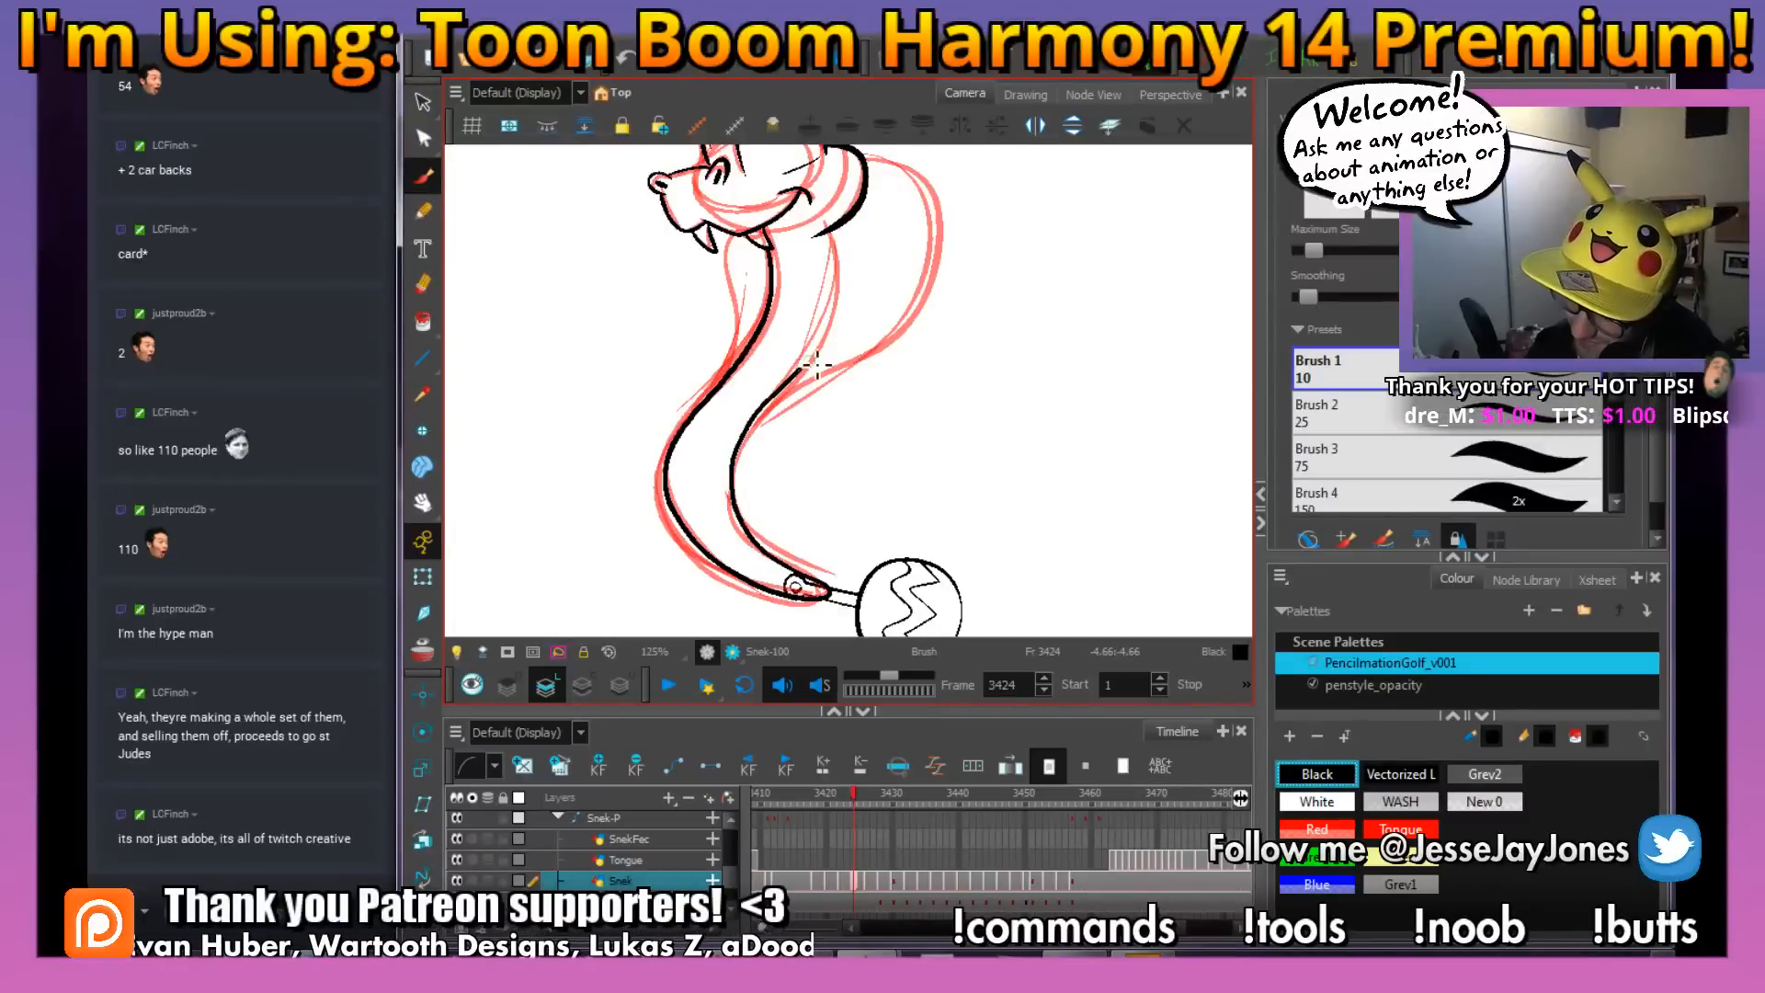
# Extend the back line of the neck upward until it meets the underside of the head
pyautogui.press('space')
pyautogui.moveTo(903, 227)
pyautogui.mouseDown()
pyautogui.moveTo(861, 305)
pyautogui.moveTo(862, 363)
pyautogui.mouseUp()
pyautogui.press('space')
pyautogui.press('1')
pyautogui.press('2')
pyautogui.press('2')
pyautogui.press('2')
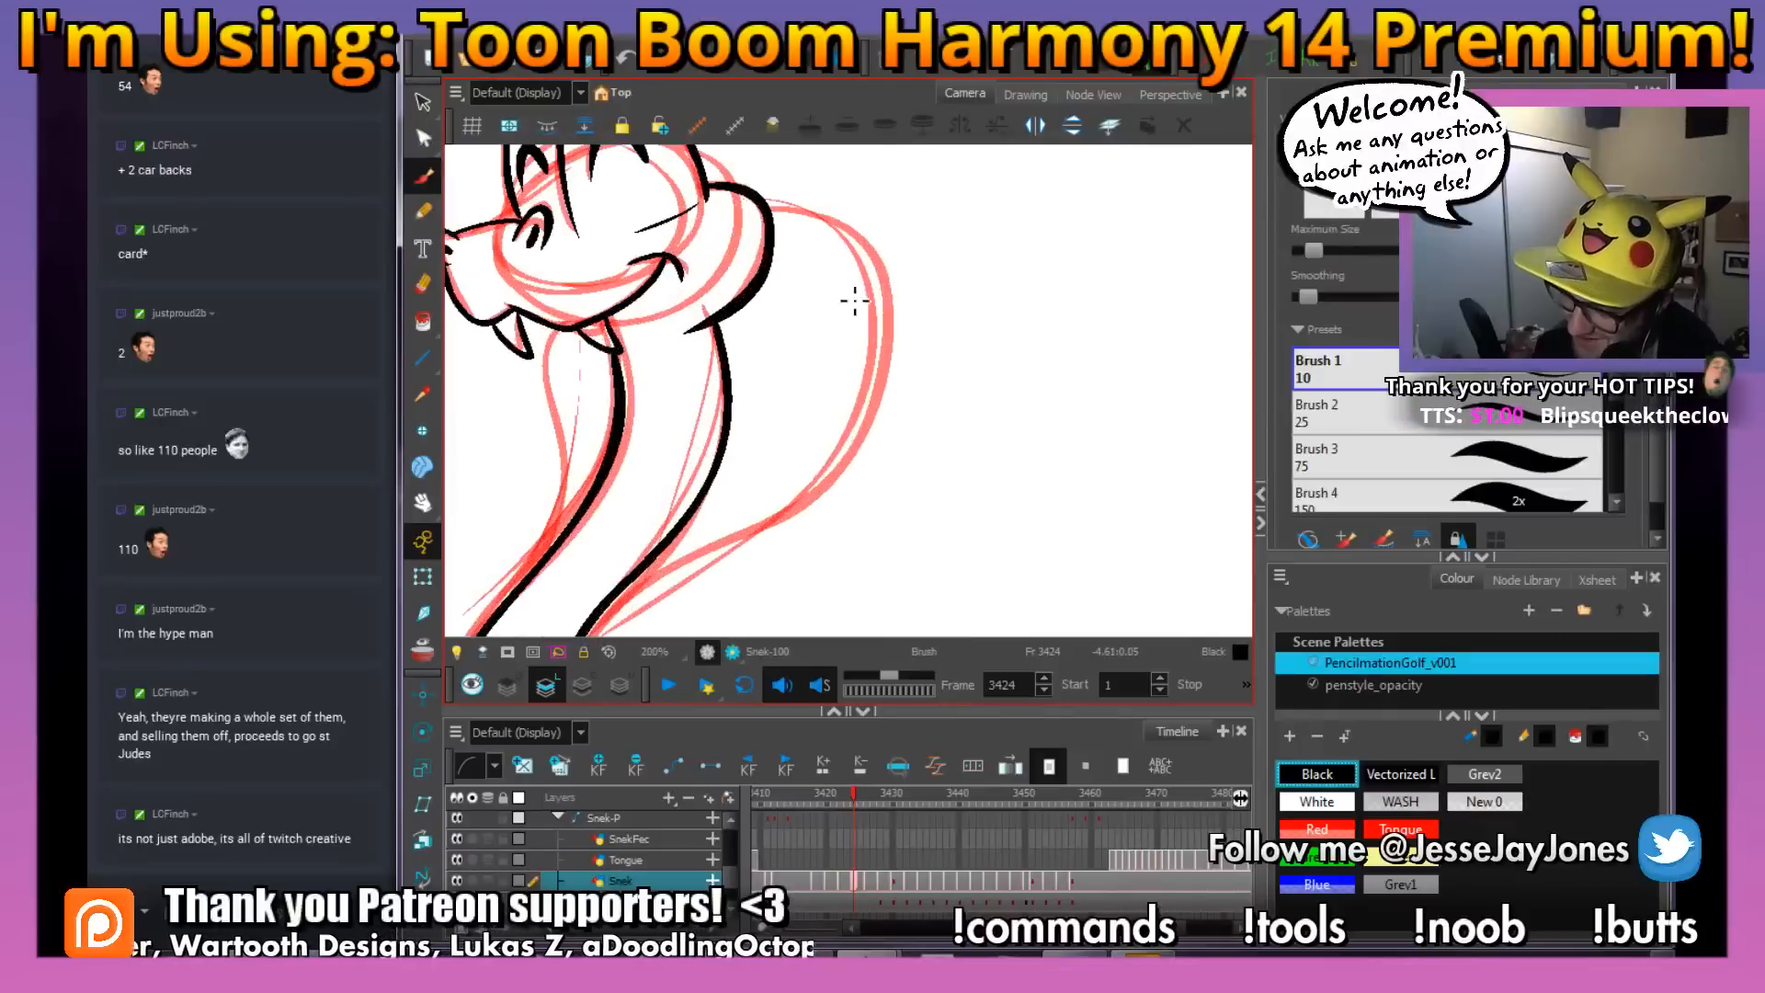
# Ink the thick outer curve of the near hood from behind the head down to the body, and save the scene
pyautogui.press('space')
pyautogui.moveTo(851, 297); pyautogui.dragTo(877, 262)
pyautogui.moveTo(802, 168)
pyautogui.mouseDown()
pyautogui.moveTo(841, 171)
pyautogui.moveTo(905, 220)
pyautogui.moveTo(922, 322)
pyautogui.moveTo(868, 446)
pyautogui.moveTo(629, 572)
pyautogui.mouseUp()
pyautogui.press('space')
pyautogui.moveTo(840, 441); pyautogui.dragTo(901, 450)
pyautogui.press(',')
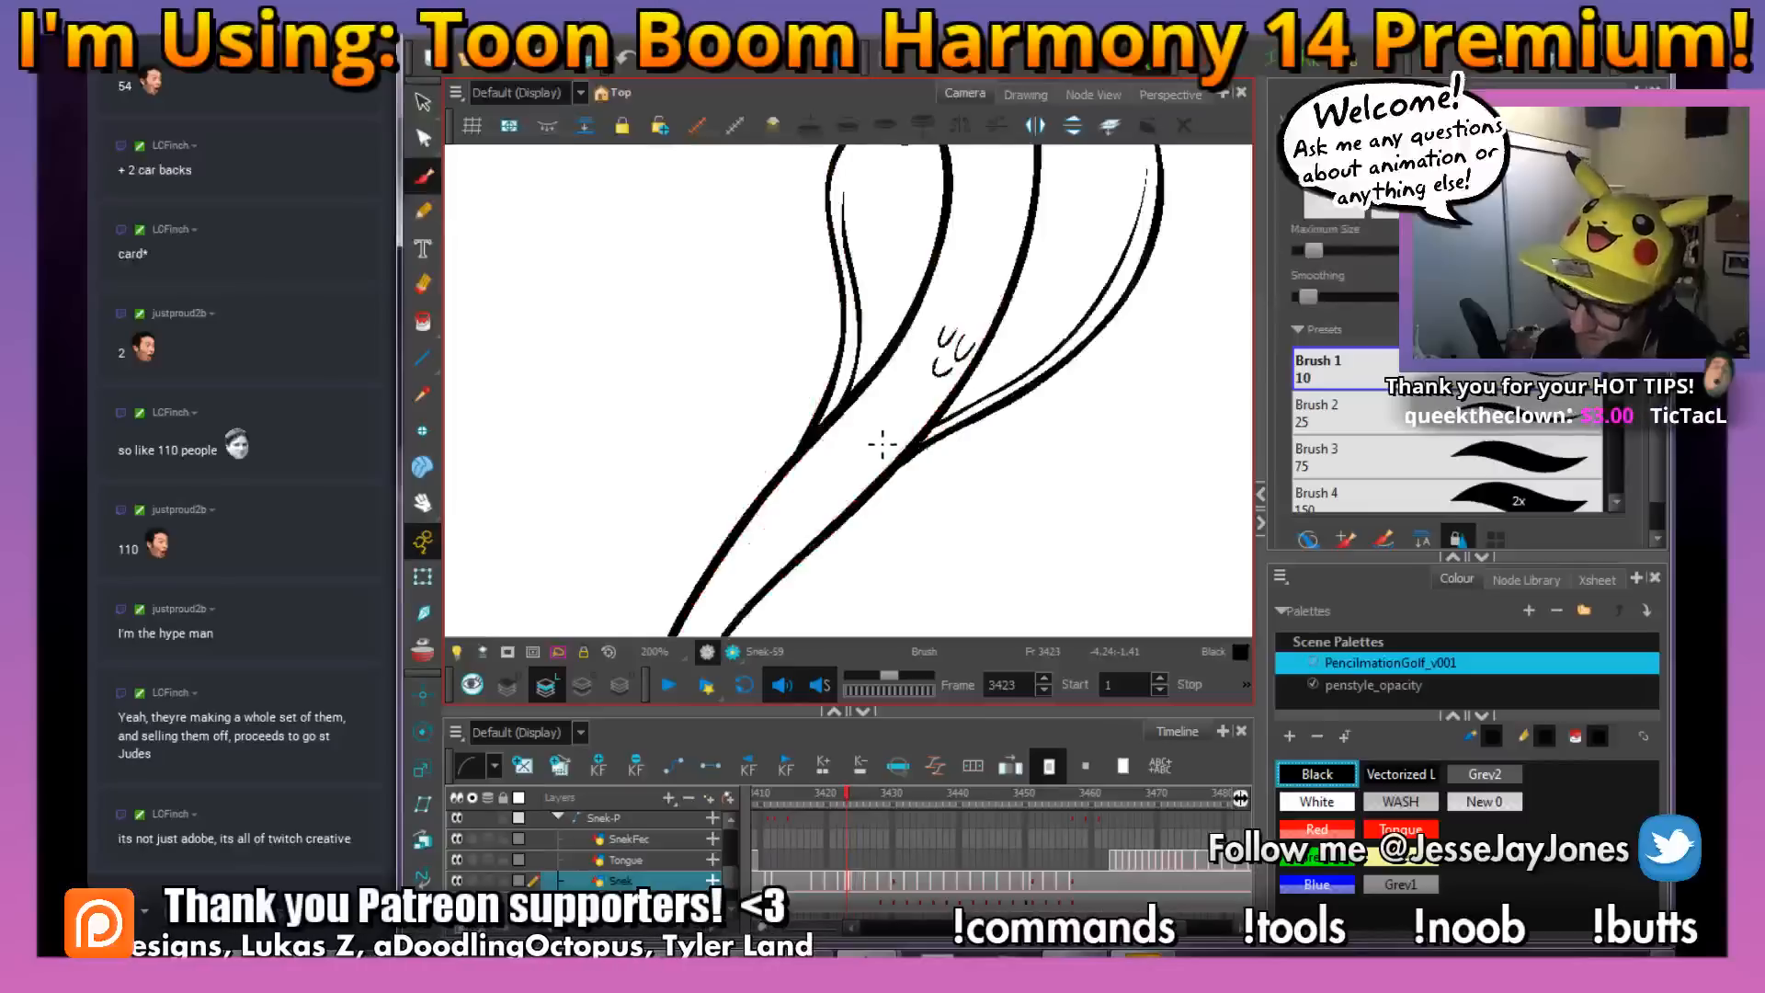
pyautogui.press('.')
pyautogui.hotkey('ctrl', 's')
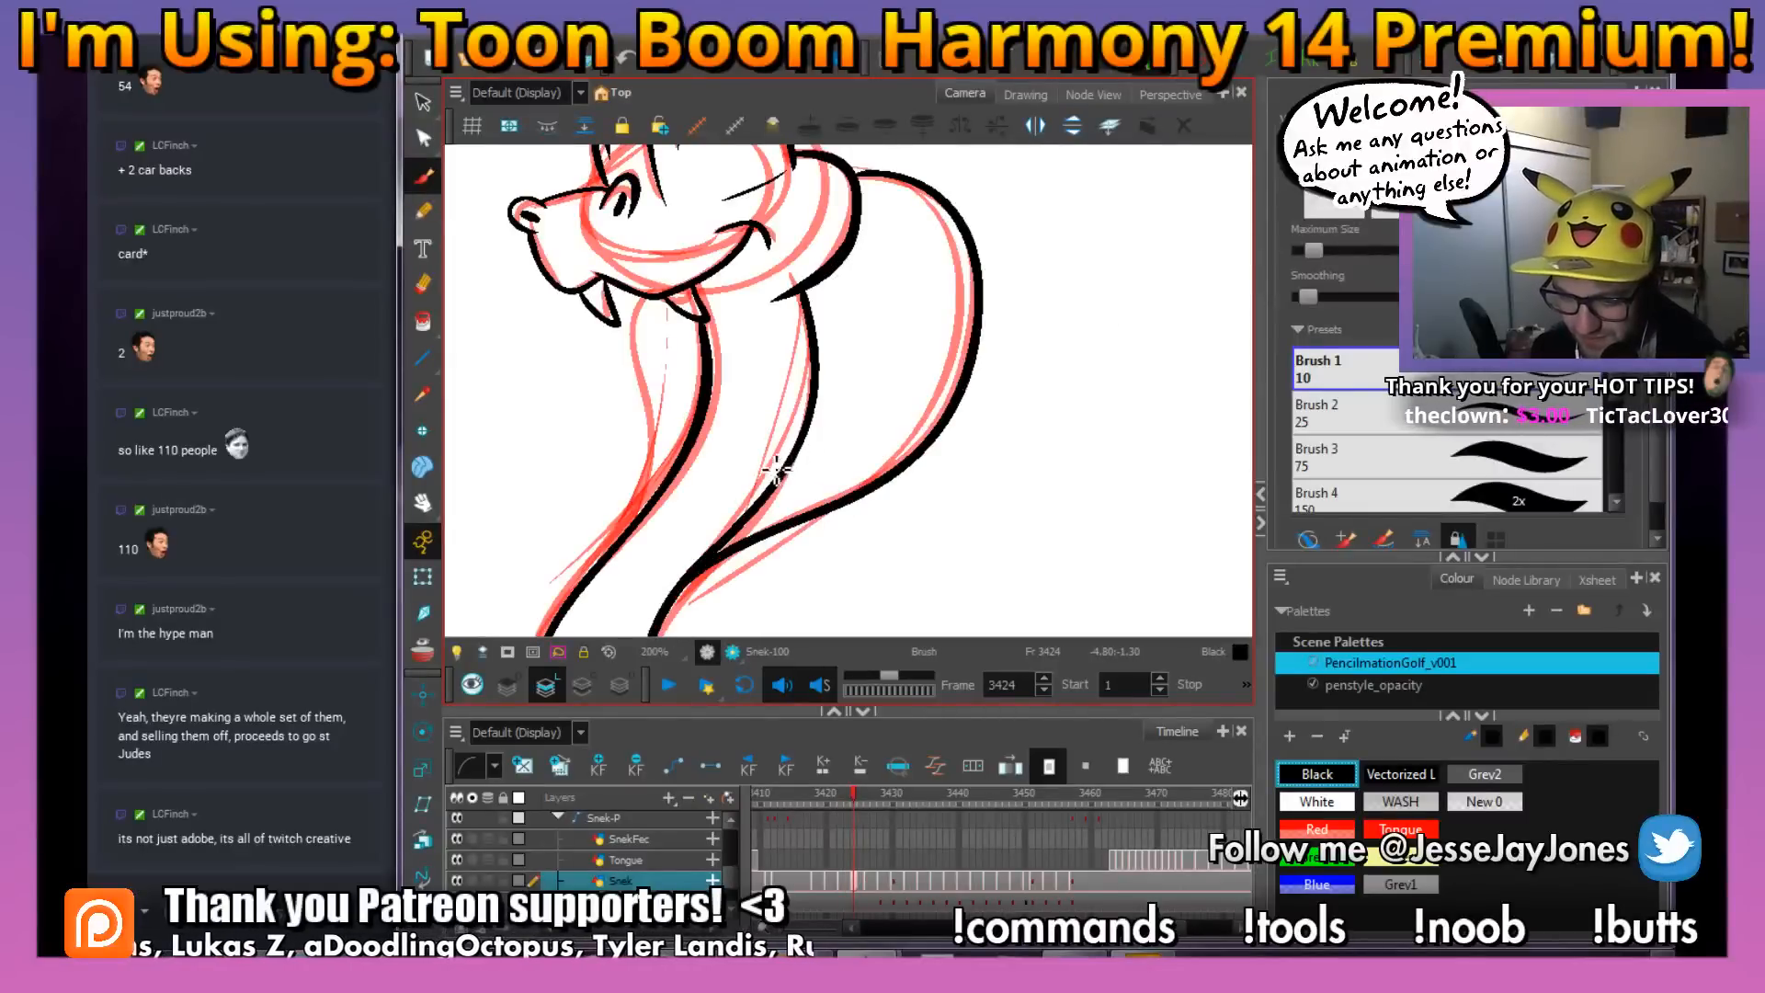
# Ink the outer edge of the far hood and the thin inner contour lines on both hood sides
pyautogui.press('space')
pyautogui.moveTo(812, 453); pyautogui.dragTo(845, 466)
pyautogui.press(',')
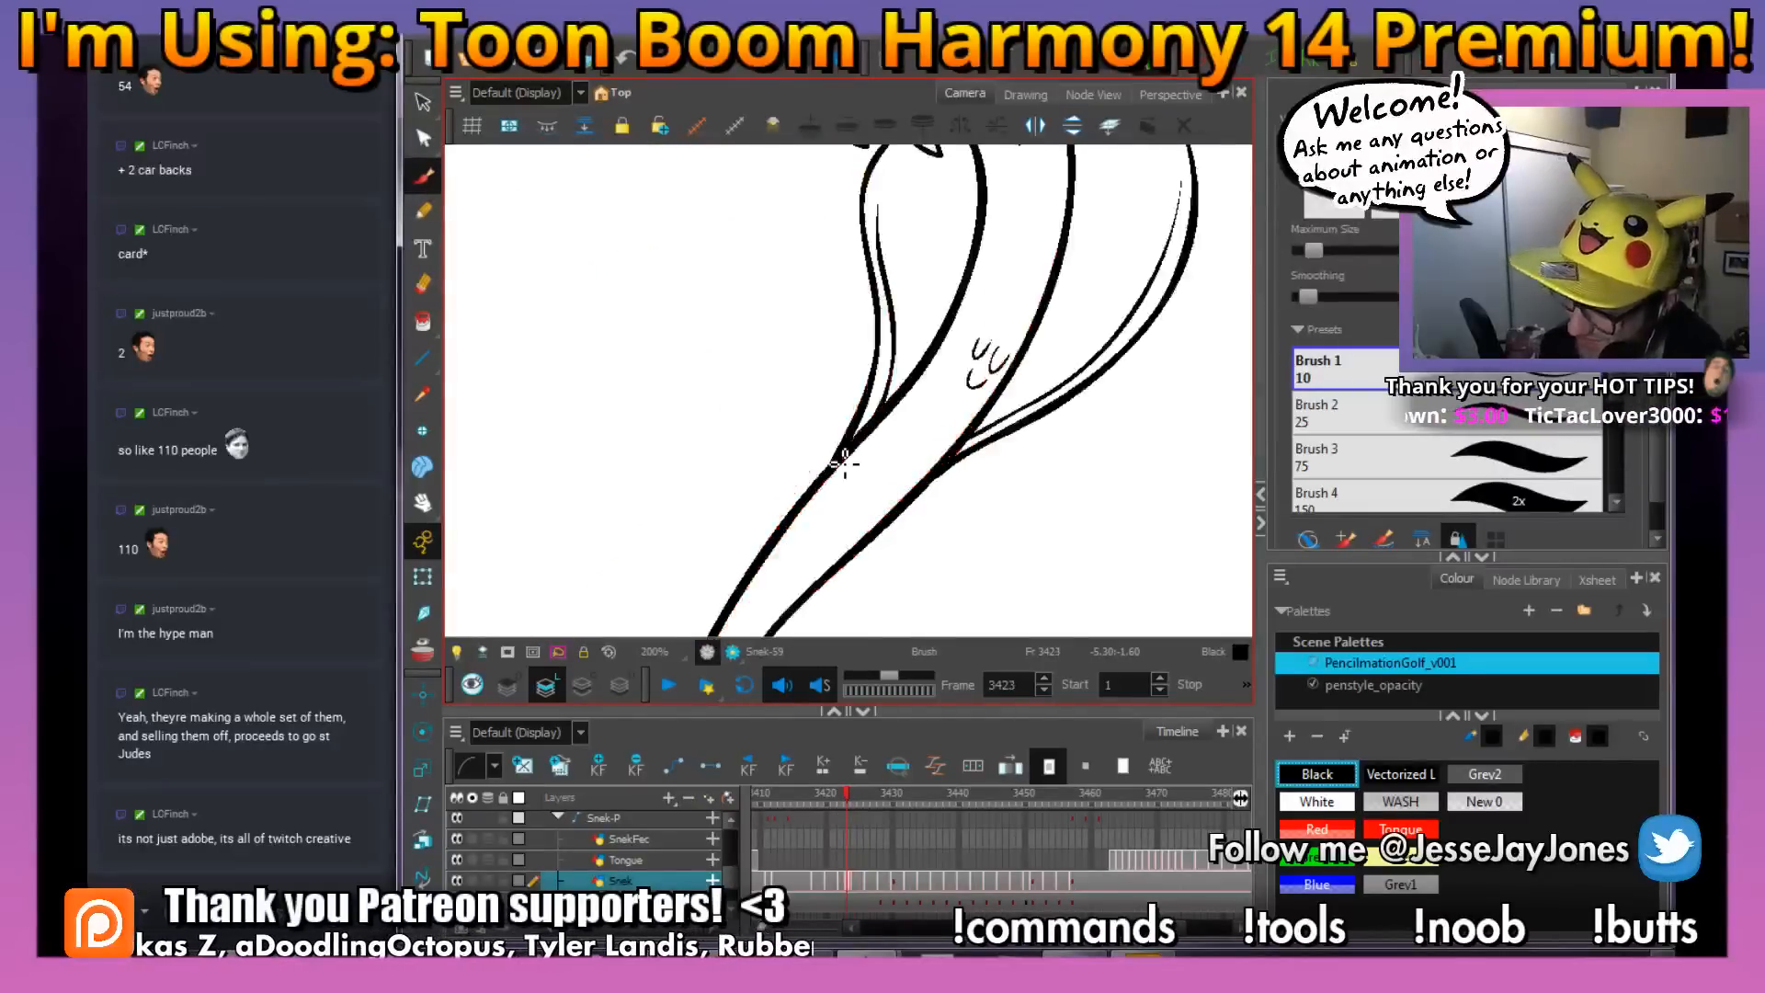
pyautogui.press('.')
pyautogui.moveTo(671, 352)
pyautogui.mouseDown()
pyautogui.moveTo(689, 455)
pyautogui.moveTo(659, 543)
pyautogui.mouseUp()
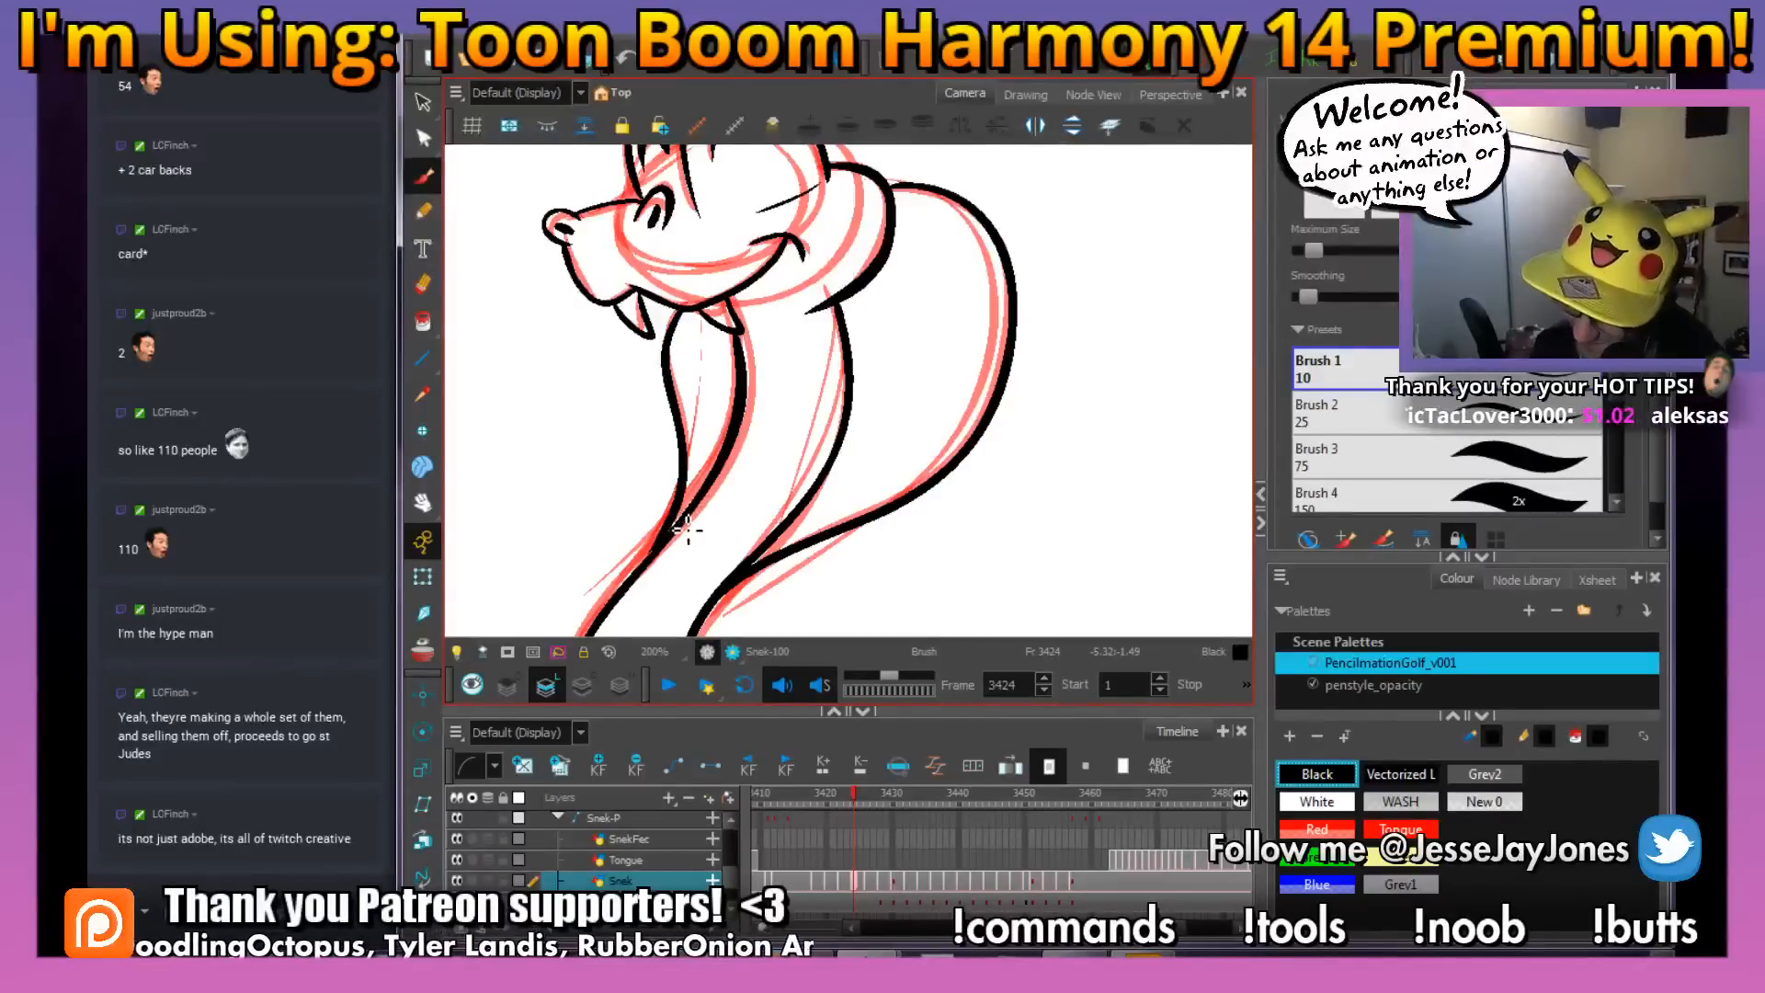
pyautogui.moveTo(703, 469); pyautogui.dragTo(710, 319)
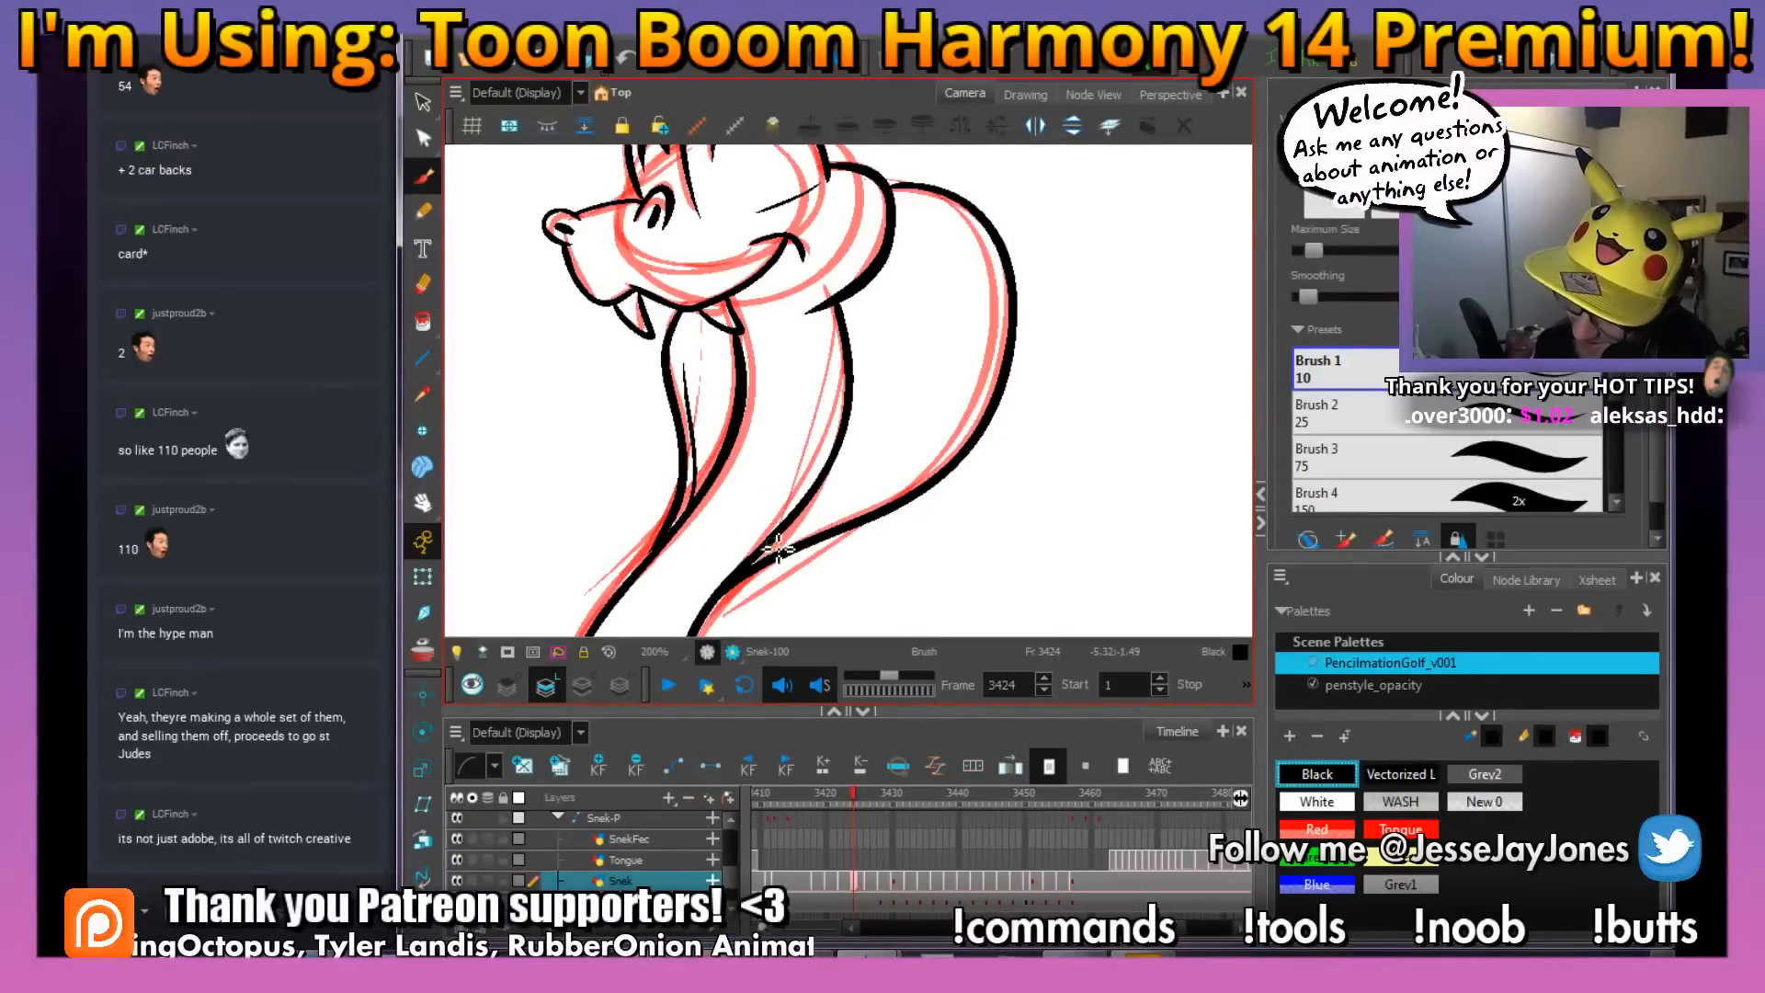
pyautogui.moveTo(776, 549)
pyautogui.mouseDown()
pyautogui.moveTo(927, 471)
pyautogui.moveTo(1004, 323)
pyautogui.moveTo(999, 280)
pyautogui.mouseUp()
# Ink three small U-shaped scales on the neck between the hood sides, matching the drawing at frame 3423
pyautogui.press('2')
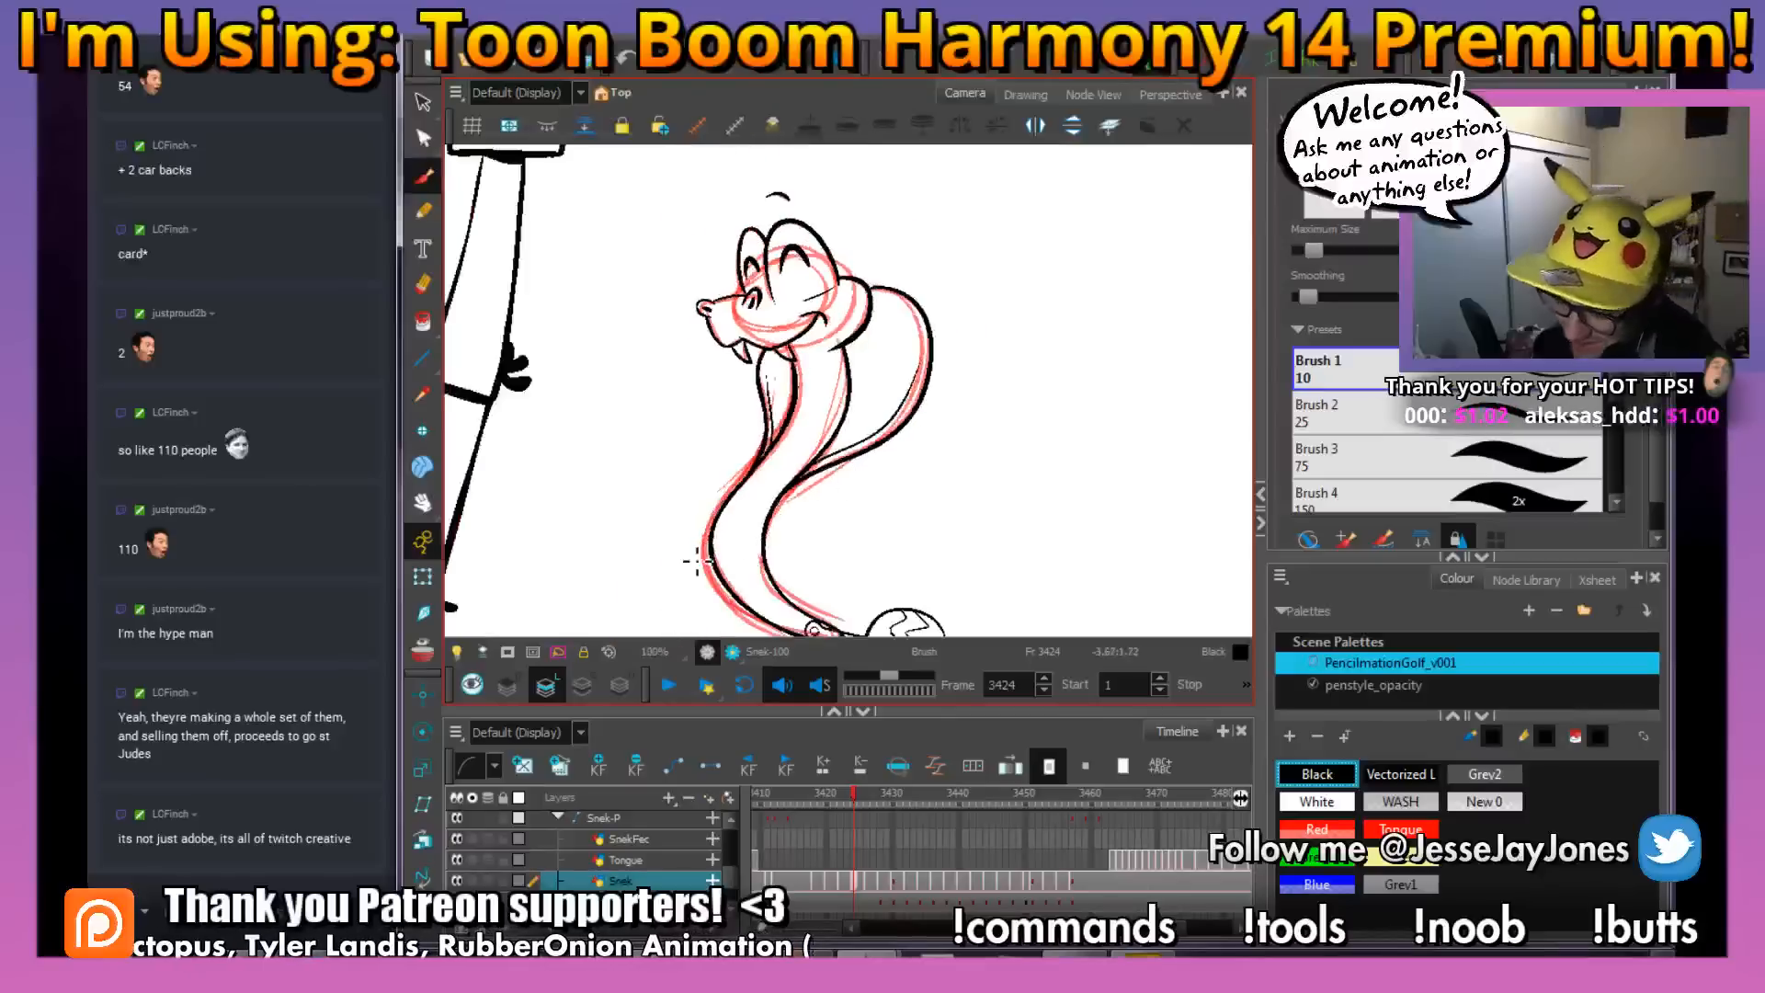
pyautogui.press('2')
pyautogui.press('2')
pyautogui.press('space')
pyautogui.moveTo(970, 488); pyautogui.dragTo(915, 436)
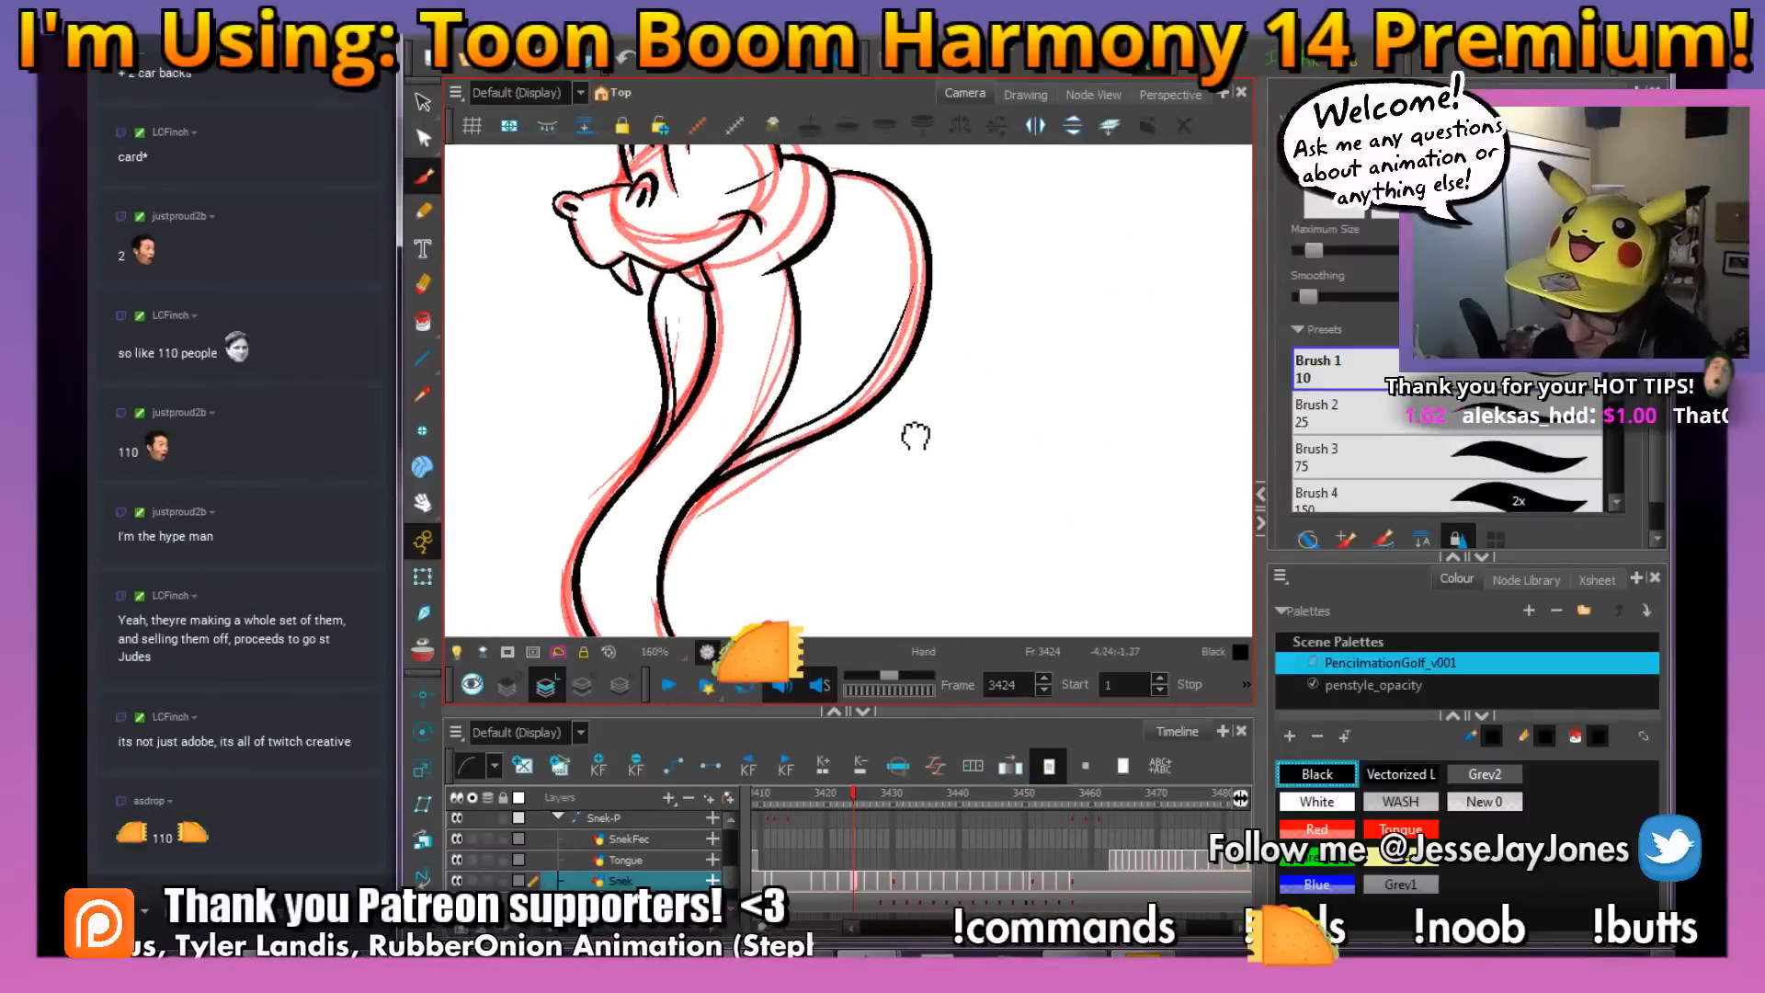
pyautogui.press('space')
pyautogui.moveTo(774, 512)
pyautogui.mouseDown()
pyautogui.moveTo(800, 528)
pyautogui.moveTo(833, 515)
pyautogui.mouseUp()
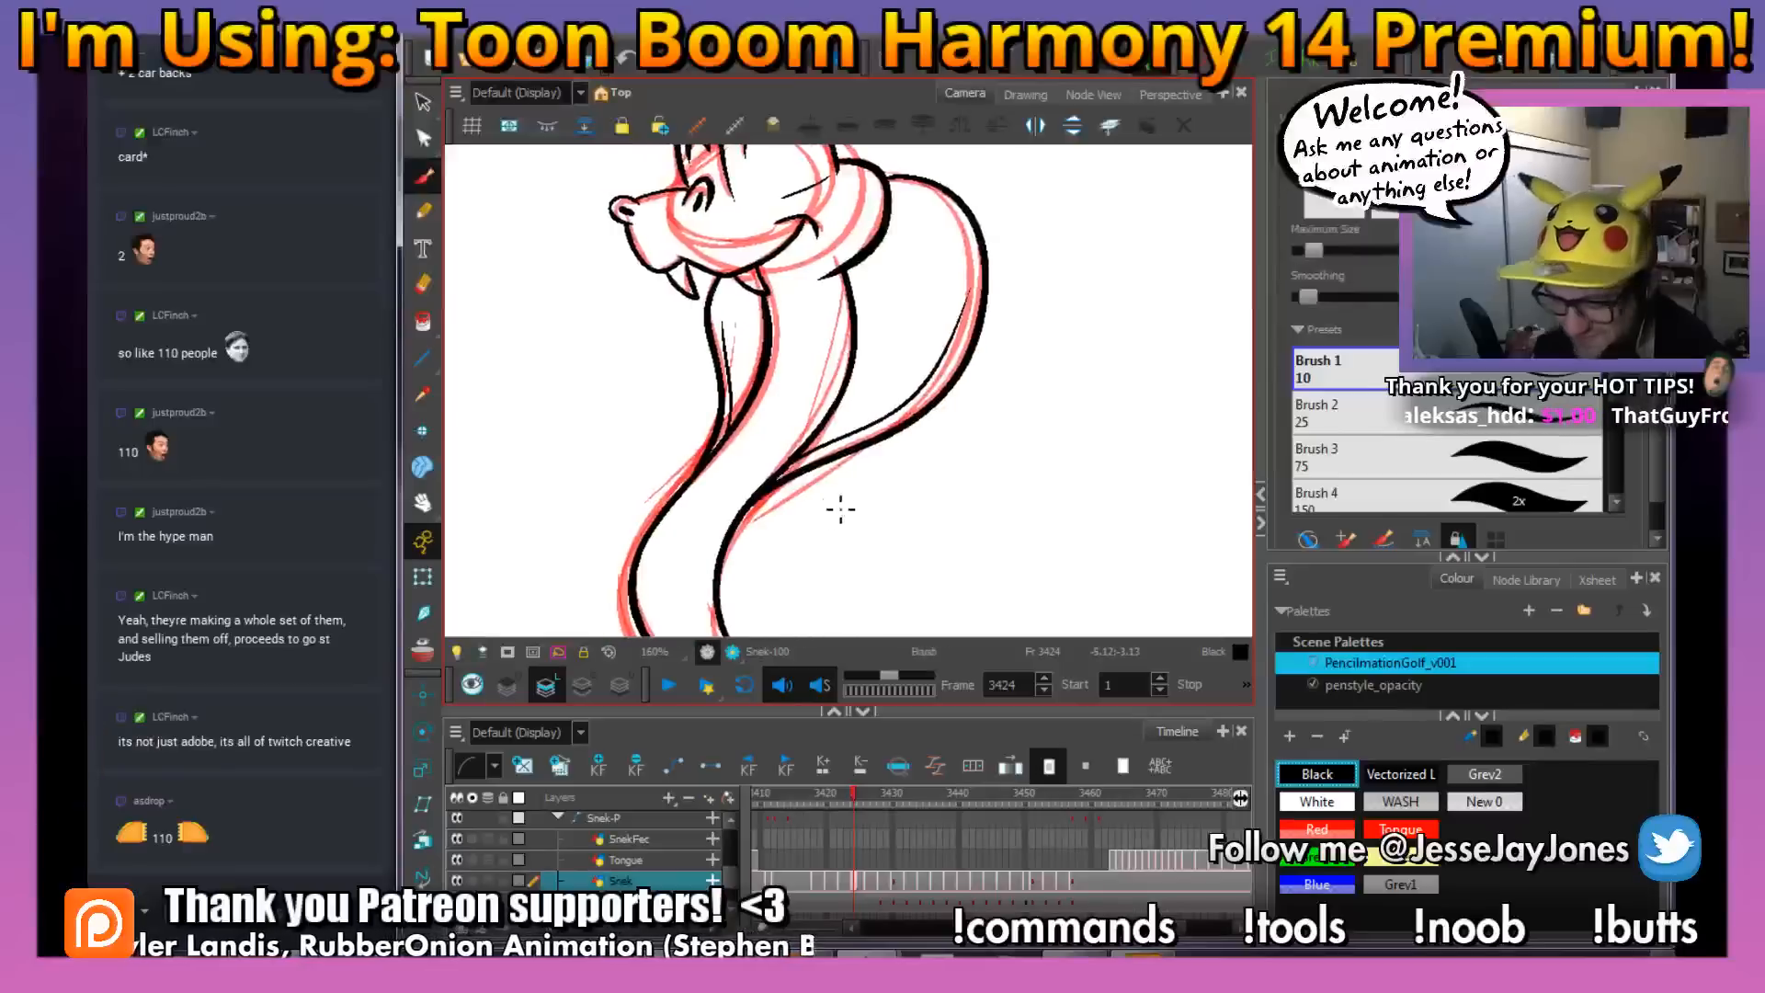
pyautogui.press('g')
pyautogui.press('f')
pyautogui.moveTo(947, 515); pyautogui.dragTo(981, 468)
pyautogui.press('2')
pyautogui.press('2')
pyautogui.press('space')
pyautogui.moveTo(822, 486); pyautogui.dragTo(840, 440)
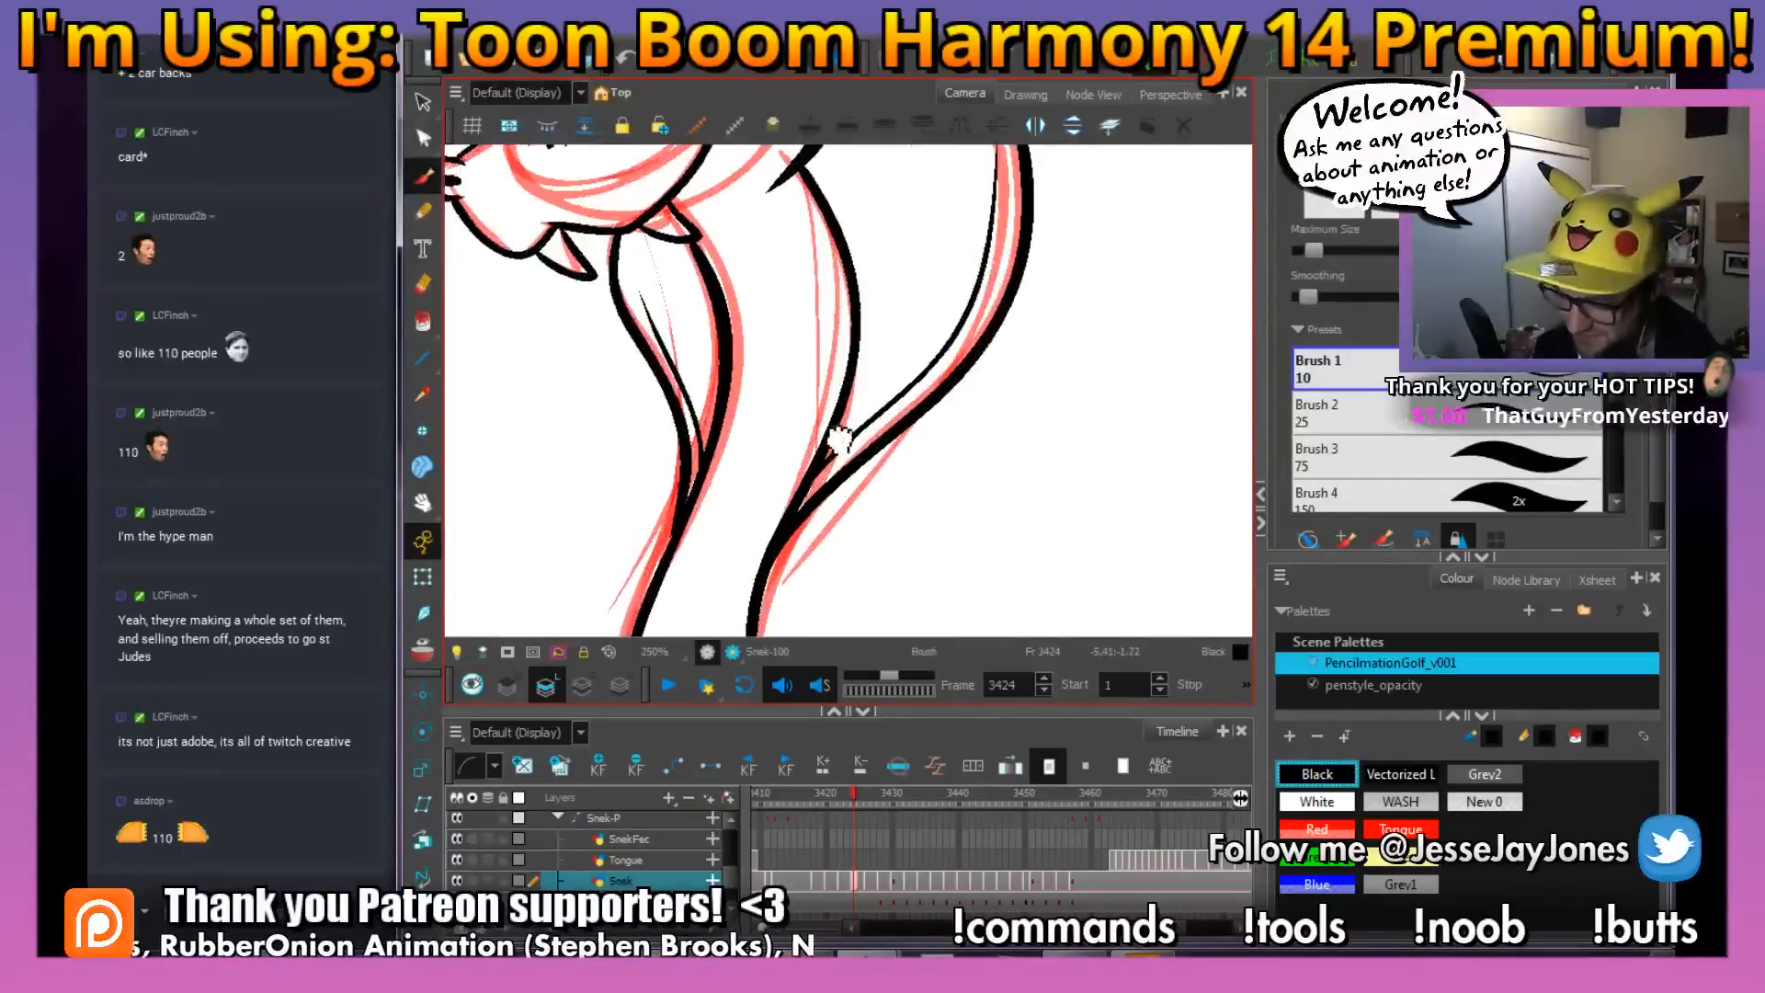
pyautogui.press('g')
pyautogui.press('f')
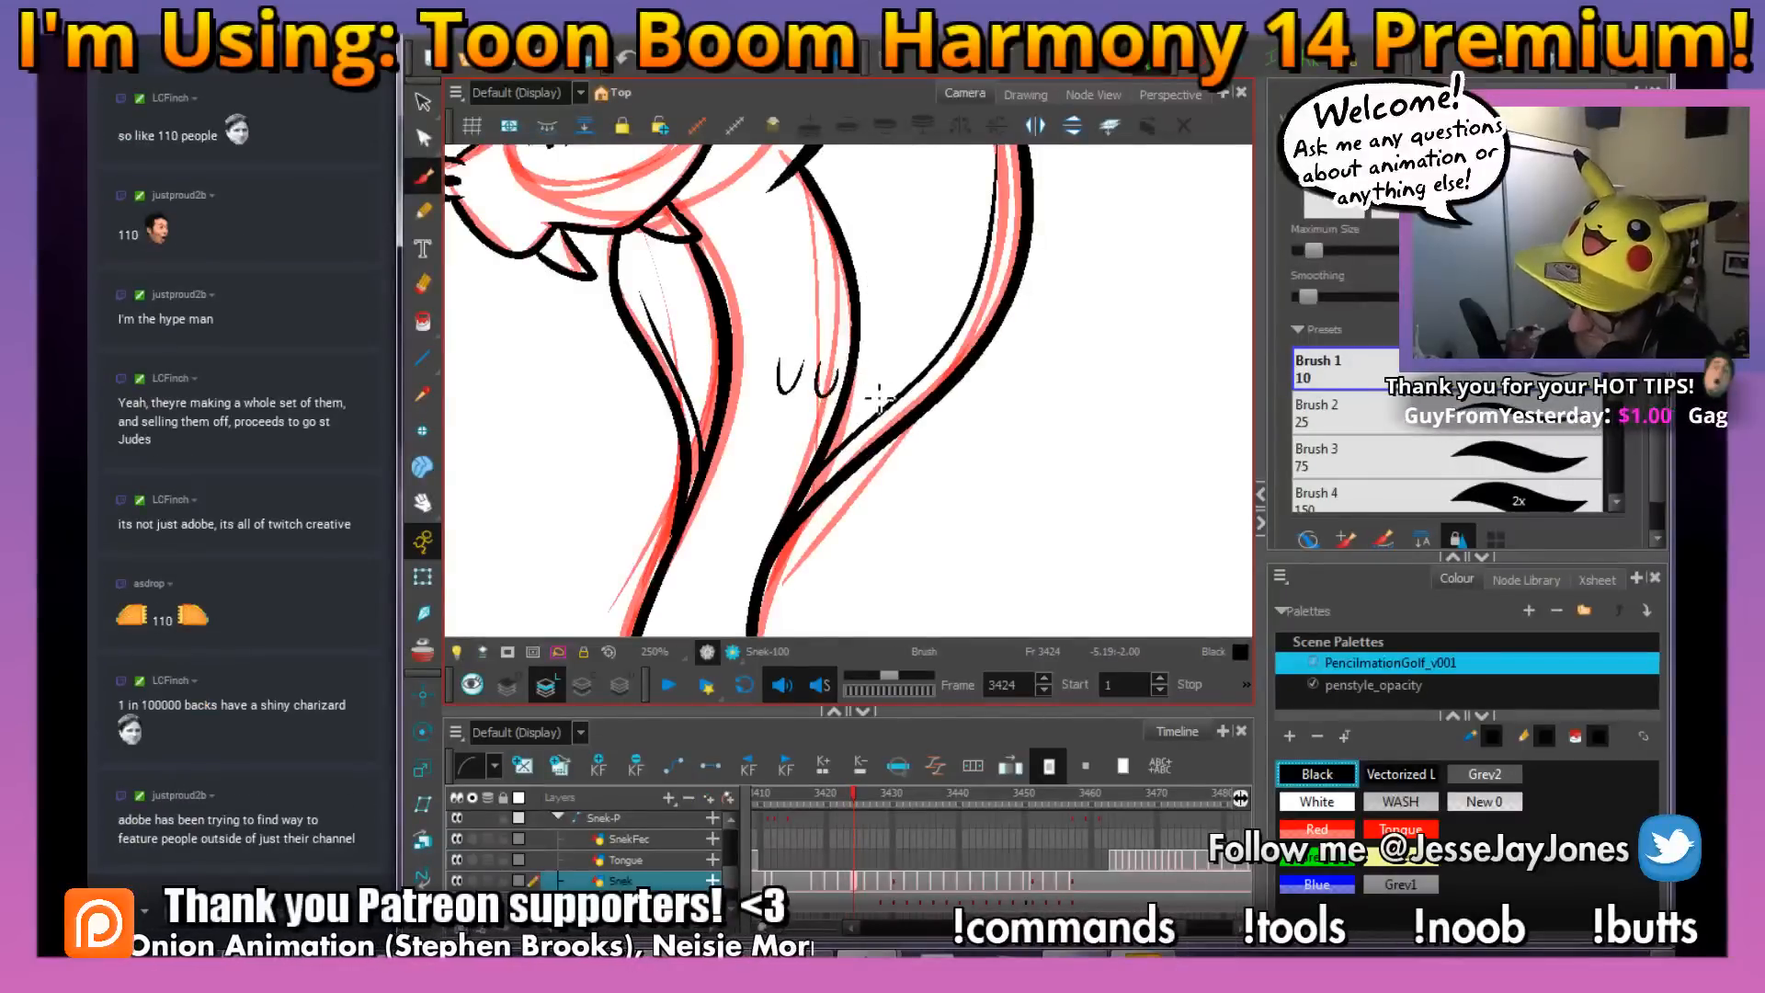
pyautogui.press(',')
pyautogui.press('.')
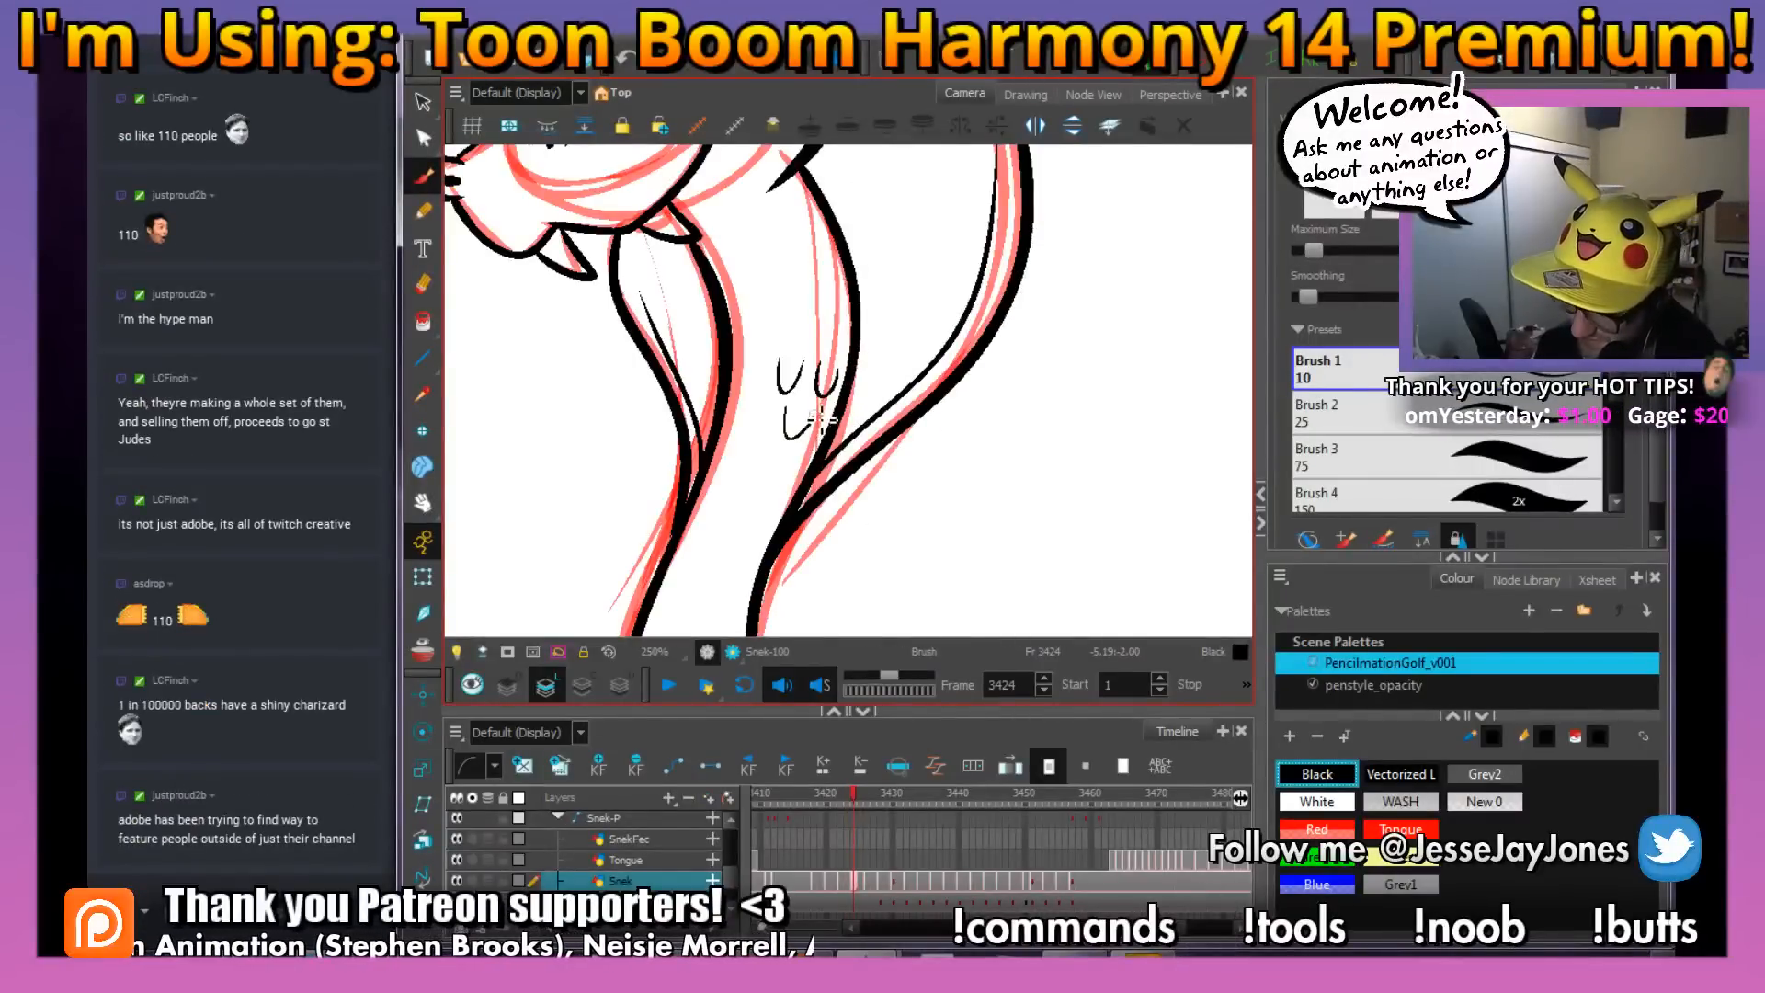
# Ink two small U-shaped scales on the lower bend of the body, using the previous frame's drawing as reference
pyautogui.moveTo(862, 538); pyautogui.dragTo(866, 466)
pyautogui.moveTo(870, 531); pyautogui.dragTo(878, 496)
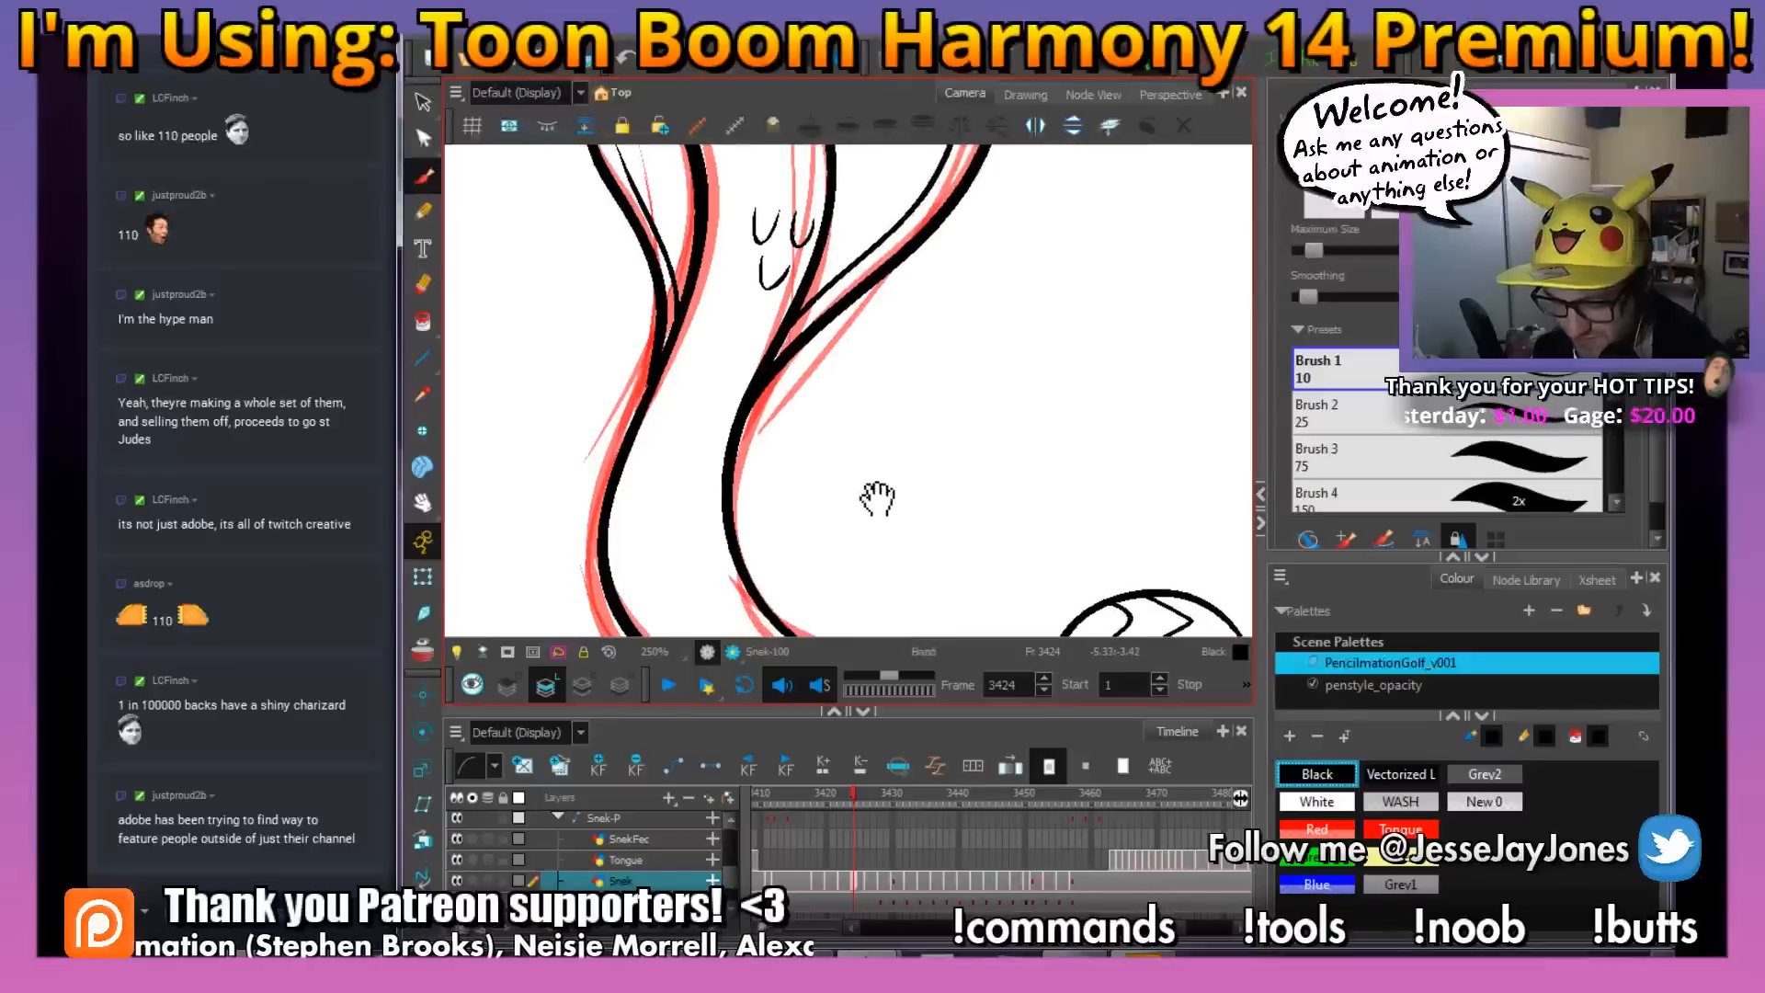
pyautogui.press(',')
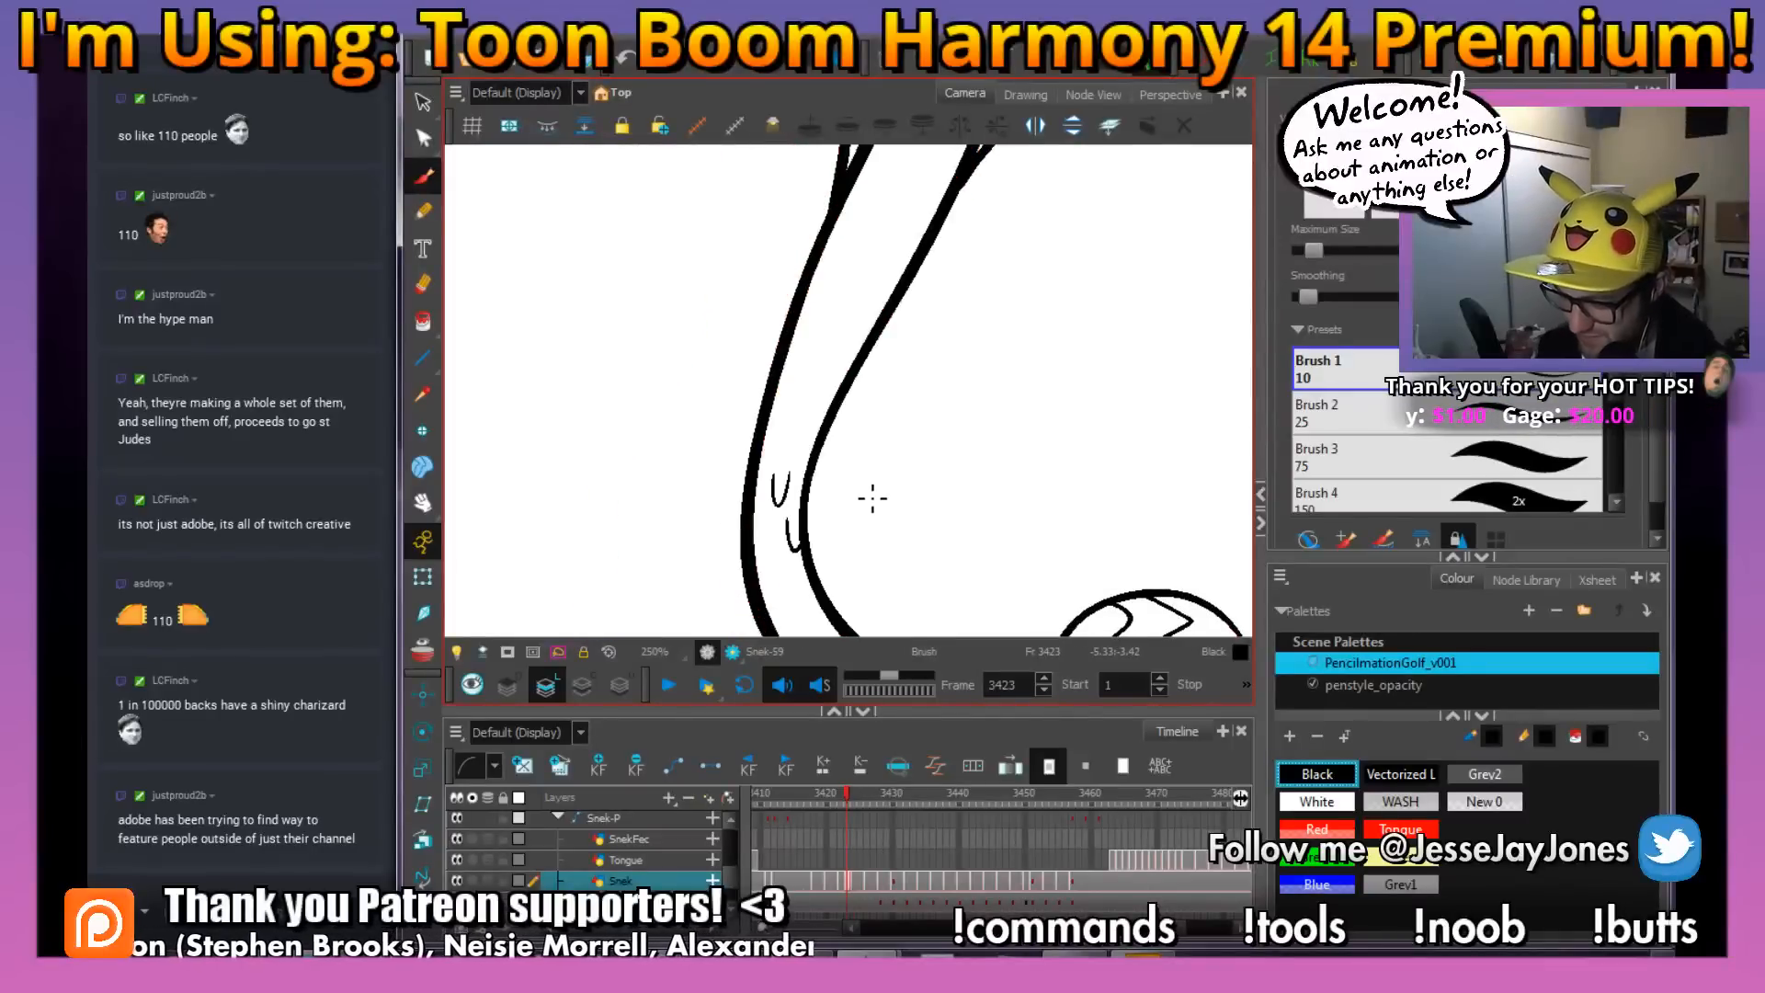
pyautogui.press('.')
pyautogui.moveTo(815, 545)
pyautogui.mouseDown()
pyautogui.moveTo(805, 372)
pyautogui.moveTo(830, 441)
pyautogui.mouseUp()
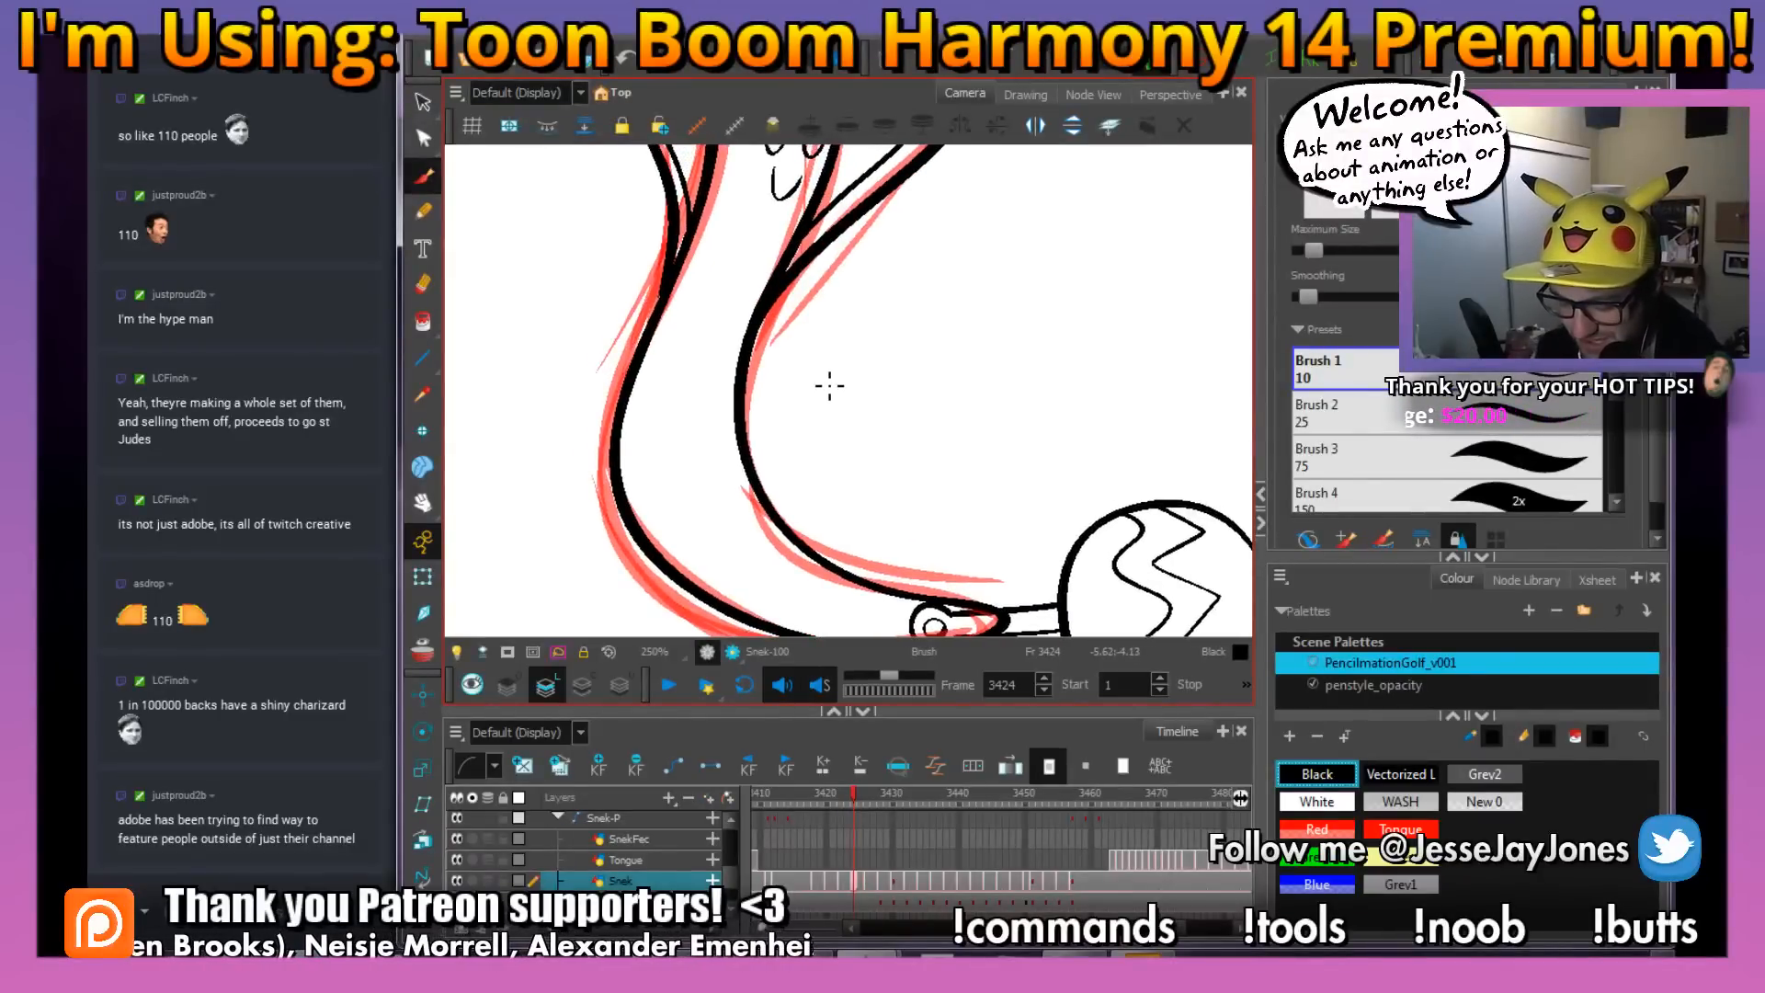
pyautogui.press(',')
pyautogui.press('.')
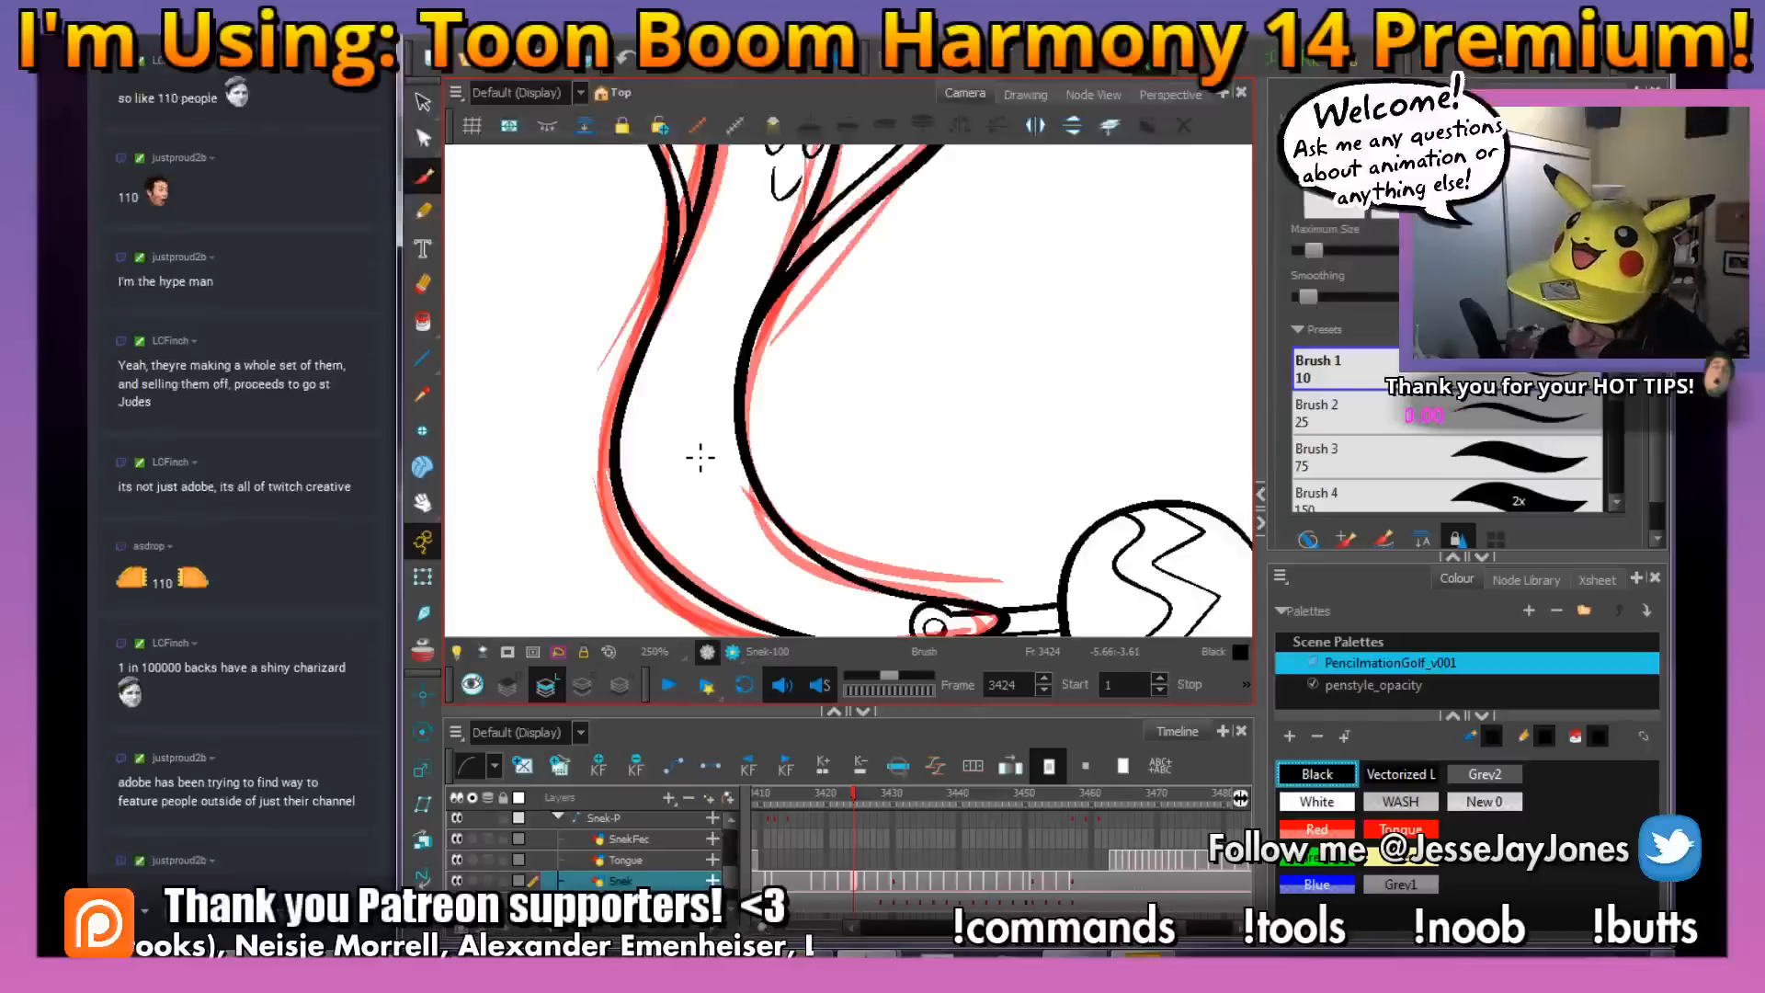
pyautogui.press(',')
pyautogui.press('.')
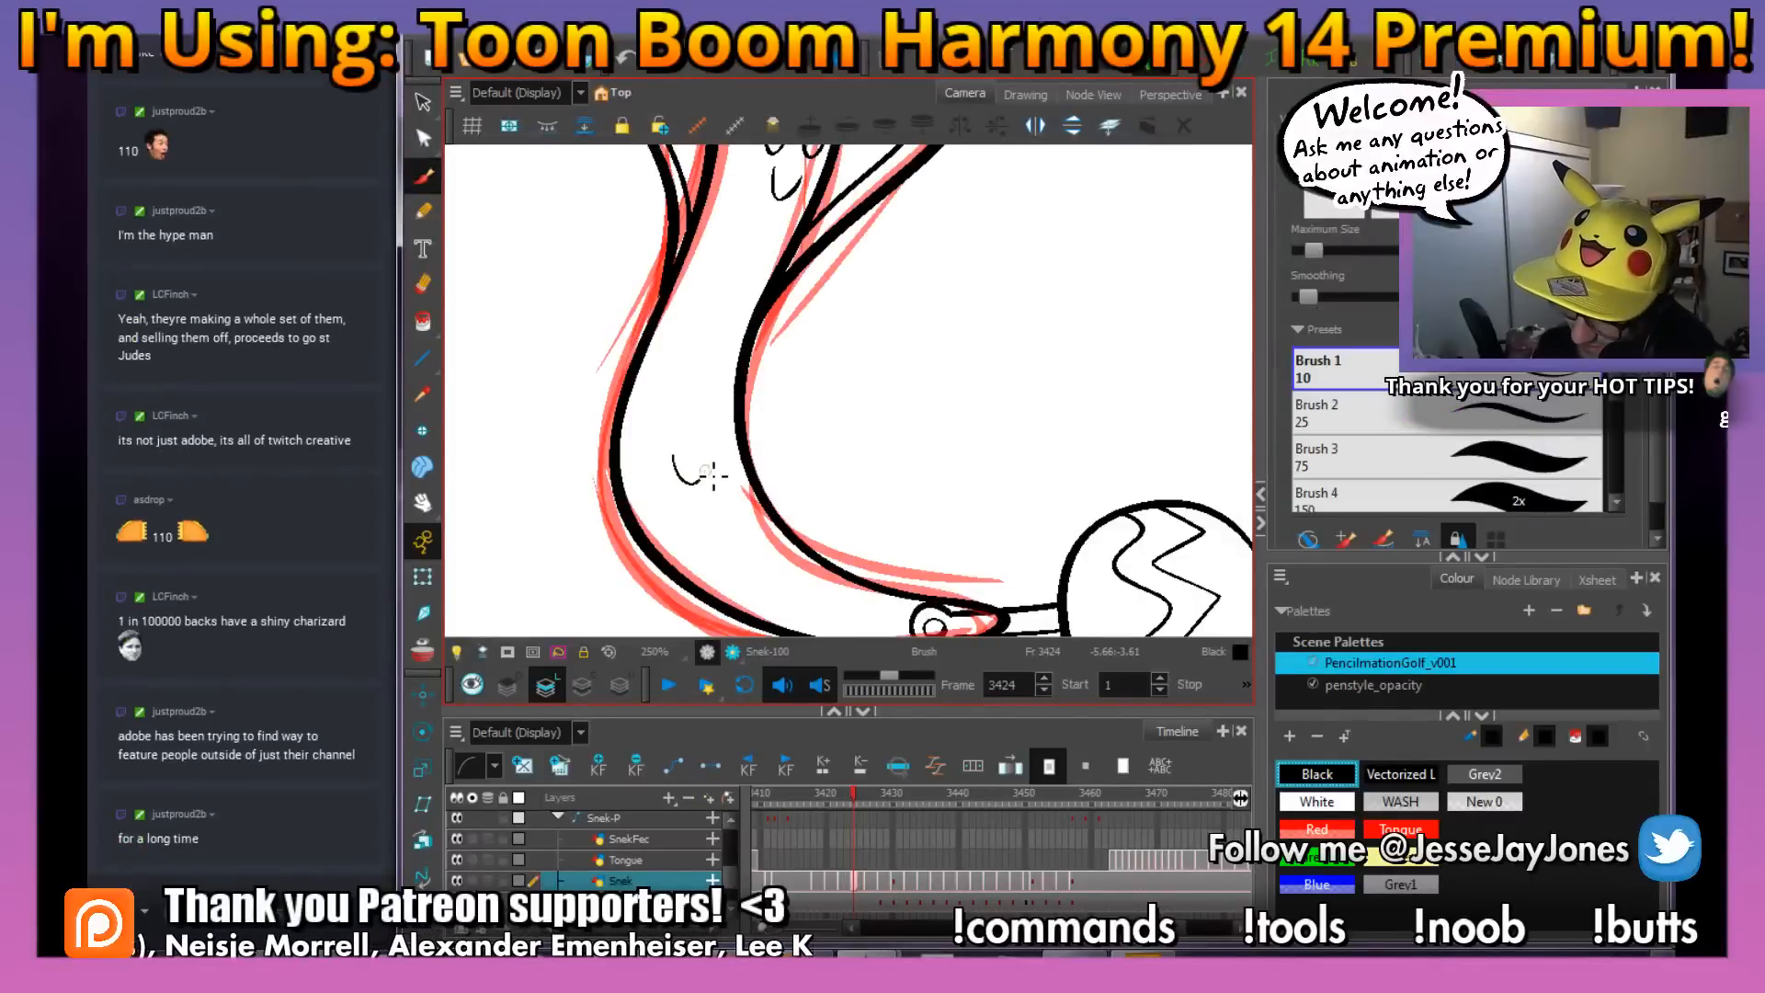
pyautogui.moveTo(713, 475); pyautogui.dragTo(704, 452)
pyautogui.press(',')
pyautogui.press('.')
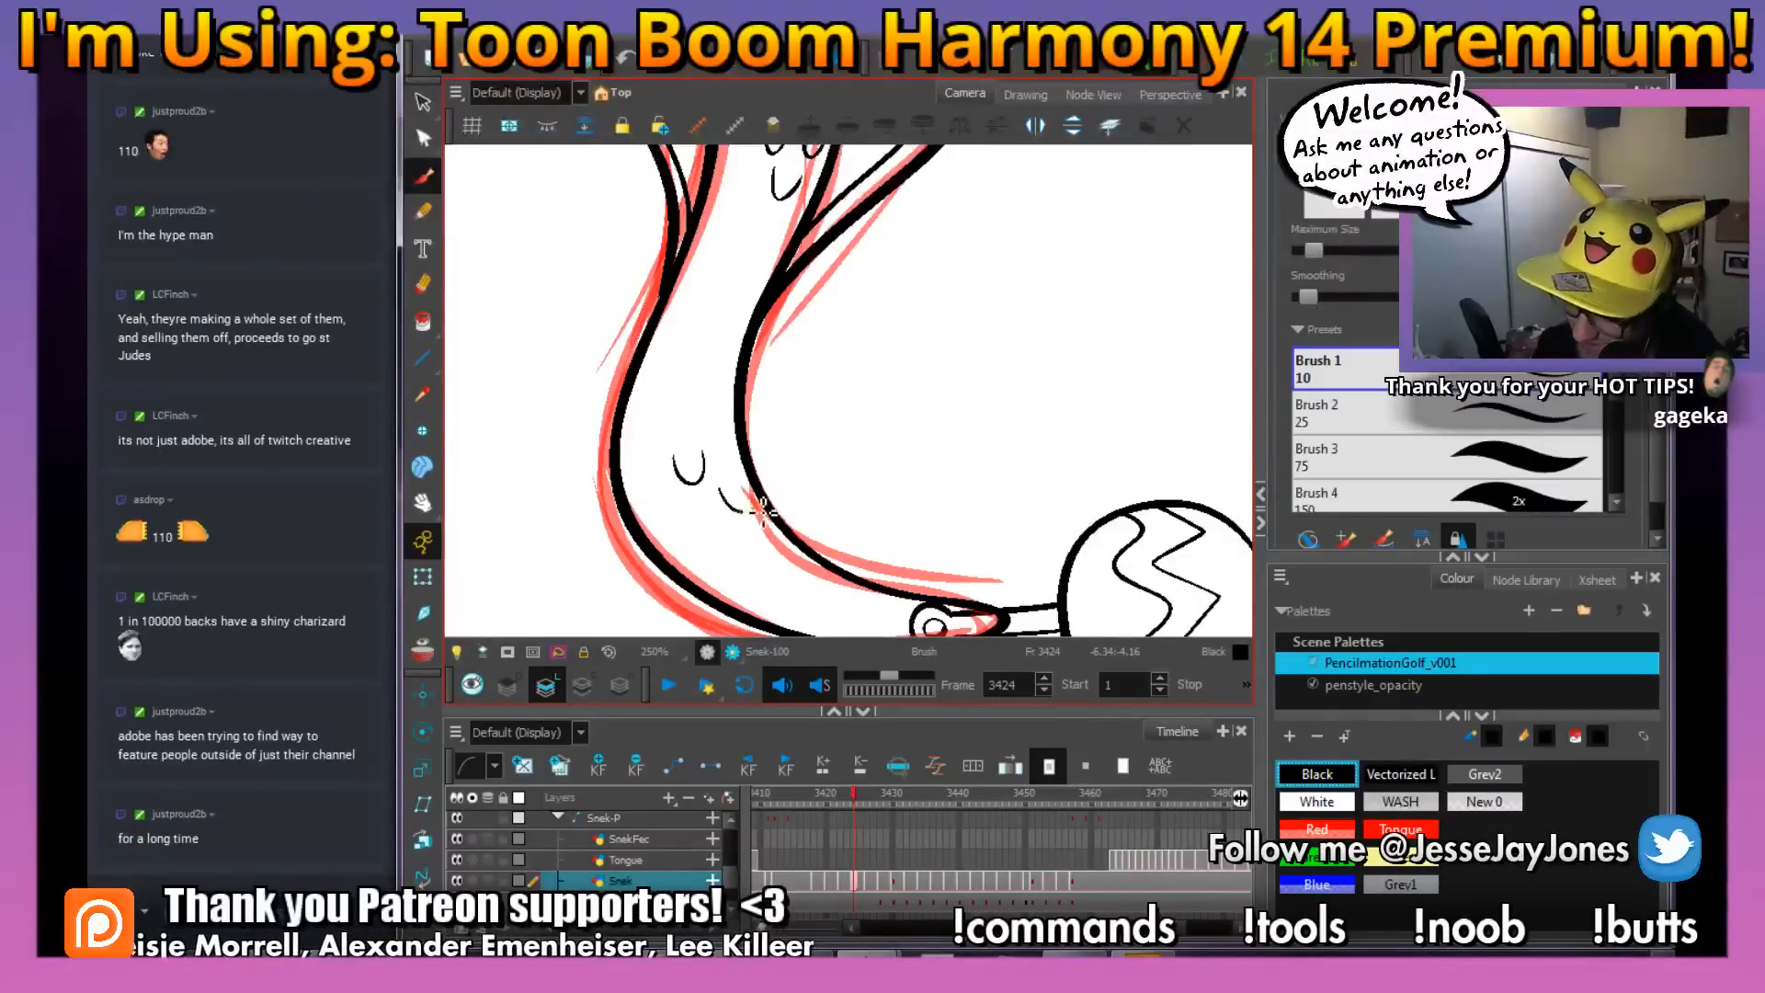
pyautogui.moveTo(763, 513); pyautogui.dragTo(758, 502)
pyautogui.press(',')
pyautogui.press('.')
# Rotate the view and ink the small scale mark near the tail tip, matching the previous frame's drawing
pyautogui.moveTo(939, 556); pyautogui.dragTo(824, 456)
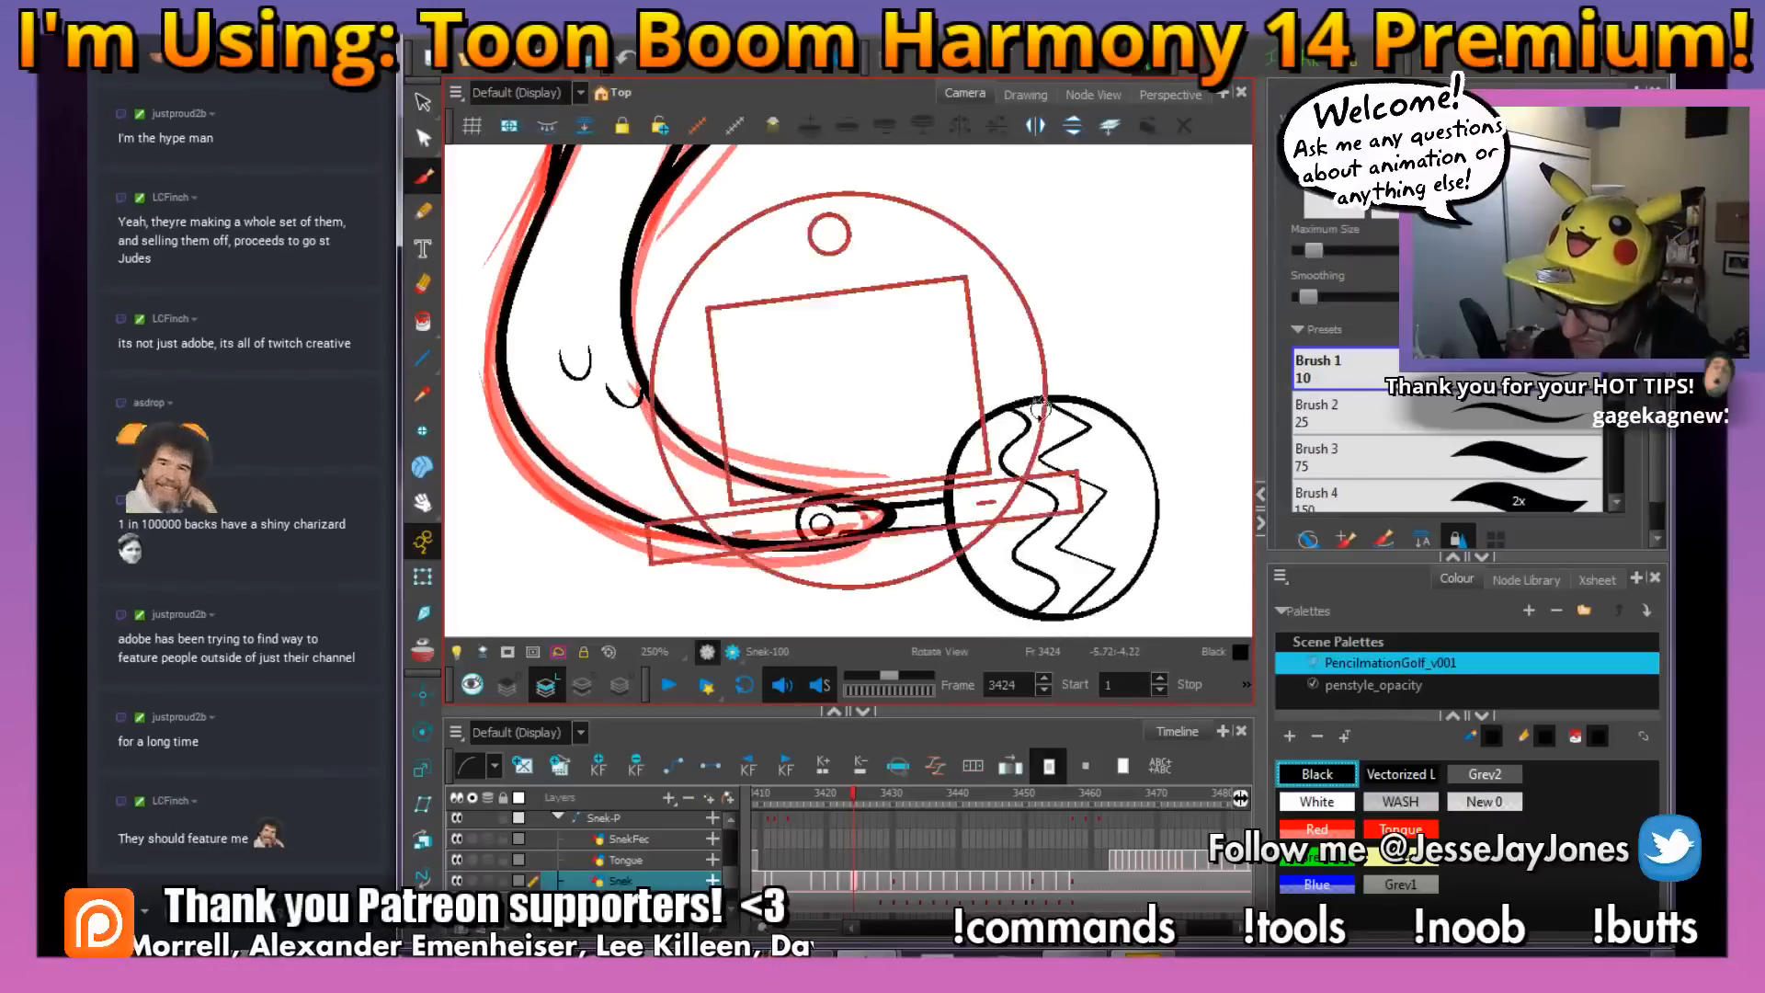
pyautogui.moveTo(1039, 409); pyautogui.dragTo(890, 504)
pyautogui.moveTo(778, 368); pyautogui.dragTo(774, 395)
pyautogui.press(',')
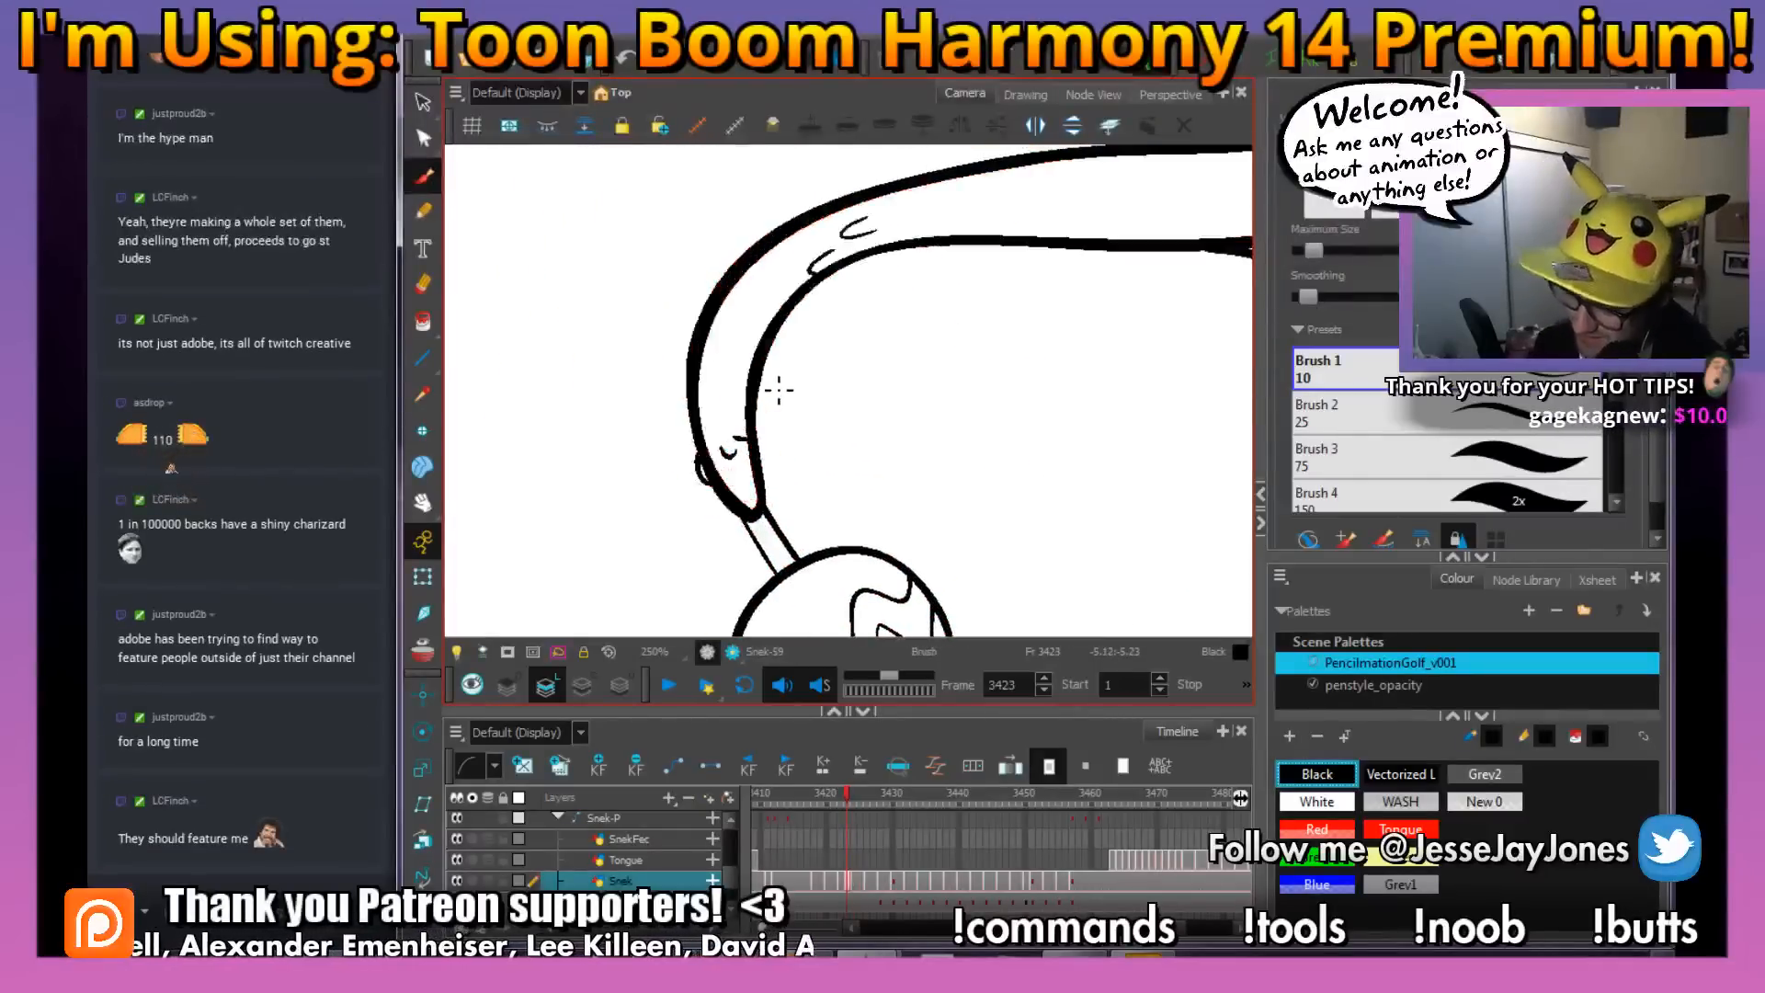
pyautogui.press('.')
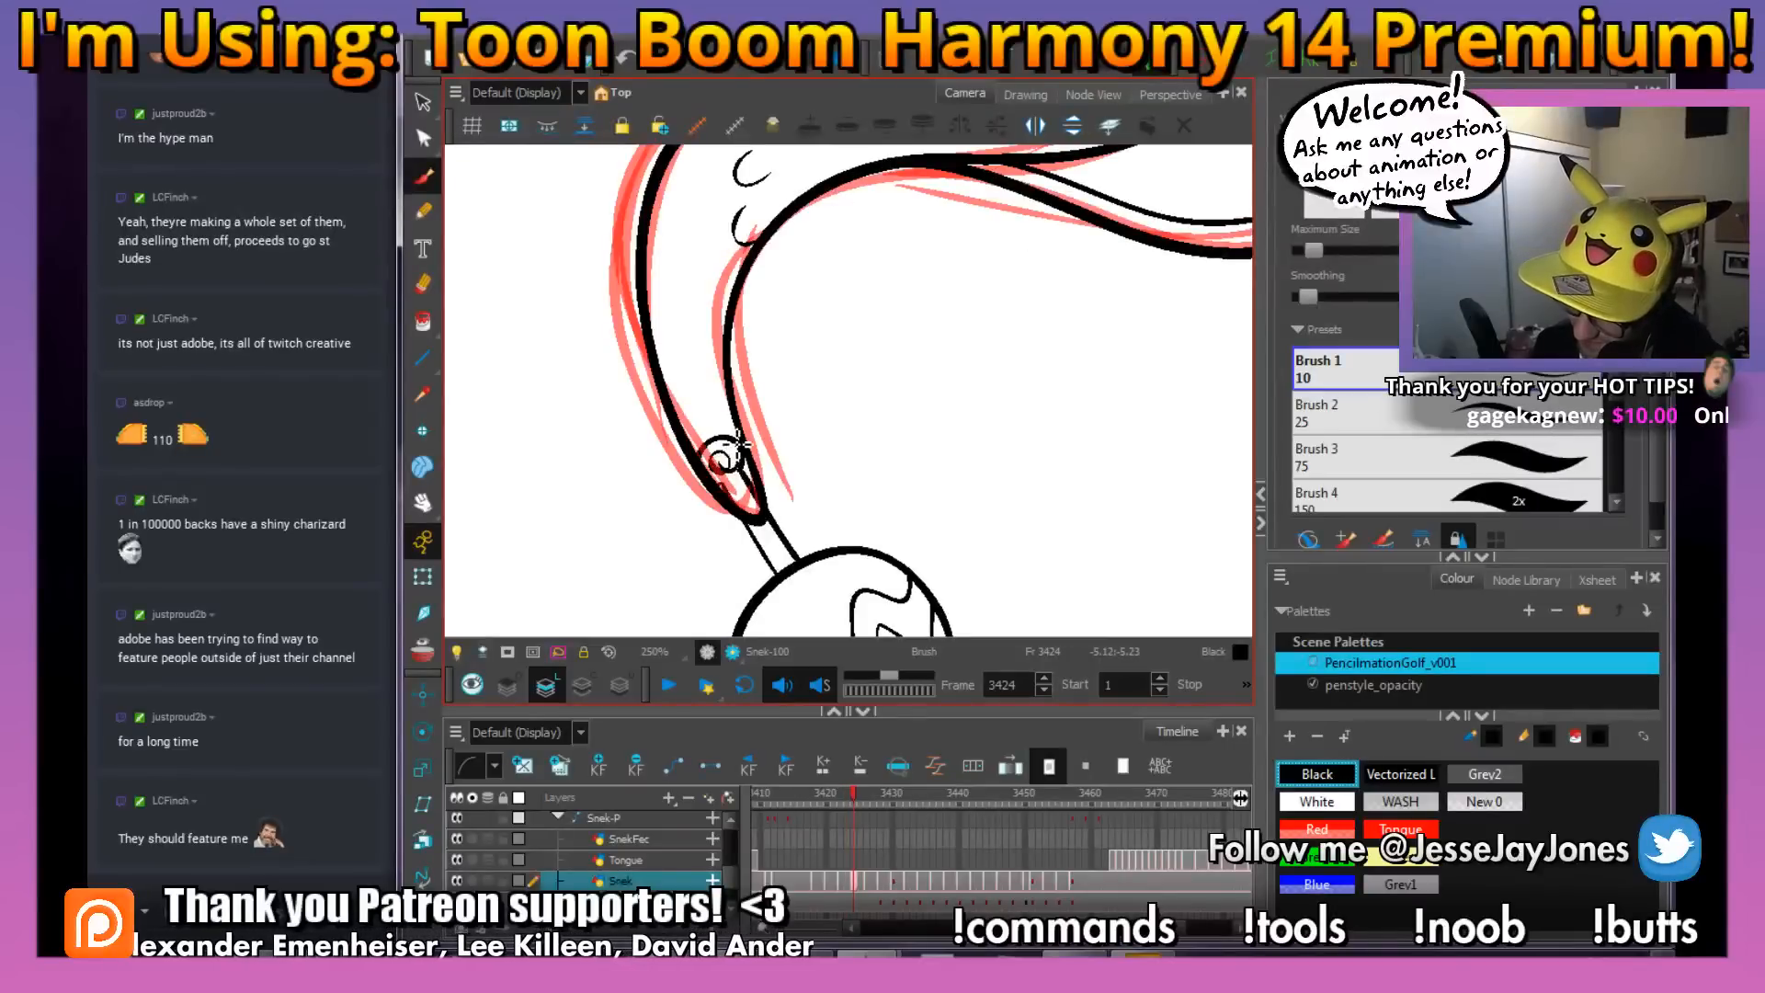
pyautogui.moveTo(797, 345); pyautogui.dragTo(801, 398)
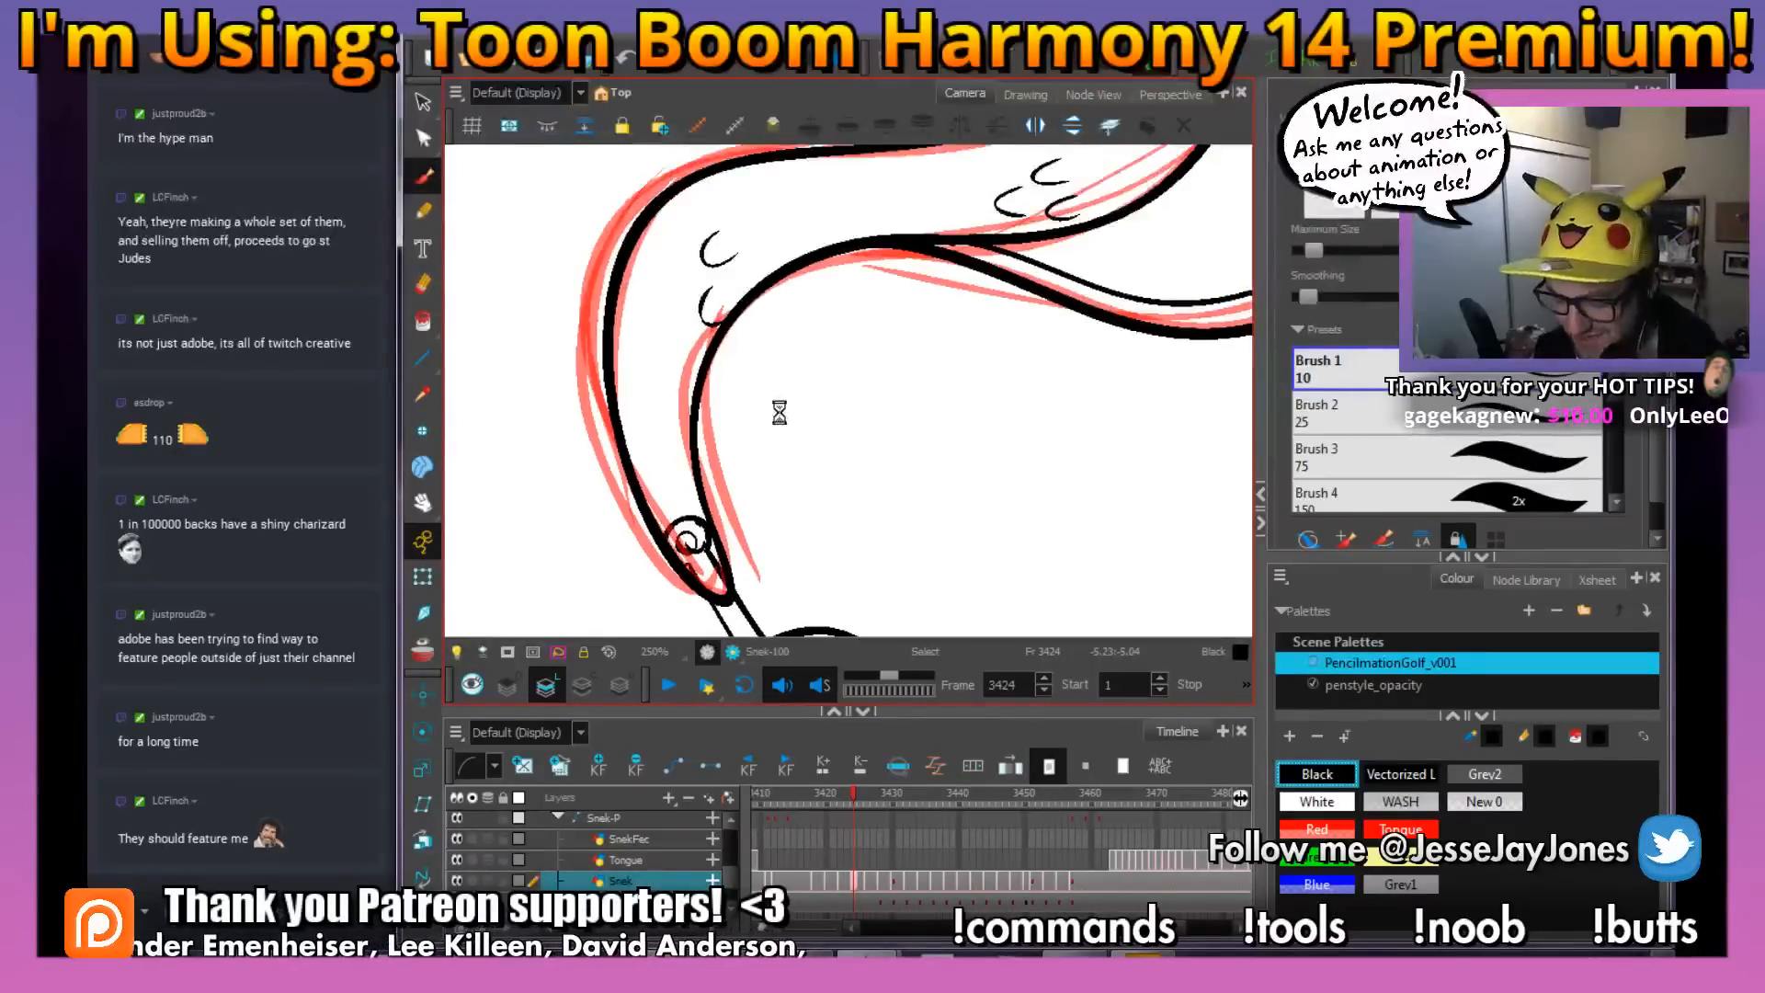
# Select the red rough strokes of the snake at frame 3424 and delete them
pyautogui.press('1')
pyautogui.press('1')
pyautogui.moveTo(845, 246); pyautogui.dragTo(747, 341)
pyautogui.click(429, 111)
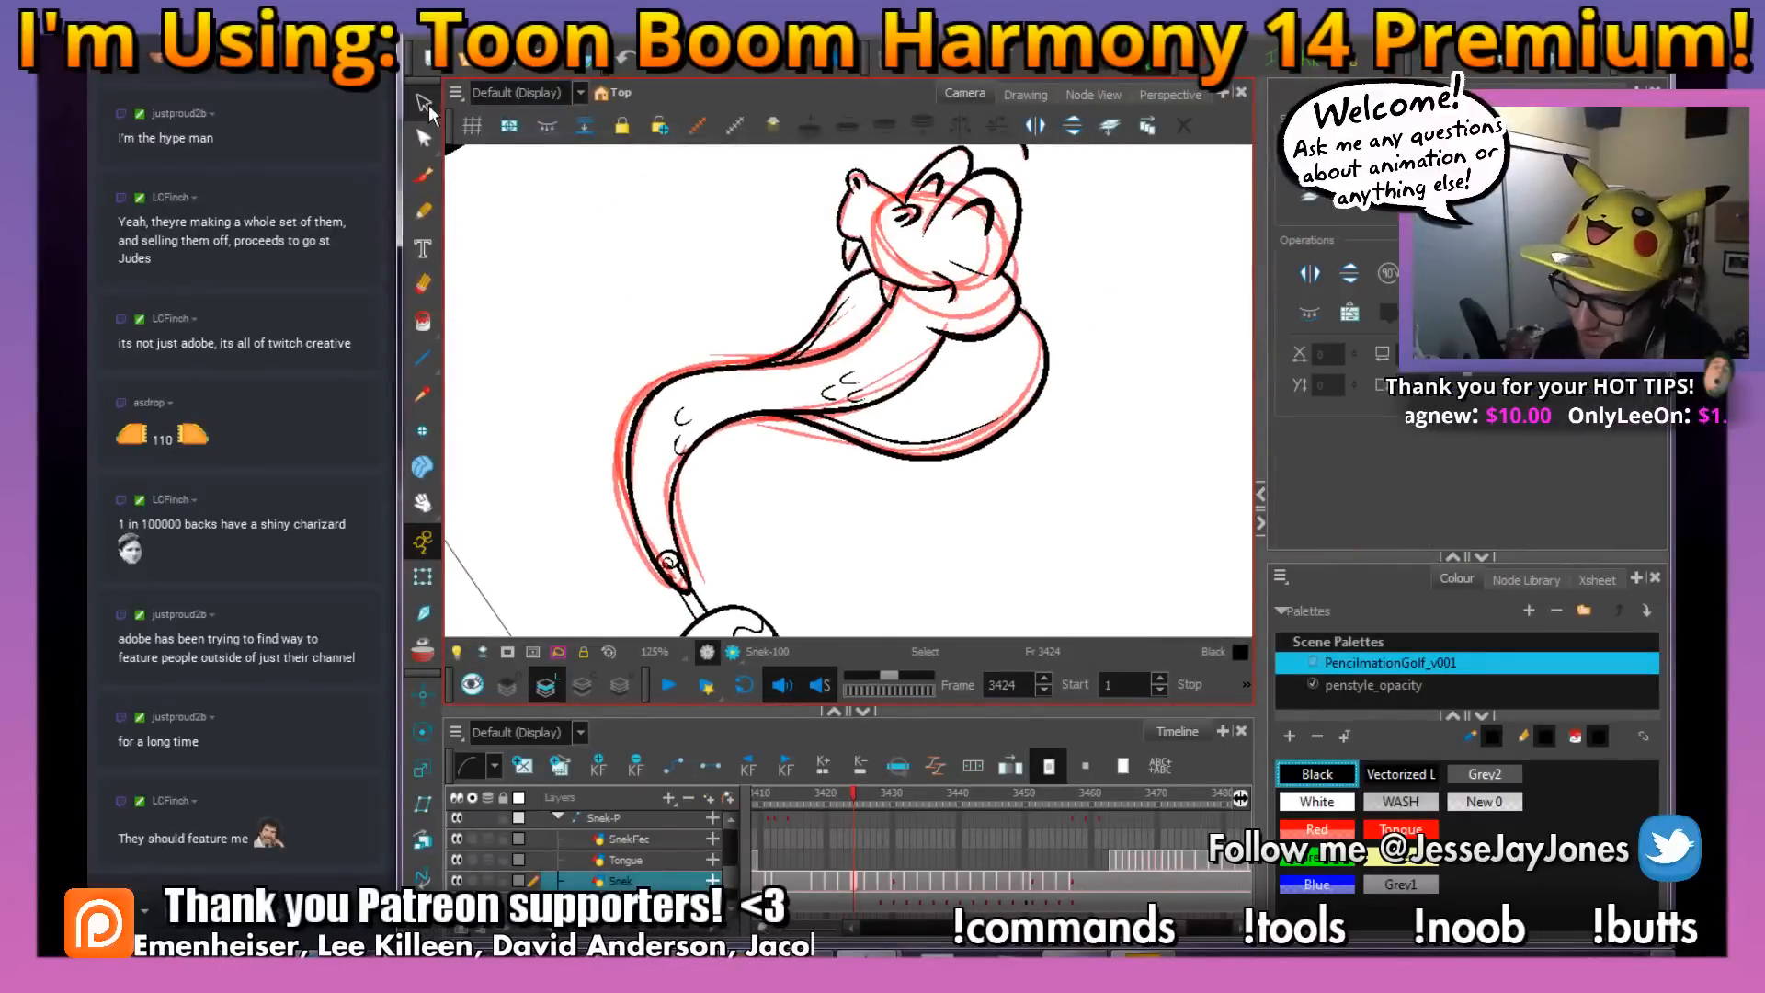
pyautogui.moveTo(967, 497); pyautogui.dragTo(1100, 390)
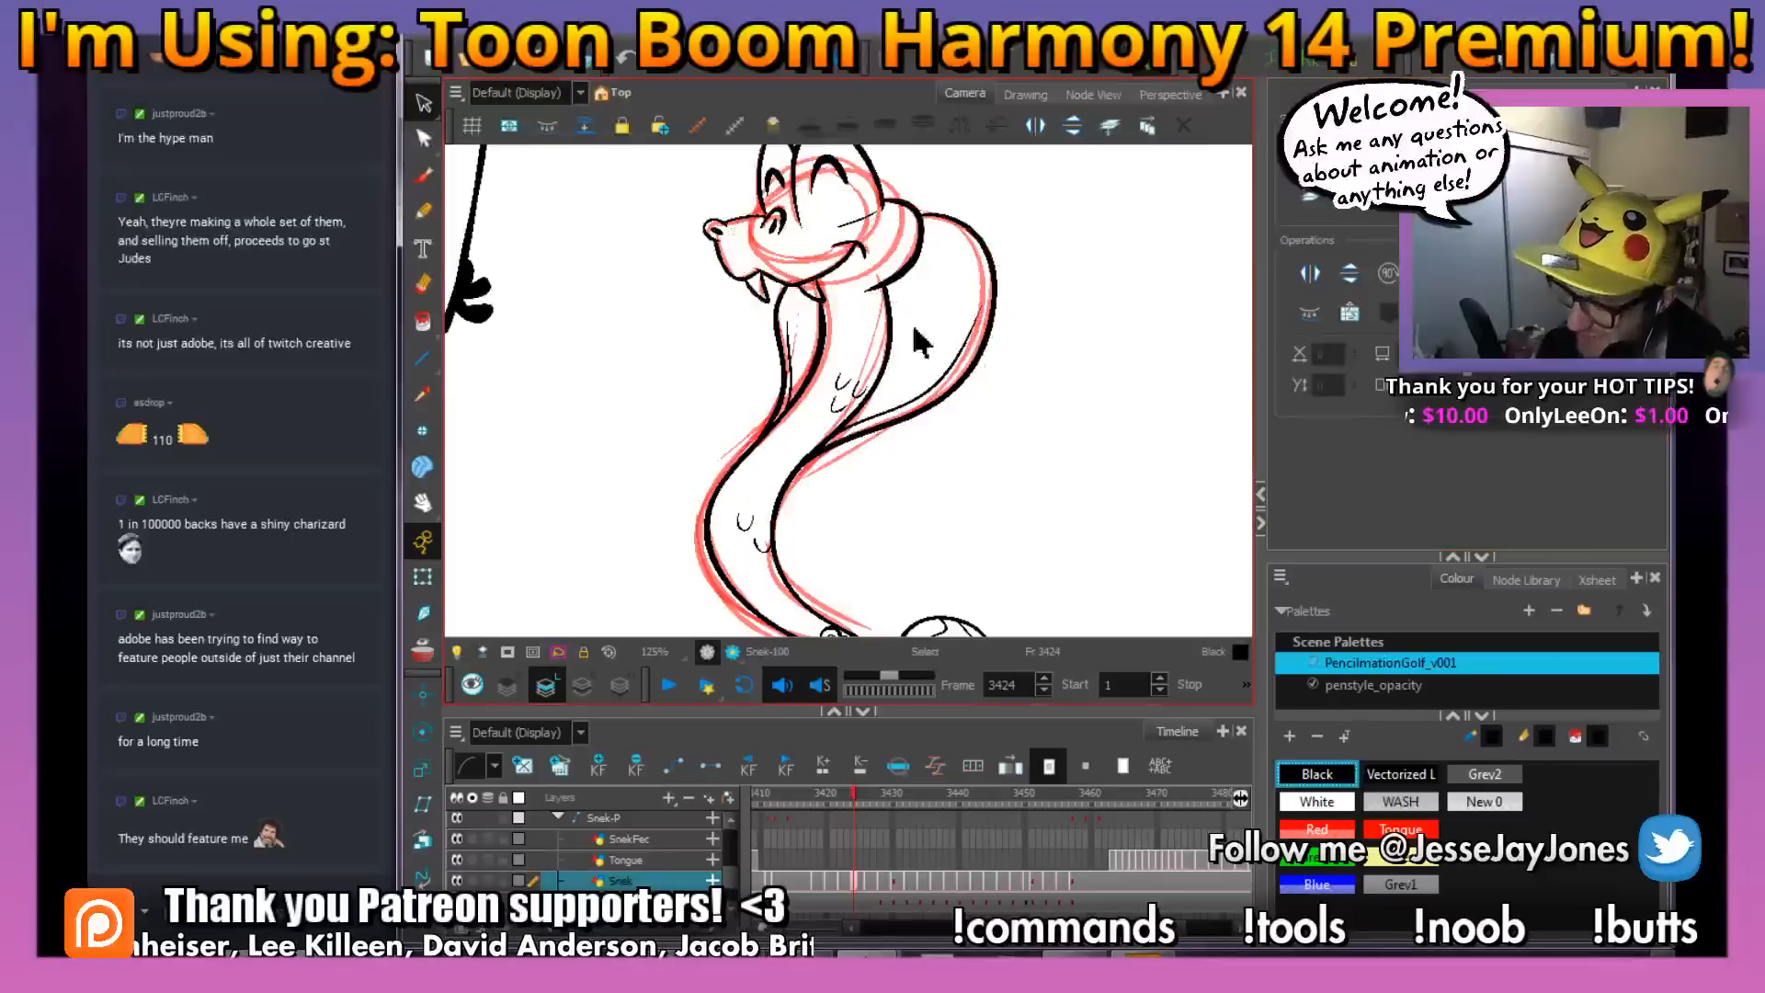
pyautogui.moveTo(832, 264); pyautogui.dragTo(843, 306)
pyautogui.click(797, 301)
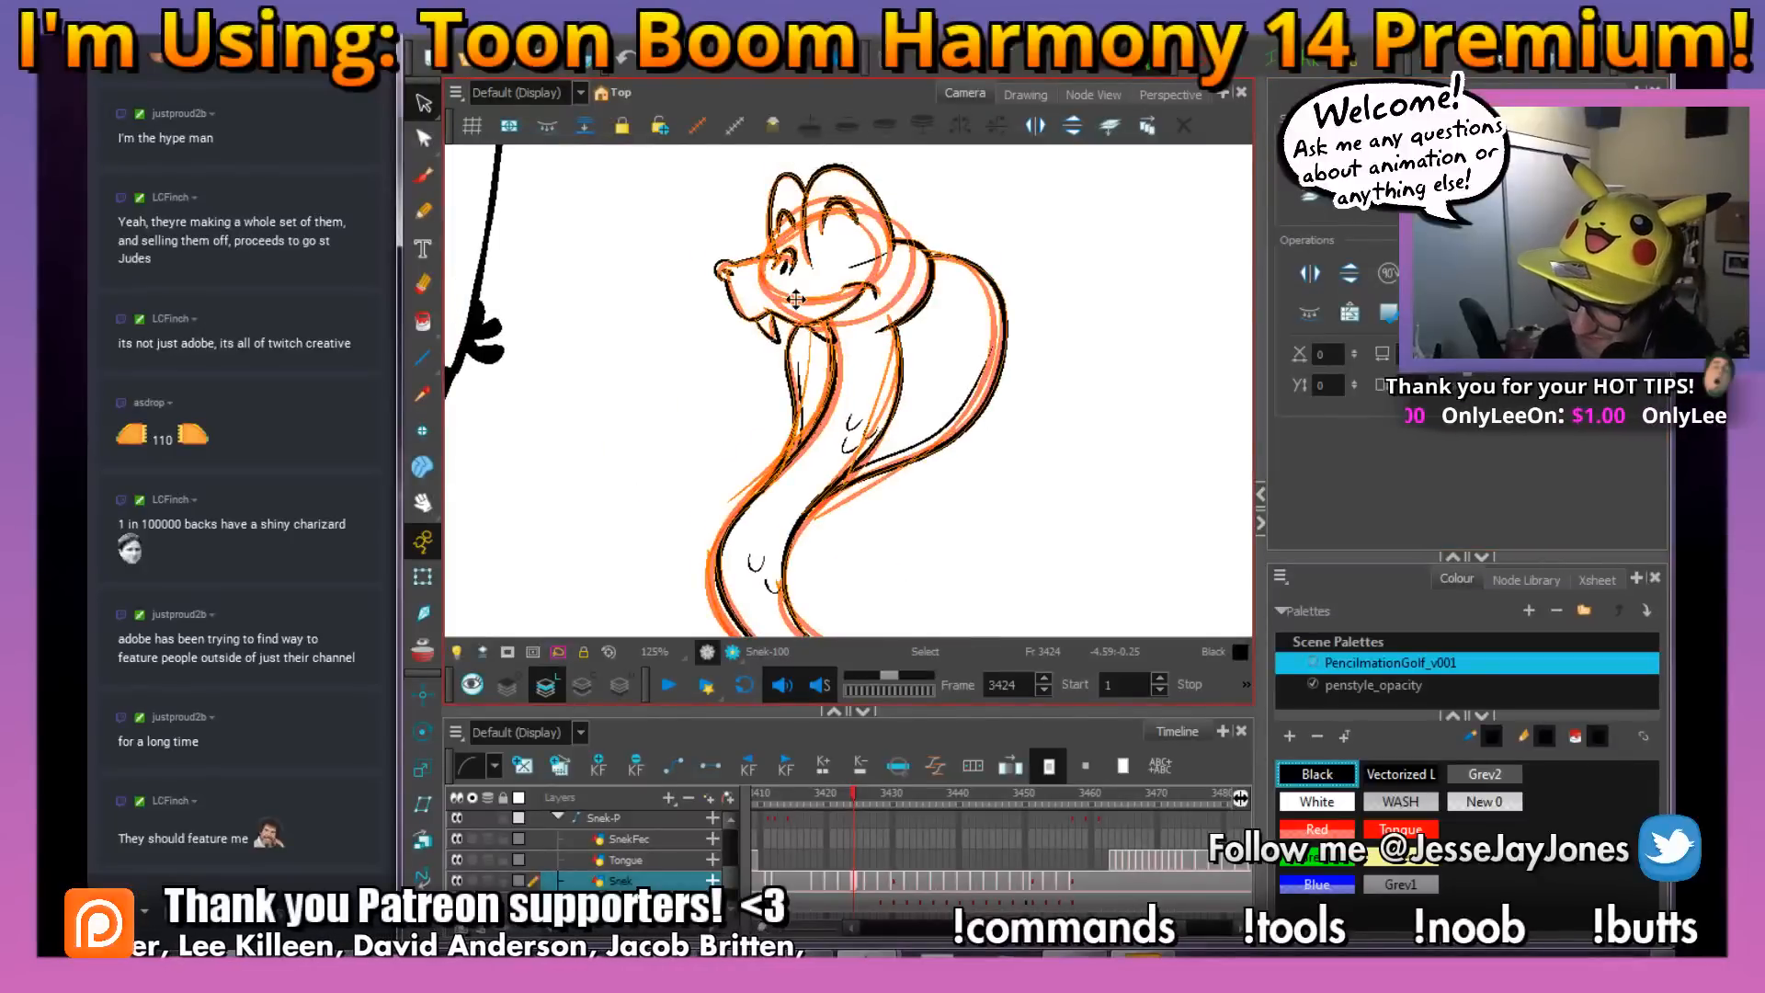
pyautogui.press('Delete')
# Fill the inked snake at frame 3424 with White using the Paint tool
pyautogui.moveTo(783, 510)
pyautogui.mouseDown()
pyautogui.moveTo(750, 425)
pyautogui.moveTo(674, 326)
pyautogui.mouseUp()
pyautogui.click(422, 322)
pyautogui.click(1333, 802)
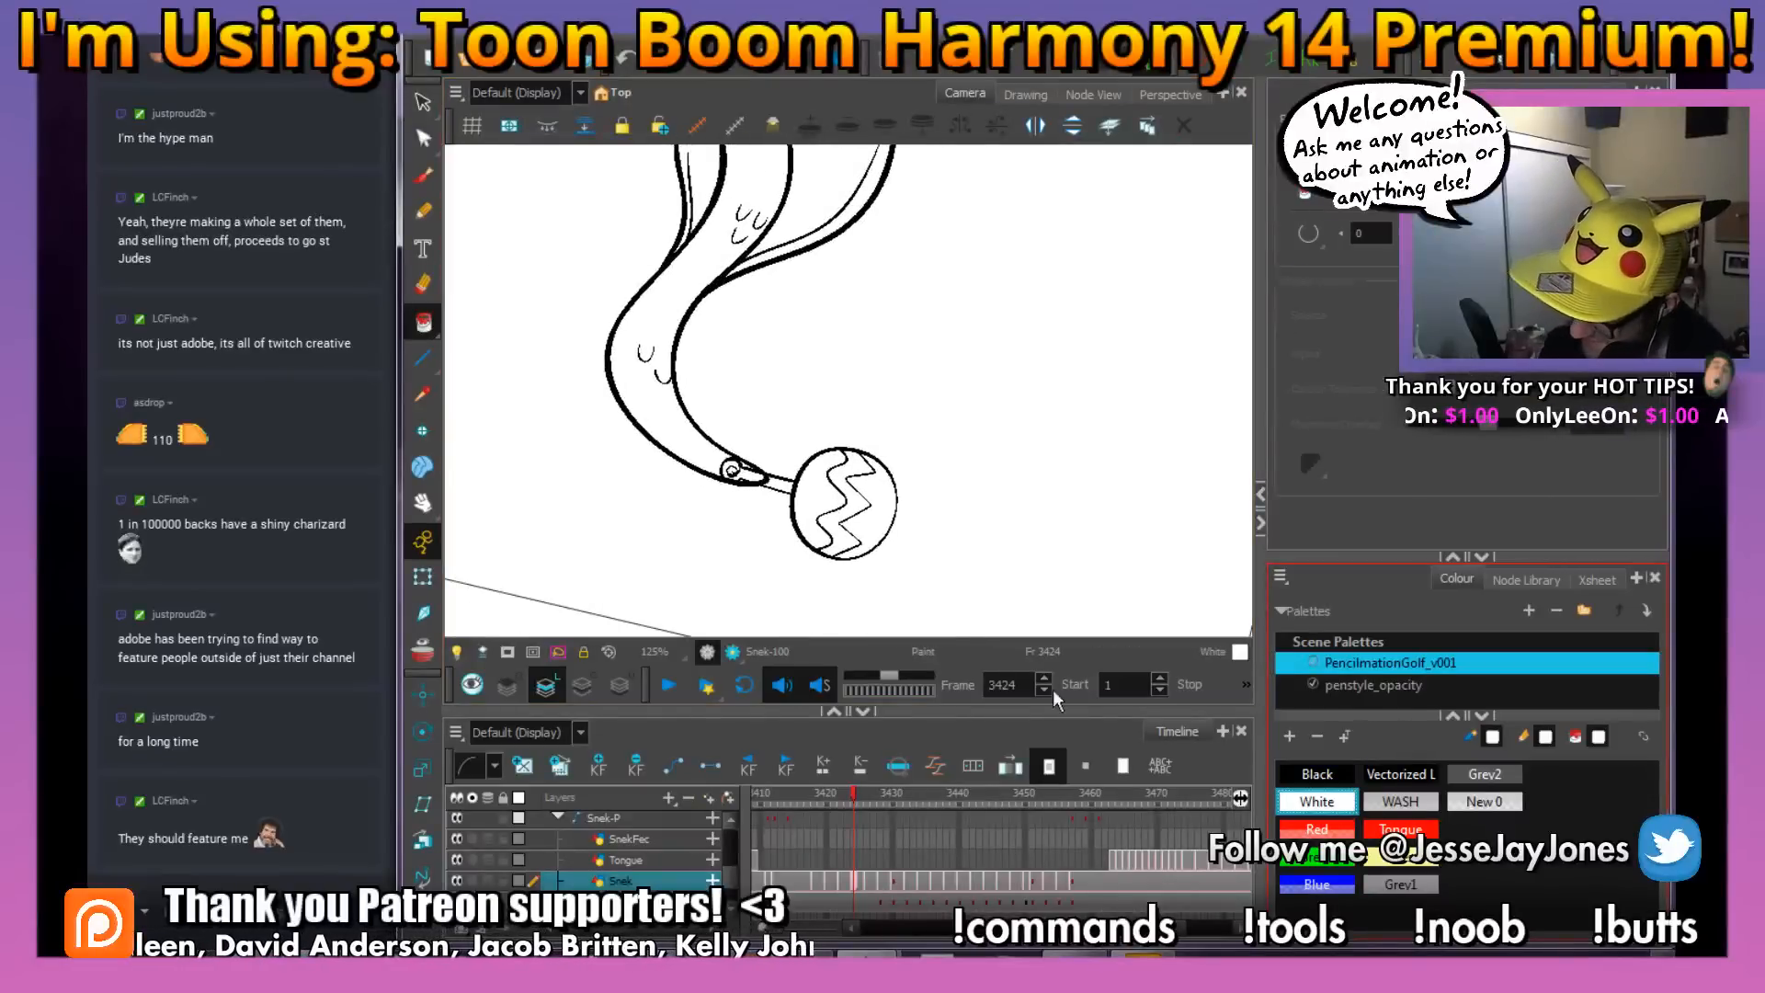
pyautogui.moveTo(804, 299)
pyautogui.mouseDown()
pyautogui.moveTo(741, 483)
pyautogui.moveTo(803, 456)
pyautogui.mouseUp()
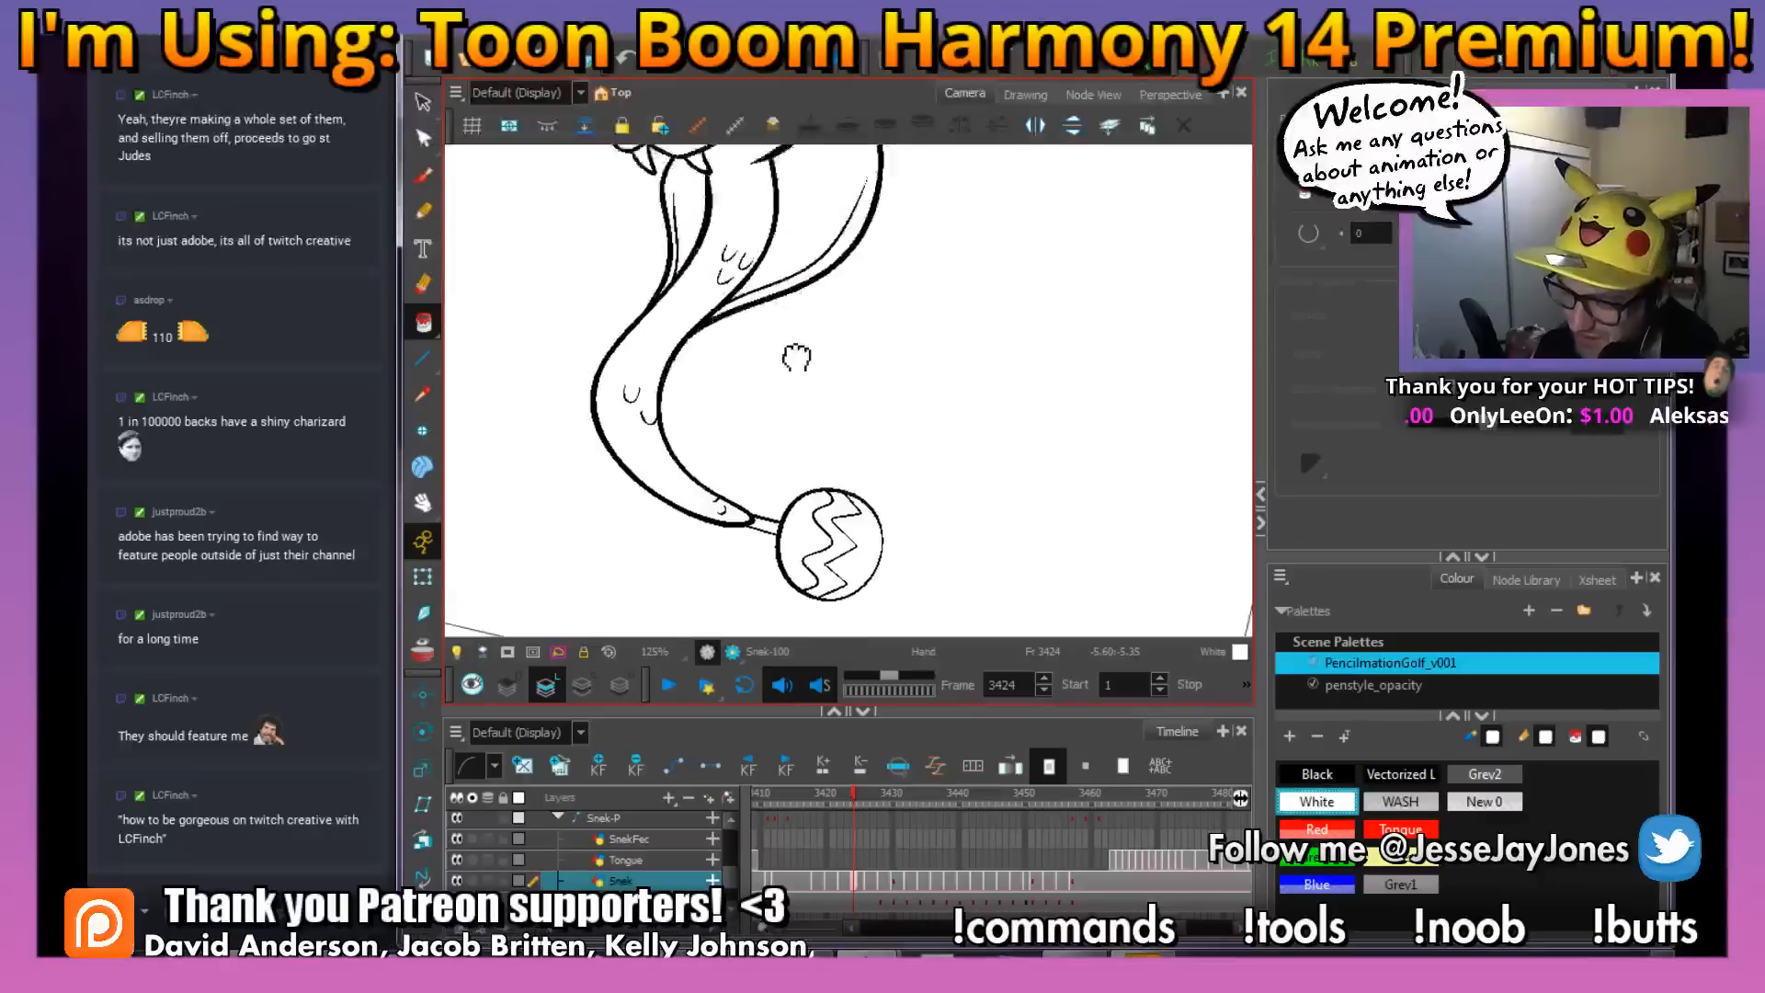
# Go to the snake drawing at frame 3426 and ink its smile line, mouth corner and lower jaw in Black with the brush
pyautogui.hotkey('alt', 'b')
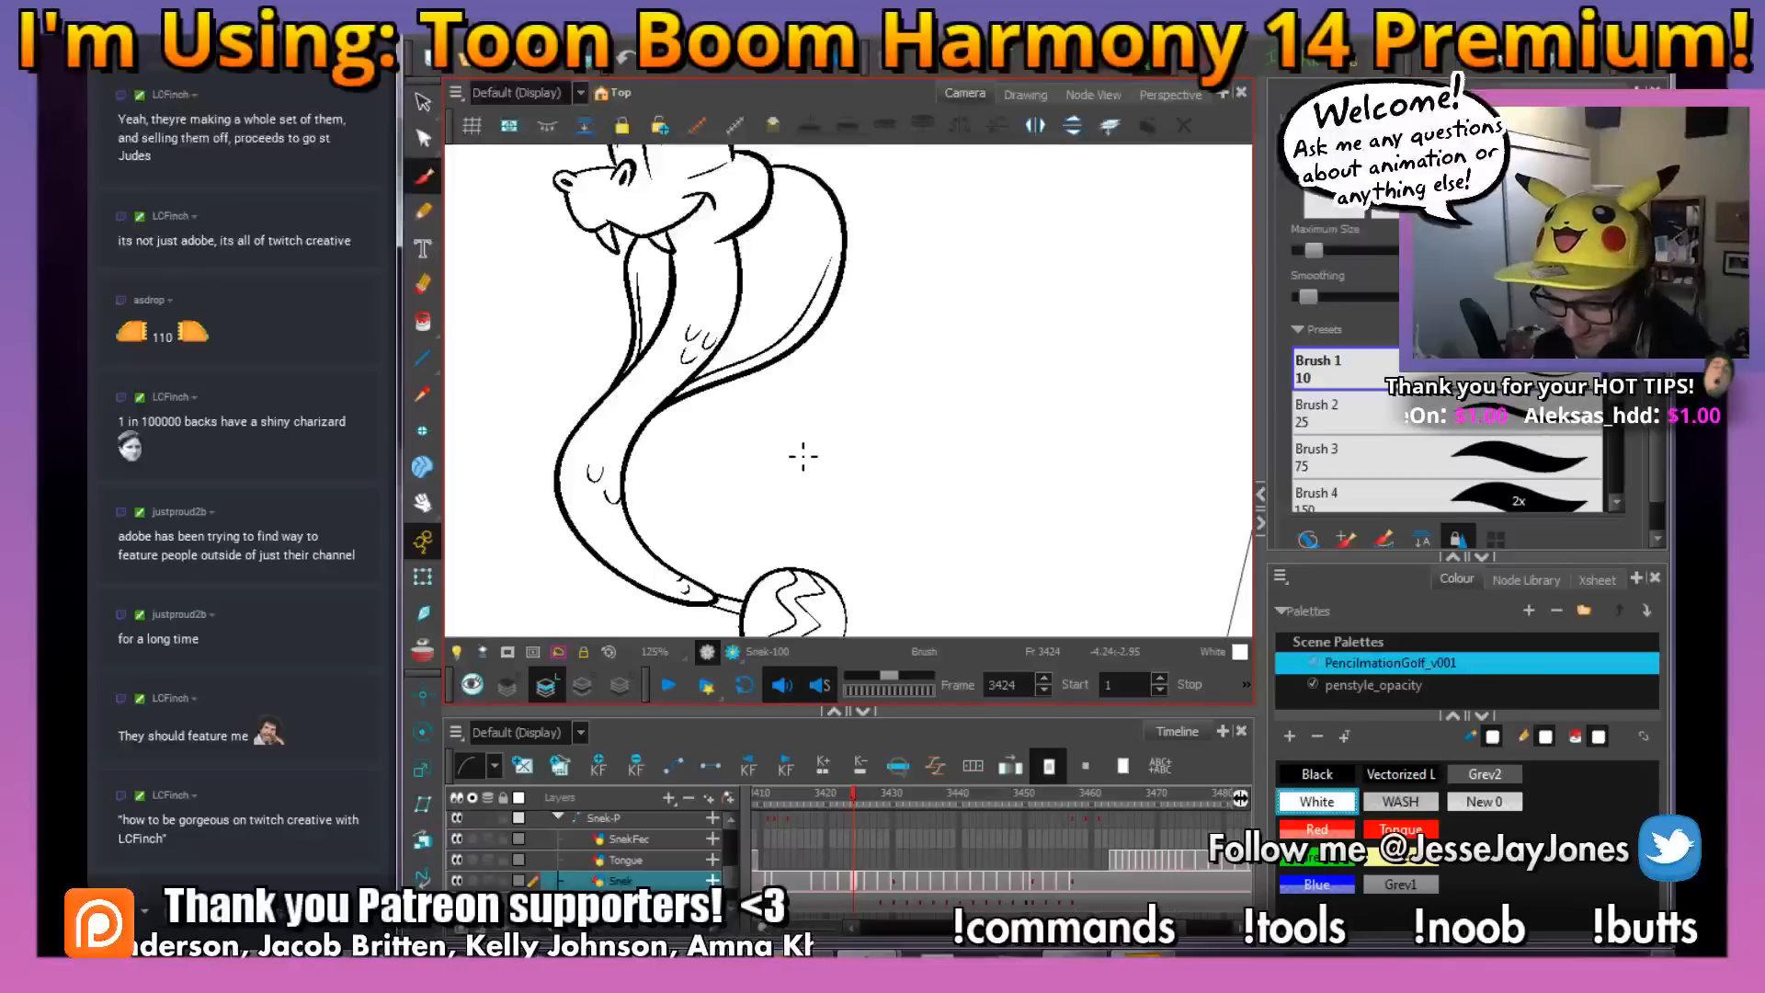
pyautogui.press('.')
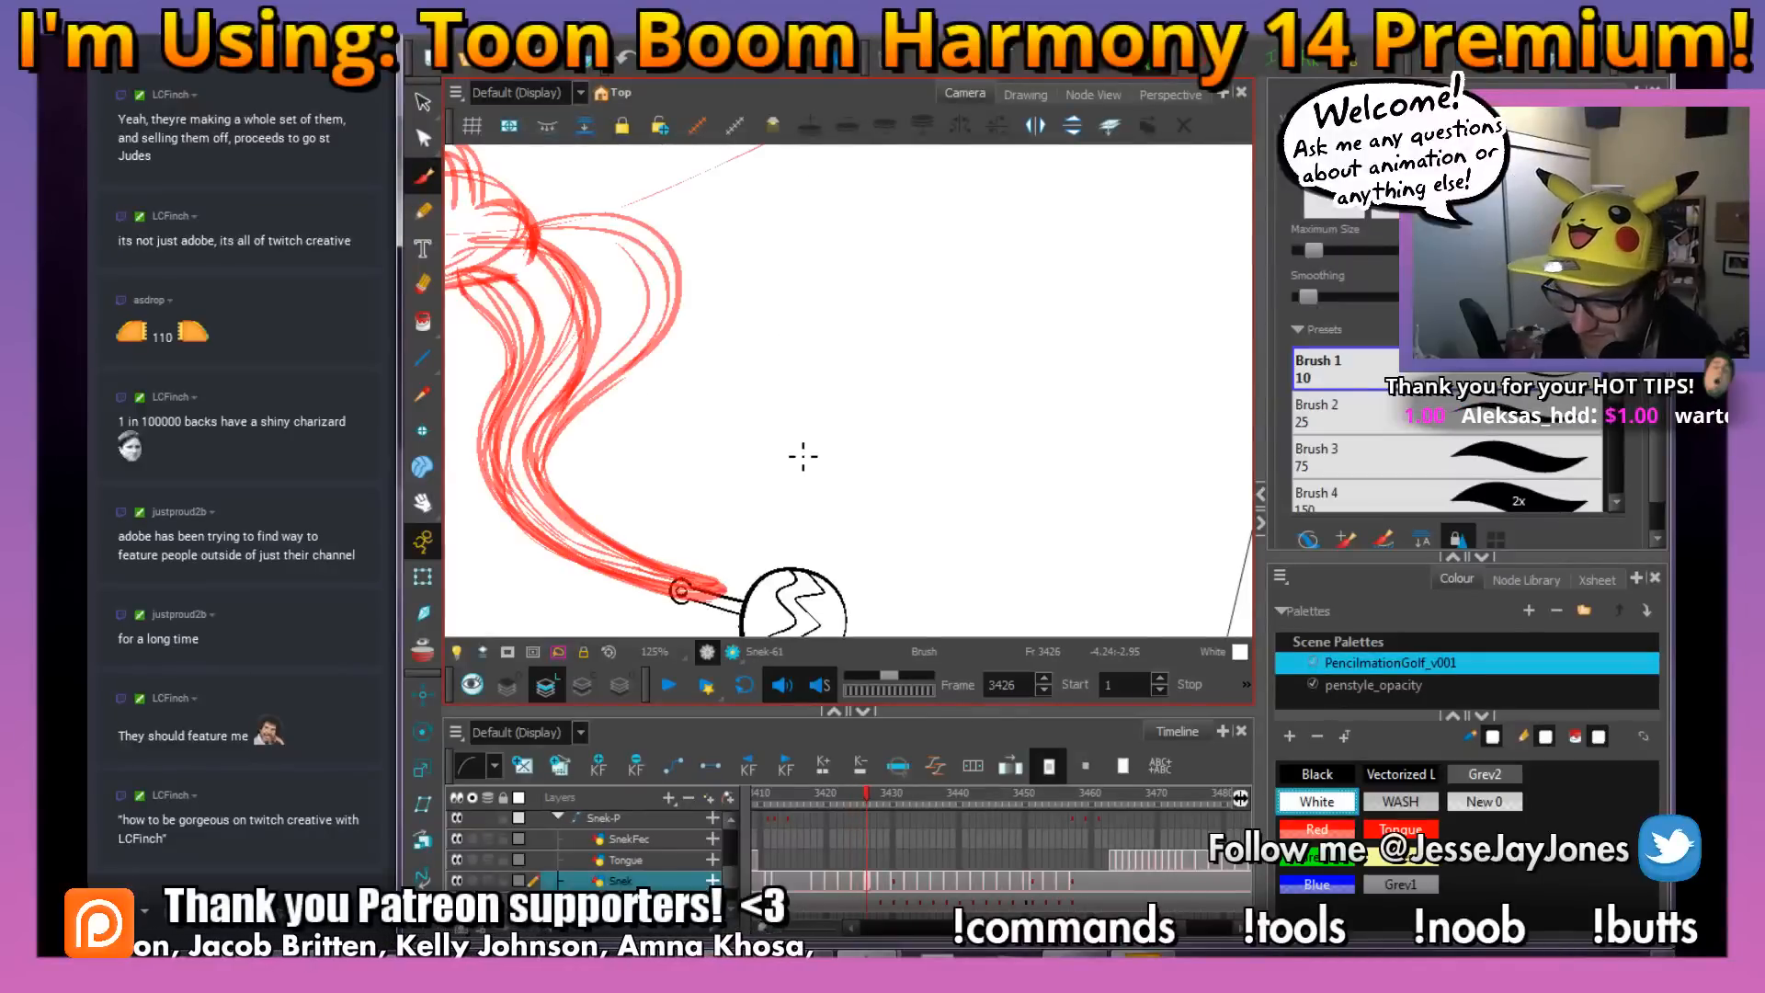
pyautogui.click(1317, 775)
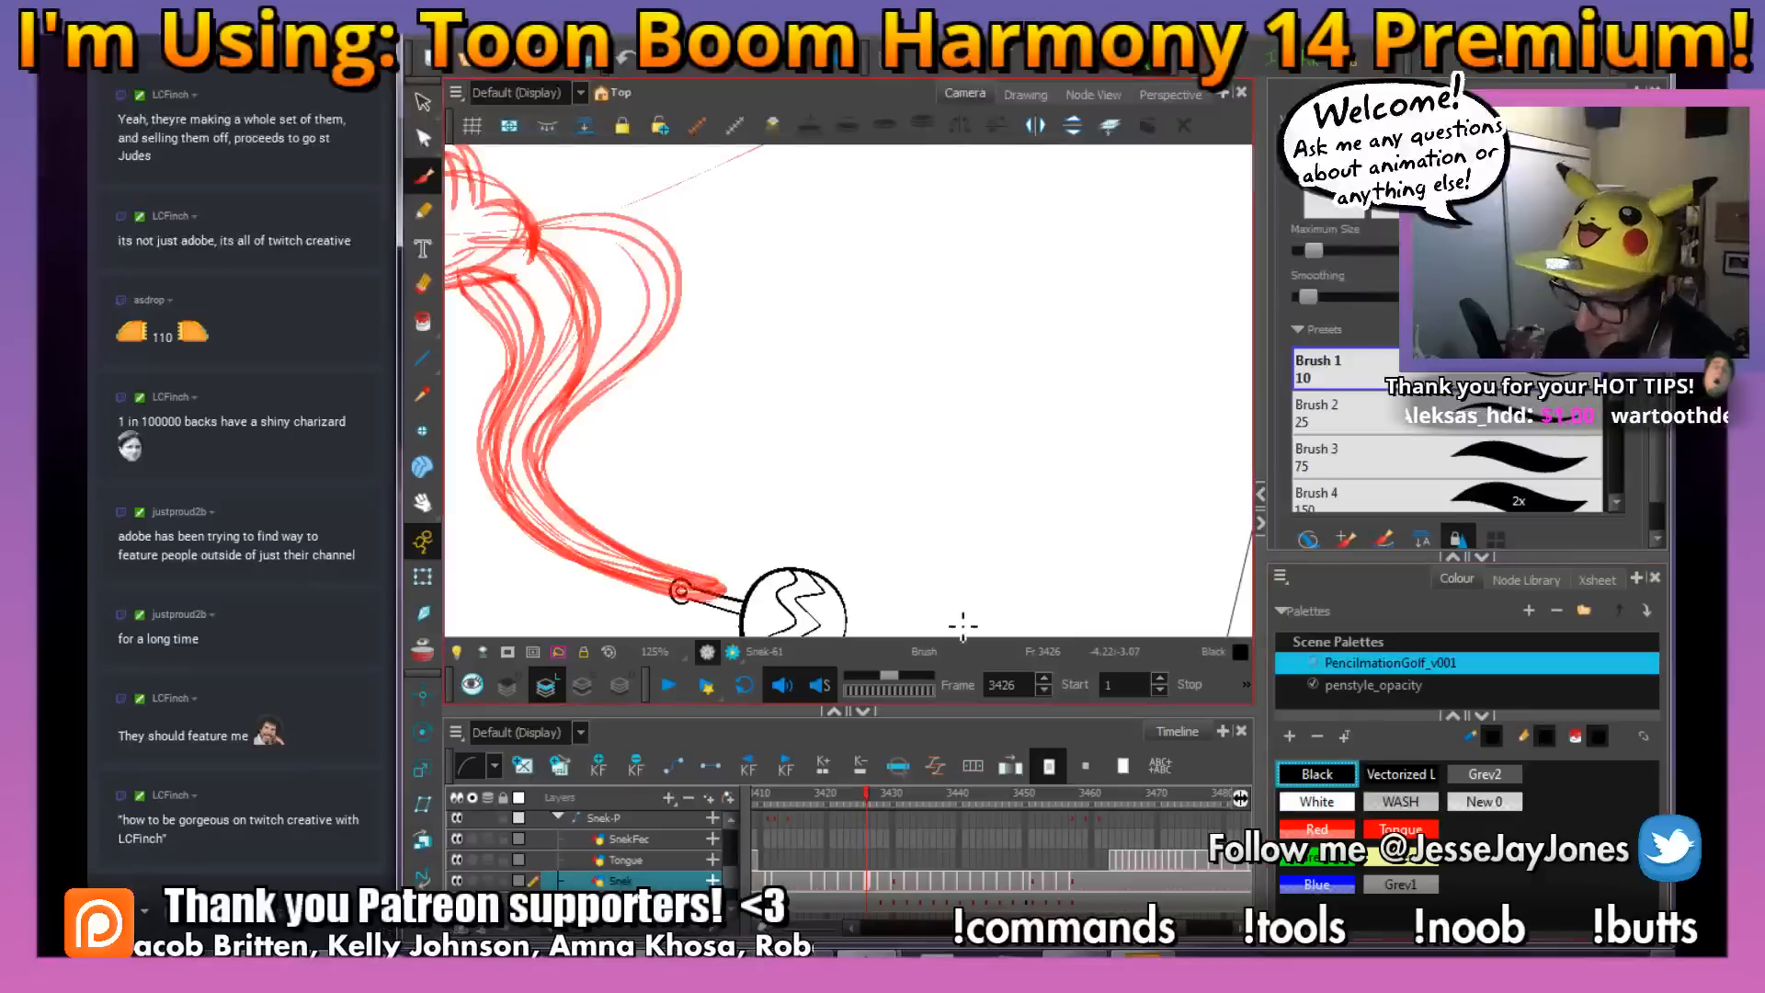
pyautogui.moveTo(562, 328); pyautogui.dragTo(799, 489)
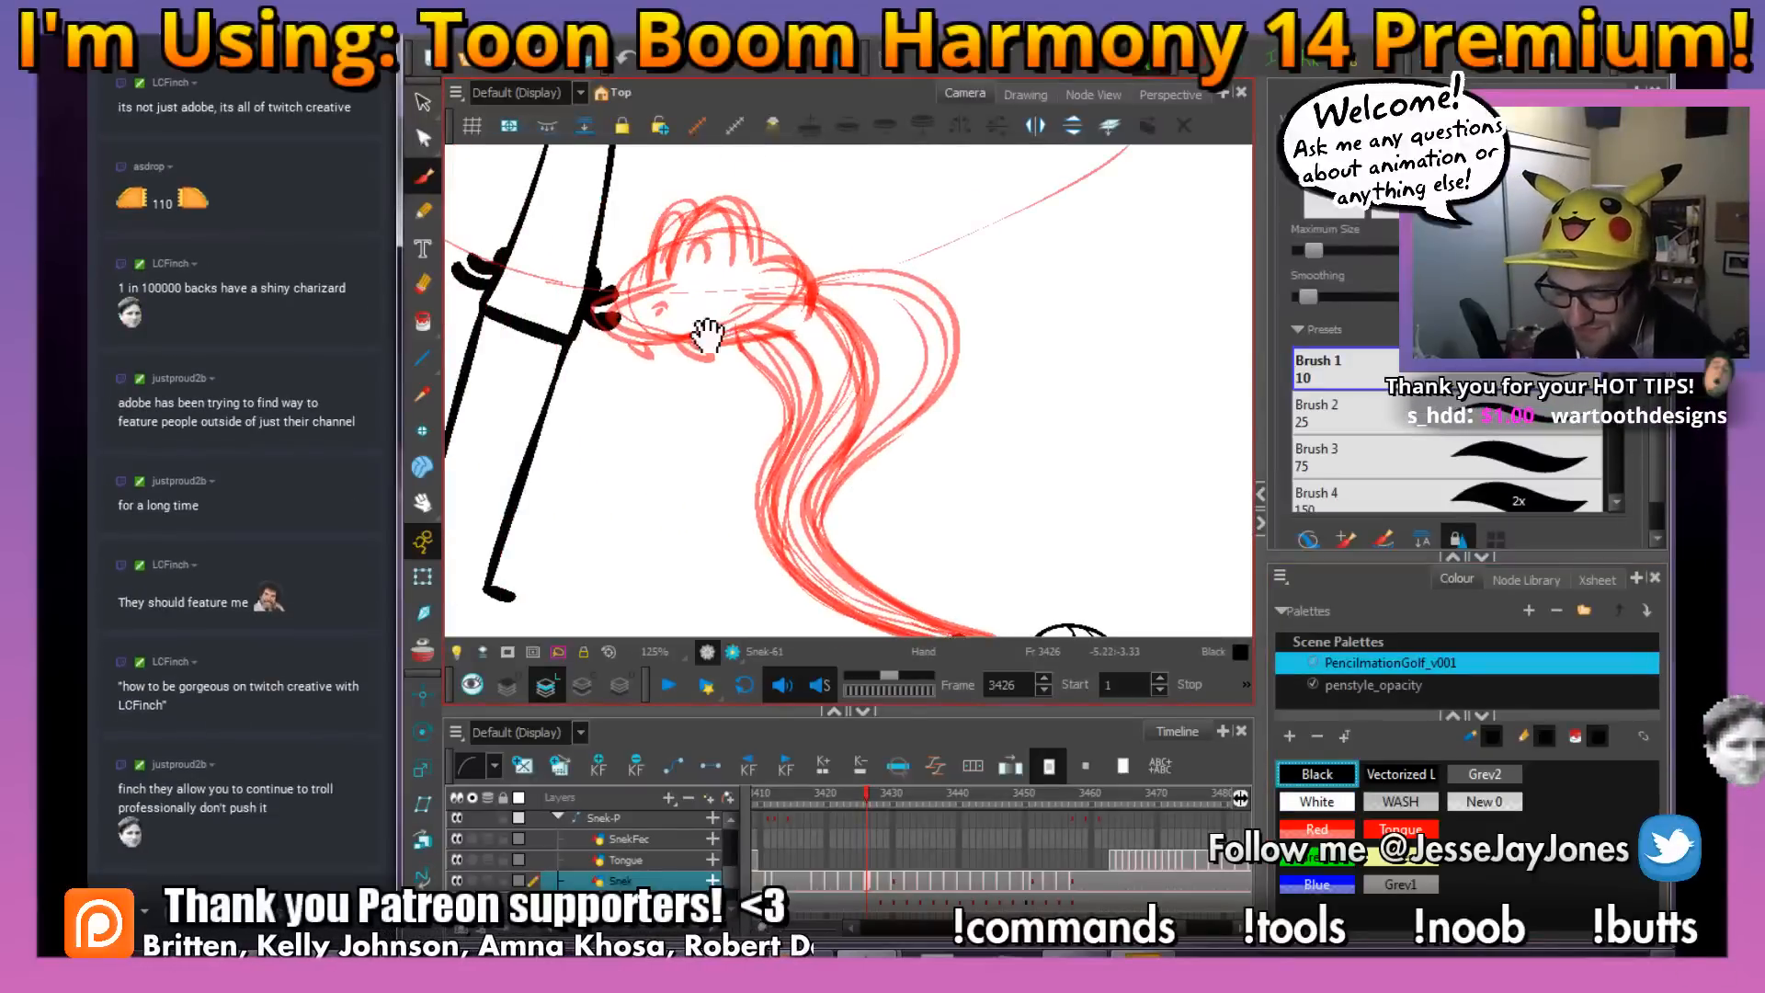
pyautogui.moveTo(588, 383)
pyautogui.mouseDown()
pyautogui.moveTo(729, 465)
pyautogui.moveTo(823, 482)
pyautogui.moveTo(873, 486)
pyautogui.moveTo(864, 453)
pyautogui.moveTo(913, 438)
pyautogui.mouseUp()
pyautogui.press('2')
pyautogui.press('2')
pyautogui.press('2')
pyautogui.press('2')
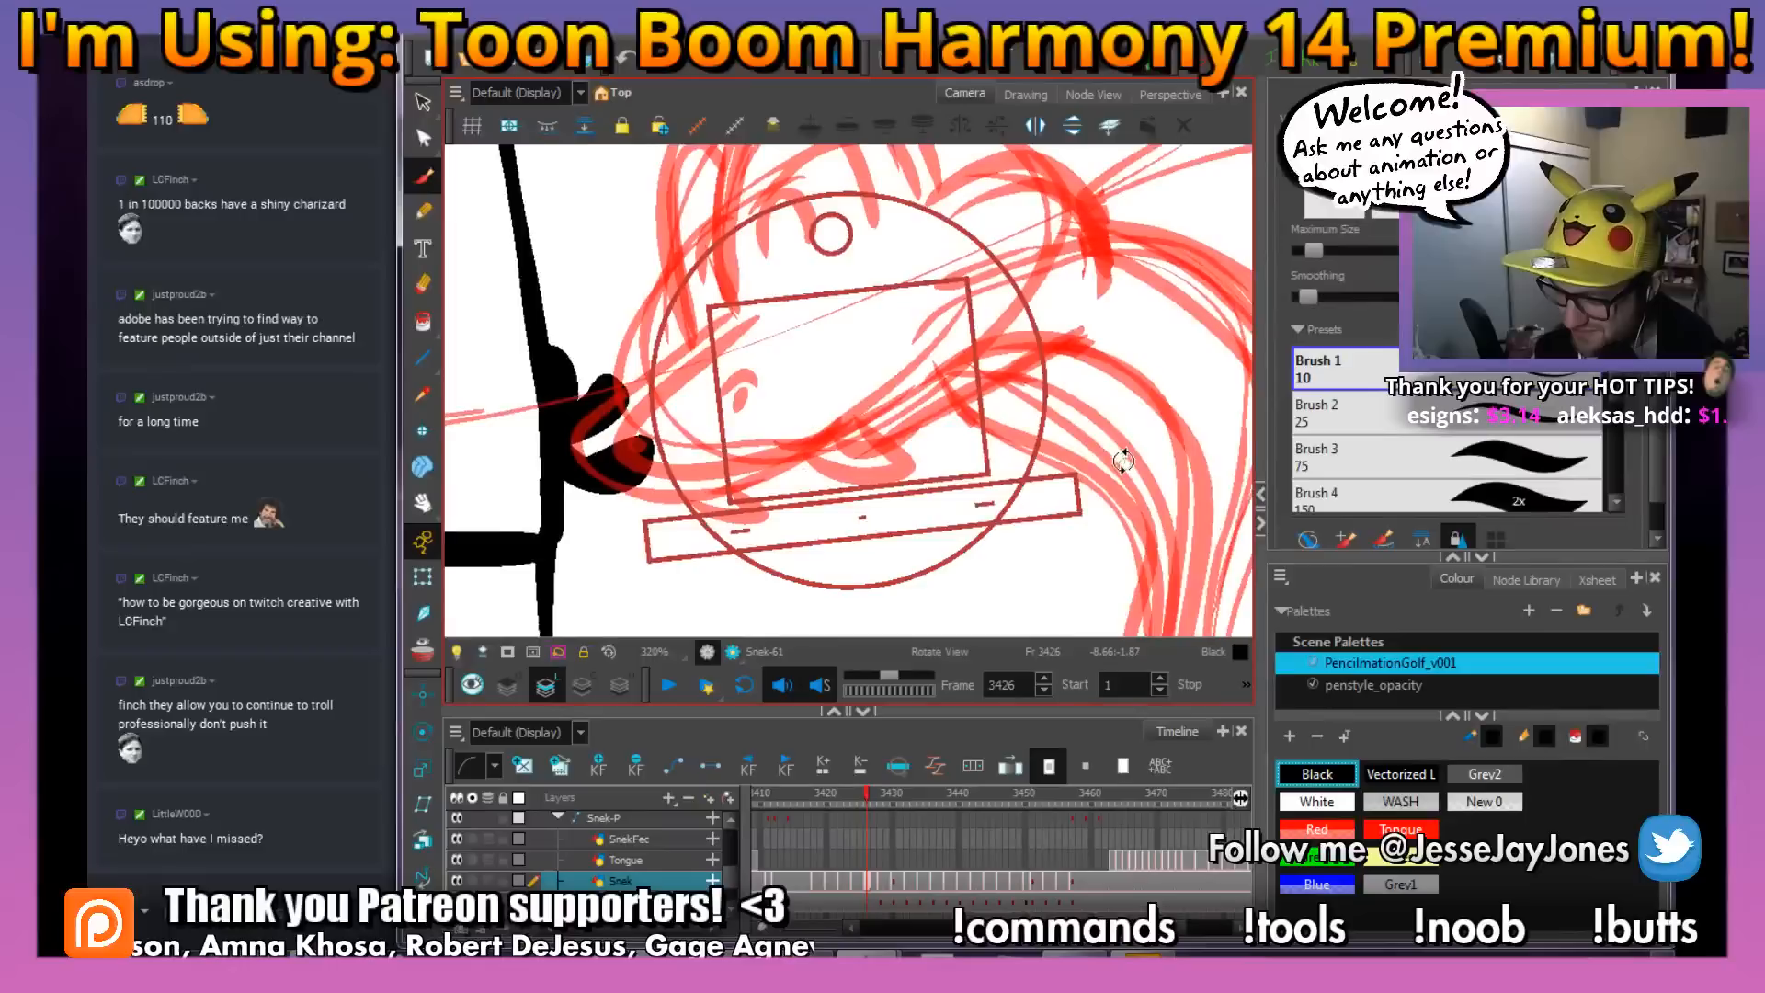
pyautogui.moveTo(934, 338); pyautogui.dragTo(1029, 346)
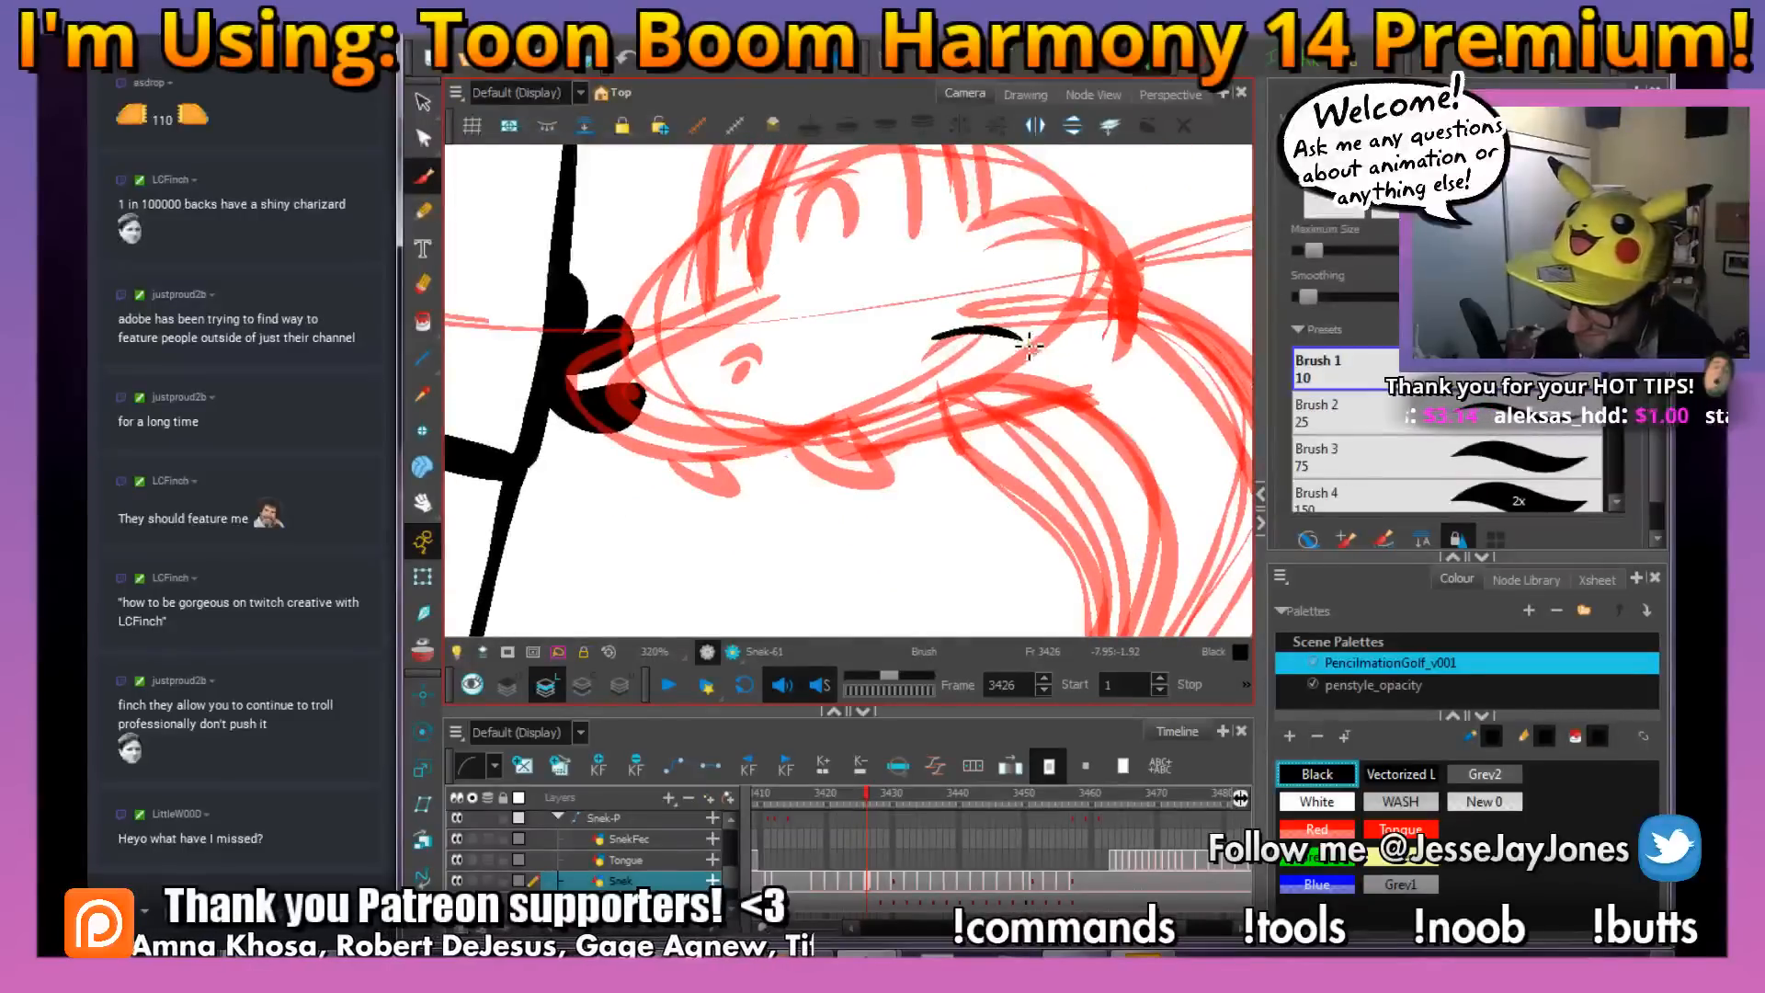
pyautogui.moveTo(927, 390)
pyautogui.mouseDown()
pyautogui.moveTo(809, 445)
pyautogui.moveTo(639, 424)
pyautogui.mouseUp()
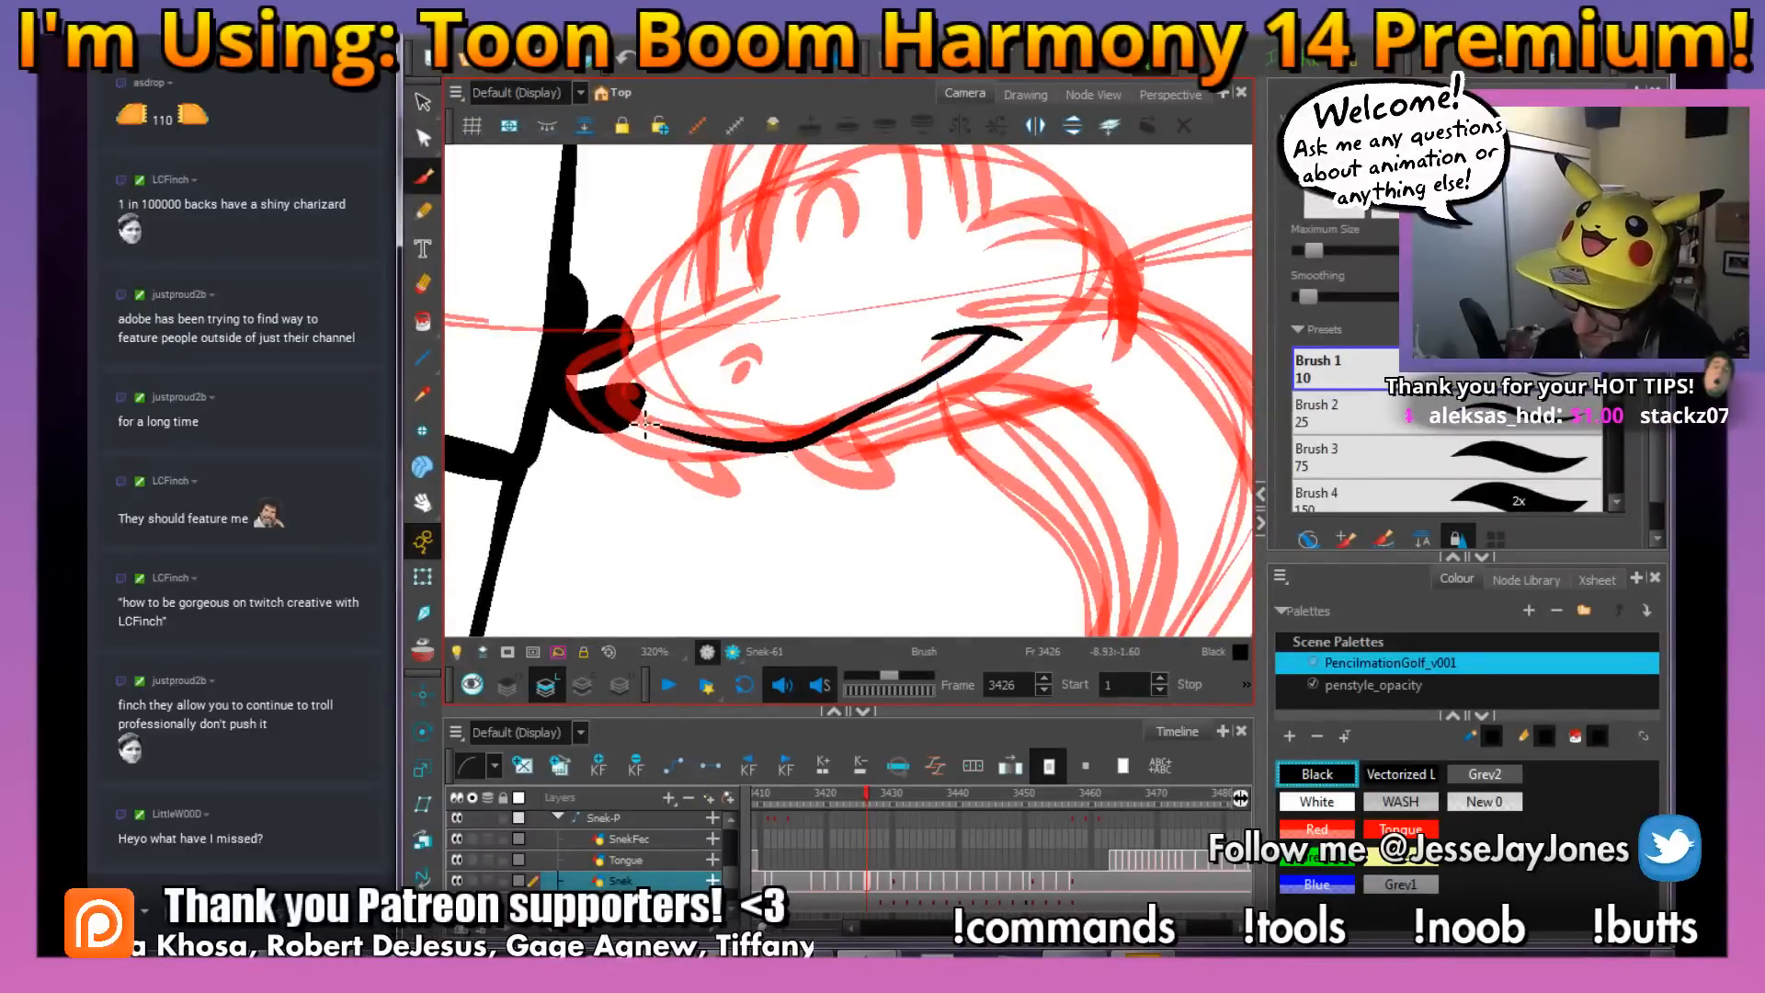
pyautogui.moveTo(769, 449)
pyautogui.mouseDown()
pyautogui.moveTo(634, 458)
pyautogui.moveTo(620, 354)
pyautogui.mouseUp()
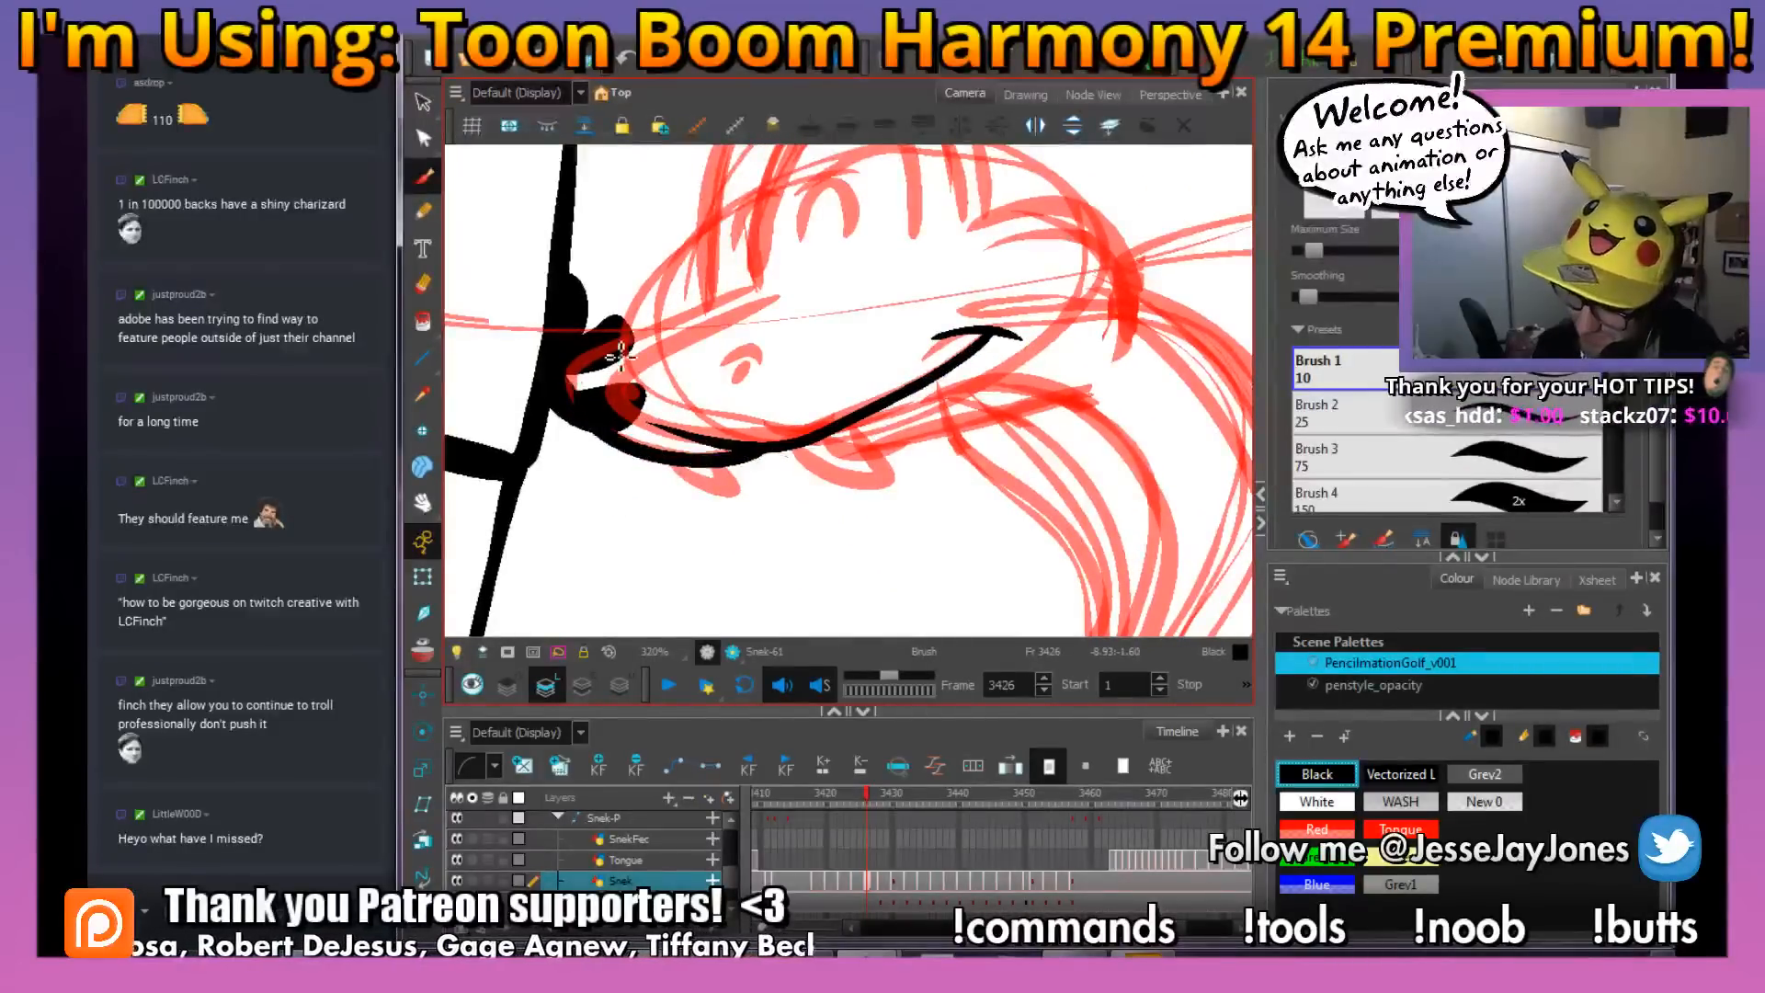
# Turn on the light table and ink the top of the snout, the rounded nose tip and the nostril
pyautogui.click(457, 652)
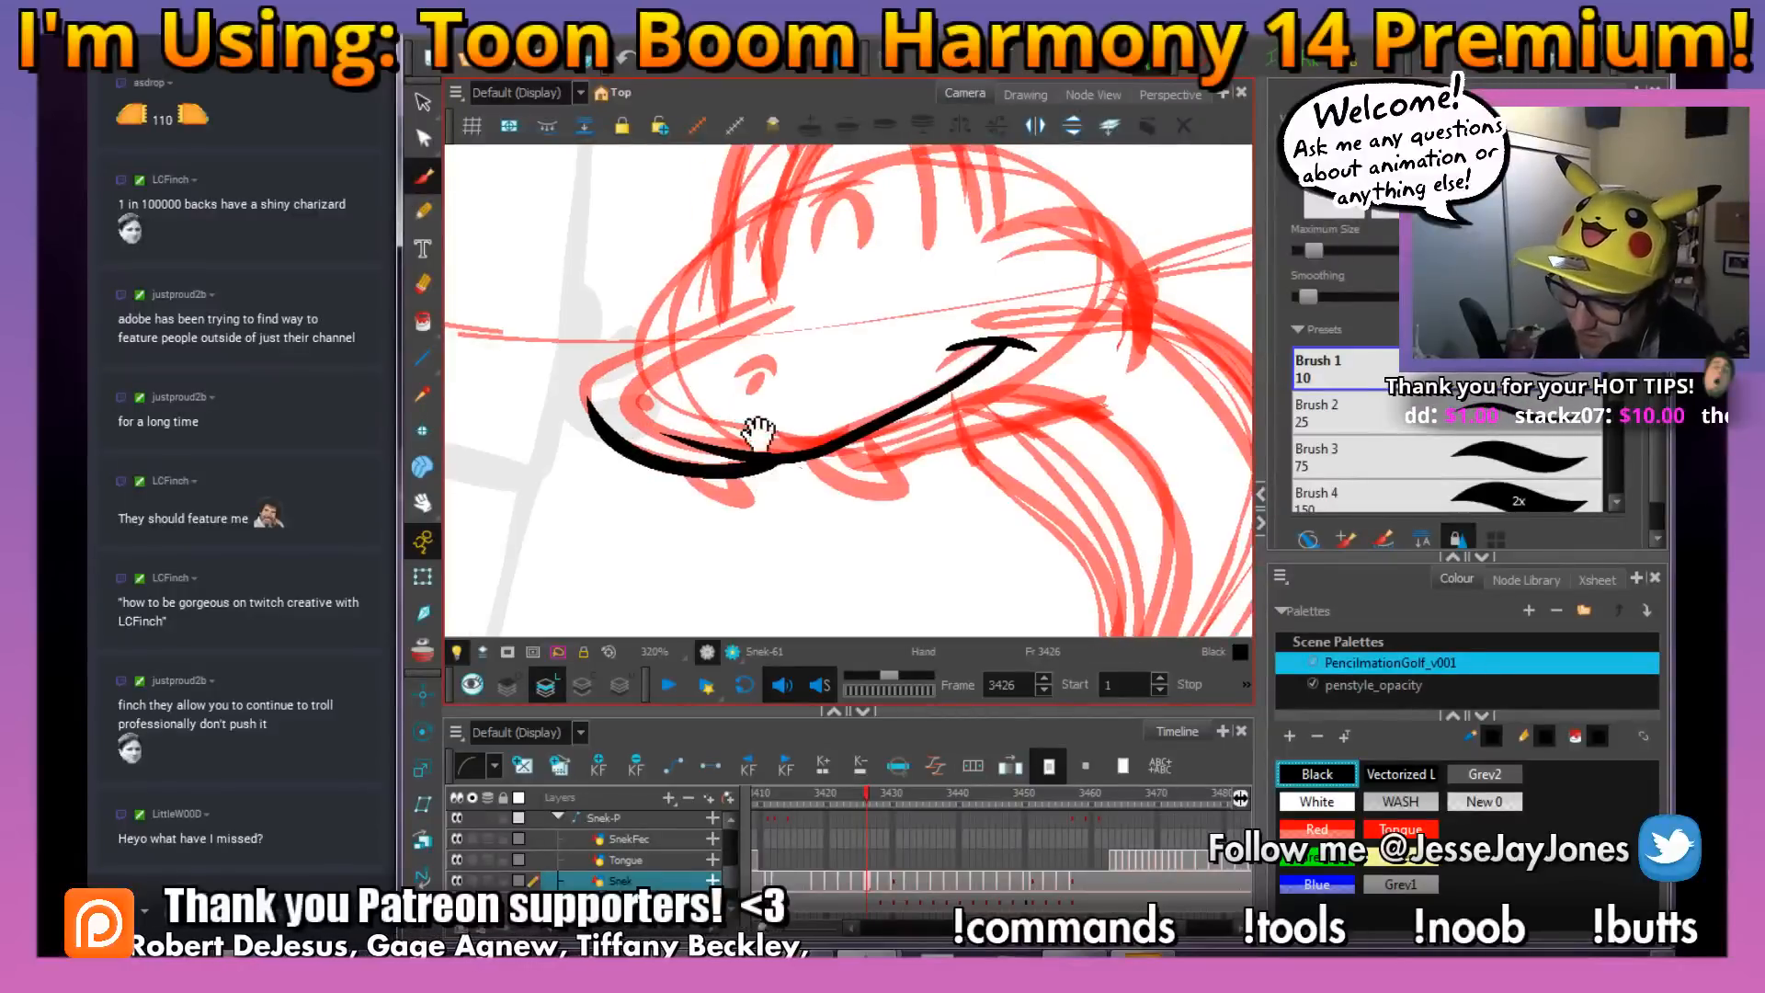
pyautogui.moveTo(692, 422); pyautogui.dragTo(876, 335)
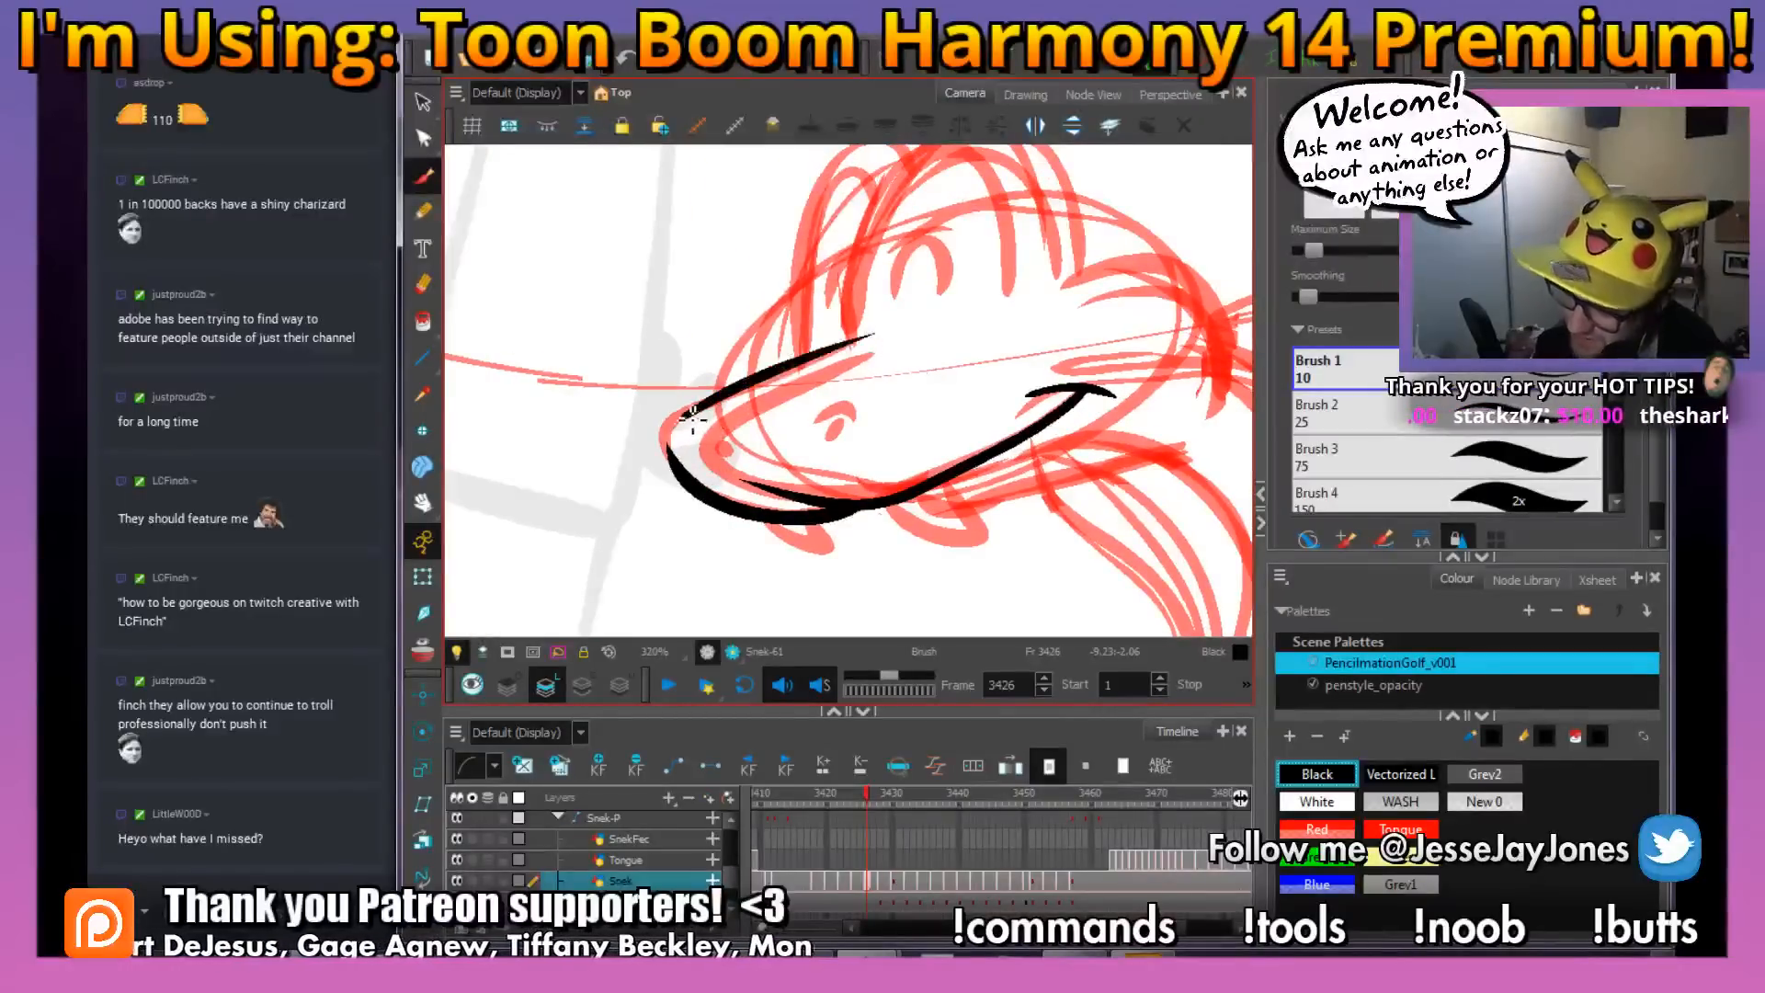
pyautogui.moveTo(671, 415); pyautogui.dragTo(674, 468)
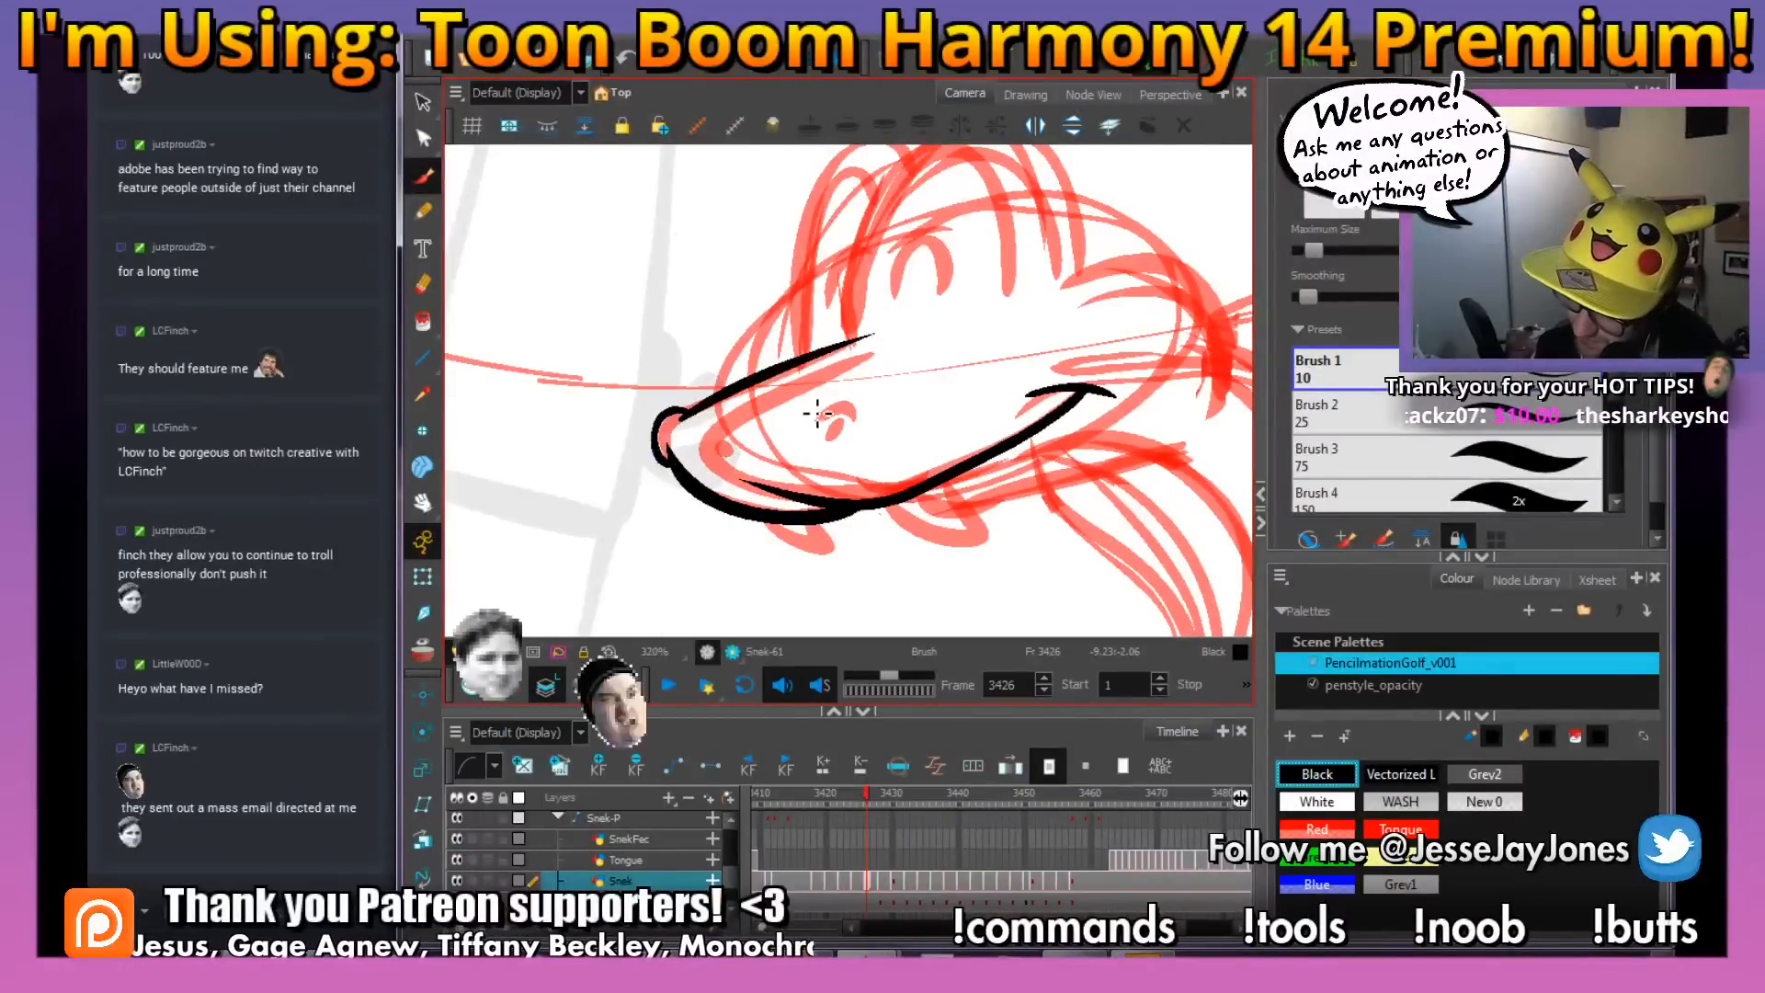
pyautogui.moveTo(797, 412); pyautogui.dragTo(828, 418)
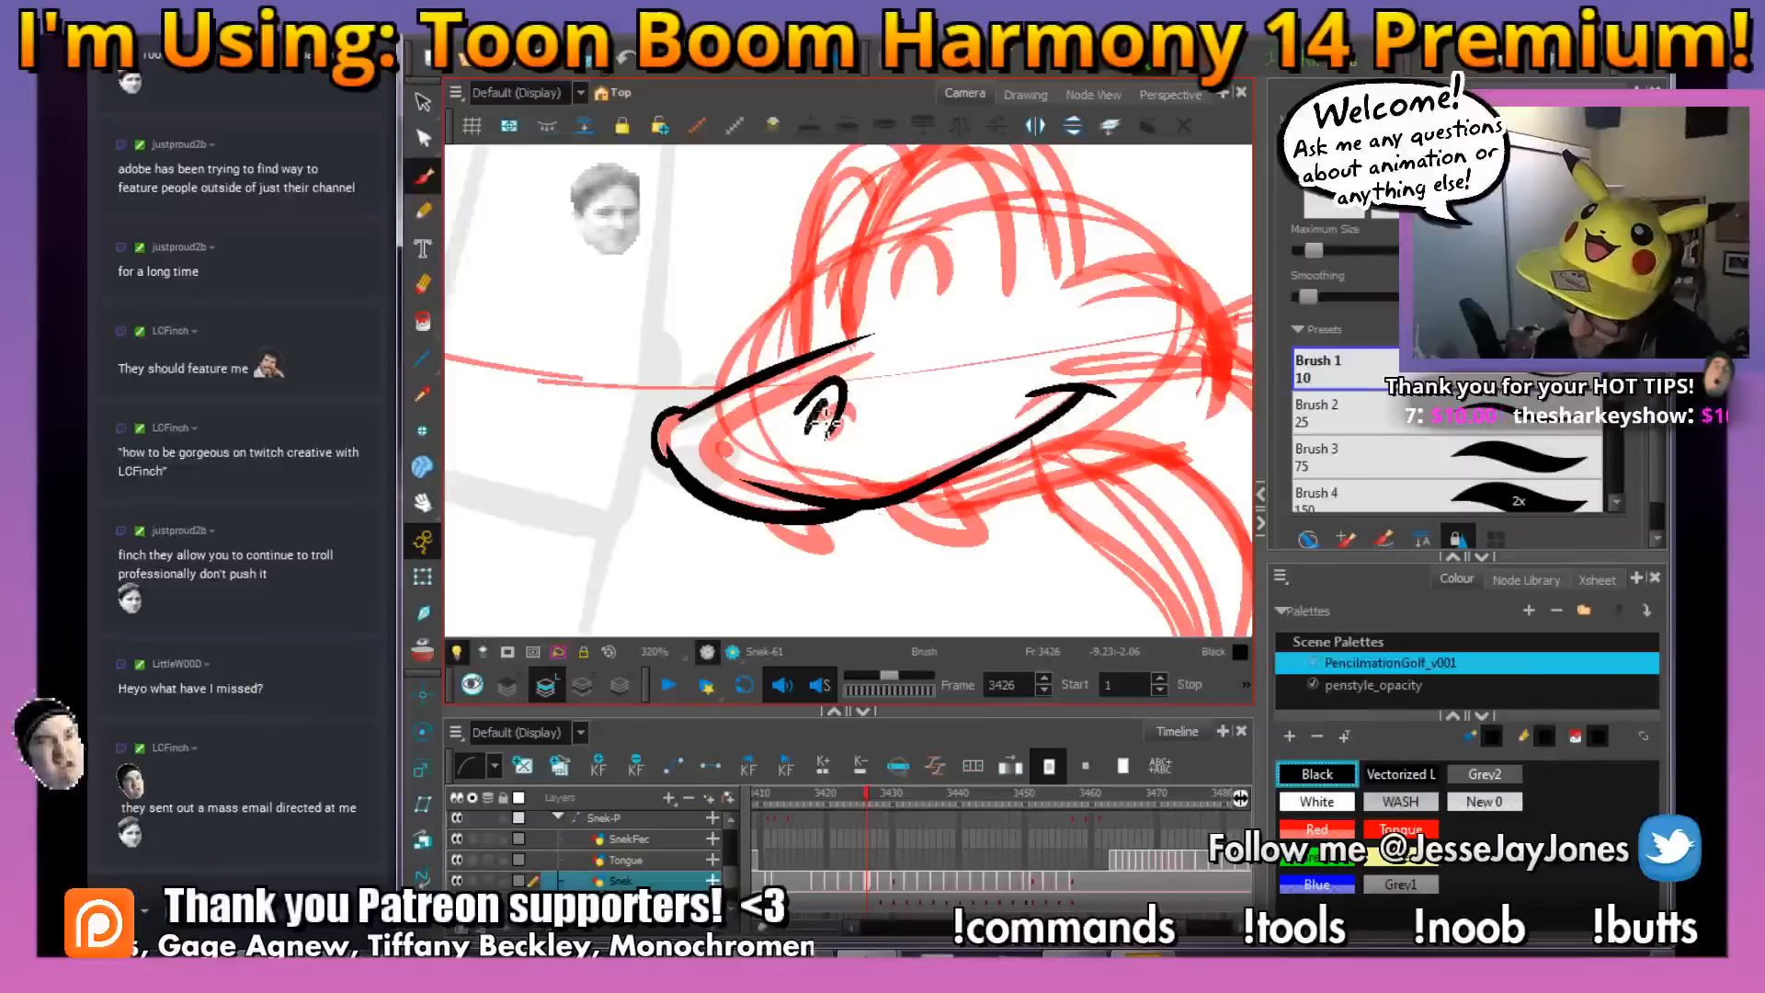
# Rotate the view and ink the two curved fangs hanging below the snake's mouth line, following the red rough
pyautogui.scroll(-3, 959, 436)
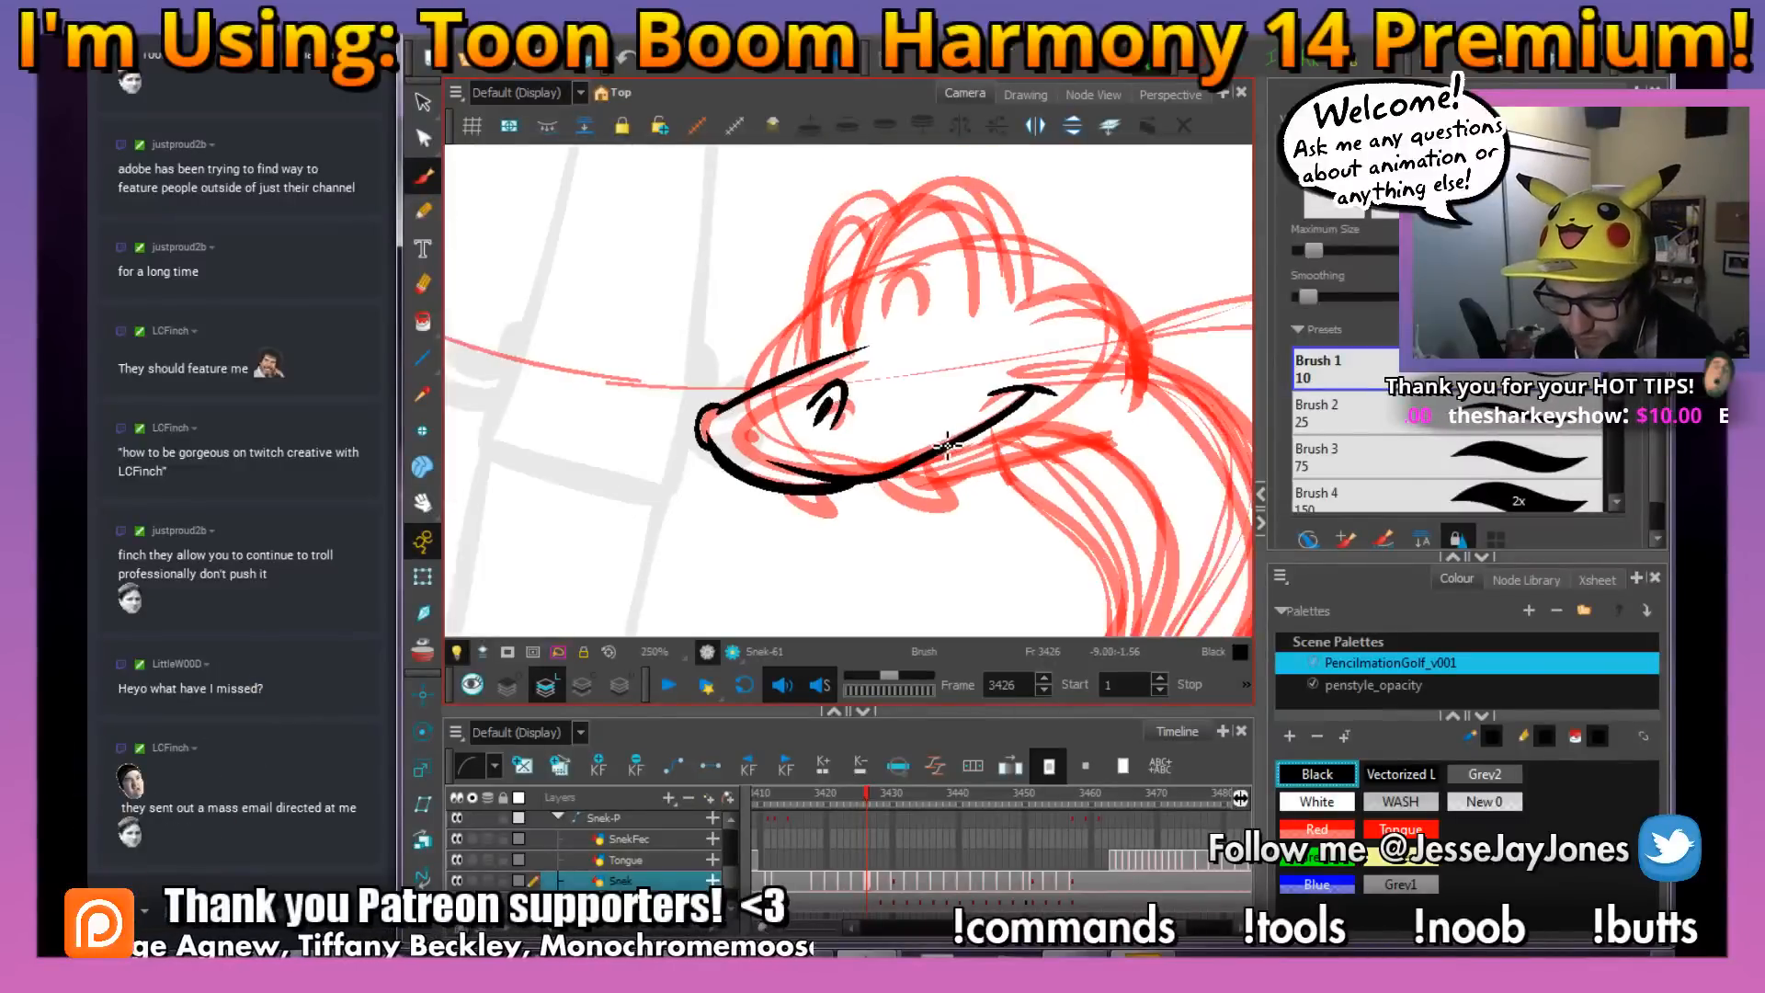
pyautogui.moveTo(740, 303); pyautogui.dragTo(698, 391)
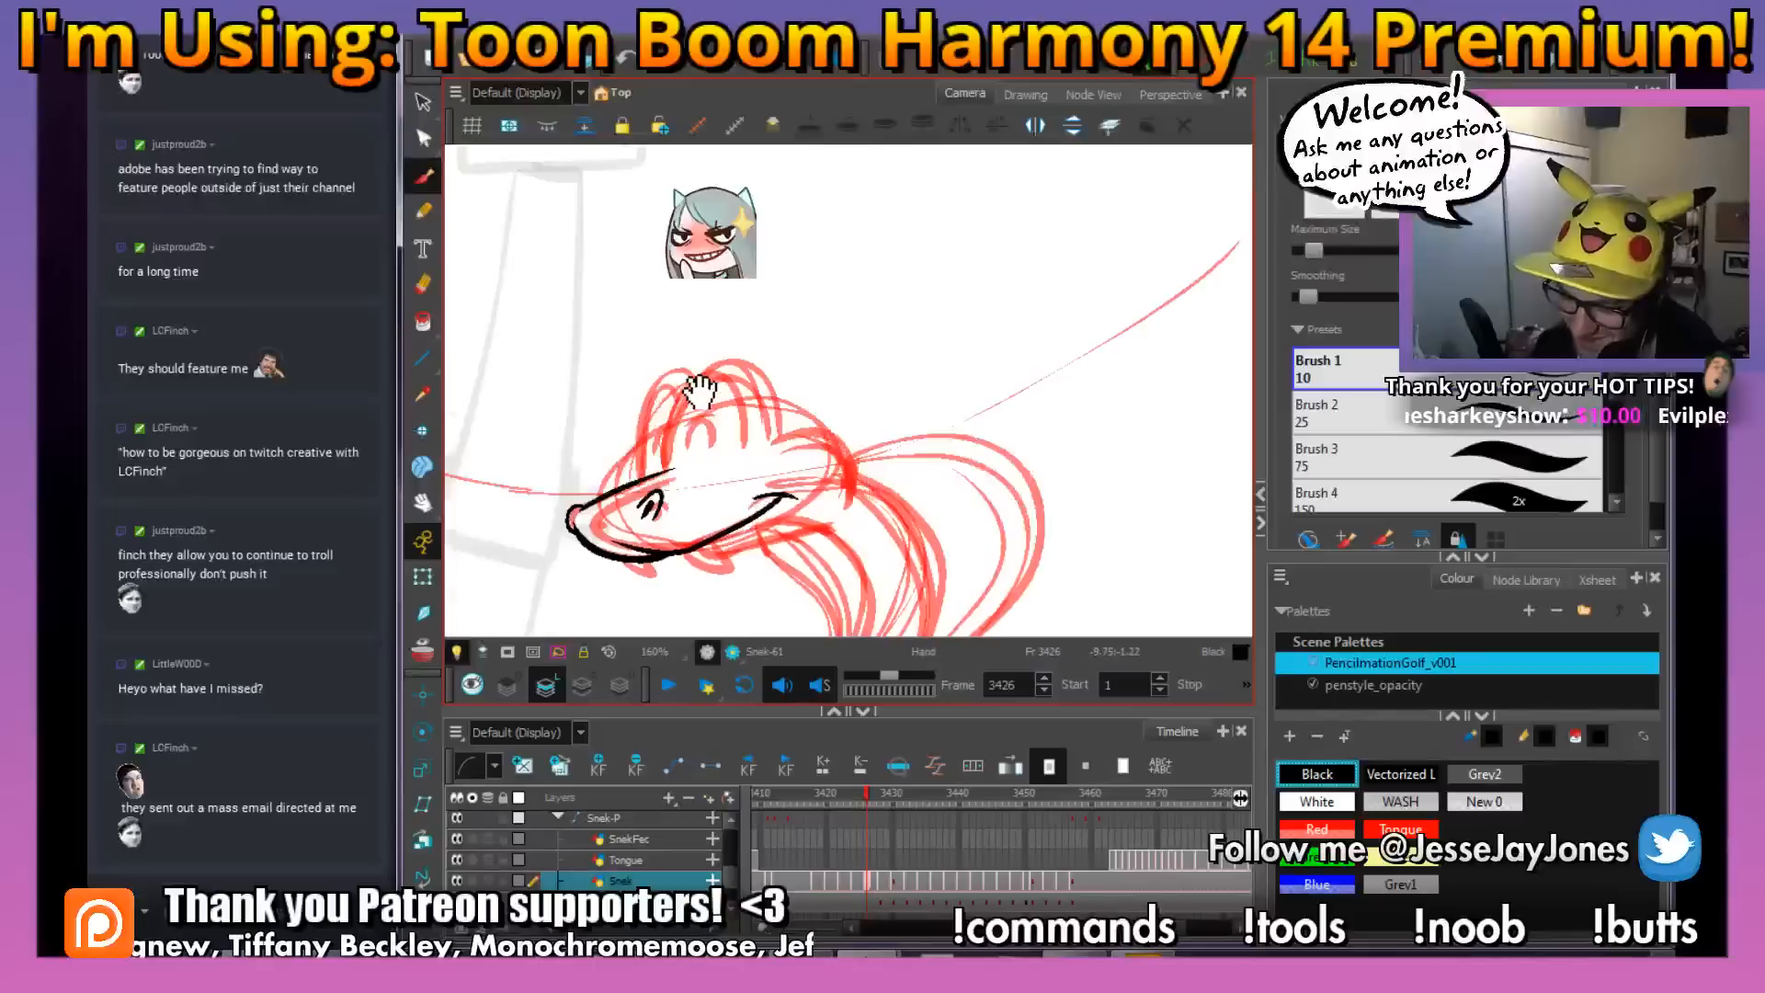
pyautogui.moveTo(842, 484); pyautogui.dragTo(882, 458)
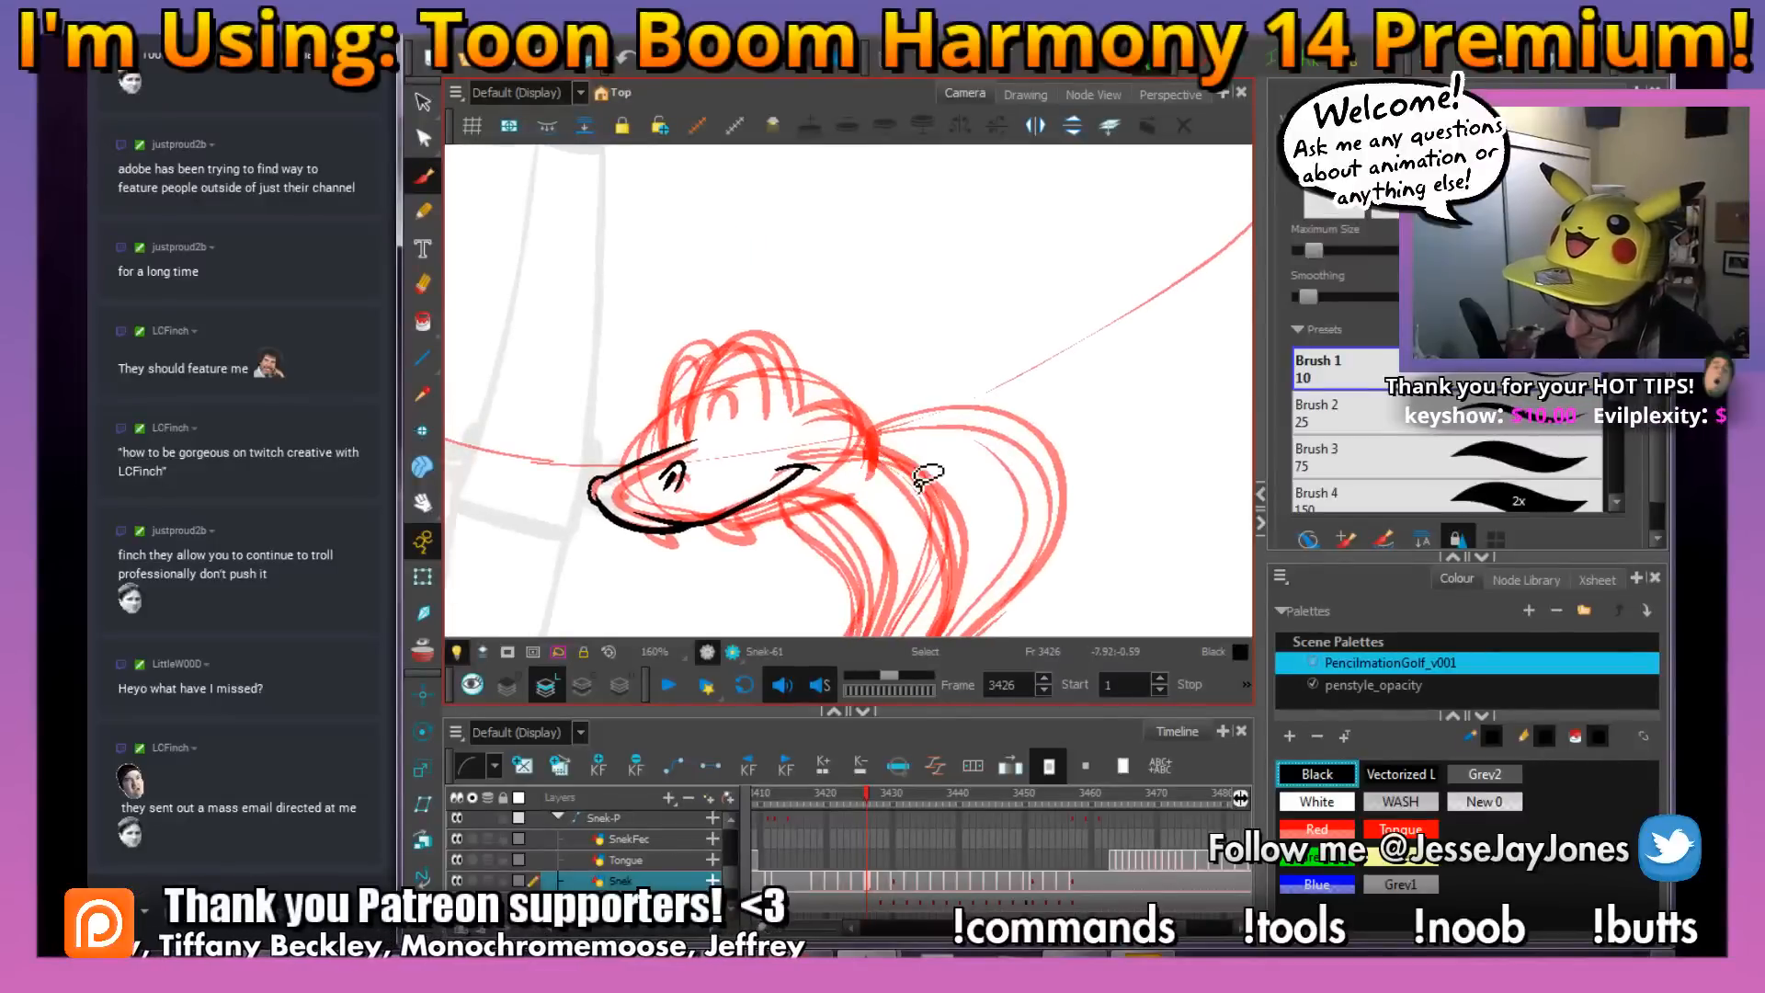
pyautogui.moveTo(878, 533); pyautogui.dragTo(846, 474)
pyautogui.moveTo(1091, 357); pyautogui.dragTo(1032, 490)
pyautogui.press('2')
pyautogui.press('2')
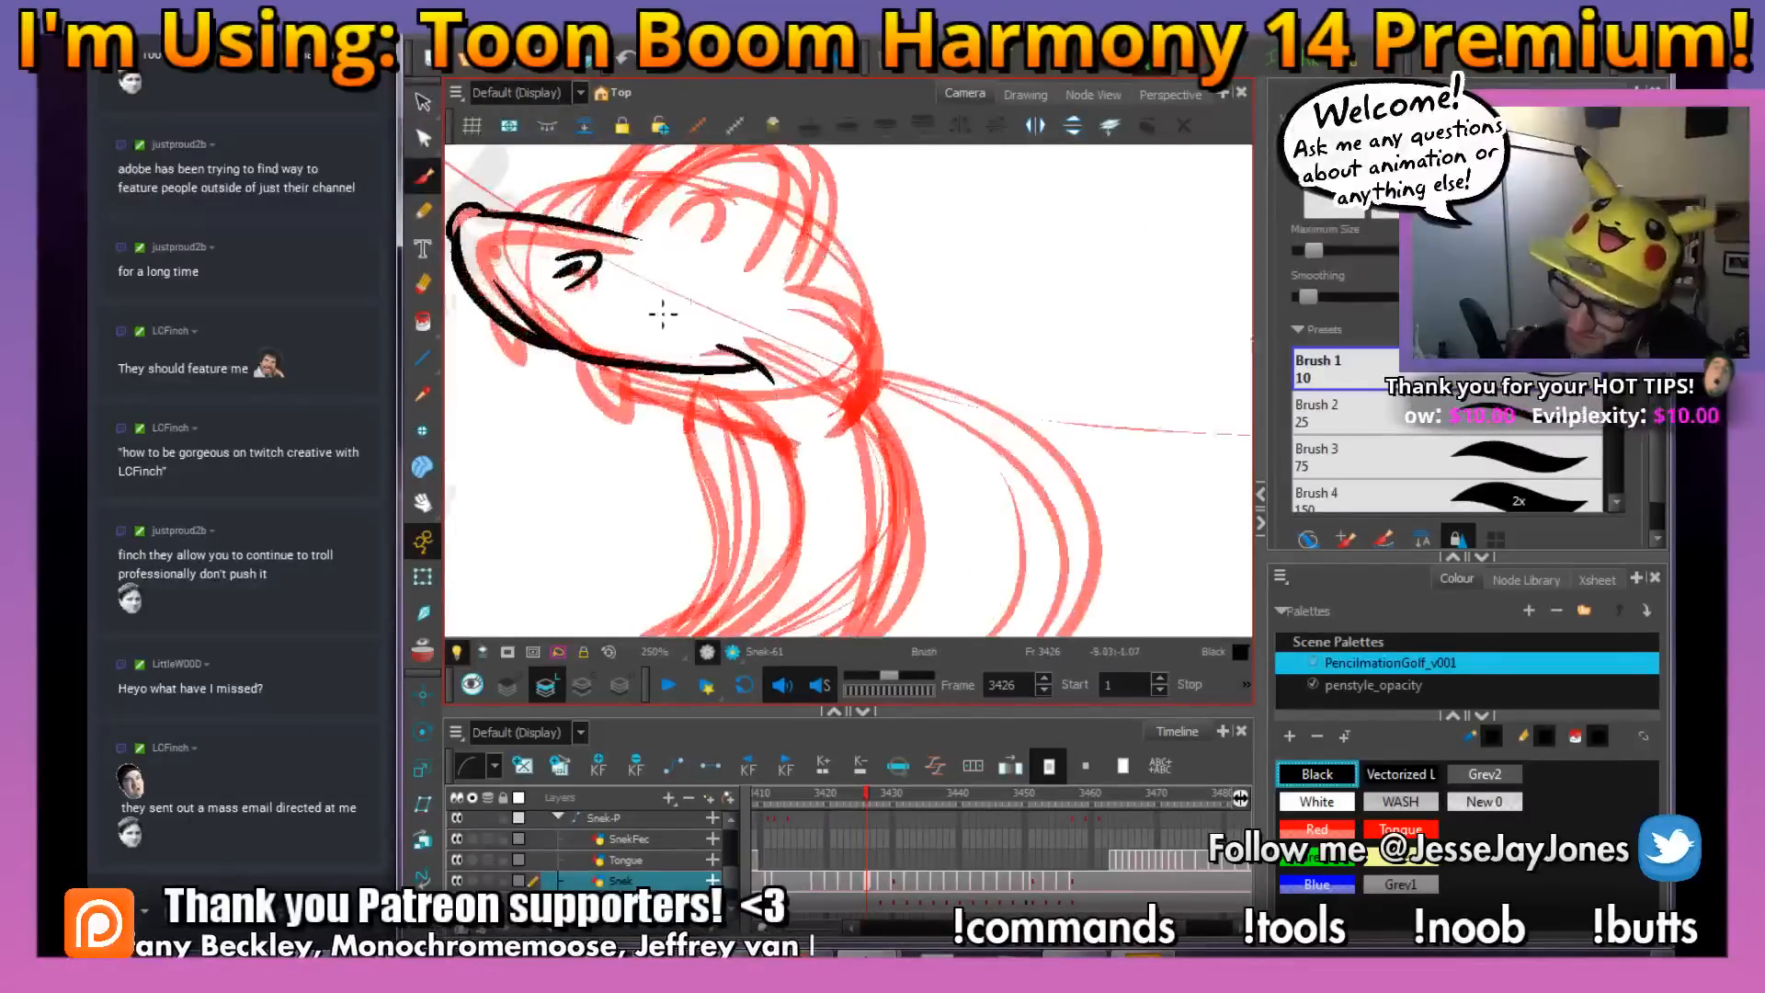
pyautogui.moveTo(671, 395); pyautogui.dragTo(737, 397)
pyautogui.press('2')
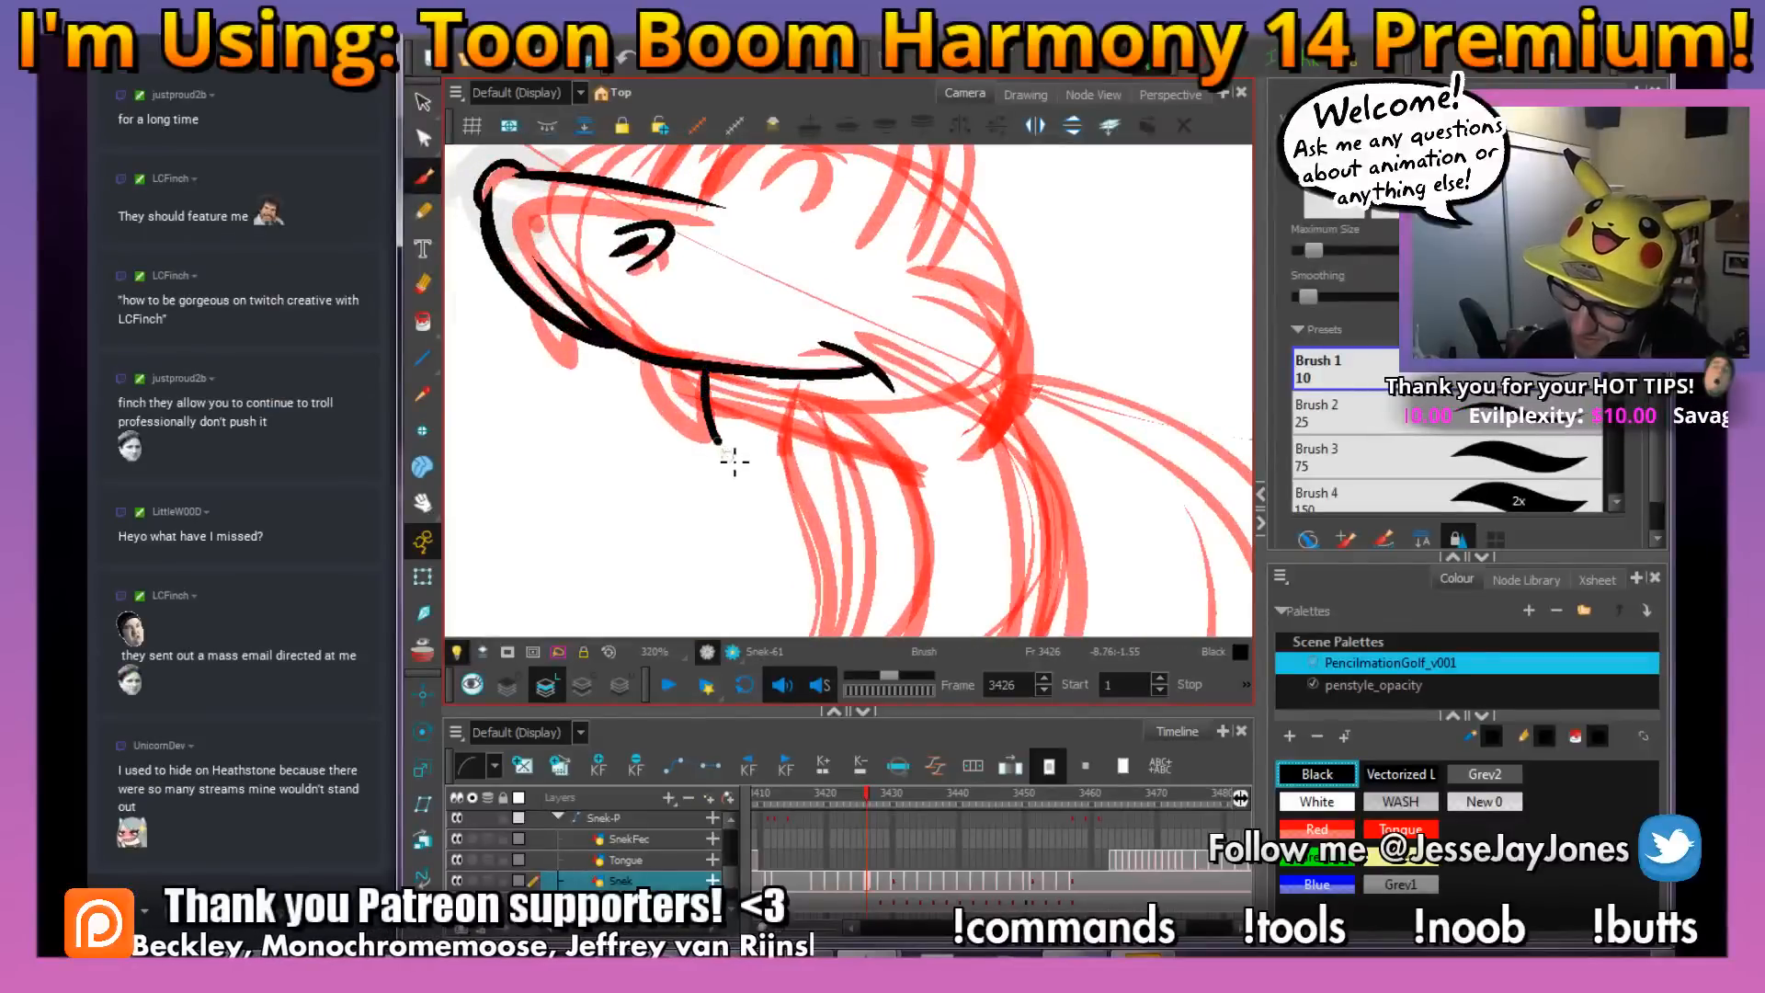
pyautogui.moveTo(734, 460)
pyautogui.mouseDown()
pyautogui.moveTo(677, 437)
pyautogui.moveTo(654, 368)
pyautogui.moveTo(600, 412)
pyautogui.moveTo(541, 333)
pyautogui.mouseUp()
pyautogui.press('1')
pyautogui.press('1')
pyautogui.press('1')
pyautogui.press('1')
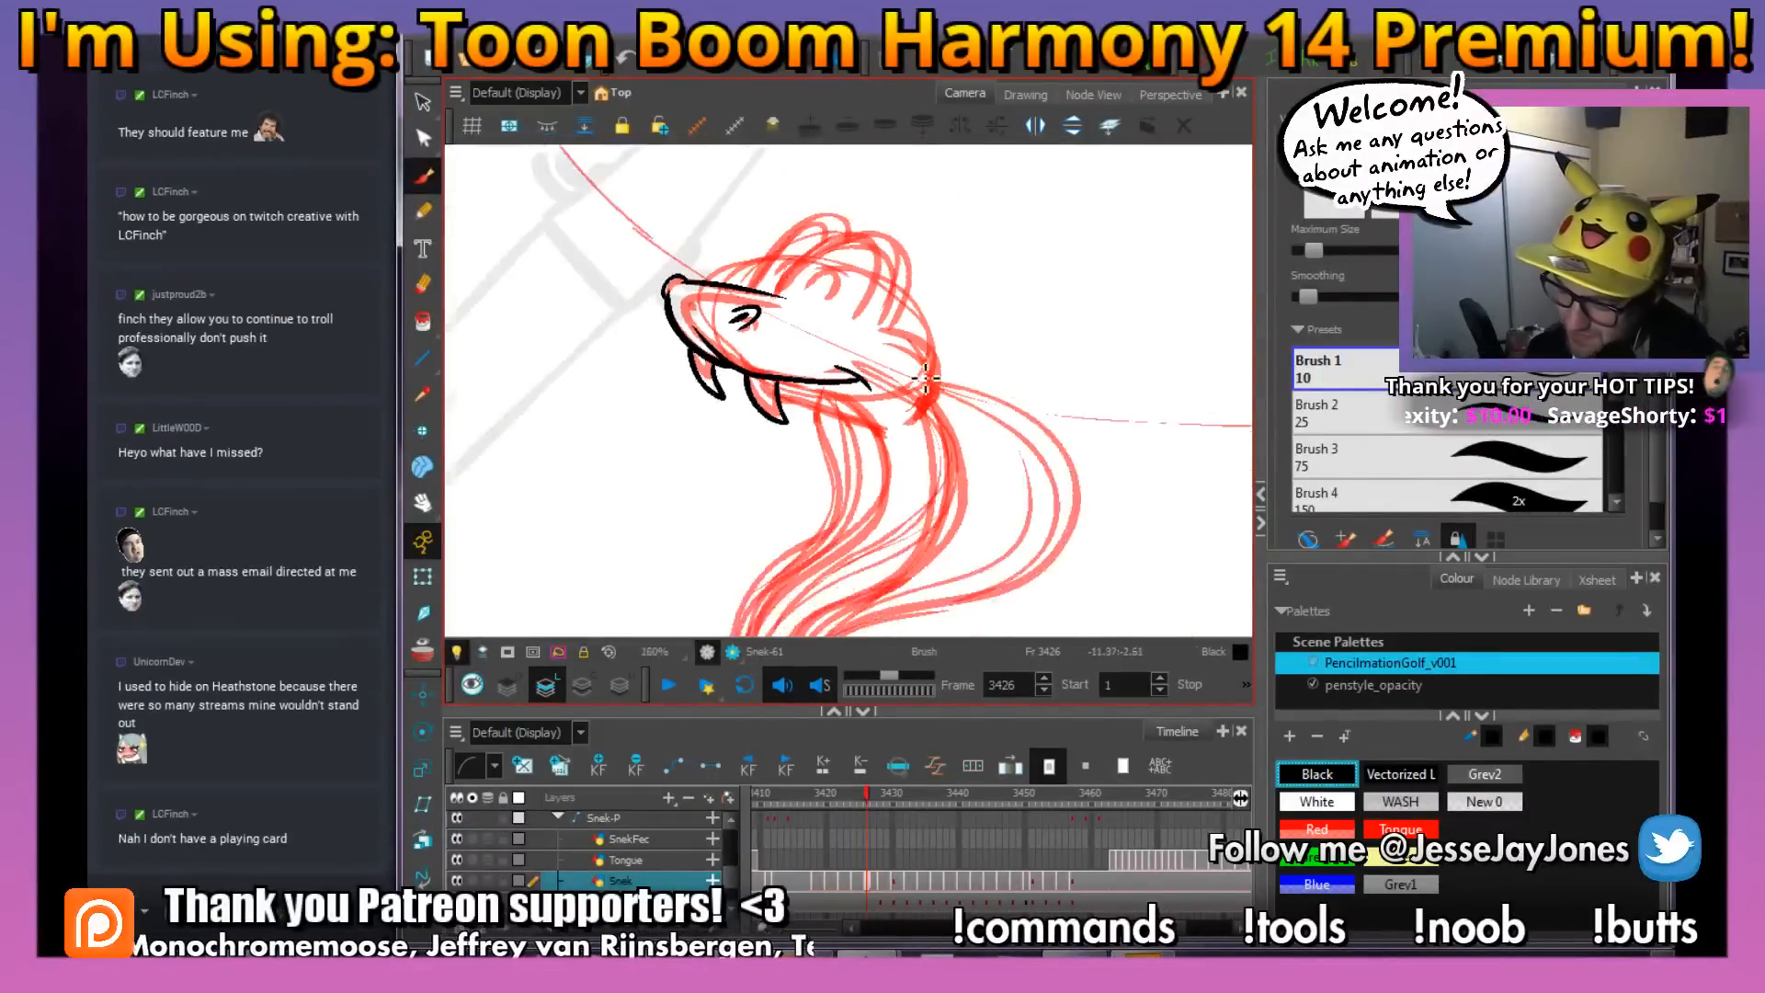
# Adjust the inked front and rear fangs with the Select tool's transform box
pyautogui.moveTo(910, 404); pyautogui.dragTo(779, 432)
pyautogui.moveTo(990, 502)
pyautogui.mouseDown()
pyautogui.moveTo(1008, 481)
pyautogui.moveTo(744, 512)
pyautogui.moveTo(823, 519)
pyautogui.moveTo(835, 500)
pyautogui.mouseUp()
pyautogui.press('2')
pyautogui.press('2')
pyautogui.press('2')
pyautogui.press('2')
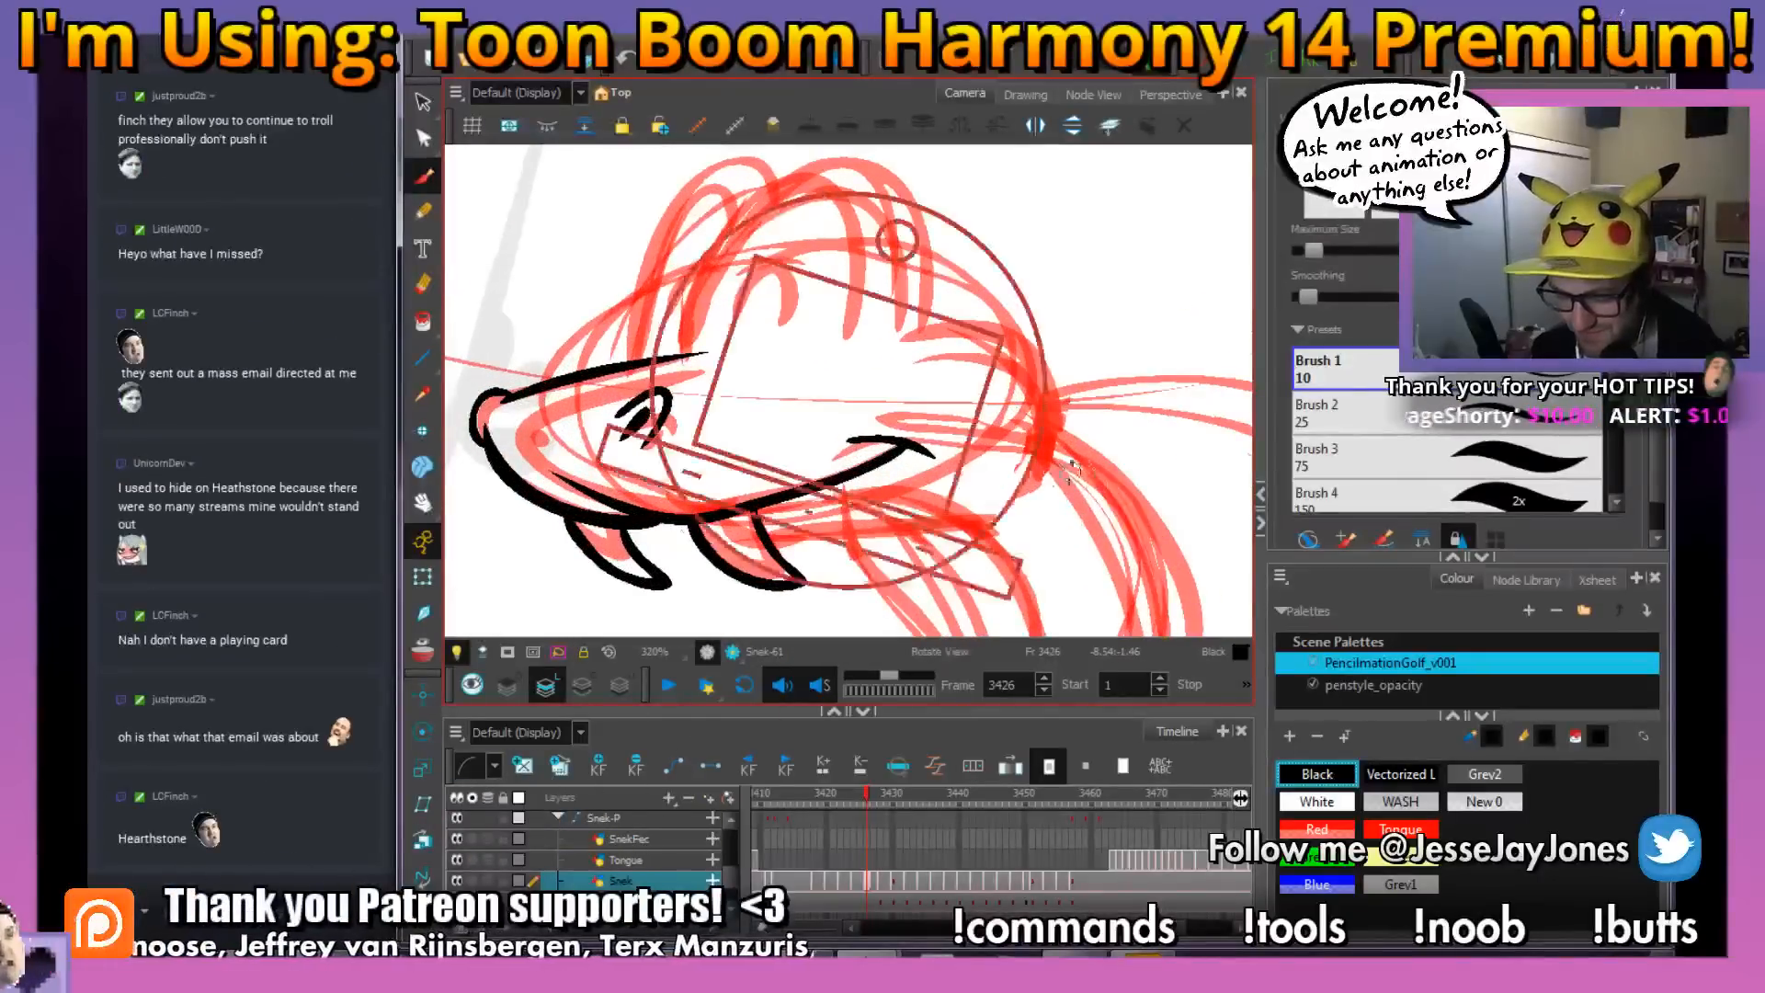
pyautogui.moveTo(1071, 467); pyautogui.dragTo(786, 478)
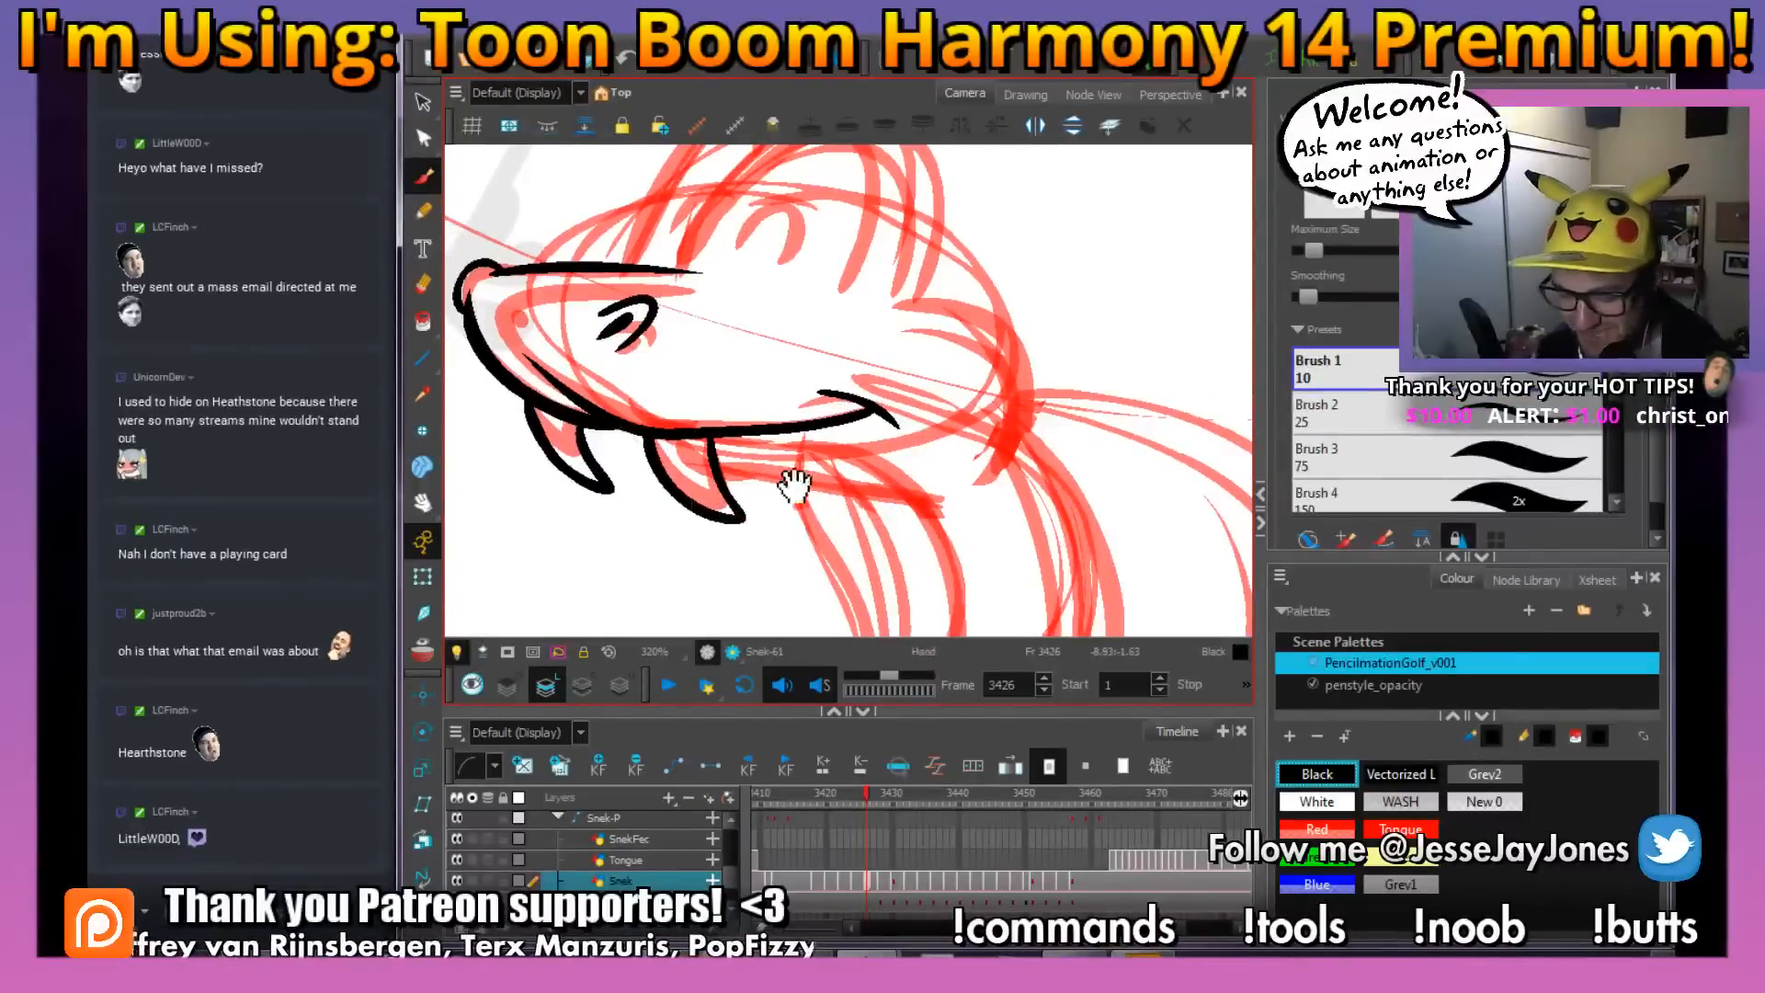
pyautogui.moveTo(658, 516); pyautogui.dragTo(725, 485)
pyautogui.press('2')
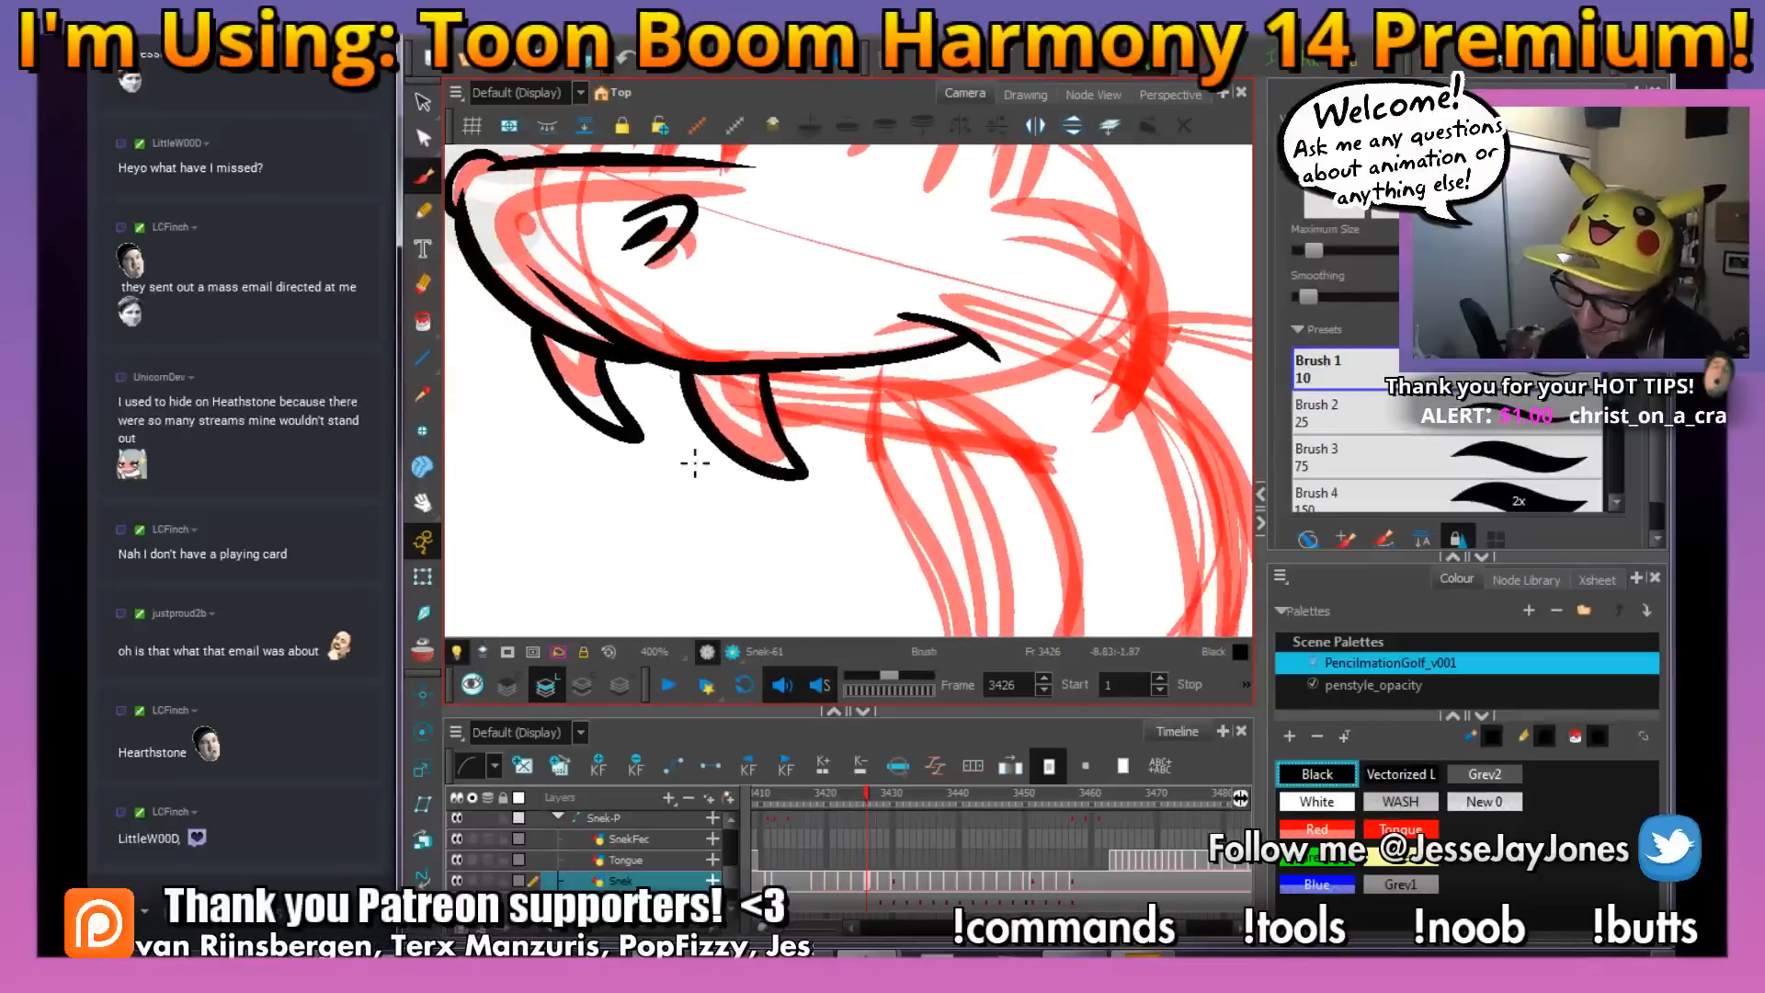
pyautogui.click(421, 105)
pyautogui.click(630, 445)
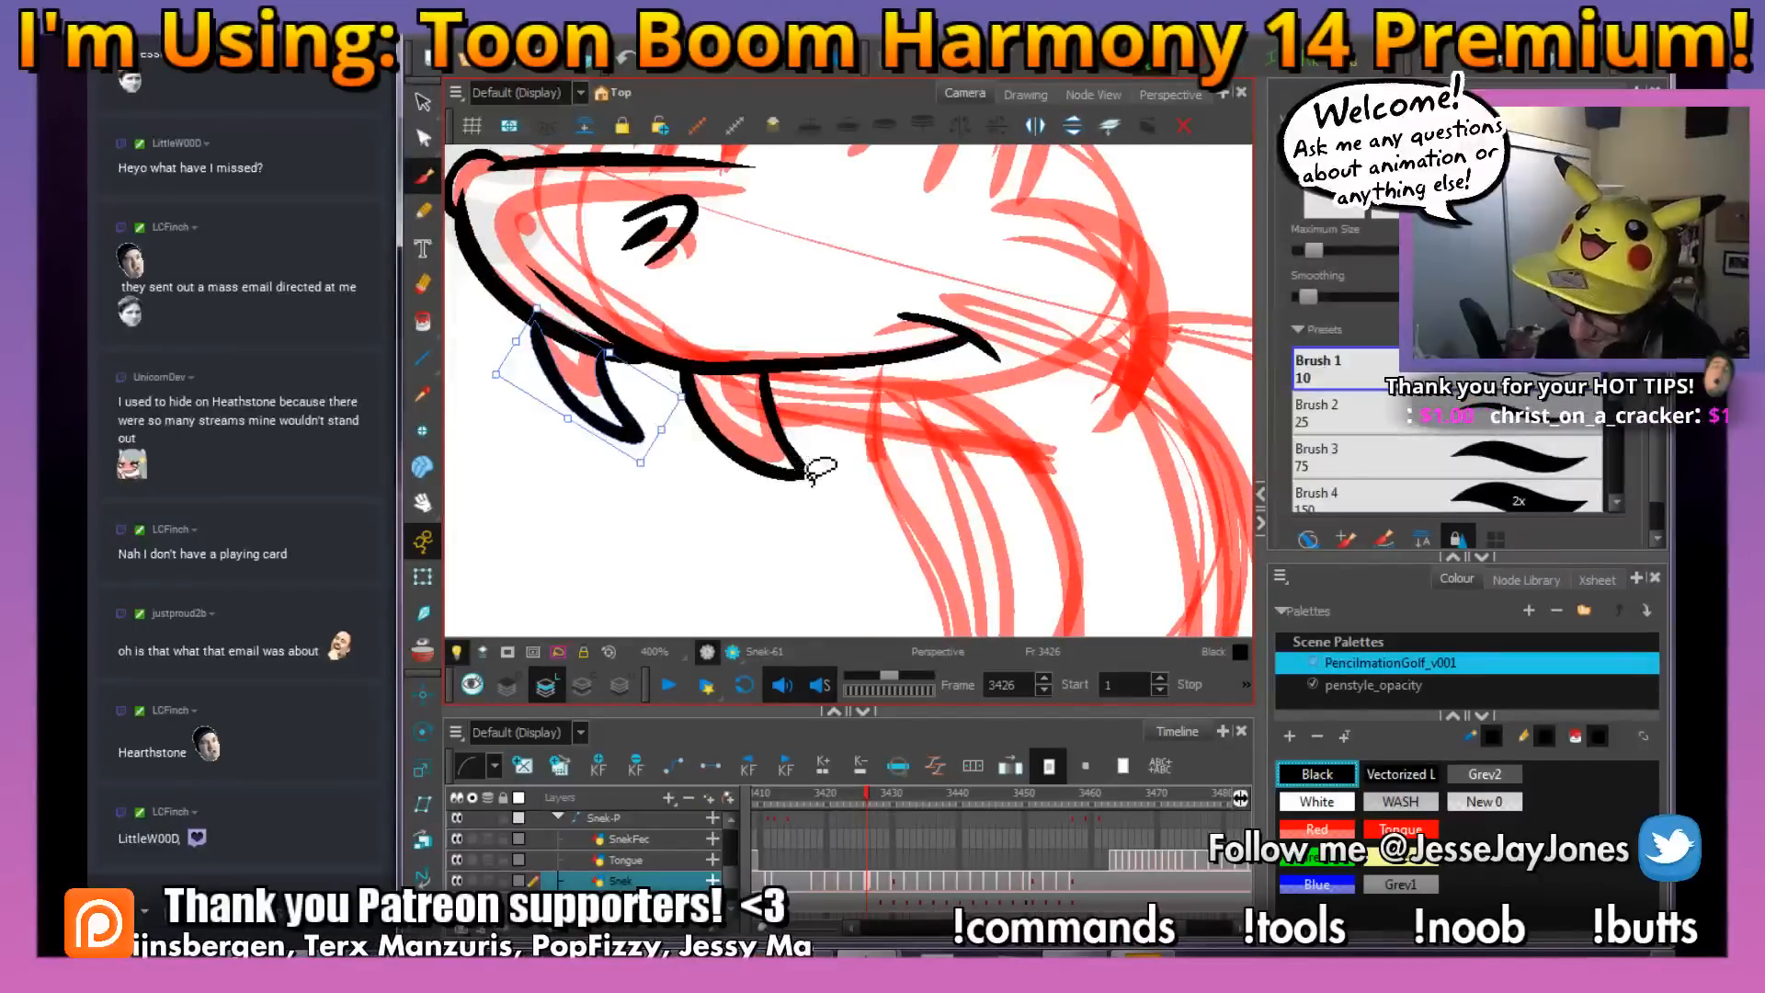
pyautogui.moveTo(828, 508); pyautogui.dragTo(809, 473)
pyautogui.moveTo(674, 455)
pyautogui.mouseDown()
pyautogui.moveTo(726, 511)
pyautogui.moveTo(796, 547)
pyautogui.moveTo(817, 530)
pyautogui.mouseUp()
pyautogui.hotkey('alt', 'b')
pyautogui.scroll(-4, 774, 550)
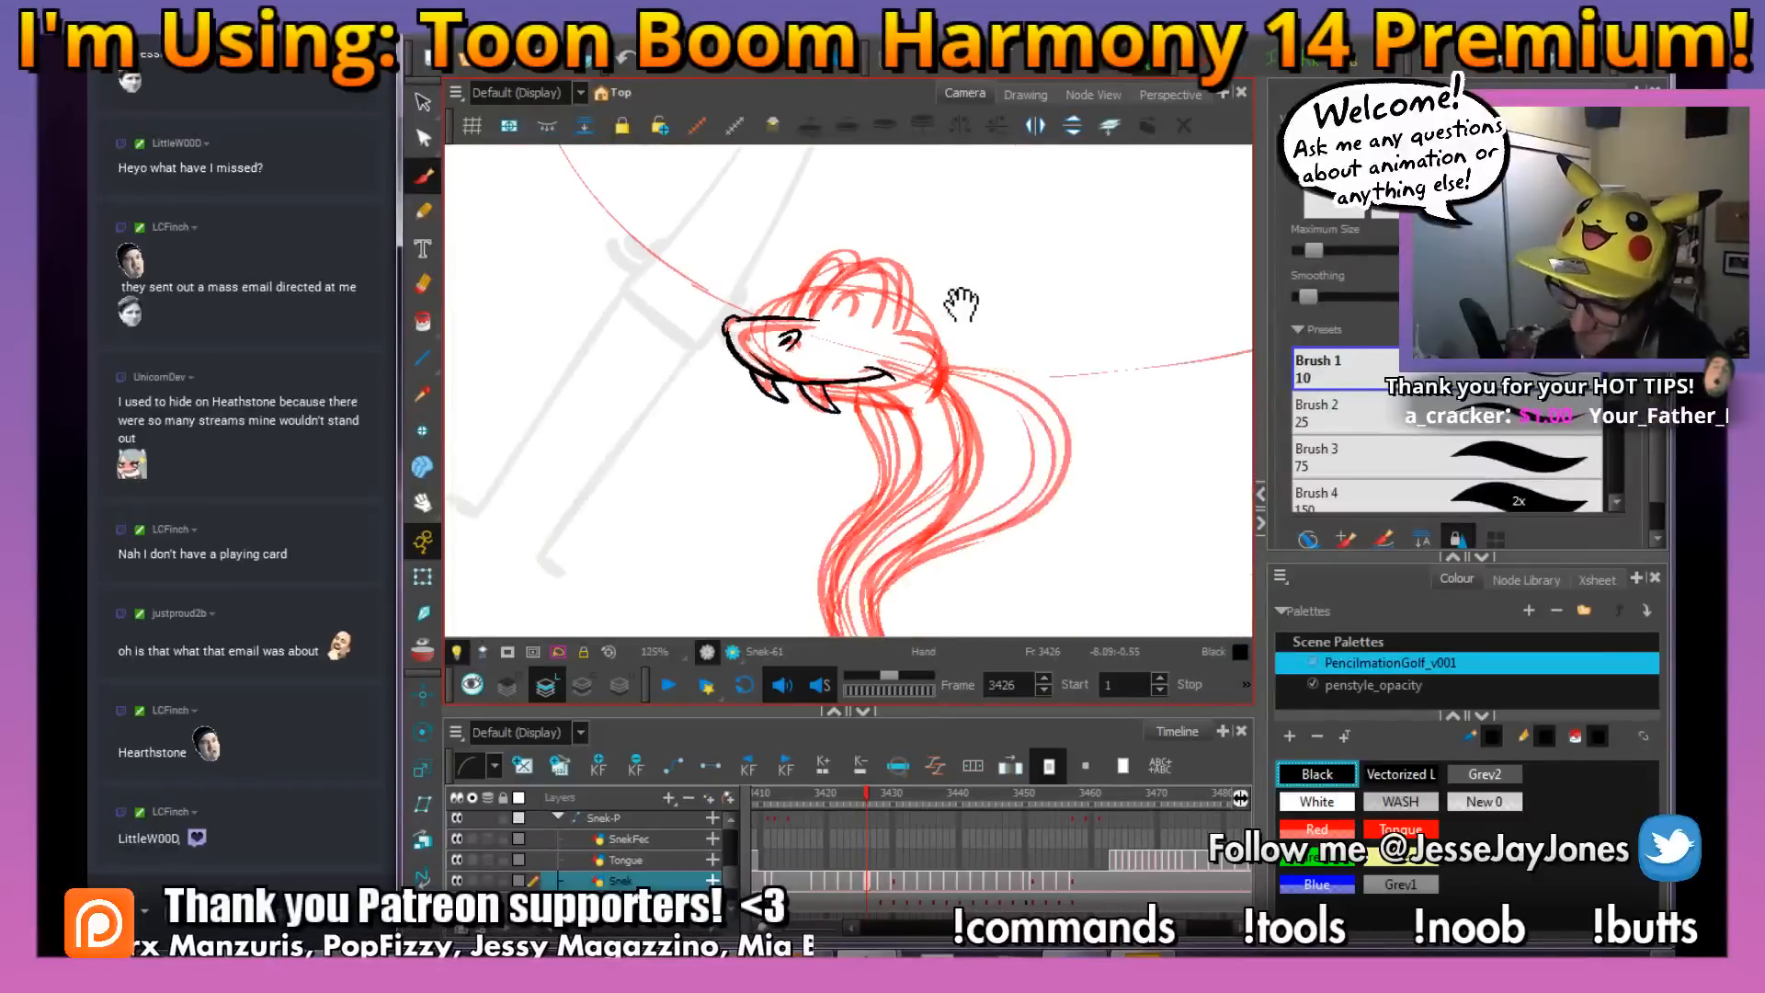
# Select only the rear fang's strokes and shorten the fang slightly
pyautogui.press('2')
pyautogui.press('2')
pyautogui.press('2')
pyautogui.click(423, 102)
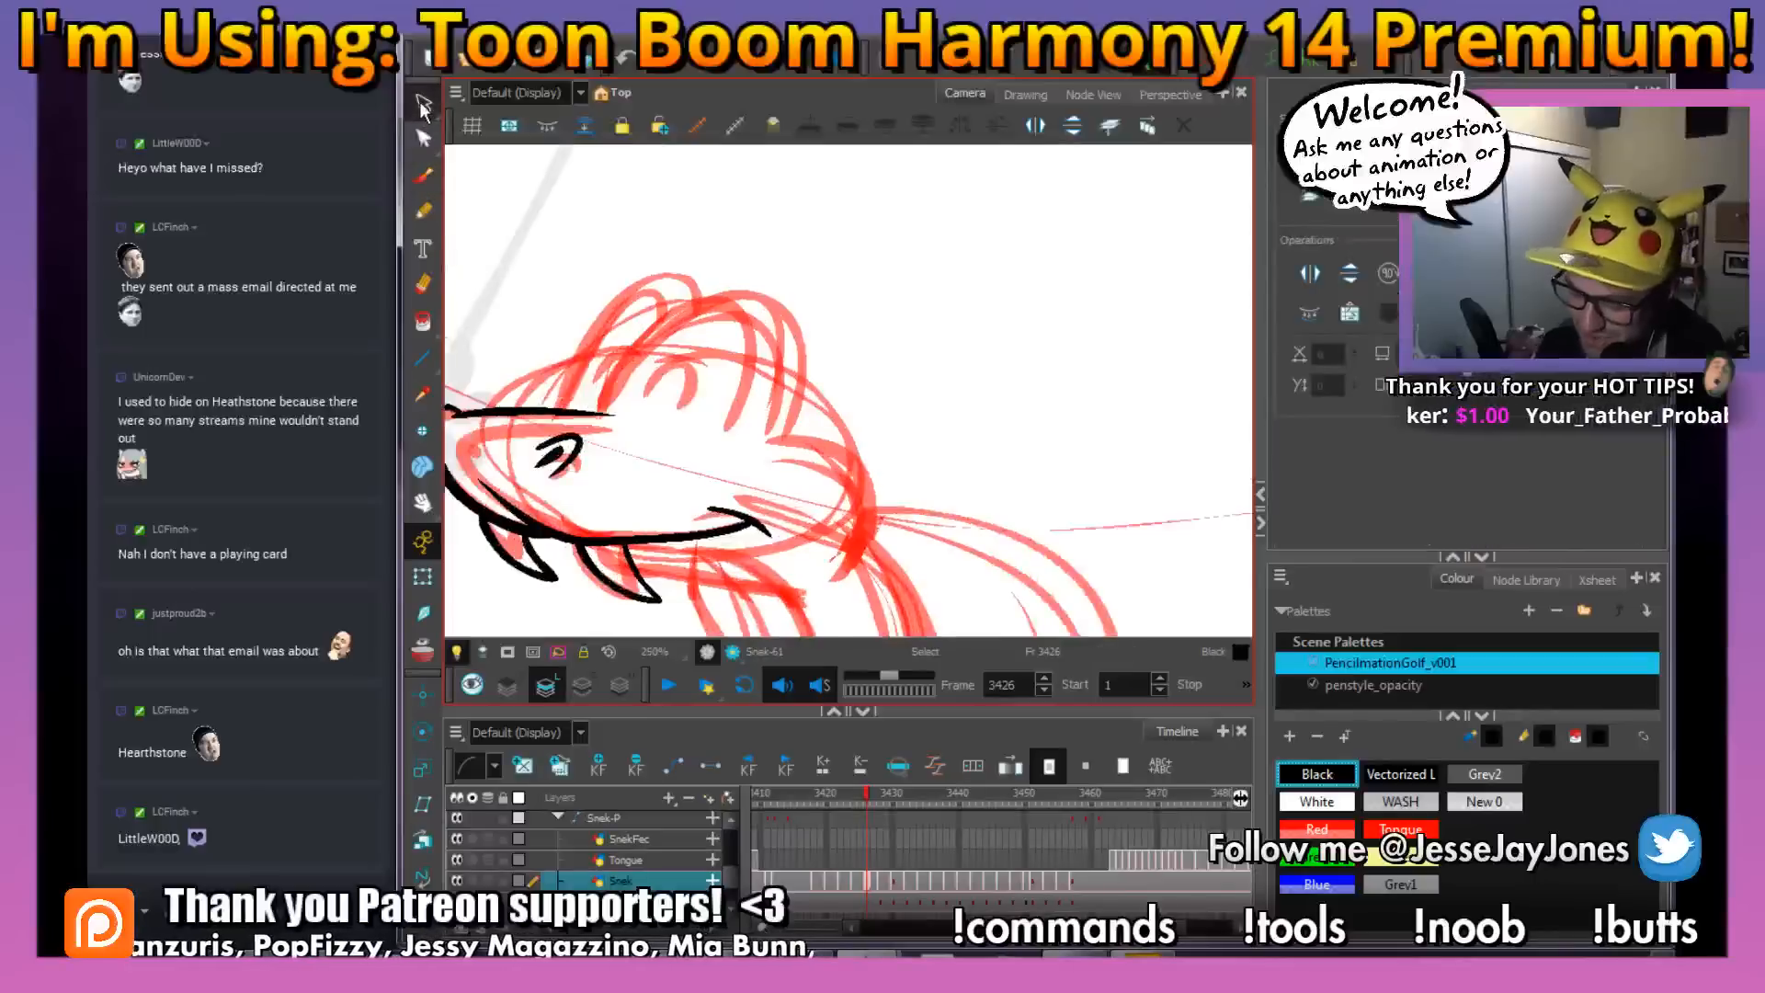
pyautogui.press('2')
pyautogui.moveTo(698, 474); pyautogui.dragTo(822, 330)
pyautogui.press('2')
pyautogui.press('2')
pyautogui.click(646, 568)
pyautogui.moveTo(696, 570); pyautogui.dragTo(817, 516)
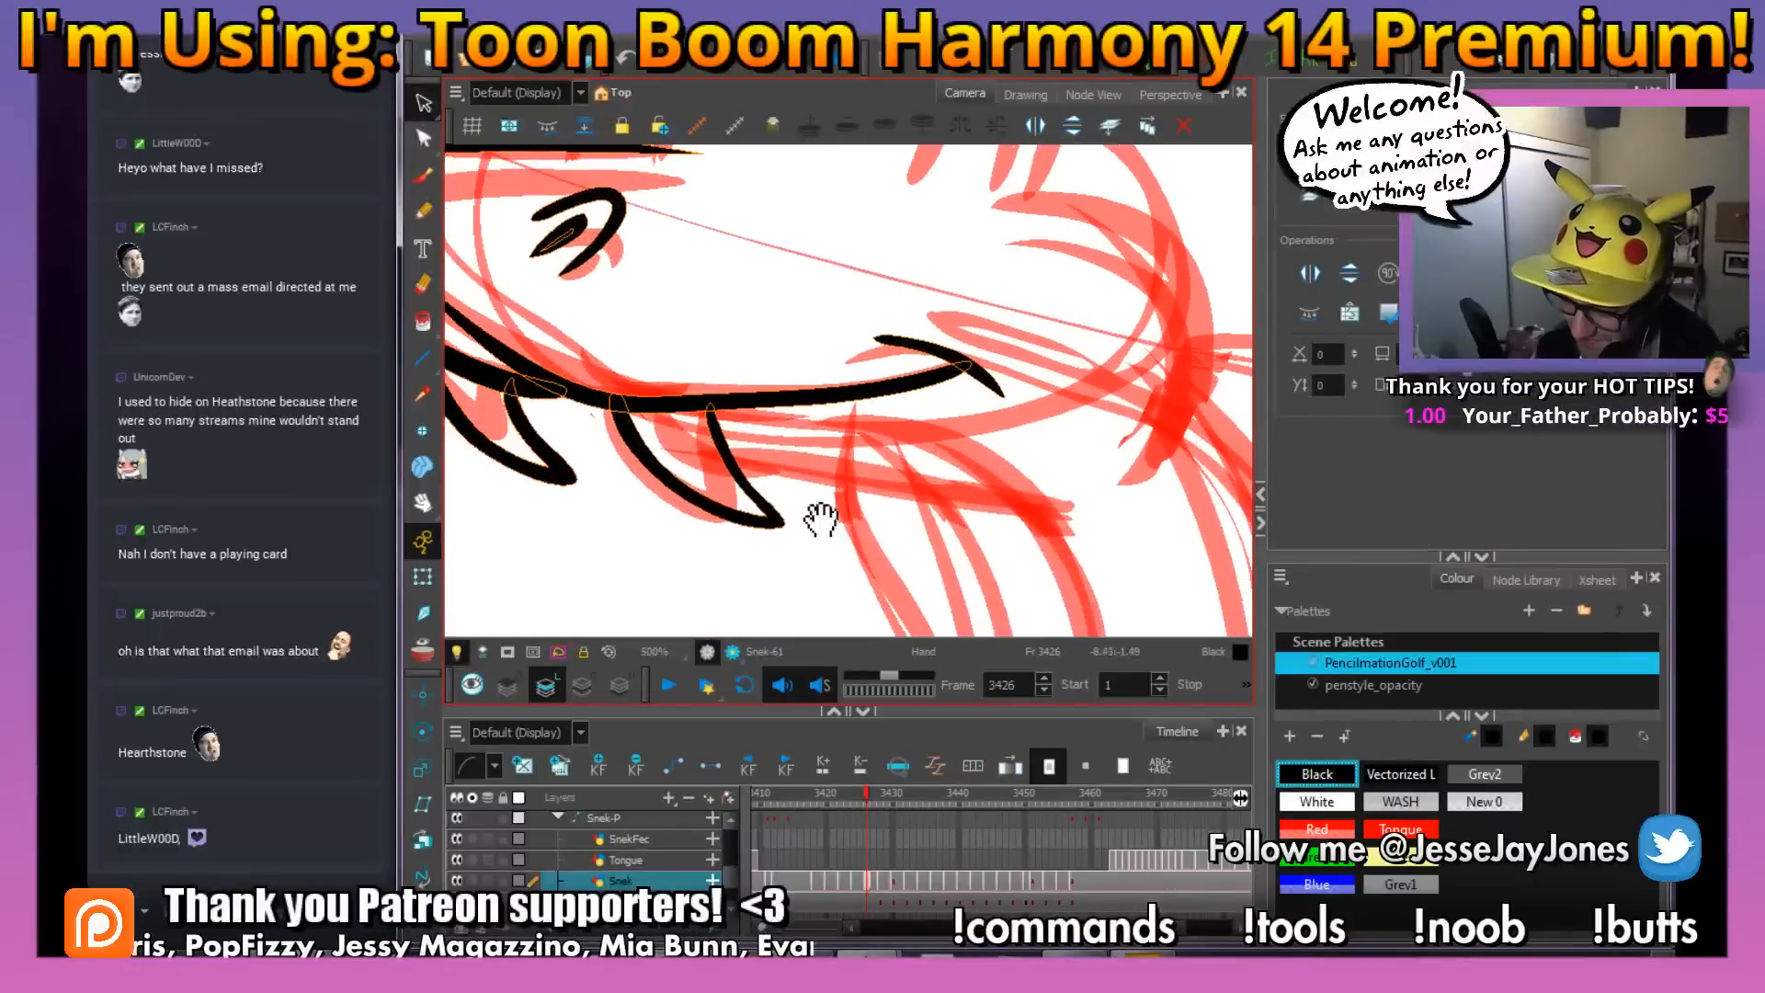
pyautogui.click(668, 571)
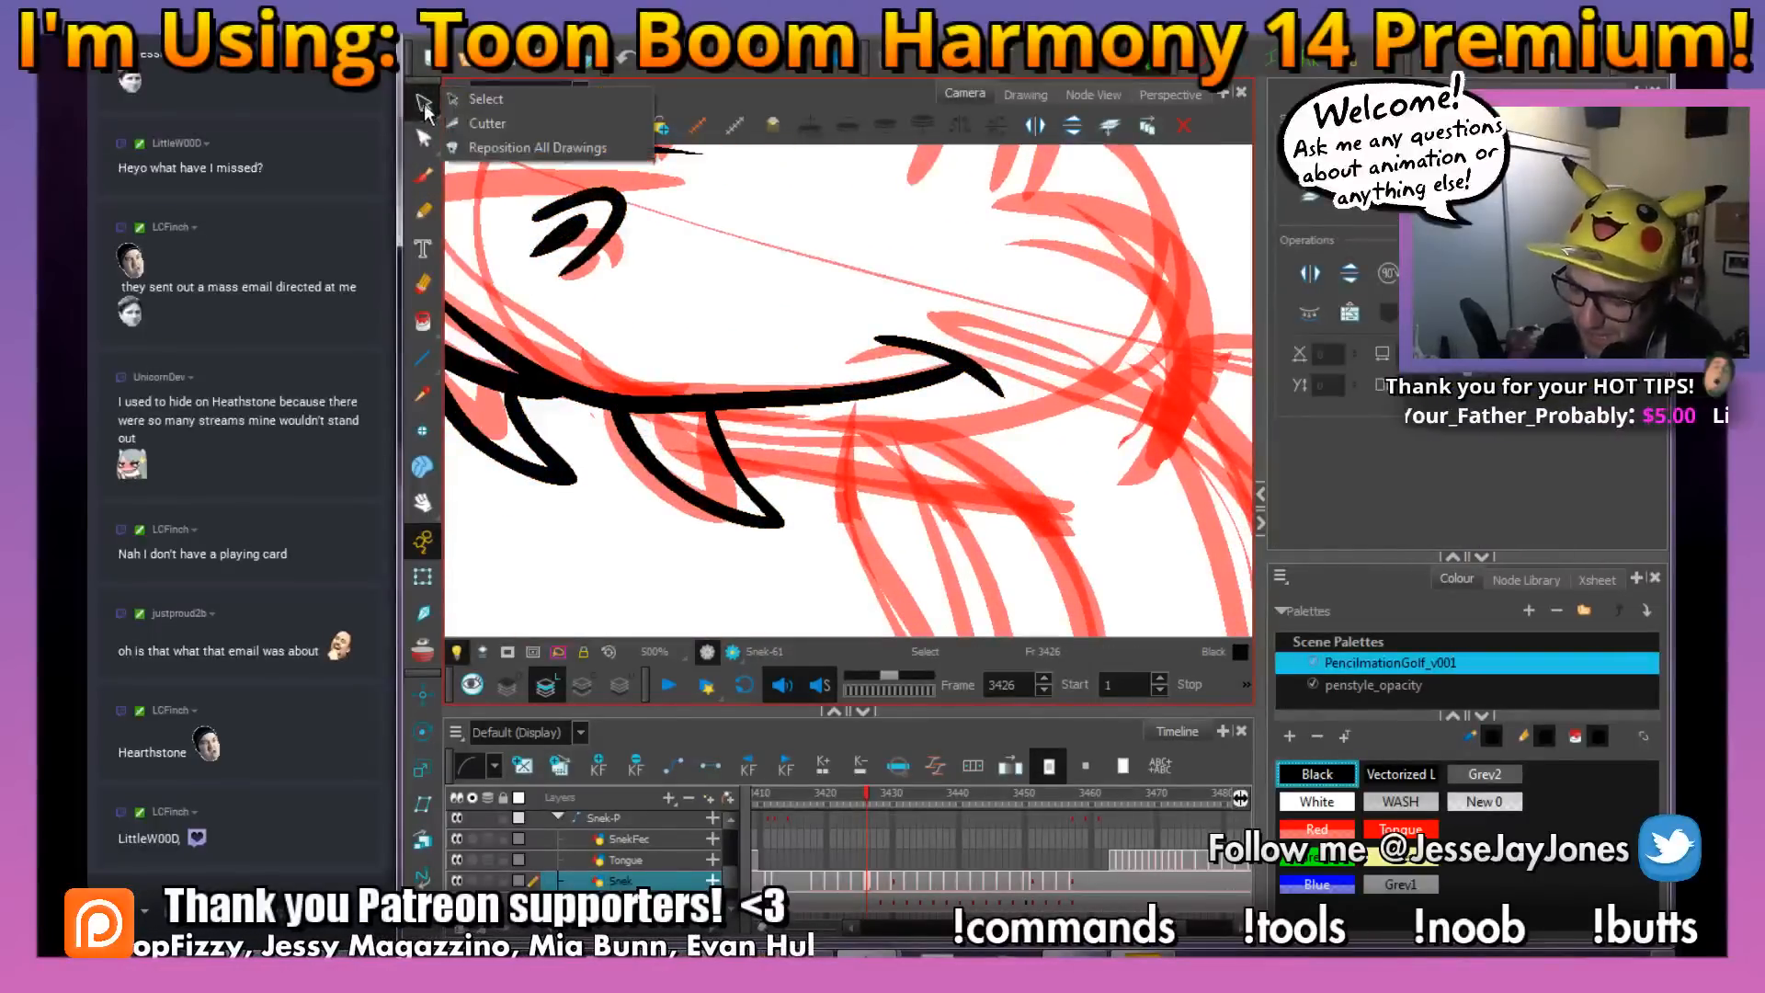
pyautogui.click(423, 106)
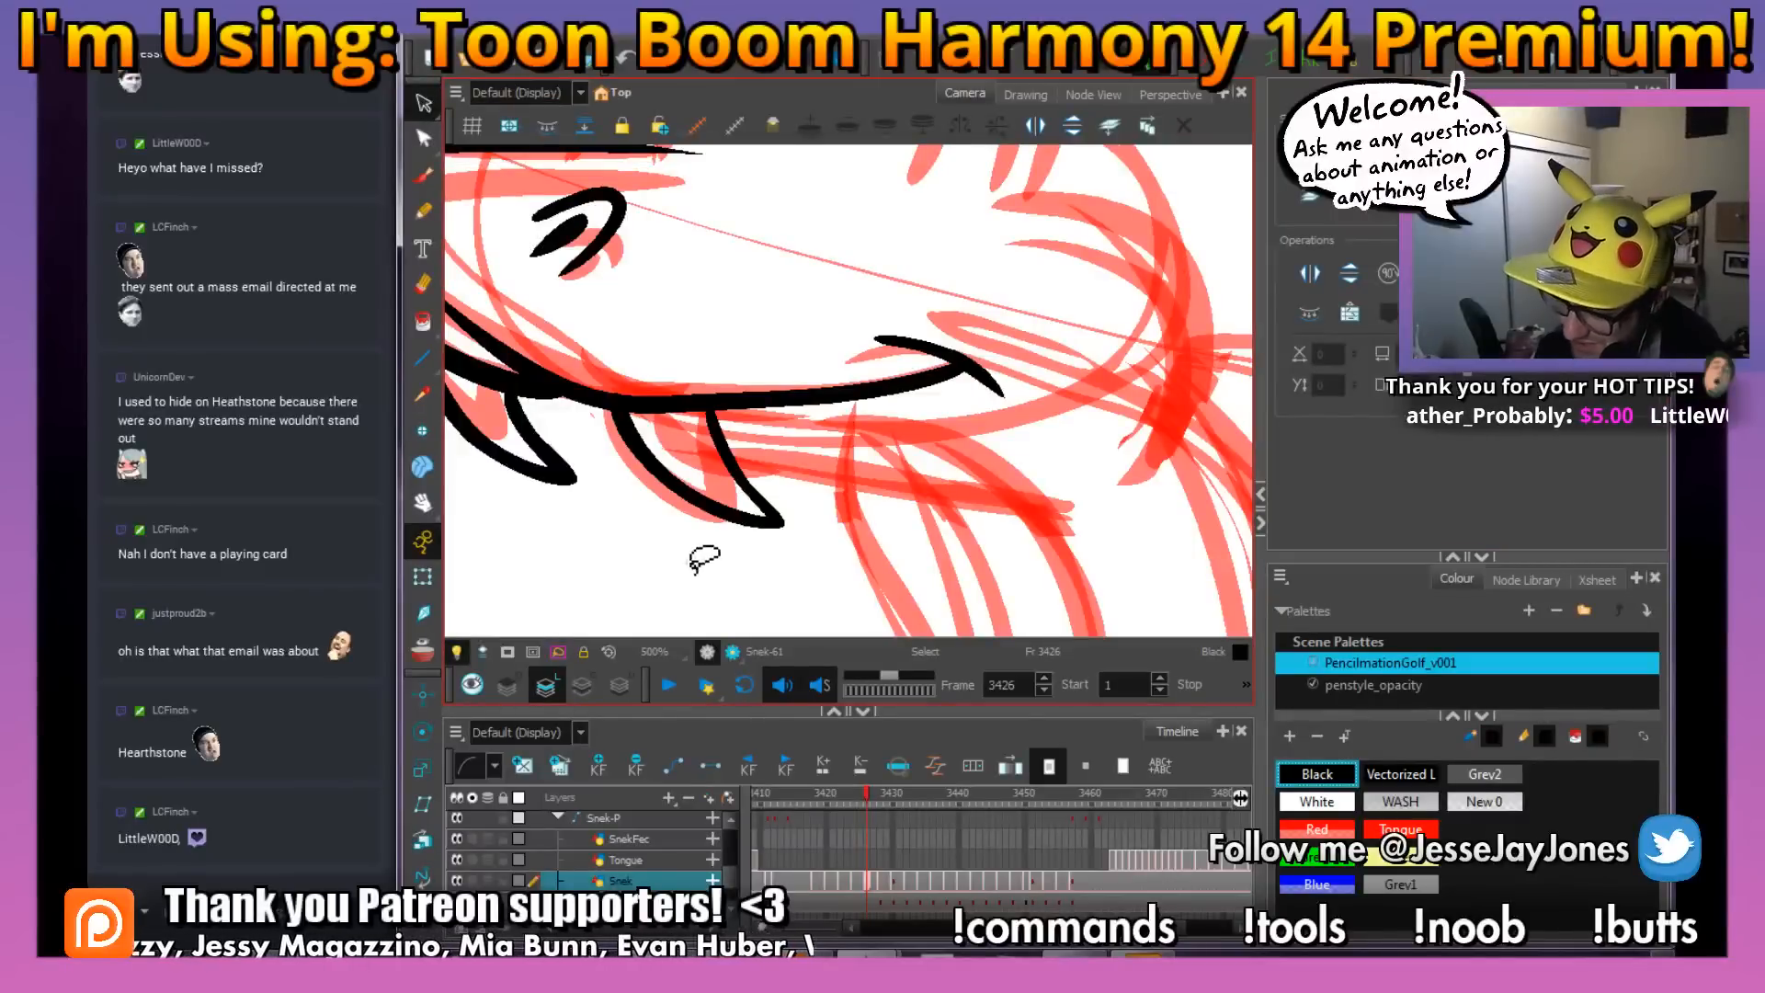
pyautogui.click(774, 521)
pyautogui.hotkey('alt', '0')
pyautogui.click(779, 521)
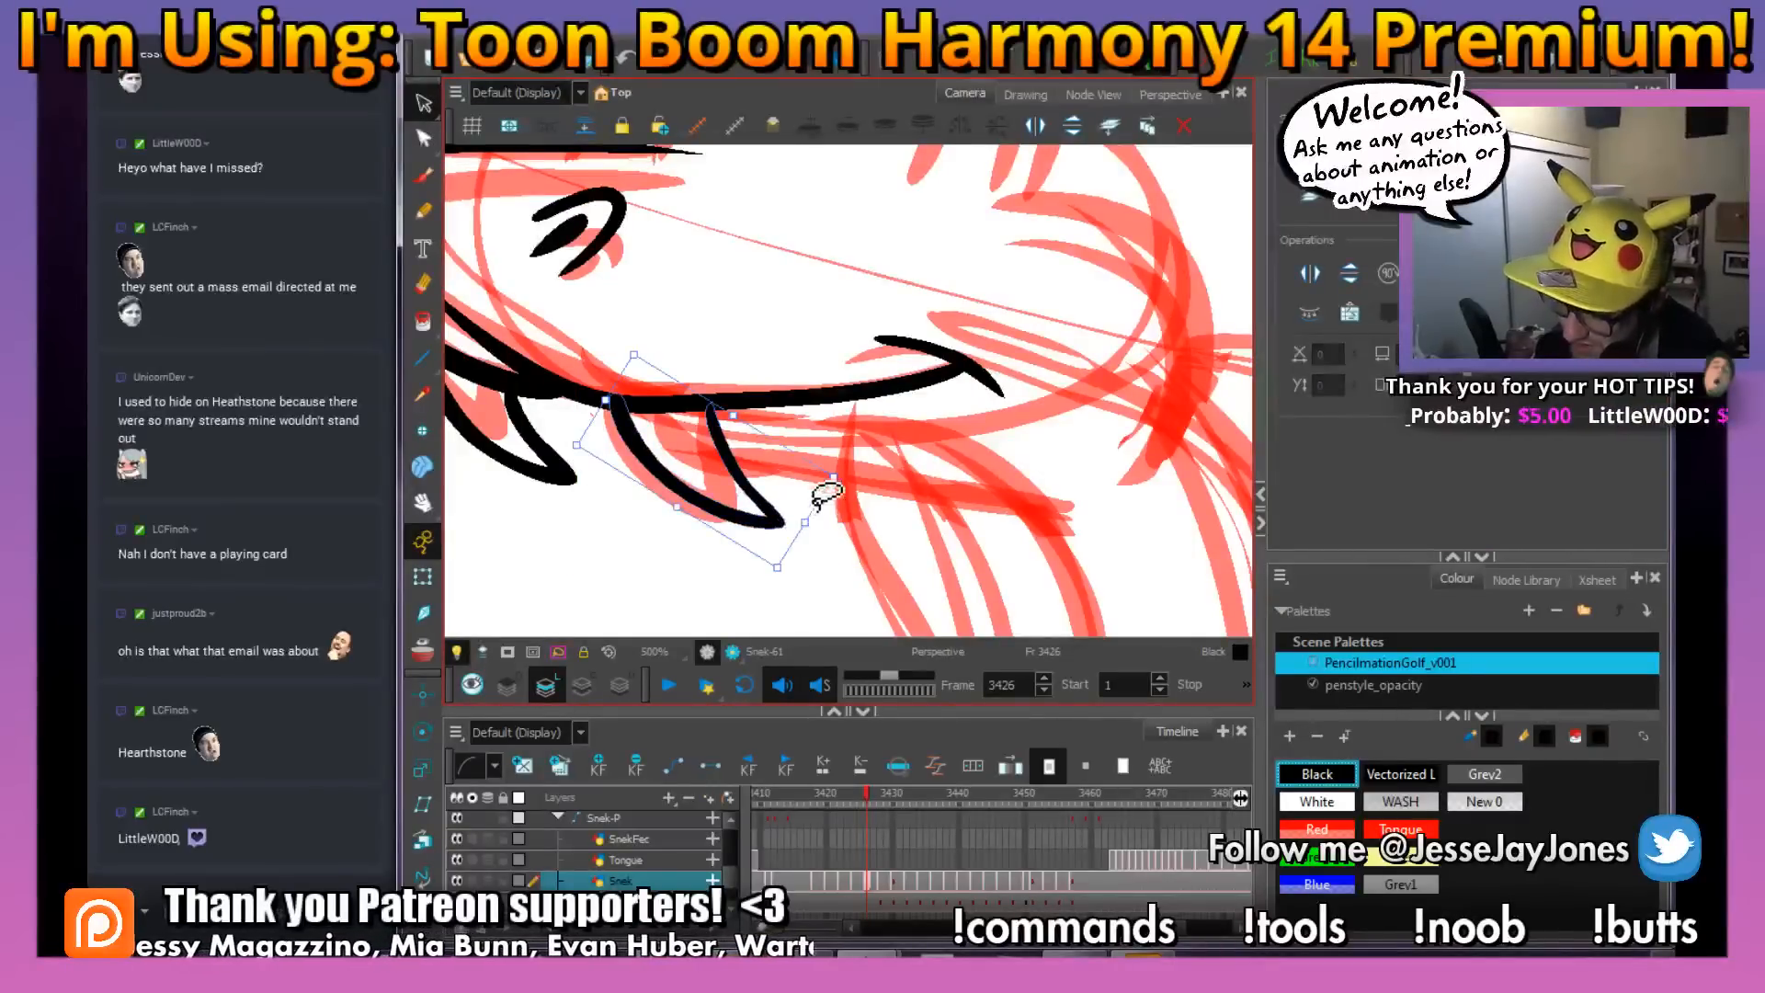
pyautogui.moveTo(805, 524); pyautogui.dragTo(805, 512)
pyautogui.hotkey('alt', 's')
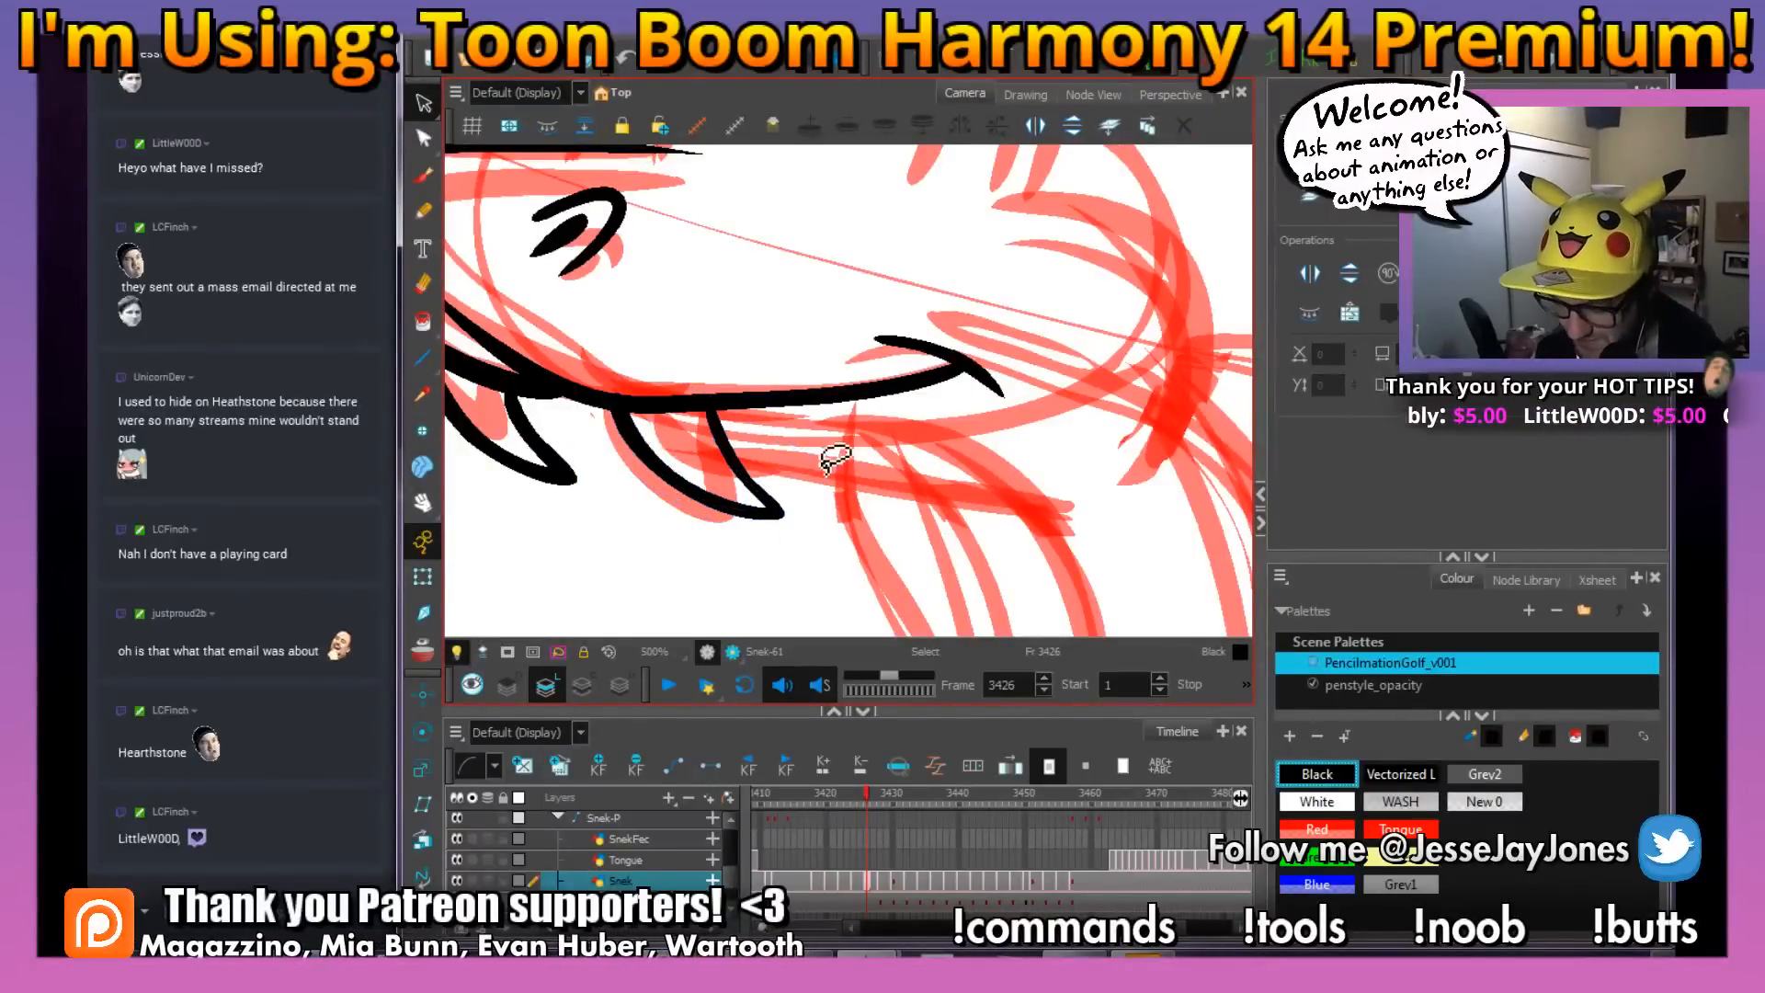
# Ink the two tall arched eye outlines on top of the head with the black brush, the near eye overlapping the far one
pyautogui.press('1')
pyautogui.press('1')
pyautogui.press('1')
pyautogui.moveTo(832, 399); pyautogui.dragTo(815, 466)
pyautogui.press('2')
pyautogui.hotkey('alt', 'b')
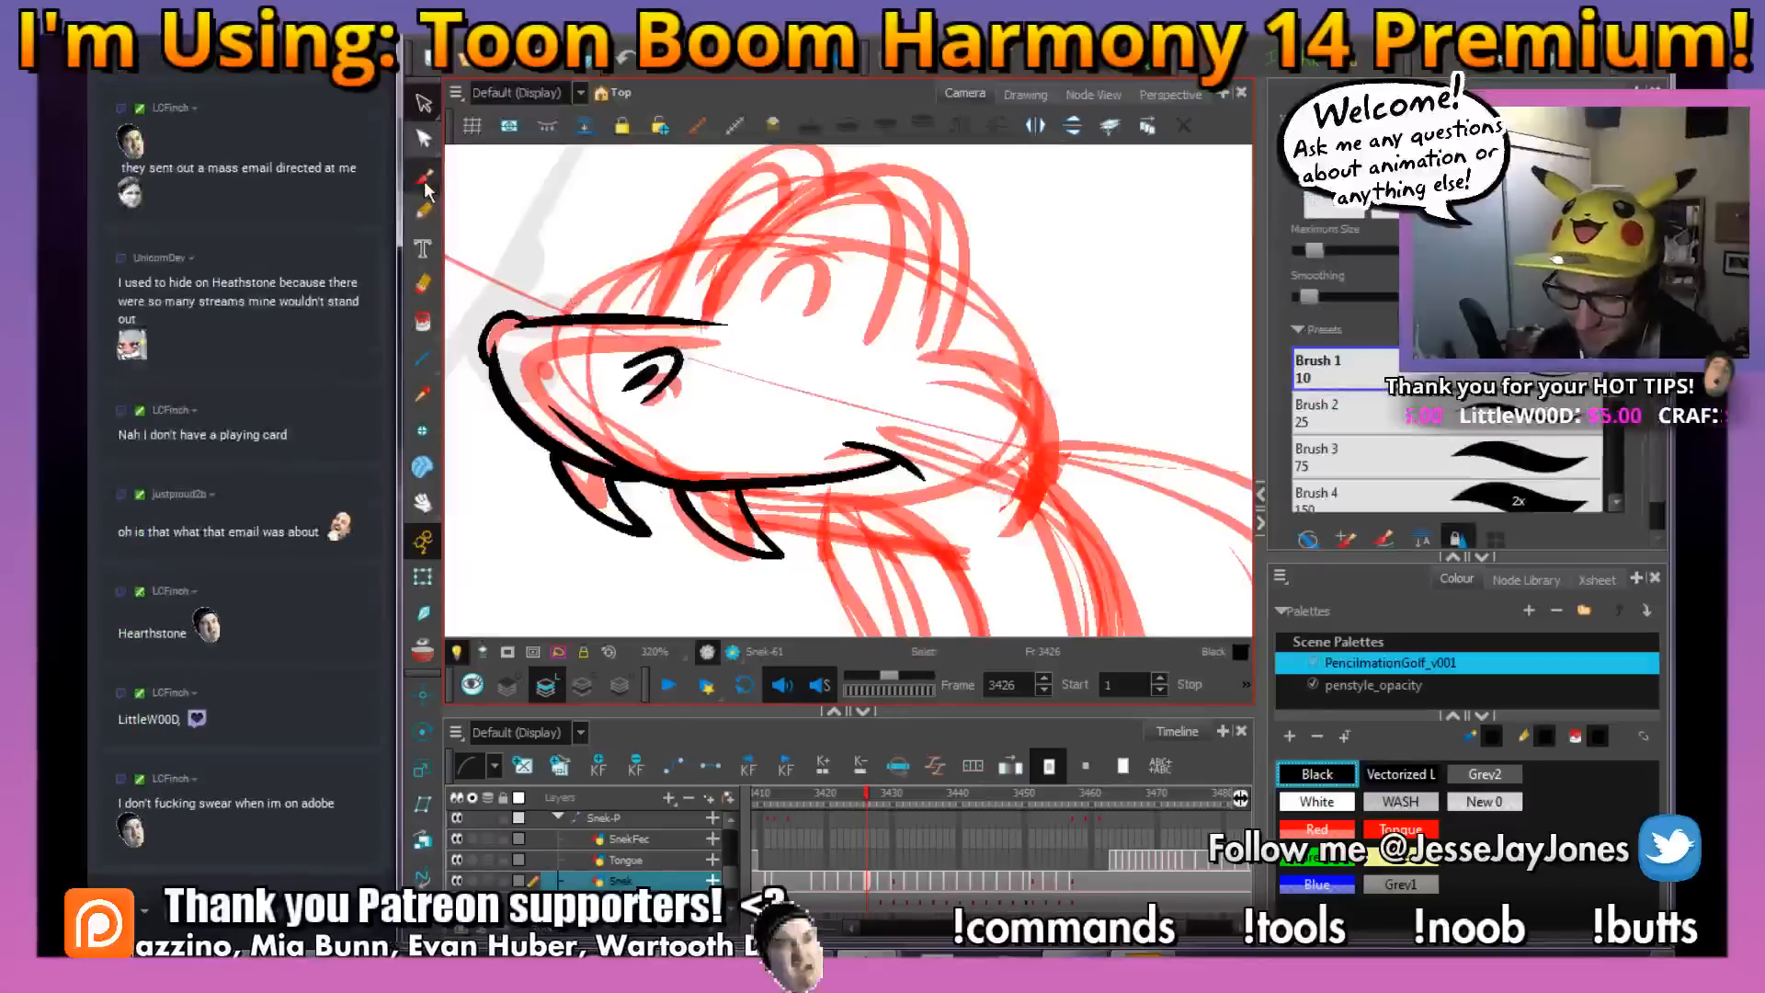
pyautogui.moveTo(808, 287); pyautogui.dragTo(827, 407)
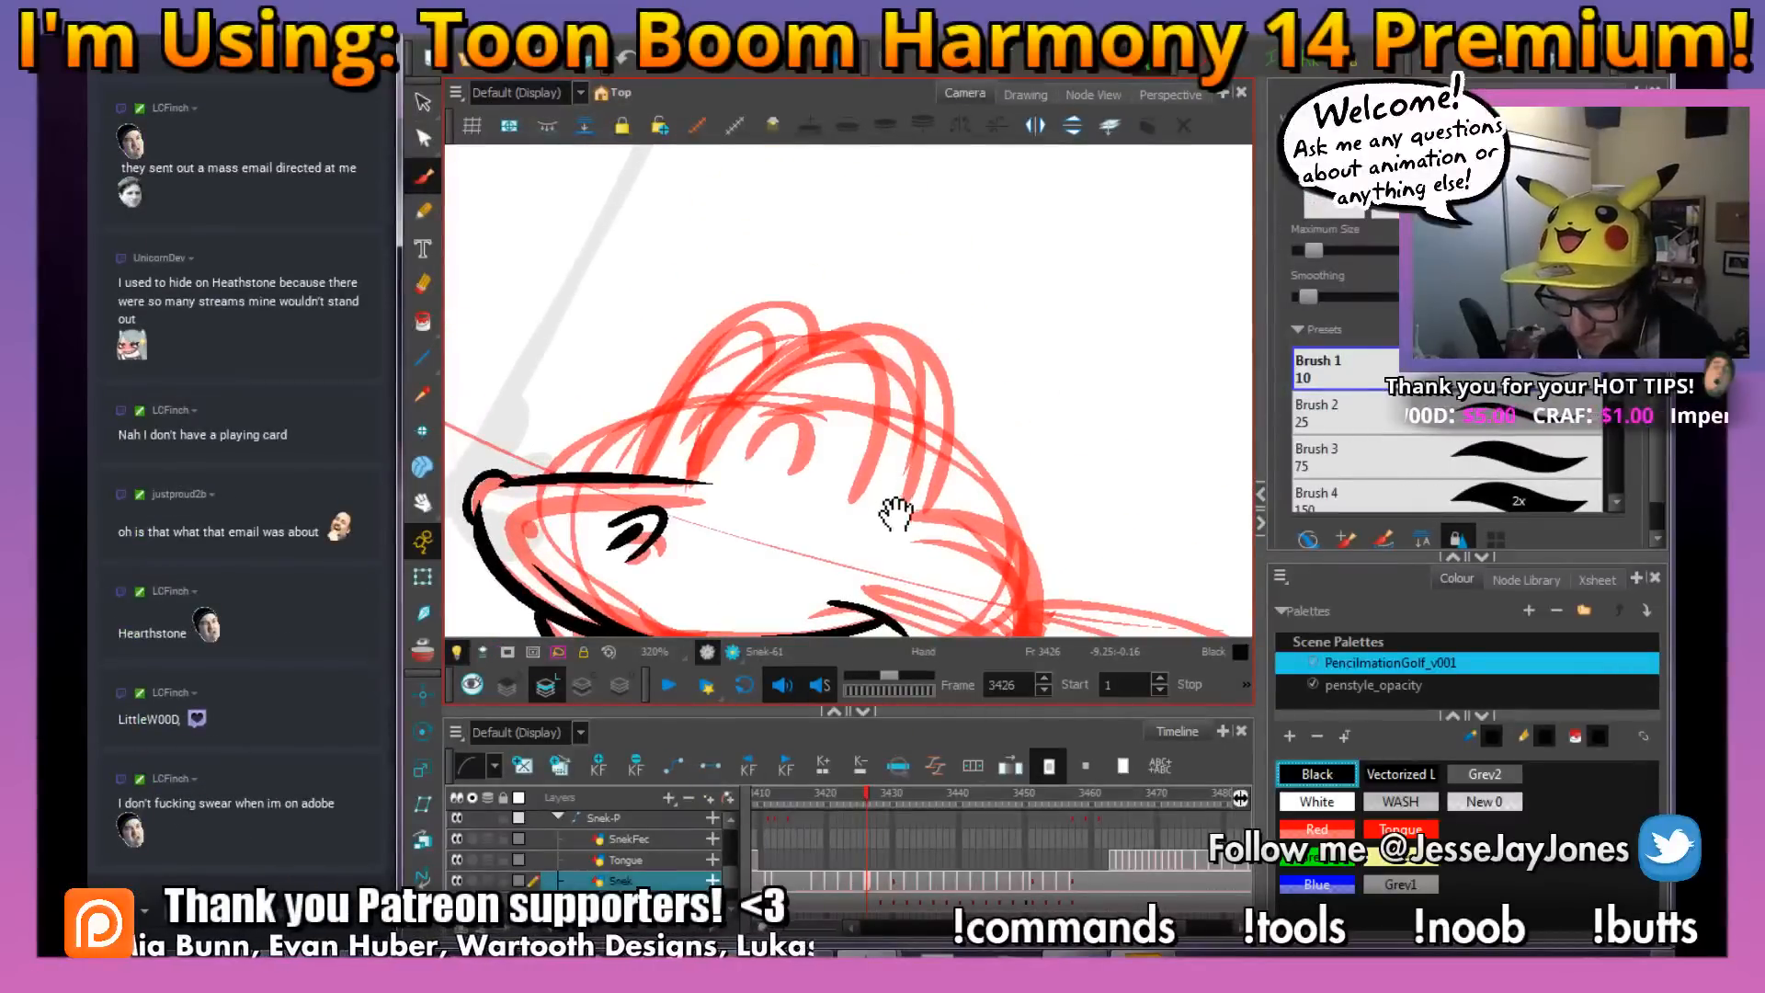
pyautogui.moveTo(896, 515); pyautogui.dragTo(857, 495)
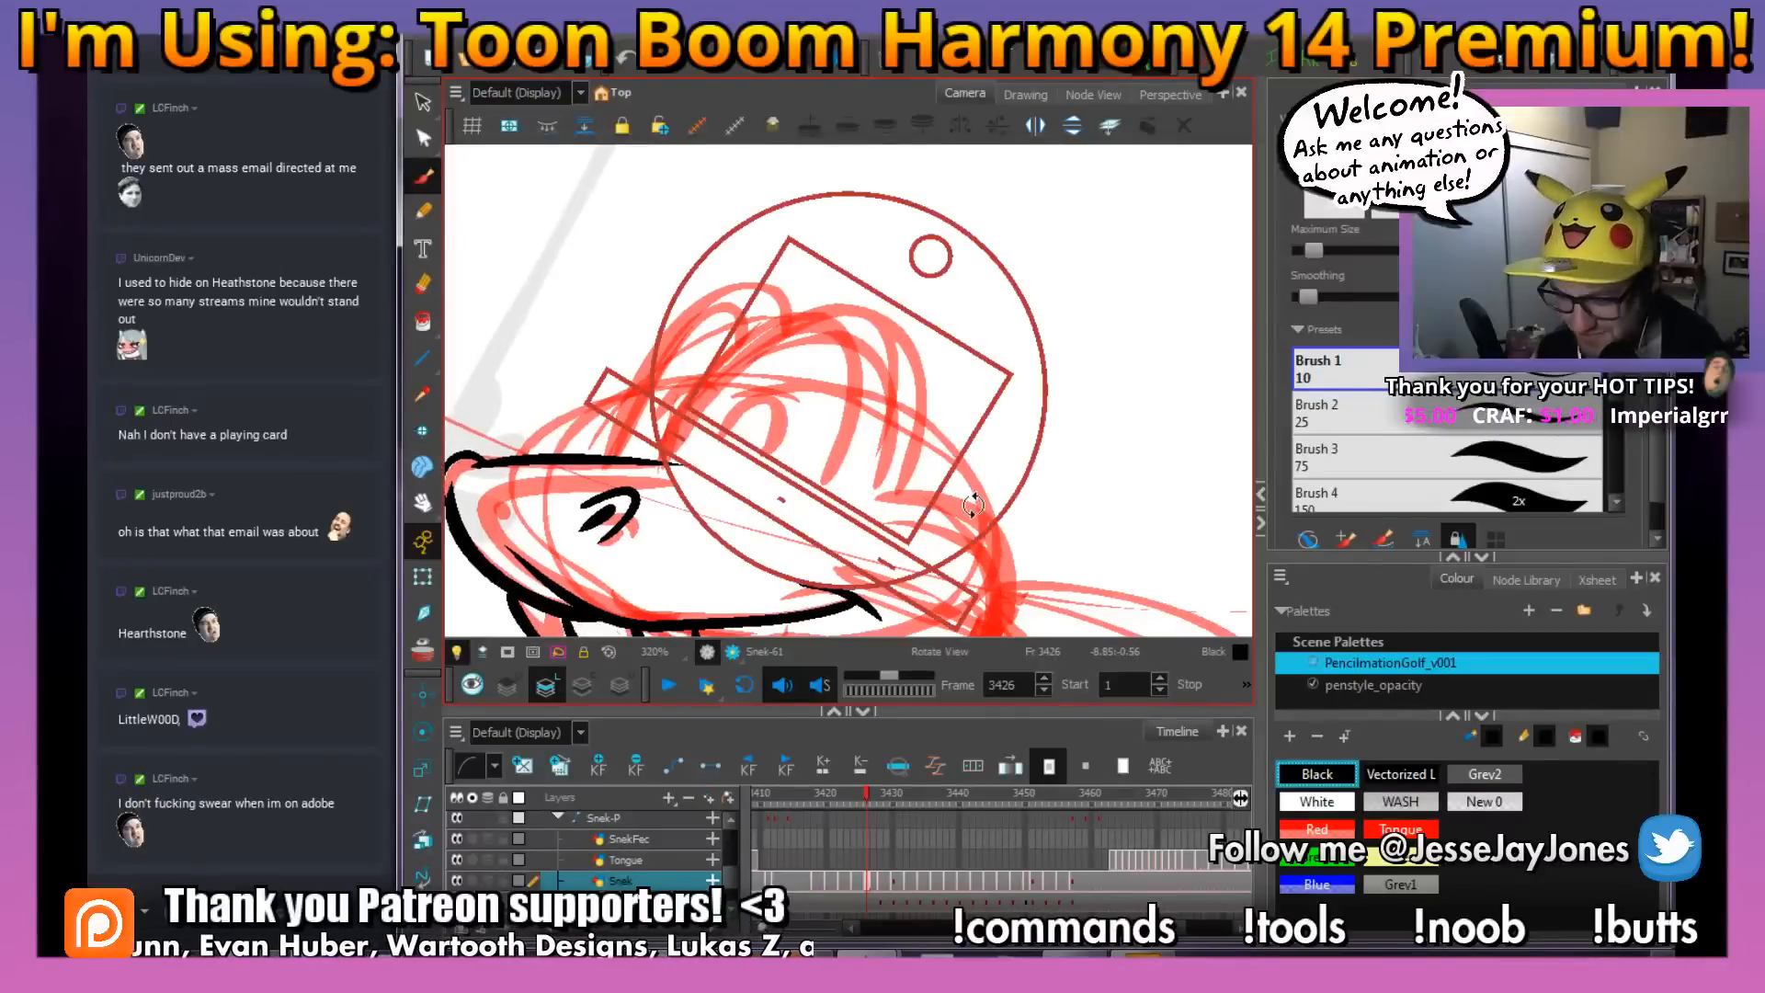
pyautogui.moveTo(964, 506); pyautogui.dragTo(1002, 476)
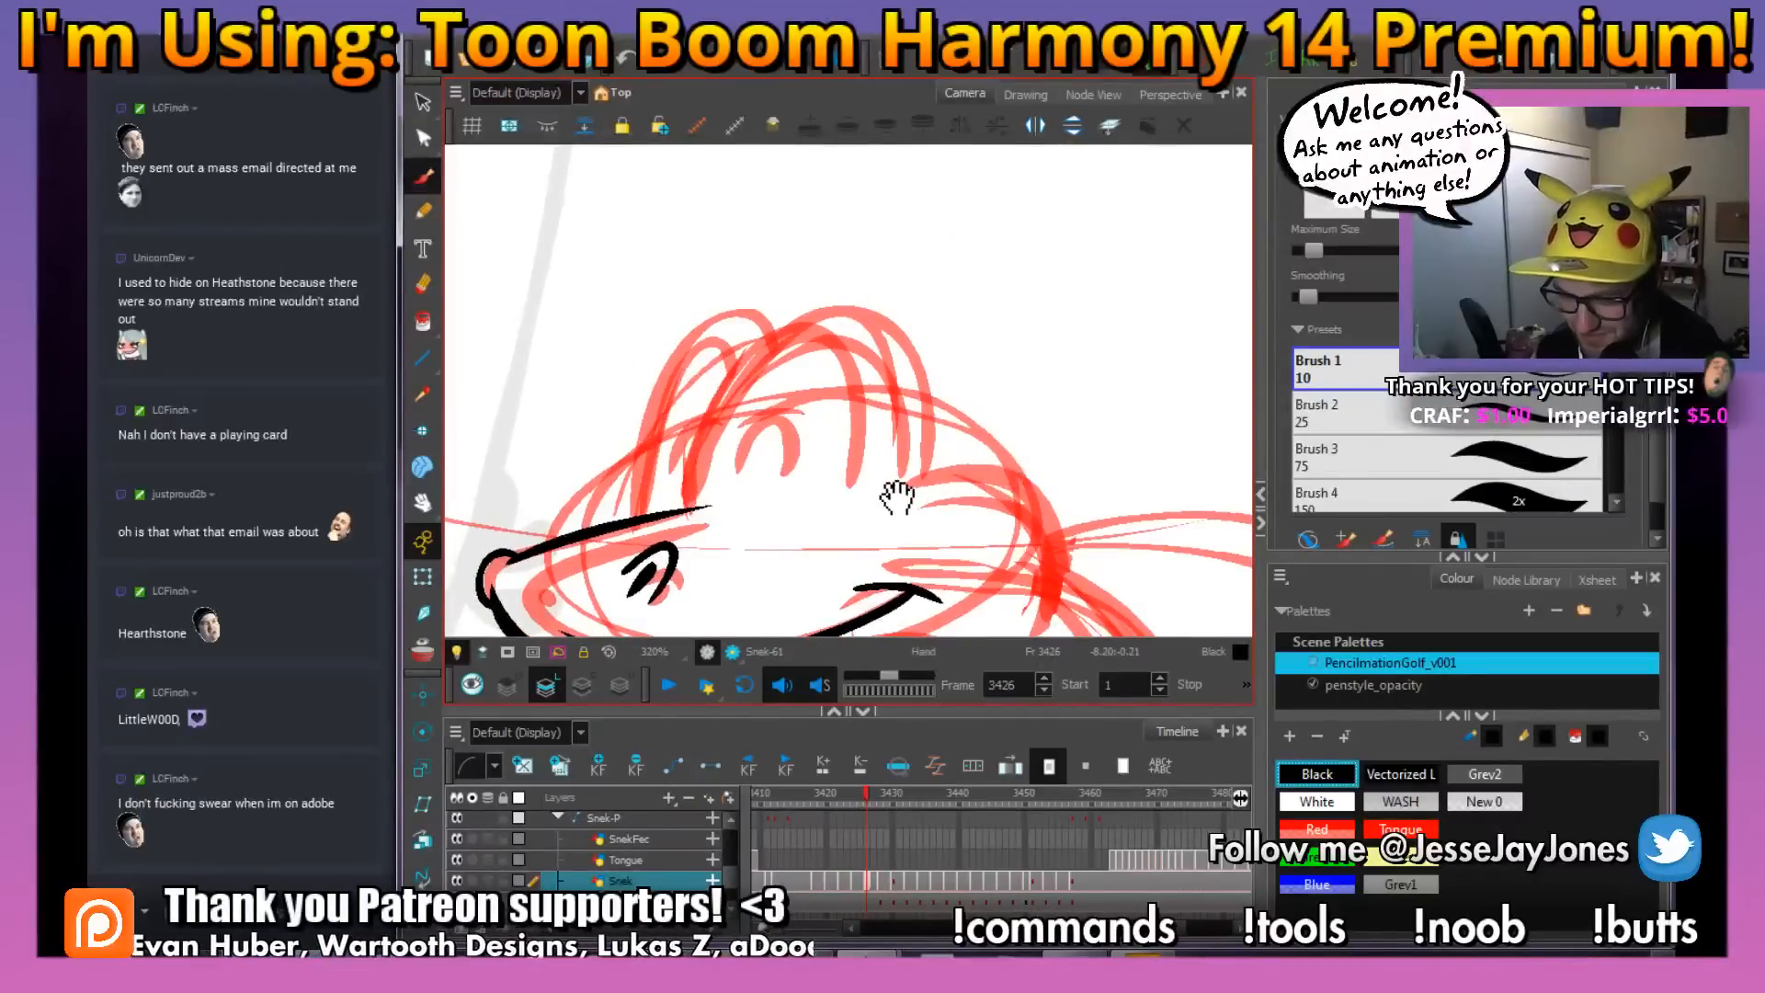
pyautogui.moveTo(898, 496)
pyautogui.mouseDown()
pyautogui.moveTo(985, 462)
pyautogui.moveTo(927, 475)
pyautogui.moveTo(907, 505)
pyautogui.moveTo(910, 324)
pyautogui.moveTo(793, 276)
pyautogui.moveTo(700, 414)
pyautogui.moveTo(687, 467)
pyautogui.moveTo(755, 457)
pyautogui.mouseUp()
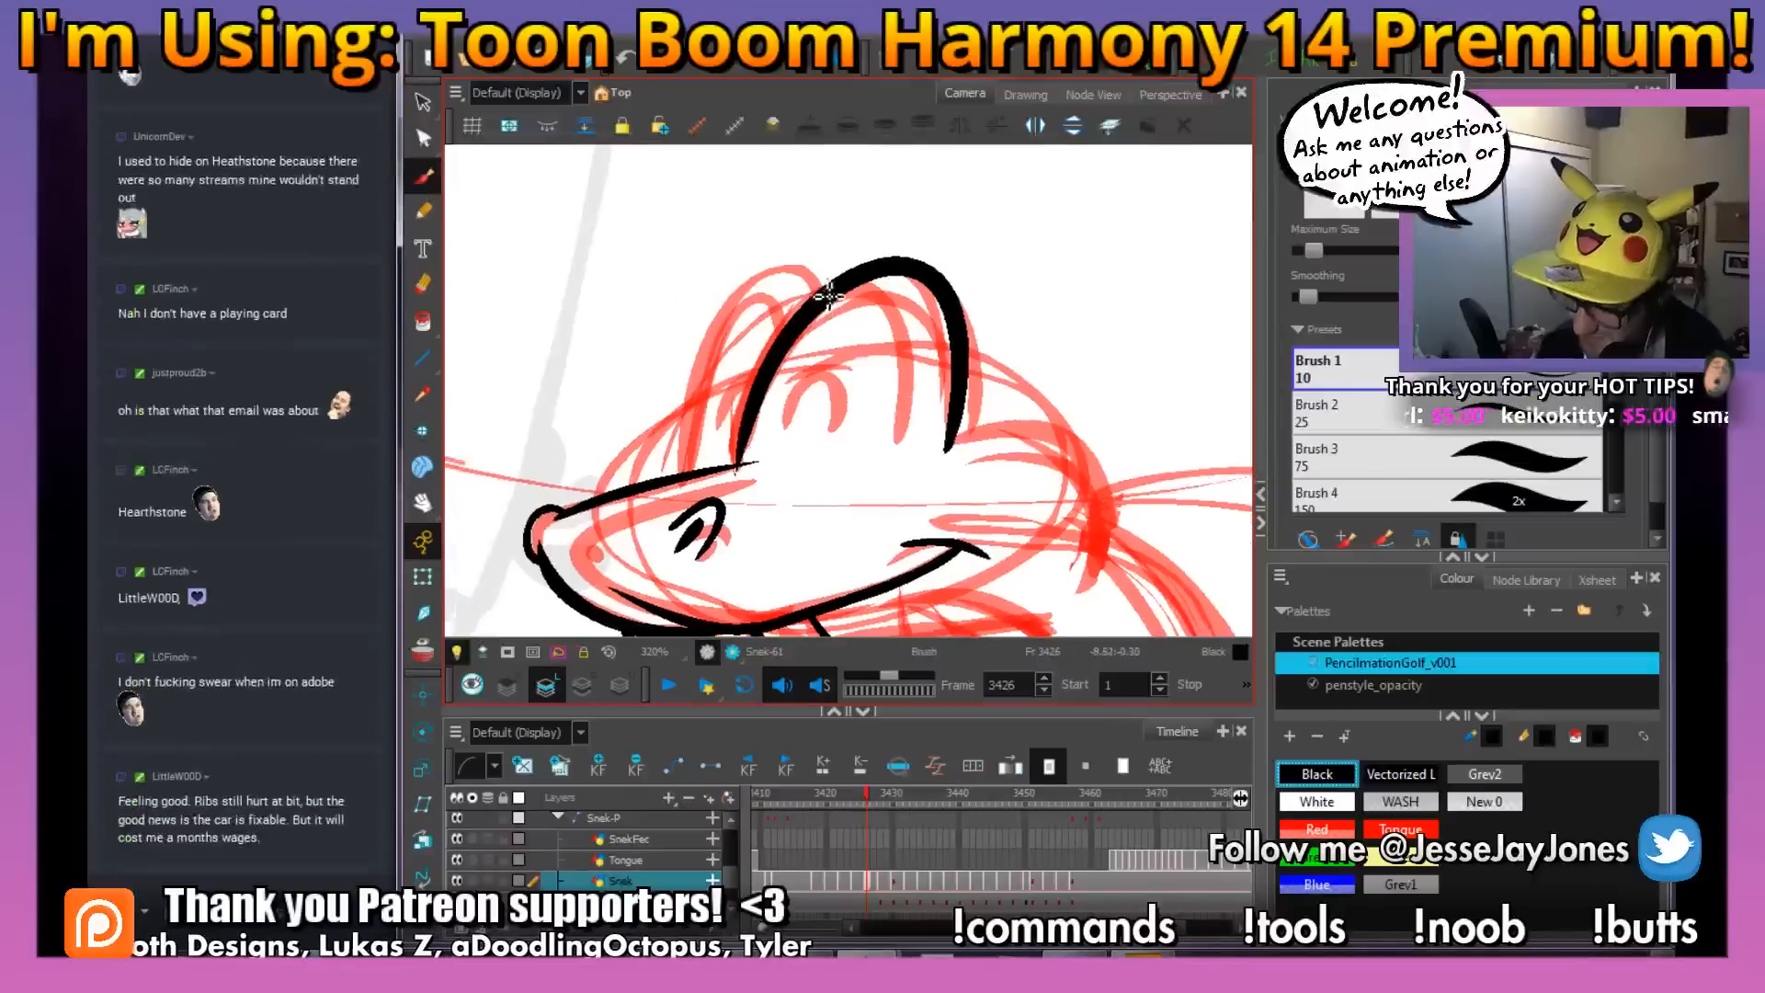
pyautogui.moveTo(825, 285)
pyautogui.mouseDown()
pyautogui.moveTo(779, 278)
pyautogui.moveTo(725, 334)
pyautogui.moveTo(689, 464)
pyautogui.mouseUp()
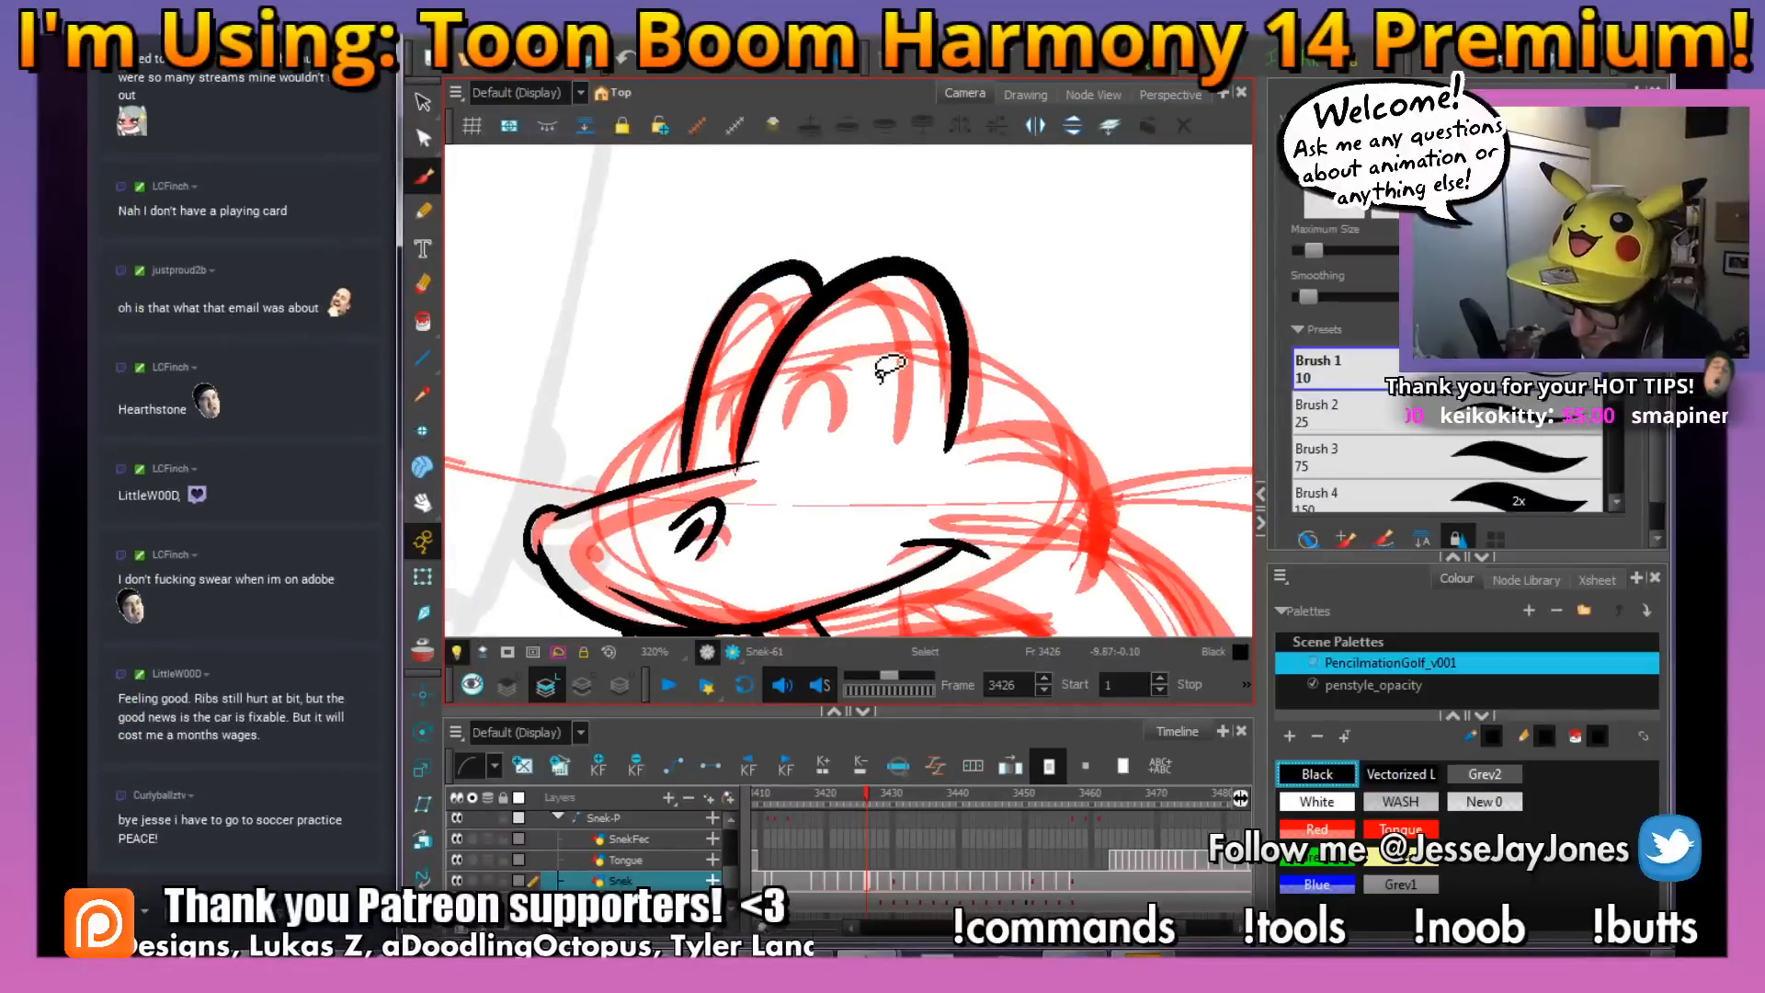
pyautogui.moveTo(877, 420)
pyautogui.mouseDown()
pyautogui.moveTo(756, 500)
pyautogui.moveTo(886, 470)
pyautogui.mouseUp()
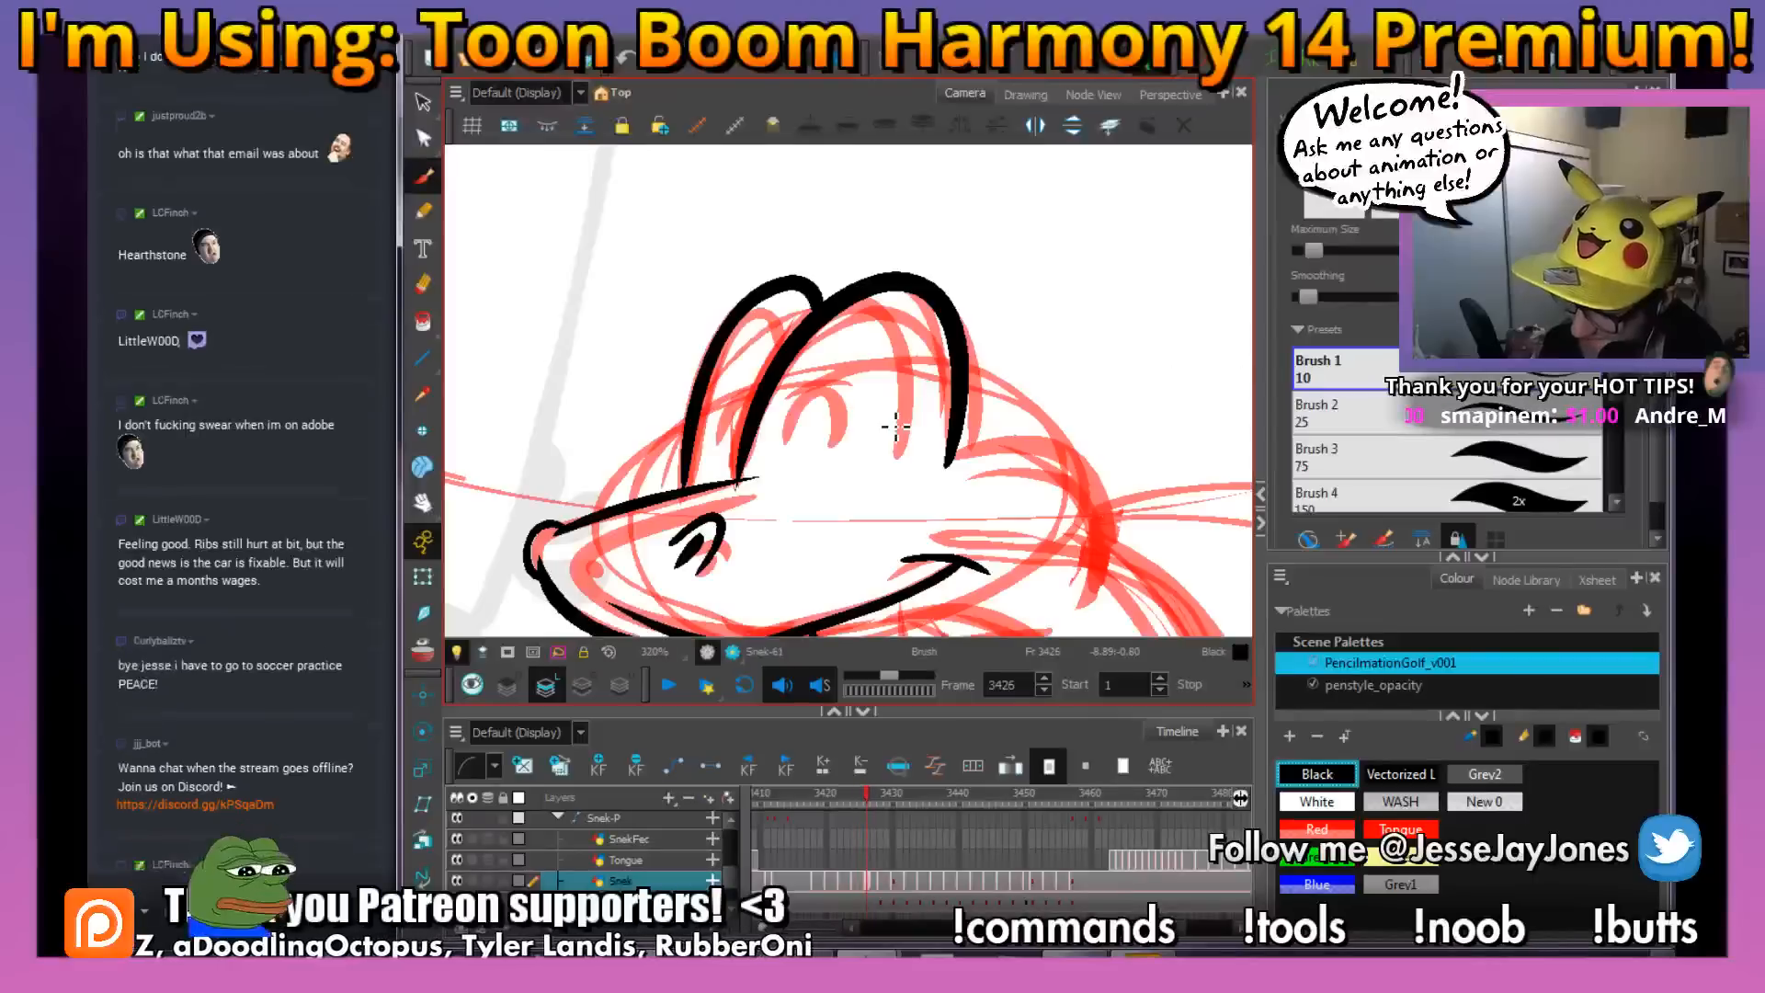
# Ink the closed-eye arcs inside both eye outlines and the rounded back of the snake's head in black
pyautogui.moveTo(898, 450); pyautogui.dragTo(873, 460)
pyautogui.moveTo(757, 449)
pyautogui.mouseDown()
pyautogui.moveTo(809, 408)
pyautogui.moveTo(871, 438)
pyautogui.mouseUp()
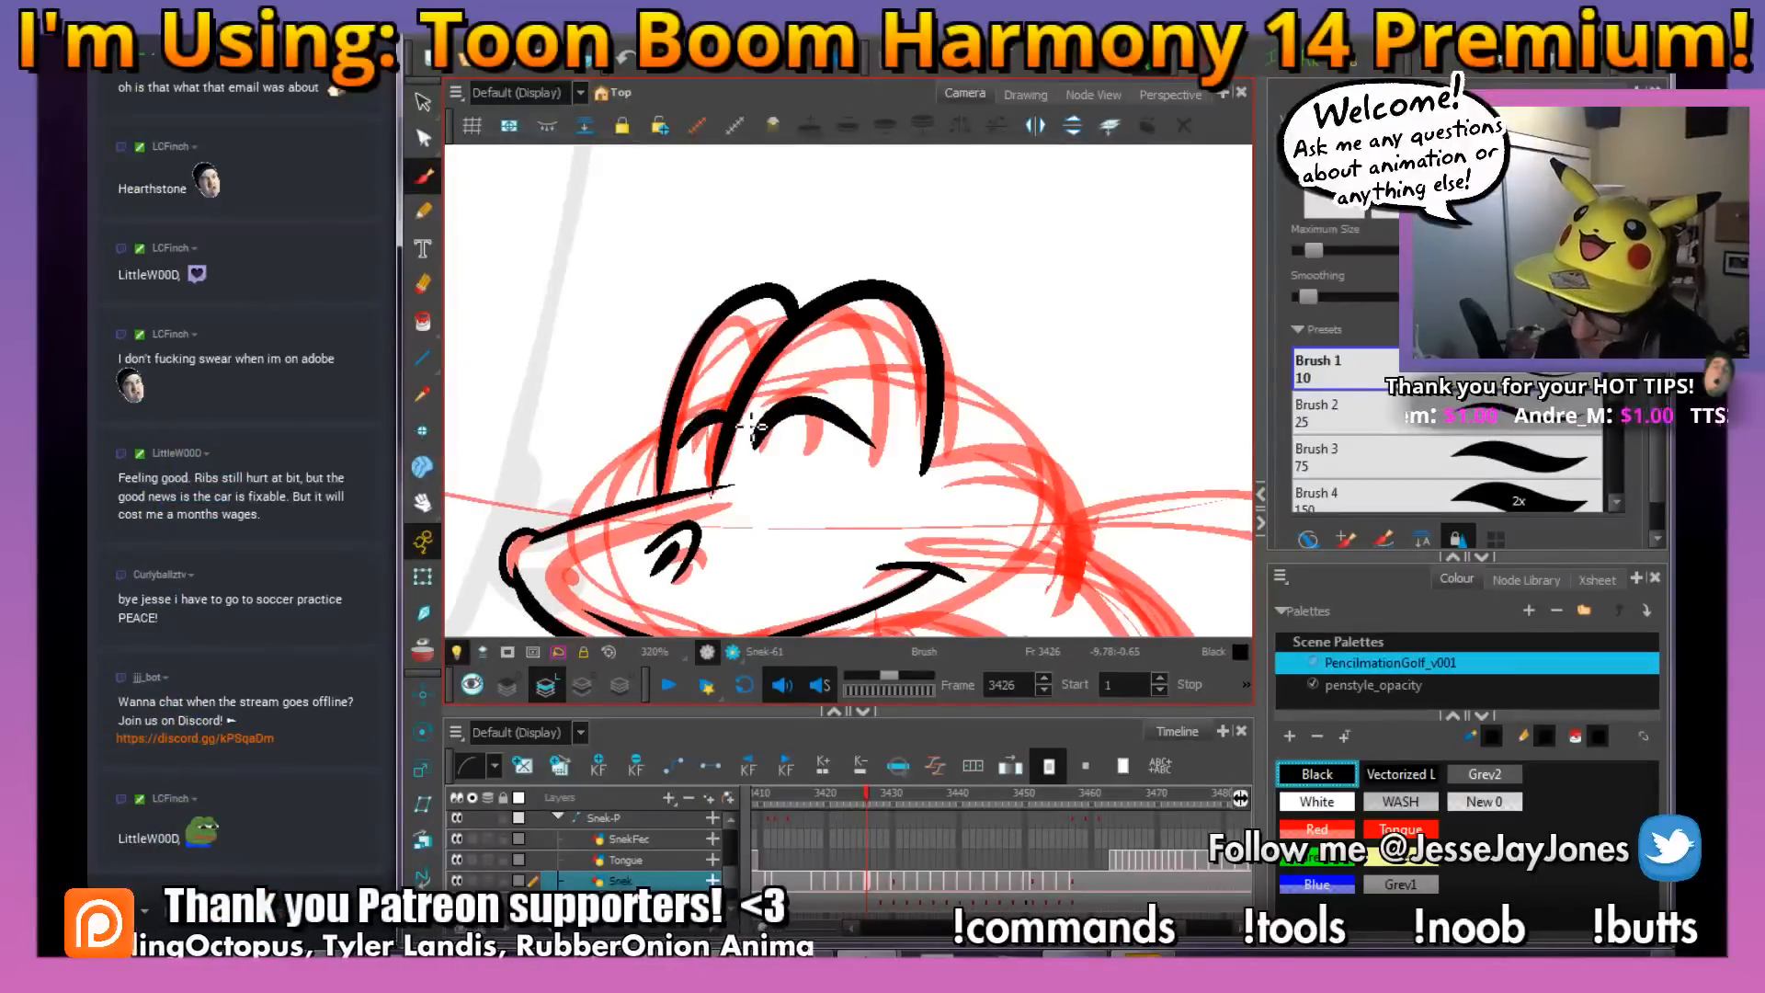
pyautogui.moveTo(961, 485); pyautogui.dragTo(879, 409)
pyautogui.moveTo(988, 469); pyautogui.dragTo(865, 408)
pyautogui.moveTo(733, 323)
pyautogui.mouseDown()
pyautogui.moveTo(878, 354)
pyautogui.moveTo(863, 470)
pyautogui.moveTo(929, 475)
pyautogui.moveTo(957, 406)
pyautogui.mouseUp()
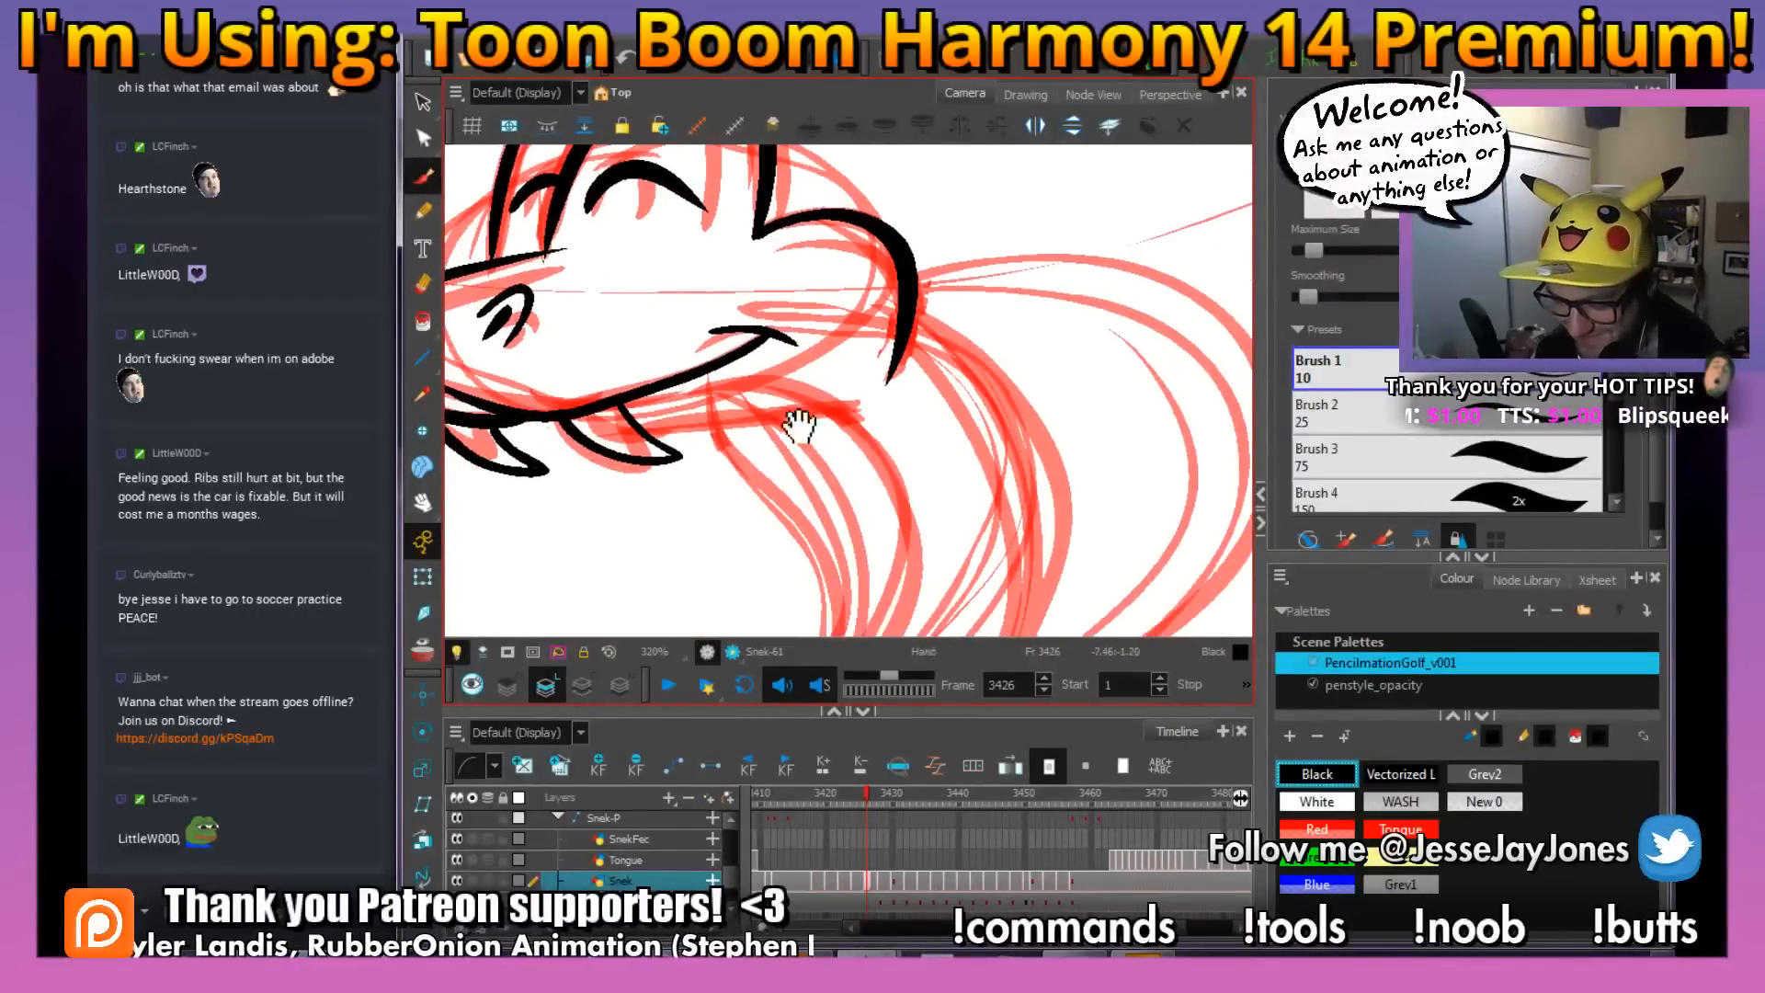
# Ink the lower jaw line from the rear fang back towards the neck, redoing the stroke once
pyautogui.moveTo(777, 427); pyautogui.dragTo(853, 474)
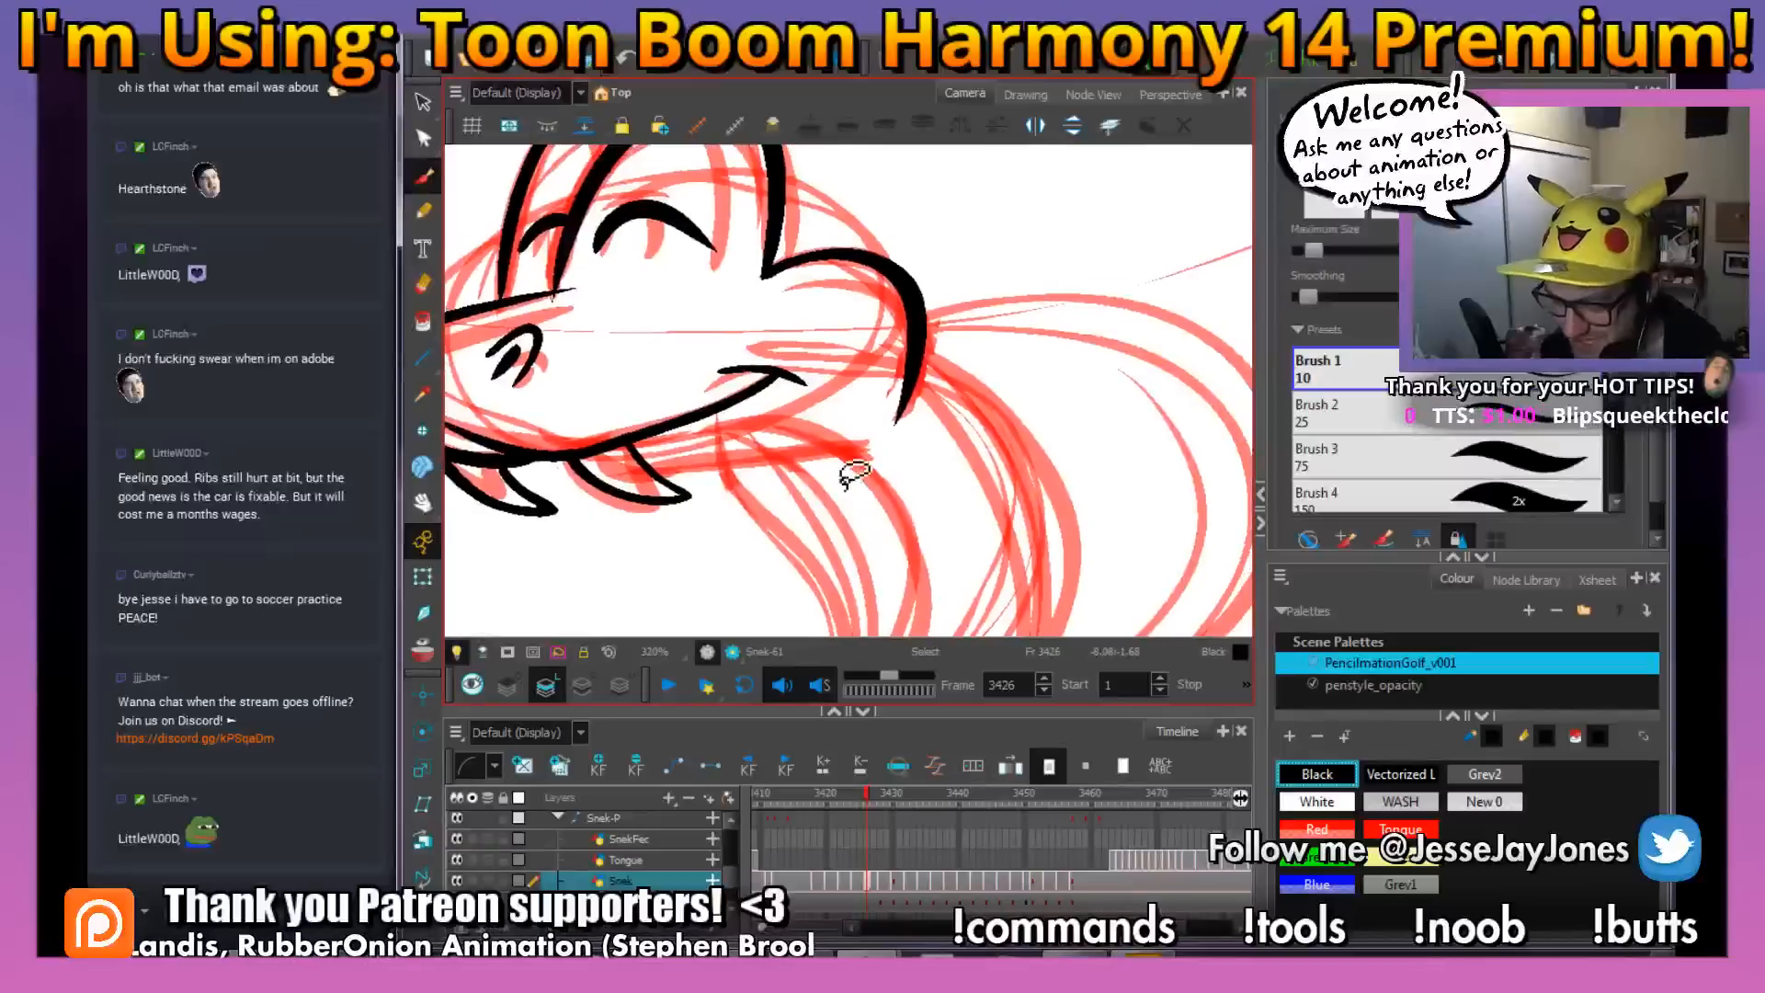
pyautogui.moveTo(593, 437); pyautogui.dragTo(723, 504)
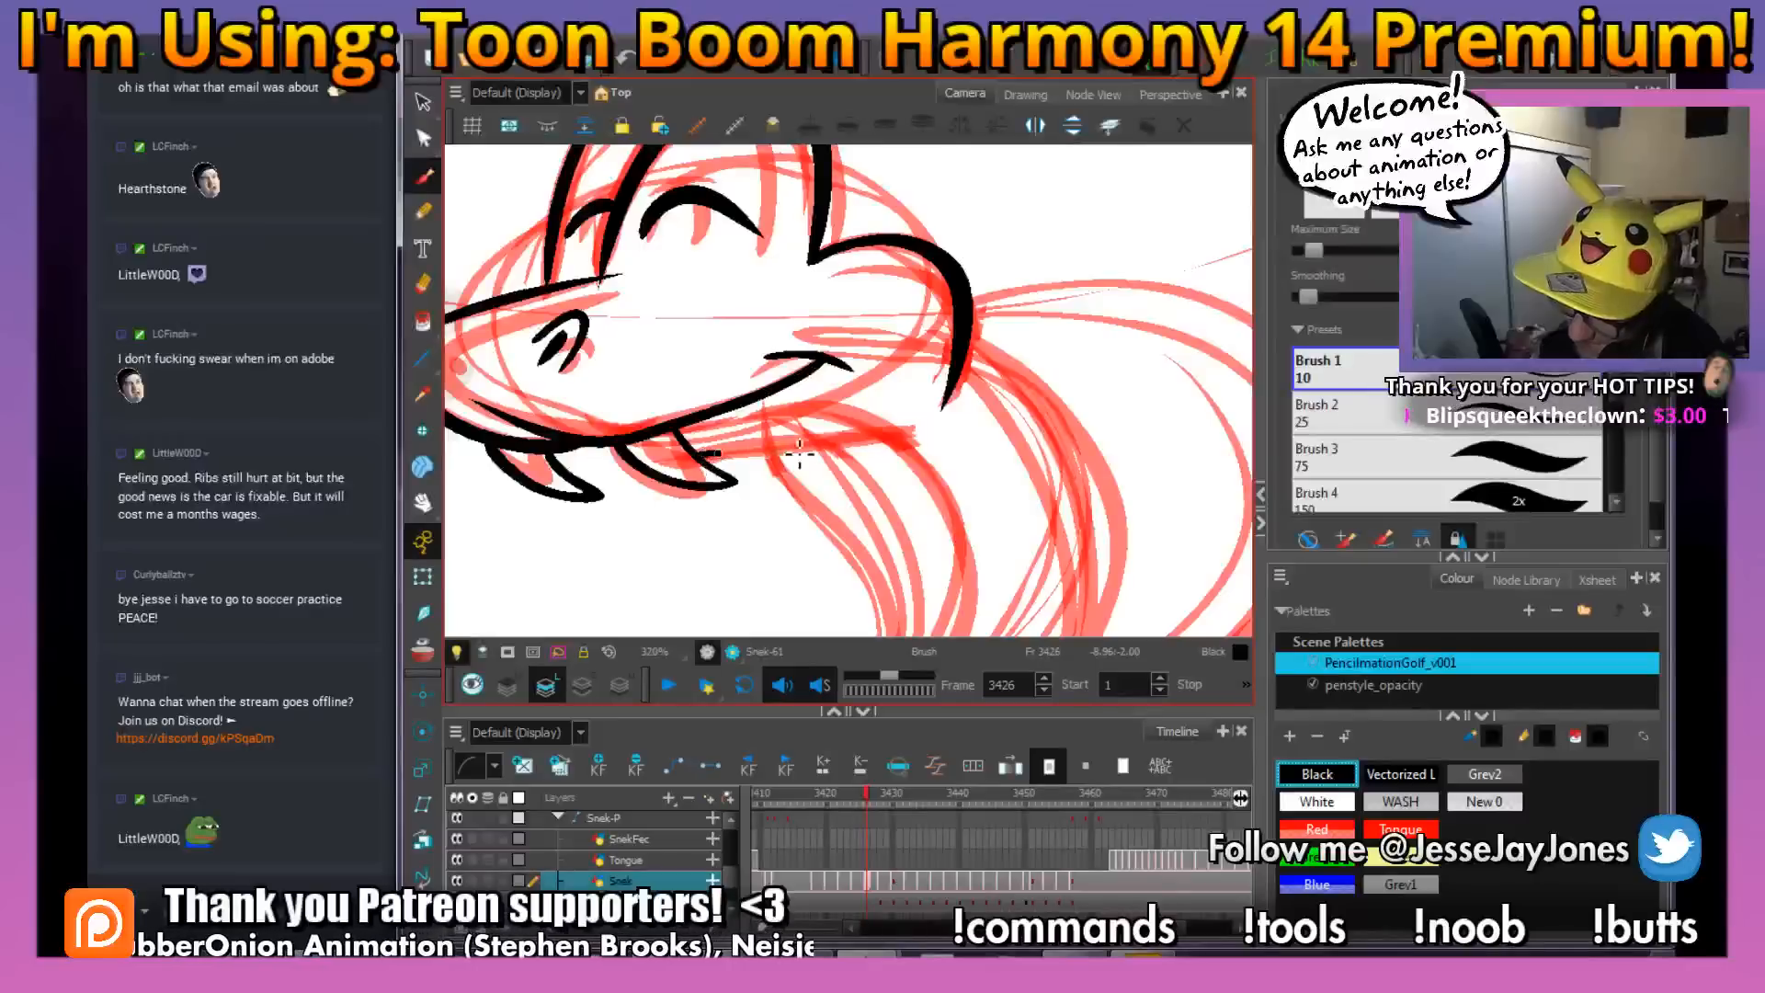
pyautogui.moveTo(800, 453)
pyautogui.mouseDown()
pyautogui.moveTo(908, 442)
pyautogui.moveTo(1025, 496)
pyautogui.mouseUp()
pyautogui.hotkey('ctrl', 'z')
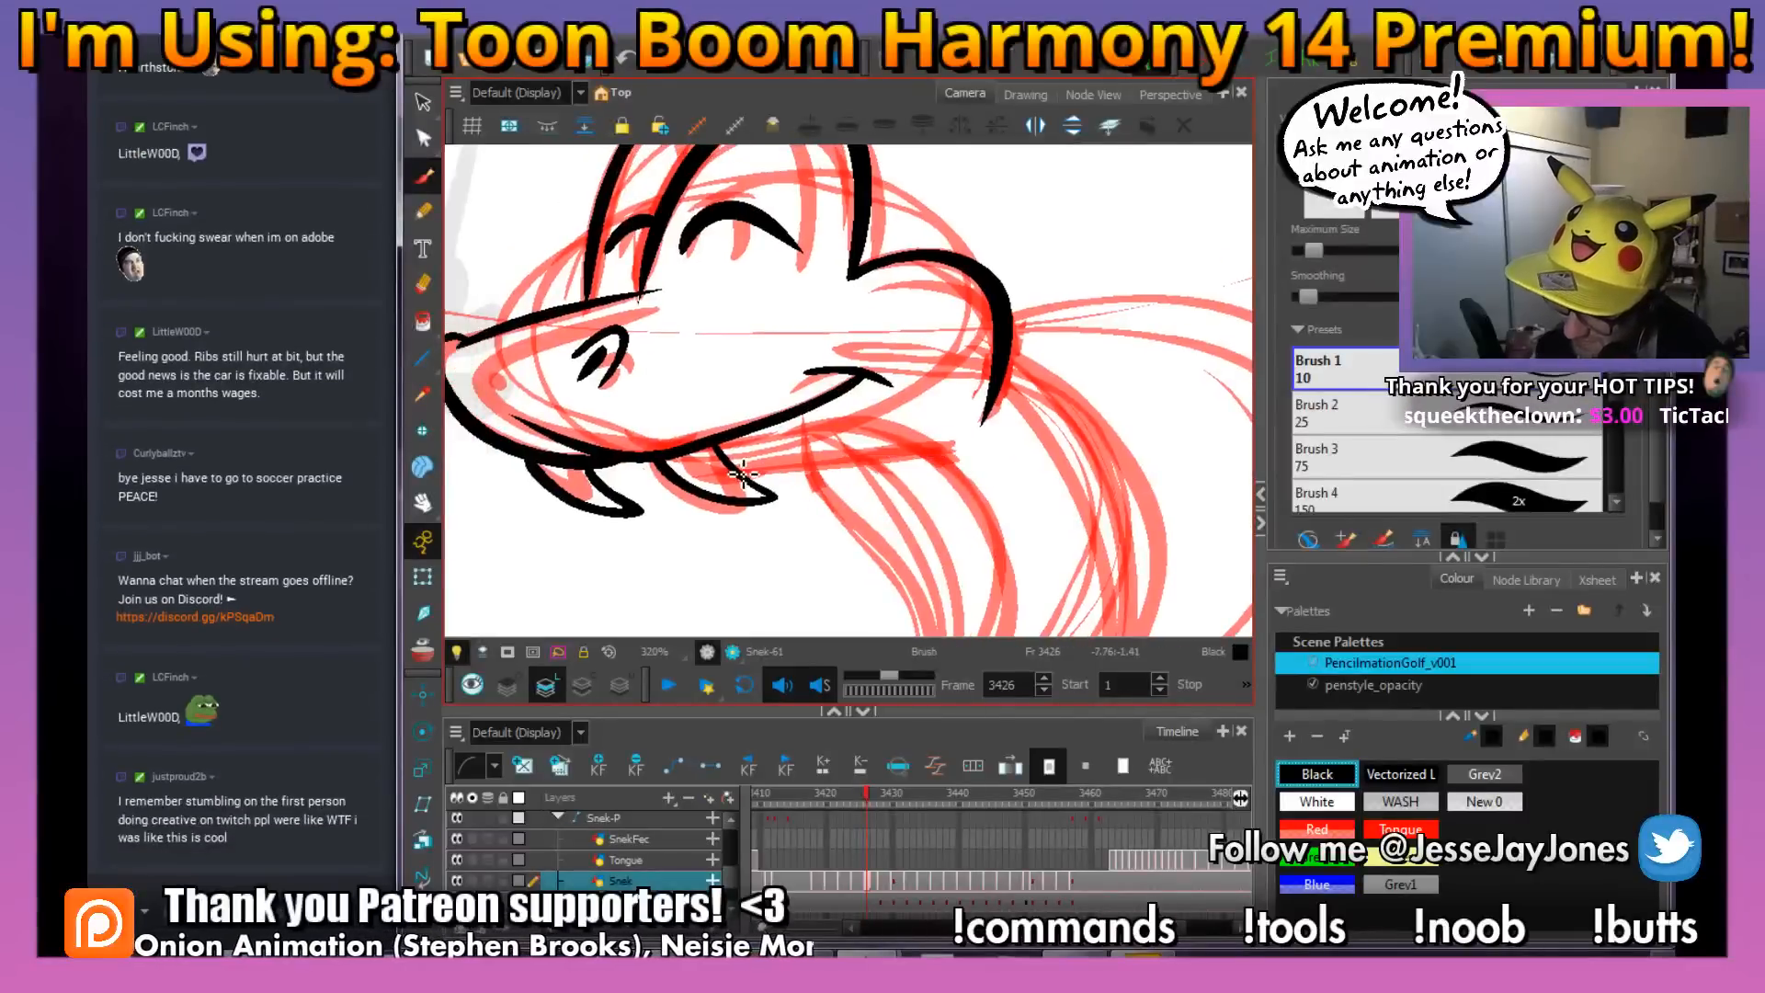
pyautogui.moveTo(759, 480)
pyautogui.mouseDown()
pyautogui.moveTo(869, 448)
pyautogui.moveTo(989, 451)
pyautogui.moveTo(855, 393)
pyautogui.moveTo(898, 484)
pyautogui.moveTo(928, 460)
pyautogui.moveTo(873, 394)
pyautogui.mouseUp()
pyautogui.press('1')
pyautogui.press('1')
pyautogui.press('1')
pyautogui.press('1')
pyautogui.press('2')
pyautogui.press('2')
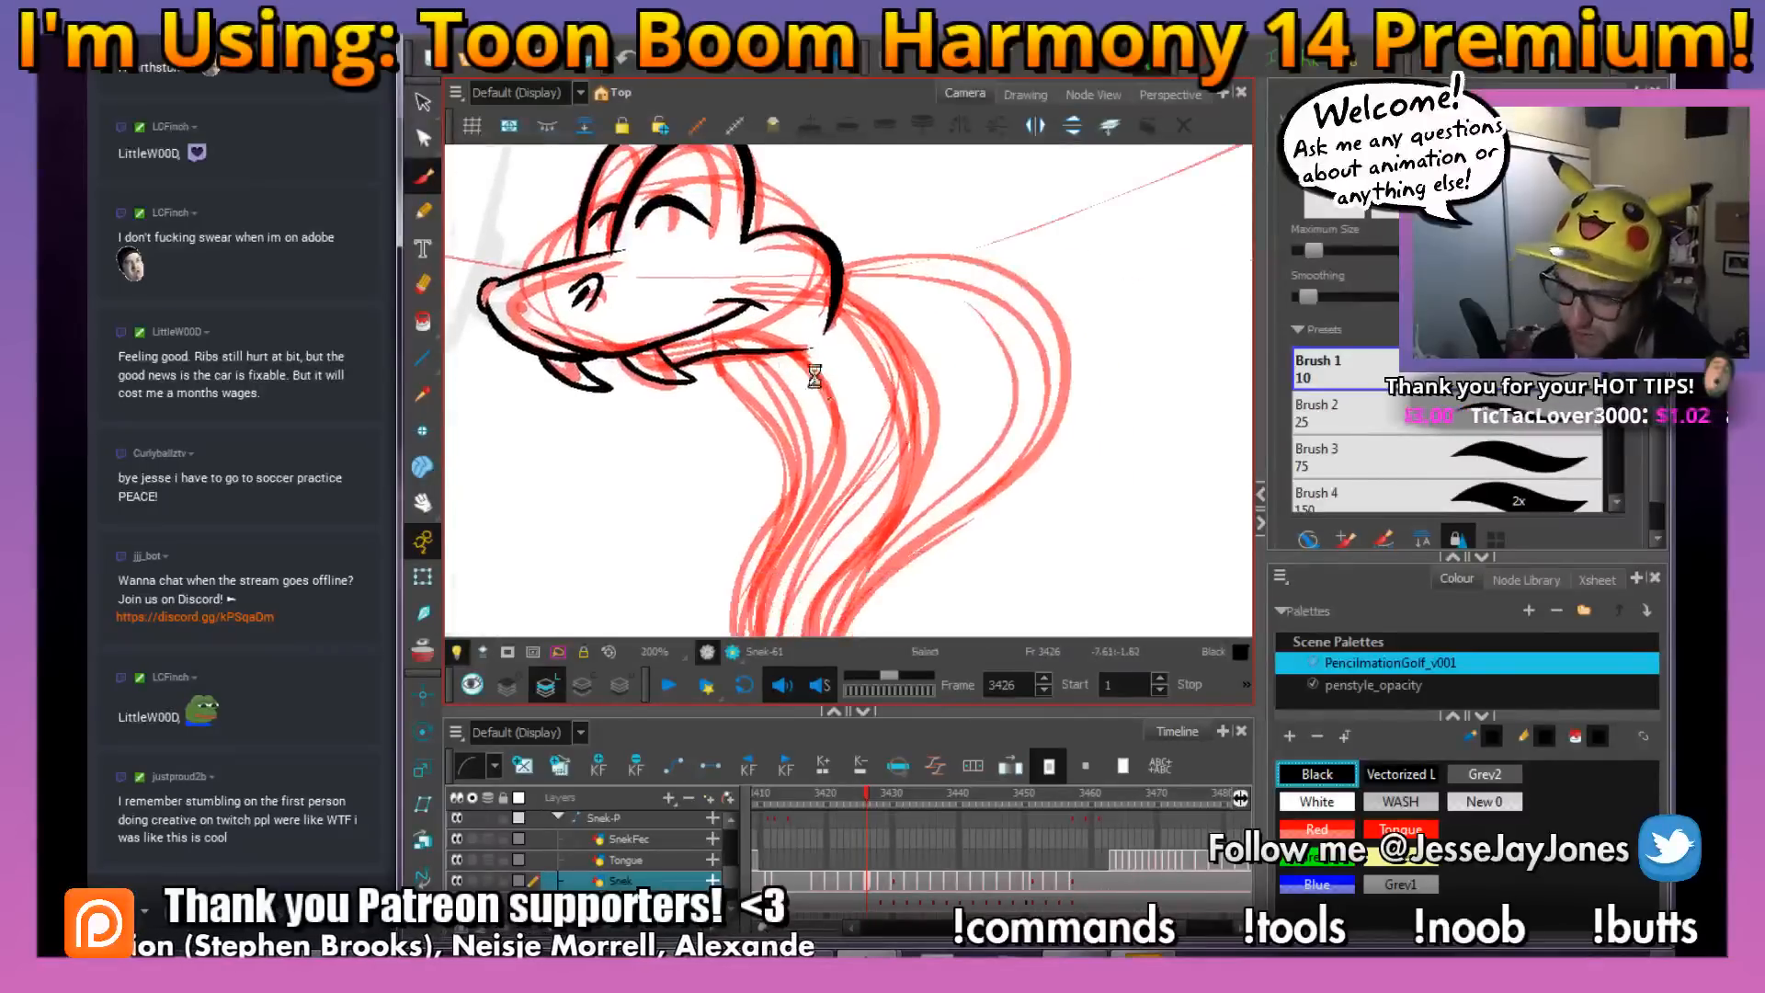
pyautogui.moveTo(750, 356); pyautogui.dragTo(753, 390)
pyautogui.press('2')
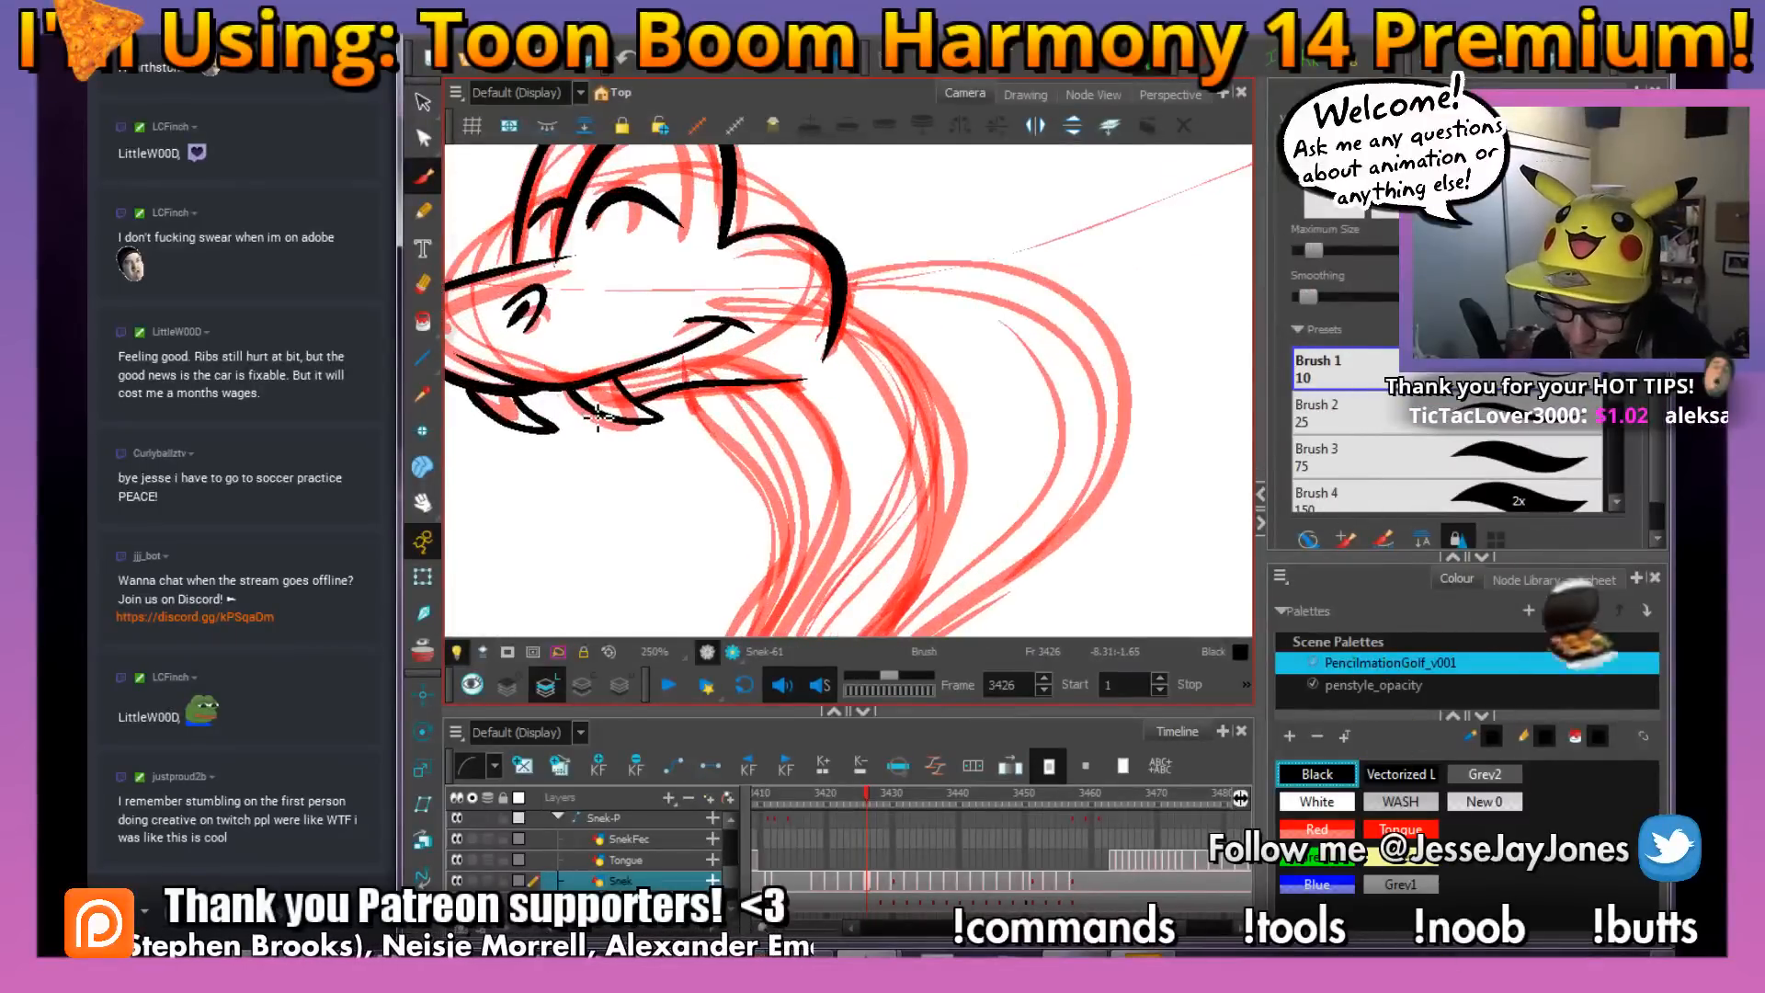
# Ink the underside contour of the snake's body in one long S-curve from the tail tip up to the jaw line
pyautogui.press('1')
pyautogui.press('1')
pyautogui.press('1')
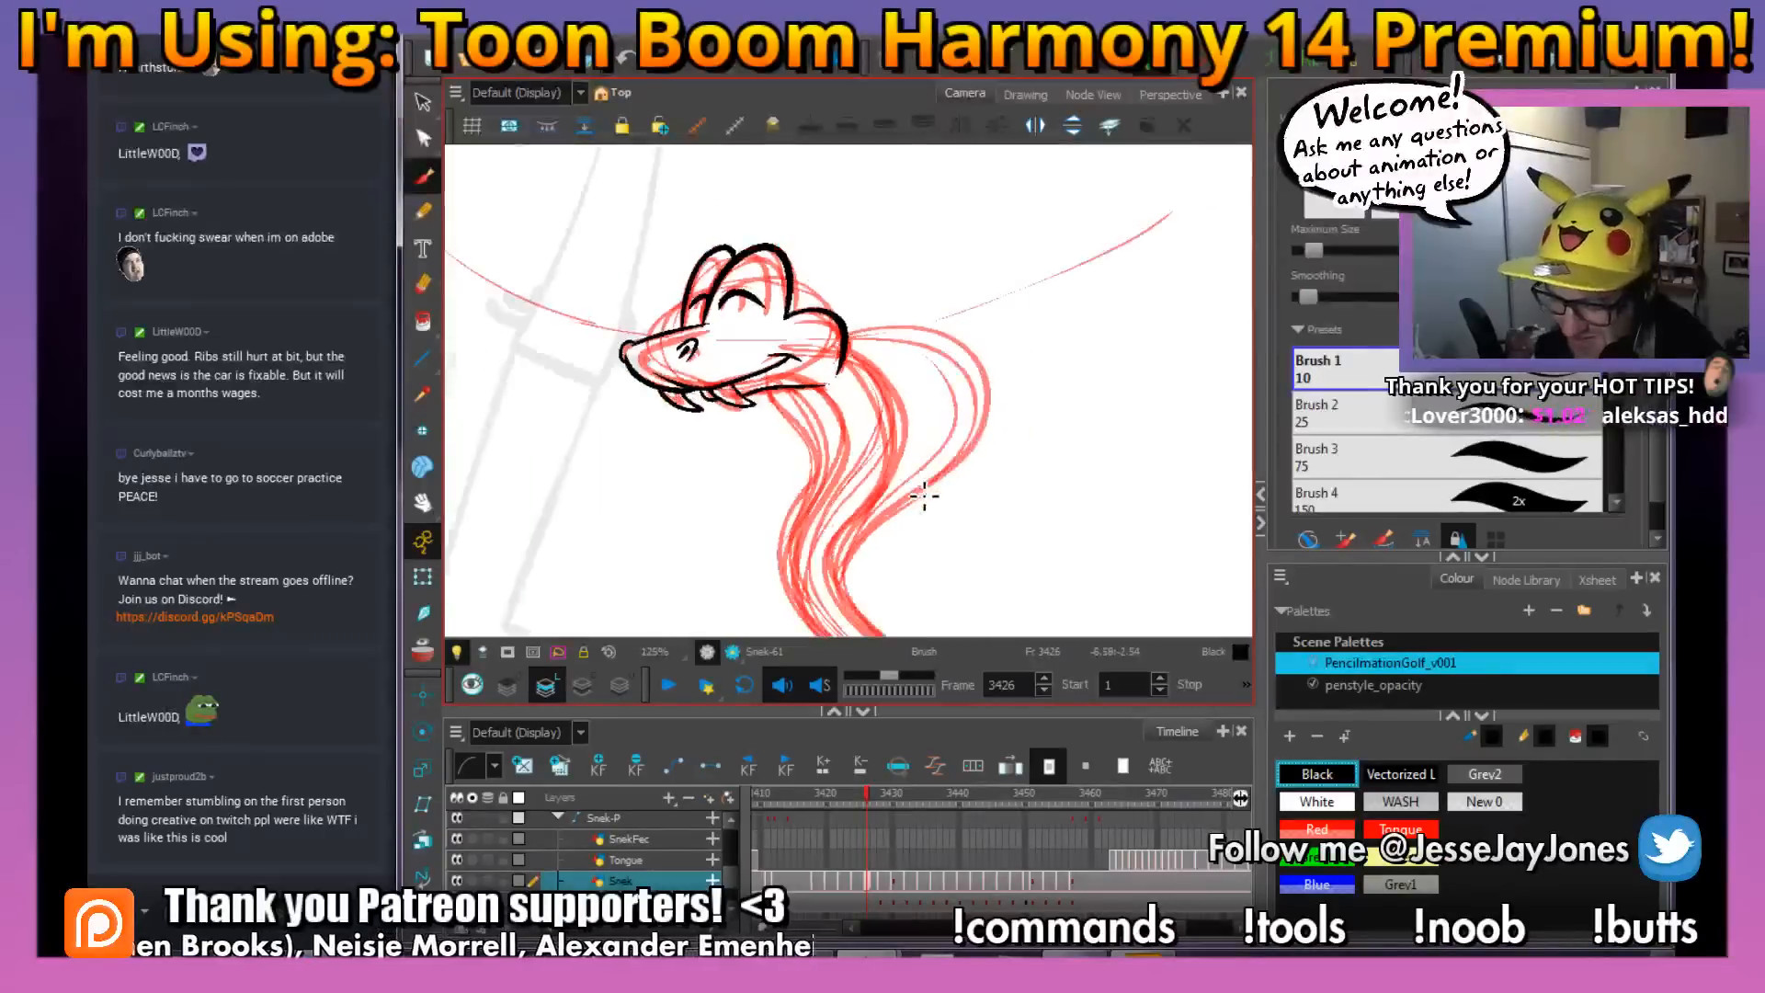
pyautogui.moveTo(981, 461)
pyautogui.mouseDown()
pyautogui.moveTo(1023, 451)
pyautogui.moveTo(963, 466)
pyautogui.mouseUp()
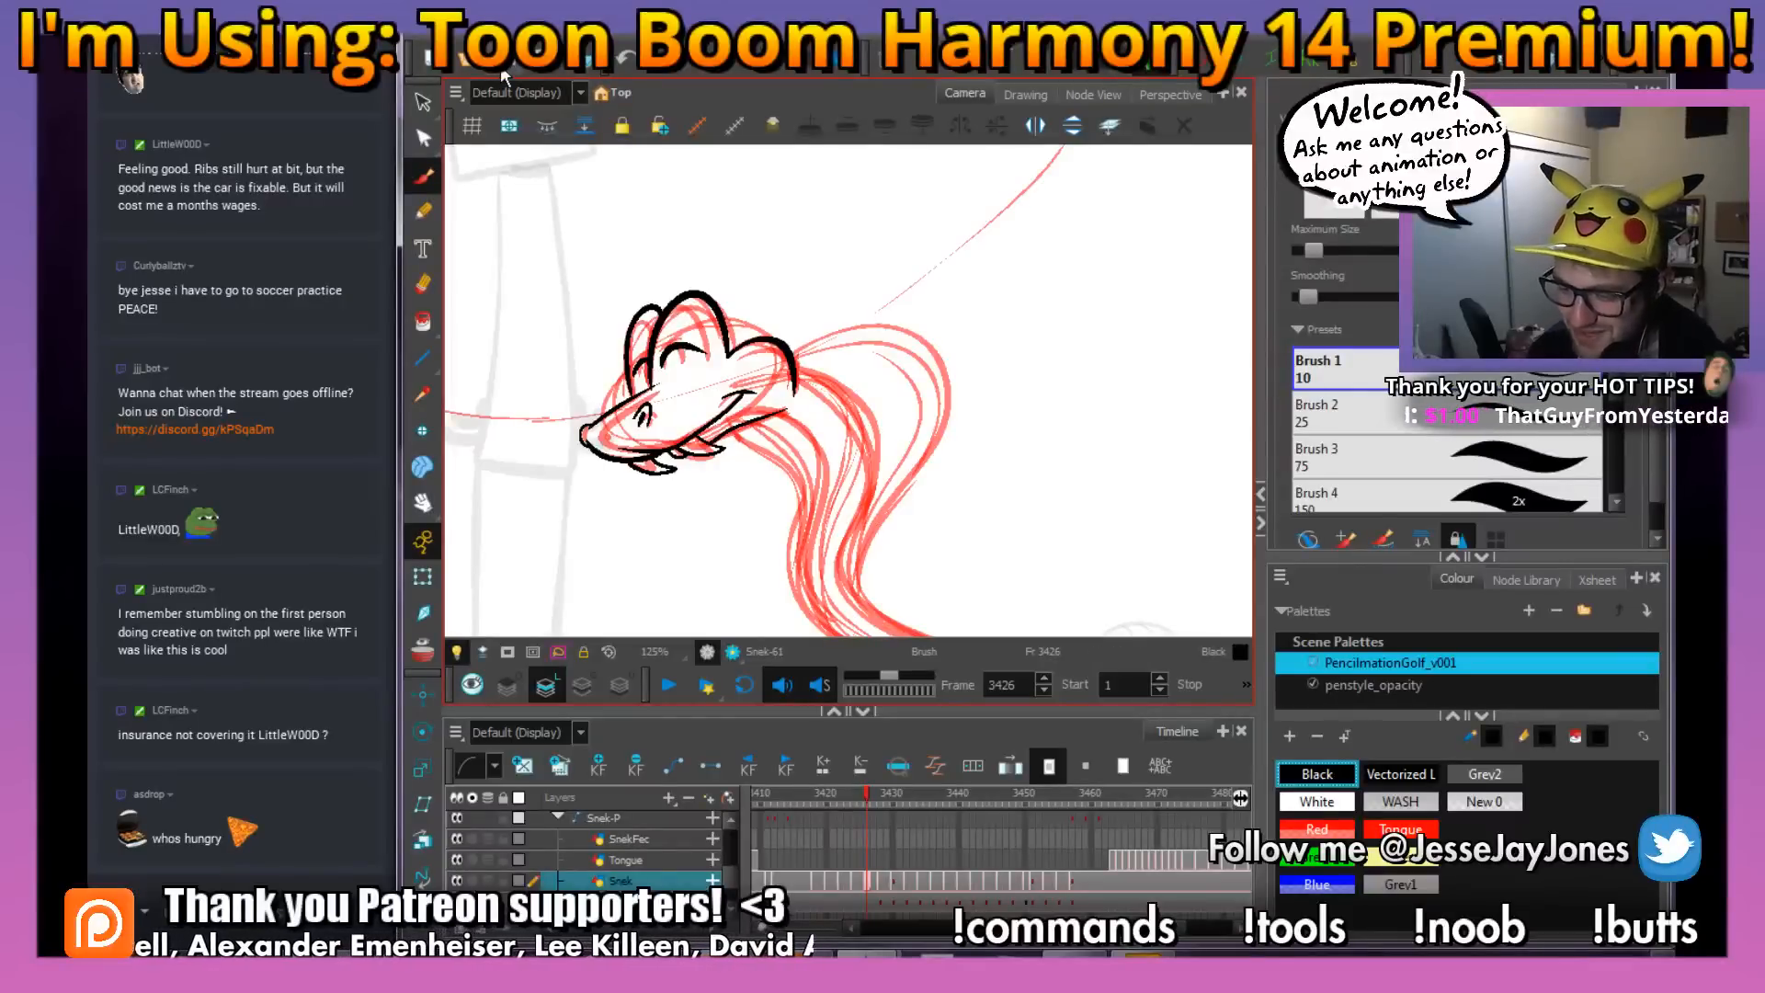
pyautogui.moveTo(944, 496); pyautogui.dragTo(869, 443)
pyautogui.moveTo(925, 505); pyautogui.dragTo(809, 411)
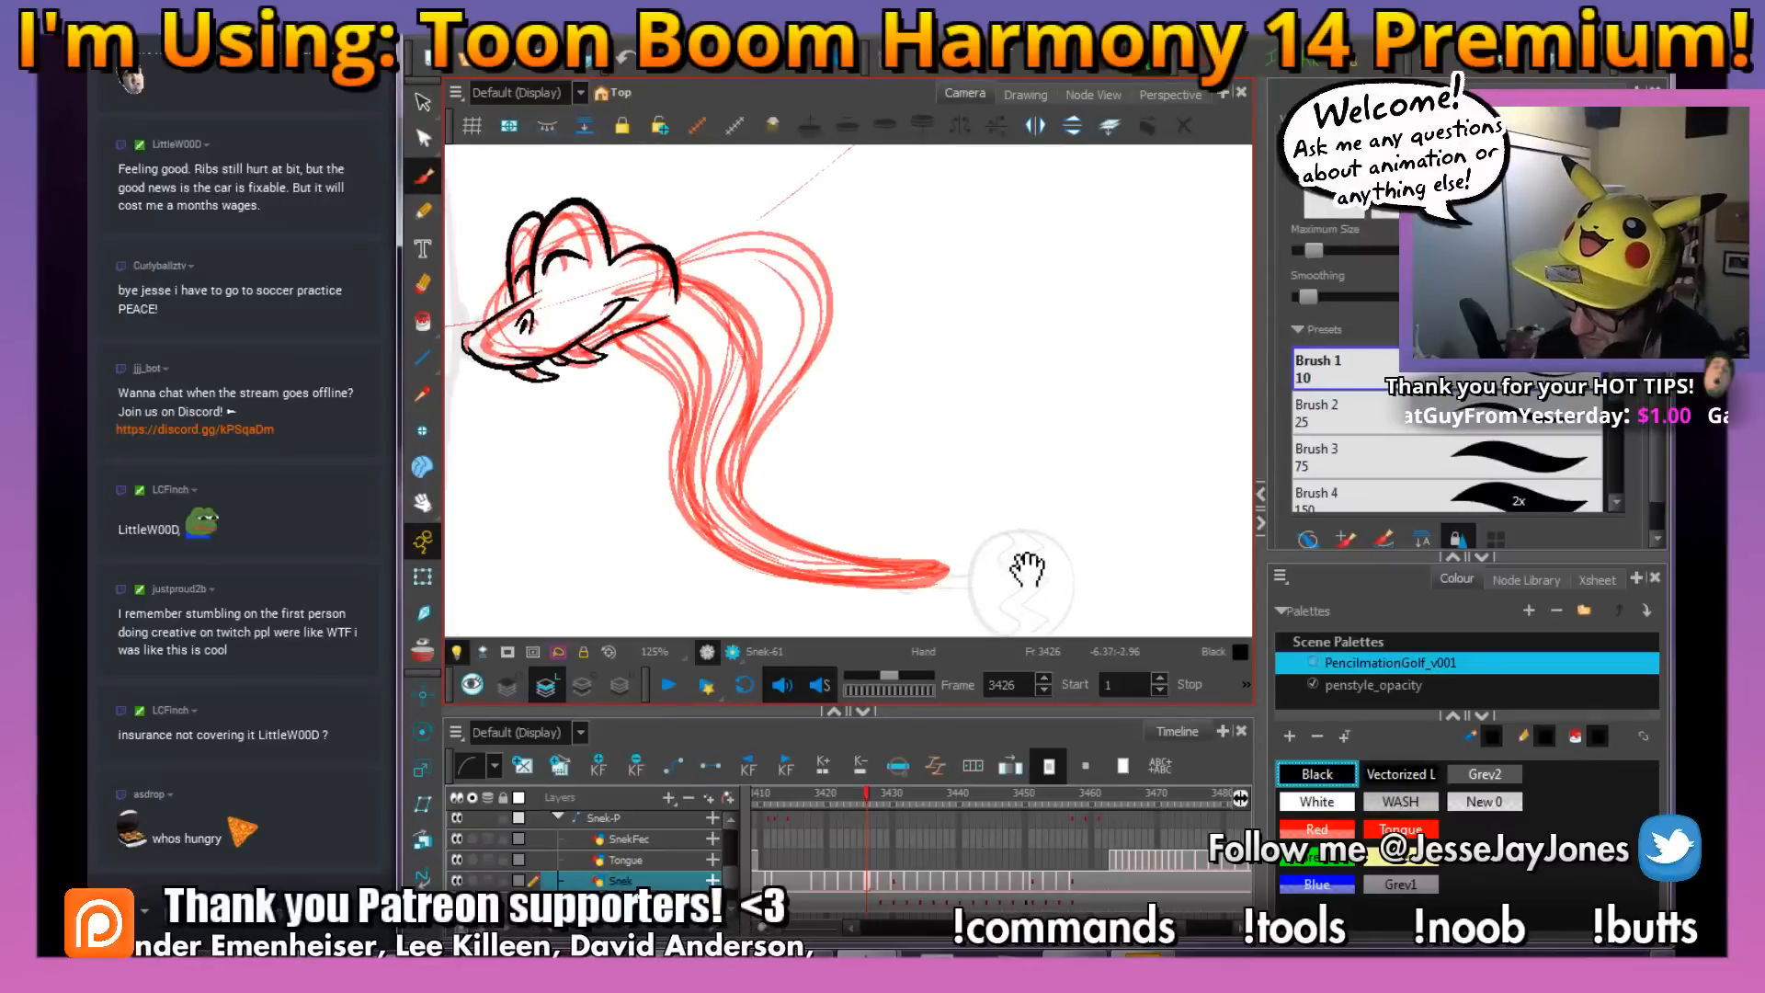
pyautogui.moveTo(1028, 570)
pyautogui.mouseDown()
pyautogui.moveTo(1062, 555)
pyautogui.moveTo(1044, 541)
pyautogui.moveTo(1060, 532)
pyautogui.mouseUp()
pyautogui.press('2')
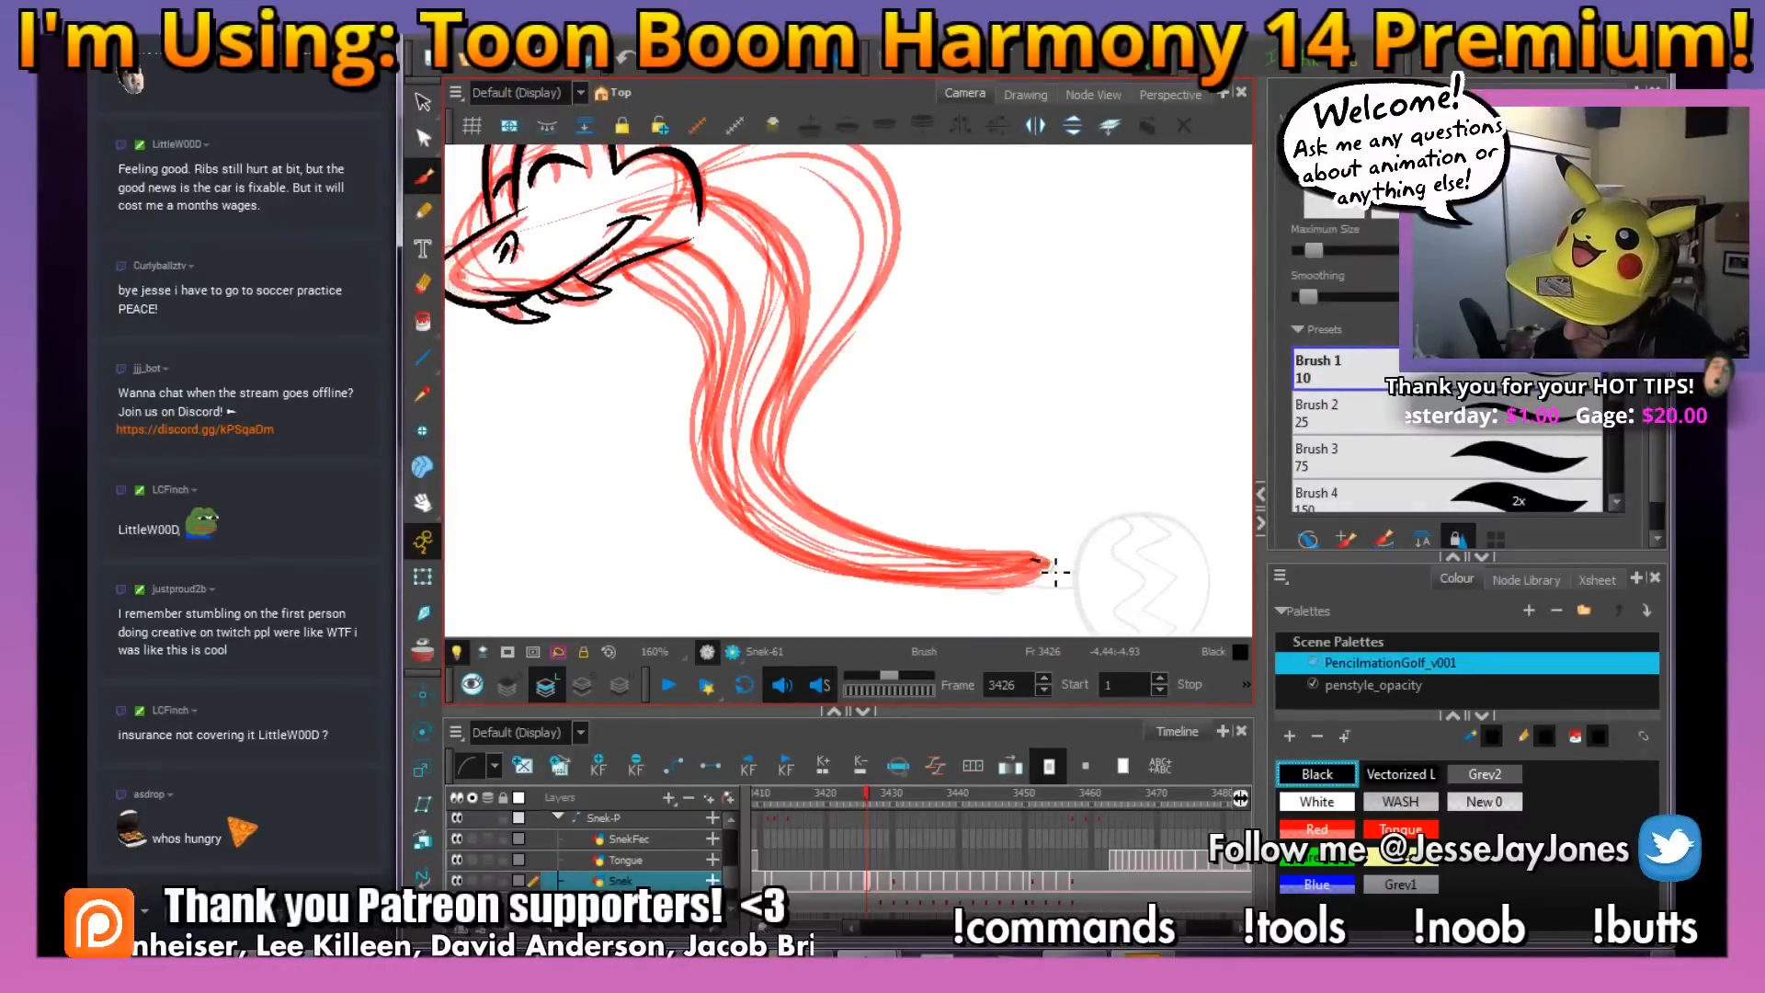
pyautogui.moveTo(1009, 585)
pyautogui.mouseDown()
pyautogui.moveTo(851, 571)
pyautogui.moveTo(739, 516)
pyautogui.moveTo(715, 449)
pyautogui.moveTo(743, 315)
pyautogui.moveTo(679, 247)
pyautogui.mouseUp()
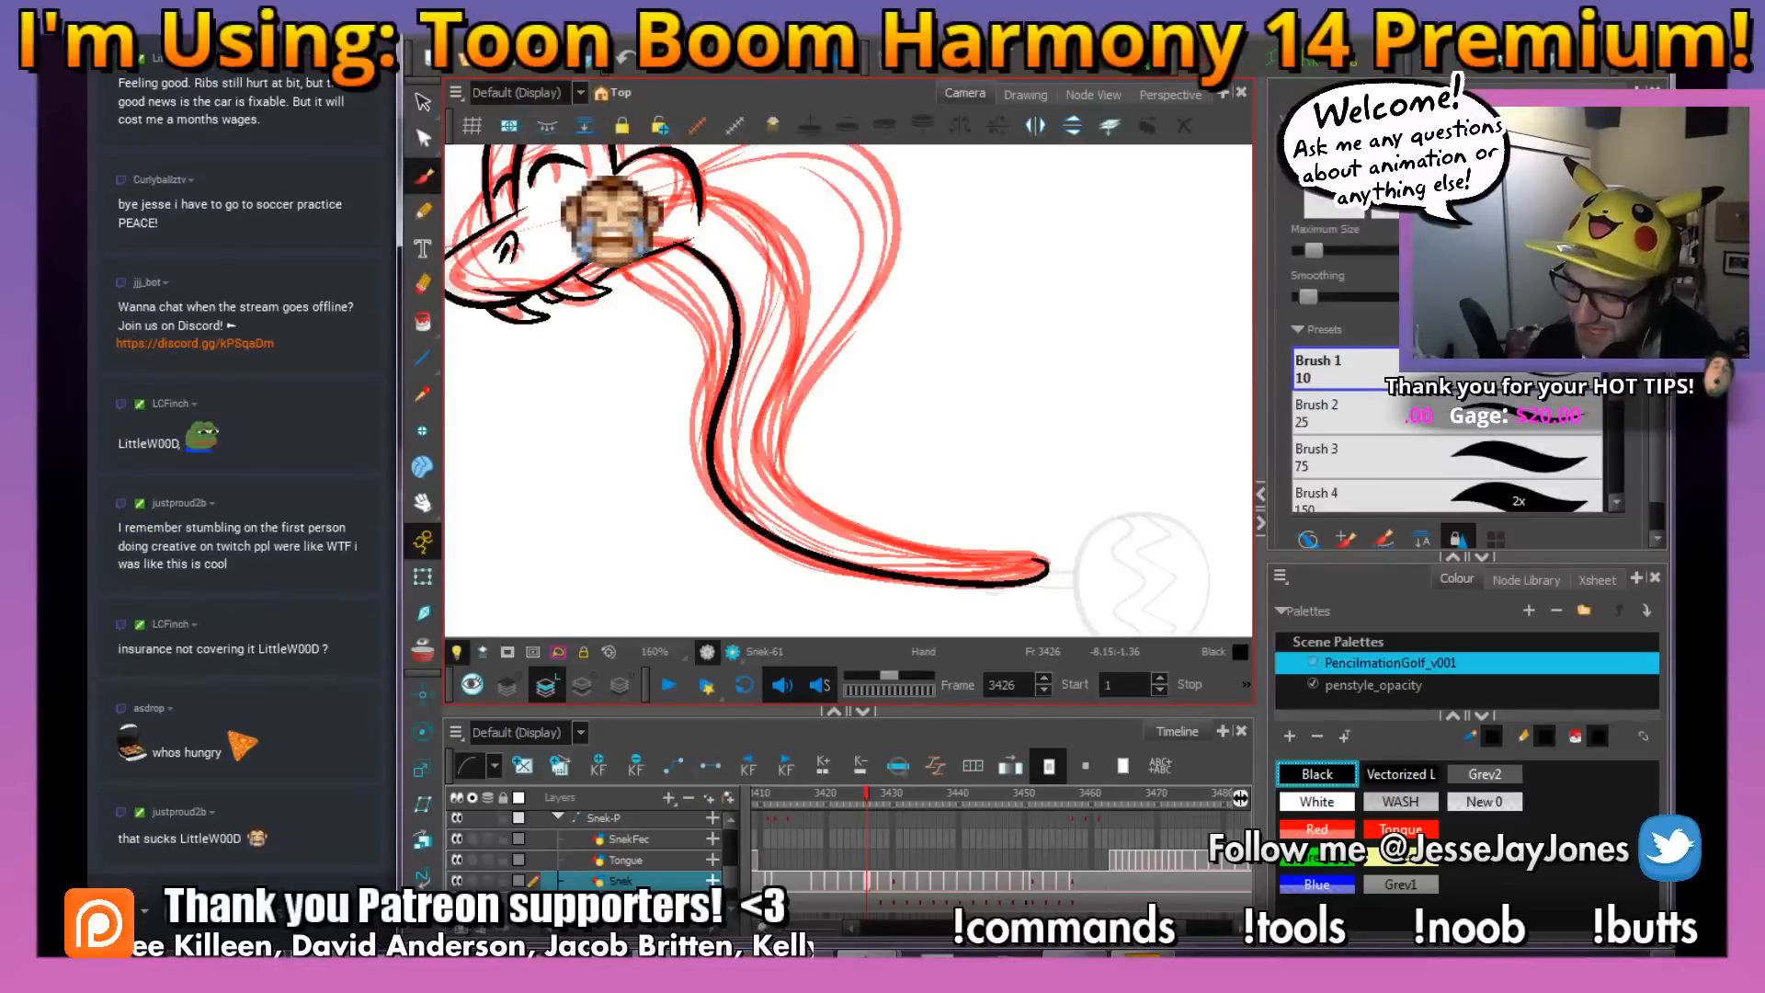
# Erase the end of the jaw line that overshoots its junction with the neck contour
pyautogui.moveTo(733, 404); pyautogui.dragTo(807, 492)
pyautogui.press('2')
pyautogui.press('2')
pyautogui.press('2')
pyautogui.press('2')
pyautogui.press('2')
pyautogui.moveTo(616, 340)
pyautogui.mouseDown()
pyautogui.moveTo(882, 501)
pyautogui.moveTo(845, 508)
pyautogui.mouseUp()
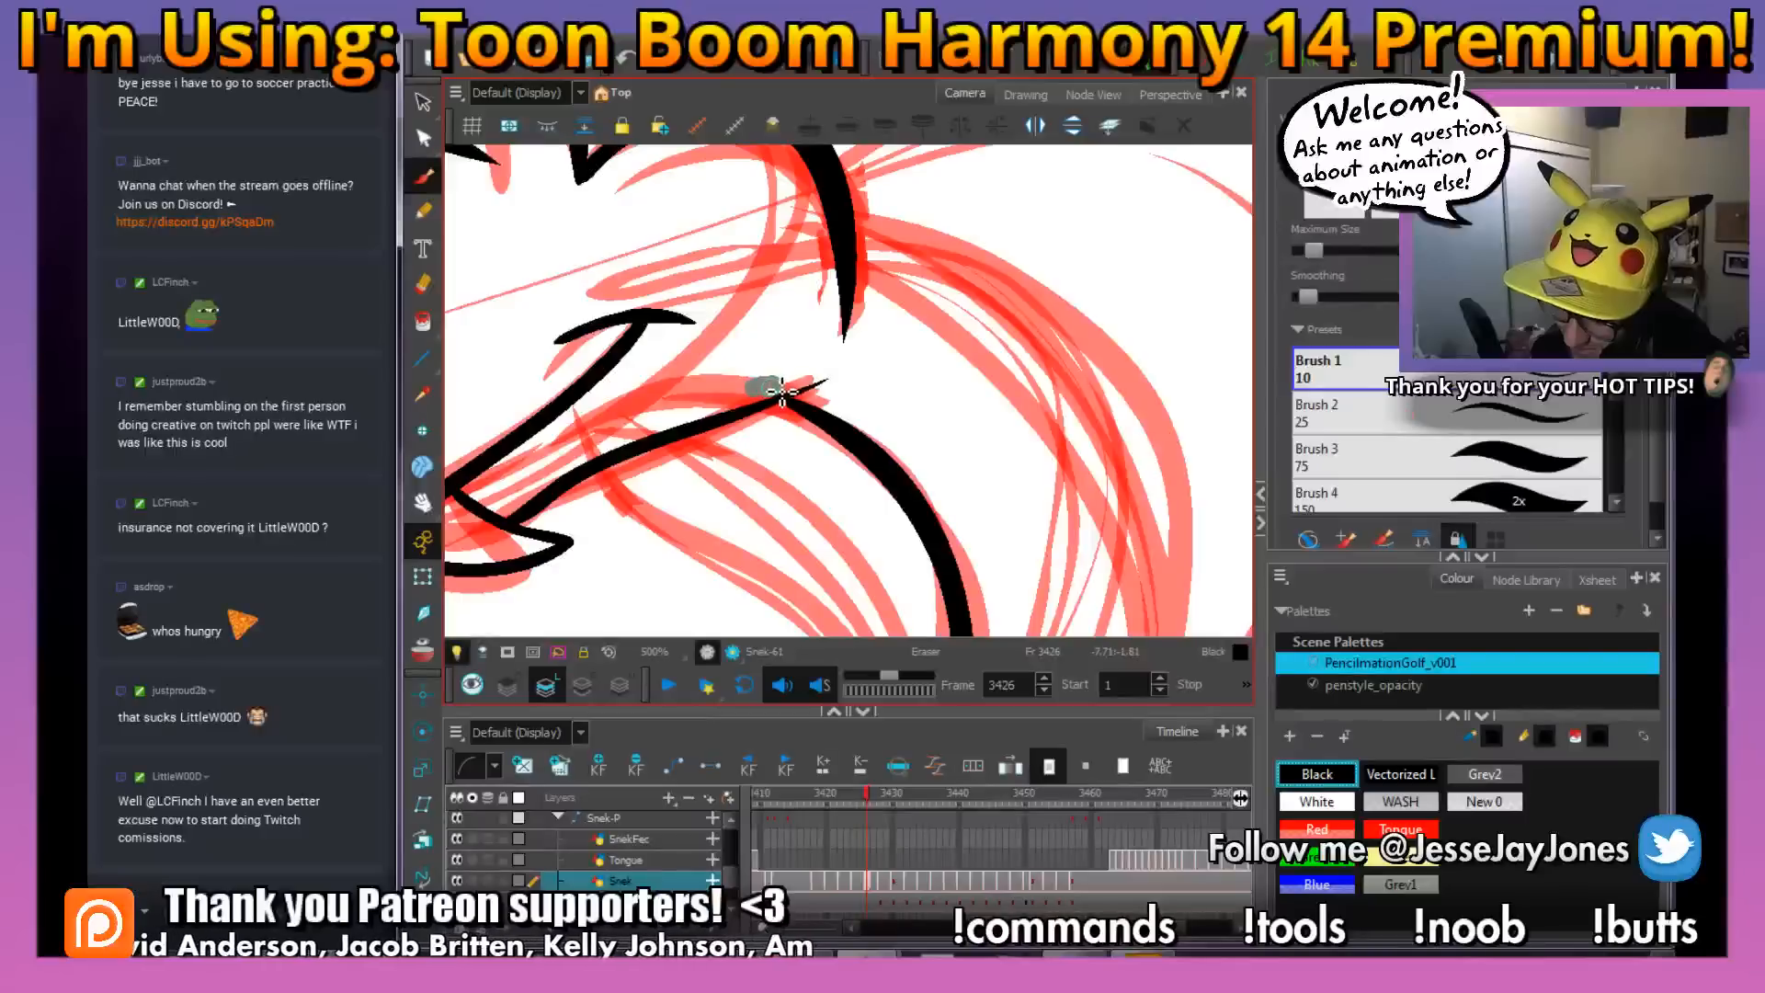
pyautogui.moveTo(779, 396); pyautogui.dragTo(804, 378)
pyautogui.press('1')
pyautogui.press('1')
pyautogui.press('1')
pyautogui.press('1')
pyautogui.press('1')
pyautogui.press('1')
pyautogui.press('1')
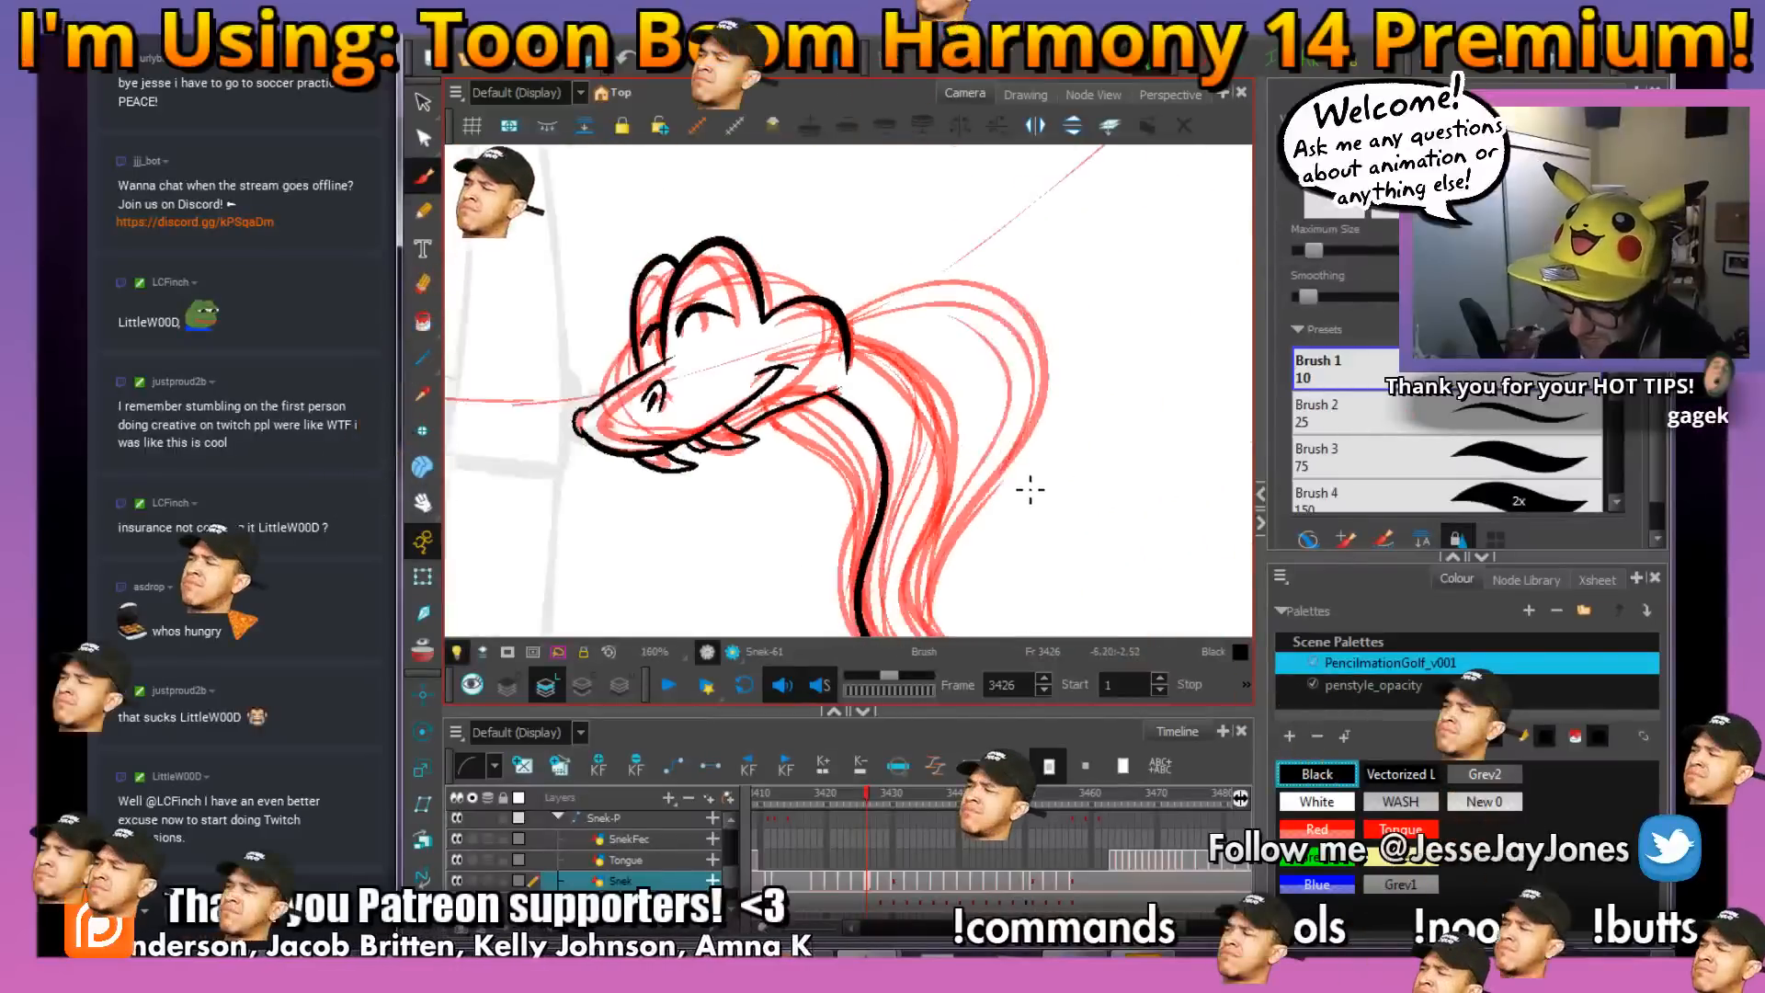
# Continue inking the snake's body outline around the tail, following the red rough
pyautogui.moveTo(1028, 520); pyautogui.dragTo(941, 457)
pyautogui.press('2')
pyautogui.moveTo(966, 520)
pyautogui.mouseDown()
pyautogui.moveTo(1007, 503)
pyautogui.moveTo(934, 497)
pyautogui.moveTo(948, 522)
pyautogui.mouseUp()
pyautogui.press('2')
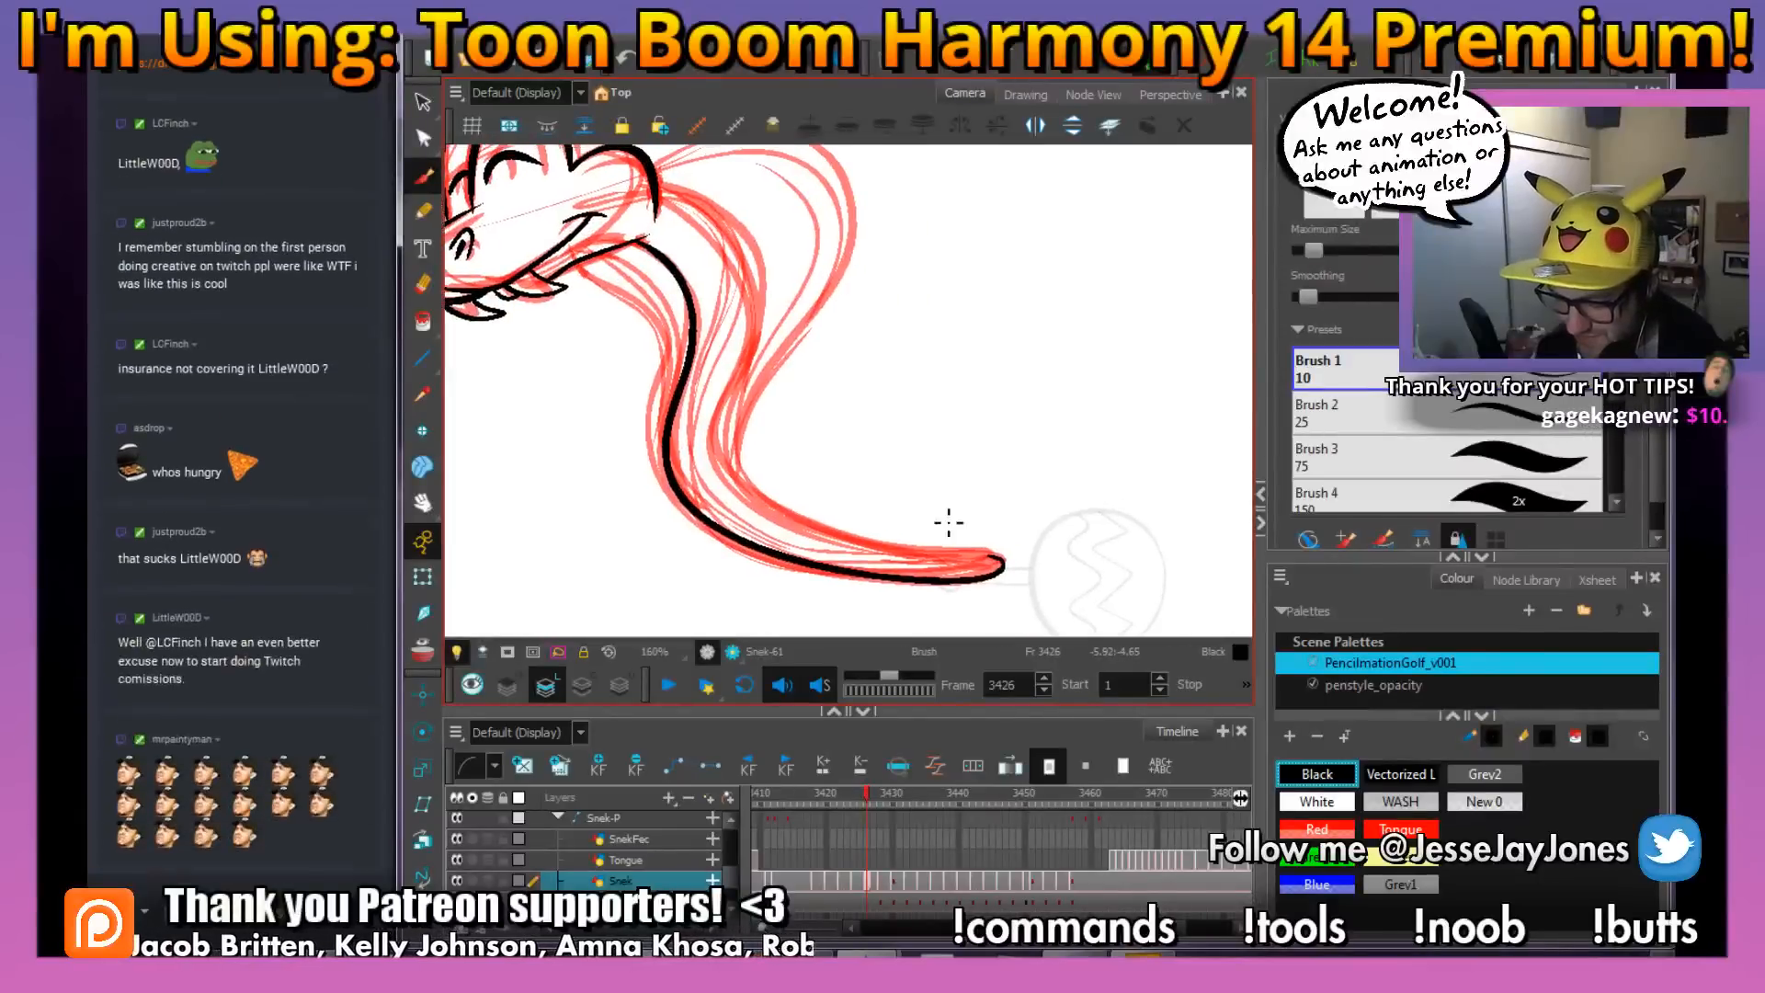
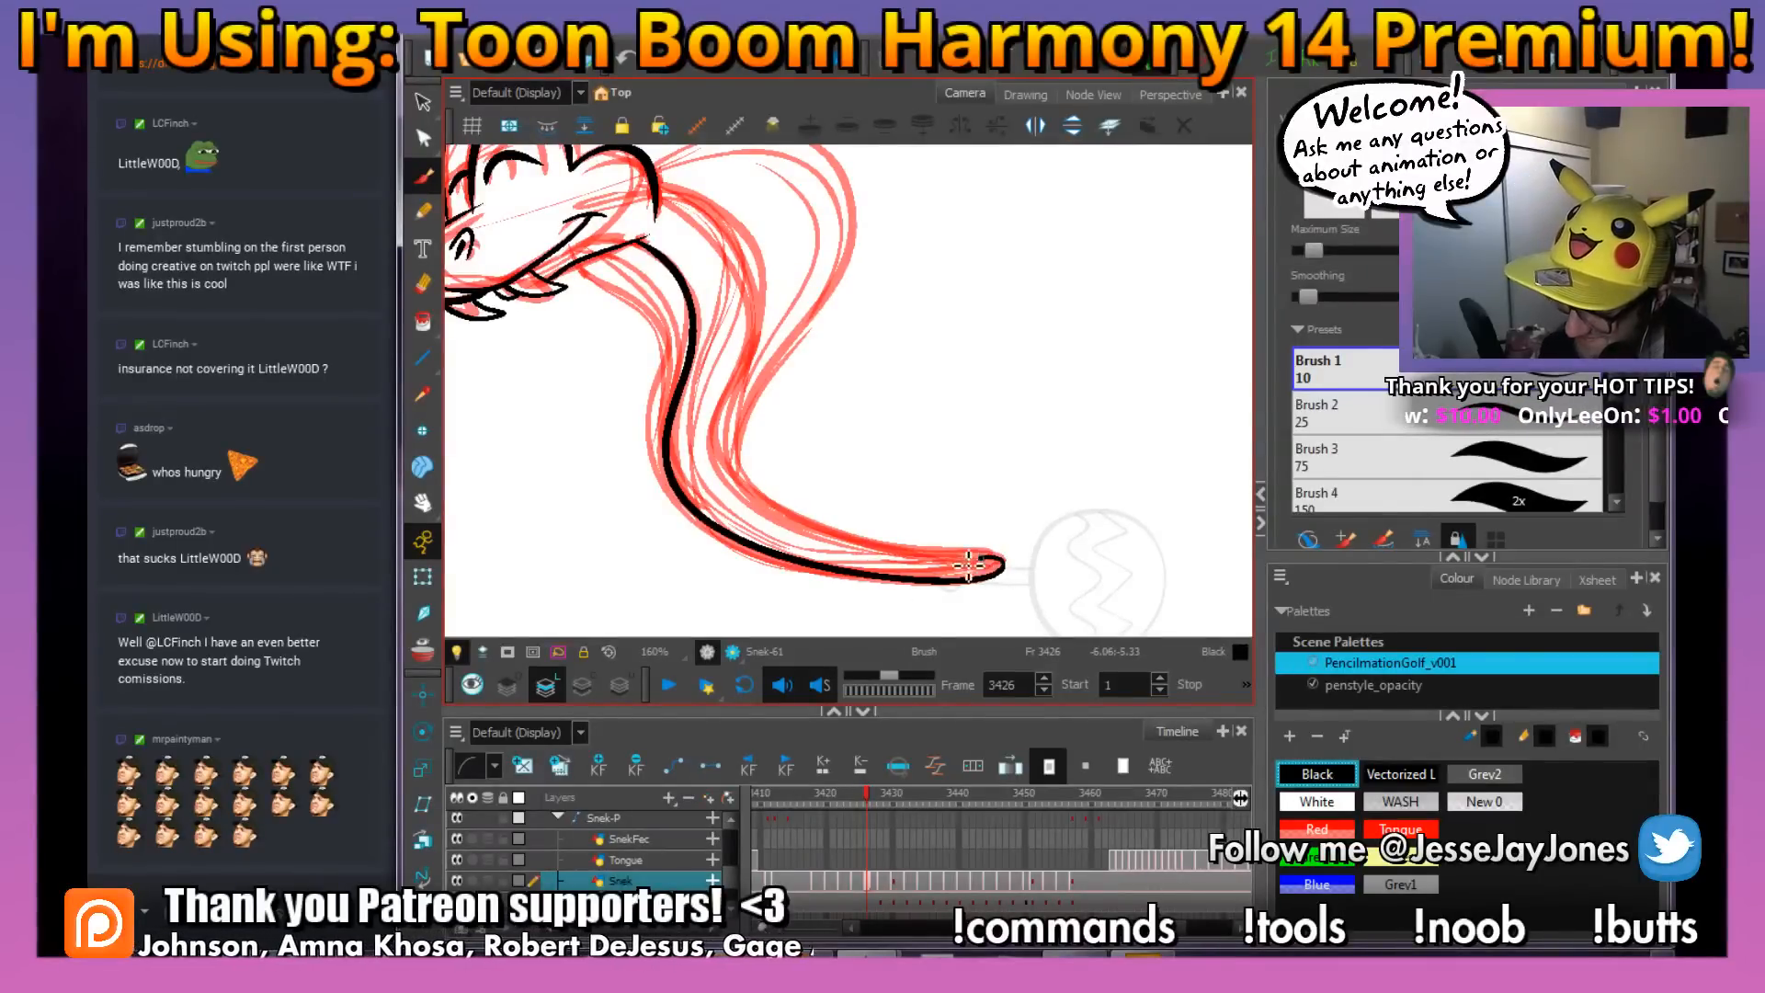
pyautogui.moveTo(970, 565)
pyautogui.mouseDown()
pyautogui.moveTo(812, 533)
pyautogui.moveTo(755, 496)
pyautogui.moveTo(735, 418)
pyautogui.mouseUp()
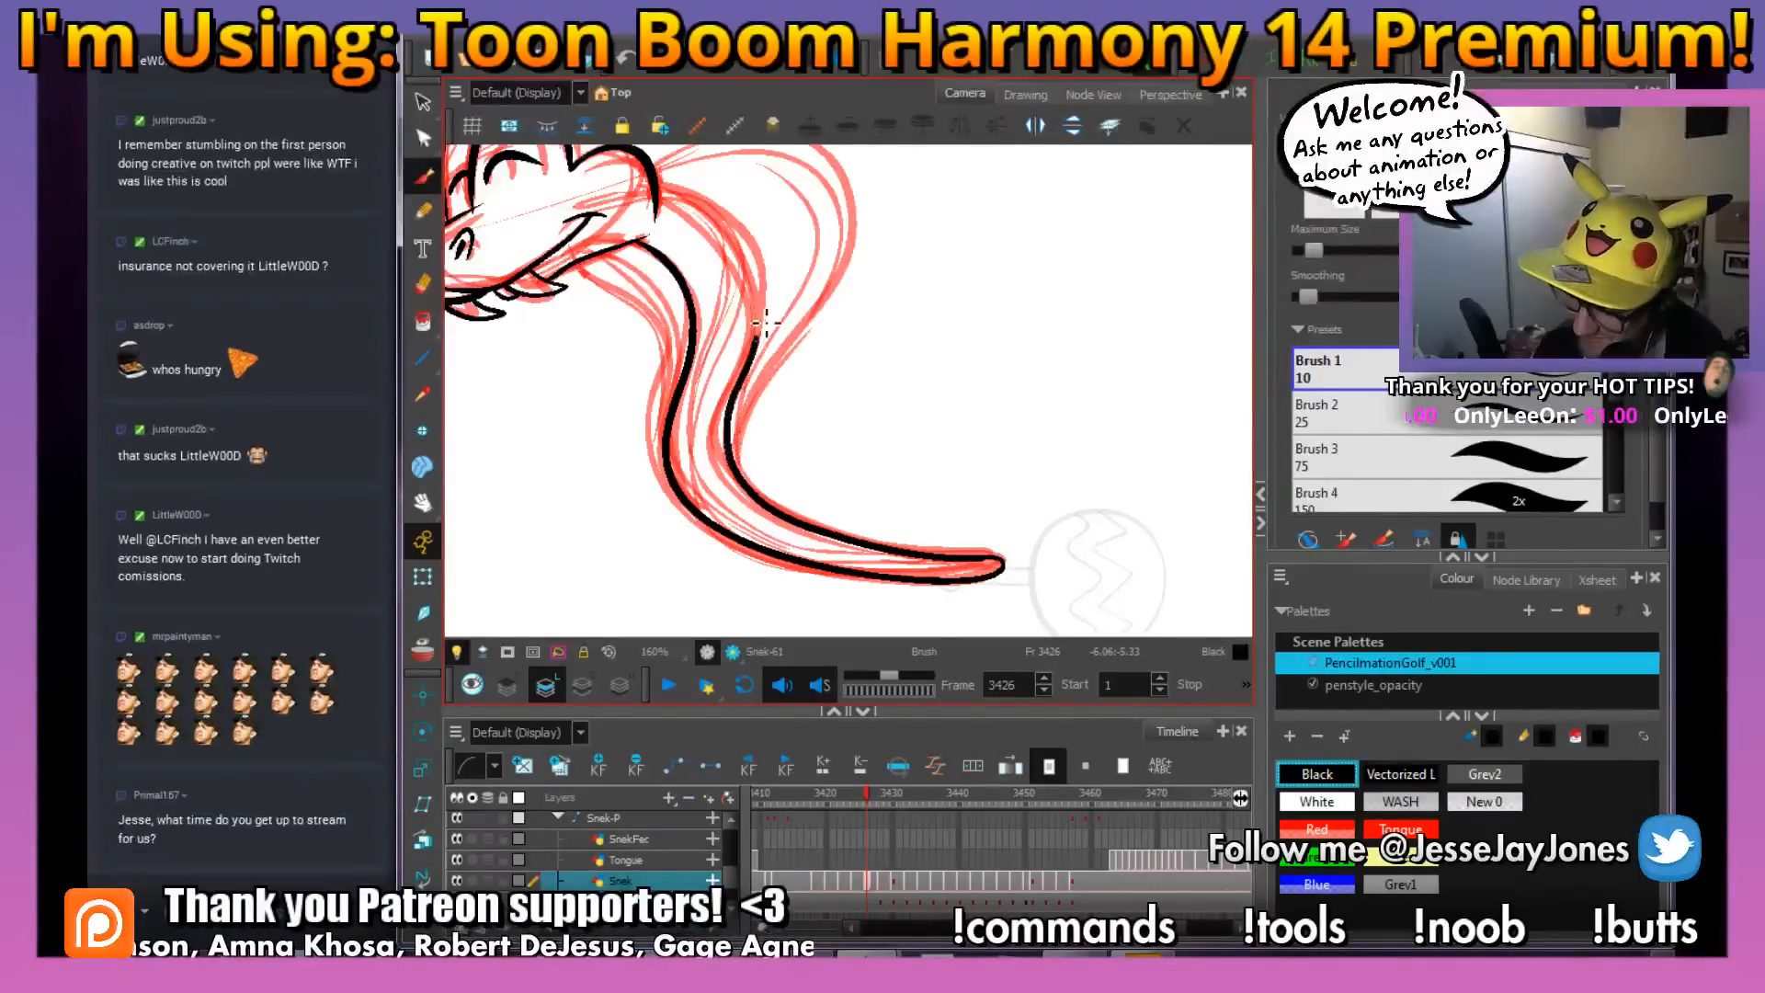
pyautogui.moveTo(766, 322)
pyautogui.mouseDown()
pyautogui.moveTo(726, 230)
pyautogui.moveTo(664, 195)
pyautogui.mouseUp()
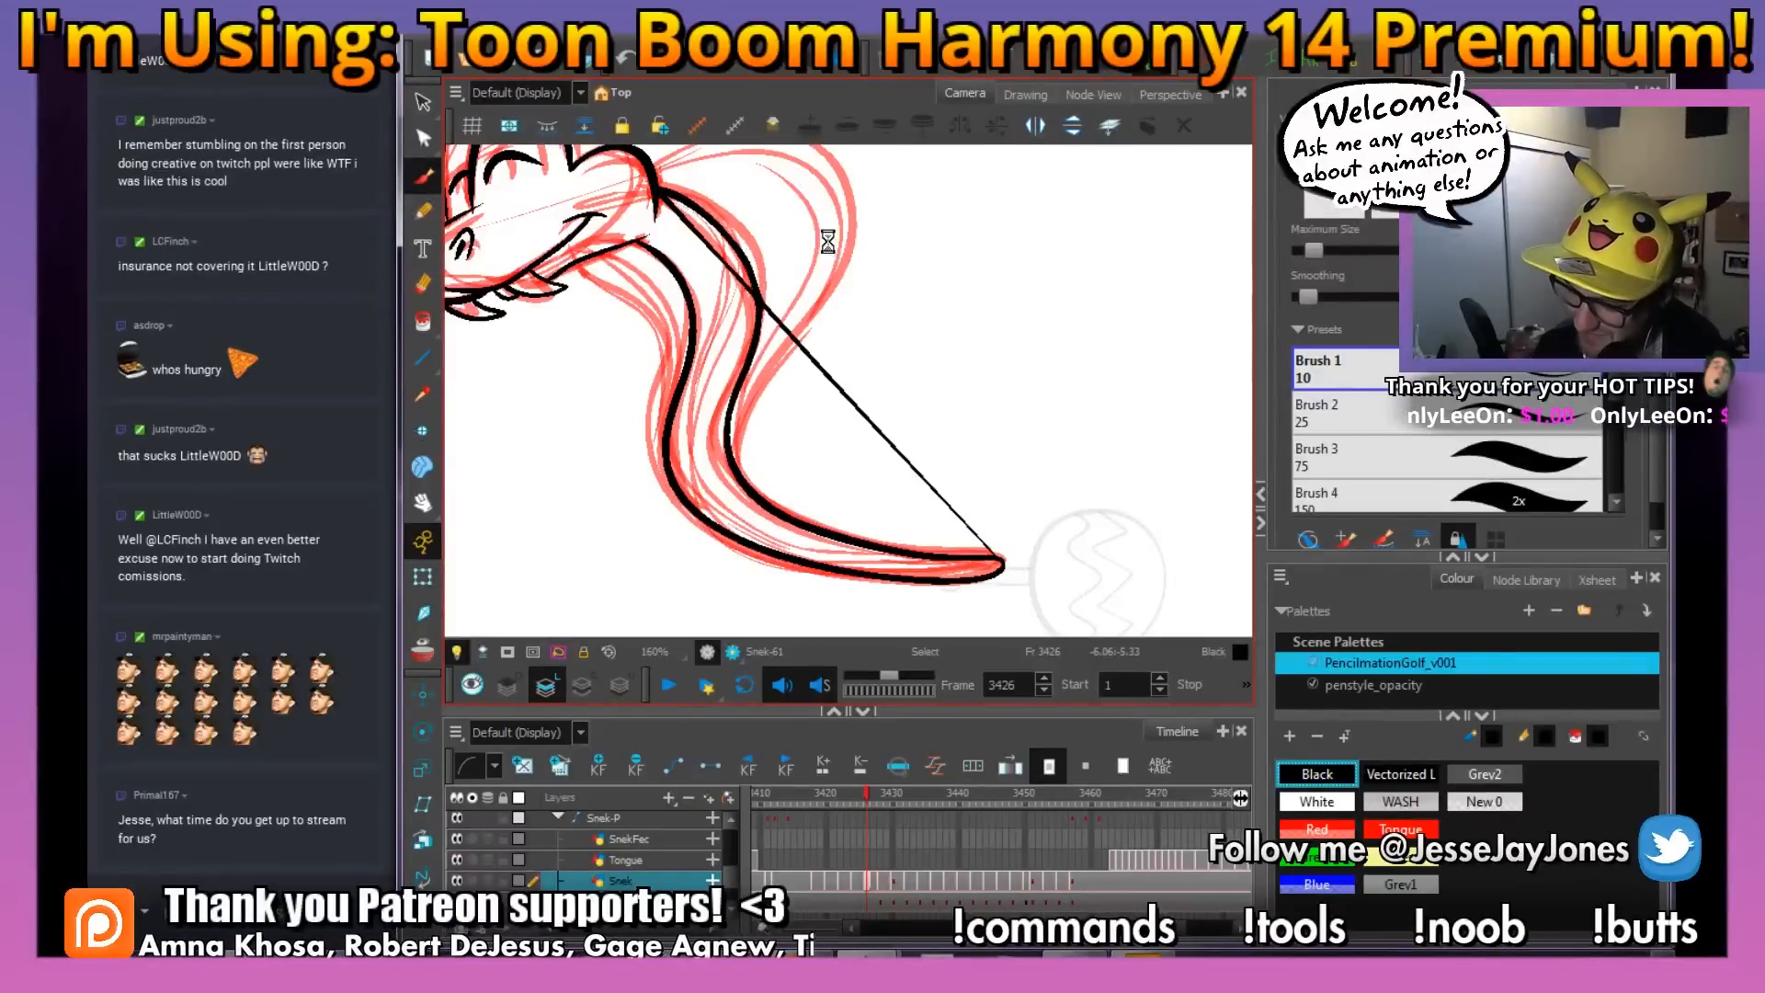
pyautogui.moveTo(853, 276); pyautogui.dragTo(864, 327)
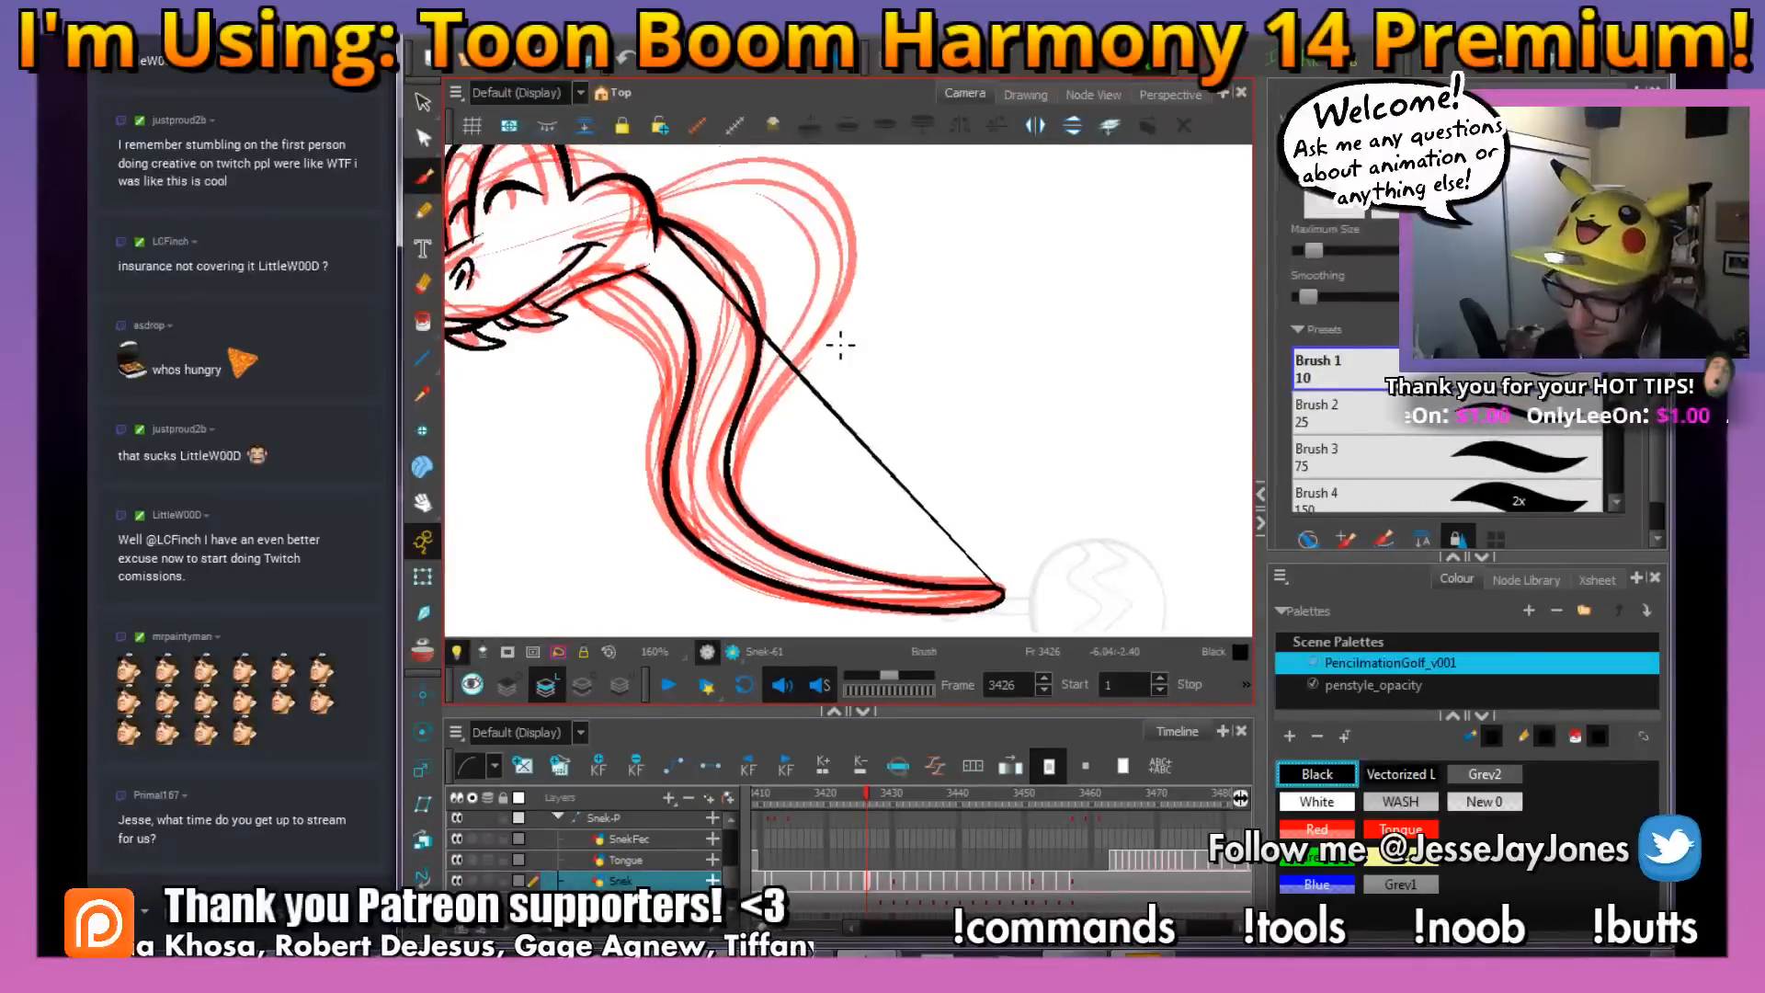
pyautogui.hotkey('ctrl', 'z')
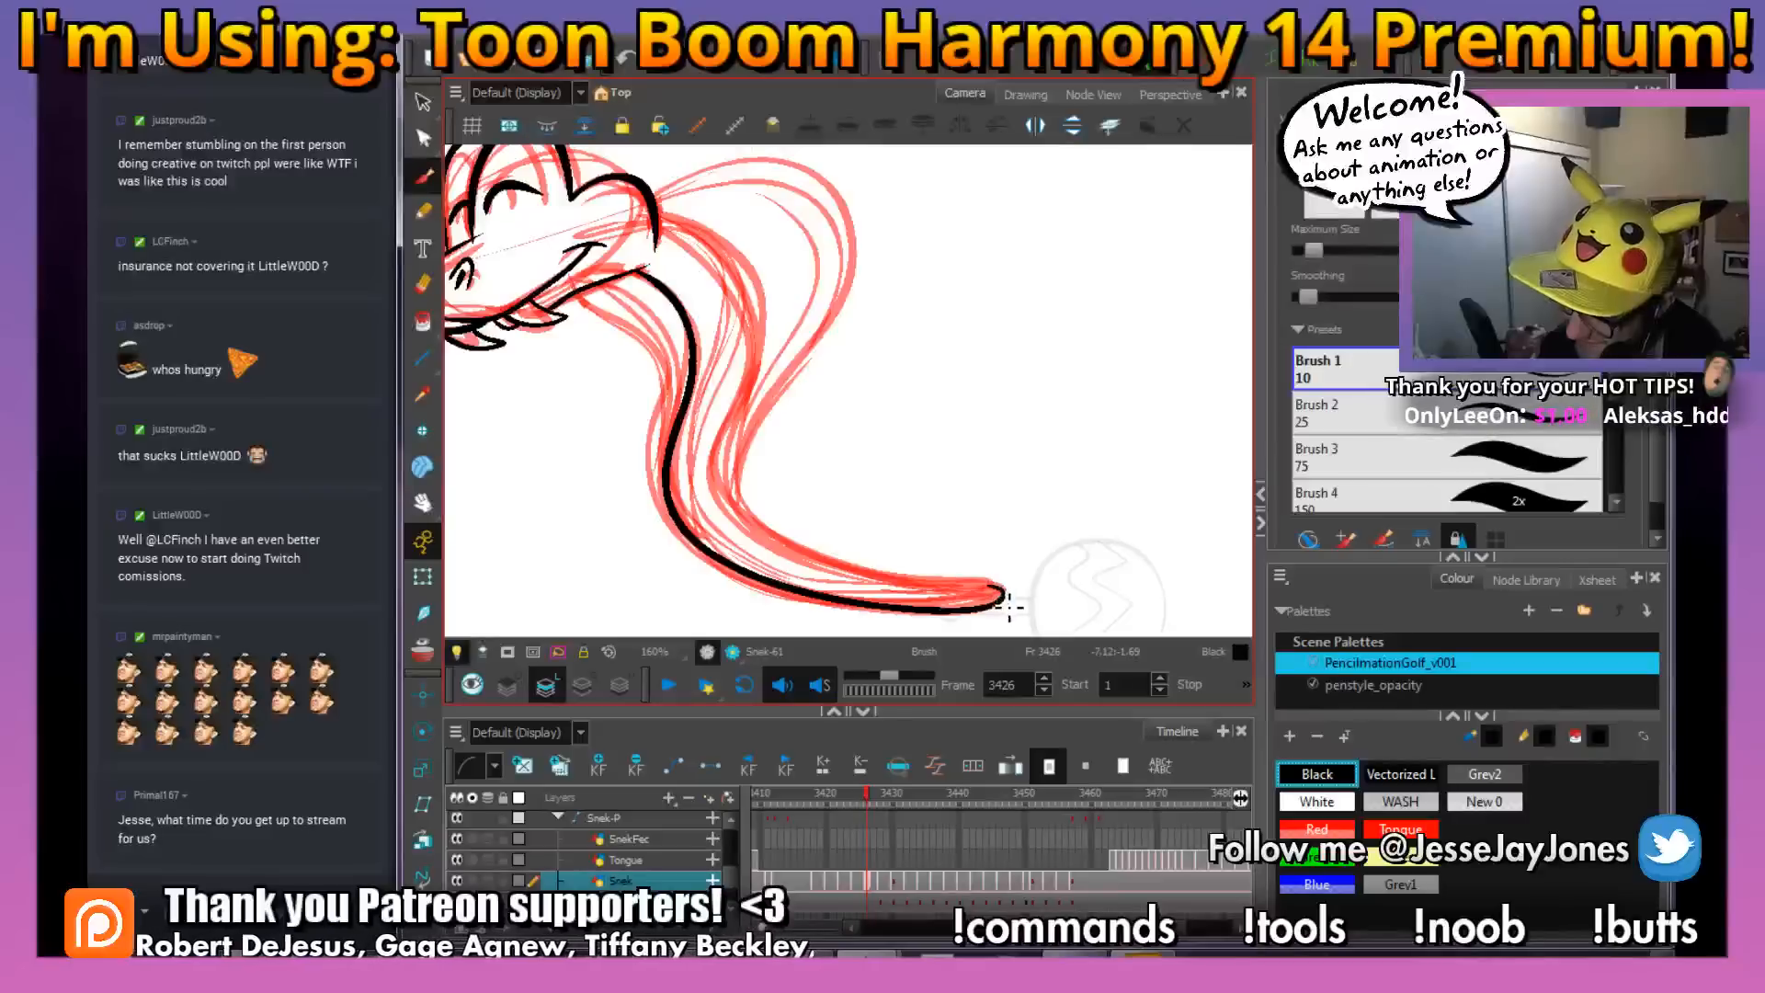
# Ink the upper contour of the snake's body from the tail tip up to the back of the head, following the red rough
pyautogui.moveTo(956, 590); pyautogui.dragTo(857, 572)
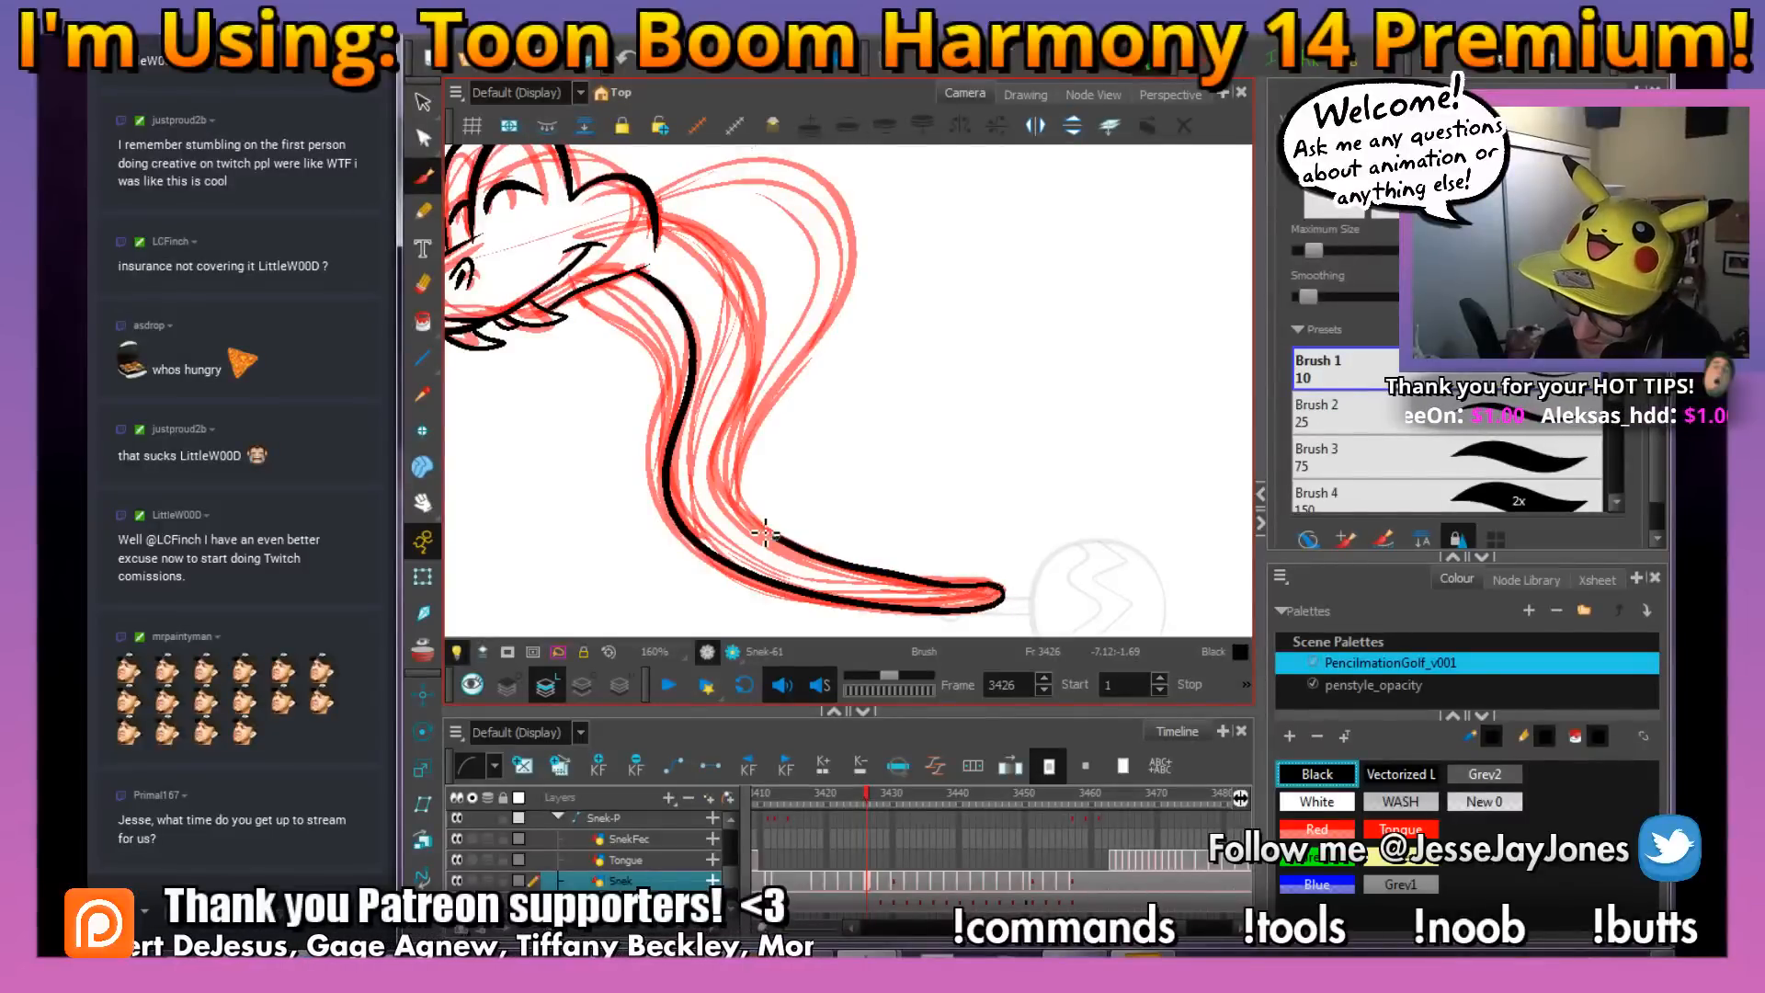
pyautogui.moveTo(762, 380)
pyautogui.mouseDown()
pyautogui.moveTo(749, 280)
pyautogui.moveTo(654, 219)
pyautogui.moveTo(745, 430)
pyautogui.moveTo(782, 439)
pyautogui.moveTo(816, 397)
pyautogui.mouseUp()
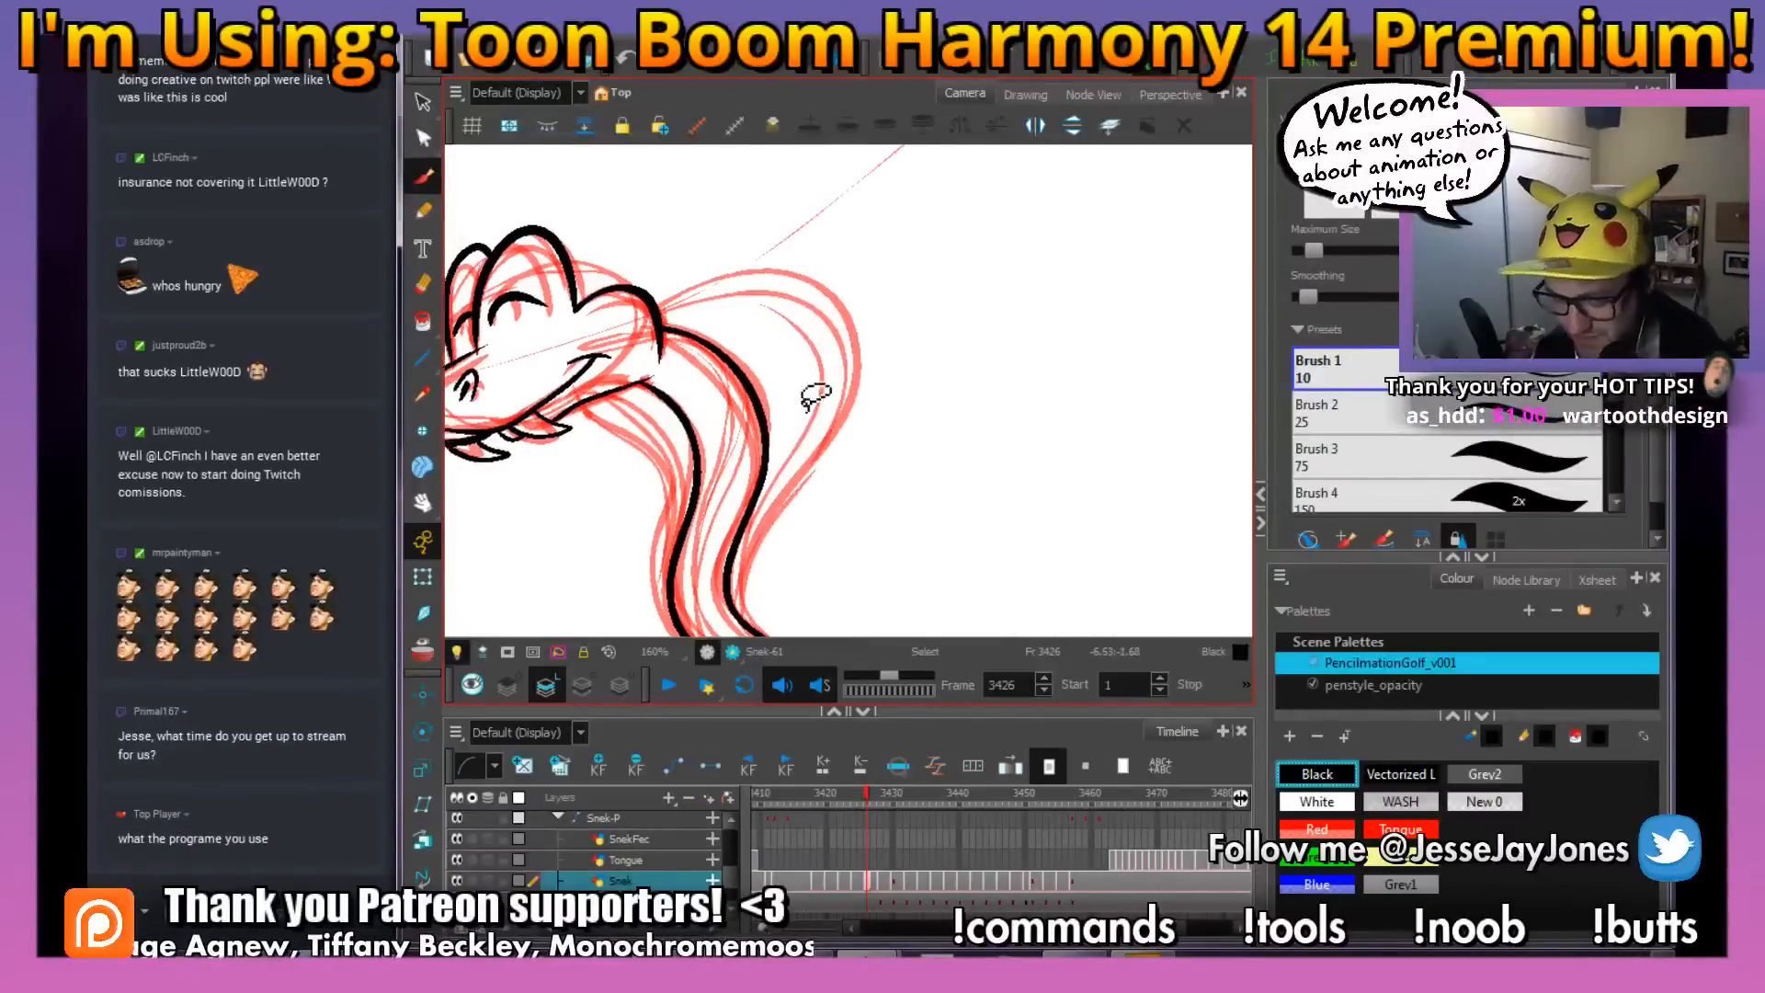
# Ink the snake's hood on both sides of the neck, with its outer contours and thin inner fold lines
pyautogui.scroll(1, 841, 466)
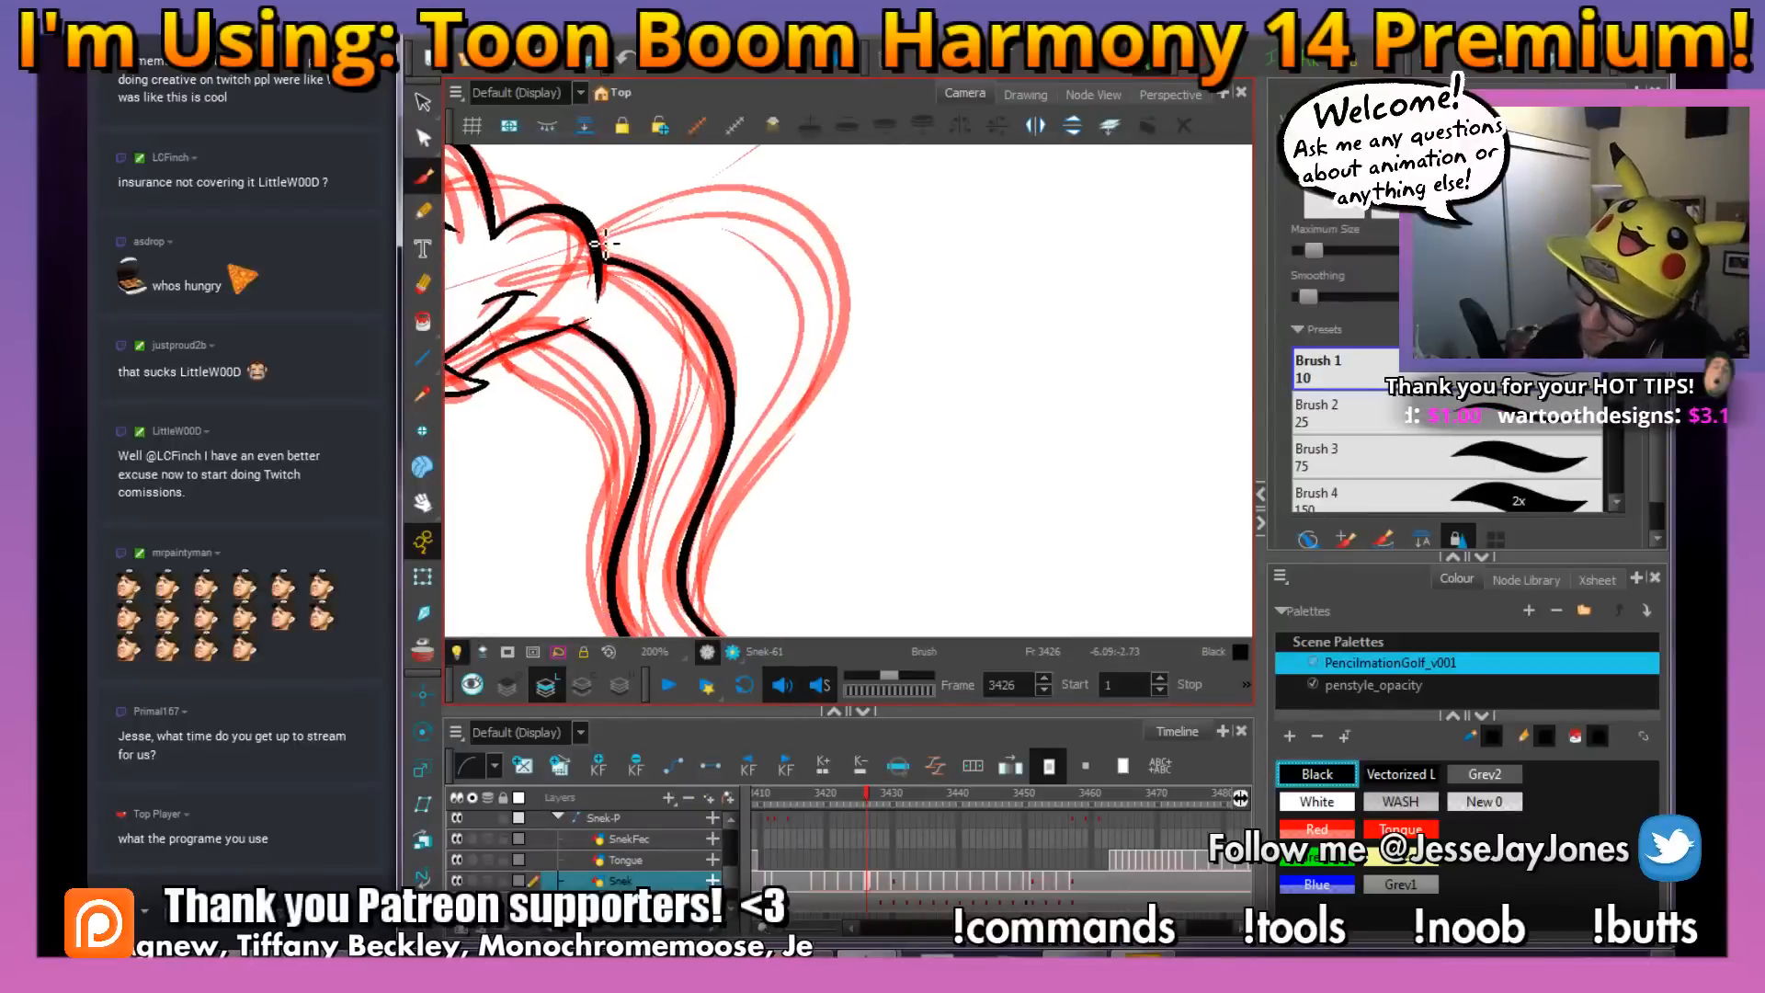
pyautogui.moveTo(775, 195)
pyautogui.mouseDown()
pyautogui.moveTo(851, 300)
pyautogui.moveTo(808, 422)
pyautogui.moveTo(728, 522)
pyautogui.moveTo(710, 606)
pyautogui.mouseUp()
pyautogui.moveTo(803, 517); pyautogui.dragTo(885, 474)
pyautogui.moveTo(741, 521)
pyautogui.mouseDown()
pyautogui.moveTo(795, 501)
pyautogui.moveTo(780, 444)
pyautogui.mouseUp()
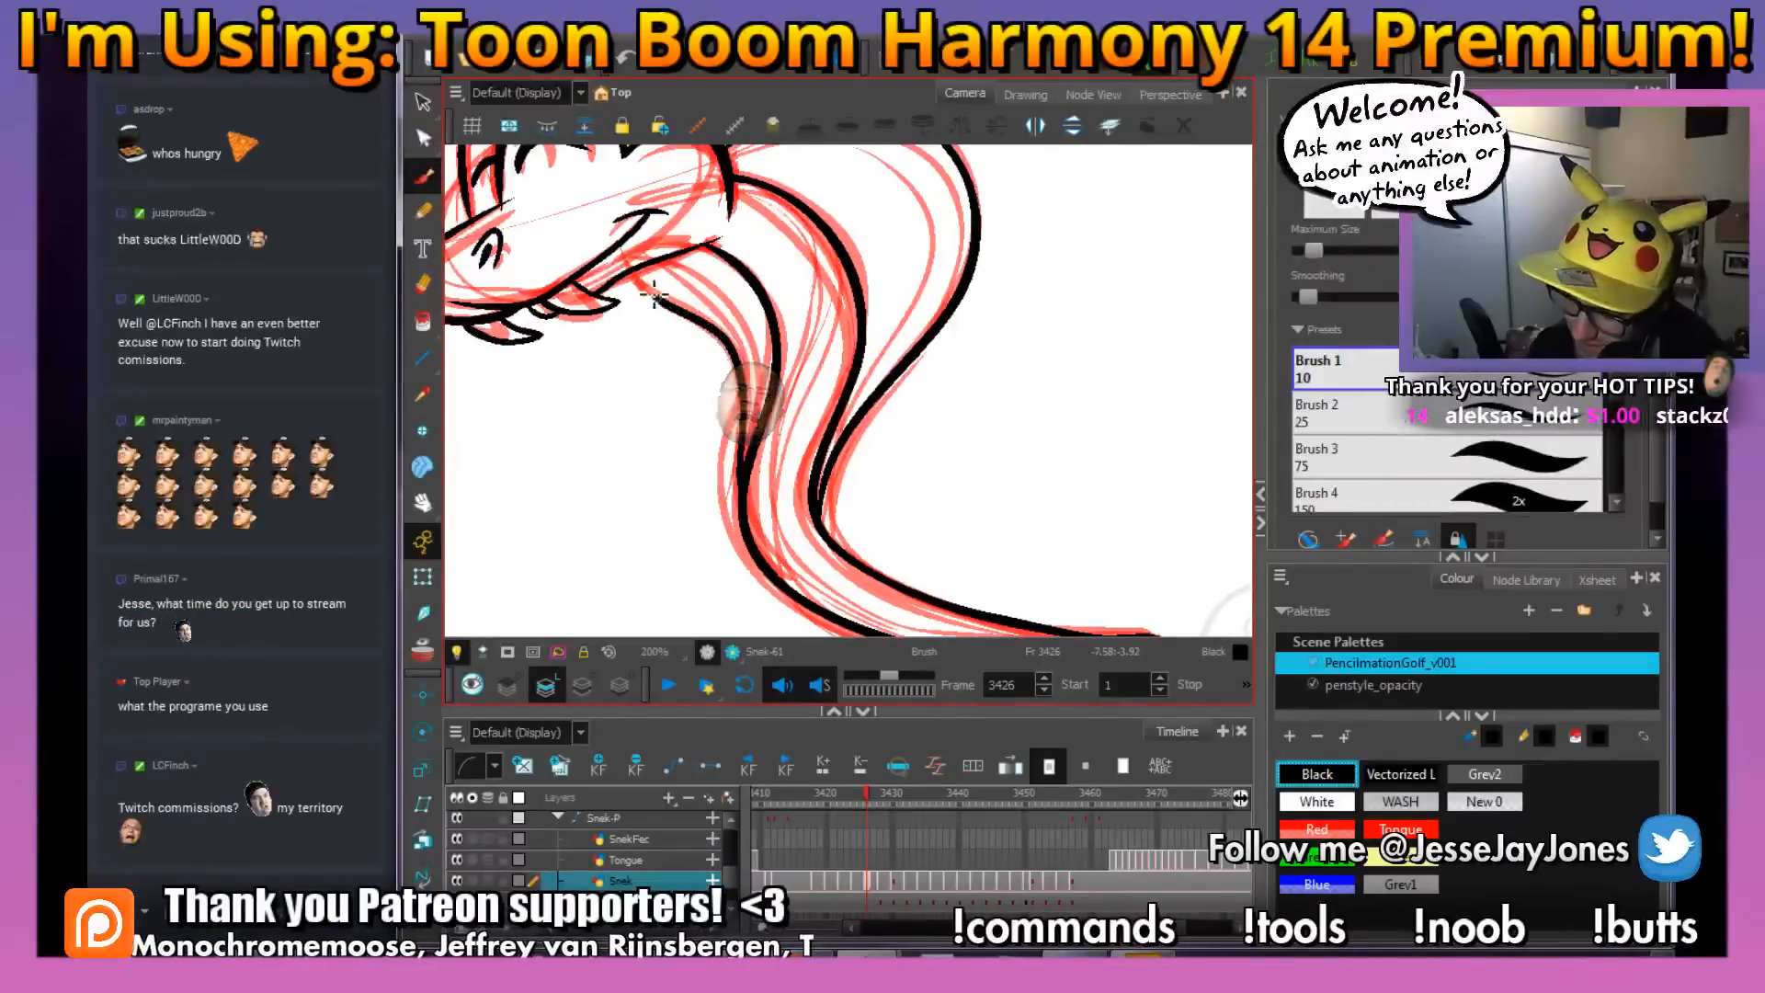
pyautogui.moveTo(761, 381); pyautogui.dragTo(717, 316)
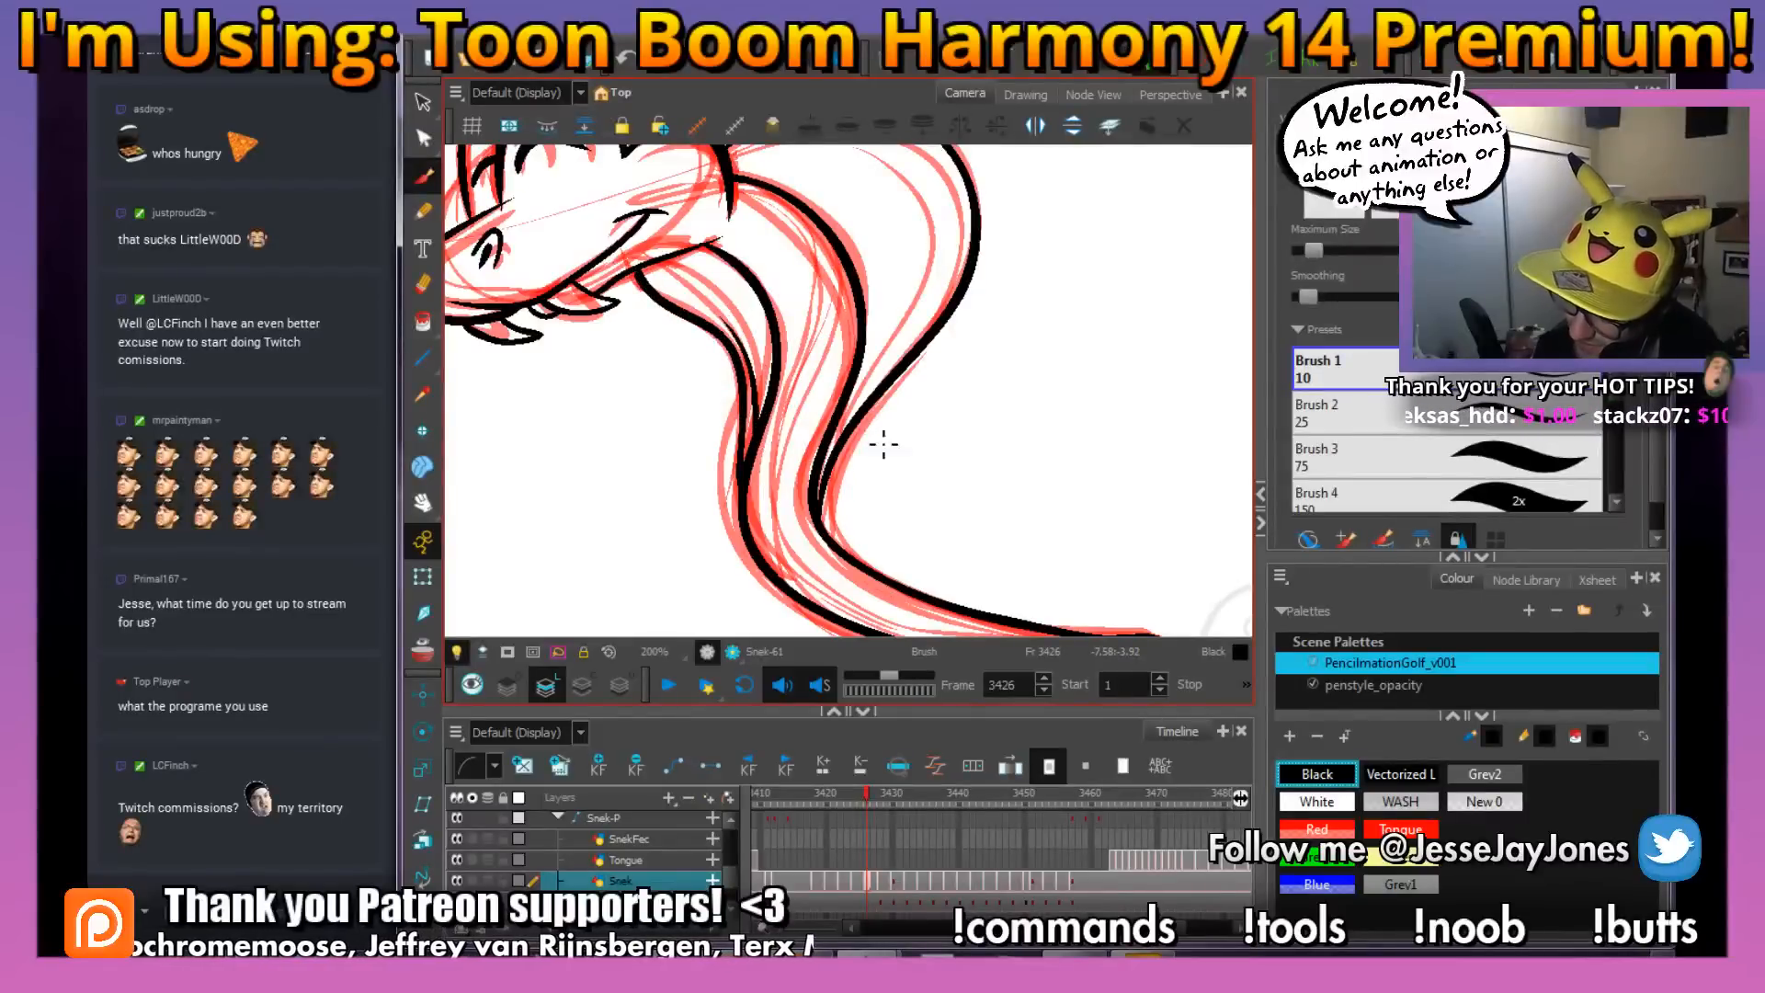
pyautogui.moveTo(941, 342); pyautogui.dragTo(911, 459)
pyautogui.moveTo(803, 568)
pyautogui.mouseDown()
pyautogui.moveTo(916, 414)
pyautogui.moveTo(904, 294)
pyautogui.mouseUp()
# Examine the inked head and hood up close and compare them with the neighbouring drawings
pyautogui.press('2')
pyautogui.press('2')
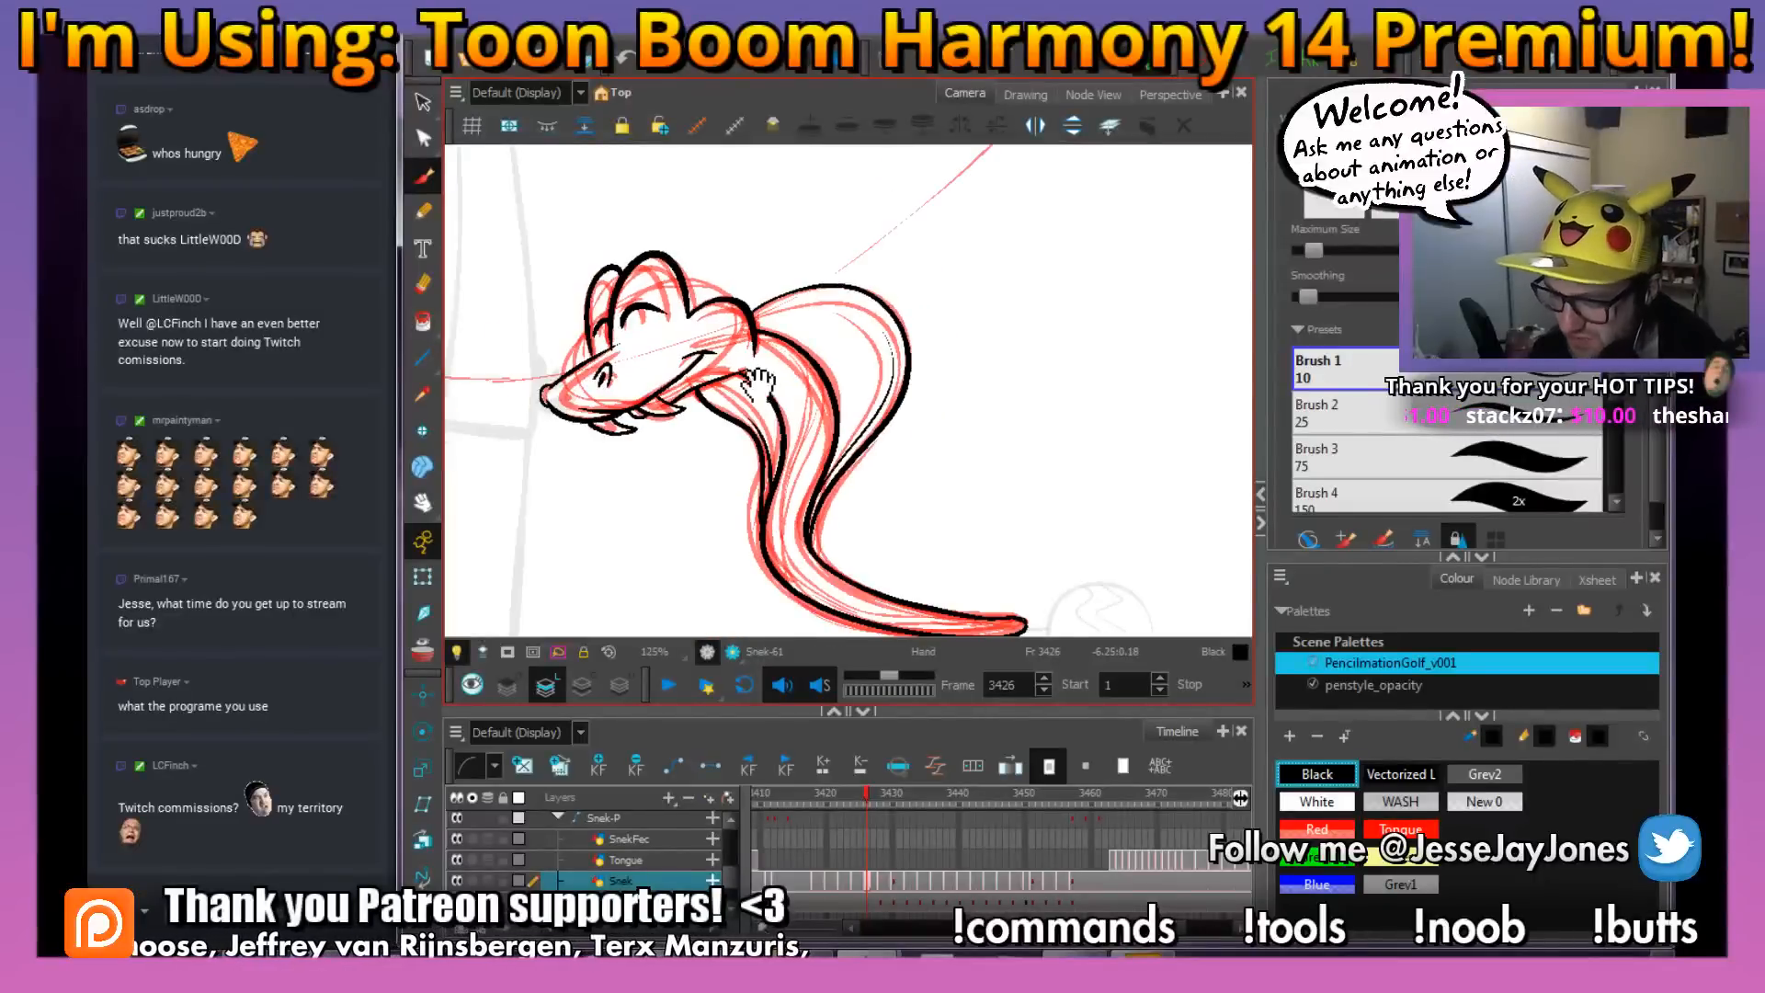
pyautogui.moveTo(760, 385); pyautogui.dragTo(823, 395)
pyautogui.press('1')
pyautogui.press('1')
pyautogui.press('2')
pyautogui.press('2')
pyautogui.press('2')
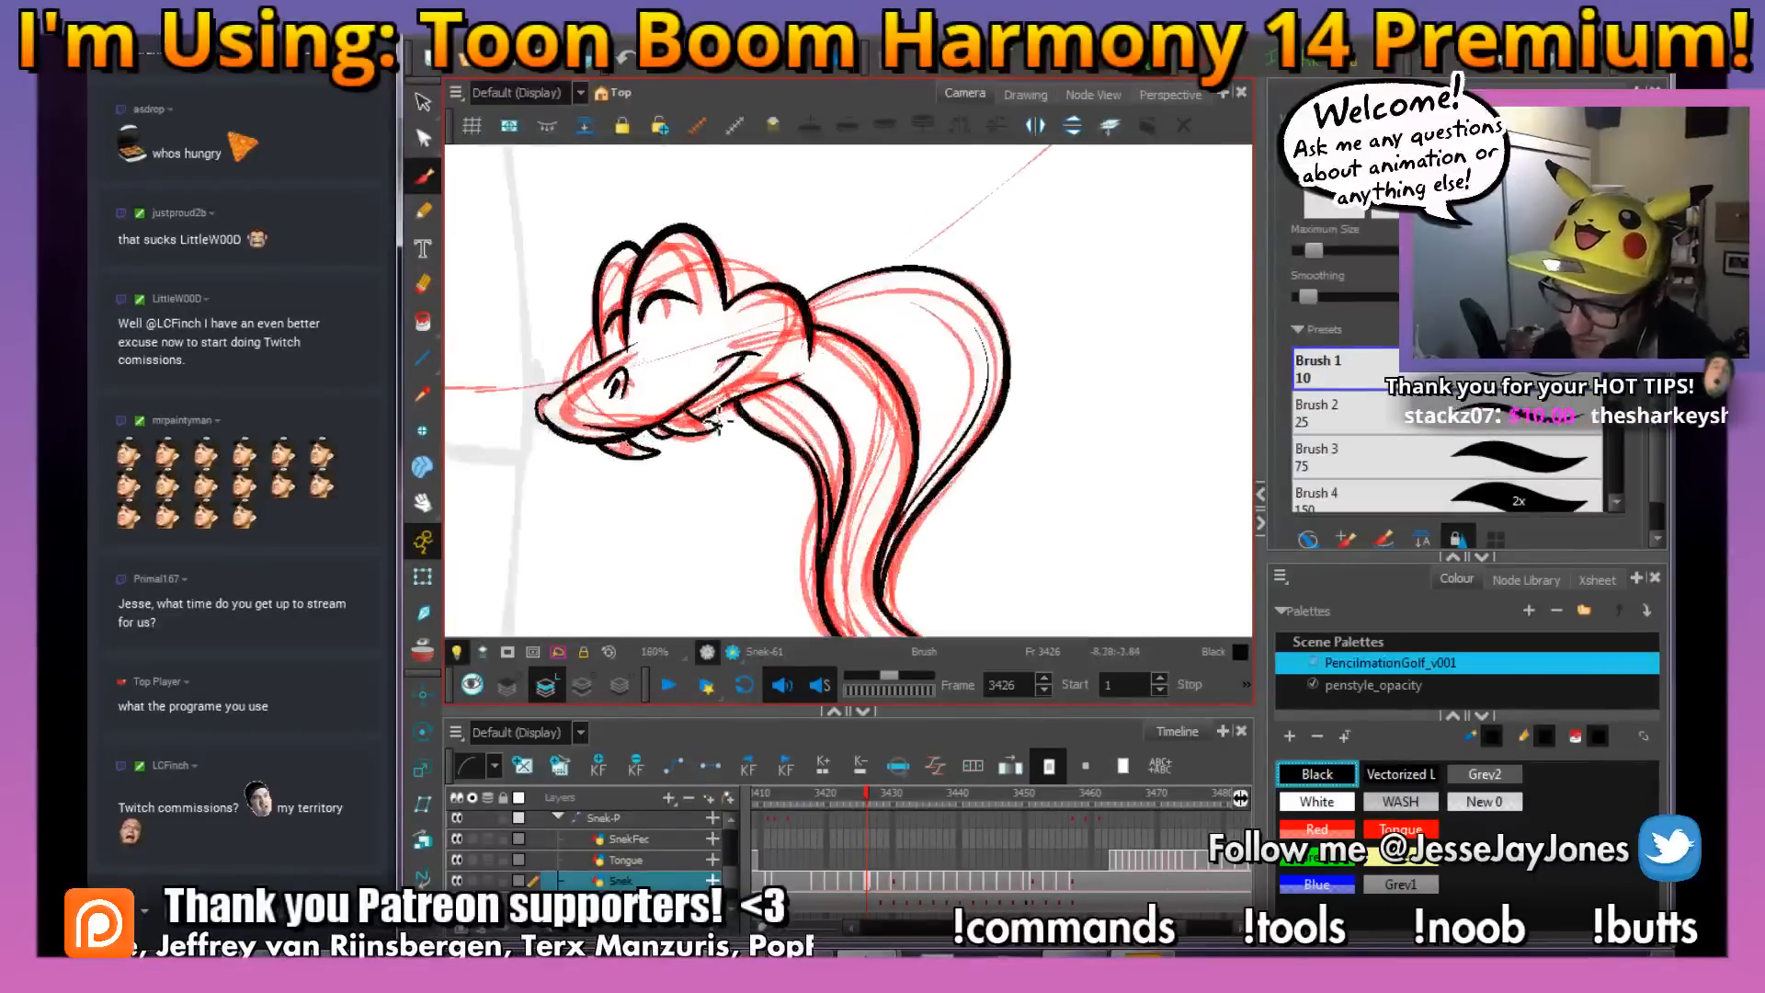
pyautogui.press('1')
pyautogui.press('1')
pyautogui.moveTo(778, 467)
pyautogui.mouseDown()
pyautogui.moveTo(820, 514)
pyautogui.moveTo(832, 478)
pyautogui.mouseUp()
pyautogui.press('2')
pyautogui.press('2')
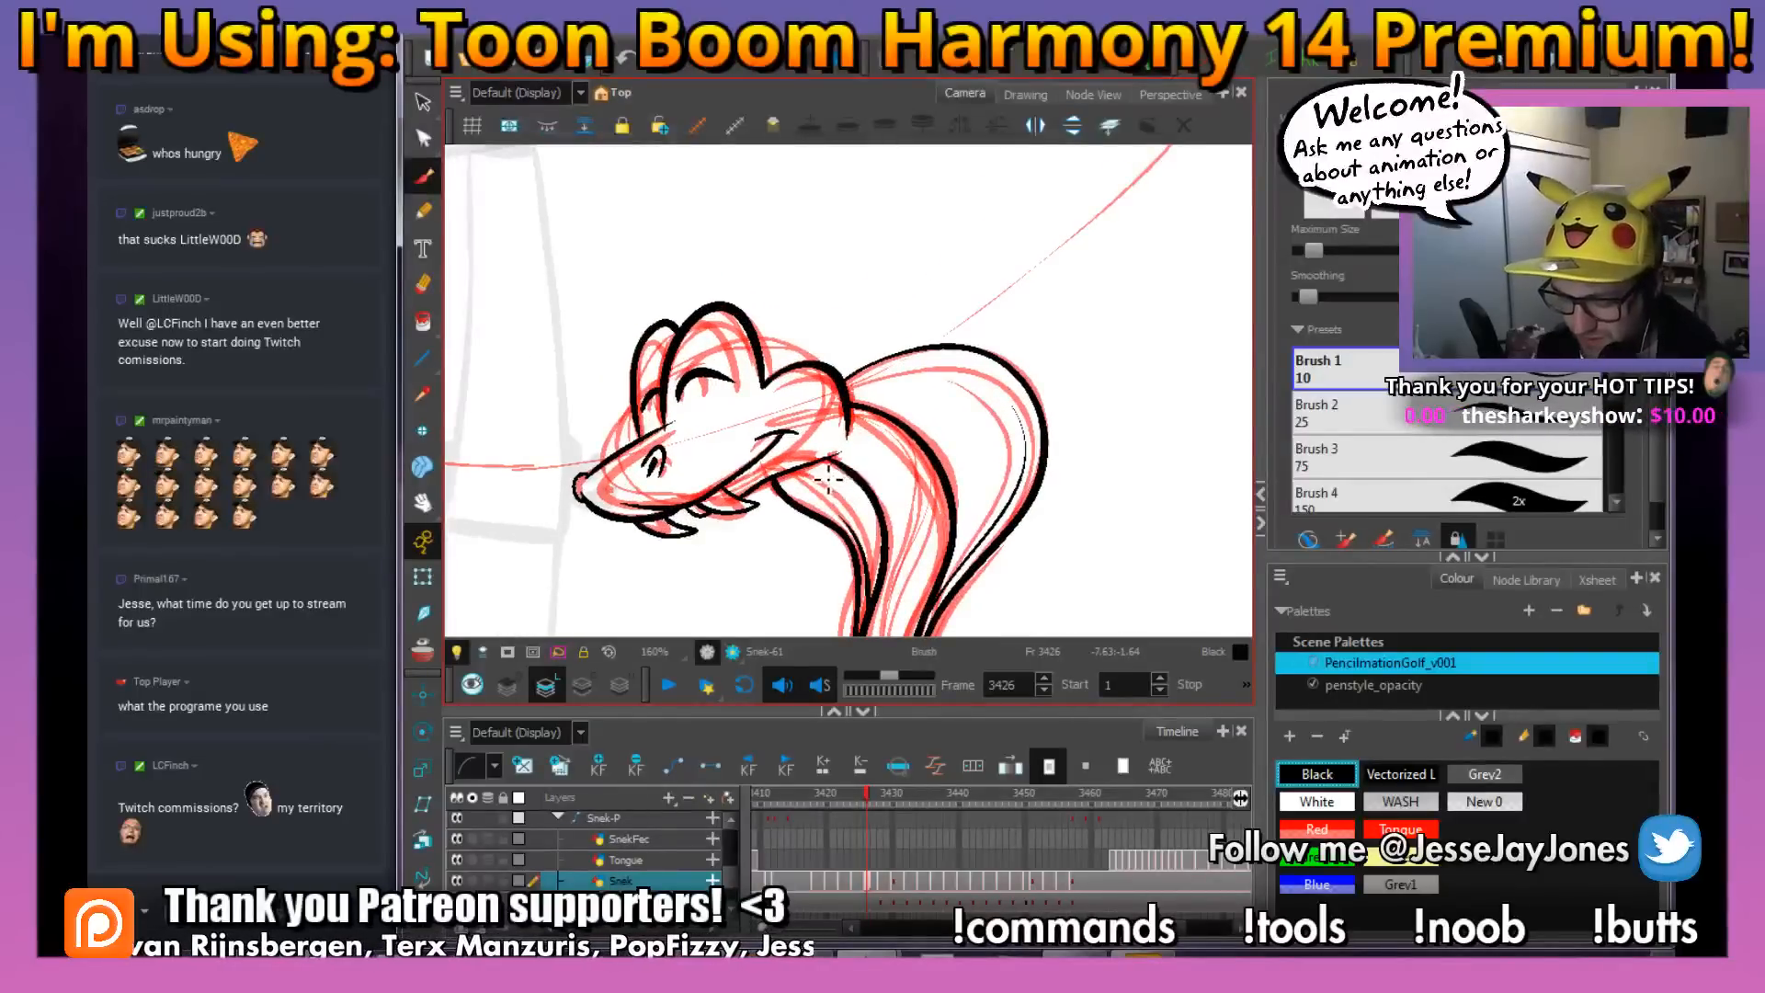
pyautogui.press('f')
pyautogui.press('g')
pyautogui.press('f')
pyautogui.press('g')
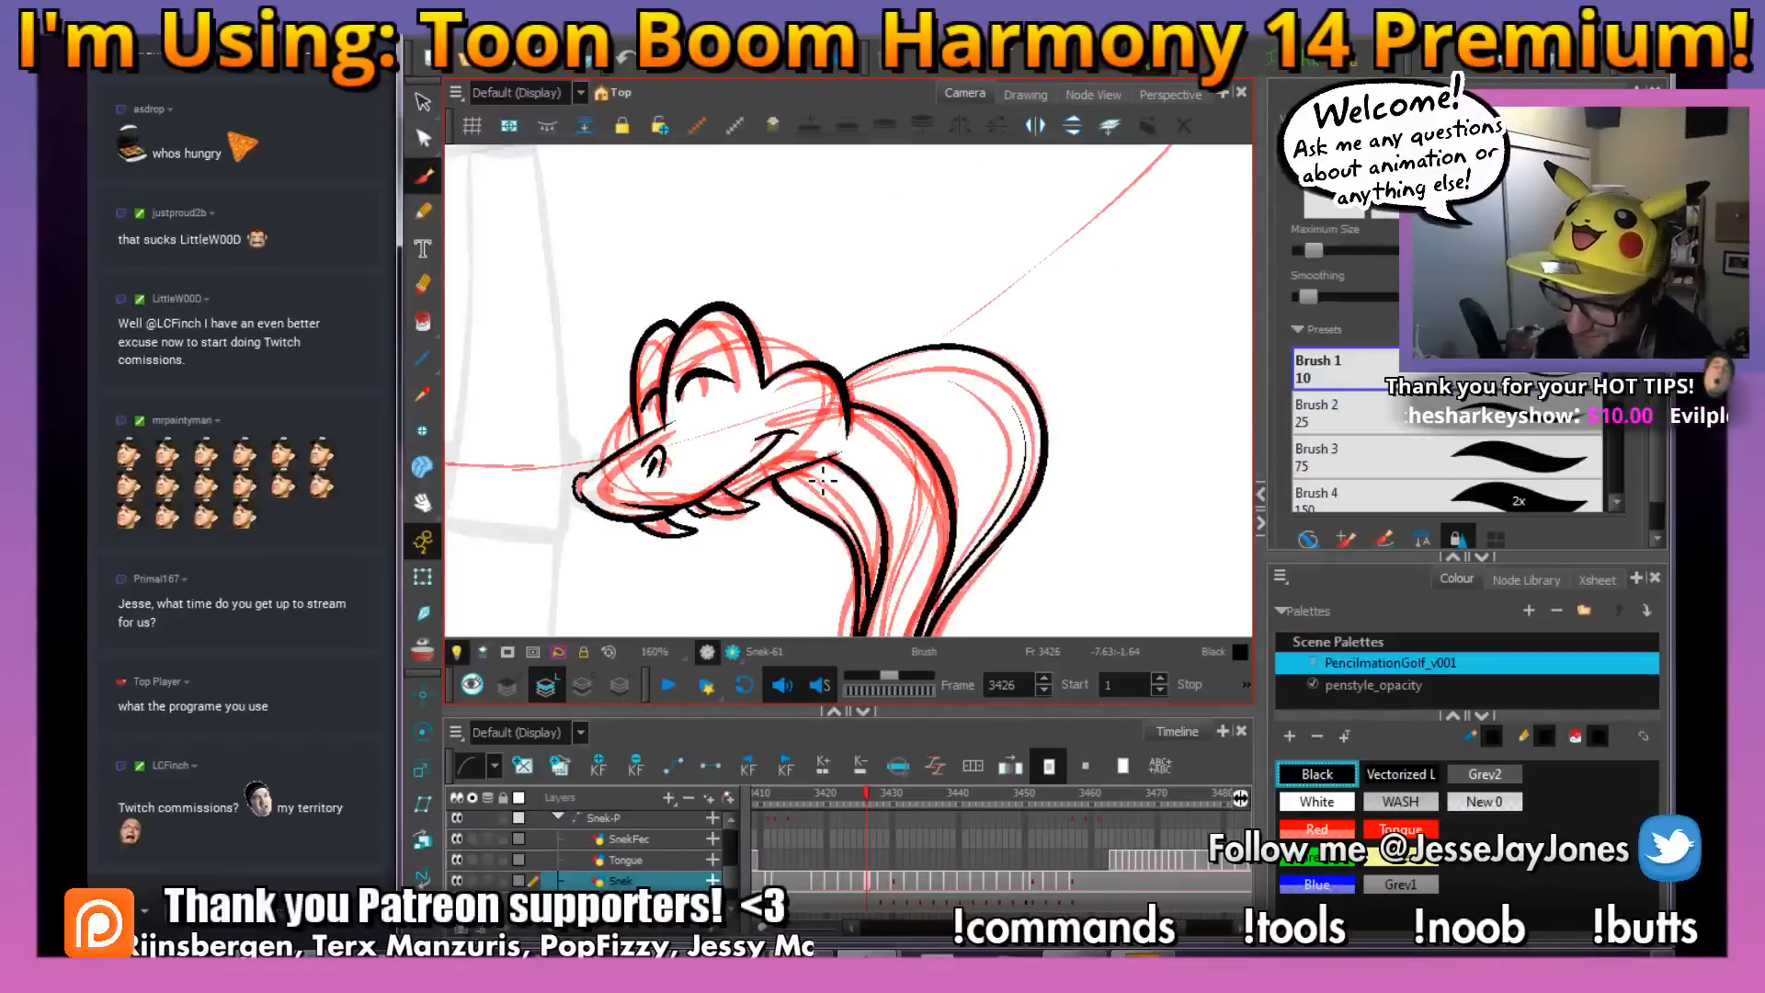
# Ink a short curved brow mark above the snake's head, checking its placement against the adjacent frames
pyautogui.moveTo(828, 323); pyautogui.dragTo(864, 386)
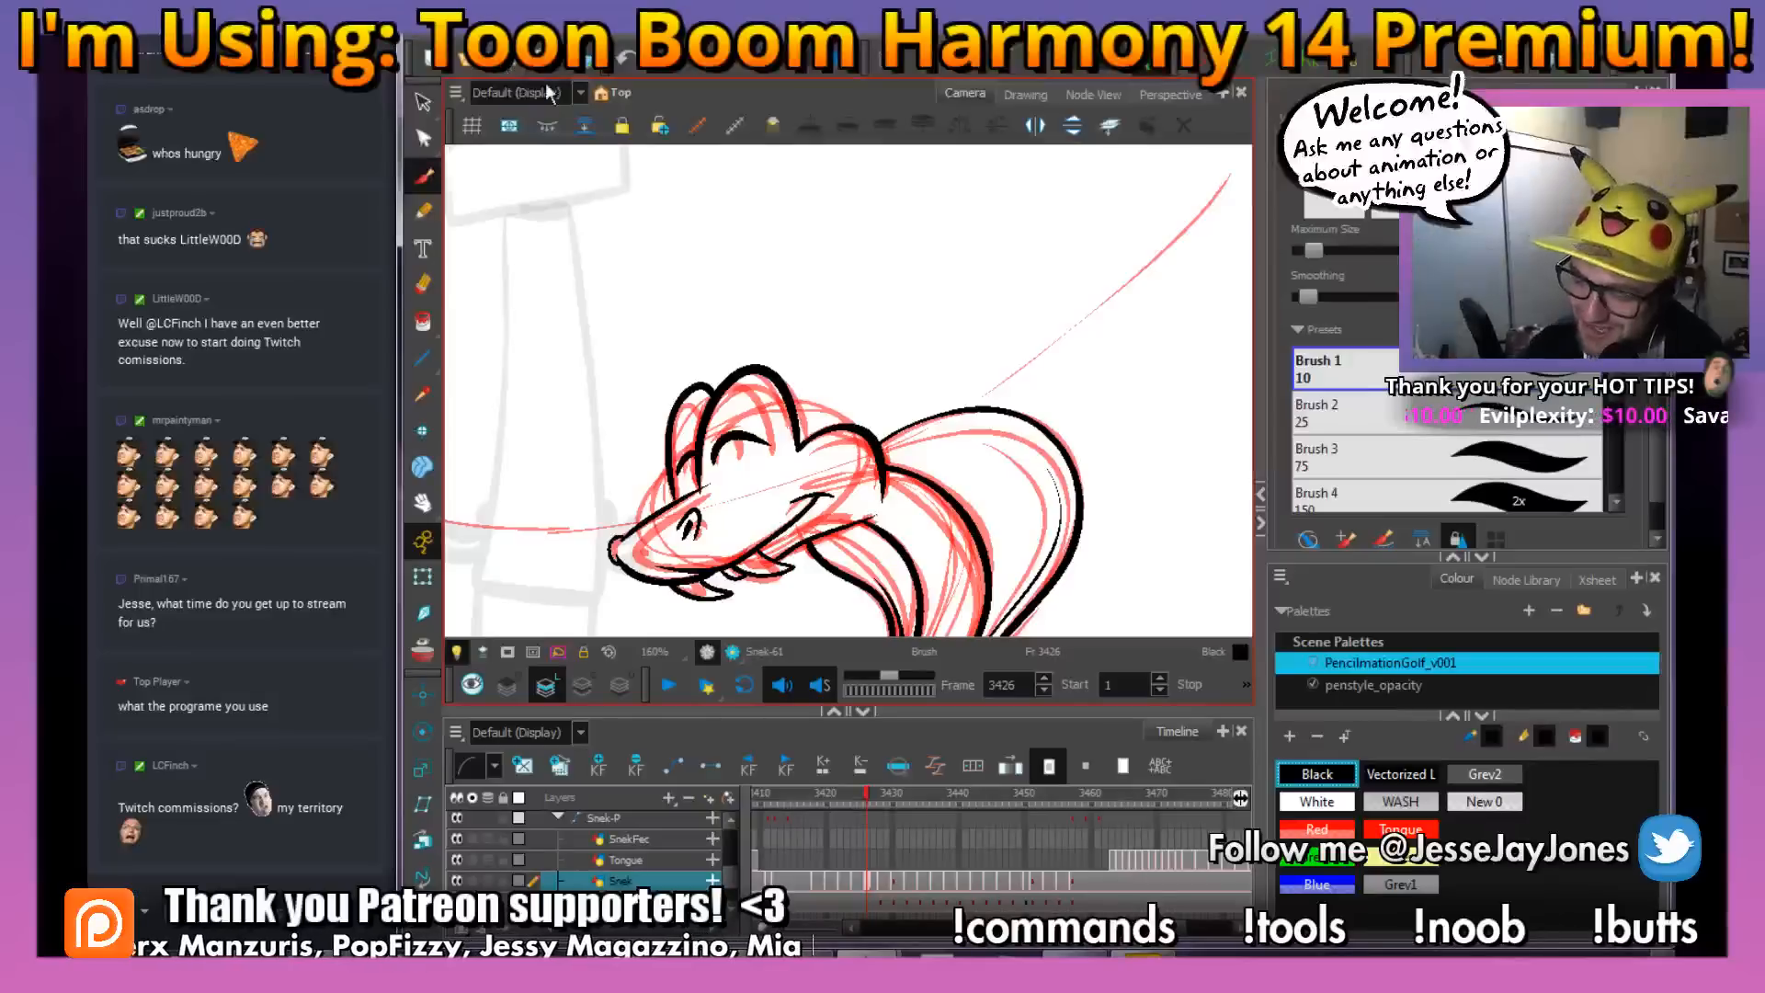
pyautogui.moveTo(827, 379)
pyautogui.mouseDown()
pyautogui.moveTo(784, 408)
pyautogui.moveTo(756, 397)
pyautogui.mouseUp()
pyautogui.press('.')
pyautogui.press(',')
pyautogui.press('.')
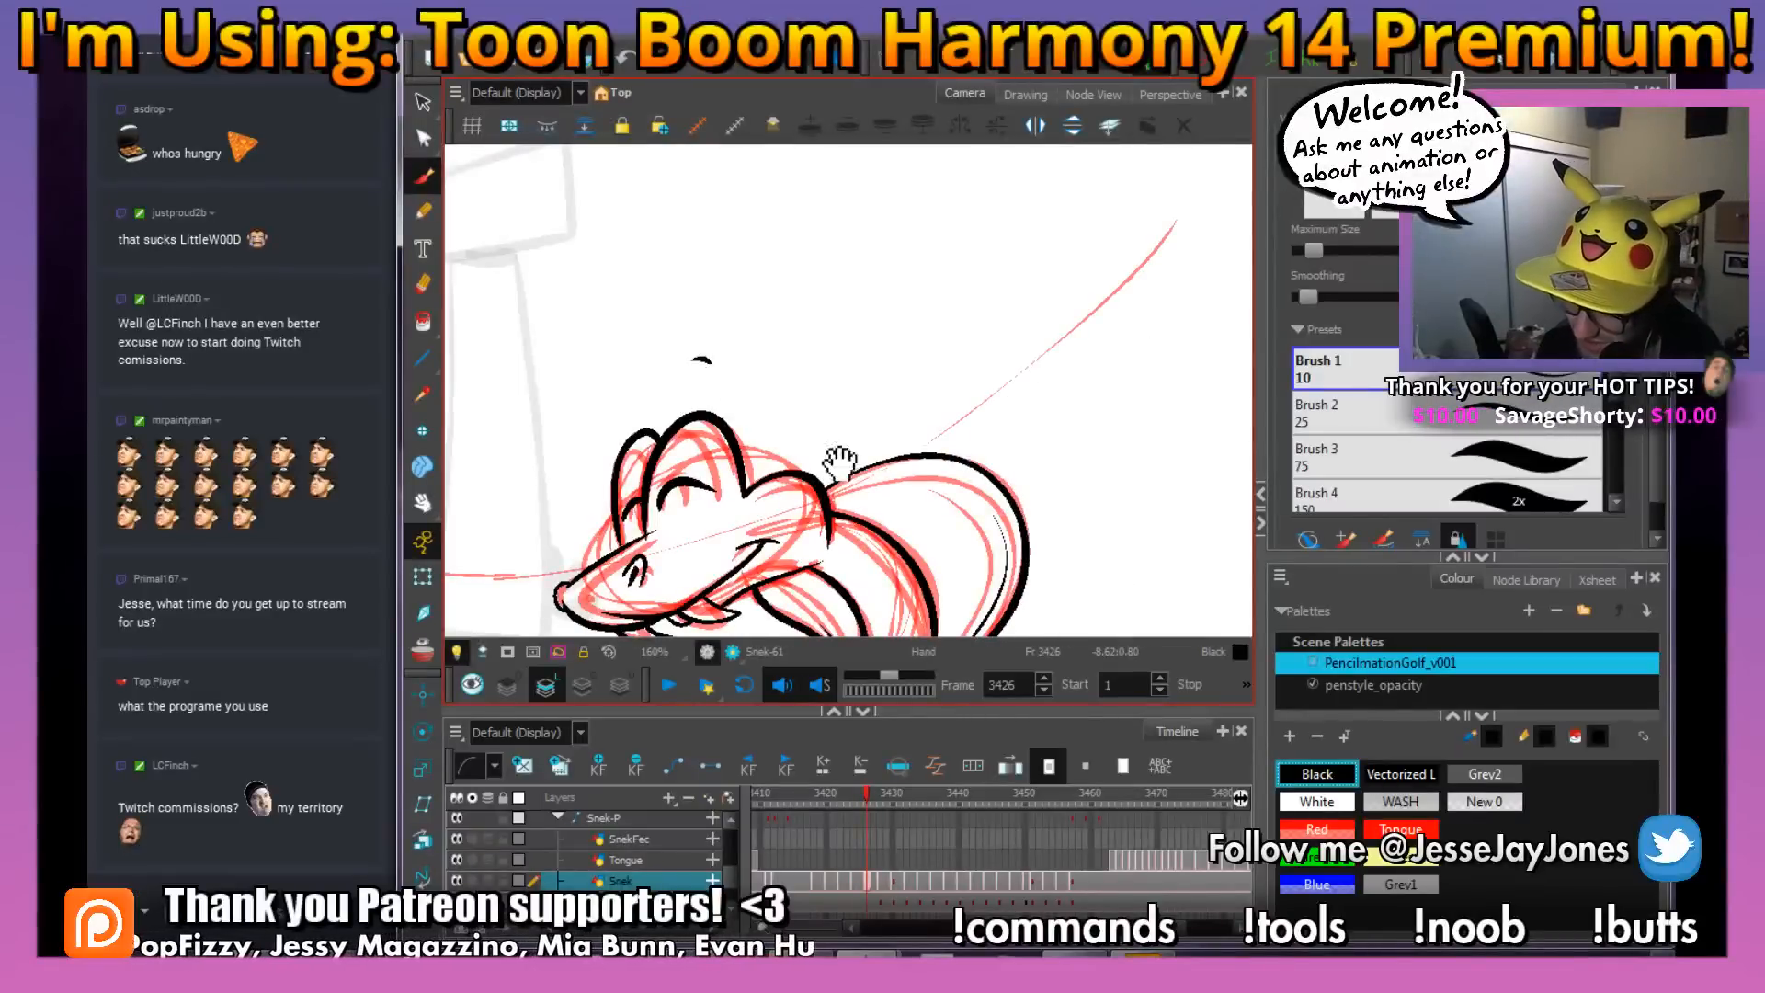
# Delete the red rough lines from the snake drawing at frame 3426 and return to the Brush tool
pyautogui.moveTo(840, 463); pyautogui.dragTo(781, 355)
pyautogui.moveTo(891, 480); pyautogui.dragTo(843, 431)
pyautogui.press('2')
pyautogui.press('2')
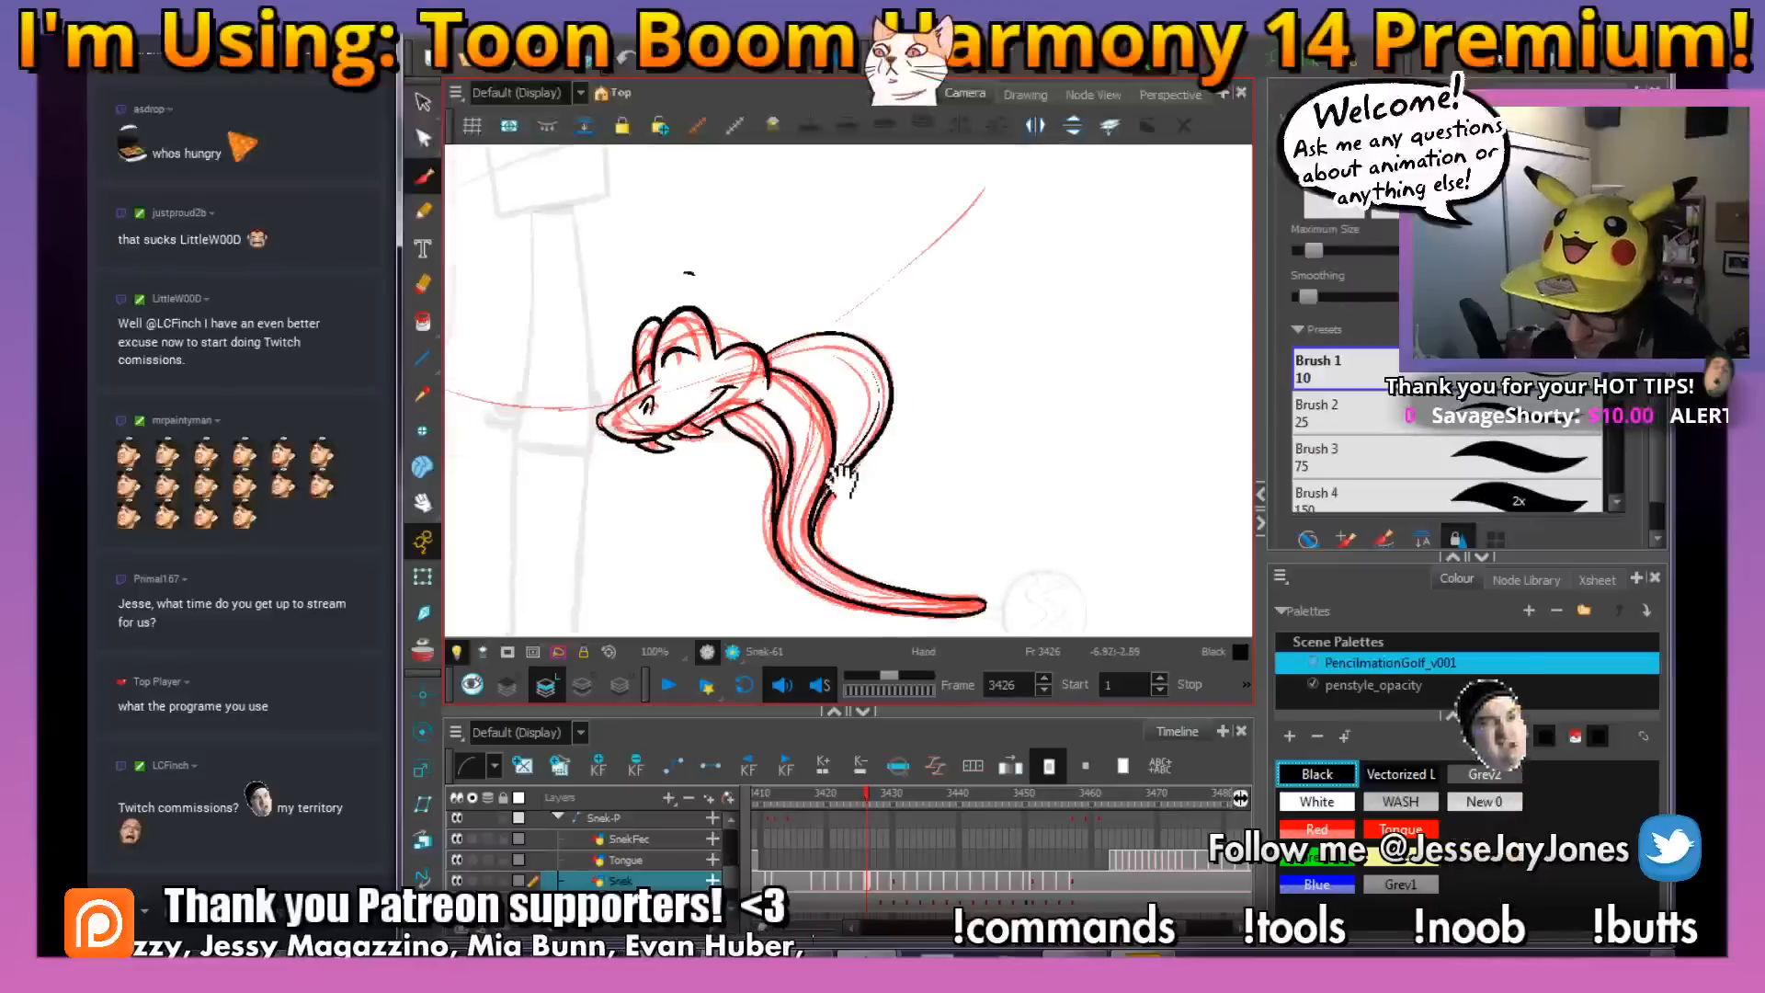
pyautogui.moveTo(880, 560)
pyautogui.mouseDown()
pyautogui.moveTo(847, 526)
pyautogui.moveTo(861, 514)
pyautogui.mouseUp()
pyautogui.press('1')
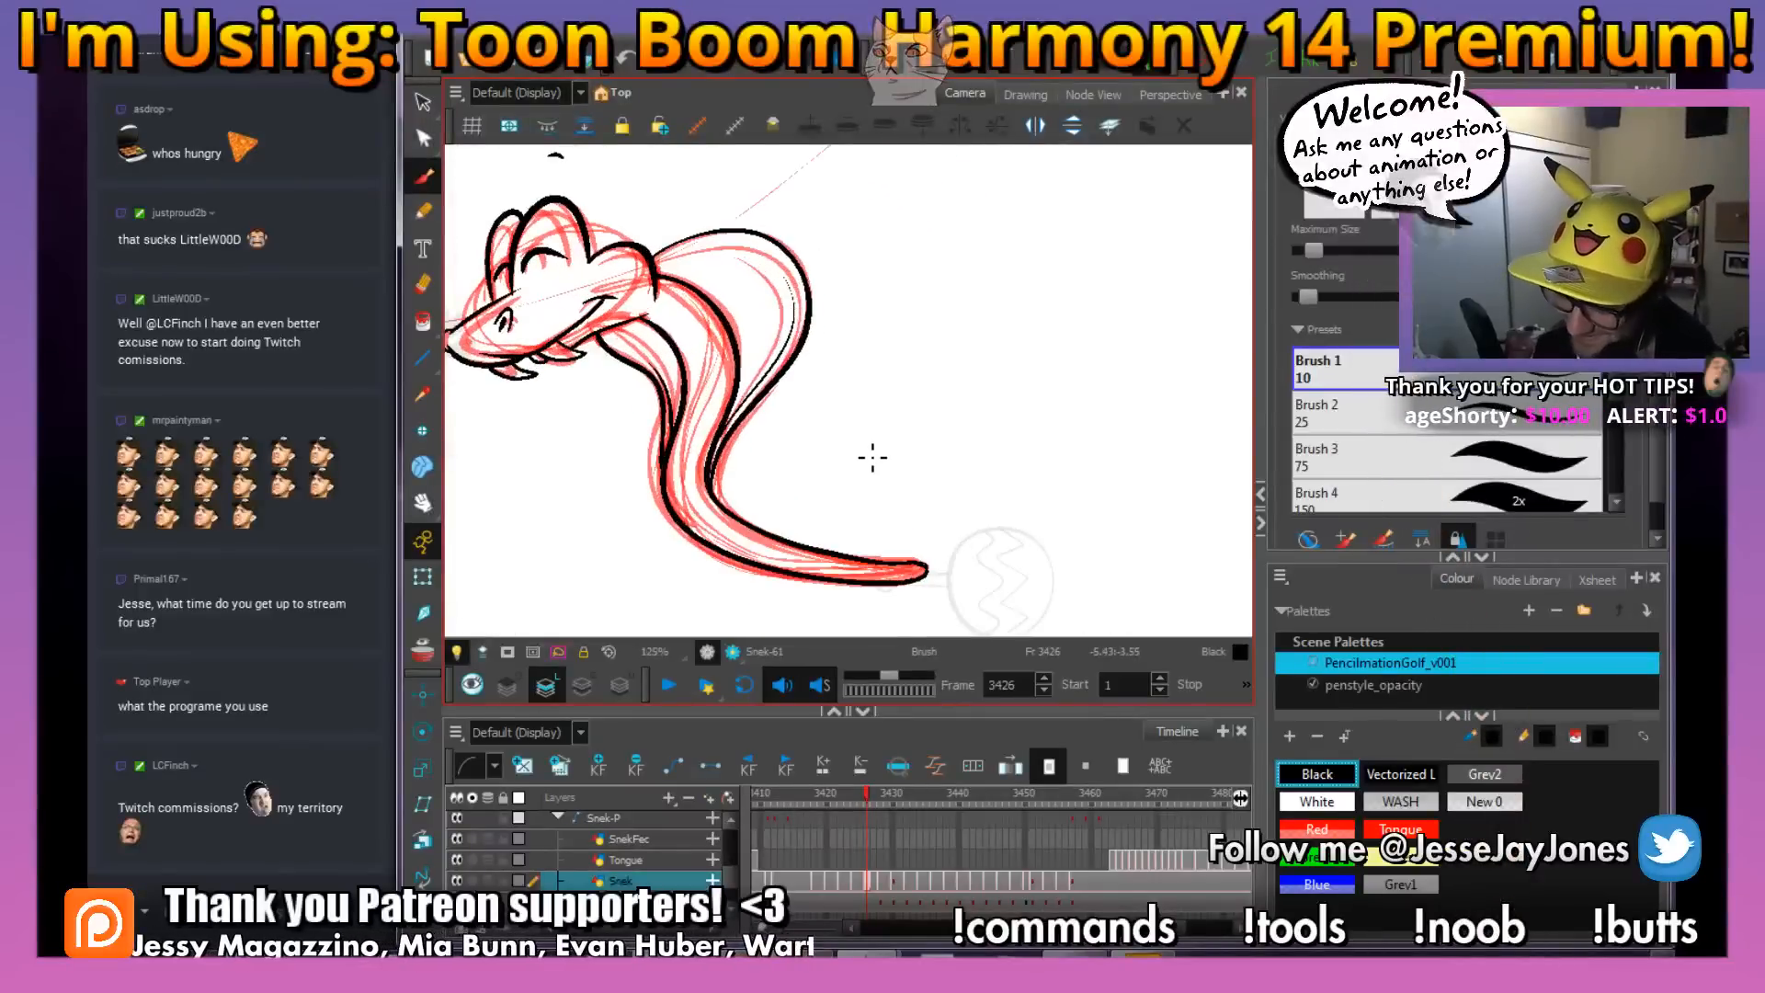
pyautogui.click(425, 103)
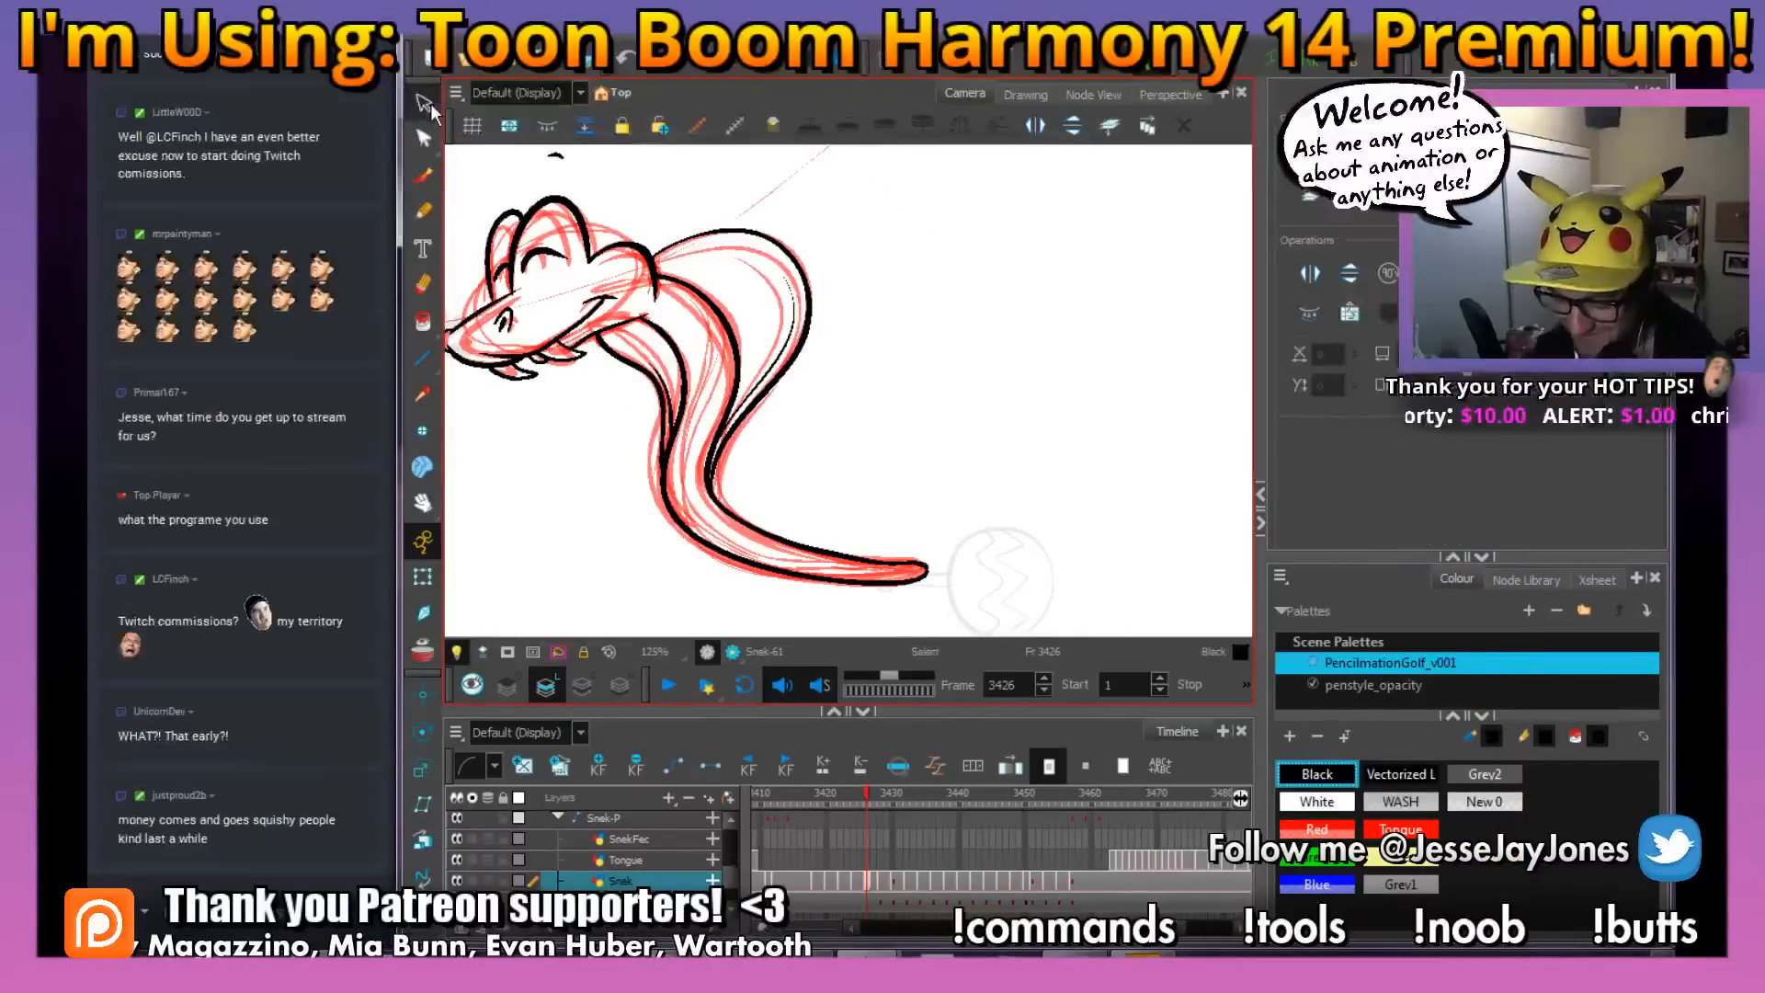
pyautogui.click(712, 381)
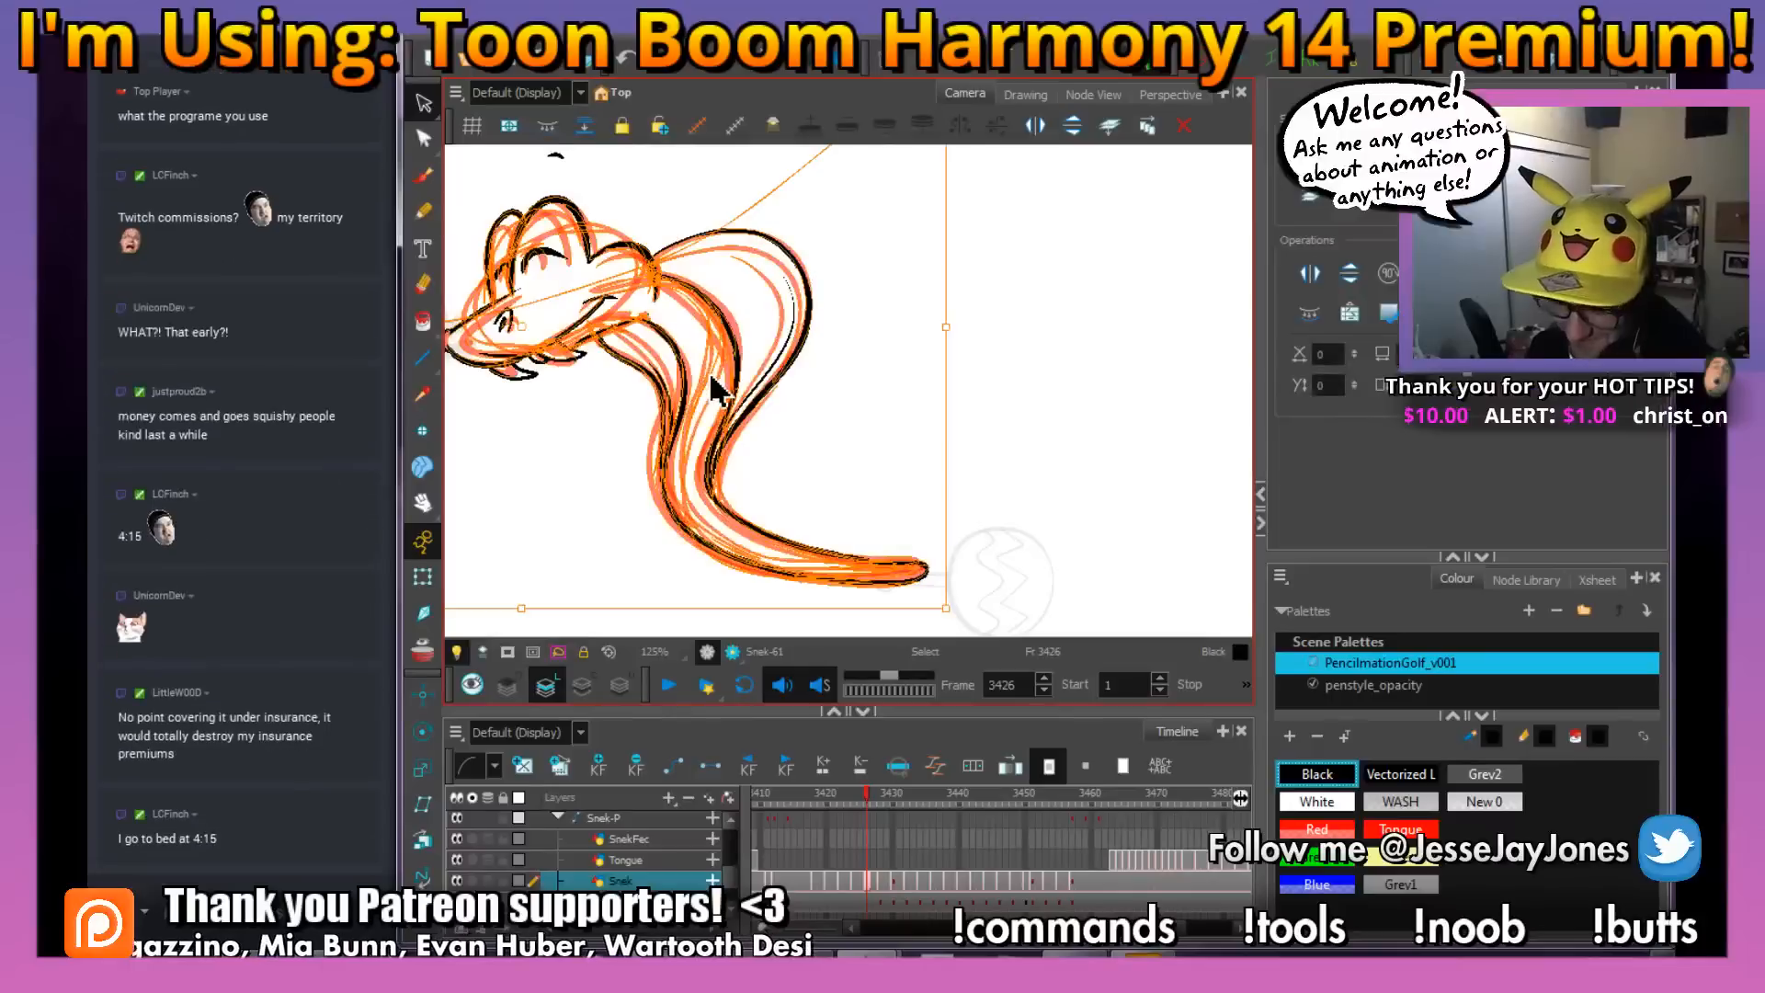
pyautogui.press('Delete')
pyautogui.hotkey('alt', 'b')
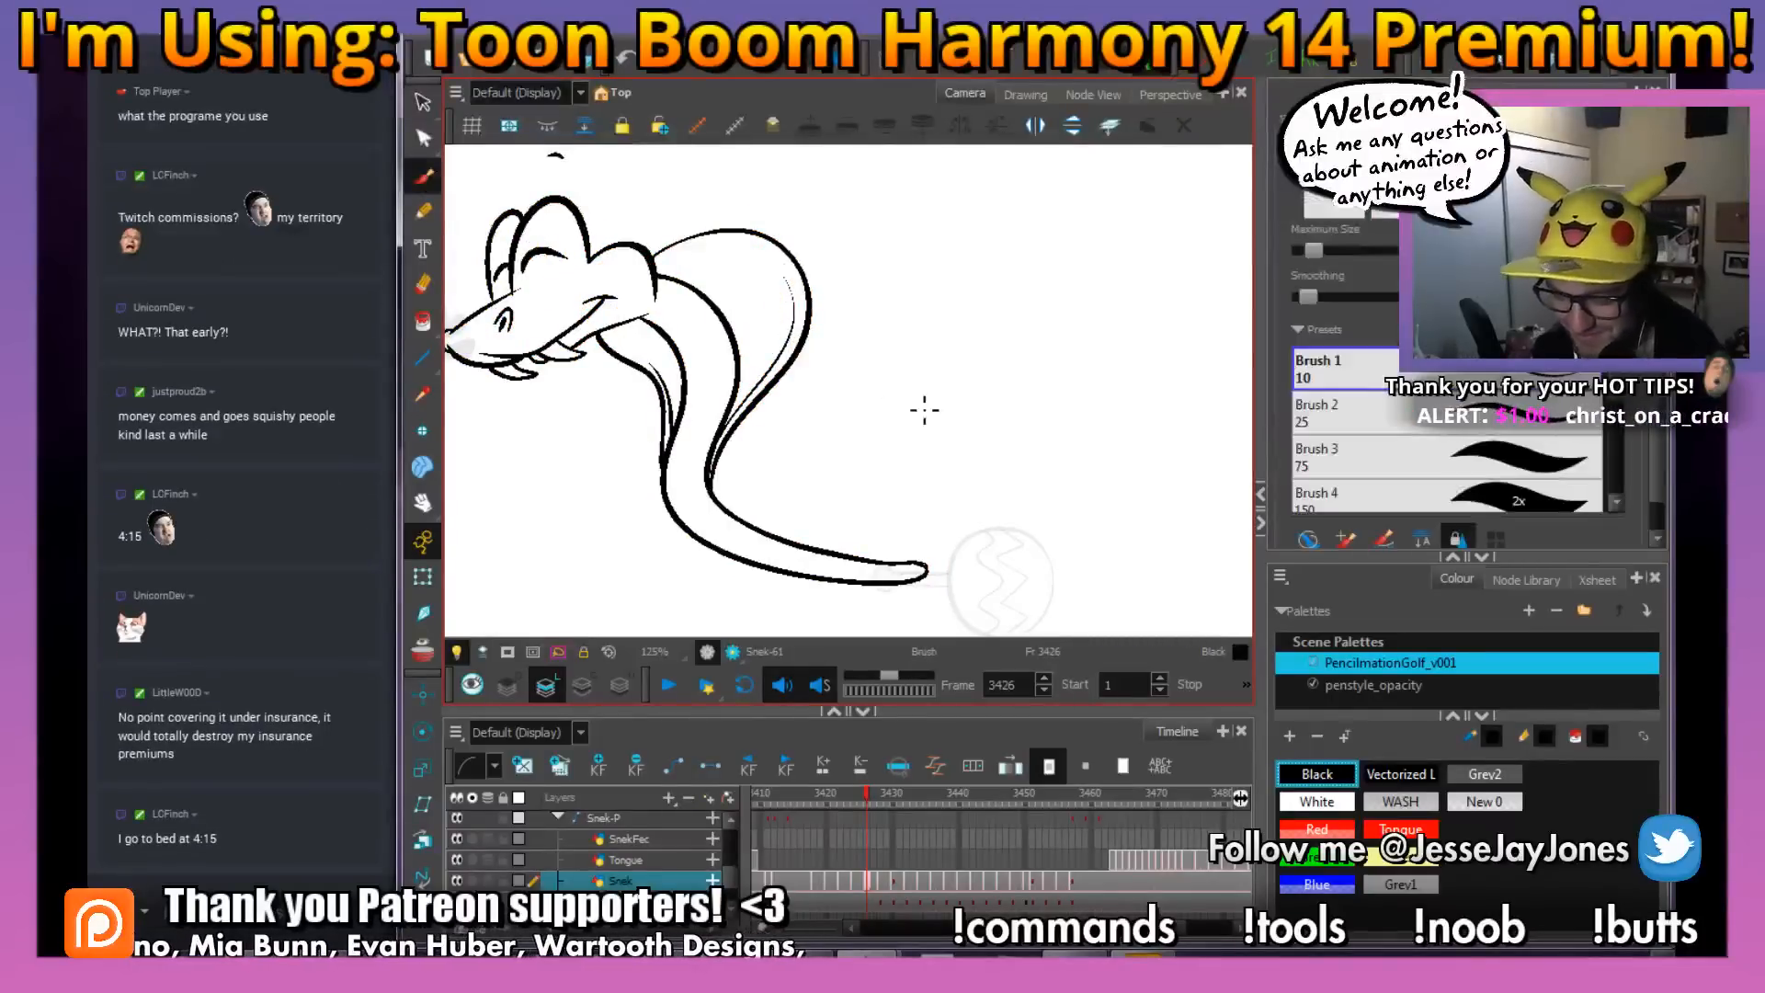
# Draw three small U-shaped scale marks on the snake's neck, matching the placement in the drawing at frame 3425
pyautogui.moveTo(988, 398); pyautogui.dragTo(989, 454)
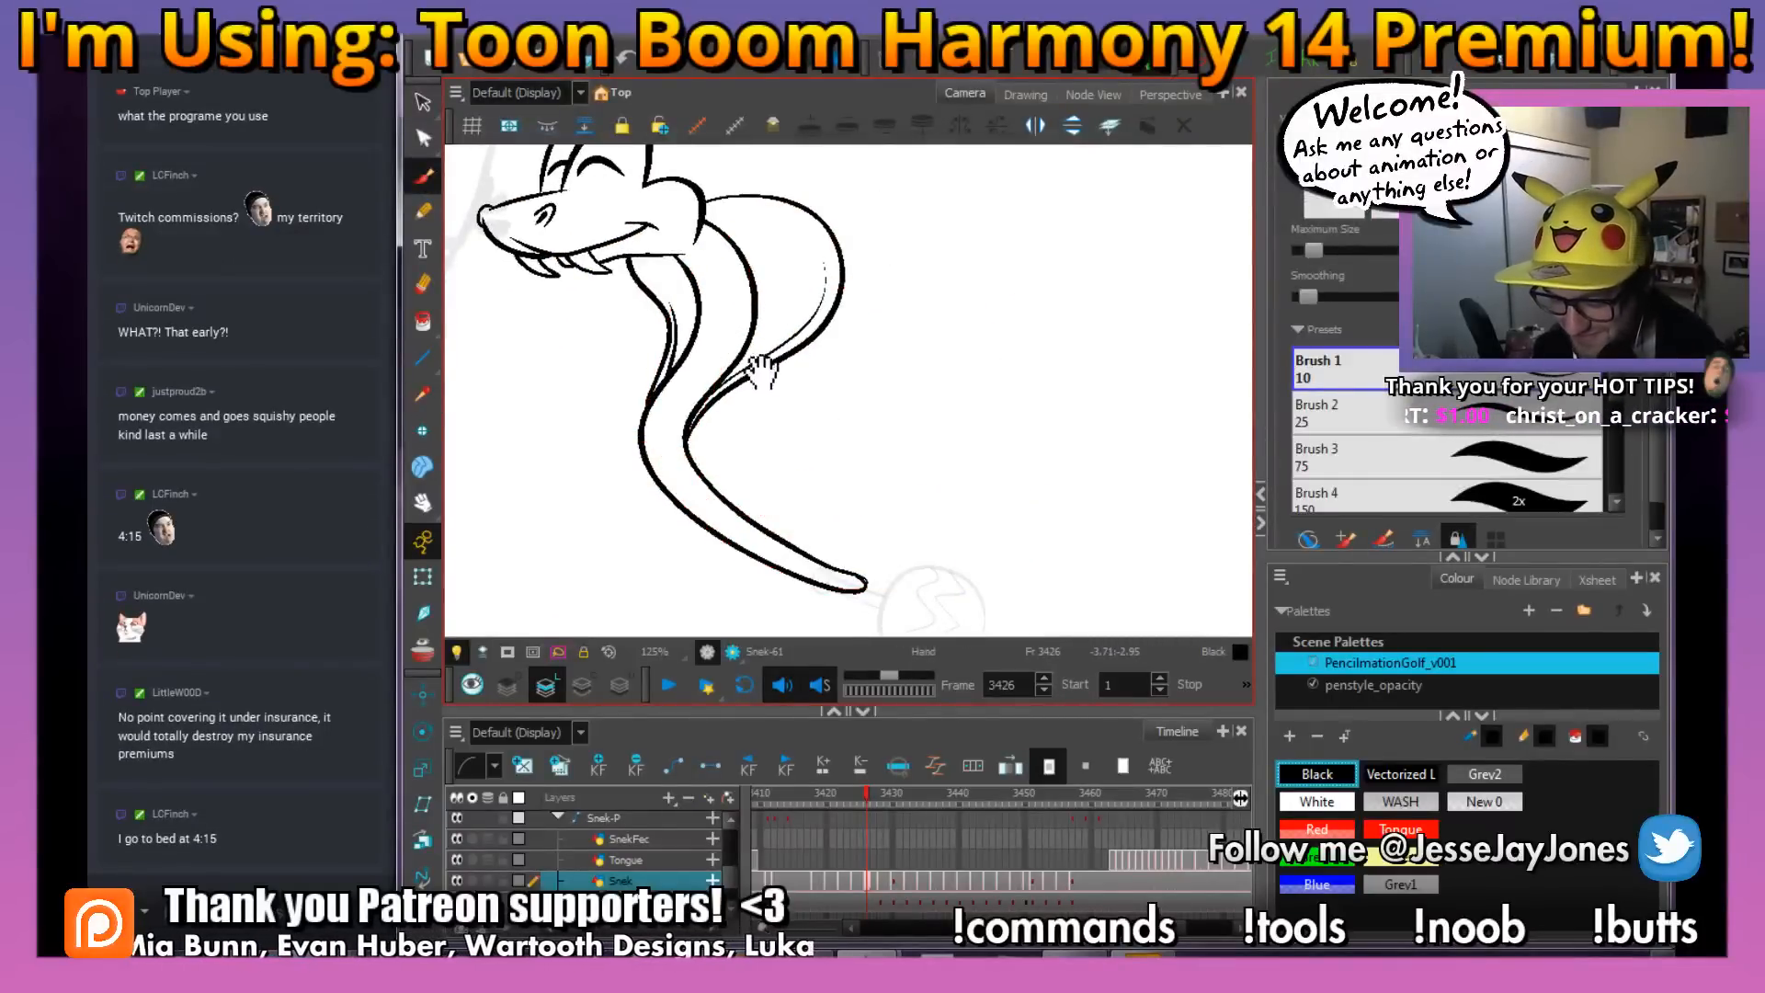
pyautogui.hotkey('shift', 'x')
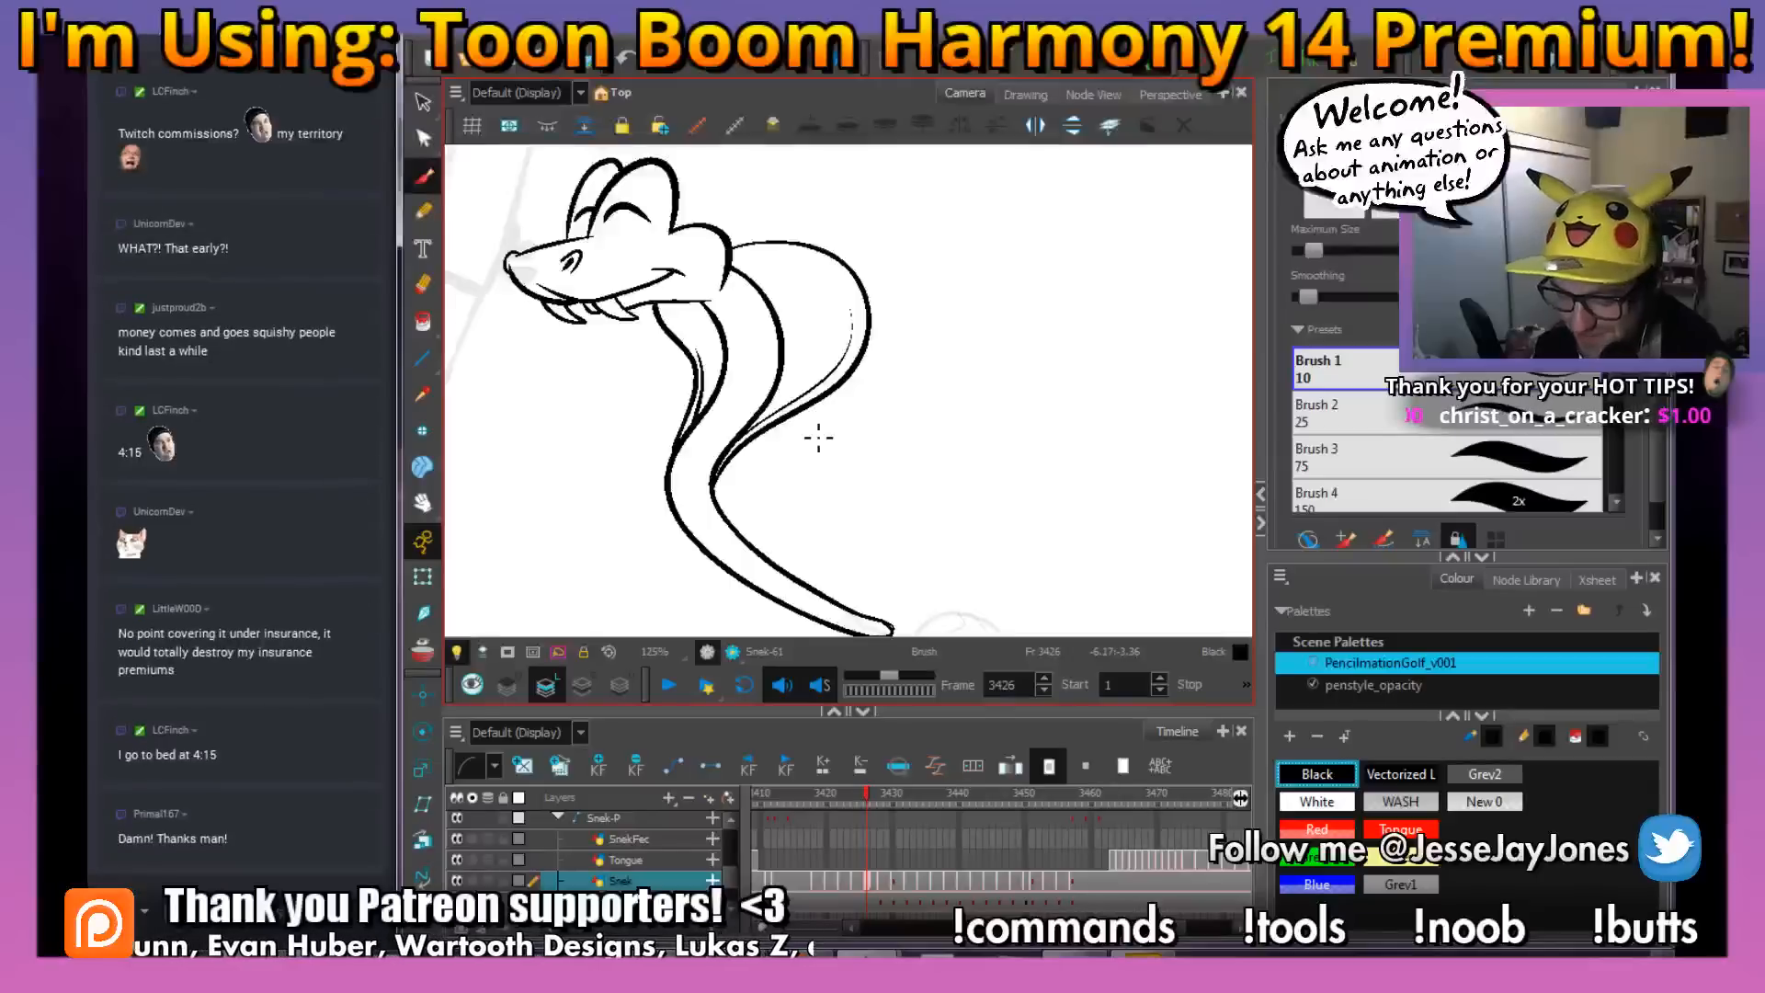
pyautogui.press('2')
pyautogui.press('2')
pyautogui.press('space')
pyautogui.moveTo(734, 339); pyautogui.dragTo(770, 381)
pyautogui.press(',')
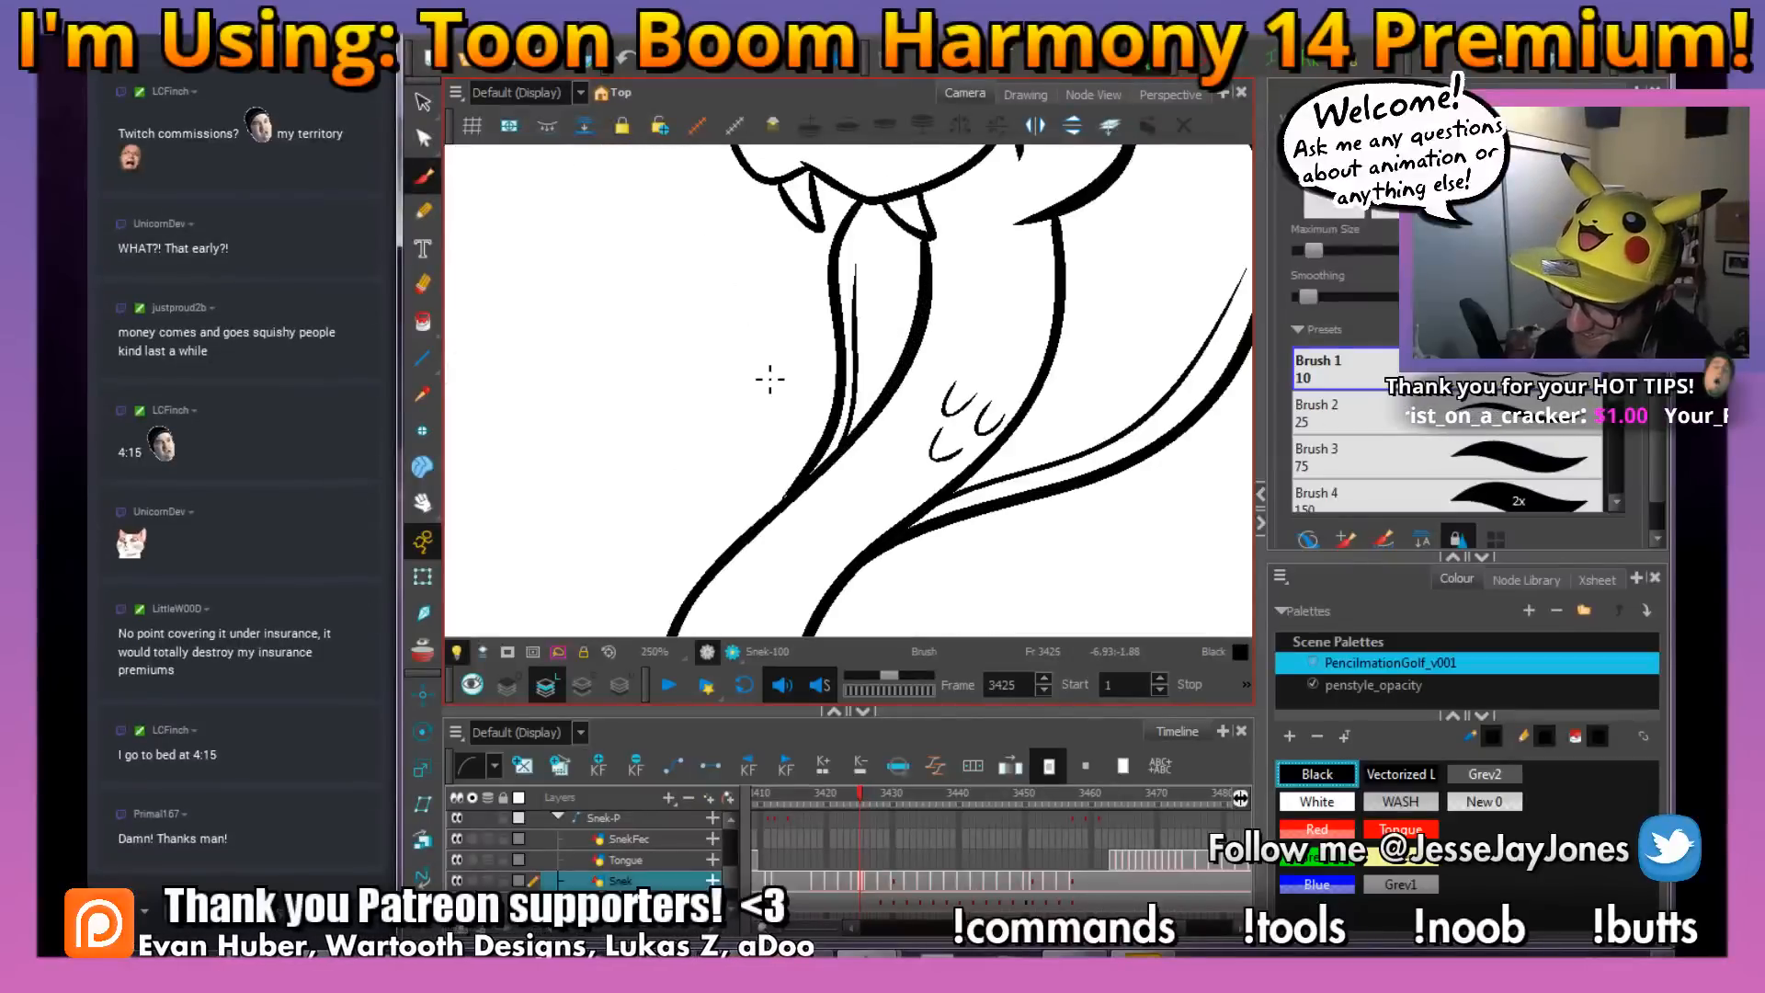
pyautogui.press('.')
pyautogui.moveTo(756, 508); pyautogui.dragTo(771, 410)
pyautogui.press('2')
pyautogui.moveTo(995, 443); pyautogui.dragTo(1004, 410)
pyautogui.moveTo(824, 467); pyautogui.dragTo(906, 449)
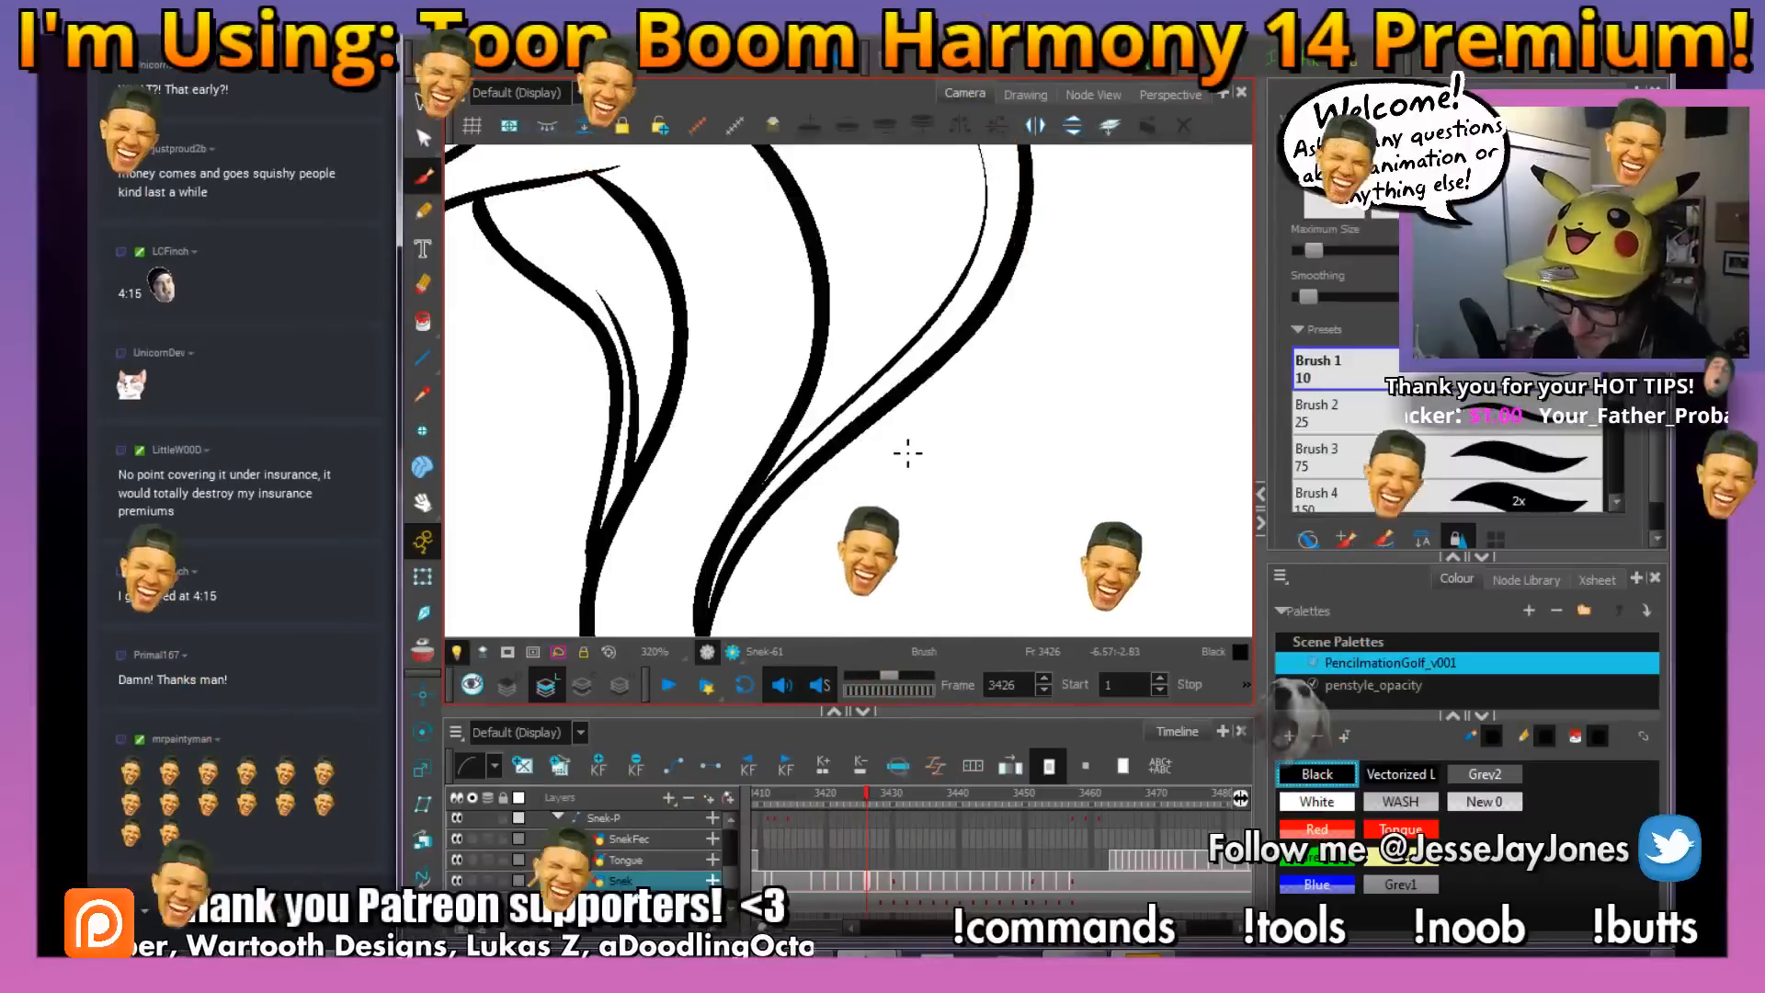
pyautogui.press(',')
pyautogui.press('.')
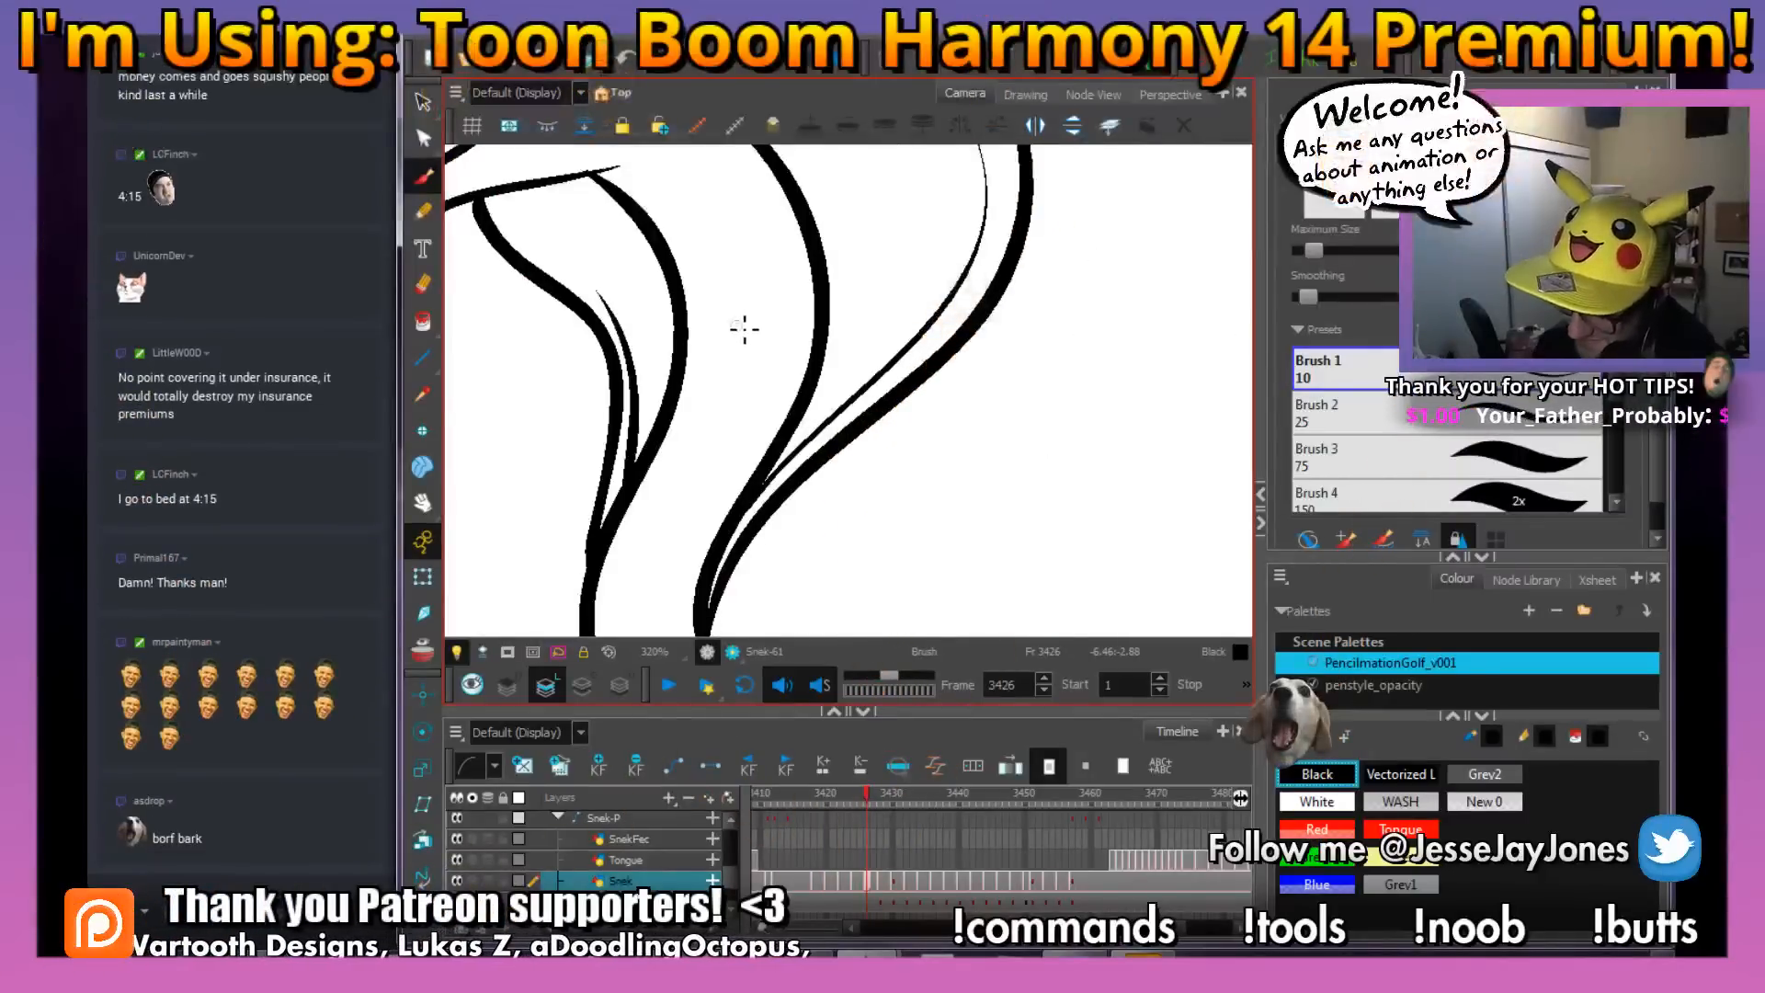
pyautogui.moveTo(732, 317)
pyautogui.mouseDown()
pyautogui.moveTo(769, 352)
pyautogui.moveTo(783, 324)
pyautogui.moveTo(805, 346)
pyautogui.moveTo(821, 306)
pyautogui.mouseUp()
pyautogui.press(',')
pyautogui.press('.')
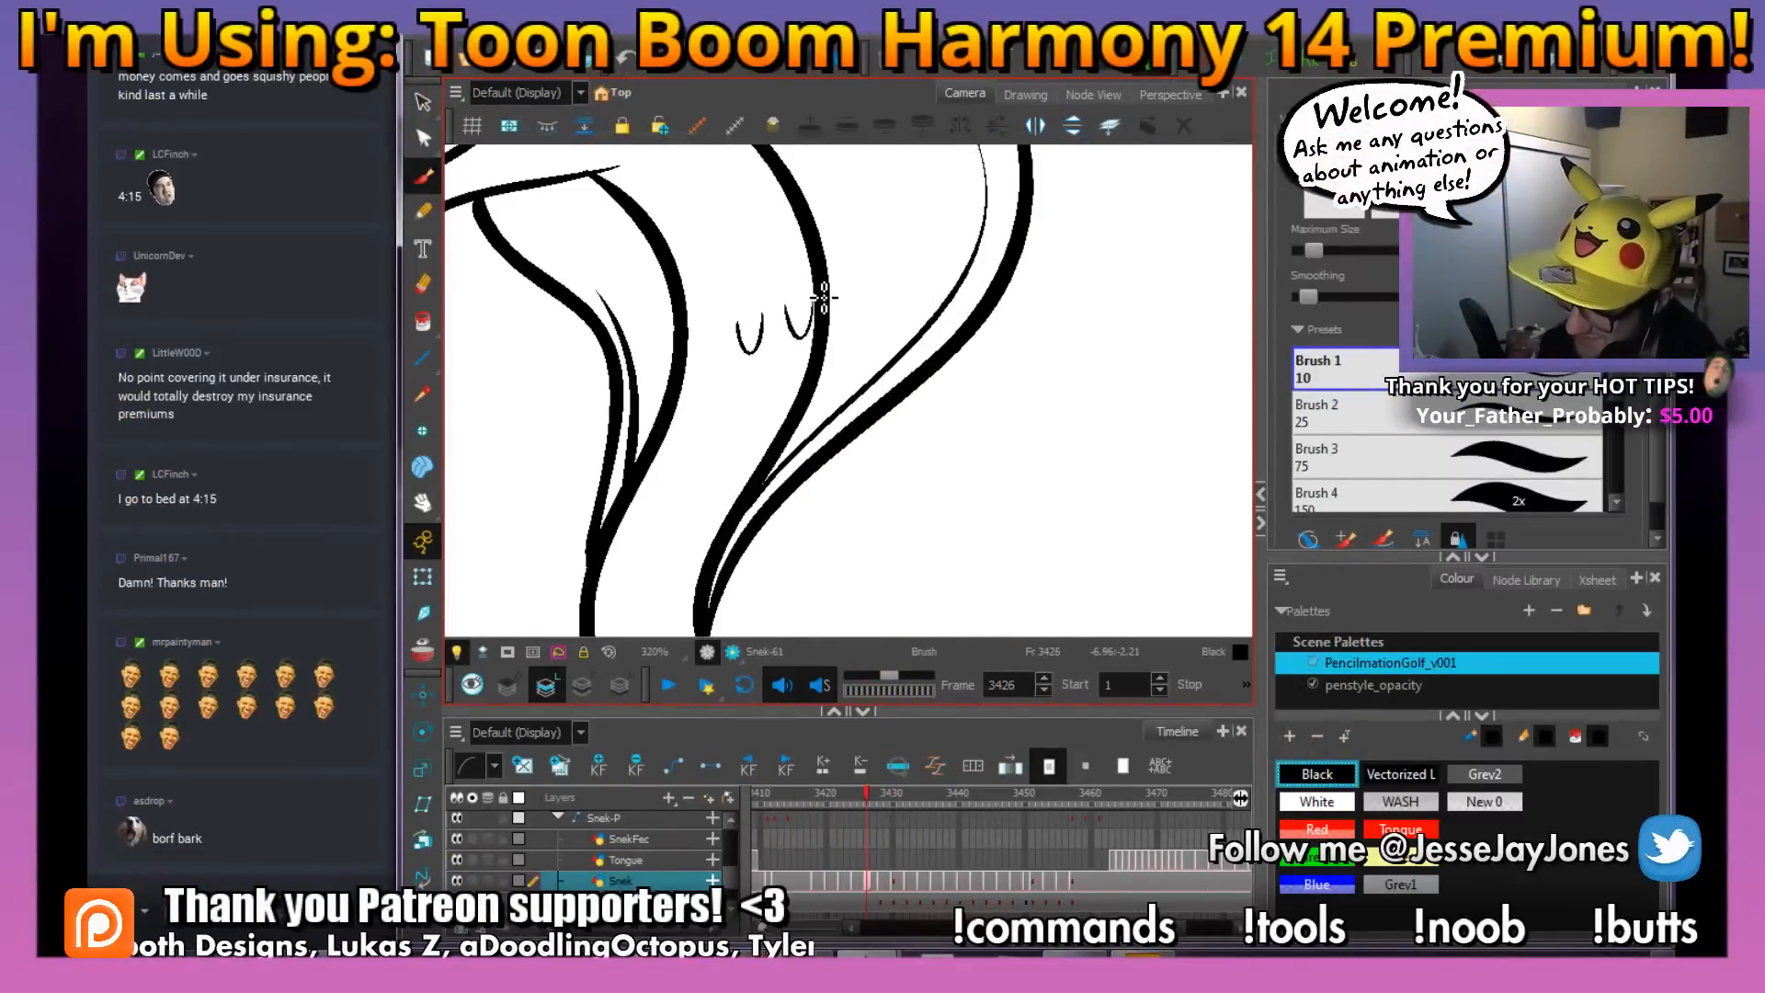
pyautogui.hotkey('alt', 's')
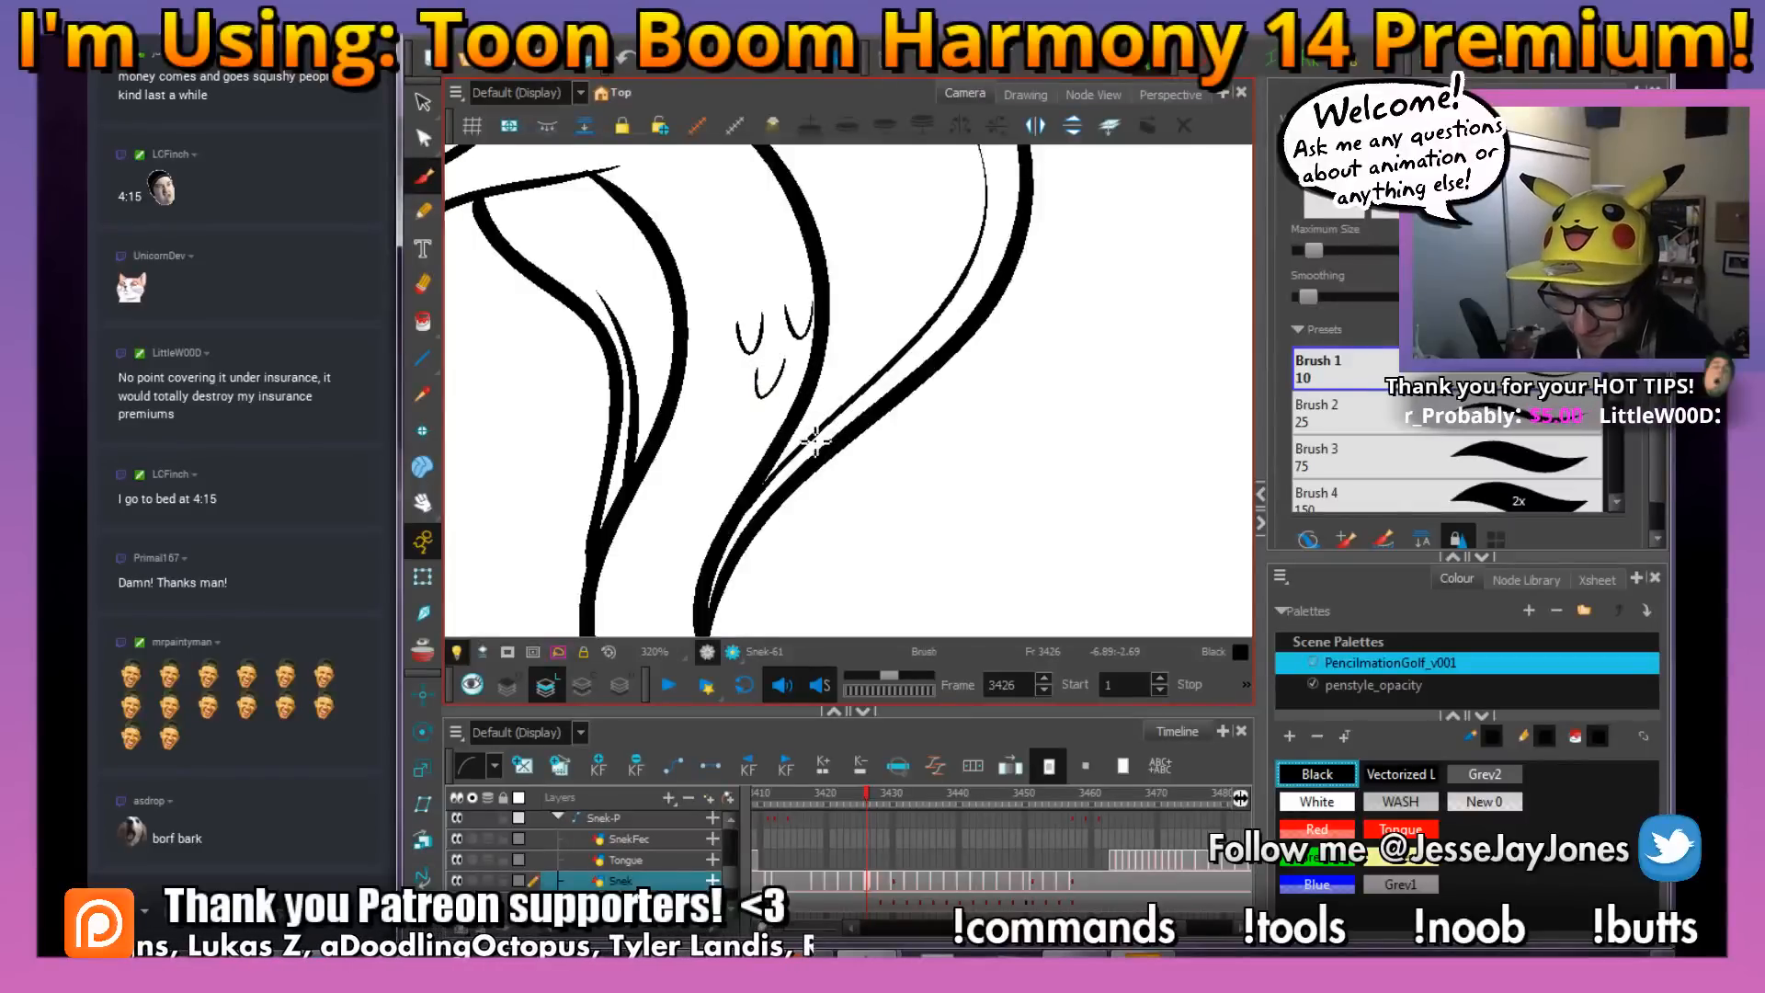
# Draw two U-shaped scale marks inside the bend of the snake's body, comparing with the neighbouring drawings
pyautogui.moveTo(815, 442); pyautogui.dragTo(777, 448)
pyautogui.moveTo(832, 526)
pyautogui.mouseDown()
pyautogui.moveTo(864, 517)
pyautogui.moveTo(809, 481)
pyautogui.moveTo(814, 430)
pyautogui.mouseUp()
pyautogui.press('f')
pyautogui.press('g')
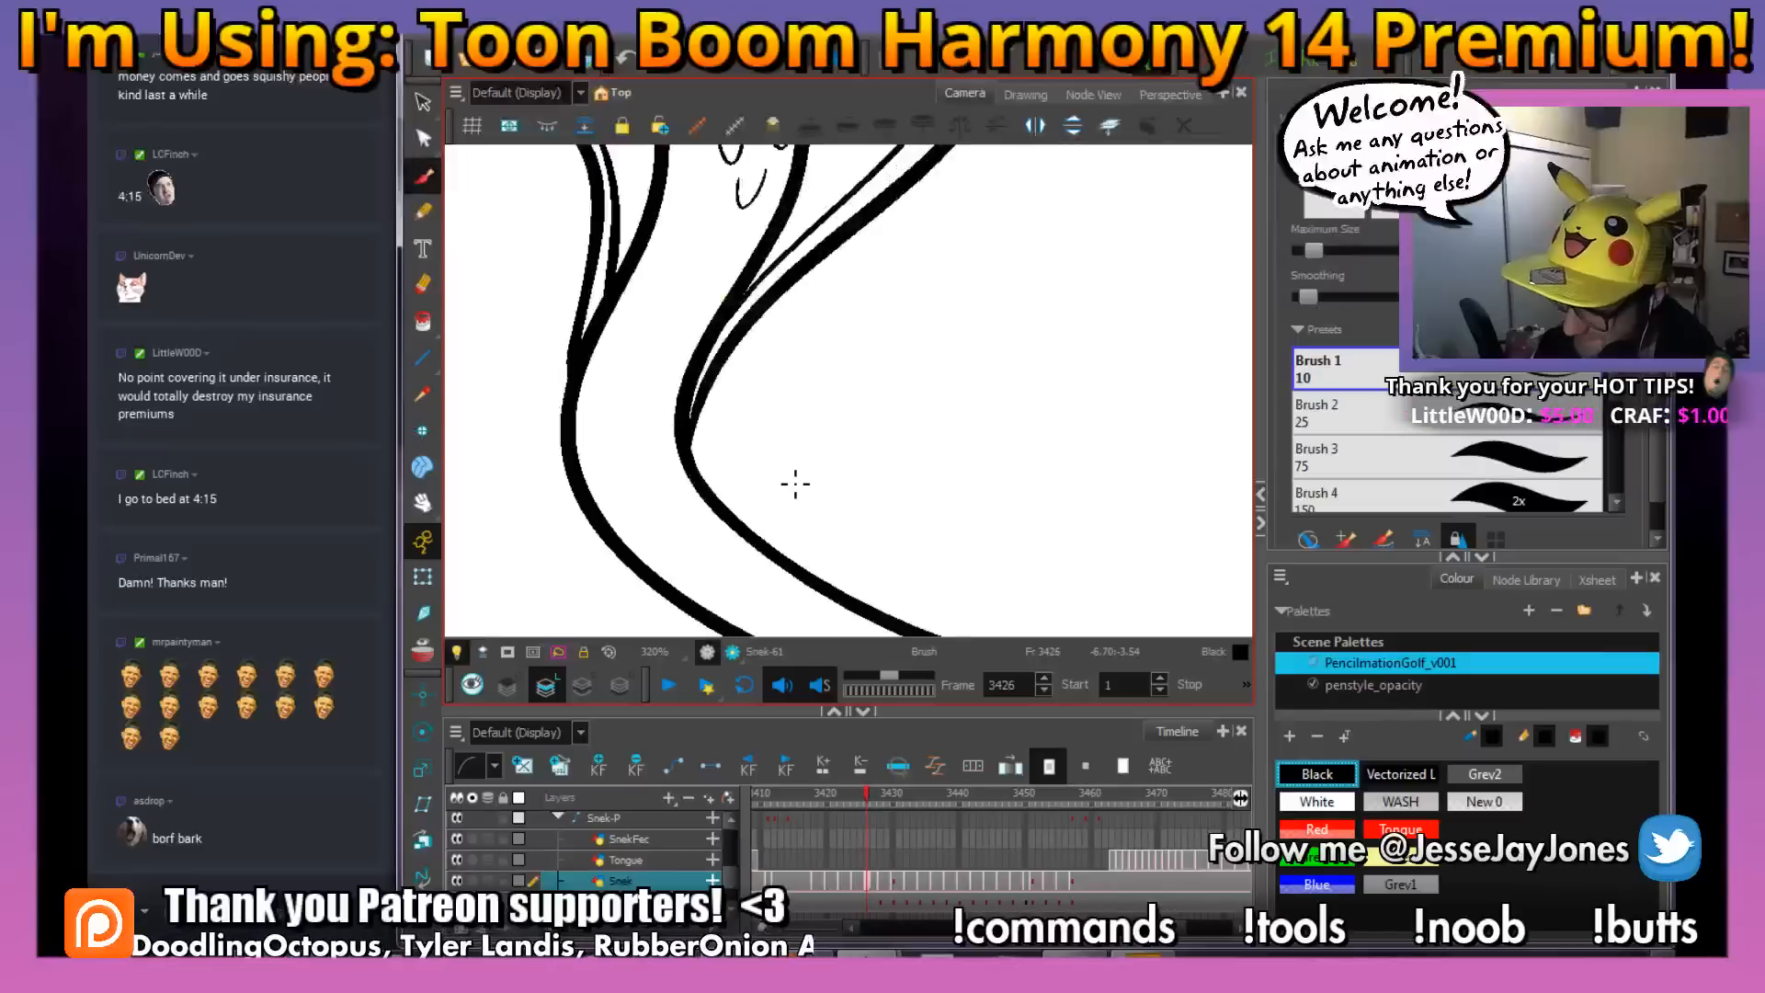
pyautogui.moveTo(821, 521); pyautogui.dragTo(857, 455)
pyautogui.moveTo(1082, 447); pyautogui.dragTo(1052, 481)
pyautogui.moveTo(829, 435); pyautogui.dragTo(849, 438)
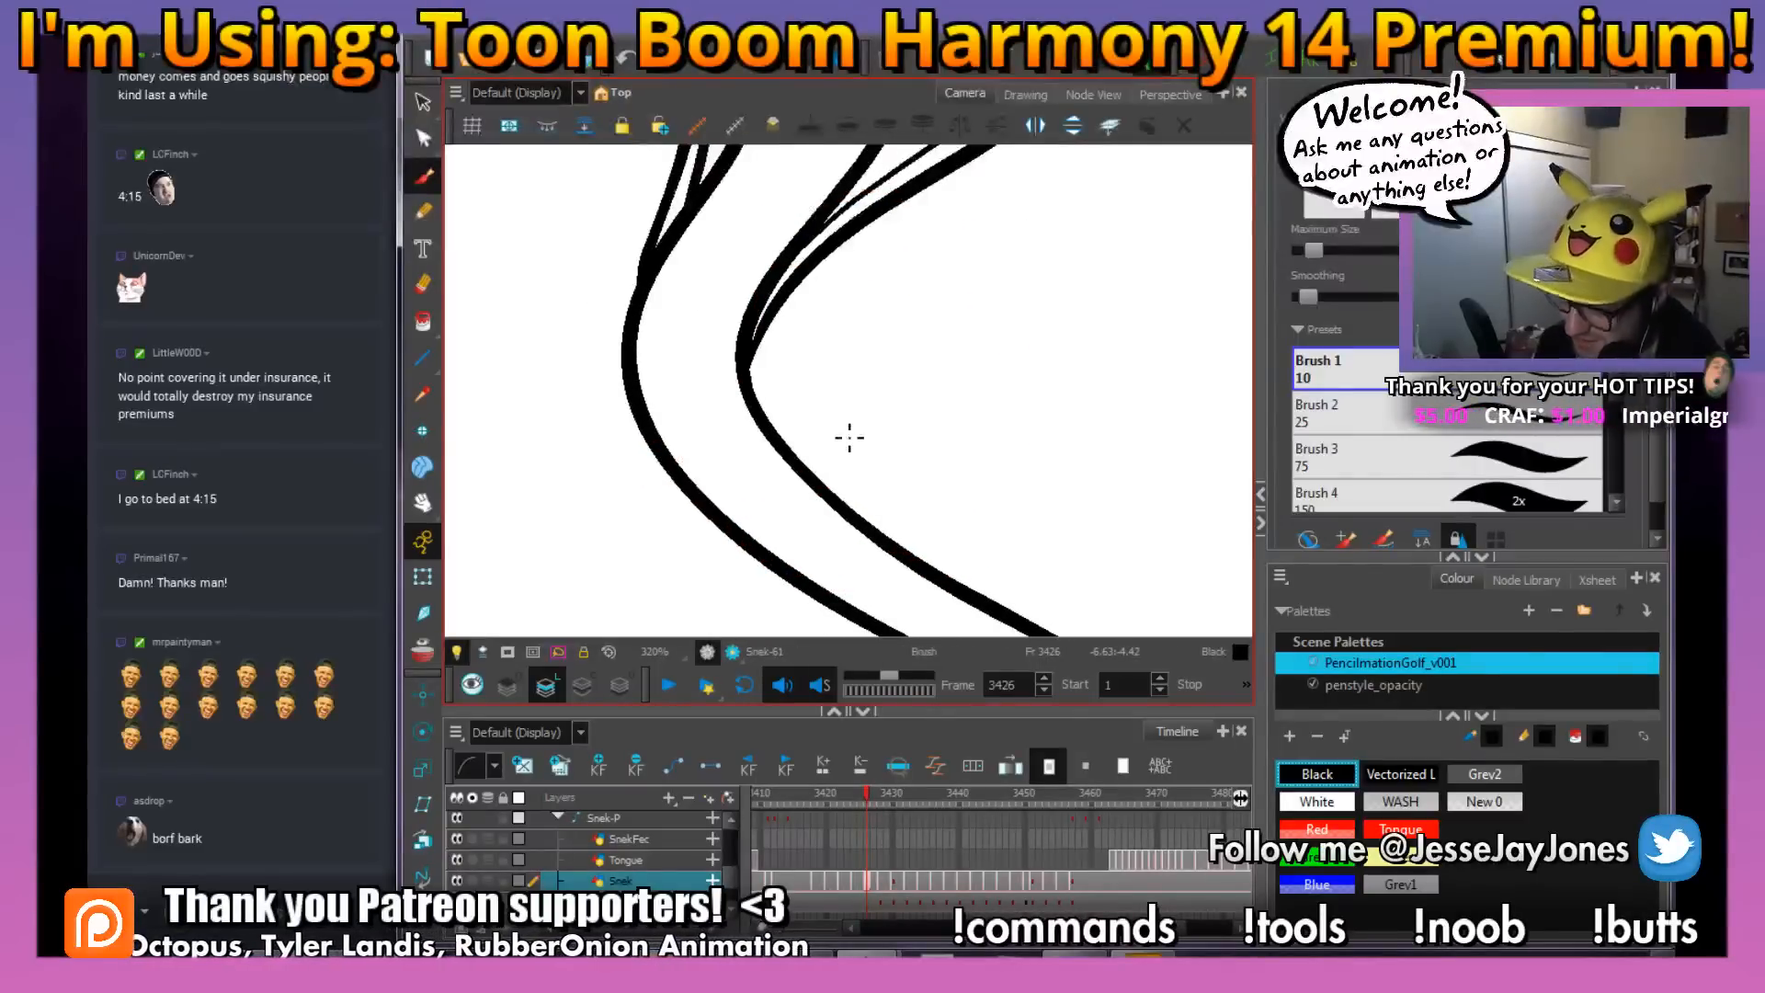
pyautogui.press('f')
pyautogui.press('g')
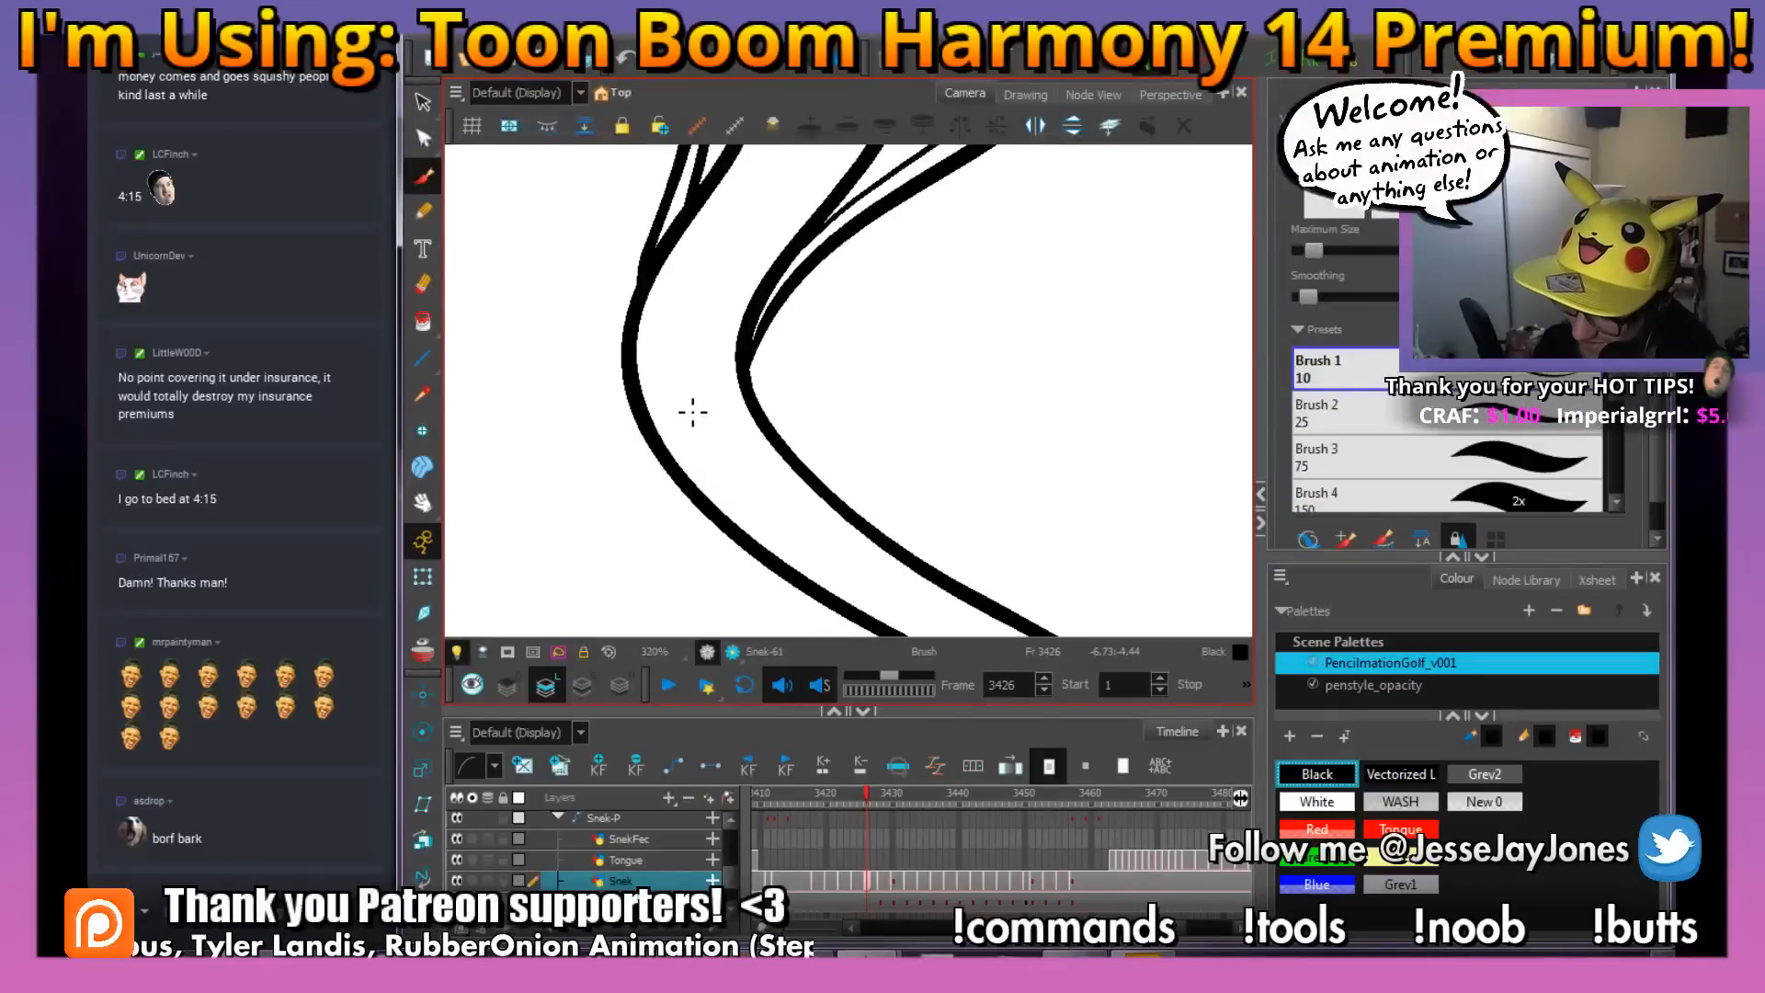
pyautogui.moveTo(715, 398); pyautogui.dragTo(717, 398)
pyautogui.press('f')
pyautogui.press('g')
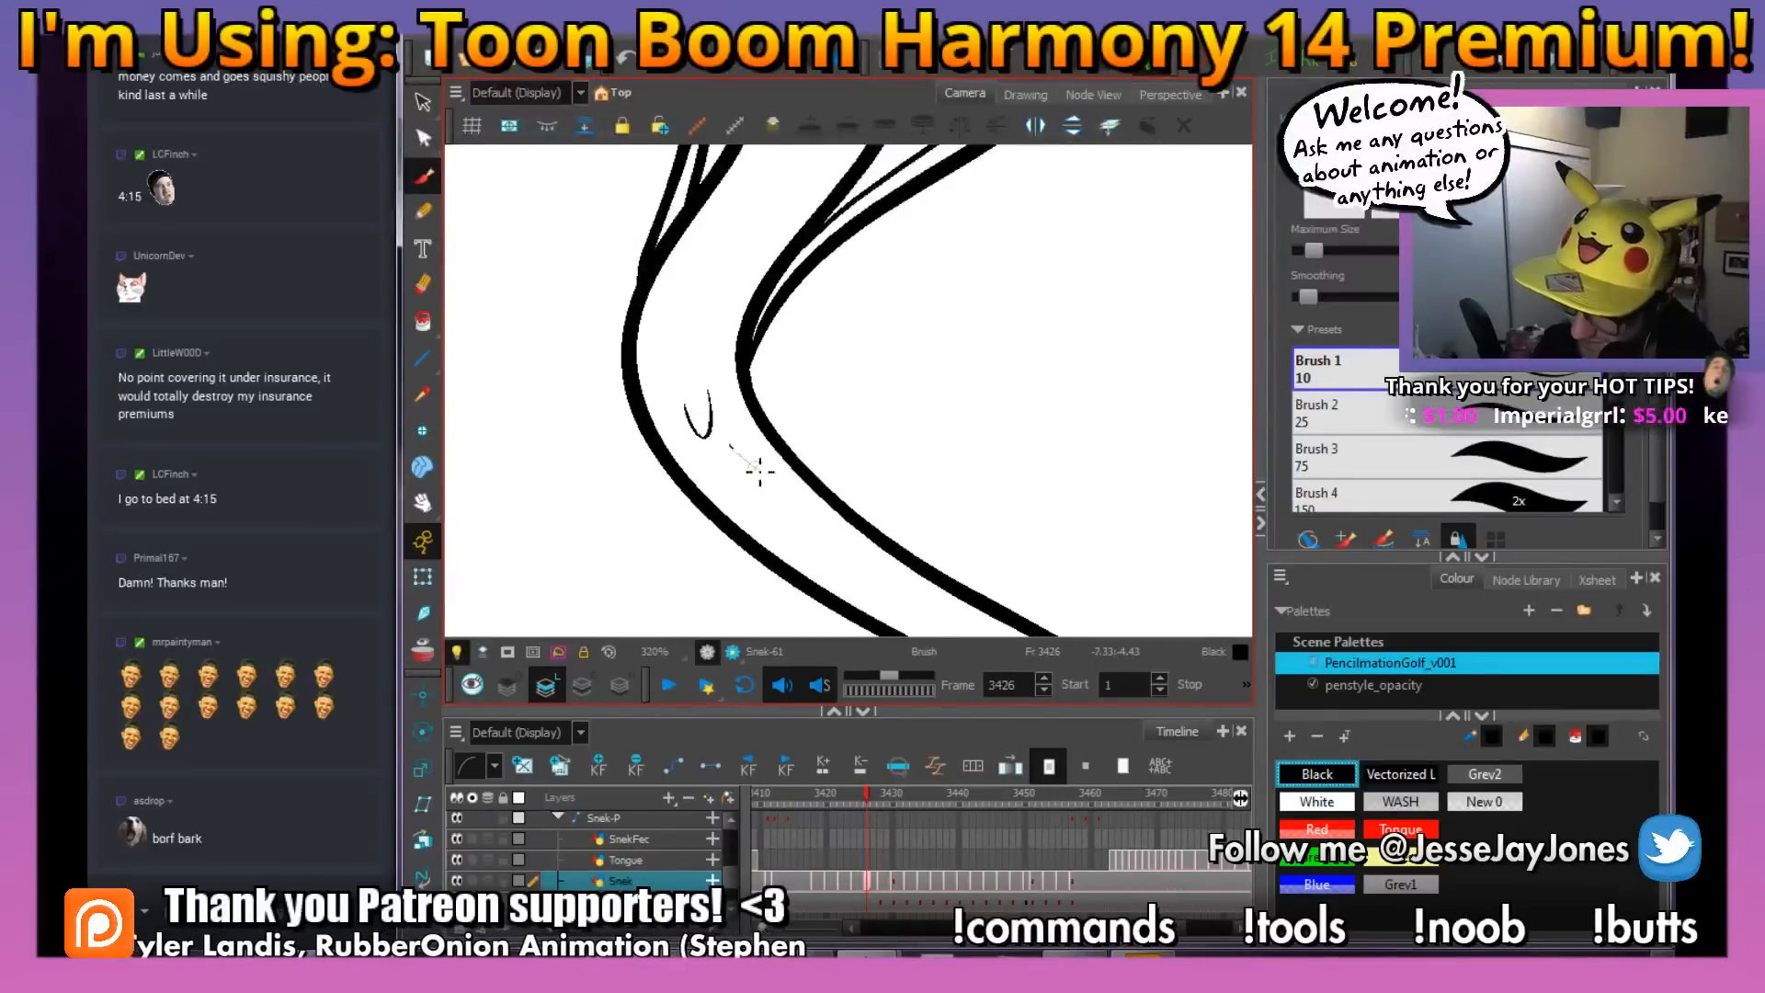
pyautogui.moveTo(759, 472); pyautogui.dragTo(776, 445)
# Draw two small scale marks near the tip of the snake's tail, comparing with the neighbouring drawings
pyautogui.moveTo(963, 473); pyautogui.dragTo(859, 355)
pyautogui.moveTo(935, 431); pyautogui.dragTo(857, 401)
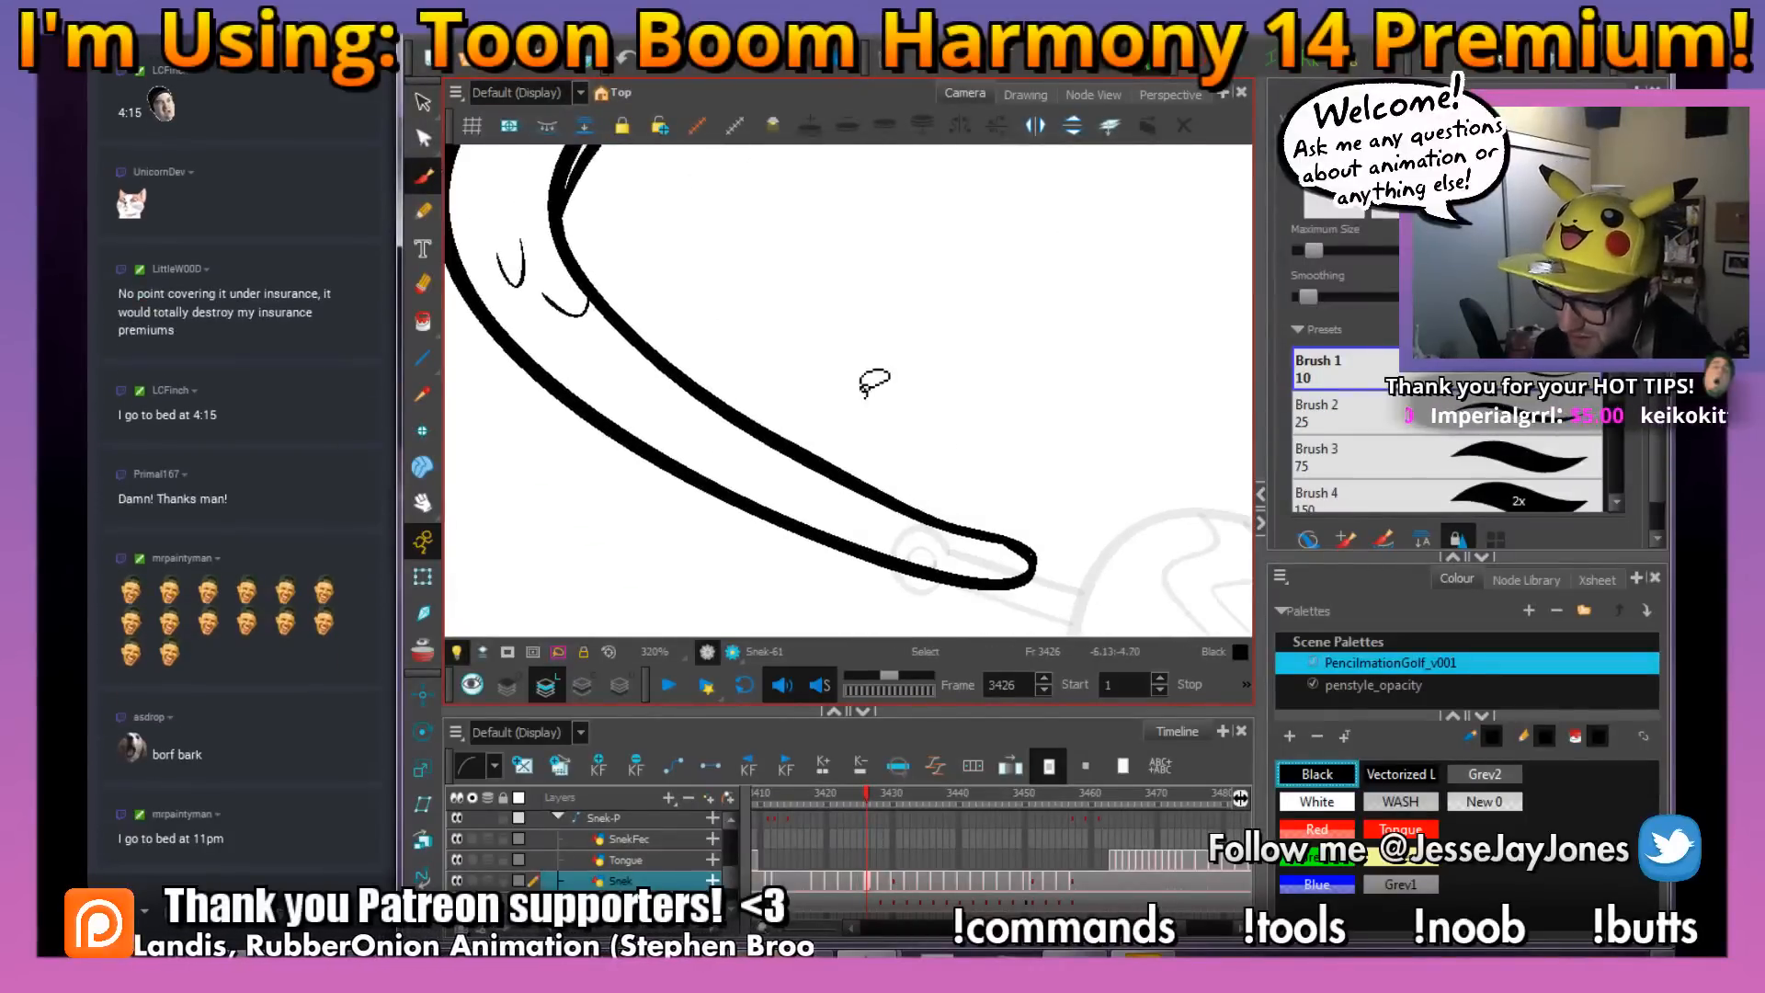
pyautogui.press('f')
pyautogui.press('g')
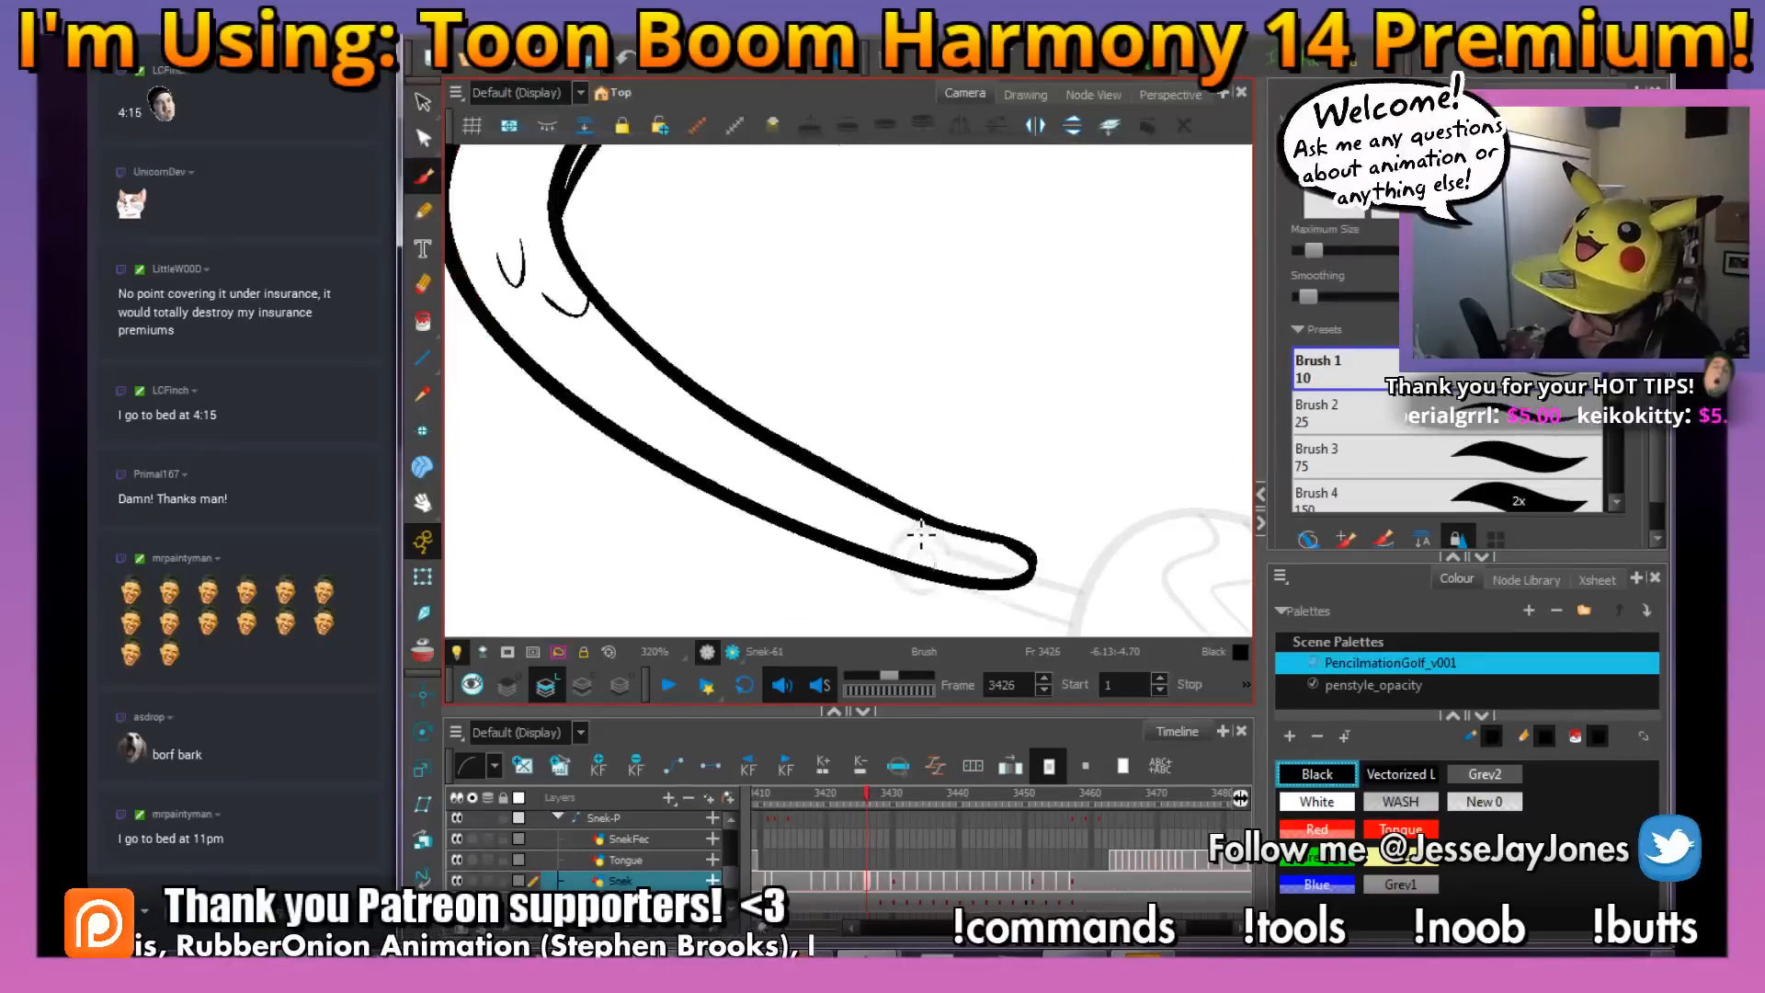
pyautogui.press('f')
pyautogui.press('g')
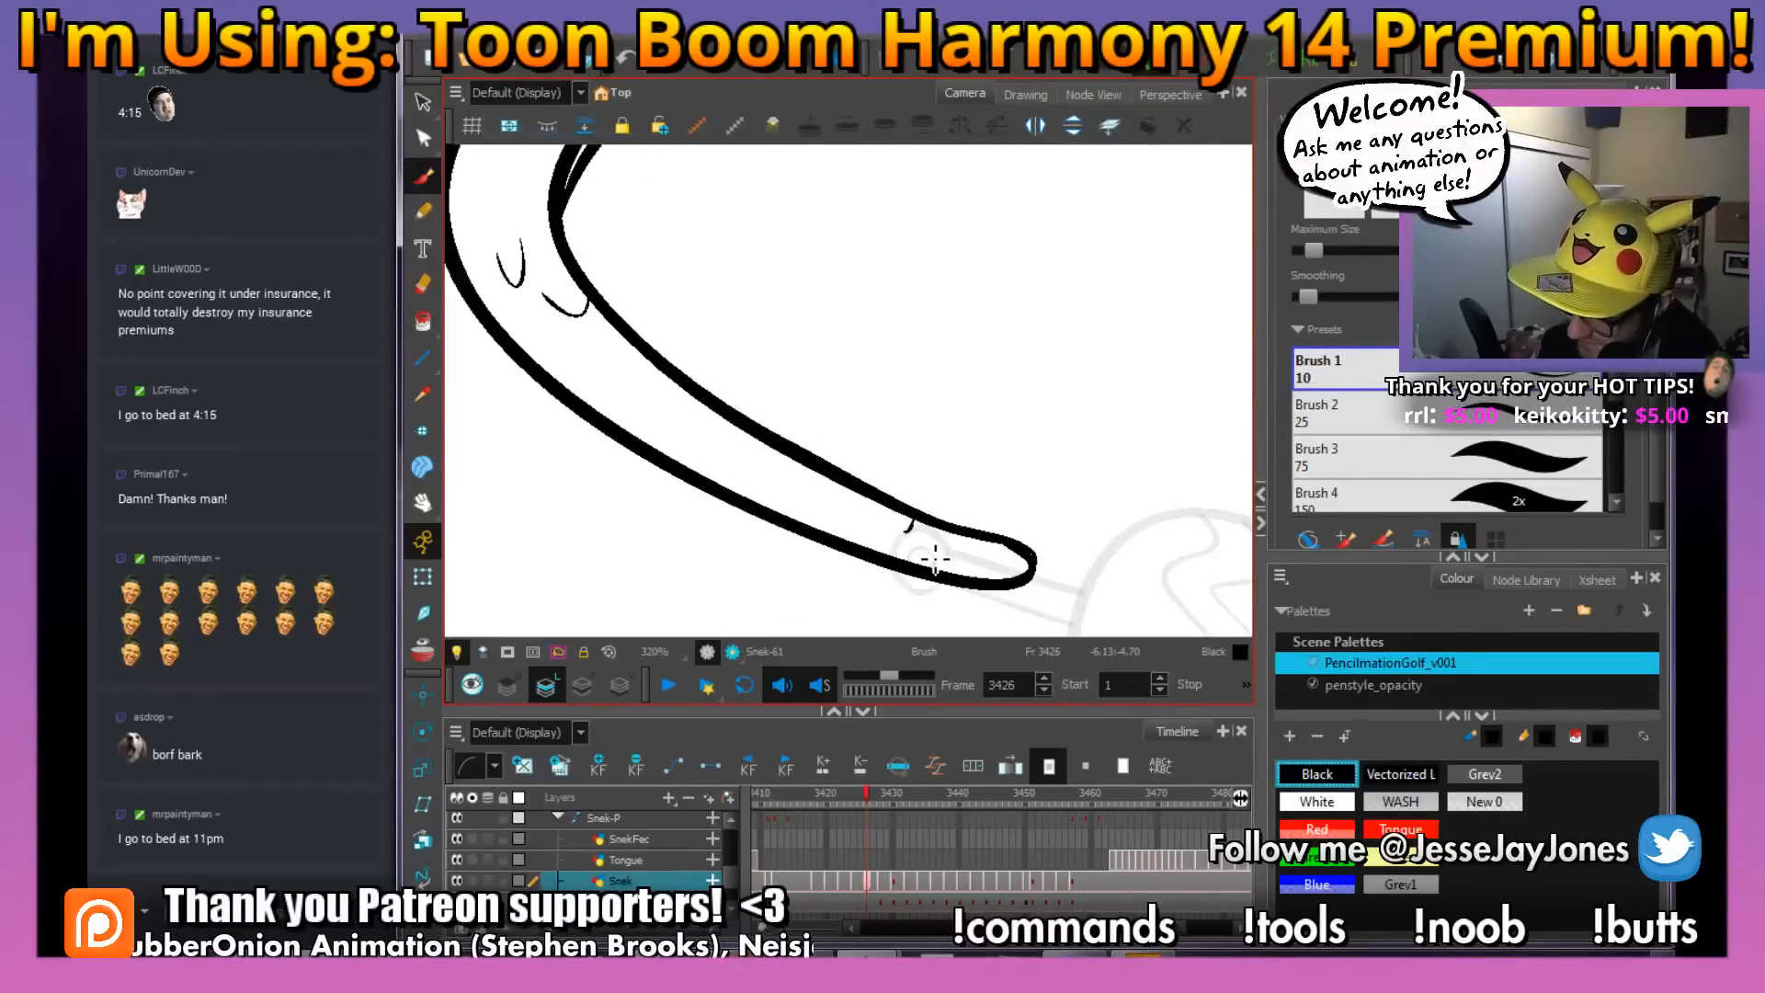
pyautogui.scroll(-5, 957, 466)
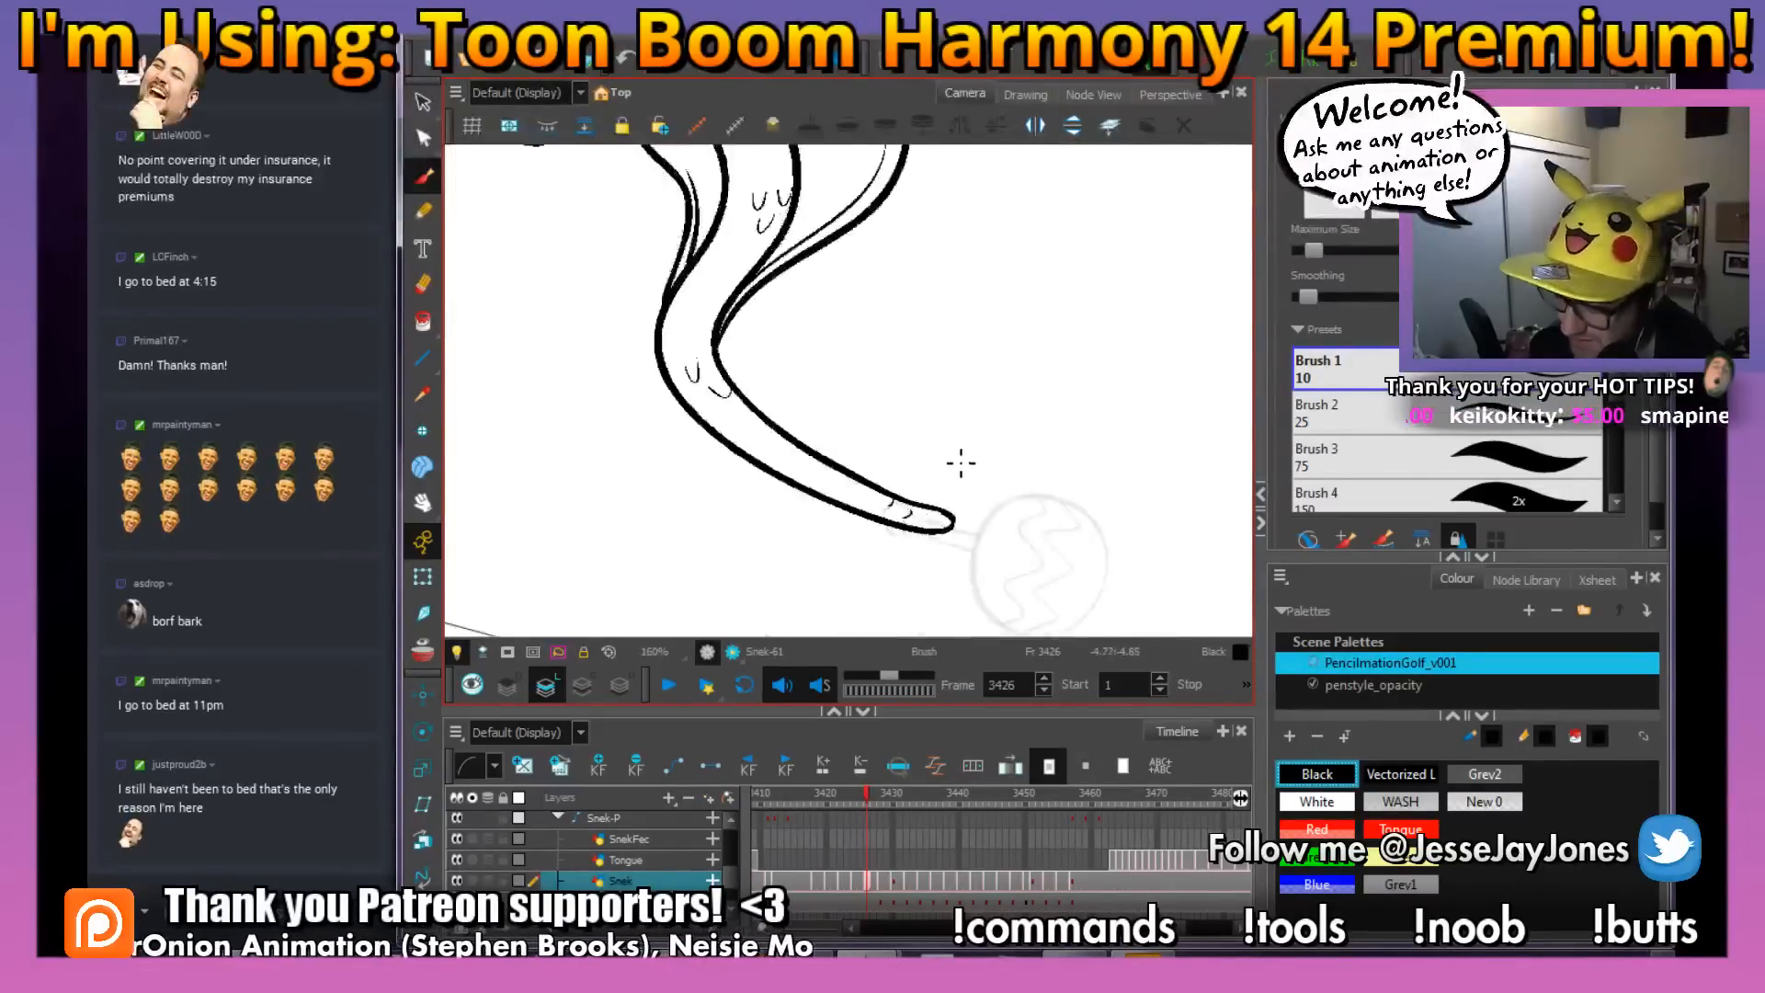
# Fill the snake's body and head with white using the Paint tool at frame 3426
pyautogui.moveTo(873, 406)
pyautogui.mouseDown()
pyautogui.moveTo(908, 406)
pyautogui.moveTo(908, 432)
pyautogui.mouseUp()
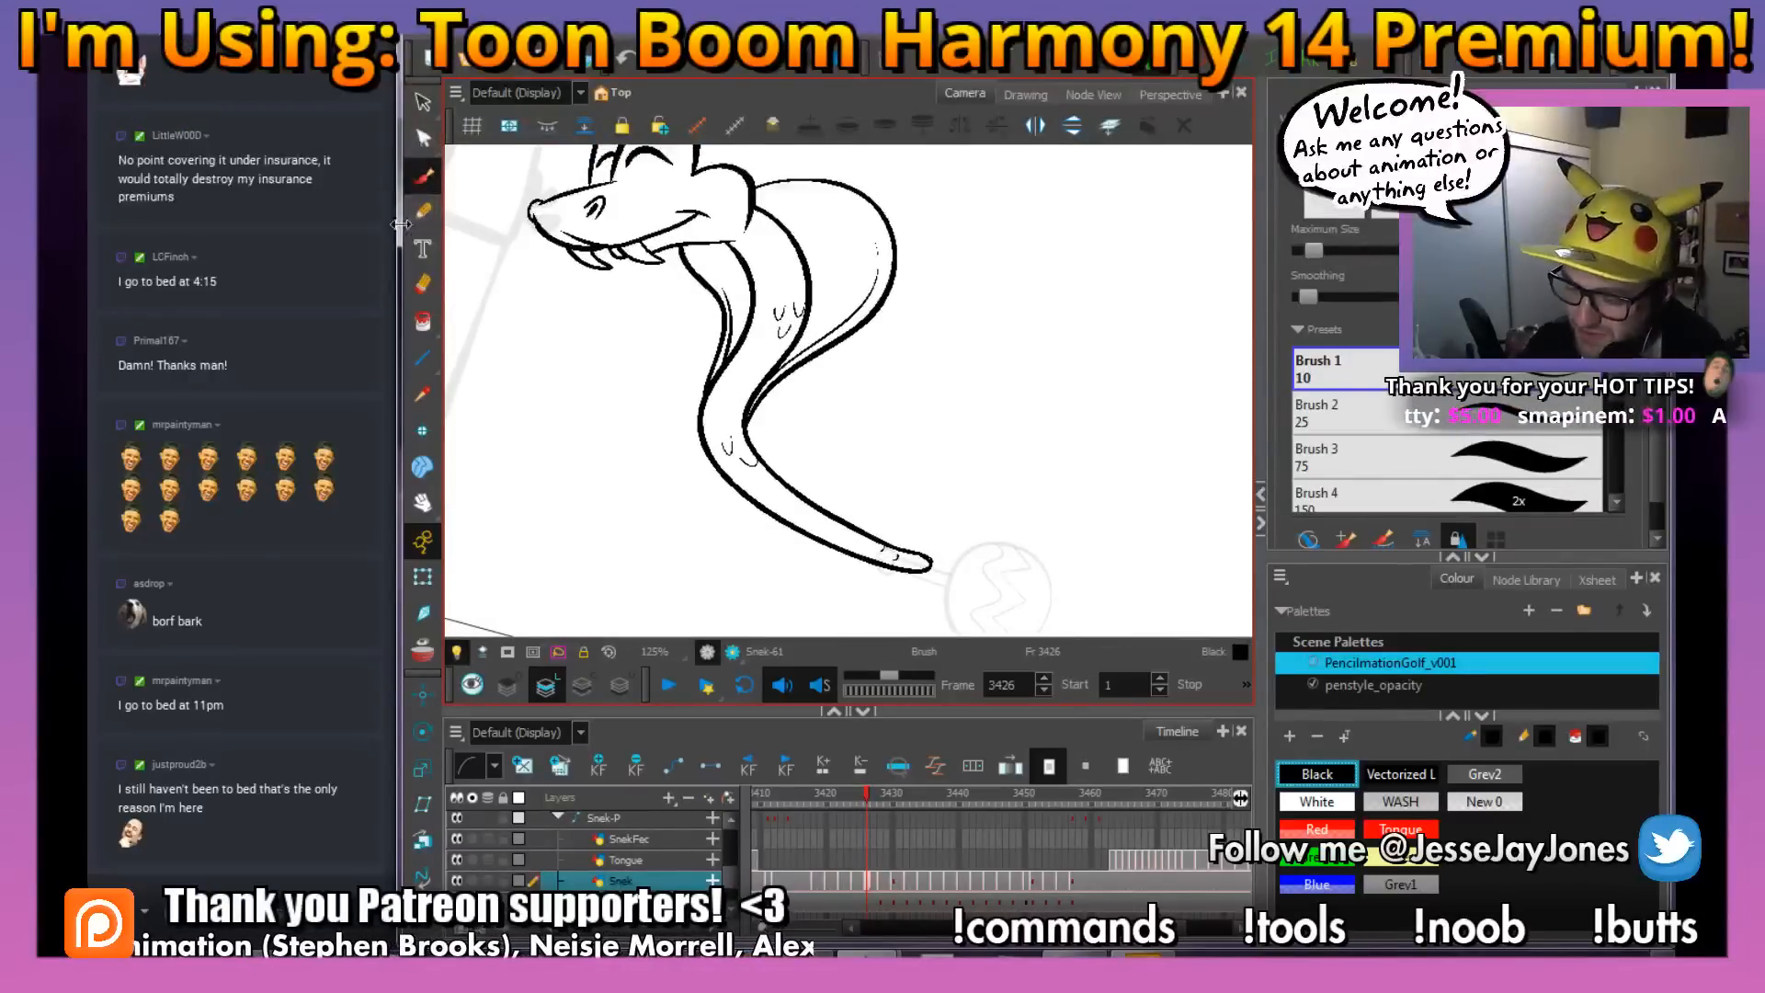
pyautogui.click(422, 324)
pyautogui.click(1316, 801)
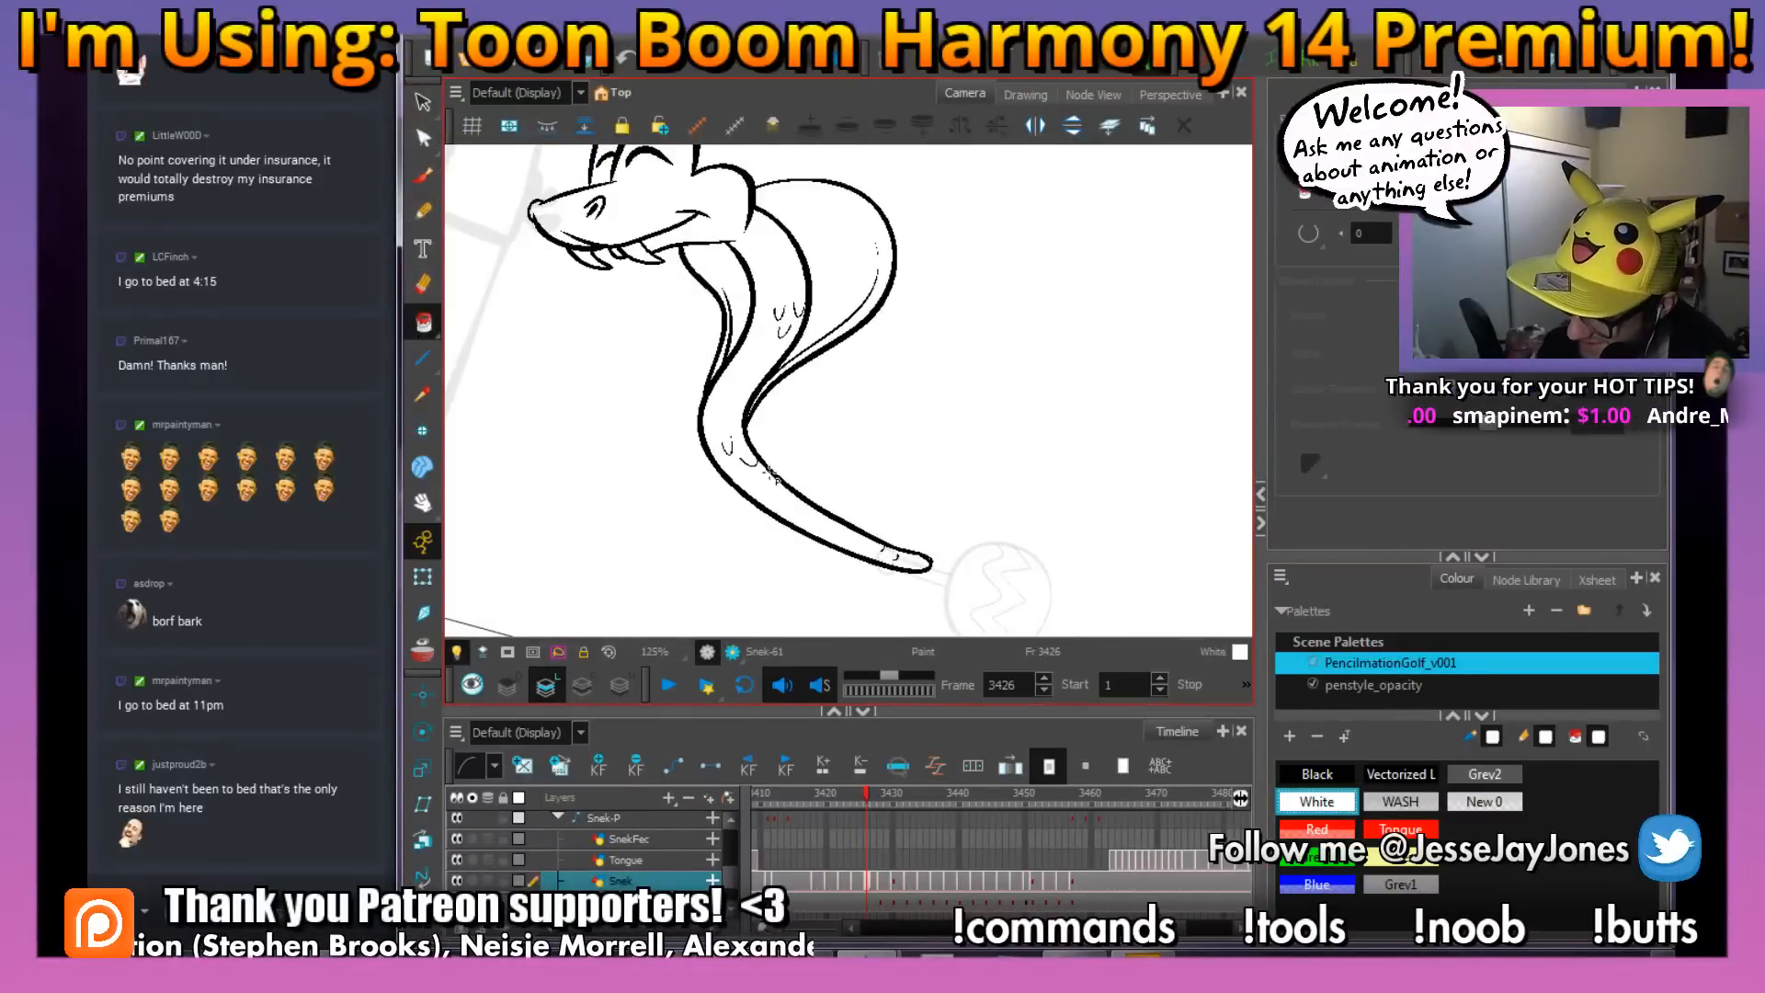
pyautogui.moveTo(949, 437); pyautogui.dragTo(896, 412)
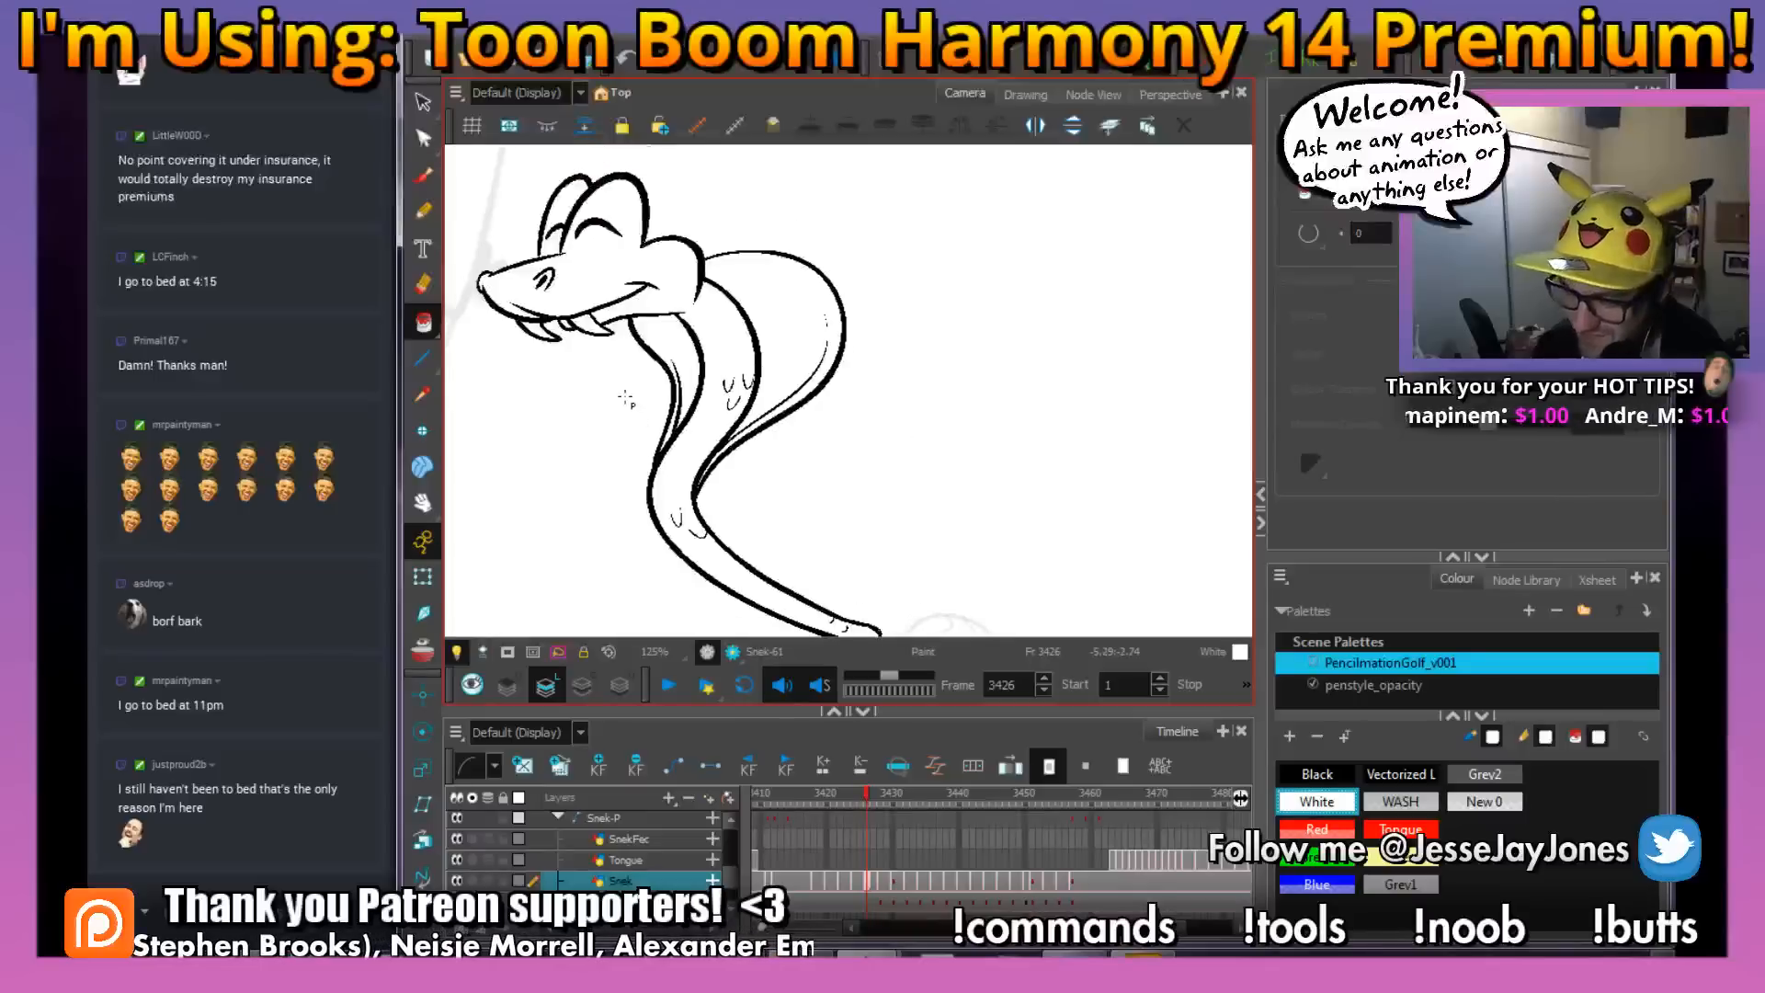
pyautogui.scroll(5, 625, 397)
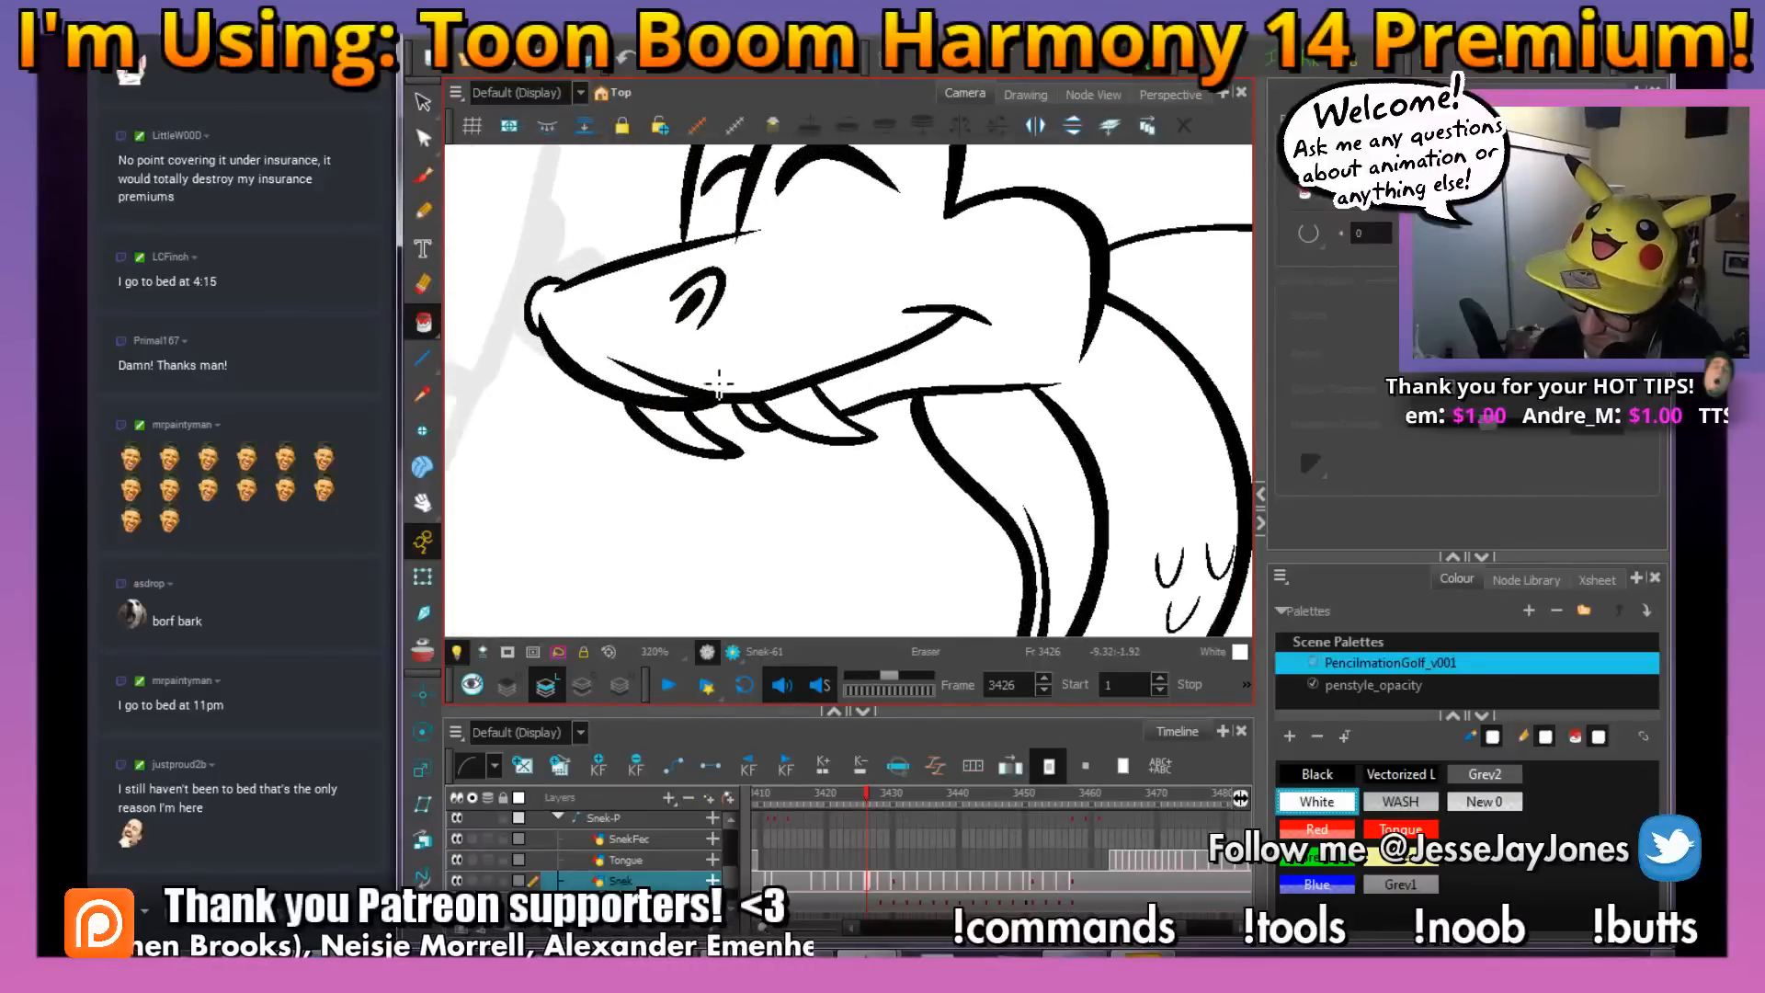
pyautogui.moveTo(689, 380); pyautogui.dragTo(606, 345)
pyautogui.press('1')
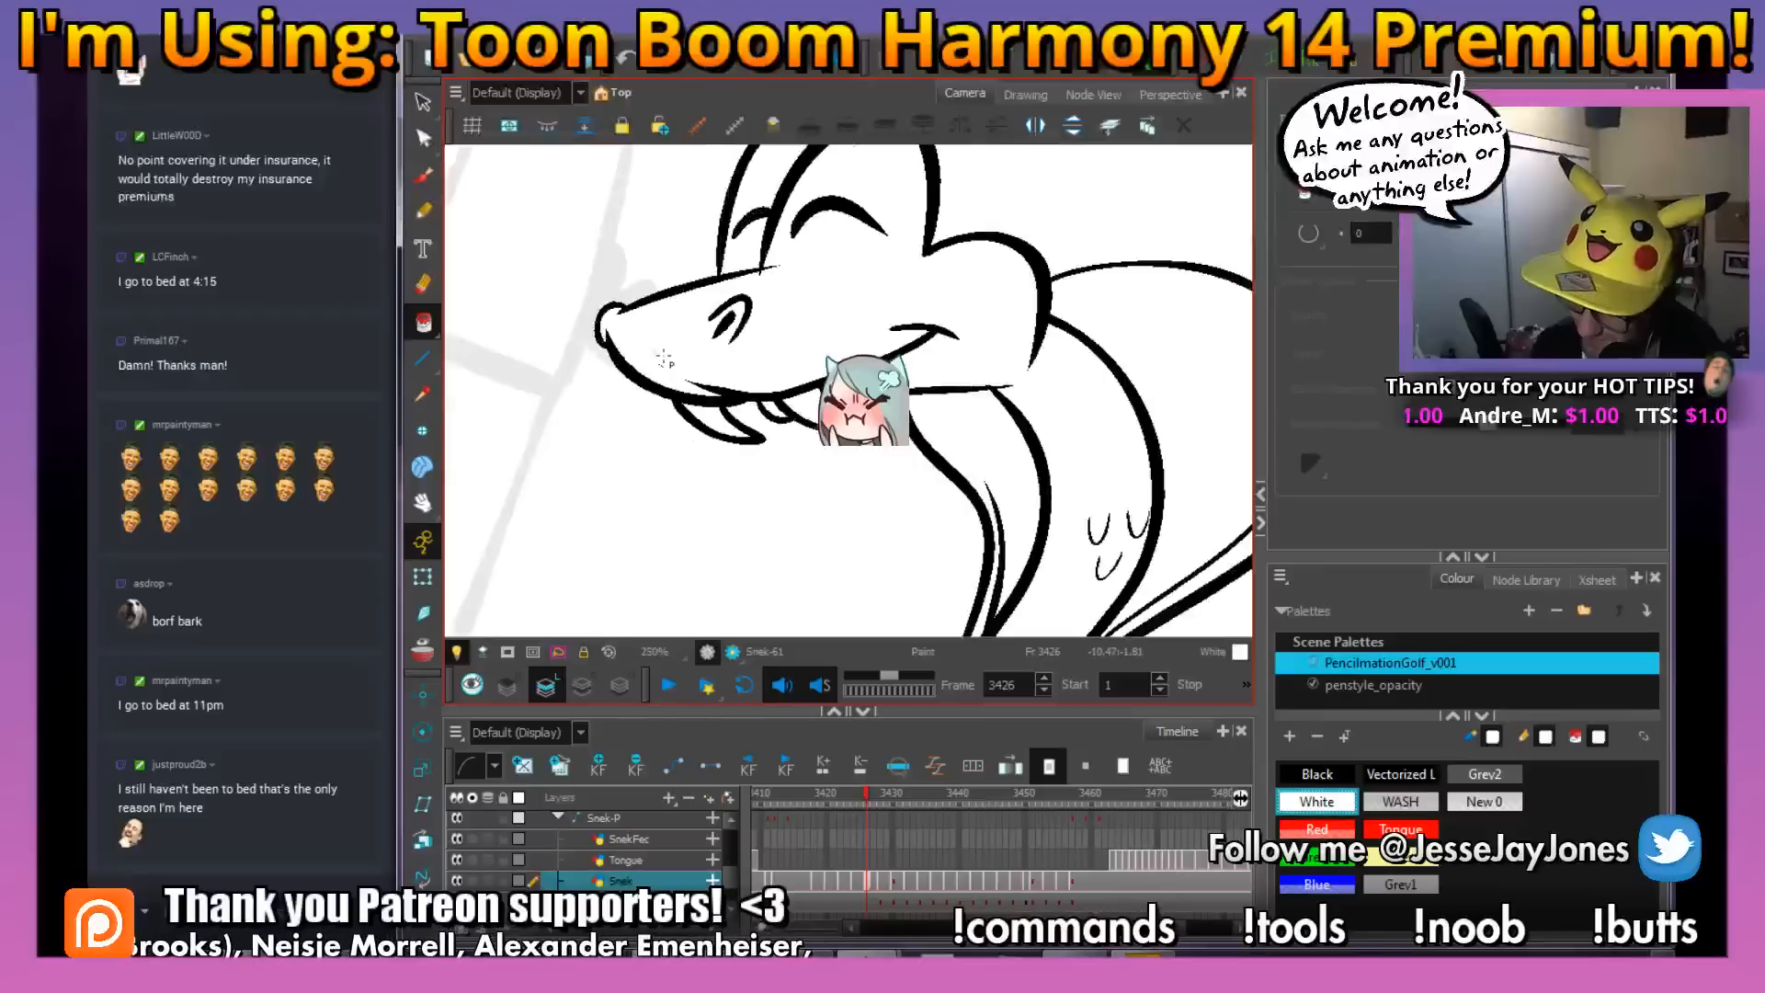
pyautogui.press('1')
pyautogui.press('1')
pyautogui.press('1')
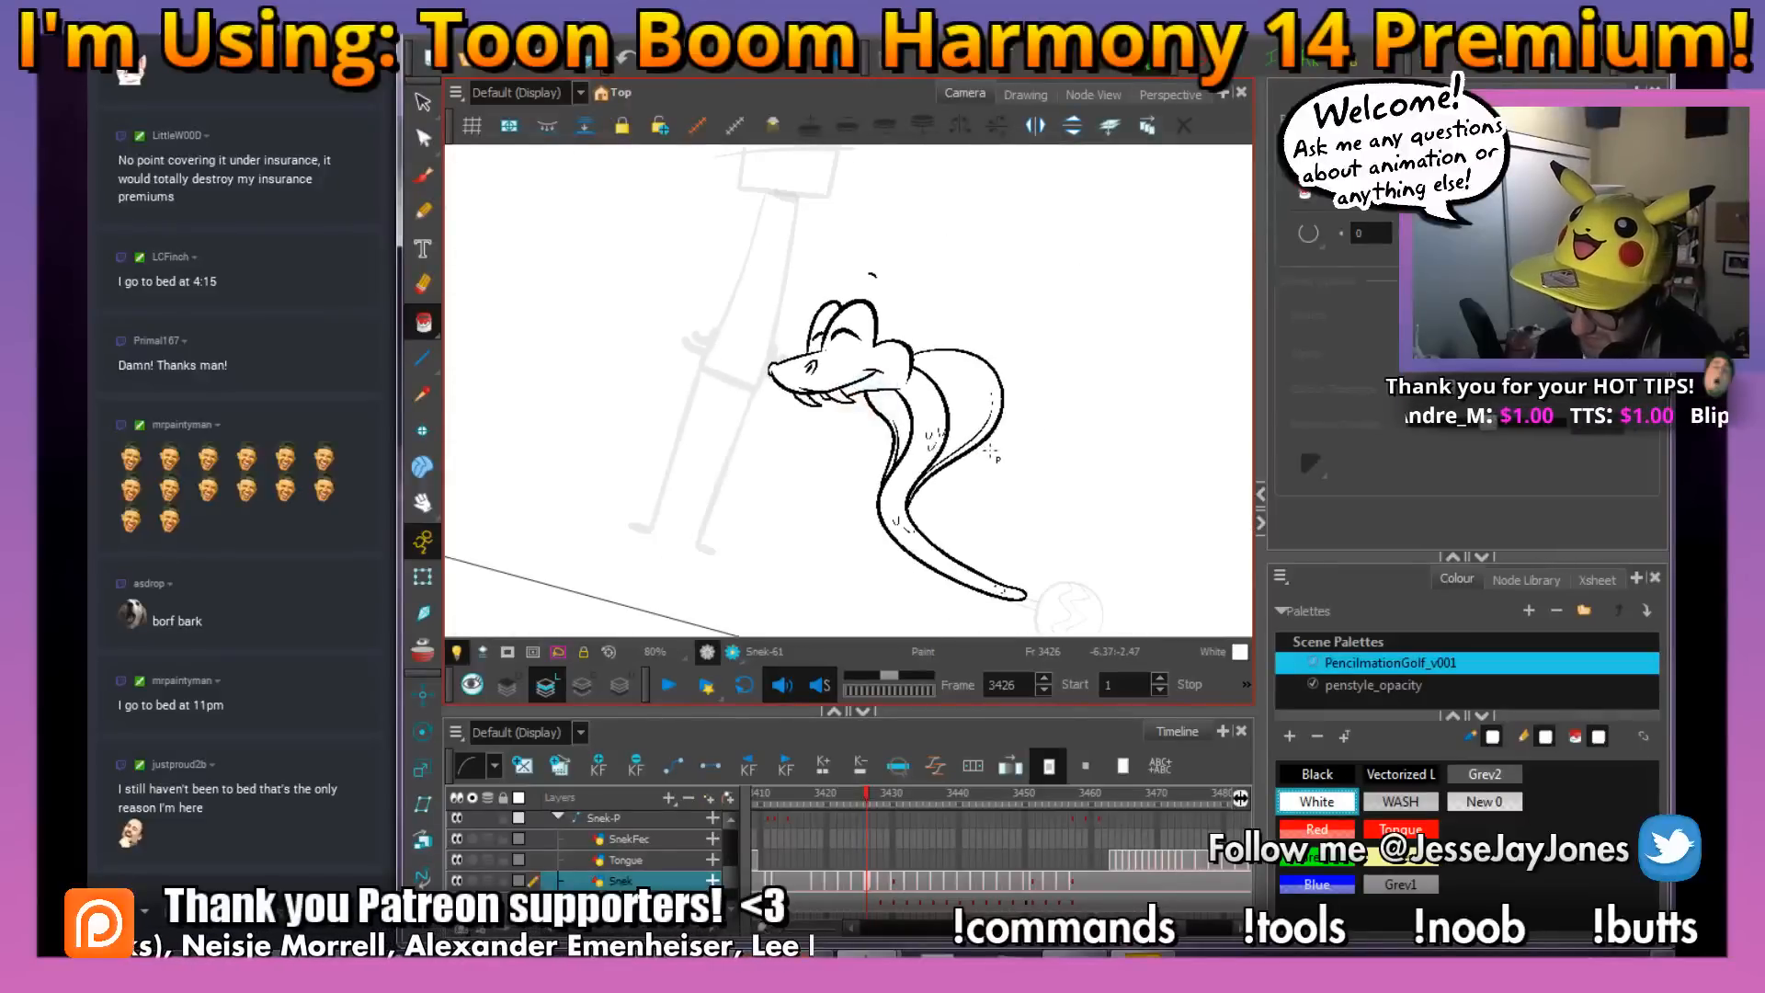
# Fill the area around the snake's mouth with white while temporarily displaying the stroke outlines
pyautogui.press('2')
pyautogui.press('2')
pyautogui.press('k')
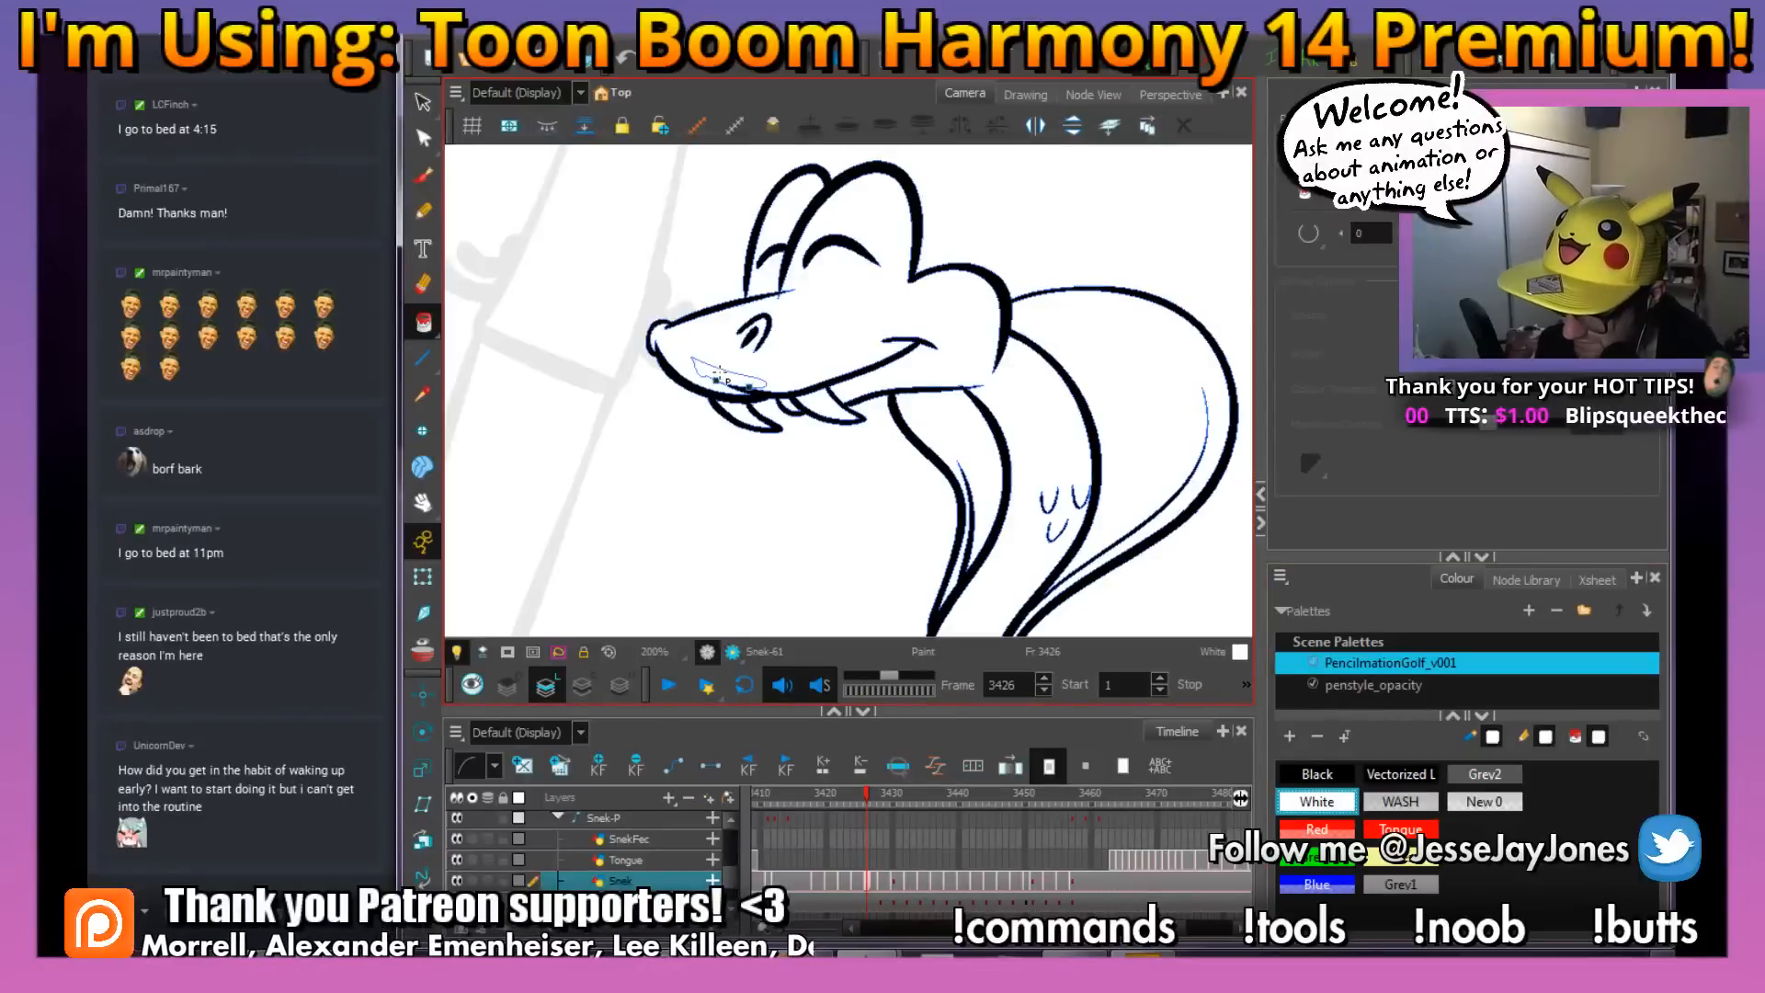
pyautogui.press('1')
pyautogui.press('1')
pyautogui.press('1')
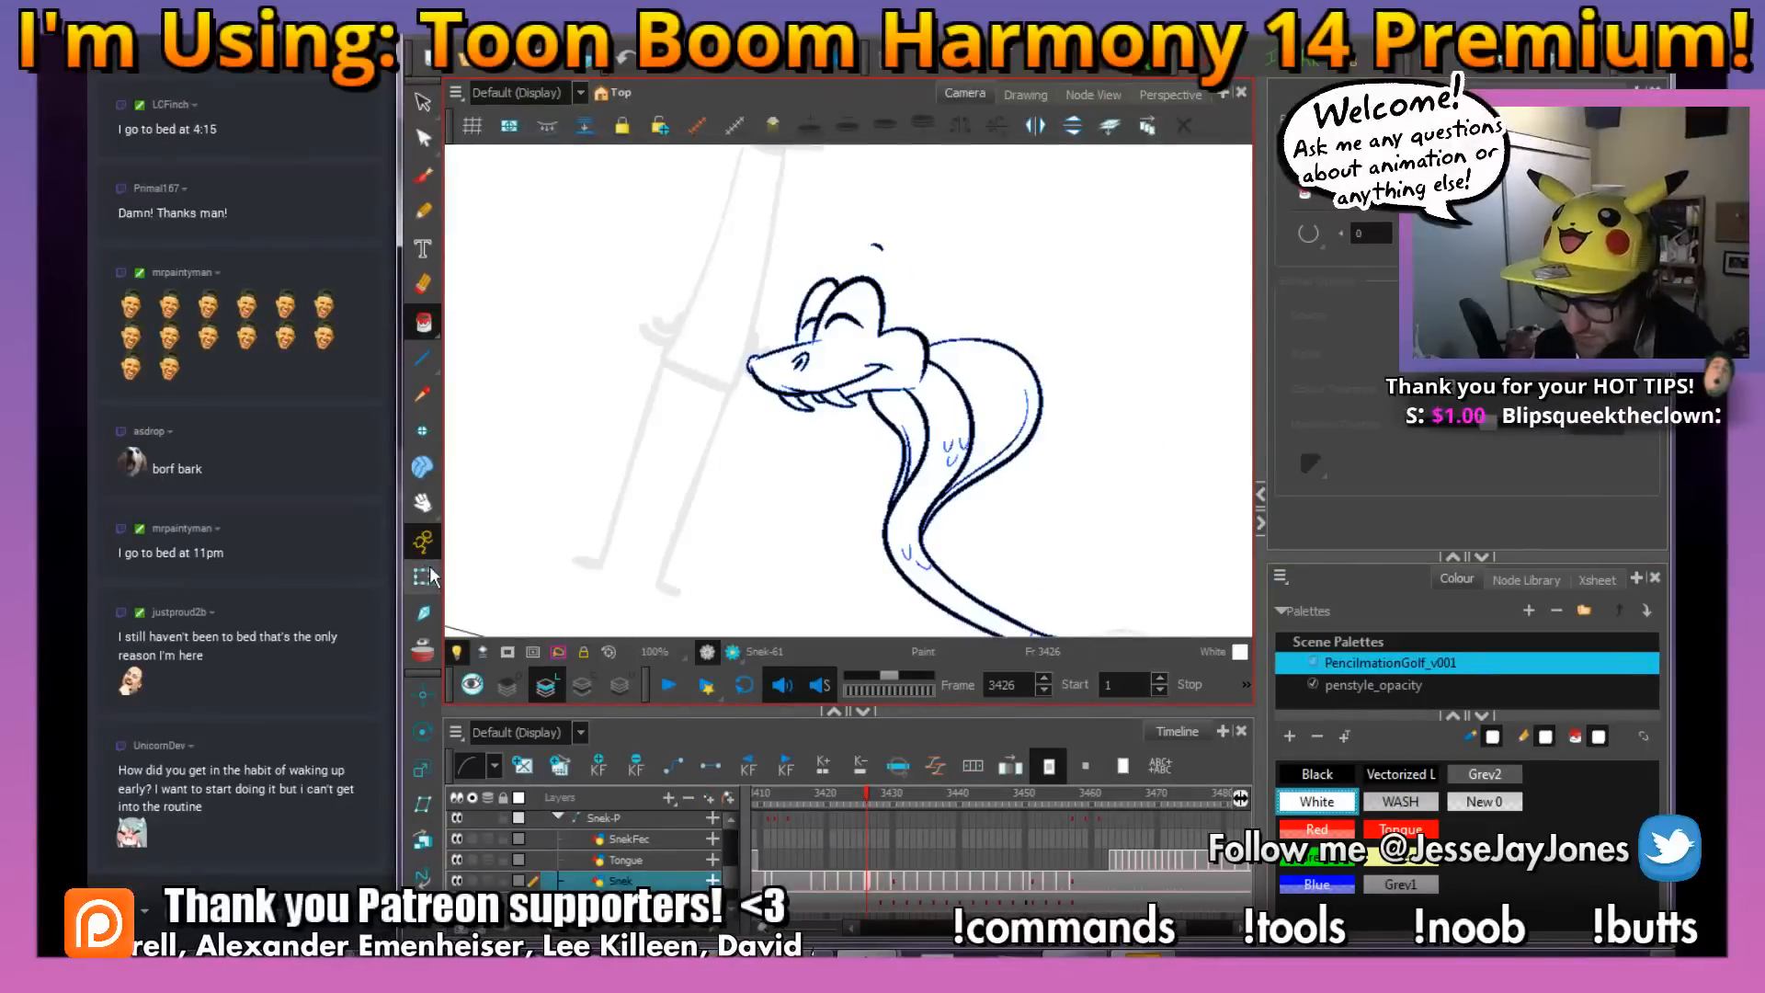
pyautogui.press('k')
# Return to the Brush tool and compare the snake drawing at frame 3426 with the one at frame 3425
pyautogui.moveTo(860, 475); pyautogui.dragTo(731, 514)
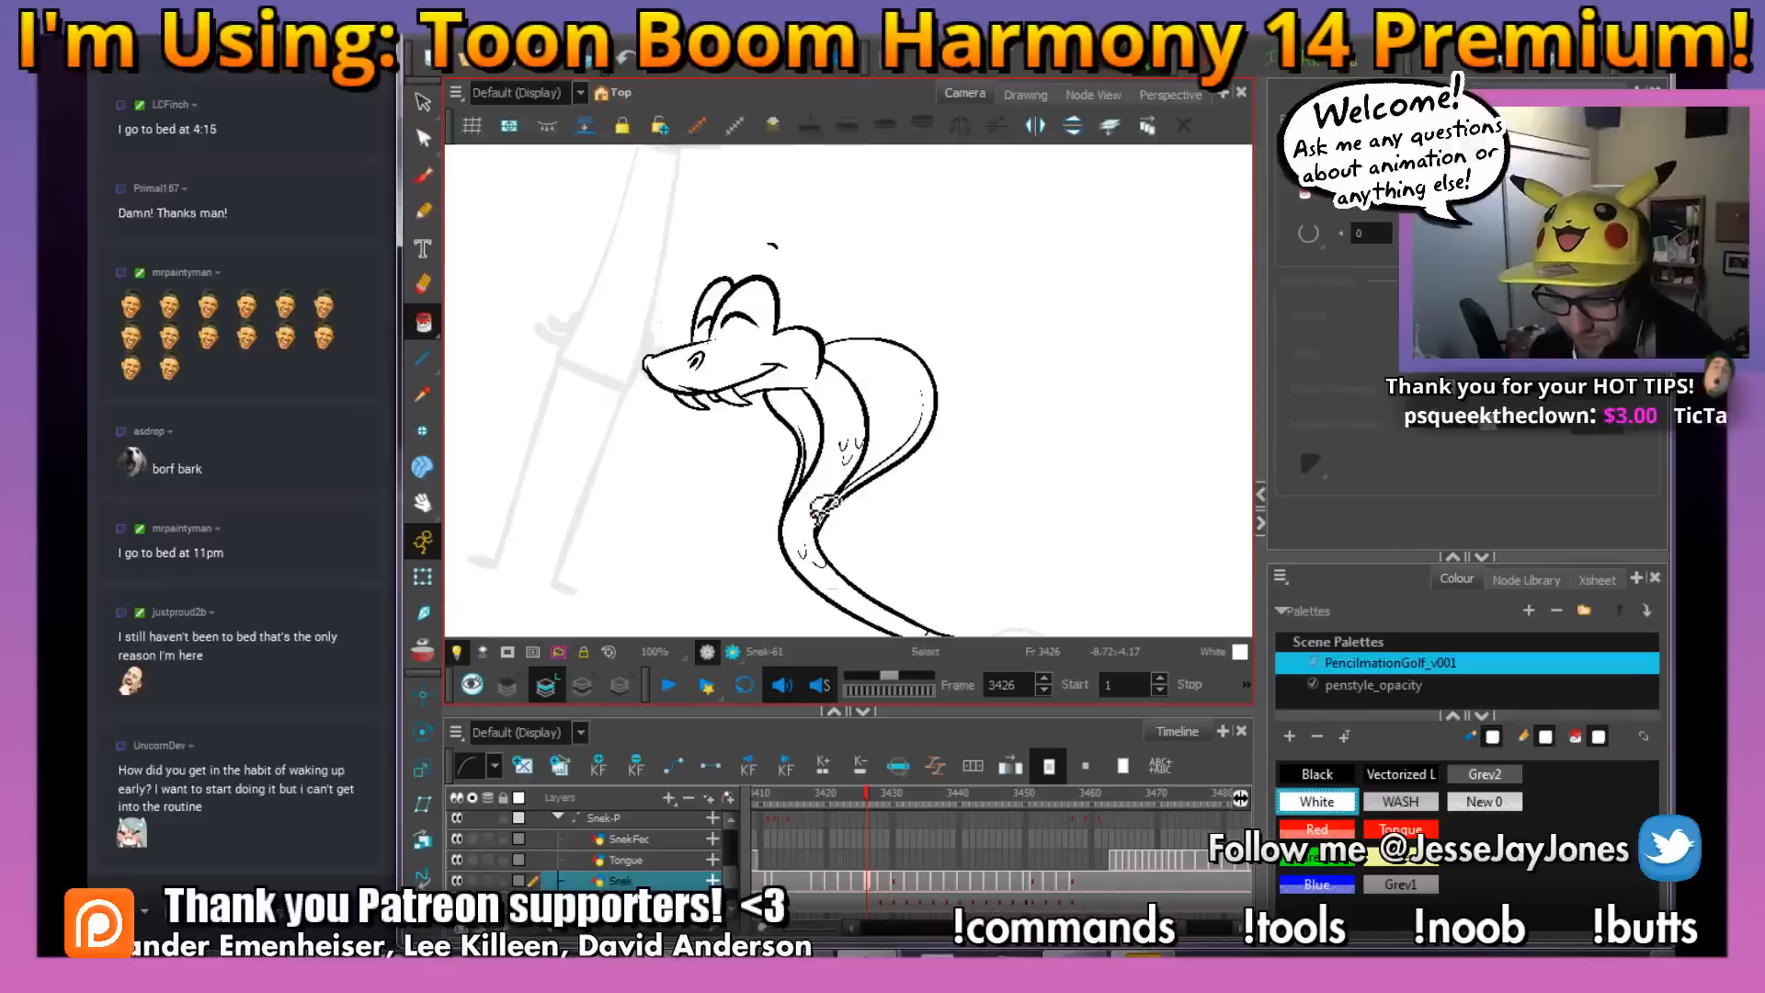
pyautogui.moveTo(1010, 501)
pyautogui.mouseDown()
pyautogui.moveTo(1028, 505)
pyautogui.moveTo(1012, 492)
pyautogui.mouseUp()
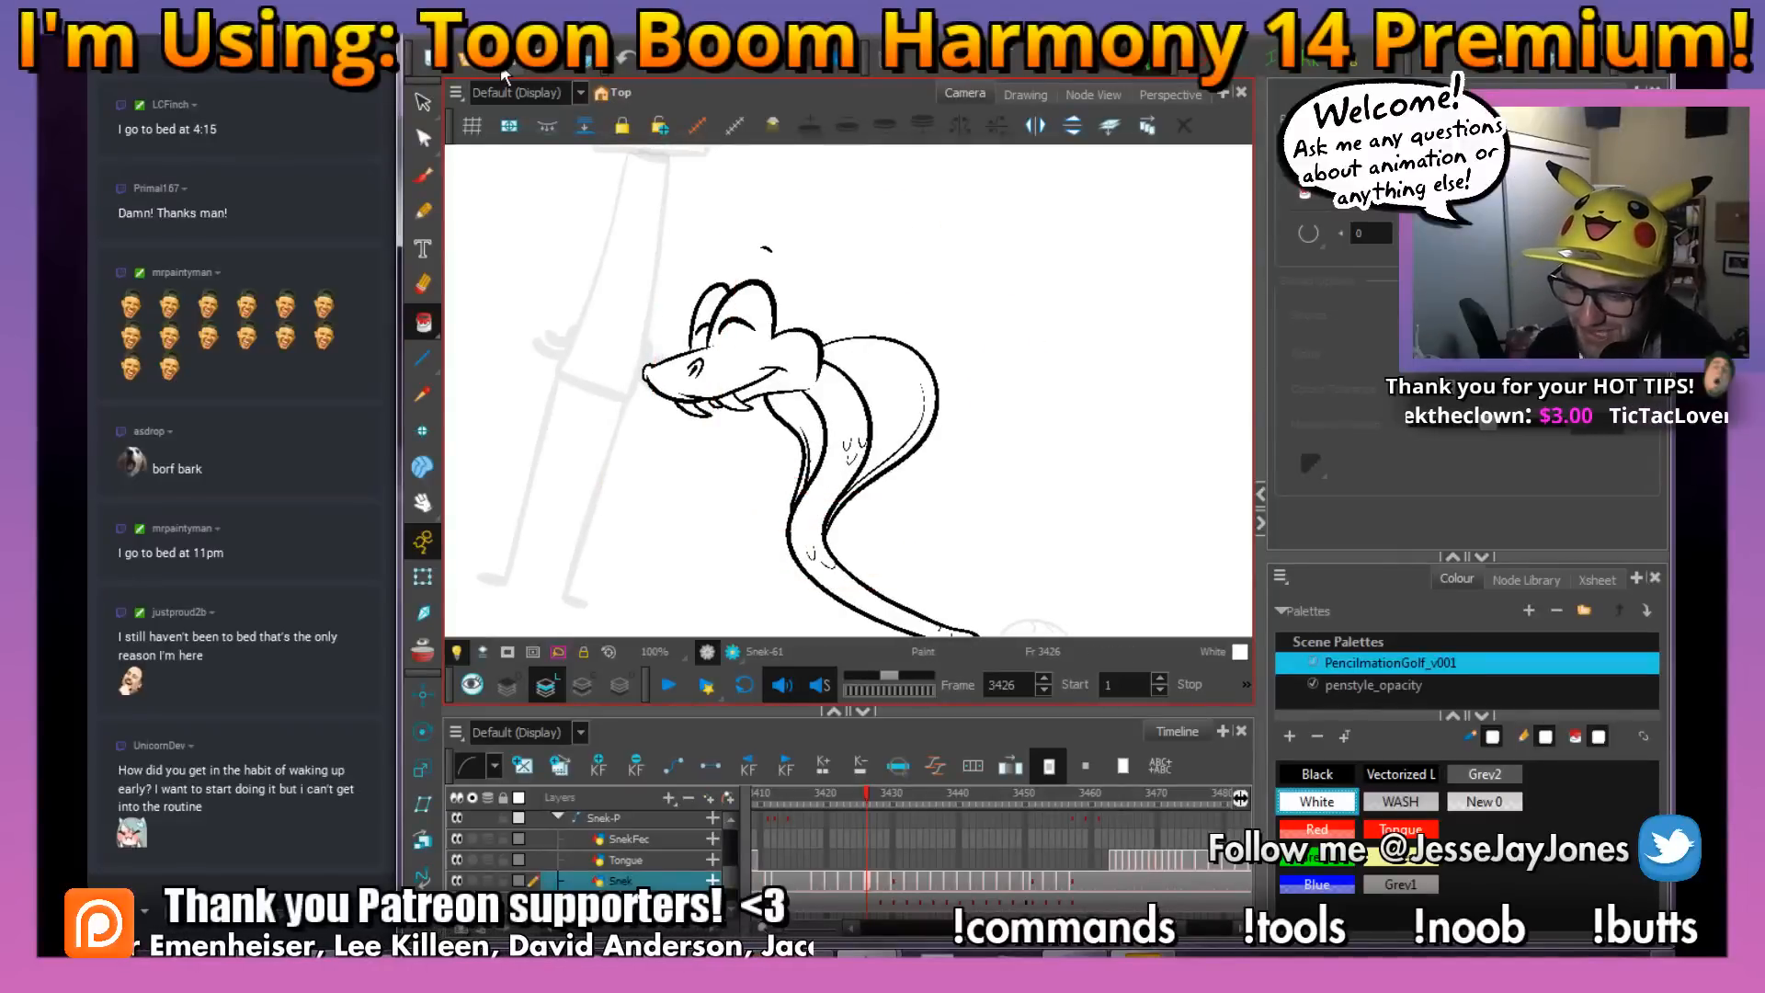
pyautogui.moveTo(858, 471); pyautogui.dragTo(784, 398)
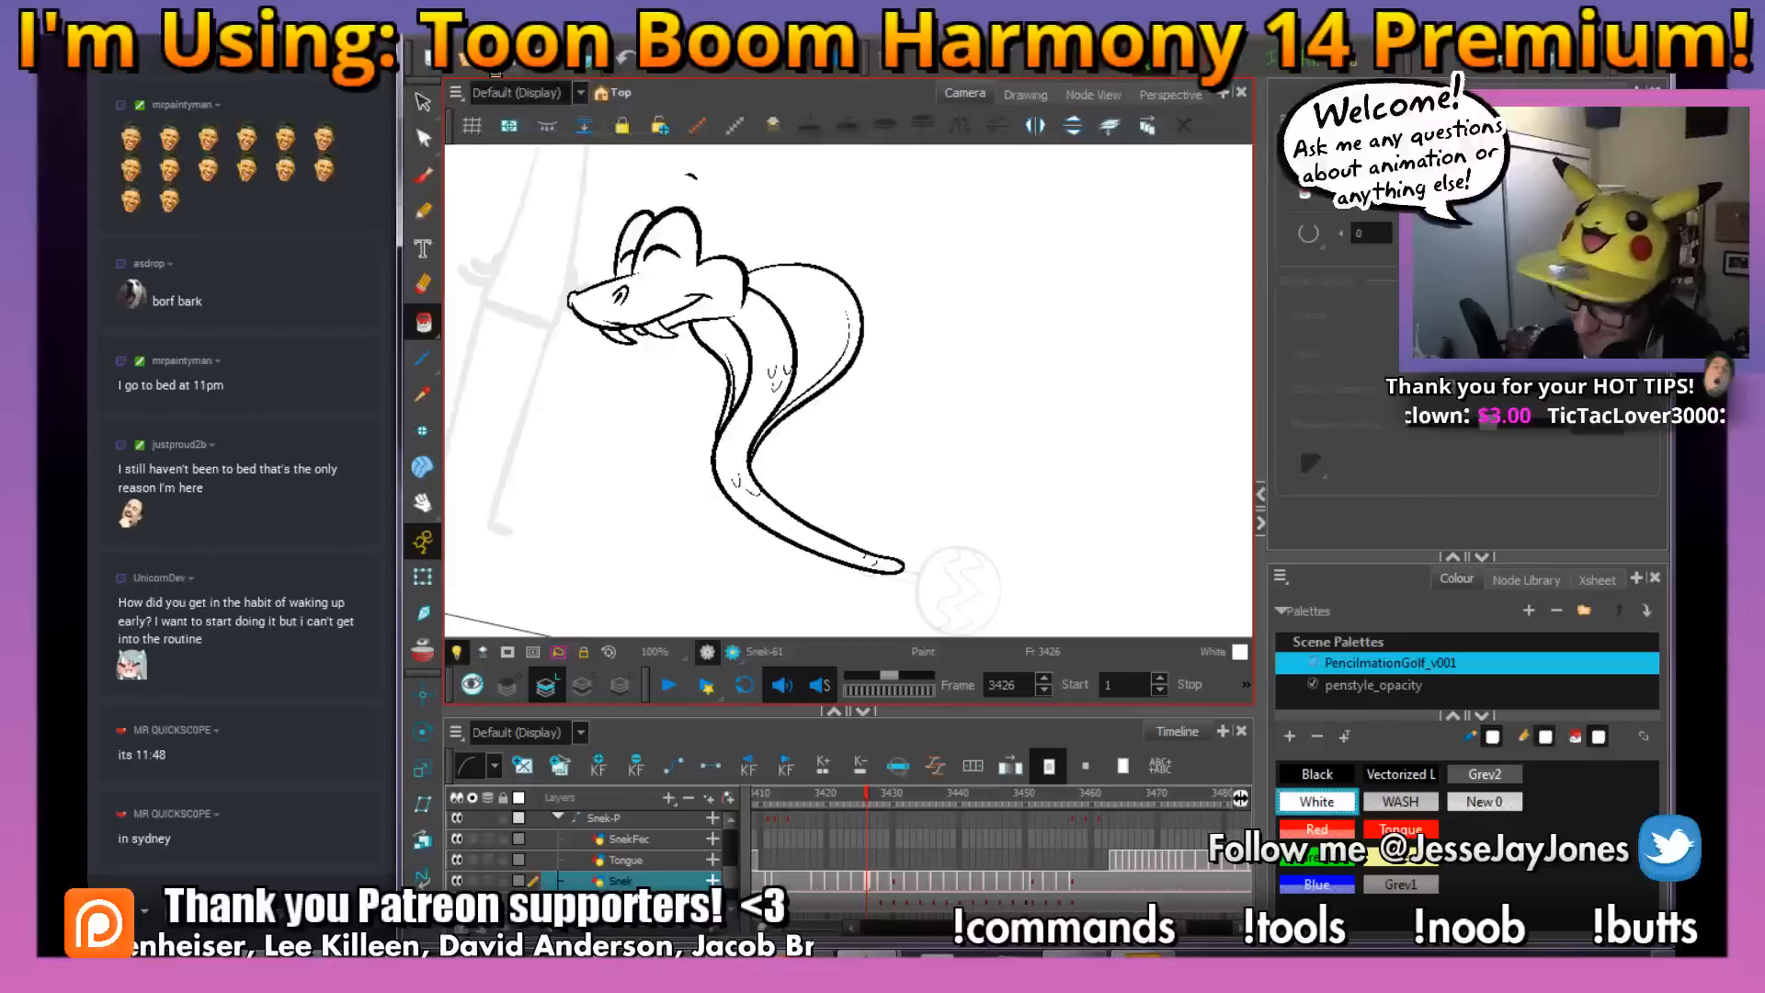
pyautogui.click(423, 177)
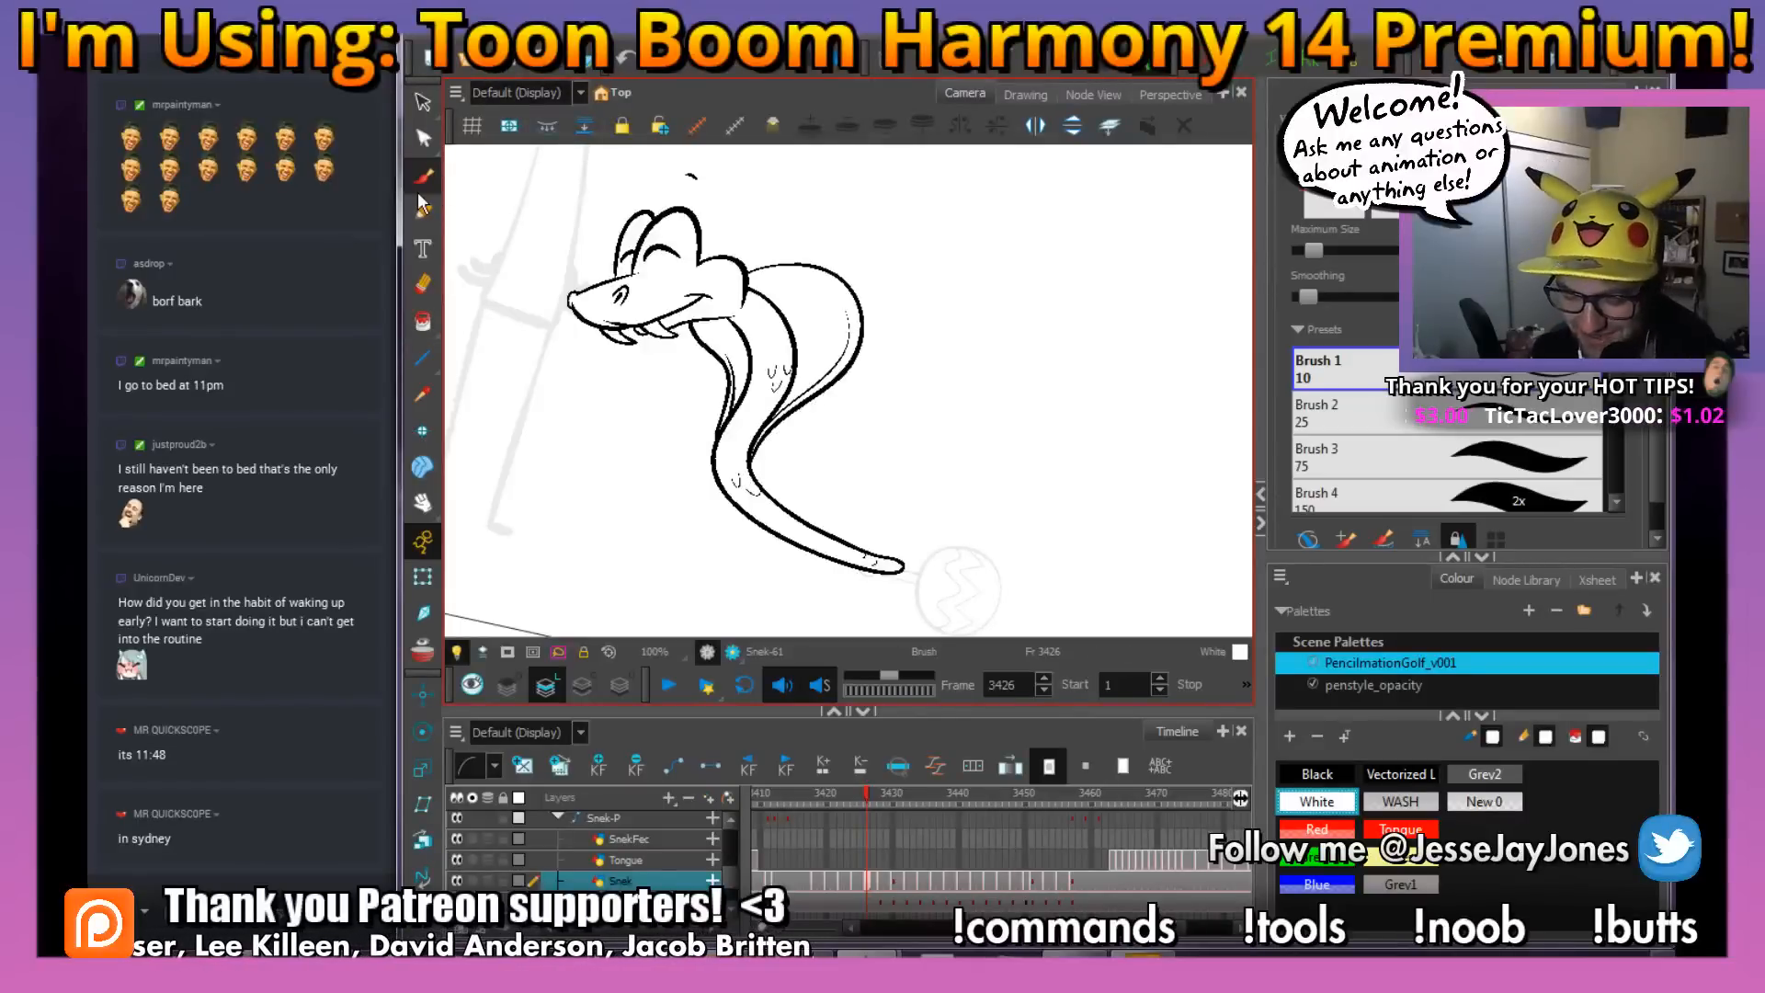
pyautogui.press('f')
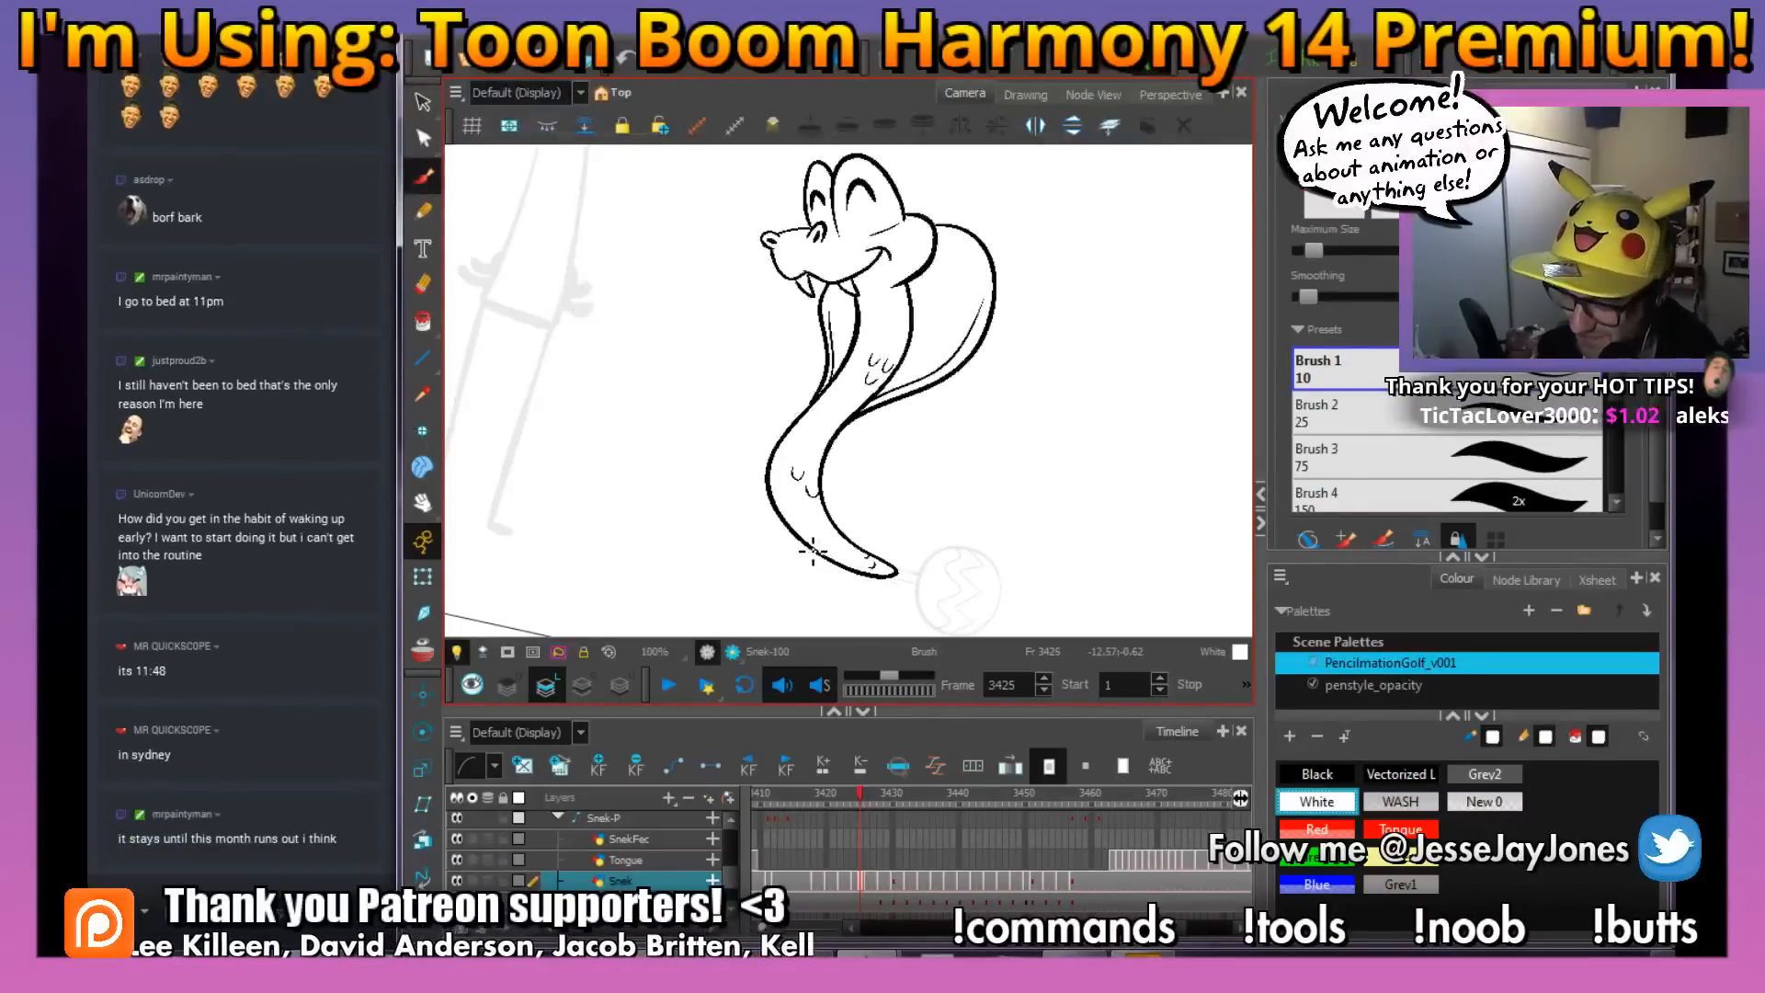
pyautogui.press('g')
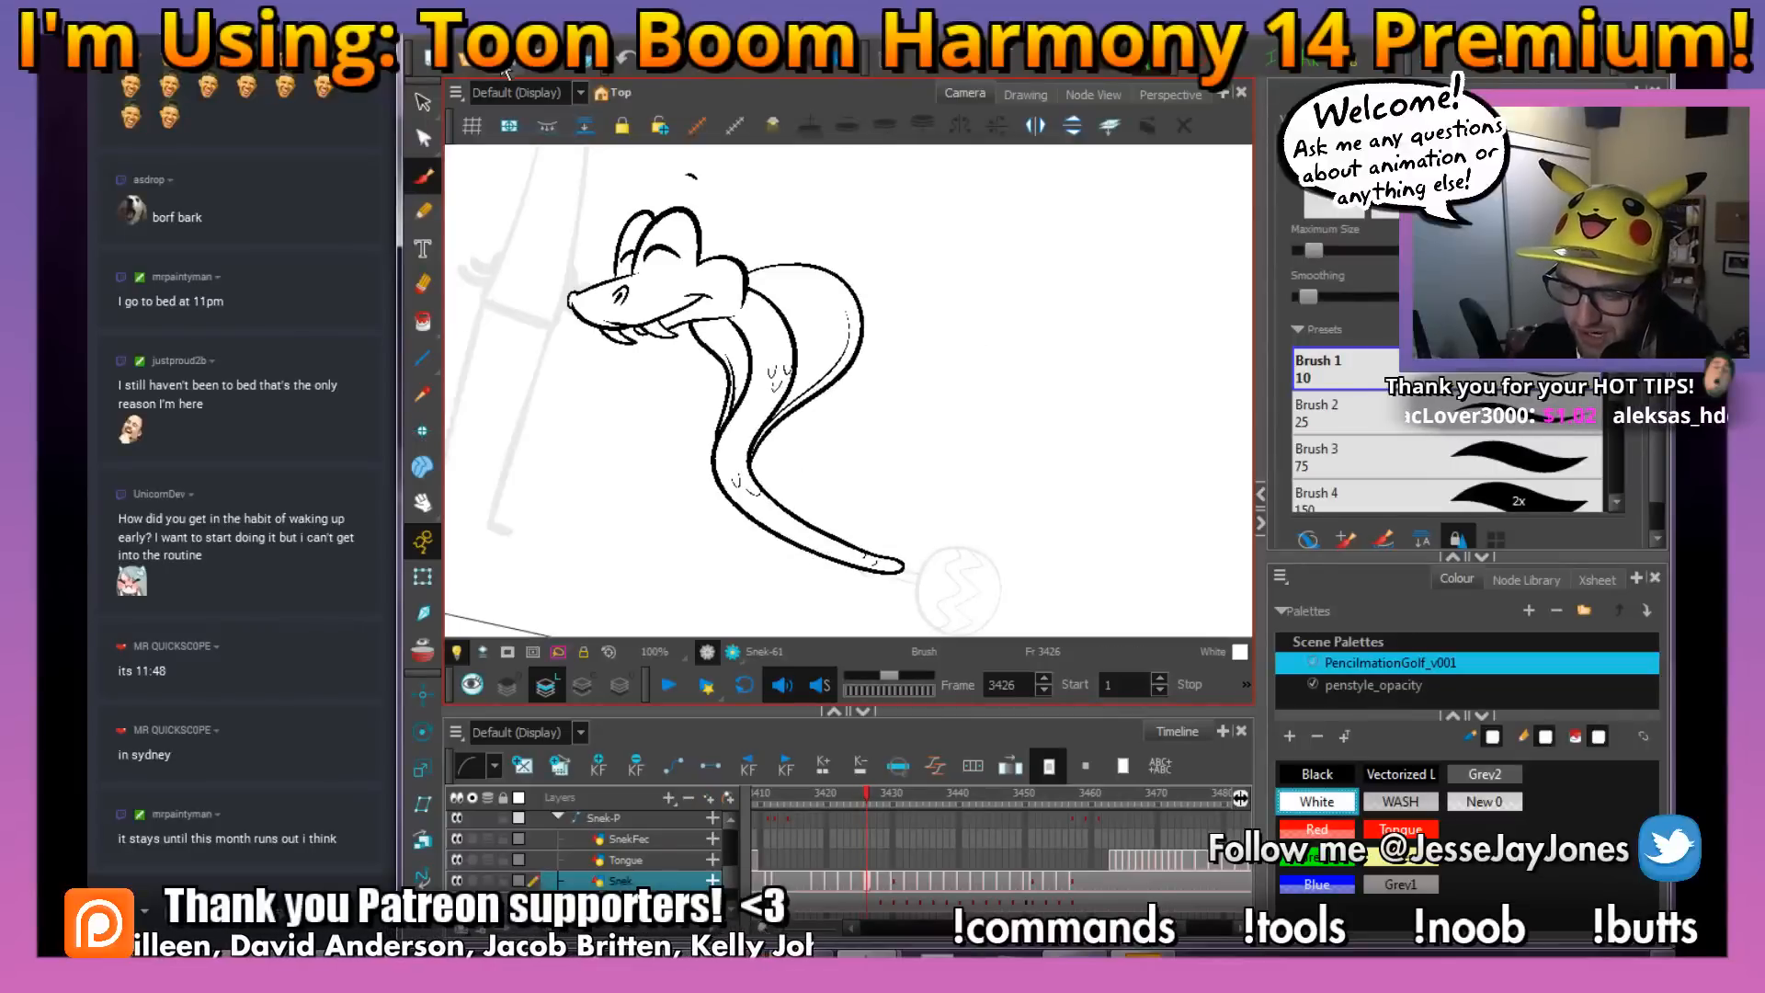
pyautogui.moveTo(670, 456)
pyautogui.mouseDown()
pyautogui.moveTo(685, 488)
pyautogui.moveTo(744, 431)
pyautogui.mouseUp()
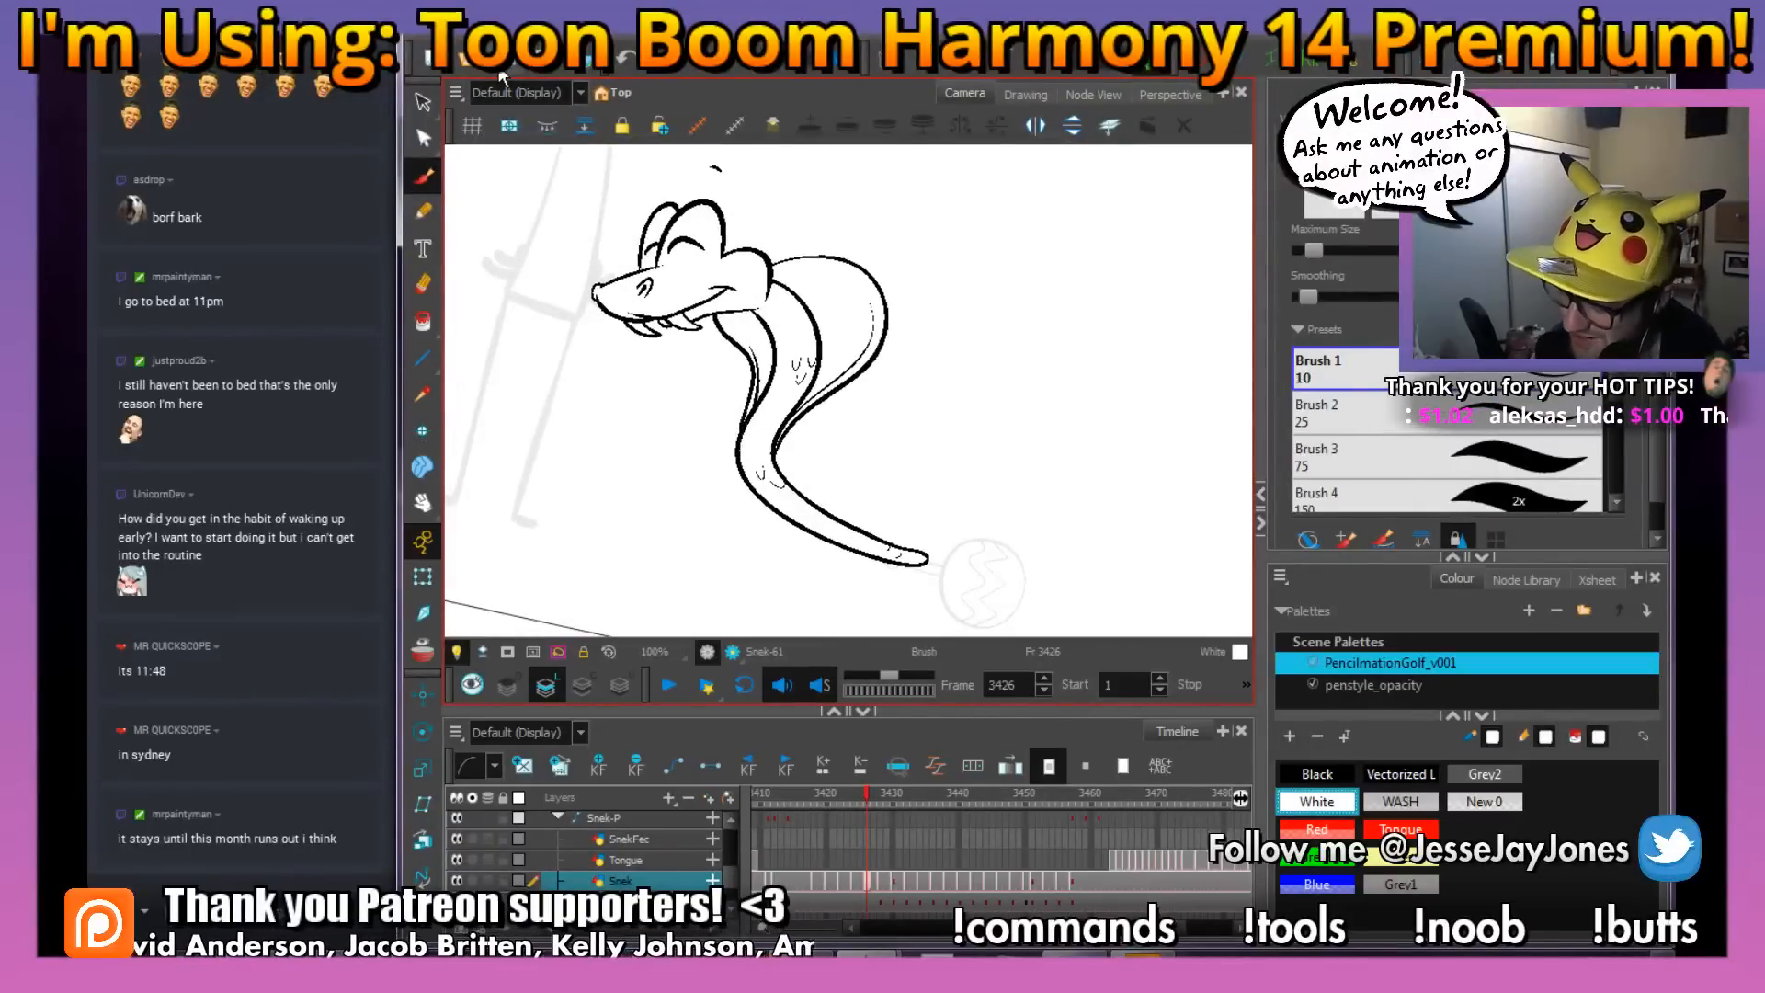
pyautogui.moveTo(988, 532); pyautogui.dragTo(955, 516)
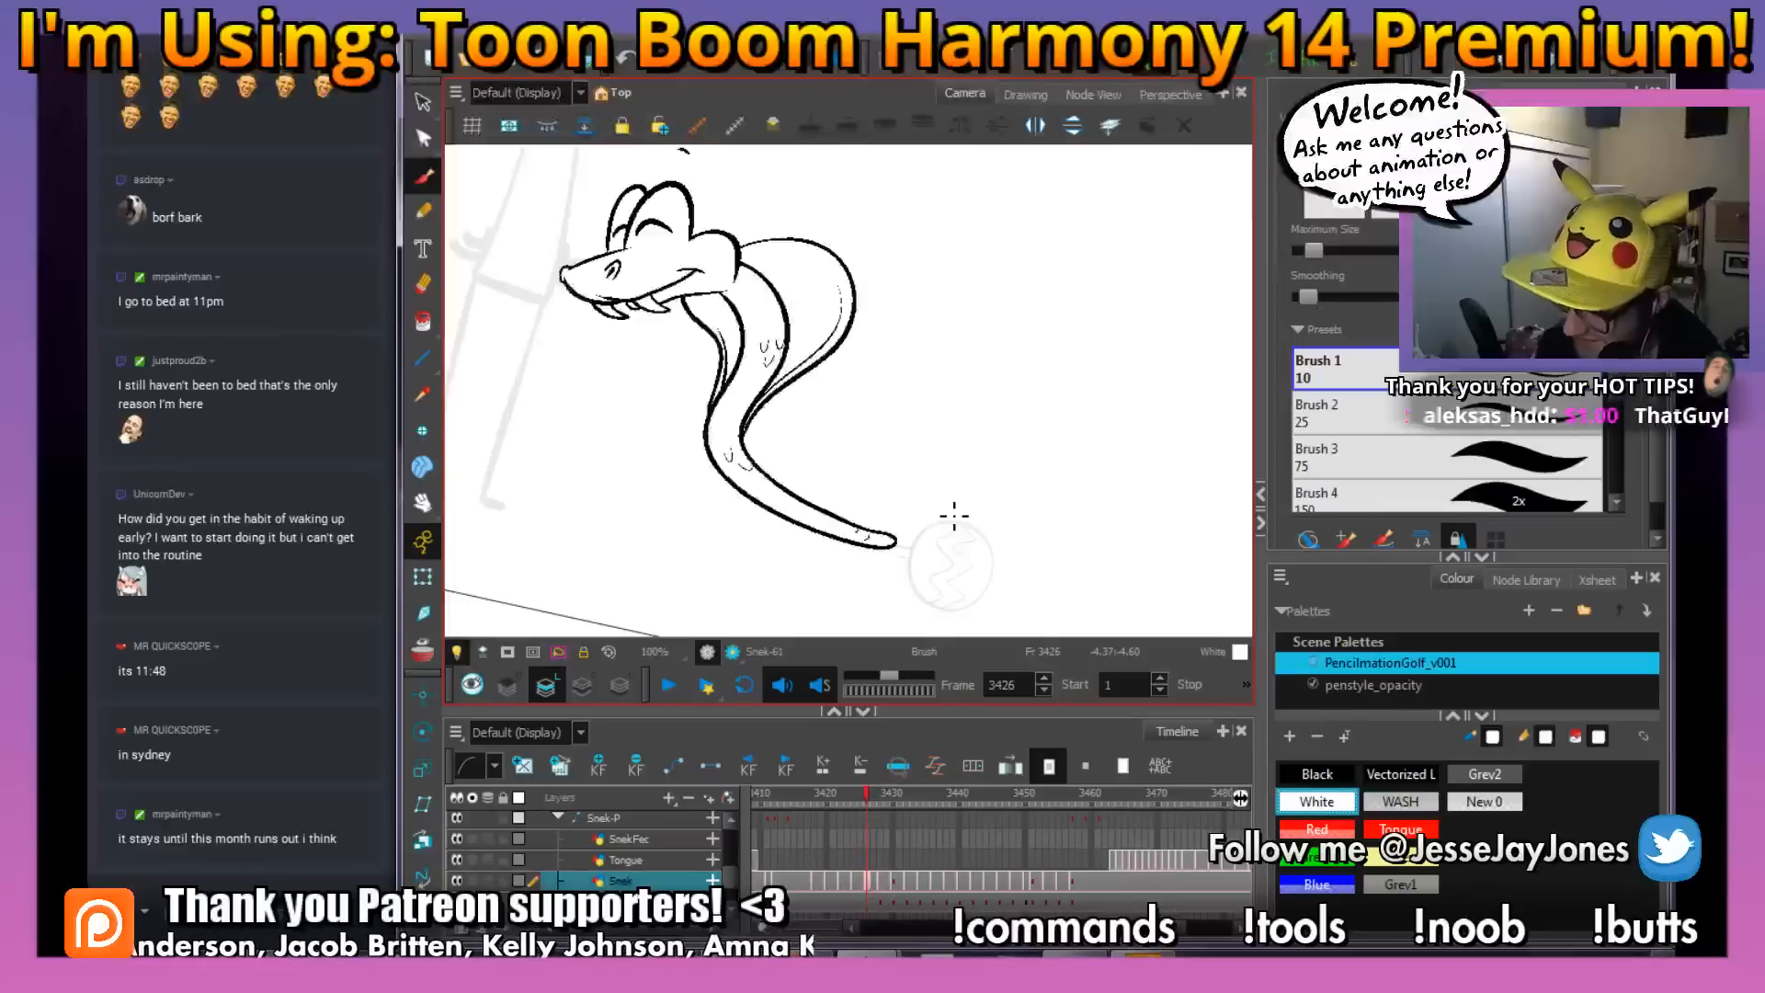
# Set the brush colour to black at the rough snake drawing on frame 3428 and save the scene
pyautogui.press('.')
pyautogui.press('.')
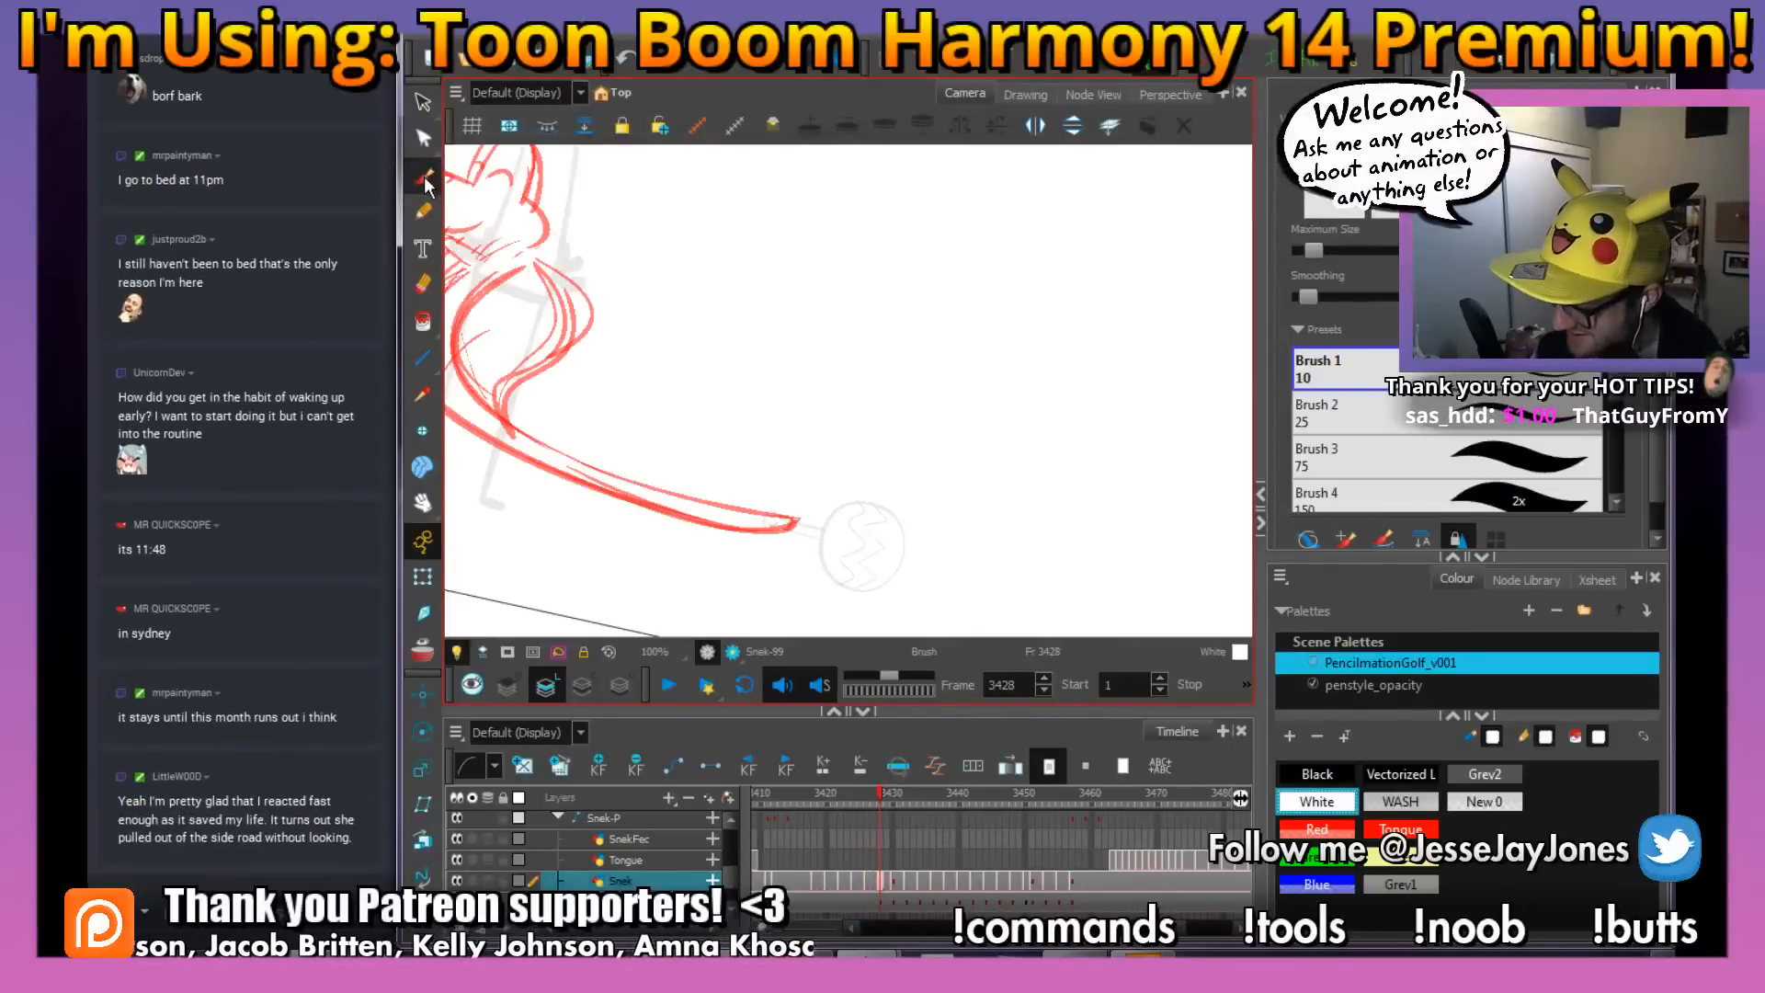
pyautogui.click(1316, 775)
pyautogui.moveTo(663, 335); pyautogui.dragTo(855, 363)
pyautogui.hotkey('ctrl', 's')
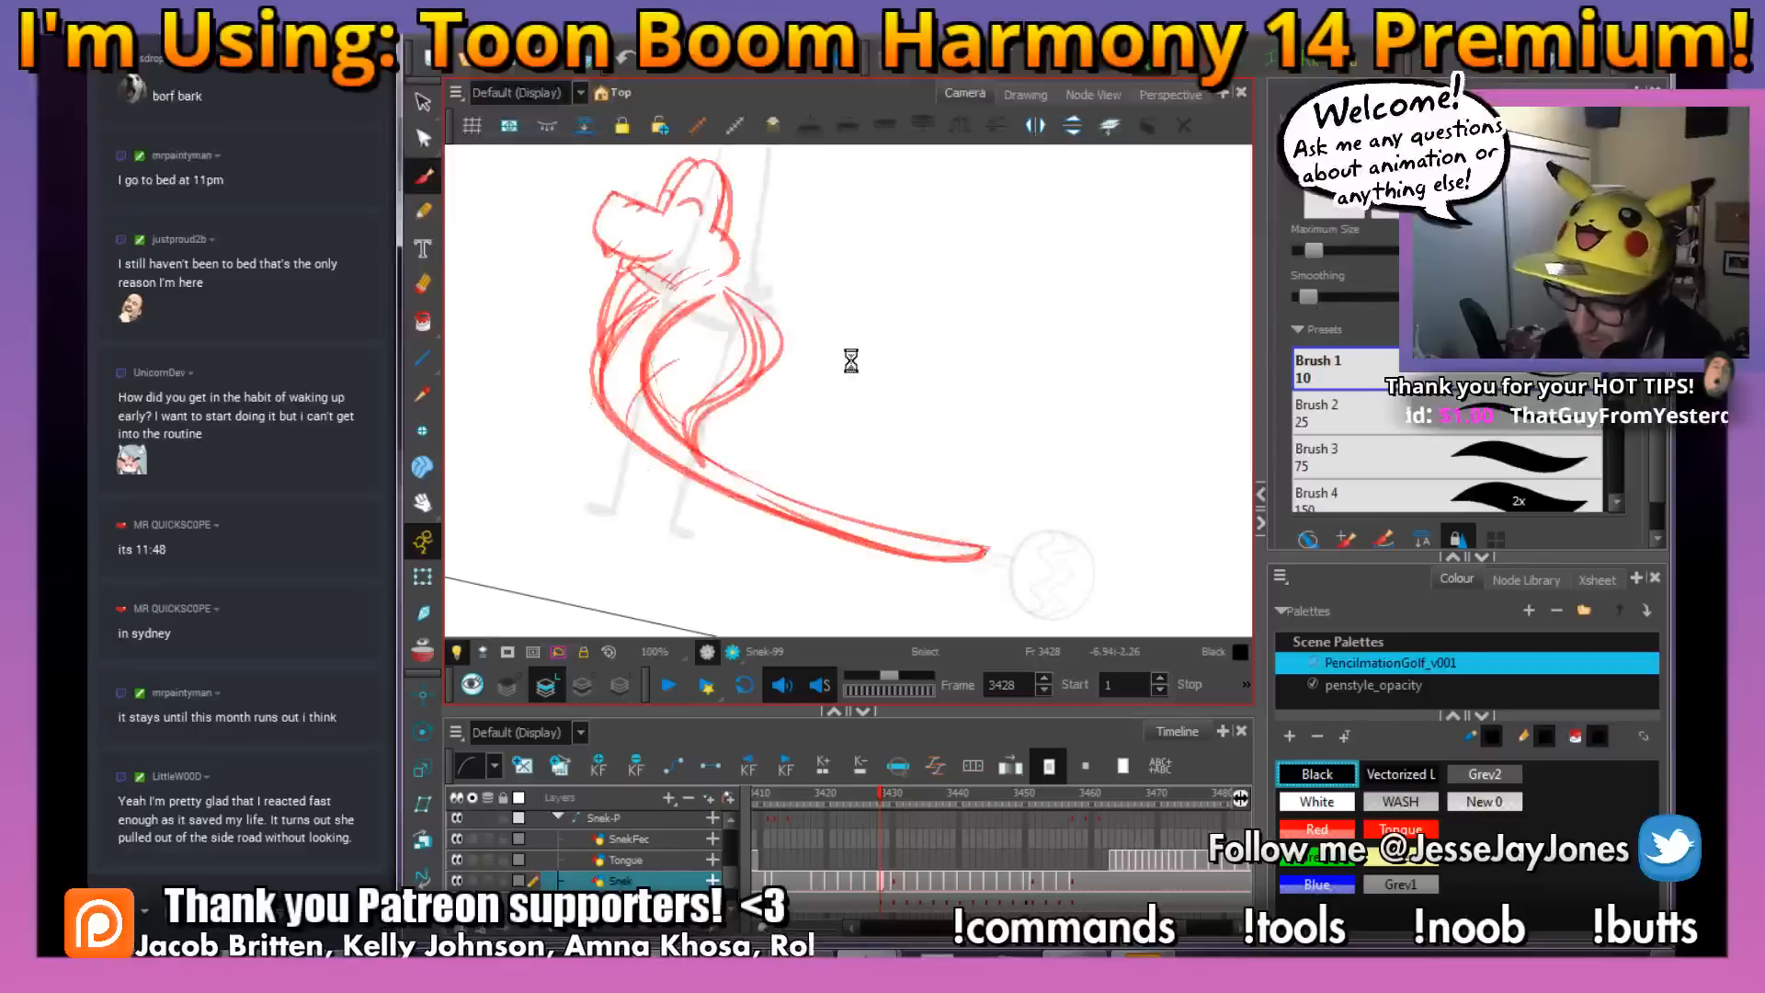
# Ink both long edges of the snake's body in black from the tail tip up to the neck, following the red rough
pyautogui.moveTo(1047, 579); pyautogui.dragTo(1094, 553)
pyautogui.moveTo(945, 546)
pyautogui.mouseDown()
pyautogui.moveTo(960, 510)
pyautogui.moveTo(959, 549)
pyautogui.moveTo(929, 539)
pyautogui.mouseUp()
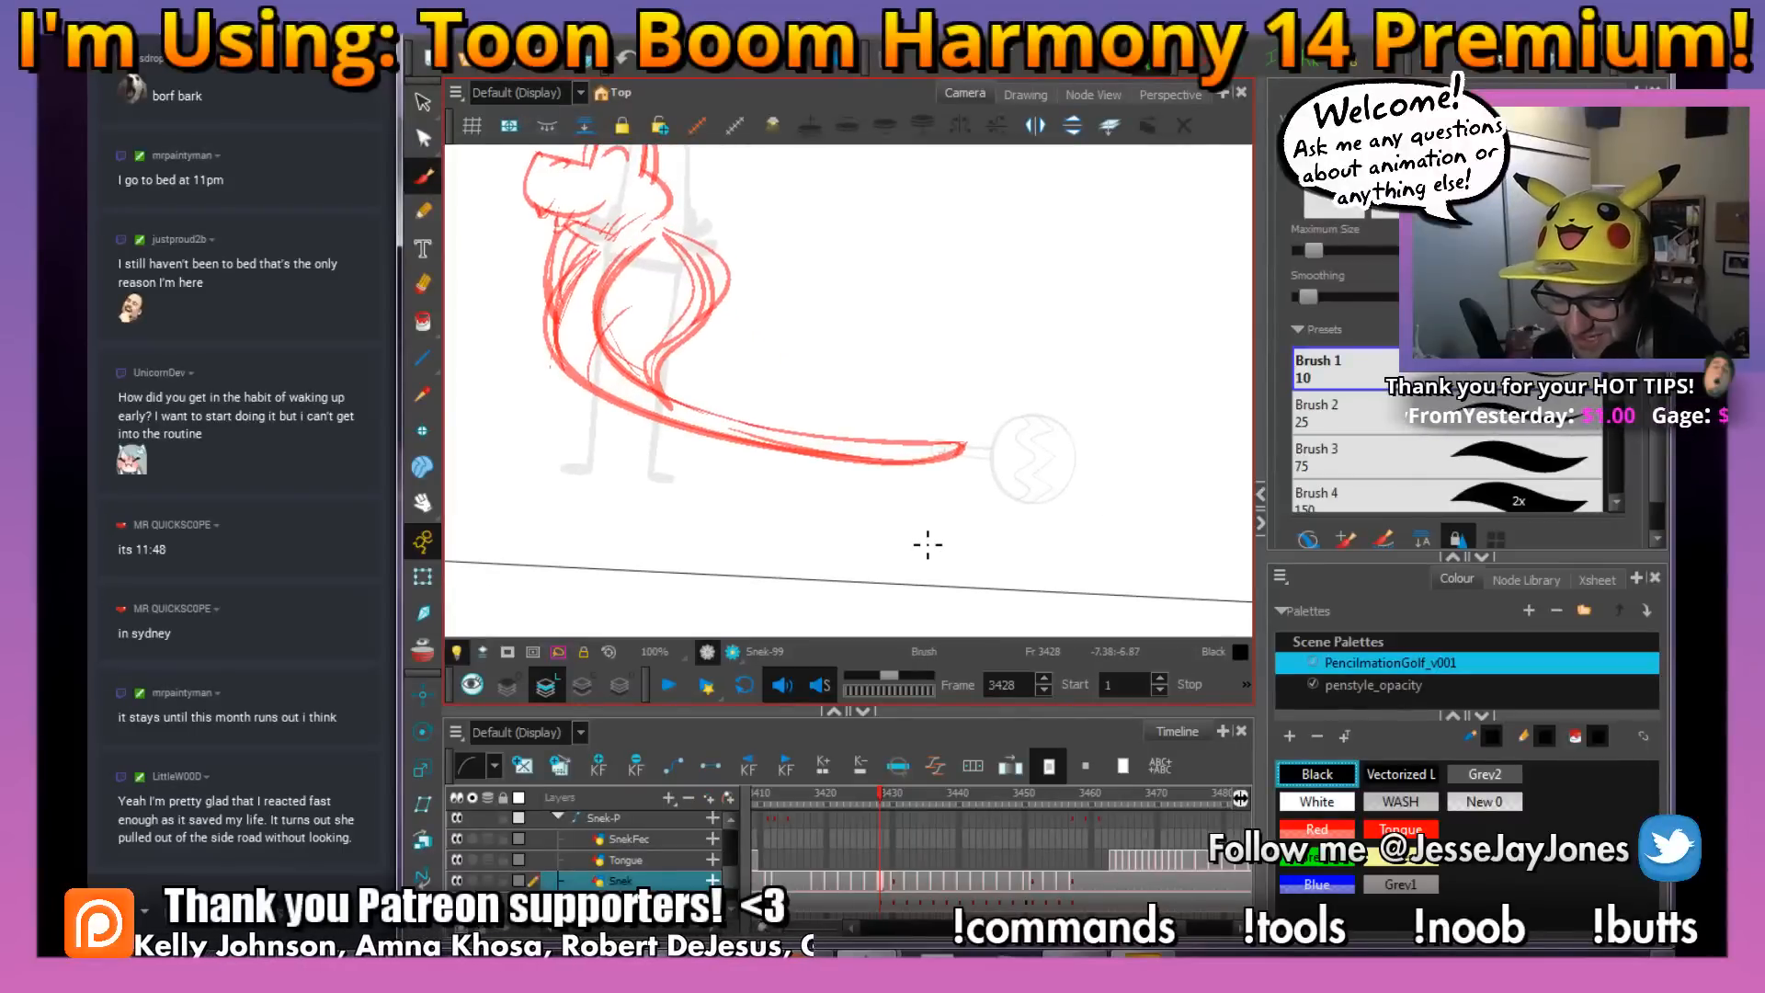
pyautogui.moveTo(802, 456); pyautogui.dragTo(903, 469)
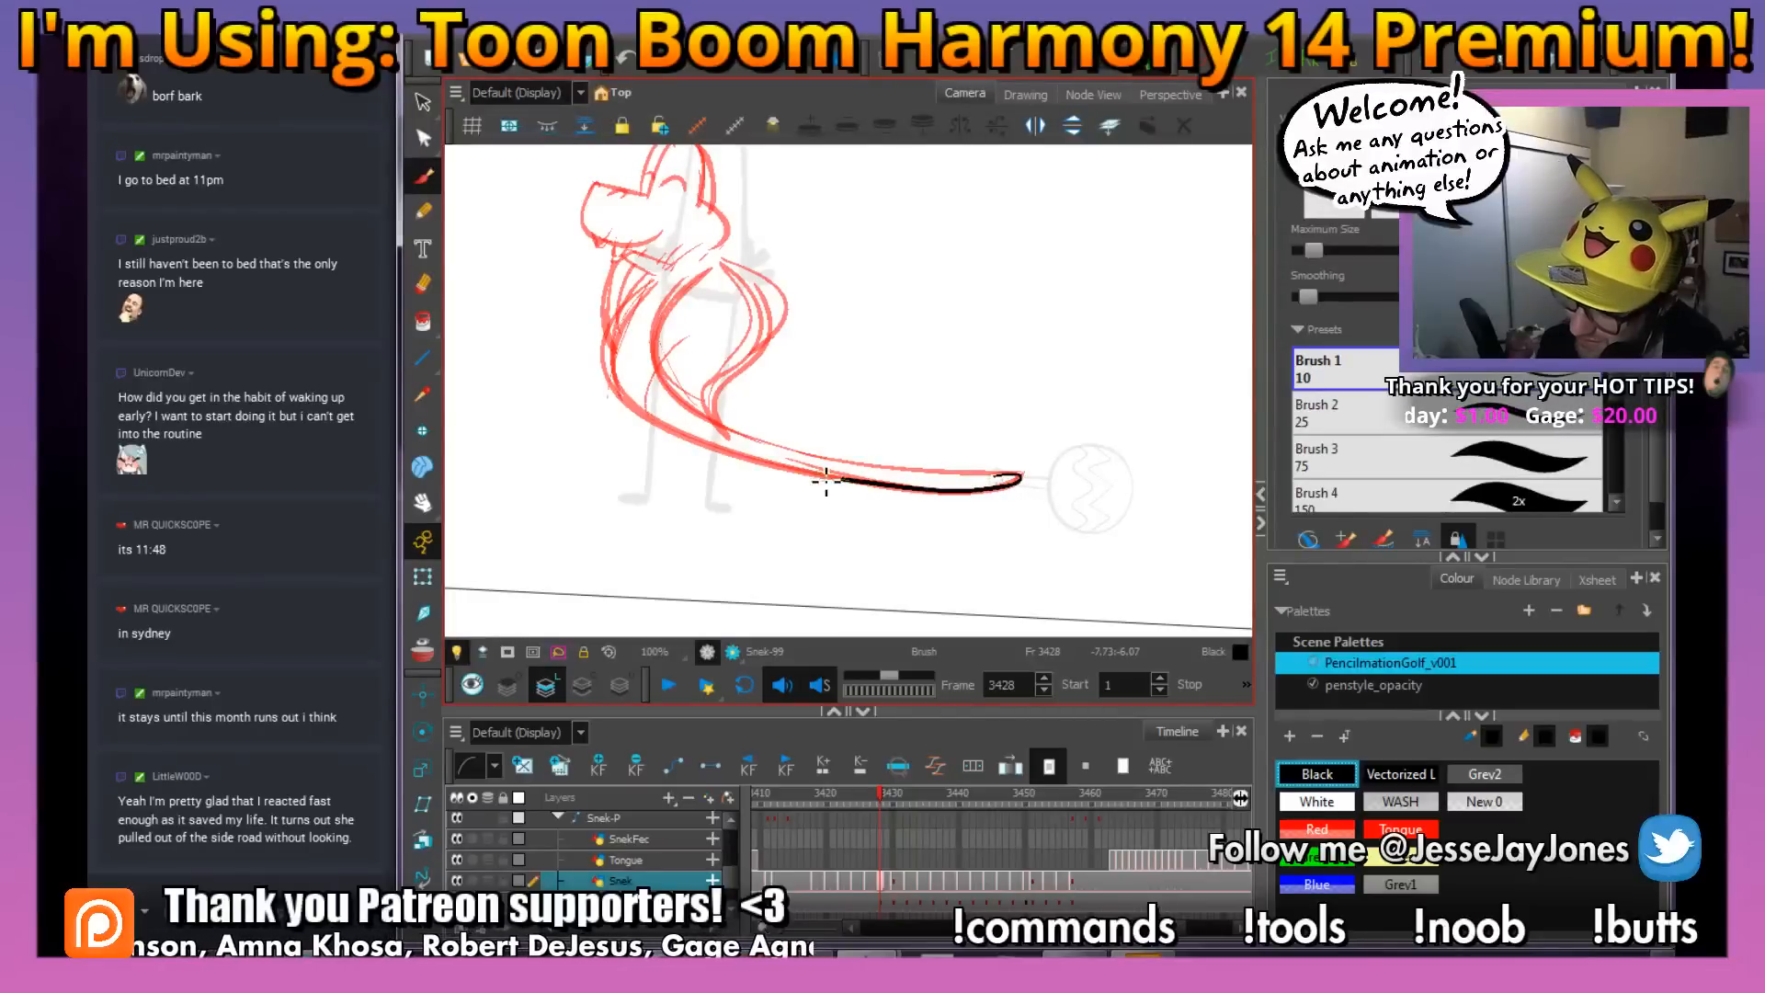
pyautogui.moveTo(826, 480)
pyautogui.mouseDown()
pyautogui.moveTo(686, 437)
pyautogui.moveTo(640, 411)
pyautogui.moveTo(616, 364)
pyautogui.mouseUp()
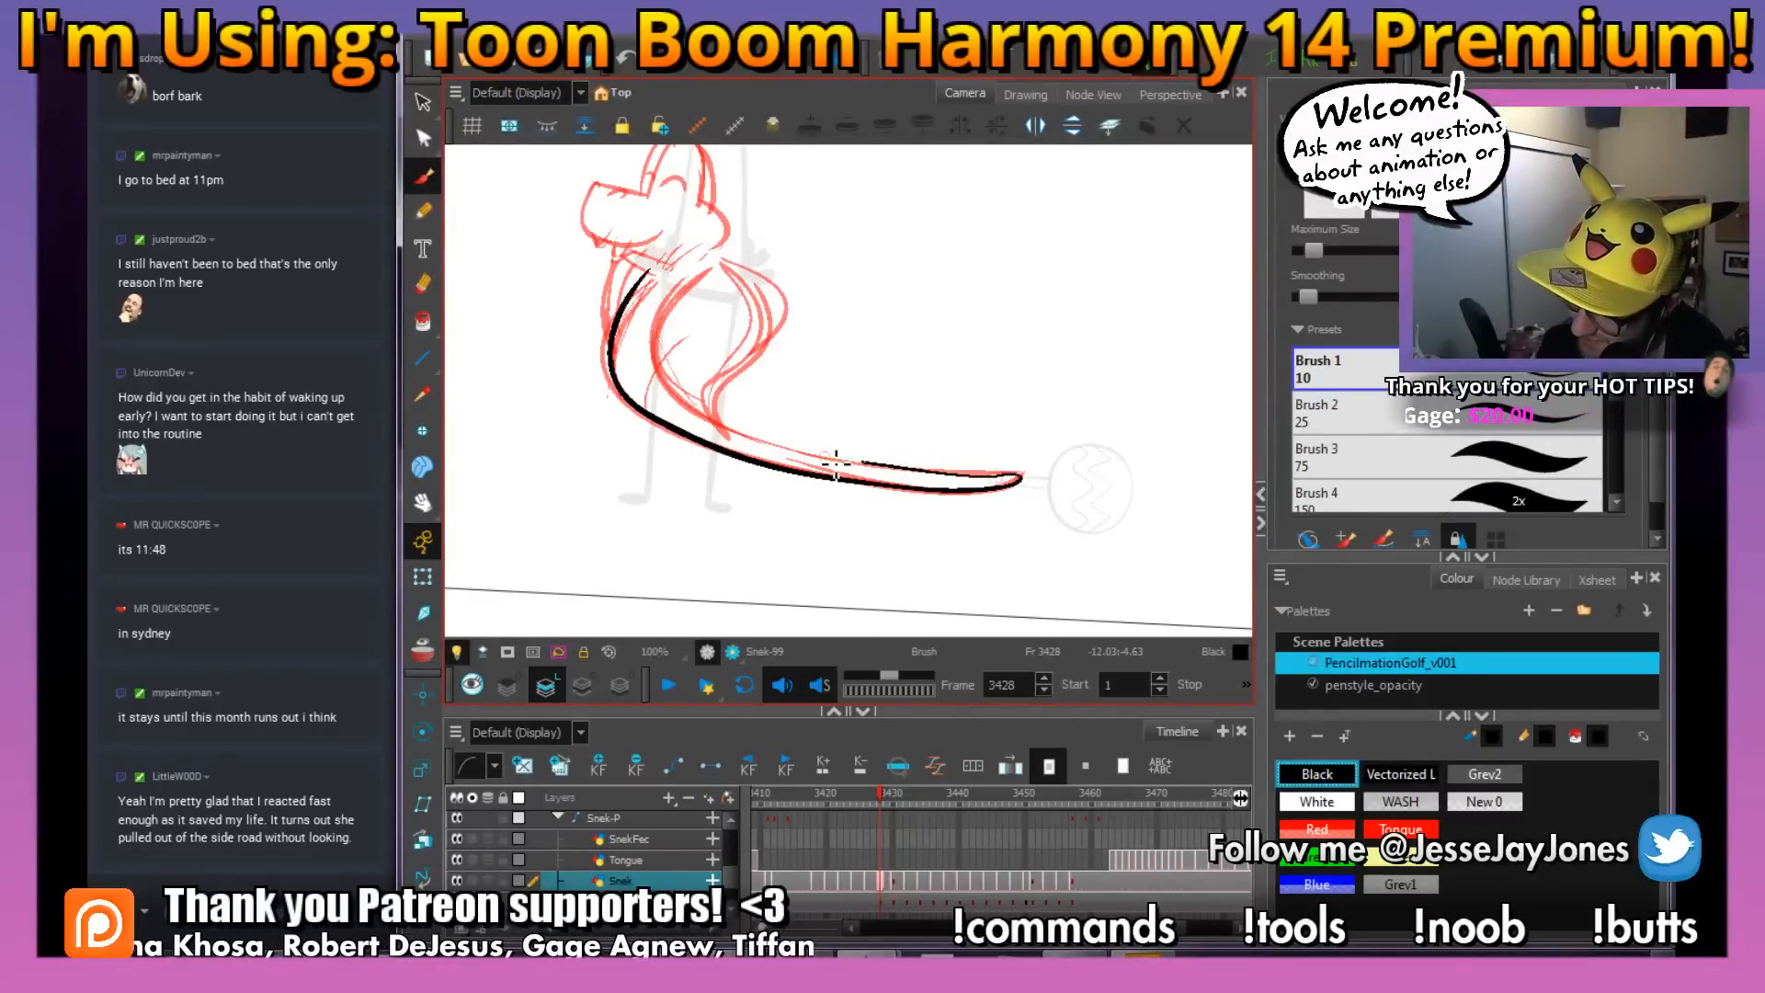
pyautogui.moveTo(685, 292); pyautogui.dragTo(715, 253)
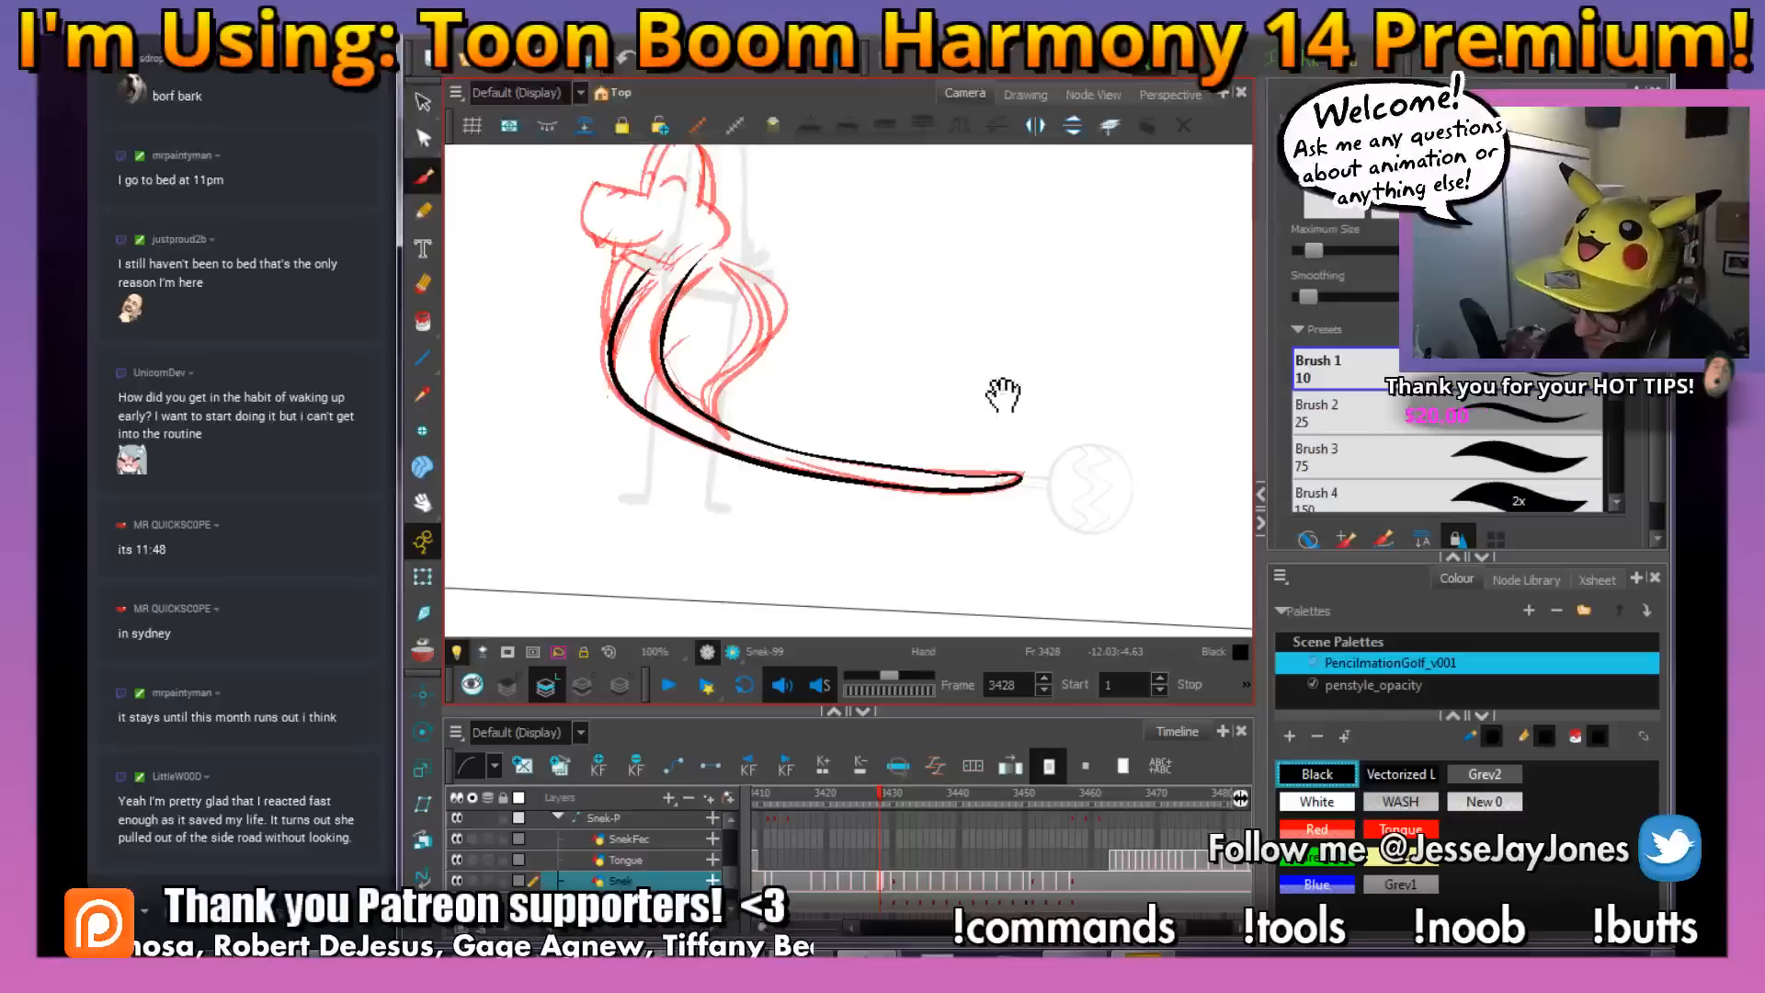
# Adjust the upper body line with the Perspective tool to fit the red rough, and return to the Brush tool
pyautogui.moveTo(1003, 395); pyautogui.dragTo(1051, 406)
pyautogui.click(715, 350)
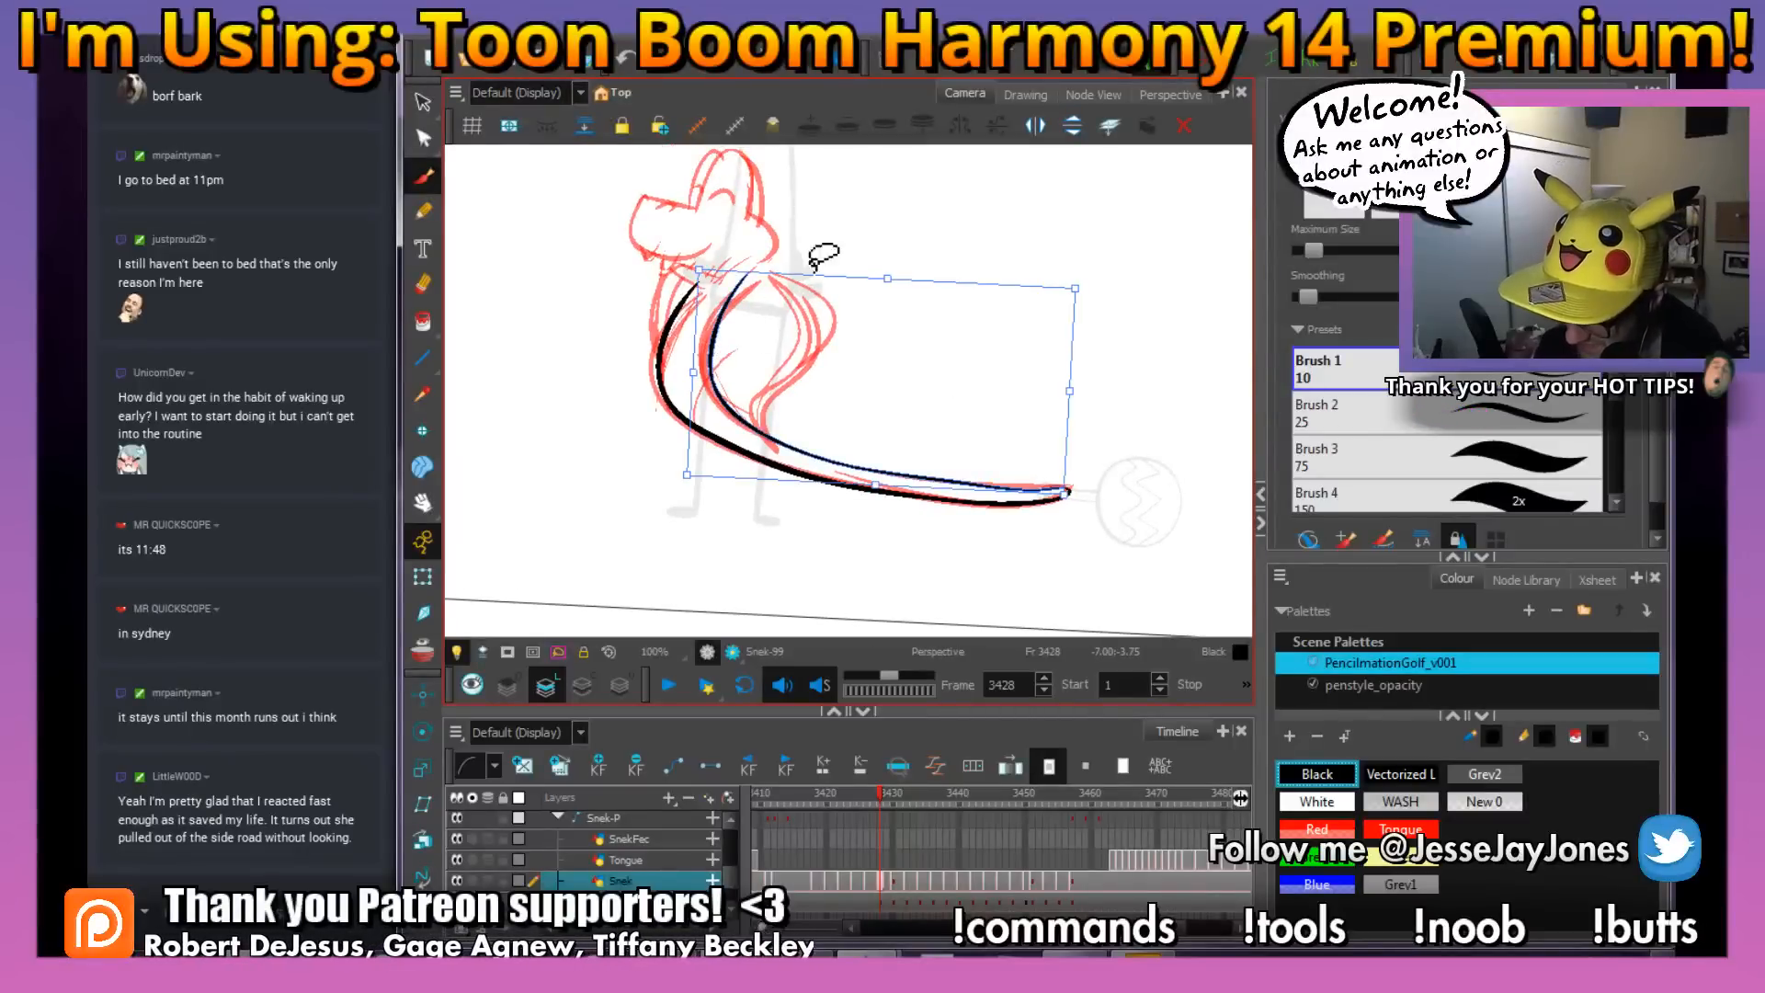
pyautogui.moveTo(883, 287); pyautogui.dragTo(873, 292)
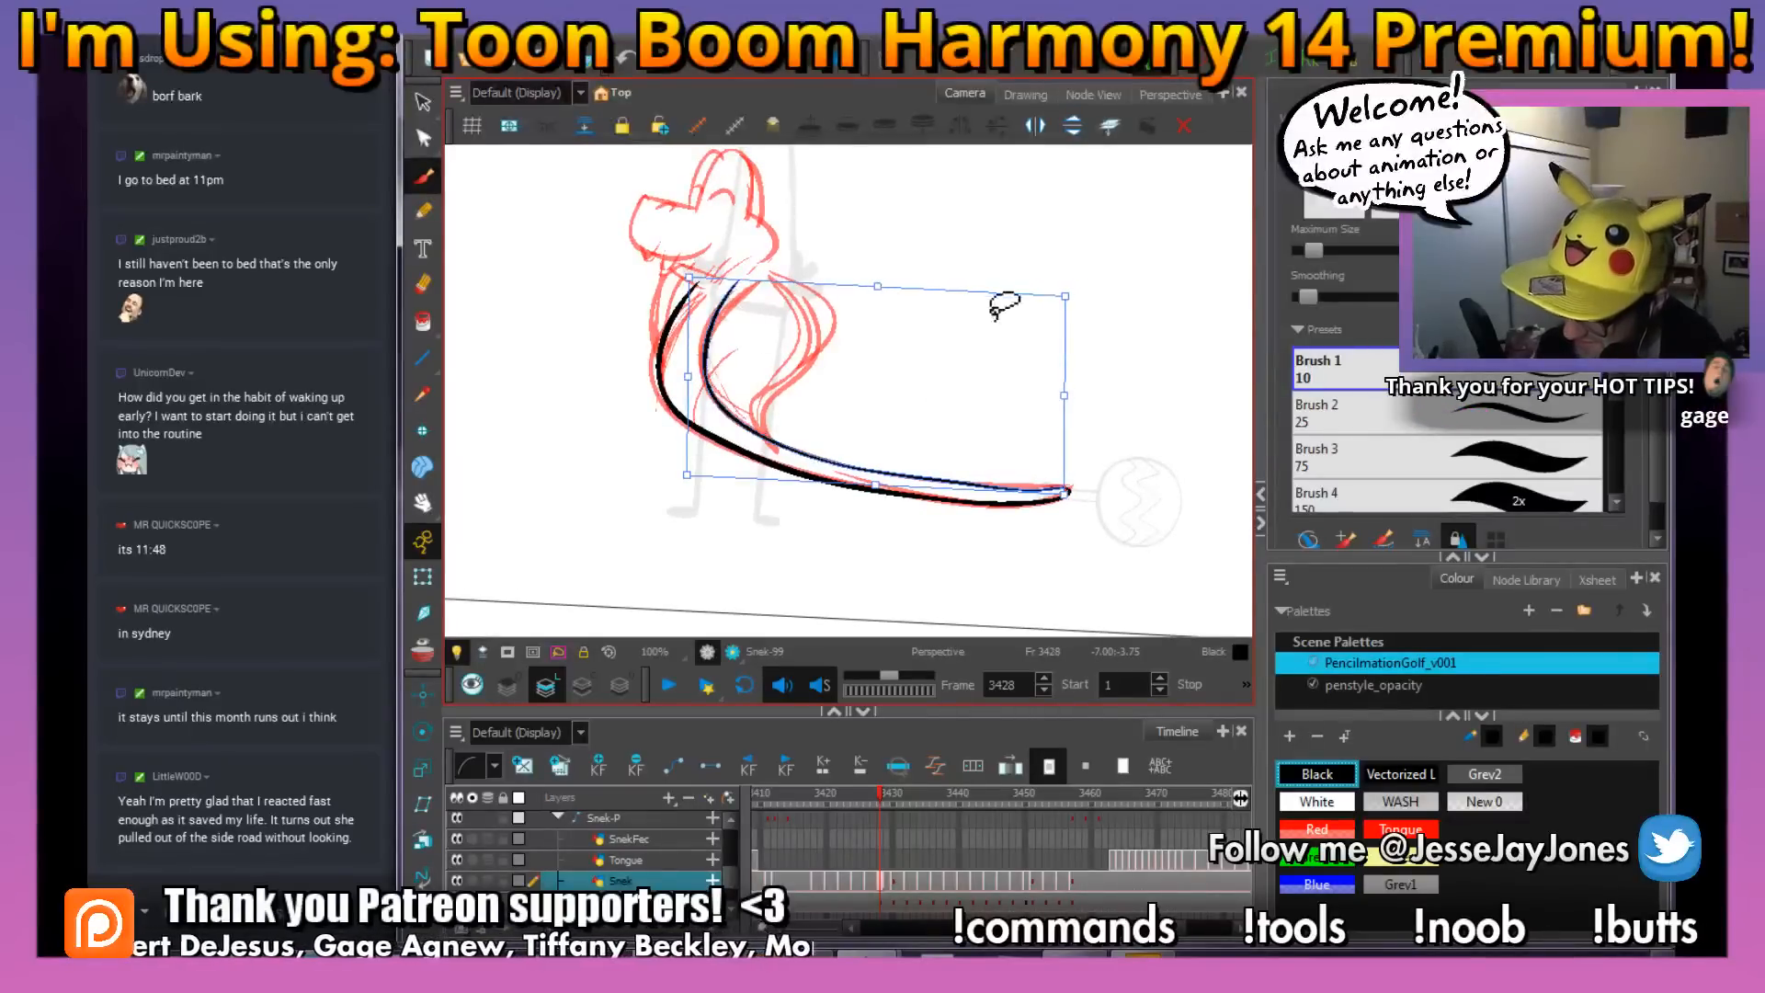
pyautogui.moveTo(687, 474); pyautogui.dragTo(685, 466)
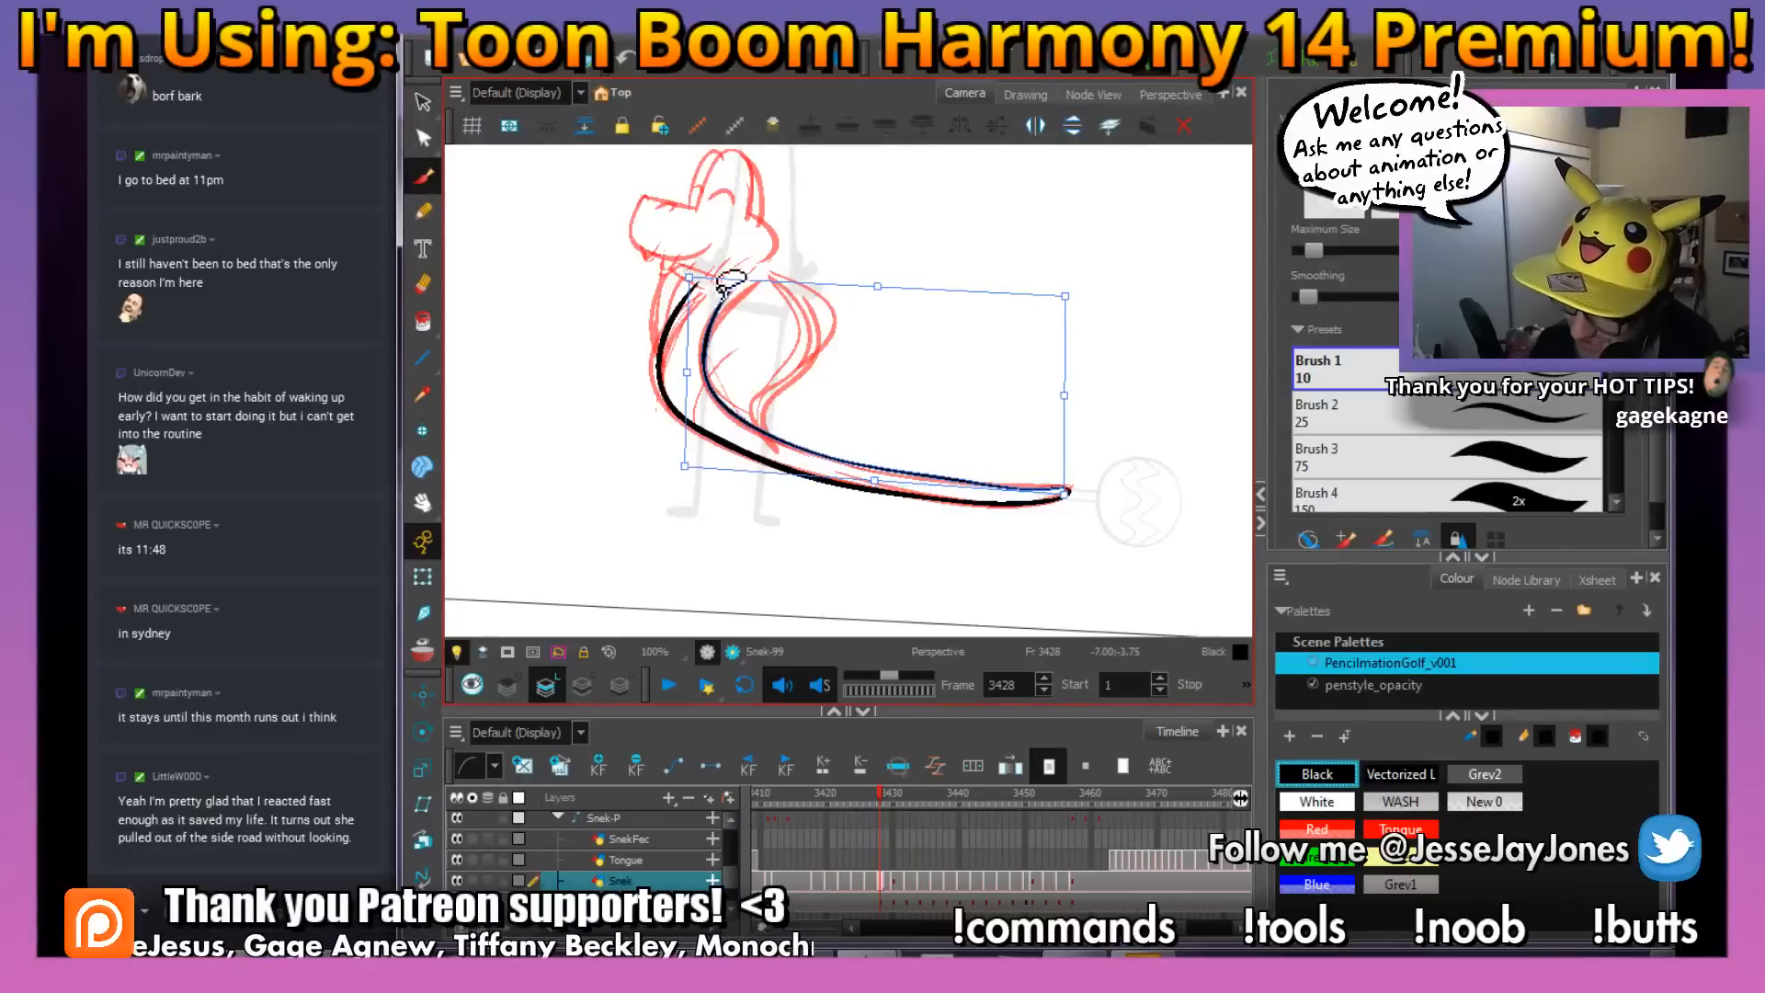
pyautogui.moveTo(689, 277); pyautogui.dragTo(696, 280)
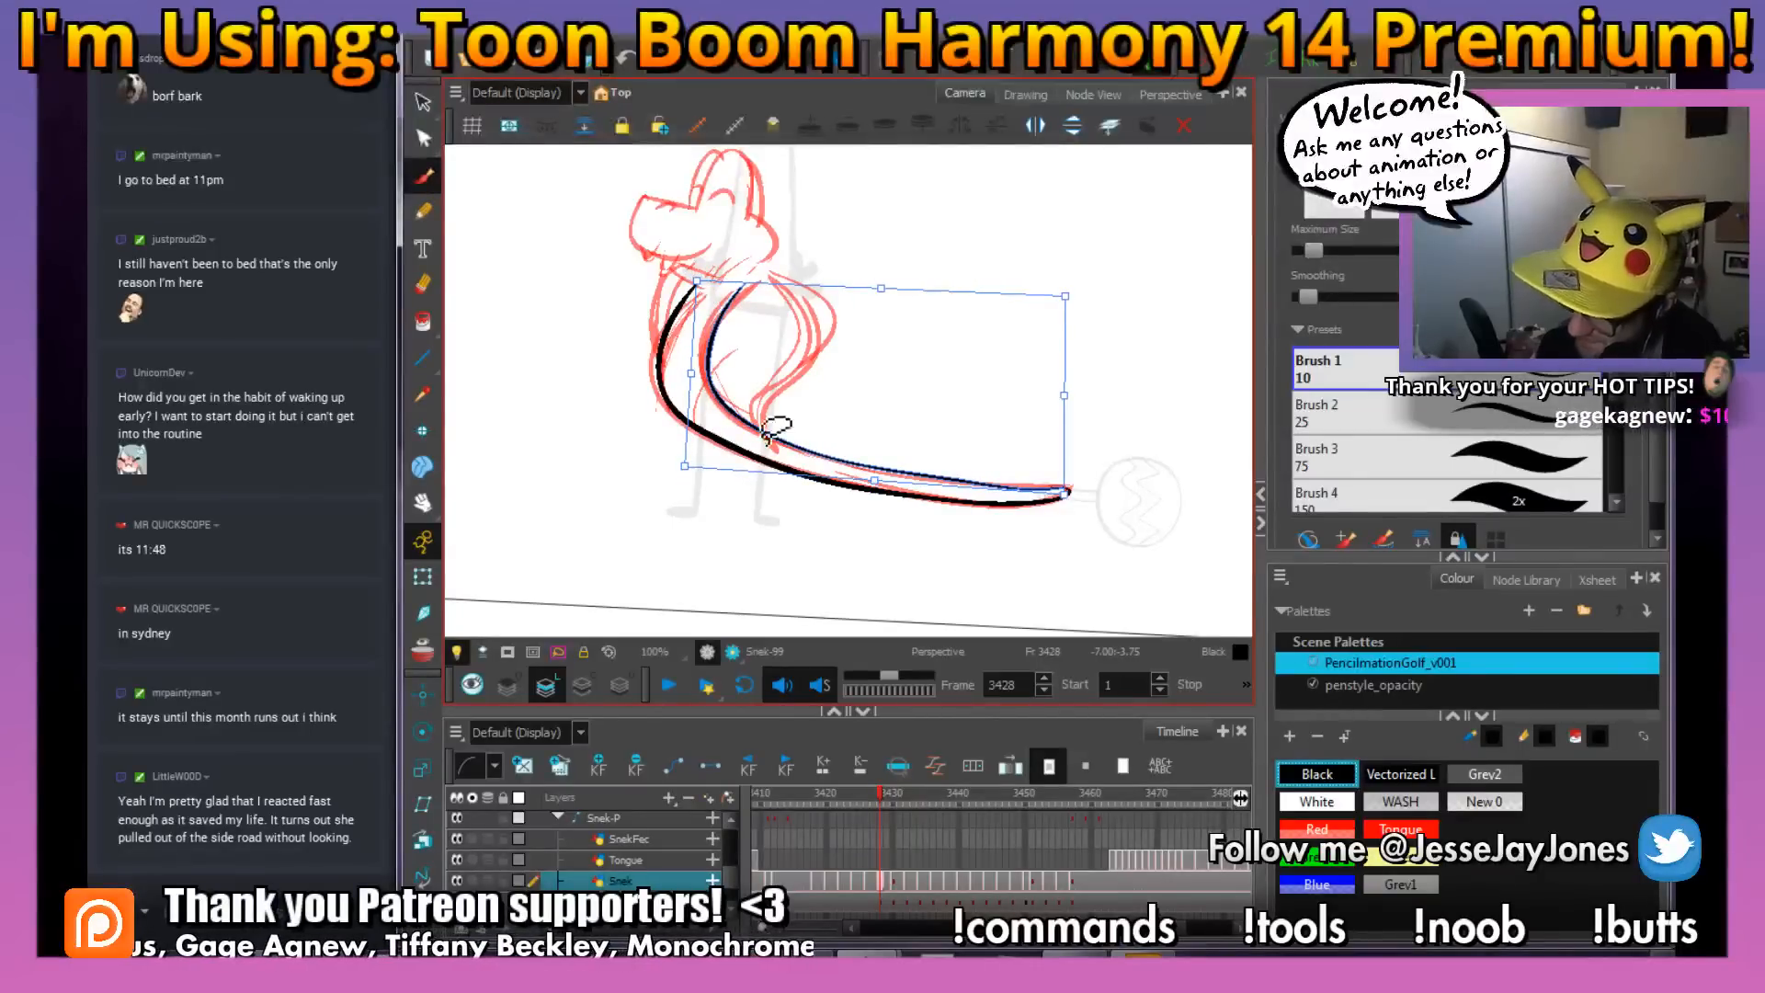
pyautogui.moveTo(685, 466); pyautogui.dragTo(680, 463)
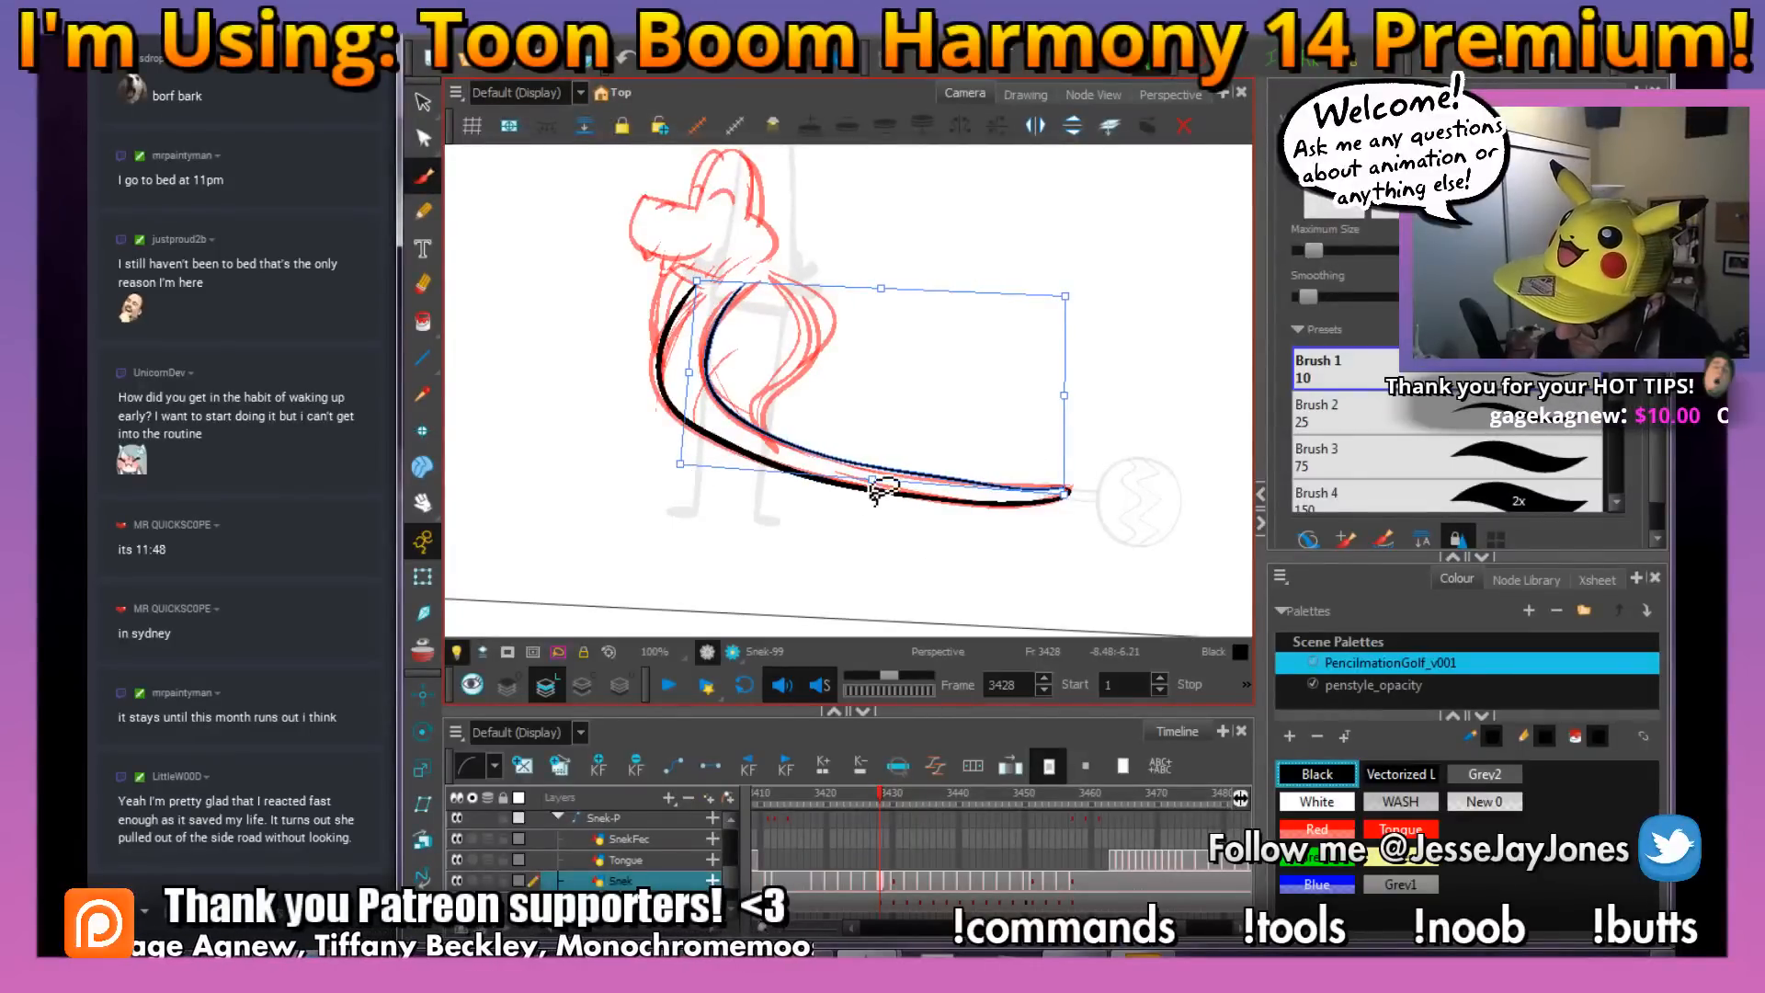
pyautogui.moveTo(873, 480); pyautogui.dragTo(875, 490)
pyautogui.hotkey('alt', 'b')
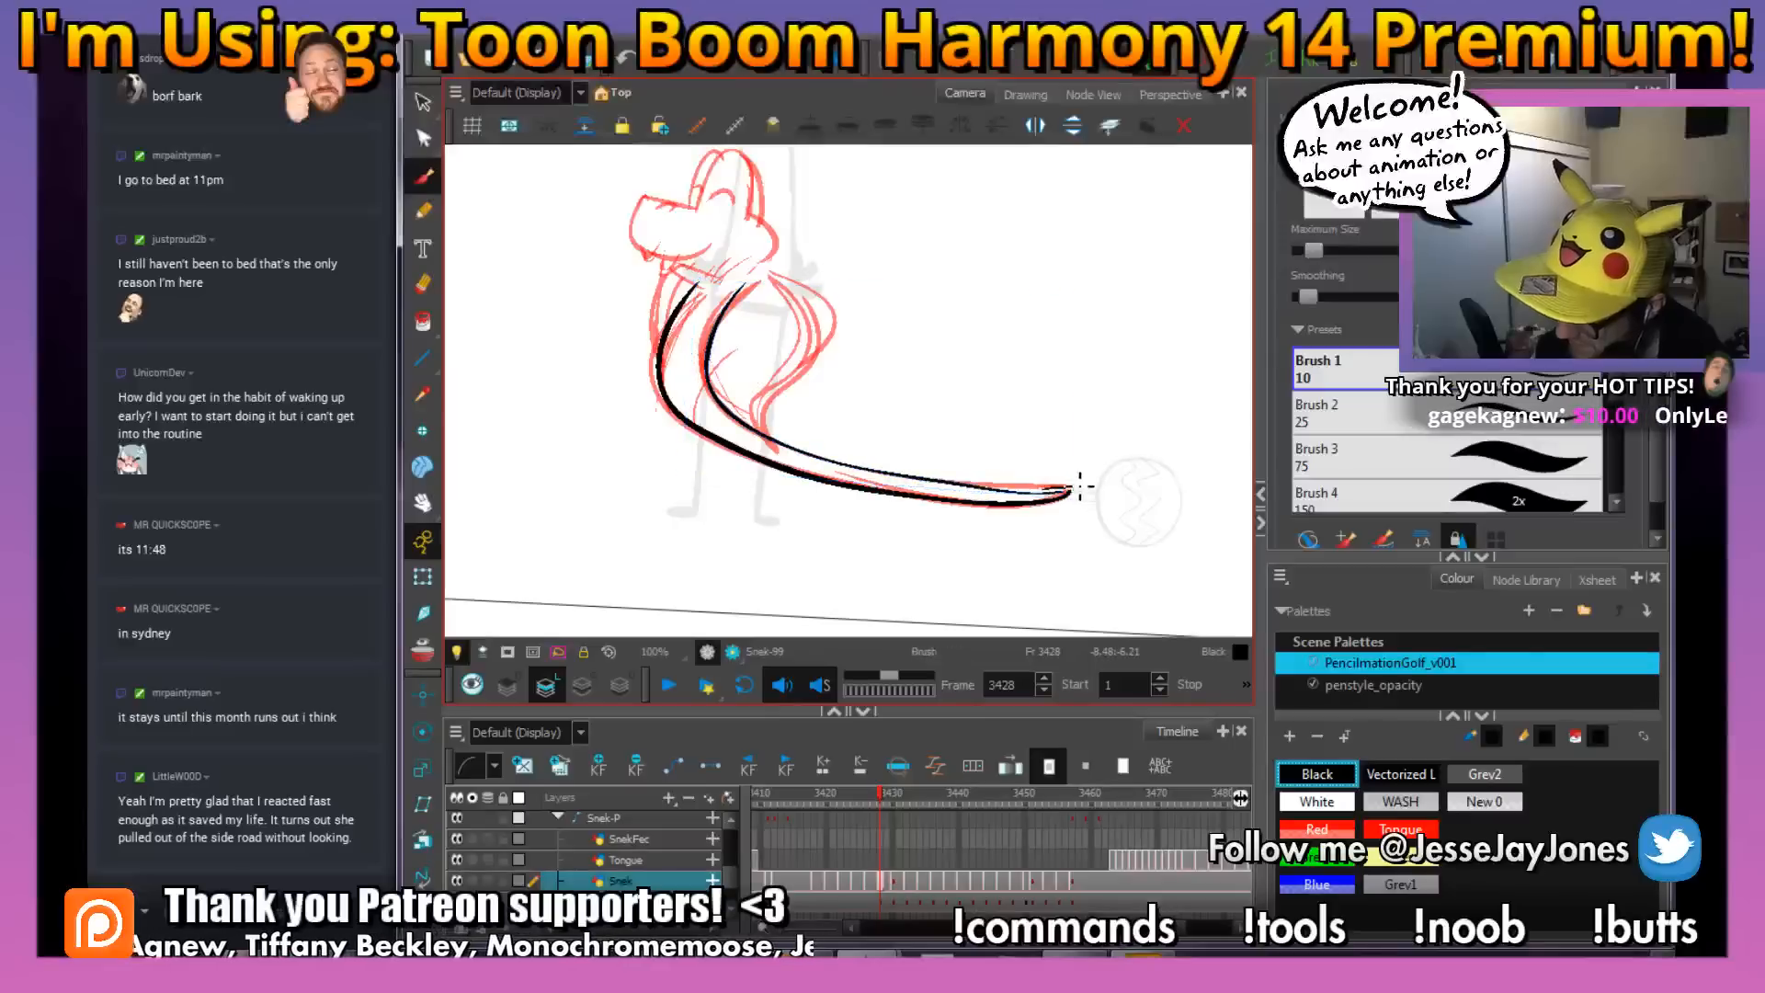
pyautogui.moveTo(1078, 485); pyautogui.dragTo(1086, 472)
pyautogui.hotkey('ctrl', 'z')
# Ink the snake's curved mouth line in black beneath the snout, replacing the first attempt with a redrawn stroke
pyautogui.press('2')
pyautogui.moveTo(767, 276); pyautogui.dragTo(905, 404)
pyautogui.press('2')
pyautogui.moveTo(683, 282); pyautogui.dragTo(761, 363)
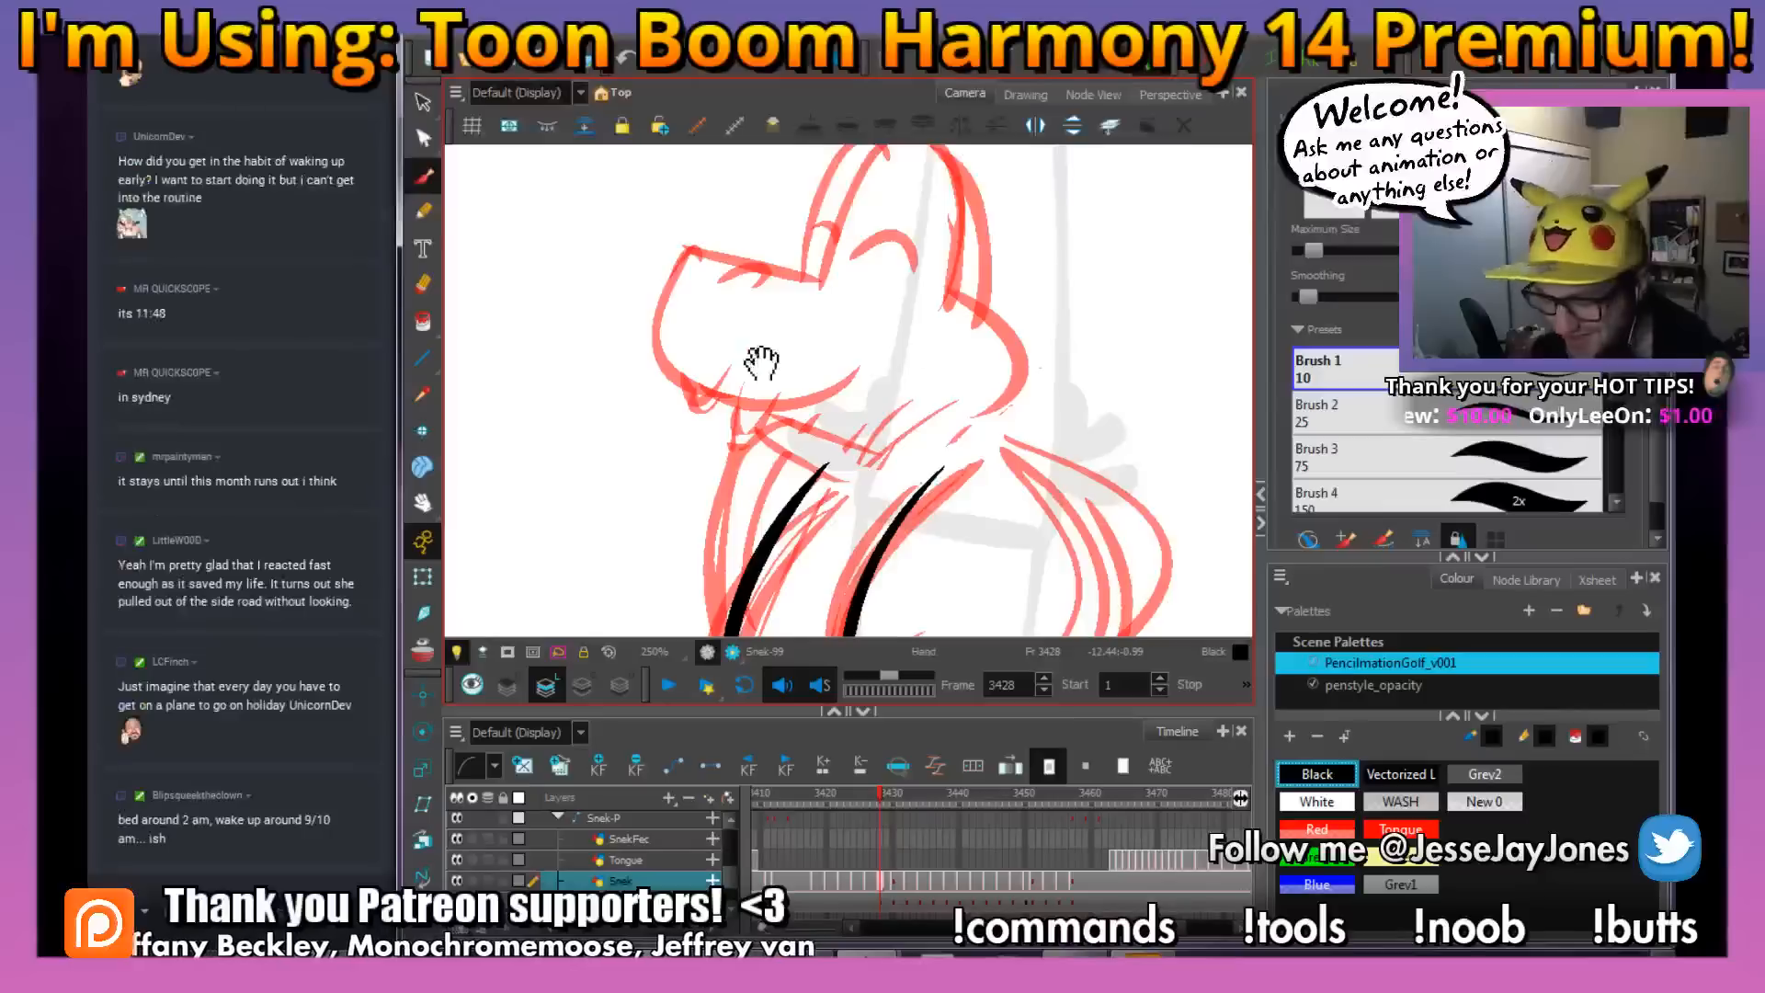
pyautogui.moveTo(941, 400); pyautogui.dragTo(867, 402)
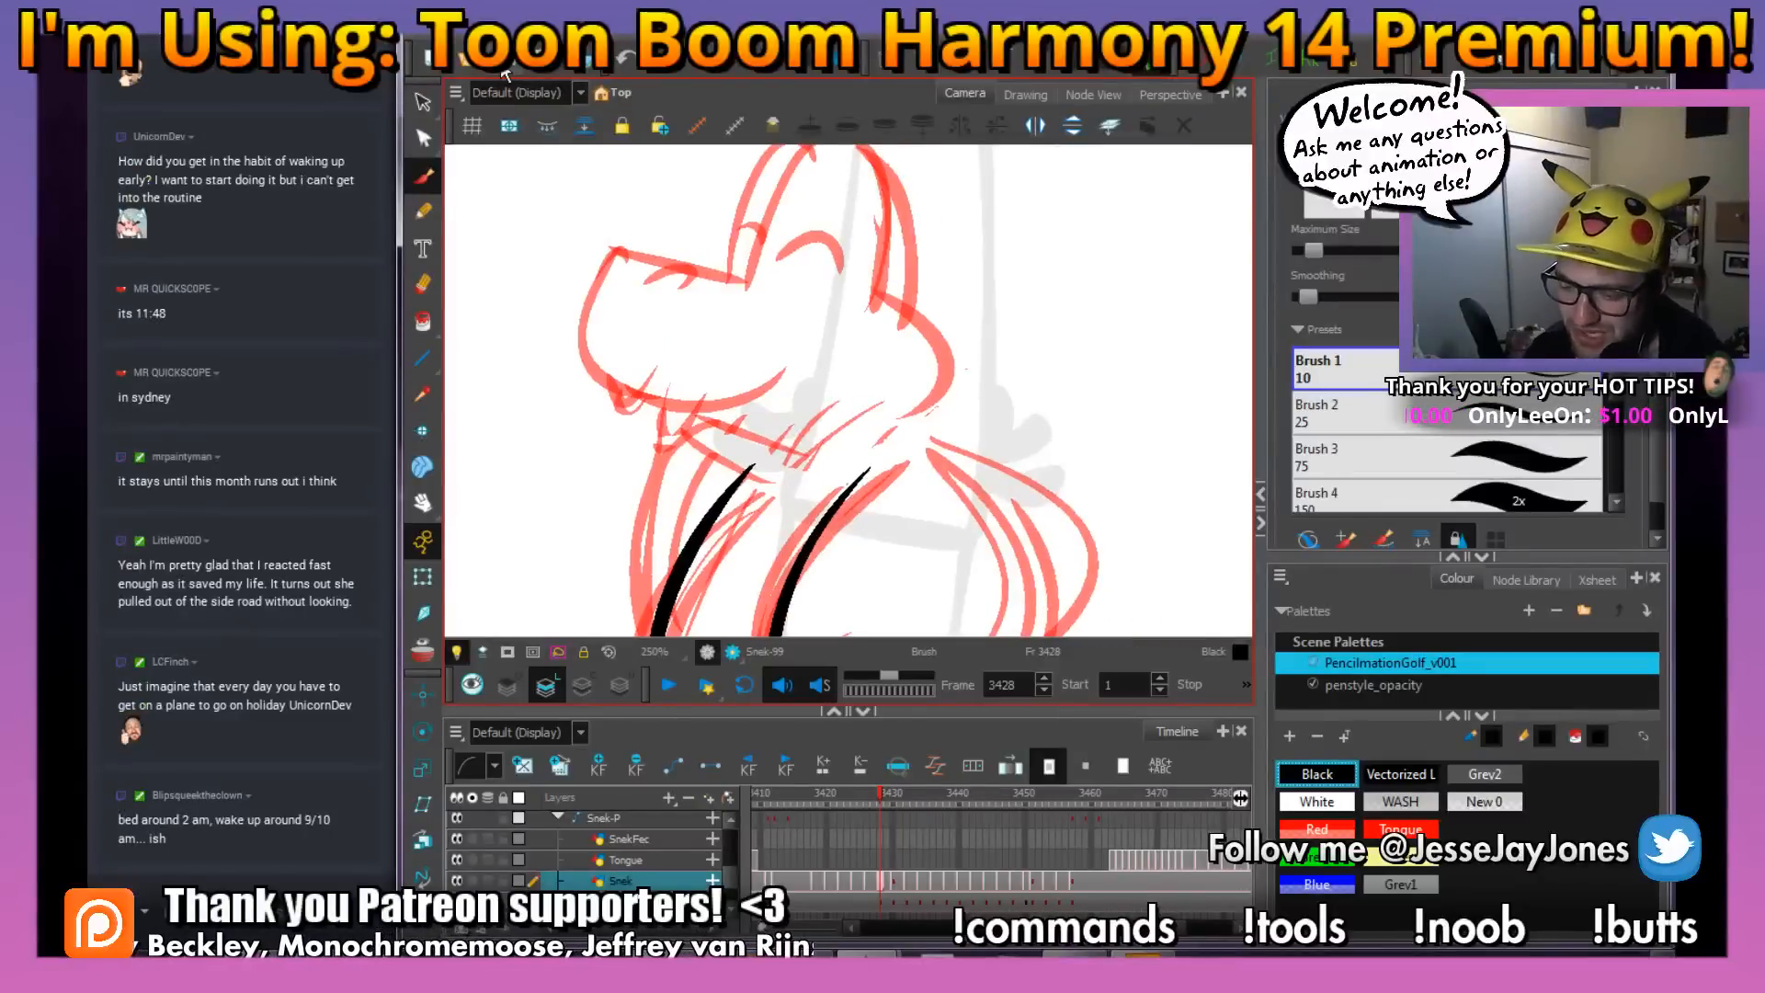
pyautogui.moveTo(783, 398)
pyautogui.mouseDown()
pyautogui.moveTo(901, 441)
pyautogui.moveTo(866, 436)
pyautogui.mouseUp()
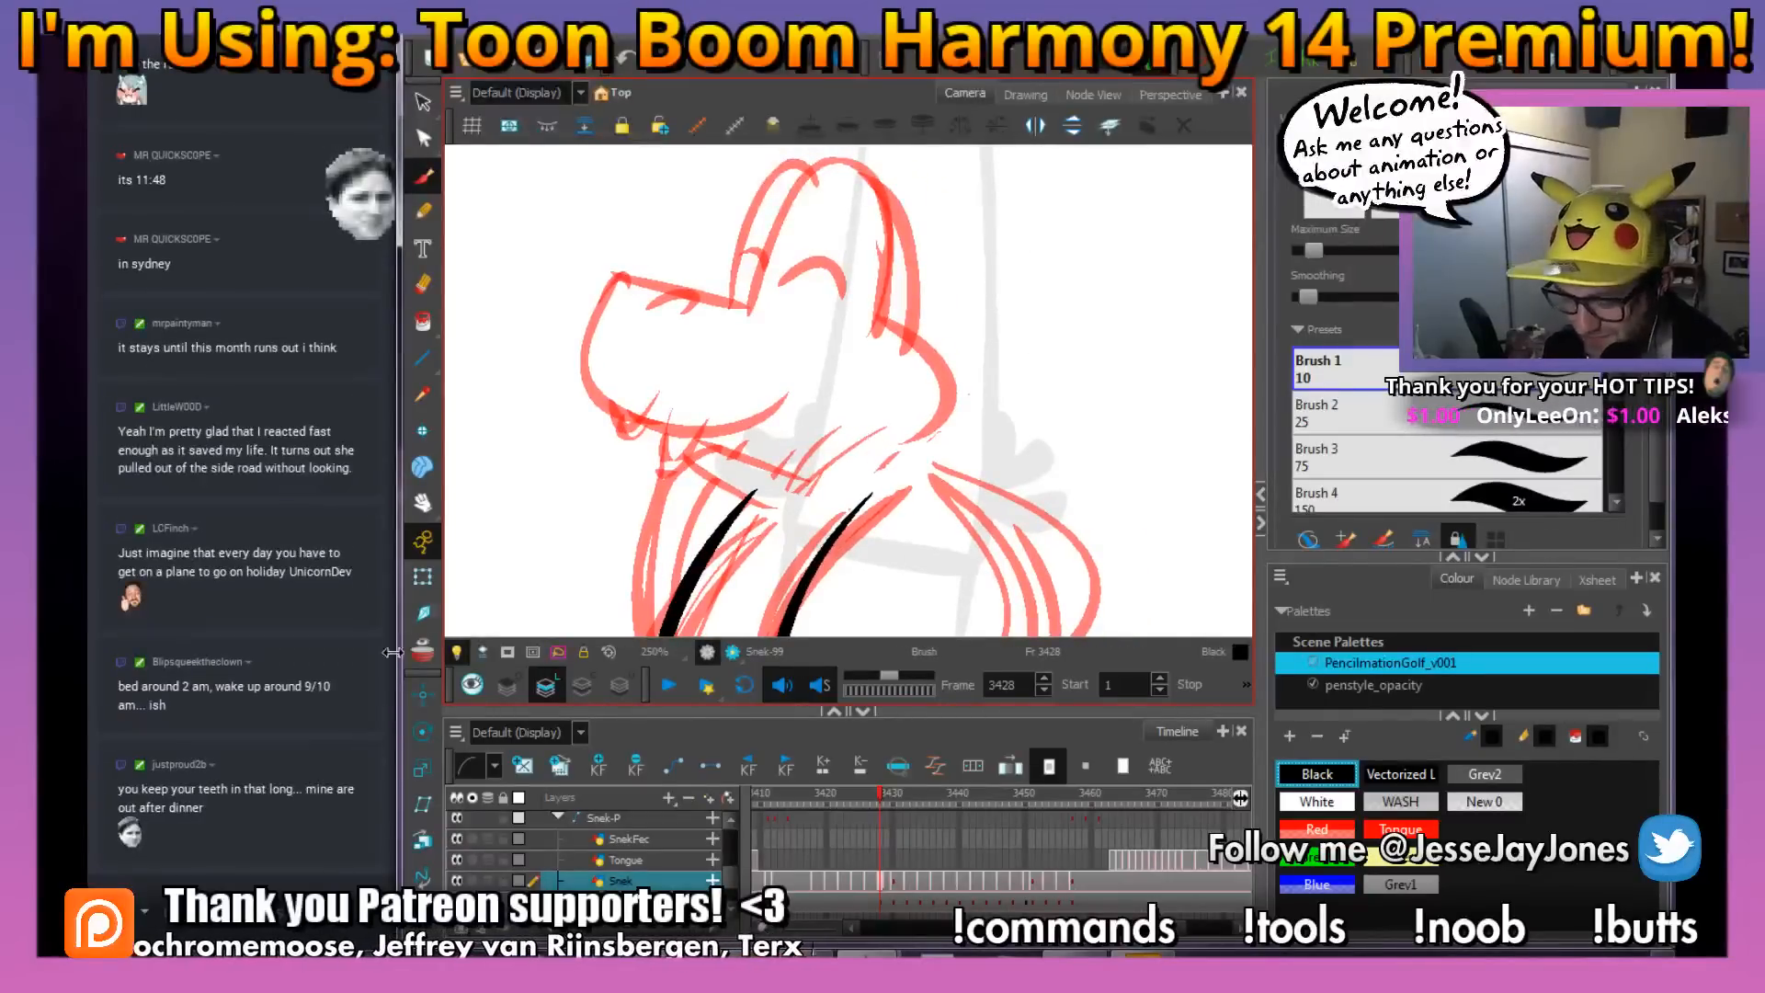
pyautogui.moveTo(390, 821); pyautogui.dragTo(394, 812)
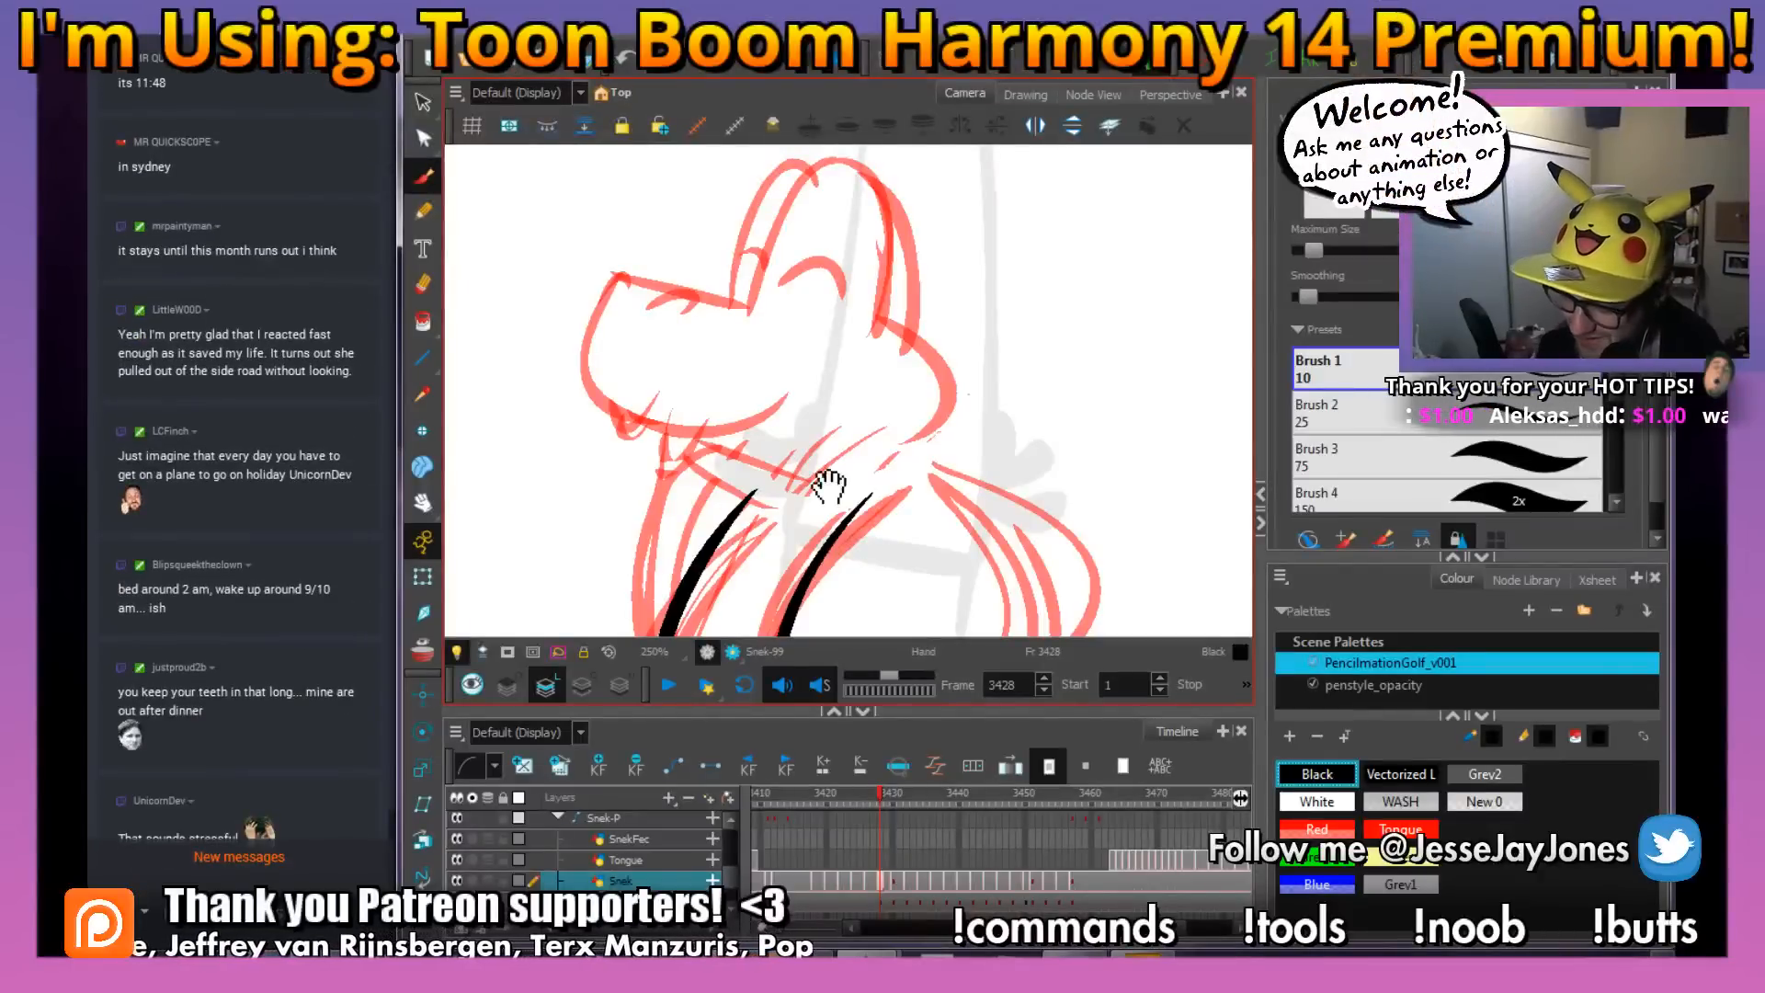
pyautogui.moveTo(829, 486)
pyautogui.mouseDown()
pyautogui.moveTo(825, 423)
pyautogui.moveTo(853, 439)
pyautogui.moveTo(866, 423)
pyautogui.mouseUp()
pyautogui.press('space')
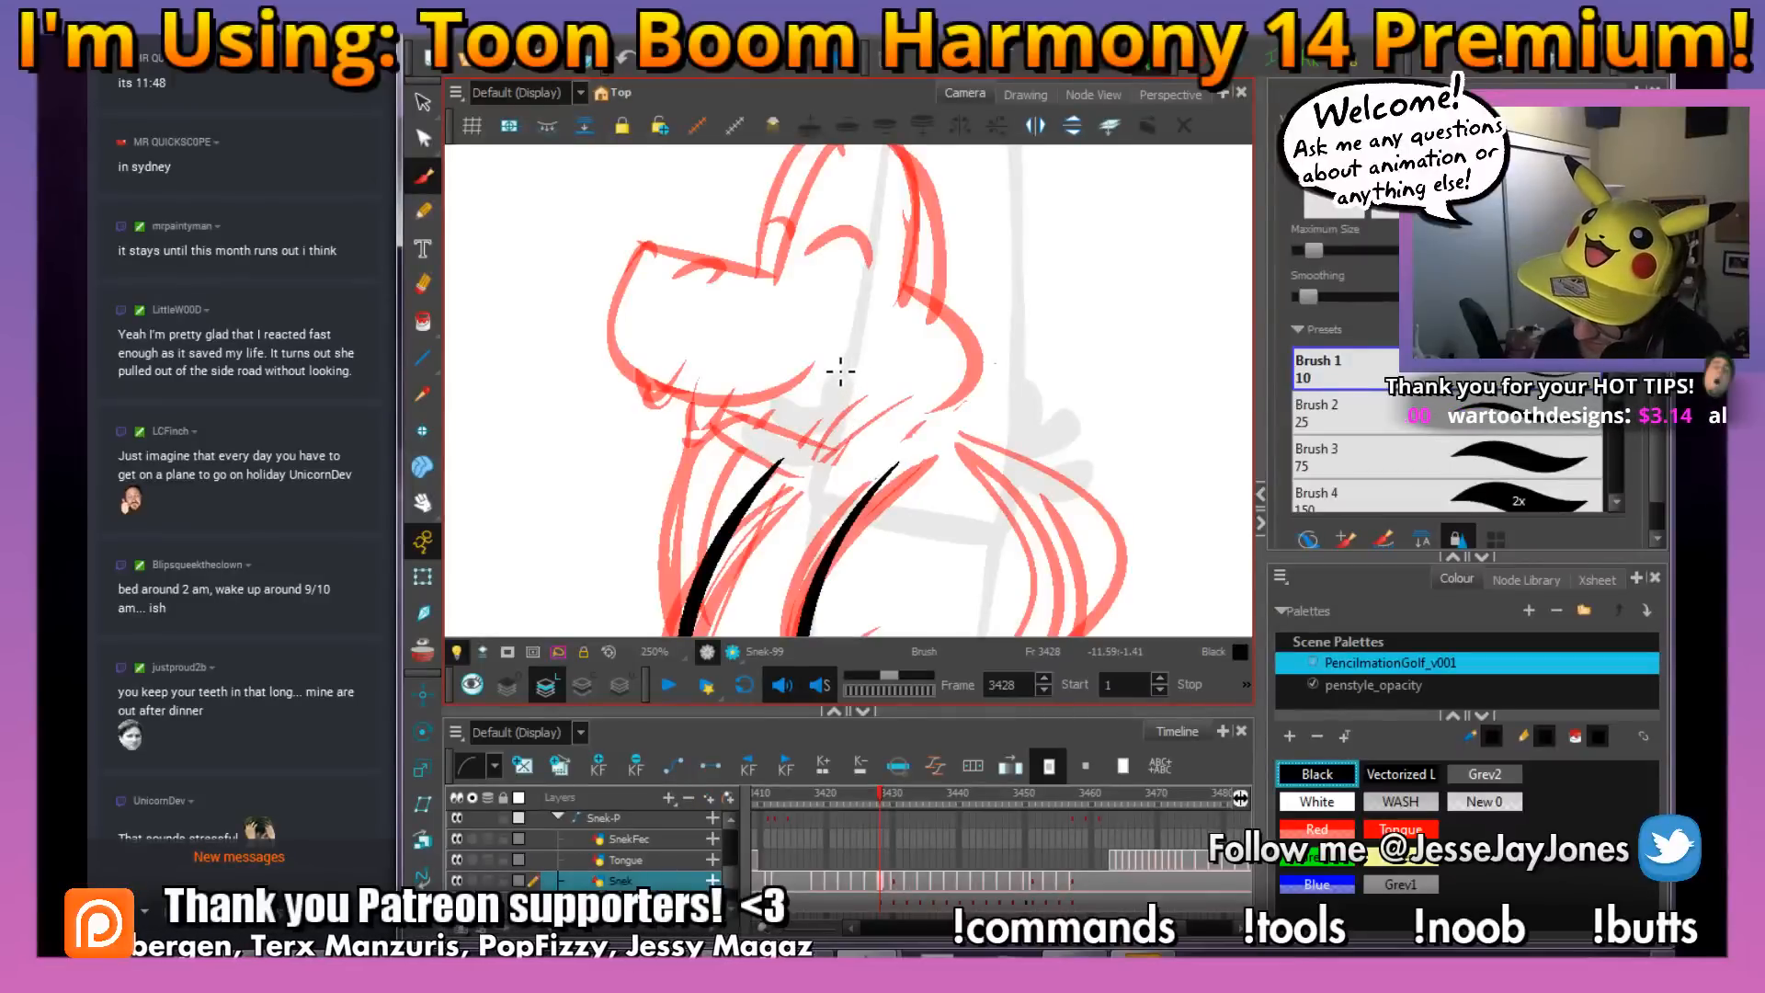
pyautogui.moveTo(832, 366)
pyautogui.mouseDown()
pyautogui.moveTo(708, 404)
pyautogui.moveTo(648, 347)
pyautogui.mouseUp()
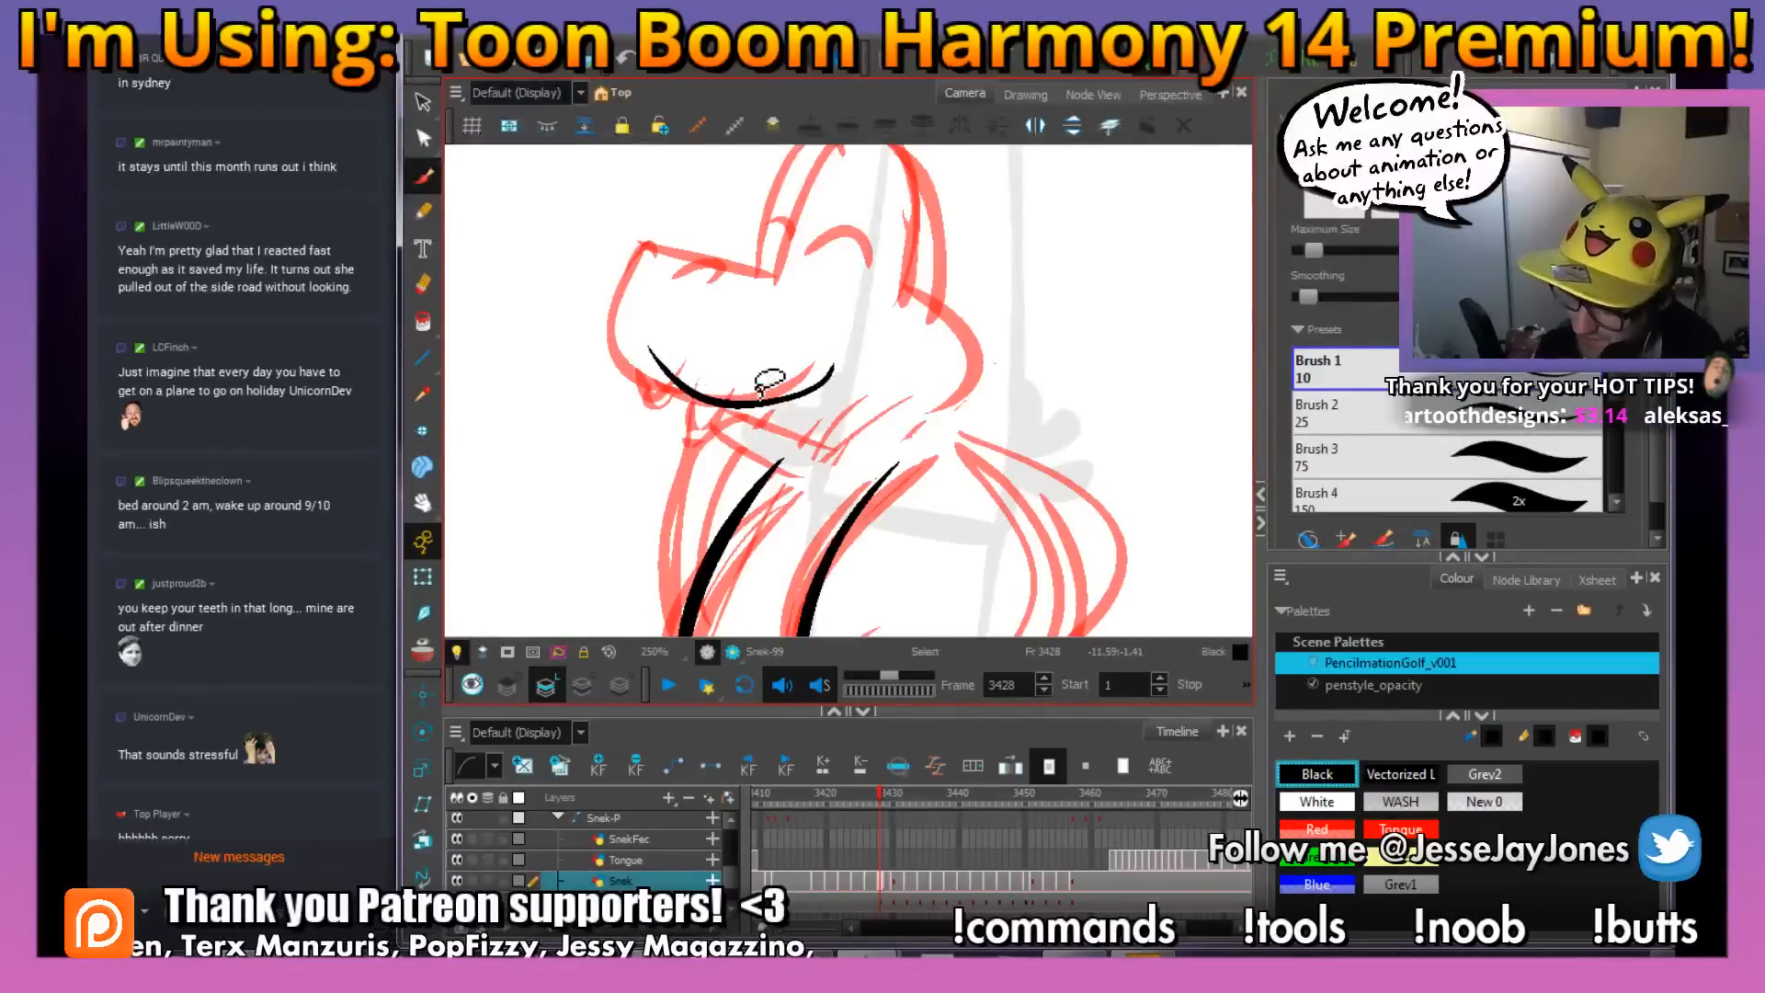
pyautogui.hotkey('ctrl', 'z')
pyautogui.moveTo(850, 381)
pyautogui.mouseDown()
pyautogui.moveTo(786, 410)
pyautogui.moveTo(684, 396)
pyautogui.moveTo(661, 358)
pyautogui.mouseUp()
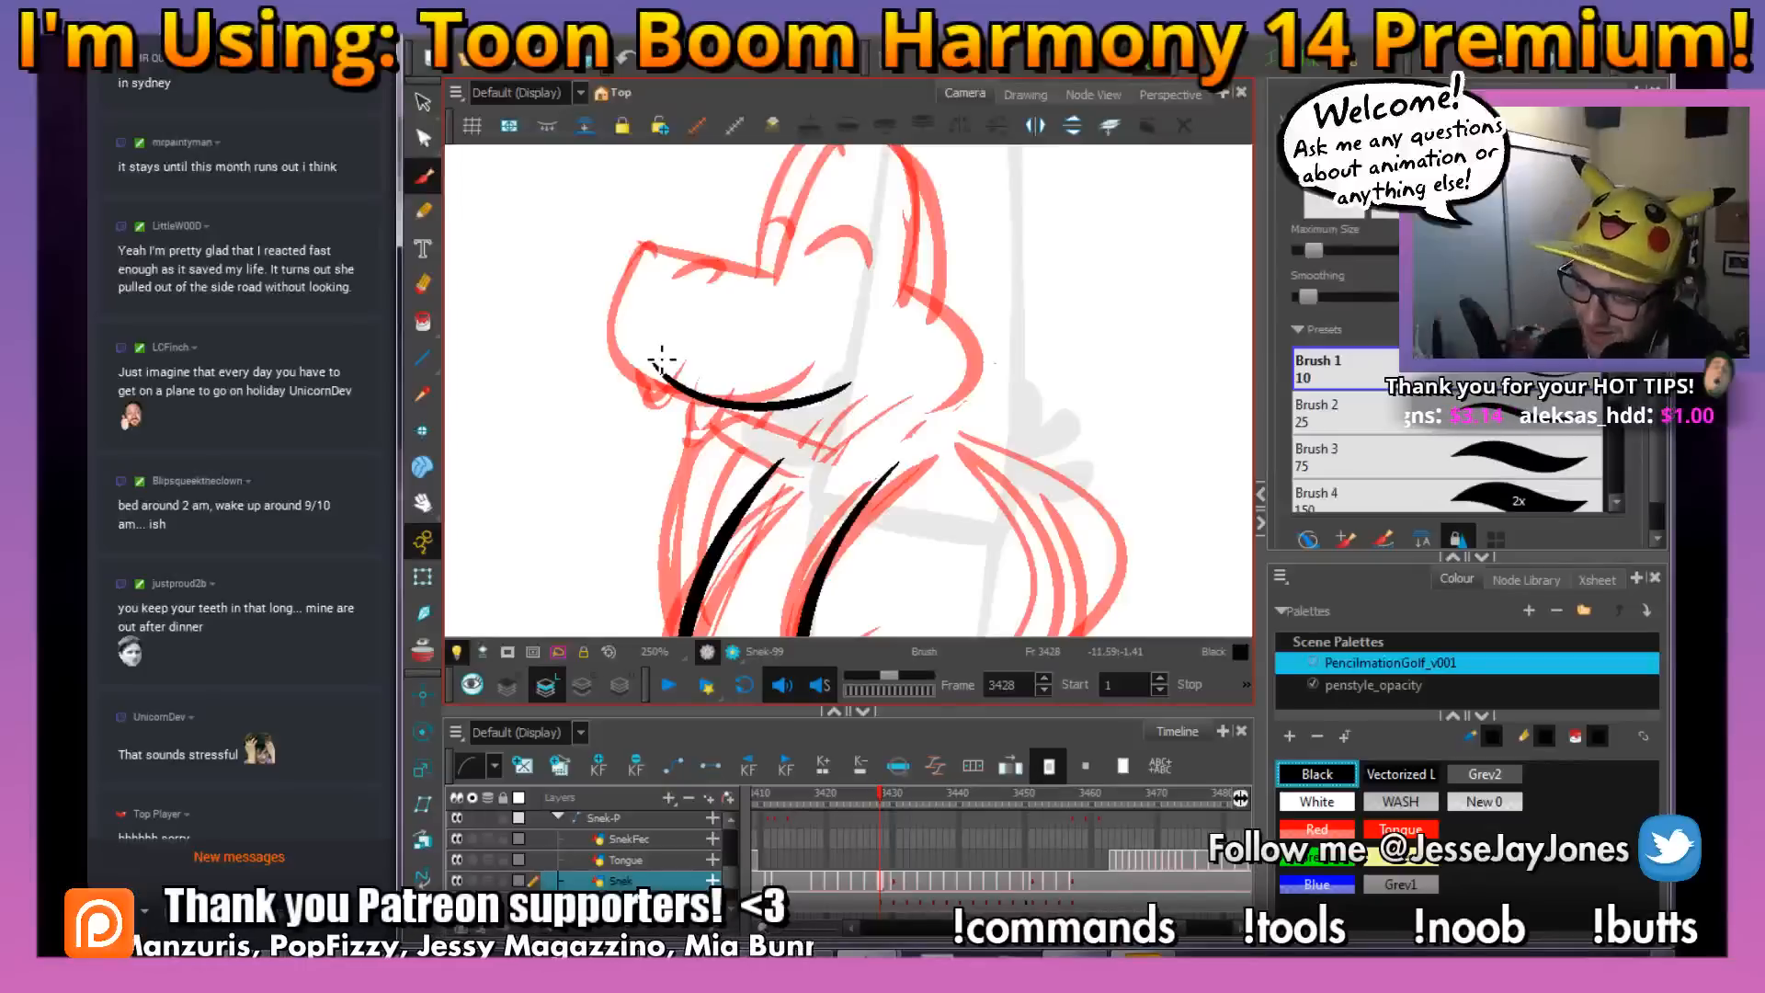
# Ink the near eye's tall dome and the wrinkled top edge of the snout in black over the red rough
pyautogui.moveTo(722, 297); pyautogui.dragTo(735, 318)
pyautogui.moveTo(948, 458); pyautogui.dragTo(1057, 487)
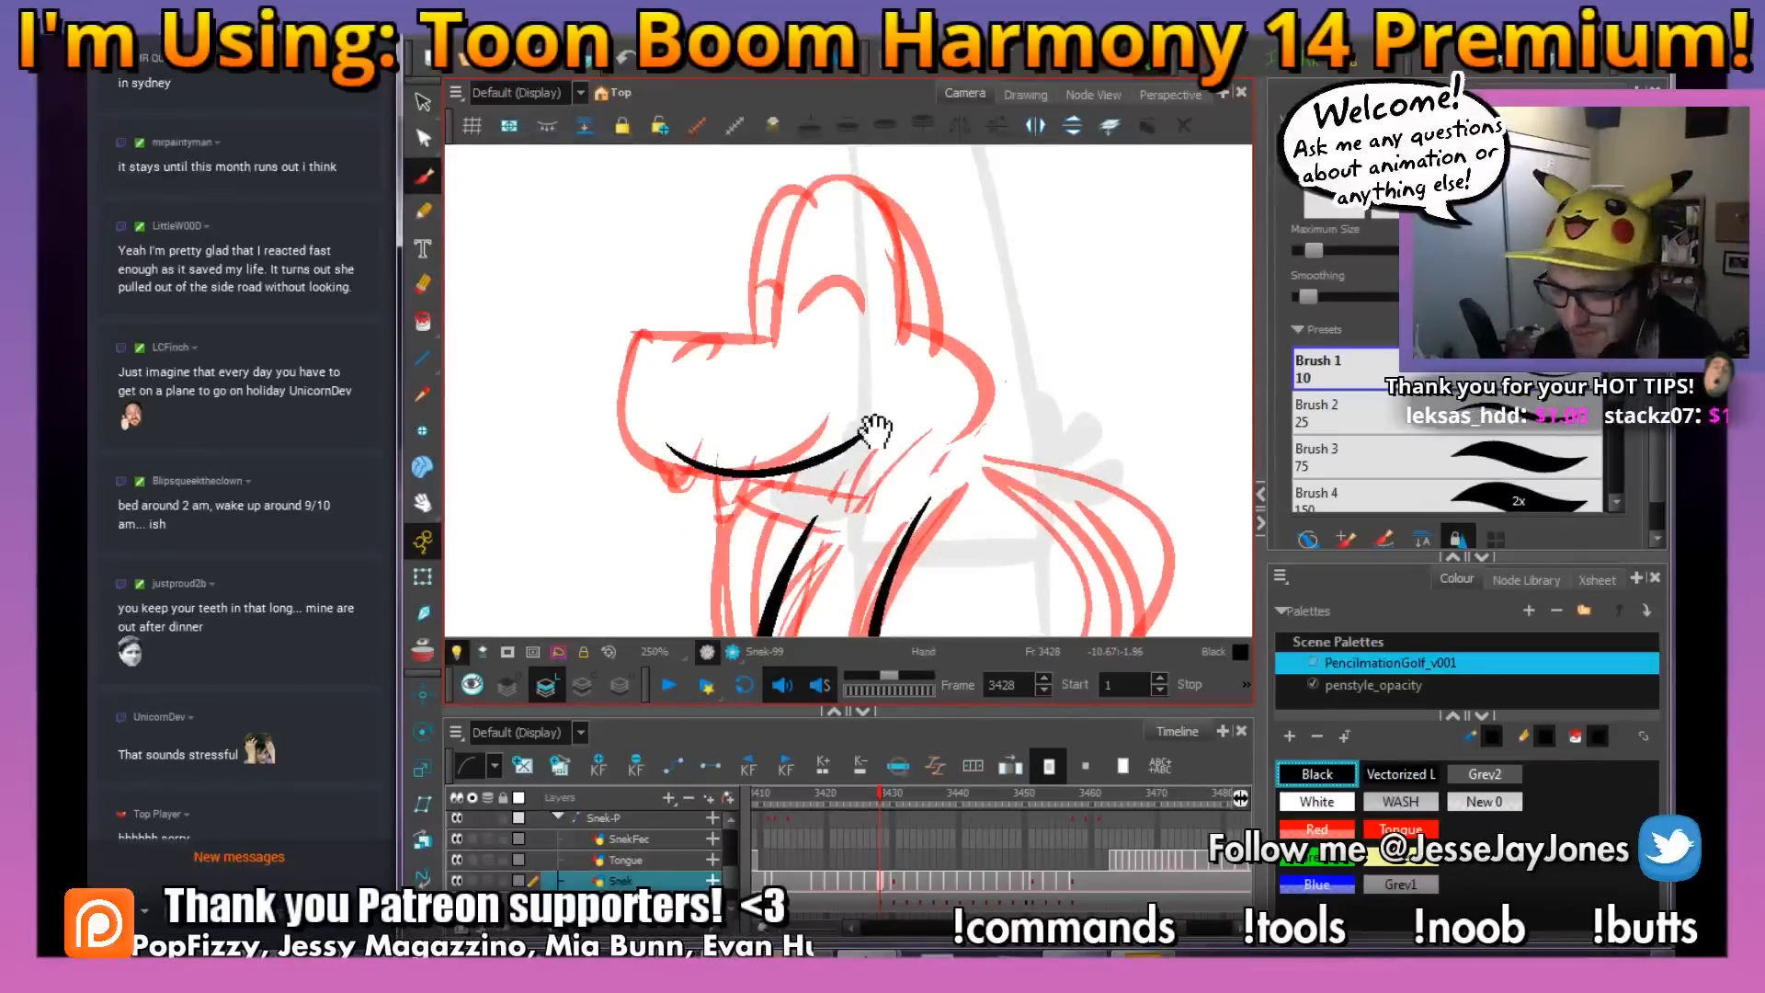
pyautogui.moveTo(876, 429); pyautogui.dragTo(805, 388)
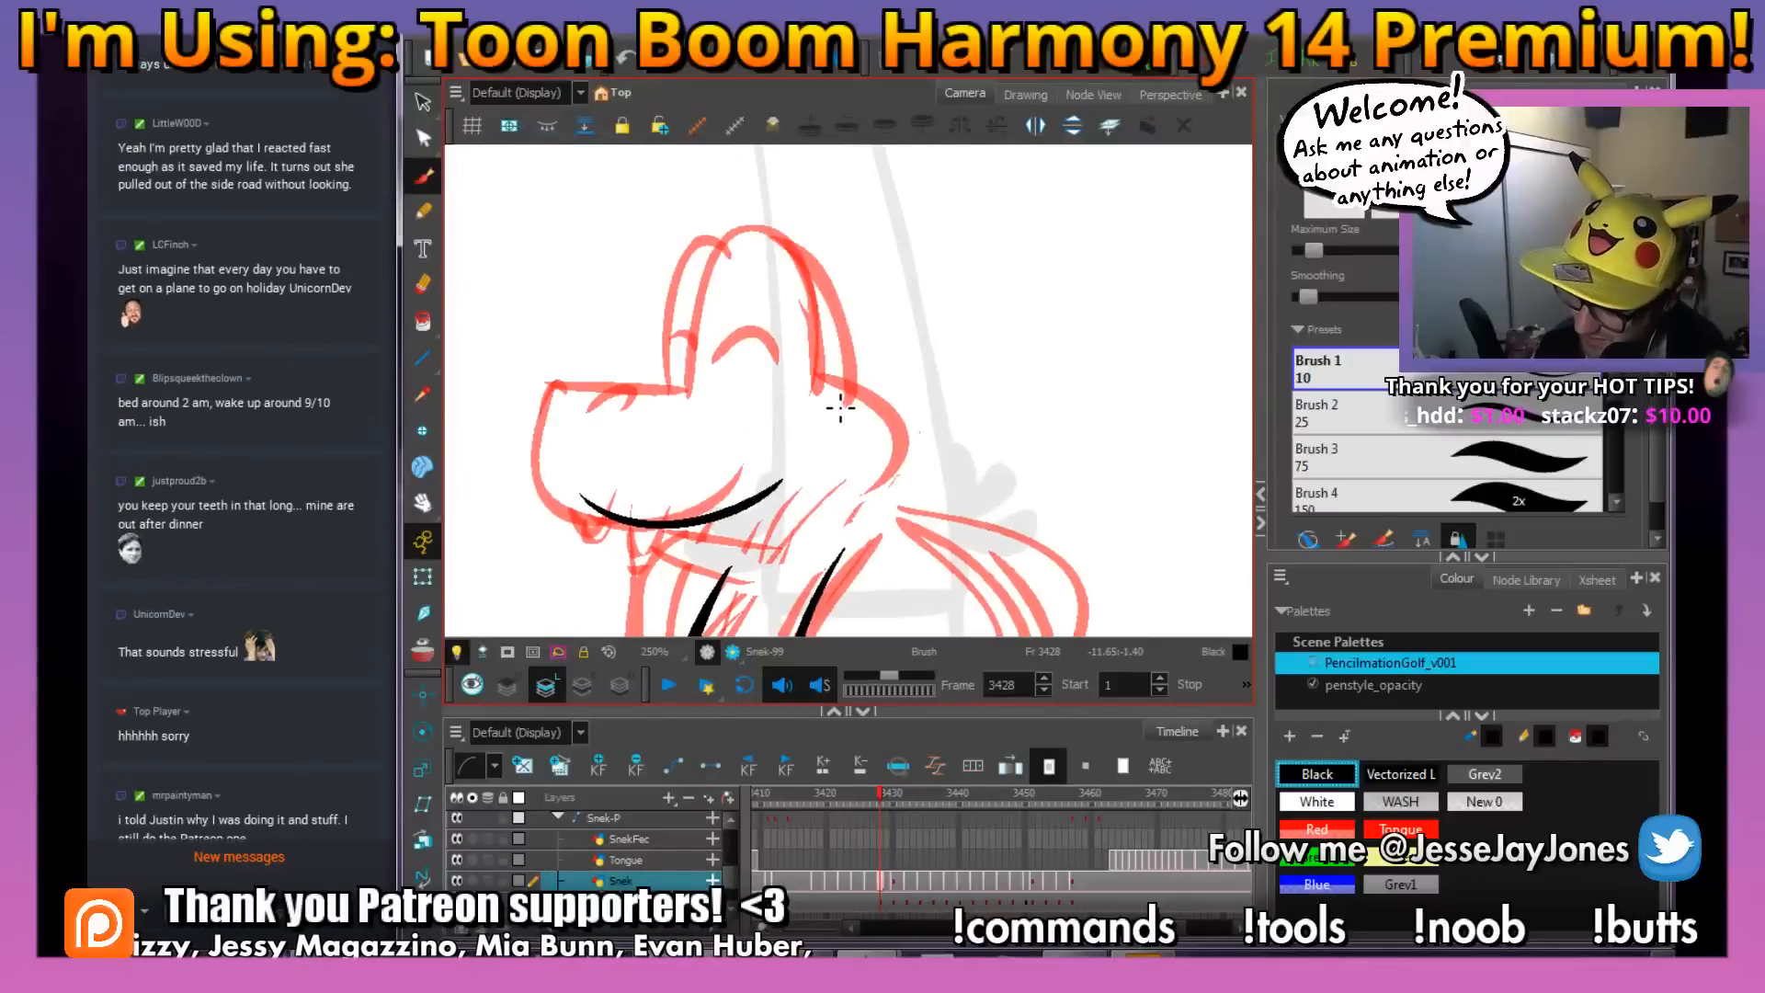
pyautogui.moveTo(843, 322)
pyautogui.mouseDown()
pyautogui.moveTo(735, 245)
pyautogui.moveTo(709, 408)
pyautogui.moveTo(791, 395)
pyautogui.mouseUp()
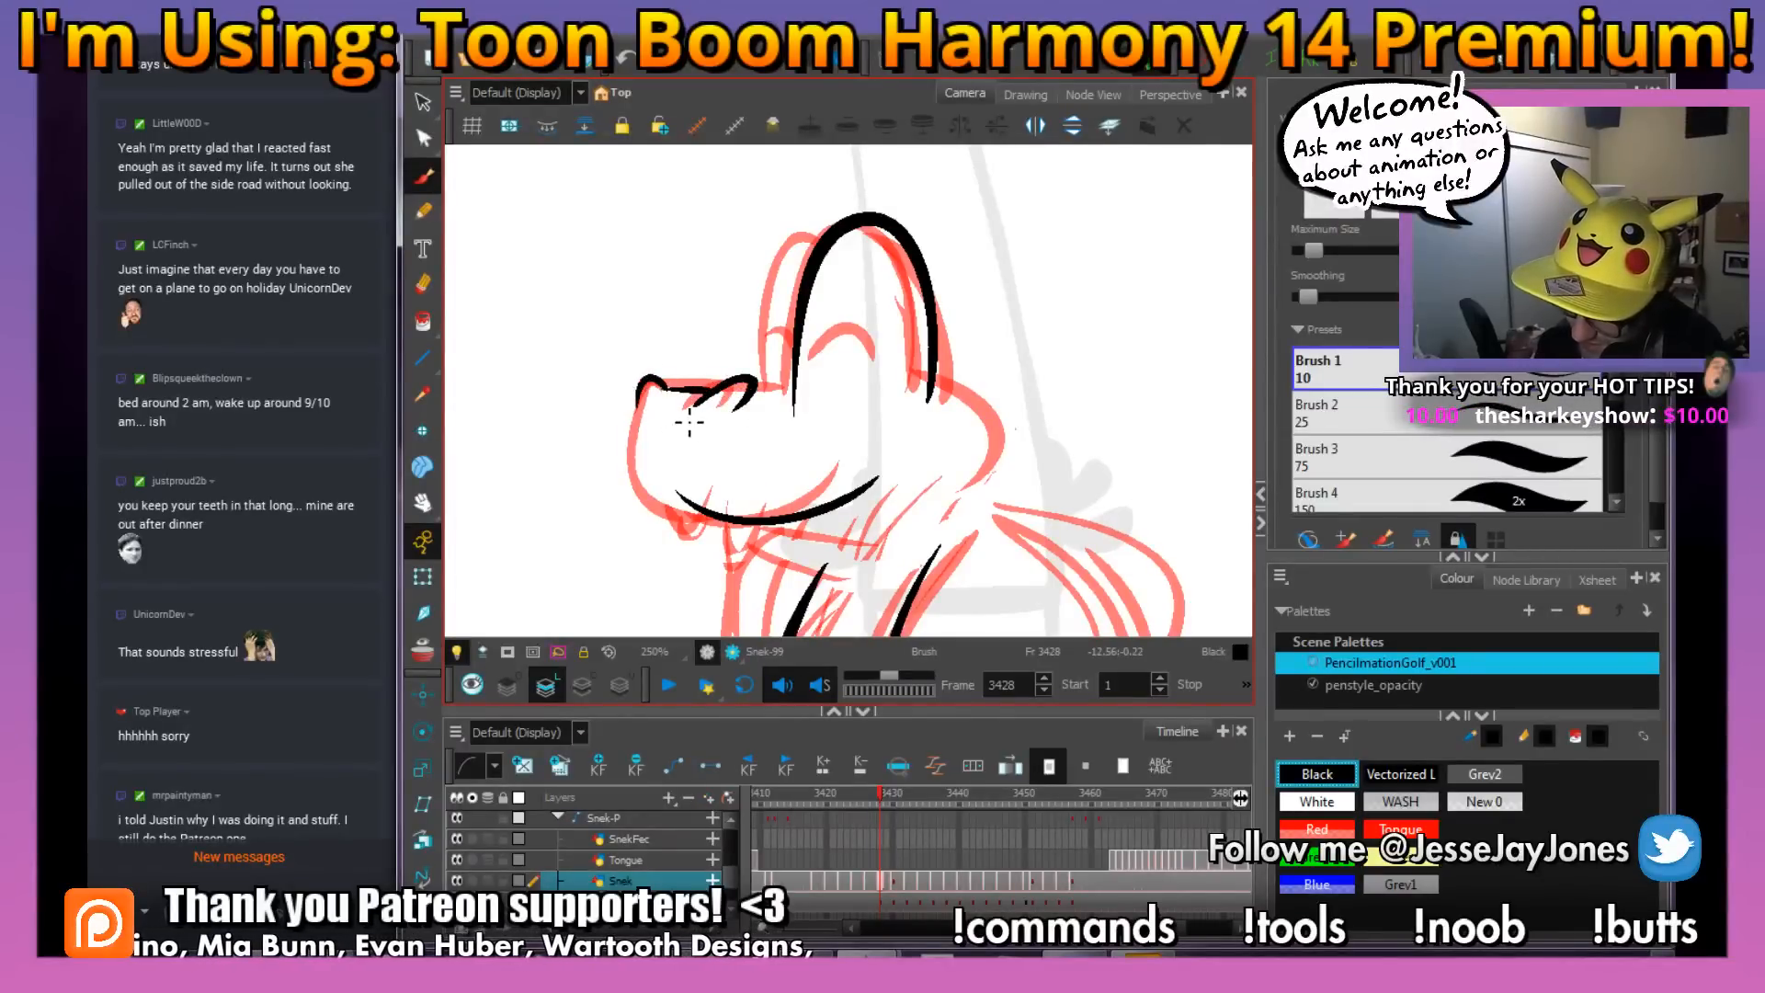
# Redo the snout's front edge in black down to the mouth line and ink the two pointed fangs beneath it
pyautogui.hotkey('ctrl', 'z')
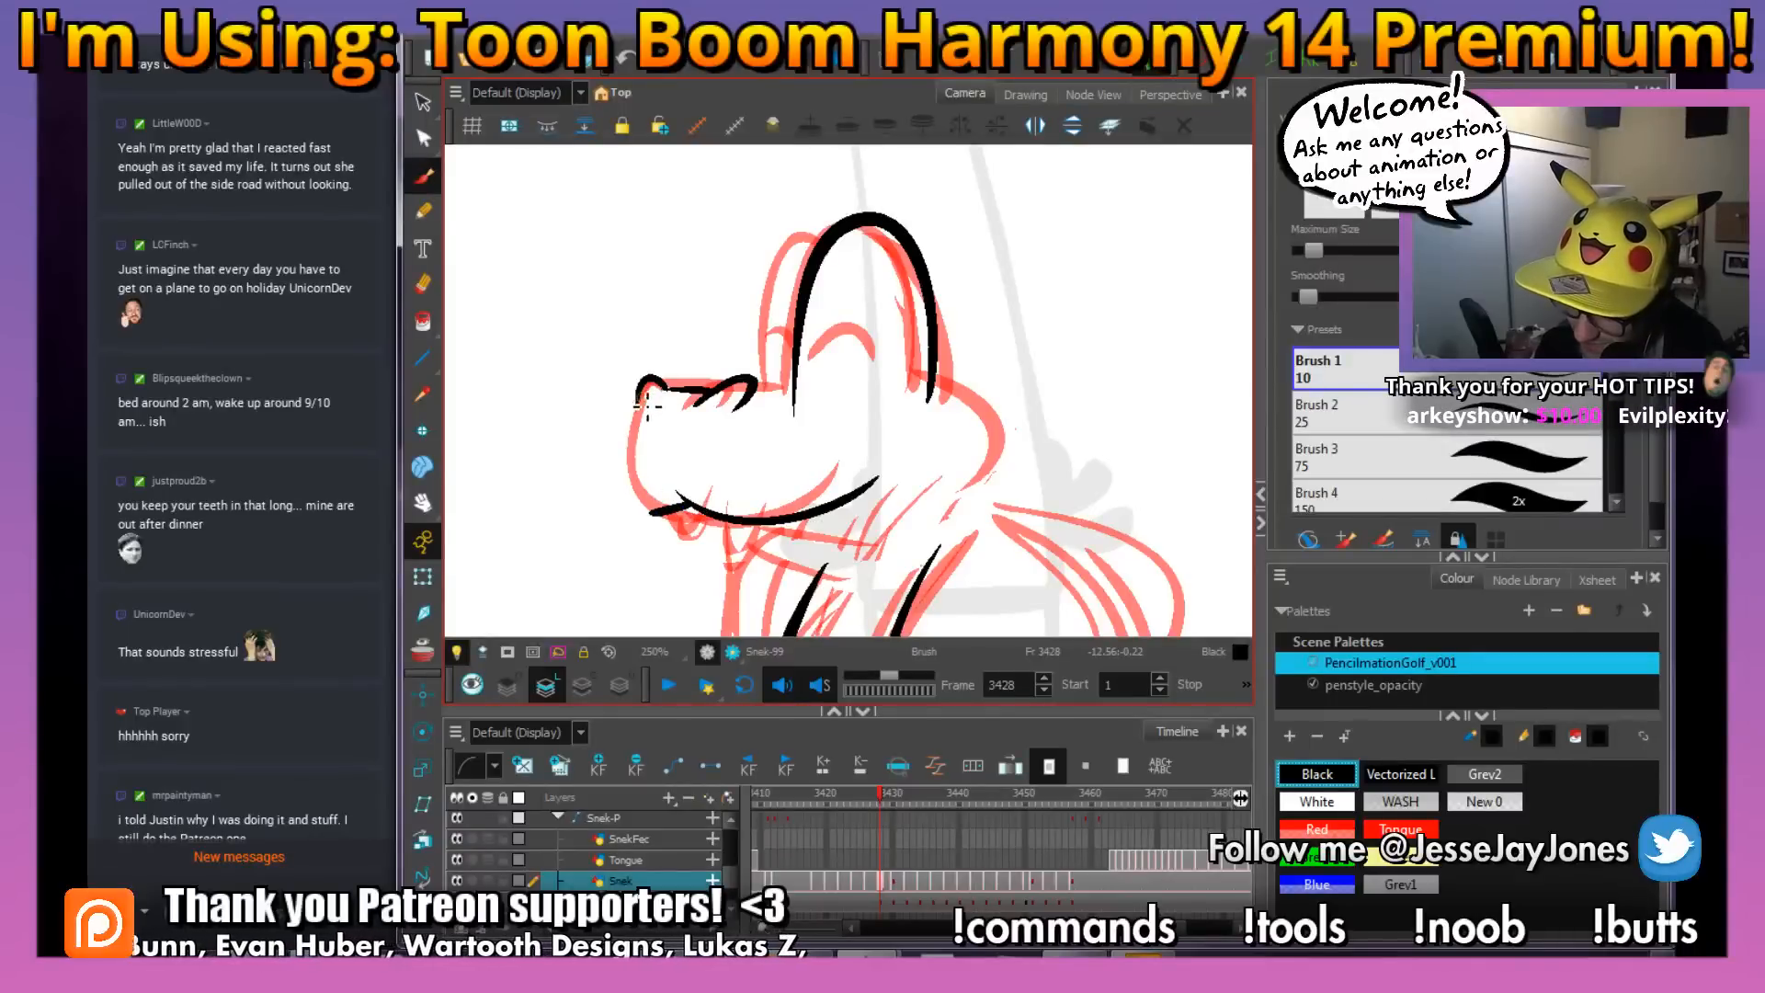
pyautogui.moveTo(779, 497); pyautogui.dragTo(713, 485)
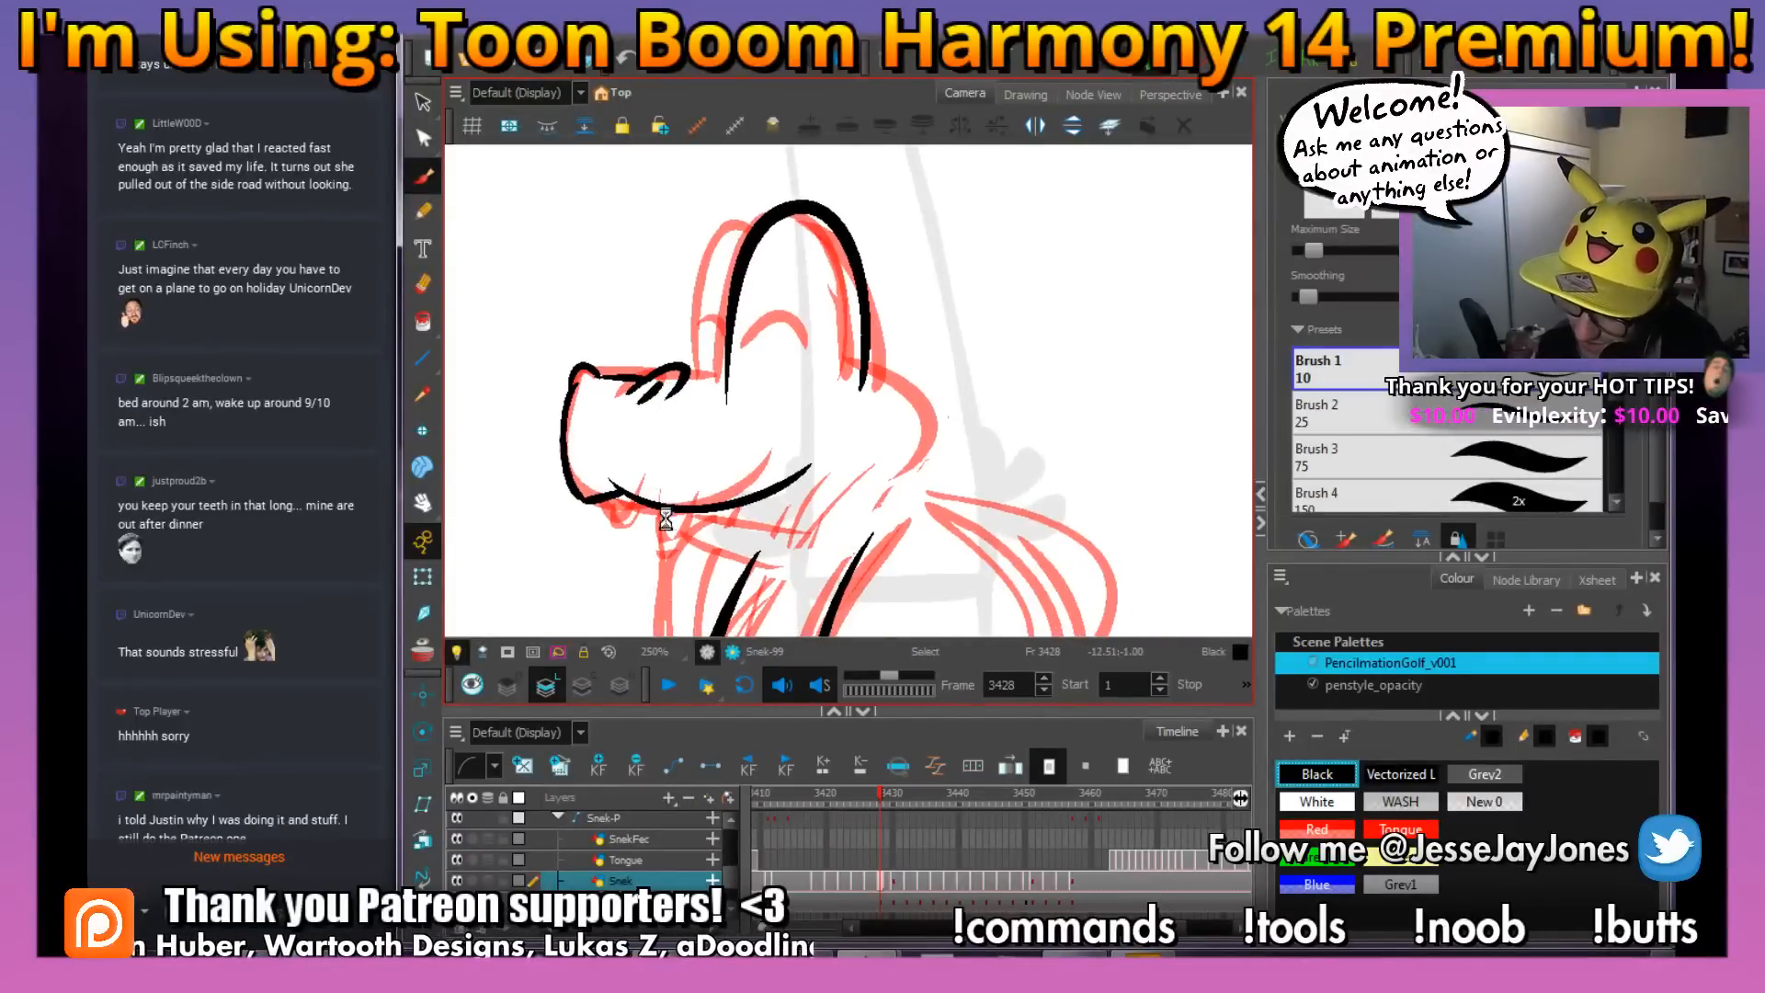
pyautogui.moveTo(702, 521); pyautogui.dragTo(647, 507)
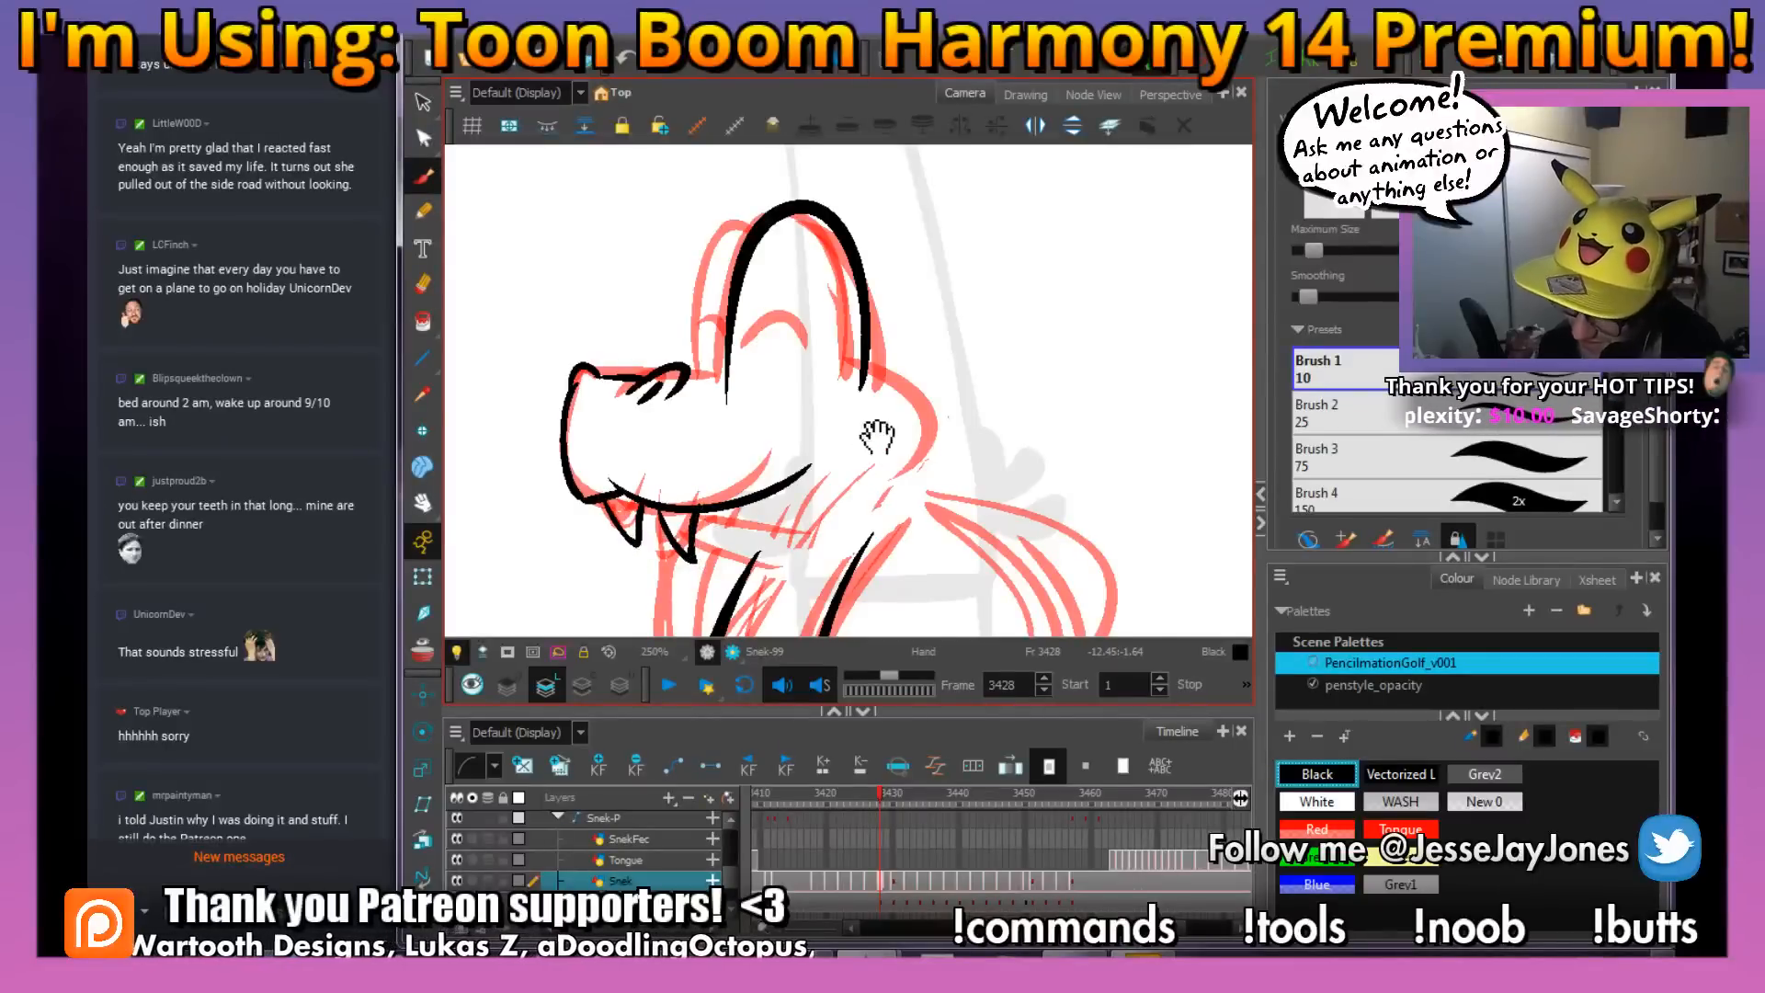
# Ink the closed-eye arc inside the near eye's dome and the outline of the far eye behind it
pyautogui.moveTo(877, 438); pyautogui.dragTo(852, 467)
pyautogui.moveTo(809, 391)
pyautogui.mouseDown()
pyautogui.moveTo(756, 338)
pyautogui.moveTo(727, 375)
pyautogui.mouseUp()
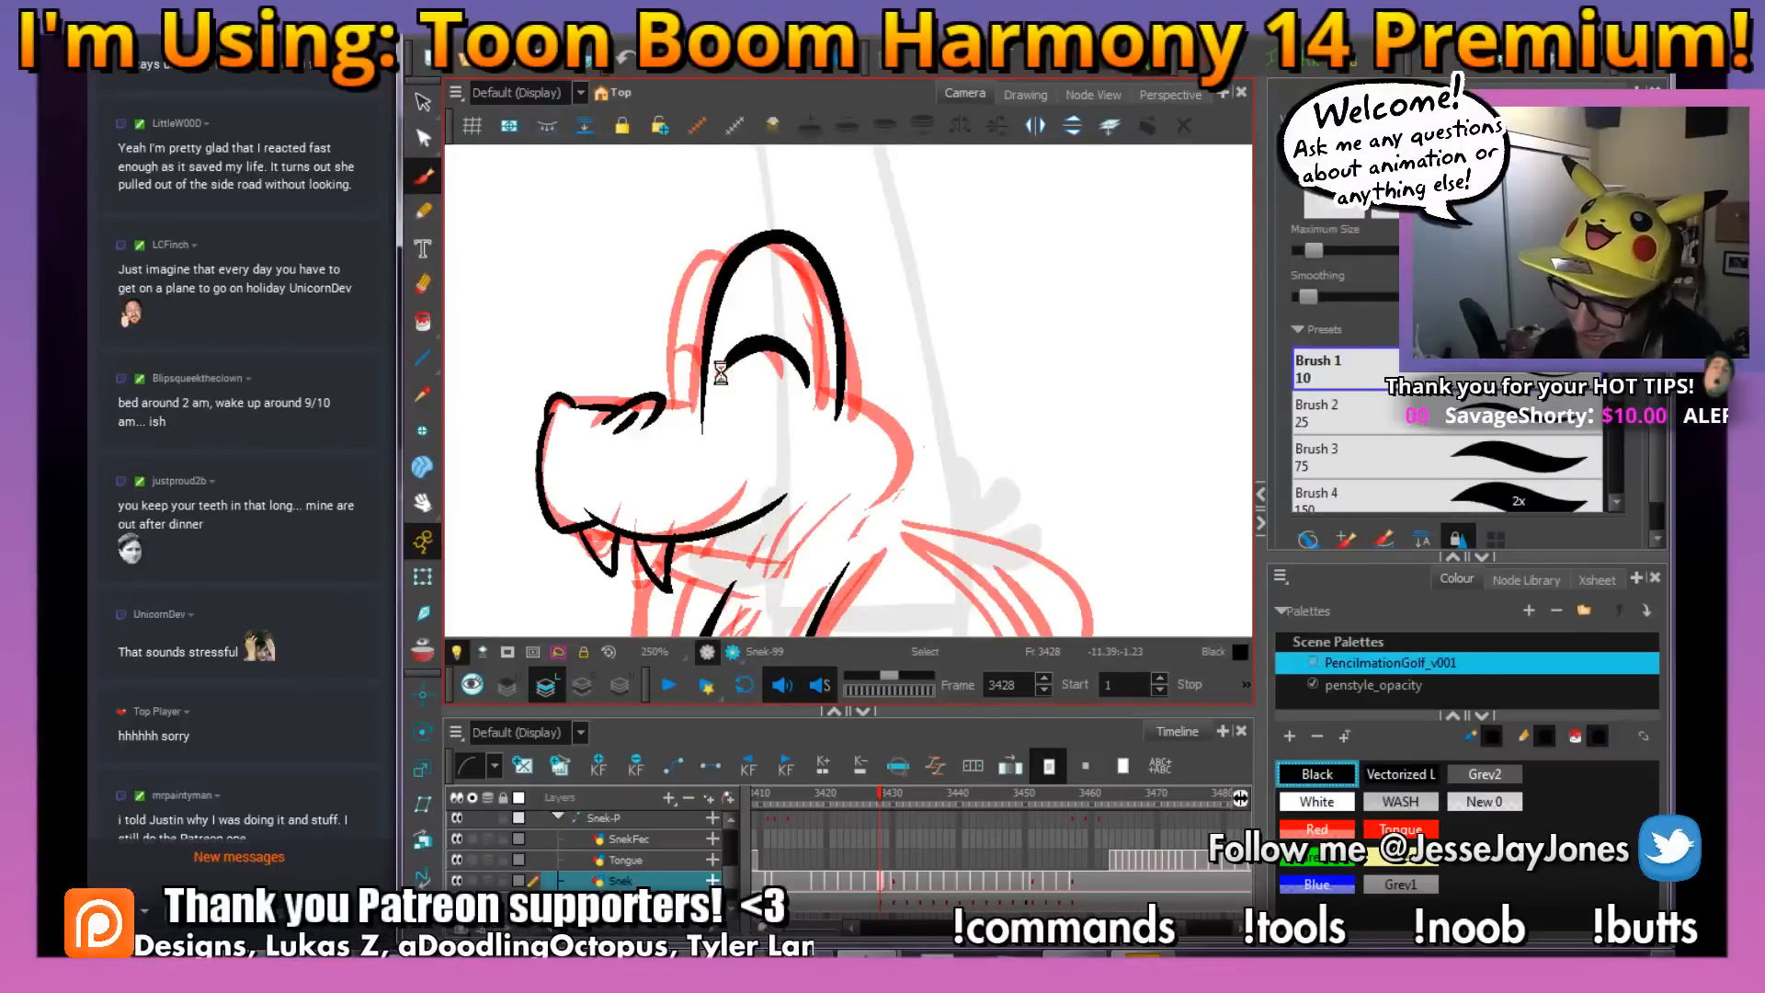
pyautogui.moveTo(746, 279)
pyautogui.mouseDown()
pyautogui.moveTo(781, 303)
pyautogui.moveTo(713, 395)
pyautogui.moveTo(724, 431)
pyautogui.mouseUp()
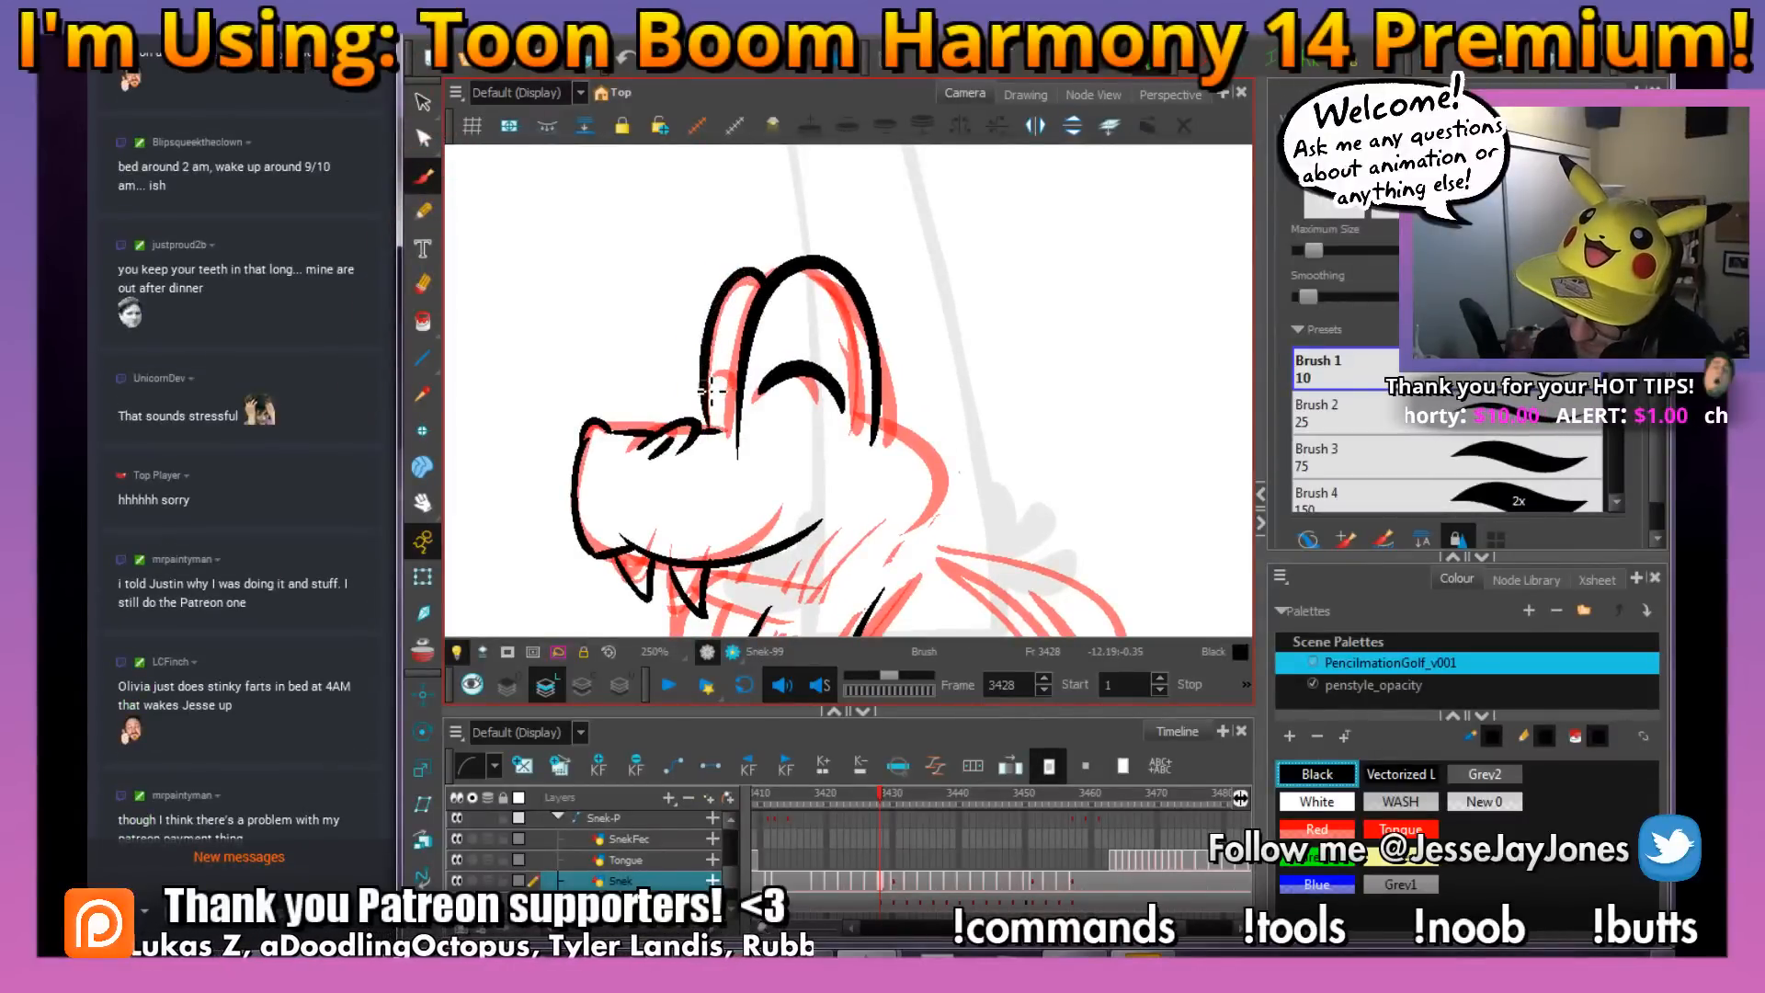
# Ink the rounded back of the head and the lower jaw line in black, joining them to the two neck lines
pyautogui.moveTo(913, 493); pyautogui.dragTo(833, 355)
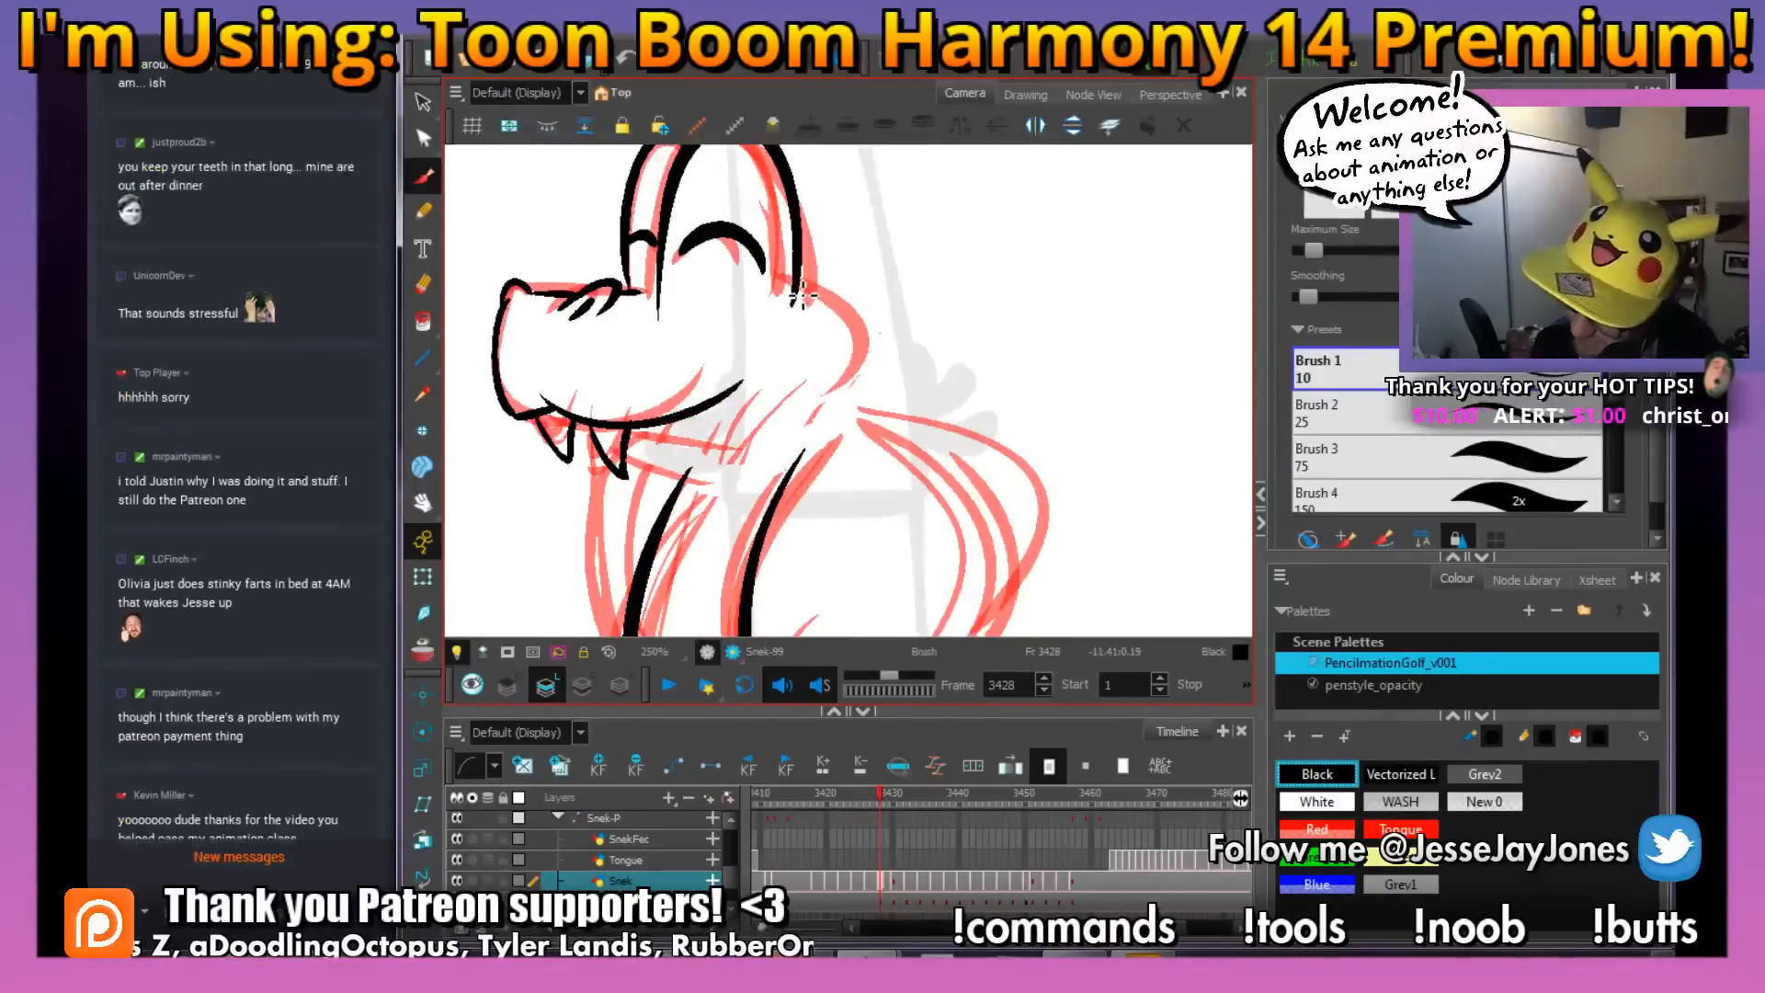
pyautogui.moveTo(798, 291)
pyautogui.mouseDown()
pyautogui.moveTo(875, 337)
pyautogui.moveTo(783, 448)
pyautogui.moveTo(830, 398)
pyautogui.mouseUp()
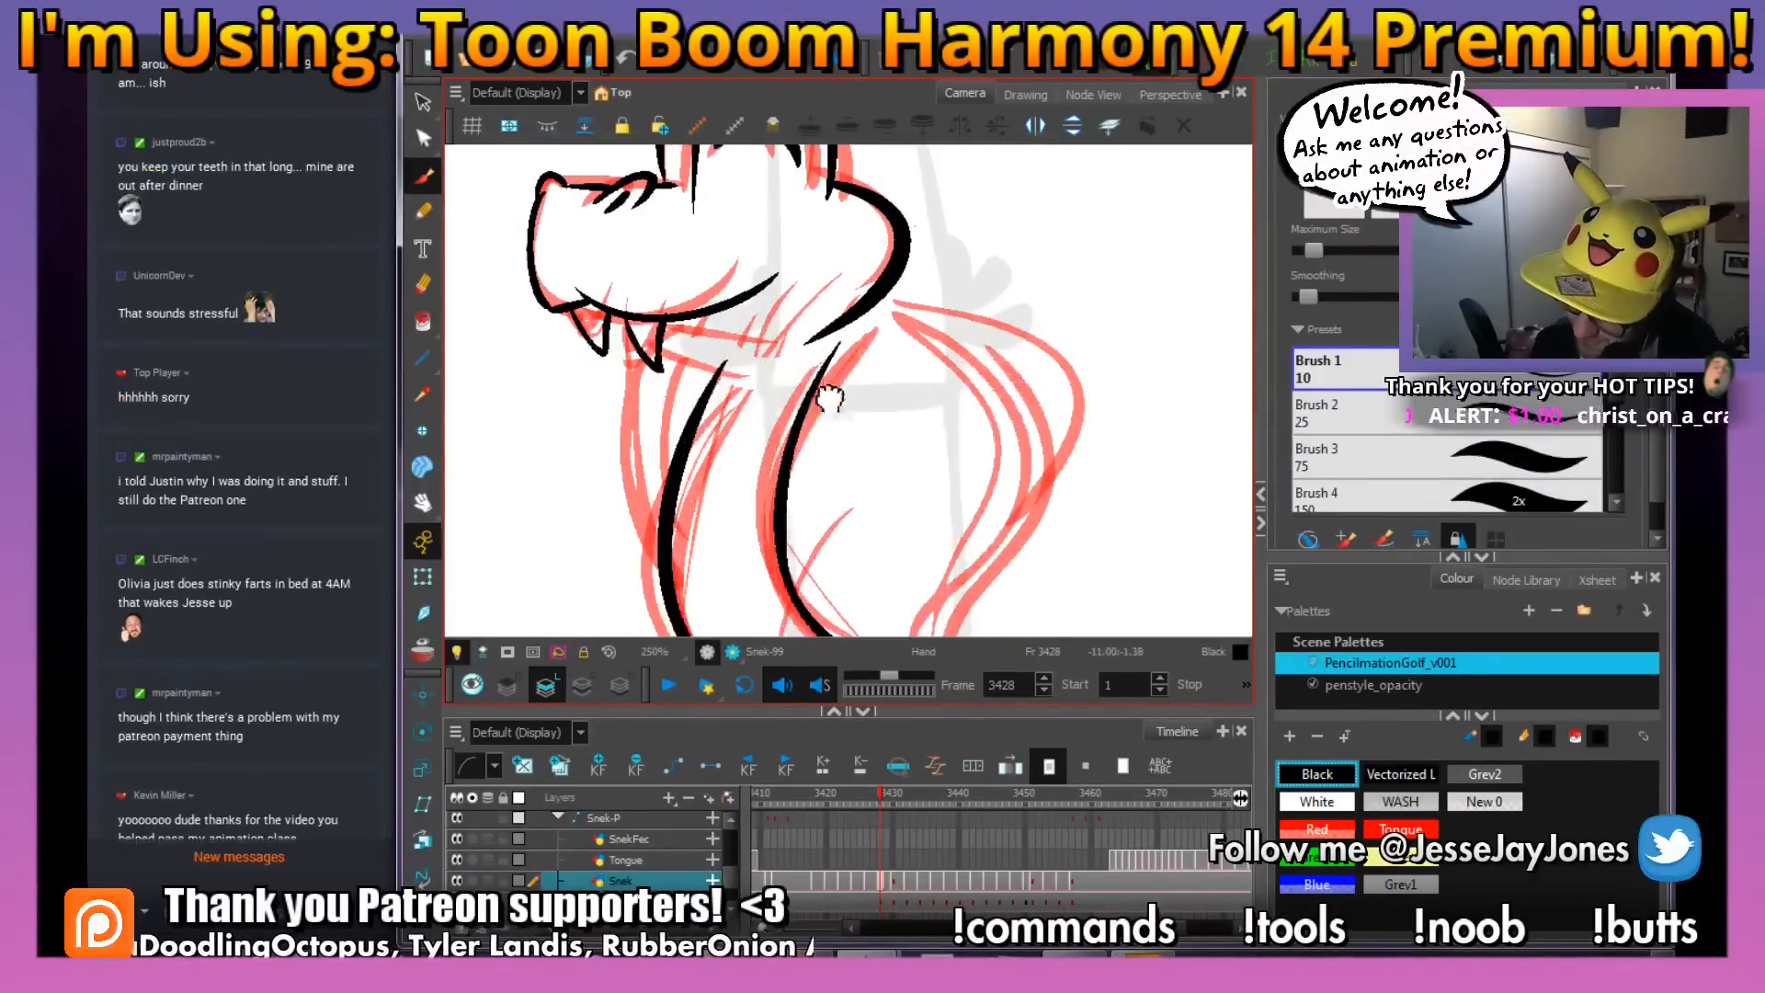
pyautogui.moveTo(854, 328); pyautogui.dragTo(813, 396)
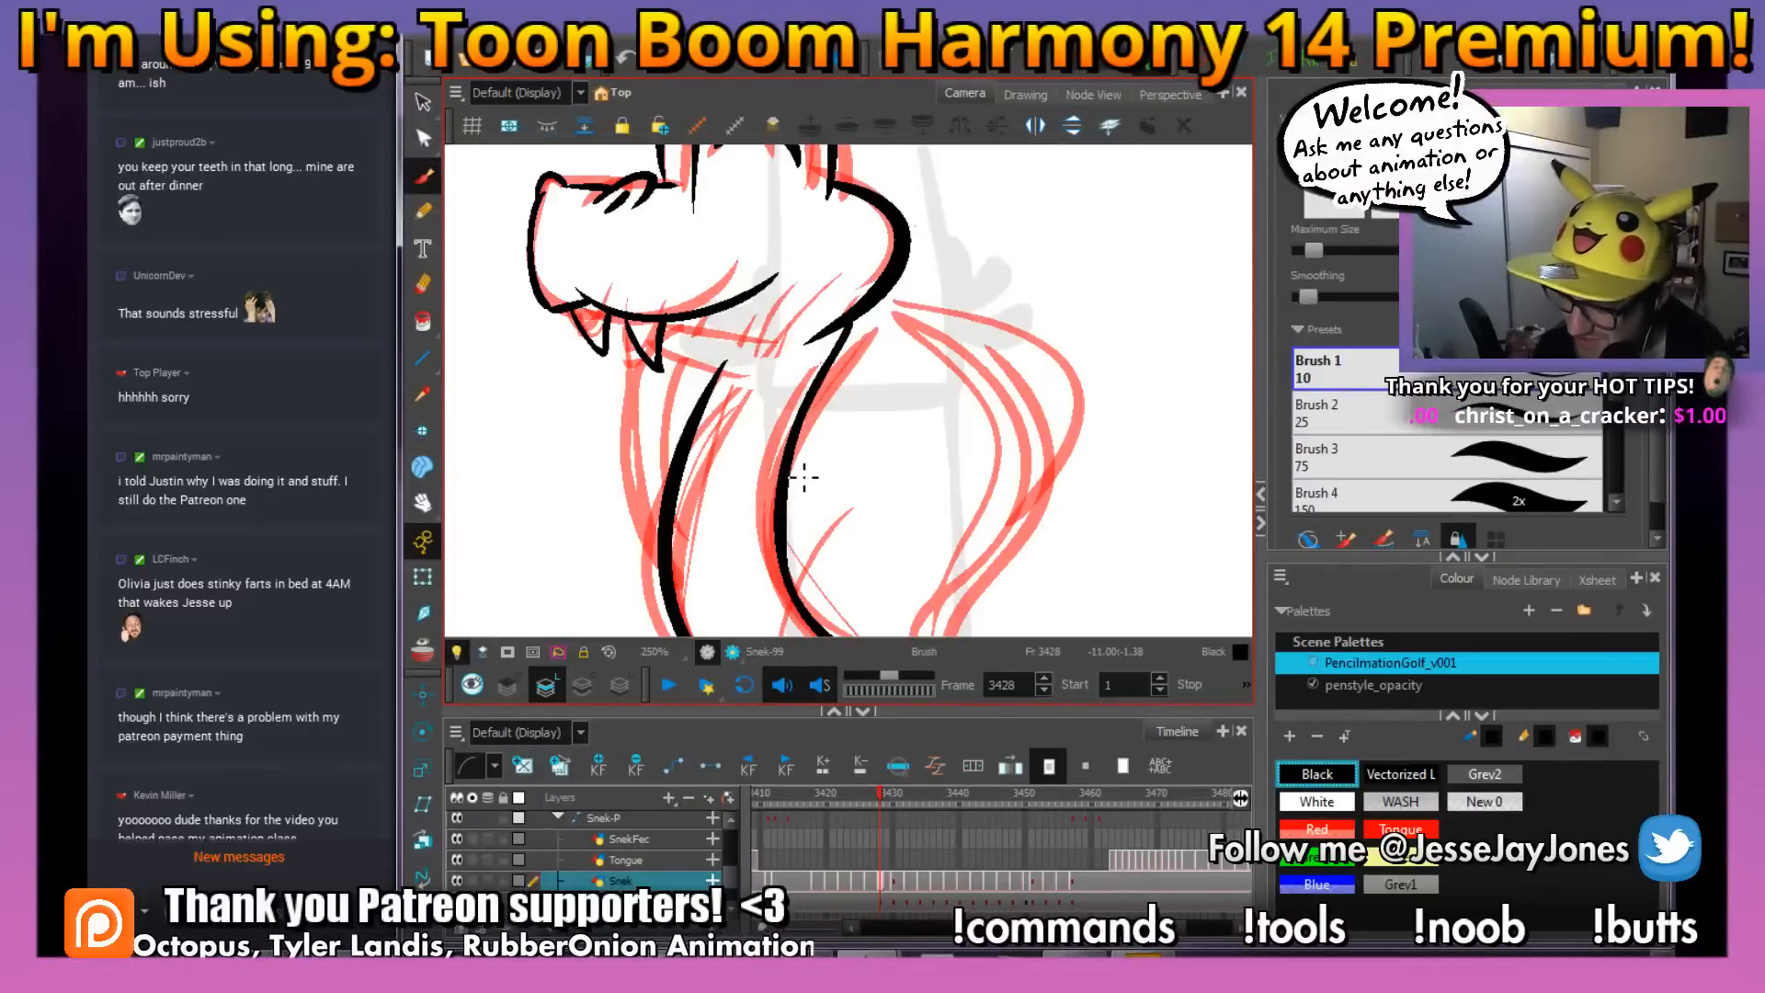
pyautogui.moveTo(731, 368); pyautogui.dragTo(676, 340)
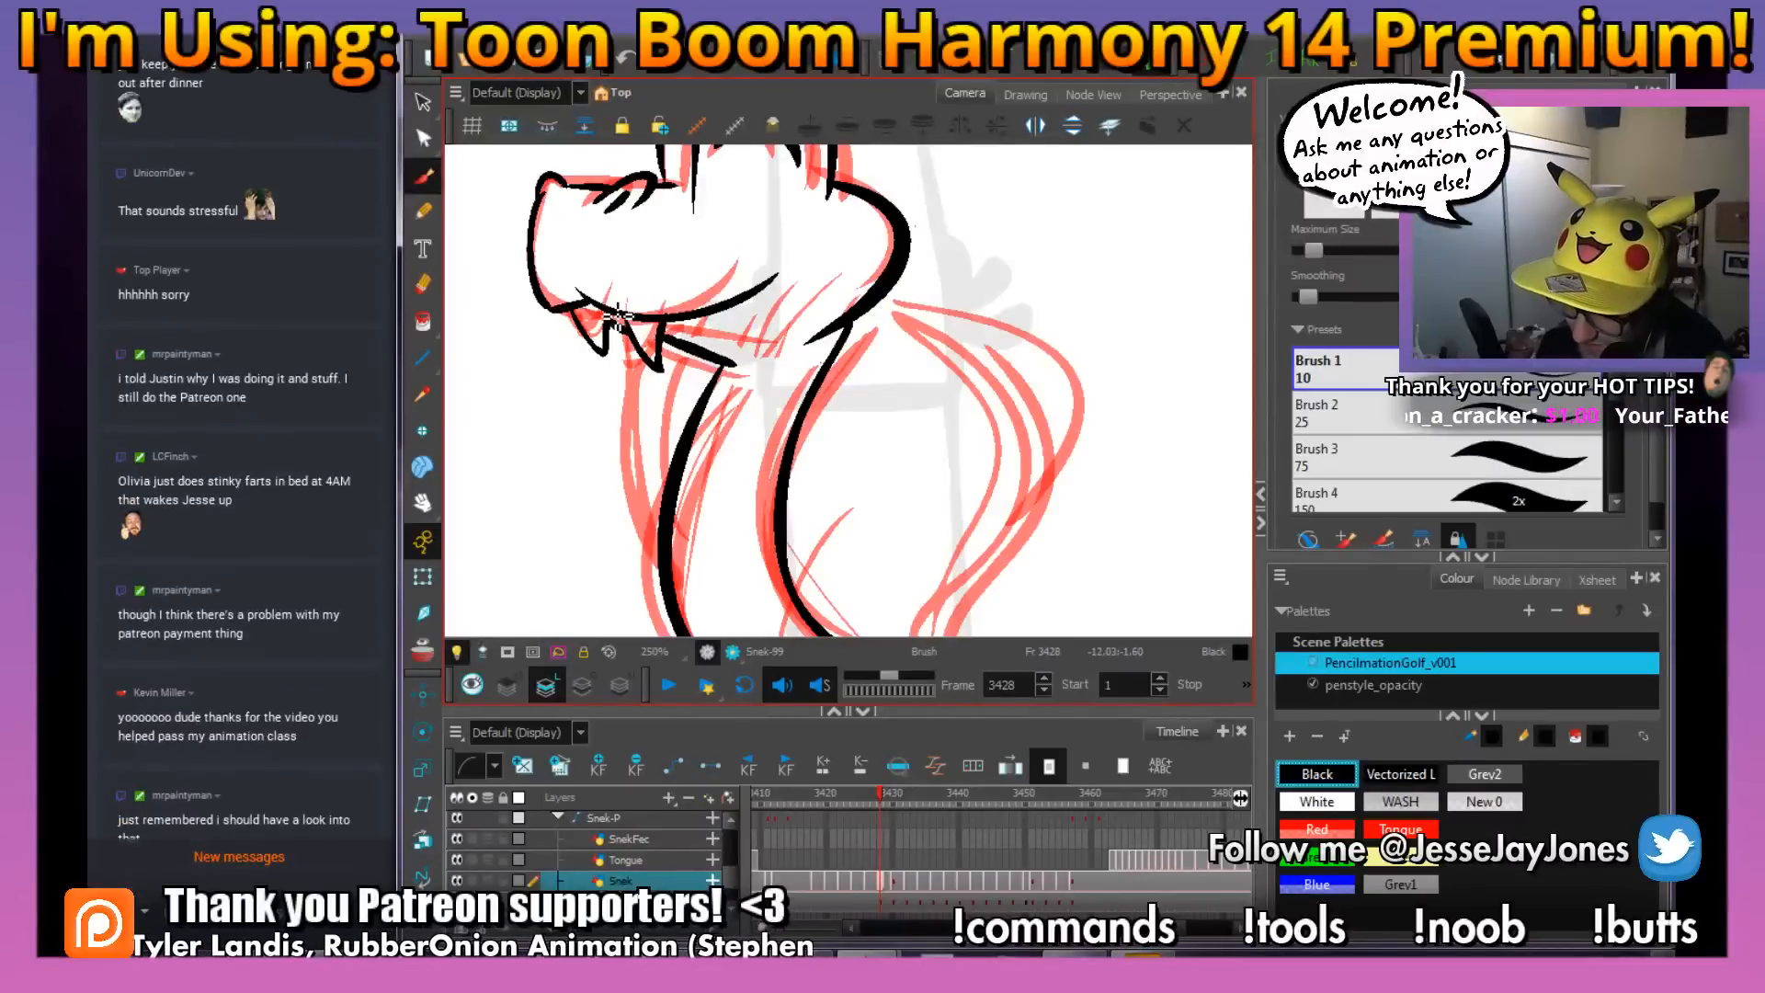
# Ink the hood lobe behind the neck with a thick outer curve and a thinner inner line tapering to the body
pyautogui.moveTo(843, 394); pyautogui.dragTo(814, 411)
pyautogui.hotkey('alt', 's')
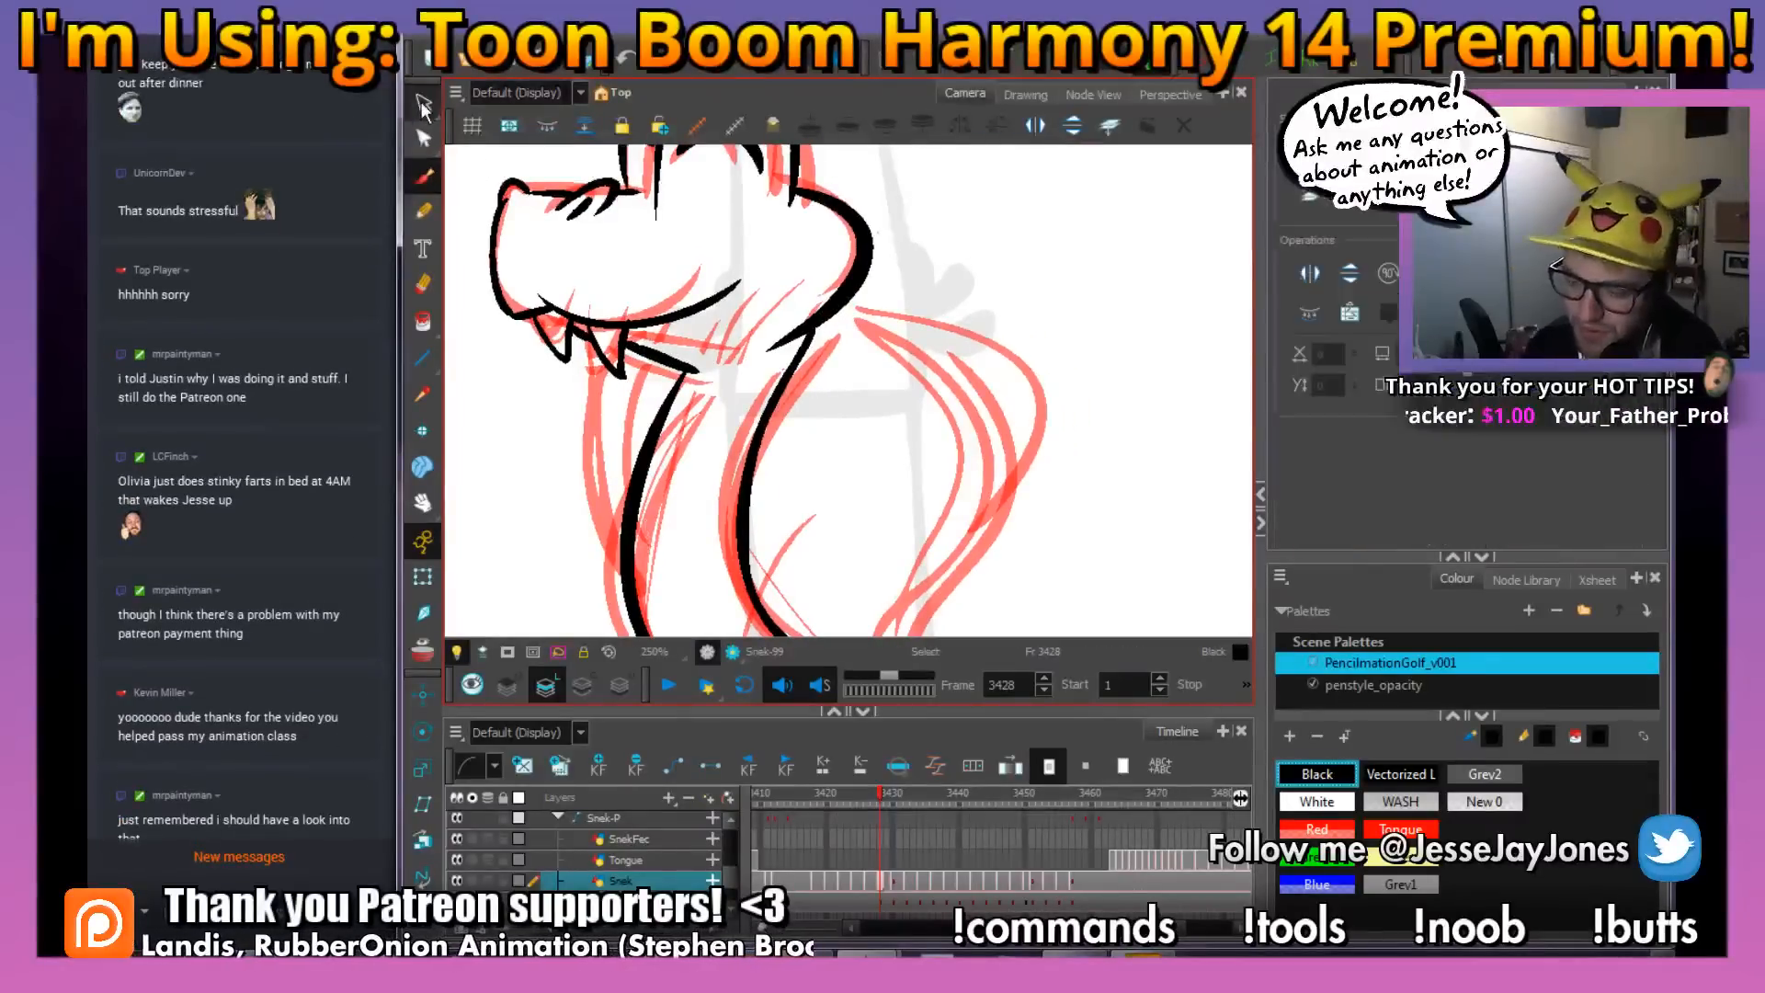
pyautogui.moveTo(801, 467); pyautogui.dragTo(765, 398)
pyautogui.hotkey('alt', 'b')
pyautogui.press('1')
pyautogui.press('1')
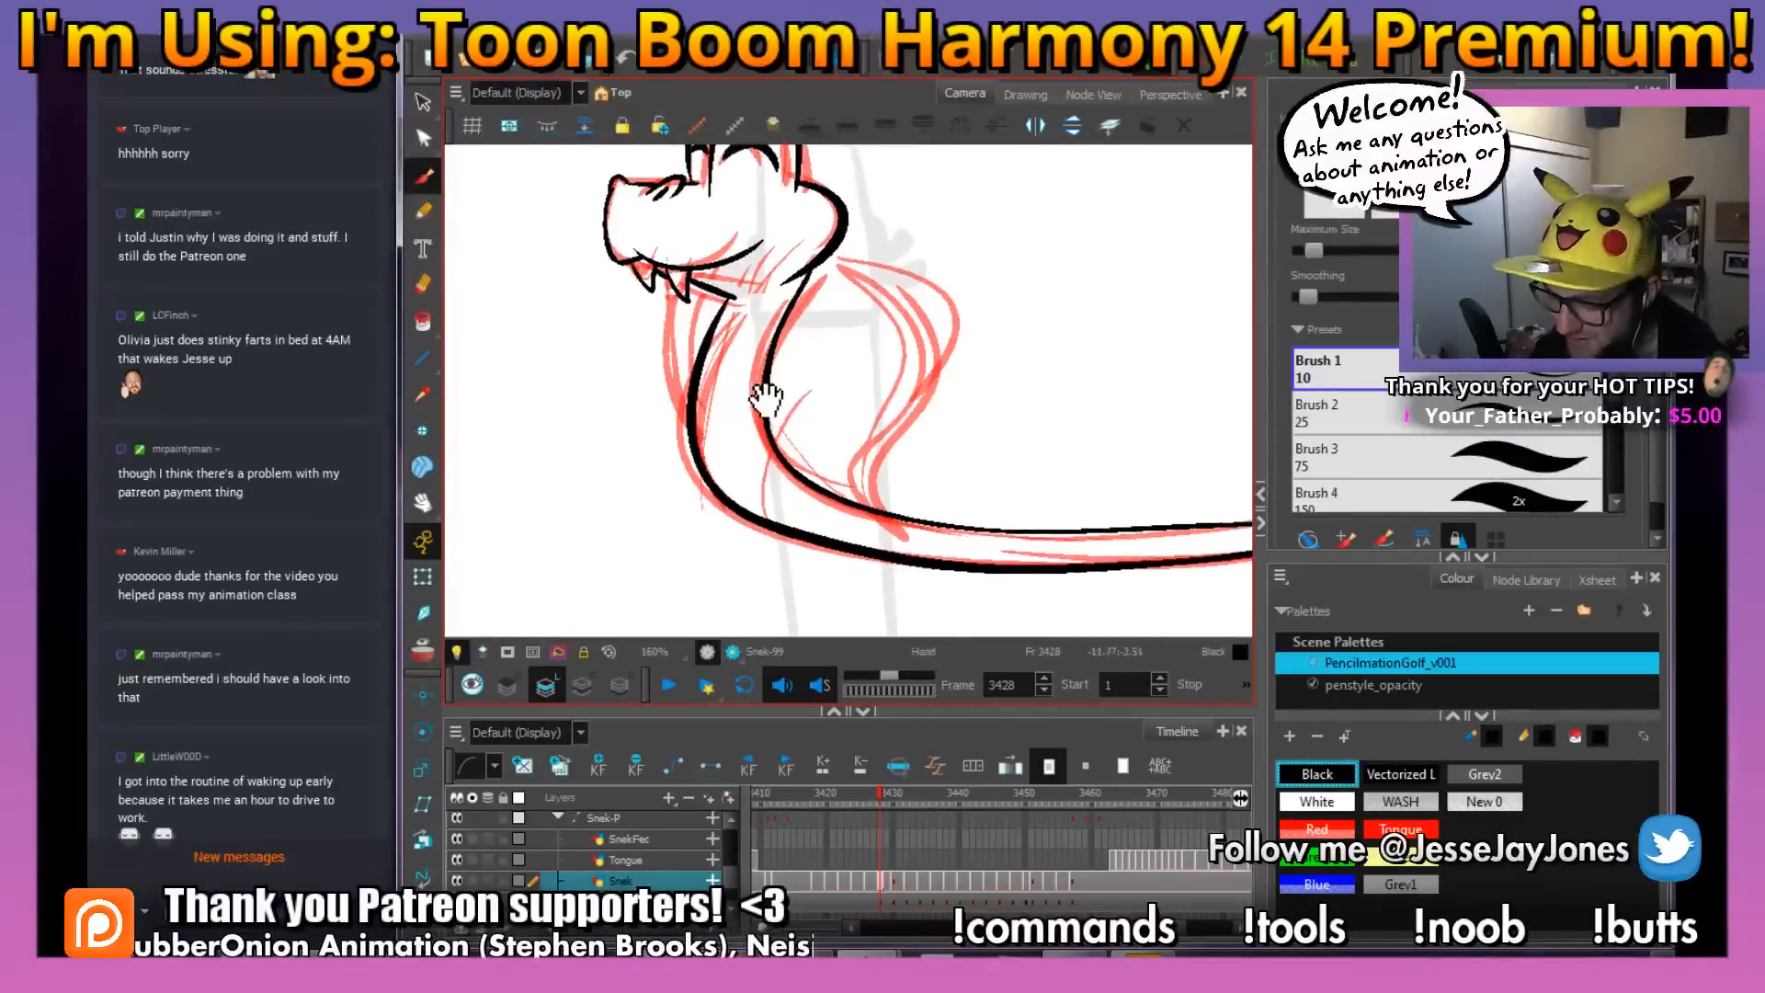
pyautogui.press('2')
pyautogui.moveTo(1032, 442)
pyautogui.mouseDown()
pyautogui.moveTo(928, 275)
pyautogui.moveTo(789, 191)
pyautogui.mouseUp()
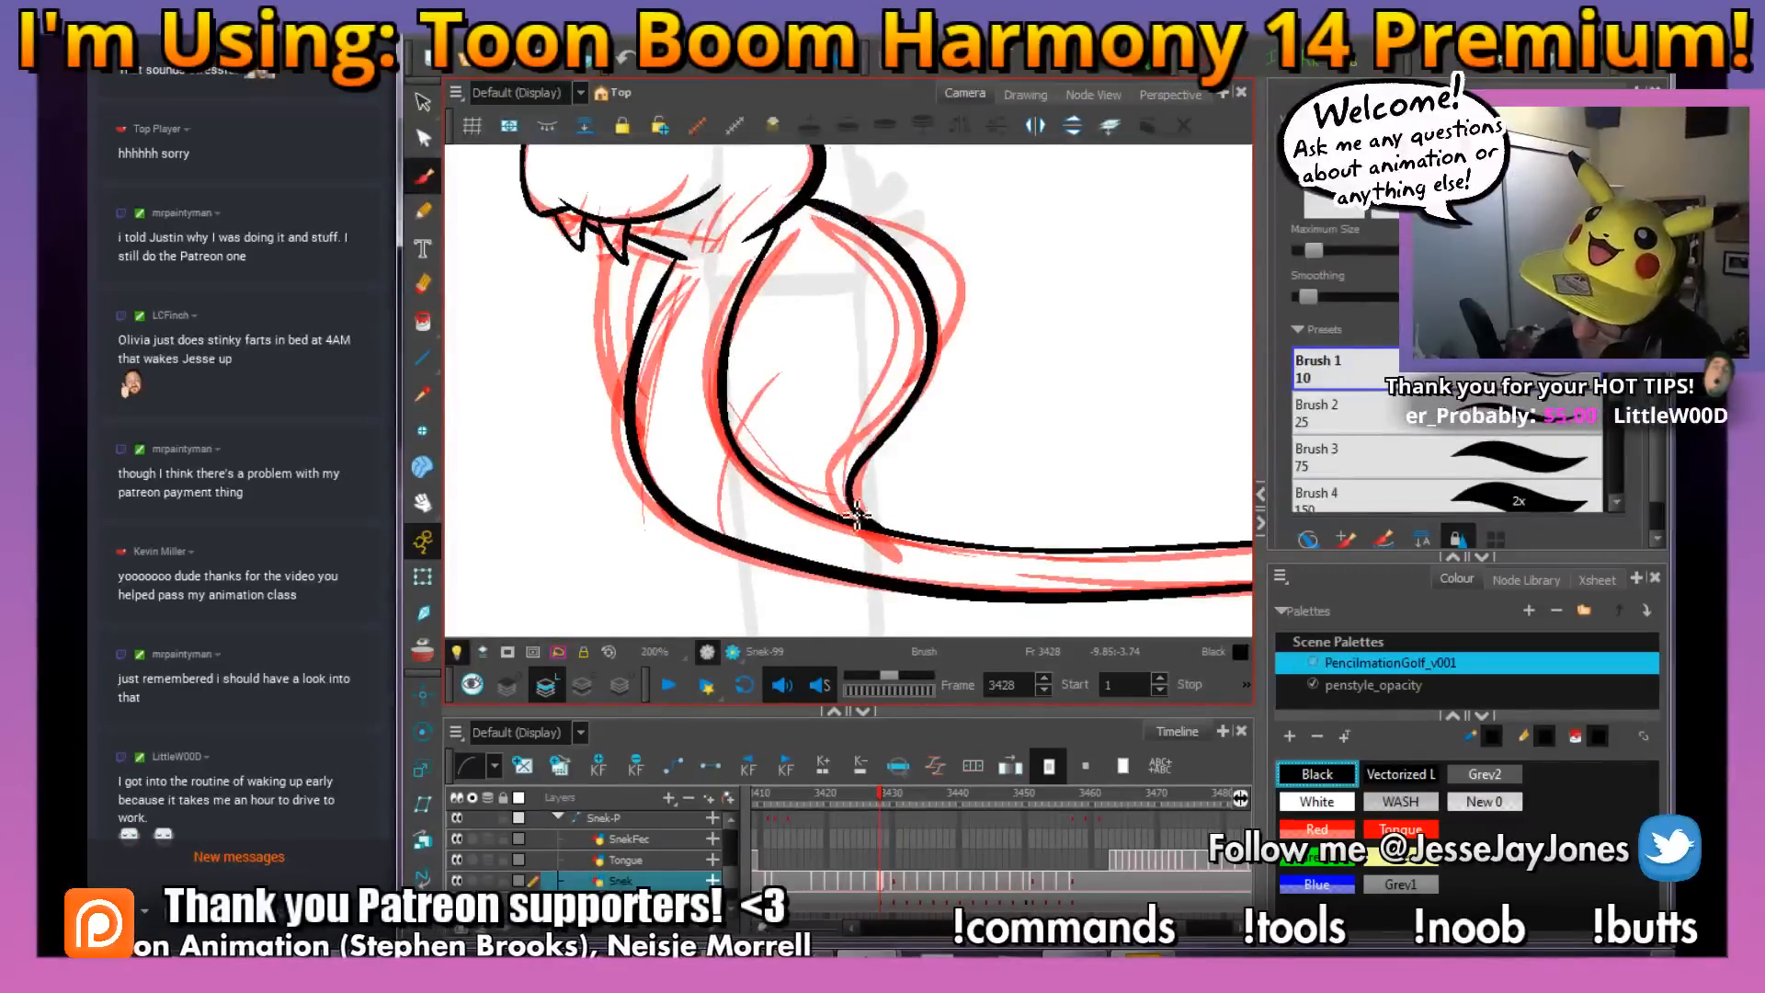
pyautogui.moveTo(875, 439); pyautogui.dragTo(862, 257)
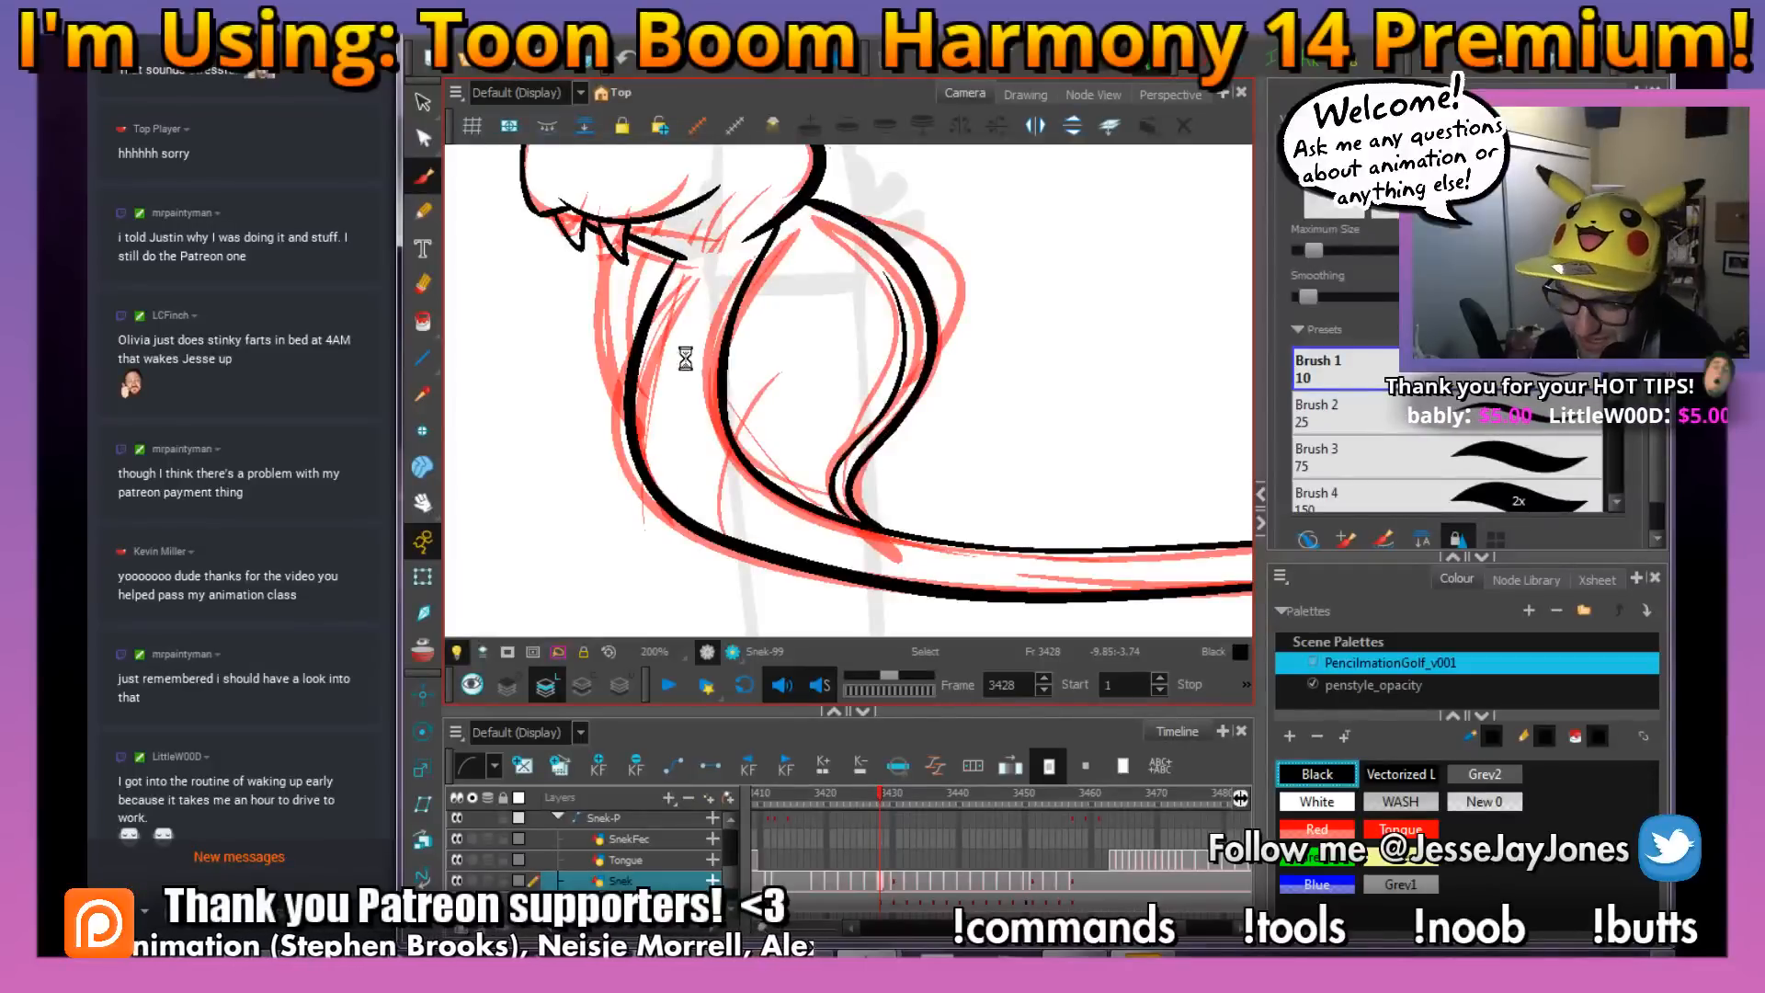
# Ink the narrow front hood lobe beneath the fangs with an outer curve and a thin inner line
pyautogui.moveTo(642, 331); pyautogui.dragTo(695, 362)
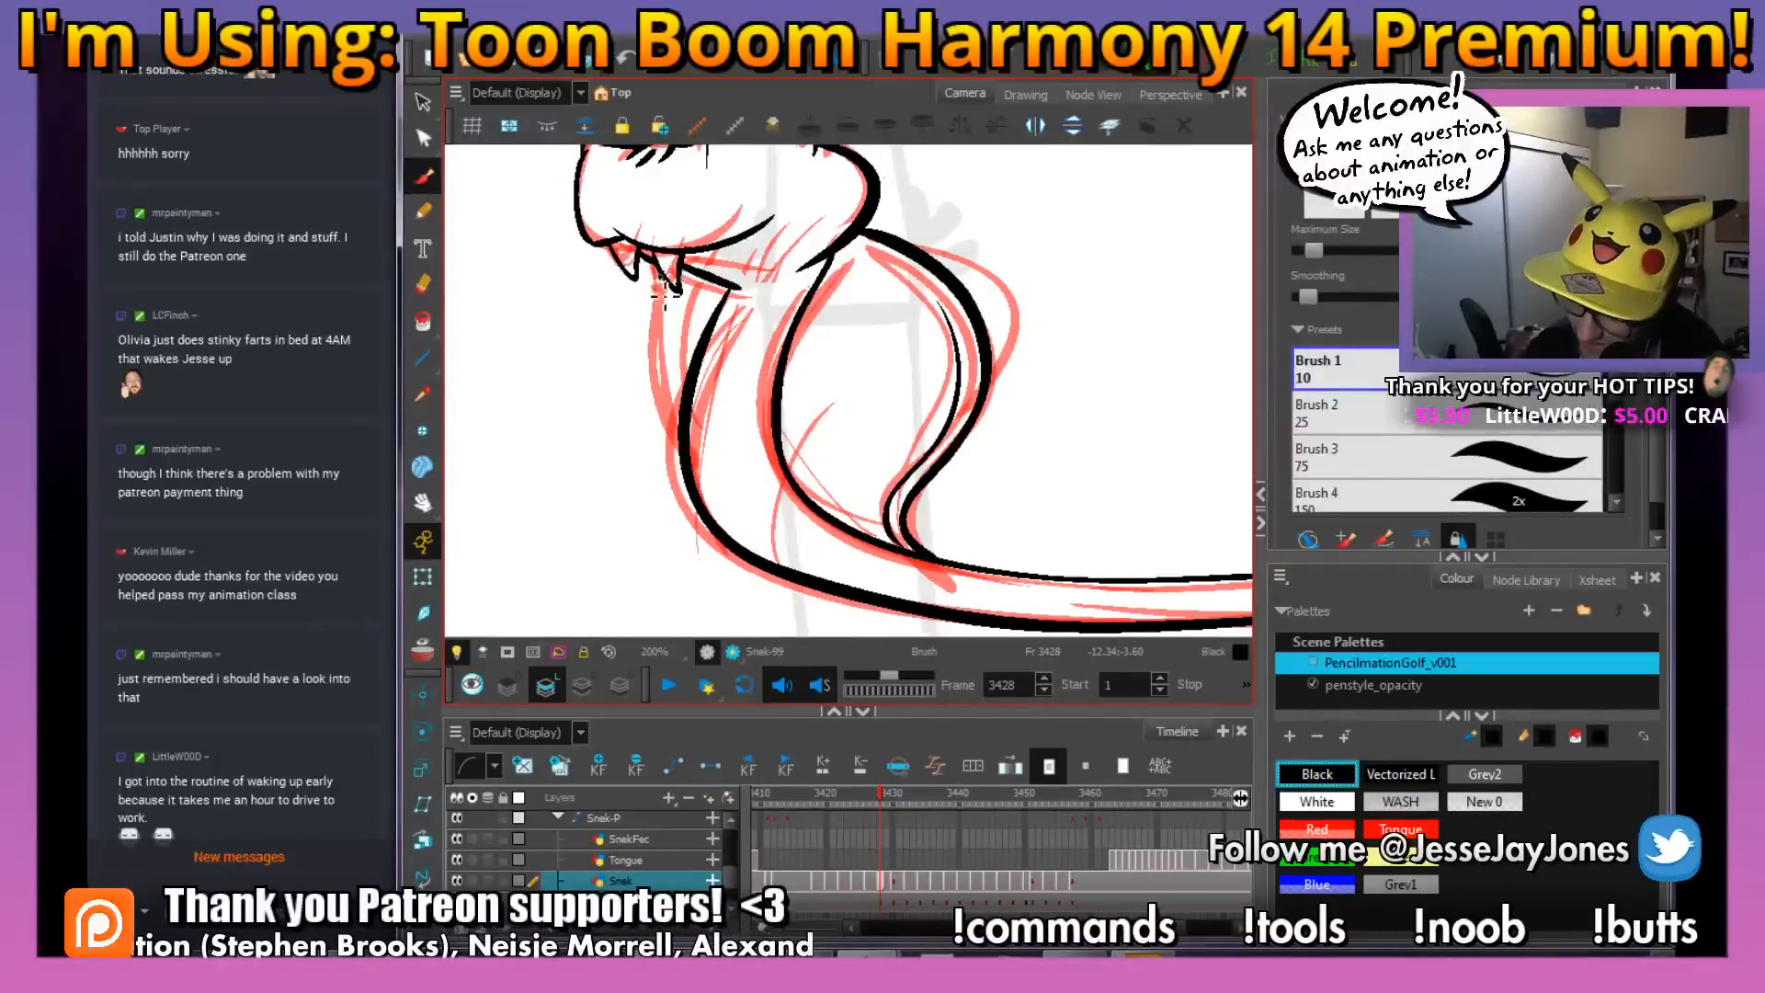
pyautogui.moveTo(659, 276); pyautogui.dragTo(683, 452)
pyautogui.hotkey('alt', 'b')
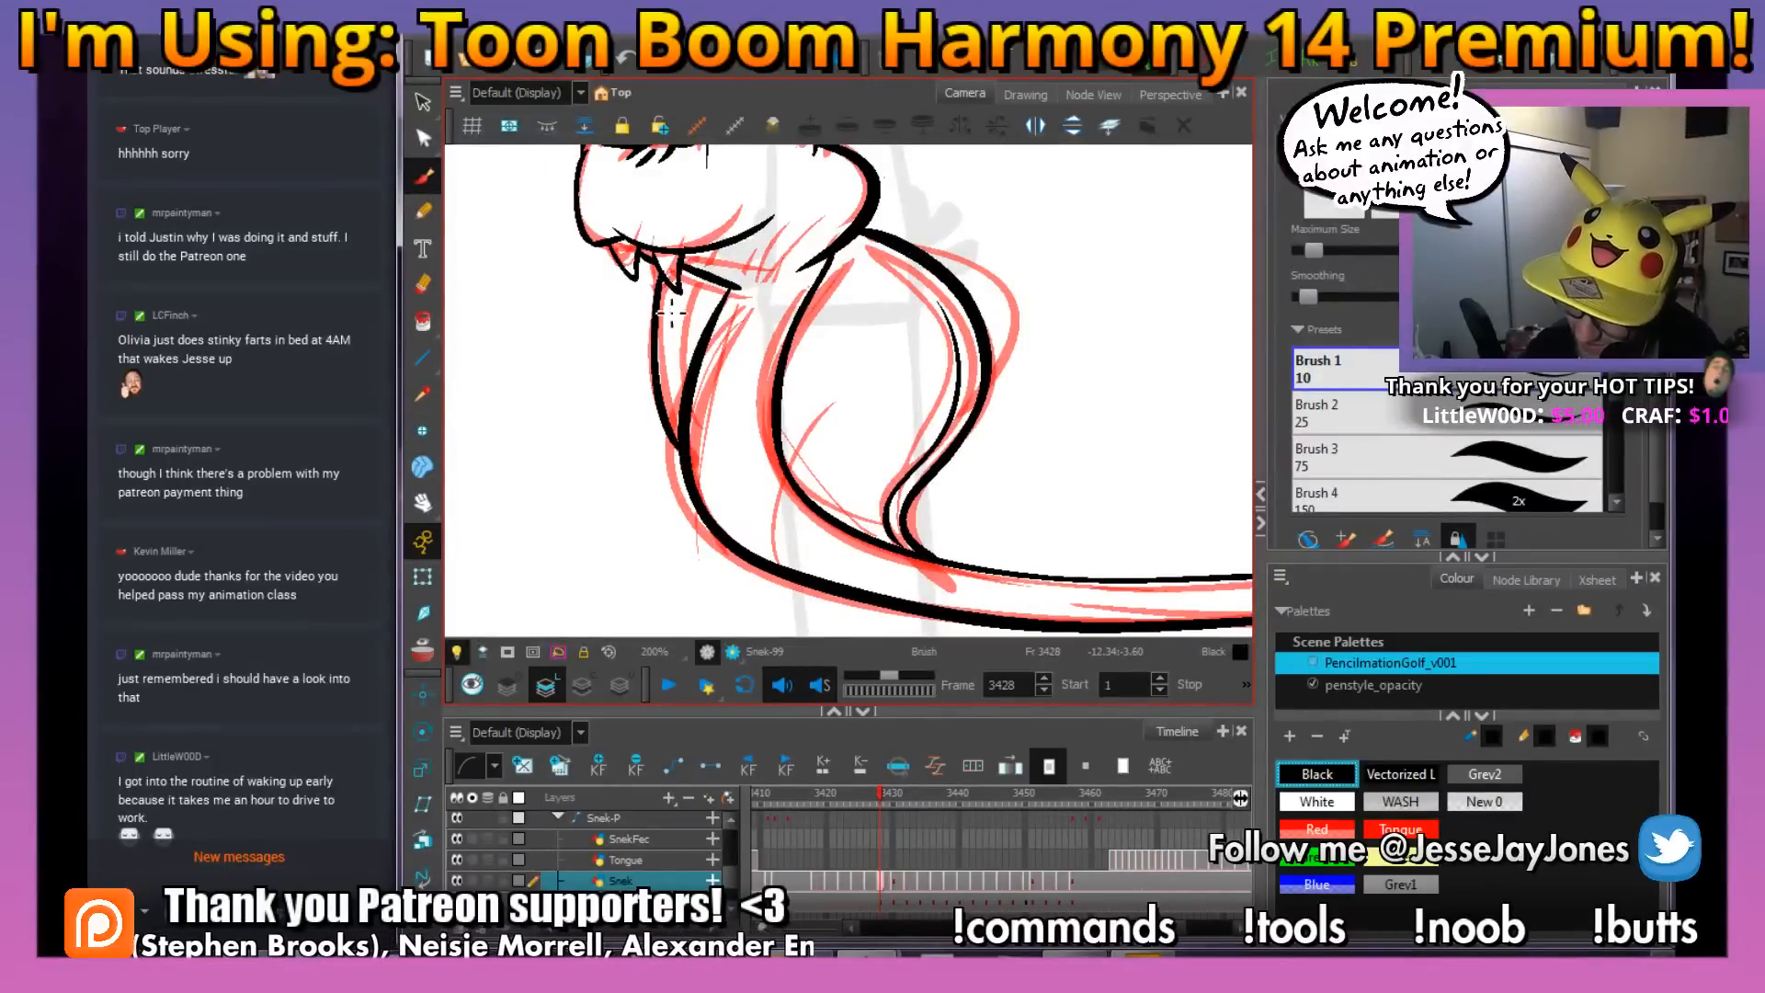
pyautogui.moveTo(682, 441); pyautogui.dragTo(664, 320)
pyautogui.press('1')
pyautogui.press('1')
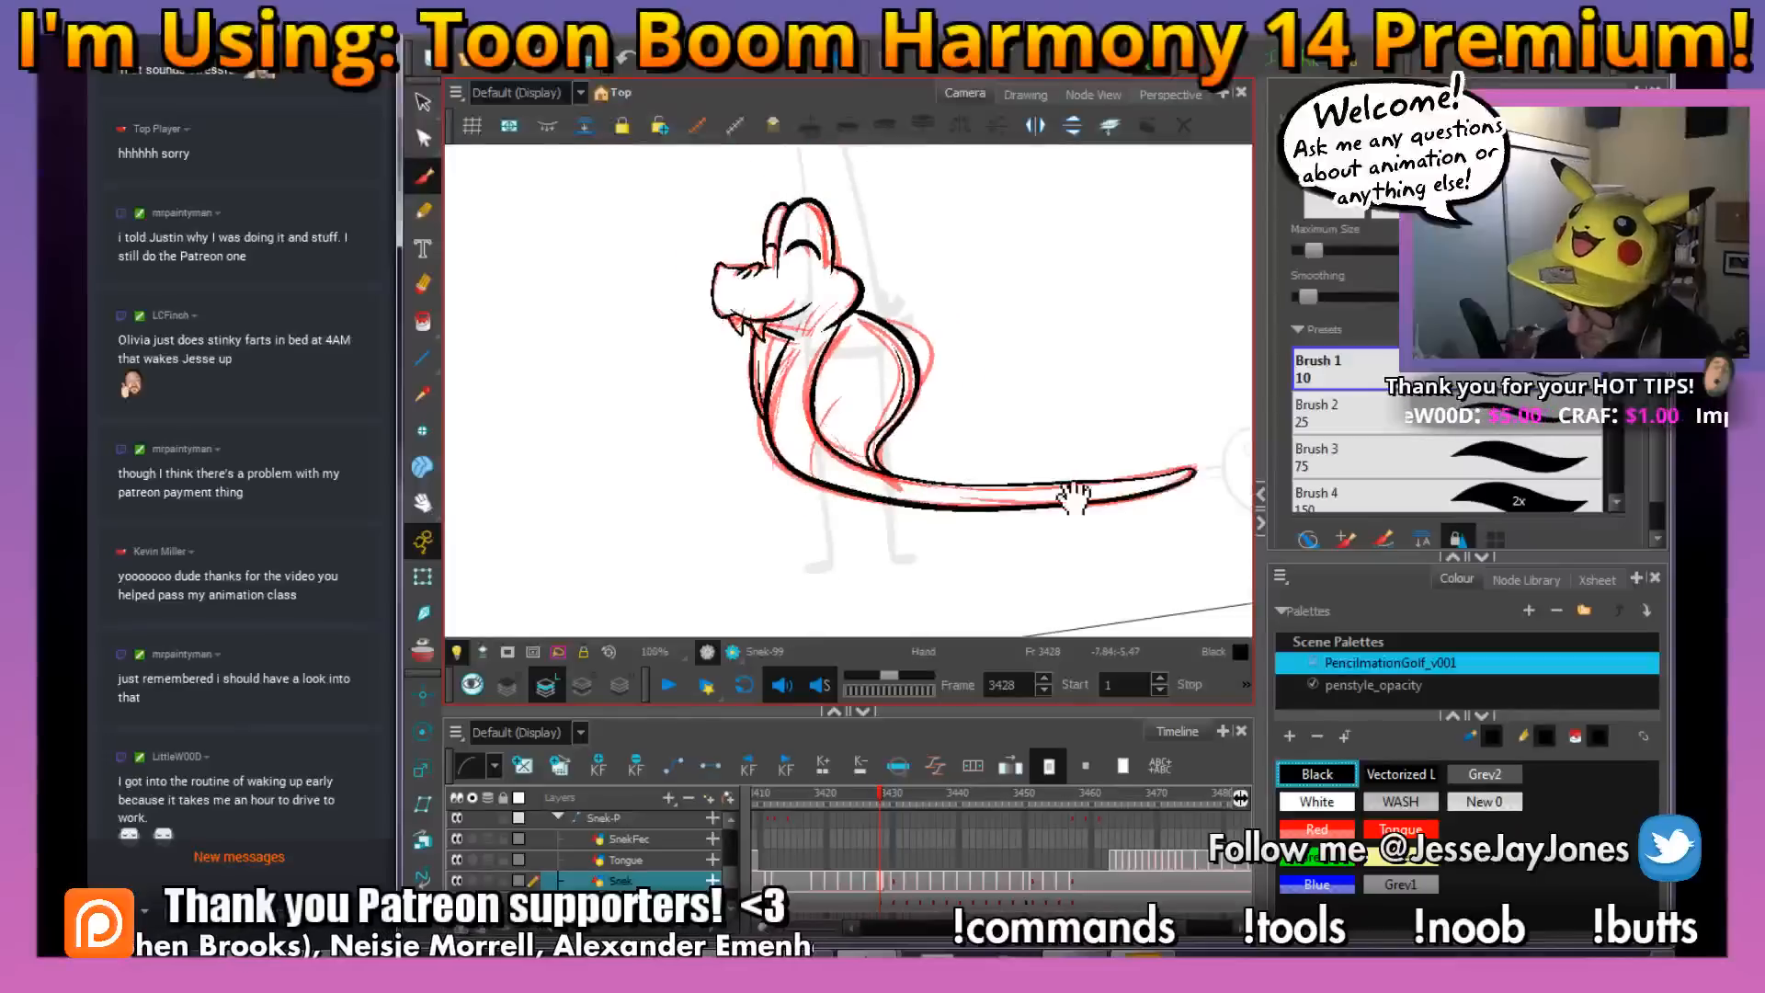
# Examine the inked snake on frame 3428 and compare it with the finished snake drawing on frame 3427
pyautogui.hotkey('alt', 's')
pyautogui.moveTo(1066, 496); pyautogui.dragTo(763, 479)
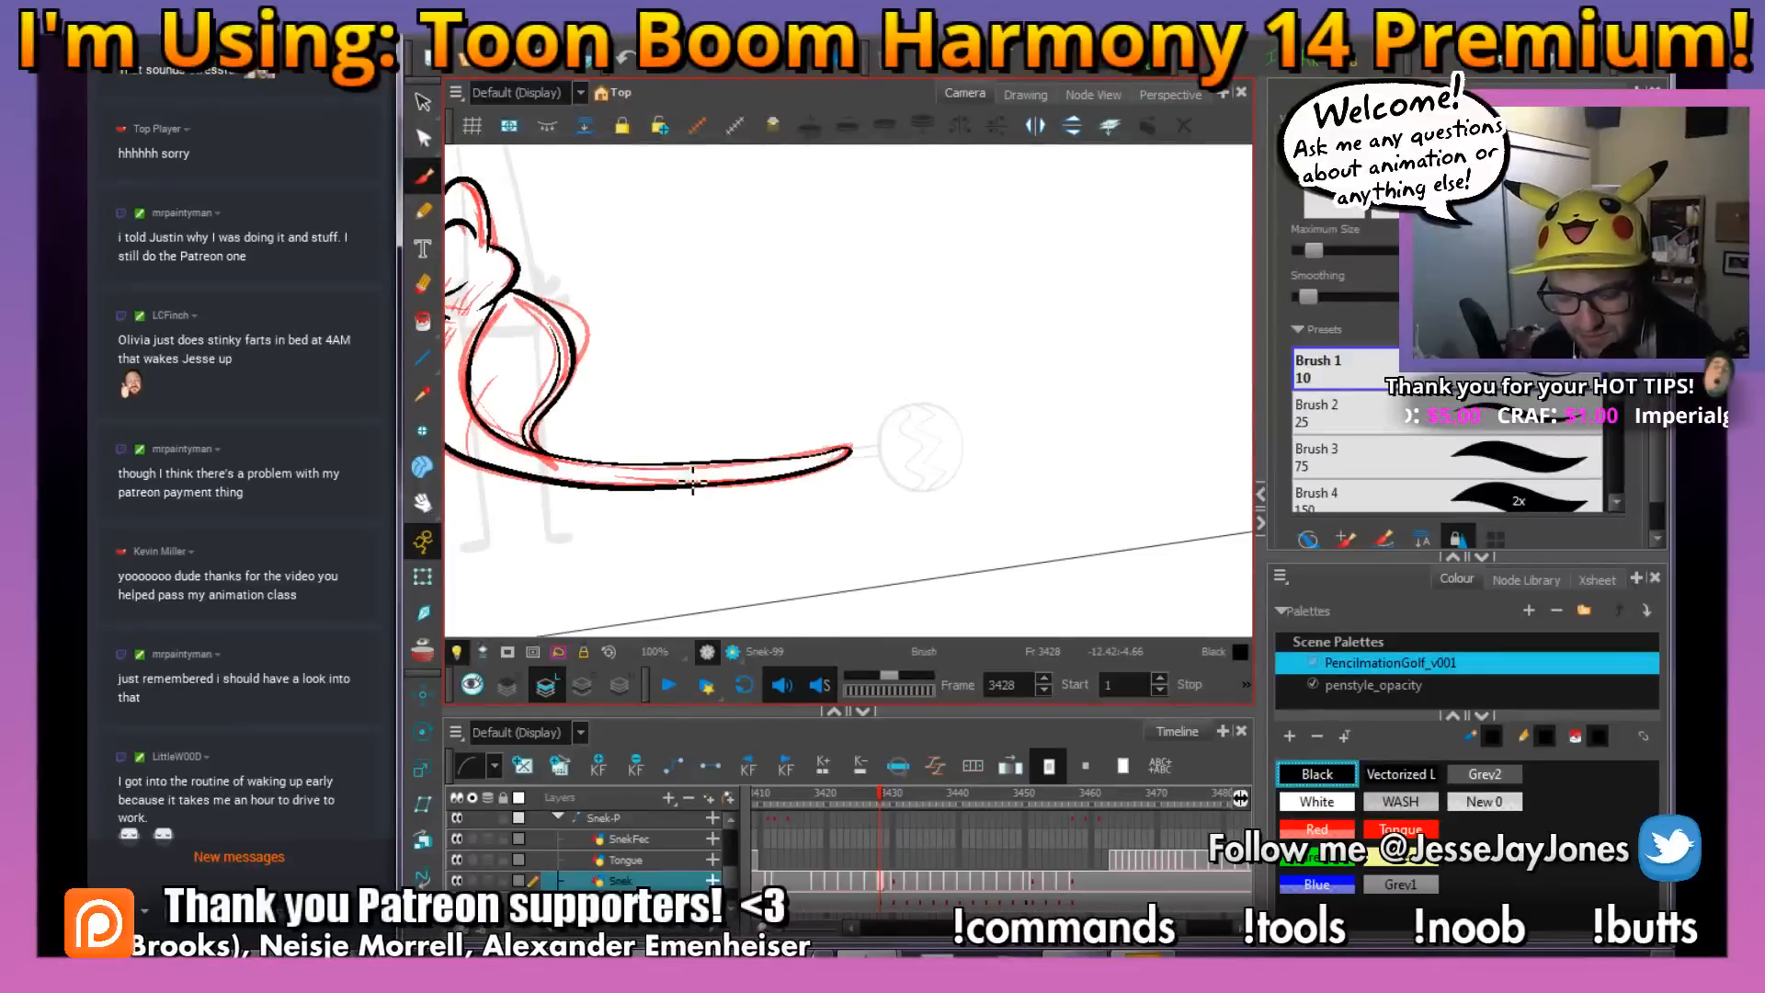
pyautogui.moveTo(634, 444); pyautogui.dragTo(848, 445)
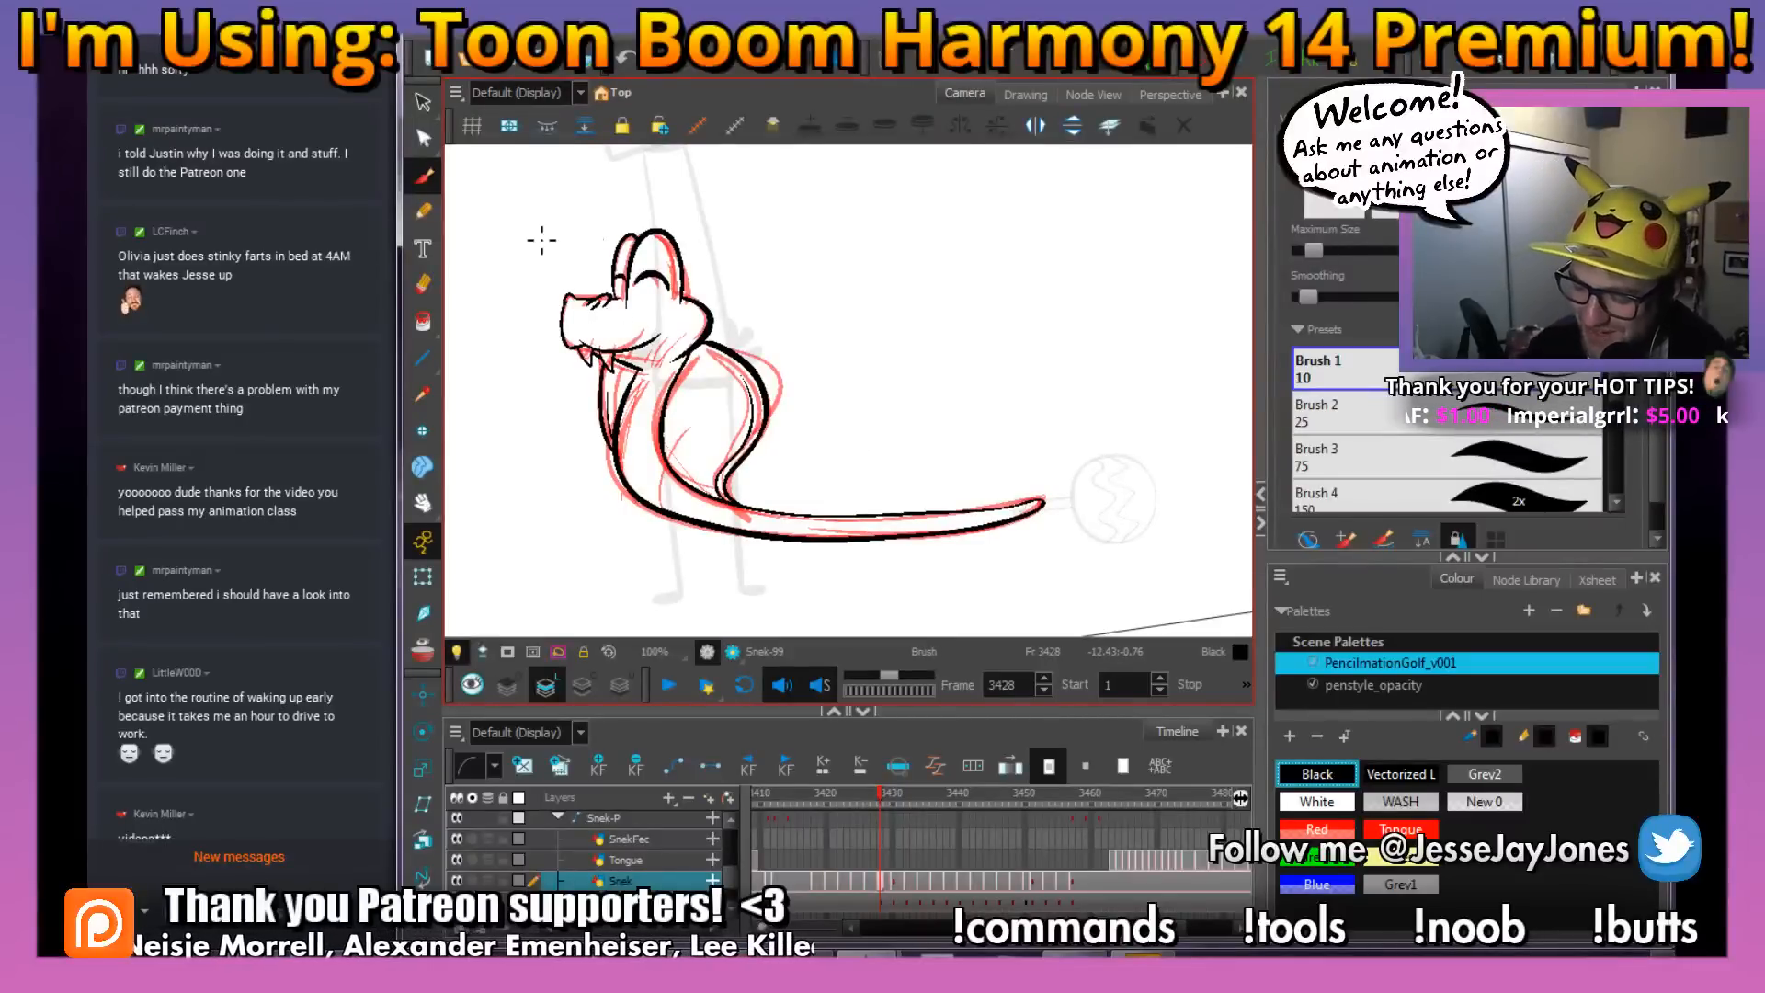
pyautogui.press('2')
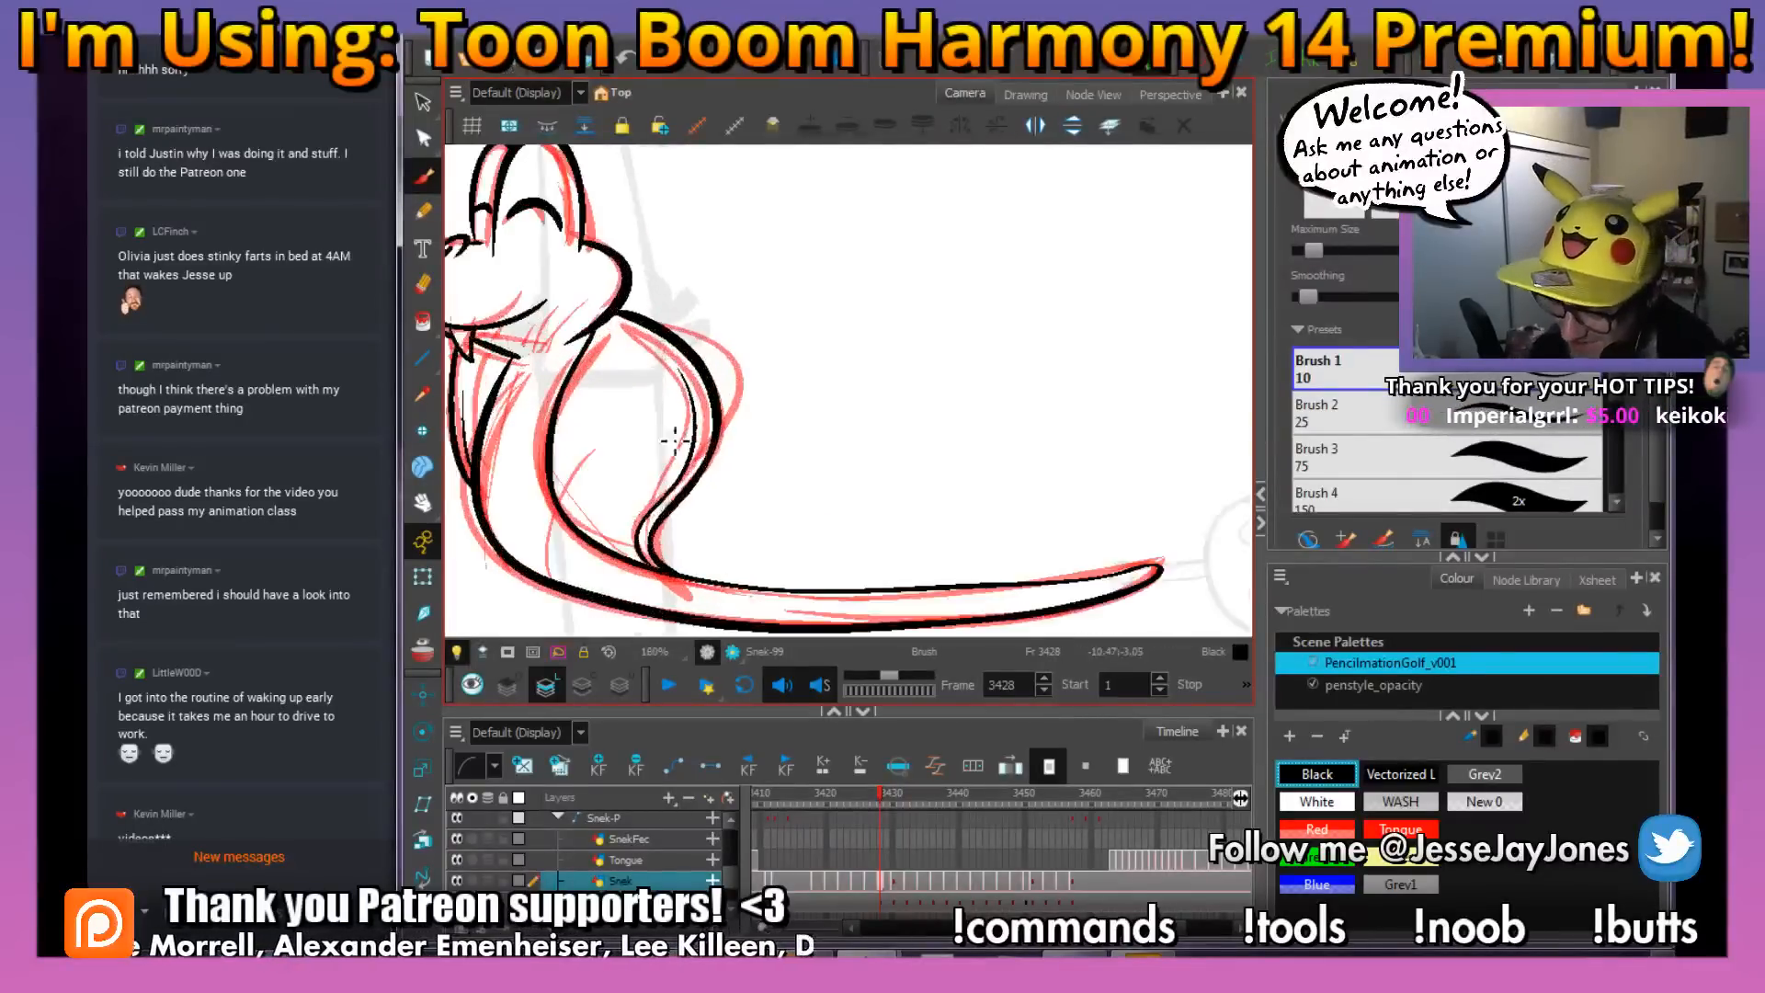
pyautogui.moveTo(625, 445); pyautogui.dragTo(816, 300)
pyautogui.press('2')
pyautogui.moveTo(1036, 373); pyautogui.dragTo(1068, 402)
pyautogui.moveTo(650, 215); pyautogui.dragTo(838, 446)
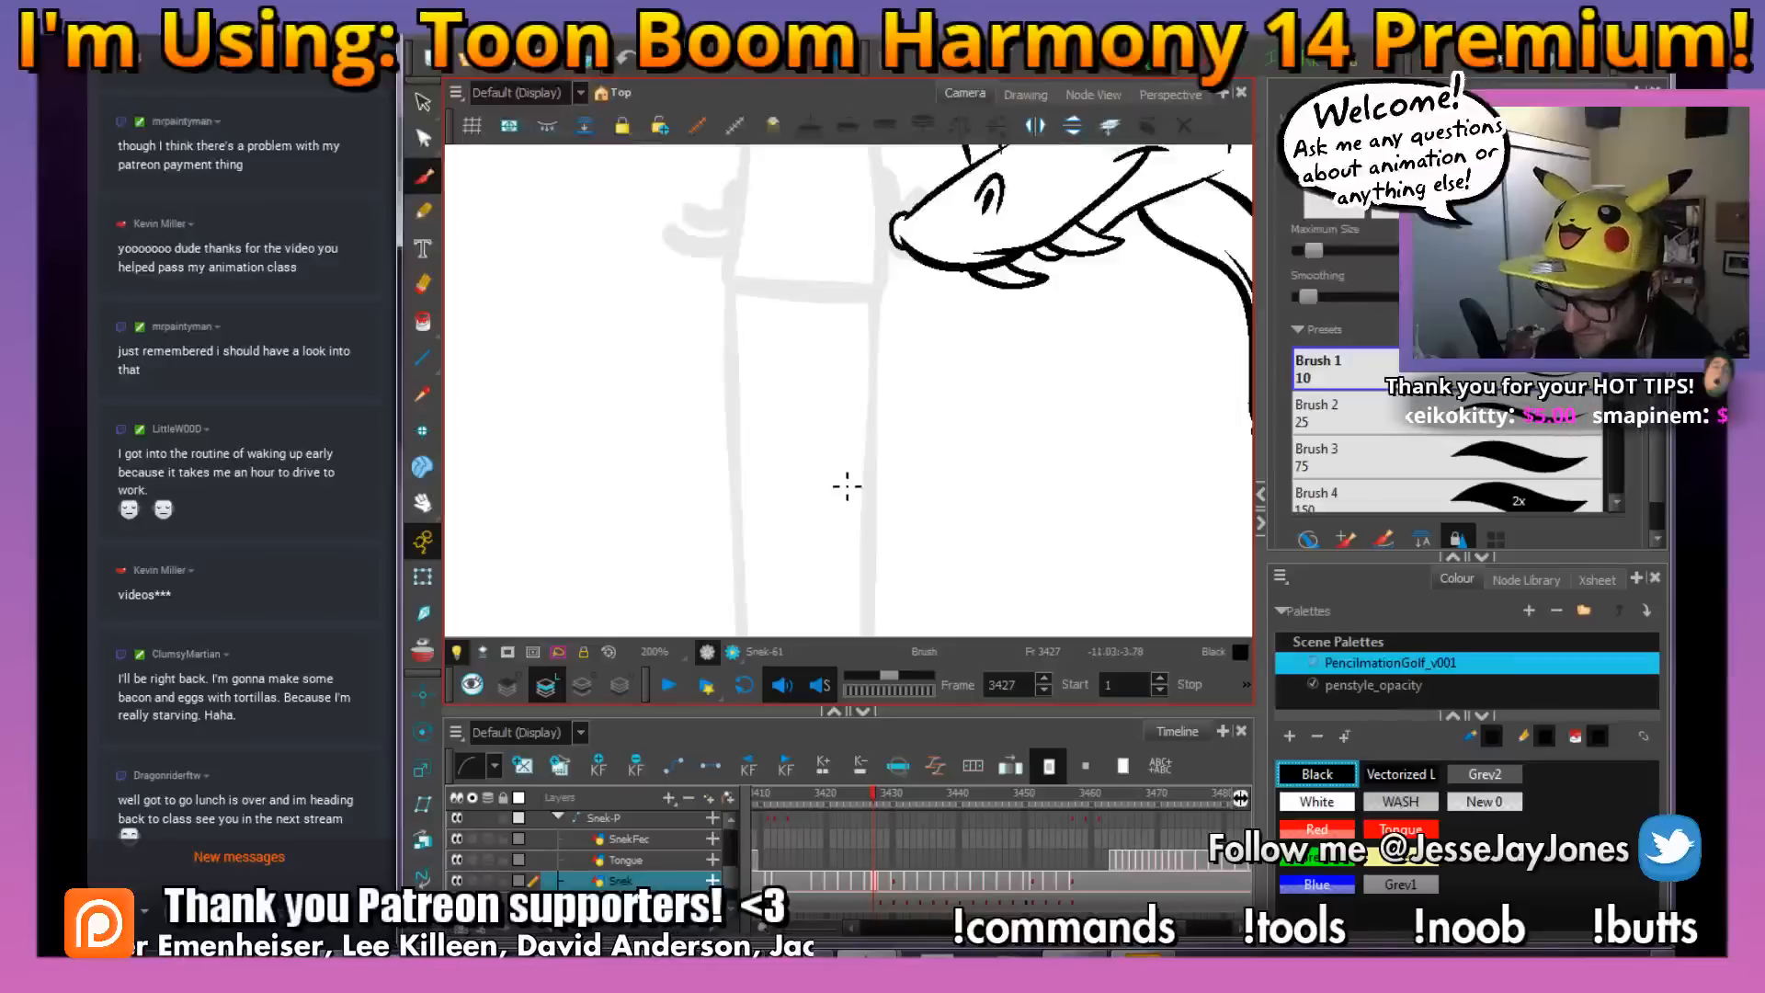
pyautogui.moveTo(1008, 504); pyautogui.dragTo(820, 520)
pyautogui.press('.')
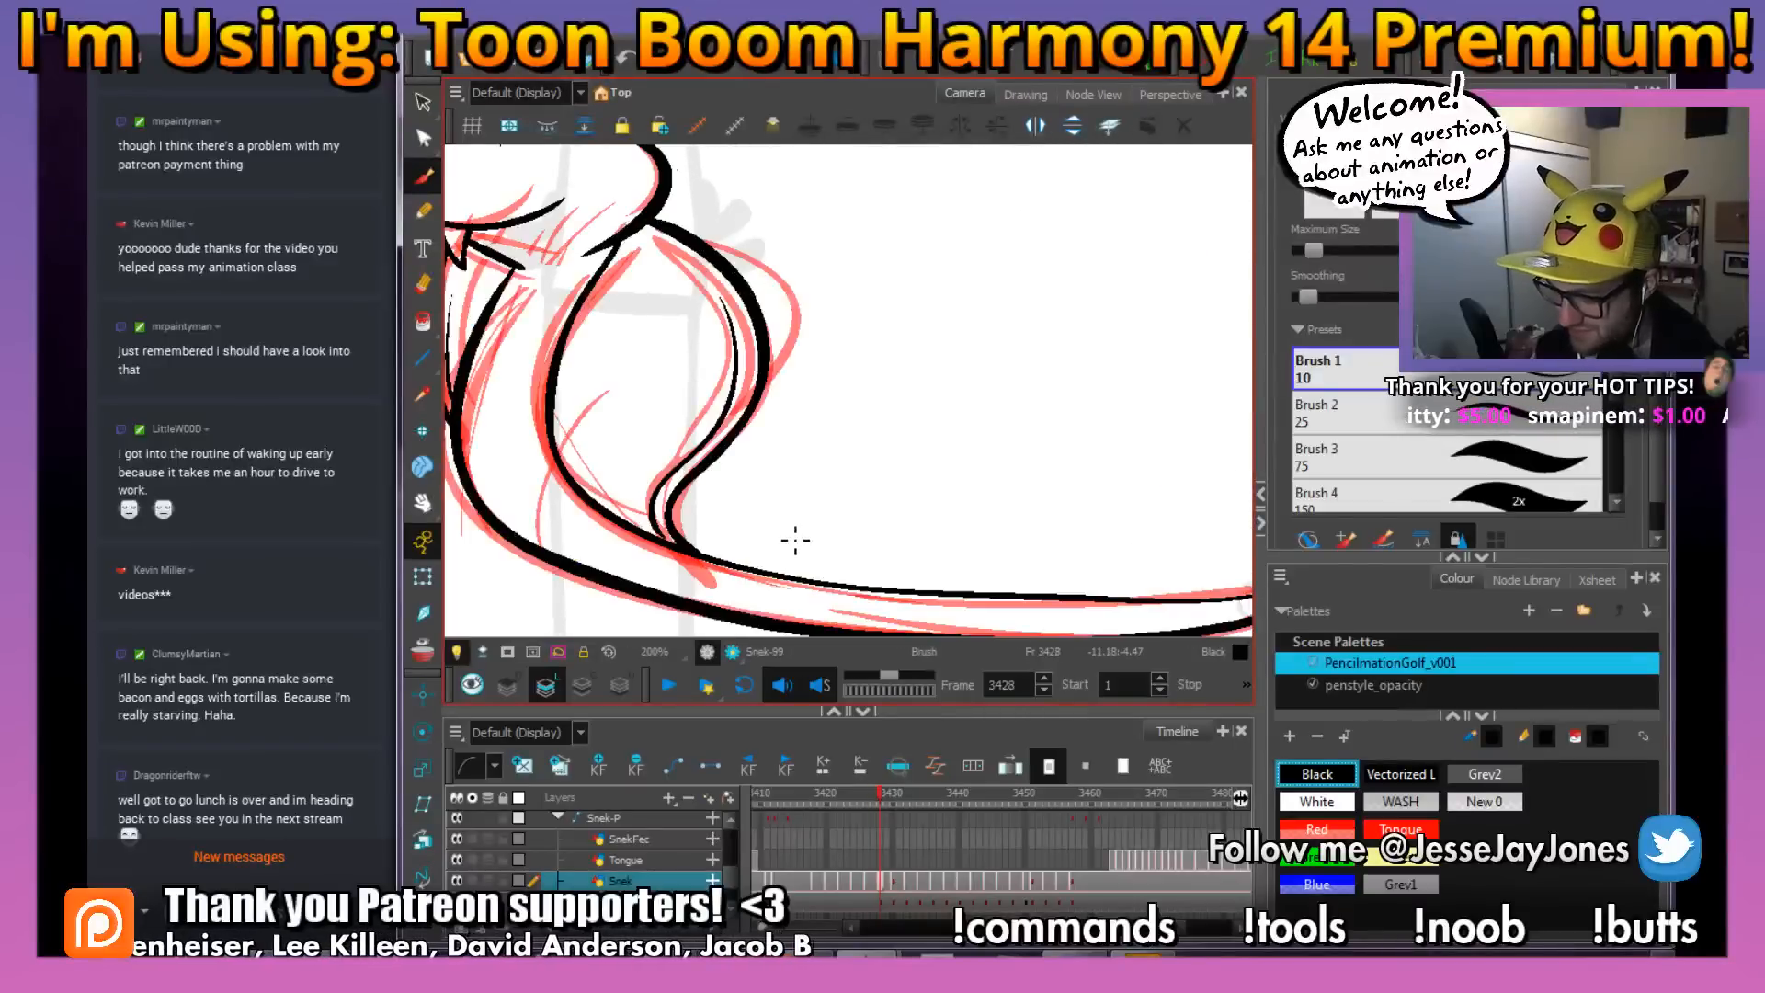
pyautogui.scroll(4, 809, 459)
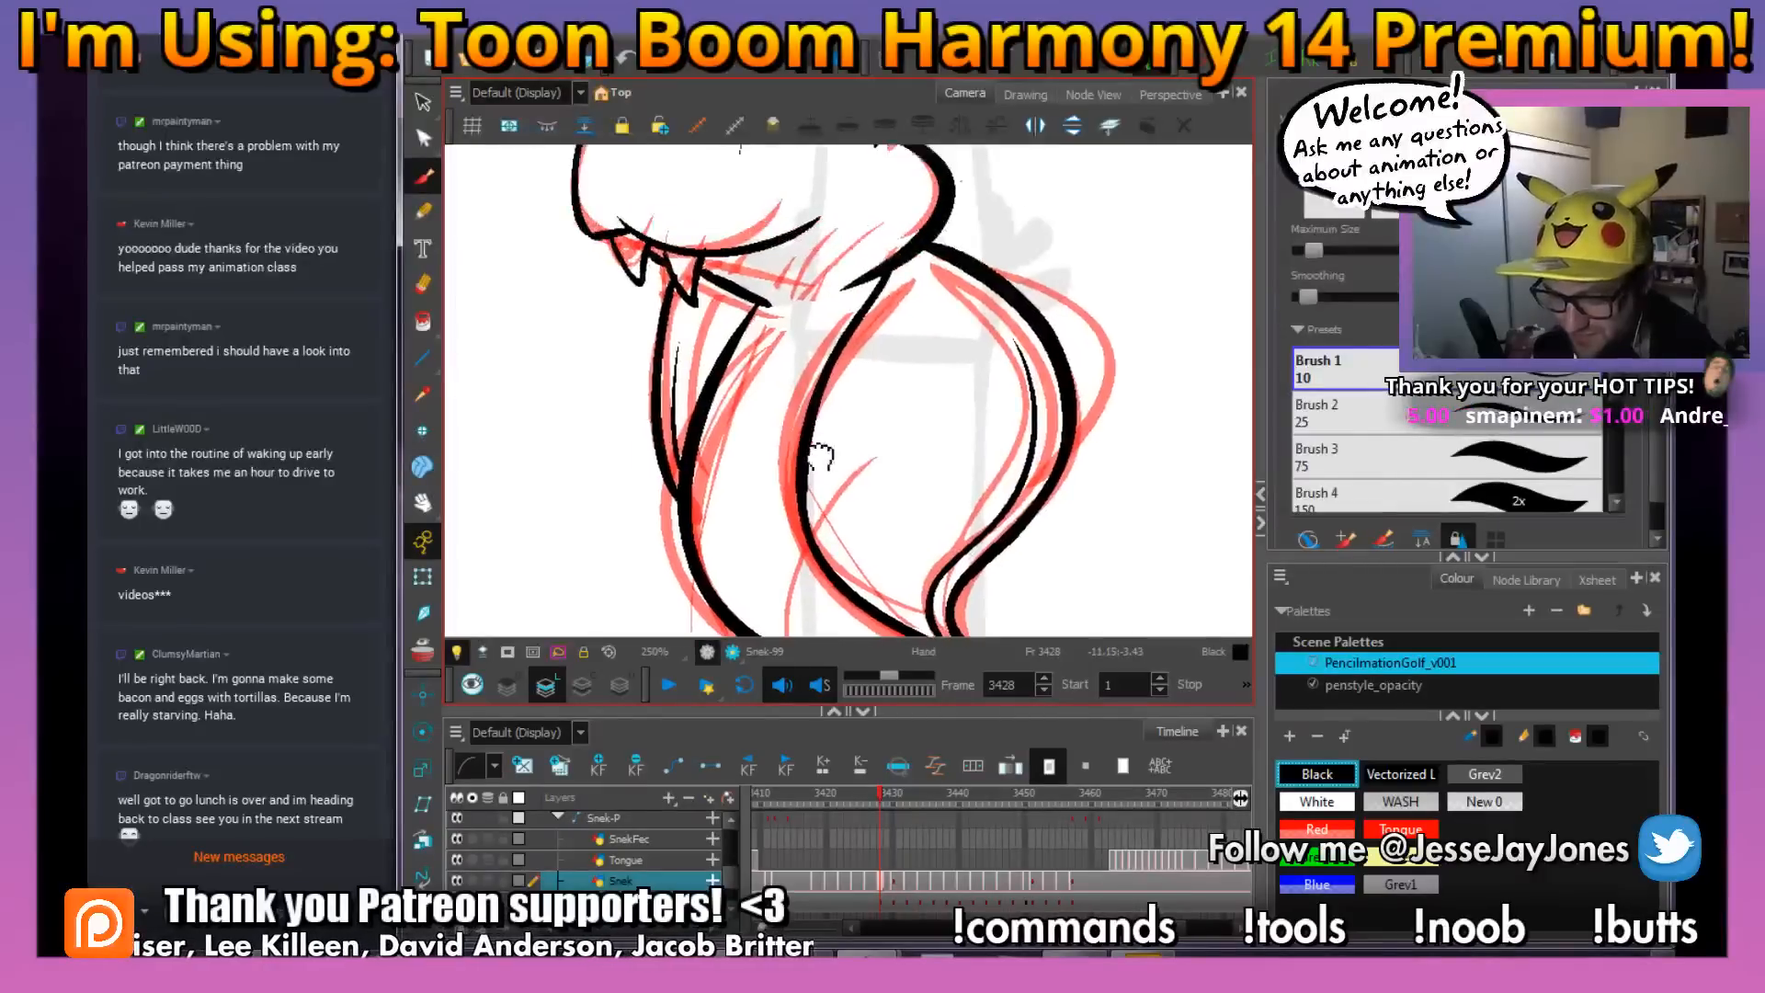
pyautogui.moveTo(1000, 485); pyautogui.dragTo(1003, 462)
pyautogui.scroll(2, 878, 453)
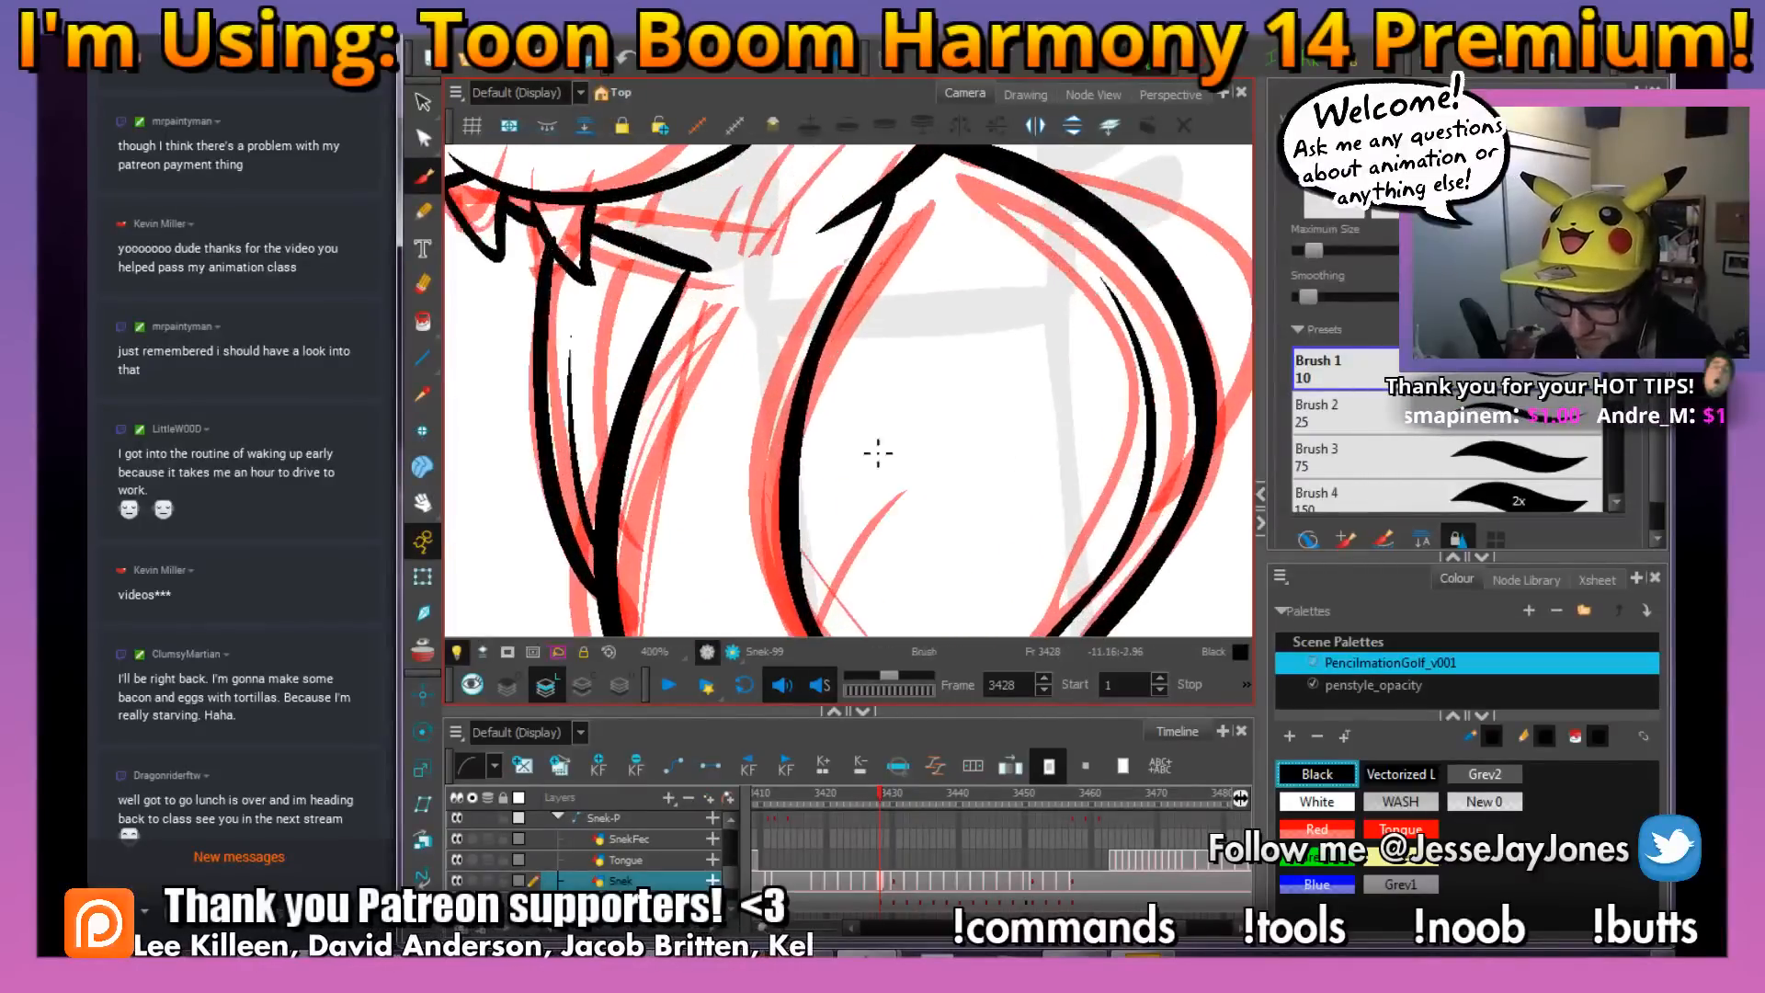
pyautogui.moveTo(771, 467); pyautogui.dragTo(840, 465)
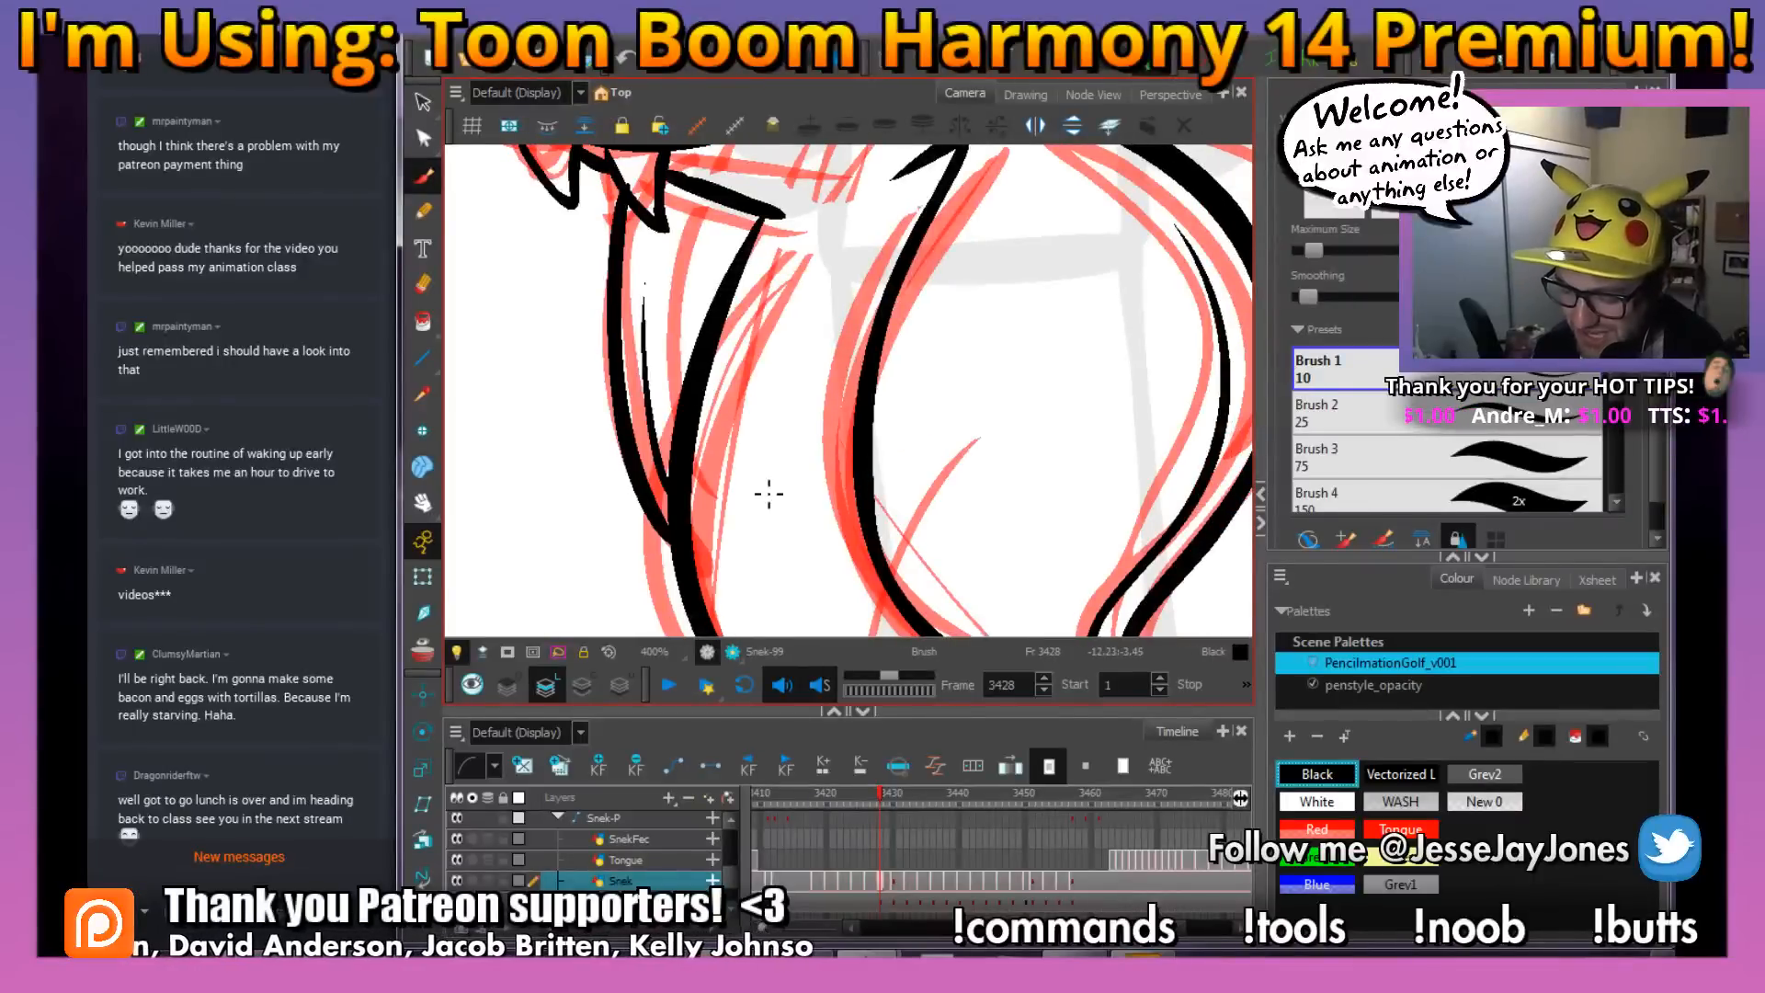
pyautogui.moveTo(893, 523); pyautogui.dragTo(821, 497)
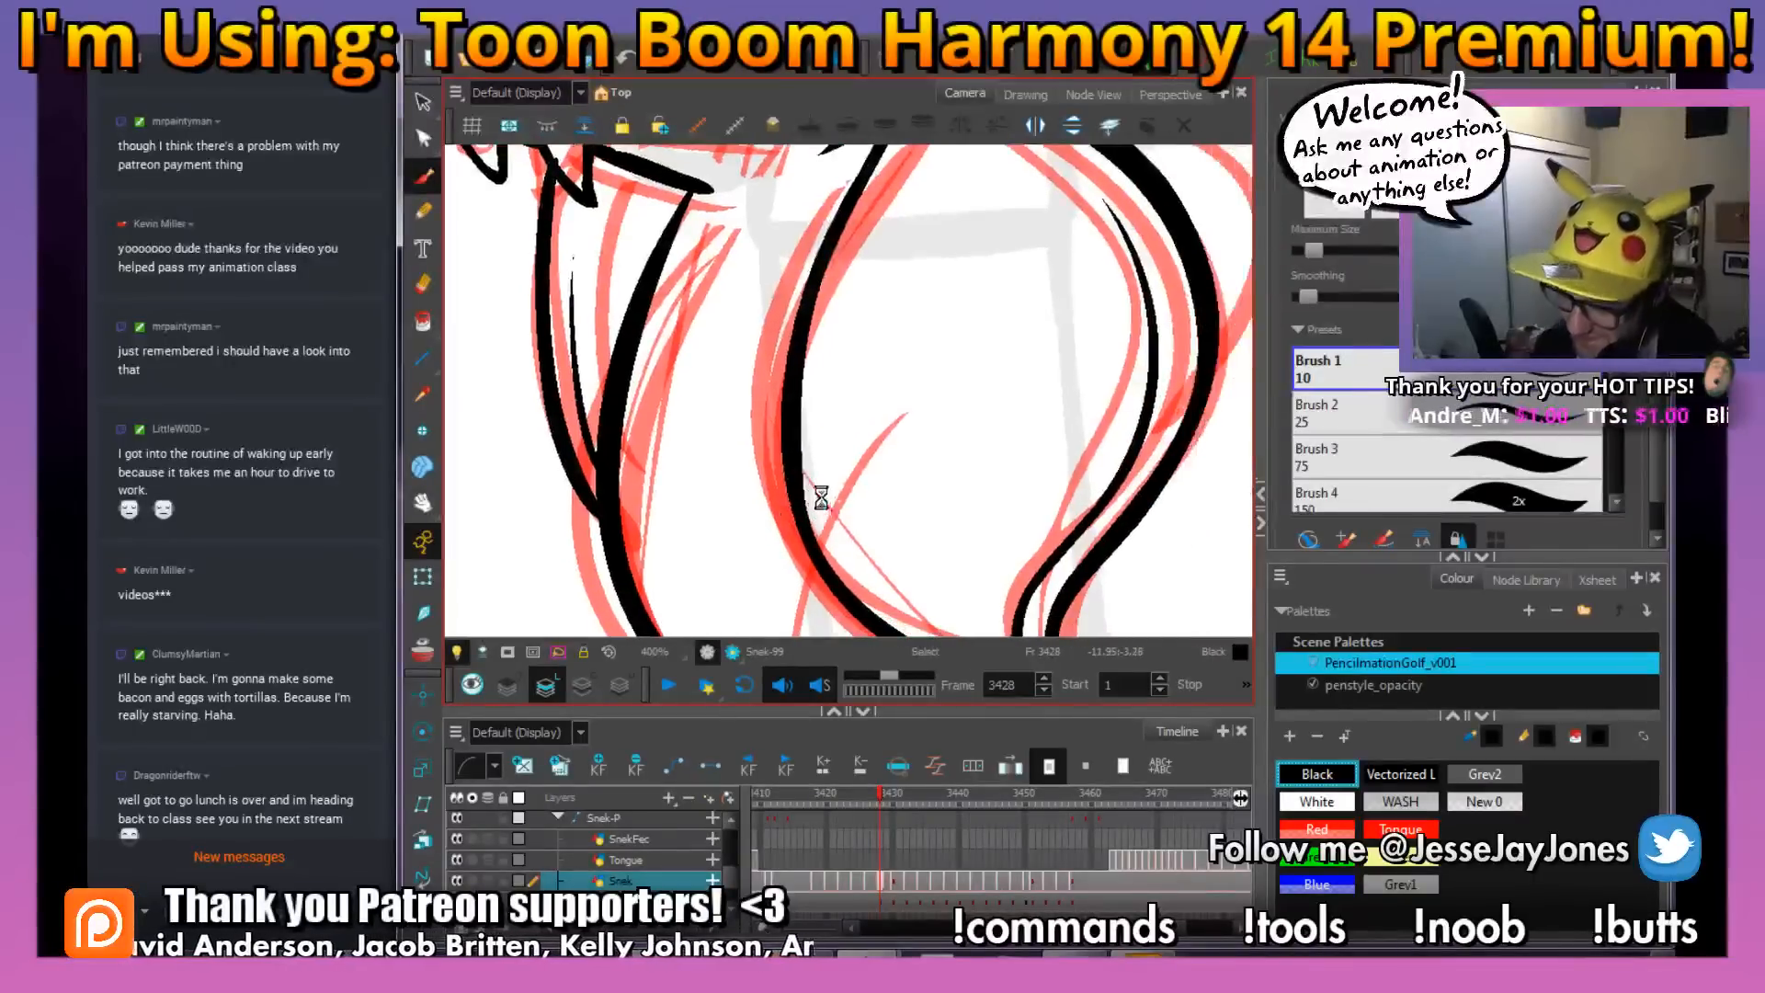
pyautogui.scroll(-3, 826, 486)
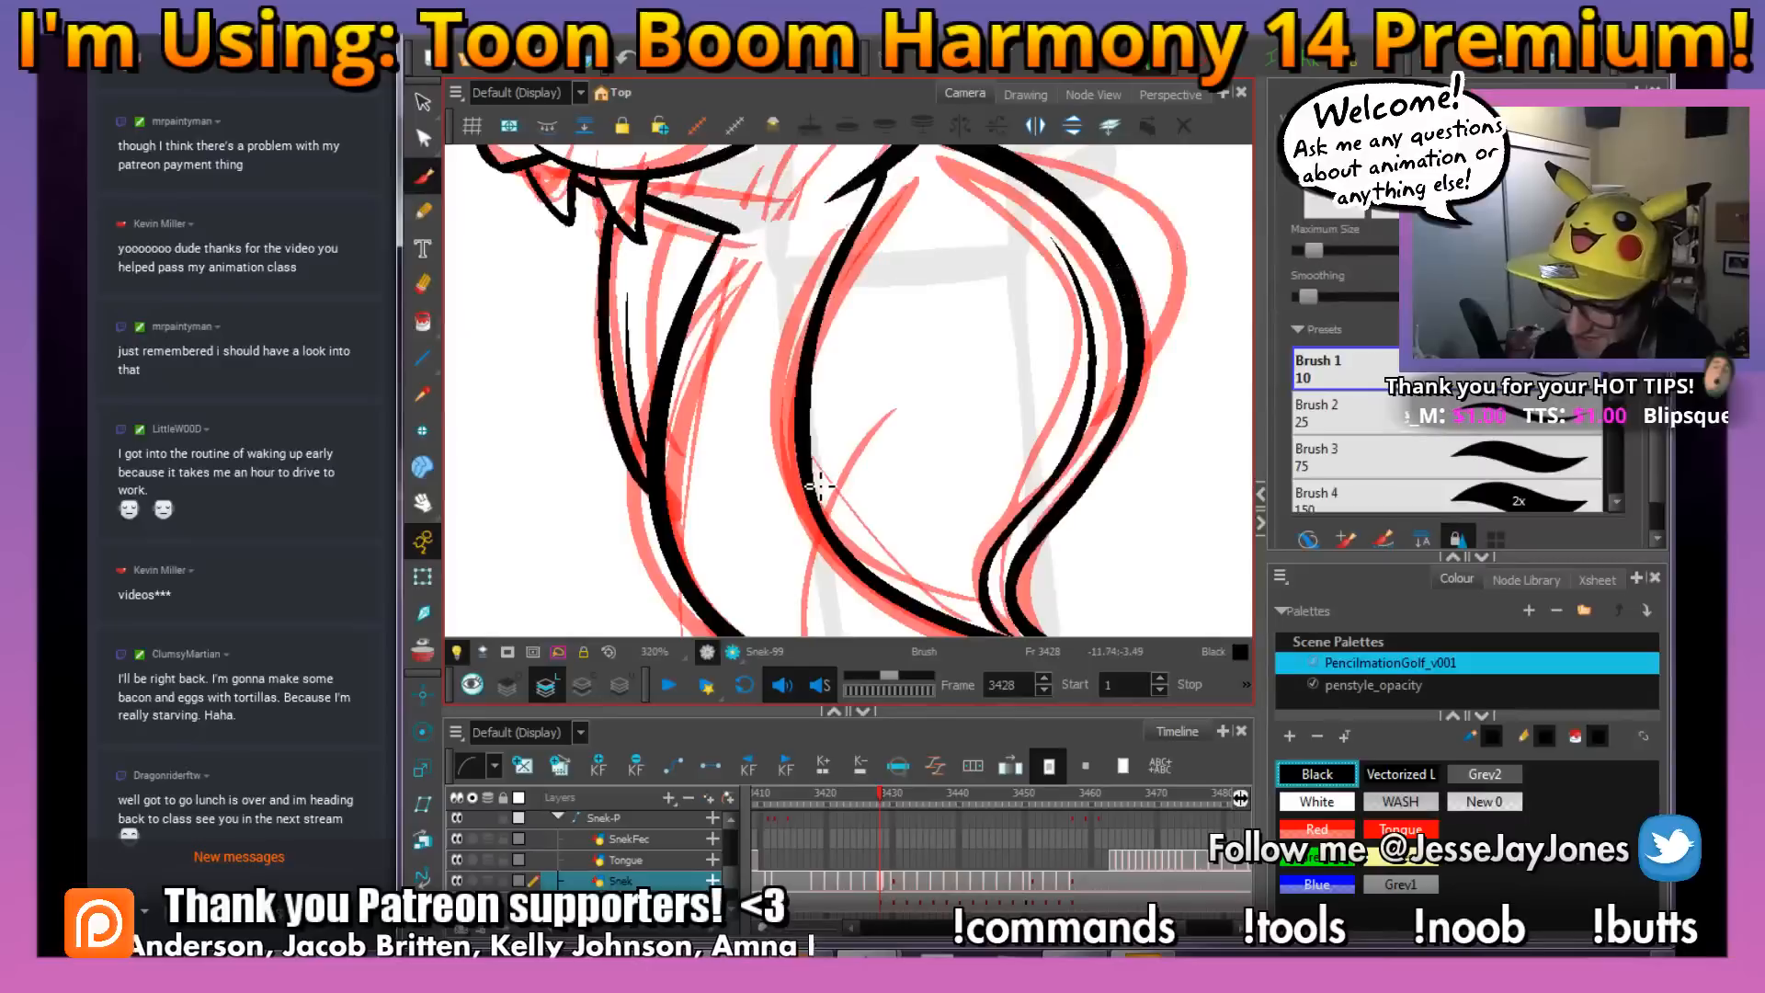
pyautogui.moveTo(1028, 493); pyautogui.dragTo(873, 501)
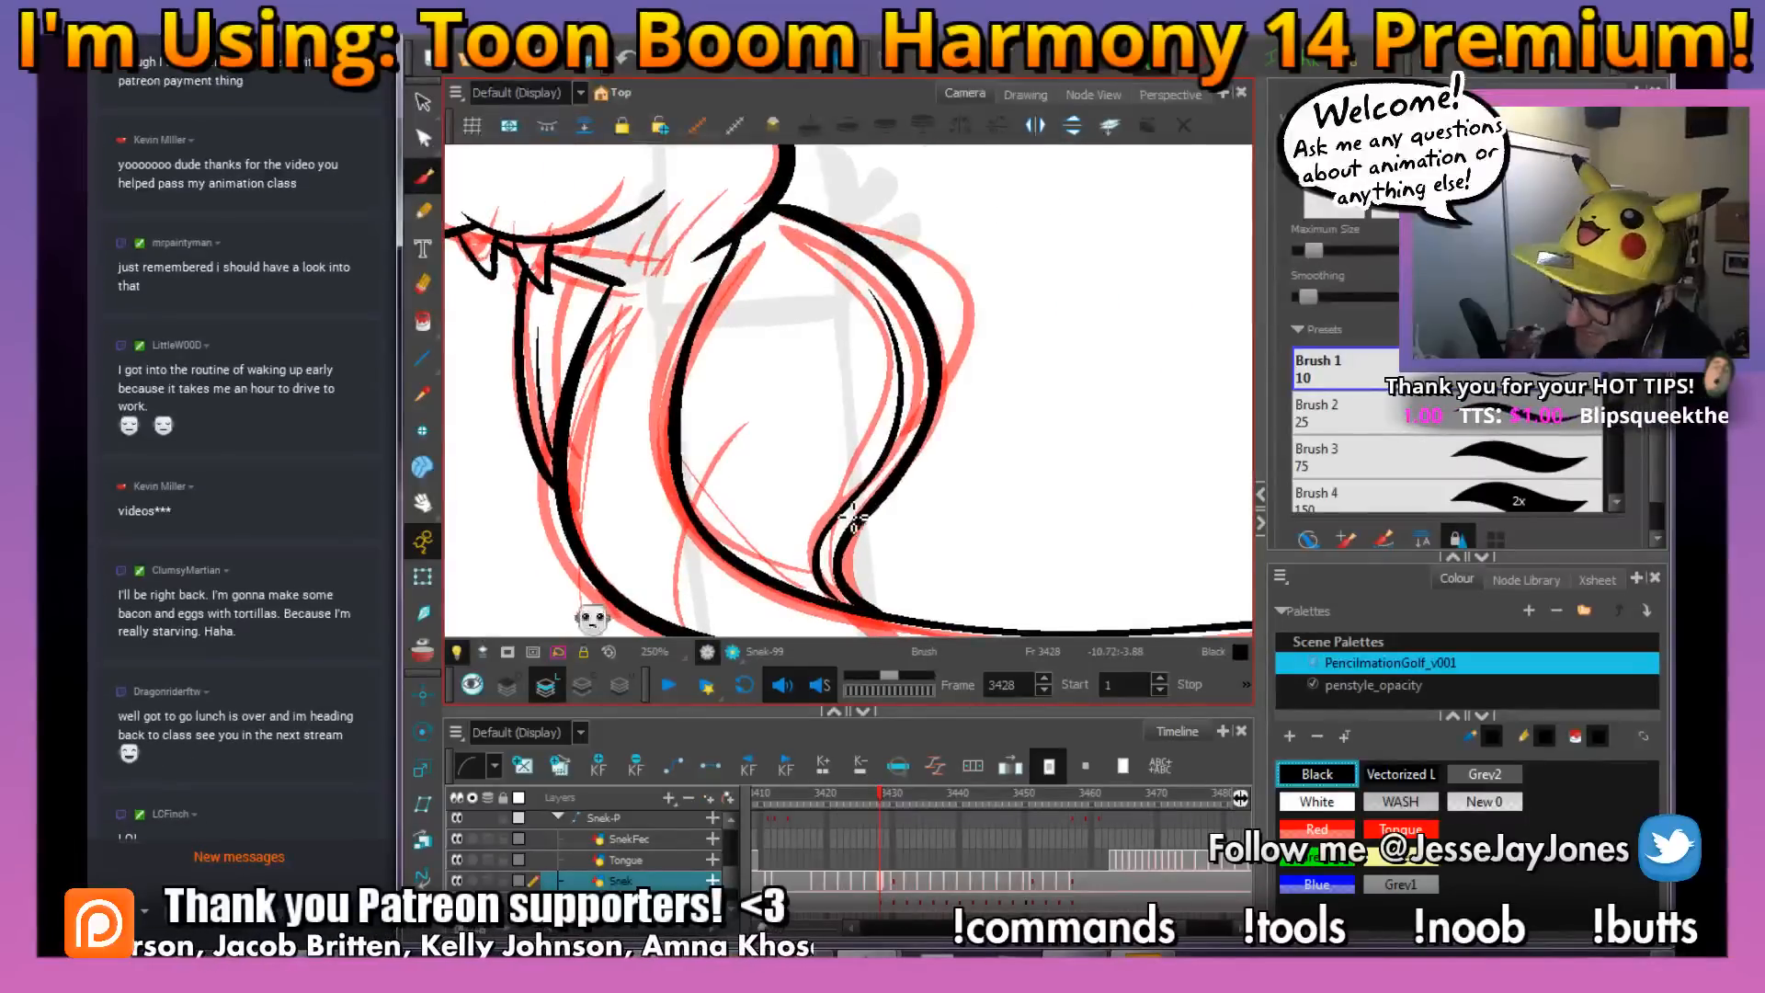
pyautogui.press(',')
pyautogui.scroll(-4, 854, 517)
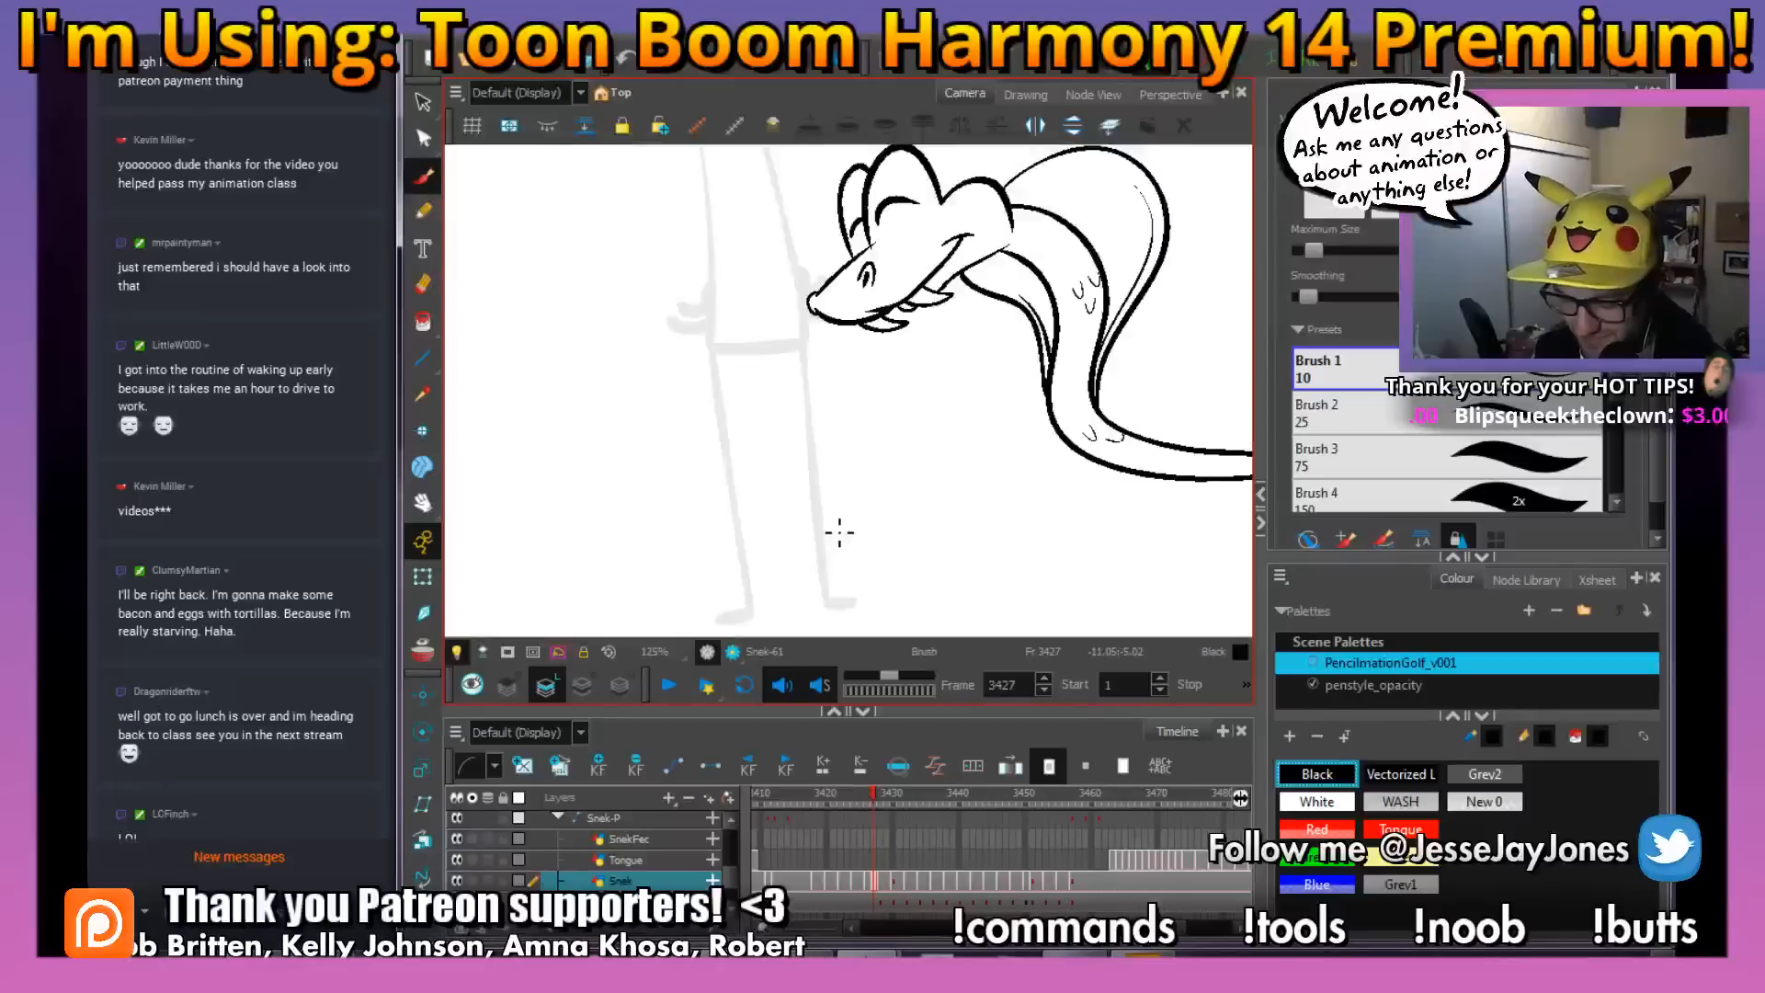
pyautogui.press('.')
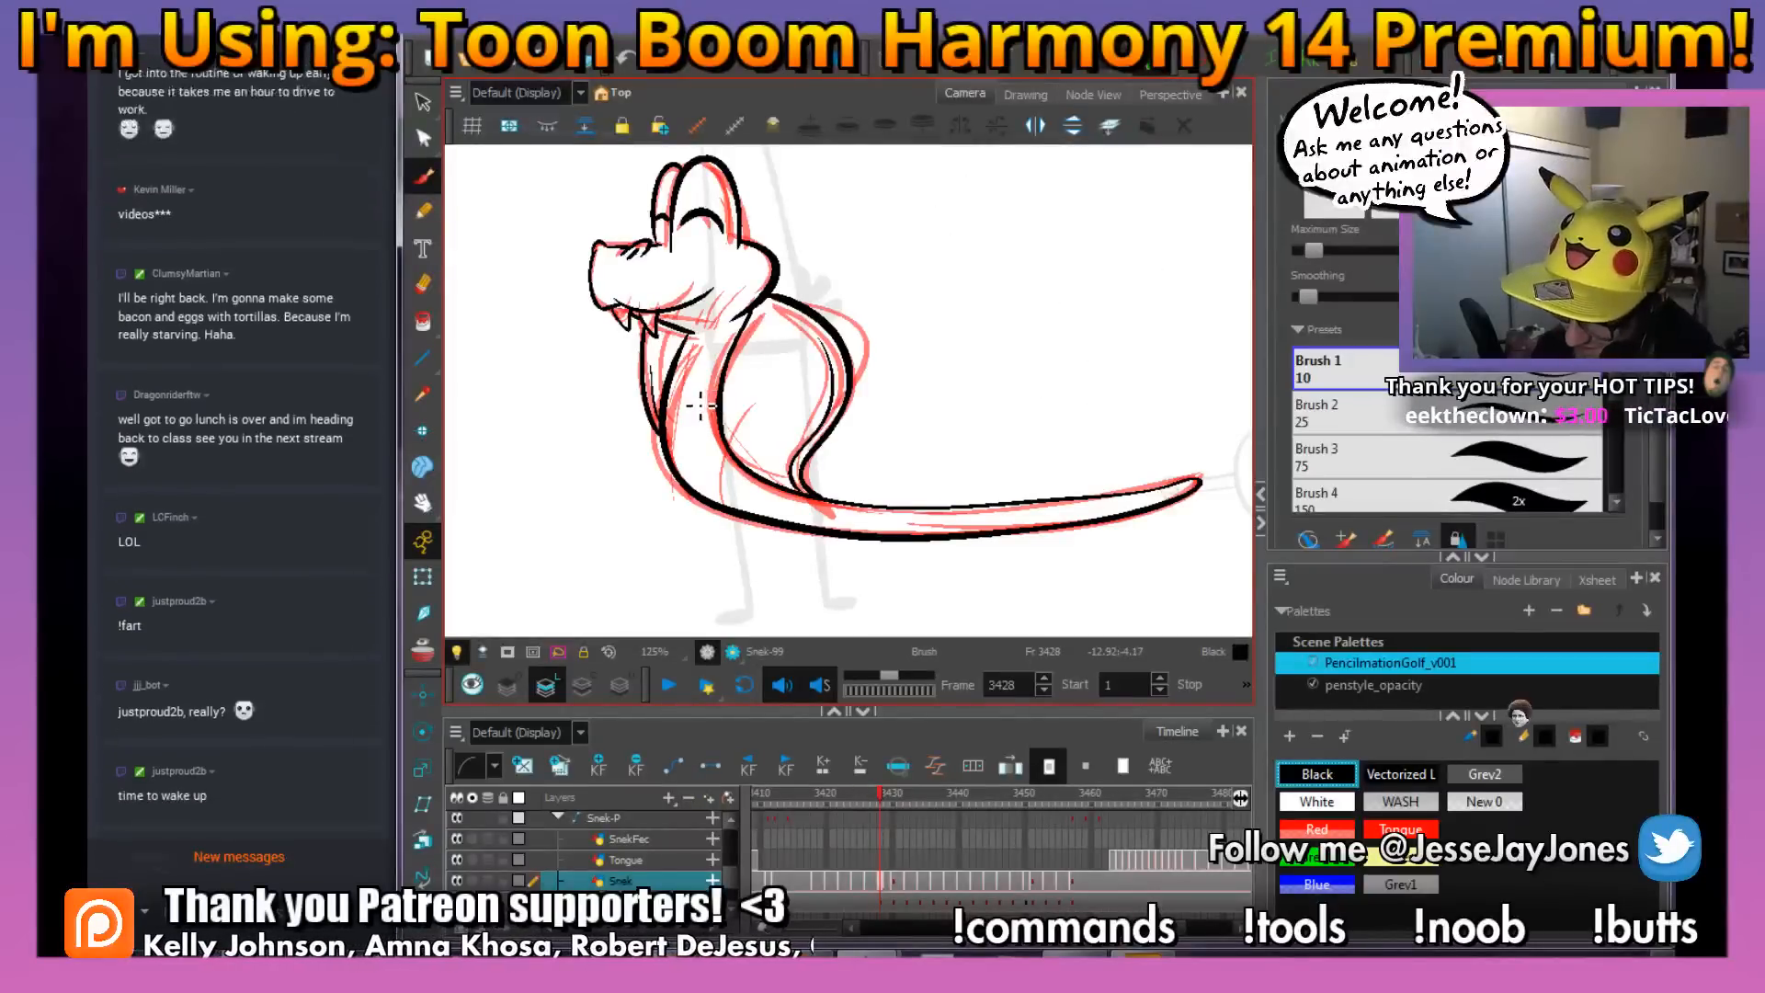
# Ink three small curved scale marks on the snake's neck on frame 3428, checking against the neighbouring frame
pyautogui.press('f')
pyautogui.moveTo(705, 401); pyautogui.dragTo(707, 428)
pyautogui.press('g')
pyautogui.moveTo(865, 455); pyautogui.dragTo(835, 444)
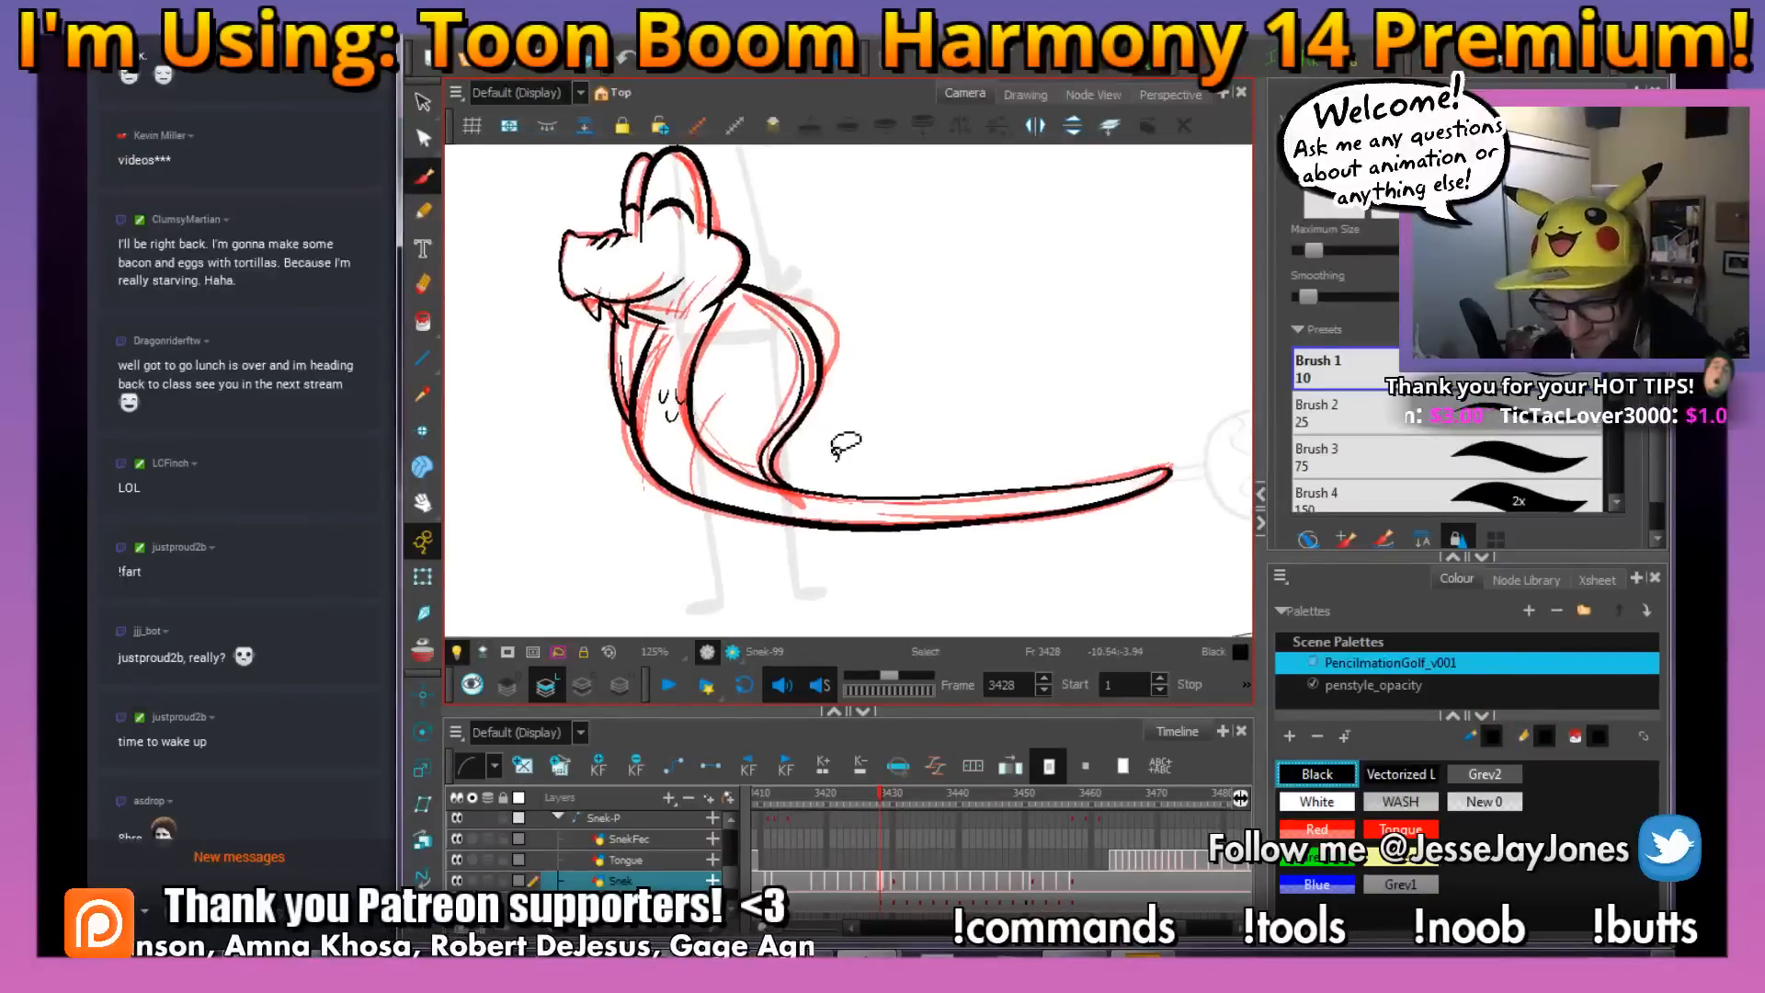
pyautogui.moveTo(871, 501)
pyautogui.mouseDown()
pyautogui.moveTo(881, 455)
pyautogui.moveTo(874, 476)
pyautogui.moveTo(954, 478)
pyautogui.mouseUp()
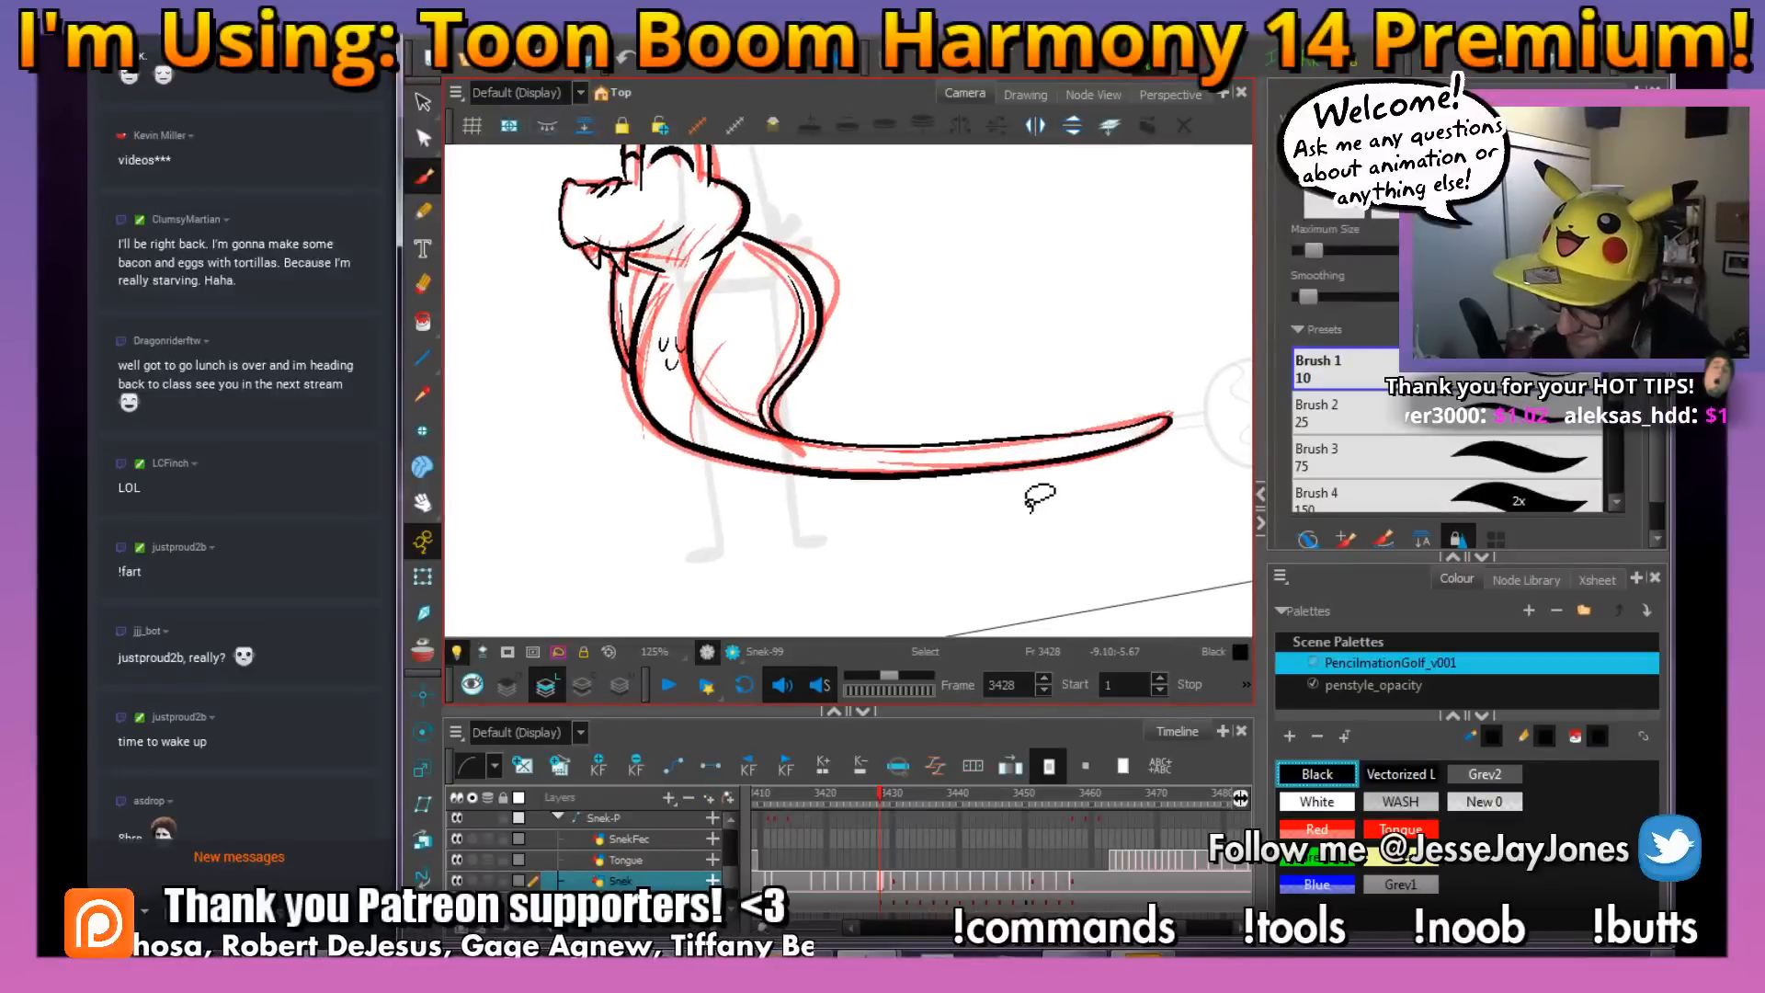
pyautogui.press('.')
pyautogui.press(',')
pyautogui.press('.')
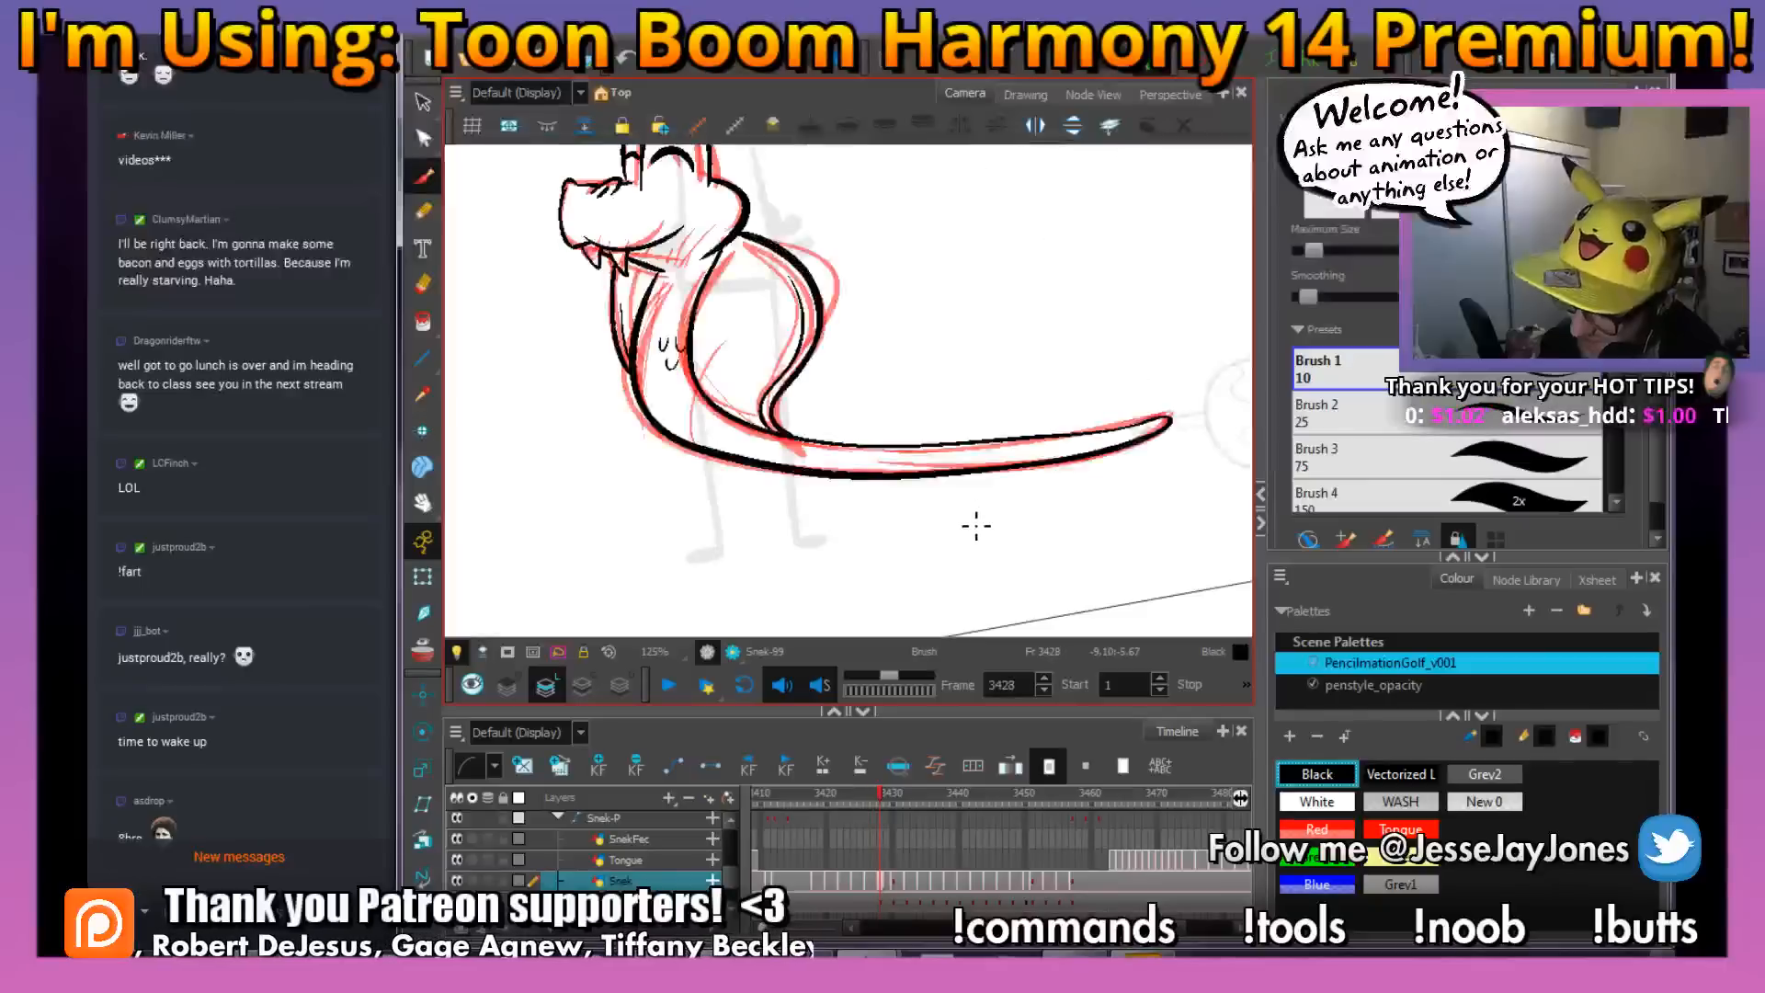
# Ink small scale marks at the base of the rear hood lobe on frame 3428, checking against the neighbouring frame
pyautogui.press(',')
pyautogui.press('.')
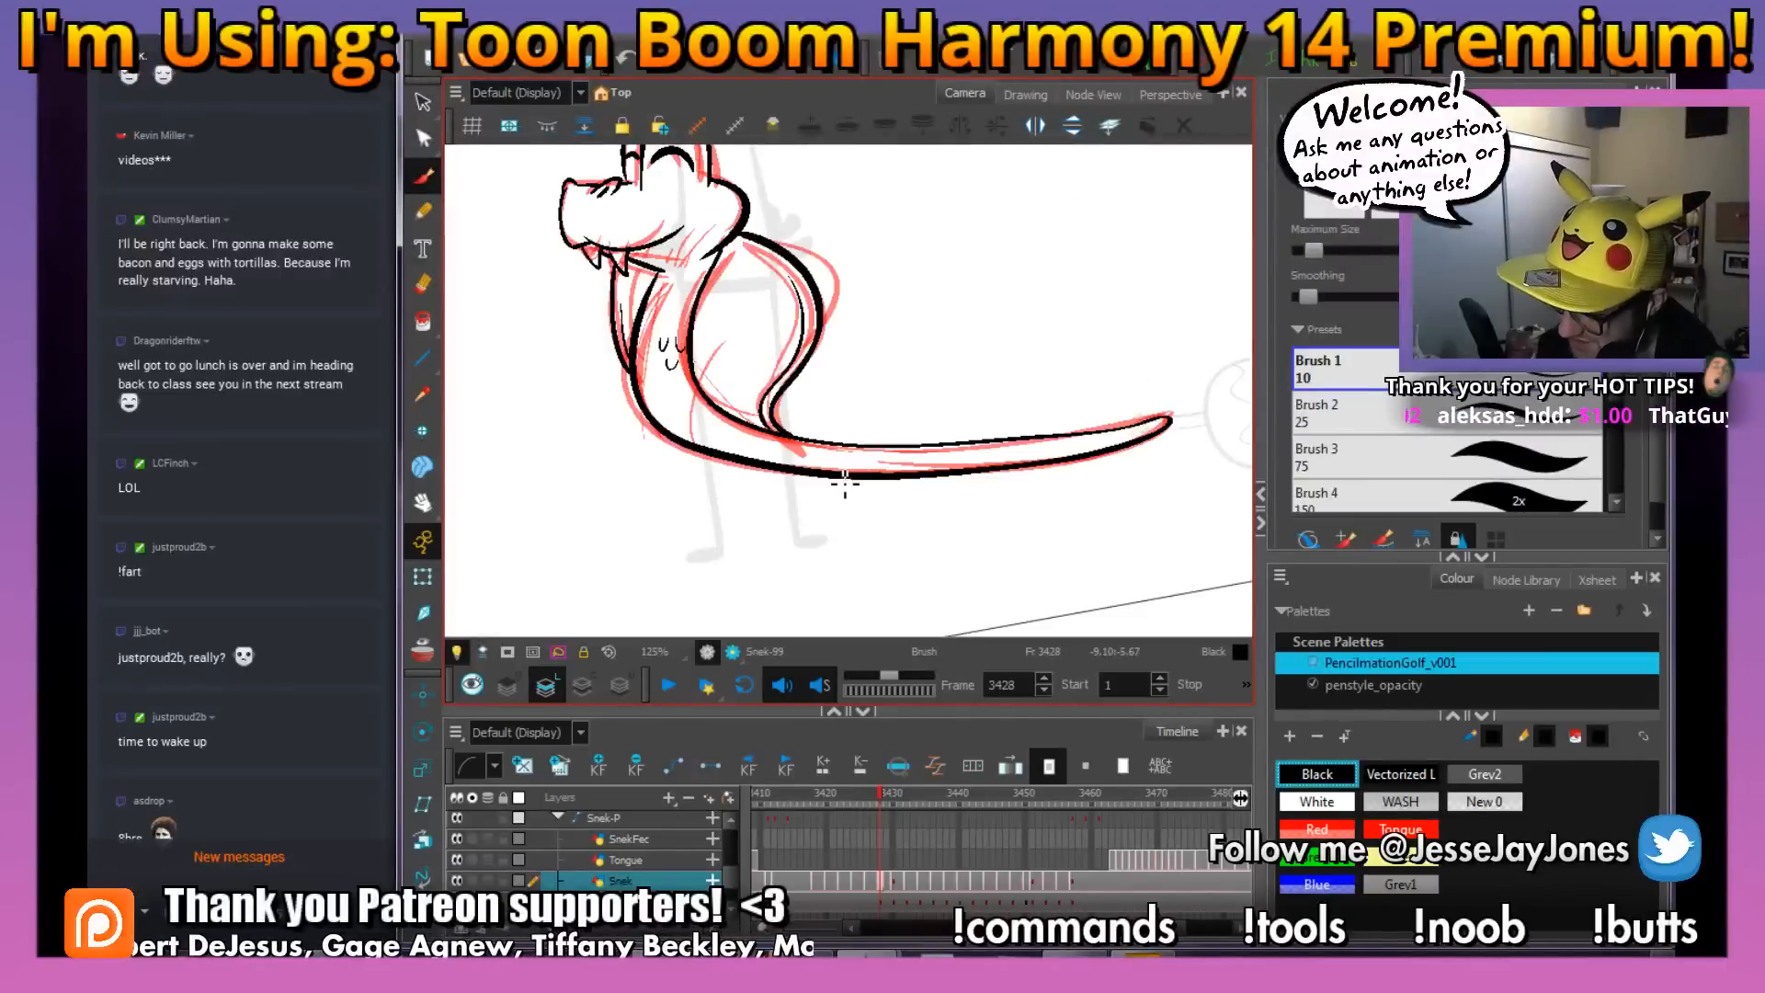
pyautogui.press(',')
pyautogui.press('.')
pyautogui.press(',')
pyautogui.press('.')
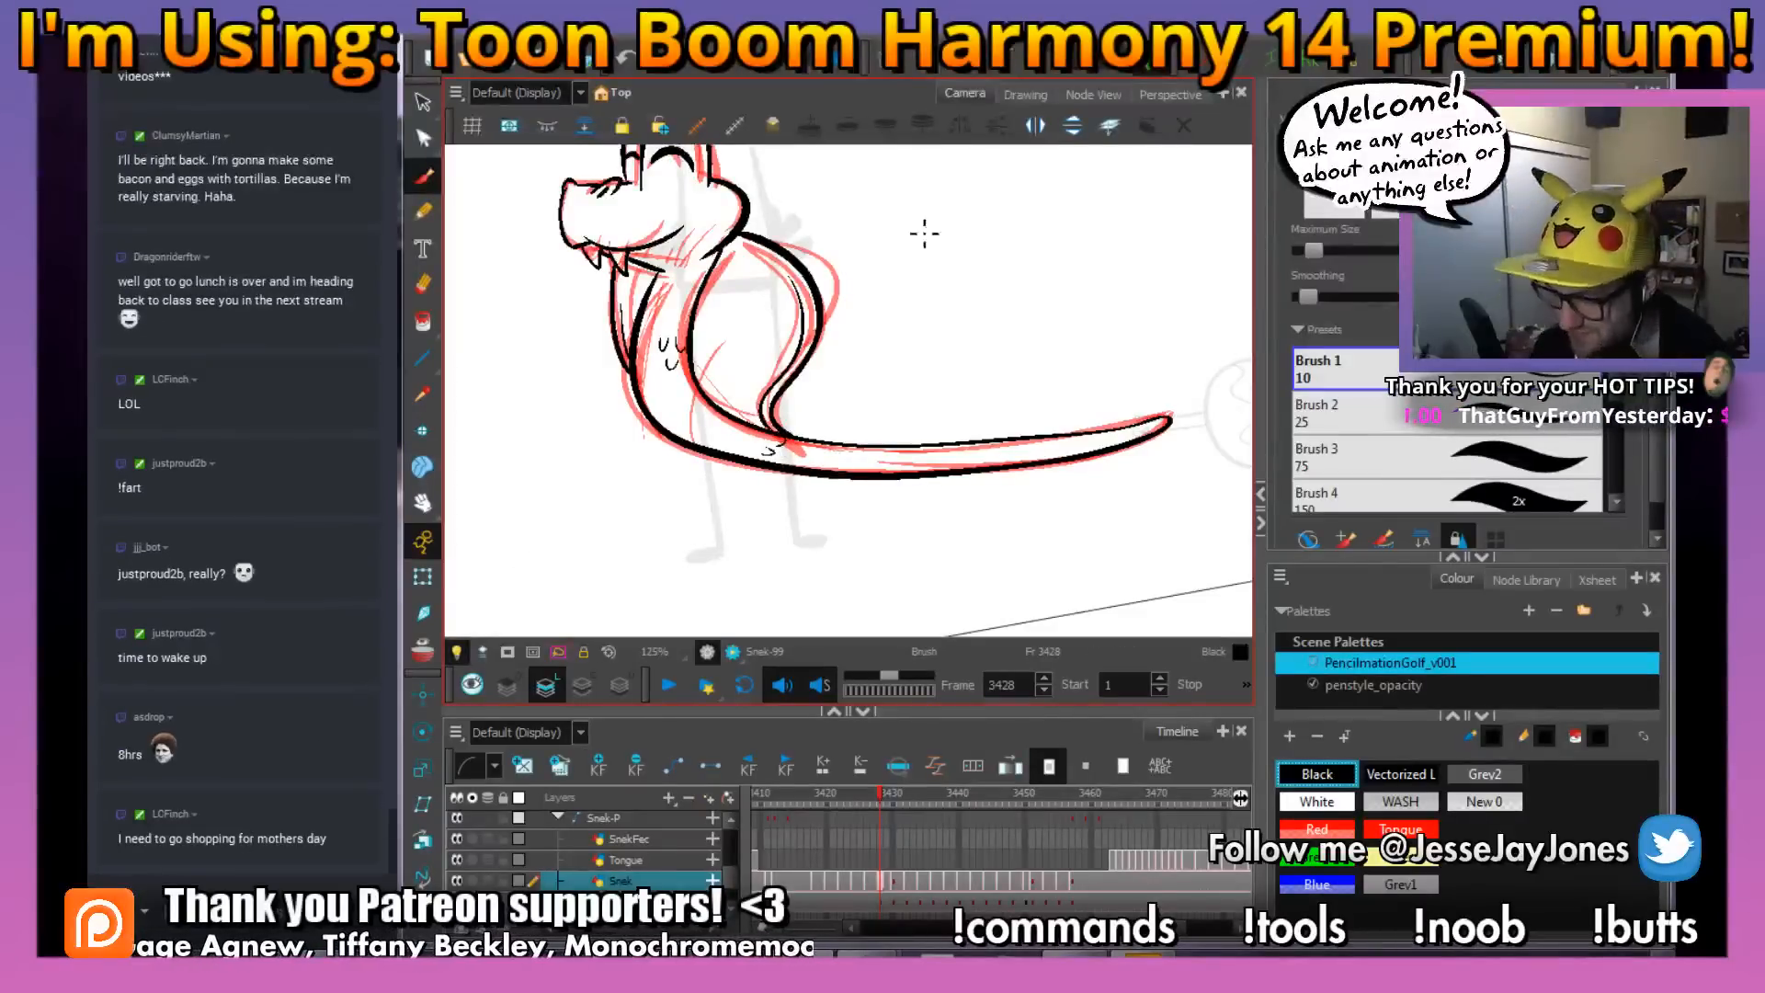
pyautogui.moveTo(996, 477); pyautogui.dragTo(947, 472)
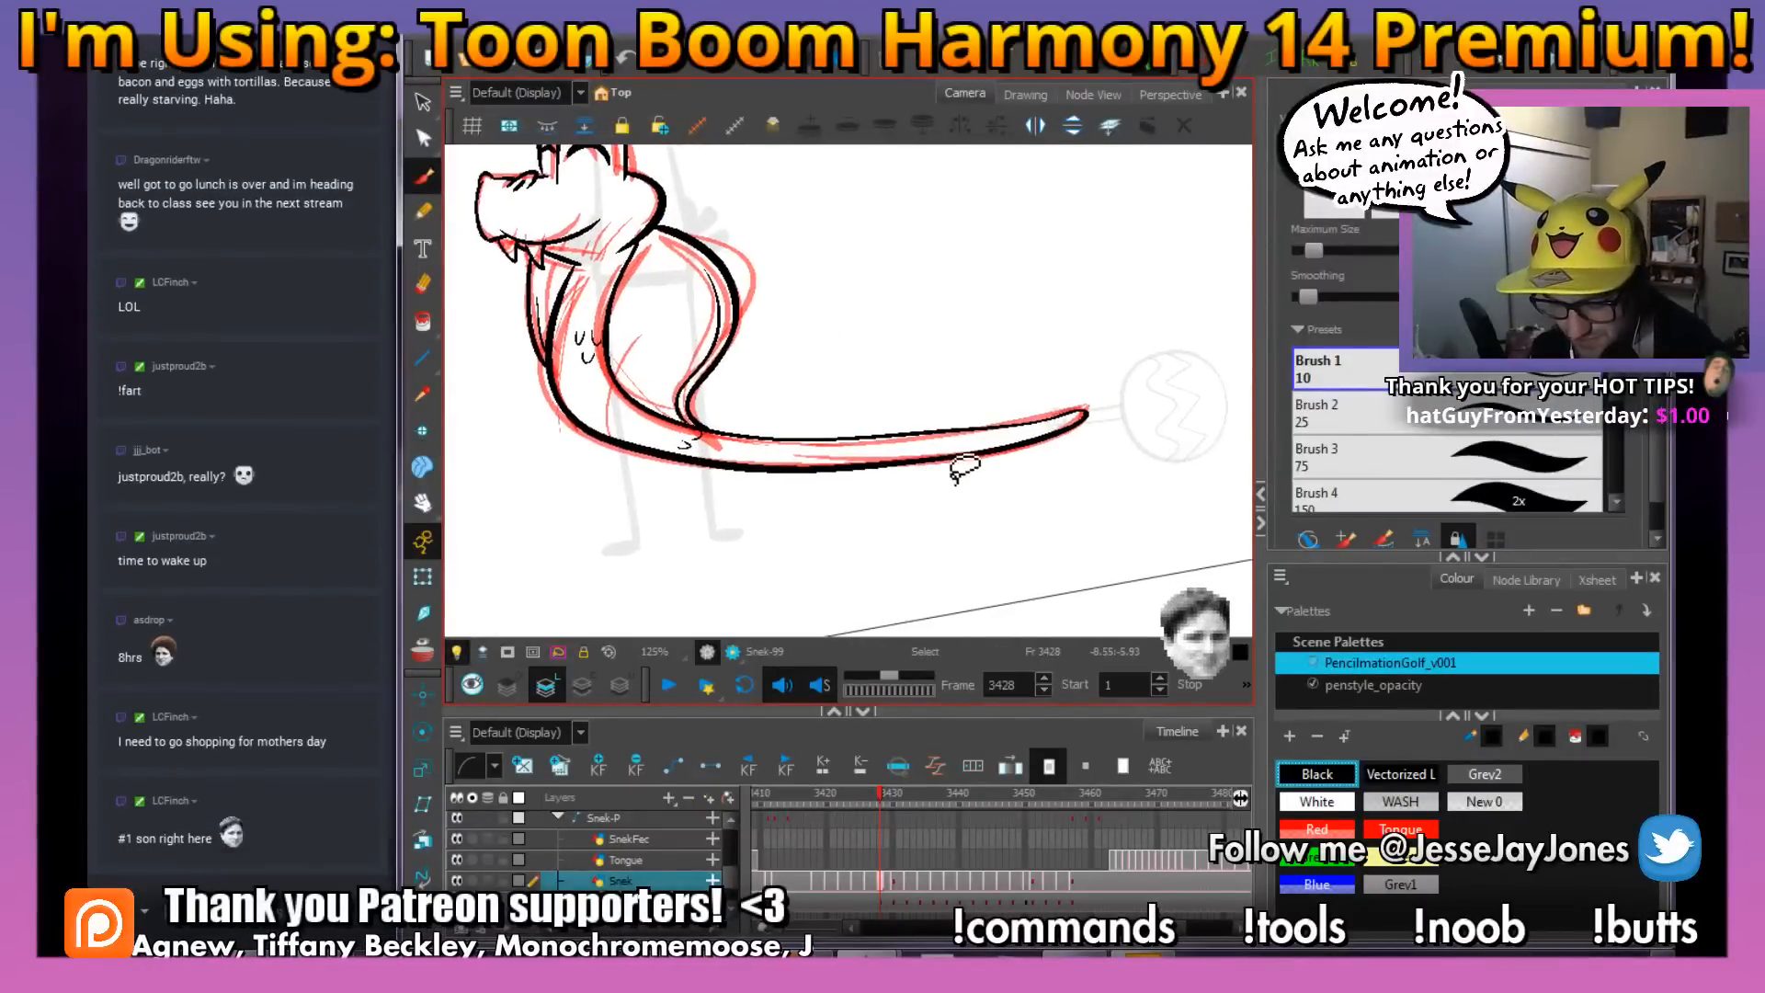
# Ink small curved scale marks near the tip of the snake's tail on frame 3428, checking against the neighbouring frame
pyautogui.press(',')
pyautogui.press('.')
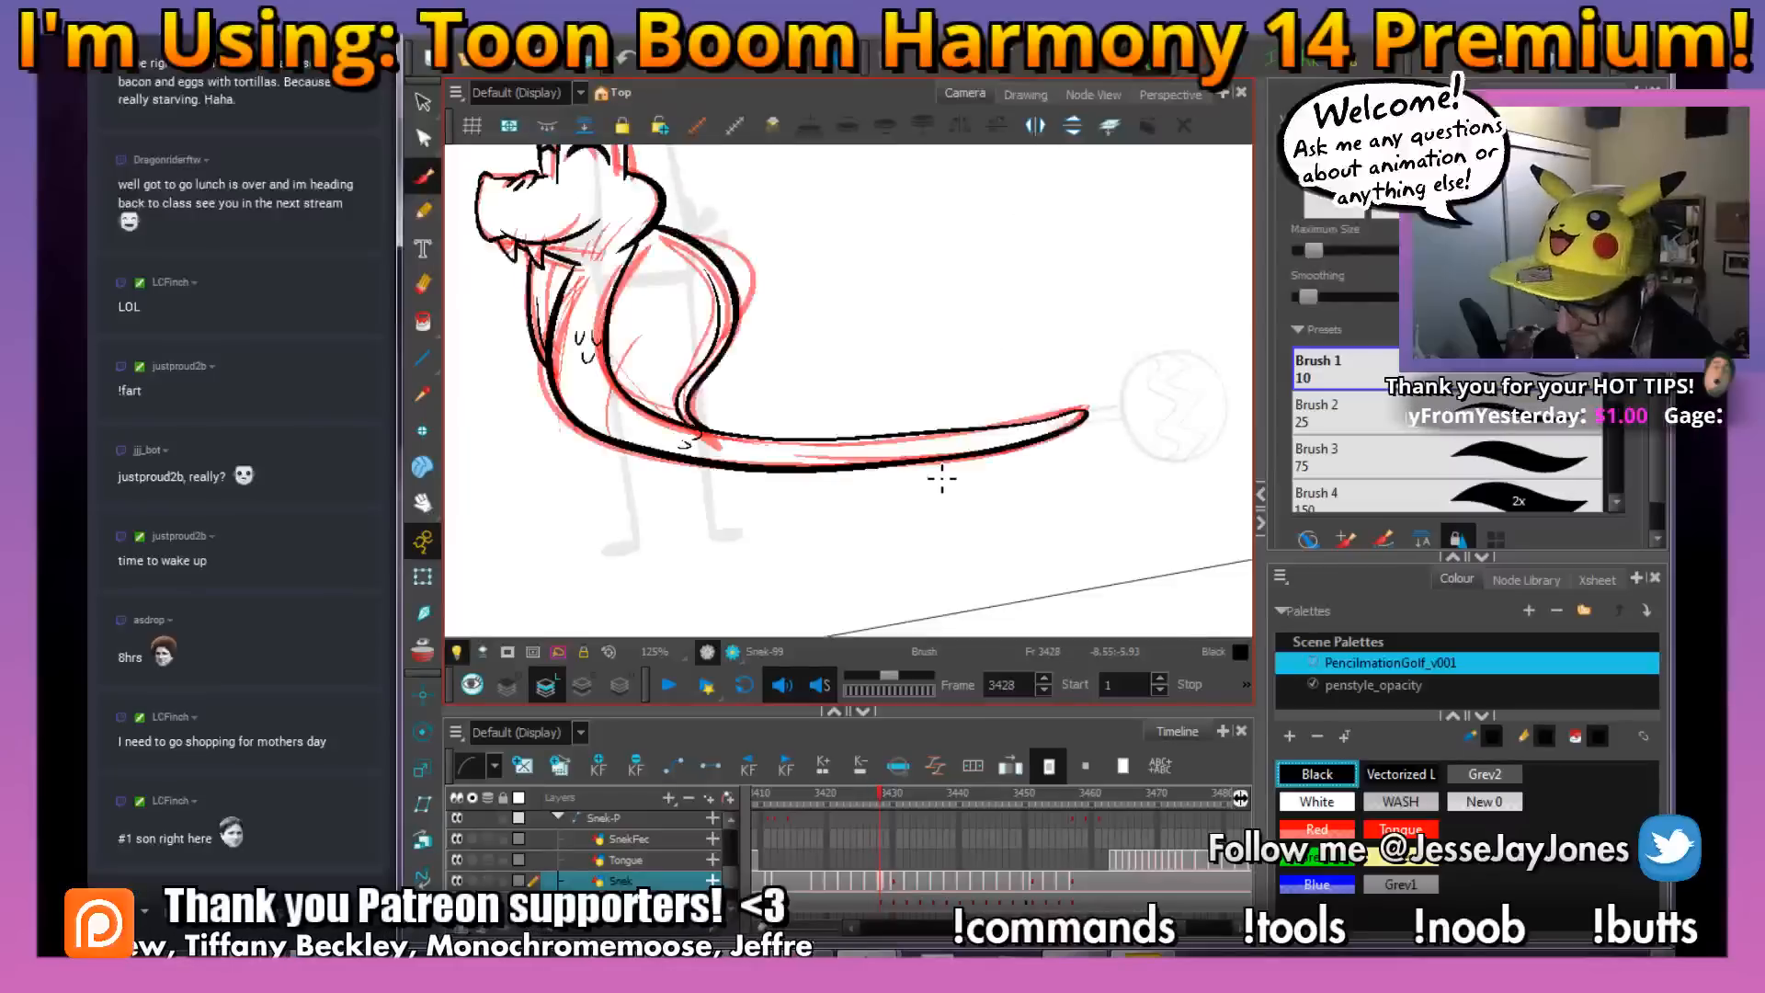
pyautogui.press(',')
pyautogui.press('.')
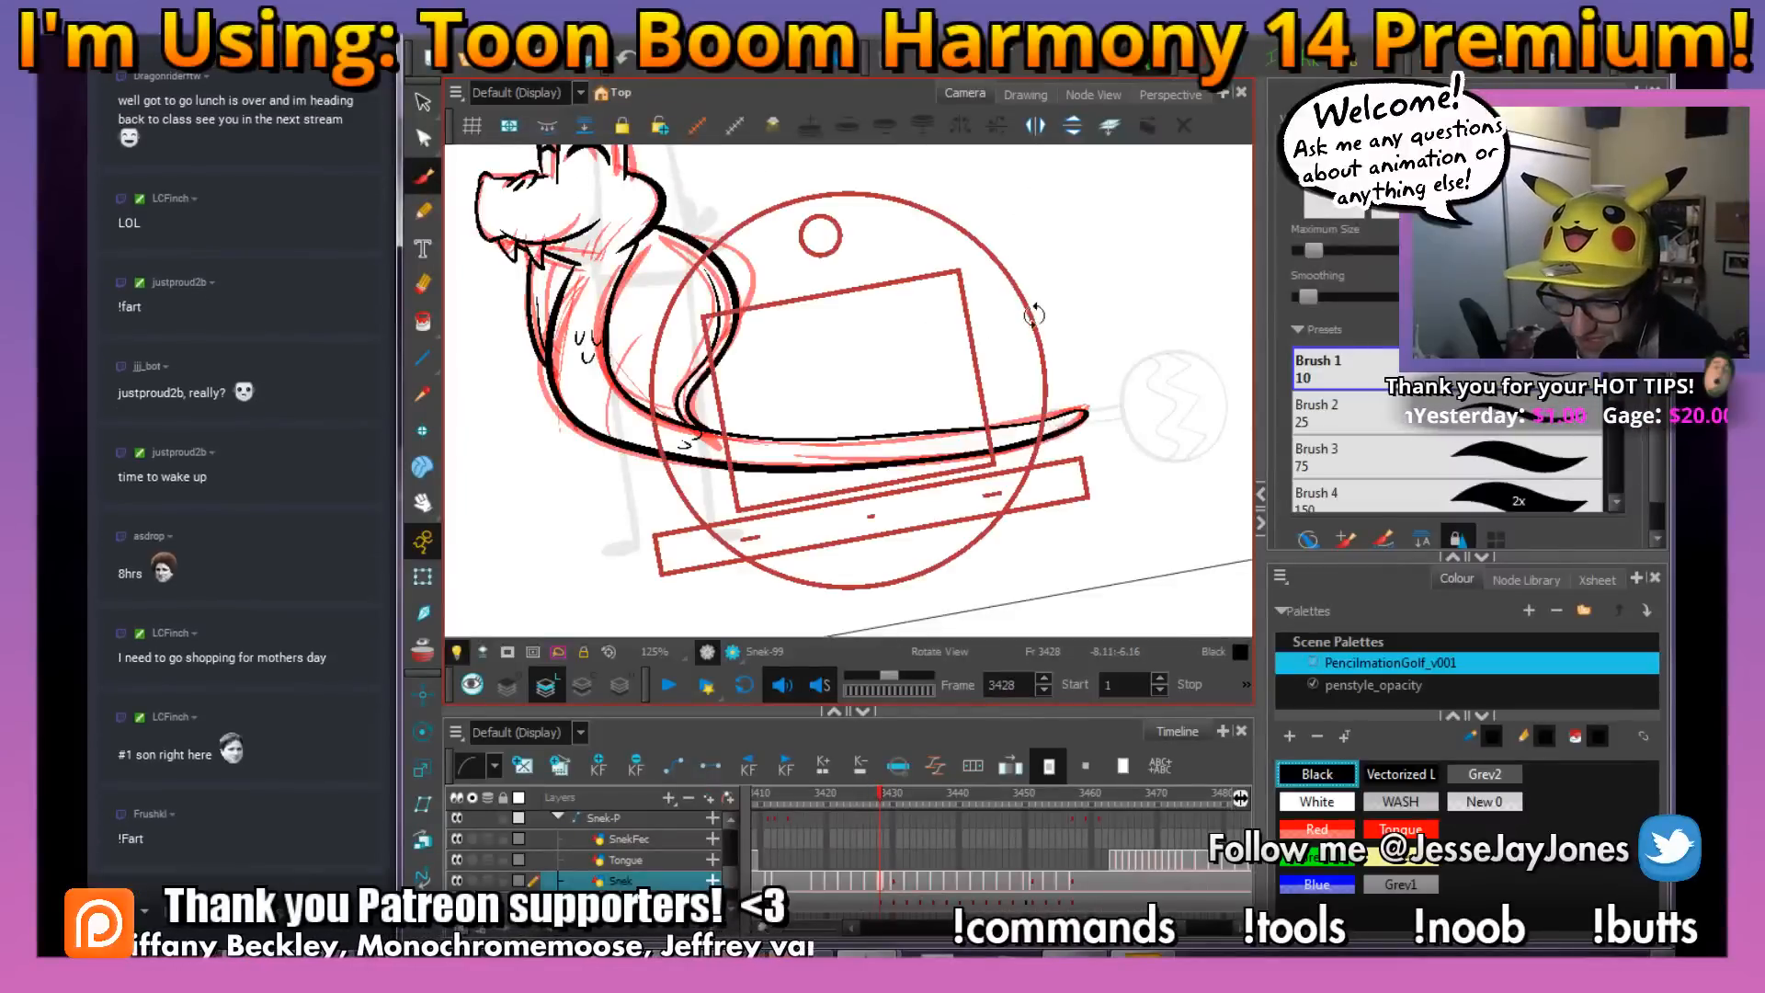
pyautogui.moveTo(1035, 316)
pyautogui.mouseDown()
pyautogui.moveTo(1044, 443)
pyautogui.moveTo(995, 492)
pyautogui.moveTo(891, 479)
pyautogui.moveTo(843, 416)
pyautogui.mouseUp()
pyautogui.press('2')
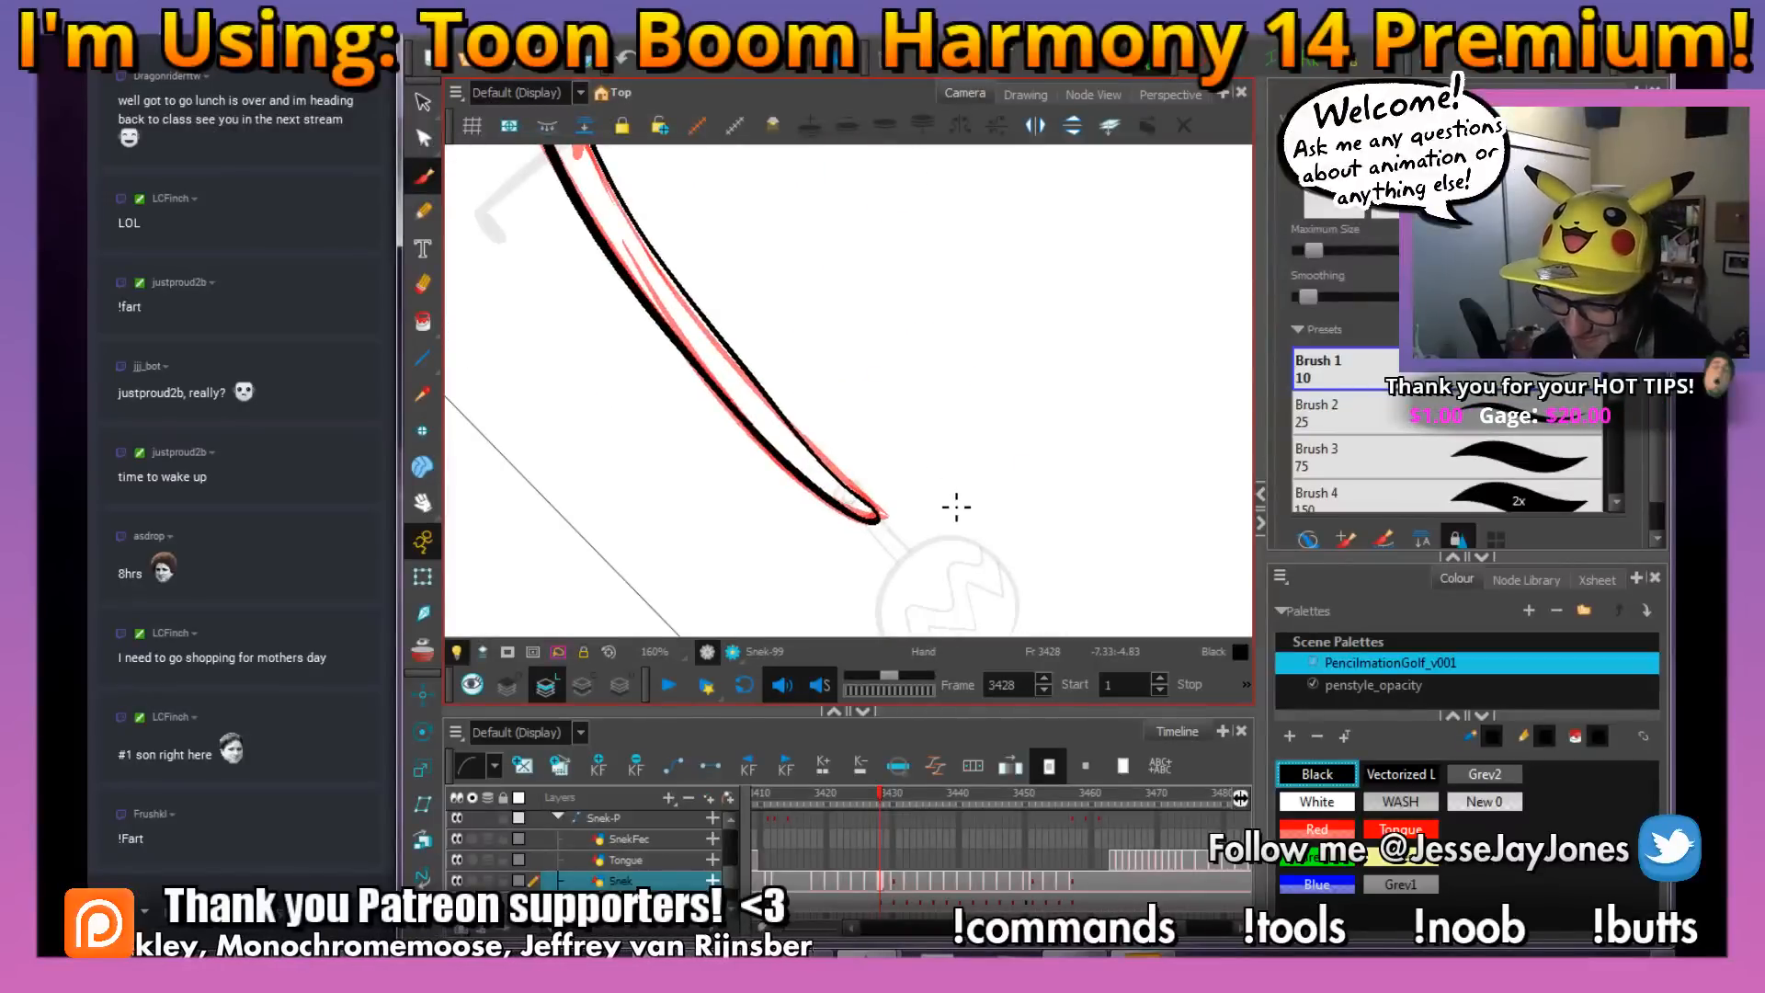
pyautogui.moveTo(985, 485)
pyautogui.mouseDown()
pyautogui.moveTo(1008, 443)
pyautogui.moveTo(980, 510)
pyautogui.moveTo(934, 486)
pyautogui.mouseUp()
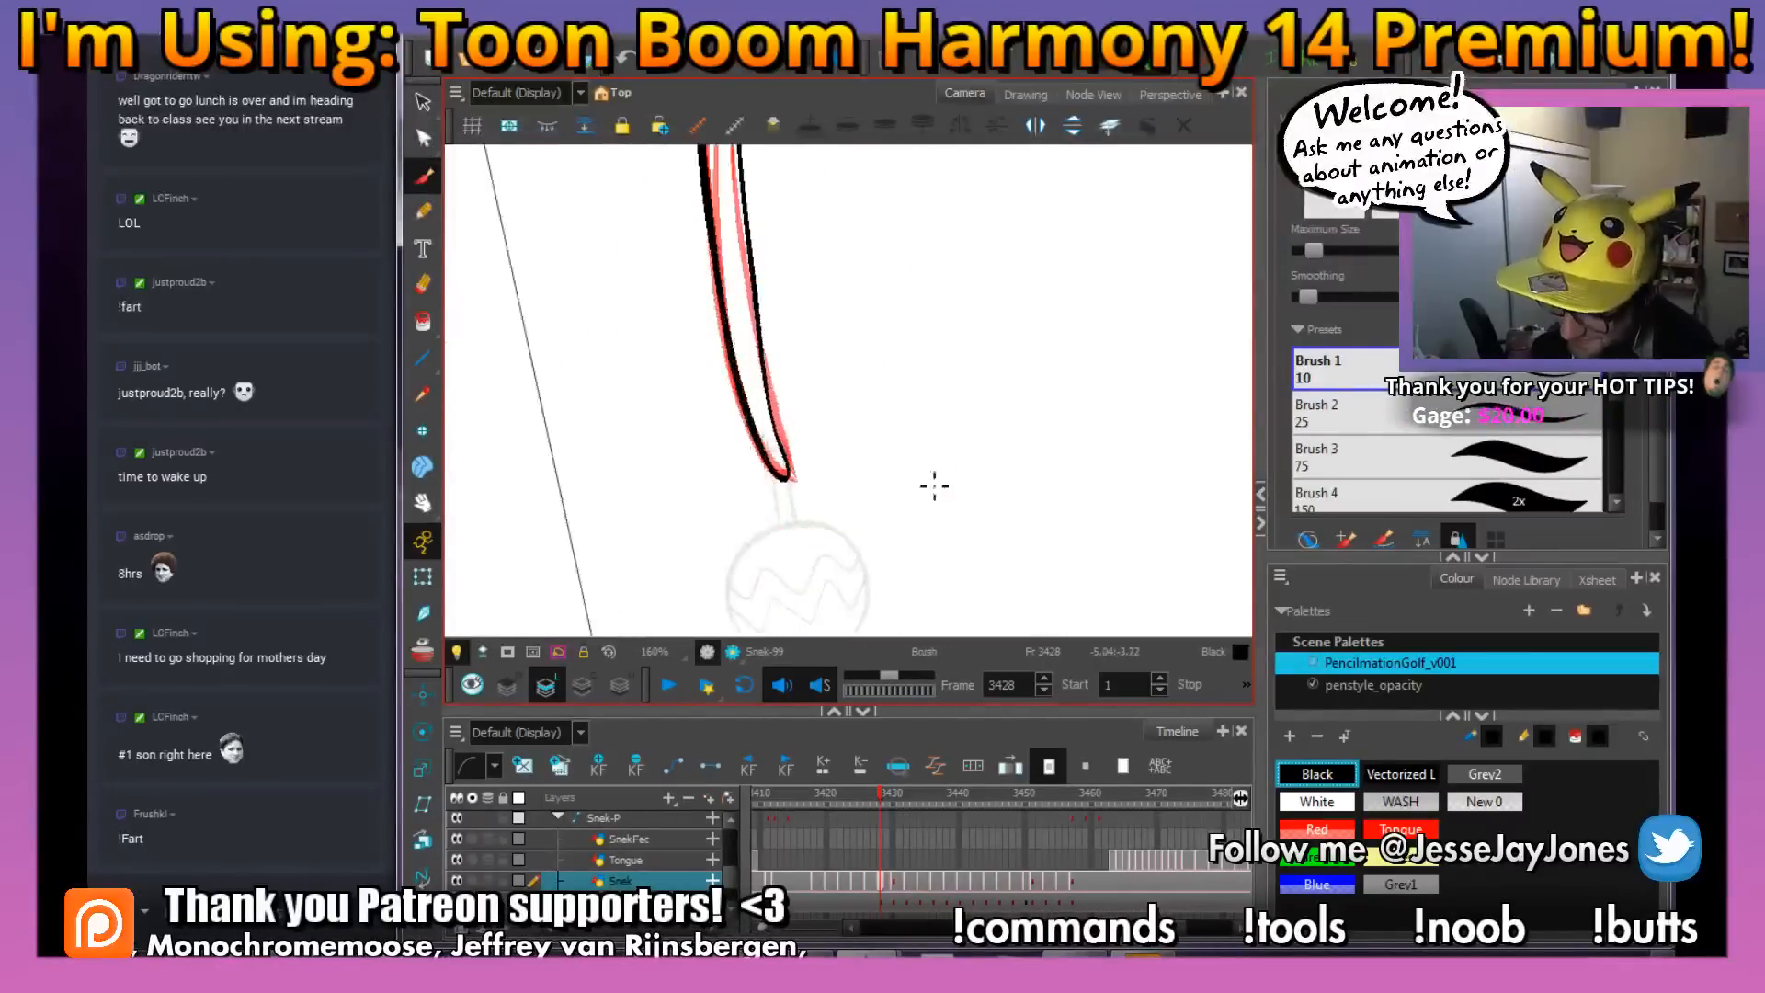
pyautogui.press('g')
pyautogui.press('f')
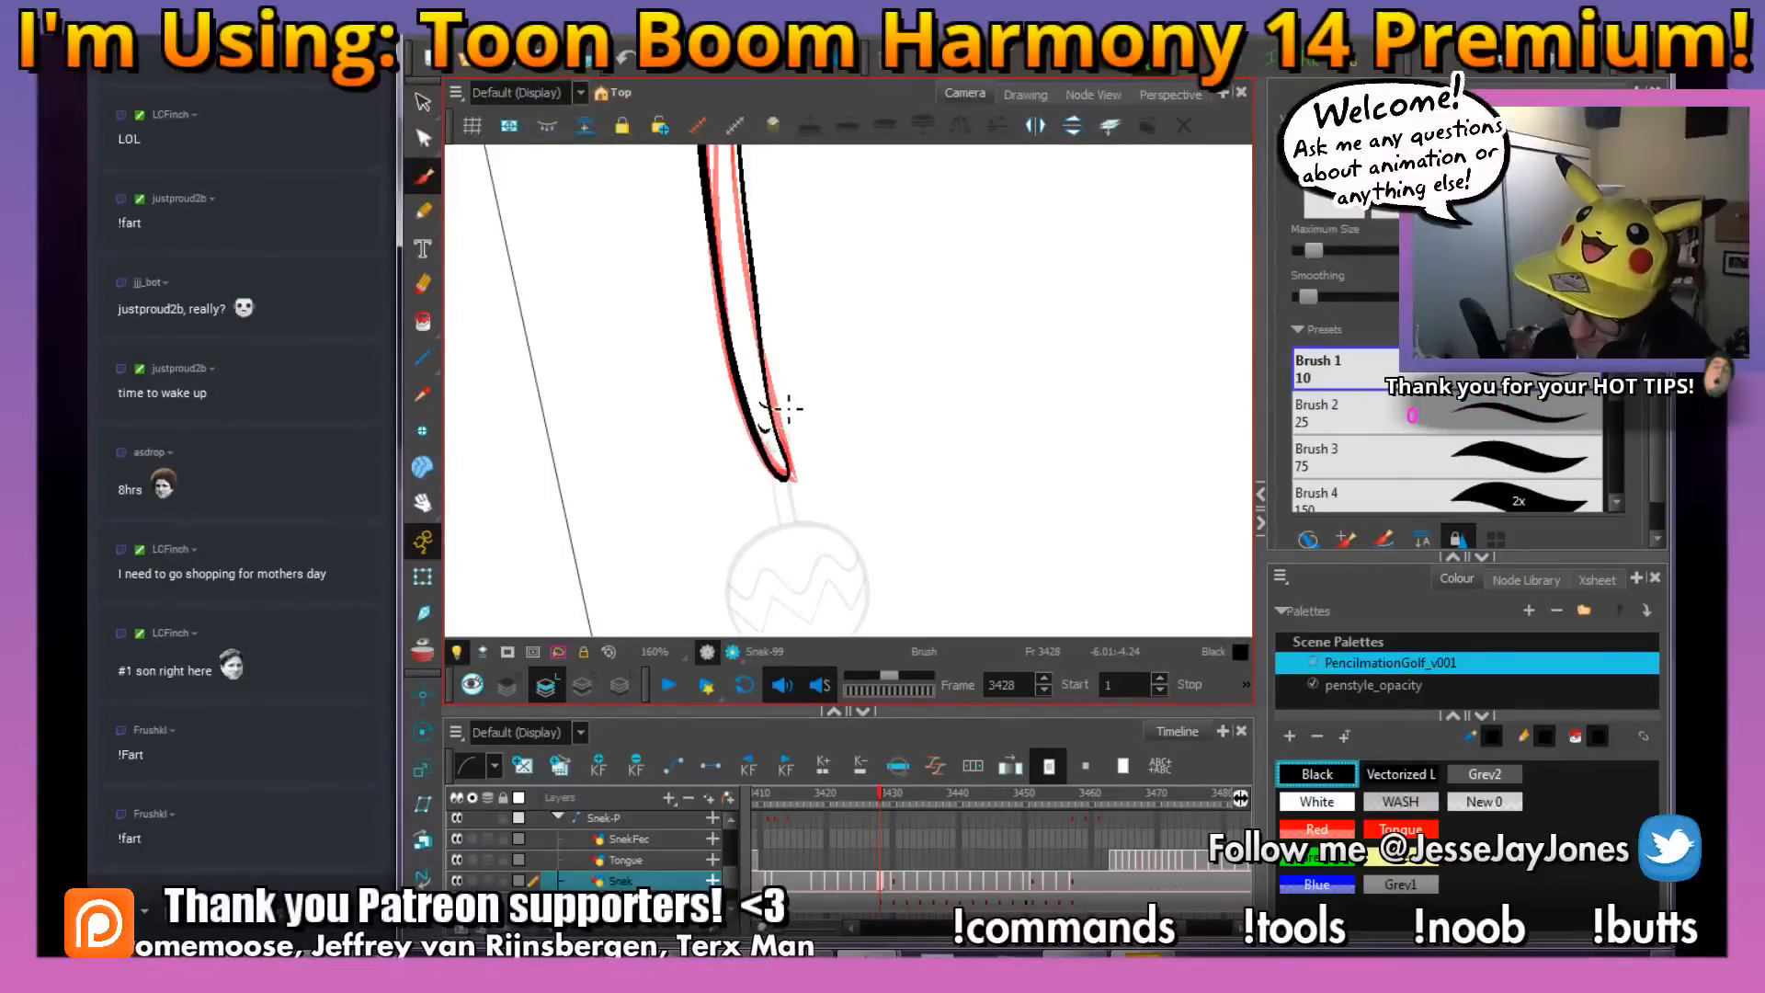
# Select the red rough lines of the snake on frame 3428 and delete them
pyautogui.moveTo(825, 349); pyautogui.dragTo(819, 416)
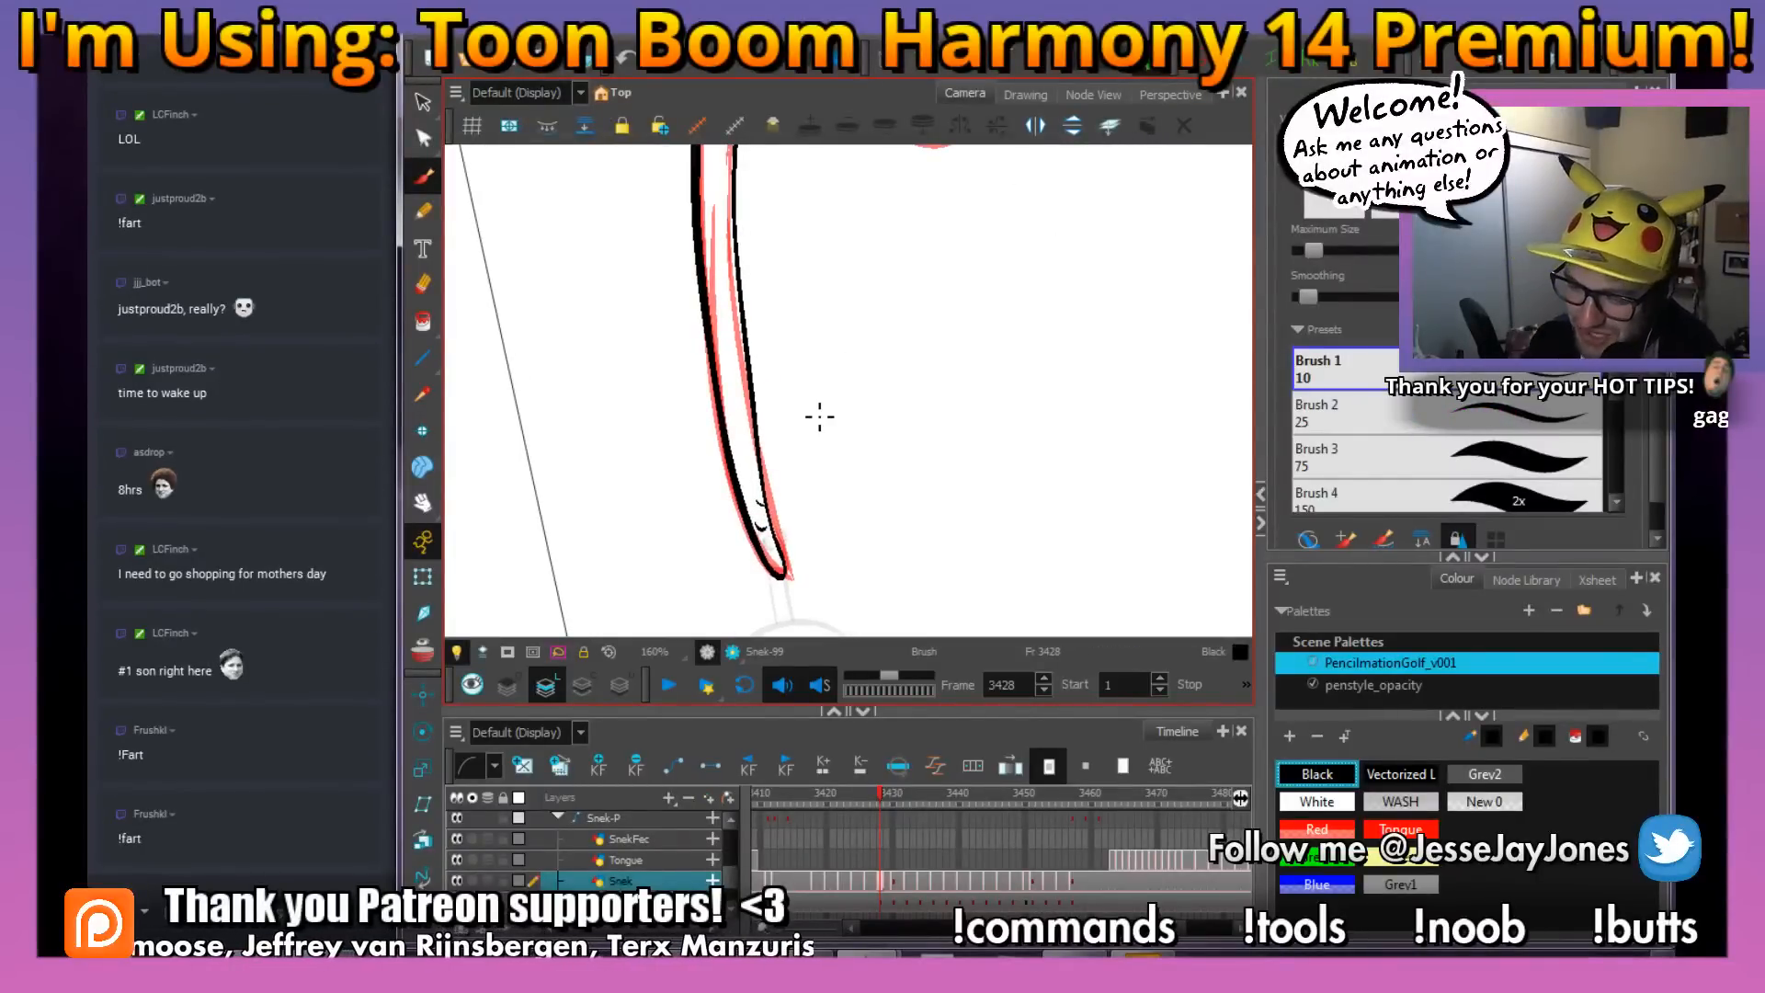
pyautogui.hotkey('alt', 's')
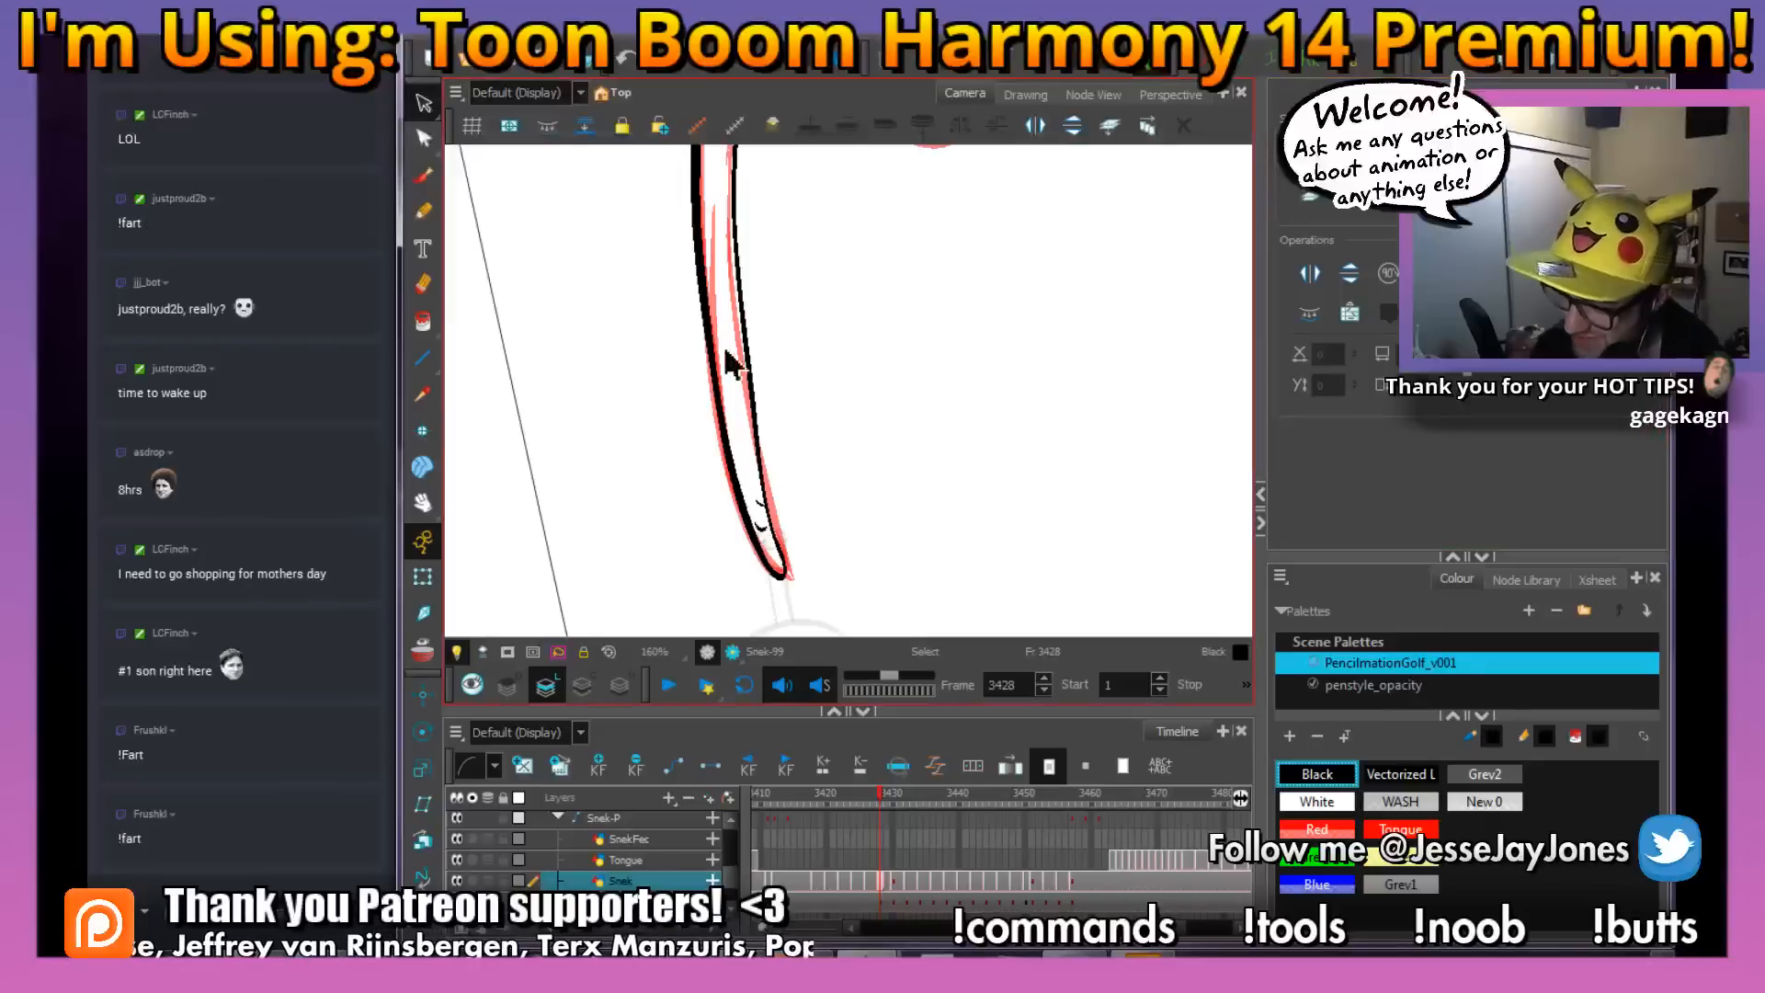
pyautogui.click(713, 269)
pyautogui.press('Delete')
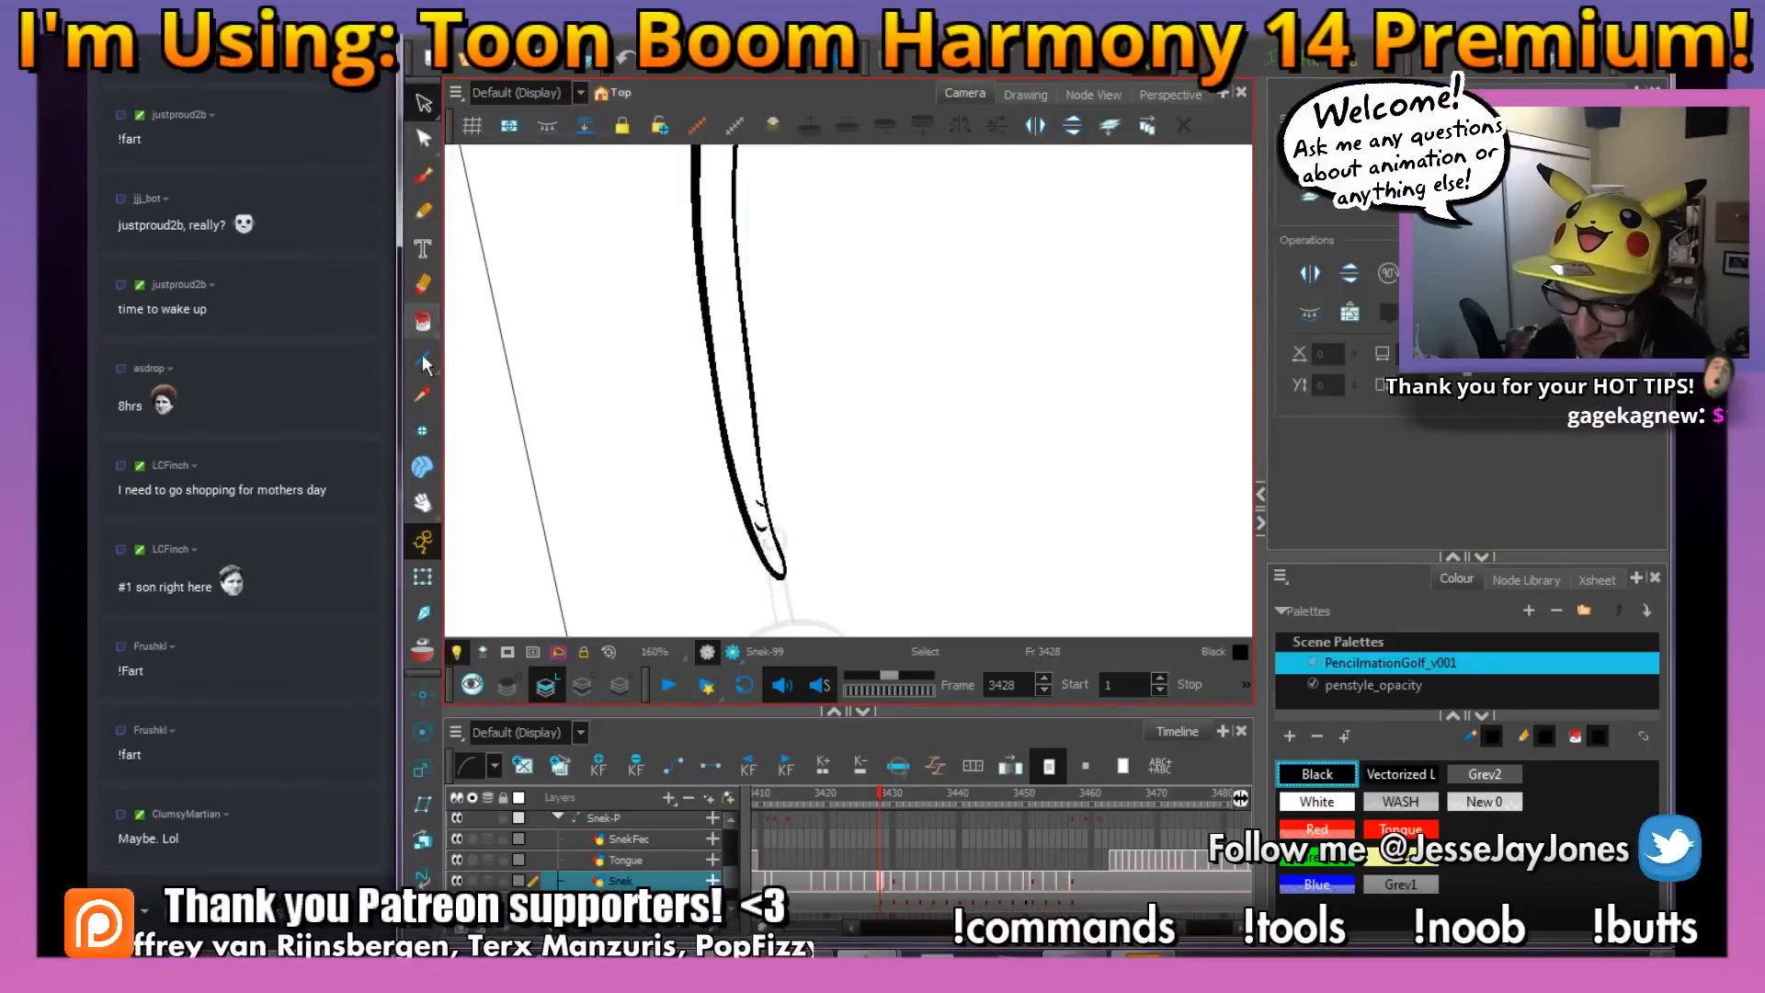
# Fill the inked snake's enclosed areas on frame 3428 with White using the Paint tool
pyautogui.click(423, 322)
pyautogui.click(1316, 801)
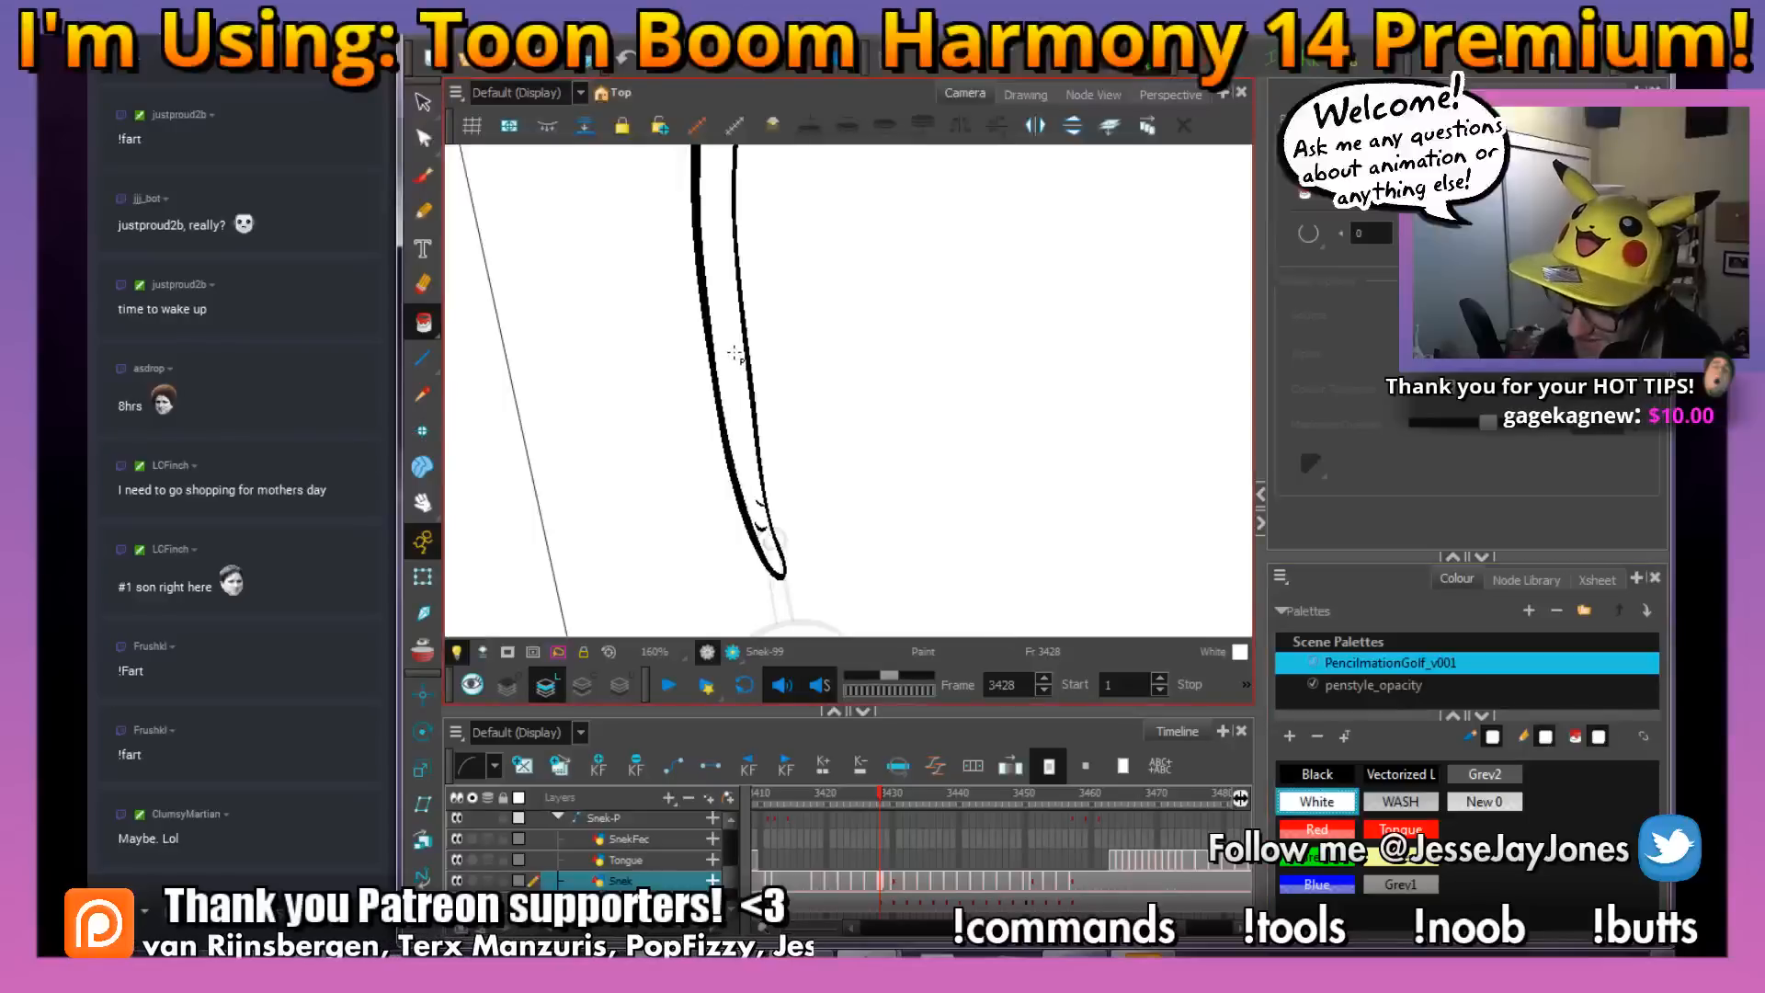
pyautogui.hotkey('shift', 'z')
pyautogui.moveTo(861, 308); pyautogui.dragTo(850, 407)
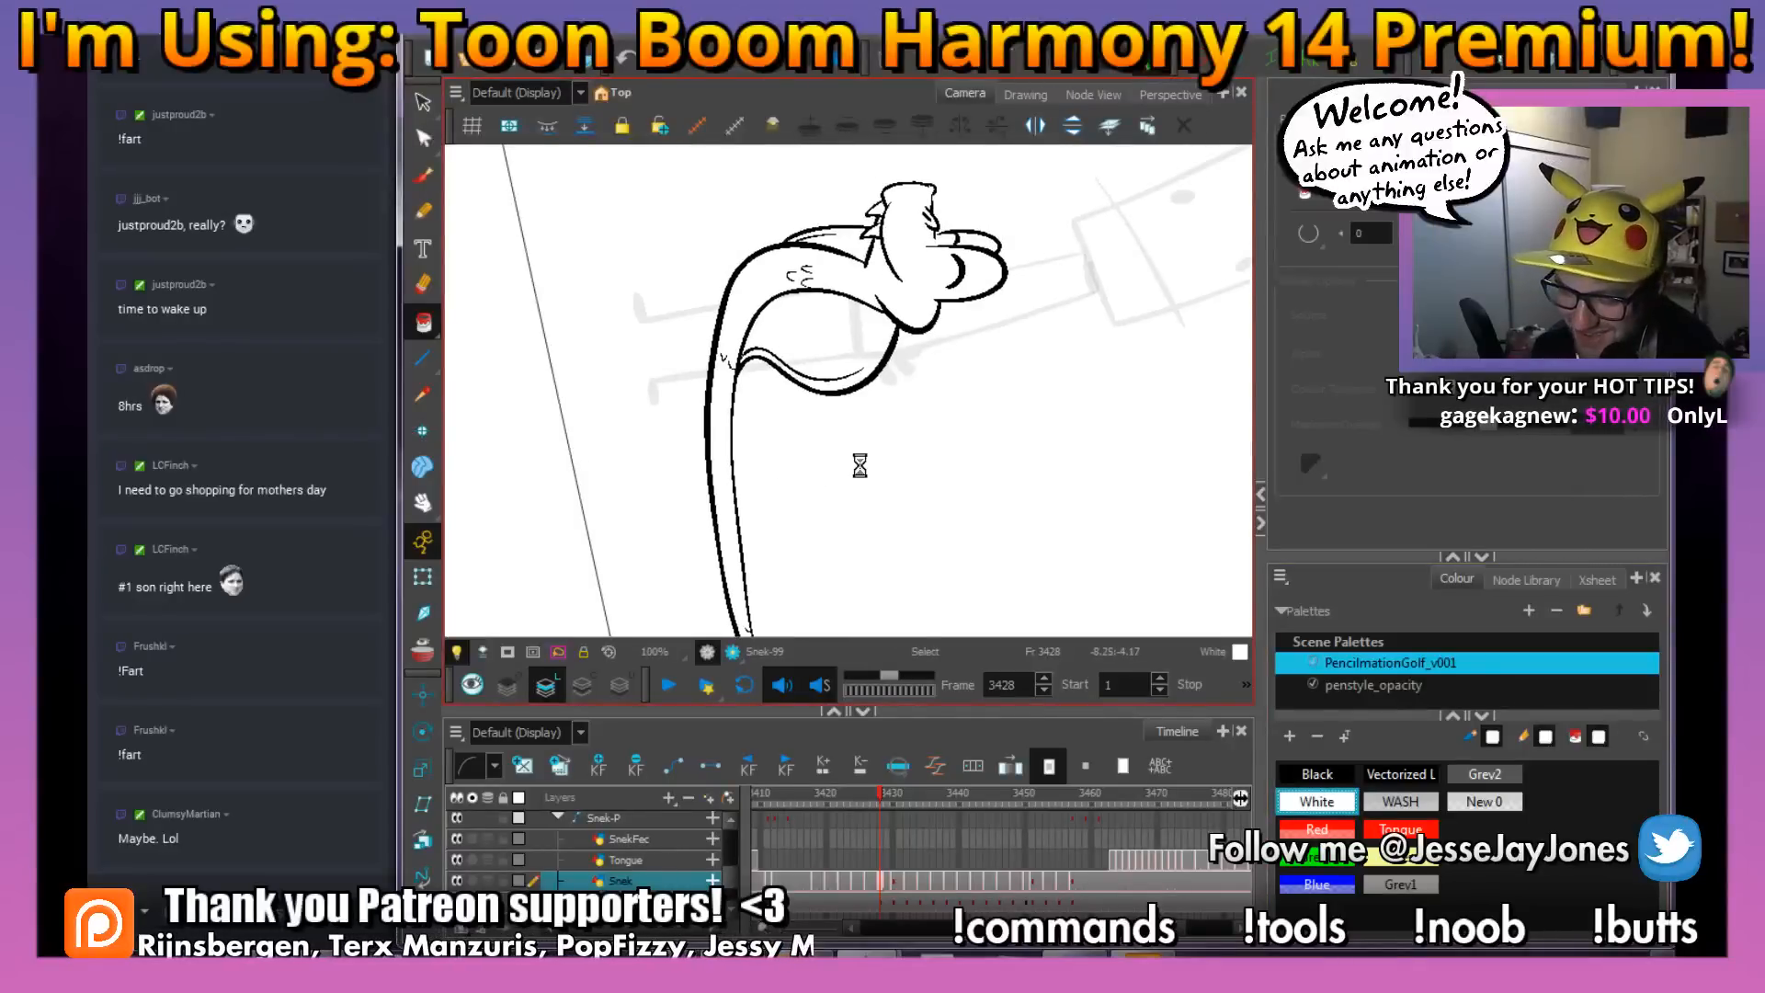
pyautogui.moveTo(987, 532); pyautogui.dragTo(1044, 284)
# Return to the Brush with Black and touch up the snake's head line work on frame 3428
pyautogui.hotkey('alt', 'b')
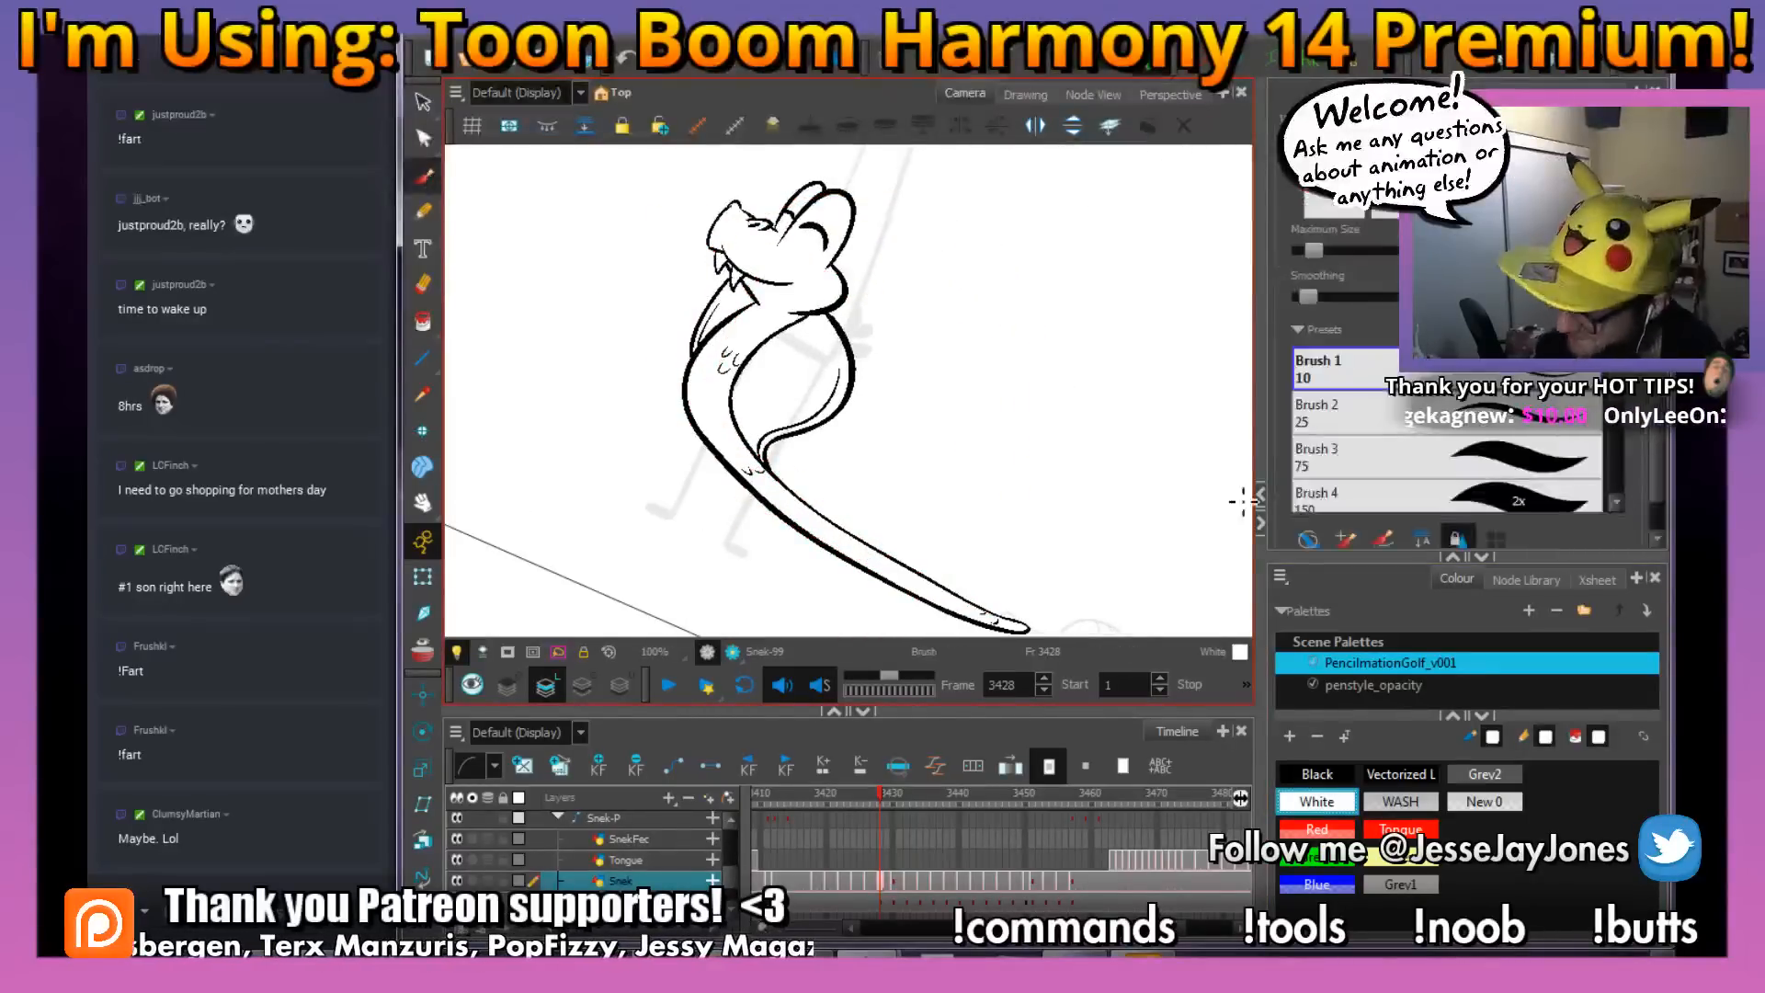
pyautogui.click(1317, 775)
pyautogui.press('2')
pyautogui.press('2')
pyautogui.press('2')
pyautogui.moveTo(757, 220)
pyautogui.mouseDown()
pyautogui.moveTo(766, 428)
pyautogui.moveTo(707, 385)
pyautogui.moveTo(731, 432)
pyautogui.mouseUp()
pyautogui.press('2')
pyautogui.press('1')
pyautogui.press('1')
pyautogui.press('1')
pyautogui.press('1')
pyautogui.moveTo(865, 513)
pyautogui.mouseDown()
pyautogui.moveTo(1007, 492)
pyautogui.moveTo(1056, 445)
pyautogui.moveTo(1050, 525)
pyautogui.moveTo(893, 384)
pyautogui.mouseUp()
pyautogui.moveTo(1059, 460)
pyautogui.mouseDown()
pyautogui.moveTo(914, 448)
pyautogui.moveTo(1042, 485)
pyautogui.mouseUp()
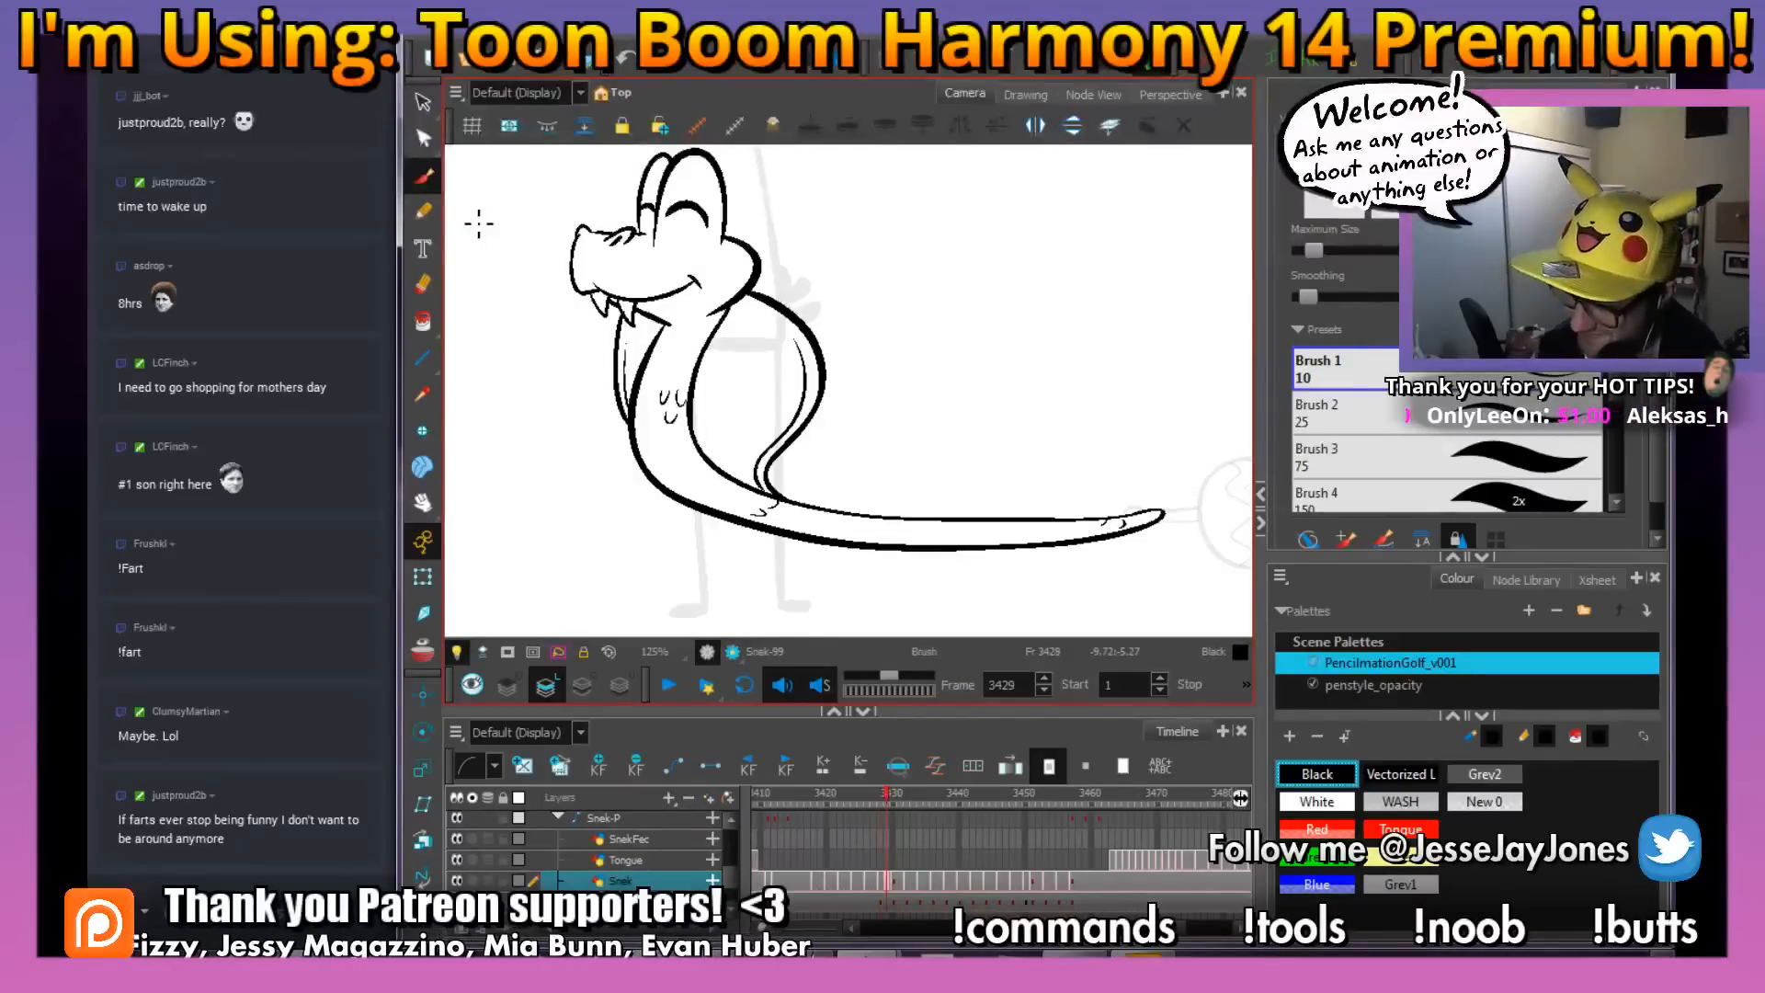
# Go to frame 3430 and ink the near nostril bump, the snout's upper edge and the far nostril bump
pyautogui.press('.')
pyautogui.press(',')
pyautogui.press('.')
pyautogui.moveTo(604, 281); pyautogui.dragTo(971, 473)
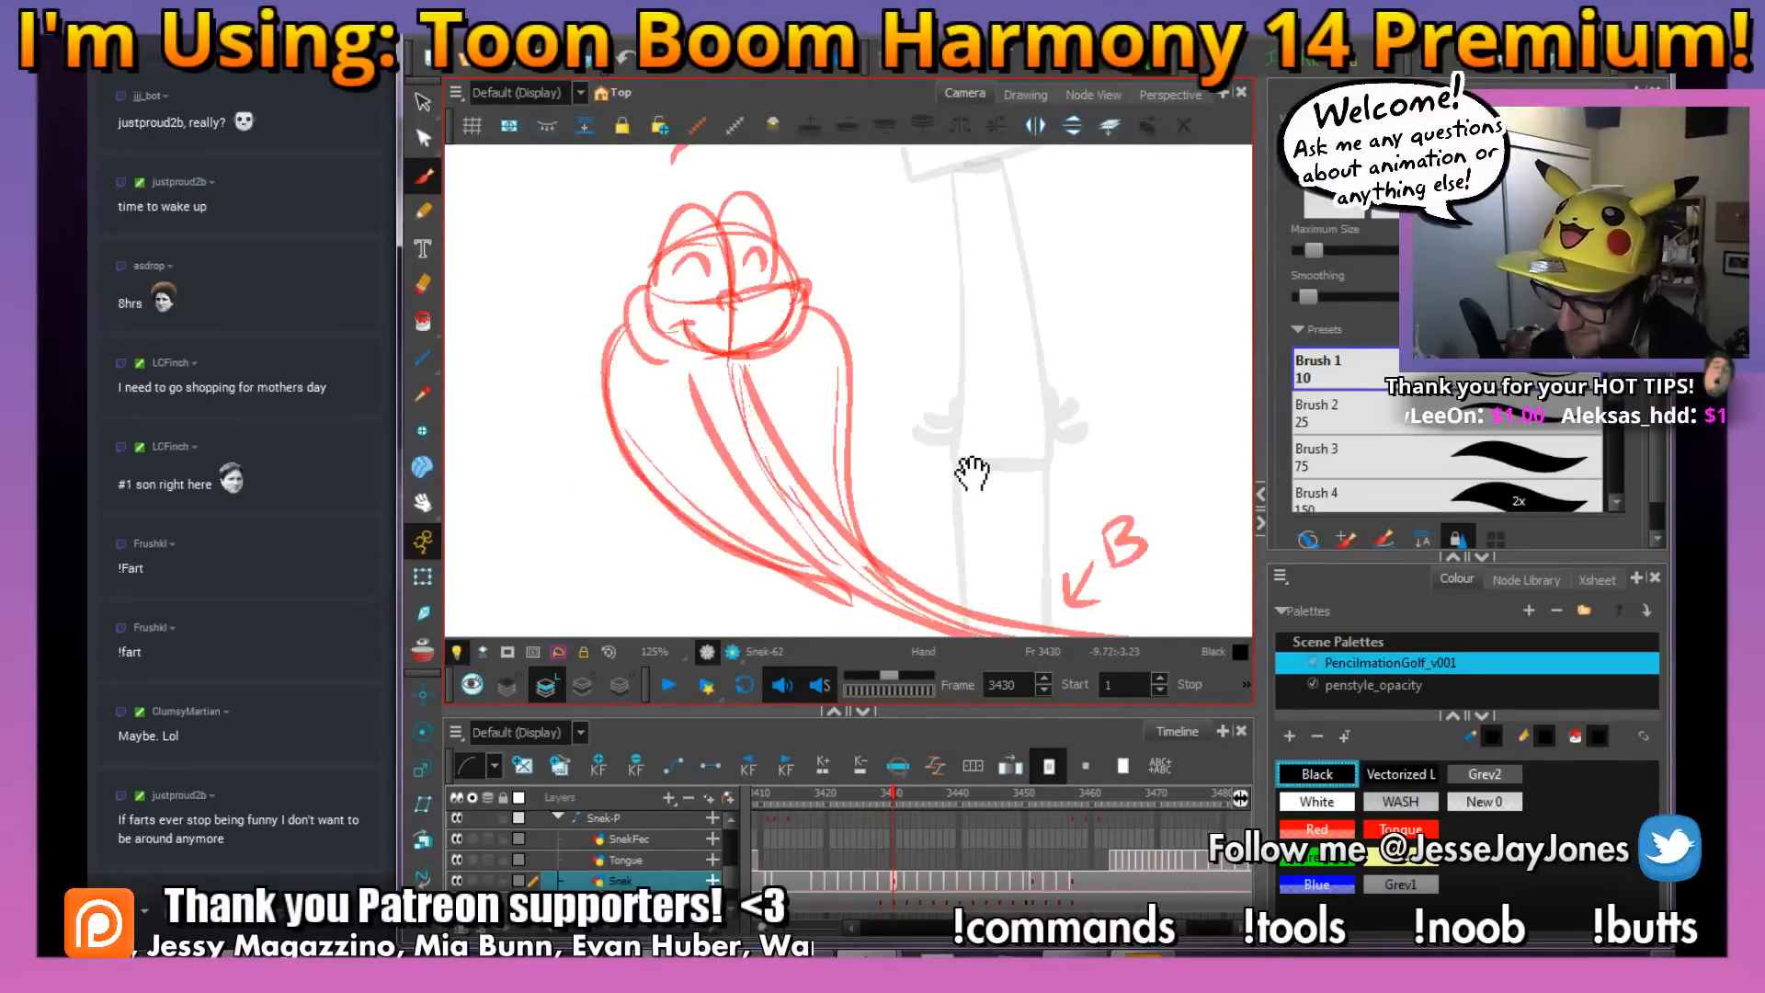
pyautogui.scroll(4, 744, 294)
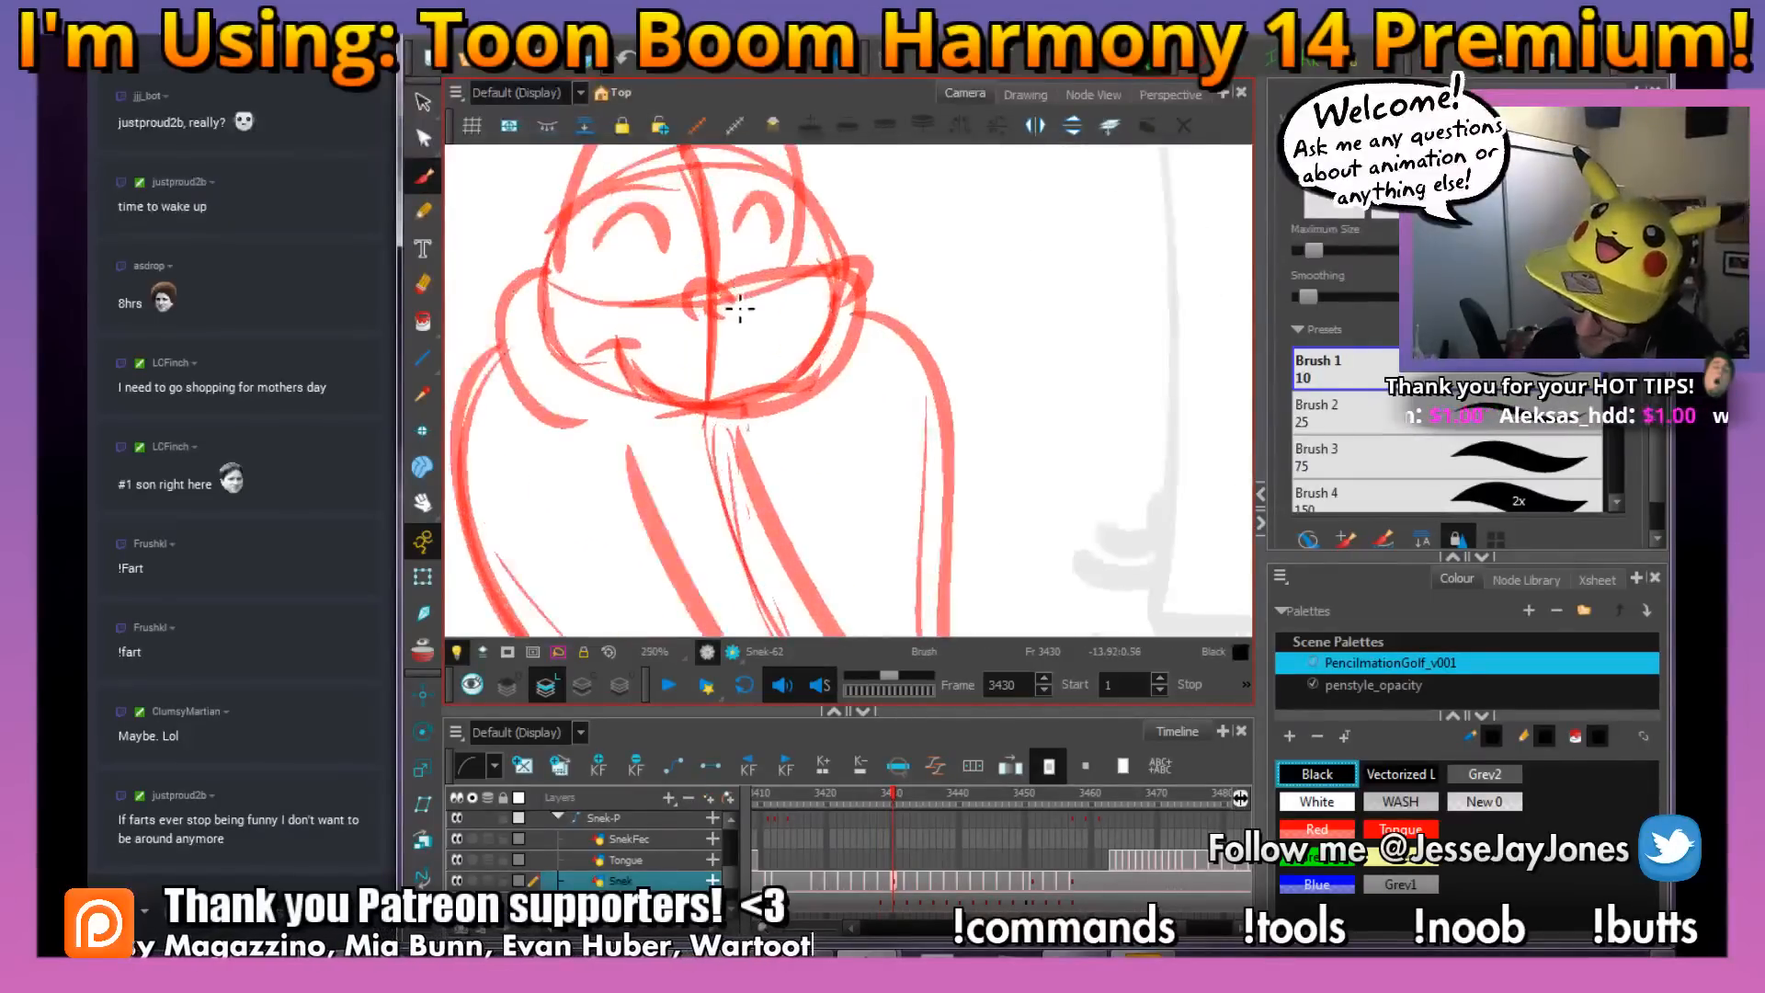
pyautogui.moveTo(689, 293); pyautogui.dragTo(697, 328)
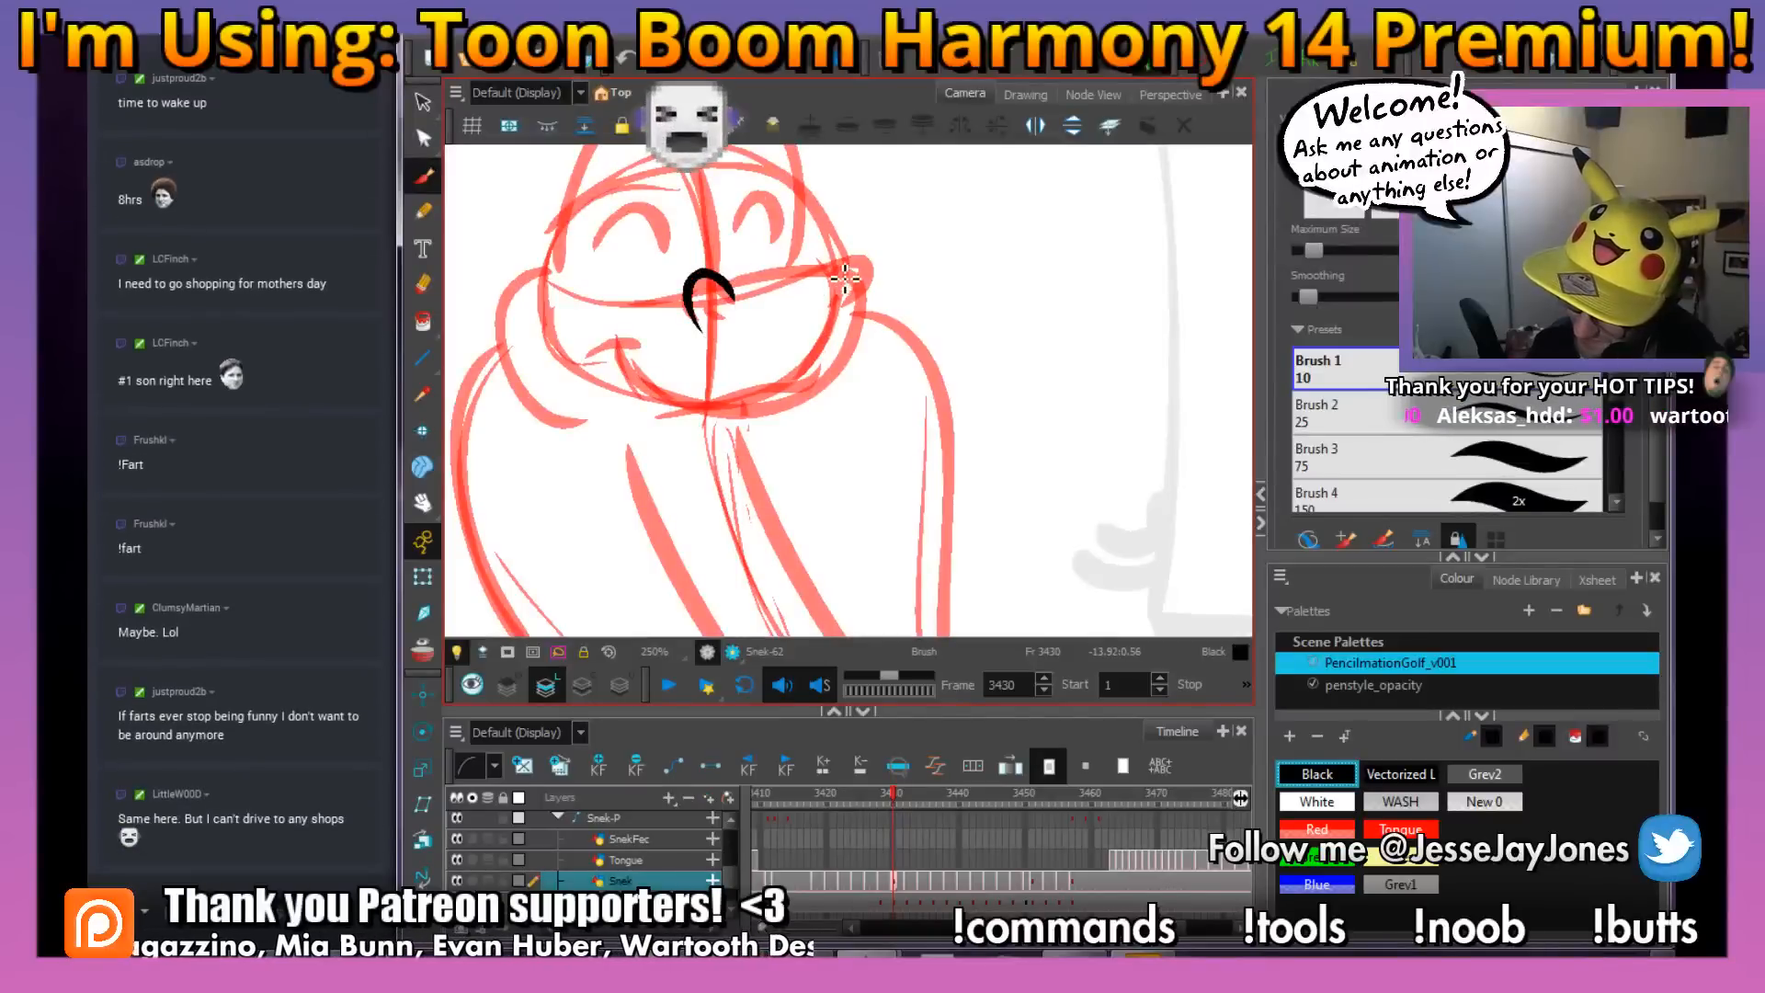
pyautogui.moveTo(778, 280); pyautogui.dragTo(731, 287)
pyautogui.hotkey('ctrl', 'z')
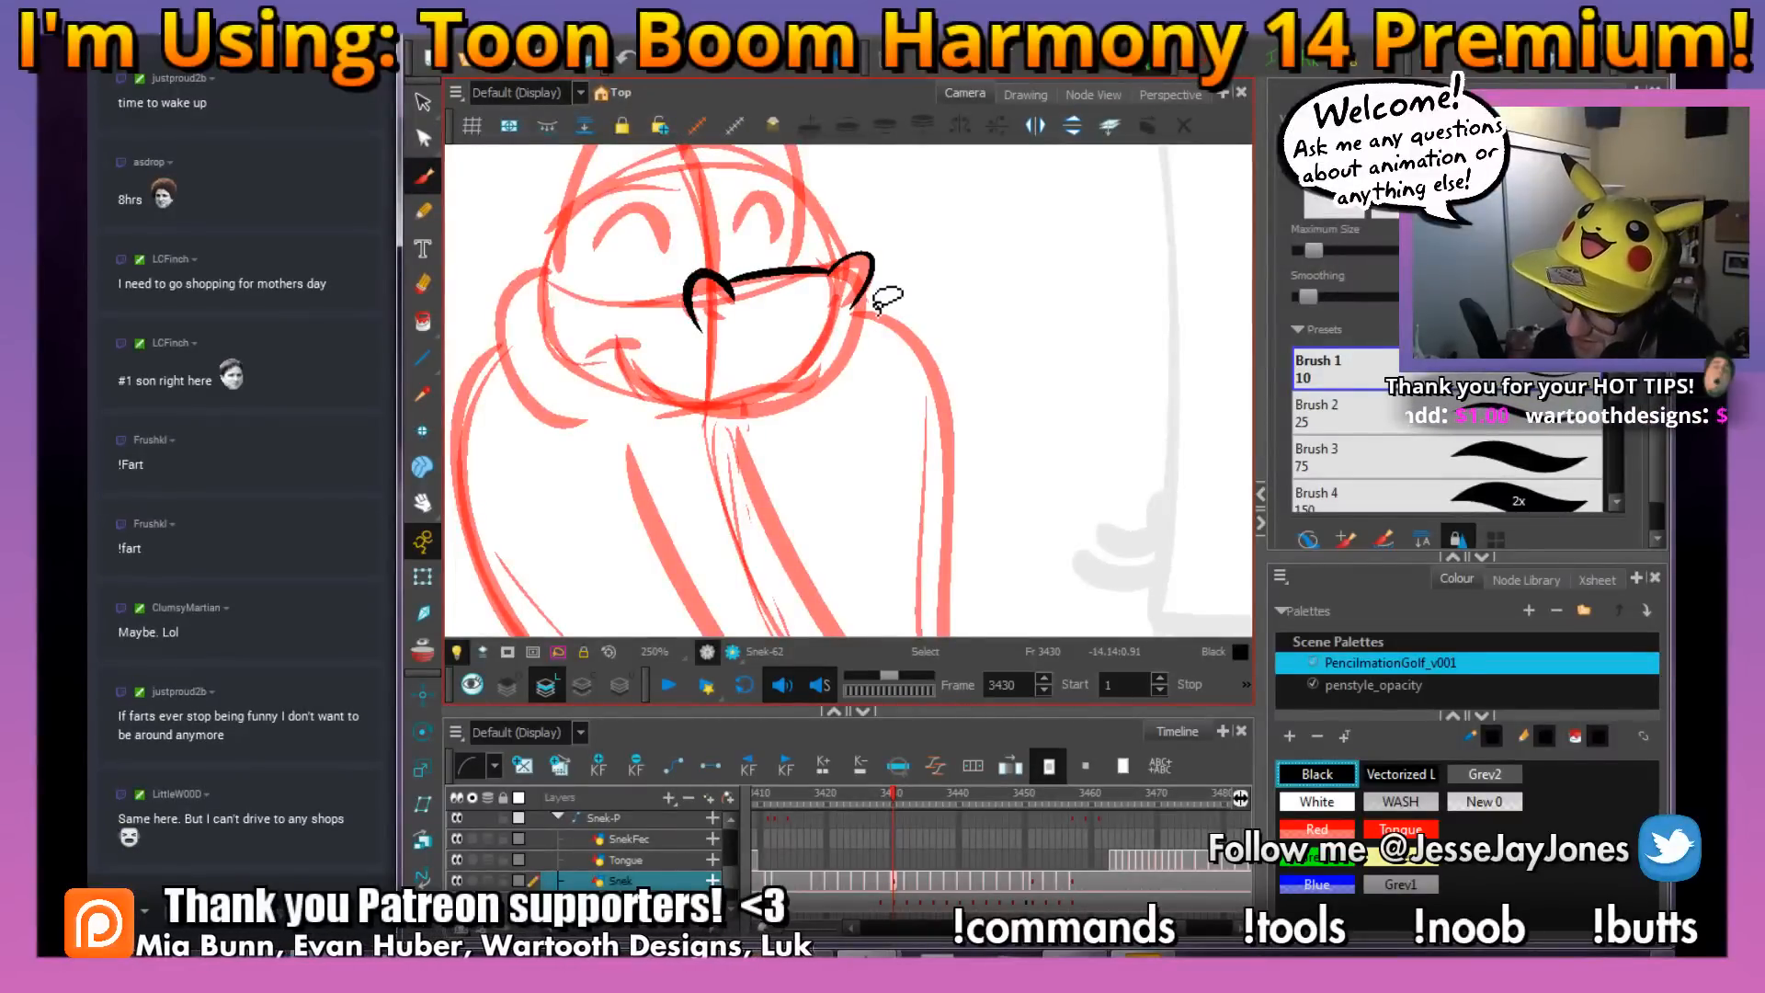
# Ink both nostril openings and the curved far side of the snout on frame 3430
pyautogui.moveTo(874, 301)
pyautogui.mouseDown()
pyautogui.moveTo(930, 337)
pyautogui.moveTo(927, 398)
pyautogui.moveTo(861, 464)
pyautogui.mouseUp()
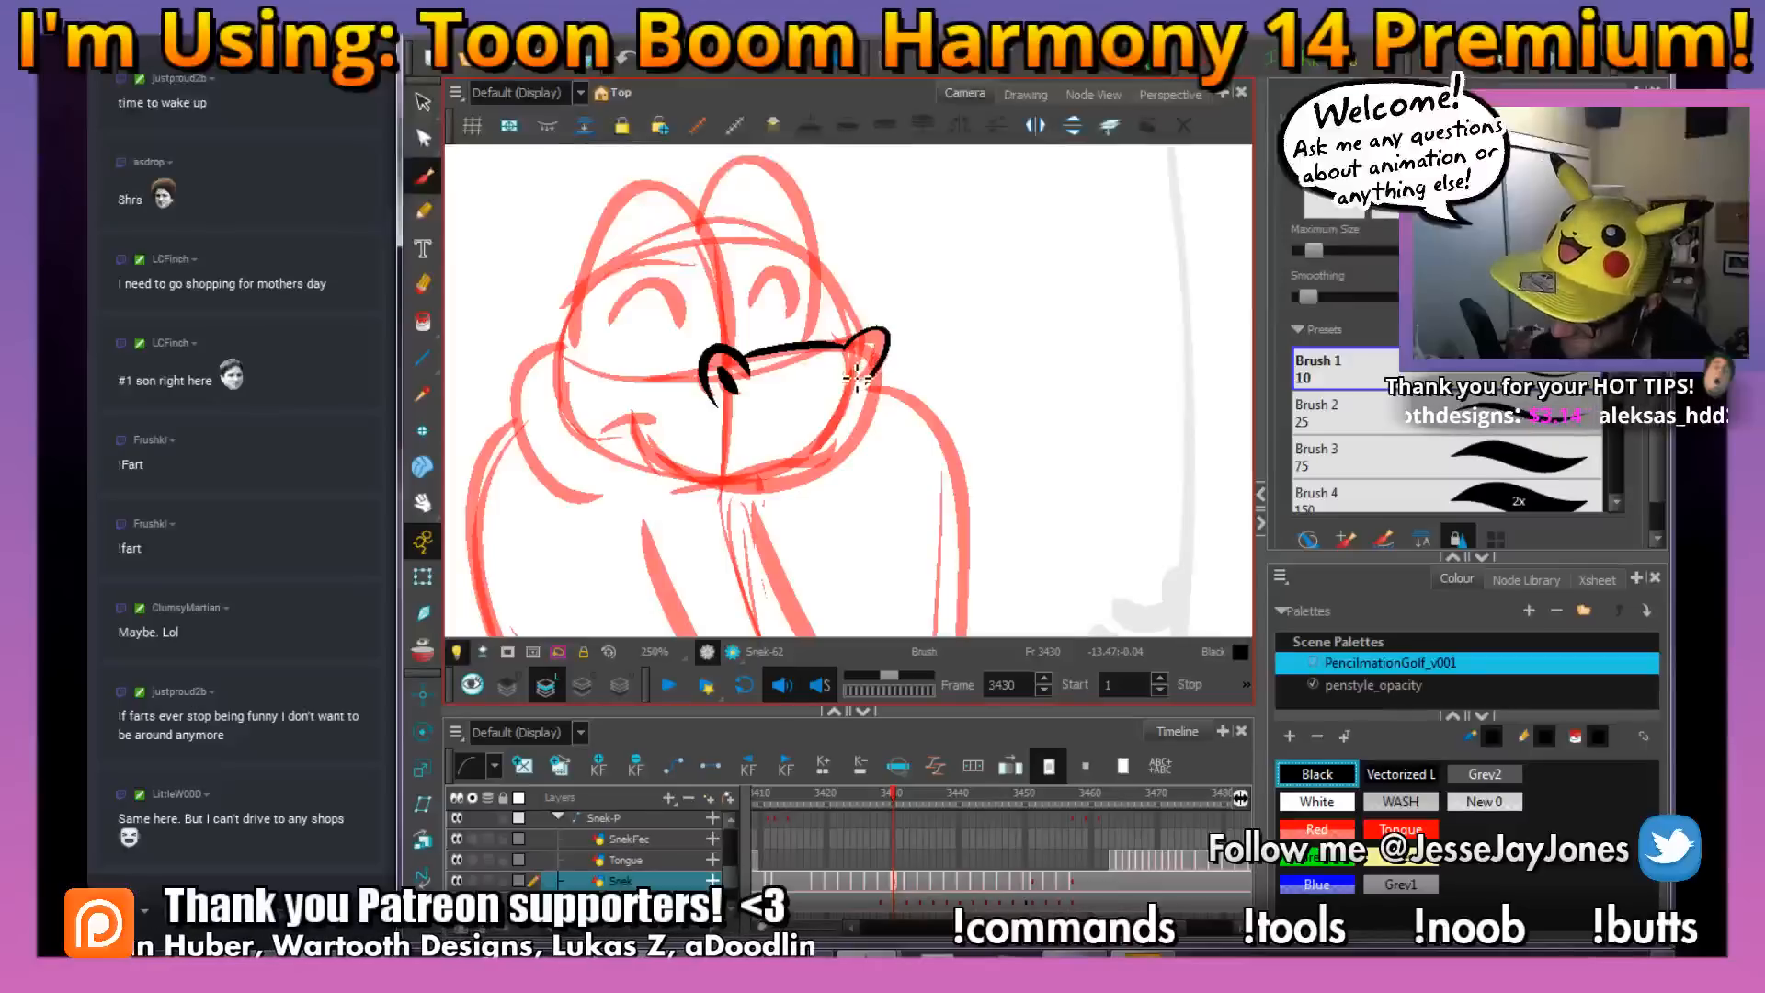
pyautogui.moveTo(940, 430); pyautogui.dragTo(918, 454)
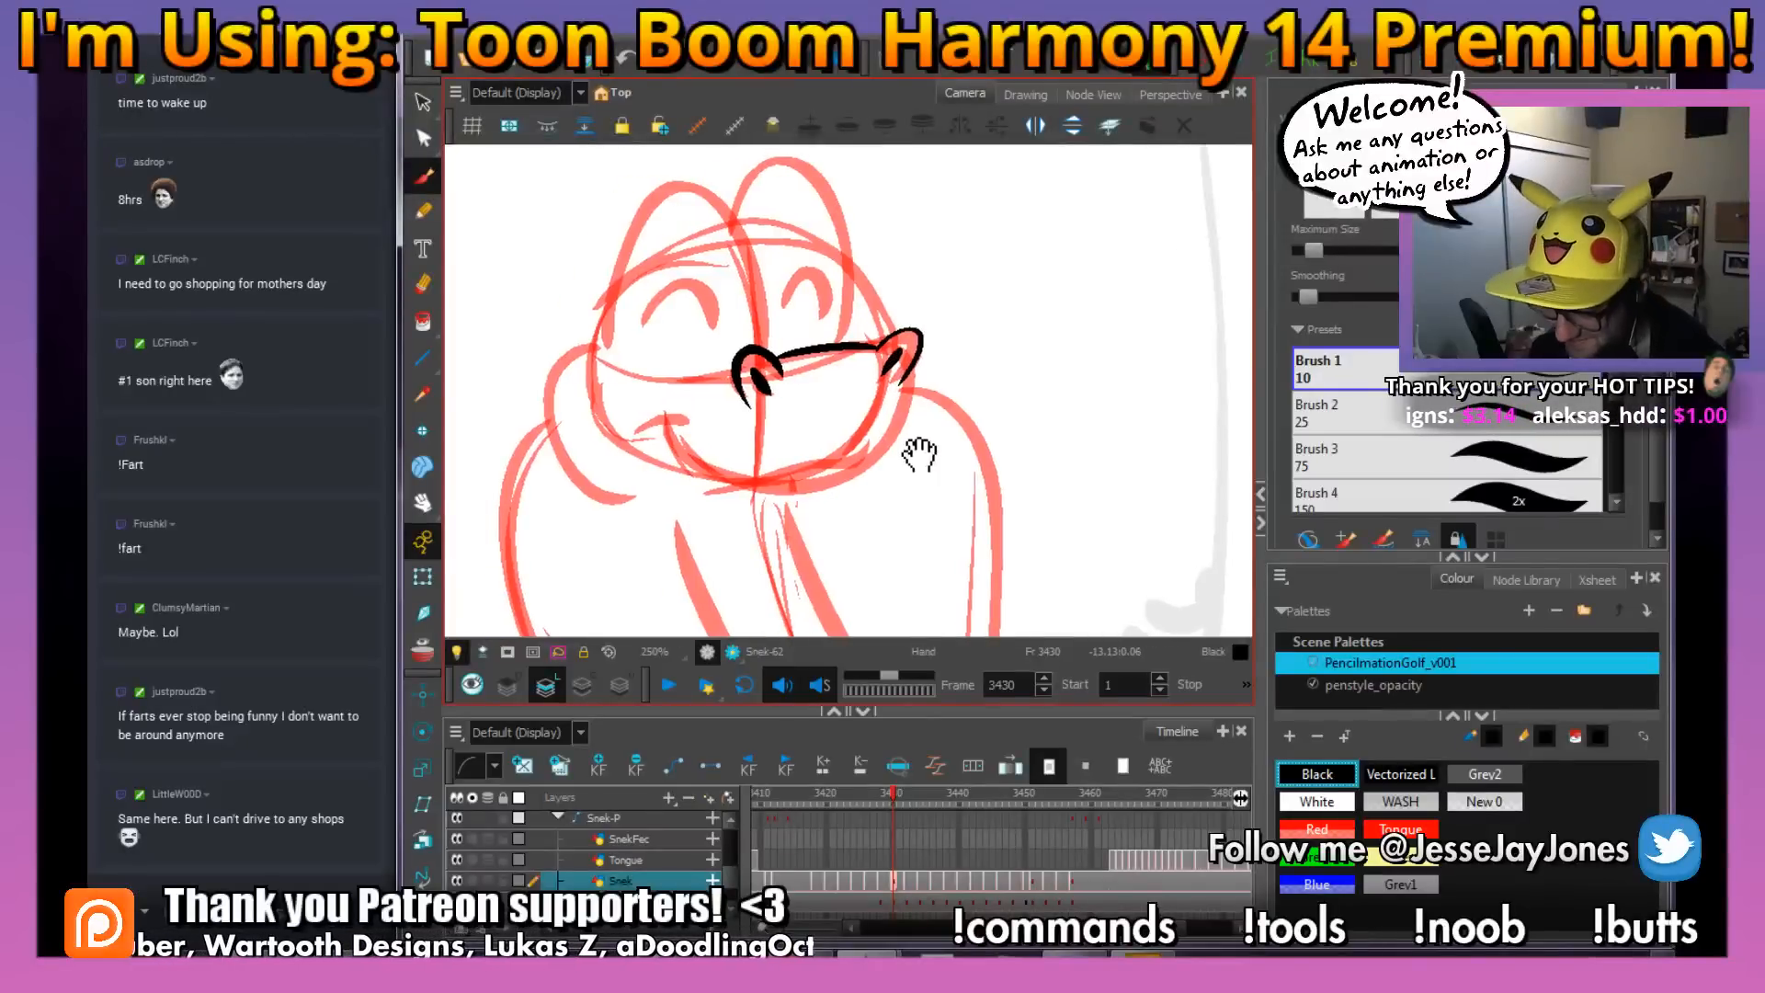
pyautogui.moveTo(916, 388)
pyautogui.mouseDown()
pyautogui.moveTo(872, 476)
pyautogui.moveTo(877, 457)
pyautogui.moveTo(945, 494)
pyautogui.mouseUp()
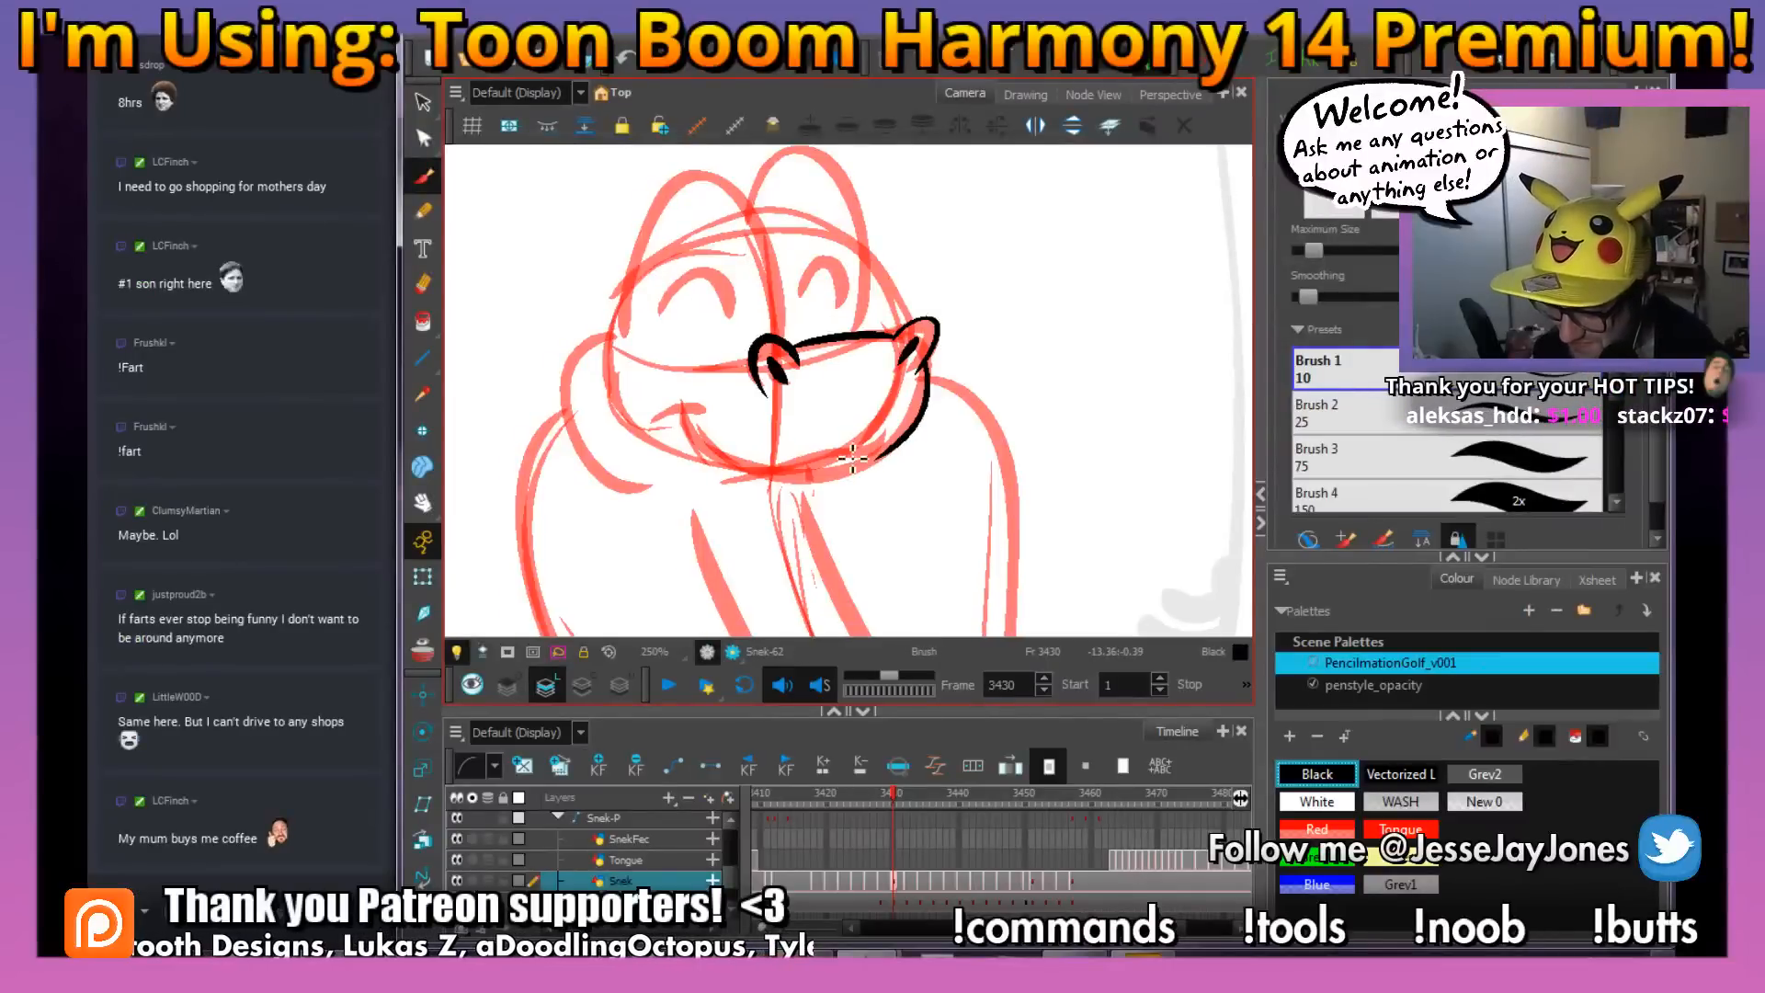
# Ink the smiling mouth line with its cheek crease and join it to the snout's far side
pyautogui.moveTo(776, 478)
pyautogui.mouseDown()
pyautogui.moveTo(717, 461)
pyautogui.moveTo(703, 409)
pyautogui.mouseUp()
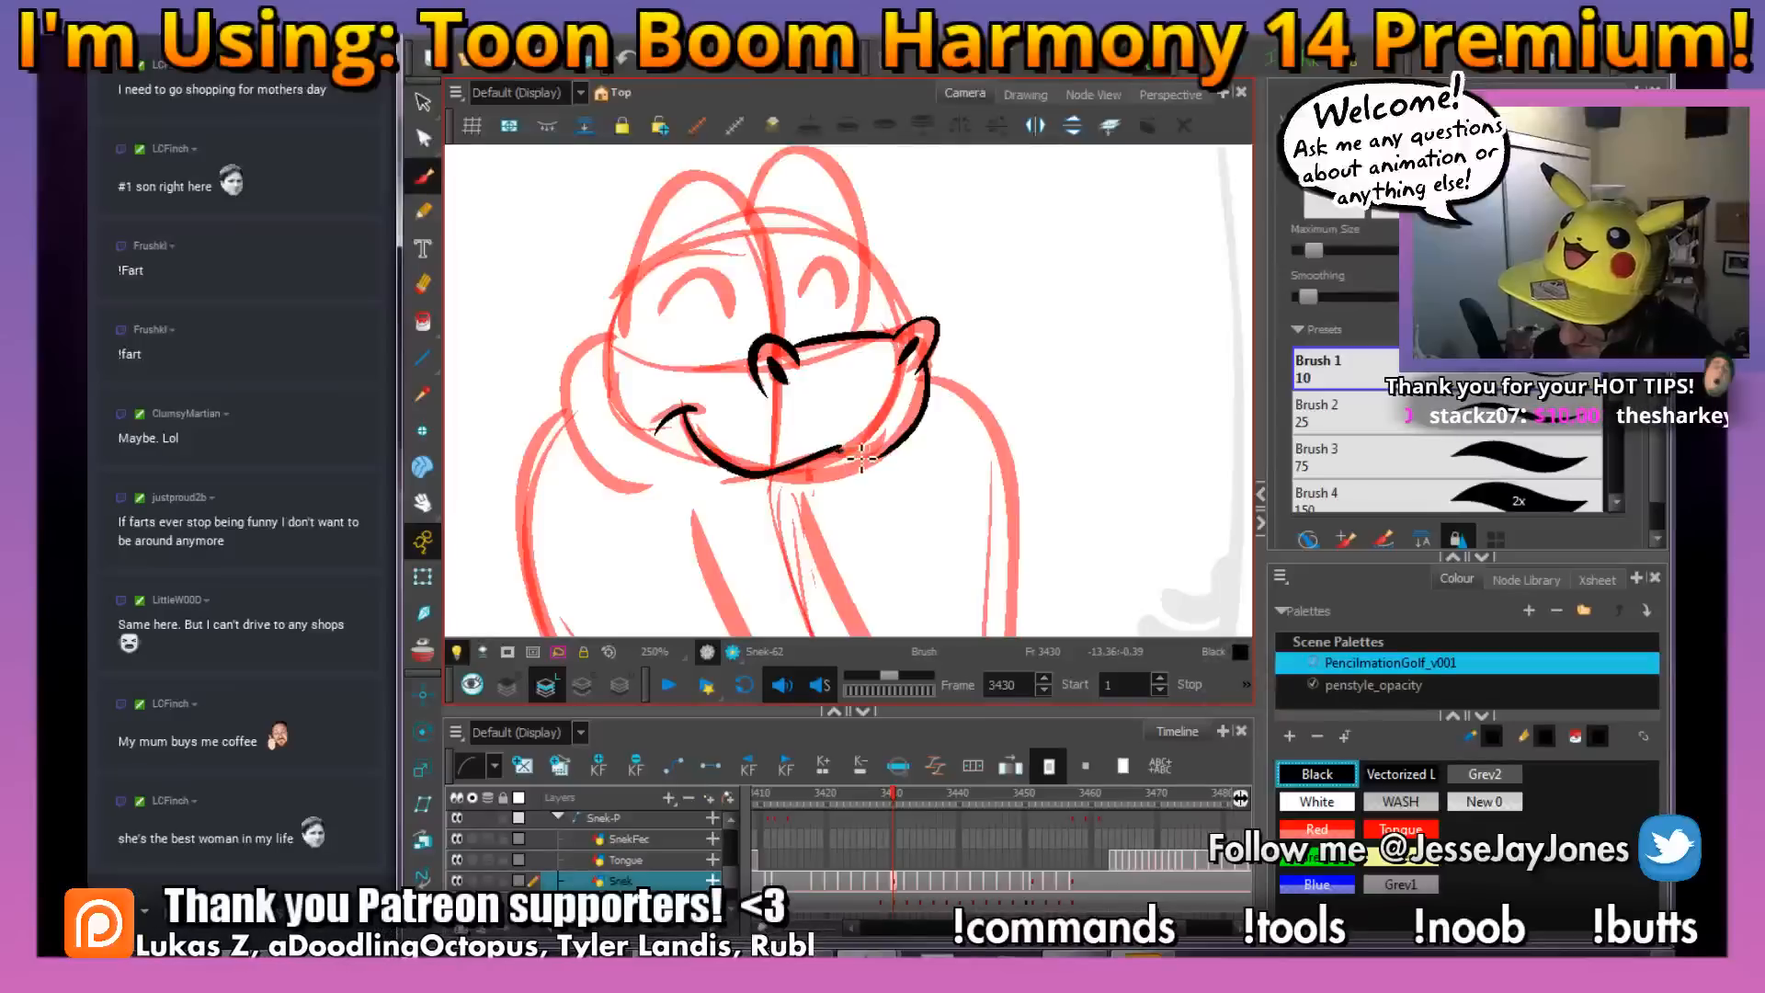
pyautogui.moveTo(868, 473)
pyautogui.mouseDown()
pyautogui.moveTo(888, 457)
pyautogui.moveTo(857, 450)
pyautogui.moveTo(889, 452)
pyautogui.moveTo(936, 488)
pyautogui.moveTo(911, 486)
pyautogui.moveTo(924, 506)
pyautogui.mouseUp()
pyautogui.press('ctrl')
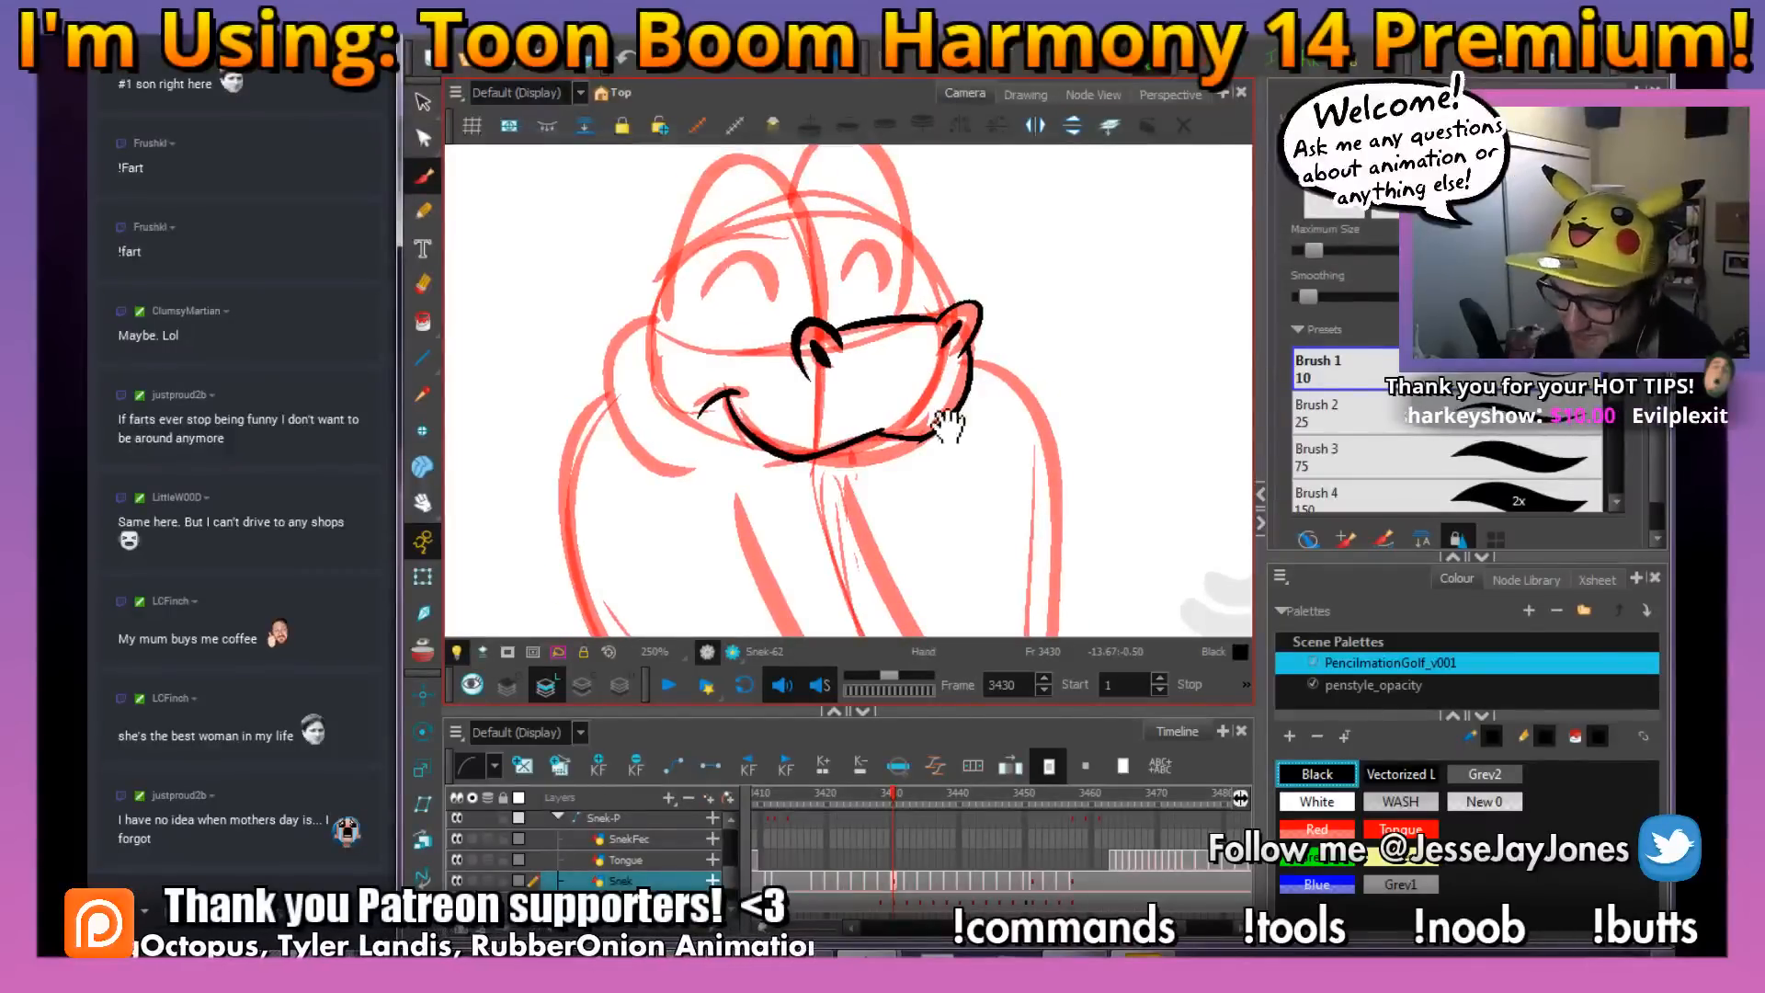
# Ink two pointed fangs hanging from the snake's mouth line on frame 3430
pyautogui.moveTo(948, 426); pyautogui.dragTo(898, 389)
pyautogui.press('2')
pyautogui.moveTo(790, 451); pyautogui.dragTo(804, 421)
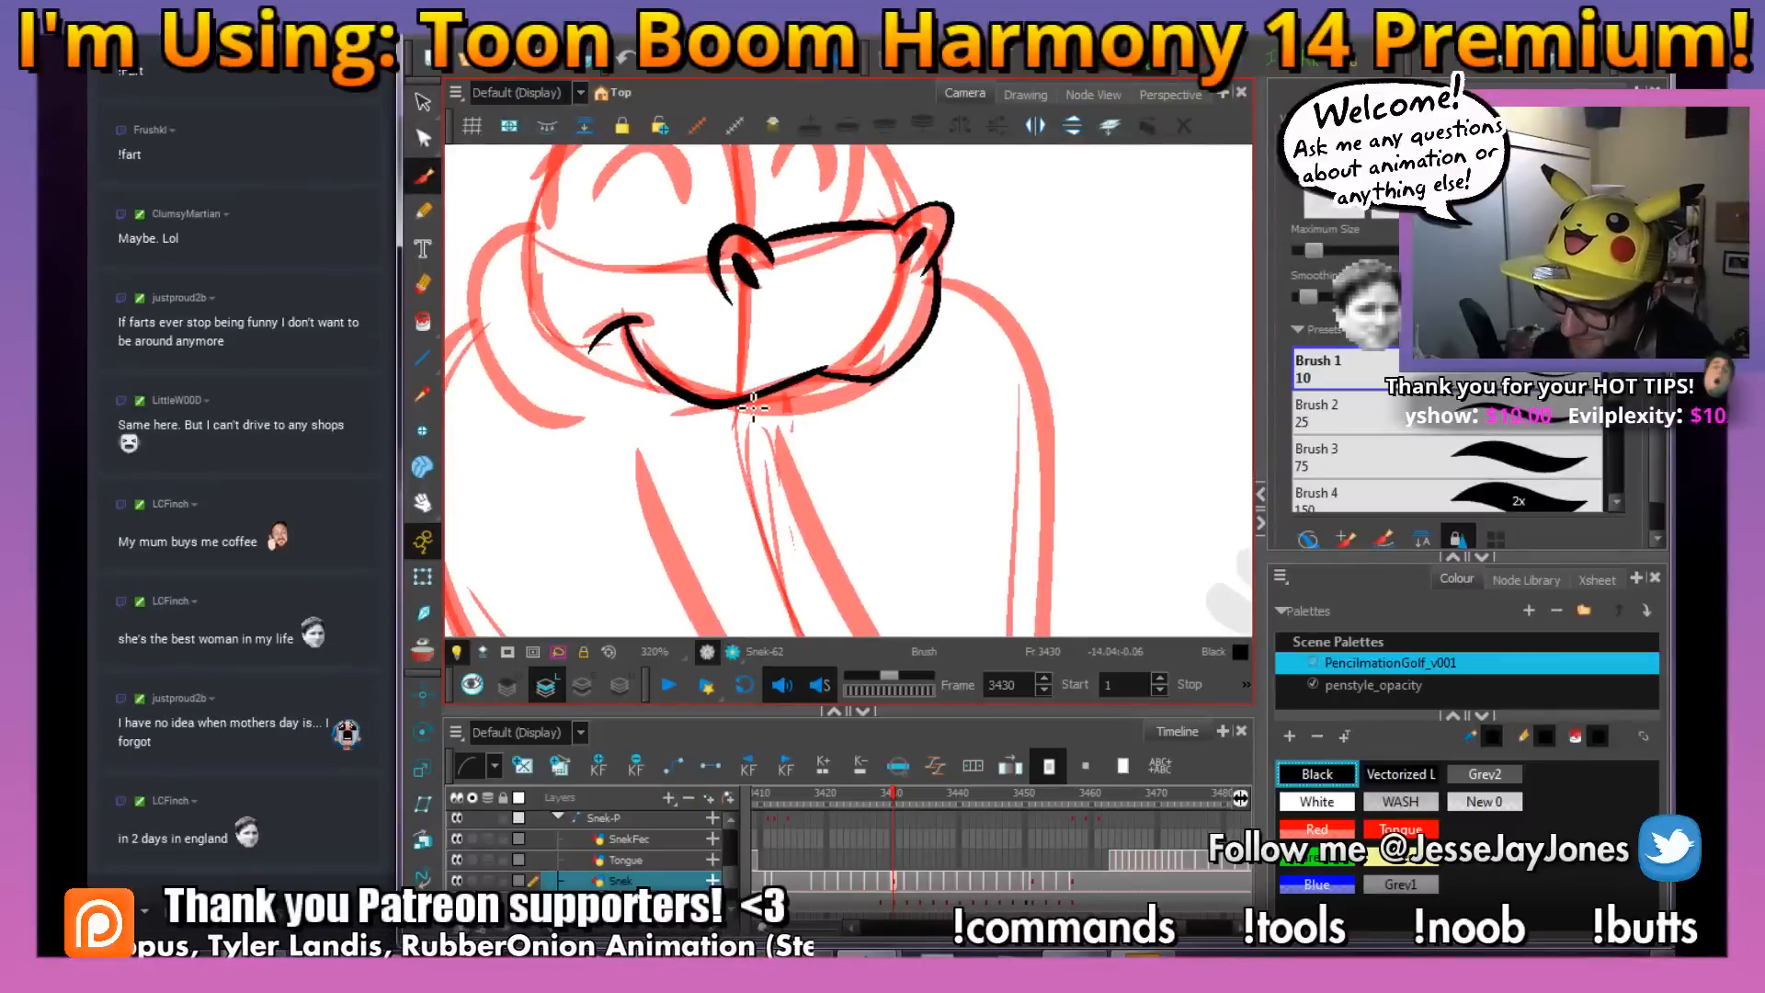
pyautogui.moveTo(707, 474); pyautogui.dragTo(706, 401)
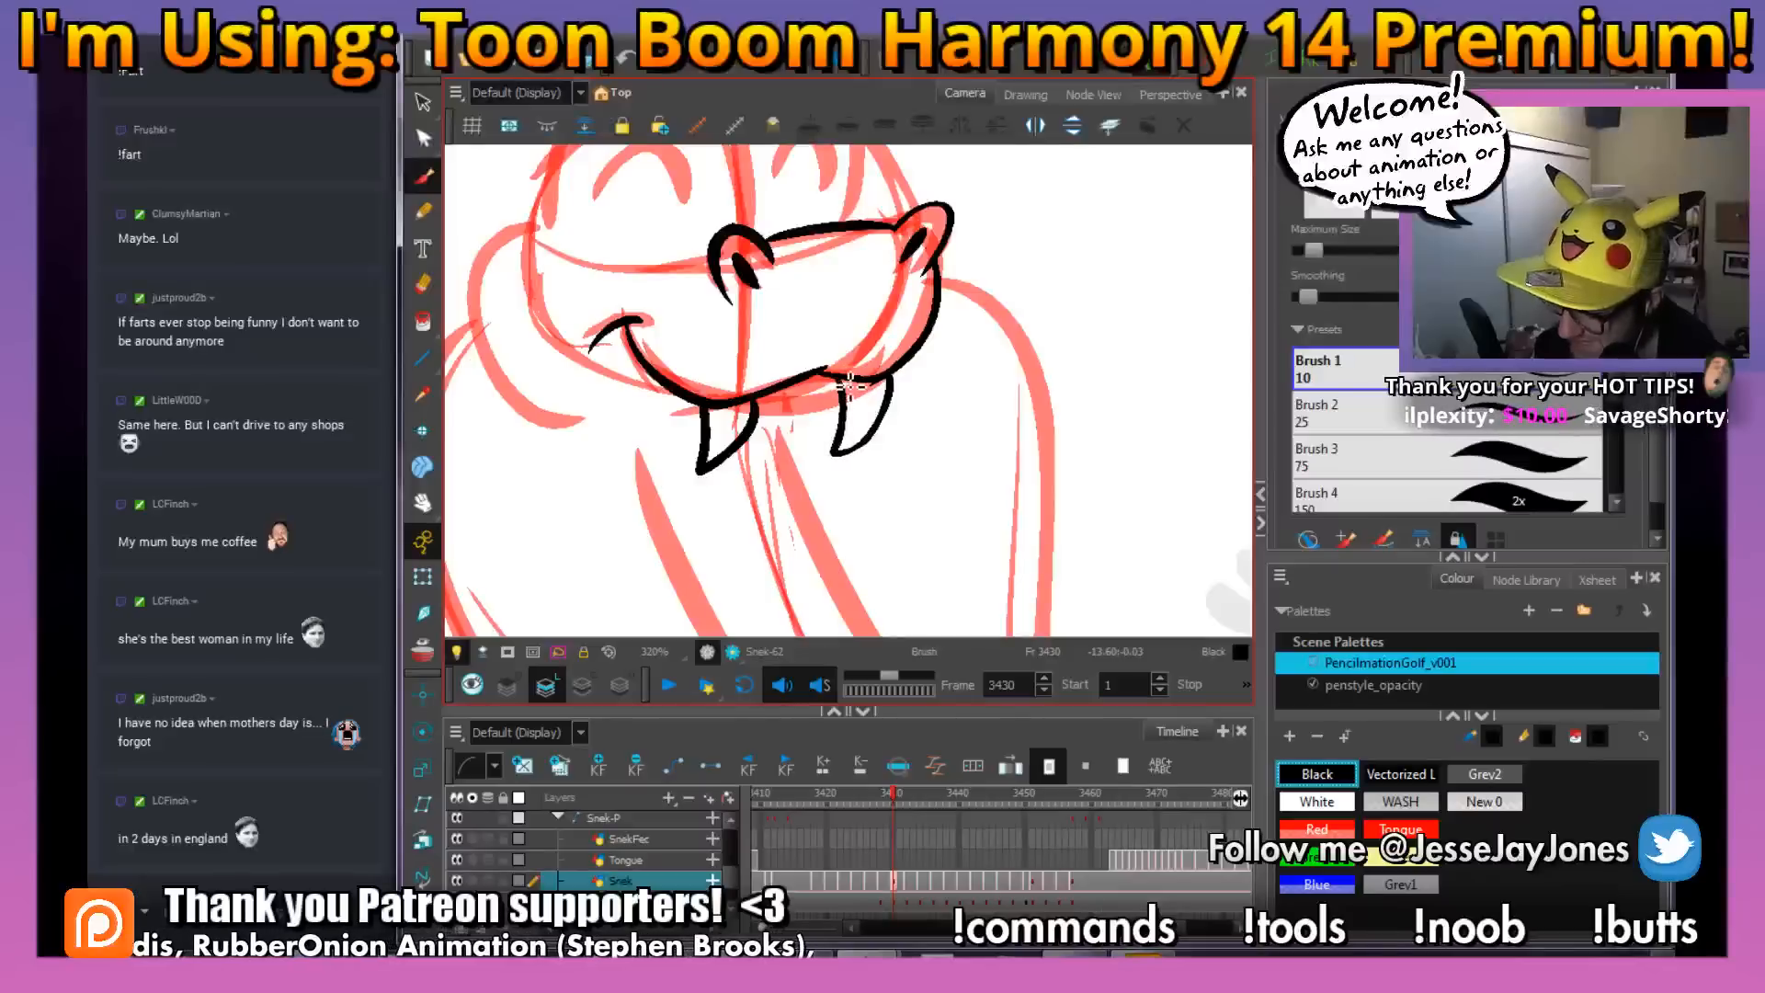
pyautogui.press('1')
pyautogui.press('1')
pyautogui.press('1')
pyautogui.press('1')
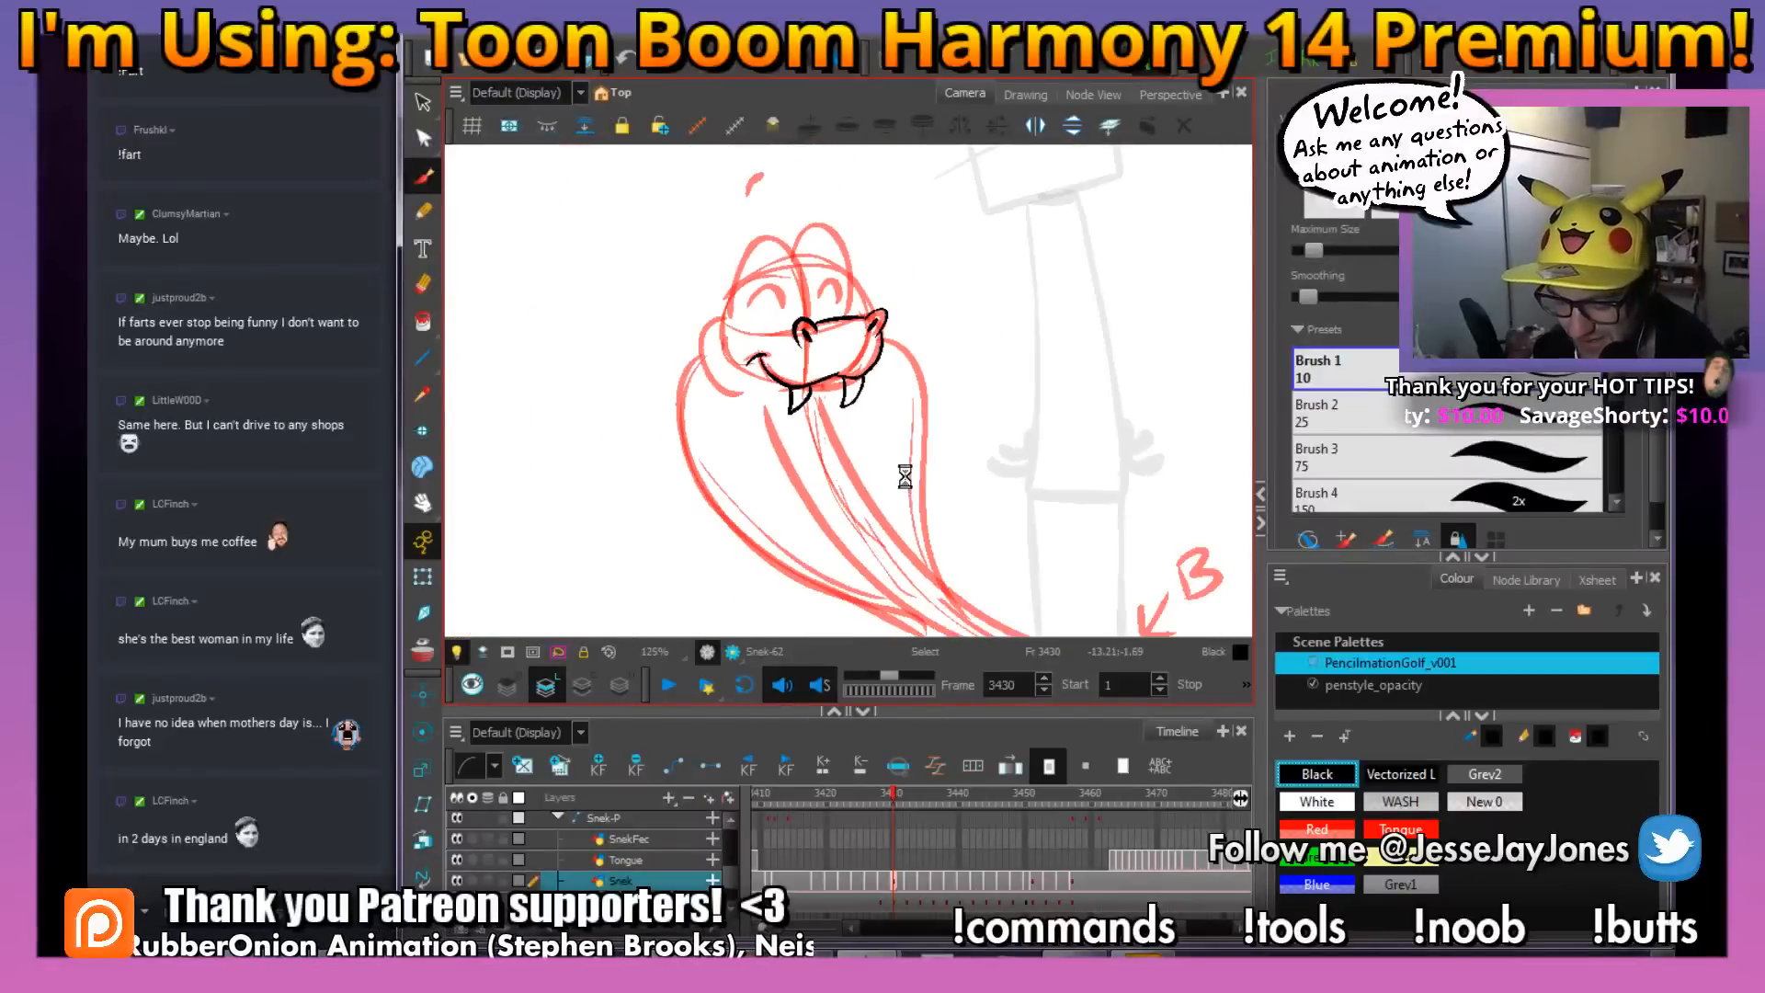
# Ink both long edges of the snake's body from the tail tip up to the neck, redoing the first stroke
pyautogui.moveTo(905, 476); pyautogui.dragTo(1055, 564)
pyautogui.press('1')
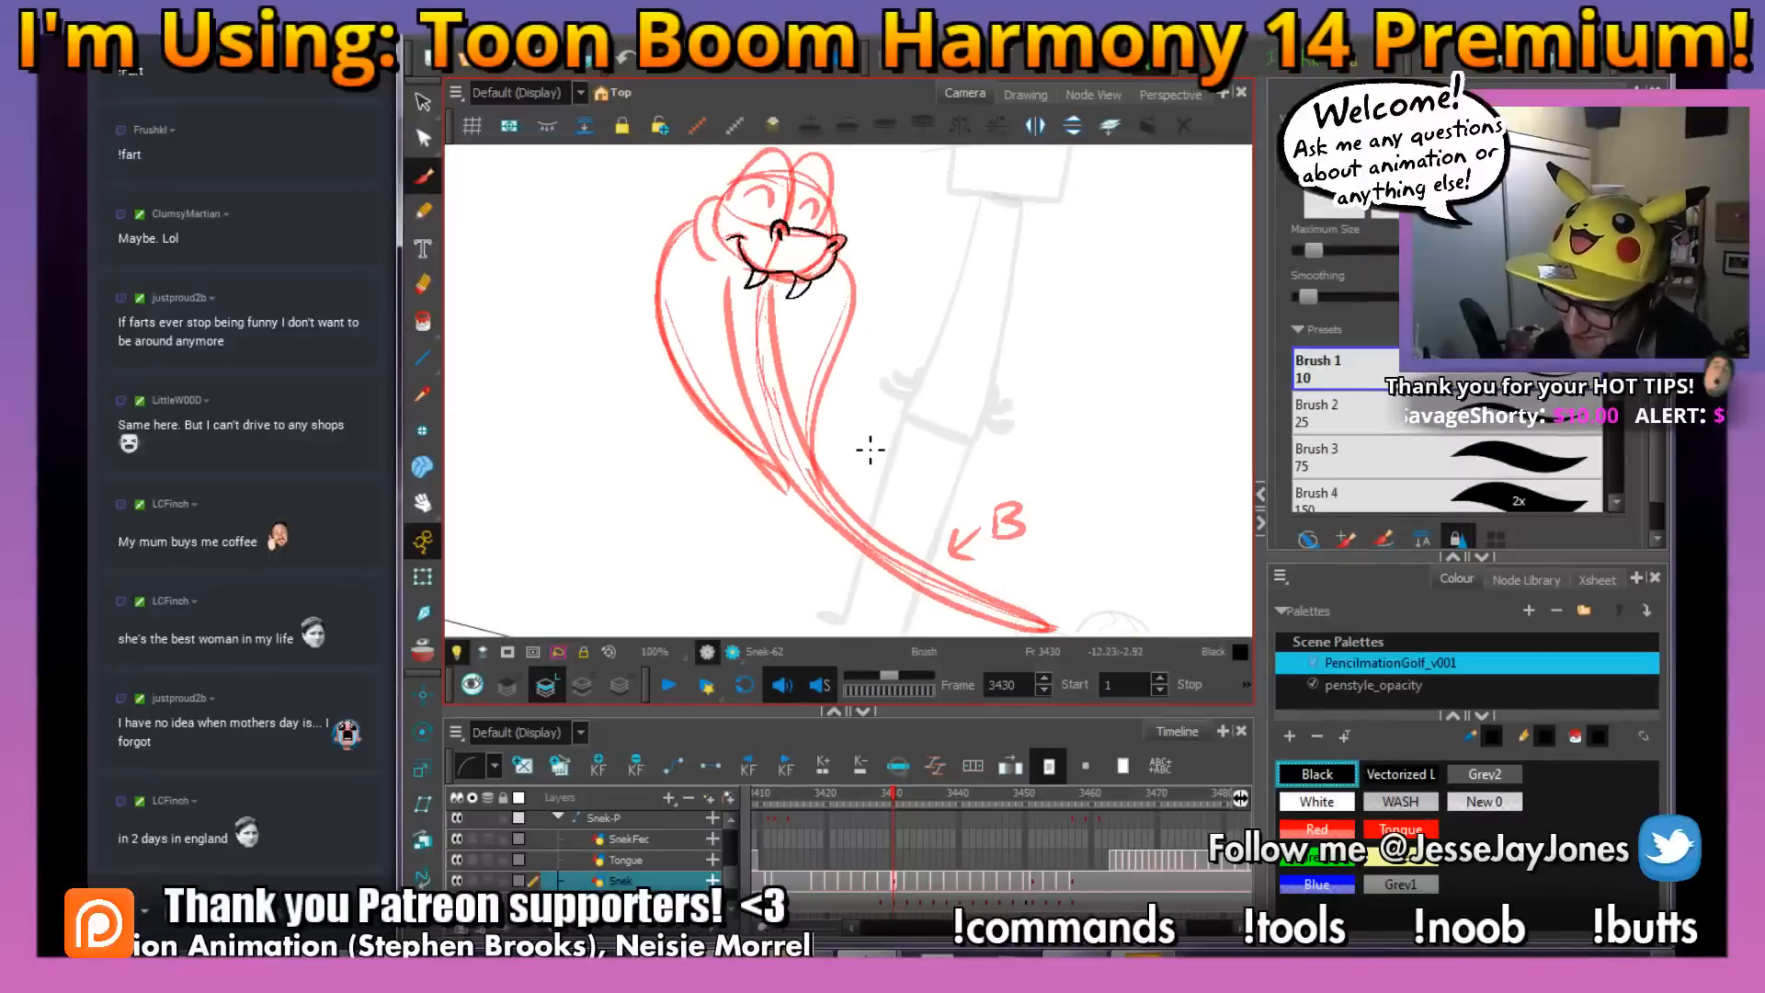
pyautogui.moveTo(861, 530); pyautogui.dragTo(839, 505)
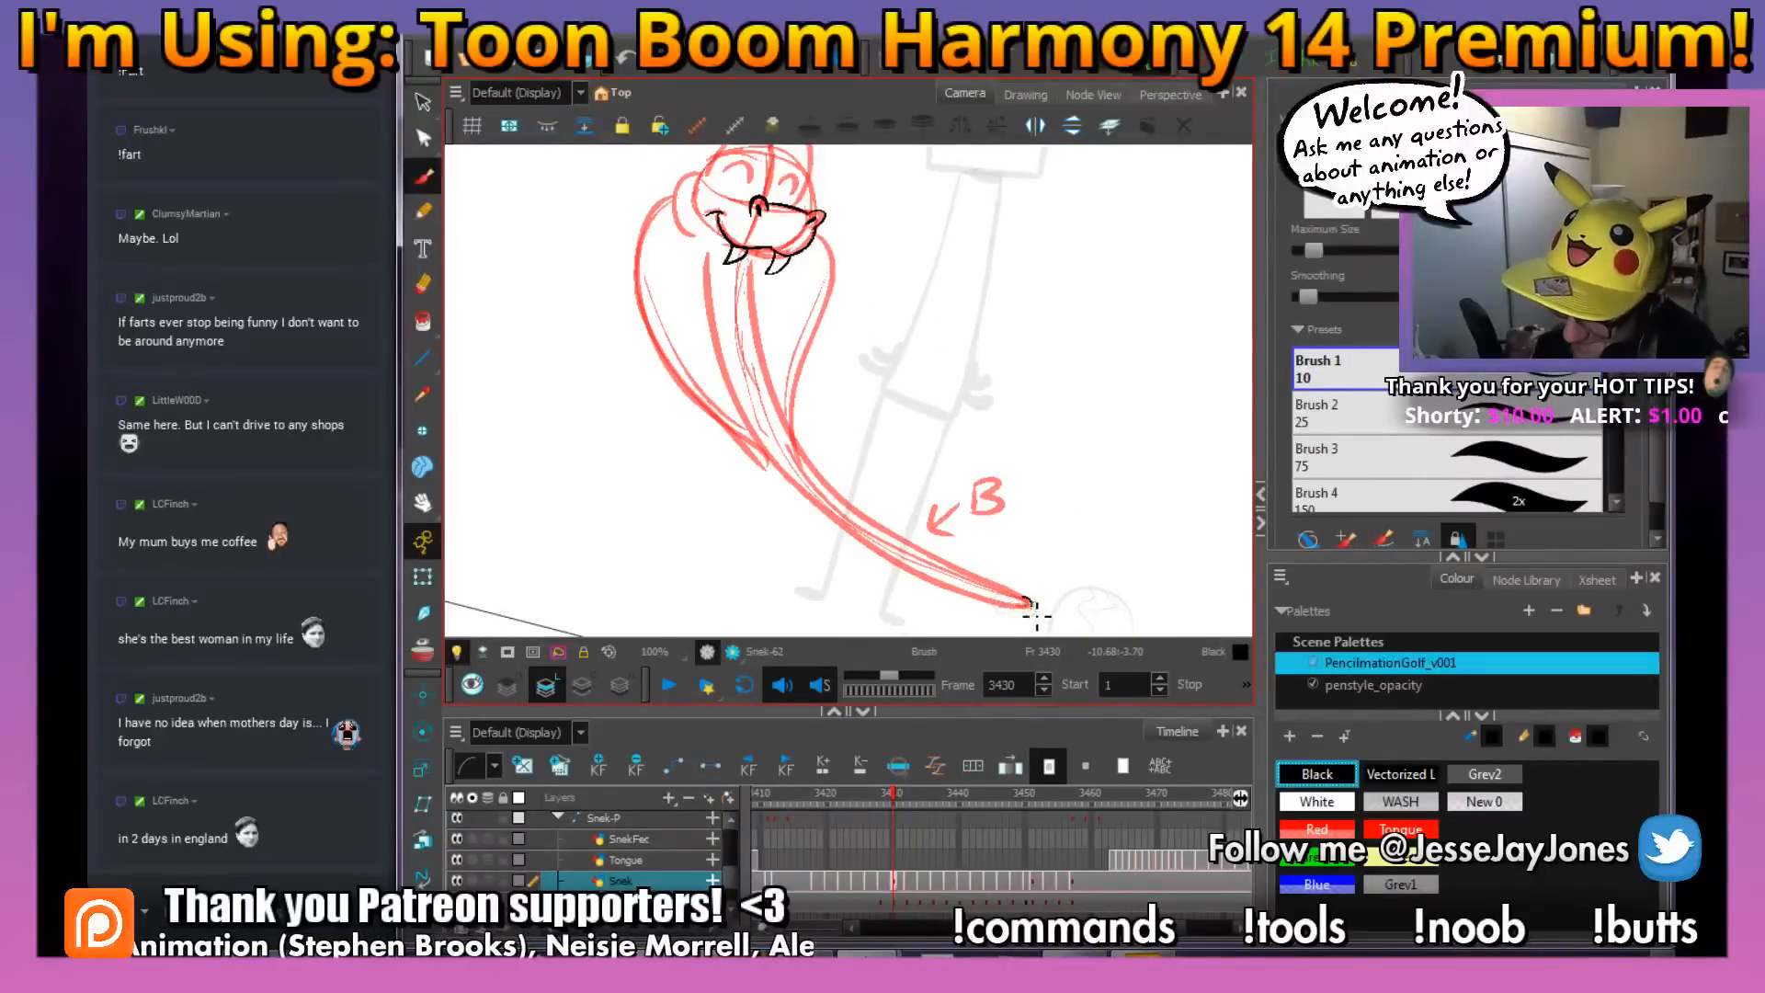
pyautogui.moveTo(982, 602)
pyautogui.mouseDown()
pyautogui.moveTo(789, 489)
pyautogui.moveTo(733, 395)
pyautogui.mouseUp()
pyautogui.hotkey('ctrl', 'z')
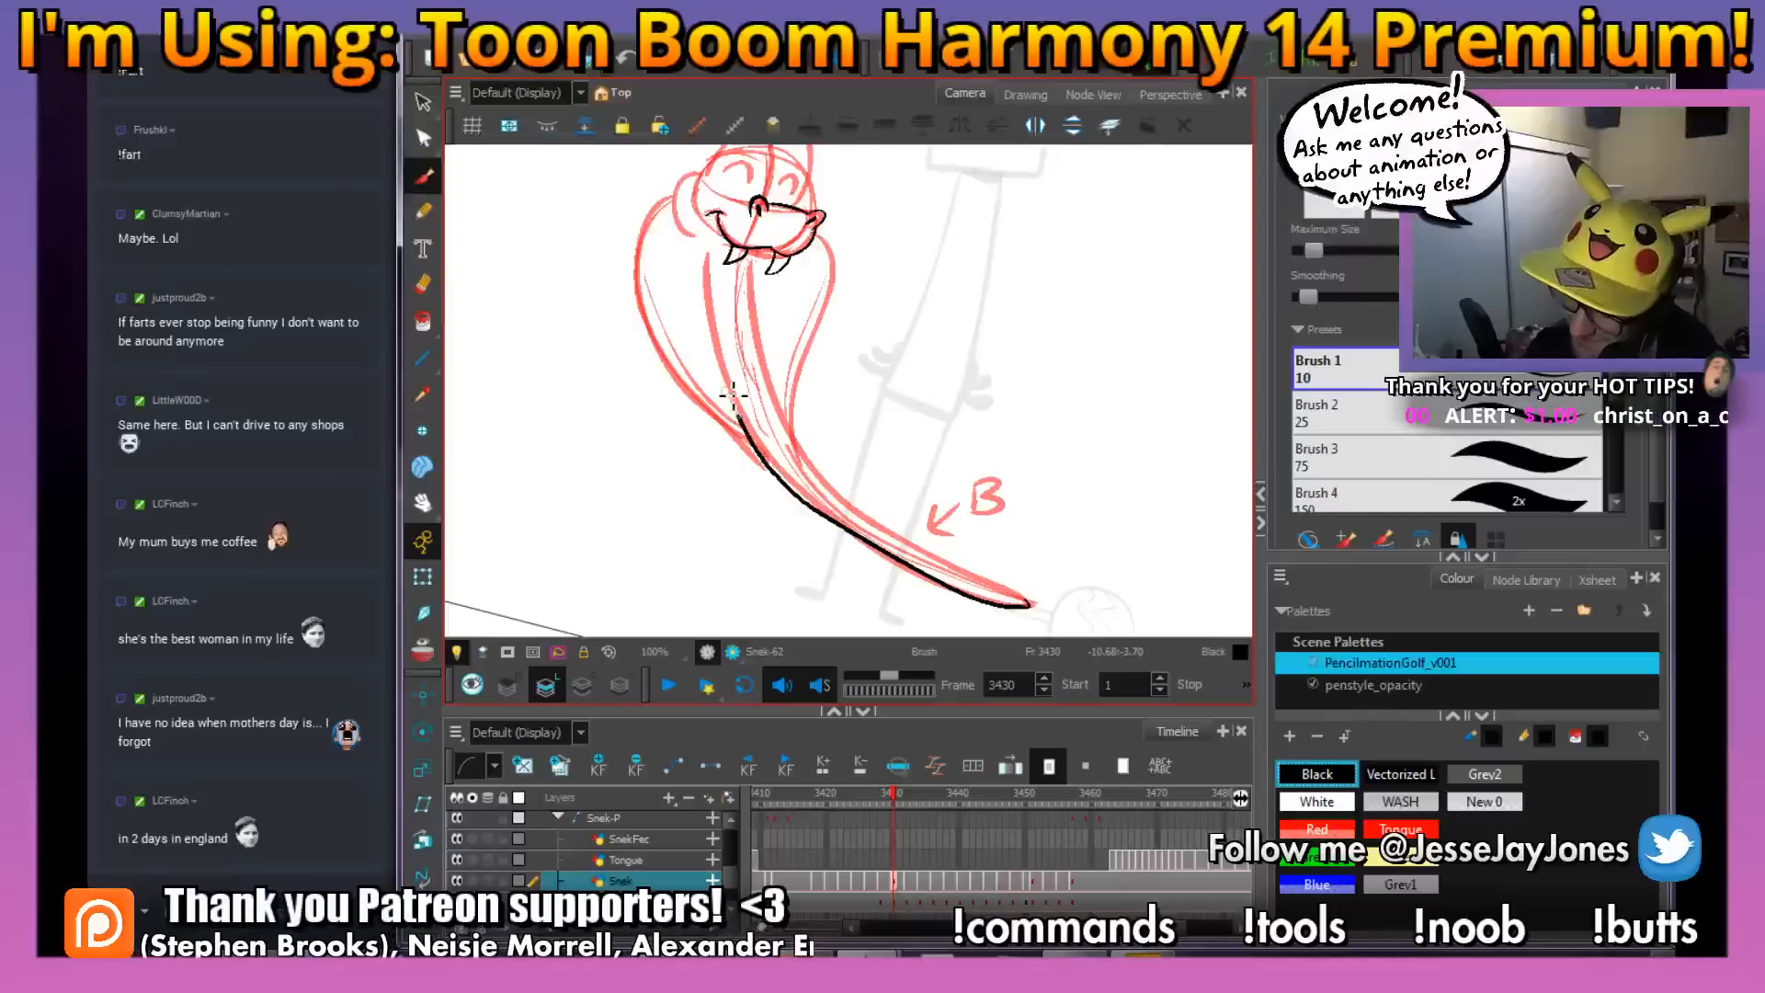
pyautogui.moveTo(710, 241); pyautogui.dragTo(704, 237)
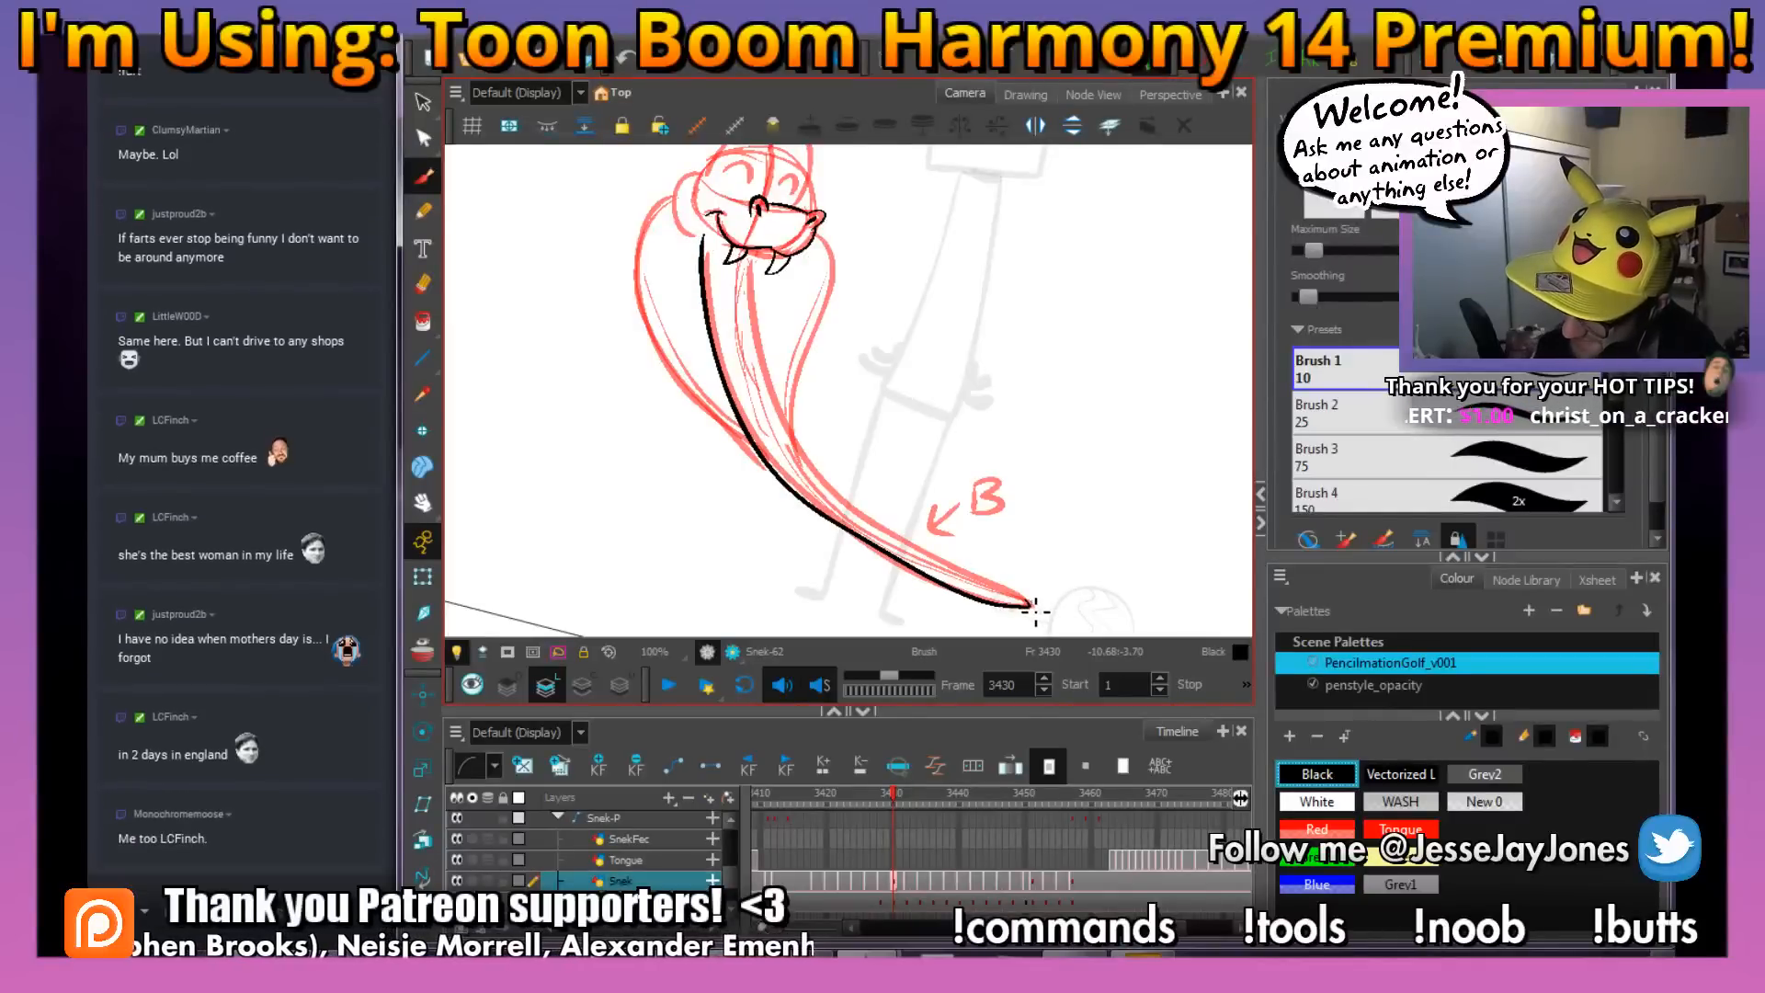
pyautogui.moveTo(961, 570)
pyautogui.mouseDown()
pyautogui.moveTo(861, 510)
pyautogui.moveTo(778, 407)
pyautogui.mouseUp()
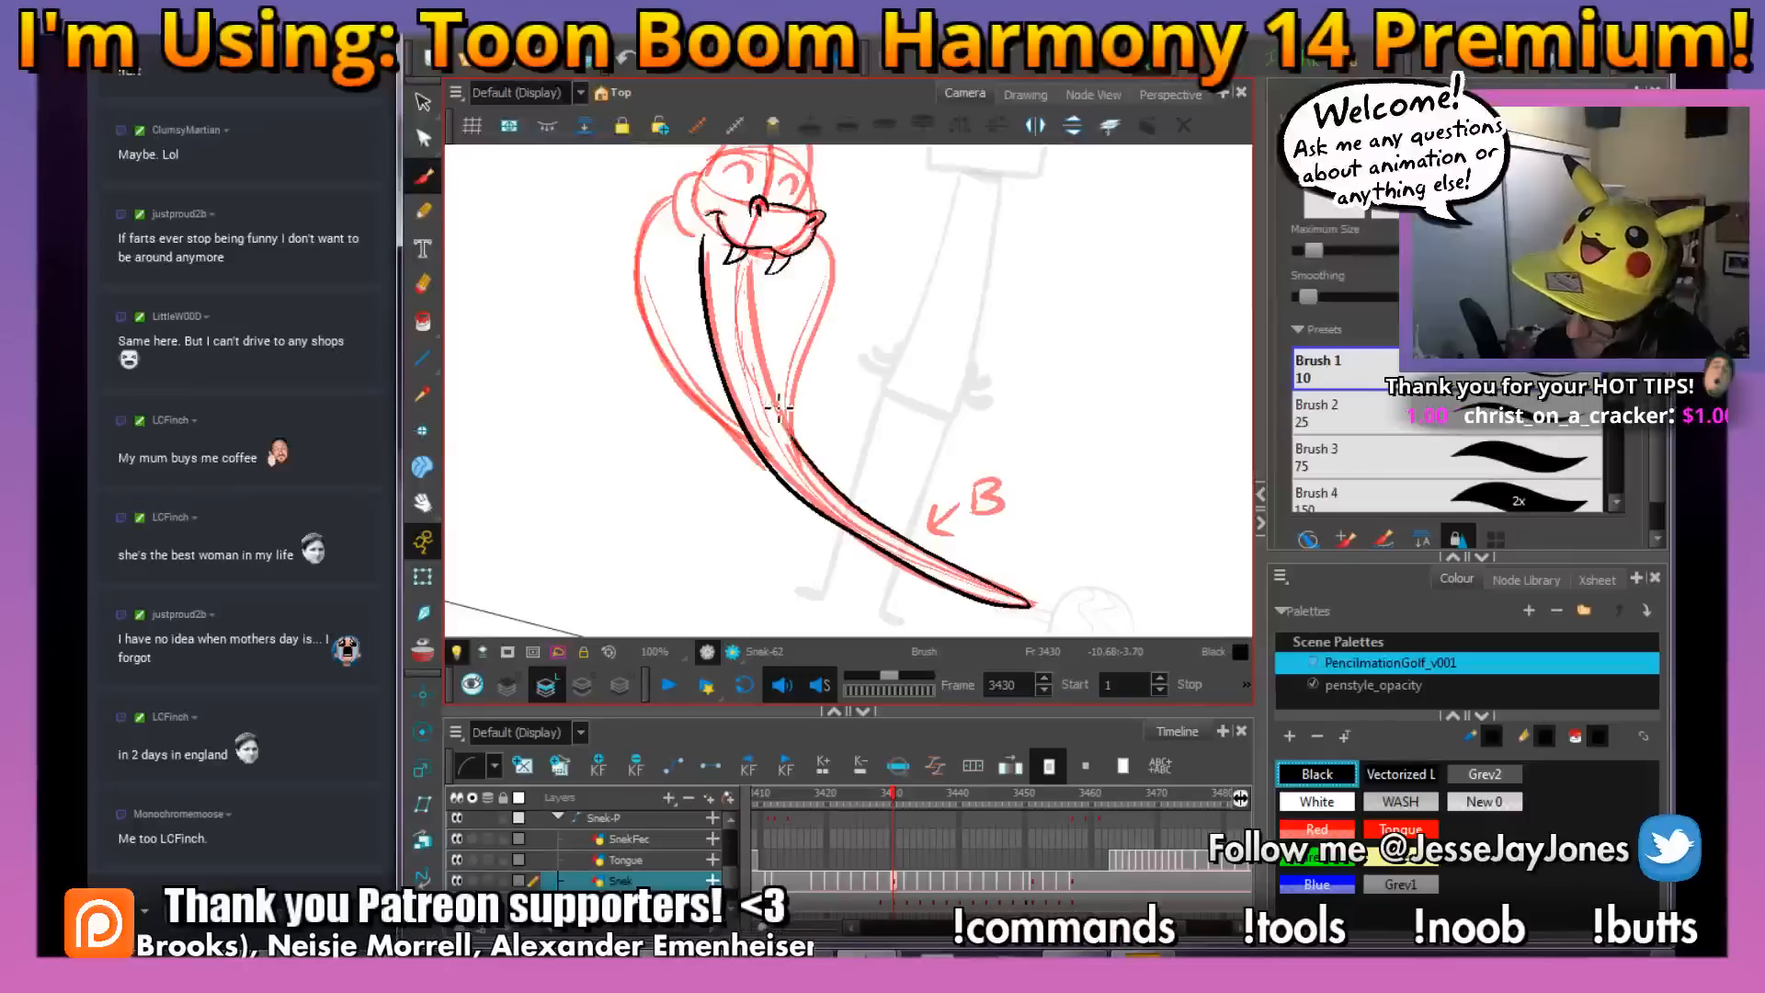
pyautogui.moveTo(756, 298); pyautogui.dragTo(750, 256)
pyautogui.moveTo(833, 326)
pyautogui.mouseDown()
pyautogui.moveTo(889, 486)
pyautogui.moveTo(835, 407)
pyautogui.mouseUp()
# Ink the rounded near cheek with a thick curve from the side of the head down to the neck
pyautogui.press('2')
pyautogui.press('2')
pyautogui.press('2')
pyautogui.moveTo(979, 504); pyautogui.dragTo(956, 377)
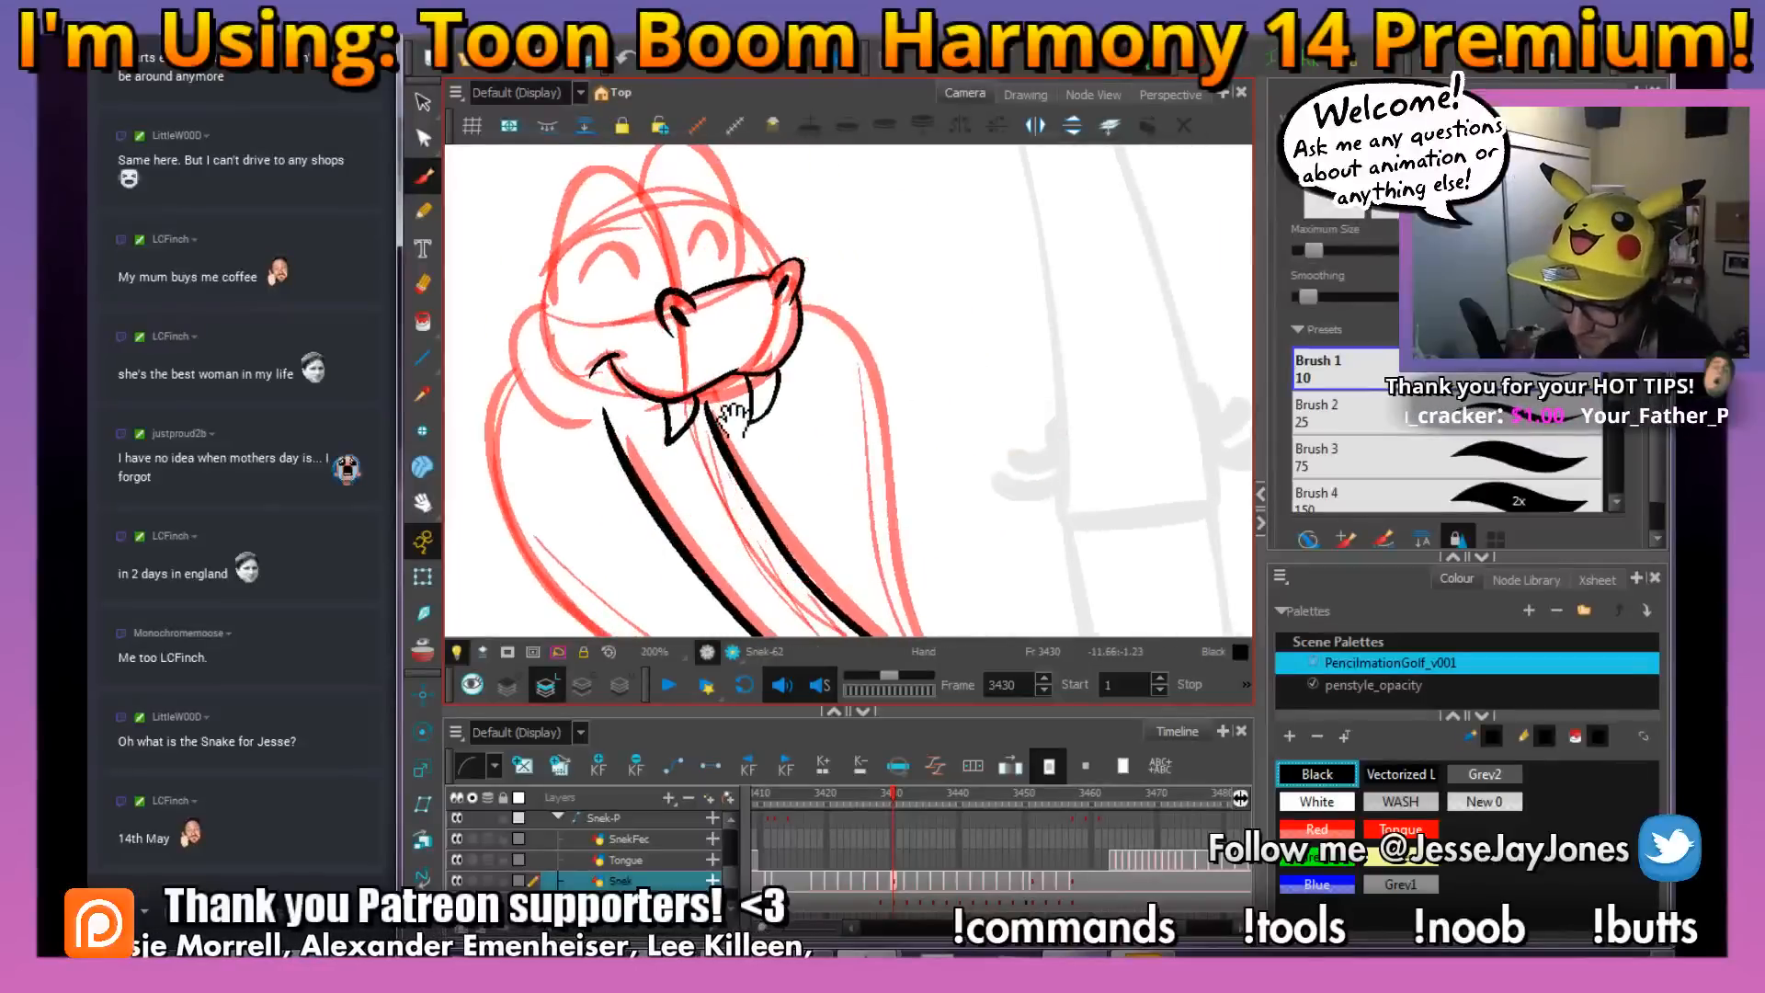
pyautogui.press('2')
pyautogui.press('2')
pyautogui.moveTo(732, 420)
pyautogui.mouseDown()
pyautogui.moveTo(837, 472)
pyautogui.moveTo(932, 467)
pyautogui.mouseUp()
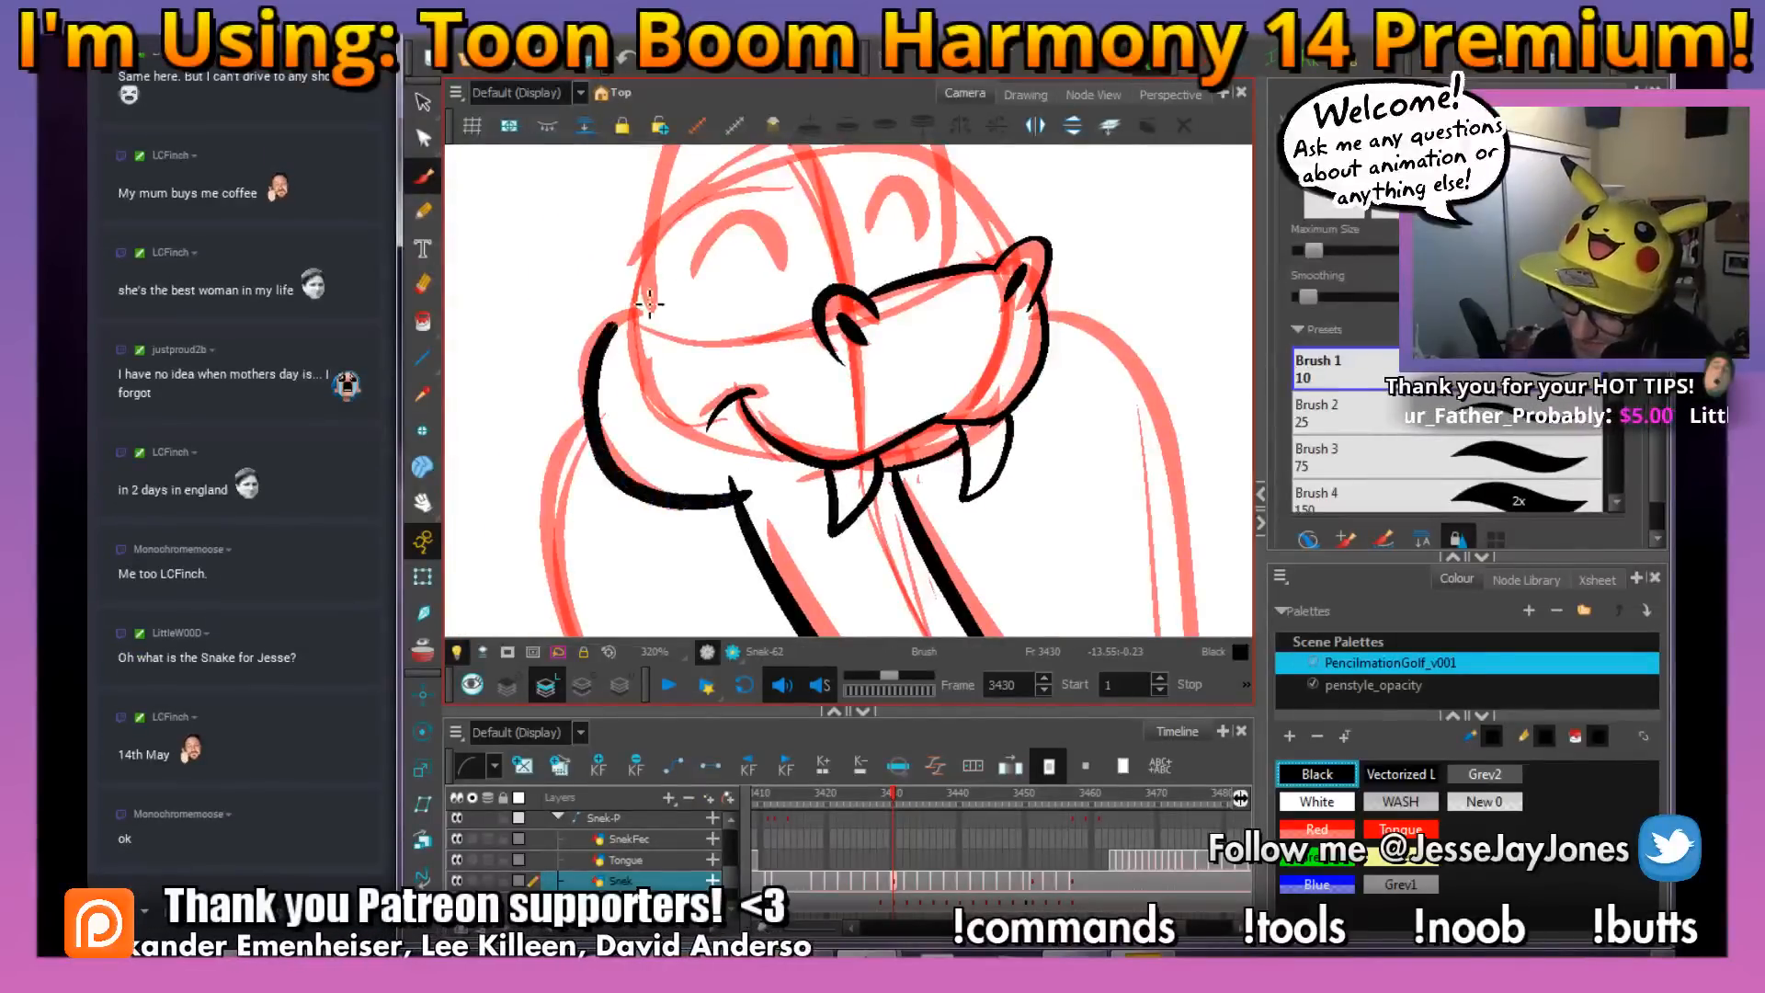
# Examine the whole partly inked snake on frame 3430, then its head and eye area up close
pyautogui.press('1')
pyautogui.press('1')
pyautogui.press('1')
pyautogui.moveTo(985, 318); pyautogui.dragTo(897, 424)
pyautogui.press('1')
pyautogui.press('1')
pyautogui.press('1')
pyautogui.press('1')
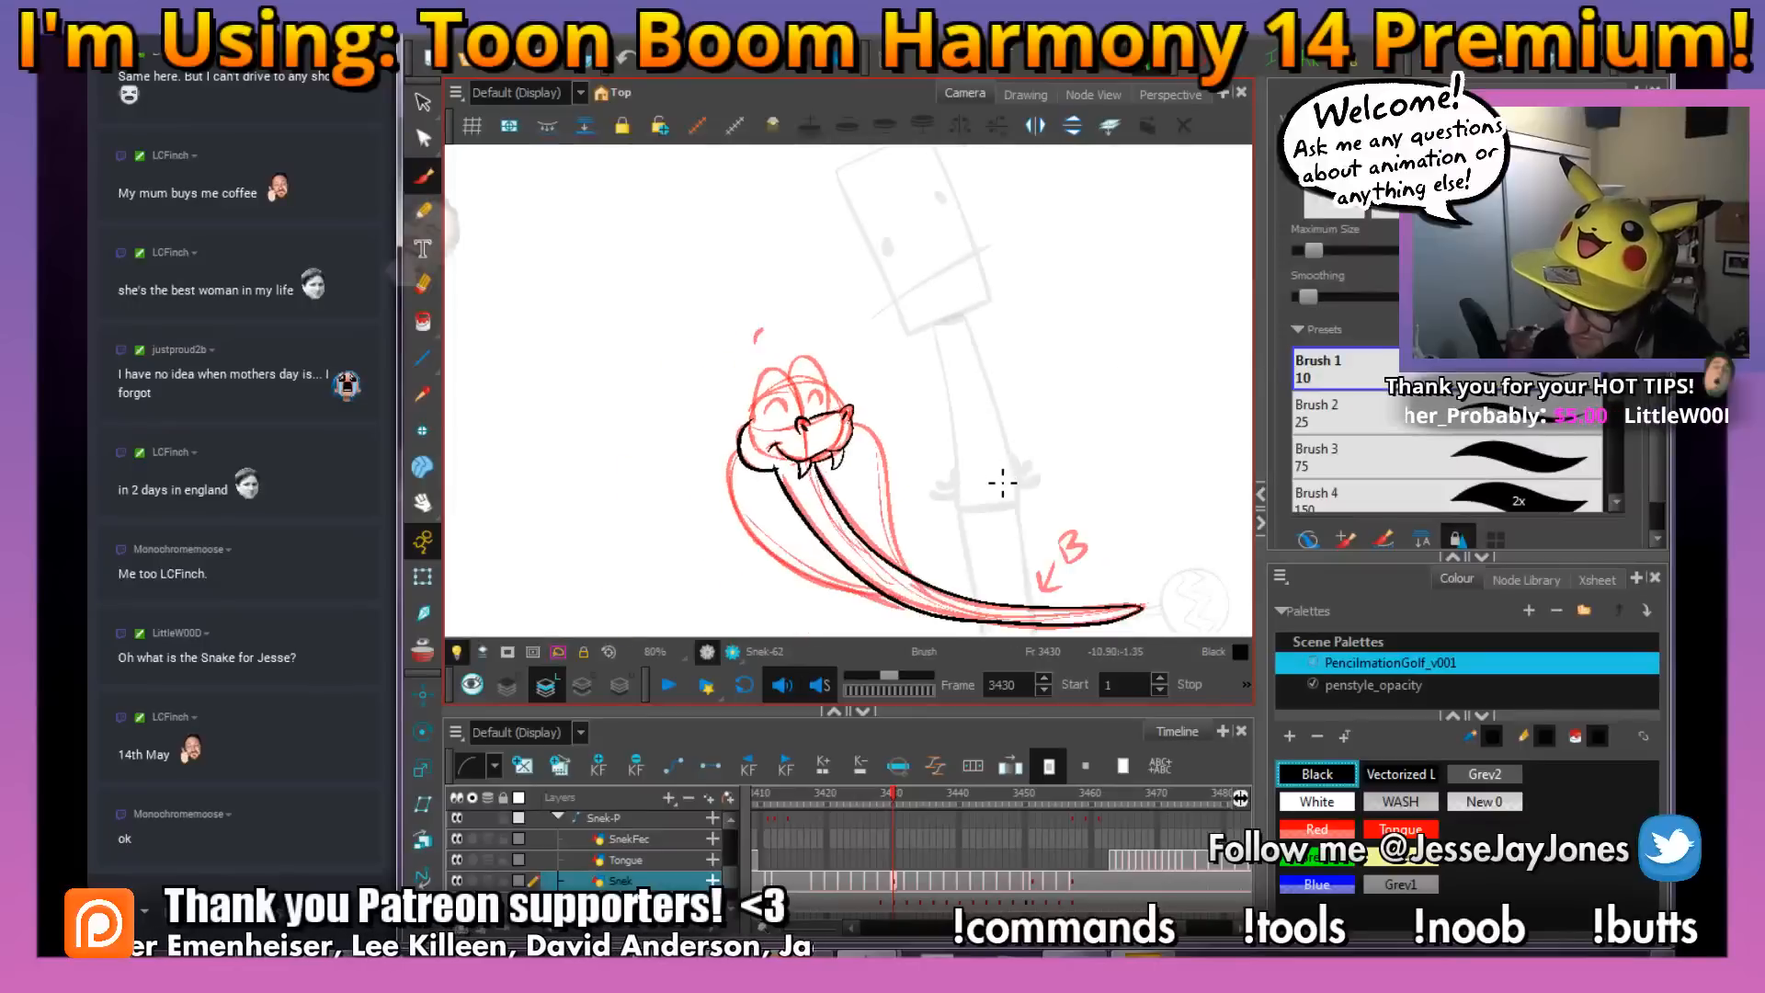
pyautogui.press('2')
pyautogui.press('2')
pyautogui.press('2')
pyautogui.press('2')
pyautogui.press('2')
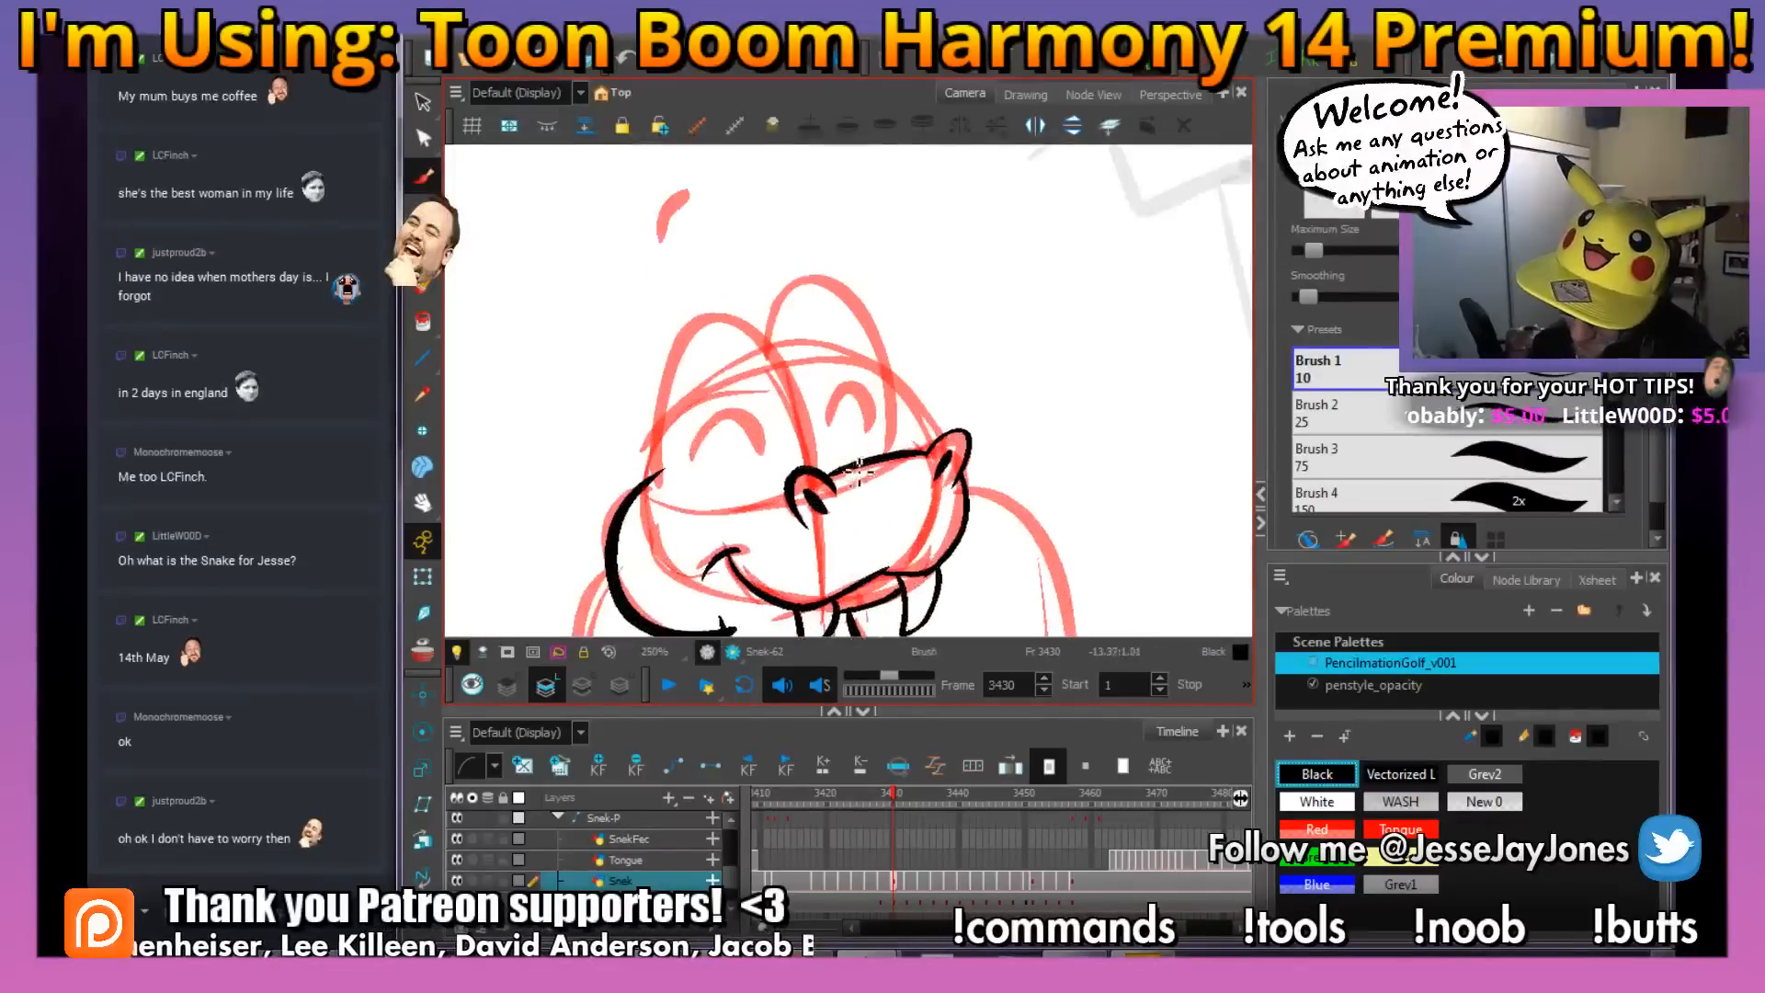
# Ink the two tall eye domes on frame 3430's snake head and erase the line overlap where they meet
pyautogui.moveTo(807, 423)
pyautogui.mouseDown()
pyautogui.moveTo(716, 296)
pyautogui.moveTo(649, 418)
pyautogui.moveTo(664, 483)
pyautogui.mouseUp()
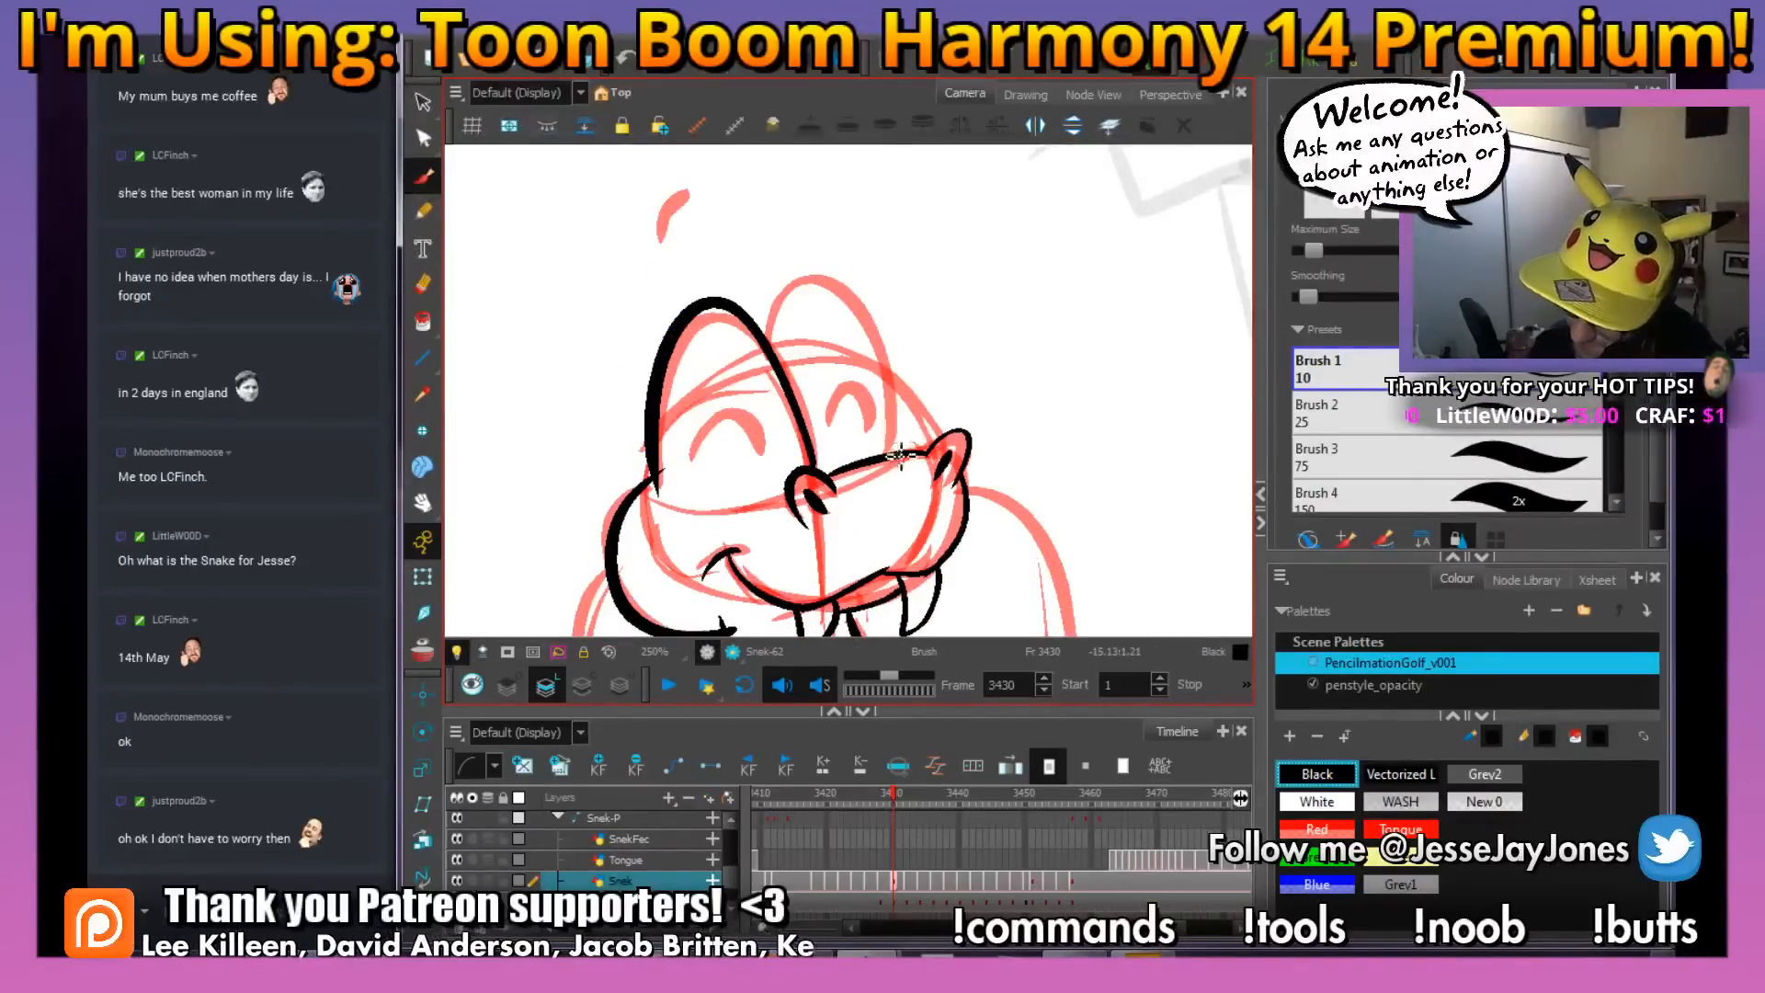
pyautogui.moveTo(901, 452)
pyautogui.mouseDown()
pyautogui.moveTo(878, 322)
pyautogui.moveTo(780, 281)
pyautogui.moveTo(794, 354)
pyautogui.mouseUp()
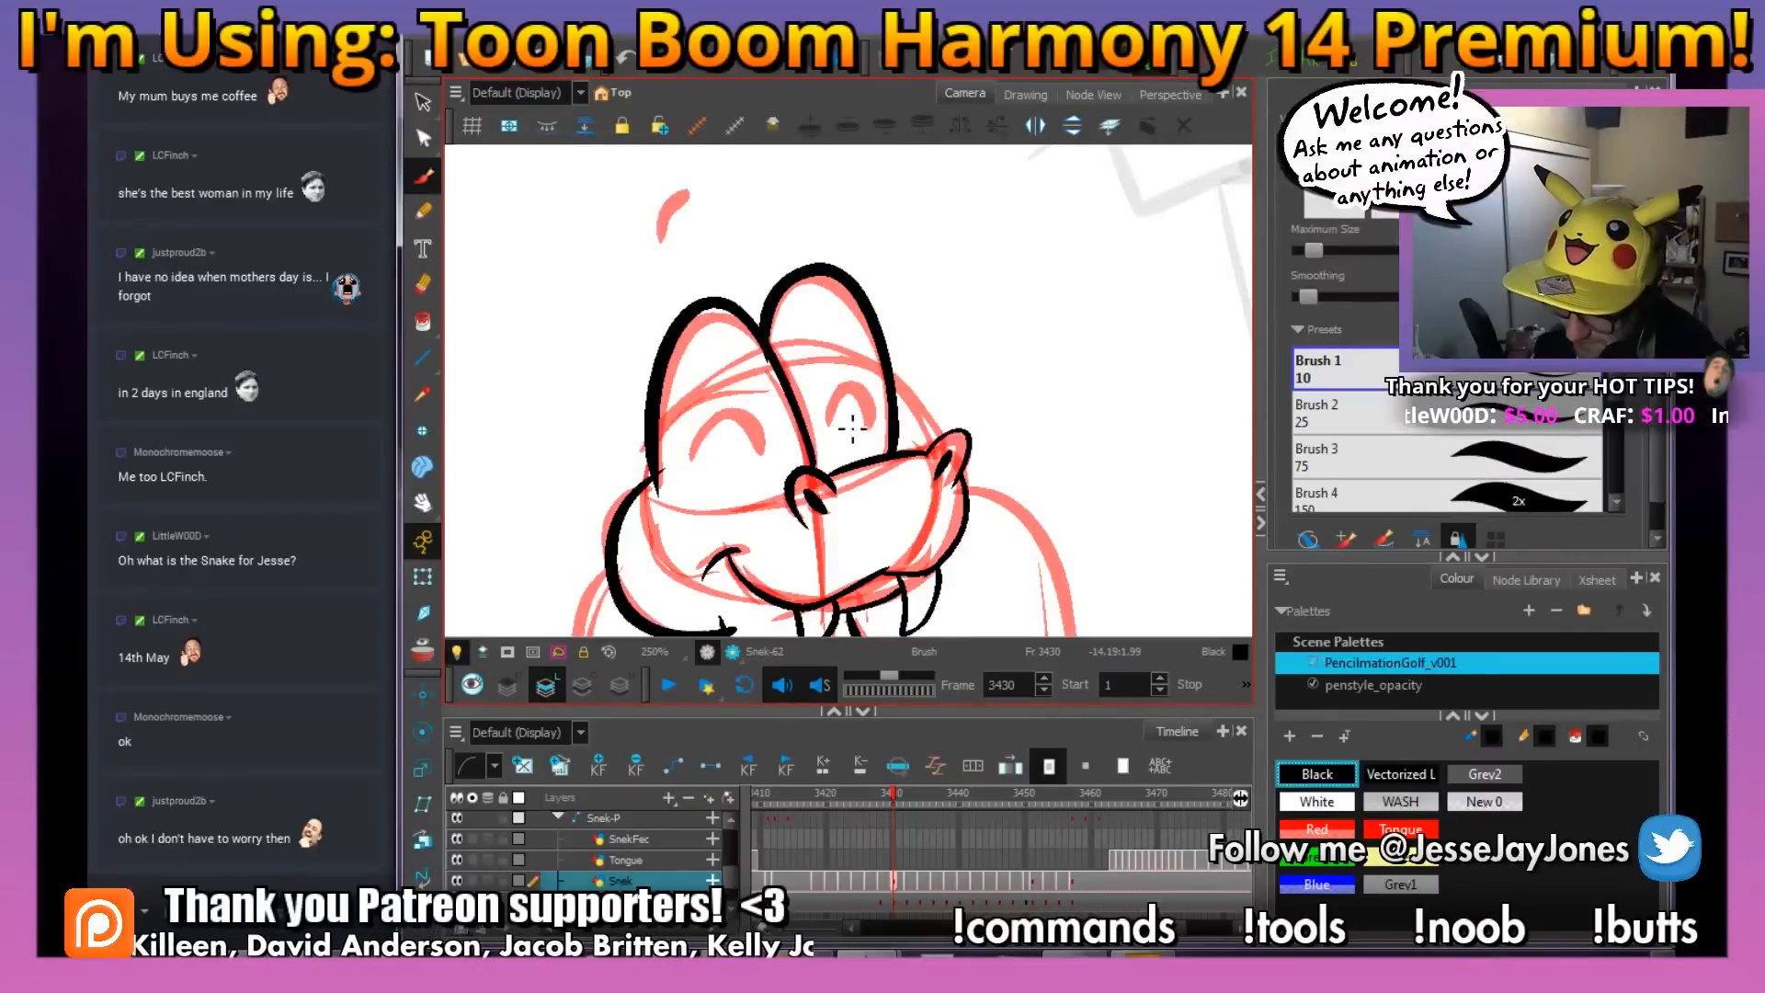
pyautogui.press('space')
pyautogui.moveTo(816, 442); pyautogui.dragTo(846, 455)
pyautogui.press('e')
pyautogui.moveTo(791, 366); pyautogui.dragTo(805, 387)
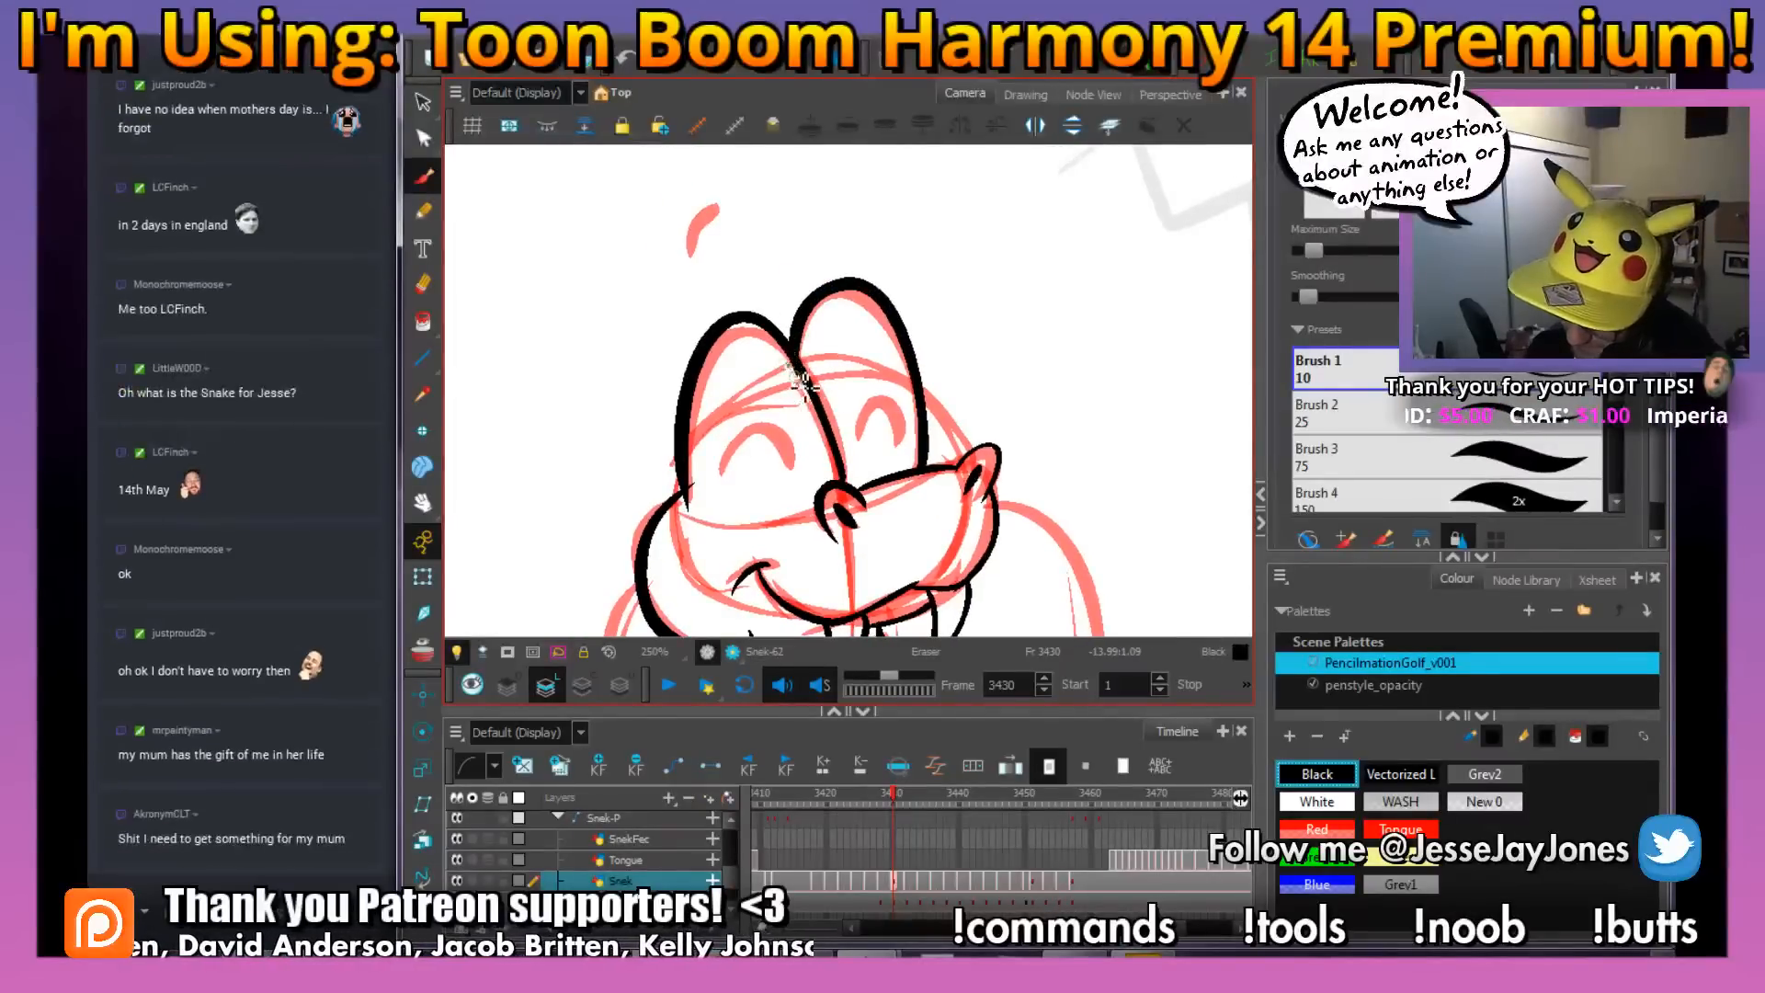
pyautogui.hotkey('alt', 'b')
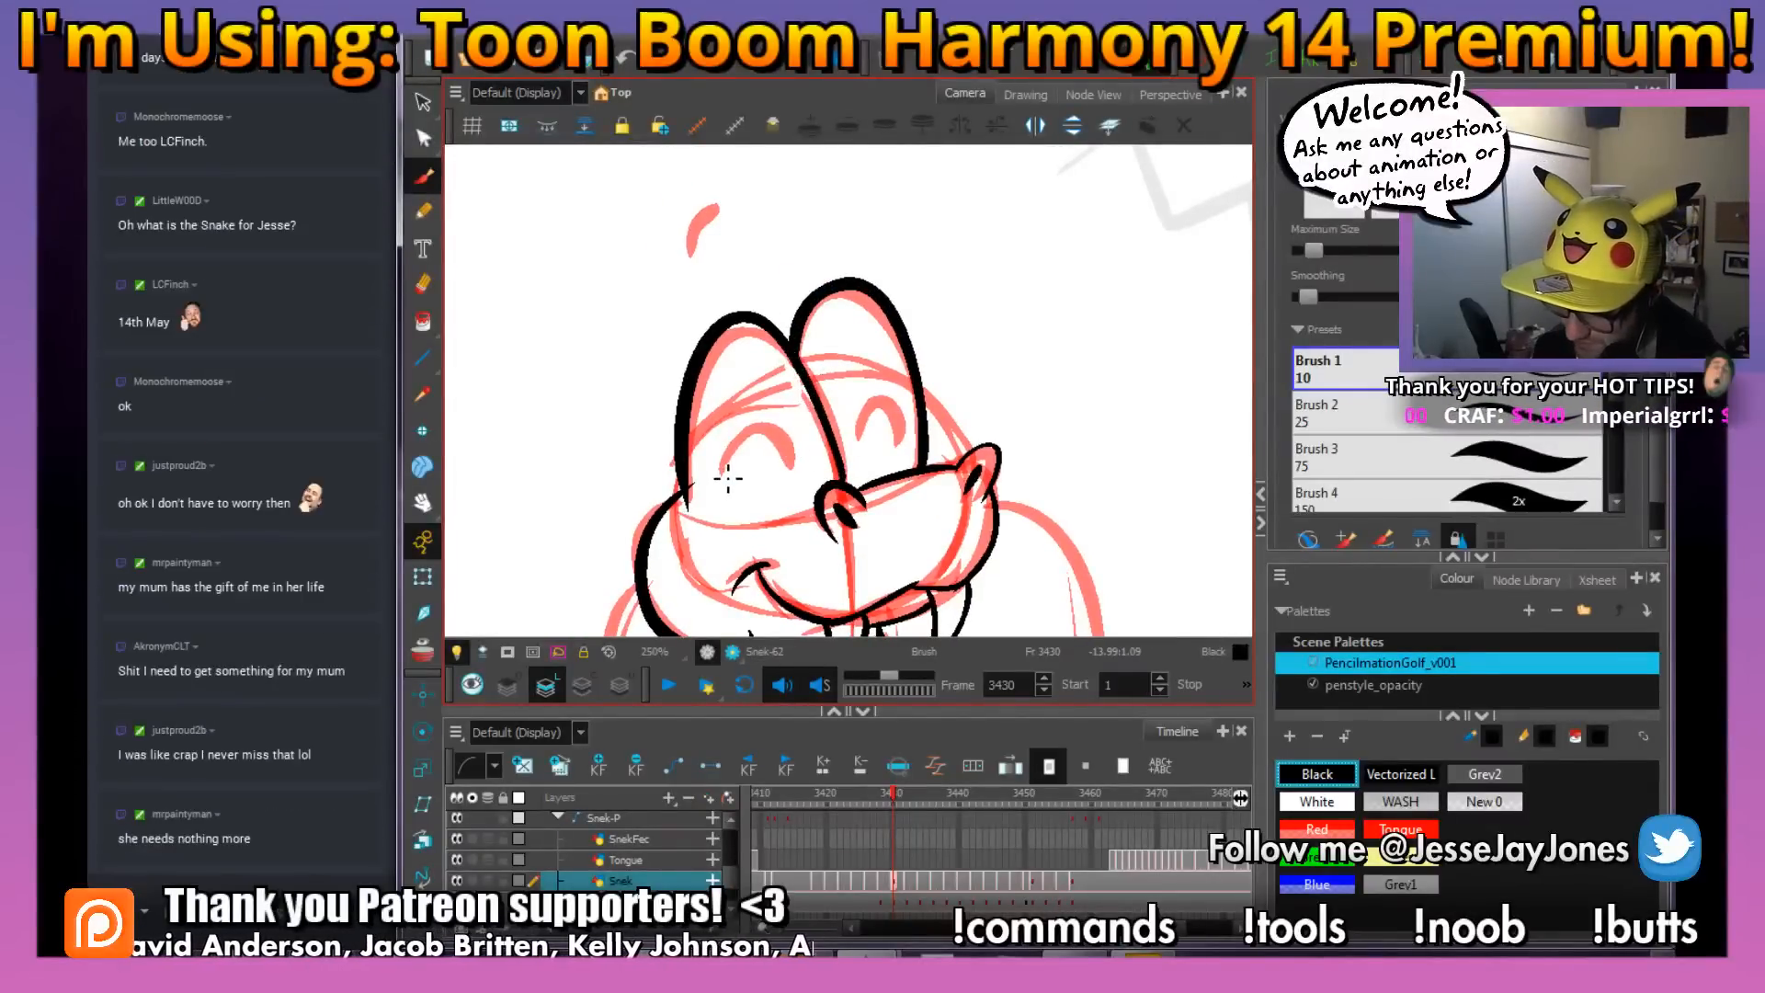
# Save the scene and ink the snake's two curved closed-eye arcs and the short eyebrow mark above its head
pyautogui.hotkey('ctrl', 's')
pyautogui.moveTo(776, 436)
pyautogui.mouseDown()
pyautogui.moveTo(794, 473)
pyautogui.moveTo(897, 423)
pyautogui.mouseUp()
pyautogui.press('space')
pyautogui.moveTo(769, 239); pyautogui.dragTo(835, 327)
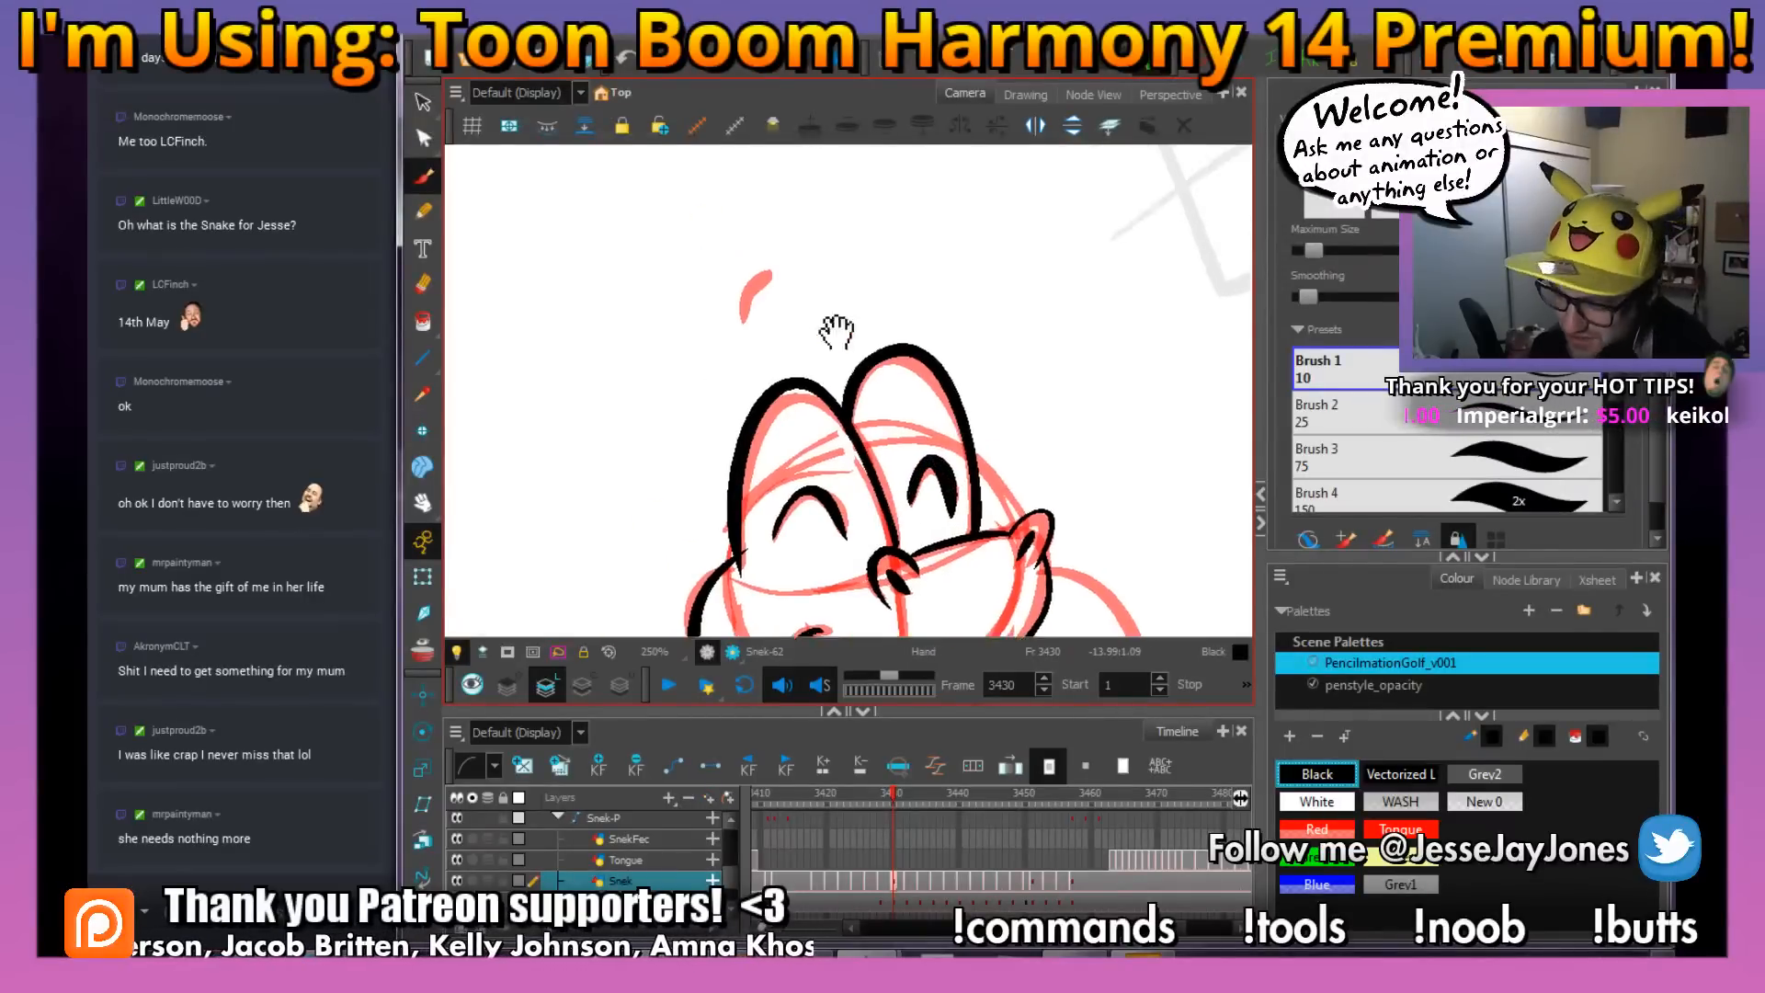
pyautogui.press('space')
pyautogui.moveTo(977, 501); pyautogui.dragTo(876, 327)
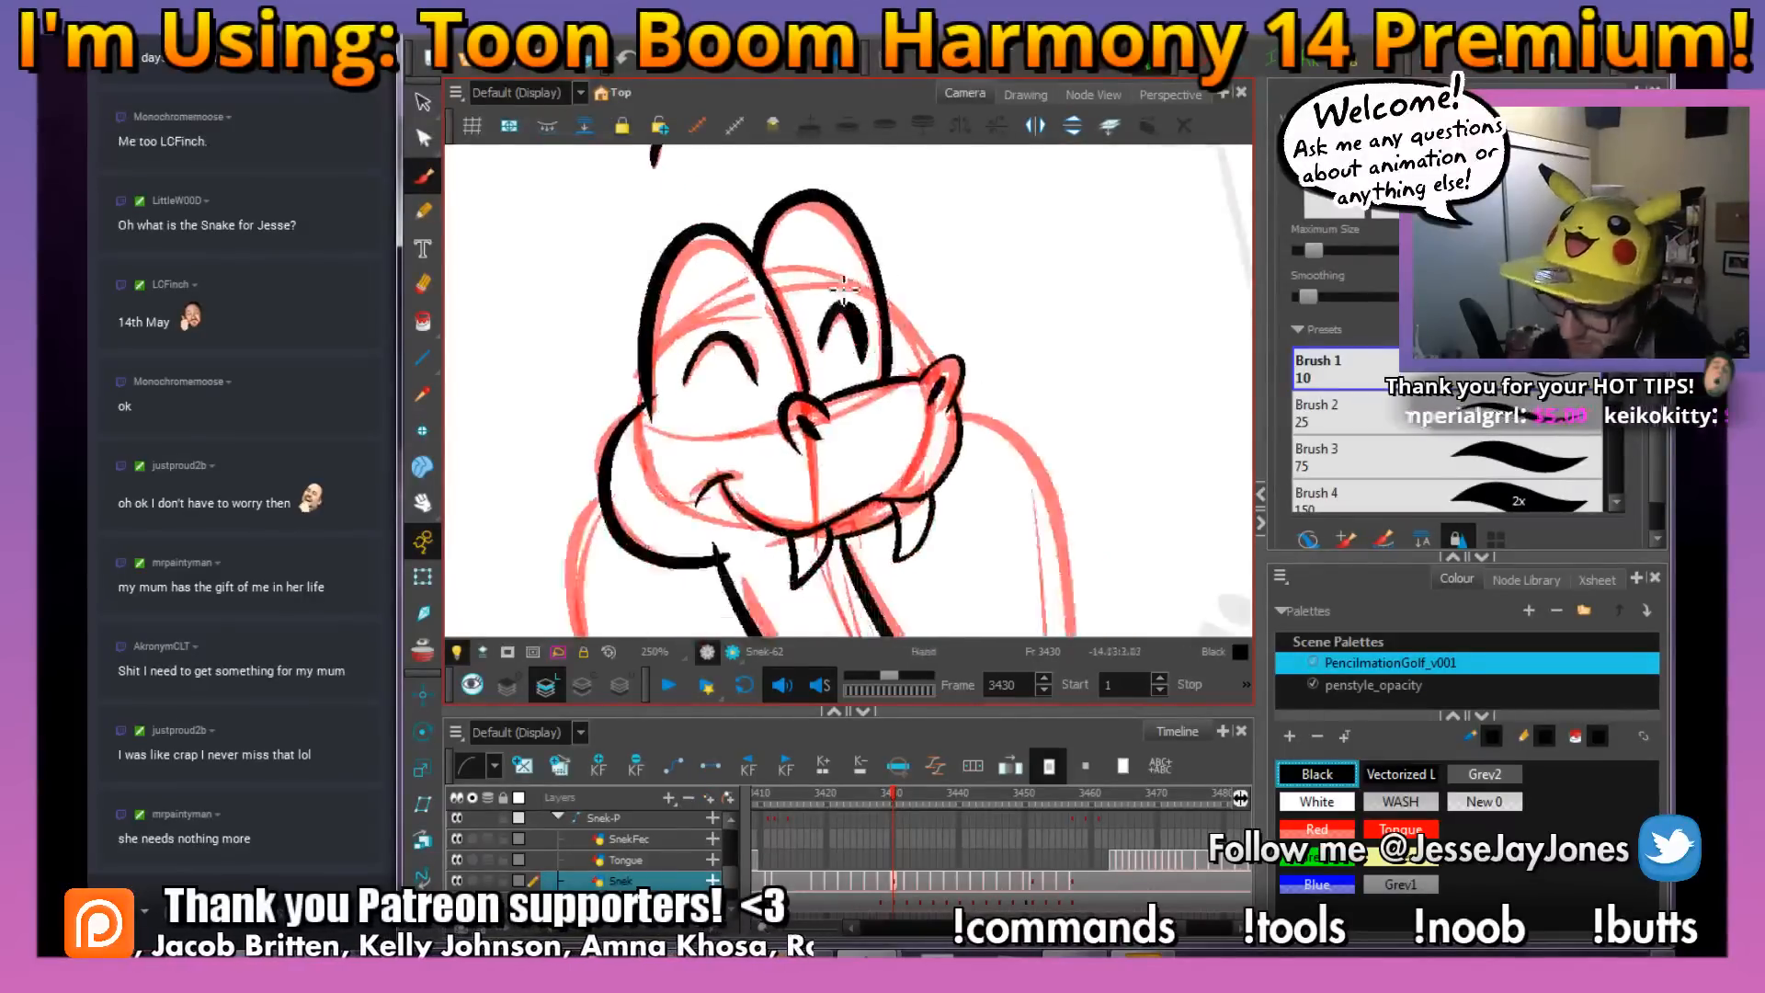
# Erase the overshooting line end where the near eye dome's base meets the cheek
pyautogui.moveTo(796, 504)
pyautogui.mouseDown()
pyautogui.moveTo(796, 366)
pyautogui.moveTo(791, 458)
pyautogui.mouseUp()
pyautogui.press('1')
pyautogui.press('1')
pyautogui.press('2')
pyautogui.press('2')
pyautogui.press('space')
pyautogui.press('2')
pyautogui.press('e')
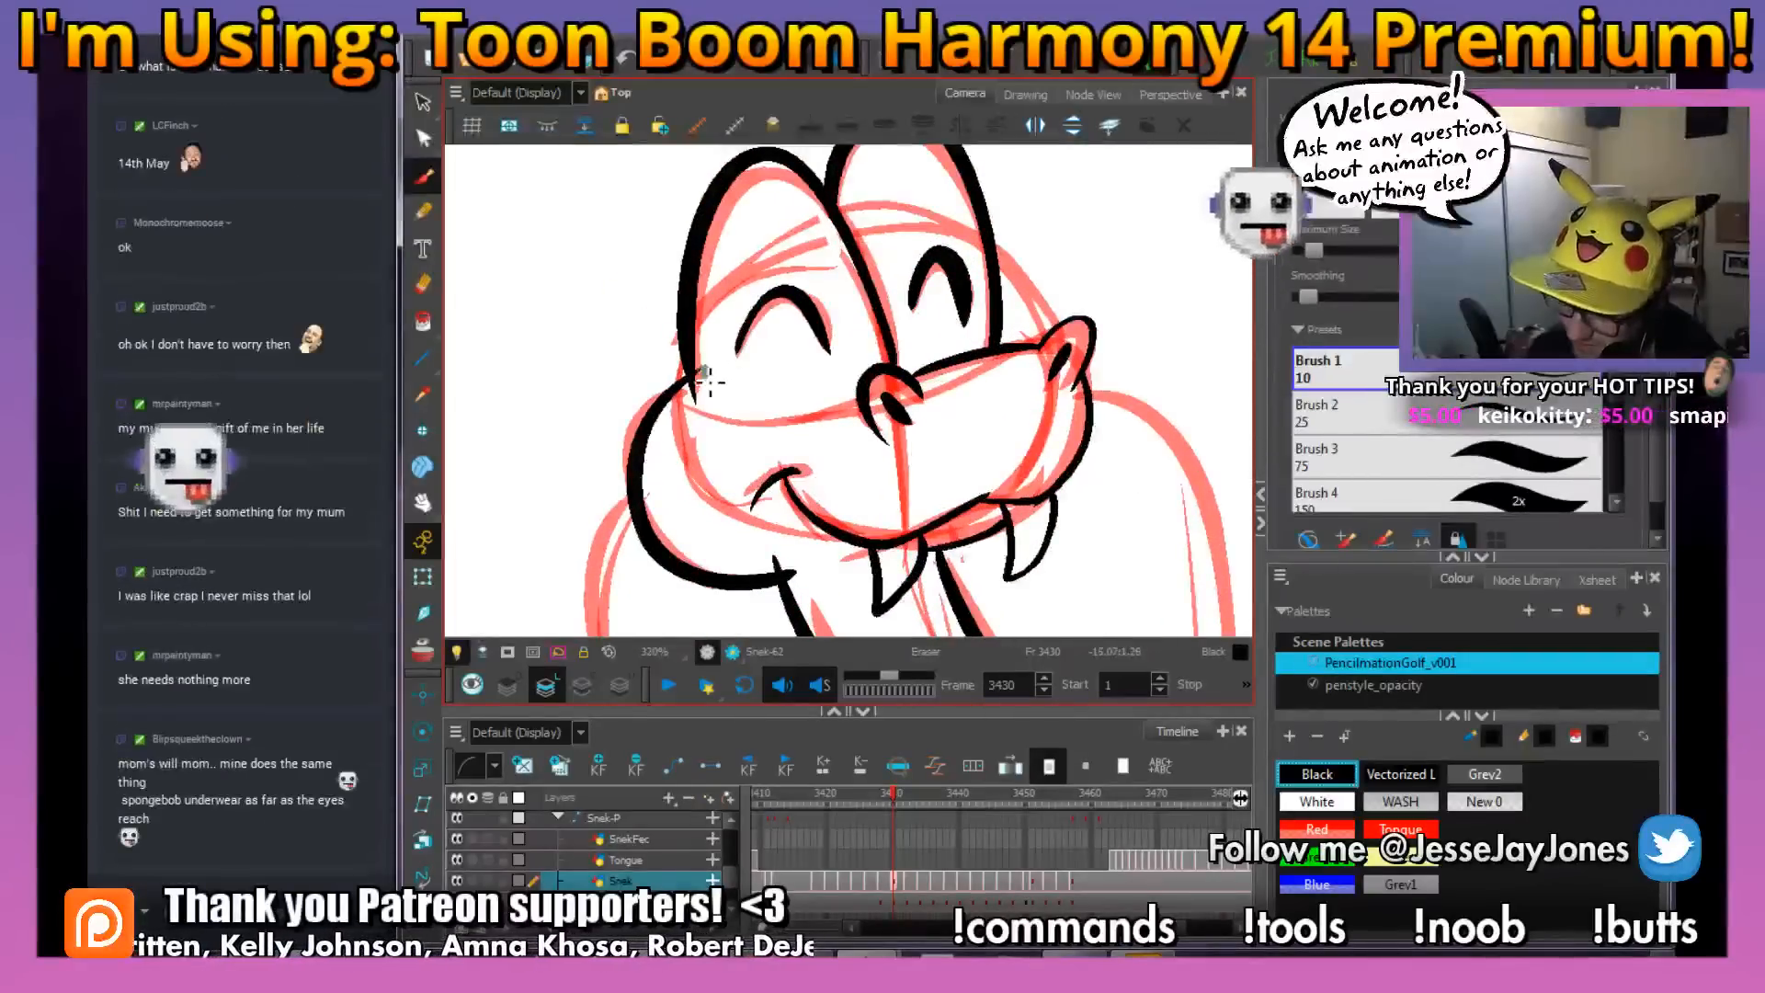
pyautogui.moveTo(713, 367); pyautogui.dragTo(711, 395)
pyautogui.scroll(-2, 736, 357)
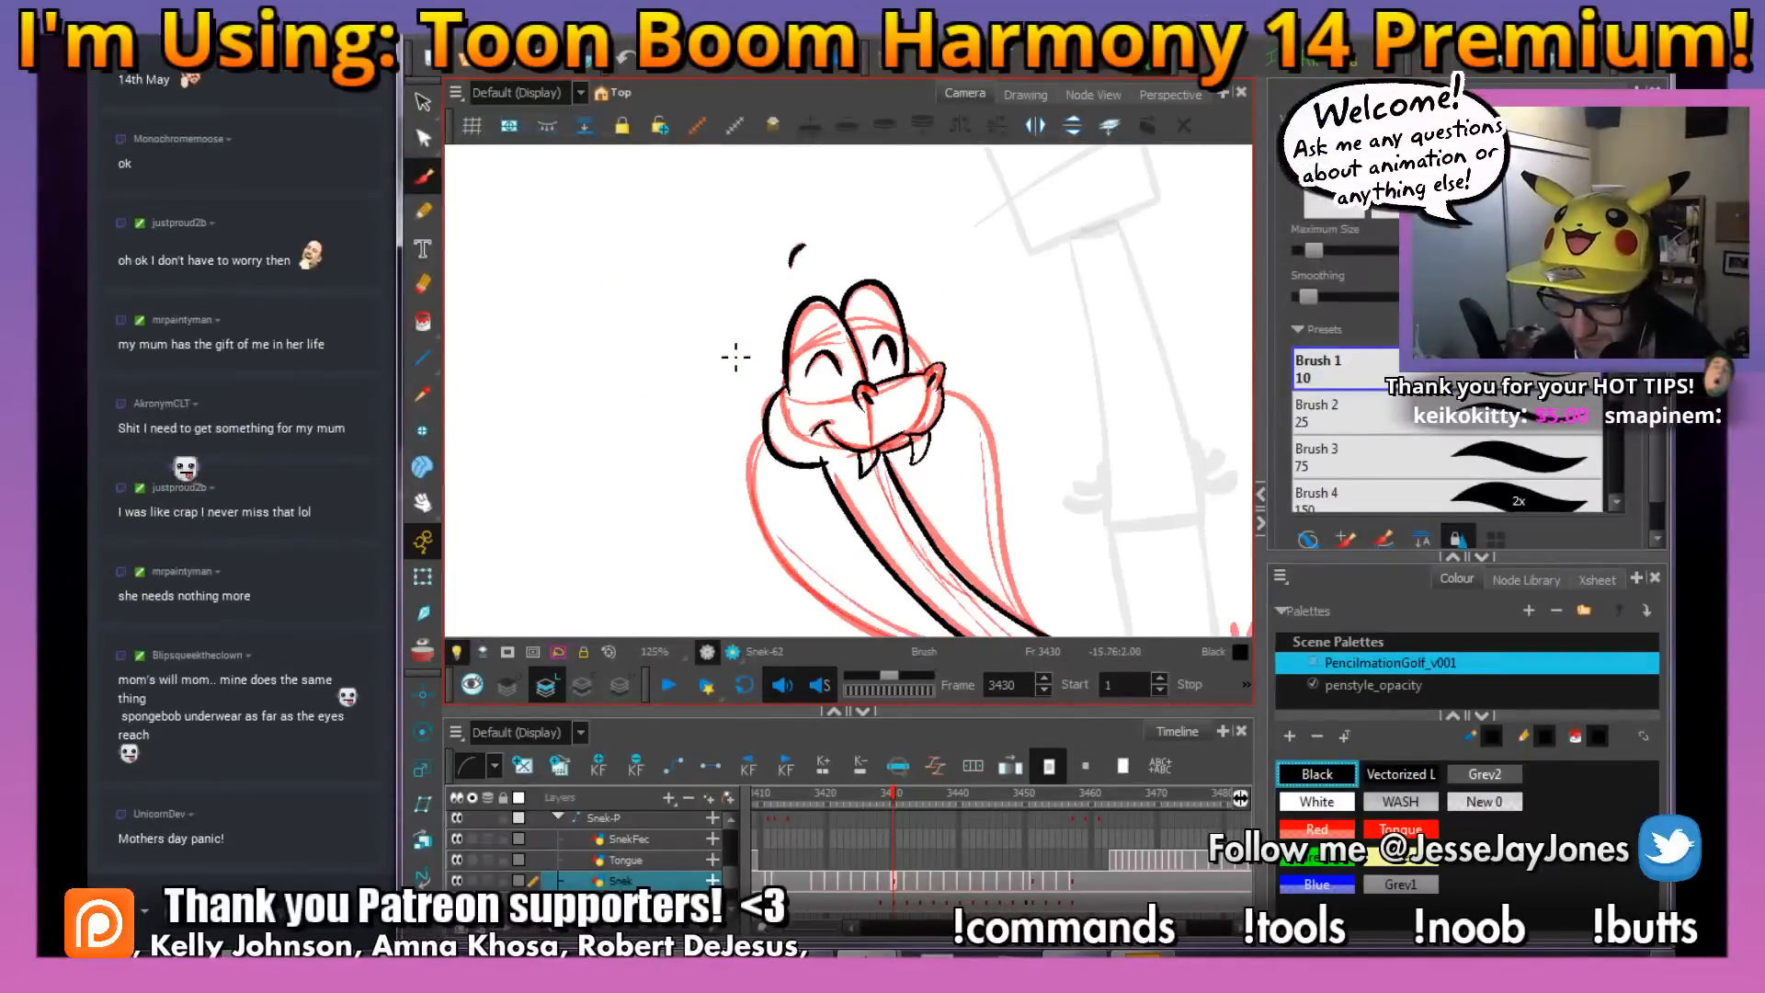
# Ink the near side of the snake's hood, curving from the cheek down to the body, with its thin inner contour line
pyautogui.moveTo(910, 481); pyautogui.dragTo(818, 414)
pyautogui.moveTo(993, 381); pyautogui.dragTo(995, 400)
pyautogui.moveTo(966, 523); pyautogui.dragTo(969, 499)
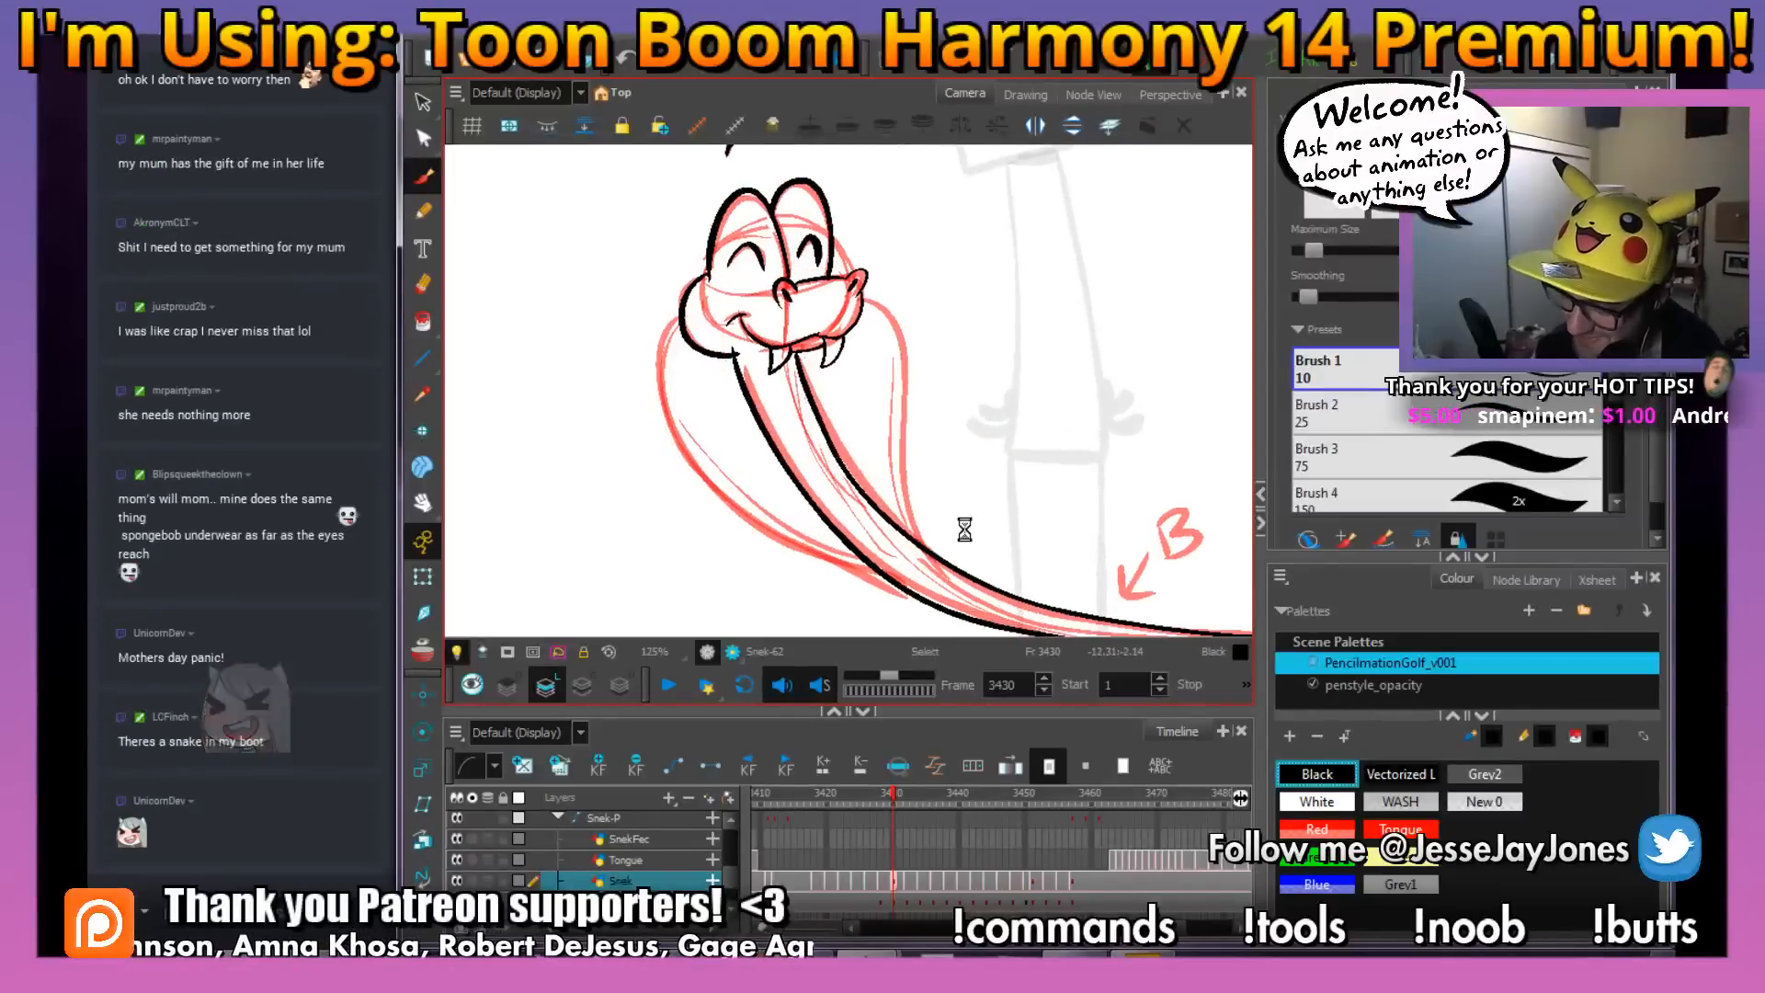
pyautogui.moveTo(1091, 485); pyautogui.dragTo(1091, 502)
pyautogui.scroll(3, 735, 331)
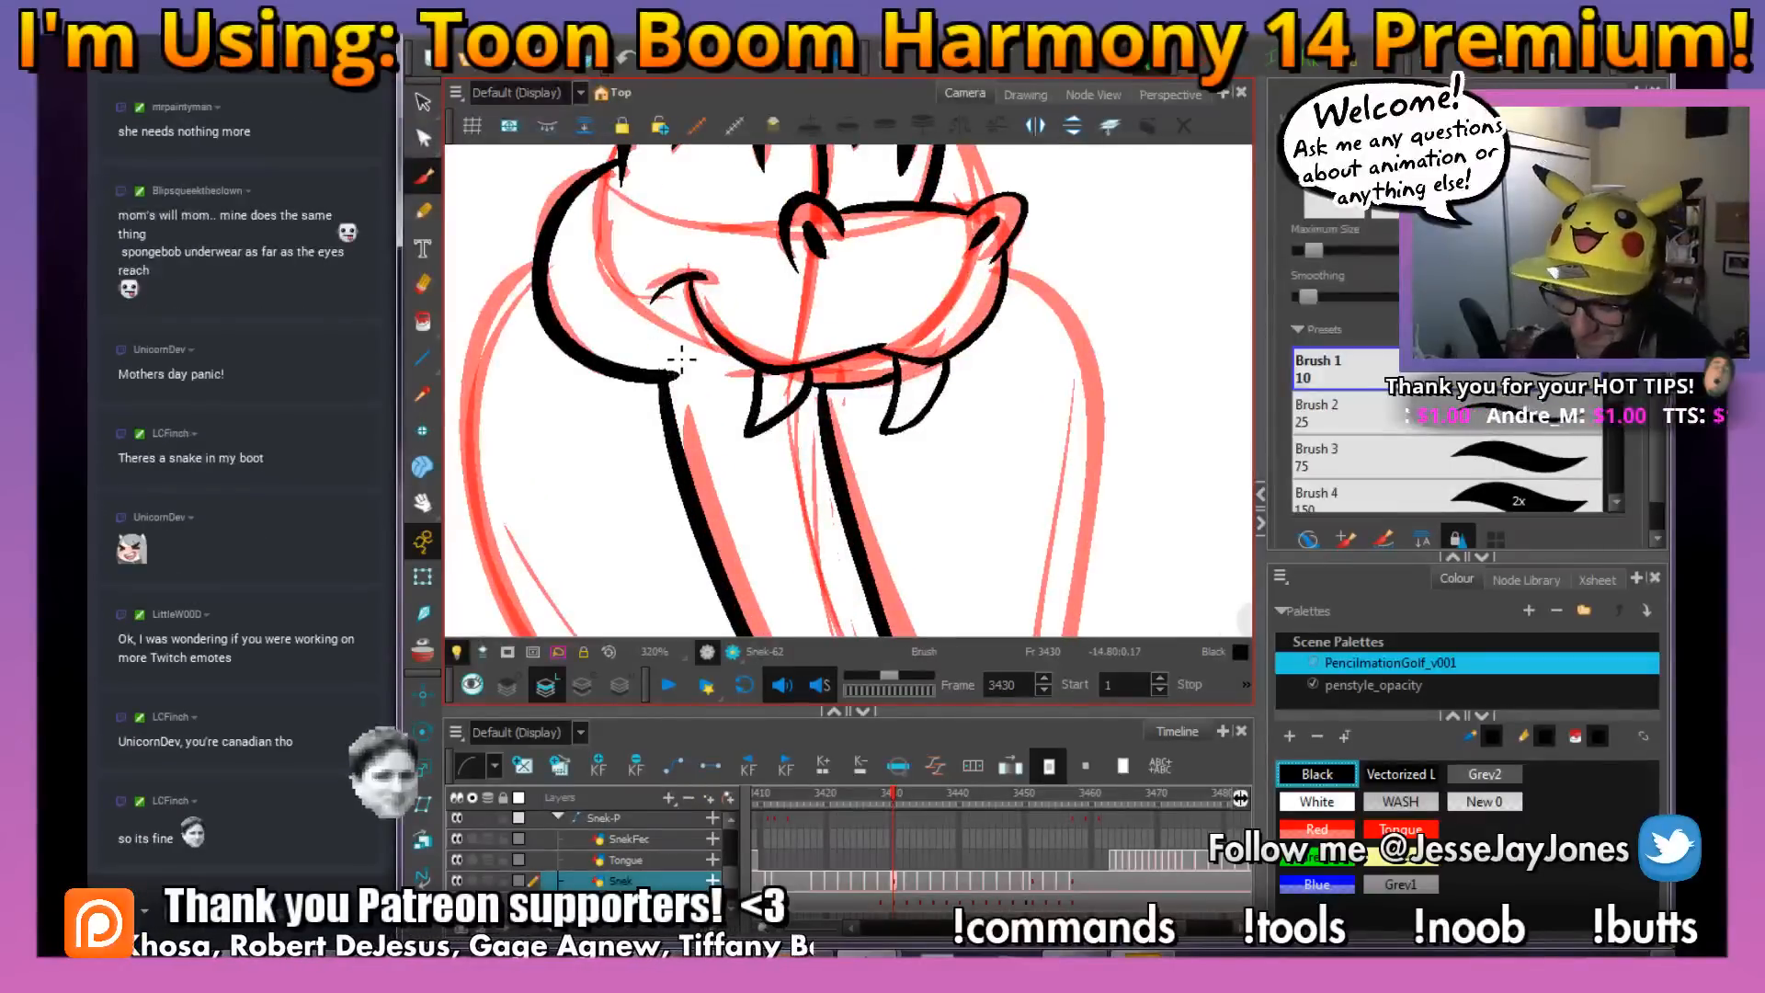
pyautogui.scroll(-5, 668, 359)
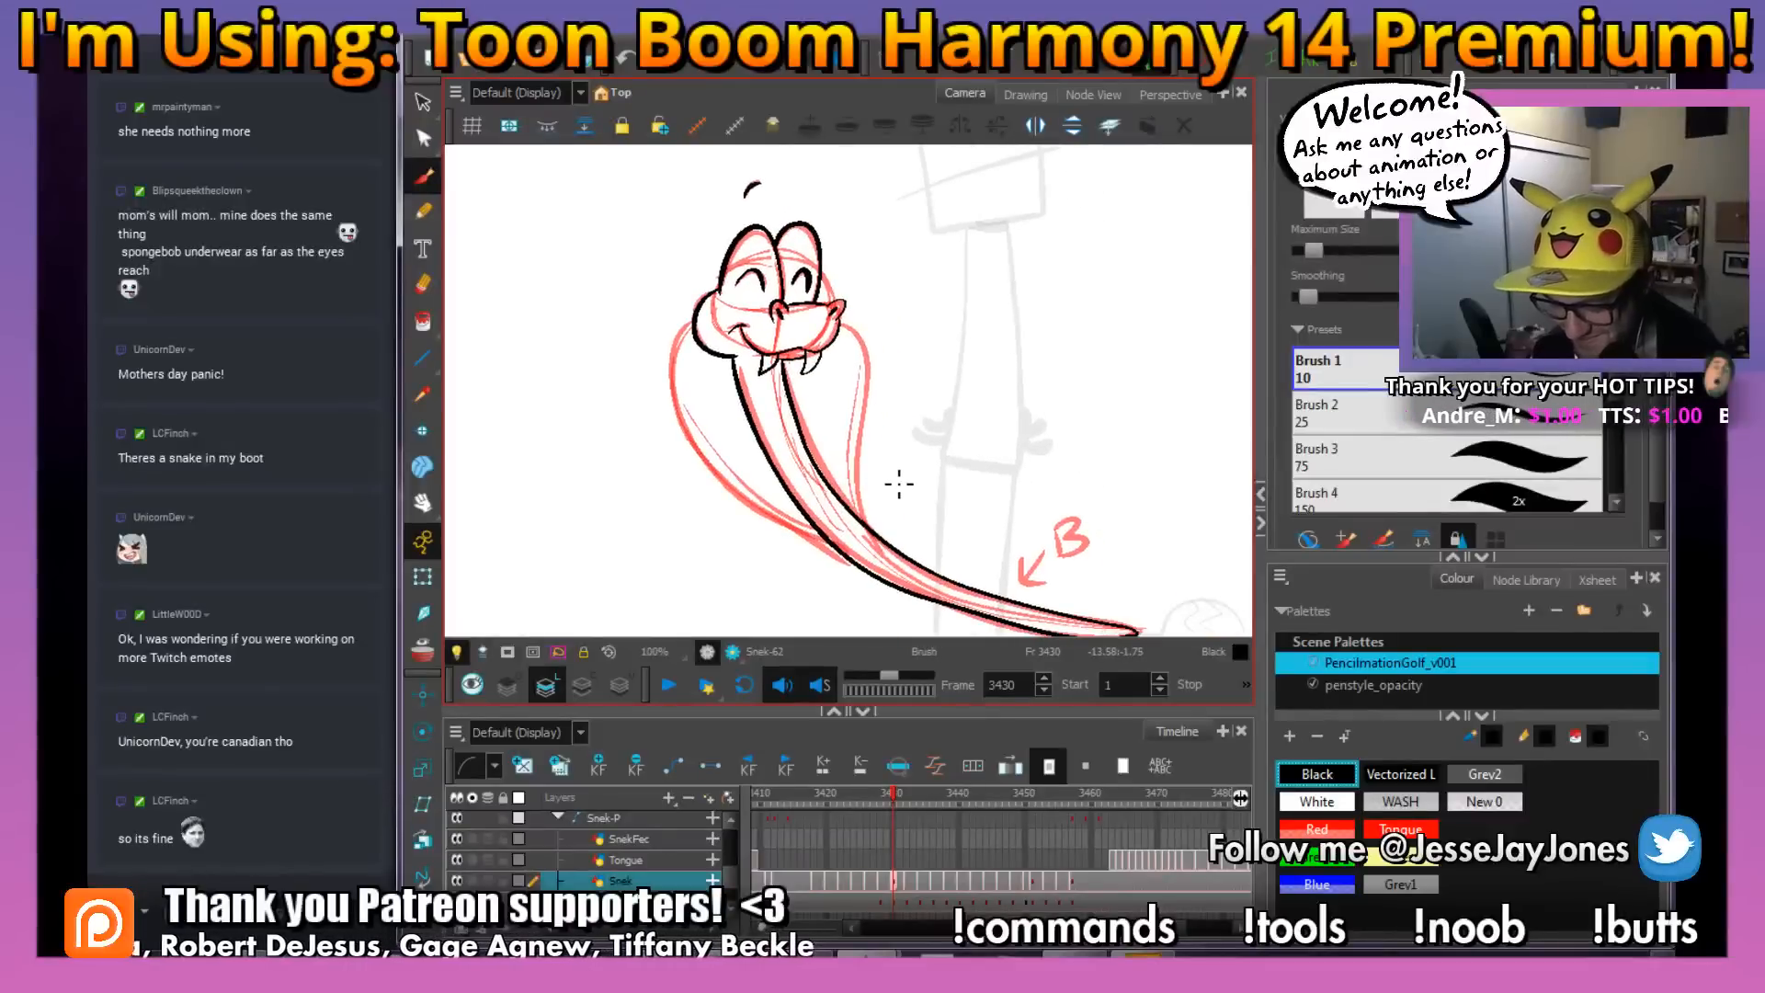
pyautogui.press('2')
pyautogui.moveTo(913, 506); pyautogui.dragTo(922, 475)
pyautogui.moveTo(1053, 469); pyautogui.dragTo(1028, 509)
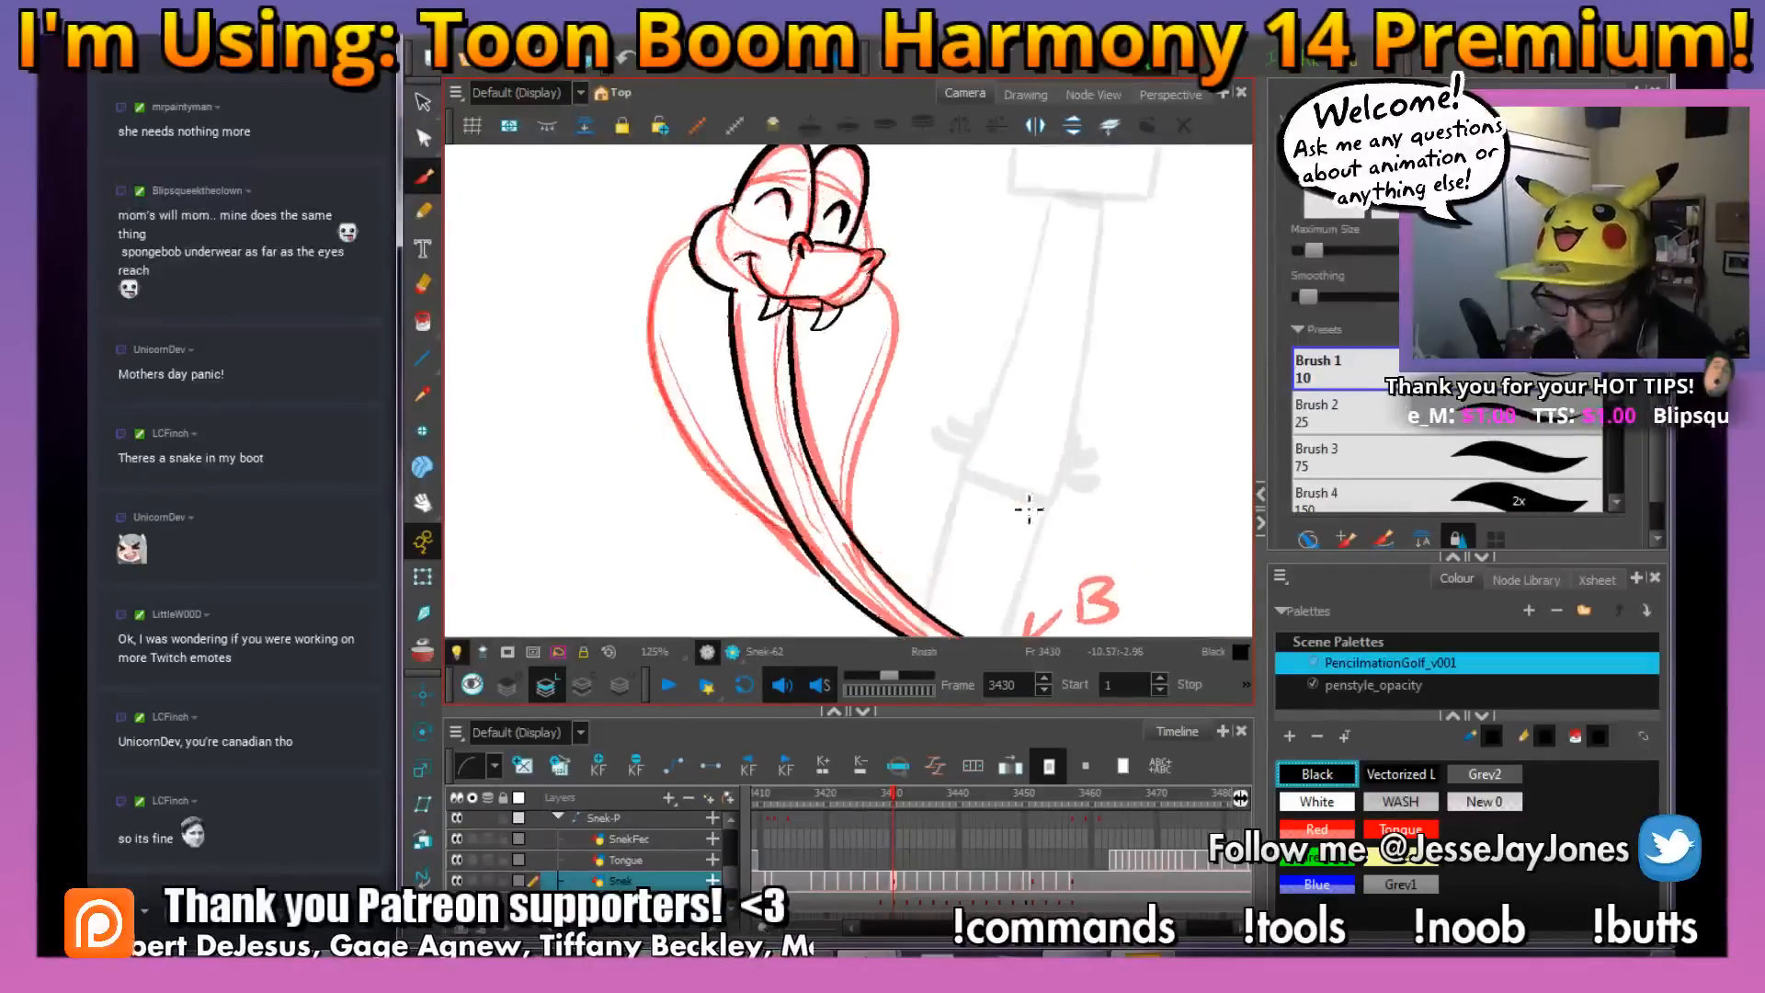
pyautogui.press('2')
pyautogui.moveTo(901, 476); pyautogui.dragTo(935, 495)
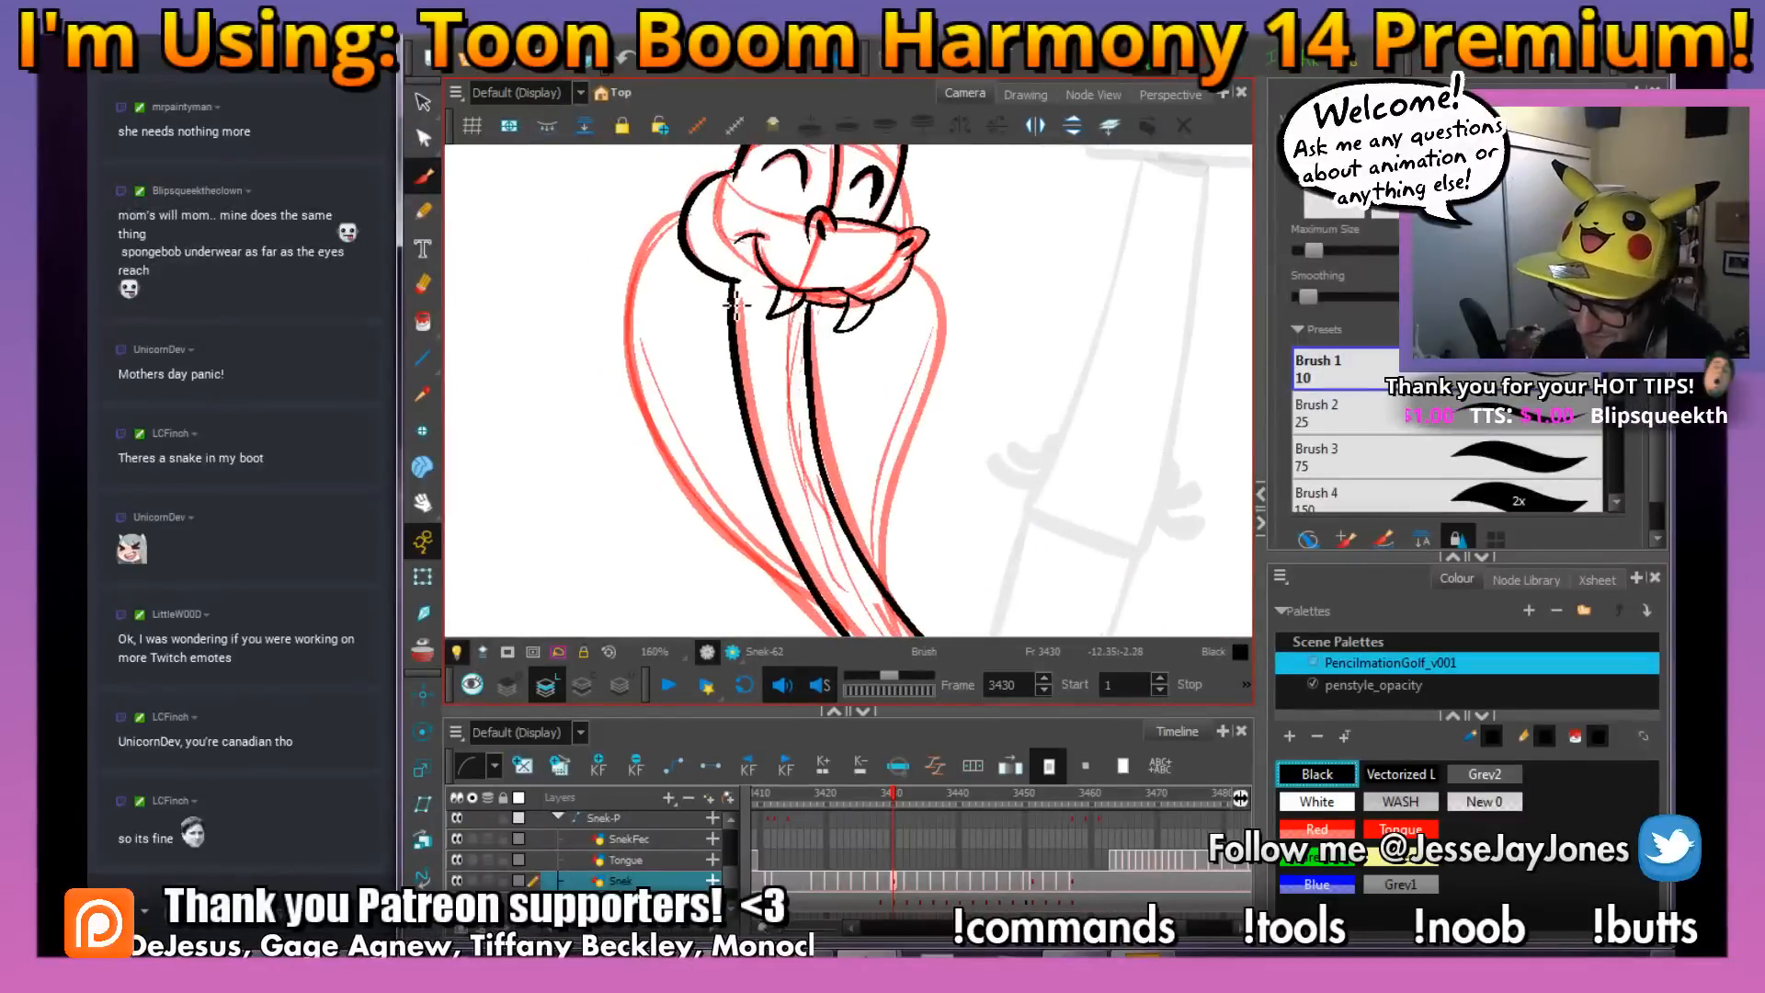
pyautogui.moveTo(735, 304); pyautogui.dragTo(733, 290)
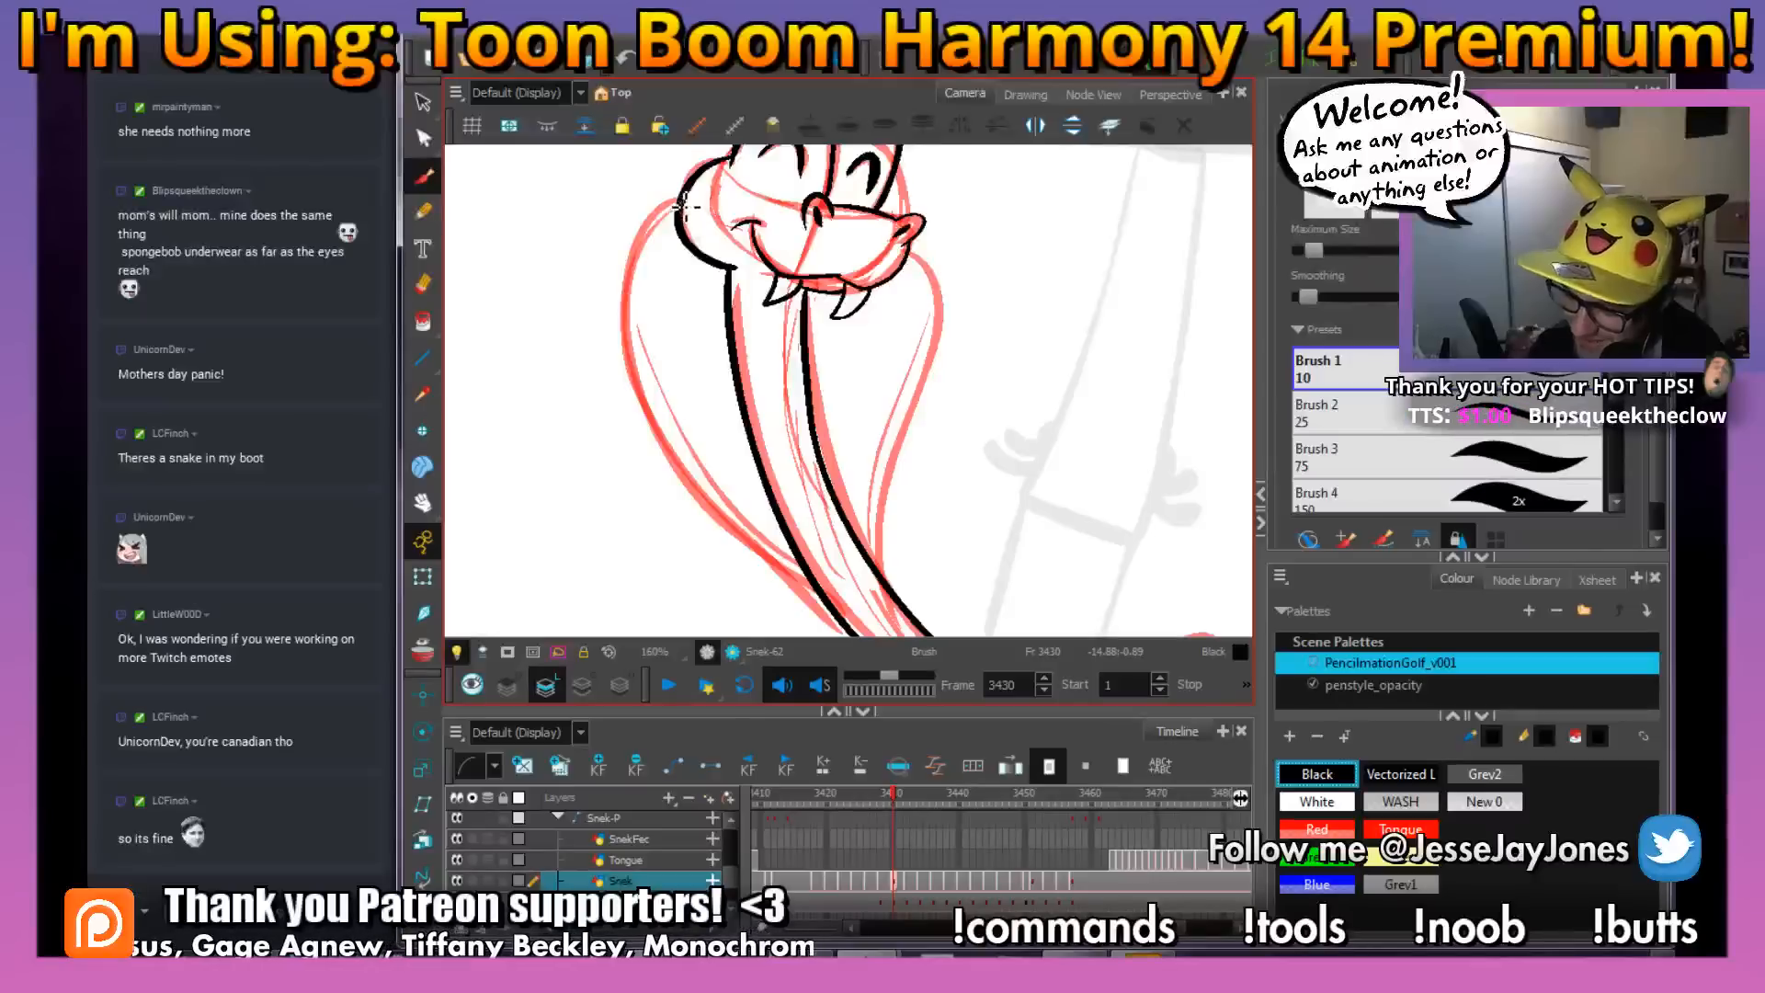
pyautogui.moveTo(685, 206)
pyautogui.mouseDown()
pyautogui.moveTo(624, 319)
pyautogui.moveTo(658, 452)
pyautogui.moveTo(845, 626)
pyautogui.moveTo(718, 490)
pyautogui.moveTo(643, 308)
pyautogui.mouseUp()
pyautogui.hotkey('ctrl', 'z')
pyautogui.moveTo(817, 587)
pyautogui.mouseDown()
pyautogui.moveTo(666, 411)
pyautogui.moveTo(647, 259)
pyautogui.mouseUp()
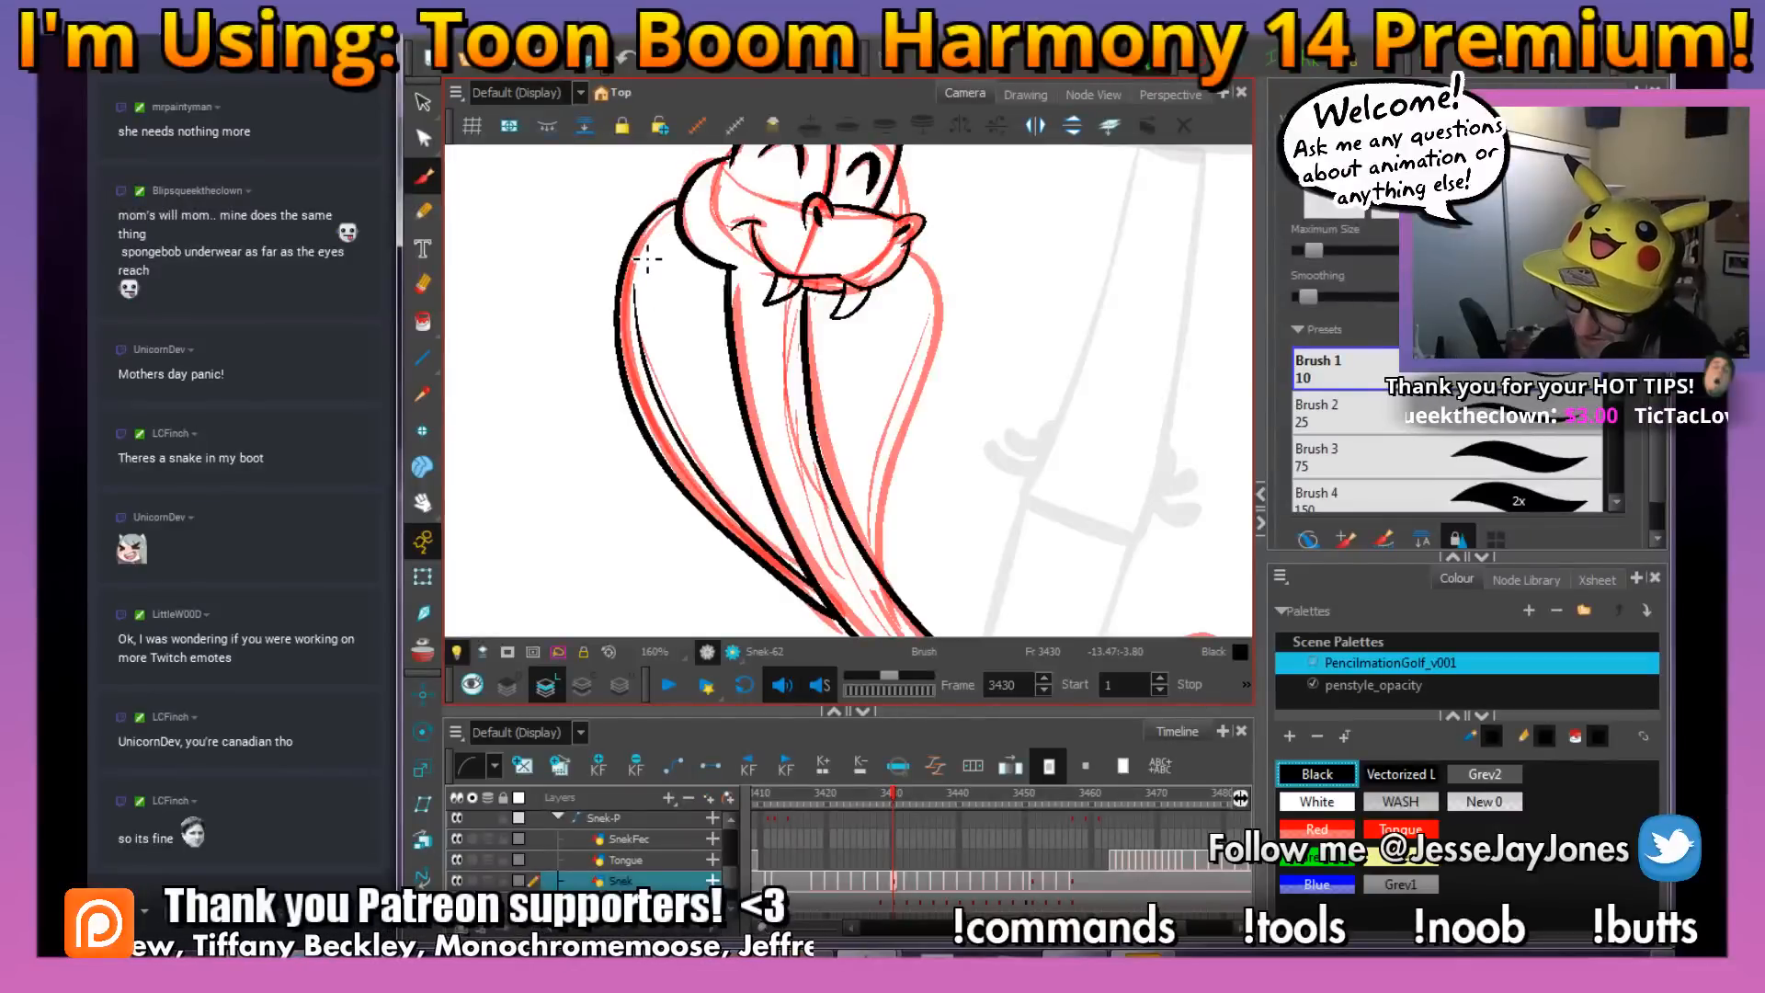
pyautogui.hotkey('ctrl', 'z')
pyautogui.moveTo(827, 598)
pyautogui.mouseDown()
pyautogui.moveTo(671, 441)
pyautogui.moveTo(654, 268)
pyautogui.mouseUp()
# Ink the far side of the snake's hood down to the body and add its inner contour line, redoing that line once
pyautogui.moveTo(976, 395); pyautogui.dragTo(940, 390)
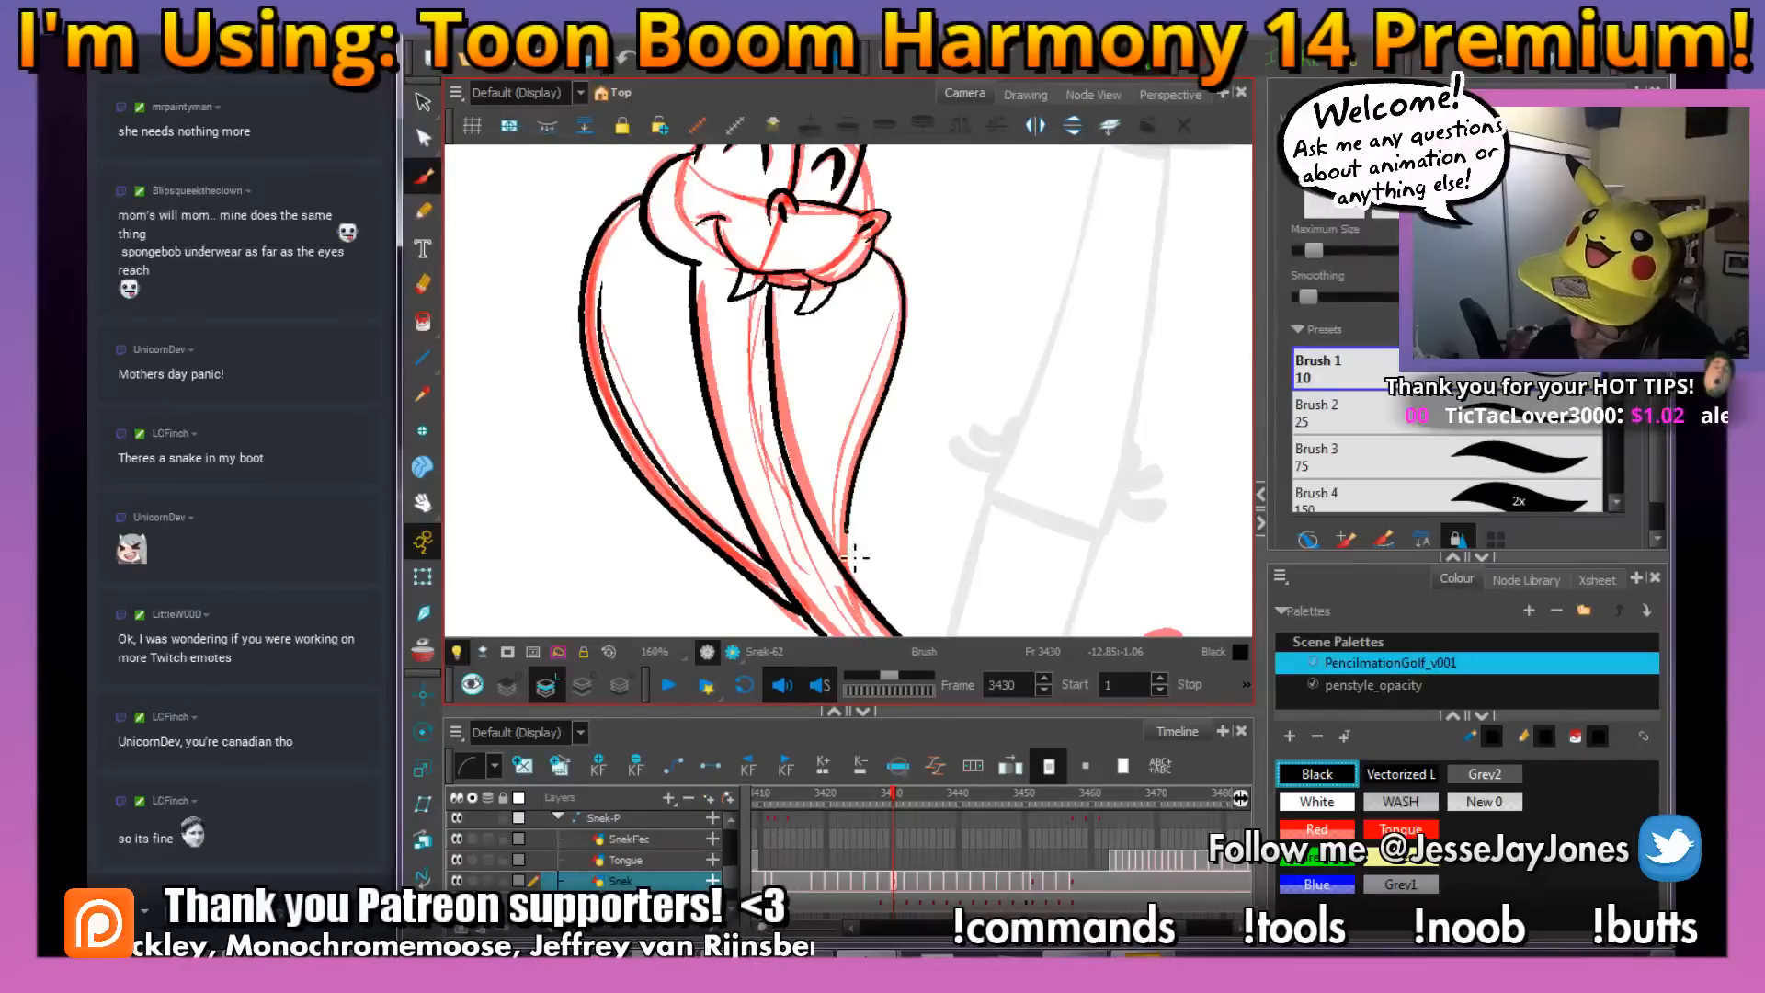
pyautogui.moveTo(855, 557); pyautogui.dragTo(867, 602)
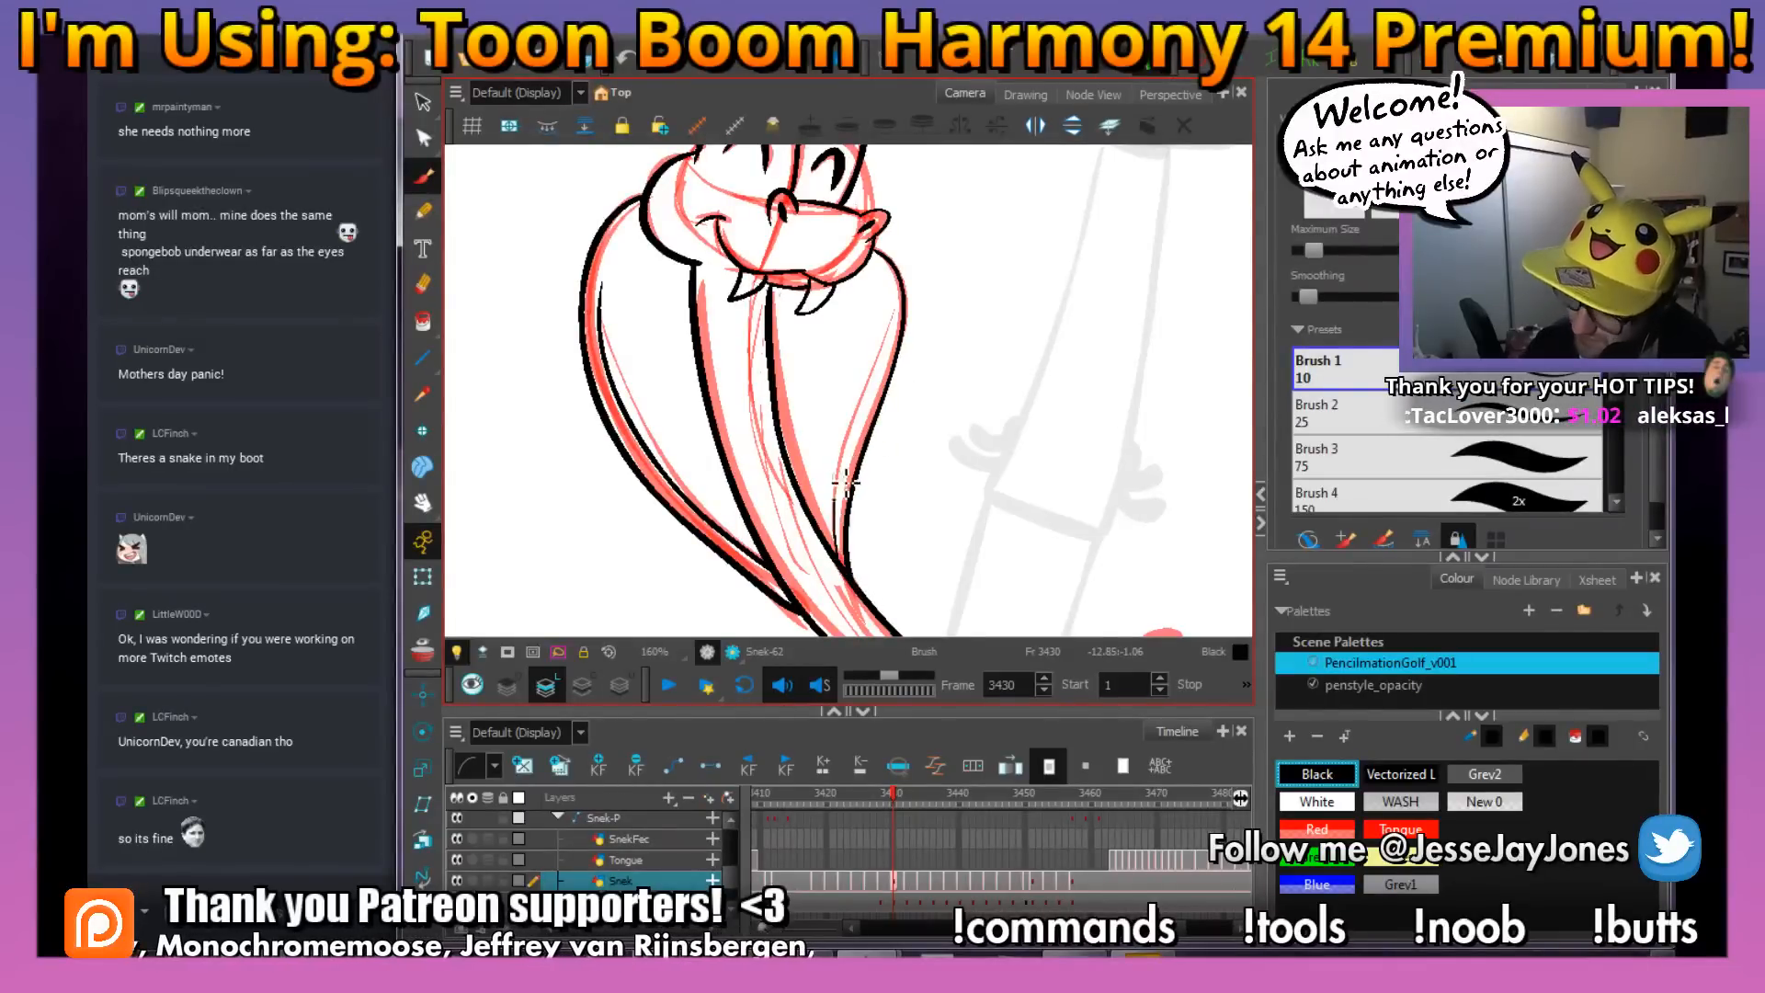
pyautogui.moveTo(846, 481); pyautogui.dragTo(886, 311)
pyautogui.hotkey('ctrl', 'z')
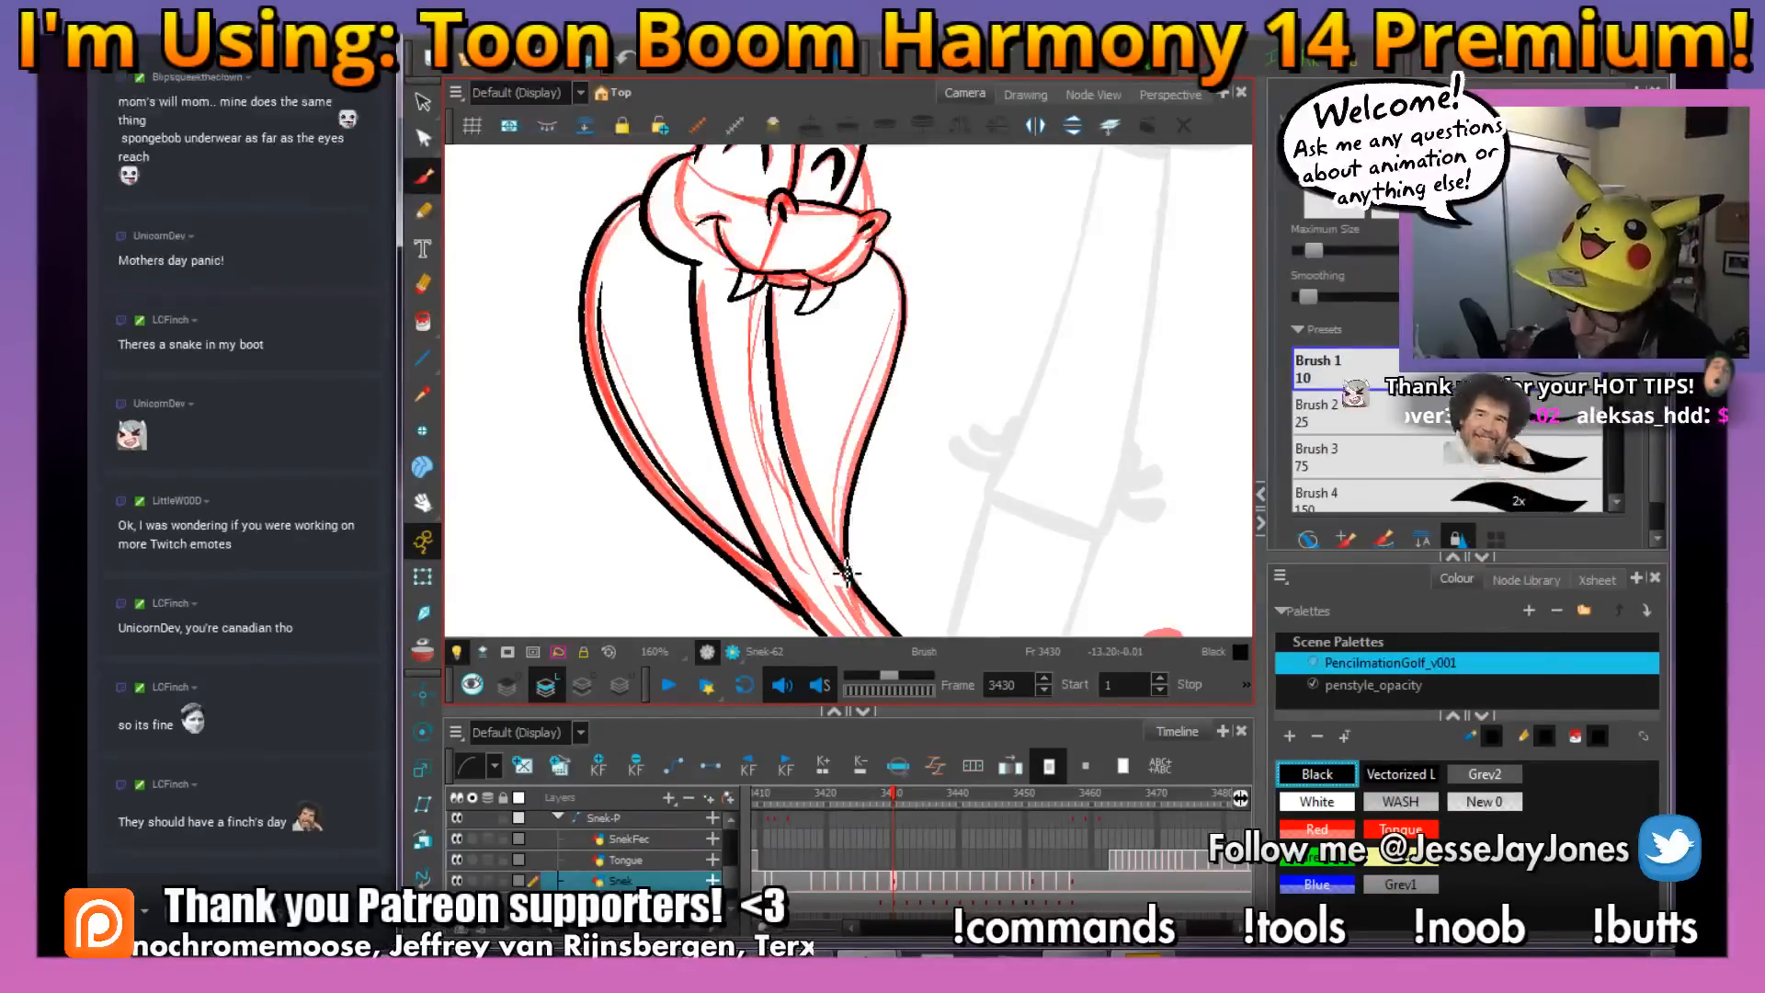
pyautogui.moveTo(838, 557); pyautogui.dragTo(889, 318)
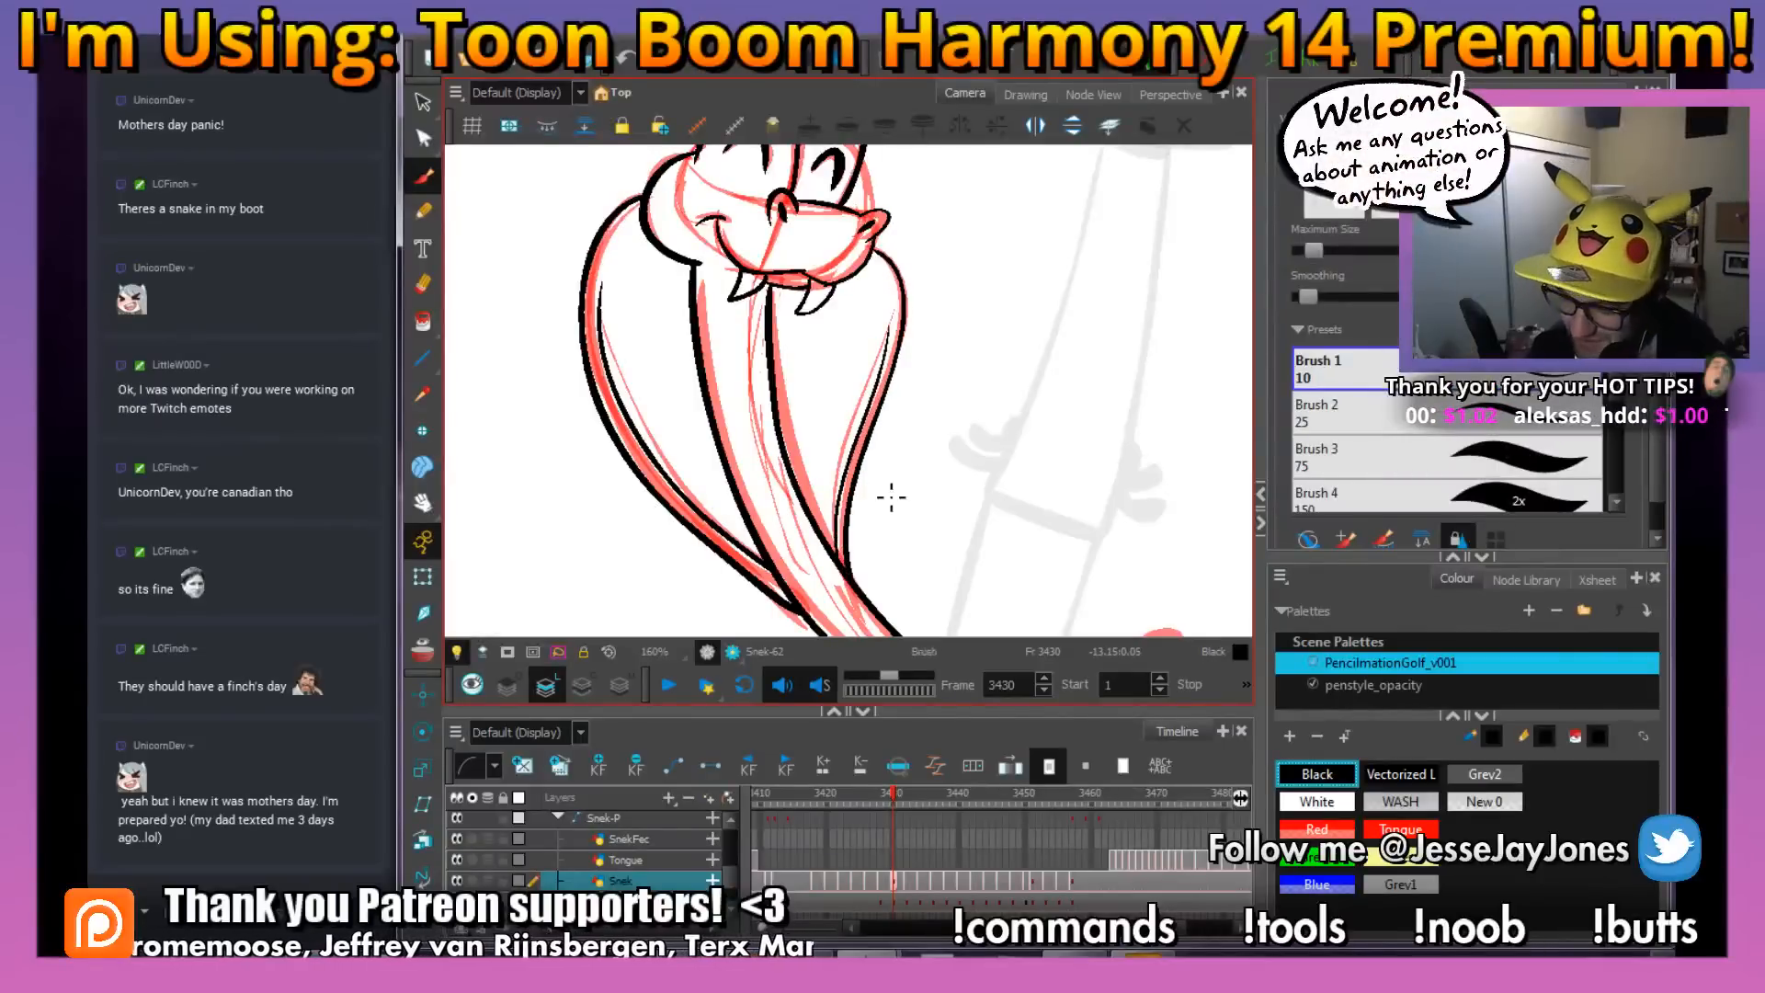
# Compare with the inked snake on frame 3429 and draw three small U-shaped scales on the neck at frame 3430
pyautogui.moveTo(755, 365)
pyautogui.mouseDown()
pyautogui.moveTo(687, 276)
pyautogui.moveTo(786, 356)
pyautogui.mouseUp()
pyautogui.press('1')
pyautogui.press('1')
pyautogui.press('2')
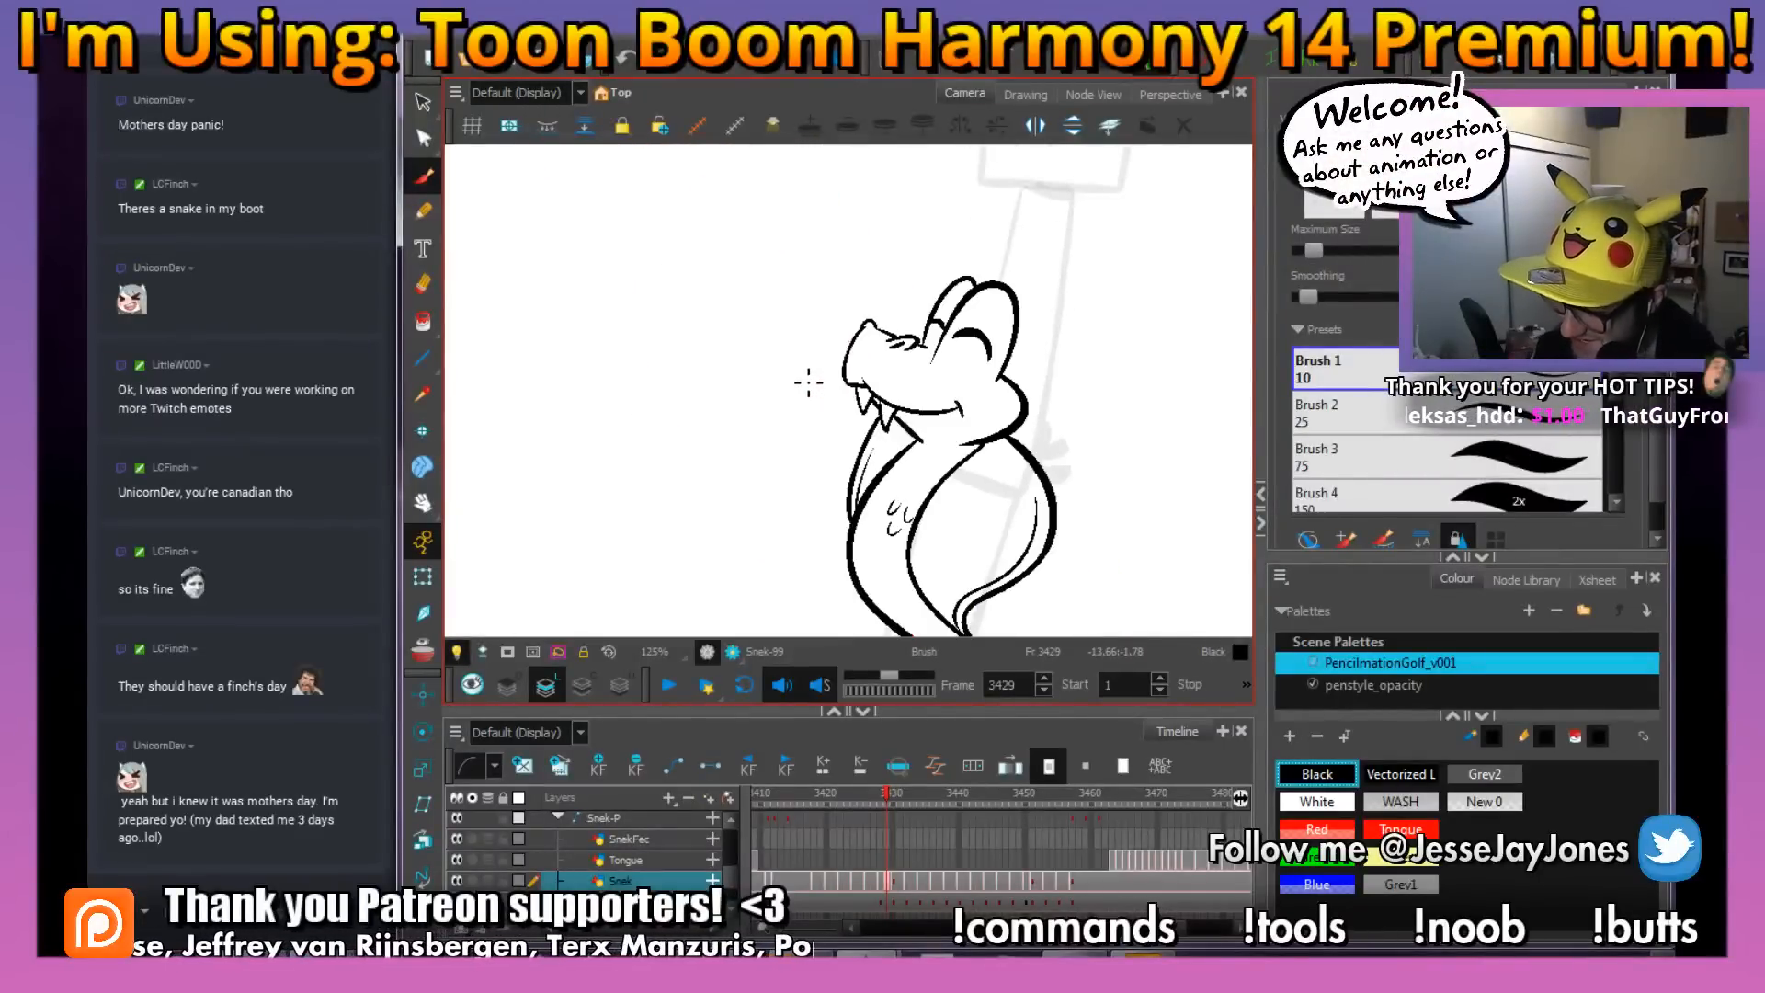
pyautogui.press('.')
pyautogui.press('2')
pyautogui.press('2')
pyautogui.moveTo(768, 394); pyautogui.dragTo(815, 359)
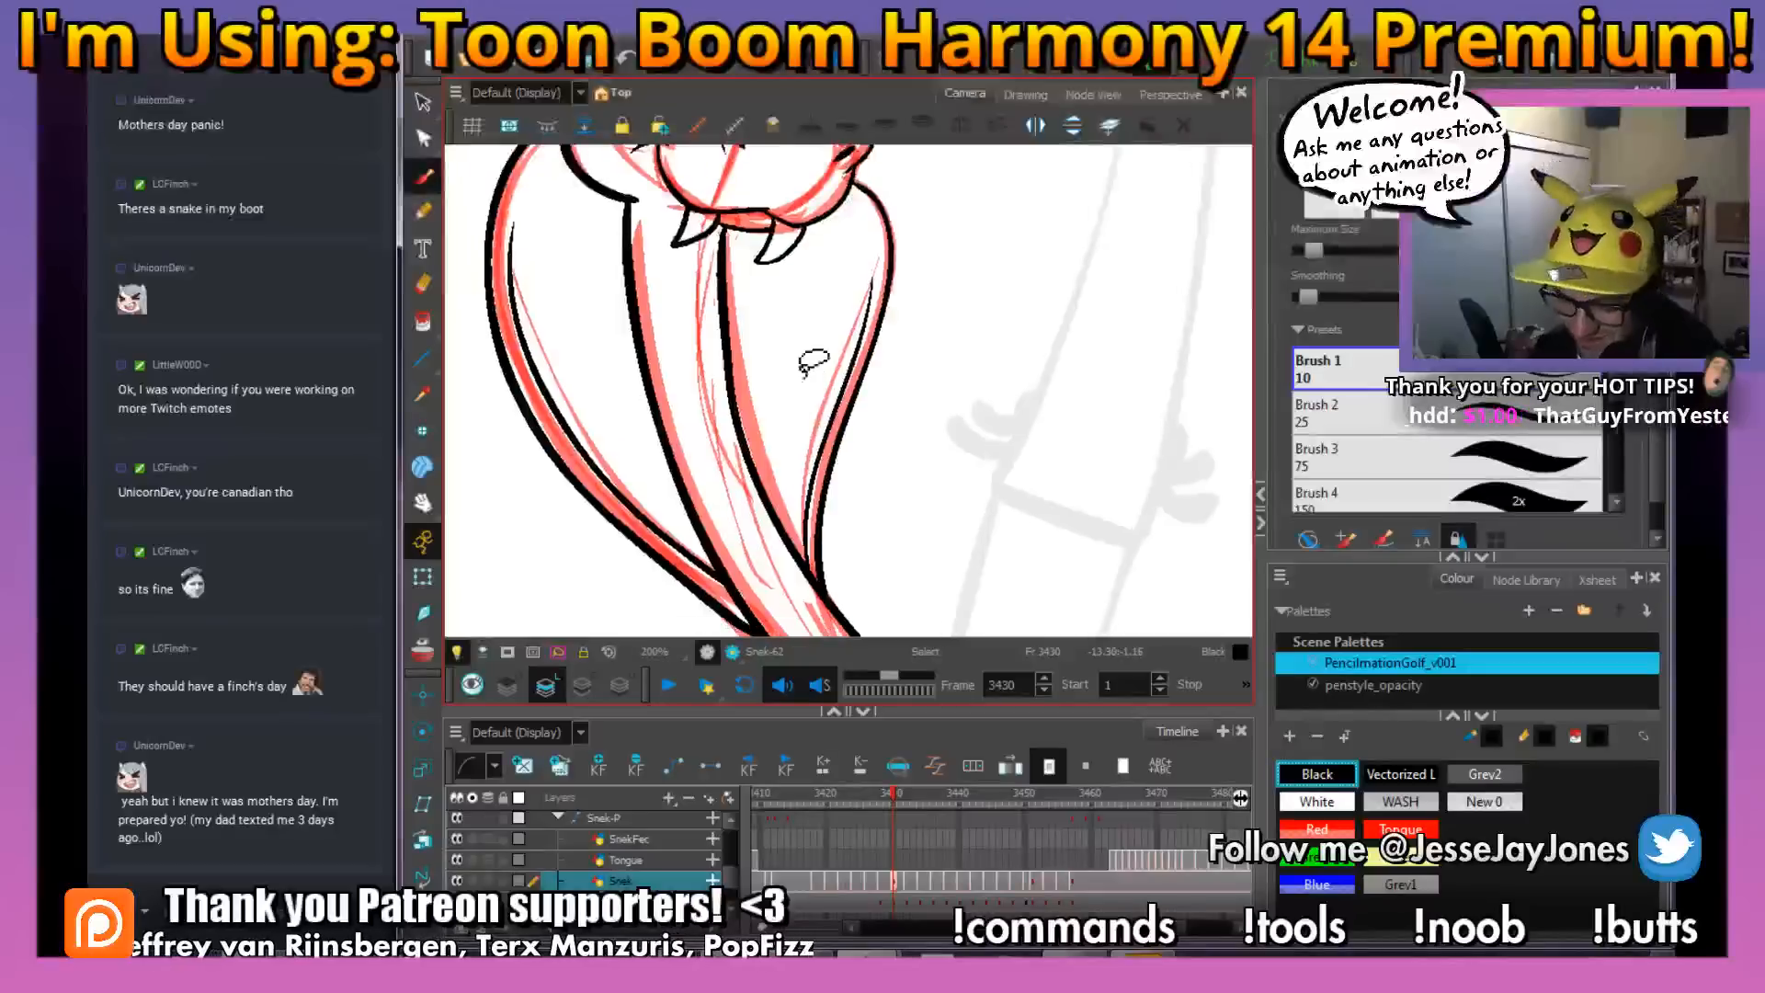
pyautogui.moveTo(1017, 441); pyautogui.dragTo(1012, 471)
pyautogui.moveTo(792, 478); pyautogui.dragTo(810, 419)
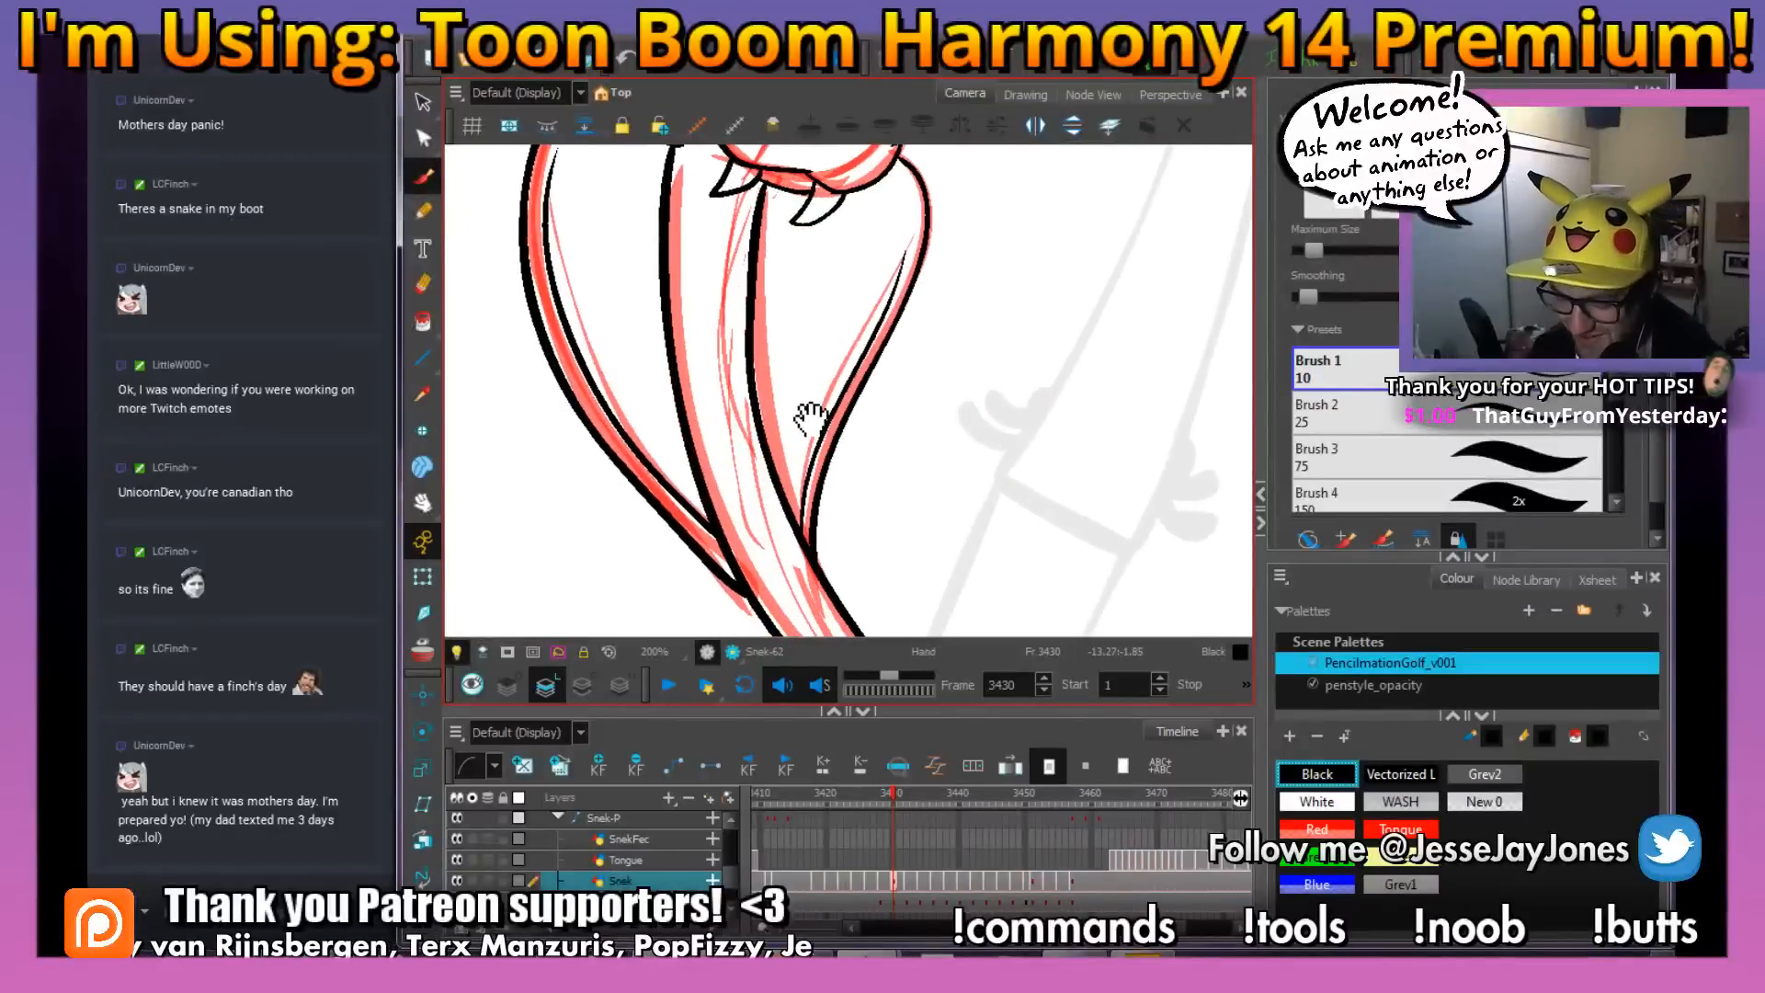
pyautogui.press('.')
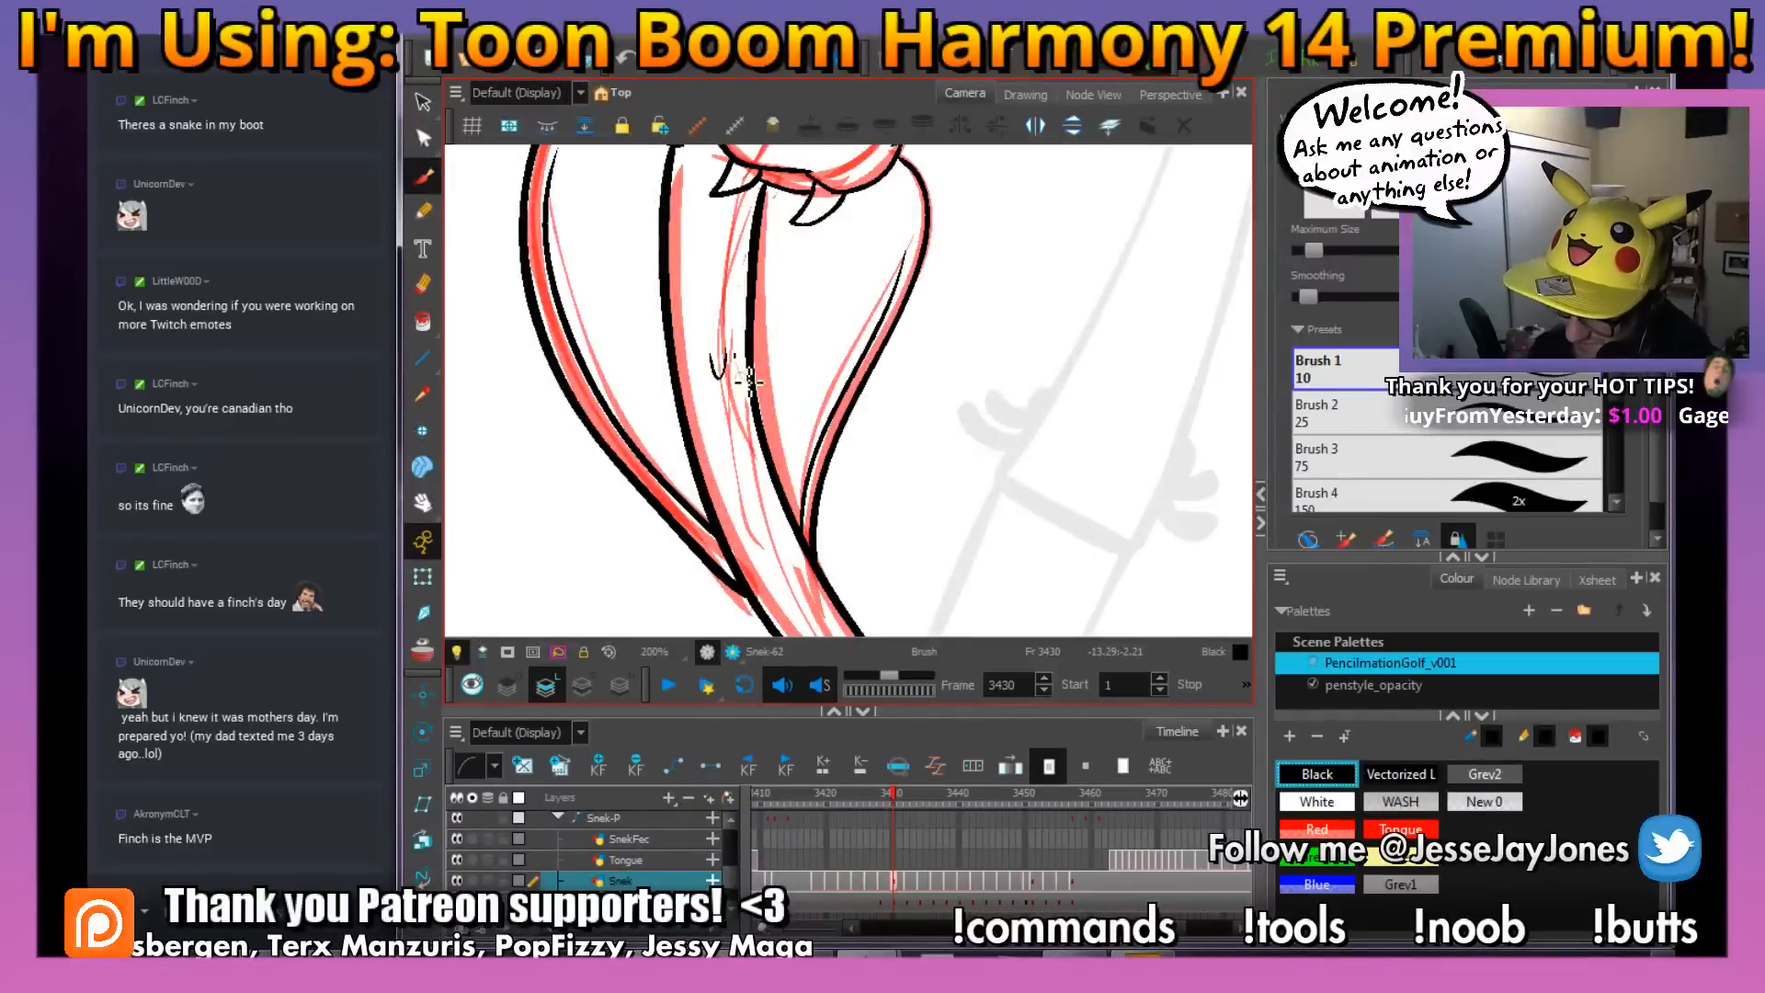
pyautogui.moveTo(734, 355); pyautogui.dragTo(756, 360)
pyautogui.press('.')
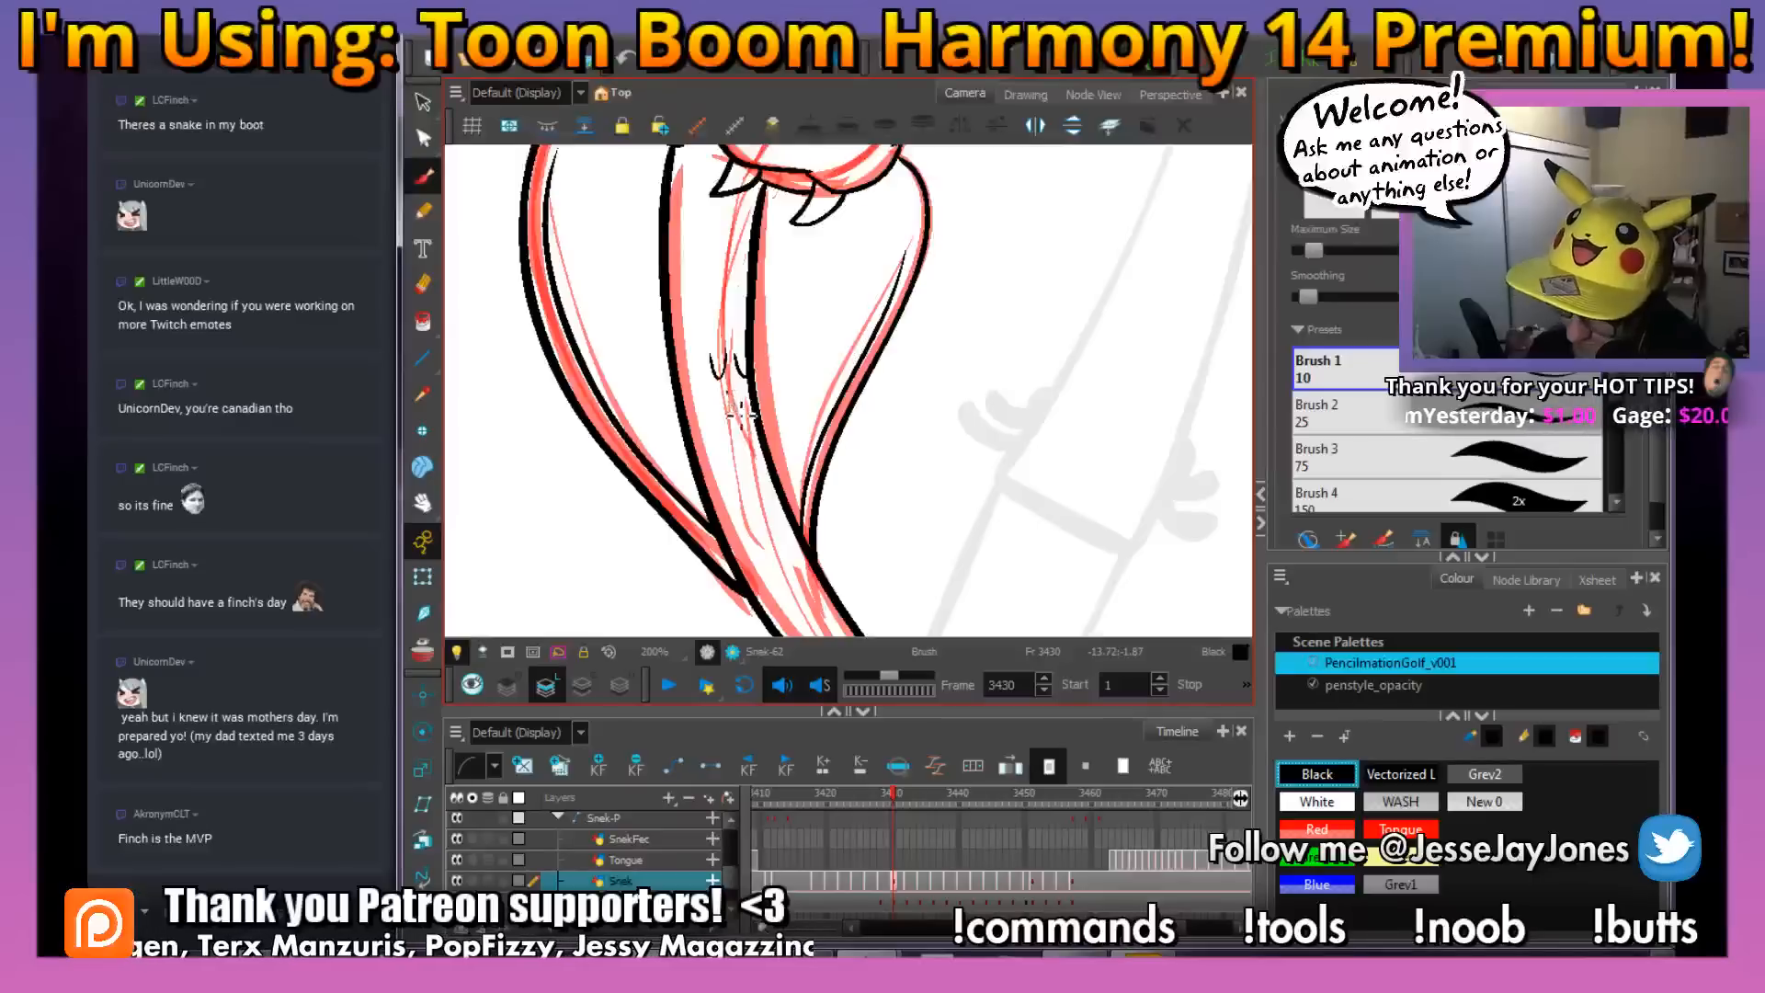
# Check frame 3429's scale placement and draw two small curved scales on the lower body at frame 3430
pyautogui.moveTo(887, 552); pyautogui.dragTo(843, 465)
pyautogui.moveTo(957, 529); pyautogui.dragTo(929, 510)
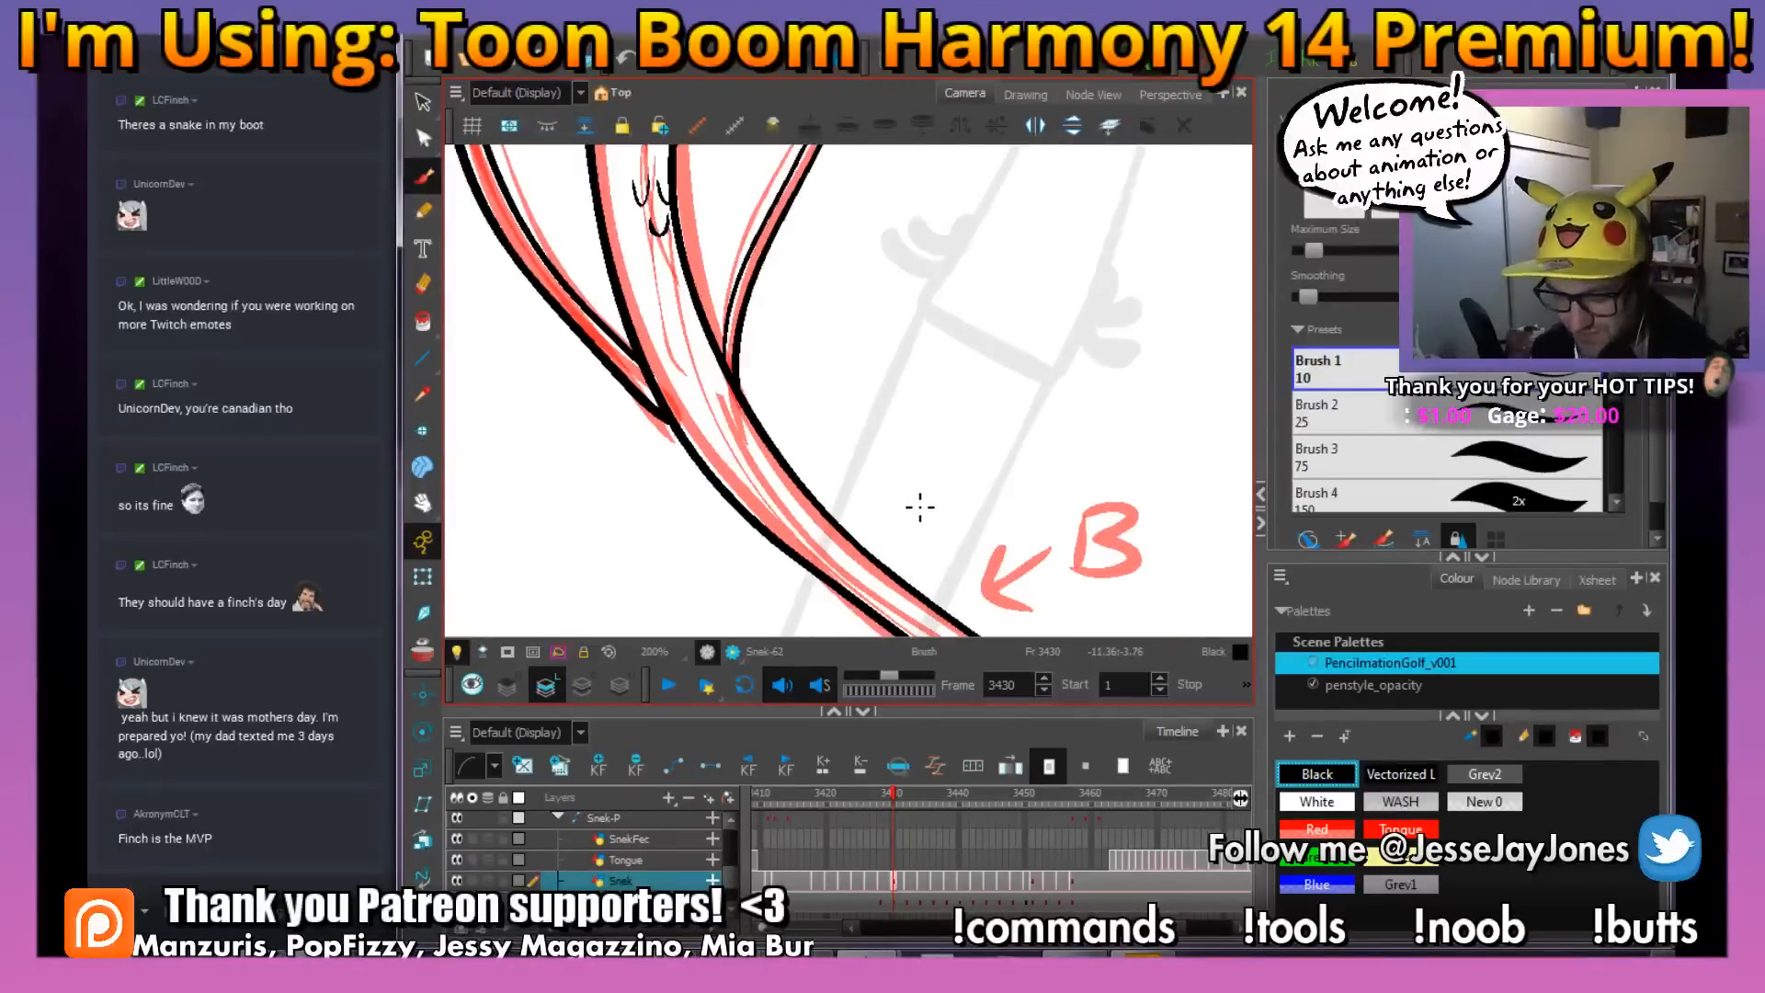
pyautogui.press('.')
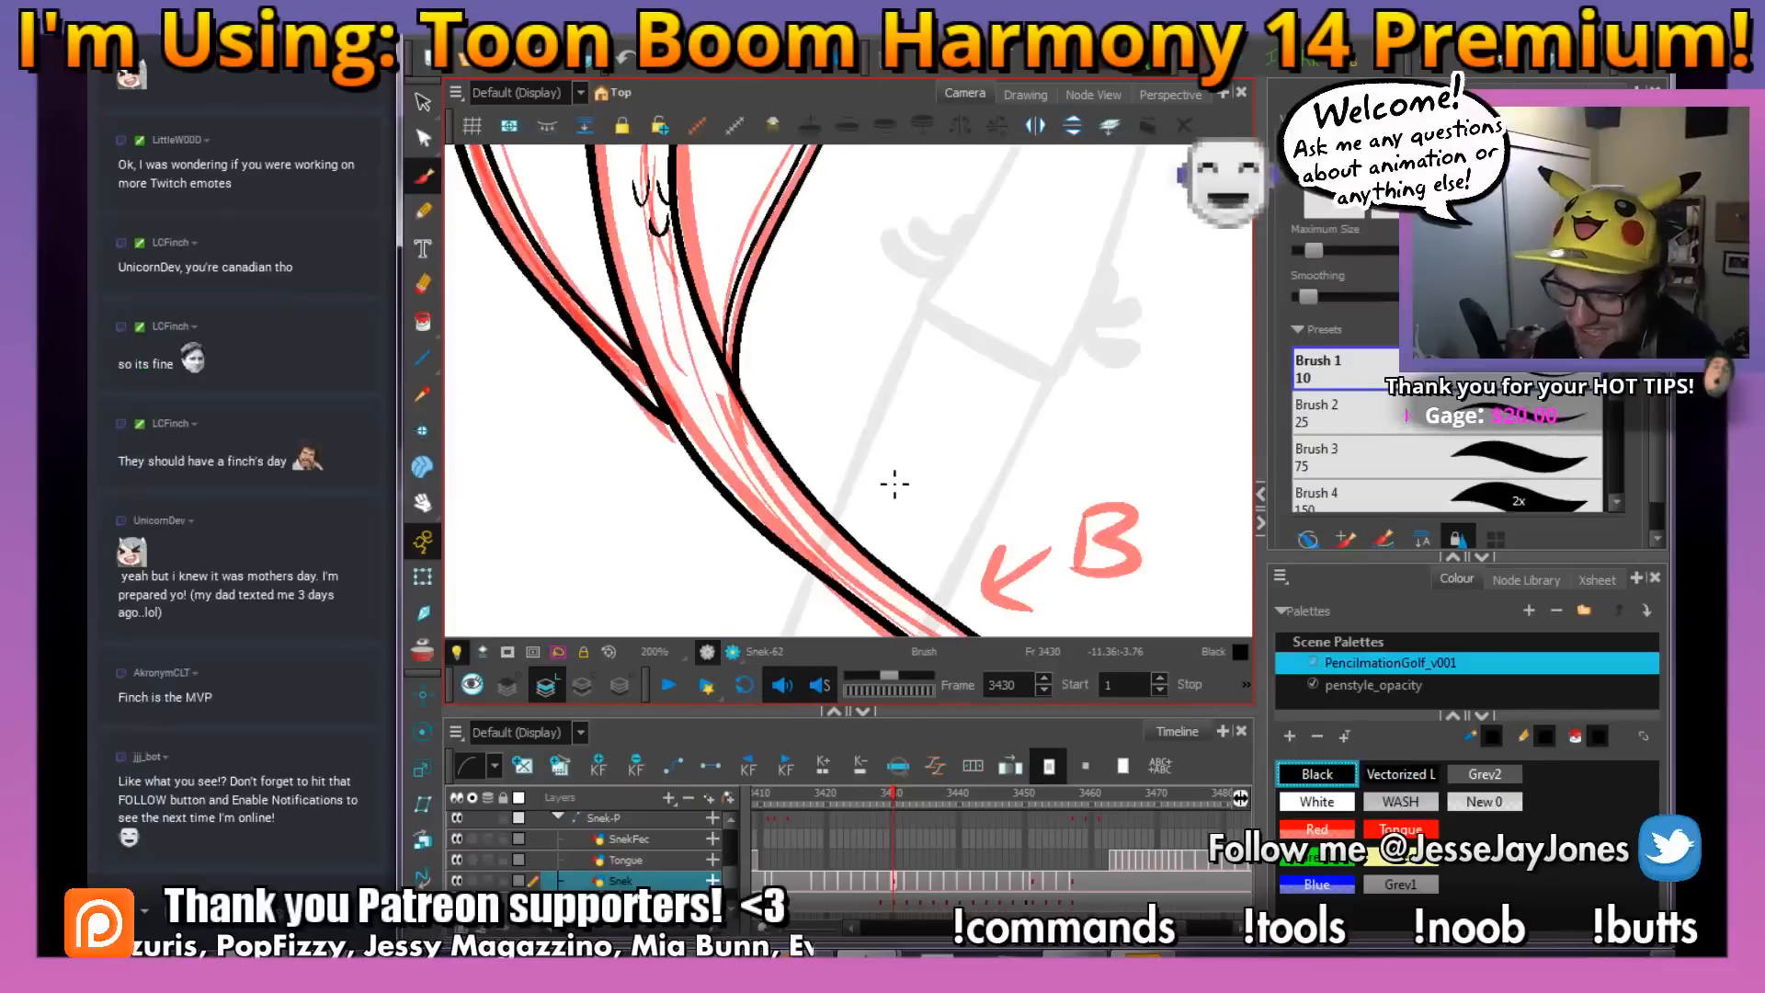
pyautogui.moveTo(882, 455); pyautogui.dragTo(815, 395)
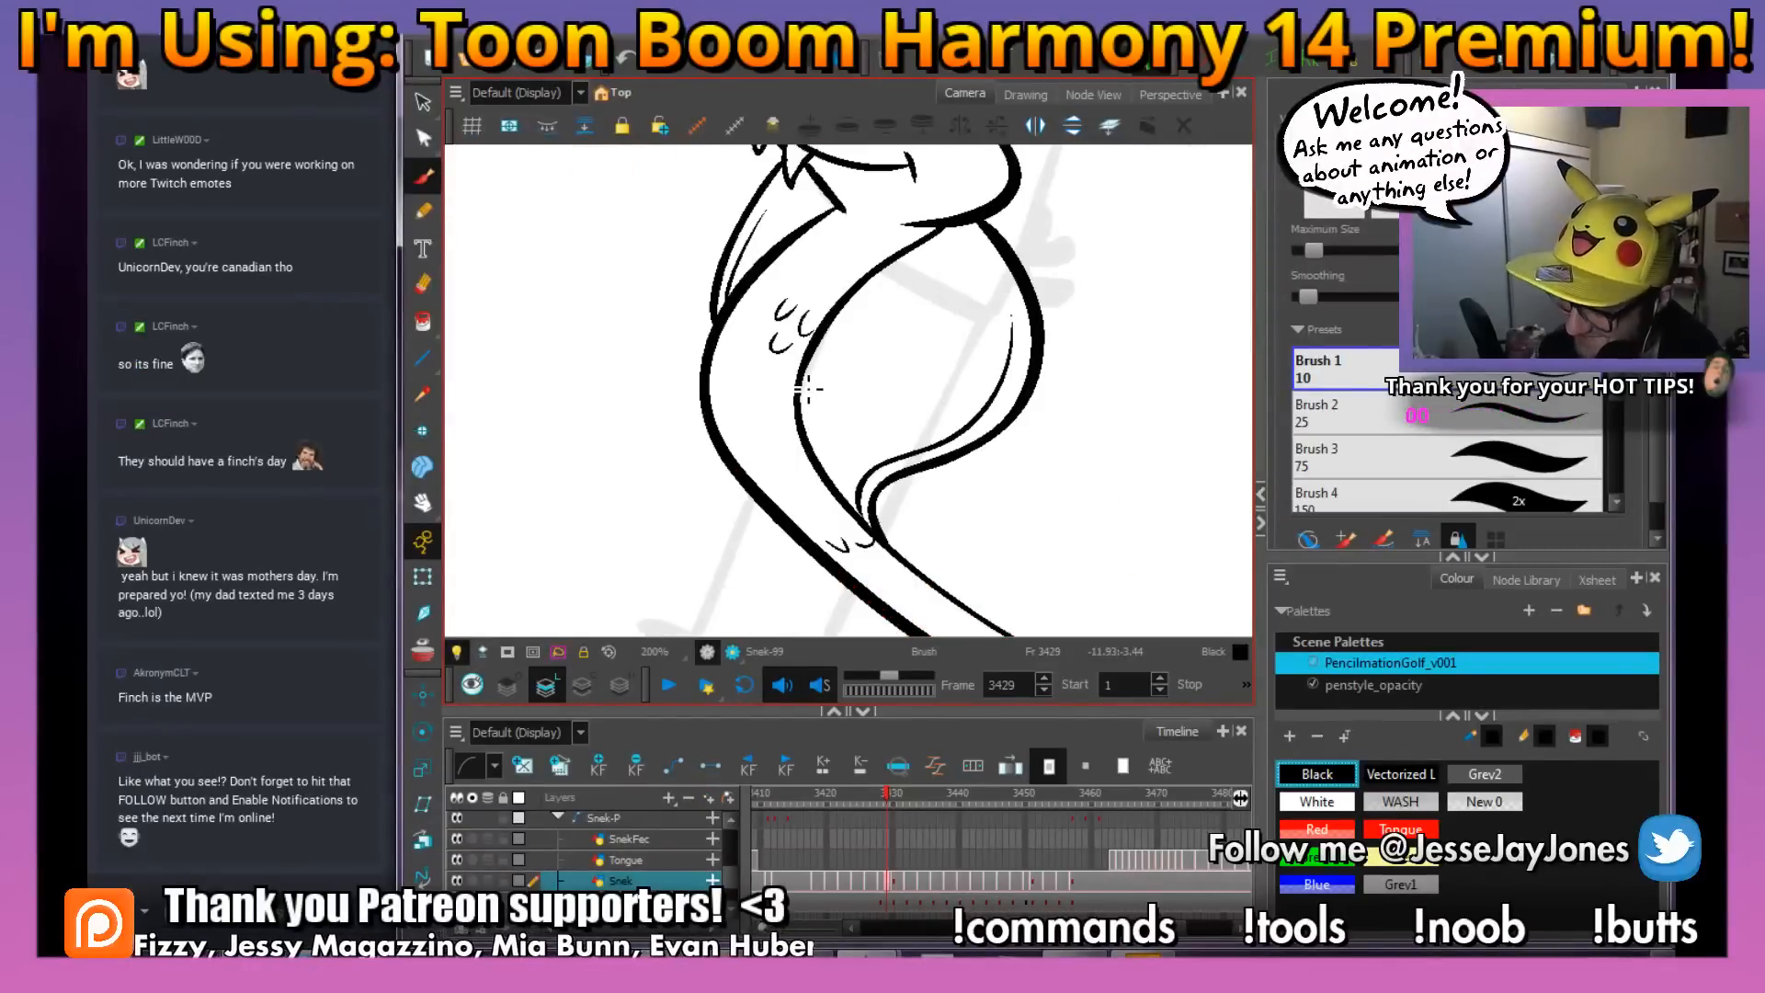
pyautogui.press('.')
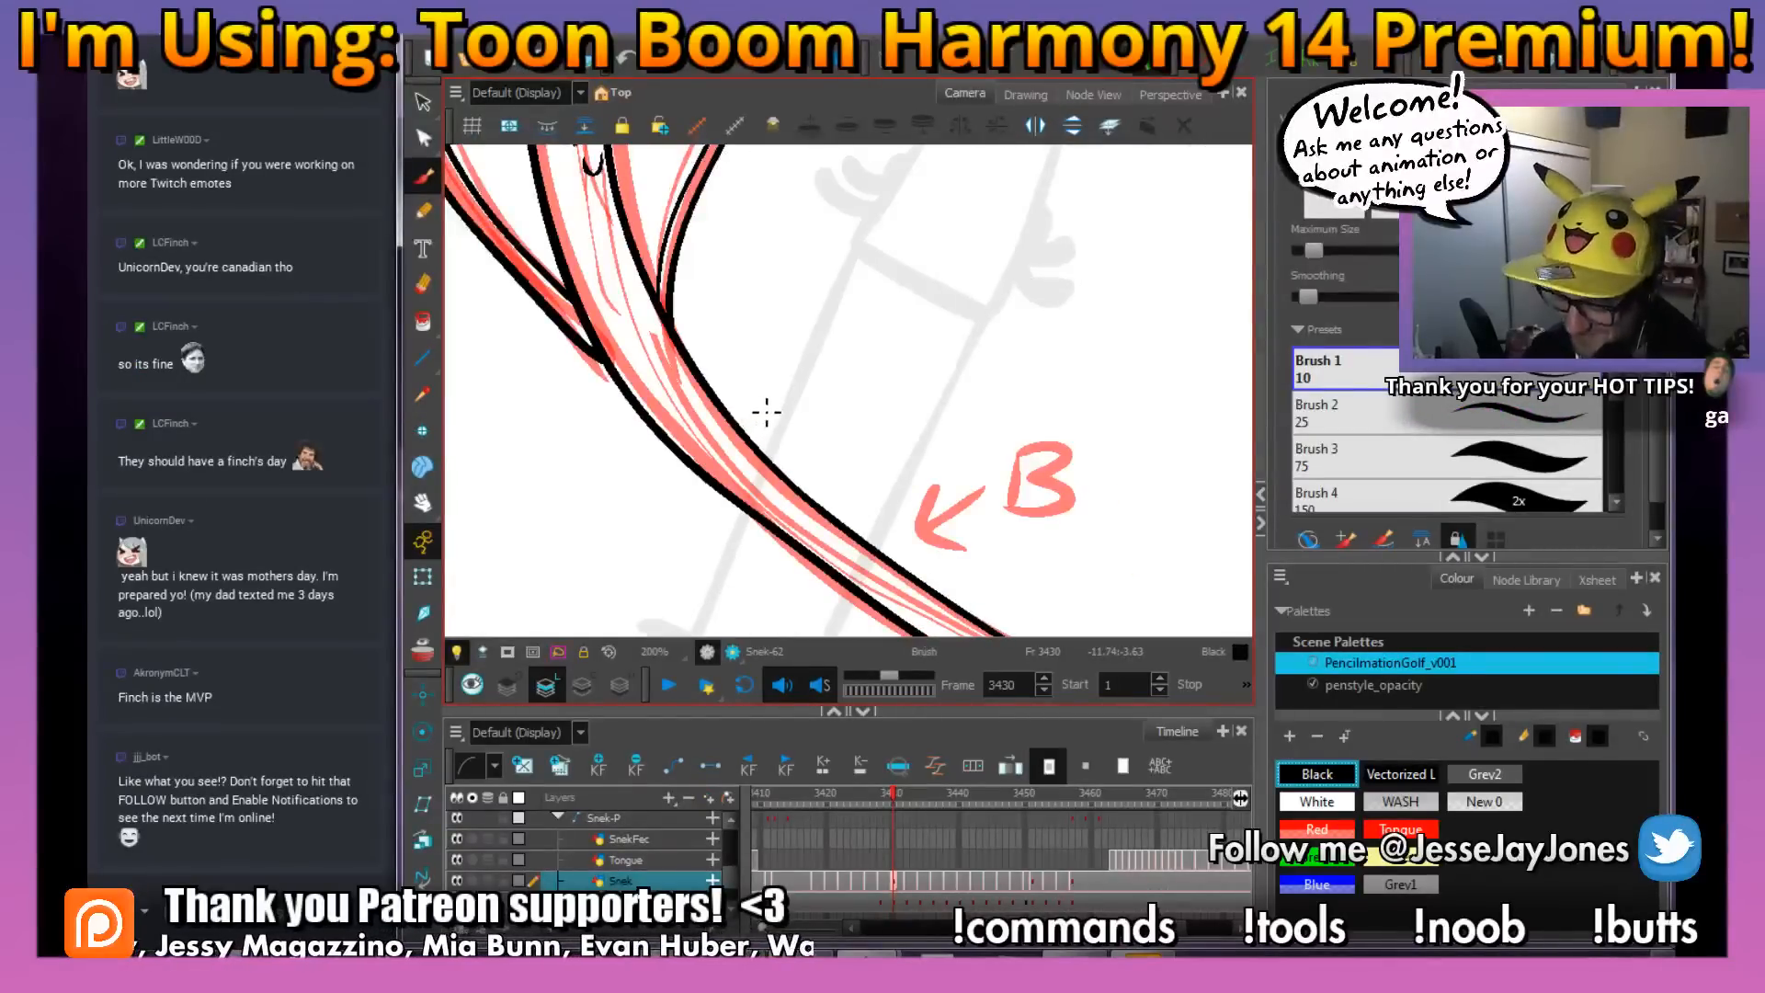
pyautogui.press('.')
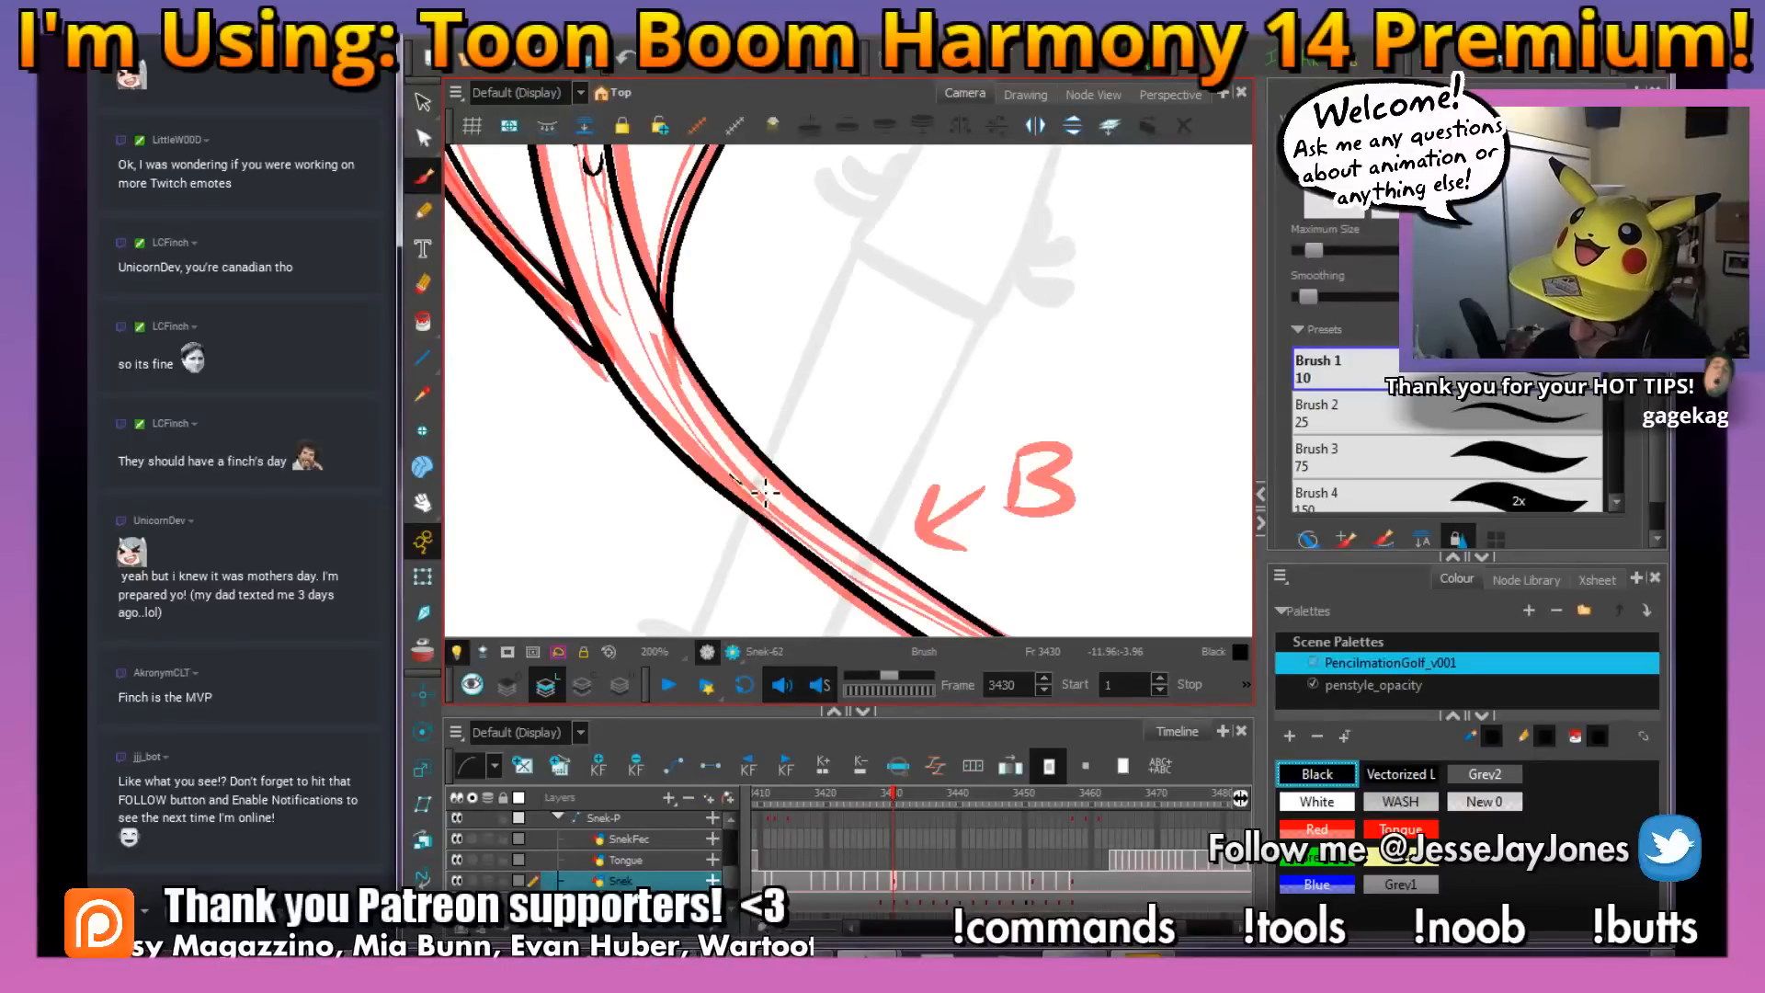
pyautogui.moveTo(765, 476); pyautogui.dragTo(787, 480)
pyautogui.press('.')
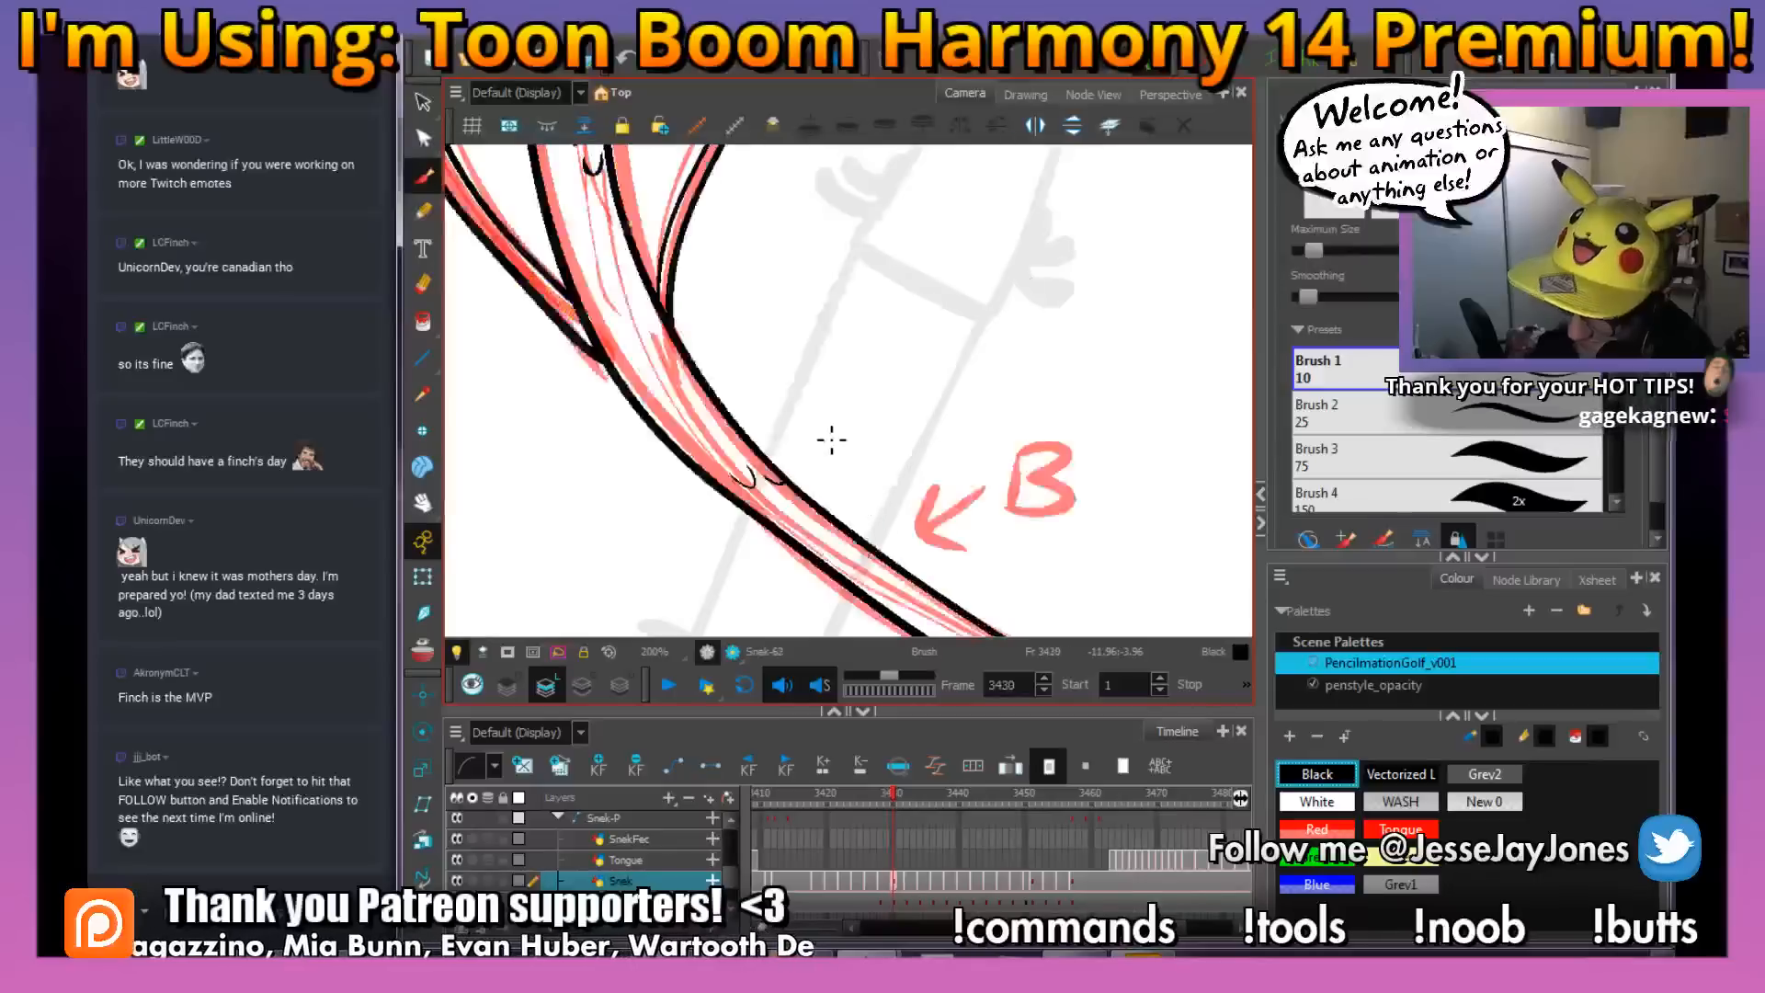
# Compare the tail with frame 3429 and draw small curved scales near the tail tip at frame 3430
pyautogui.press('.')
pyautogui.press('space')
pyautogui.moveTo(866, 555); pyautogui.dragTo(768, 420)
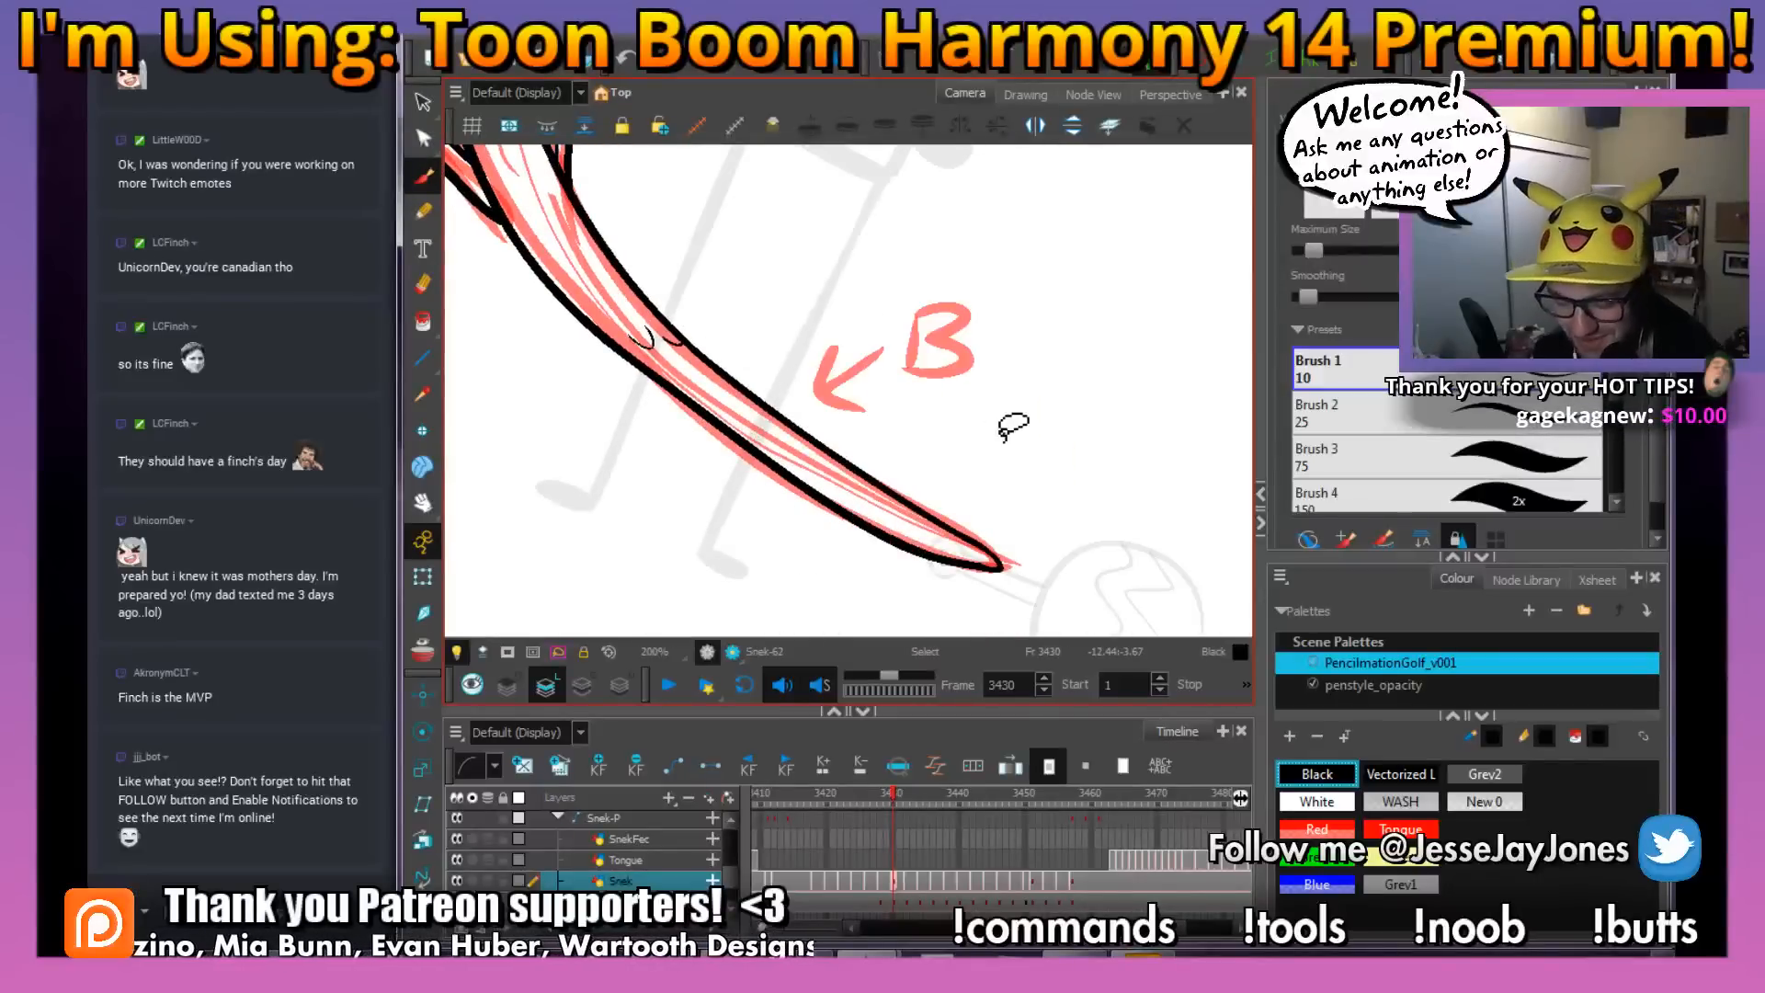
pyautogui.moveTo(1045, 422)
pyautogui.mouseDown()
pyautogui.moveTo(1073, 460)
pyautogui.moveTo(1051, 477)
pyautogui.mouseUp()
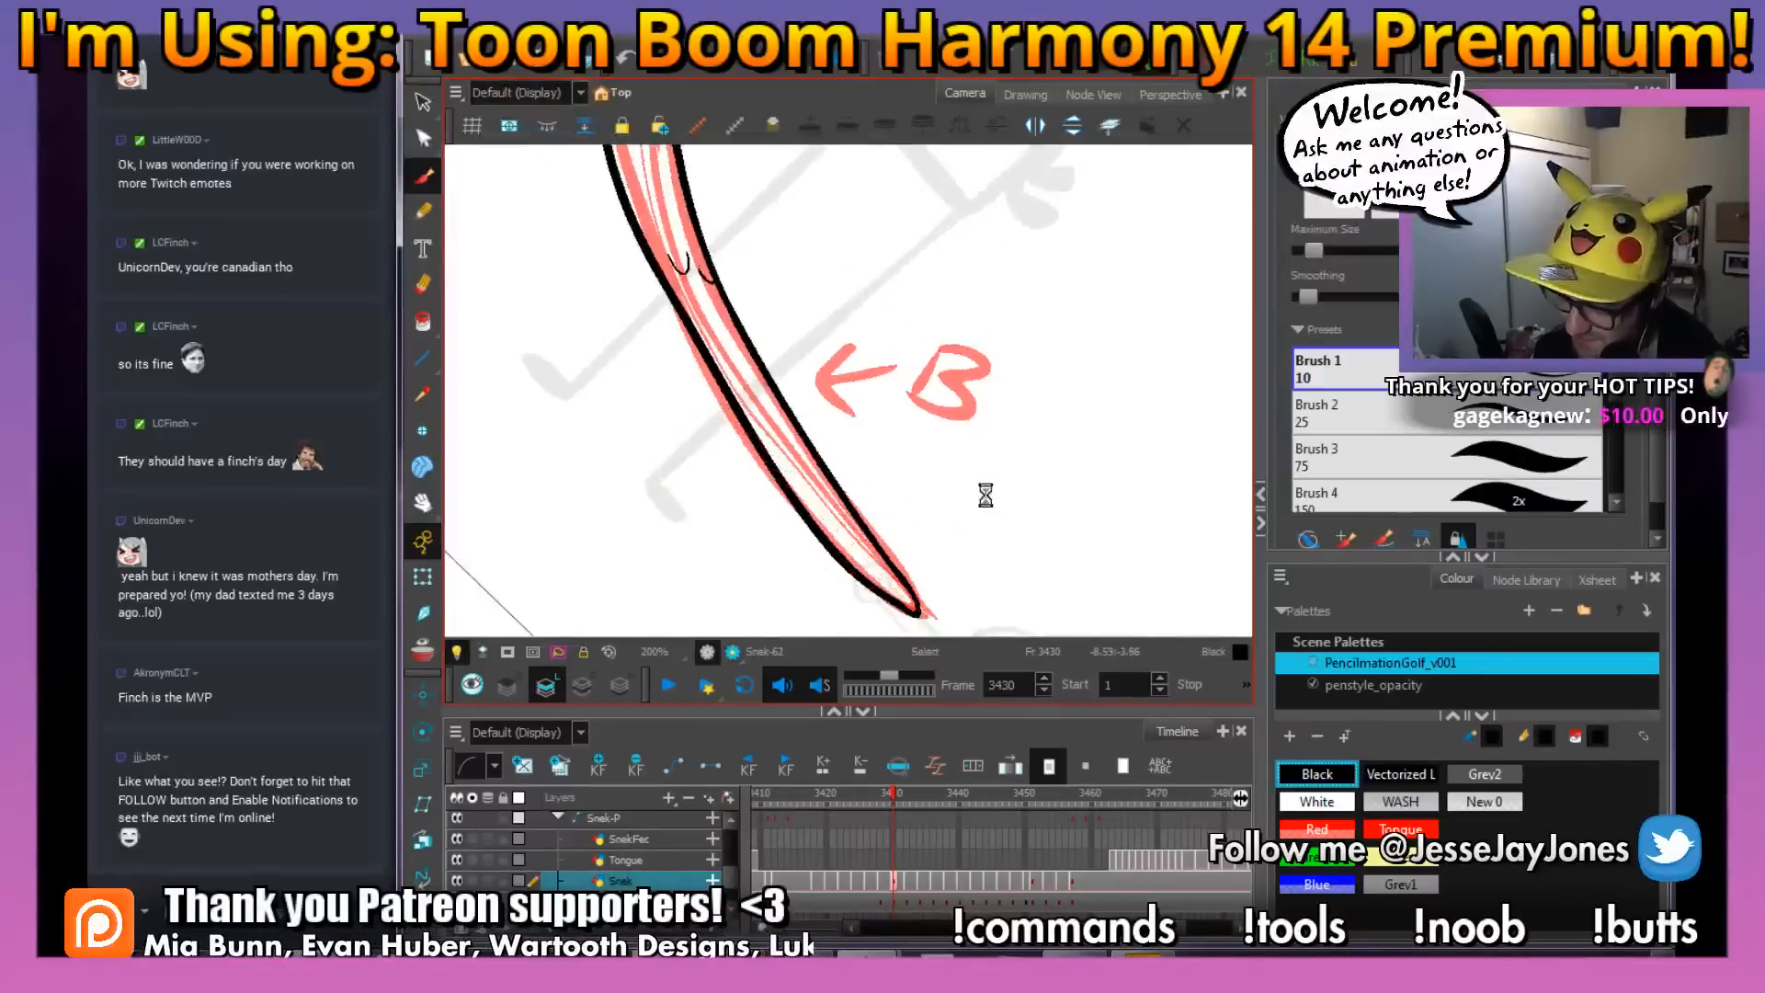
pyautogui.moveTo(908, 527); pyautogui.dragTo(803, 487)
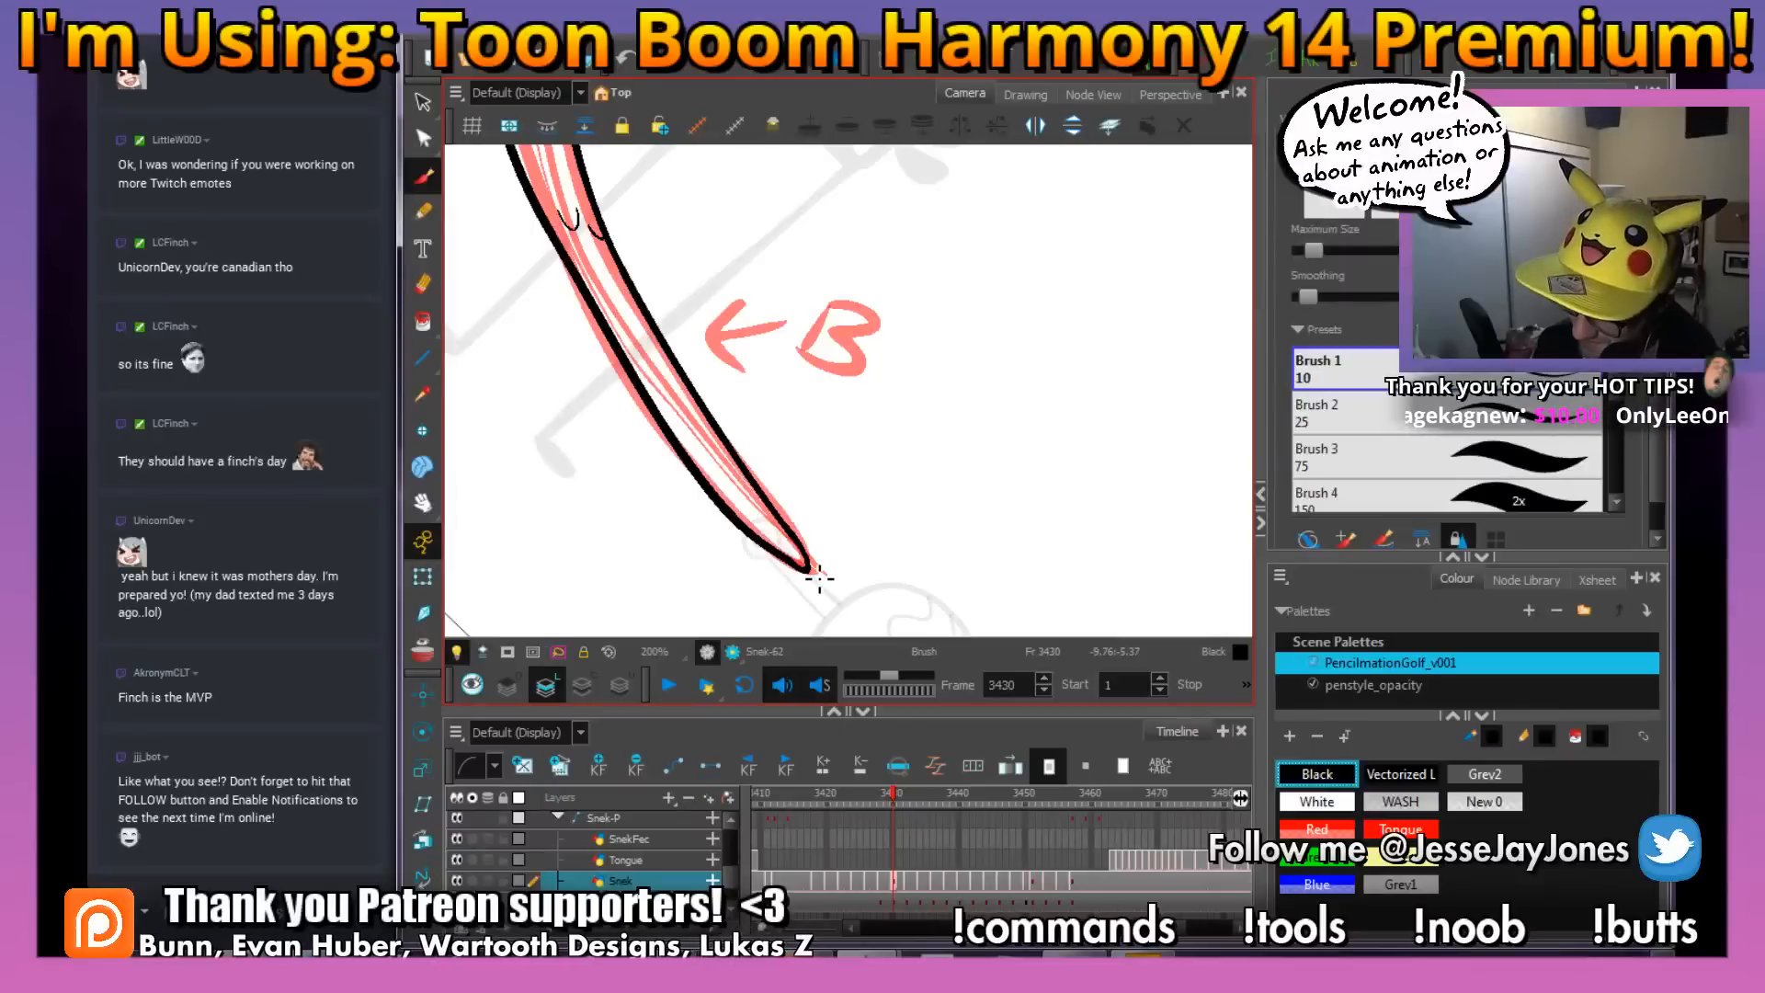
pyautogui.moveTo(935, 467)
pyautogui.mouseDown()
pyautogui.moveTo(986, 473)
pyautogui.moveTo(914, 524)
pyautogui.moveTo(1039, 501)
pyautogui.mouseUp()
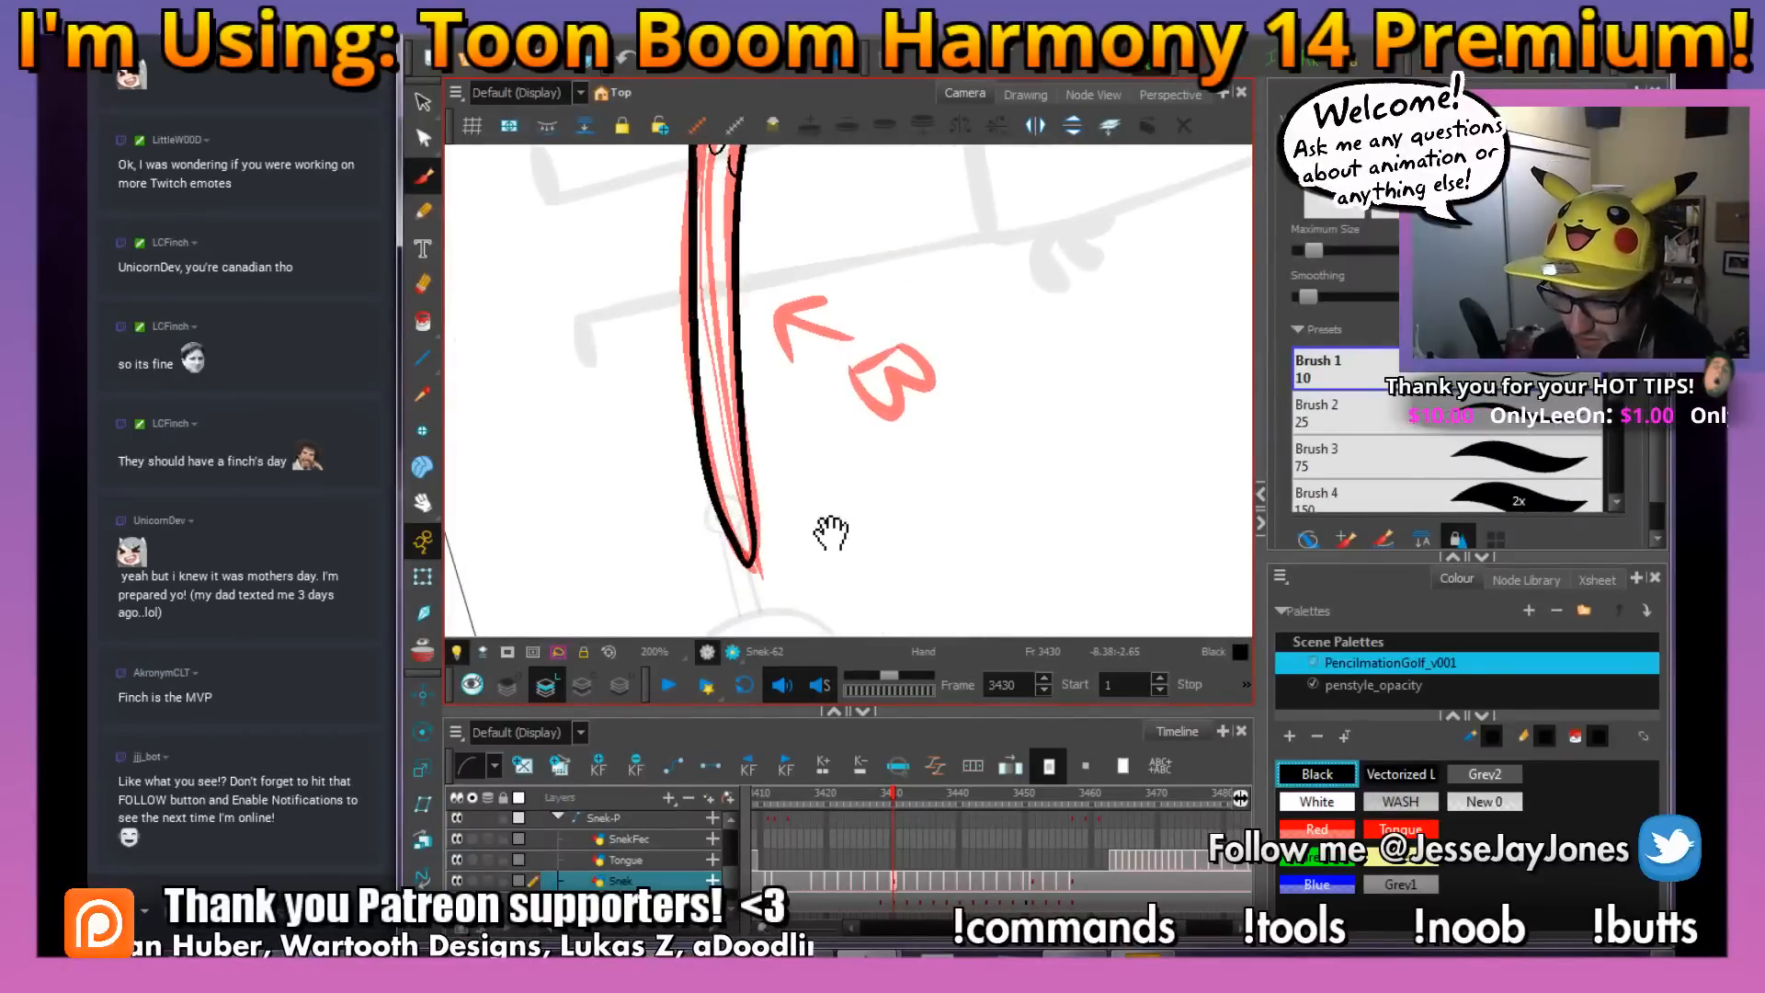
pyautogui.moveTo(831, 528); pyautogui.dragTo(788, 494)
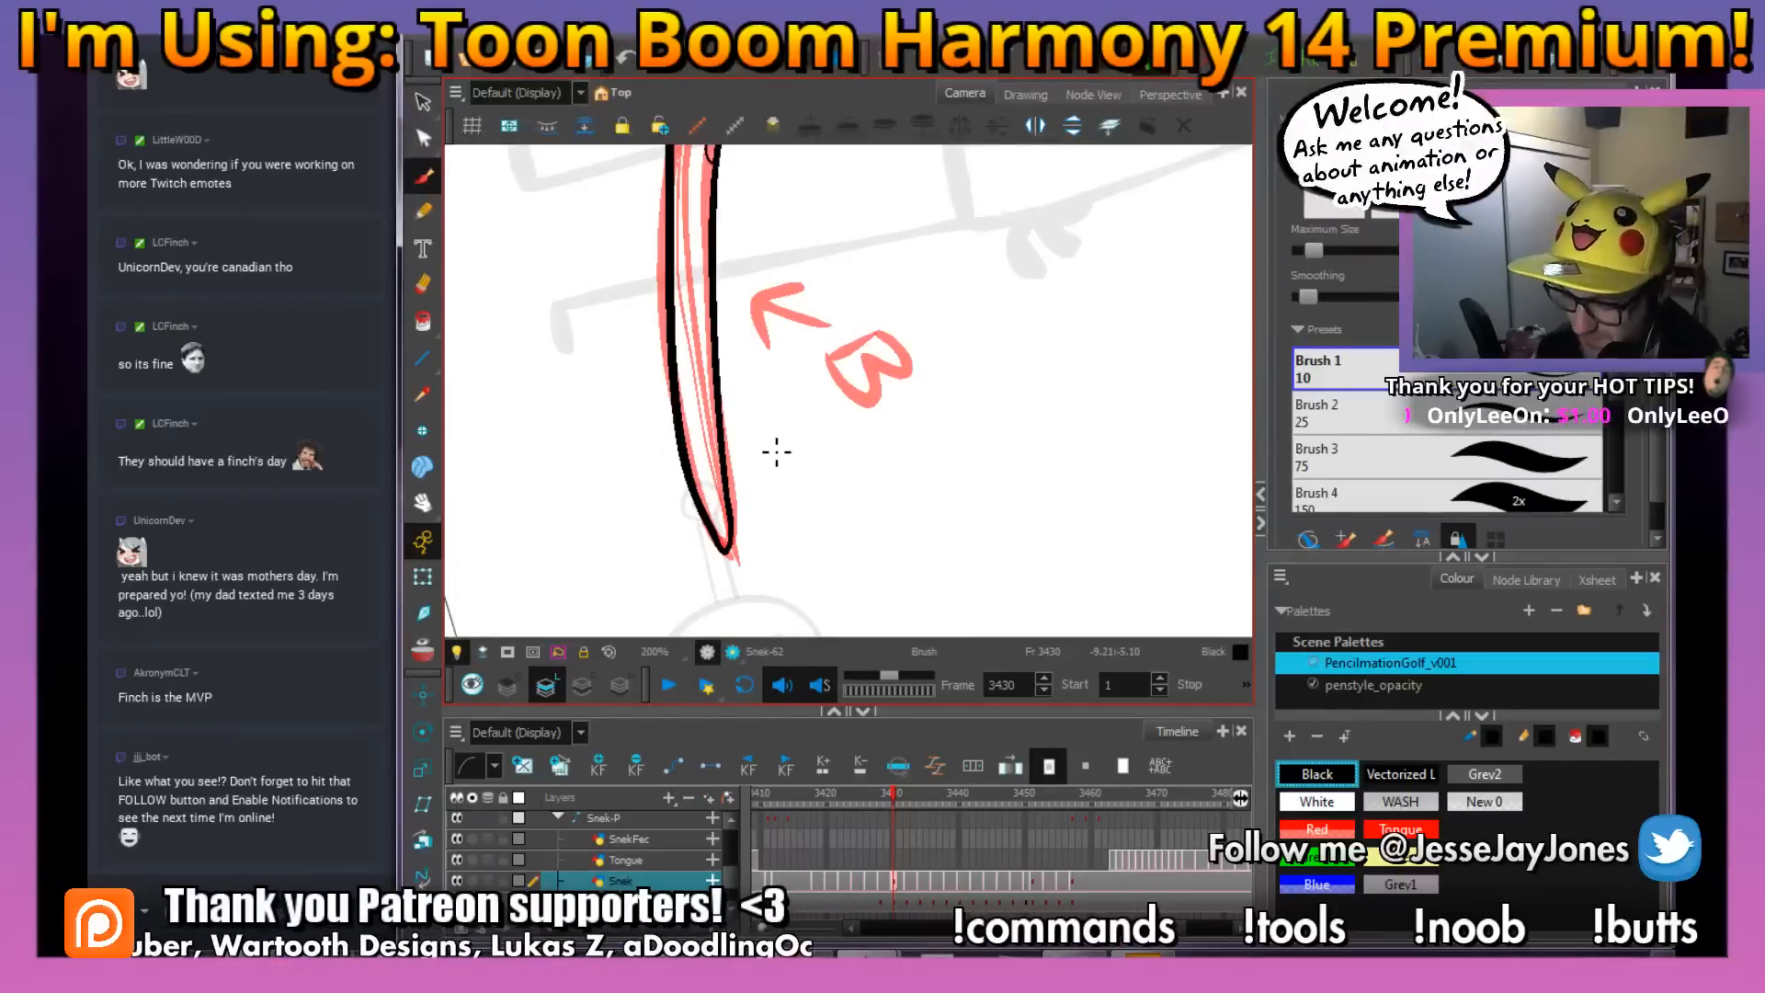
pyautogui.press('f')
pyautogui.press('g')
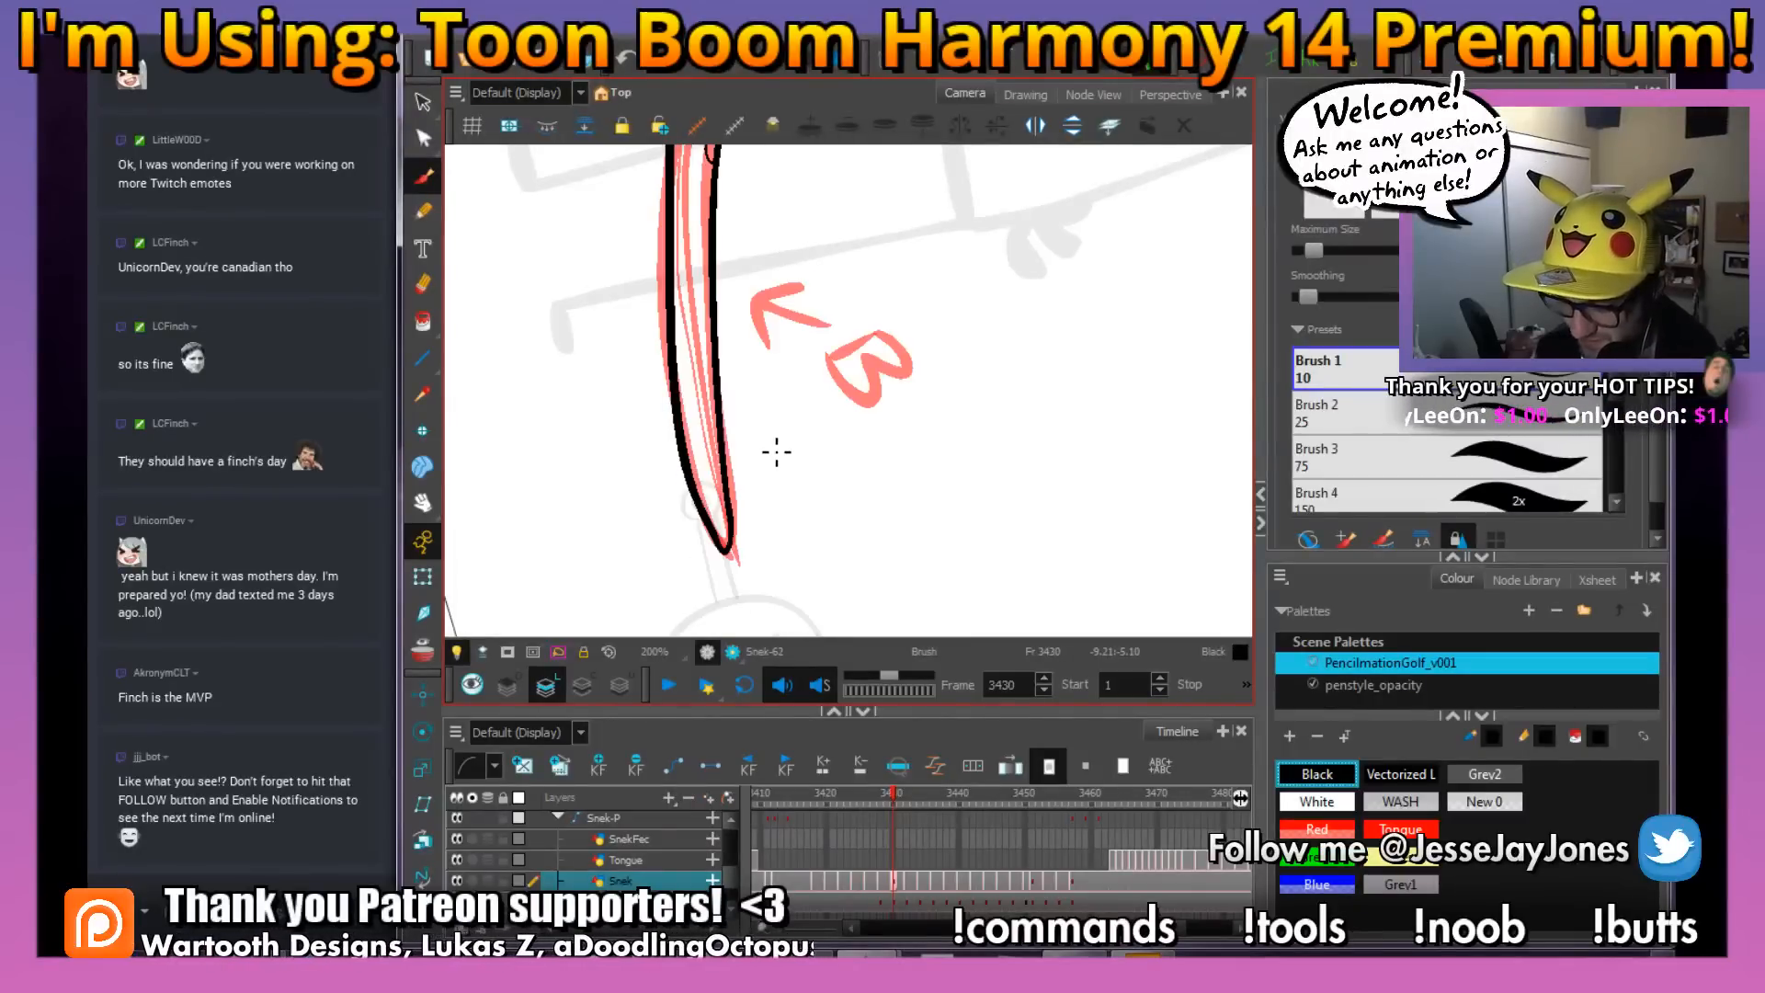
pyautogui.moveTo(893, 549); pyautogui.dragTo(830, 378)
pyautogui.press('f')
pyautogui.moveTo(822, 481); pyautogui.dragTo(816, 401)
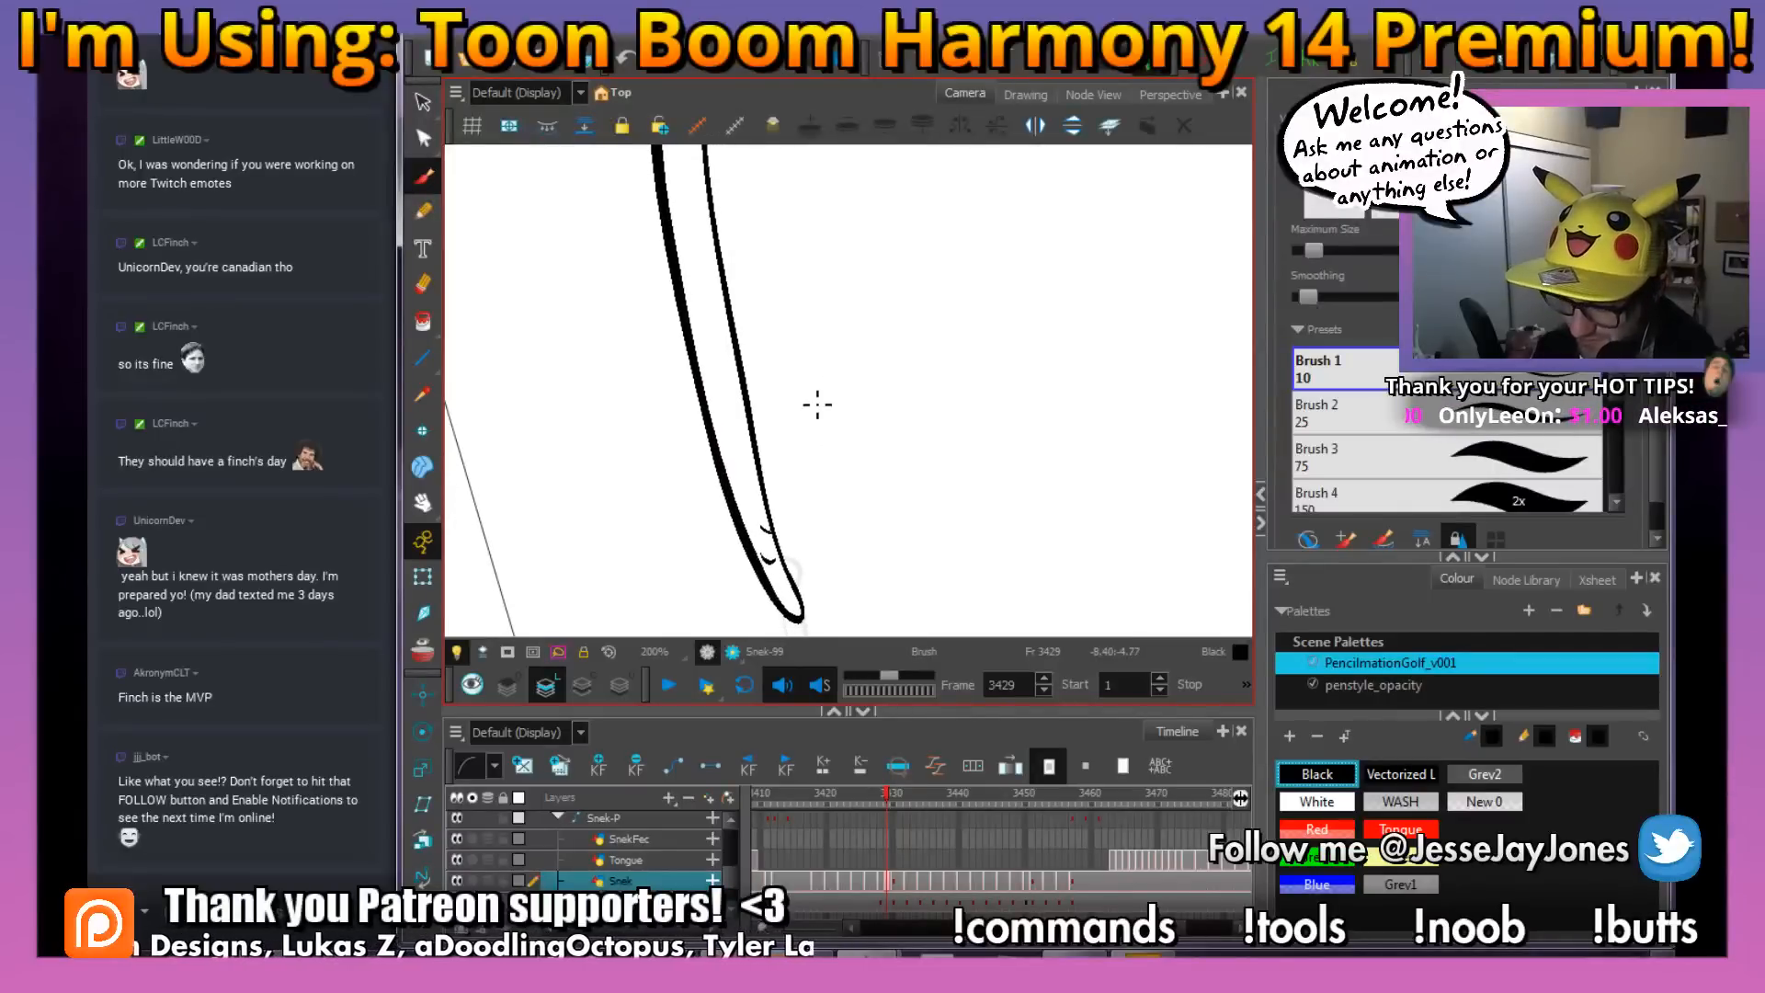
pyautogui.press('g')
pyautogui.press('f')
pyautogui.press('g')
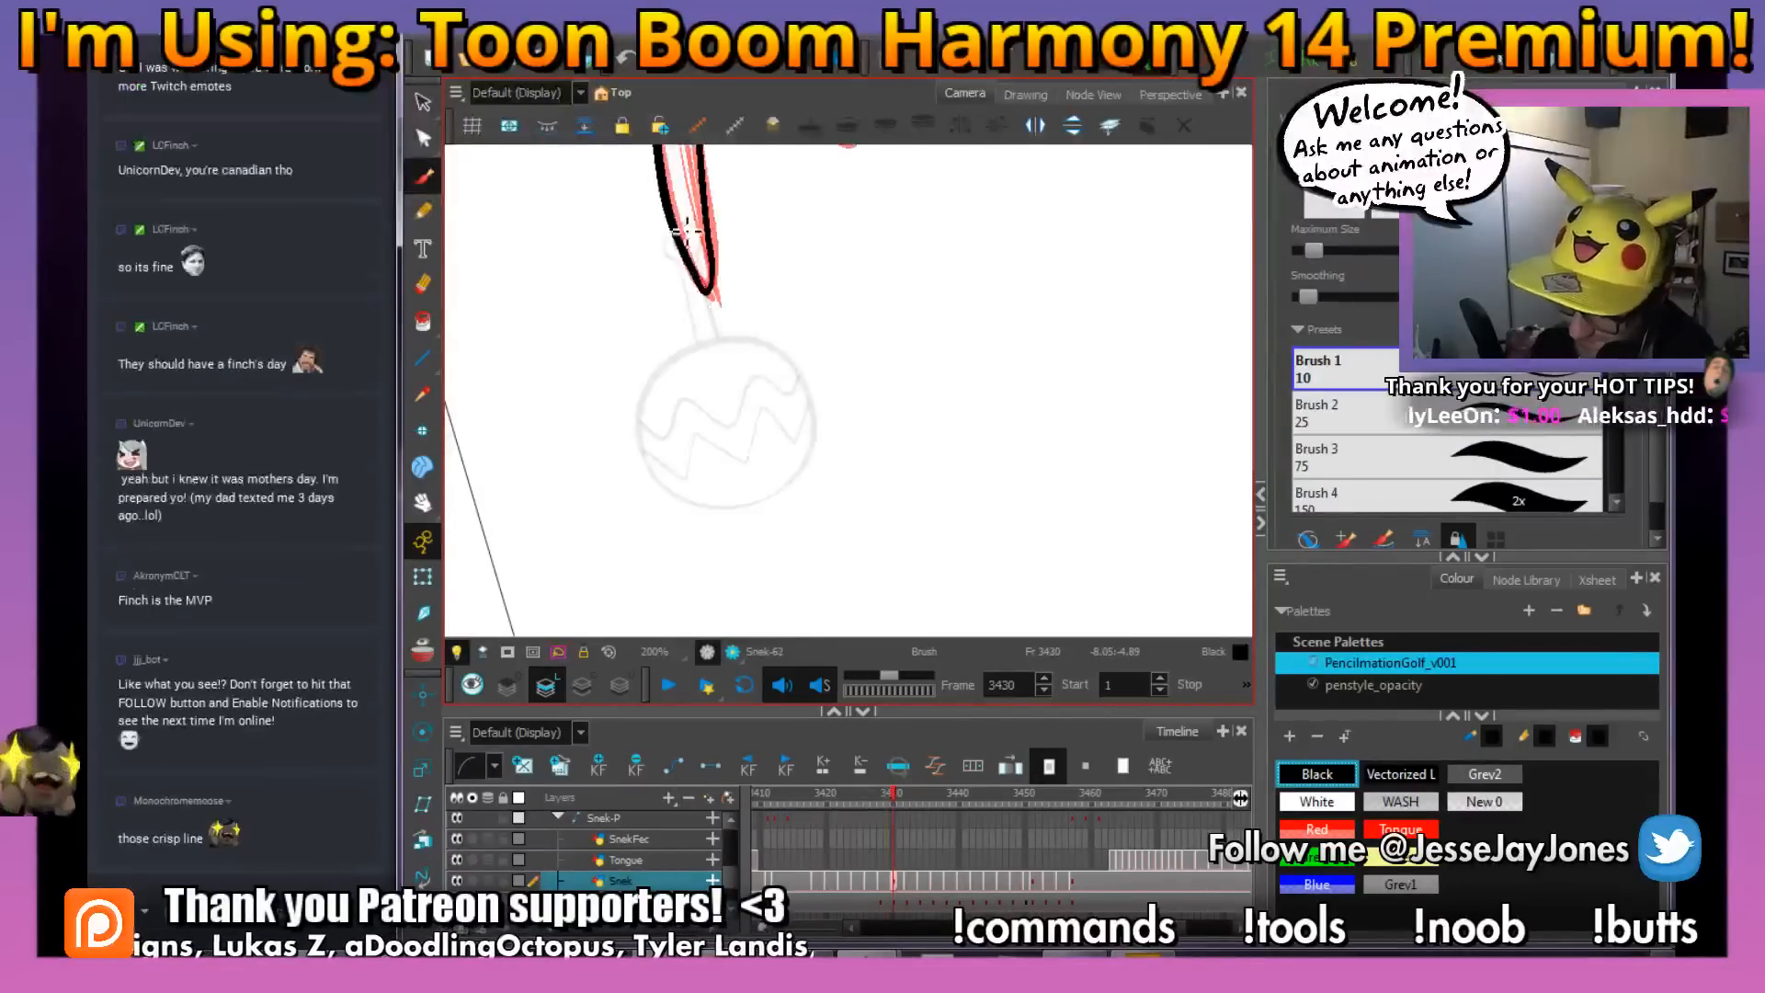
pyautogui.moveTo(682, 218); pyautogui.dragTo(695, 217)
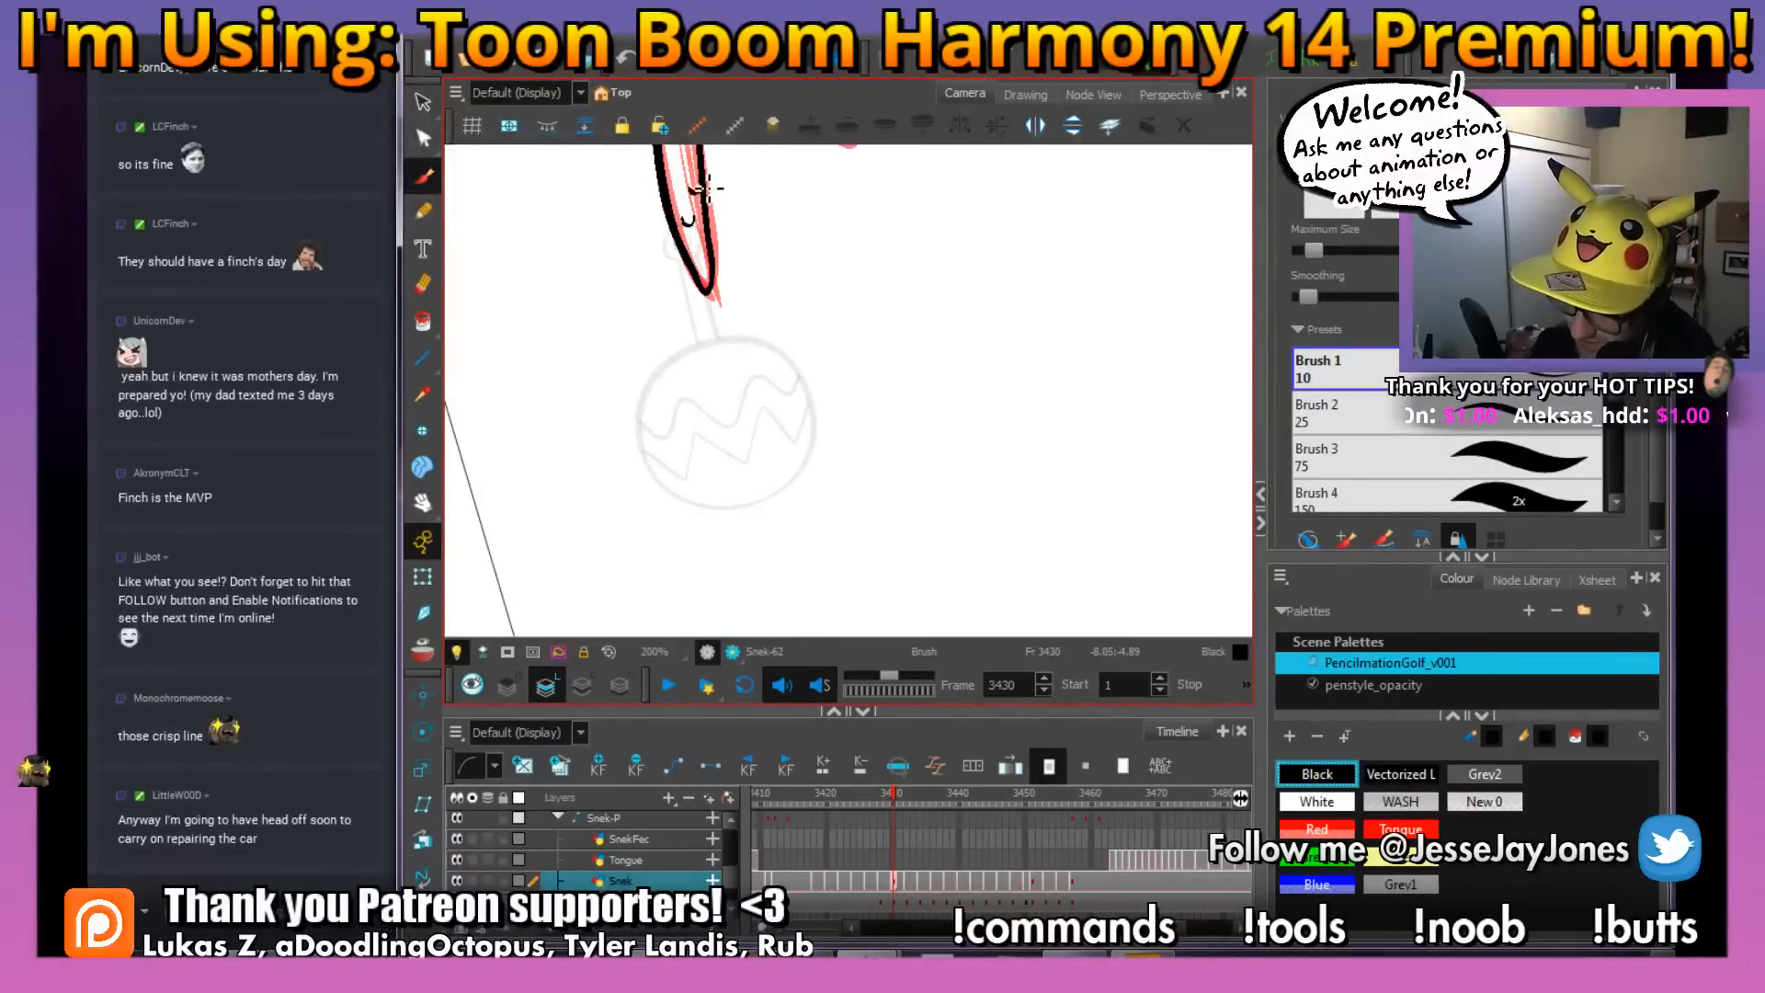
# Remove the red rough lines from the snake drawing at frame 3430, keeping the black ink
pyautogui.moveTo(804, 225); pyautogui.dragTo(804, 362)
pyautogui.hotkey('alt', 's')
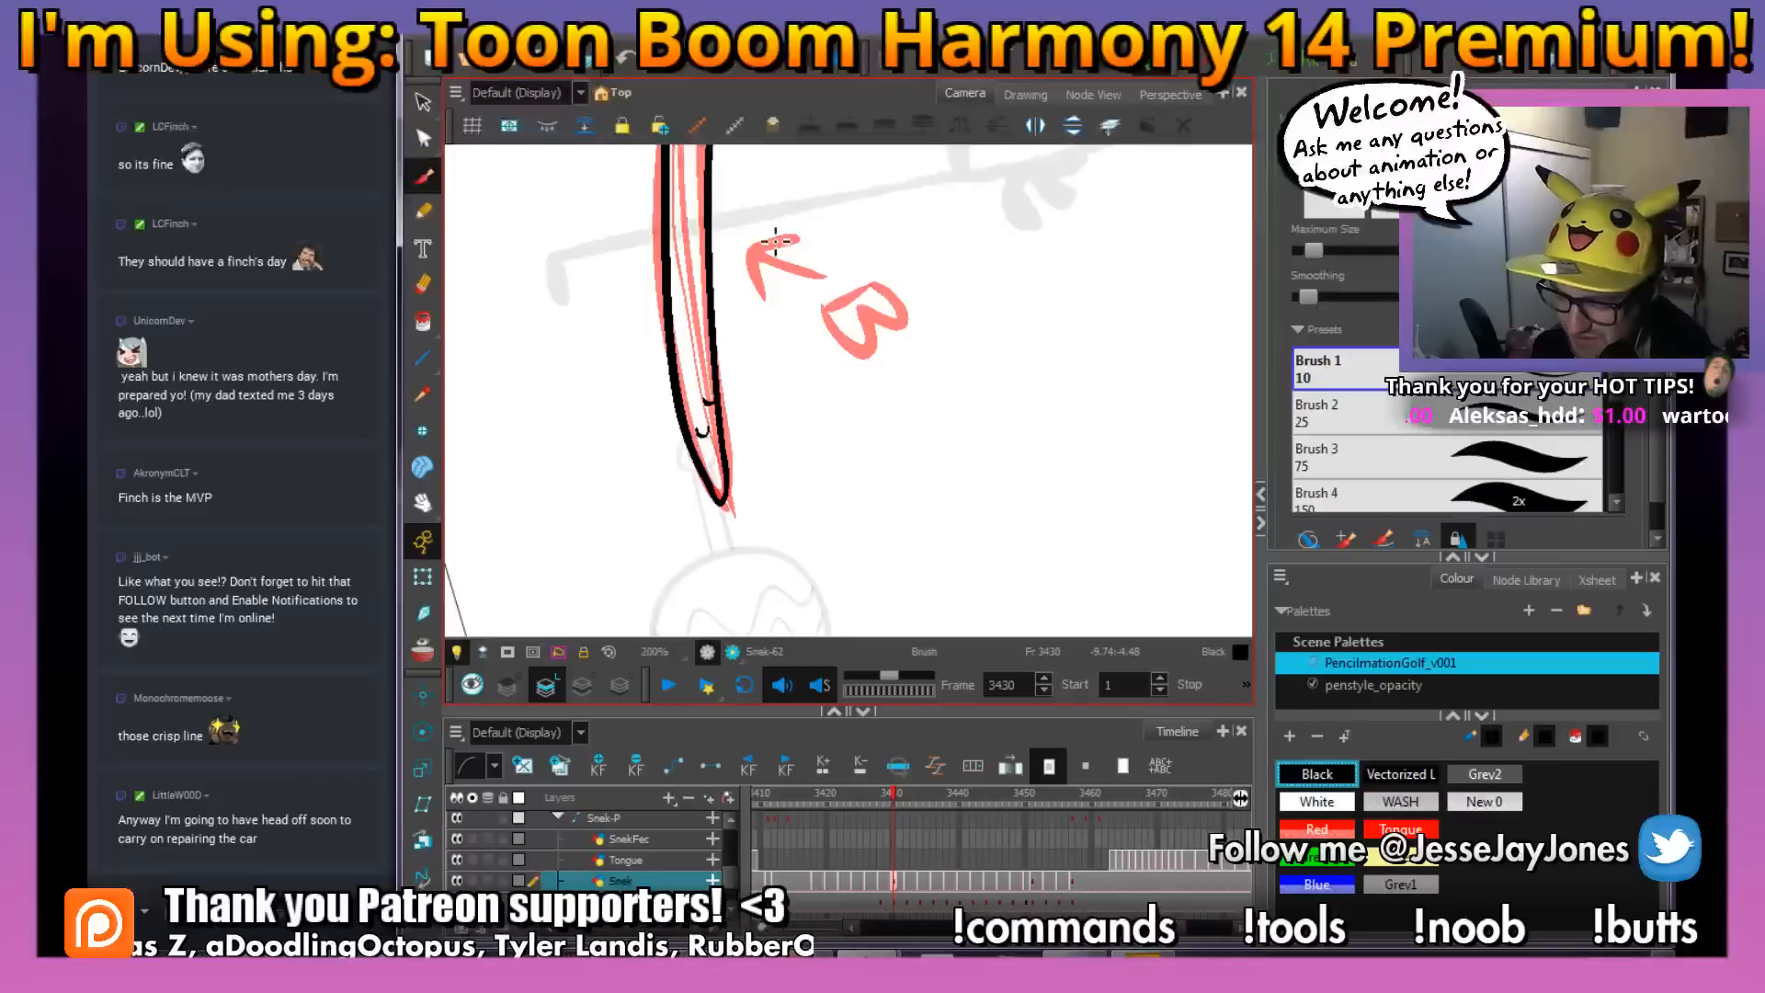
pyautogui.press('1')
pyautogui.press('1')
pyautogui.moveTo(857, 197); pyautogui.dragTo(827, 327)
pyautogui.click(424, 105)
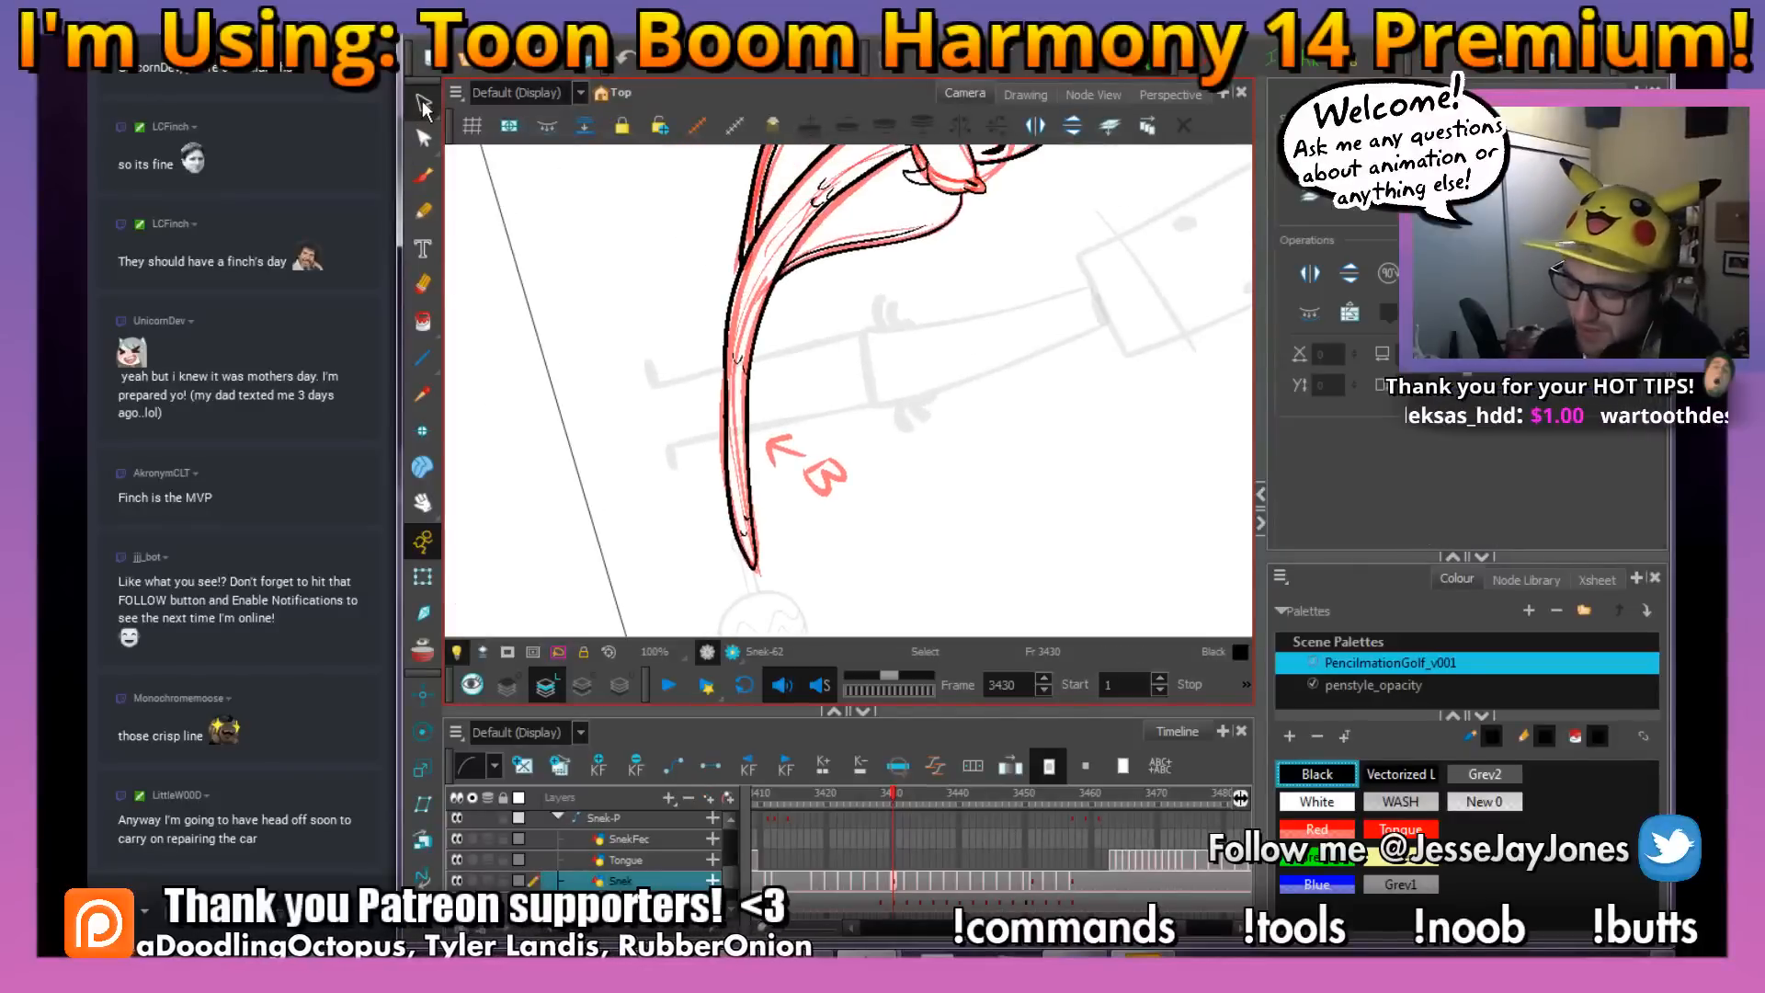
pyautogui.press('1')
pyautogui.moveTo(815, 267); pyautogui.dragTo(793, 345)
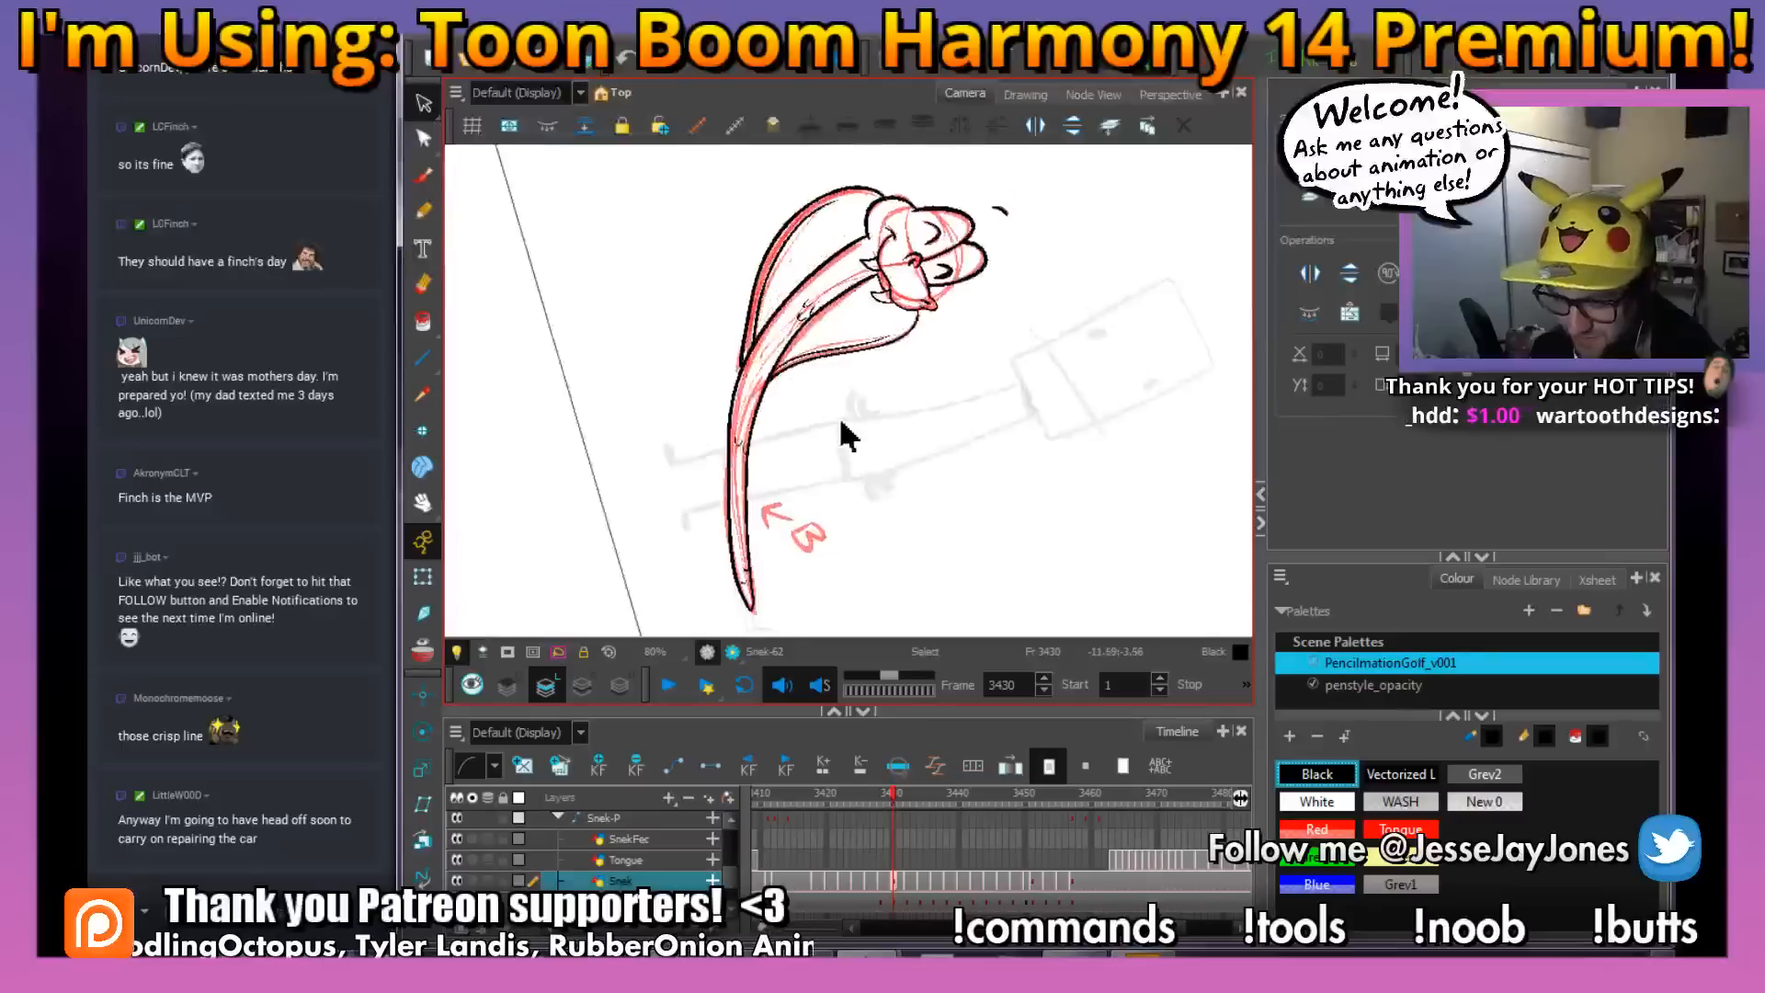
pyautogui.press('2')
pyautogui.press('2')
pyautogui.moveTo(997, 492); pyautogui.dragTo(1040, 442)
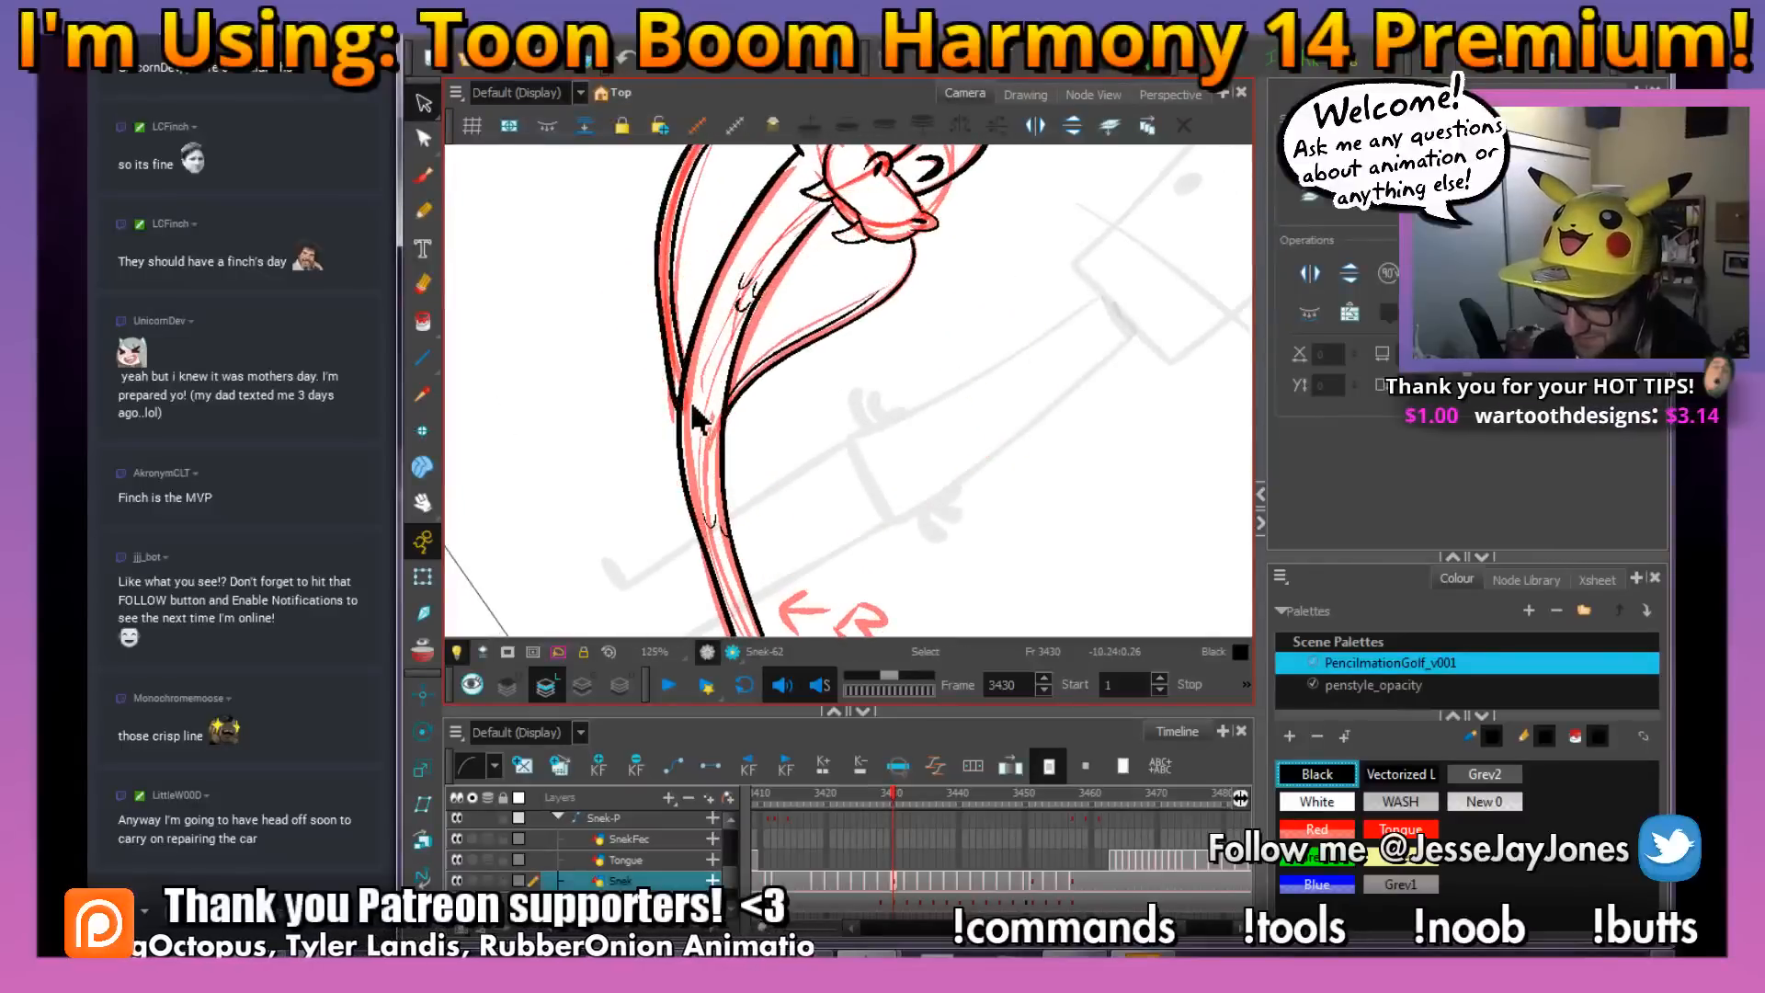
pyautogui.hotkey('ctrl', 'a')
pyautogui.press('Escape')
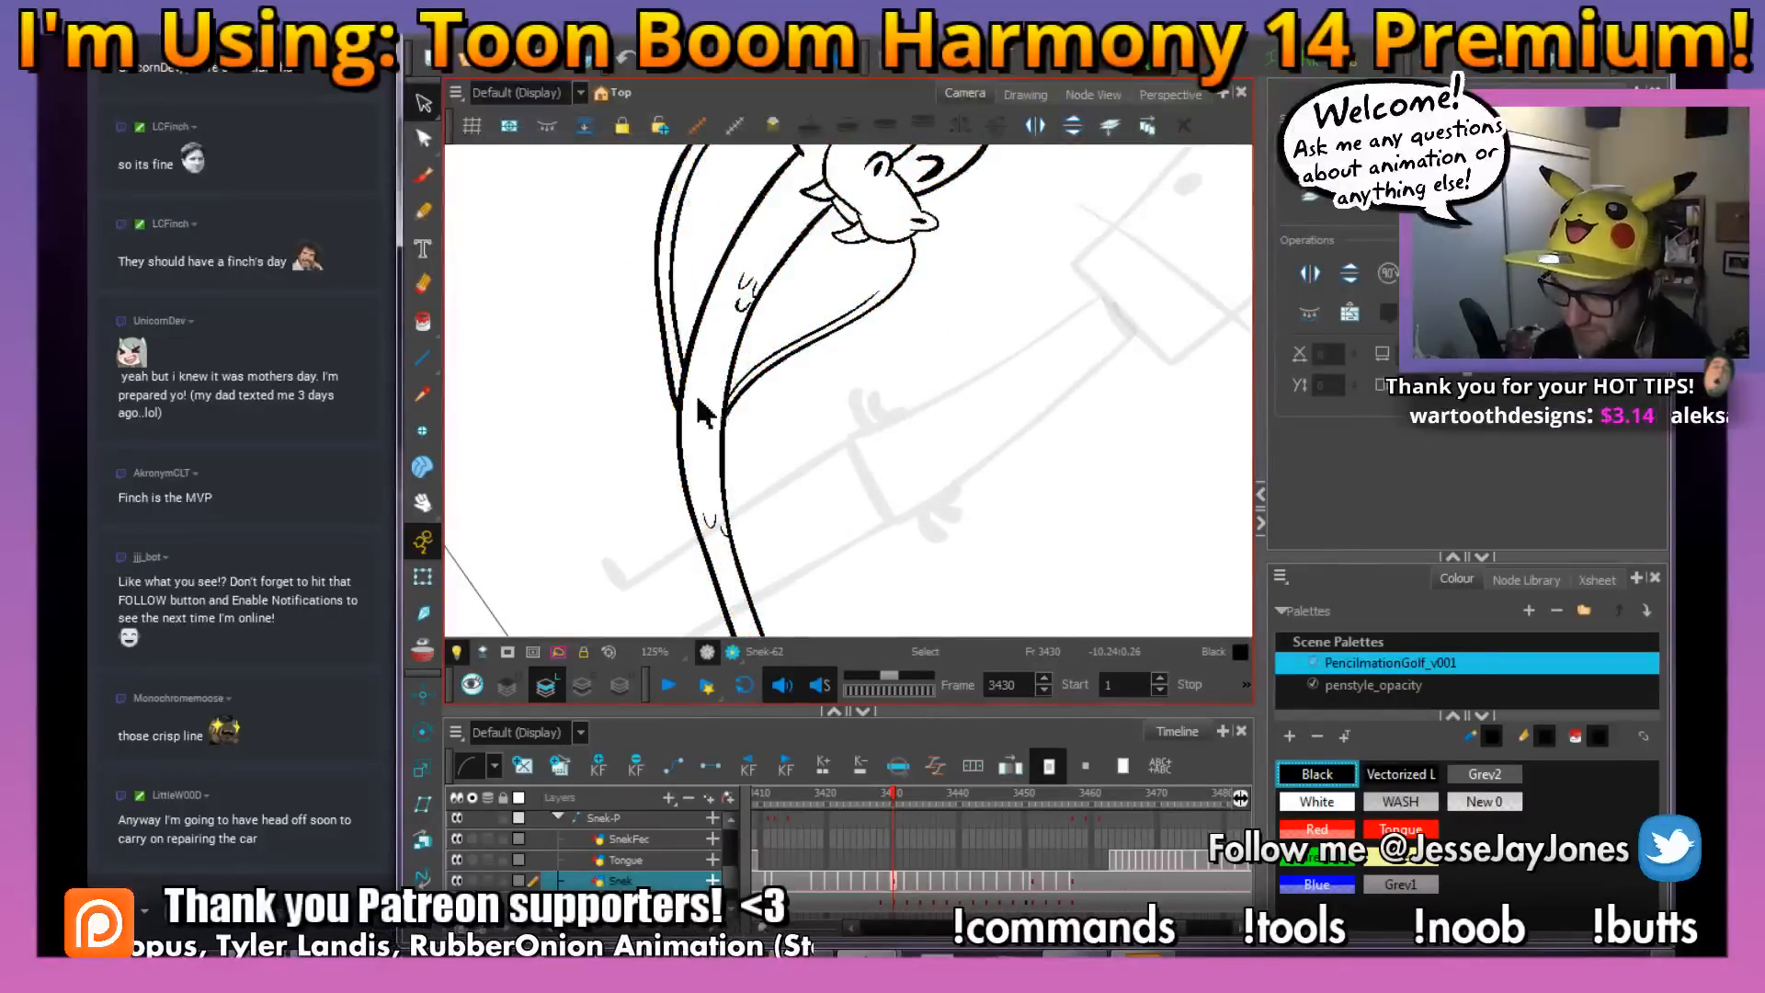
# Examine the cleaned black line art of the snake's head, hood and body at frame 3430
pyautogui.press('1')
pyautogui.press('1')
pyautogui.moveTo(934, 496); pyautogui.dragTo(898, 421)
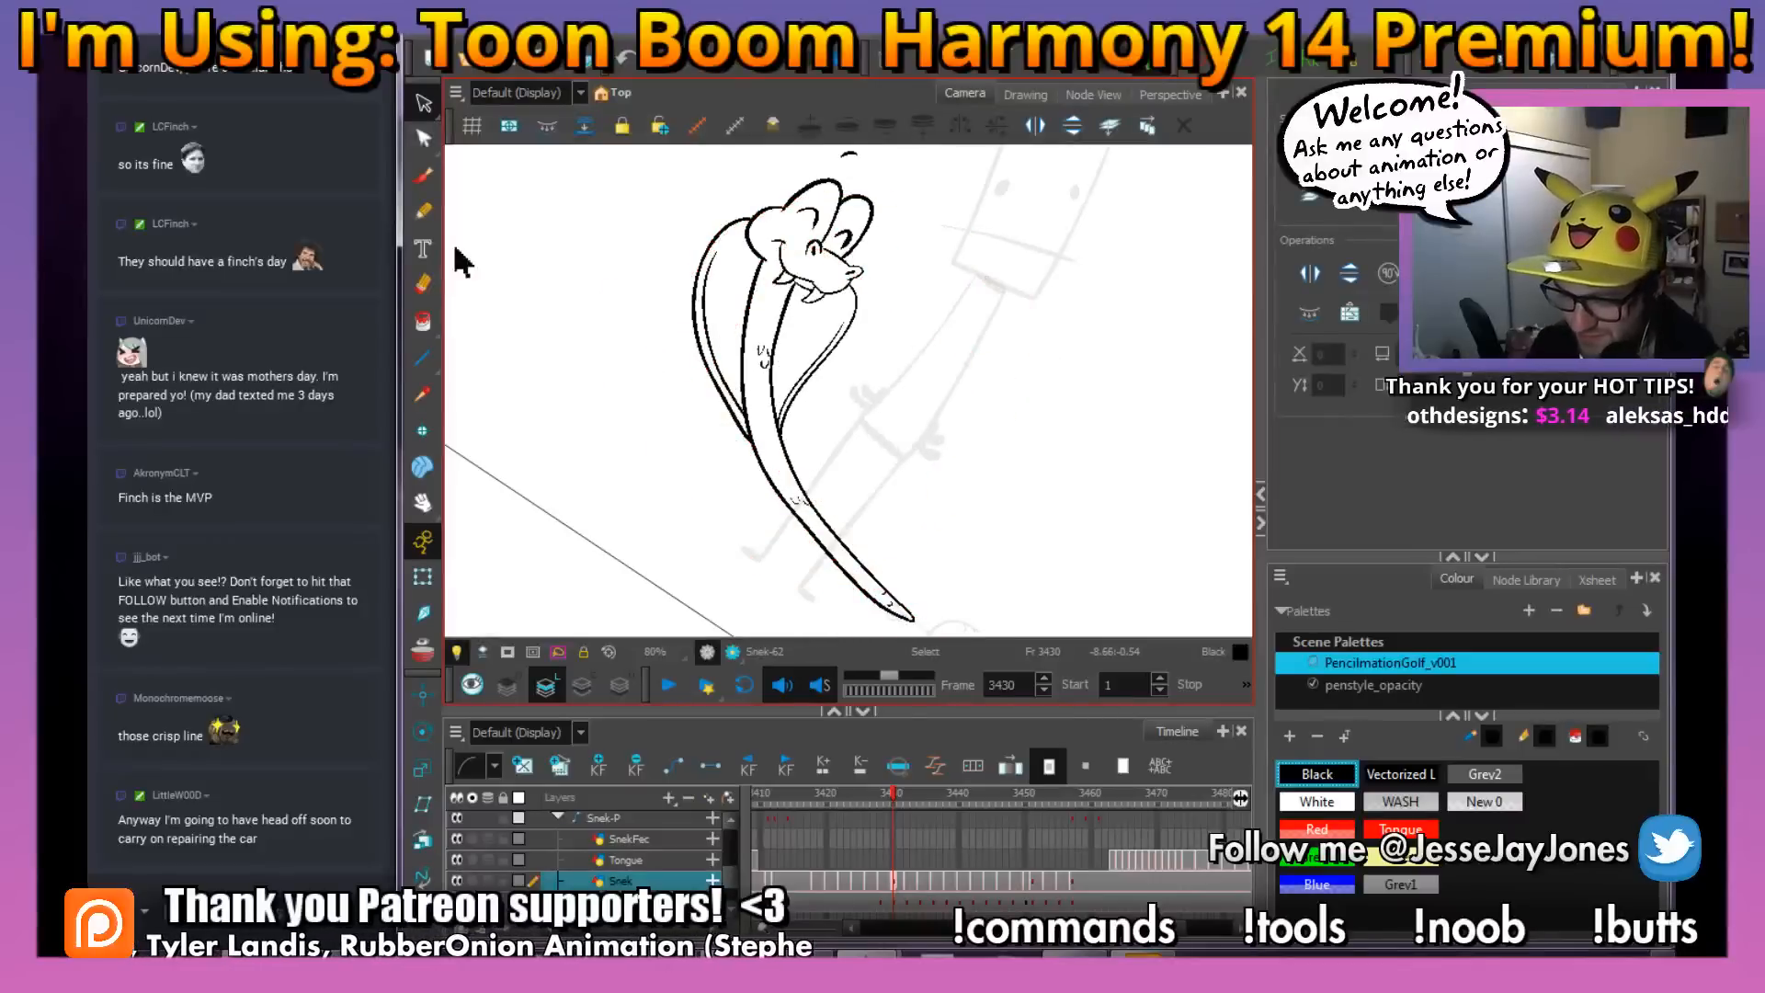
pyautogui.press('2')
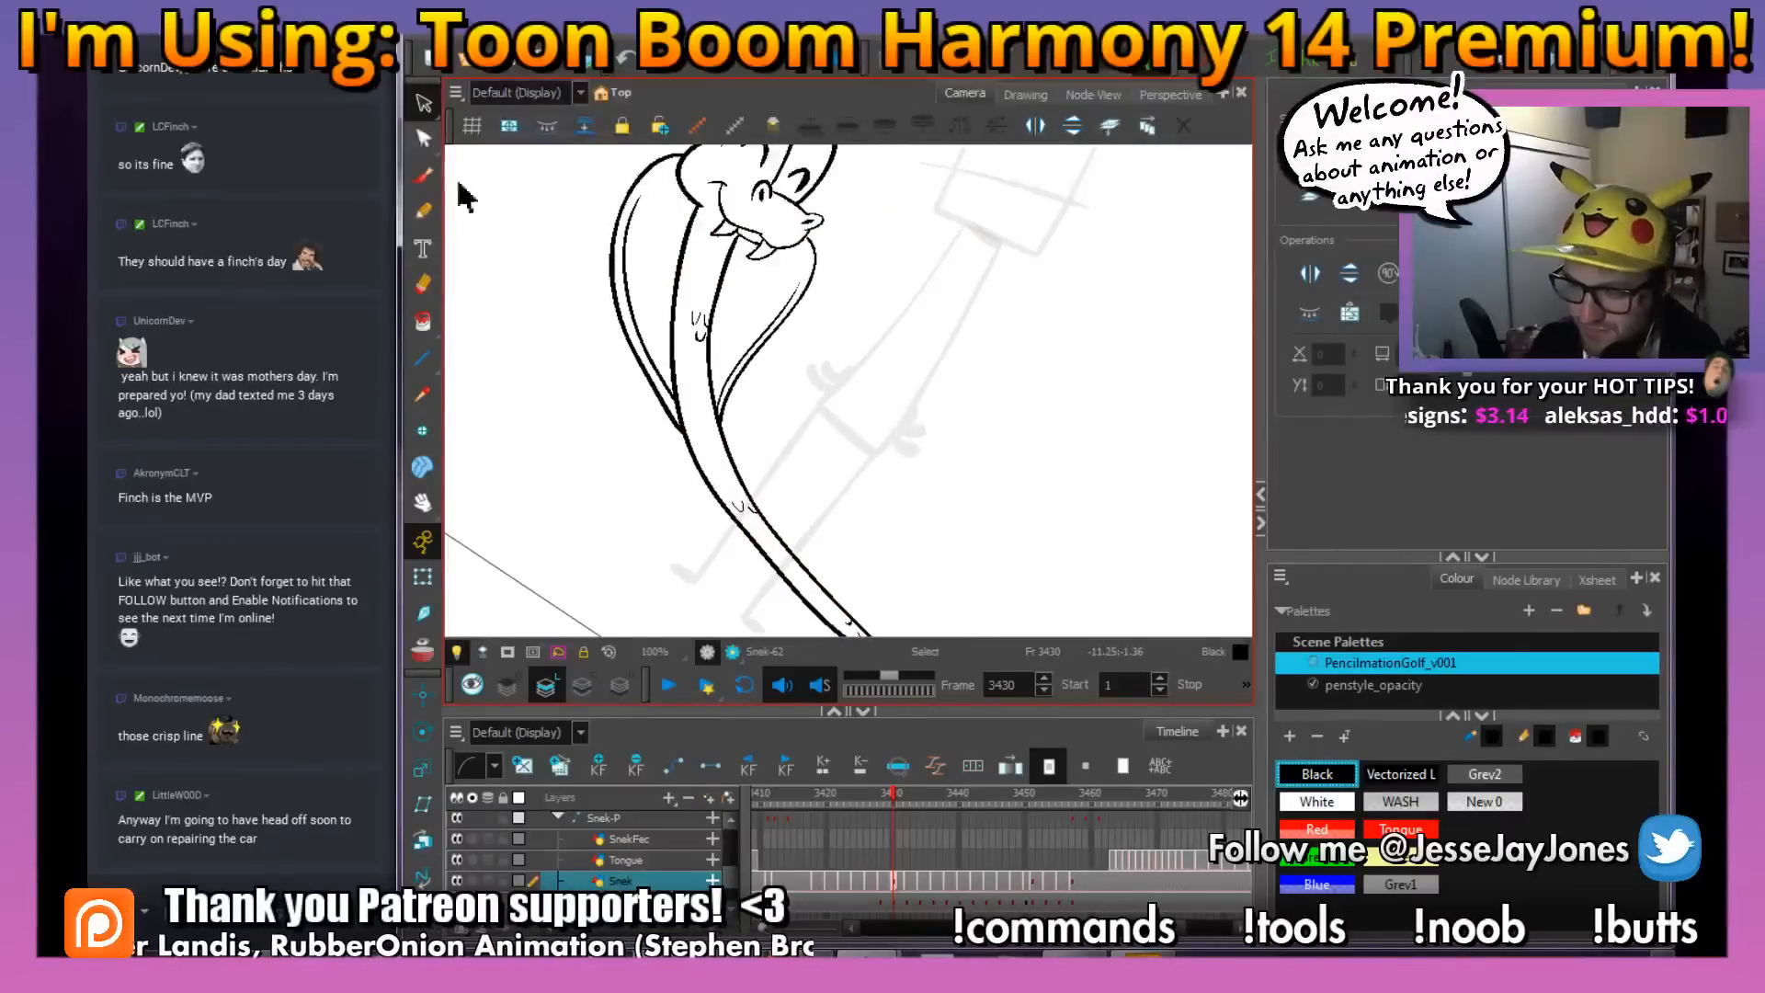
pyautogui.click(423, 176)
pyautogui.moveTo(767, 361); pyautogui.dragTo(825, 568)
pyautogui.press('2')
pyautogui.press('2')
pyautogui.press('2')
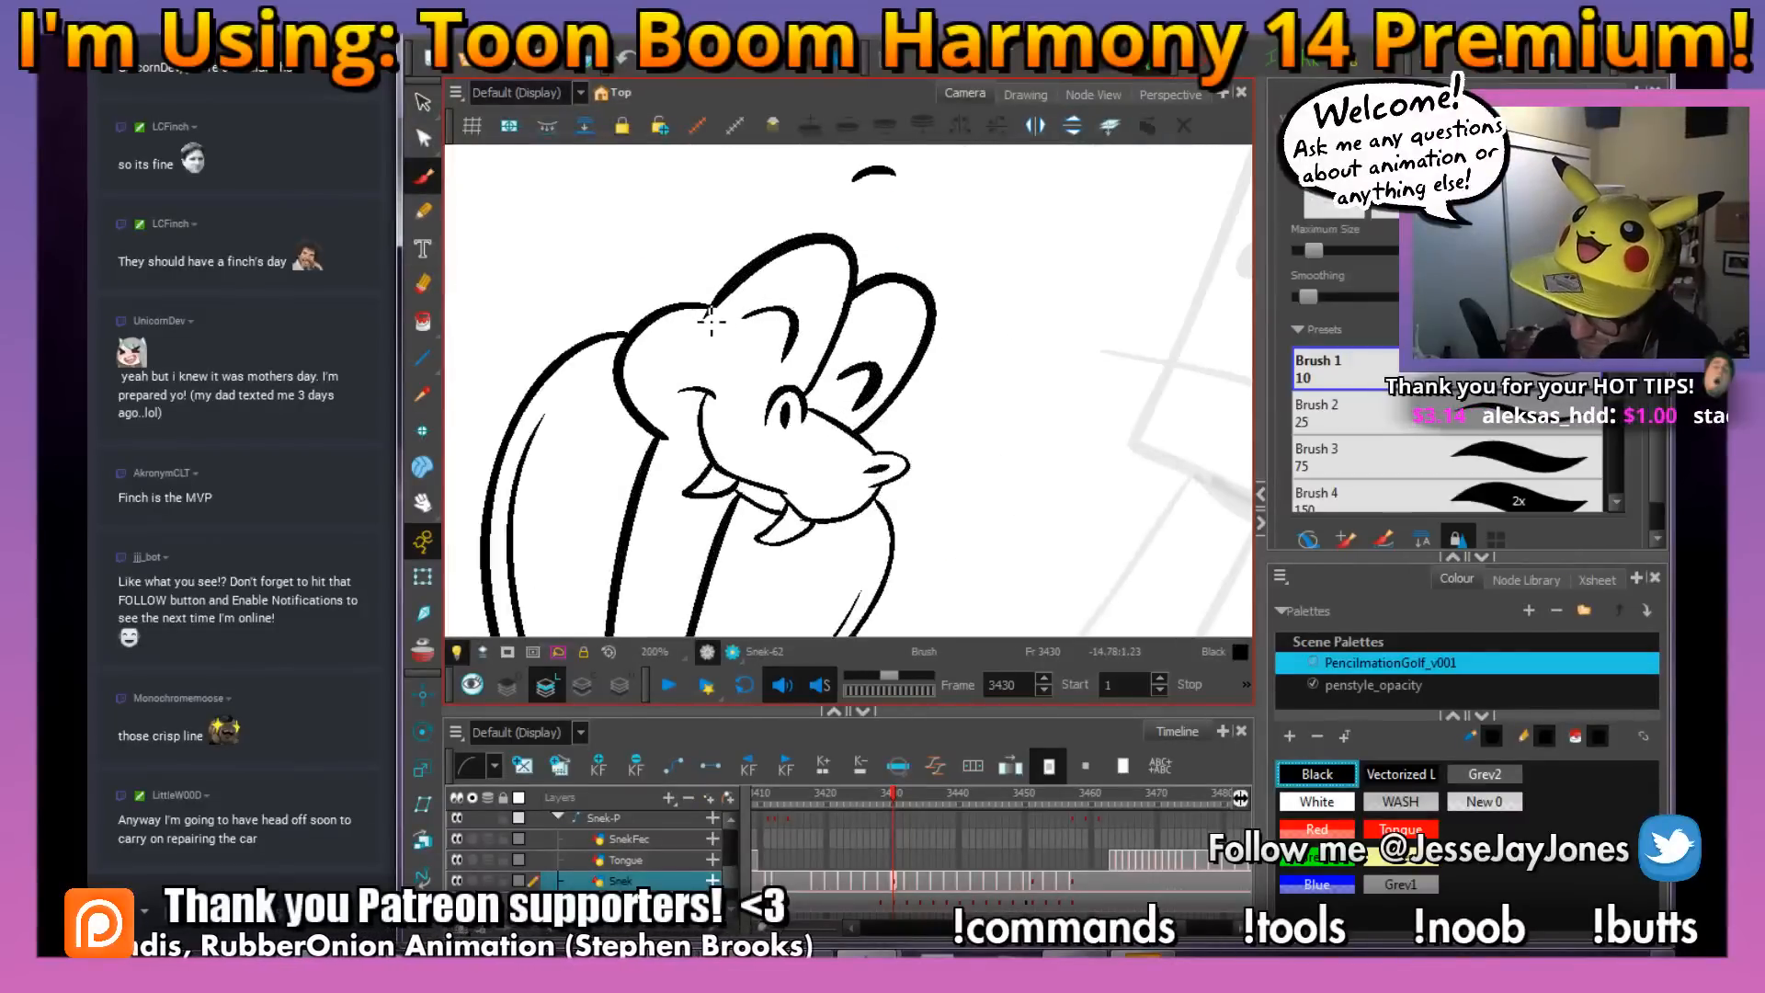
pyautogui.press('1')
pyautogui.press('1')
pyautogui.press('1')
pyautogui.press('1')
pyautogui.press('1')
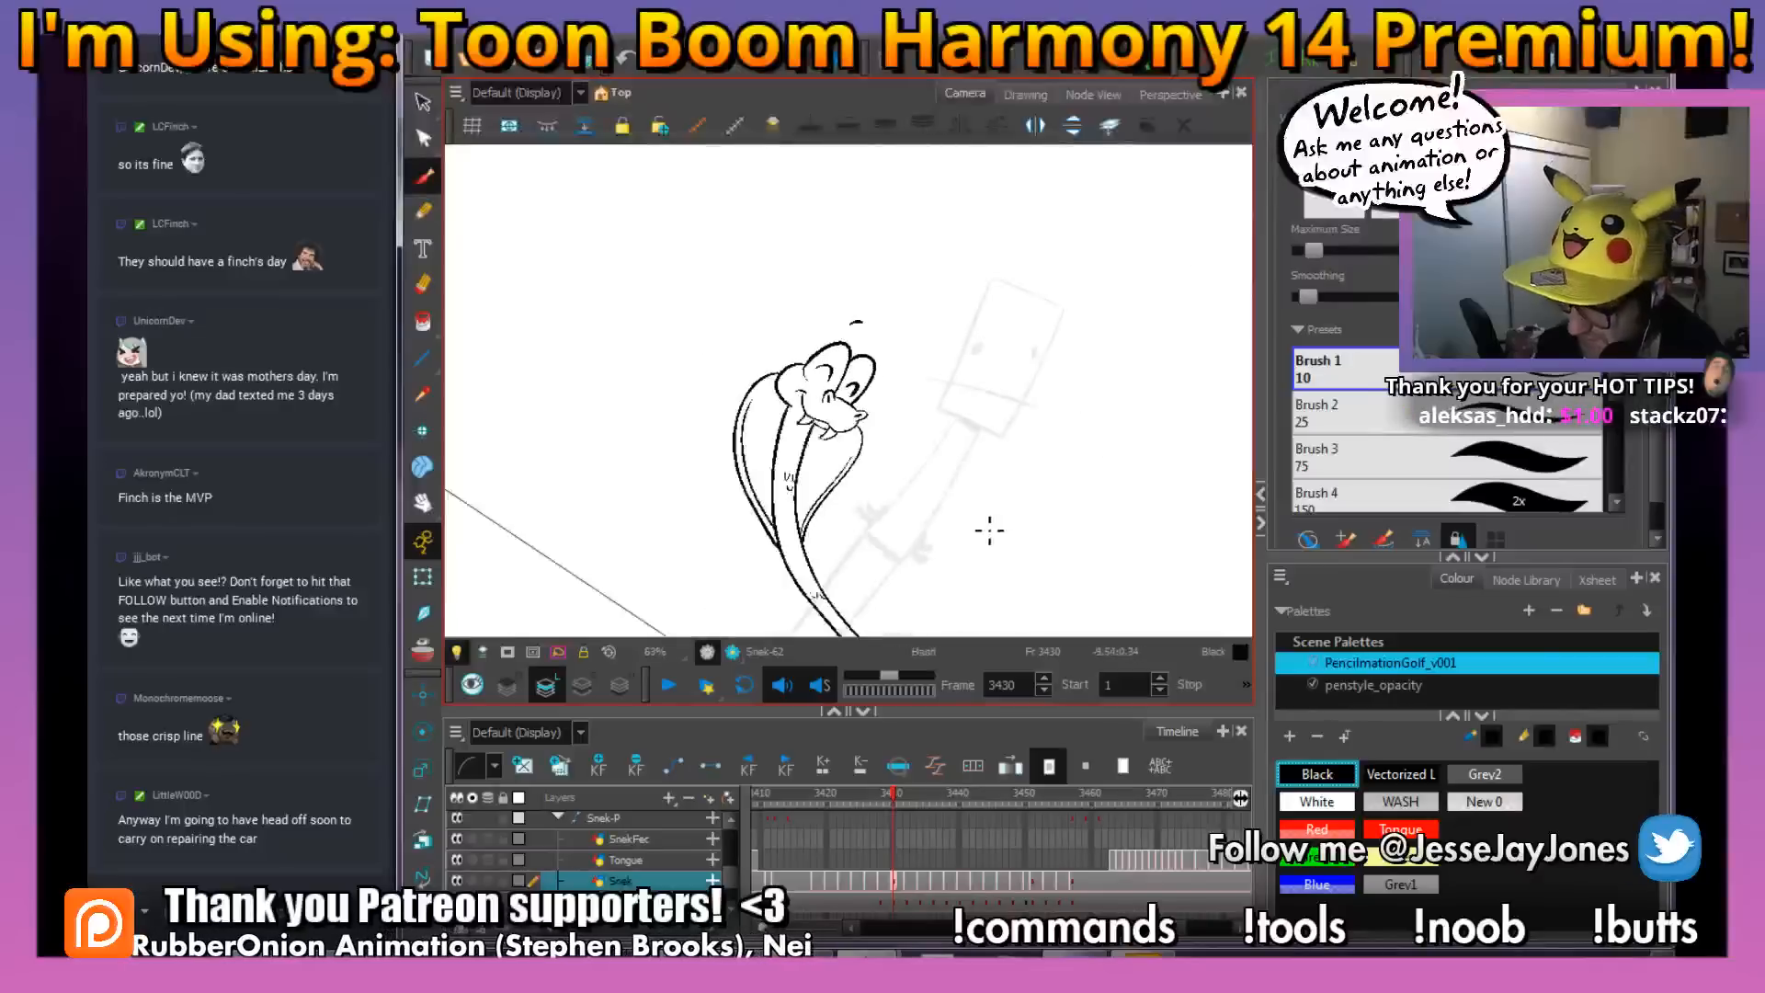
pyautogui.hotkey('ctrl', 'alt')
pyautogui.moveTo(1052, 514); pyautogui.dragTo(995, 477)
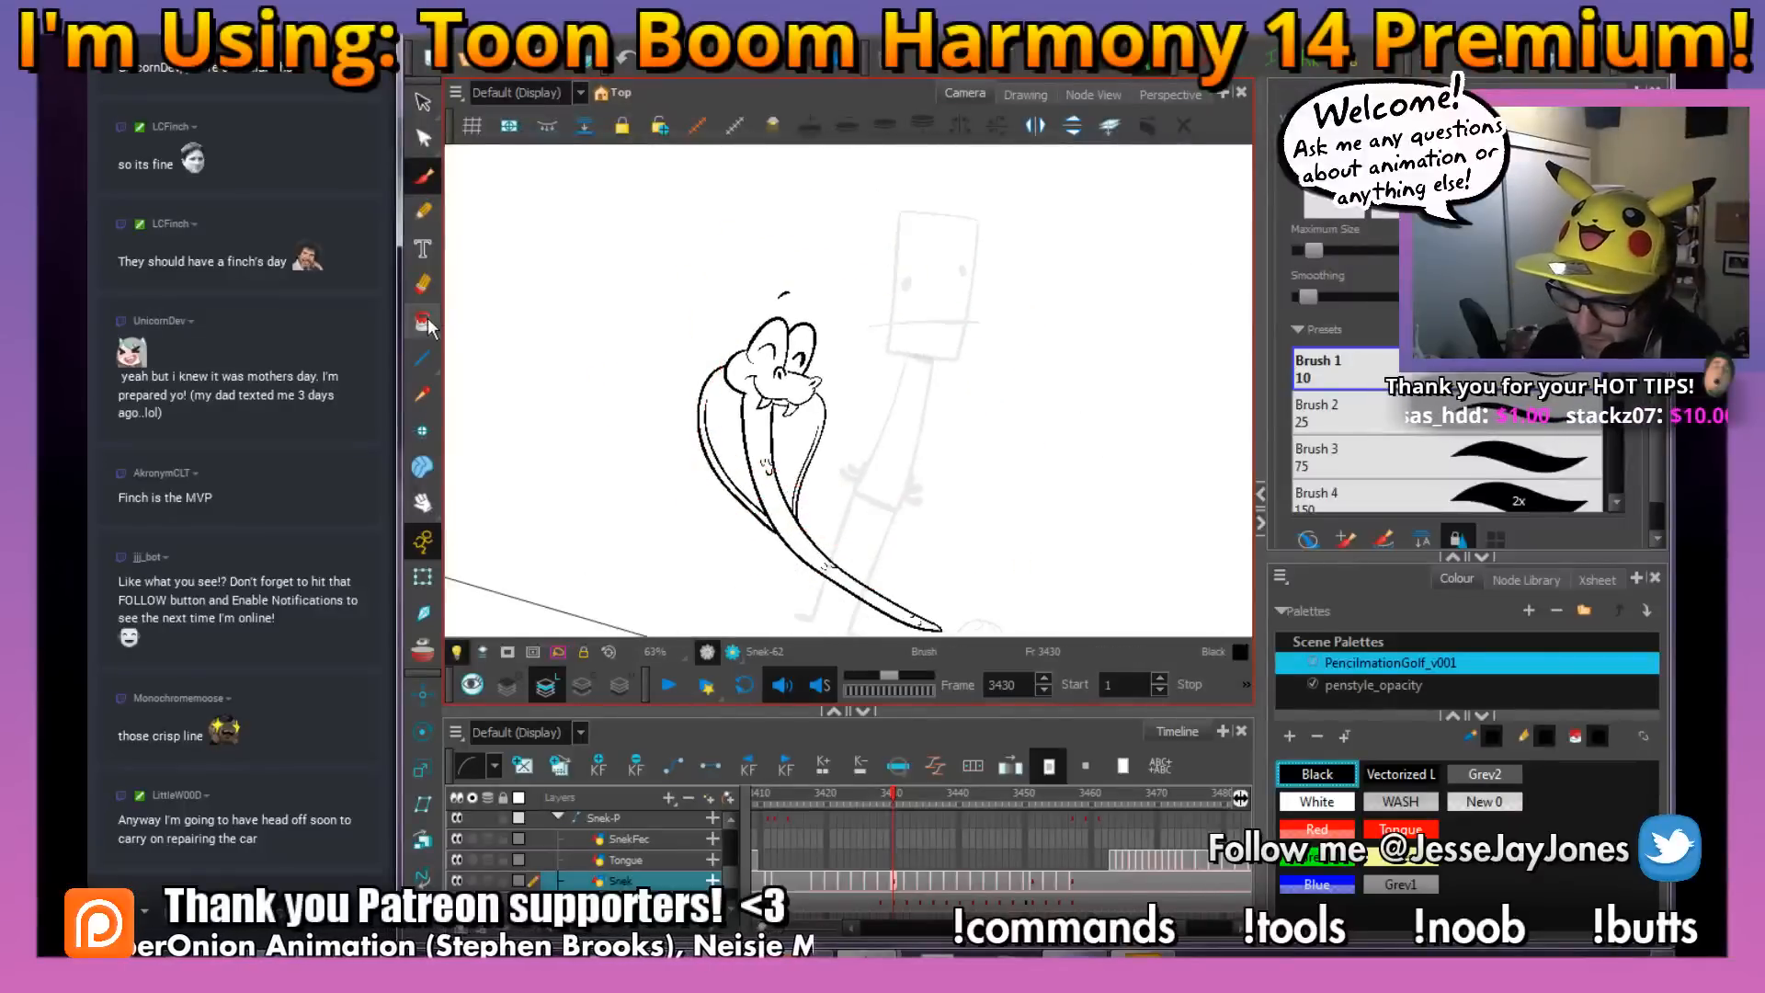
# Choose the Paint tool and white as the colour for filling the snake at frame 3430
pyautogui.click(423, 322)
pyautogui.press('2')
pyautogui.moveTo(981, 577); pyautogui.dragTo(894, 489)
pyautogui.click(1323, 802)
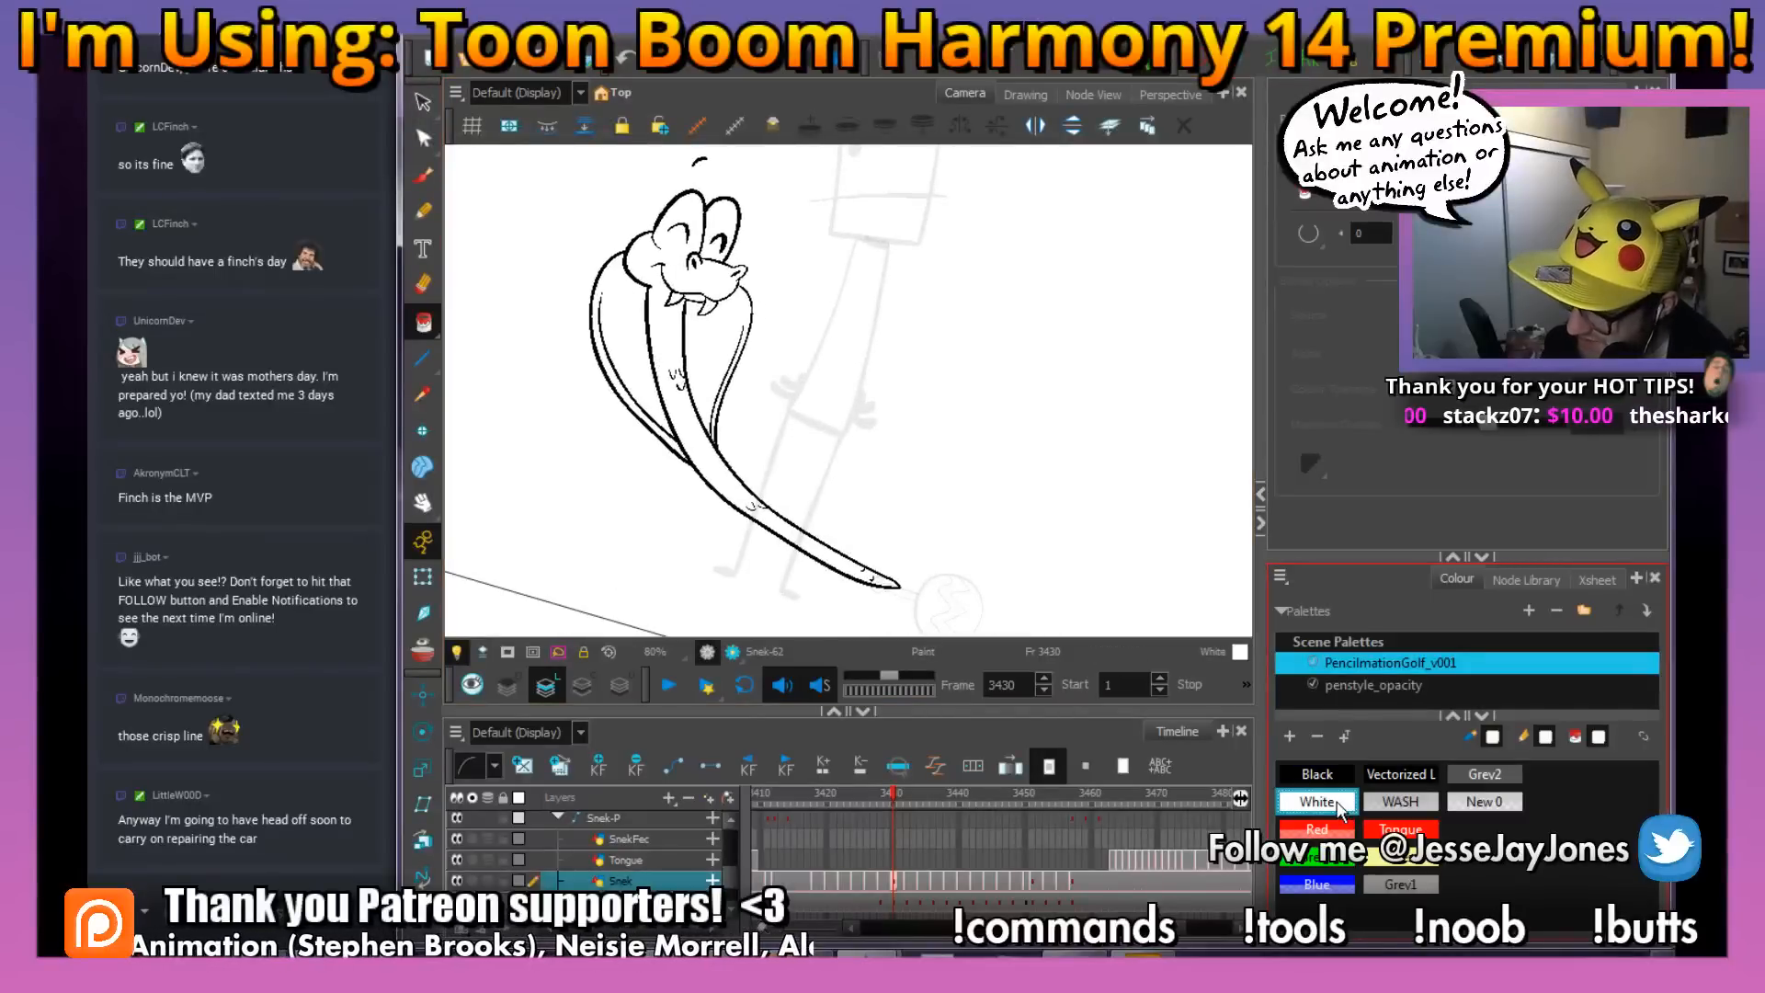
pyautogui.press('ctrl')
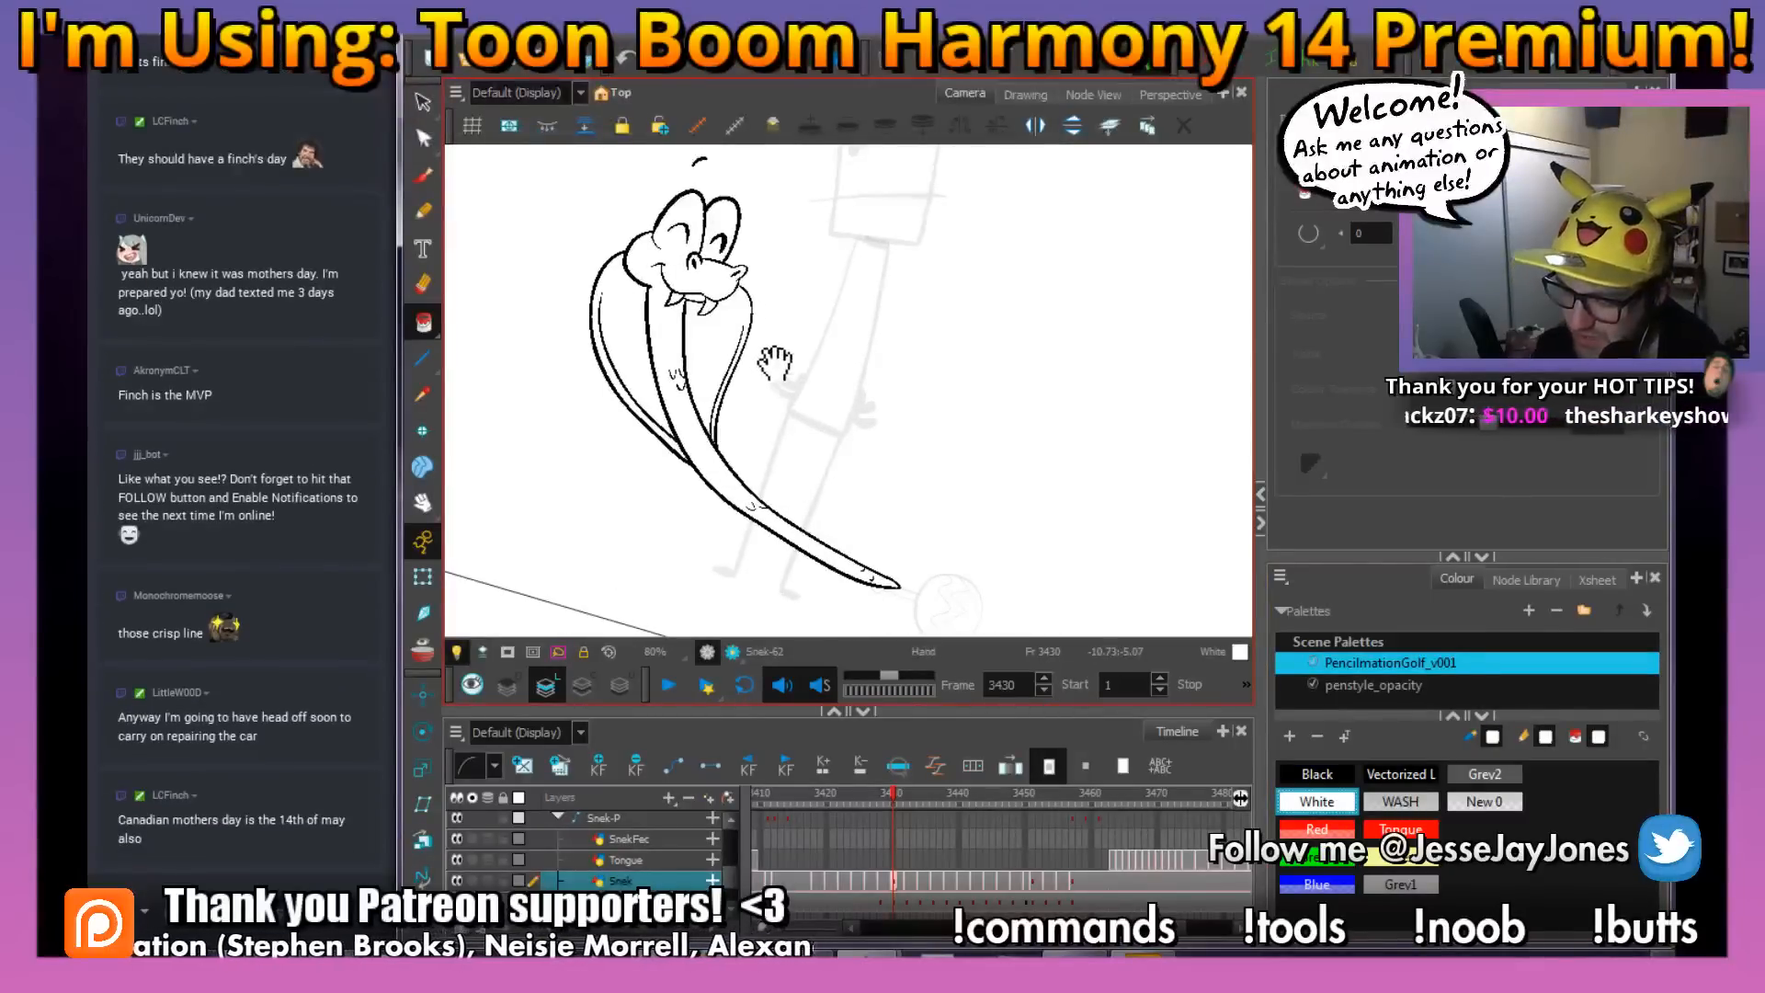
pyautogui.moveTo(775, 363); pyautogui.dragTo(769, 374)
pyautogui.click(423, 176)
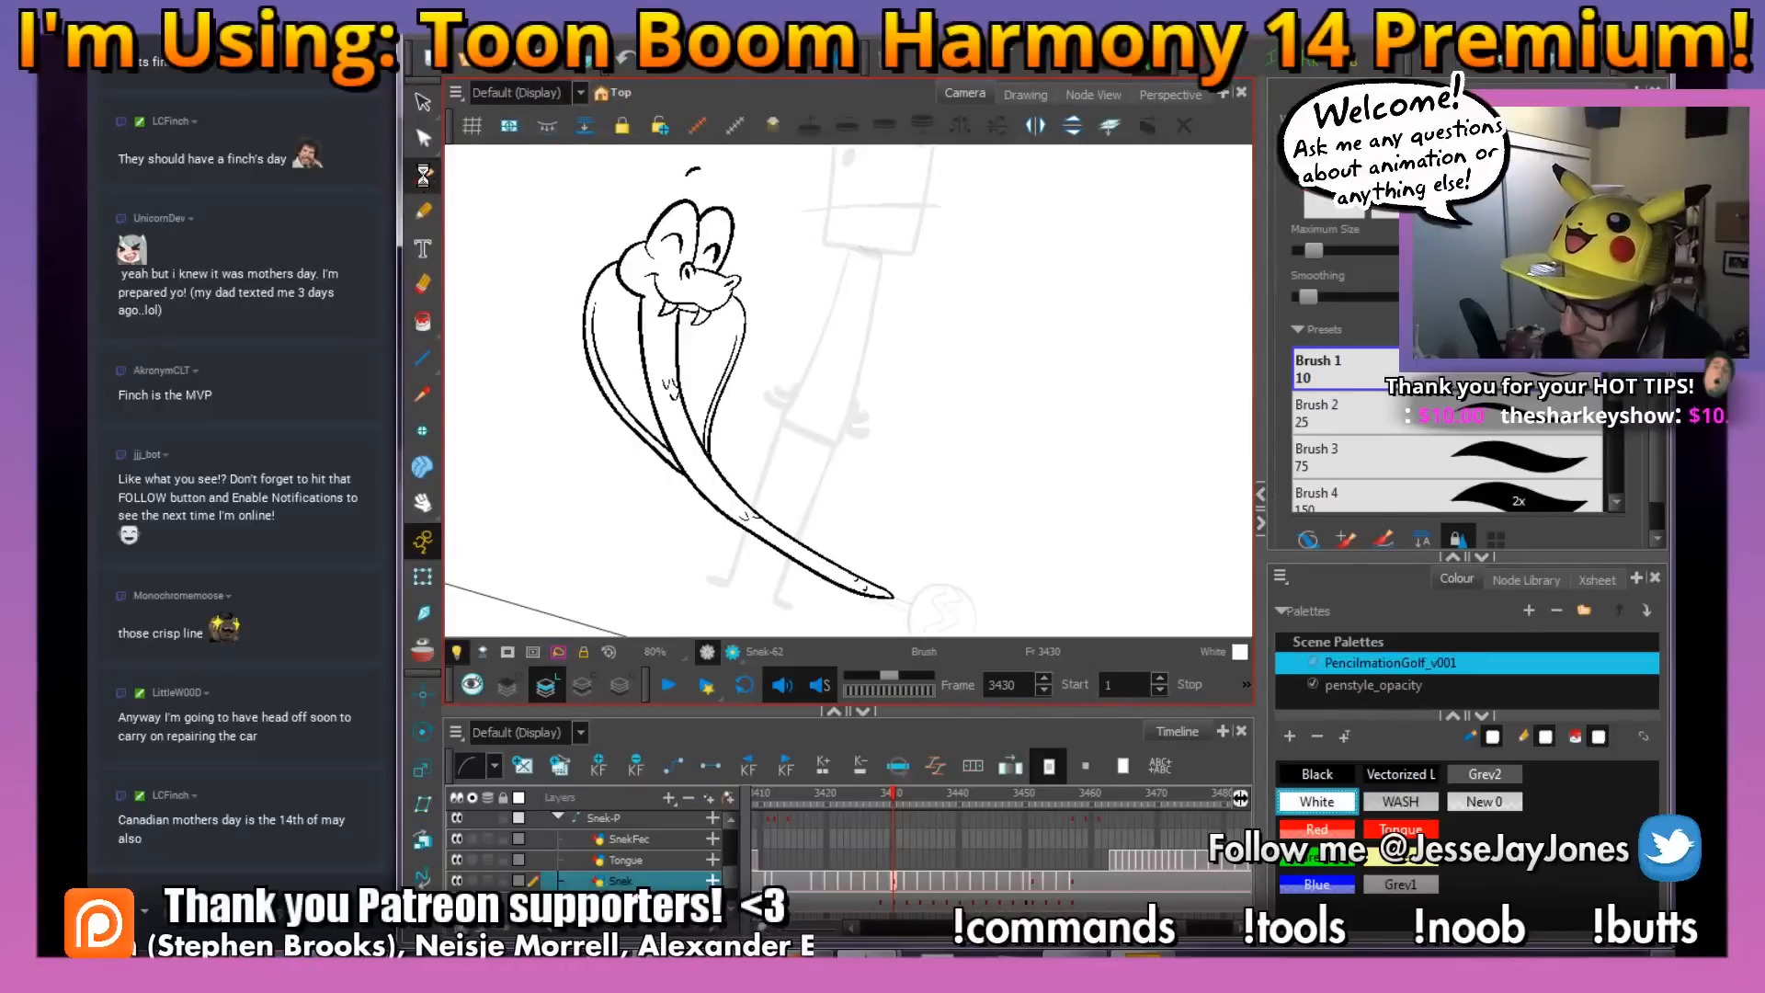
pyautogui.moveTo(899, 506)
pyautogui.mouseDown()
pyautogui.moveTo(871, 463)
pyautogui.moveTo(945, 500)
pyautogui.moveTo(1001, 596)
pyautogui.moveTo(943, 517)
pyautogui.mouseUp()
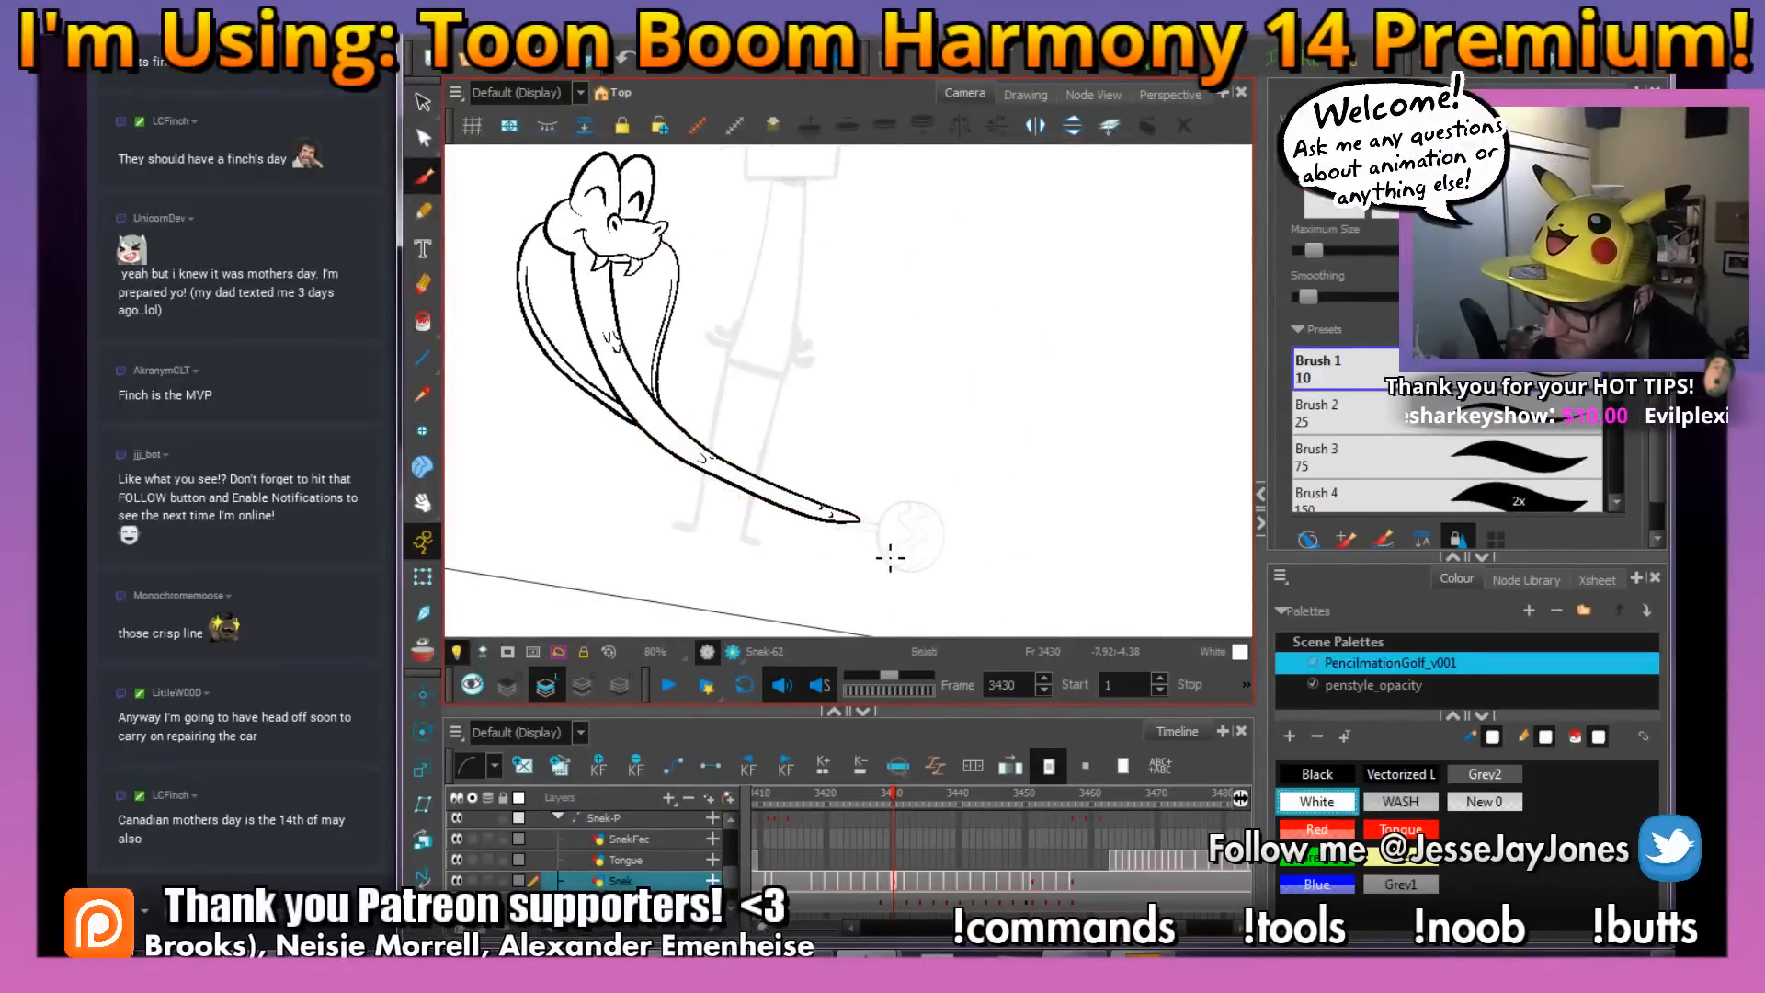
pyautogui.moveTo(808, 544); pyautogui.dragTo(846, 545)
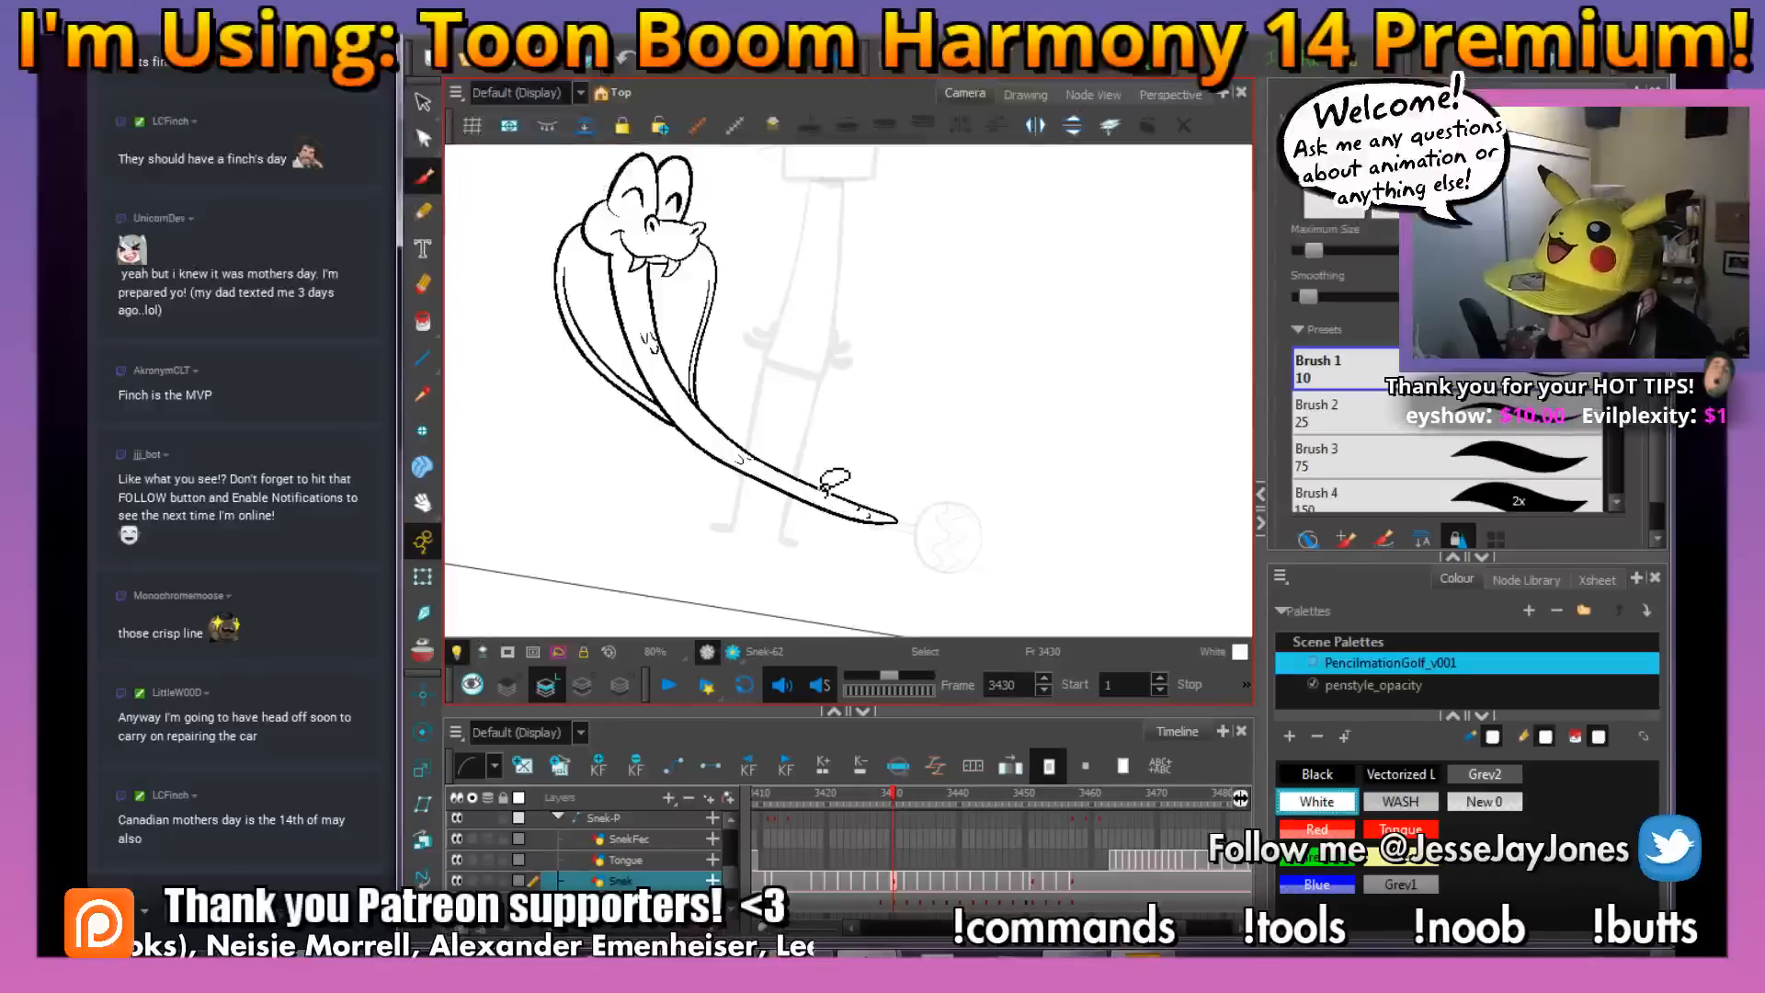
# Go to the rough snake at frame 3432 and ink the back curve of its head in black
pyautogui.click(910, 879)
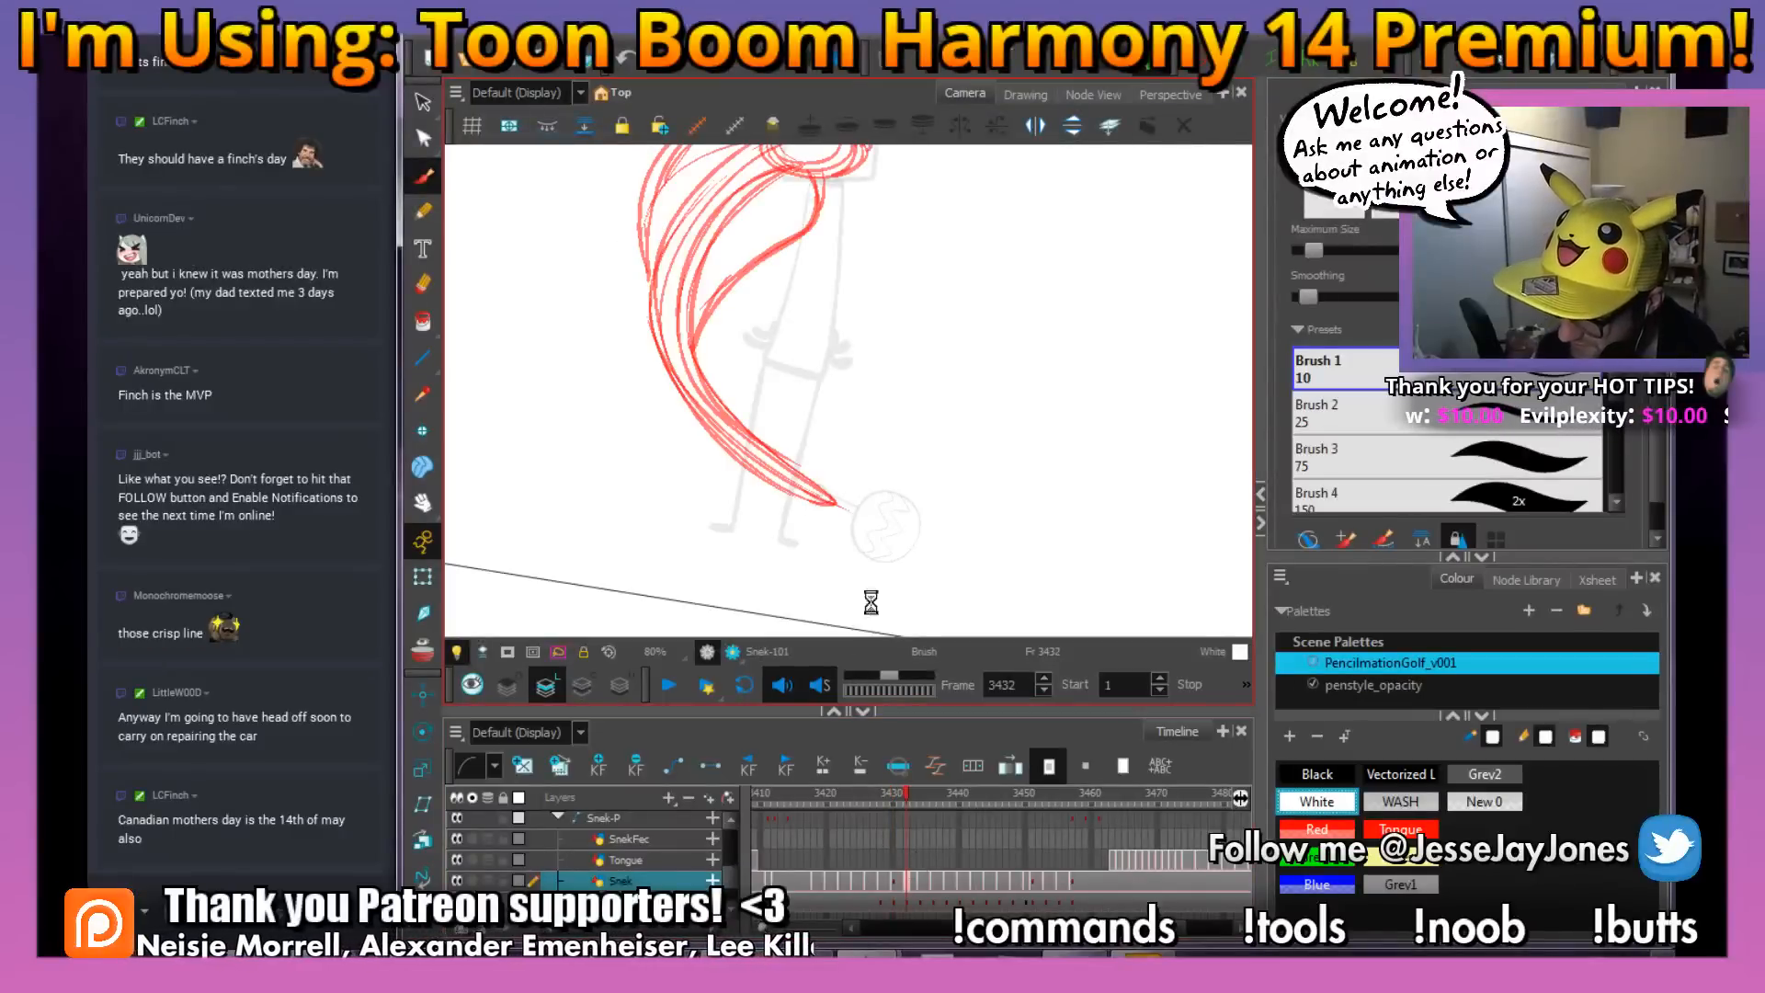
pyautogui.moveTo(785, 295)
pyautogui.mouseDown()
pyautogui.moveTo(751, 480)
pyautogui.moveTo(894, 503)
pyautogui.mouseUp()
pyautogui.click(1325, 777)
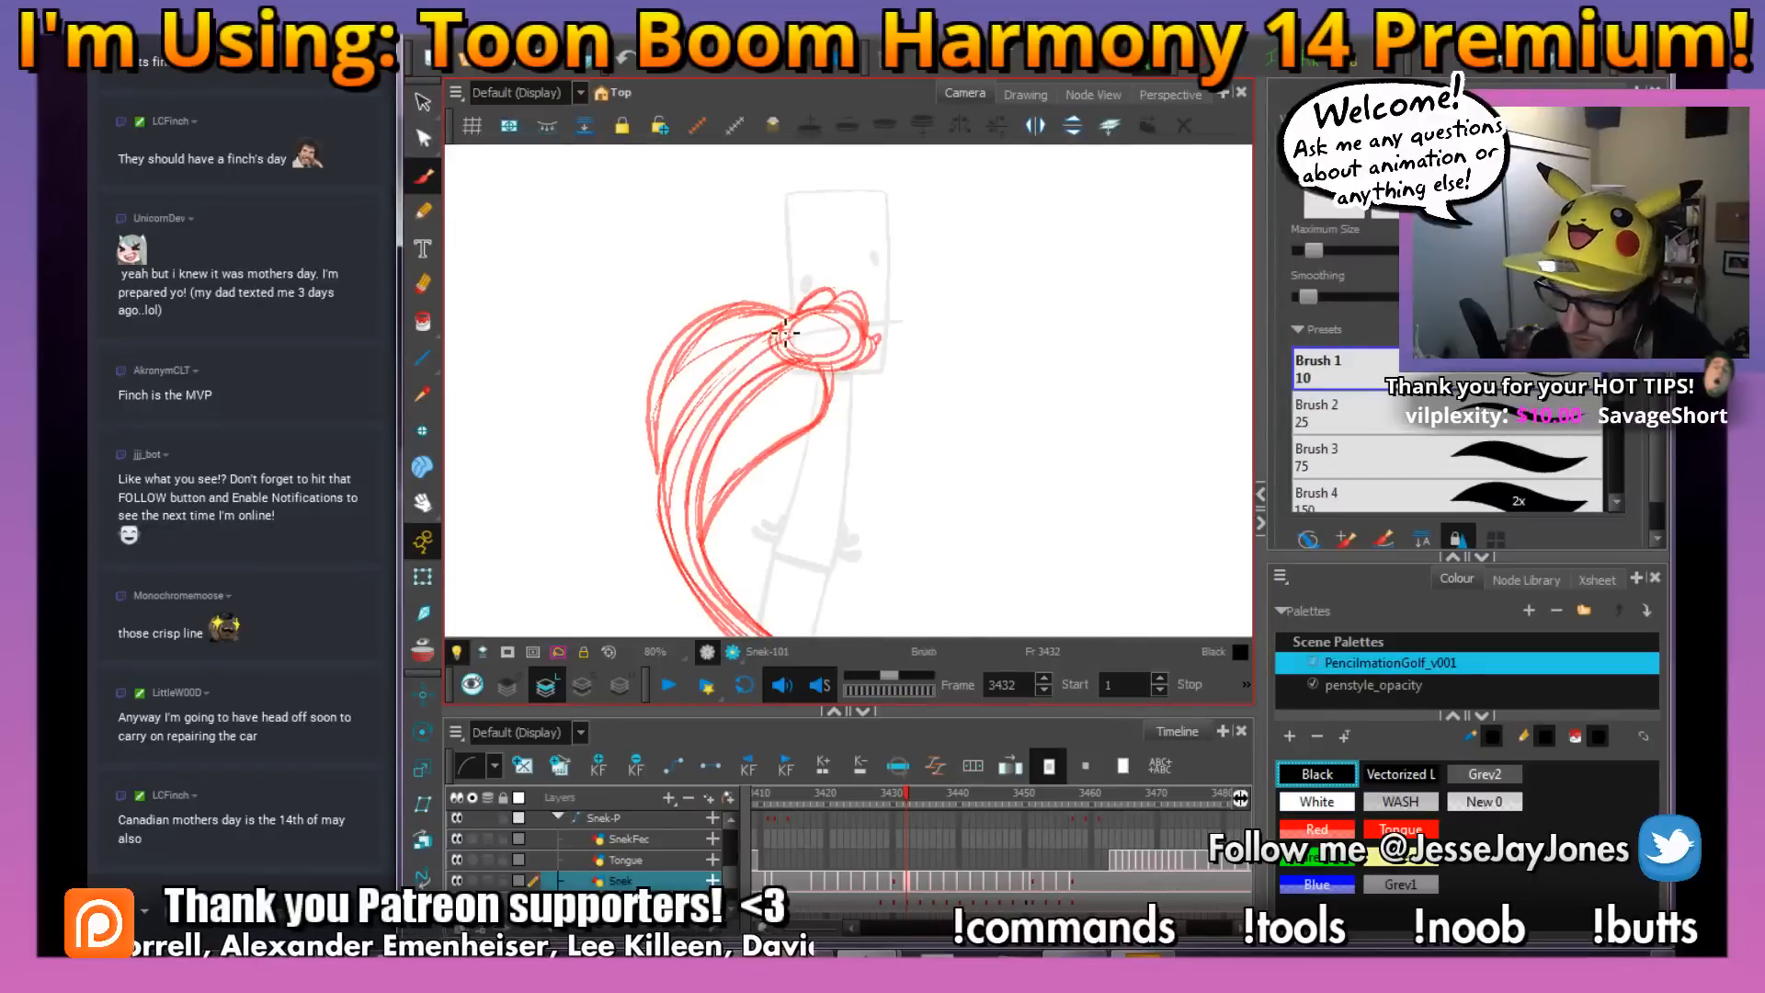
pyautogui.moveTo(813, 355); pyautogui.dragTo(809, 413)
pyautogui.scroll(4, 809, 413)
pyautogui.moveTo(718, 465); pyautogui.dragTo(764, 464)
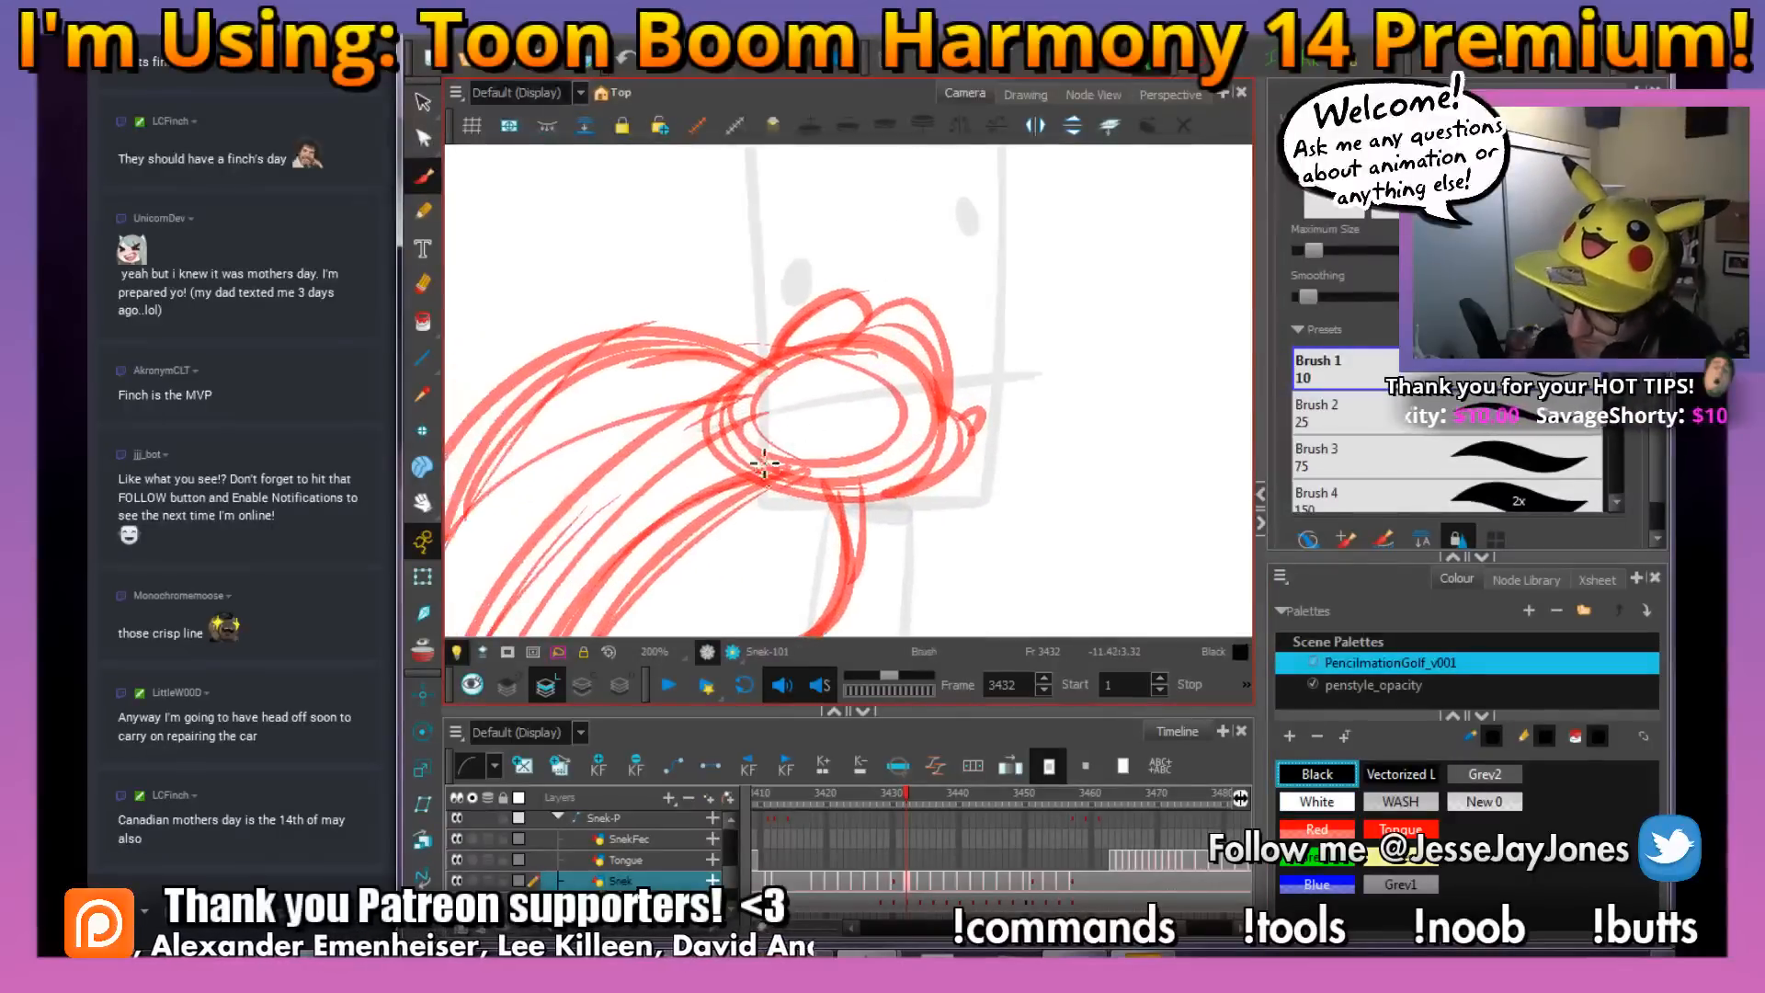
pyautogui.moveTo(724, 395); pyautogui.dragTo(740, 485)
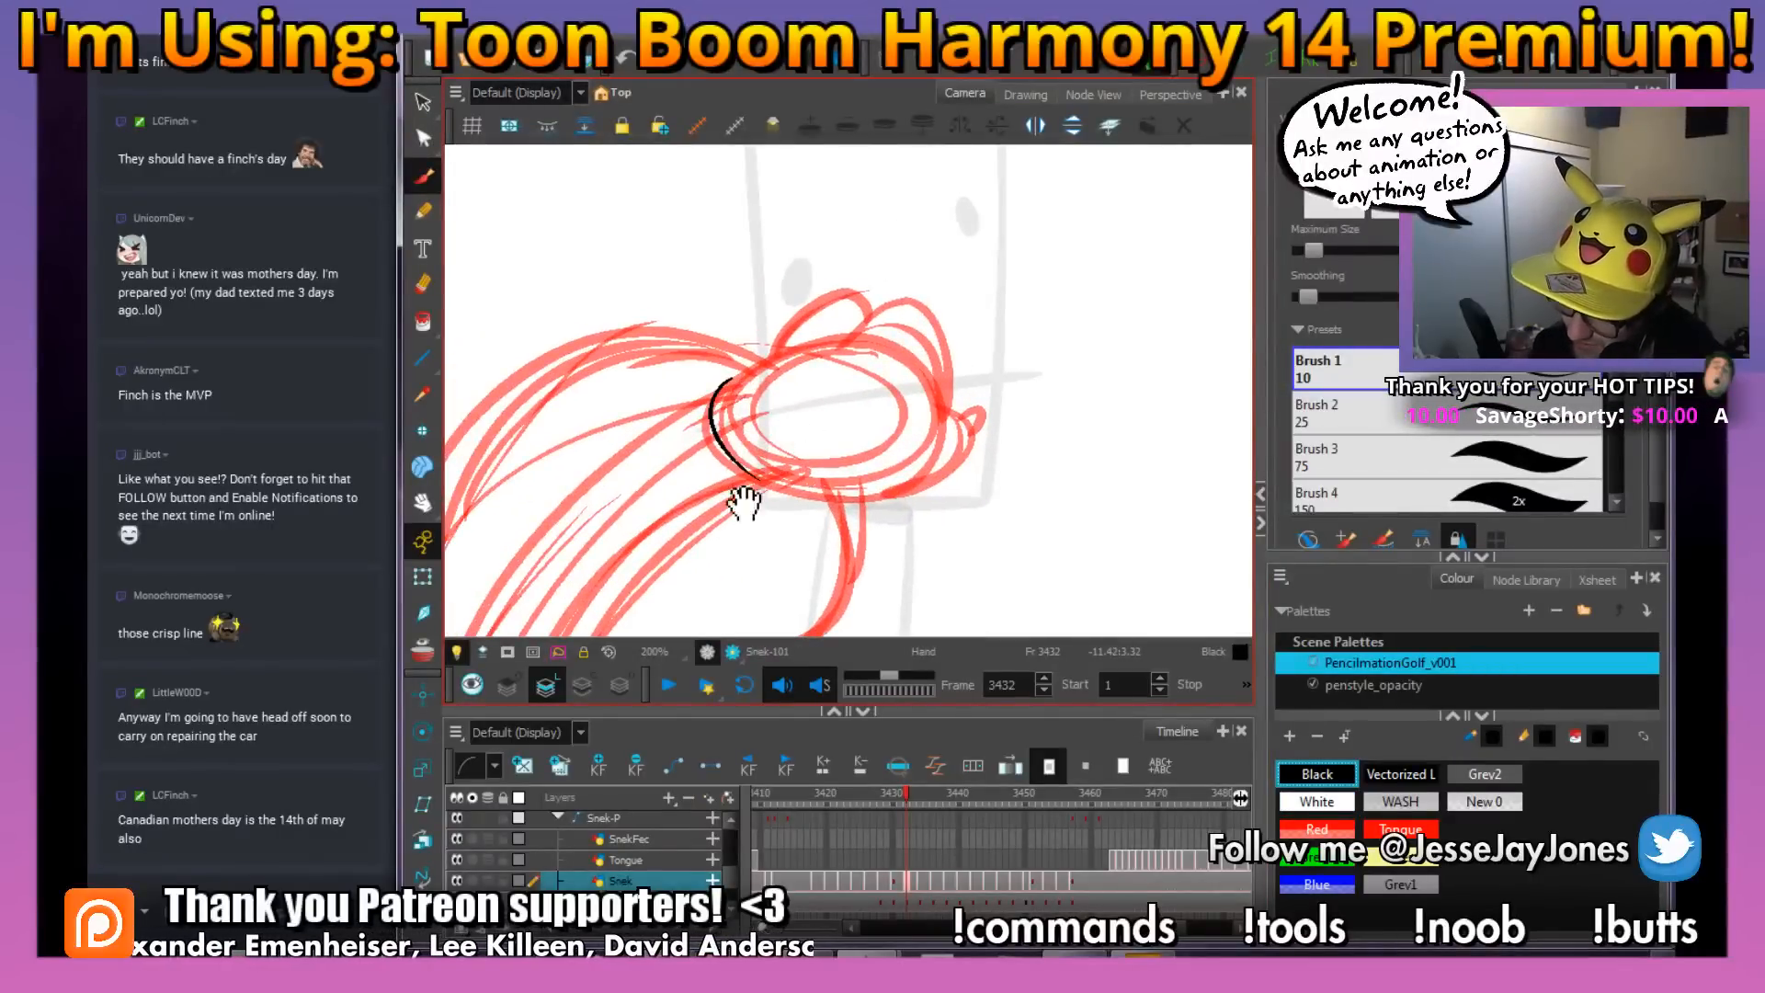
# Ink the snake's tail tip and the long outer body line curving up toward the head at frame 3432
pyautogui.scroll(-3, 749, 492)
pyautogui.moveTo(890, 473); pyautogui.dragTo(867, 365)
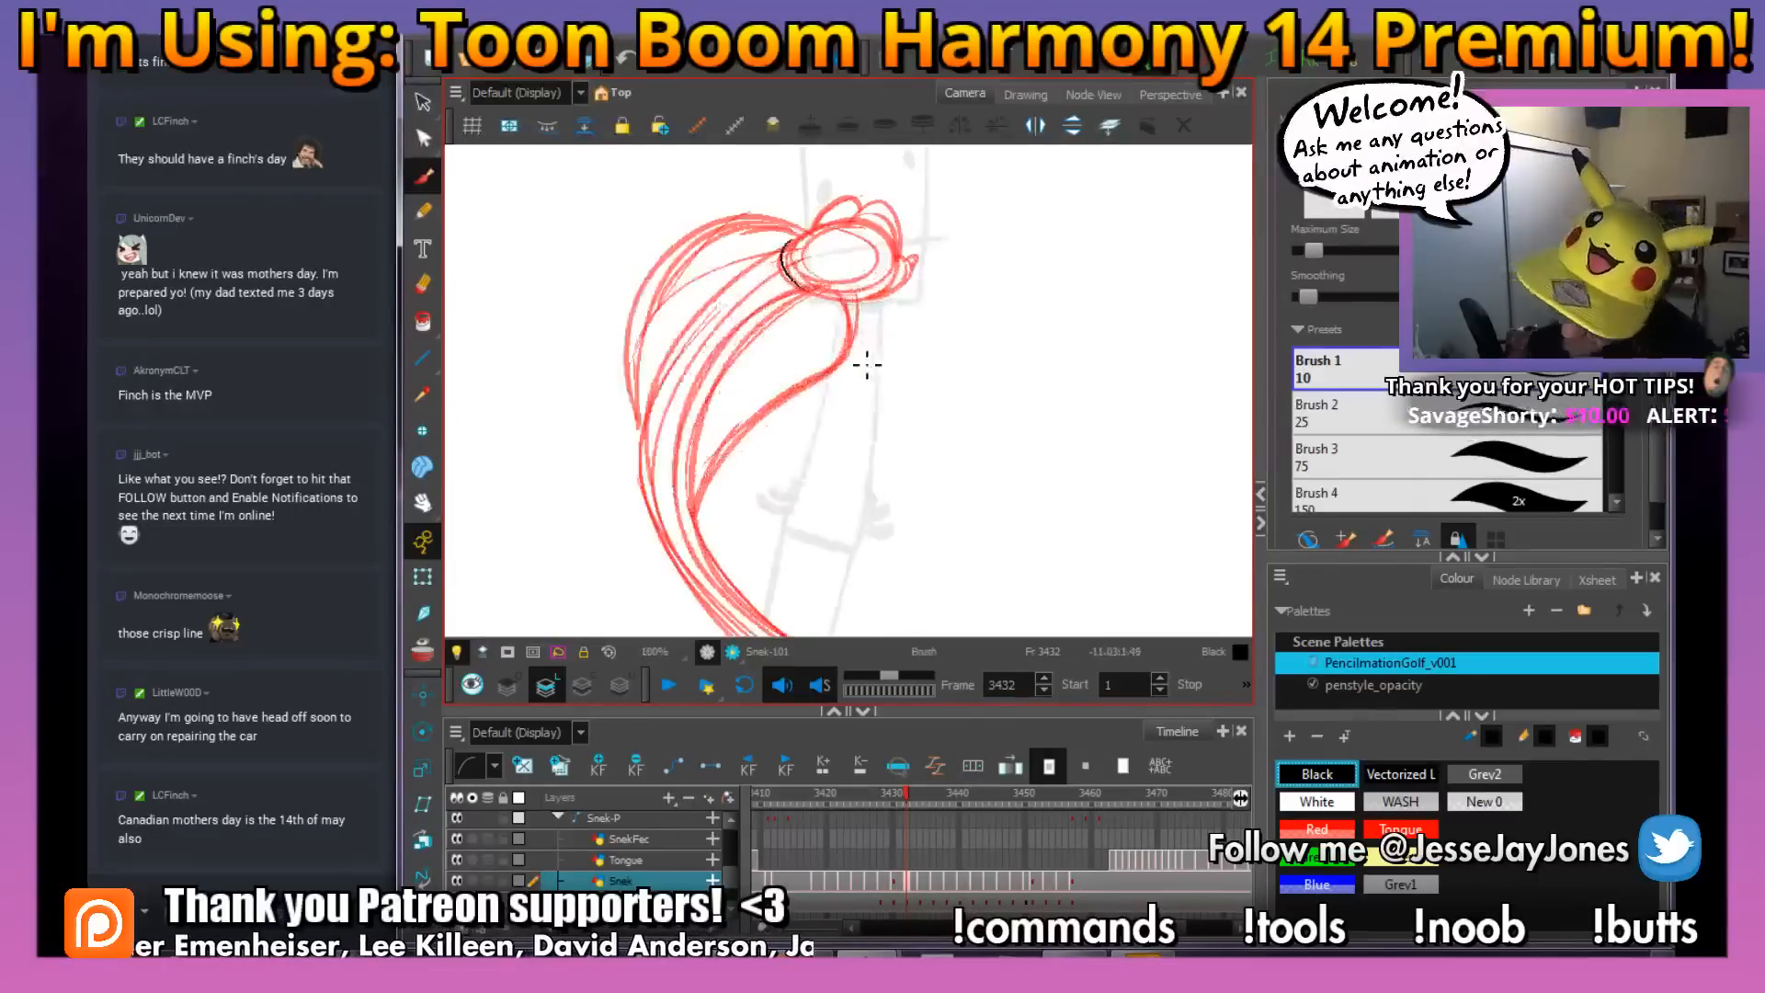
pyautogui.moveTo(832, 434); pyautogui.dragTo(852, 354)
pyautogui.press('1')
pyautogui.press('1')
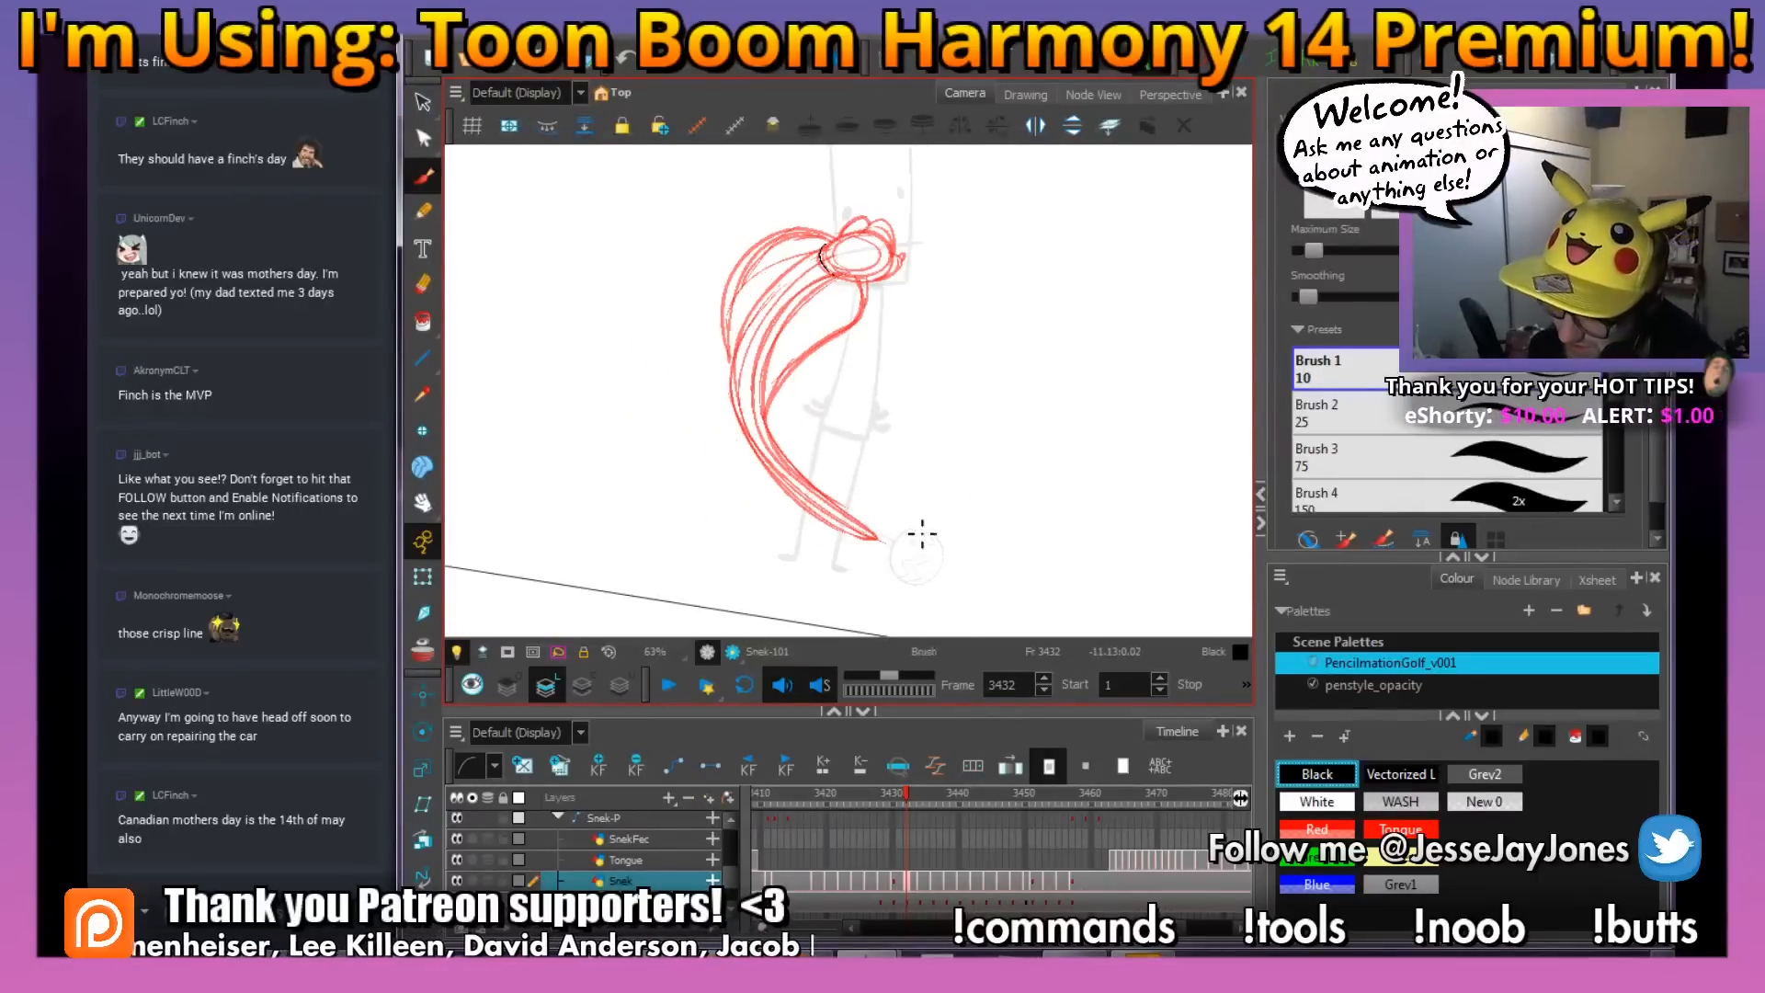
pyautogui.moveTo(925, 533); pyautogui.dragTo(986, 516)
pyautogui.moveTo(816, 338); pyautogui.dragTo(800, 357)
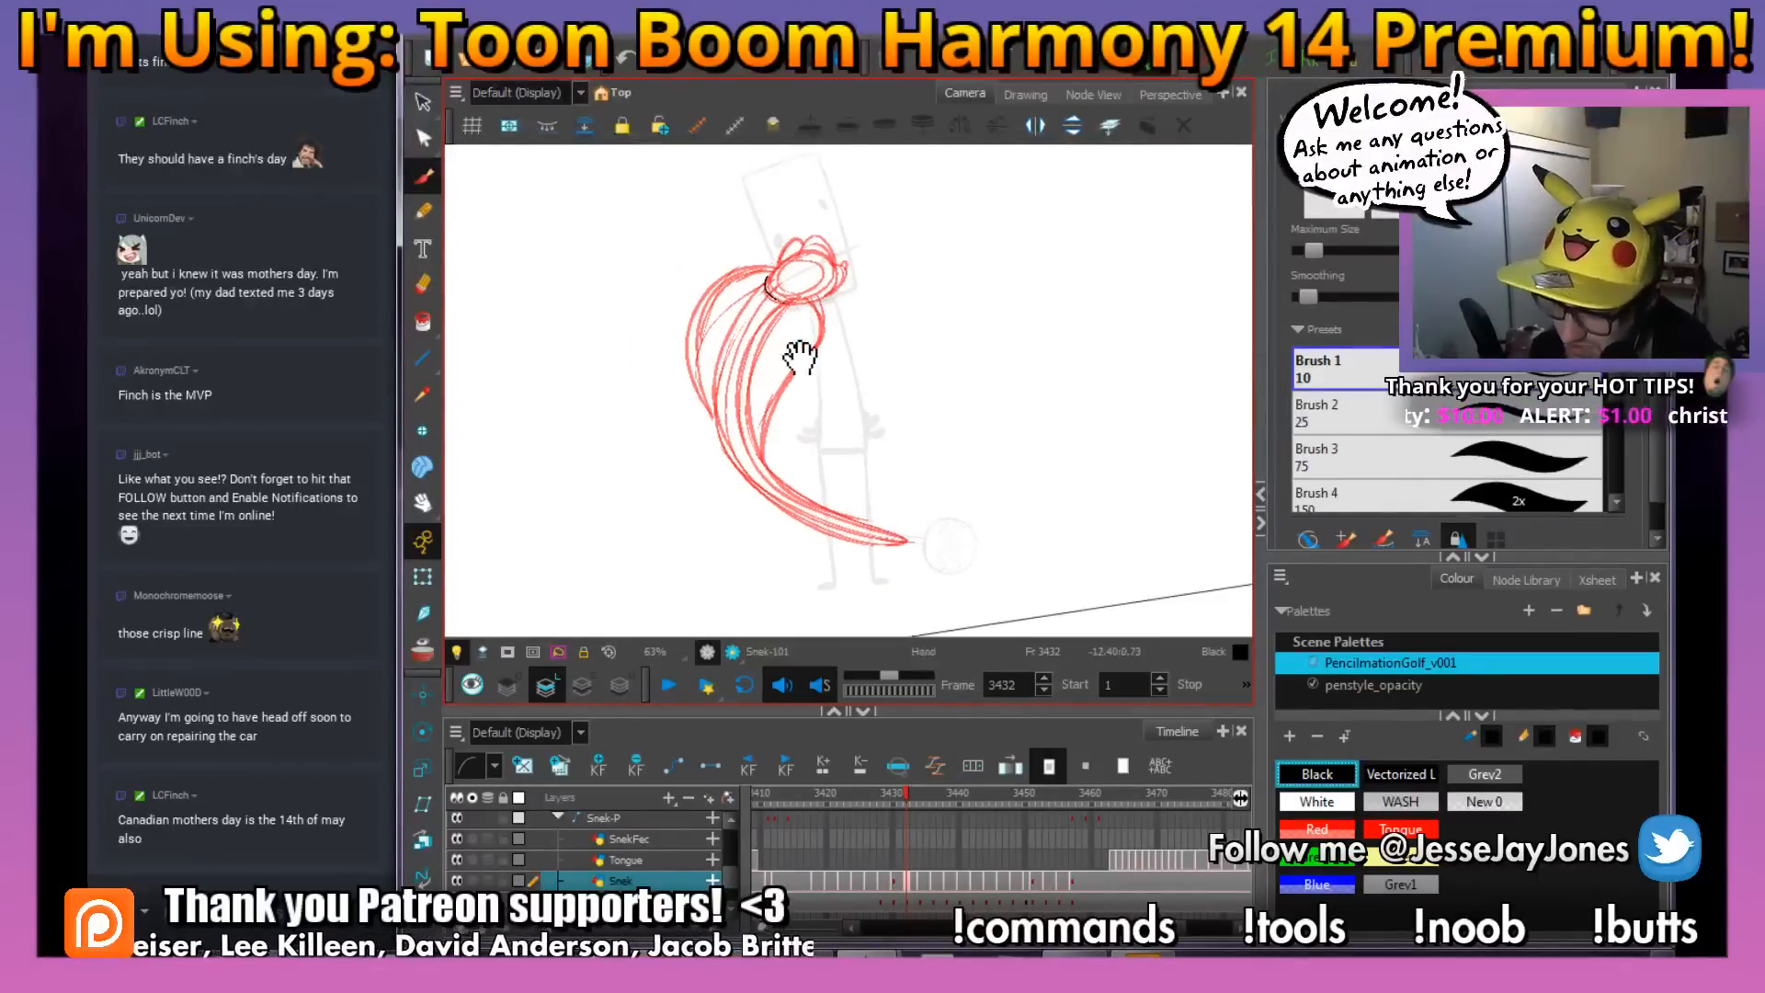
pyautogui.press('2')
pyautogui.press('2')
pyautogui.moveTo(926, 527)
pyautogui.mouseDown()
pyautogui.moveTo(913, 449)
pyautogui.moveTo(965, 533)
pyautogui.mouseUp()
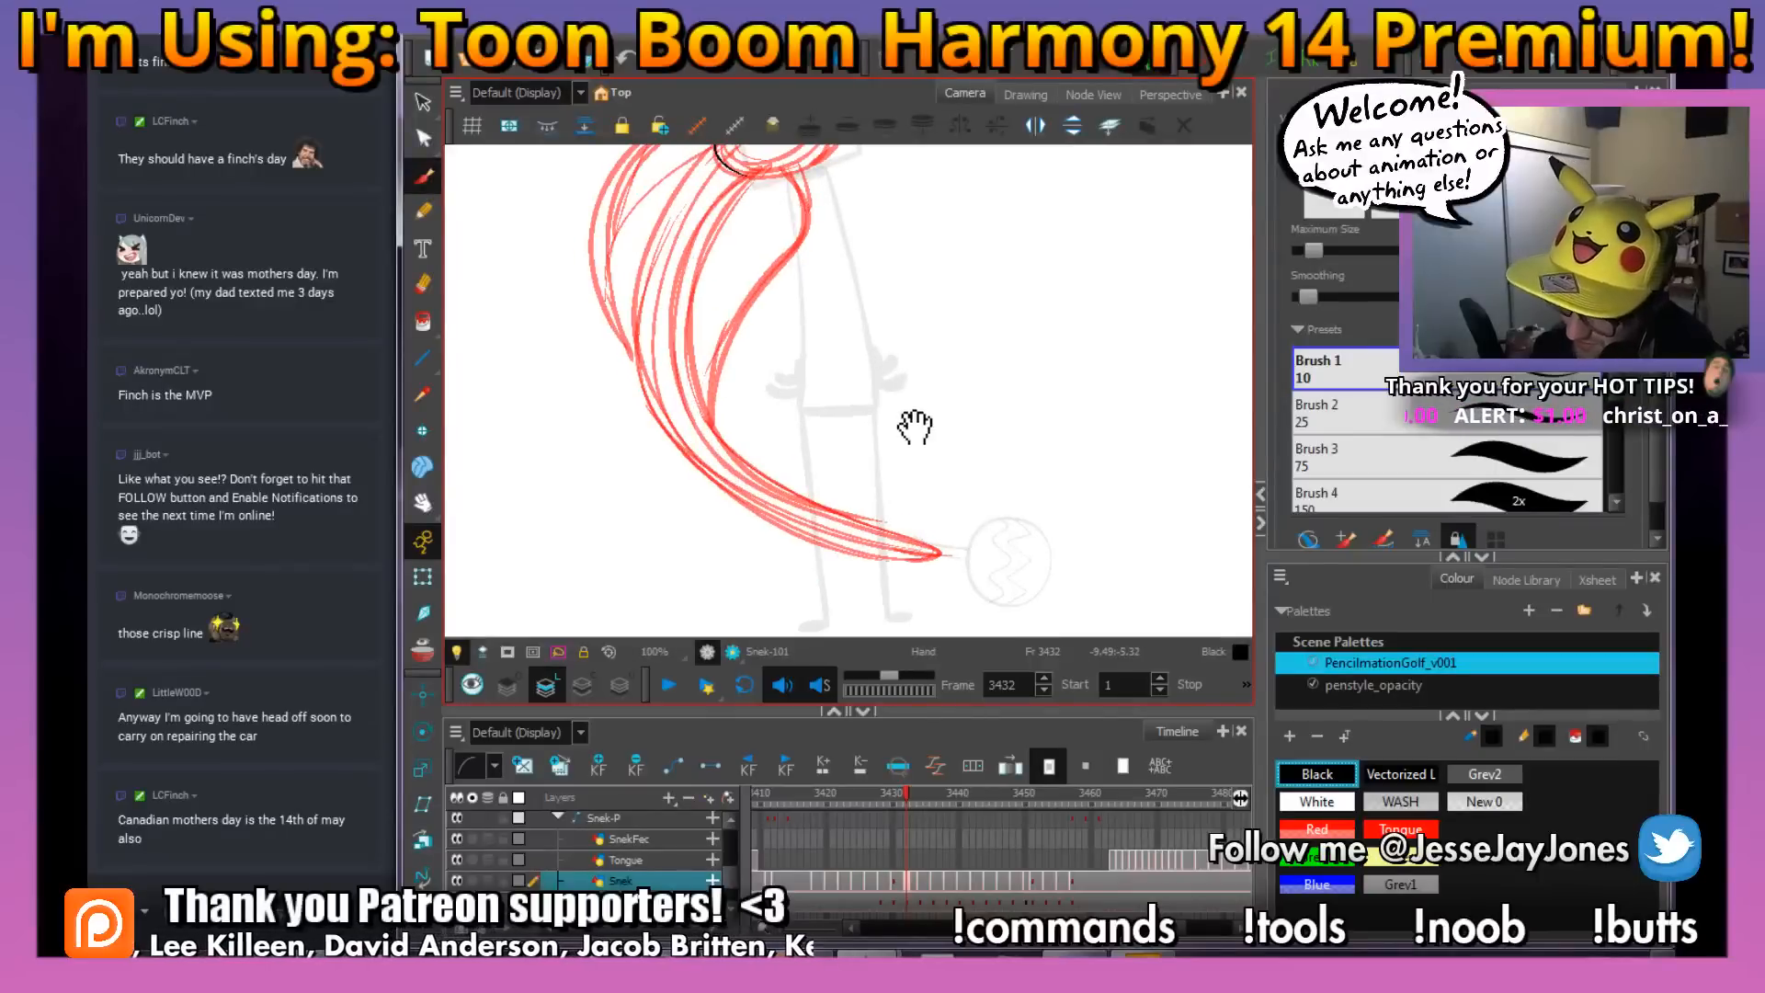
pyautogui.moveTo(915, 426)
pyautogui.mouseDown()
pyautogui.moveTo(910, 483)
pyautogui.moveTo(986, 570)
pyautogui.moveTo(977, 554)
pyautogui.mouseUp()
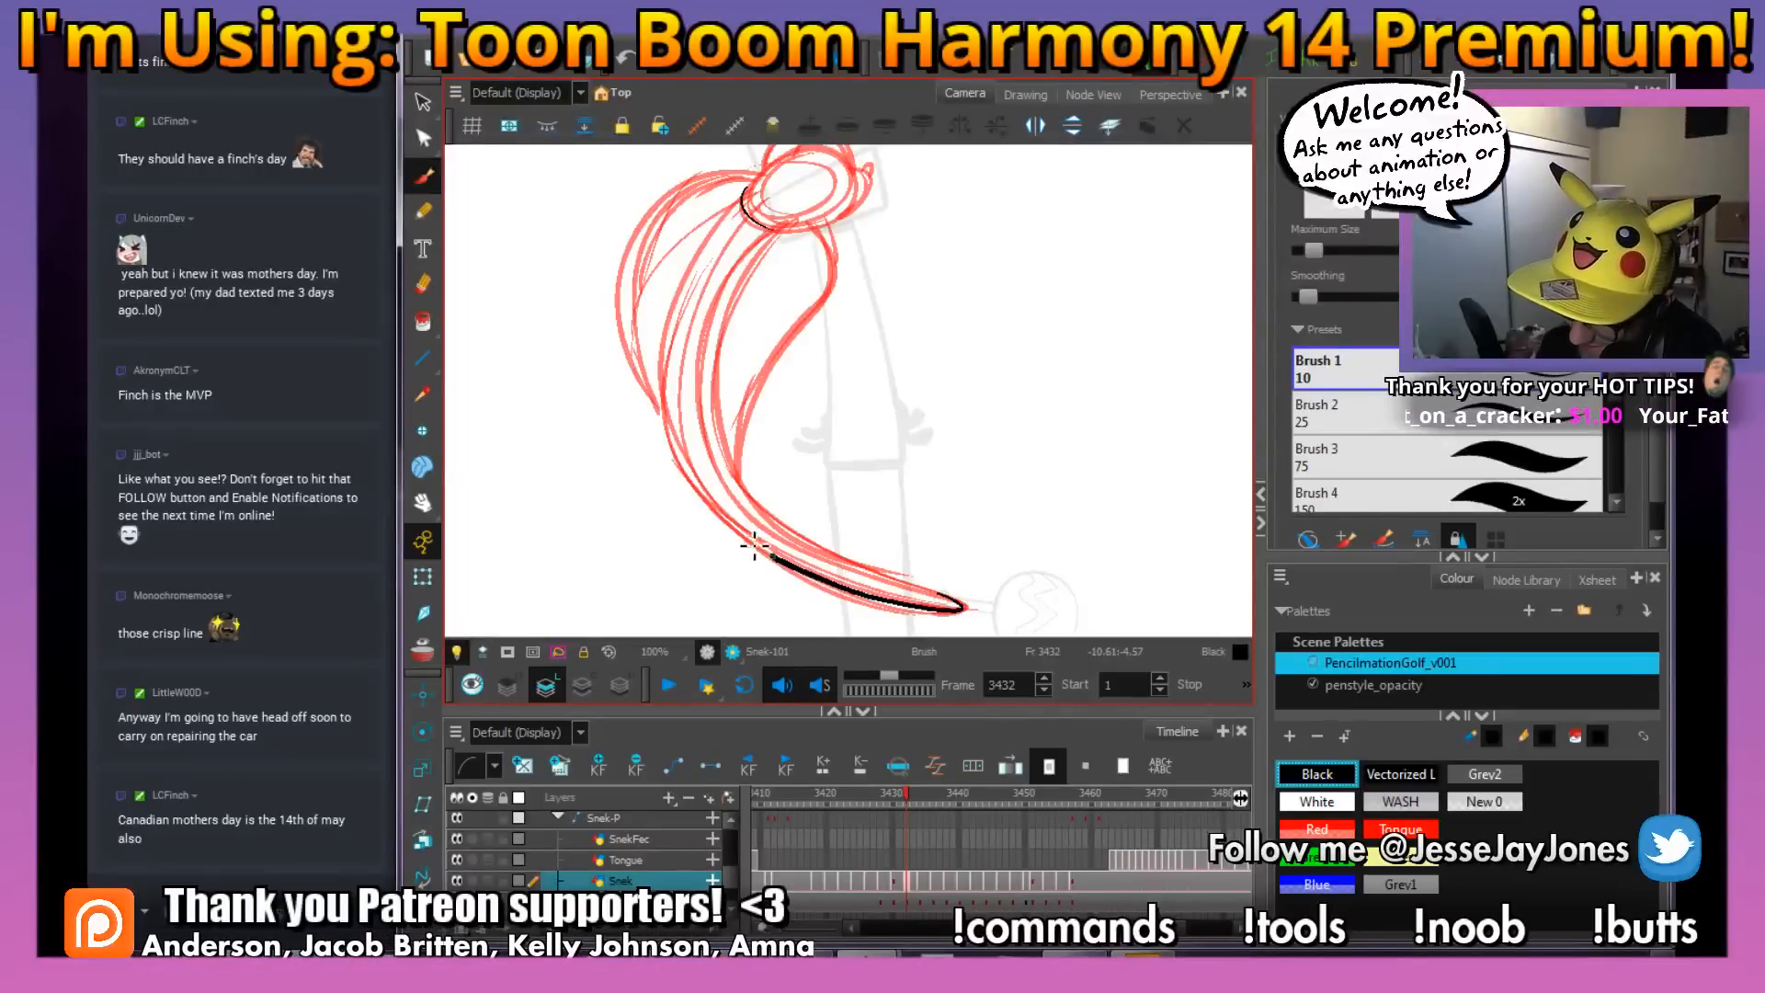
pyautogui.moveTo(754, 545)
pyautogui.mouseDown()
pyautogui.moveTo(662, 432)
pyautogui.moveTo(648, 299)
pyautogui.moveTo(726, 200)
pyautogui.mouseUp()
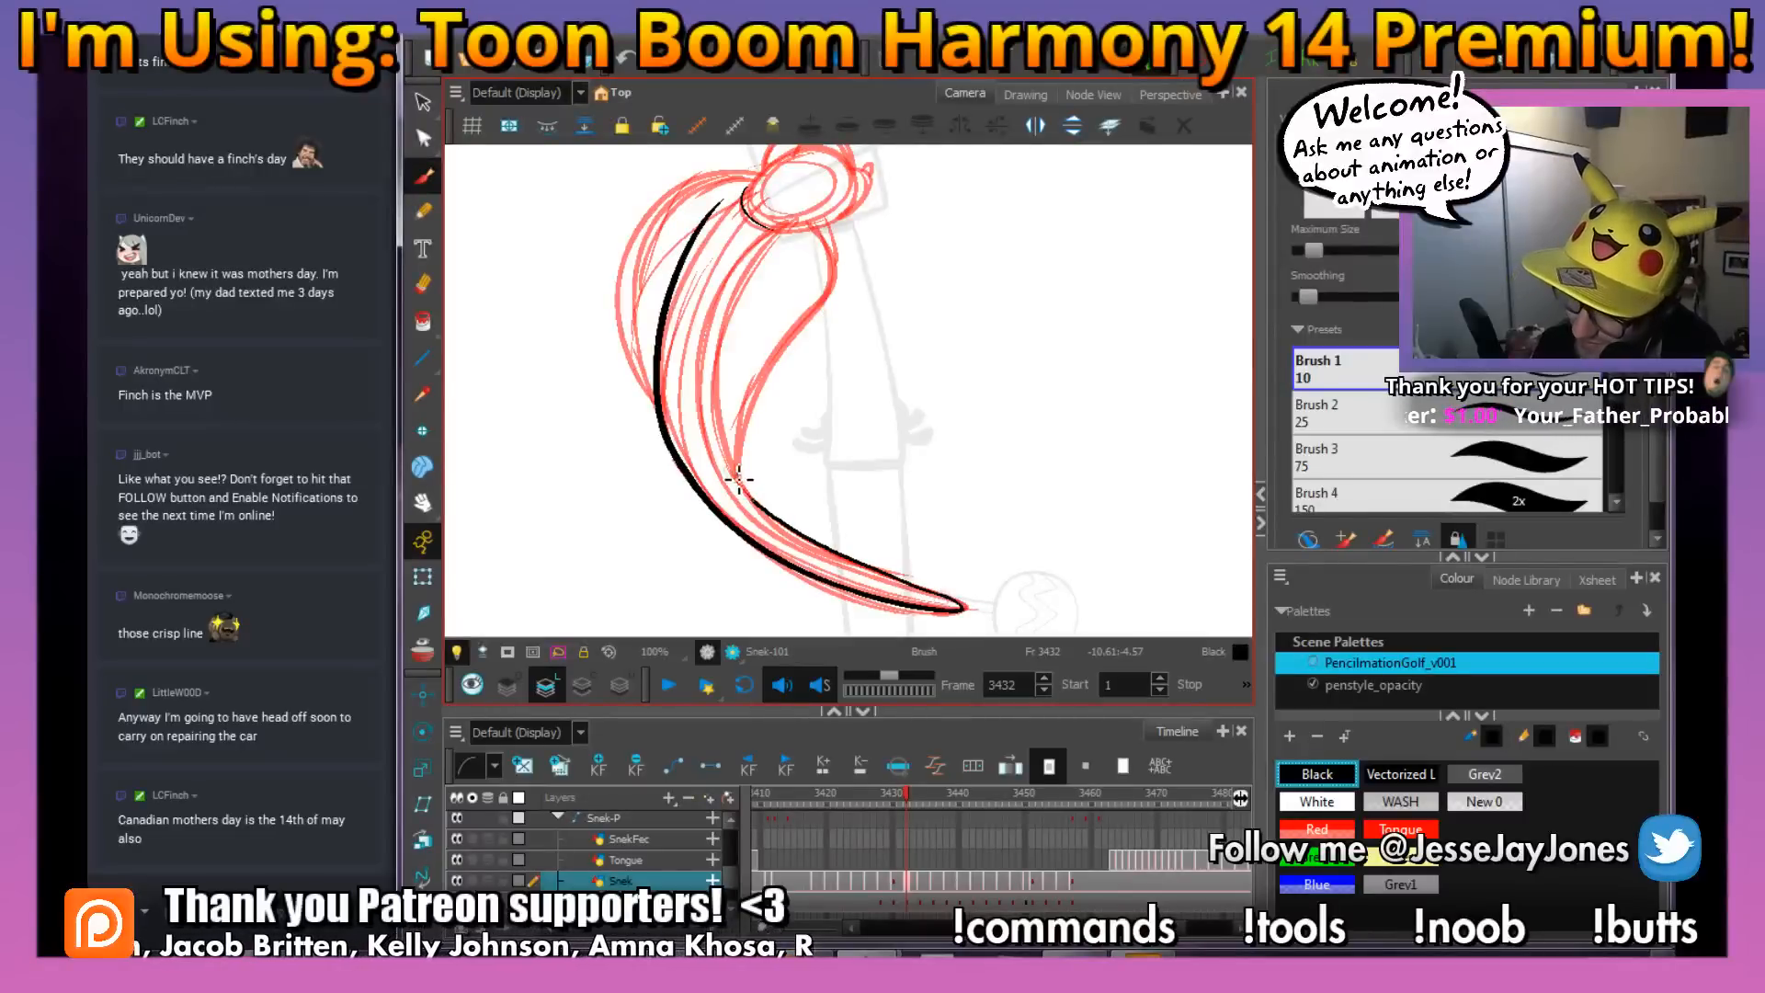
# Ink the inner body line from the lower body up to the underside of the head at frame 3432
pyautogui.moveTo(738, 479)
pyautogui.mouseDown()
pyautogui.moveTo(723, 313)
pyautogui.moveTo(767, 238)
pyautogui.moveTo(805, 224)
pyautogui.mouseUp()
pyautogui.moveTo(836, 386)
pyautogui.mouseDown()
pyautogui.moveTo(963, 502)
pyautogui.moveTo(811, 418)
pyautogui.mouseUp()
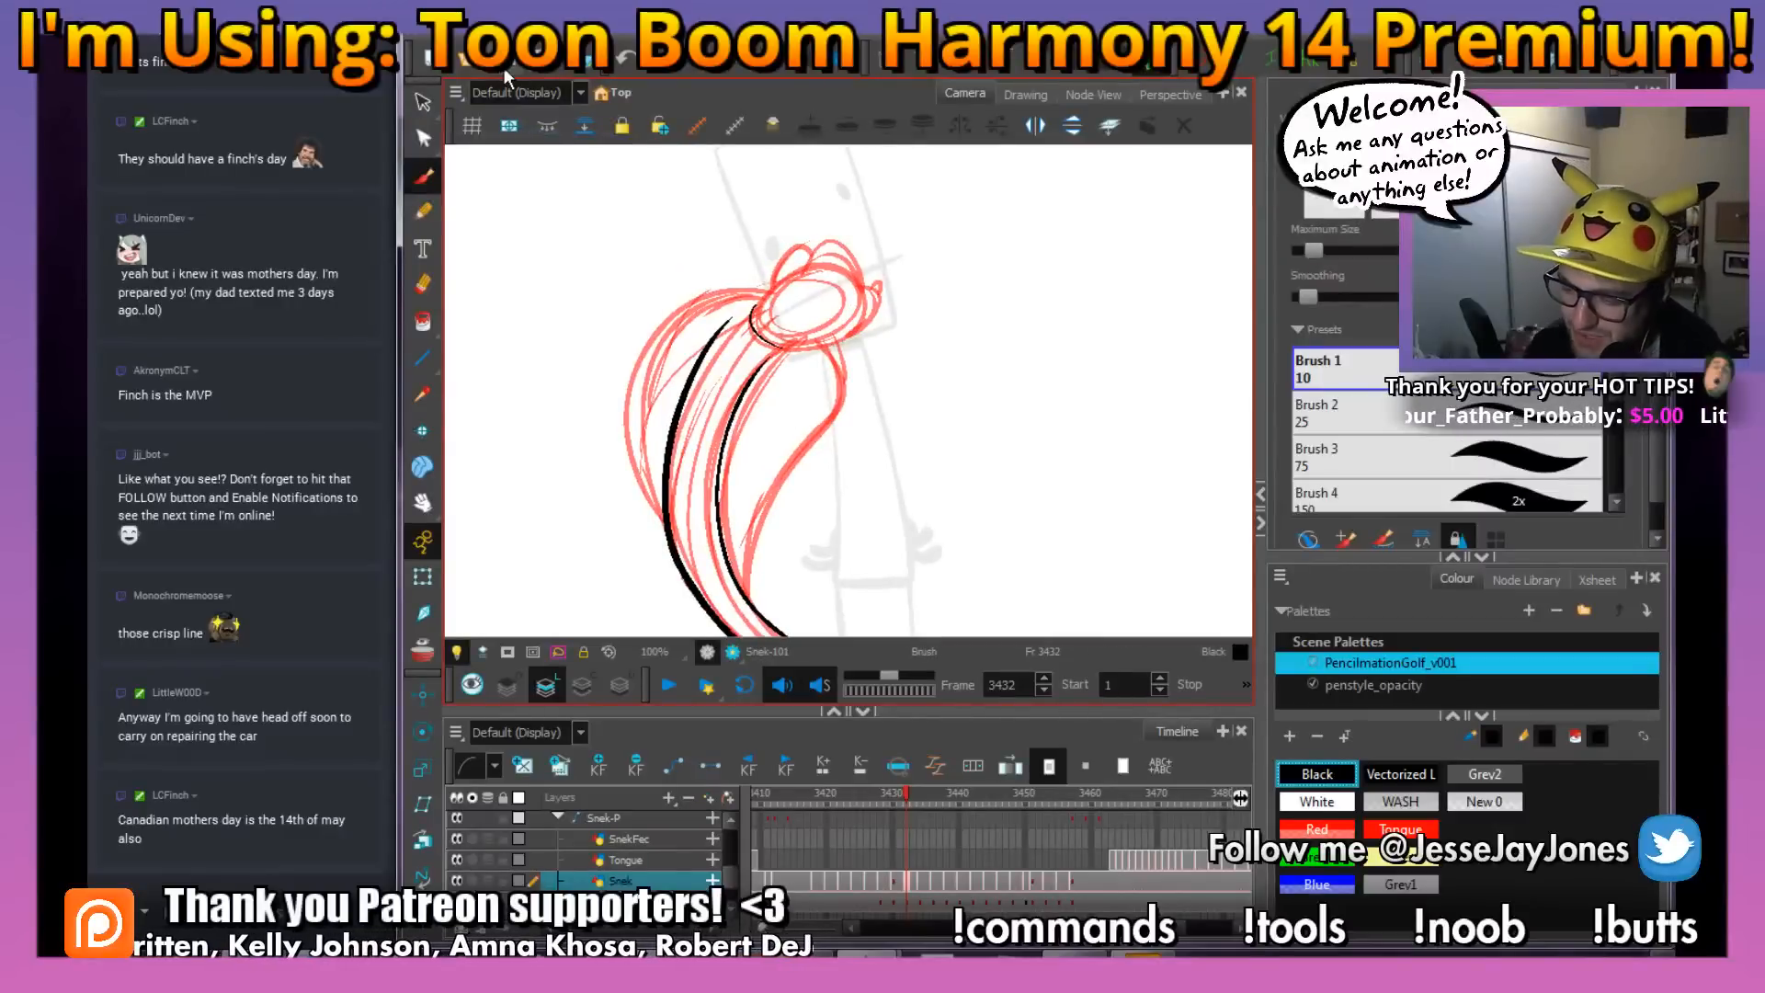
pyautogui.moveTo(828, 405); pyautogui.dragTo(840, 298)
pyautogui.press('2')
pyautogui.press('2')
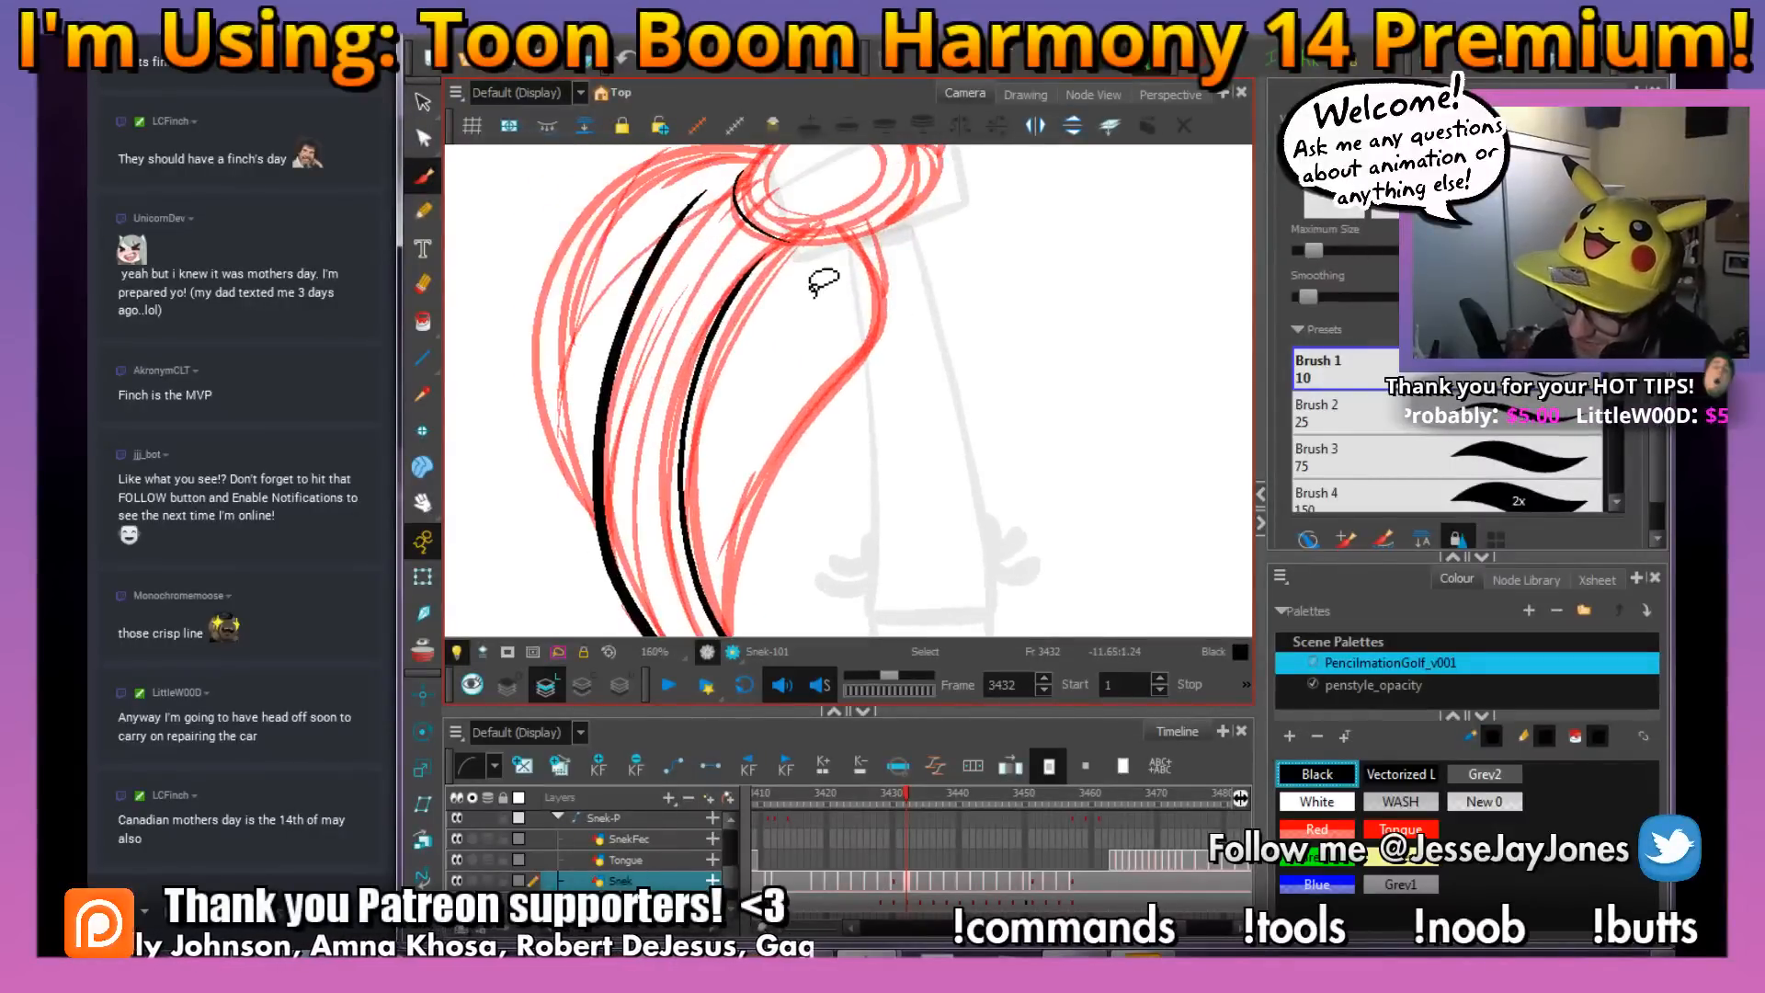
# Ink the front edge of the snake's hood in black from under the head down to the body at frame 3432
pyautogui.moveTo(839, 228); pyautogui.dragTo(880, 293)
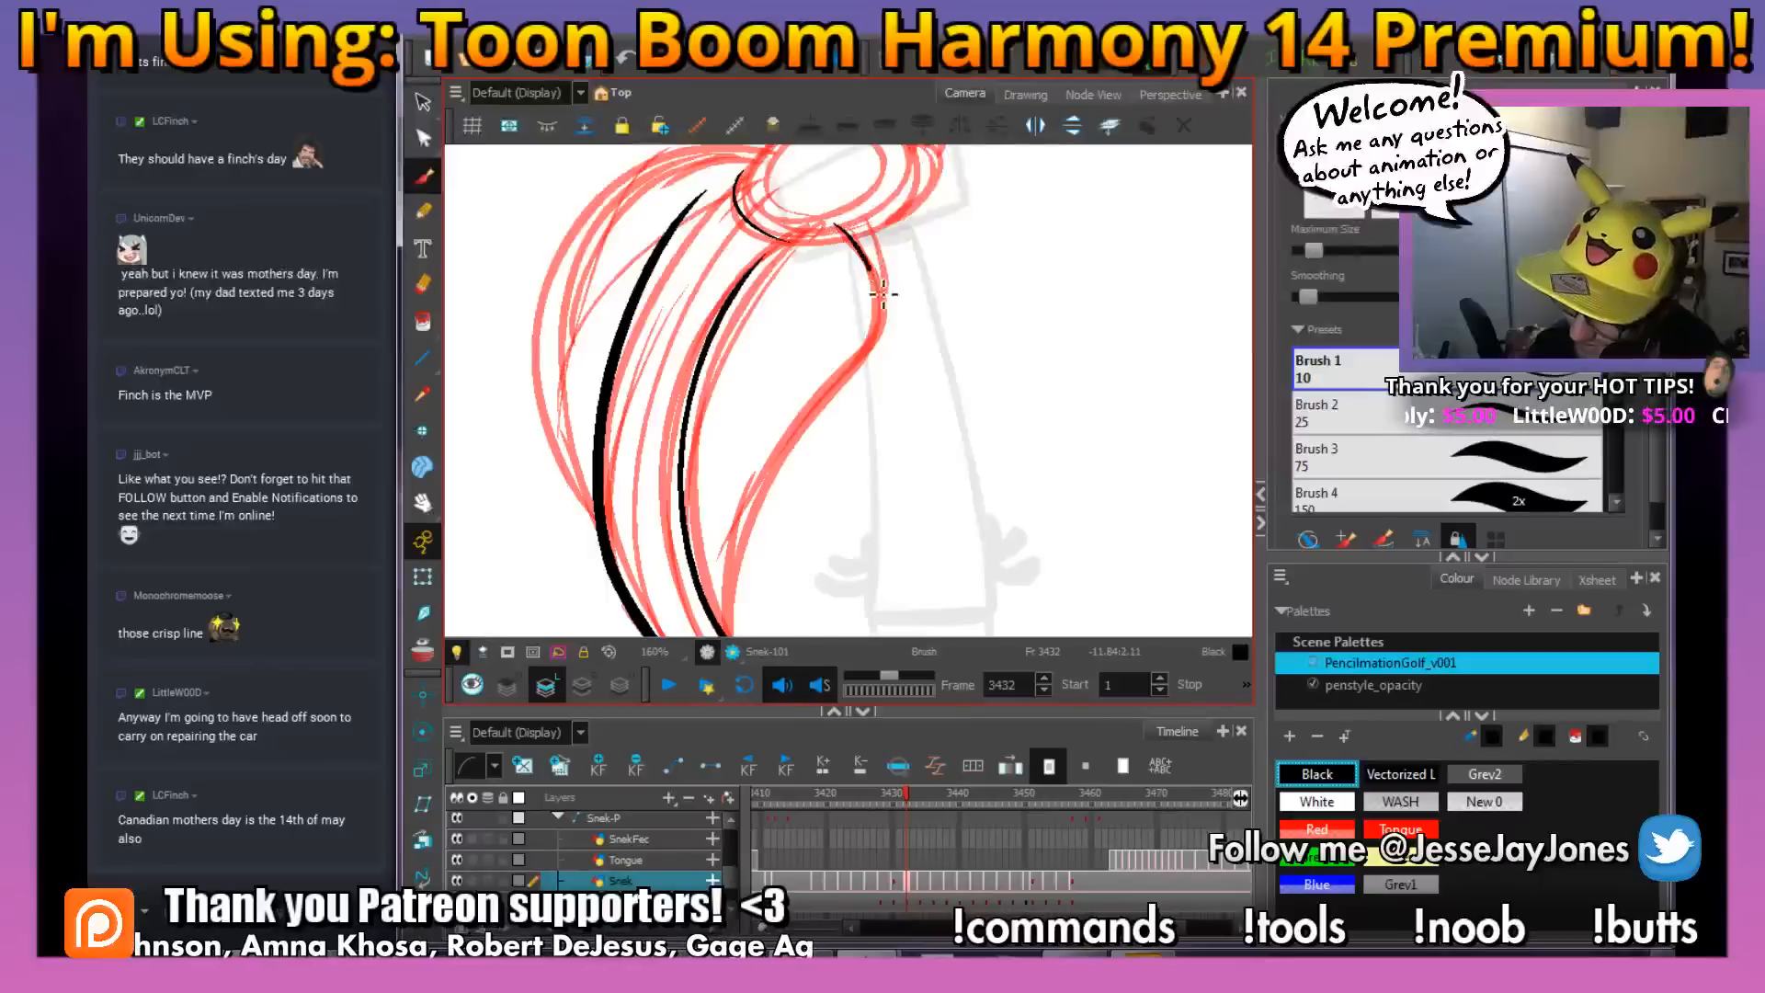
pyautogui.moveTo(844, 397); pyautogui.dragTo(749, 531)
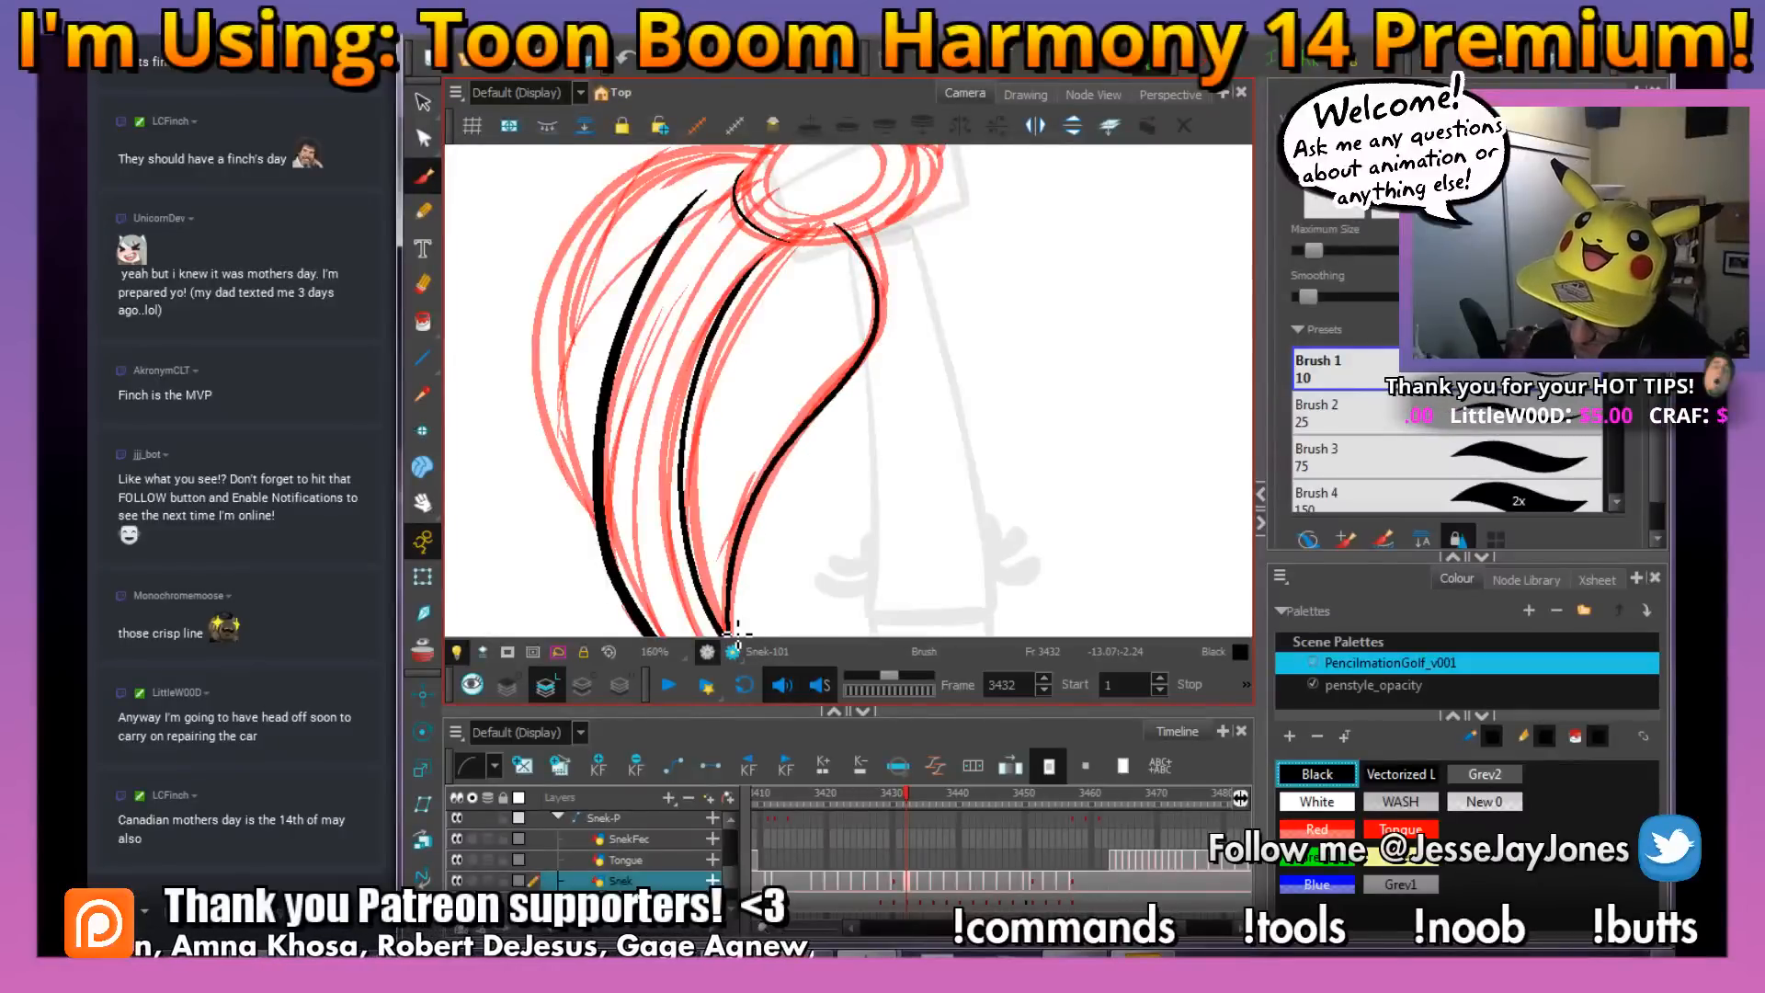
pyautogui.moveTo(741, 634)
pyautogui.mouseDown()
pyautogui.moveTo(865, 544)
pyautogui.moveTo(877, 458)
pyautogui.mouseUp()
# Erase the stray ink beside the junction where the front hood edge meets the body line
pyautogui.press('space')
pyautogui.press('2')
pyautogui.press('space')
pyautogui.press('2')
pyautogui.press('space')
pyautogui.moveTo(792, 504); pyautogui.dragTo(806, 472)
pyautogui.press('e')
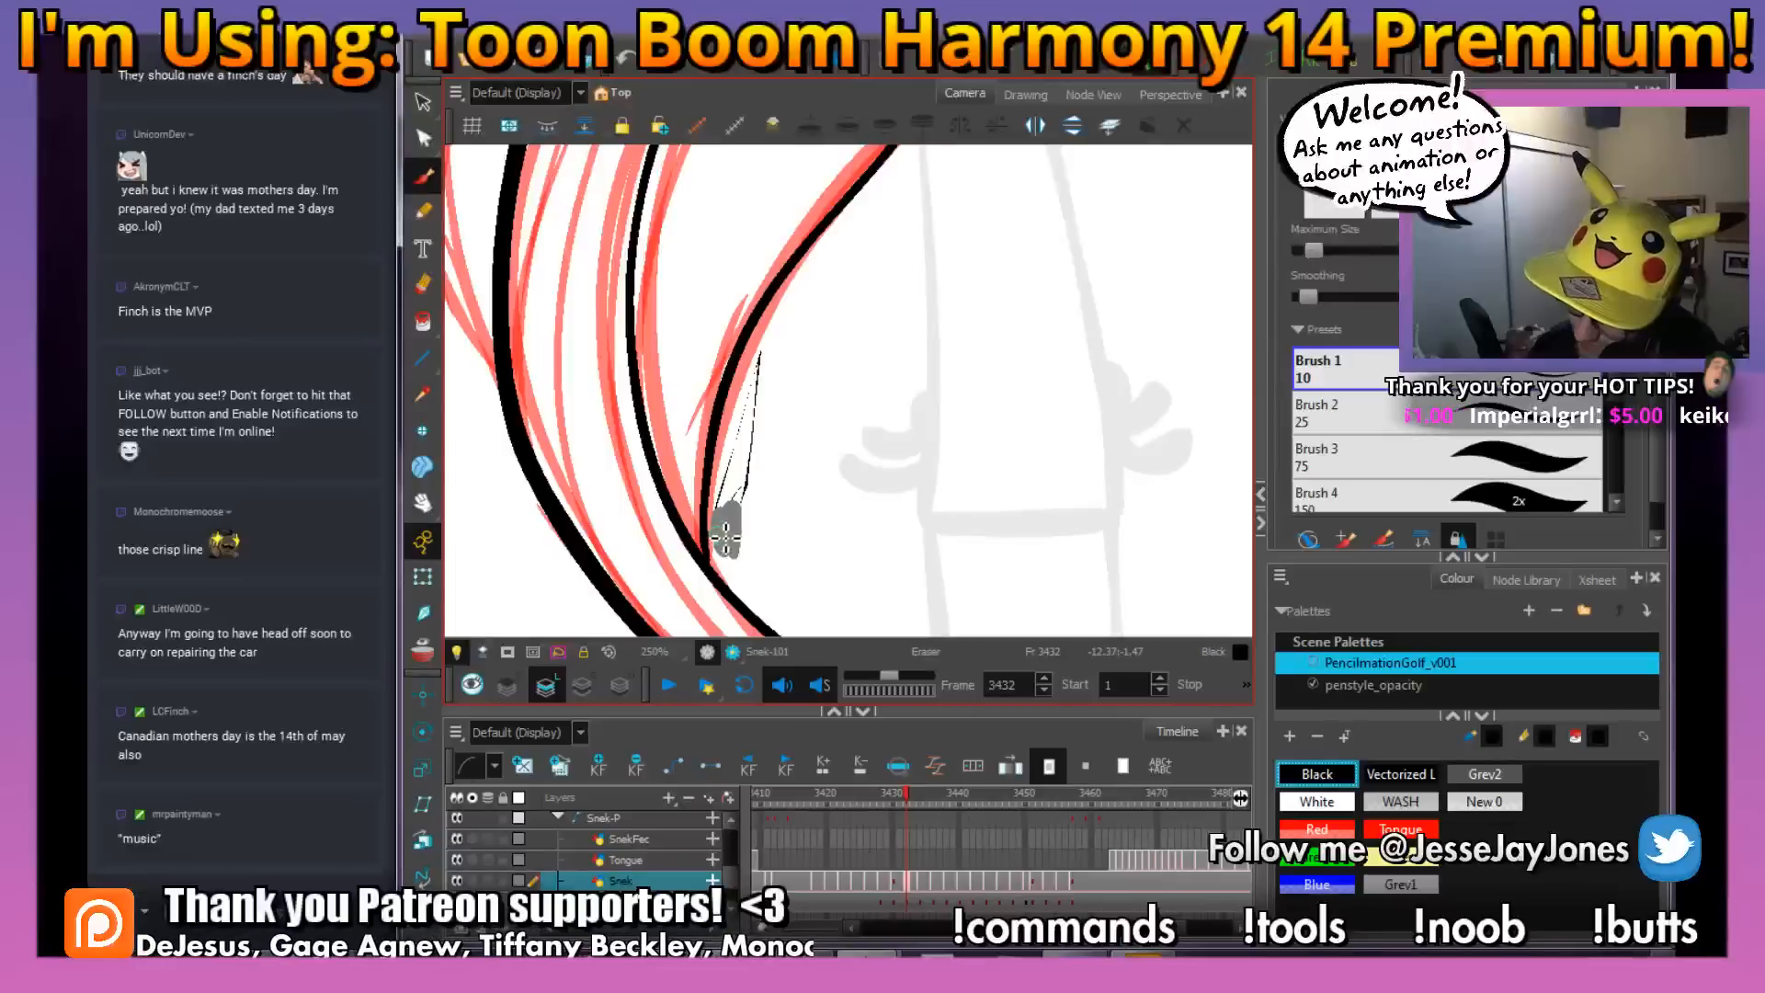
pyautogui.moveTo(726, 533)
pyautogui.mouseDown()
pyautogui.moveTo(763, 363)
pyautogui.moveTo(747, 509)
pyautogui.moveTo(757, 470)
pyautogui.mouseUp()
pyautogui.press('1')
pyautogui.press('1')
pyautogui.press('1')
pyautogui.press('1')
# Ink the top of the snake's head and the two rounded eye bumps in black over the rough
pyautogui.press('space')
pyautogui.moveTo(917, 317); pyautogui.dragTo(878, 452)
pyautogui.press('space')
pyautogui.press('2')
pyautogui.press('2')
pyautogui.press('space')
pyautogui.press('space')
pyautogui.moveTo(821, 356)
pyautogui.mouseDown()
pyautogui.moveTo(962, 307)
pyautogui.moveTo(738, 457)
pyautogui.mouseUp()
pyautogui.press('2')
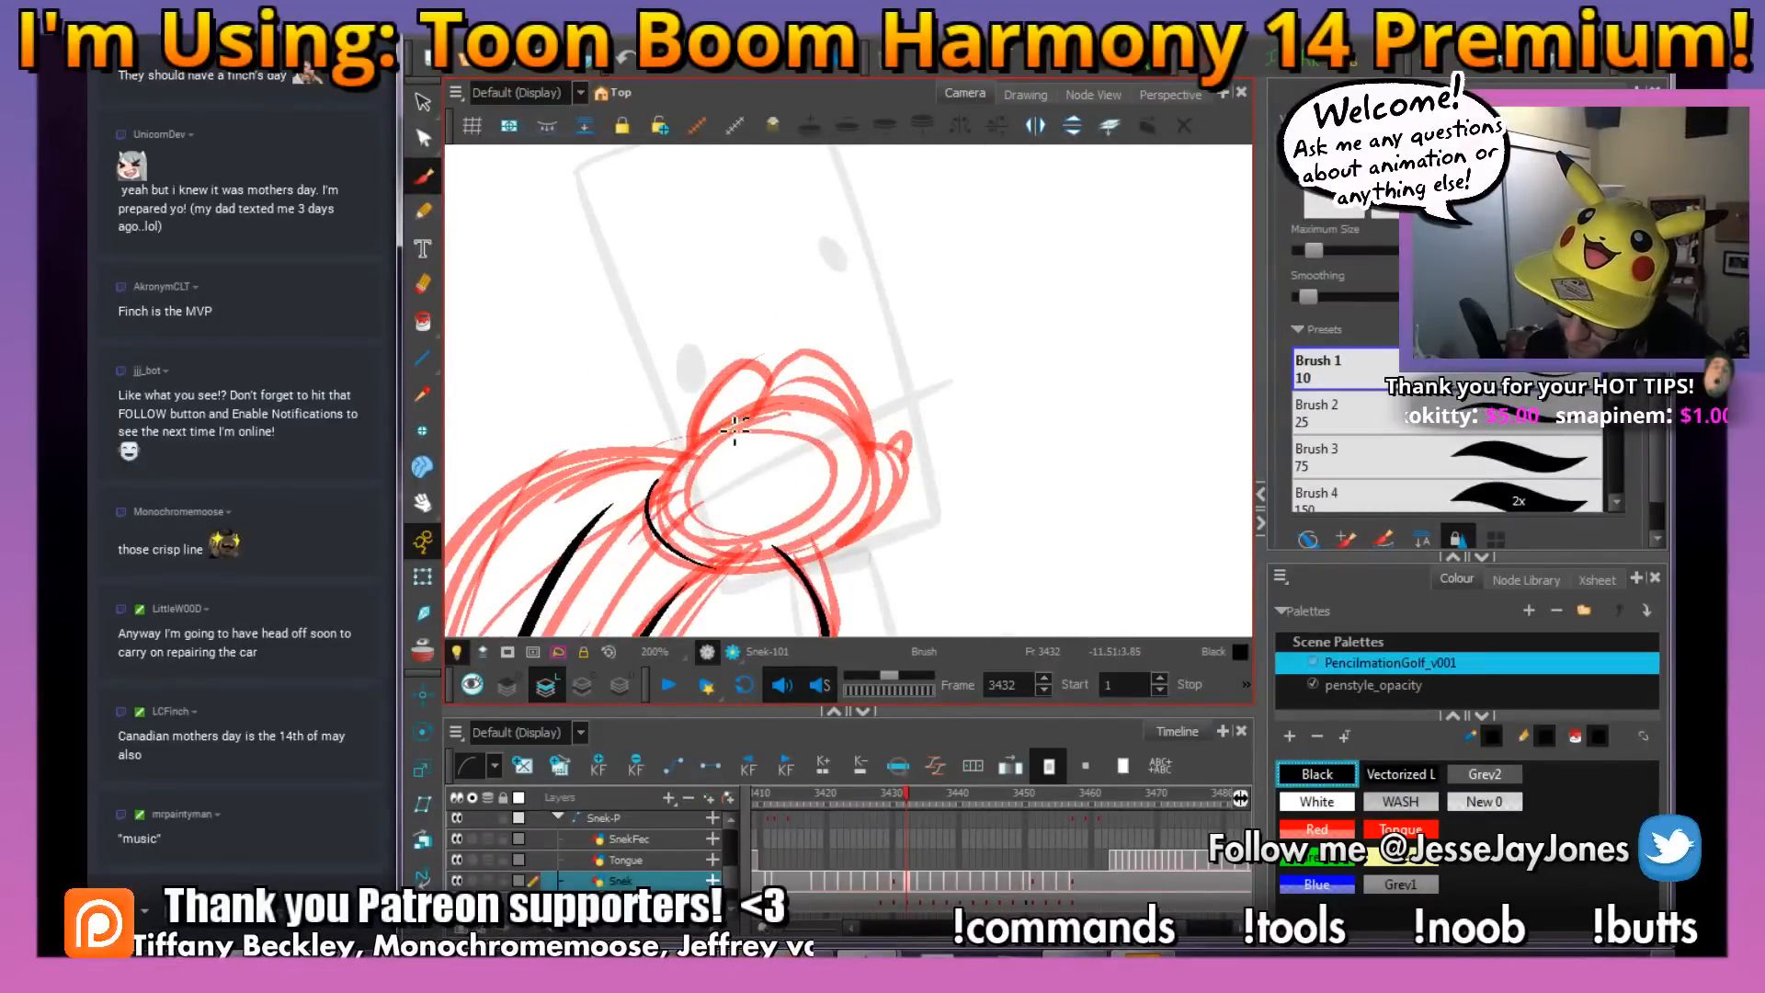
pyautogui.press('space')
pyautogui.moveTo(920, 404)
pyautogui.mouseDown()
pyautogui.moveTo(853, 414)
pyautogui.moveTo(809, 457)
pyautogui.moveTo(736, 393)
pyautogui.moveTo(697, 492)
pyautogui.mouseUp()
pyautogui.press('2')
# Ink the snake's rounded snout and the jaw line running back to the front hood edge
pyautogui.press('space')
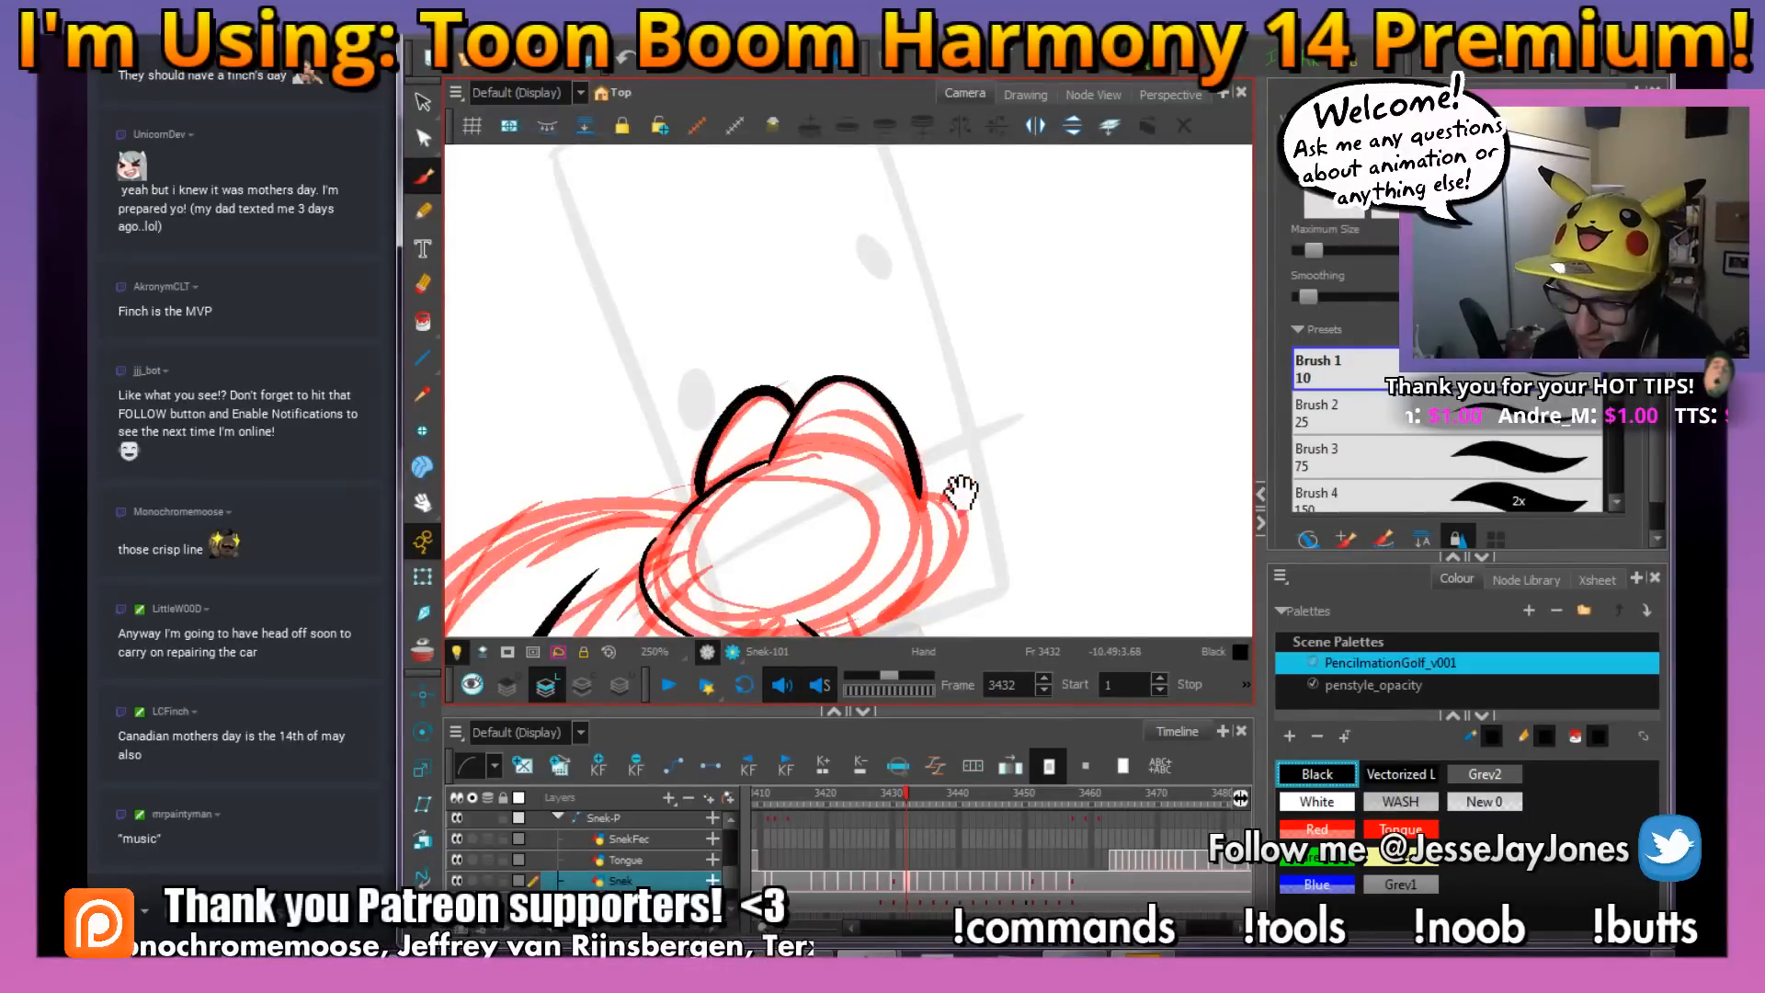
pyautogui.moveTo(960, 492)
pyautogui.mouseDown()
pyautogui.moveTo(820, 413)
pyautogui.moveTo(798, 440)
pyautogui.moveTo(841, 455)
pyautogui.moveTo(851, 435)
pyautogui.mouseUp()
pyautogui.press('space')
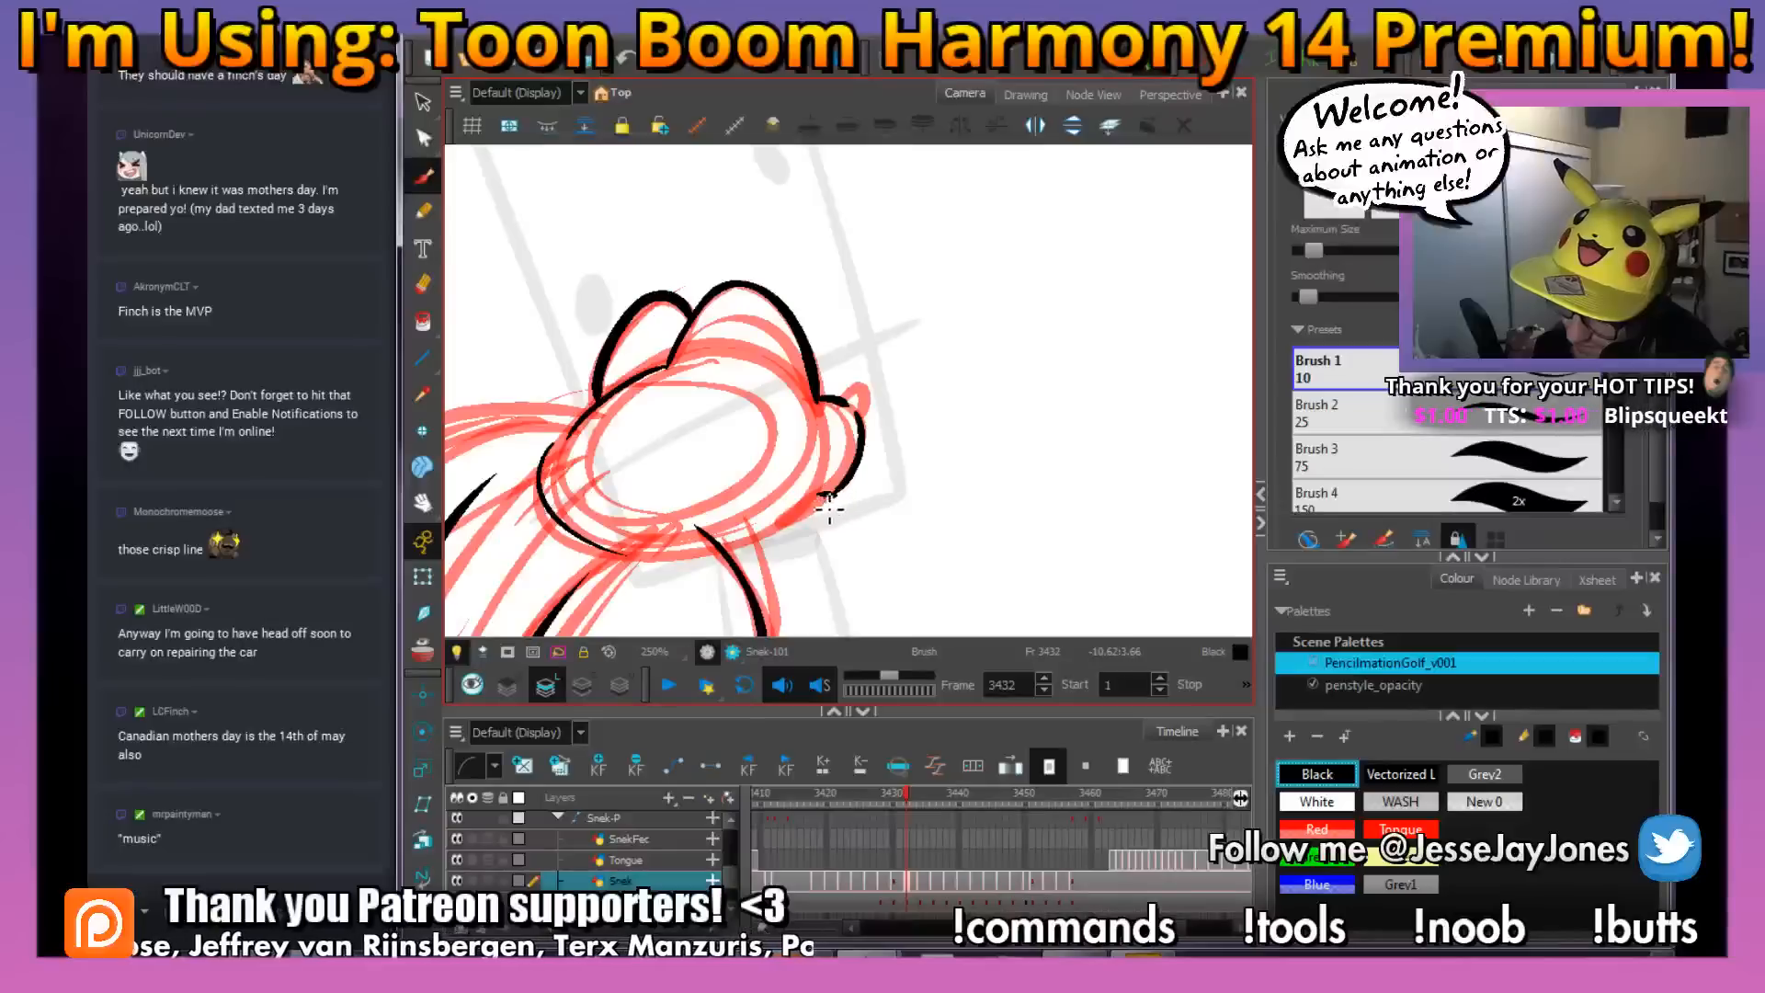
pyautogui.moveTo(766, 542); pyautogui.dragTo(725, 550)
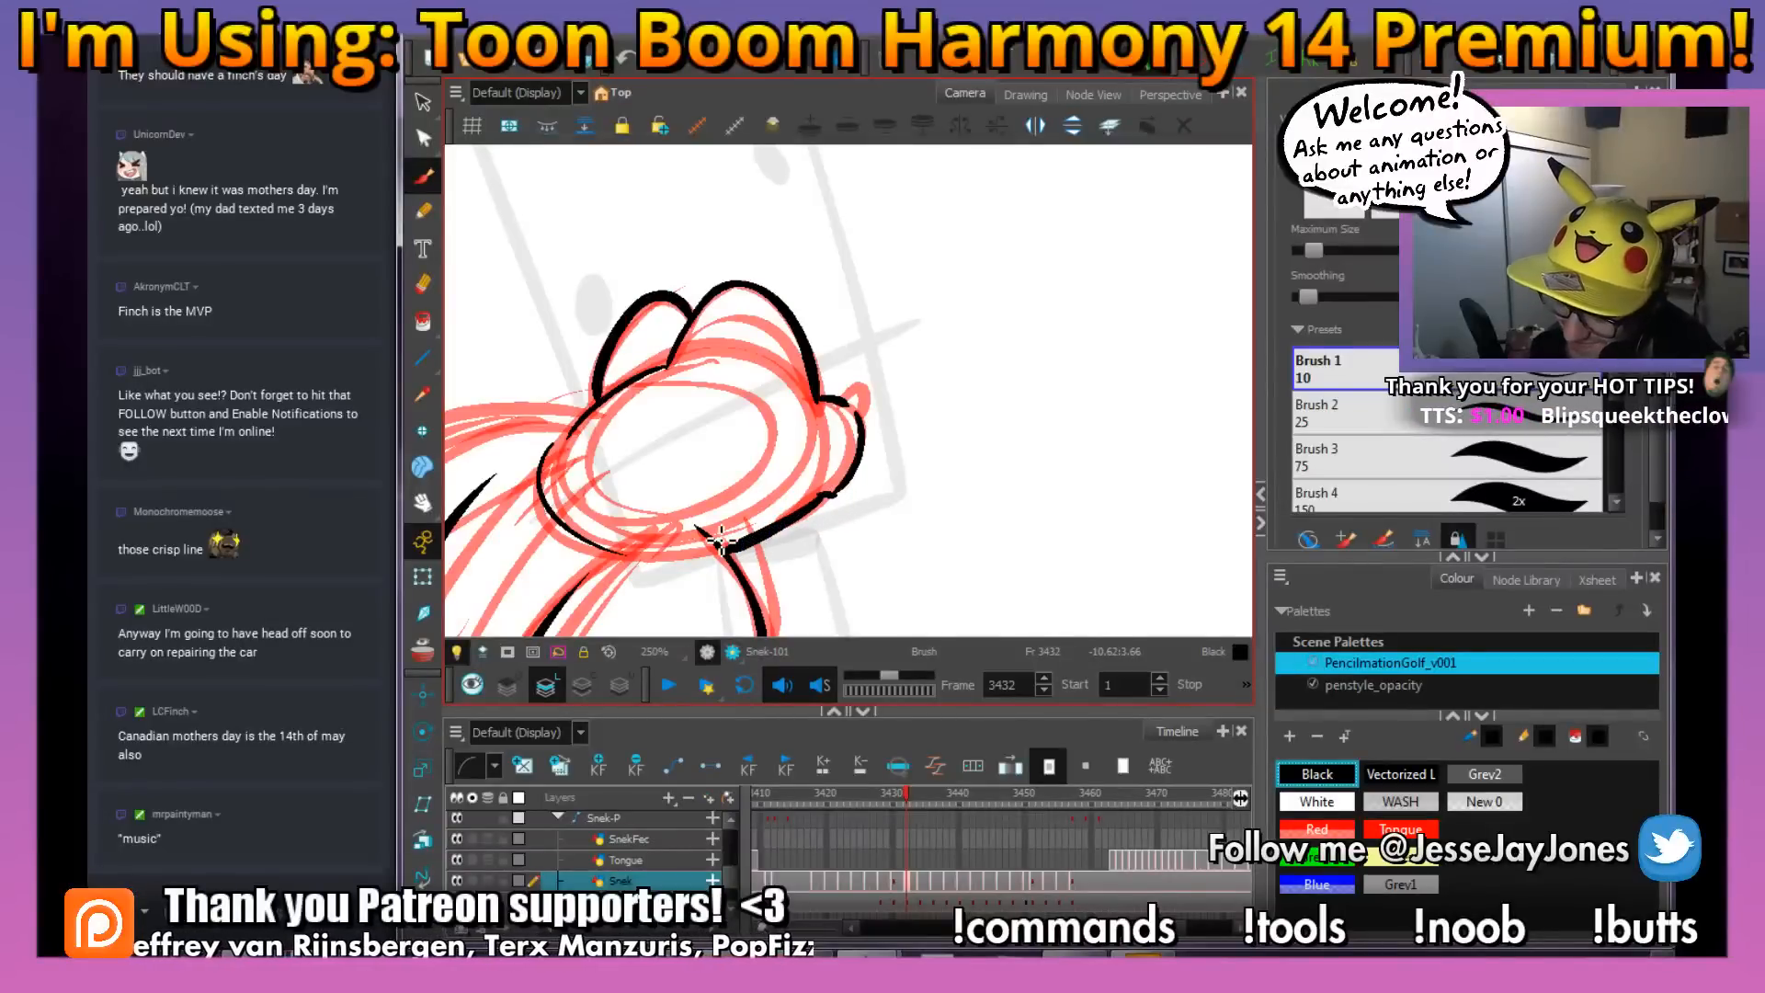
pyautogui.moveTo(920, 342); pyautogui.dragTo(881, 380)
pyautogui.moveTo(830, 554); pyautogui.dragTo(837, 503)
pyautogui.press('1')
pyautogui.press('1')
pyautogui.press('1')
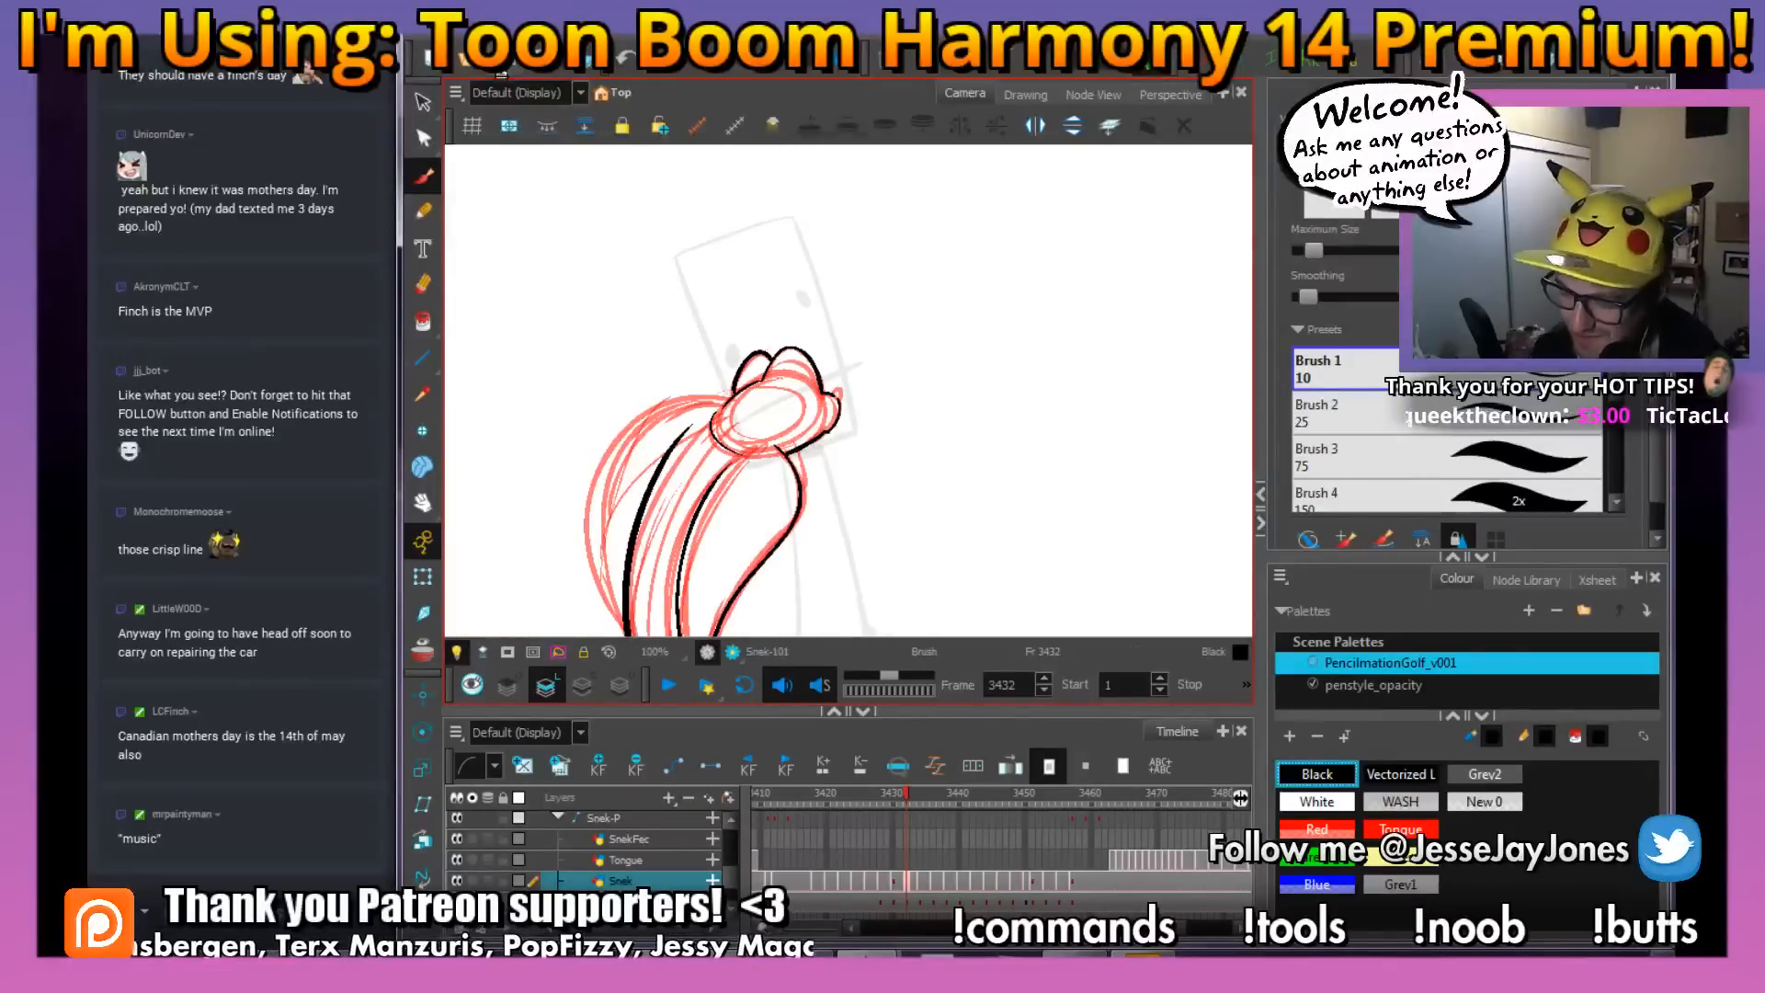
# Ink the small raised bump at the tip of the snake's snout, joining it to the snout outline
pyautogui.press('2')
pyautogui.press('2')
pyautogui.press('2')
pyautogui.press('2')
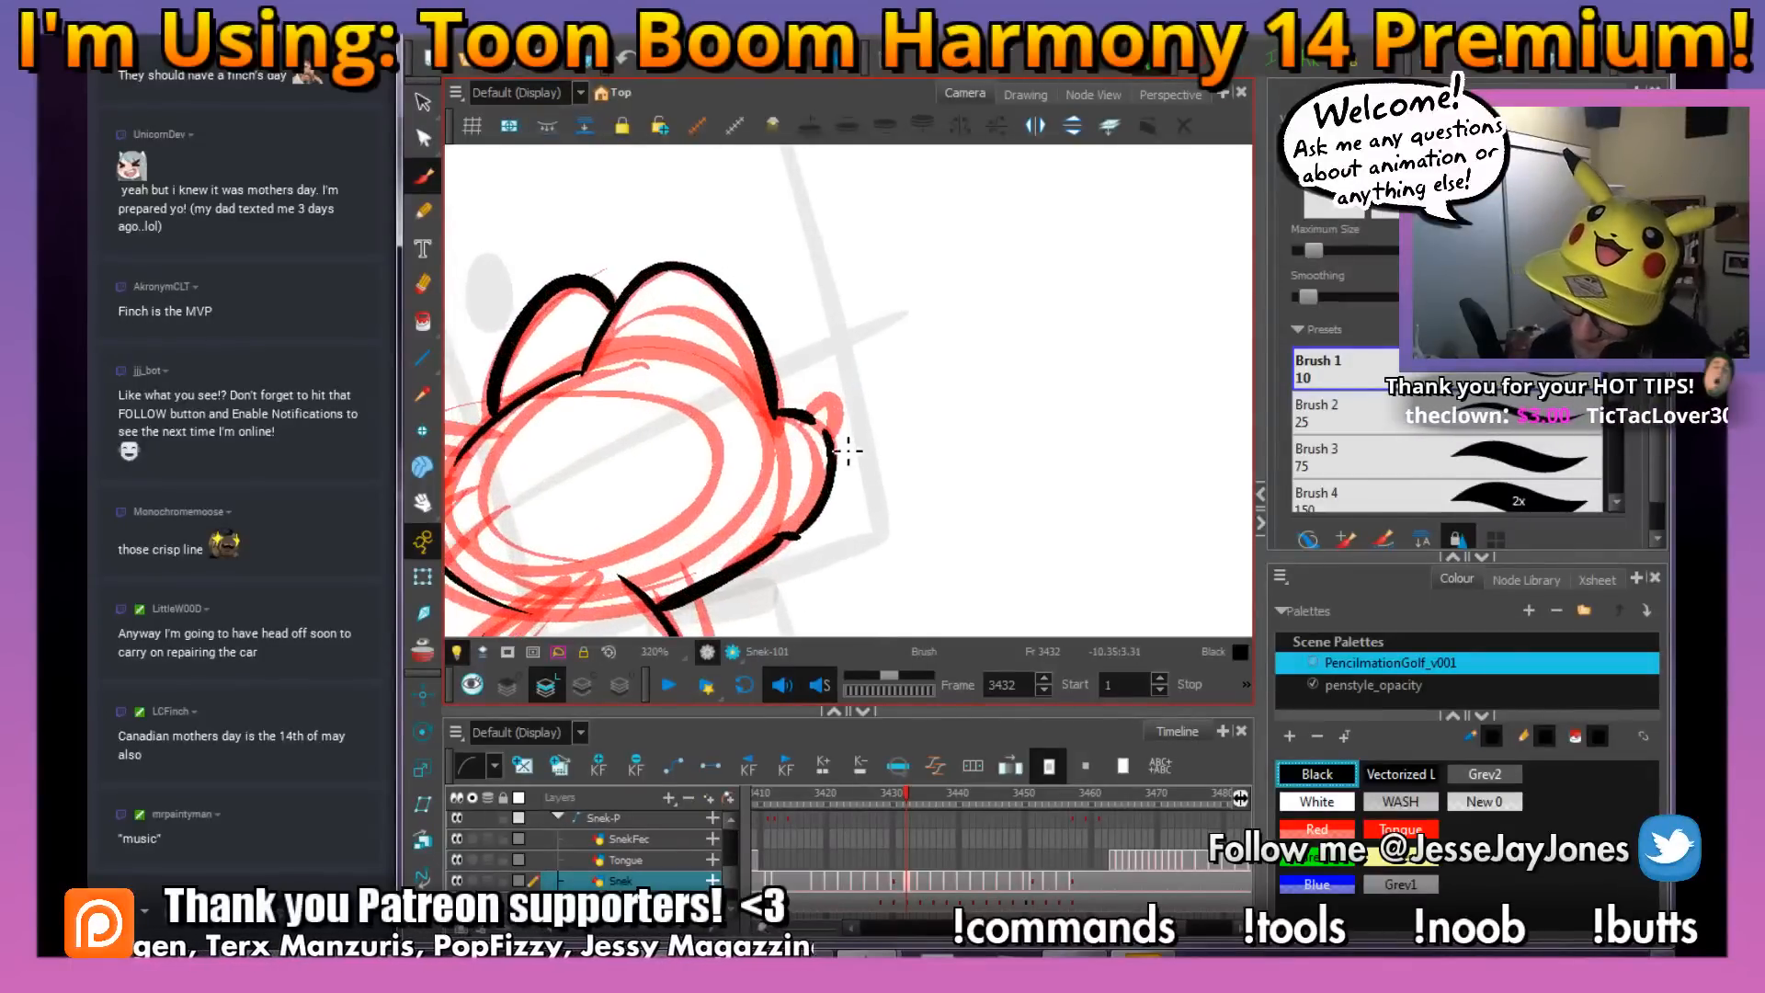
pyautogui.press('2')
pyautogui.moveTo(815, 577); pyautogui.dragTo(831, 552)
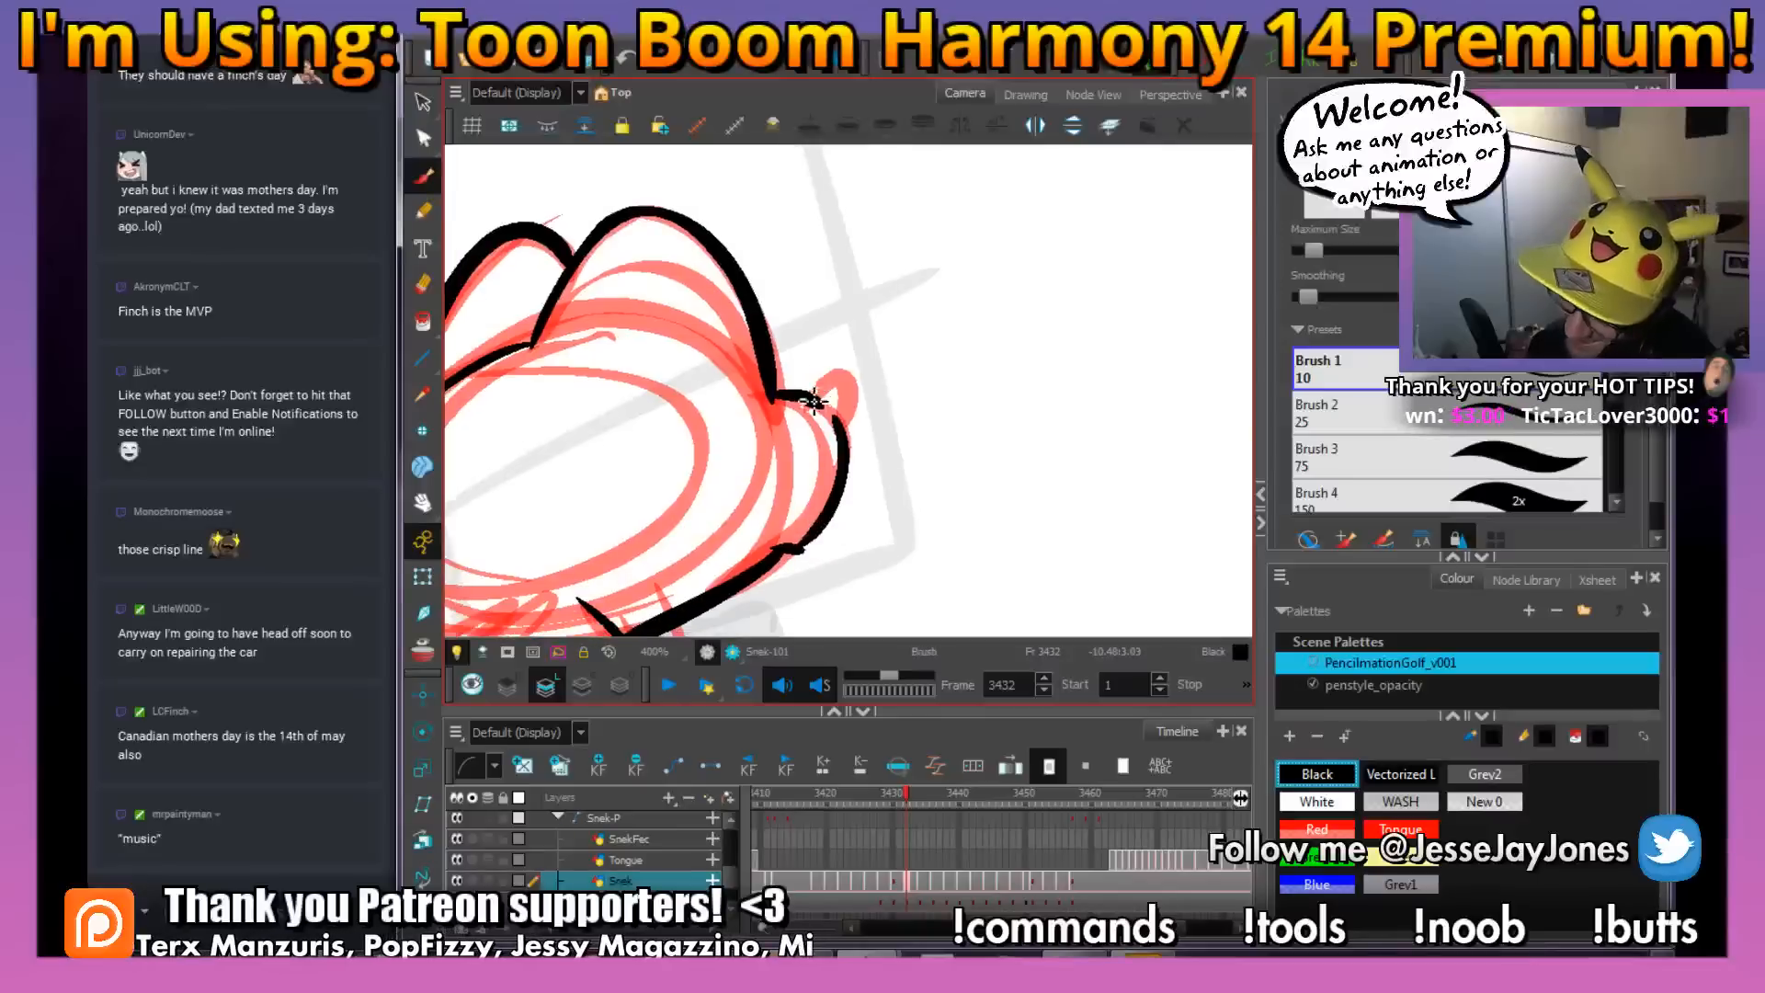
pyautogui.moveTo(853, 375); pyautogui.dragTo(840, 426)
pyautogui.press('1')
pyautogui.press('1')
pyautogui.press('1')
pyautogui.press('1')
pyautogui.press('1')
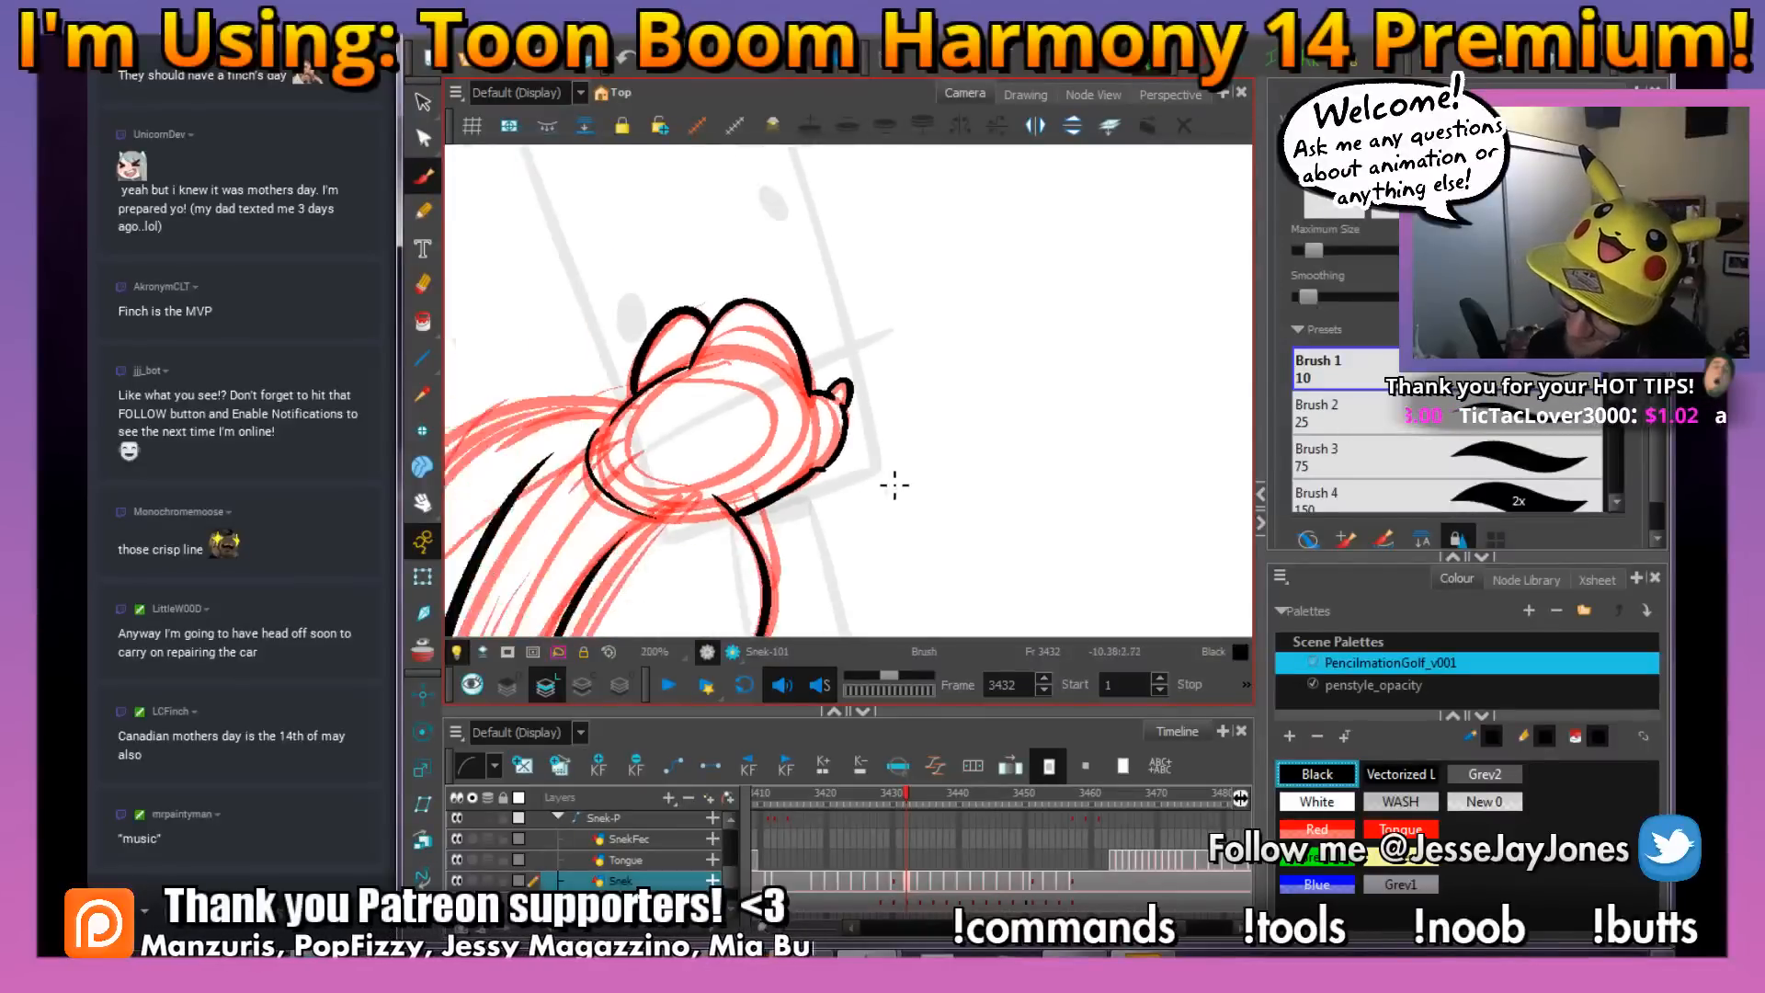
pyautogui.press('2')
pyautogui.press('2')
pyautogui.press('2')
pyautogui.press('2')
pyautogui.press('2')
pyautogui.press('2')
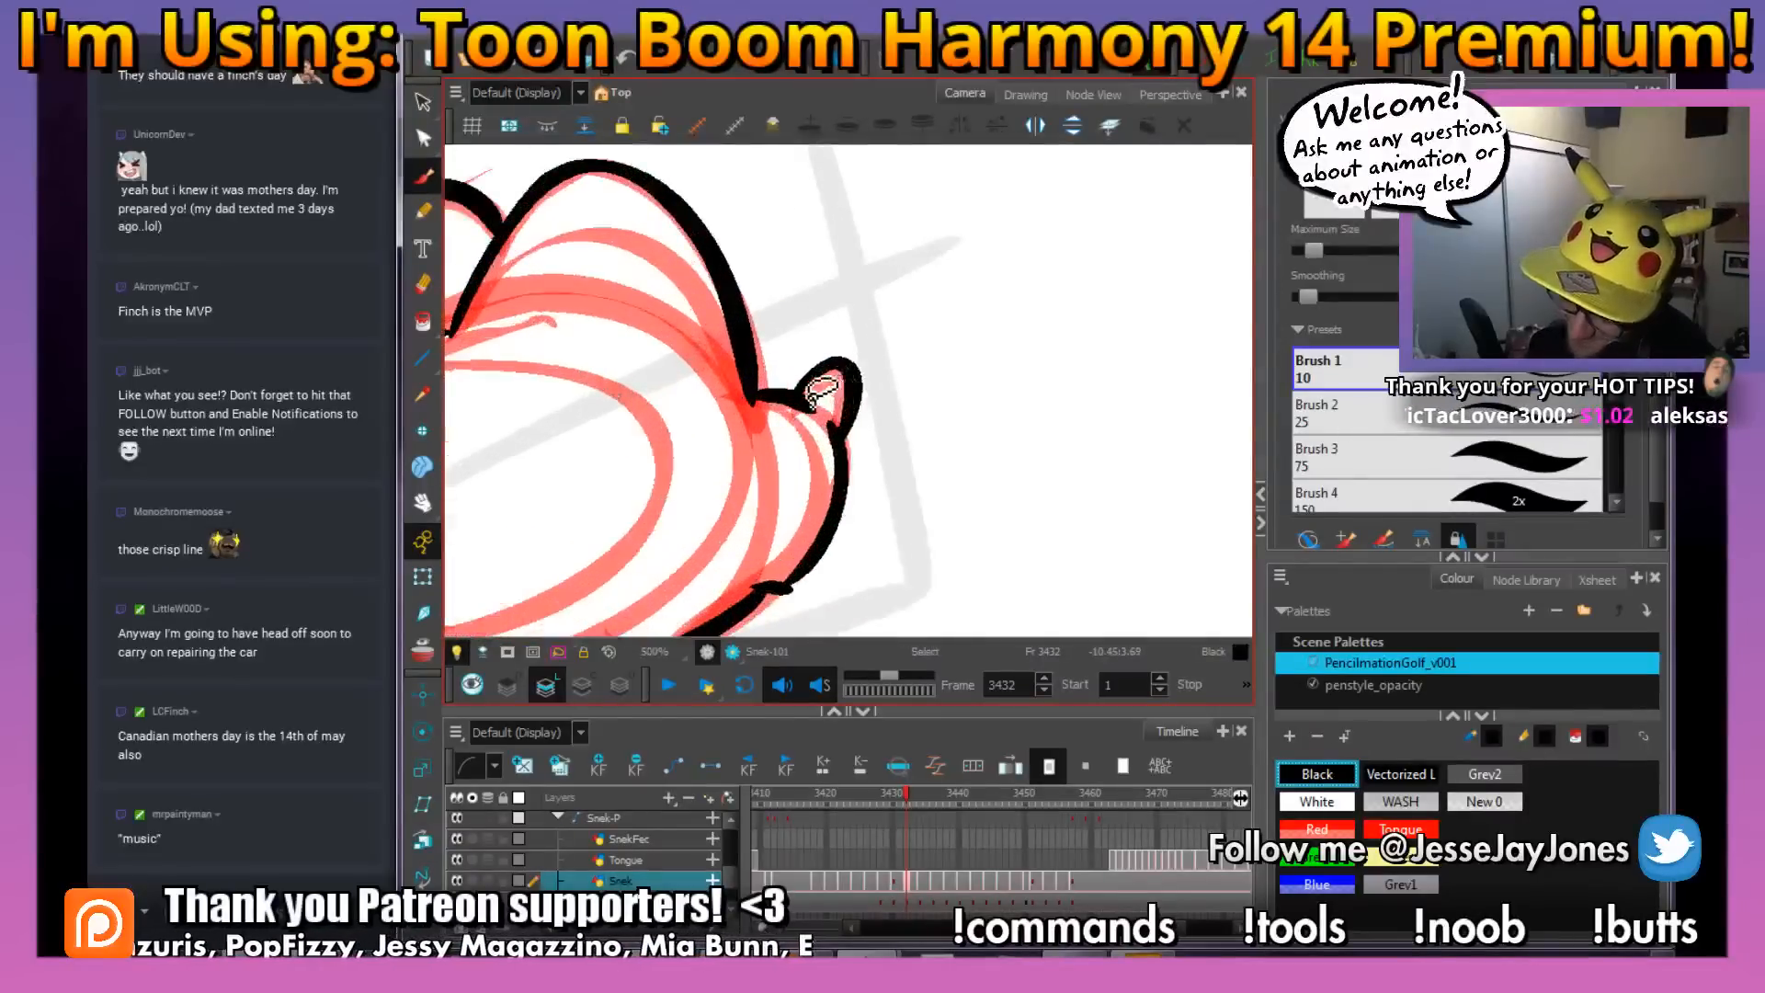
pyautogui.press('1')
pyautogui.press('1')
pyautogui.press('1')
pyautogui.press('1')
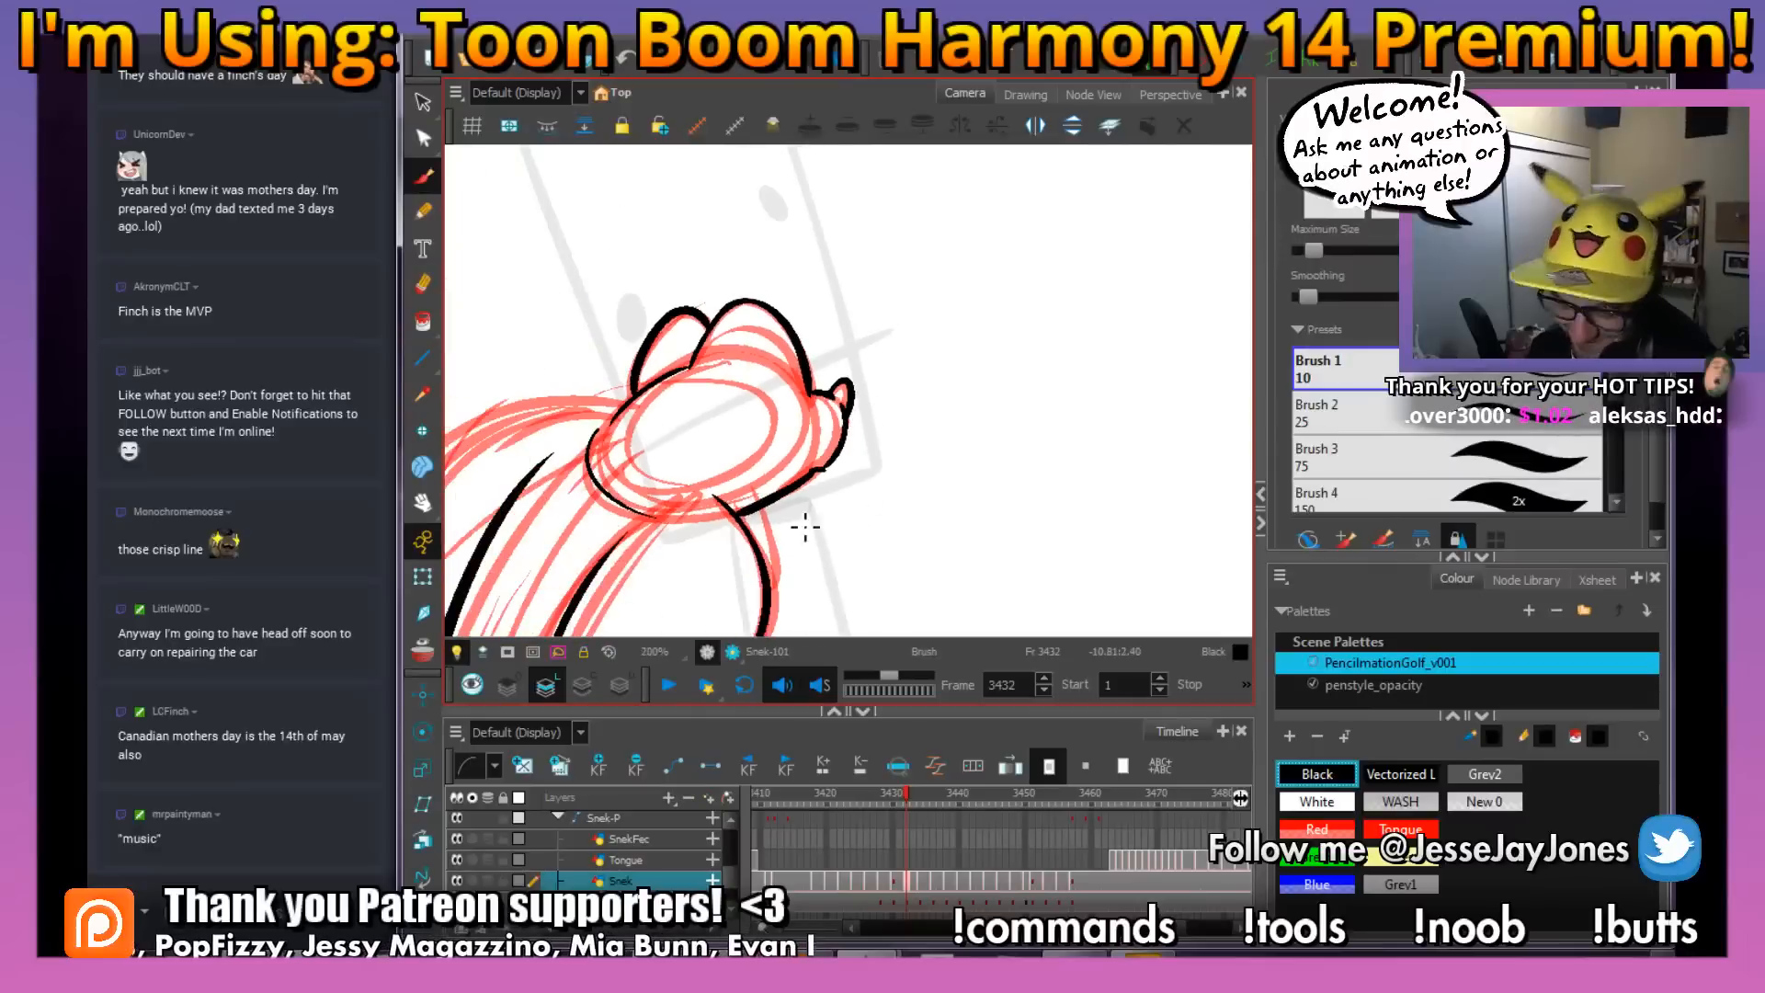
# Ink a small fang hanging below the front of the snake's jaw
pyautogui.moveTo(829, 526)
pyautogui.mouseDown()
pyautogui.moveTo(874, 488)
pyautogui.moveTo(905, 513)
pyautogui.mouseUp()
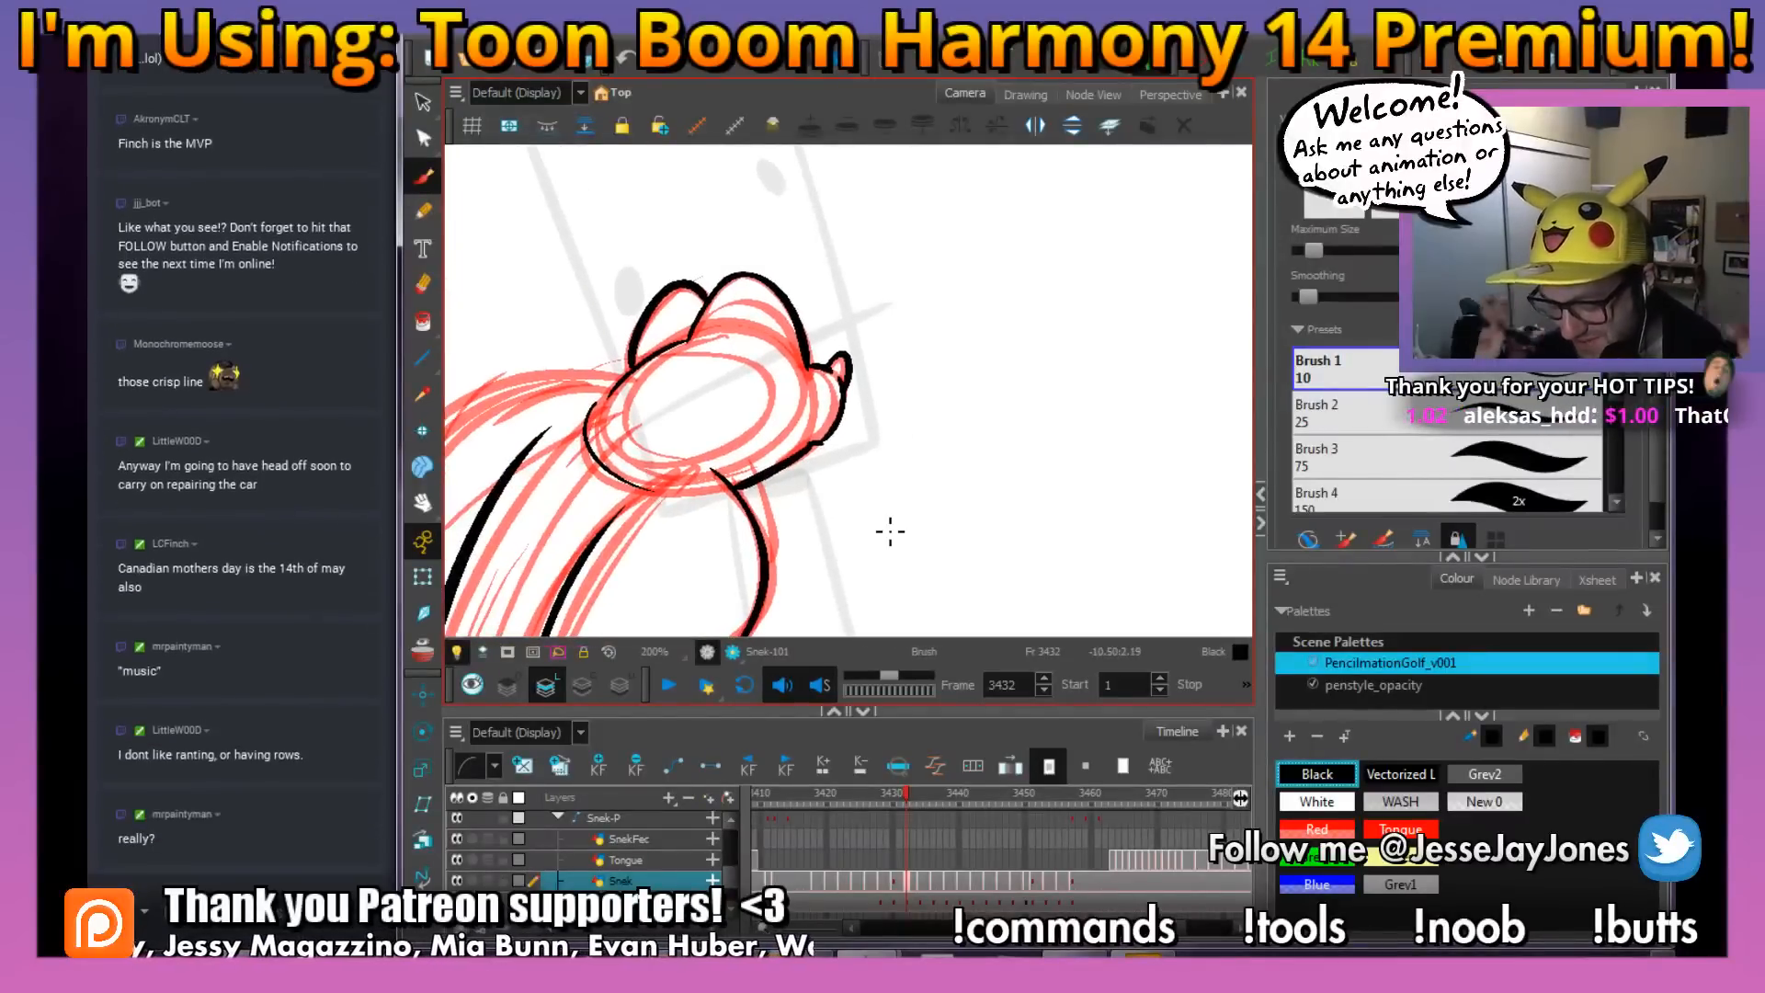
pyautogui.press('2')
pyautogui.press('2')
pyautogui.press('2')
pyautogui.press('2')
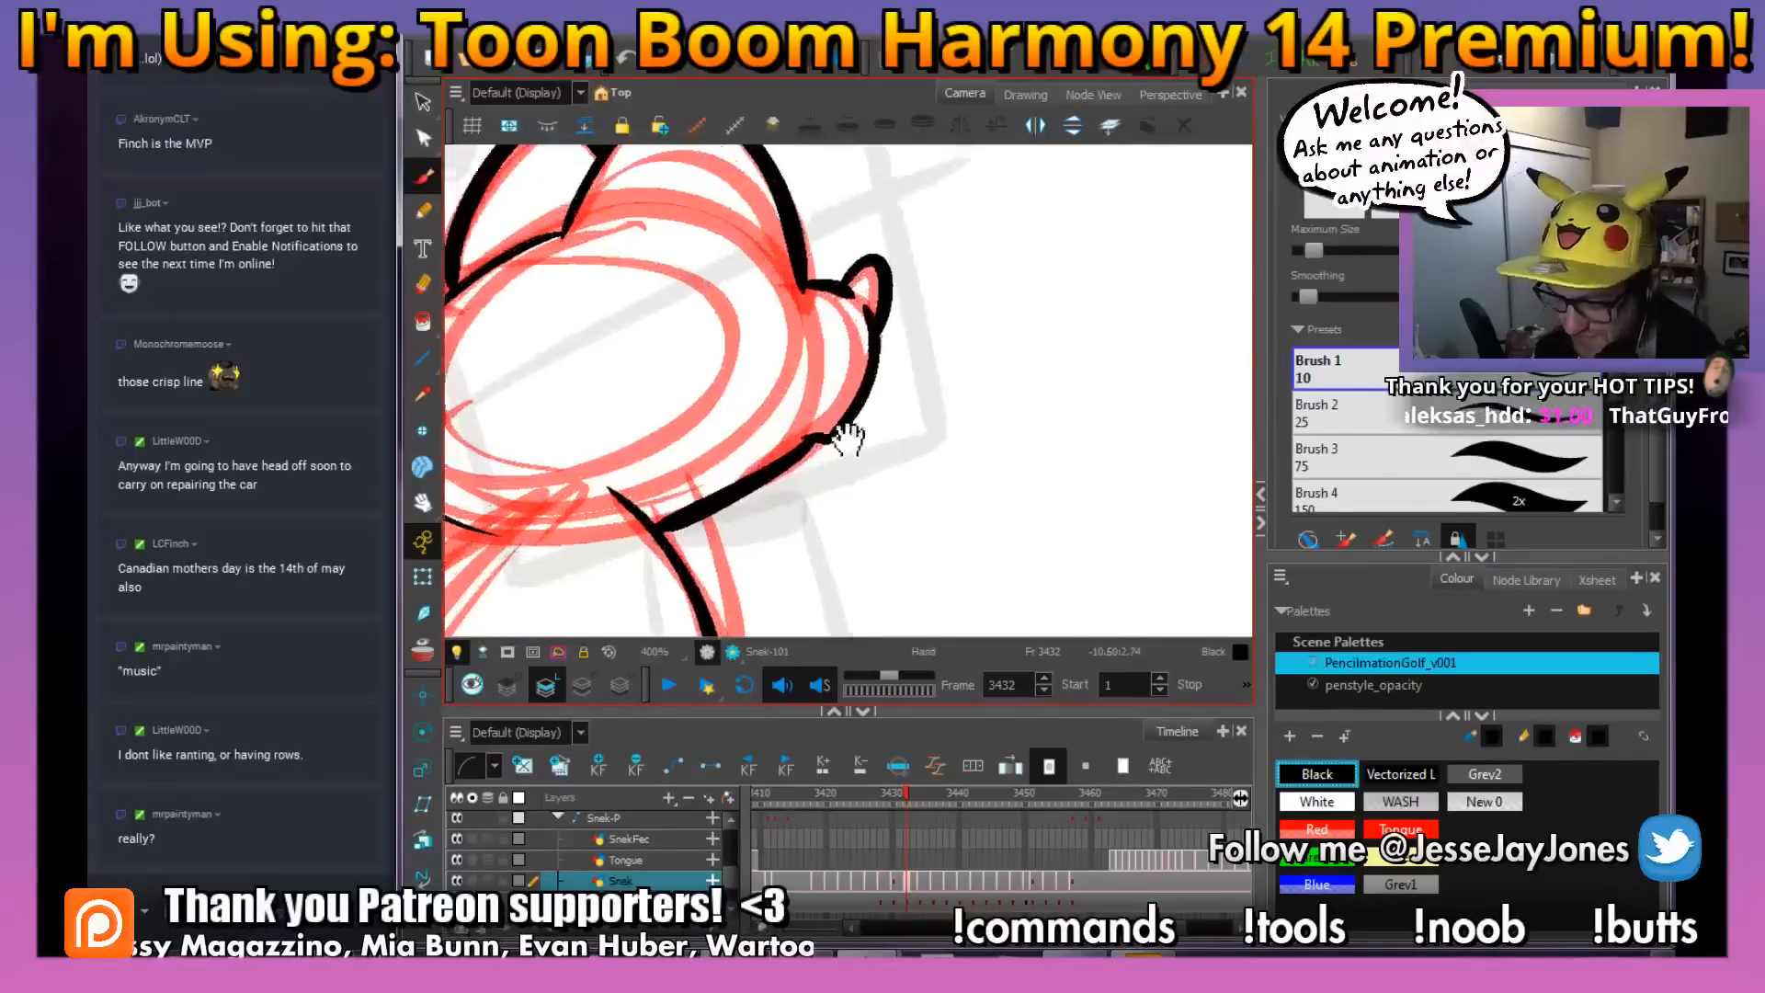
pyautogui.moveTo(859, 488)
pyautogui.mouseDown()
pyautogui.moveTo(866, 475)
pyautogui.moveTo(829, 519)
pyautogui.mouseUp()
pyautogui.press('1')
pyautogui.press('1')
pyautogui.press('1')
pyautogui.press('1')
pyautogui.press('1')
pyautogui.press('1')
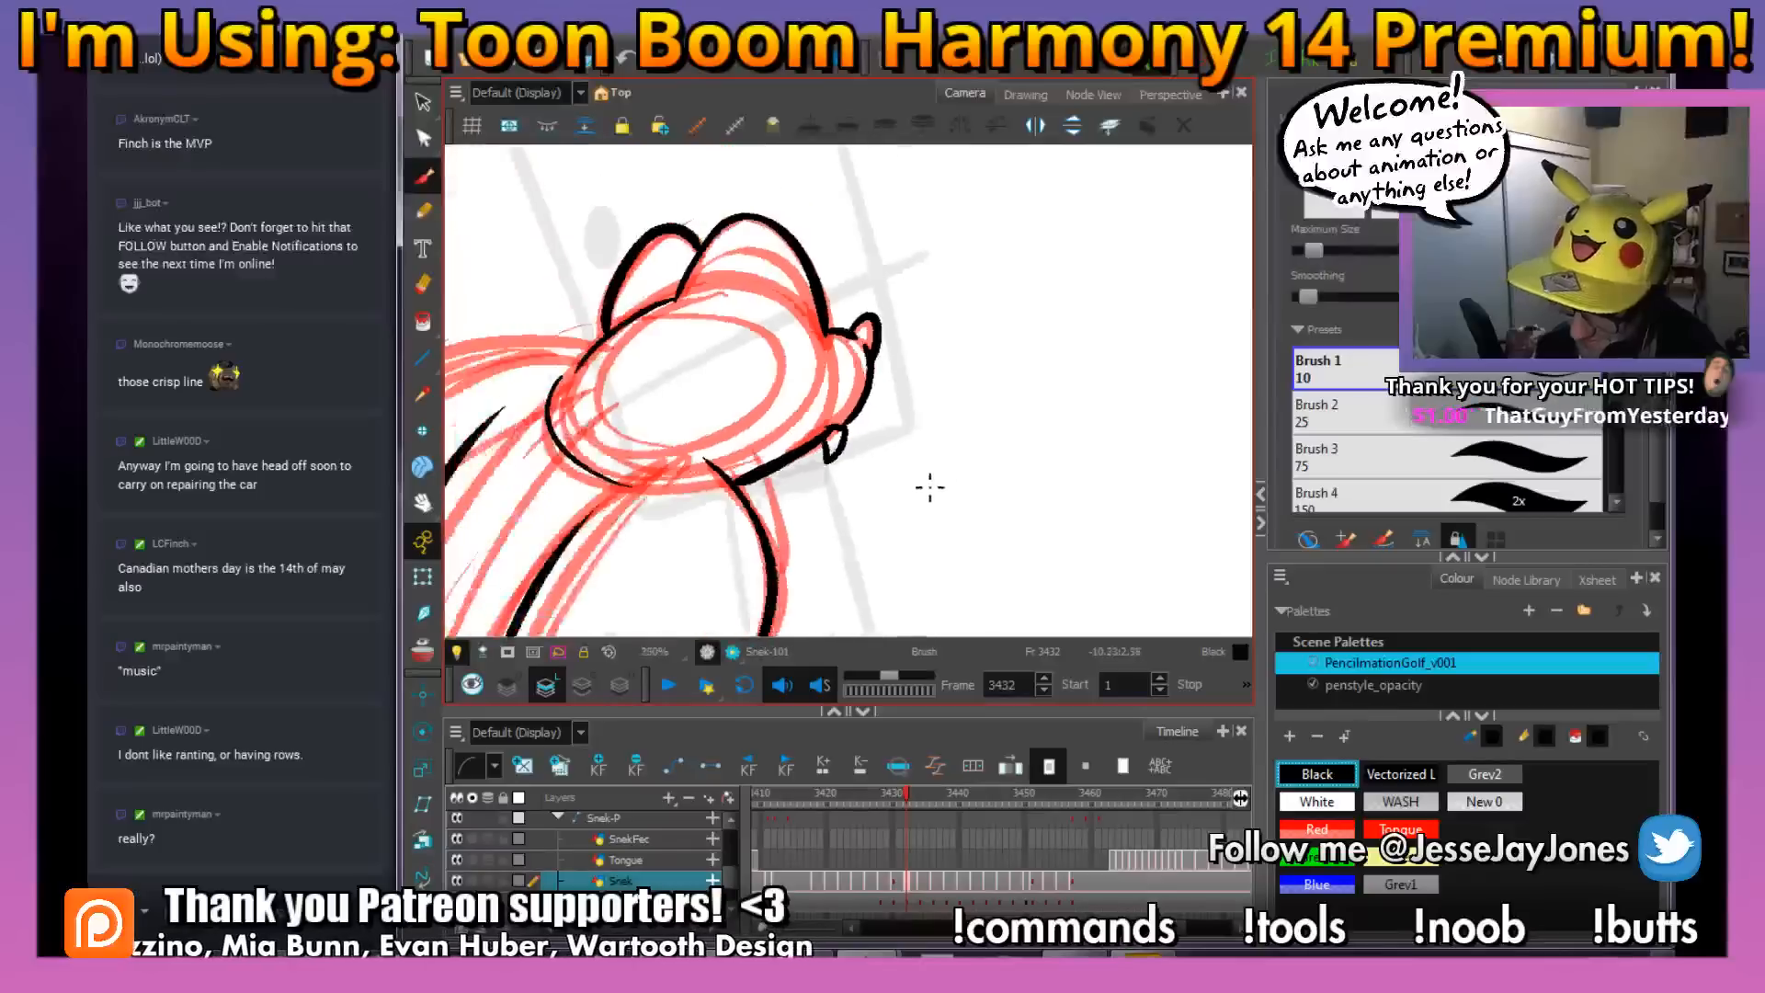
# Ink the back edge of the snake's hood from behind the head down to the outer body line
pyautogui.press('.')
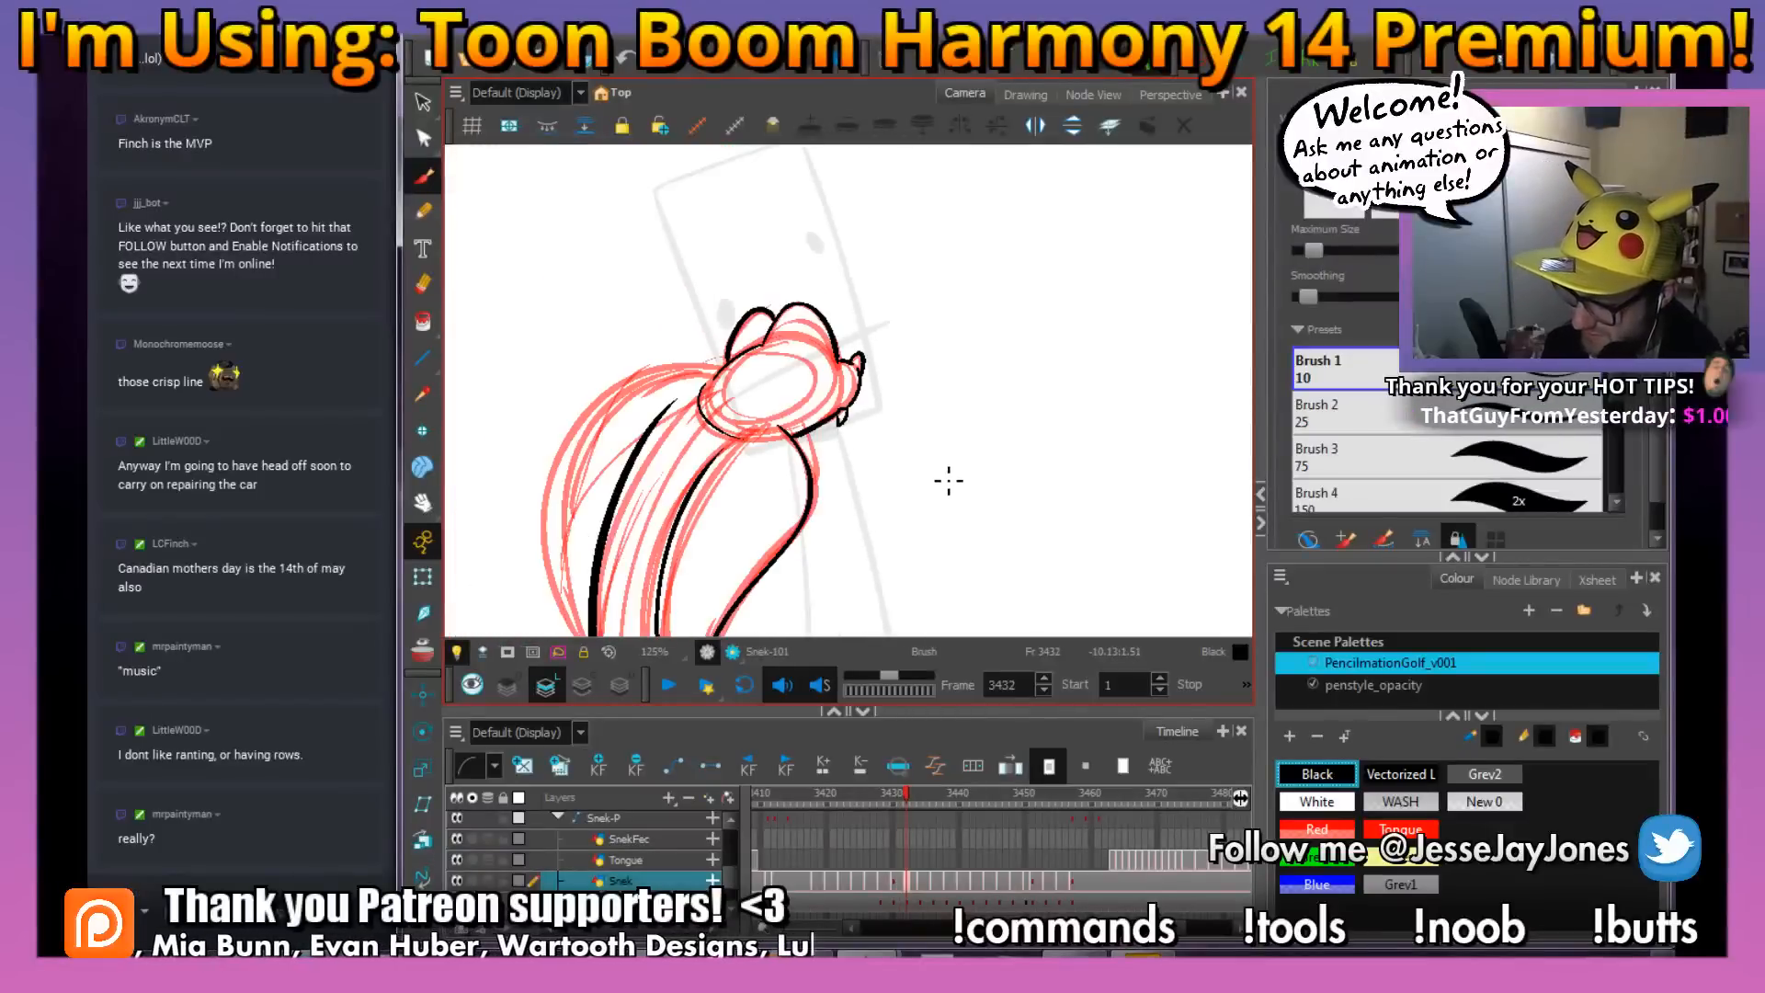
pyautogui.press(',')
pyautogui.press('.')
pyautogui.moveTo(804, 441)
pyautogui.mouseDown()
pyautogui.moveTo(922, 414)
pyautogui.moveTo(907, 333)
pyautogui.moveTo(960, 312)
pyautogui.mouseUp()
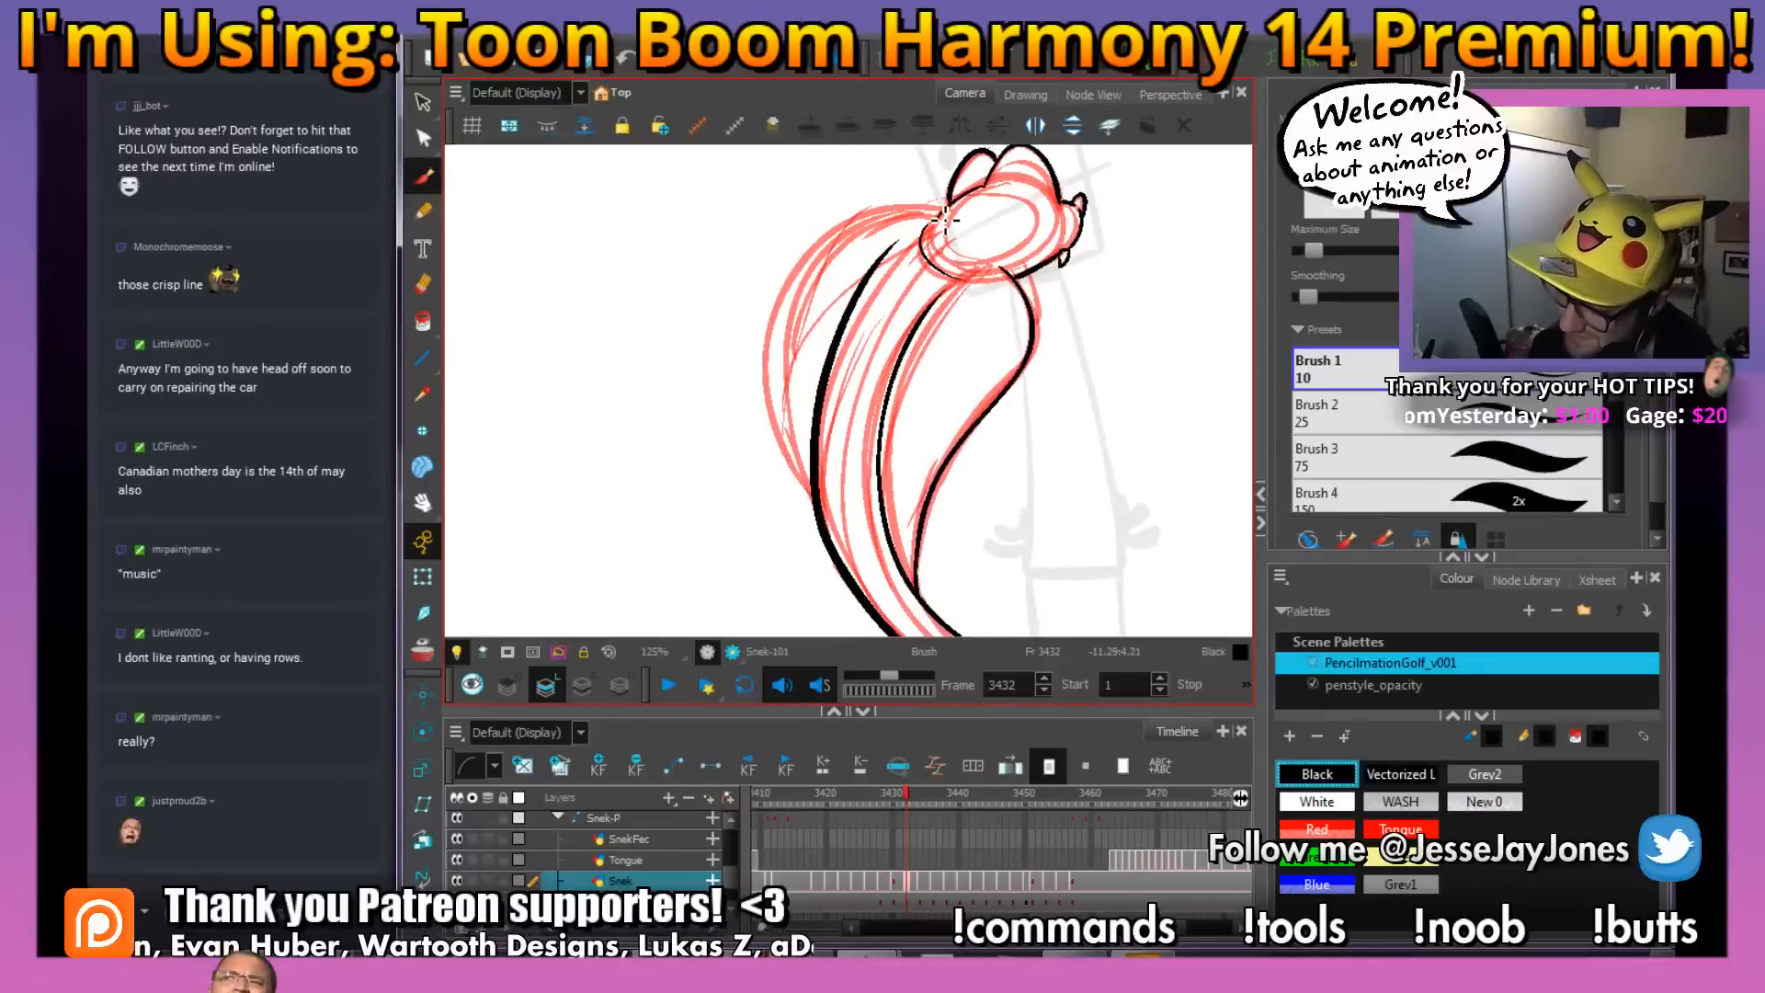
pyautogui.moveTo(912, 216)
pyautogui.mouseDown()
pyautogui.moveTo(862, 226)
pyautogui.moveTo(787, 309)
pyautogui.moveTo(779, 413)
pyautogui.moveTo(825, 513)
pyautogui.mouseUp()
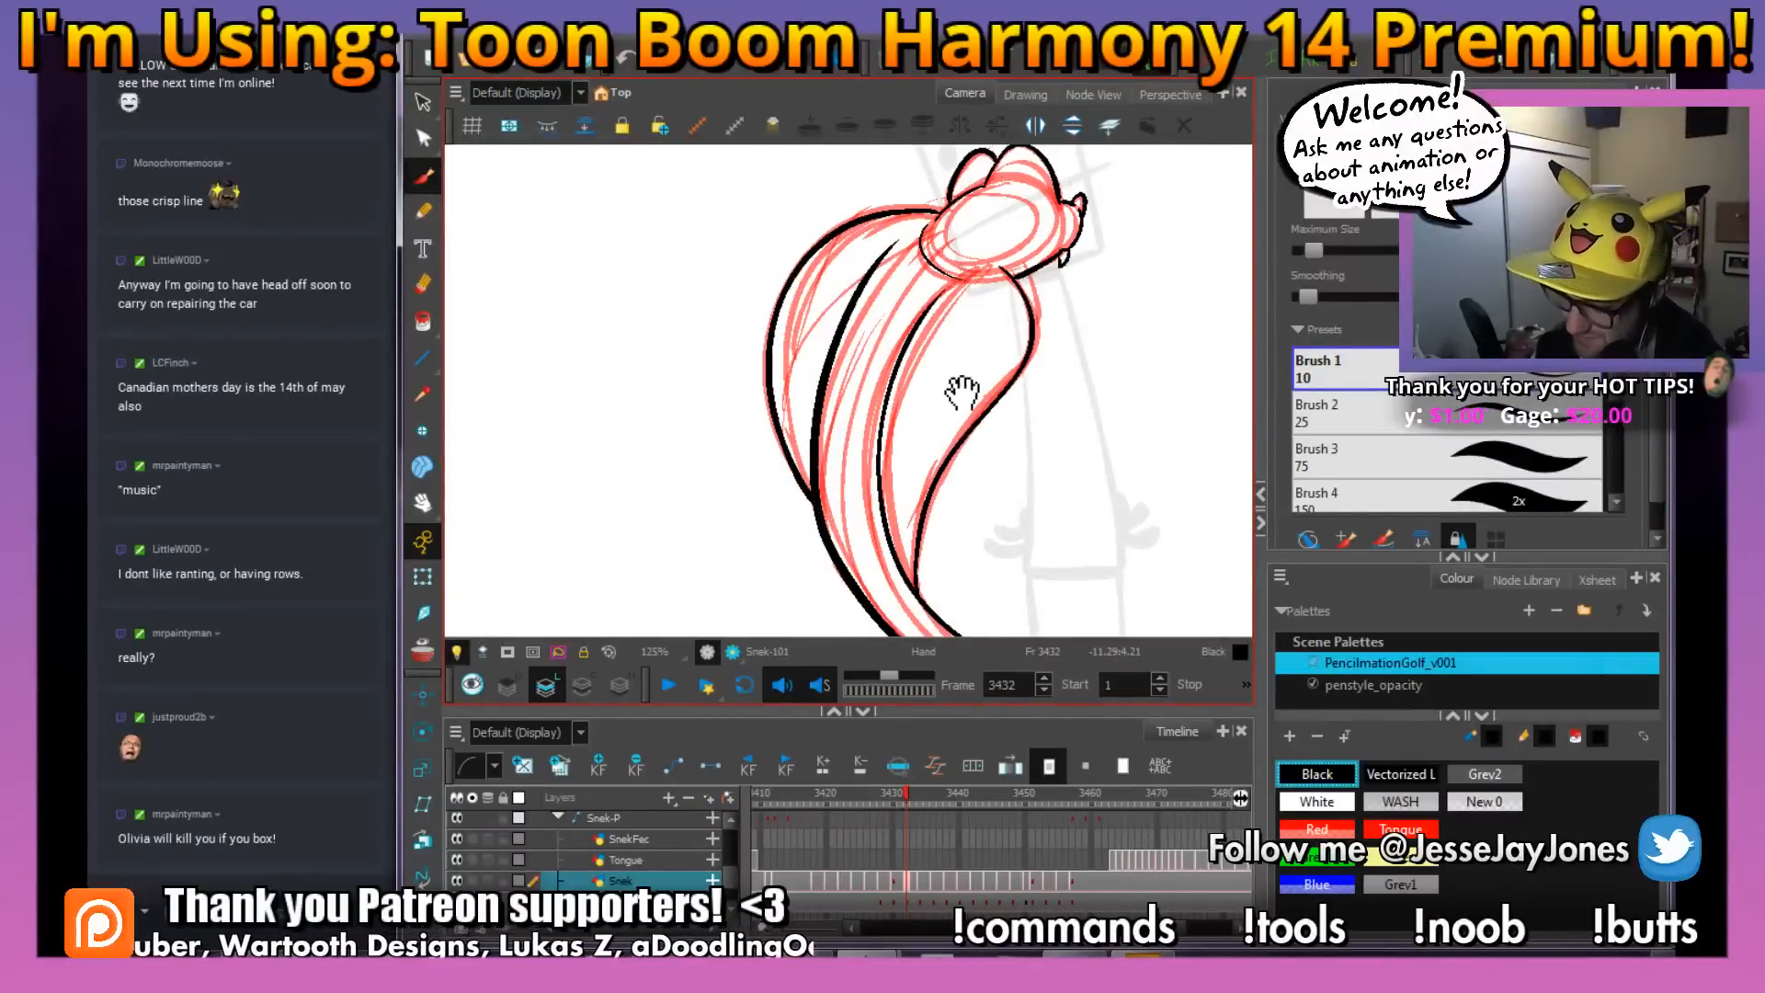
# Examine the whole inked snake at frame 3432 and compare it with the previous frame's drawing
pyautogui.moveTo(949, 394)
pyautogui.mouseDown()
pyautogui.moveTo(914, 414)
pyautogui.moveTo(900, 460)
pyautogui.moveTo(855, 476)
pyautogui.moveTo(942, 455)
pyautogui.mouseUp()
pyautogui.press('1')
pyautogui.press('1')
pyautogui.press('1')
pyautogui.press('2')
pyautogui.press('2')
pyautogui.press('2')
pyautogui.press('1')
pyautogui.press('1')
pyautogui.press('1')
pyautogui.press('2')
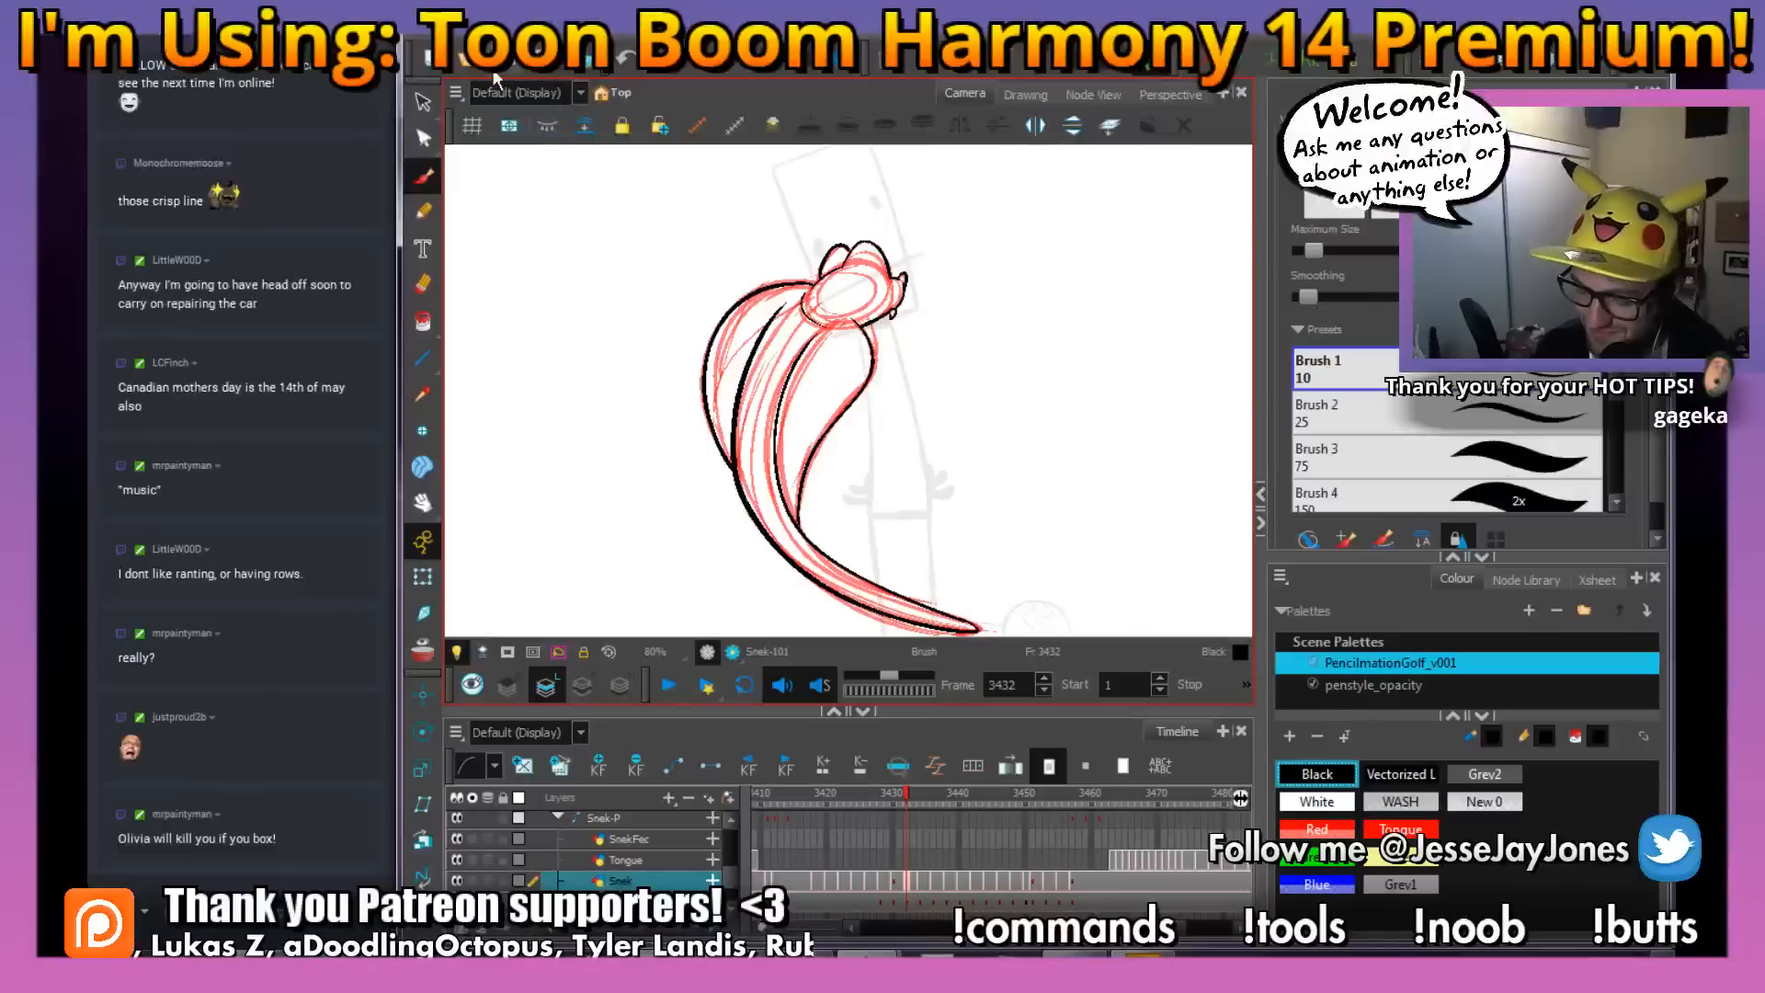
pyautogui.moveTo(1014, 497); pyautogui.dragTo(971, 477)
pyautogui.press('1')
pyautogui.press('1')
pyautogui.press('4')
pyautogui.press('4')
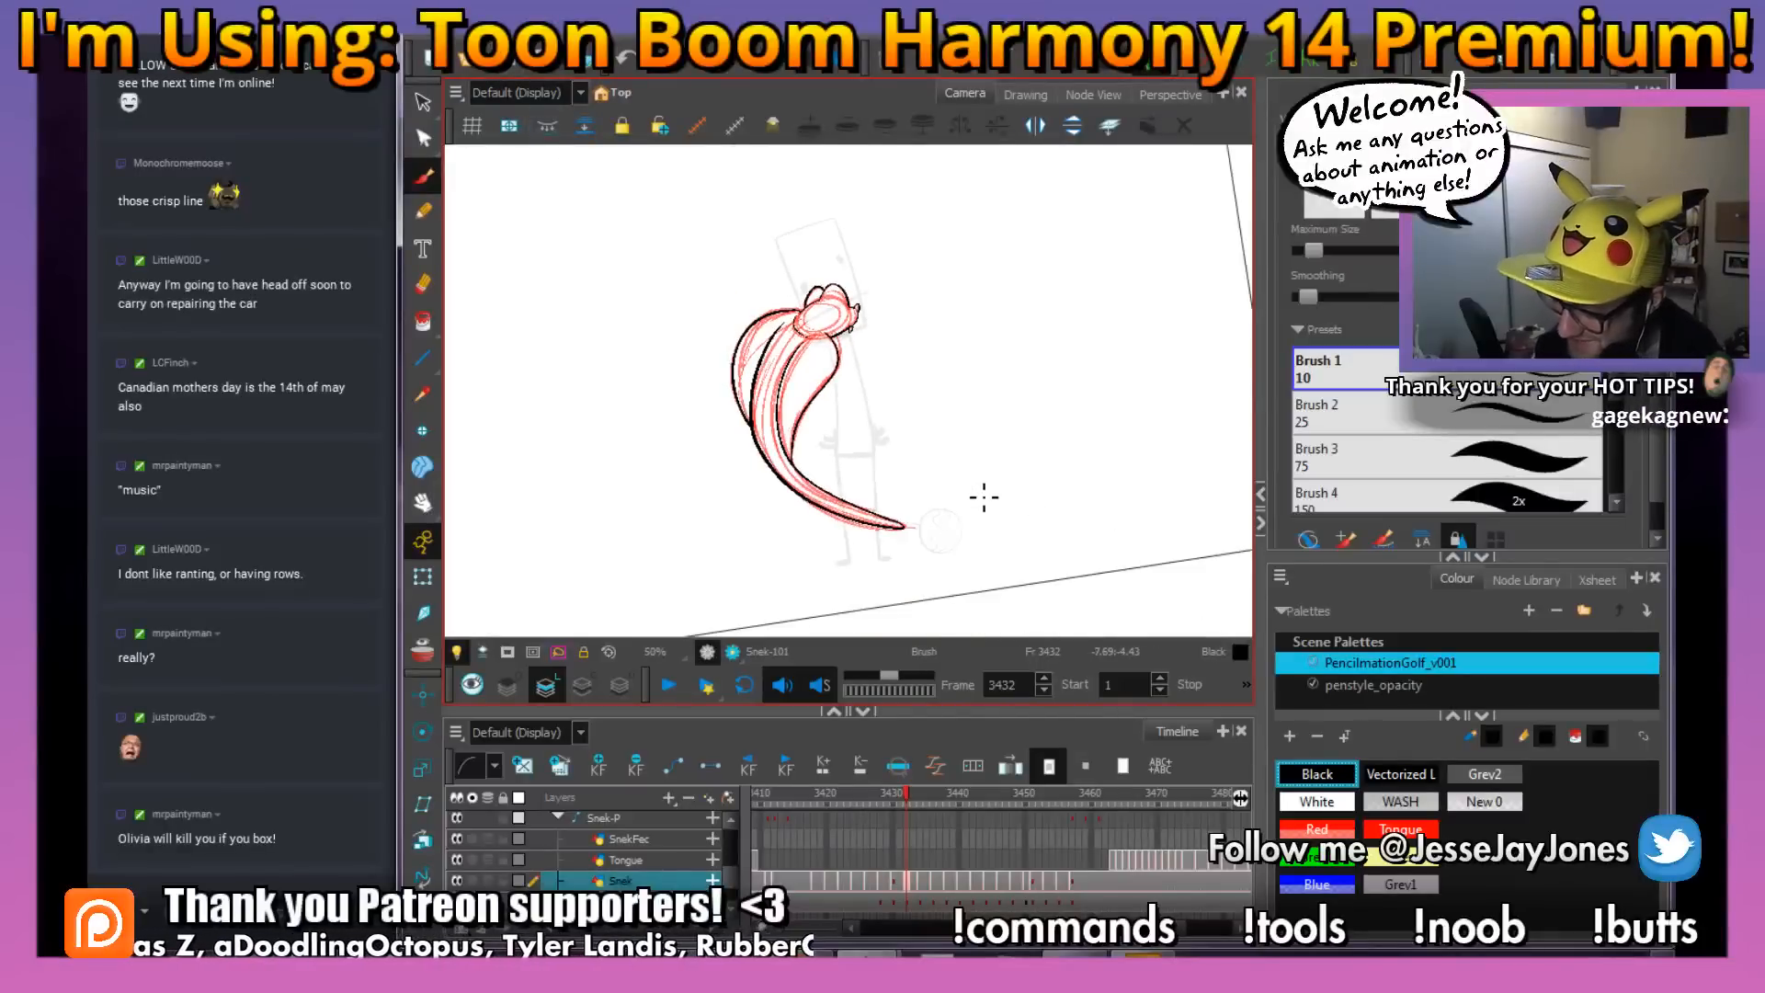
pyautogui.press('2')
pyautogui.press('2')
pyautogui.moveTo(961, 557); pyautogui.dragTo(972, 518)
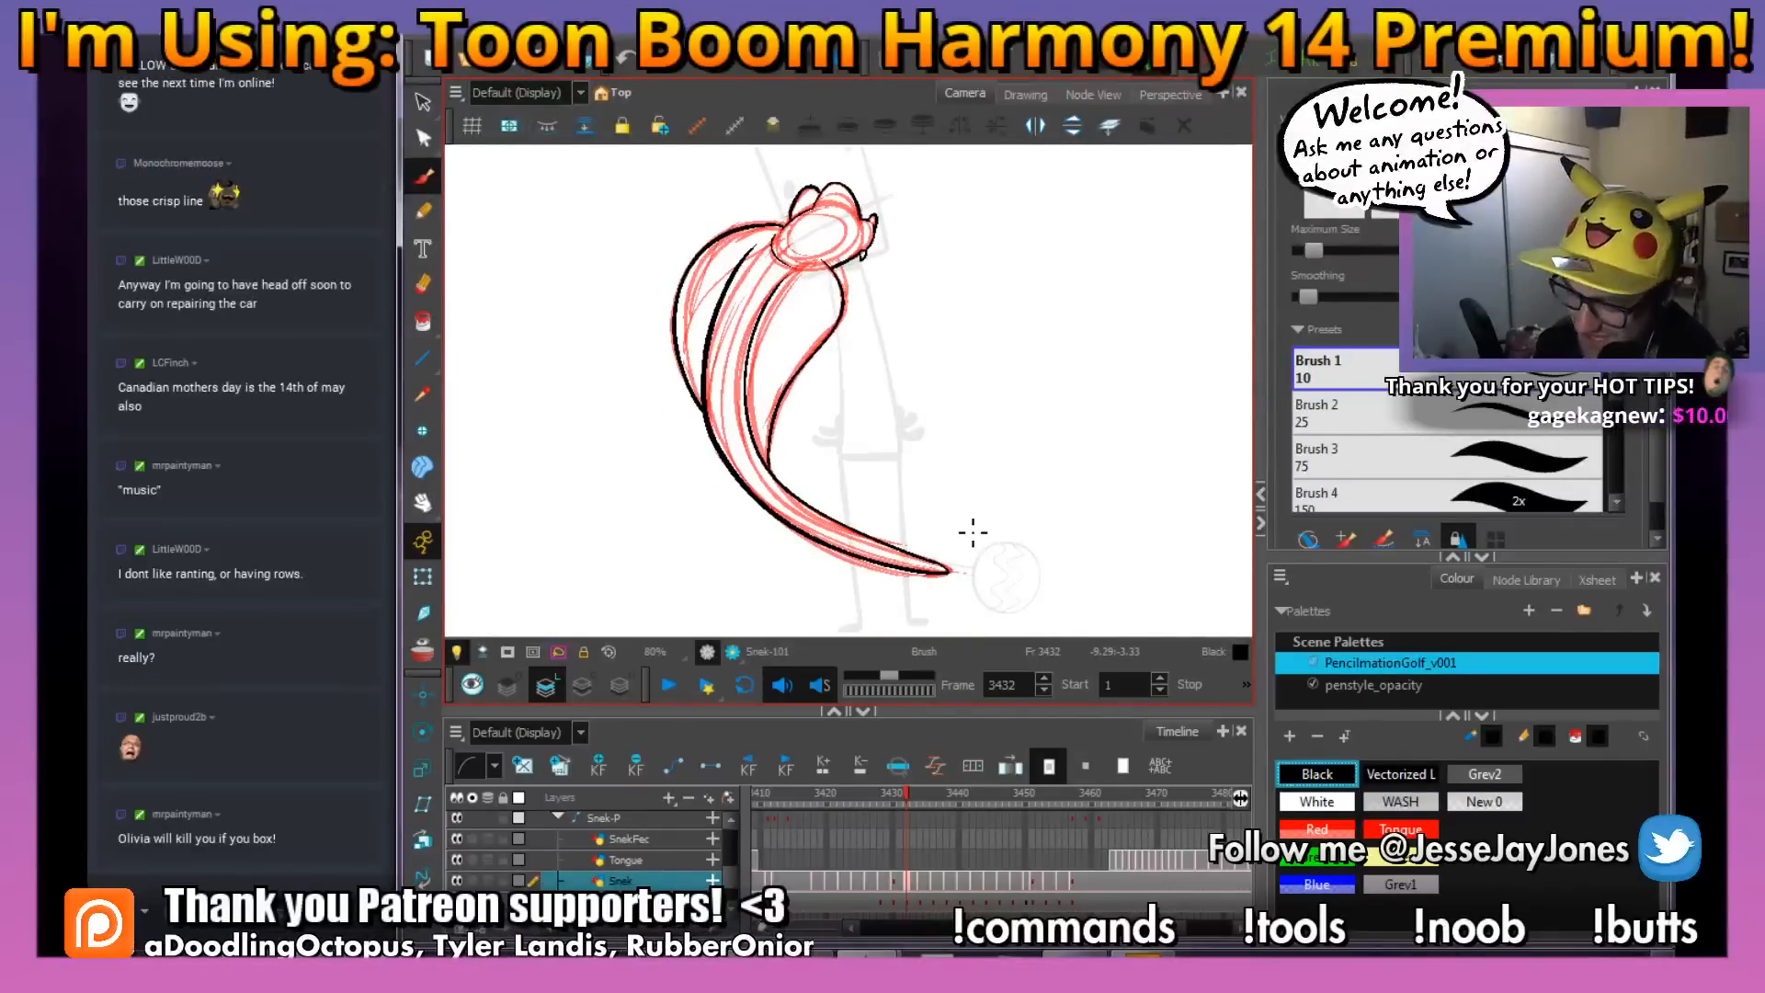
pyautogui.press(',')
pyautogui.press('.')
pyautogui.press(',')
pyautogui.press('.')
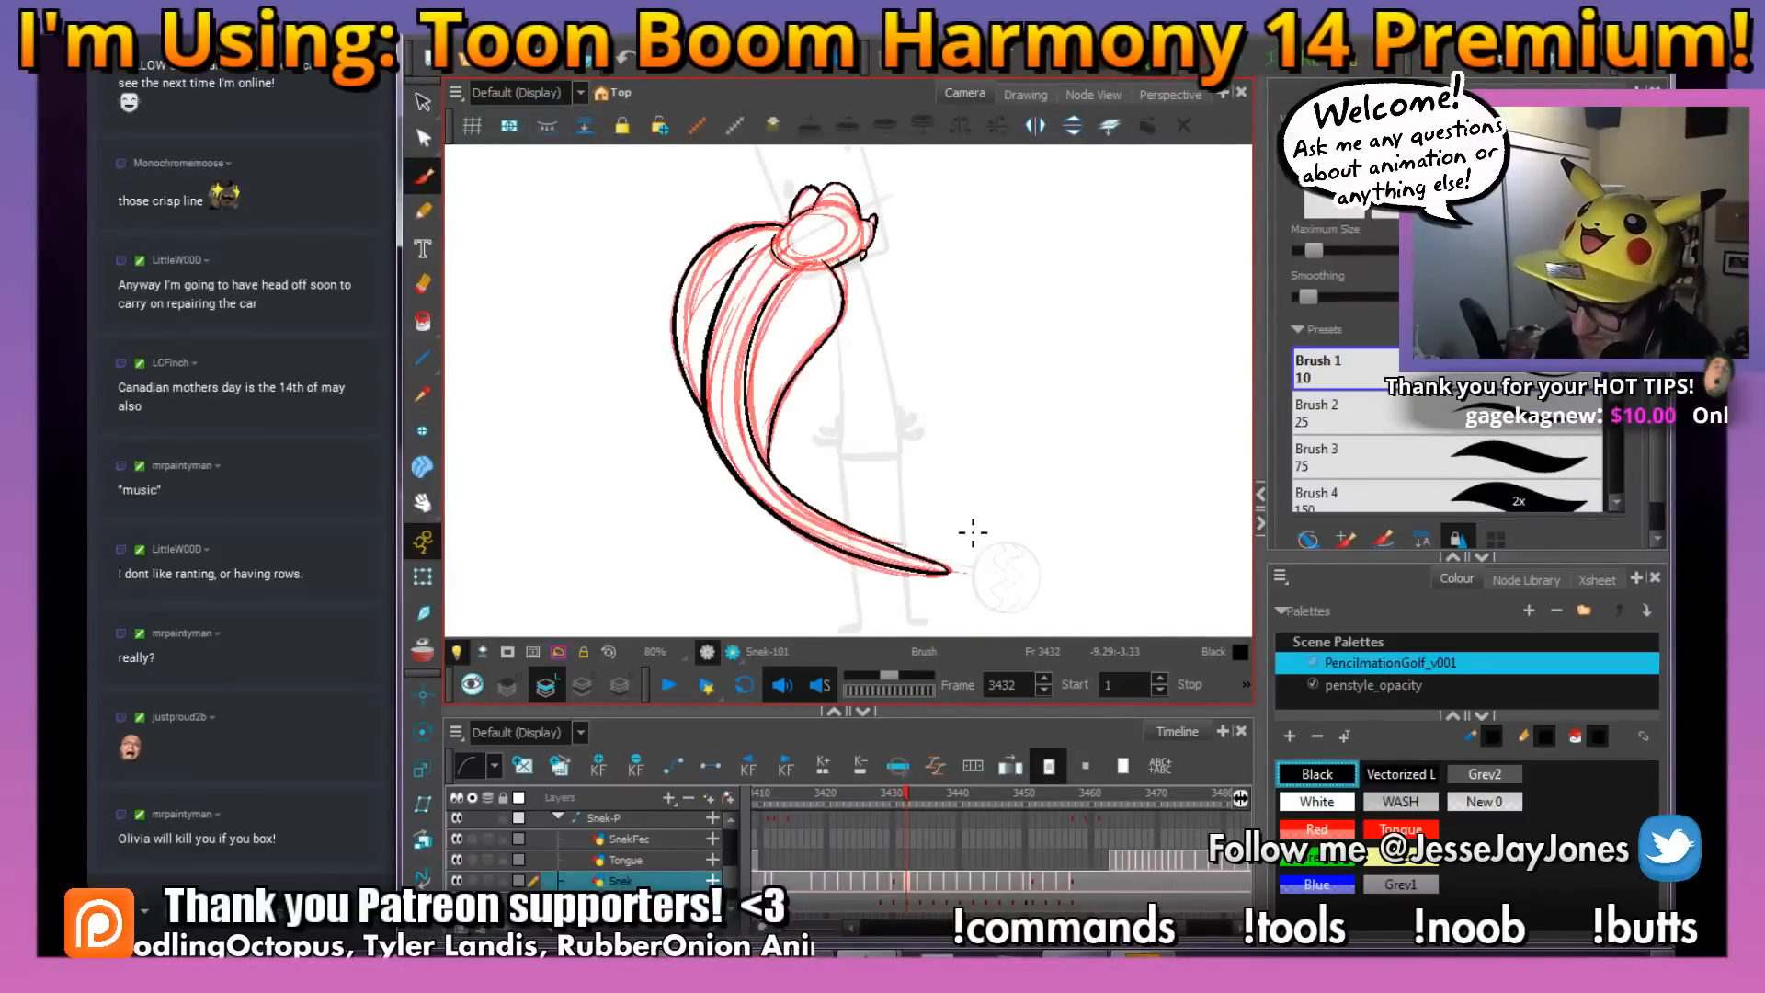
# Ink small U-shaped scale marks on the snake's upper body between the hood halves, using frame 3431 as reference
pyautogui.press('2')
pyautogui.press('2')
pyautogui.press('2')
pyautogui.moveTo(746, 353); pyautogui.dragTo(842, 439)
pyautogui.moveTo(1009, 481); pyautogui.dragTo(1052, 422)
pyautogui.press(',')
pyautogui.press('.')
pyautogui.moveTo(814, 427); pyautogui.dragTo(806, 356)
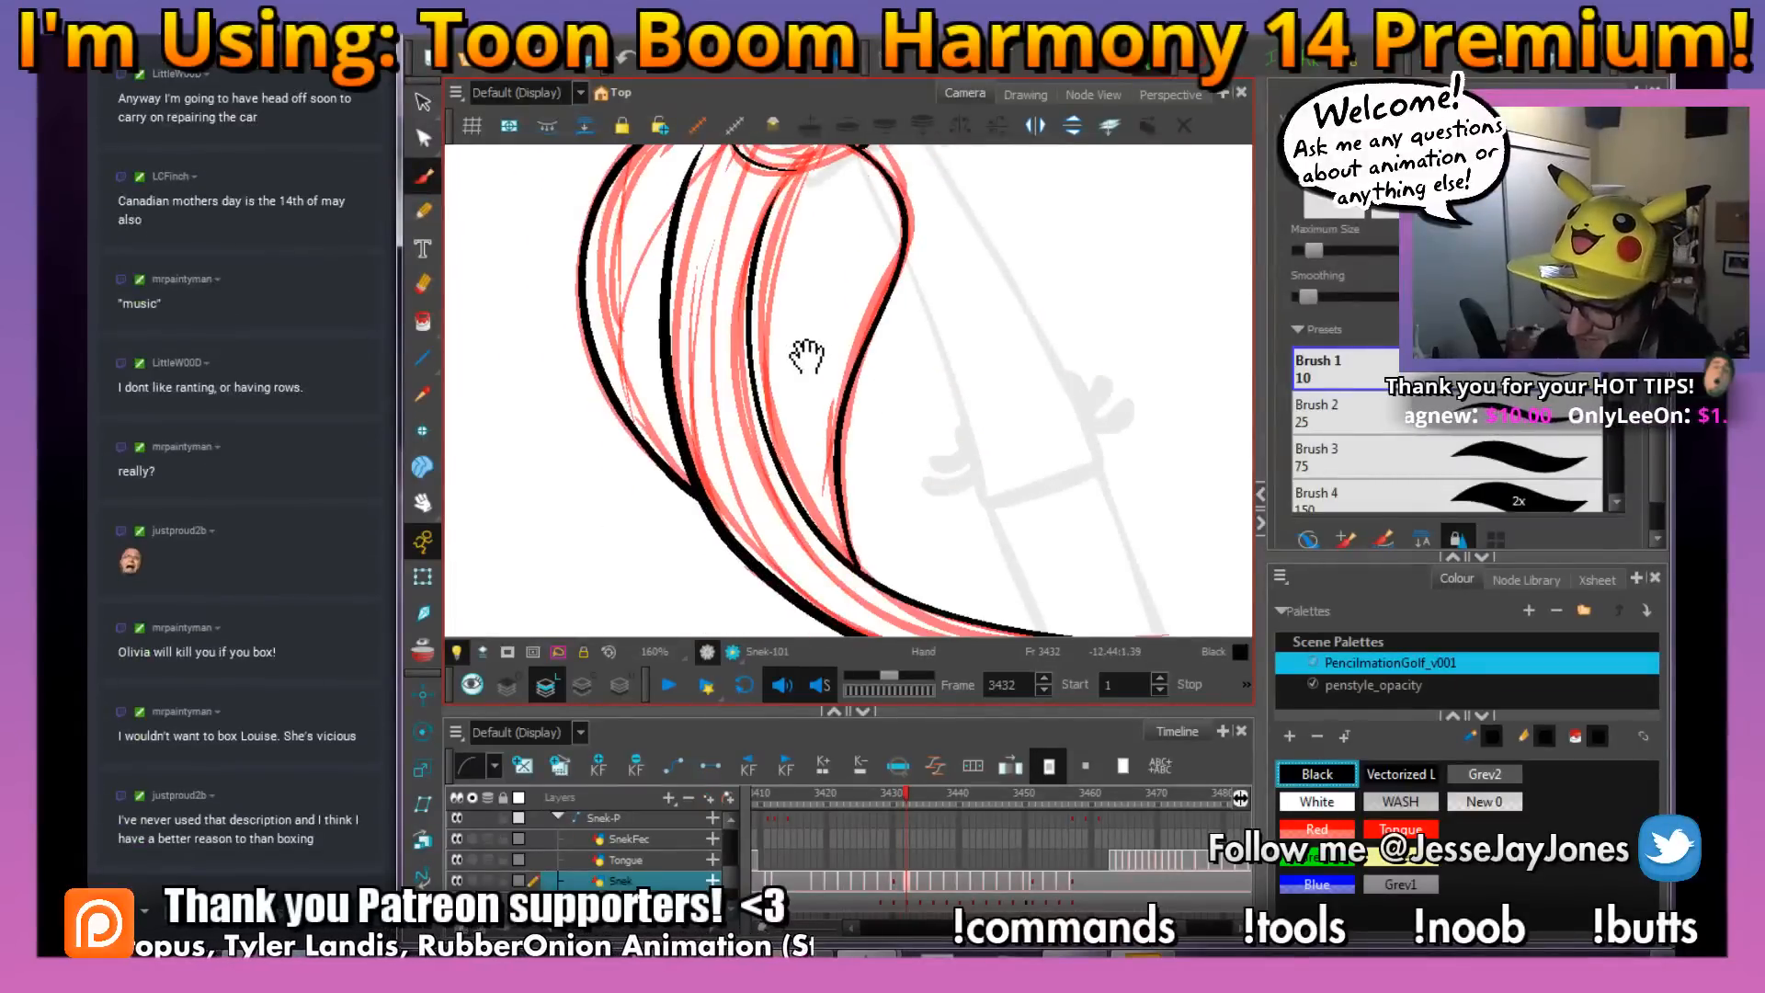
pyautogui.press(',')
pyautogui.press('.')
pyautogui.press(',')
pyautogui.press('.')
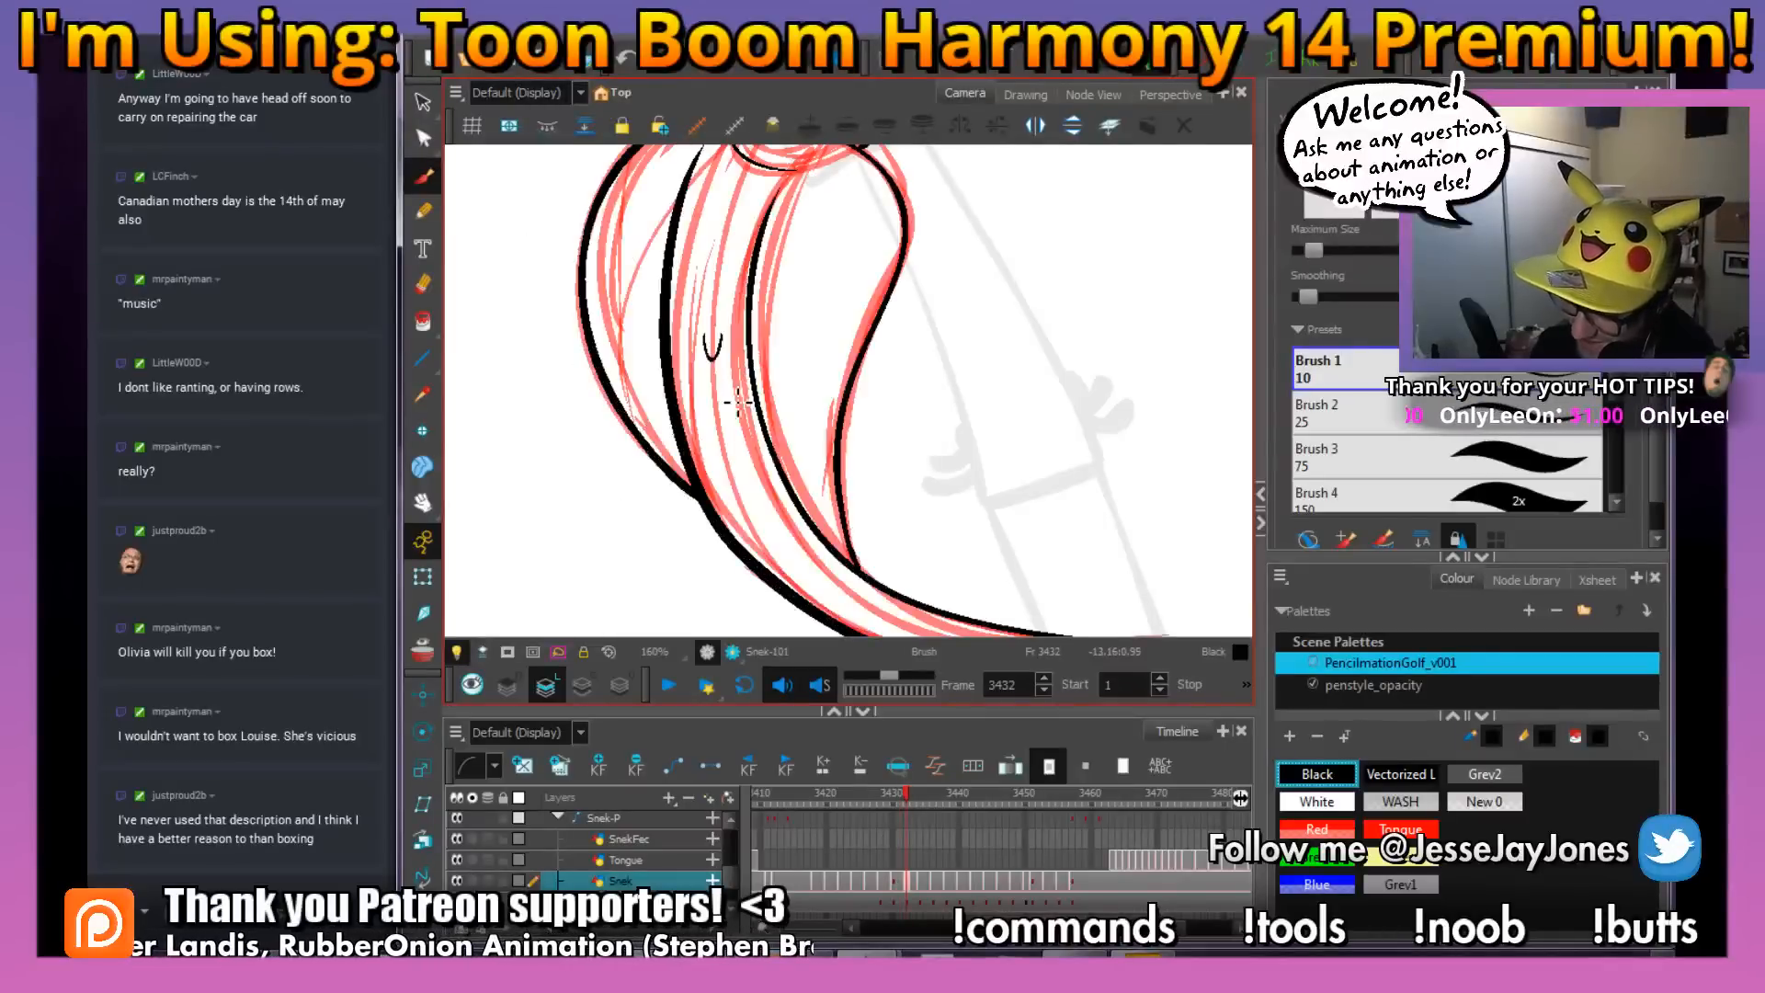
pyautogui.press(',')
pyautogui.press('.')
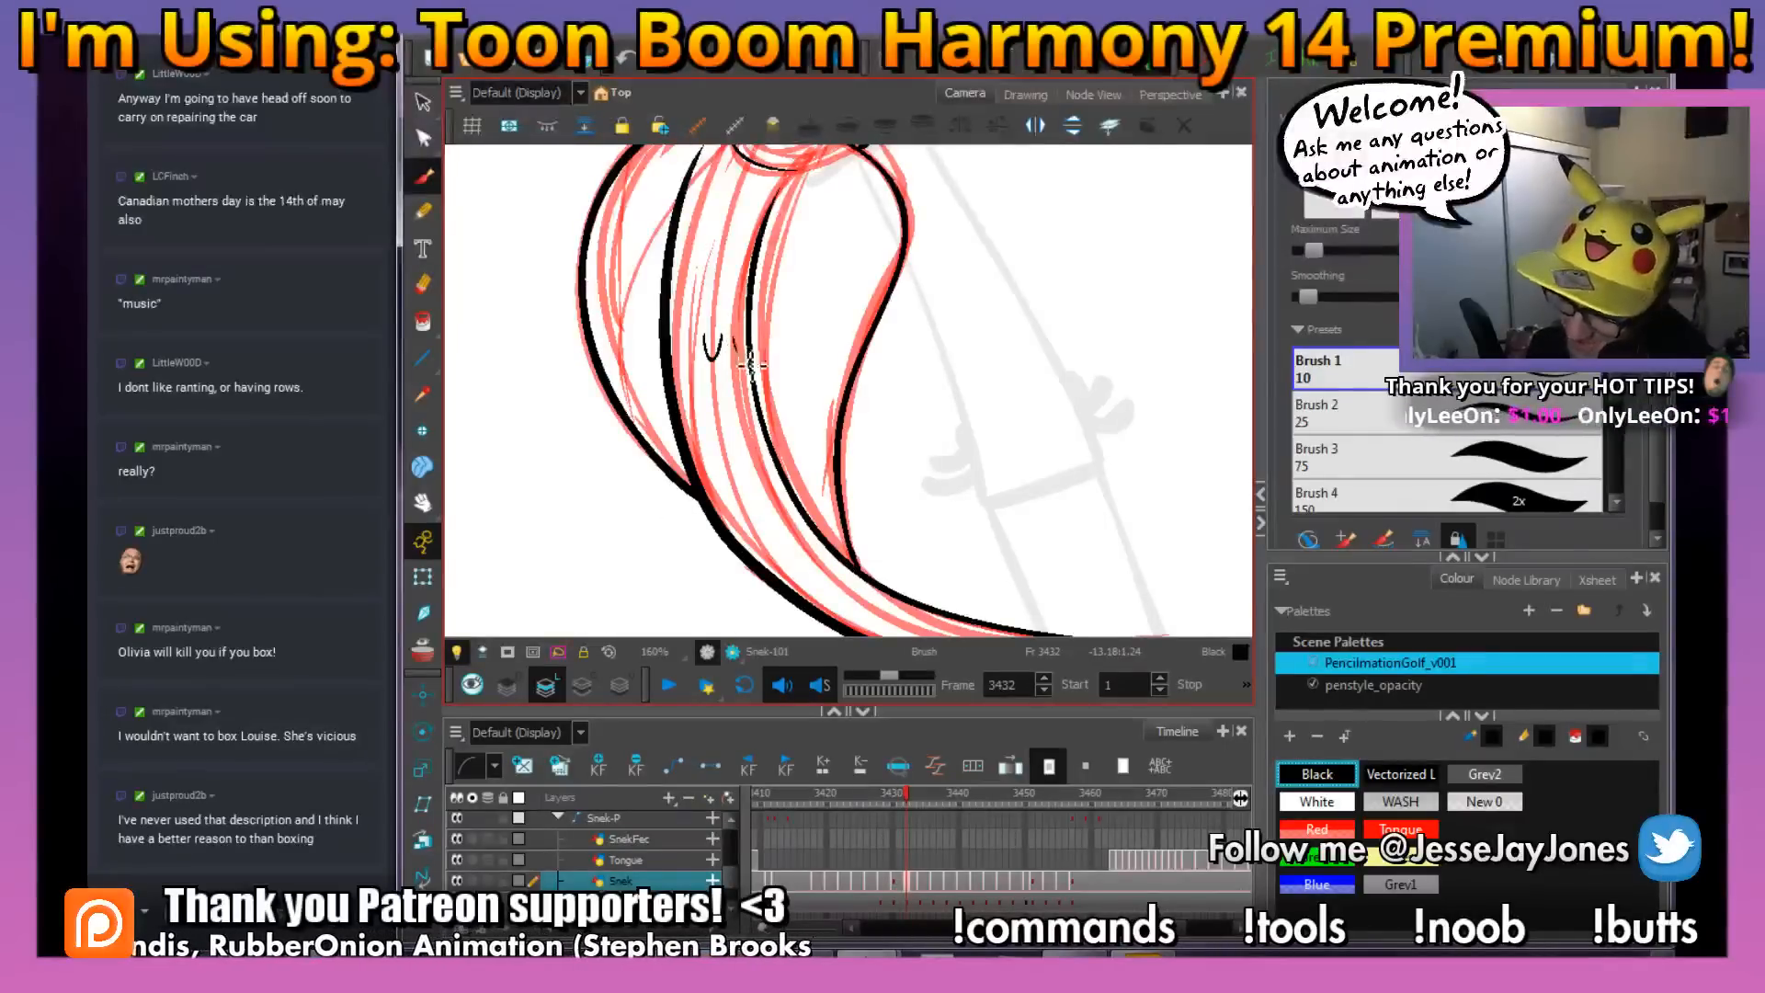
pyautogui.moveTo(752, 366); pyautogui.dragTo(761, 356)
pyautogui.press(',')
pyautogui.press('.')
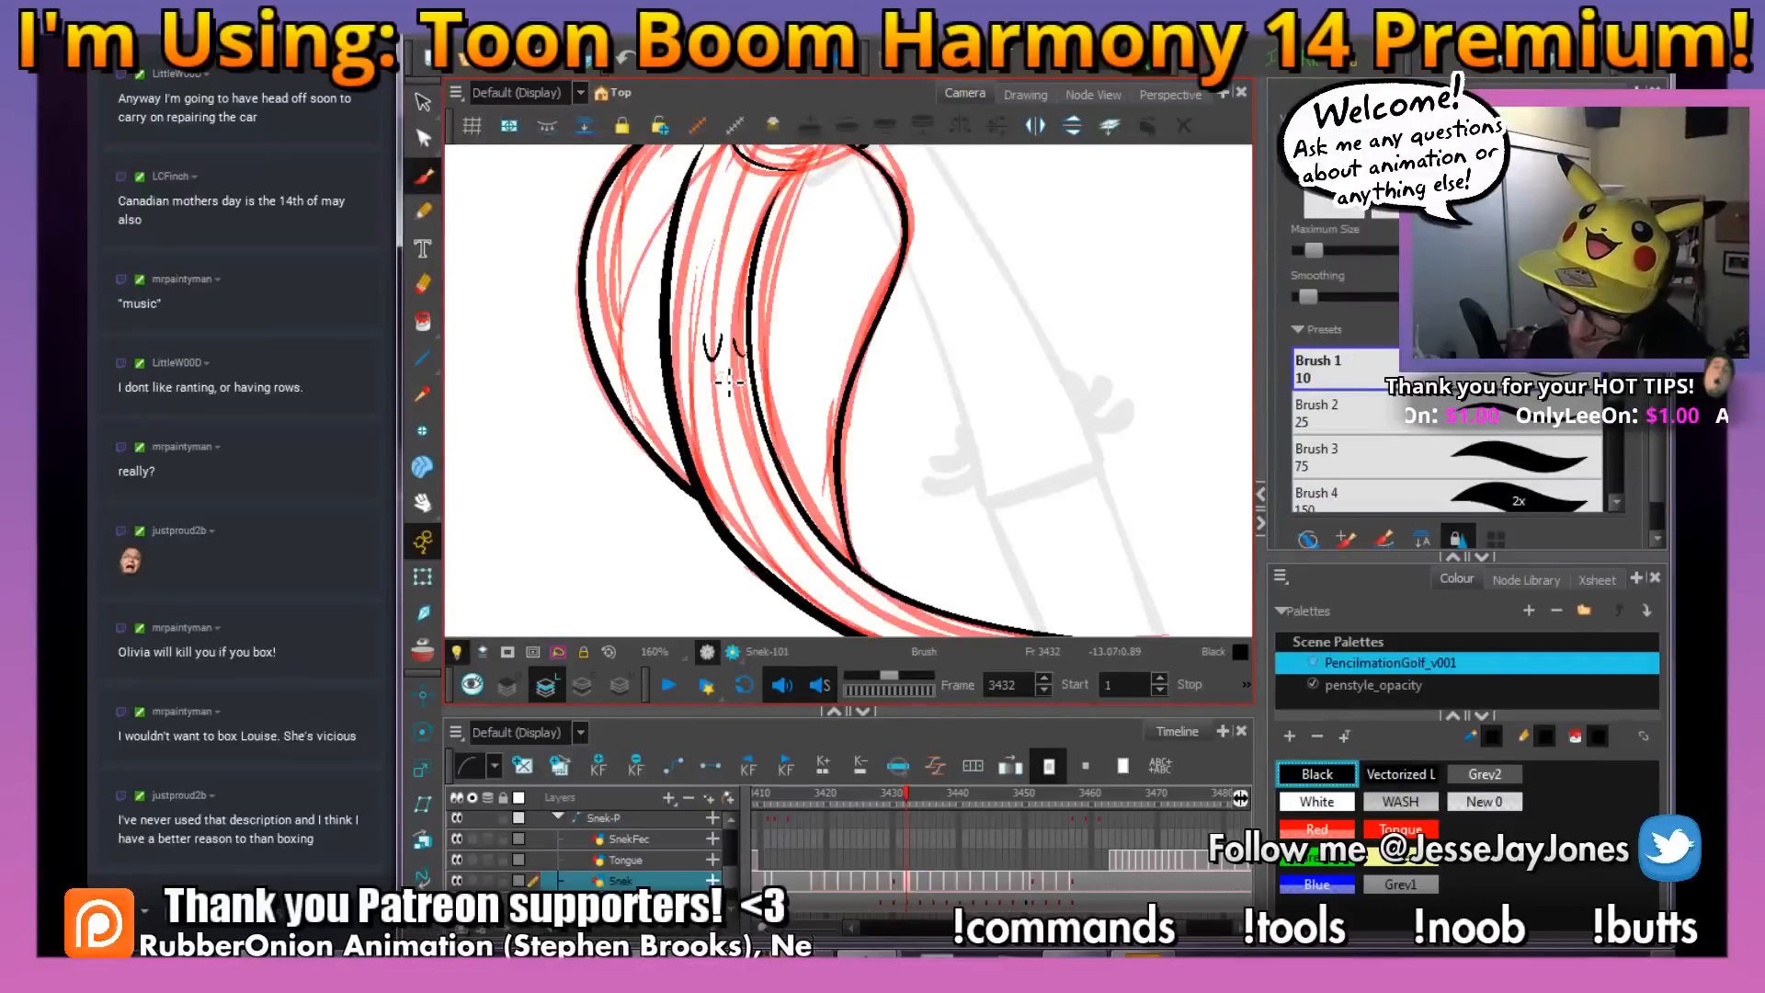
# Ink small curved scale marks on the lower body just below the hood, using frame 3431 as reference
pyautogui.moveTo(894, 470); pyautogui.dragTo(820, 410)
pyautogui.moveTo(1122, 406); pyautogui.dragTo(1055, 446)
pyautogui.moveTo(908, 512); pyautogui.dragTo(754, 440)
pyautogui.press(',')
pyautogui.press('.')
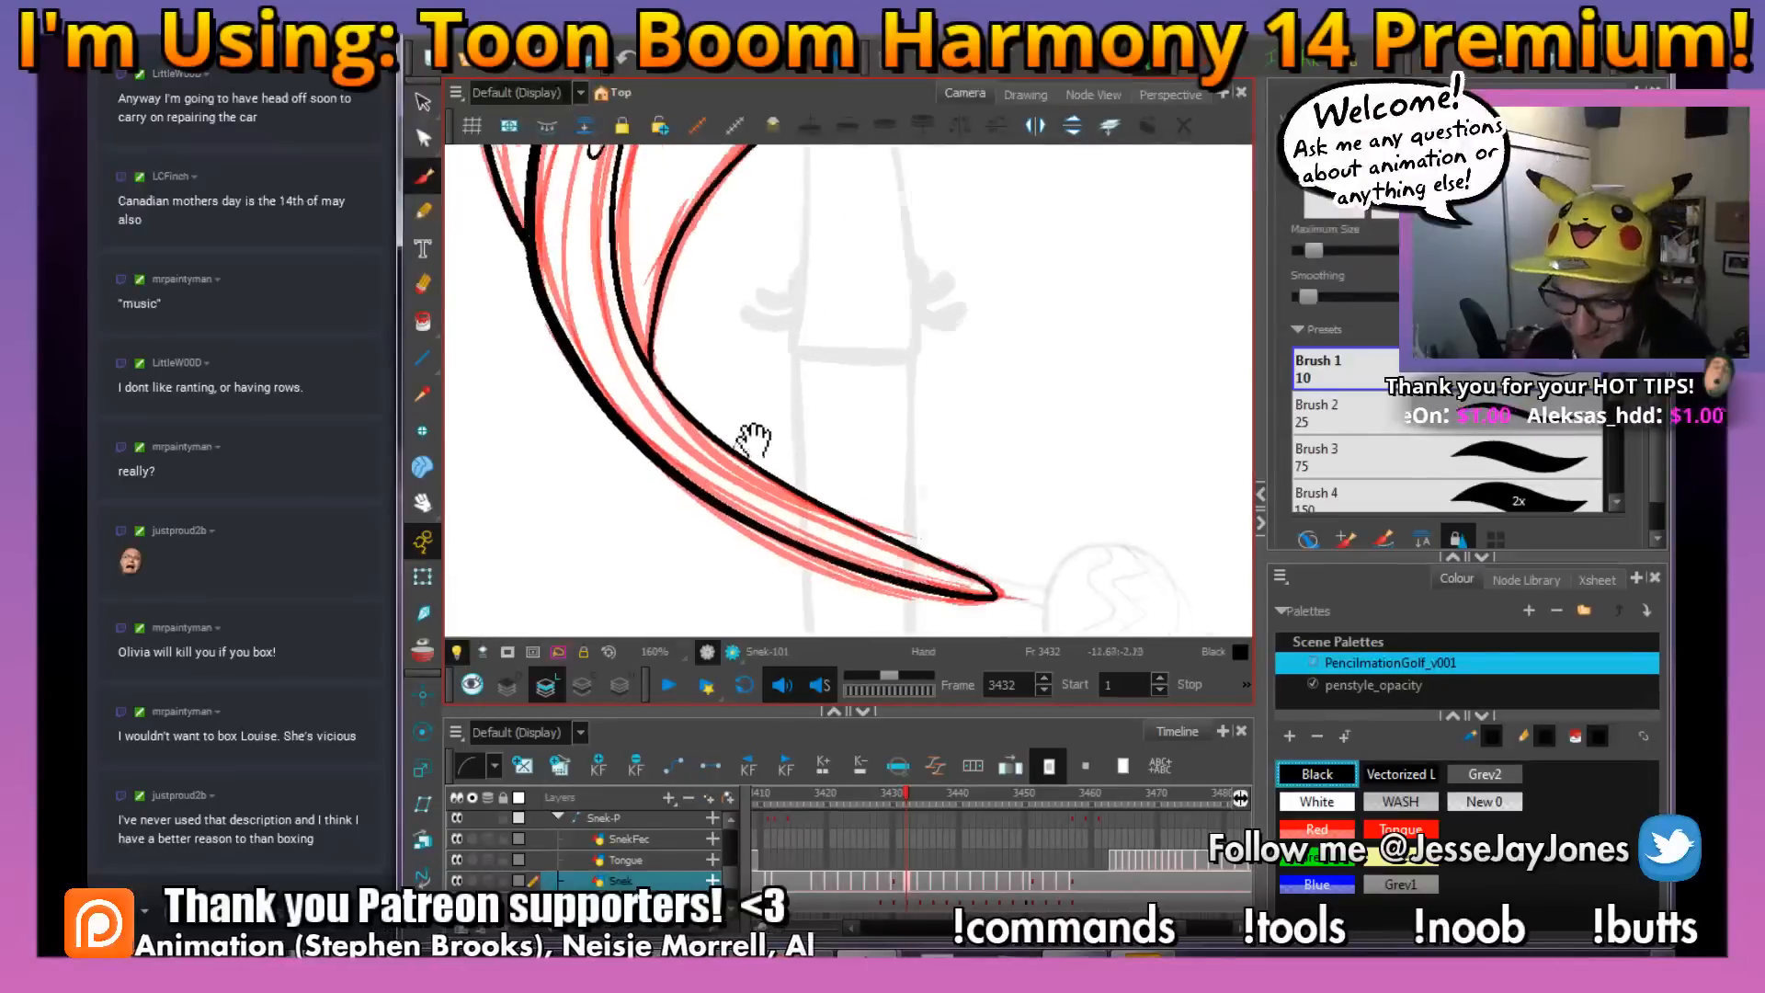
pyautogui.press(',')
pyautogui.press('.')
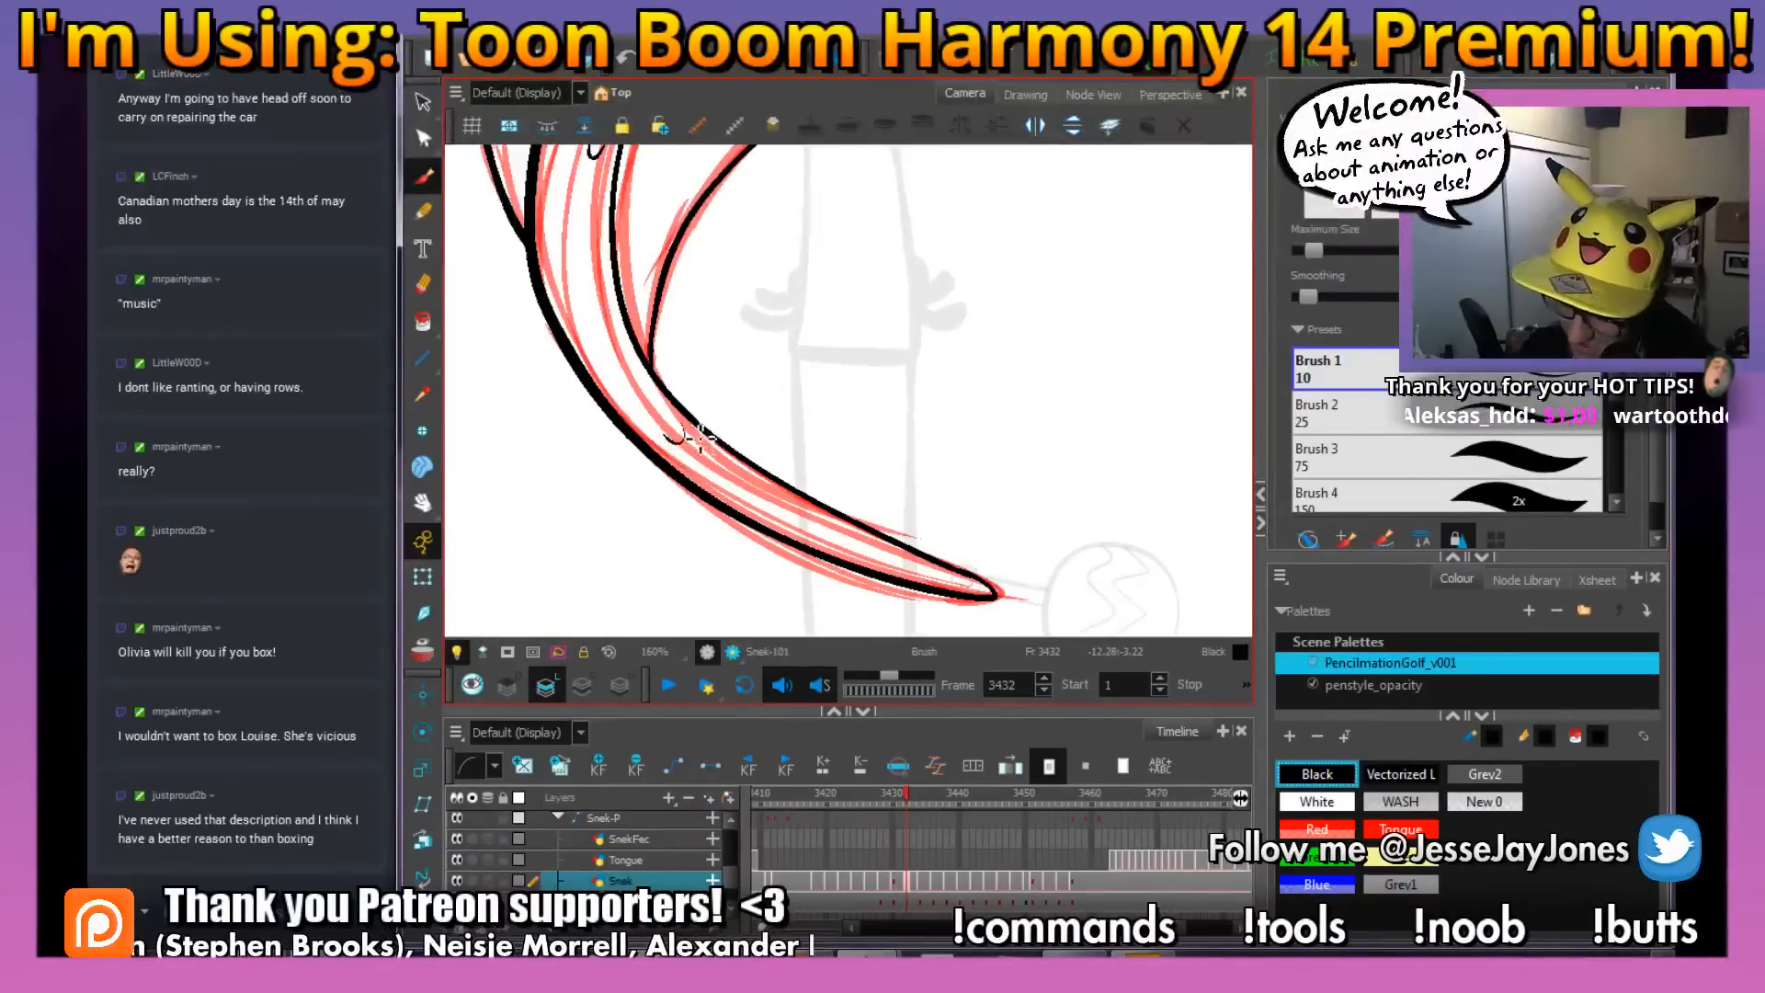
# Ink small scale marks near the snake's tail tip at frame 3432, matching those in frame 3431
pyautogui.press(',')
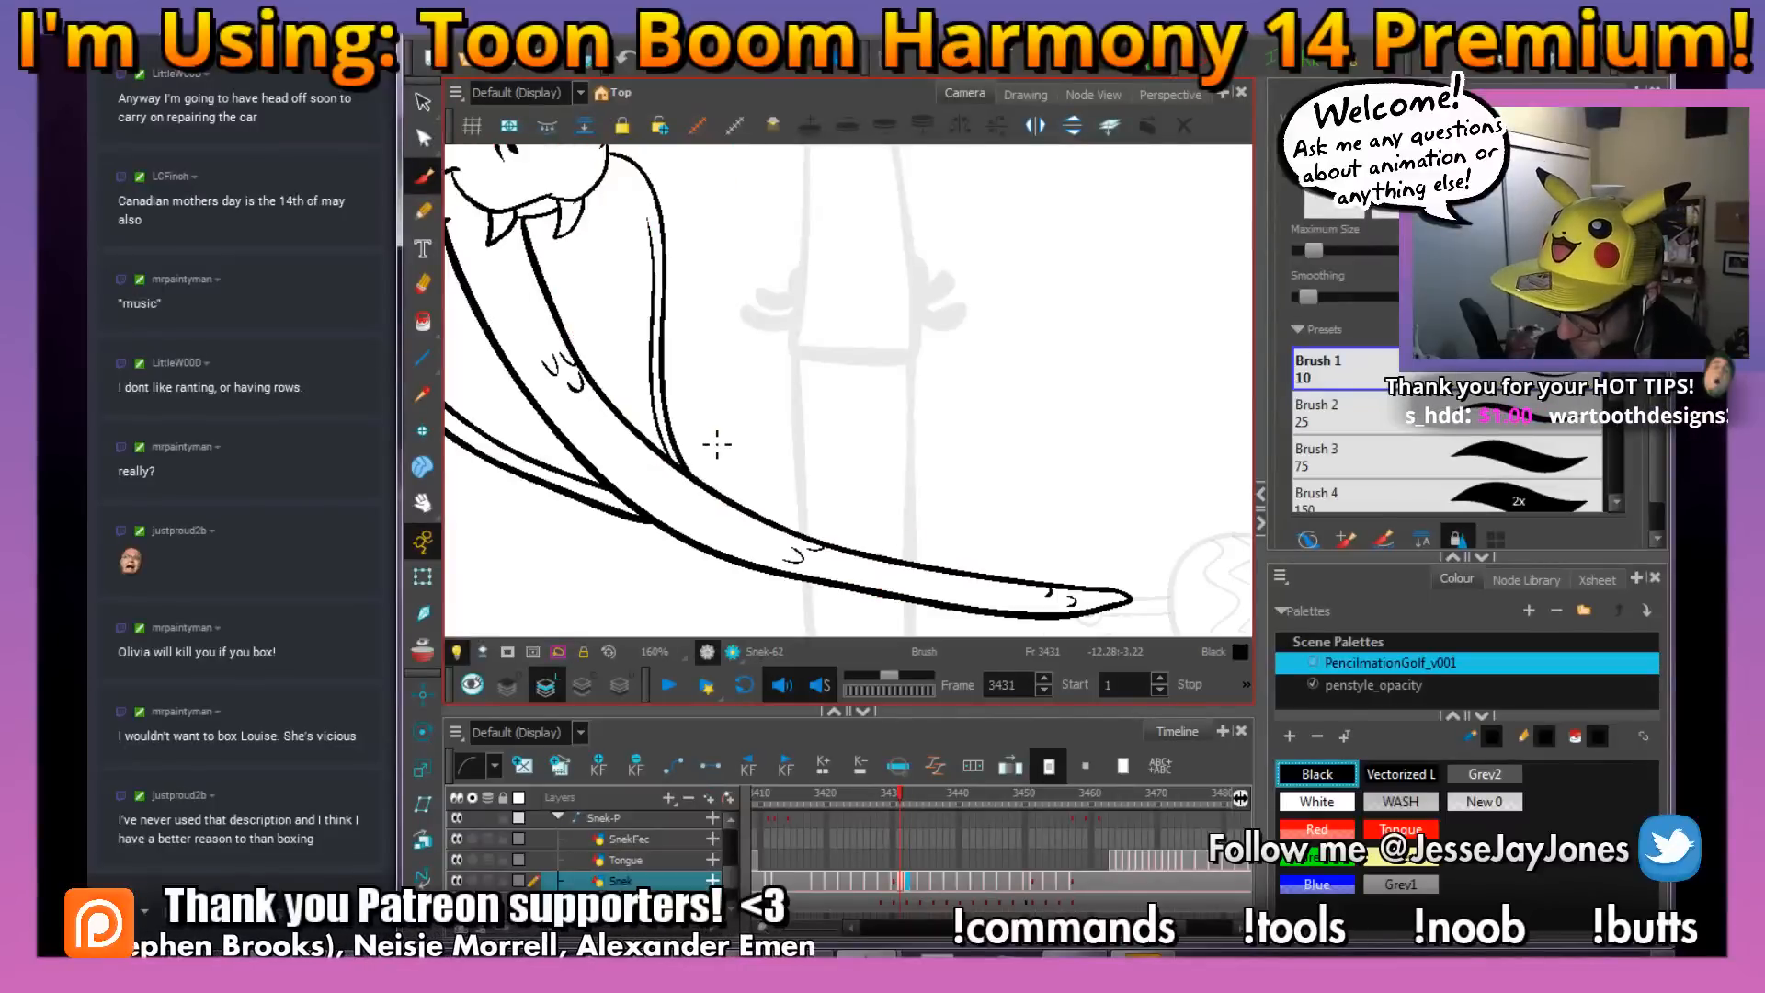
pyautogui.press('.')
pyautogui.moveTo(1096, 458)
pyautogui.mouseDown()
pyautogui.moveTo(1021, 564)
pyautogui.moveTo(942, 599)
pyautogui.mouseUp()
pyautogui.moveTo(829, 536)
pyautogui.mouseDown()
pyautogui.moveTo(847, 464)
pyautogui.moveTo(827, 410)
pyautogui.mouseUp()
pyautogui.scroll(2, 847, 464)
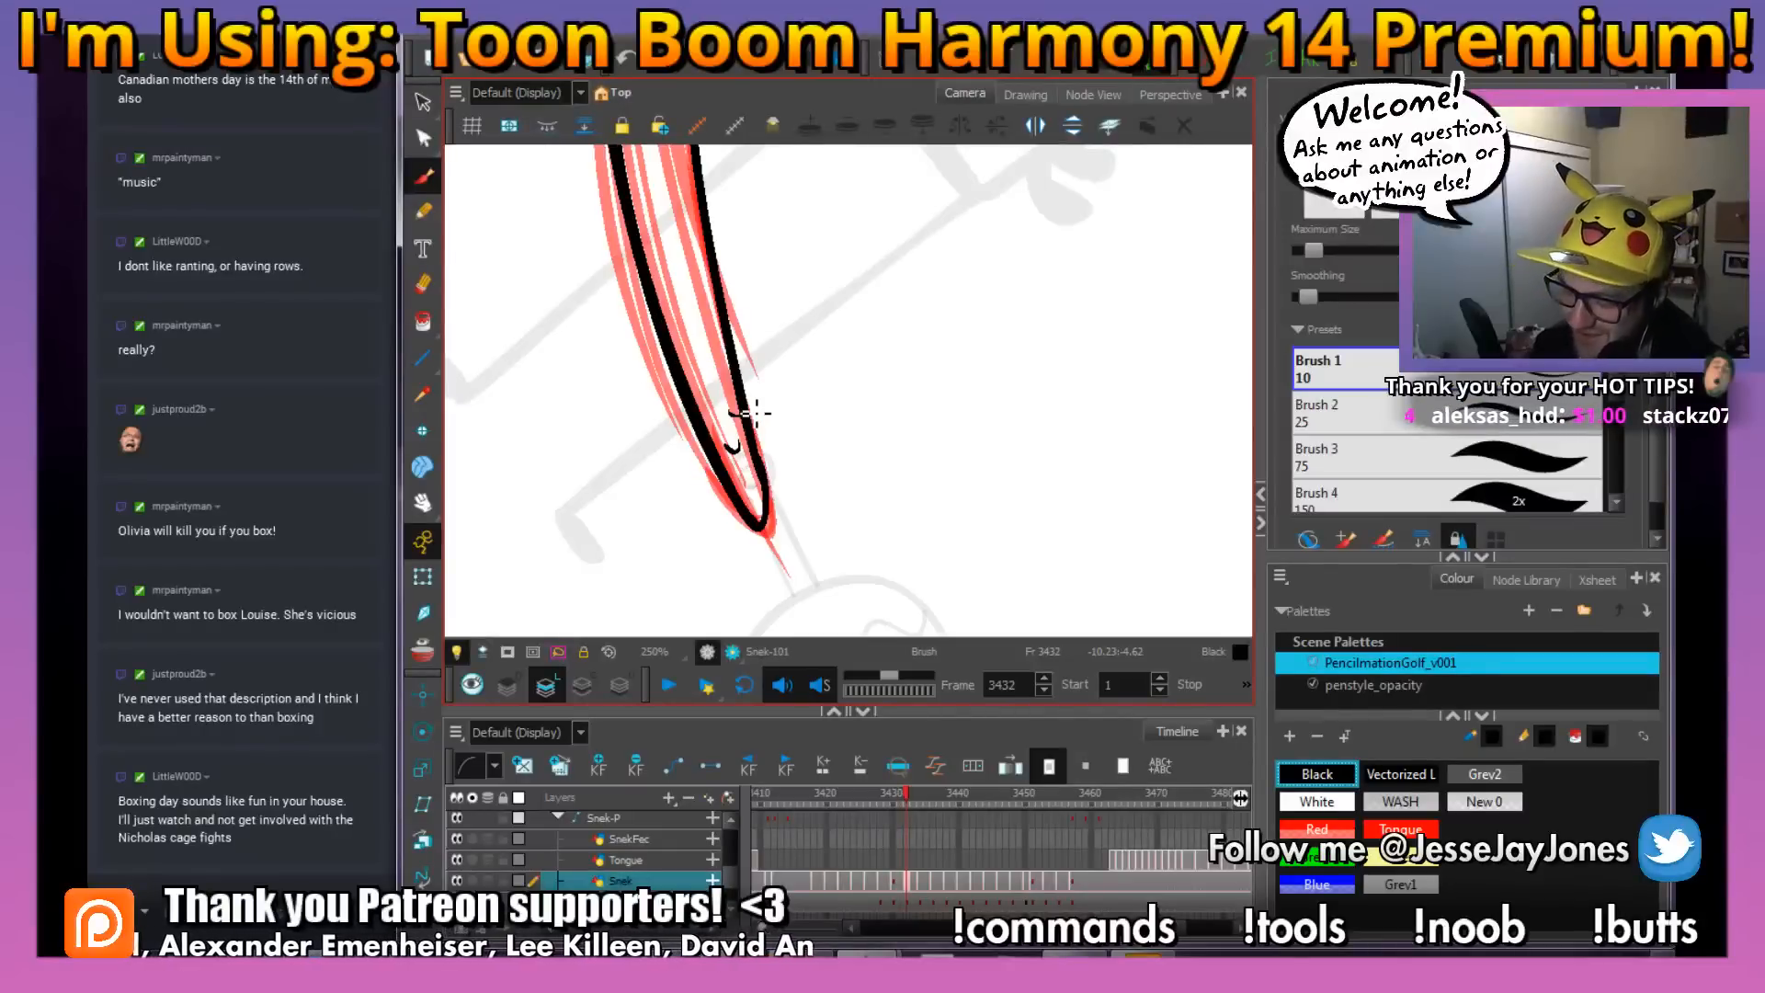
pyautogui.moveTo(748, 405)
pyautogui.mouseDown()
pyautogui.moveTo(805, 323)
pyautogui.moveTo(802, 515)
pyautogui.mouseUp()
# Select all of the red rough snake lines at frame 3432 and delete them, keeping the black ink
pyautogui.moveTo(821, 249); pyautogui.dragTo(807, 500)
pyautogui.press('1')
pyautogui.press('1')
pyautogui.press('1')
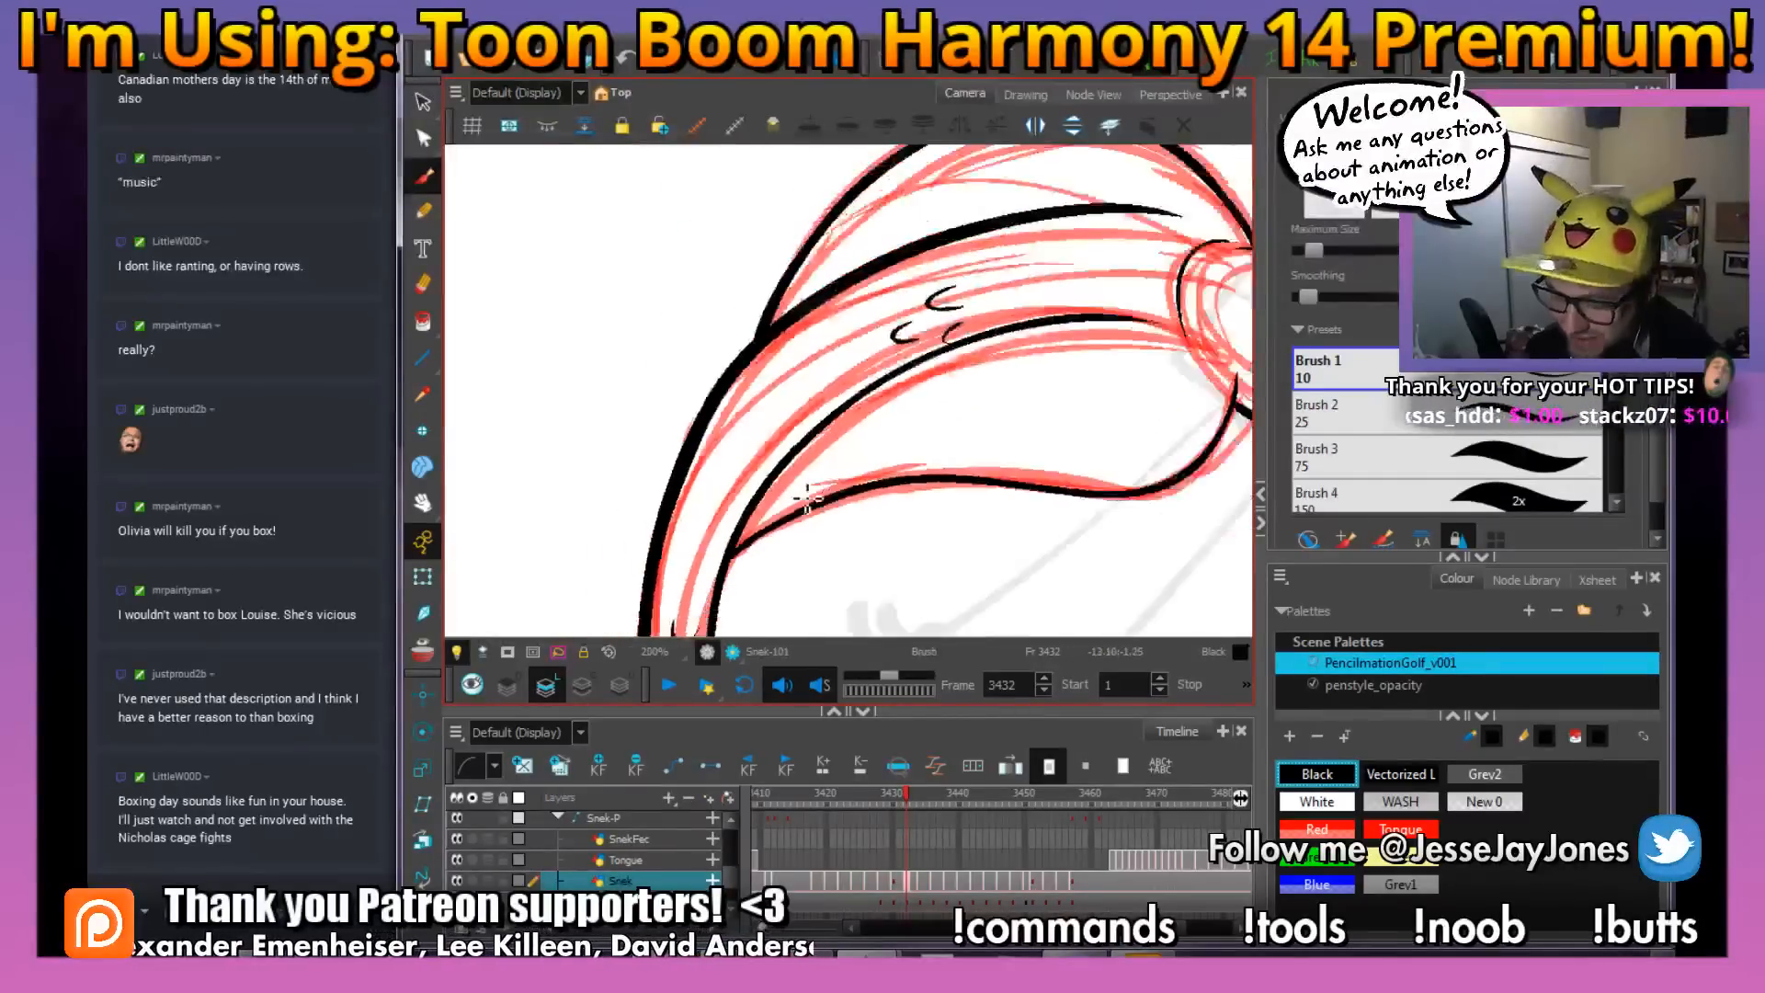
pyautogui.moveTo(935, 466); pyautogui.dragTo(849, 450)
pyautogui.moveTo(1031, 512)
pyautogui.mouseDown()
pyautogui.moveTo(1067, 441)
pyautogui.moveTo(1062, 336)
pyautogui.mouseUp()
pyautogui.moveTo(1007, 439); pyautogui.dragTo(952, 435)
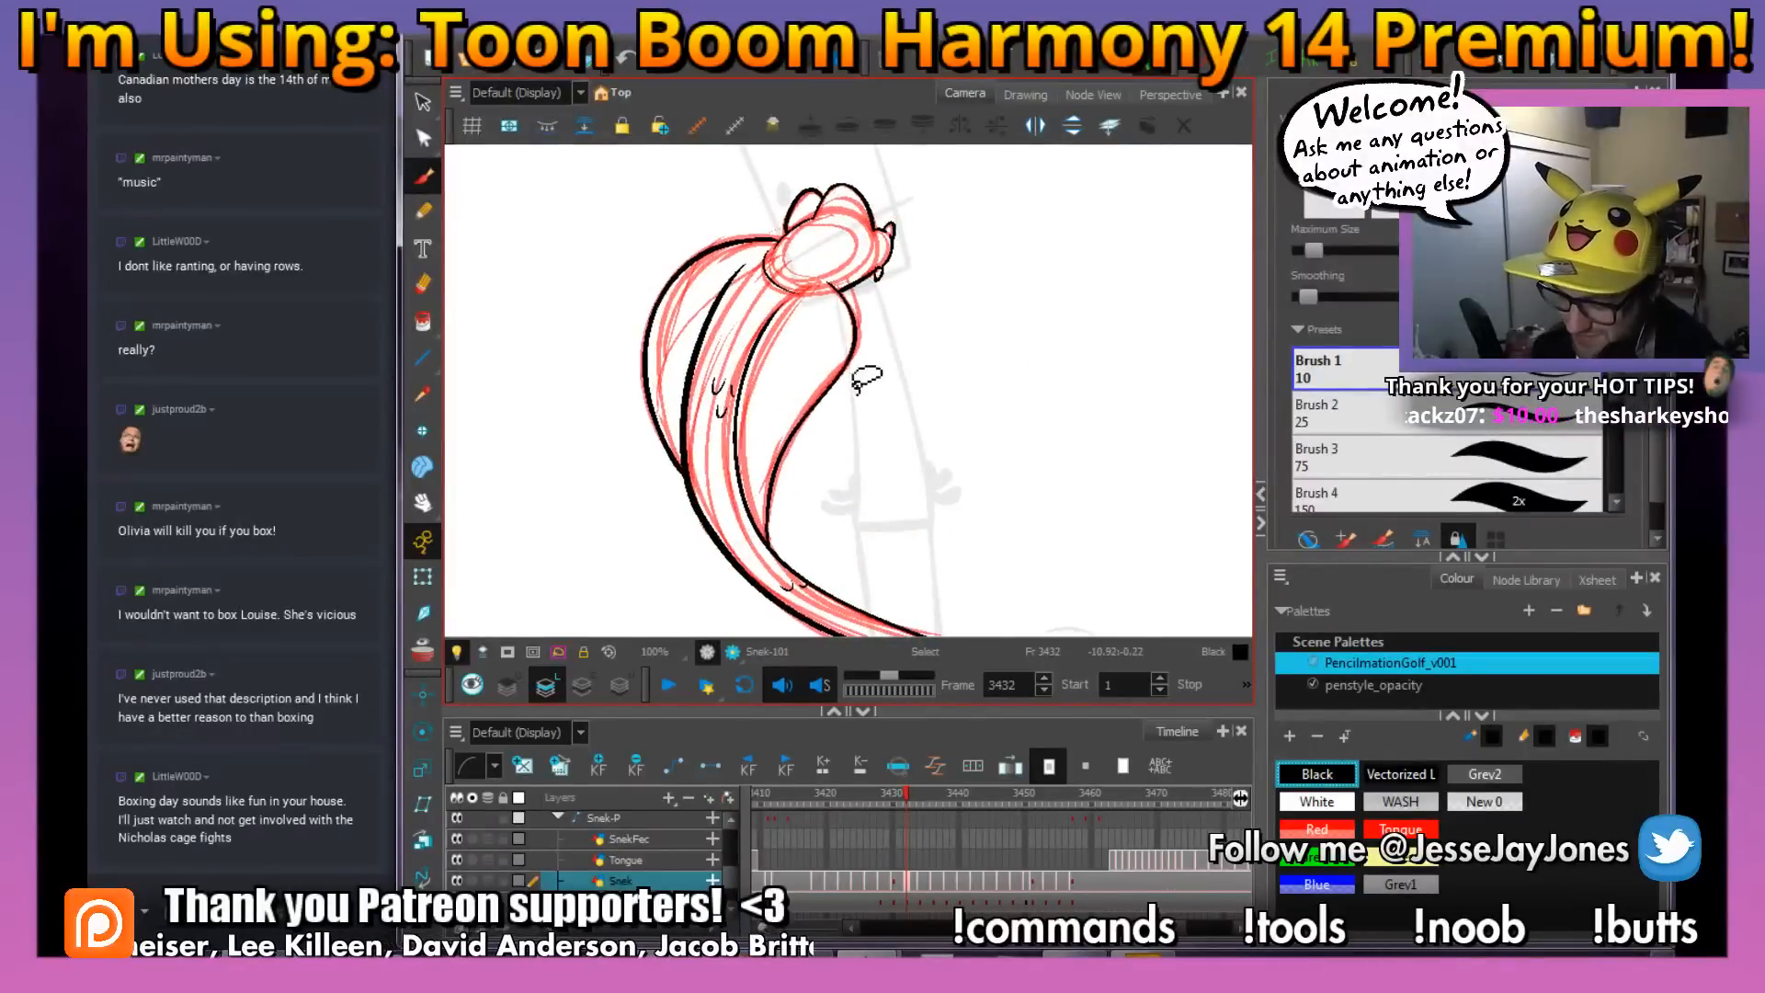
pyautogui.hotkey('alt', 's')
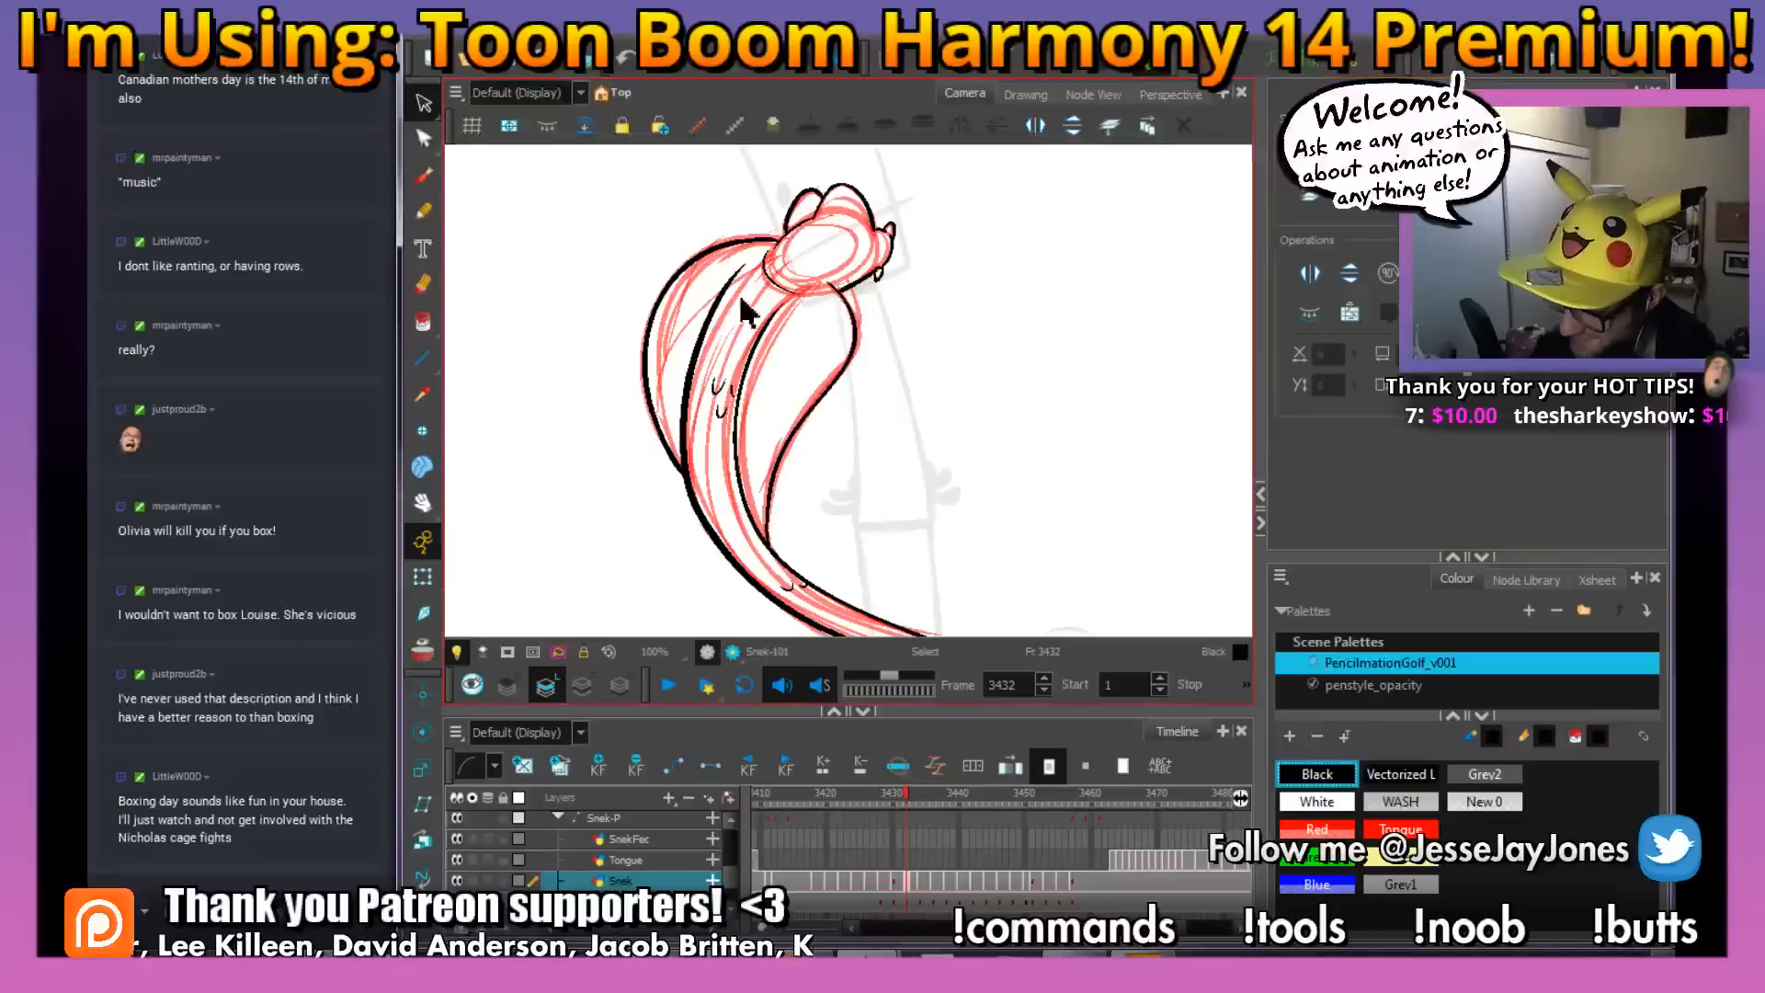
pyautogui.hotkey('ctrl', 'a')
pyautogui.press('Delete')
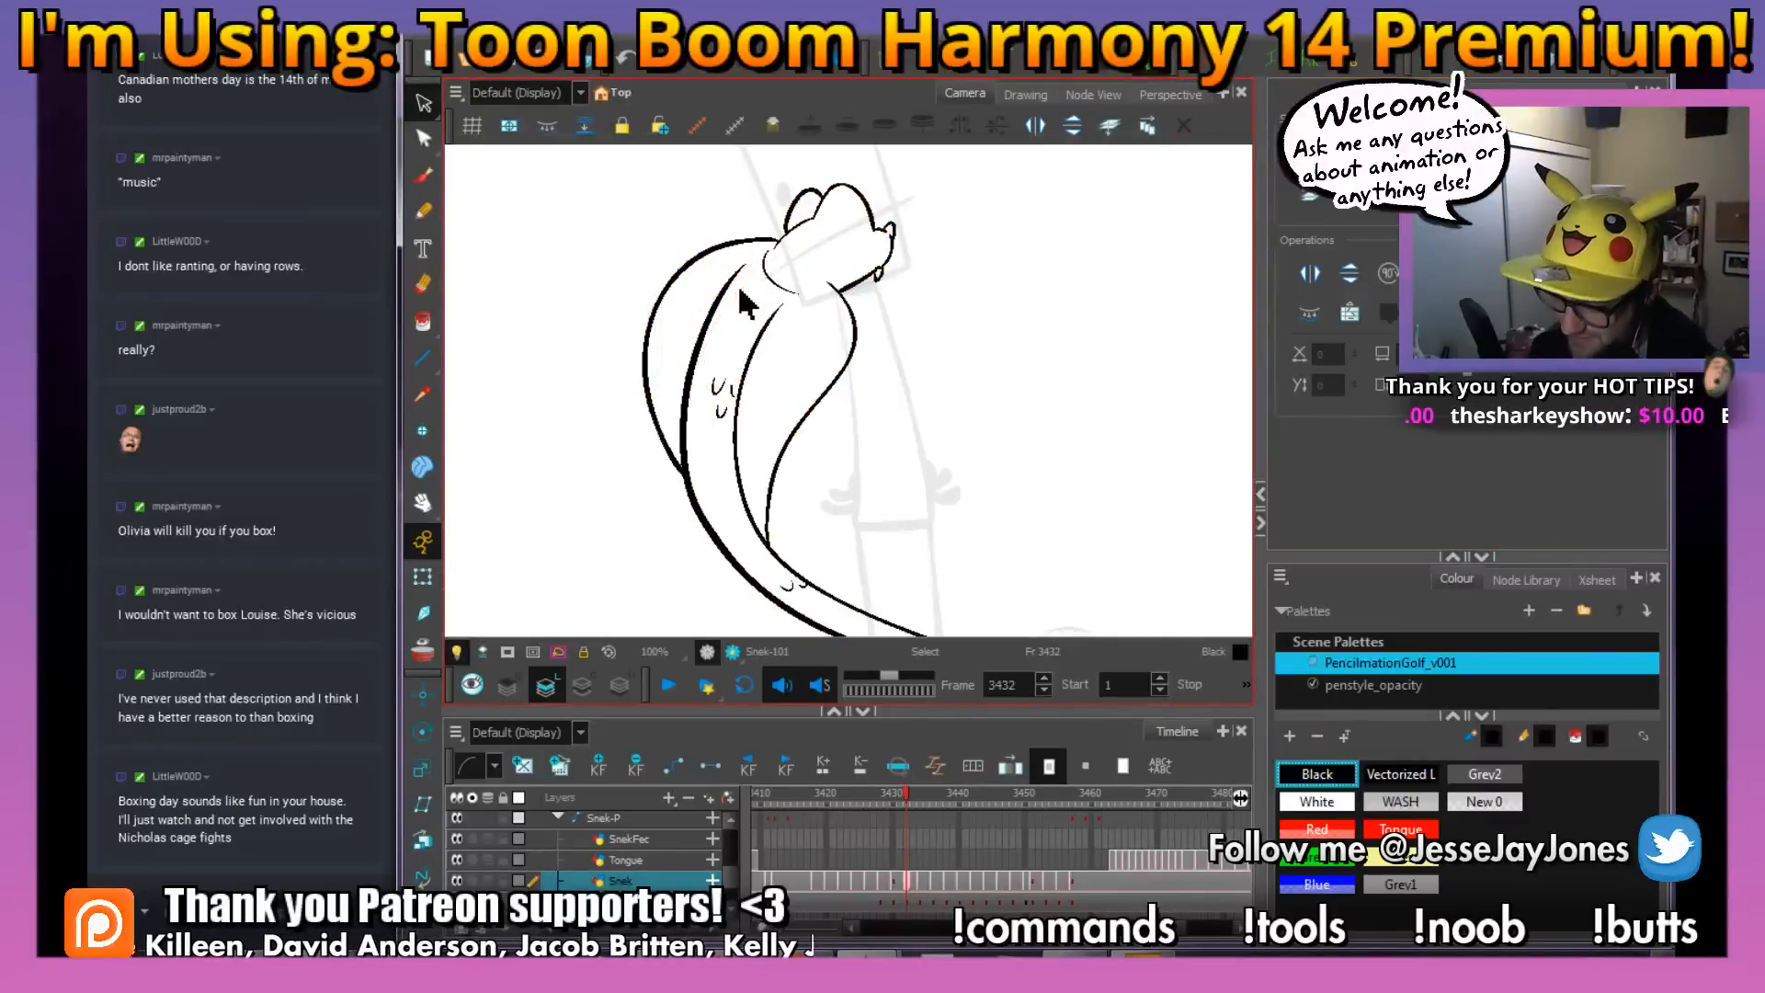
# Switch to the Brush tool and check the inked snake at frame 3432 against frame 3431
pyautogui.click(424, 177)
pyautogui.press('2')
pyautogui.moveTo(858, 261); pyautogui.dragTo(870, 492)
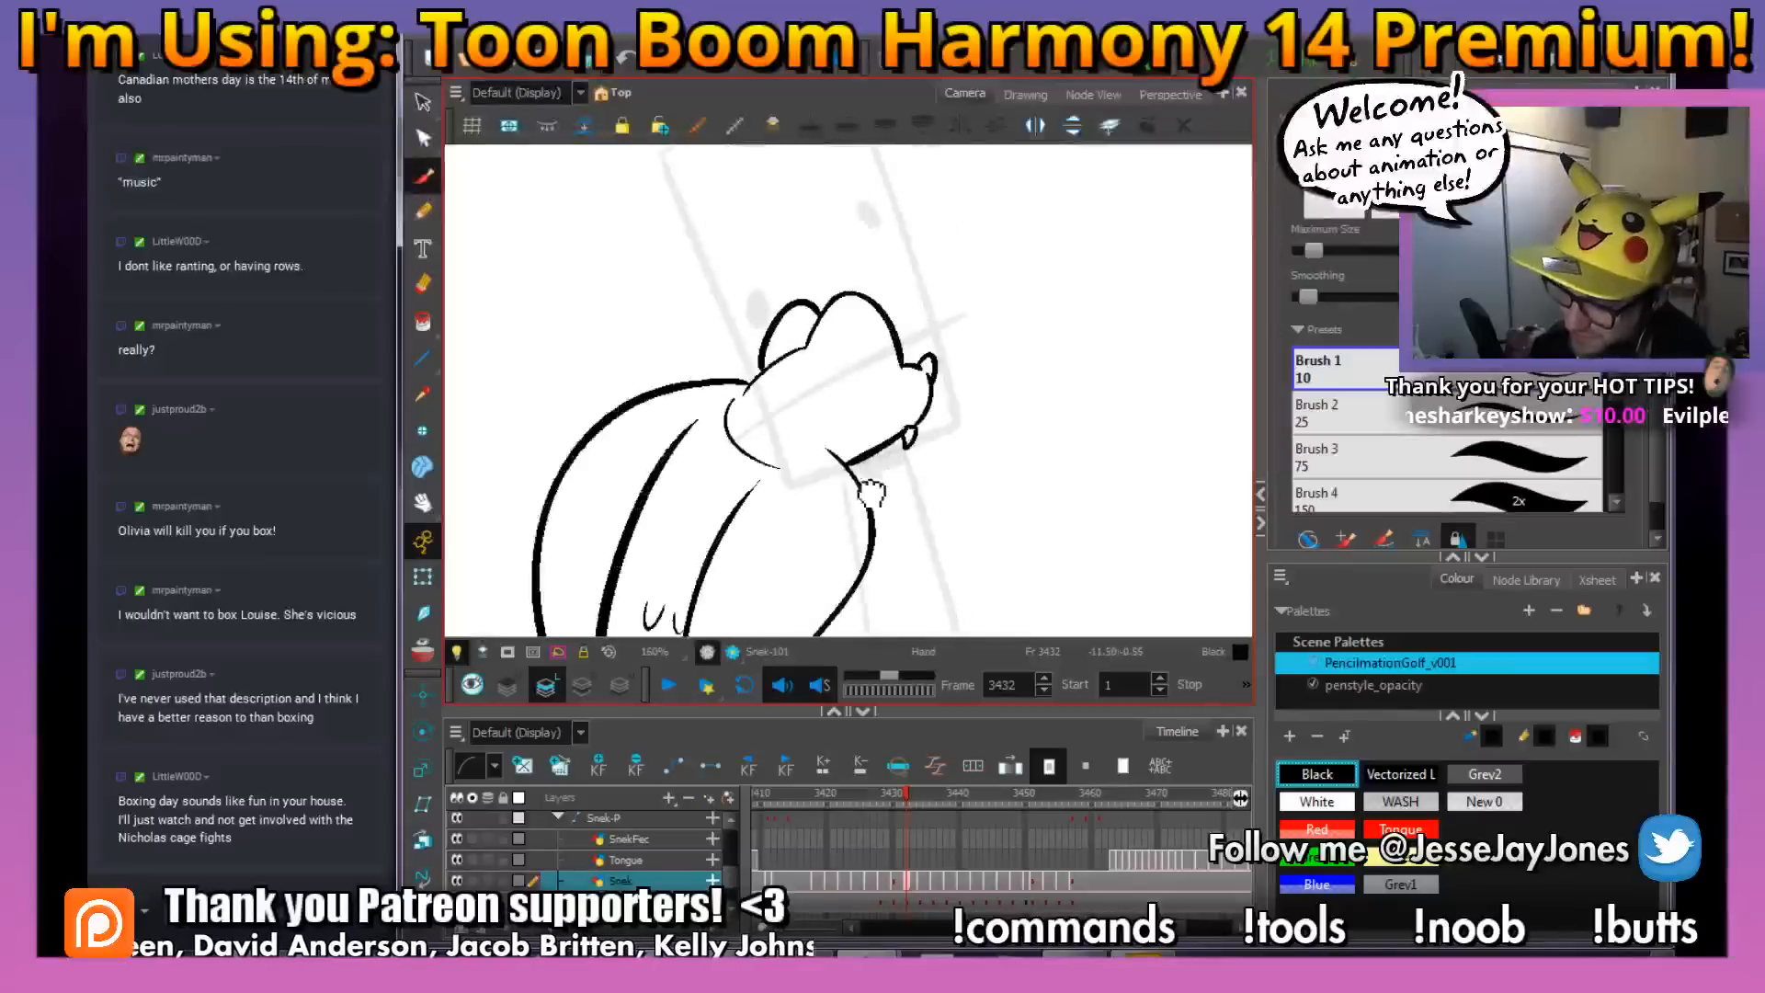
pyautogui.press('2')
pyautogui.moveTo(757, 483); pyautogui.dragTo(771, 485)
pyautogui.press('1')
pyautogui.press('1')
pyautogui.press('1')
pyautogui.press('1')
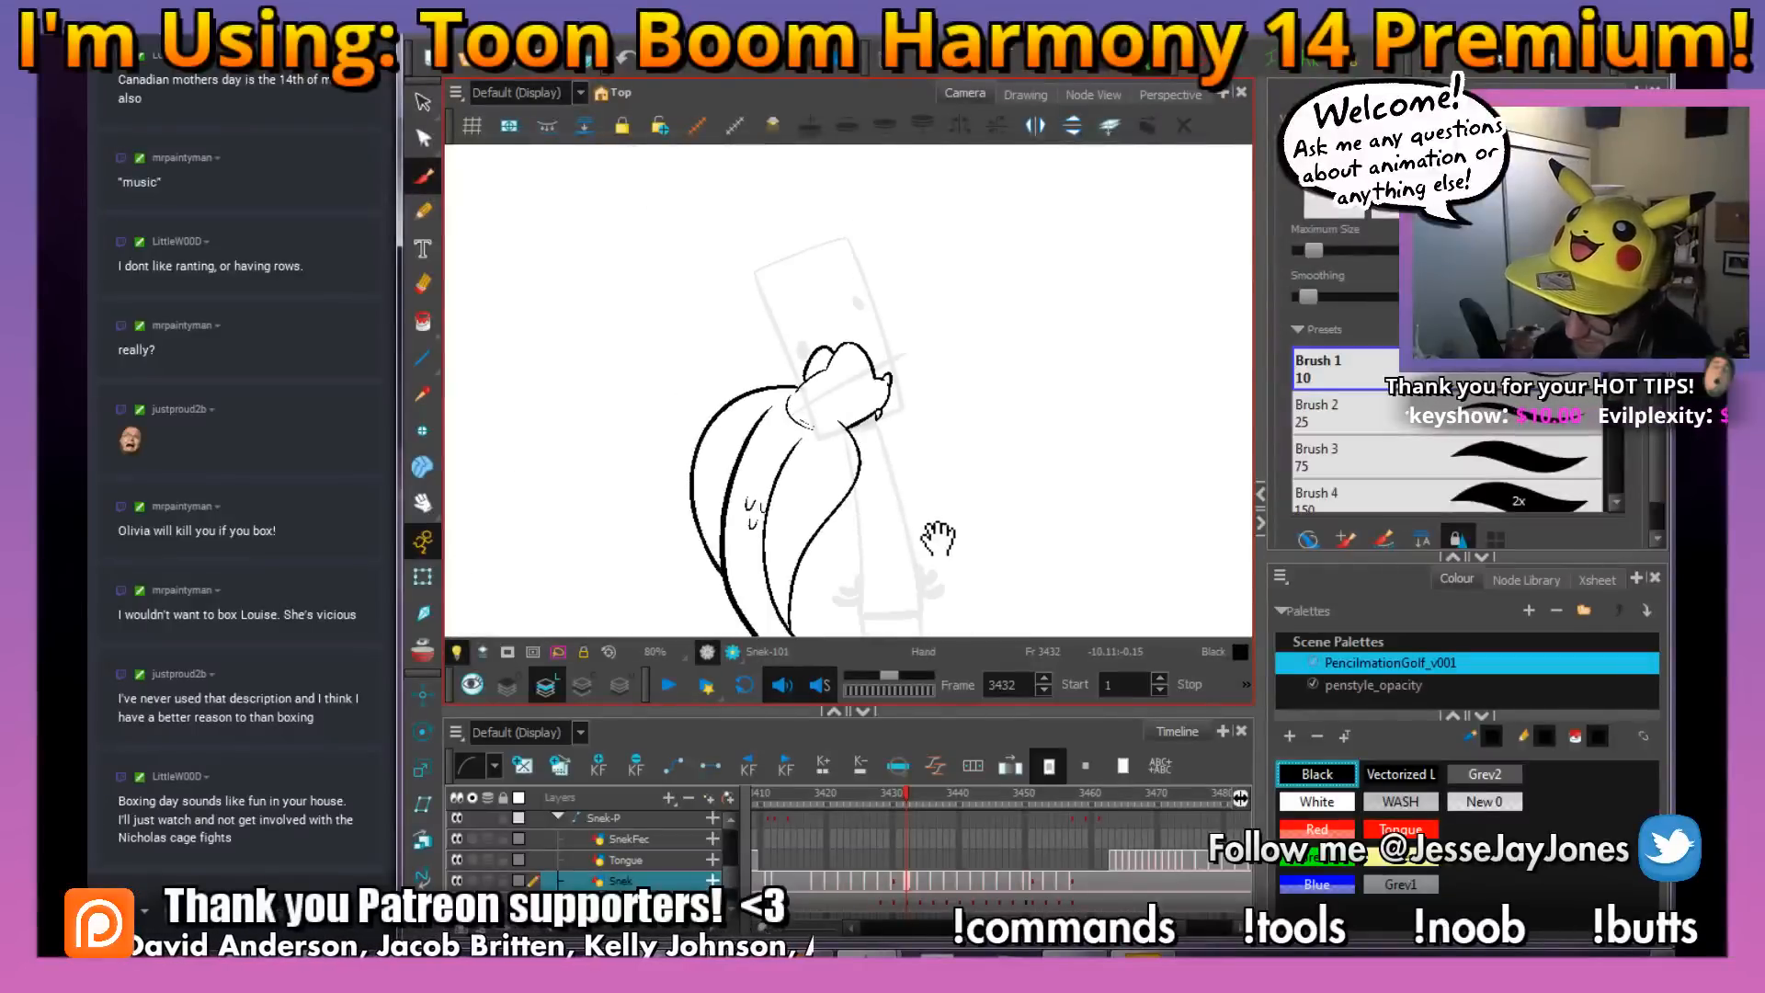
pyautogui.moveTo(936, 535); pyautogui.dragTo(899, 473)
pyautogui.press(',')
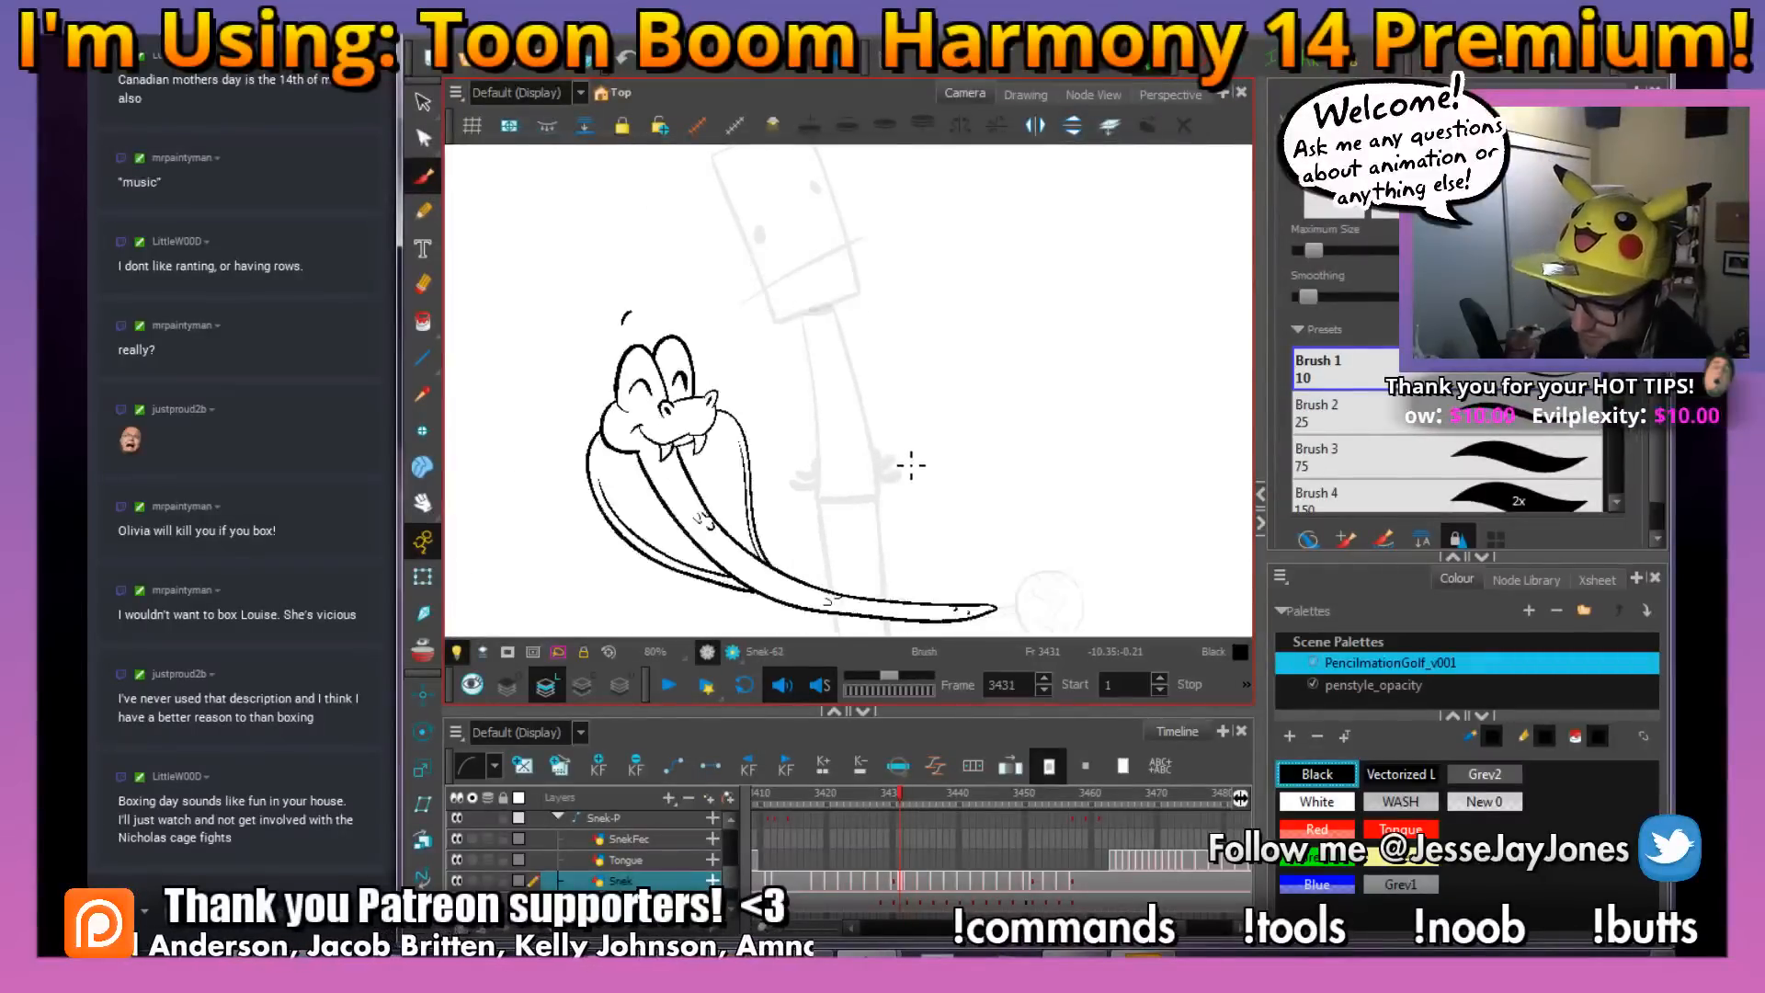
# Ink the snake's head outline and small chin curve in black over the red rough at frame 3434
pyautogui.press('.')
pyautogui.press('.')
pyautogui.press('.')
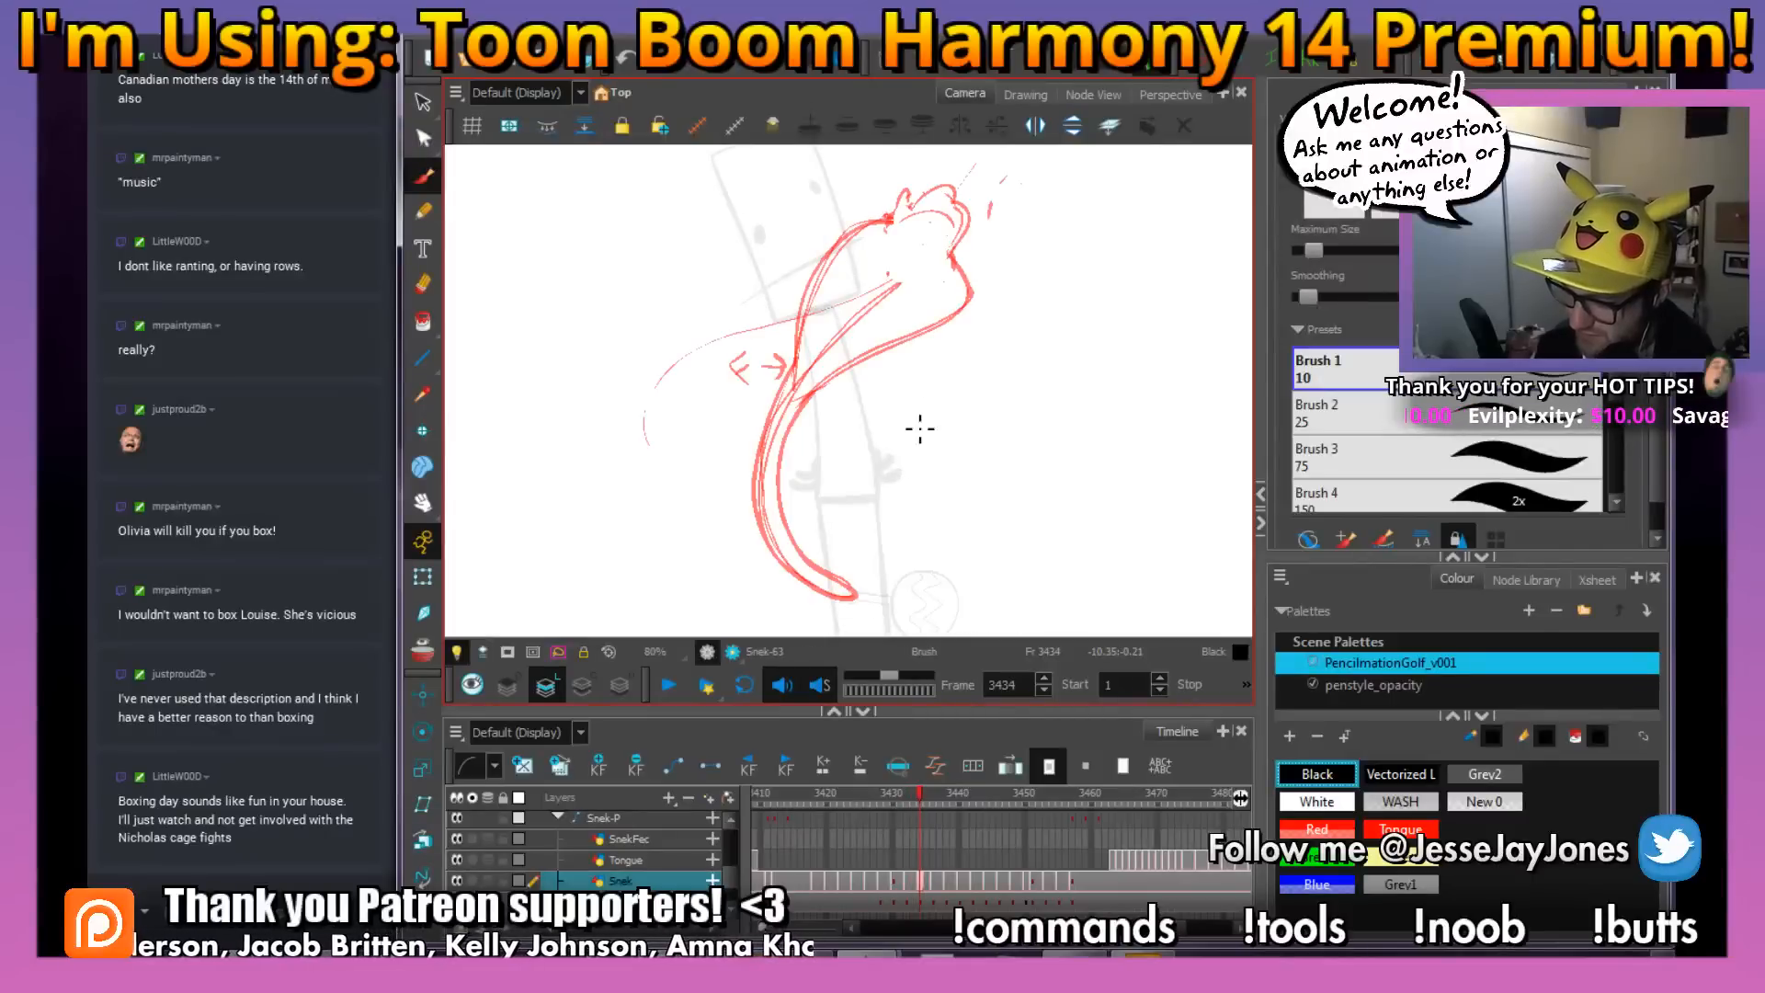
pyautogui.press('2')
pyautogui.press('2')
pyautogui.press('2')
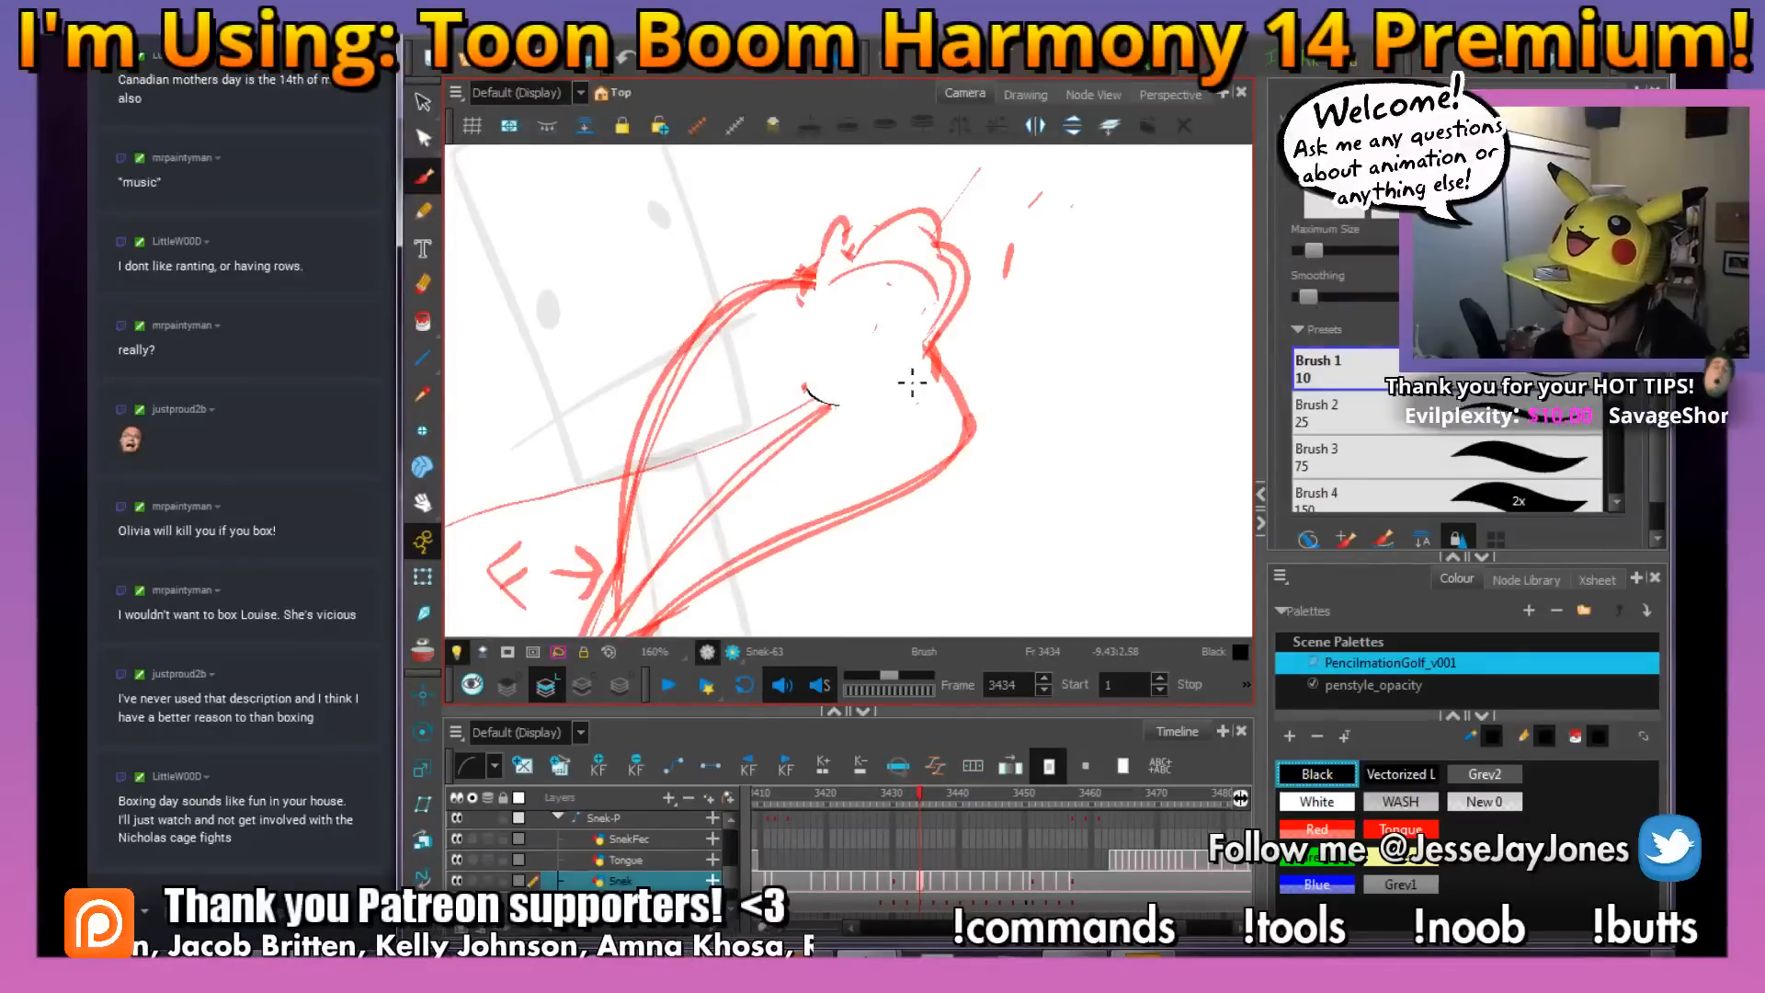
pyautogui.press('2')
pyautogui.press('2')
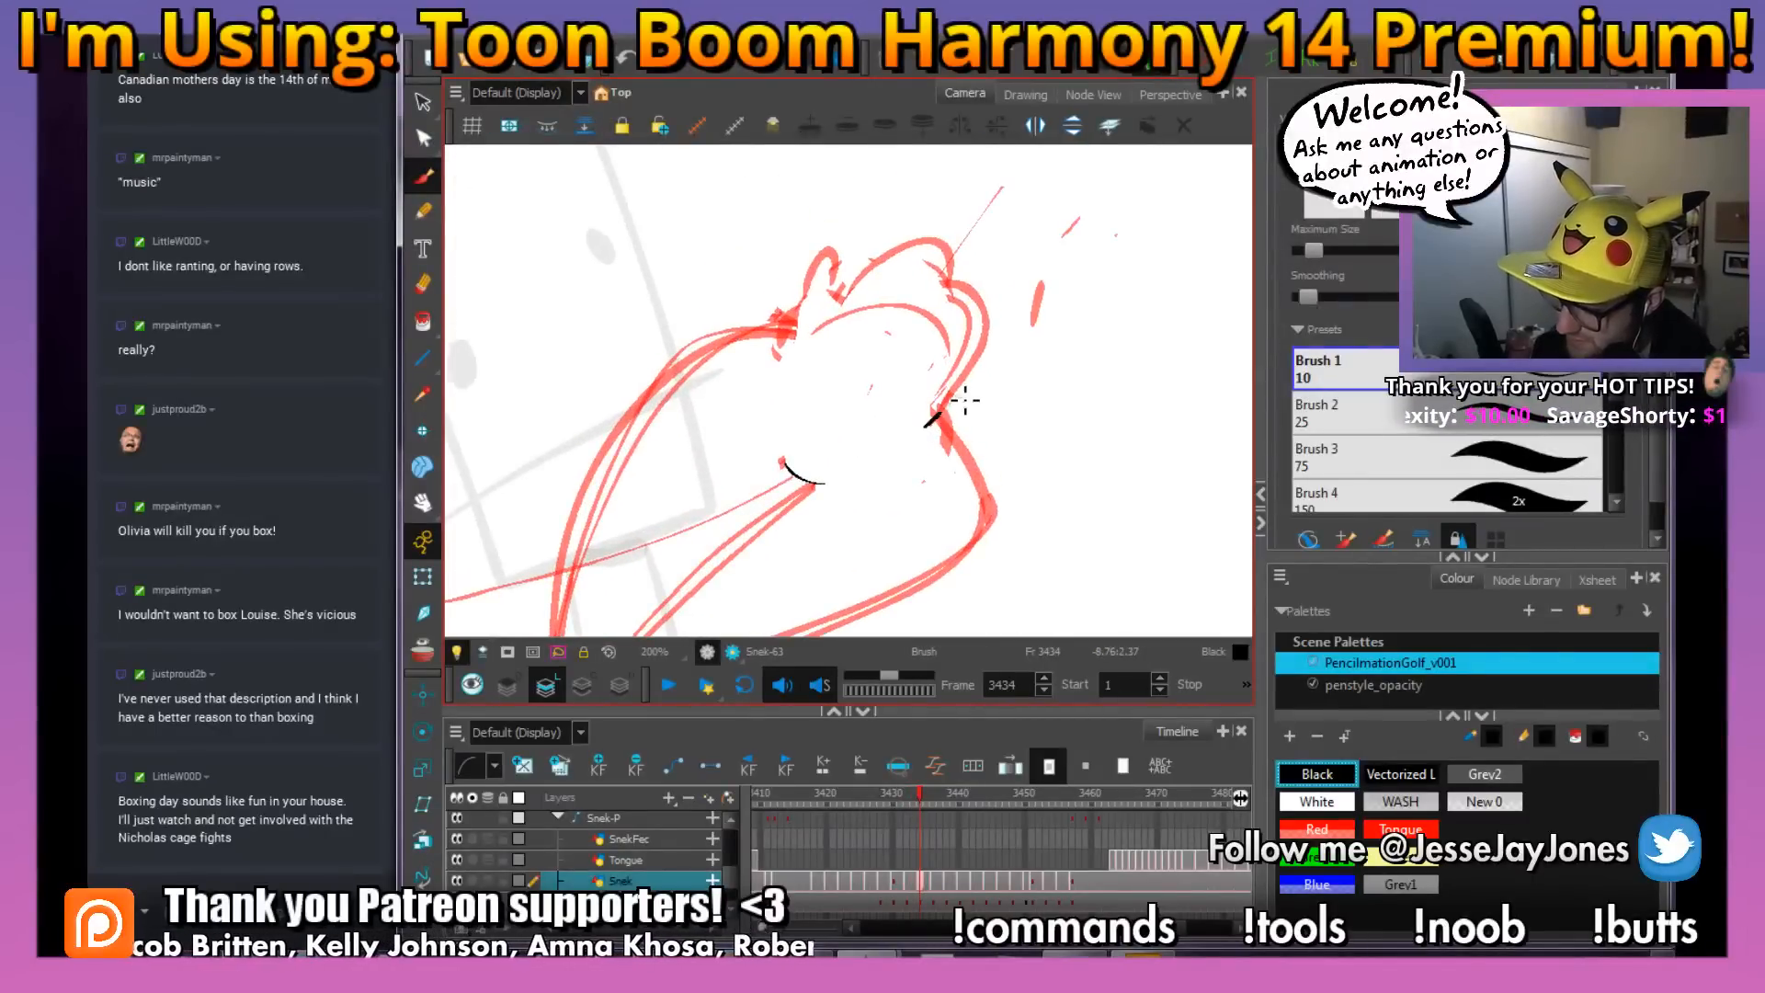
pyautogui.moveTo(965, 399)
pyautogui.mouseDown()
pyautogui.moveTo(987, 317)
pyautogui.moveTo(963, 278)
pyautogui.moveTo(956, 293)
pyautogui.moveTo(864, 267)
pyautogui.moveTo(839, 292)
pyautogui.moveTo(818, 278)
pyautogui.moveTo(845, 312)
pyautogui.moveTo(919, 304)
pyautogui.moveTo(947, 361)
pyautogui.moveTo(1075, 350)
pyautogui.mouseUp()
# Ink the two long curved contours of the snake's body at frame 3434, from the tail tip to below the head
pyautogui.press('space')
pyautogui.moveTo(953, 501); pyautogui.dragTo(839, 402)
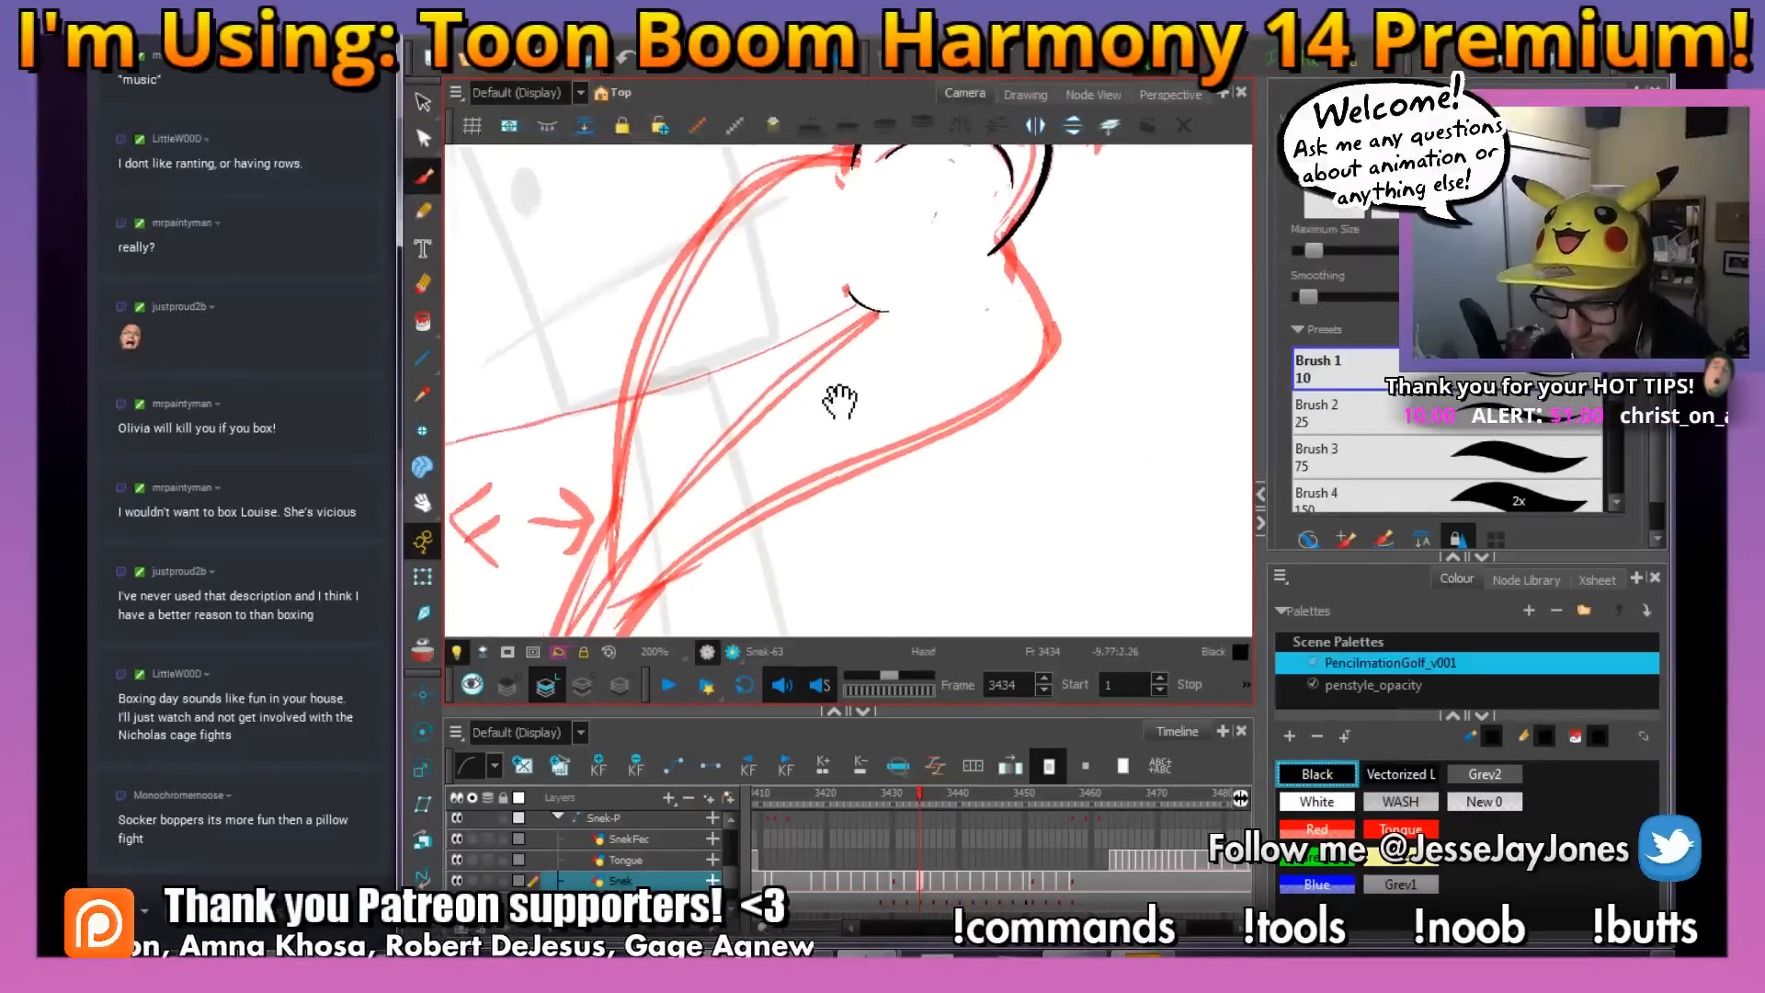
pyautogui.scroll(-2, 898, 460)
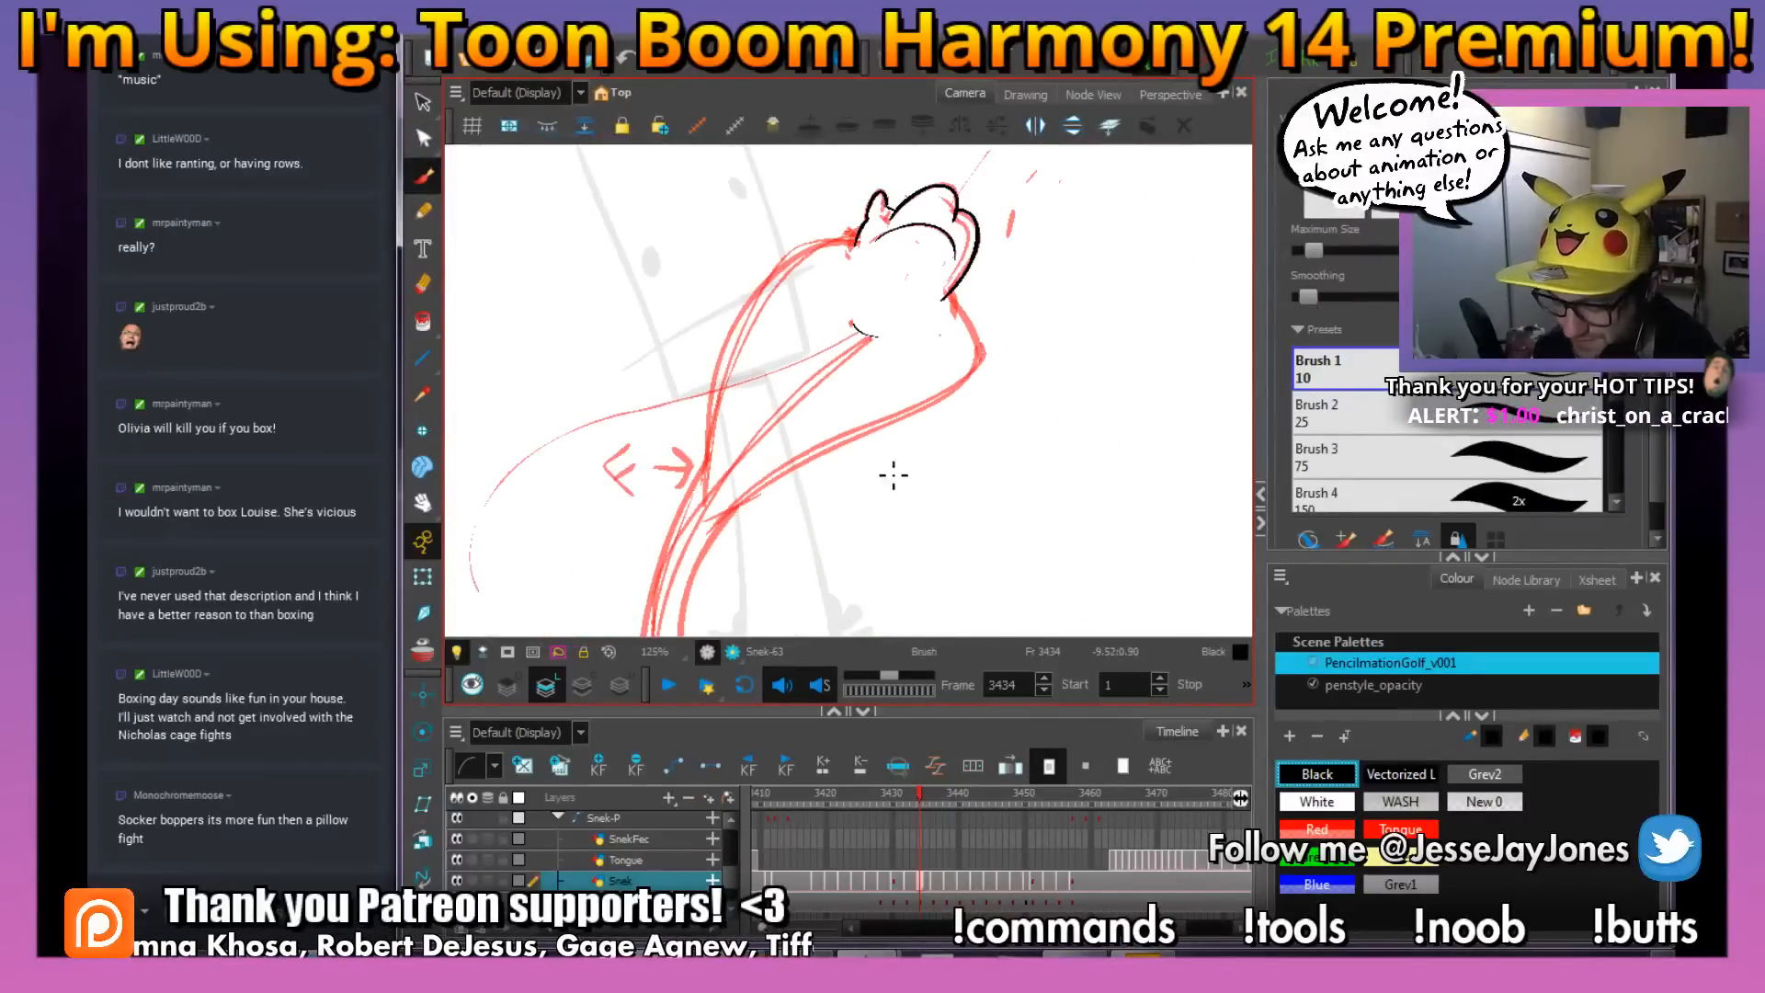
pyautogui.press('space')
pyautogui.moveTo(893, 484)
pyautogui.mouseDown()
pyautogui.moveTo(870, 450)
pyautogui.moveTo(897, 409)
pyautogui.moveTo(994, 453)
pyautogui.moveTo(977, 472)
pyautogui.mouseUp()
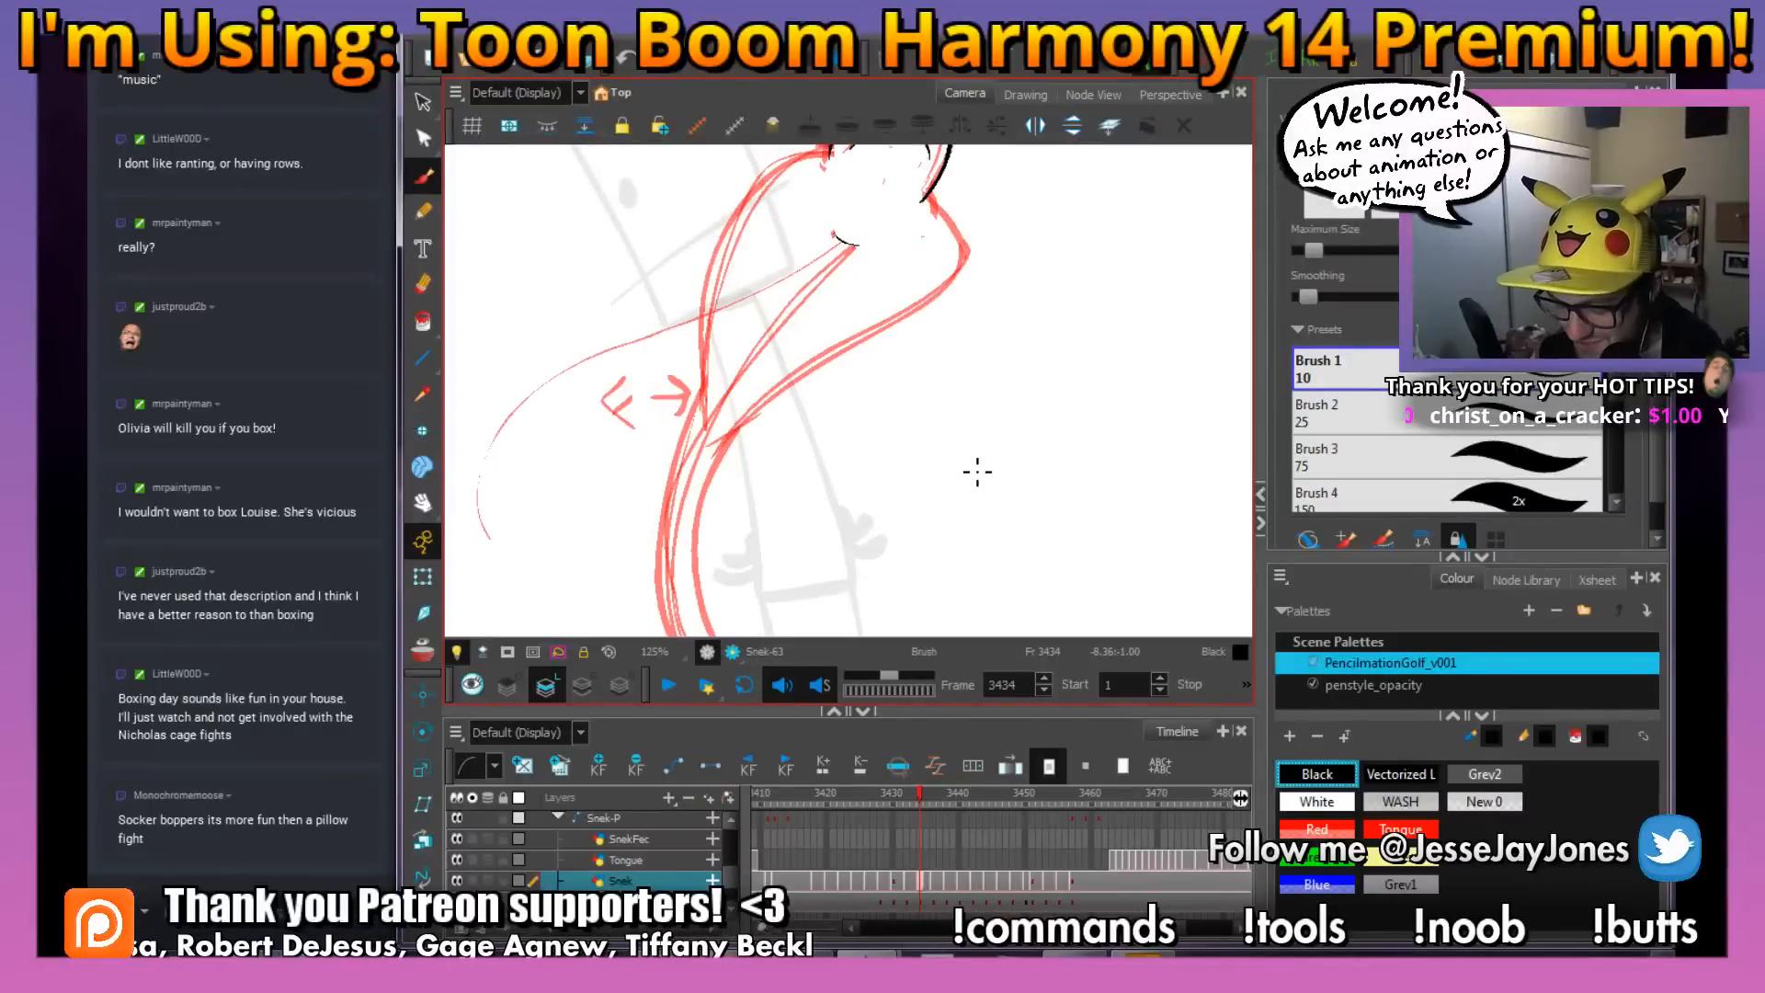
pyautogui.press('space')
pyautogui.moveTo(899, 553)
pyautogui.mouseDown()
pyautogui.moveTo(832, 524)
pyautogui.moveTo(834, 543)
pyautogui.mouseUp()
pyautogui.press('space')
pyautogui.press('space')
pyautogui.moveTo(775, 430)
pyautogui.mouseDown()
pyautogui.moveTo(788, 411)
pyautogui.moveTo(793, 446)
pyautogui.mouseUp()
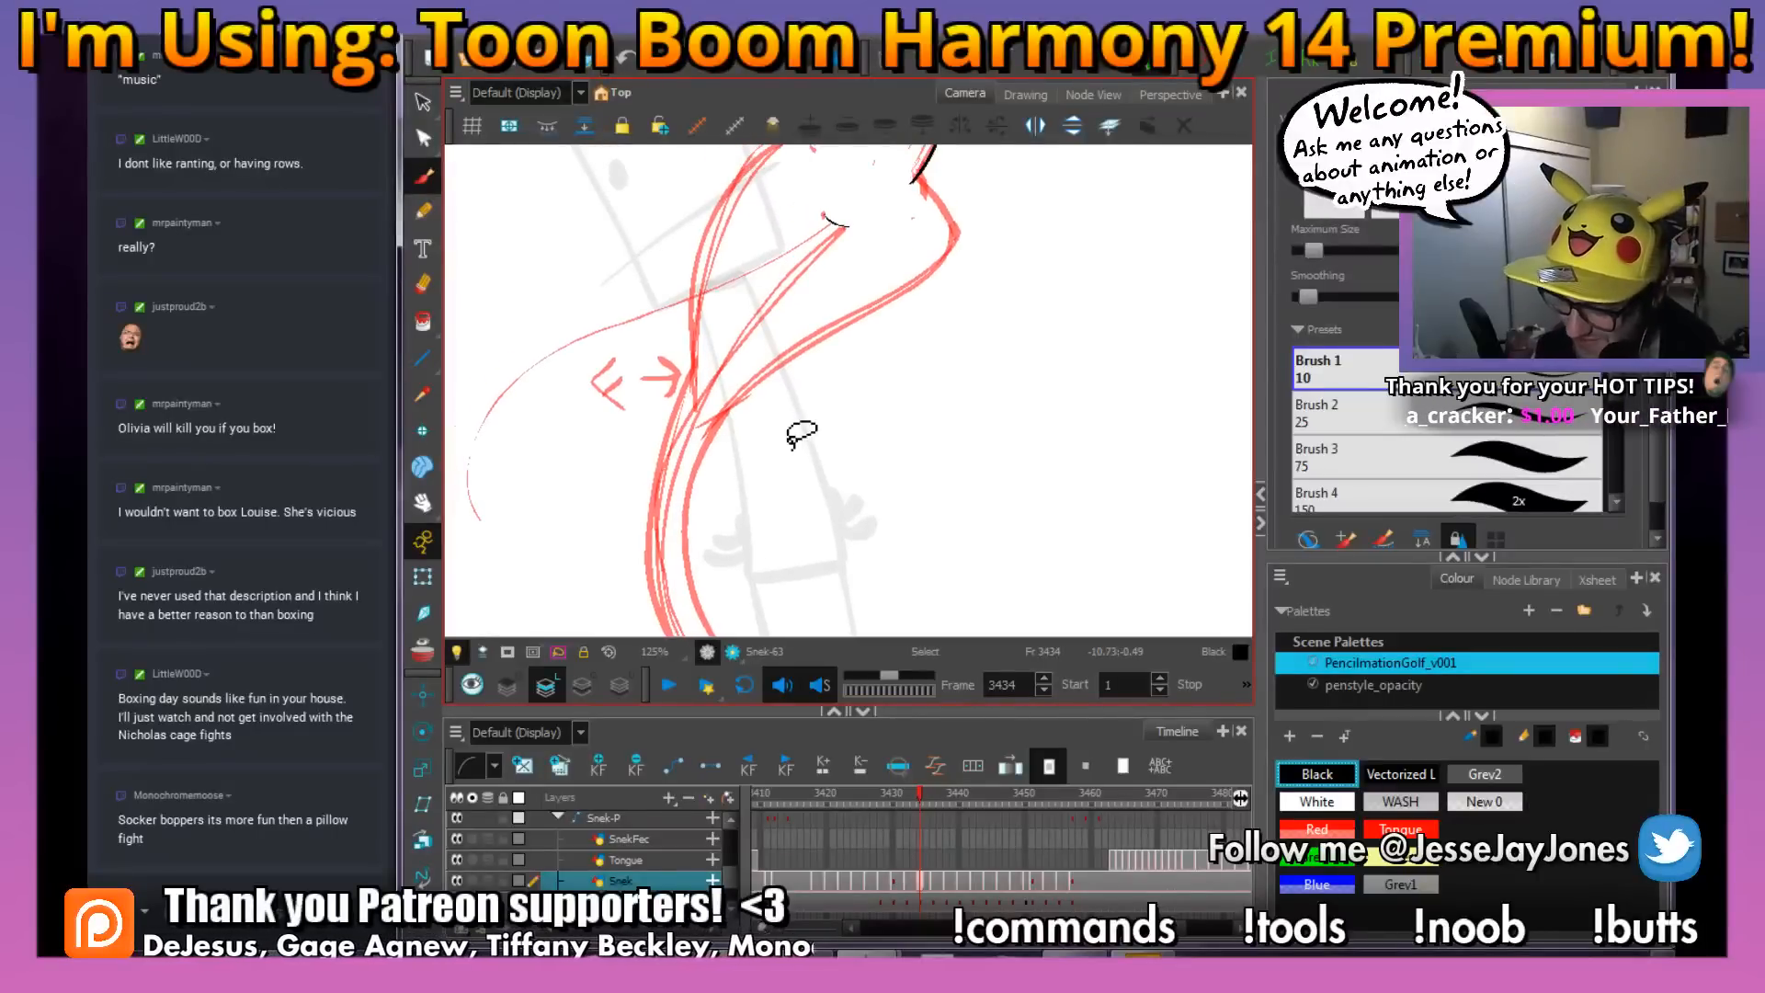
pyautogui.scroll(-2, 800, 432)
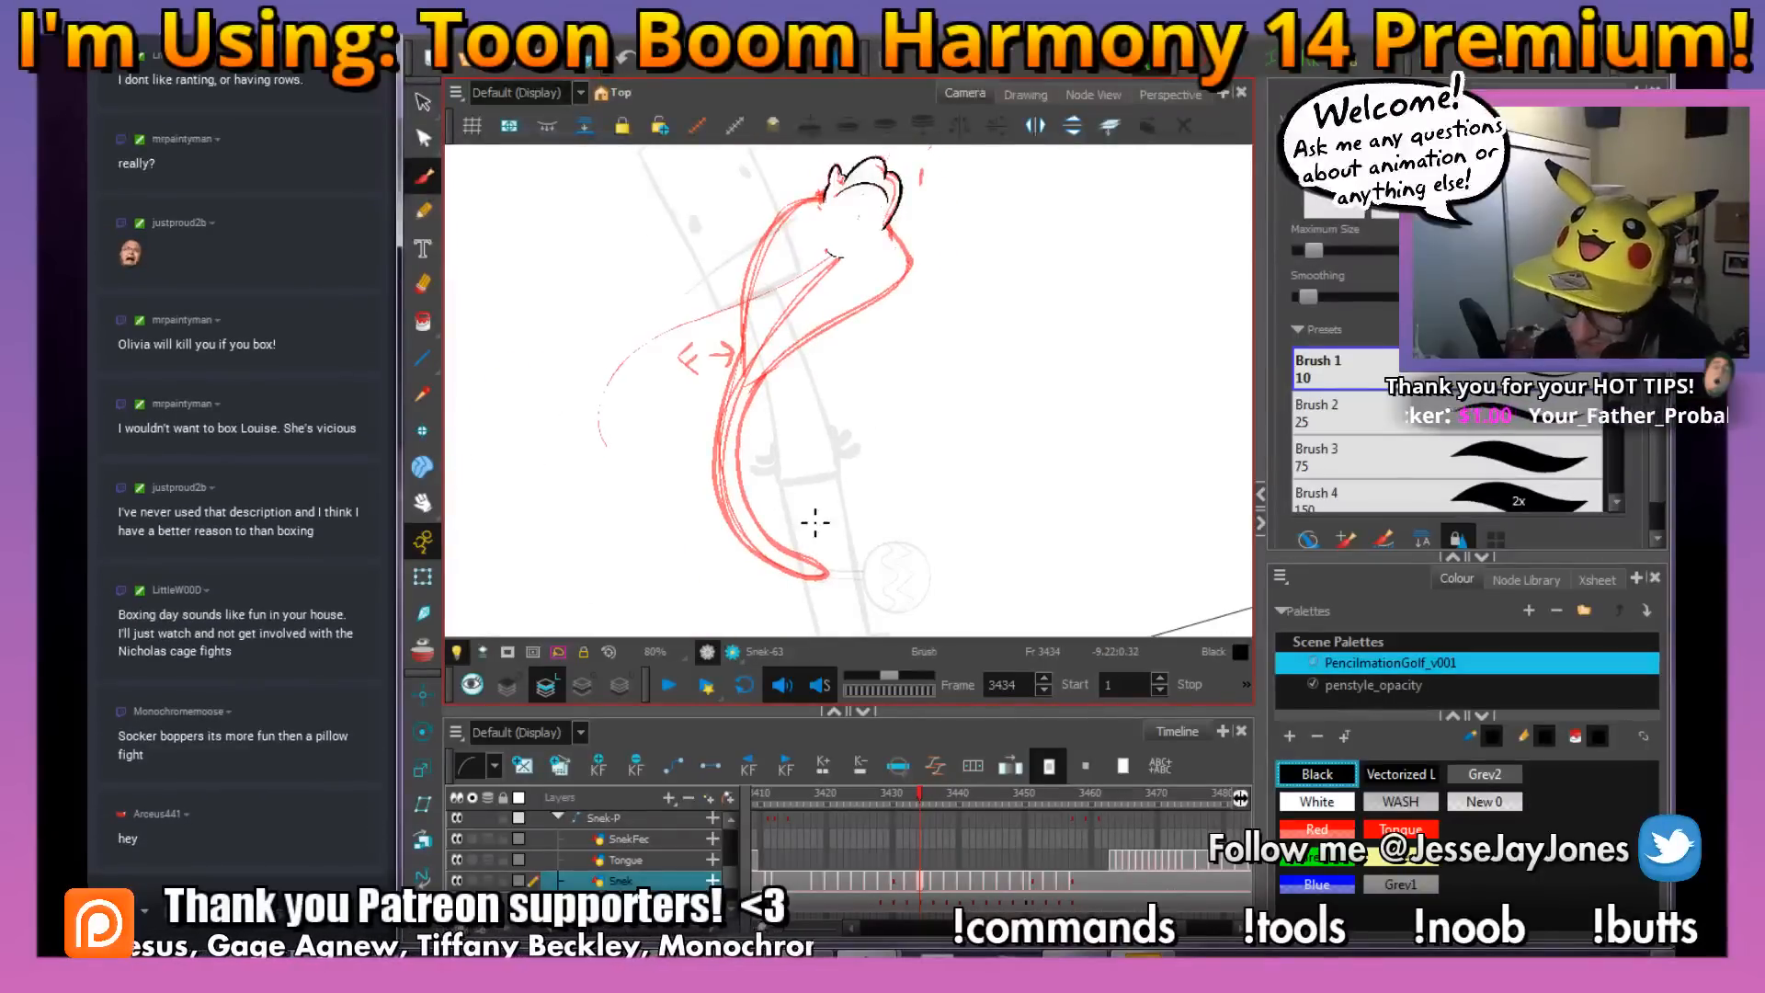
pyautogui.press('2')
pyautogui.press('space')
pyautogui.moveTo(871, 492); pyautogui.dragTo(874, 469)
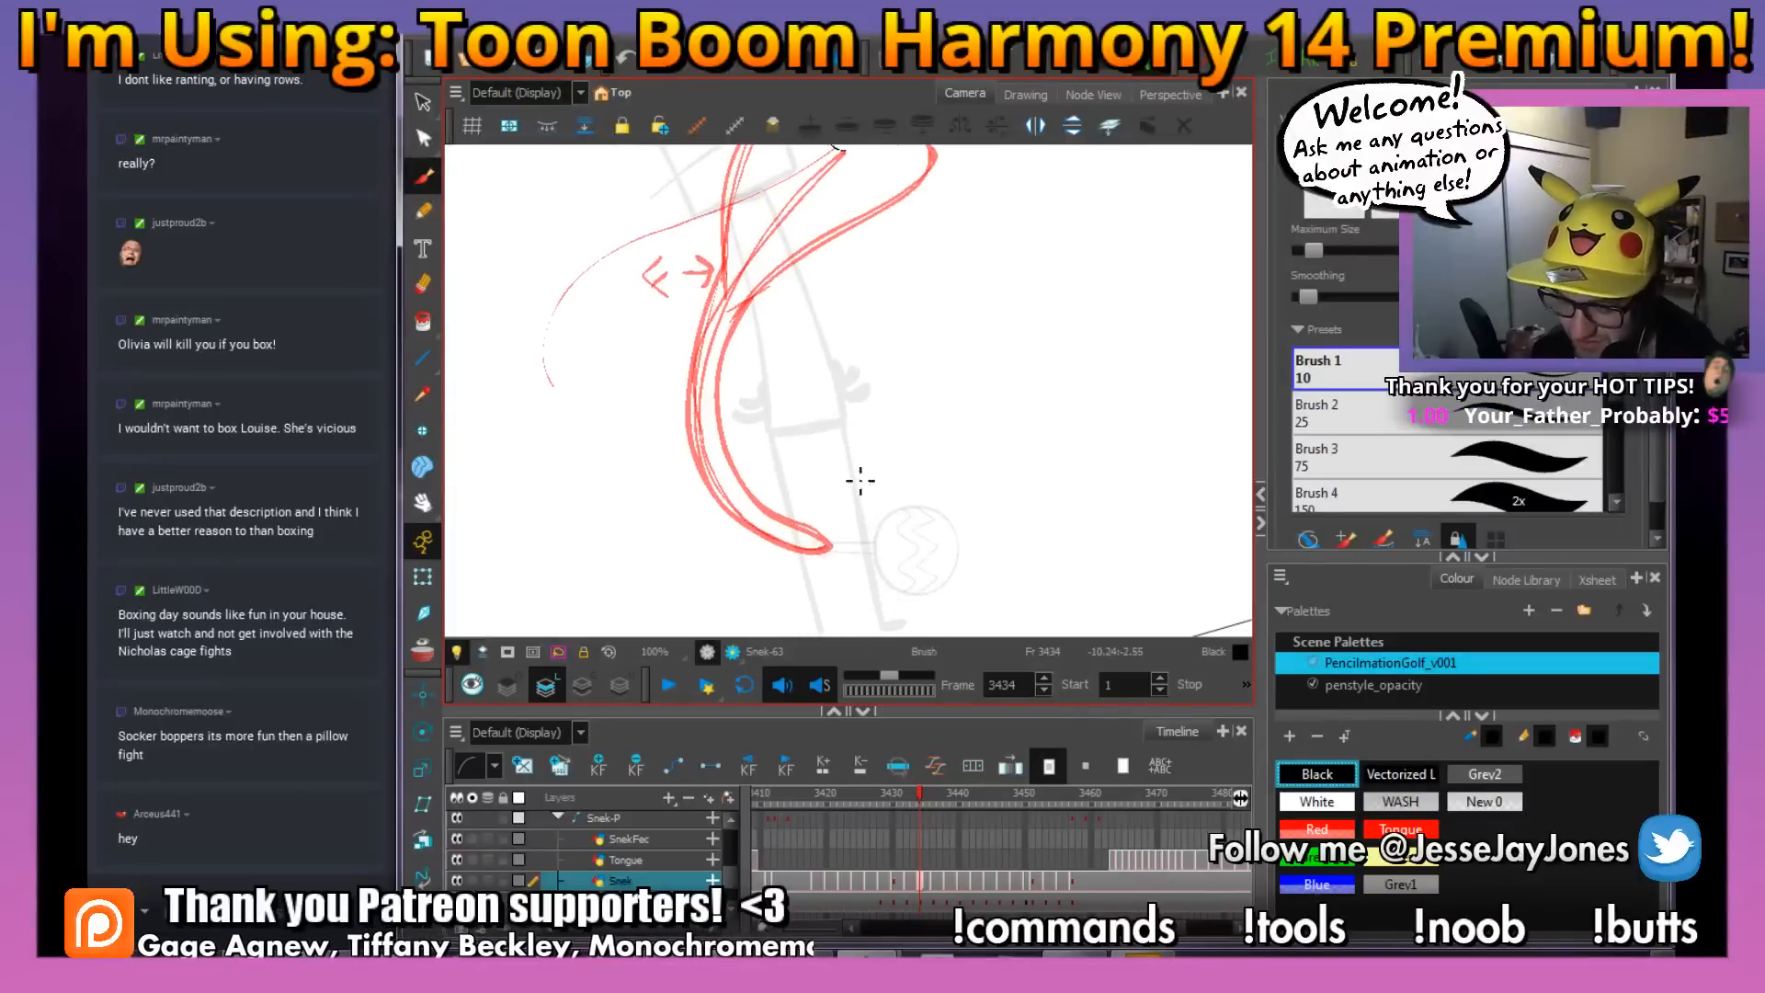
pyautogui.hotkey('ctrl', 'alt')
pyautogui.moveTo(1055, 515); pyautogui.dragTo(1073, 450)
pyautogui.moveTo(938, 520); pyautogui.dragTo(1106, 441)
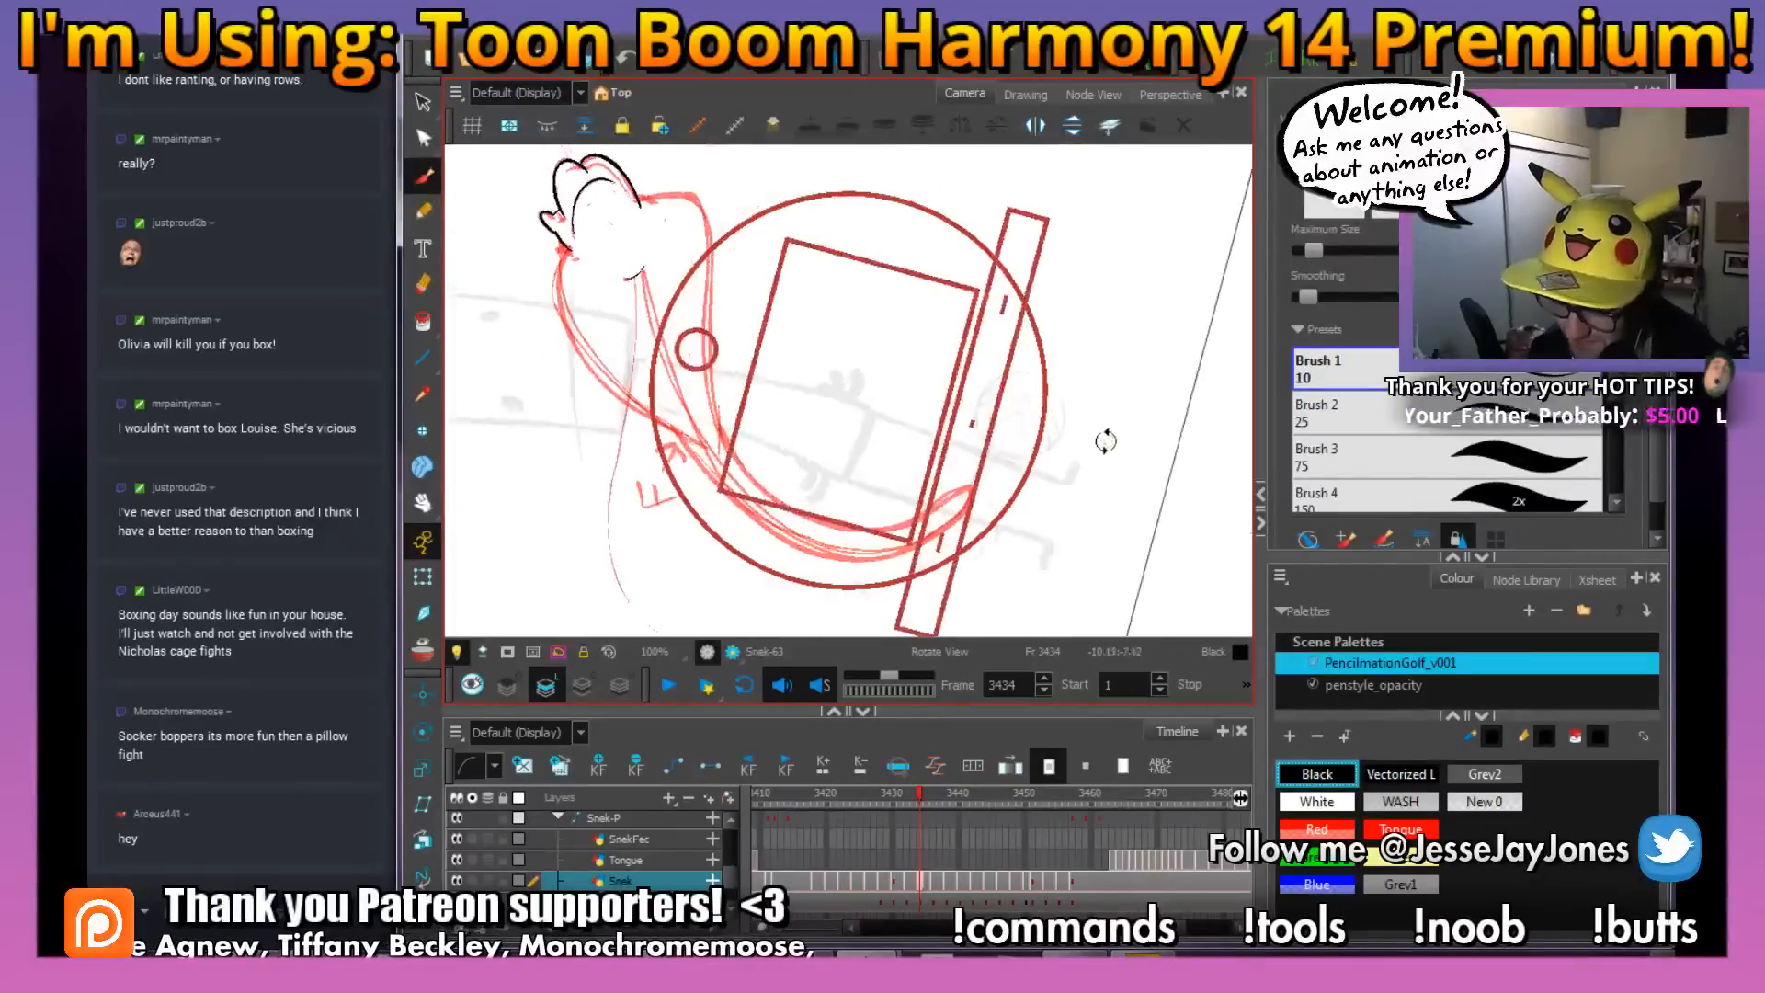
pyautogui.press('space')
pyautogui.moveTo(919, 525); pyautogui.dragTo(947, 542)
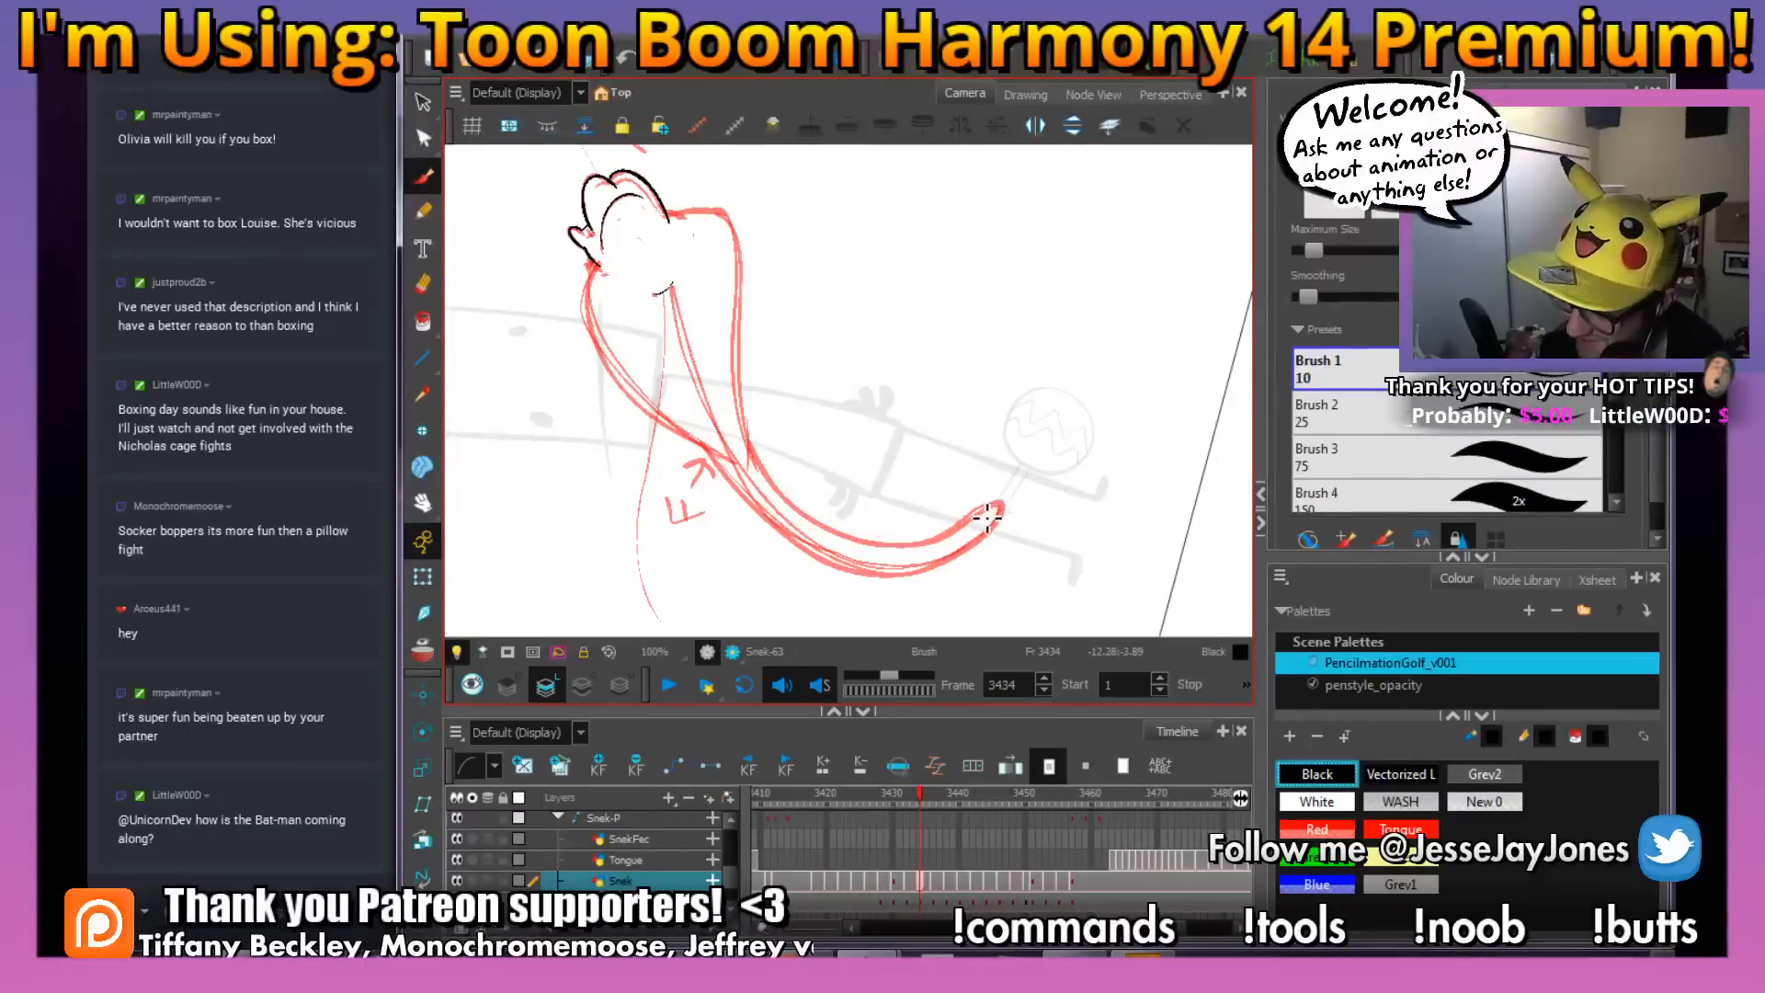
pyautogui.moveTo(936, 569)
pyautogui.mouseDown()
pyautogui.moveTo(832, 560)
pyautogui.moveTo(782, 530)
pyautogui.moveTo(729, 473)
pyautogui.moveTo(648, 304)
pyautogui.mouseUp()
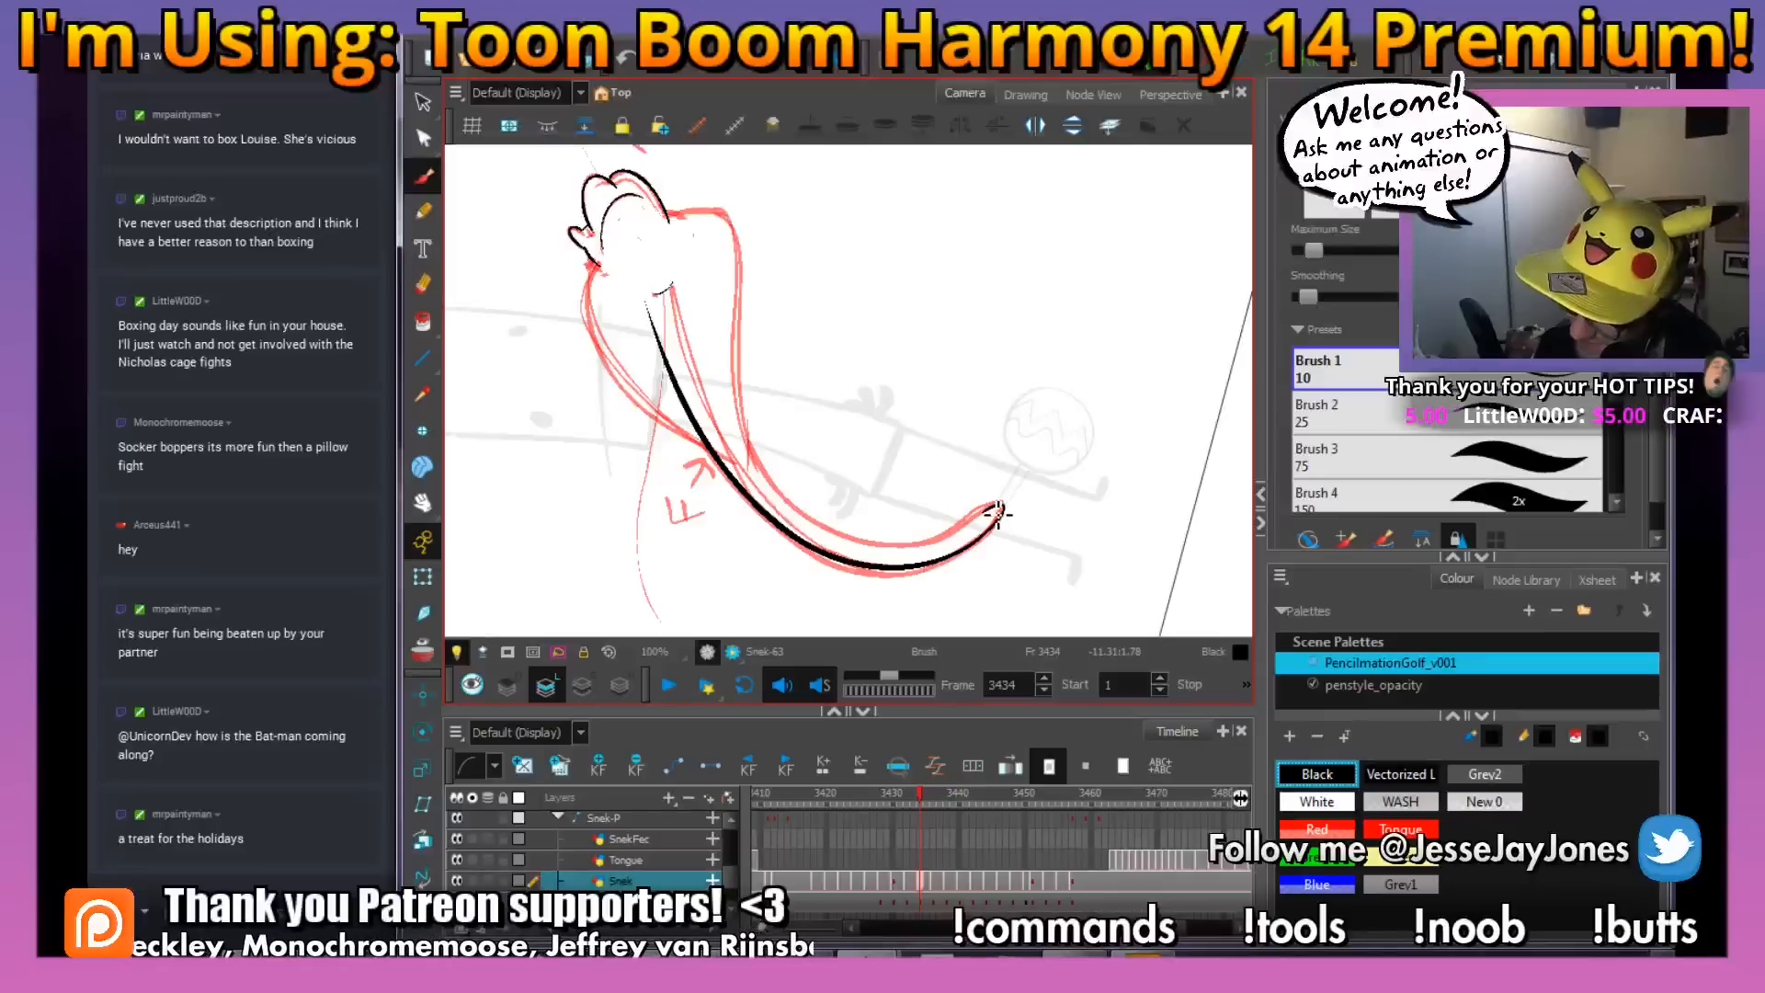
pyautogui.moveTo(956, 533)
pyautogui.mouseDown()
pyautogui.moveTo(871, 545)
pyautogui.moveTo(786, 501)
pyautogui.moveTo(712, 368)
pyautogui.moveTo(696, 275)
pyautogui.mouseUp()
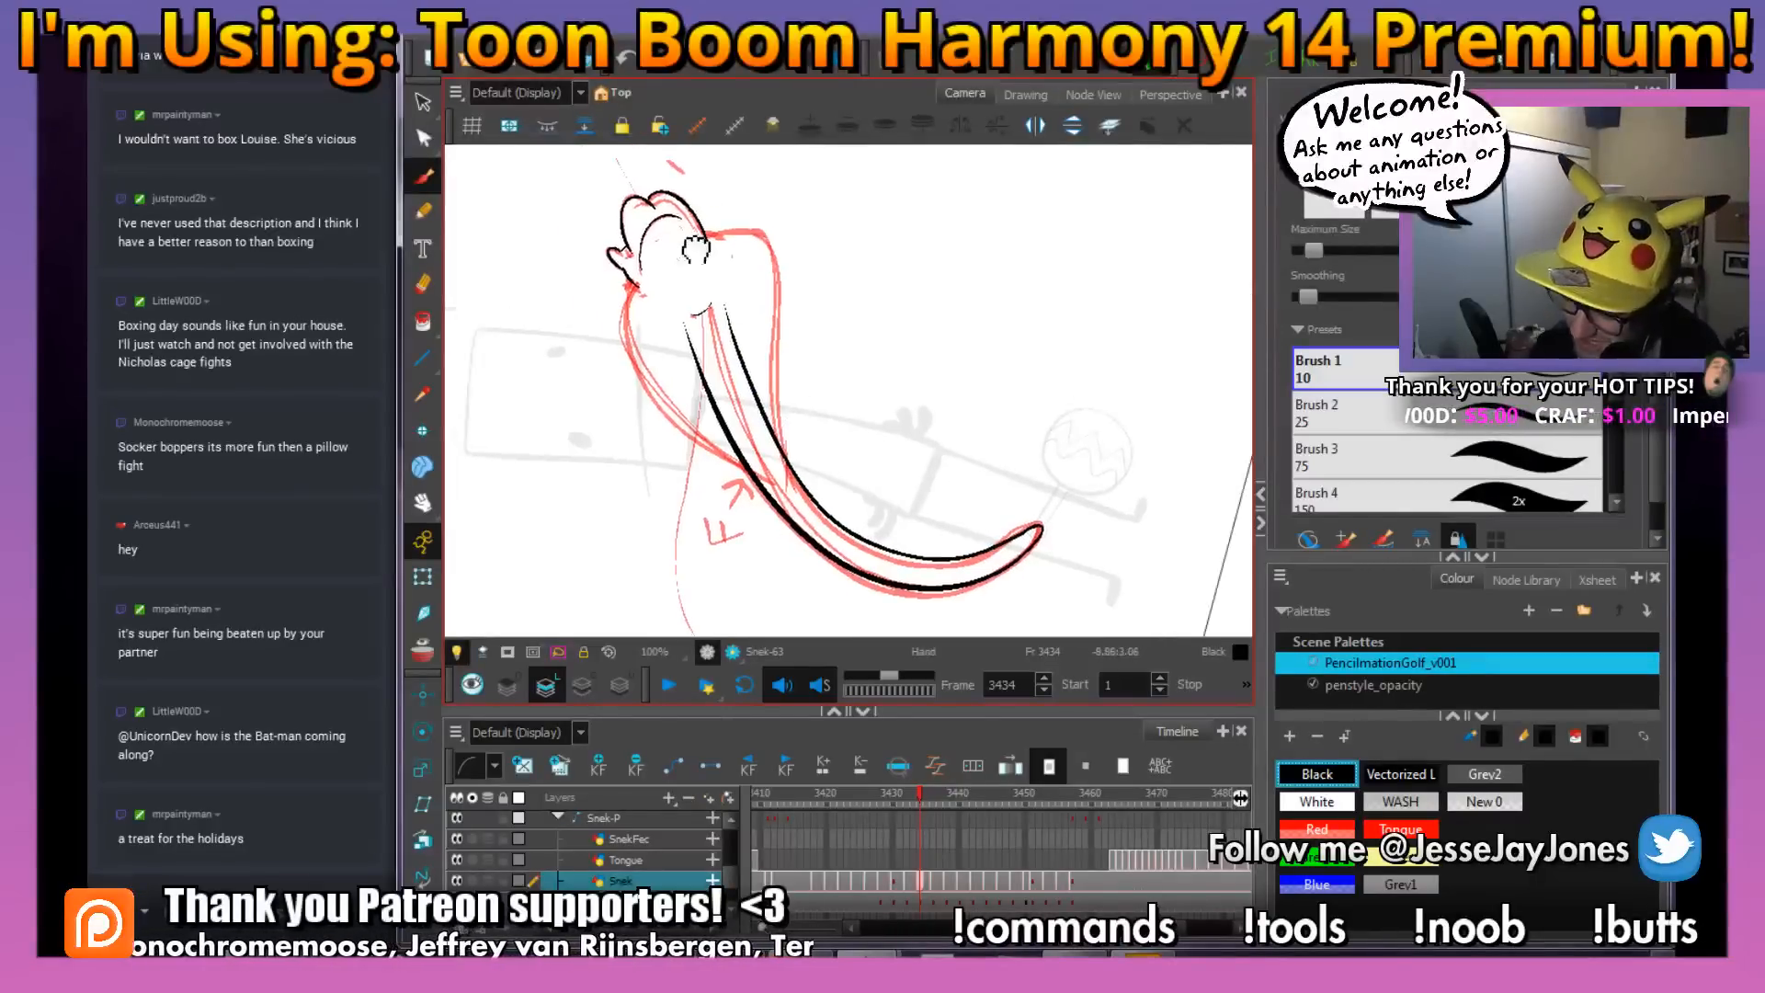
# Ink the outer edges of both hood halves at frame 3434, from the body up to the head
pyautogui.scroll(2, 697, 276)
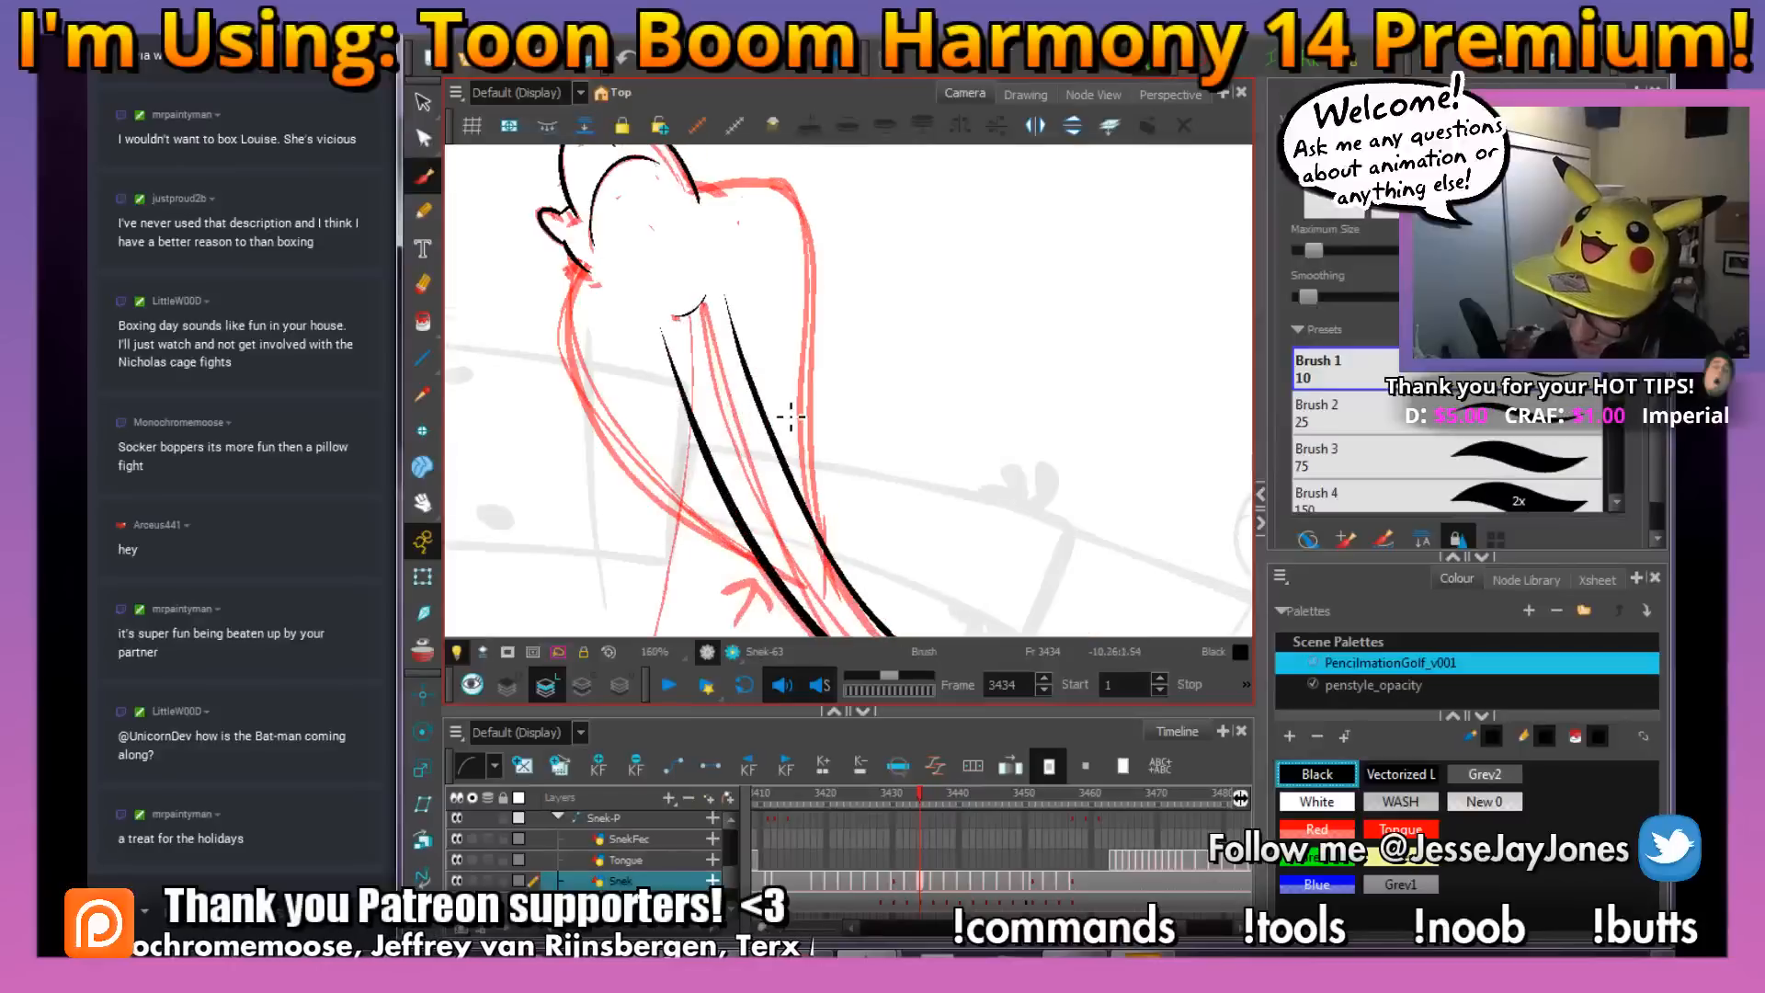
pyautogui.moveTo(766, 486); pyautogui.dragTo(773, 429)
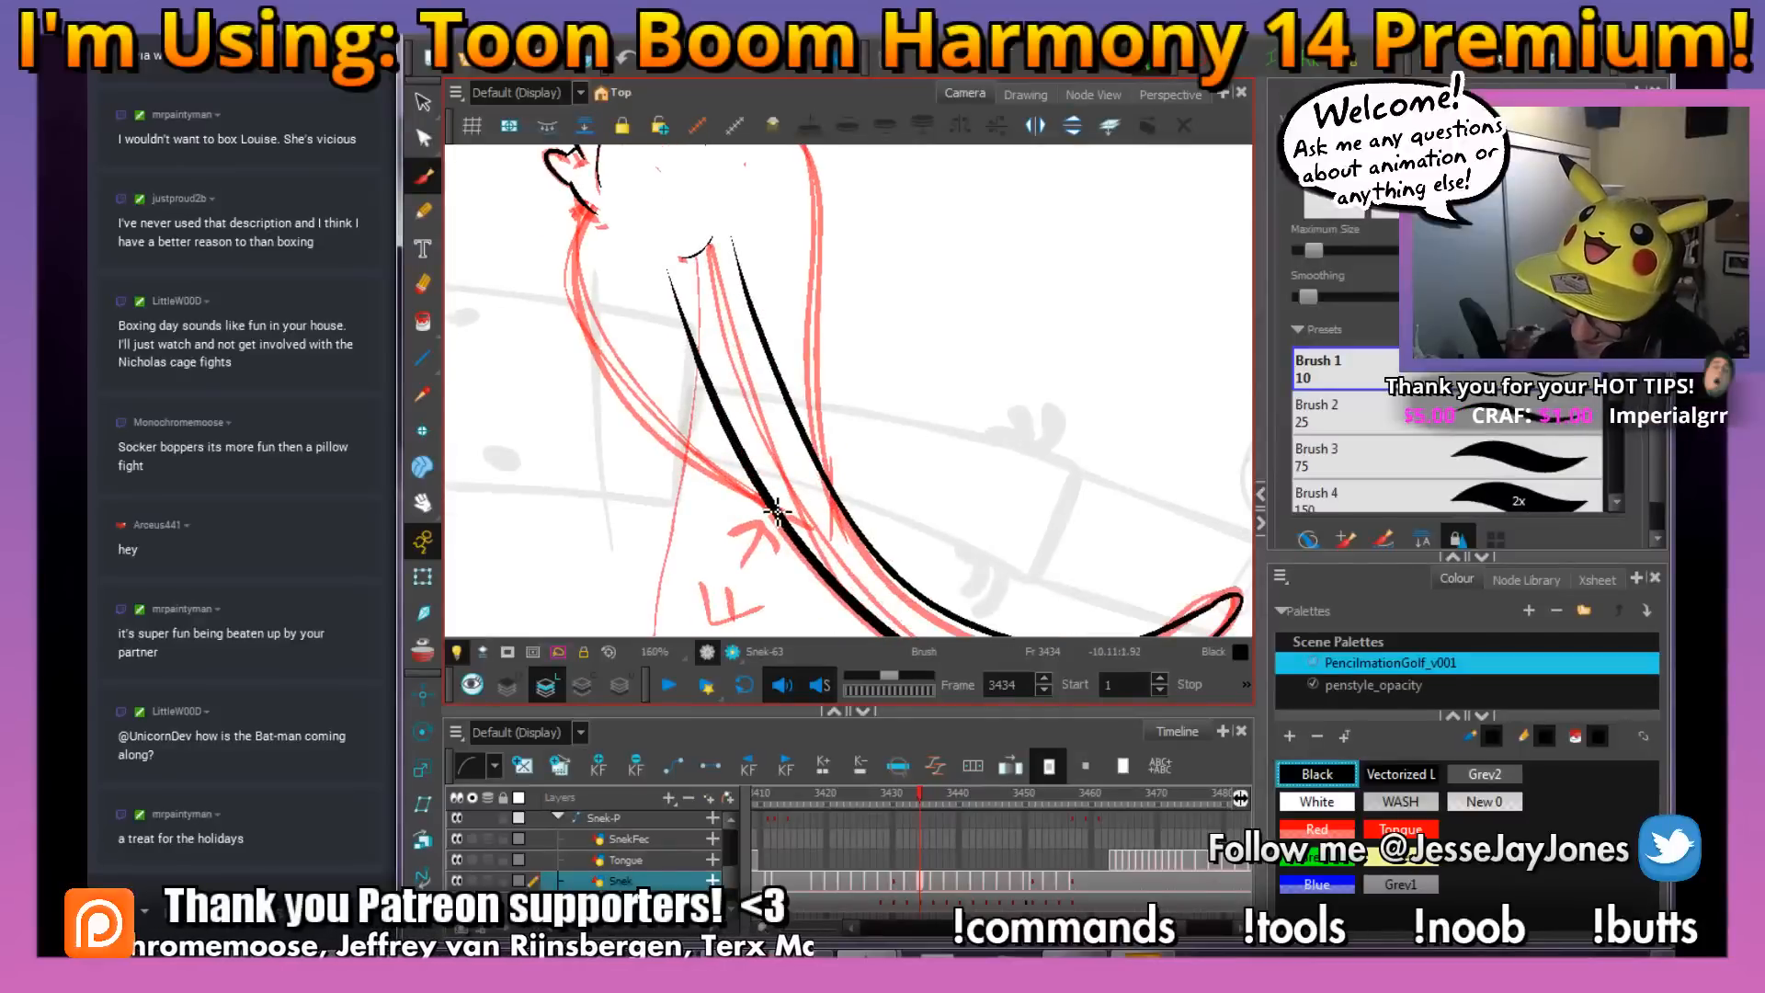
pyautogui.moveTo(752, 497)
pyautogui.mouseDown()
pyautogui.moveTo(625, 394)
pyautogui.moveTo(577, 296)
pyautogui.moveTo(602, 218)
pyautogui.mouseUp()
pyautogui.moveTo(827, 286); pyautogui.dragTo(847, 398)
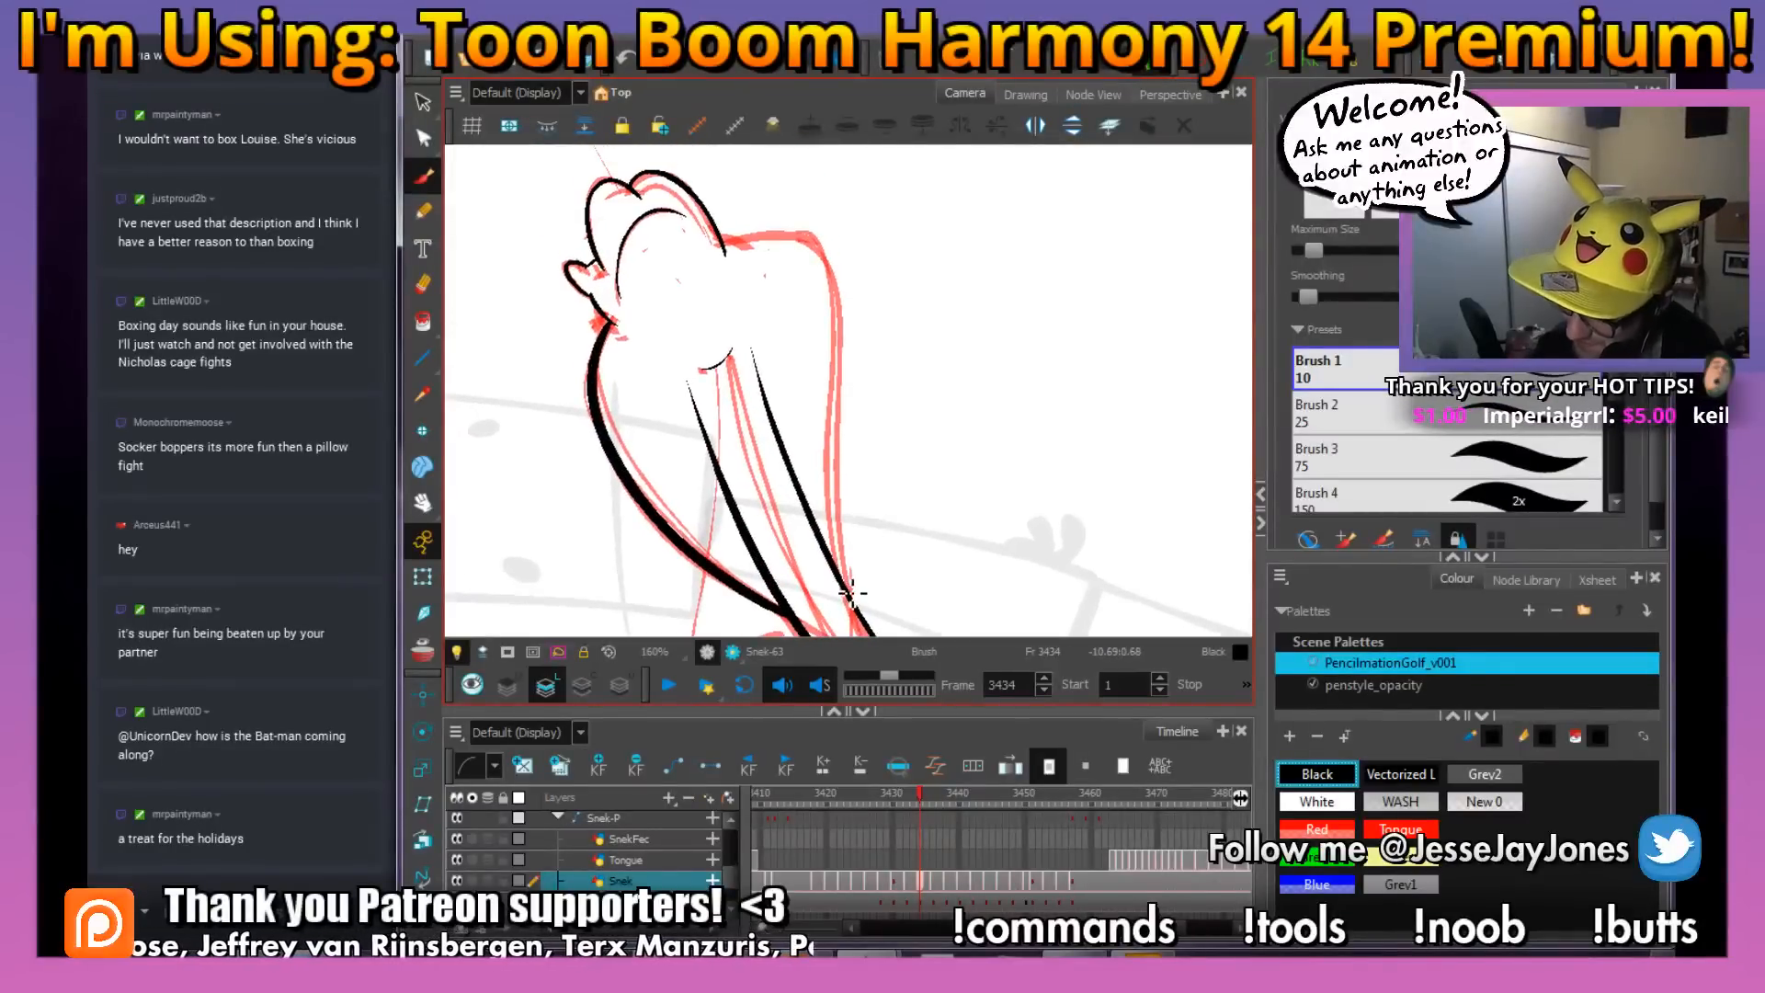
pyautogui.moveTo(850, 586)
pyautogui.mouseDown()
pyautogui.moveTo(842, 298)
pyautogui.moveTo(819, 250)
pyautogui.moveTo(732, 241)
pyautogui.mouseUp()
pyautogui.moveTo(957, 426)
pyautogui.mouseDown()
pyautogui.moveTo(930, 378)
pyautogui.moveTo(933, 313)
pyautogui.mouseUp()
pyautogui.moveTo(1045, 466); pyautogui.dragTo(1019, 568)
pyautogui.press('1')
pyautogui.press('1')
pyautogui.press('1')
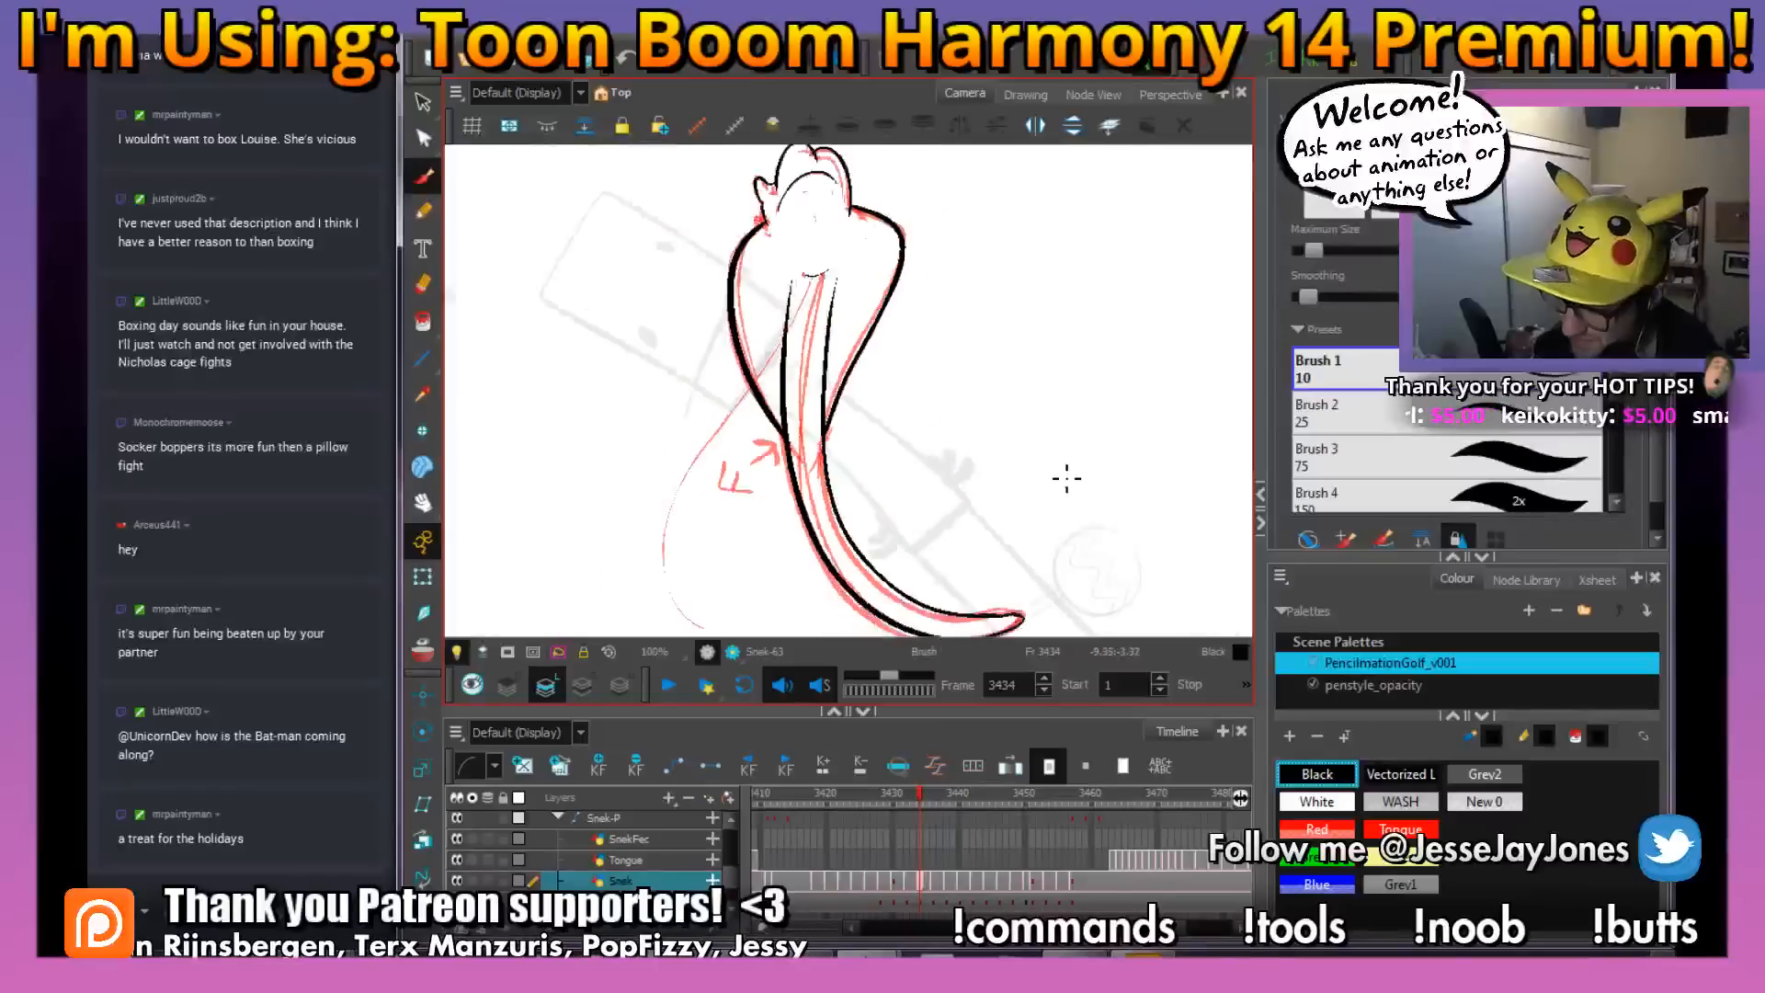
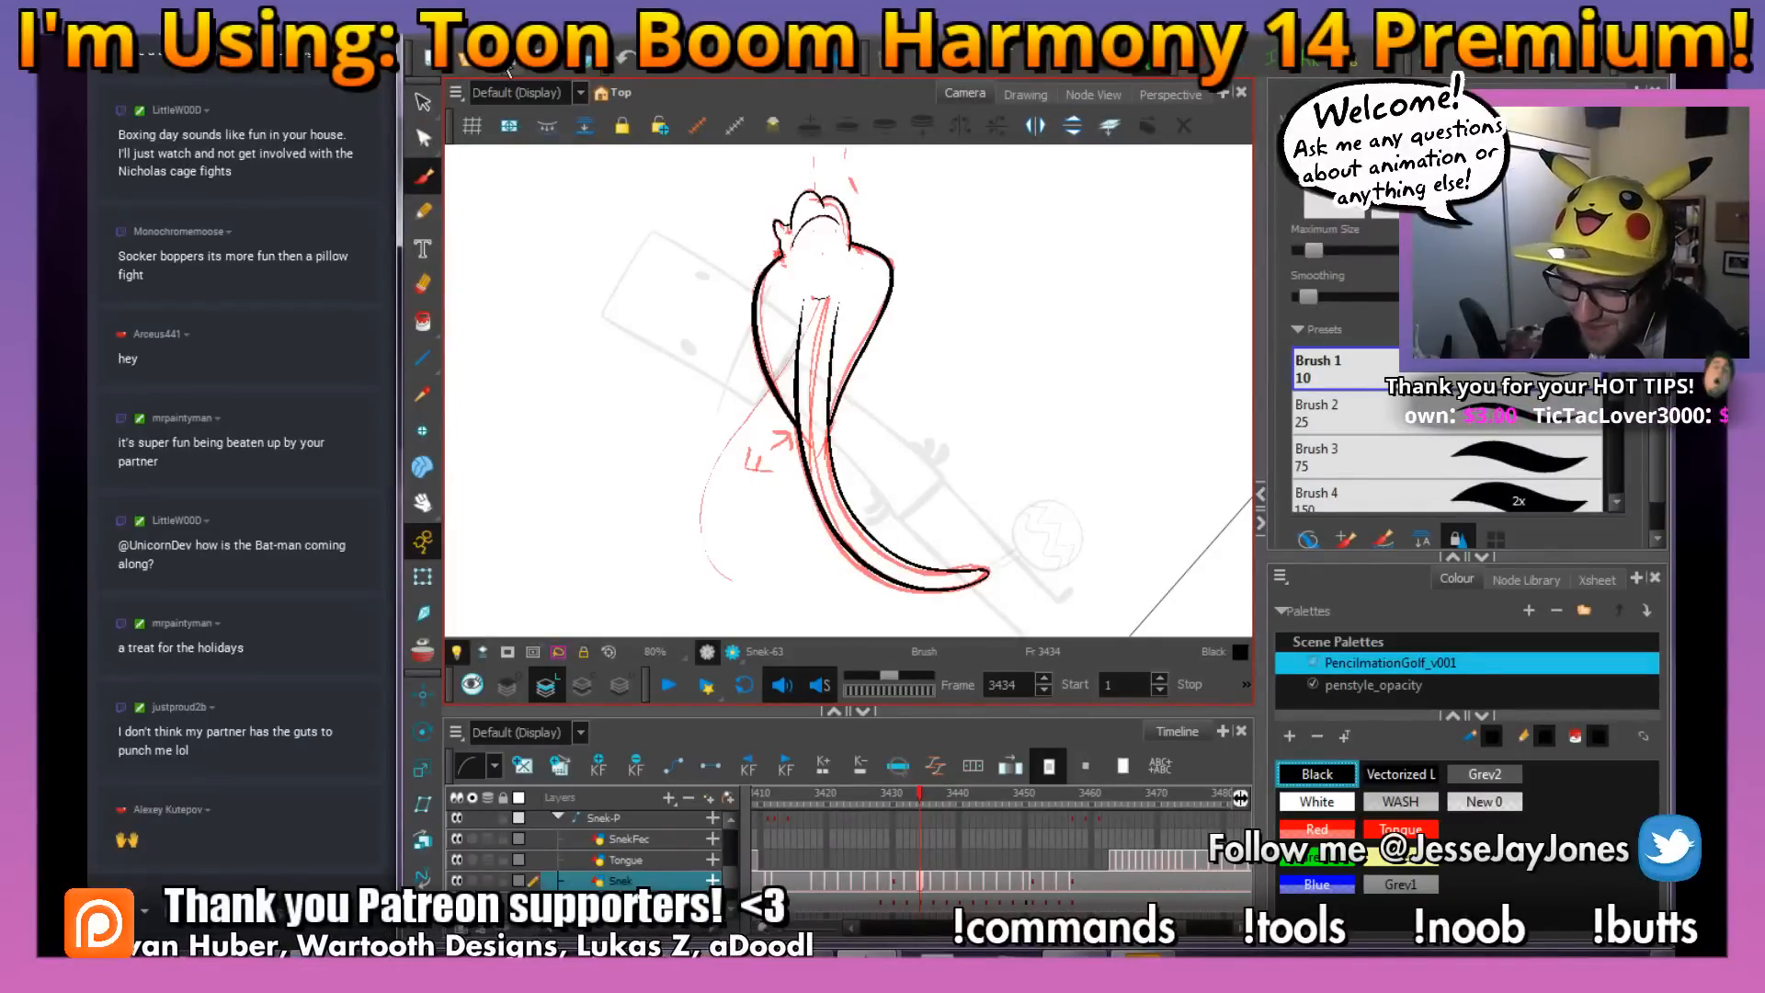
# Delete the red rough sketch lines from the snake drawing on frame 3434
pyautogui.press('ctrl')
pyautogui.moveTo(955, 459); pyautogui.dragTo(841, 407)
pyautogui.hotkey('alt', 's')
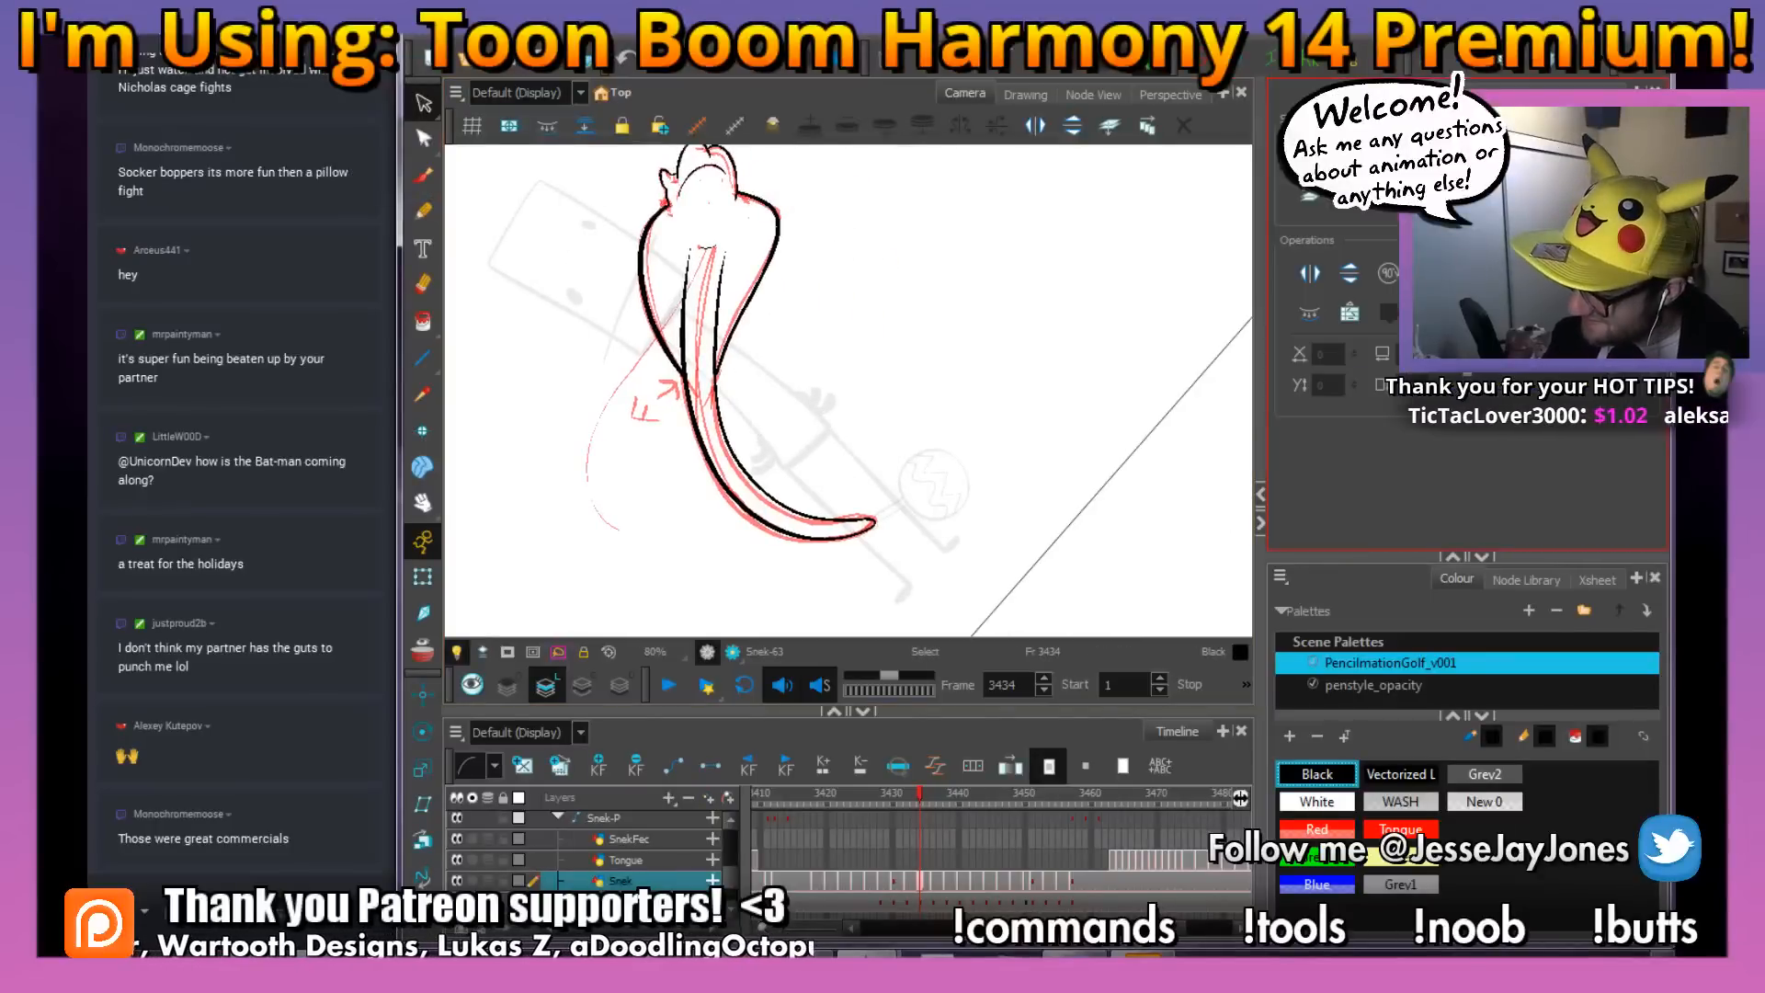
pyautogui.click(708, 338)
pyautogui.press('Delete')
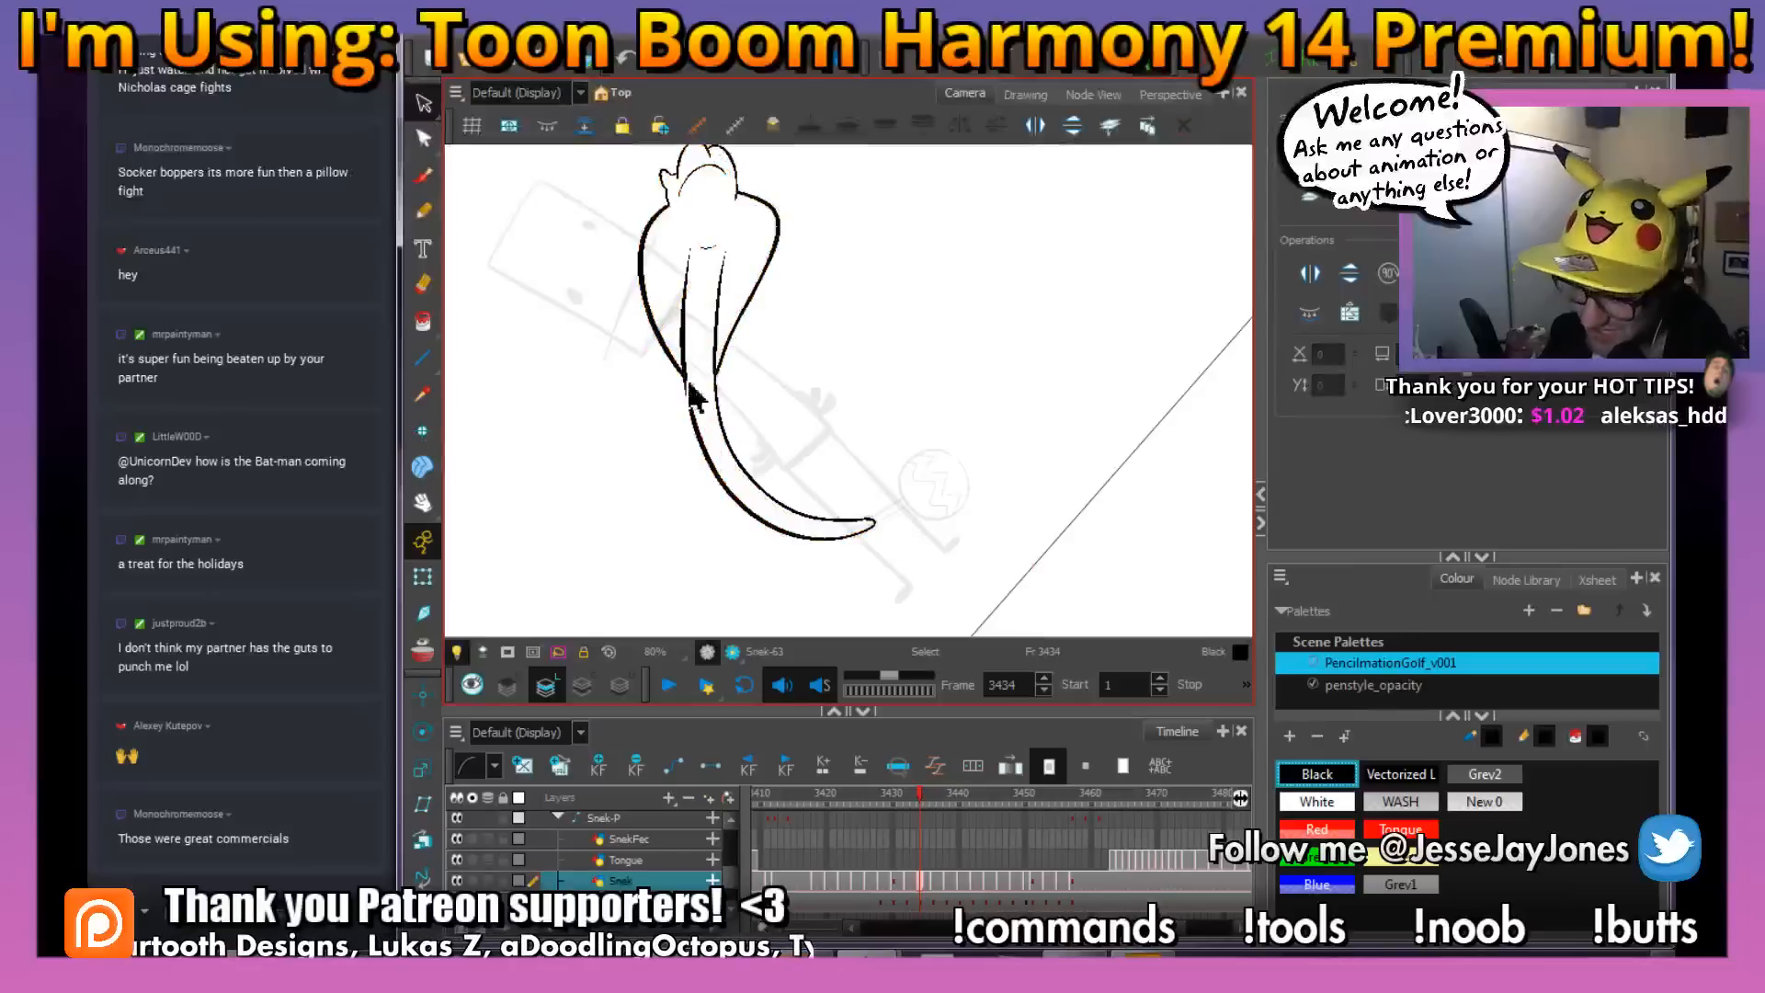
# Brush small black U-shaped scale marks onto the snake's upper belly on frame 3434, using frame 3433 as reference
pyautogui.click(424, 181)
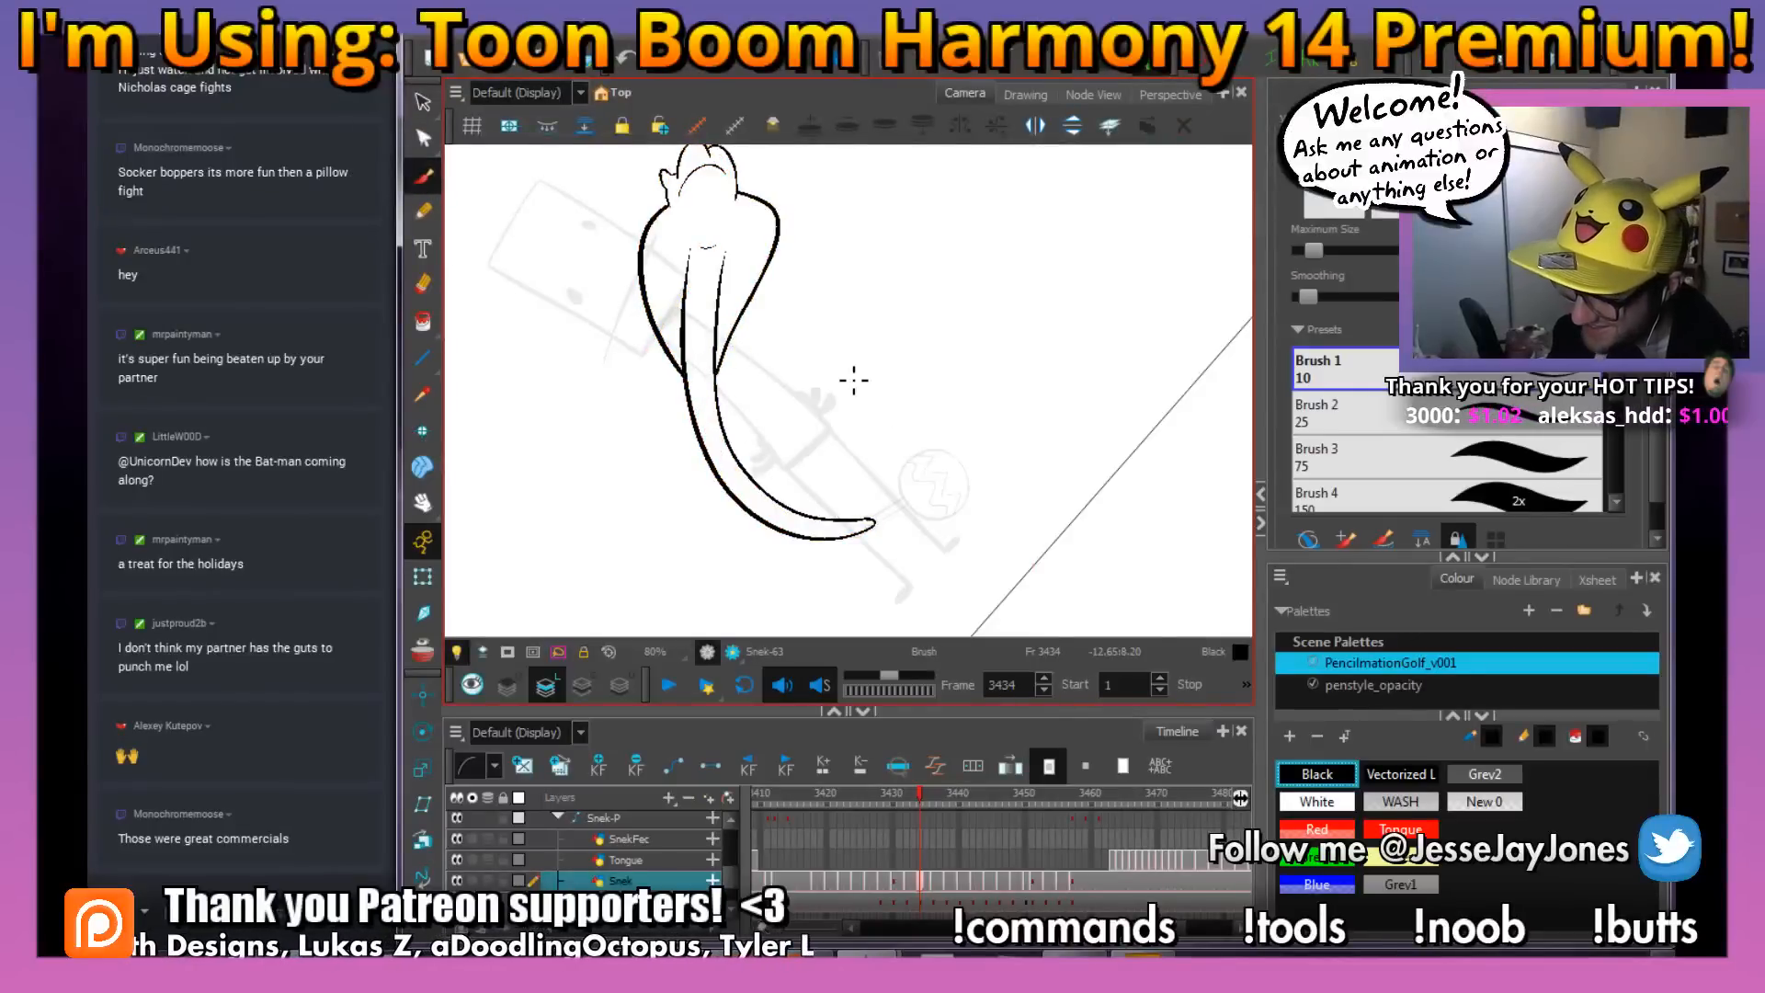
pyautogui.press('2')
pyautogui.press('2')
pyautogui.moveTo(697, 282); pyautogui.dragTo(837, 371)
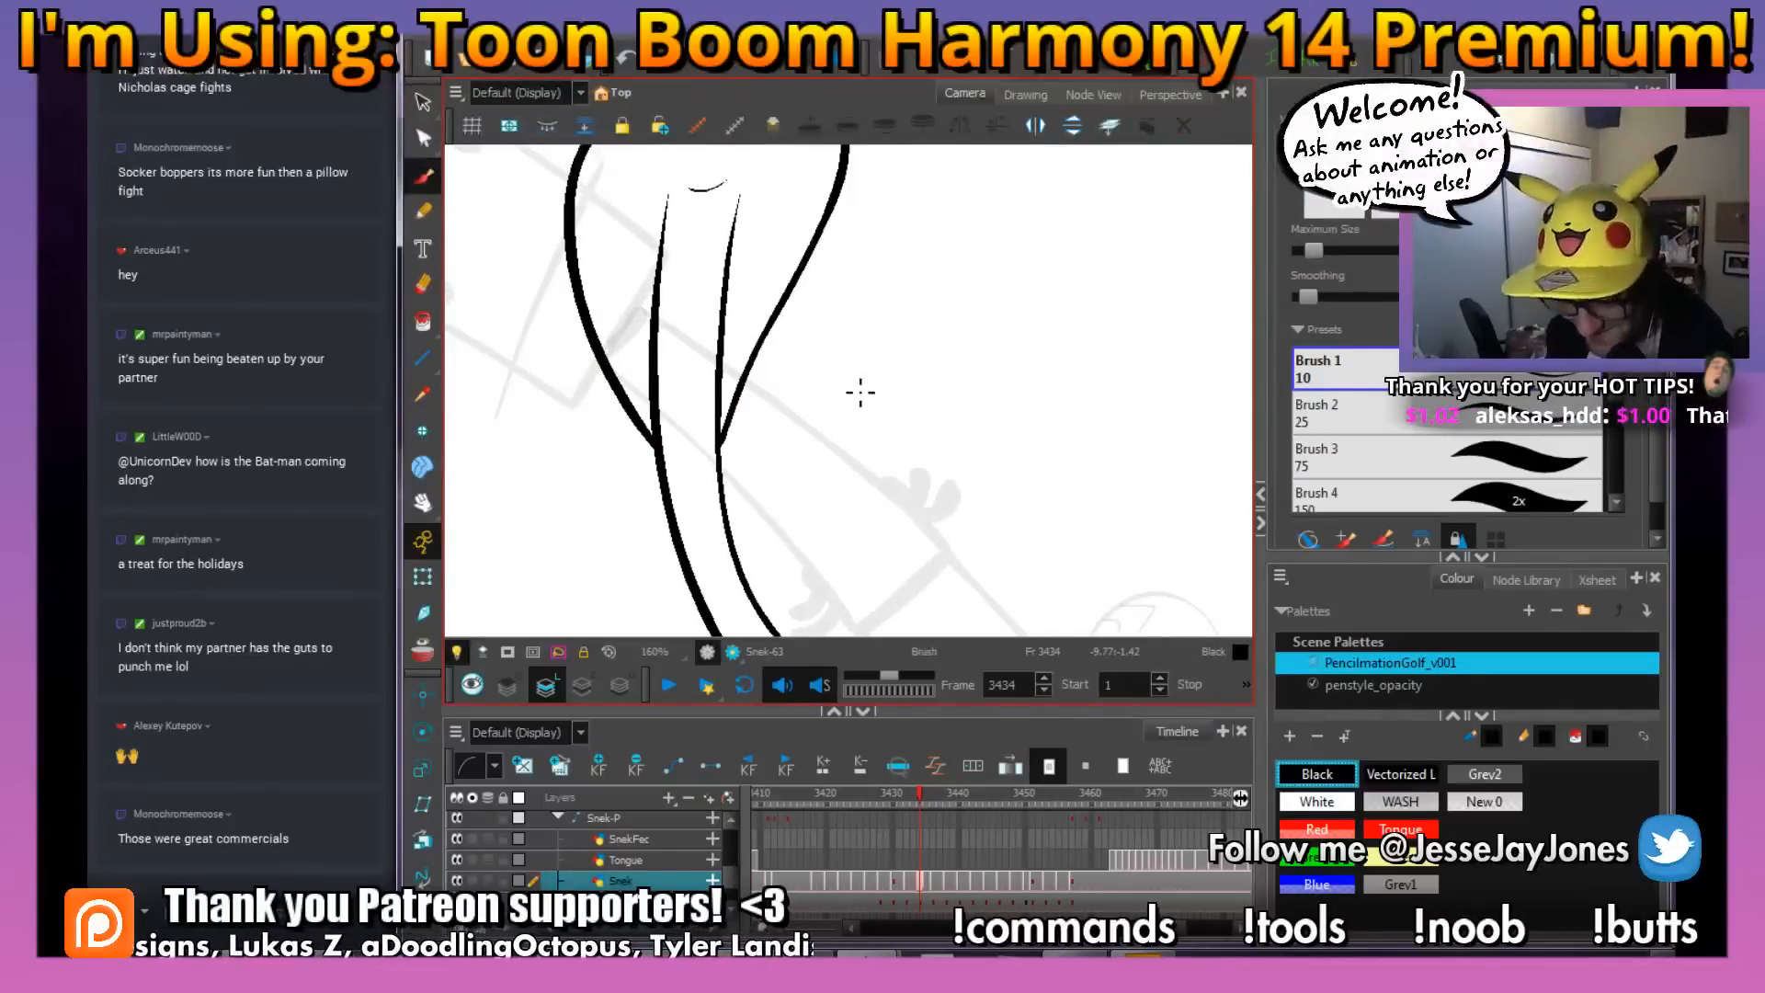
pyautogui.press('f')
pyautogui.press('g')
pyautogui.press('f')
pyautogui.press('g')
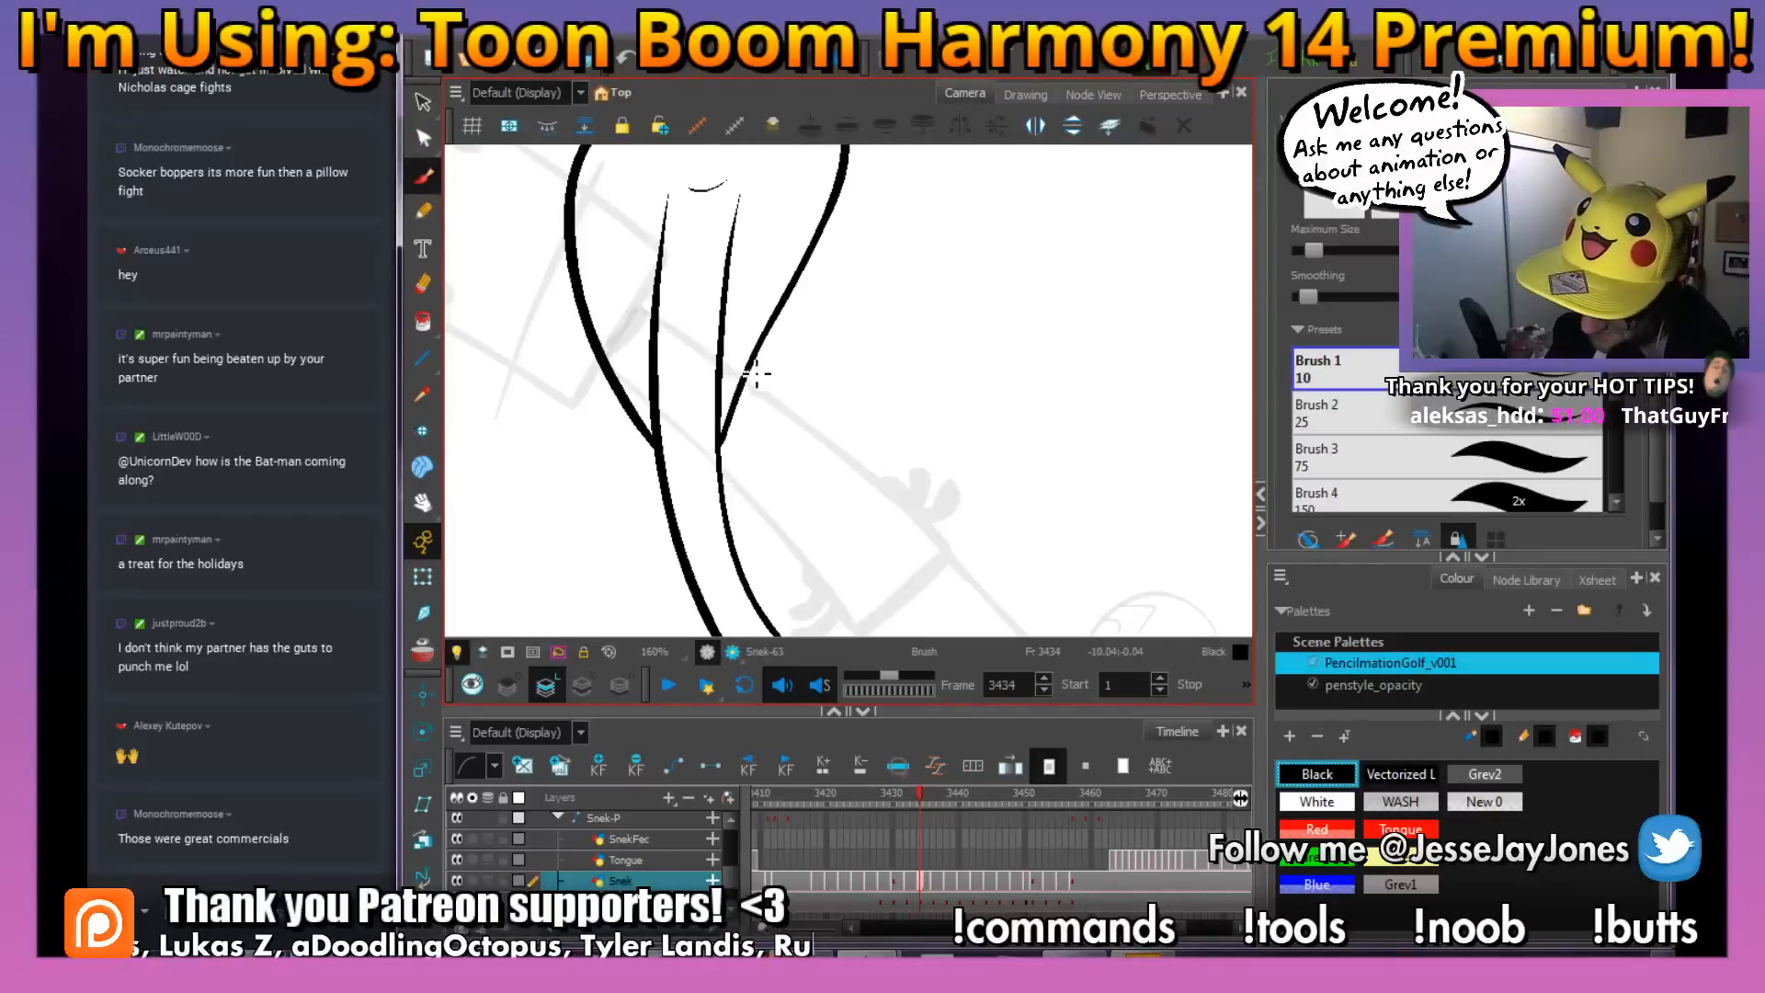
pyautogui.moveTo(751, 381)
pyautogui.mouseDown()
pyautogui.moveTo(788, 355)
pyautogui.moveTo(804, 377)
pyautogui.mouseUp()
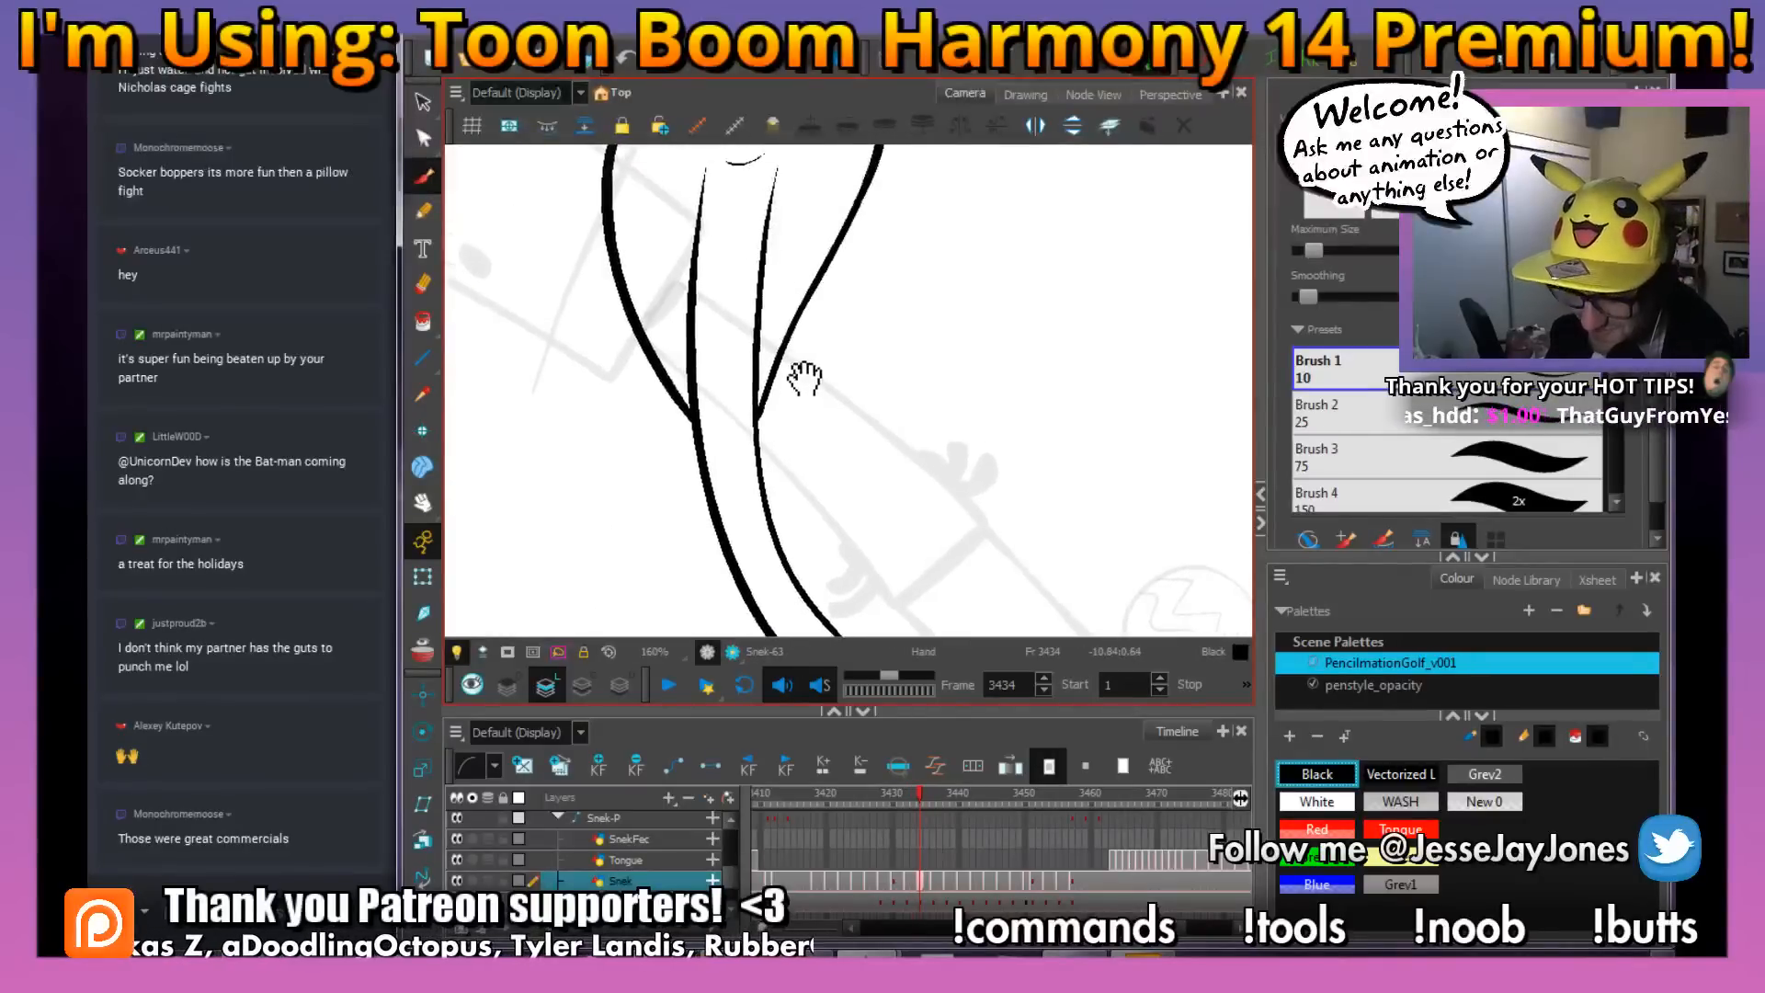
pyautogui.press(',')
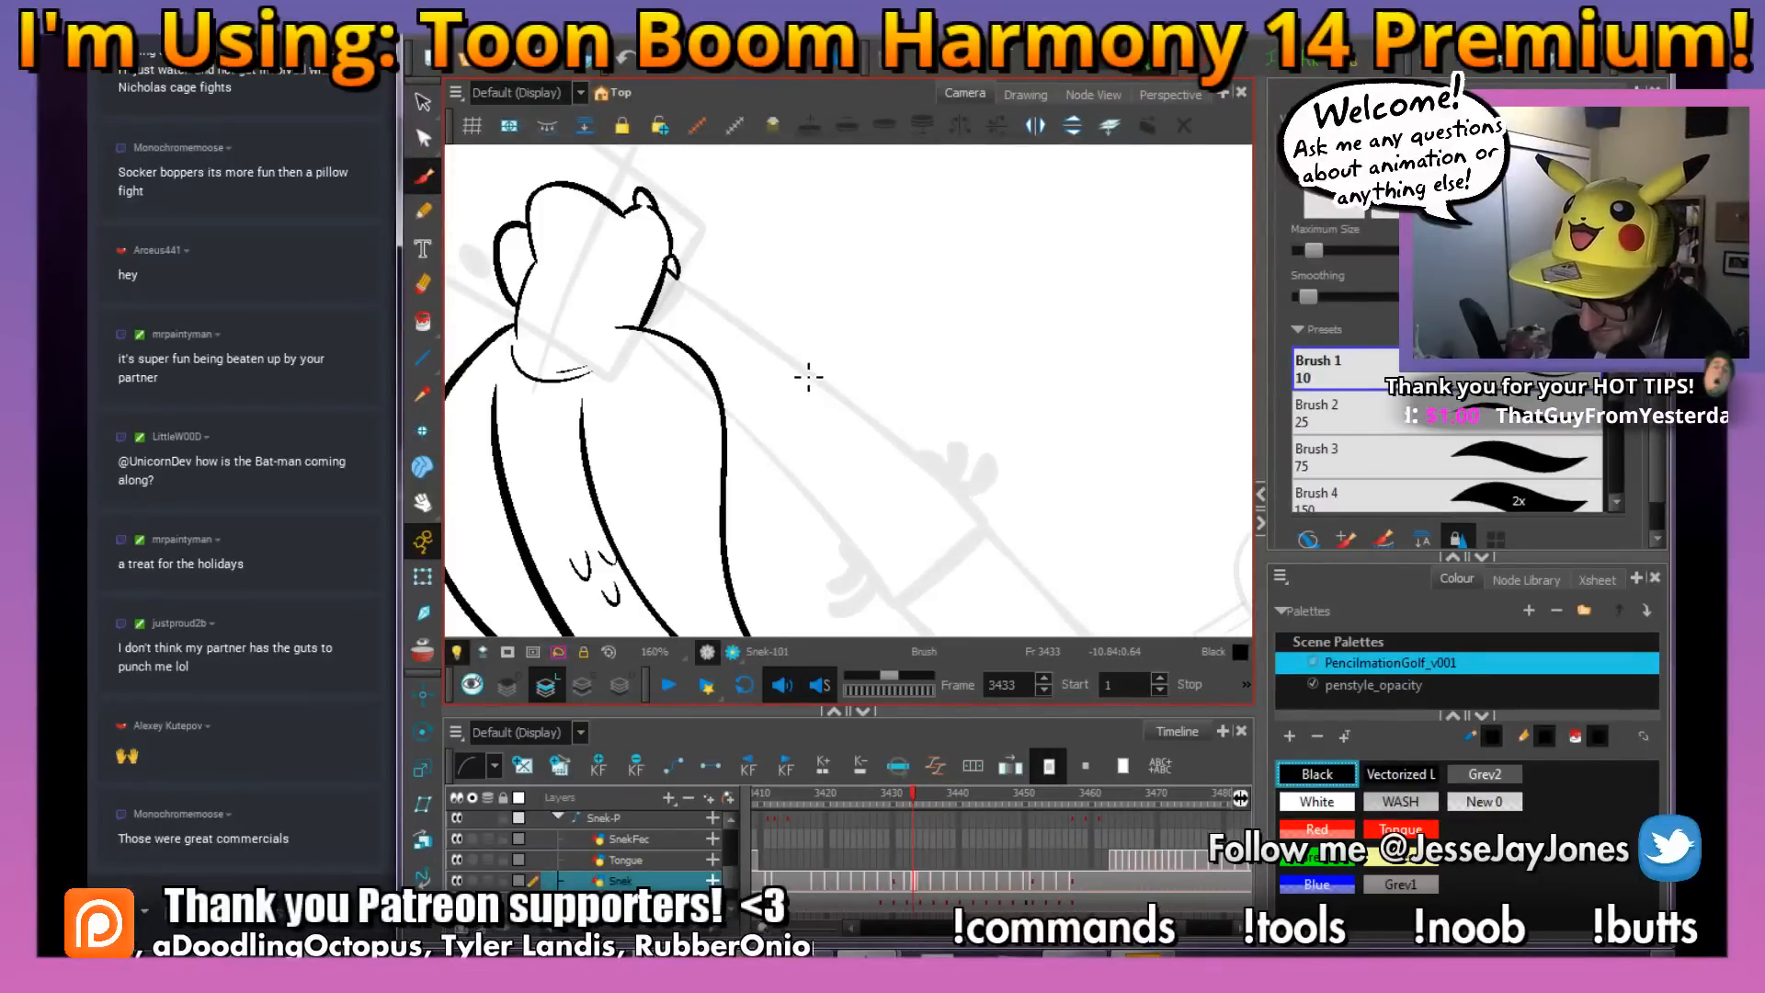
pyautogui.press('.')
pyautogui.press(',')
pyautogui.press('.')
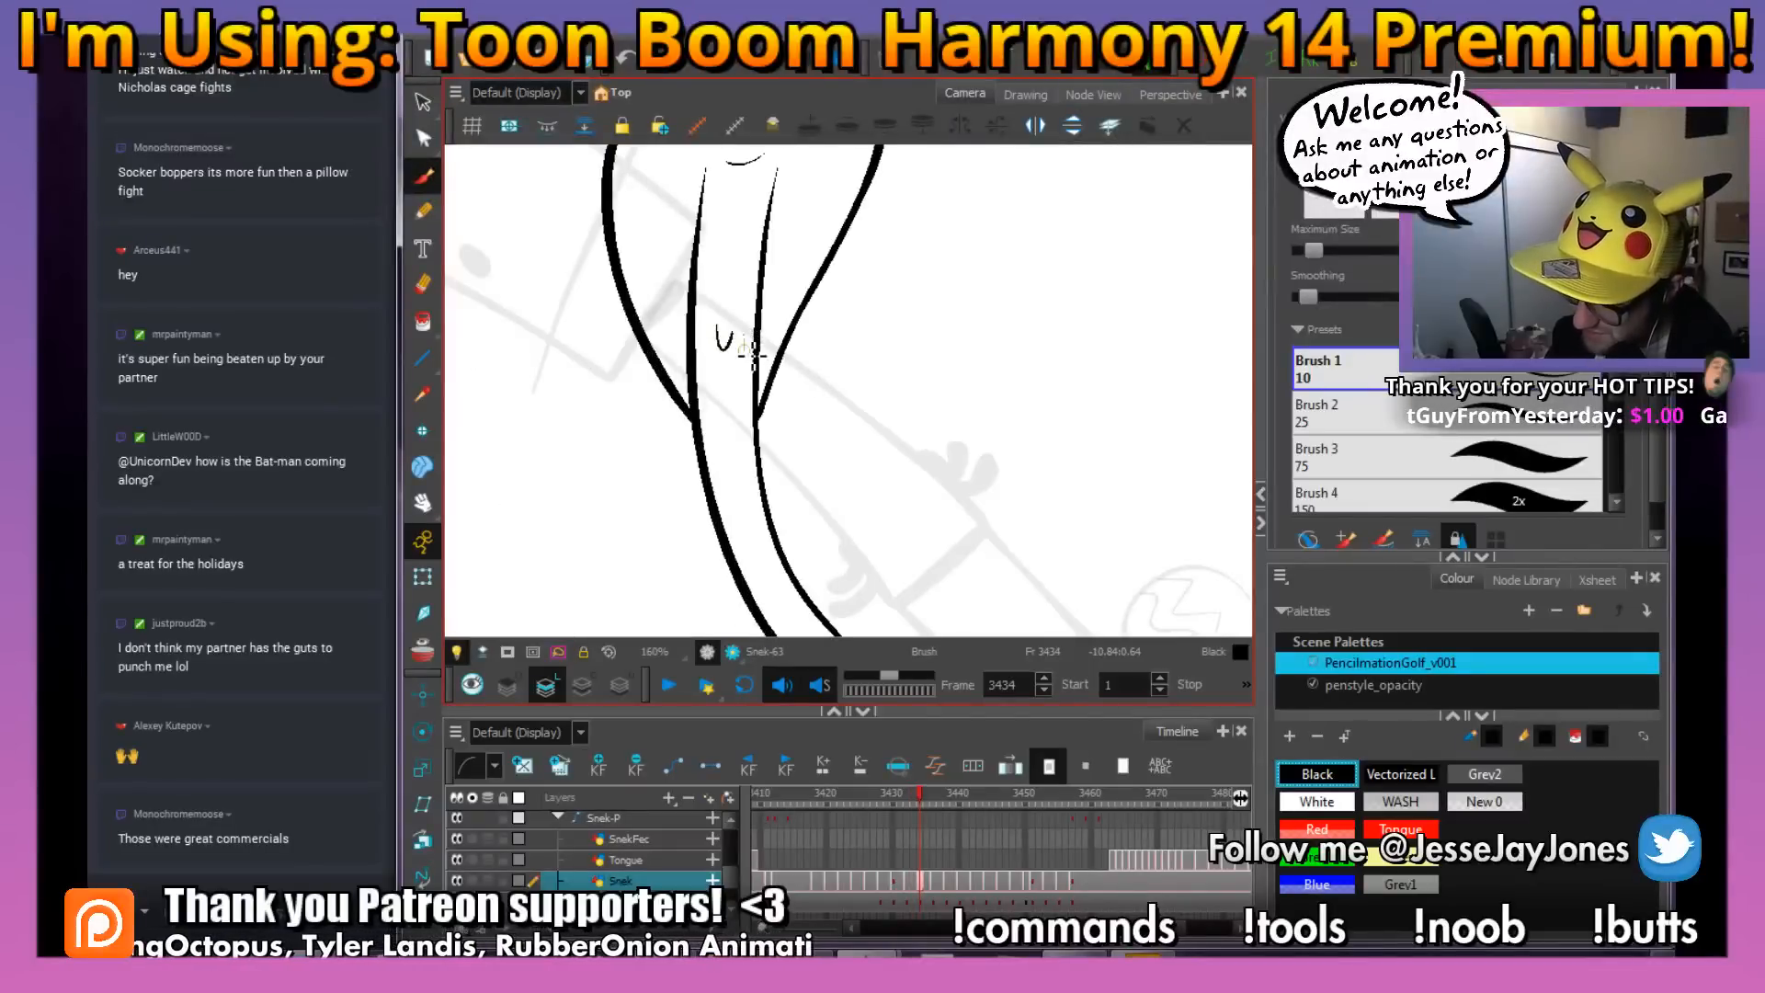
pyautogui.moveTo(741, 334); pyautogui.dragTo(754, 336)
pyautogui.press(',')
pyautogui.press('.')
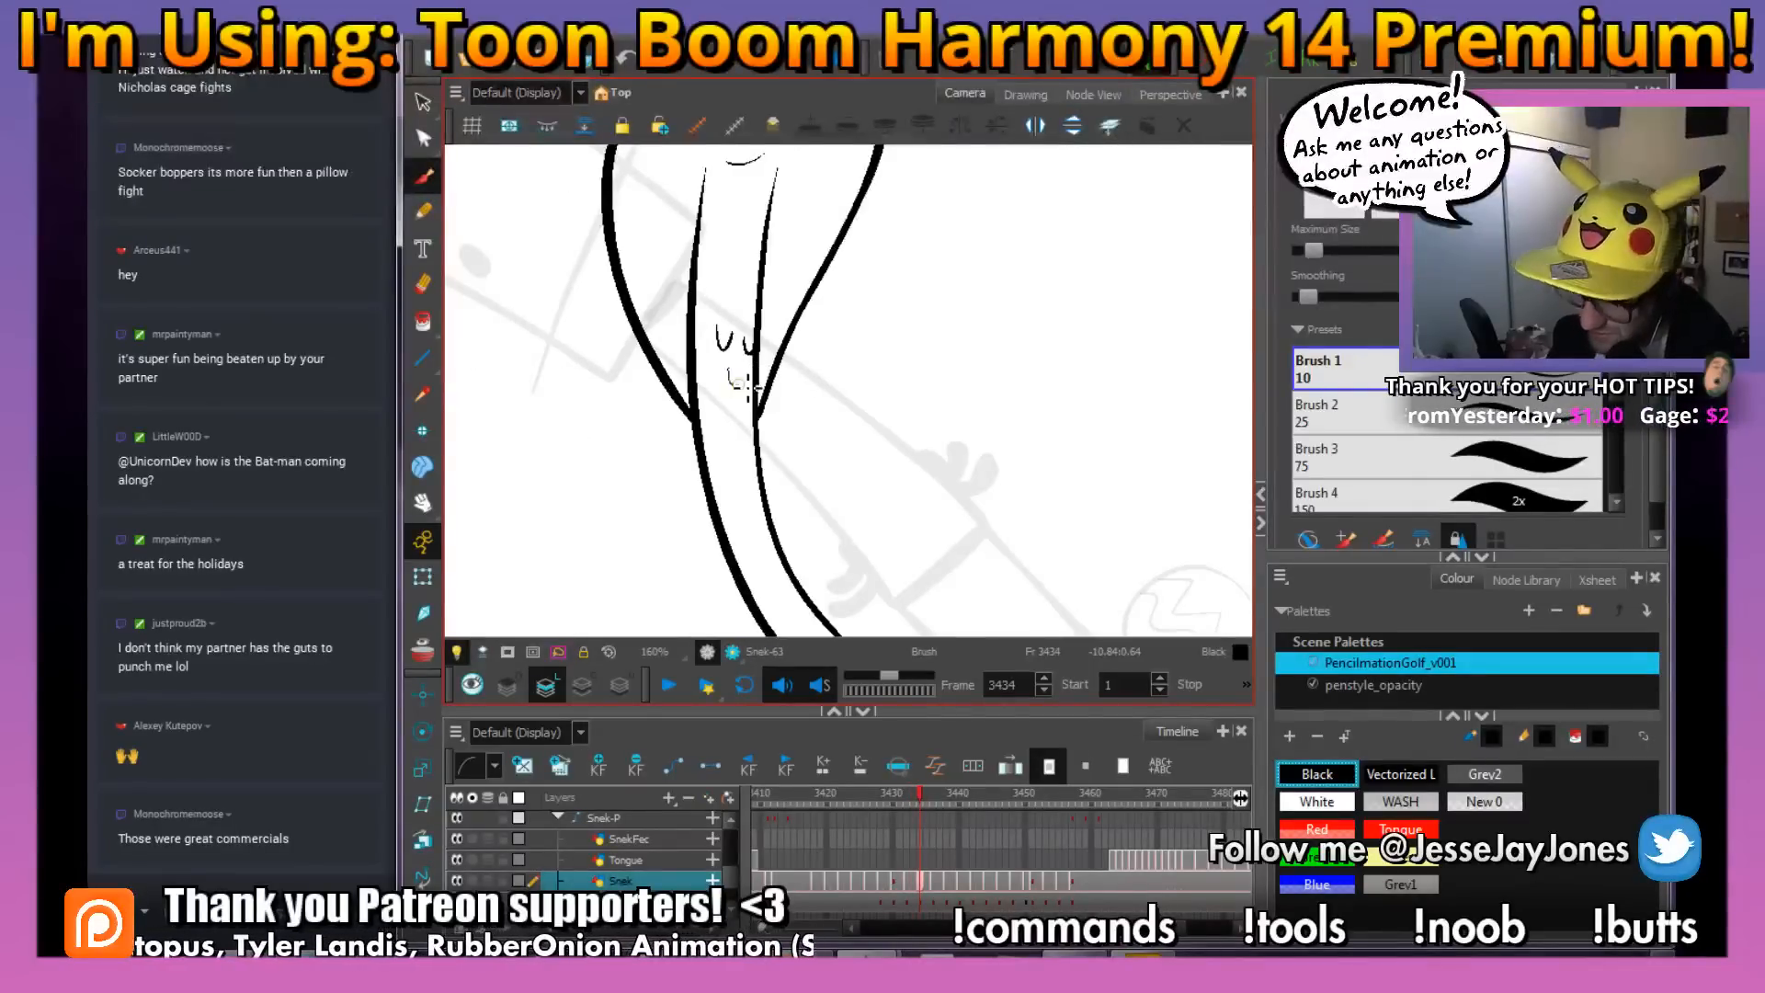
# Add two small scale marks midway along the snake's tail on frame 3434, comparing with frame 3433
pyautogui.moveTo(847, 481); pyautogui.dragTo(854, 326)
pyautogui.moveTo(1028, 403)
pyautogui.mouseDown()
pyautogui.moveTo(1036, 459)
pyautogui.moveTo(1000, 506)
pyautogui.moveTo(910, 460)
pyautogui.mouseUp()
pyautogui.press(',')
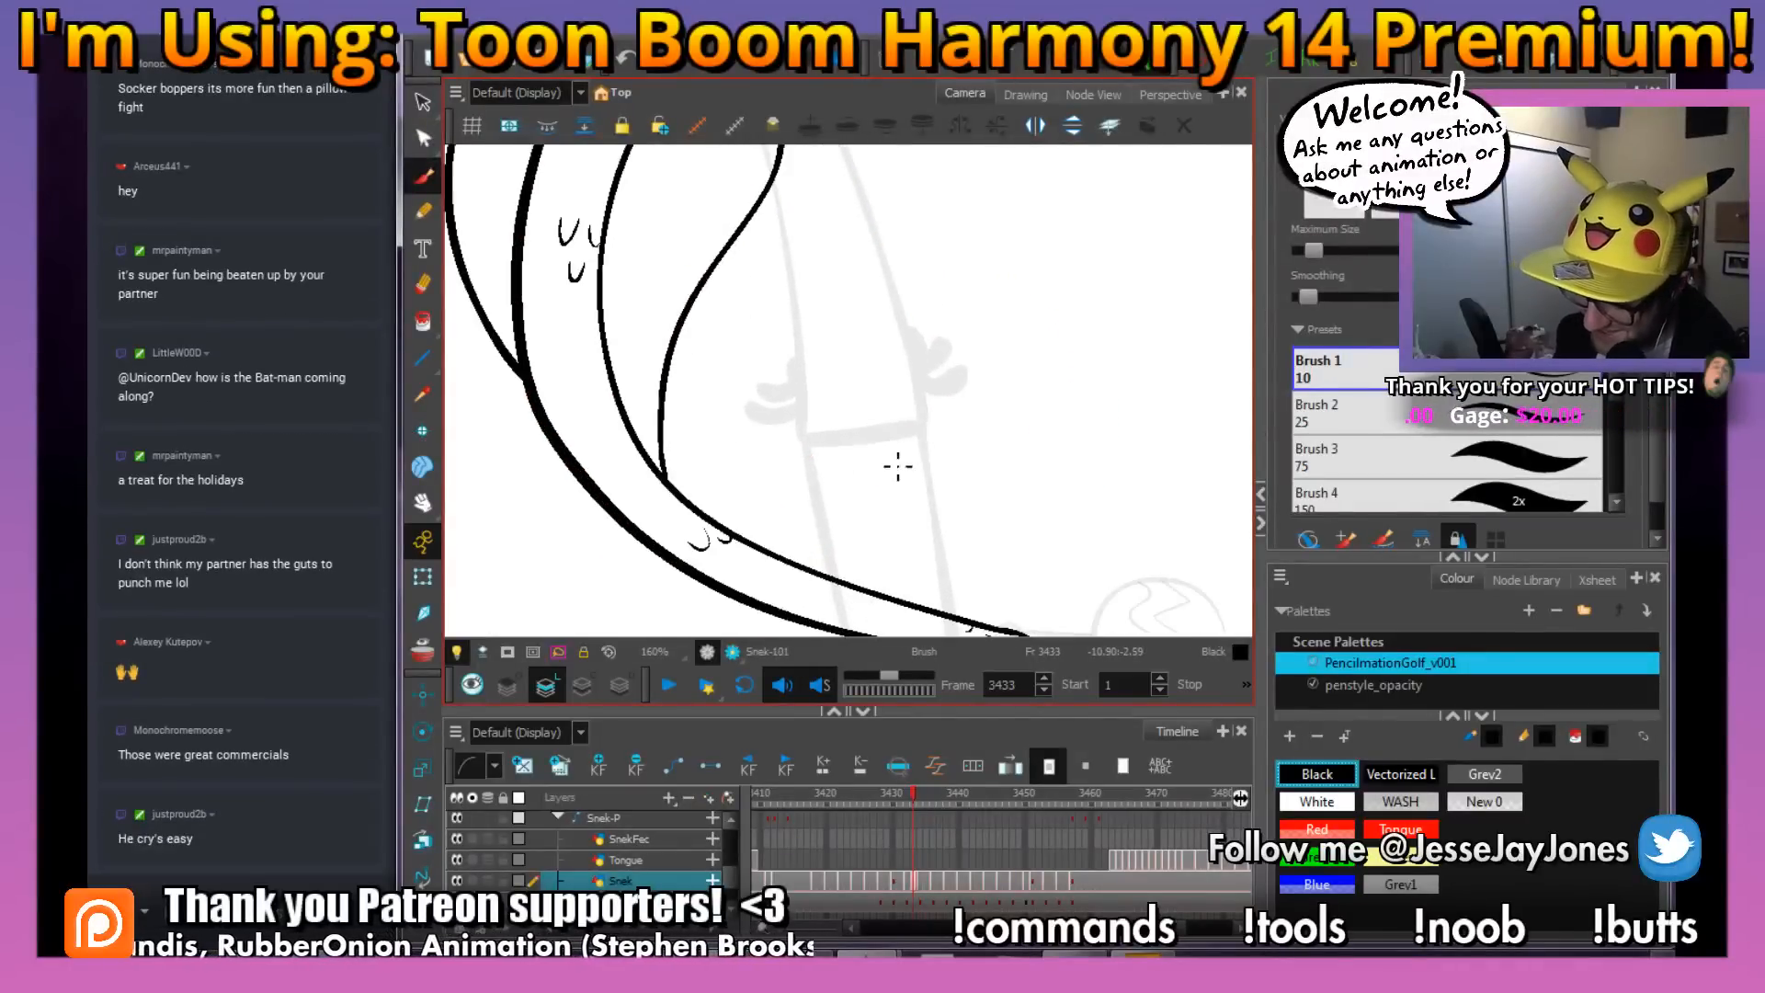
pyautogui.press('.')
pyautogui.press(',')
pyautogui.press('.')
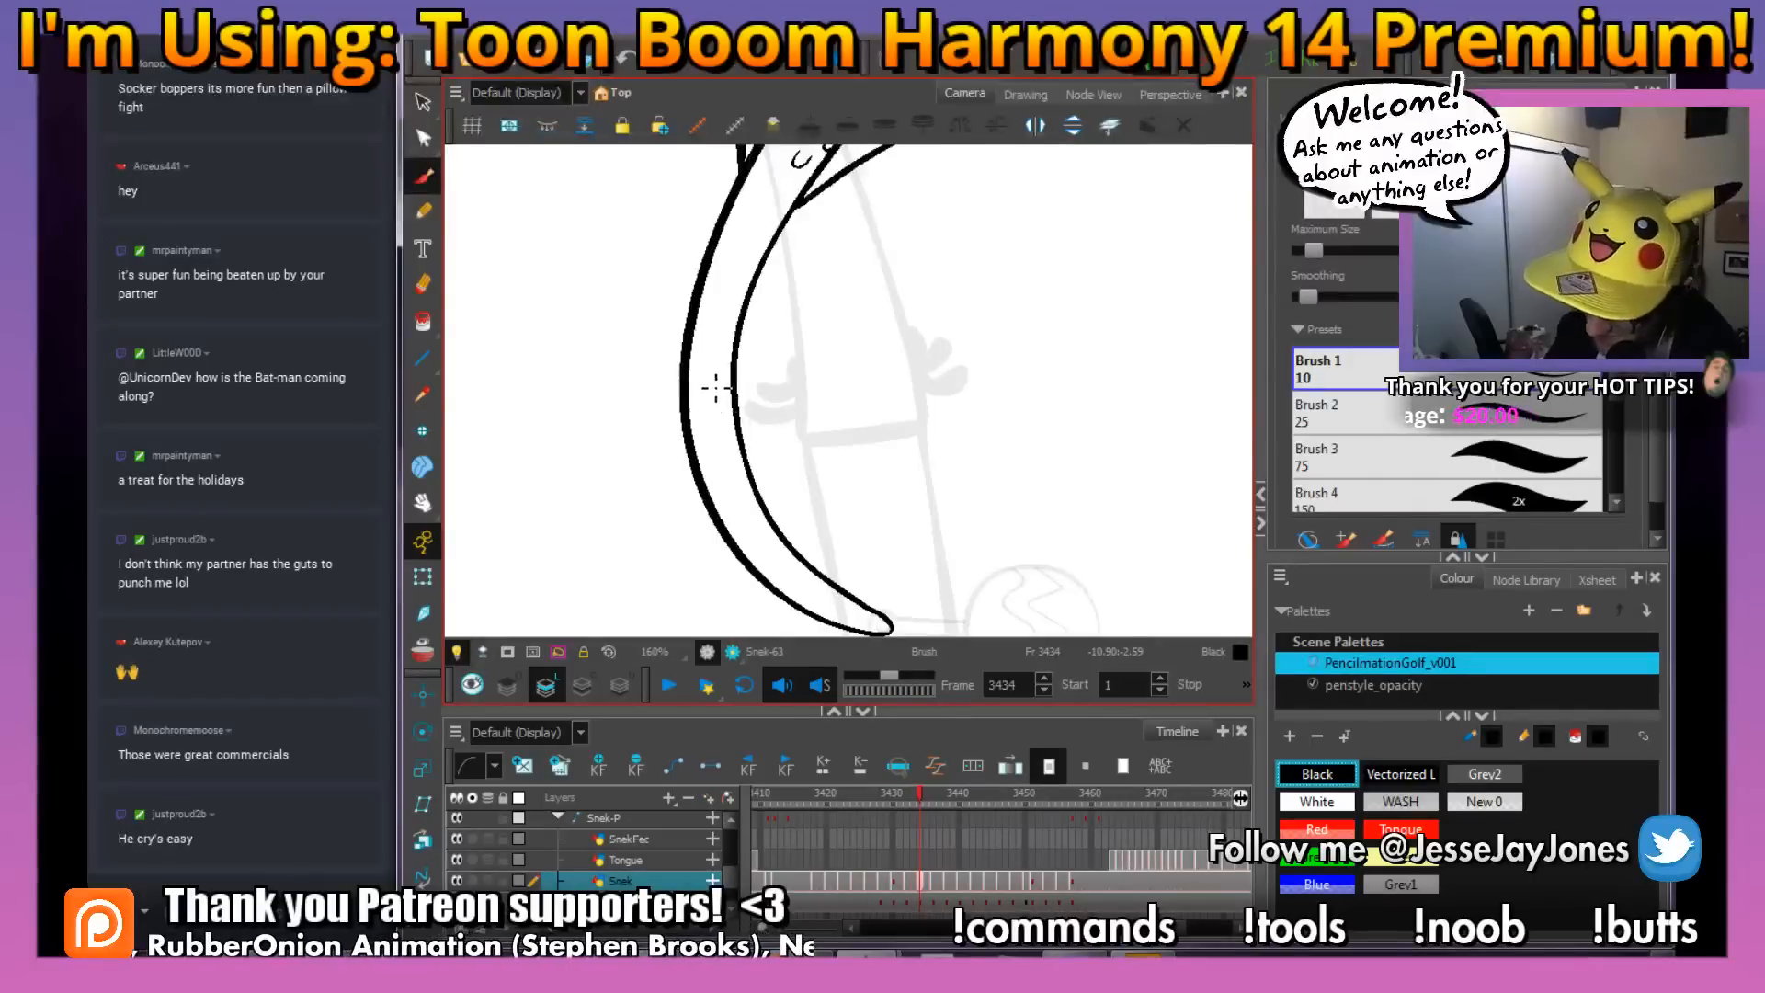
pyautogui.moveTo(710, 344); pyautogui.dragTo(726, 347)
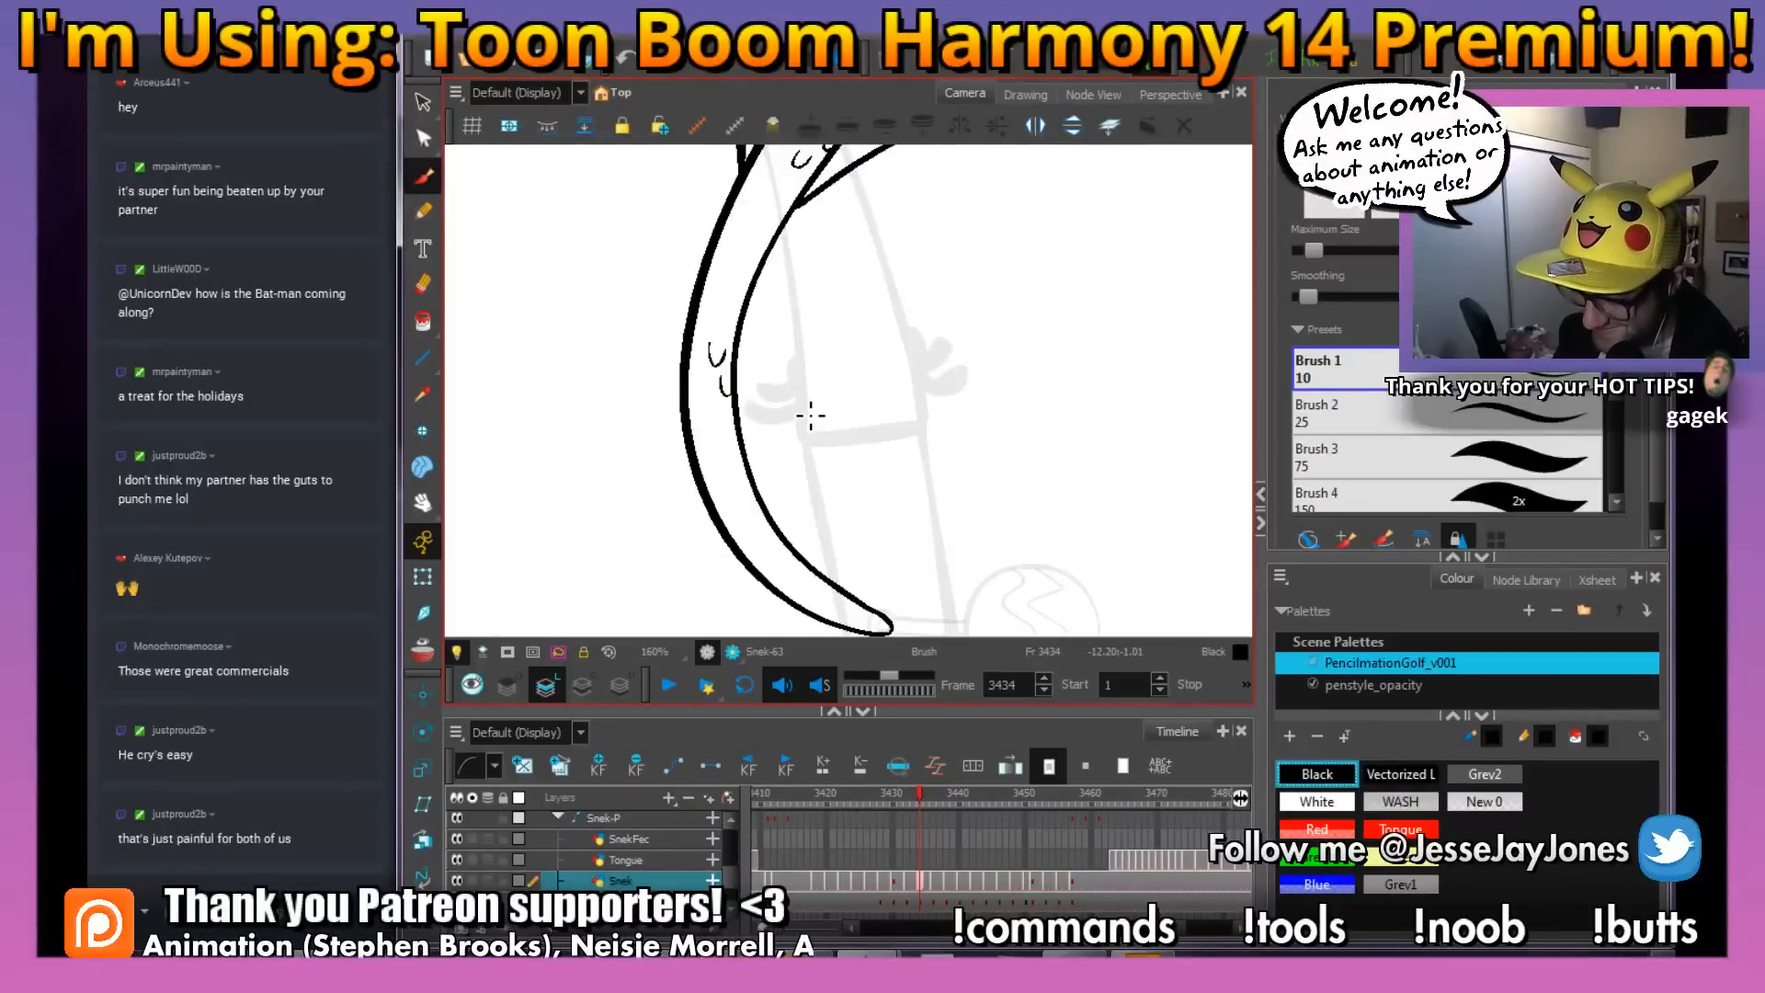
pyautogui.press(',')
pyautogui.press('.')
# Draw small scale marks near the tip of the snake's tail on frame 3434, checking their placement against frame 3433
pyautogui.moveTo(883, 492)
pyautogui.mouseDown()
pyautogui.moveTo(796, 397)
pyautogui.moveTo(986, 433)
pyautogui.moveTo(957, 610)
pyautogui.moveTo(936, 527)
pyautogui.mouseUp()
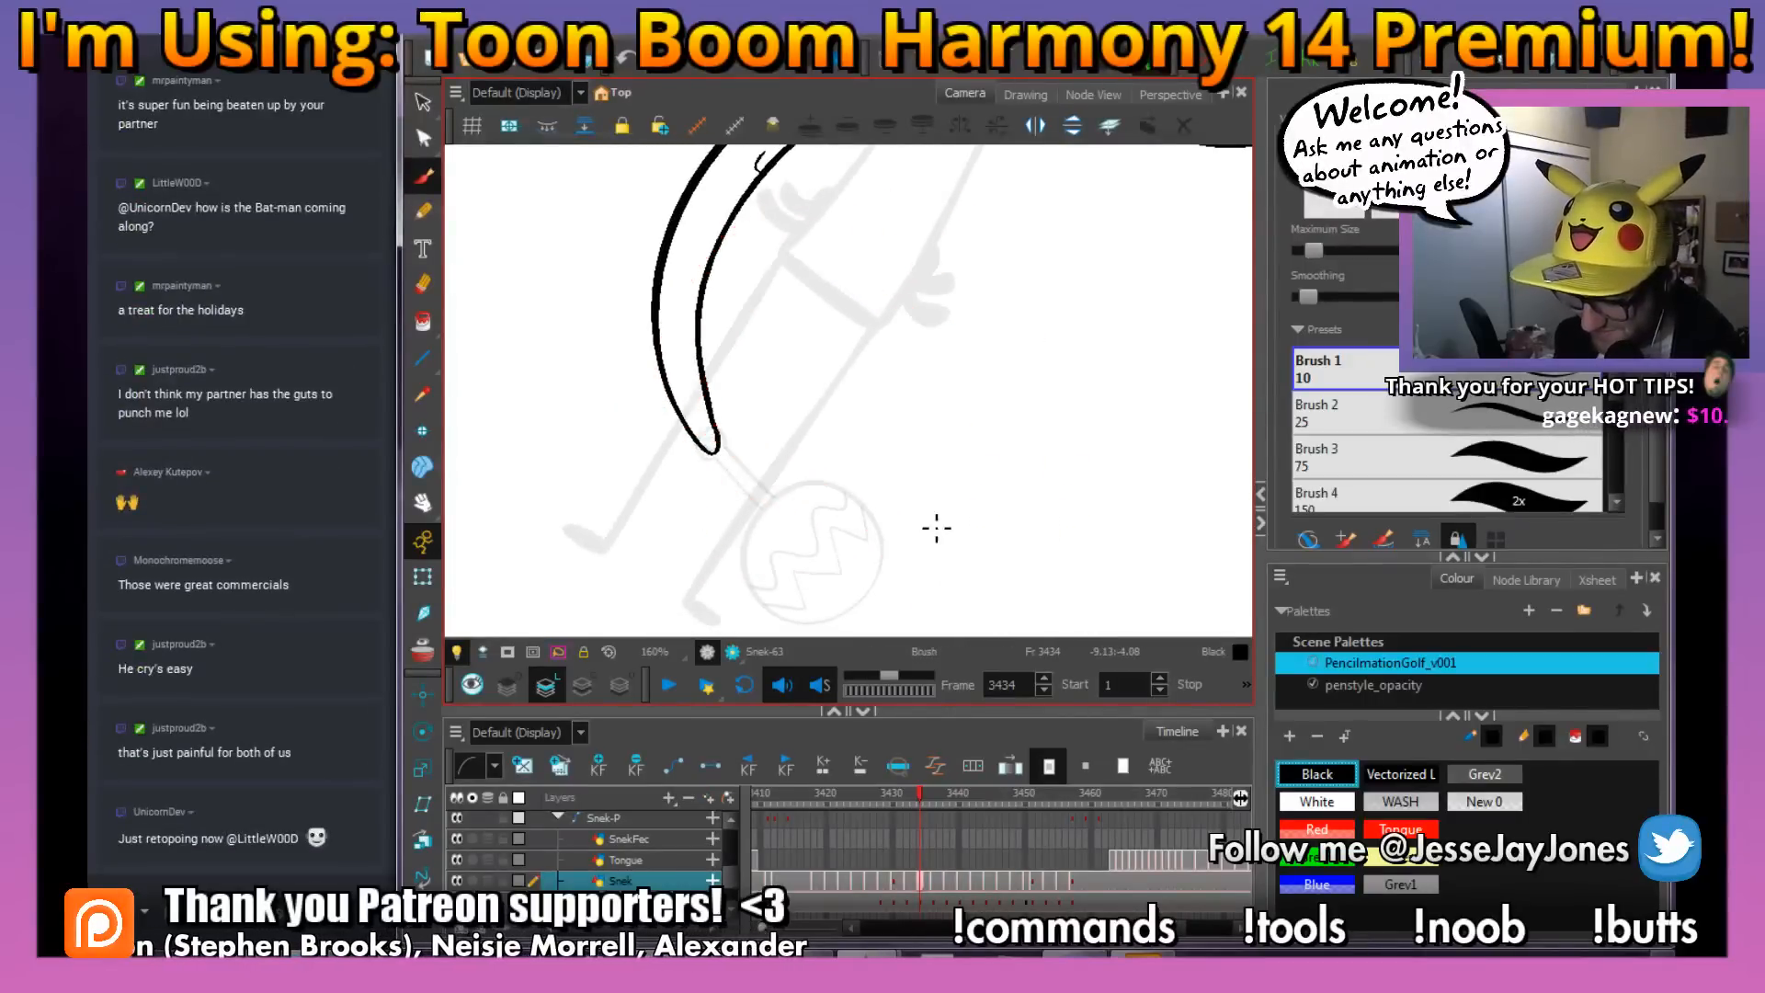
pyautogui.moveTo(722, 418); pyautogui.dragTo(747, 445)
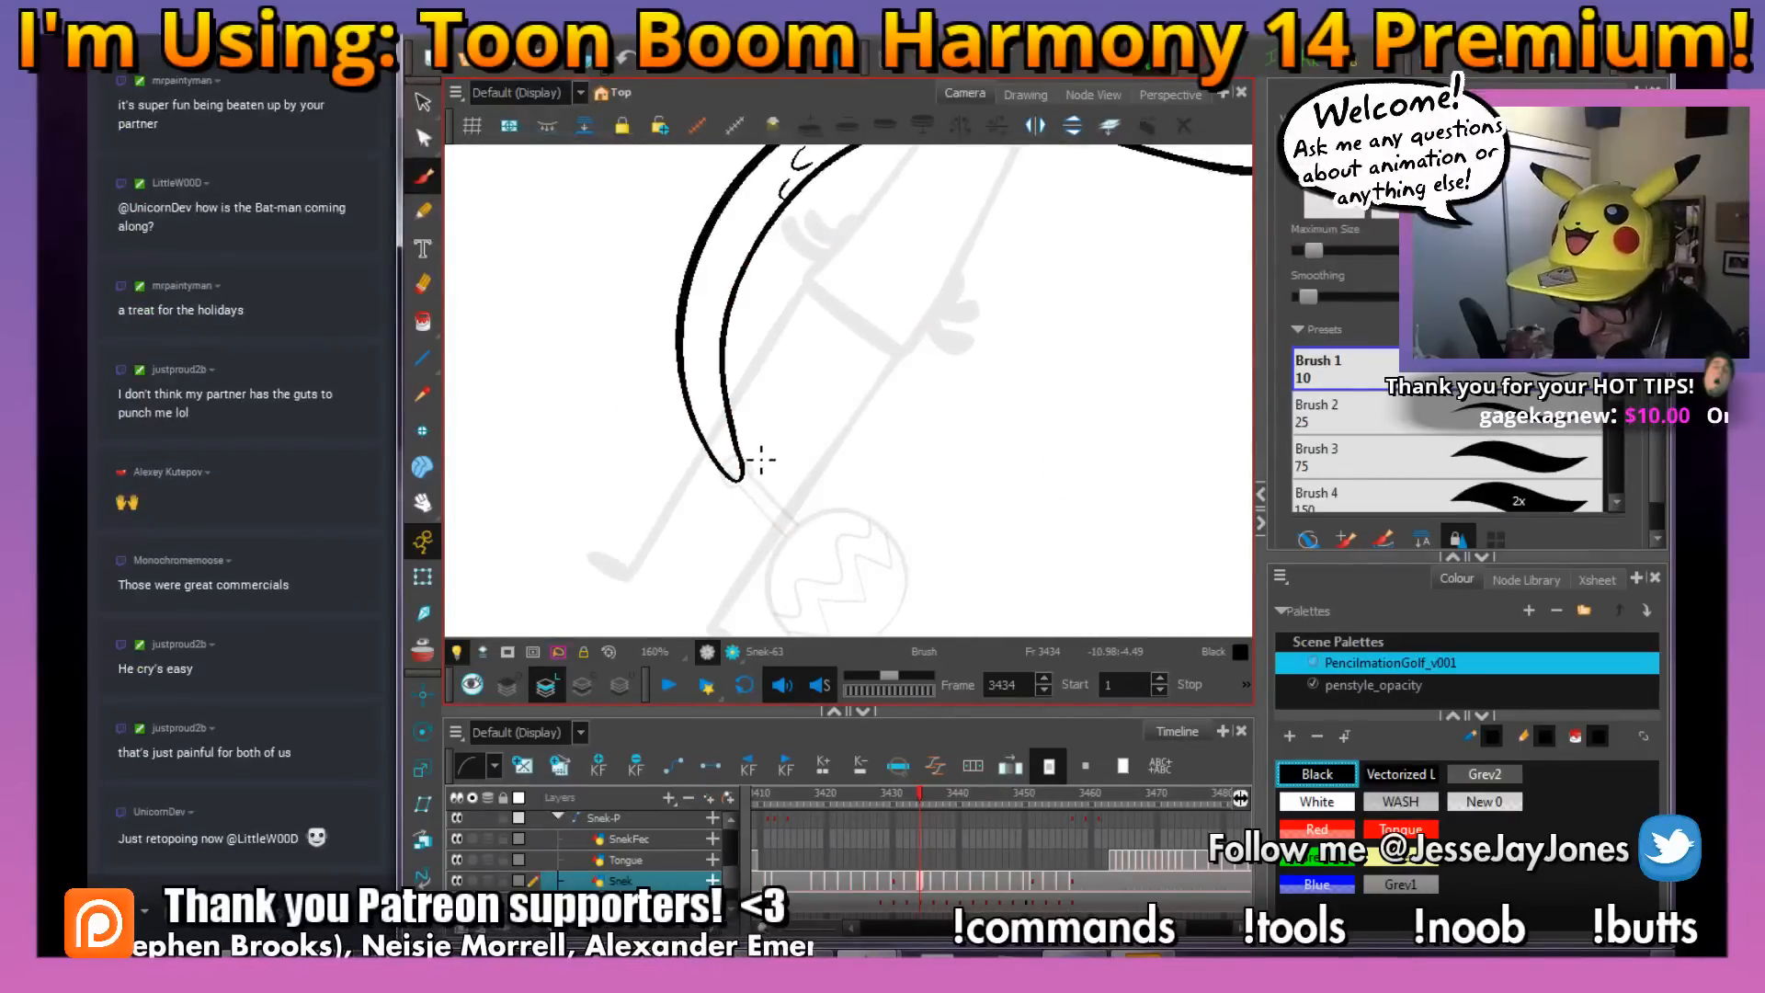
pyautogui.press(',')
pyautogui.press('.')
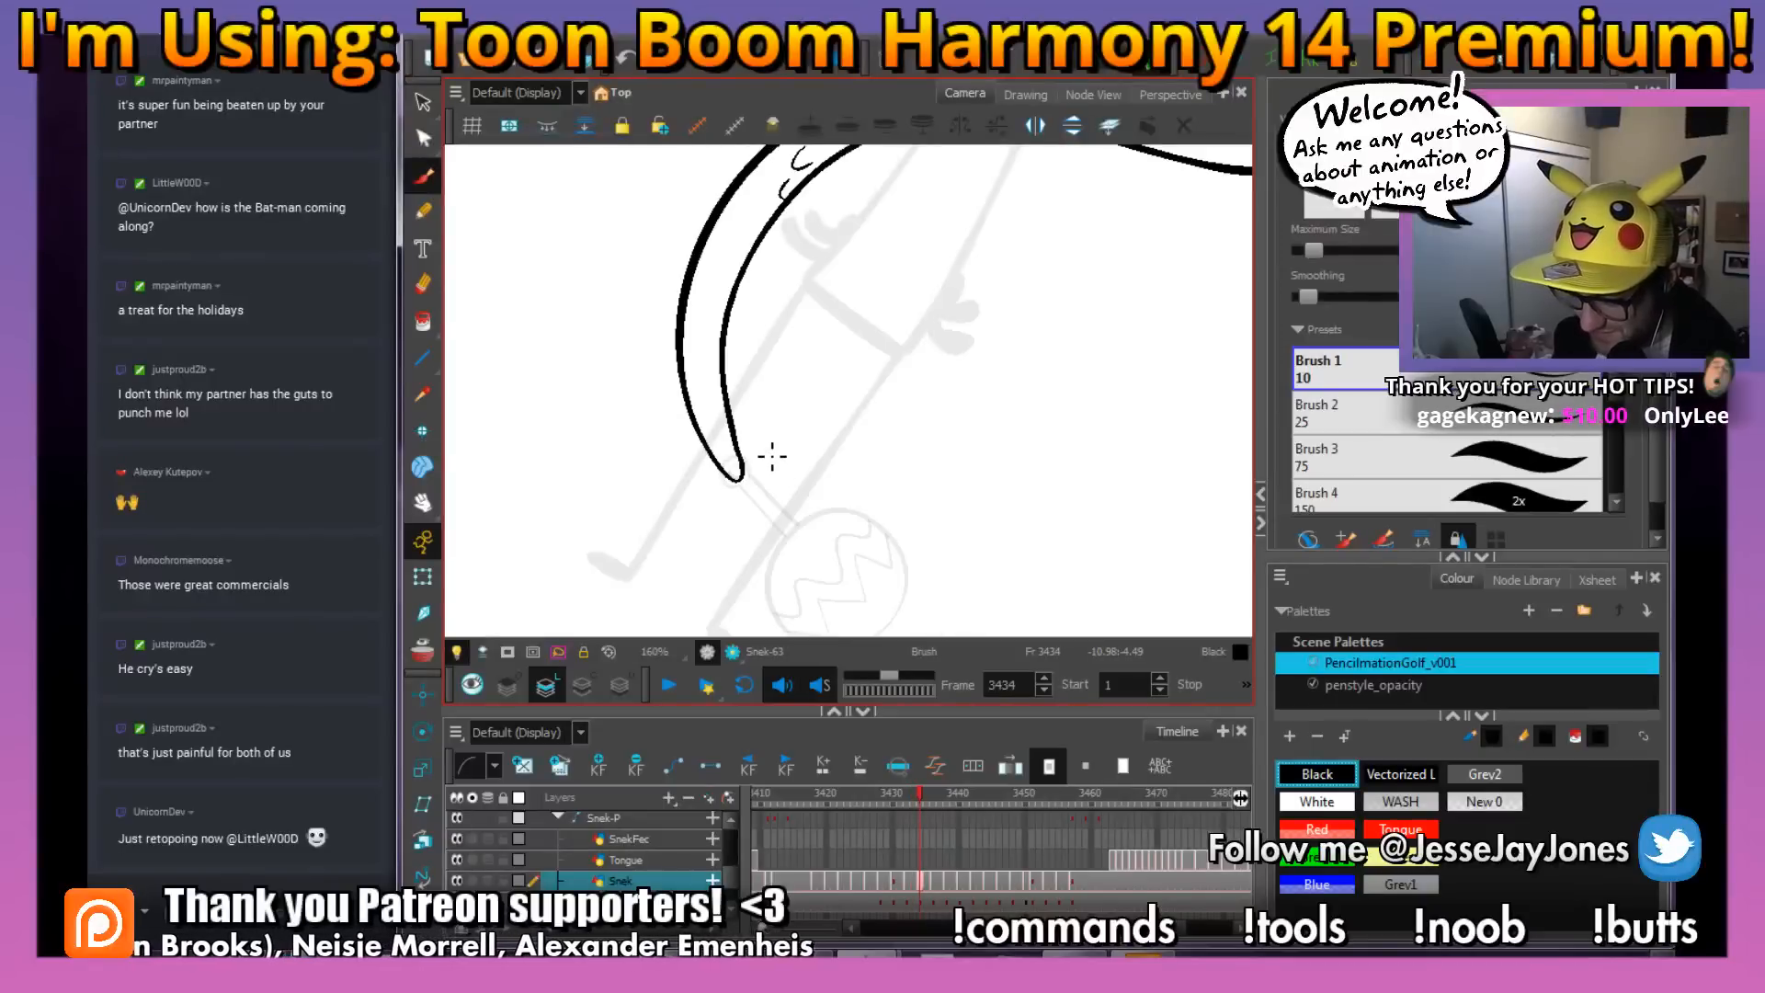
pyautogui.scroll(2, 772, 456)
pyautogui.moveTo(813, 453)
pyautogui.mouseDown()
pyautogui.moveTo(788, 450)
pyautogui.moveTo(804, 460)
pyautogui.mouseUp()
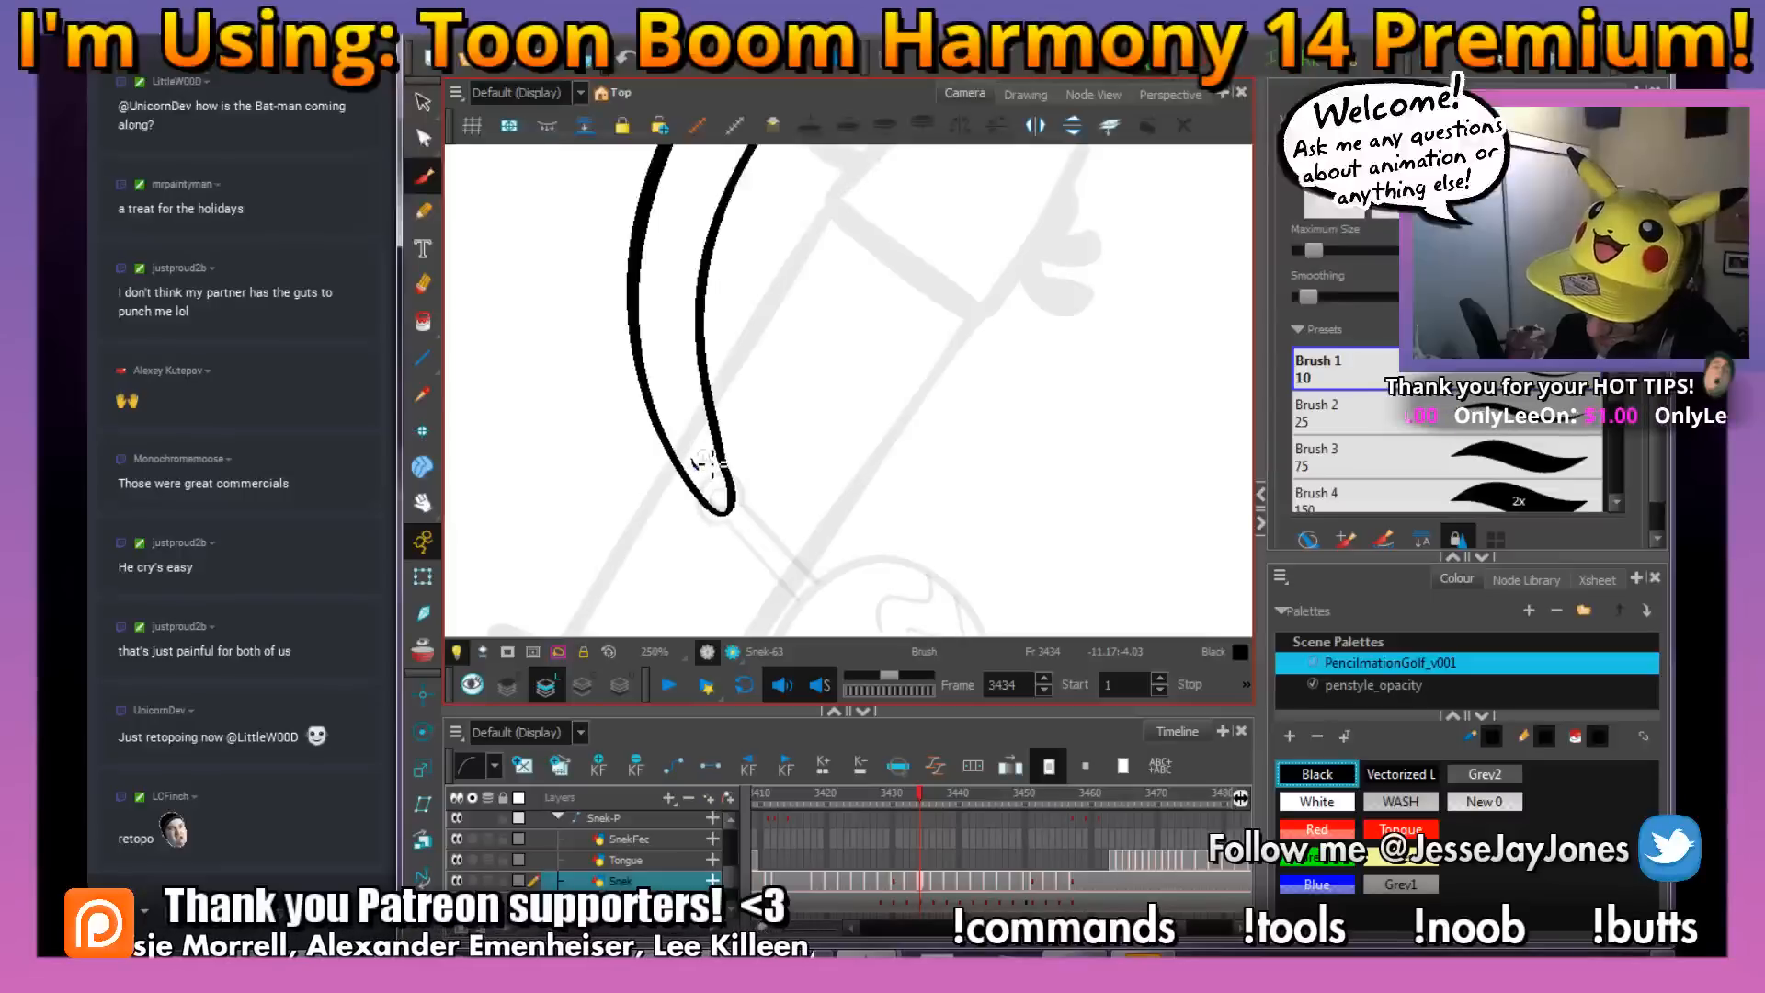
pyautogui.moveTo(708, 463); pyautogui.dragTo(705, 457)
pyautogui.press(',')
pyautogui.press('.')
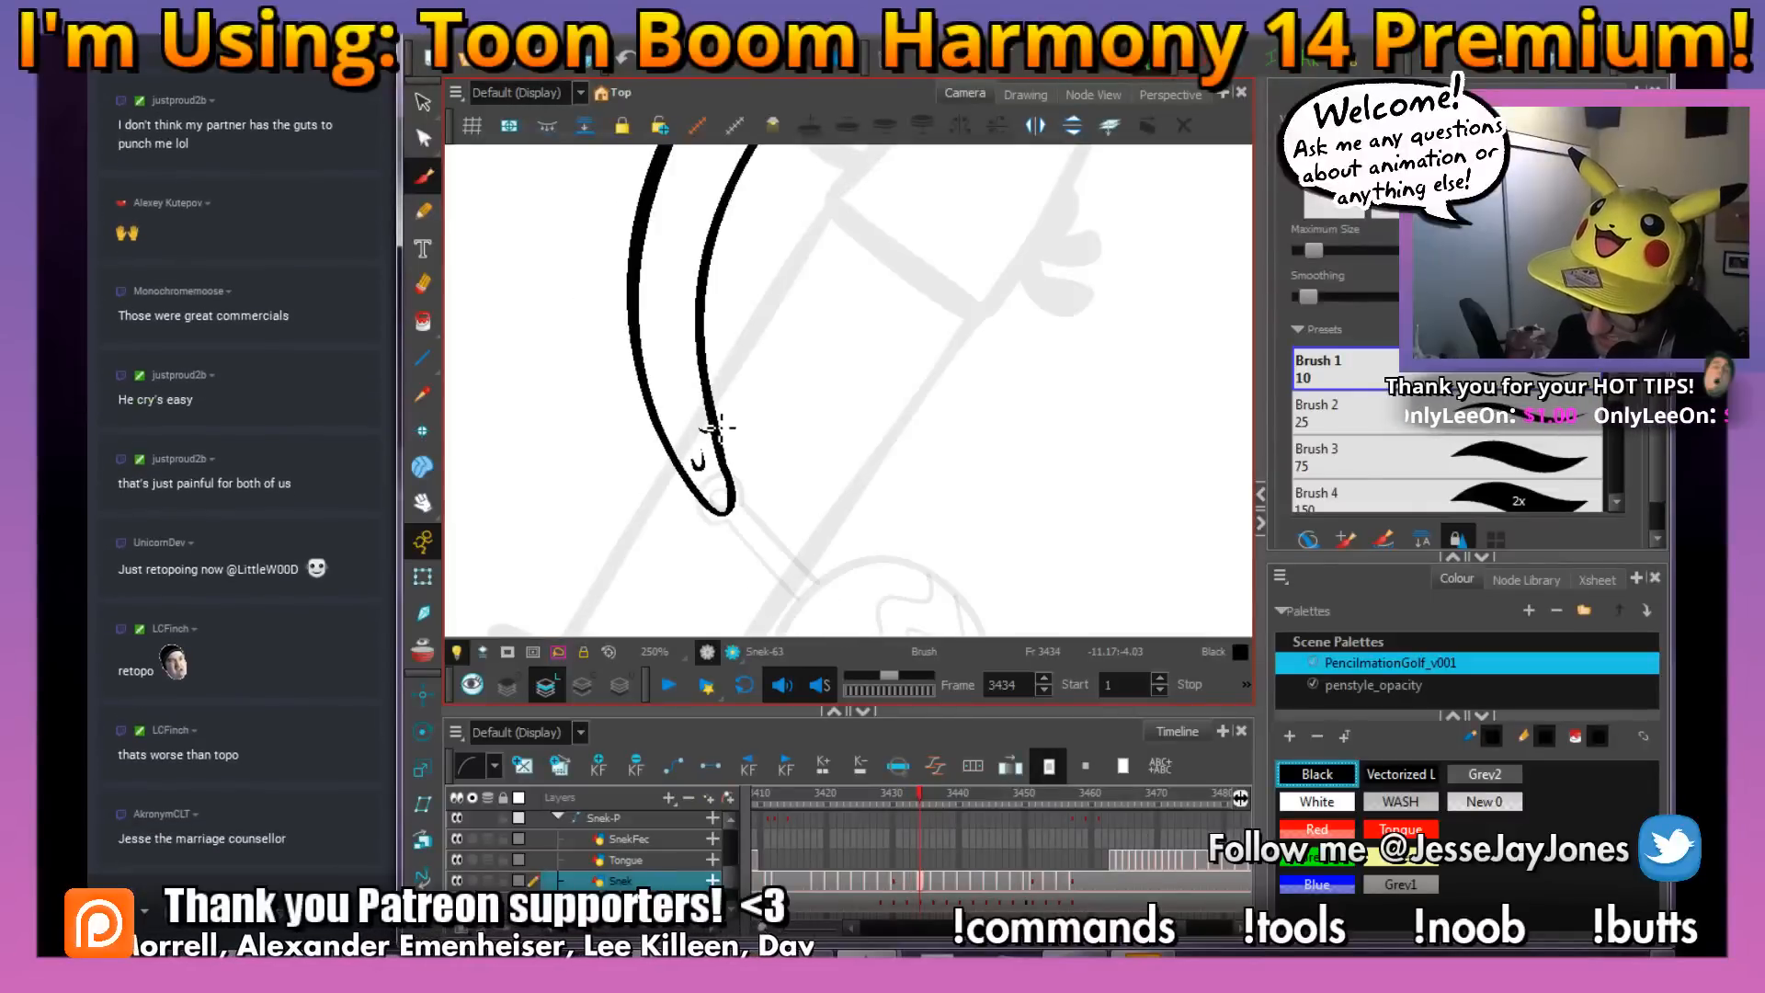
pyautogui.press(',')
pyautogui.press('.')
# Fill the snake's body on frame 3434 with the White swatch using the Paint tool
pyautogui.moveTo(811, 329); pyautogui.dragTo(719, 429)
pyautogui.press('1')
pyautogui.press('1')
pyautogui.press('1')
pyautogui.press('1')
pyautogui.press('1')
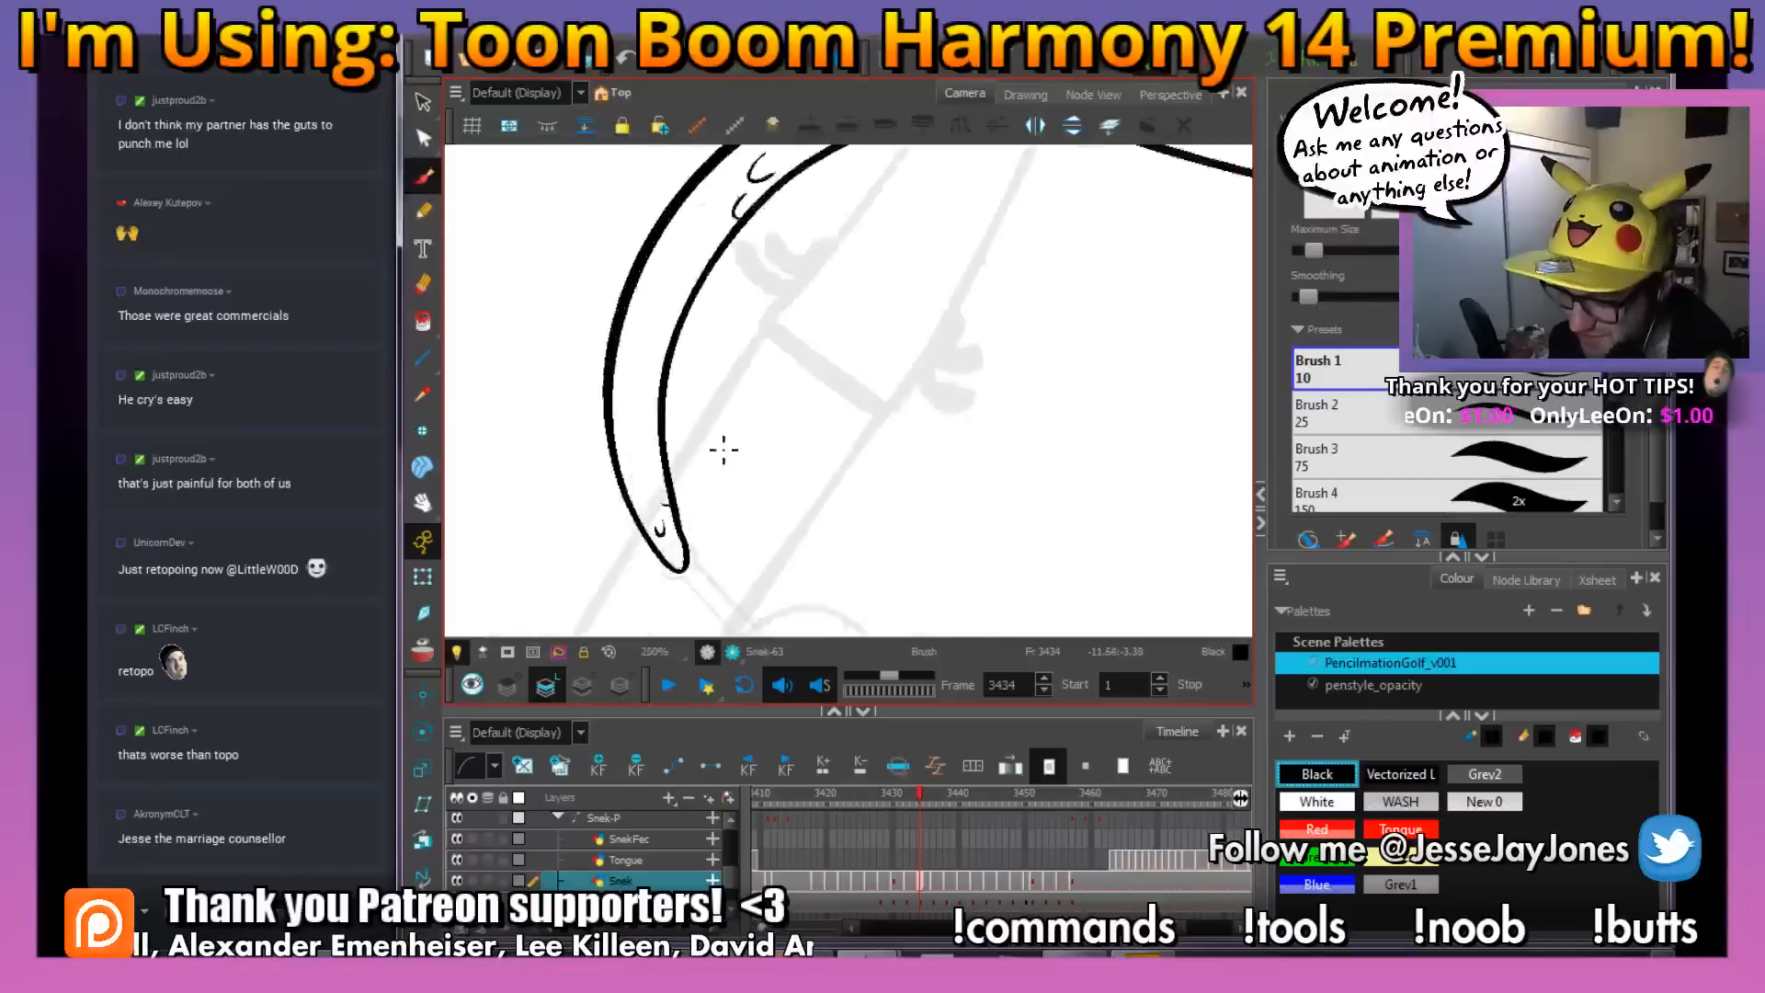
pyautogui.moveTo(932, 331); pyautogui.dragTo(788, 396)
pyautogui.hotkey('alt', 'i')
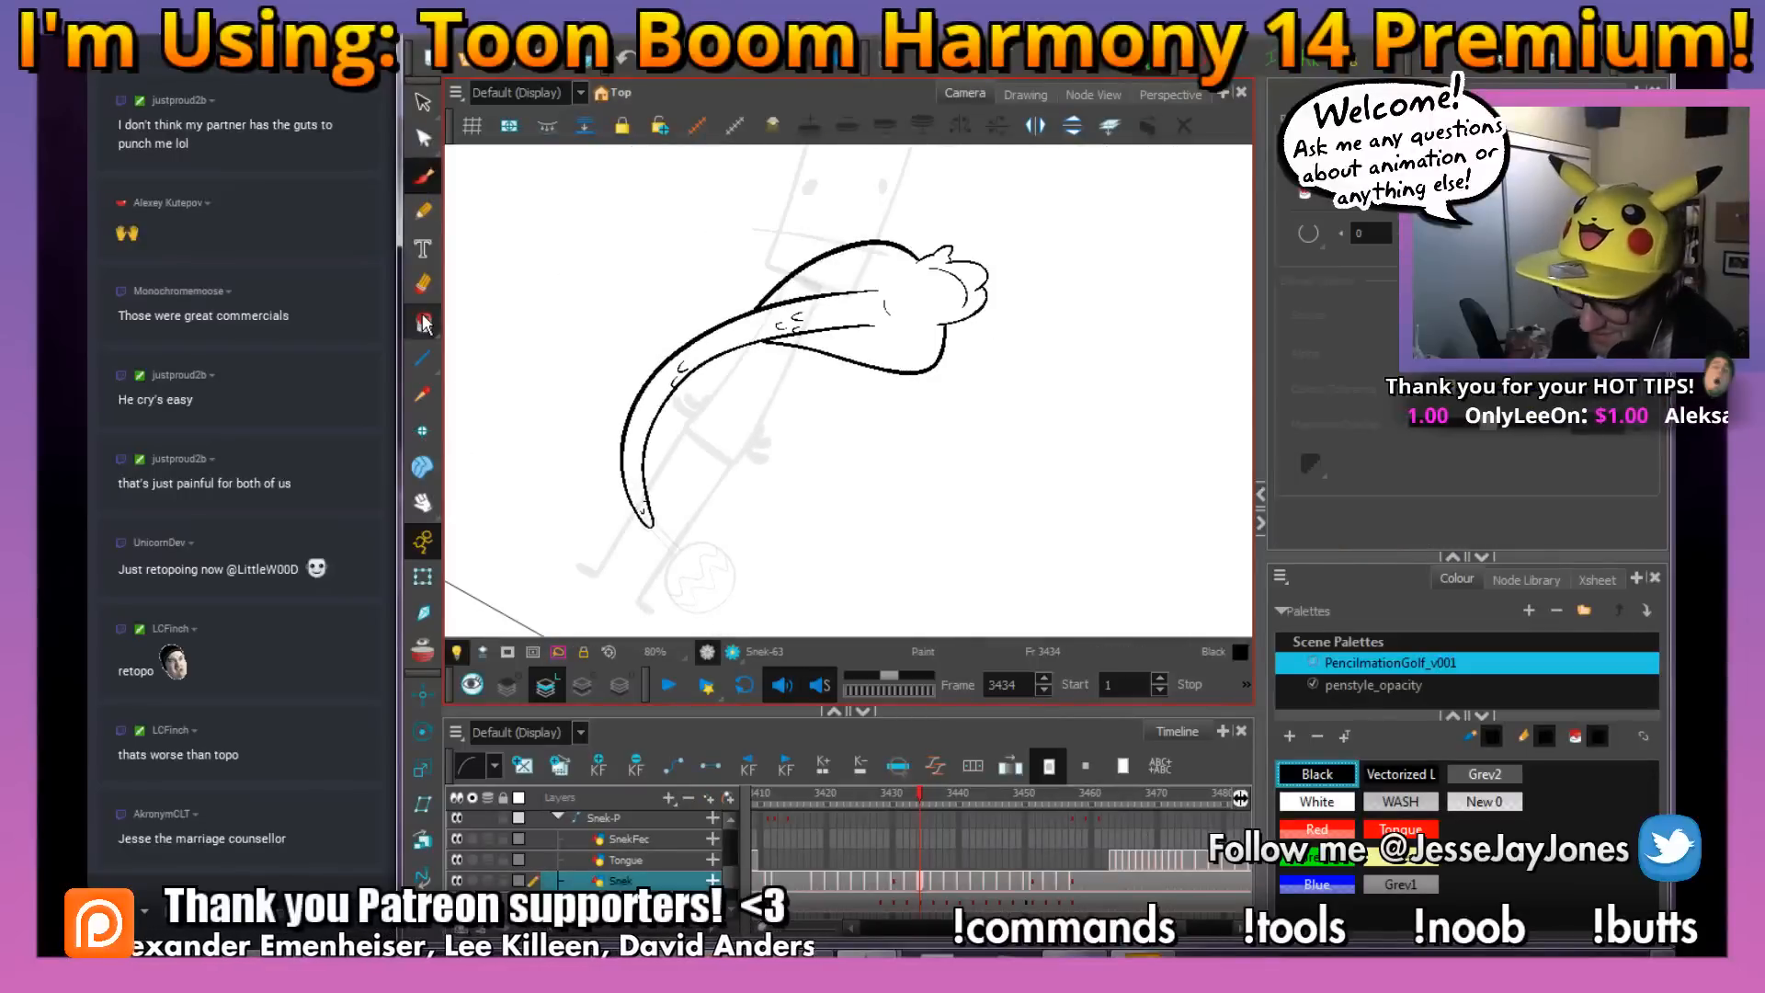
pyautogui.click(1316, 802)
pyautogui.click(649, 411)
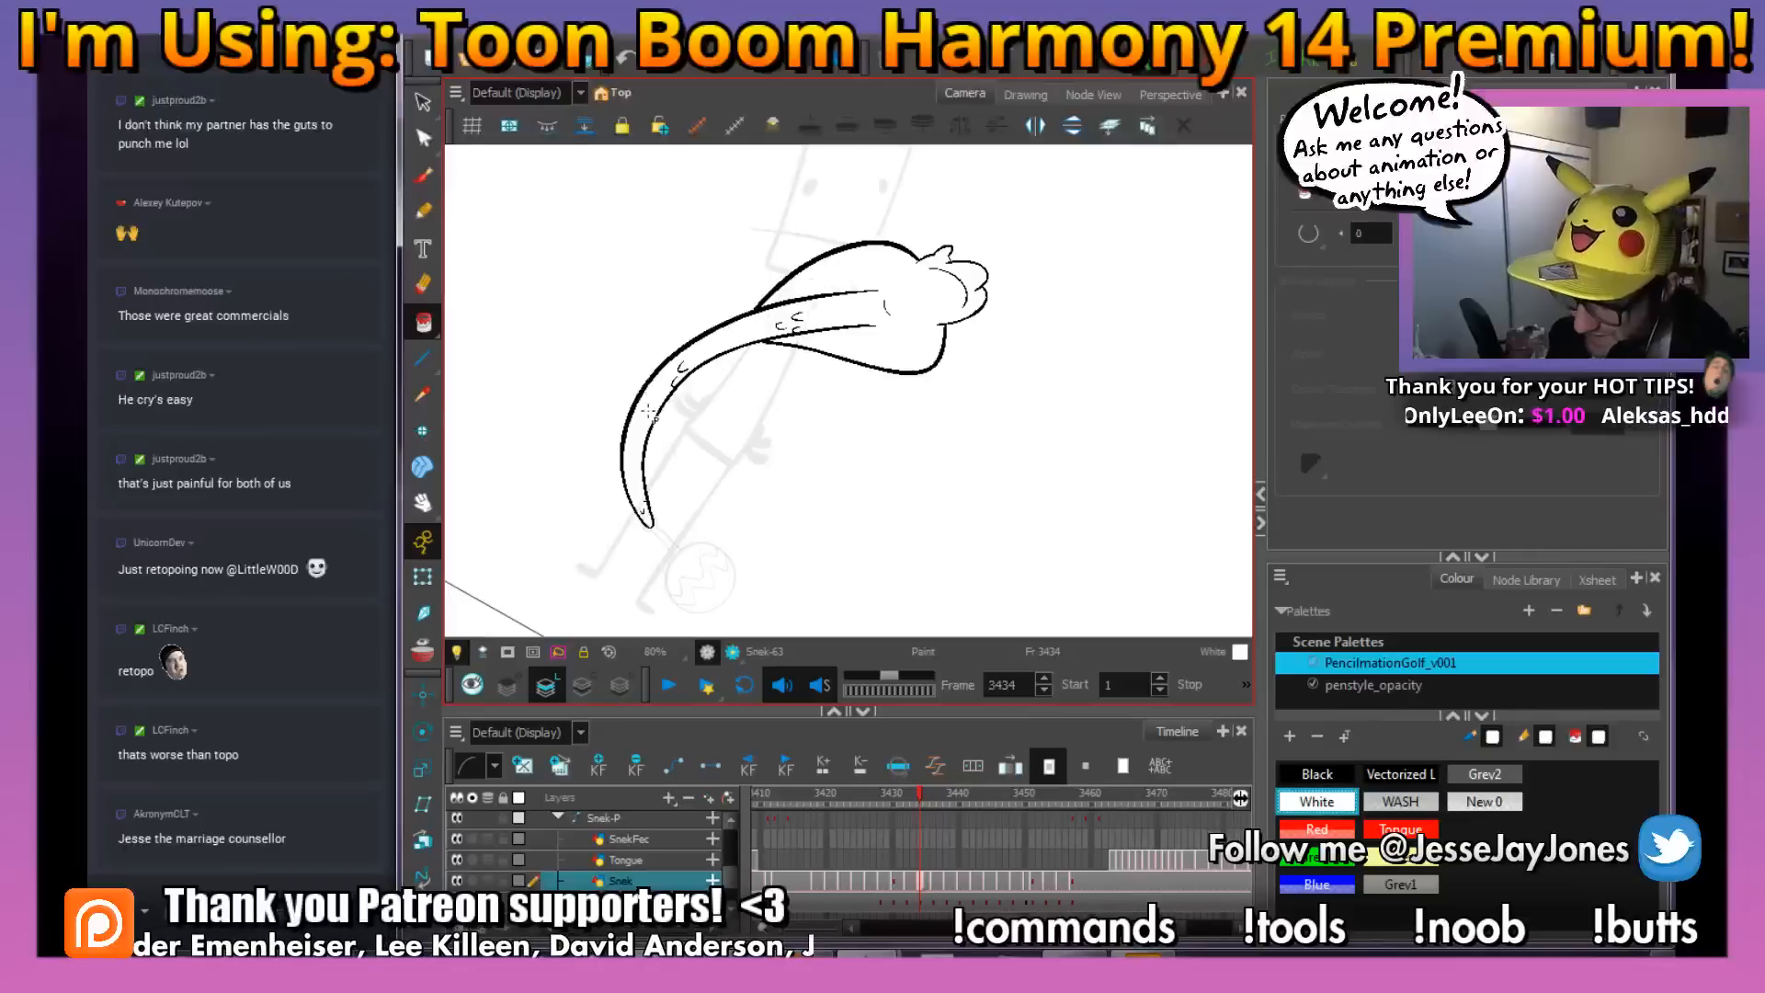
pyautogui.moveTo(661, 405)
pyautogui.mouseDown()
pyautogui.moveTo(1011, 258)
pyautogui.moveTo(1111, 368)
pyautogui.mouseUp()
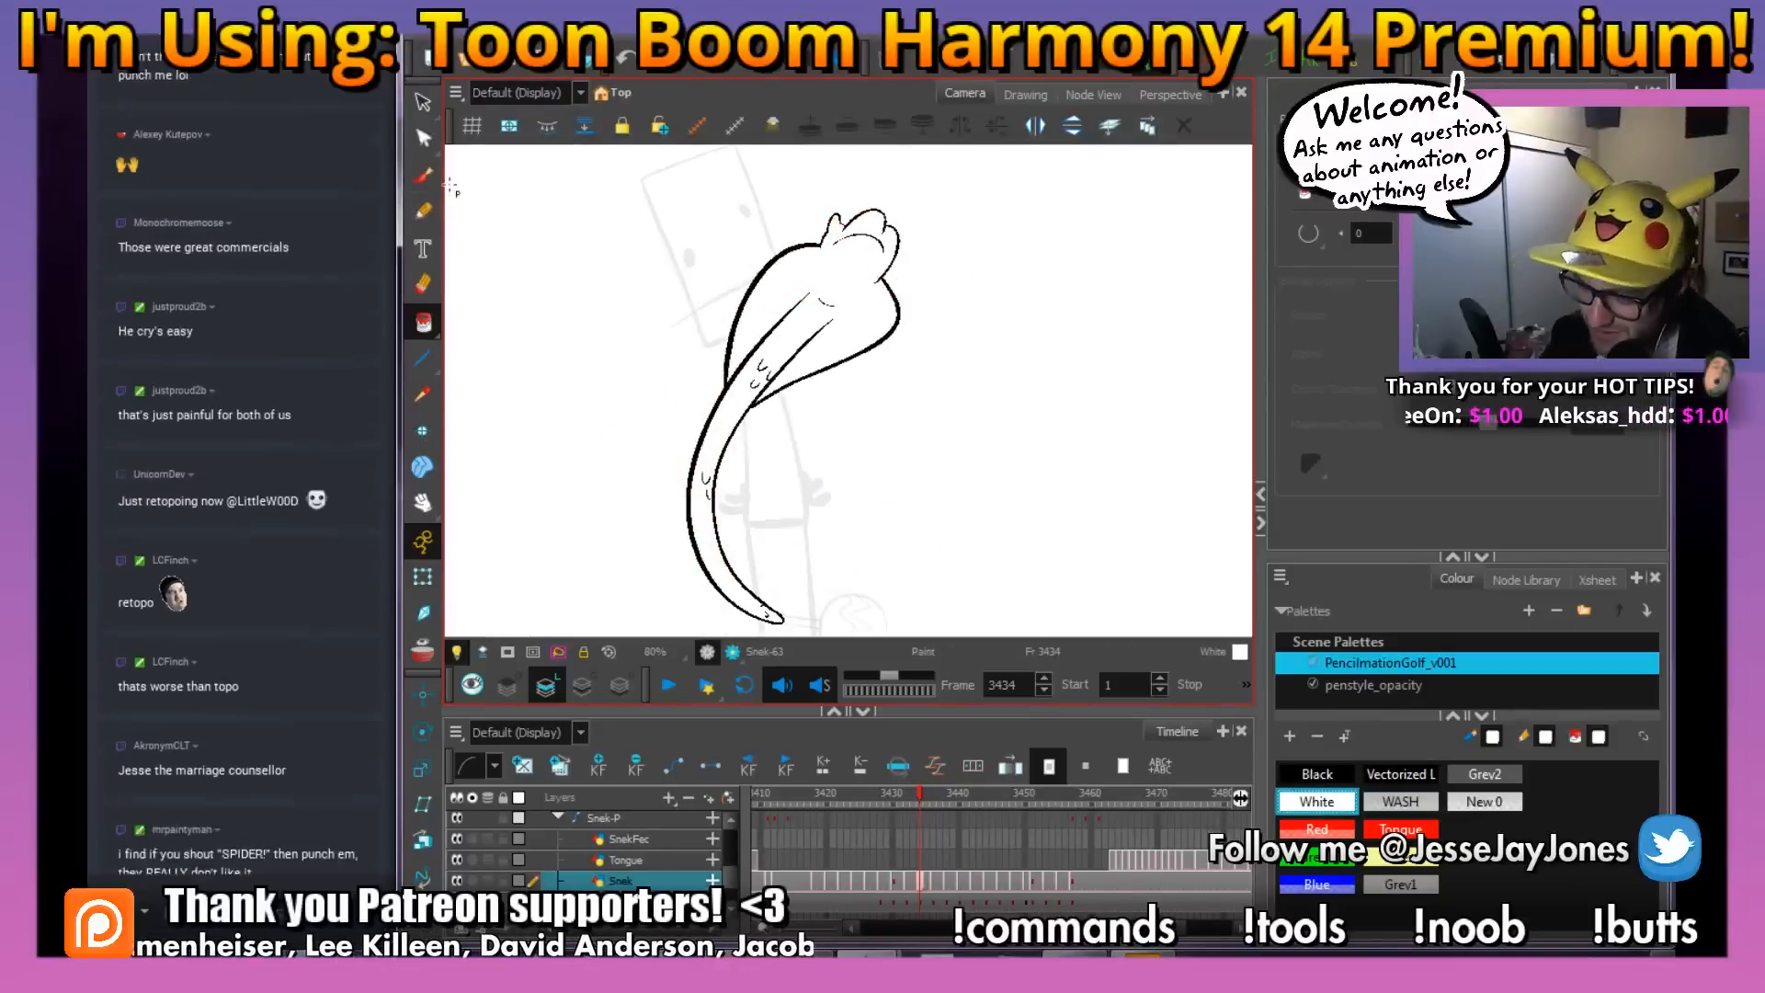
# Go to the snake drawing on frame 3433 and paint its interior white
pyautogui.click(424, 180)
pyautogui.moveTo(982, 513)
pyautogui.mouseDown()
pyautogui.moveTo(934, 461)
pyautogui.moveTo(886, 457)
pyautogui.mouseUp()
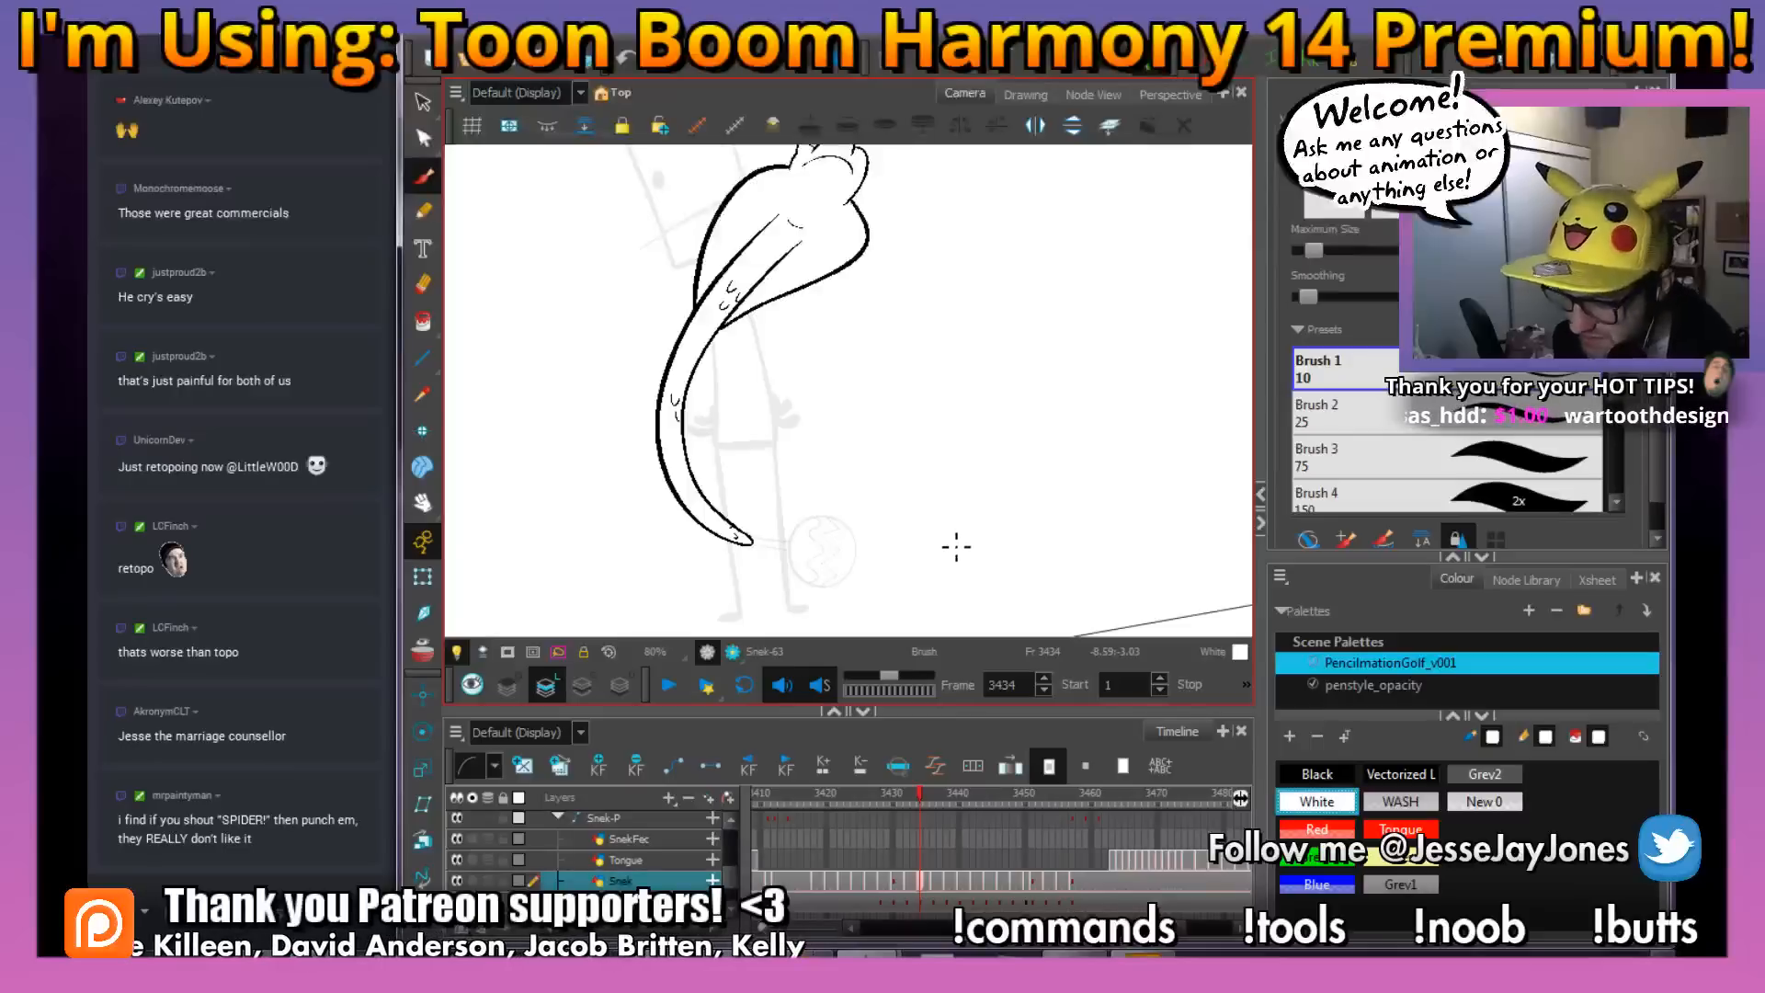
pyautogui.press('.')
pyautogui.press('.')
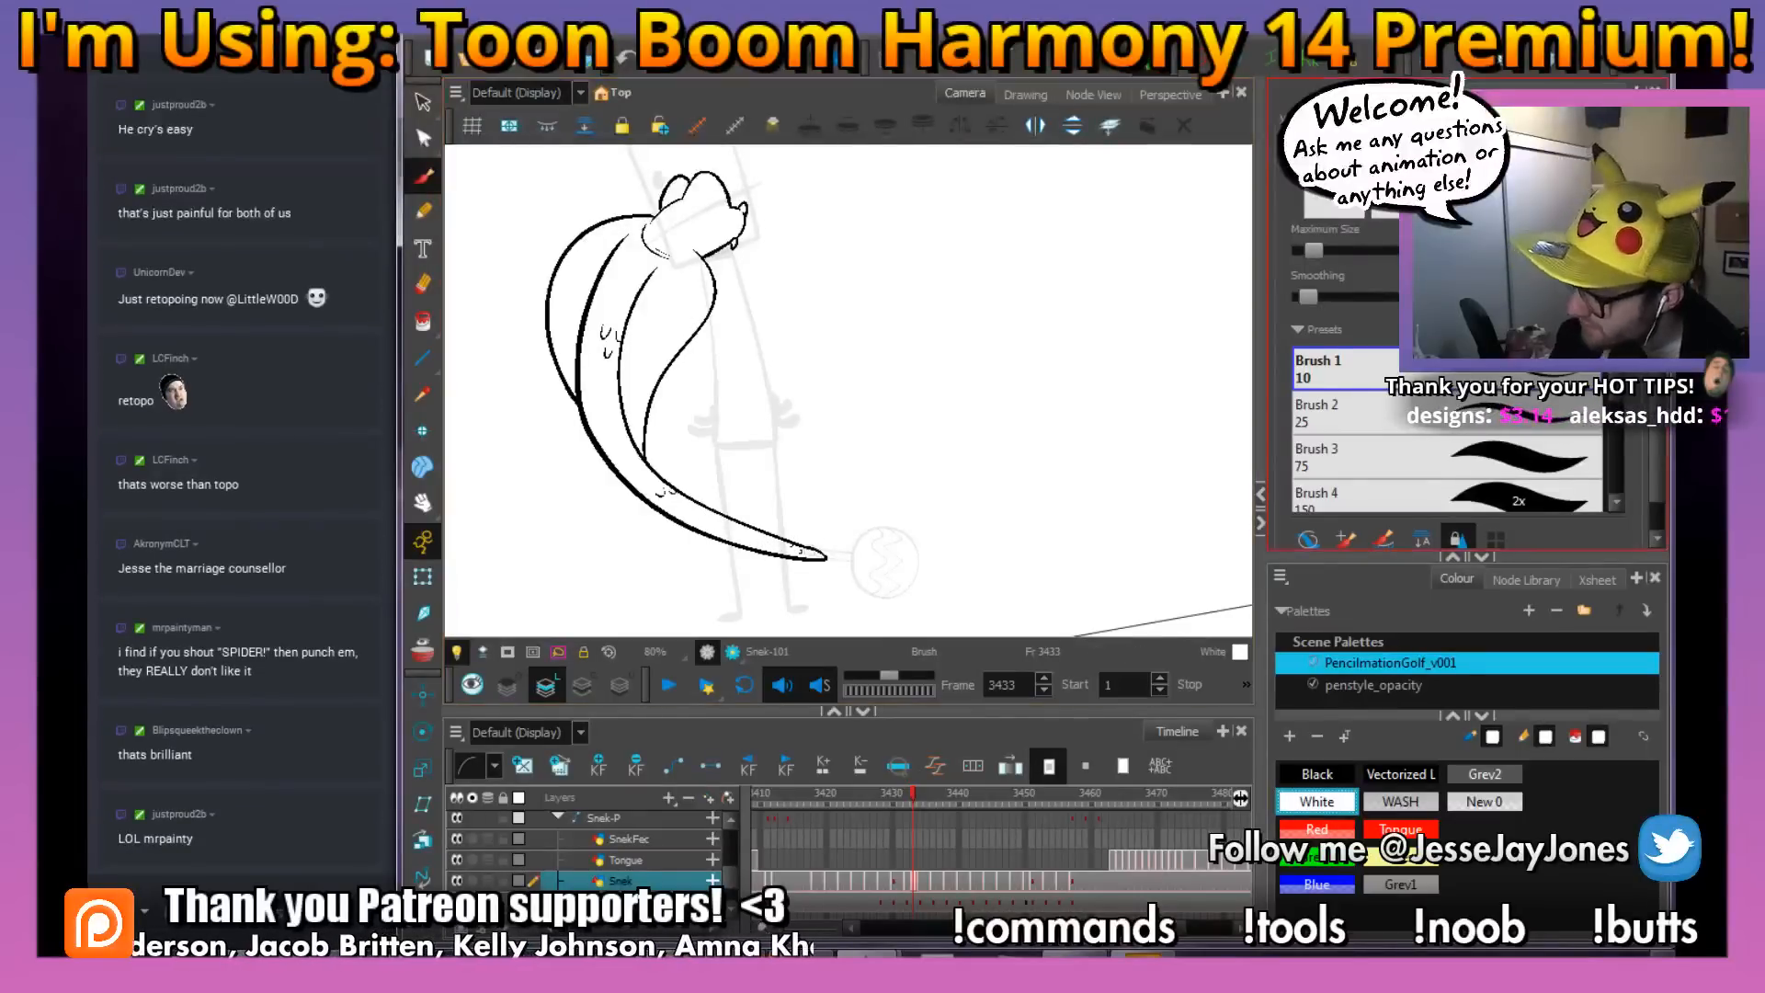
pyautogui.hotkey('alt', 'i')
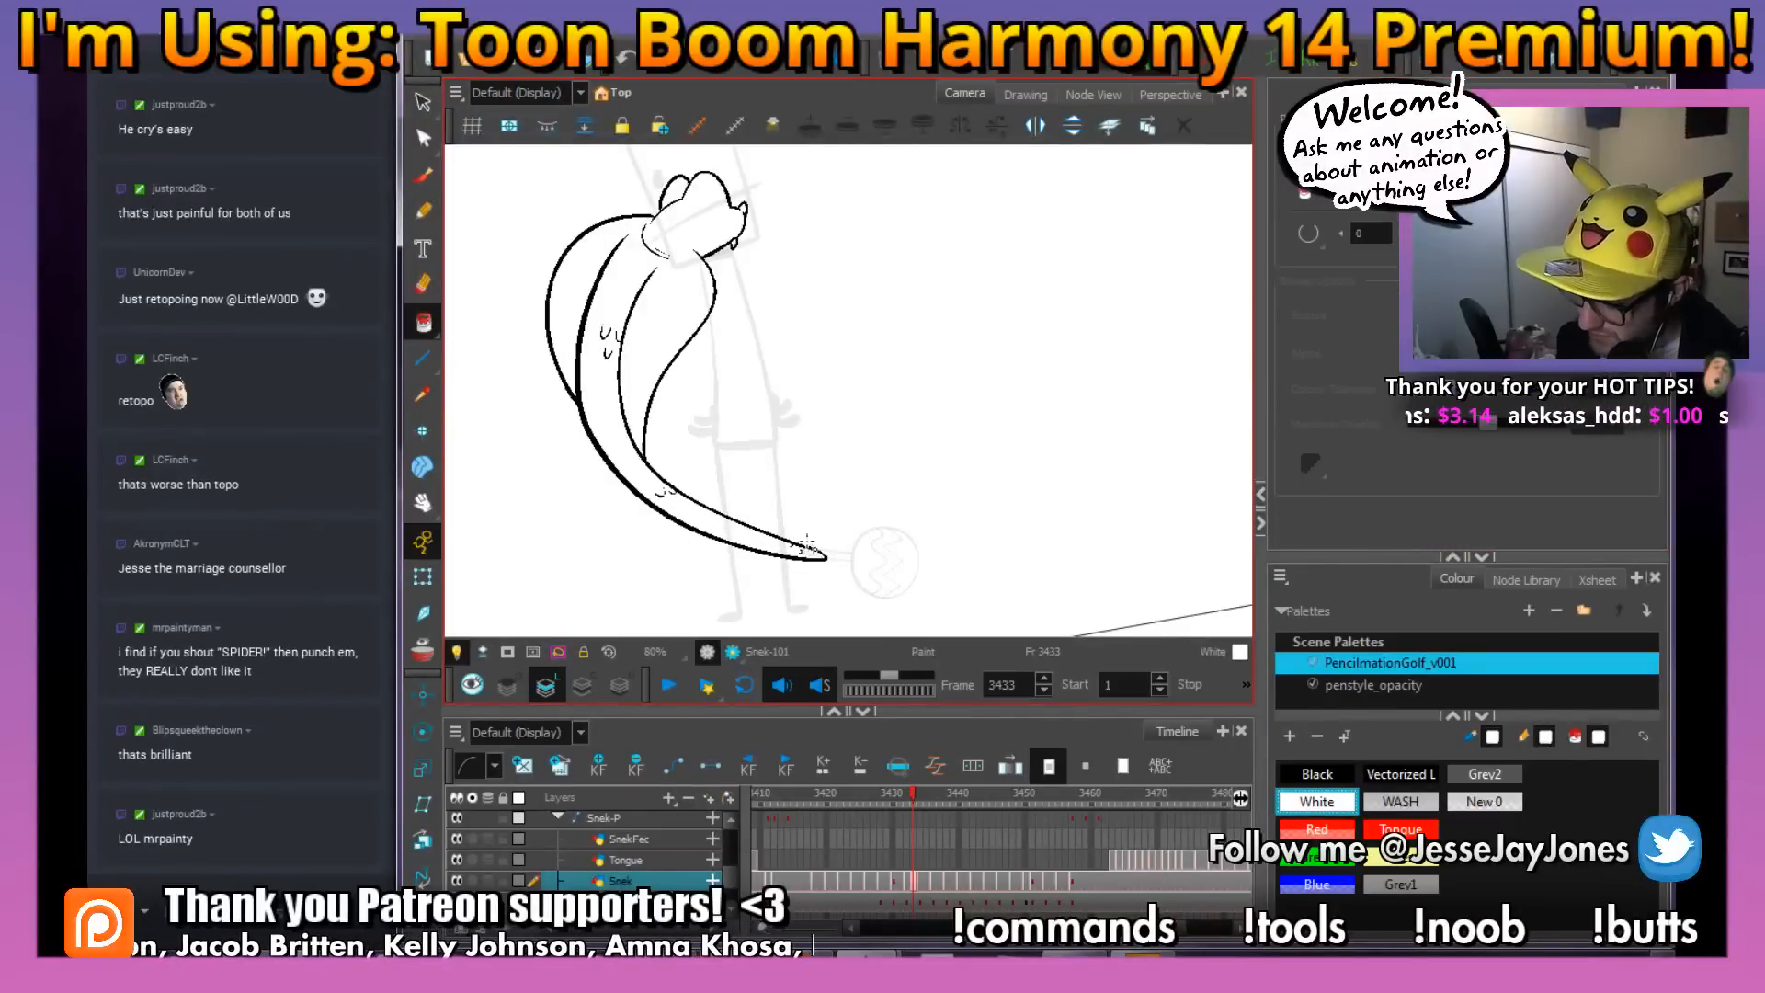
pyautogui.click(726, 538)
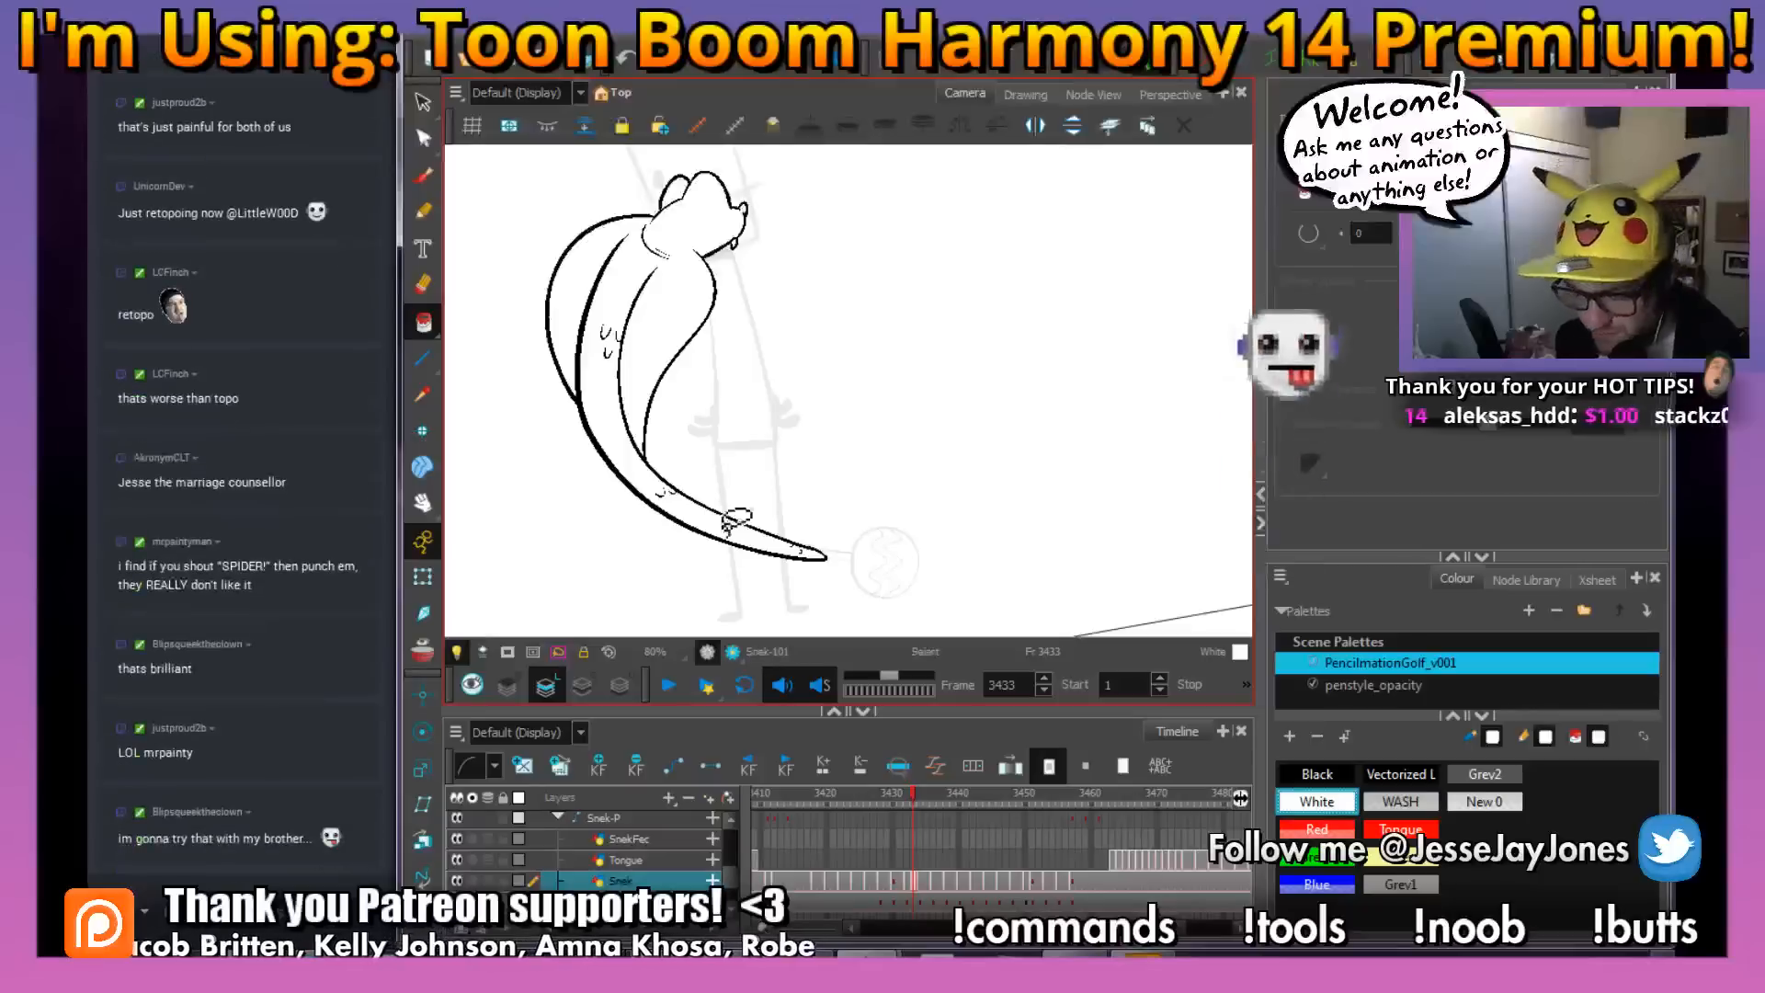
pyautogui.press('space')
pyautogui.moveTo(843, 467); pyautogui.dragTo(863, 497)
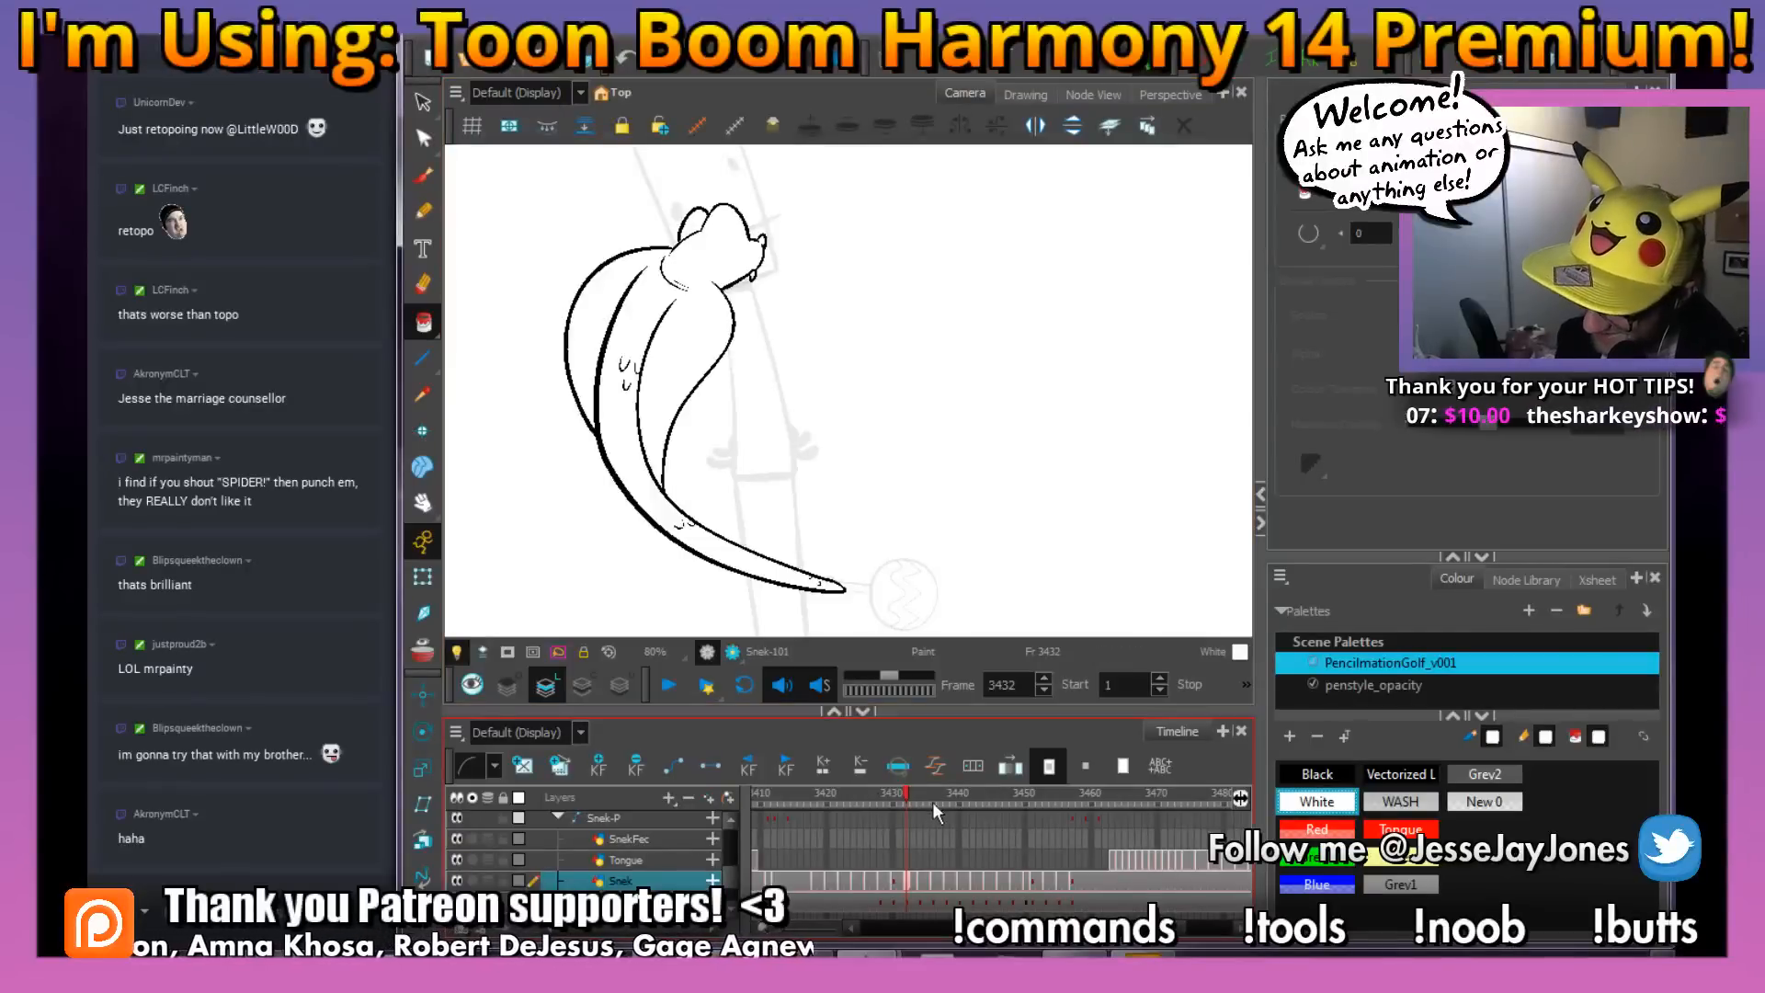
# On frame 3436, ink the inner curve of the snake's body from tail tip to neck with the Black brush
pyautogui.moveTo(905, 792); pyautogui.dragTo(936, 800)
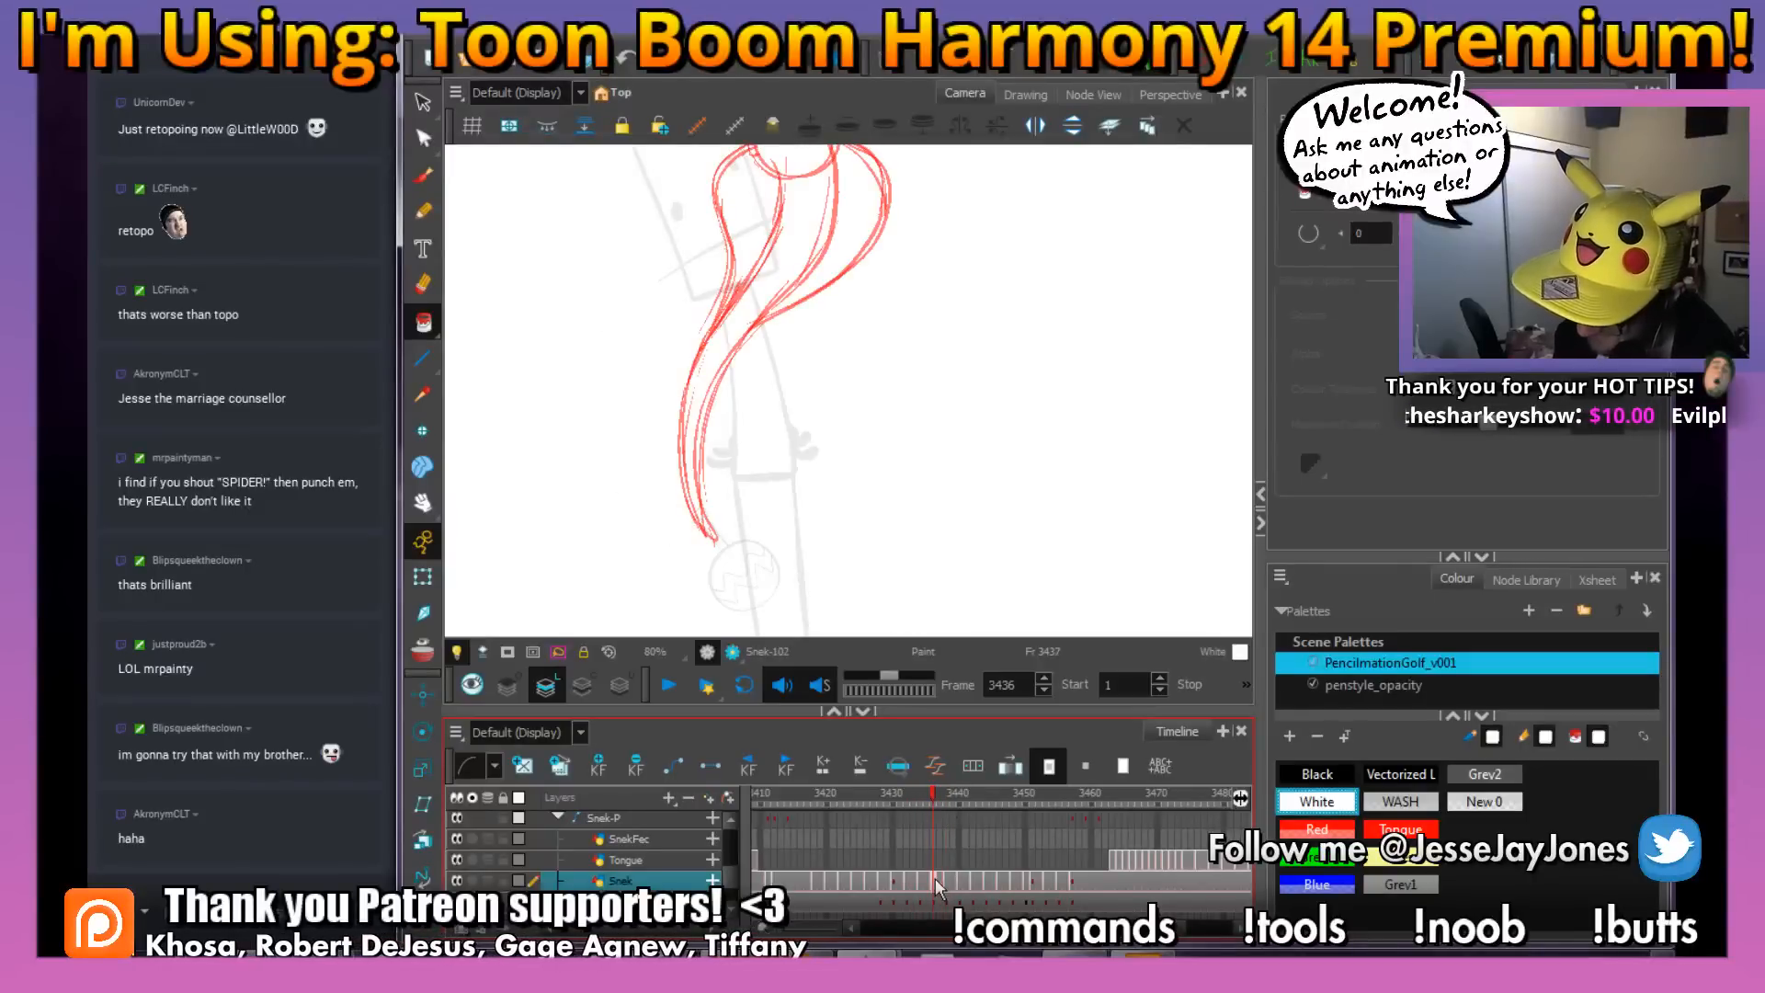
pyautogui.click(1301, 832)
pyautogui.click(1316, 774)
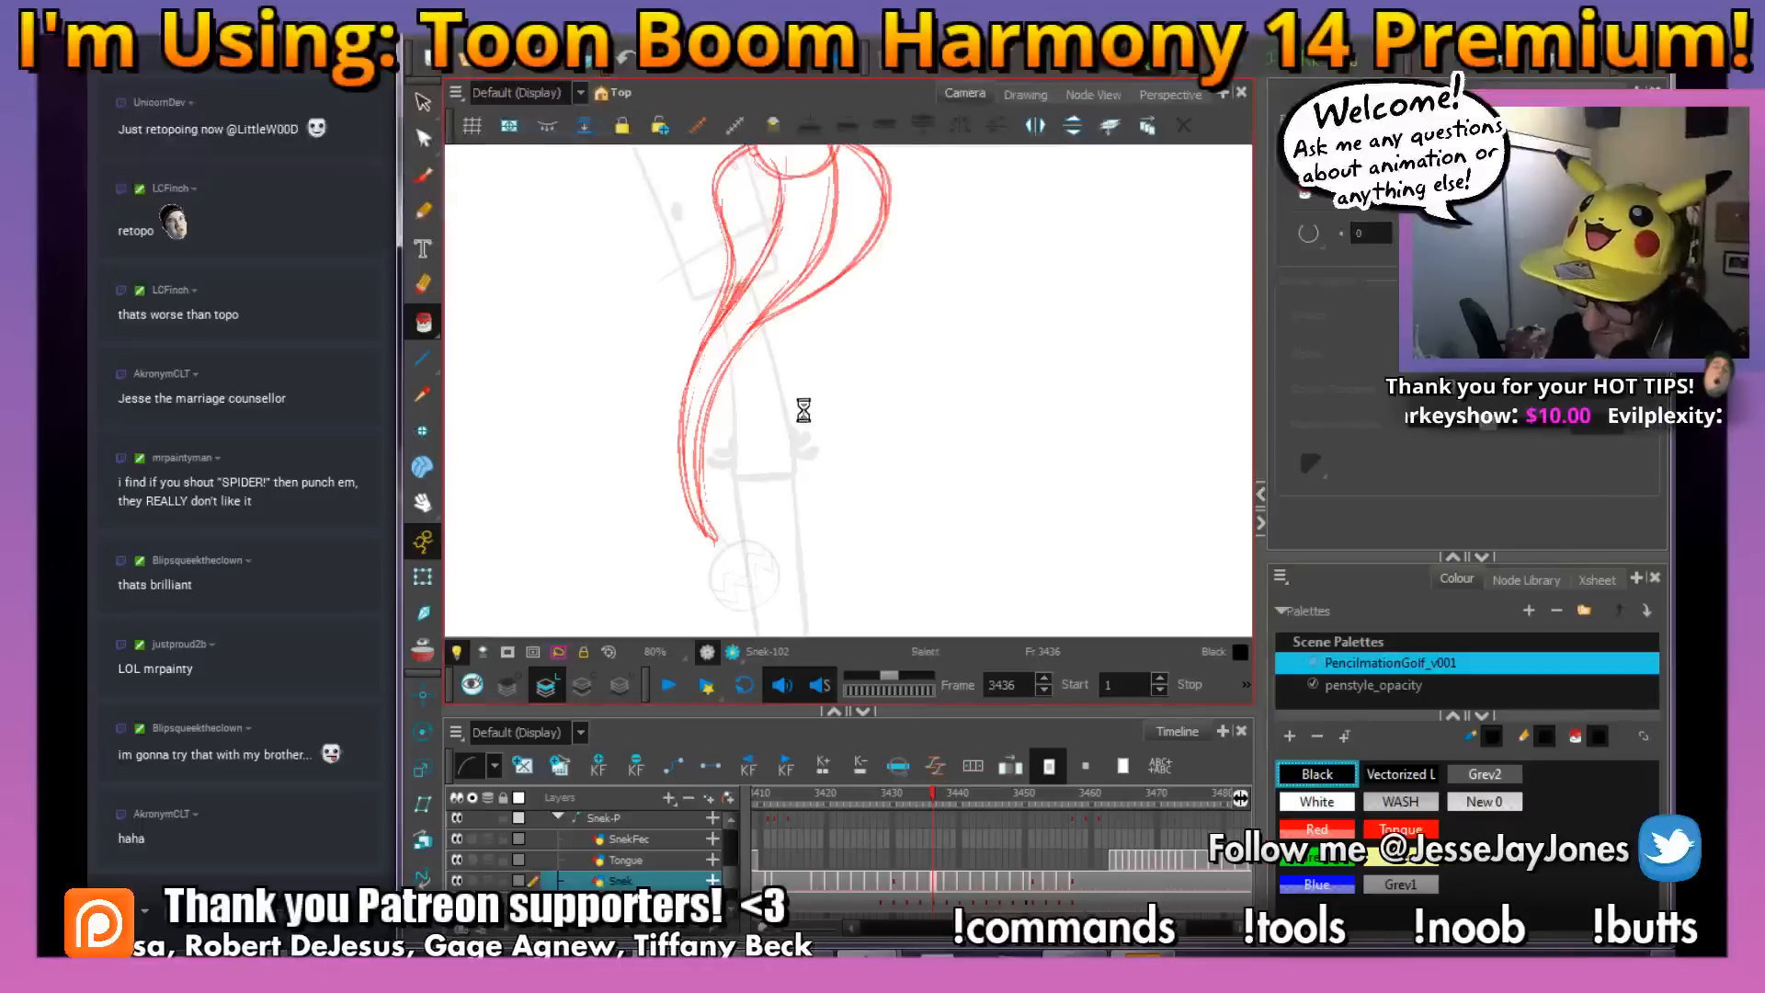
pyautogui.press('space')
pyautogui.moveTo(786, 378); pyautogui.dragTo(789, 421)
pyautogui.moveTo(825, 254); pyautogui.dragTo(825, 306)
pyautogui.hotkey('alt', 'b')
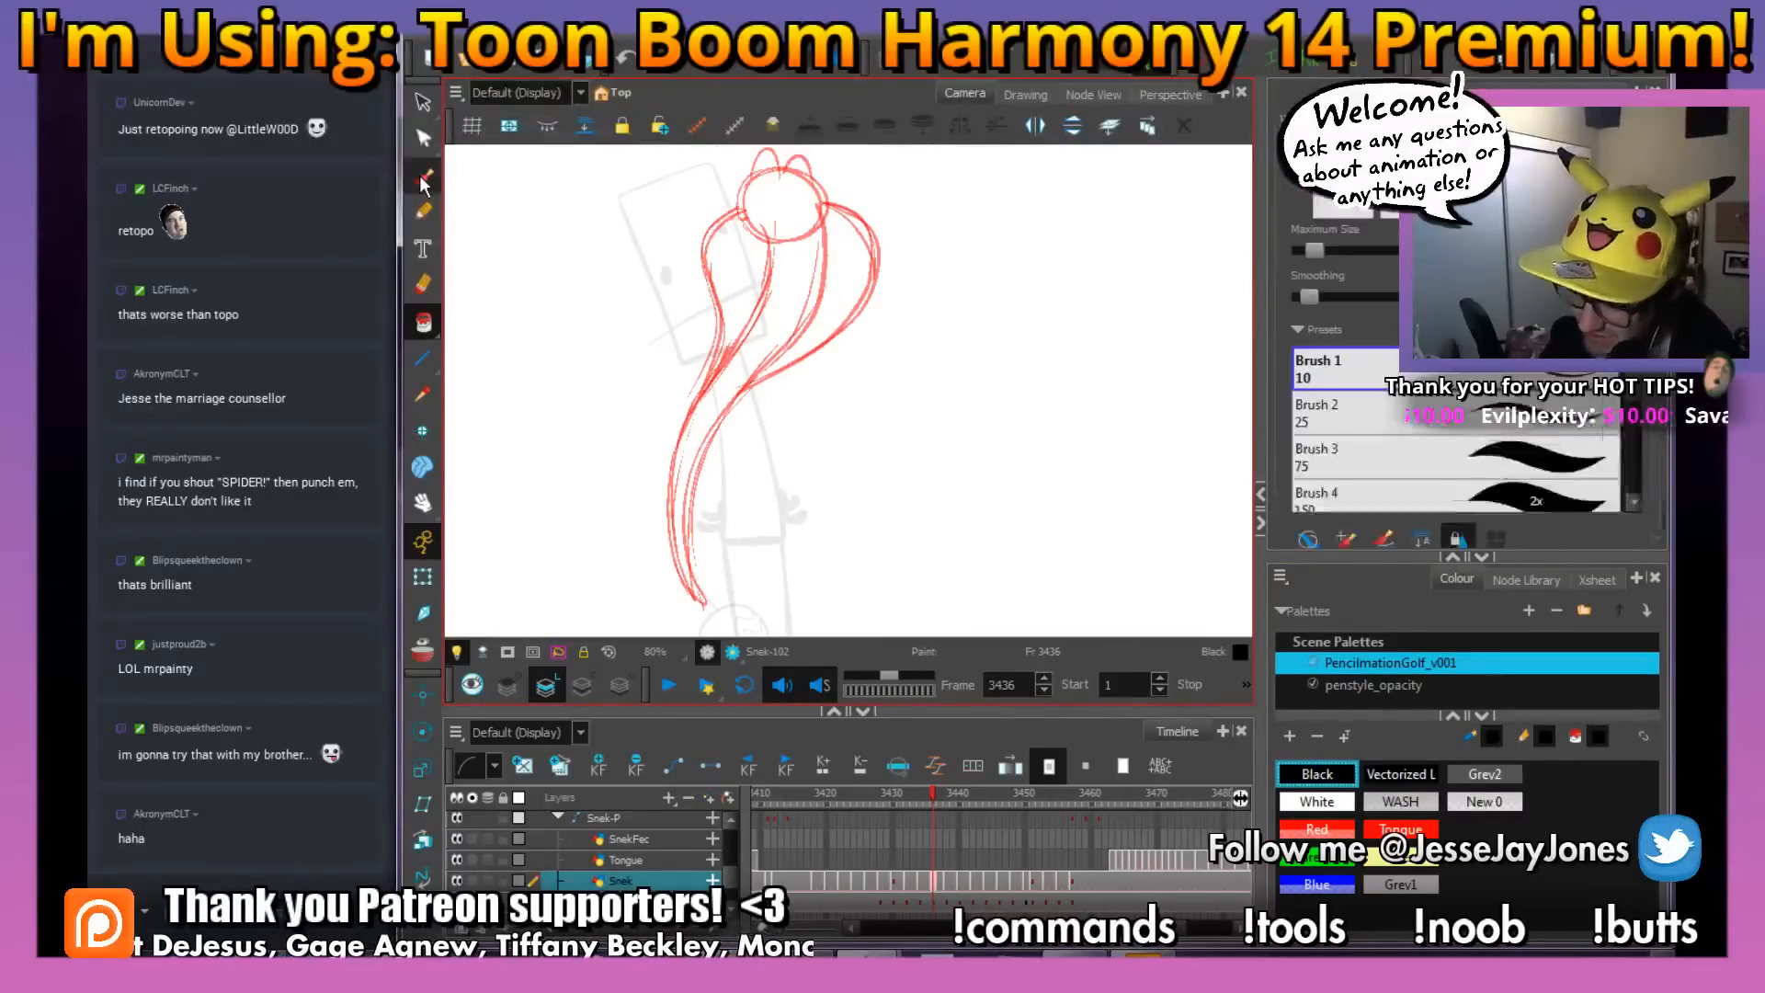
pyautogui.press('space')
pyautogui.moveTo(728, 543)
pyautogui.mouseDown()
pyautogui.moveTo(726, 426)
pyautogui.moveTo(825, 294)
pyautogui.moveTo(831, 241)
pyautogui.mouseUp()
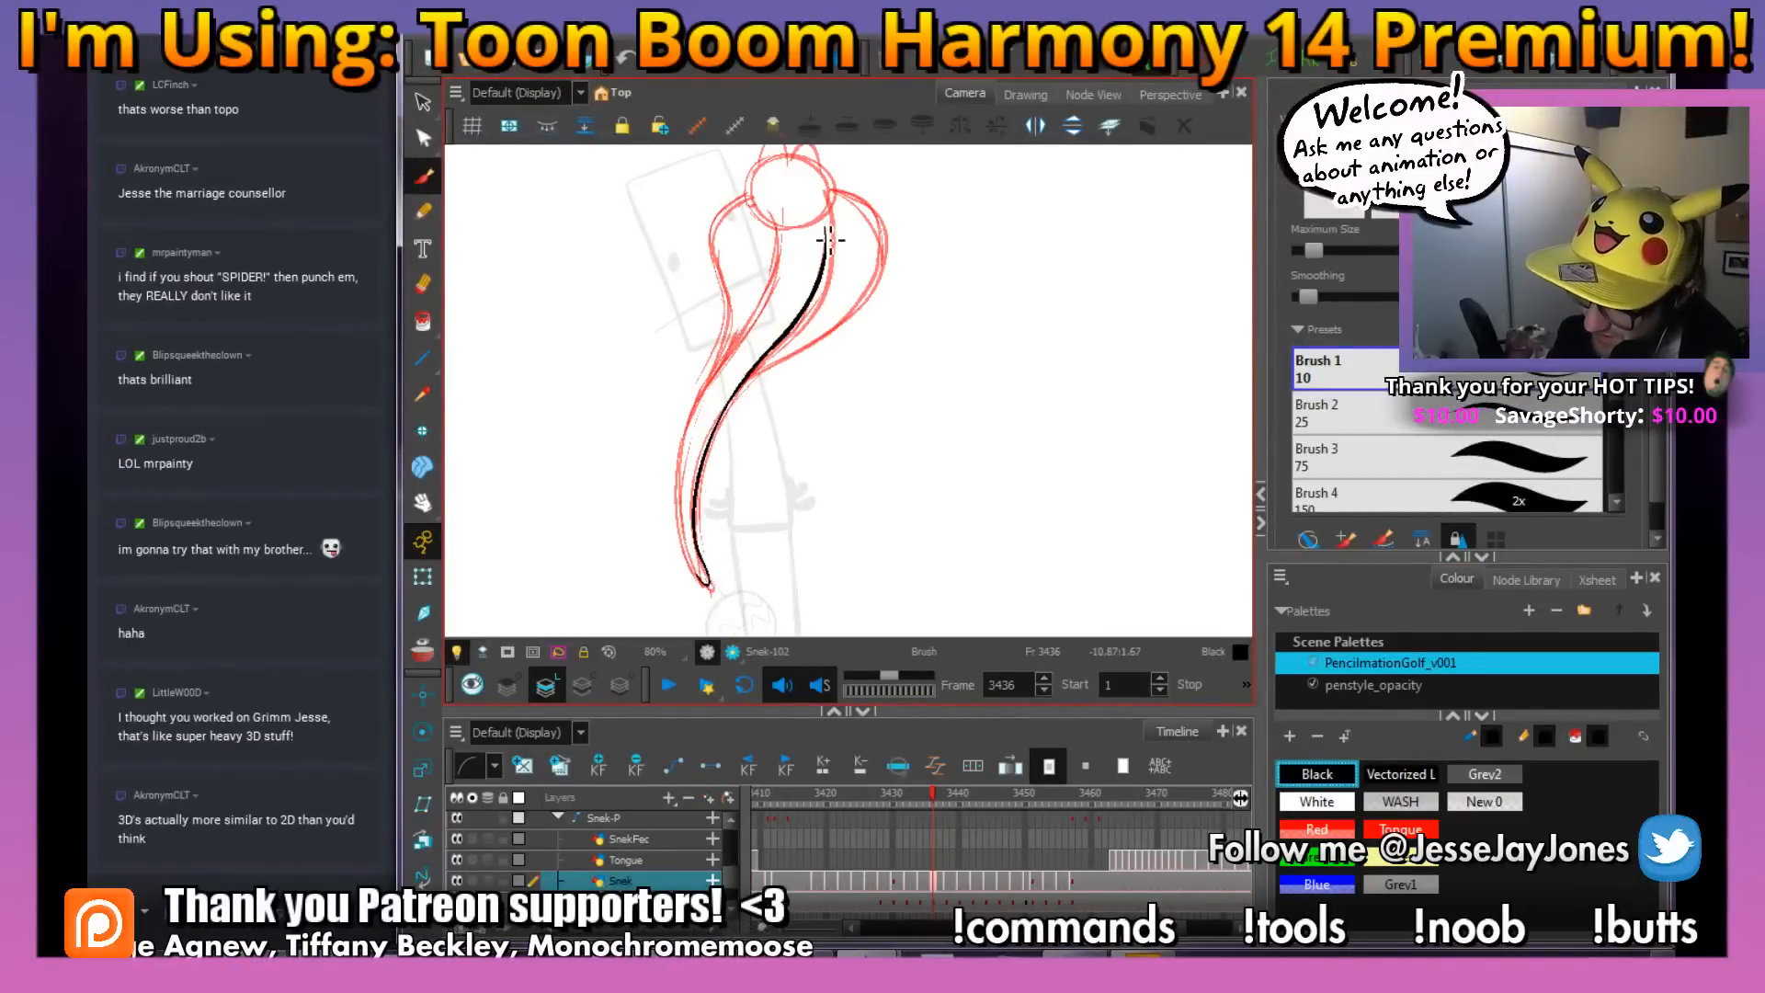
# Ink the opposite edge of the snake's body and tail on frame 3436, undoing and redrawing the stroke
pyautogui.press('space')
pyautogui.moveTo(753, 524)
pyautogui.mouseDown()
pyautogui.moveTo(810, 486)
pyautogui.moveTo(742, 549)
pyautogui.moveTo(728, 404)
pyautogui.moveTo(813, 259)
pyautogui.moveTo(821, 202)
pyautogui.mouseUp()
pyautogui.hotkey('ctrl', 'z')
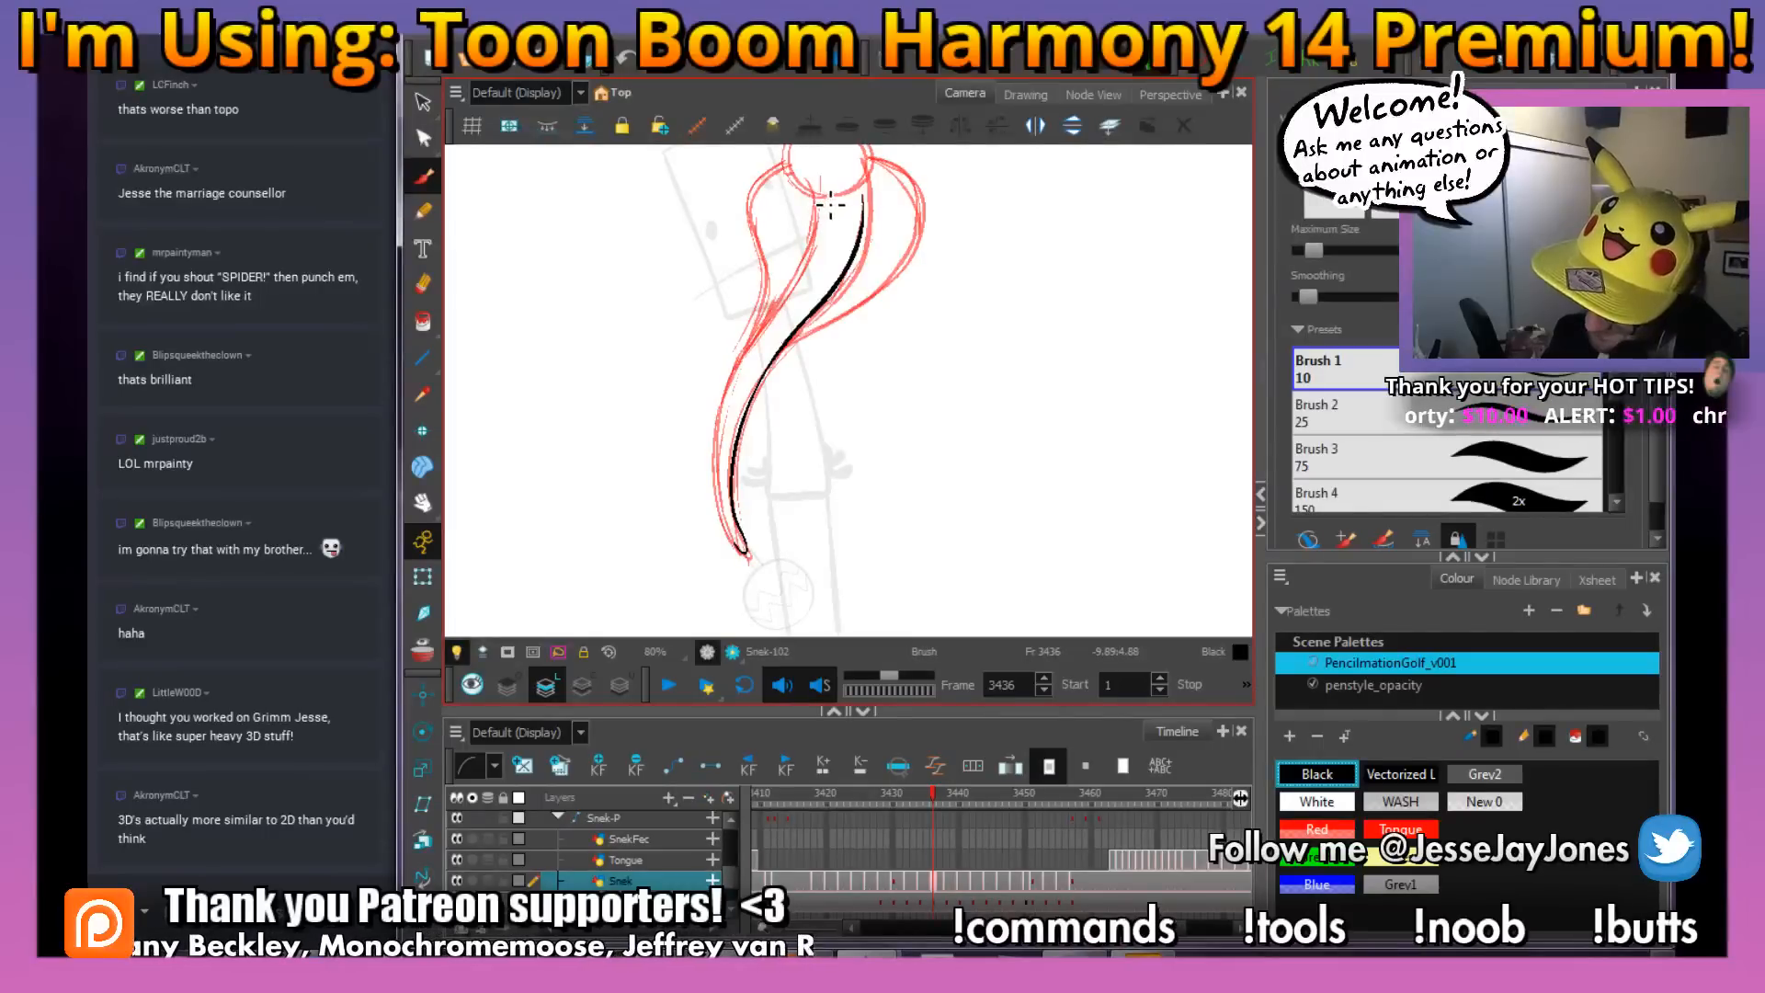
pyautogui.moveTo(783, 319)
pyautogui.mouseDown()
pyautogui.moveTo(726, 431)
pyautogui.moveTo(747, 549)
pyautogui.mouseUp()
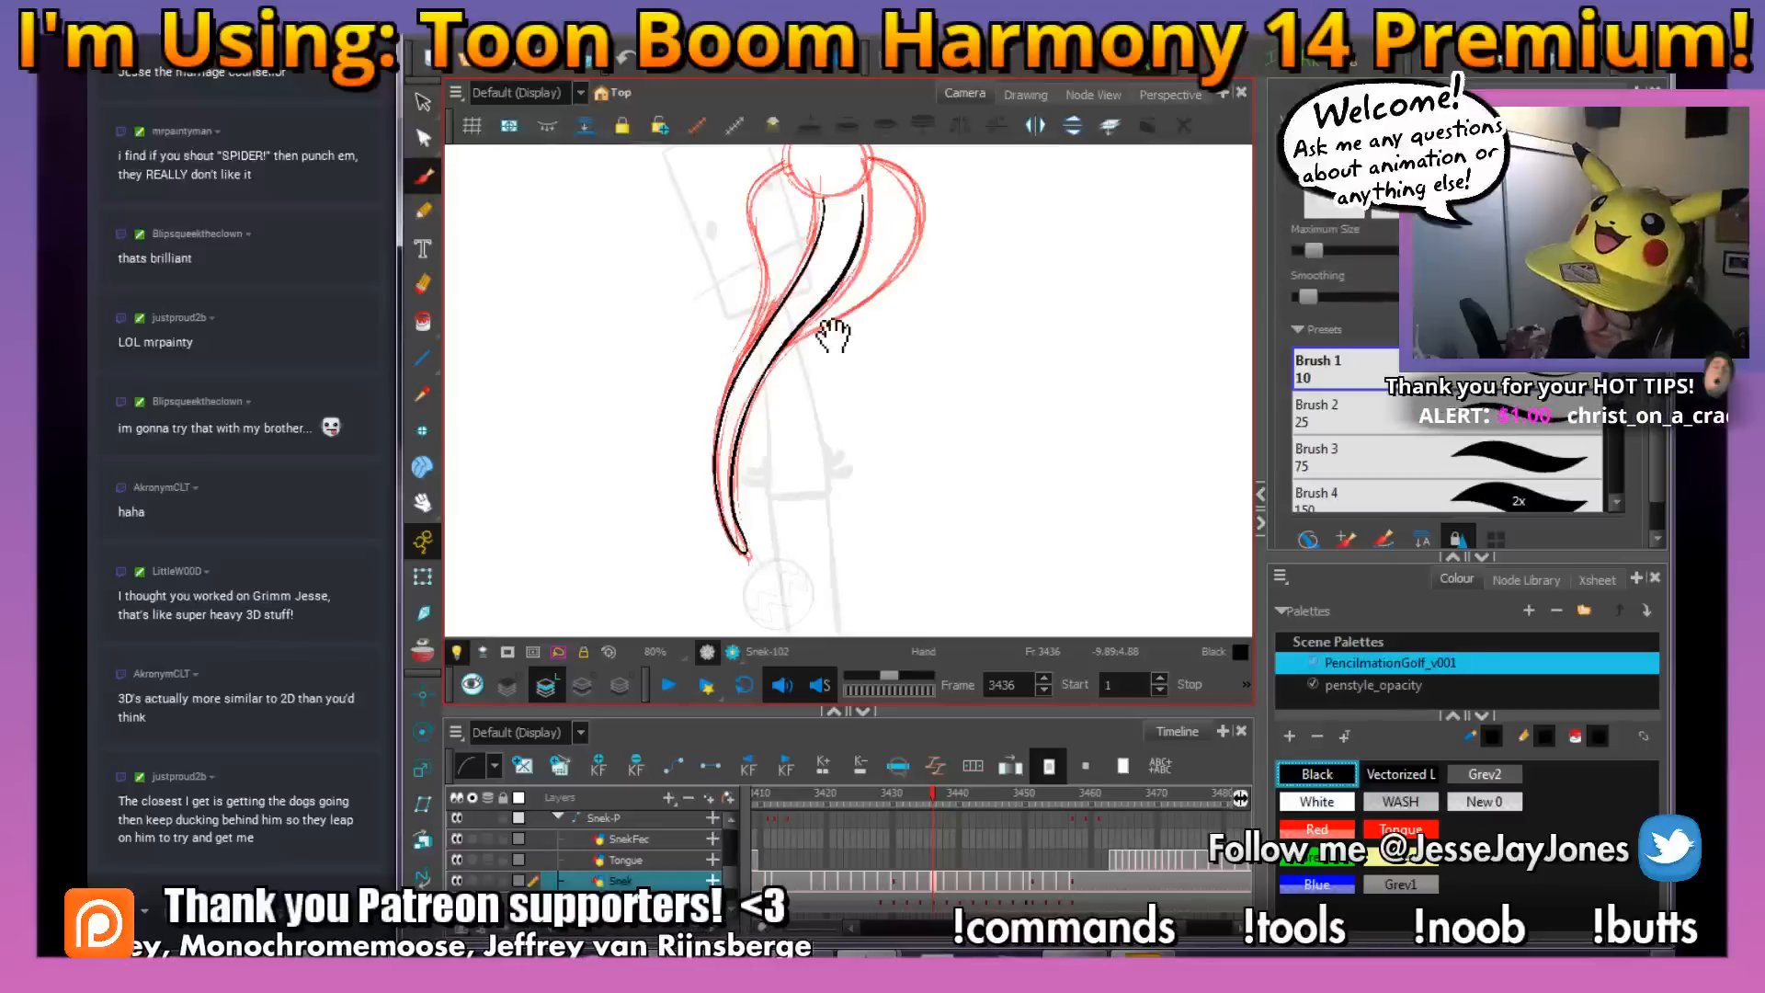
# Ink the underside of the snake's head on frame 3436 with a black brush stroke over the red rough
pyautogui.moveTo(833, 335)
pyautogui.mouseDown()
pyautogui.moveTo(764, 467)
pyautogui.moveTo(904, 472)
pyautogui.mouseUp()
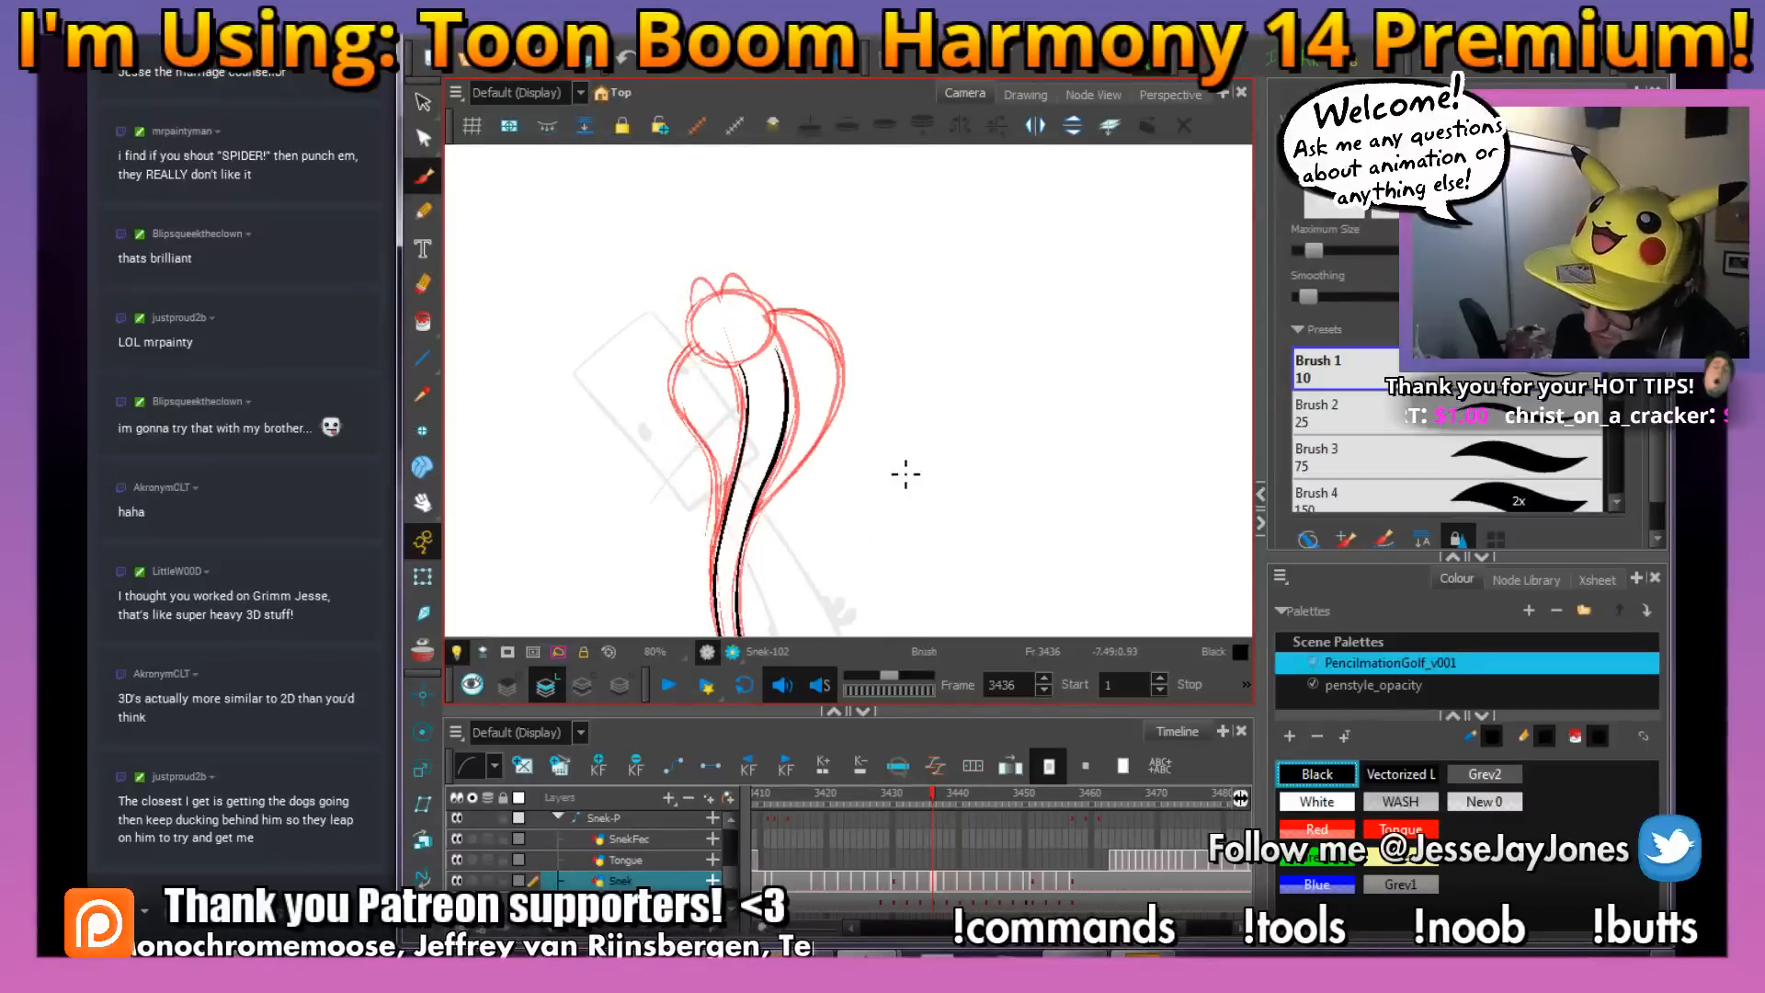
pyautogui.moveTo(796, 458); pyautogui.dragTo(832, 537)
pyautogui.scroll(4, 832, 538)
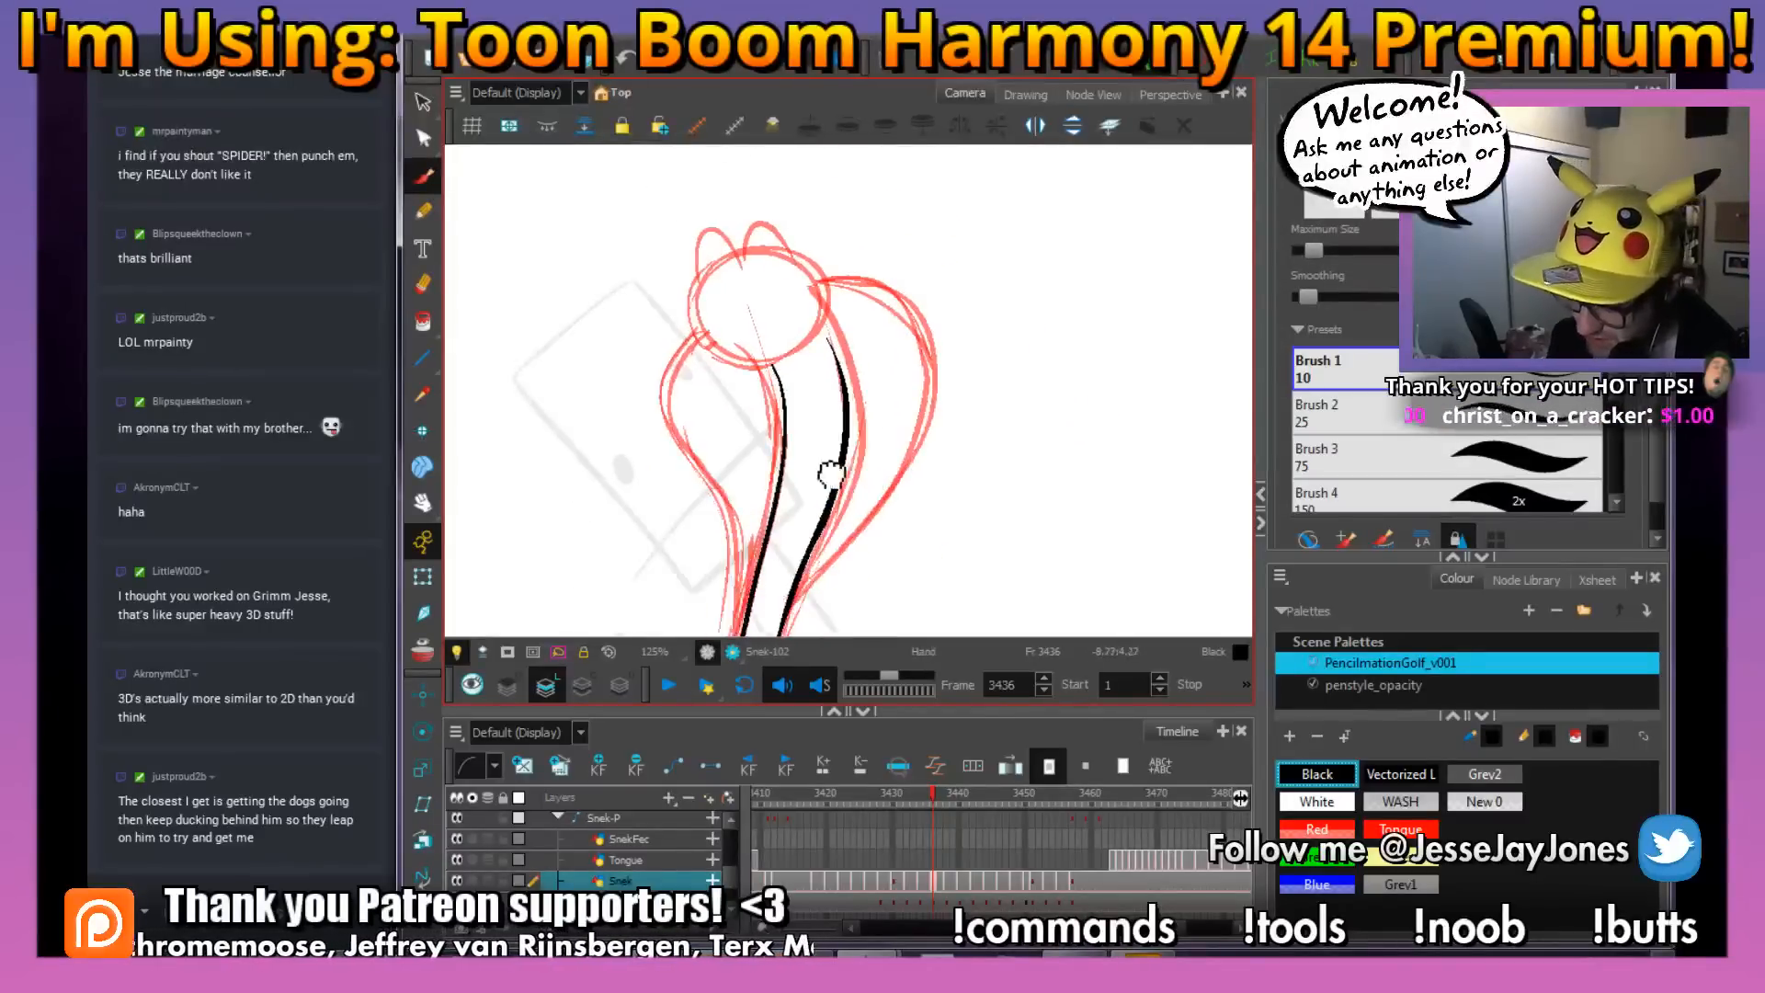
pyautogui.scroll(2, 781, 497)
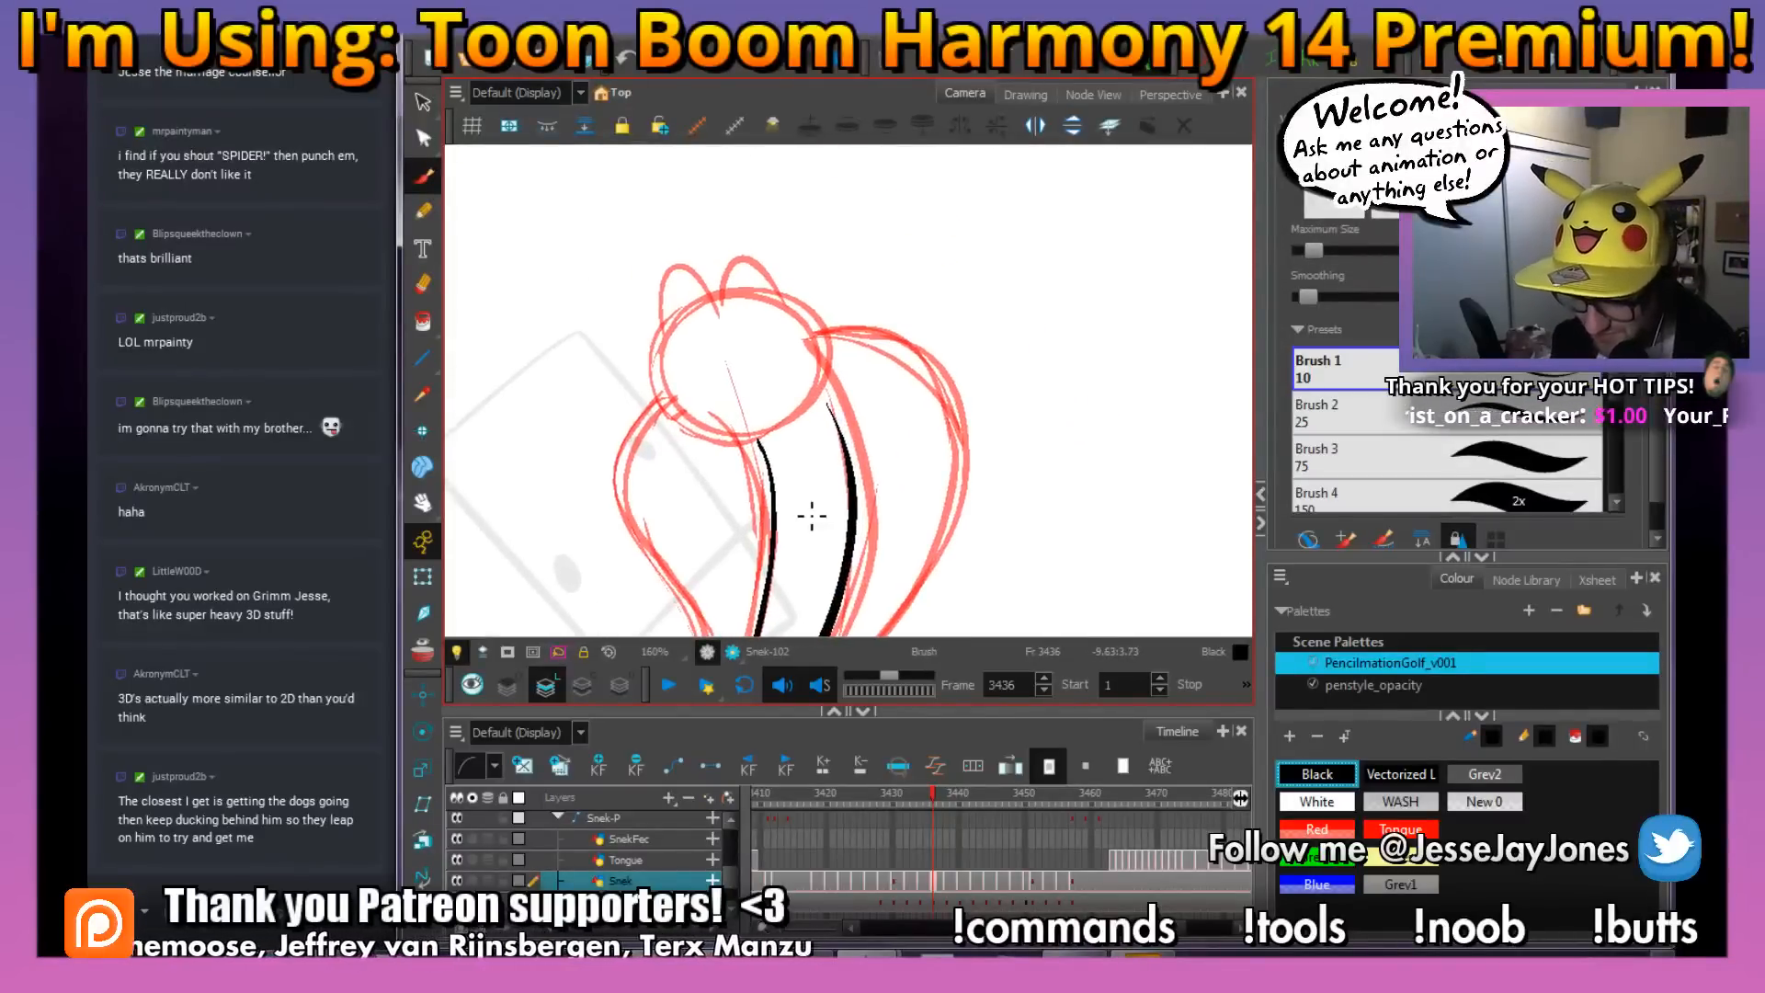
pyautogui.moveTo(753, 438)
pyautogui.mouseDown()
pyautogui.moveTo(810, 383)
pyautogui.moveTo(822, 422)
pyautogui.moveTo(822, 396)
pyautogui.mouseUp()
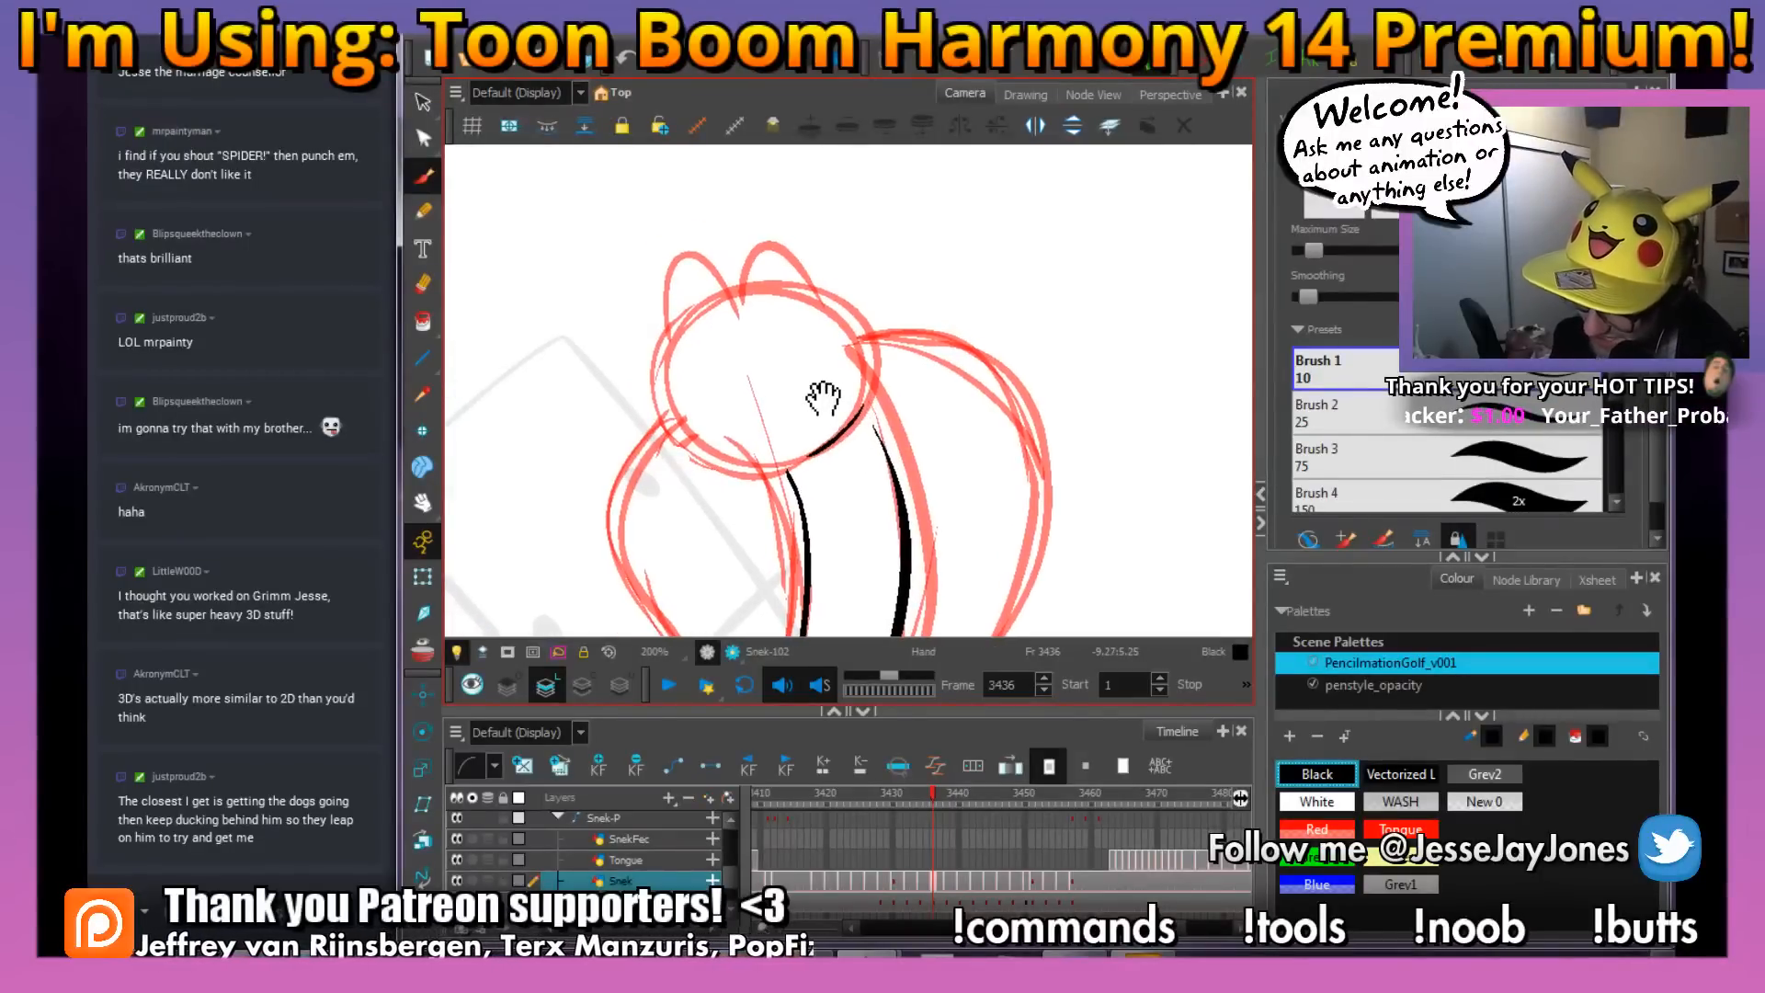
# Ink the outer edges of the snake's hood on both sides, from the narrow body up to the head
pyautogui.moveTo(875, 499); pyautogui.dragTo(887, 440)
pyautogui.press('1')
pyautogui.press('1')
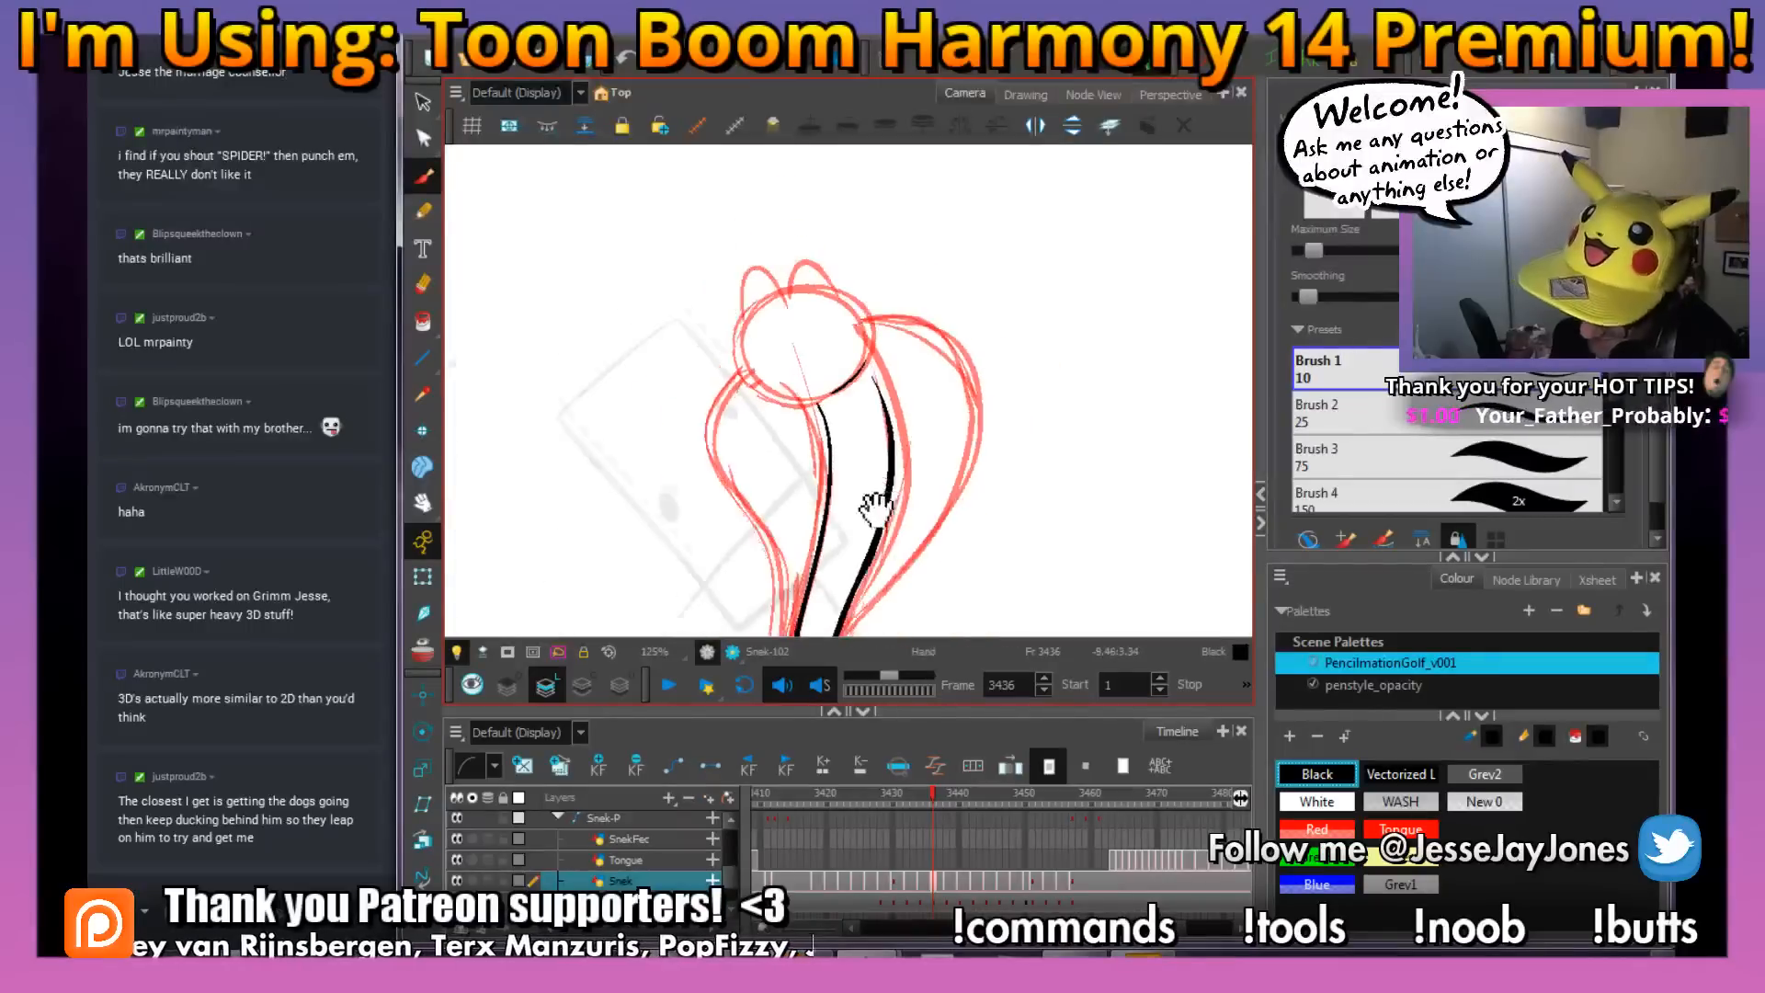
pyautogui.press('2')
pyautogui.moveTo(874, 505)
pyautogui.mouseDown()
pyautogui.moveTo(875, 441)
pyautogui.moveTo(847, 432)
pyautogui.mouseUp()
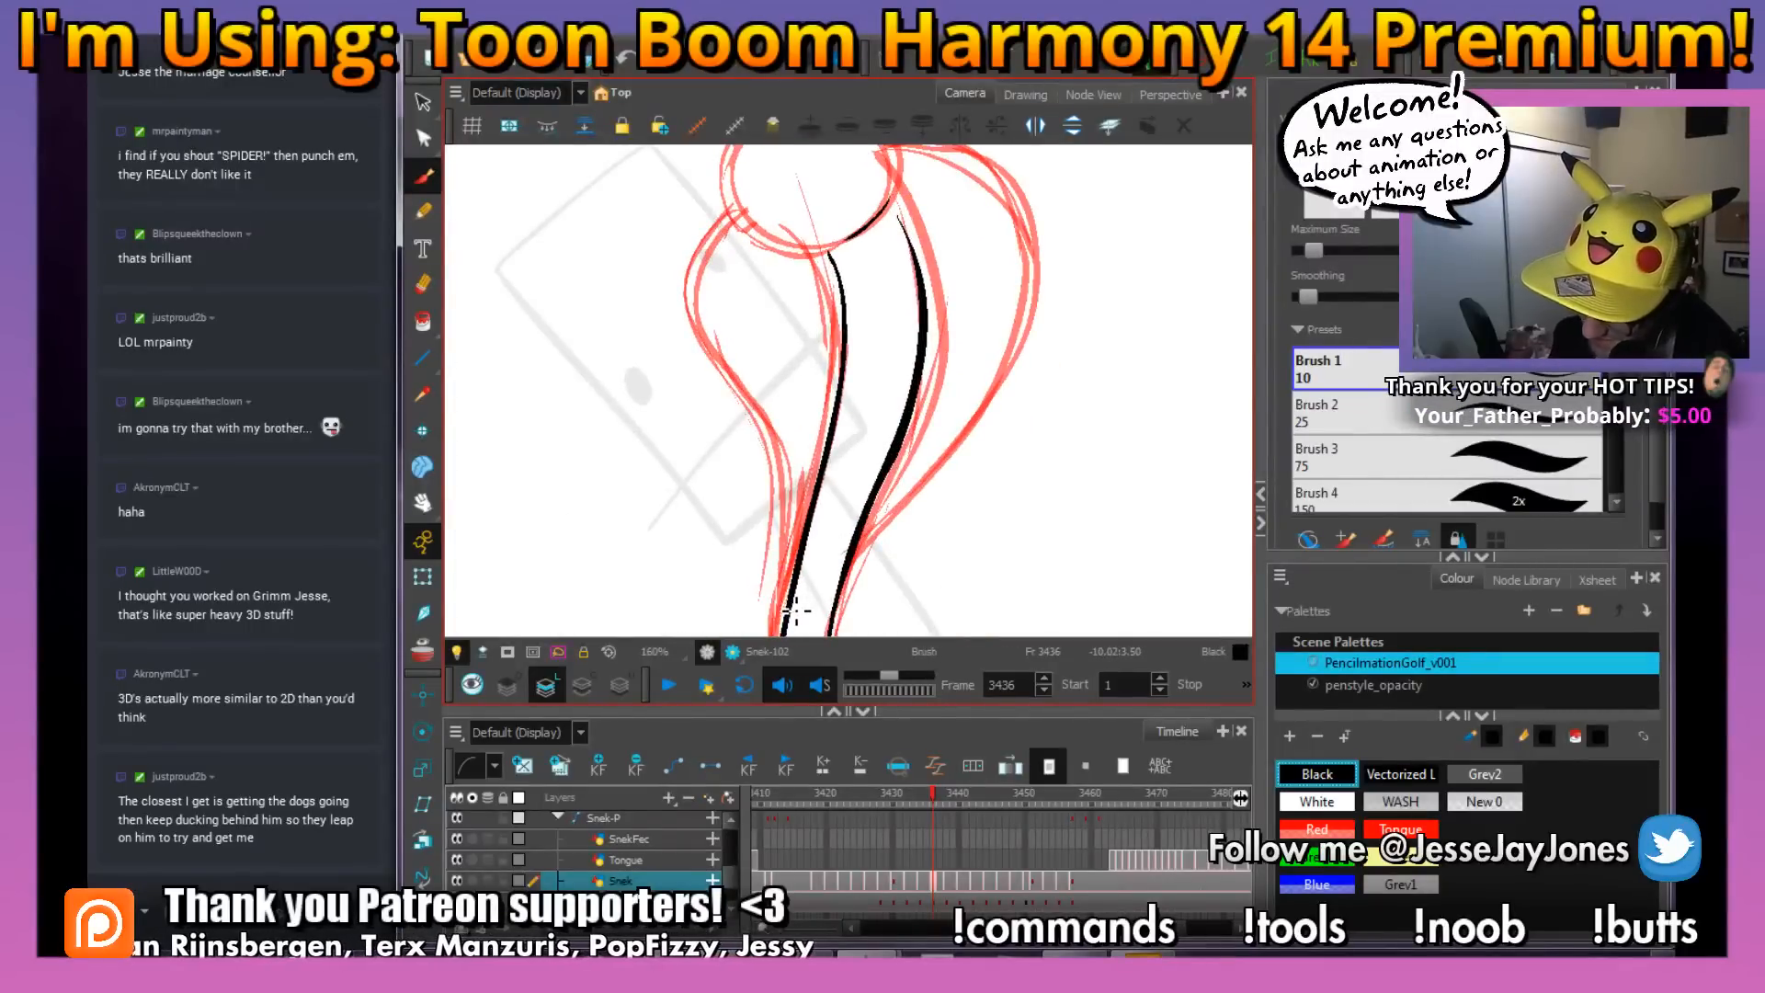
pyautogui.moveTo(796, 610)
pyautogui.mouseDown()
pyautogui.moveTo(763, 433)
pyautogui.moveTo(687, 302)
pyautogui.moveTo(770, 194)
pyautogui.mouseUp()
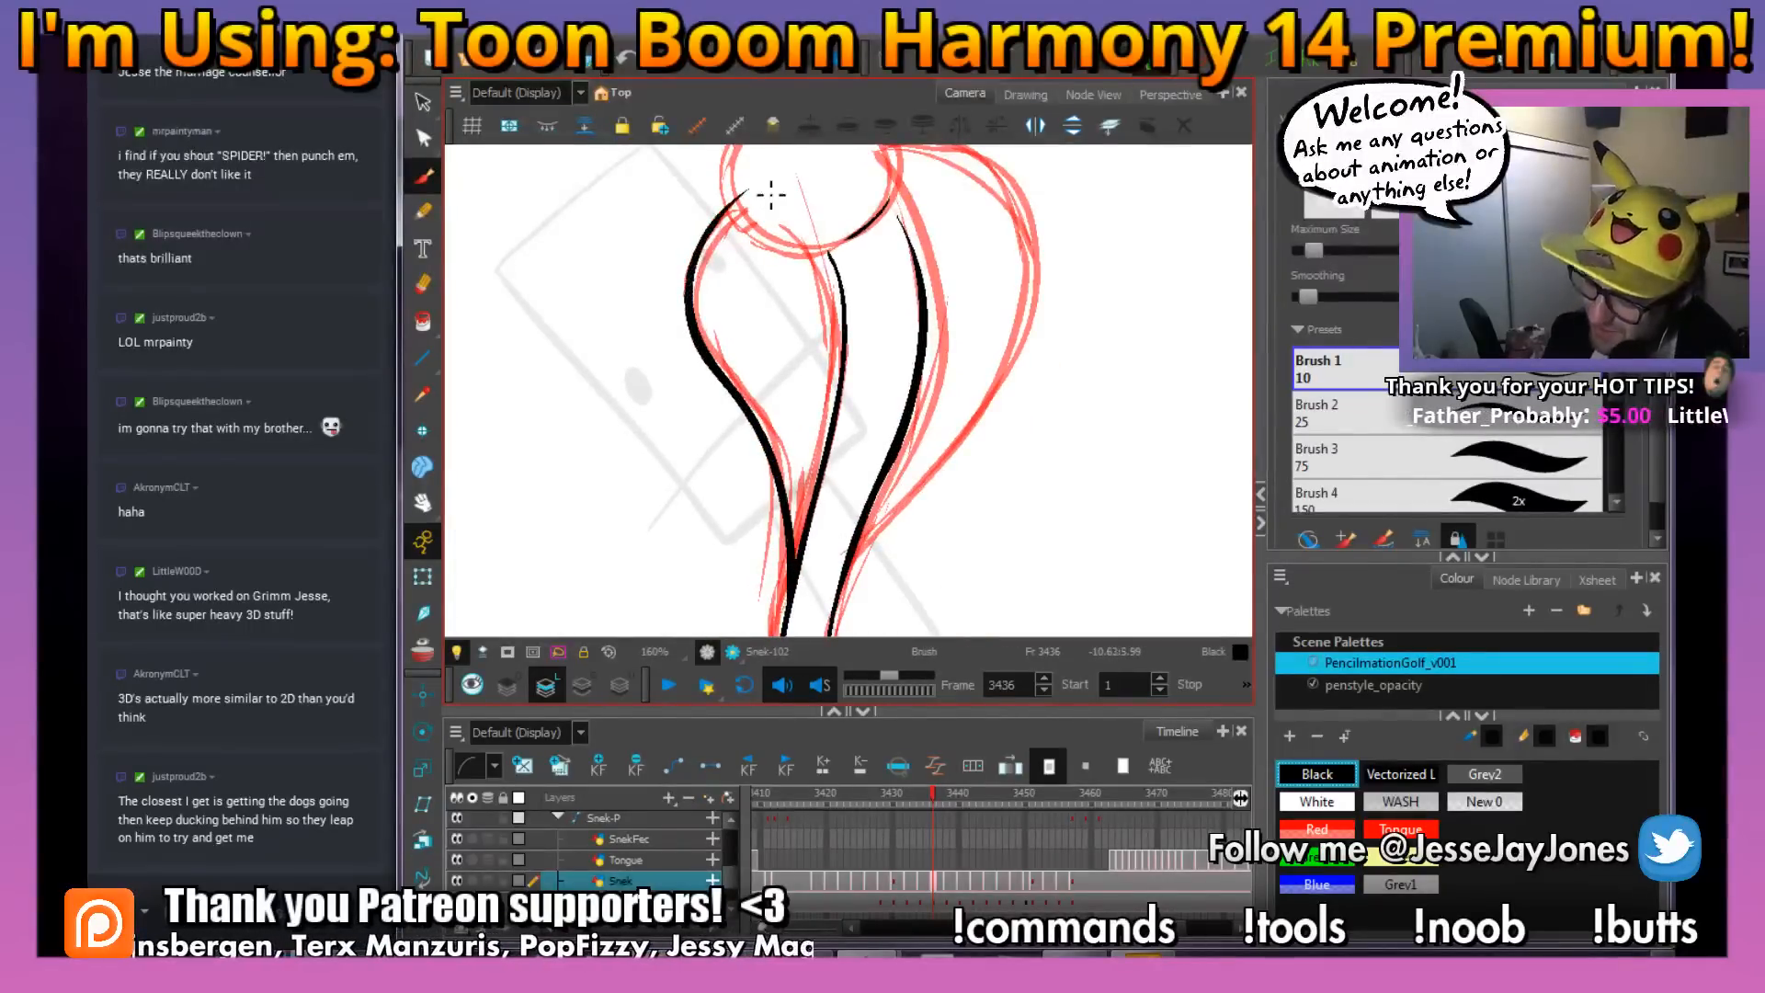
pyautogui.moveTo(921, 495); pyautogui.dragTo(897, 540)
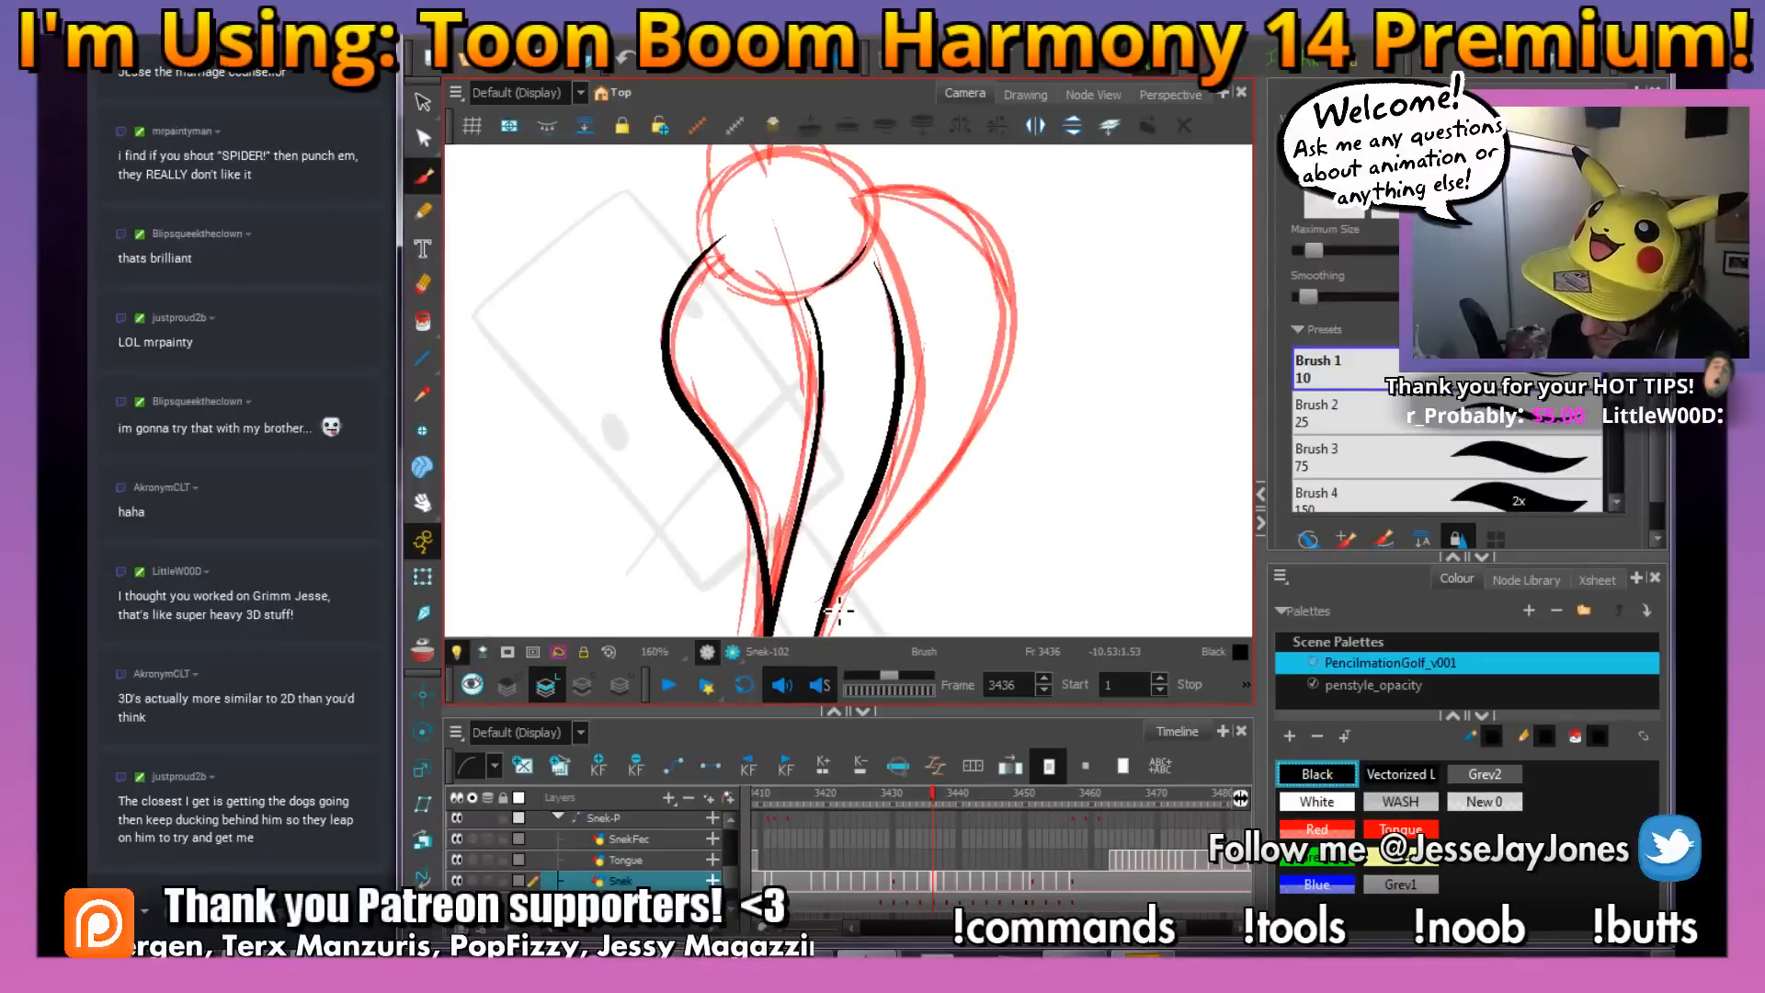
pyautogui.moveTo(839, 609)
pyautogui.mouseDown()
pyautogui.moveTo(976, 455)
pyautogui.moveTo(1015, 376)
pyautogui.moveTo(1023, 279)
pyautogui.moveTo(981, 219)
pyautogui.moveTo(842, 210)
pyautogui.moveTo(940, 375)
pyautogui.mouseUp()
# Ink the top of the head with its two eye bumps and the small snout, undoing and redrawing the snout stroke
pyautogui.press('2')
pyautogui.press('2')
pyautogui.moveTo(898, 285)
pyautogui.mouseDown()
pyautogui.moveTo(912, 357)
pyautogui.moveTo(856, 268)
pyautogui.moveTo(800, 257)
pyautogui.moveTo(786, 326)
pyautogui.moveTo(754, 281)
pyautogui.moveTo(708, 283)
pyautogui.moveTo(704, 382)
pyautogui.mouseUp()
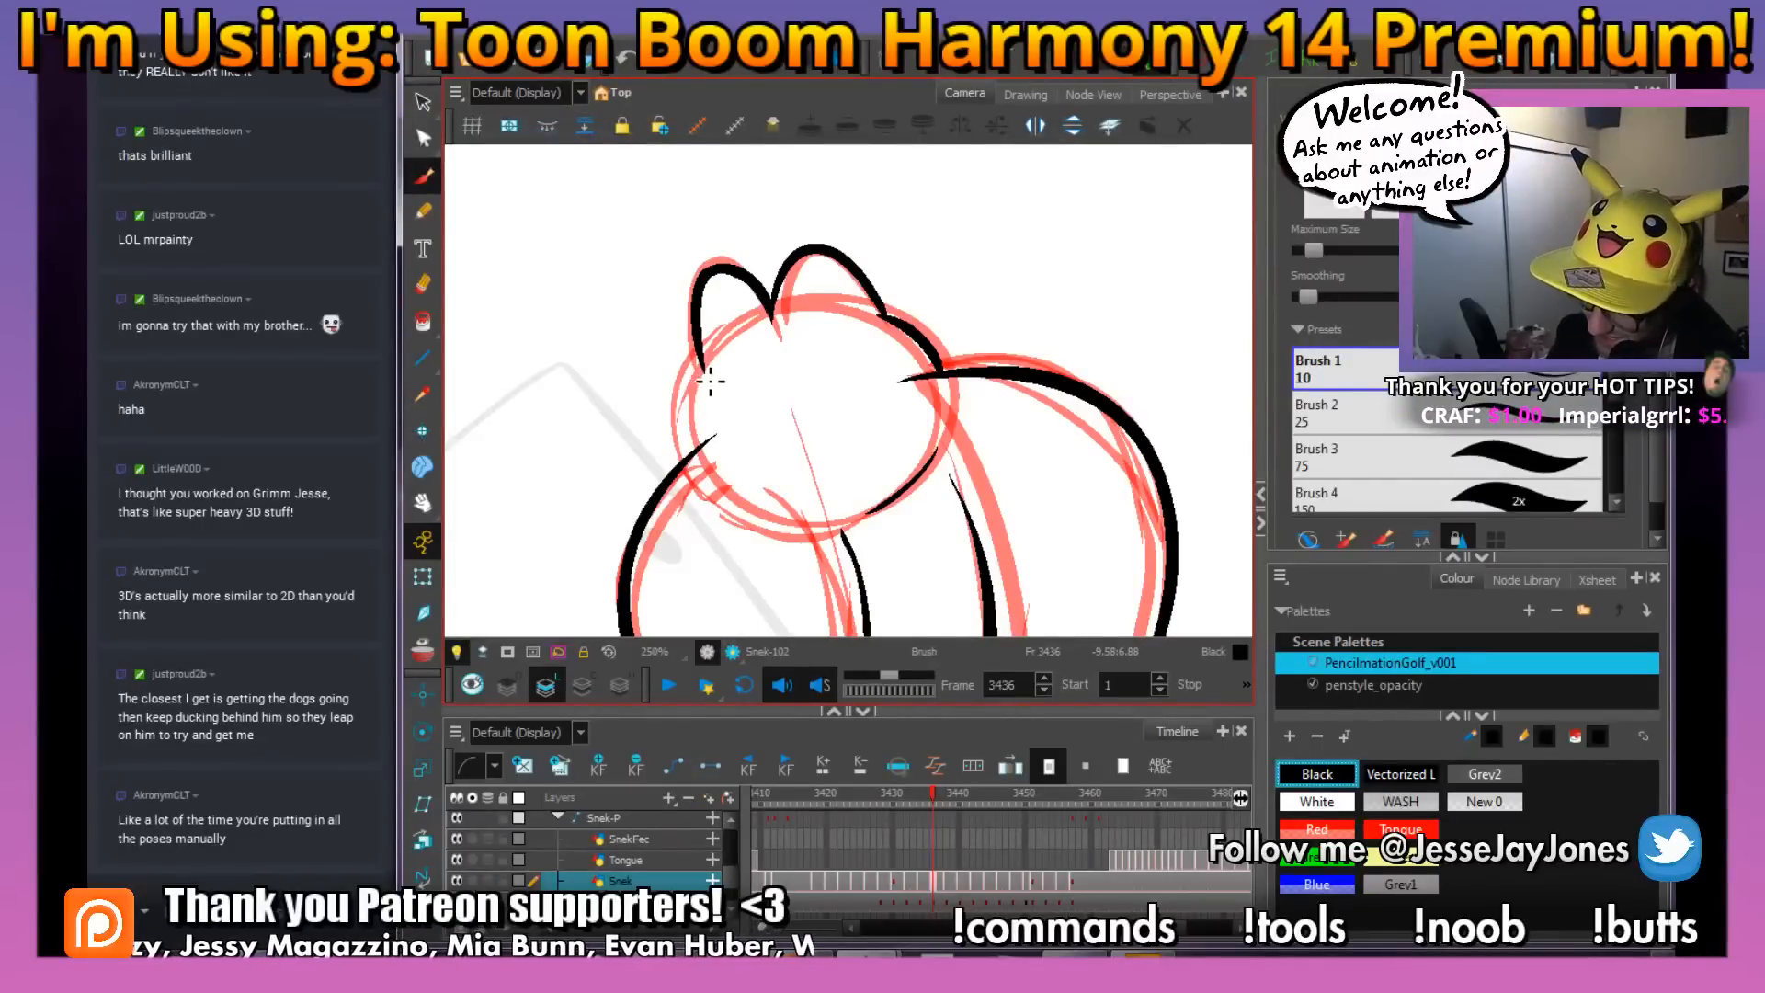
pyautogui.moveTo(706, 370); pyautogui.dragTo(699, 417)
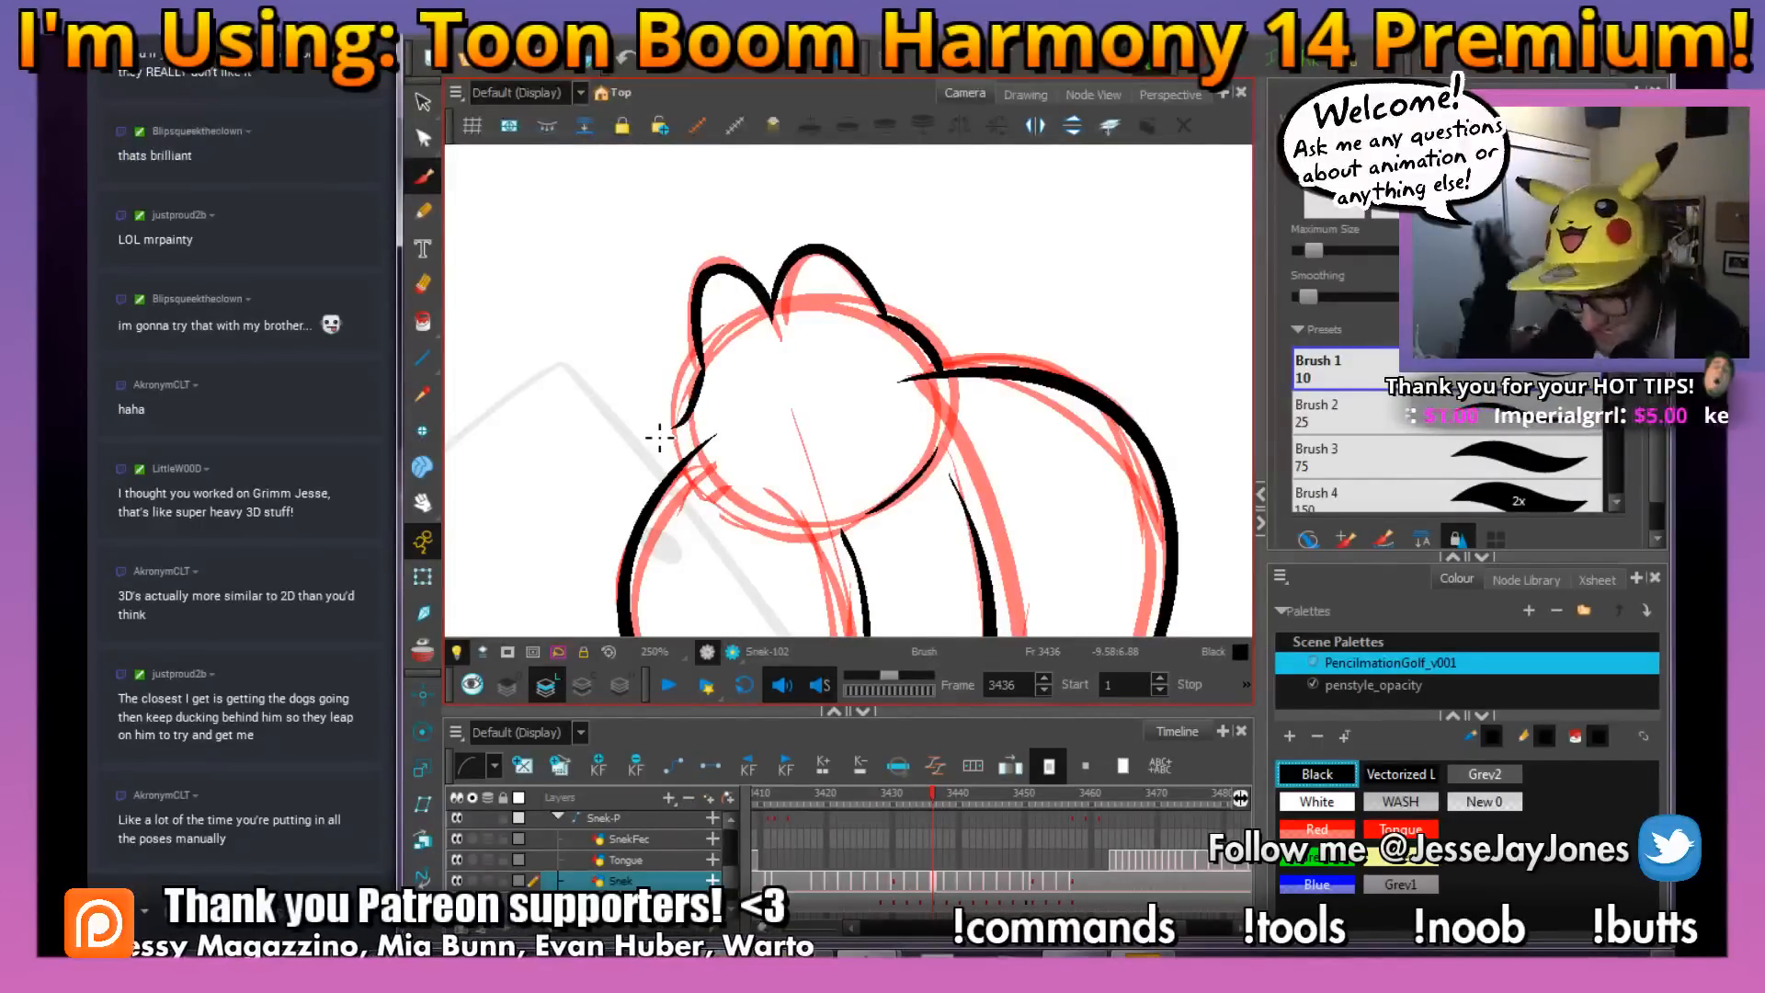
pyautogui.hotkey('ctrl', 'z')
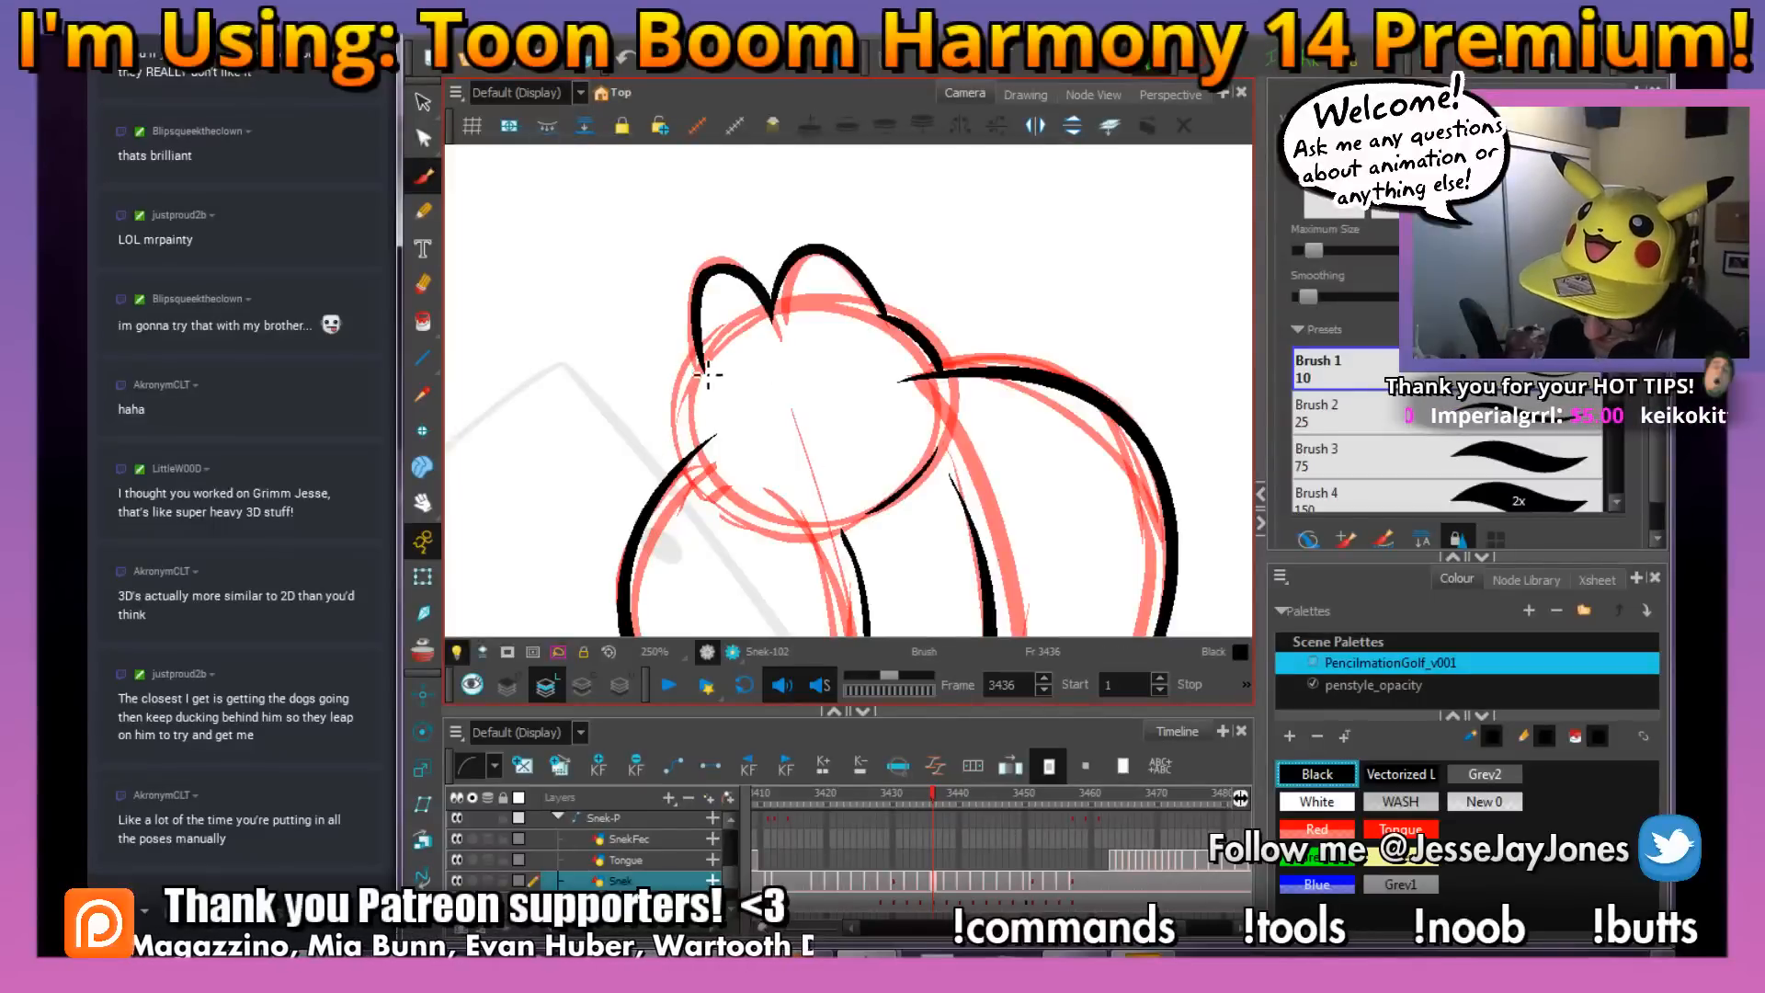
pyautogui.moveTo(691, 409)
pyautogui.mouseDown()
pyautogui.moveTo(670, 431)
pyautogui.moveTo(710, 451)
pyautogui.mouseUp()
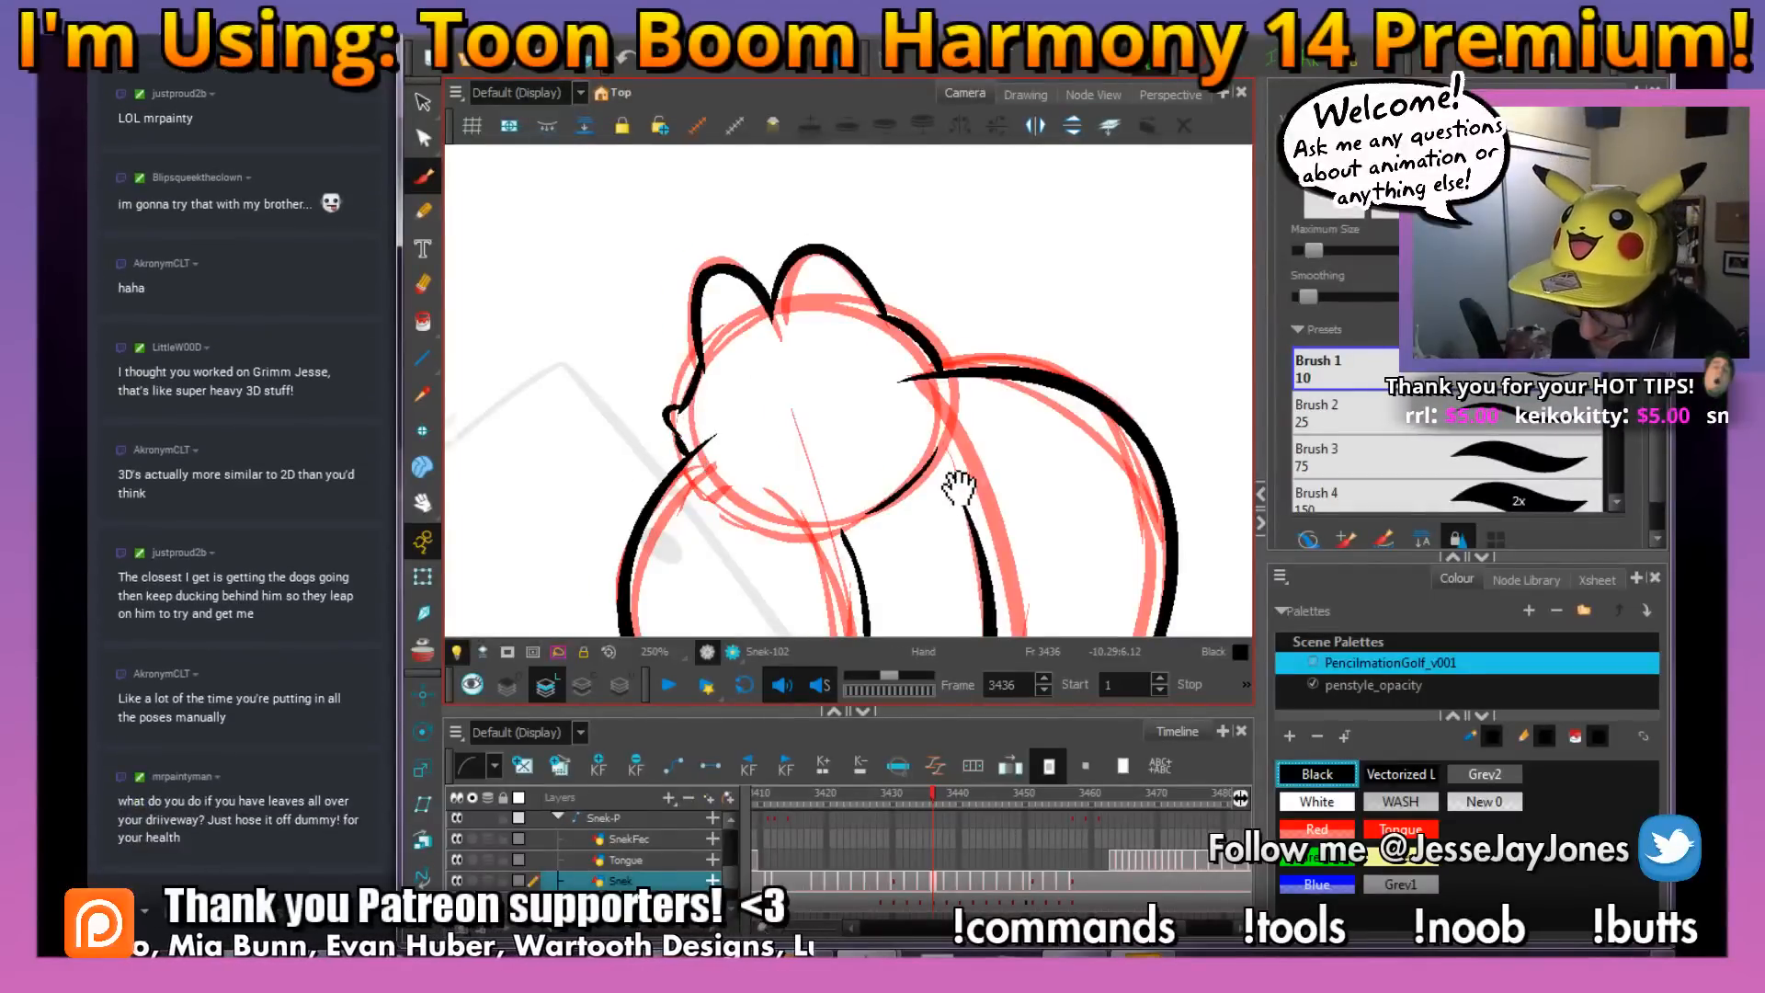
# Remove the red rough lines from the snake drawing on frame 3436, keeping the black ink
pyautogui.moveTo(957, 485); pyautogui.dragTo(911, 466)
pyautogui.scroll(-4, 814, 499)
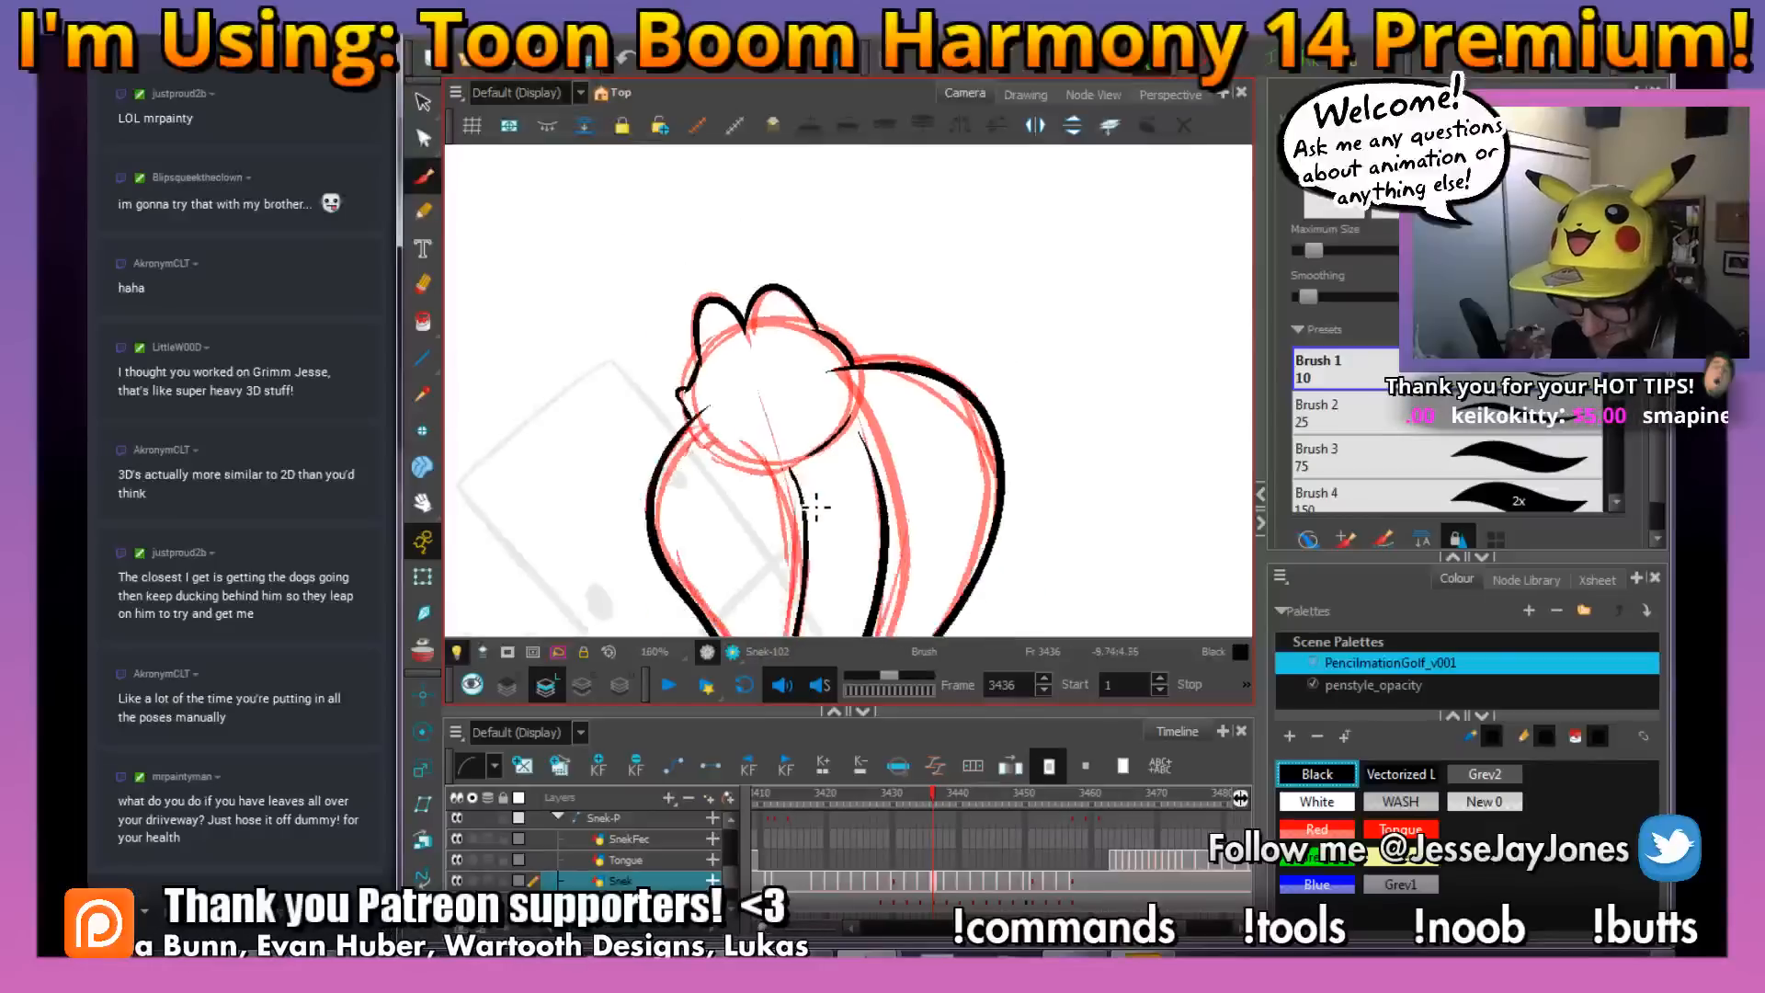
pyautogui.moveTo(825, 505)
pyautogui.mouseDown()
pyautogui.moveTo(845, 443)
pyautogui.moveTo(867, 441)
pyautogui.moveTo(838, 459)
pyautogui.moveTo(851, 500)
pyautogui.moveTo(898, 477)
pyautogui.moveTo(1021, 502)
pyautogui.moveTo(962, 499)
pyautogui.mouseUp()
pyautogui.press('1')
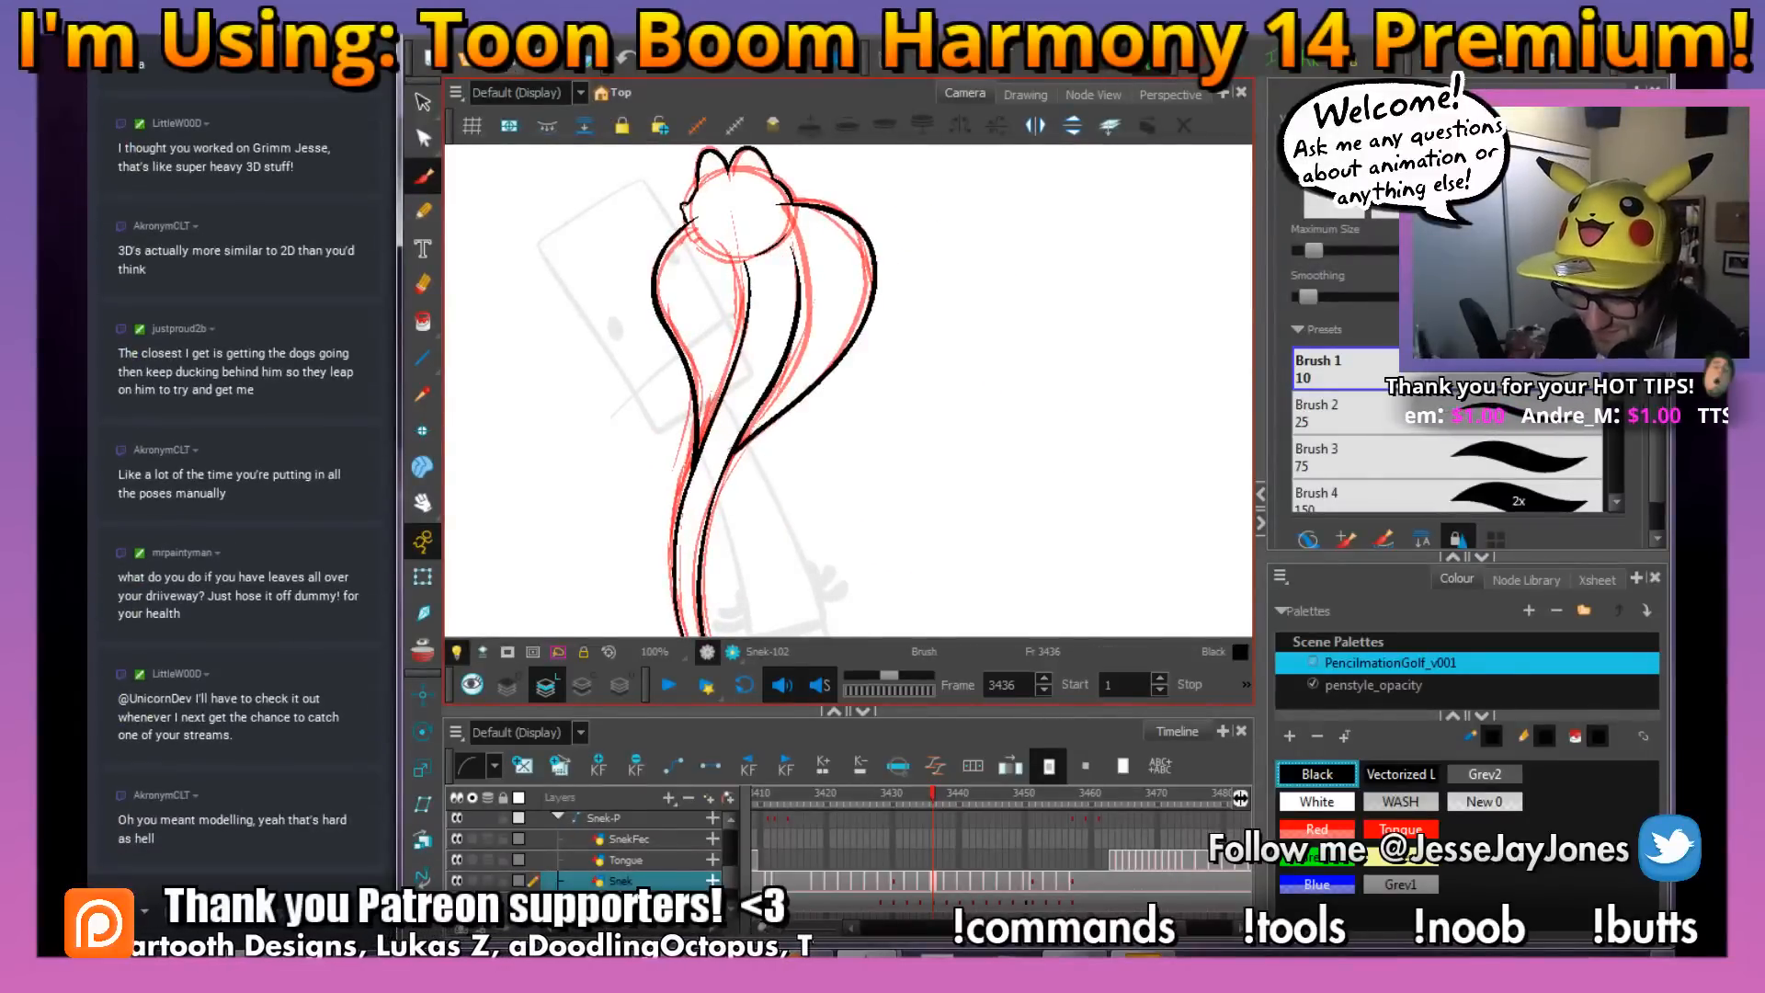
pyautogui.moveTo(805, 440); pyautogui.dragTo(836, 461)
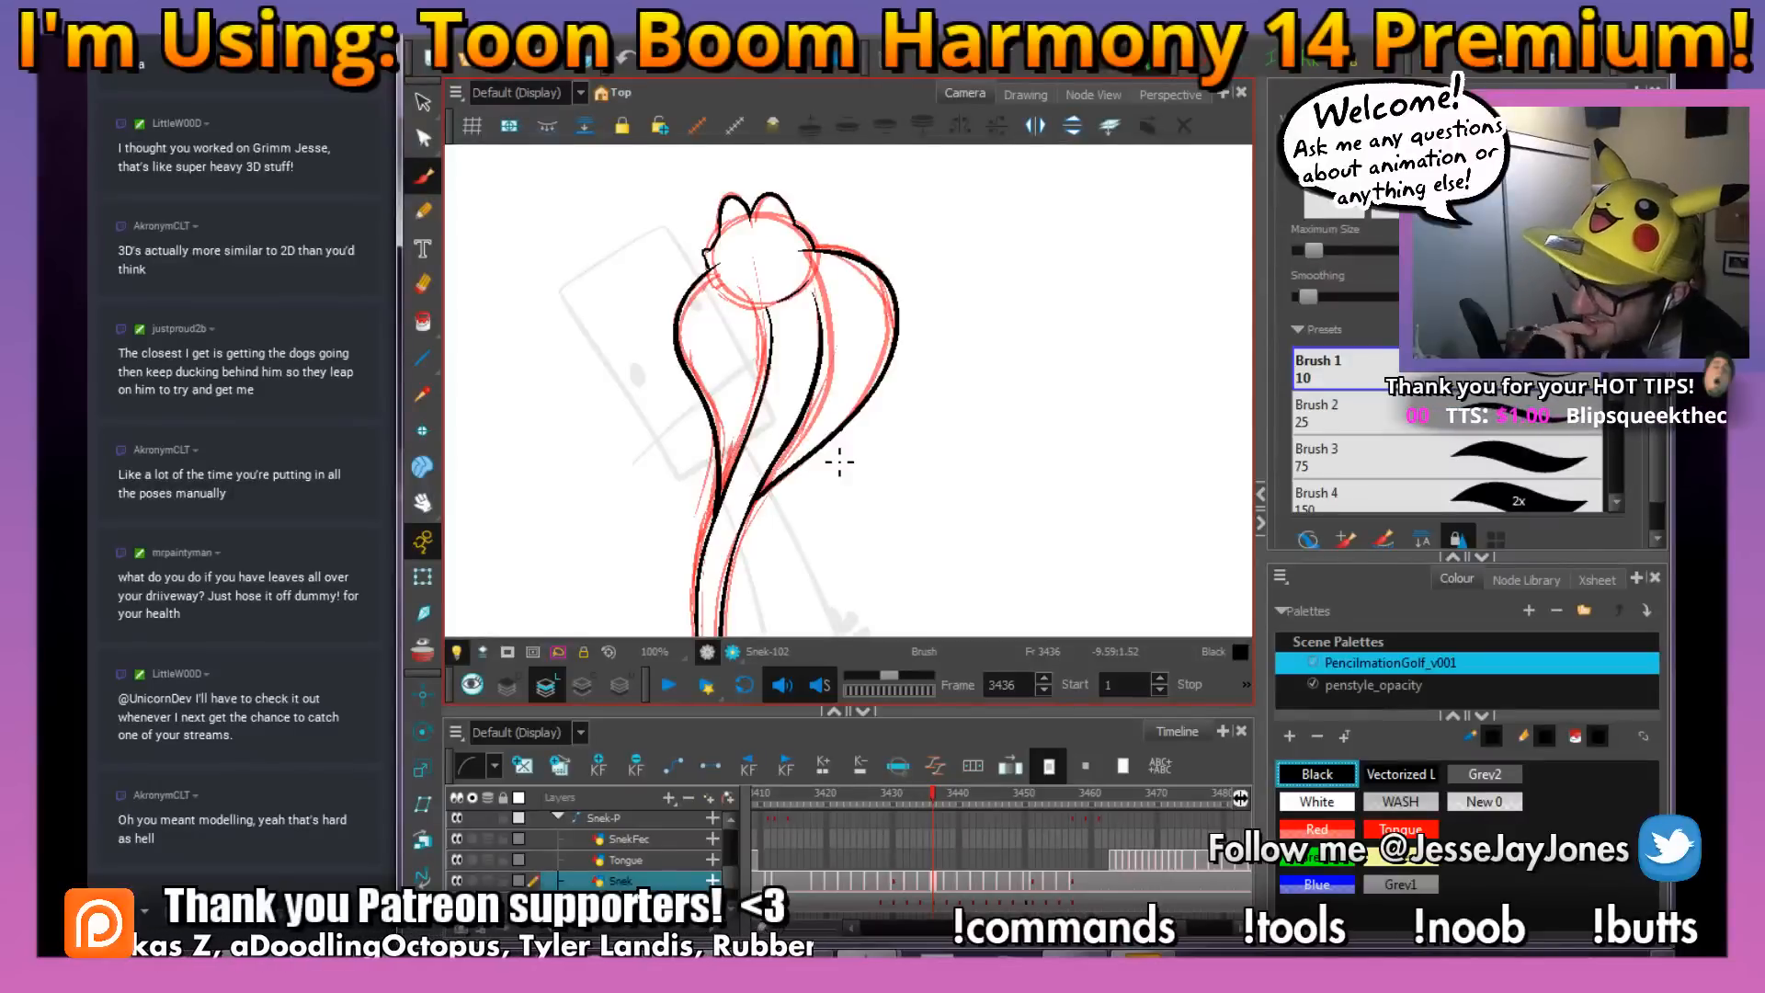
pyautogui.hotkey('alt', 's')
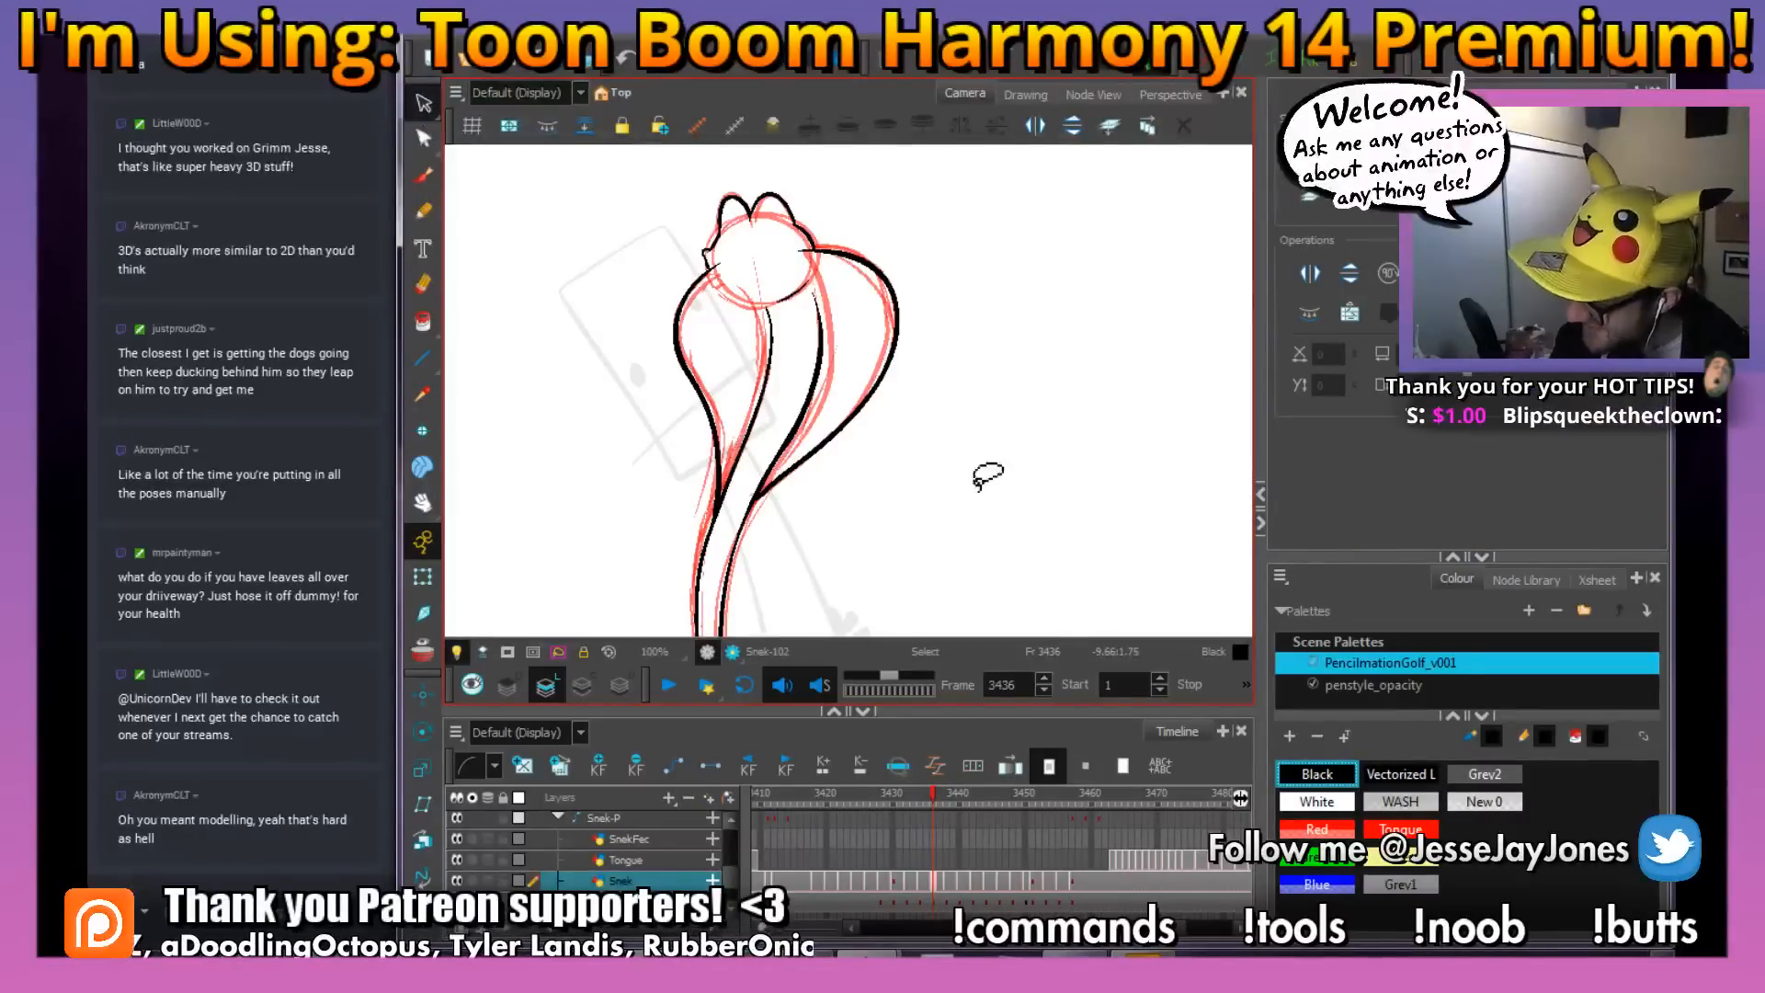
pyautogui.moveTo(849, 514); pyautogui.dragTo(880, 366)
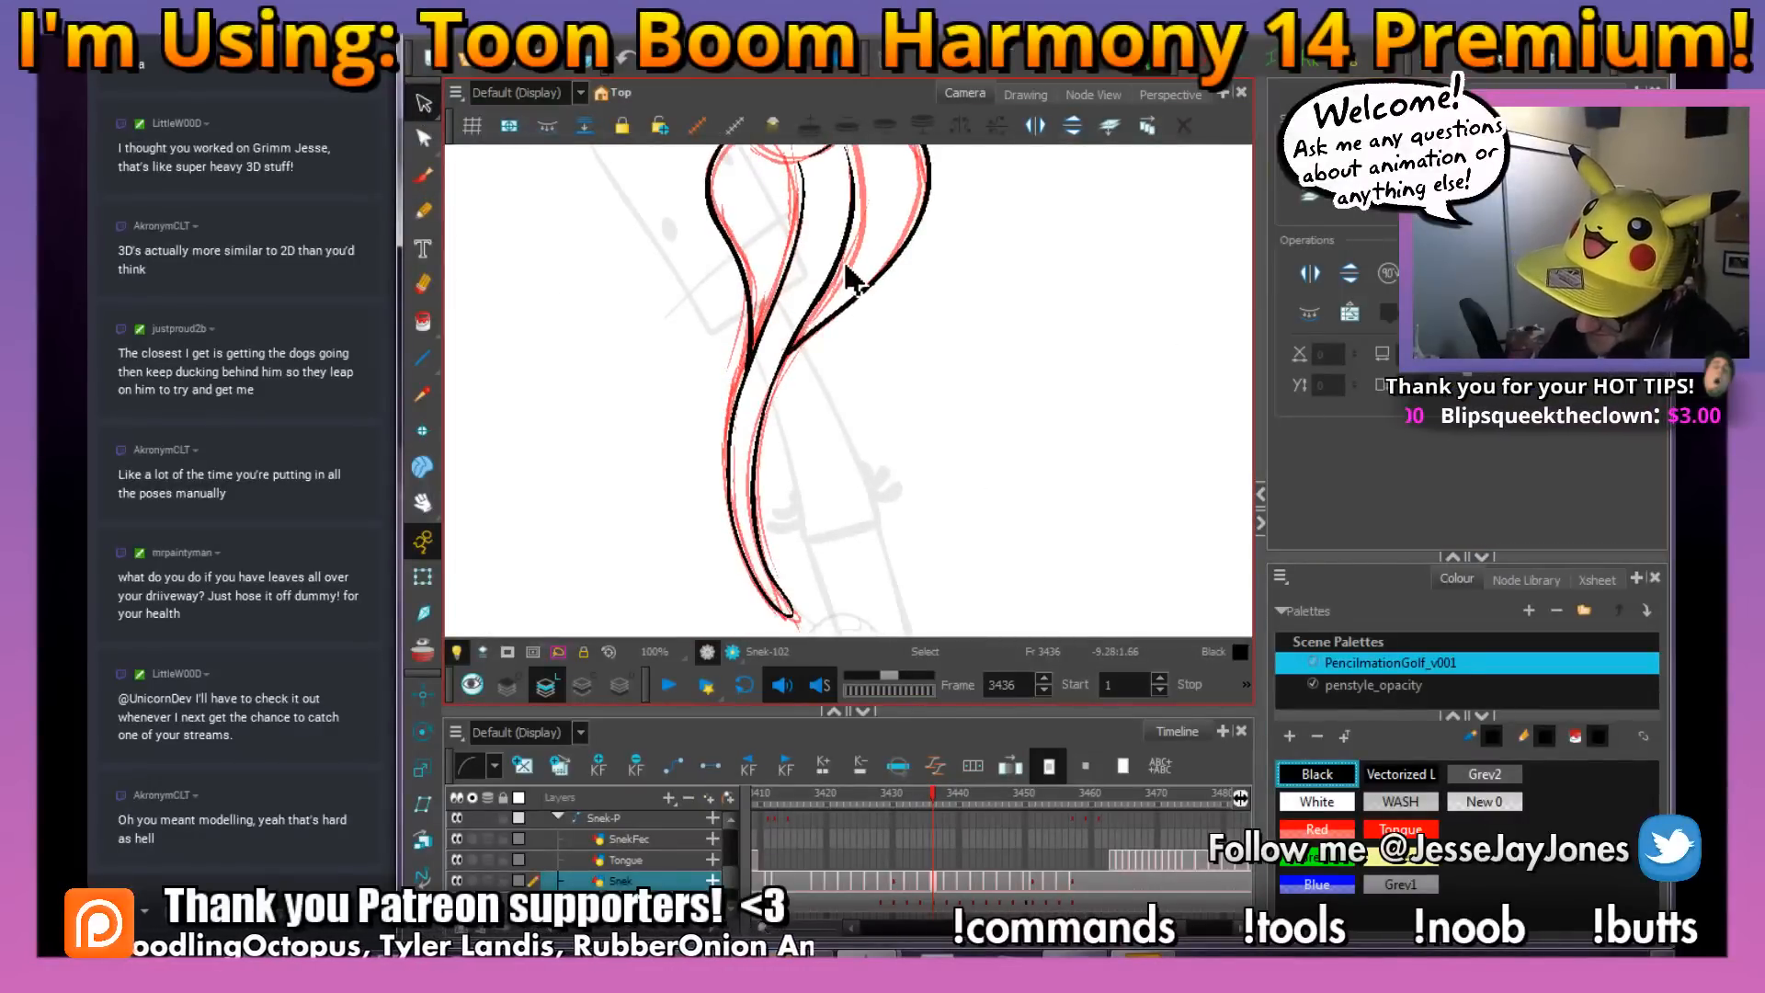
pyautogui.hotkey('ctrl', 'a')
pyautogui.press('Escape')
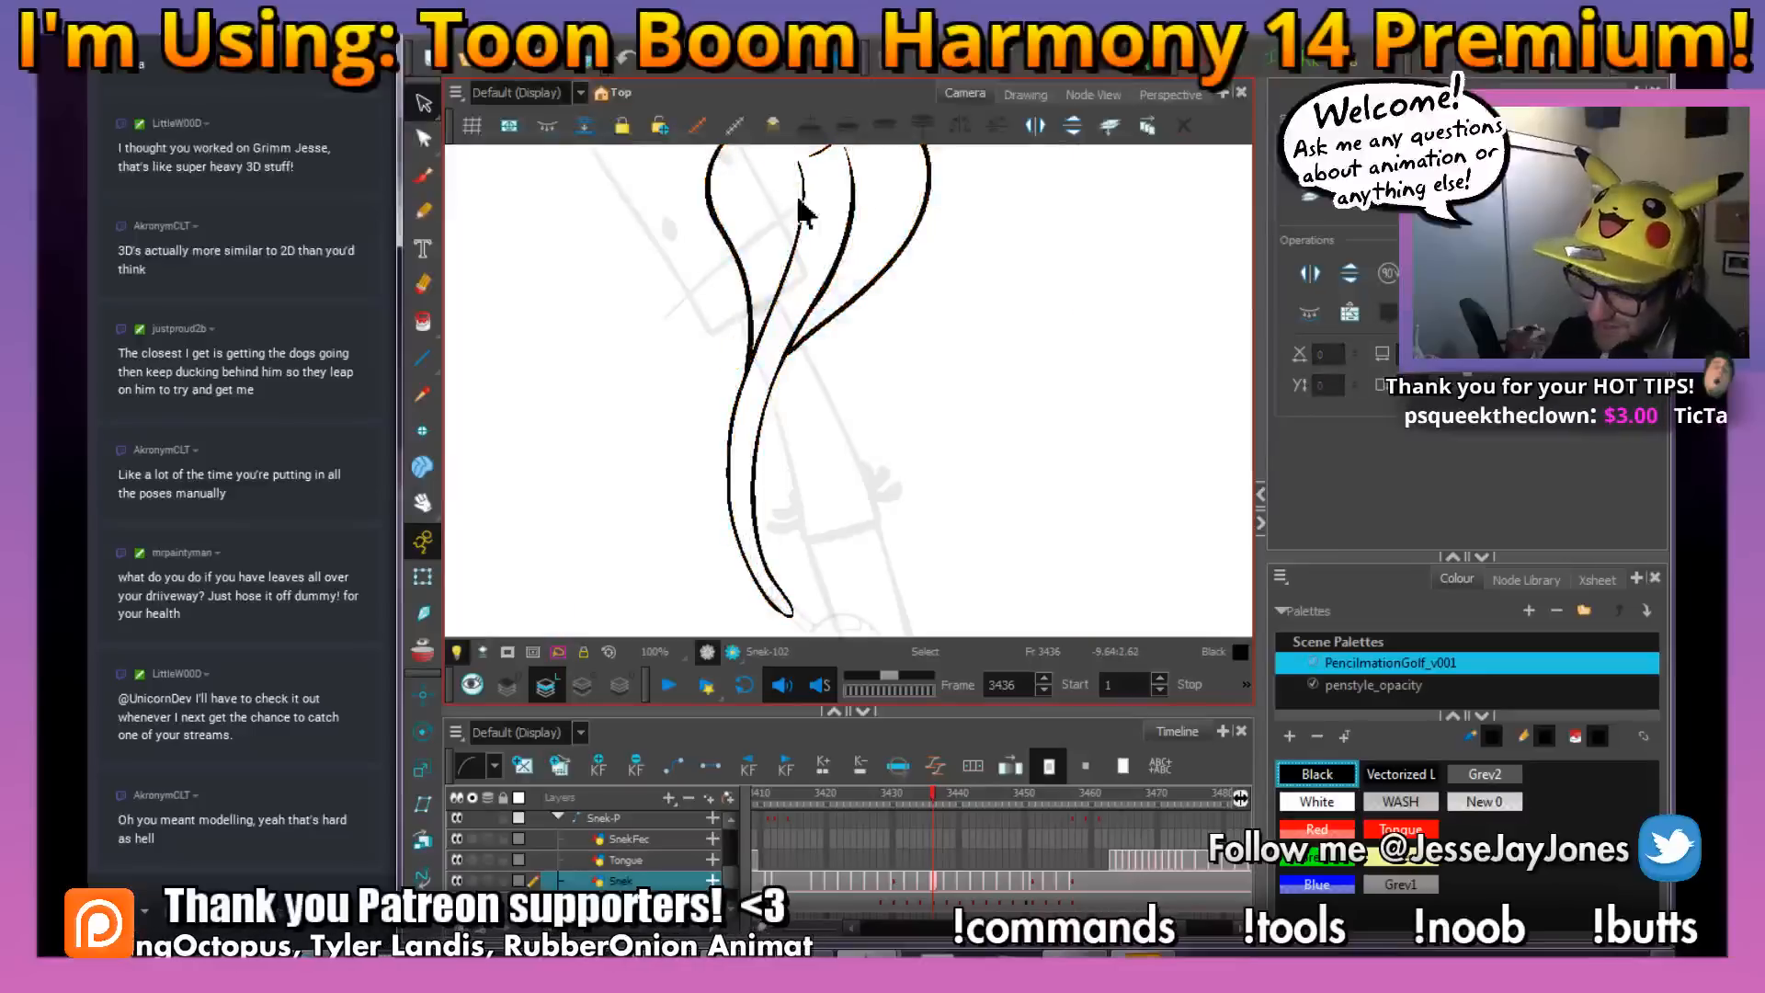
# Draw small U-shaped scale marks with the Brush on the snake's upper body, using the adjacent frames as reference
pyautogui.click(424, 176)
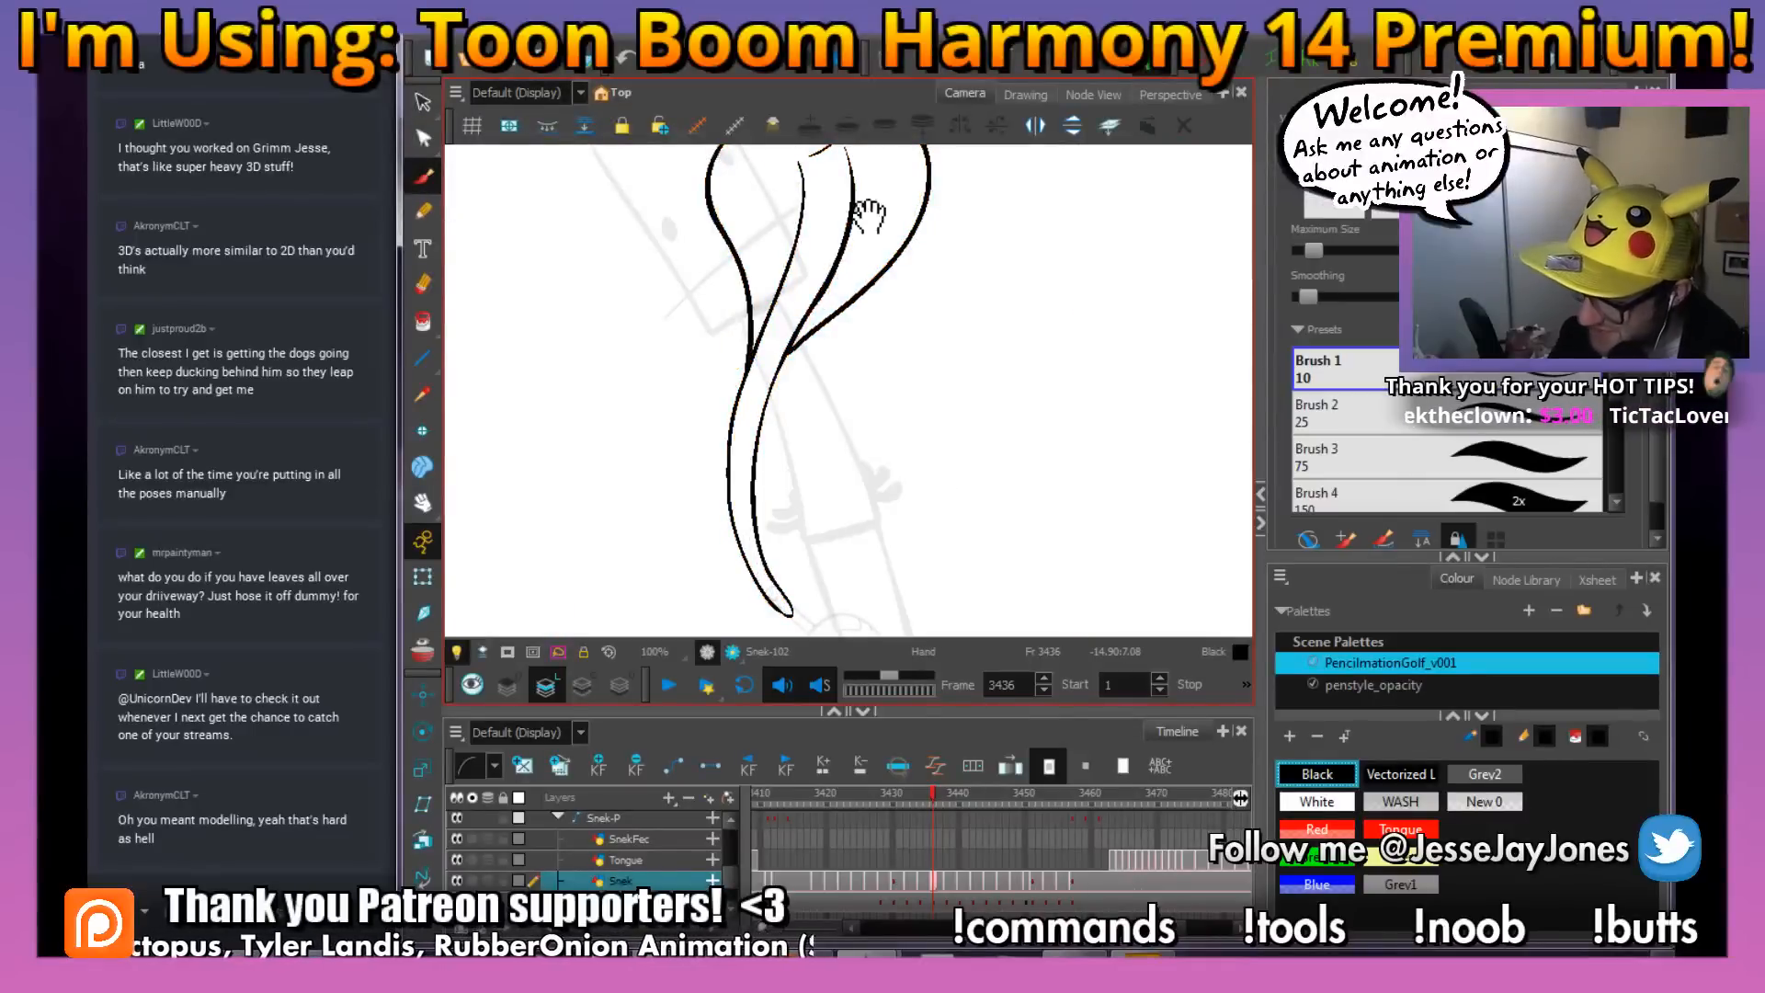
pyautogui.press('2')
pyautogui.press('2')
pyautogui.moveTo(867, 213)
pyautogui.mouseDown()
pyautogui.moveTo(829, 301)
pyautogui.moveTo(788, 325)
pyautogui.mouseUp()
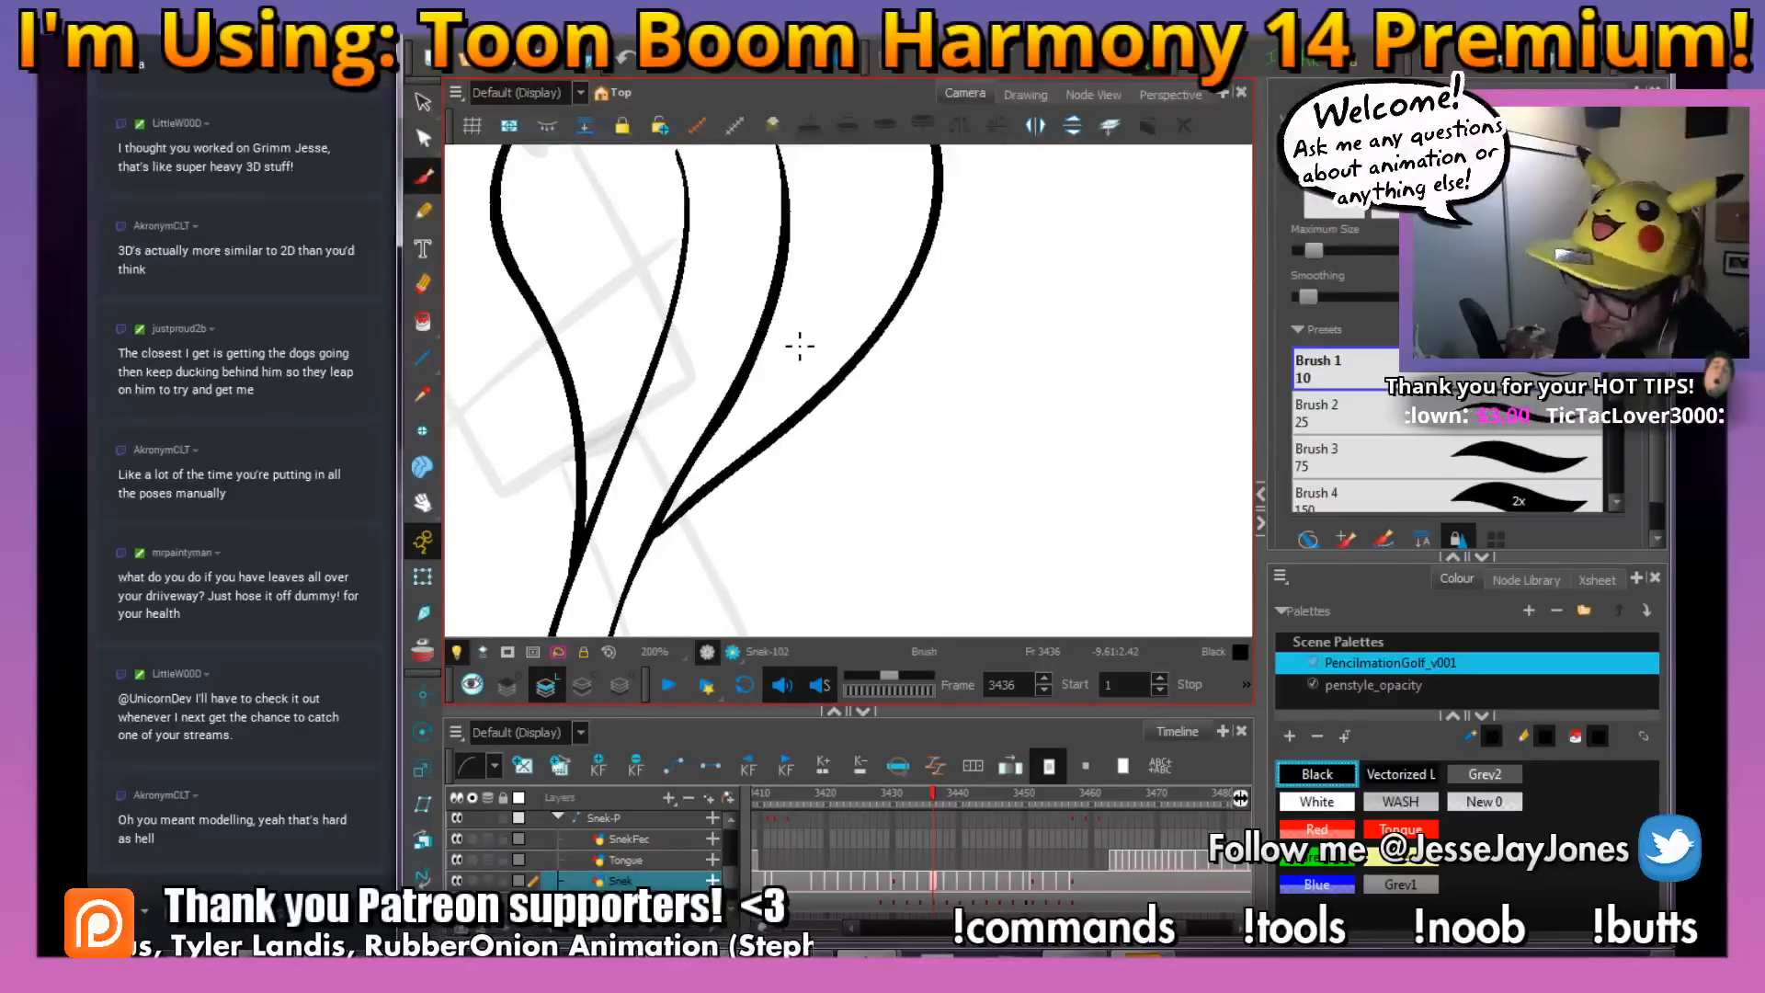
pyautogui.press('1')
pyautogui.press('1')
pyautogui.moveTo(821, 476); pyautogui.dragTo(852, 464)
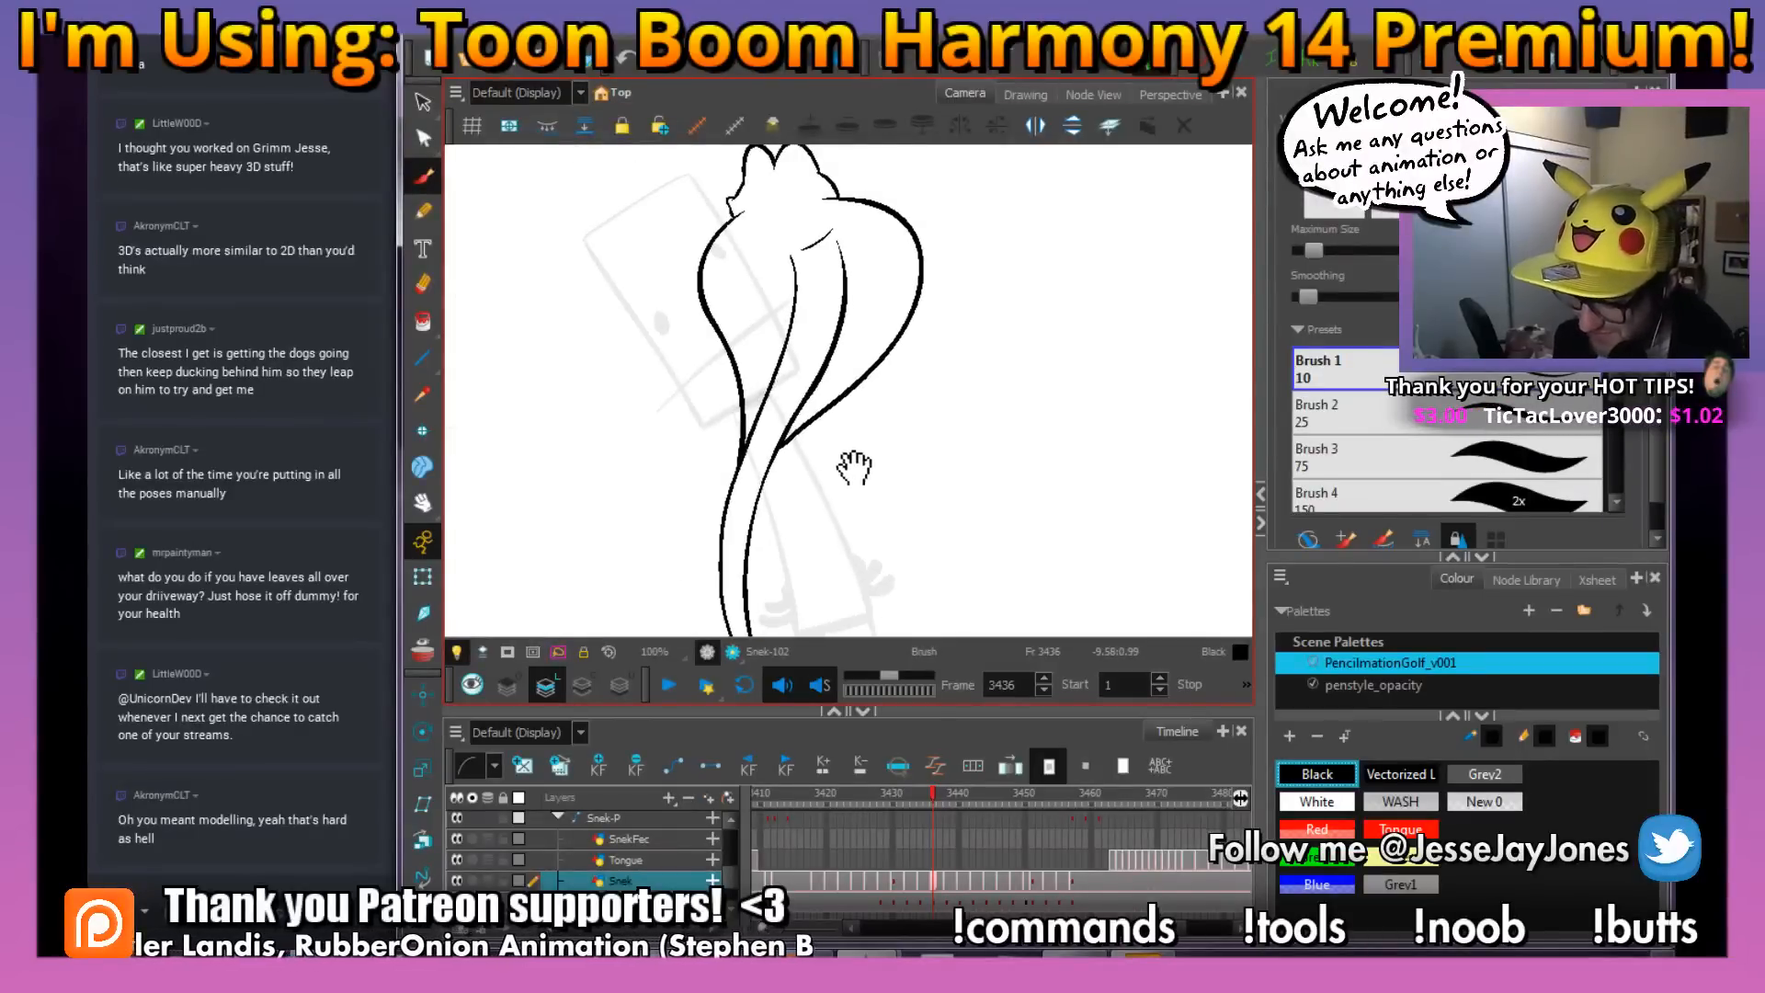
pyautogui.press('.')
pyautogui.press(',')
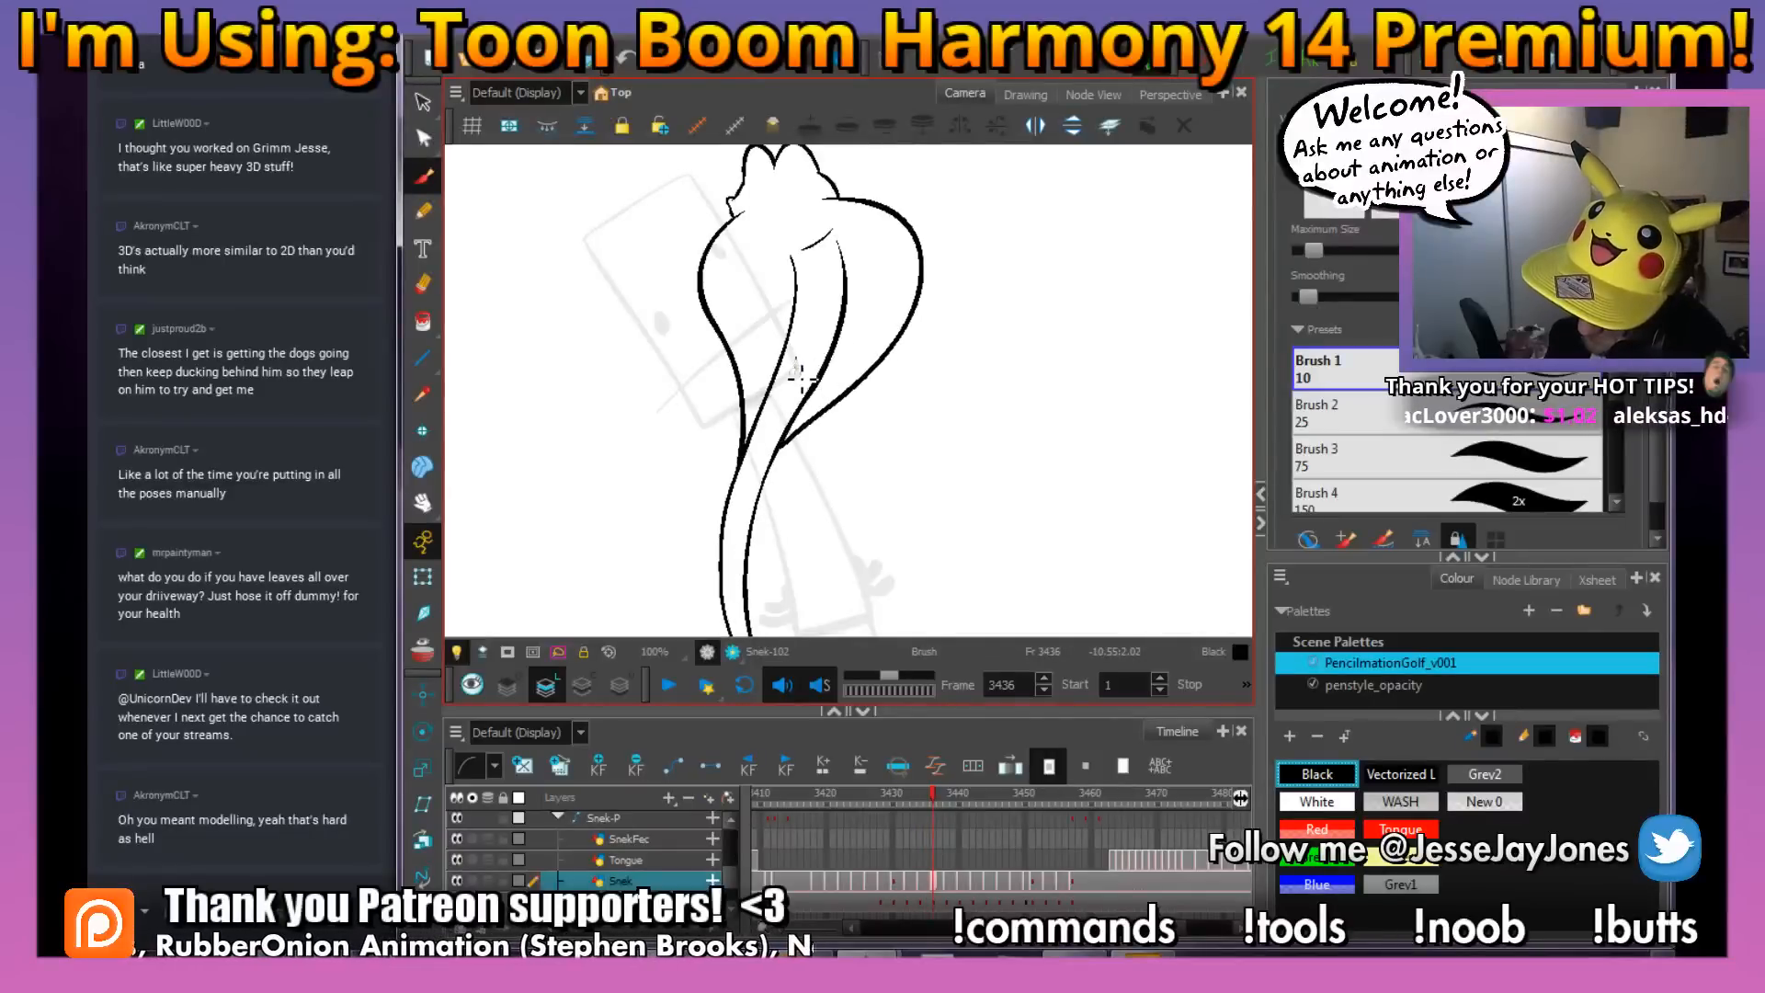
pyautogui.moveTo(794, 358); pyautogui.dragTo(801, 360)
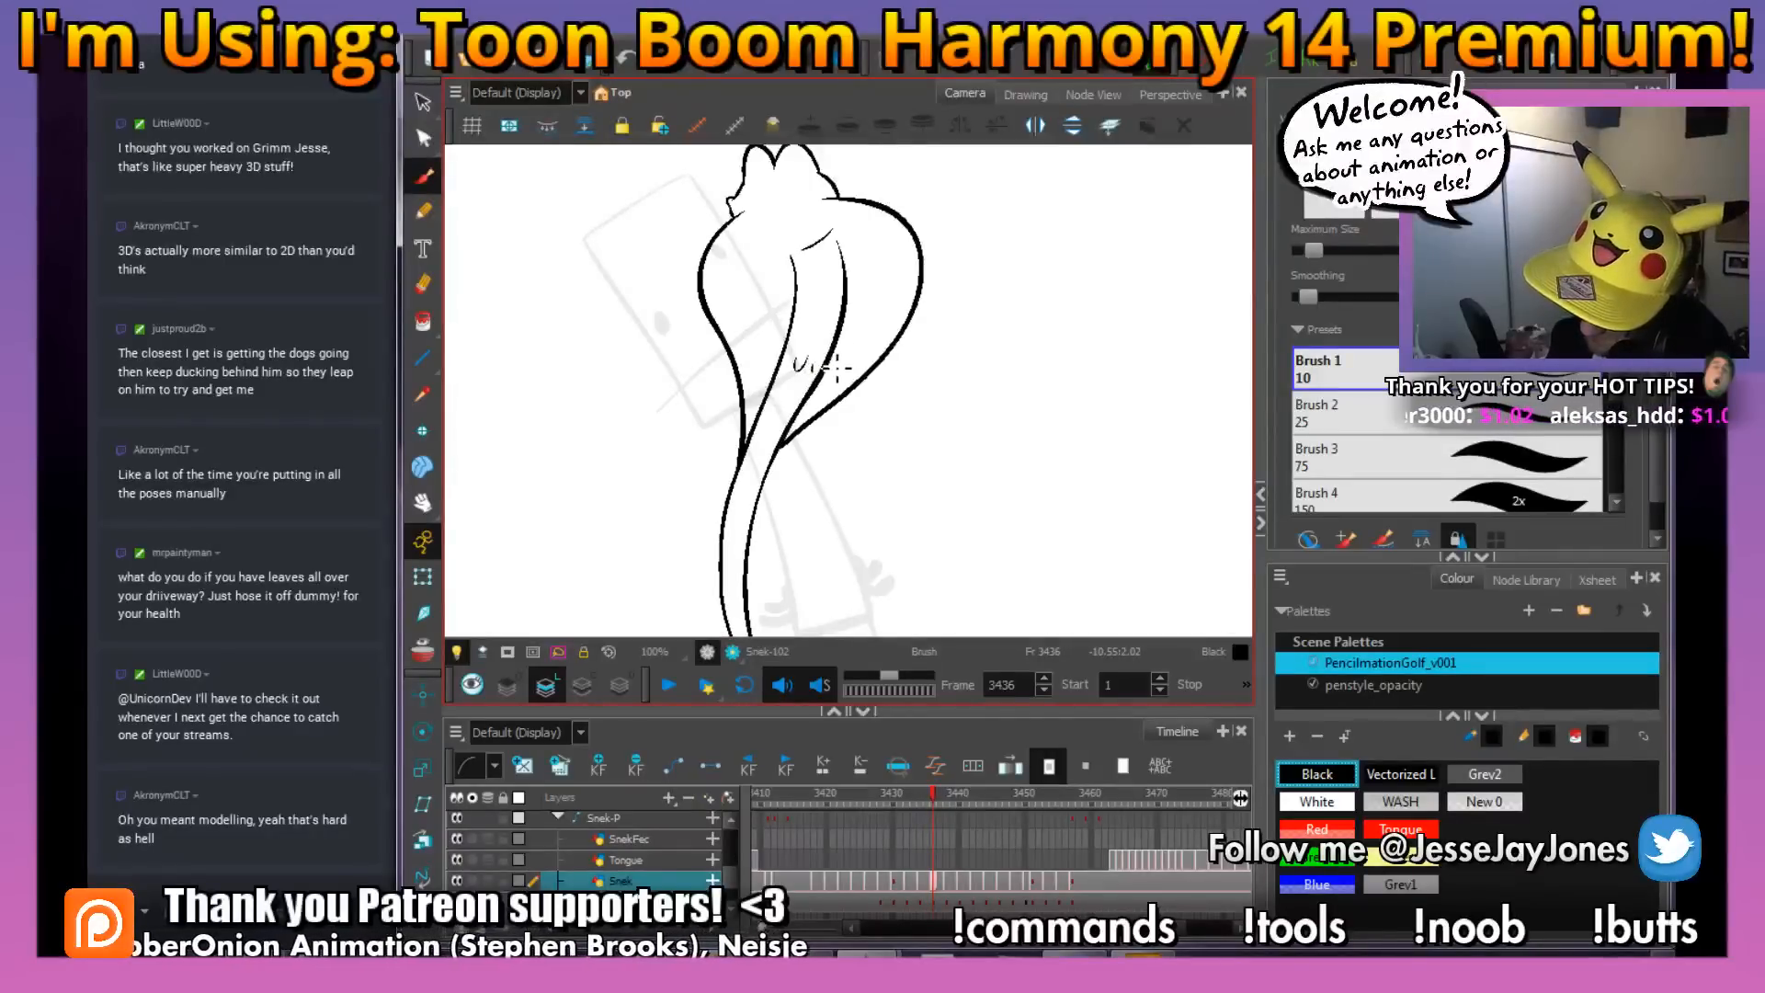
pyautogui.hotkey('ctrl', 'z')
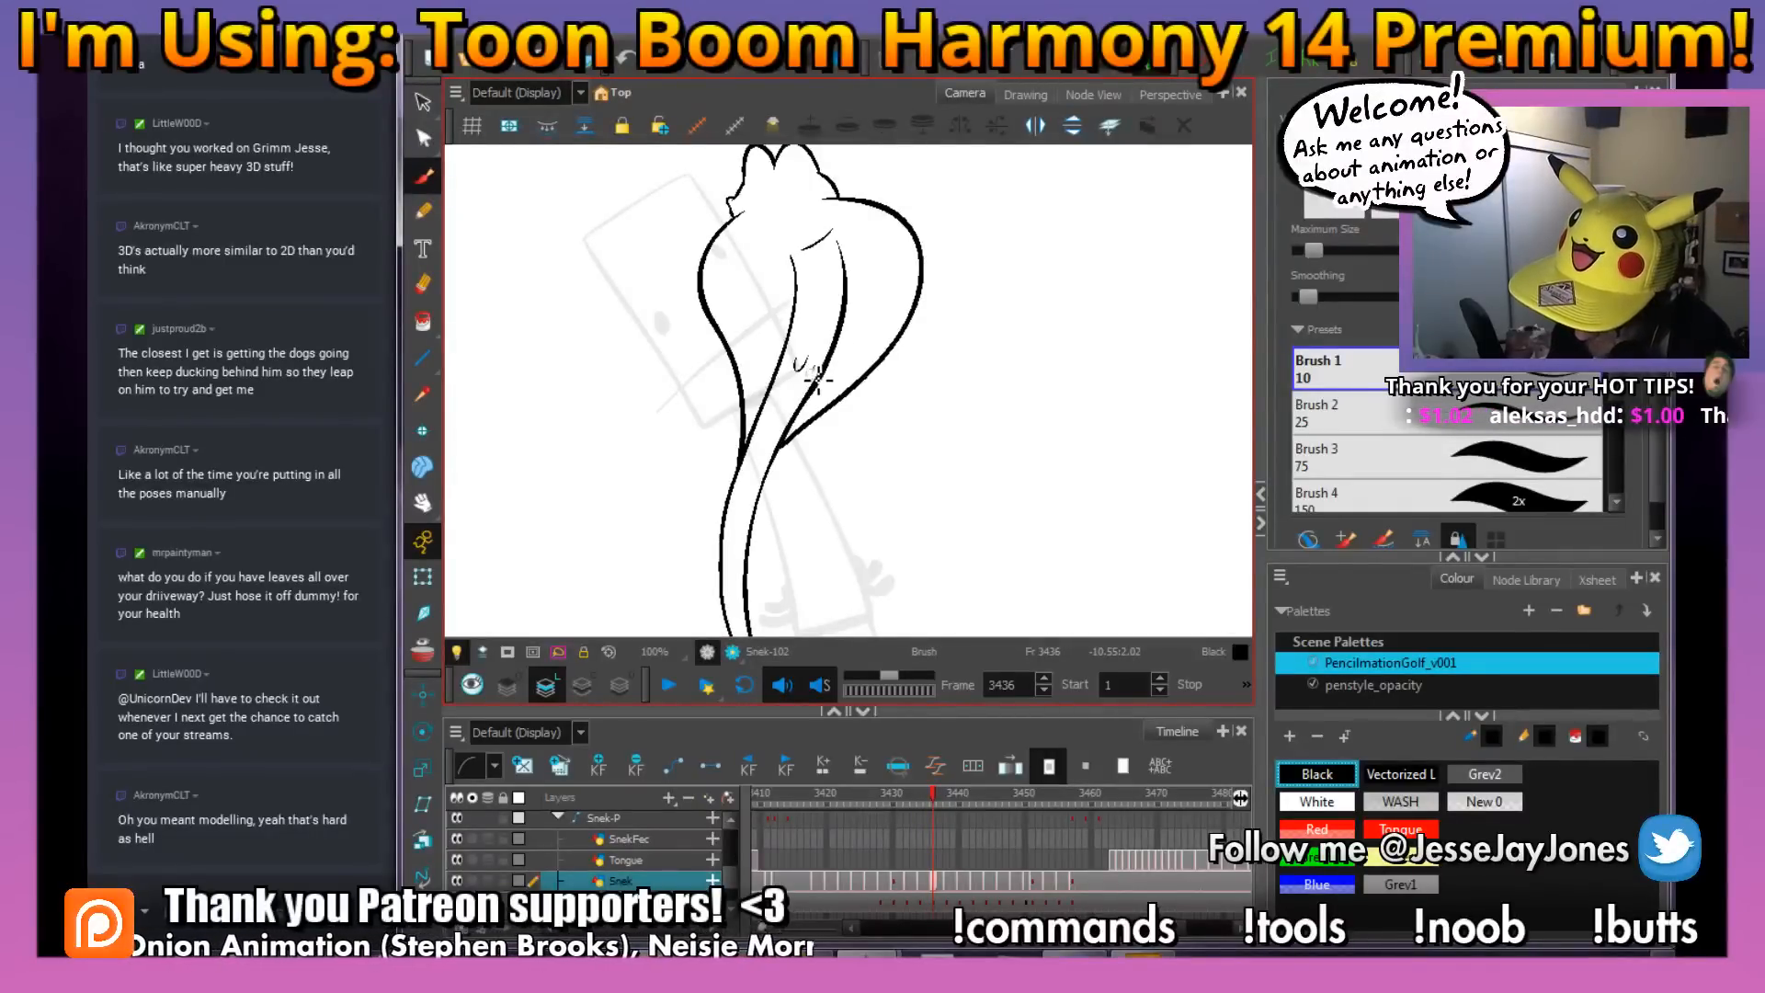
pyautogui.press(',')
pyautogui.press('.')
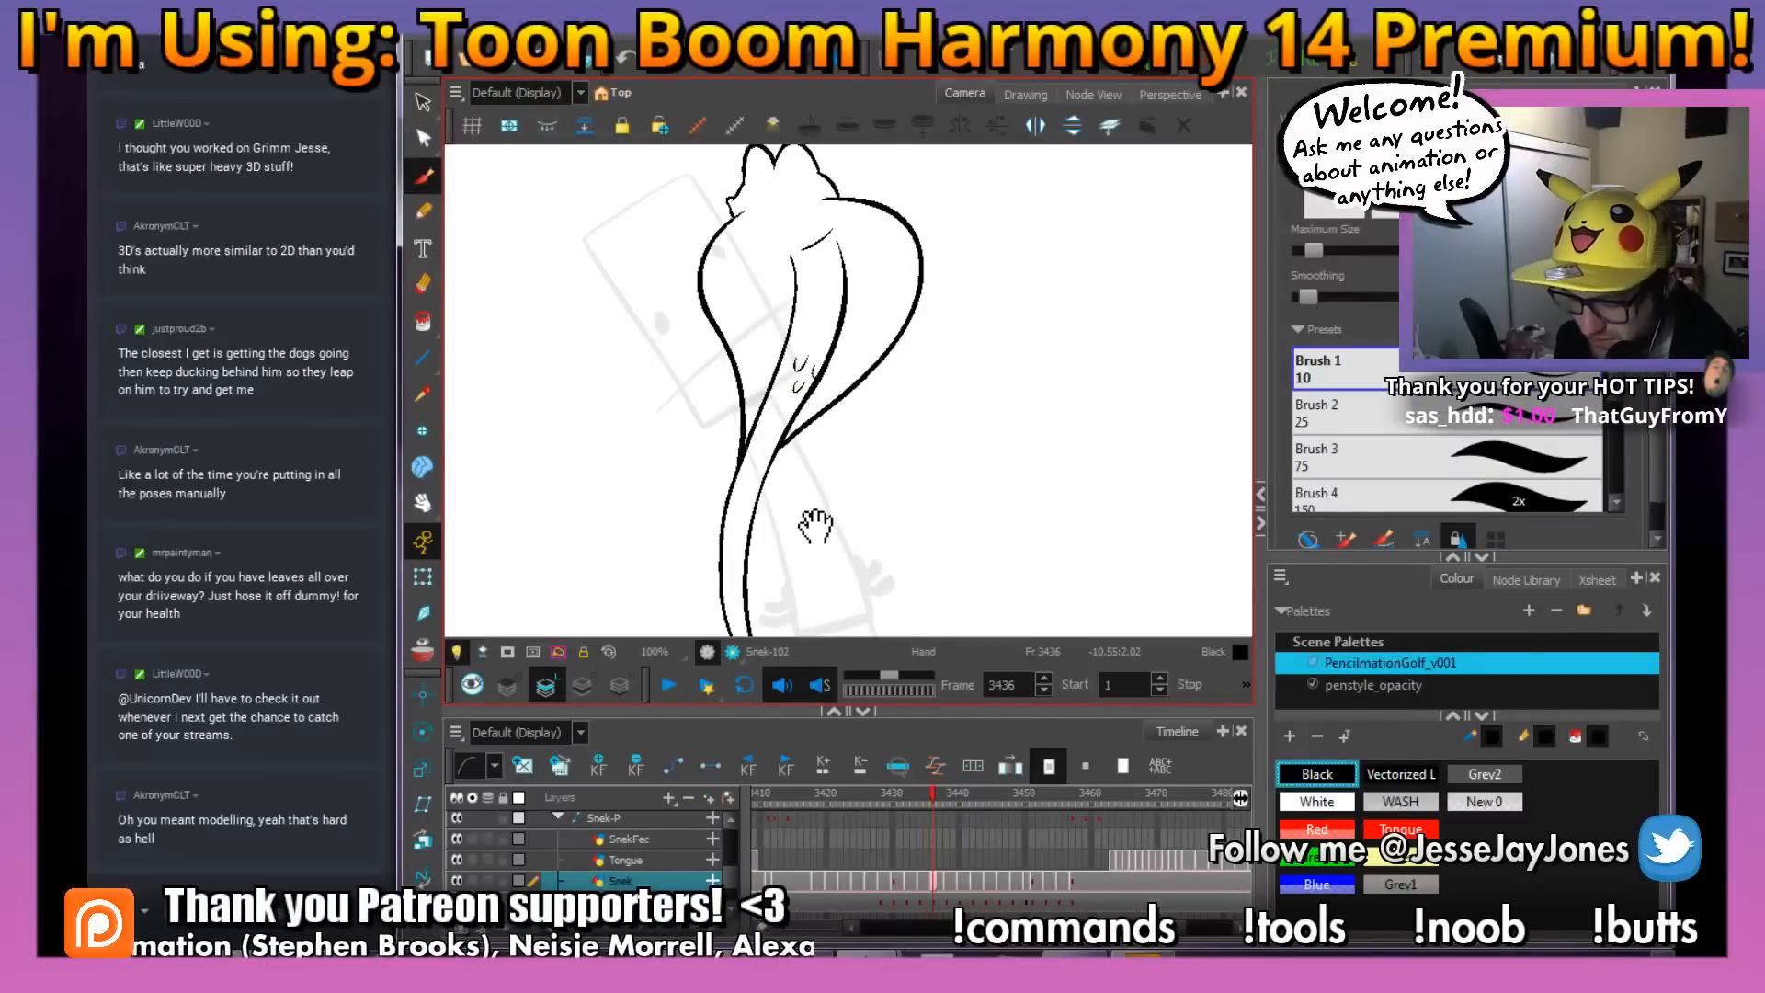
# Compare with frame 3435 and add two scale marks on the middle of the snake's body on frame 3436
pyautogui.moveTo(807, 512)
pyautogui.mouseDown()
pyautogui.moveTo(807, 441)
pyautogui.moveTo(809, 462)
pyautogui.moveTo(830, 450)
pyautogui.mouseUp()
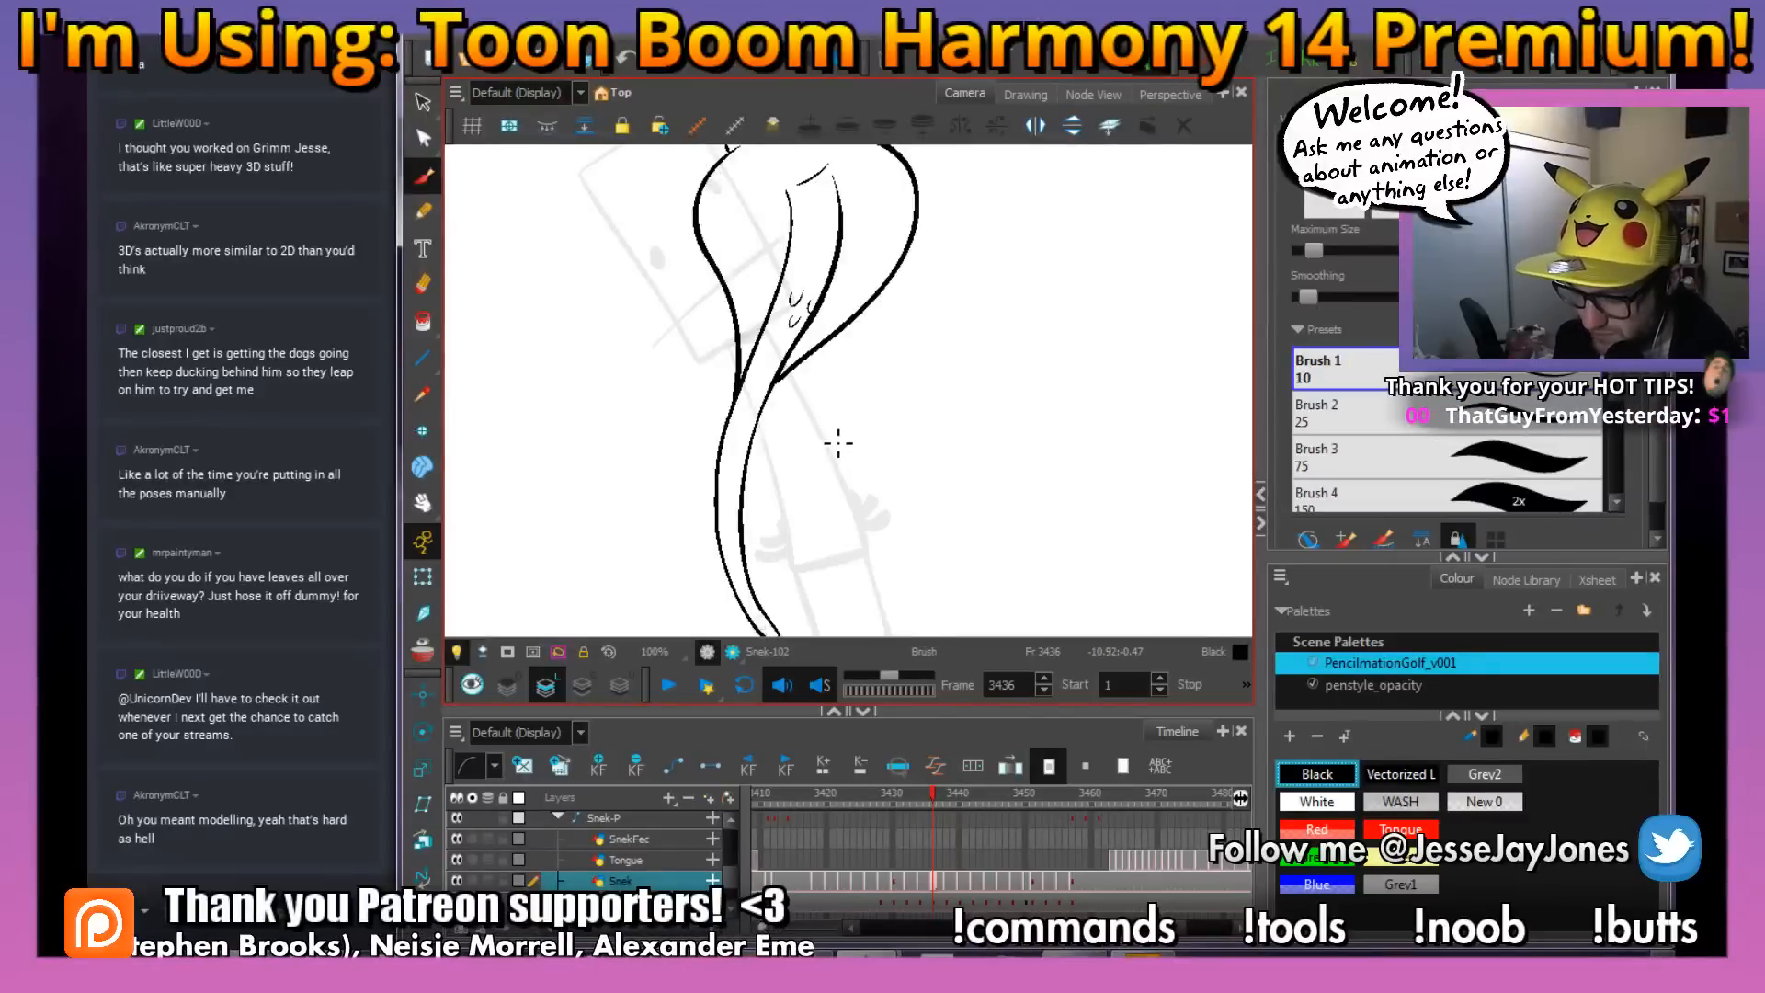
pyautogui.press(',')
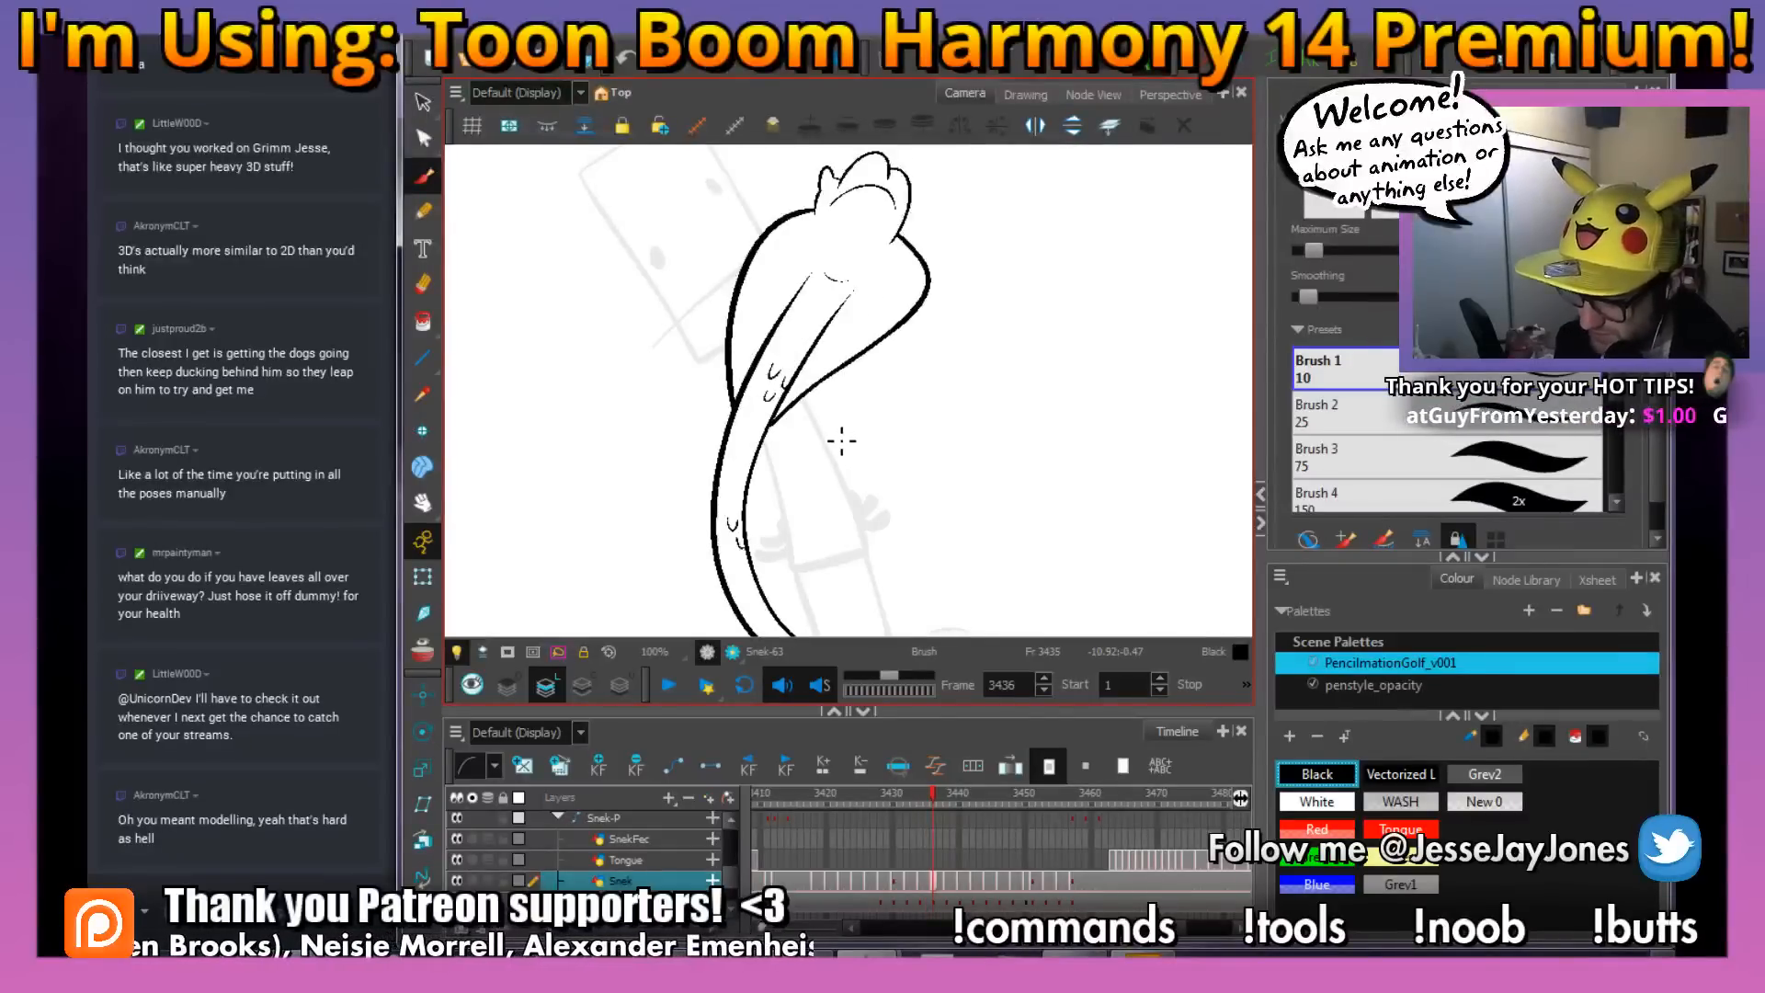
pyautogui.press('.')
pyautogui.press(',')
pyautogui.press('.')
pyautogui.press(',')
pyautogui.press('.')
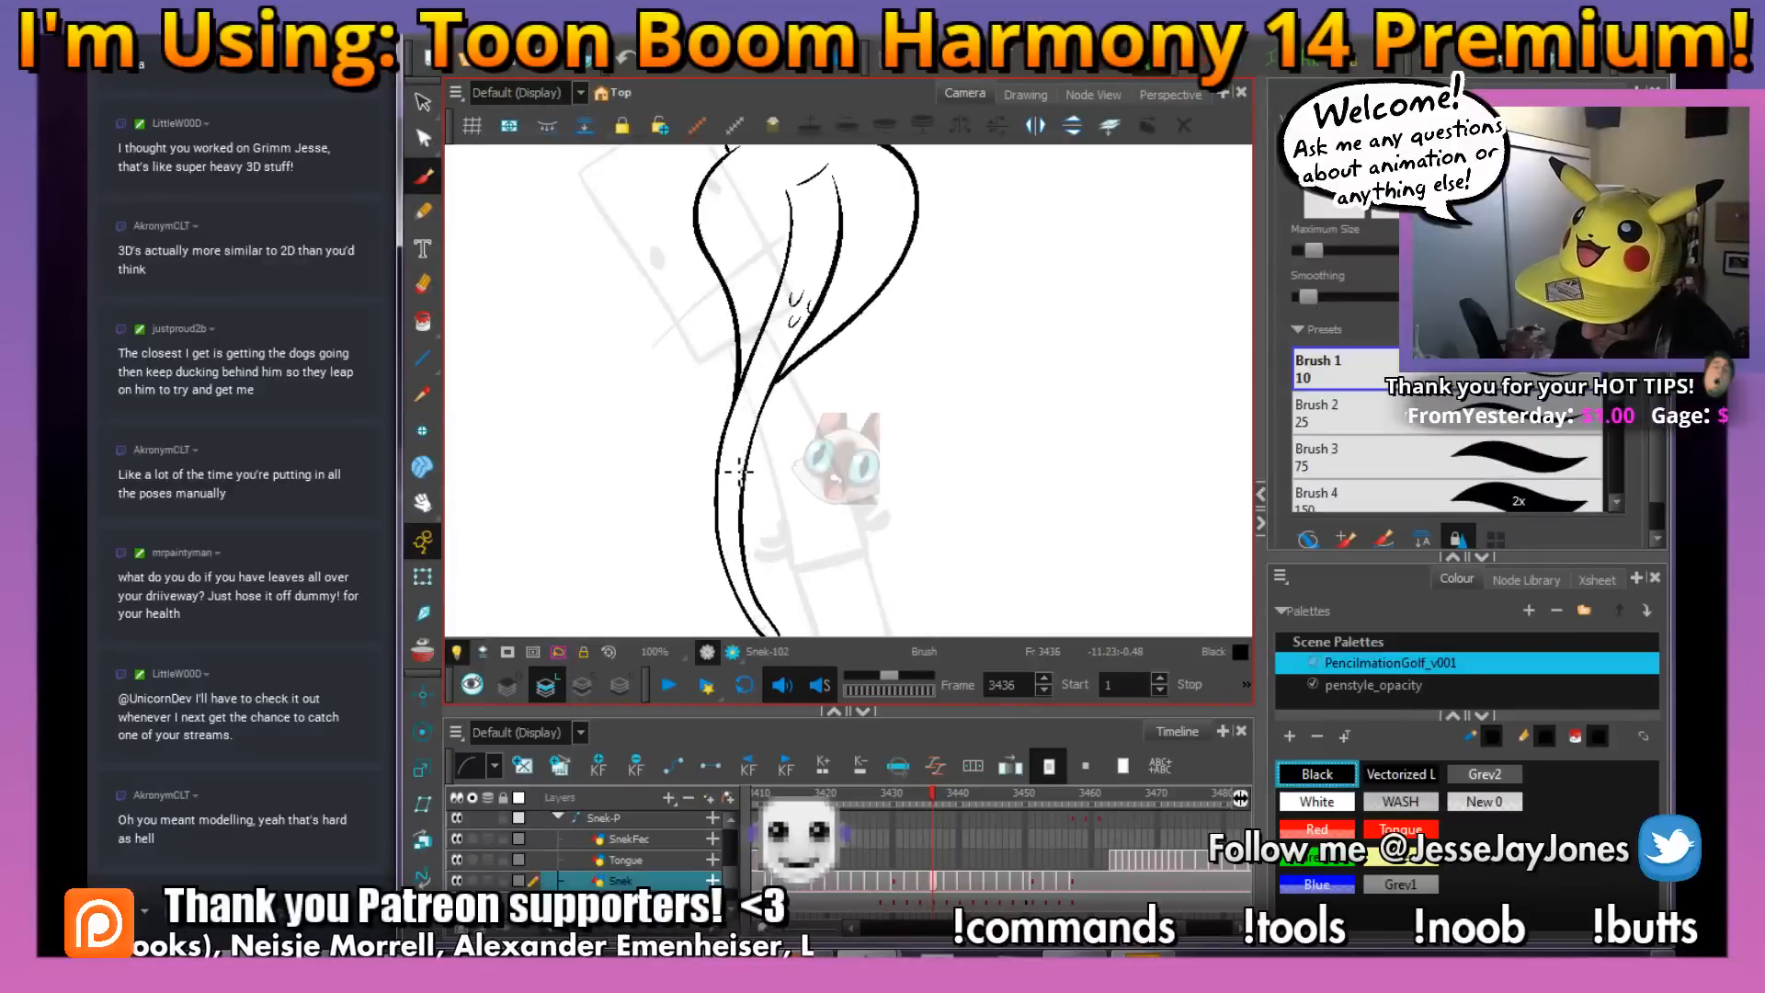
pyautogui.moveTo(731, 454); pyautogui.dragTo(741, 456)
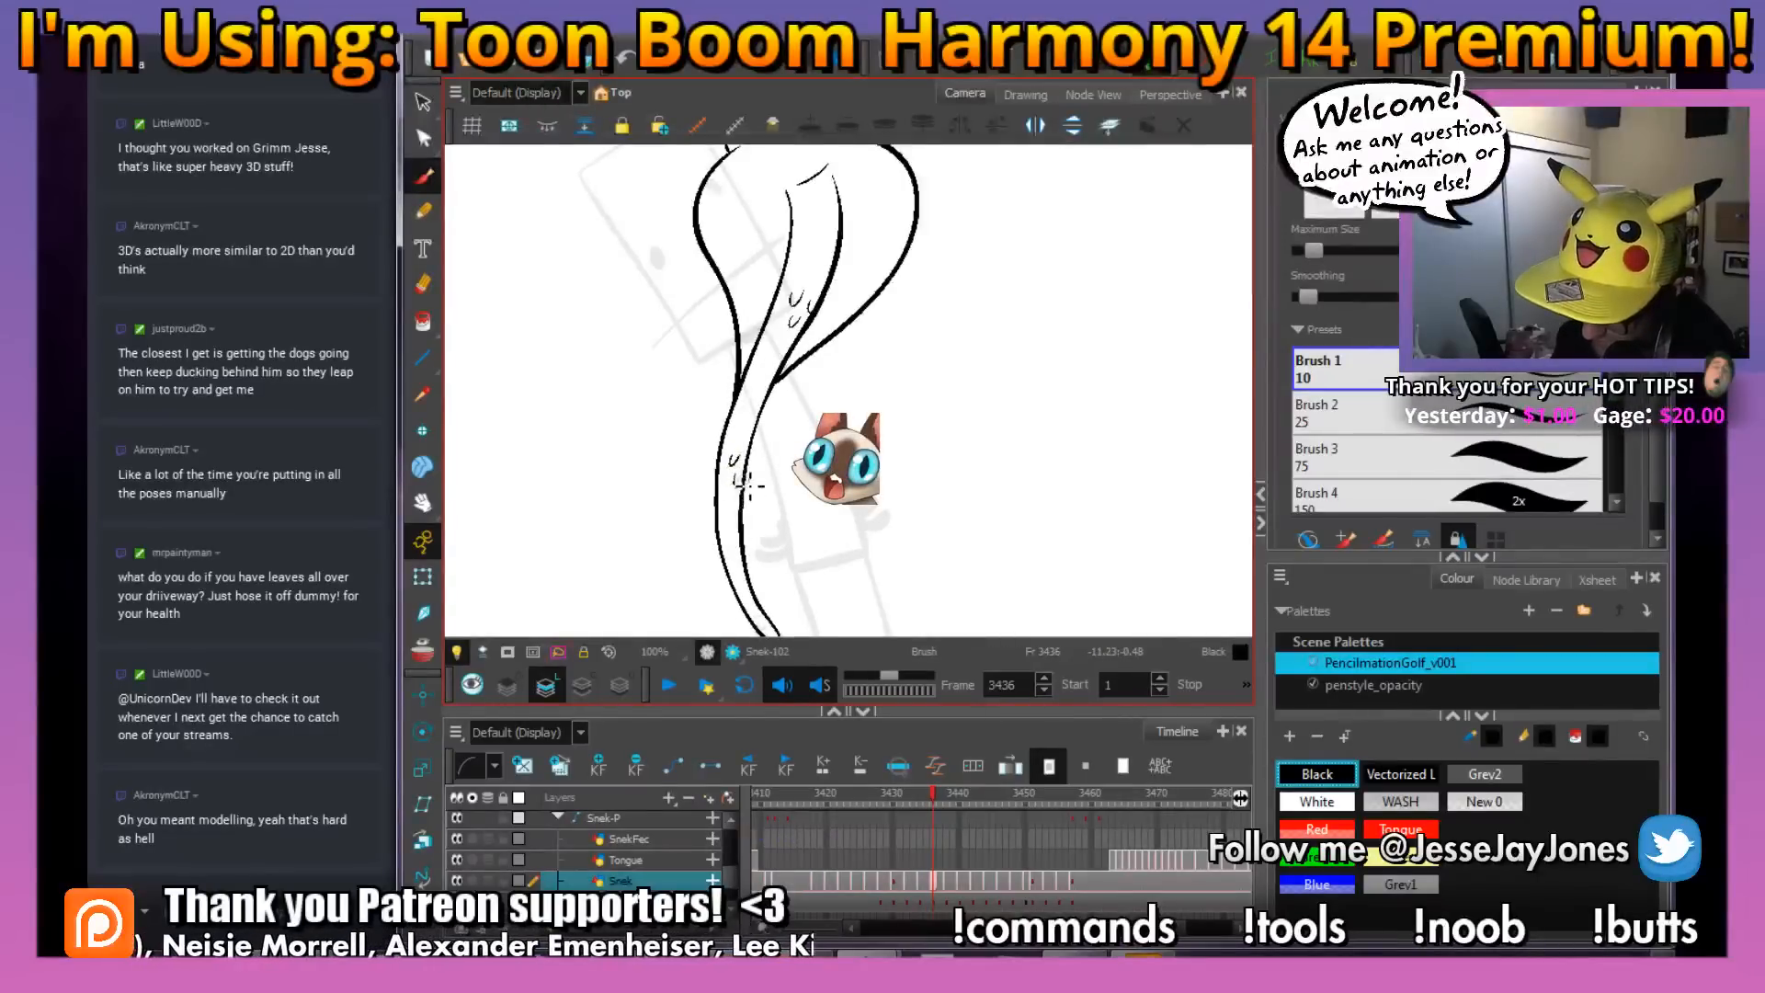
# Add two small scale marks near the tip of the snake's tail on frame 3436, checking frame 3435 for placement
pyautogui.moveTo(803, 523); pyautogui.dragTo(798, 476)
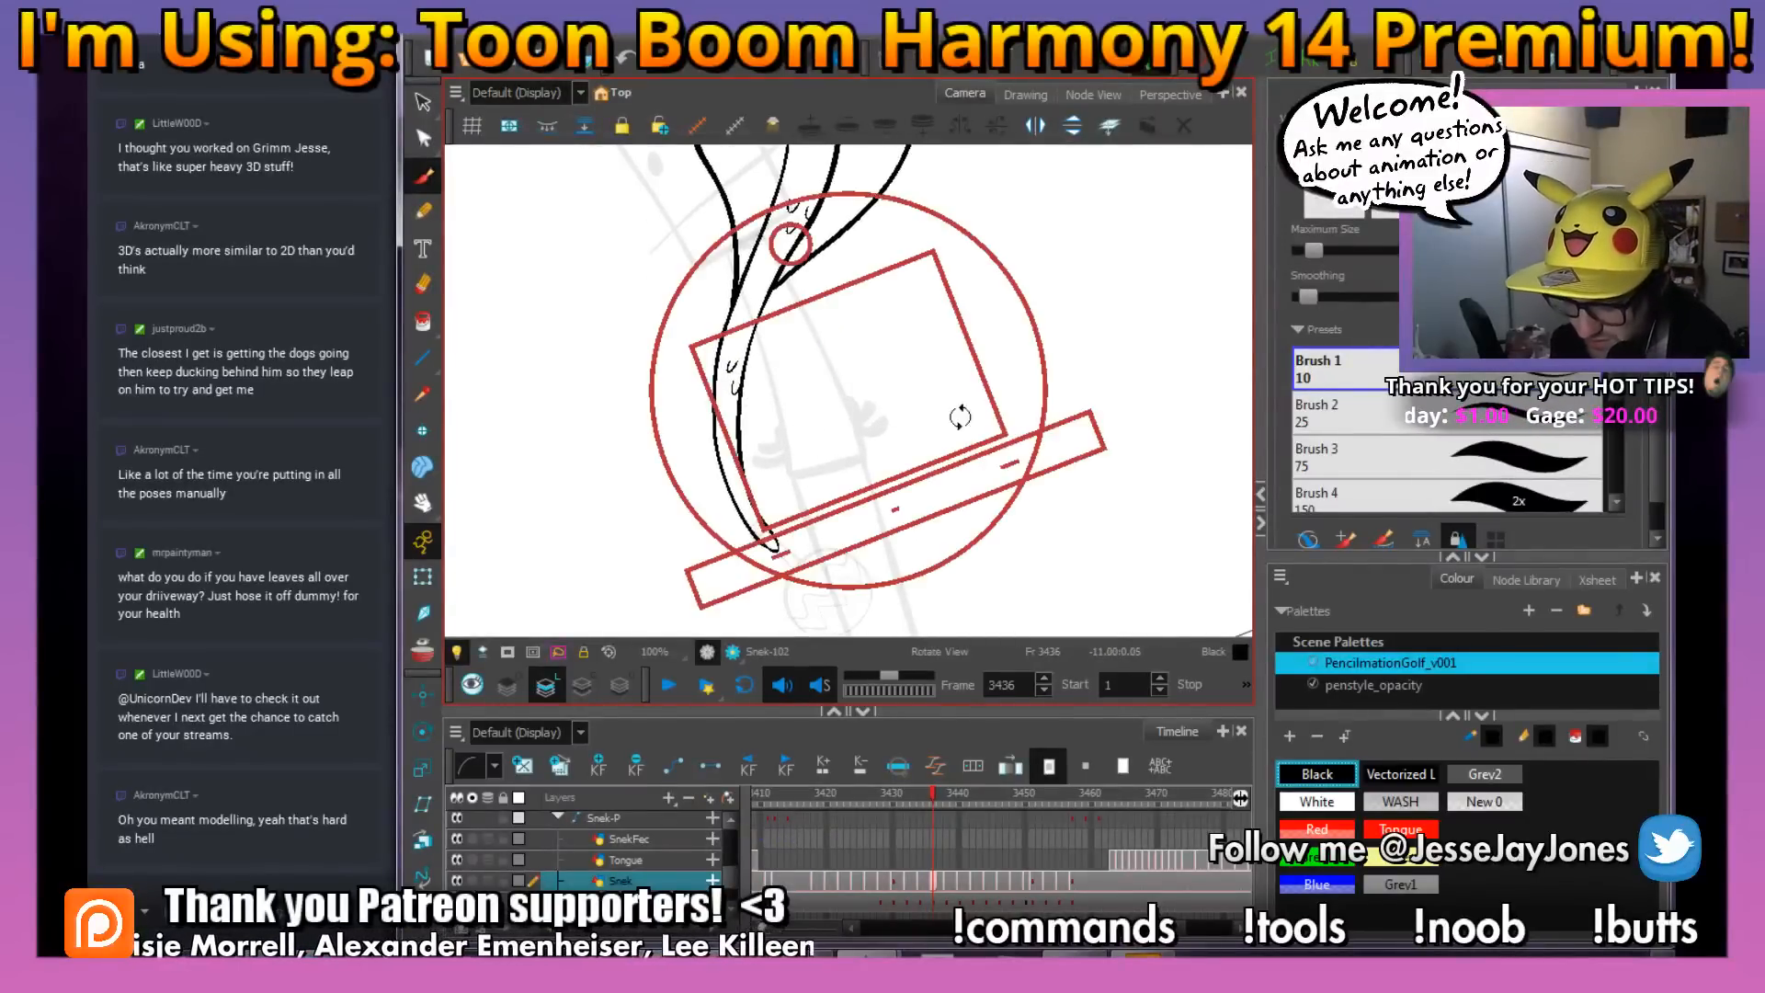
pyautogui.moveTo(1018, 458); pyautogui.dragTo(980, 502)
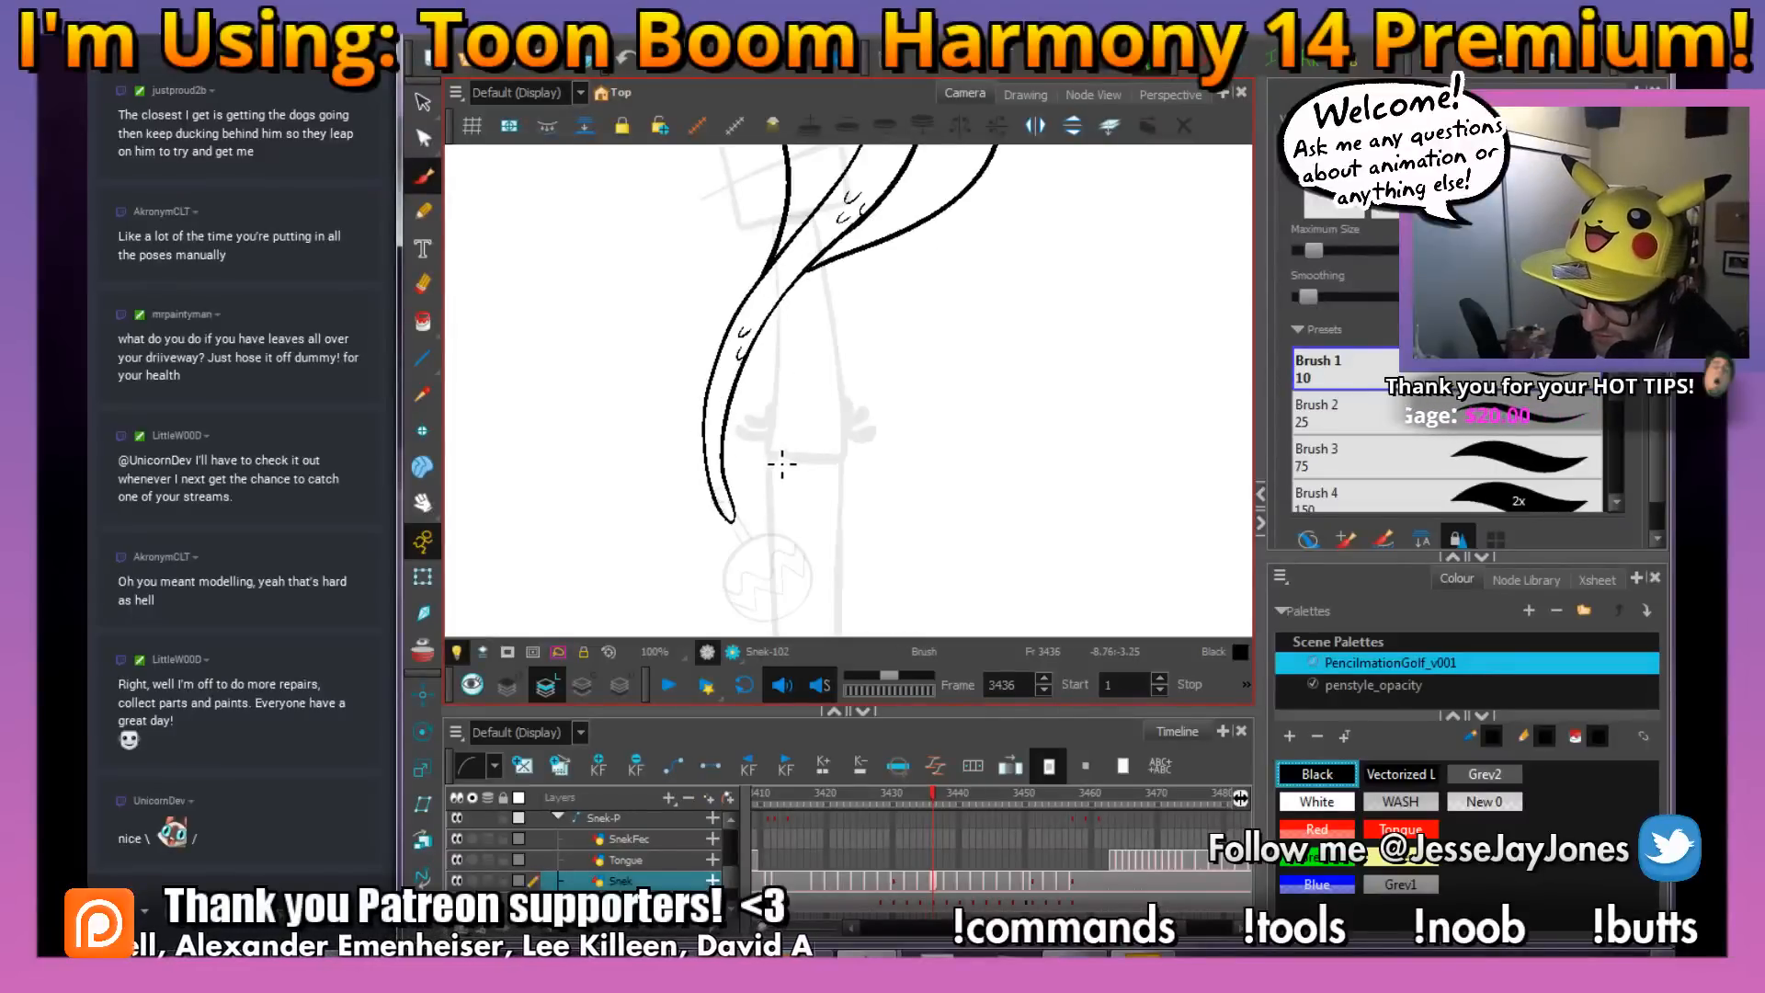
pyautogui.moveTo(804, 494)
pyautogui.mouseDown()
pyautogui.moveTo(832, 413)
pyautogui.moveTo(865, 458)
pyautogui.moveTo(1011, 458)
pyautogui.moveTo(981, 486)
pyautogui.mouseUp()
pyautogui.press('2')
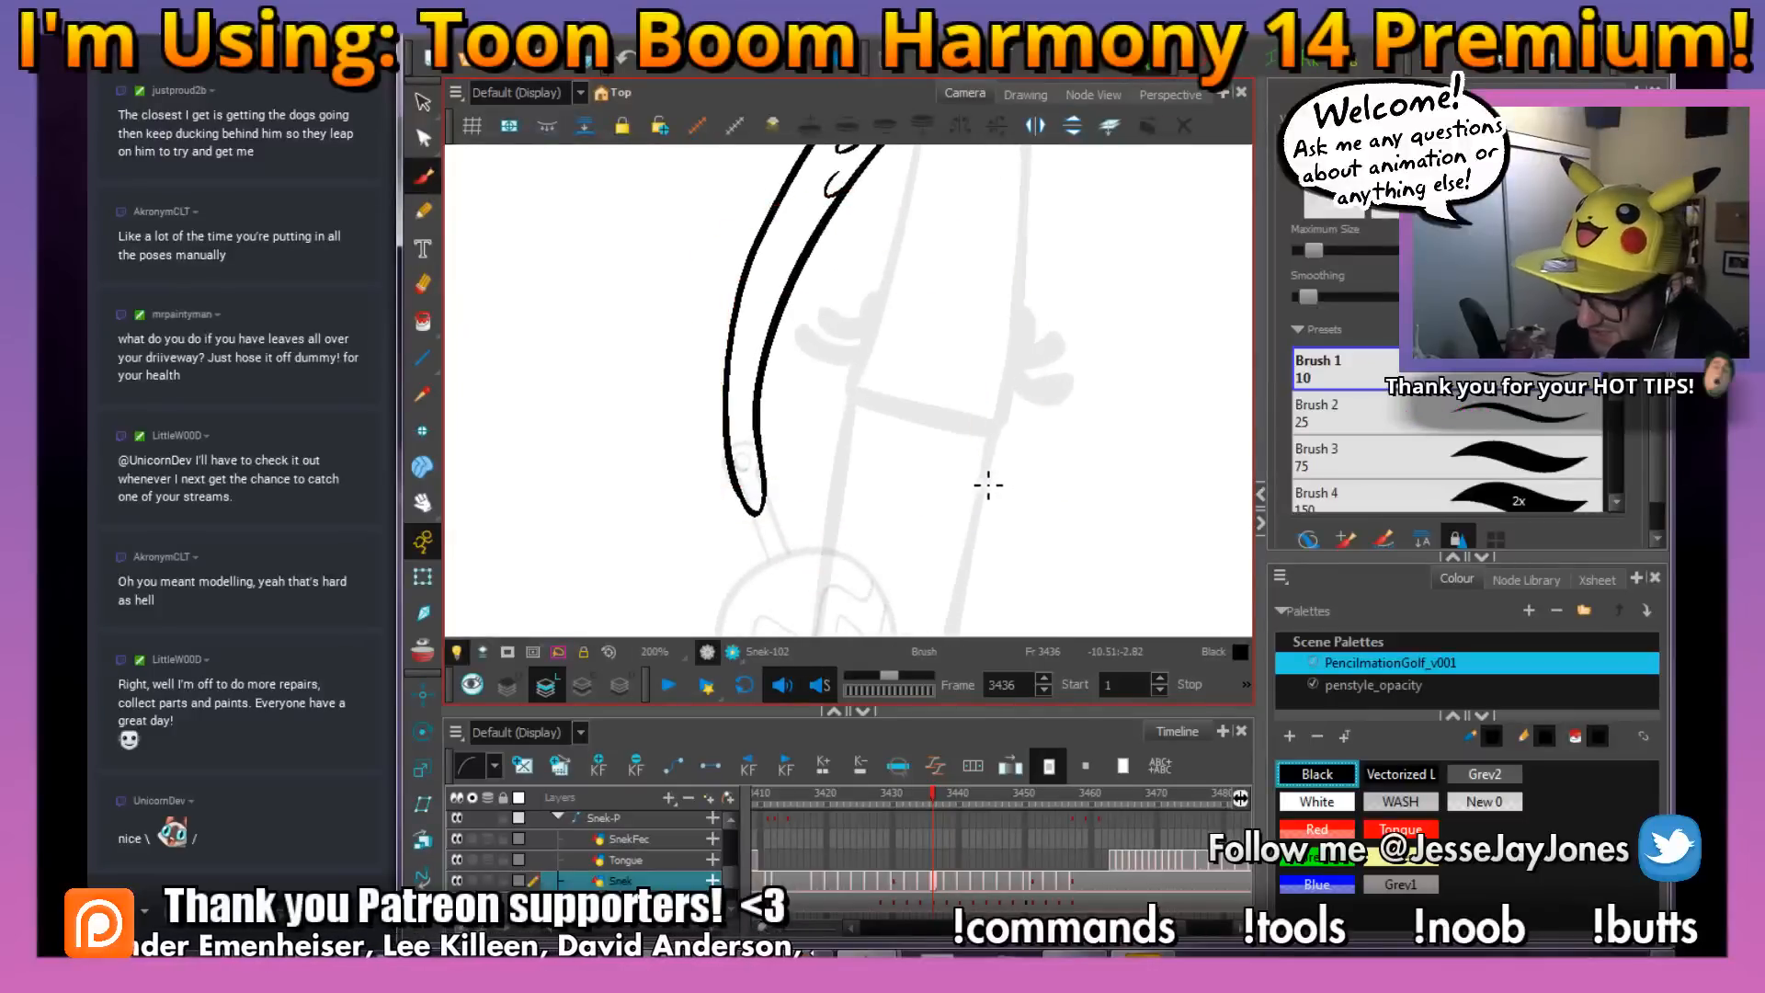
pyautogui.press('2')
pyautogui.moveTo(749, 449); pyautogui.dragTo(761, 443)
pyautogui.press(',')
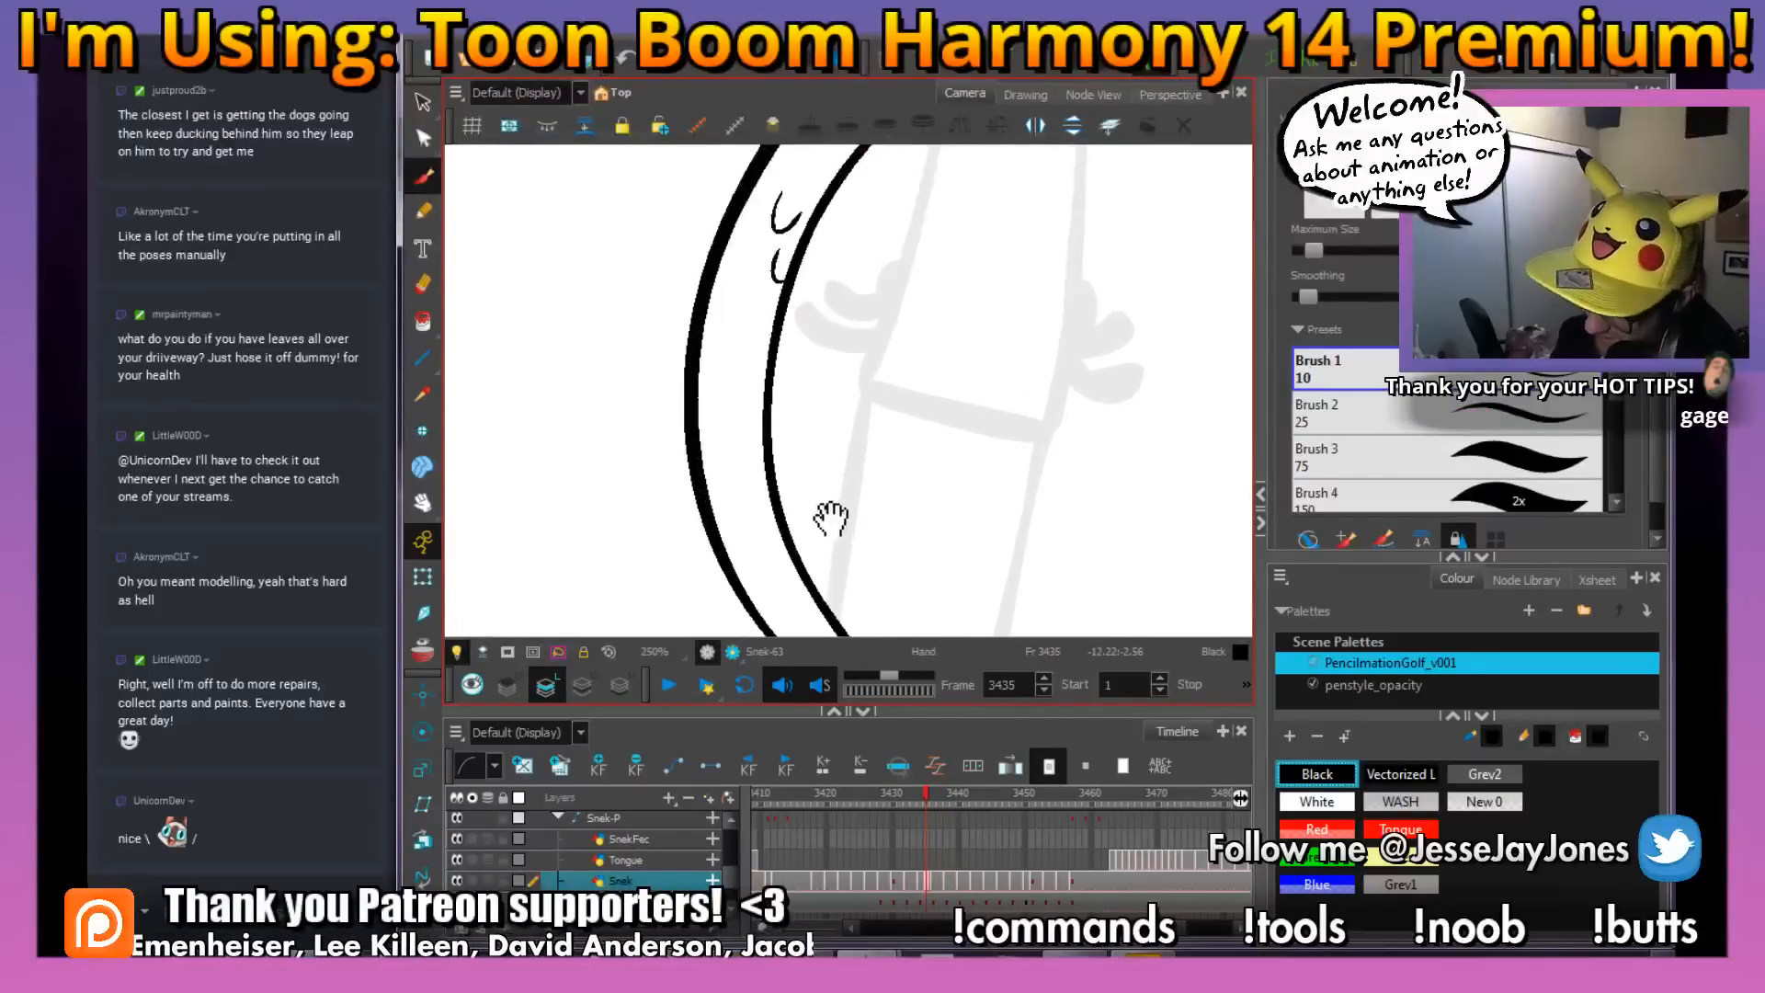
pyautogui.press('.')
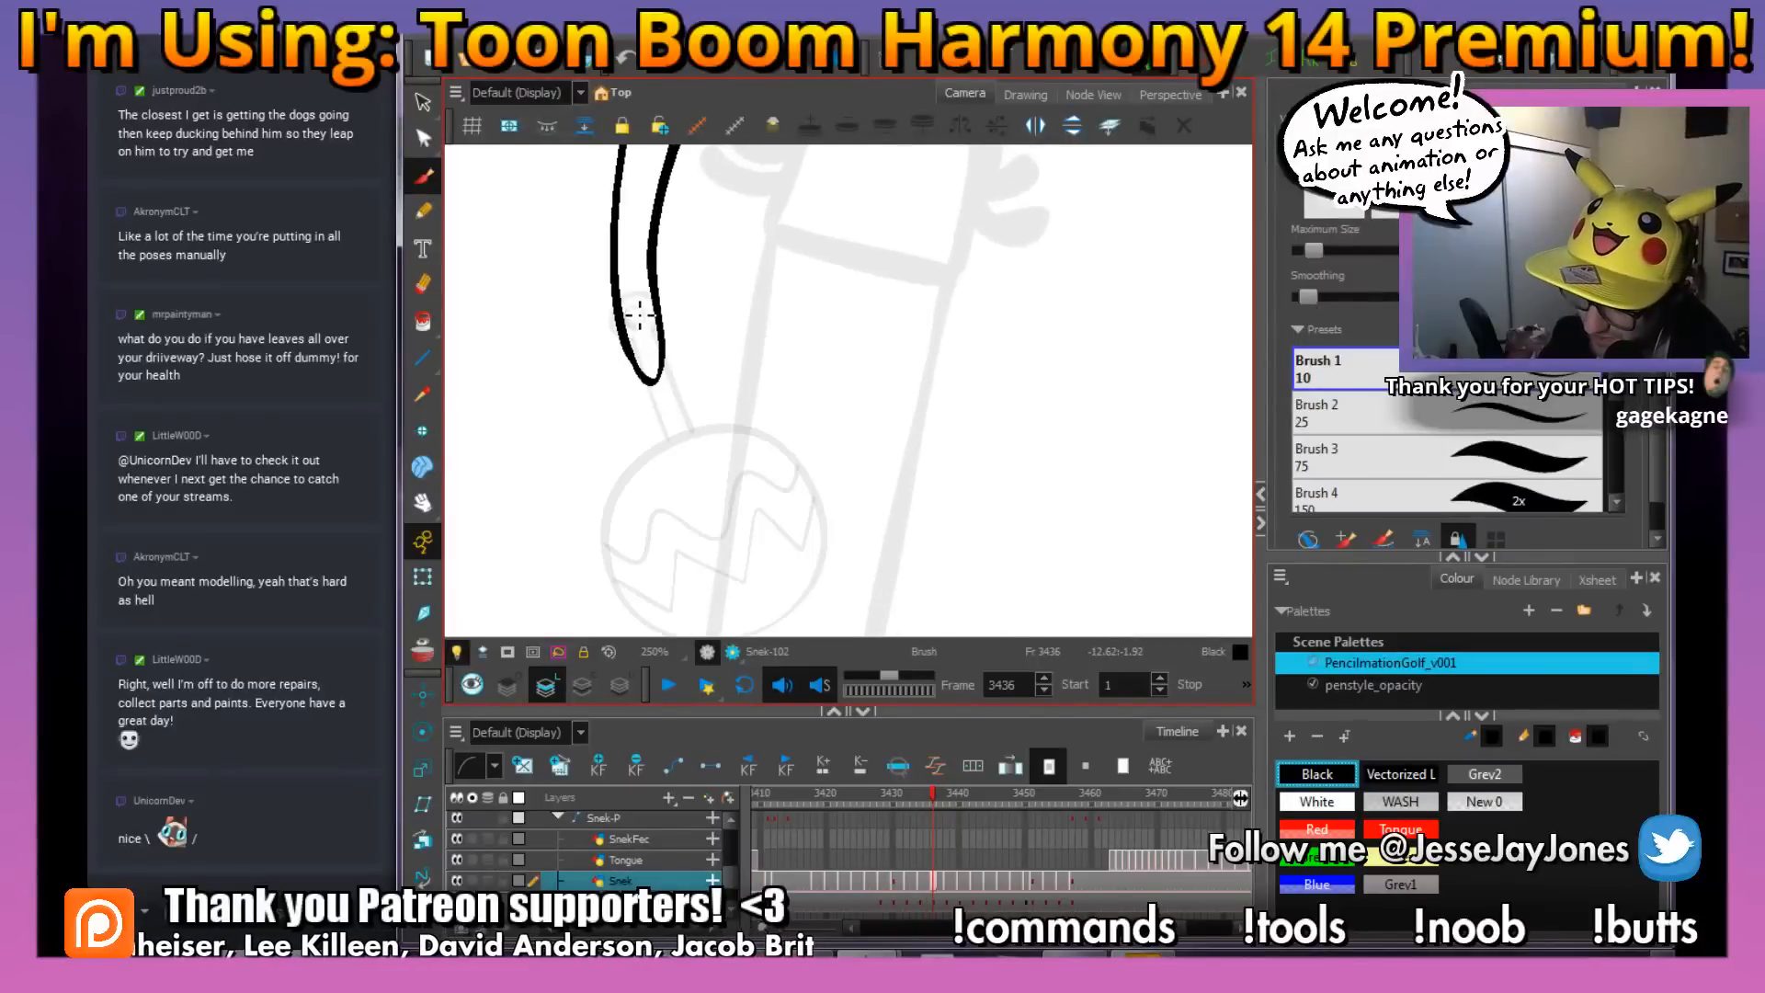
pyautogui.moveTo(654, 310); pyautogui.dragTo(647, 307)
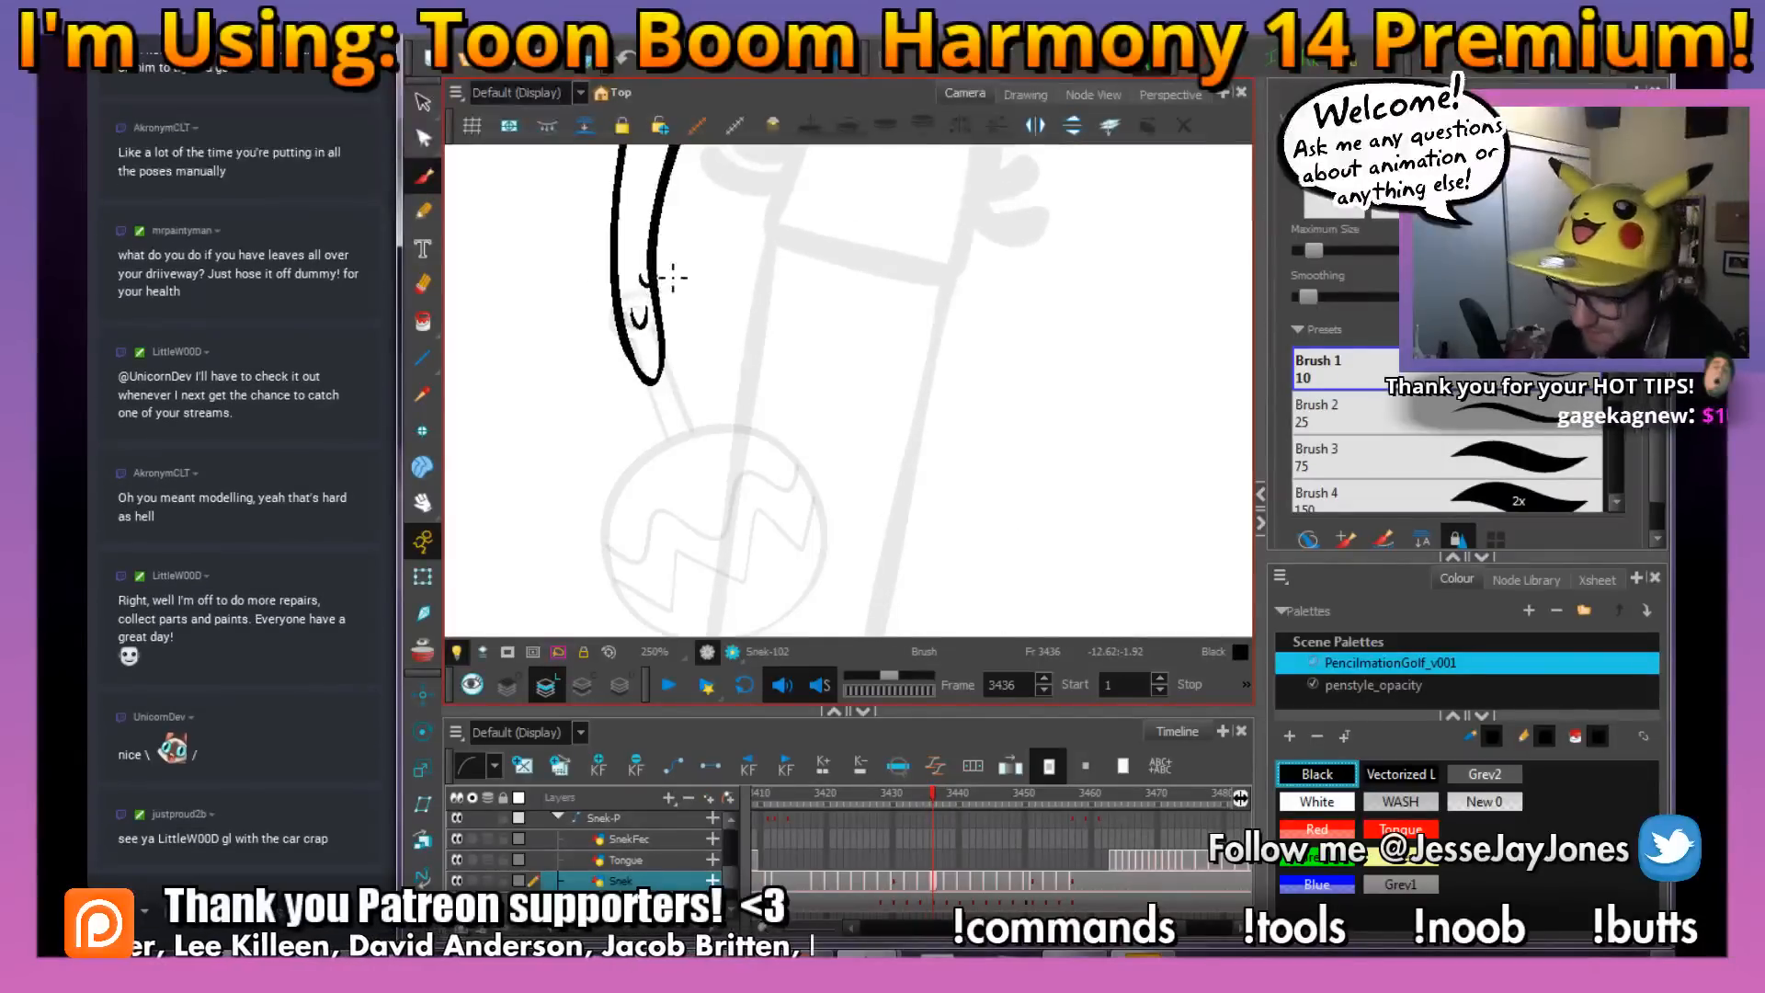
# Fill the snake's body with White using the Paint tool on frame 3436
pyautogui.moveTo(801, 248); pyautogui.dragTo(815, 405)
pyautogui.press('1')
pyautogui.press('1')
pyautogui.press('1')
pyautogui.press('1')
pyautogui.press('1')
pyautogui.moveTo(952, 274); pyautogui.dragTo(829, 370)
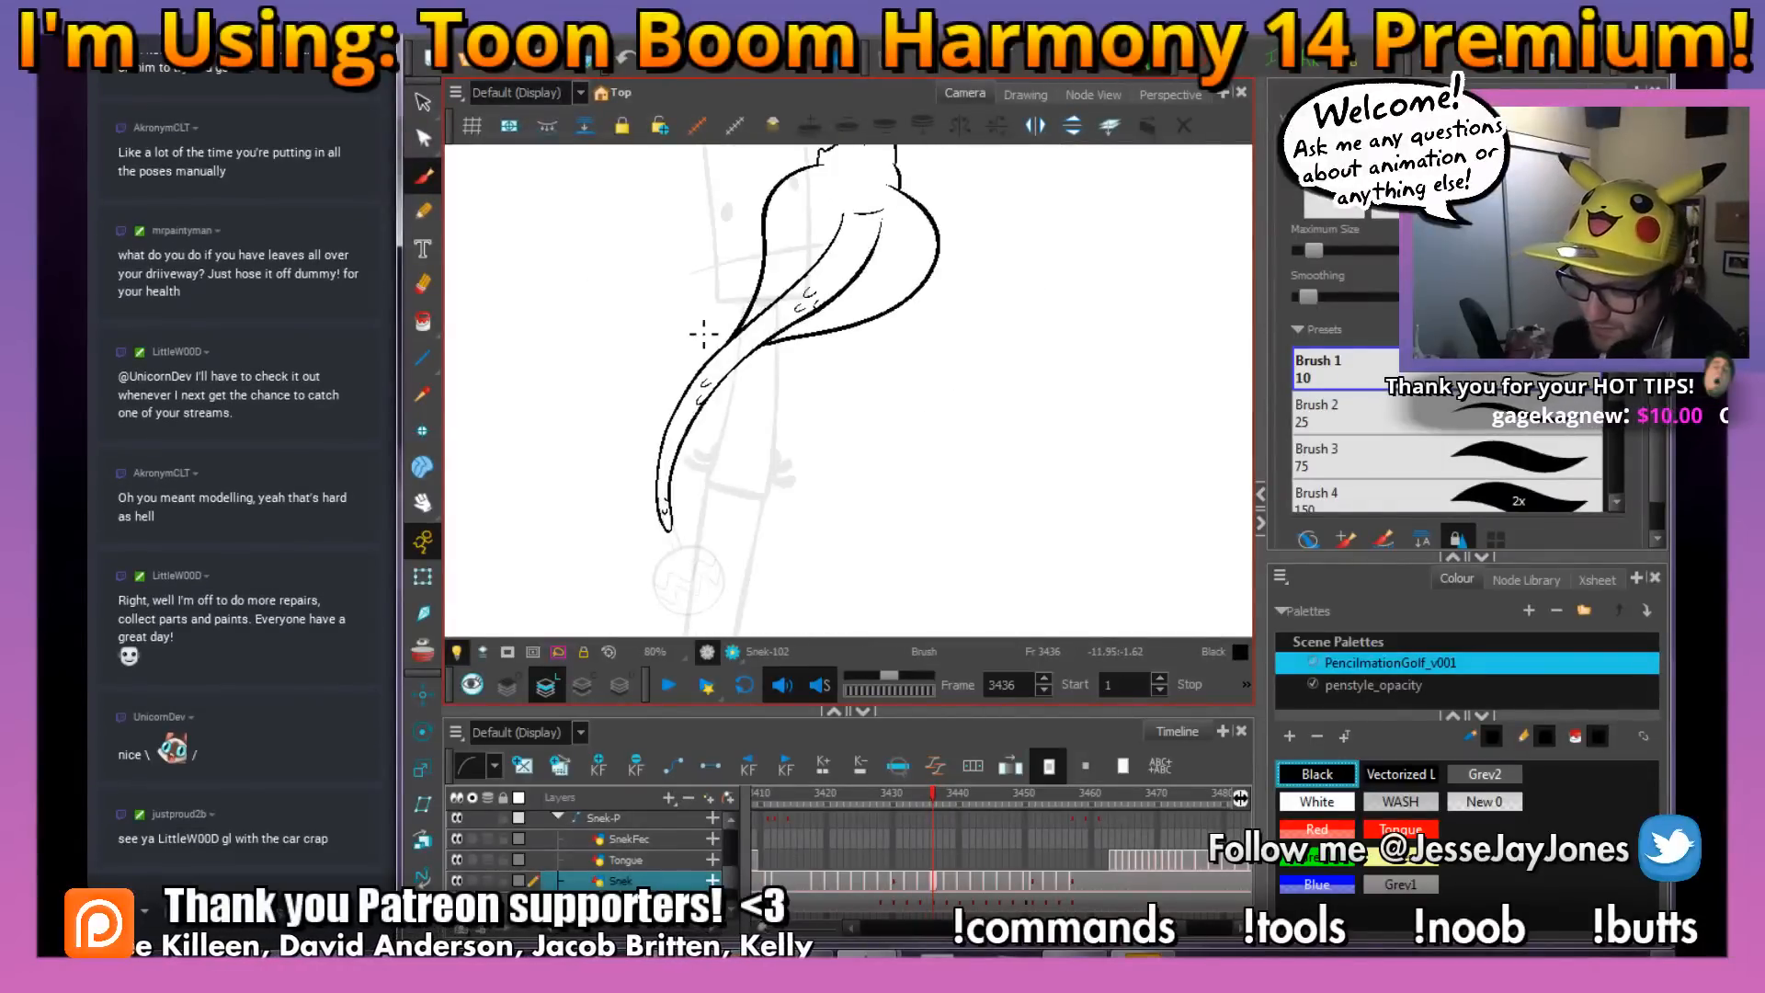
pyautogui.click(423, 322)
pyautogui.click(1315, 803)
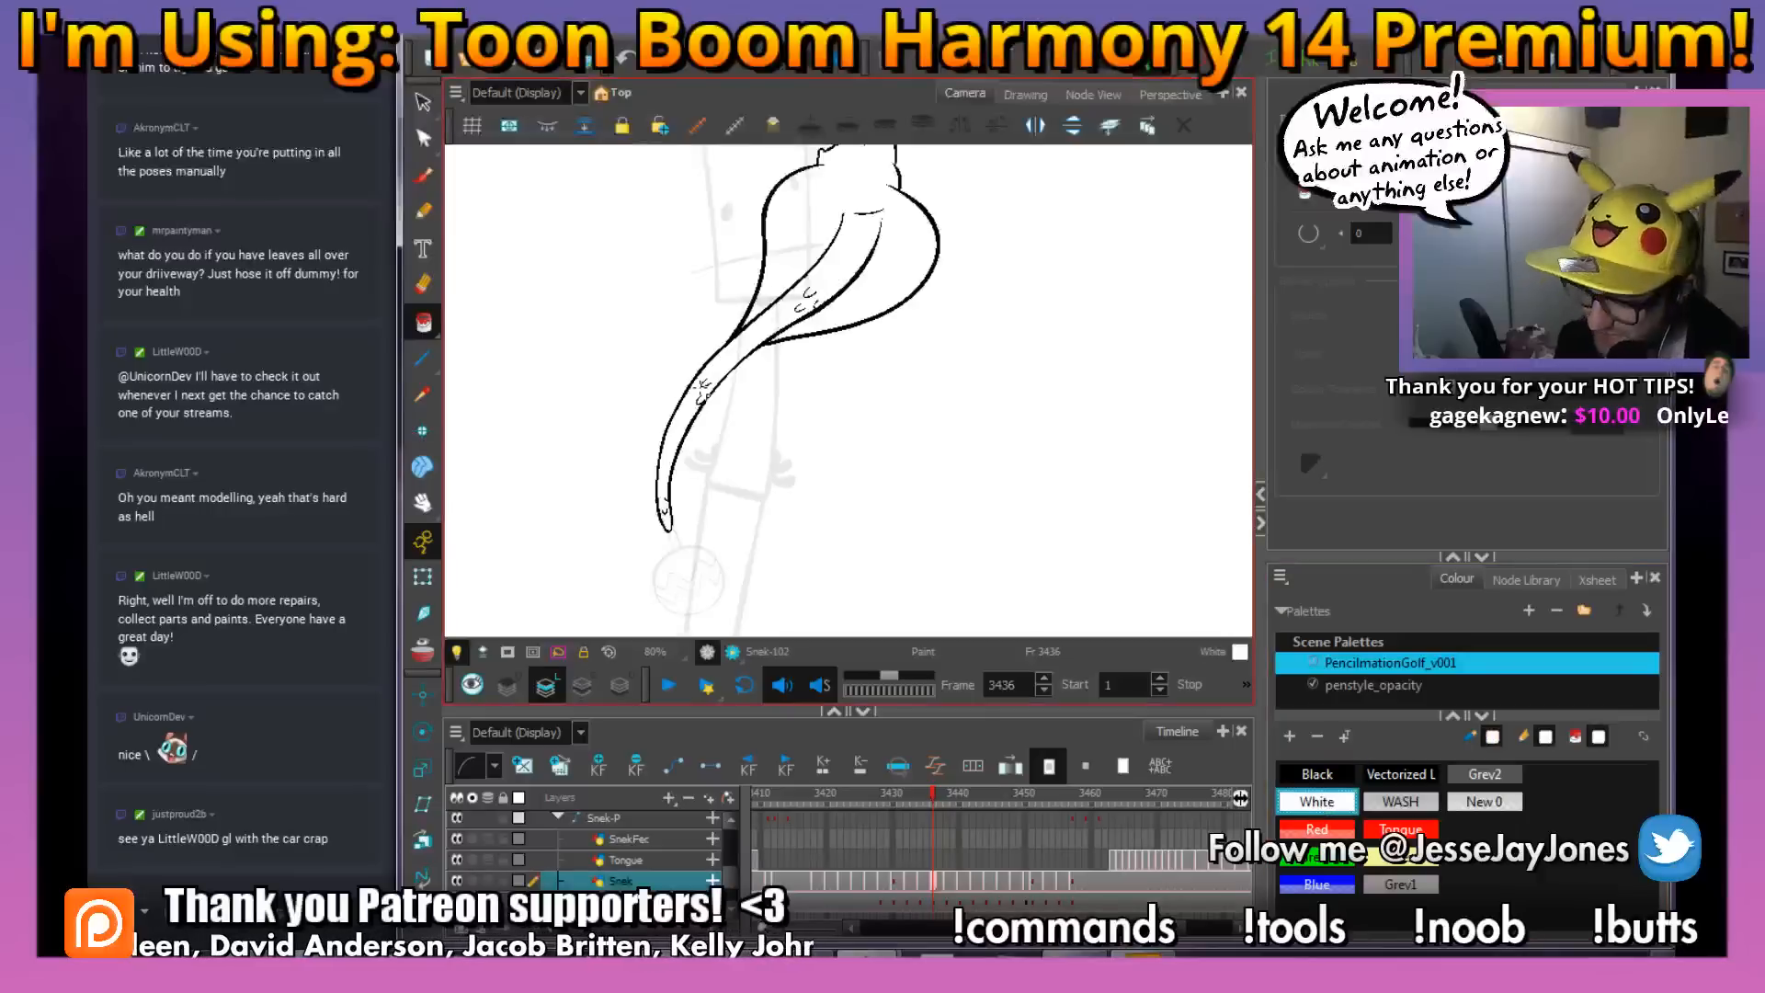
pyautogui.click(689, 420)
pyautogui.press('2')
pyautogui.moveTo(951, 333); pyautogui.dragTo(938, 408)
pyautogui.press('1')
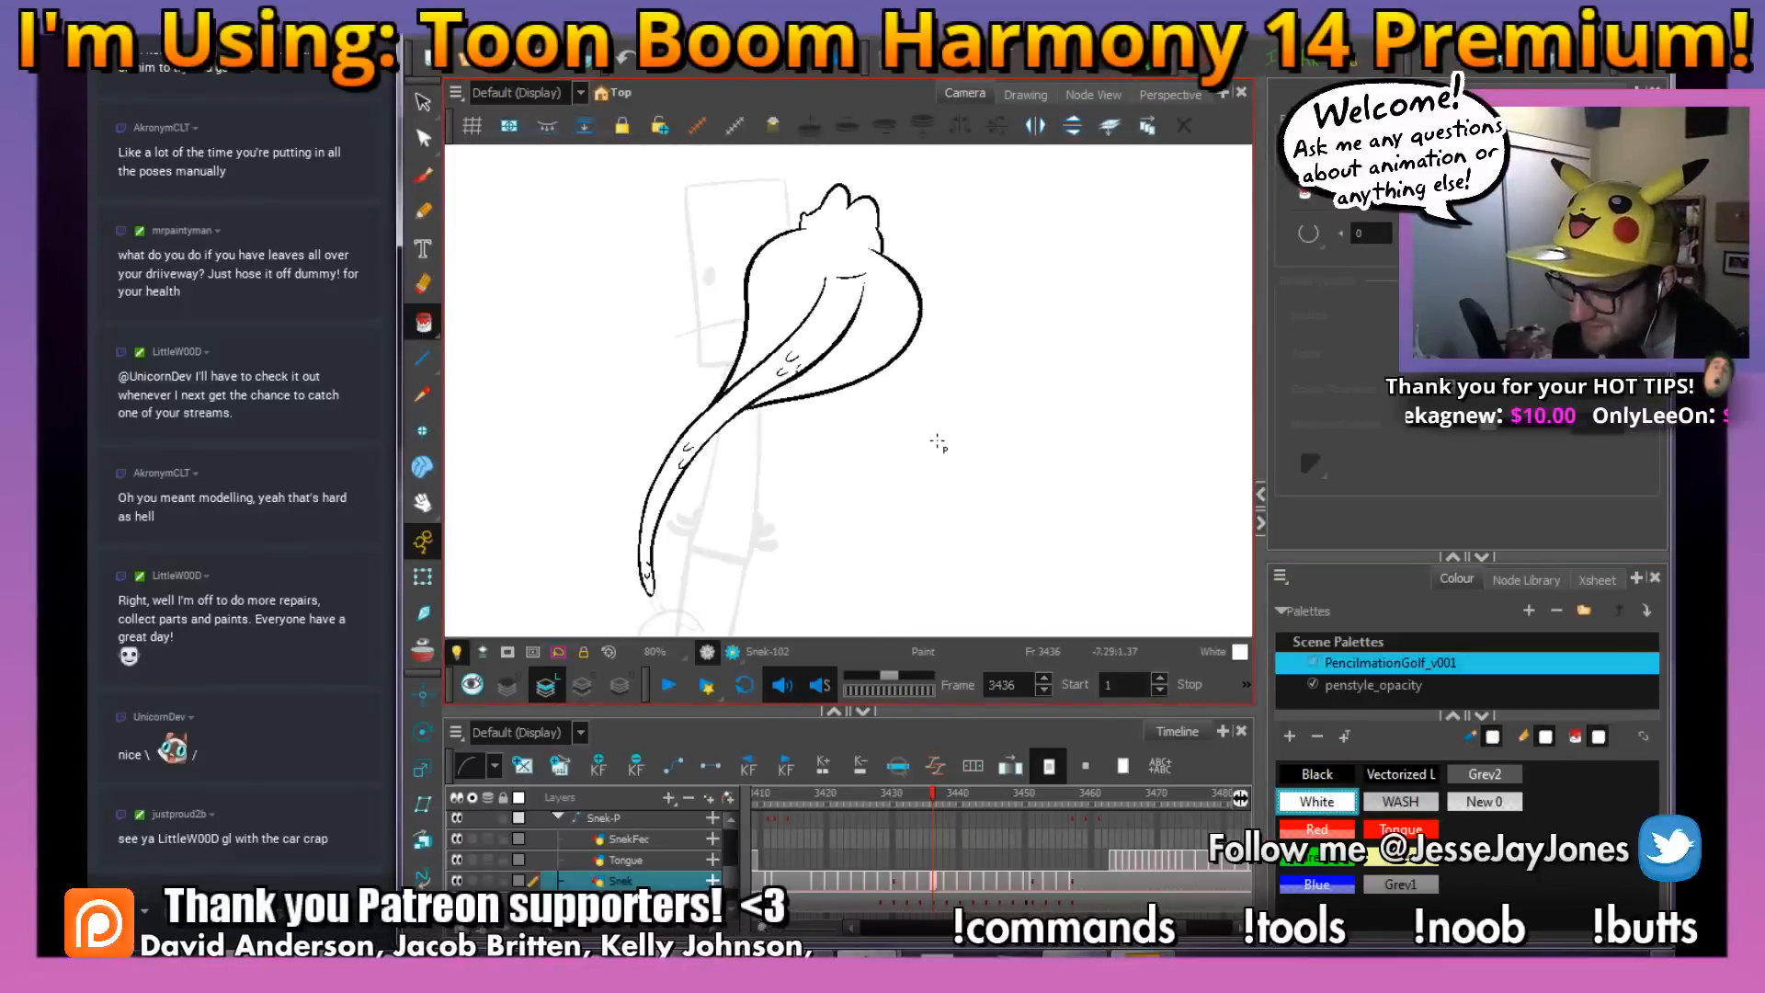
pyautogui.press('1')
pyautogui.moveTo(991, 469); pyautogui.dragTo(1050, 362)
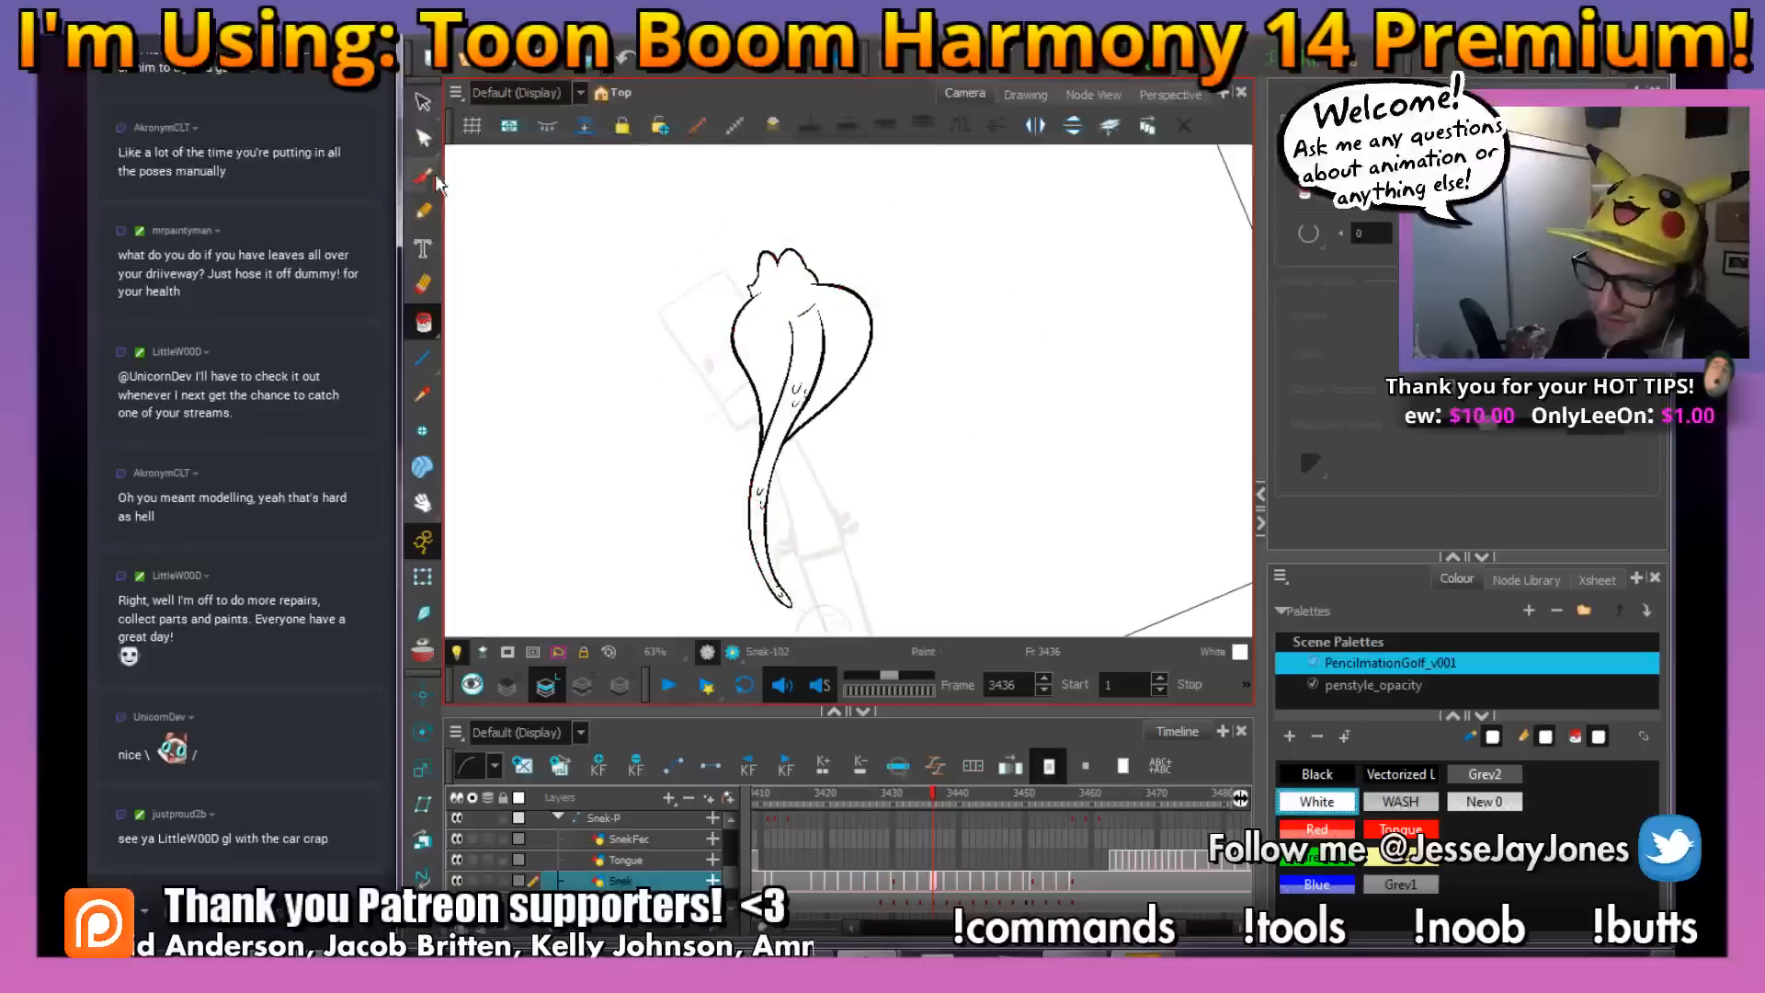
# Switch back to the Brush with Black and advance to frame 3438, flipping against frame 3437 for comparison
pyautogui.click(425, 176)
pyautogui.click(1317, 775)
pyautogui.press('2')
pyautogui.press('2')
pyautogui.press('2')
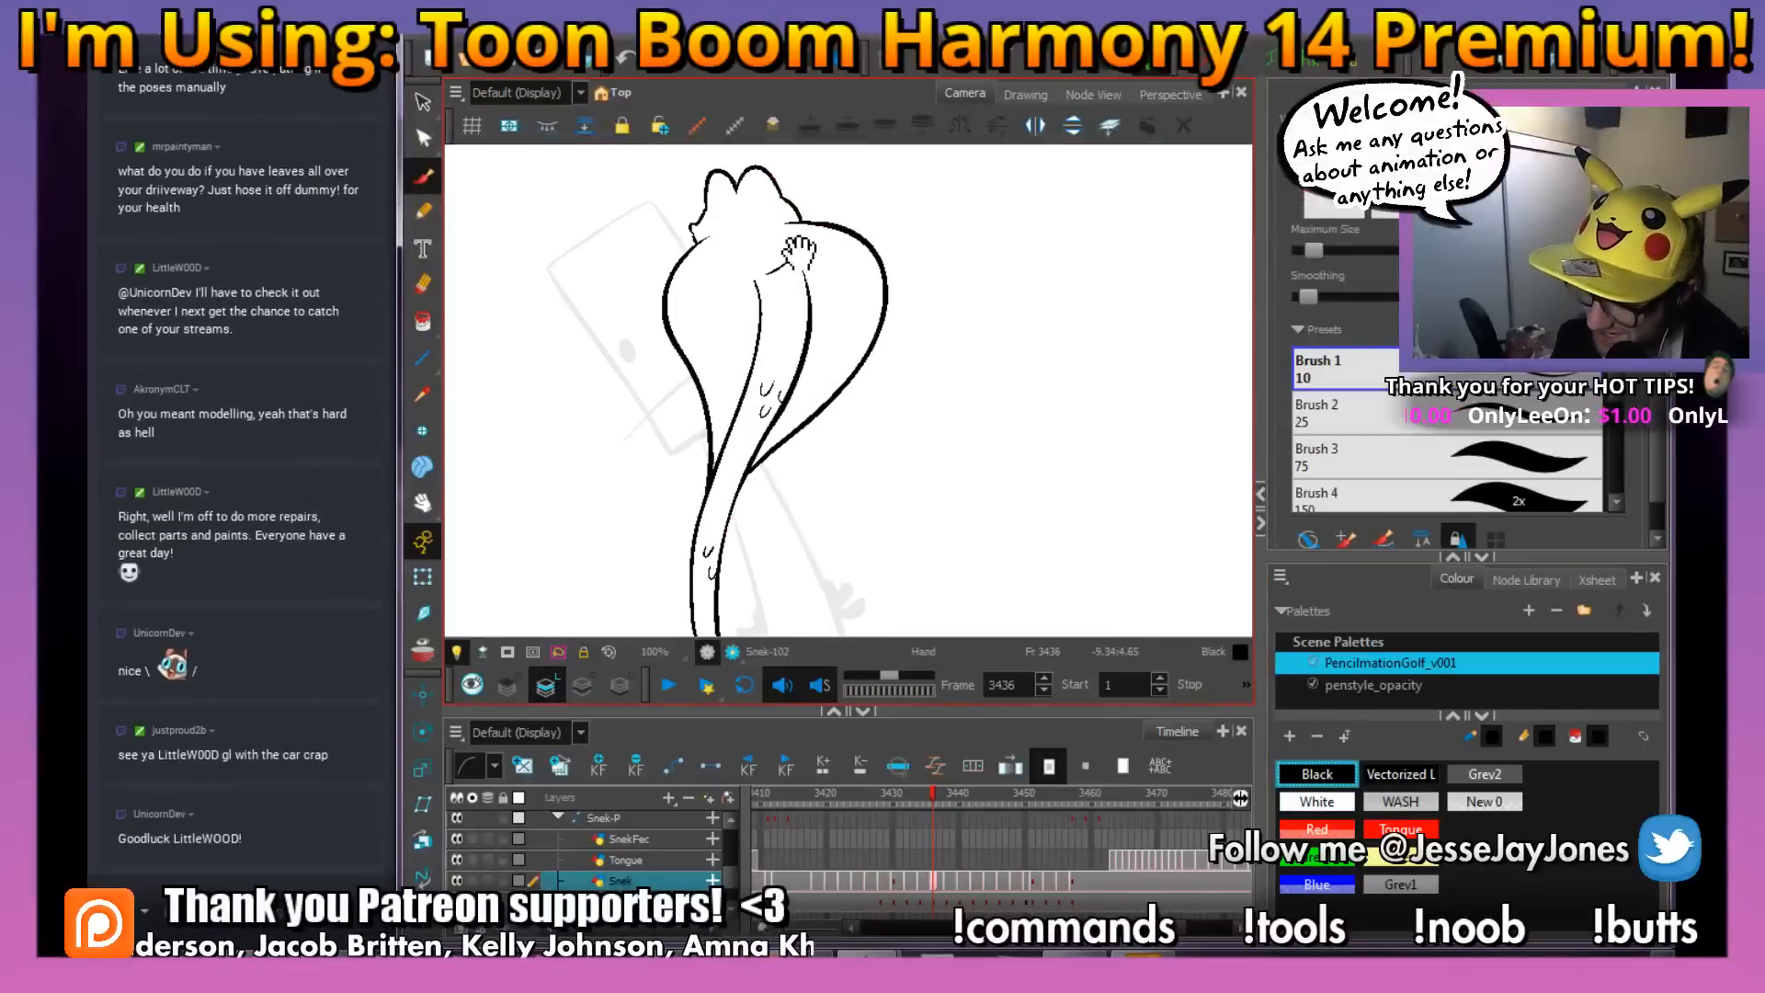
pyautogui.press('1')
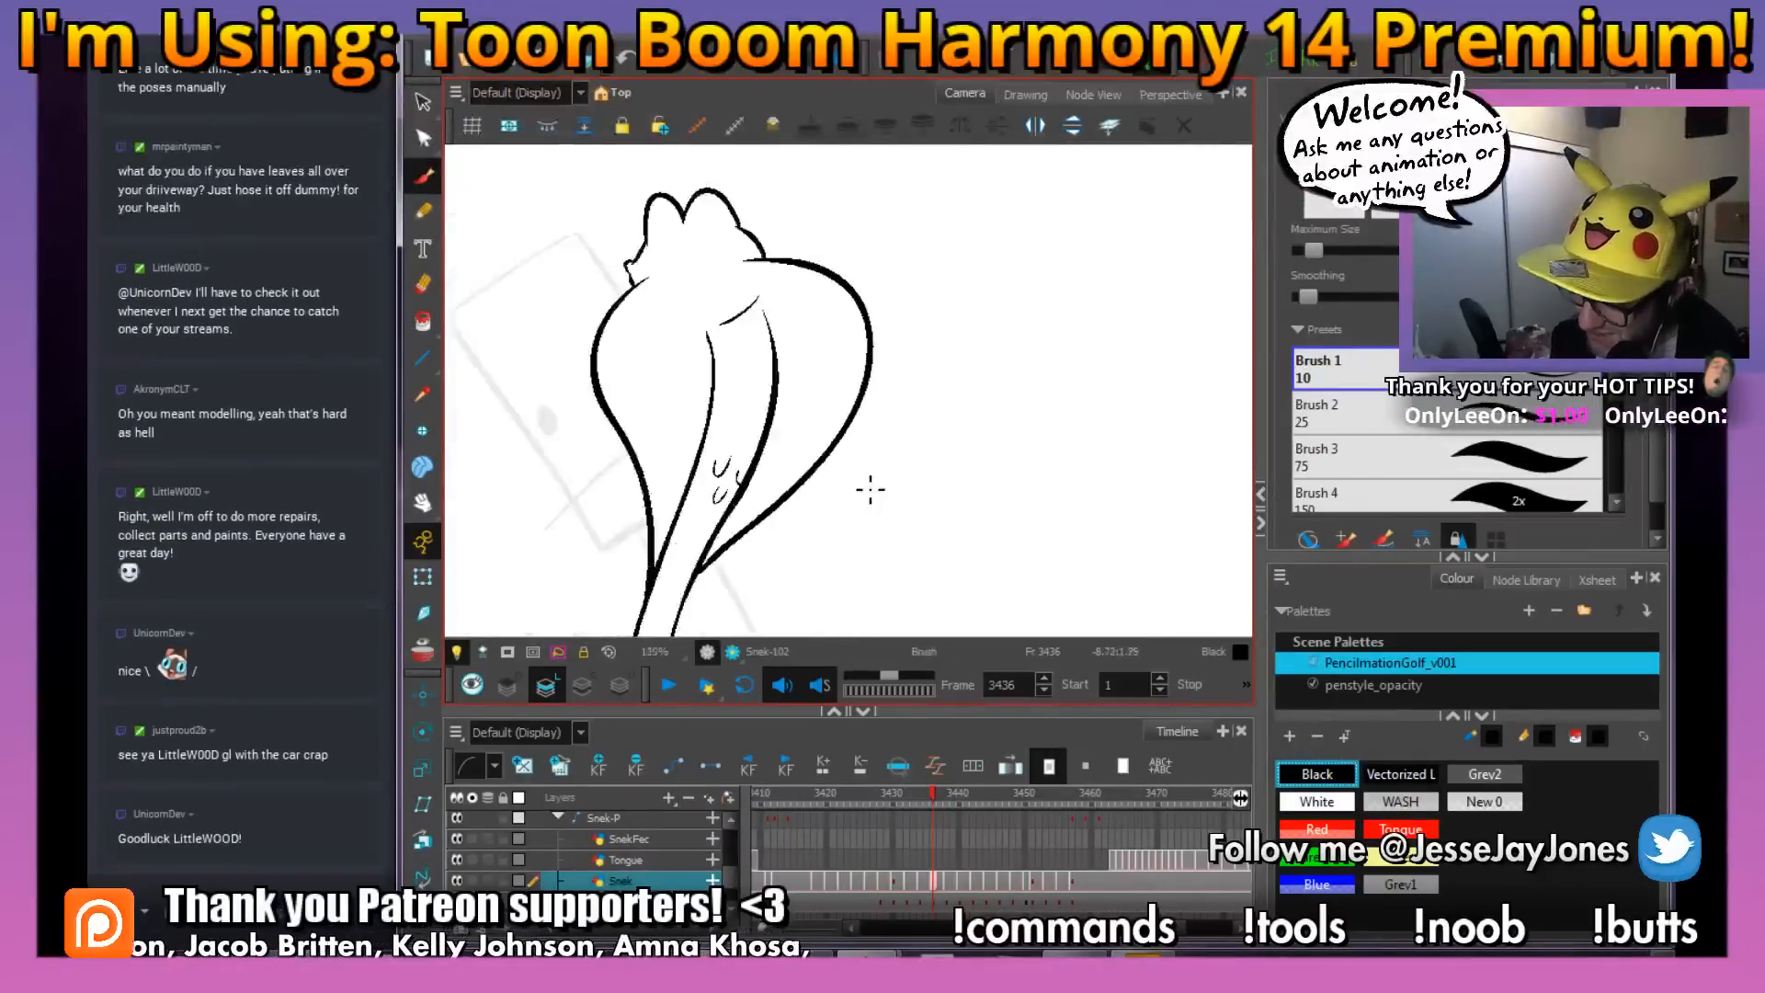
pyautogui.press('1')
pyautogui.moveTo(920, 545)
pyautogui.mouseDown()
pyautogui.moveTo(882, 500)
pyautogui.moveTo(859, 524)
pyautogui.moveTo(864, 490)
pyautogui.moveTo(889, 508)
pyautogui.mouseUp()
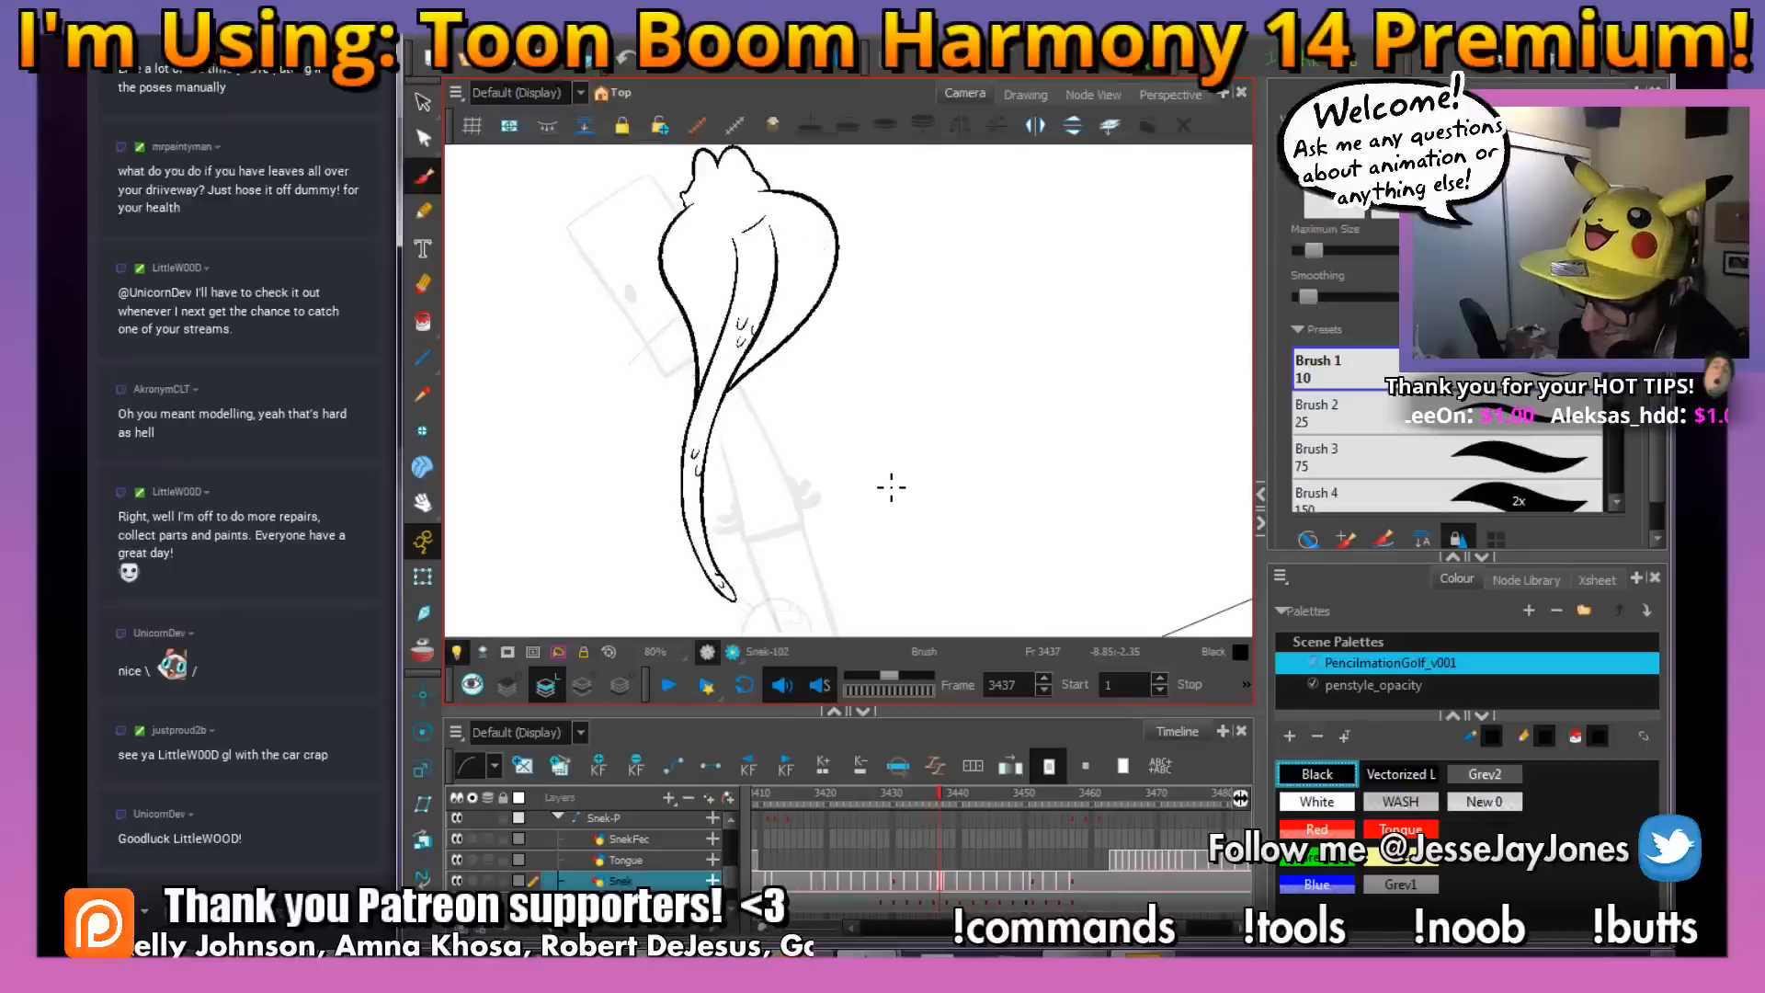
pyautogui.press('.')
pyautogui.press(',')
pyautogui.press('.')
pyautogui.press(',')
pyautogui.press('.')
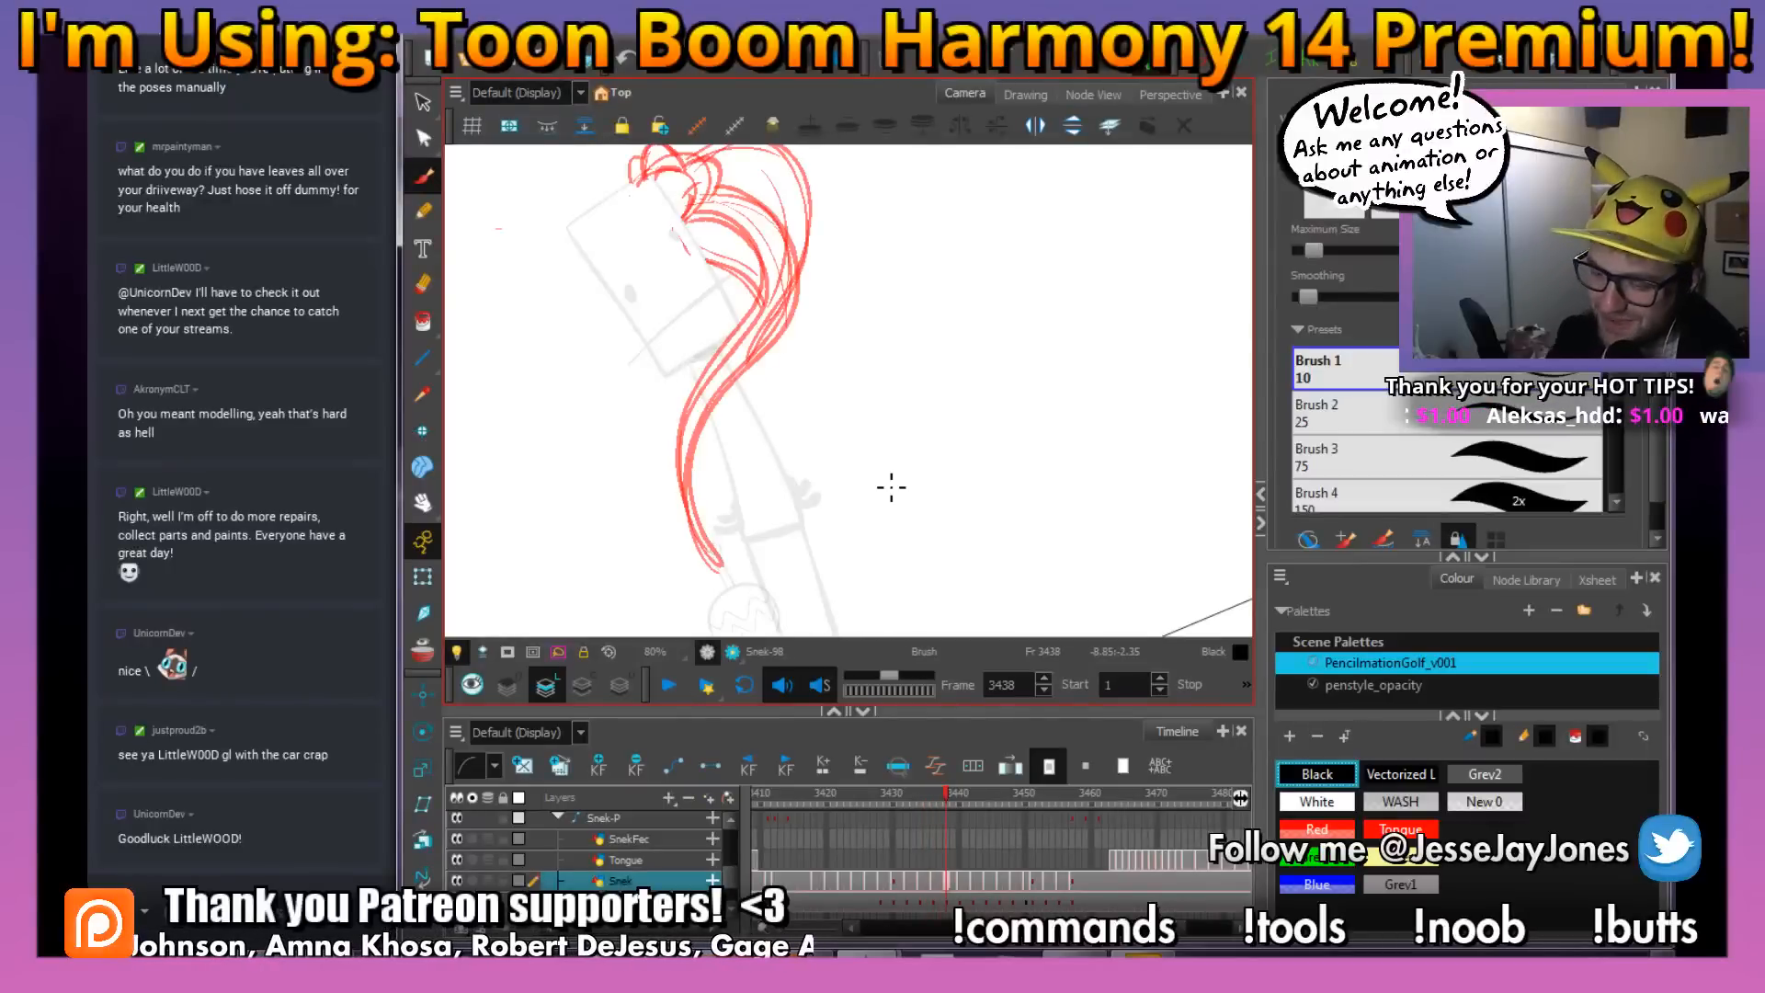
# Examine the red rough of the snake on frame 3438 and compare its pose with the preceding frame
pyautogui.moveTo(587, 287); pyautogui.dragTo(629, 360)
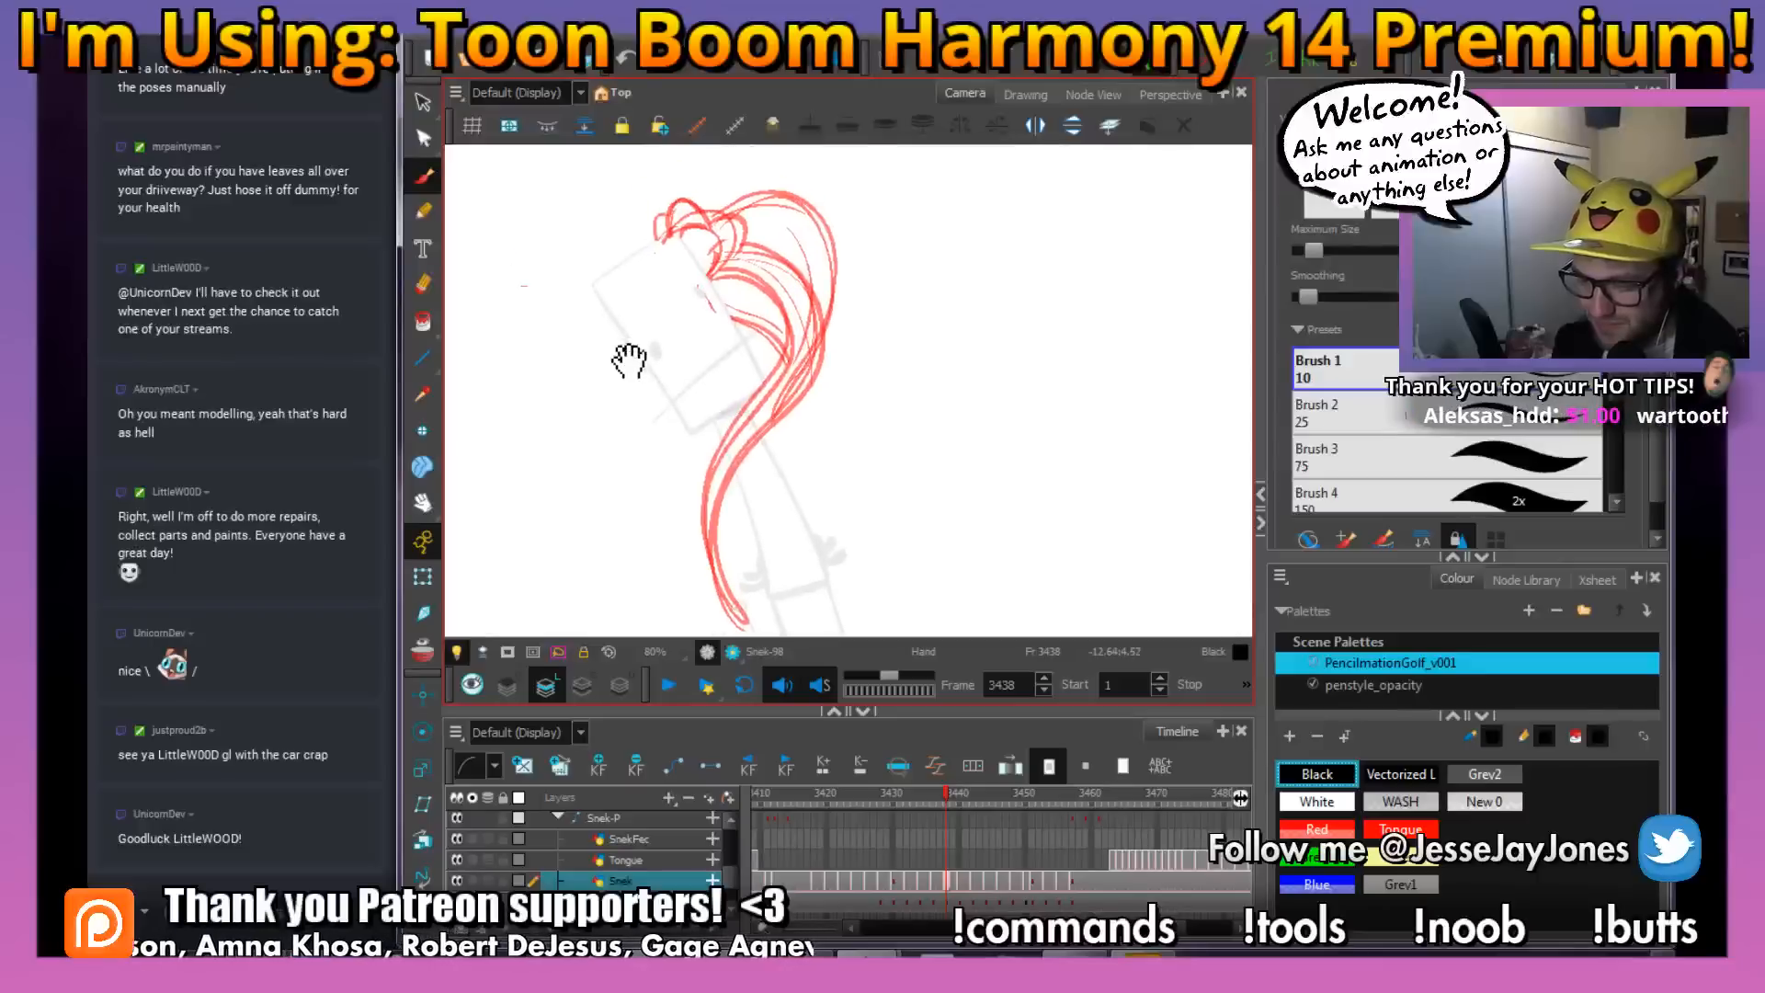
pyautogui.moveTo(723, 453); pyautogui.dragTo(721, 477)
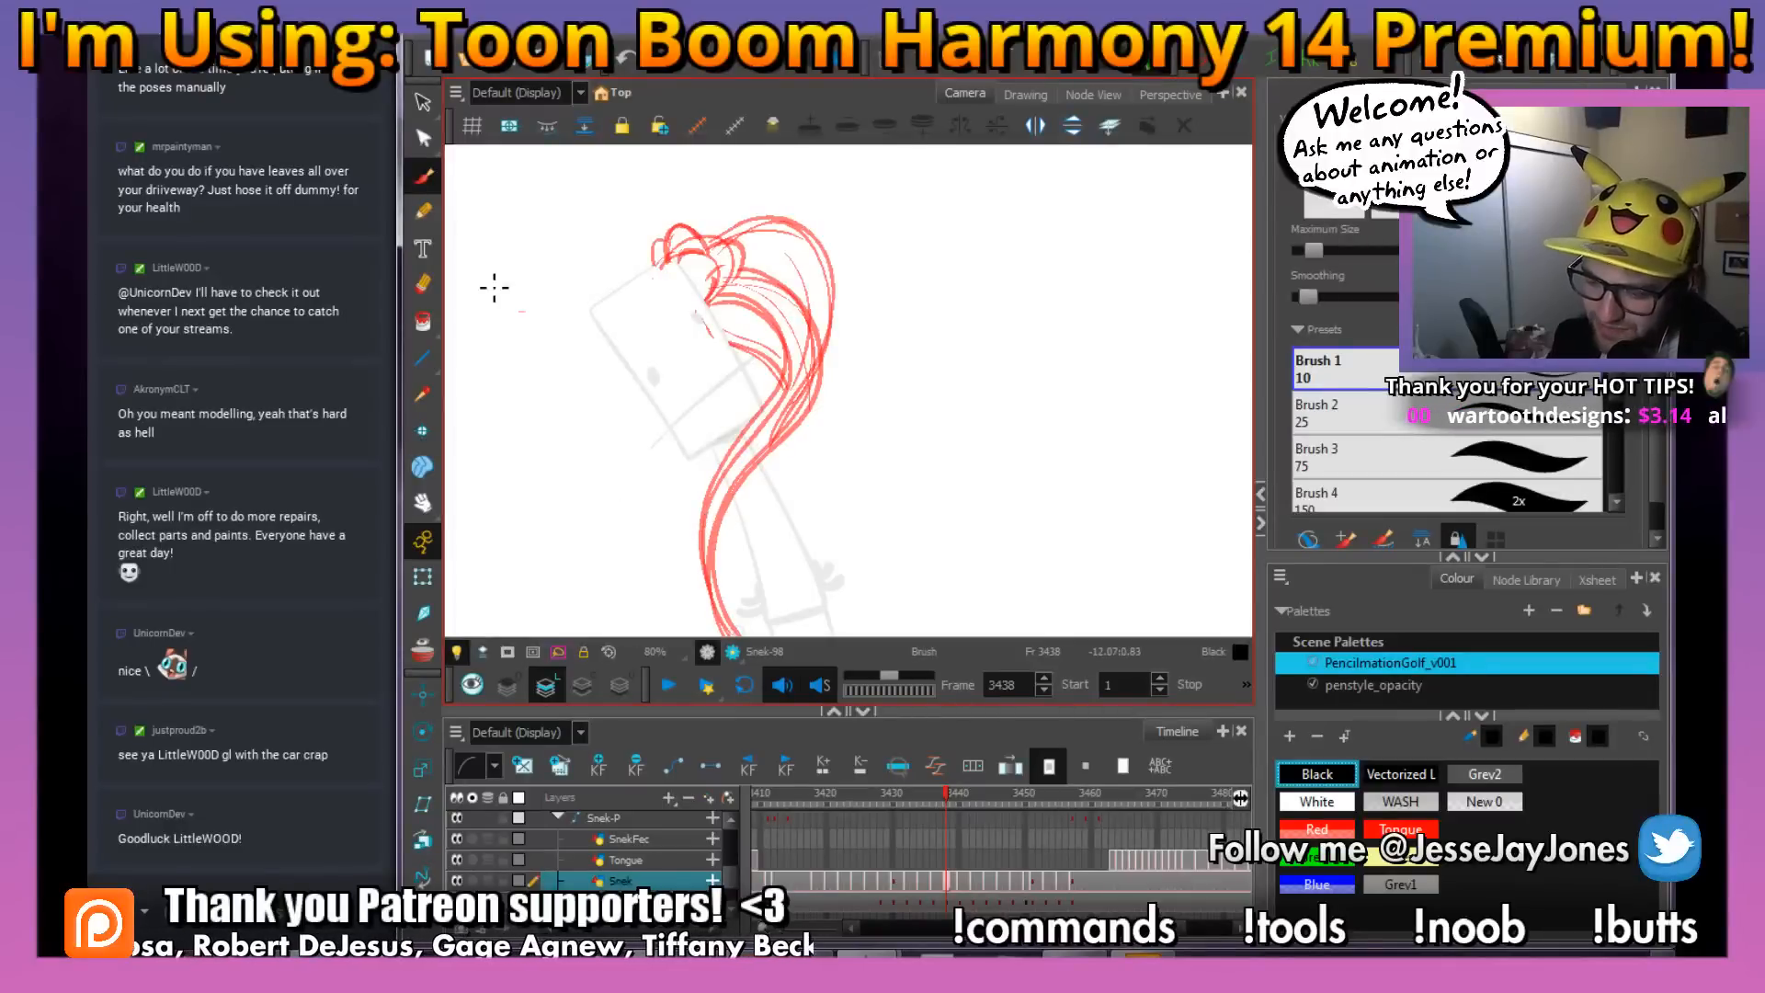
pyautogui.moveTo(862, 387); pyautogui.dragTo(835, 394)
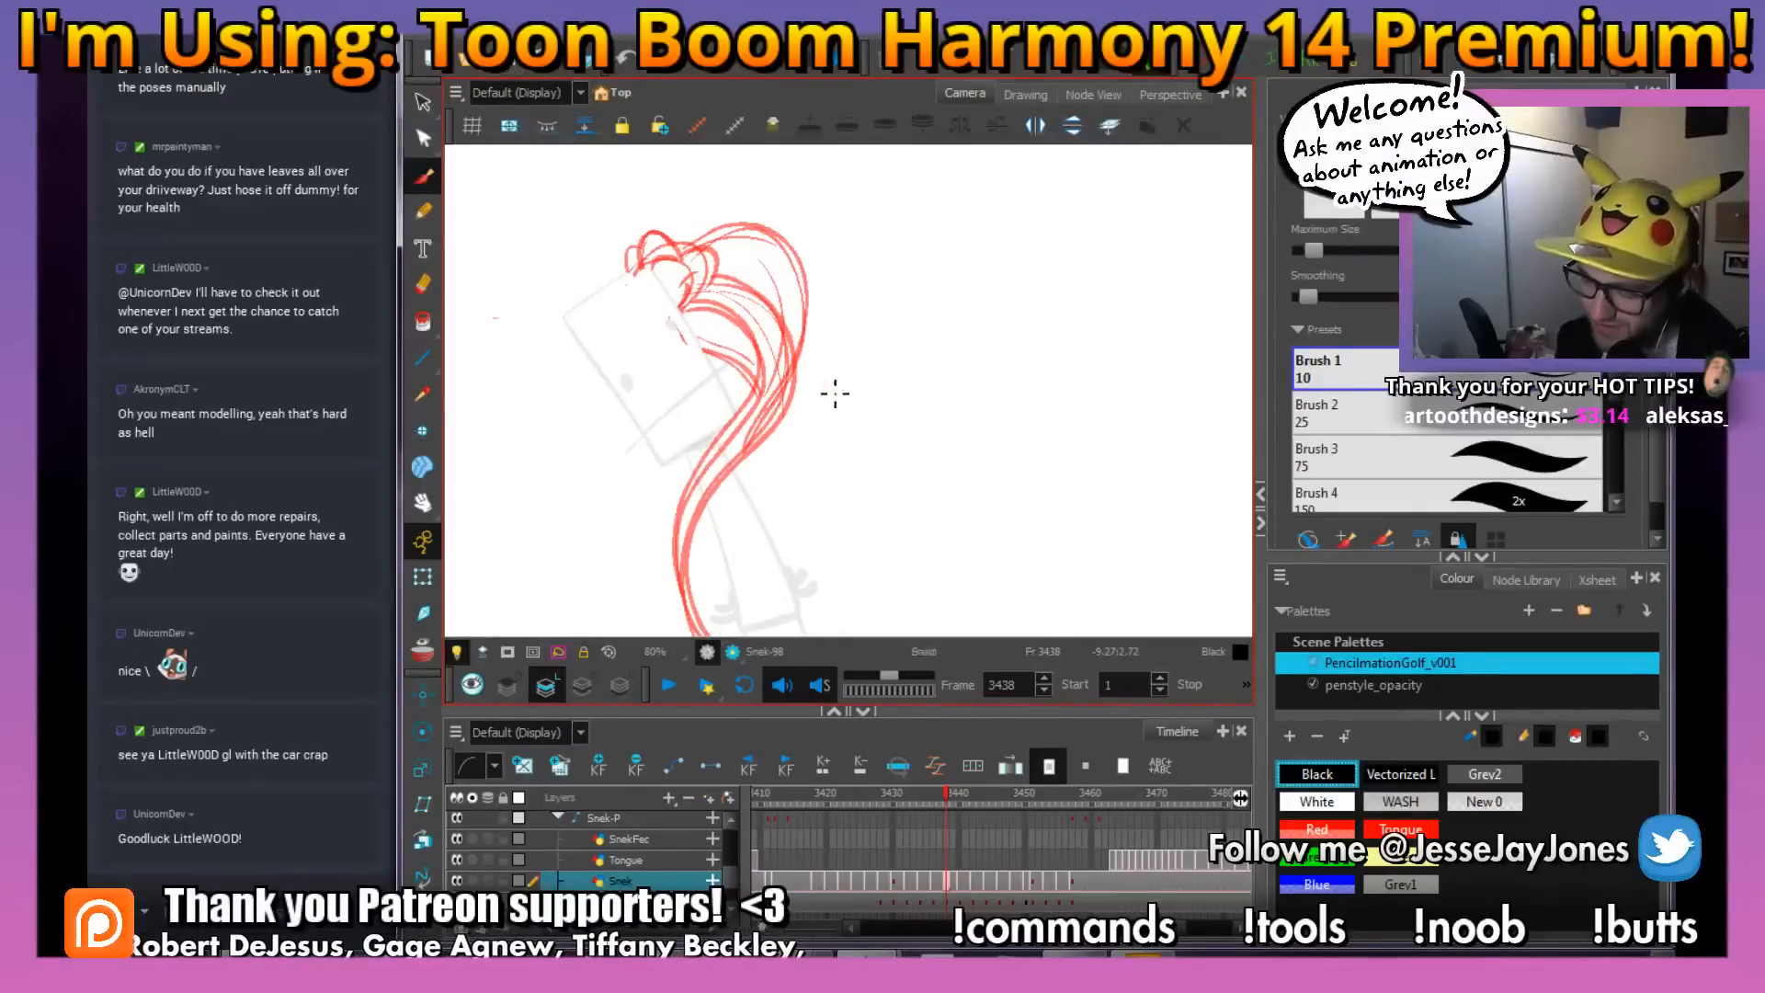
pyautogui.moveTo(830, 500); pyautogui.dragTo(791, 428)
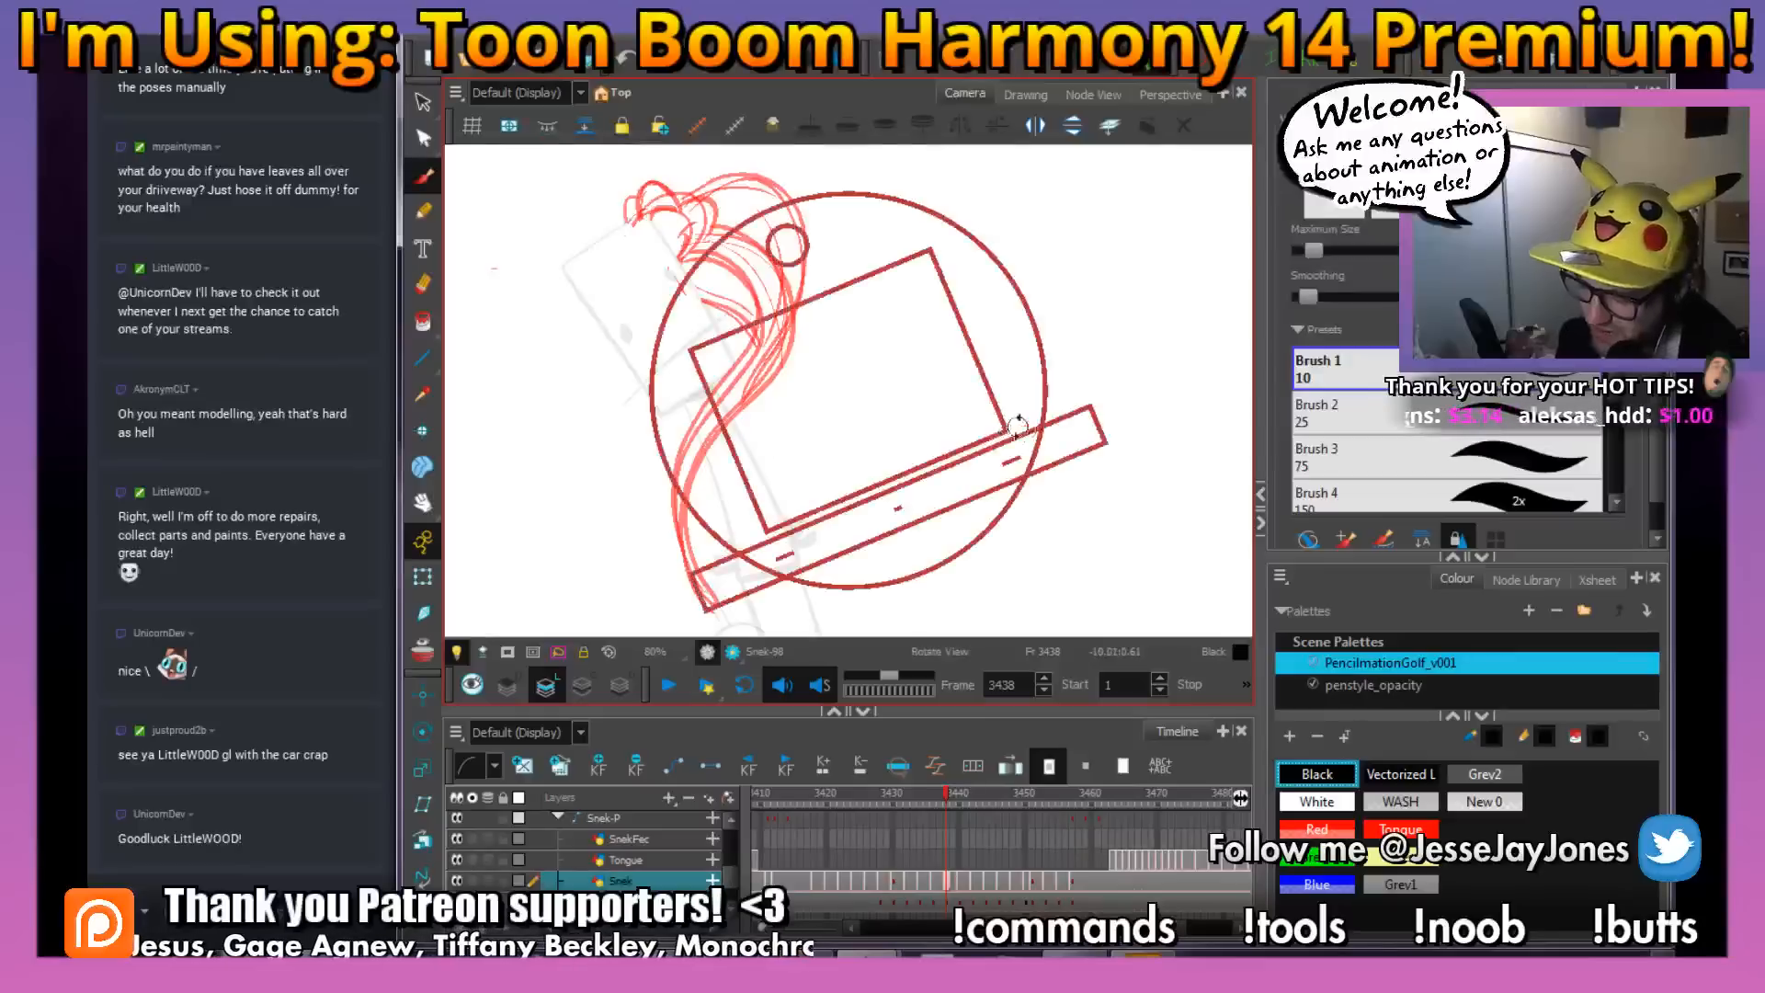
pyautogui.moveTo(1019, 421); pyautogui.dragTo(1020, 501)
pyautogui.moveTo(819, 489); pyautogui.dragTo(834, 497)
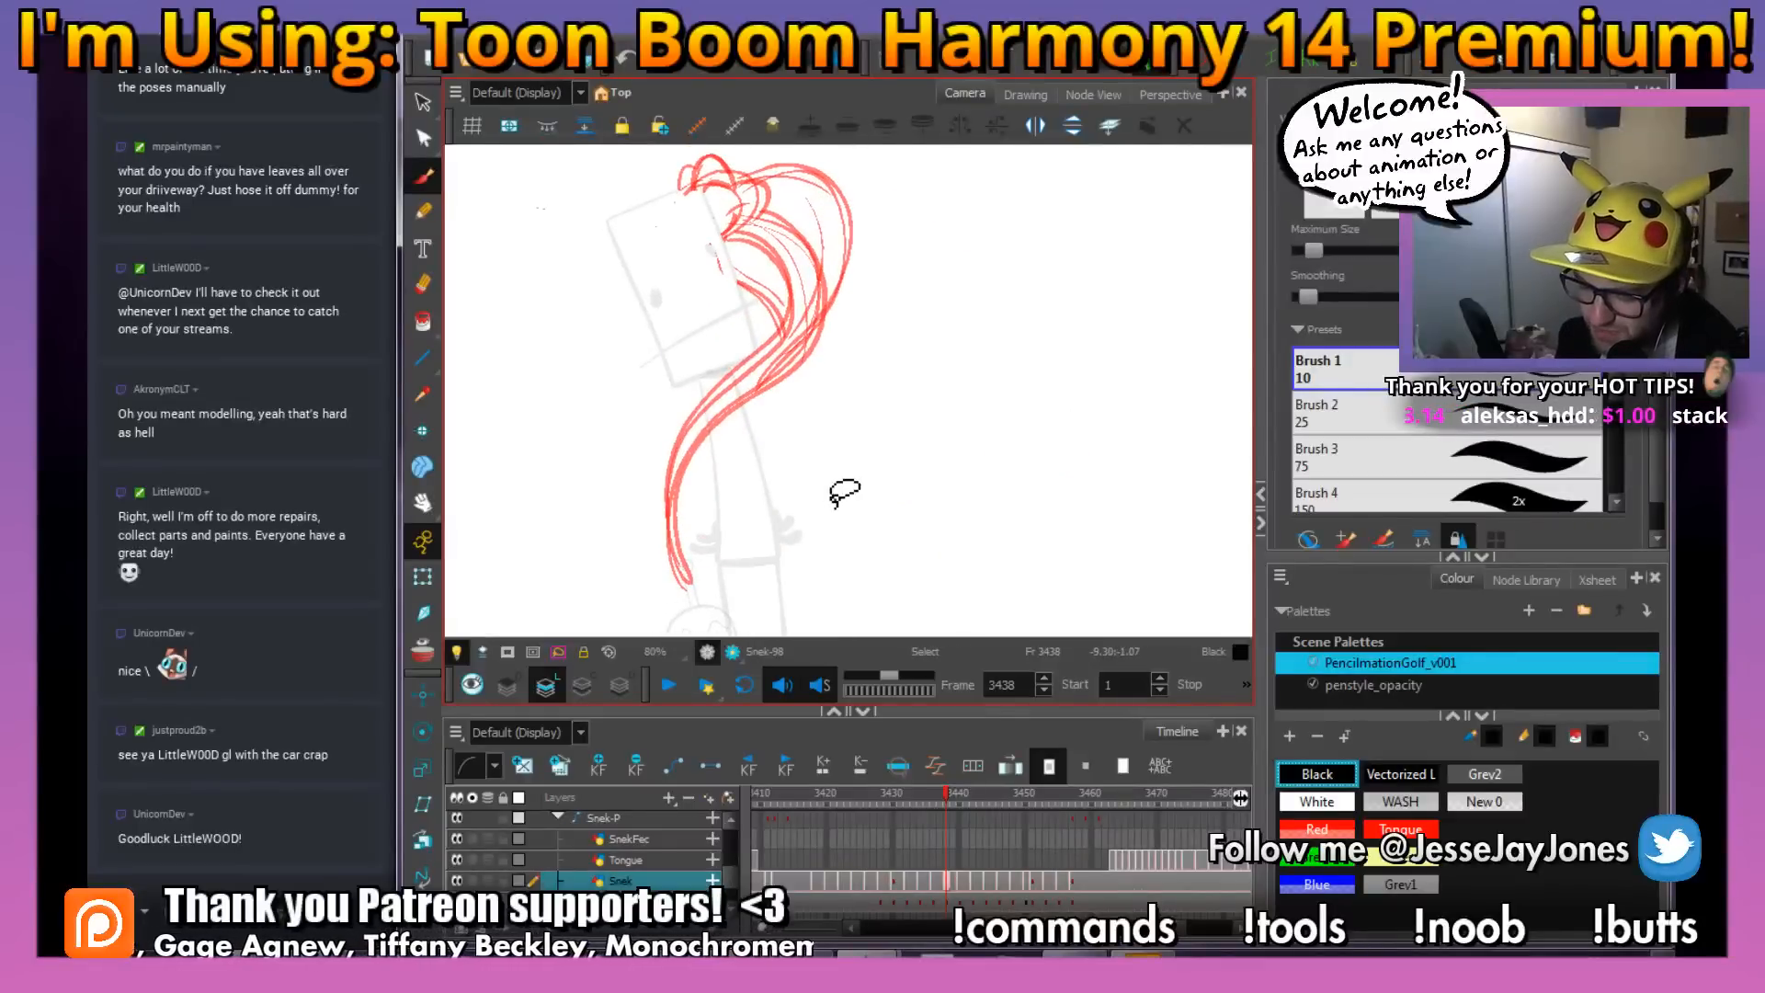
pyautogui.press(',')
pyautogui.press('.')
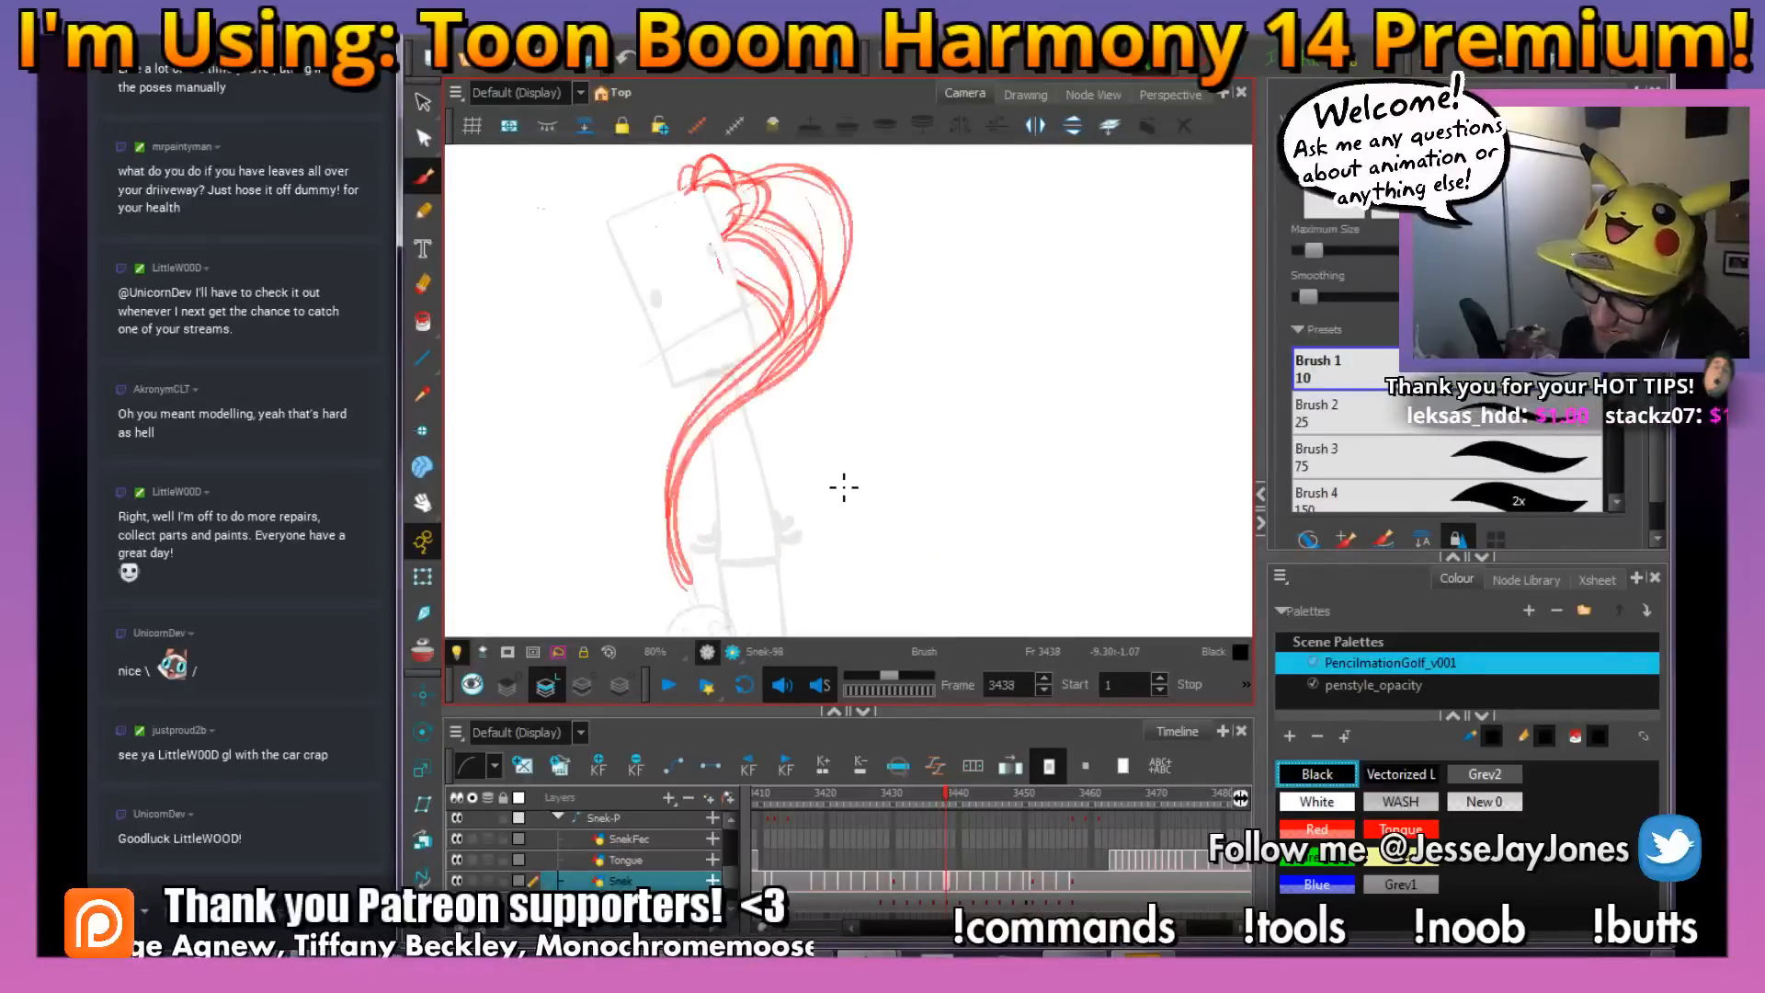
pyautogui.moveTo(828, 306); pyautogui.dragTo(820, 340)
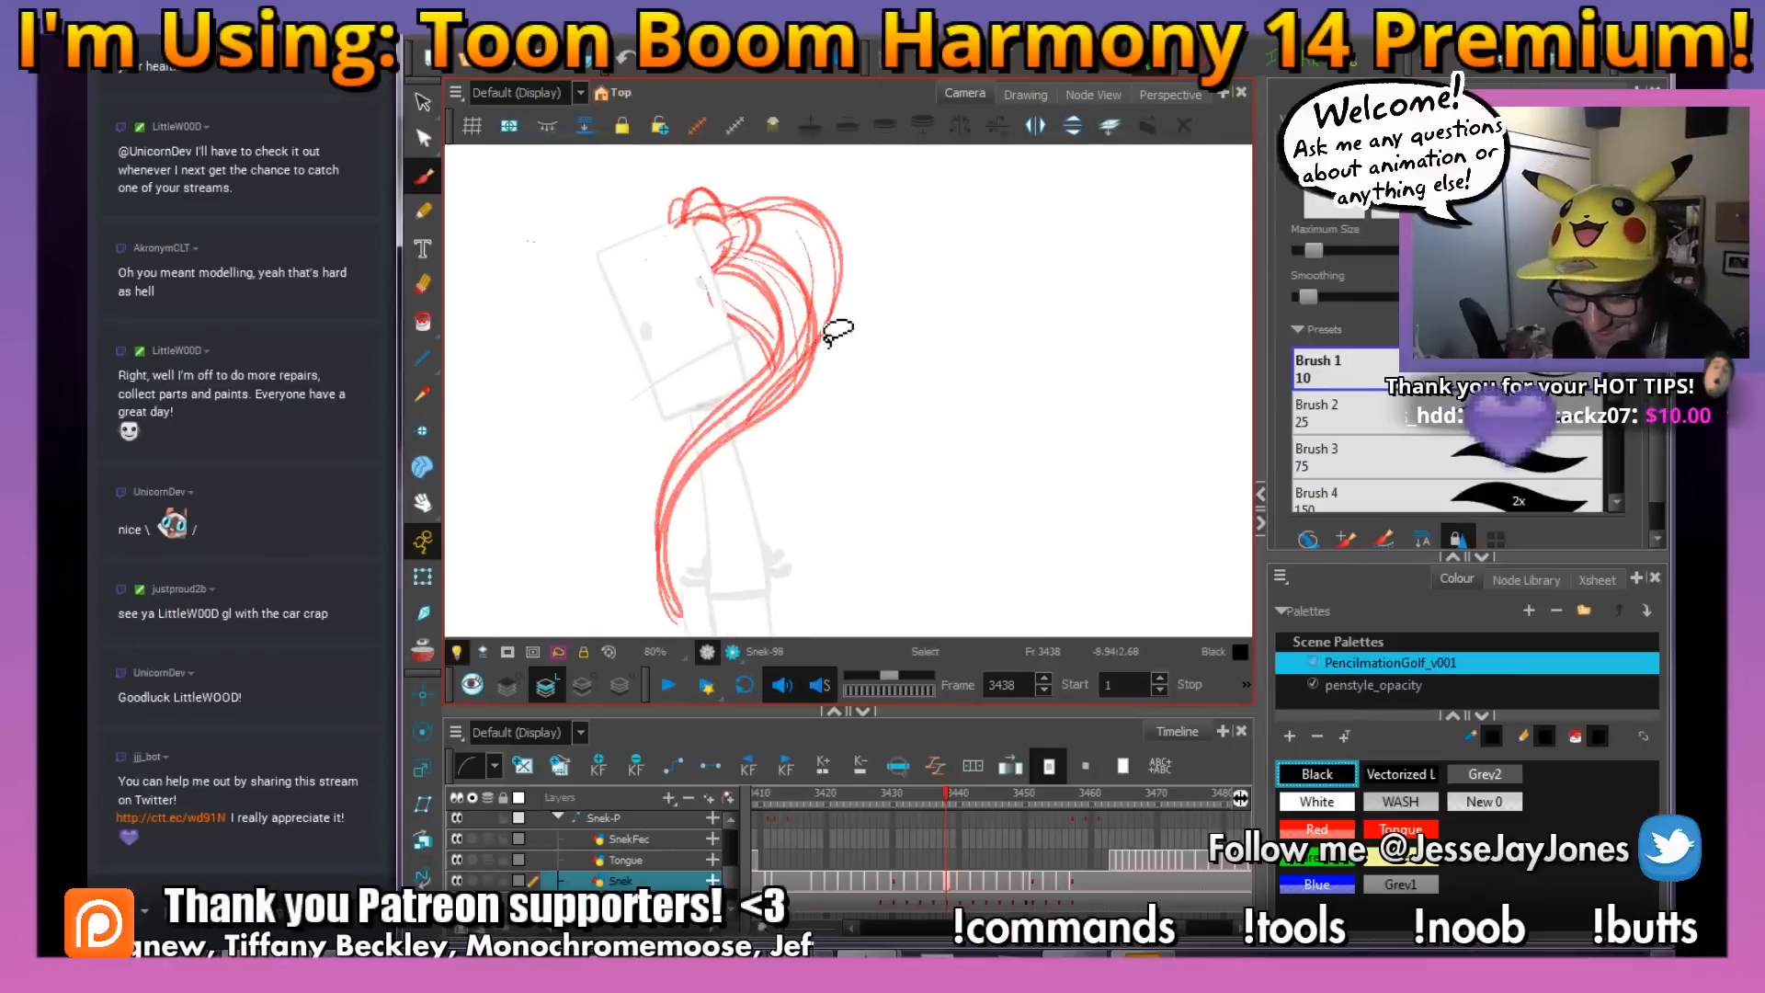
pyautogui.moveTo(860, 430)
pyautogui.mouseDown()
pyautogui.moveTo(830, 452)
pyautogui.moveTo(856, 478)
pyautogui.mouseUp()
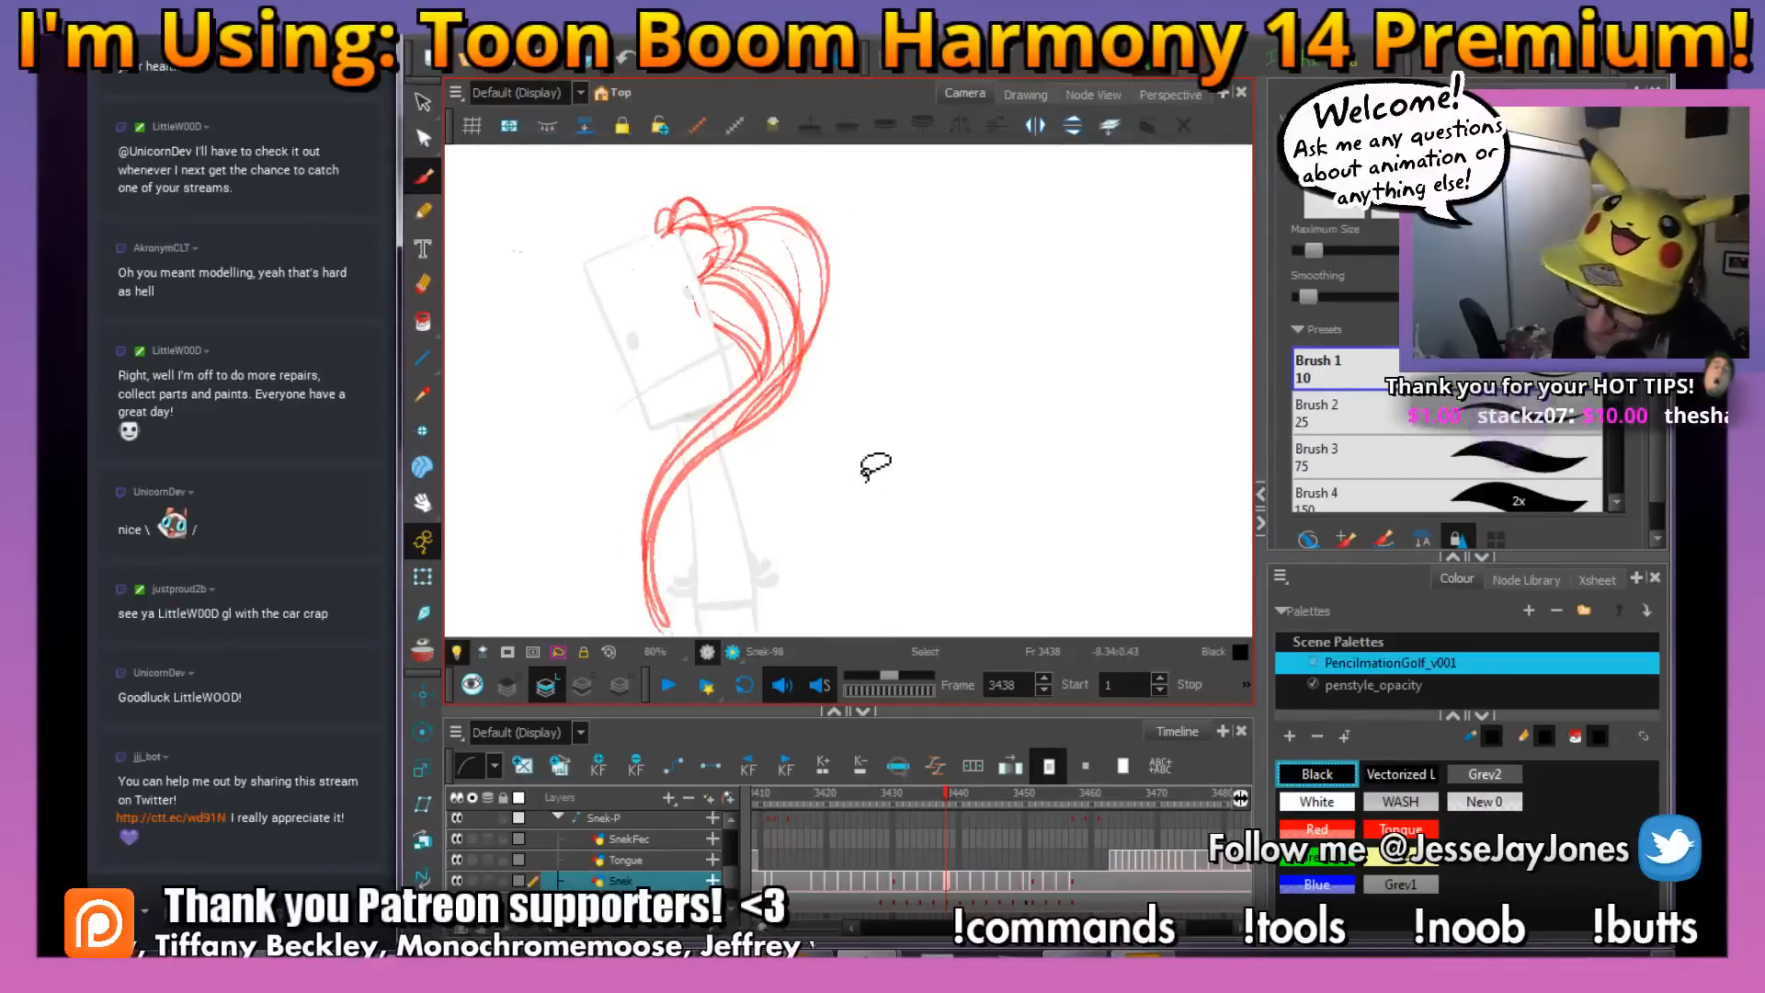
pyautogui.moveTo(803, 420); pyautogui.dragTo(827, 426)
pyautogui.press(',')
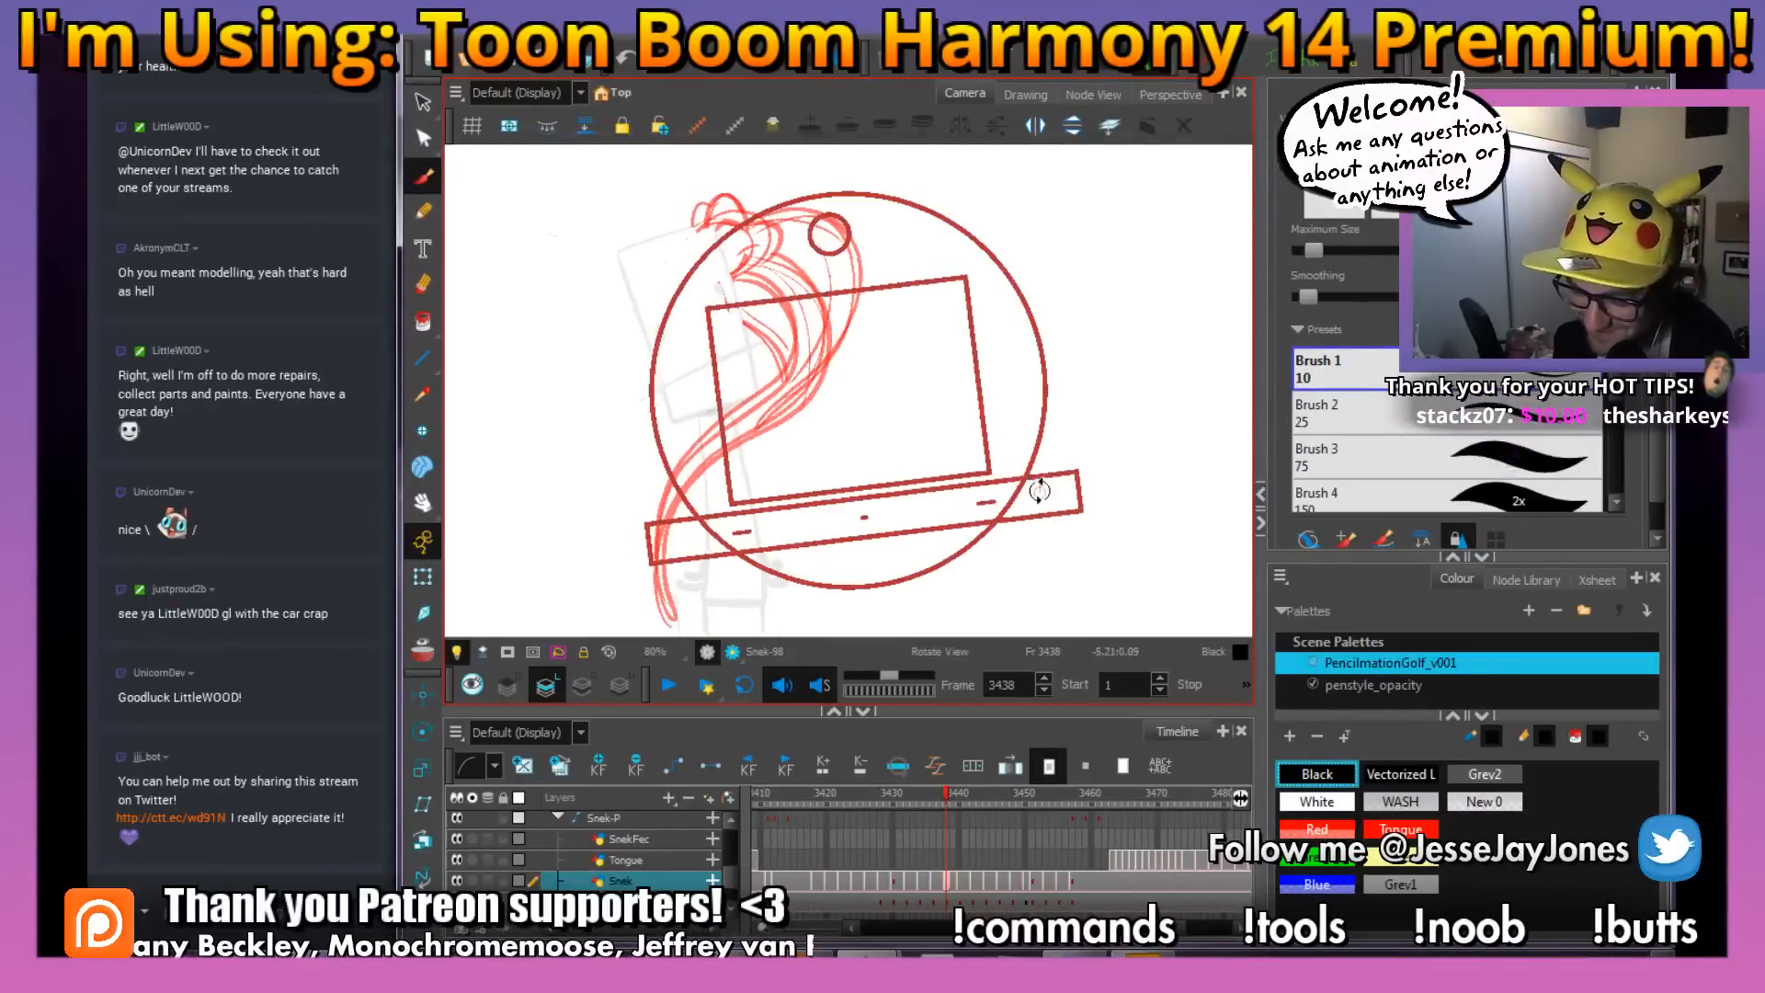
pyautogui.press('.')
pyautogui.moveTo(885, 543); pyautogui.dragTo(839, 454)
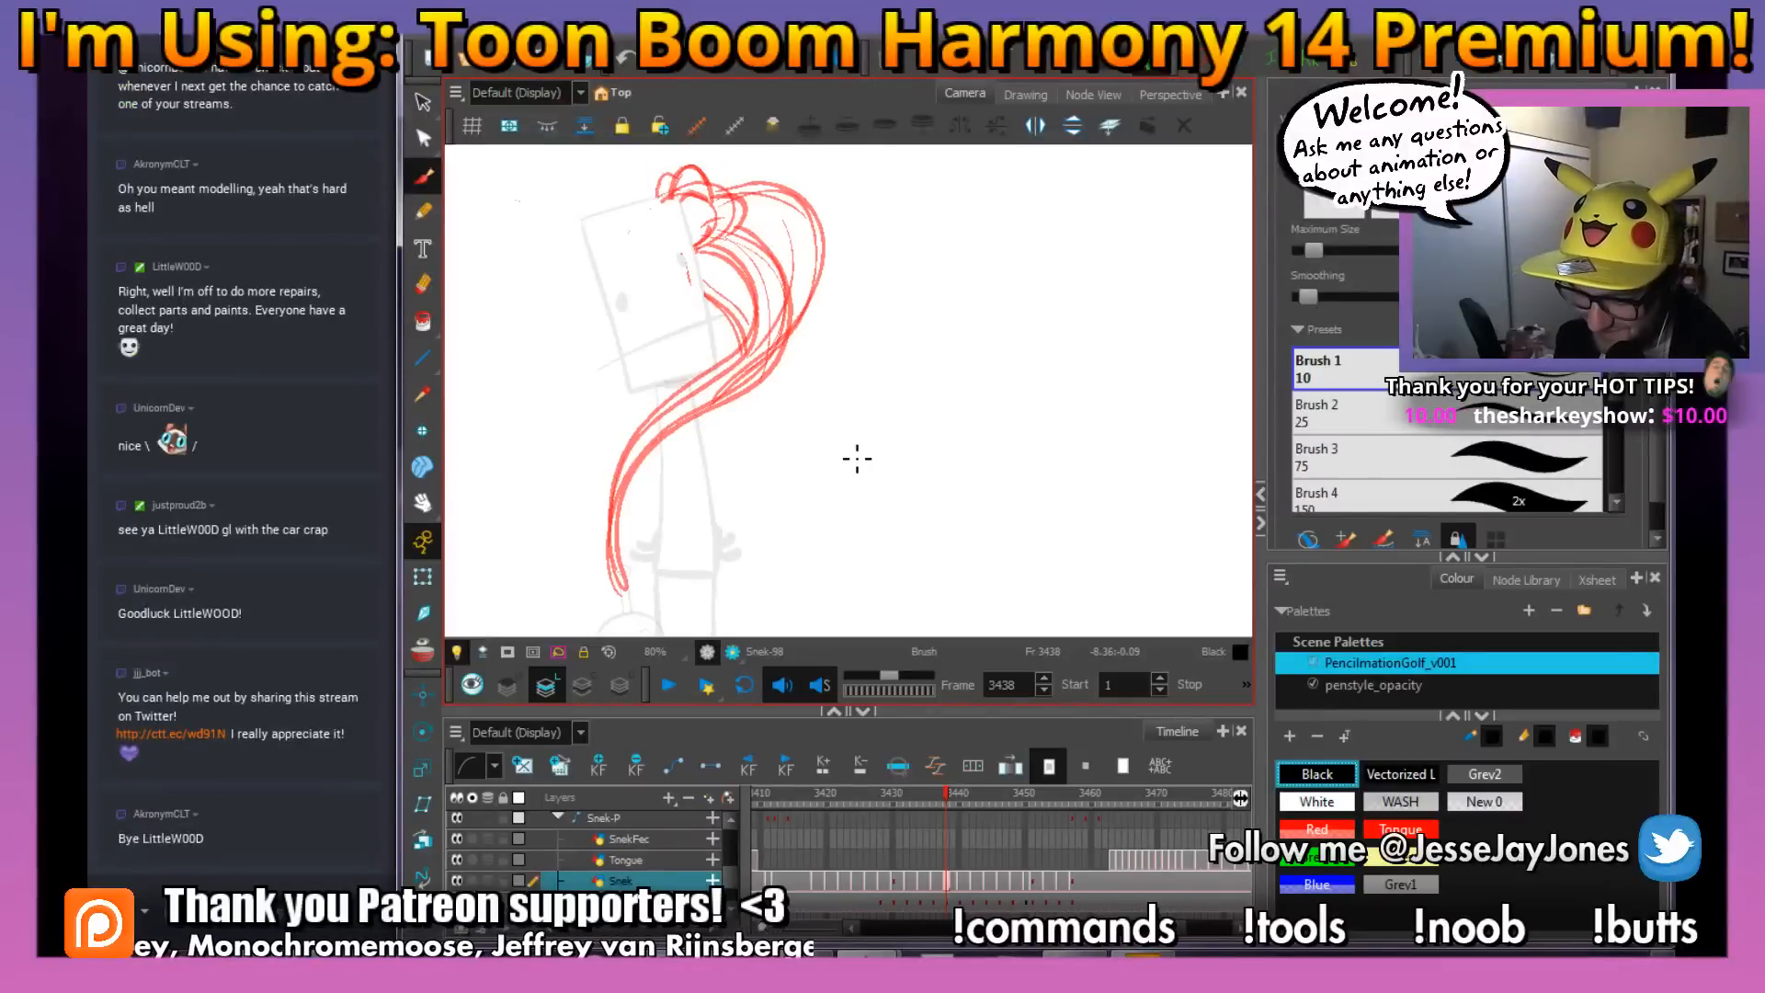
pyautogui.press(',')
pyautogui.press('.')
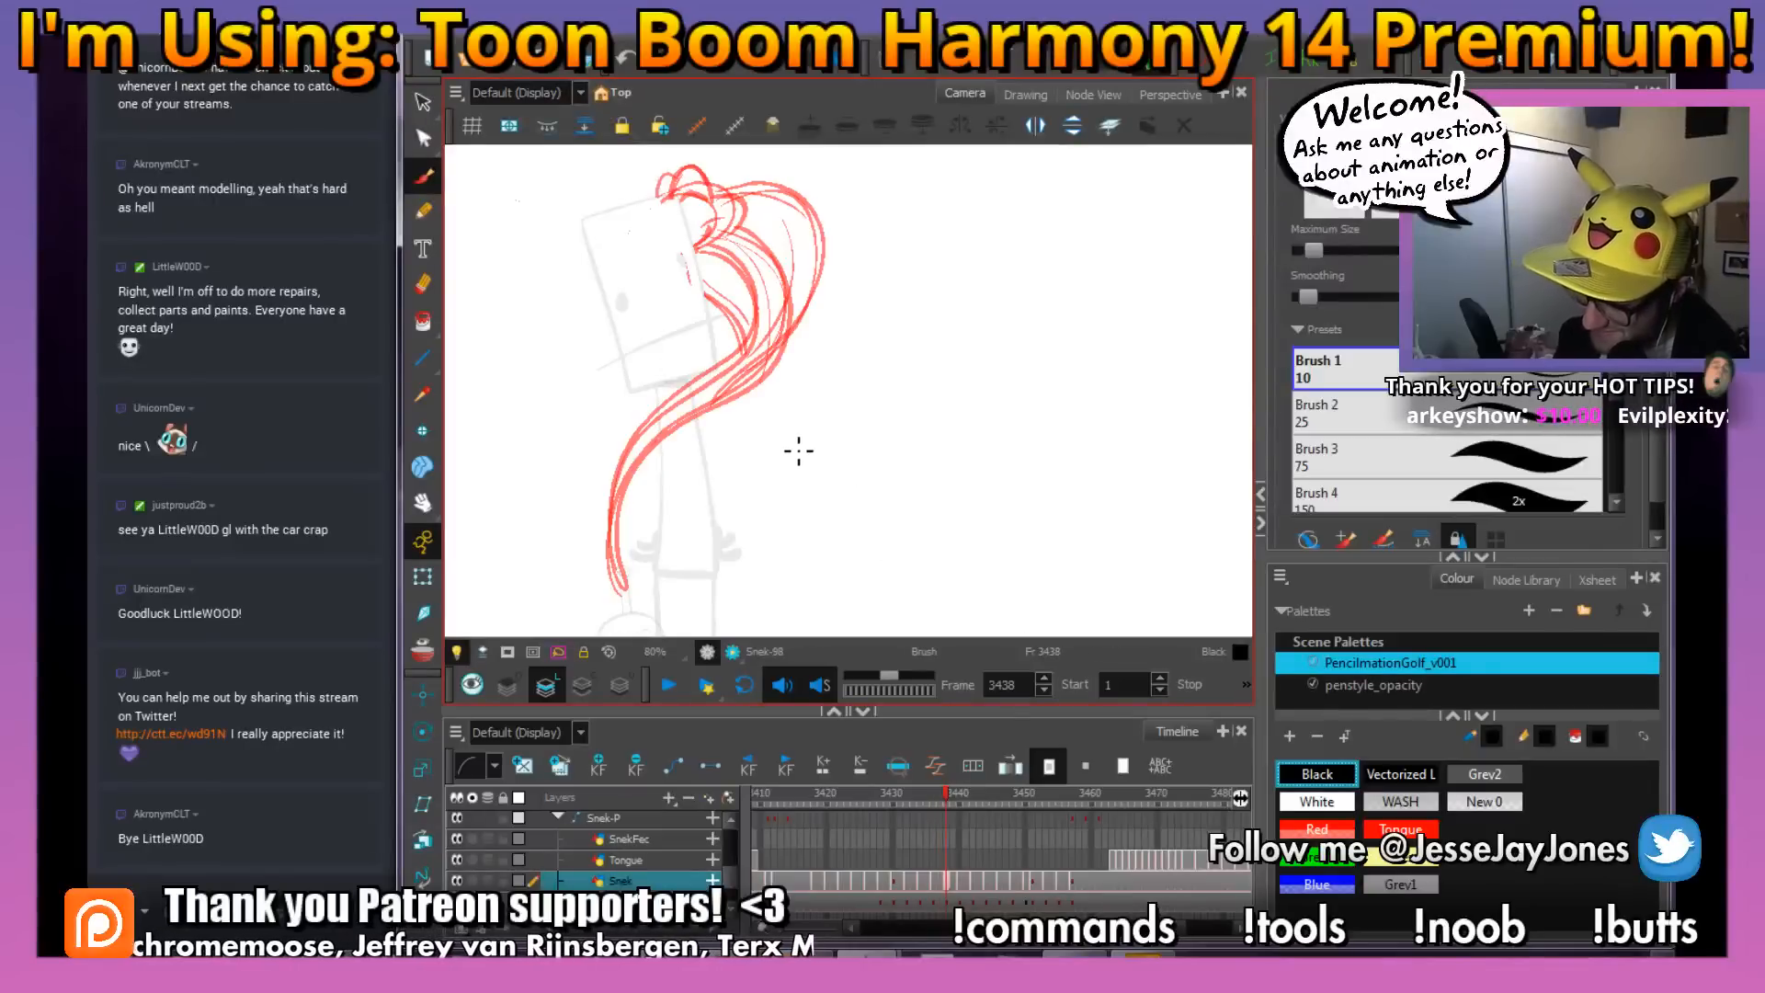
# Ink both long edges of the snake's body in black from below the head down to the tail tip on frame 3438
pyautogui.moveTo(762, 366); pyautogui.dragTo(780, 358)
pyautogui.moveTo(778, 267); pyautogui.dragTo(788, 279)
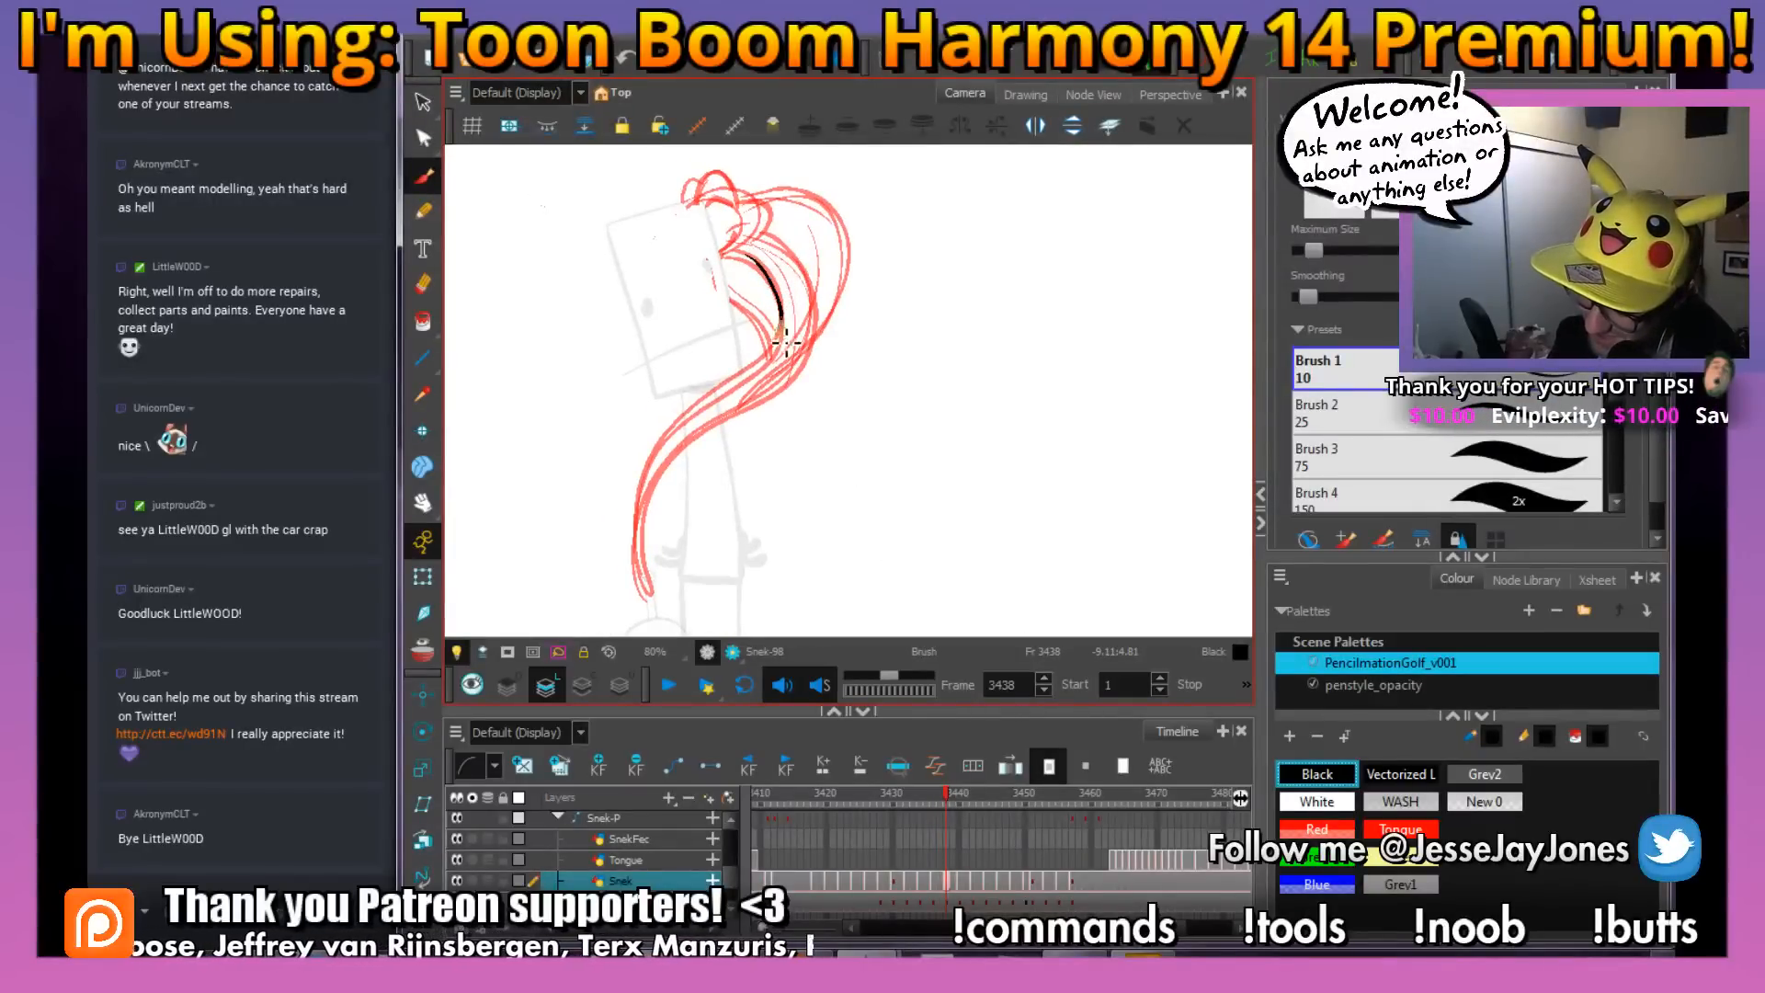
pyautogui.moveTo(699, 421); pyautogui.dragTo(638, 540)
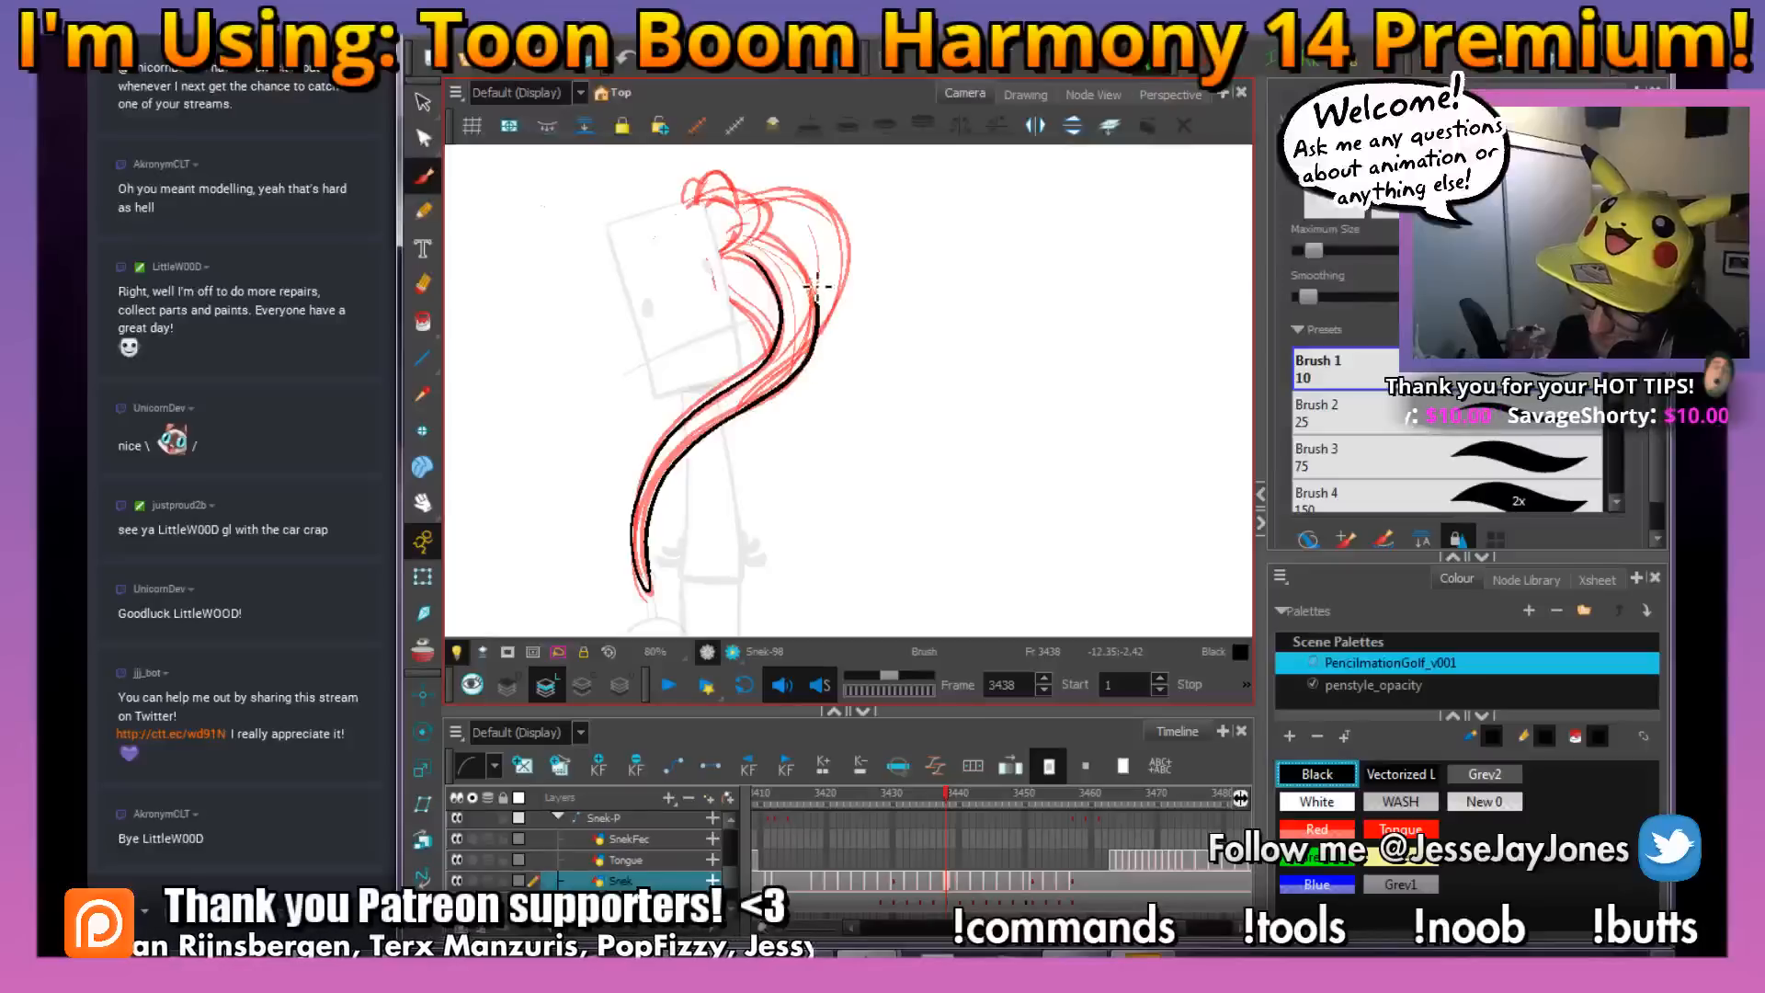
pyautogui.moveTo(816, 287); pyautogui.dragTo(778, 236)
# Ink the snake's head over the red rough on frame 3438, drawing the rounded cheek, mouth, two top bumps and brow arc
pyautogui.moveTo(899, 262); pyautogui.dragTo(846, 361)
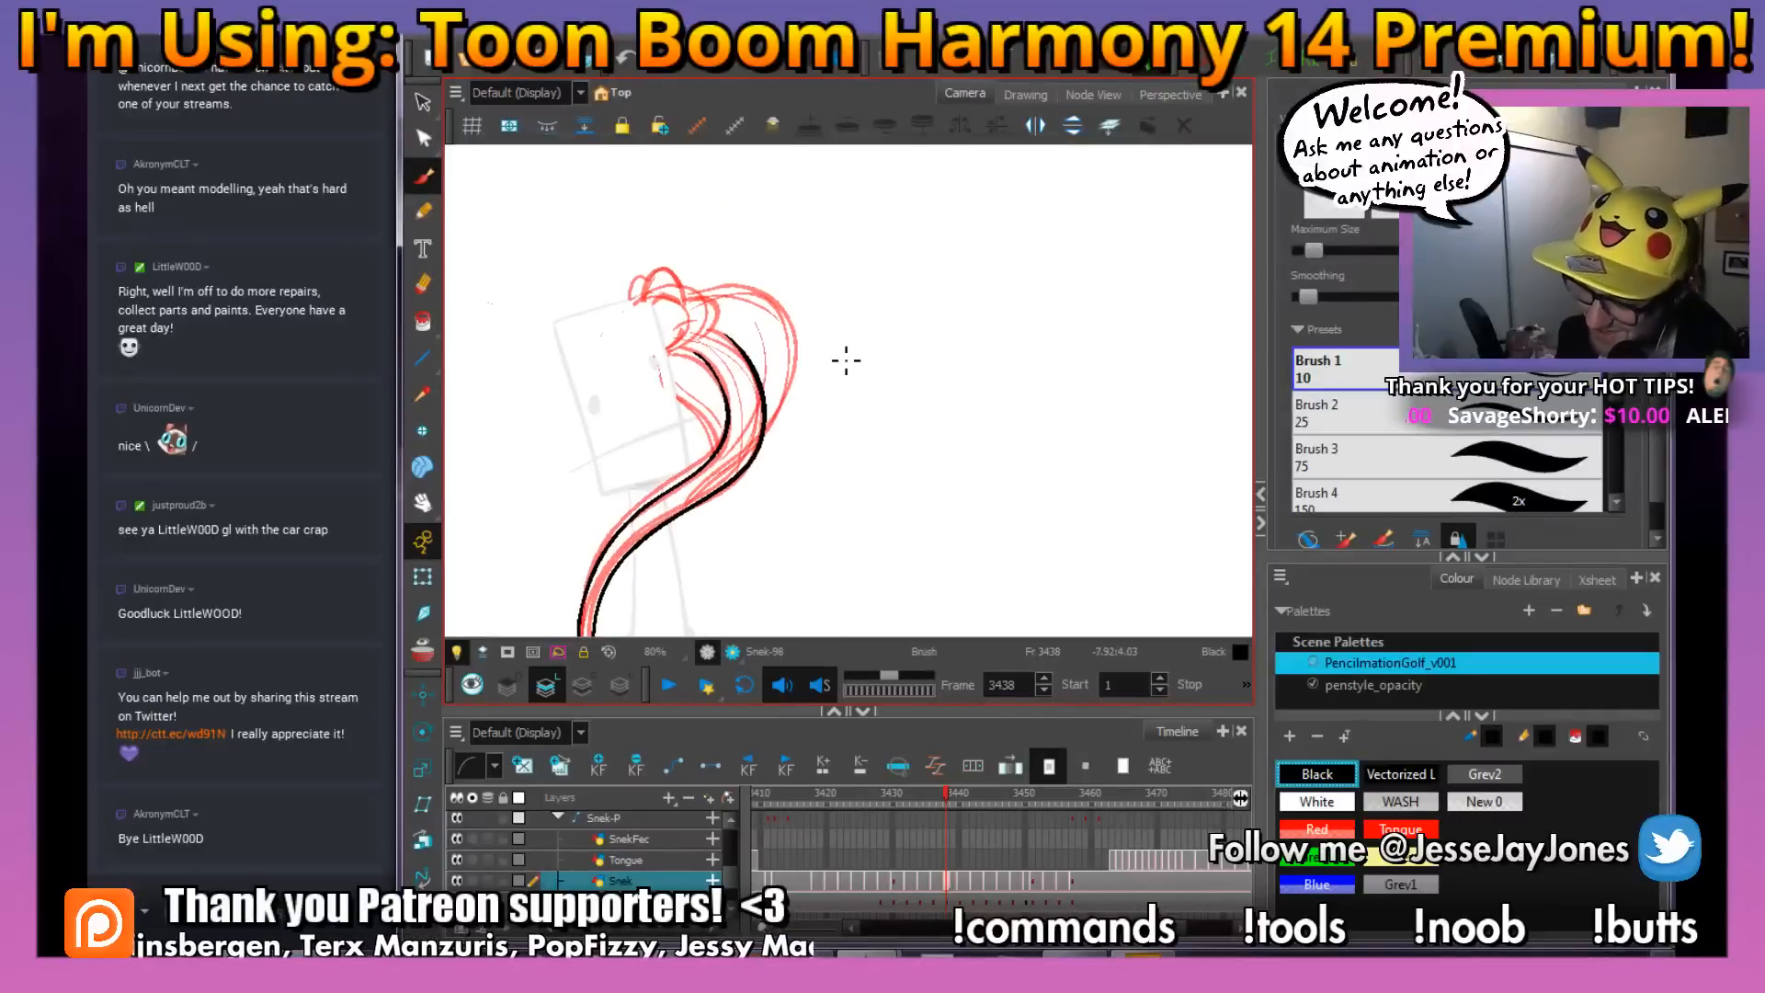
pyautogui.press('2')
pyautogui.press('2')
pyautogui.press('2')
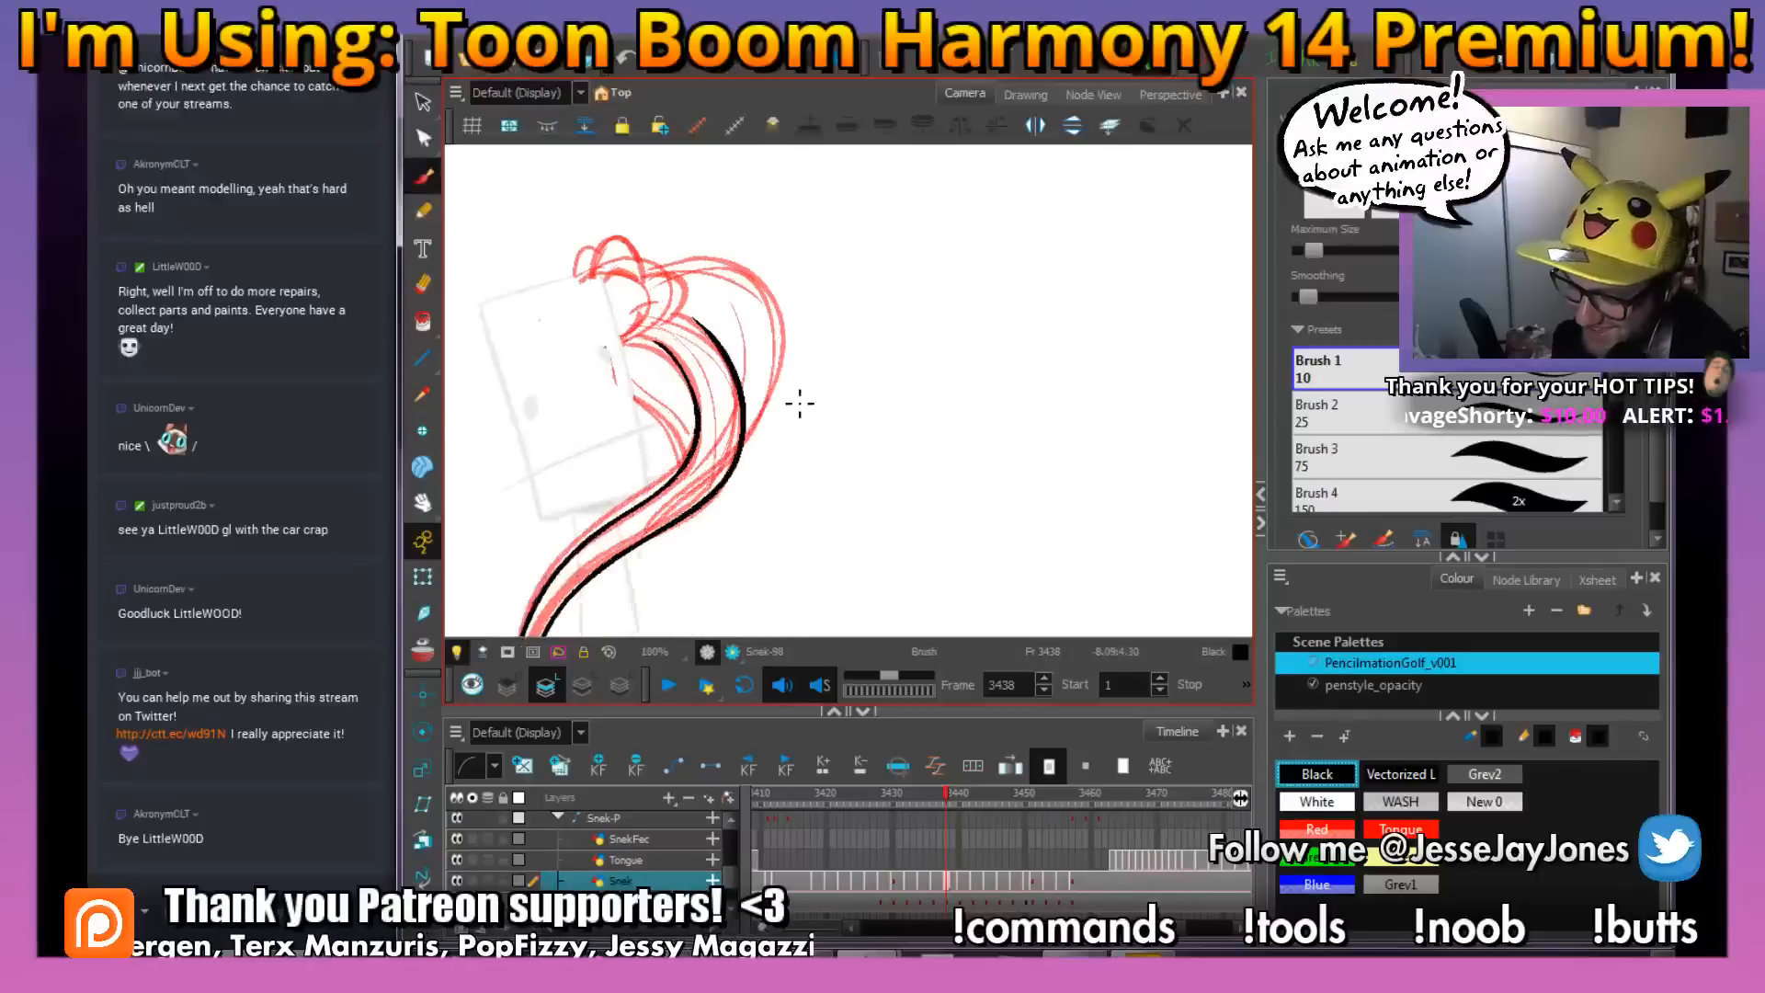
pyautogui.press('space')
pyautogui.moveTo(737, 399); pyautogui.dragTo(793, 450)
pyautogui.moveTo(729, 501)
pyautogui.mouseDown()
pyautogui.moveTo(778, 499)
pyautogui.moveTo(805, 527)
pyautogui.moveTo(798, 496)
pyautogui.mouseUp()
pyautogui.press('1')
pyautogui.moveTo(824, 357); pyautogui.dragTo(833, 403)
pyautogui.press('2')
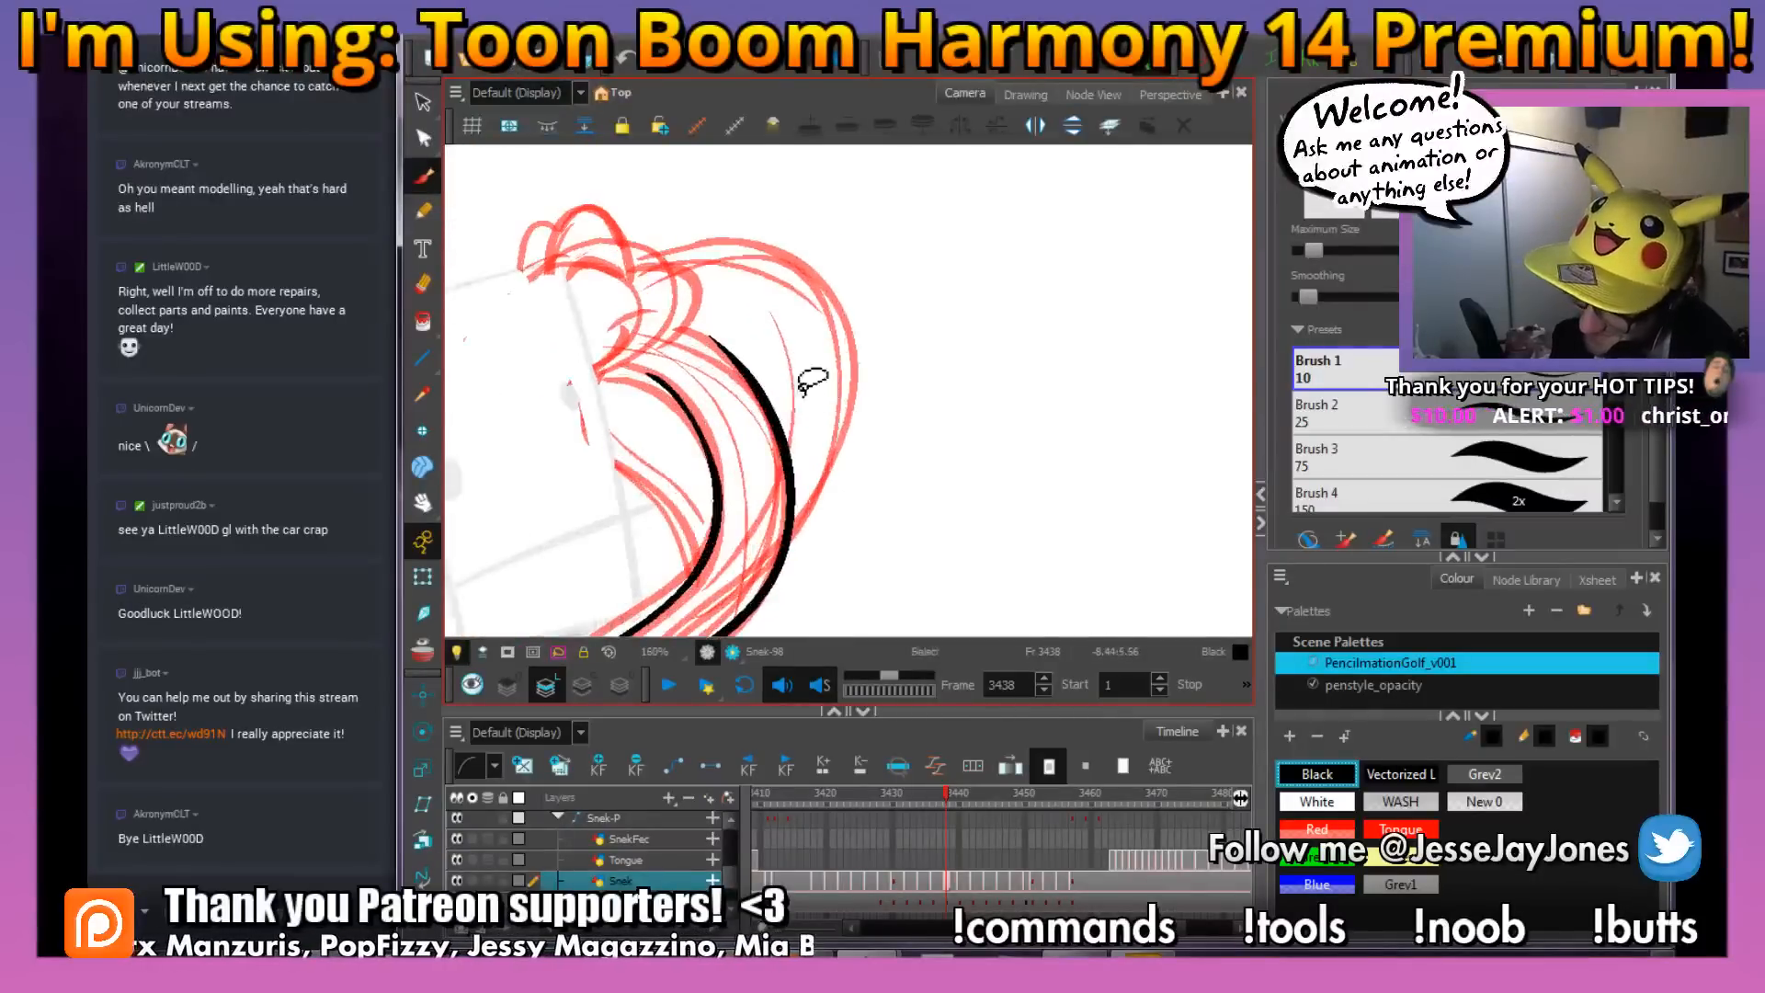
pyautogui.moveTo(699, 301)
pyautogui.mouseDown()
pyautogui.moveTo(739, 340)
pyautogui.moveTo(652, 329)
pyautogui.moveTo(776, 351)
pyautogui.mouseUp()
pyautogui.press('2')
pyautogui.press('2')
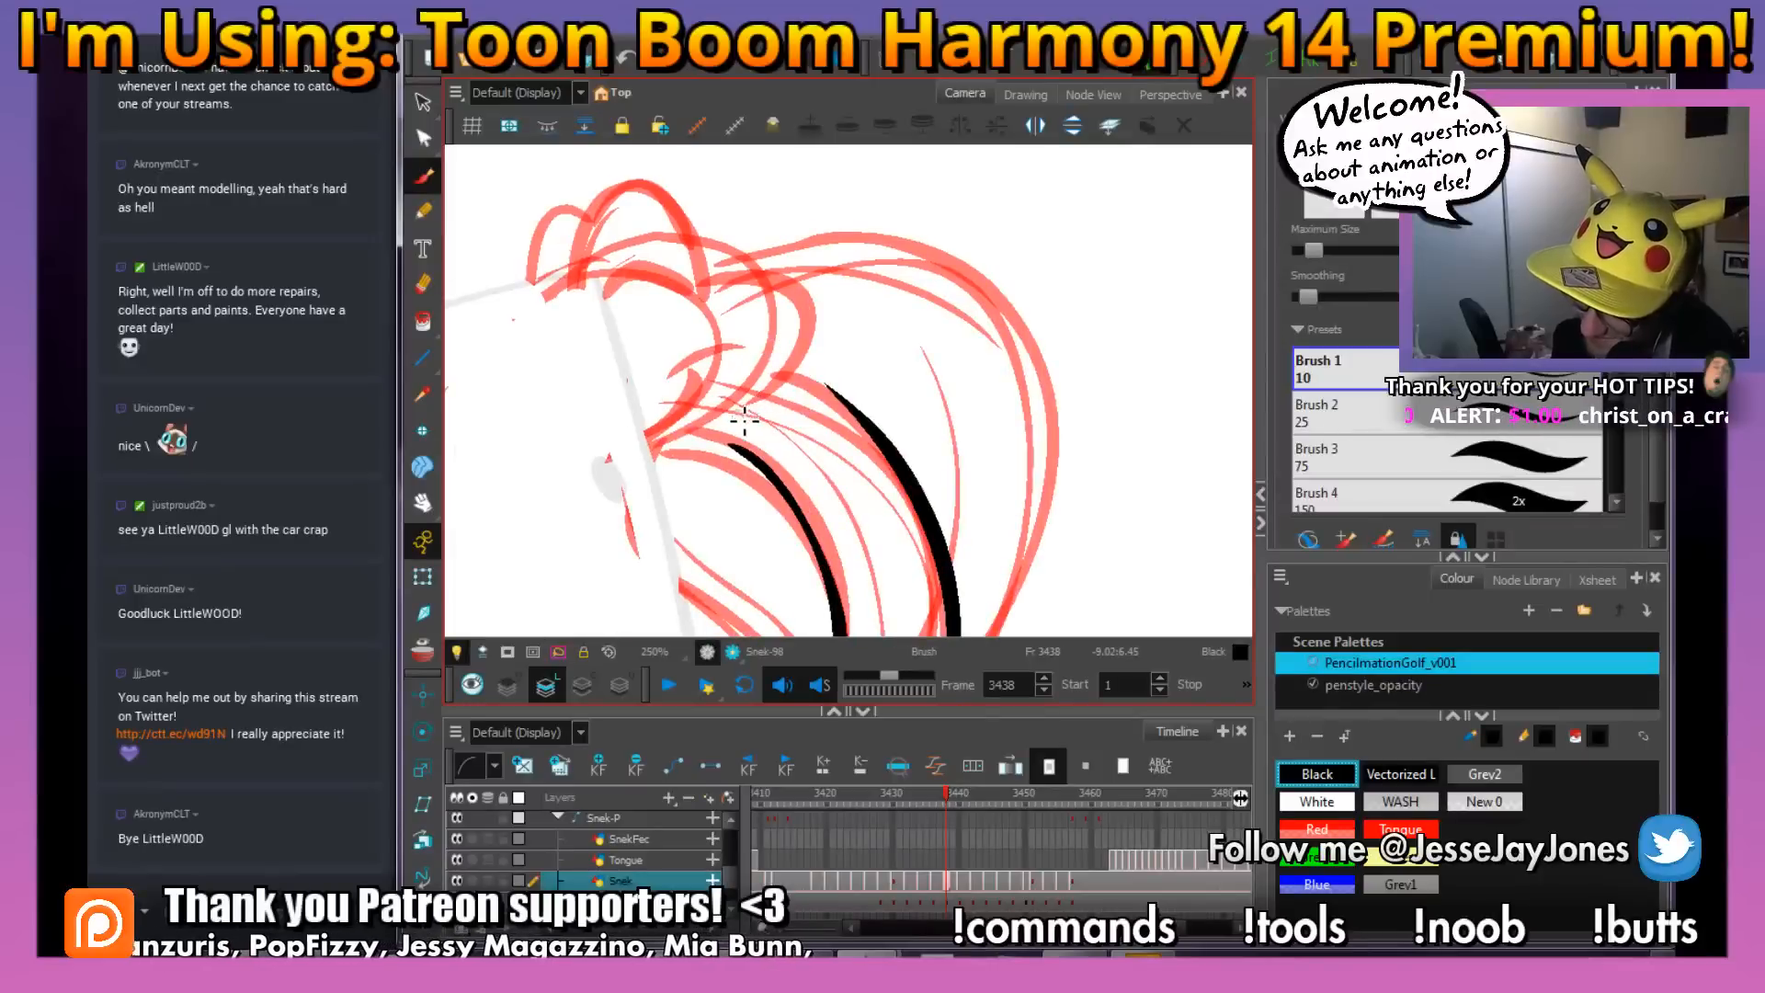
pyautogui.moveTo(745, 419)
pyautogui.mouseDown()
pyautogui.moveTo(823, 342)
pyautogui.moveTo(763, 272)
pyautogui.moveTo(726, 272)
pyautogui.mouseUp()
pyautogui.moveTo(841, 362); pyautogui.dragTo(938, 393)
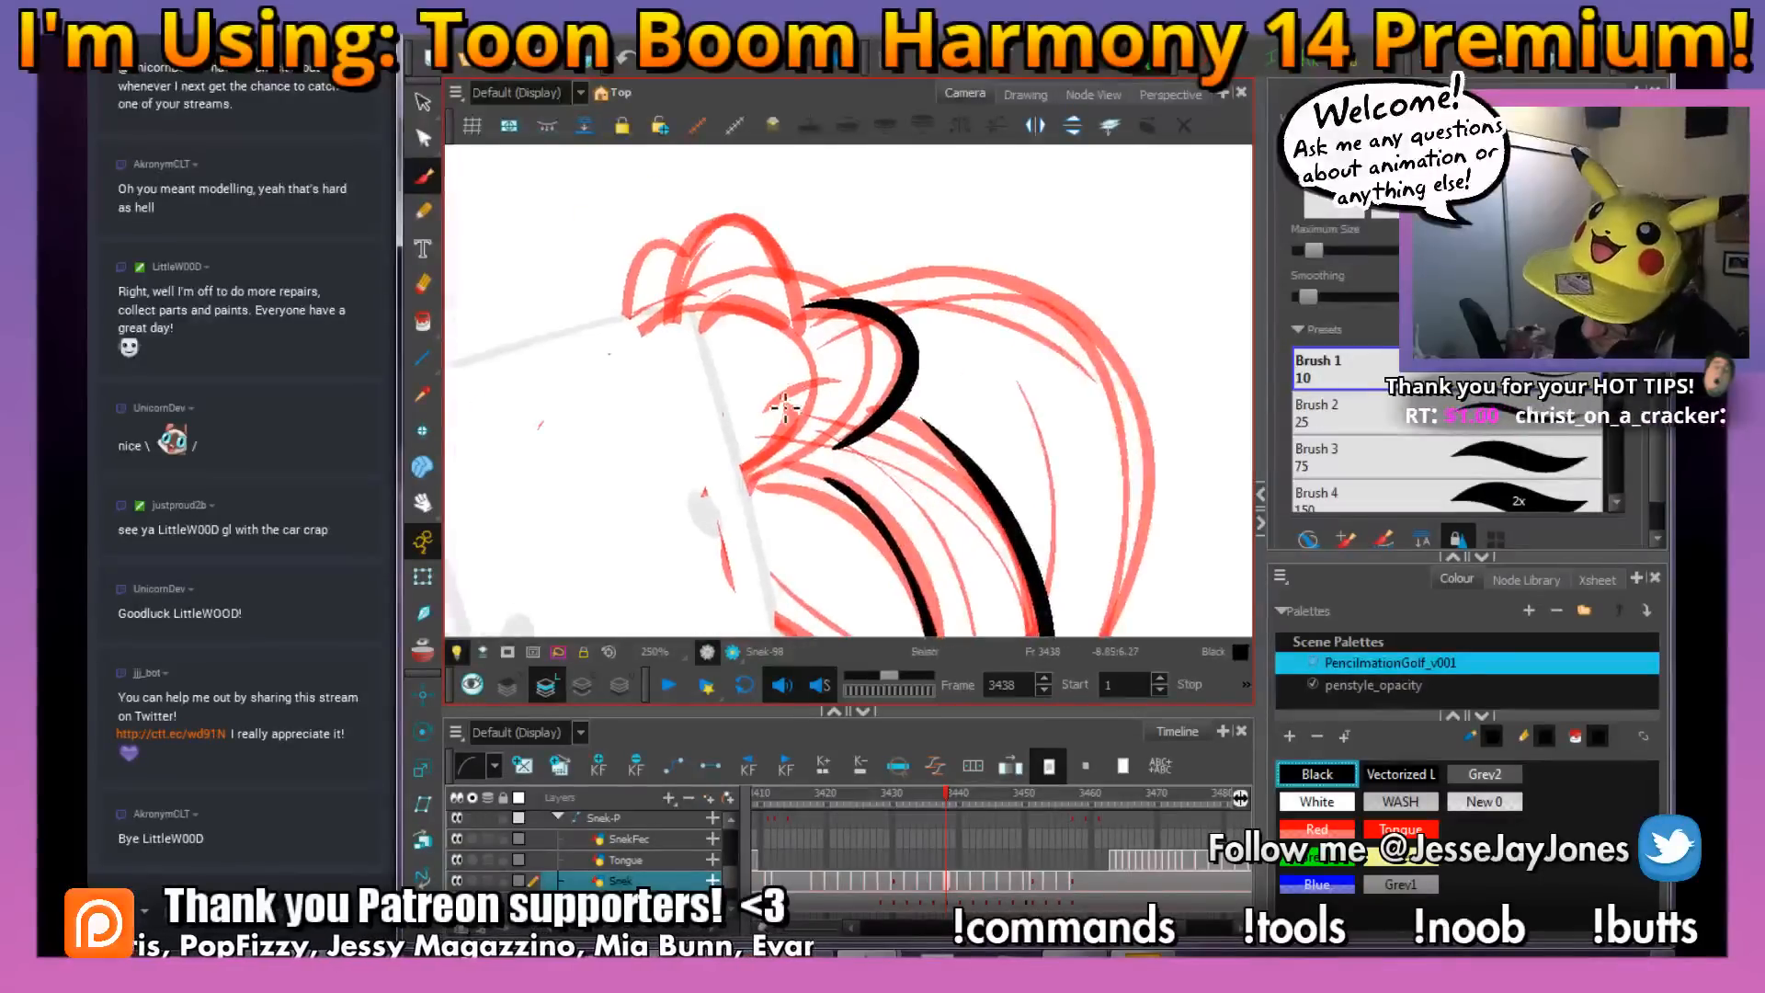
pyautogui.moveTo(792, 394)
pyautogui.mouseDown()
pyautogui.moveTo(781, 458)
pyautogui.moveTo(746, 483)
pyautogui.moveTo(787, 343)
pyautogui.moveTo(805, 454)
pyautogui.moveTo(778, 387)
pyautogui.moveTo(718, 387)
pyautogui.moveTo(685, 477)
pyautogui.mouseUp()
pyautogui.moveTo(696, 403)
pyautogui.mouseDown()
pyautogui.moveTo(652, 402)
pyautogui.moveTo(636, 473)
pyautogui.mouseUp()
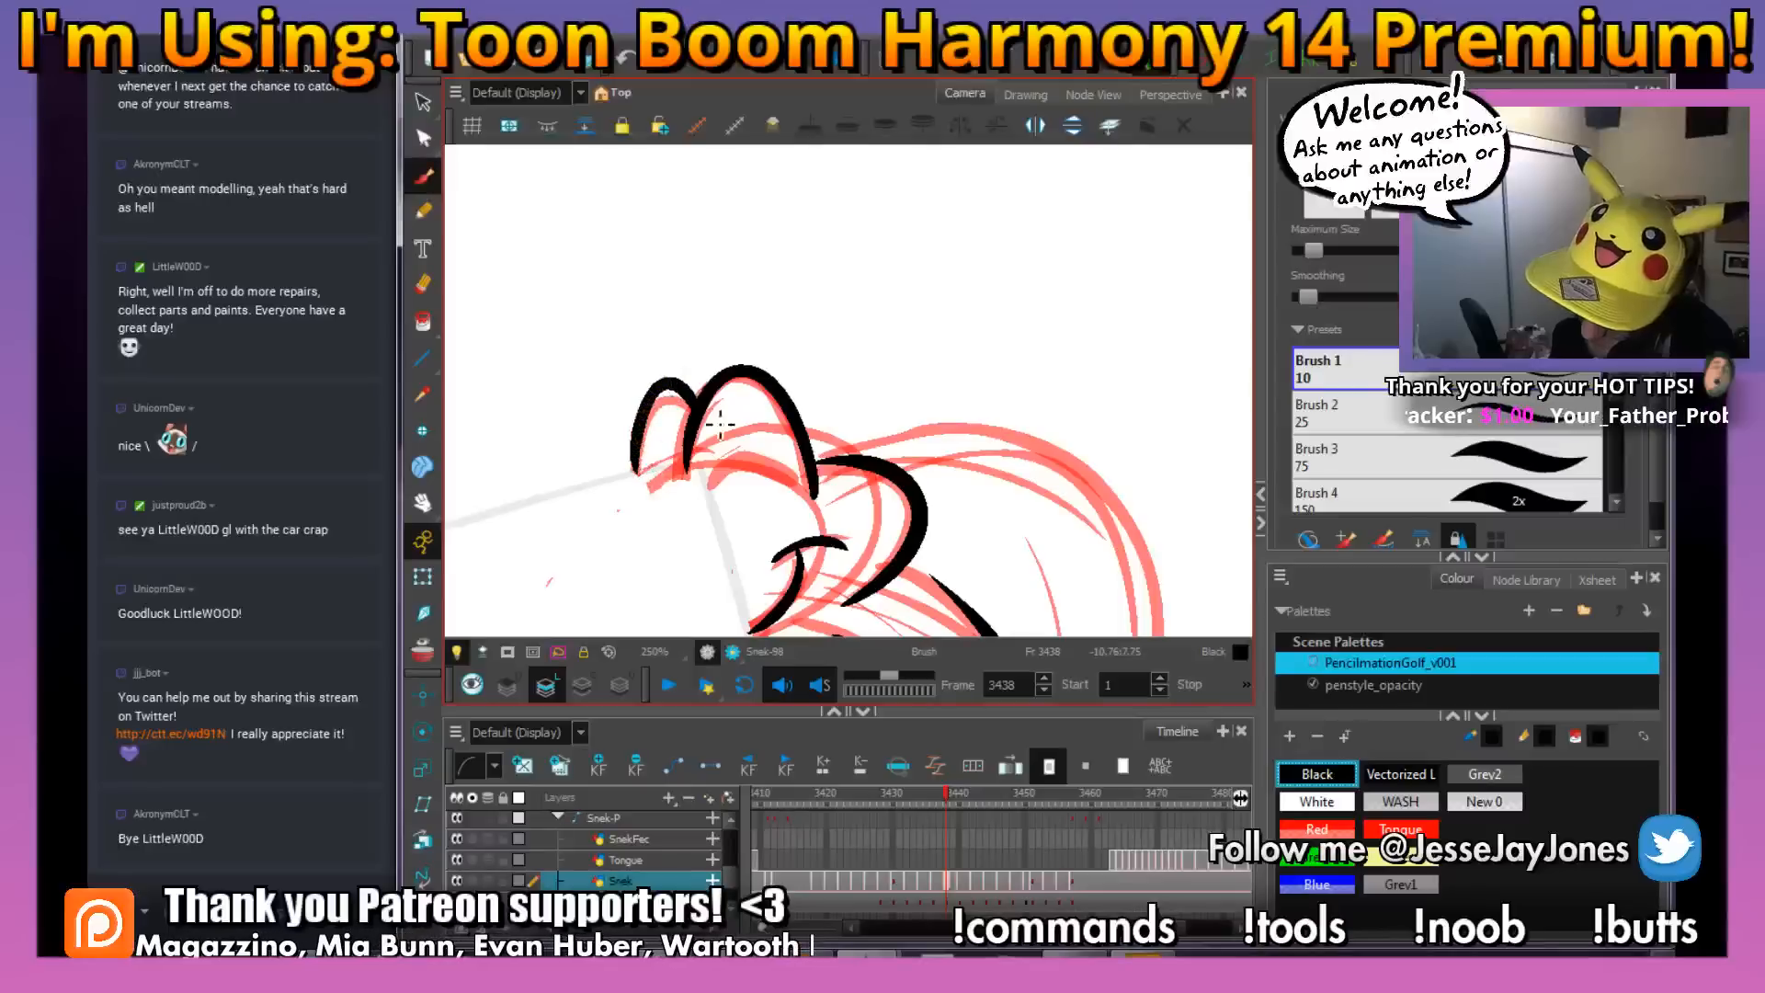
pyautogui.moveTo(792, 480); pyautogui.dragTo(708, 485)
pyautogui.hotkey('ctrl', 'z')
# Ink the hood's outer edges on both sides of the snake's body on frame 3438, following the red rough
pyautogui.press('space')
pyautogui.moveTo(966, 561); pyautogui.dragTo(843, 297)
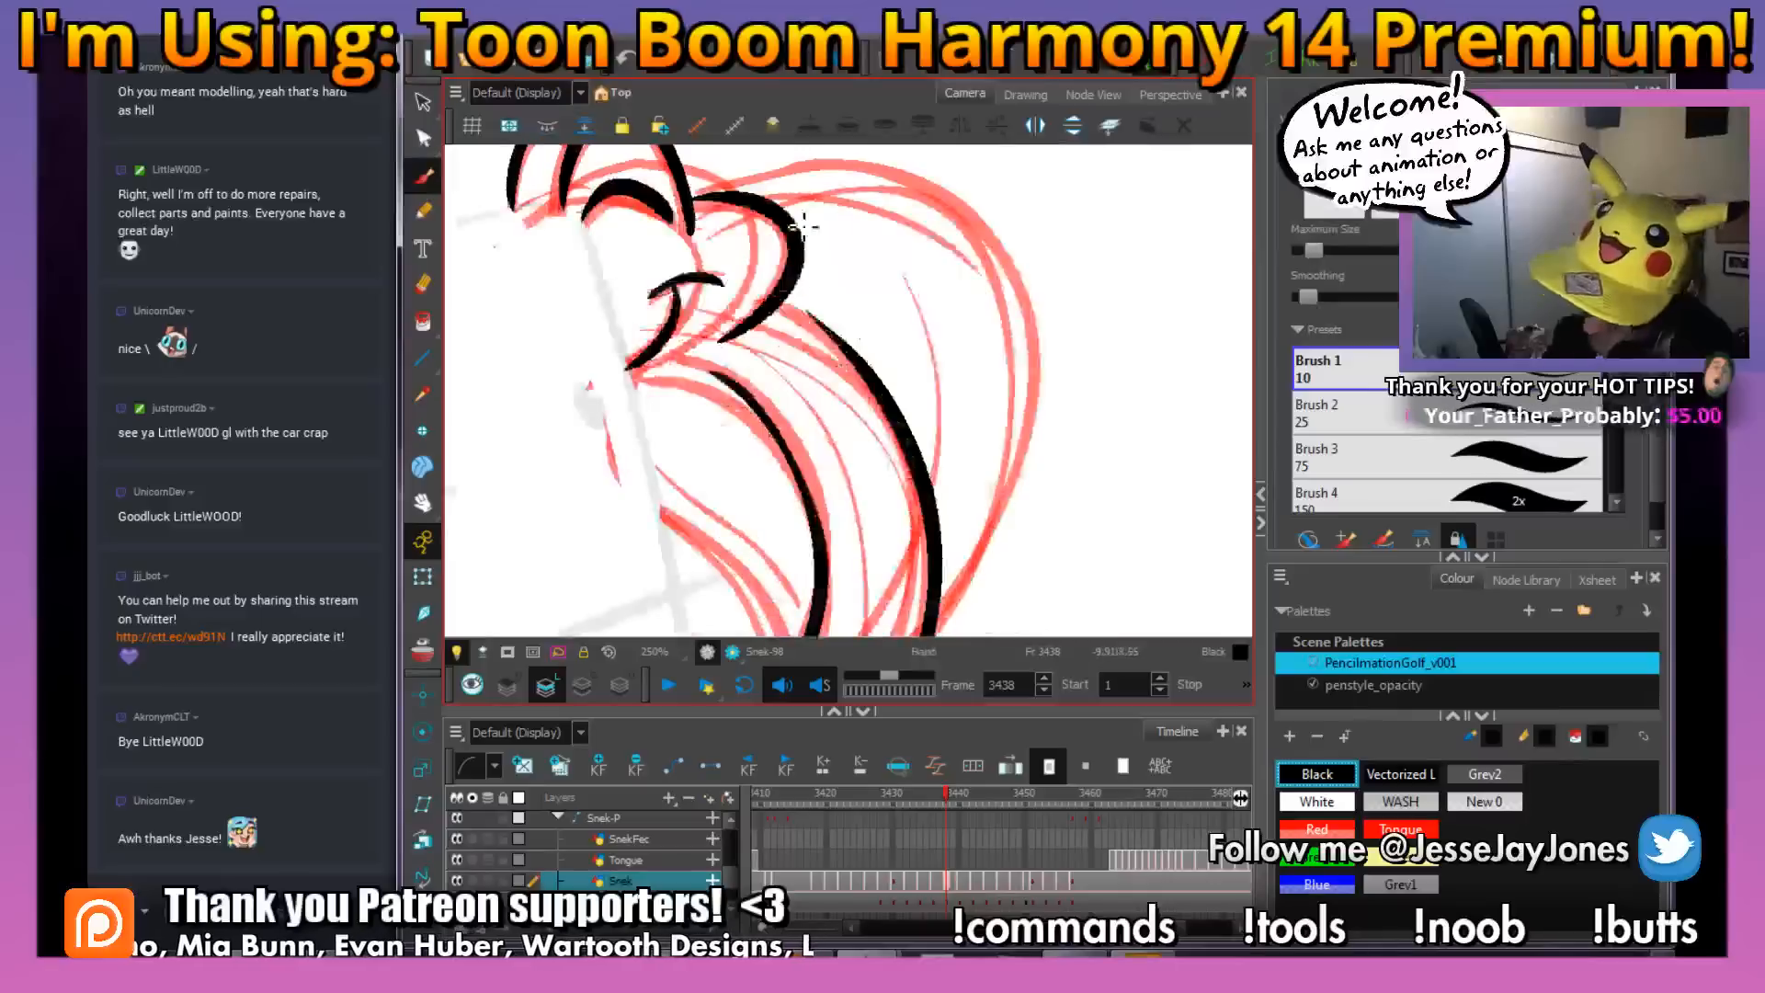
pyautogui.moveTo(818, 444); pyautogui.dragTo(757, 232)
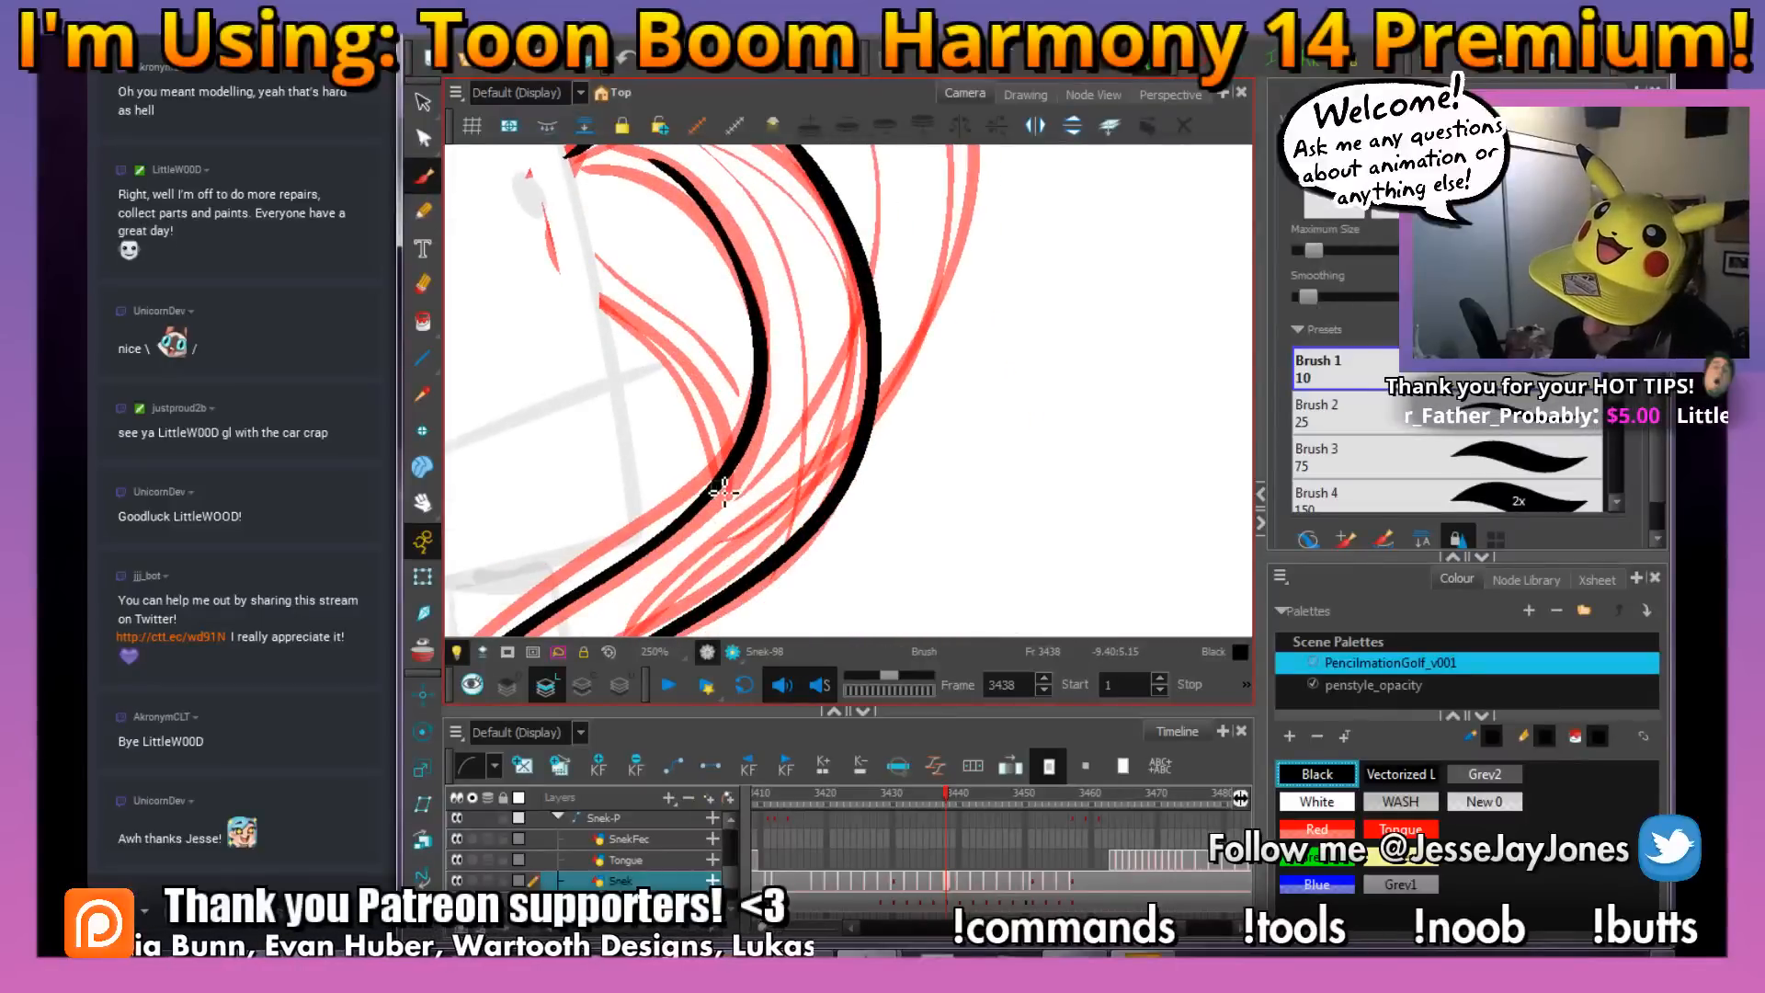
pyautogui.moveTo(725, 492)
pyautogui.mouseDown()
pyautogui.moveTo(686, 358)
pyautogui.moveTo(587, 262)
pyautogui.mouseUp()
pyautogui.press('space')
pyautogui.moveTo(929, 339)
pyautogui.mouseDown()
pyautogui.moveTo(910, 444)
pyautogui.moveTo(870, 428)
pyautogui.moveTo(905, 452)
pyautogui.mouseUp()
pyautogui.press('1')
pyautogui.press('1')
pyautogui.press('2')
pyautogui.press('space')
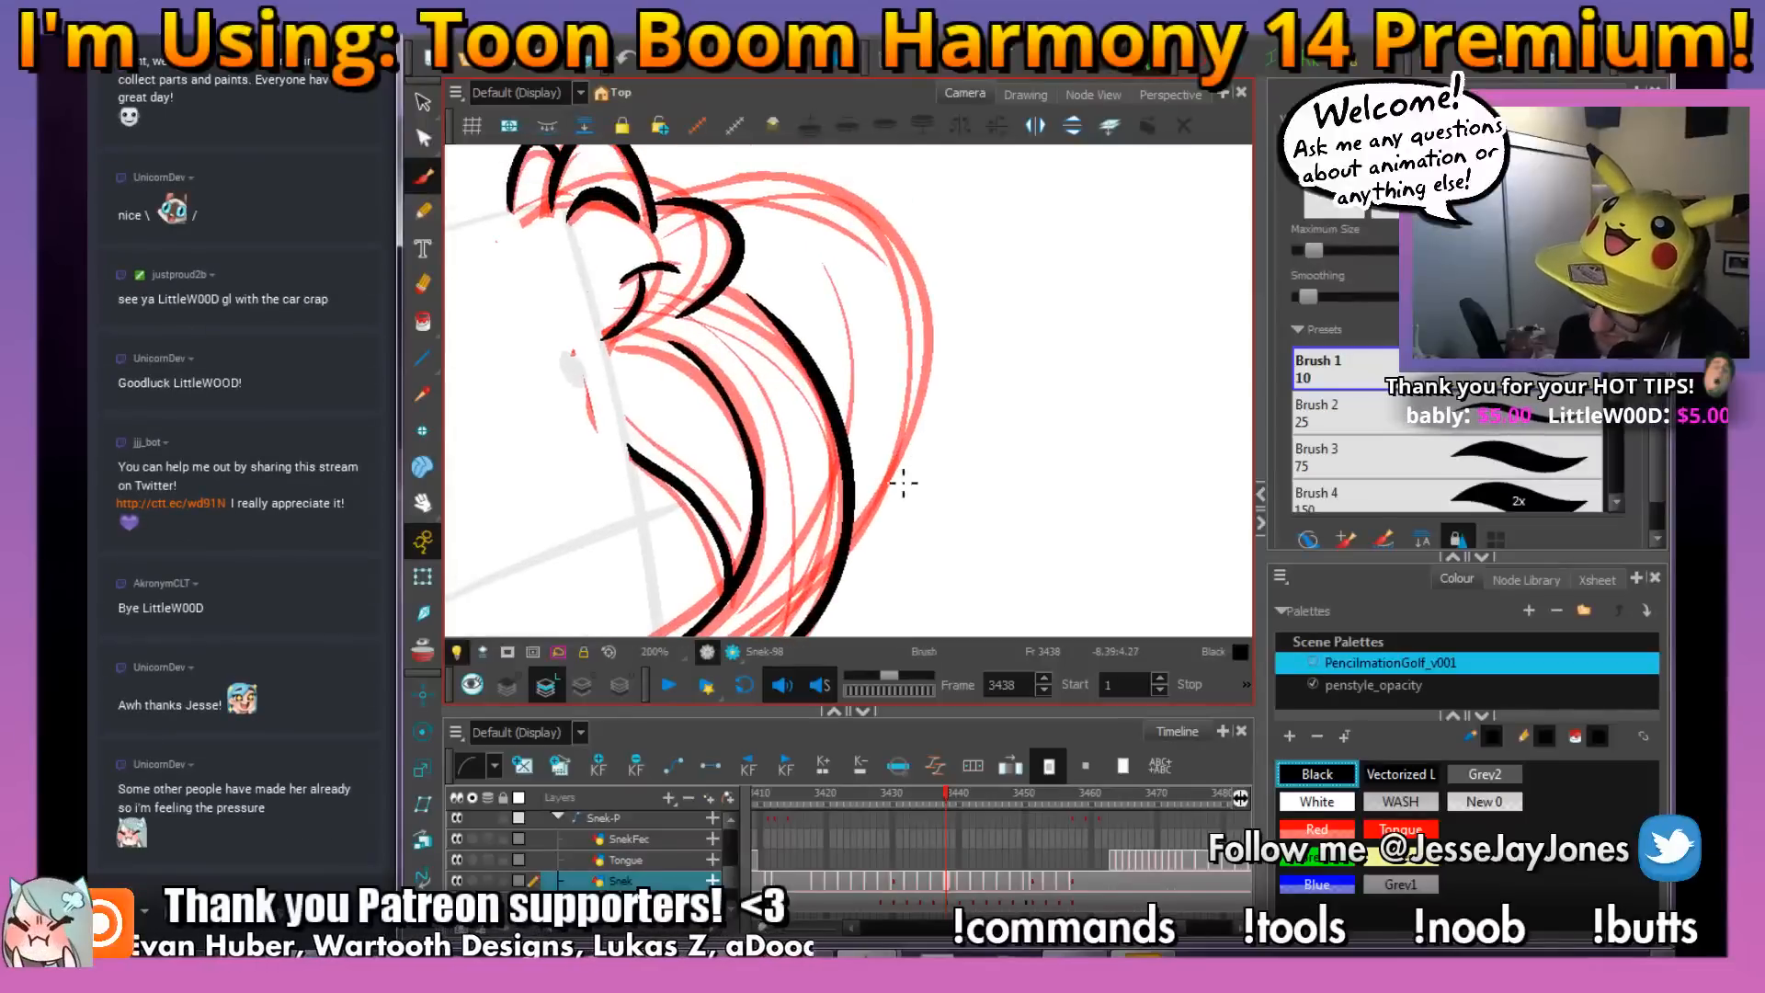
pyautogui.moveTo(857, 565)
pyautogui.mouseDown()
pyautogui.moveTo(922, 348)
pyautogui.moveTo(912, 258)
pyautogui.moveTo(871, 198)
pyautogui.moveTo(807, 175)
pyautogui.moveTo(695, 210)
pyautogui.mouseUp()
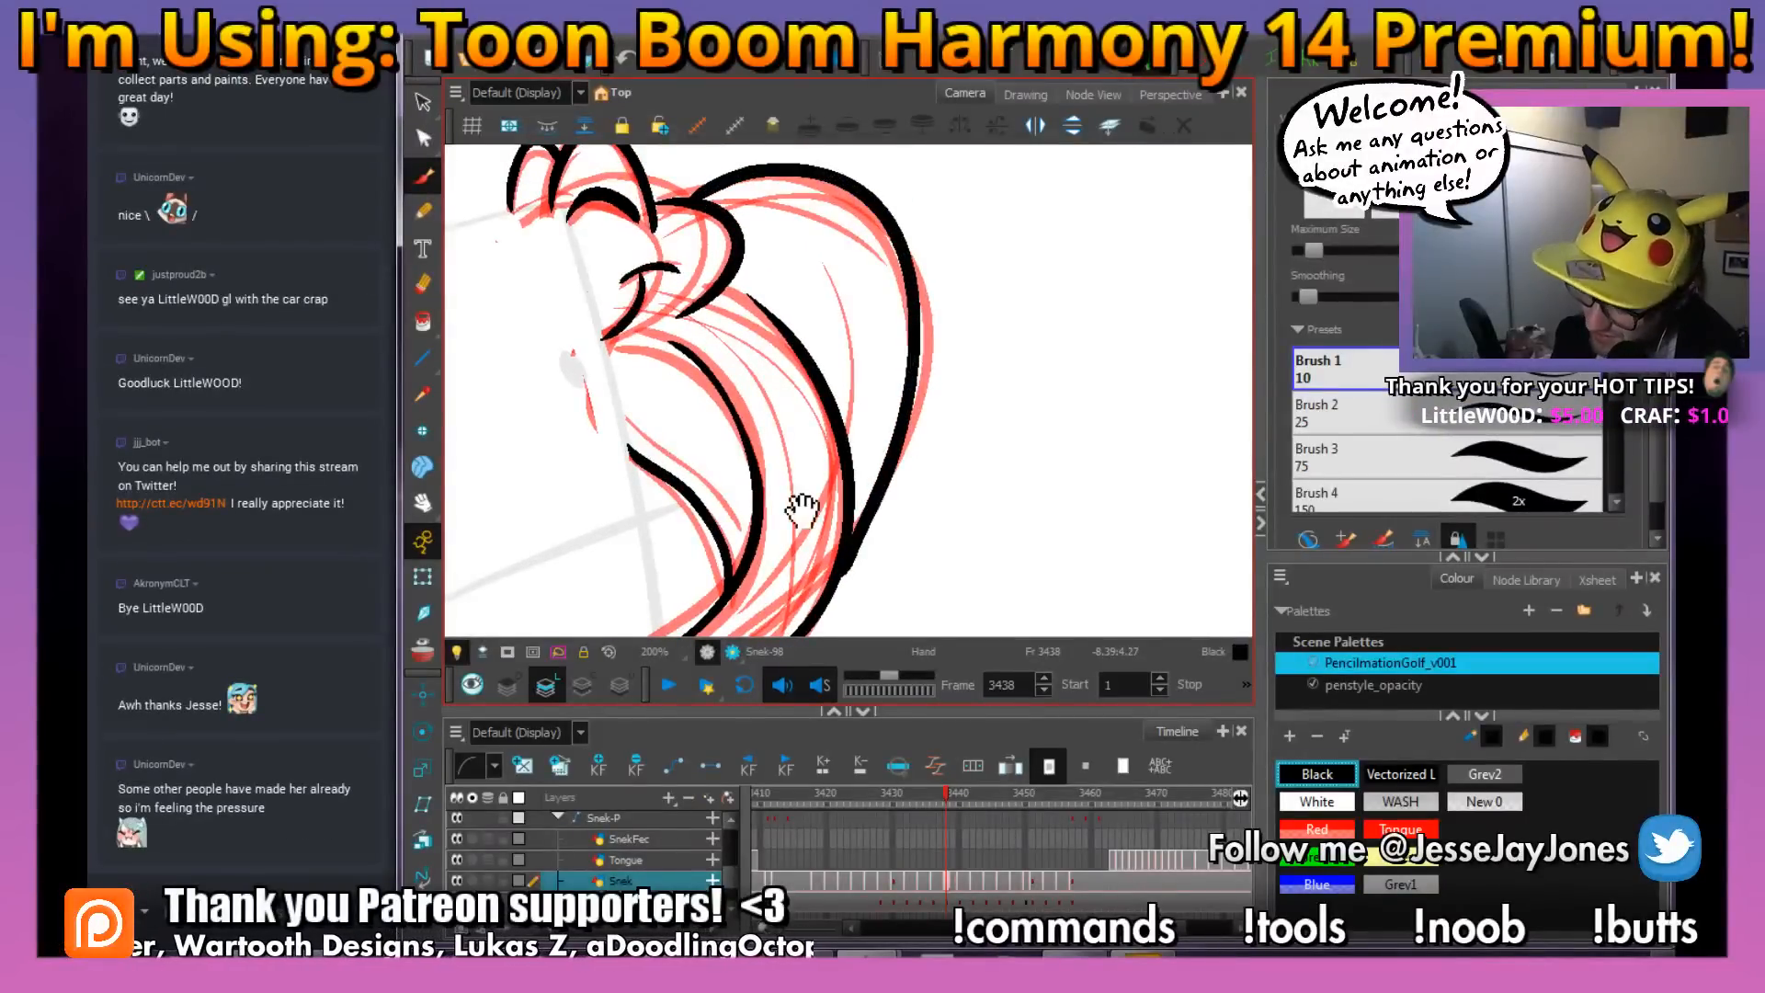
# Add a thin inner contour line inside each side of the snake's hood on frame 3438
pyautogui.moveTo(747, 532); pyautogui.dragTo(631, 408)
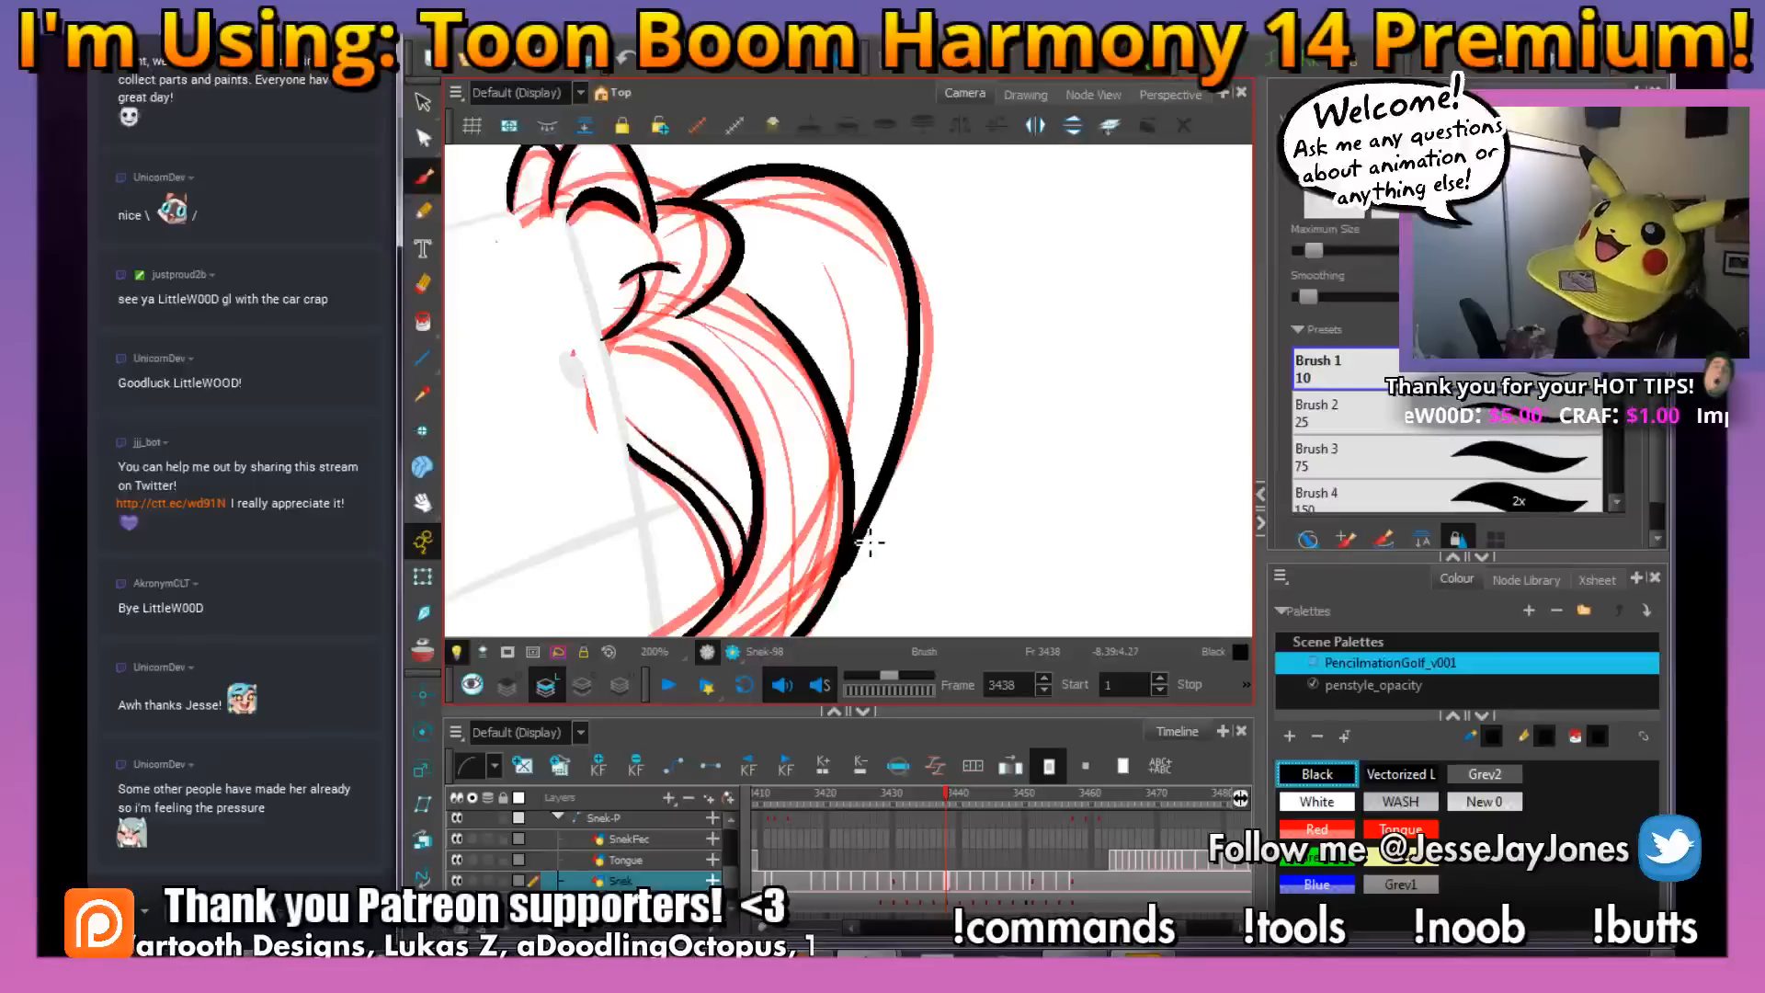
pyautogui.moveTo(859, 522)
pyautogui.mouseDown()
pyautogui.moveTo(894, 389)
pyautogui.moveTo(878, 262)
pyautogui.mouseUp()
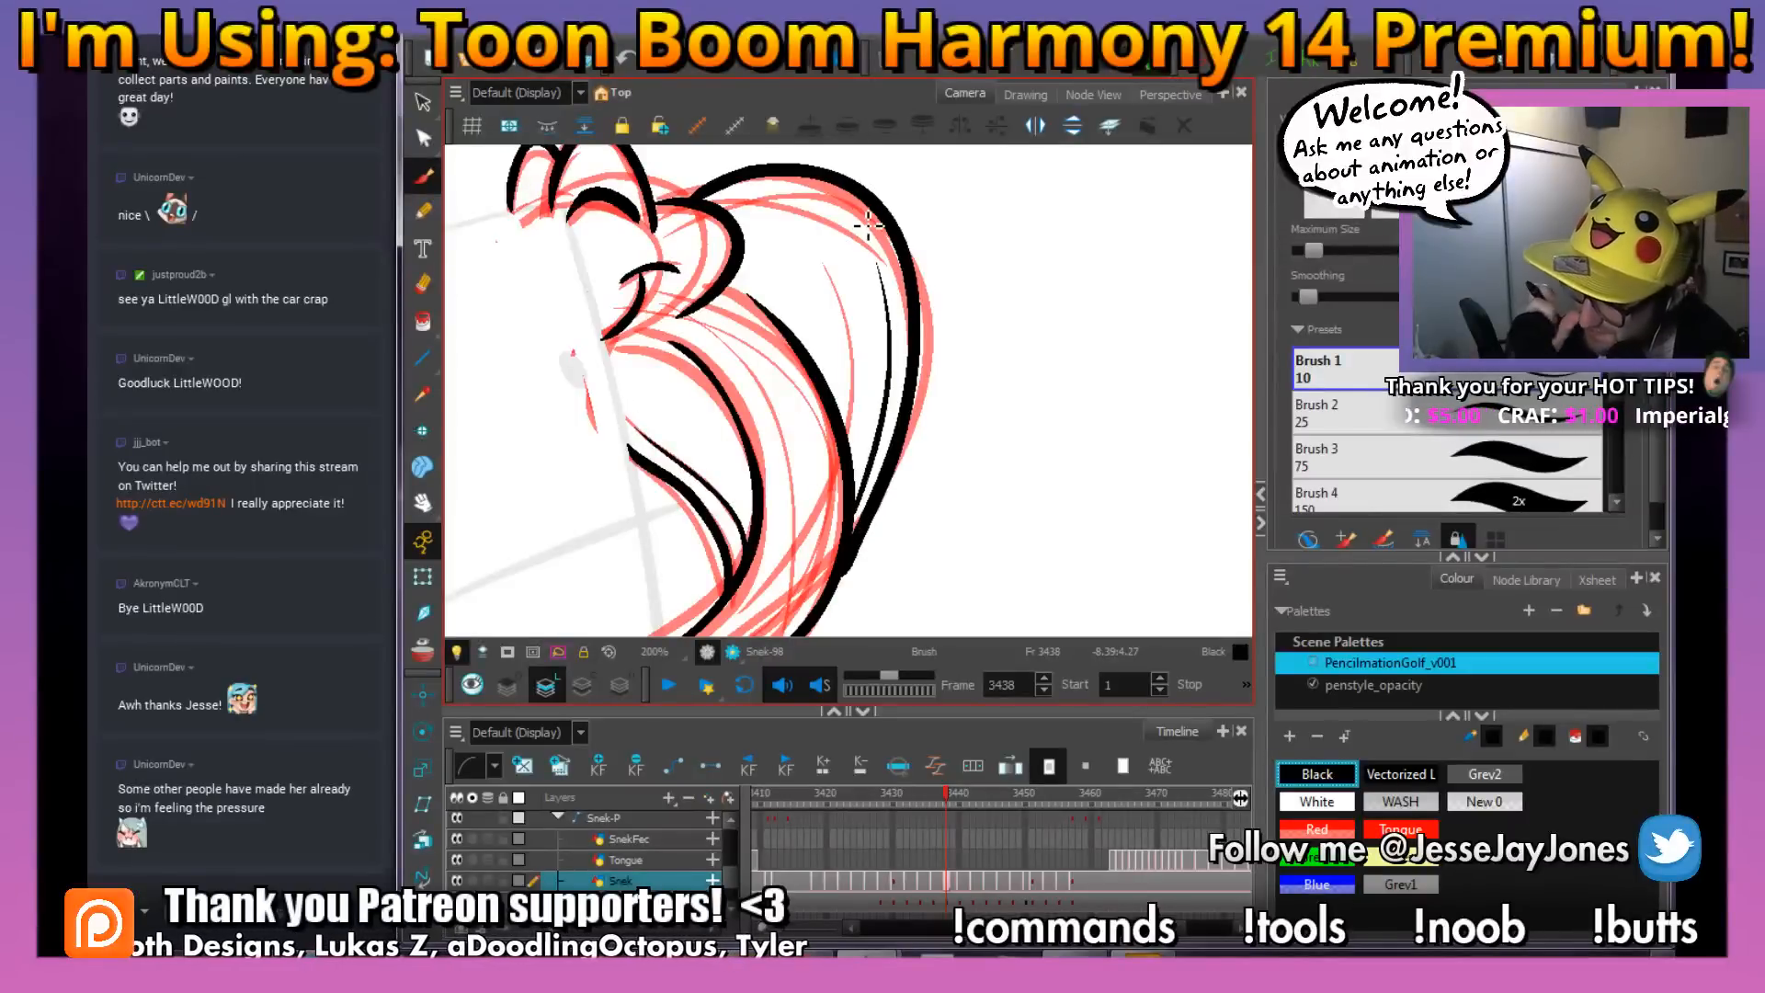
pyautogui.press('1')
pyautogui.press('1')
pyautogui.press('space')
pyautogui.moveTo(848, 508); pyautogui.dragTo(843, 380)
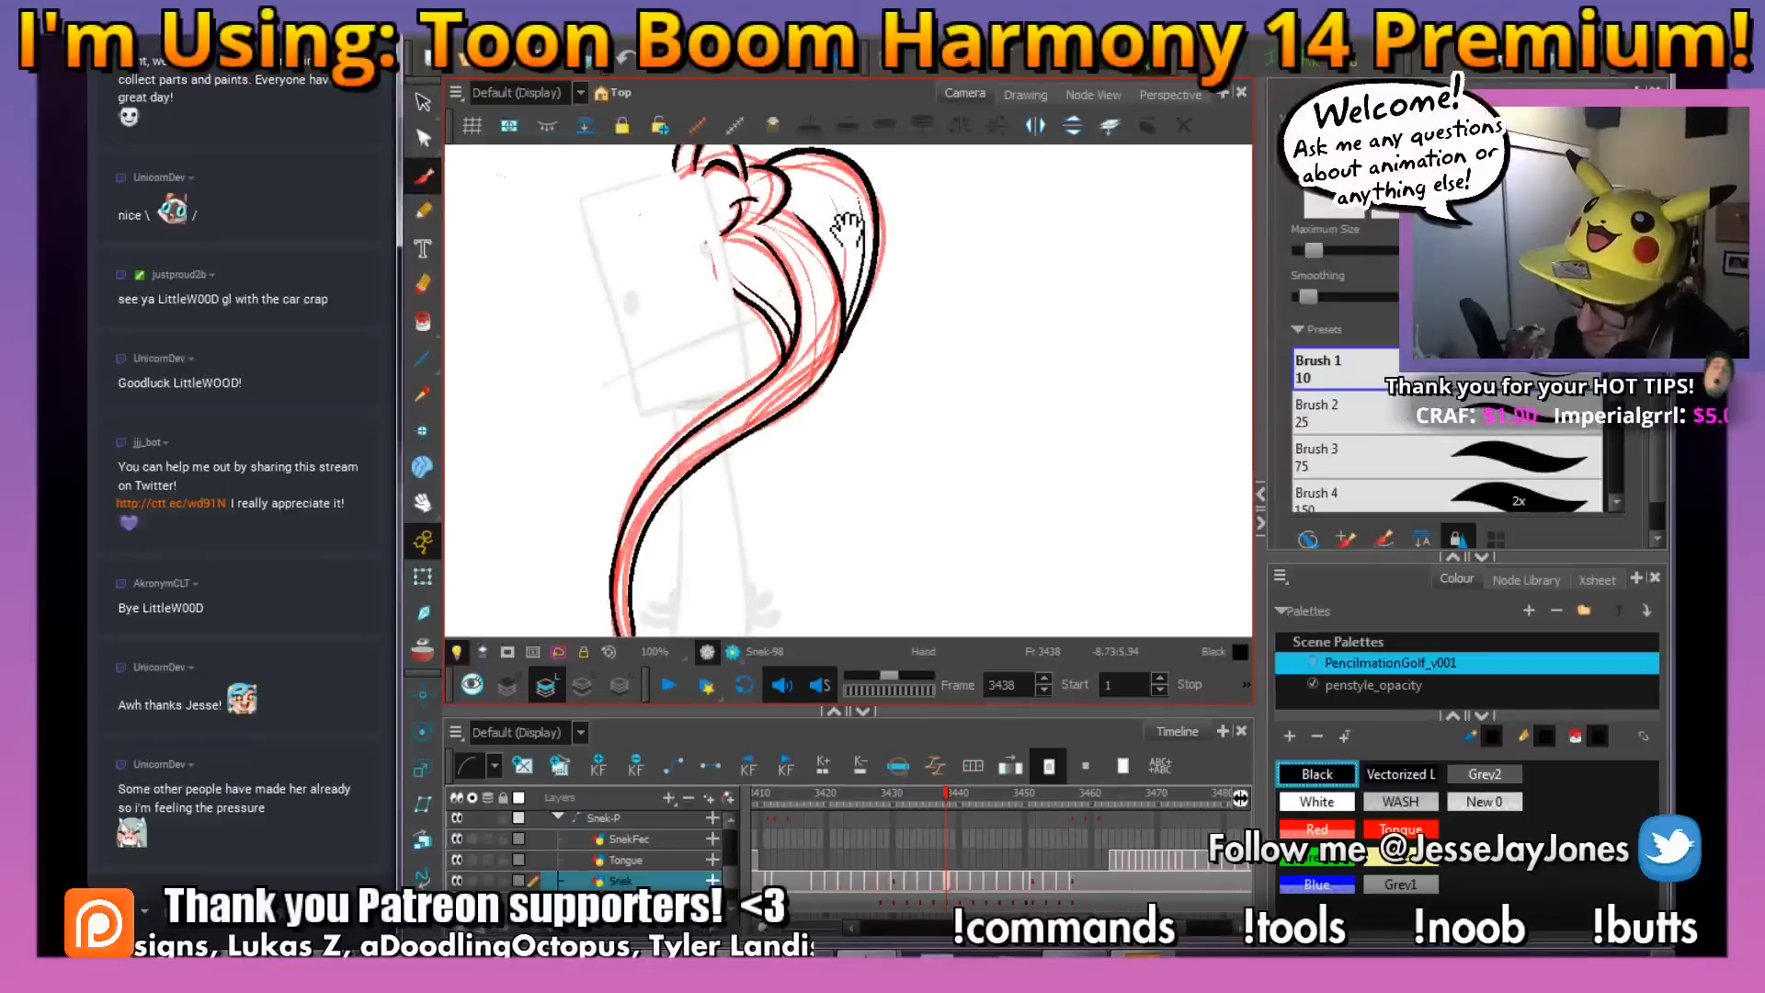
pyautogui.scroll(4, 848, 225)
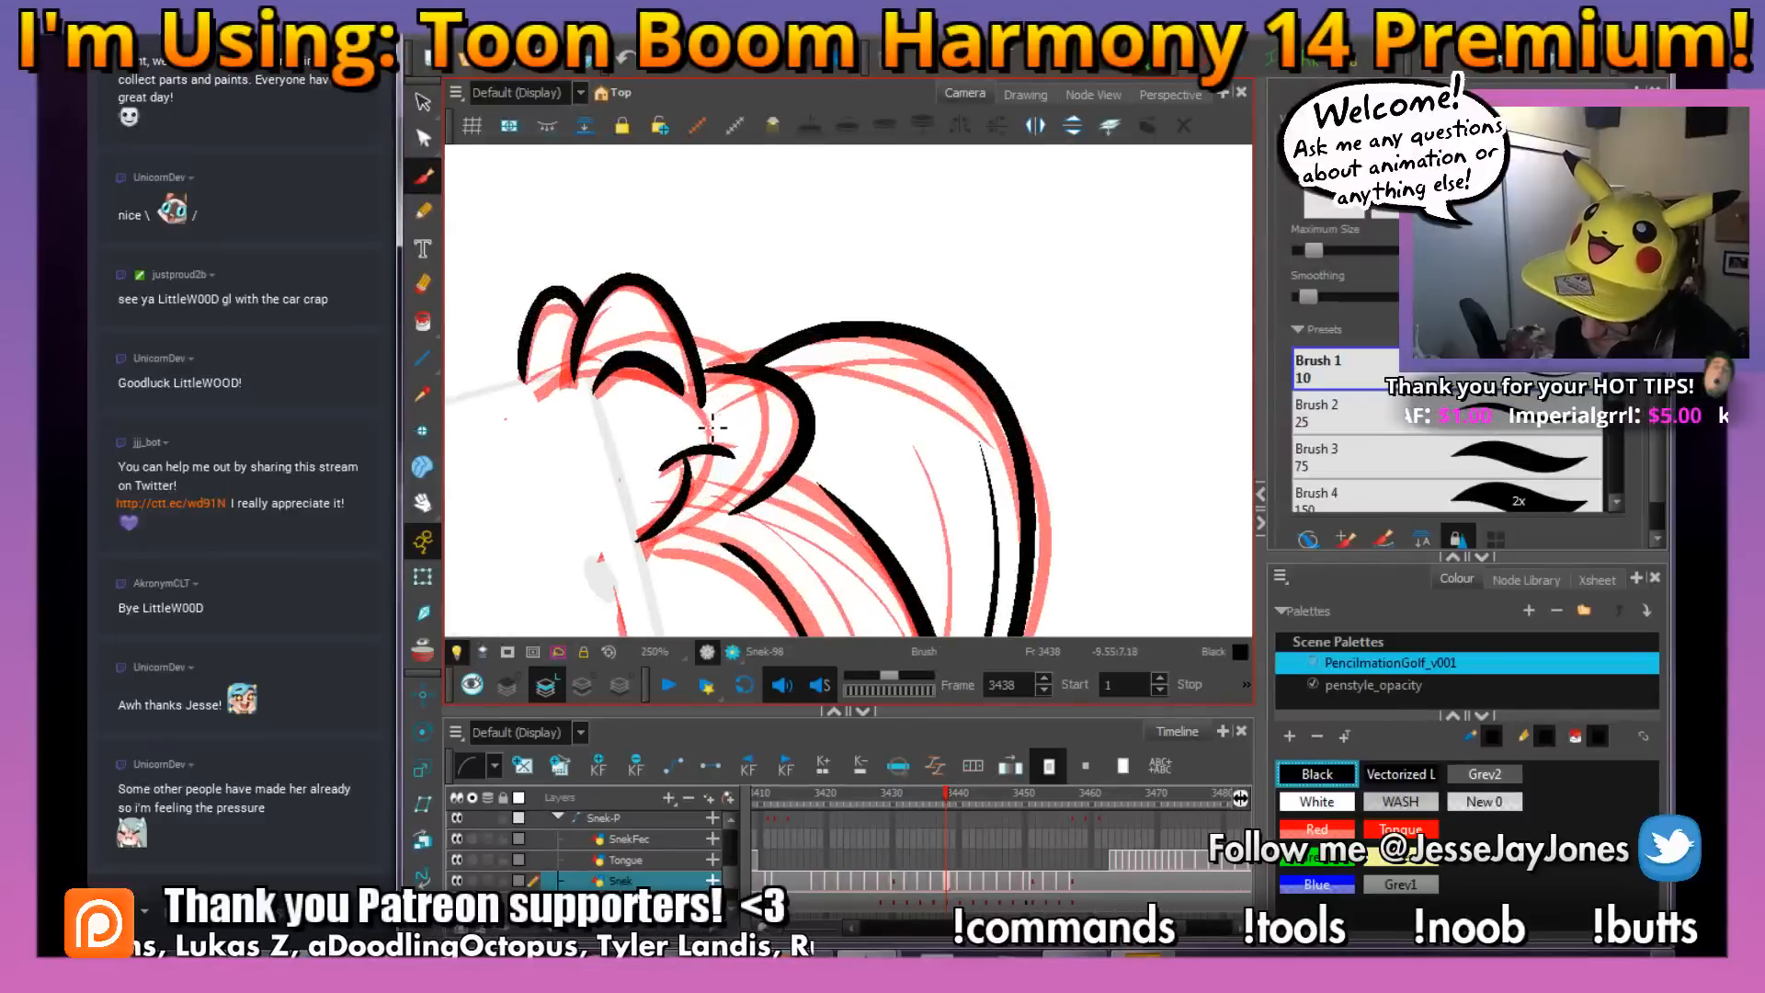
# Delete the red rough sketch of the snake on frame 3438, keeping only the black ink lines
pyautogui.scroll(-5, 660, 440)
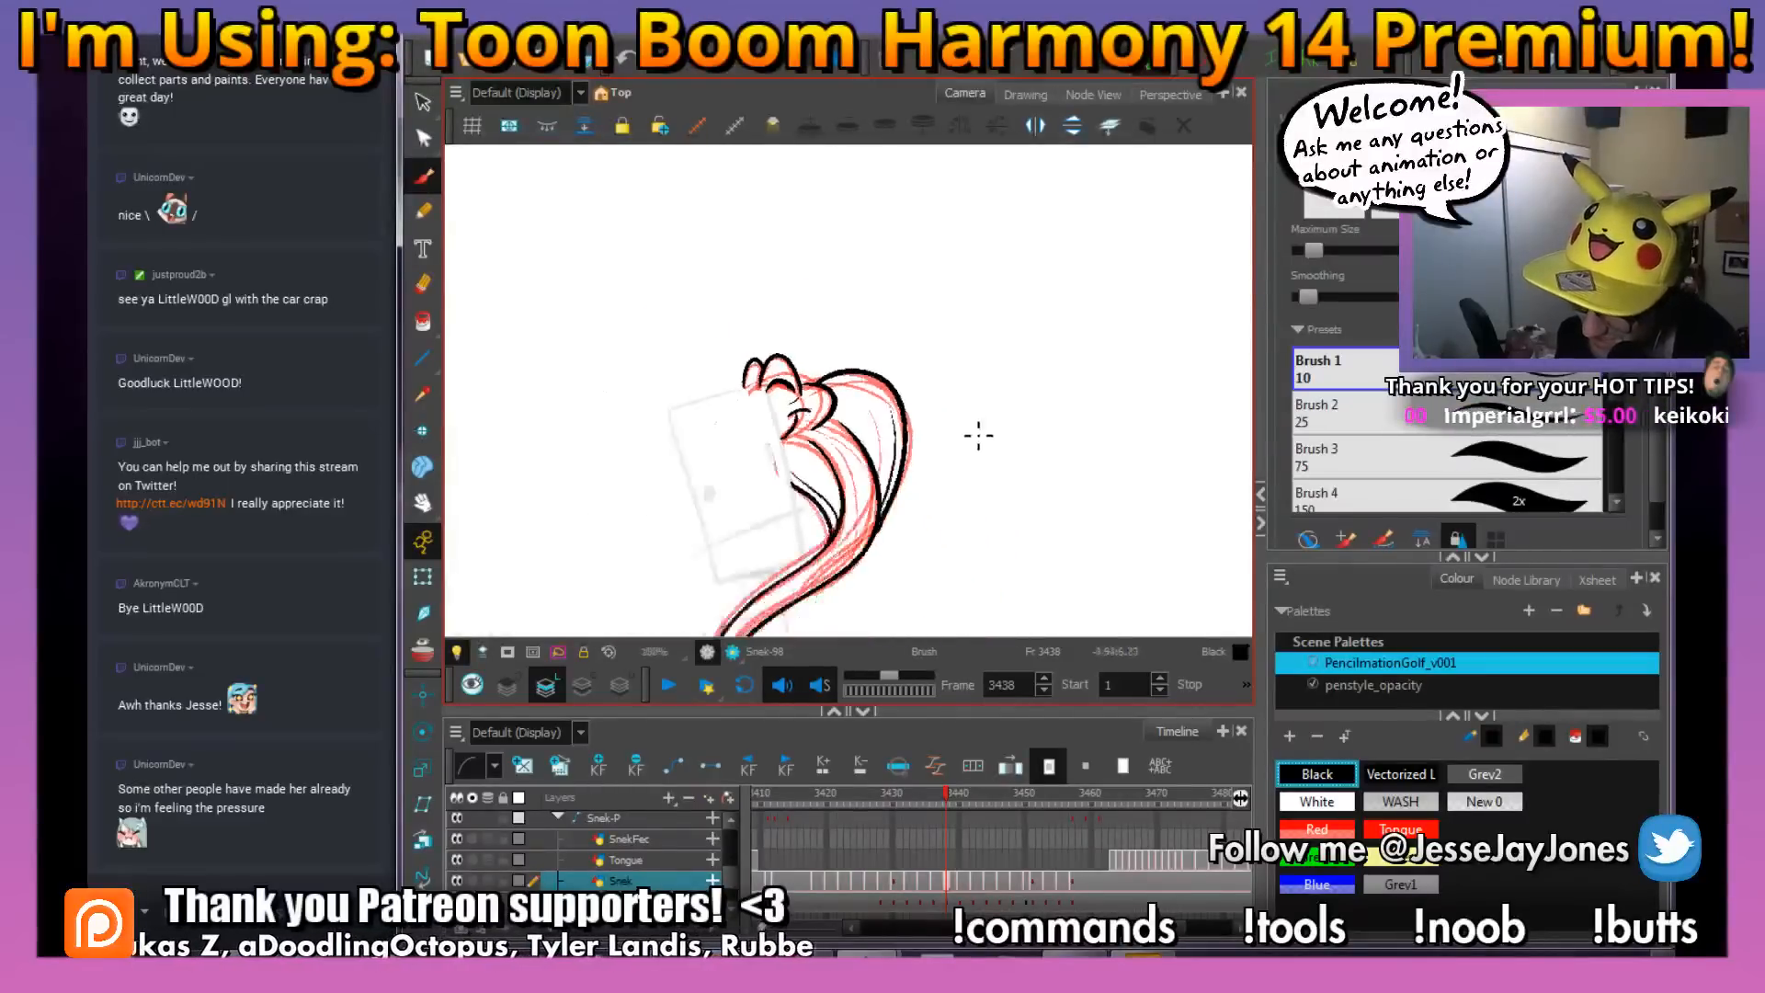
pyautogui.press('space')
pyautogui.moveTo(920, 524); pyautogui.dragTo(828, 394)
pyautogui.hotkey('ctrl', 'alt')
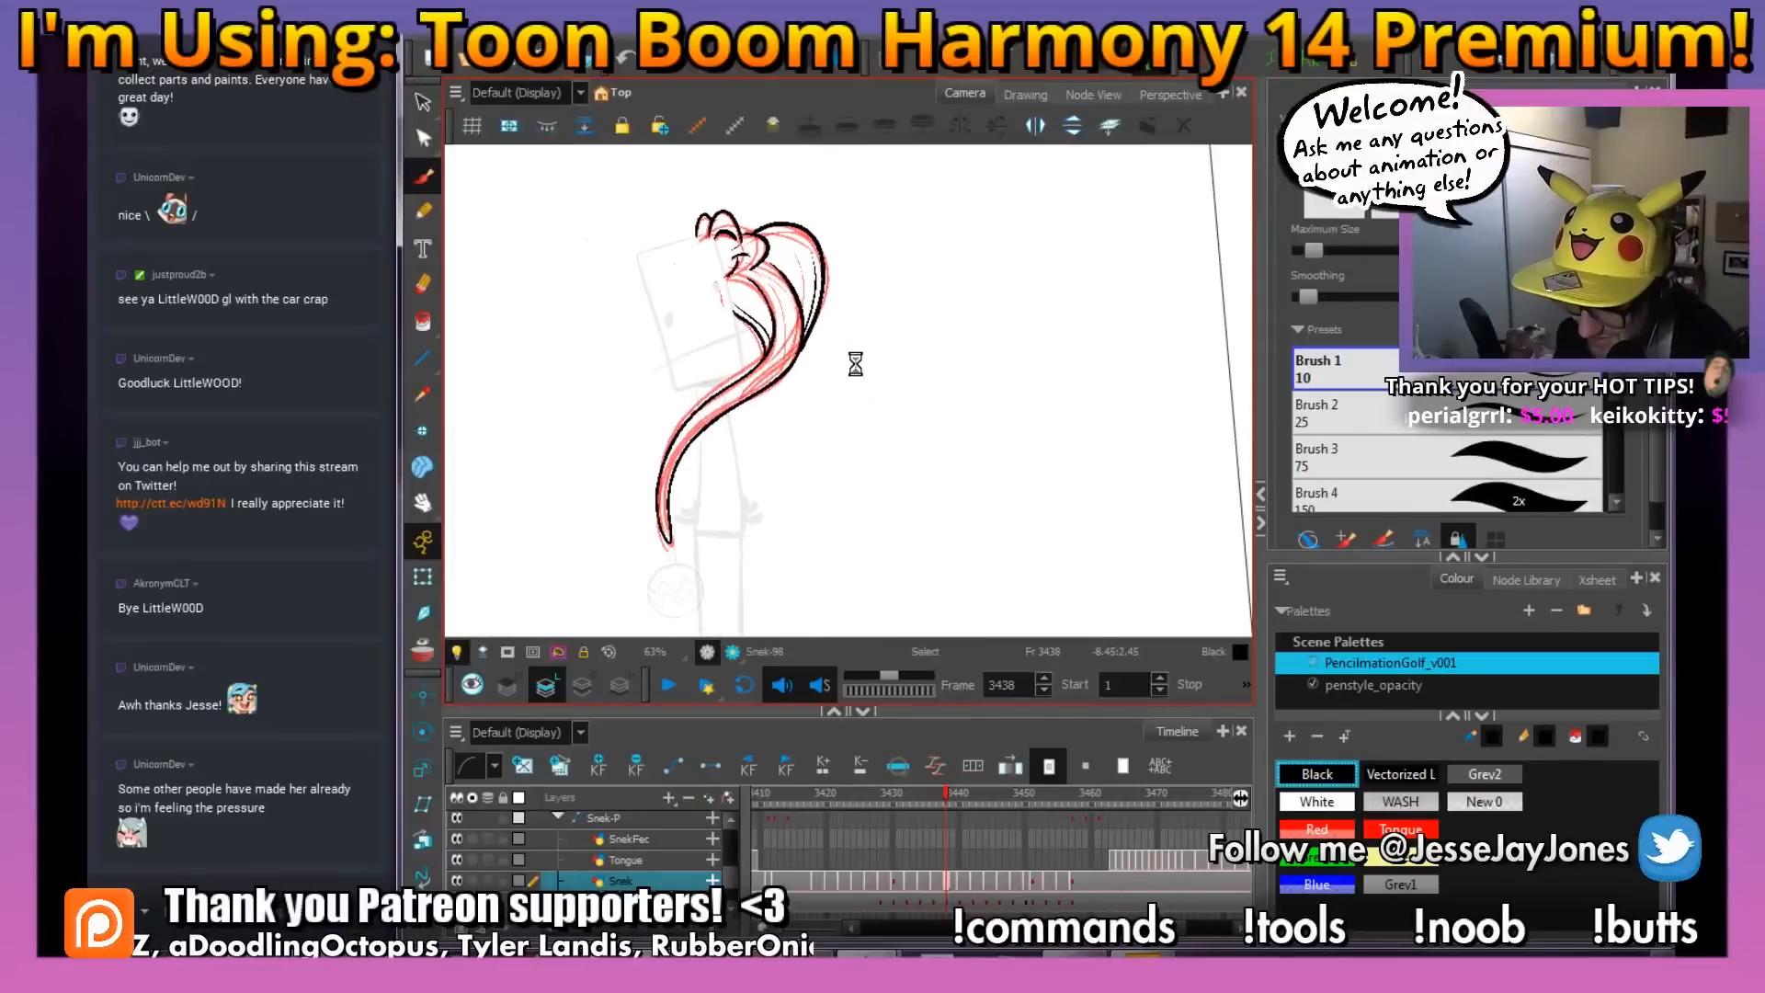
pyautogui.moveTo(945, 387); pyautogui.dragTo(952, 415)
pyautogui.press('space')
pyautogui.moveTo(804, 320)
pyautogui.mouseDown()
pyautogui.moveTo(794, 430)
pyautogui.moveTo(812, 496)
pyautogui.moveTo(881, 471)
pyautogui.mouseUp()
pyautogui.scroll(1, 816, 450)
pyautogui.scroll(3, 818, 452)
pyautogui.press('space')
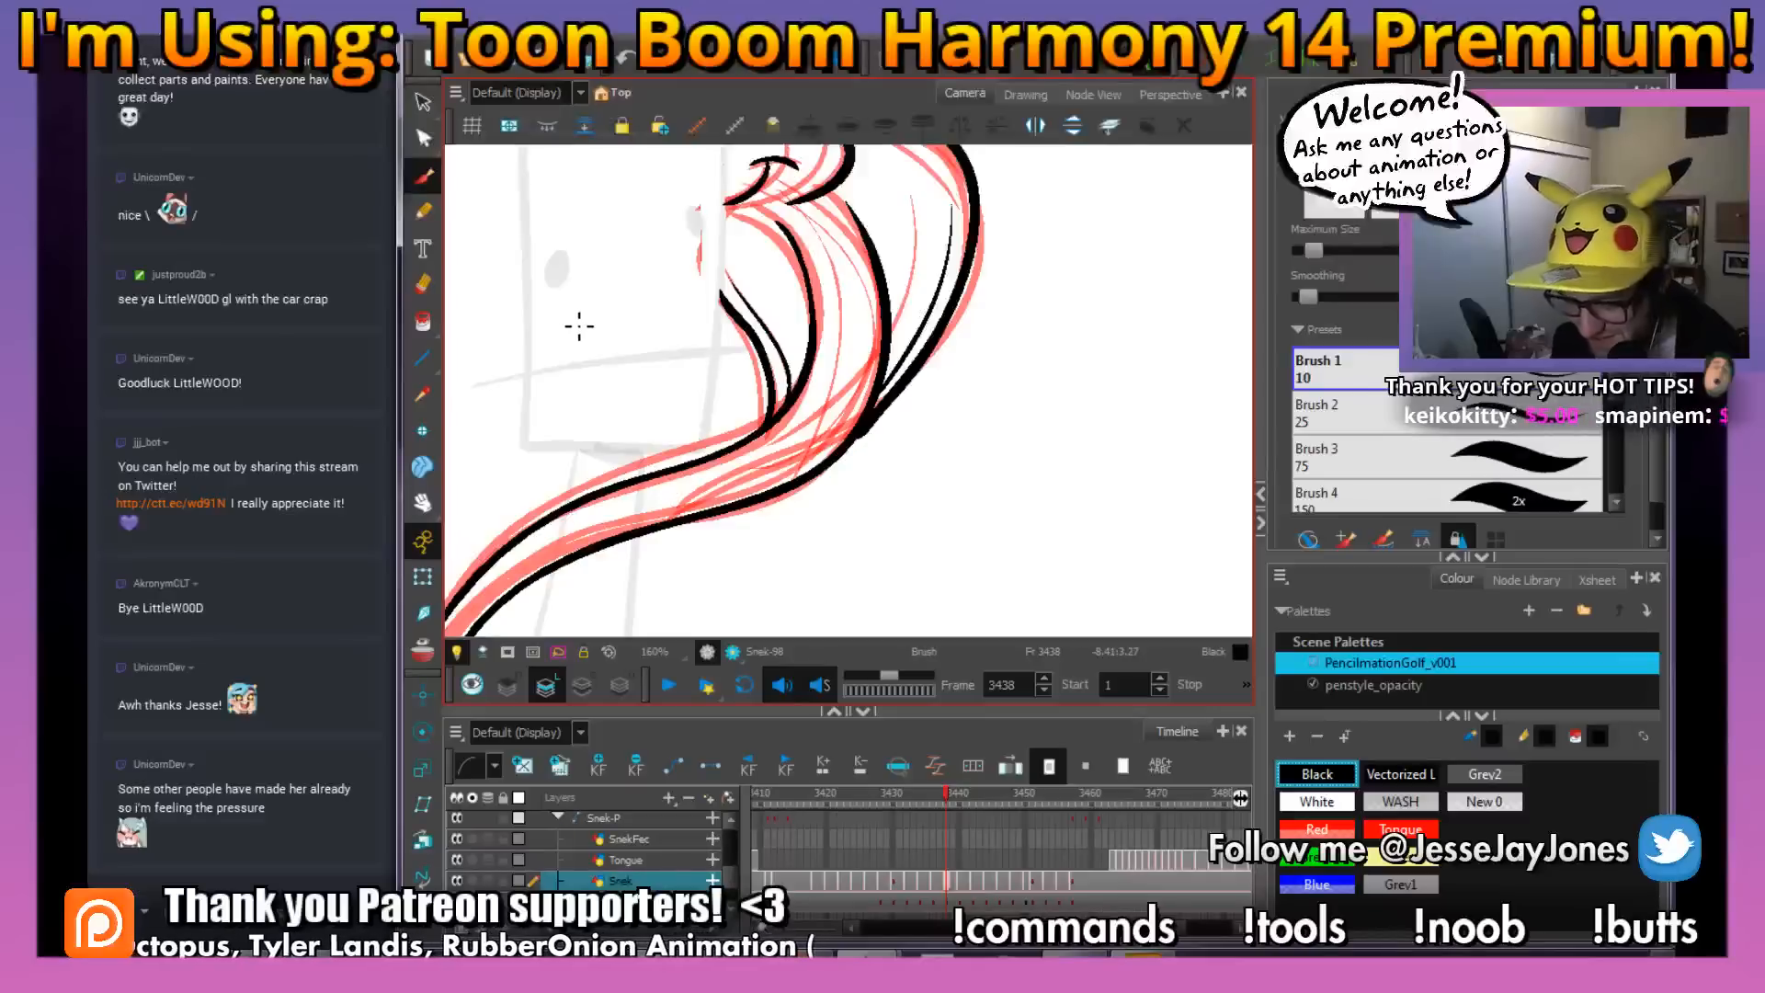
pyautogui.hotkey('alt', 's')
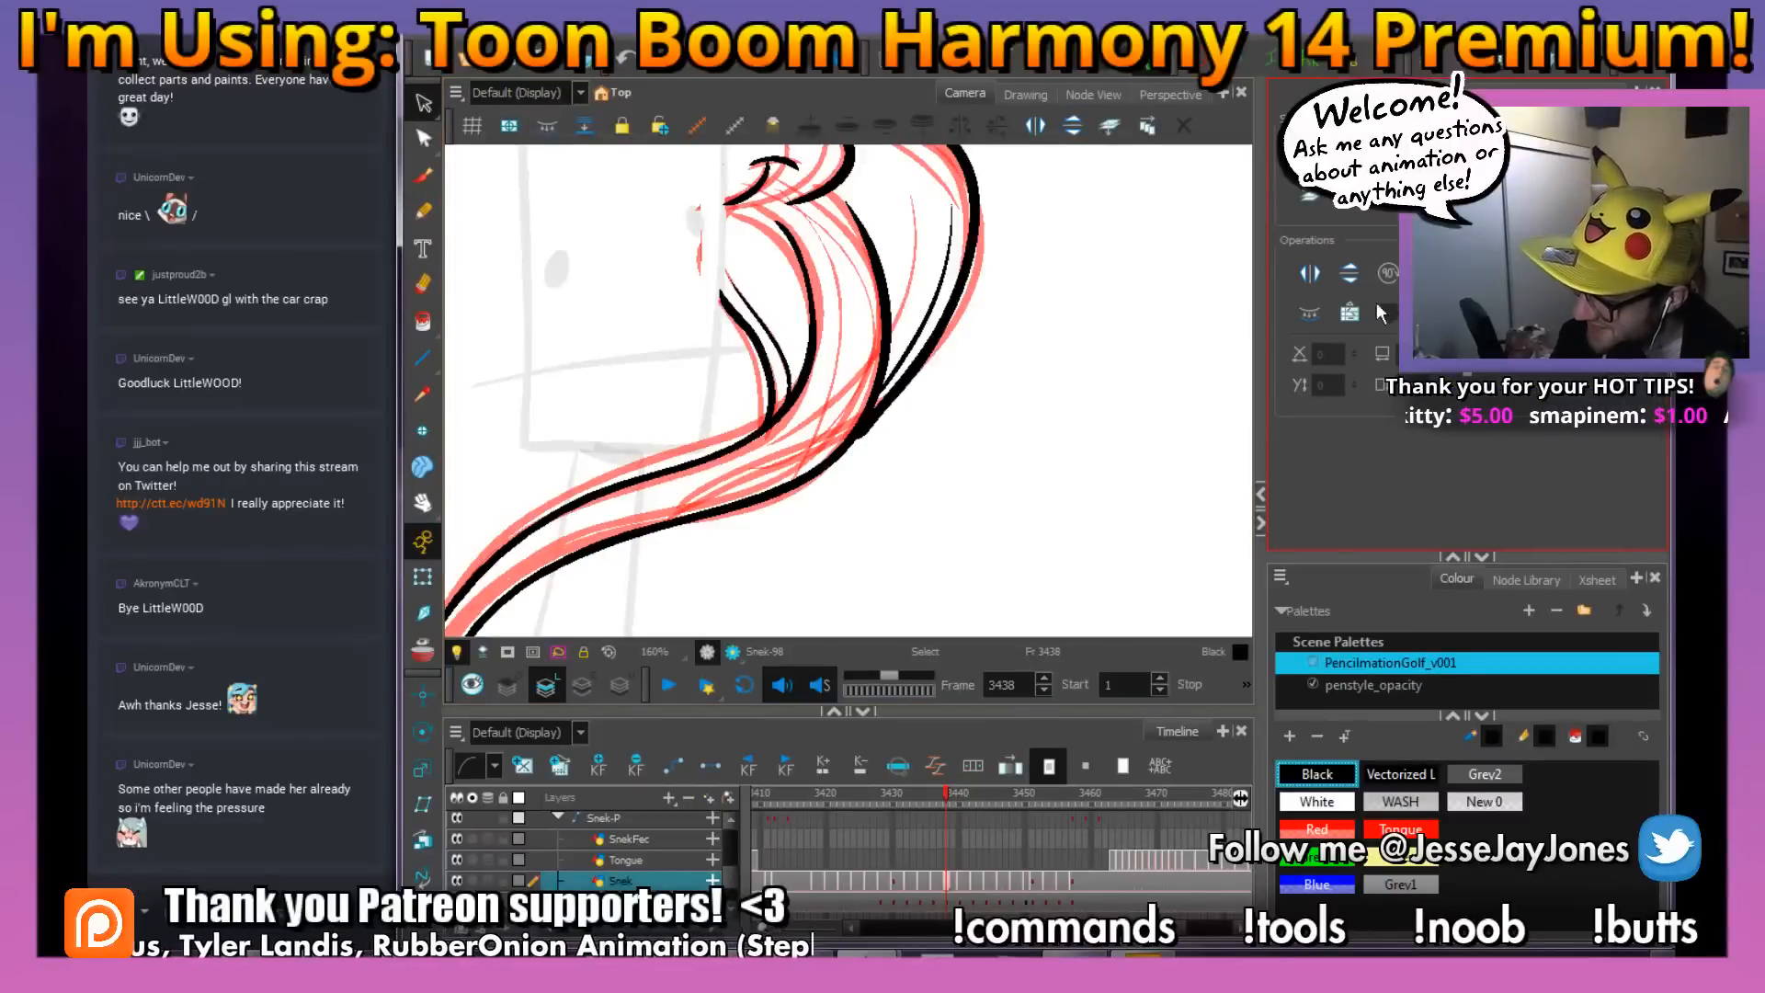
pyautogui.click(794, 452)
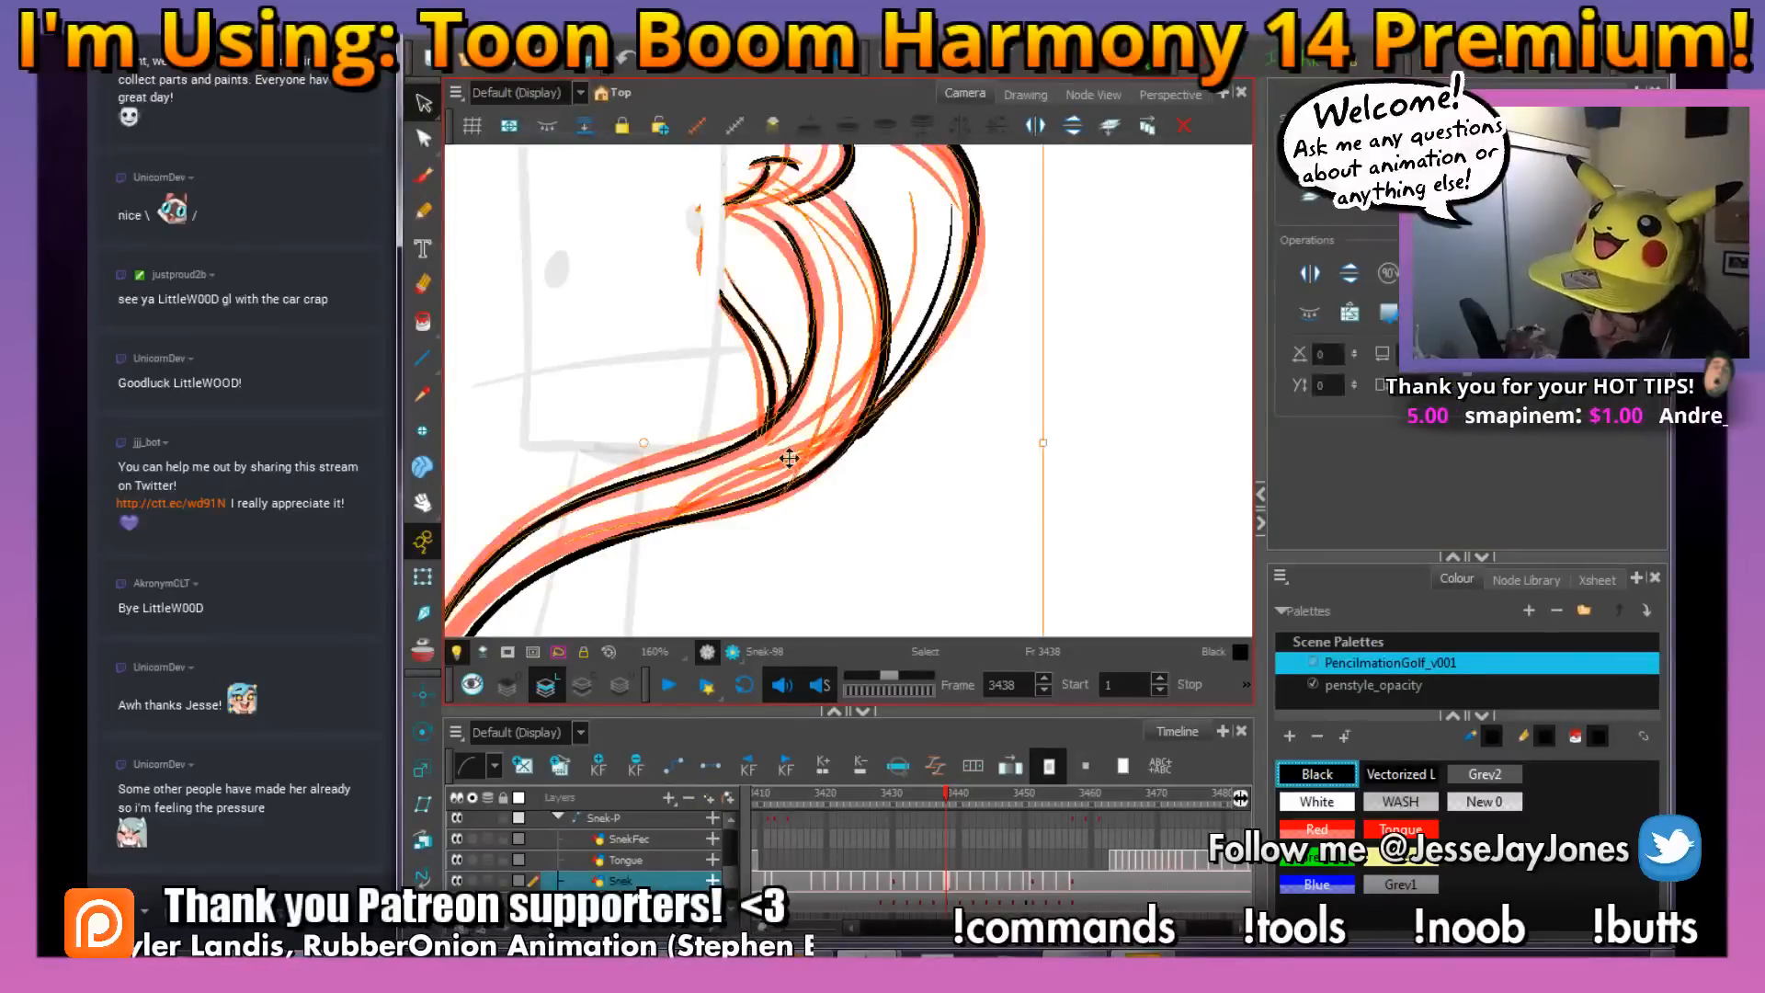
pyautogui.press('Delete')
pyautogui.click(423, 175)
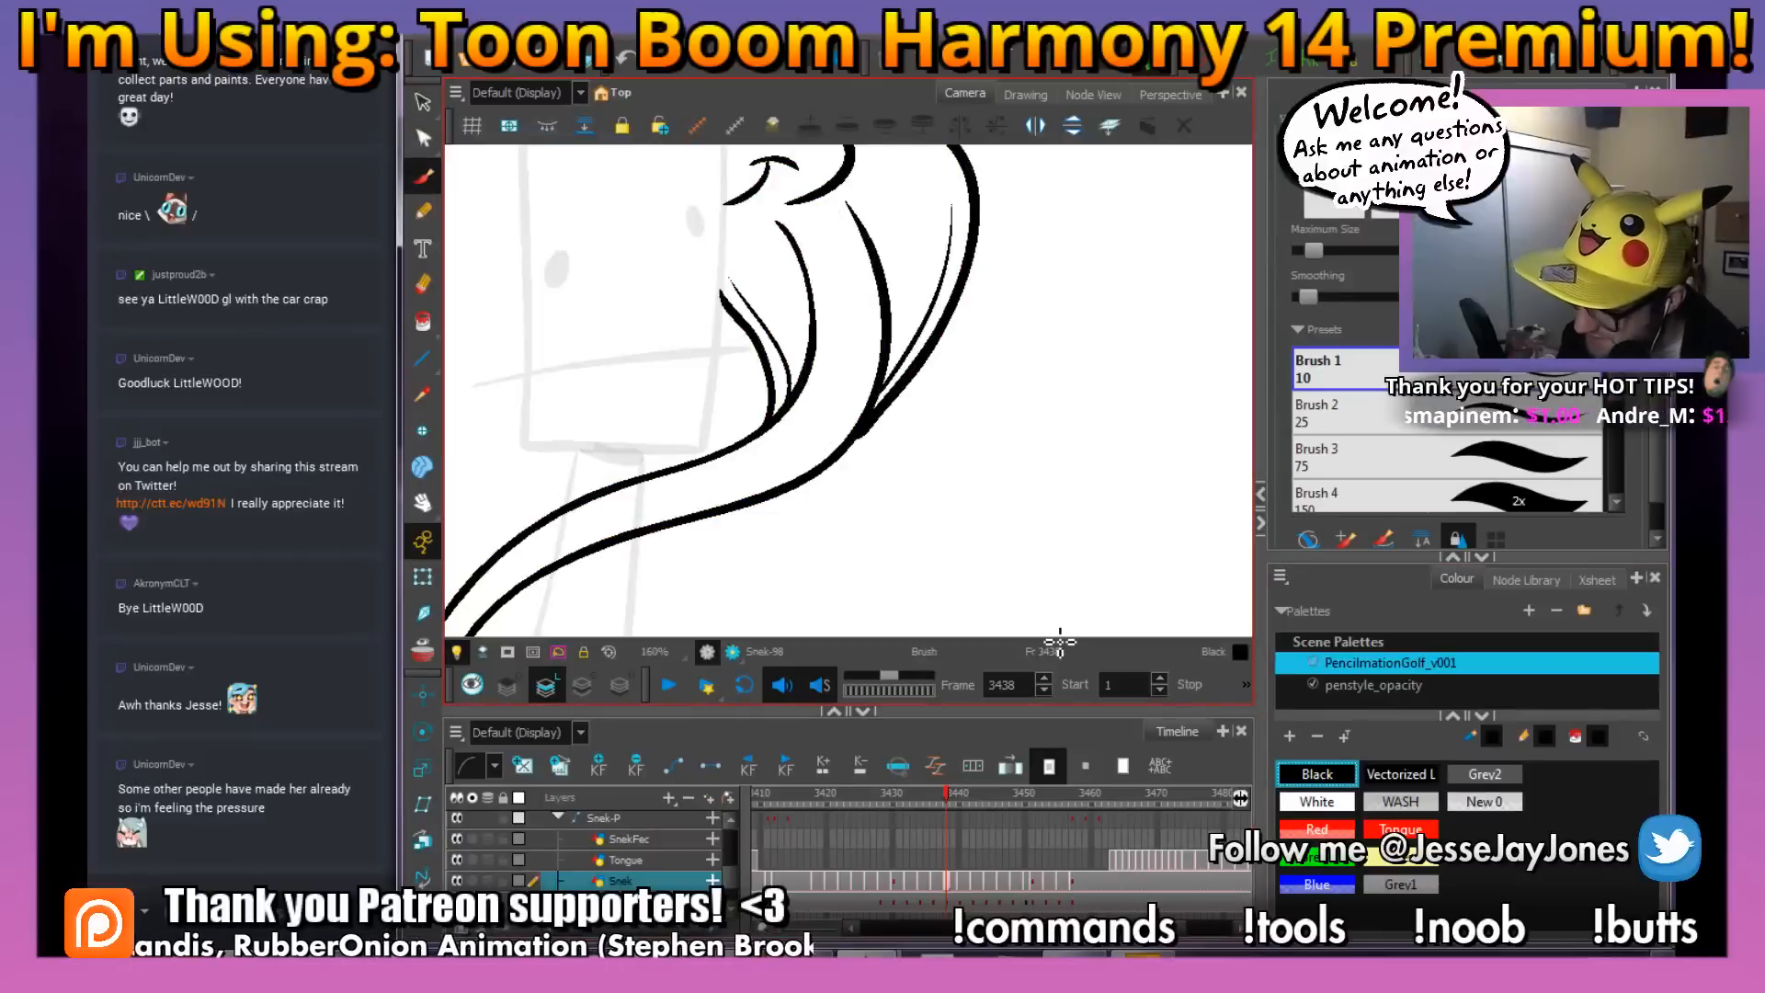
# Add three small U-shaped scale marks on the snake's body between the hood sides on frame 3438, using frame 3437 as reference
pyautogui.moveTo(945, 498); pyautogui.dragTo(1011, 472)
pyautogui.press('f')
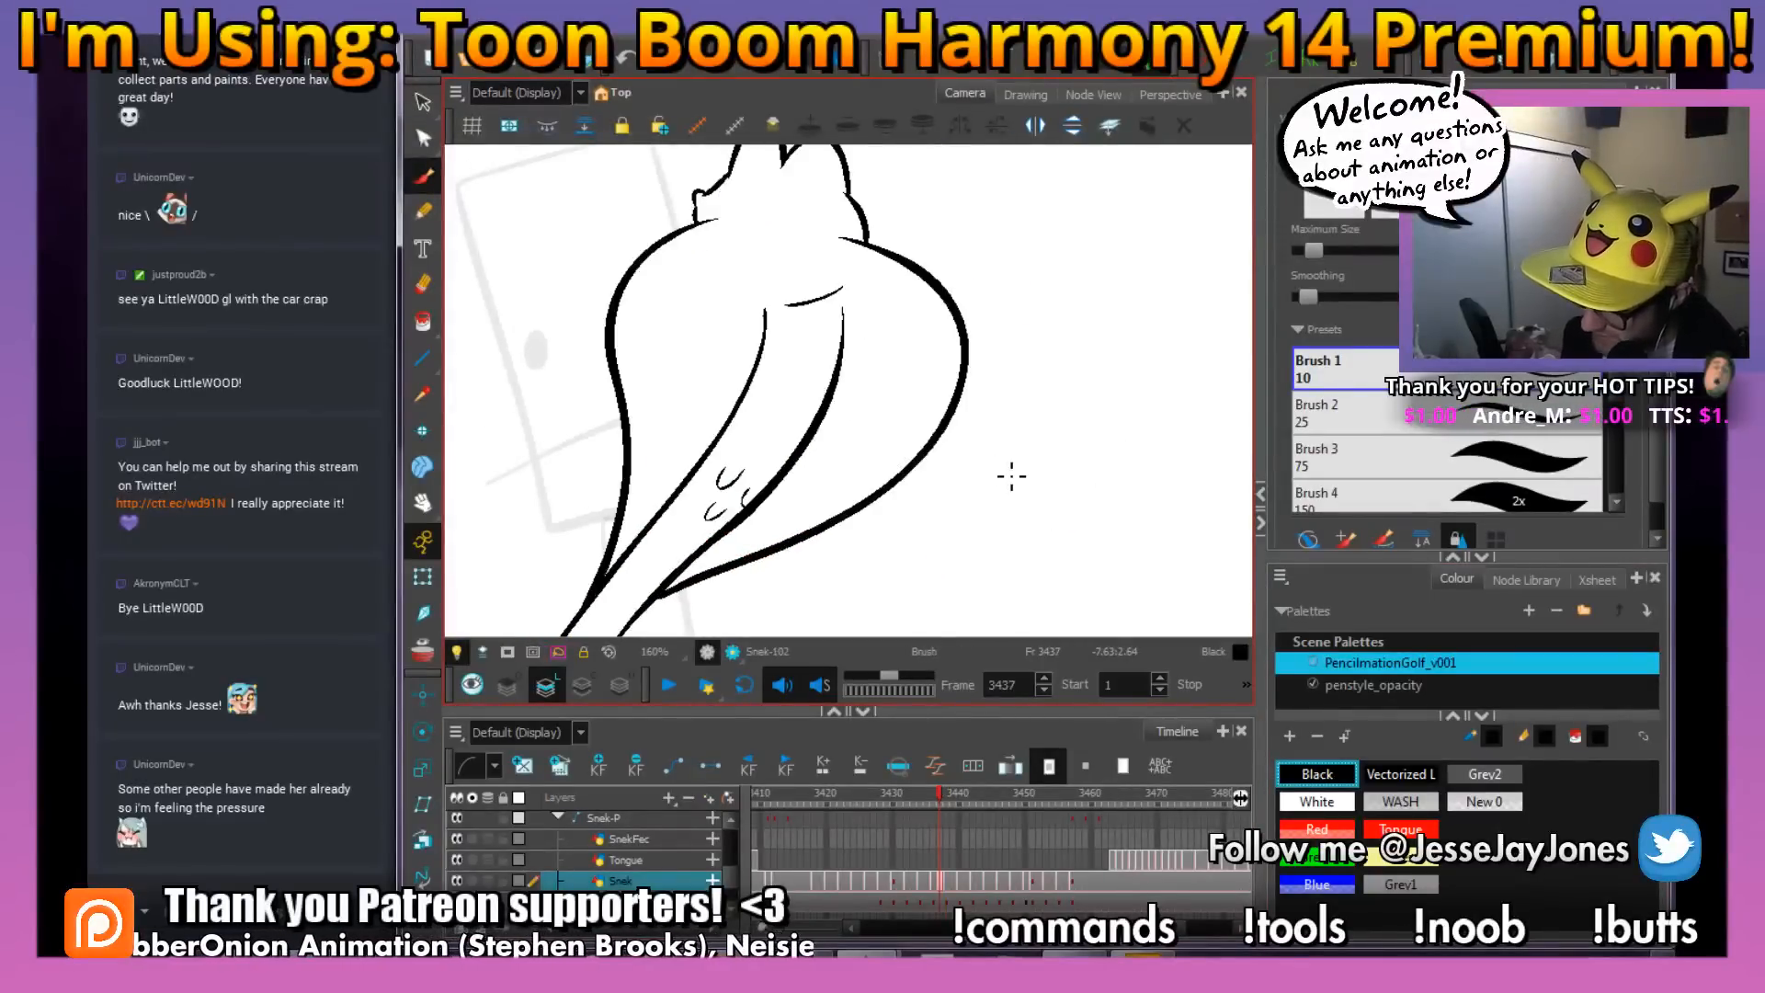
pyautogui.press('g')
pyautogui.press('f')
pyautogui.press('g')
pyautogui.press('f')
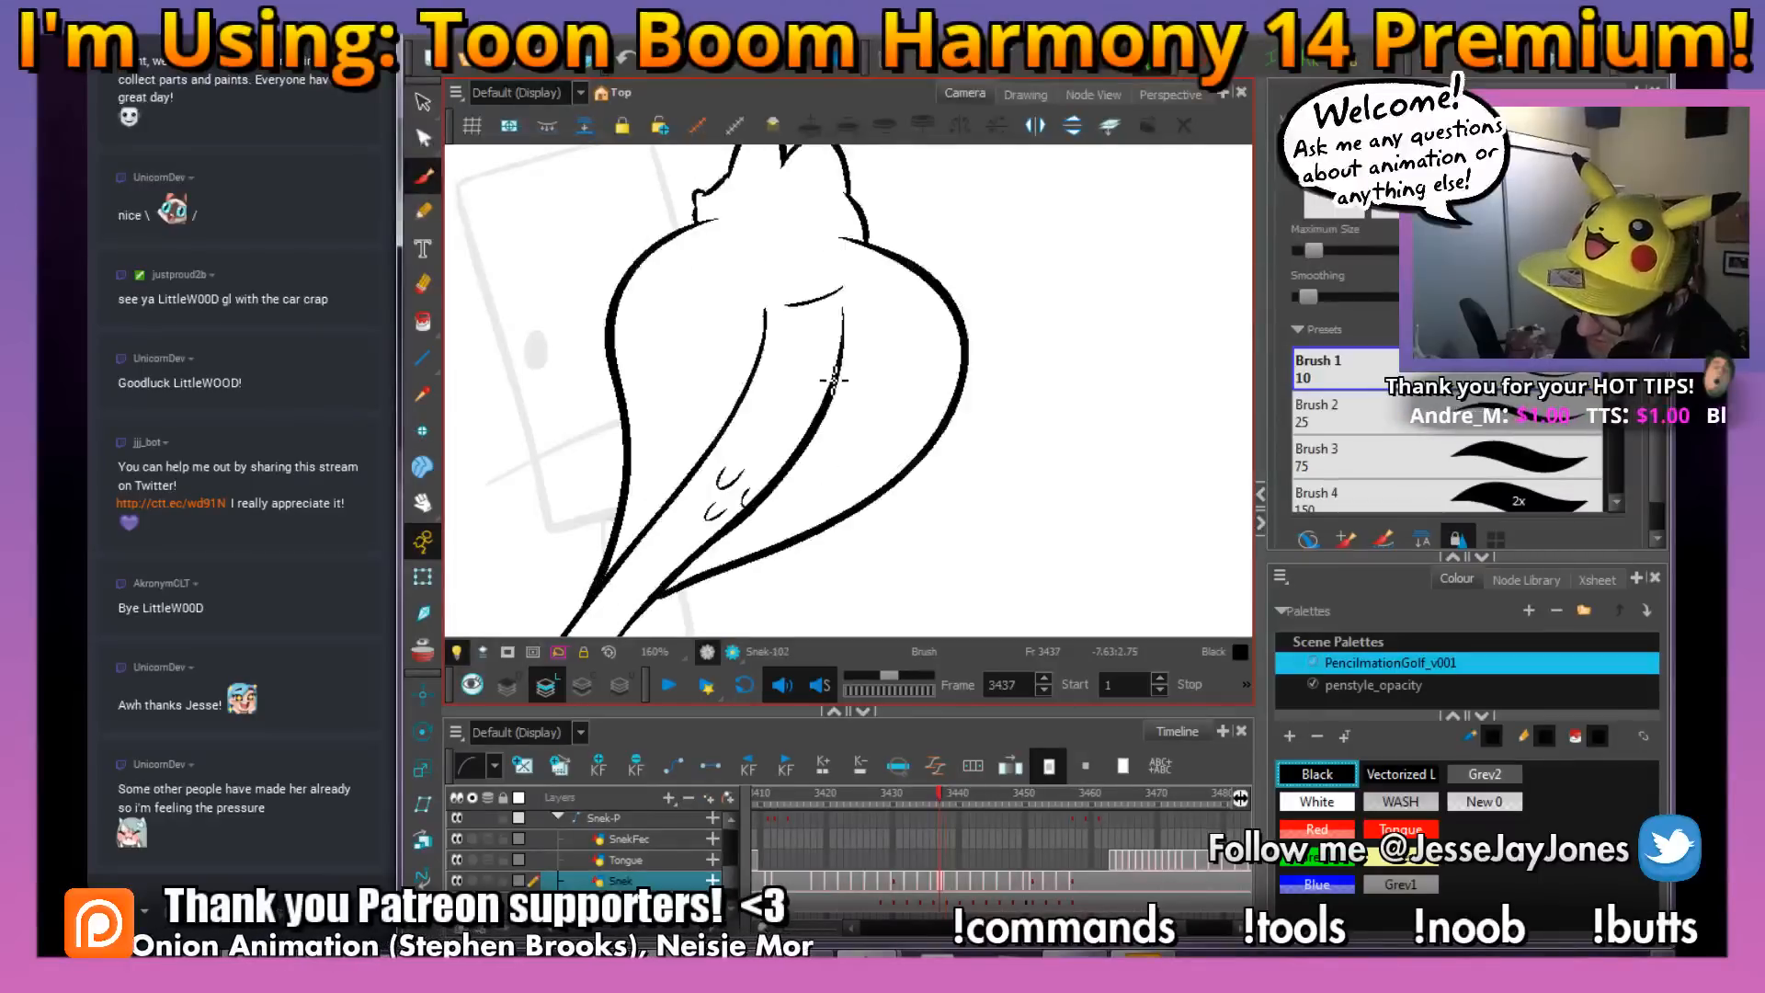
pyautogui.press('g')
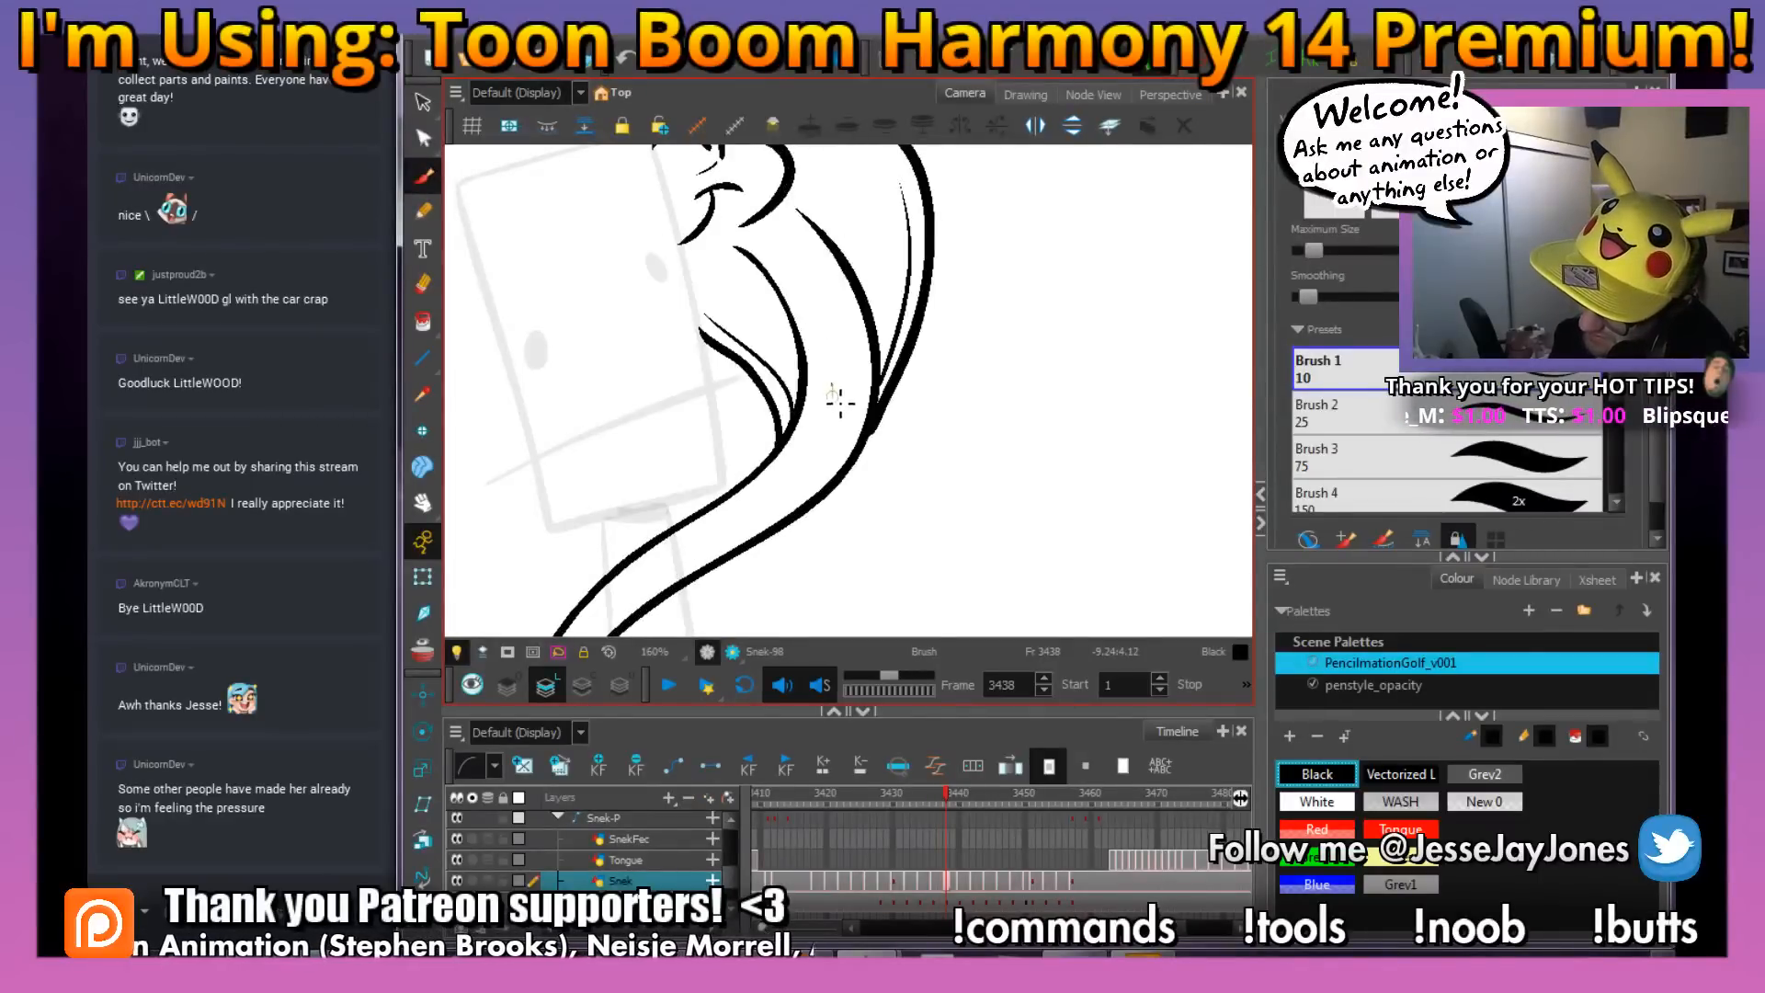
pyautogui.moveTo(833, 385)
pyautogui.mouseDown()
pyautogui.moveTo(866, 385)
pyautogui.moveTo(860, 412)
pyautogui.mouseUp()
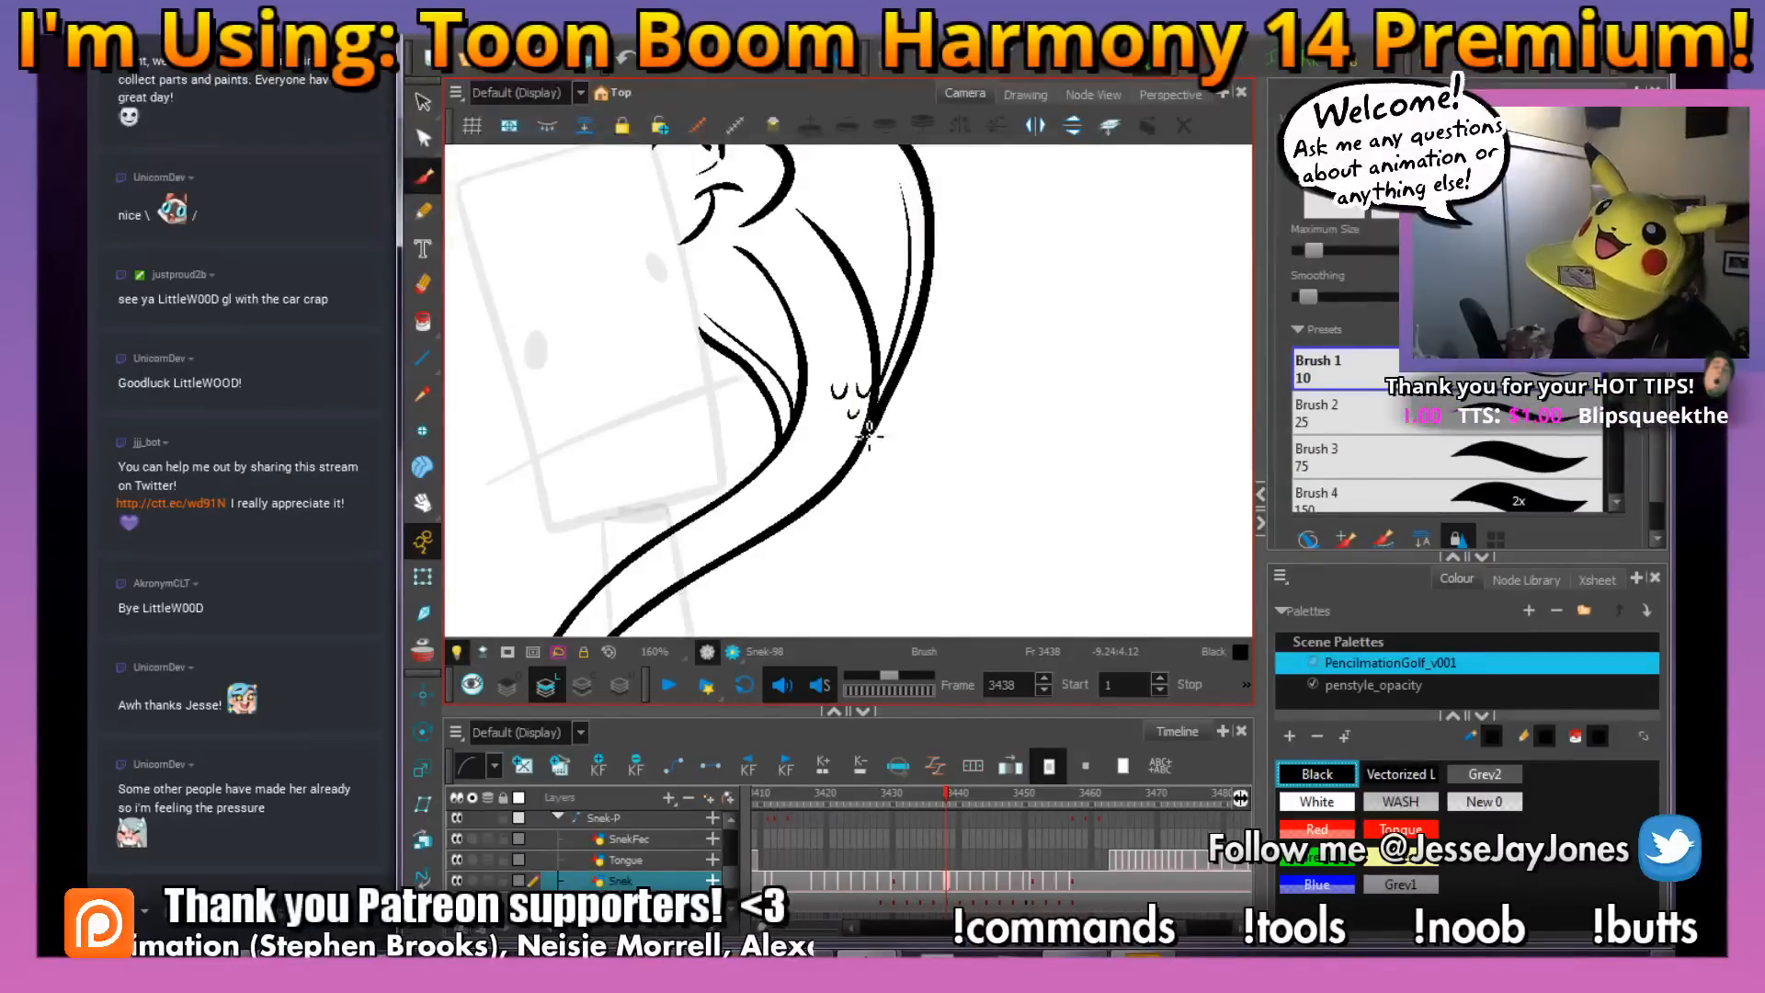
# Add two small curved scale marks along the lower edge of the snake's mid-body on frame 3438, matching their placement on frame 3437
pyautogui.press('1')
pyautogui.press('1')
pyautogui.press('1')
pyautogui.press('1')
pyautogui.moveTo(873, 505)
pyautogui.mouseDown()
pyautogui.moveTo(910, 480)
pyautogui.moveTo(891, 467)
pyautogui.mouseUp()
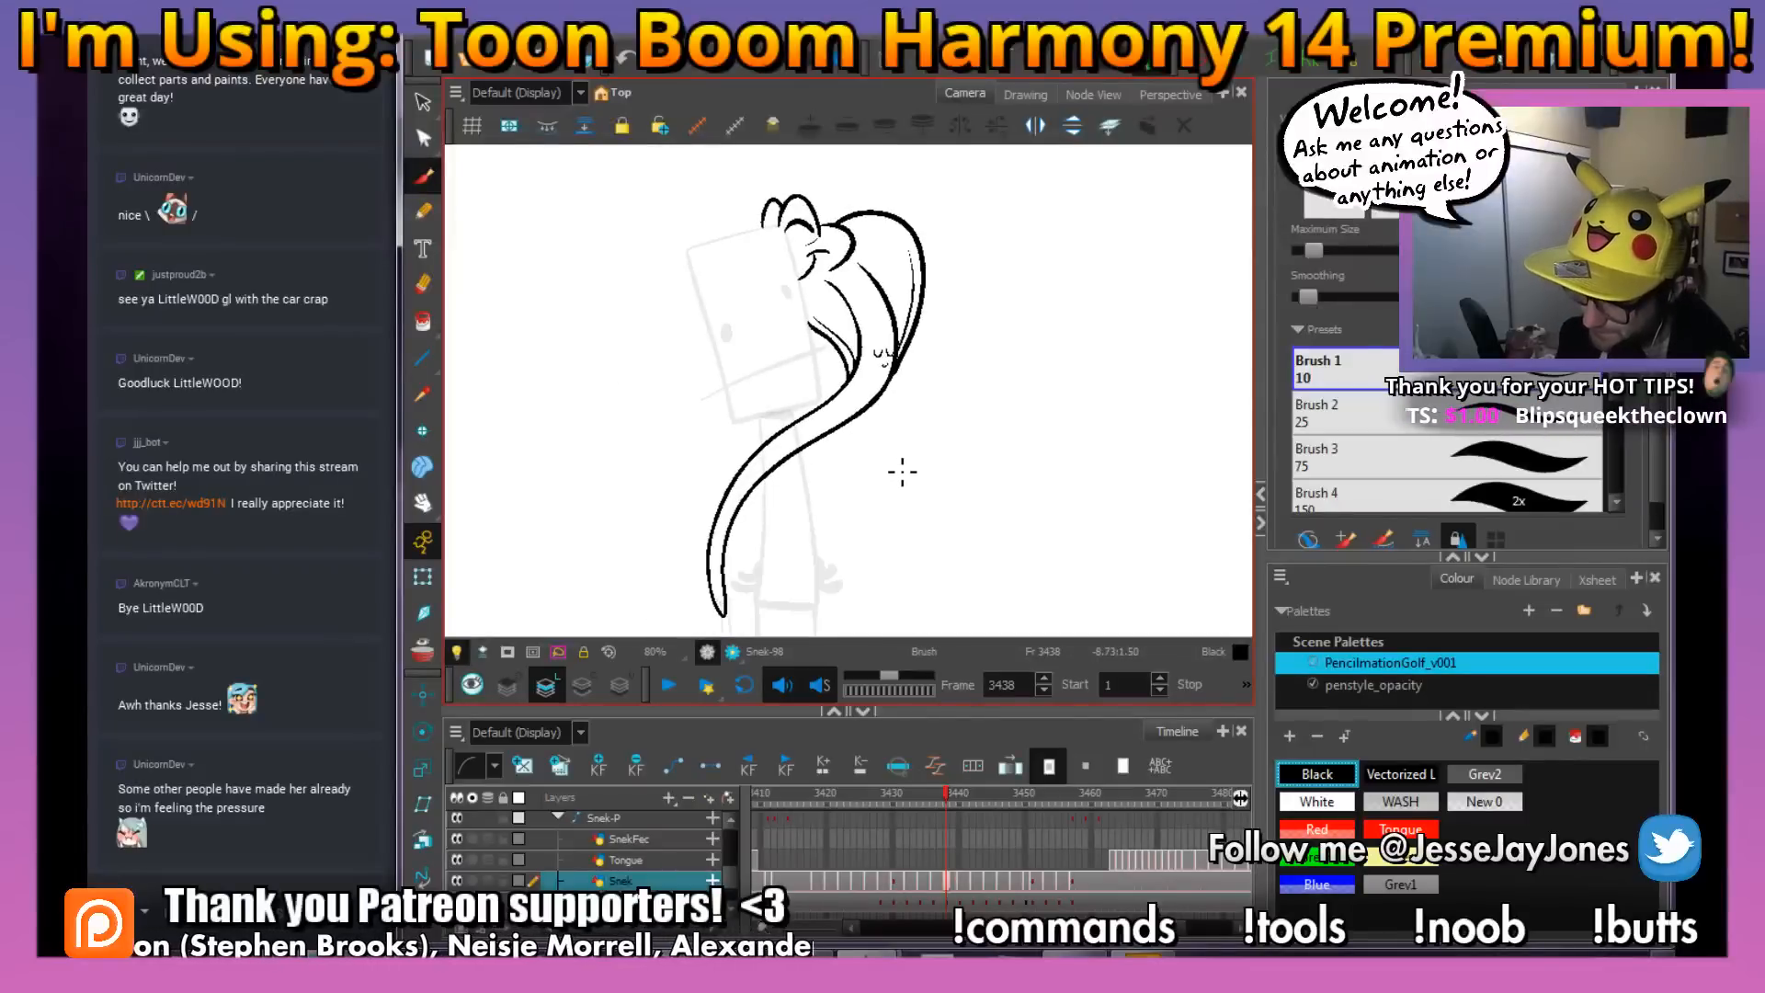
pyautogui.press('f')
pyautogui.press('g')
pyautogui.press('2')
pyautogui.press('2')
pyautogui.press('2')
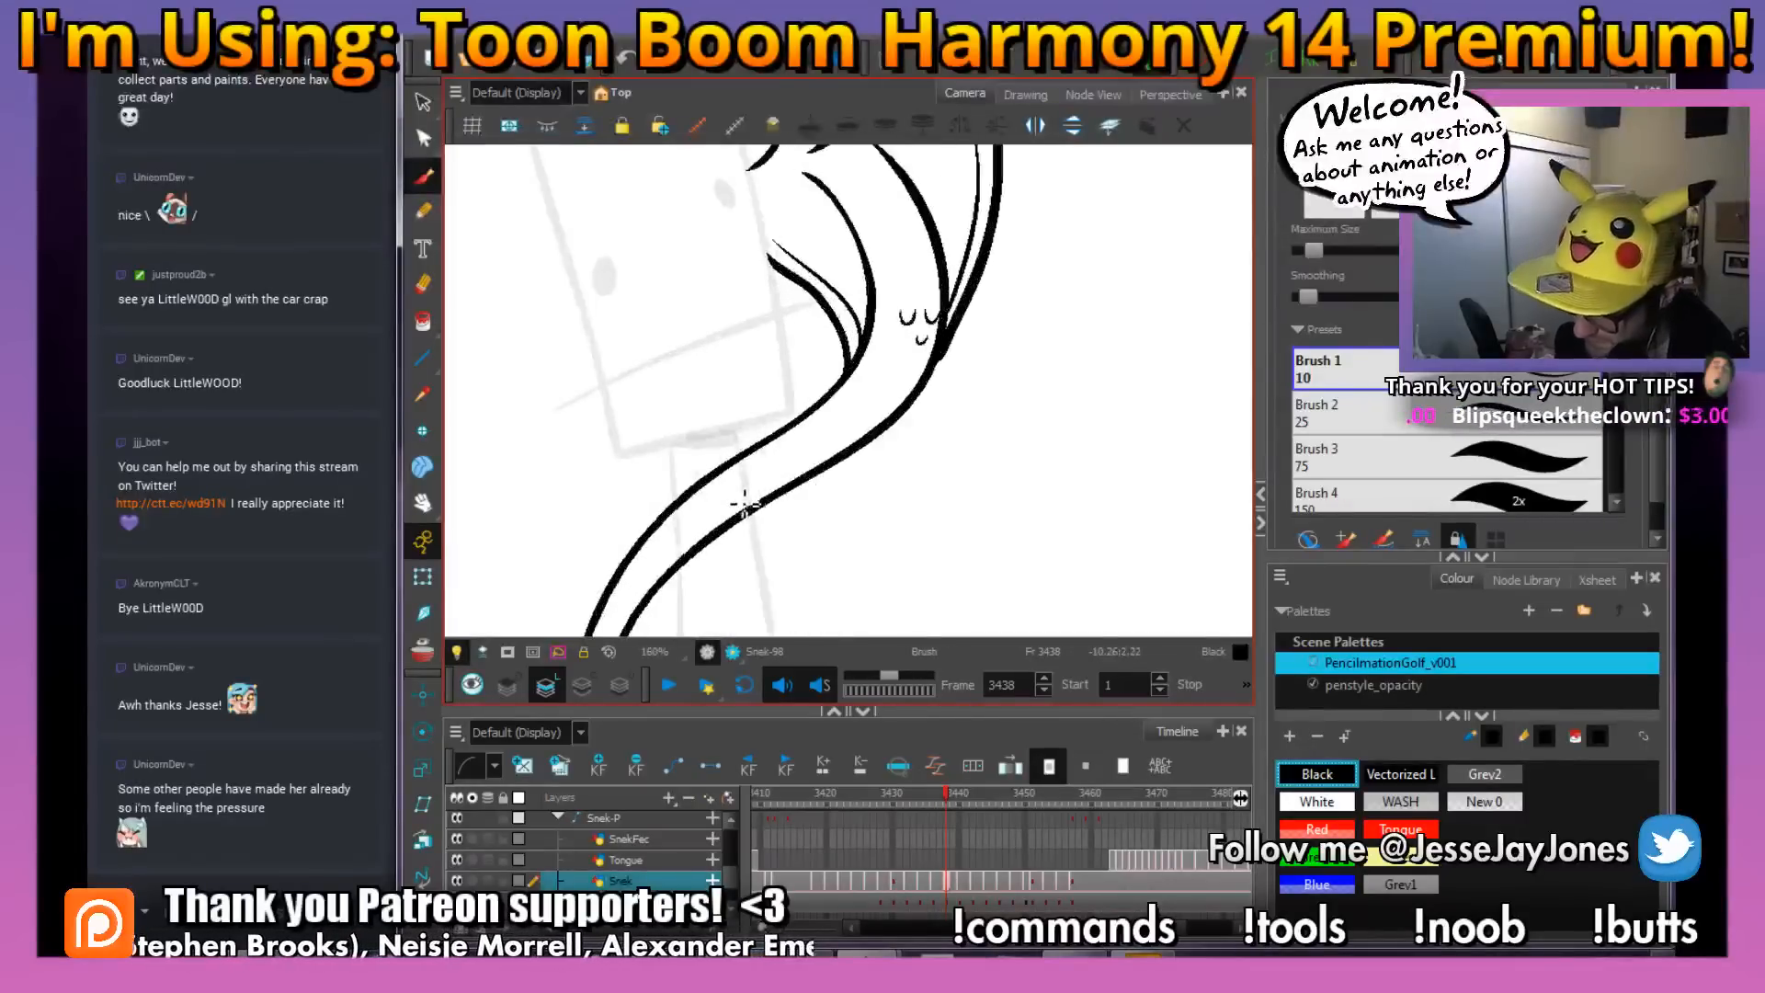
pyautogui.press('1')
pyautogui.press('1')
pyautogui.press('1')
pyautogui.moveTo(732, 522); pyautogui.dragTo(833, 504)
pyautogui.press('f')
pyautogui.press('g')
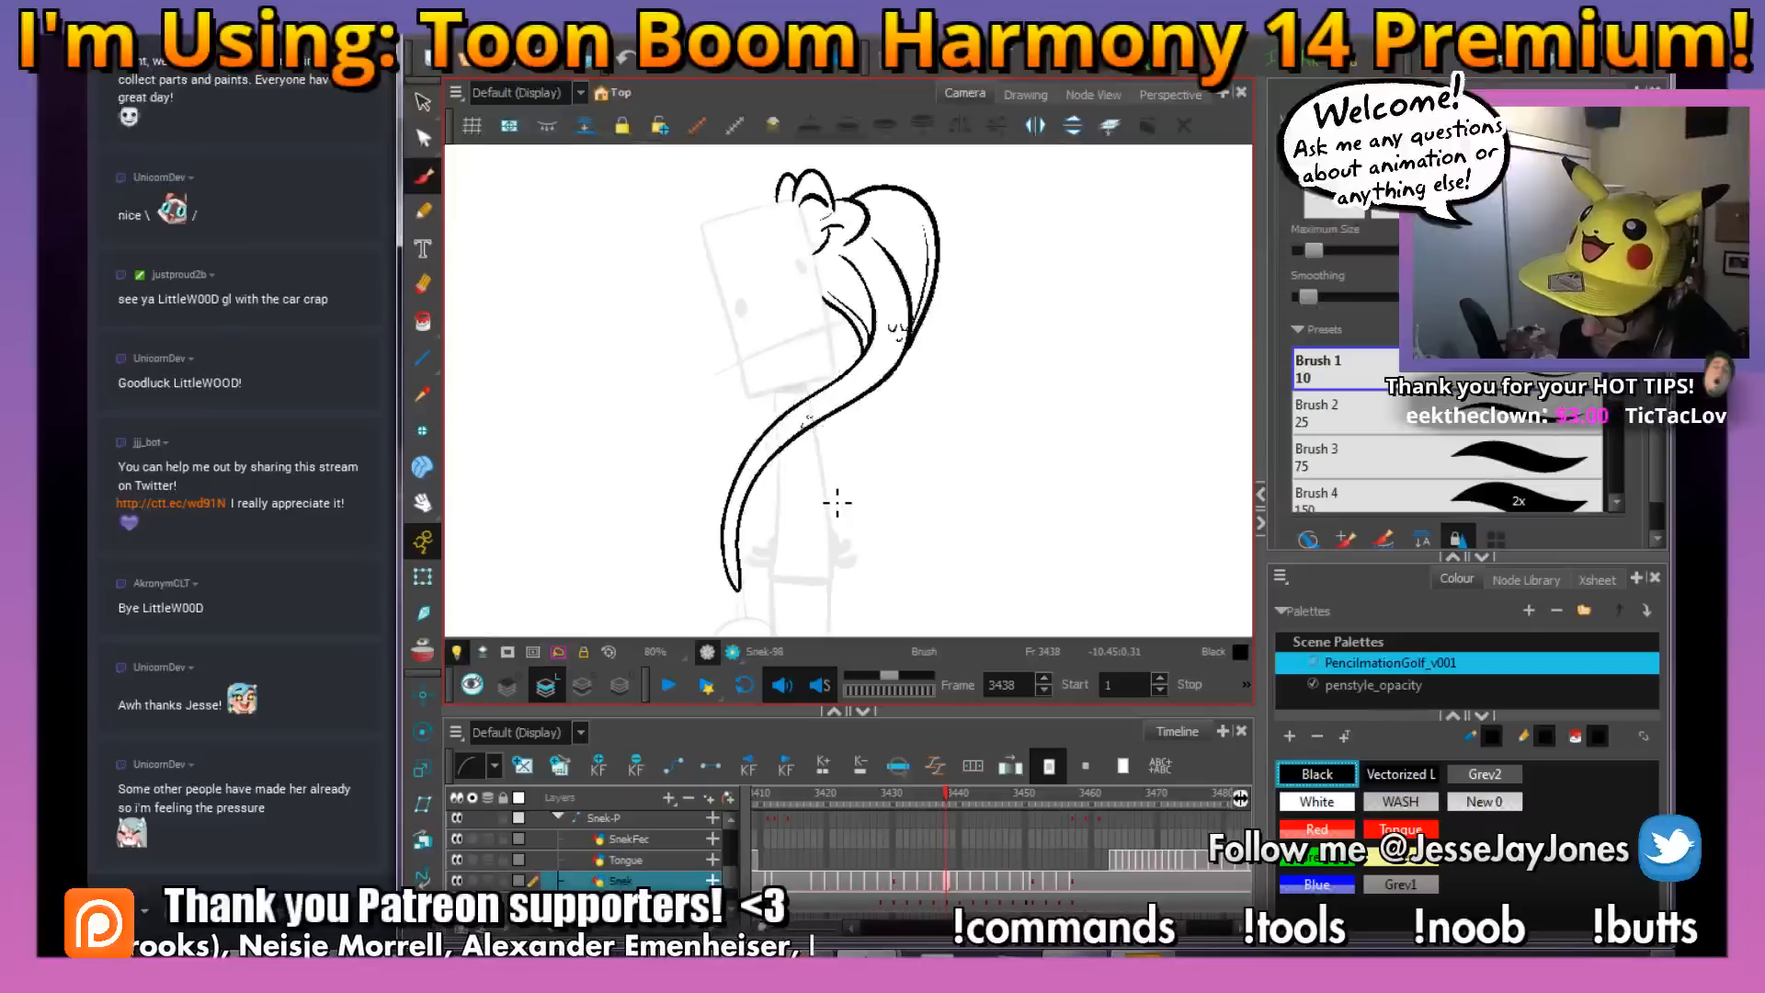
# Add small scale marks just above the snake's tail tip on frame 3438, matching the placement on frame 3437
pyautogui.moveTo(784, 571); pyautogui.dragTo(947, 323)
pyautogui.press('2')
pyautogui.press('2')
pyautogui.press('2')
pyautogui.press('2')
pyautogui.press('2')
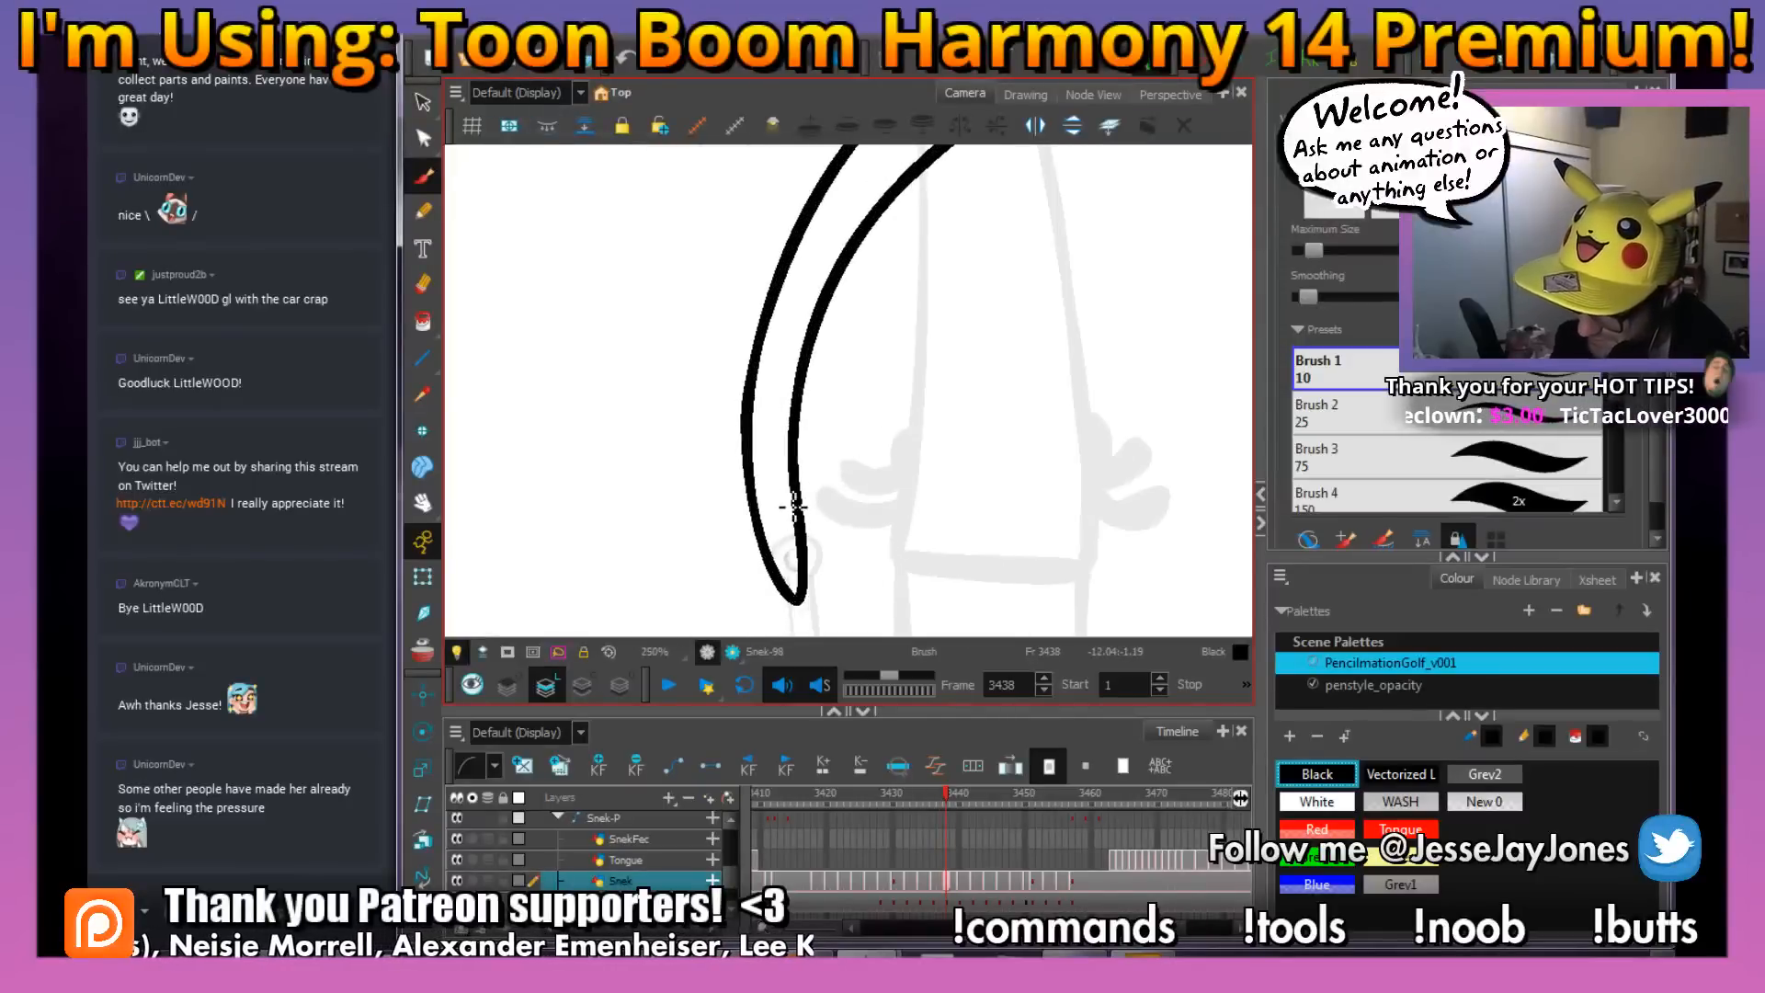
pyautogui.press('f')
pyautogui.press('g')
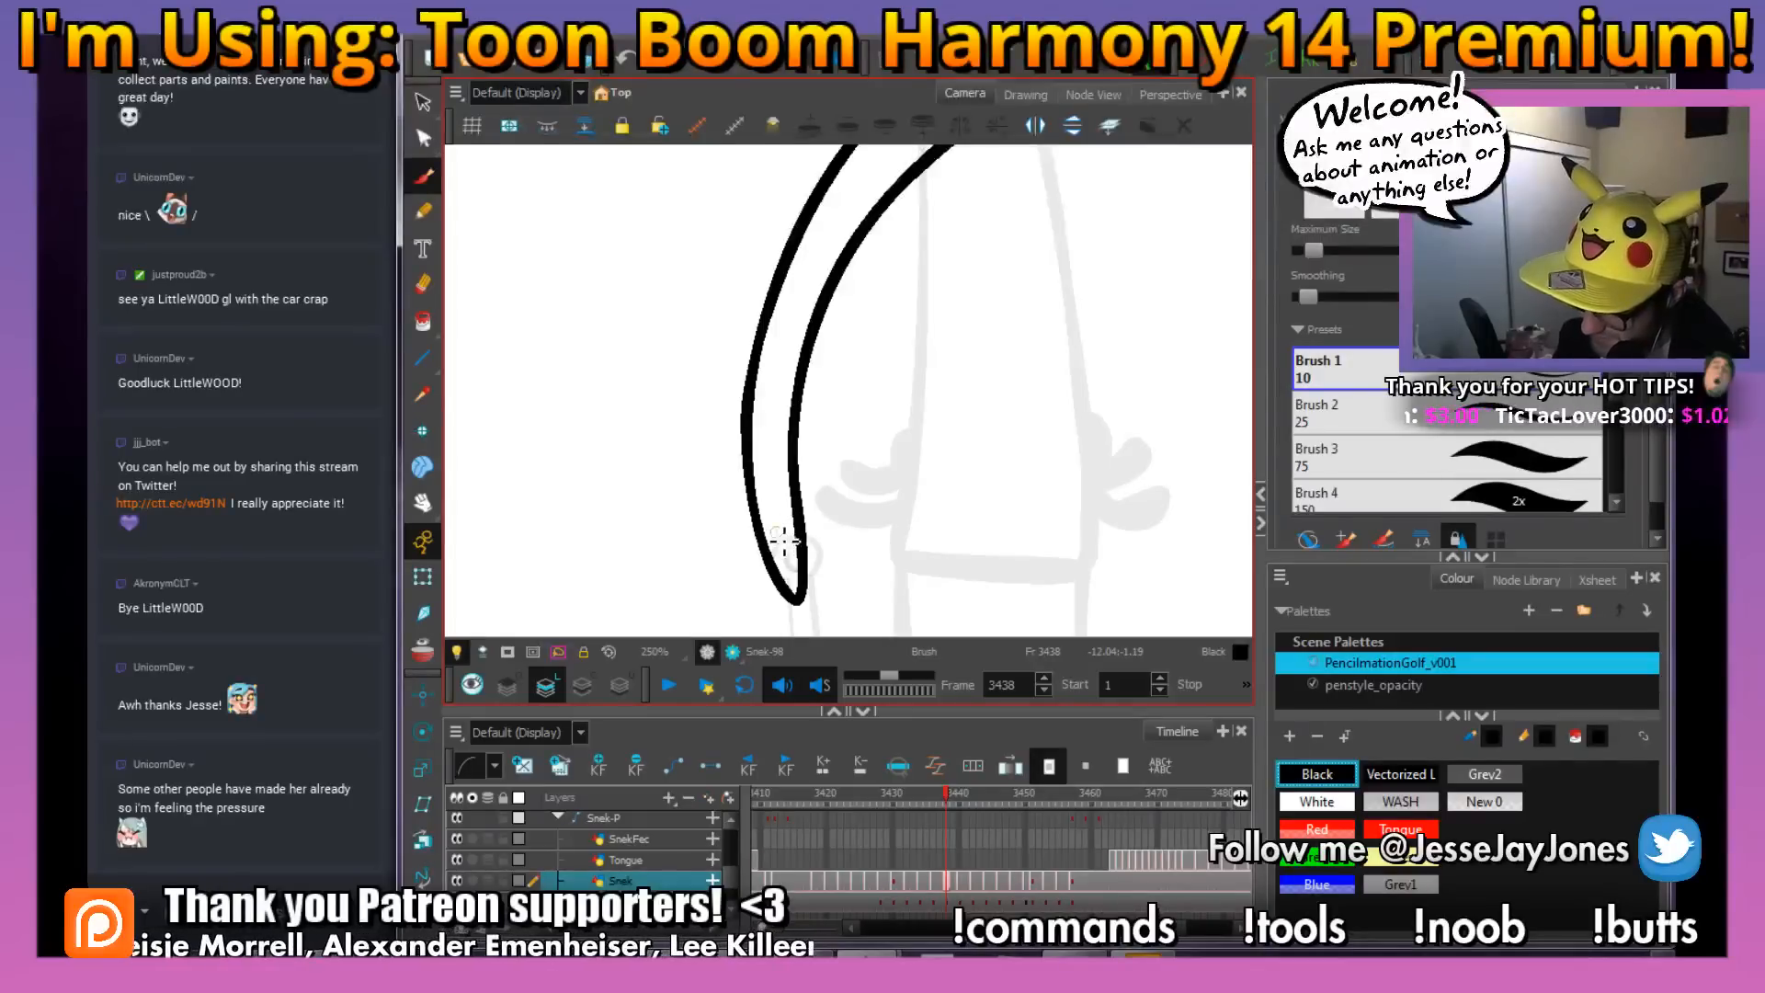
pyautogui.moveTo(905, 389); pyautogui.dragTo(831, 506)
pyautogui.press('1')
pyautogui.press('1')
pyautogui.press('1')
pyautogui.press('1')
pyautogui.press('1')
pyautogui.moveTo(973, 350); pyautogui.dragTo(905, 454)
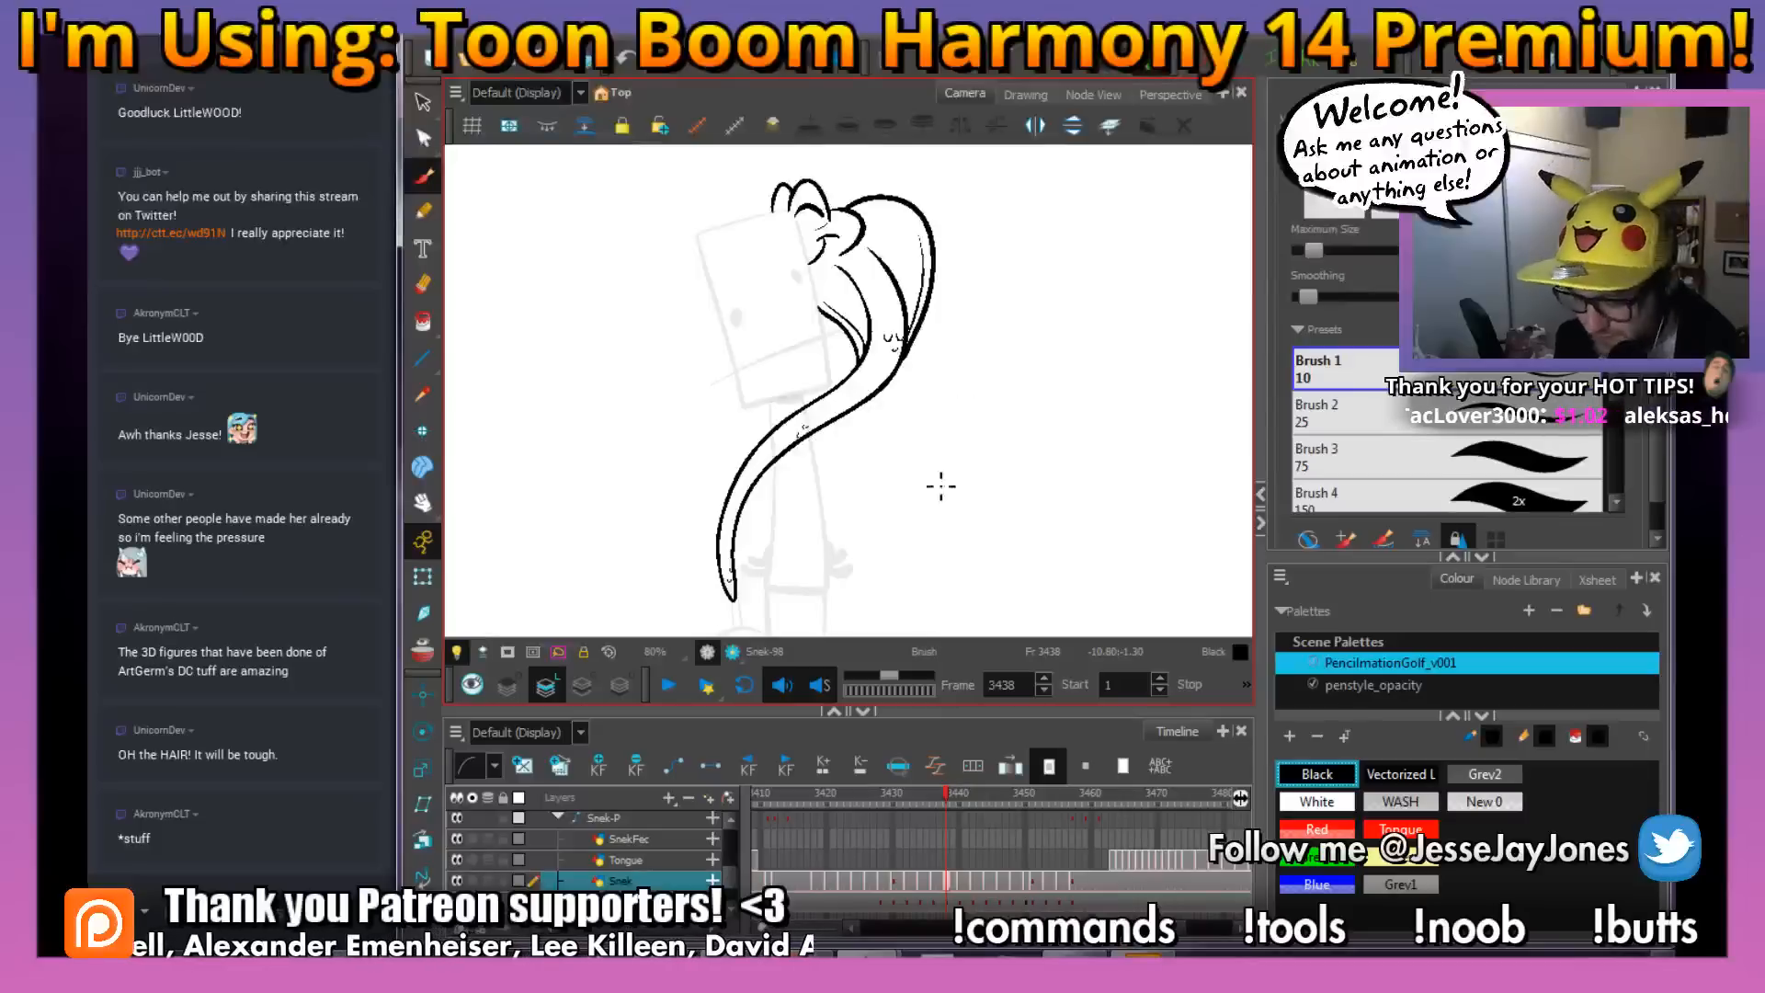
# Fill the inked snake on frame 3438 with White from the scene palette using the Paint tool
pyautogui.click(1317, 801)
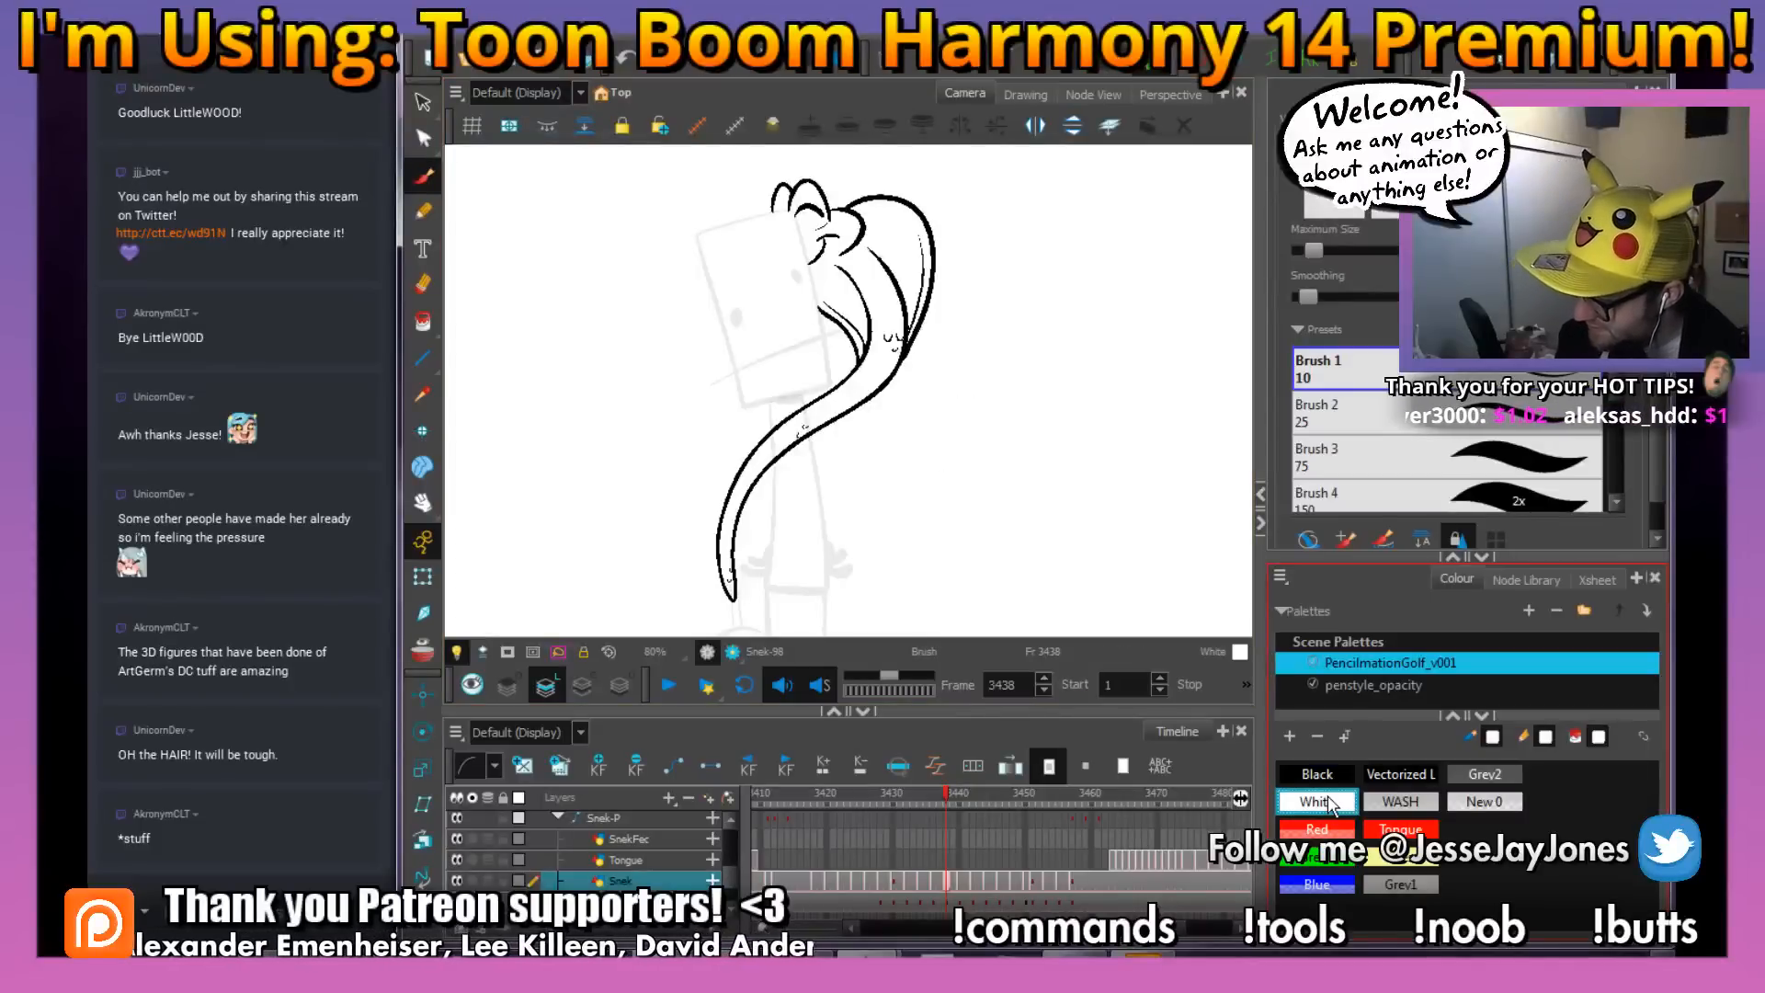
pyautogui.press('2')
pyautogui.press('2')
pyautogui.press('2')
pyautogui.press('2')
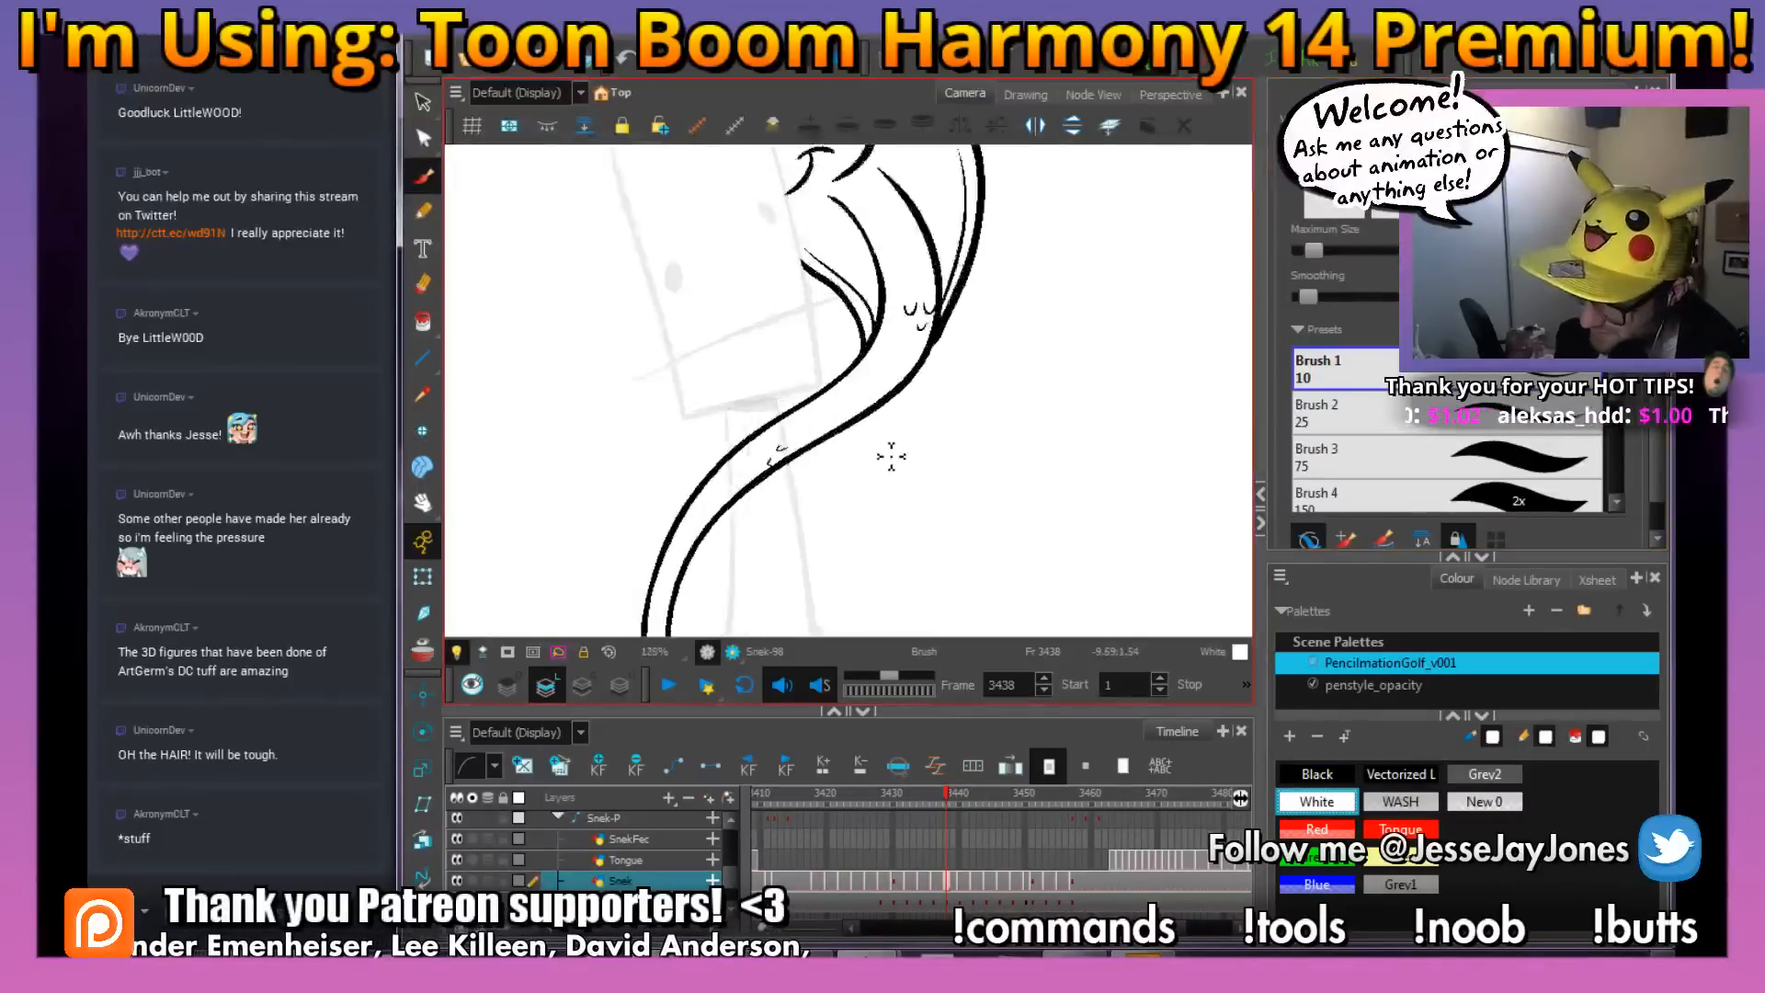
pyautogui.press('1')
pyautogui.press('1')
pyautogui.press('1')
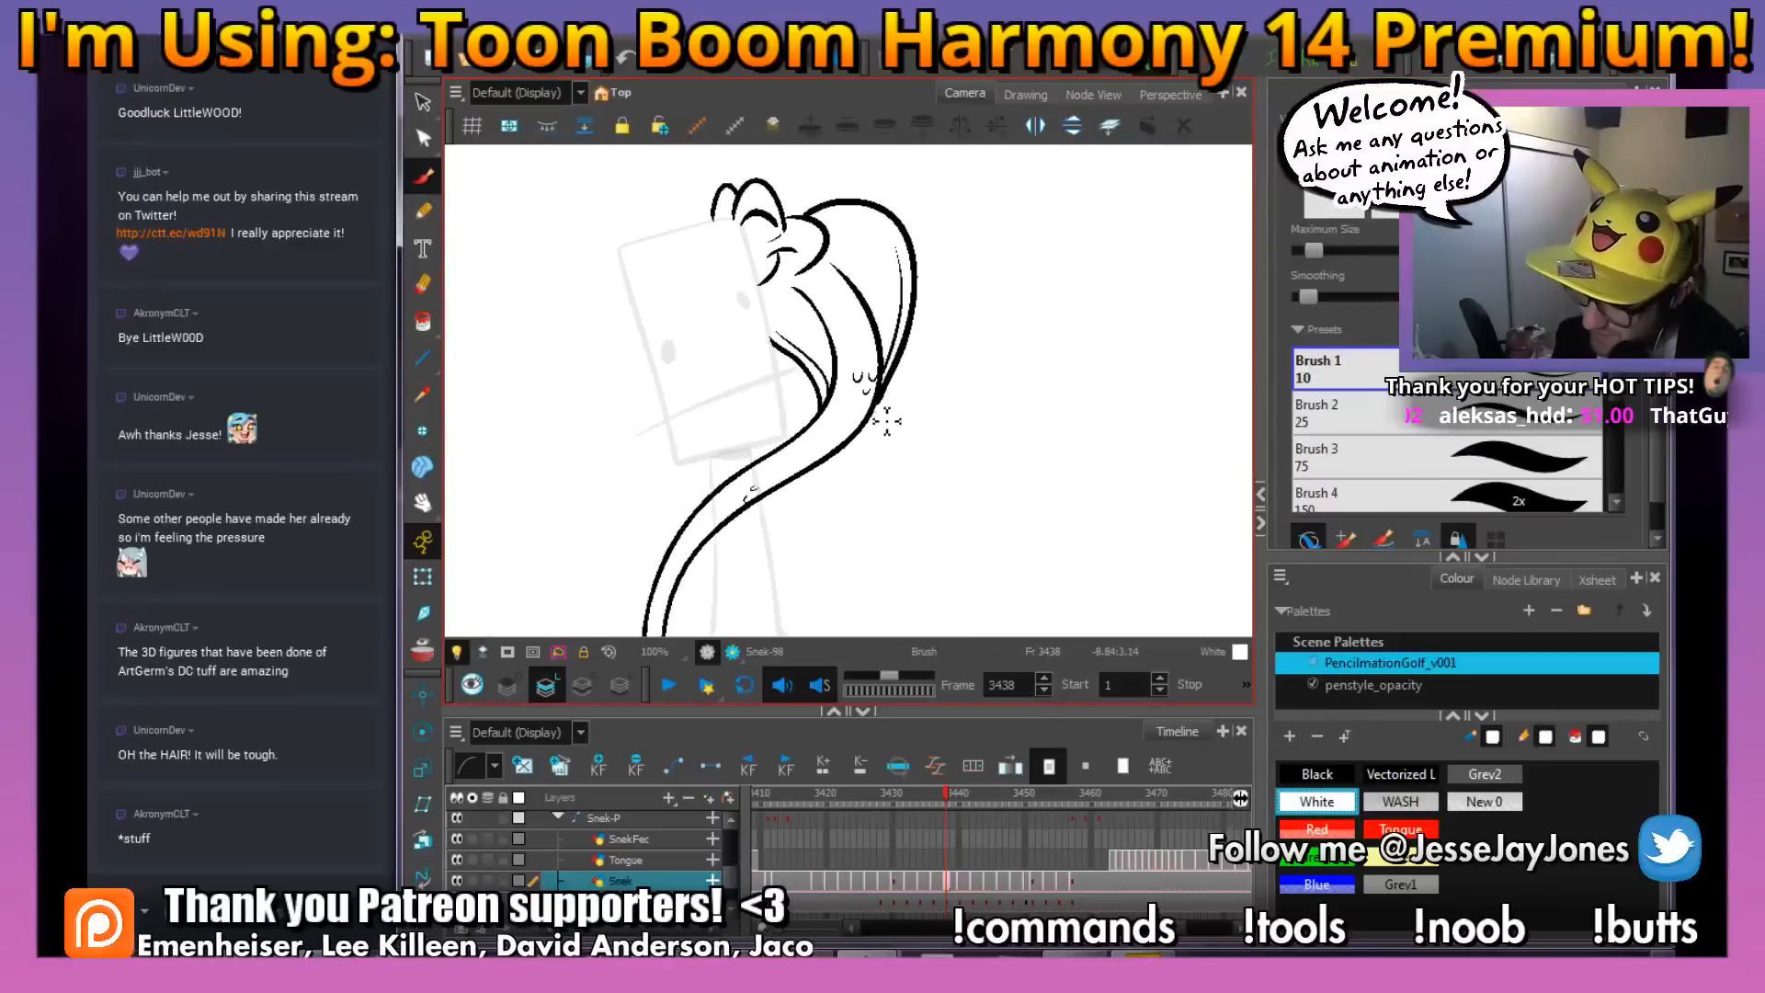
pyautogui.press('2')
pyautogui.press('2')
pyautogui.moveTo(790, 505); pyautogui.dragTo(828, 417)
pyautogui.press('2')
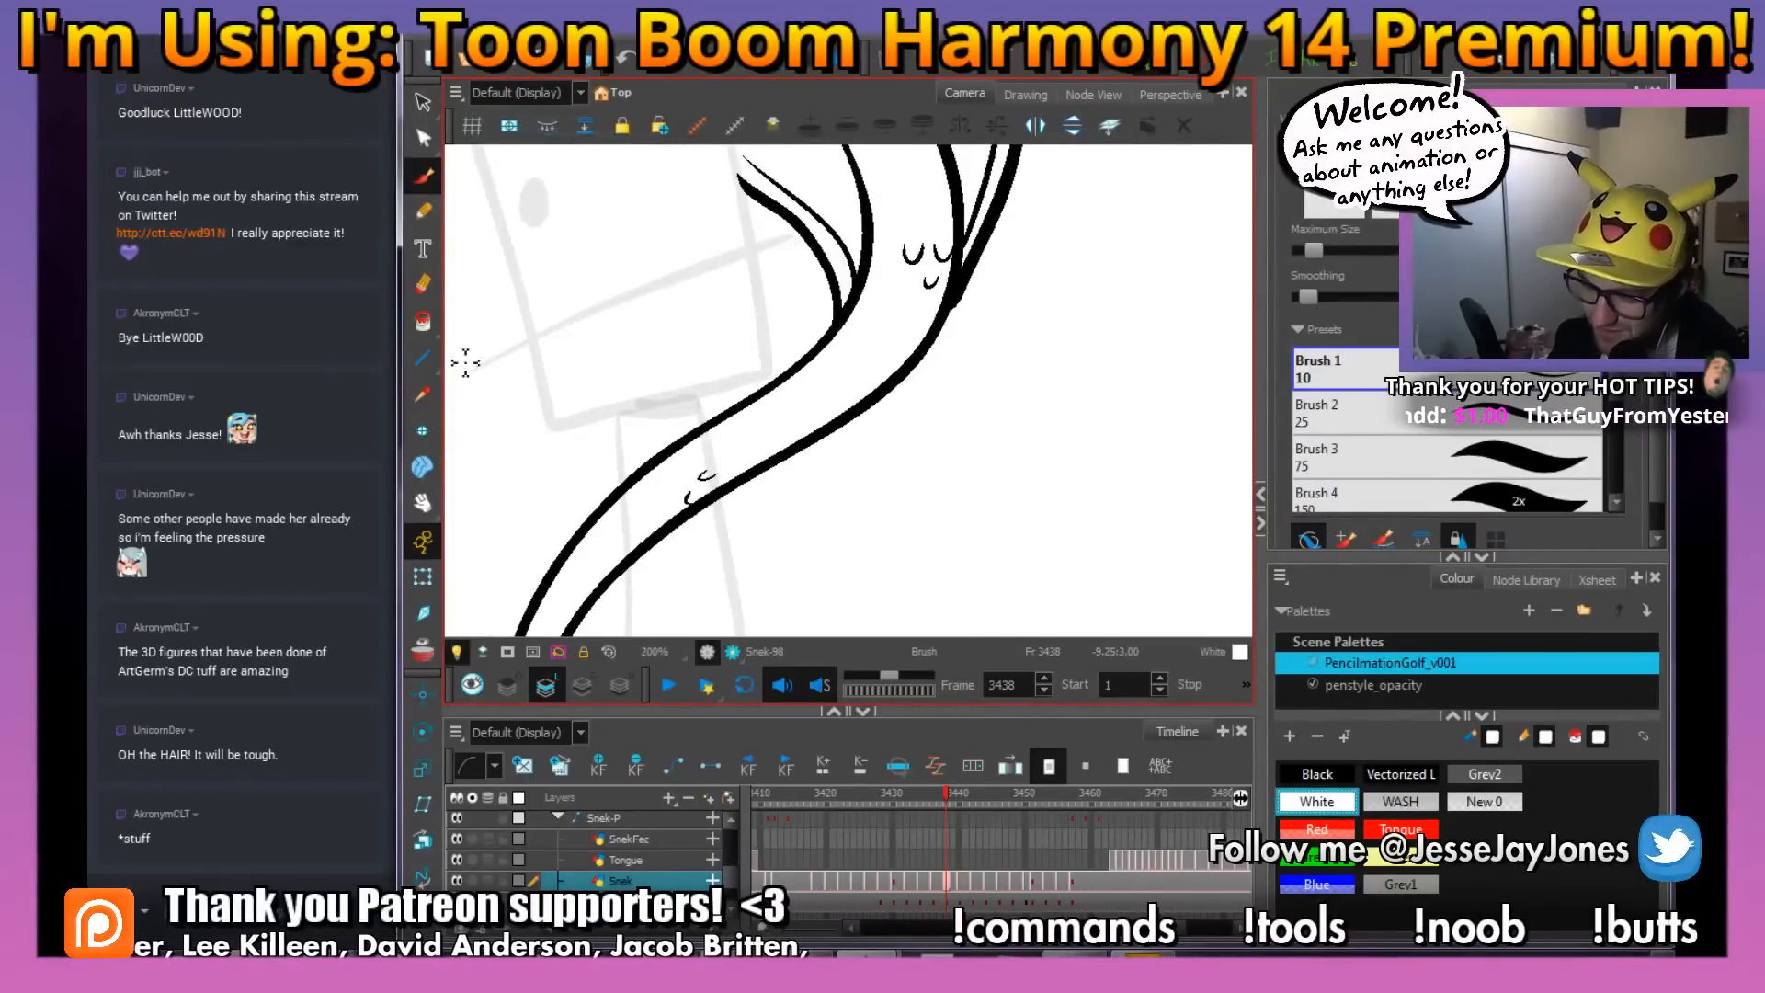
pyautogui.hotkey('alt', 'i')
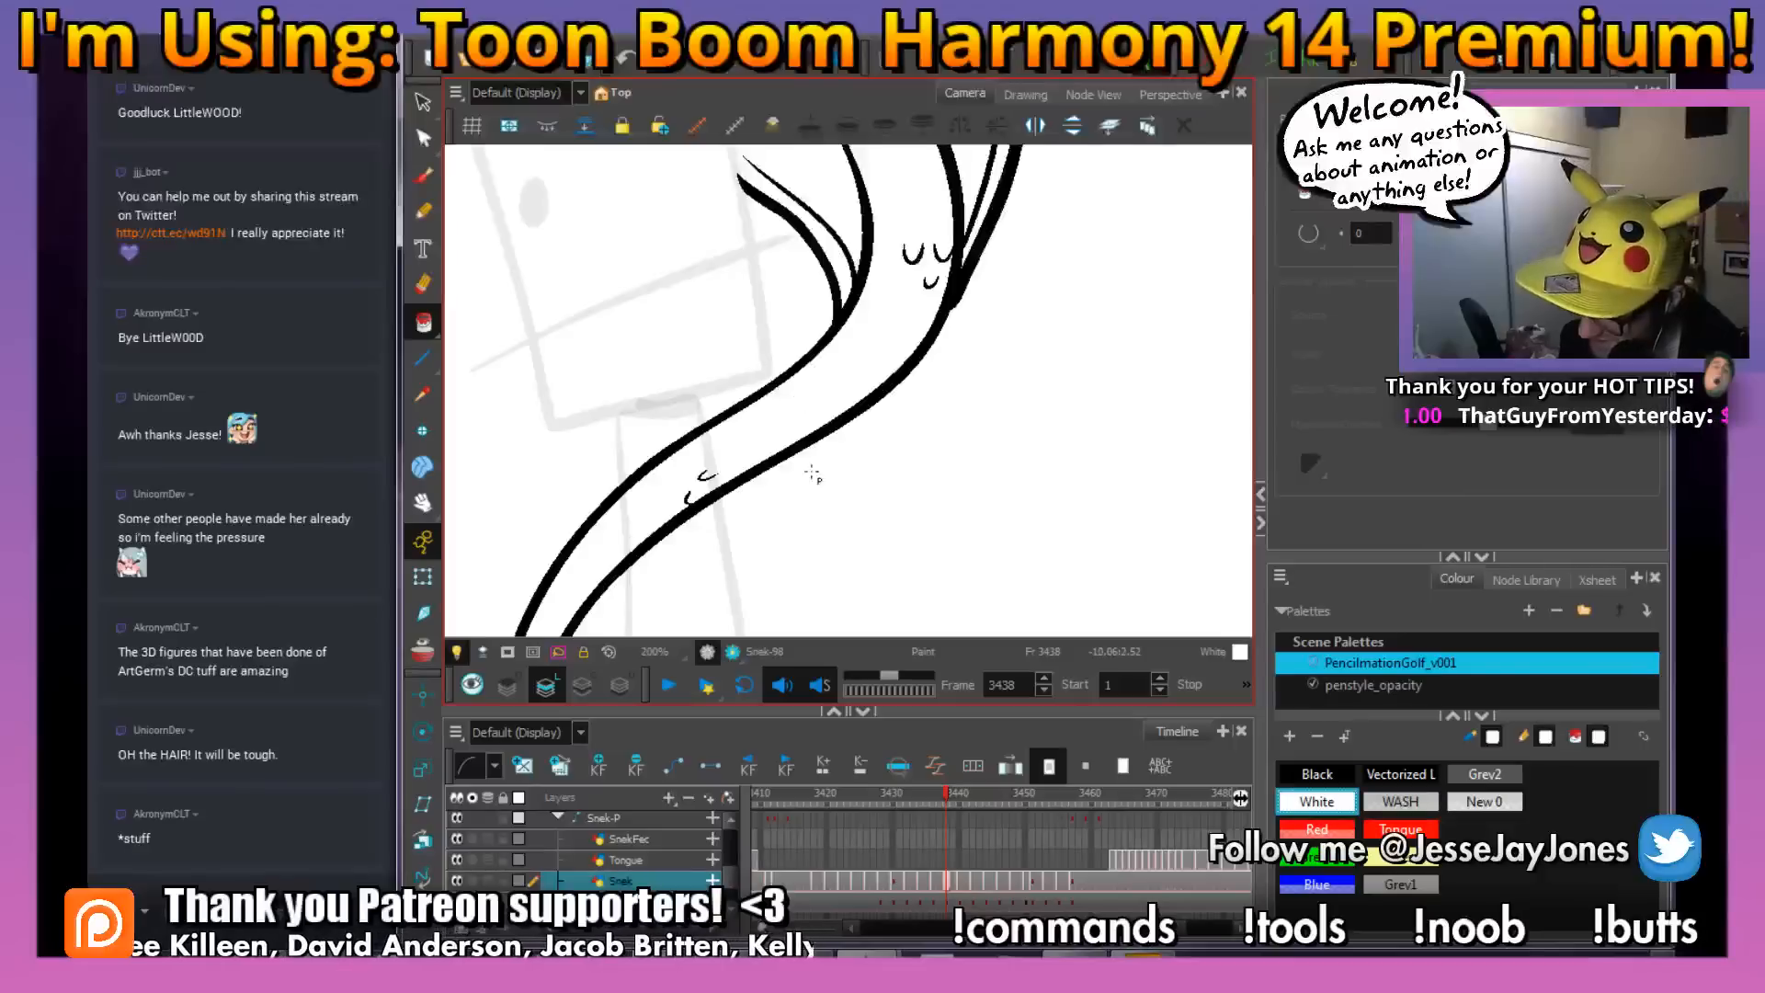
pyautogui.moveTo(814, 510); pyautogui.dragTo(828, 486)
pyautogui.press('1')
pyautogui.press('1')
pyautogui.press('1')
pyautogui.press('1')
pyautogui.press('1')
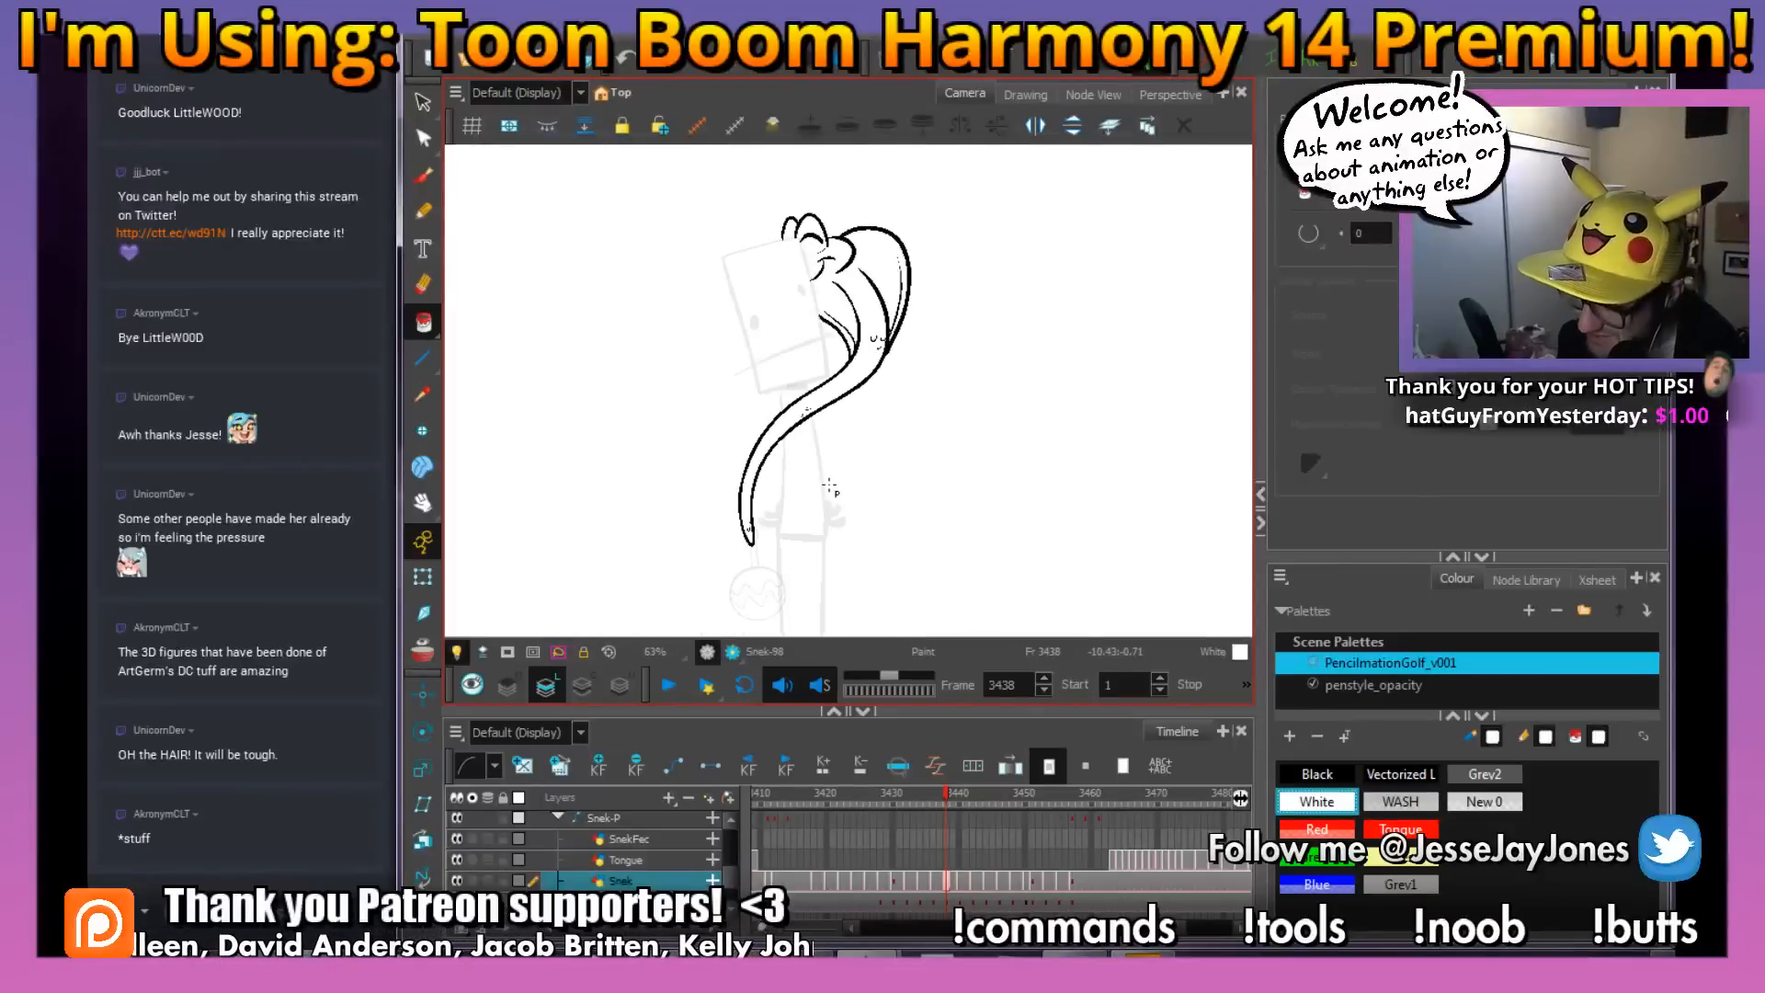
pyautogui.moveTo(956, 414); pyautogui.dragTo(932, 442)
pyautogui.moveTo(909, 366); pyautogui.dragTo(907, 386)
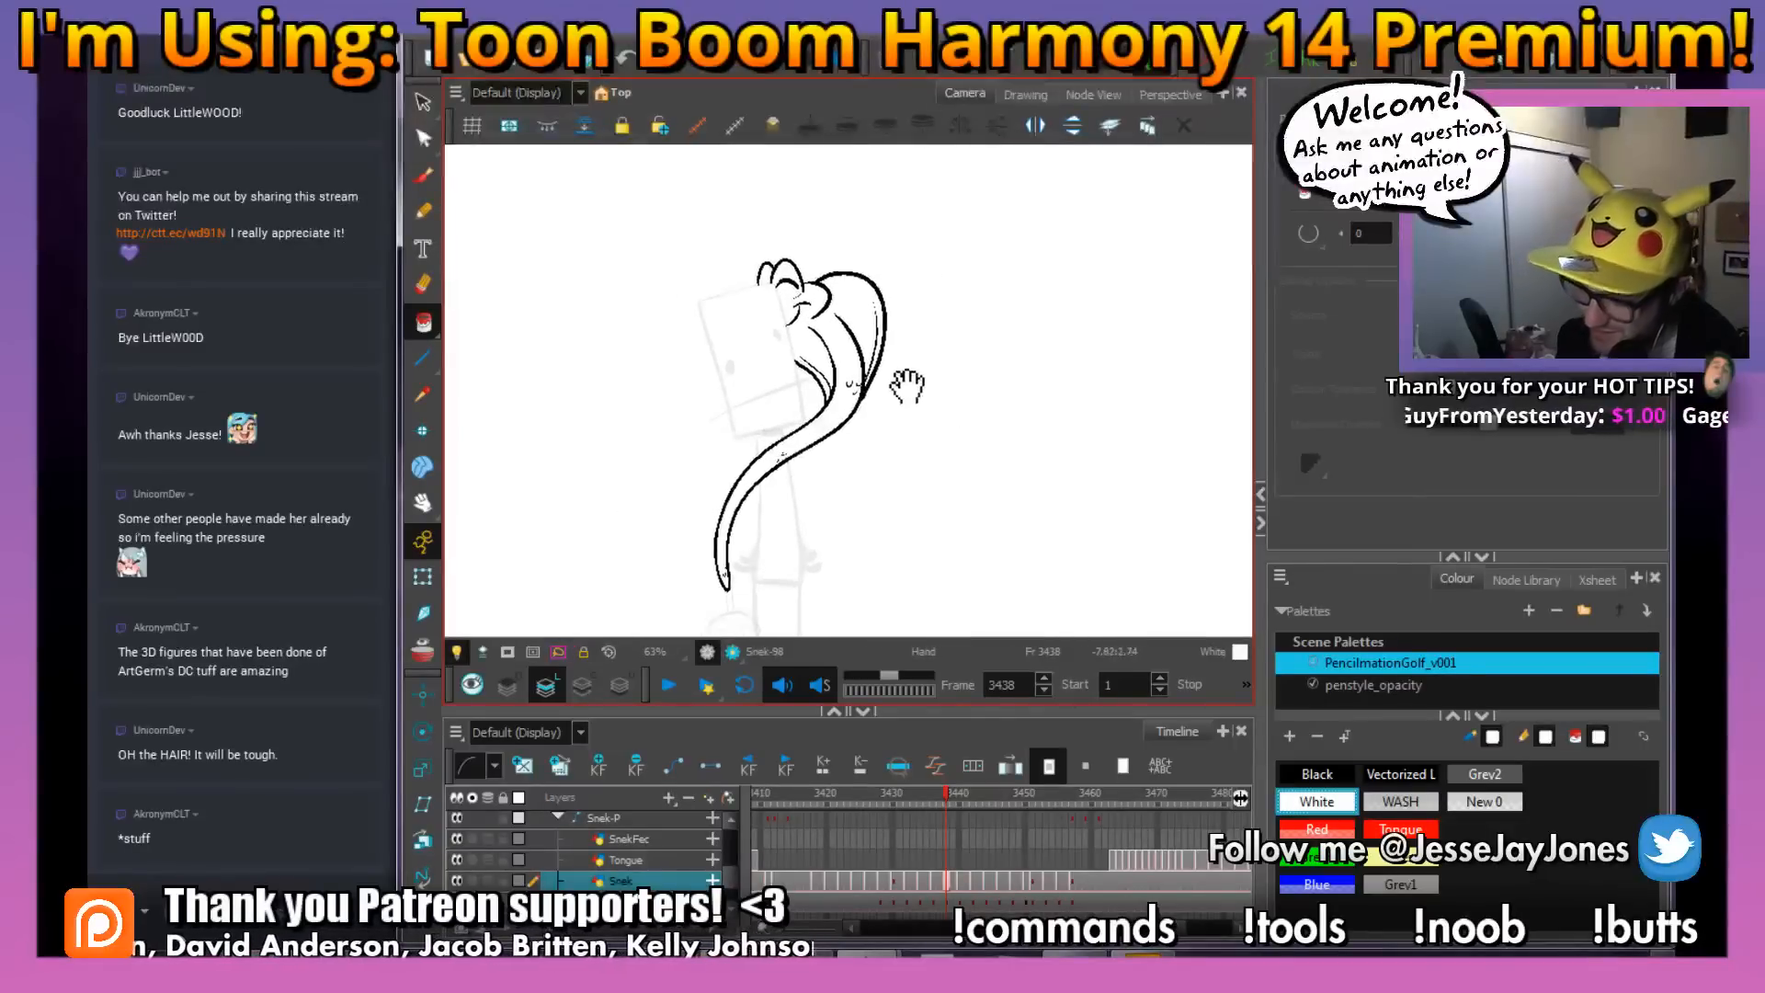
# On frame 3440, ink the snake's lower body with the Brush in Black, following the red rough around the tail tip
pyautogui.click(423, 173)
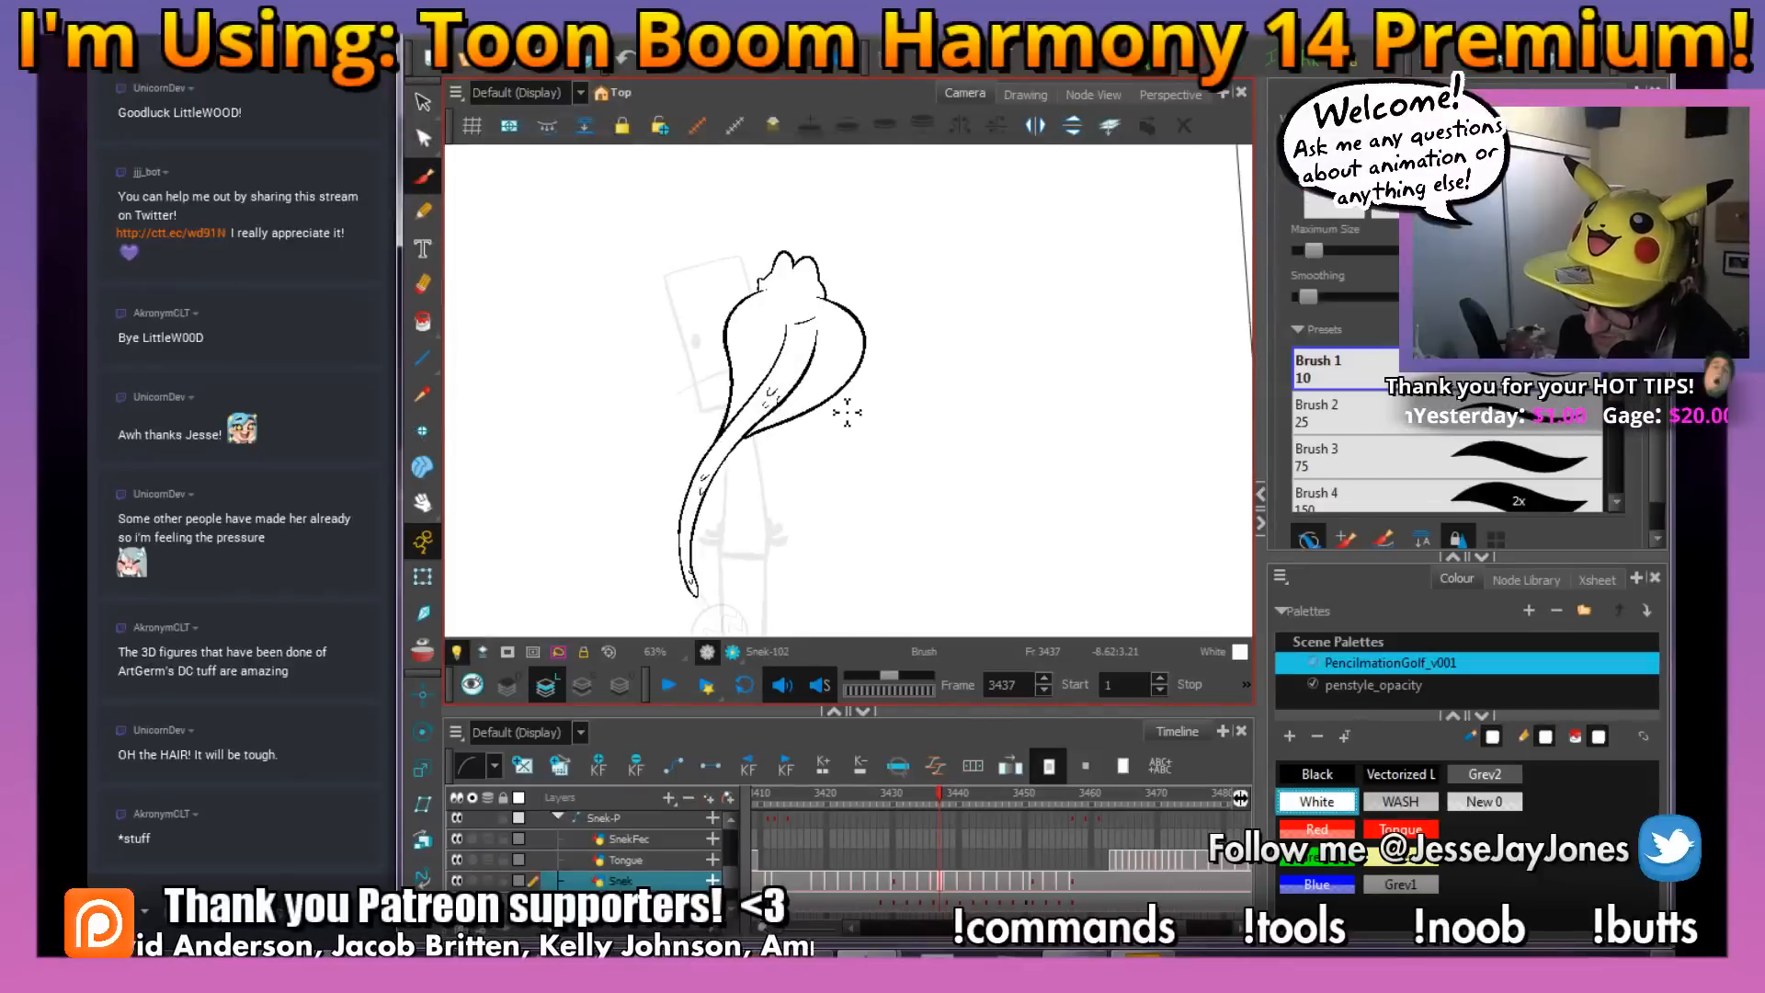
pyautogui.press('.')
pyautogui.press('.')
pyautogui.press('.')
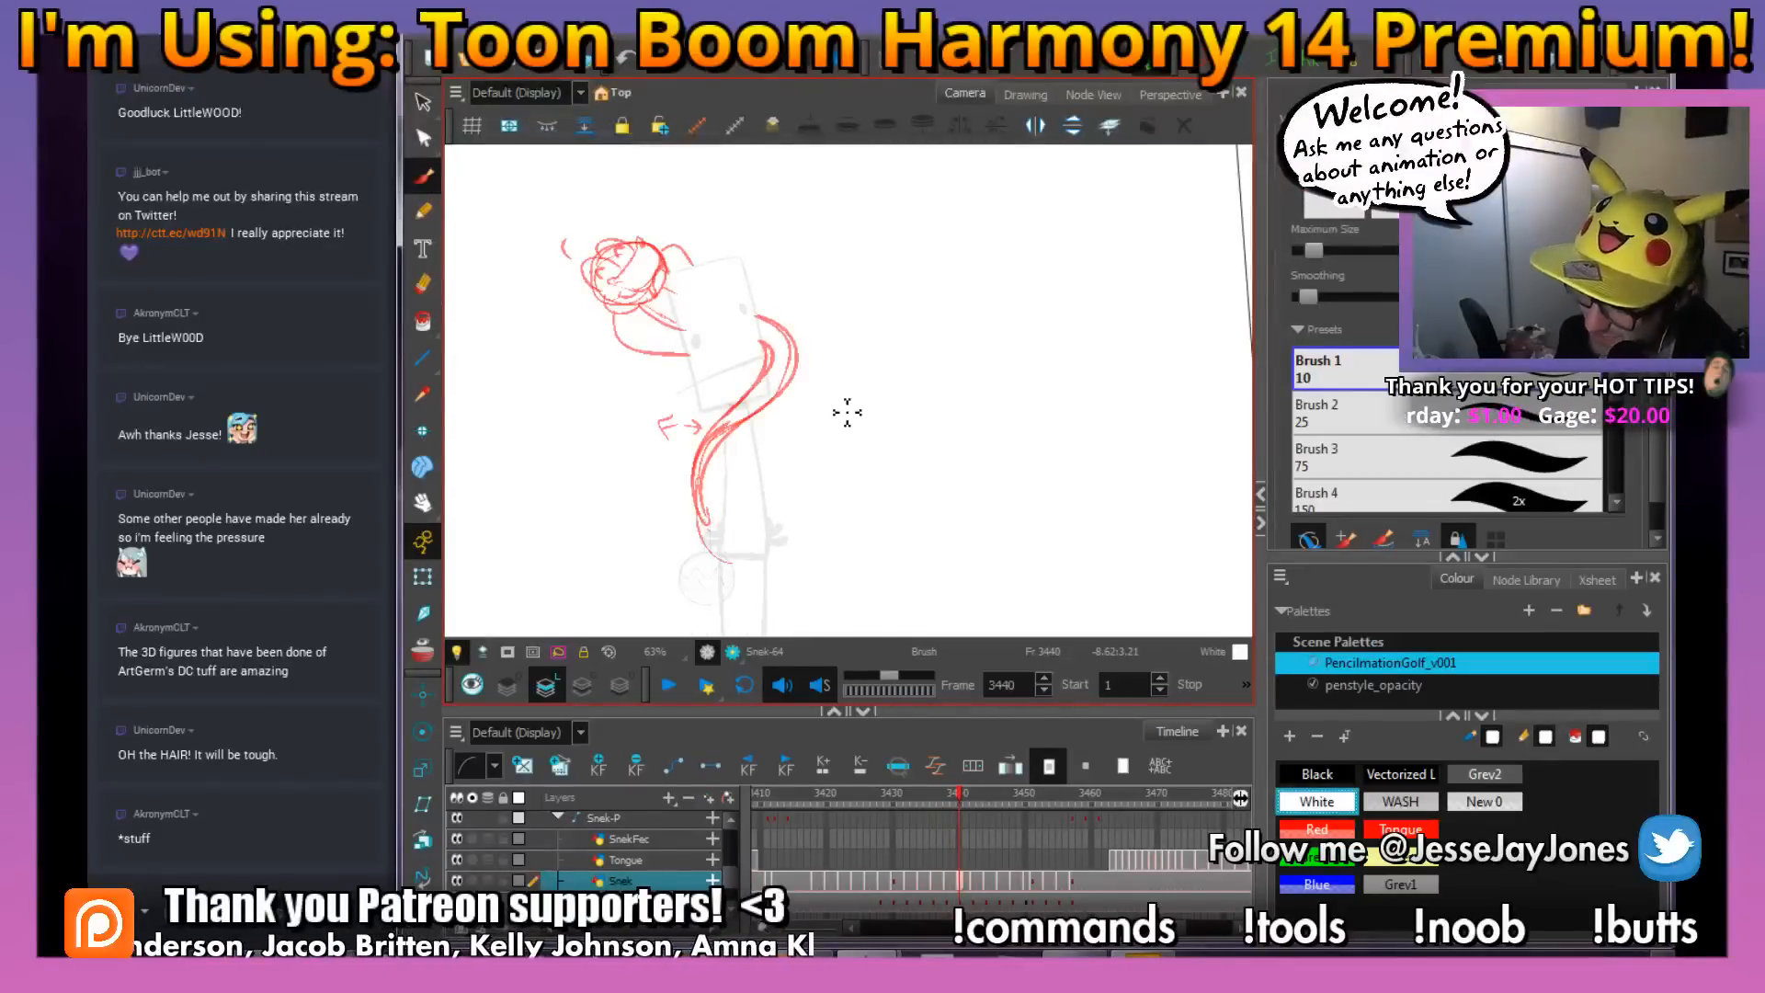
pyautogui.click(1317, 775)
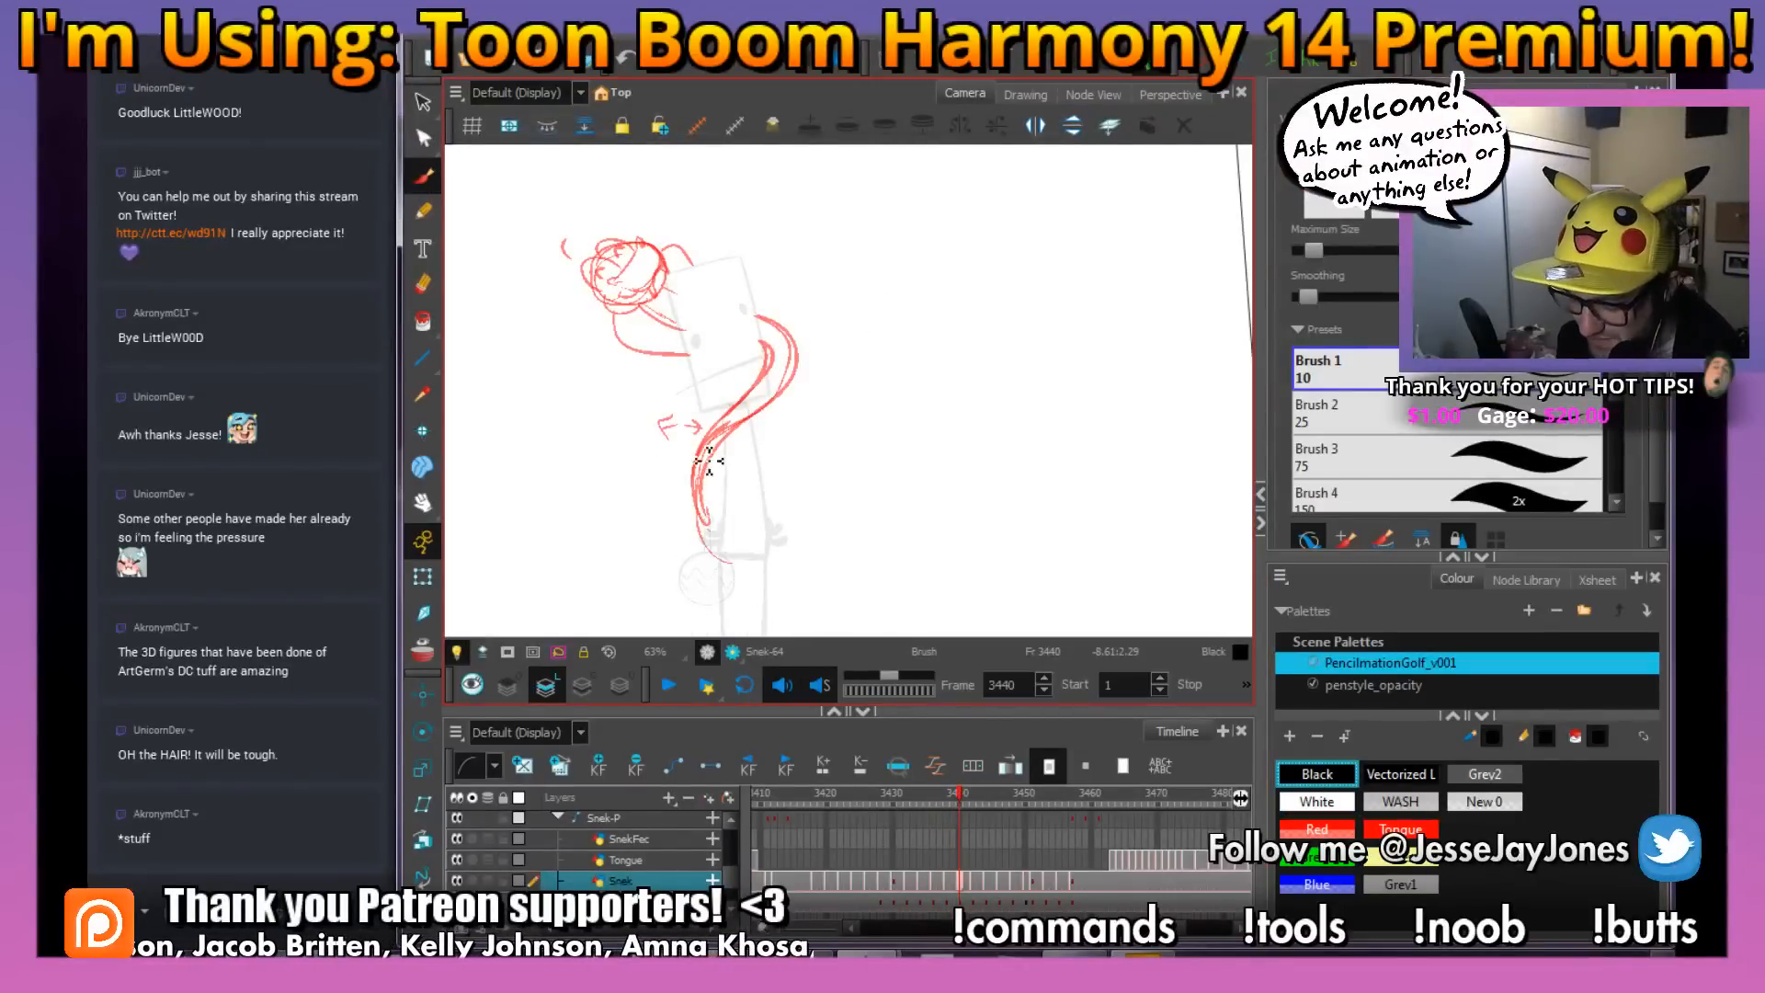
pyautogui.moveTo(774, 518); pyautogui.dragTo(864, 500)
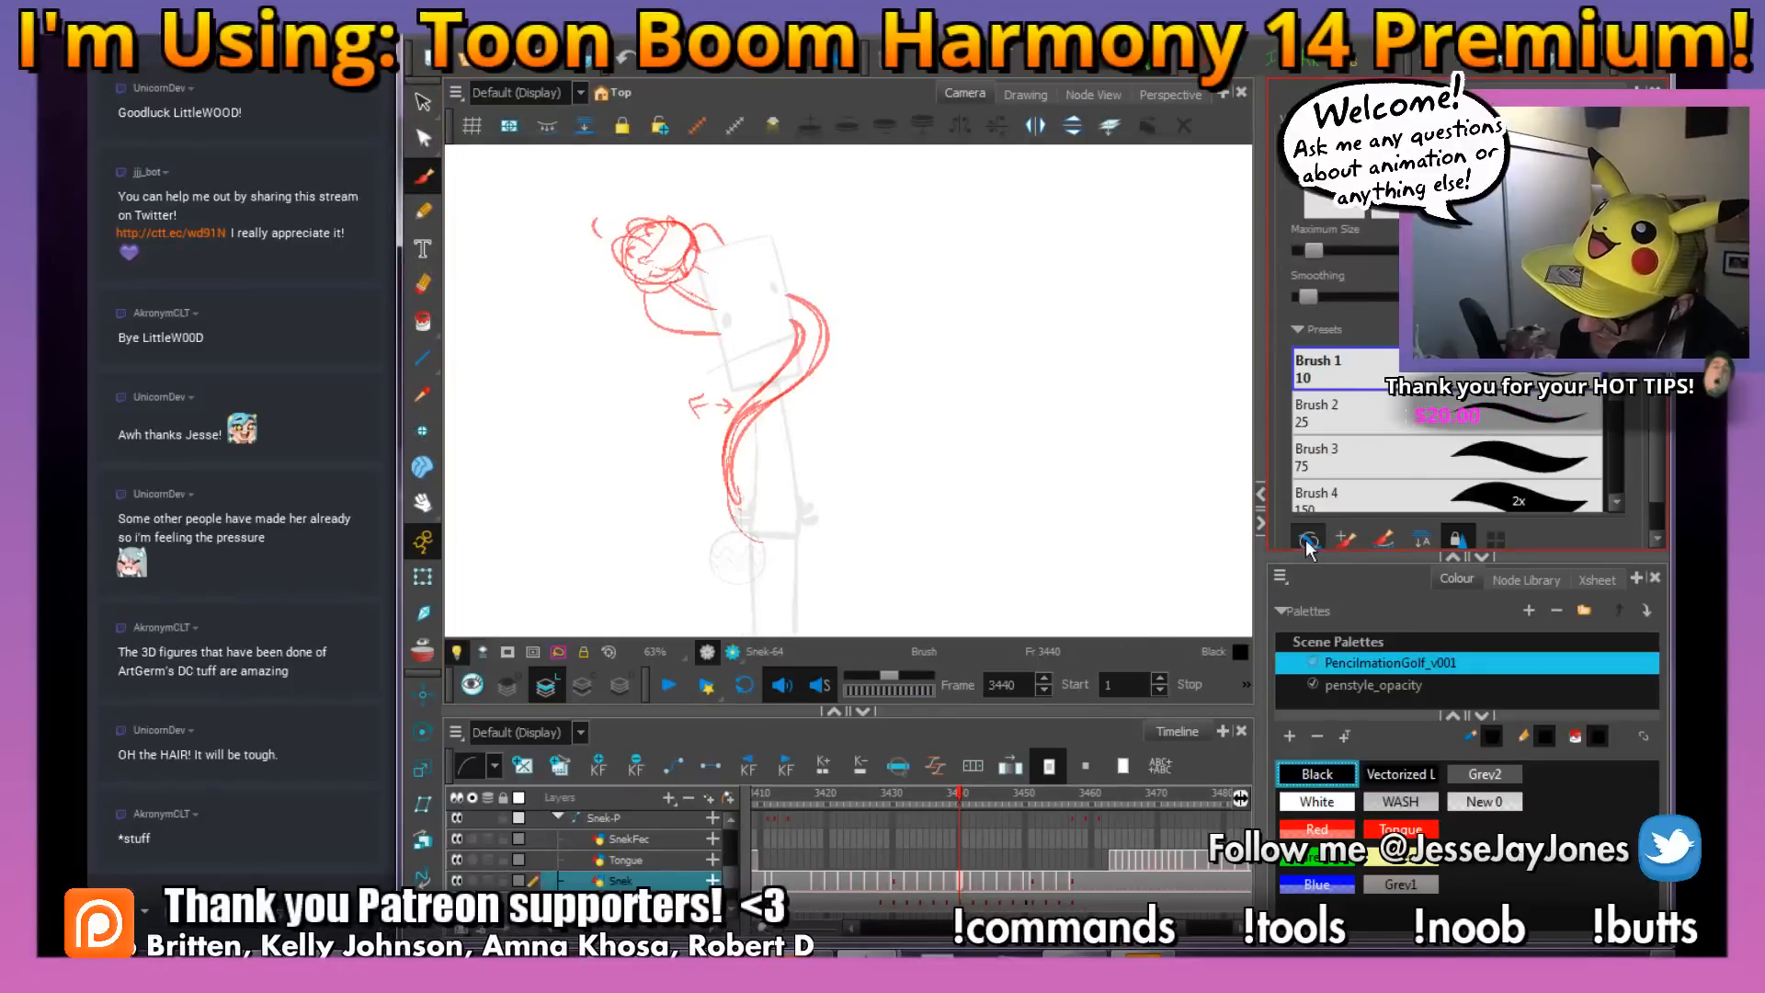
pyautogui.scroll(2, 784, 445)
pyautogui.moveTo(785, 445); pyautogui.dragTo(799, 433)
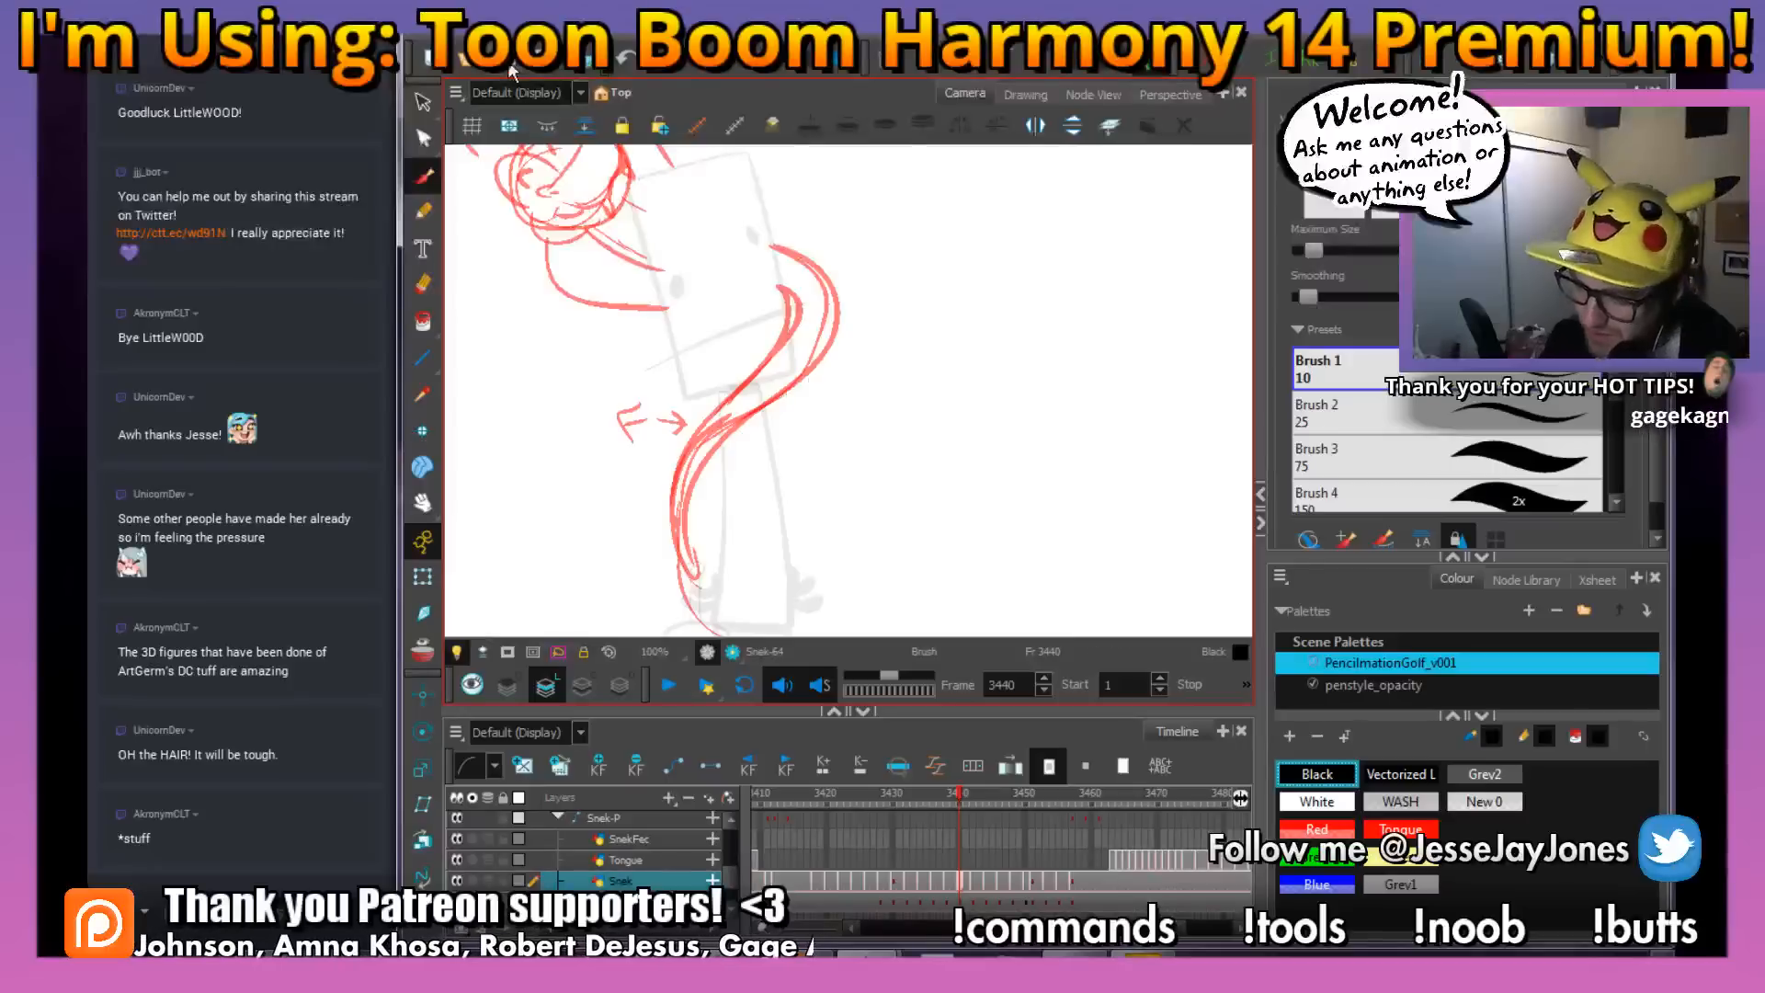
pyautogui.moveTo(846, 402)
pyautogui.mouseDown()
pyautogui.moveTo(894, 390)
pyautogui.moveTo(855, 457)
pyautogui.moveTo(871, 452)
pyautogui.mouseUp()
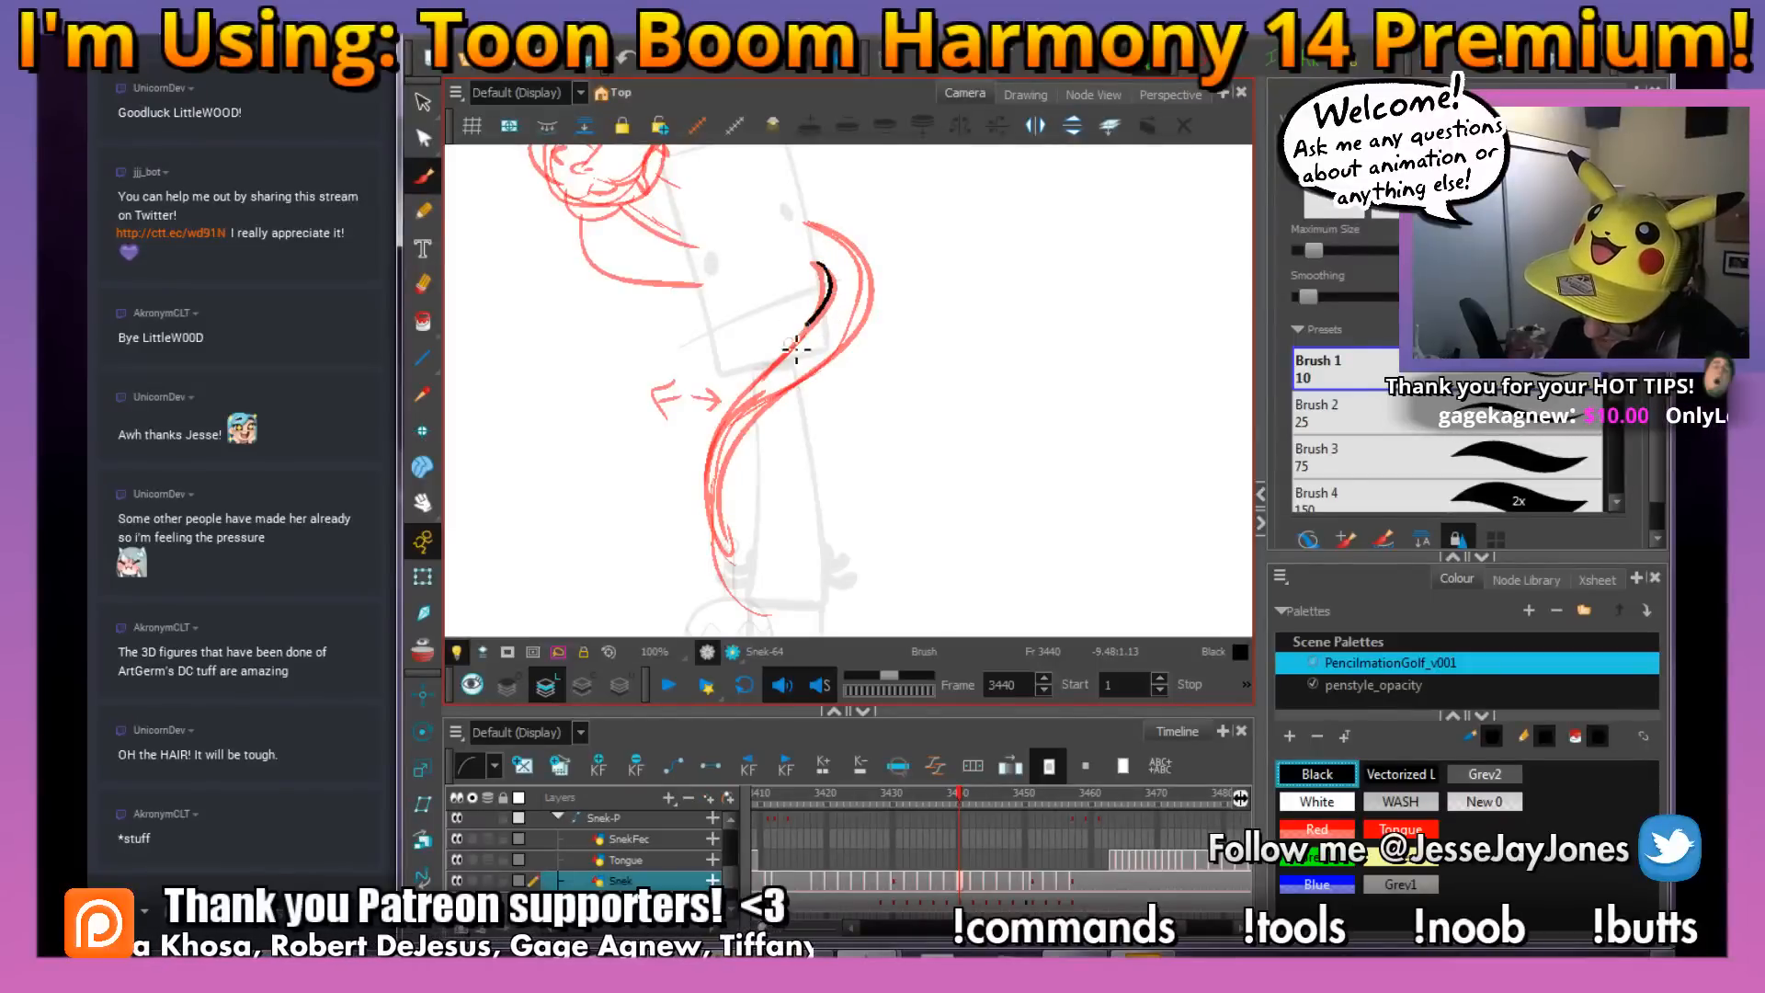
pyautogui.moveTo(797, 347)
pyautogui.mouseDown()
pyautogui.moveTo(735, 412)
pyautogui.moveTo(706, 496)
pyautogui.moveTo(719, 545)
pyautogui.moveTo(740, 551)
pyautogui.moveTo(767, 421)
pyautogui.mouseUp()
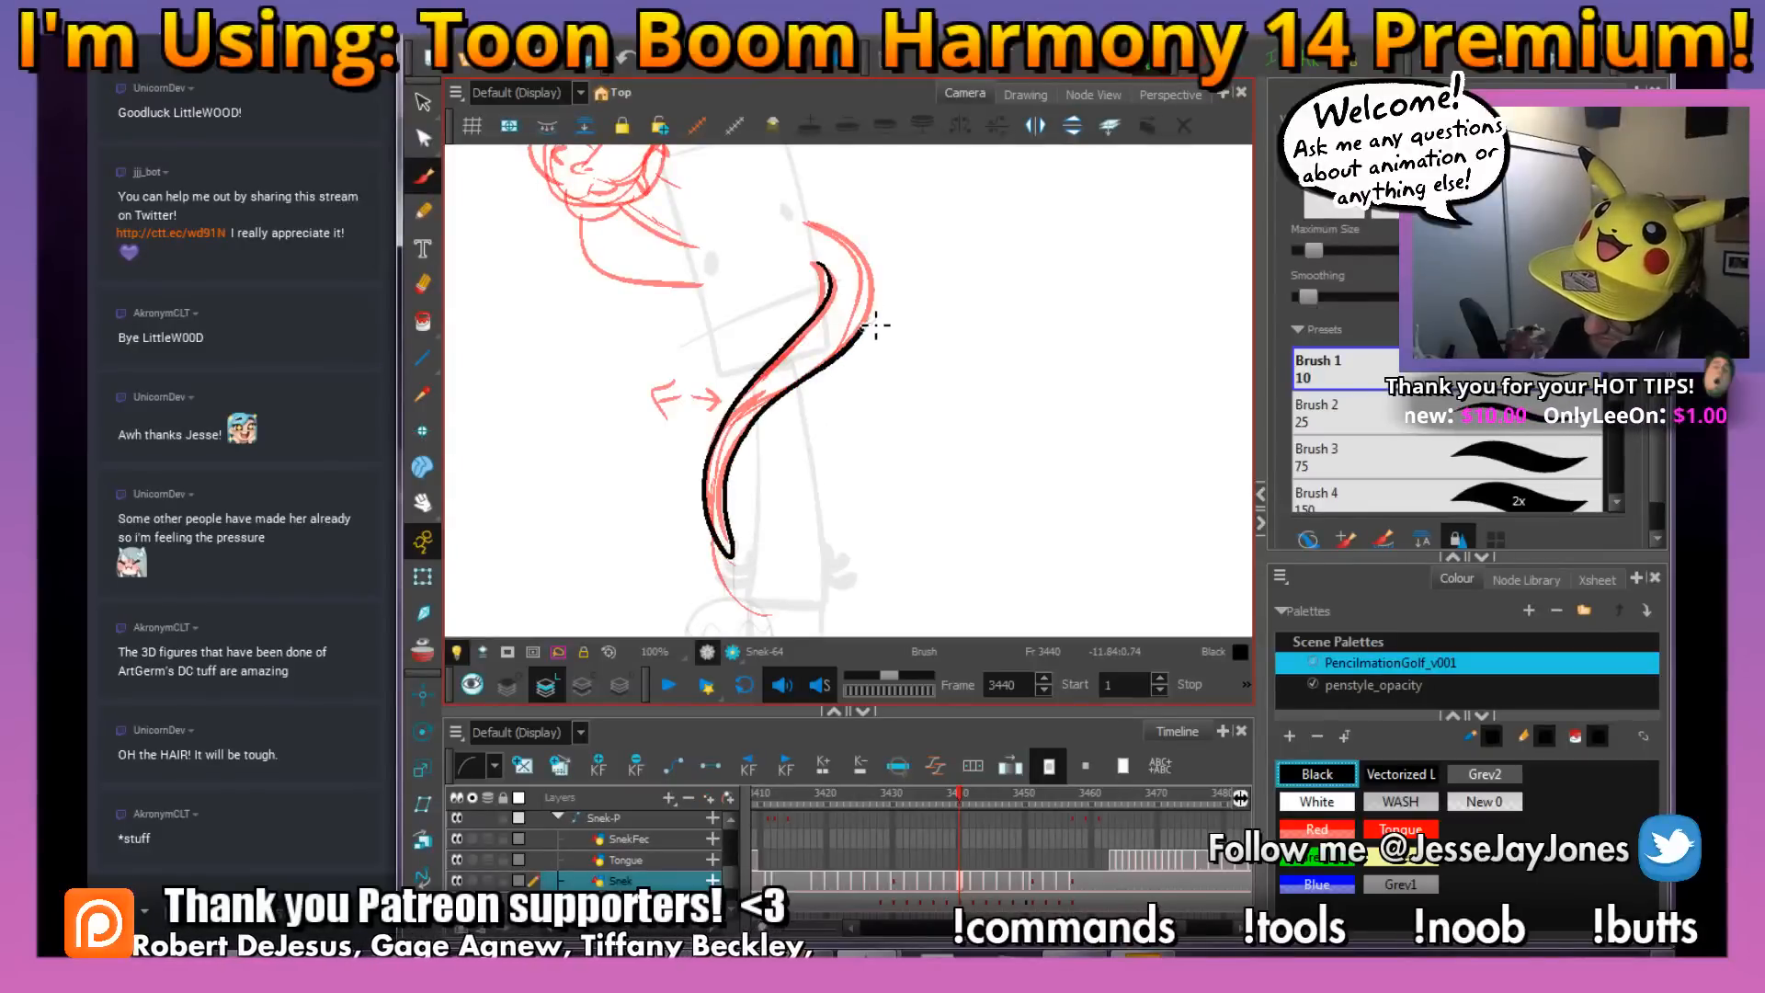
# Ink the outer curve of the snake's body on frame 3440 and extend both upper line ends to the box figure's edge
pyautogui.moveTo(837, 233)
pyautogui.mouseDown()
pyautogui.moveTo(810, 224)
pyautogui.moveTo(887, 432)
pyautogui.mouseUp()
pyautogui.press('2')
pyautogui.press('2')
pyautogui.moveTo(1033, 394); pyautogui.dragTo(886, 405)
pyautogui.press('2')
pyautogui.press('2')
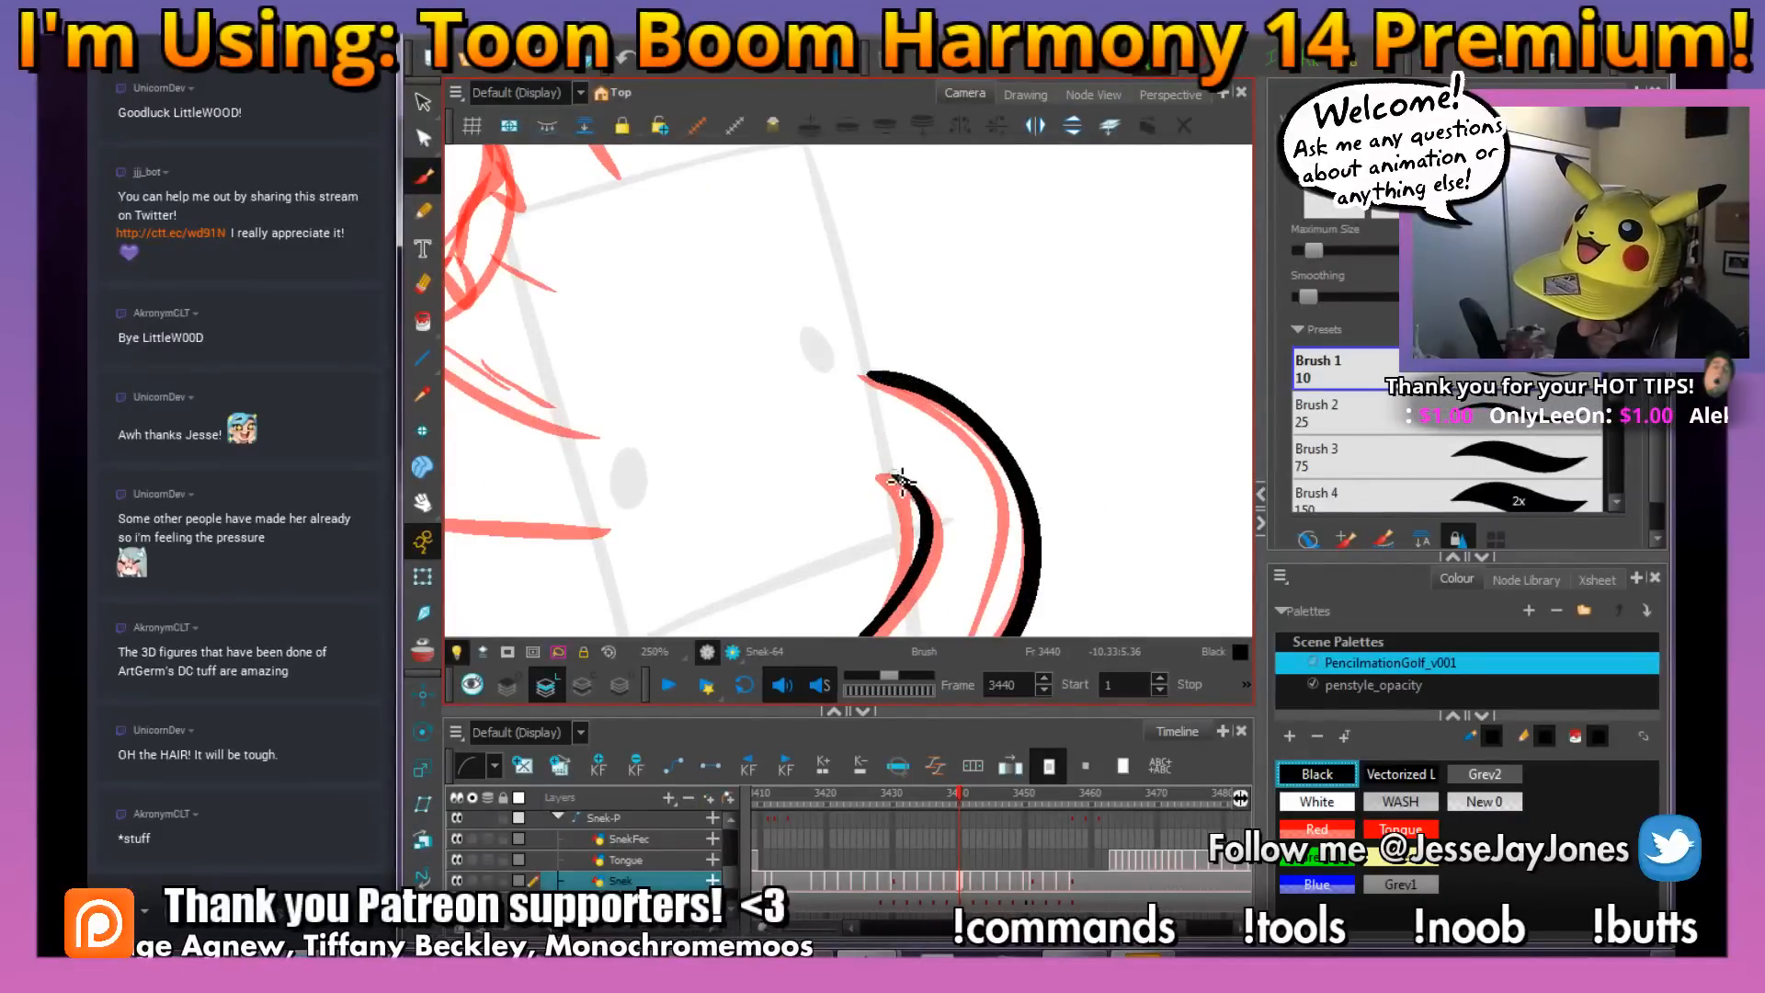
pyautogui.press('1')
pyautogui.press('1')
# Ink the snake's smiling mouth, muzzle side, two fangs and raised nostrils in black over the red rough on frame 3440
pyautogui.moveTo(722, 335); pyautogui.dragTo(805, 406)
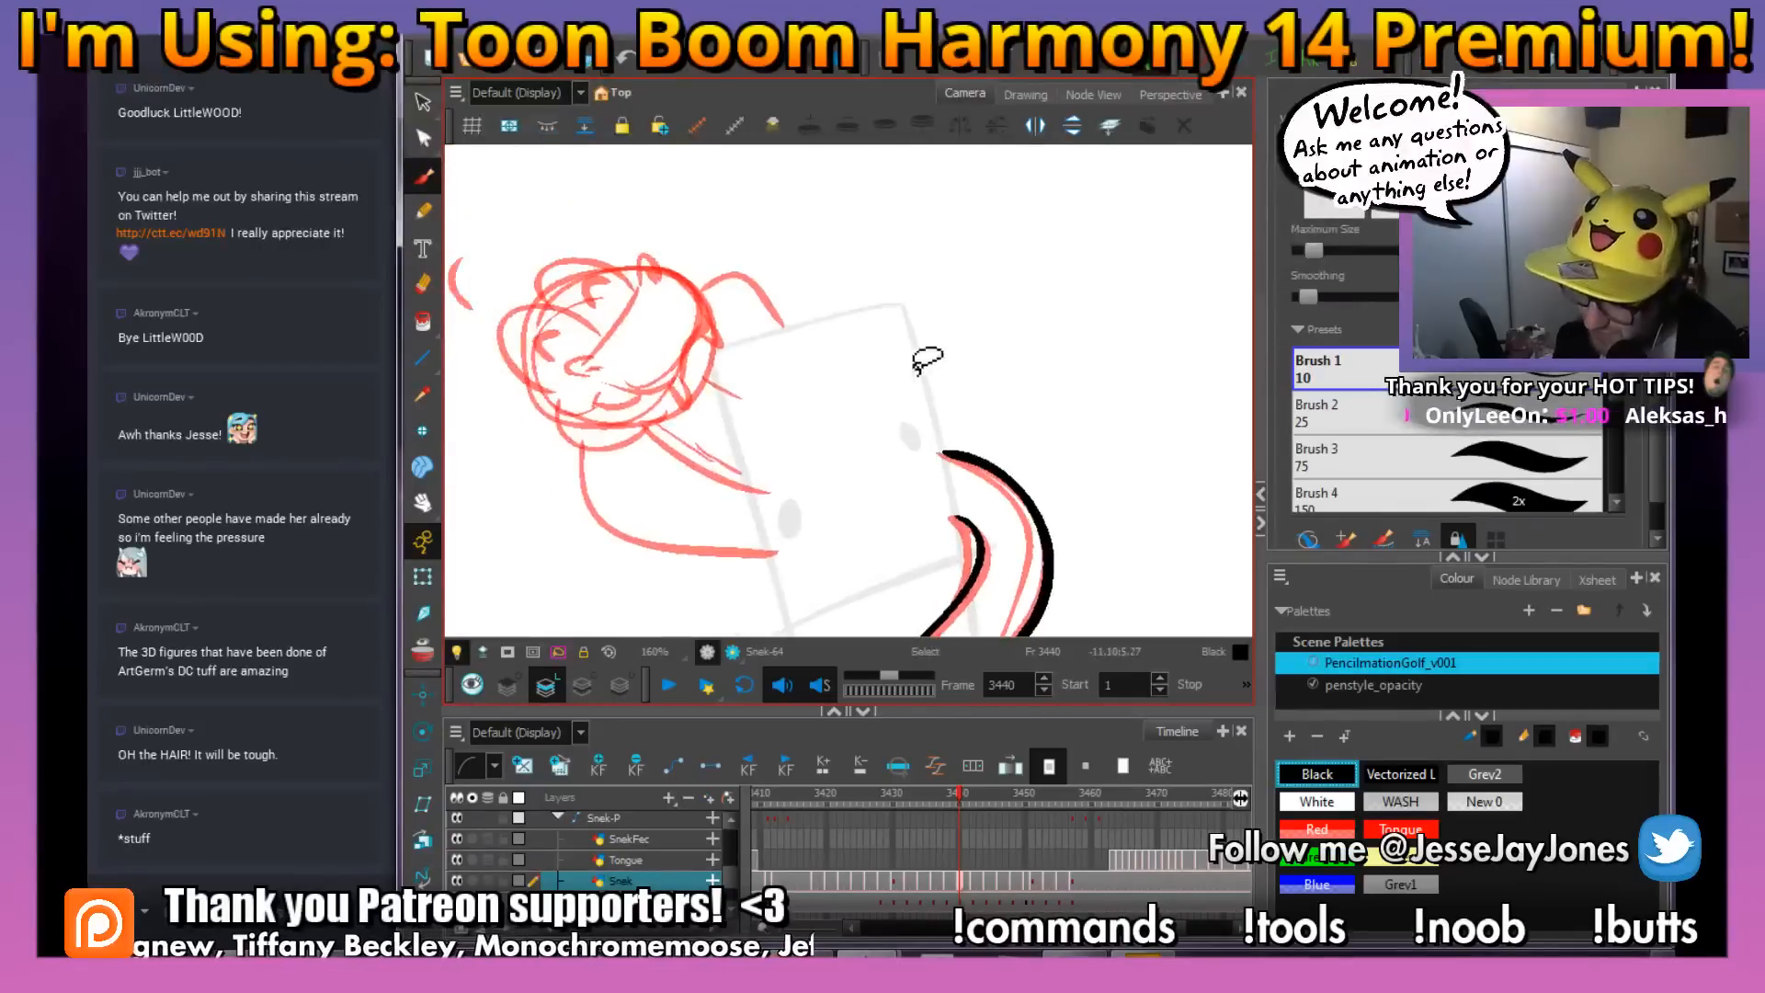
pyautogui.hotkey('ctrl', 'alt')
pyautogui.moveTo(1039, 297); pyautogui.dragTo(973, 524)
pyautogui.press('space')
pyautogui.press('2')
pyautogui.moveTo(870, 284)
pyautogui.mouseDown()
pyautogui.moveTo(860, 474)
pyautogui.moveTo(818, 495)
pyautogui.mouseUp()
pyautogui.press('2')
pyautogui.press('space')
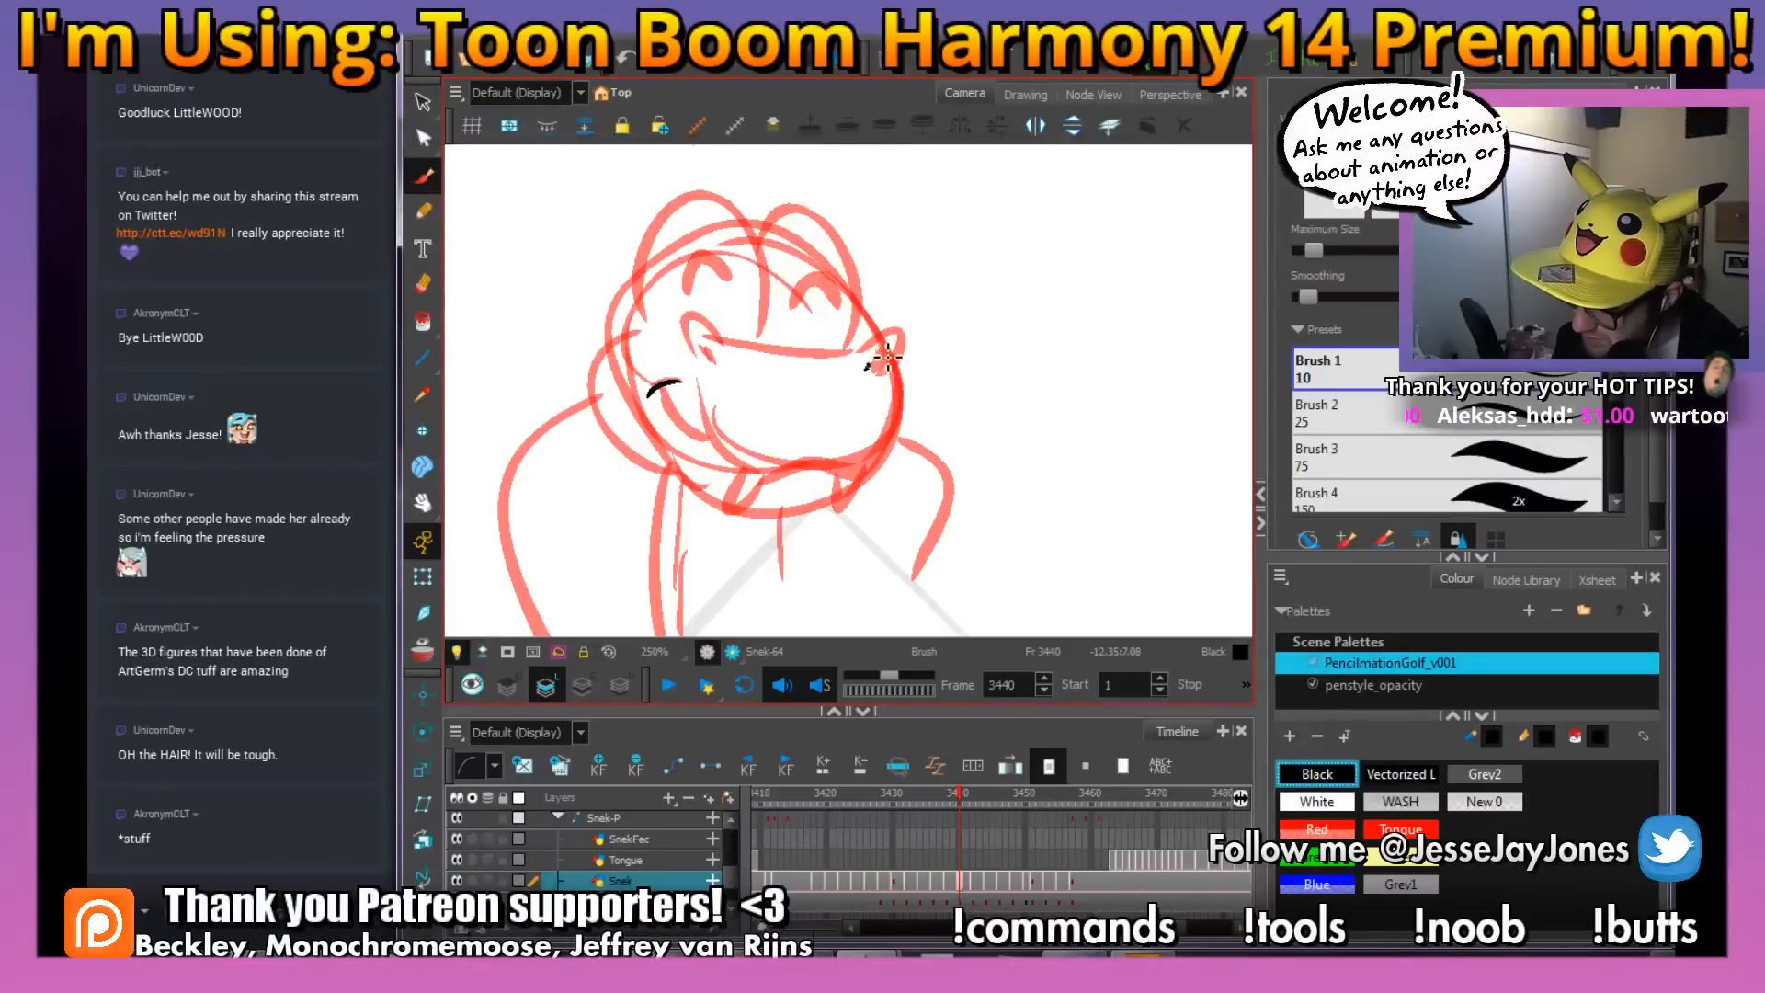
pyautogui.moveTo(885, 356)
pyautogui.mouseDown()
pyautogui.moveTo(874, 374)
pyautogui.moveTo(902, 339)
pyautogui.moveTo(882, 372)
pyautogui.moveTo(906, 433)
pyautogui.moveTo(825, 464)
pyautogui.moveTo(685, 432)
pyautogui.moveTo(653, 384)
pyautogui.mouseUp()
pyautogui.moveTo(741, 474)
pyautogui.mouseDown()
pyautogui.moveTo(722, 527)
pyautogui.moveTo(749, 523)
pyautogui.moveTo(776, 483)
pyautogui.moveTo(847, 504)
pyautogui.mouseUp()
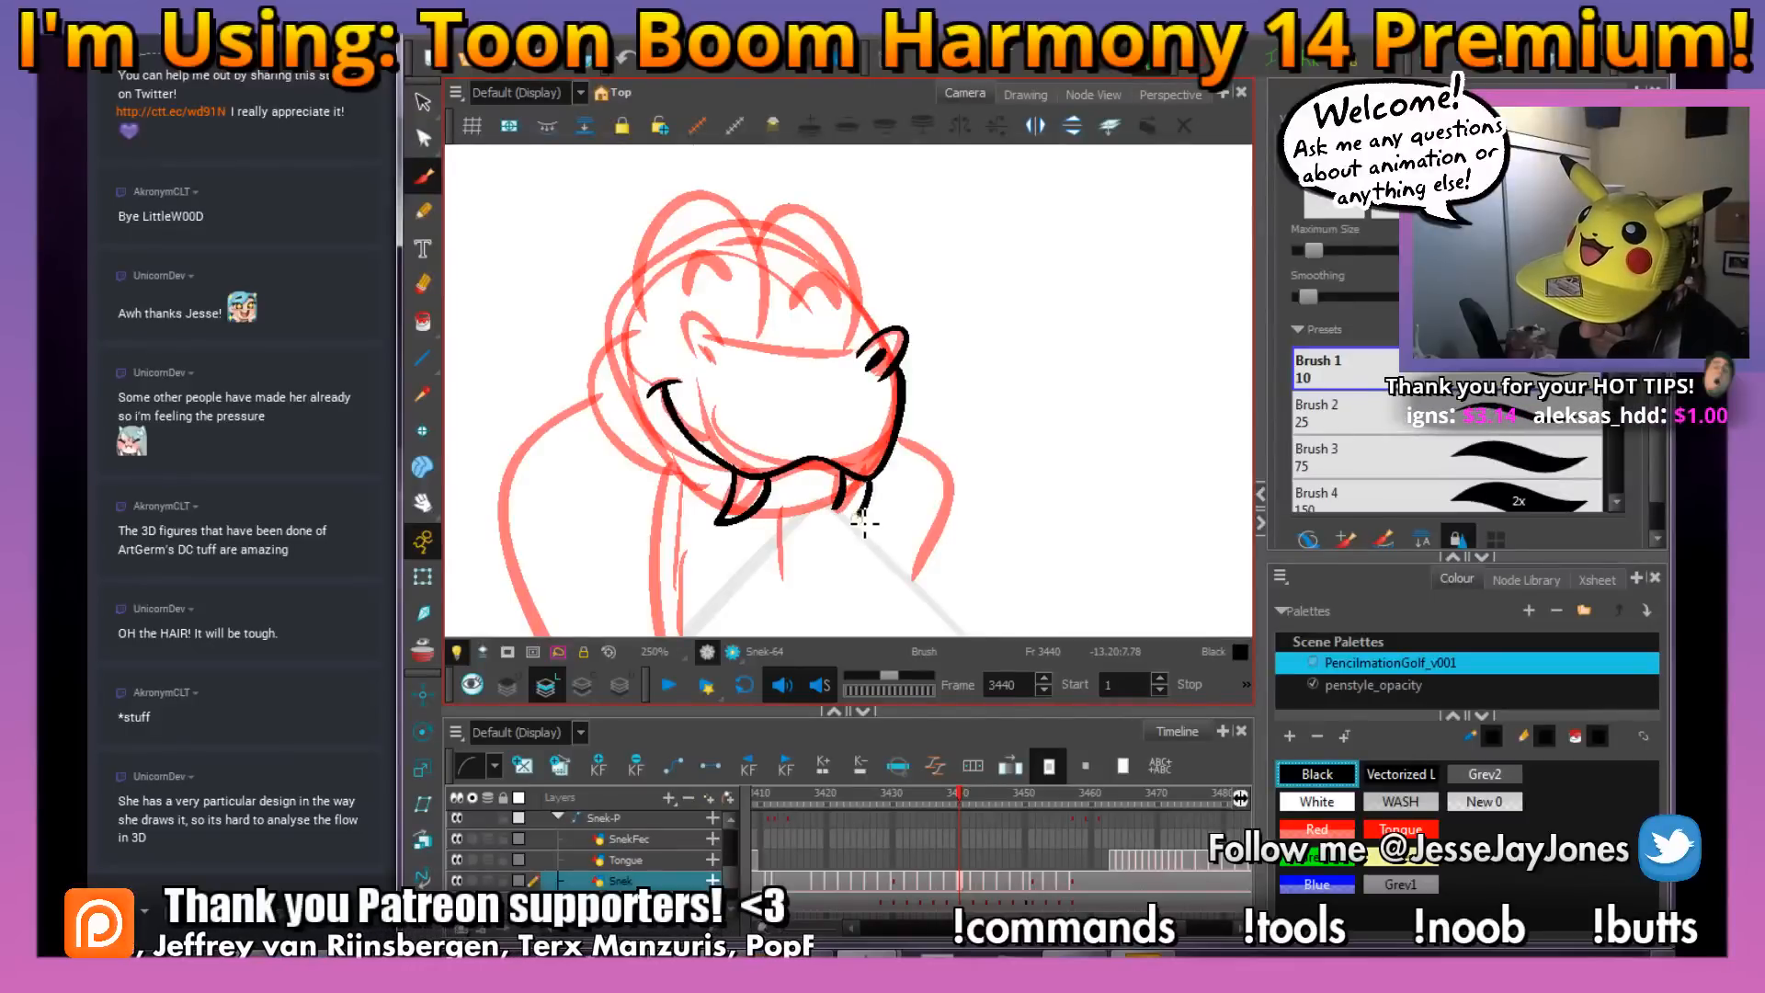
pyautogui.moveTo(857, 299); pyautogui.dragTo(838, 370)
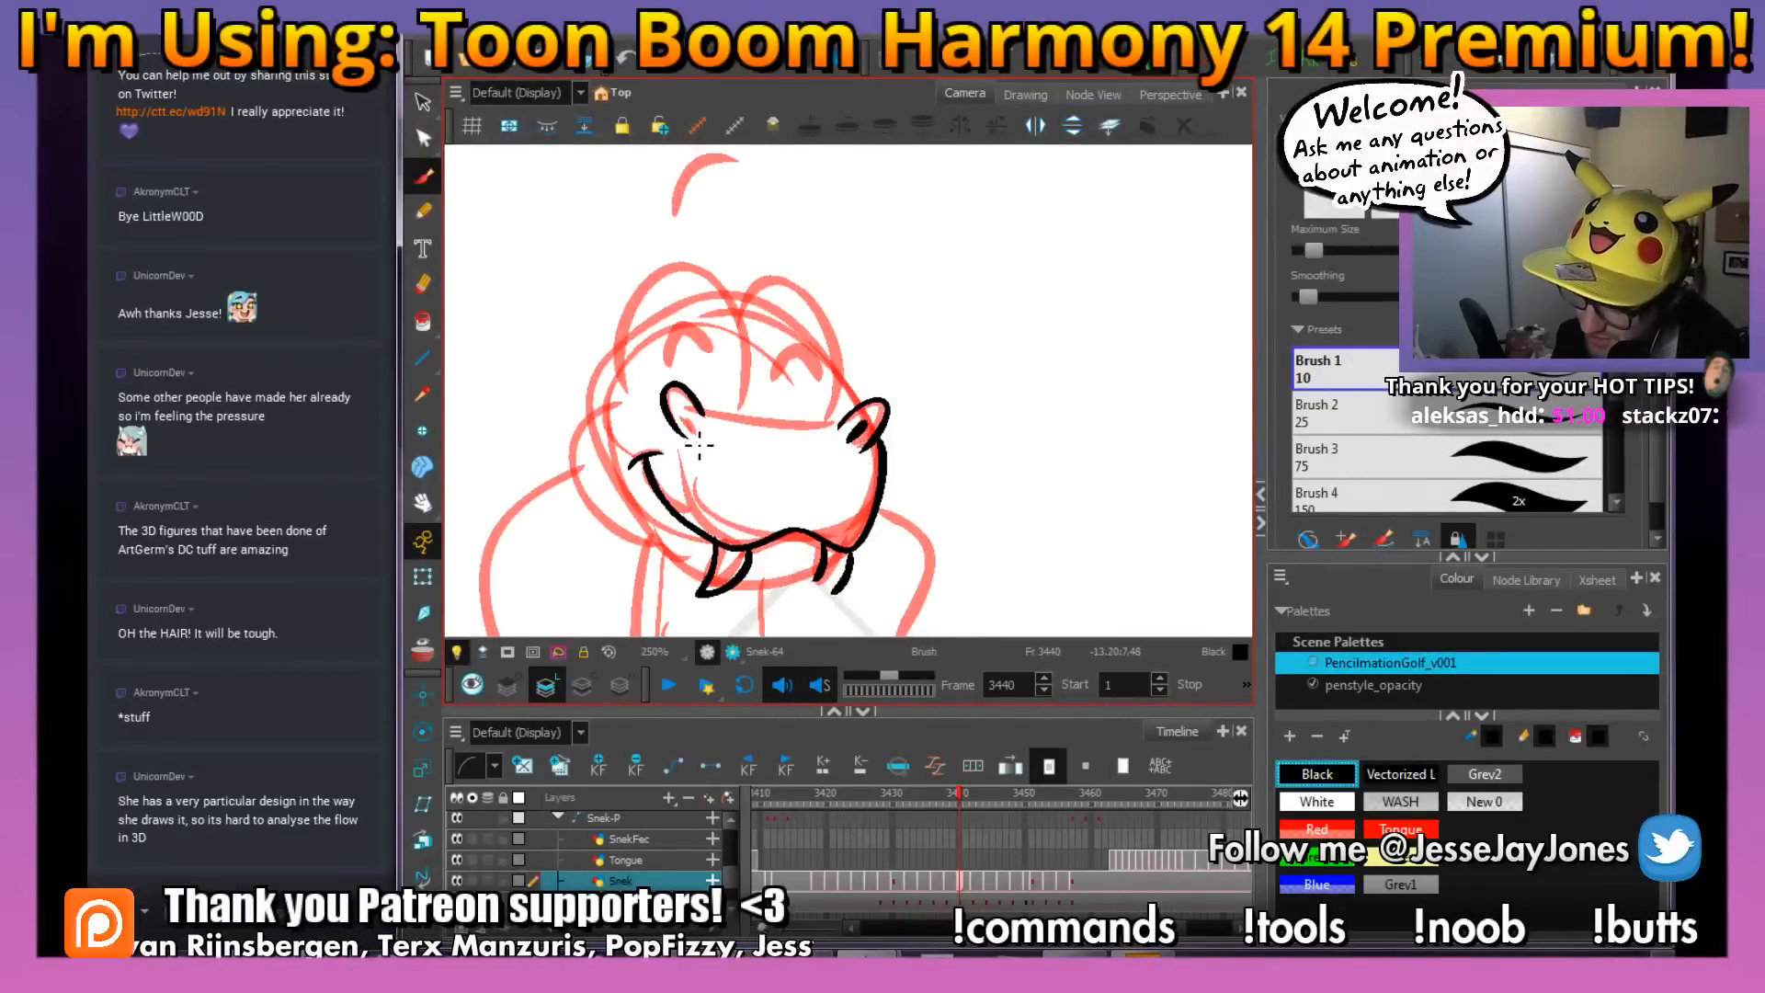
# Ink the nostril openings and the line across the top of the muzzle between the nostrils on frame 3440
pyautogui.hotkey('ctrl', 'z')
pyautogui.moveTo(821, 440)
pyautogui.mouseDown()
pyautogui.moveTo(843, 467)
pyautogui.moveTo(1021, 529)
pyautogui.moveTo(831, 477)
pyautogui.mouseUp()
pyautogui.press('2')
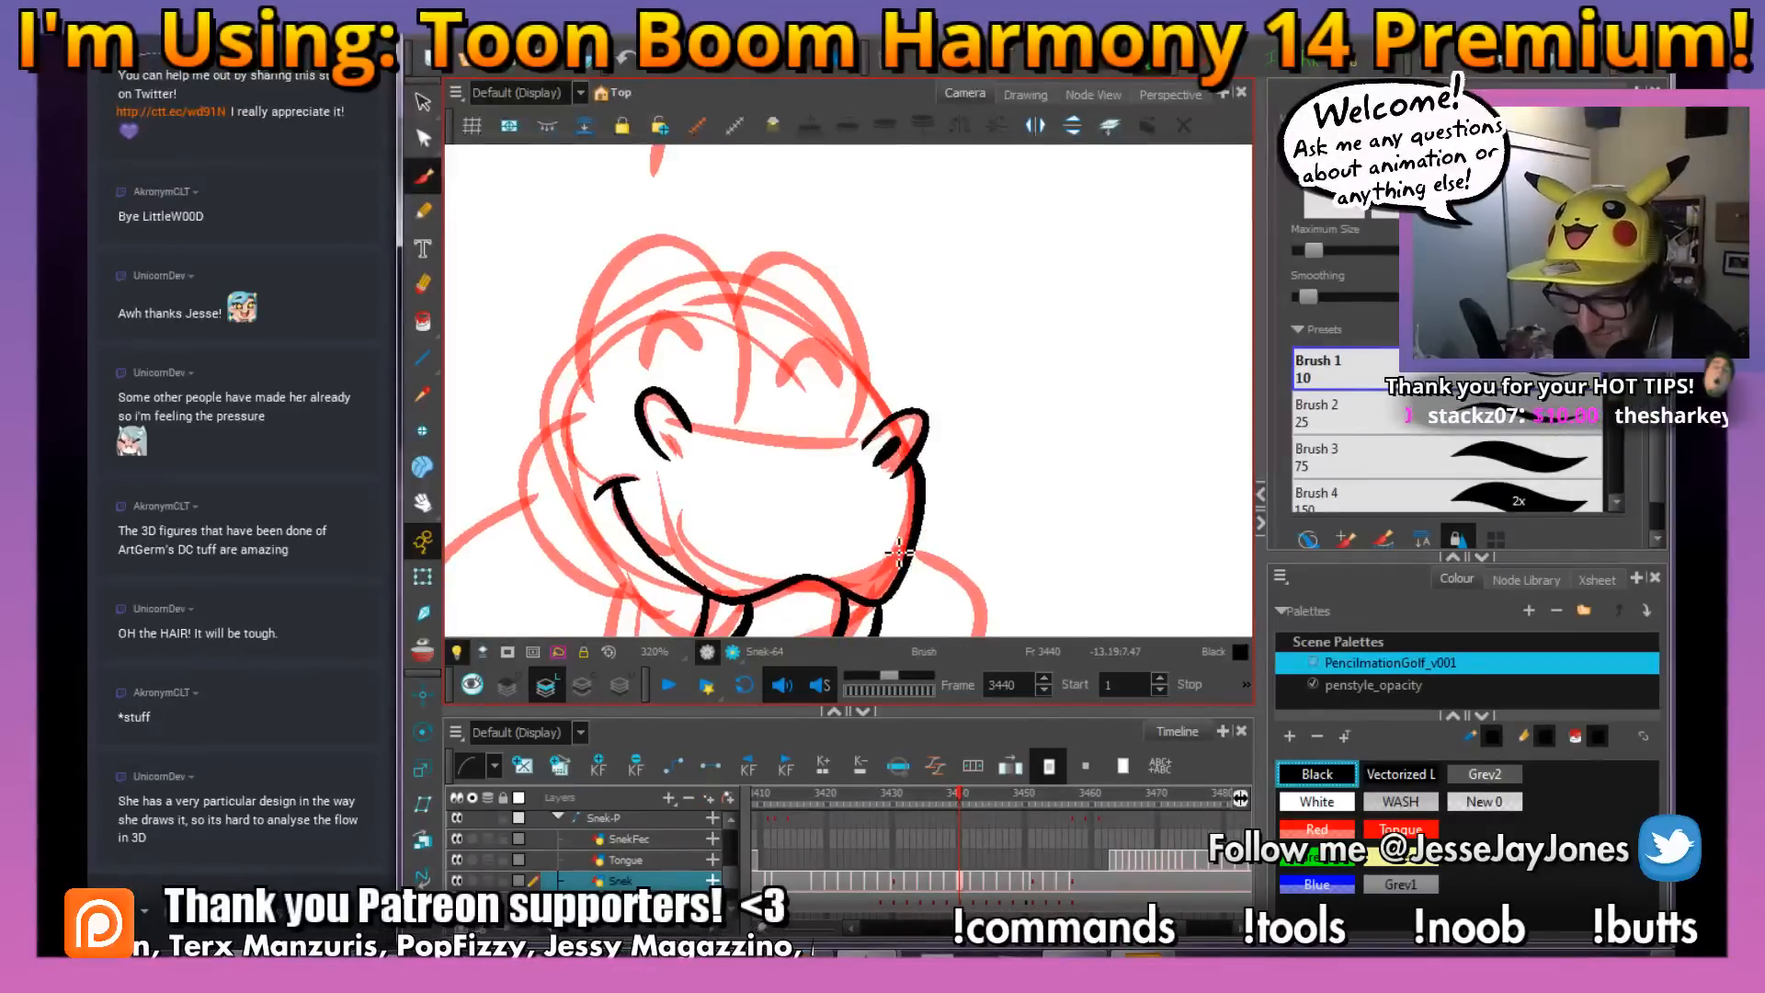
pyautogui.moveTo(929, 530); pyautogui.dragTo(941, 526)
pyautogui.moveTo(815, 523); pyautogui.dragTo(829, 516)
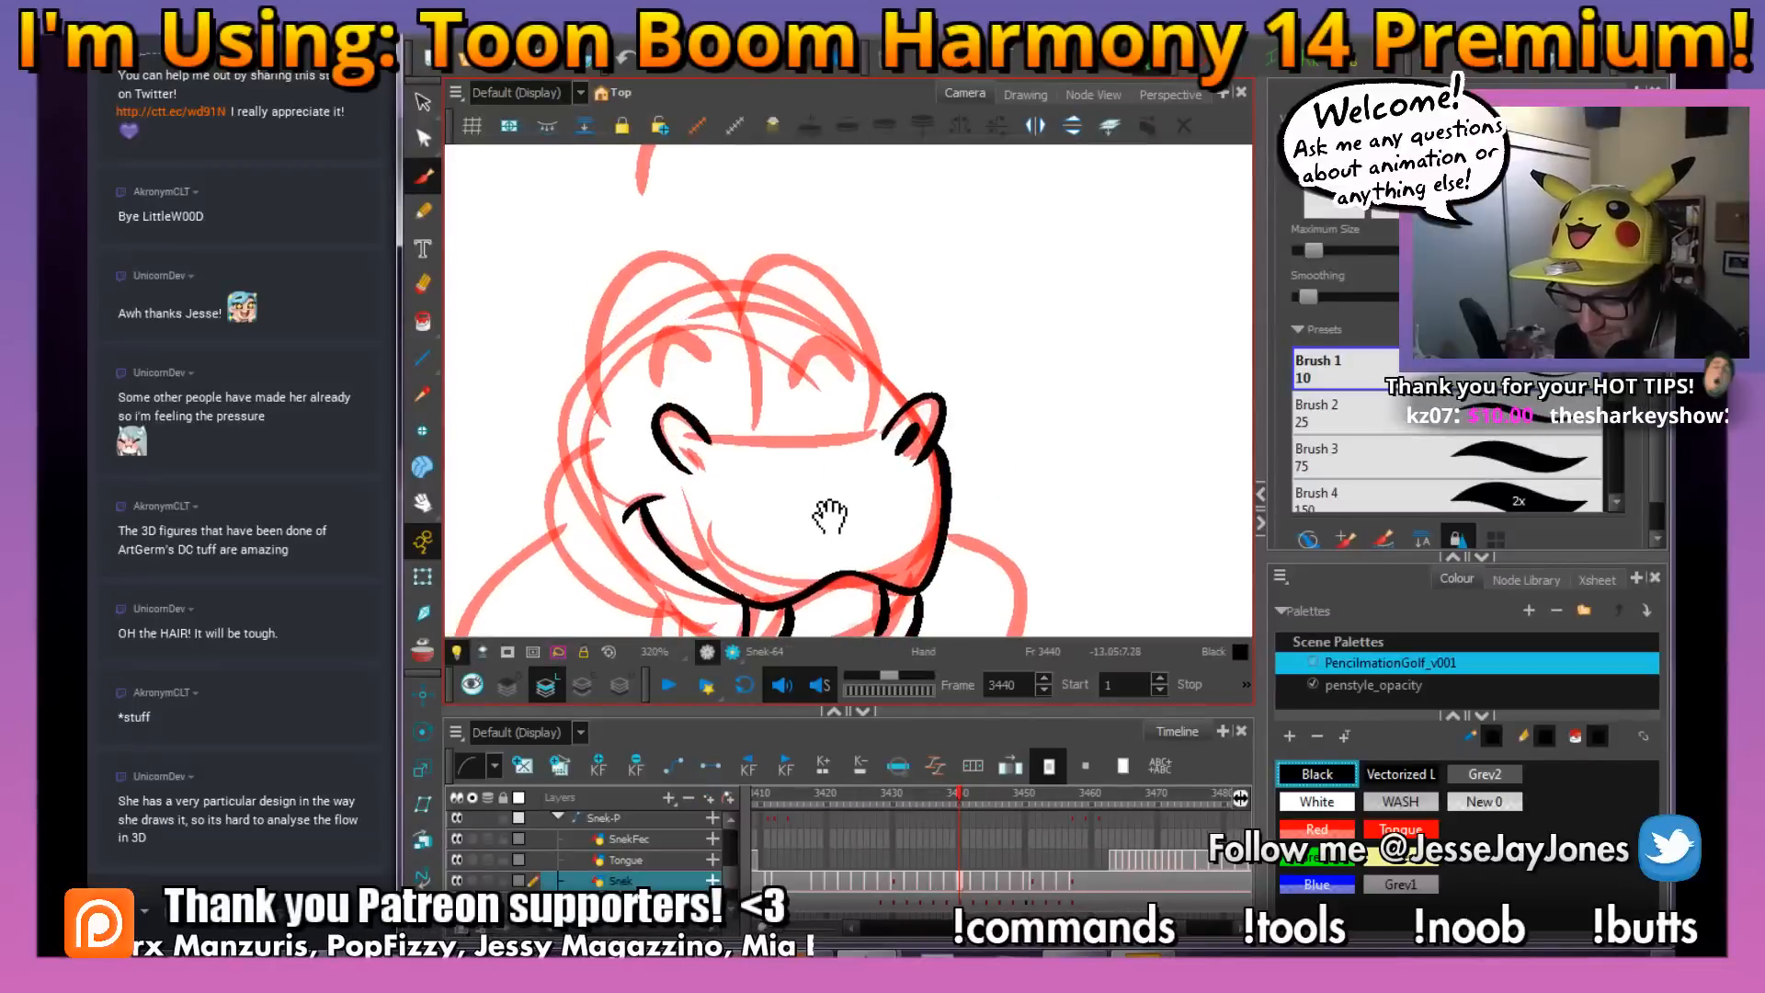
pyautogui.hotkey('ctrl', 's')
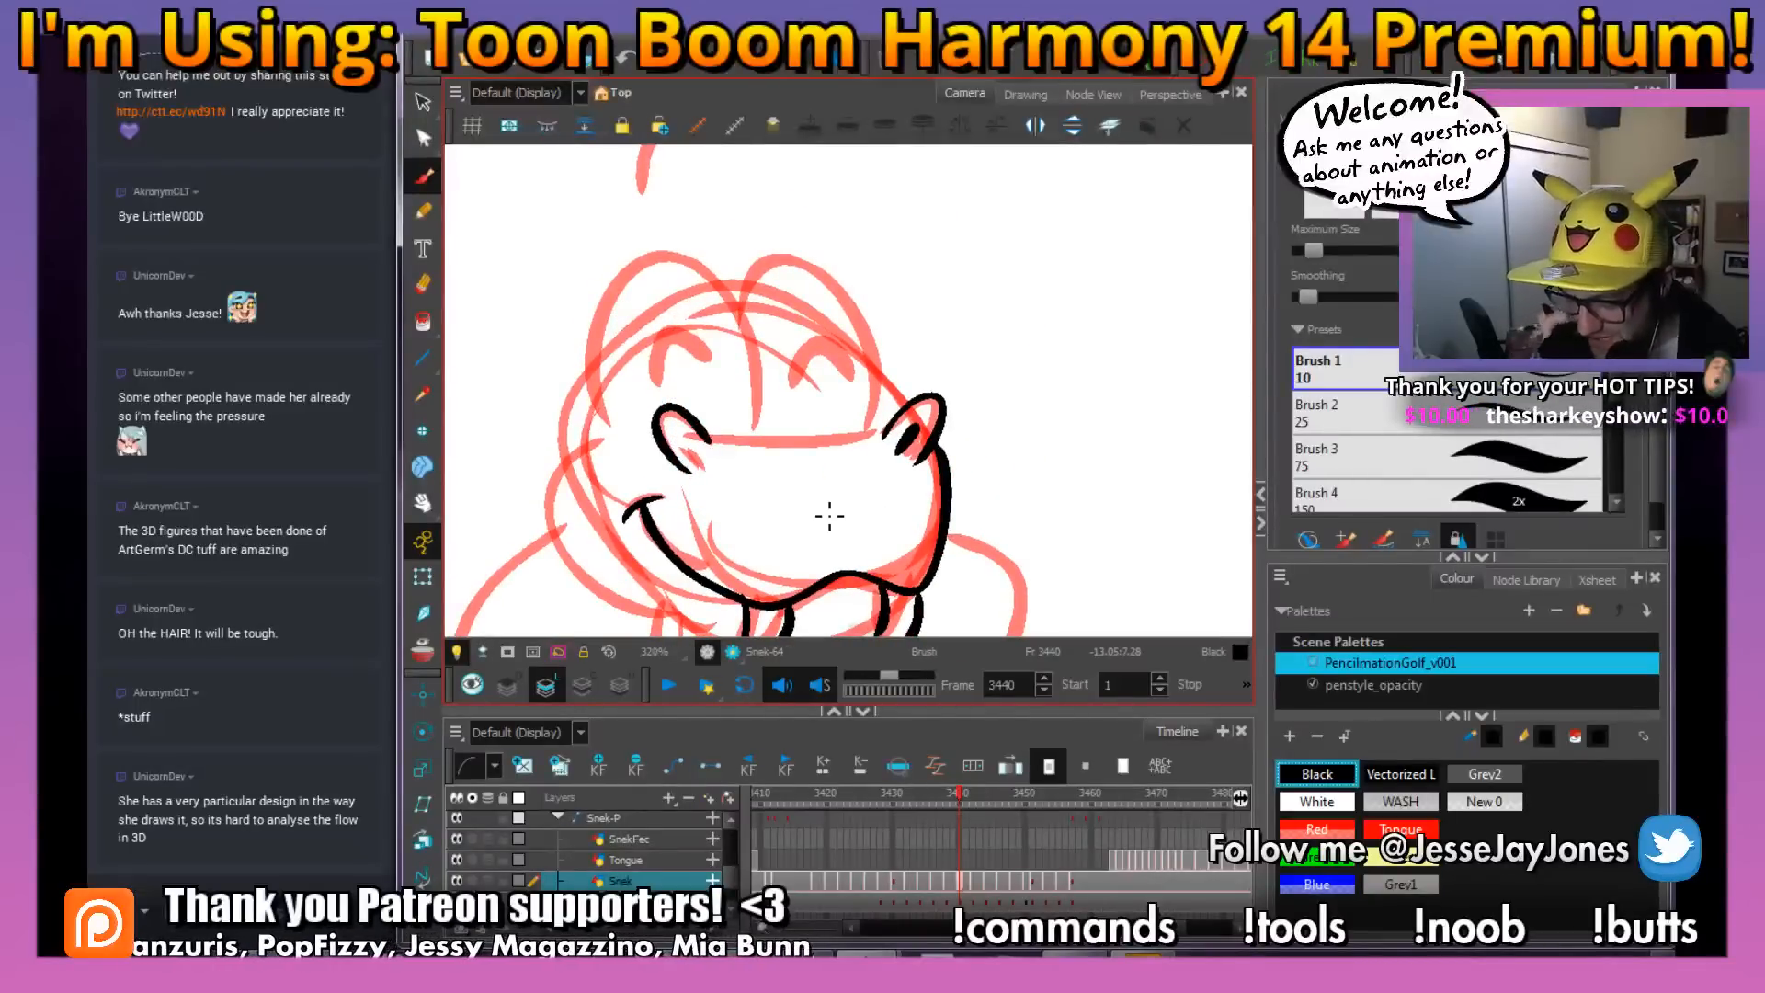
pyautogui.moveTo(783, 493); pyautogui.dragTo(800, 485)
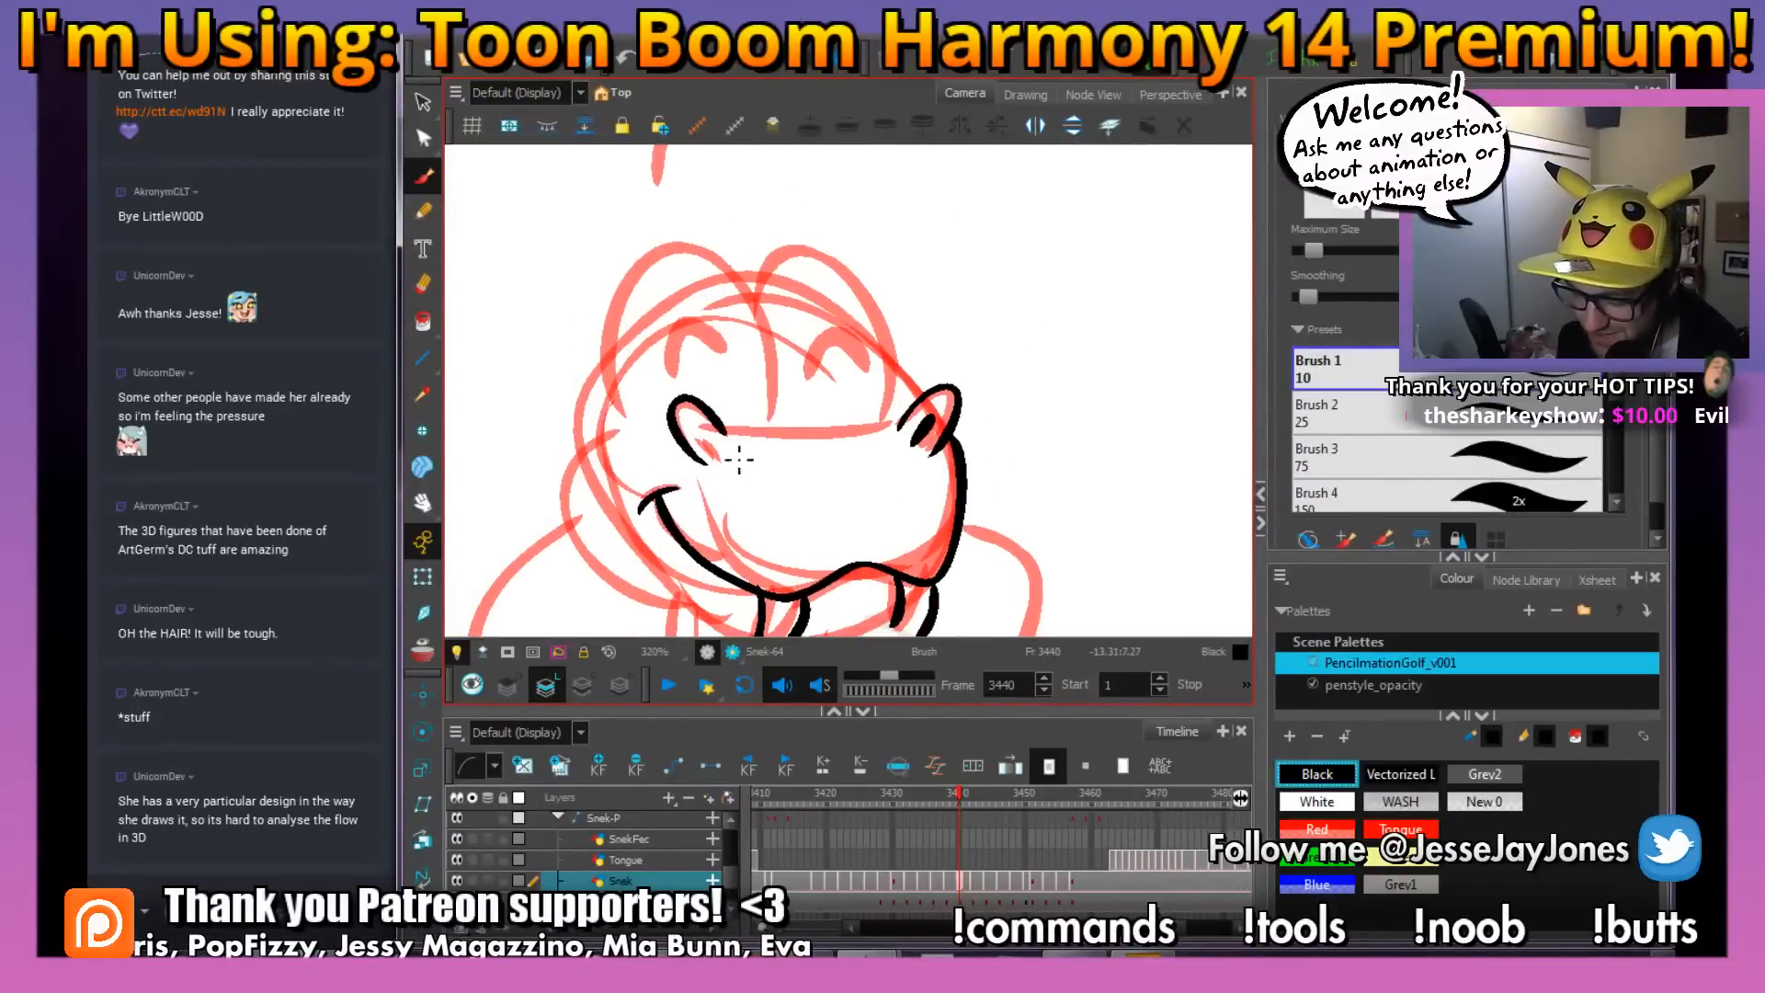
pyautogui.moveTo(695, 423); pyautogui.dragTo(715, 448)
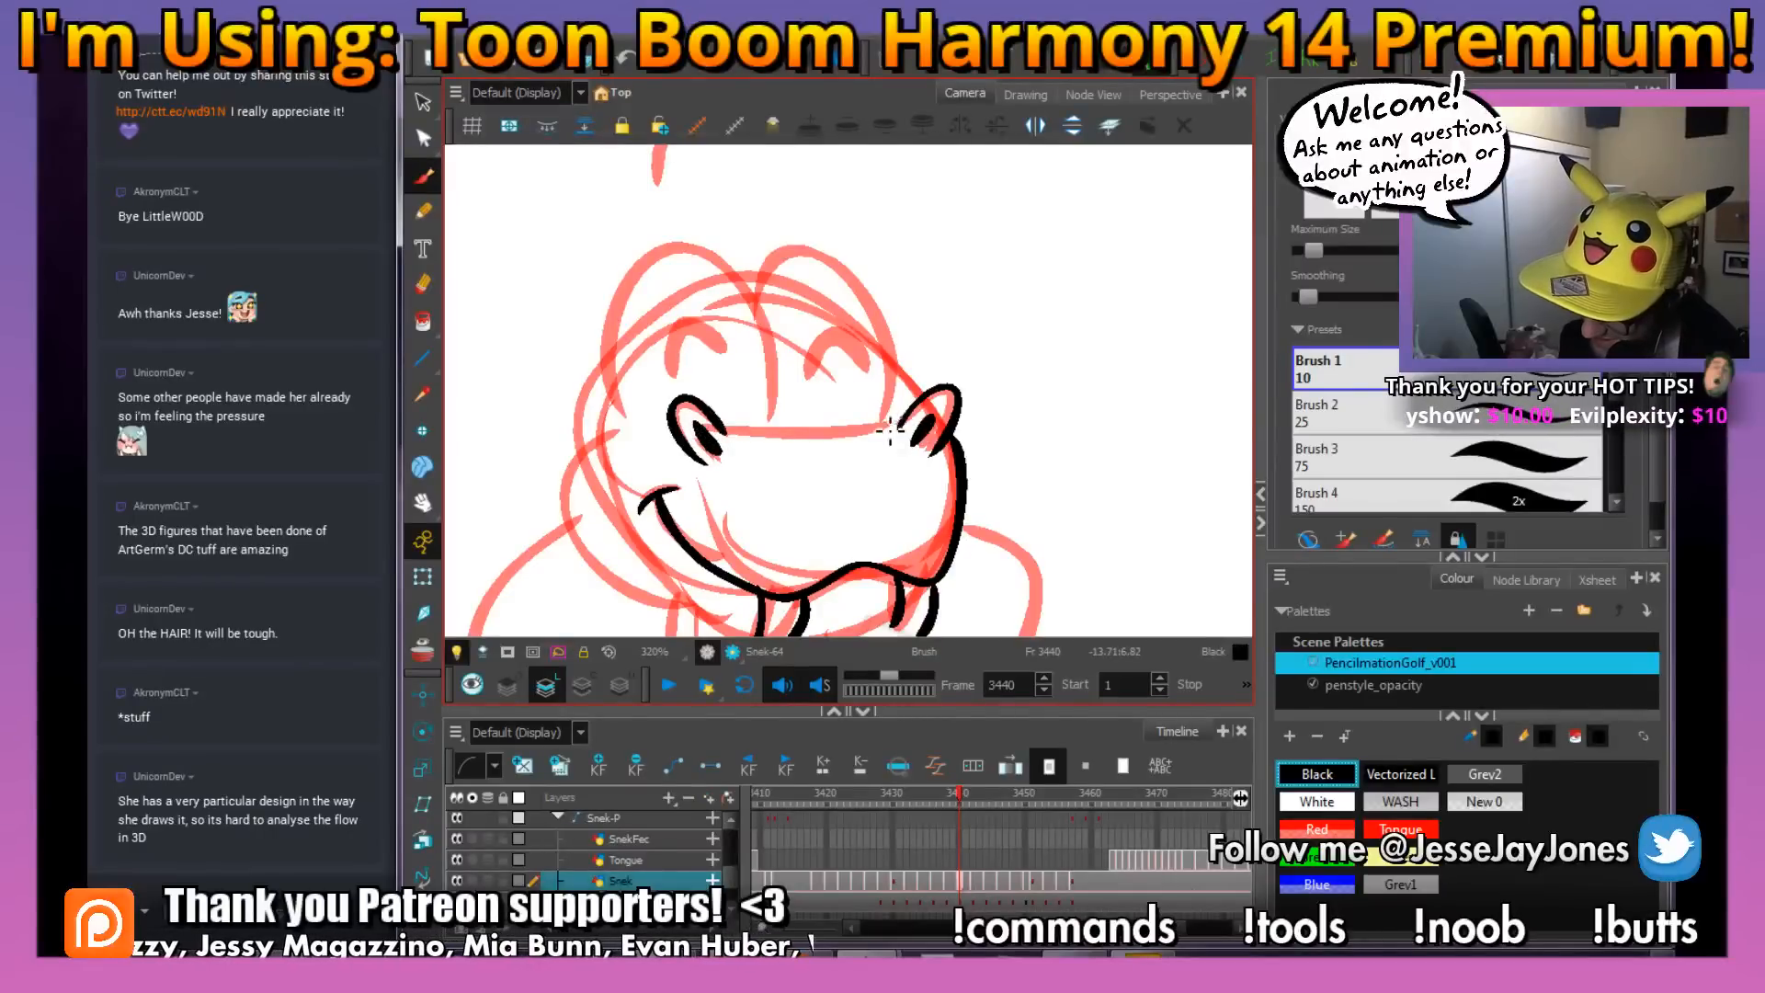
pyautogui.moveTo(904, 422)
pyautogui.mouseDown()
pyautogui.moveTo(723, 427)
pyautogui.moveTo(950, 429)
pyautogui.moveTo(959, 453)
pyautogui.mouseUp()
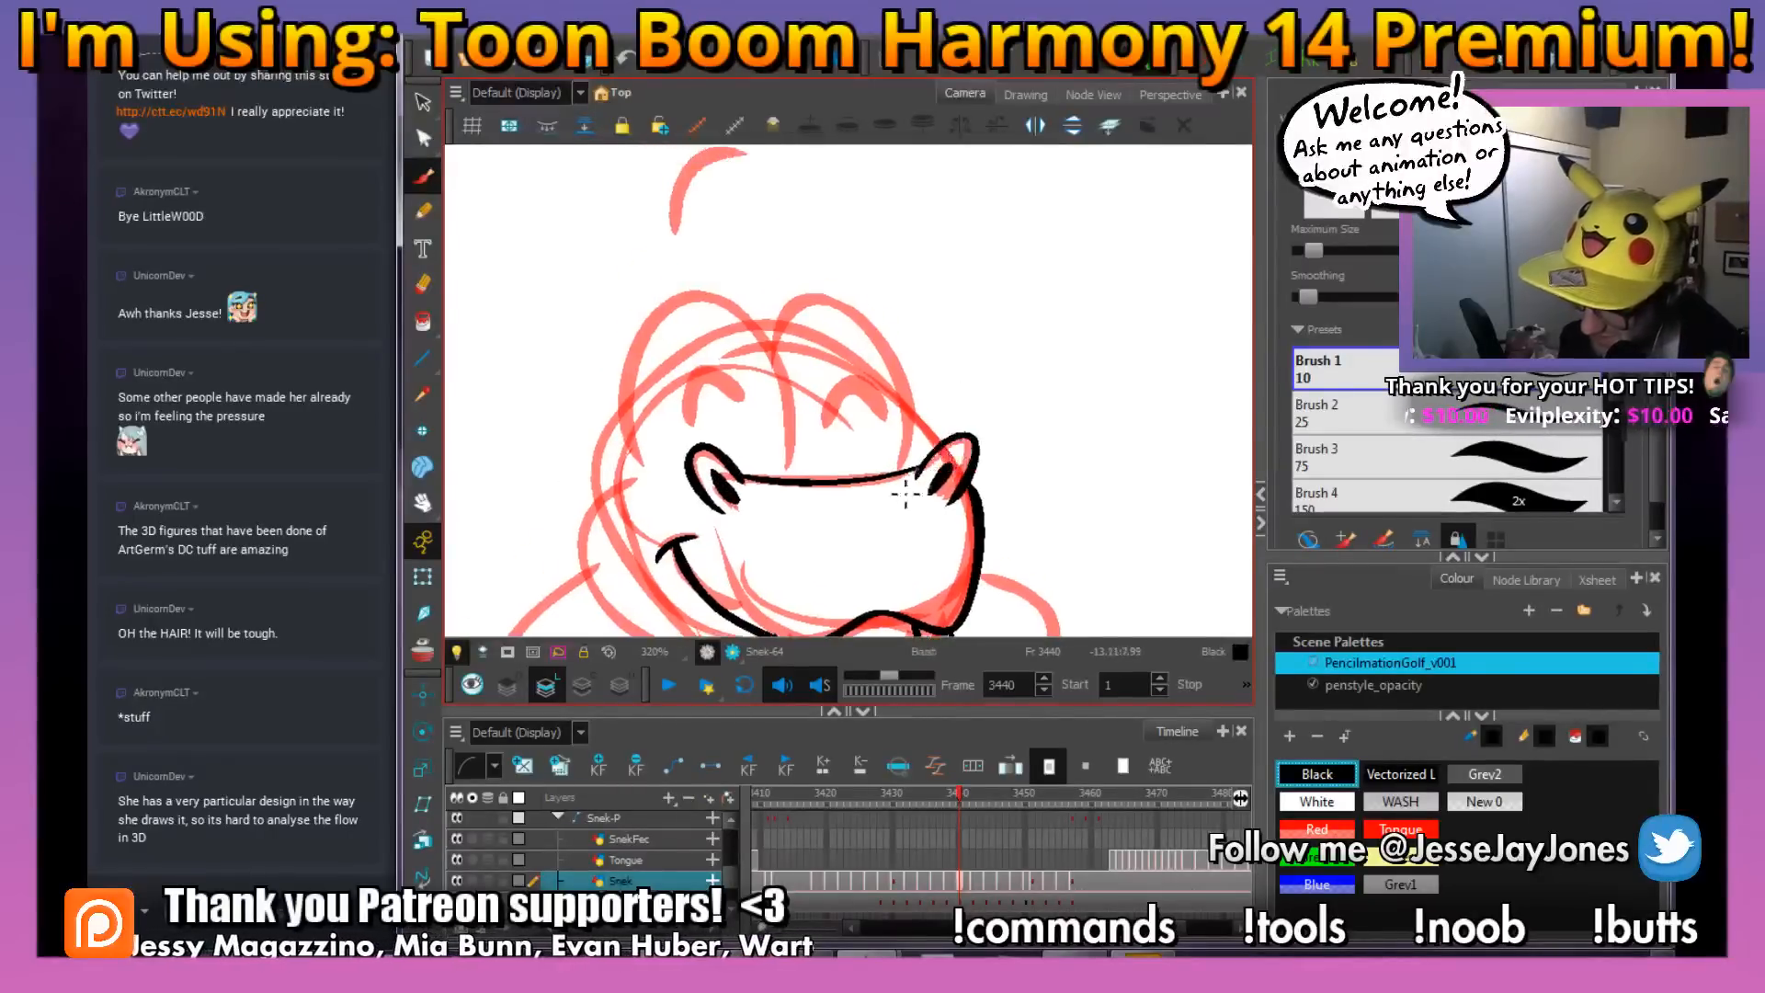
# Ink the snake's two tall eye domes and the detached curved stroke above its head in black over the red rough
pyautogui.moveTo(798, 480)
pyautogui.mouseDown()
pyautogui.moveTo(778, 348)
pyautogui.moveTo(726, 292)
pyautogui.moveTo(655, 305)
pyautogui.moveTo(627, 368)
pyautogui.moveTo(652, 487)
pyautogui.mouseUp()
pyautogui.moveTo(951, 415)
pyautogui.mouseDown()
pyautogui.moveTo(821, 473)
pyautogui.moveTo(845, 472)
pyautogui.moveTo(870, 426)
pyautogui.moveTo(844, 350)
pyautogui.moveTo(795, 314)
pyautogui.moveTo(747, 309)
pyautogui.moveTo(731, 391)
pyautogui.mouseUp()
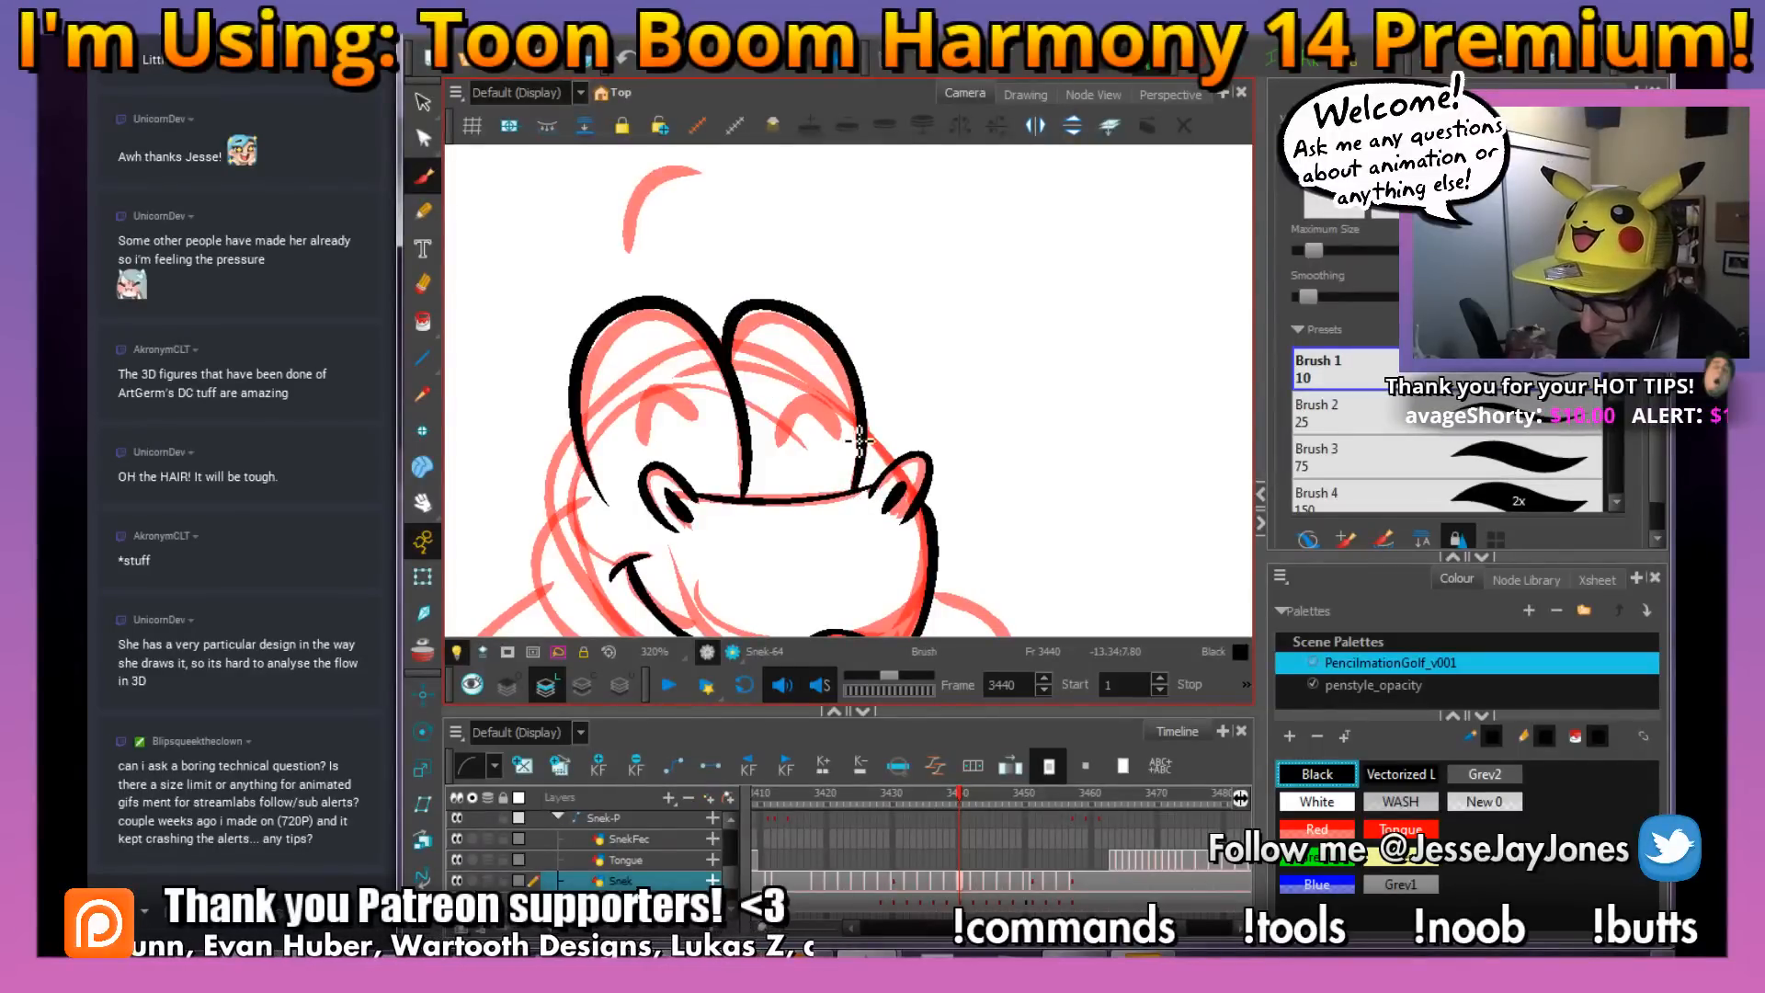
pyautogui.moveTo(859, 441)
pyautogui.mouseDown()
pyautogui.moveTo(846, 484)
pyautogui.moveTo(876, 470)
pyautogui.moveTo(937, 486)
pyautogui.moveTo(921, 497)
pyautogui.mouseUp()
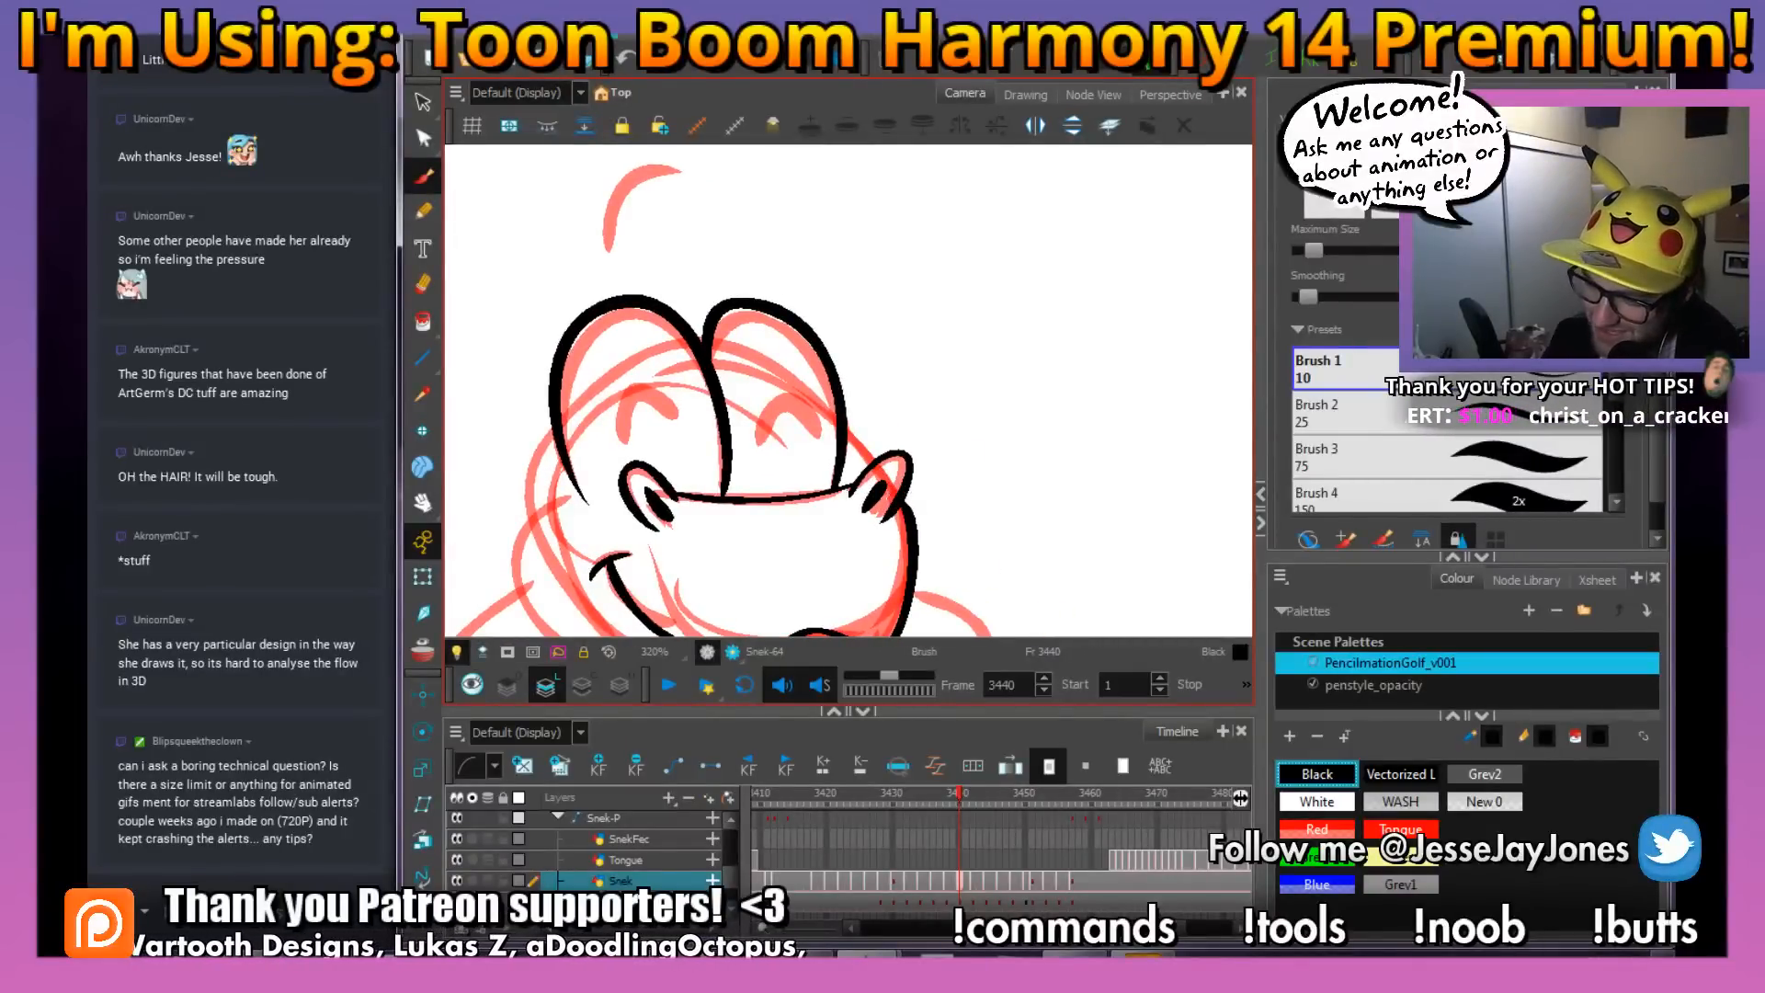
pyautogui.moveTo(686, 347); pyautogui.dragTo(703, 388)
pyautogui.moveTo(621, 292)
pyautogui.mouseDown()
pyautogui.moveTo(629, 236)
pyautogui.moveTo(700, 227)
pyautogui.mouseUp()
pyautogui.scroll(-3, 636, 436)
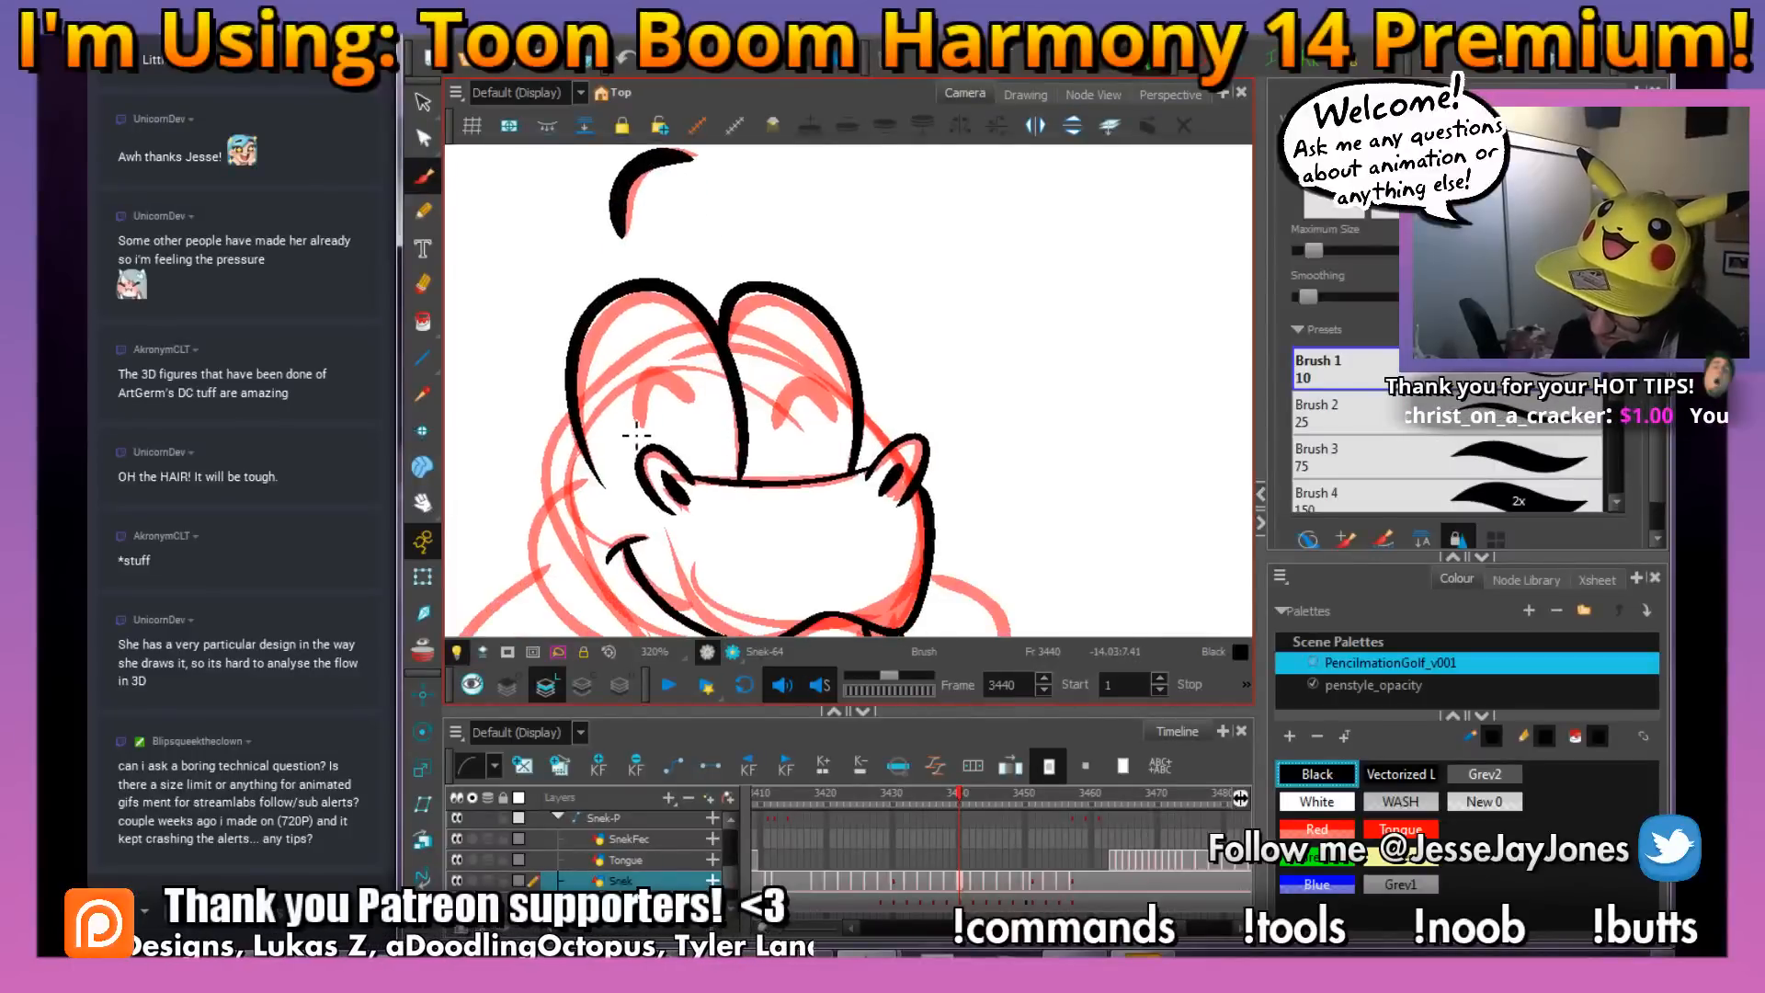
# Ink the snake's two happy closed-eye arcs inside the eye domes on frame 3440, undoing the stray stroke
pyautogui.moveTo(628, 425)
pyautogui.mouseDown()
pyautogui.moveTo(666, 376)
pyautogui.moveTo(708, 400)
pyautogui.moveTo(821, 381)
pyautogui.moveTo(788, 373)
pyautogui.moveTo(836, 395)
pyautogui.mouseUp()
pyautogui.hotkey('ctrl', 'z')
pyautogui.moveTo(742, 549); pyautogui.dragTo(761, 408)
pyautogui.moveTo(783, 535); pyautogui.dragTo(818, 533)
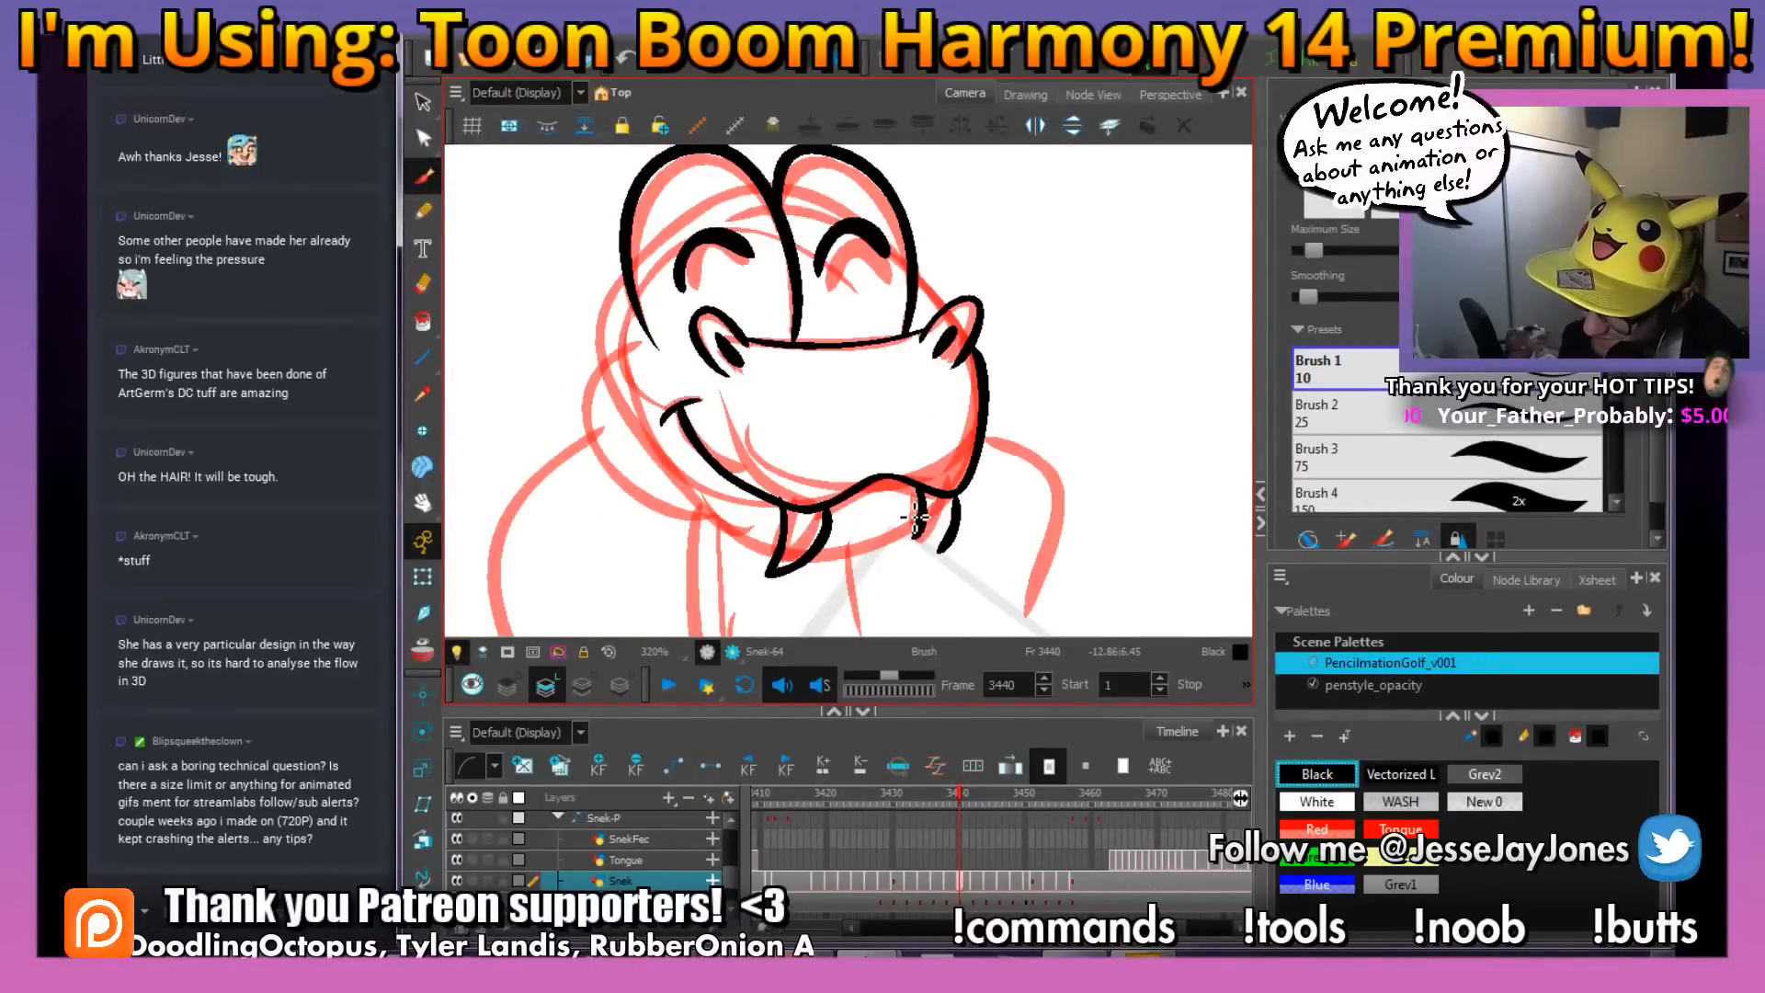
# Ink the snake's cheek and lower jaw curve, plus the short belly line below the chin
pyautogui.moveTo(924, 515)
pyautogui.mouseDown()
pyautogui.moveTo(759, 538)
pyautogui.moveTo(706, 517)
pyautogui.moveTo(651, 471)
pyautogui.mouseUp()
pyautogui.hotkey('ctrl', 's')
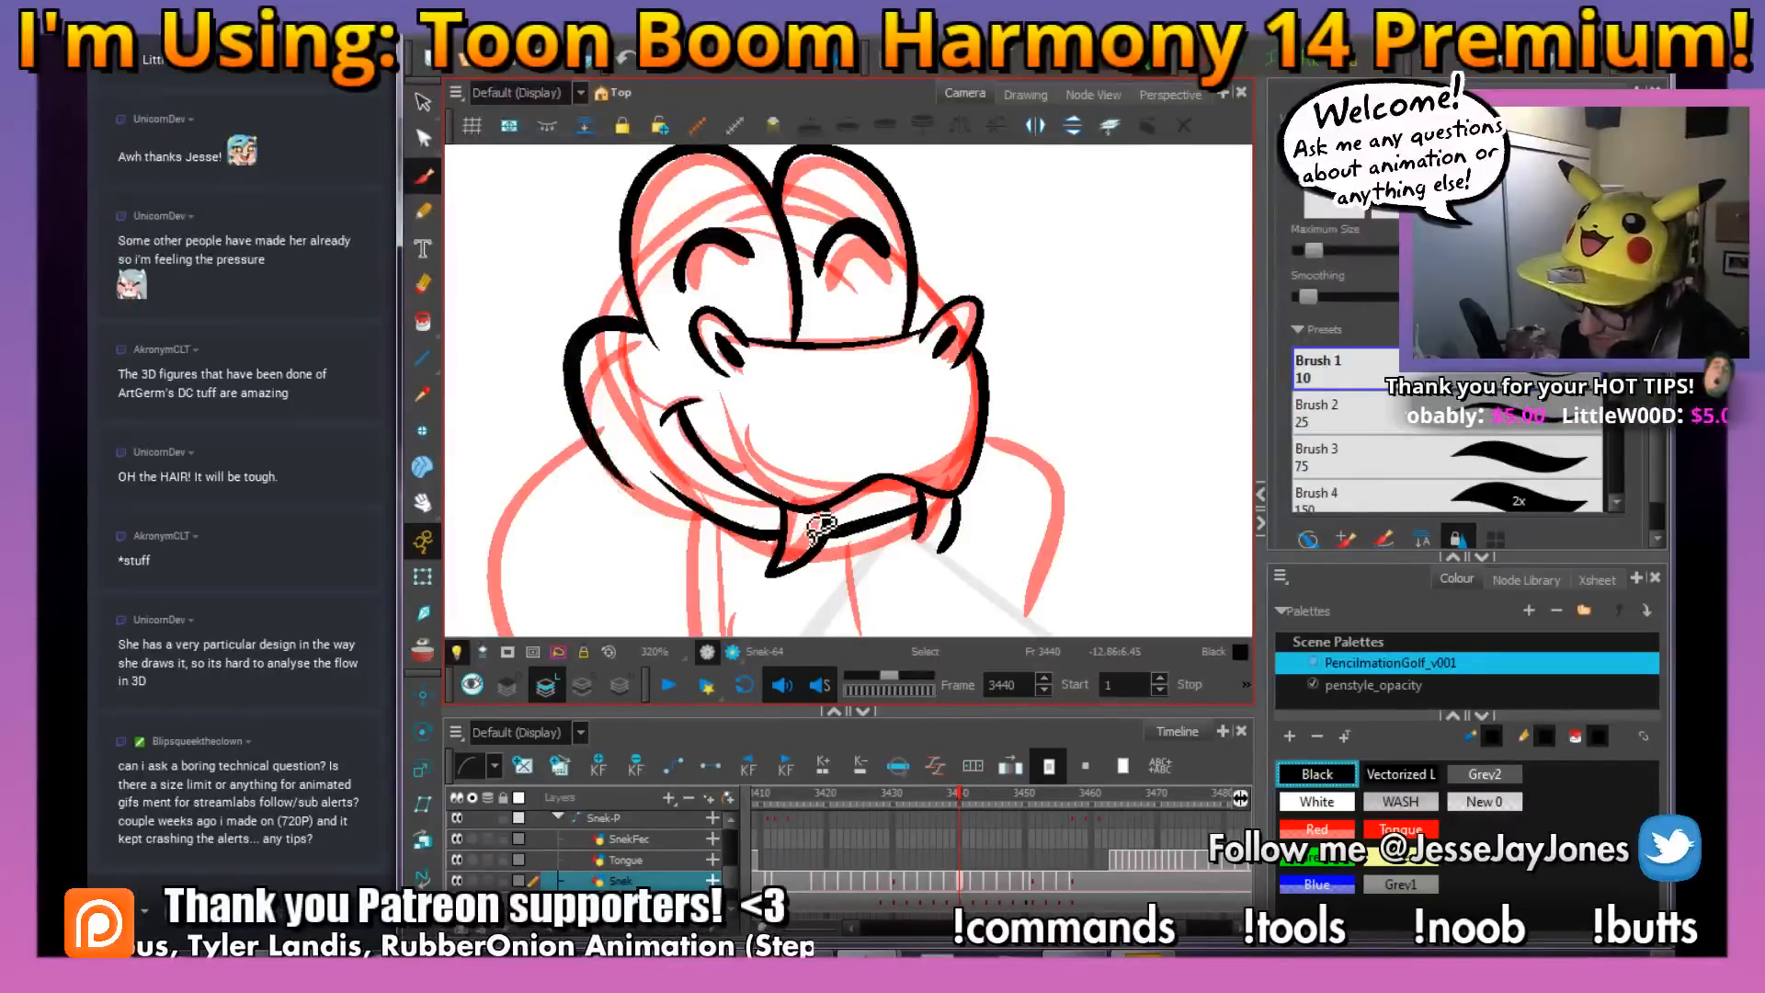
pyautogui.moveTo(832, 457)
pyautogui.mouseDown()
pyautogui.moveTo(878, 414)
pyautogui.moveTo(946, 395)
pyautogui.moveTo(823, 440)
pyautogui.mouseUp()
pyautogui.moveTo(850, 377); pyautogui.dragTo(855, 438)
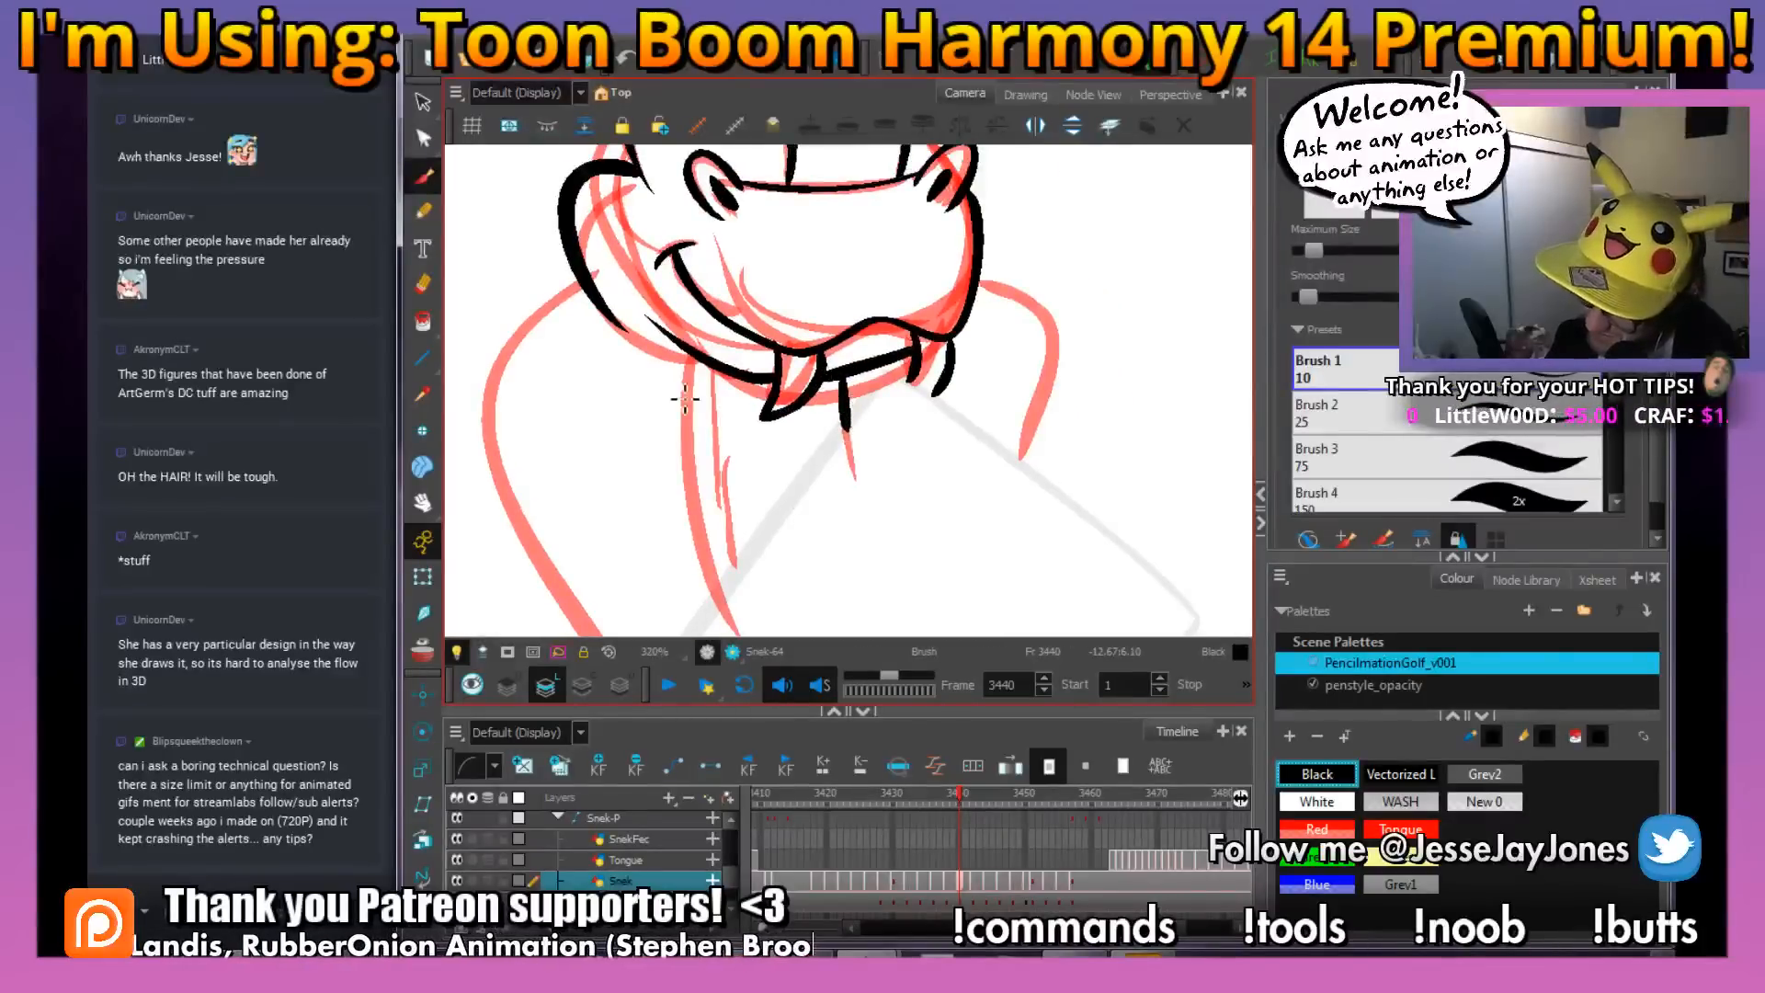
# Ink the inner neck line and the wide outer hood curve on the smile-corner side, down to the box figure's edge
pyautogui.moveTo(698, 357); pyautogui.dragTo(726, 627)
pyautogui.moveTo(763, 515); pyautogui.dragTo(838, 418)
pyautogui.moveTo(663, 190)
pyautogui.mouseDown()
pyautogui.moveTo(571, 291)
pyautogui.moveTo(584, 395)
pyautogui.moveTo(723, 614)
pyautogui.mouseUp()
pyautogui.hotkey('alt', 's')
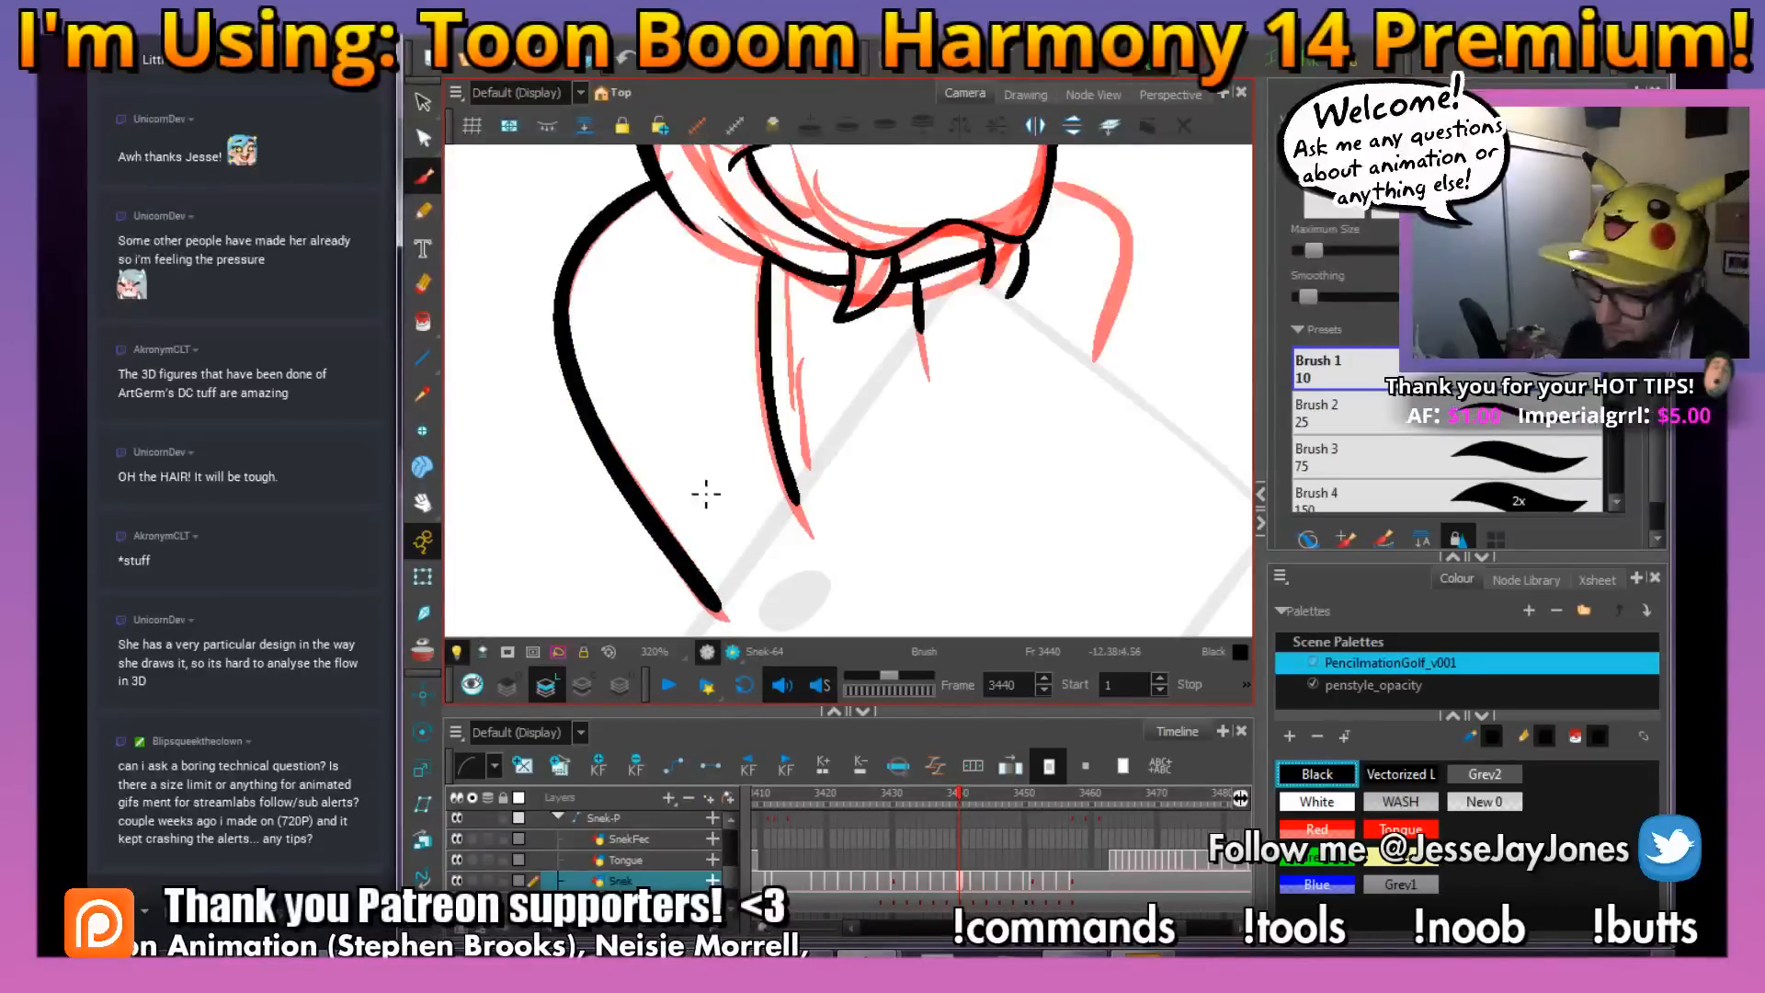
# Ink the hood curve on the opposite side of the head, from the muzzle down to the box figure
pyautogui.moveTo(1056, 256)
pyautogui.mouseDown()
pyautogui.moveTo(685, 366)
pyautogui.moveTo(843, 372)
pyautogui.mouseUp()
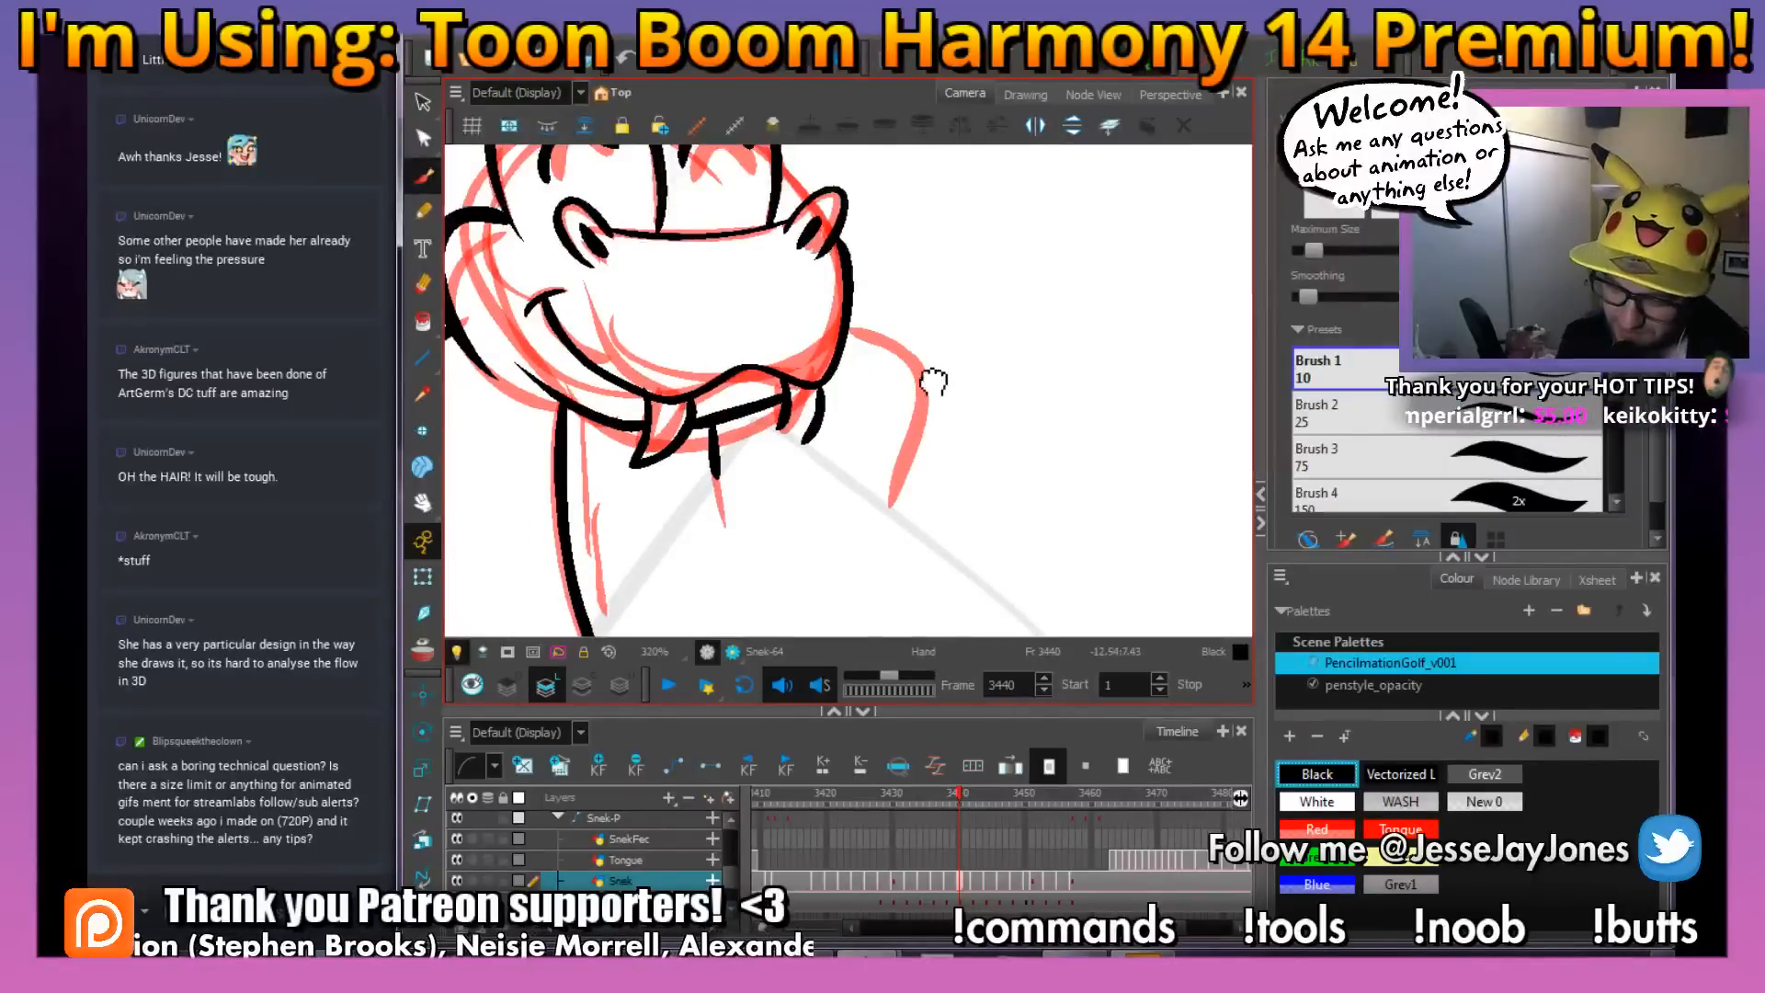
pyautogui.moveTo(979, 393); pyautogui.dragTo(913, 392)
pyautogui.hotkey('ctrl', 's')
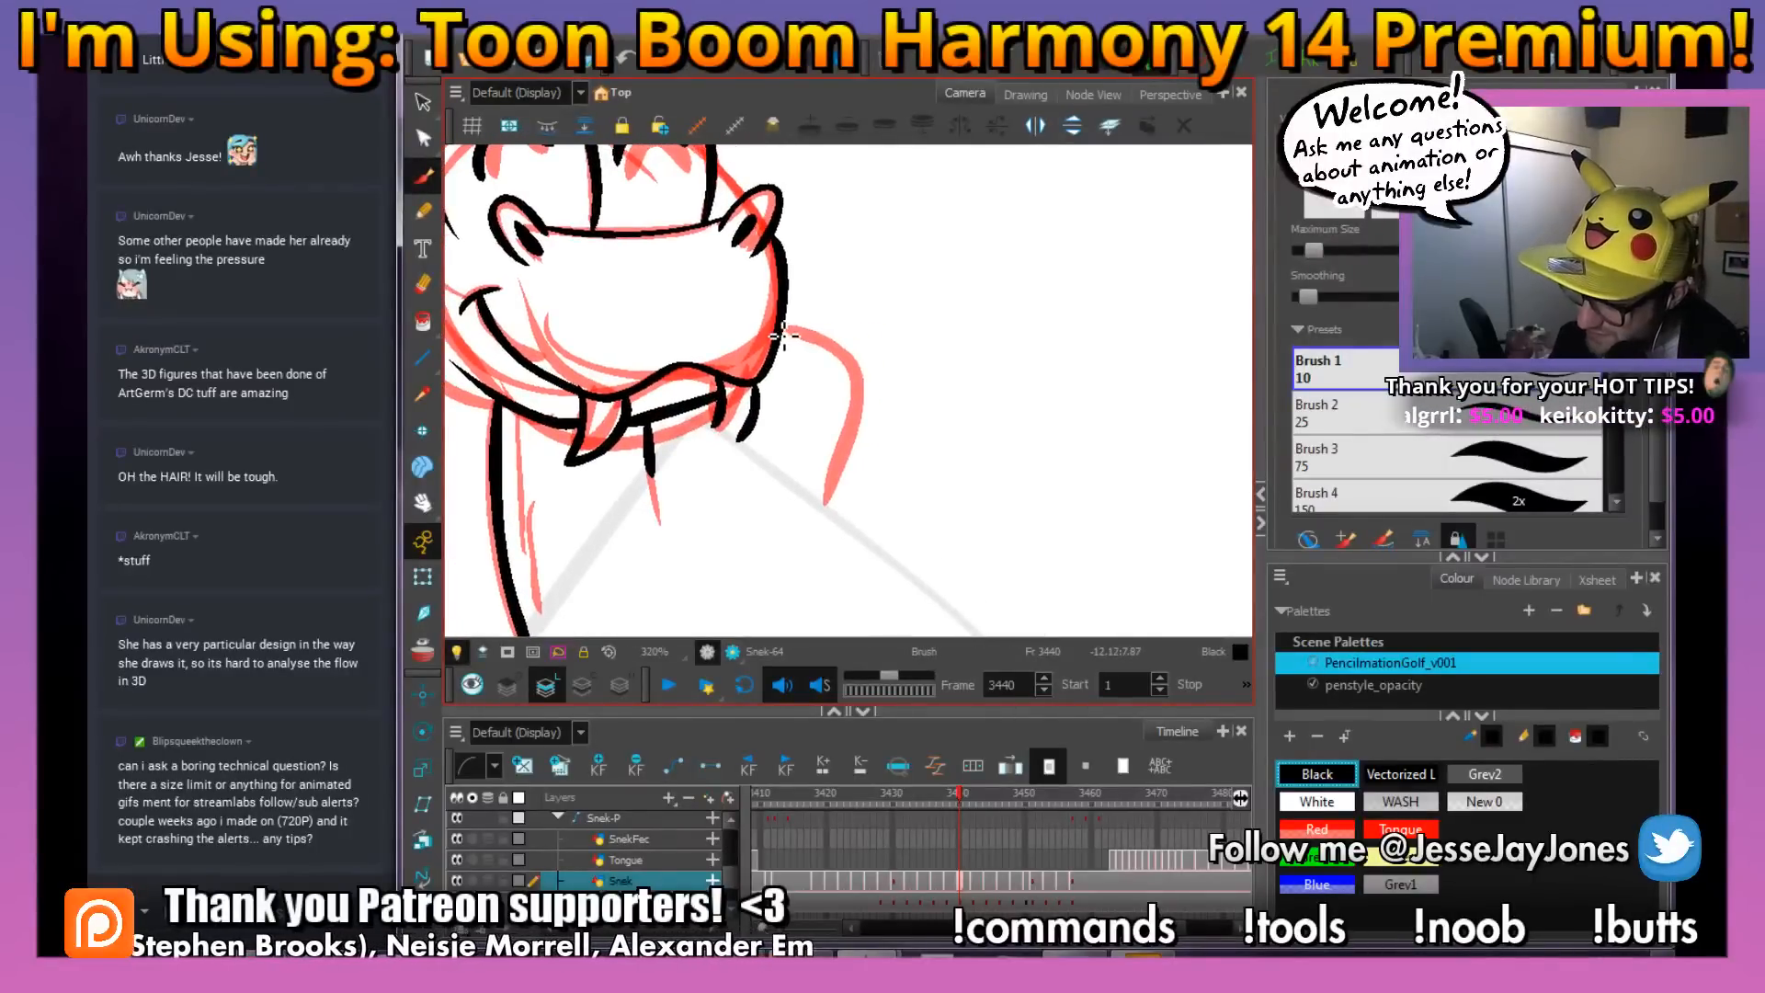
pyautogui.moveTo(781, 336)
pyautogui.mouseDown()
pyautogui.moveTo(851, 359)
pyautogui.moveTo(863, 417)
pyautogui.moveTo(818, 504)
pyautogui.mouseUp()
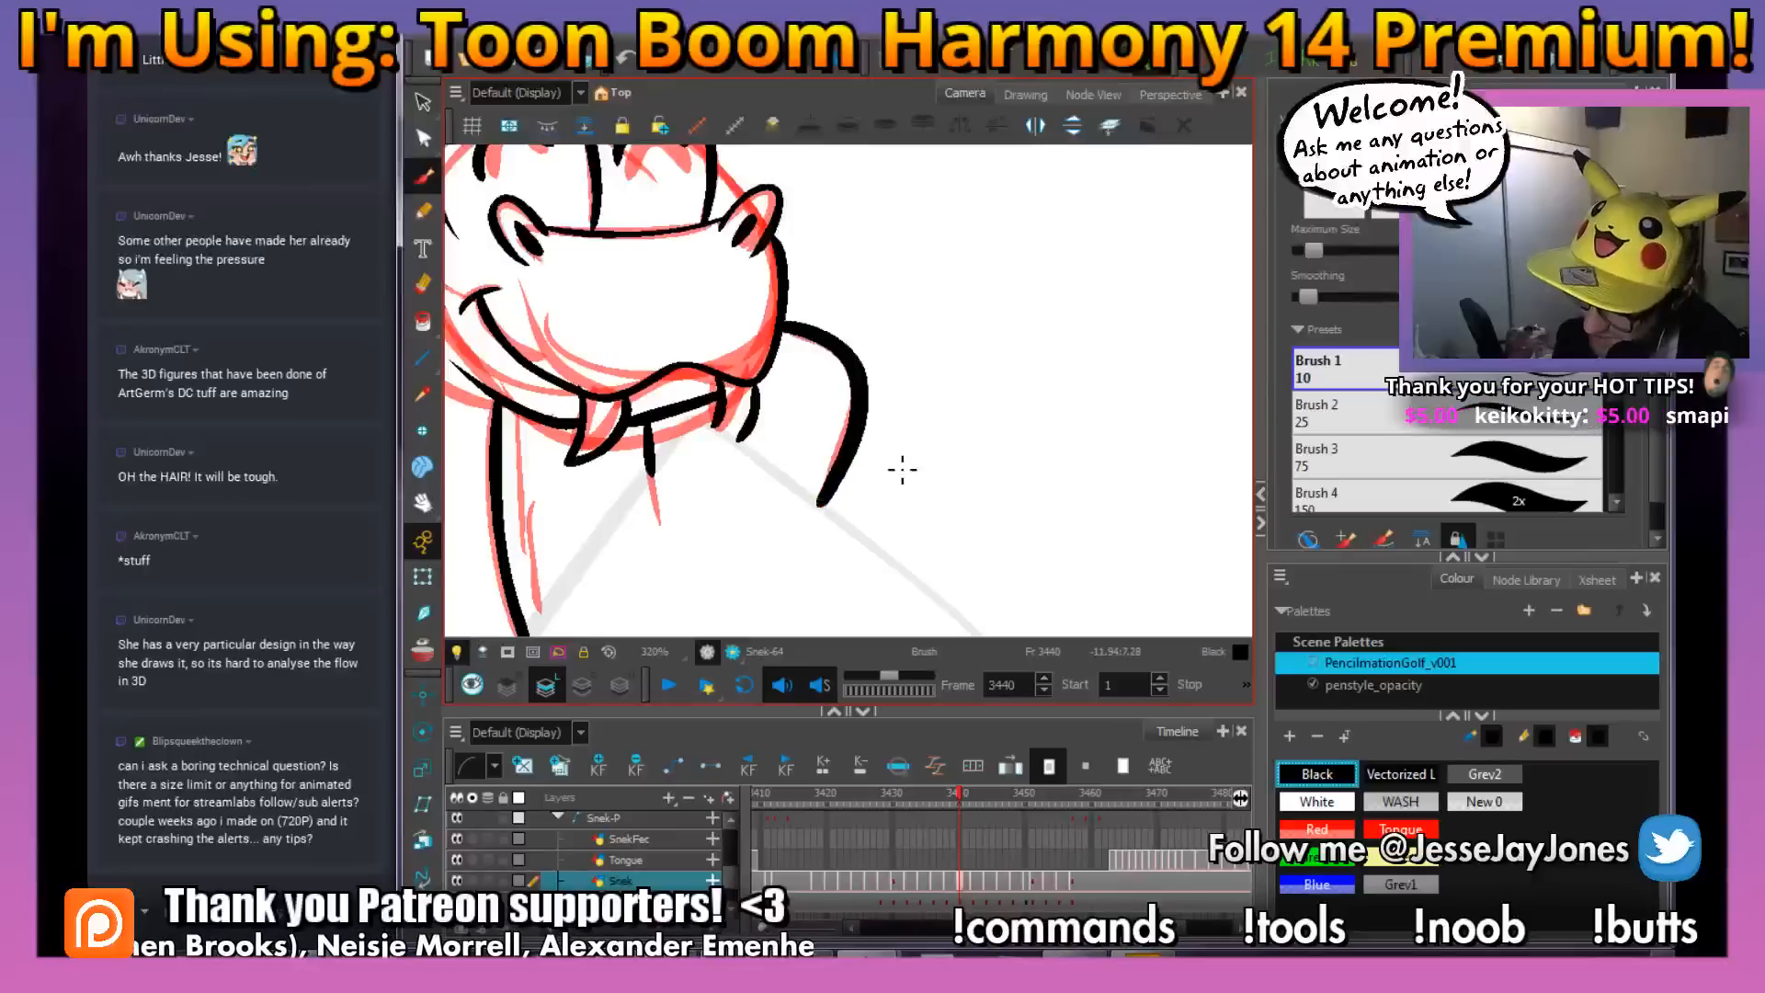
# Add a thin inner accent line along each side of the snake's hood on frame 3440
pyautogui.press('2')
pyautogui.press('1')
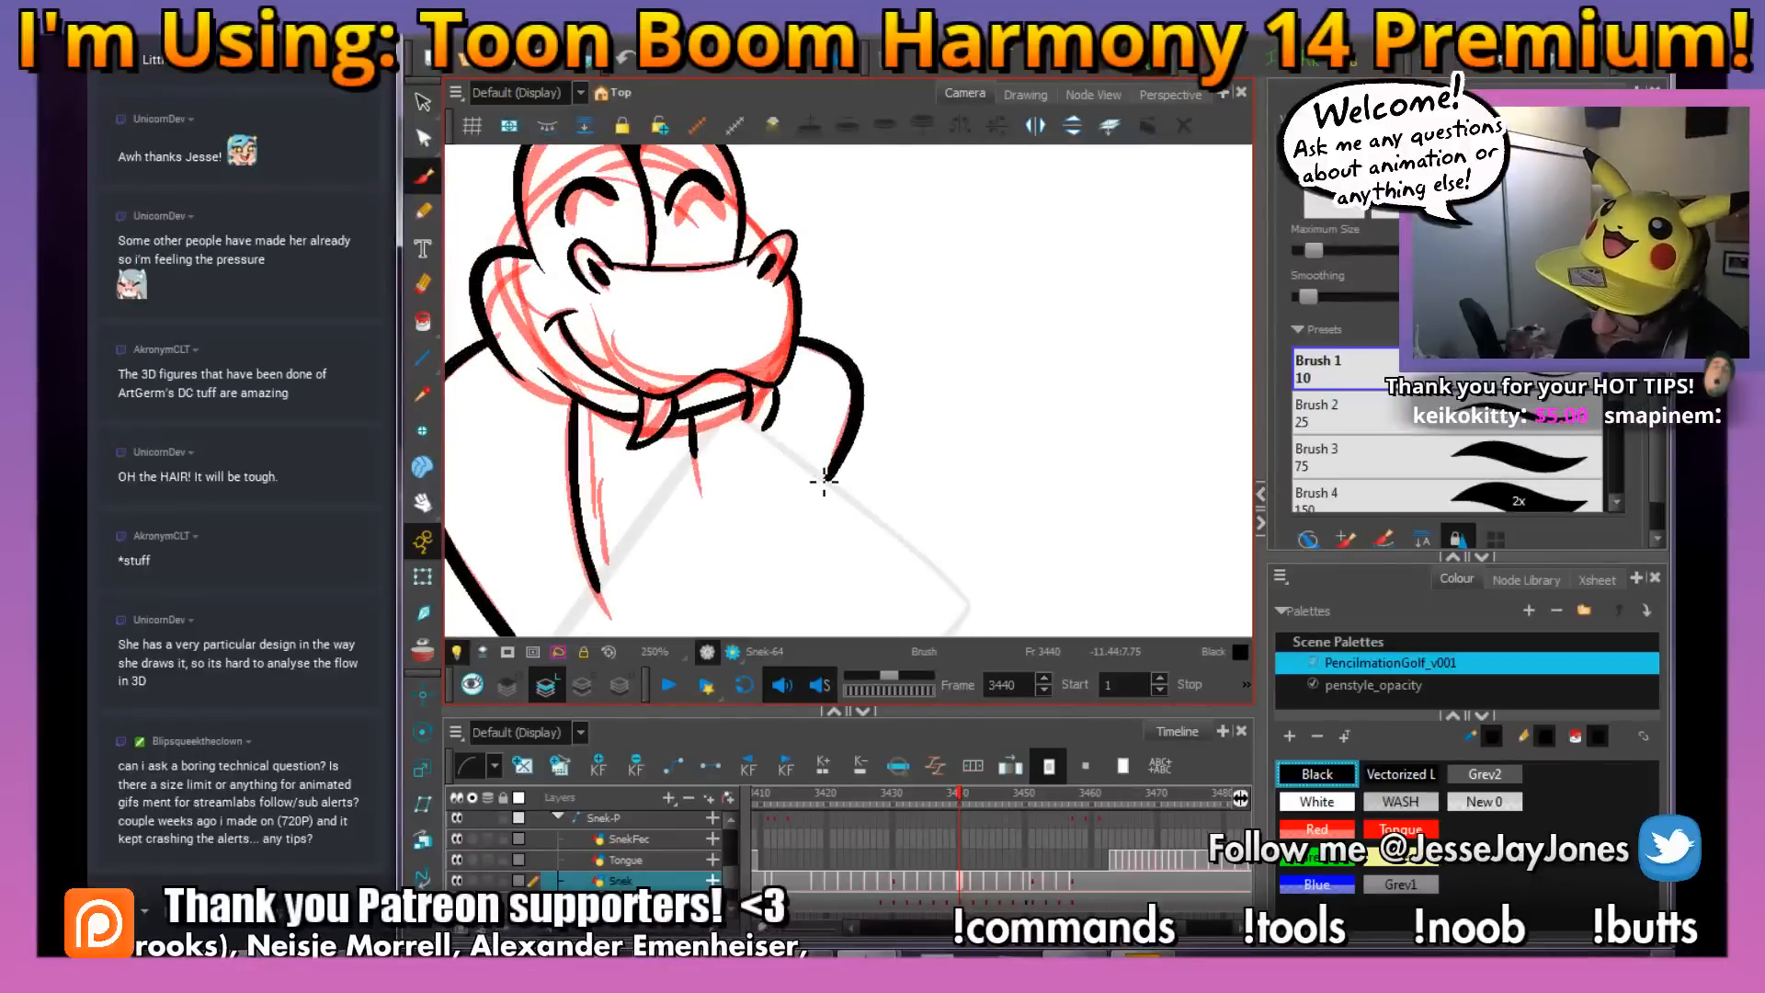
pyautogui.moveTo(820, 471); pyautogui.dragTo(836, 397)
pyautogui.moveTo(589, 584); pyautogui.dragTo(737, 485)
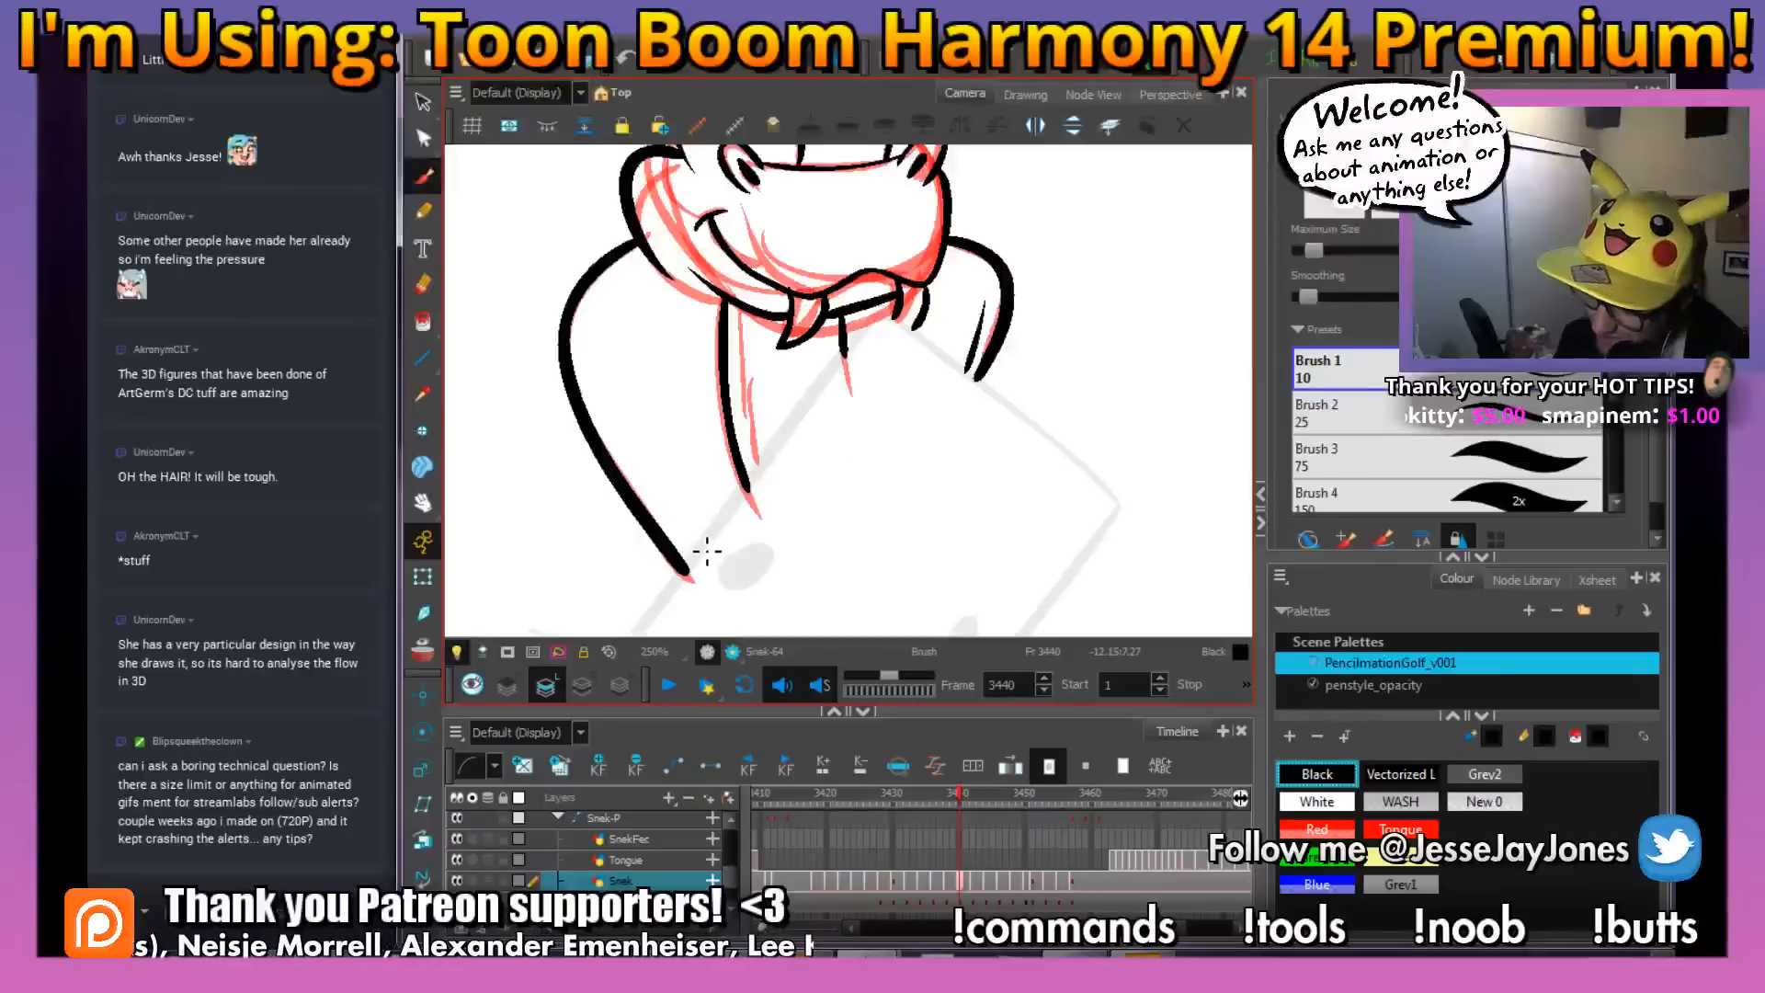
pyautogui.press('2')
pyautogui.press('2')
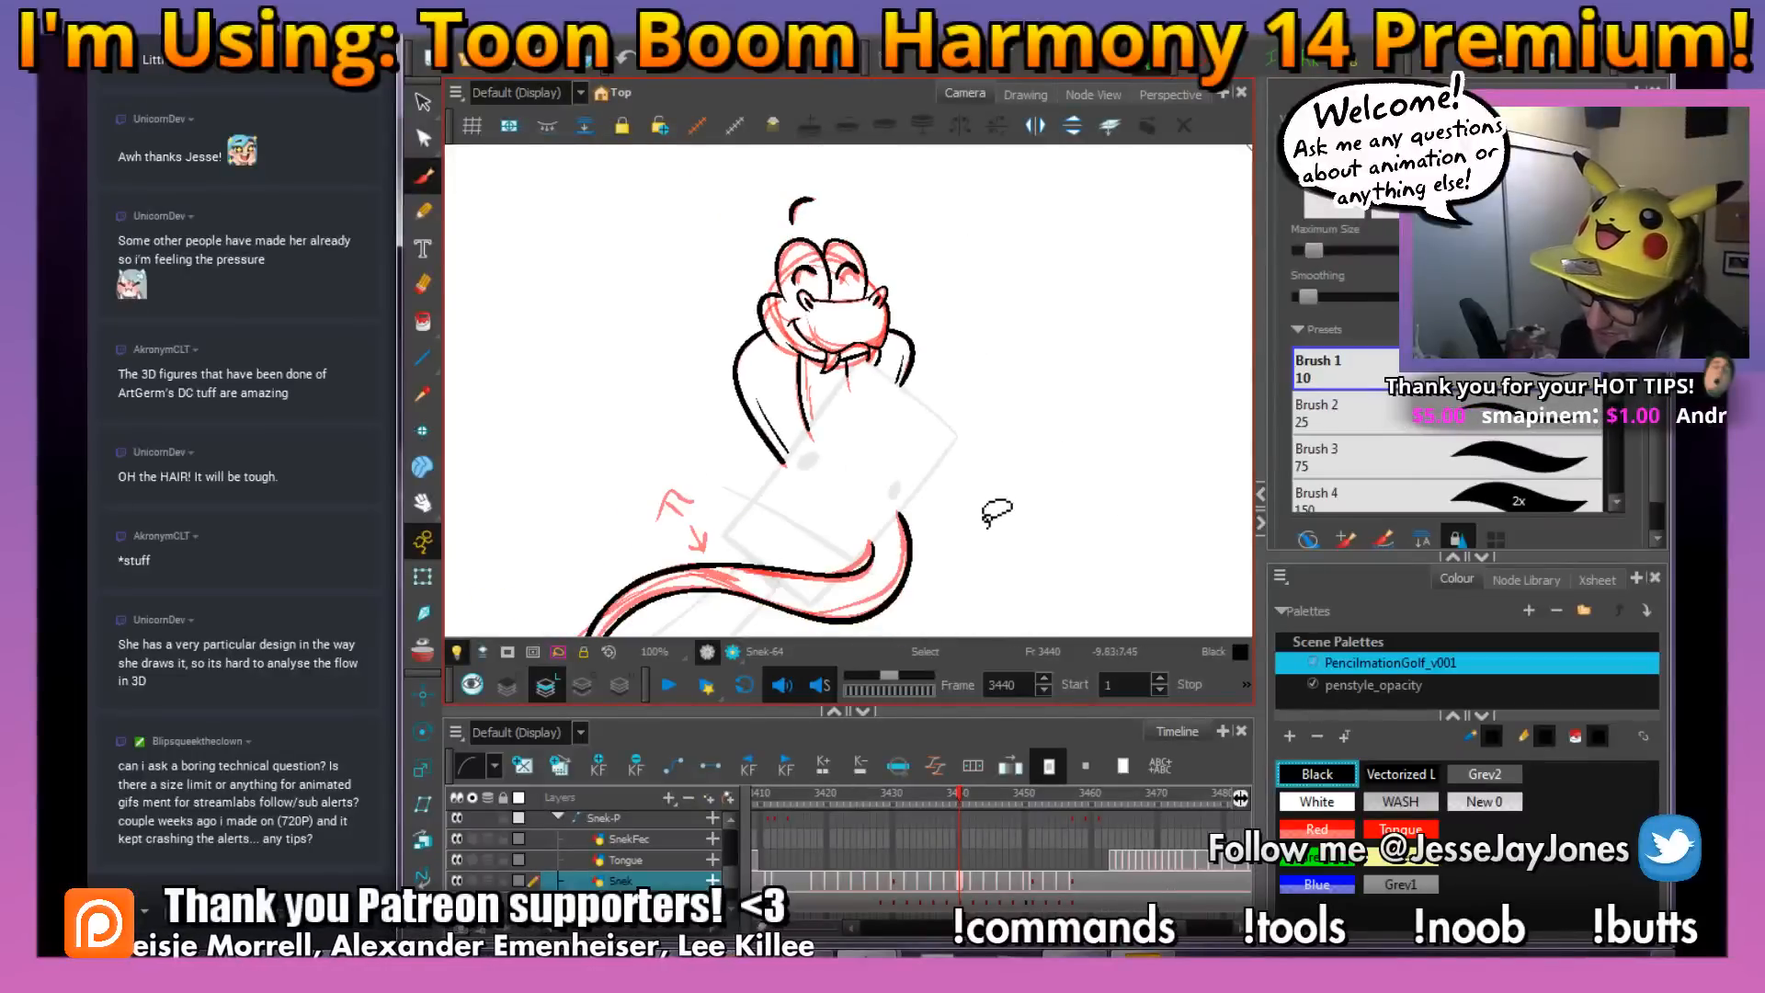
# Flip between frames 3439 and 3440 to compare the snake's inked pose, body lines and scale placement
pyautogui.moveTo(1007, 531); pyautogui.dragTo(890, 448)
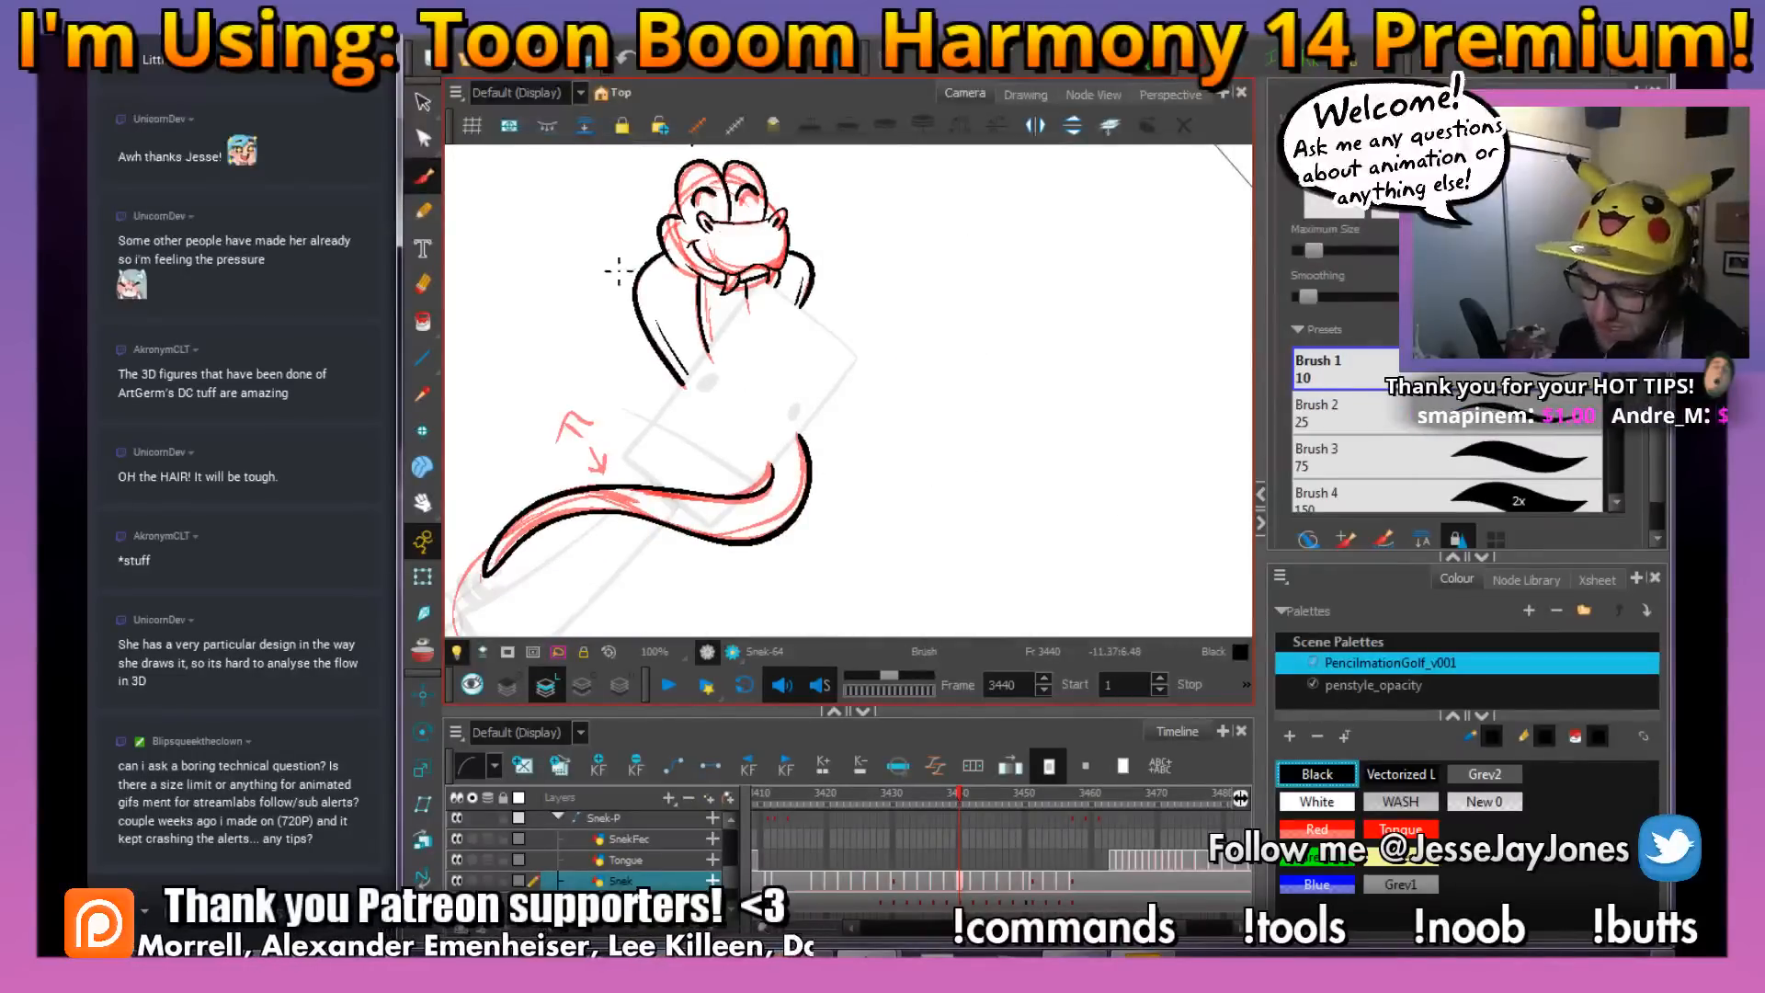
pyautogui.moveTo(707, 215); pyautogui.dragTo(720, 255)
pyautogui.moveTo(705, 369); pyautogui.dragTo(717, 388)
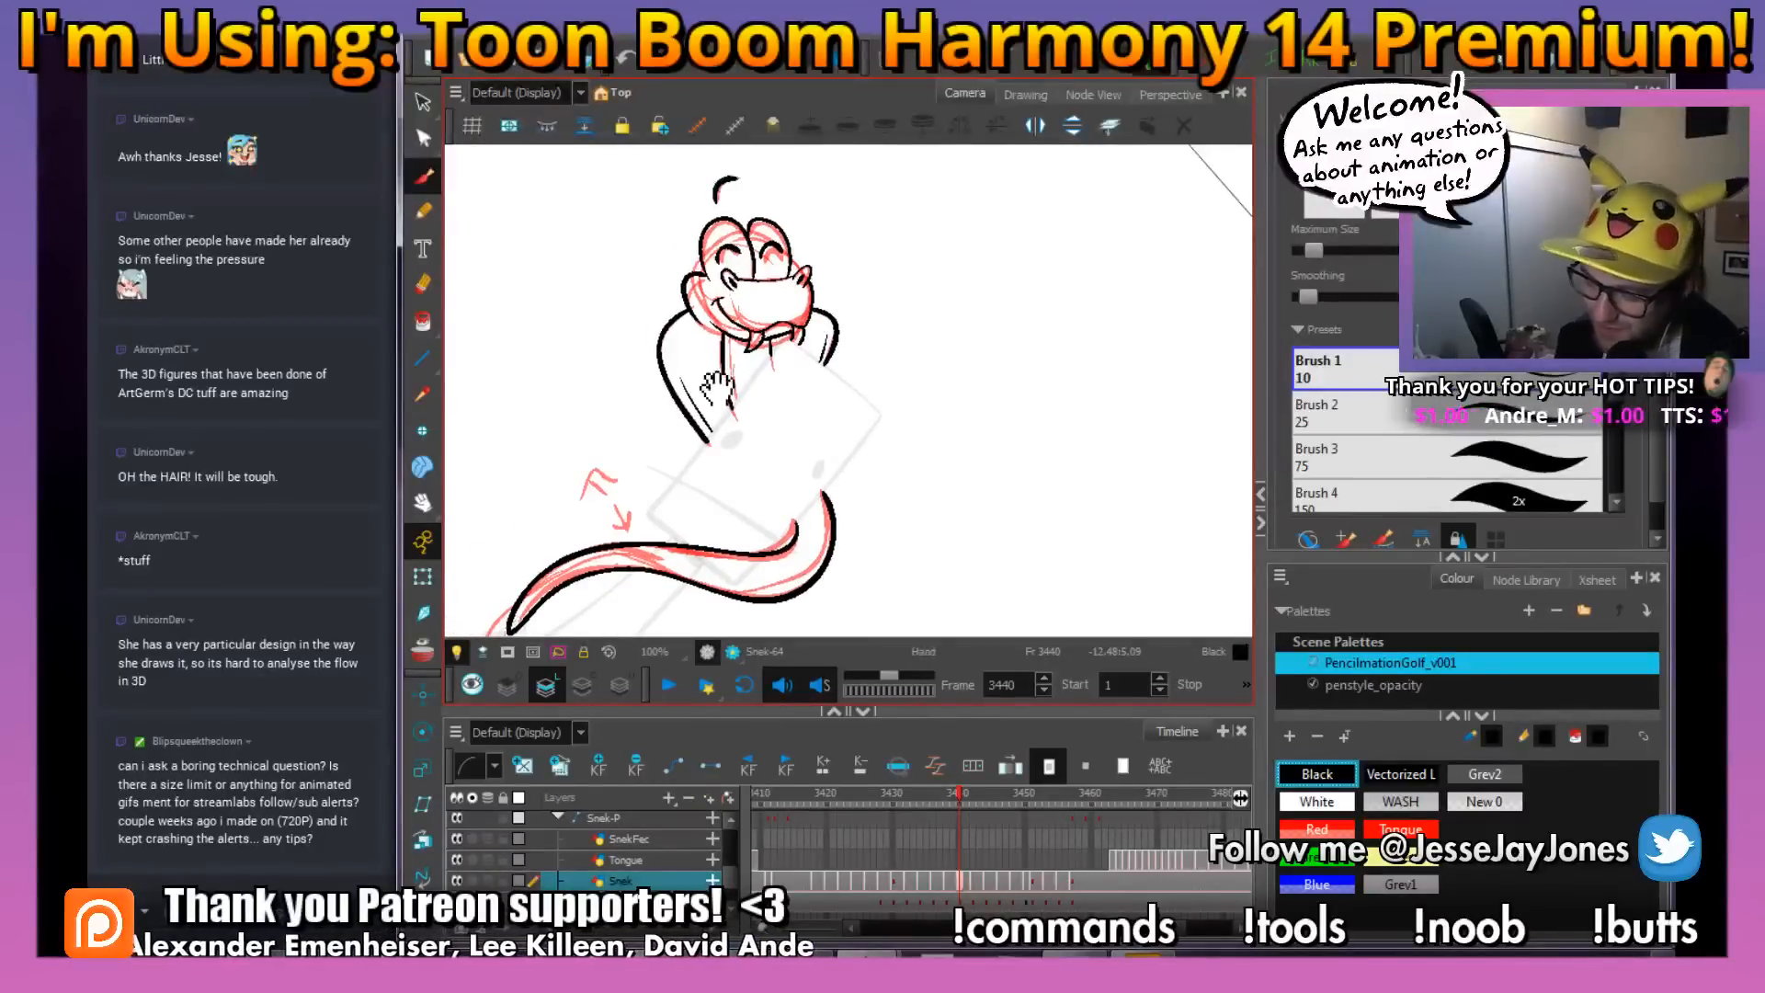
pyautogui.moveTo(895, 513)
pyautogui.mouseDown()
pyautogui.moveTo(843, 505)
pyautogui.moveTo(979, 485)
pyautogui.mouseUp()
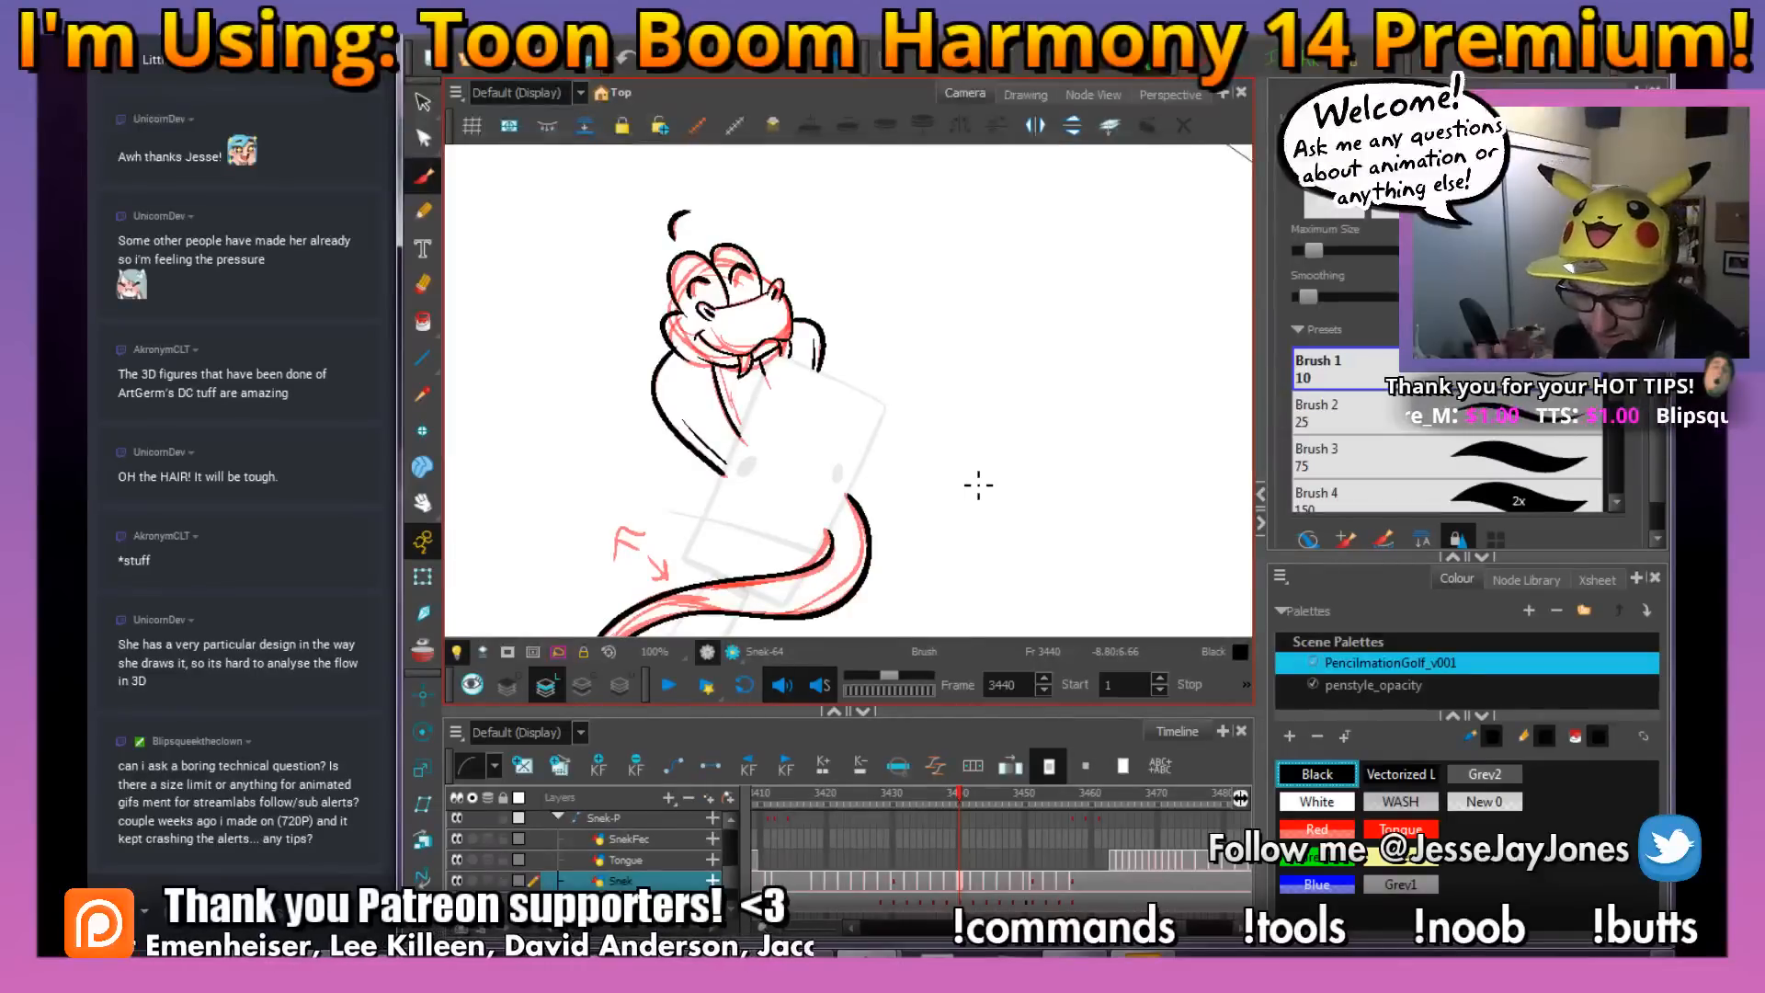
pyautogui.moveTo(824, 441); pyautogui.dragTo(832, 448)
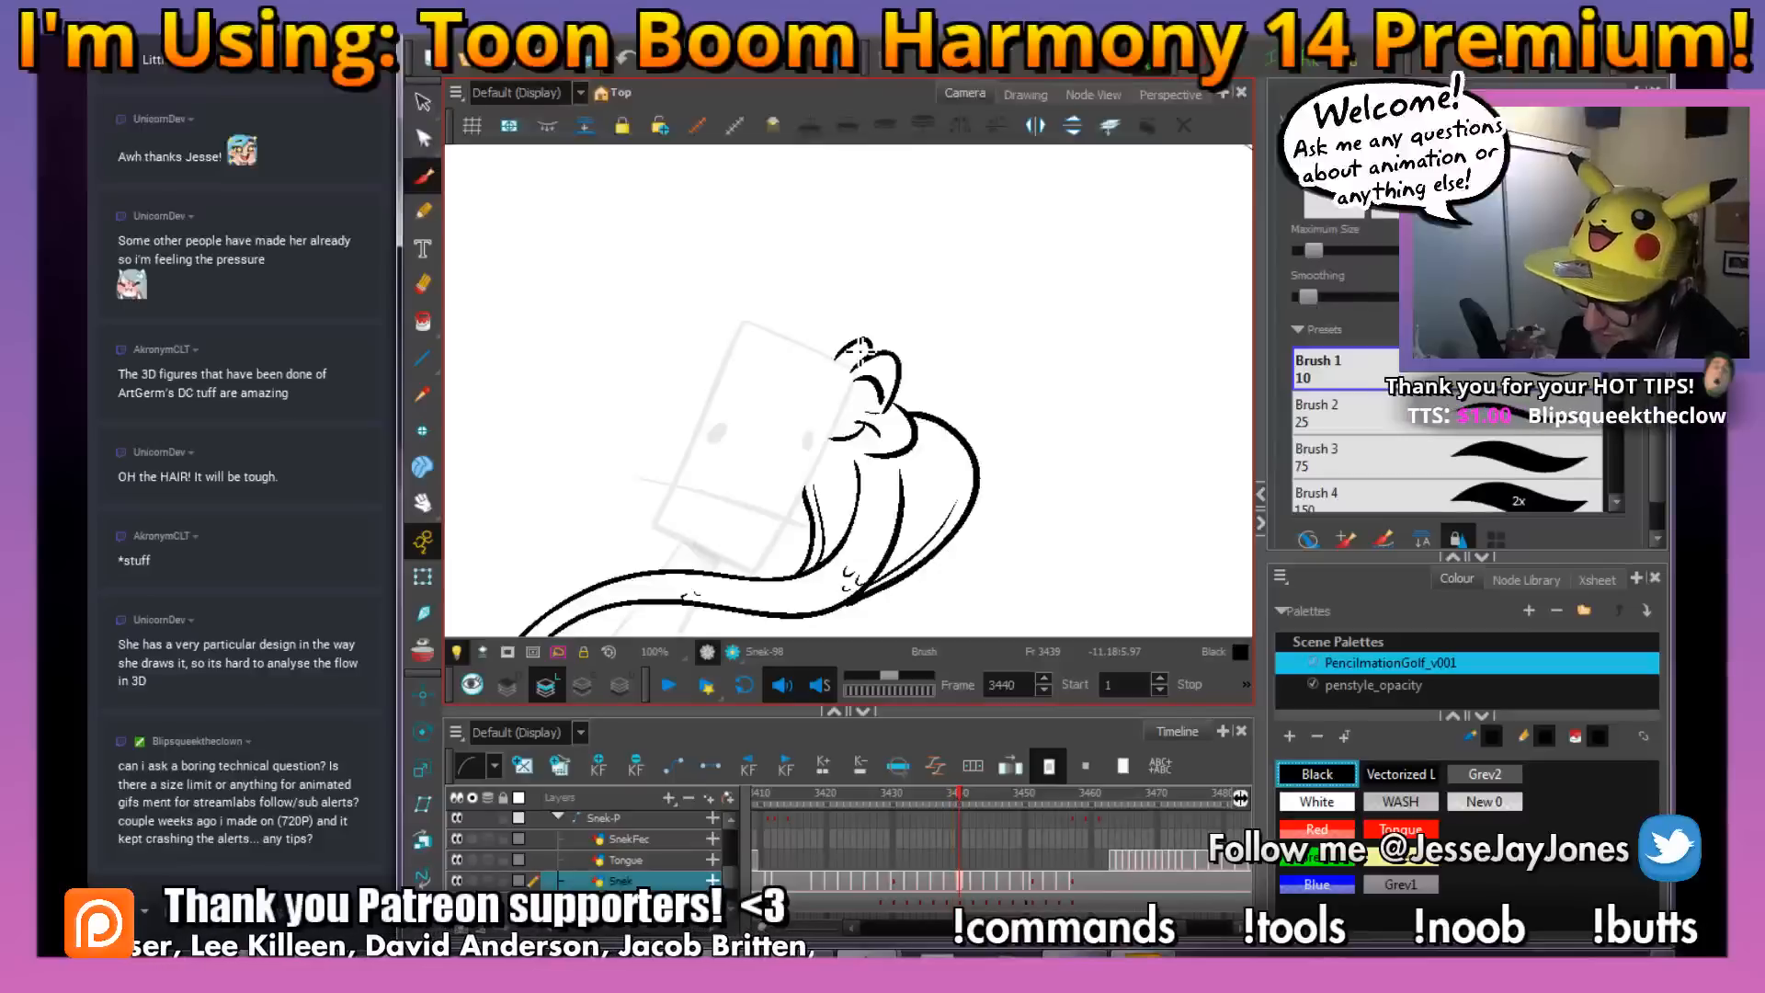
pyautogui.press('.')
pyautogui.moveTo(859, 347)
pyautogui.mouseDown()
pyautogui.moveTo(818, 425)
pyautogui.moveTo(861, 426)
pyautogui.mouseUp()
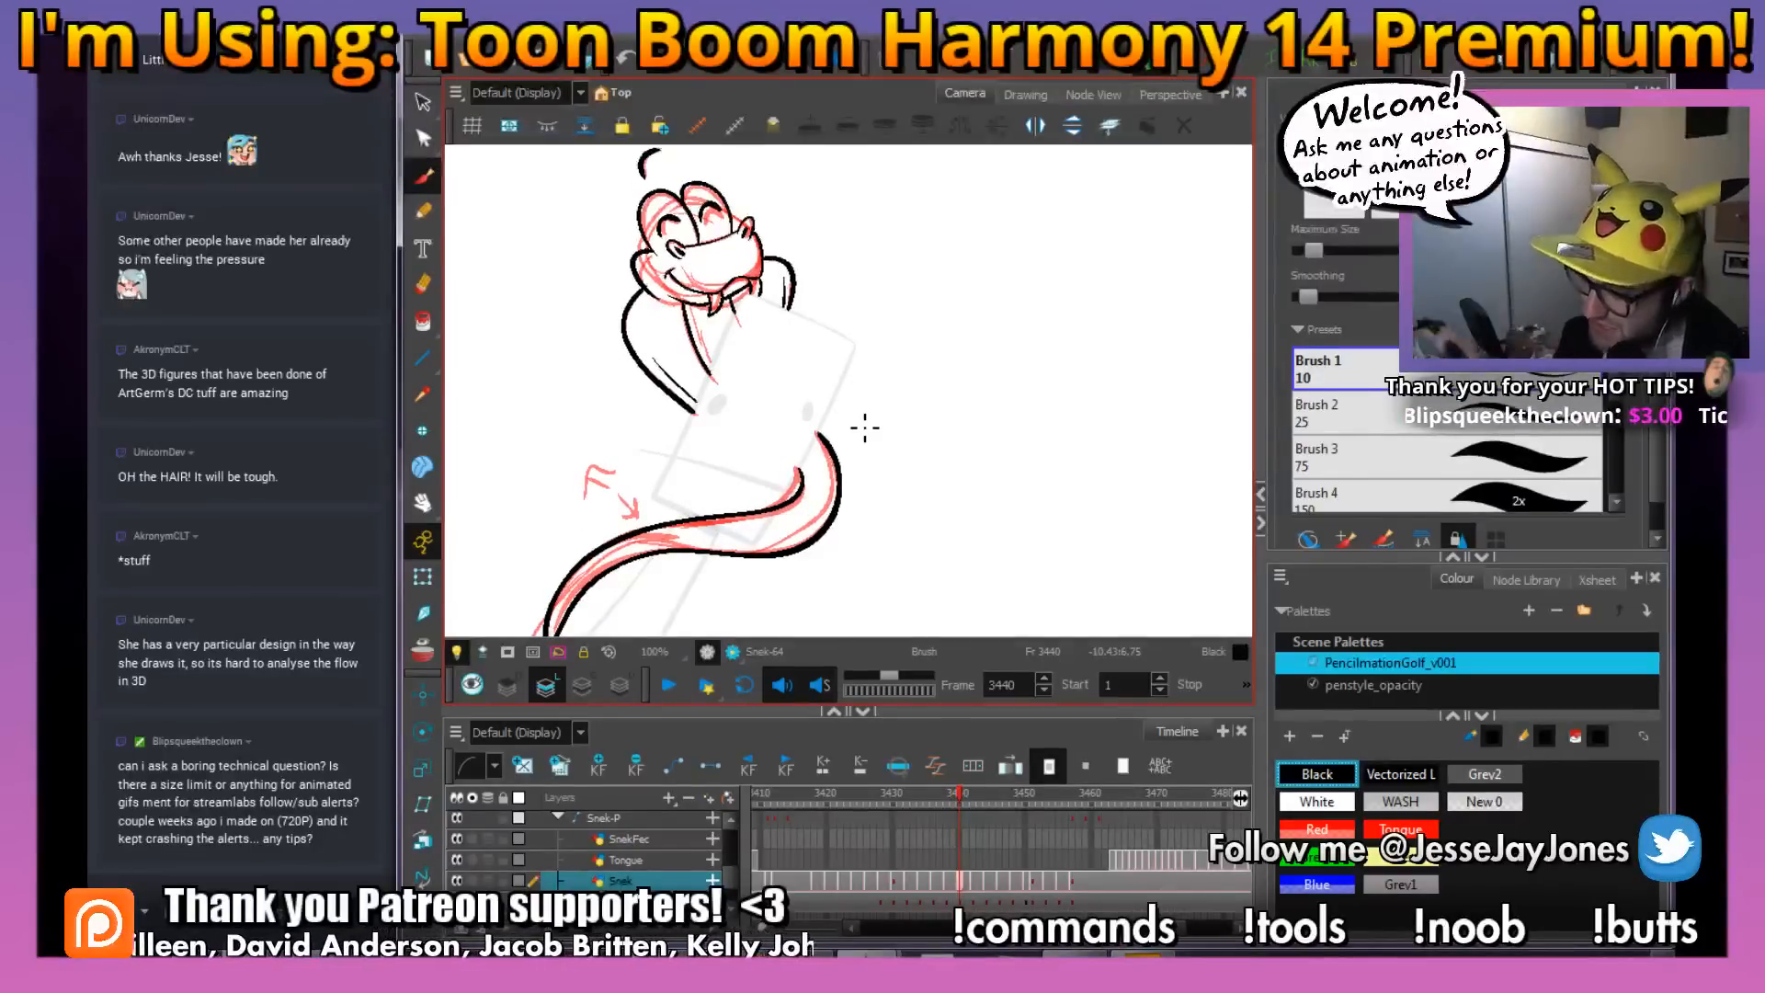
pyautogui.moveTo(888, 519); pyautogui.dragTo(910, 499)
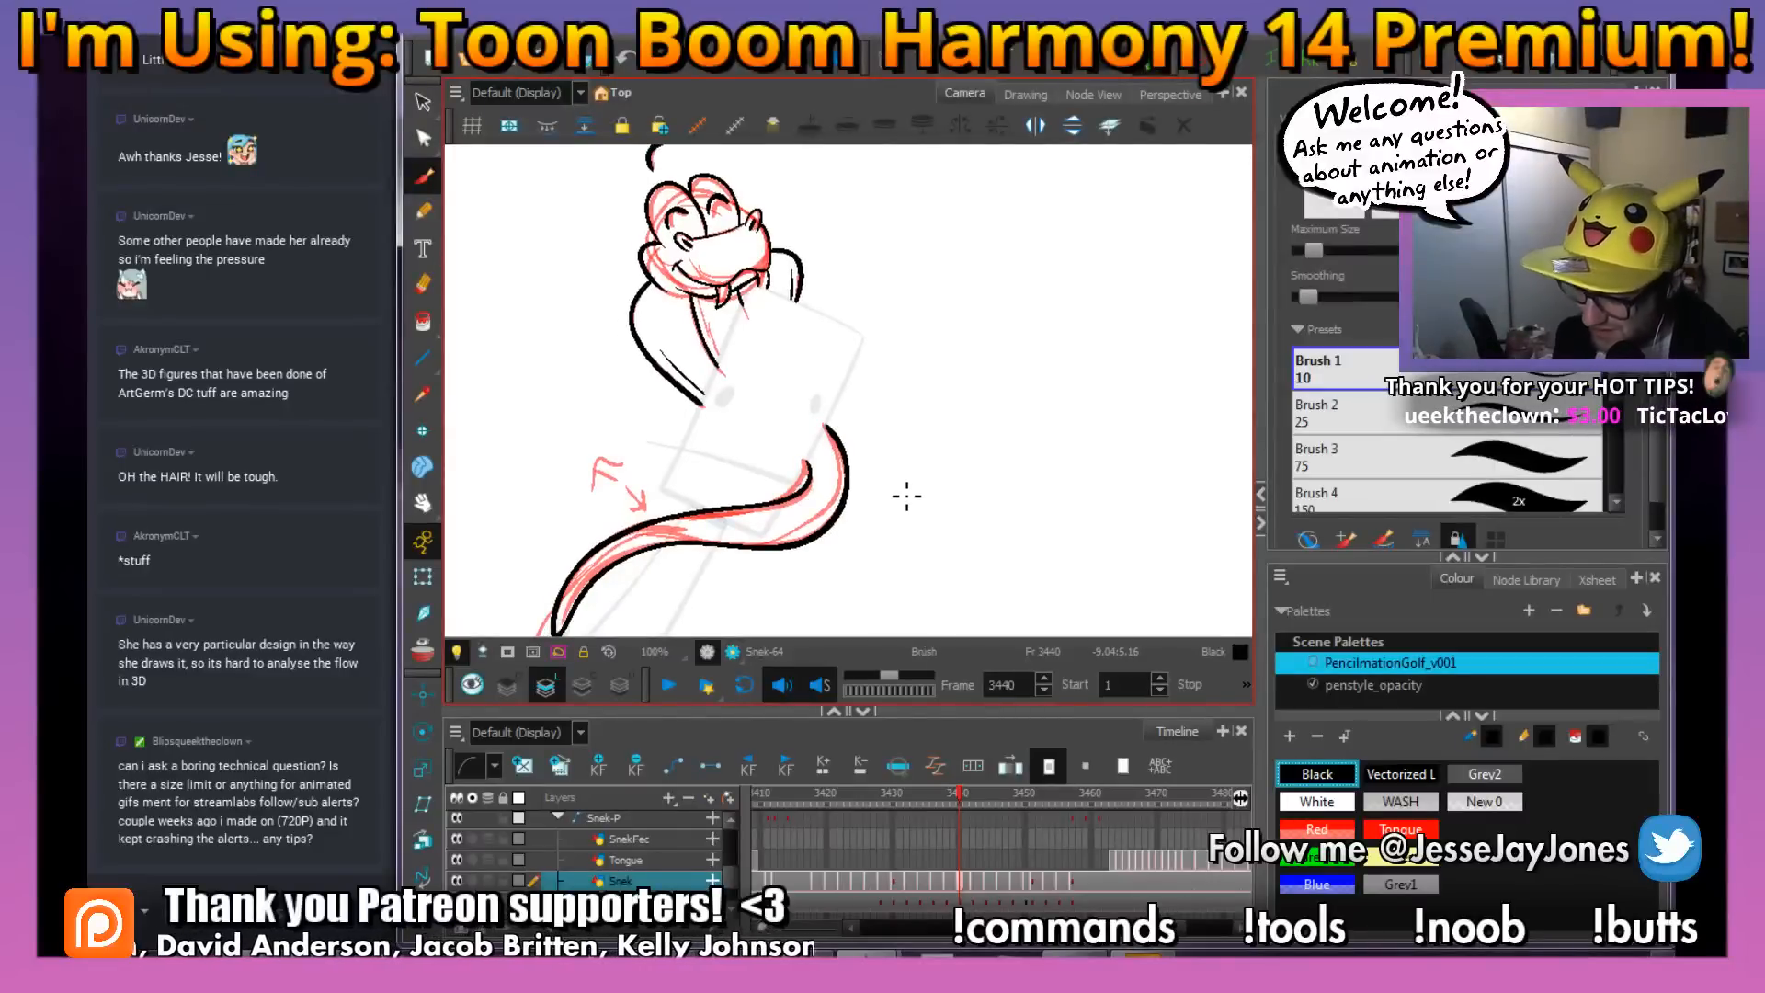
pyautogui.press('.')
pyautogui.press('.')
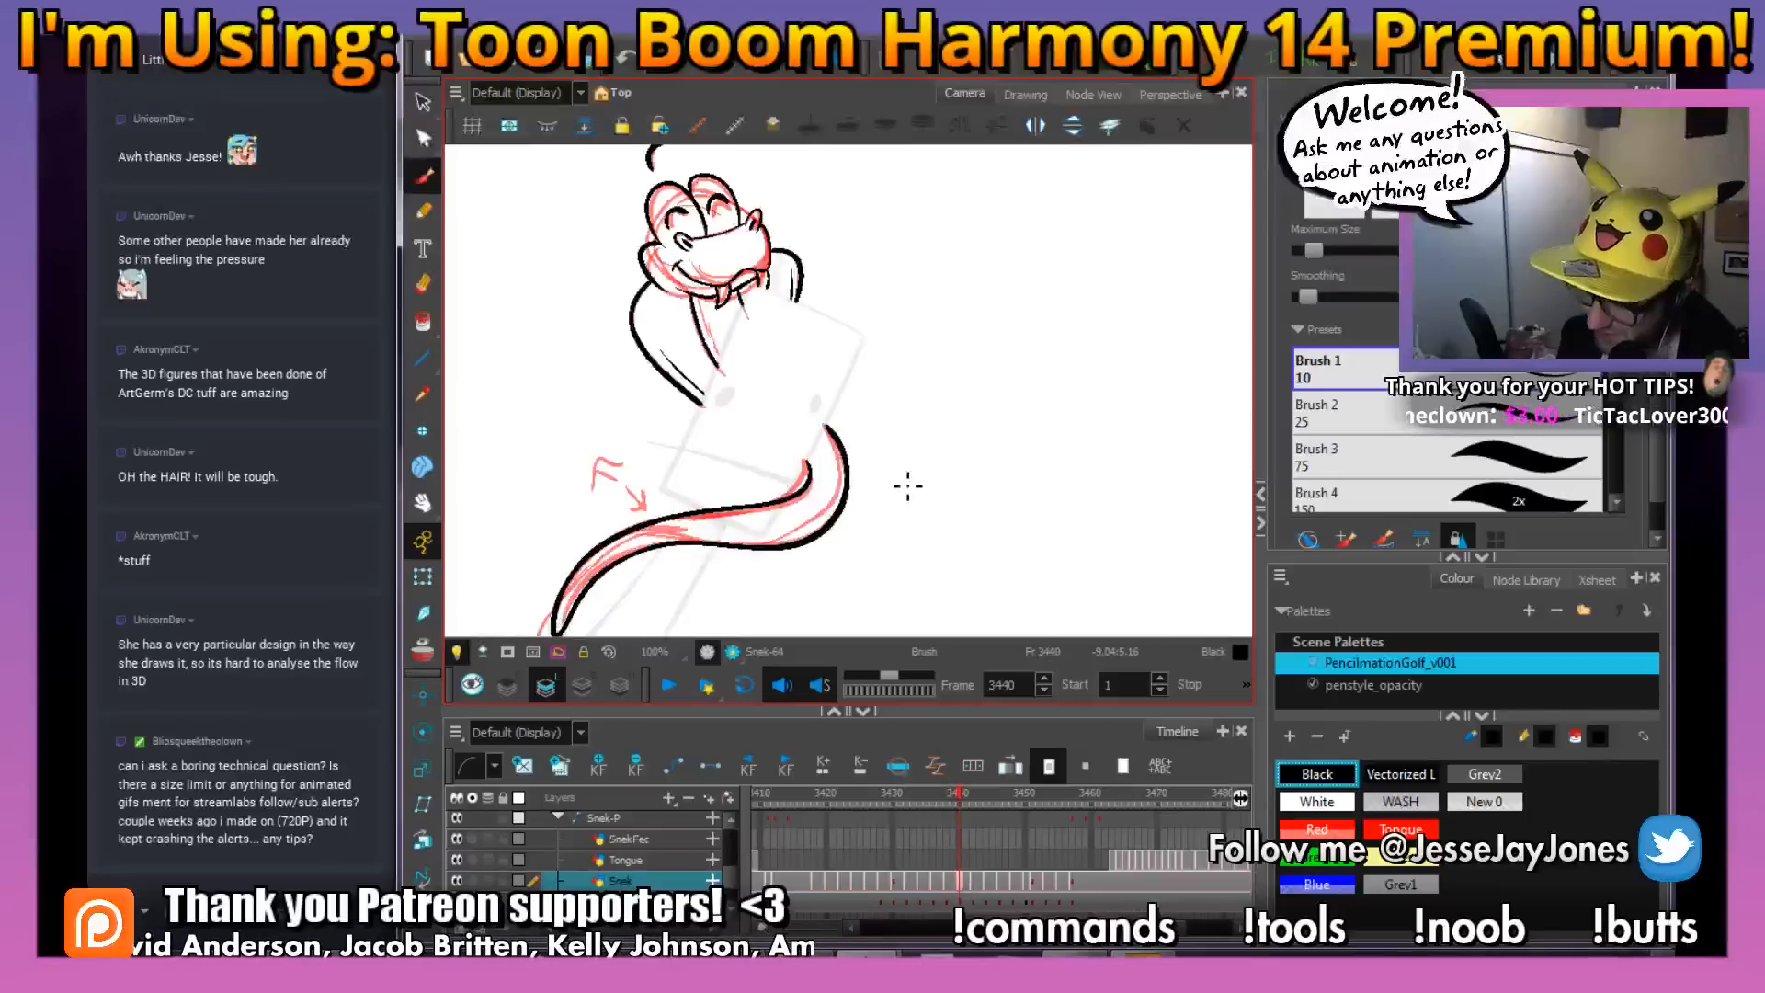
pyautogui.scroll(3, 912, 531)
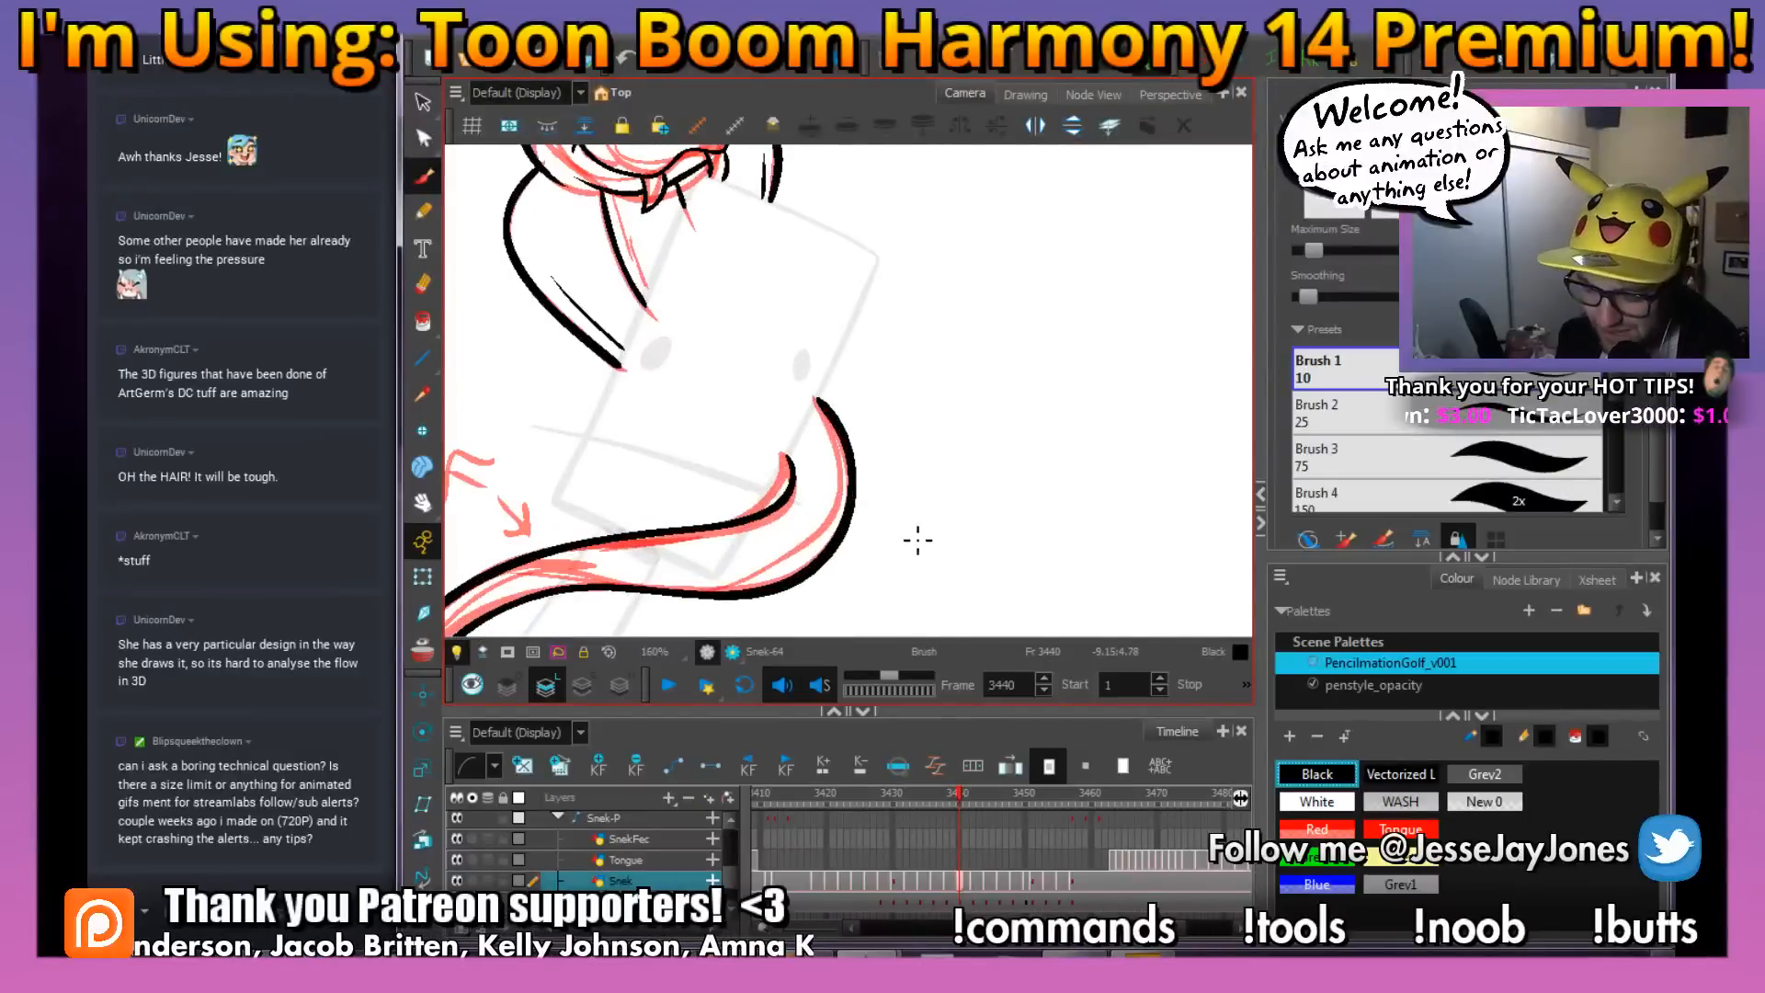
pyautogui.scroll(1, 923, 454)
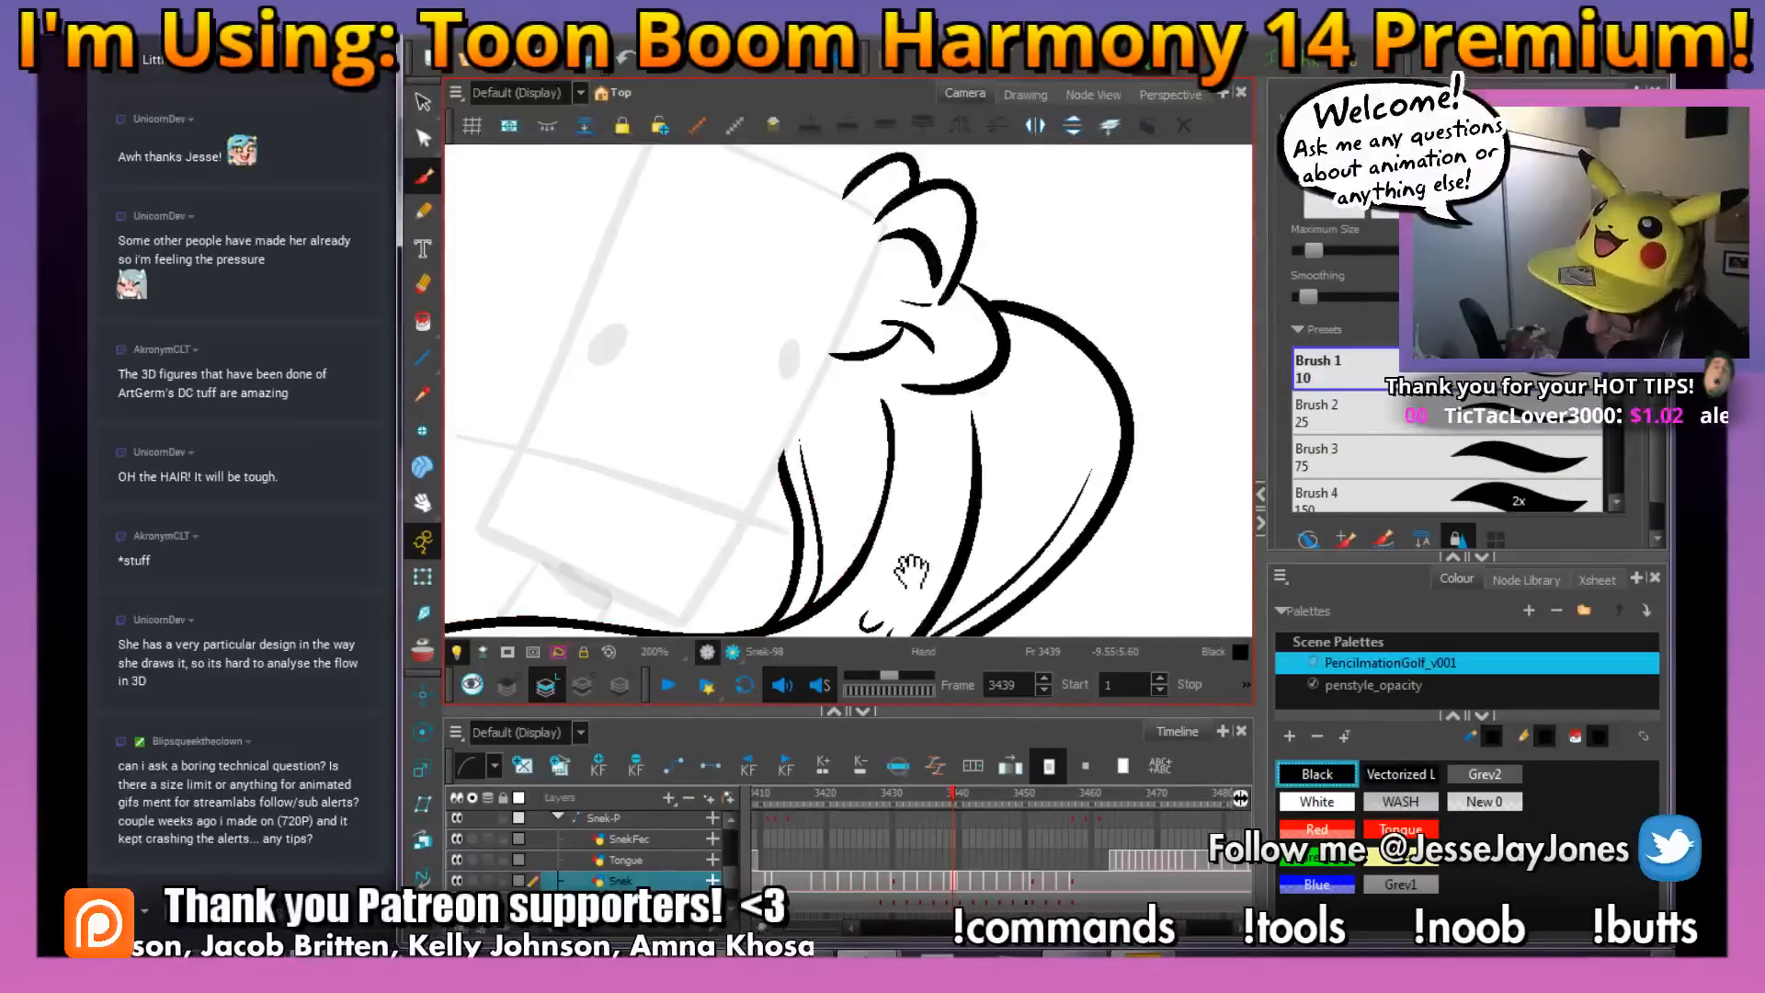
pyautogui.moveTo(912, 572); pyautogui.dragTo(941, 451)
pyautogui.press('.')
pyautogui.moveTo(990, 521); pyautogui.dragTo(1019, 483)
# Ink small curved scale marks near the snake's tail tip on frame 3440, matching the placement of those on frame 3439
pyautogui.moveTo(904, 579); pyautogui.dragTo(951, 407)
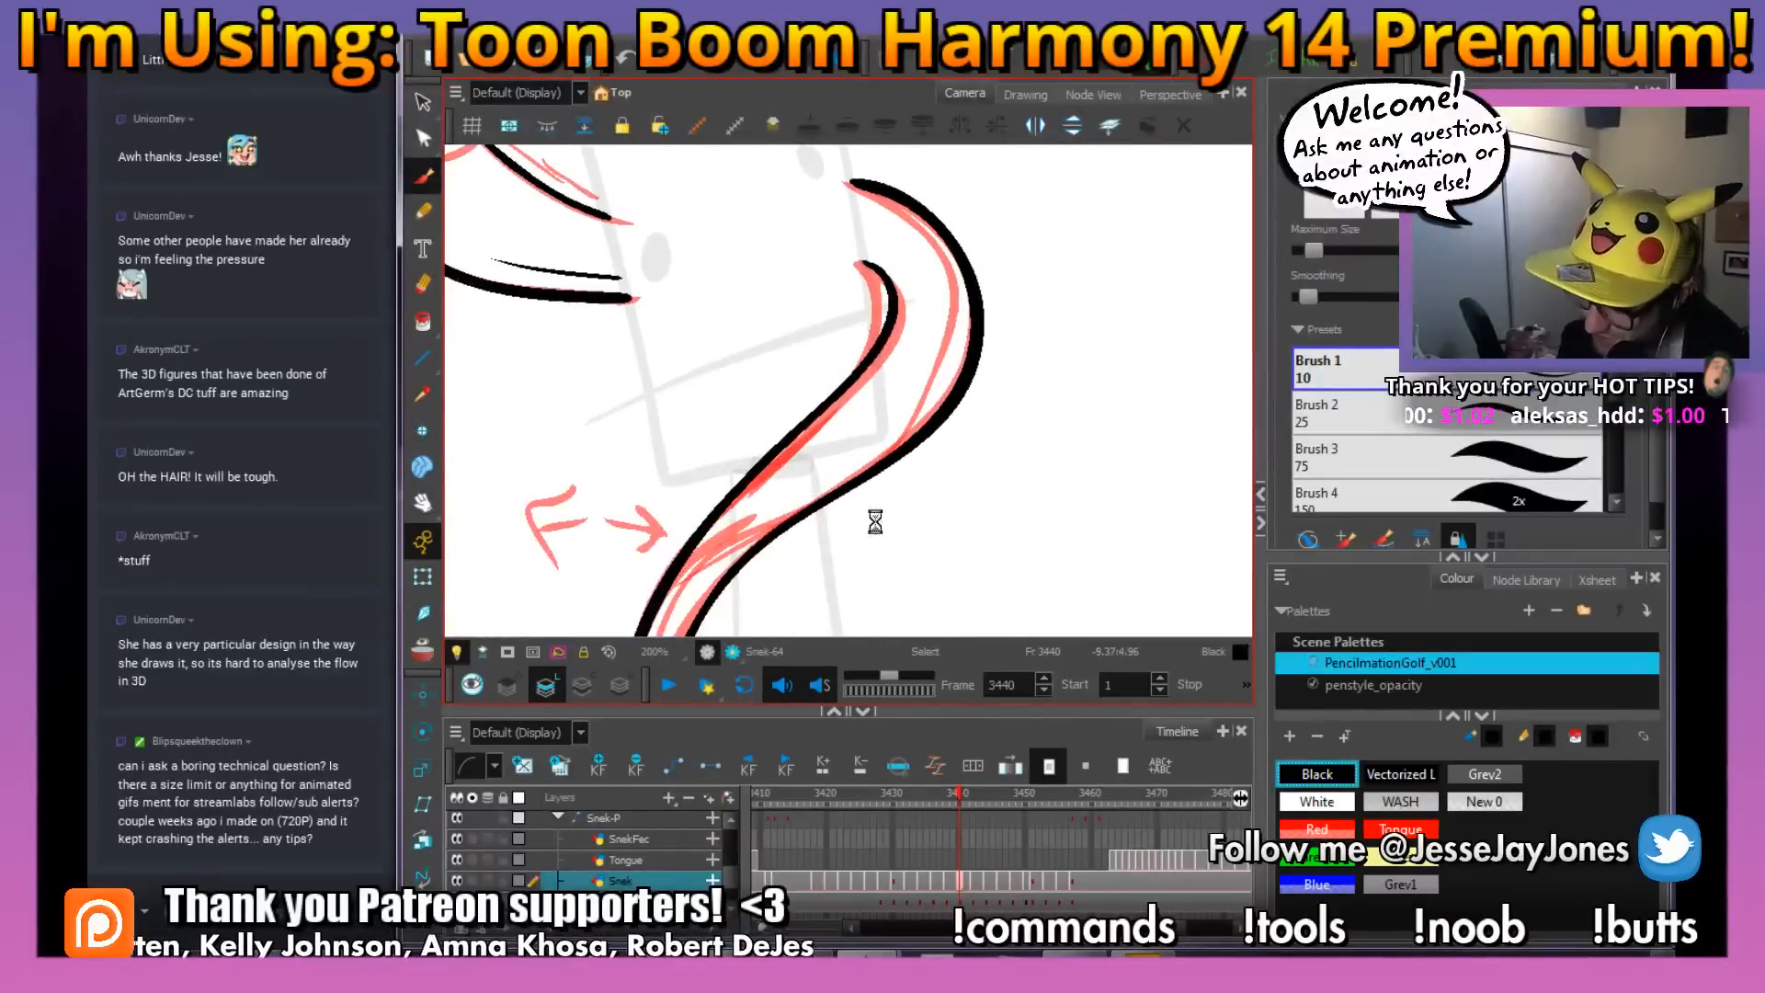
pyautogui.moveTo(863, 614); pyautogui.dragTo(891, 485)
pyautogui.moveTo(854, 554); pyautogui.dragTo(858, 466)
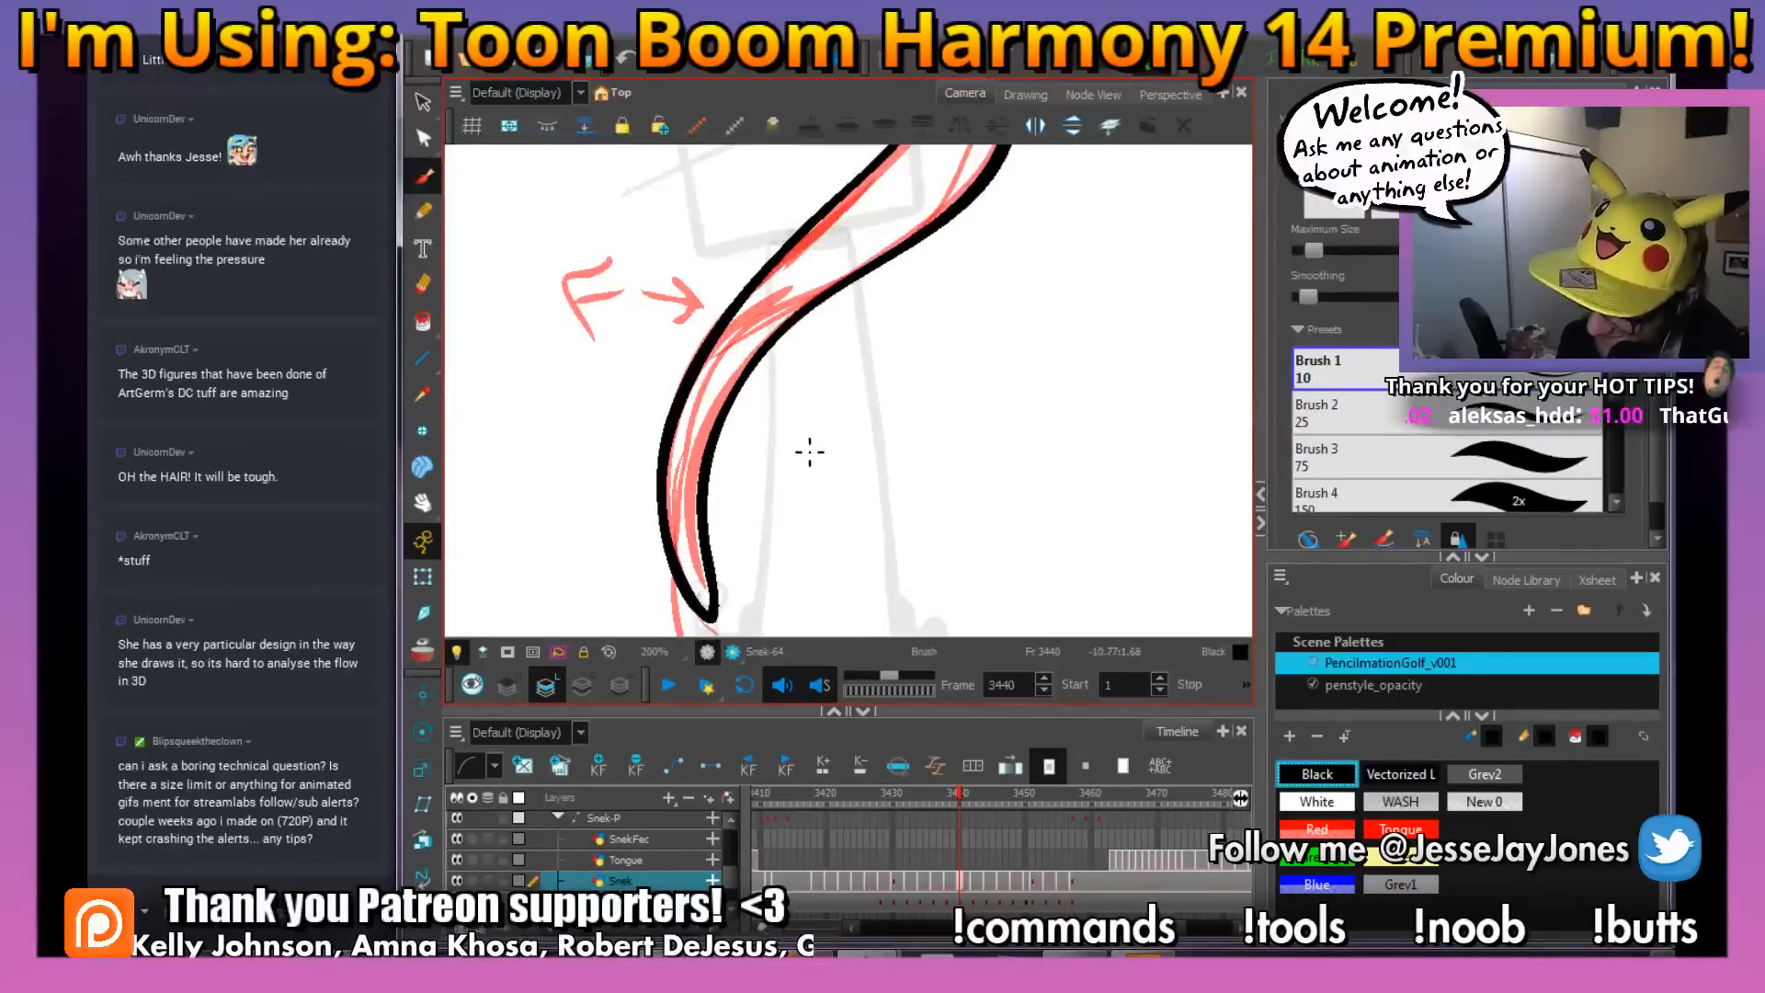
pyautogui.press(',')
pyautogui.moveTo(760, 576); pyautogui.dragTo(801, 433)
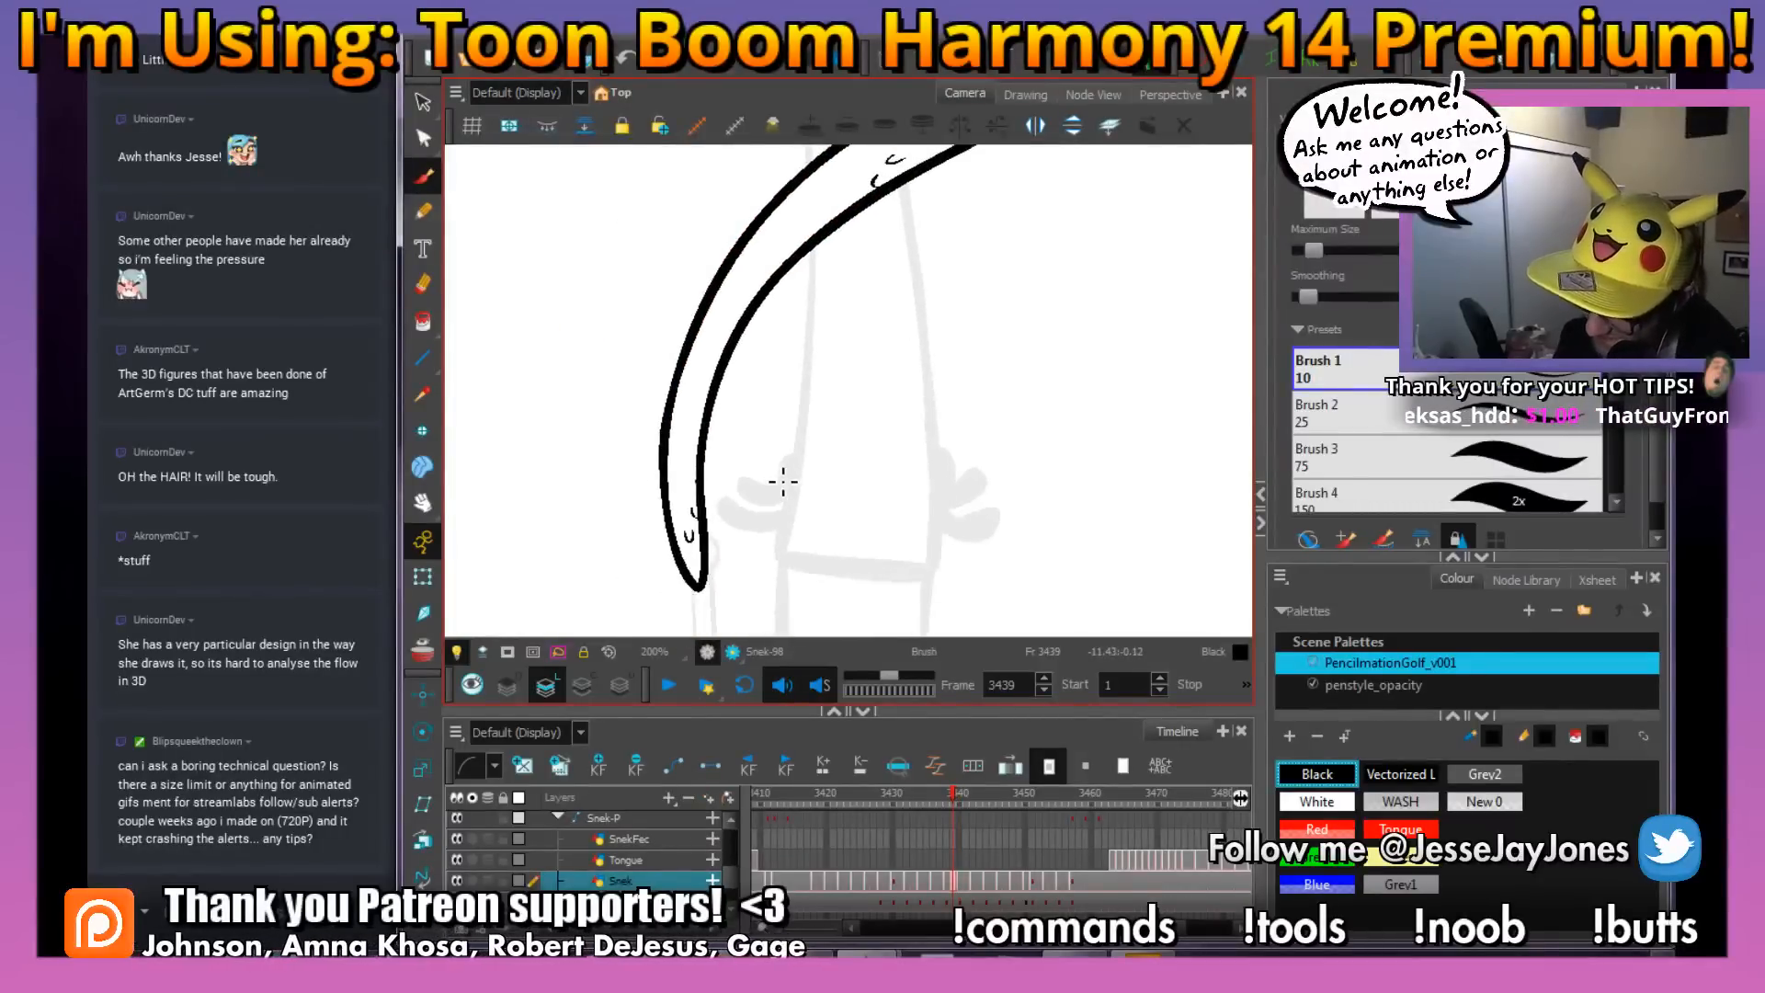
pyautogui.press('.')
pyautogui.press(',')
pyautogui.press('.')
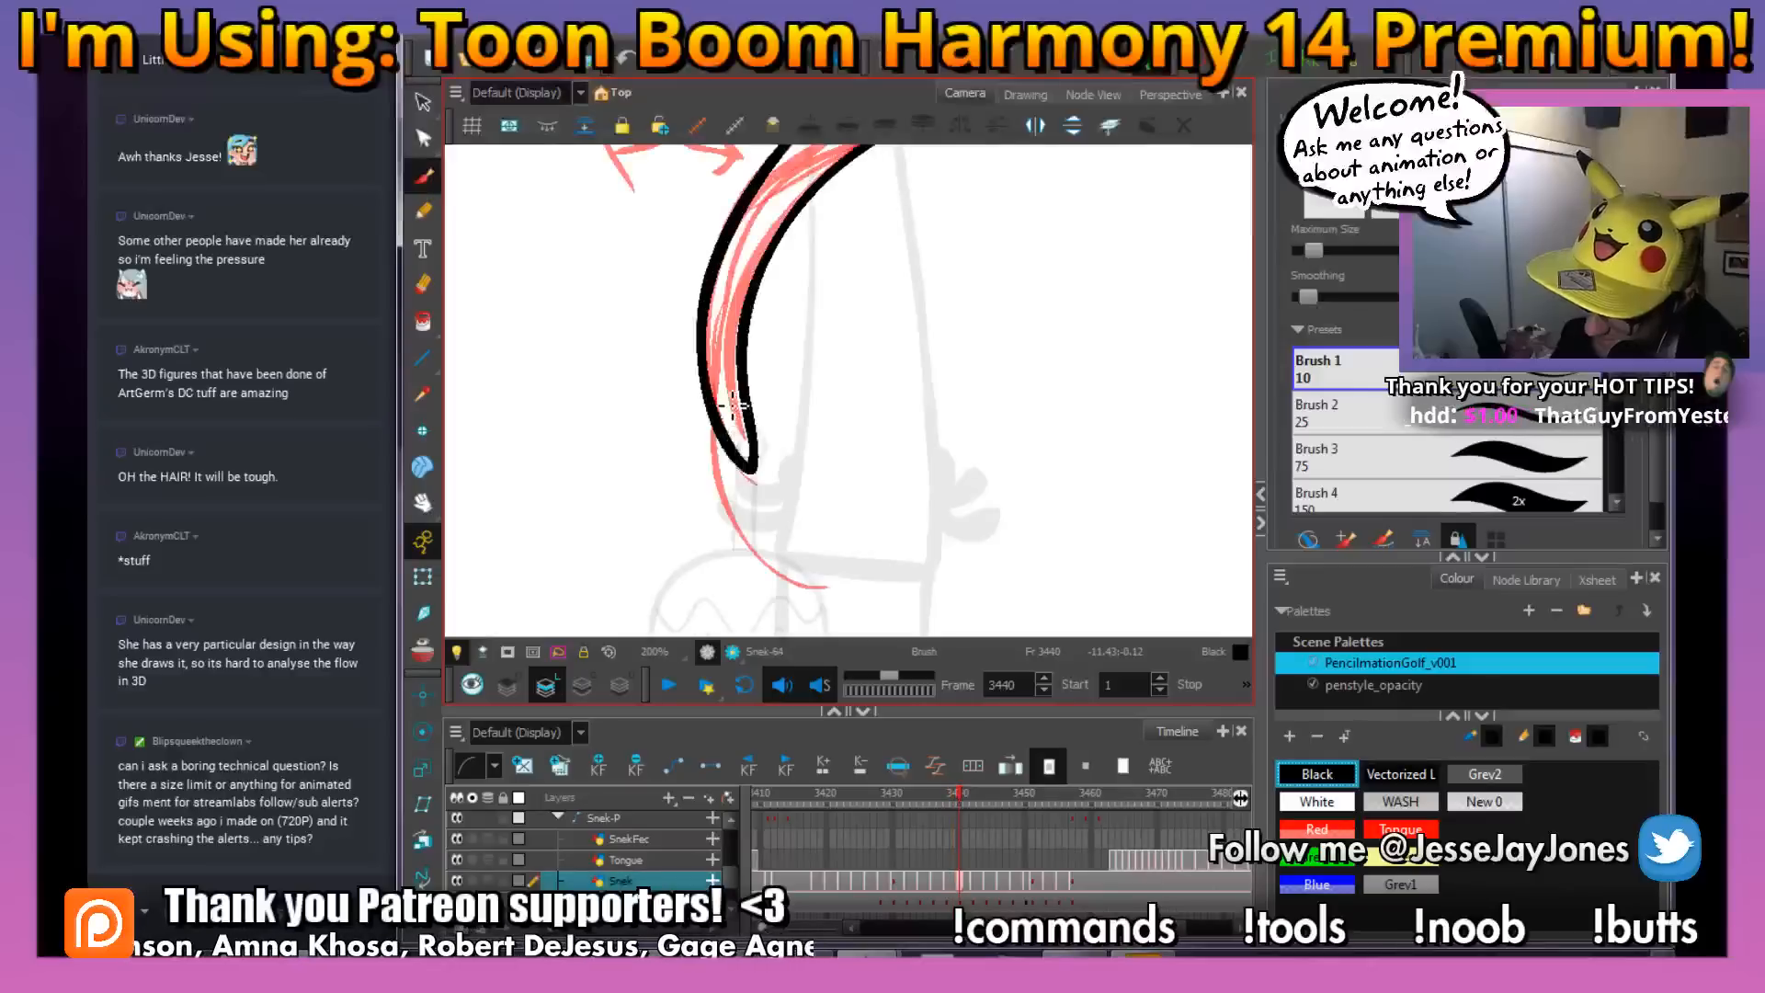
pyautogui.press(',')
pyautogui.press('.')
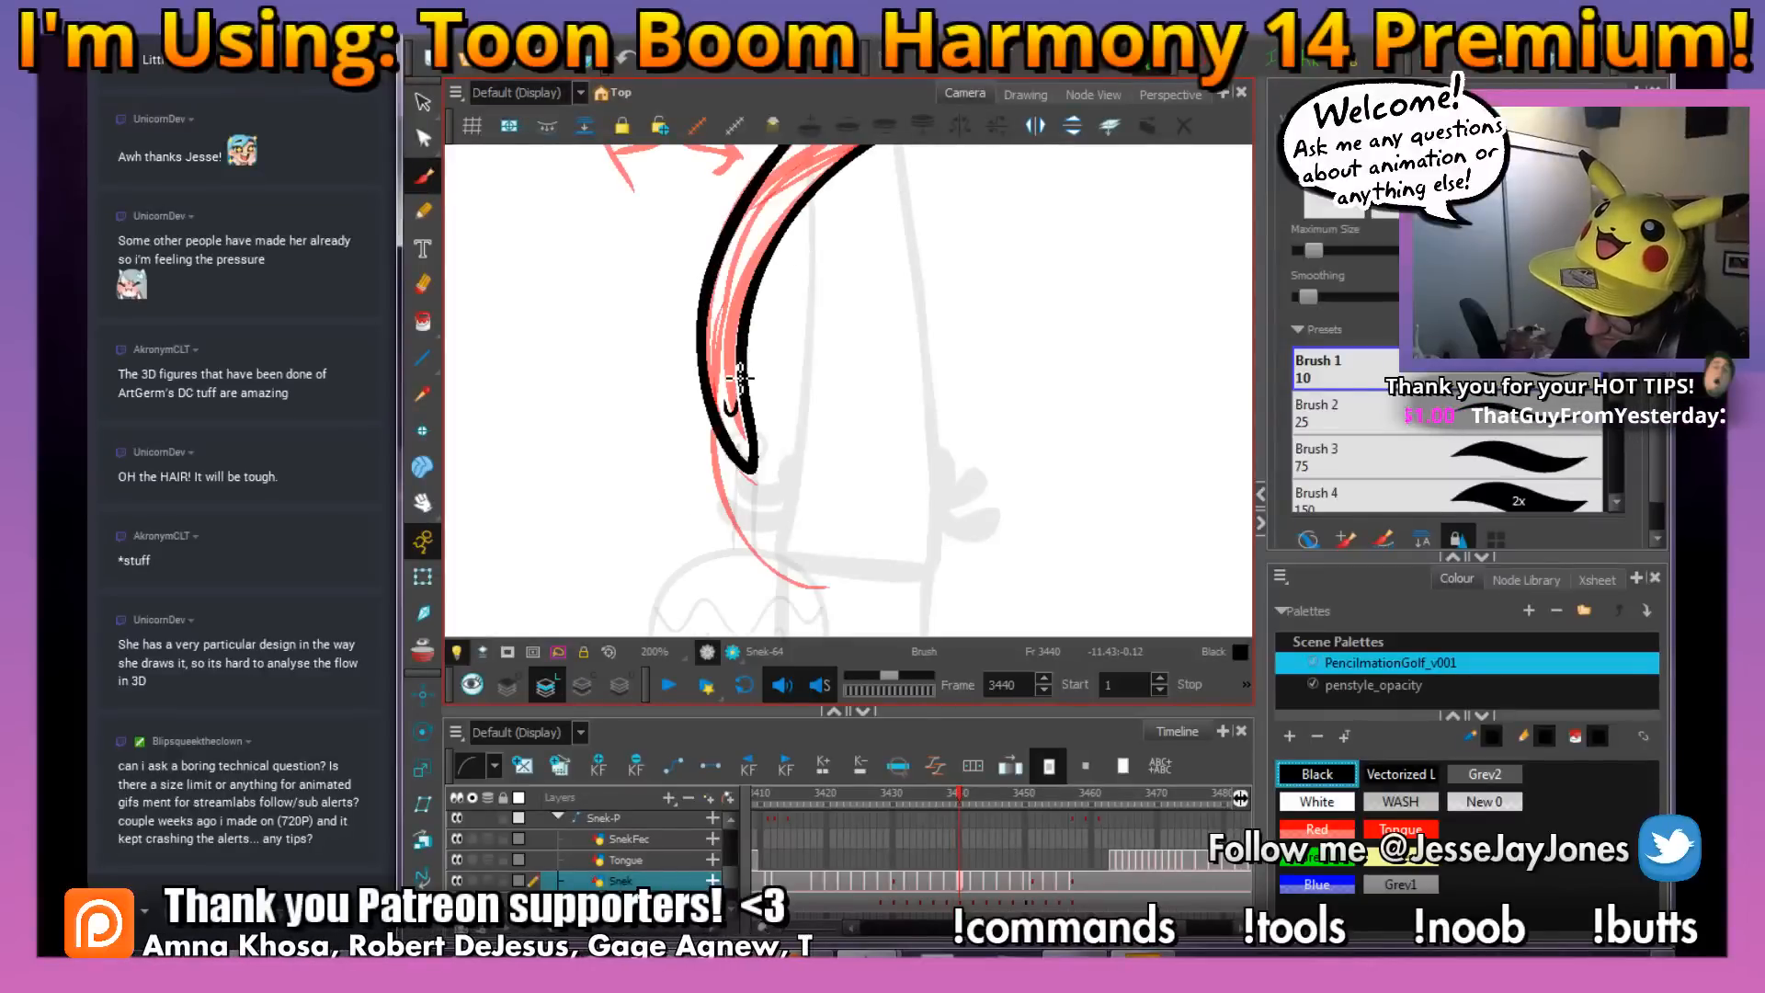
pyautogui.moveTo(859, 248); pyautogui.dragTo(865, 334)
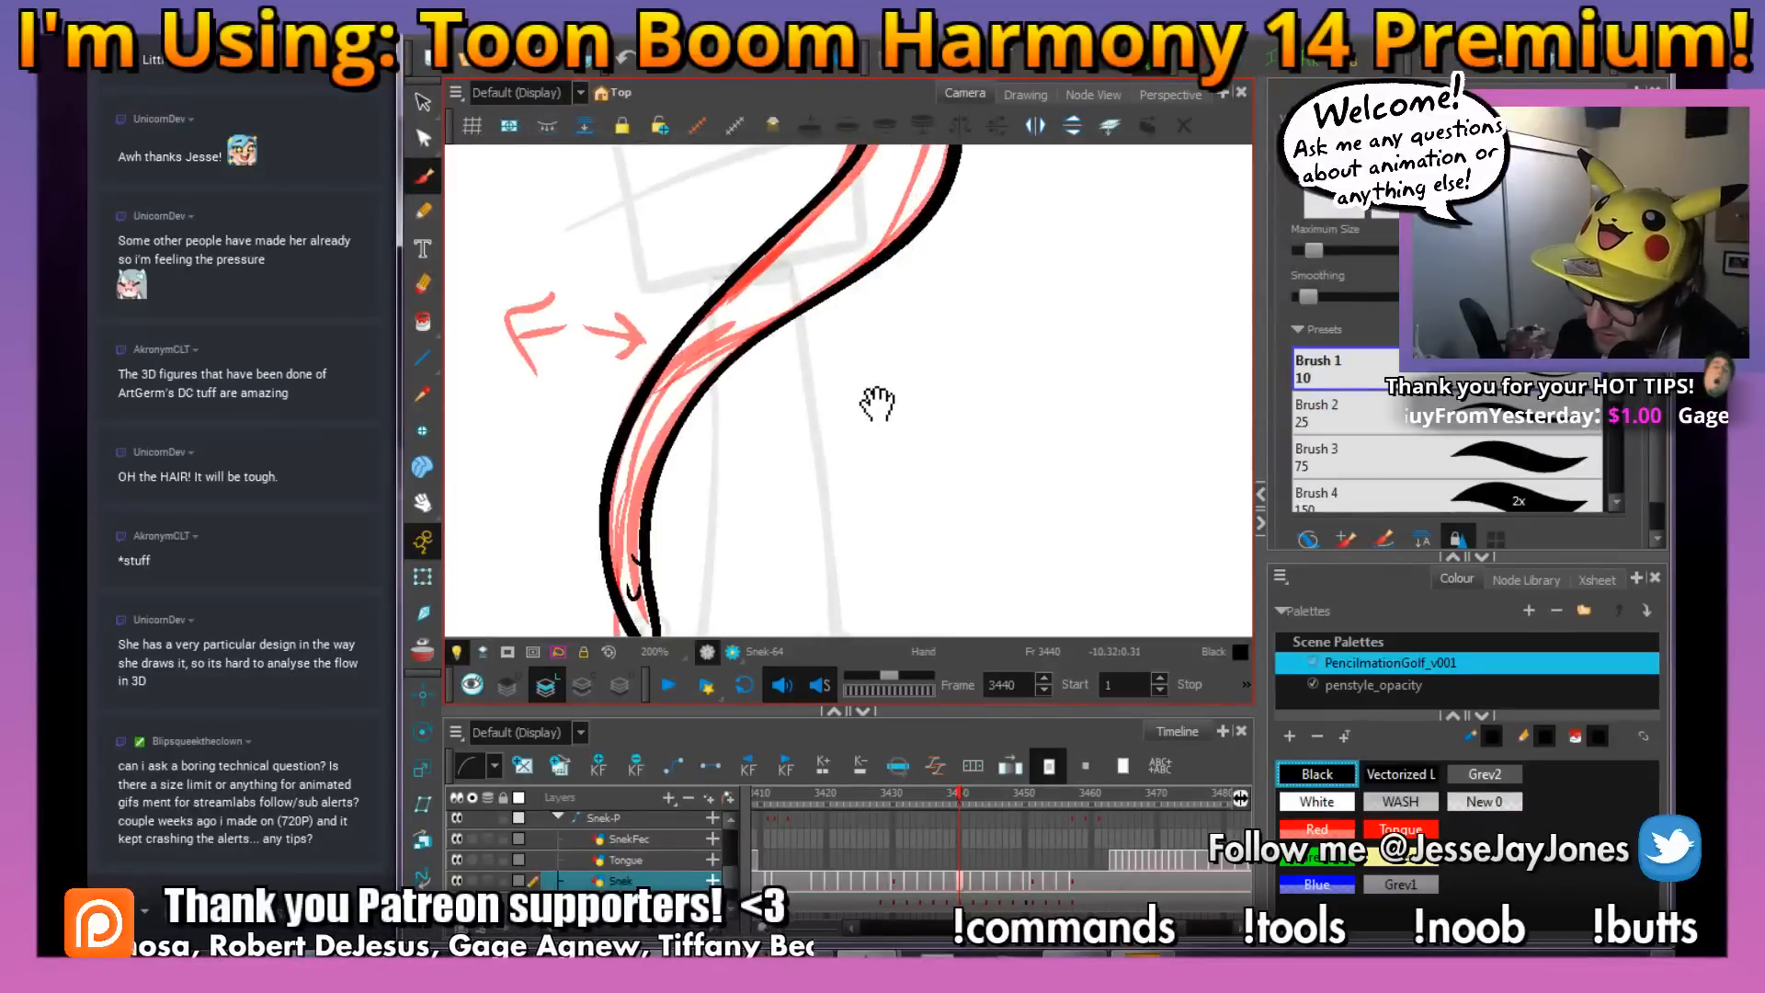
pyautogui.moveTo(882, 398); pyautogui.dragTo(835, 454)
pyautogui.moveTo(896, 387); pyautogui.dragTo(873, 408)
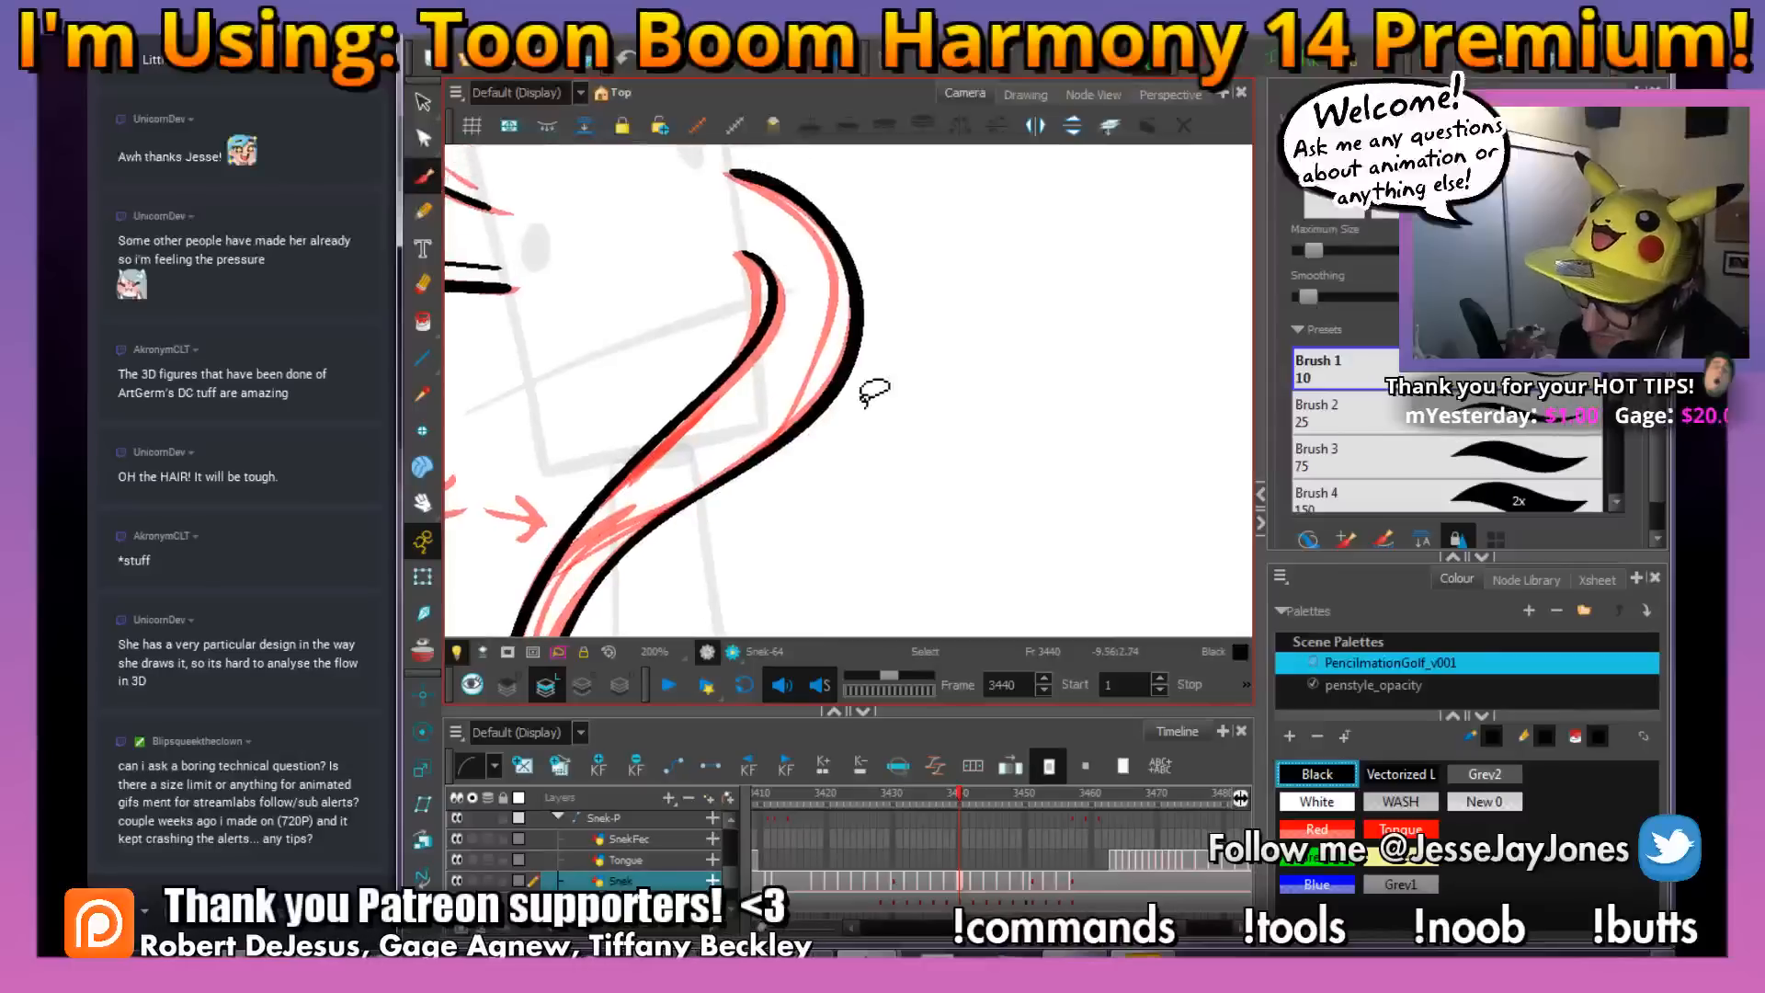
# Ink two small curved scale marks along the outer edge of the snake's lower body on frame 3440, following the placement on frame 3439
pyautogui.moveTo(808, 480); pyautogui.dragTo(891, 406)
pyautogui.press('f')
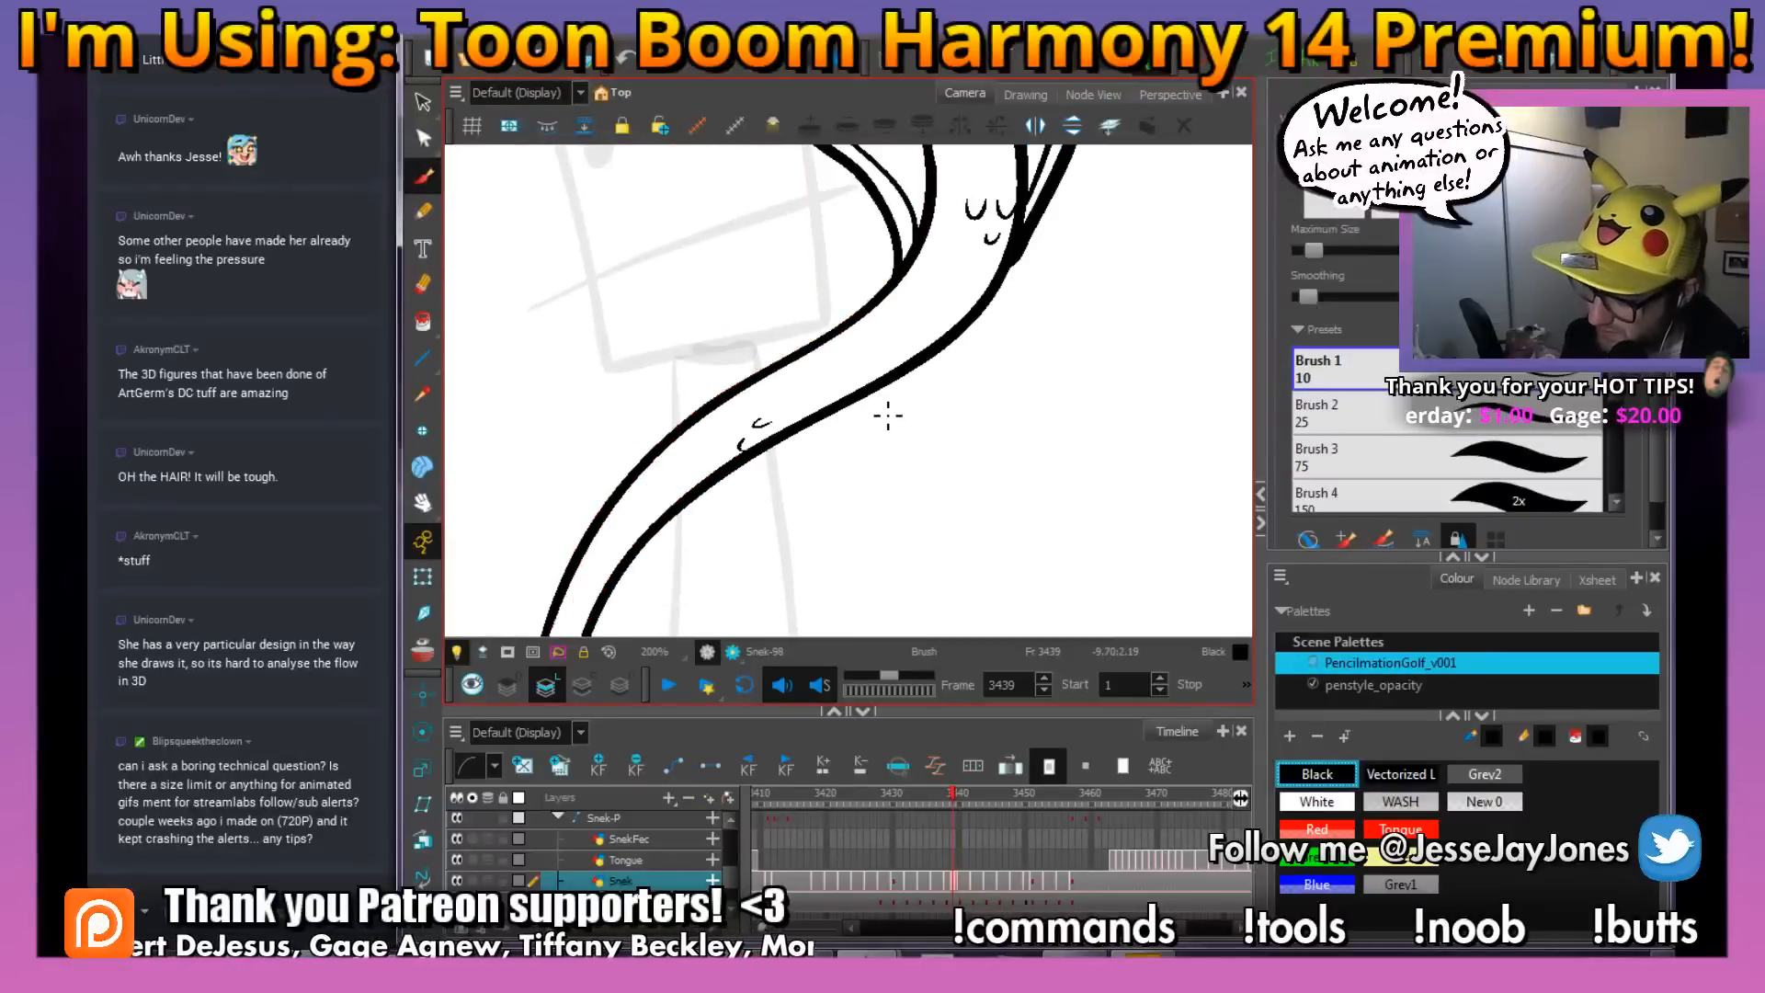
pyautogui.press('g')
pyautogui.press('1')
pyautogui.press('1')
pyautogui.moveTo(973, 386); pyautogui.dragTo(948, 404)
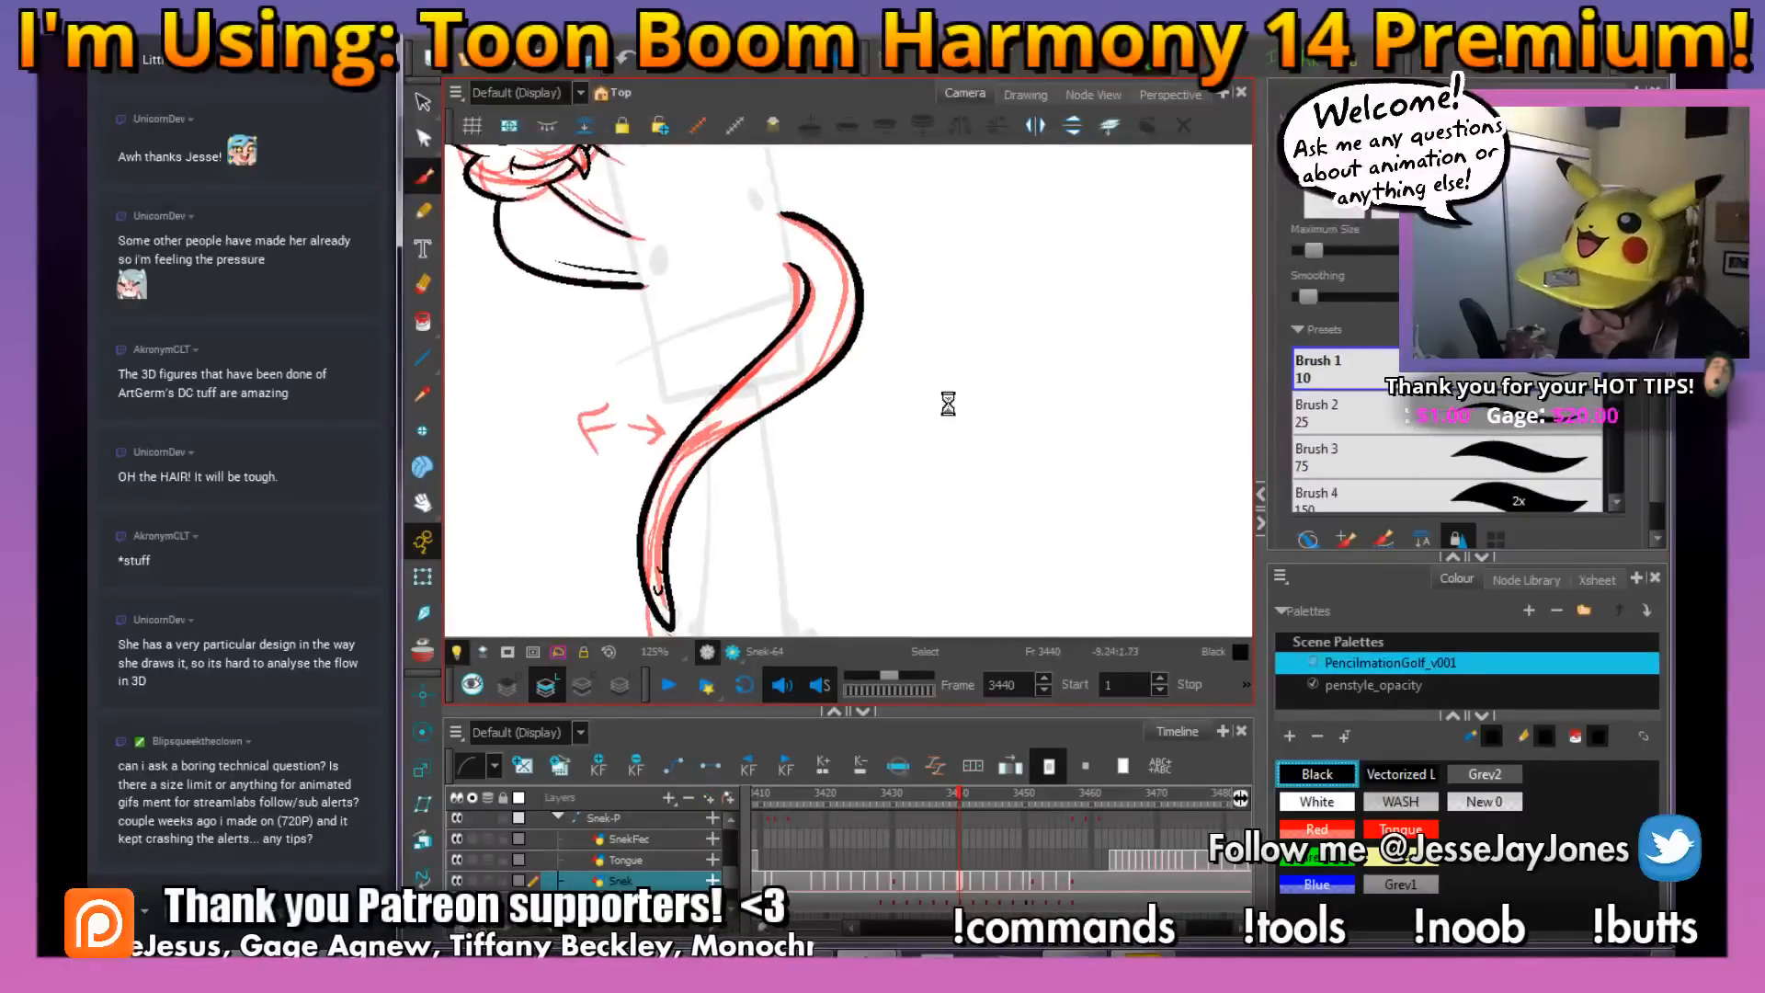
pyautogui.press('f')
pyautogui.press('g')
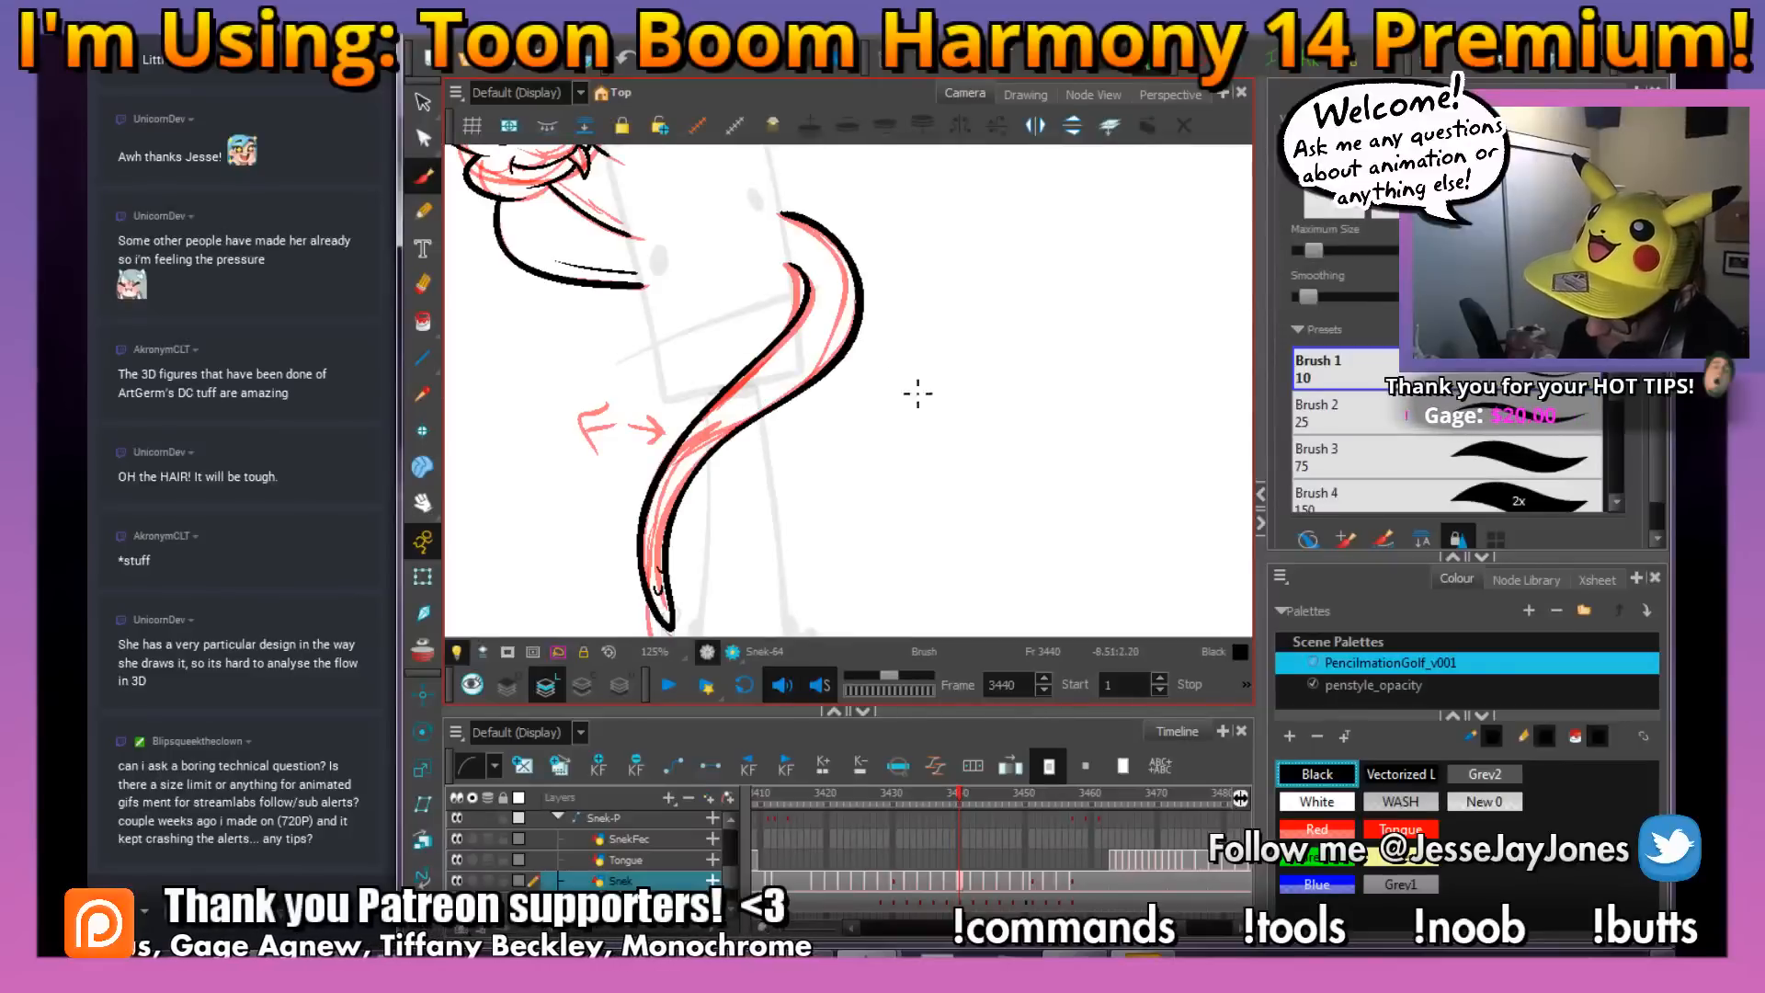
pyautogui.press('2')
pyautogui.press('2')
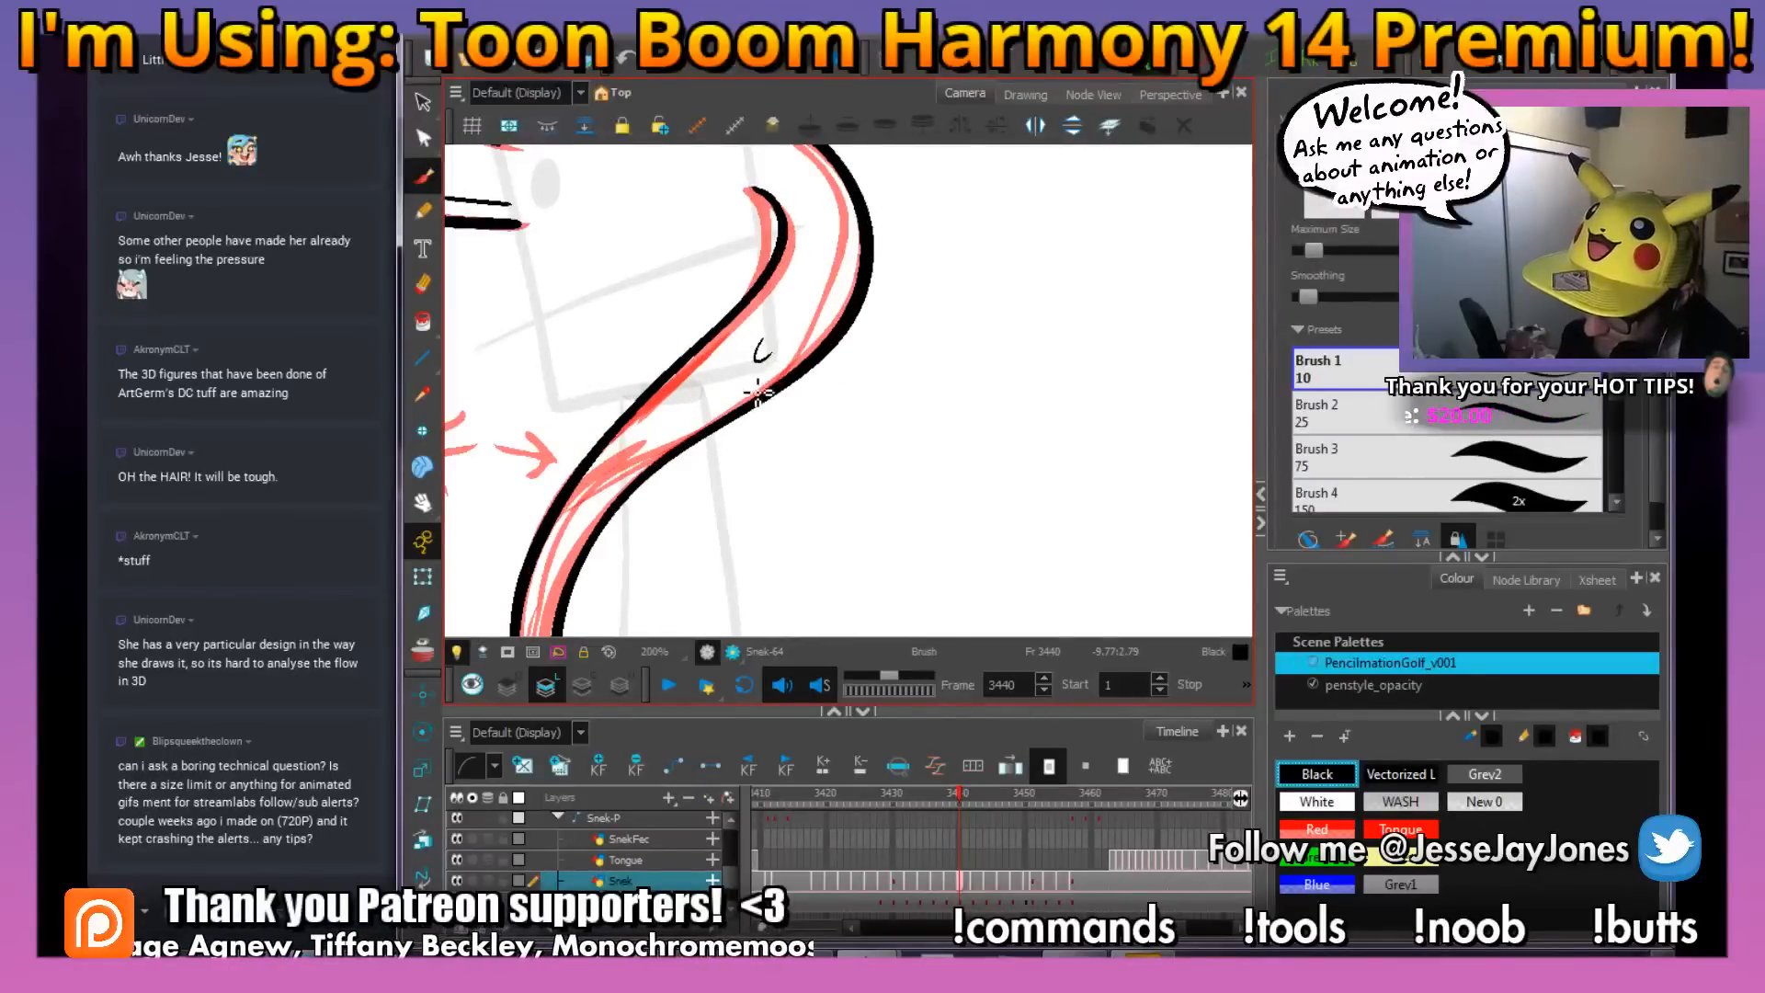
pyautogui.moveTo(755, 376); pyautogui.dragTo(755, 397)
pyautogui.moveTo(834, 354); pyautogui.dragTo(752, 421)
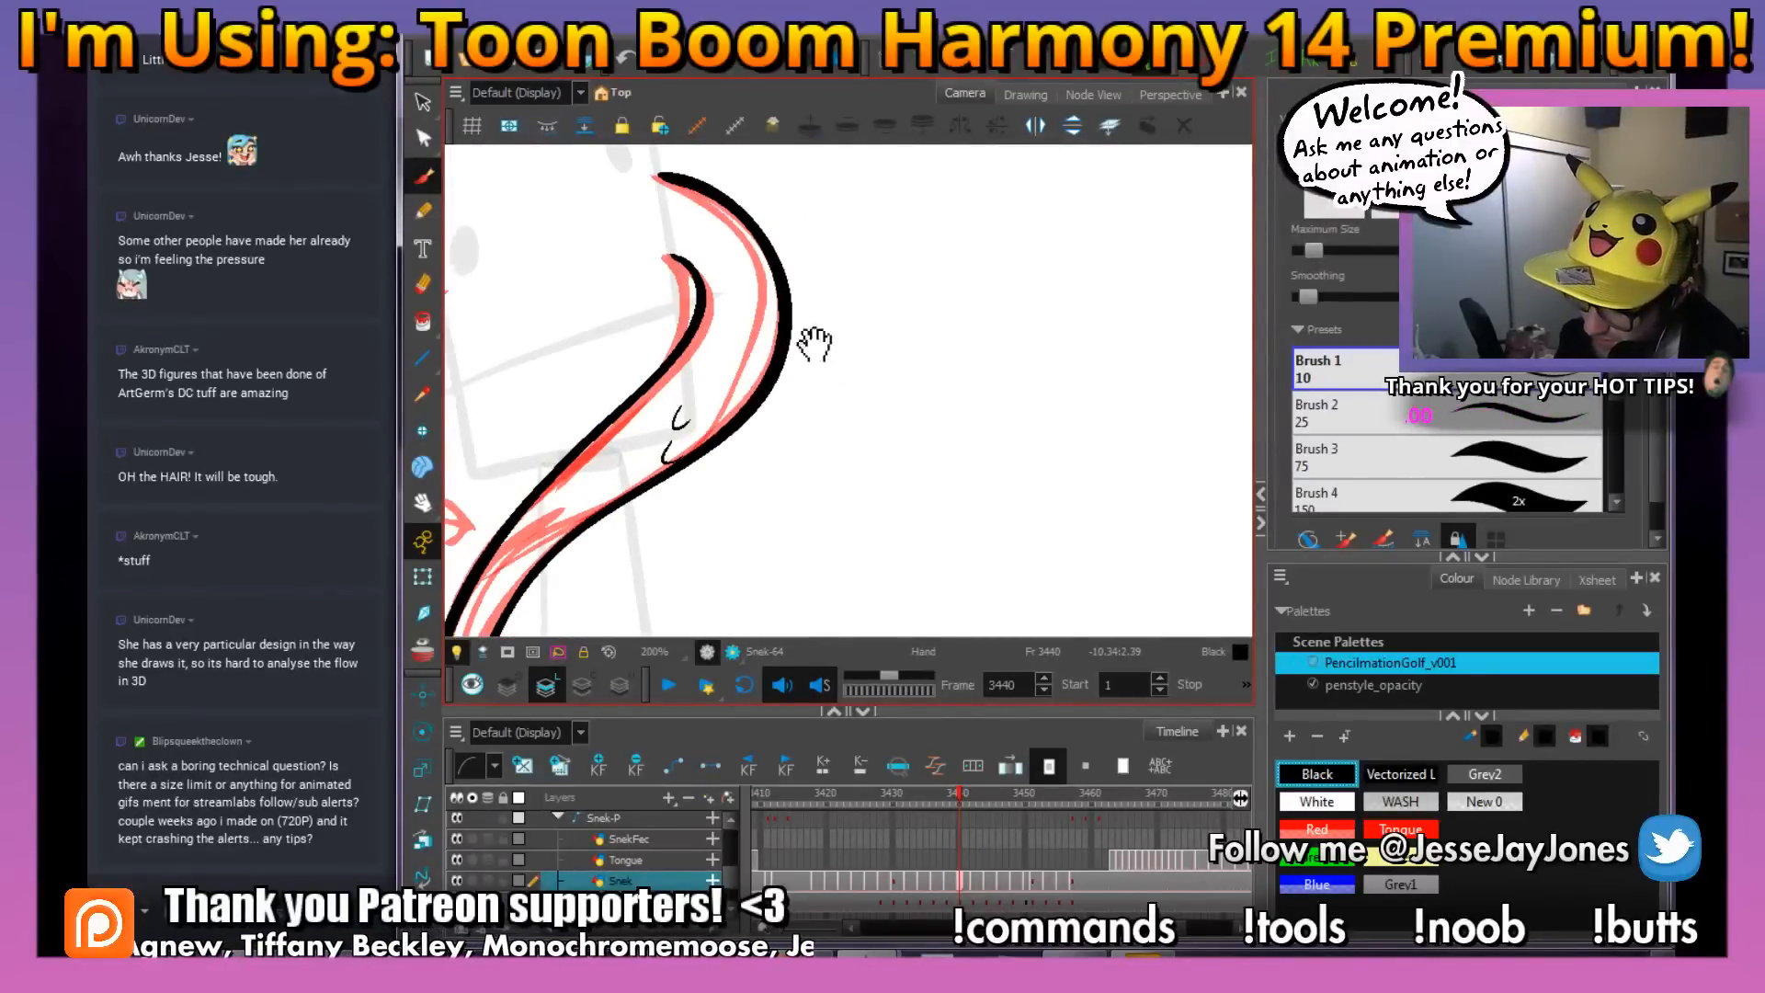
# Look over the inked hood and body on frame 3440 and flip against frame 3439 to compare poses and details
pyautogui.moveTo(814, 344)
pyautogui.mouseDown()
pyautogui.moveTo(816, 445)
pyautogui.moveTo(898, 445)
pyautogui.moveTo(974, 479)
pyautogui.moveTo(979, 506)
pyautogui.mouseUp()
pyautogui.moveTo(807, 378); pyautogui.dragTo(874, 415)
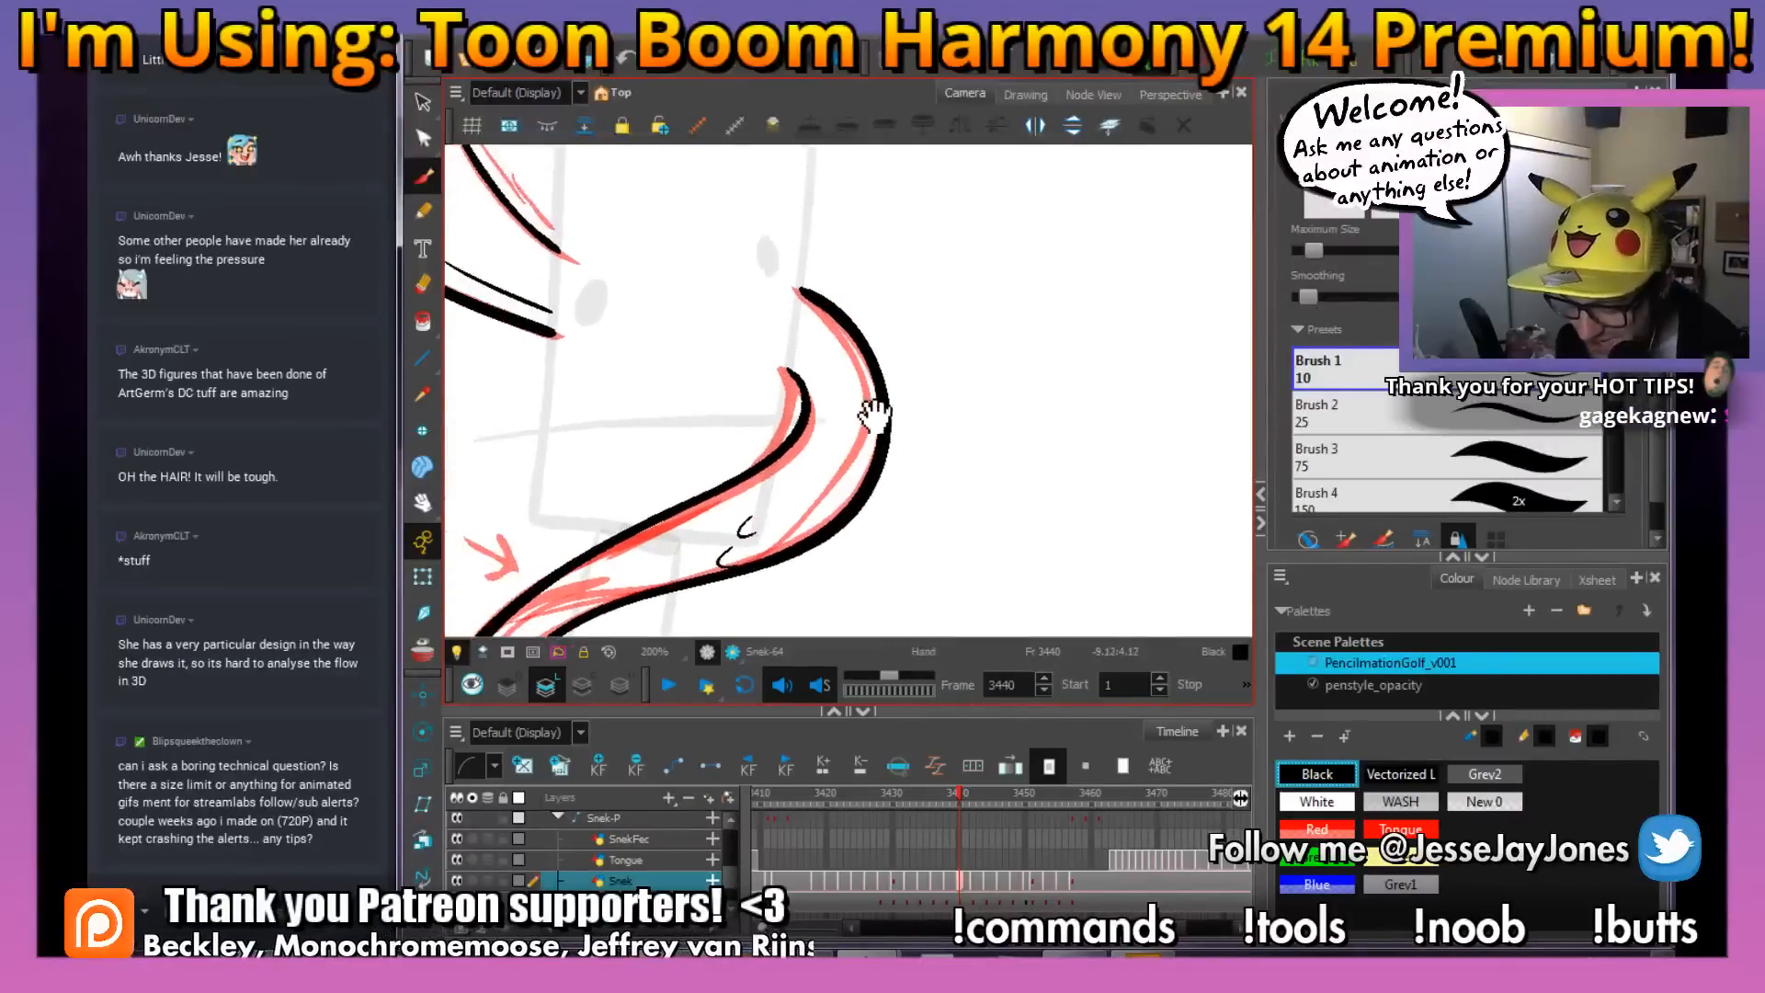
pyautogui.moveTo(859, 302); pyautogui.dragTo(1022, 355)
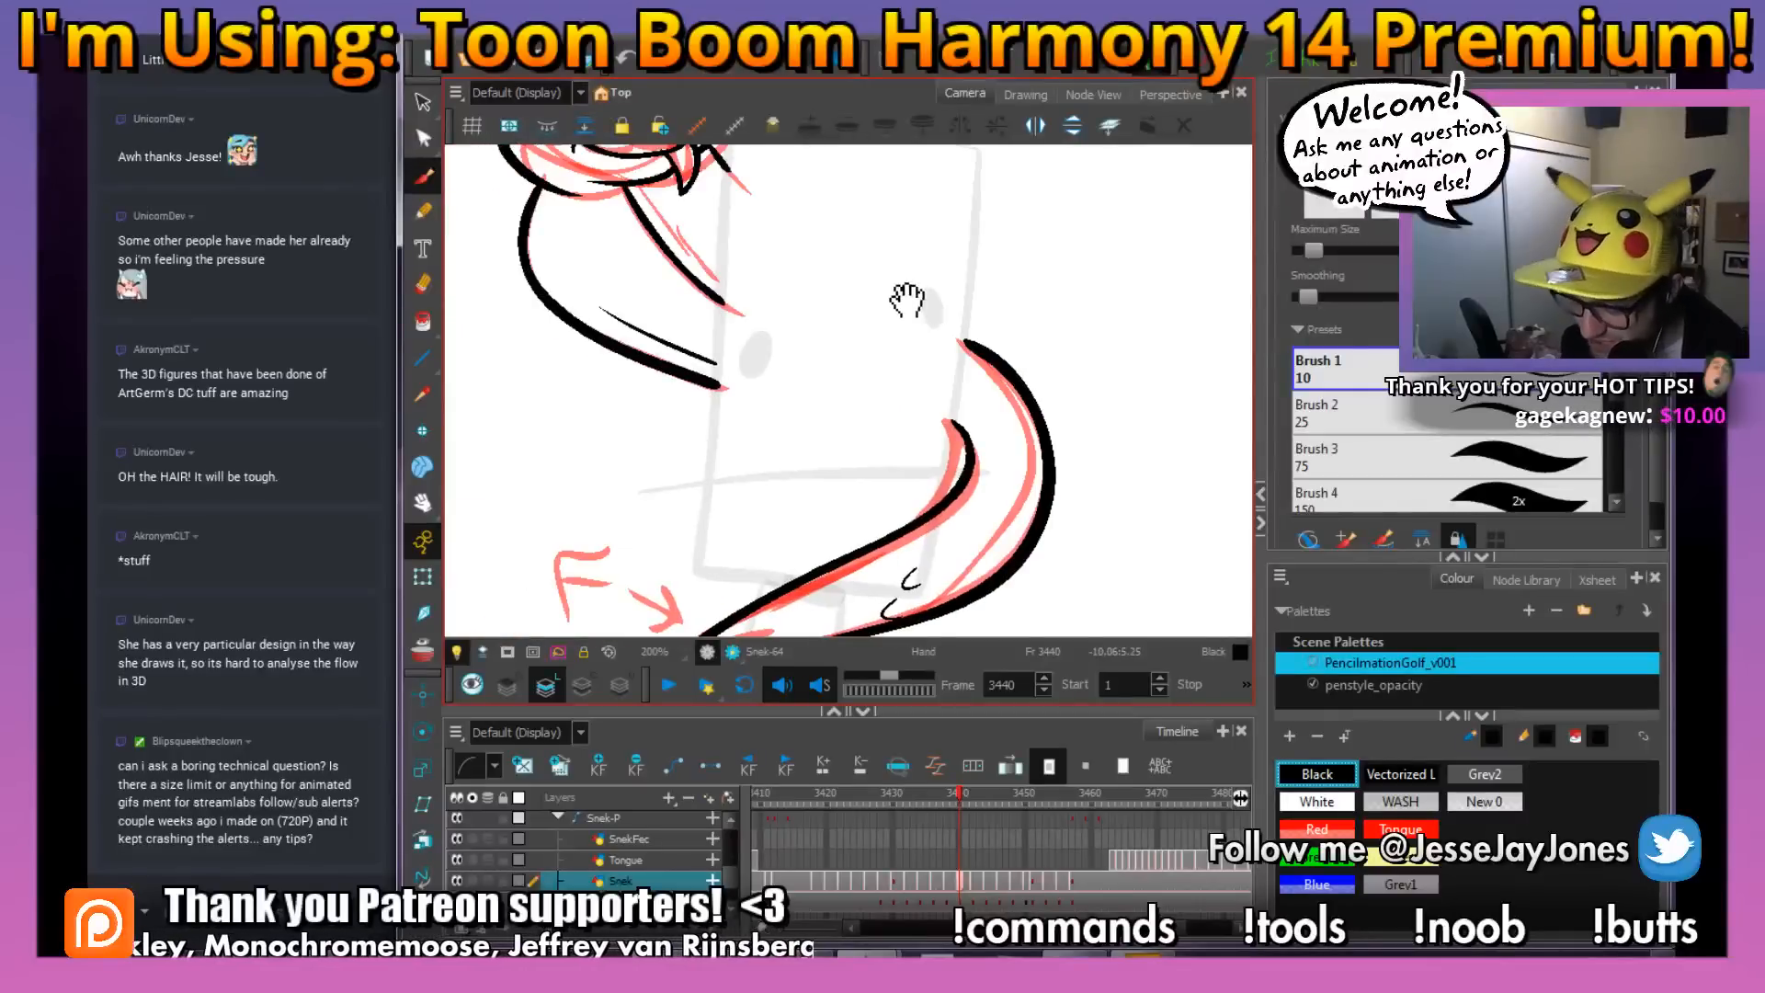
pyautogui.moveTo(910, 300); pyautogui.dragTo(908, 372)
pyautogui.moveTo(968, 422); pyautogui.dragTo(909, 448)
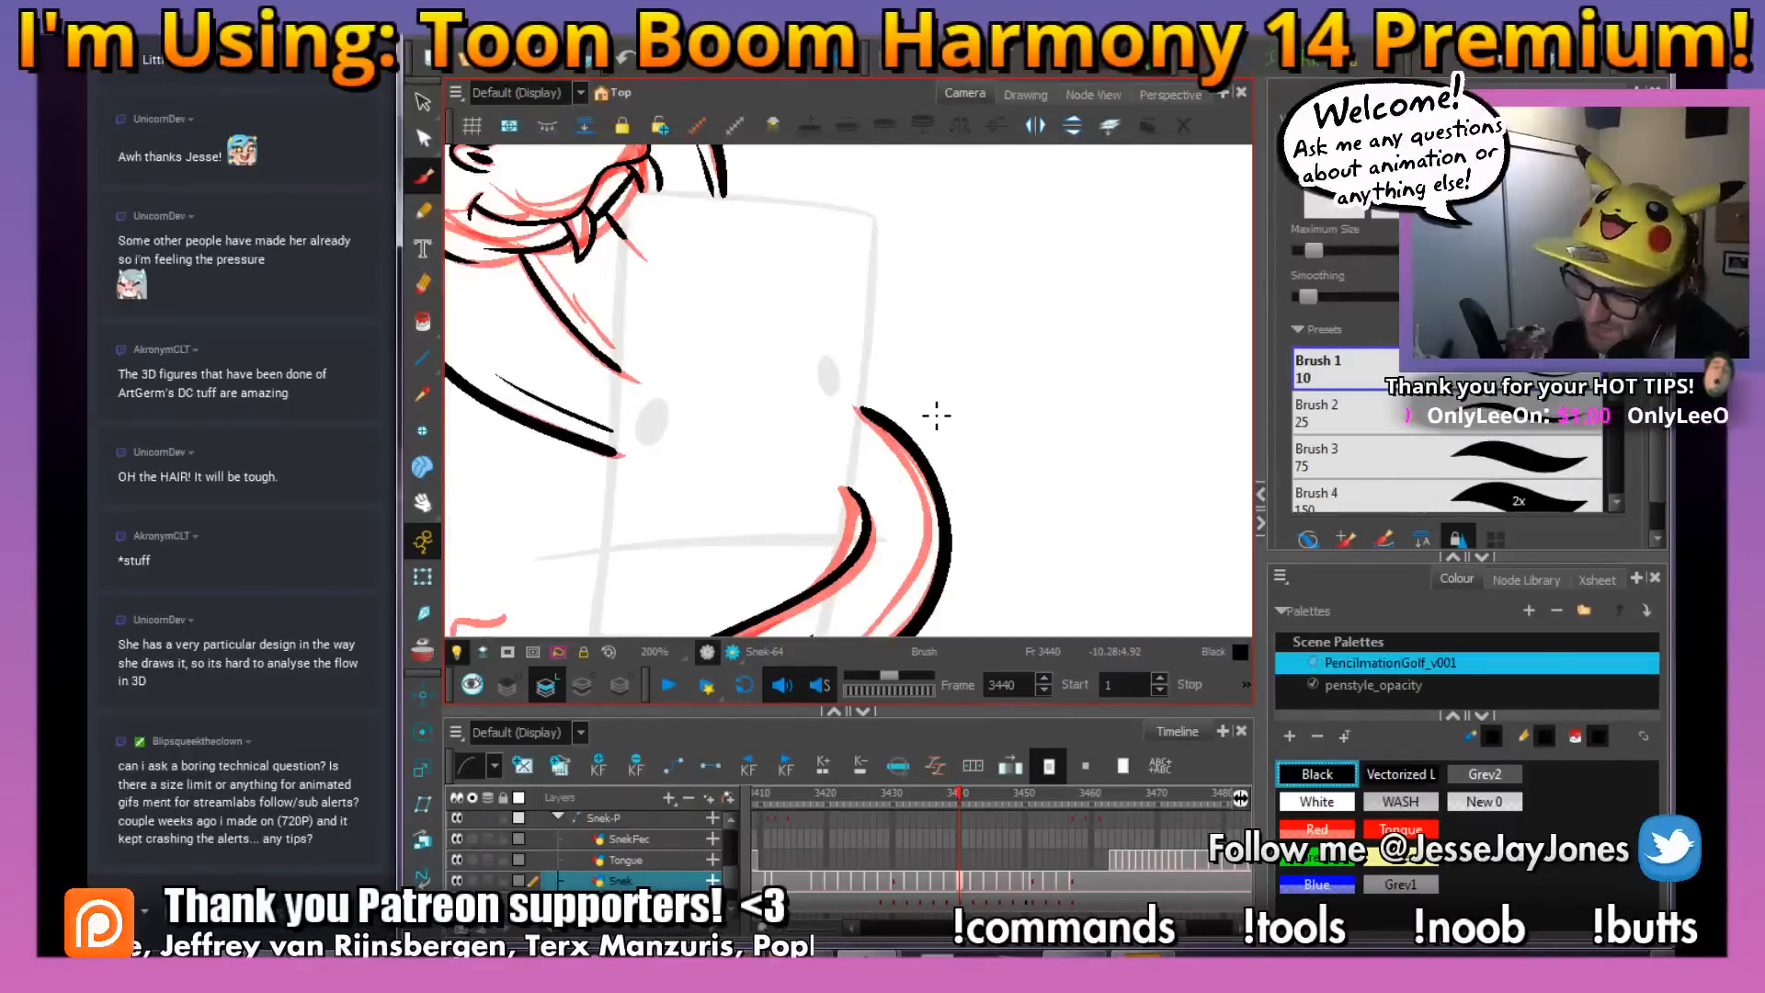
pyautogui.moveTo(838, 338)
pyautogui.mouseDown()
pyautogui.moveTo(824, 444)
pyautogui.moveTo(865, 387)
pyautogui.mouseUp()
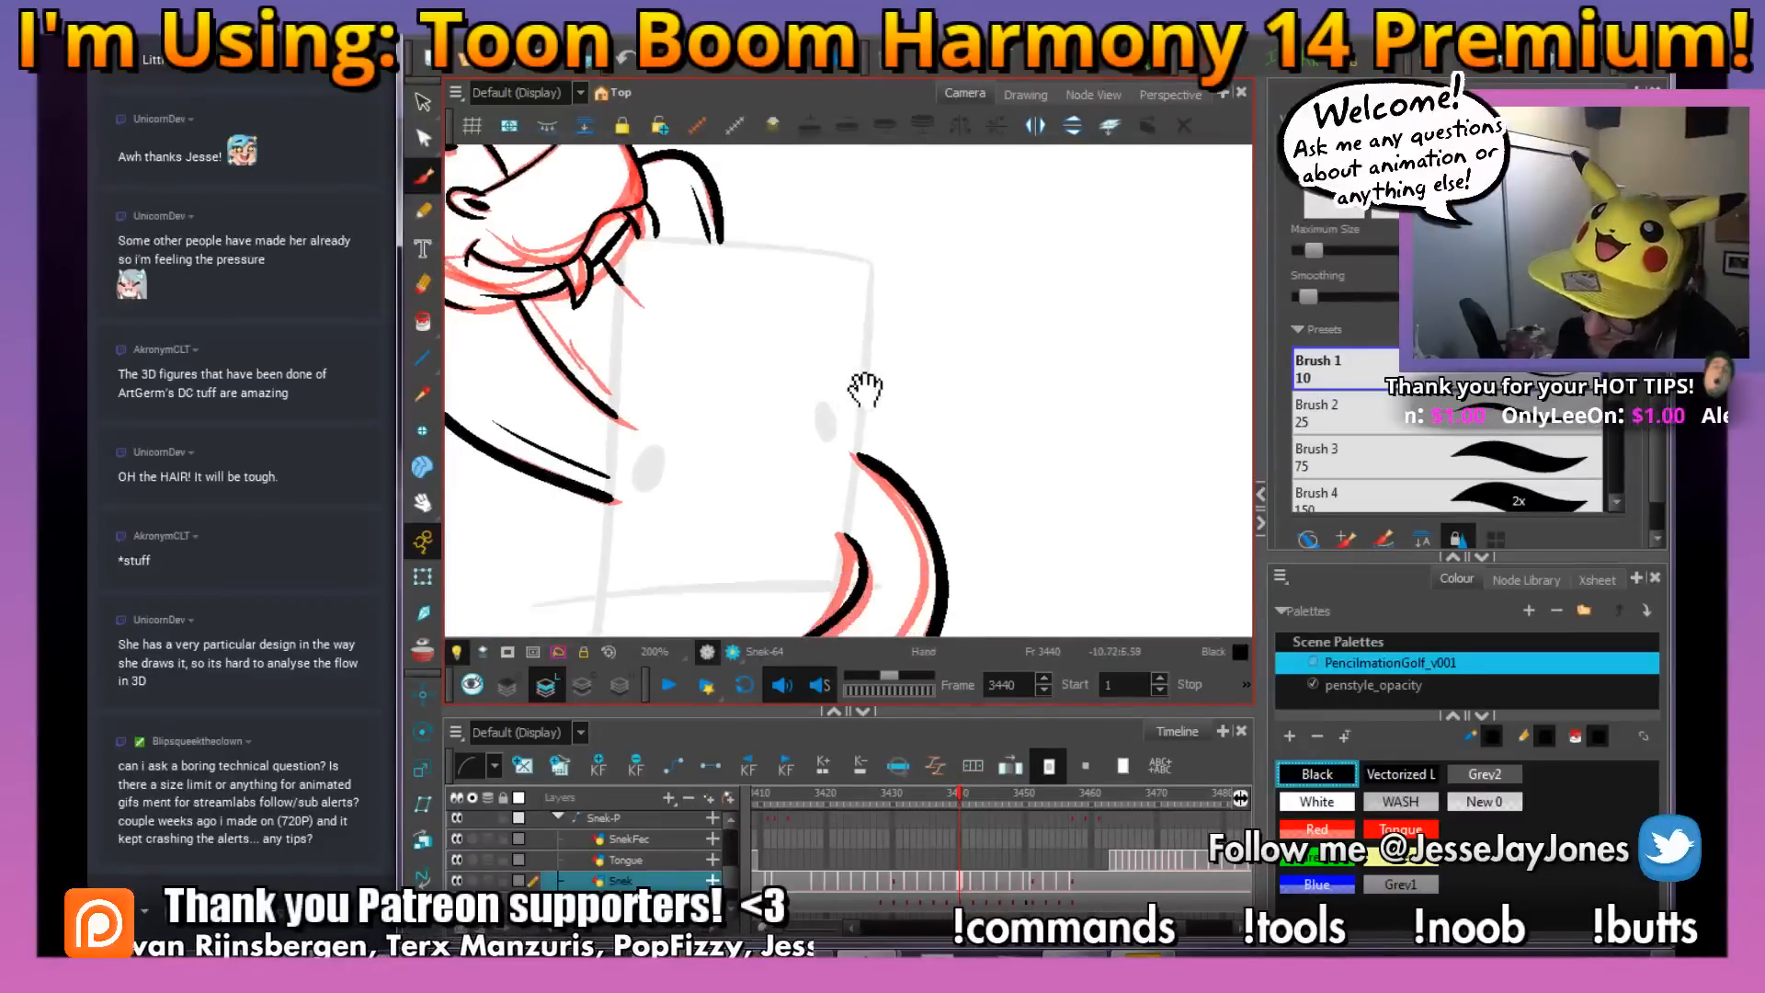
pyautogui.press('1')
pyautogui.press('1')
pyautogui.press('1')
pyautogui.moveTo(1065, 429); pyautogui.dragTo(1020, 523)
pyautogui.press(',')
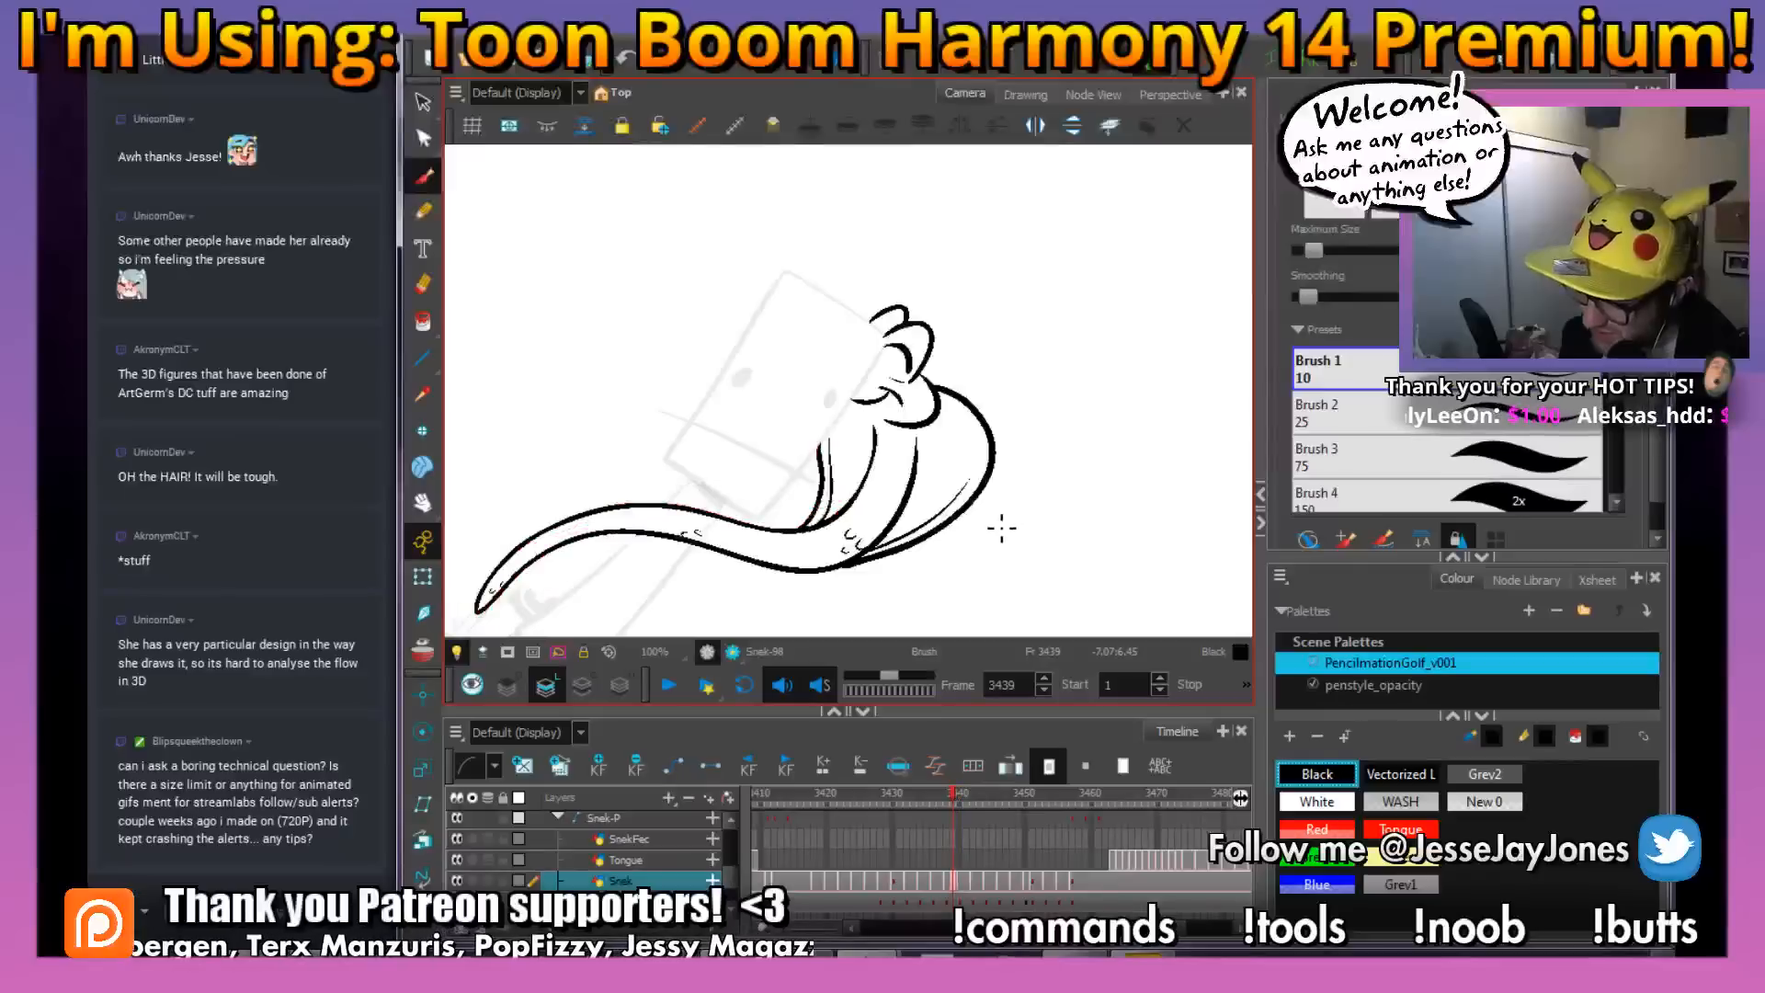
pyautogui.press('.')
pyautogui.press(',')
pyautogui.press('.')
# Delete all the red rough sketch lines from frame 3440, leaving the black ink lines
pyautogui.hotkey('alt', 's')
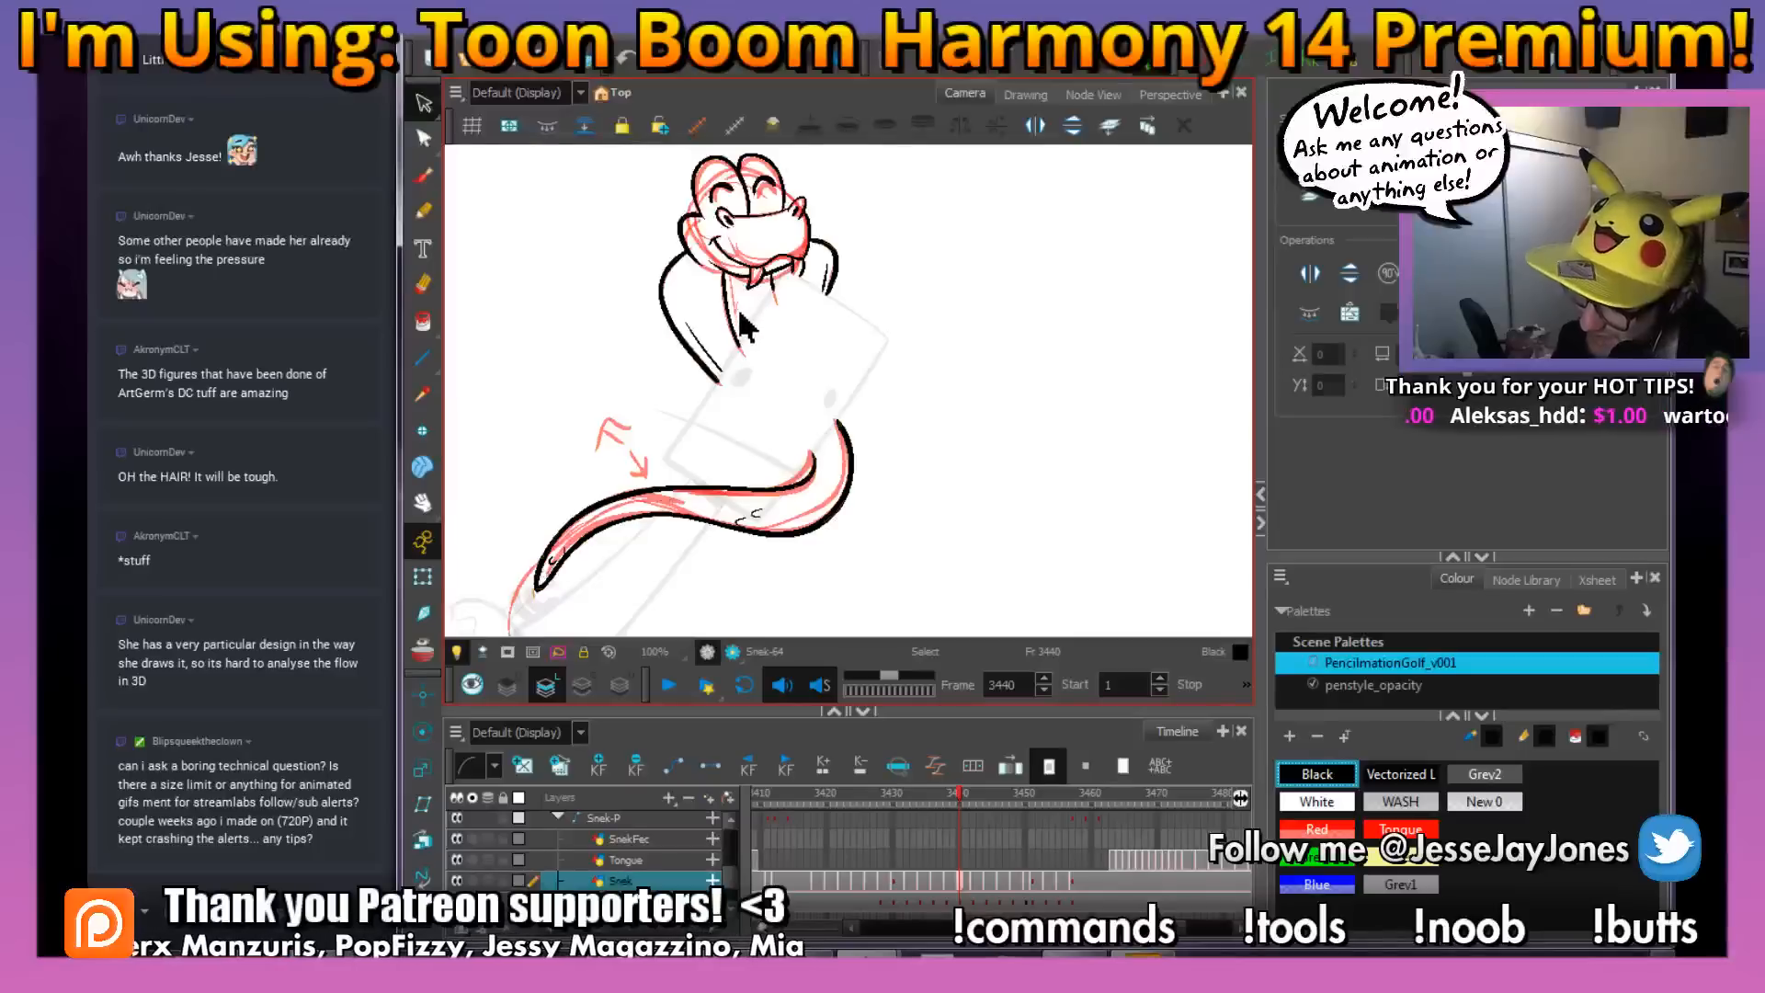
pyautogui.hotkey('ctrl', 'a')
pyautogui.press('Delete')
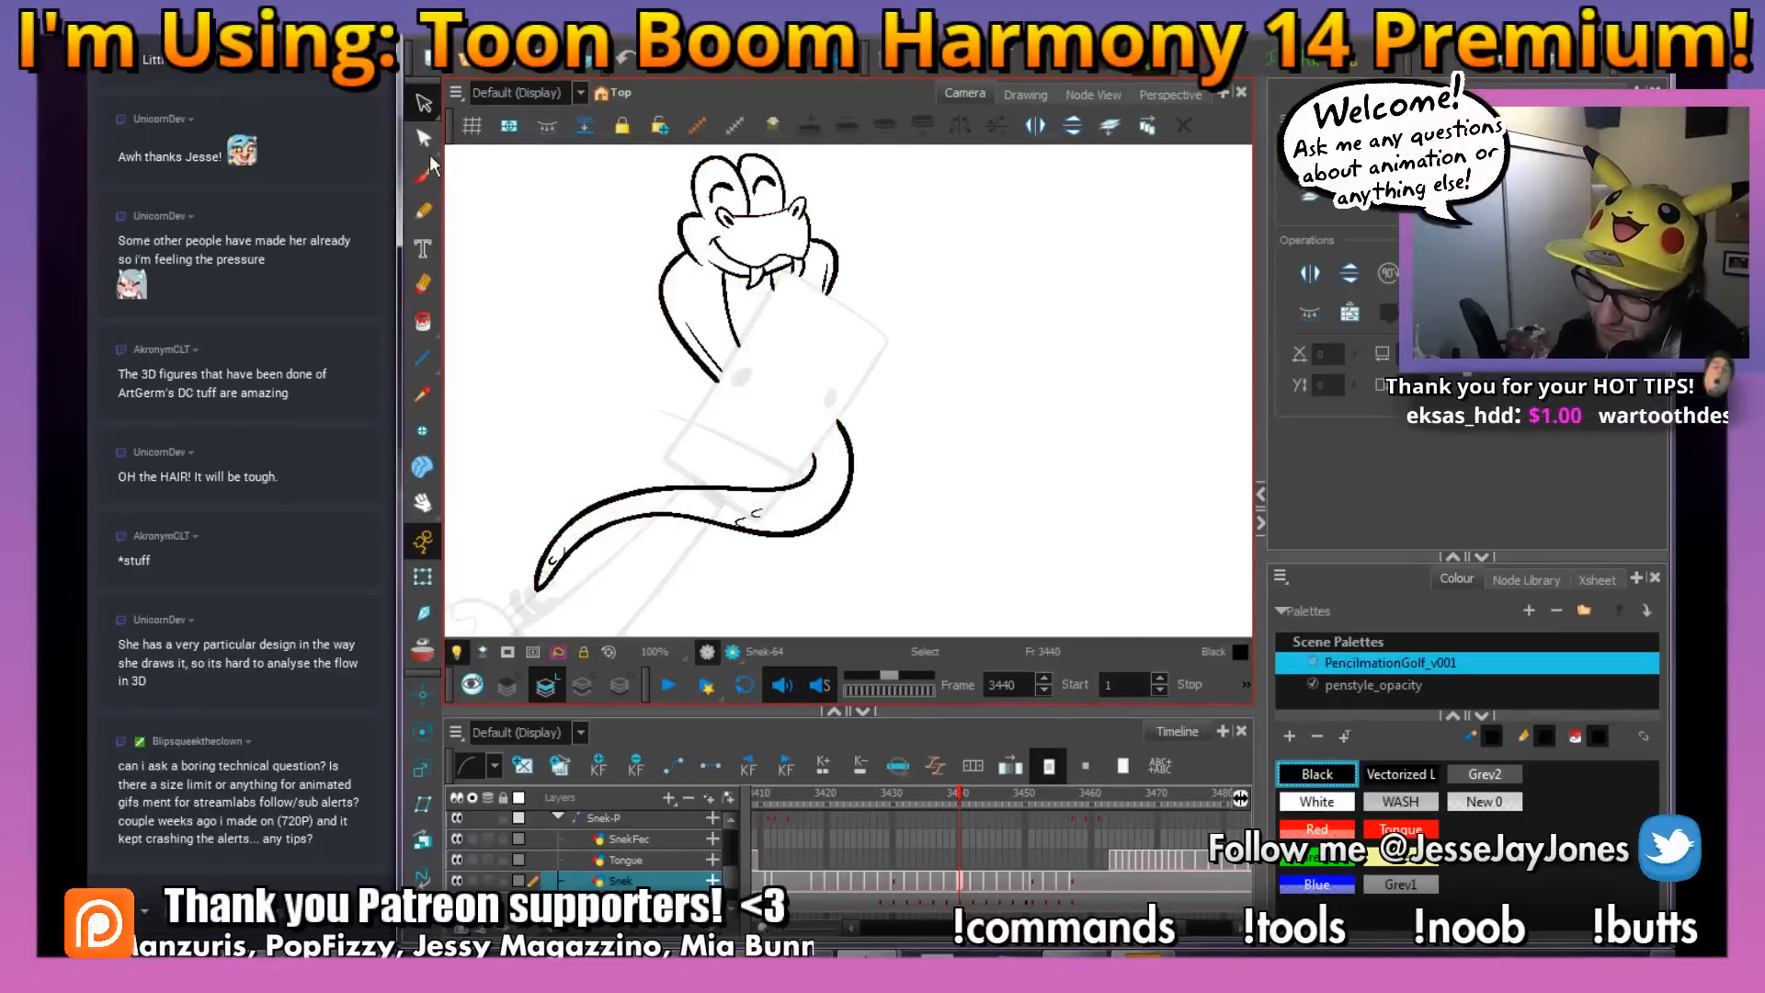
# Touch up the nostril on the raised far side of the snake's muzzle with the black brush and save the scene
pyautogui.click(424, 175)
pyautogui.press('2')
pyautogui.press('2')
pyautogui.moveTo(859, 280); pyautogui.dragTo(879, 453)
pyautogui.press('2')
pyautogui.press('2')
pyautogui.press('2')
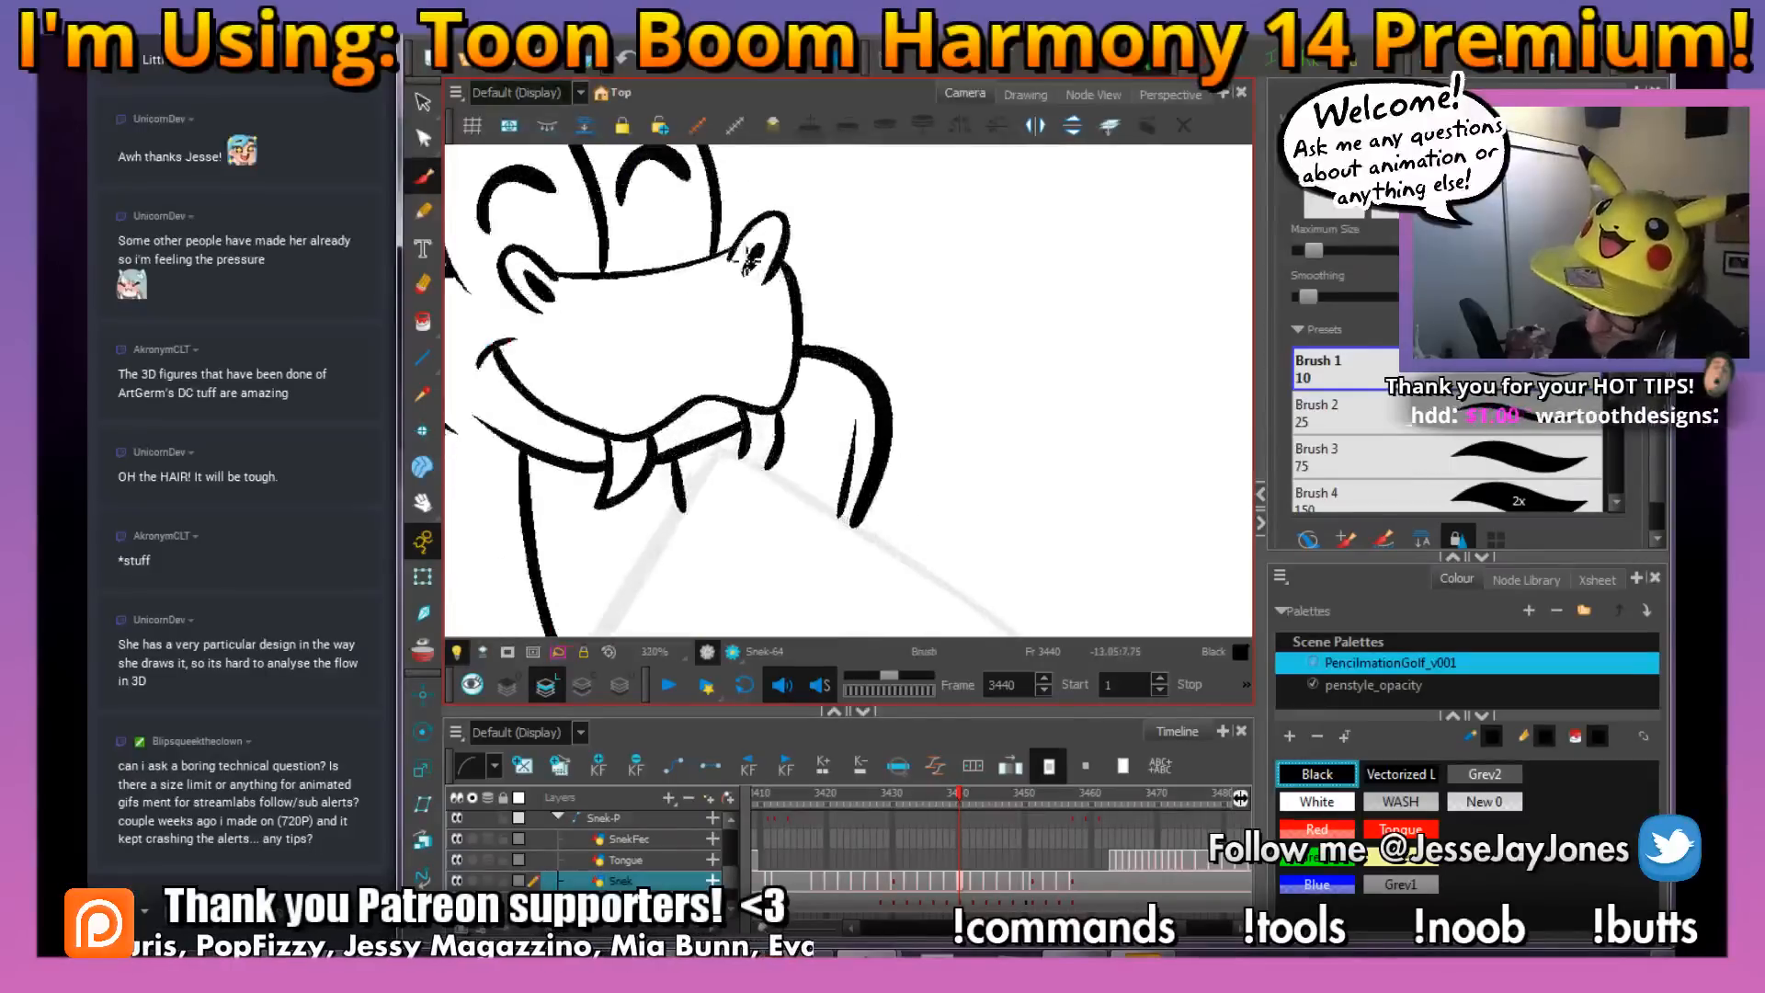
pyautogui.moveTo(743, 227); pyautogui.dragTo(747, 238)
pyautogui.press('1')
pyautogui.press('1')
pyautogui.press('1')
pyautogui.press('1')
pyautogui.press('1')
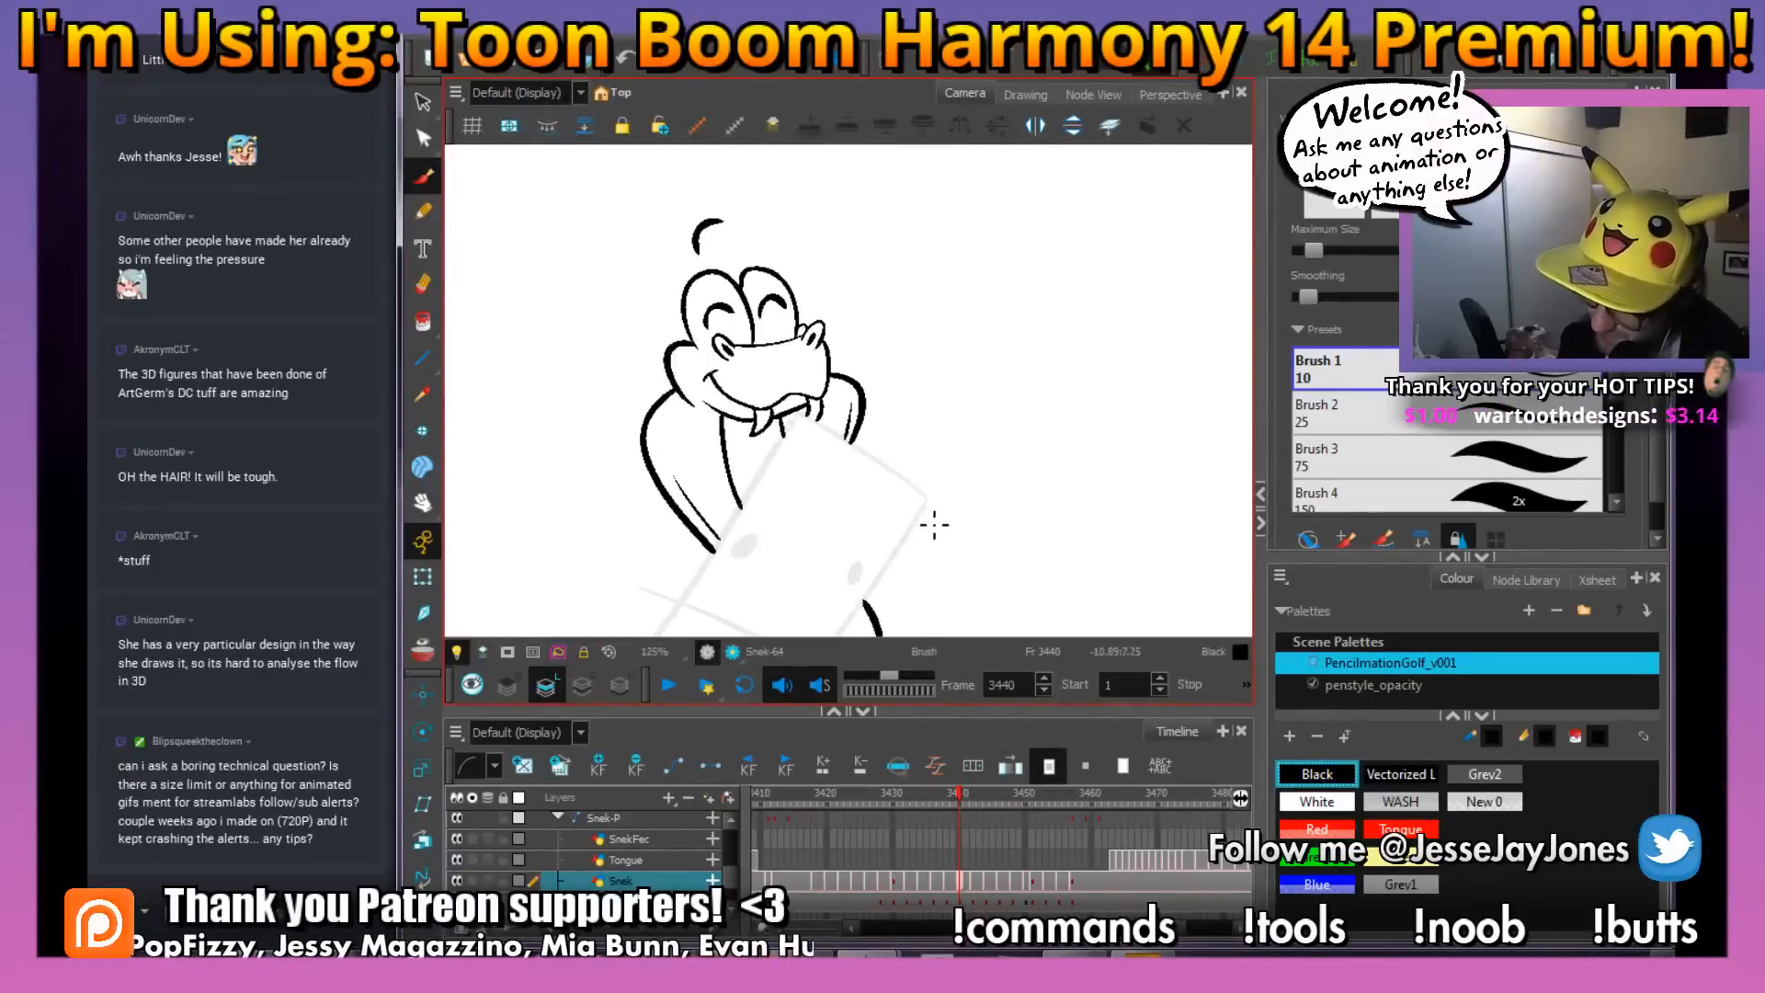
pyautogui.moveTo(894, 529)
pyautogui.mouseDown()
pyautogui.moveTo(816, 408)
pyautogui.moveTo(907, 513)
pyautogui.moveTo(1114, 496)
pyautogui.mouseUp()
pyautogui.hotkey('ctrl', 's')
# Fill the snake's lower body with White on frame 3440
pyautogui.press('2')
pyautogui.press('2')
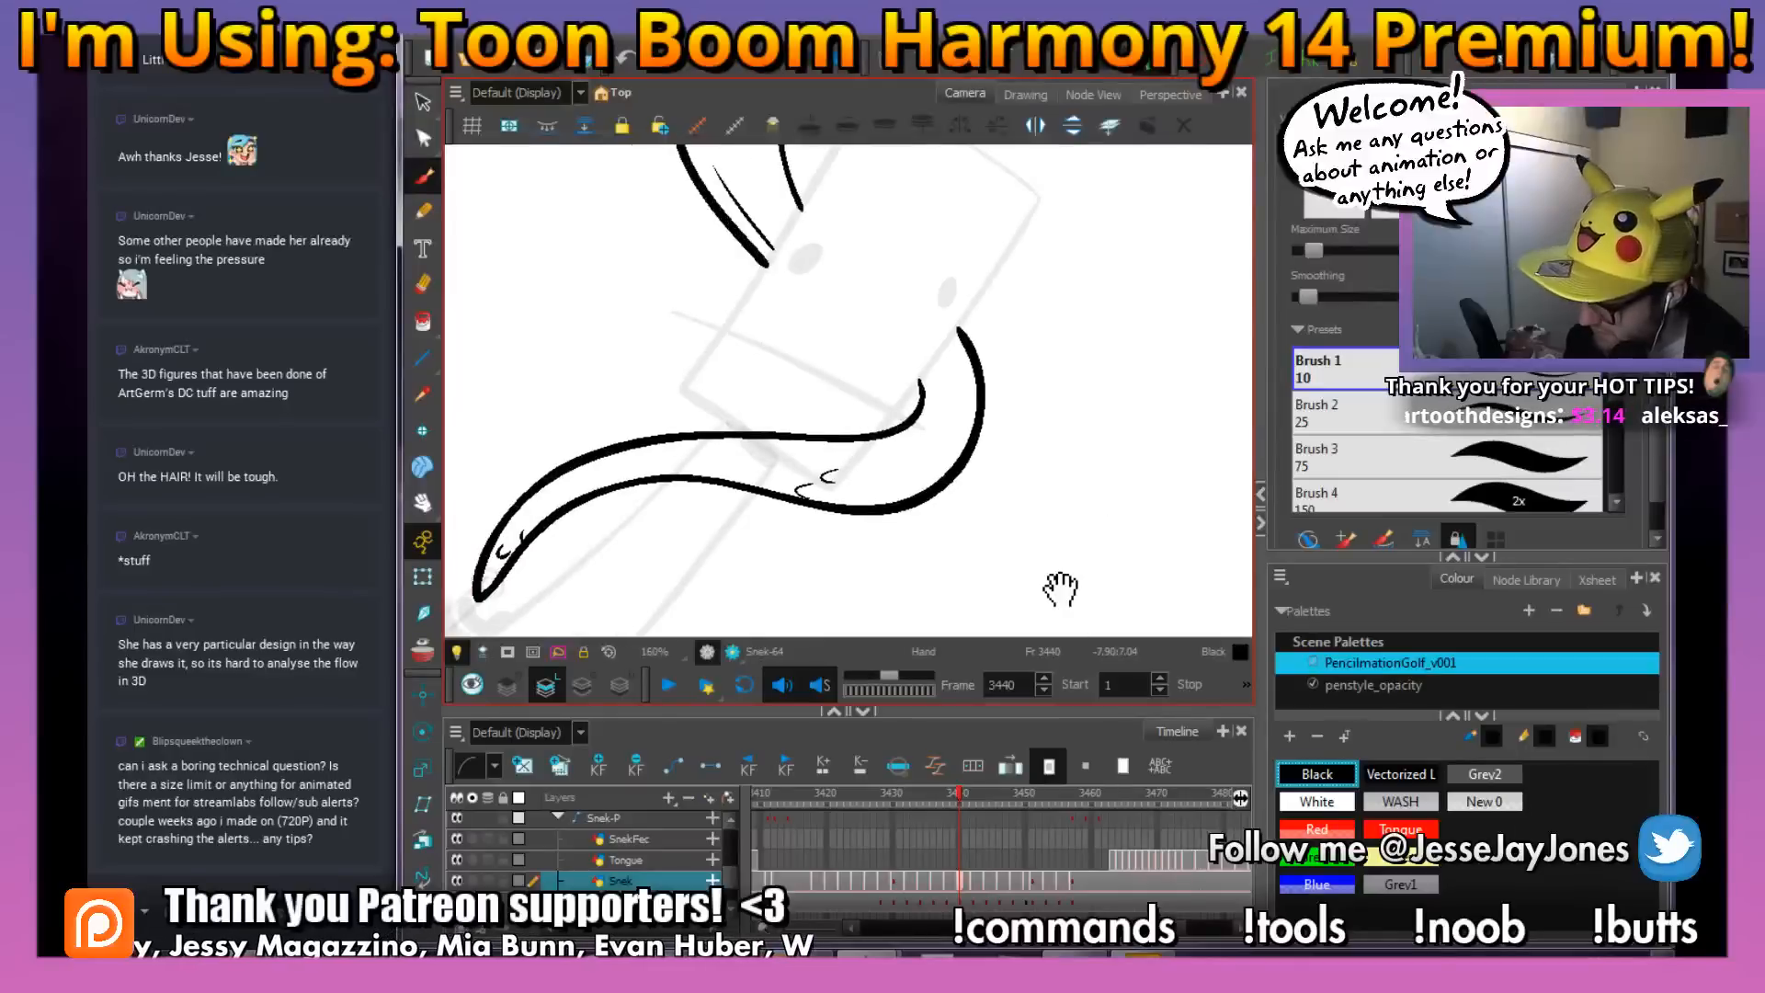
pyautogui.click(1317, 801)
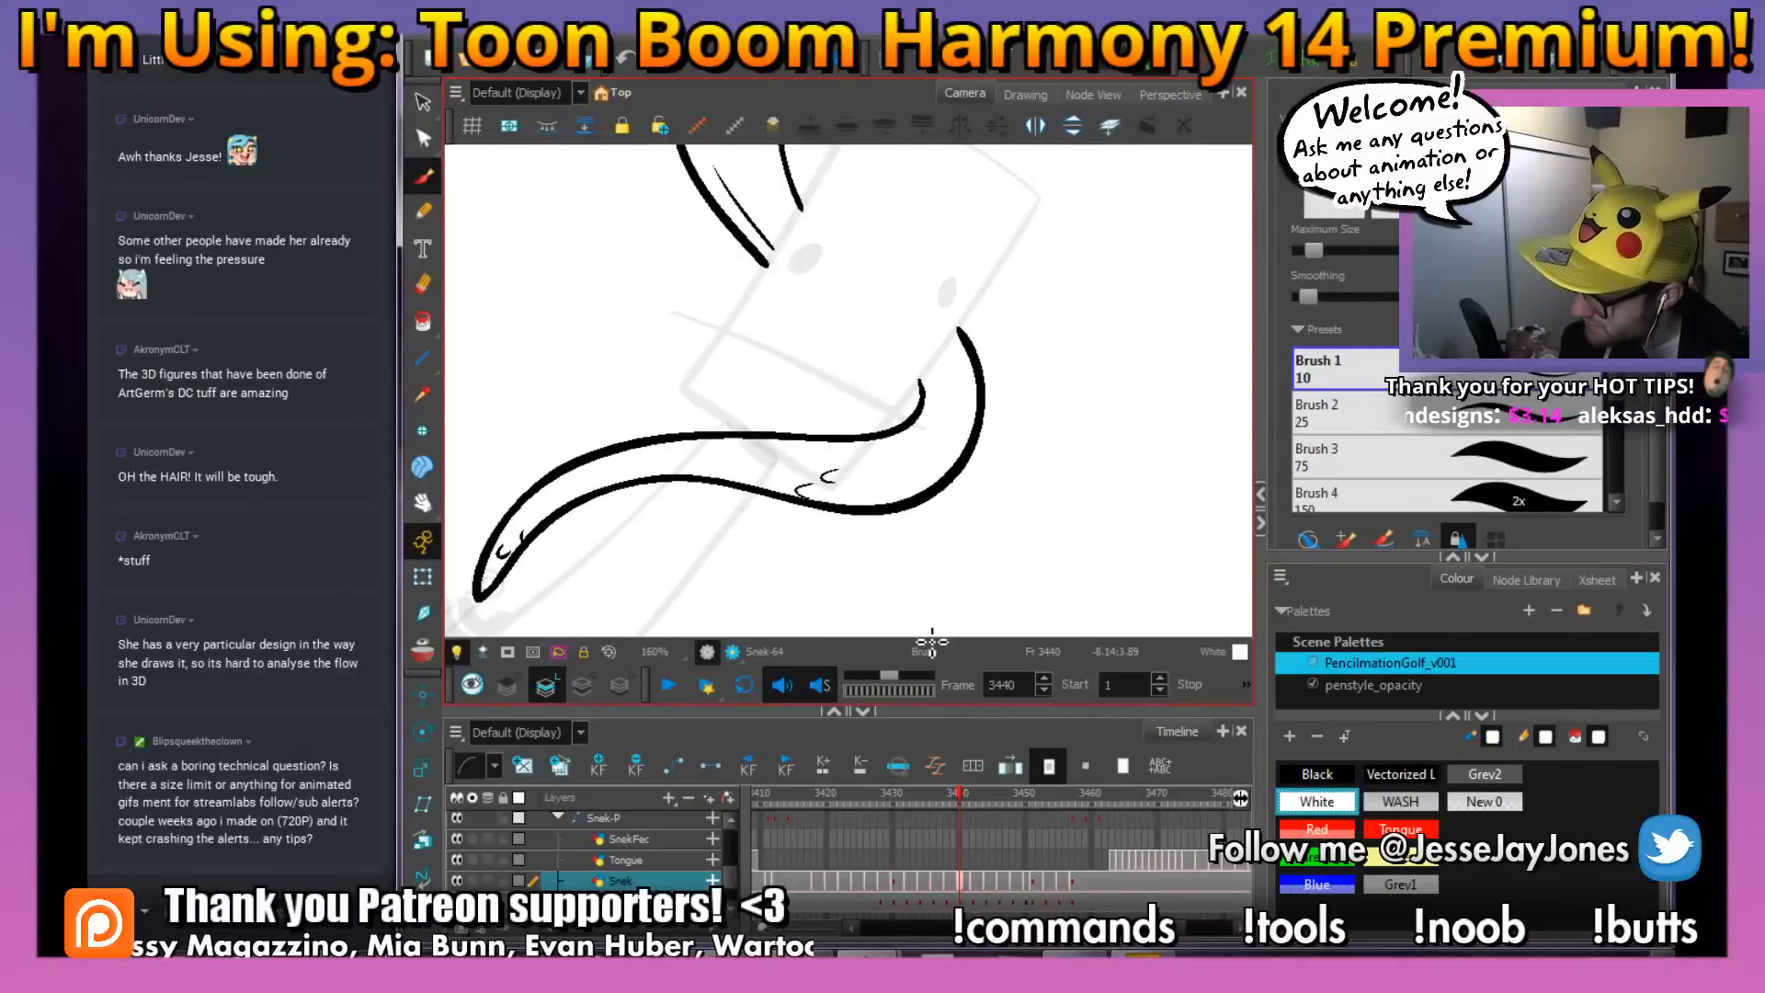
pyautogui.press('2')
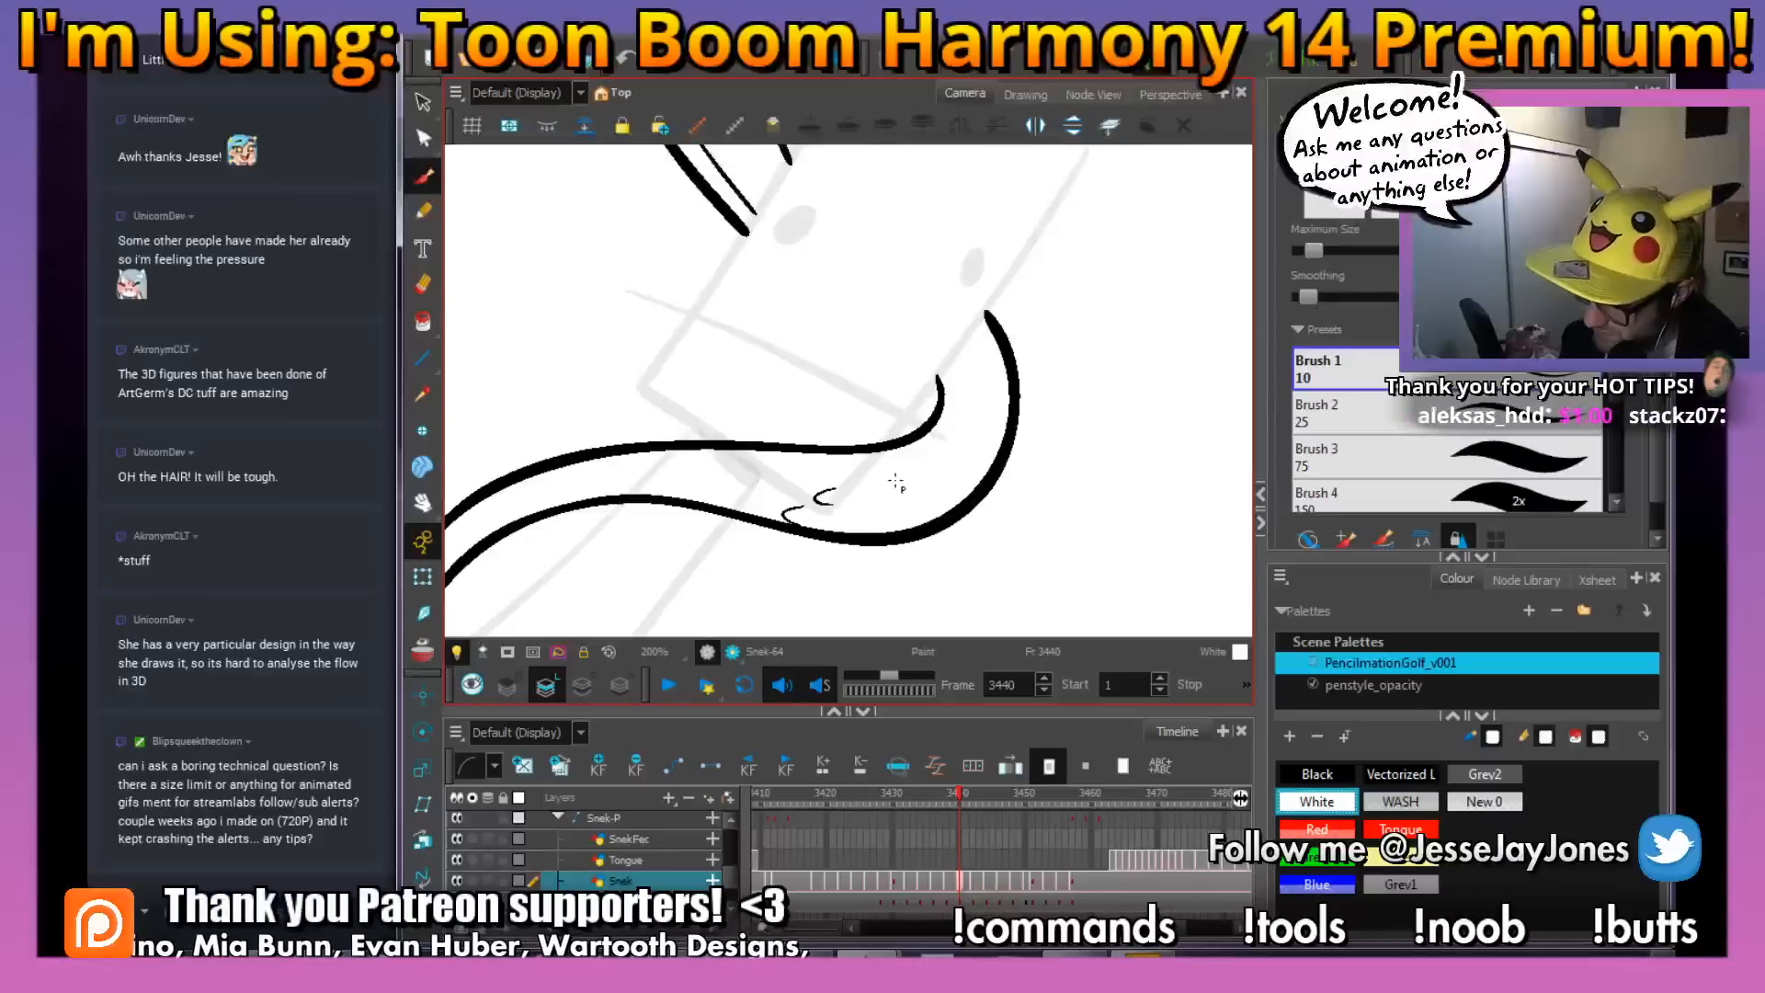
pyautogui.click(897, 481)
pyautogui.press('1')
pyautogui.press('1')
pyautogui.press('1')
pyautogui.press('1')
pyautogui.moveTo(984, 364)
pyautogui.mouseDown()
pyautogui.moveTo(897, 460)
pyautogui.moveTo(996, 493)
pyautogui.moveTo(1004, 473)
pyautogui.mouseUp()
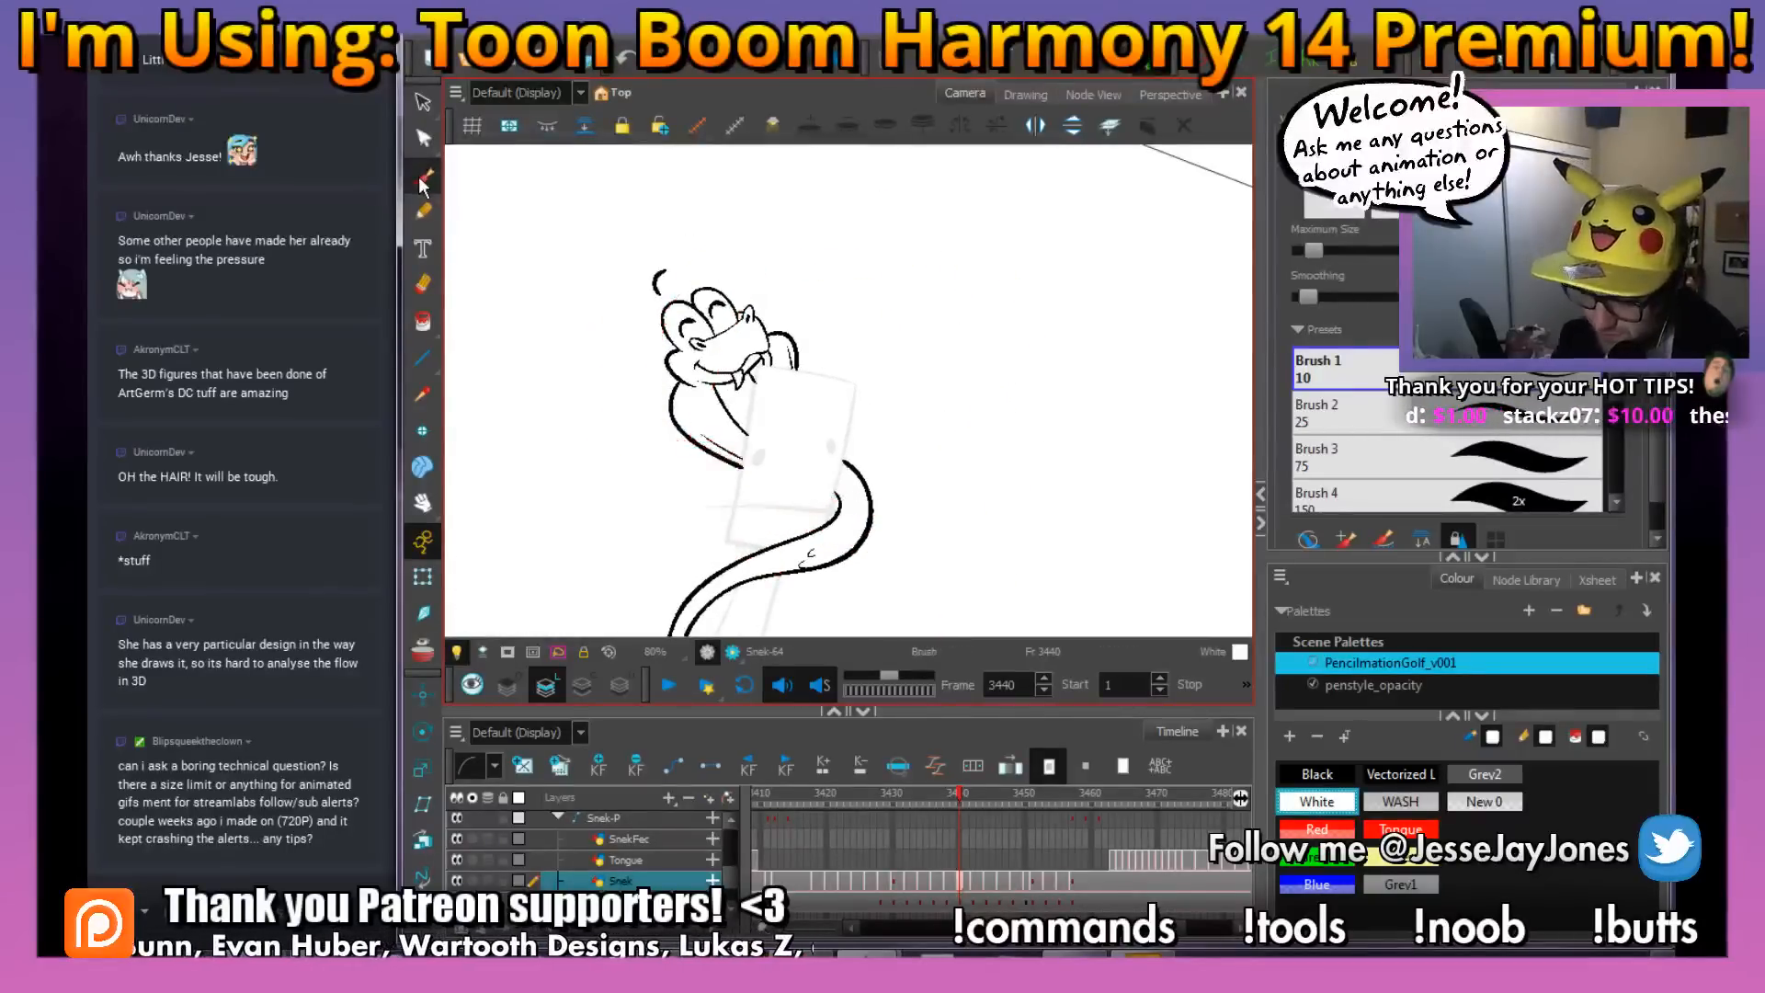
# On frame 3442, ink both edges of the snake's lower body and tail tip in Black over the red rough
pyautogui.press('g')
pyautogui.press('f')
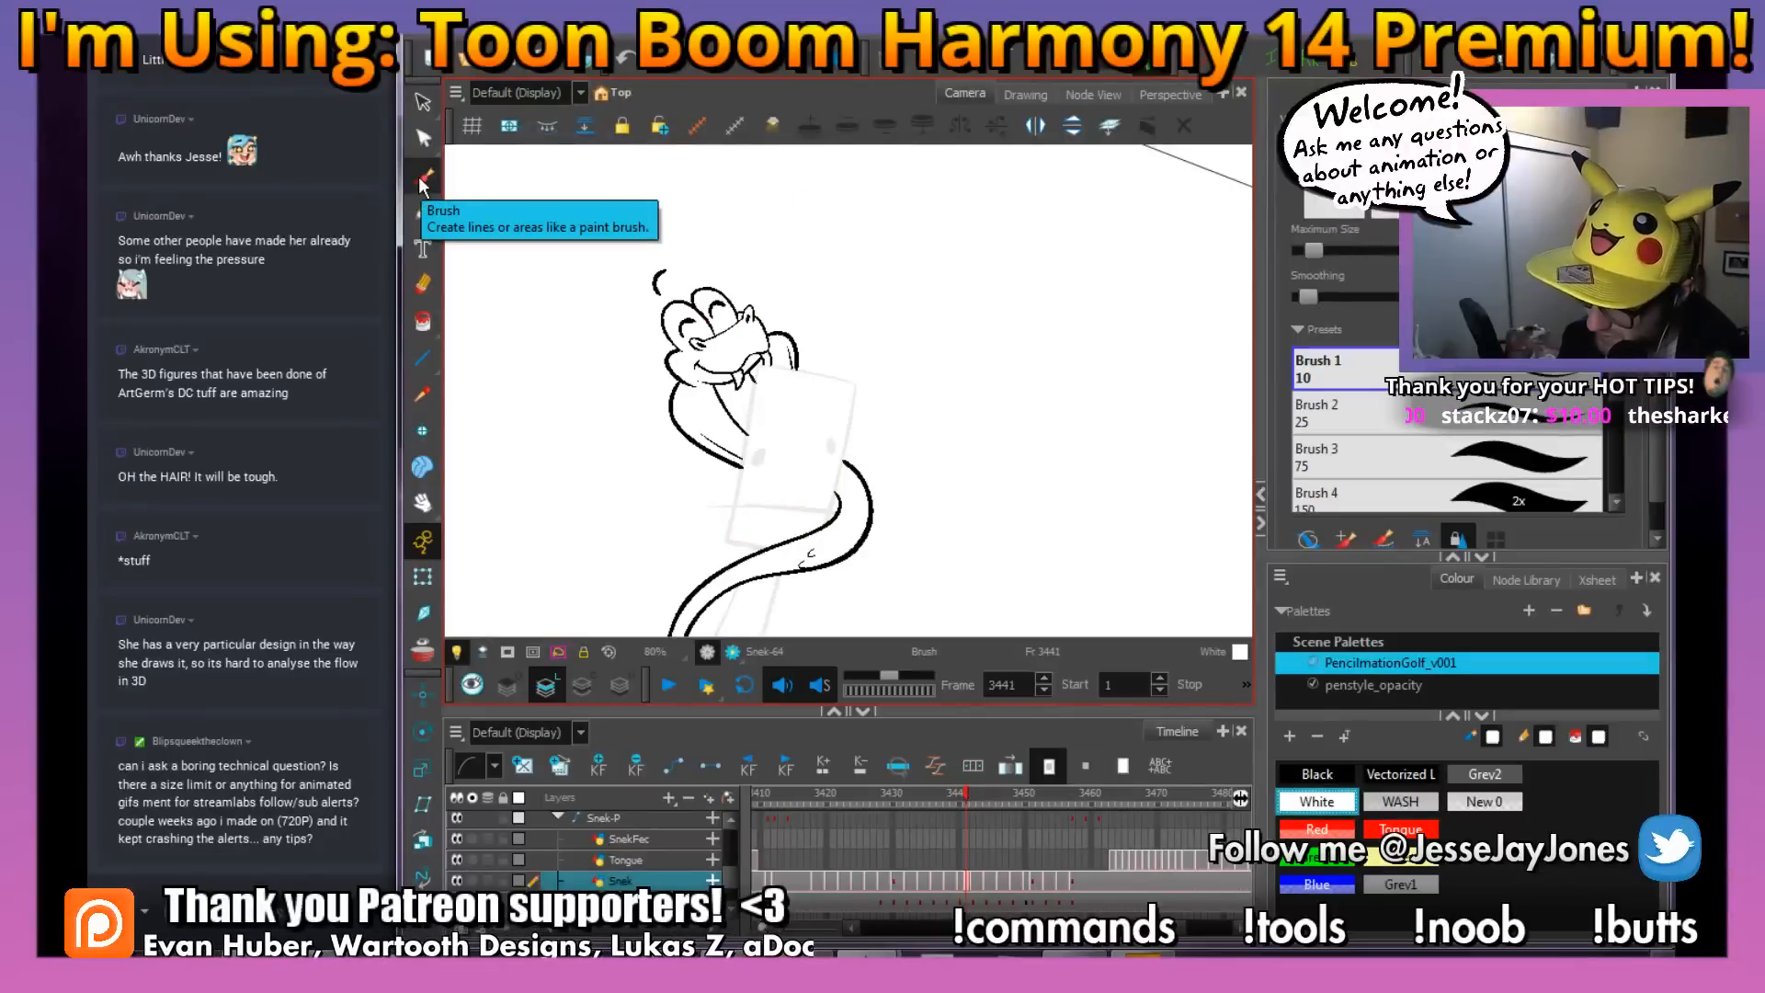
pyautogui.press('g')
pyautogui.click(421, 178)
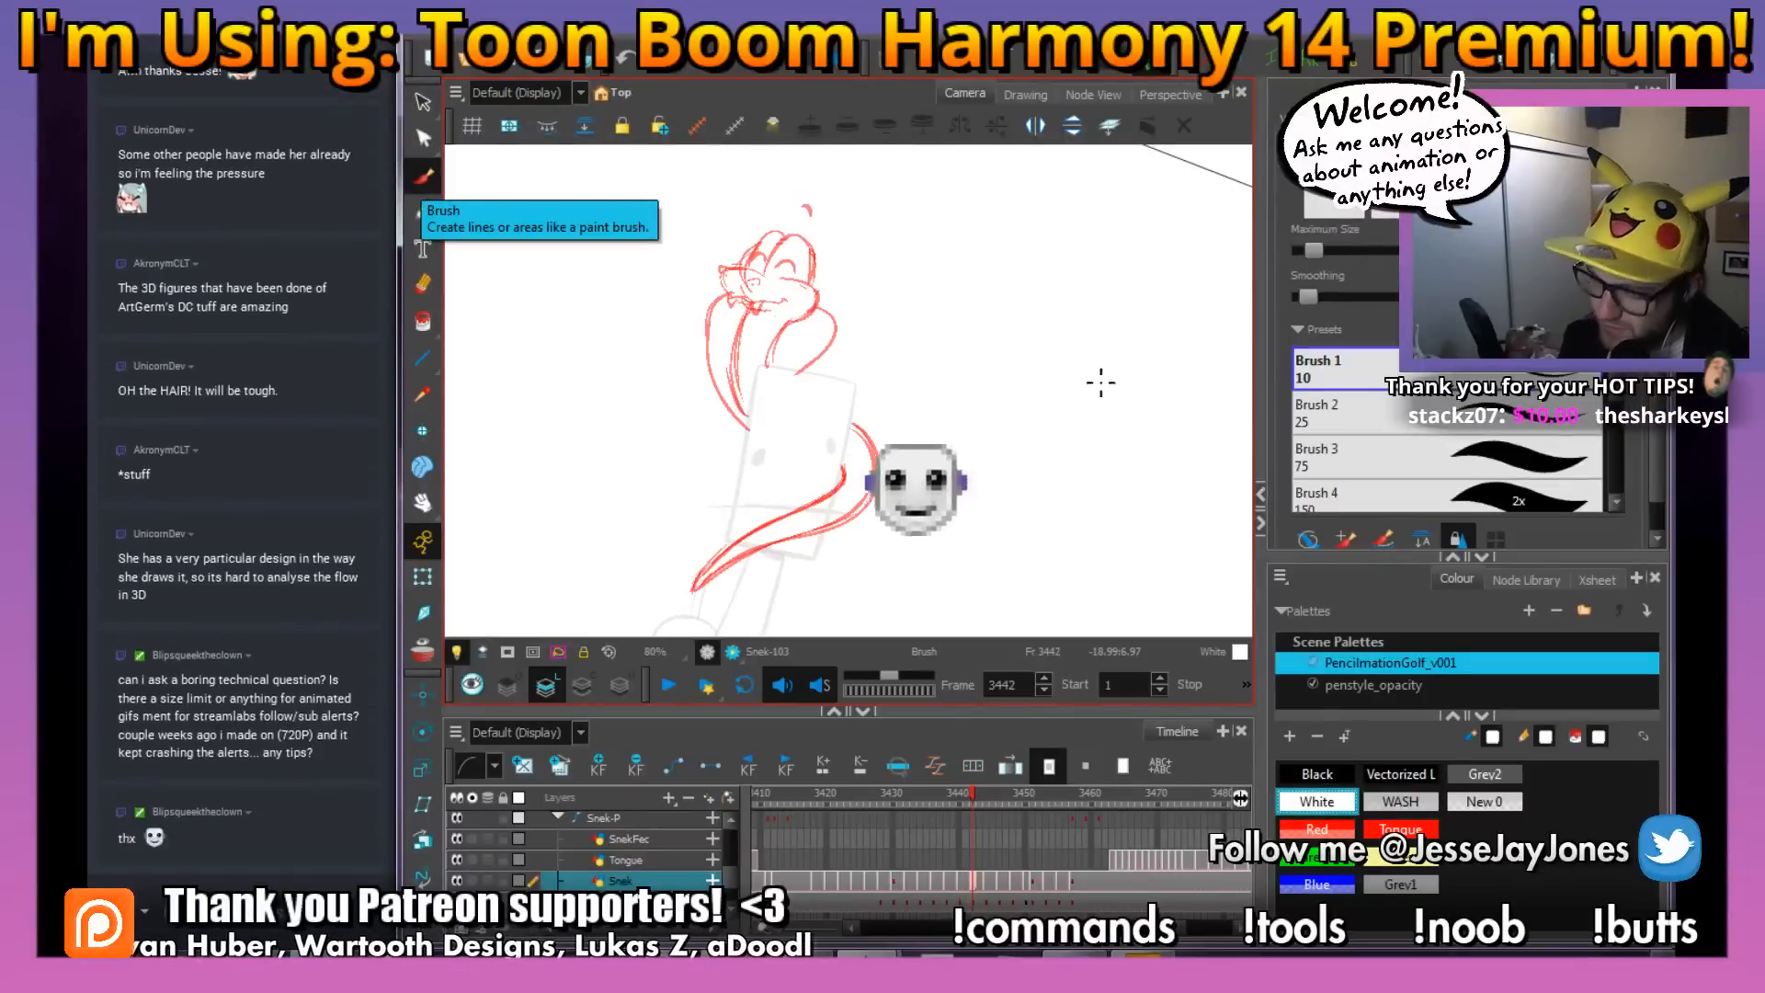
pyautogui.click(1316, 774)
pyautogui.moveTo(802, 327); pyautogui.dragTo(782, 413)
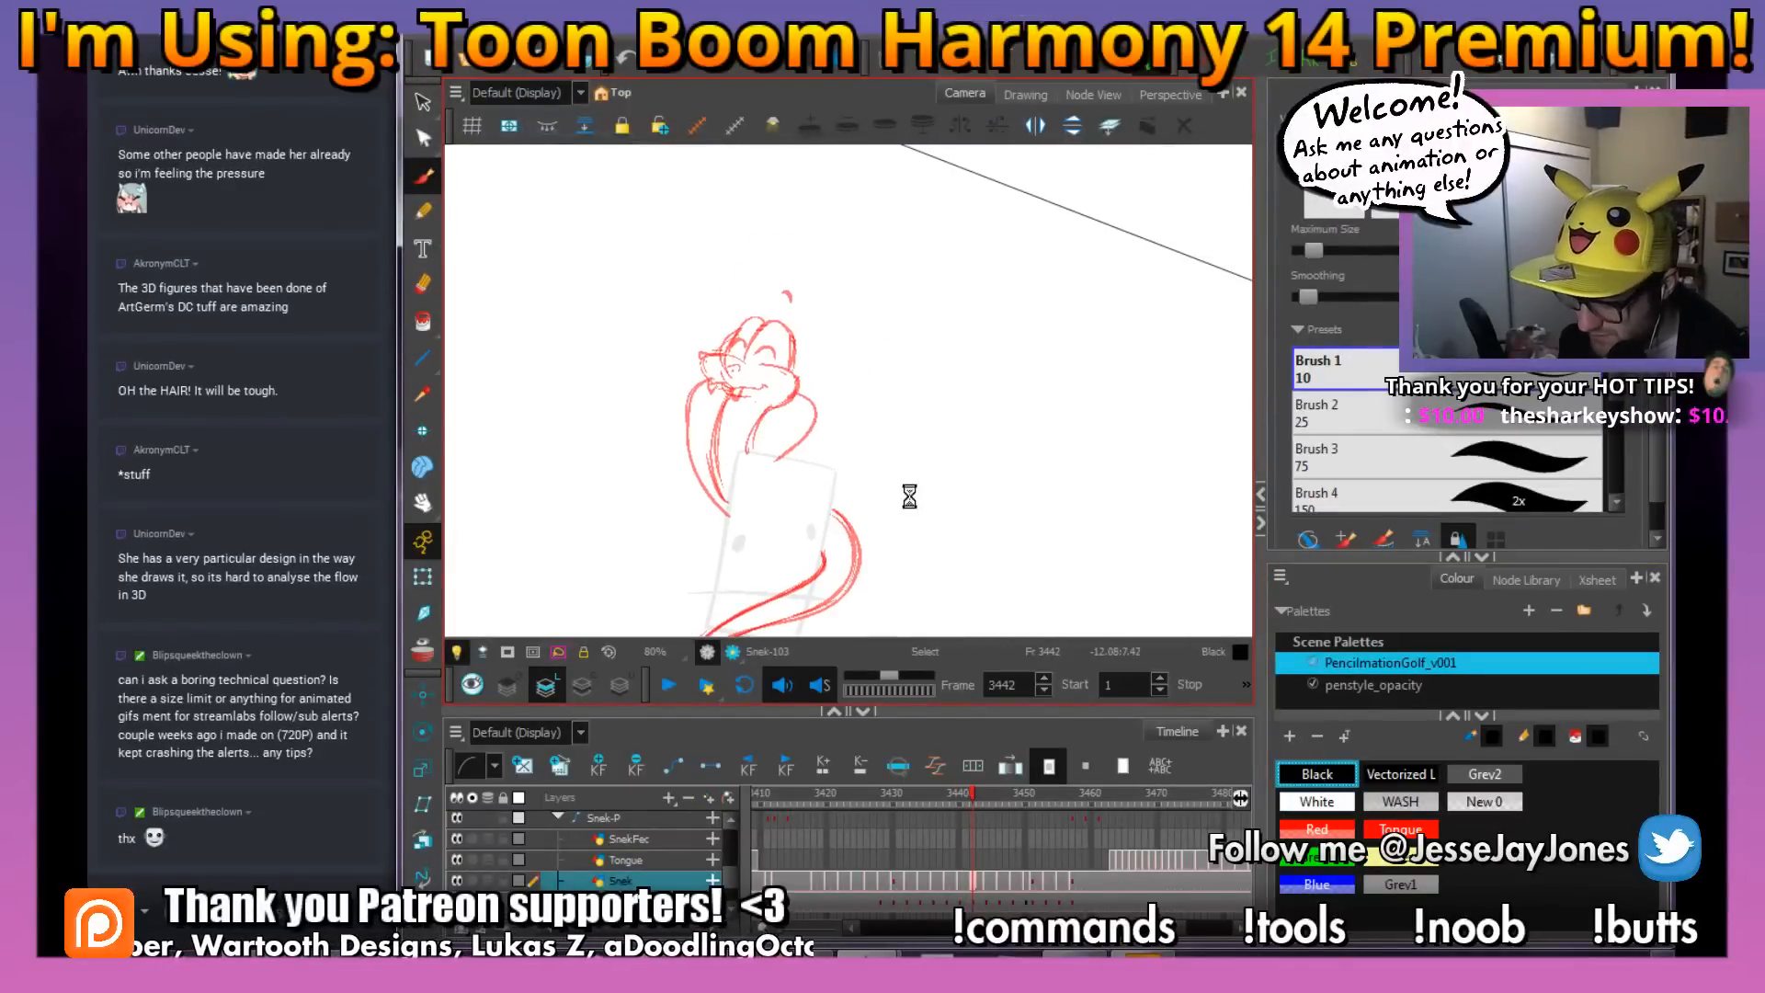
pyautogui.moveTo(886, 563)
pyautogui.mouseDown()
pyautogui.moveTo(876, 475)
pyautogui.moveTo(883, 493)
pyautogui.moveTo(911, 477)
pyautogui.mouseUp()
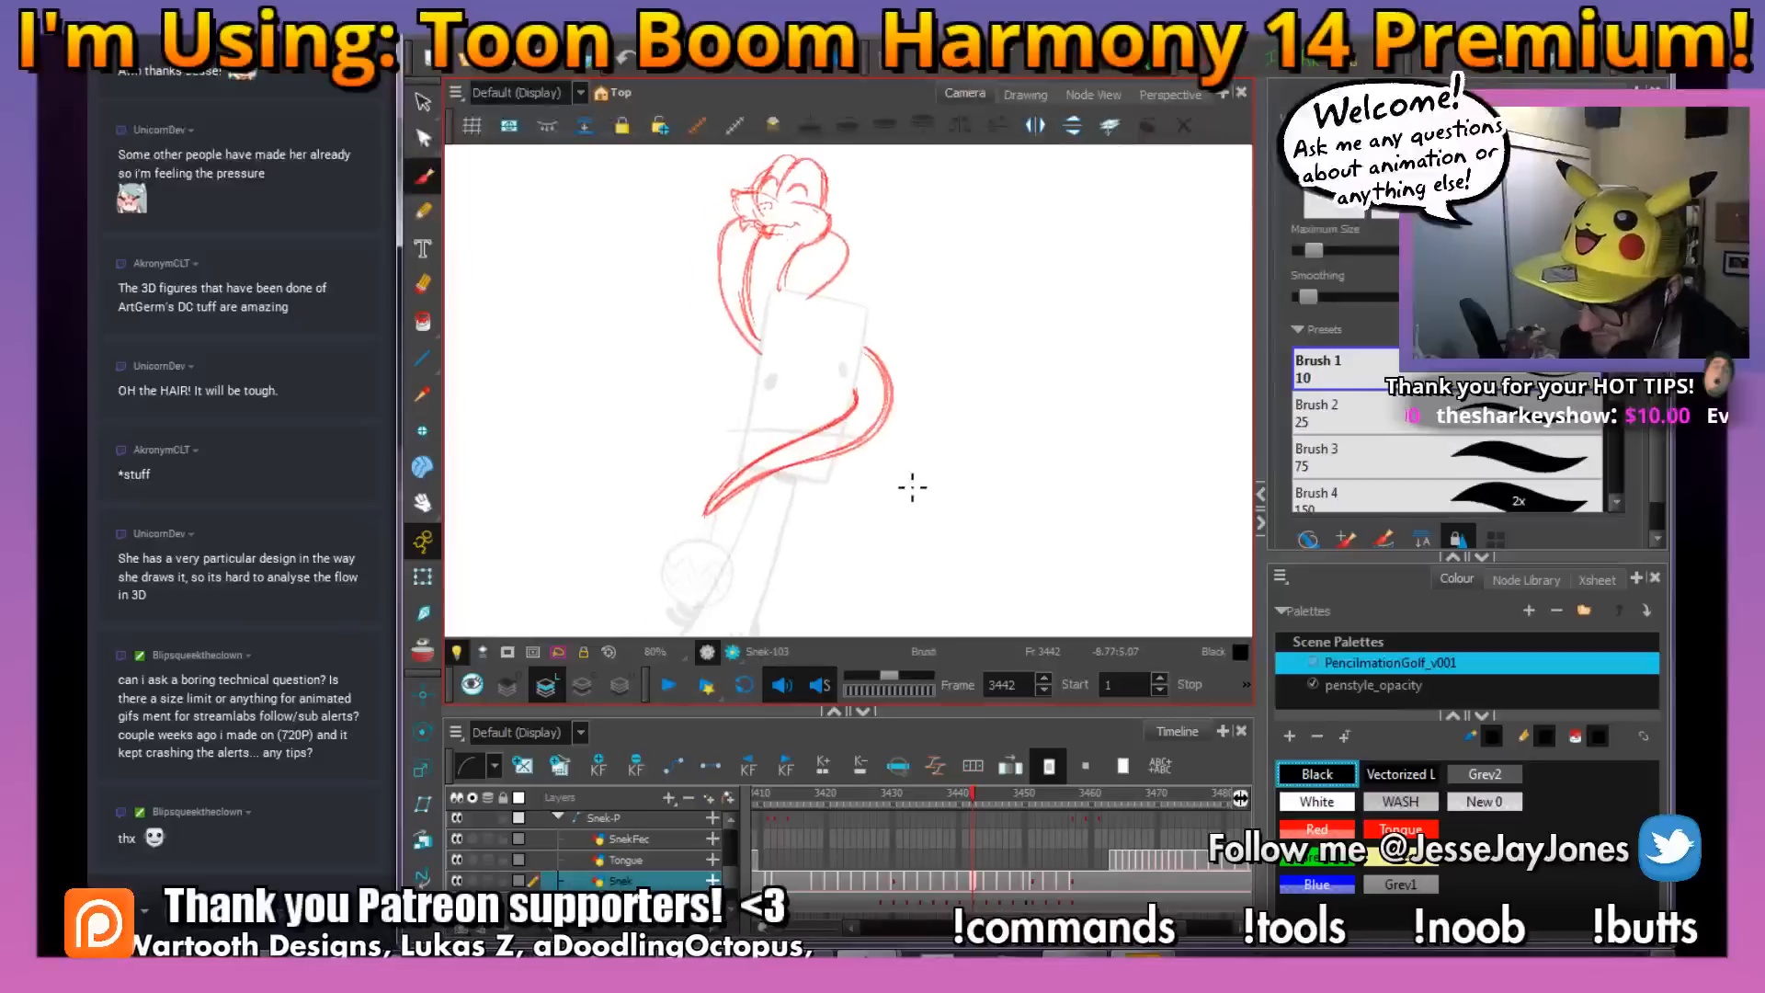
pyautogui.scroll(5, 913, 487)
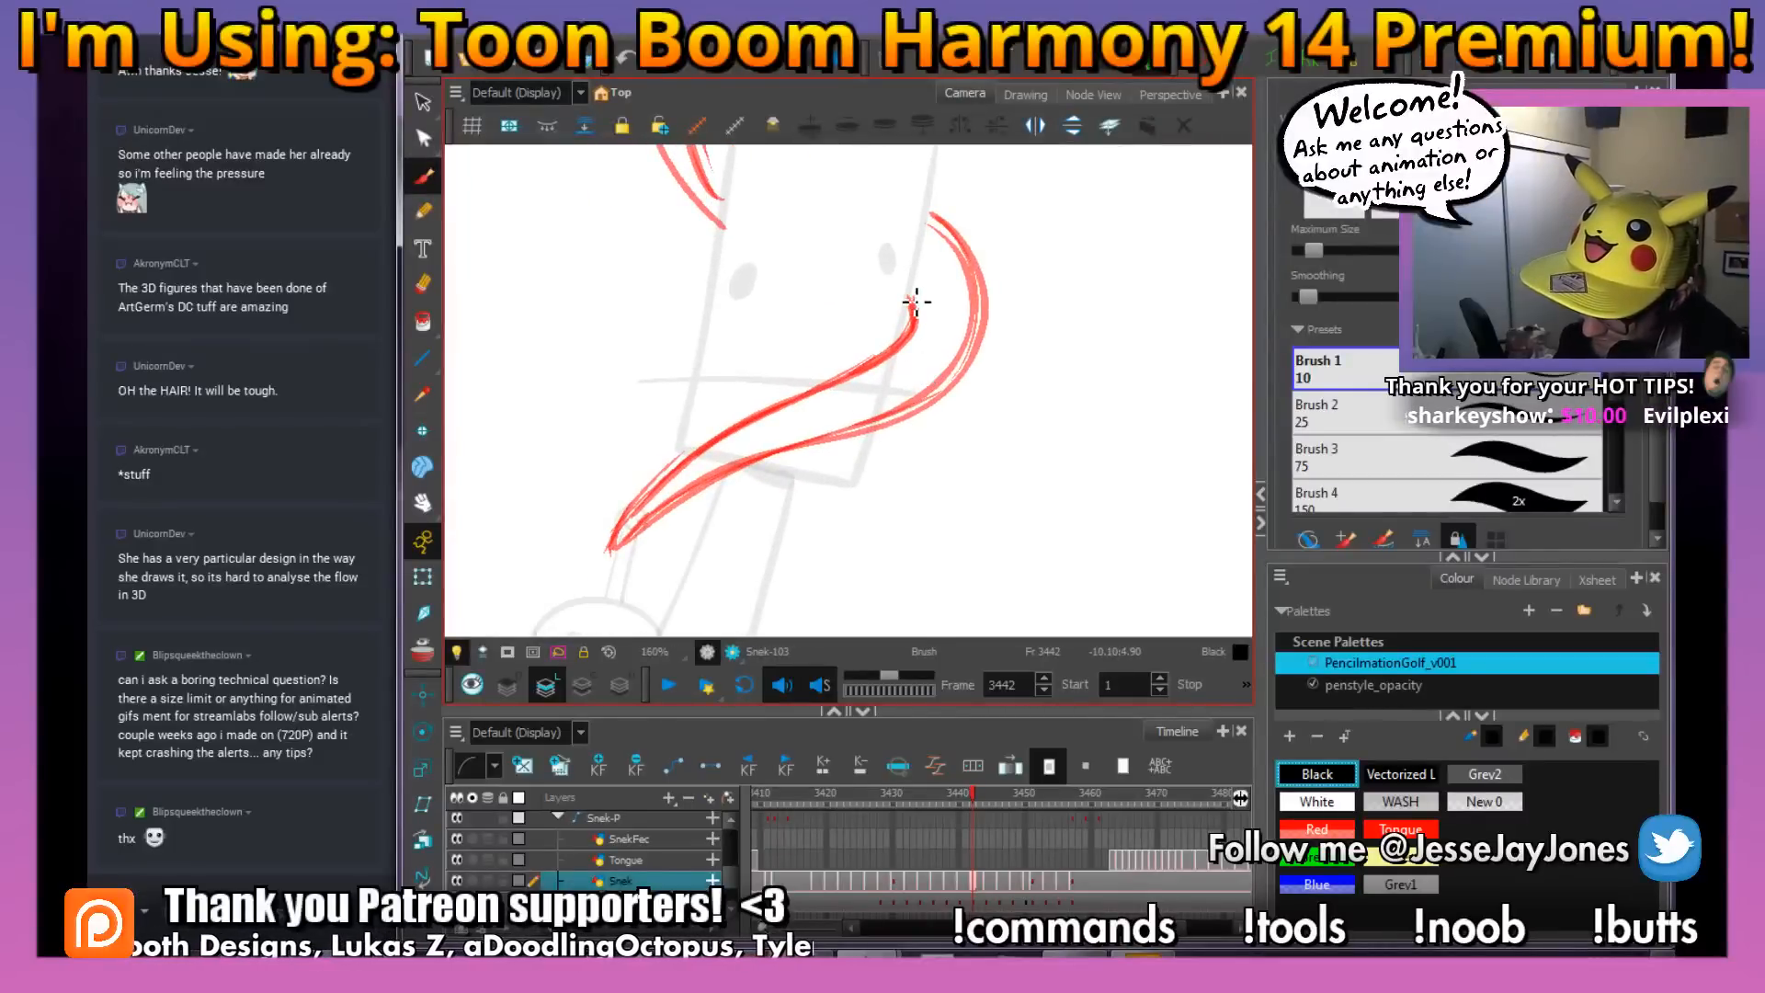
pyautogui.moveTo(925, 337); pyautogui.dragTo(891, 366)
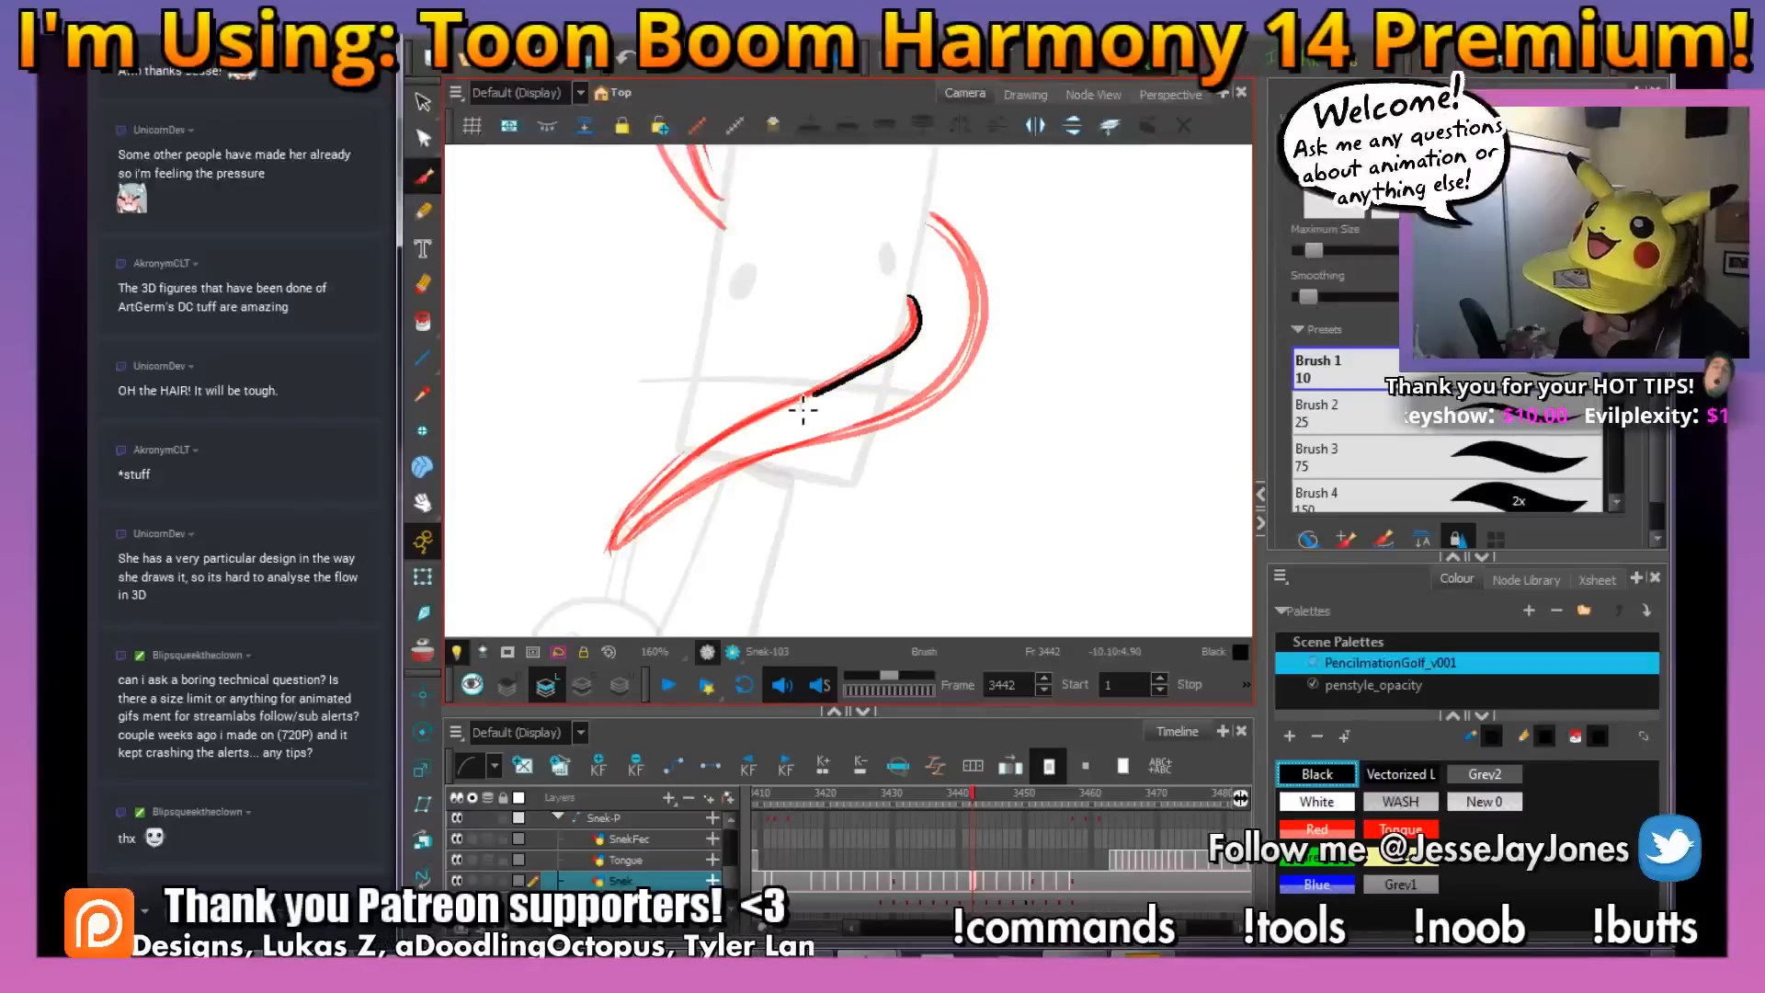
pyautogui.moveTo(802, 409)
pyautogui.mouseDown()
pyautogui.moveTo(683, 471)
pyautogui.moveTo(623, 548)
pyautogui.moveTo(682, 511)
pyautogui.mouseUp()
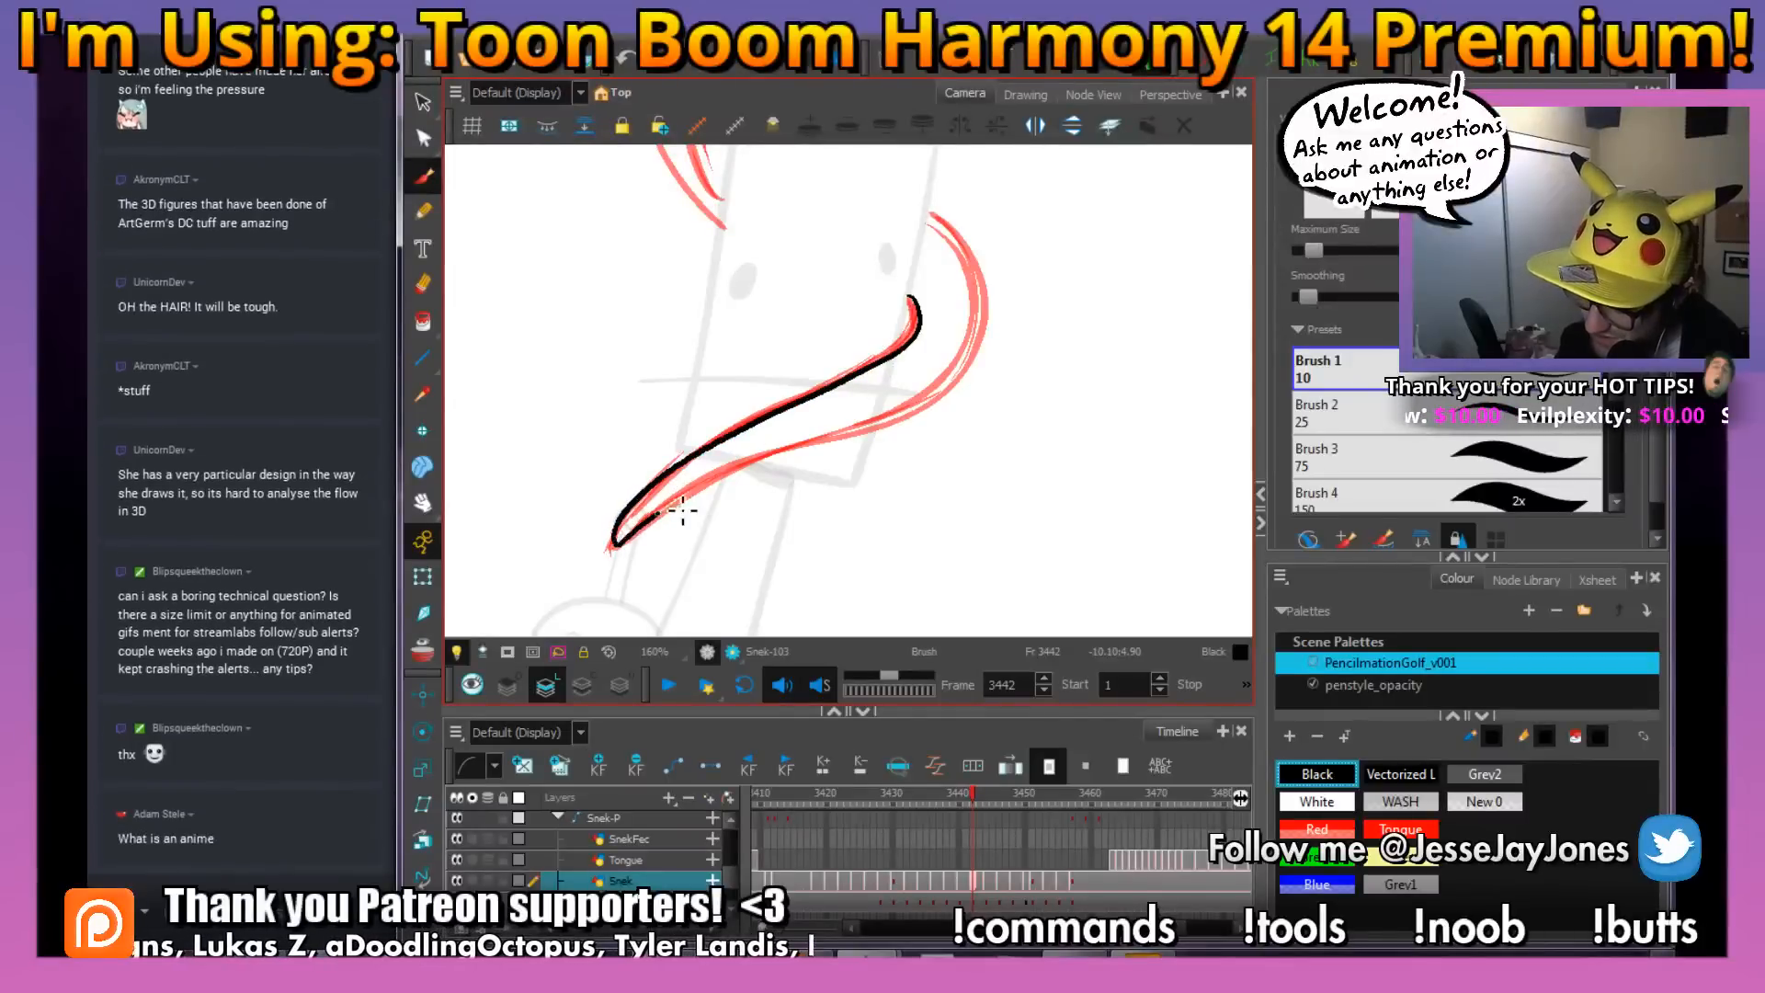
pyautogui.moveTo(782, 466); pyautogui.dragTo(958, 386)
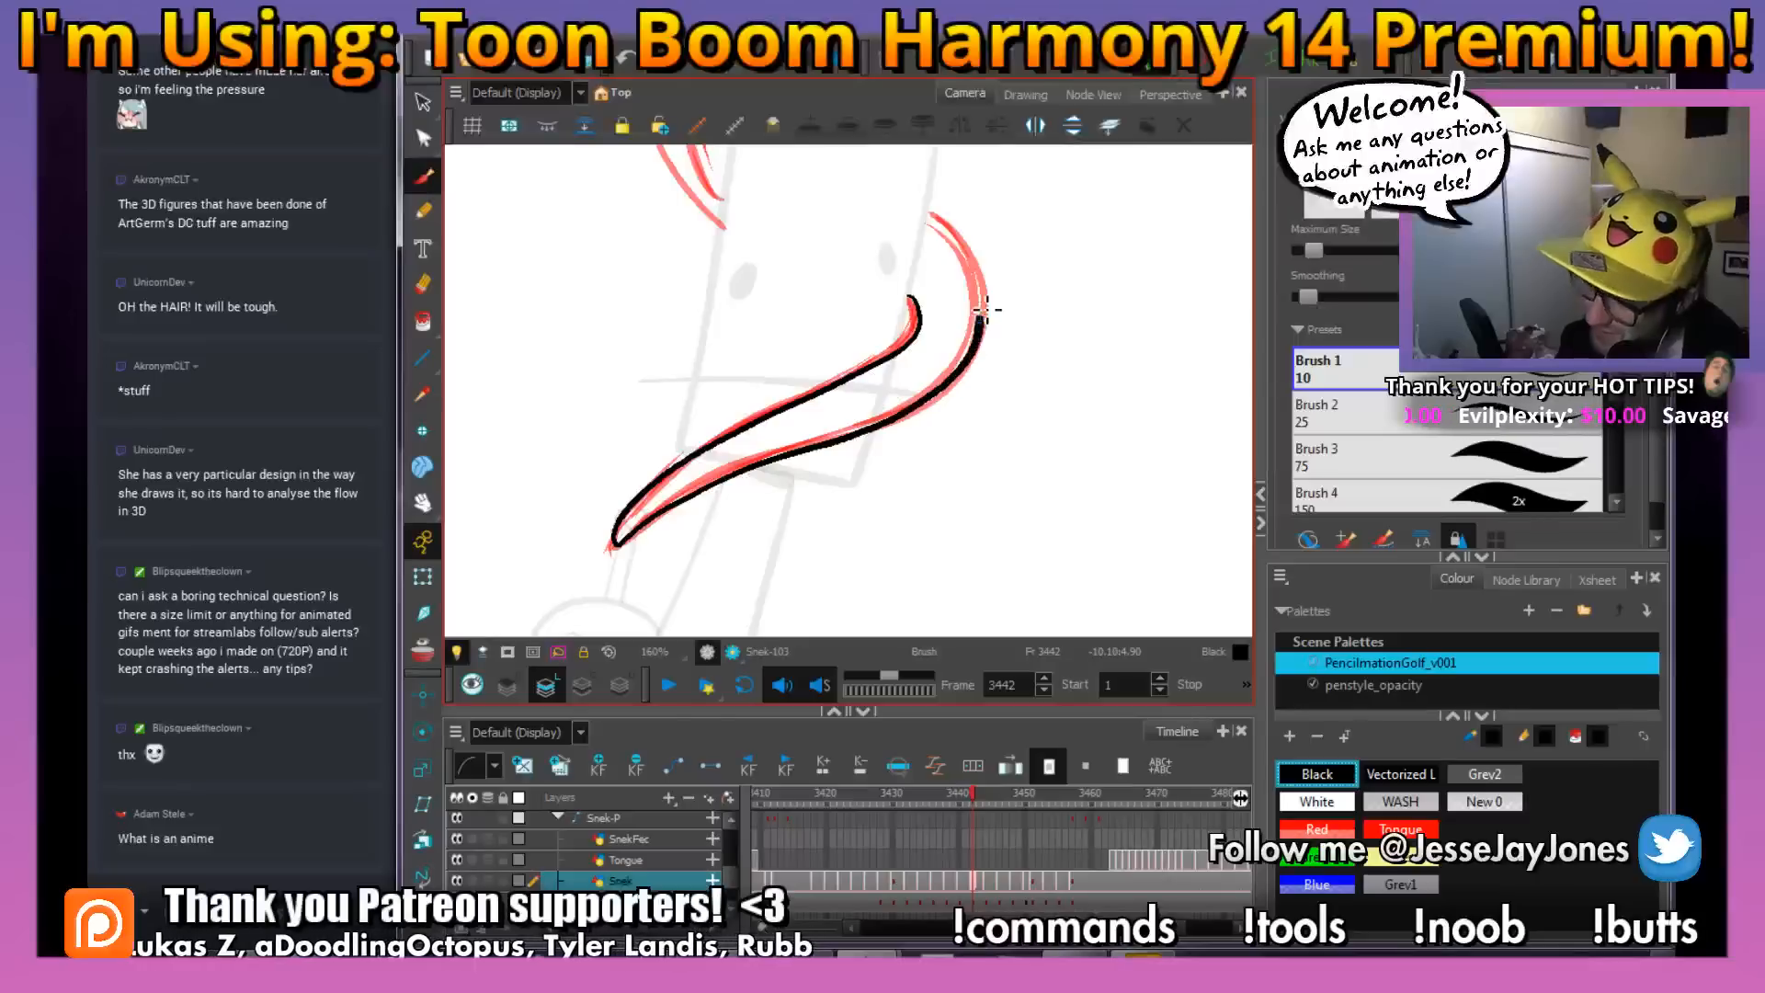
pyautogui.moveTo(933, 220); pyautogui.dragTo(926, 215)
# Ink the snake's mouth line with its curled smile corner on frame 3442
pyautogui.press('space')
pyautogui.moveTo(1018, 254)
pyautogui.mouseDown()
pyautogui.moveTo(963, 282)
pyautogui.moveTo(867, 437)
pyautogui.mouseUp()
pyautogui.moveTo(784, 308); pyautogui.dragTo(834, 453)
pyautogui.press('2')
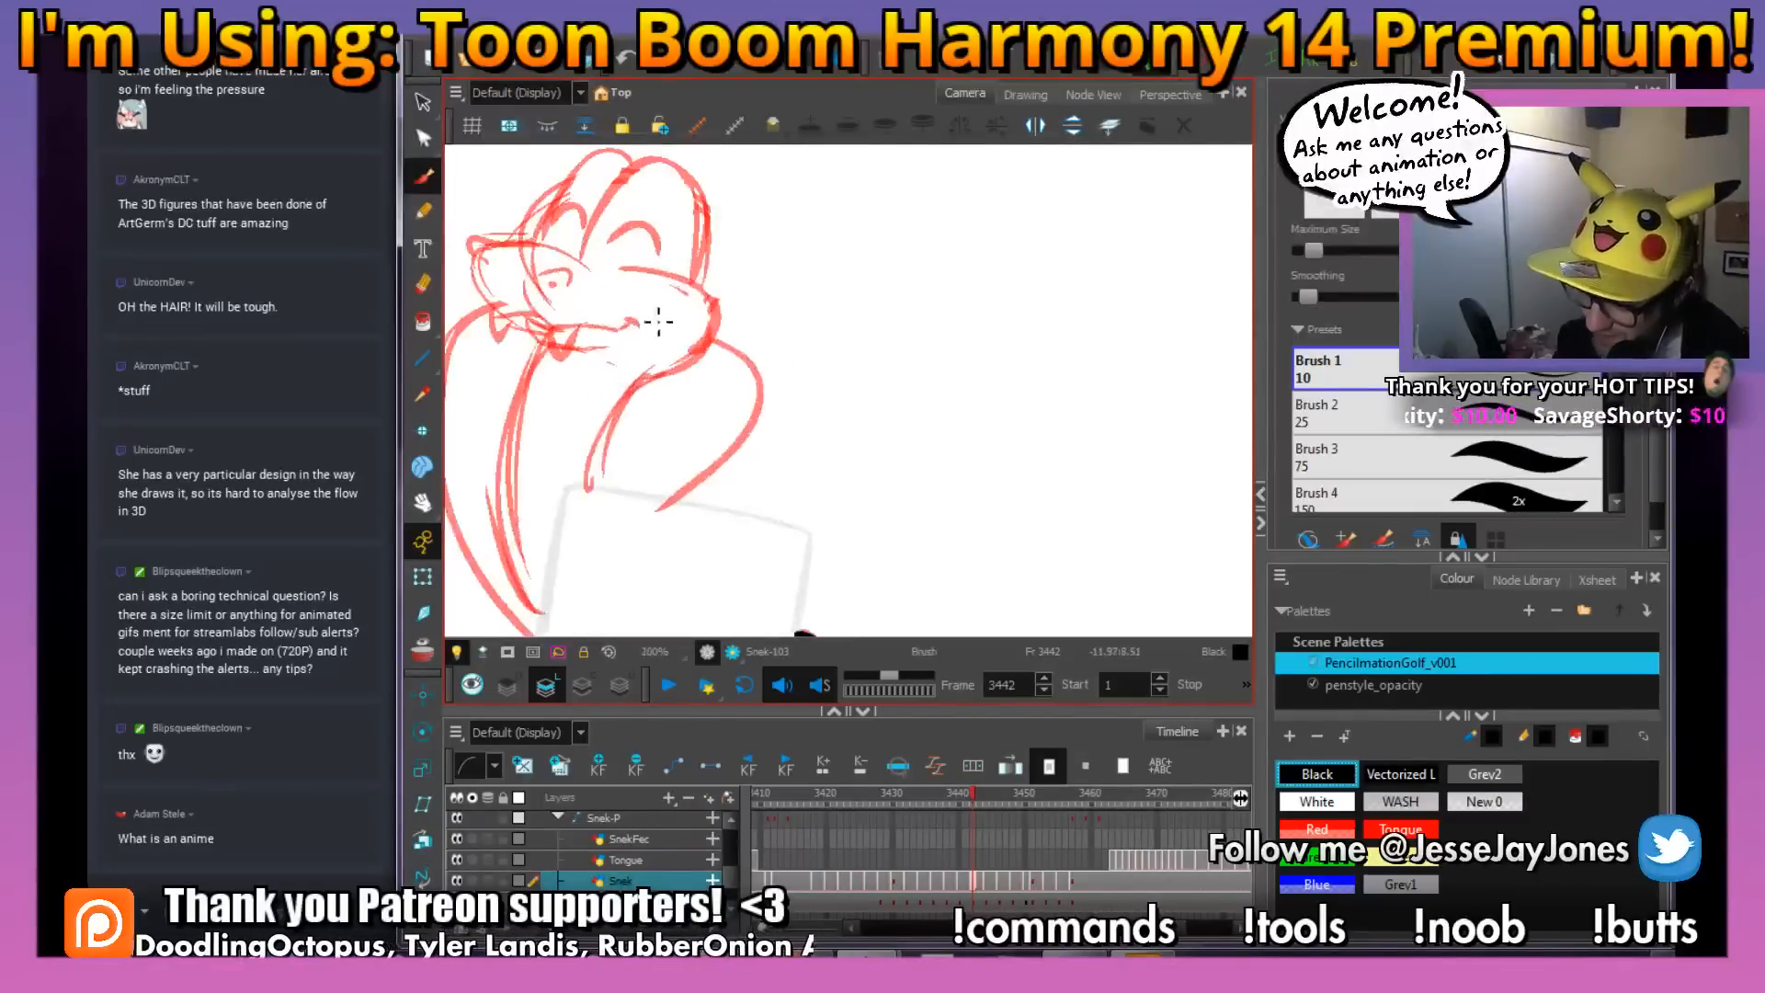
pyautogui.press('space')
pyautogui.moveTo(703, 345); pyautogui.dragTo(871, 457)
pyautogui.press('2')
pyautogui.press('space')
pyautogui.moveTo(738, 385); pyautogui.dragTo(805, 420)
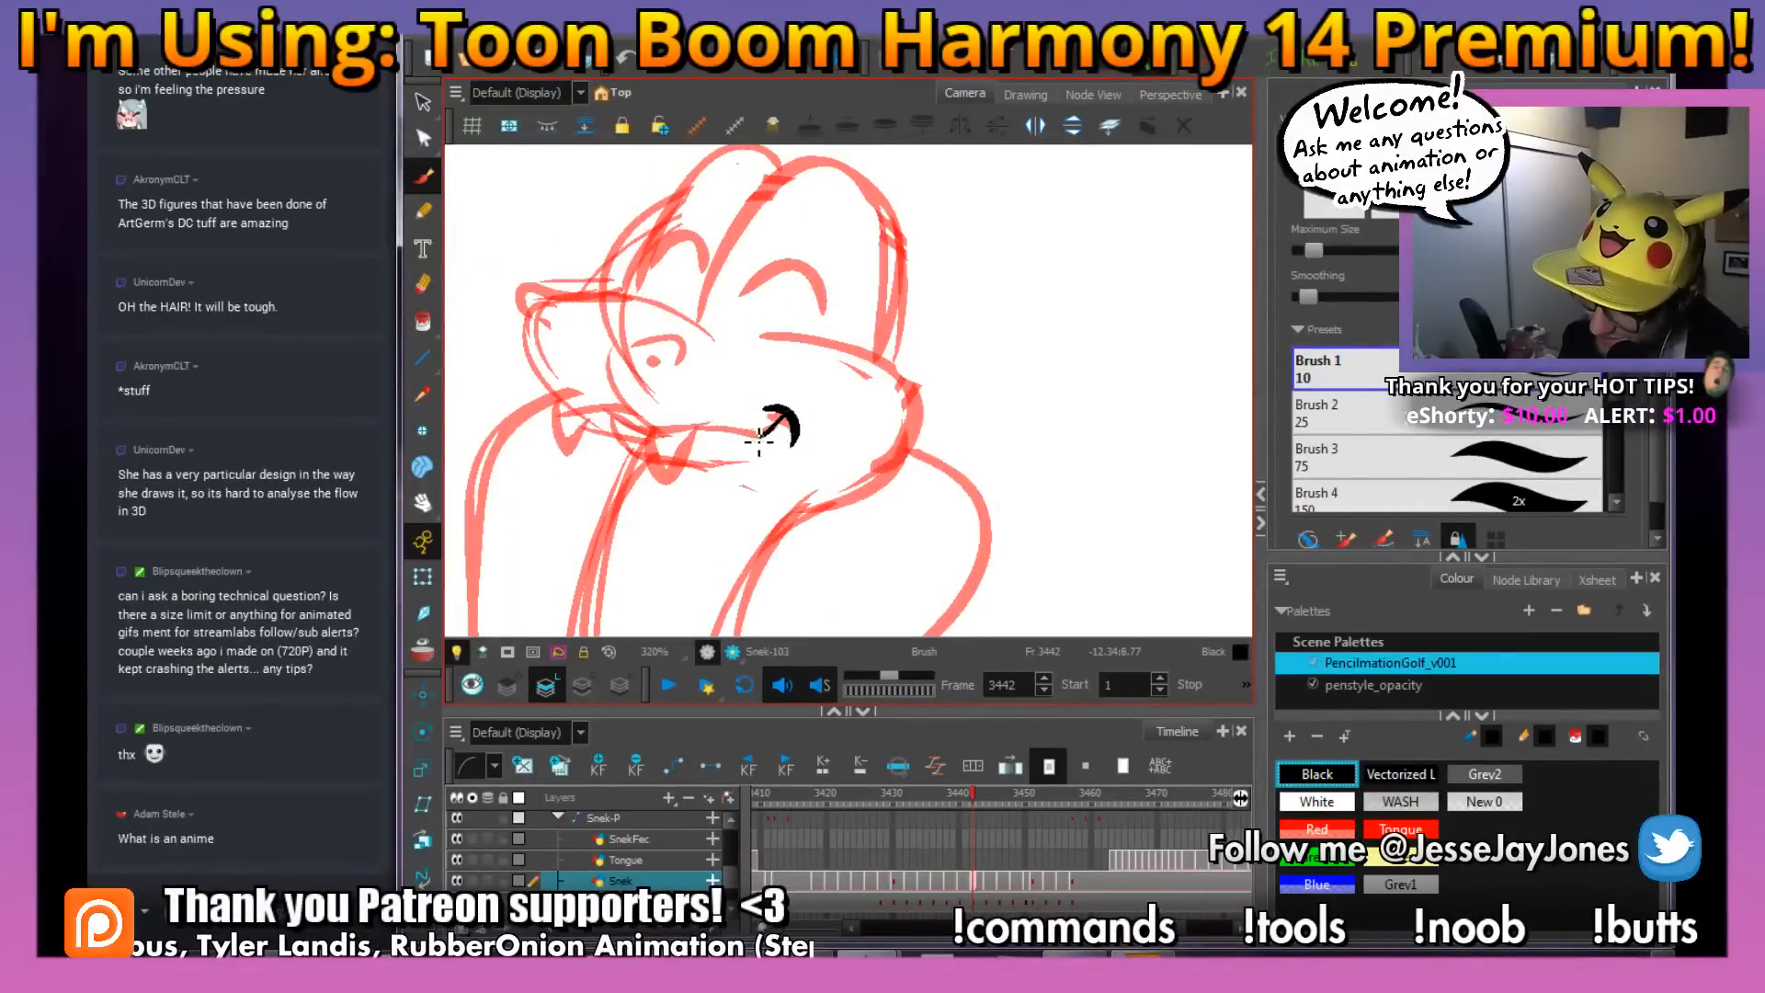
pyautogui.moveTo(662, 432)
pyautogui.mouseDown()
pyautogui.moveTo(629, 425)
pyautogui.moveTo(736, 423)
pyautogui.mouseUp()
pyautogui.press('space')
# Ink the upper lip and front contour of the muzzle from the mouth line up to the nose tip
pyautogui.press('2')
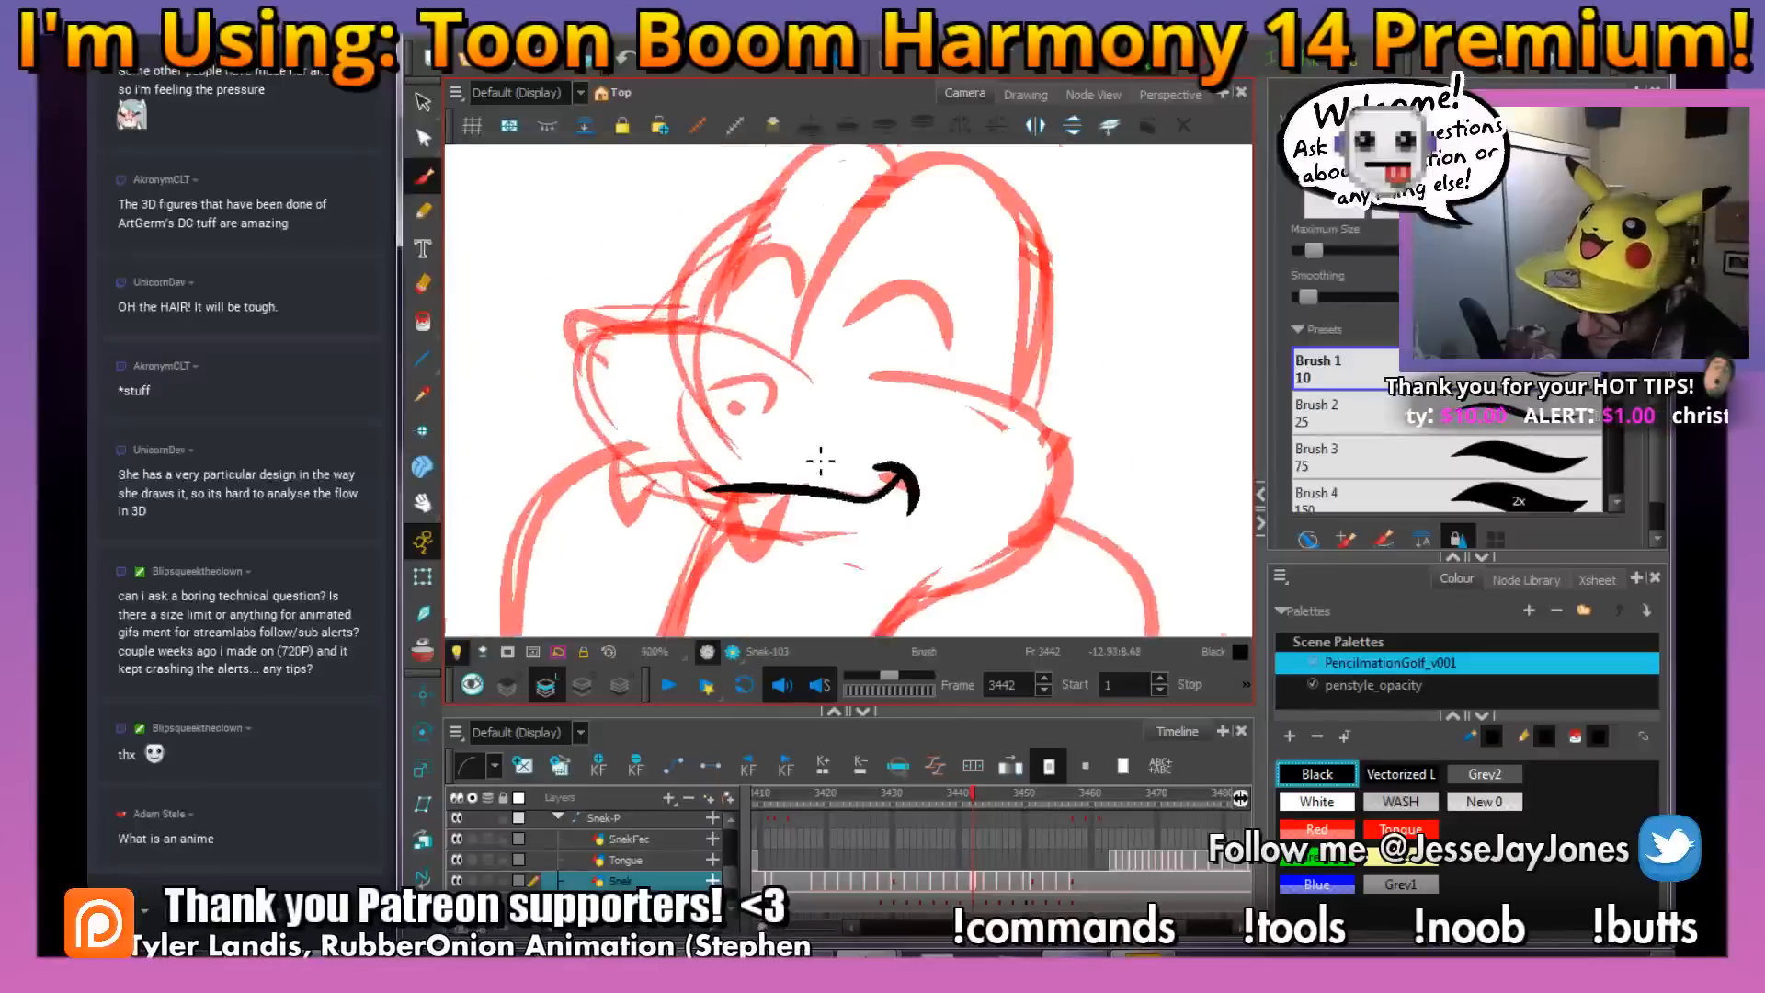
pyautogui.press('2')
pyautogui.press('space')
pyautogui.moveTo(706, 519)
pyautogui.mouseDown()
pyautogui.moveTo(754, 516)
pyautogui.moveTo(675, 469)
pyautogui.moveTo(596, 501)
pyautogui.moveTo(554, 324)
pyautogui.mouseUp()
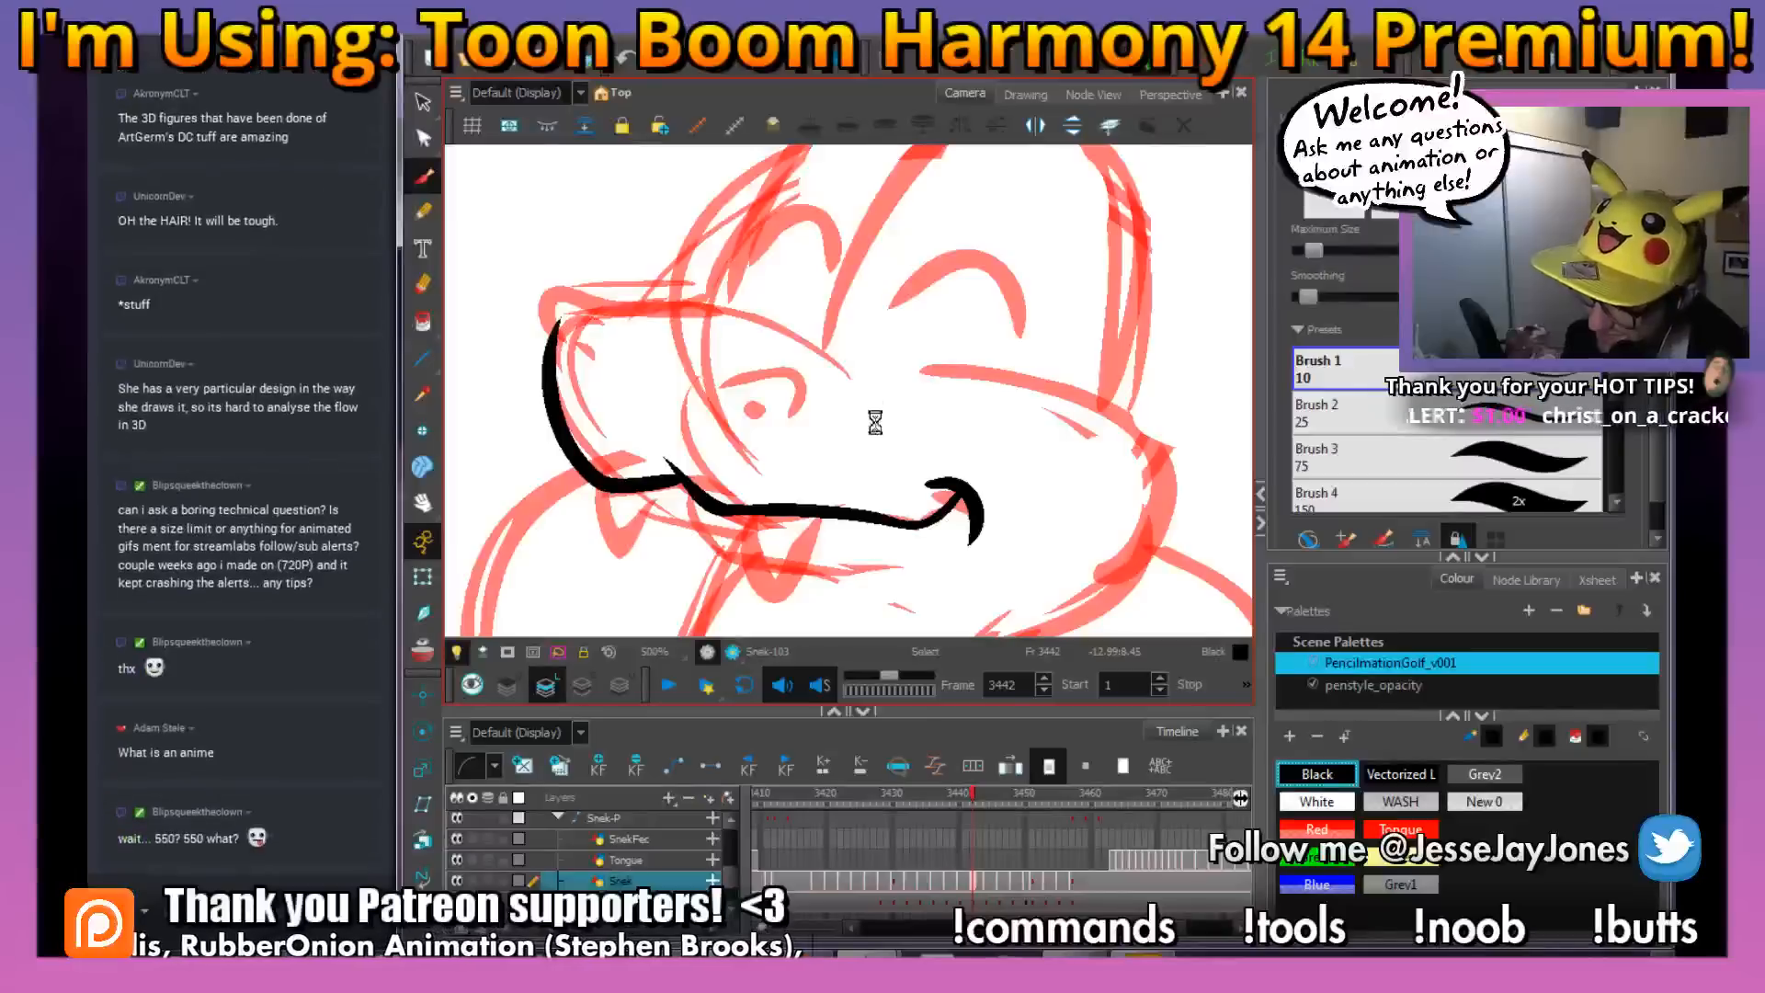
# Ink the two nostrils and the curved rims around them on the snake's muzzle
pyautogui.press('space')
pyautogui.moveTo(874, 414)
pyautogui.mouseDown()
pyautogui.moveTo(833, 506)
pyautogui.moveTo(725, 495)
pyautogui.moveTo(763, 441)
pyautogui.moveTo(781, 501)
pyautogui.mouseUp()
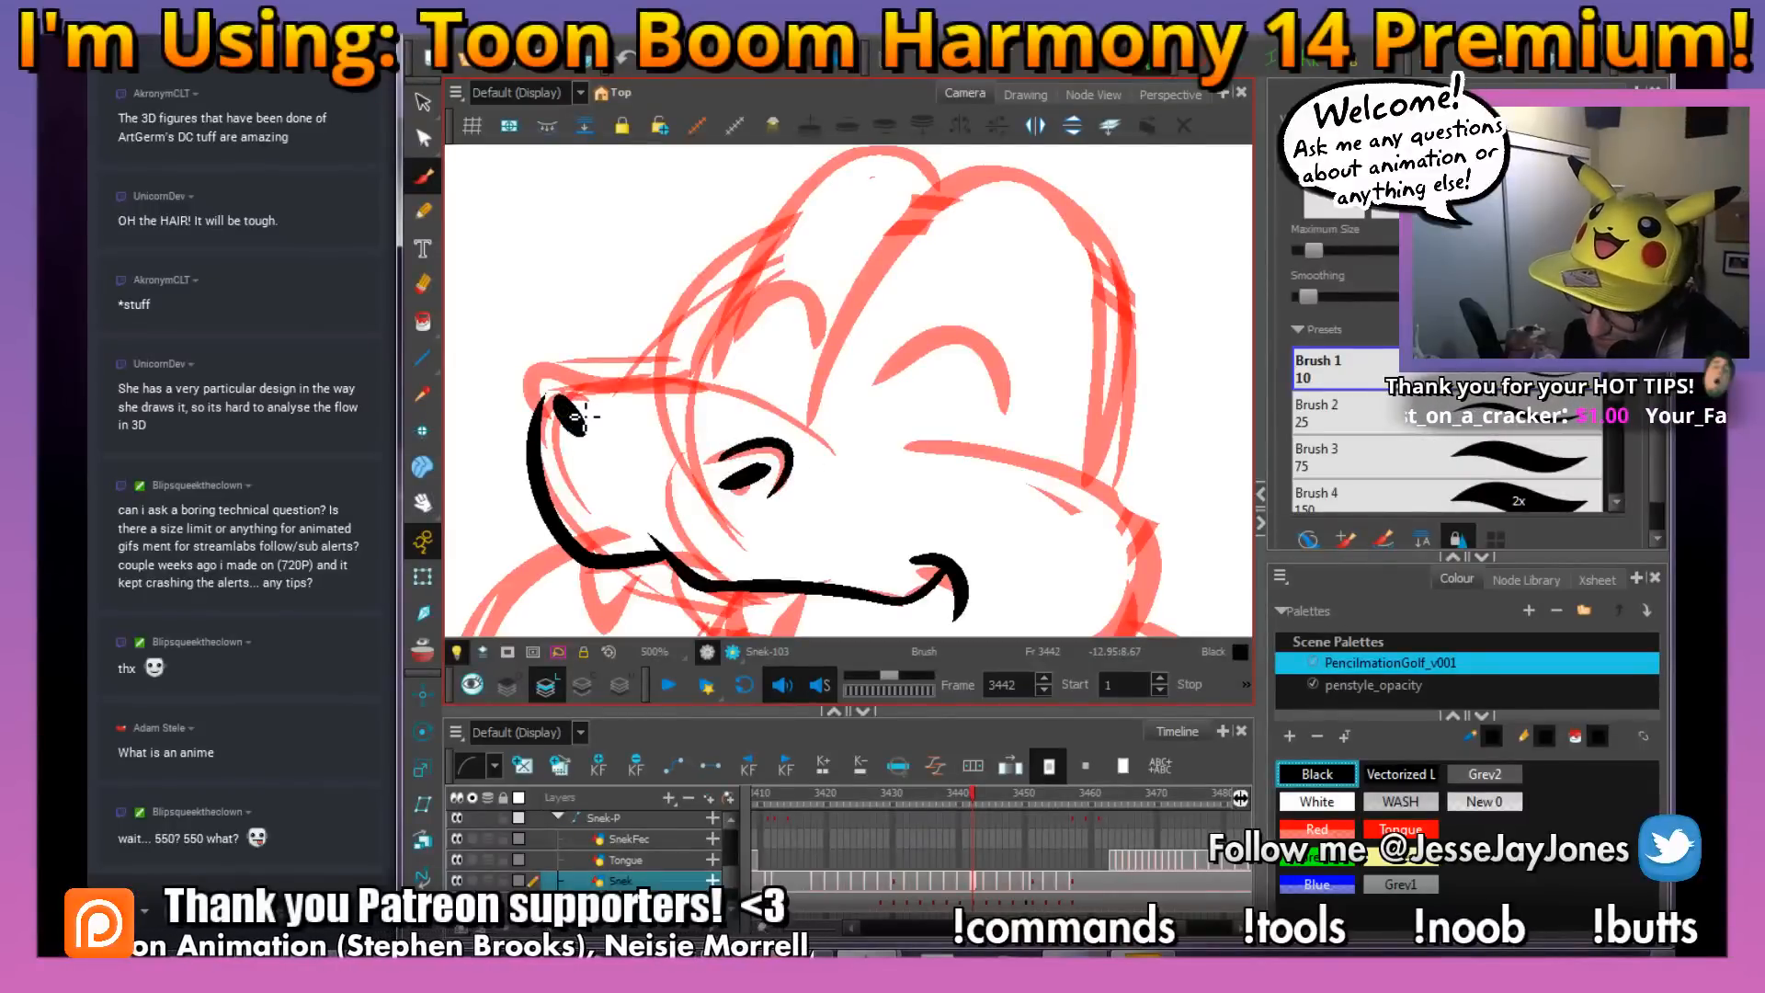
pyautogui.moveTo(593, 396); pyautogui.dragTo(533, 409)
pyautogui.press('space')
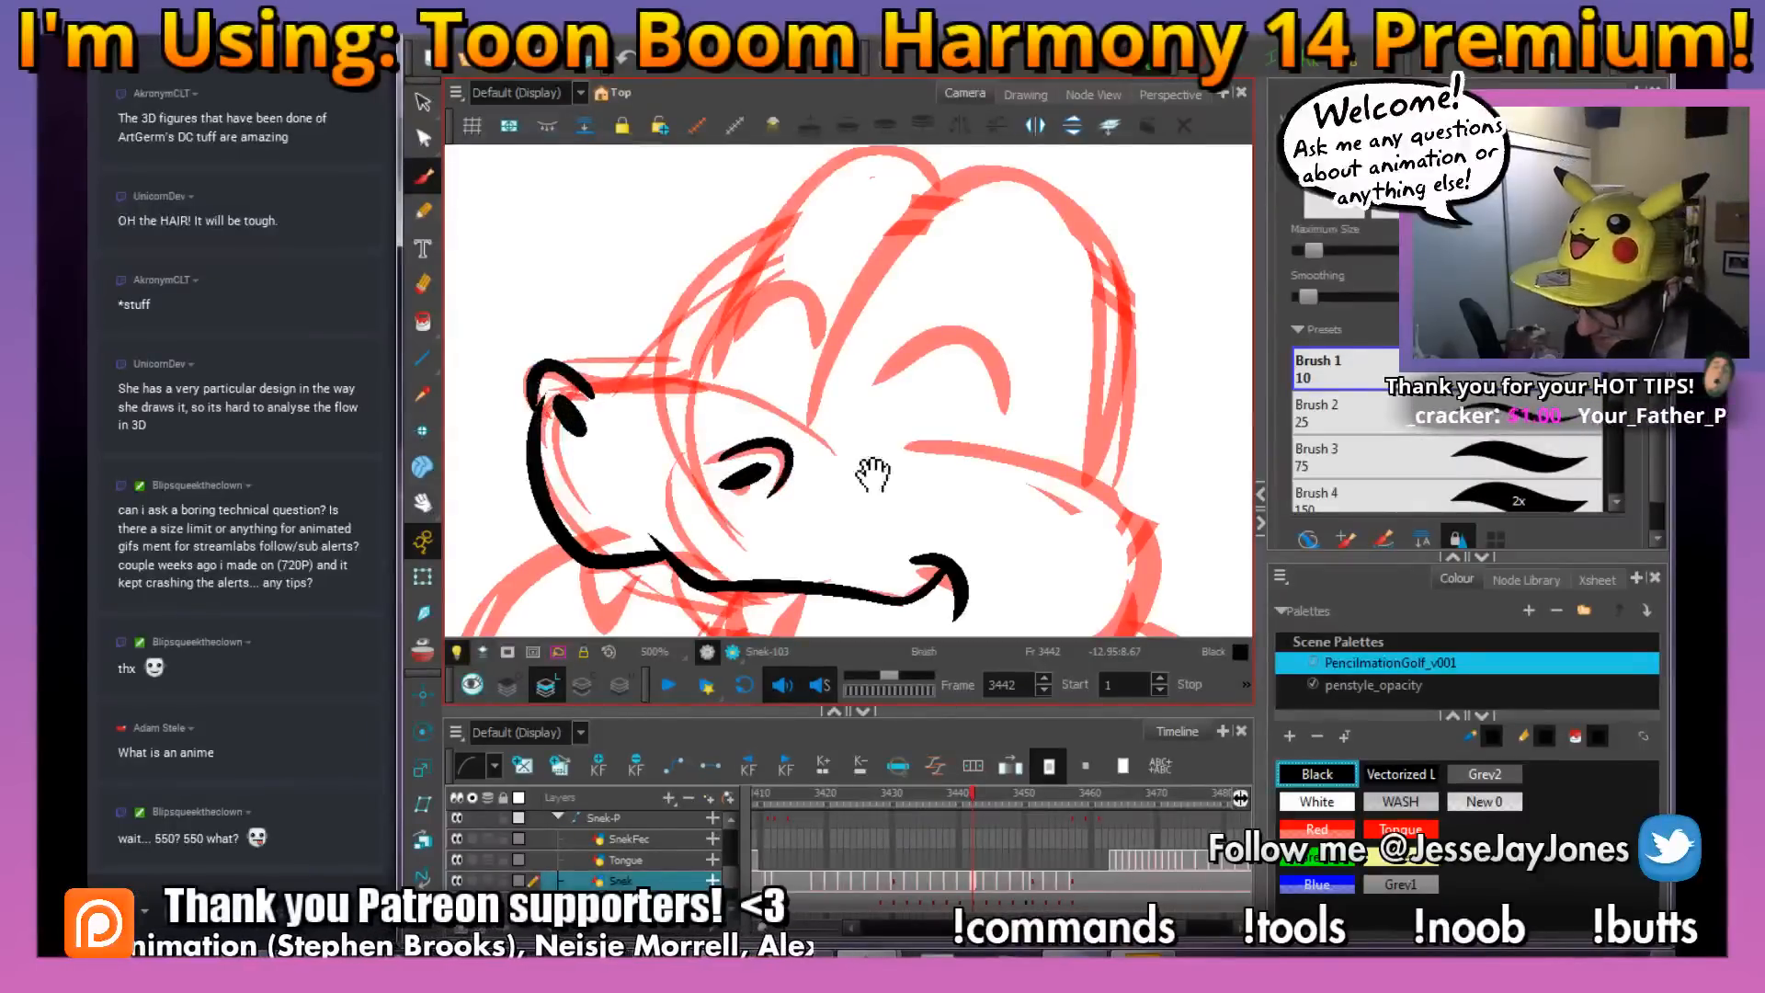
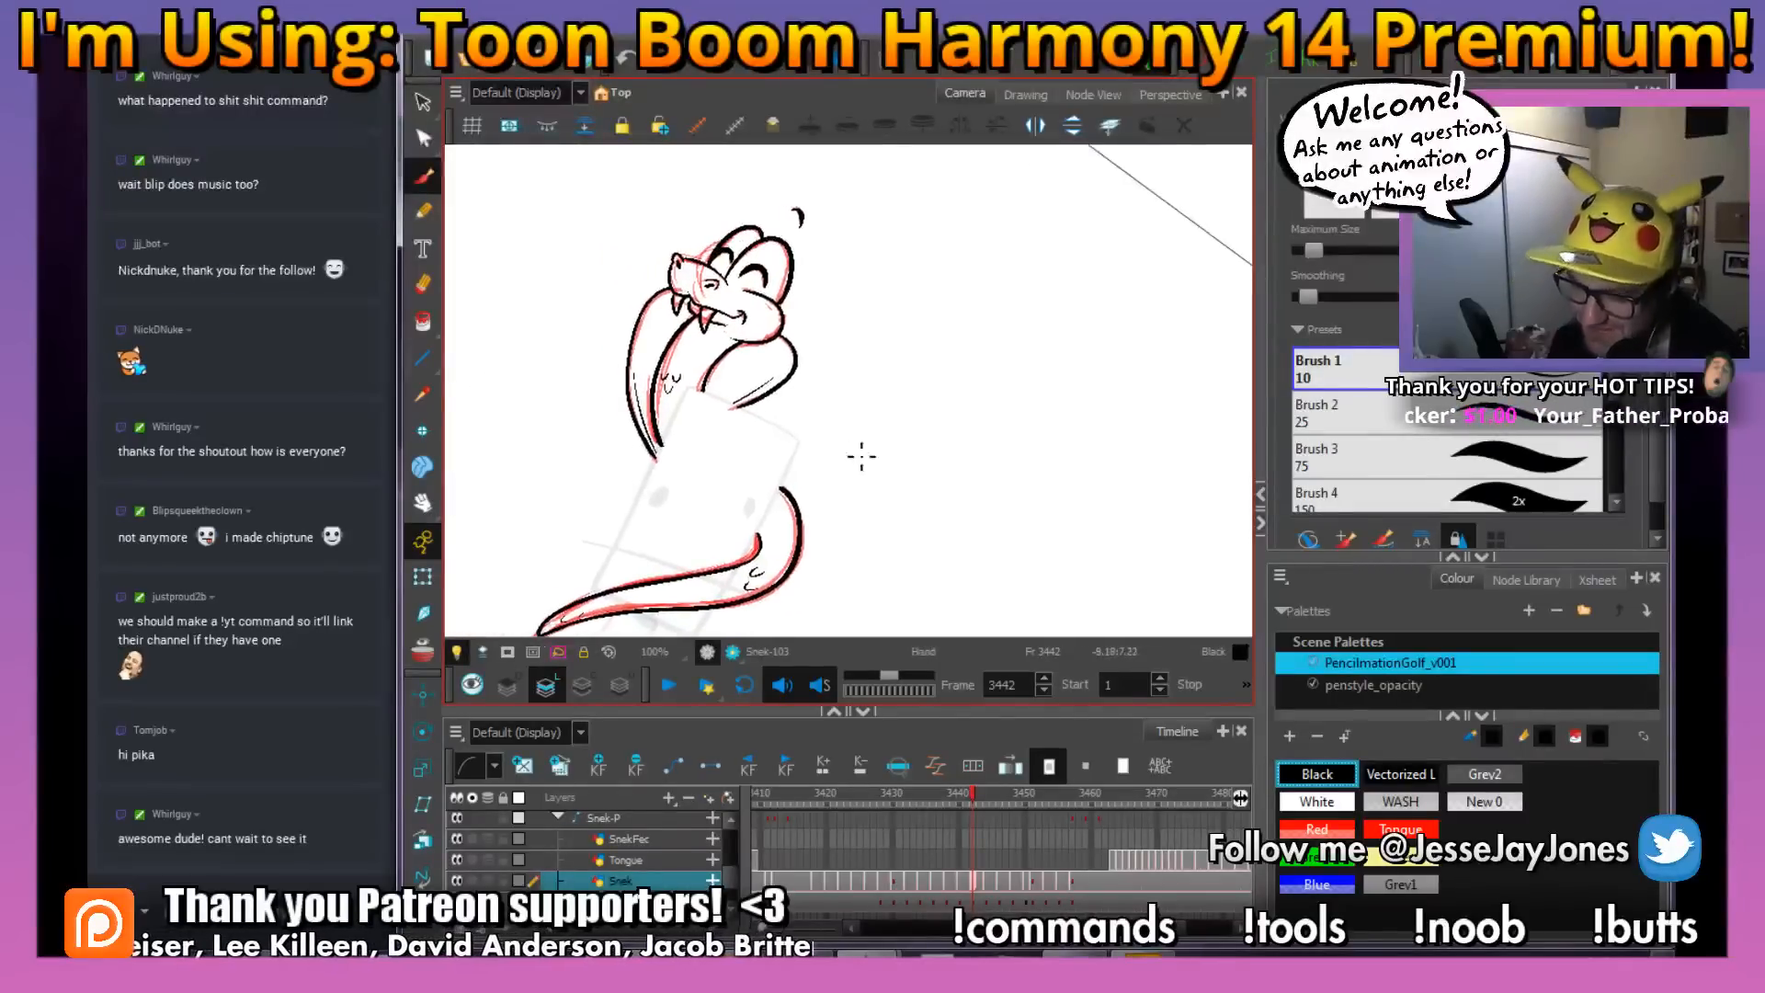
# Select the red rough strokes of the snake on frame 3442 and delete them
pyautogui.click(422, 103)
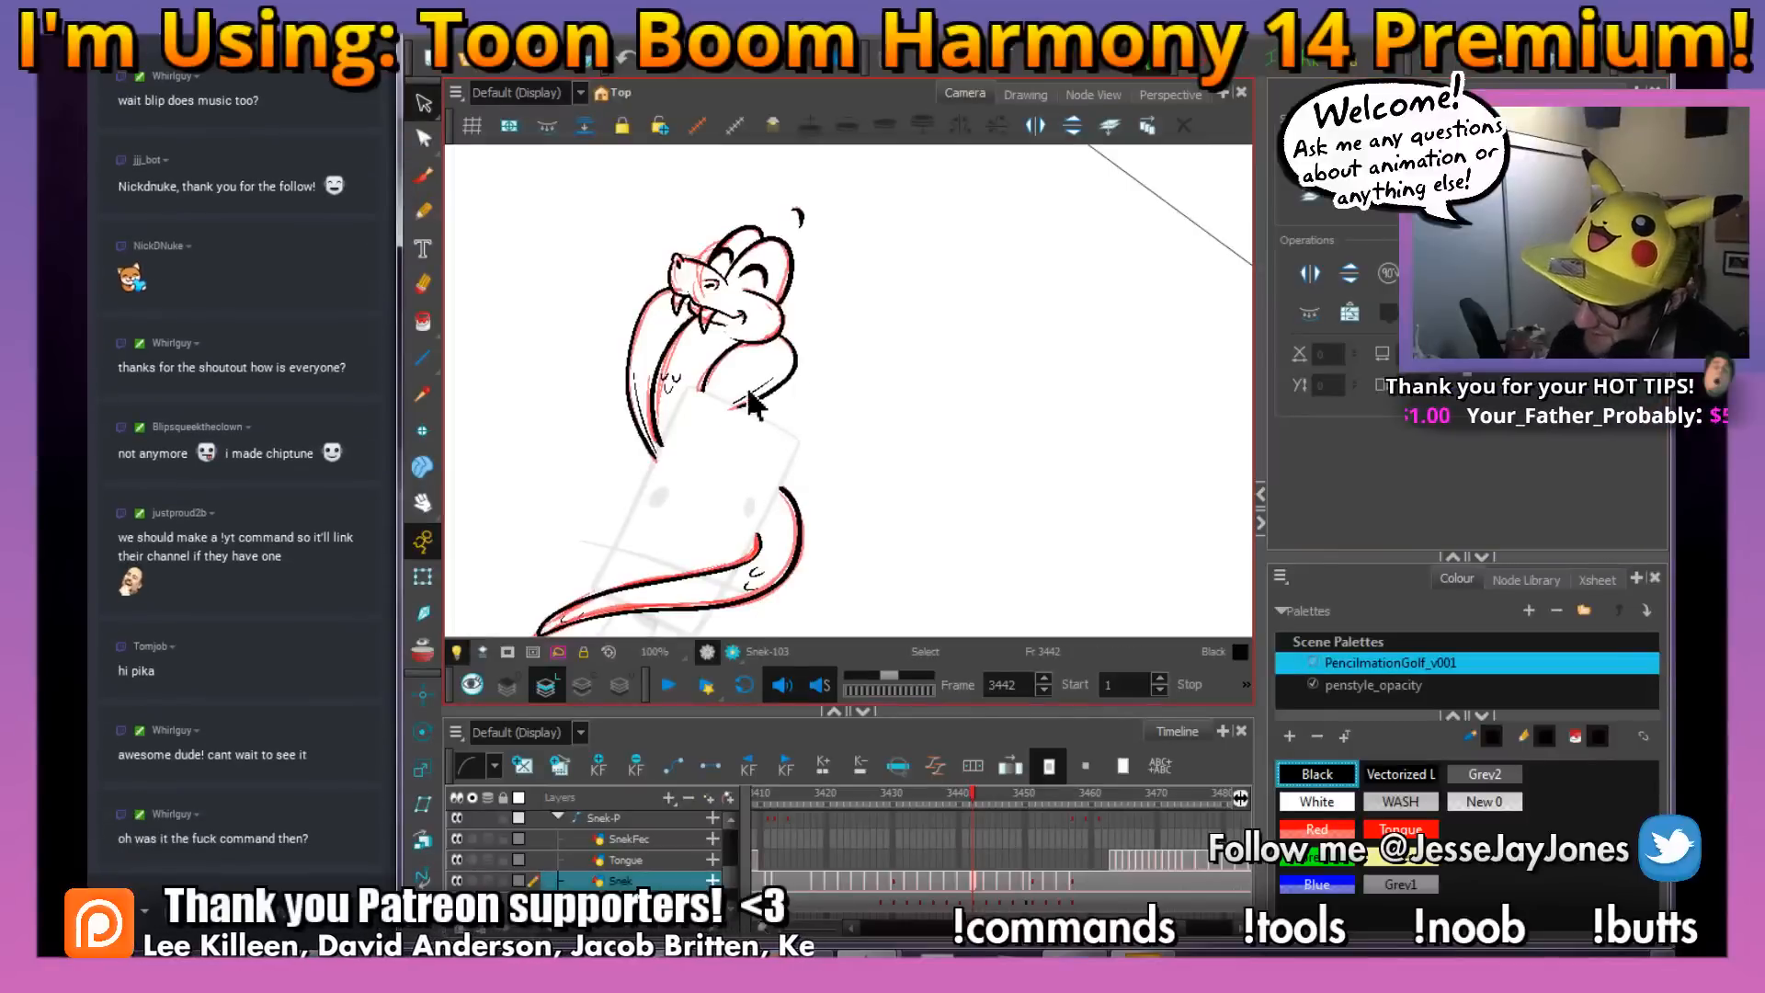
pyautogui.press('2')
pyautogui.moveTo(660, 385); pyautogui.dragTo(872, 405)
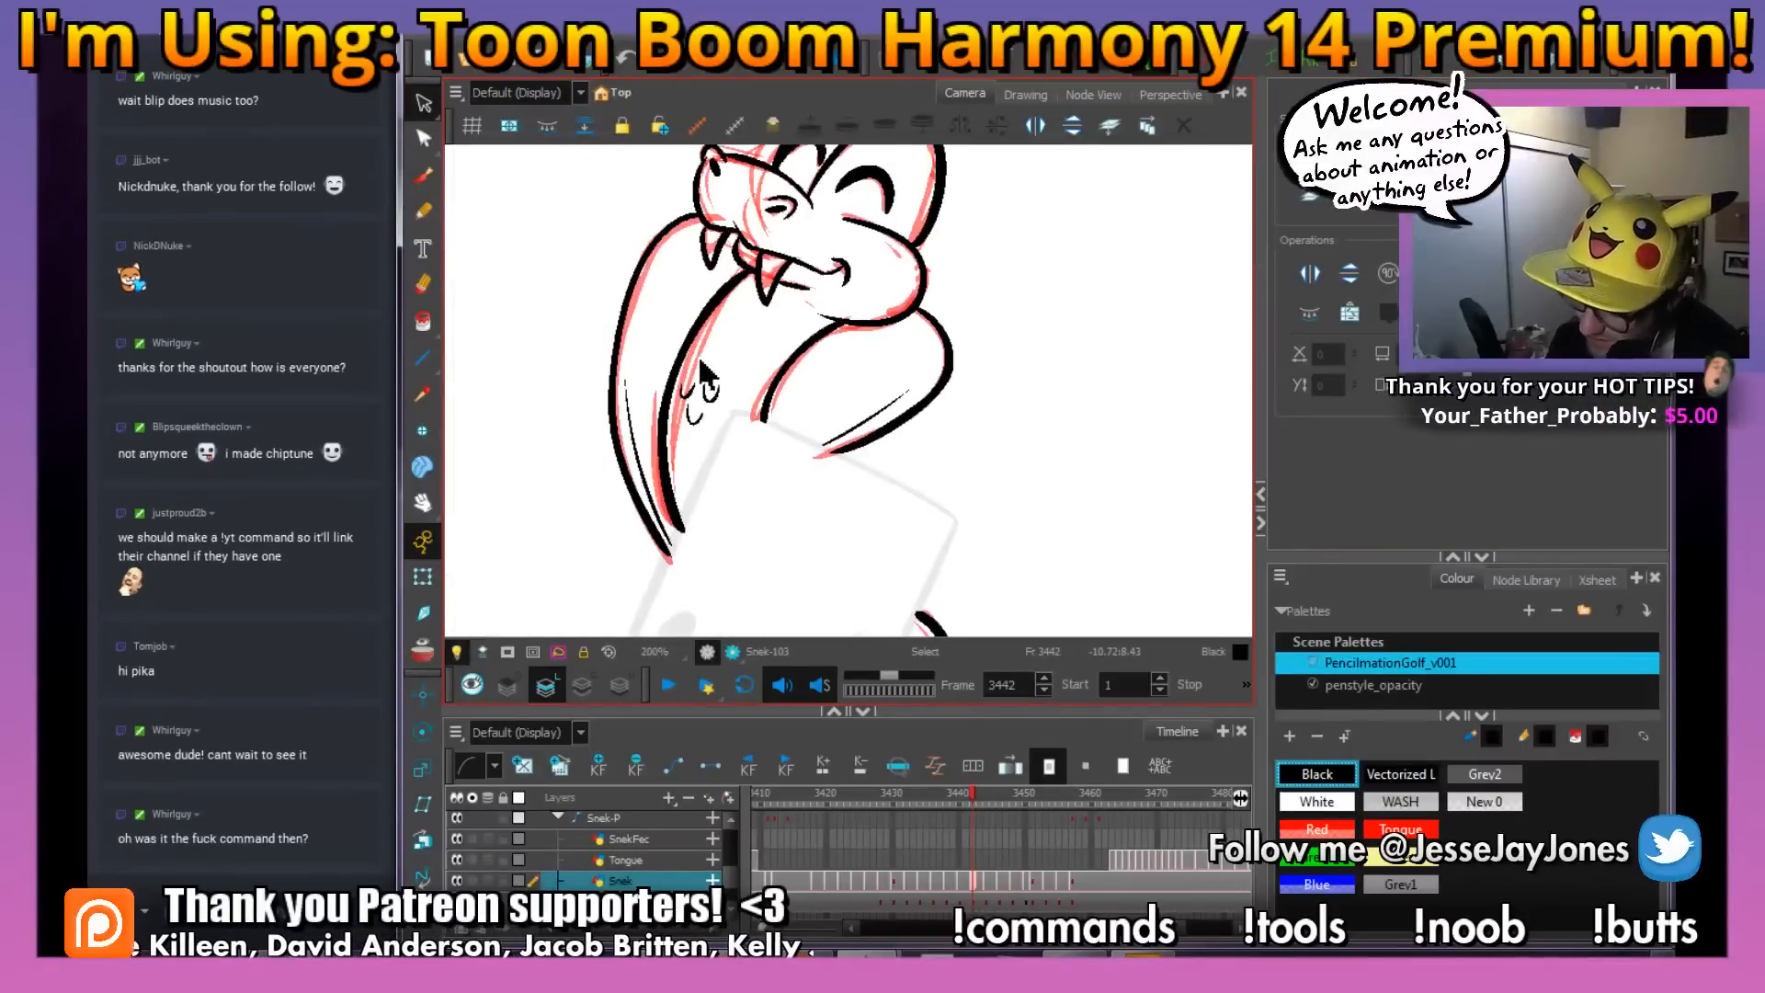
pyautogui.click(701, 357)
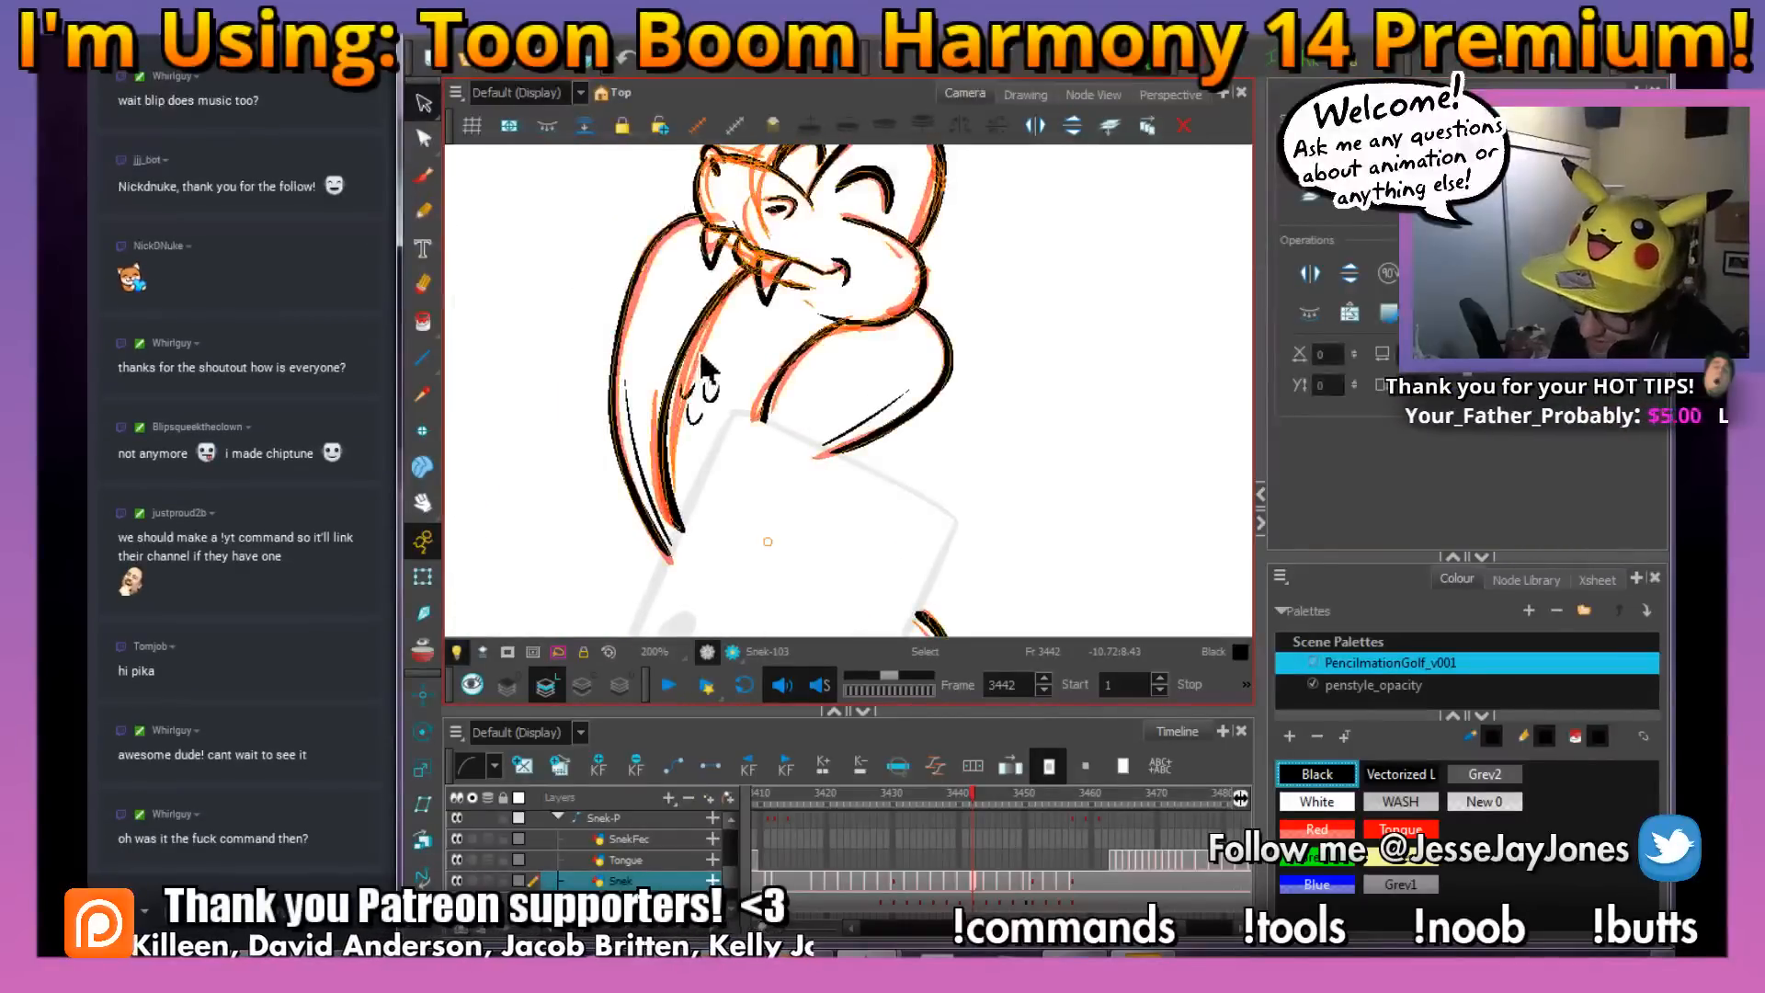
pyautogui.click(761, 351)
pyautogui.moveTo(886, 382); pyautogui.dragTo(799, 446)
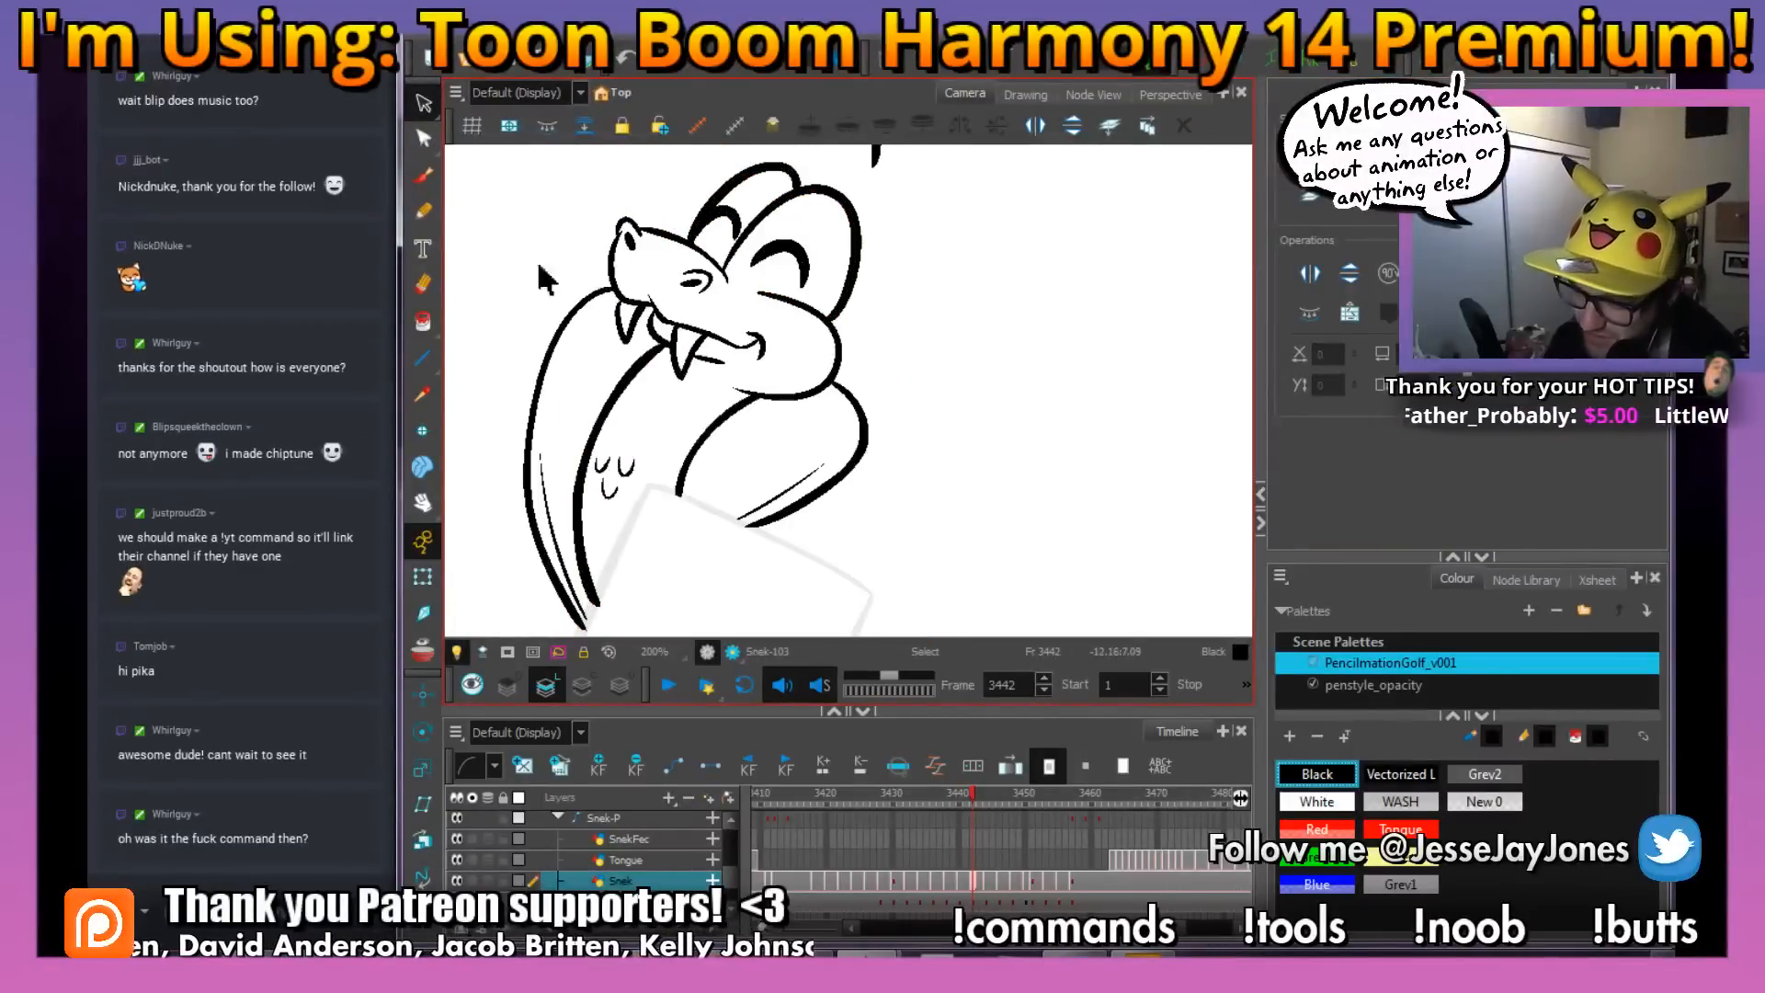
# Close the open end of the snake's lower body with a White brush stroke drawn behind the ink lines
pyautogui.click(425, 177)
pyautogui.moveTo(873, 577); pyautogui.dragTo(831, 401)
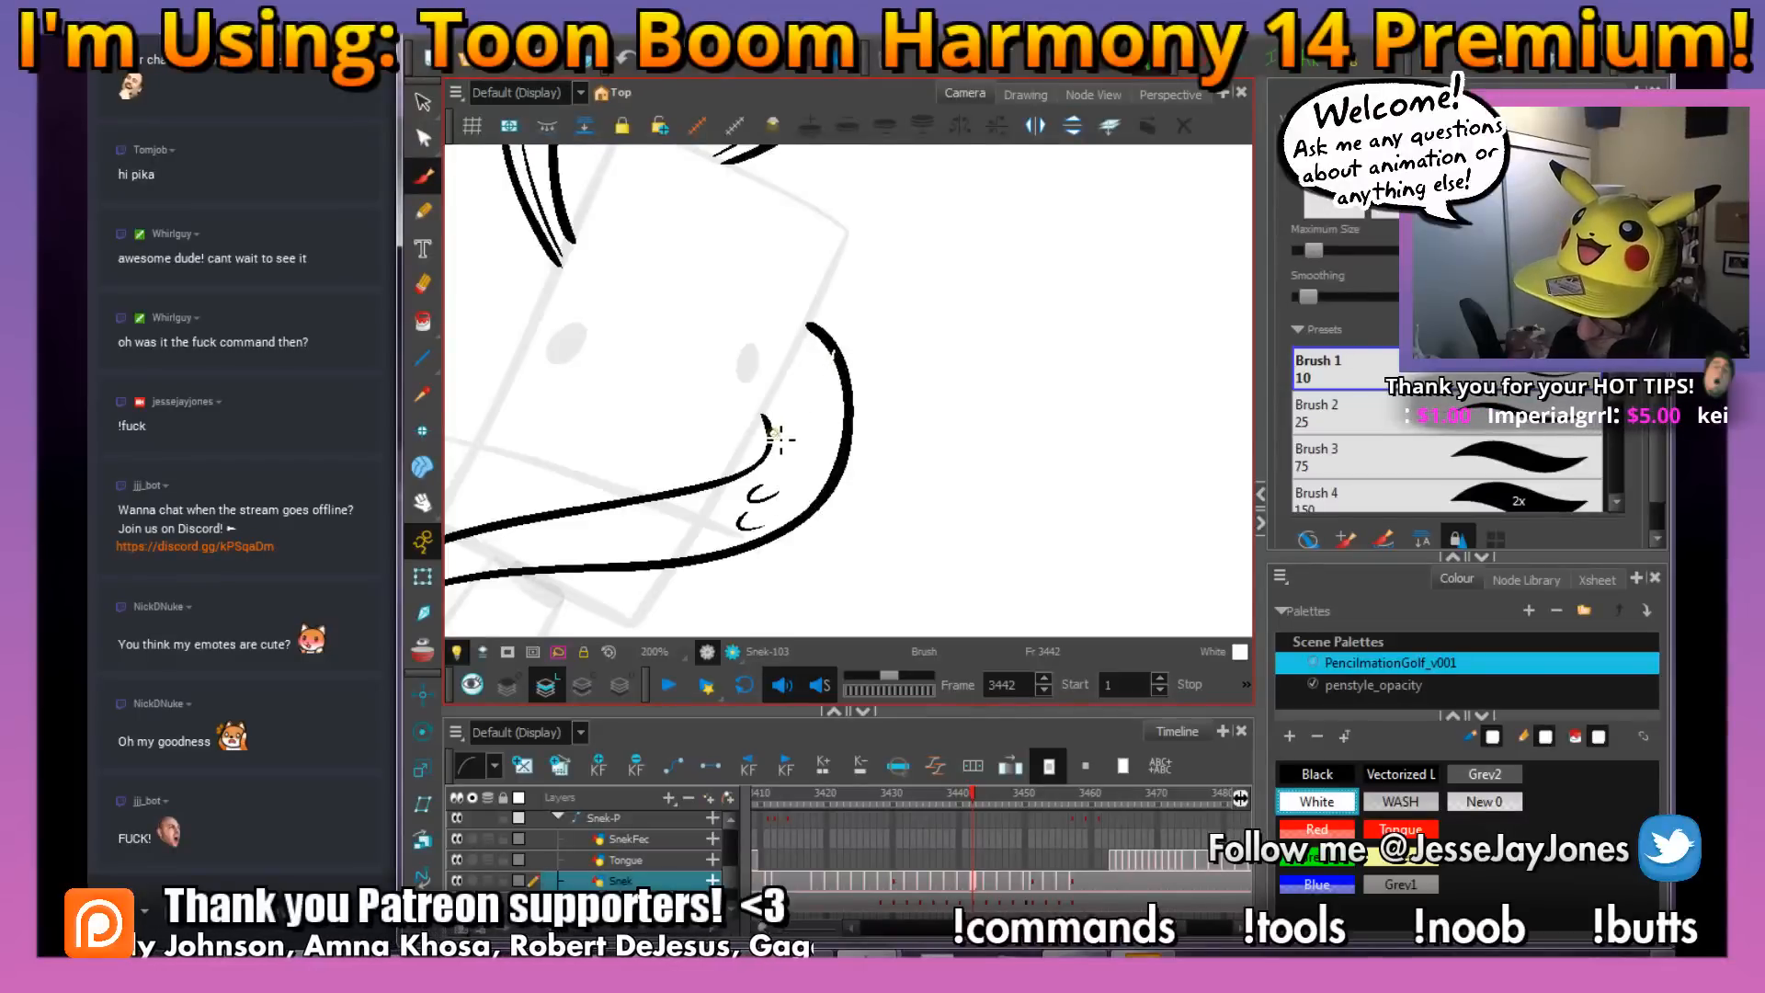
pyautogui.click(423, 323)
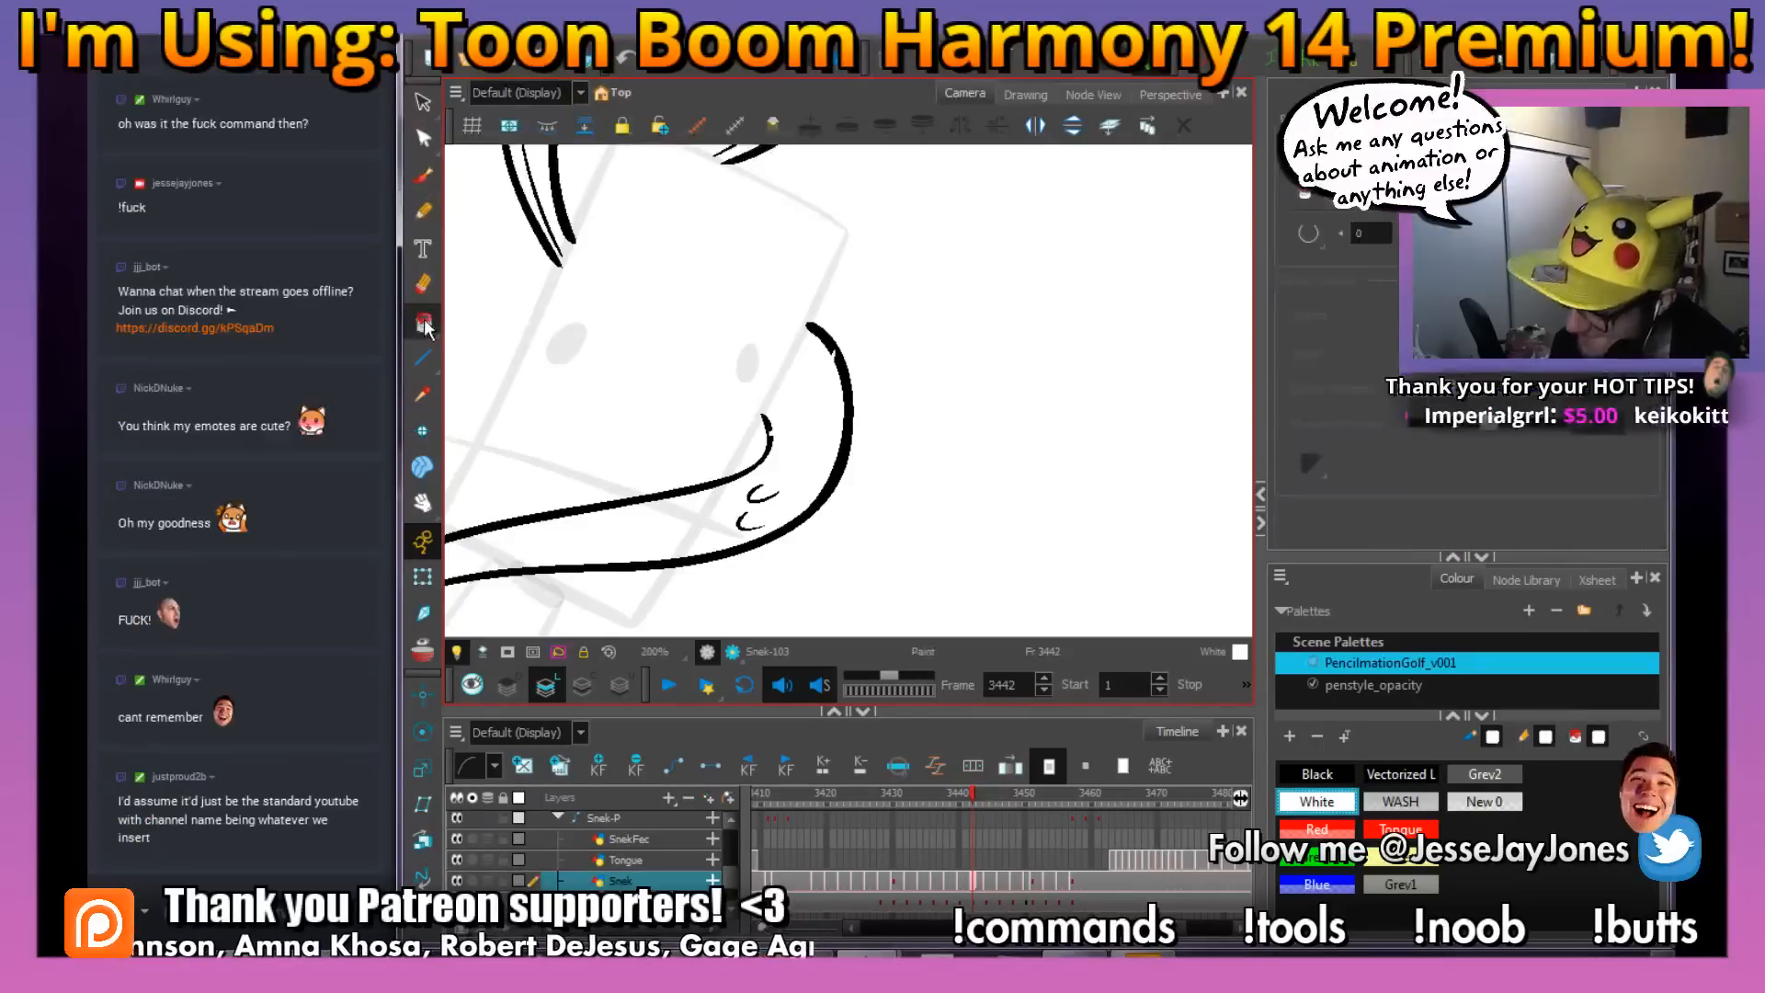
pyautogui.hotkey('alt', 's')
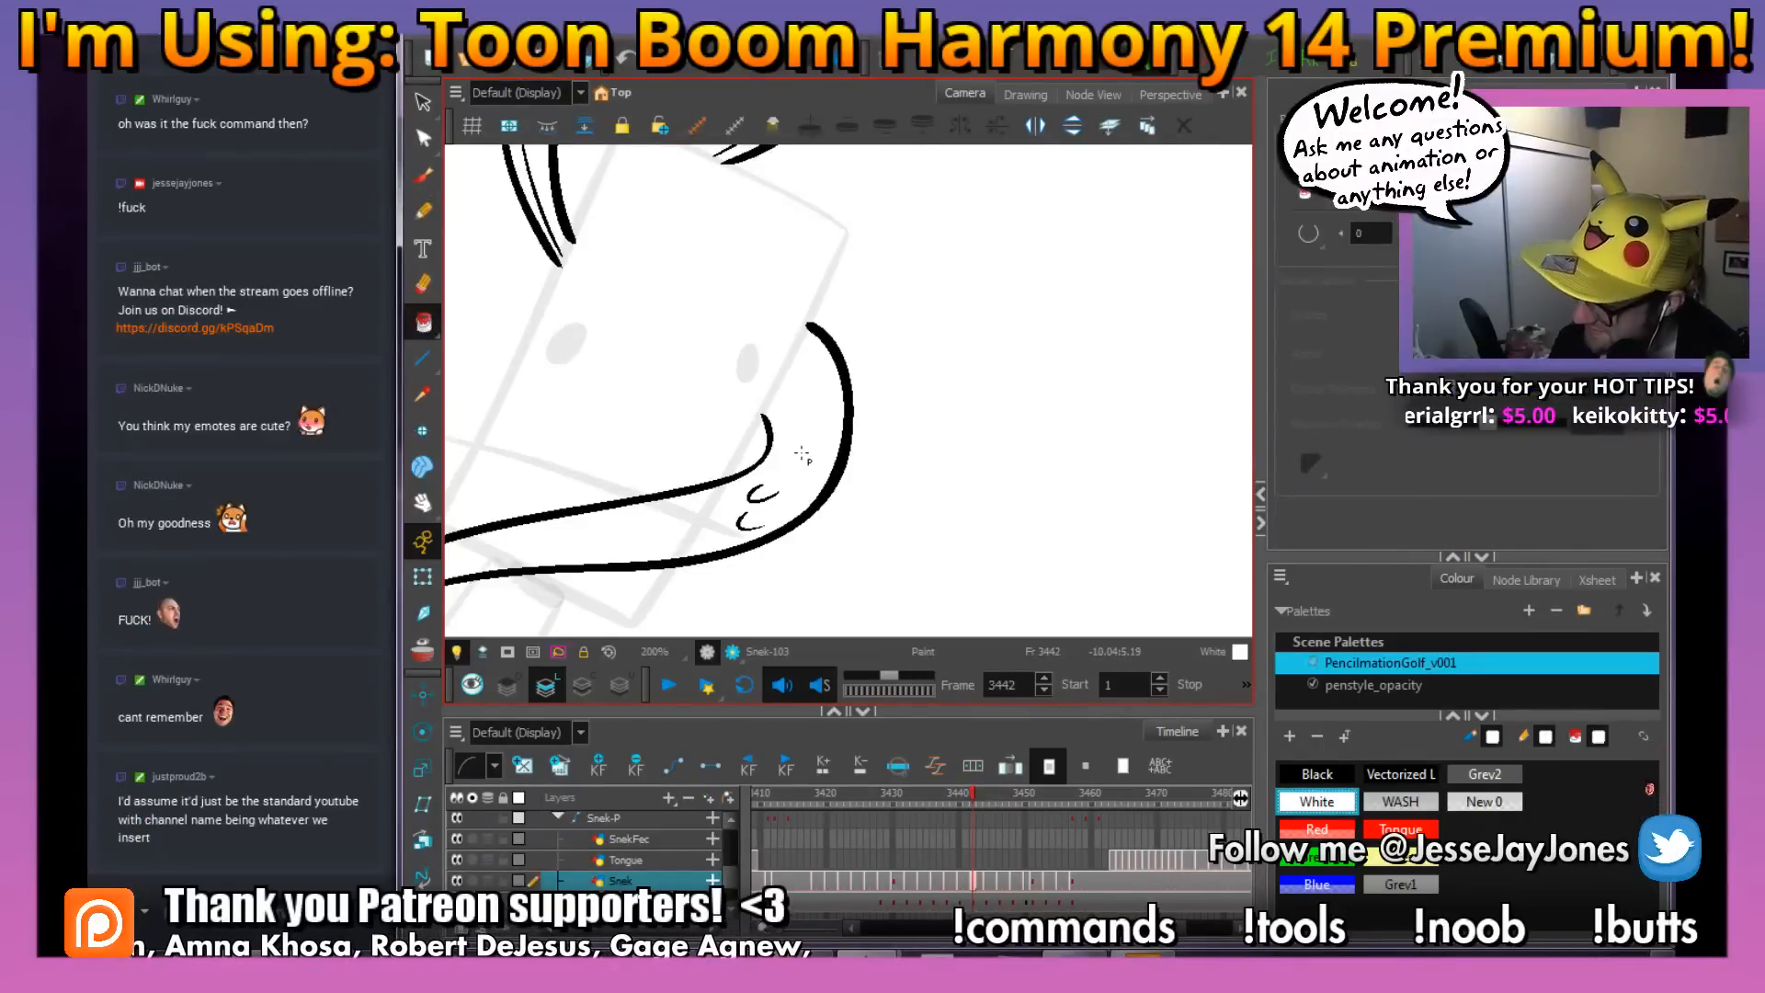
pyautogui.hotkey('alt', 'b')
pyautogui.click(1308, 540)
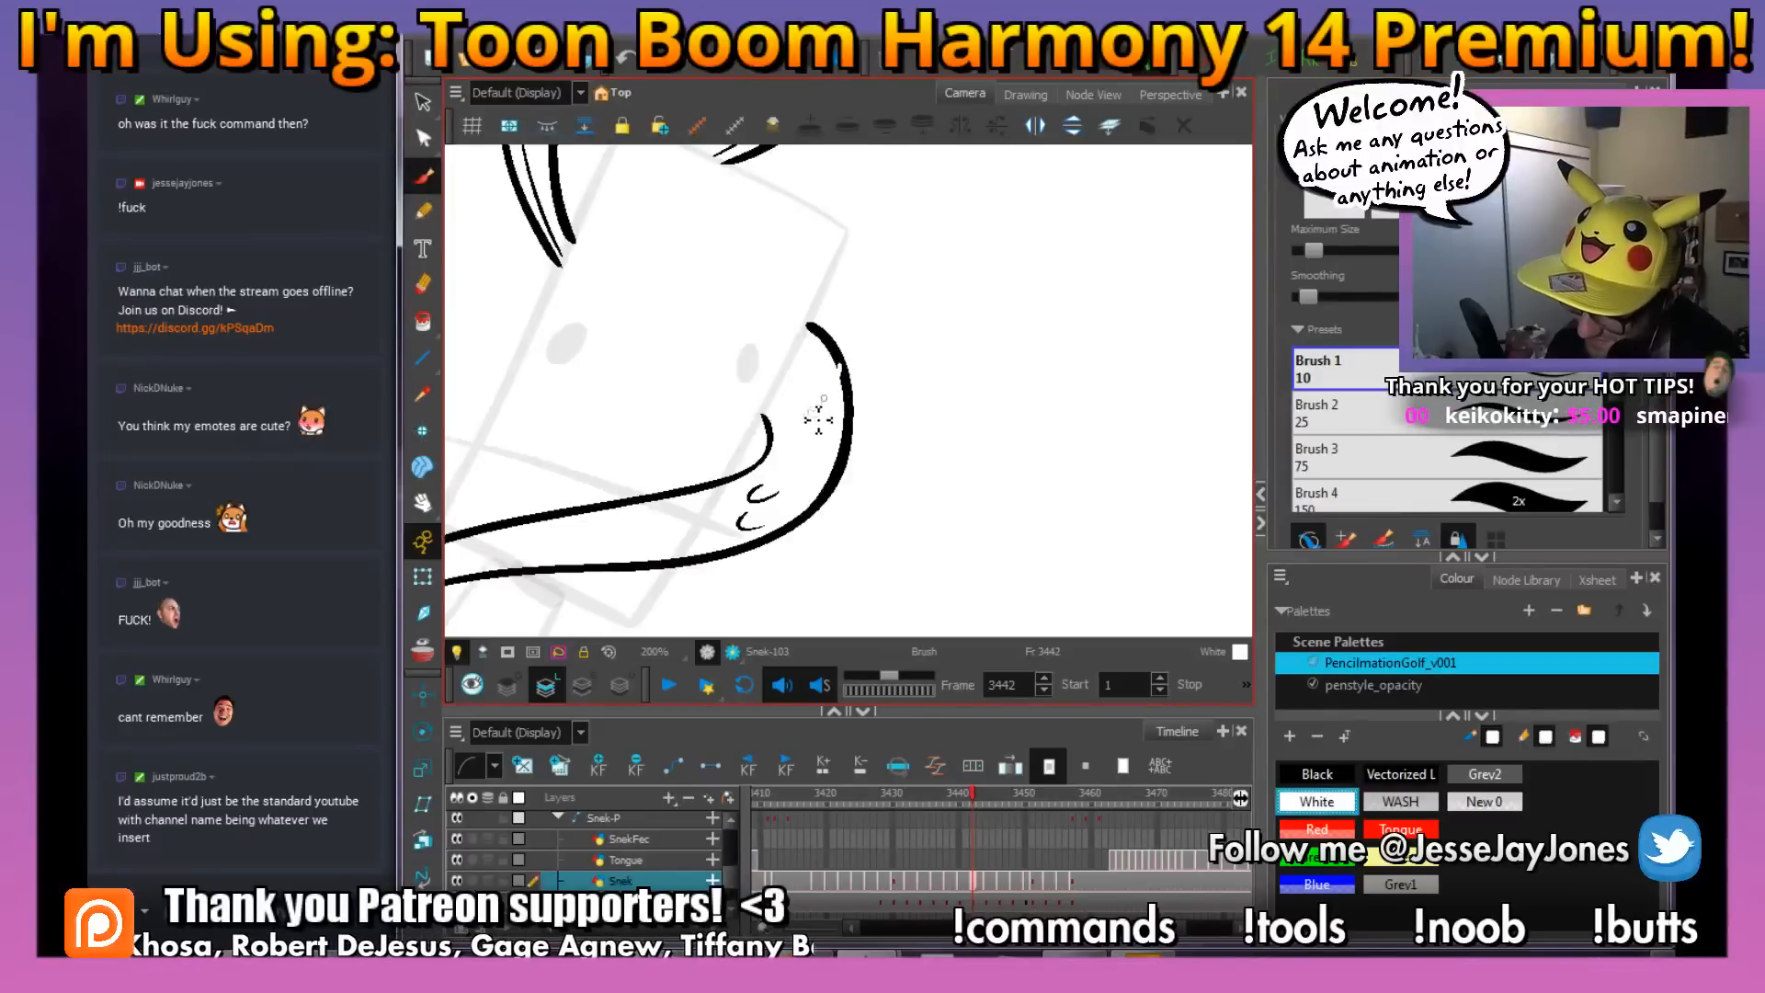
pyautogui.moveTo(775, 438); pyautogui.dragTo(783, 445)
# Fill the snake's head, hood and lower body on frame 3442 with White
pyautogui.press('1')
pyautogui.press('1')
pyautogui.press('1')
pyautogui.press('1')
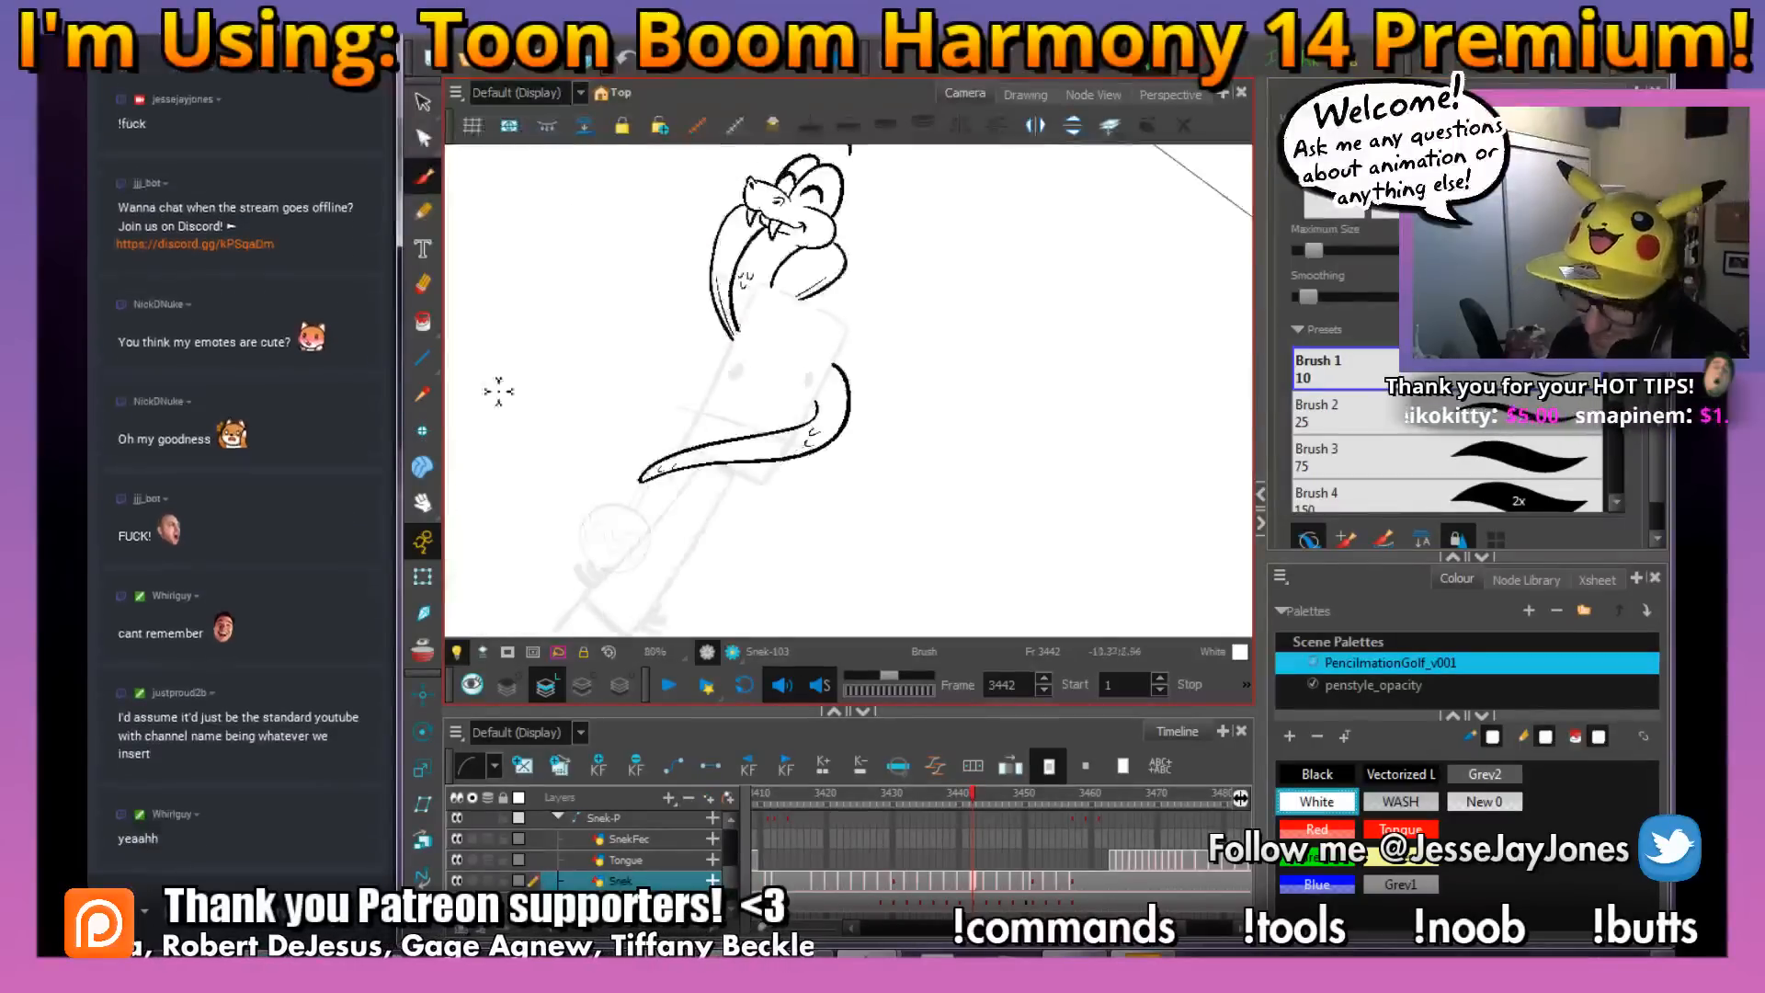
pyautogui.click(423, 322)
pyautogui.press('2')
pyautogui.press('2')
pyautogui.moveTo(933, 511); pyautogui.dragTo(973, 487)
pyautogui.moveTo(705, 251); pyautogui.dragTo(723, 333)
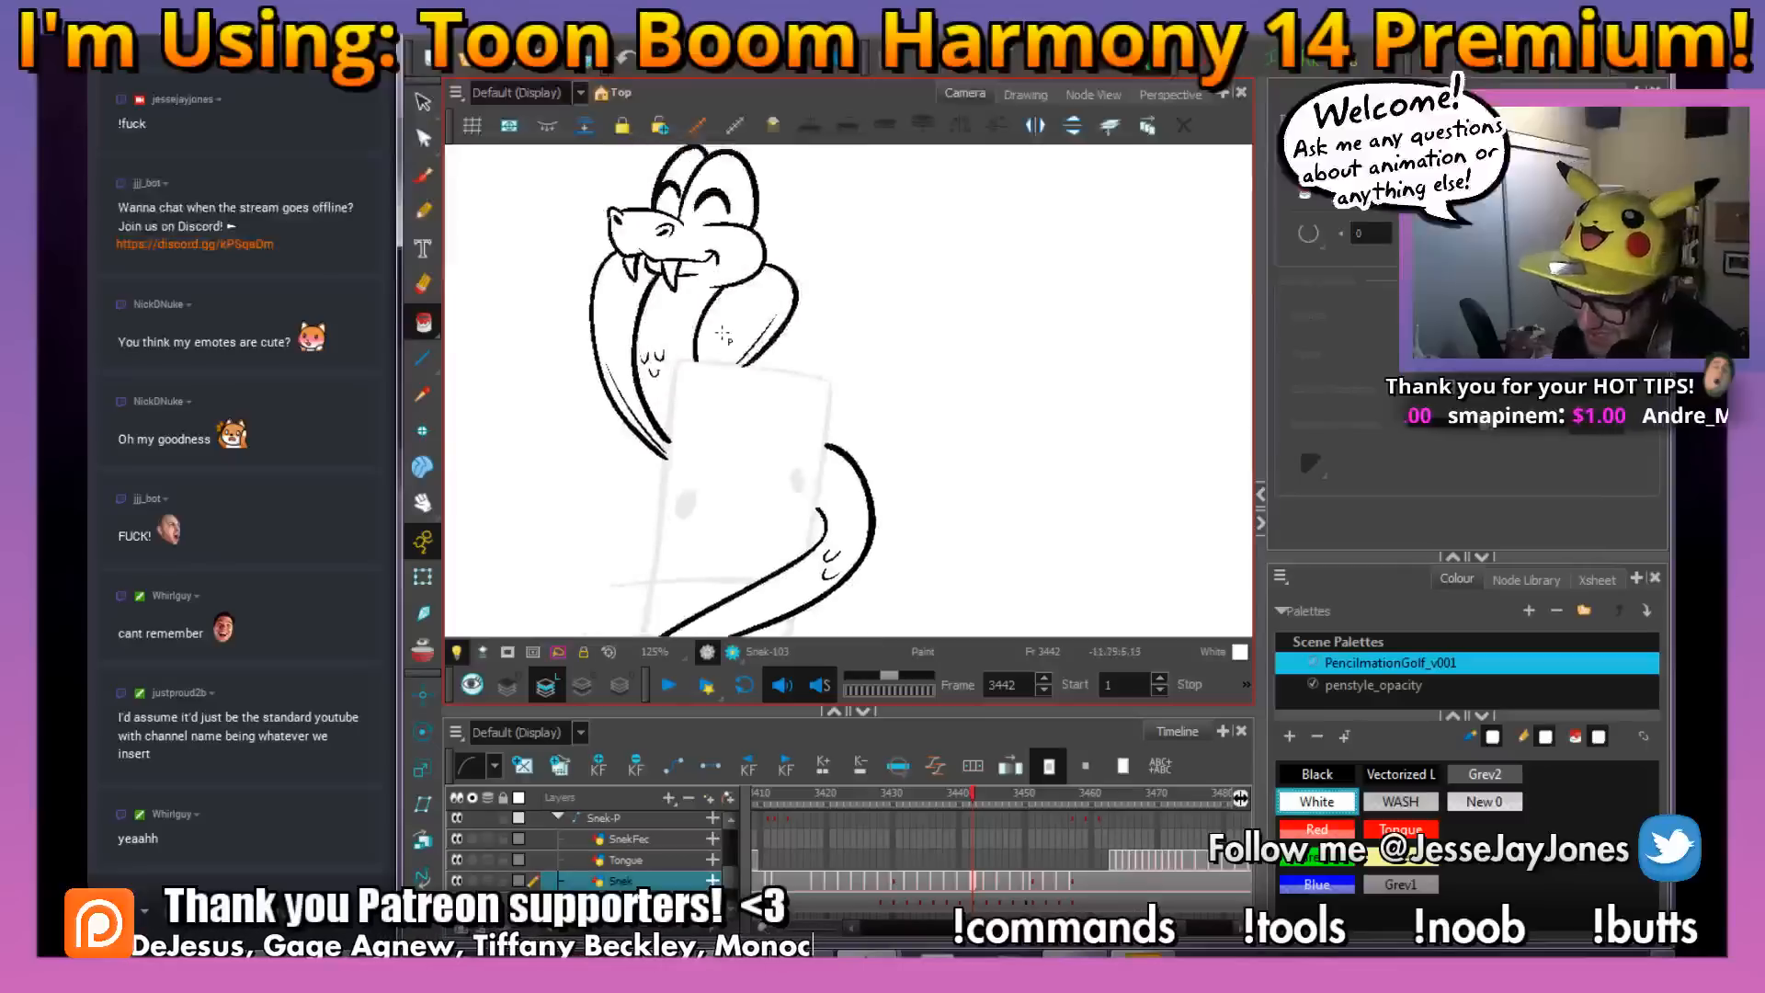
pyautogui.scroll(-2, 722, 333)
pyautogui.moveTo(919, 470); pyautogui.dragTo(901, 460)
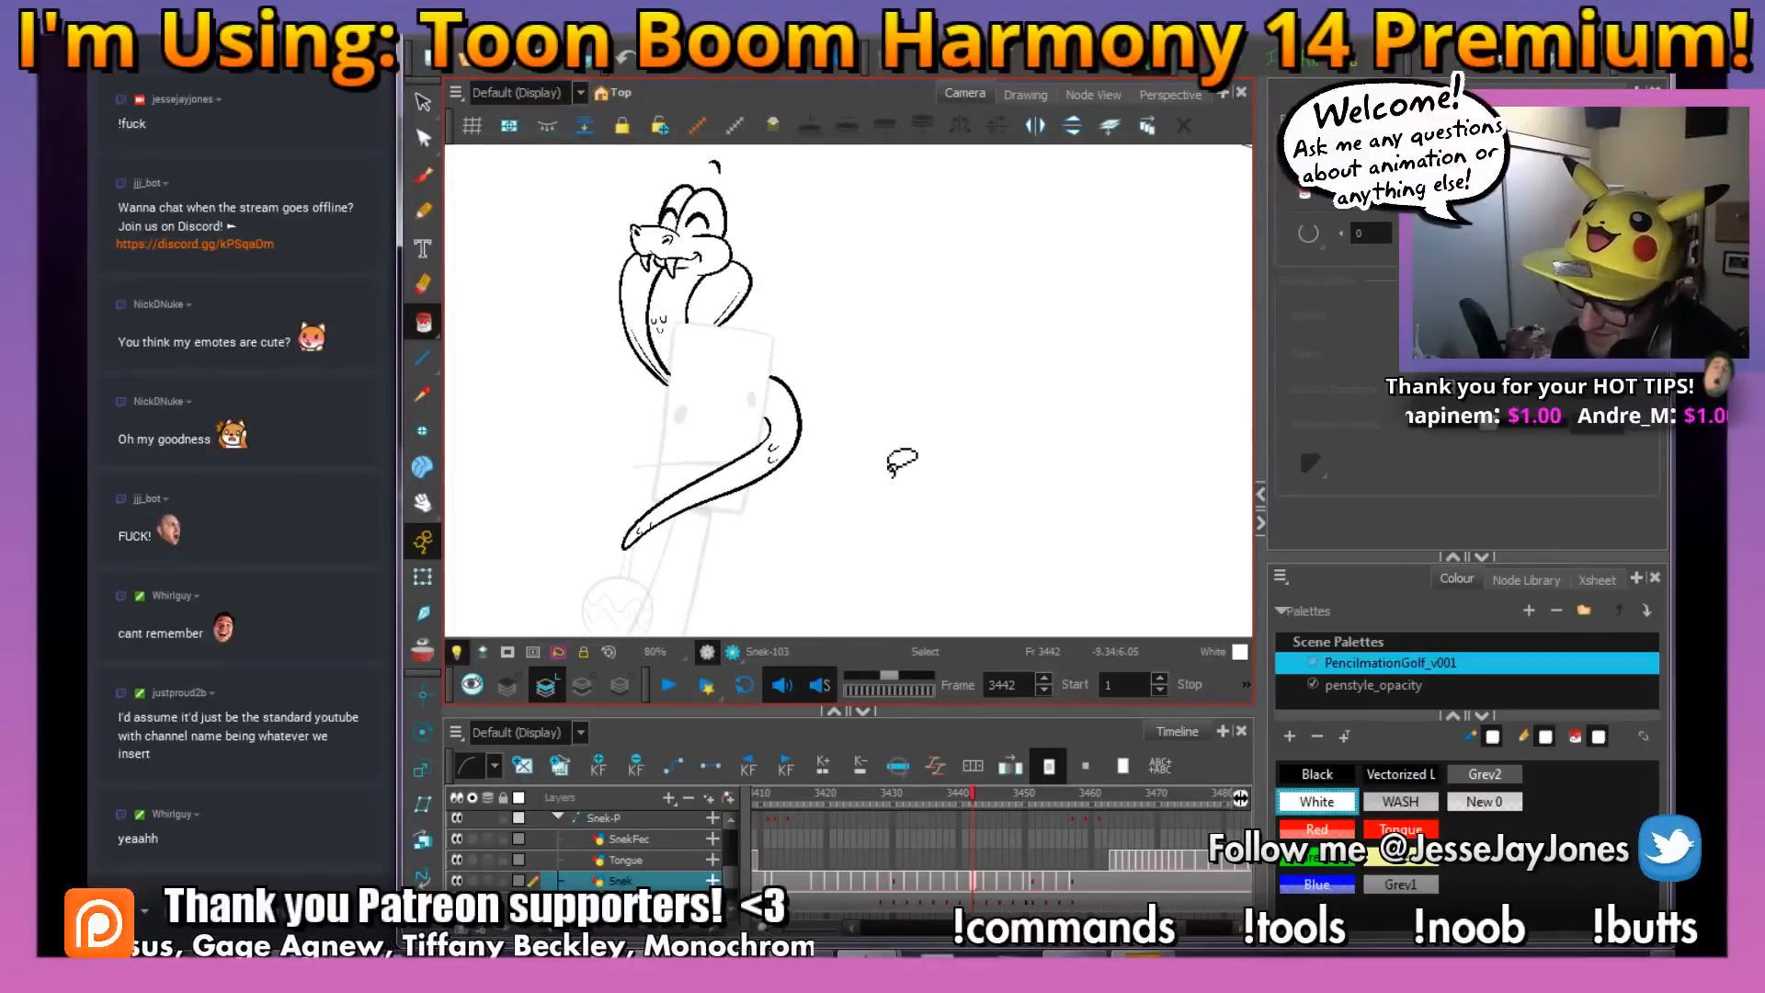
pyautogui.moveTo(833, 522); pyautogui.dragTo(890, 484)
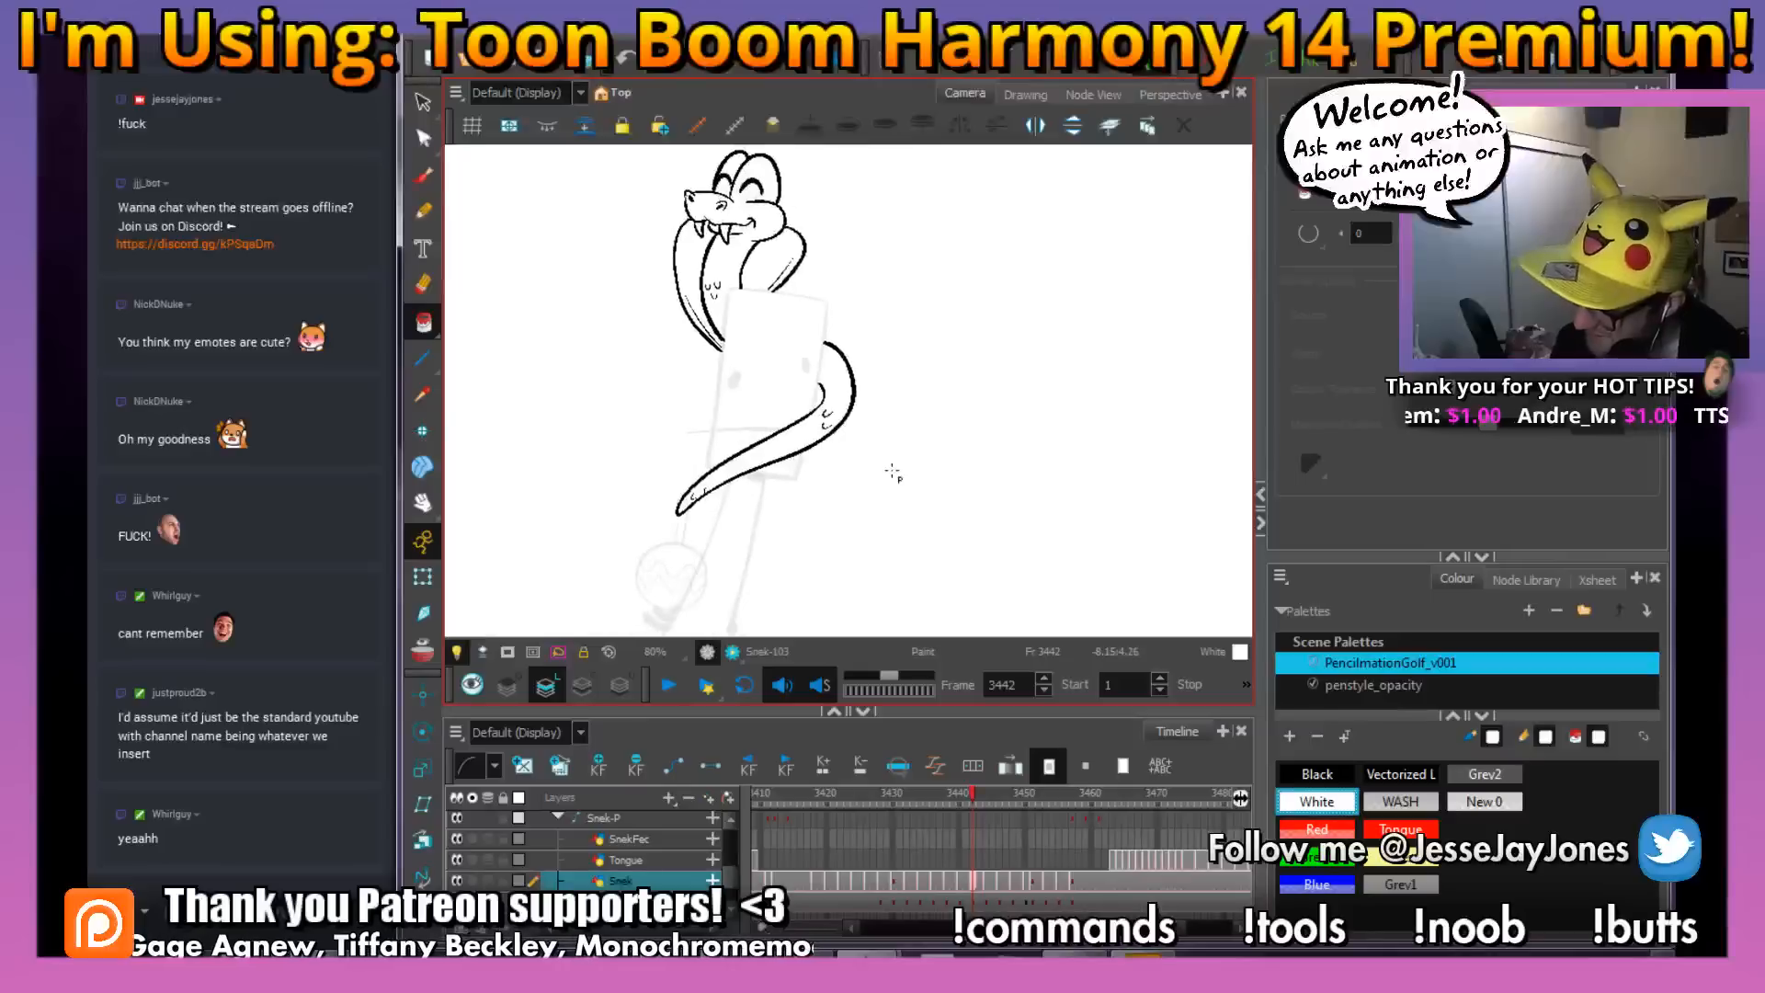
# Set the colour to Black and flip through the neighbouring drawings to compare the snake's motion
pyautogui.click(1330, 776)
pyautogui.moveTo(862, 337); pyautogui.dragTo(837, 342)
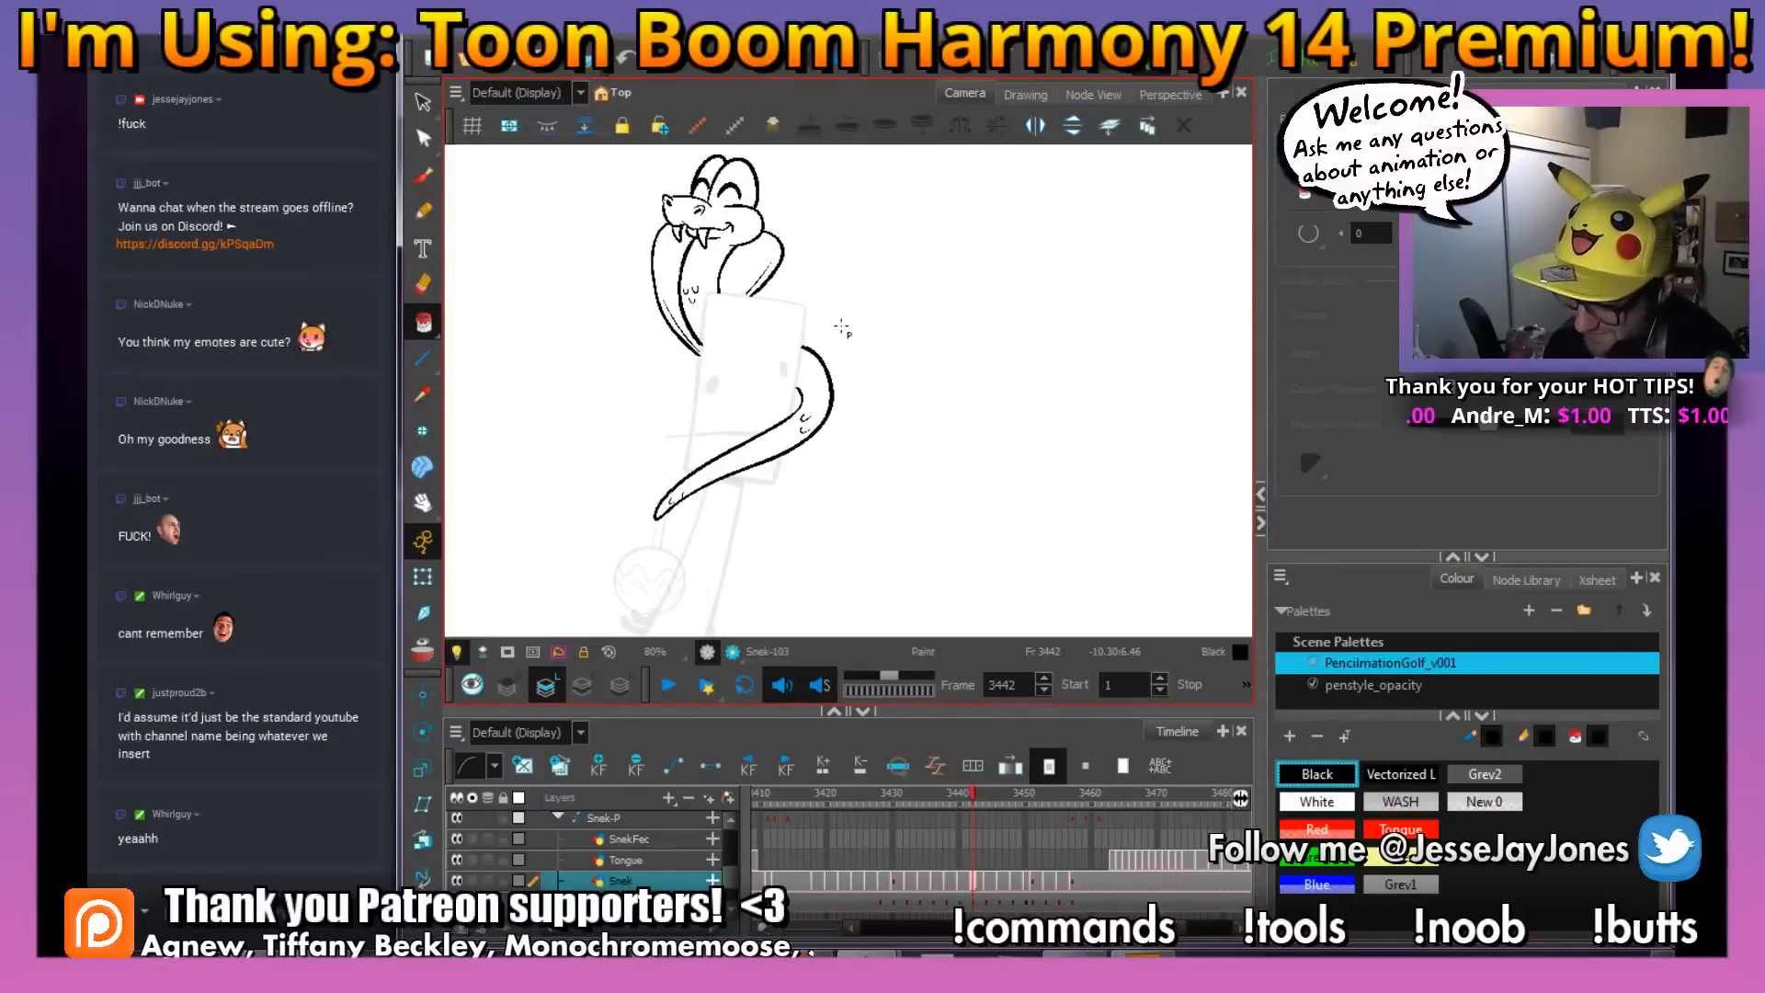
pyautogui.press('f')
pyautogui.press('g')
pyautogui.press('f')
pyautogui.press('g')
pyautogui.press('f')
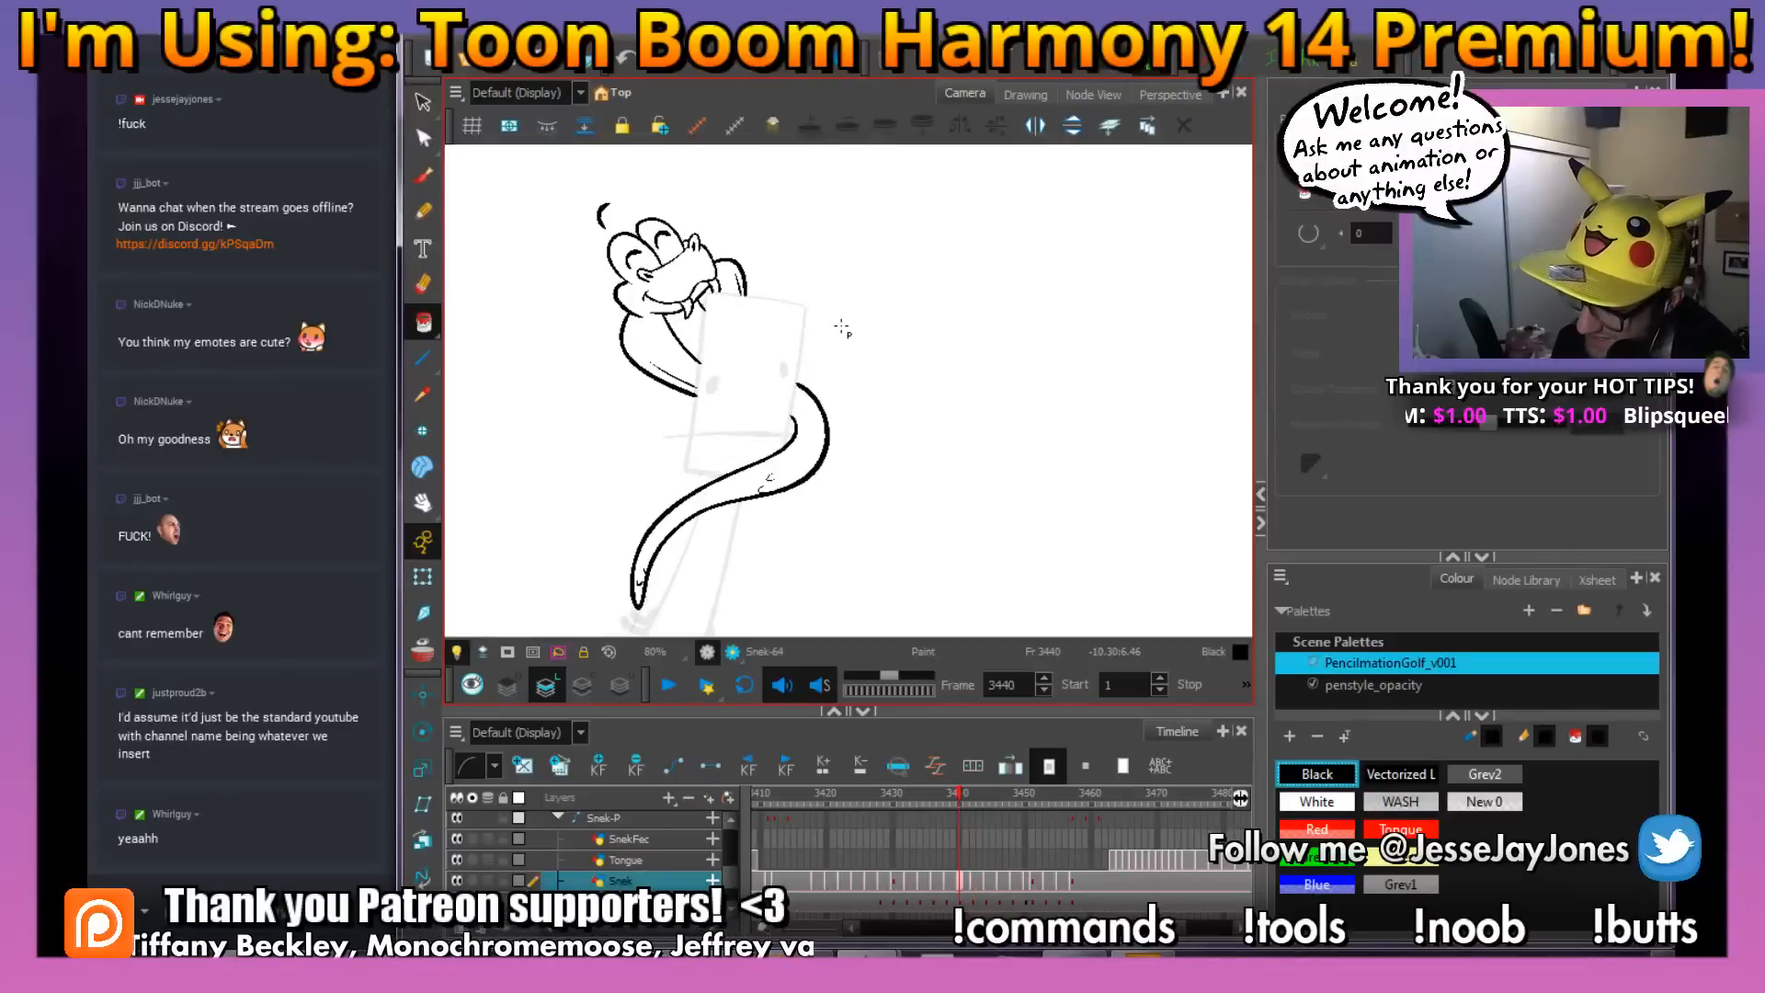
# On frame 3444, ink both edges of the snake's lower body and tail tip in Black over the red rough
pyautogui.press('.')
pyautogui.press('.')
pyautogui.press('.')
pyautogui.press('.')
pyautogui.press('.')
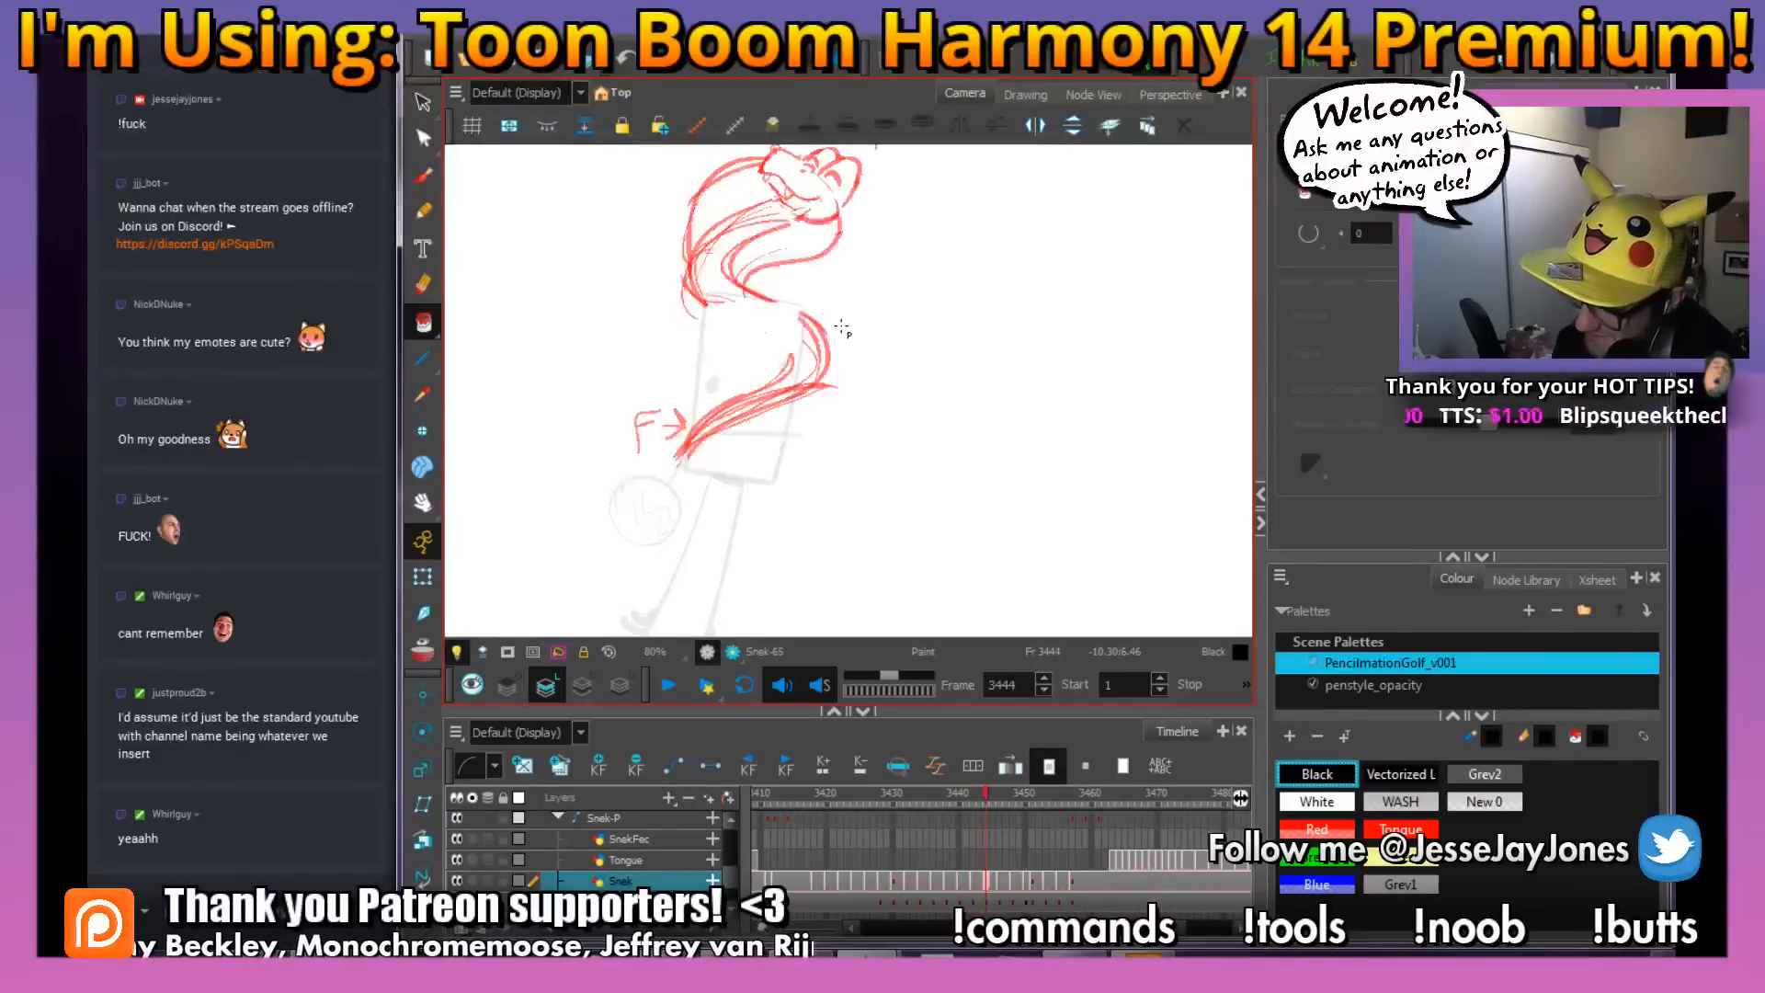
pyautogui.click(424, 179)
pyautogui.press('space')
pyautogui.moveTo(924, 357); pyautogui.dragTo(867, 402)
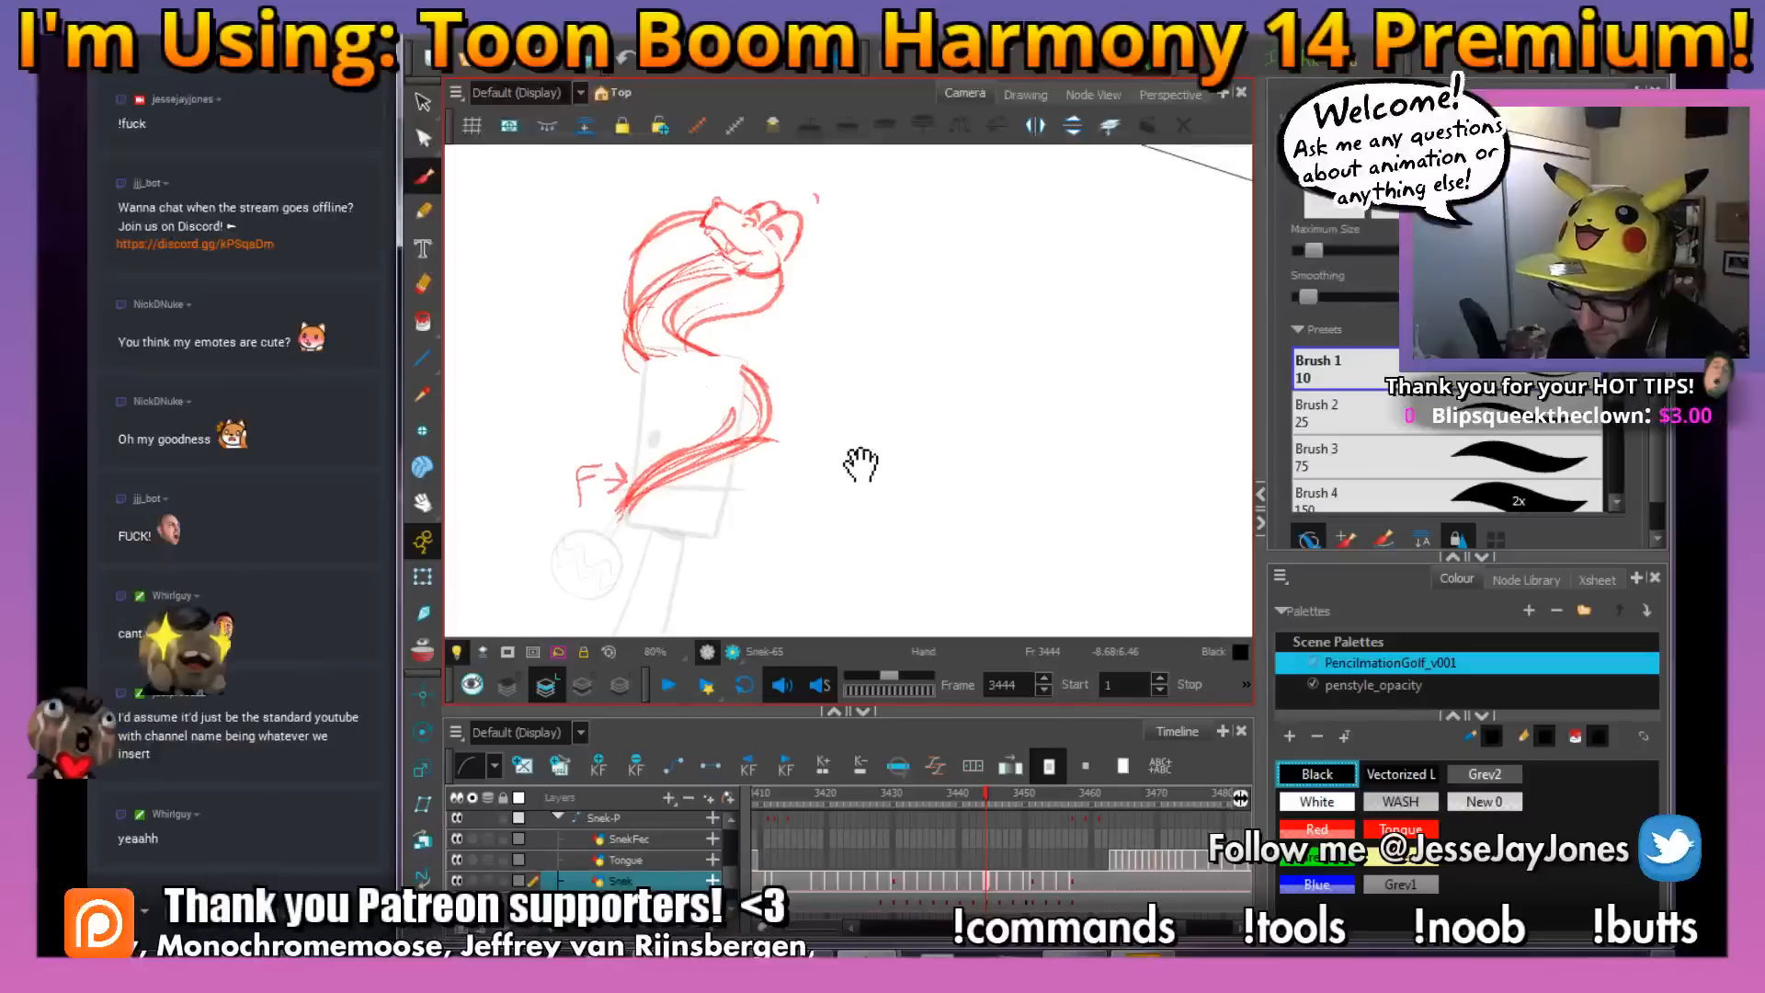
pyautogui.press('2')
pyautogui.press('2')
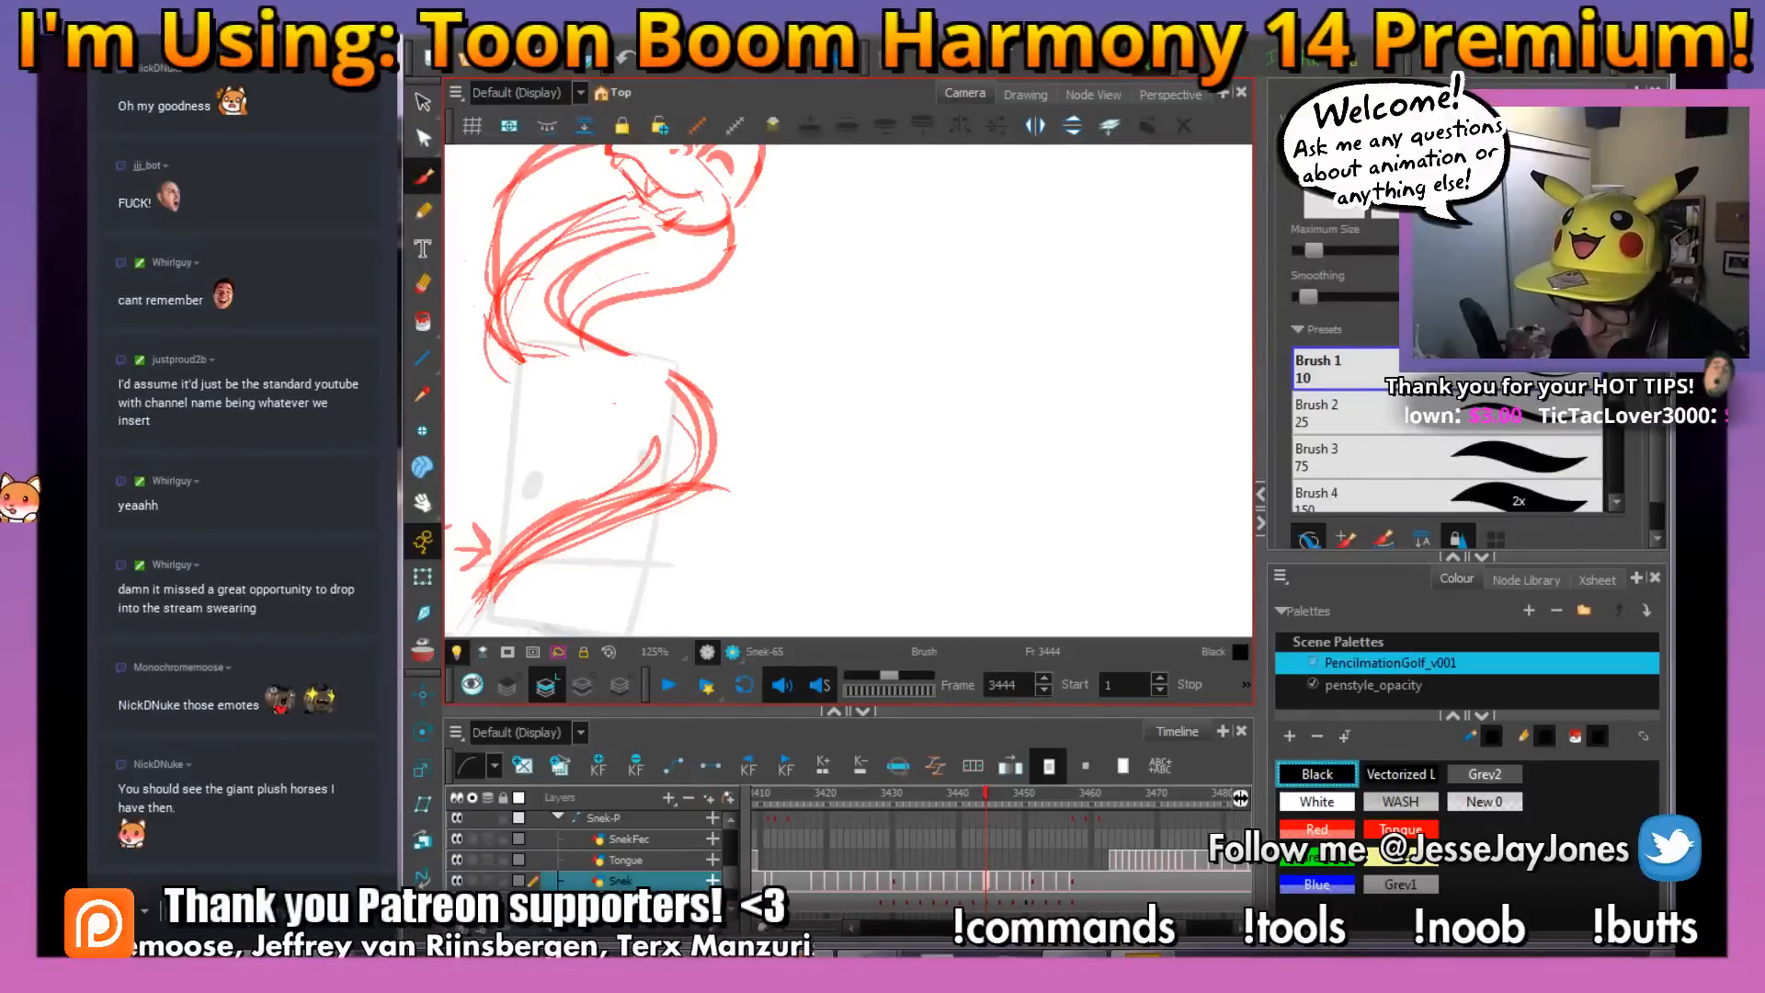
pyautogui.moveTo(717, 346); pyautogui.dragTo(738, 380)
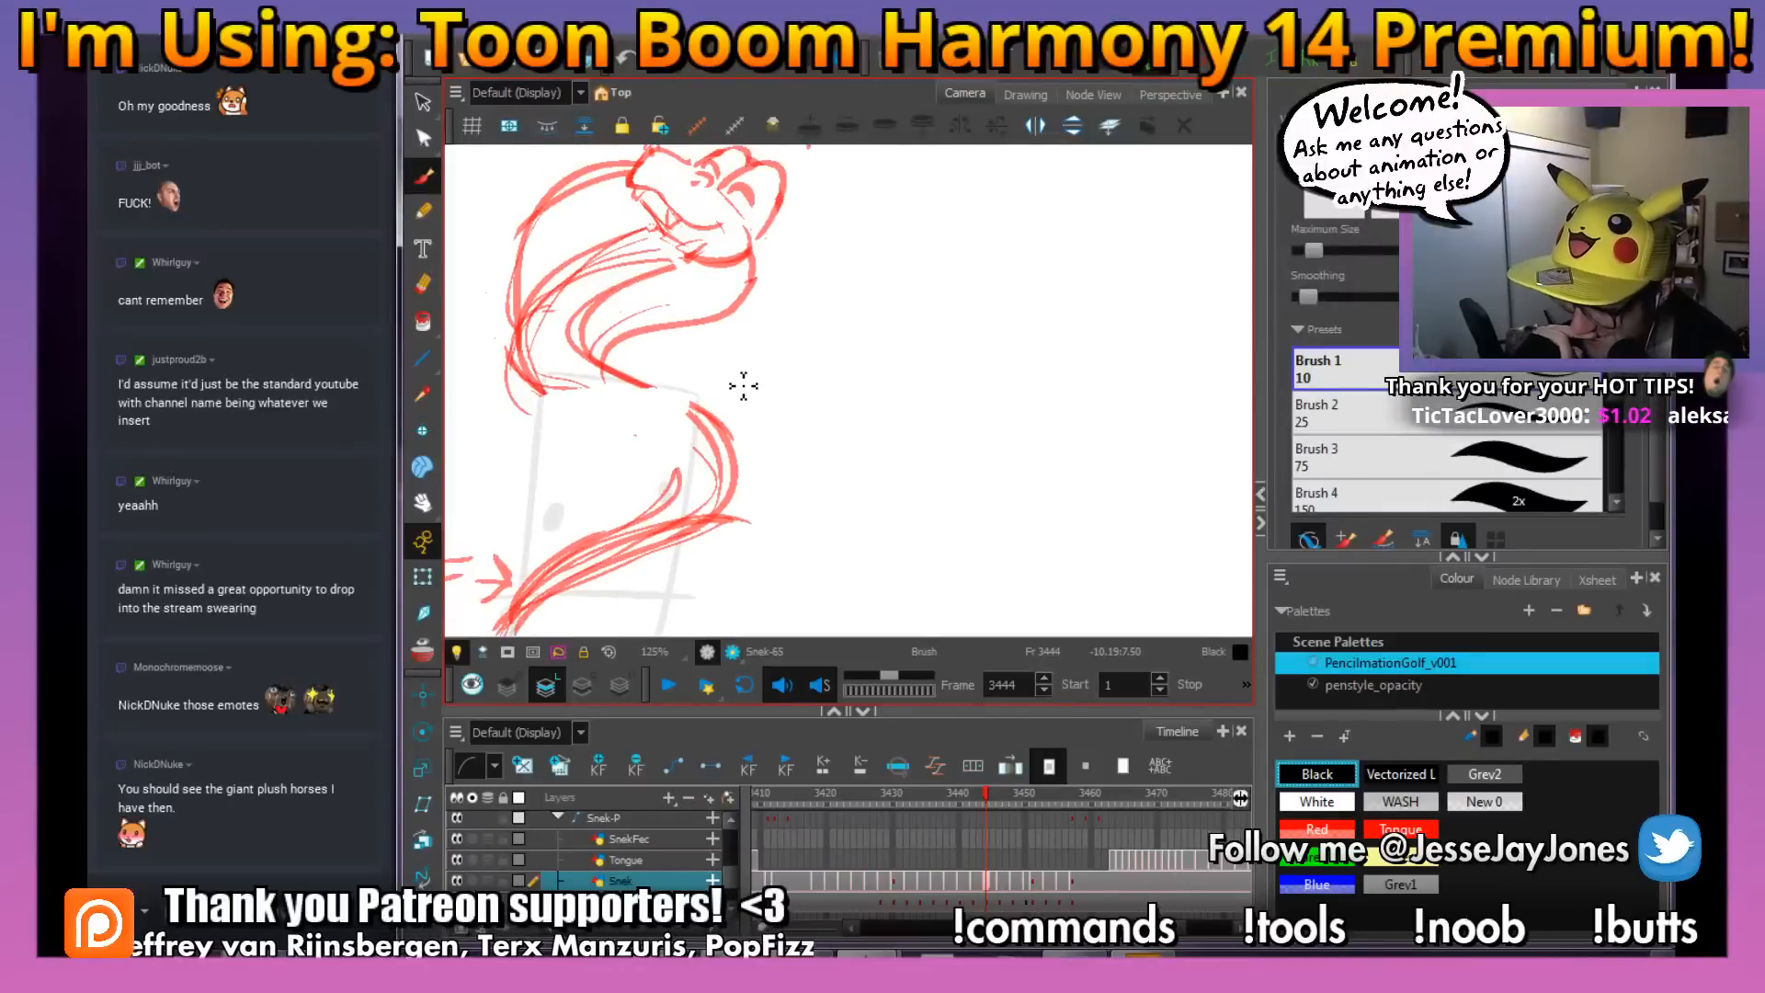
pyautogui.moveTo(745, 492)
pyautogui.mouseDown()
pyautogui.moveTo(736, 434)
pyautogui.moveTo(783, 475)
pyautogui.moveTo(815, 398)
pyautogui.mouseUp()
pyautogui.press('2')
pyautogui.moveTo(800, 485)
pyautogui.mouseDown()
pyautogui.moveTo(818, 511)
pyautogui.moveTo(857, 465)
pyautogui.mouseUp()
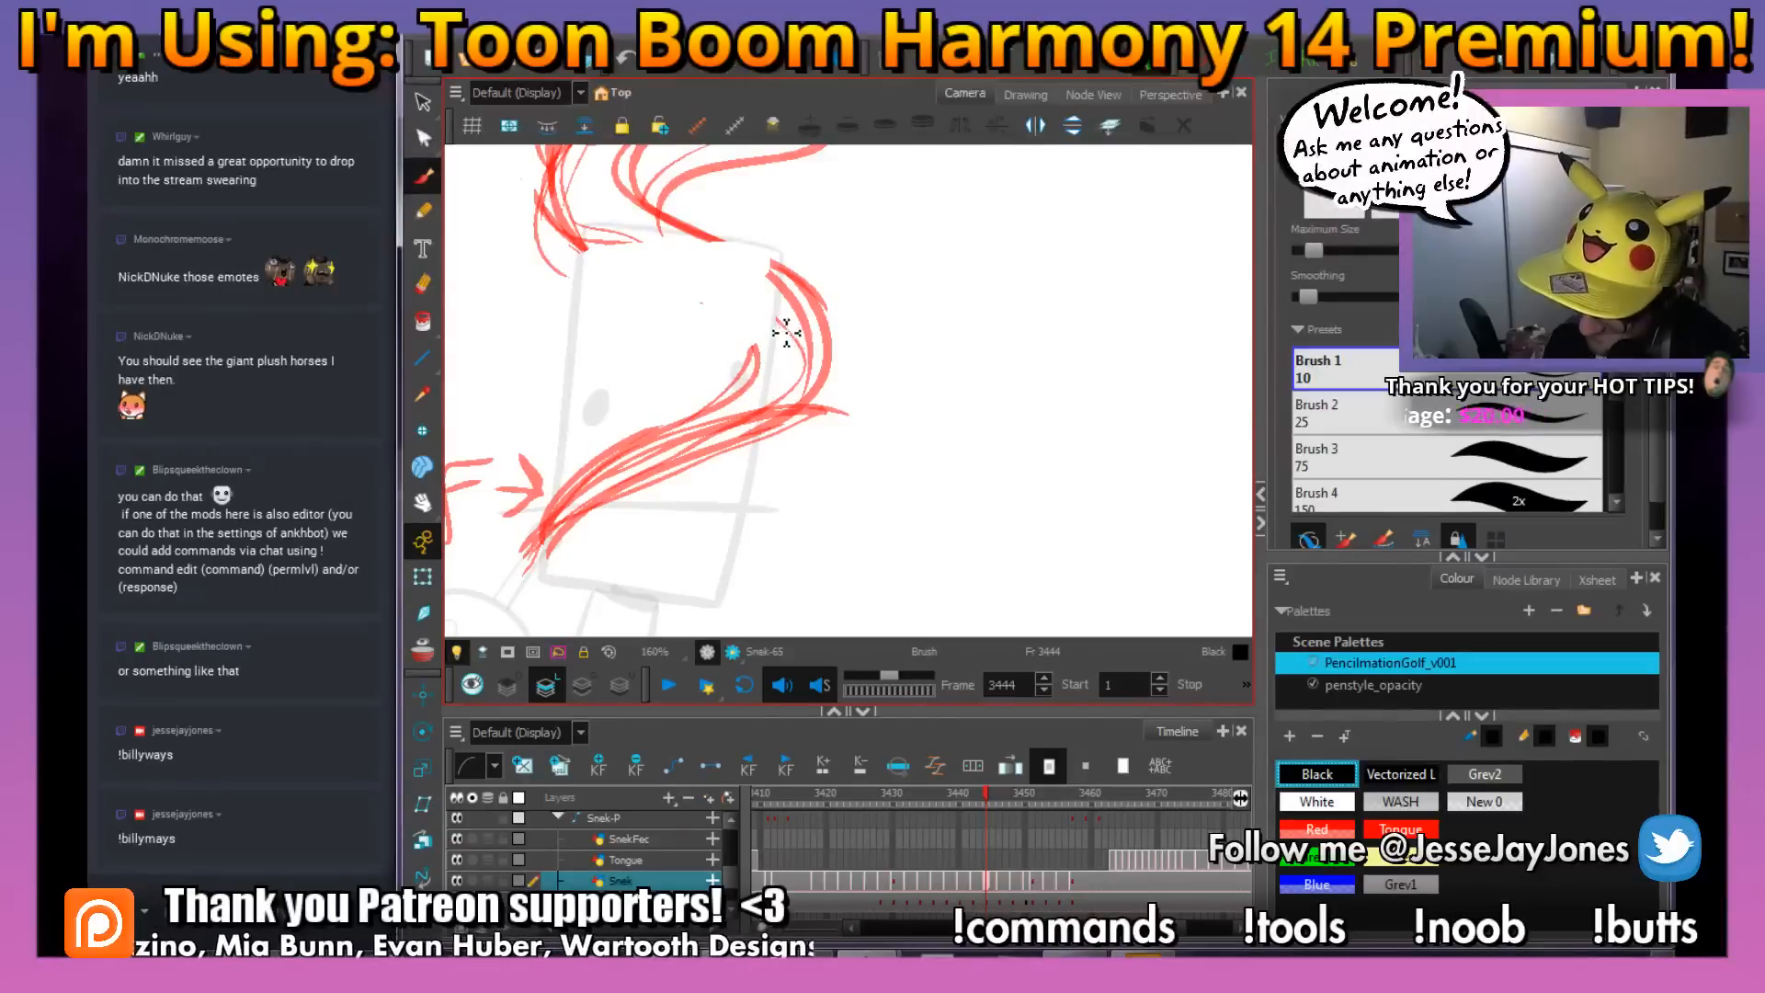
pyautogui.moveTo(781, 328)
pyautogui.mouseDown()
pyautogui.moveTo(592, 475)
pyautogui.moveTo(541, 544)
pyautogui.moveTo(808, 408)
pyautogui.moveTo(832, 353)
pyautogui.moveTo(790, 272)
pyautogui.moveTo(863, 316)
pyautogui.moveTo(793, 447)
pyautogui.mouseUp()
pyautogui.press('space')
# Ink the snake's mouth line with its curled smile corner on frame 3444
pyautogui.press('space')
pyautogui.moveTo(881, 545); pyautogui.dragTo(898, 461)
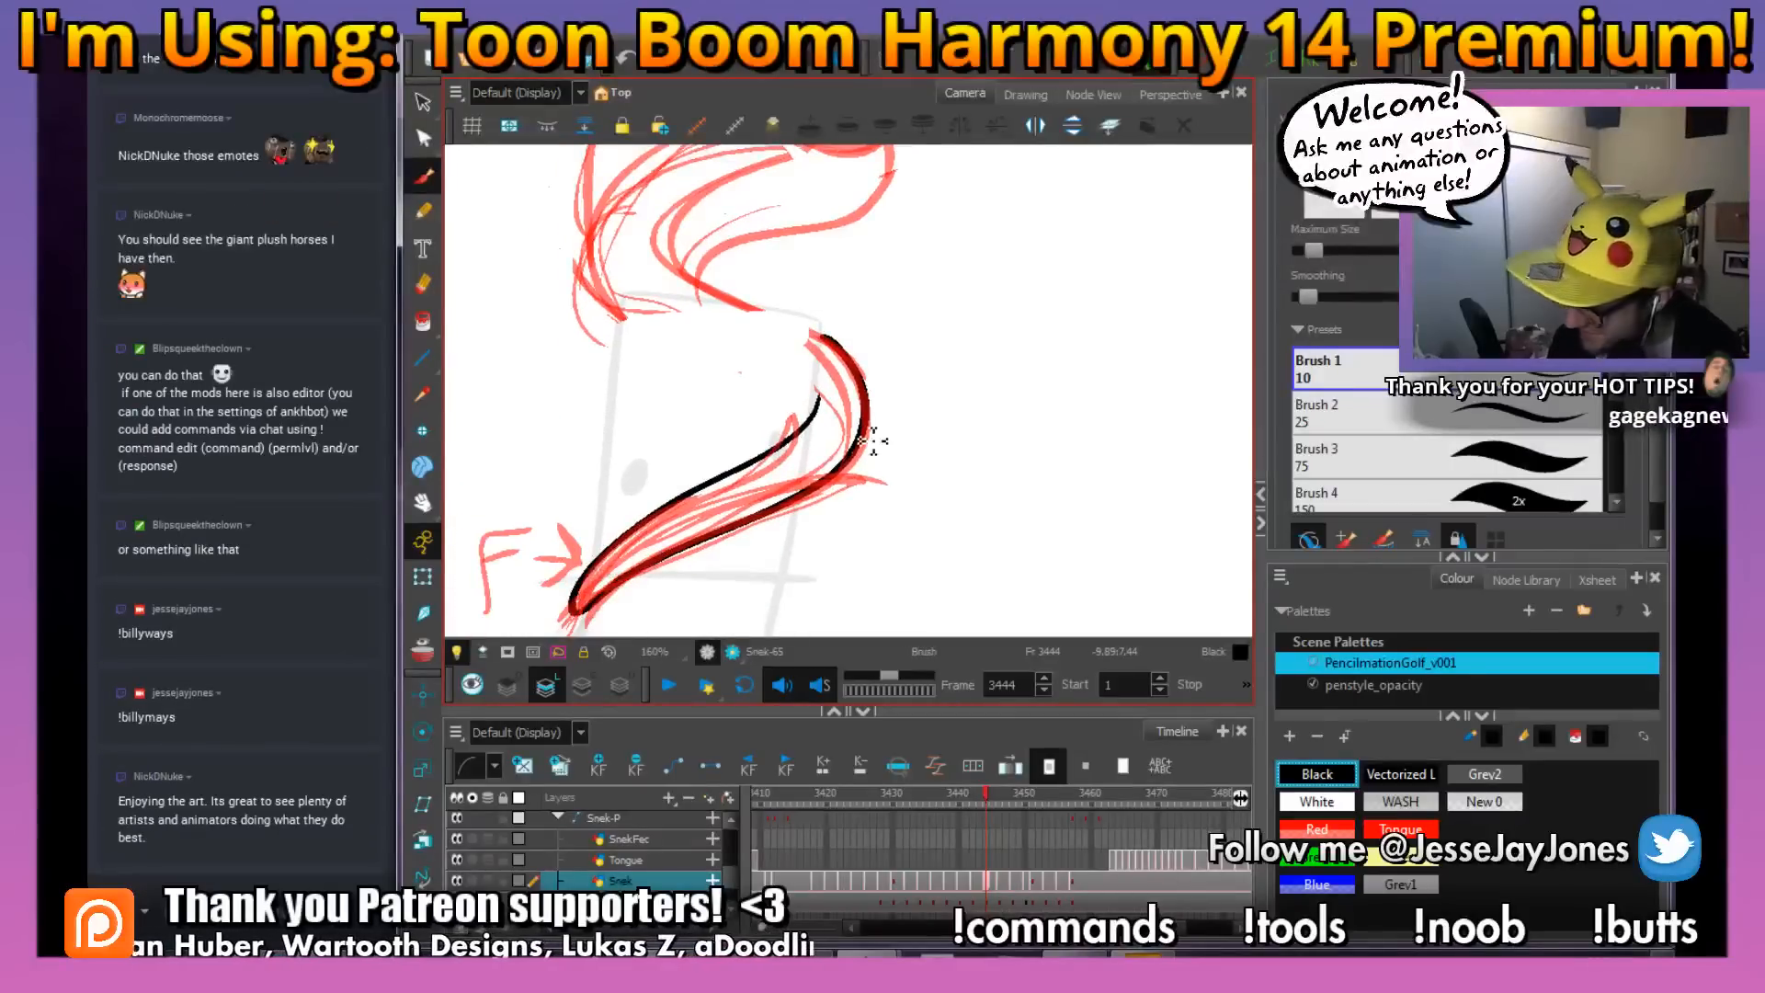
pyautogui.press('space')
pyautogui.moveTo(884, 336); pyautogui.dragTo(838, 425)
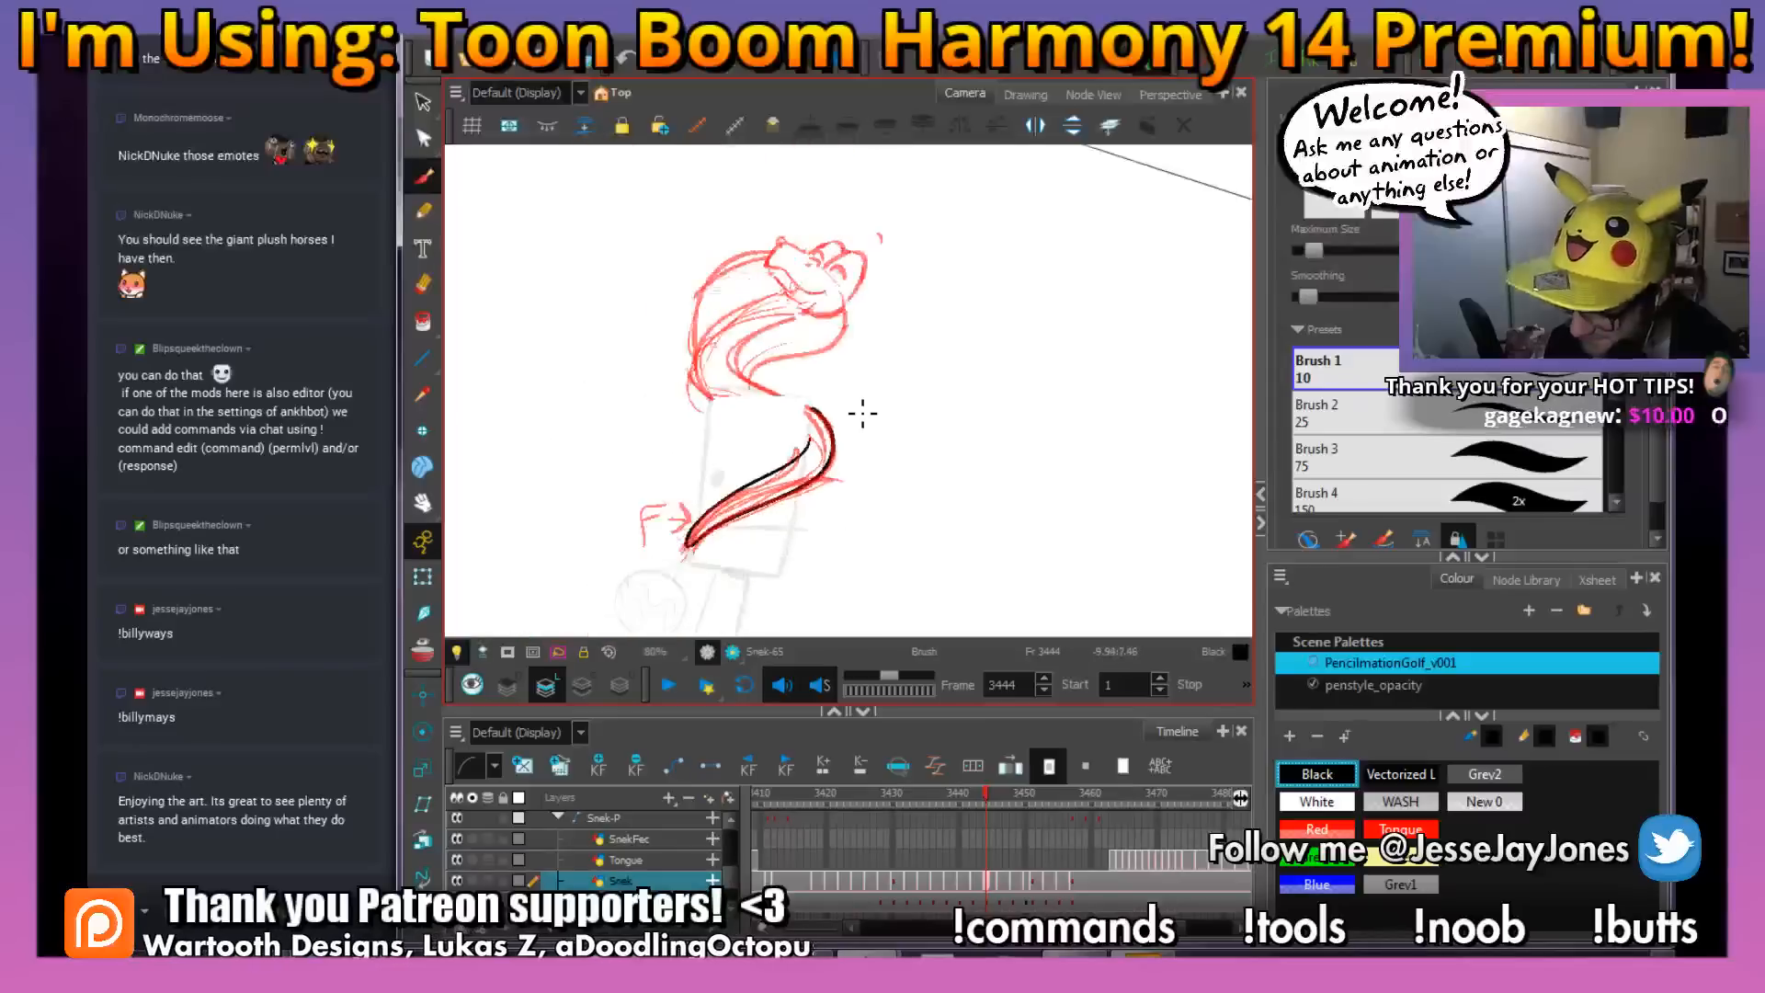
pyautogui.press('space')
pyautogui.moveTo(764, 288); pyautogui.dragTo(741, 465)
pyautogui.moveTo(892, 460); pyautogui.dragTo(948, 405)
pyautogui.scroll(3, 808, 500)
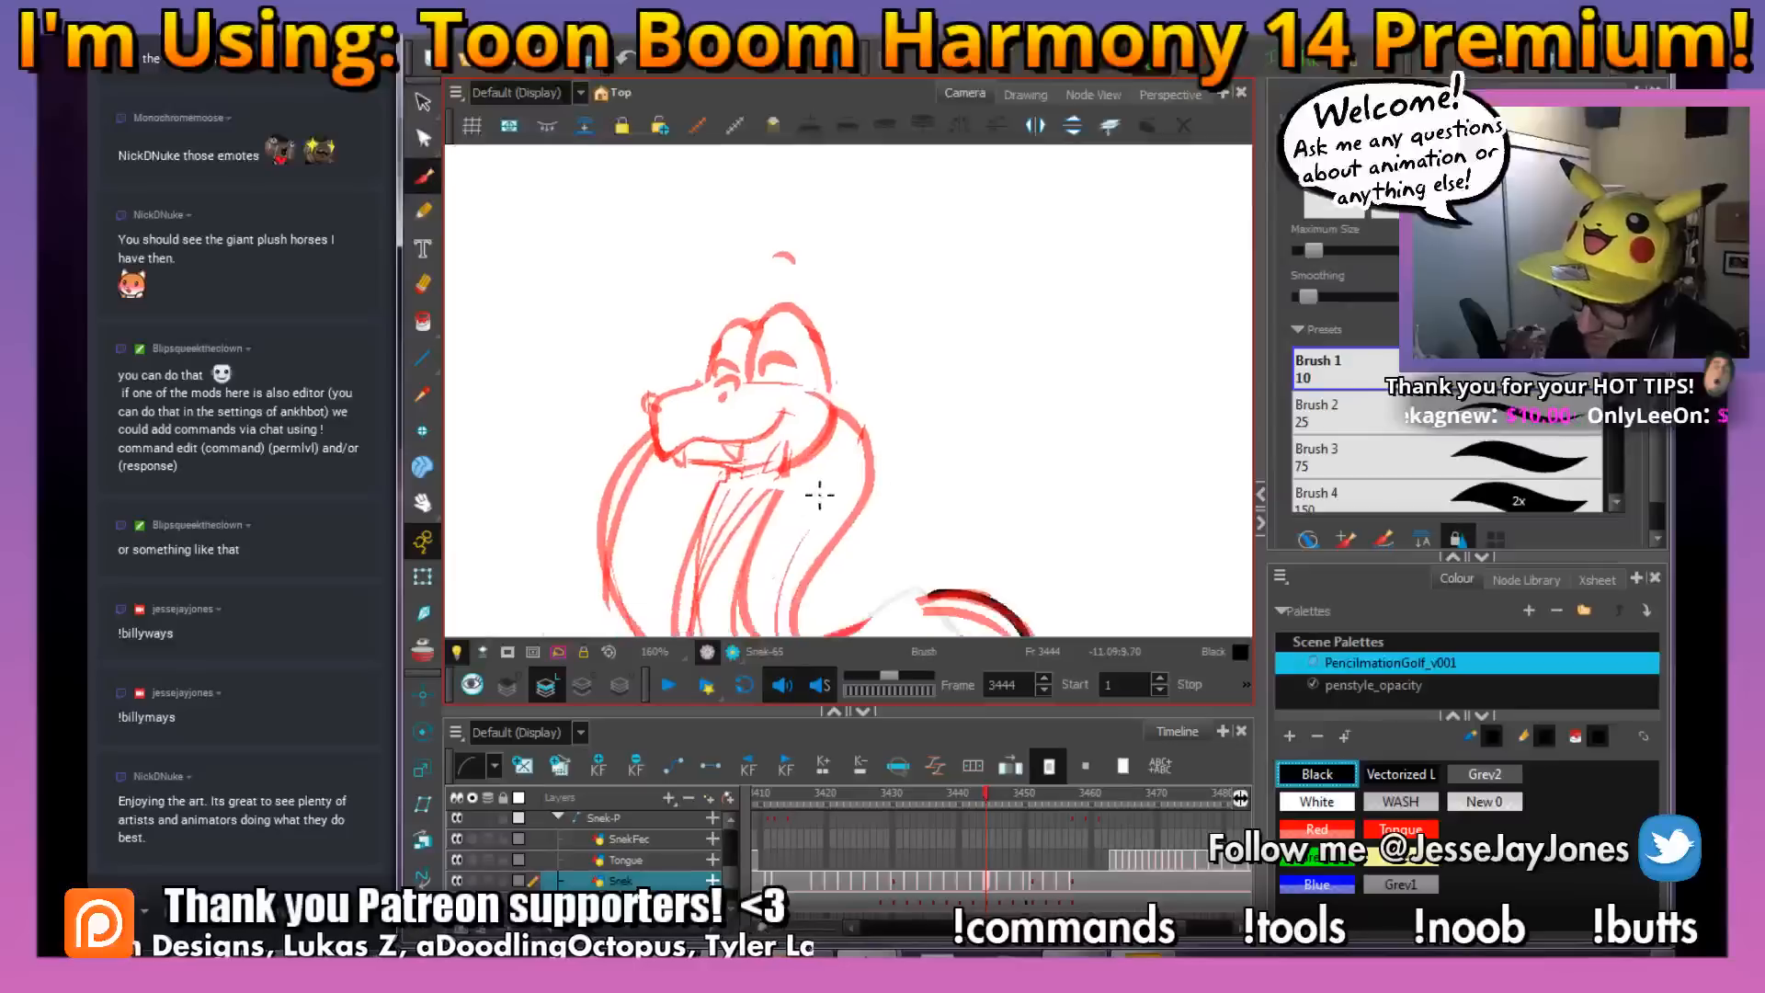
pyautogui.press('space')
pyautogui.moveTo(917, 519); pyautogui.dragTo(818, 466)
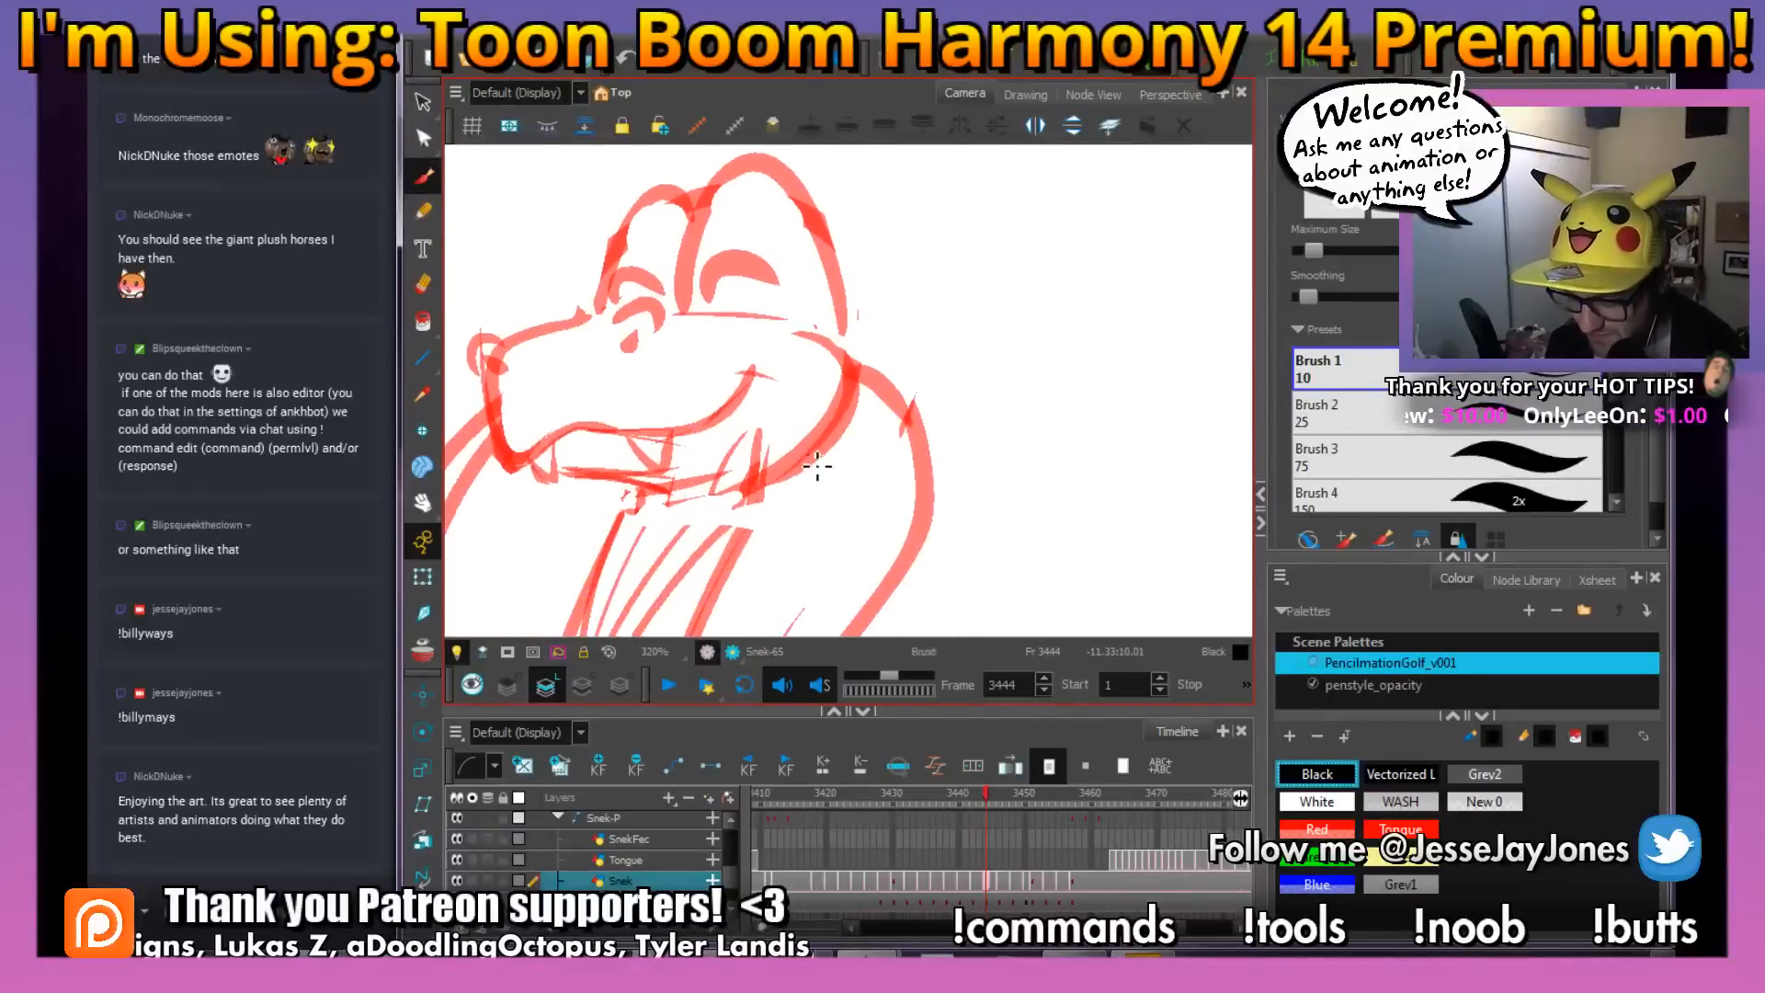
pyautogui.moveTo(979, 515); pyautogui.dragTo(993, 490)
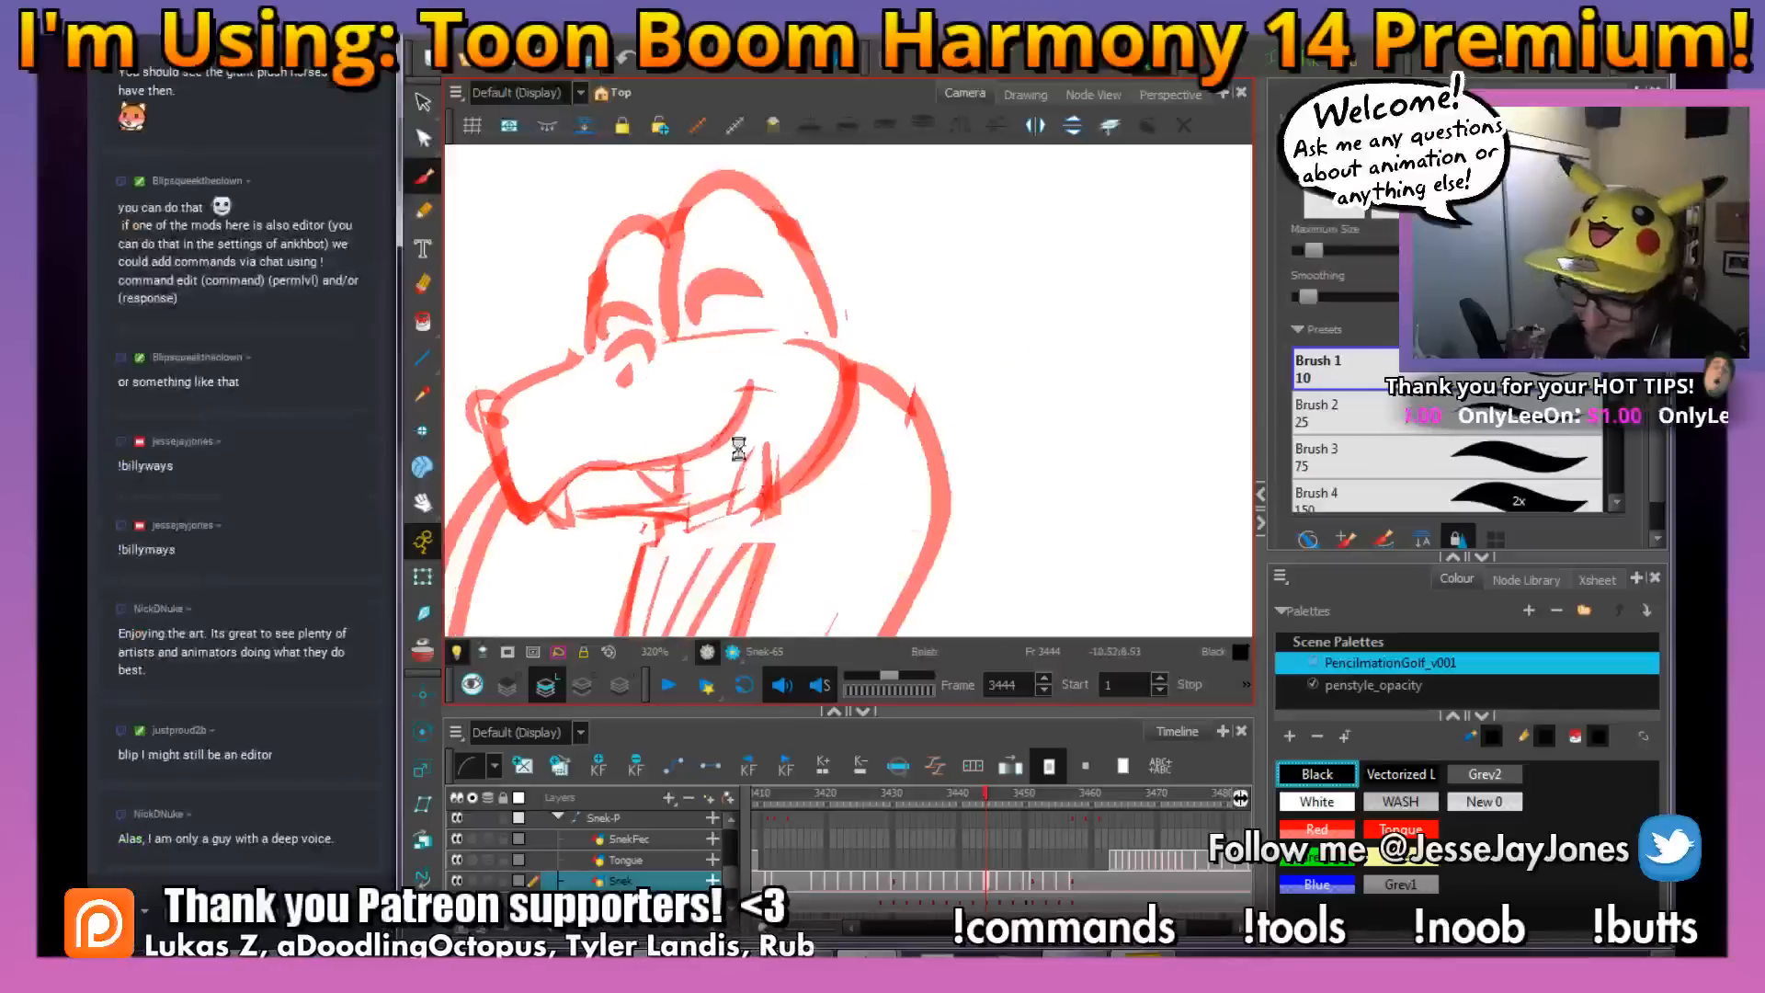
pyautogui.press('space')
pyautogui.moveTo(794, 408); pyautogui.dragTo(814, 373)
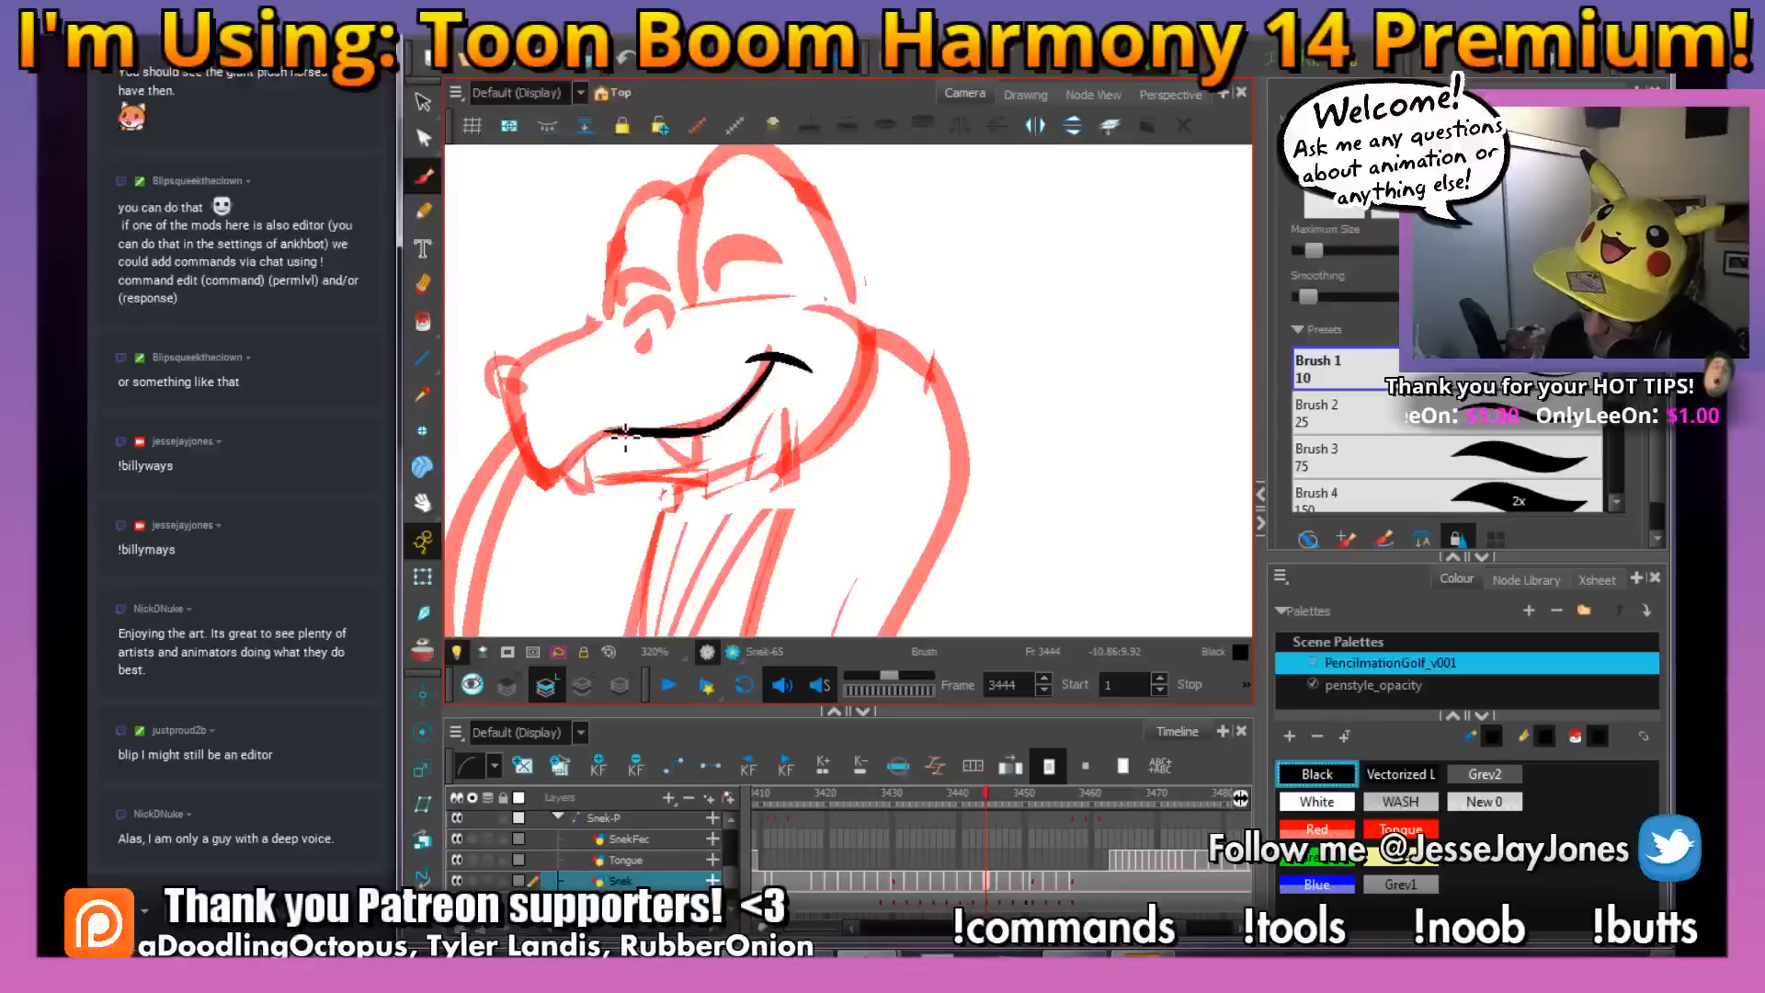
# Ink the front contour of the muzzle and the rounded nose tip with its nostril on frame 3444
pyautogui.moveTo(547, 478)
pyautogui.mouseDown()
pyautogui.moveTo(524, 446)
pyautogui.moveTo(510, 386)
pyautogui.mouseUp()
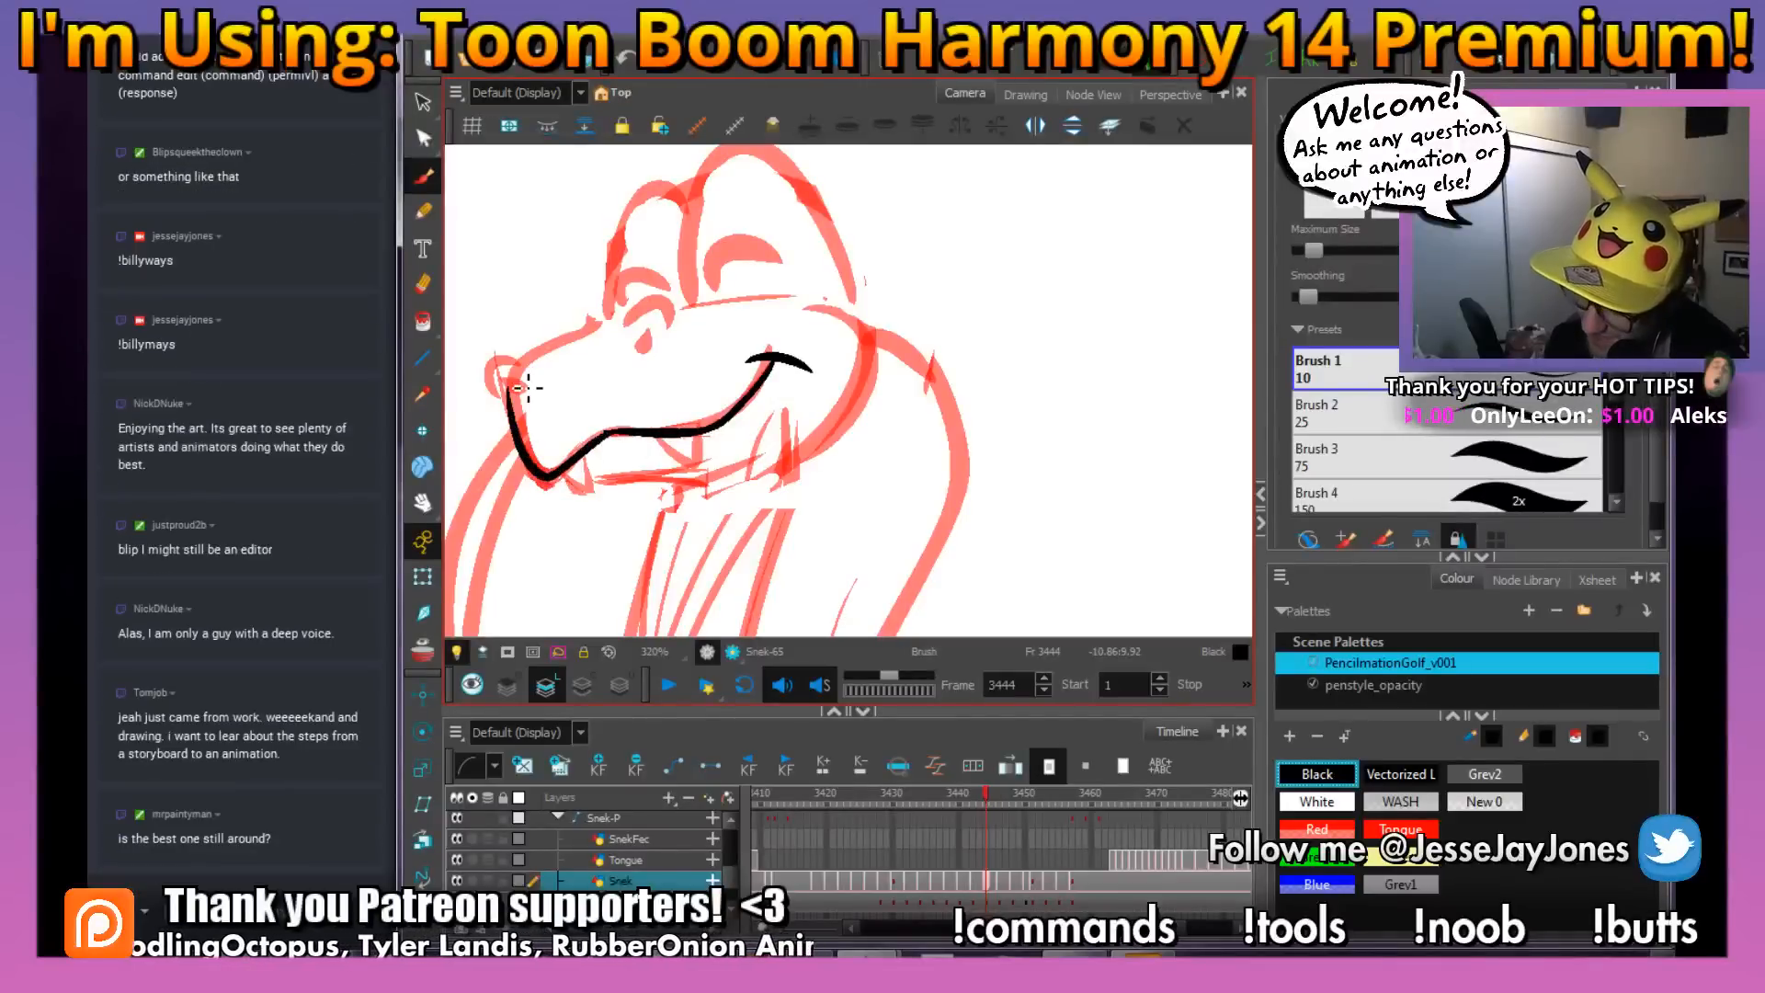
pyautogui.moveTo(624, 352); pyautogui.dragTo(701, 385)
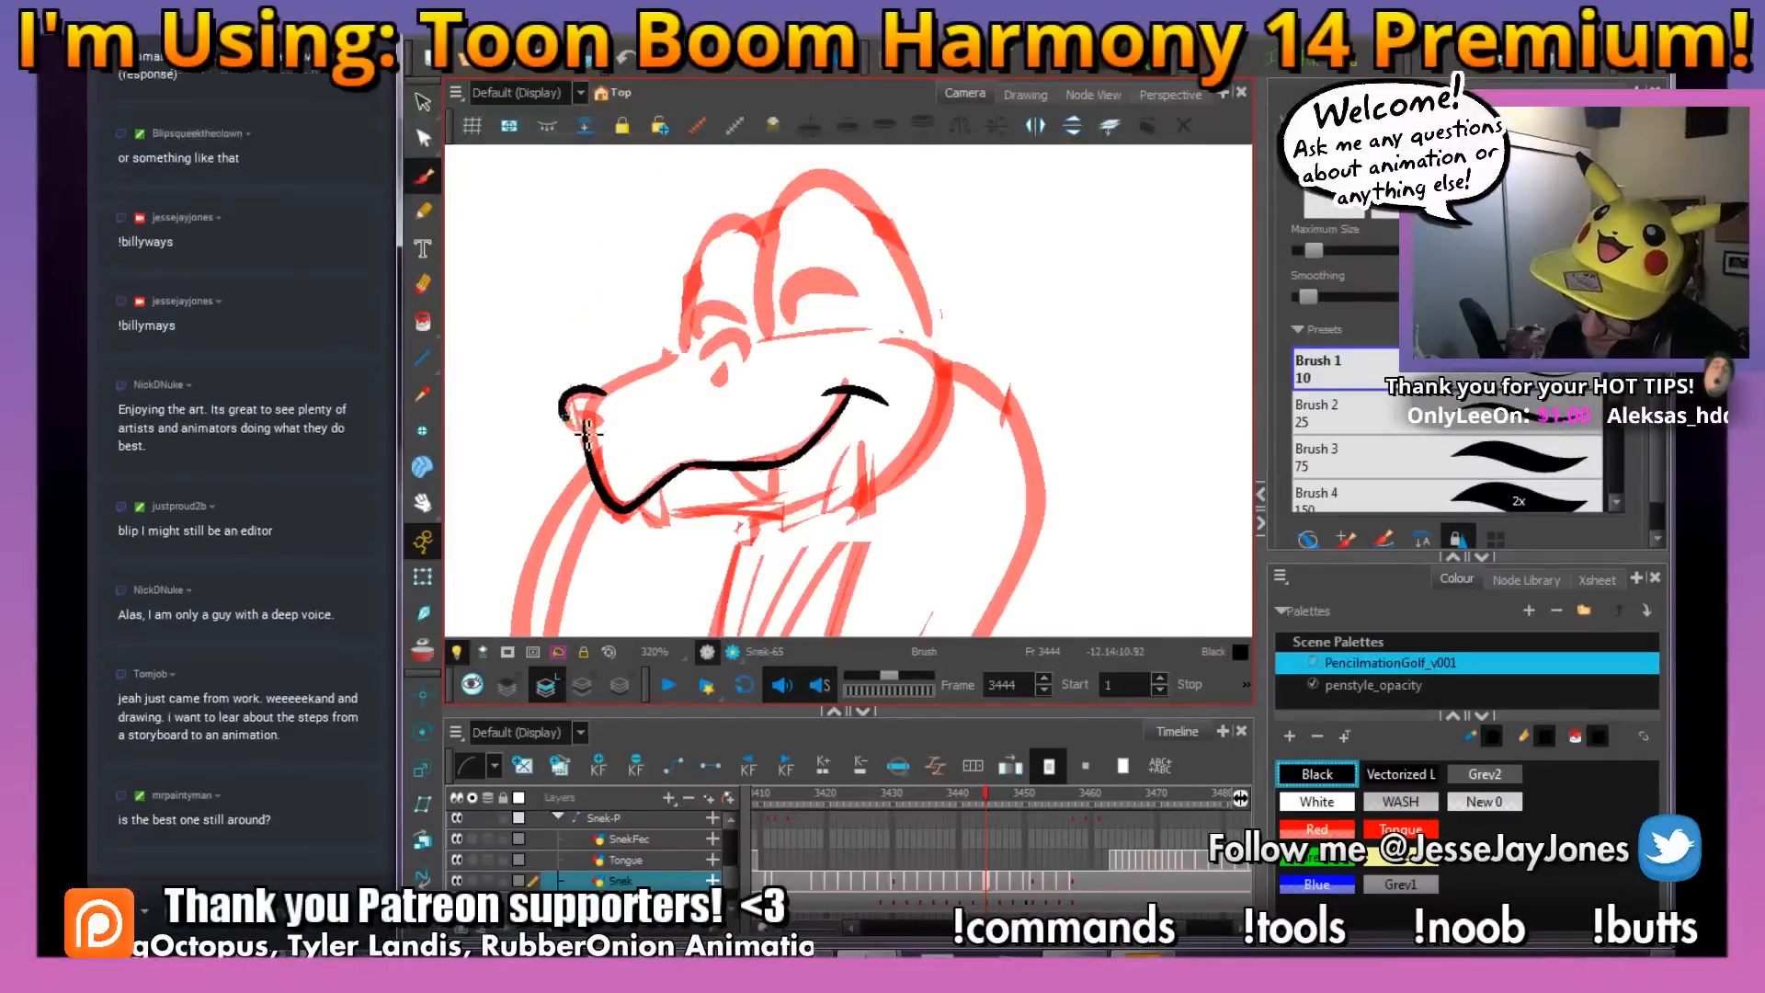
pyautogui.press('2')
pyautogui.press('2')
pyautogui.moveTo(680, 469); pyautogui.dragTo(791, 477)
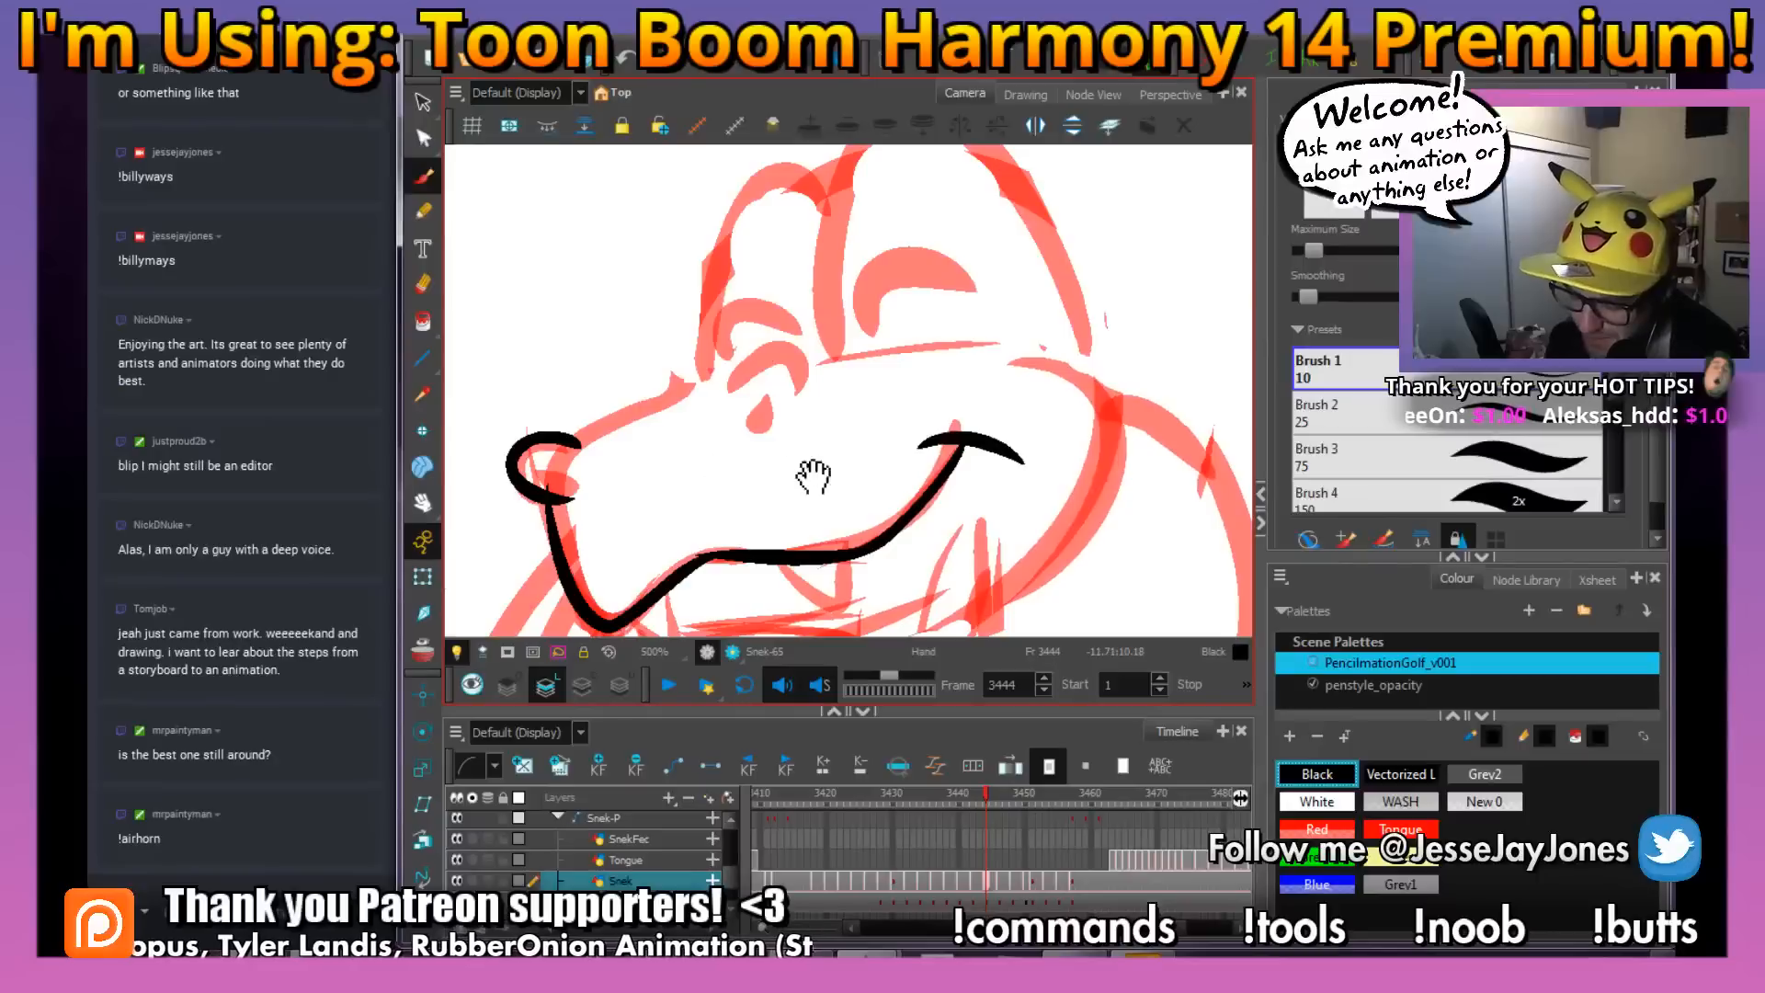
pyautogui.moveTo(633, 473); pyautogui.dragTo(742, 458)
pyautogui.press('e')
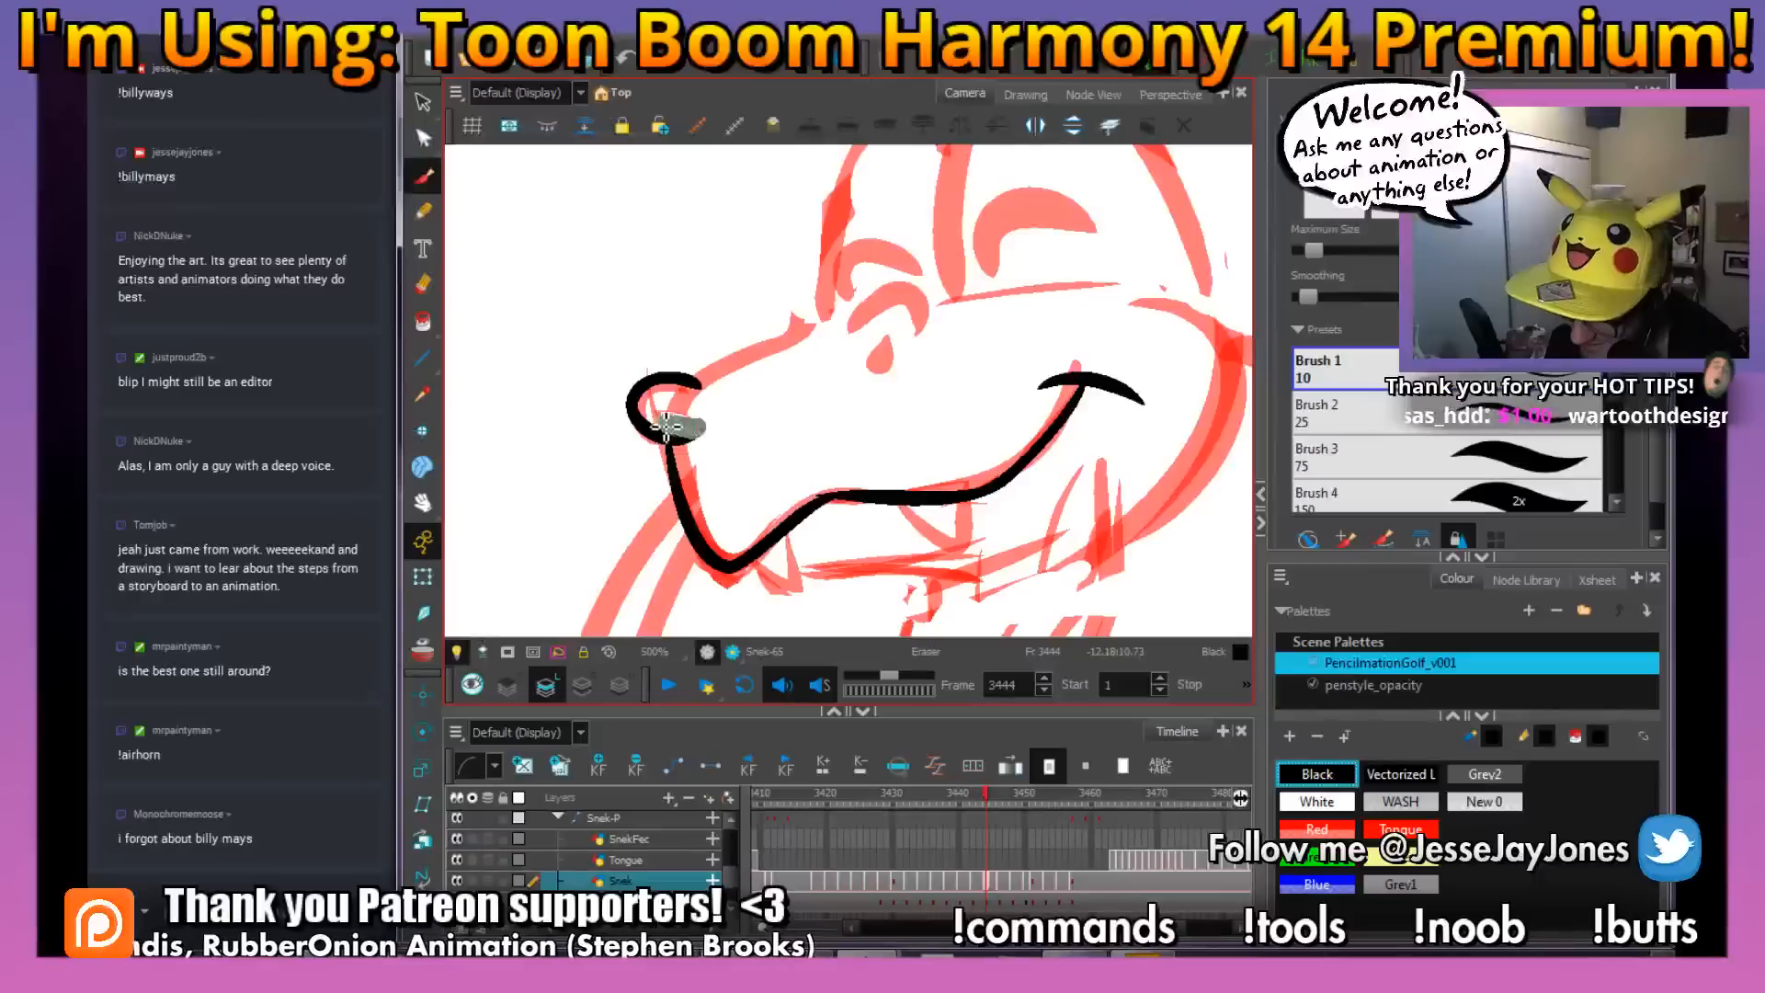
pyautogui.press('2')
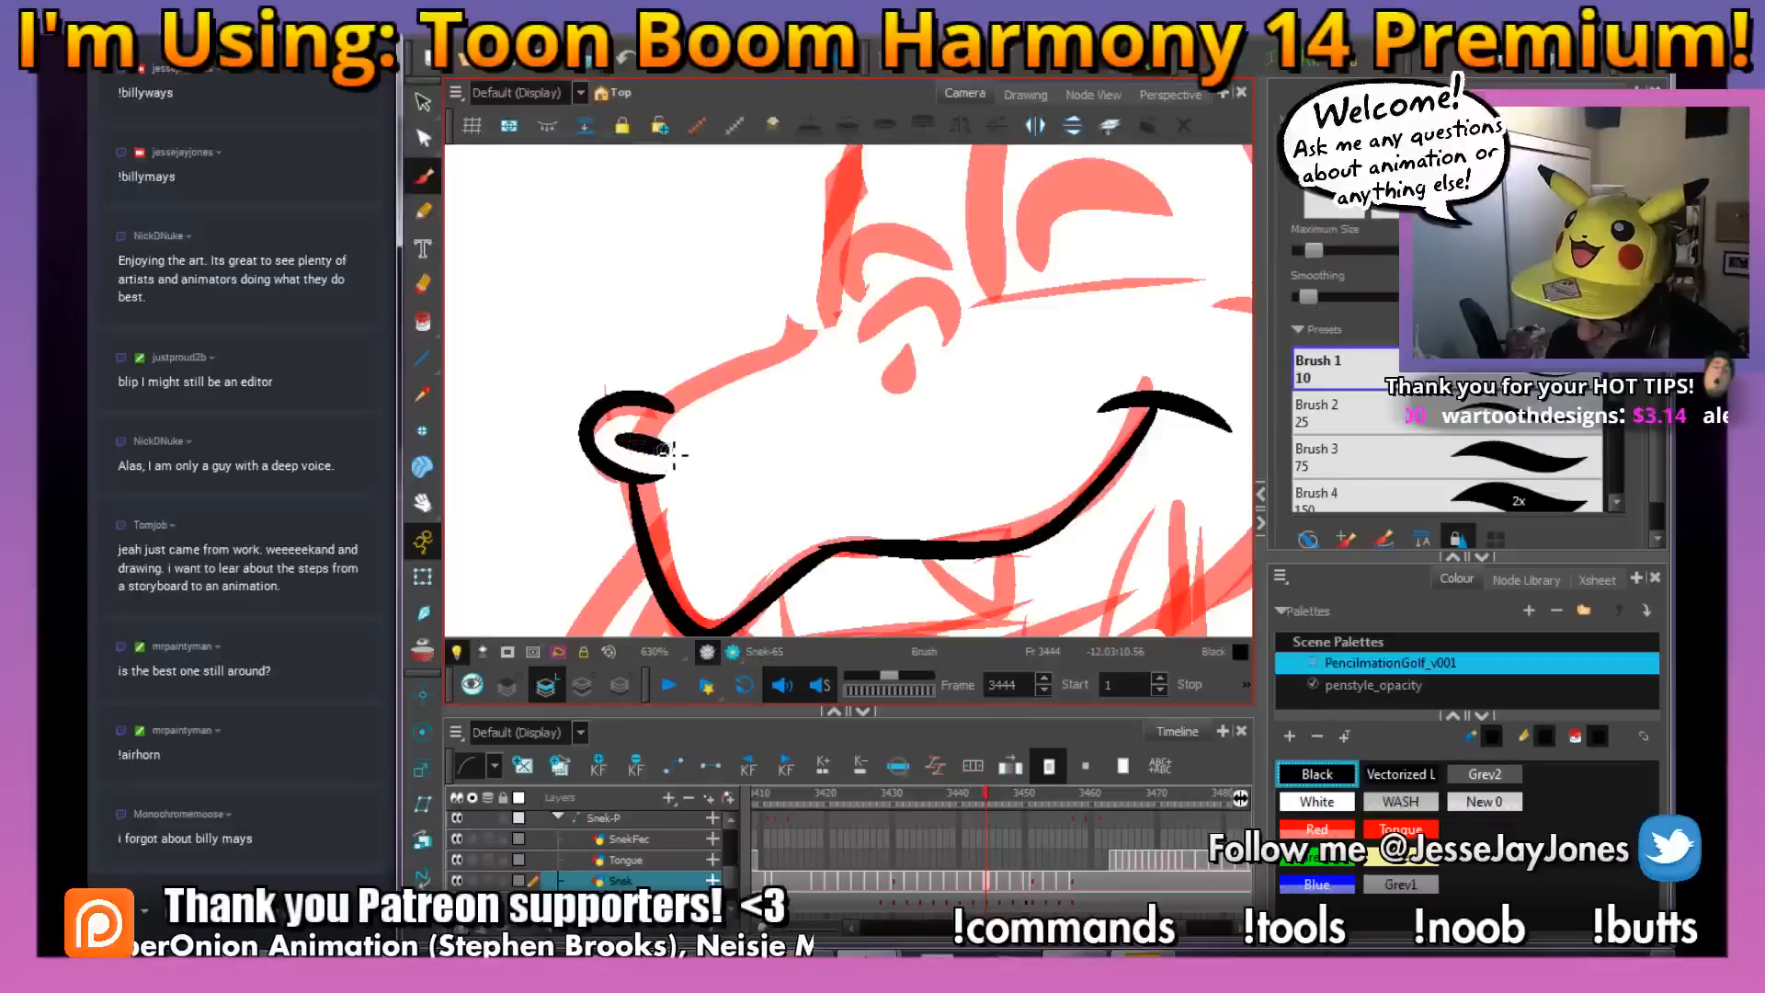
# Ink the second nostril below the eyes and the curved rim around it
pyautogui.press('space')
pyautogui.moveTo(1094, 428); pyautogui.dragTo(825, 473)
pyautogui.moveTo(669, 377); pyautogui.dragTo(736, 408)
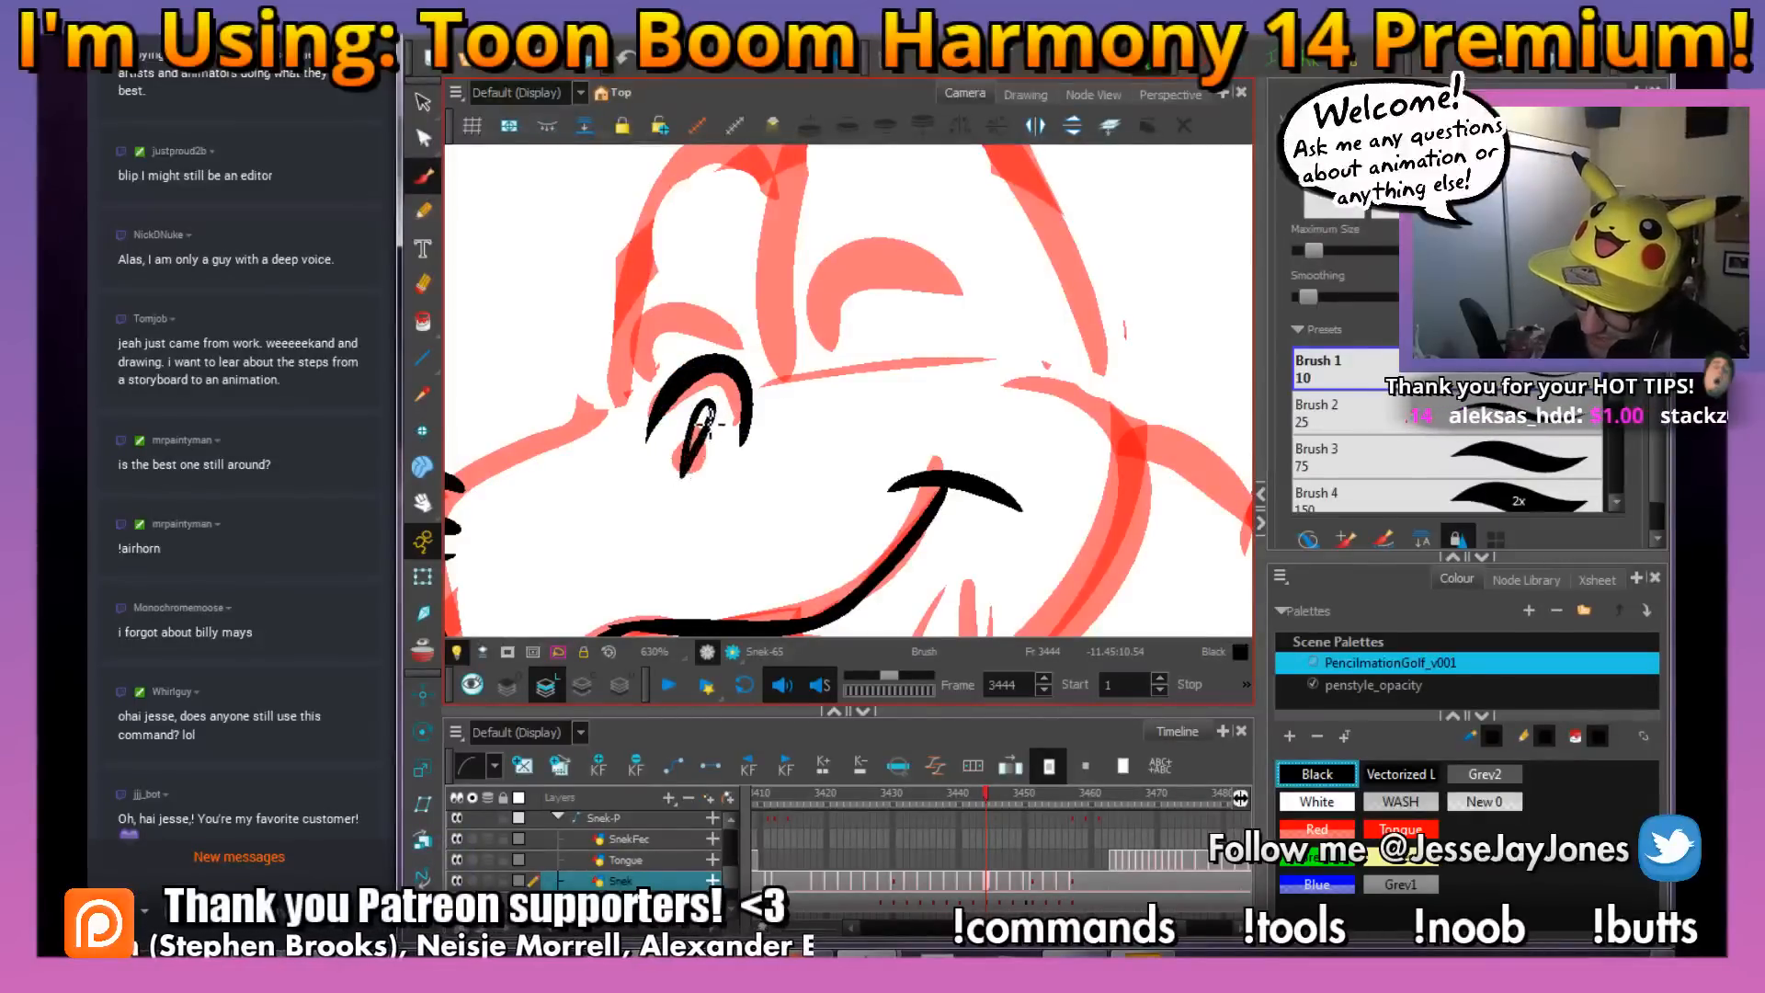
pyautogui.press('1')
pyautogui.press('1')
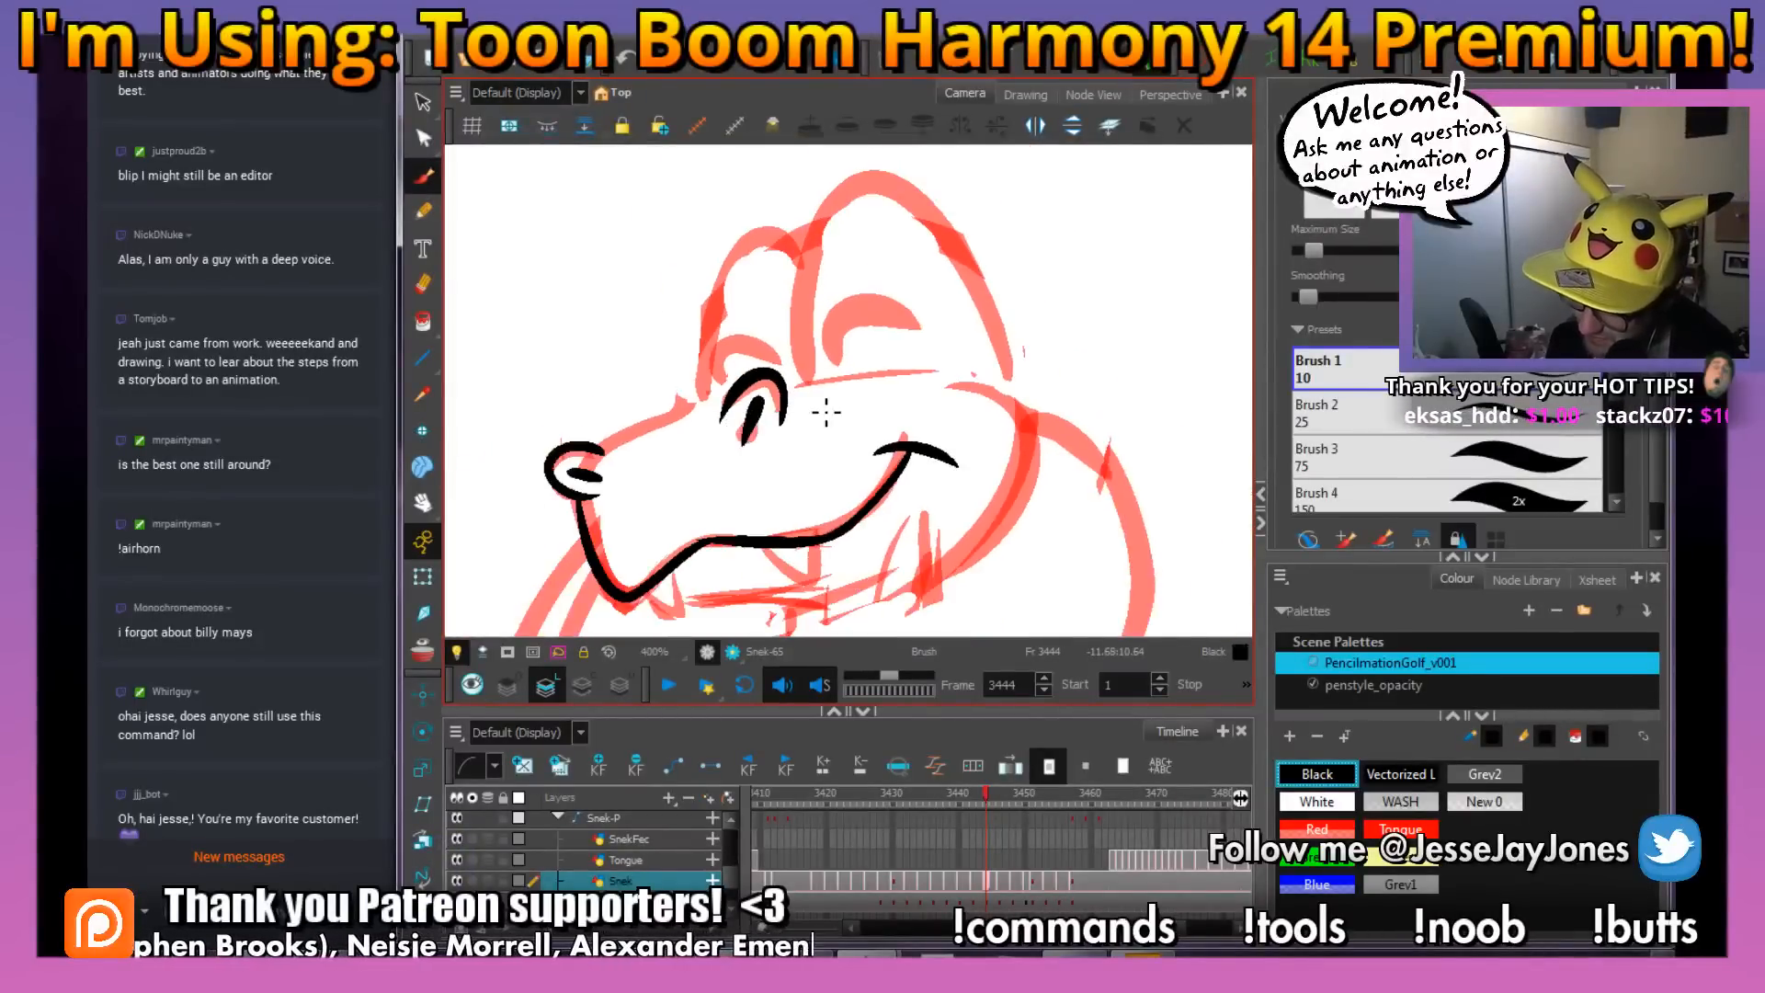
# Ink the top contour of the muzzle between the nostrils and the line running beneath the eyes
pyautogui.press('2')
pyautogui.press('space')
pyautogui.press('2')
pyautogui.moveTo(673, 461)
pyautogui.mouseDown()
pyautogui.moveTo(741, 462)
pyautogui.moveTo(575, 464)
pyautogui.moveTo(531, 494)
pyautogui.mouseUp()
pyautogui.press('space')
pyautogui.moveTo(989, 398); pyautogui.dragTo(832, 456)
pyautogui.moveTo(678, 457)
pyautogui.mouseDown()
pyautogui.moveTo(967, 421)
pyautogui.moveTo(925, 397)
pyautogui.mouseUp()
pyautogui.press('space')
pyautogui.press('1')
pyautogui.press('1')
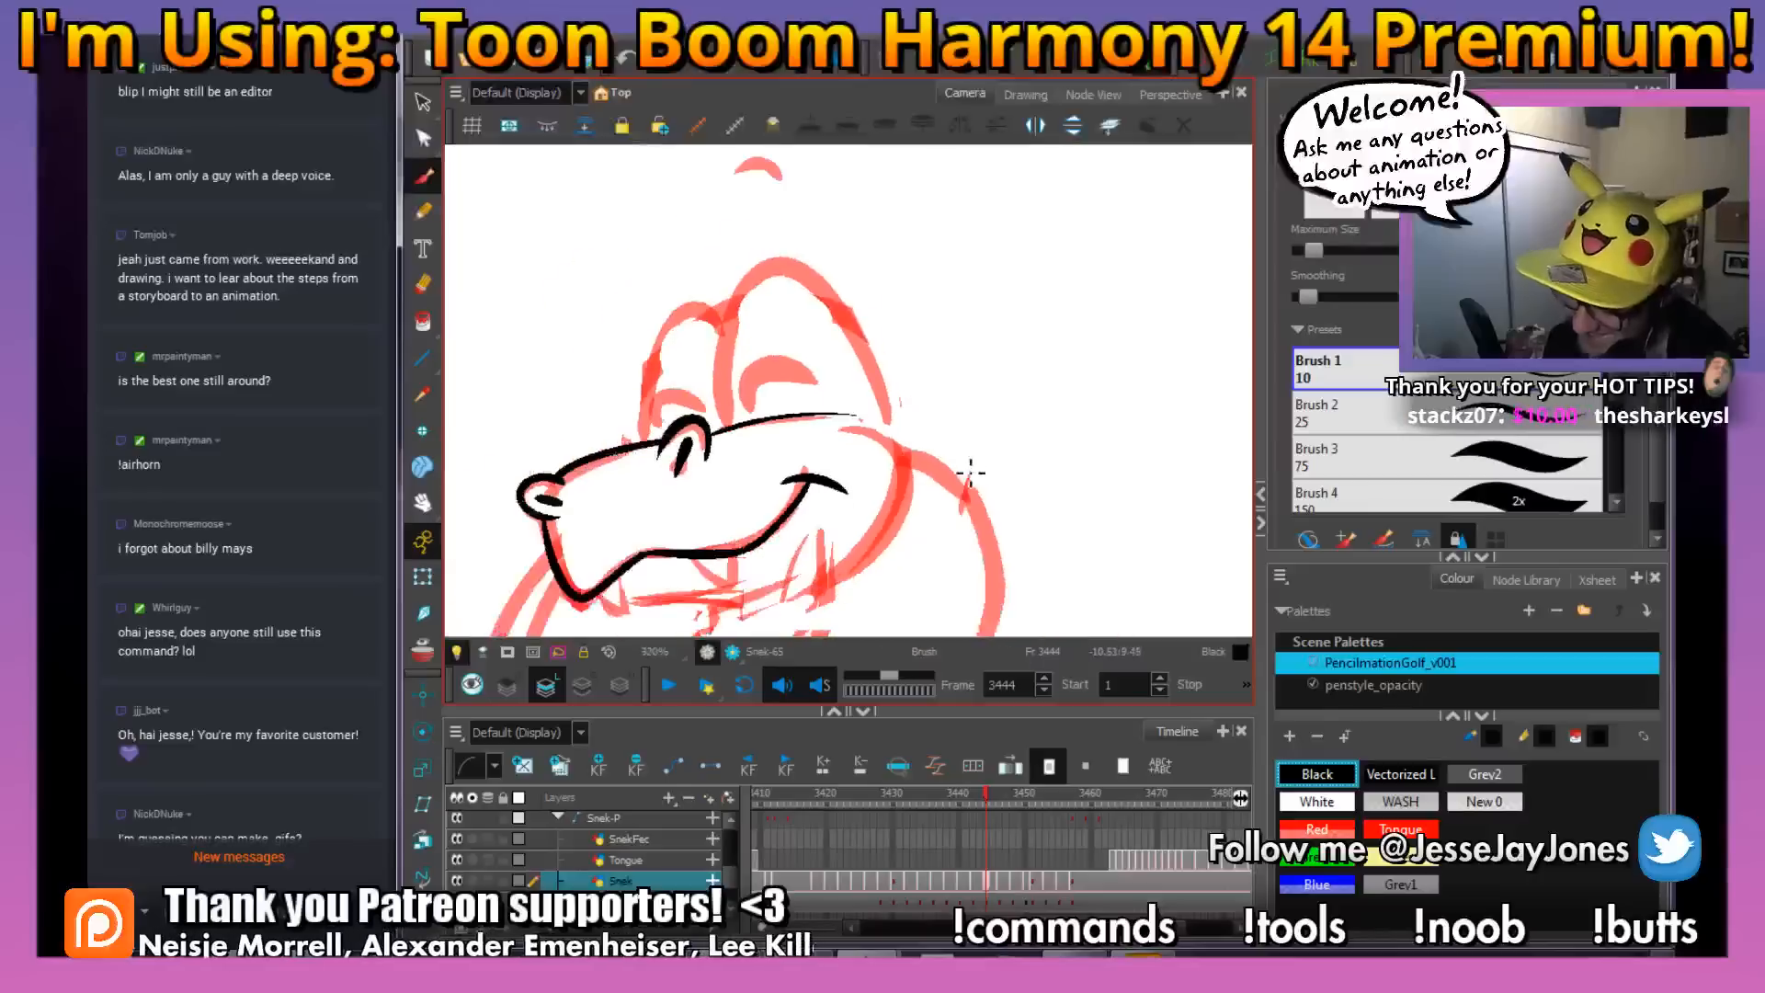
# Ink the thick curved contour of the snake's cheek and jaw behind the smile
pyautogui.press('space')
pyautogui.moveTo(992, 505); pyautogui.dragTo(916, 447)
pyautogui.press('2')
pyautogui.moveTo(751, 366)
pyautogui.mouseDown()
pyautogui.moveTo(823, 386)
pyautogui.moveTo(846, 433)
pyautogui.moveTo(814, 511)
pyautogui.moveTo(679, 570)
pyautogui.mouseUp()
pyautogui.press('space')
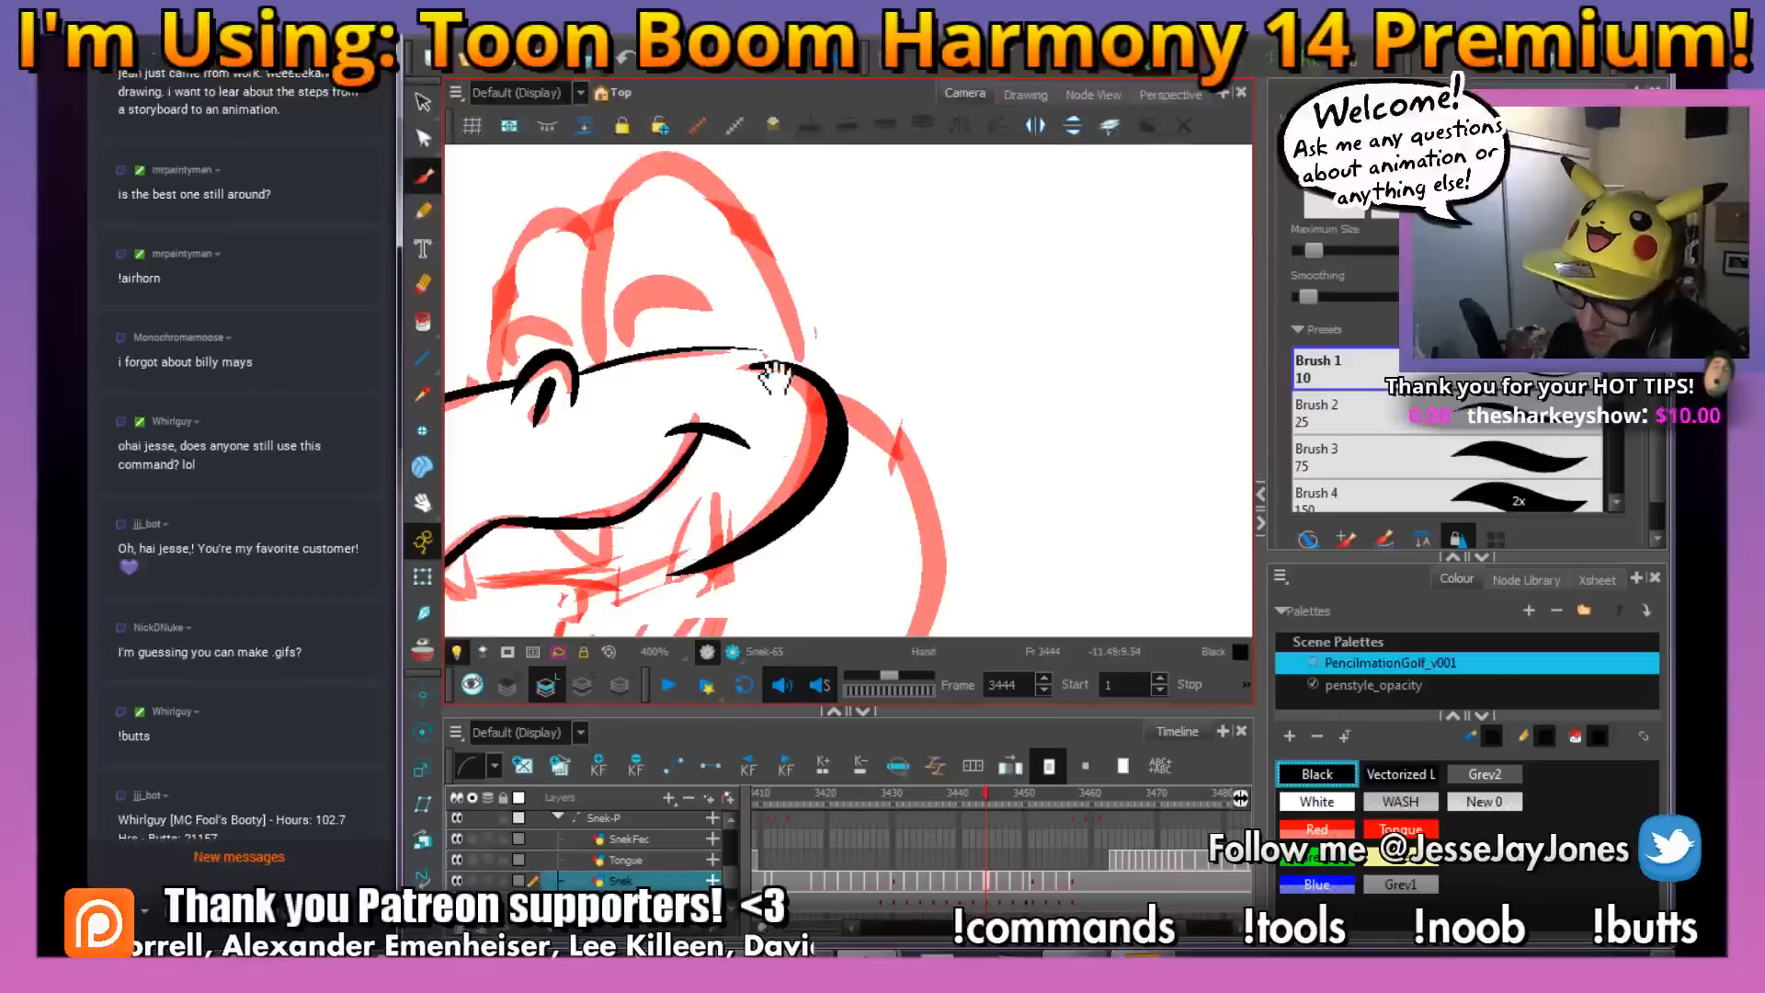
pyautogui.moveTo(775, 439); pyautogui.dragTo(781, 527)
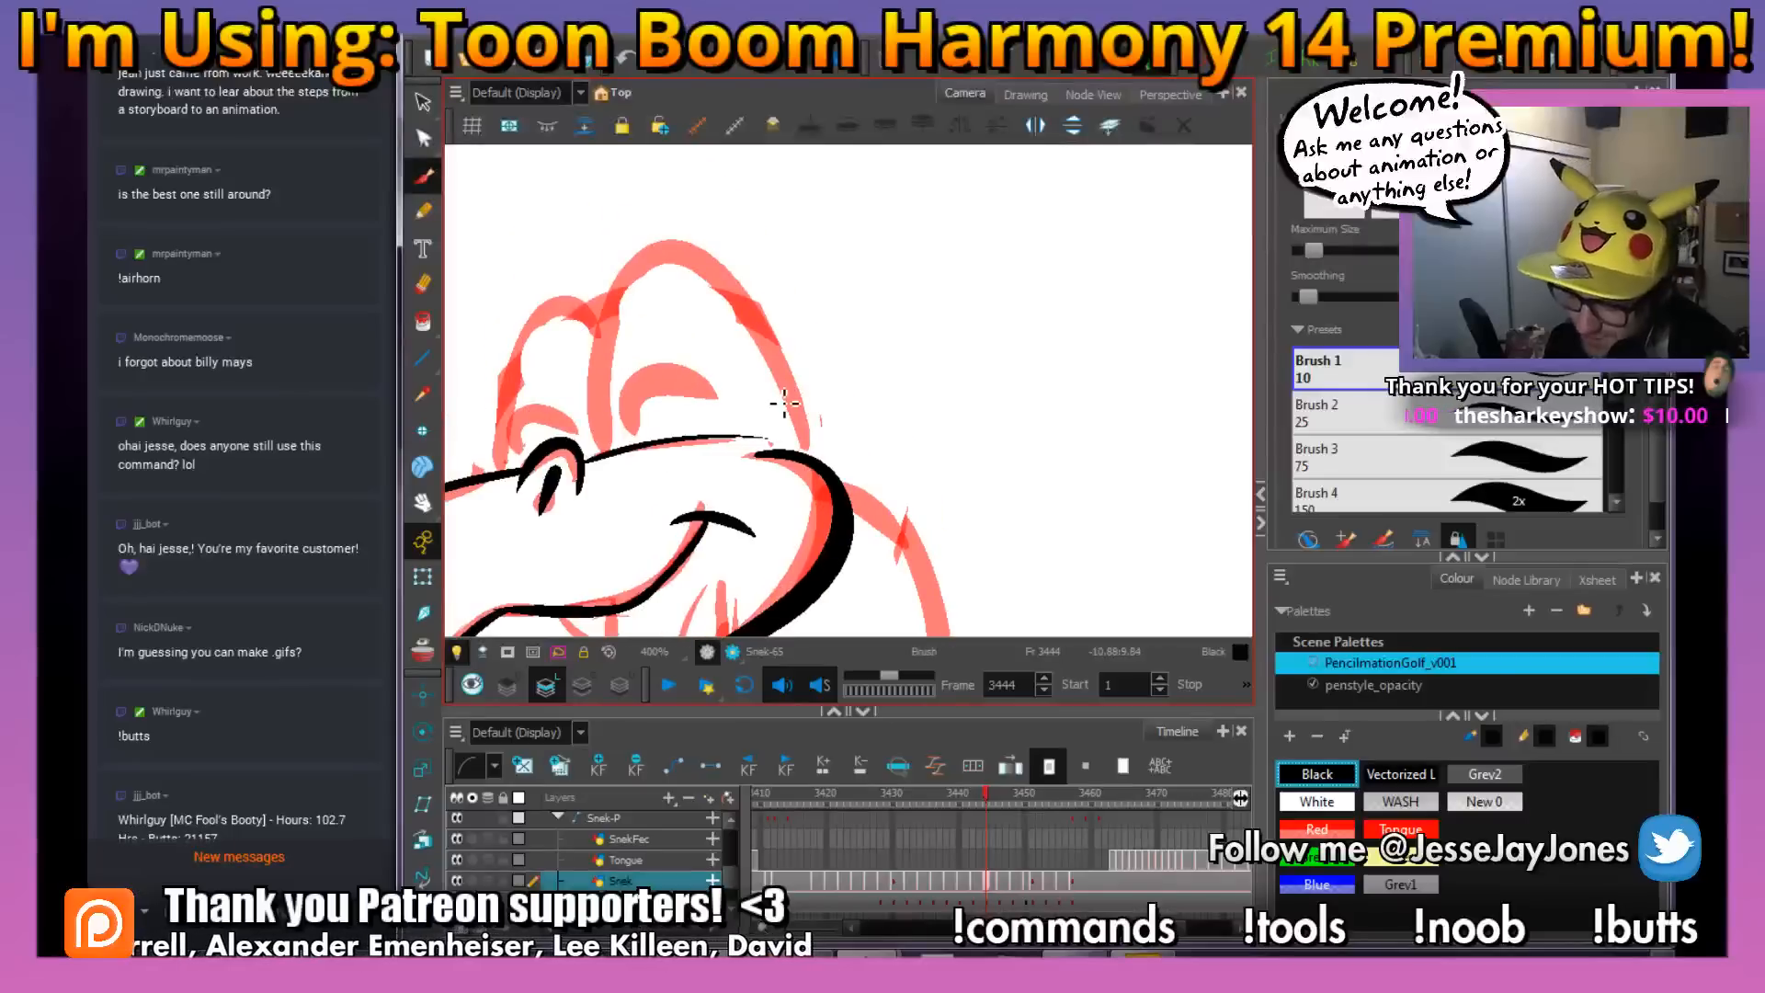
# Catch up on the newest stream chat messages and save the scene
pyautogui.click(263, 857)
pyautogui.click(144, 914)
pyautogui.click(184, 678)
pyautogui.hotkey('ctrl', 's')
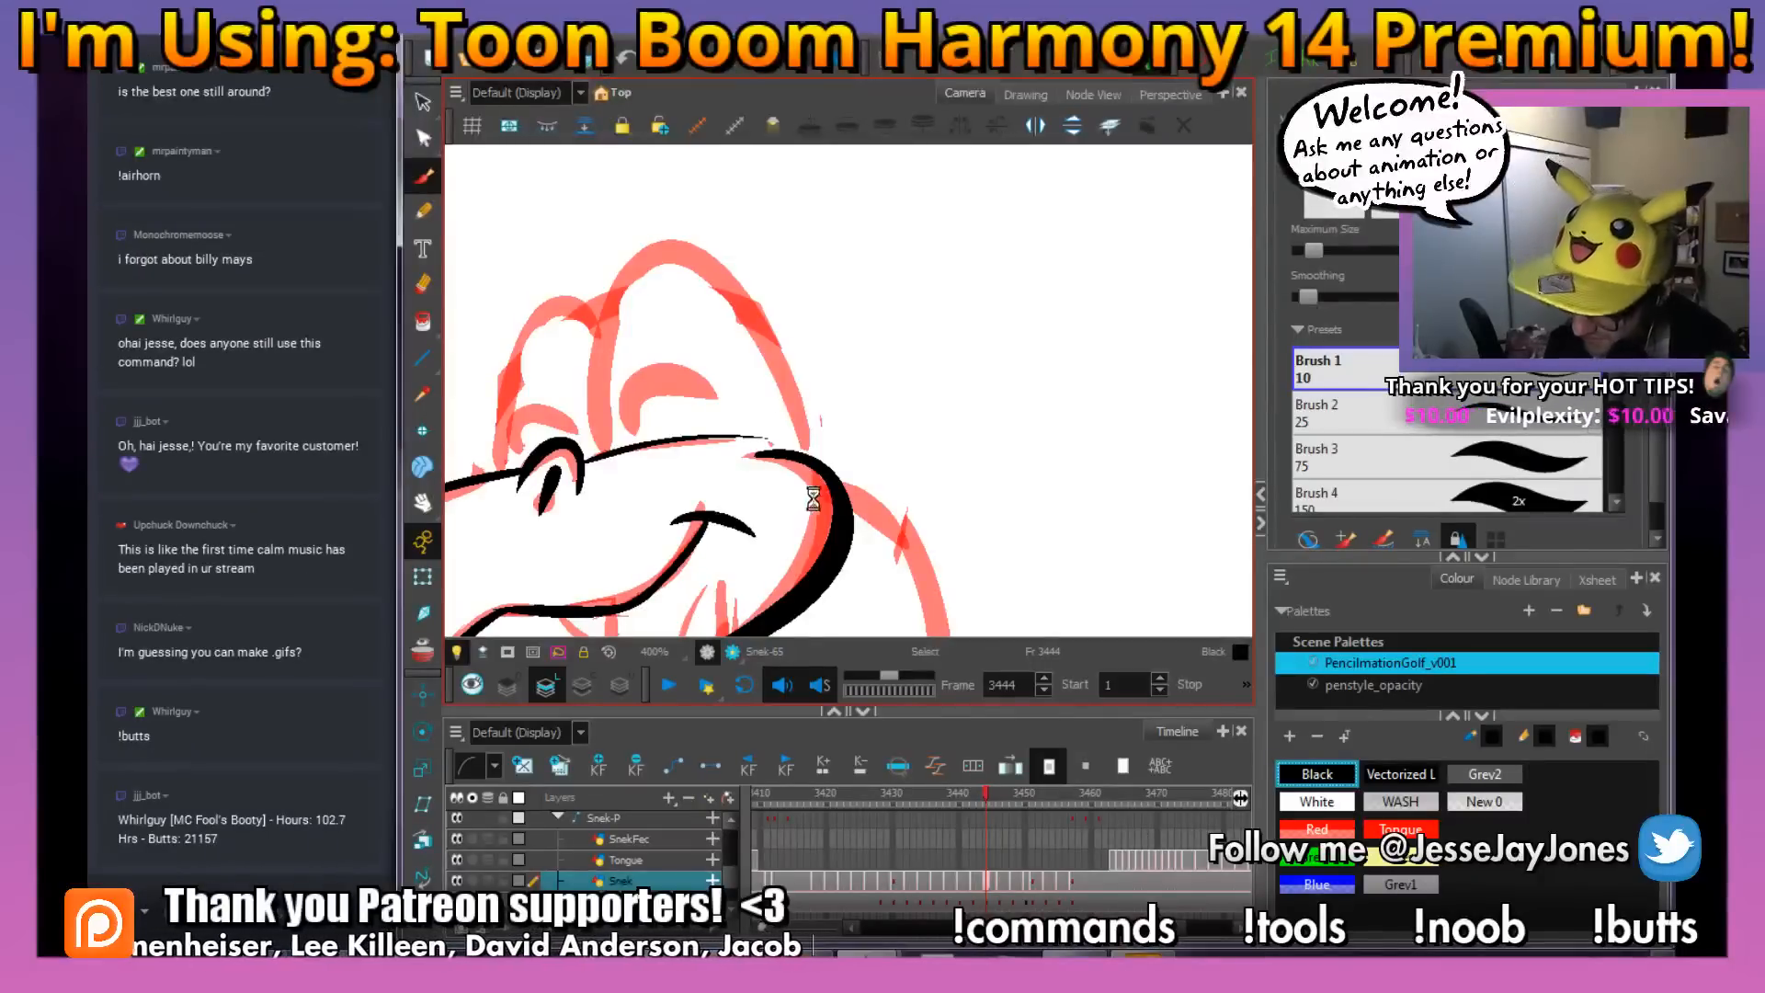
# Switch to Windows Explorer, browse the _Doodles folder to the MSPaint images and preview MSPaint_001.png
pyautogui.press('super+e')
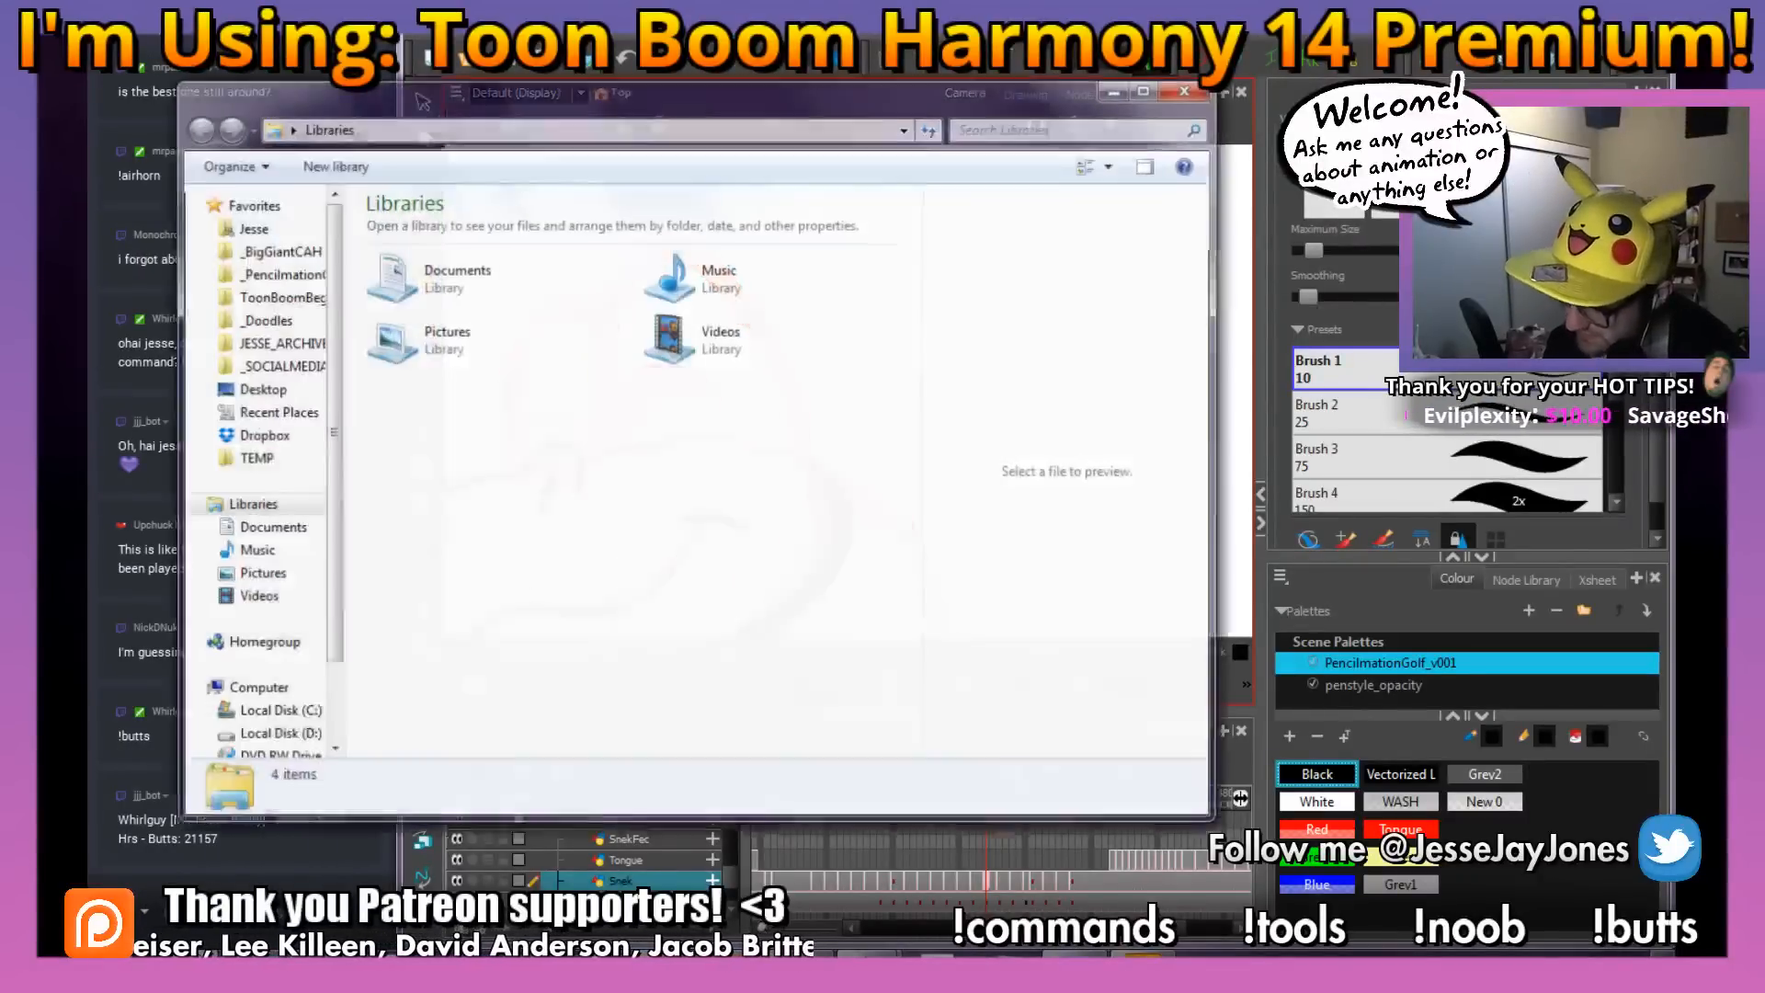
pyautogui.moveTo(507, 92); pyautogui.dragTo(820, 135)
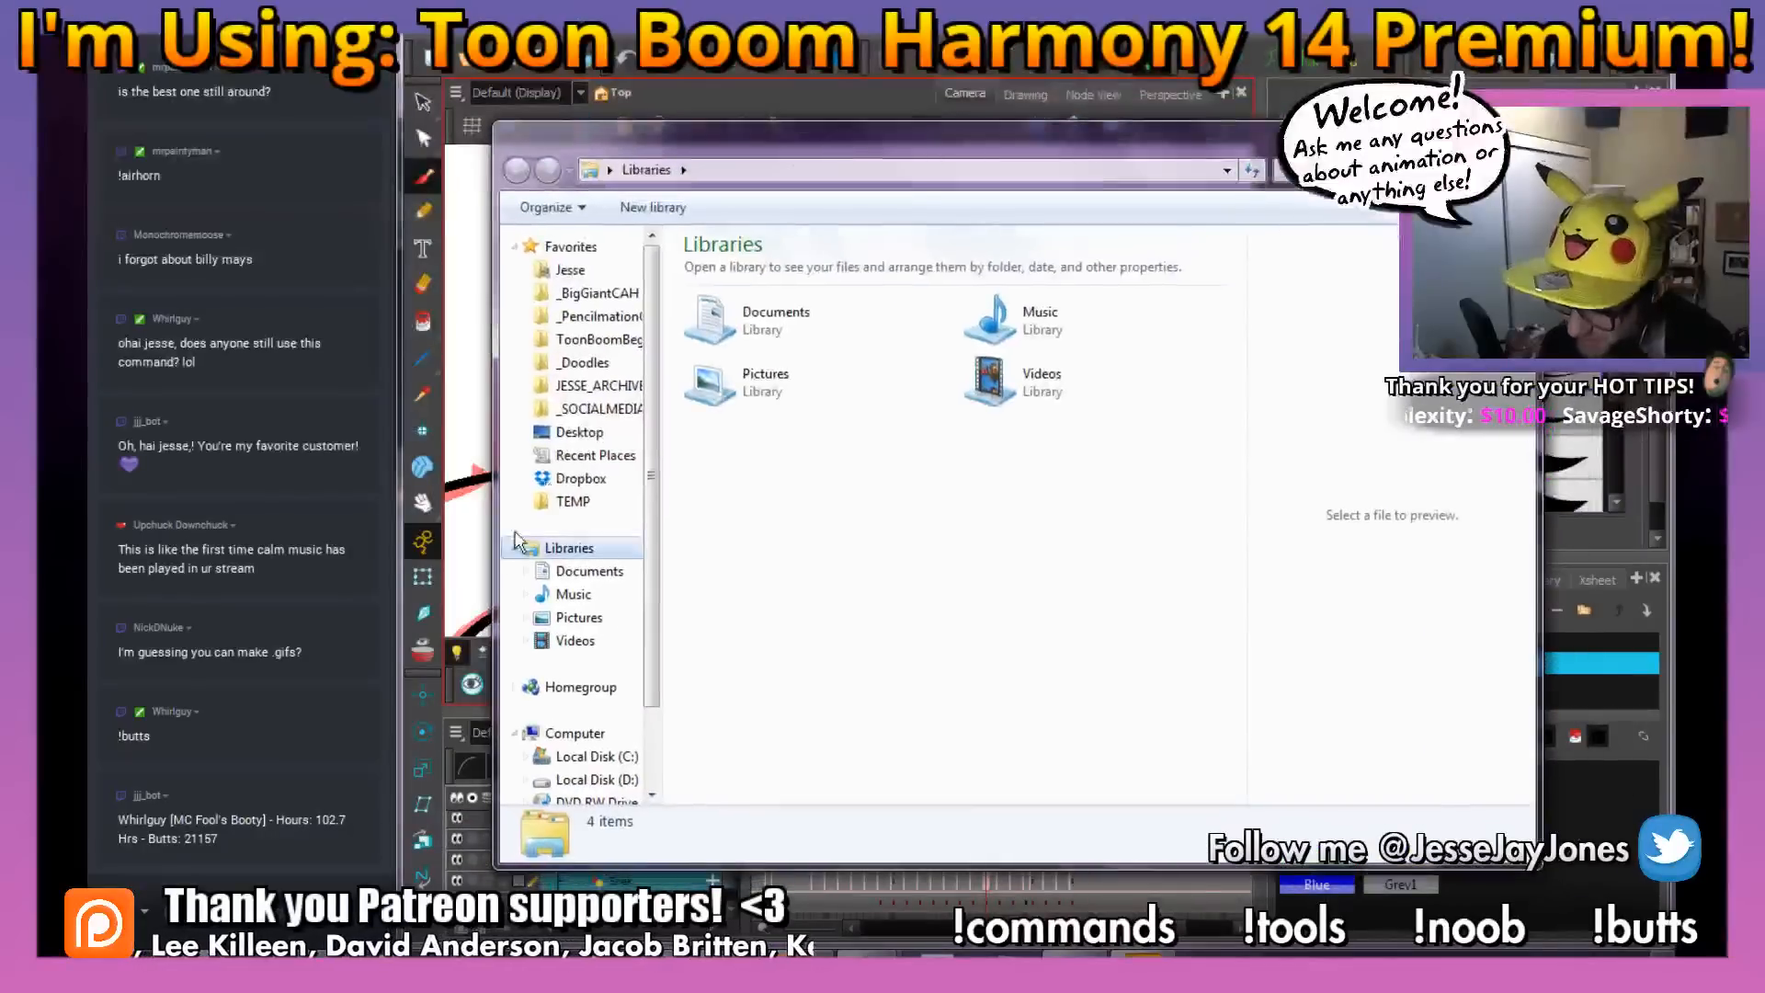
pyautogui.moveTo(485, 567); pyautogui.dragTo(540, 566)
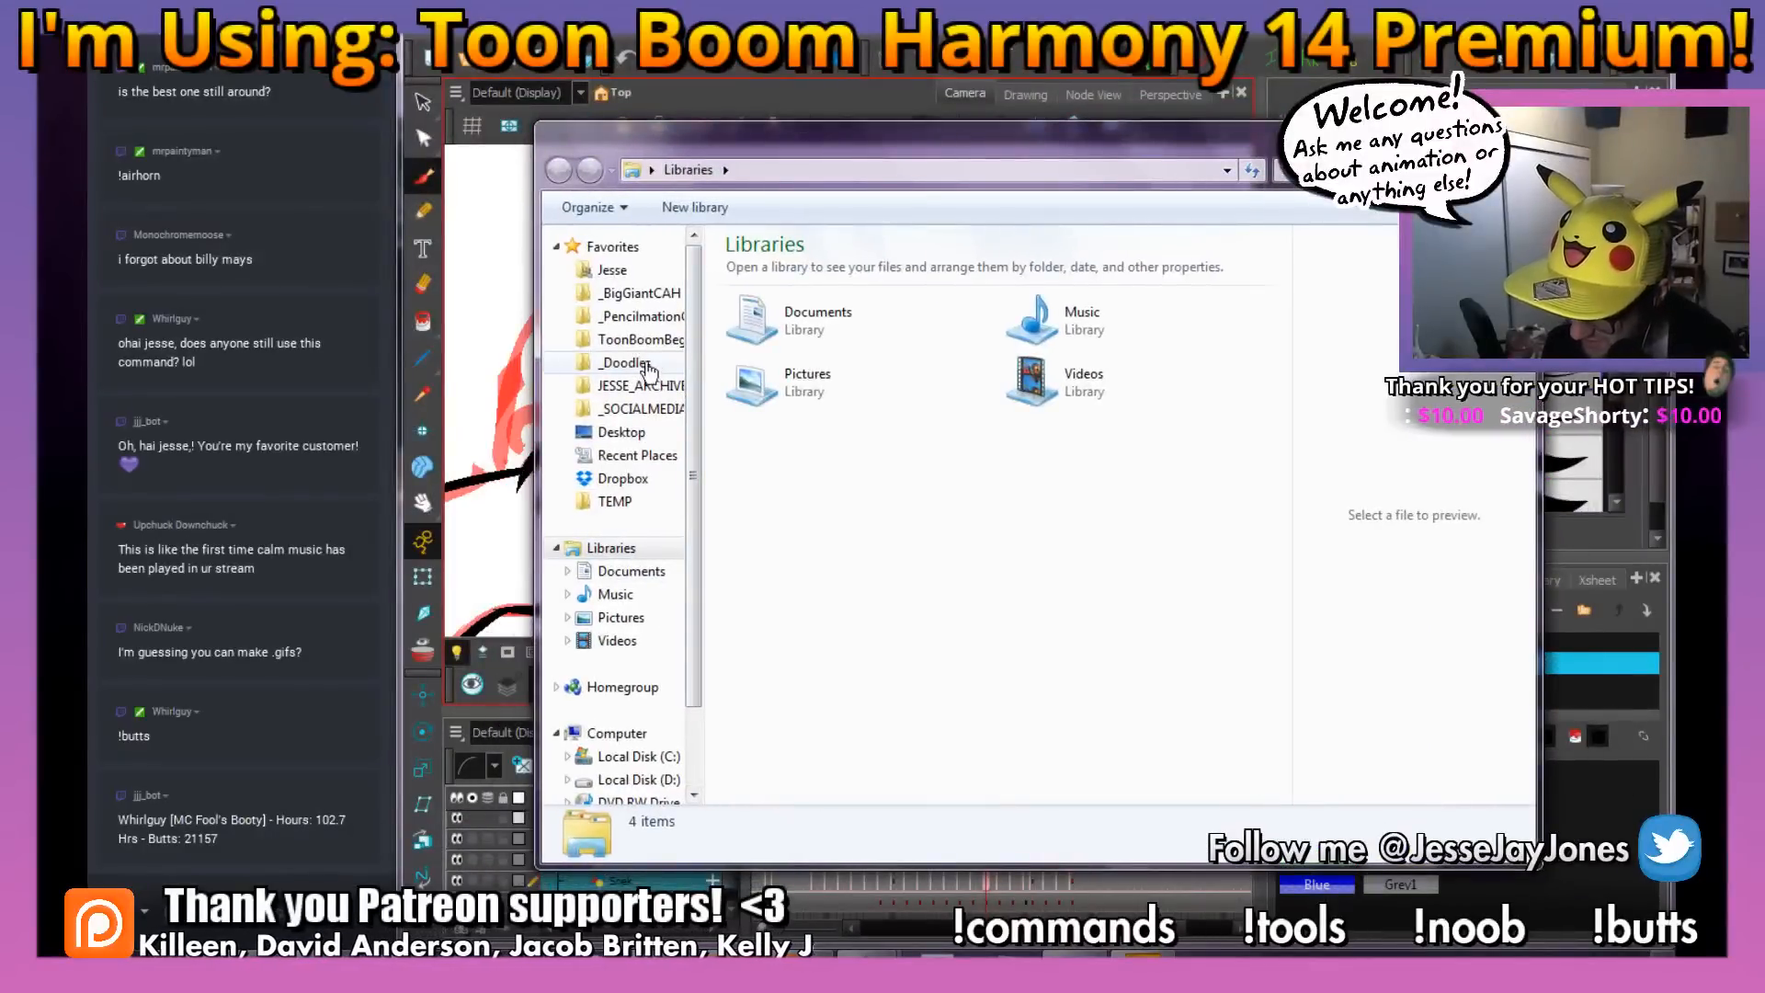
pyautogui.click(643, 364)
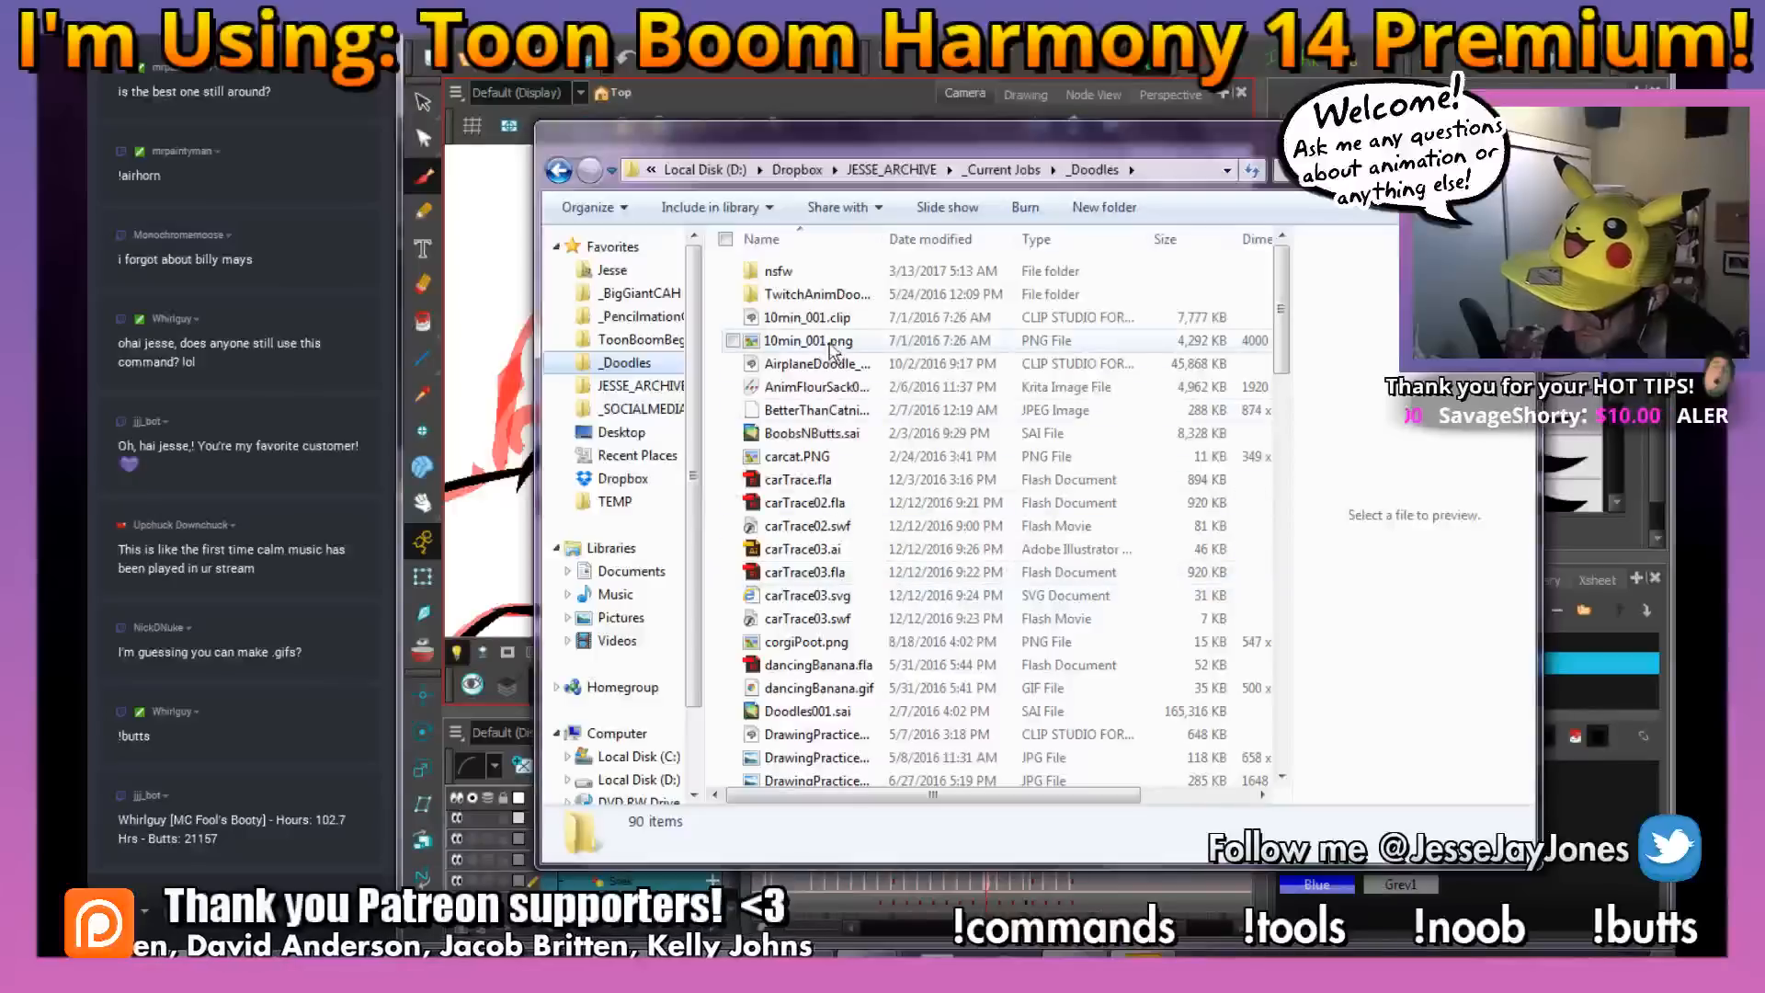
pyautogui.click(818, 295)
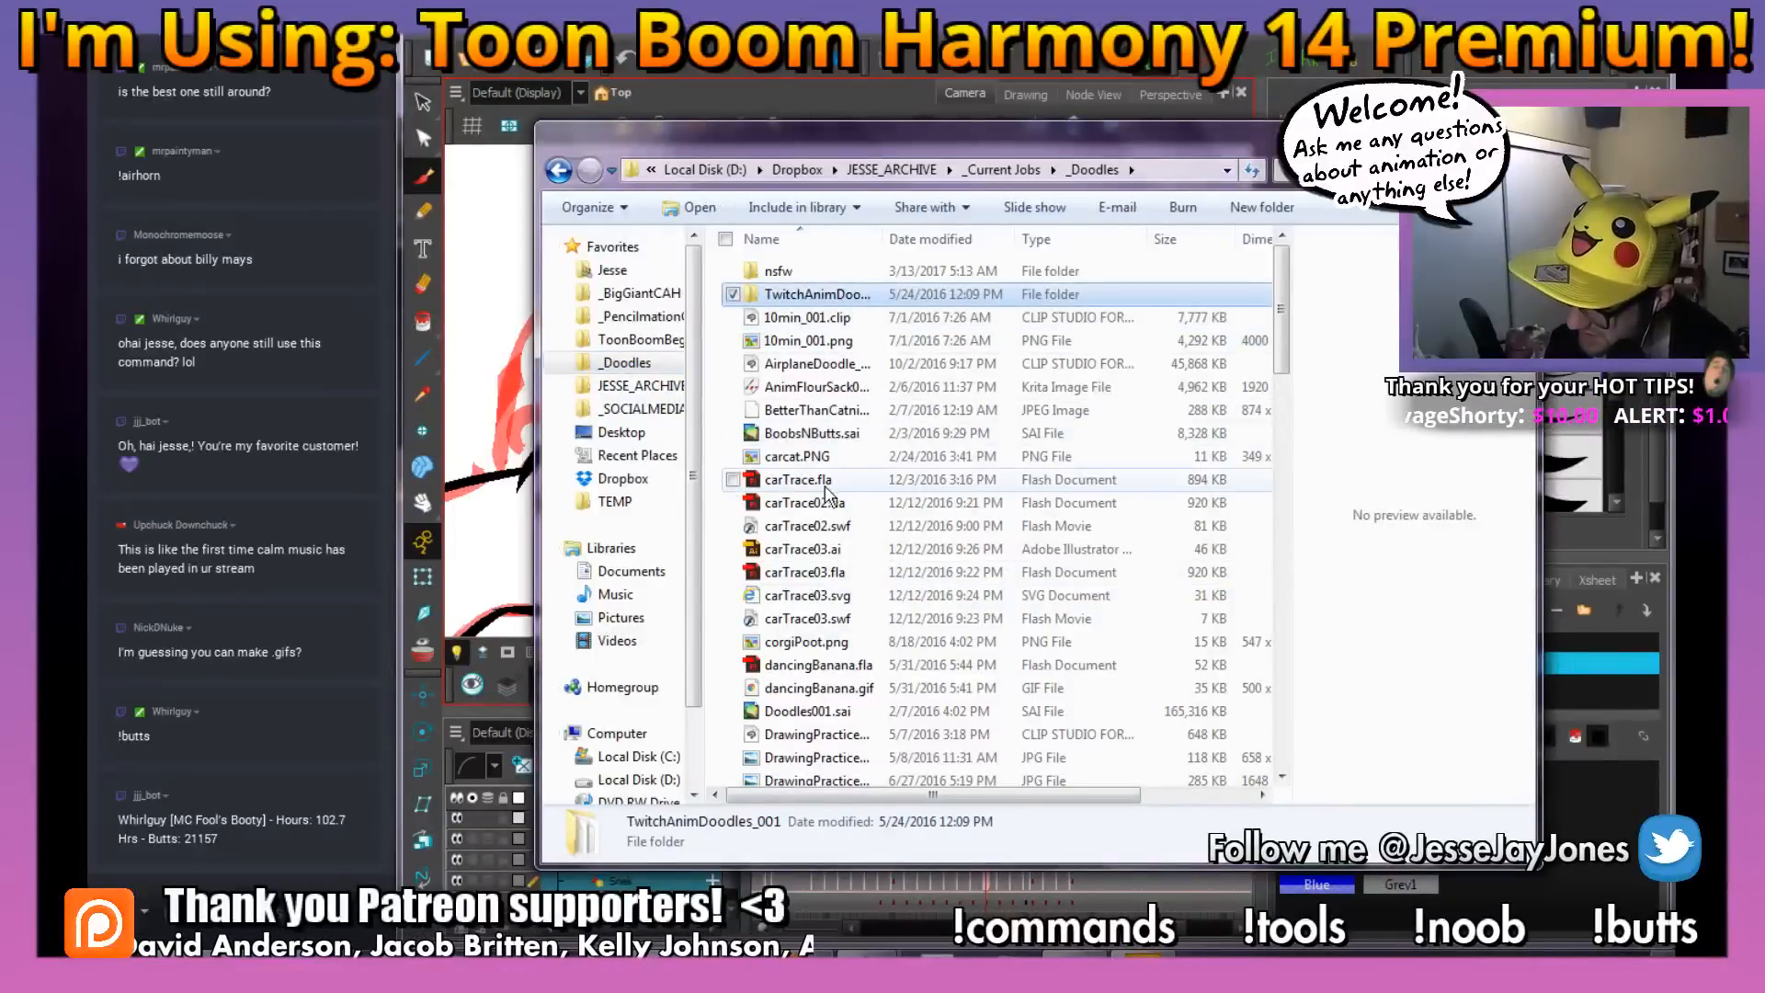
pyautogui.click(851, 507)
pyautogui.scroll(-4, 1285, 374)
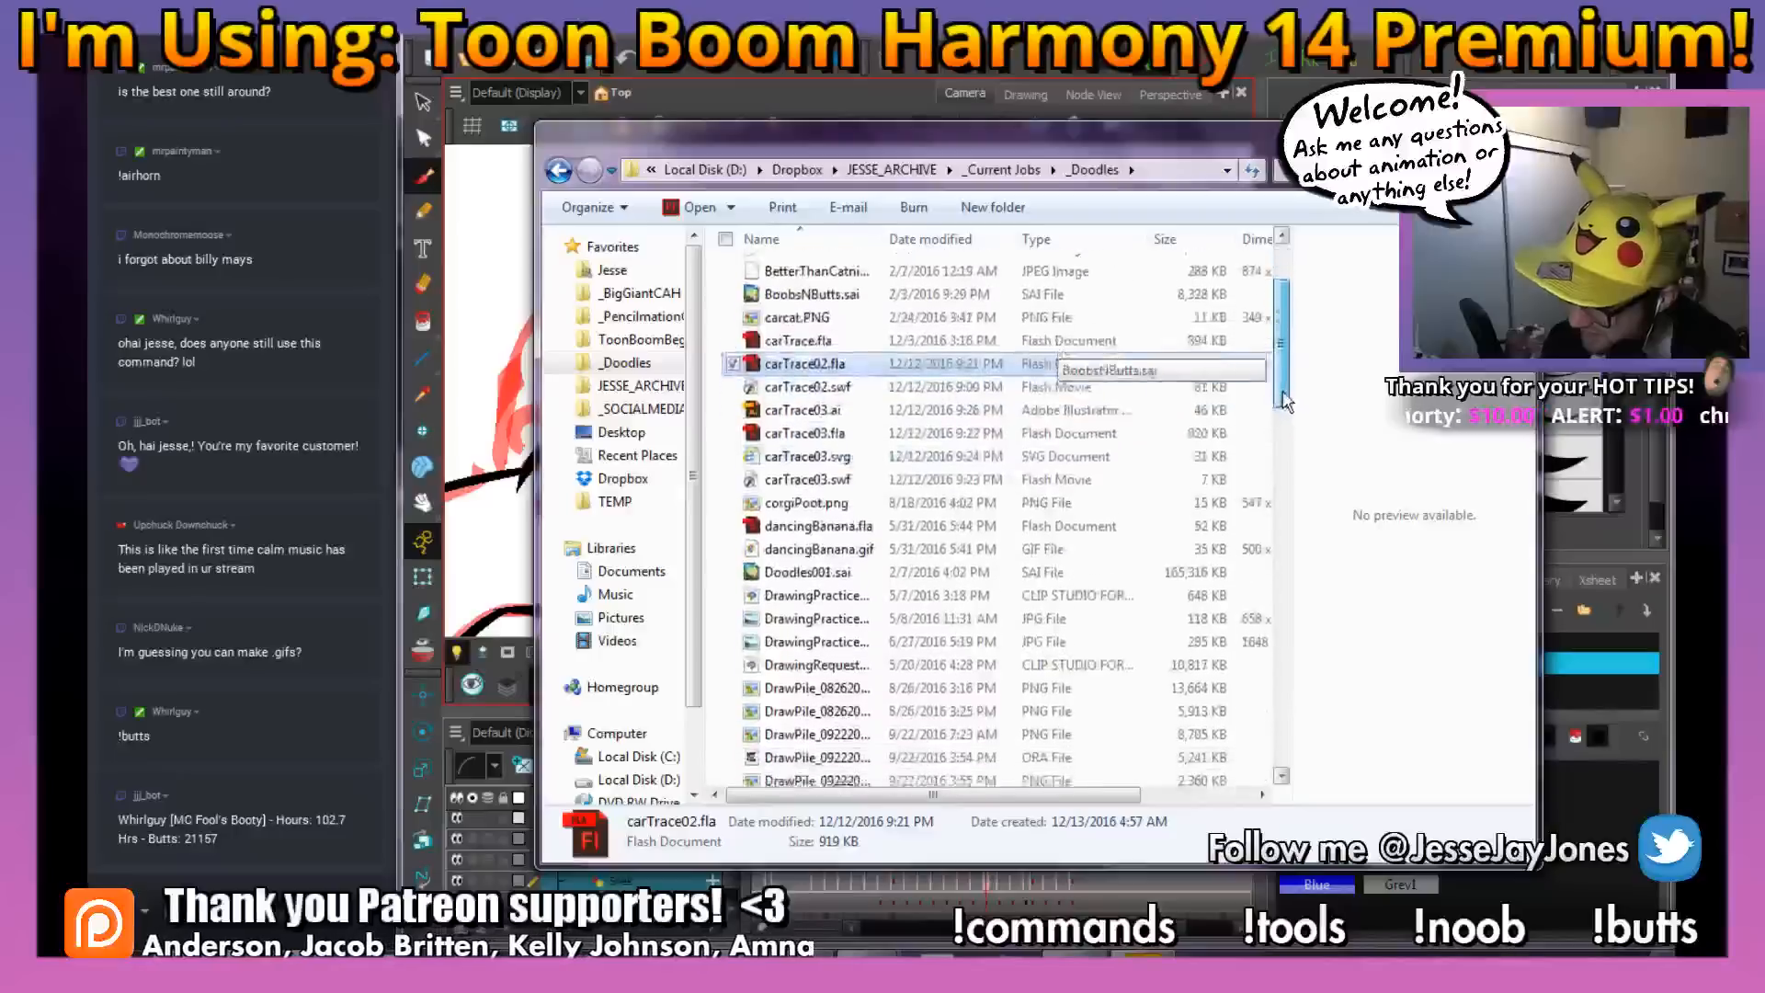
pyautogui.press('m')
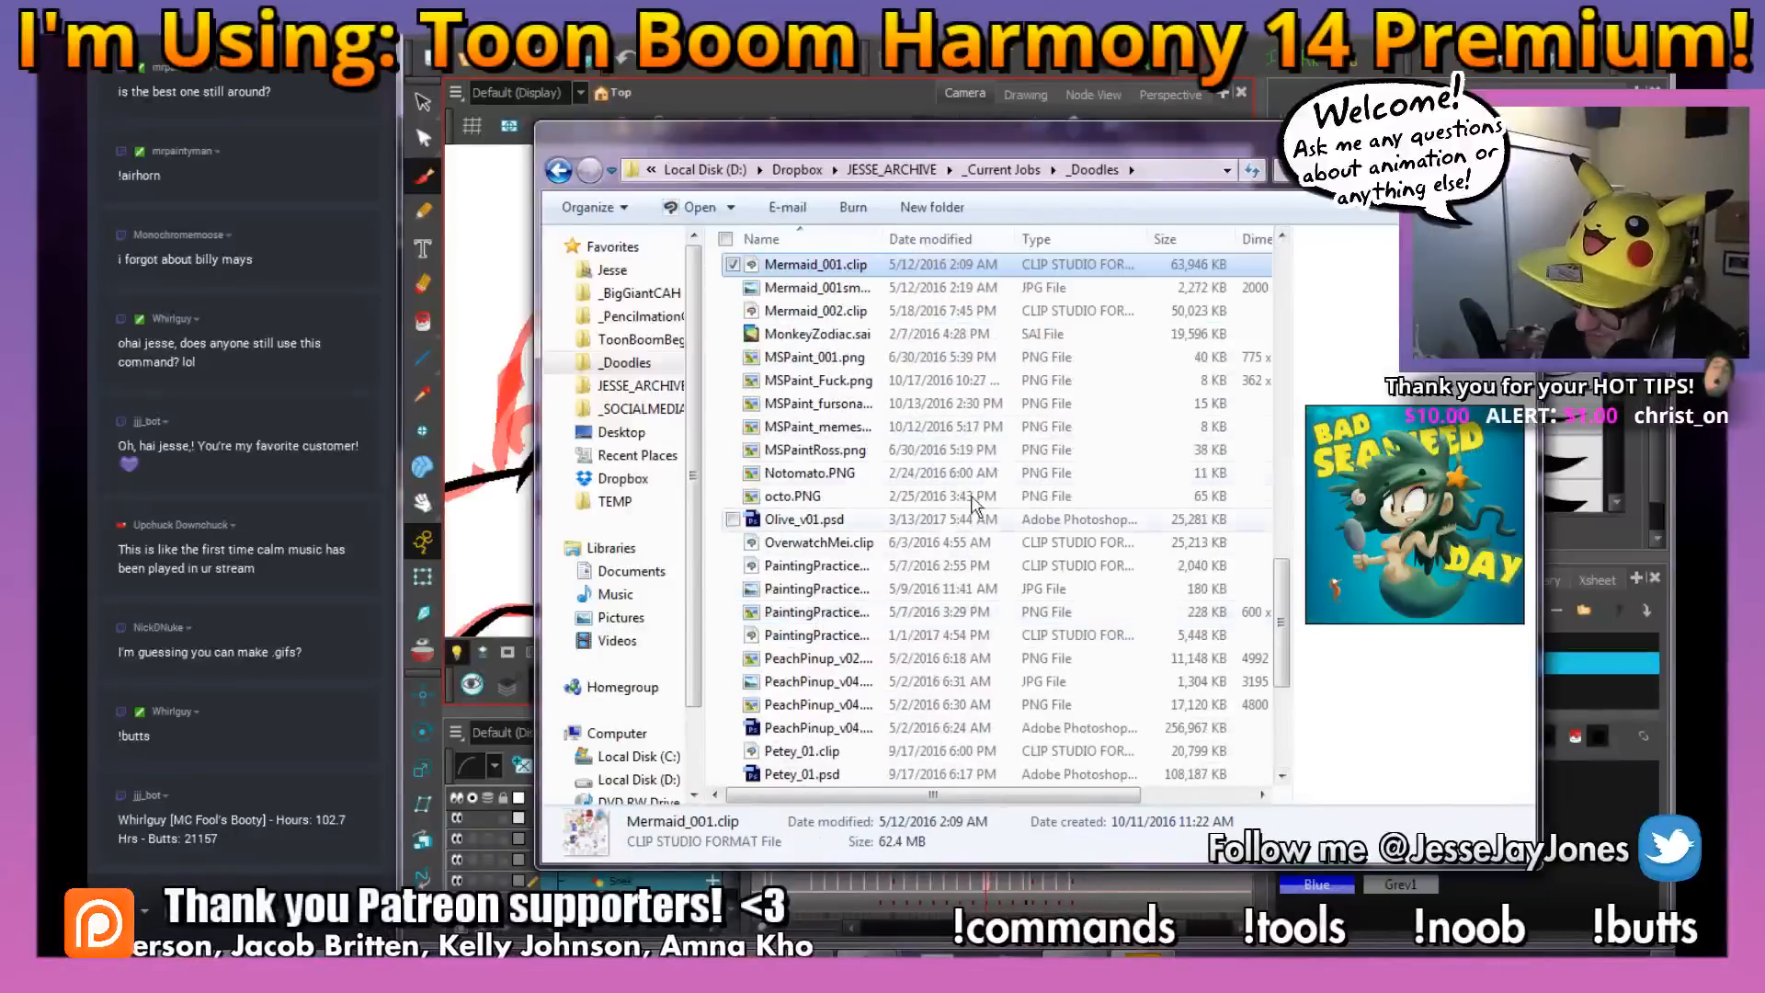
pyautogui.click(835, 383)
pyautogui.press('Up')
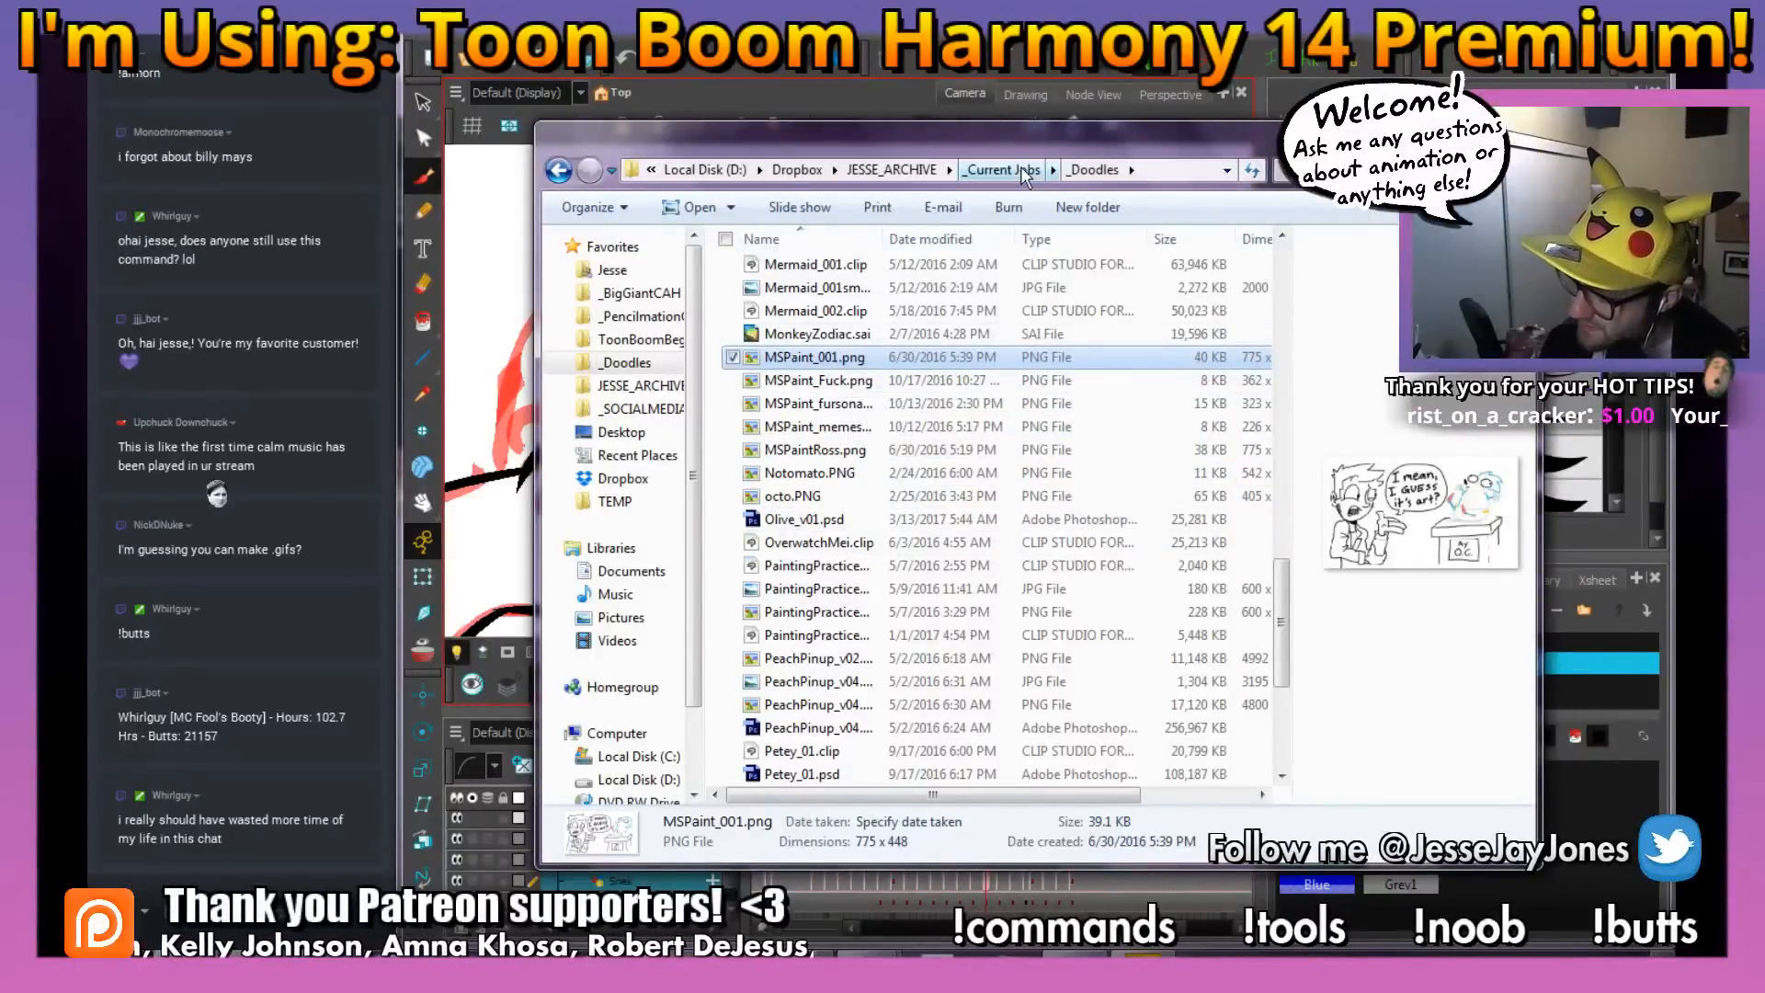
# Look through the Streaming and TwitchAlerts folders inside _SOCIALMEDIA and close the file browser
pyautogui.click(912, 171)
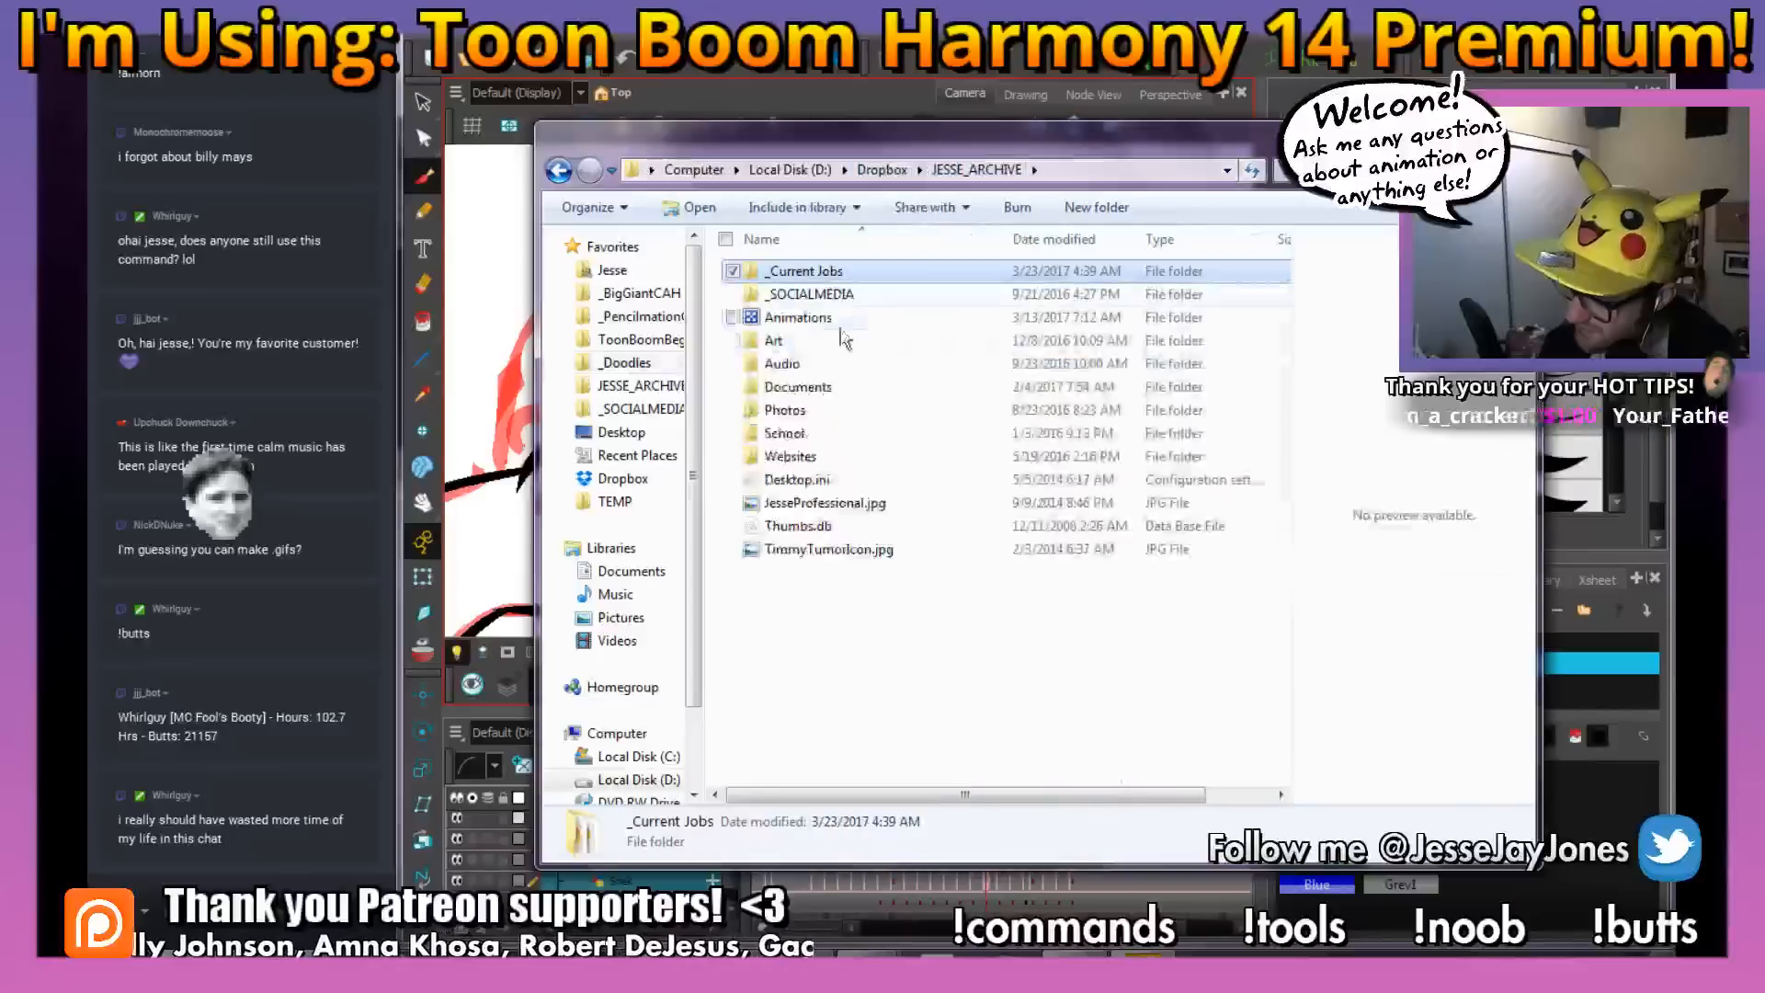
pyautogui.doubleClick(809, 294)
pyautogui.doubleClick(823, 318)
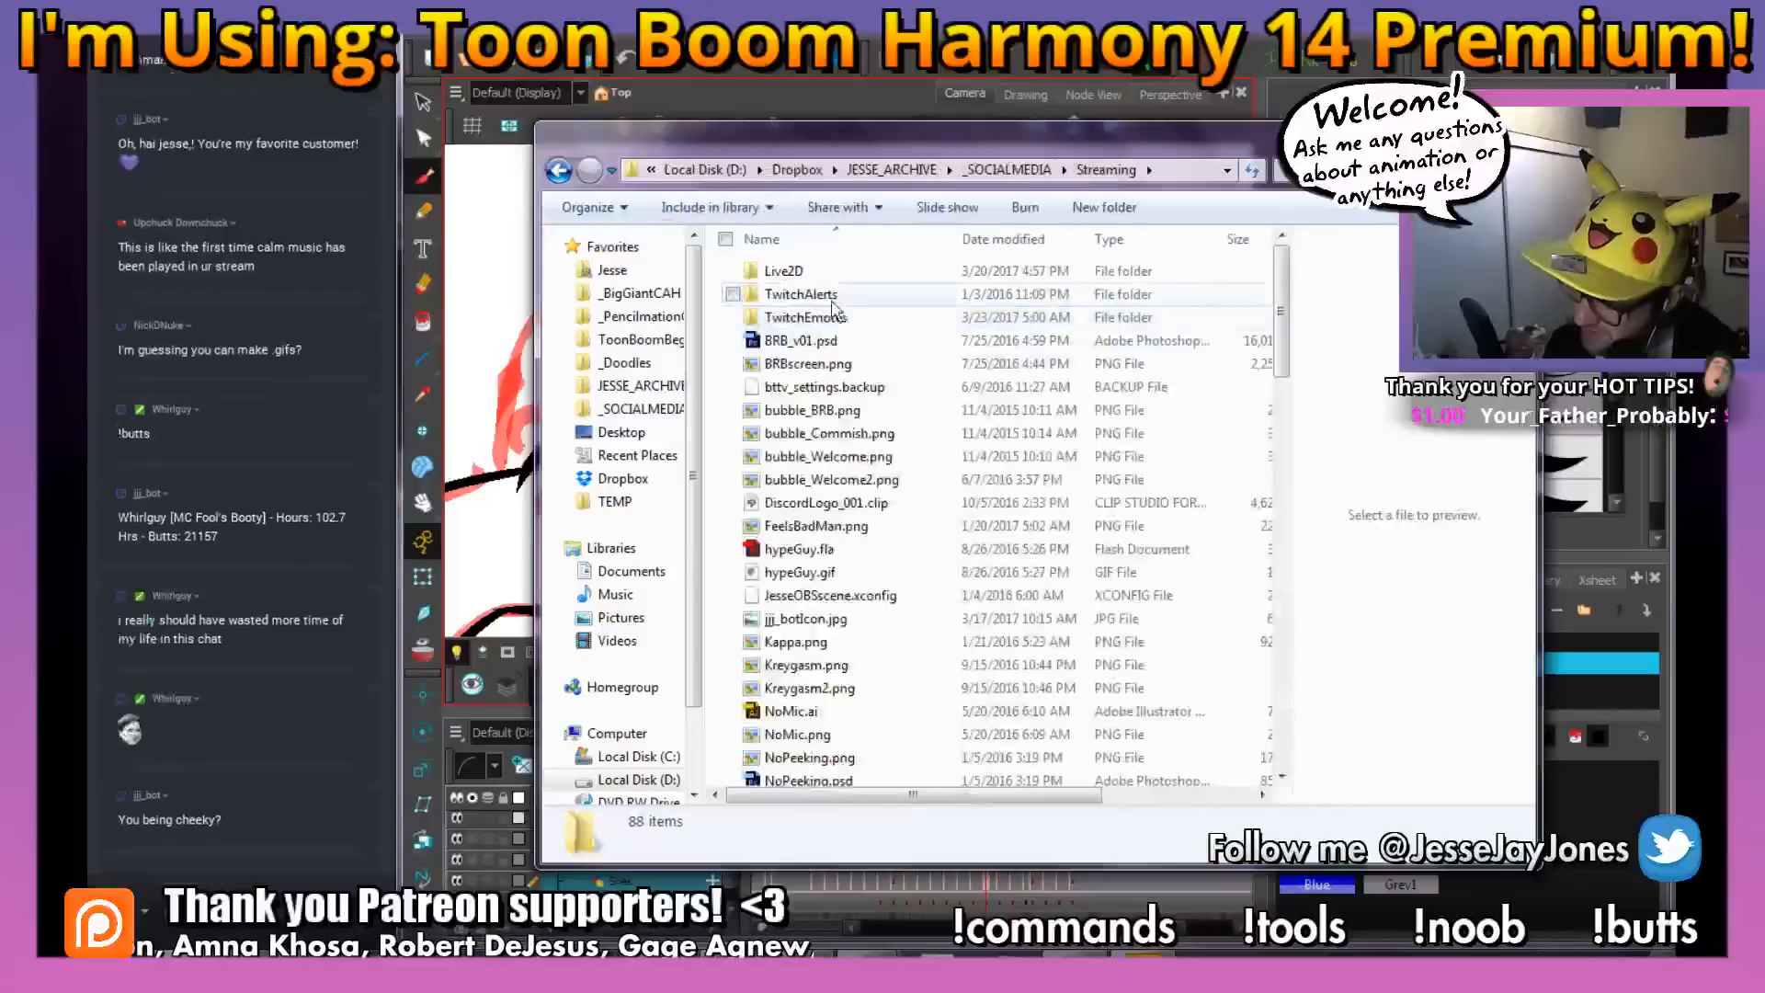
pyautogui.doubleClick(832, 296)
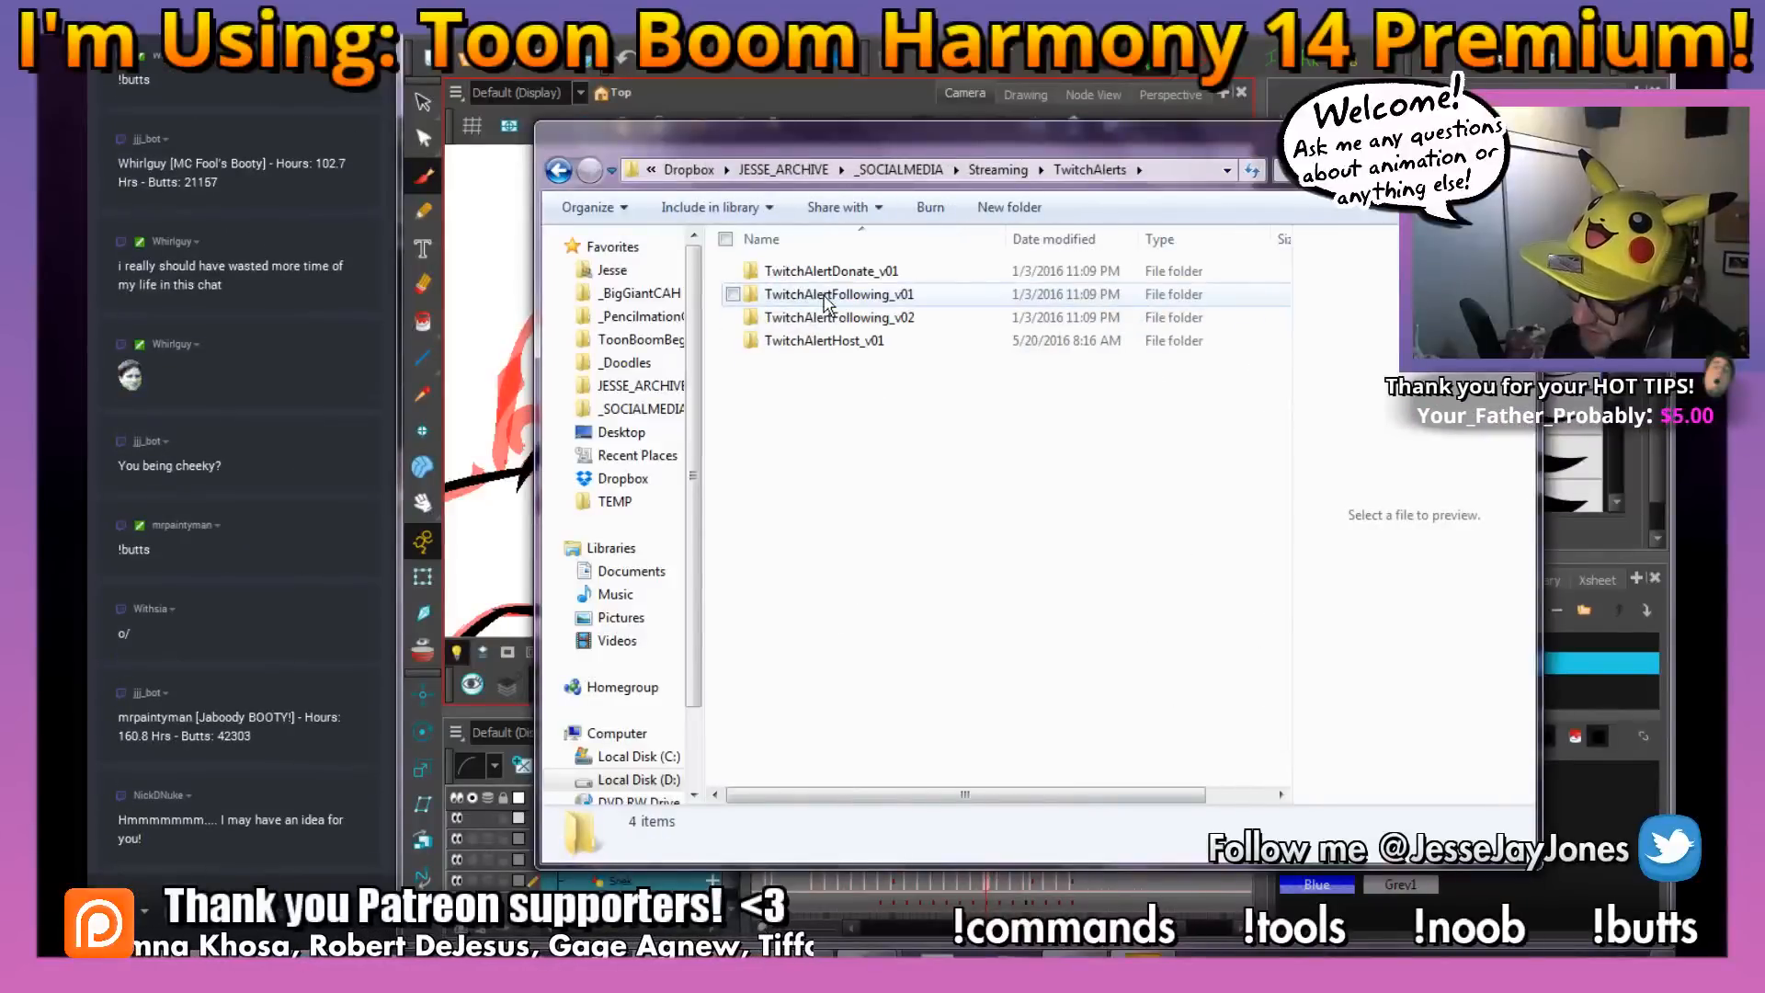
pyautogui.click(1000, 170)
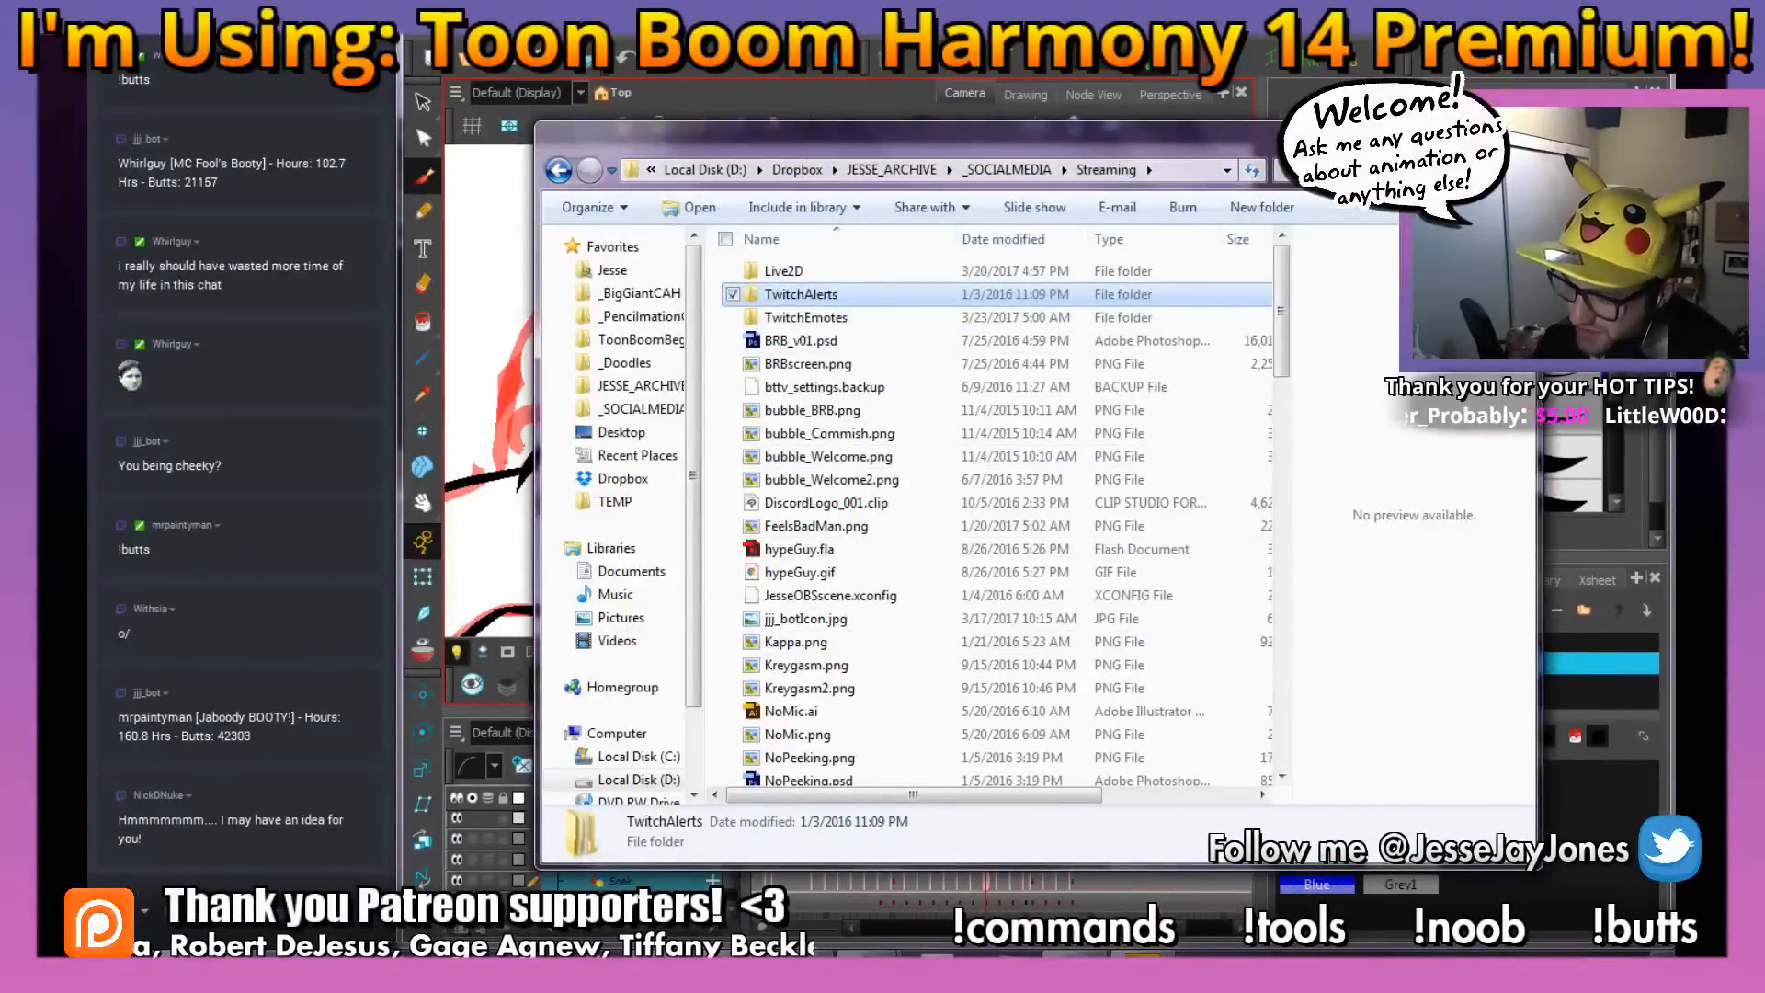
pyautogui.click(1509, 132)
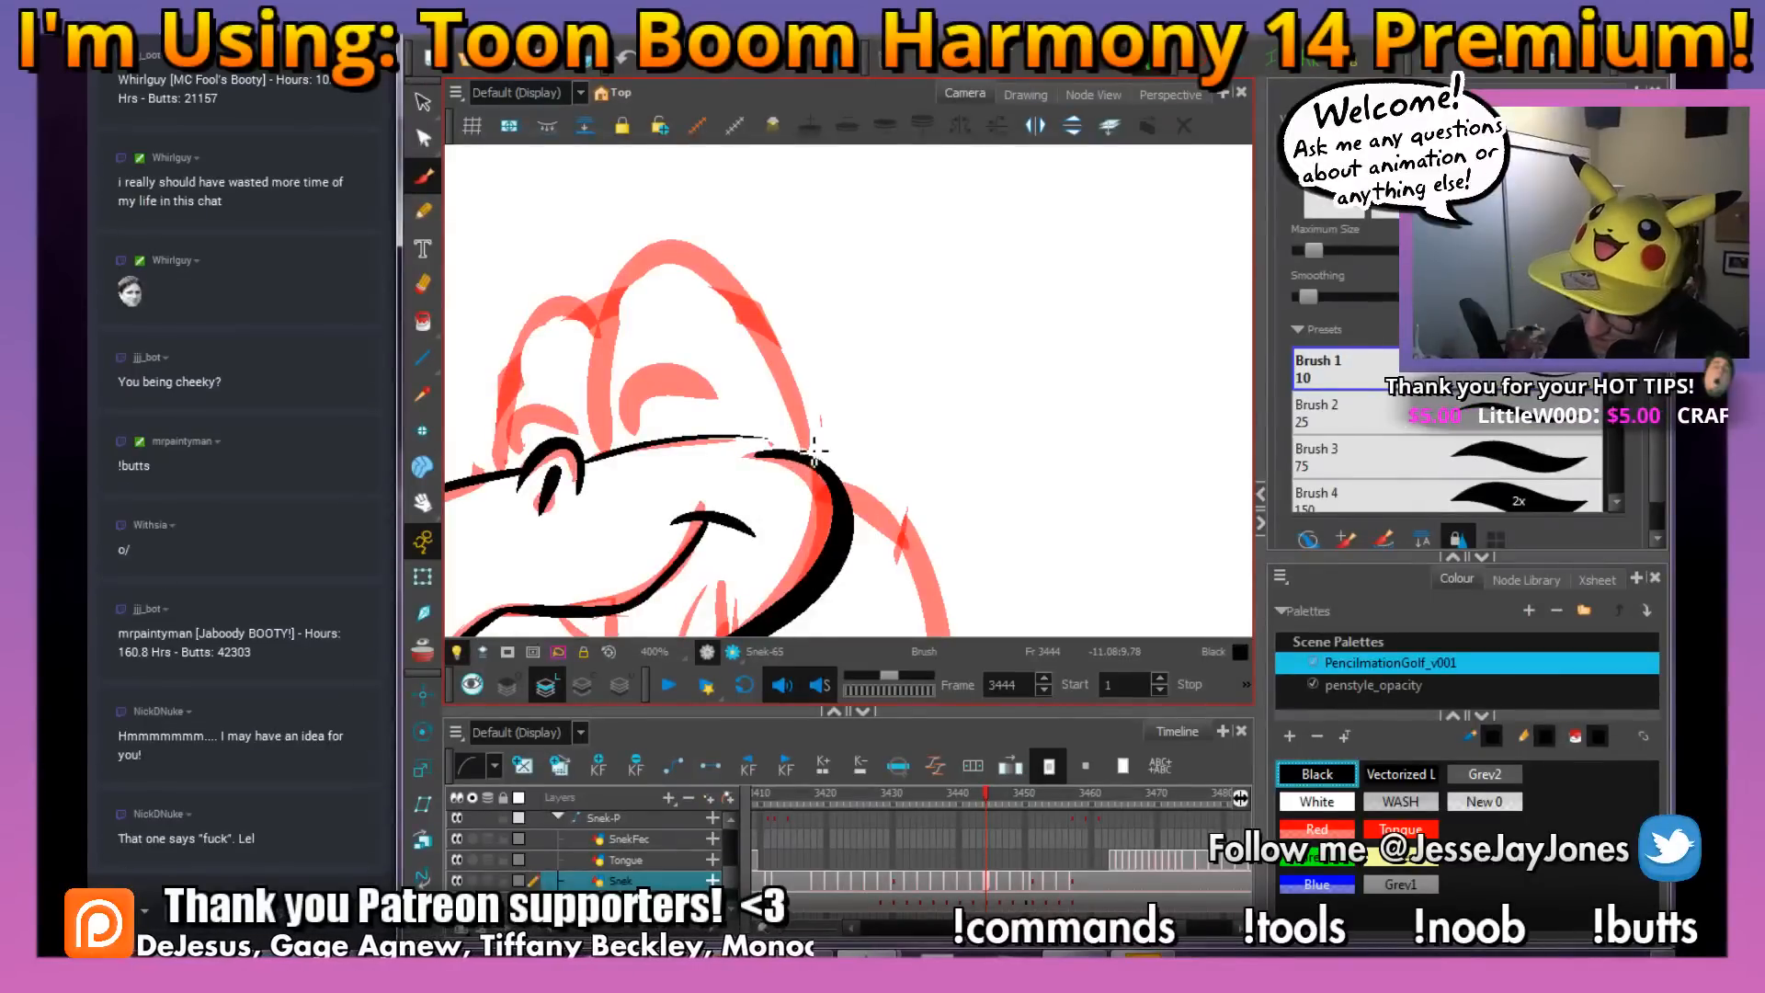
# Ink the thick black outlines of both tall eye bulges above the snake's muzzle
pyautogui.moveTo(693, 248)
pyautogui.mouseDown()
pyautogui.moveTo(632, 265)
pyautogui.moveTo(604, 341)
pyautogui.moveTo(605, 456)
pyautogui.mouseUp()
pyautogui.press('space')
pyautogui.moveTo(649, 390); pyautogui.dragTo(759, 360)
pyautogui.moveTo(715, 303)
pyautogui.mouseDown()
pyautogui.moveTo(663, 263)
pyautogui.moveTo(628, 318)
pyautogui.moveTo(625, 448)
pyautogui.mouseUp()
pyautogui.moveTo(950, 359)
pyautogui.mouseDown()
pyautogui.moveTo(884, 370)
pyautogui.moveTo(1057, 390)
pyautogui.moveTo(949, 350)
pyautogui.mouseUp()
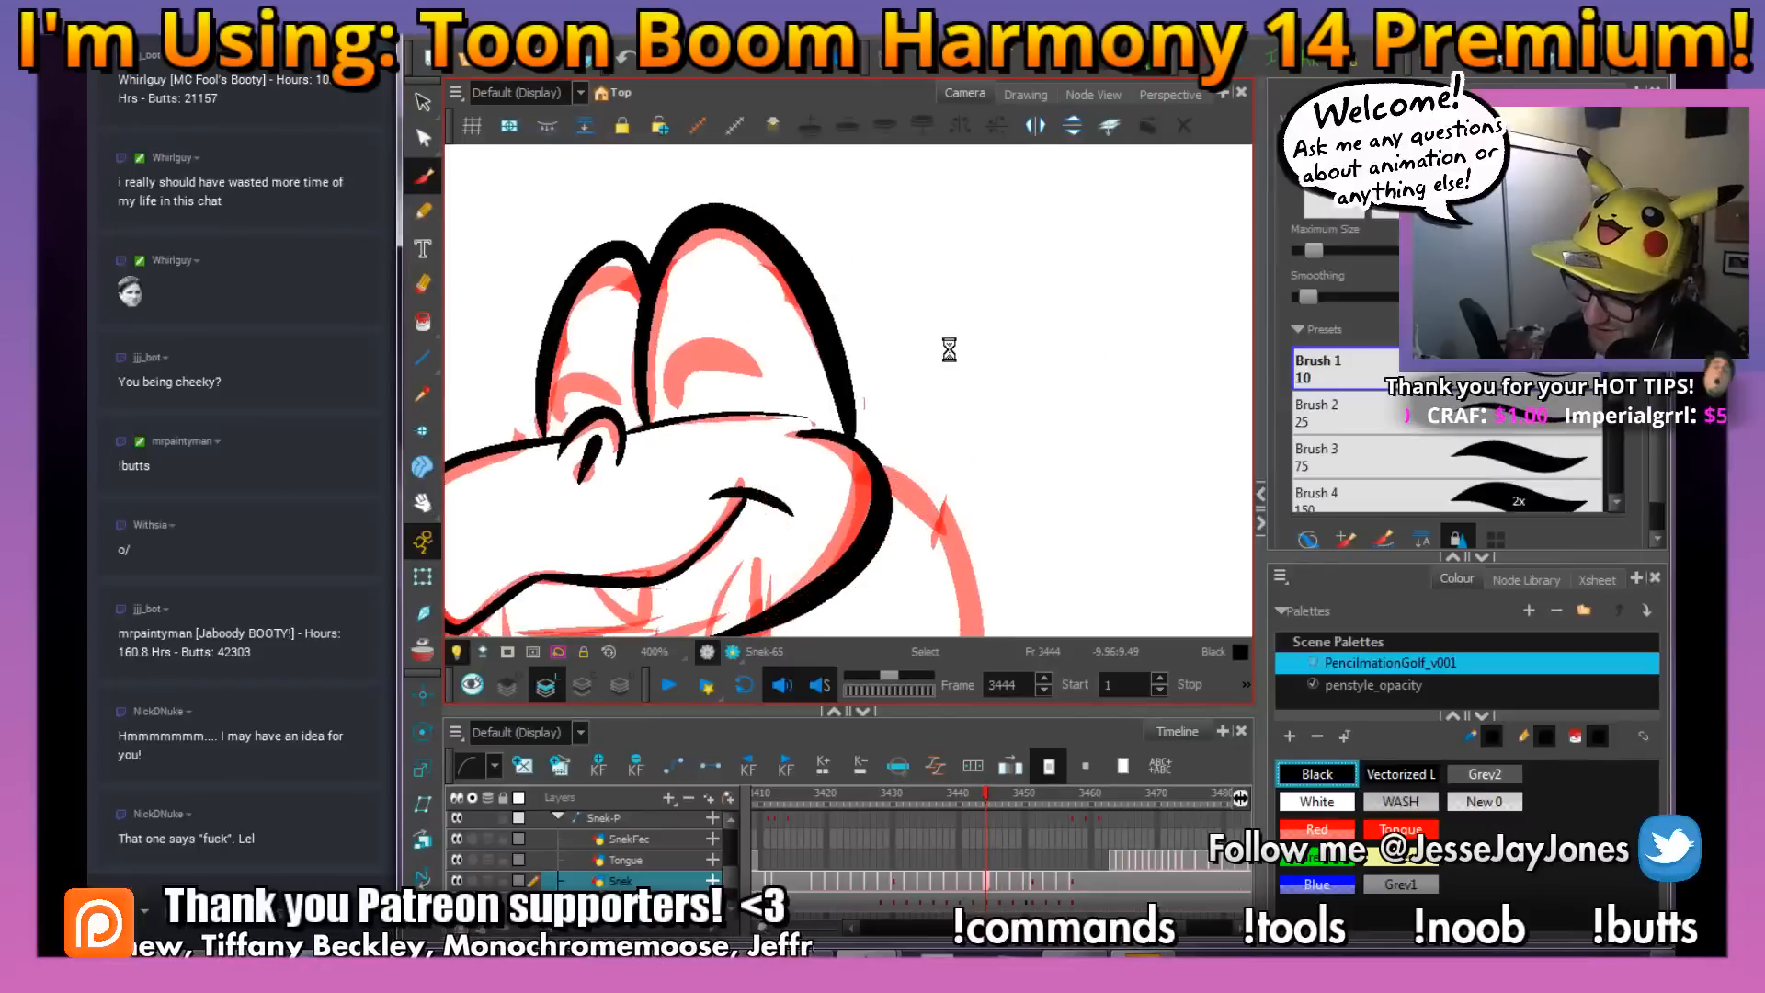
# Ink the curved closed-eye arcs inside both of the snake's eyes
pyautogui.moveTo(776, 372)
pyautogui.mouseDown()
pyautogui.moveTo(700, 345)
pyautogui.moveTo(692, 387)
pyautogui.mouseUp()
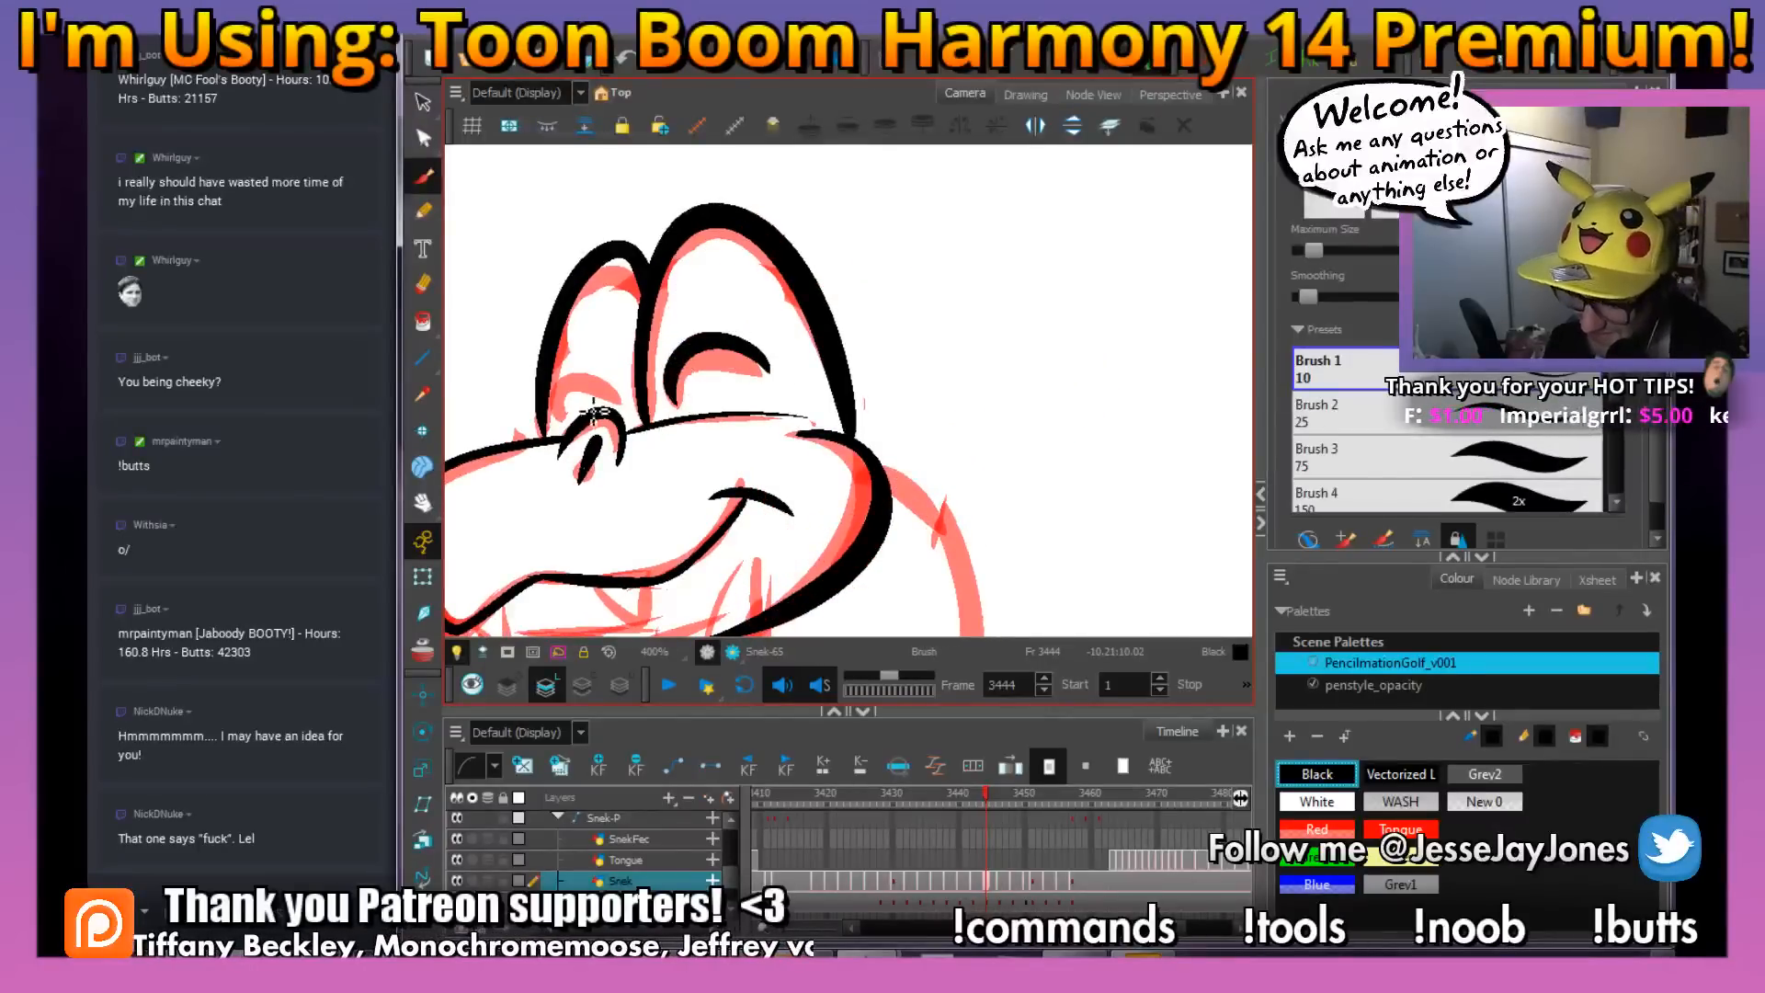
pyautogui.moveTo(970, 369); pyautogui.dragTo(972, 487)
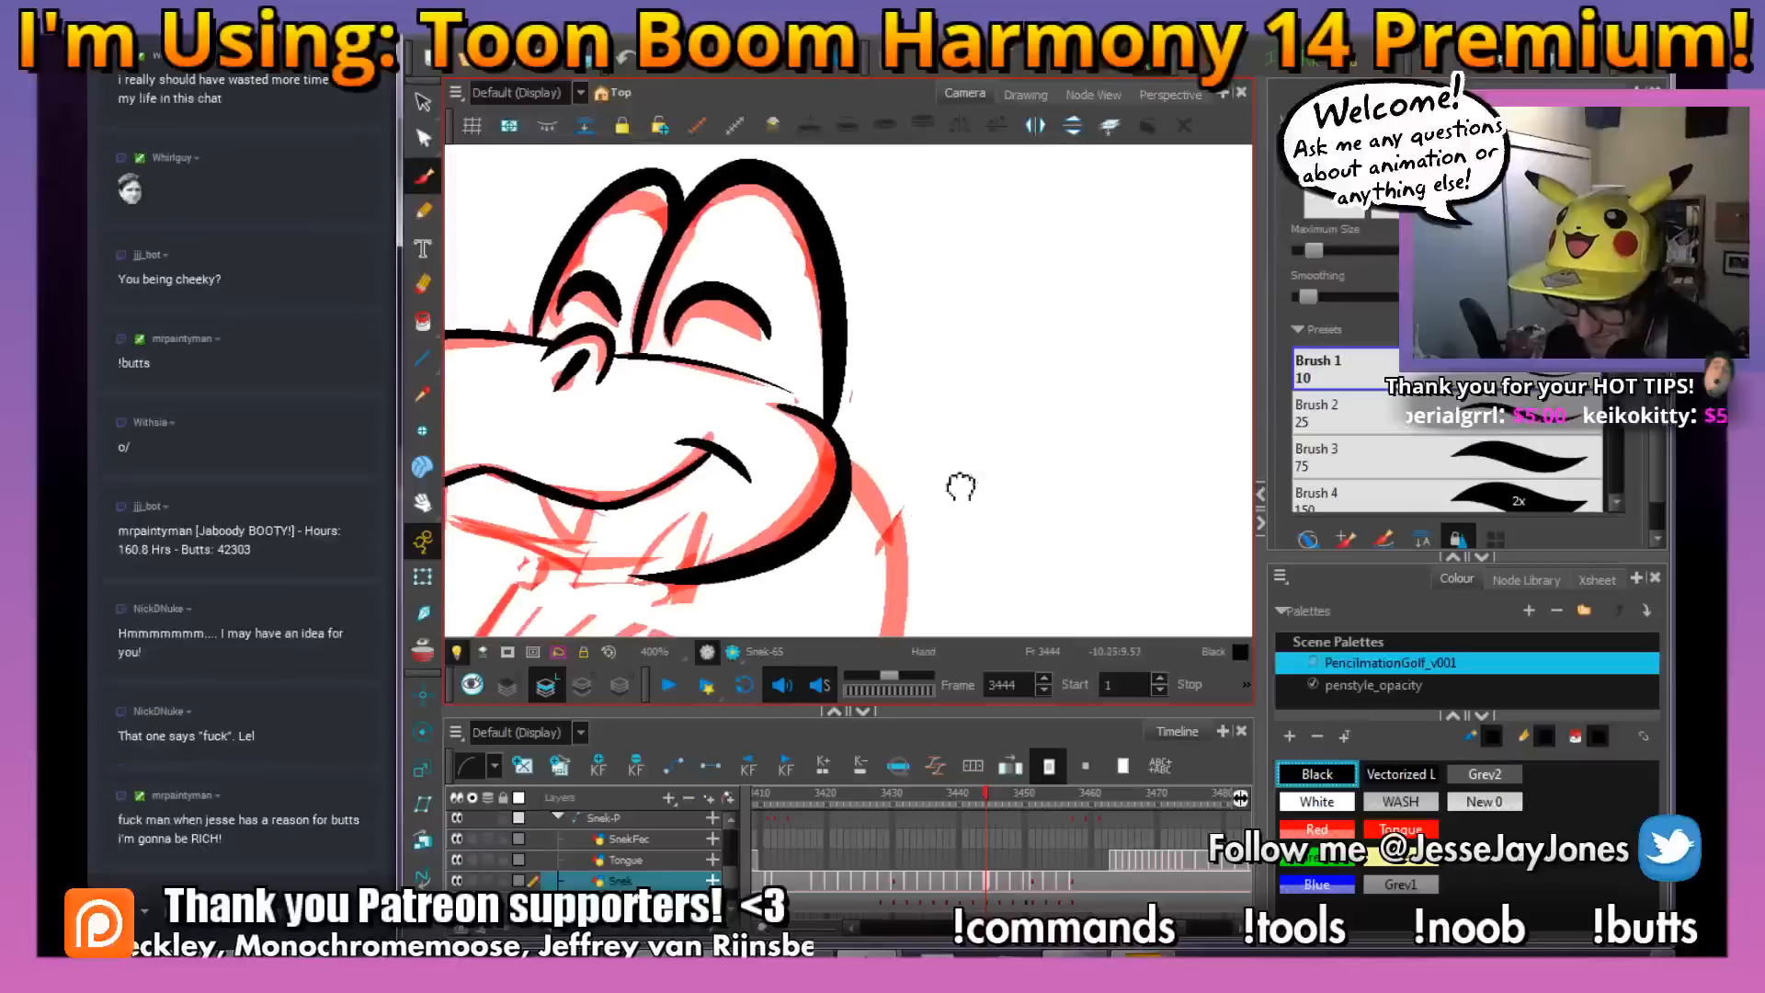
pyautogui.moveTo(762, 513); pyautogui.dragTo(756, 475)
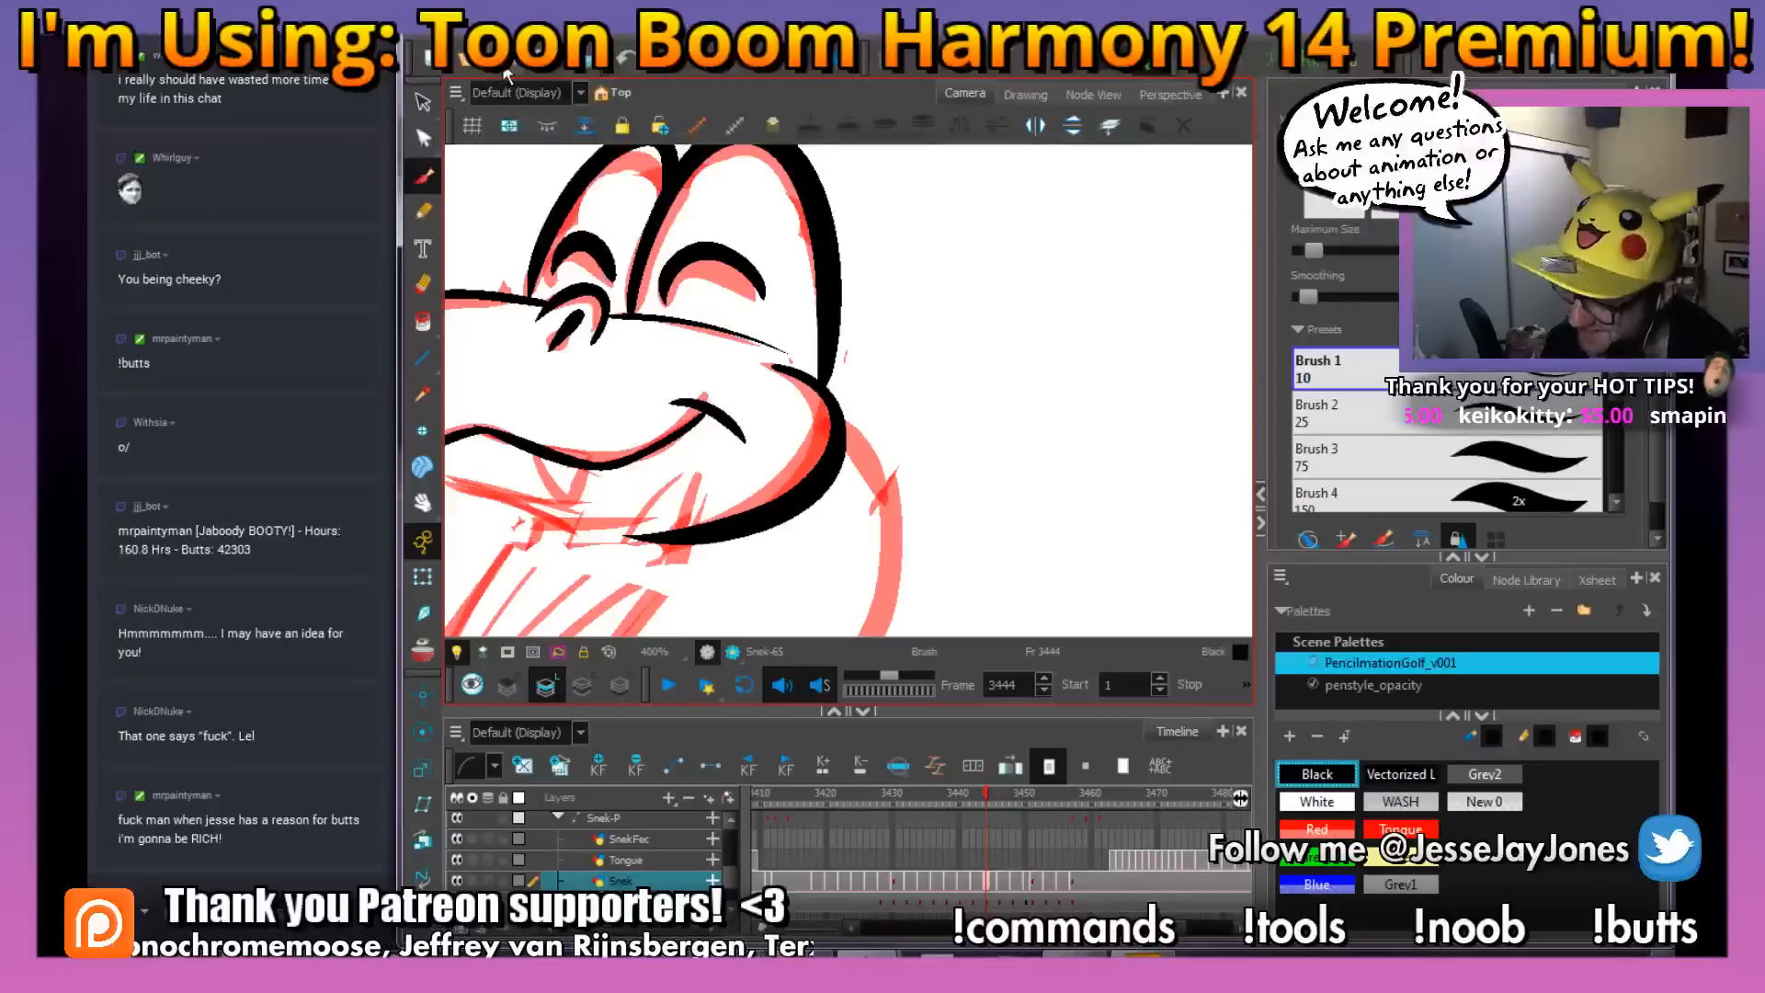
# Ink the two pointed fangs hanging from the snake's upper lip
pyautogui.press('1')
pyautogui.press('1')
pyautogui.press('2')
pyautogui.moveTo(676, 403); pyautogui.dragTo(784, 365)
pyautogui.press('2')
pyautogui.press('2')
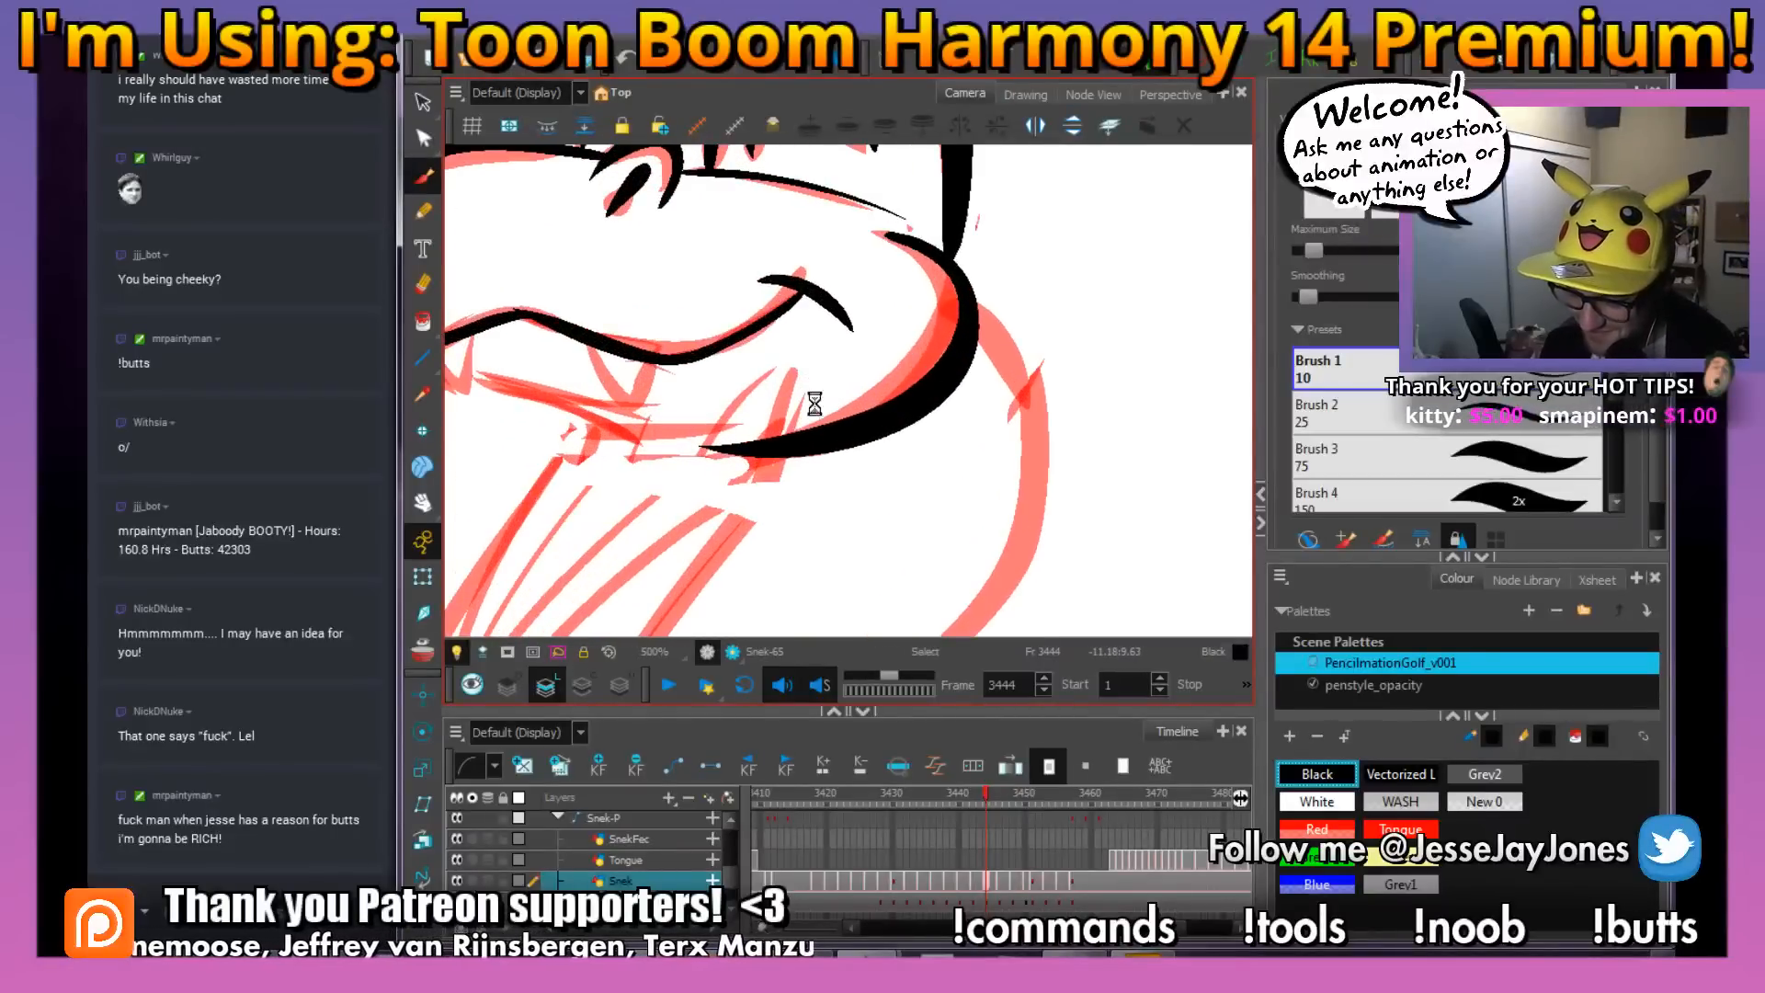
pyautogui.moveTo(802, 439); pyautogui.dragTo(745, 437)
pyautogui.press('1')
pyautogui.press('1')
pyautogui.moveTo(738, 344)
pyautogui.mouseDown()
pyautogui.moveTo(671, 377)
pyautogui.moveTo(664, 451)
pyautogui.moveTo(624, 406)
pyautogui.moveTo(624, 339)
pyautogui.moveTo(733, 391)
pyautogui.mouseUp()
pyautogui.press('2')
pyautogui.press('2')
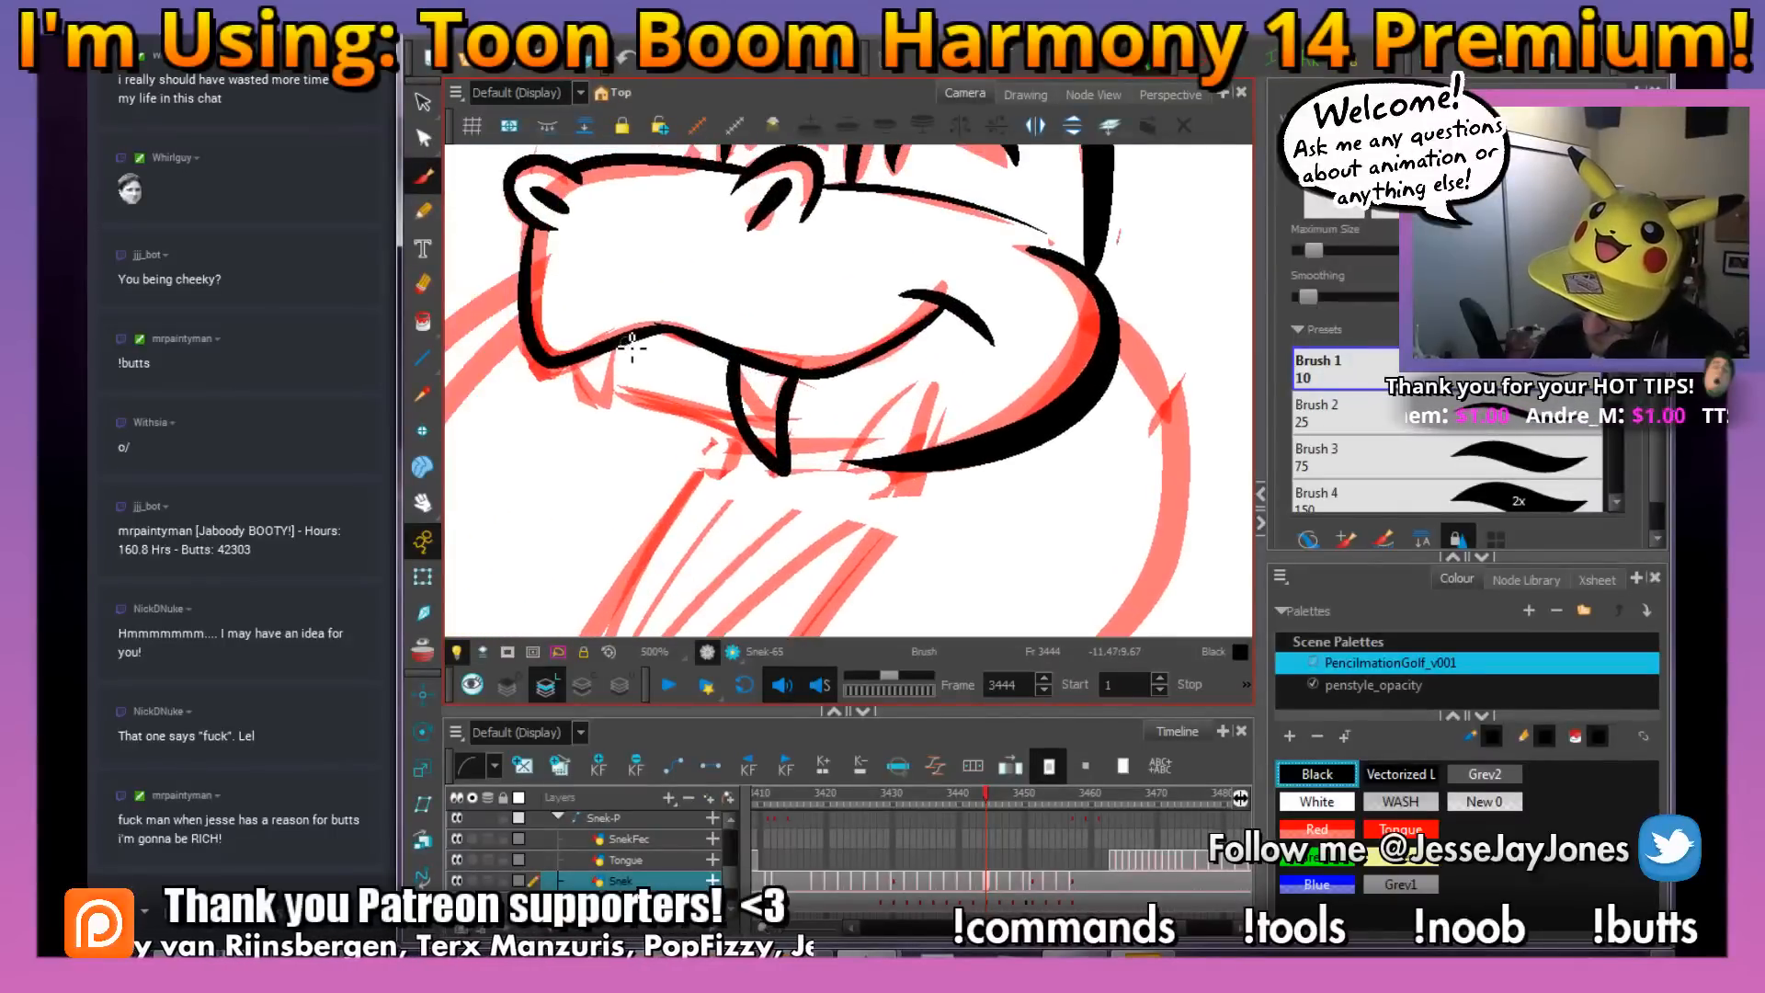
pyautogui.moveTo(632, 427)
pyautogui.mouseDown()
pyautogui.moveTo(598, 417)
pyautogui.moveTo(598, 342)
pyautogui.mouseUp()
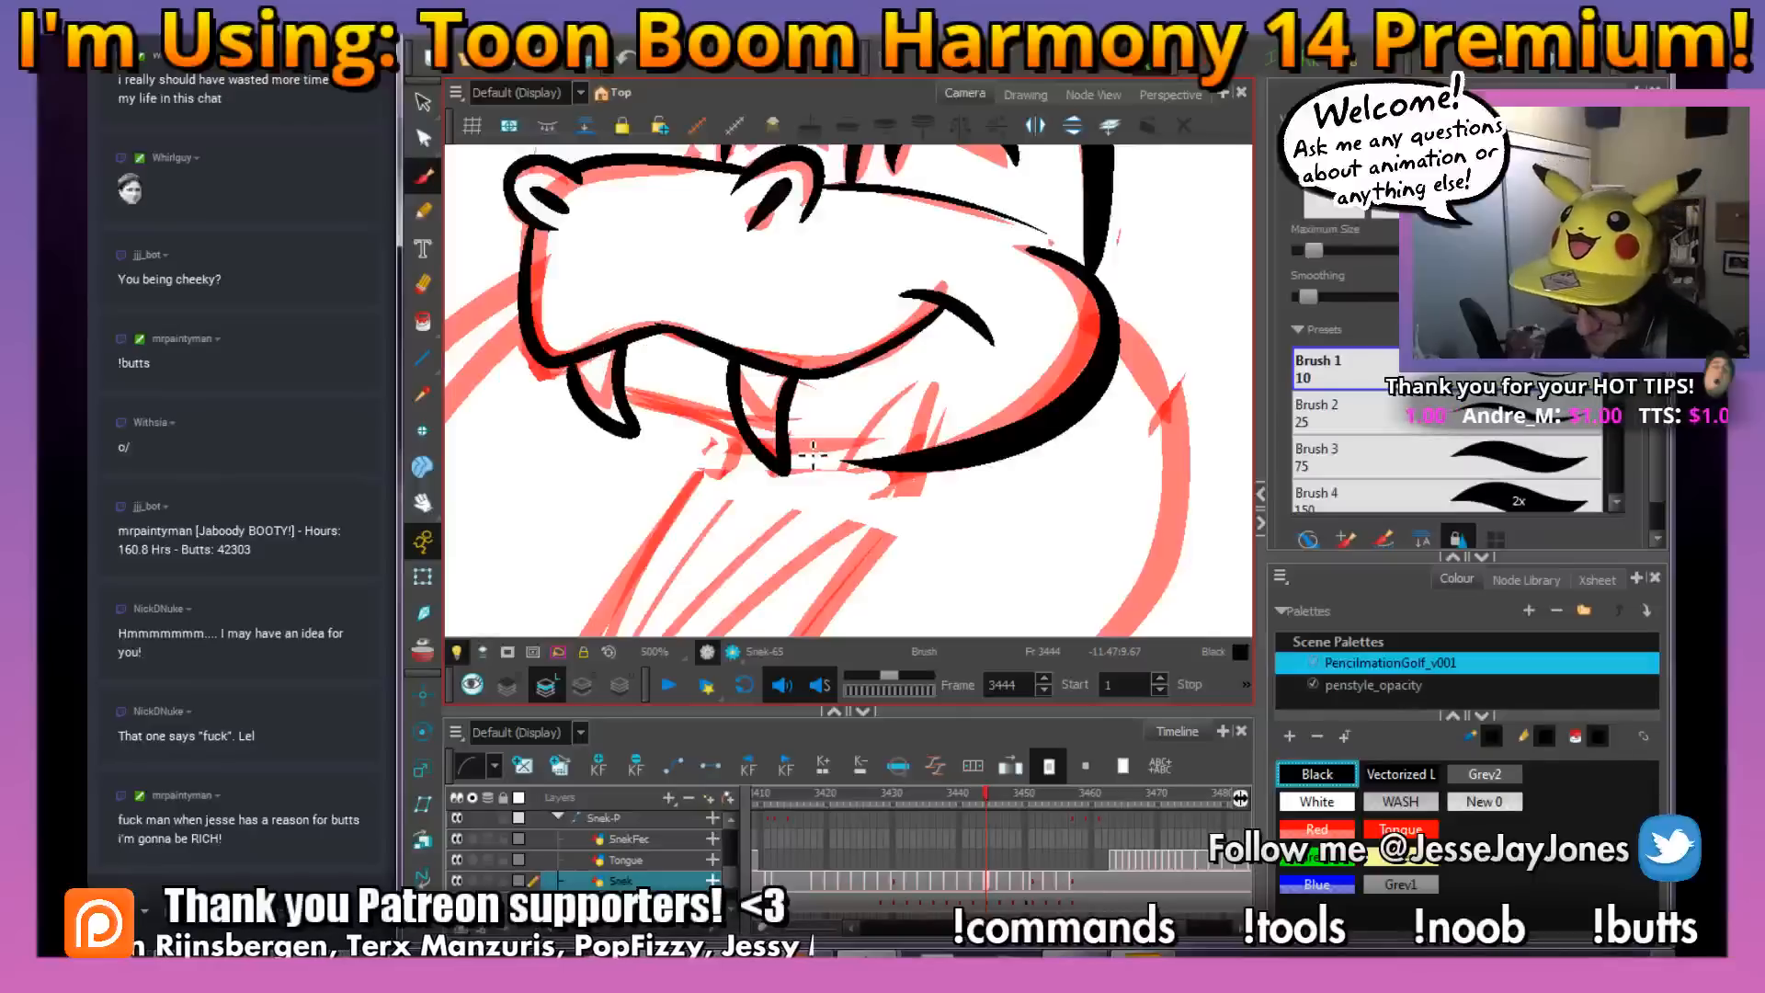
# Ink the lower mouth line running between the two fangs
pyautogui.press('1')
pyautogui.press('1')
pyautogui.moveTo(877, 482); pyautogui.dragTo(808, 453)
pyautogui.moveTo(933, 478); pyautogui.dragTo(978, 455)
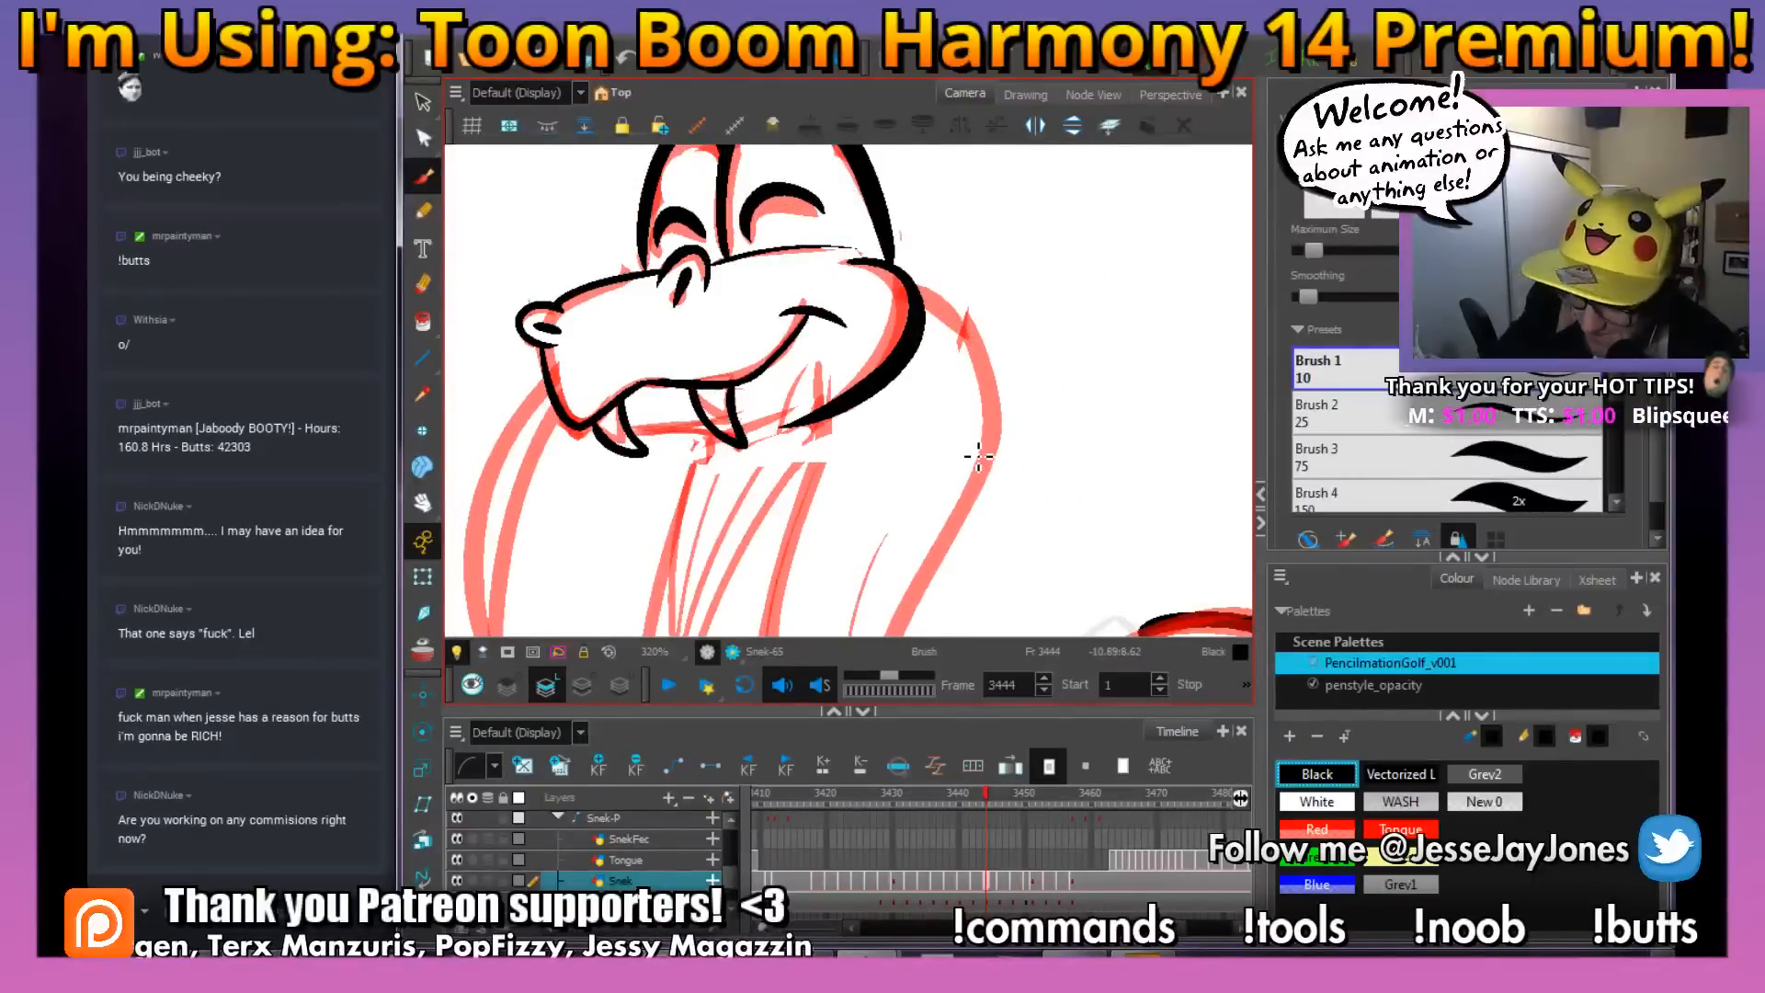
pyautogui.press('2')
pyautogui.press('2')
pyautogui.moveTo(713, 443)
pyautogui.mouseDown()
pyautogui.moveTo(837, 405)
pyautogui.moveTo(636, 406)
pyautogui.mouseUp()
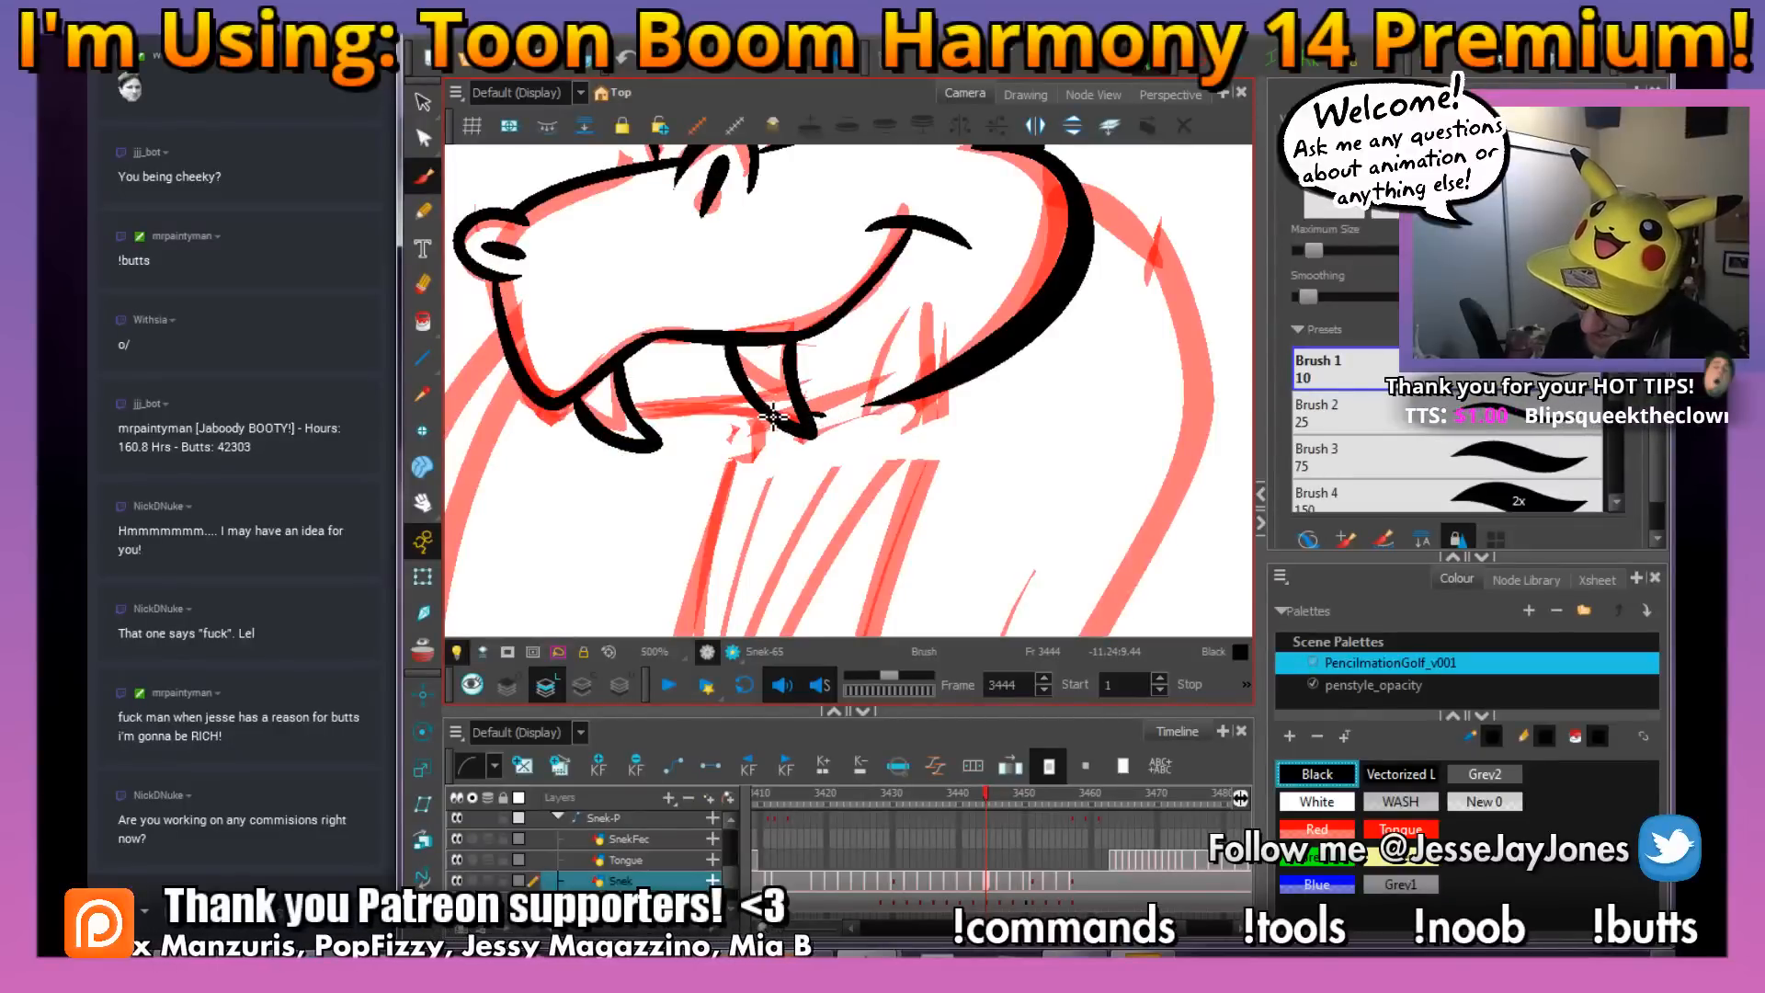
# Ink the long front contour of the neck from the fangs to the body bend and adjust it with the Perspective tool
pyautogui.press('1')
pyautogui.press('1')
pyautogui.press('1')
pyautogui.press('1')
pyautogui.moveTo(922, 487)
pyautogui.mouseDown()
pyautogui.moveTo(830, 423)
pyautogui.moveTo(725, 449)
pyautogui.moveTo(685, 363)
pyautogui.mouseUp()
pyautogui.moveTo(719, 533)
pyautogui.mouseDown()
pyautogui.moveTo(629, 520)
pyautogui.moveTo(589, 466)
pyautogui.moveTo(580, 368)
pyautogui.moveTo(607, 247)
pyautogui.mouseUp()
pyautogui.moveTo(830, 392); pyautogui.dragTo(815, 444)
pyautogui.click(579, 315)
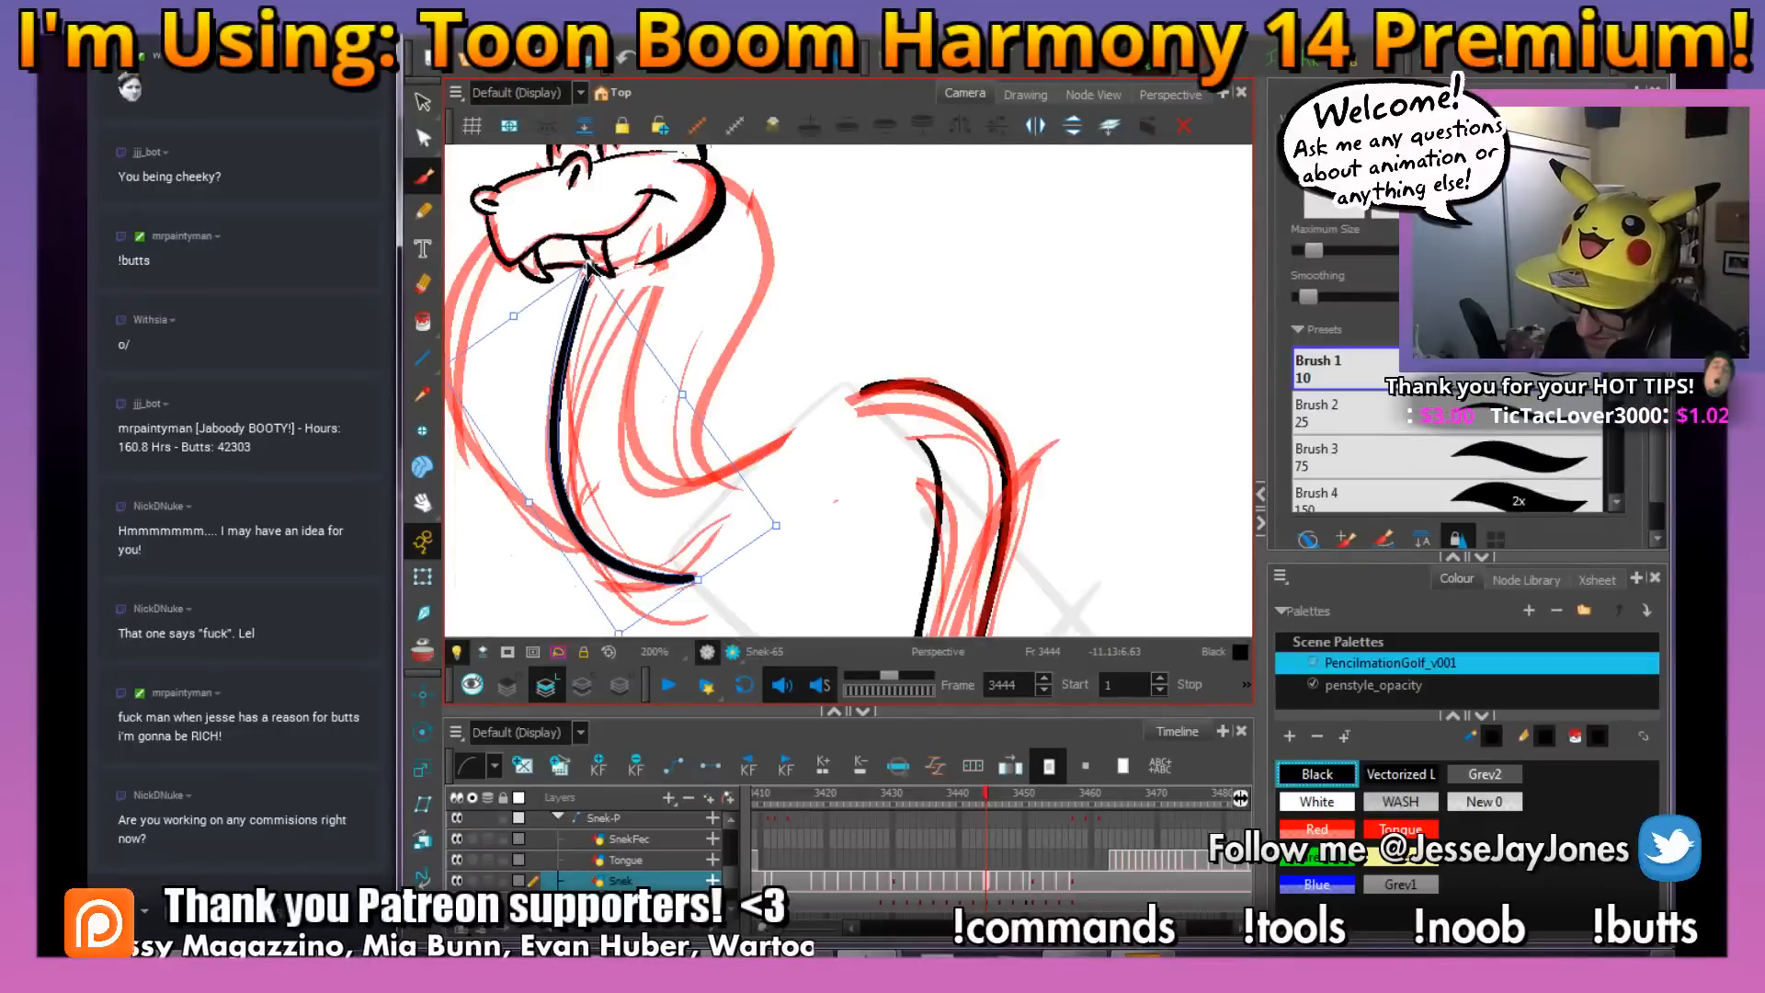
pyautogui.moveTo(588, 266); pyautogui.dragTo(586, 264)
pyautogui.click(885, 309)
pyautogui.moveTo(1015, 332); pyautogui.dragTo(1009, 465)
# Ink the back contour of the neck from the jaw to the body bend and trim its lower end with the Eraser
pyautogui.press('2')
pyautogui.press('2')
pyautogui.press('2')
pyautogui.press('1')
pyautogui.press('1')
pyautogui.press('2')
pyautogui.press('space')
pyautogui.moveTo(824, 289); pyautogui.dragTo(889, 487)
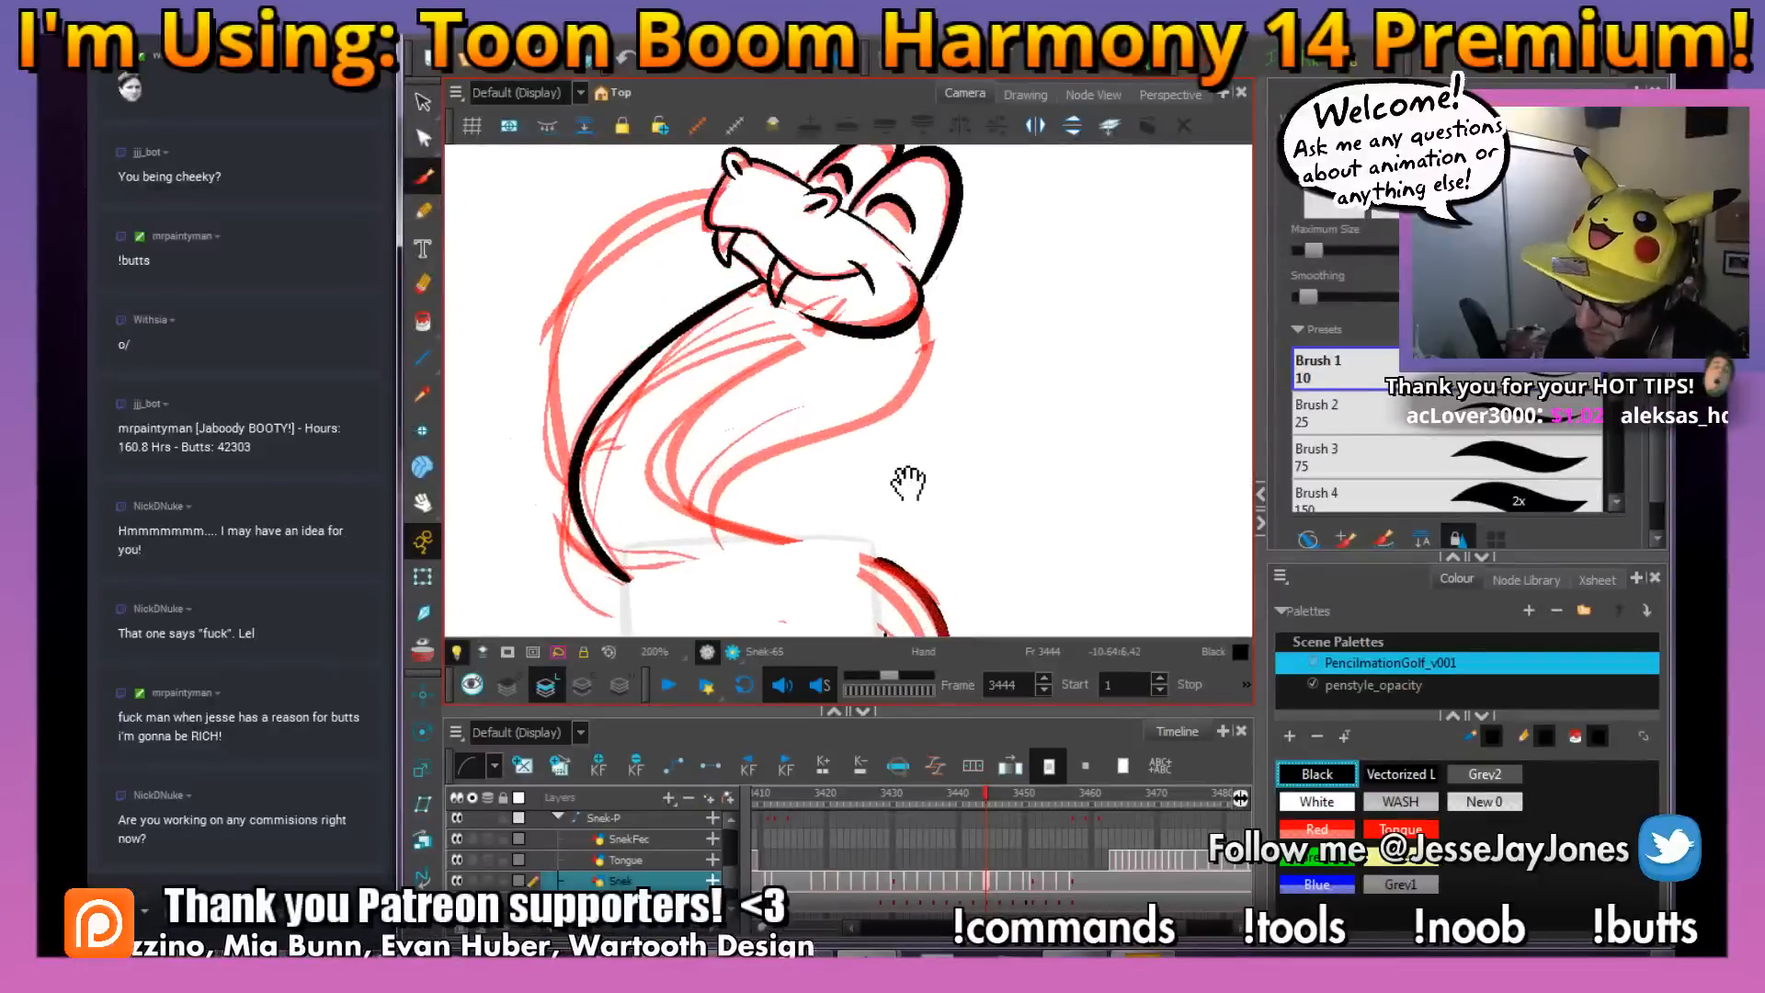
pyautogui.moveTo(727, 525)
pyautogui.mouseDown()
pyautogui.moveTo(671, 496)
pyautogui.moveTo(687, 430)
pyautogui.moveTo(832, 329)
pyautogui.mouseUp()
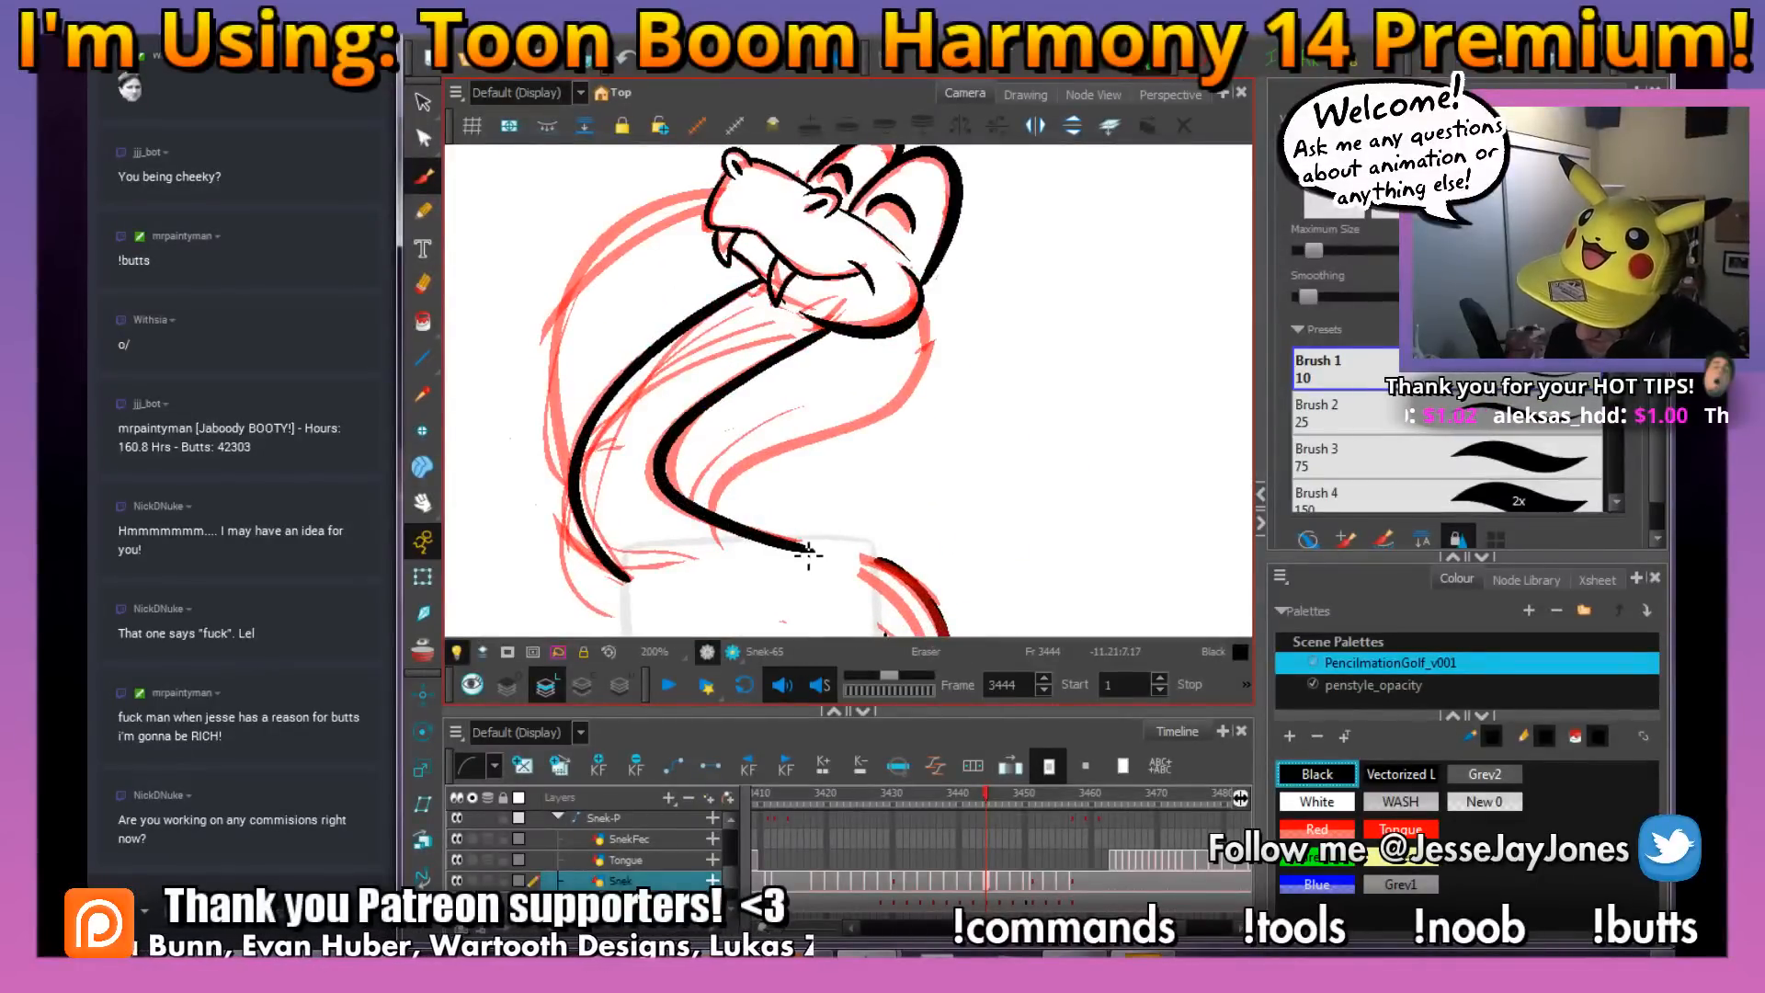
pyautogui.moveTo(800, 549); pyautogui.dragTo(780, 552)
# Refine the front and back neck strokes with the Contour Editor
pyautogui.press('space')
pyautogui.moveTo(796, 332); pyautogui.dragTo(785, 371)
pyautogui.hotkey('alt', 'q')
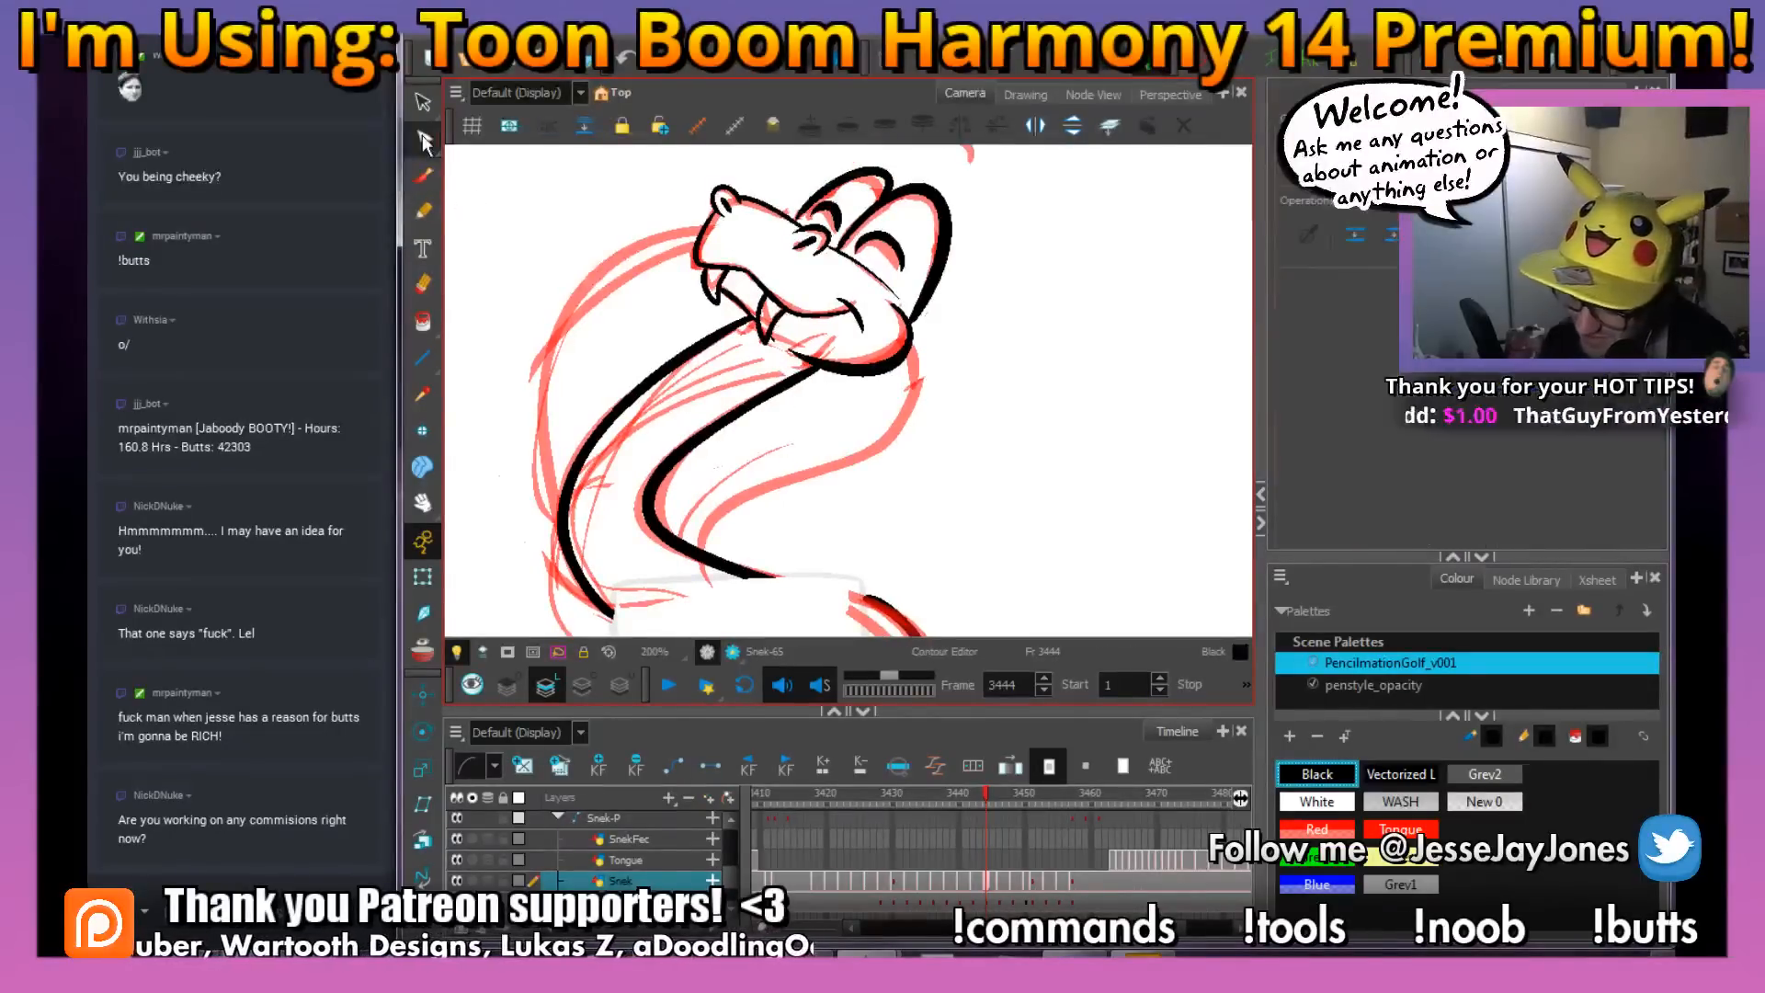
pyautogui.scroll(4, 648, 359)
pyautogui.click(698, 418)
pyautogui.click(634, 490)
pyautogui.click(649, 407)
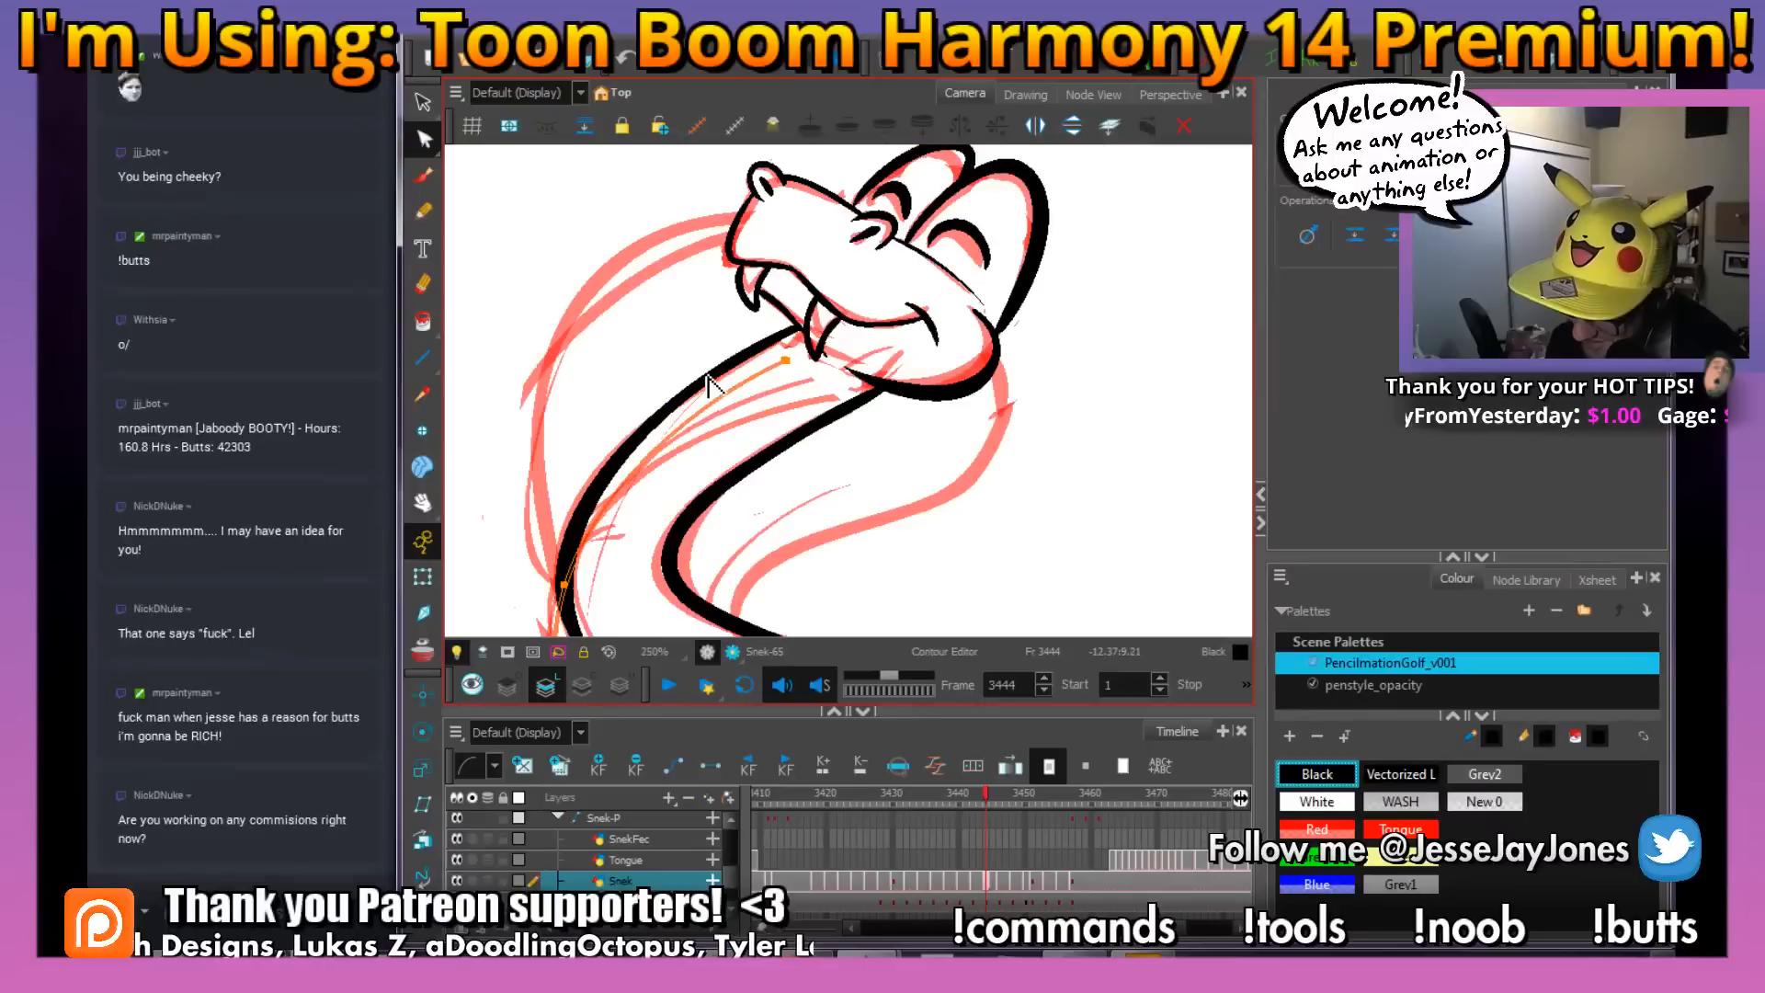
pyautogui.scroll(-1, 634, 450)
pyautogui.click(678, 515)
pyautogui.press('space')
pyautogui.moveTo(786, 495); pyautogui.dragTo(756, 491)
pyautogui.click(707, 457)
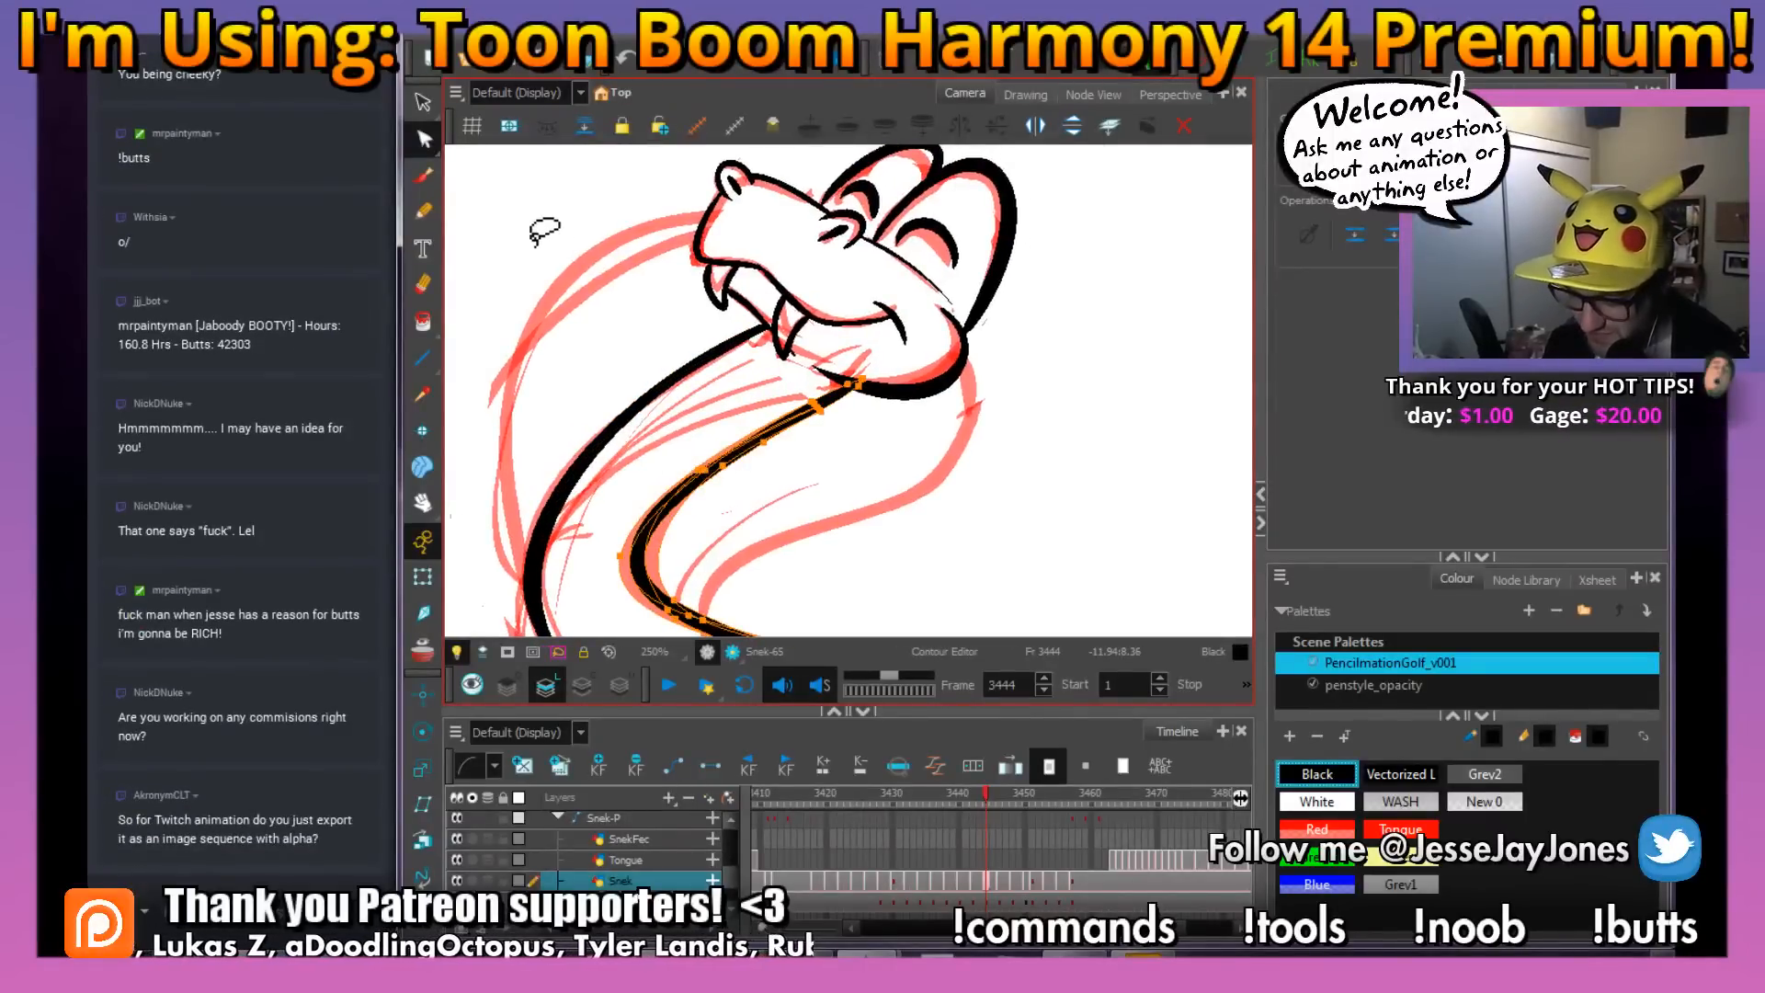
# Ink the outer contours of the hood on both sides of the neck and the inner edge of its front side
pyautogui.click(423, 178)
pyautogui.scroll(-1, 708, 455)
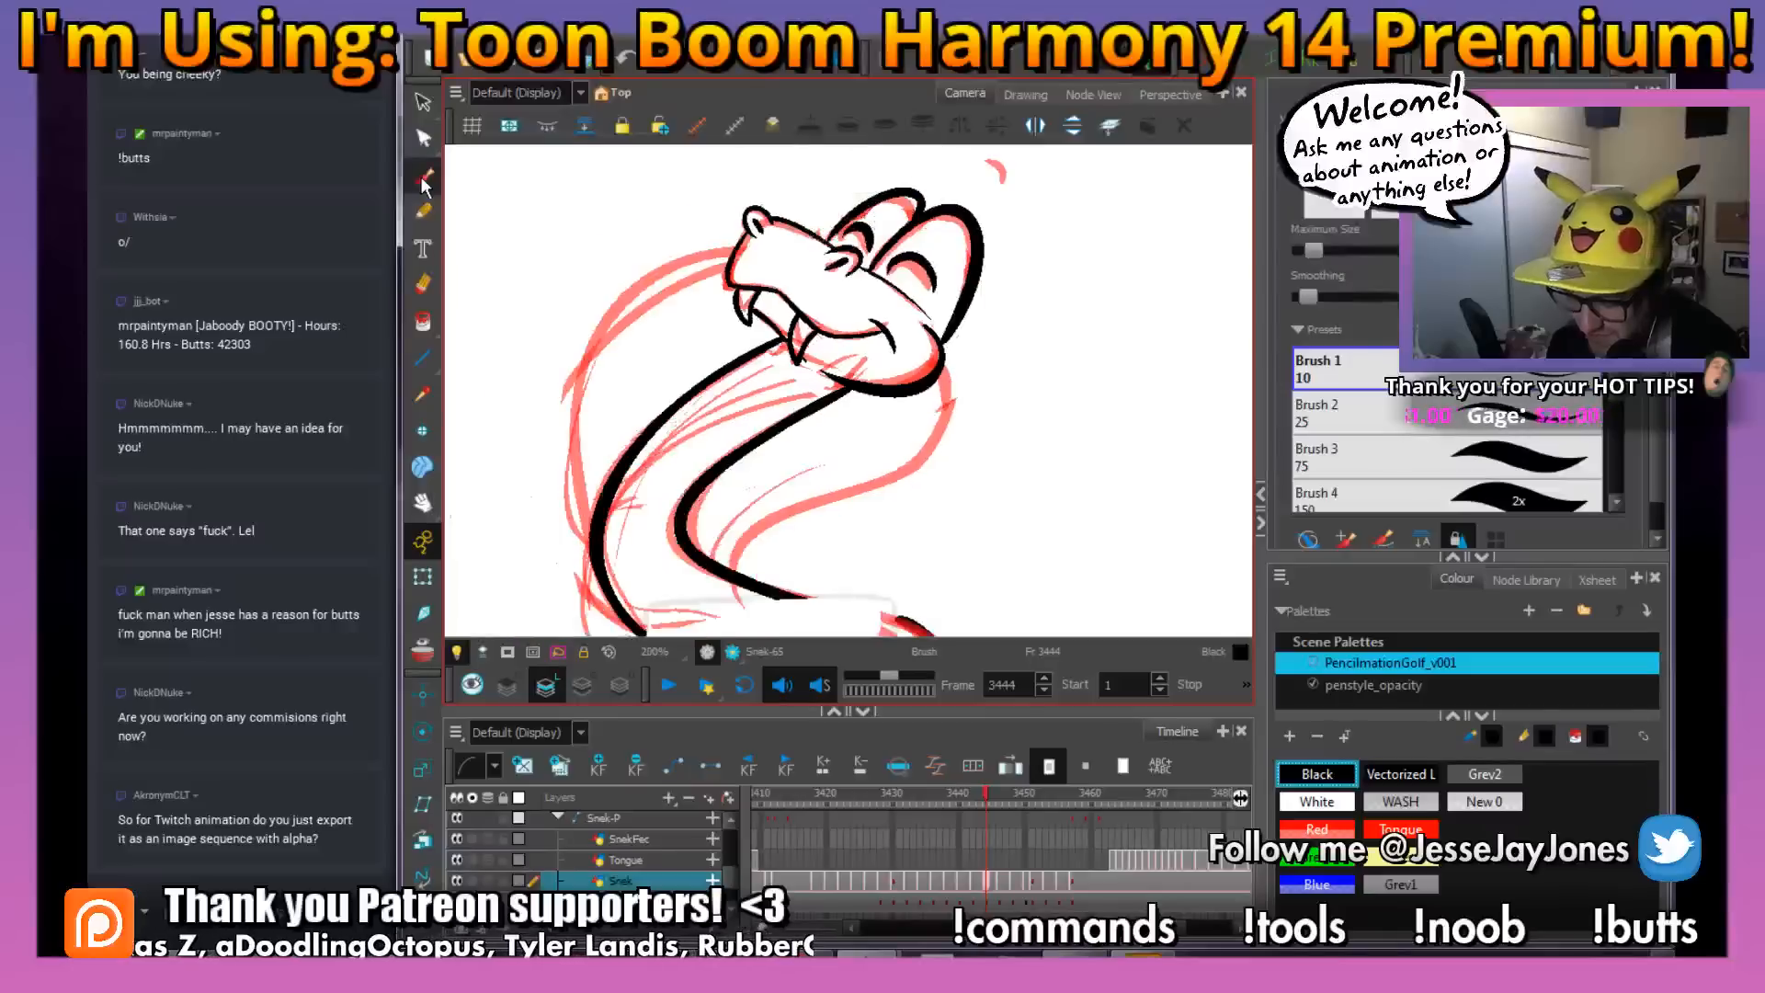
pyautogui.press('space')
pyautogui.moveTo(724, 490); pyautogui.dragTo(735, 473)
pyautogui.press('space')
pyautogui.moveTo(753, 279); pyautogui.dragTo(764, 253)
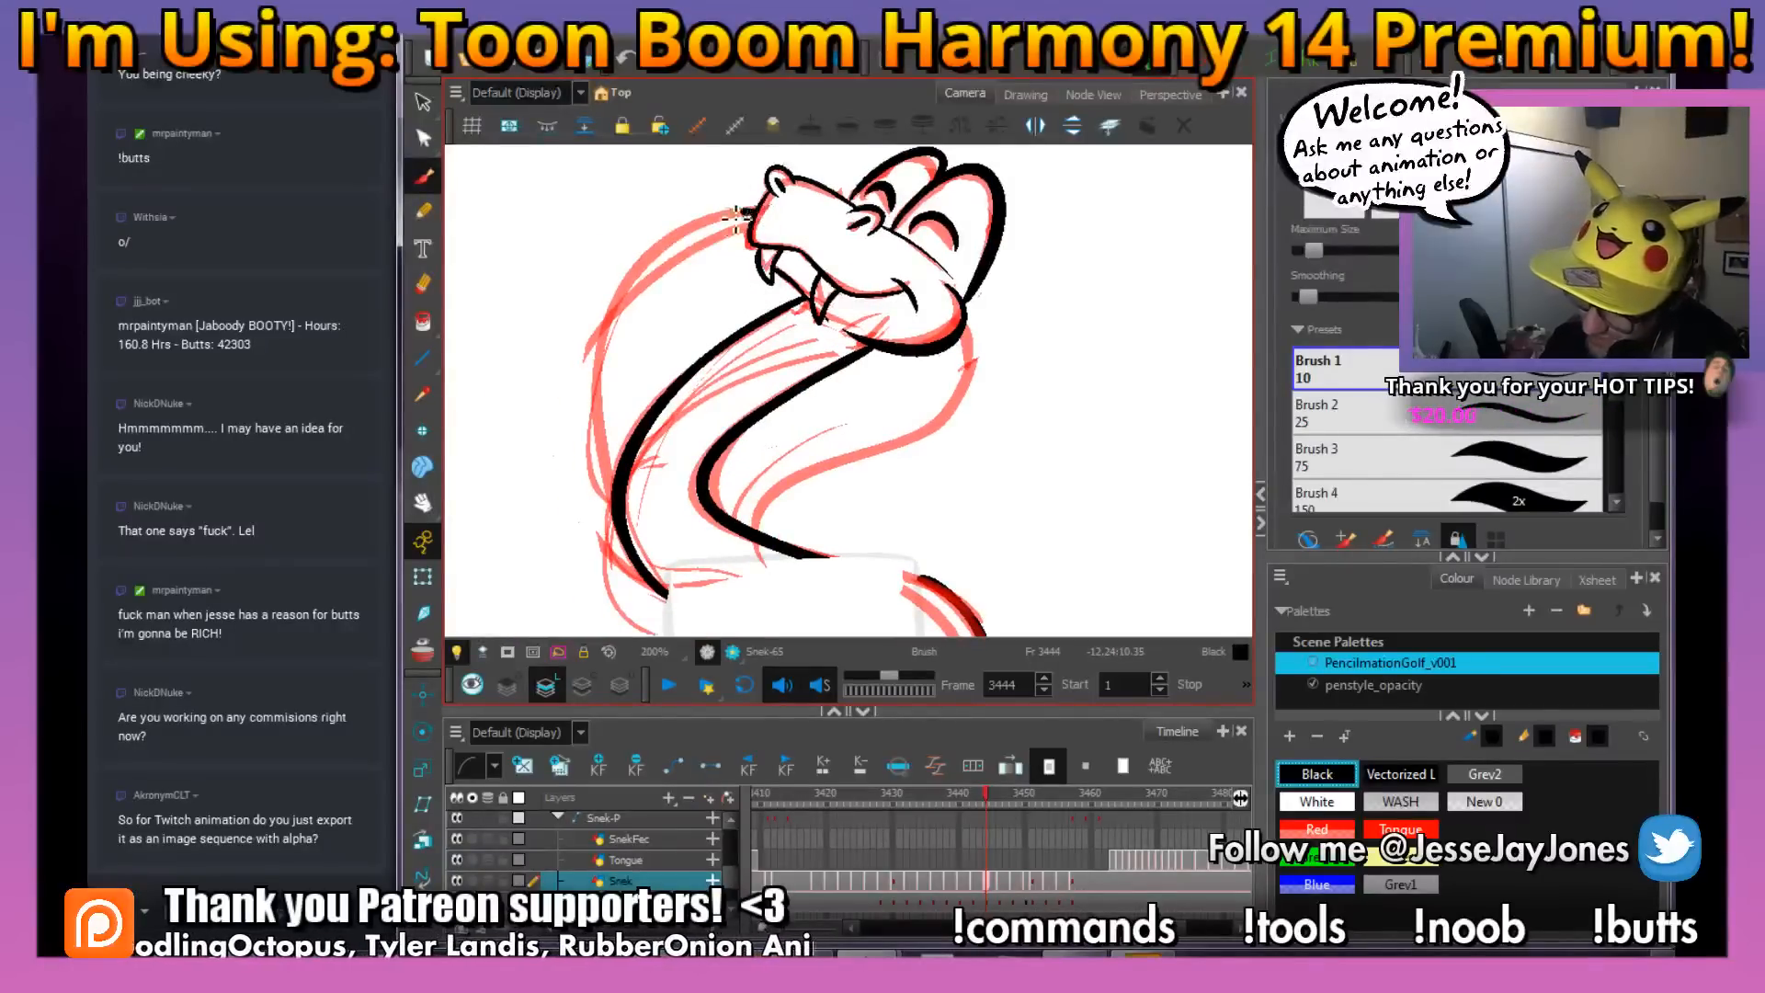
pyautogui.moveTo(604, 371); pyautogui.dragTo(615, 499)
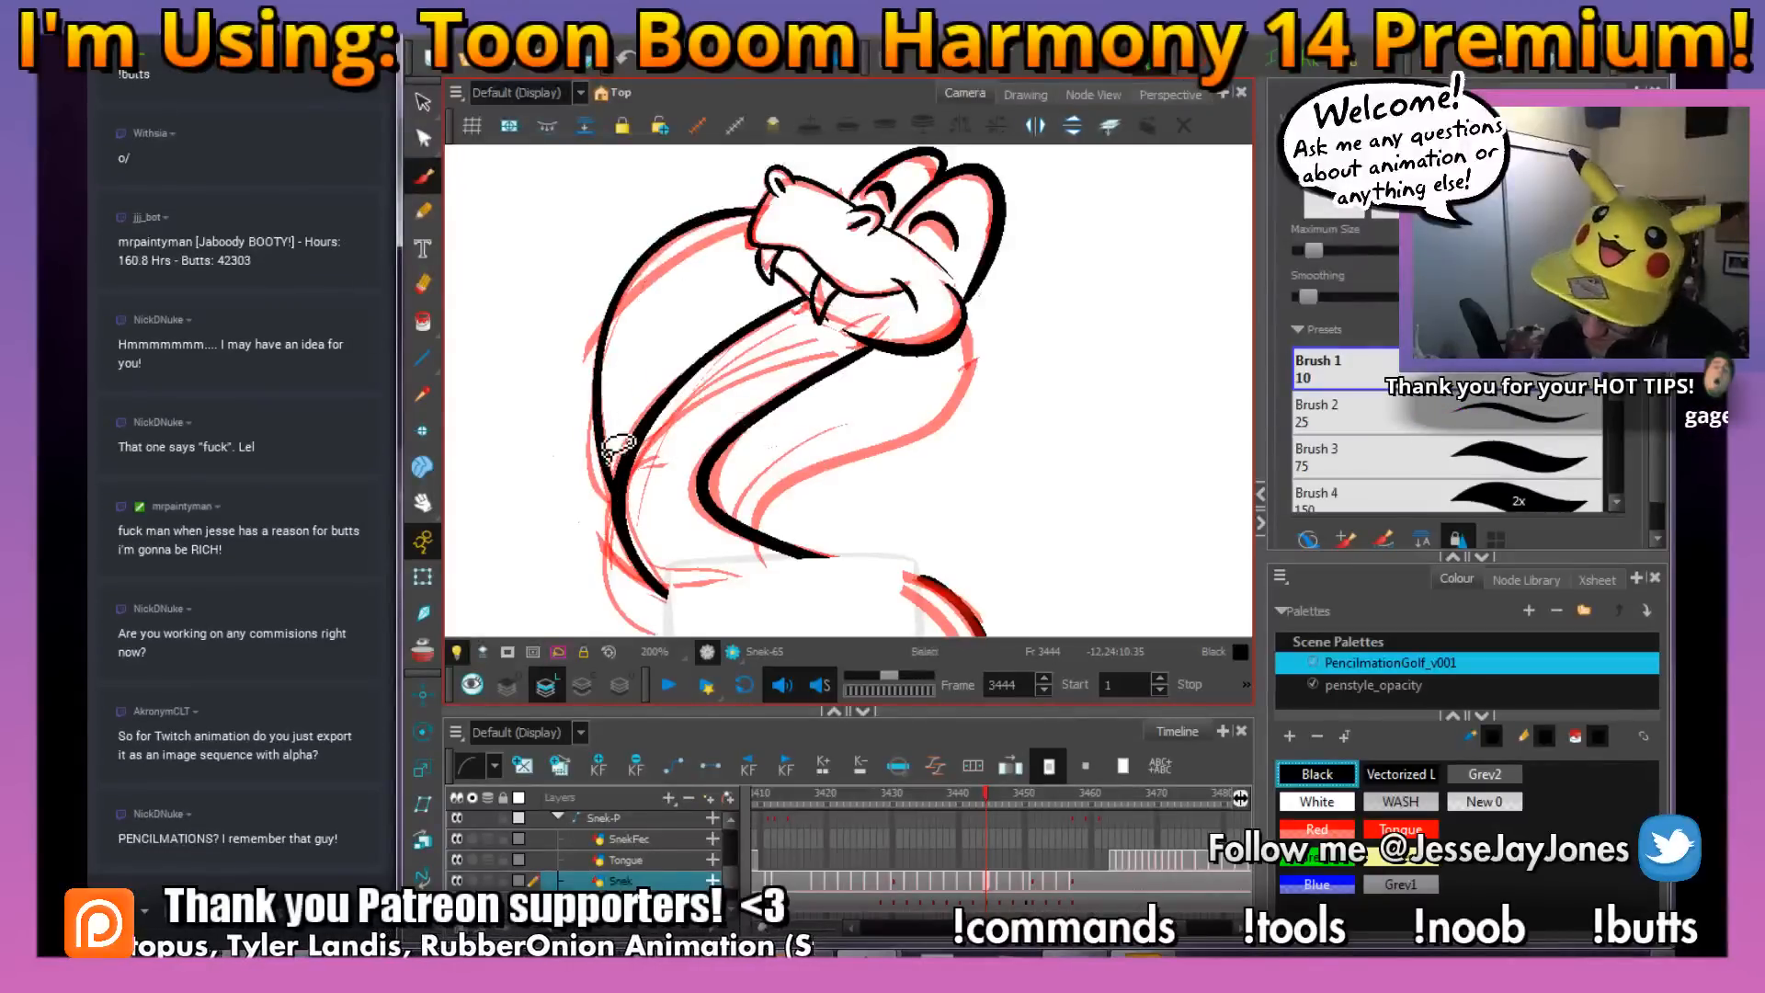
pyautogui.moveTo(610, 432); pyautogui.dragTo(685, 272)
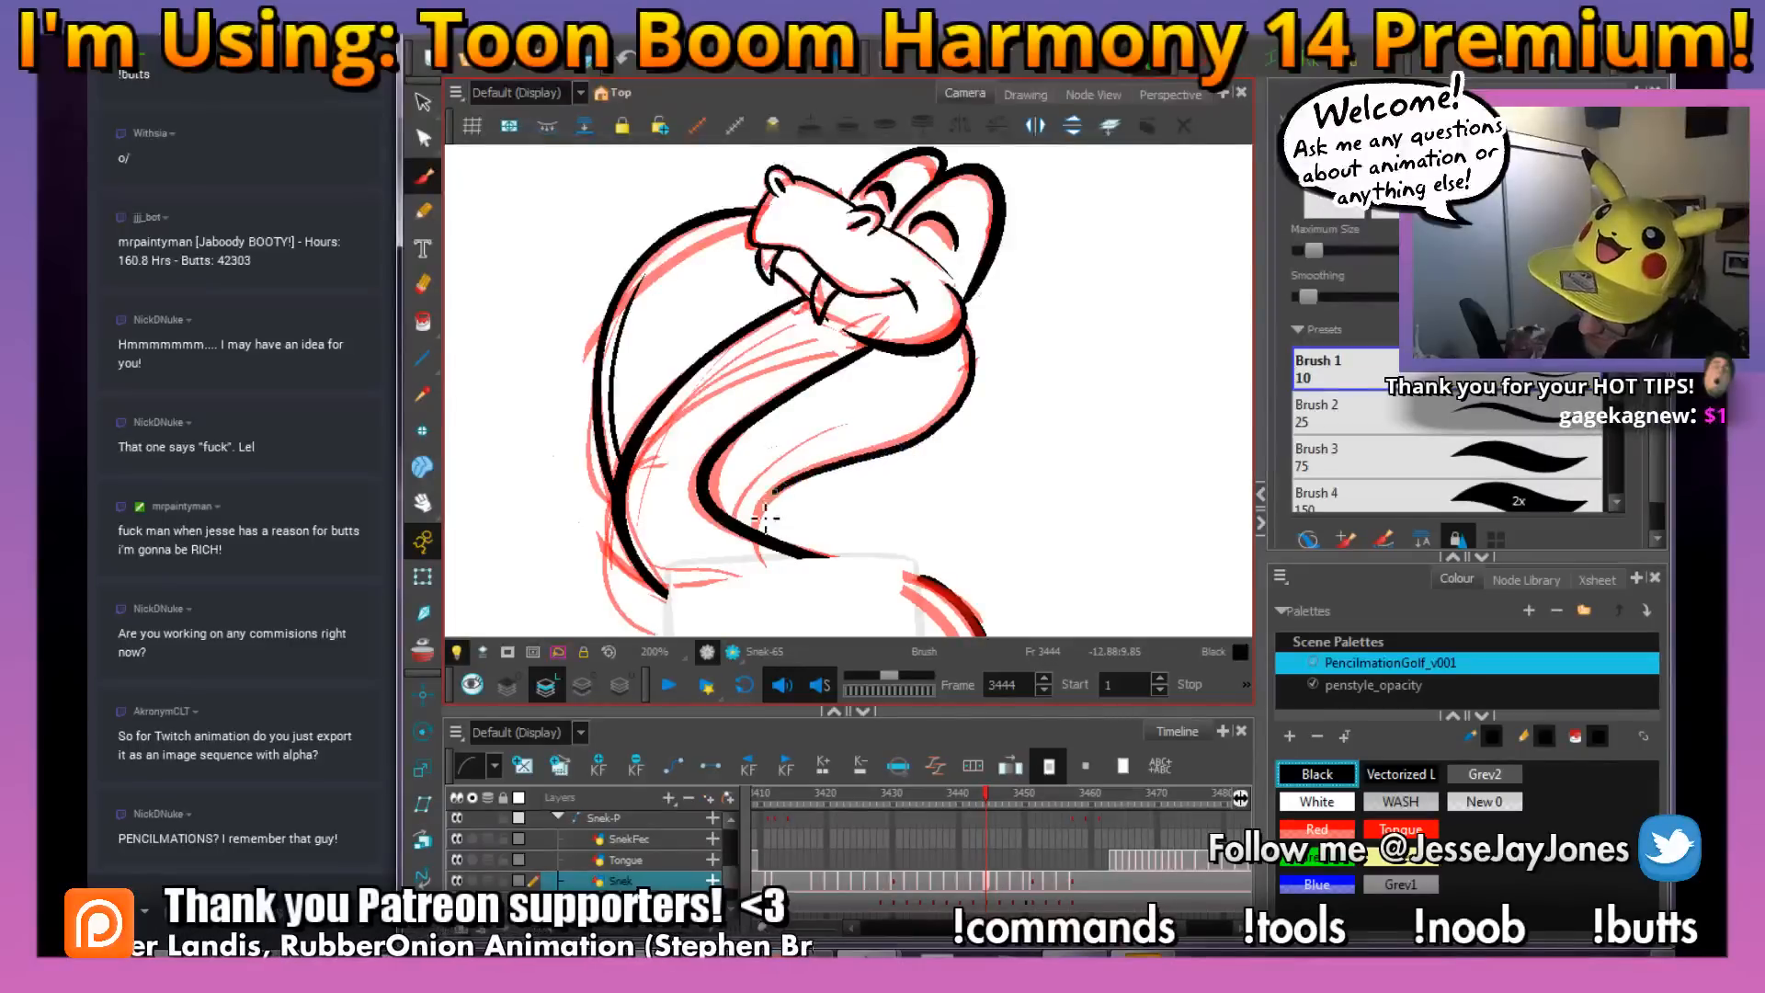
# Ink the inner edge at the base of the hood behind the neck and check the pose against the neighbouring drawings
pyautogui.moveTo(757, 542)
pyautogui.mouseDown()
pyautogui.moveTo(767, 501)
pyautogui.moveTo(821, 466)
pyautogui.mouseUp()
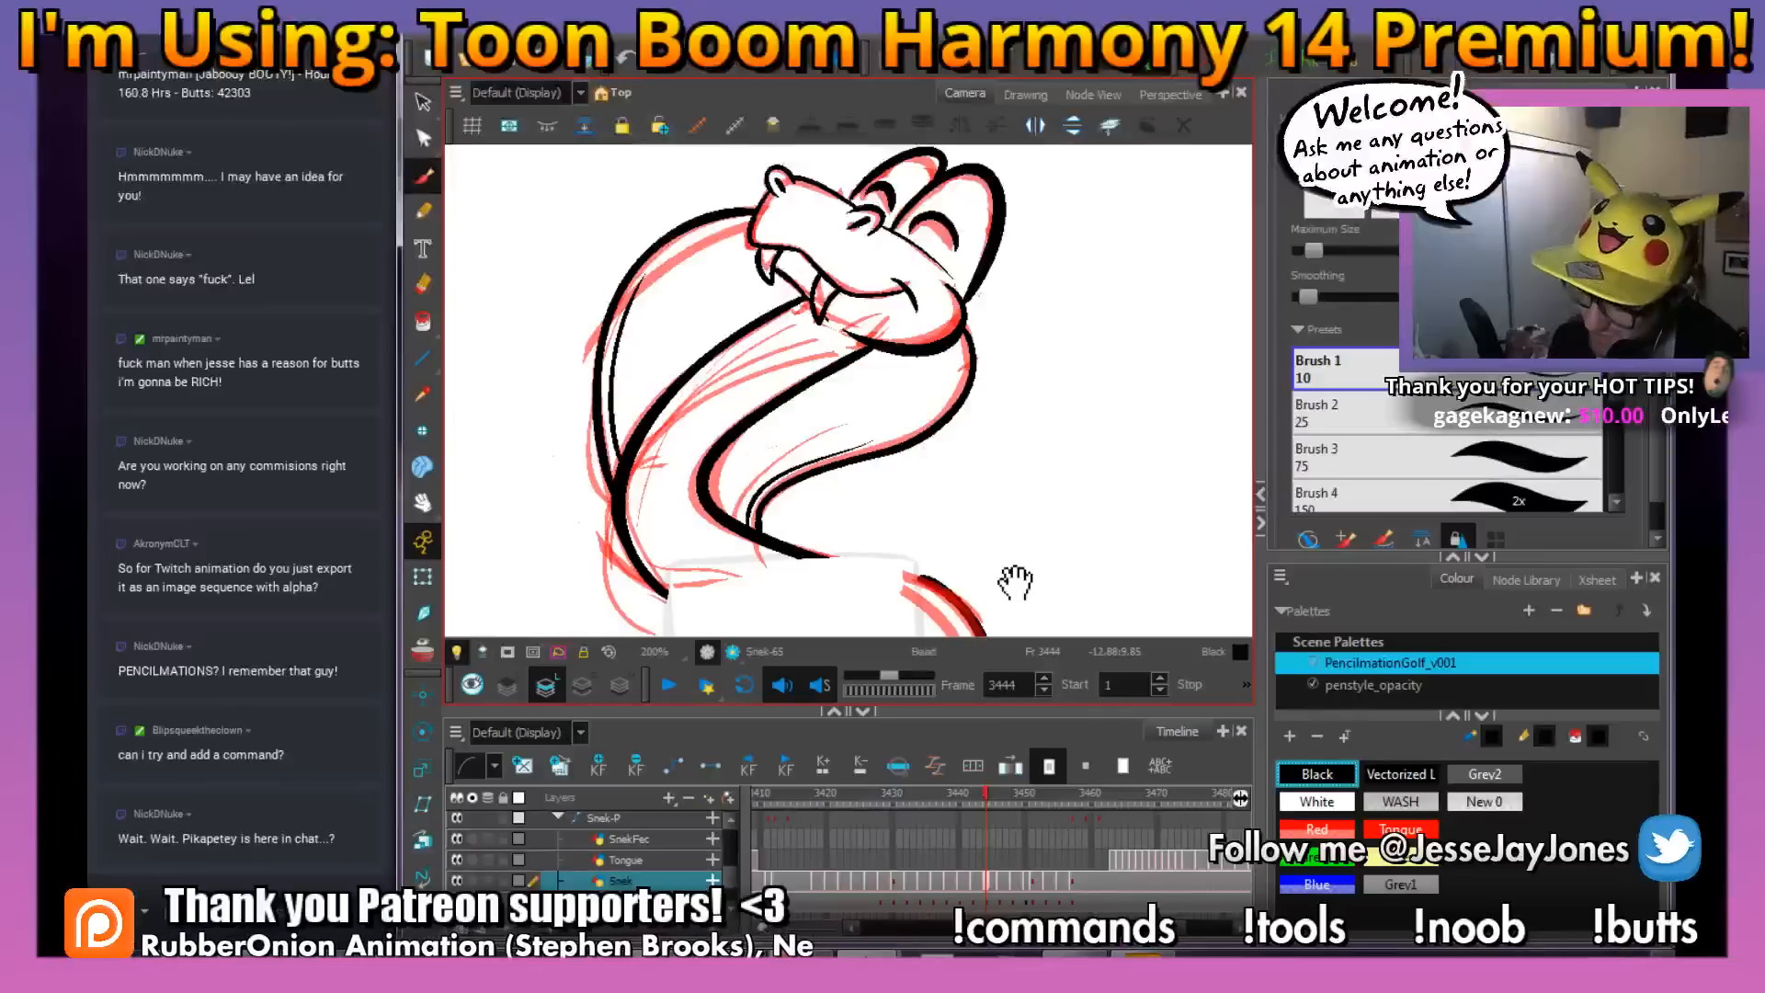
pyautogui.moveTo(1018, 577); pyautogui.dragTo(772, 464)
pyautogui.moveTo(720, 382)
pyautogui.mouseDown()
pyautogui.moveTo(781, 487)
pyautogui.moveTo(844, 488)
pyautogui.moveTo(764, 461)
pyautogui.mouseUp()
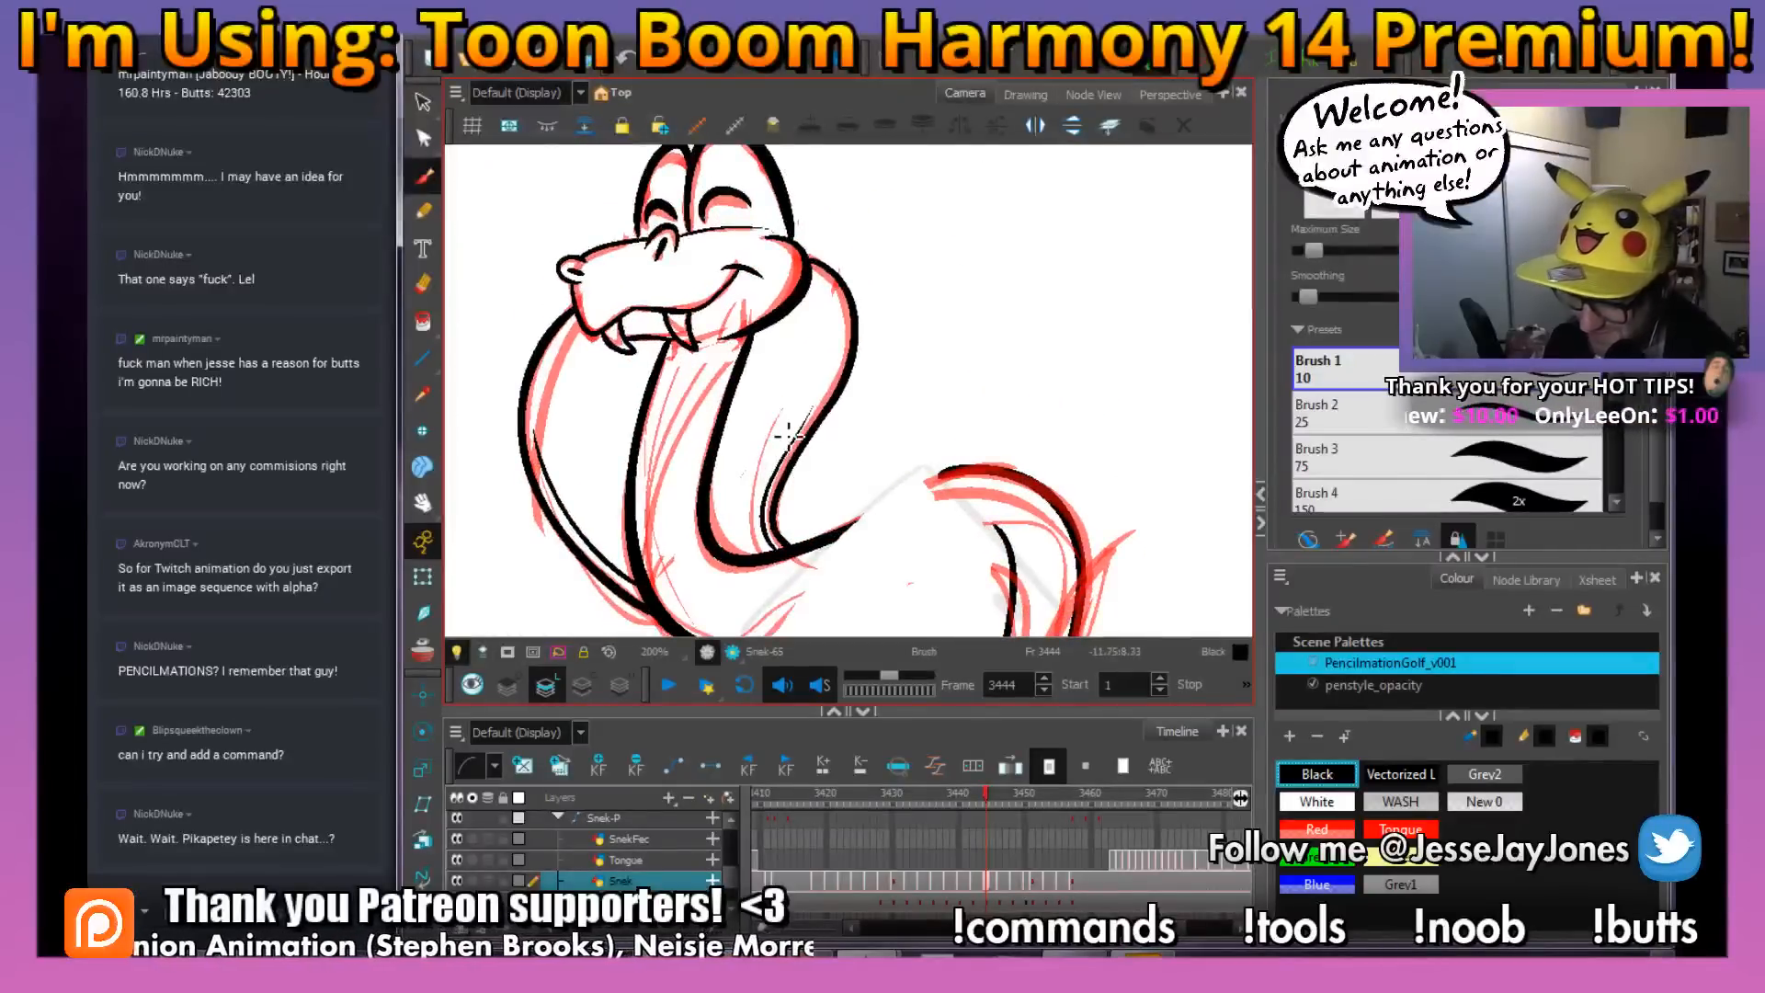
pyautogui.press('f')
pyautogui.press('g')
pyautogui.press('f')
pyautogui.press('g')
pyautogui.press('space')
pyautogui.moveTo(800, 551); pyautogui.dragTo(809, 470)
pyautogui.press('f')
pyautogui.press('g')
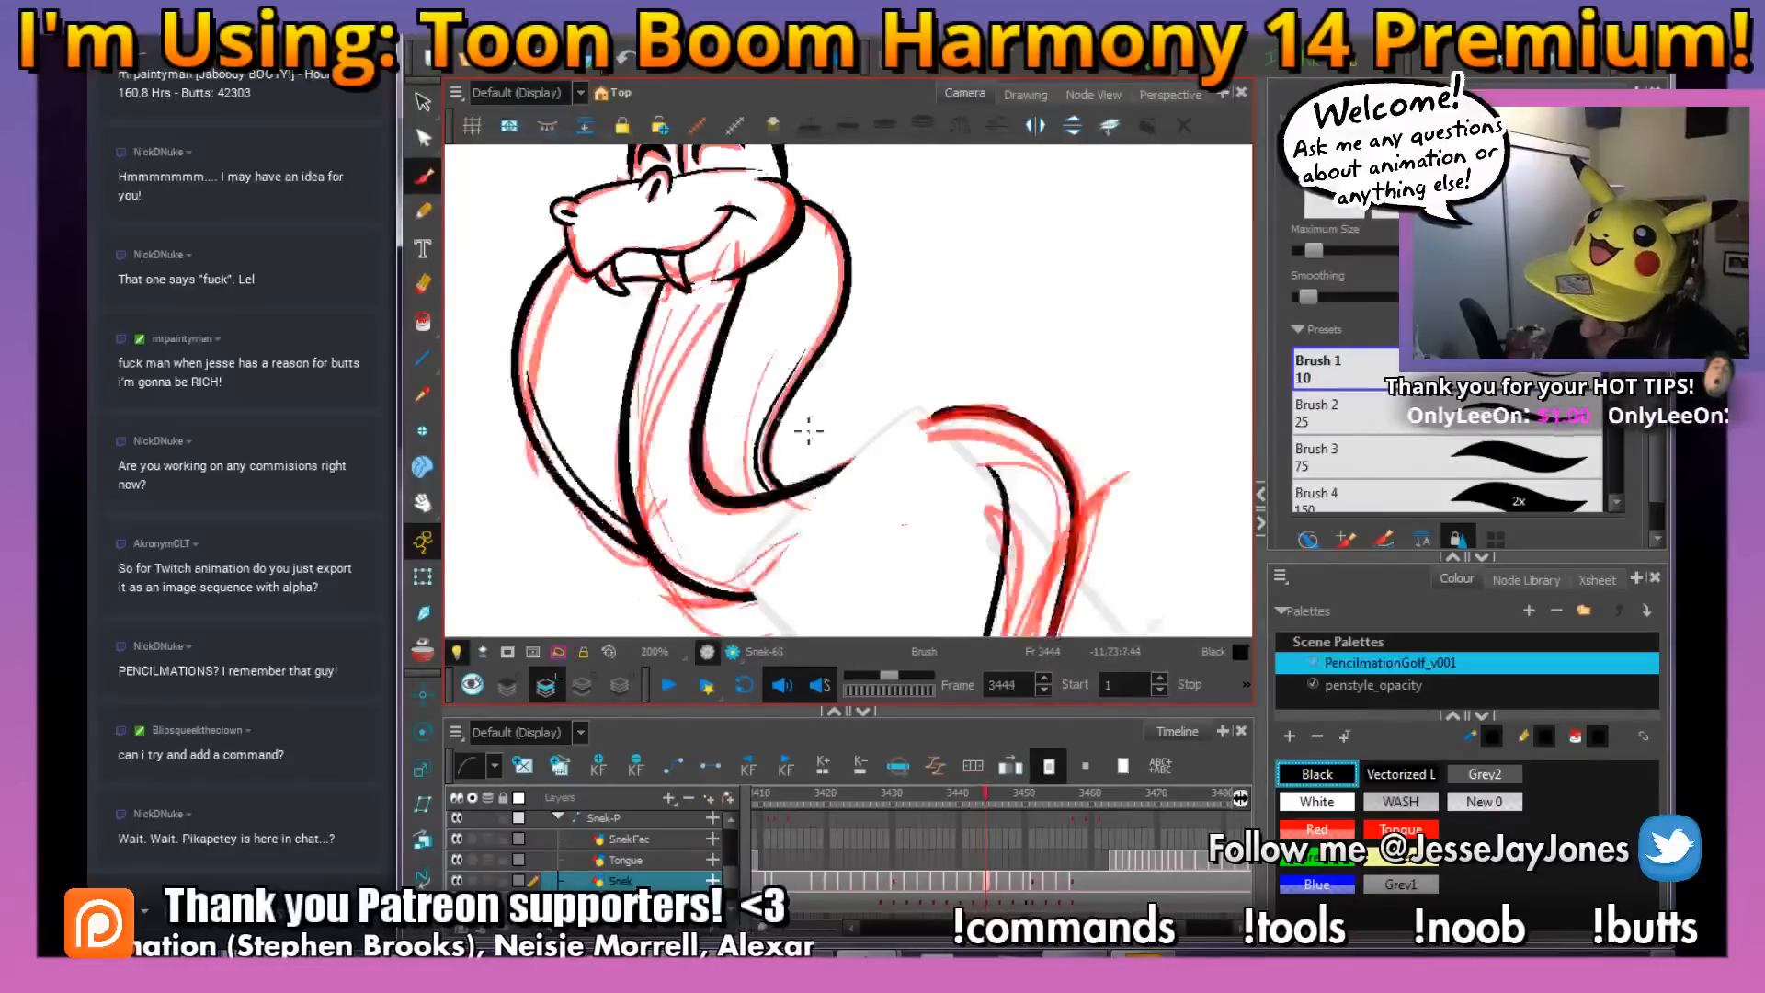
# Add small U-shaped scale marks to the middle of the snake's neck
pyautogui.press('2')
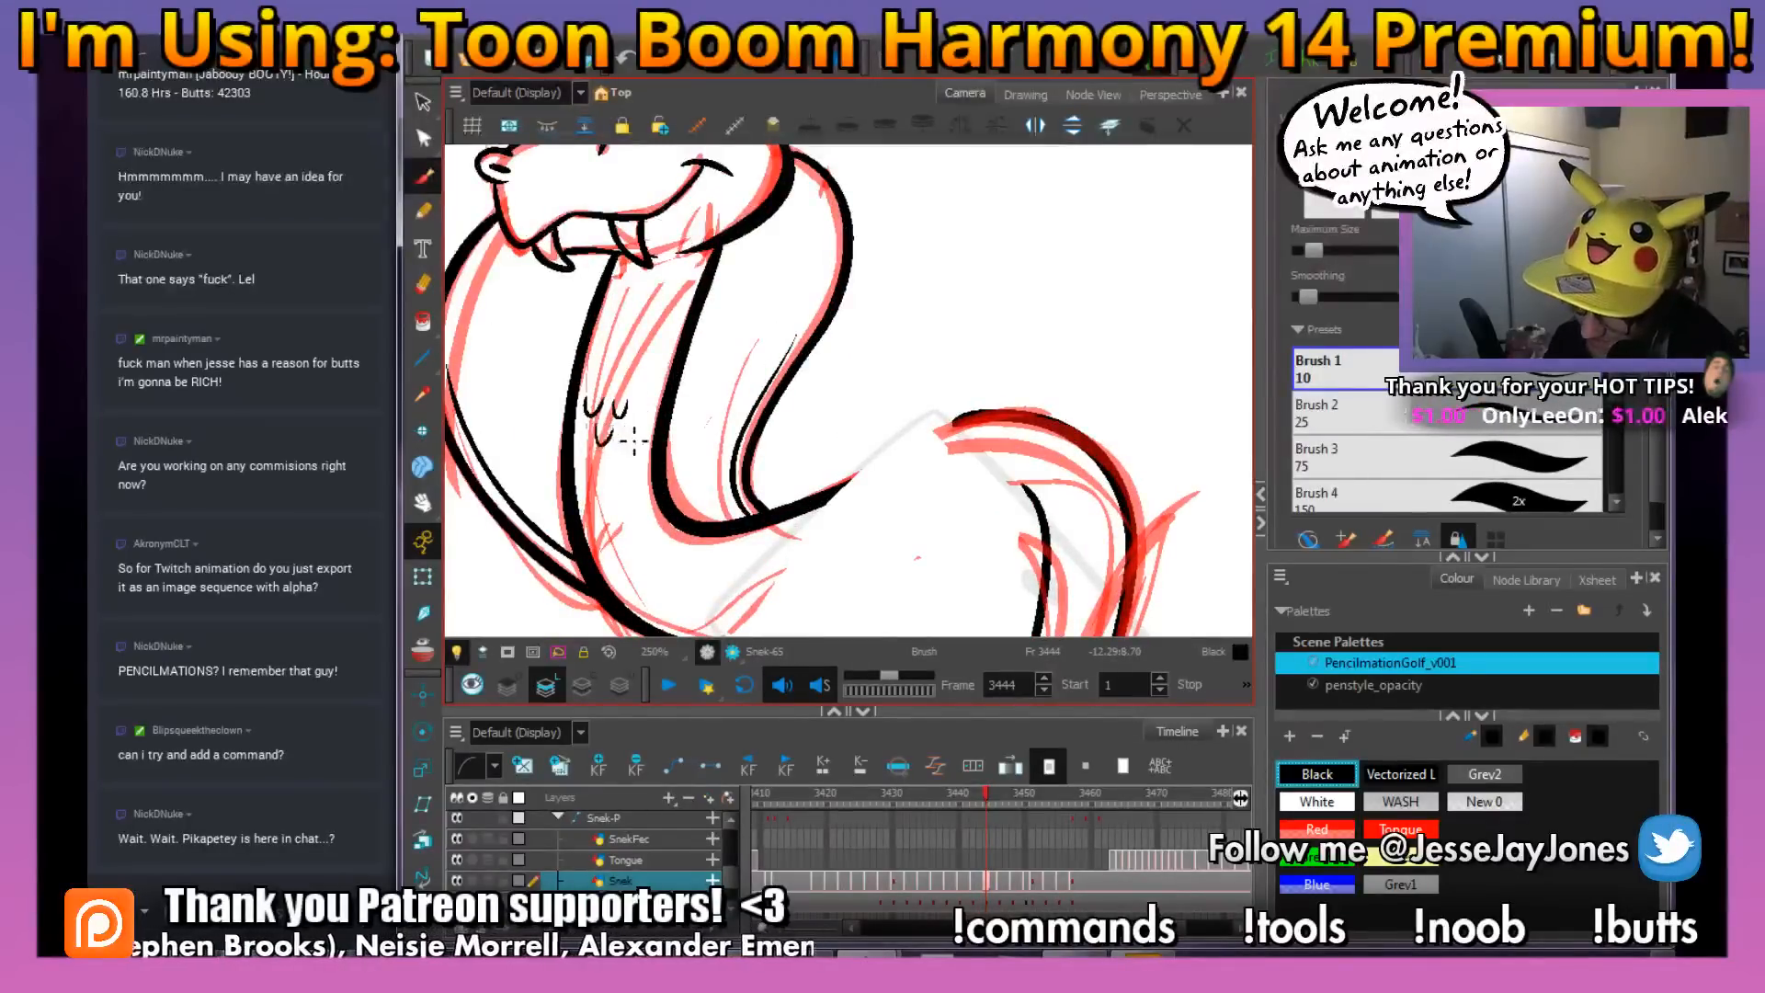
pyautogui.press('1')
pyautogui.press('1')
pyautogui.press('1')
pyautogui.press('space')
pyautogui.moveTo(954, 452); pyautogui.dragTo(764, 380)
pyautogui.moveTo(938, 396); pyautogui.dragTo(906, 440)
pyautogui.press('space')
pyautogui.moveTo(811, 264); pyautogui.dragTo(775, 354)
pyautogui.scroll(2, 808, 414)
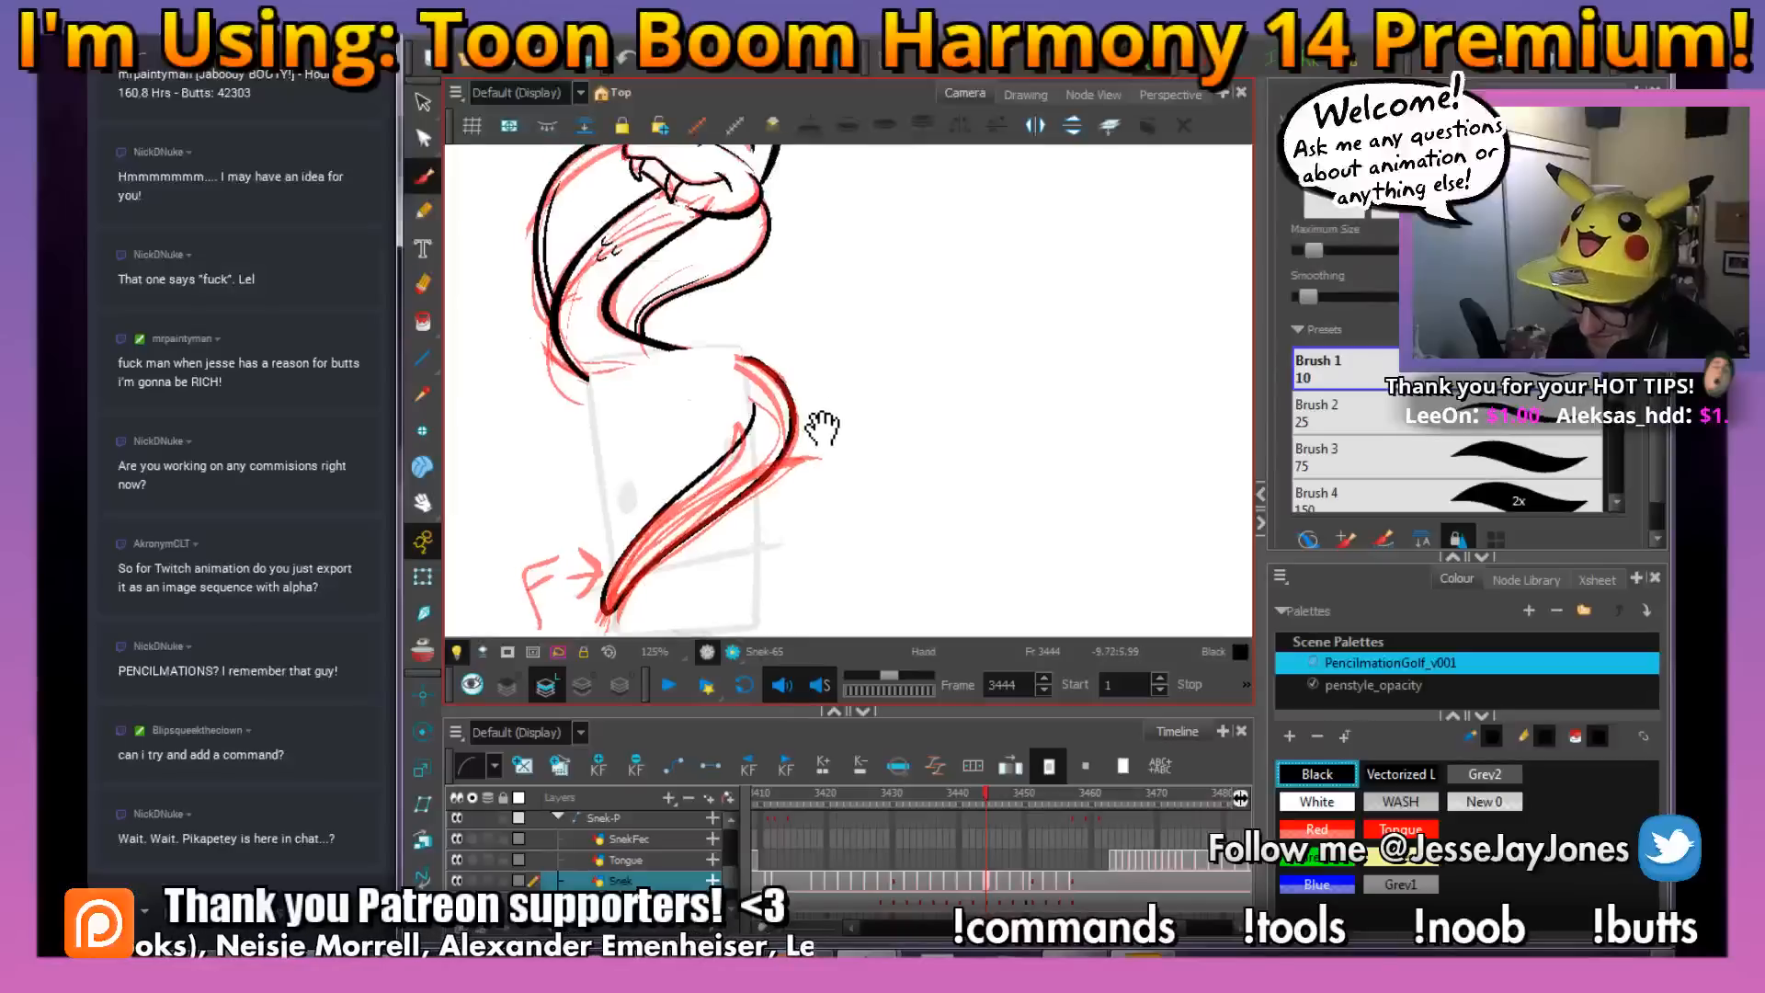
# Delete the red rough strokes from the snake drawing on frame 3444
pyautogui.press('space')
pyautogui.moveTo(798, 473); pyautogui.dragTo(825, 473)
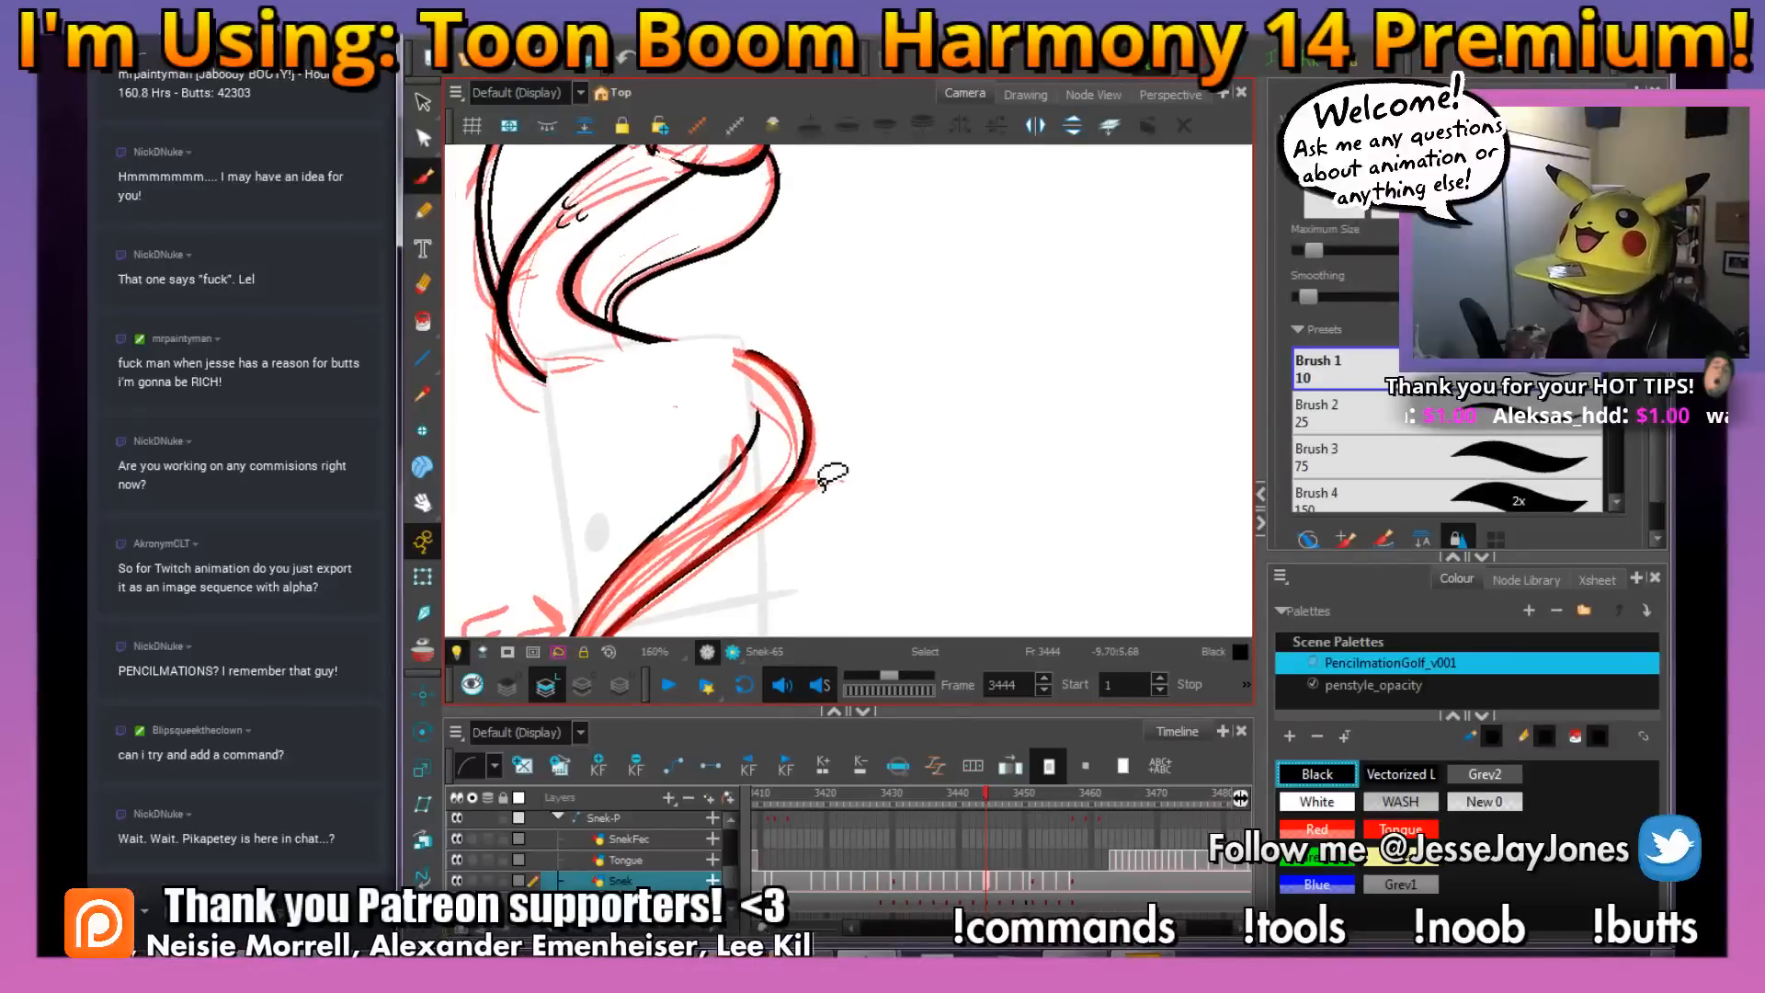
pyautogui.scroll(1, 823, 497)
pyautogui.press('space')
pyautogui.moveTo(819, 552); pyautogui.dragTo(830, 469)
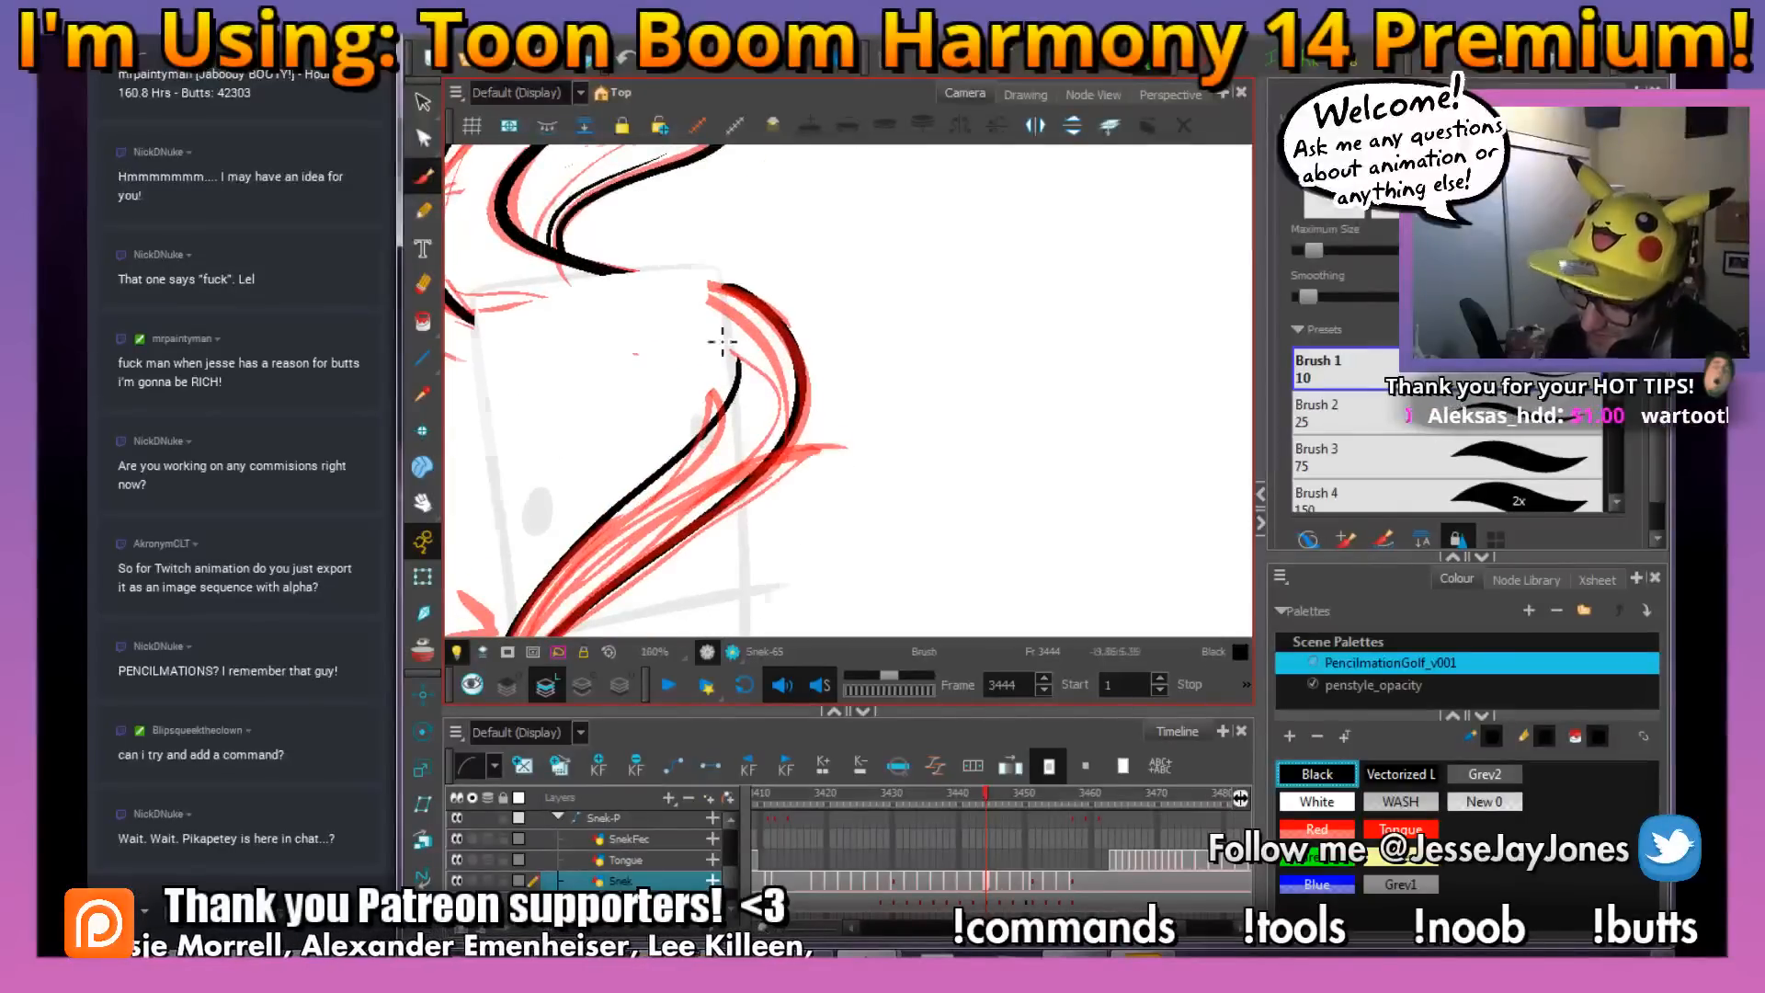
pyautogui.scroll(-3, 723, 342)
pyautogui.click(414, 103)
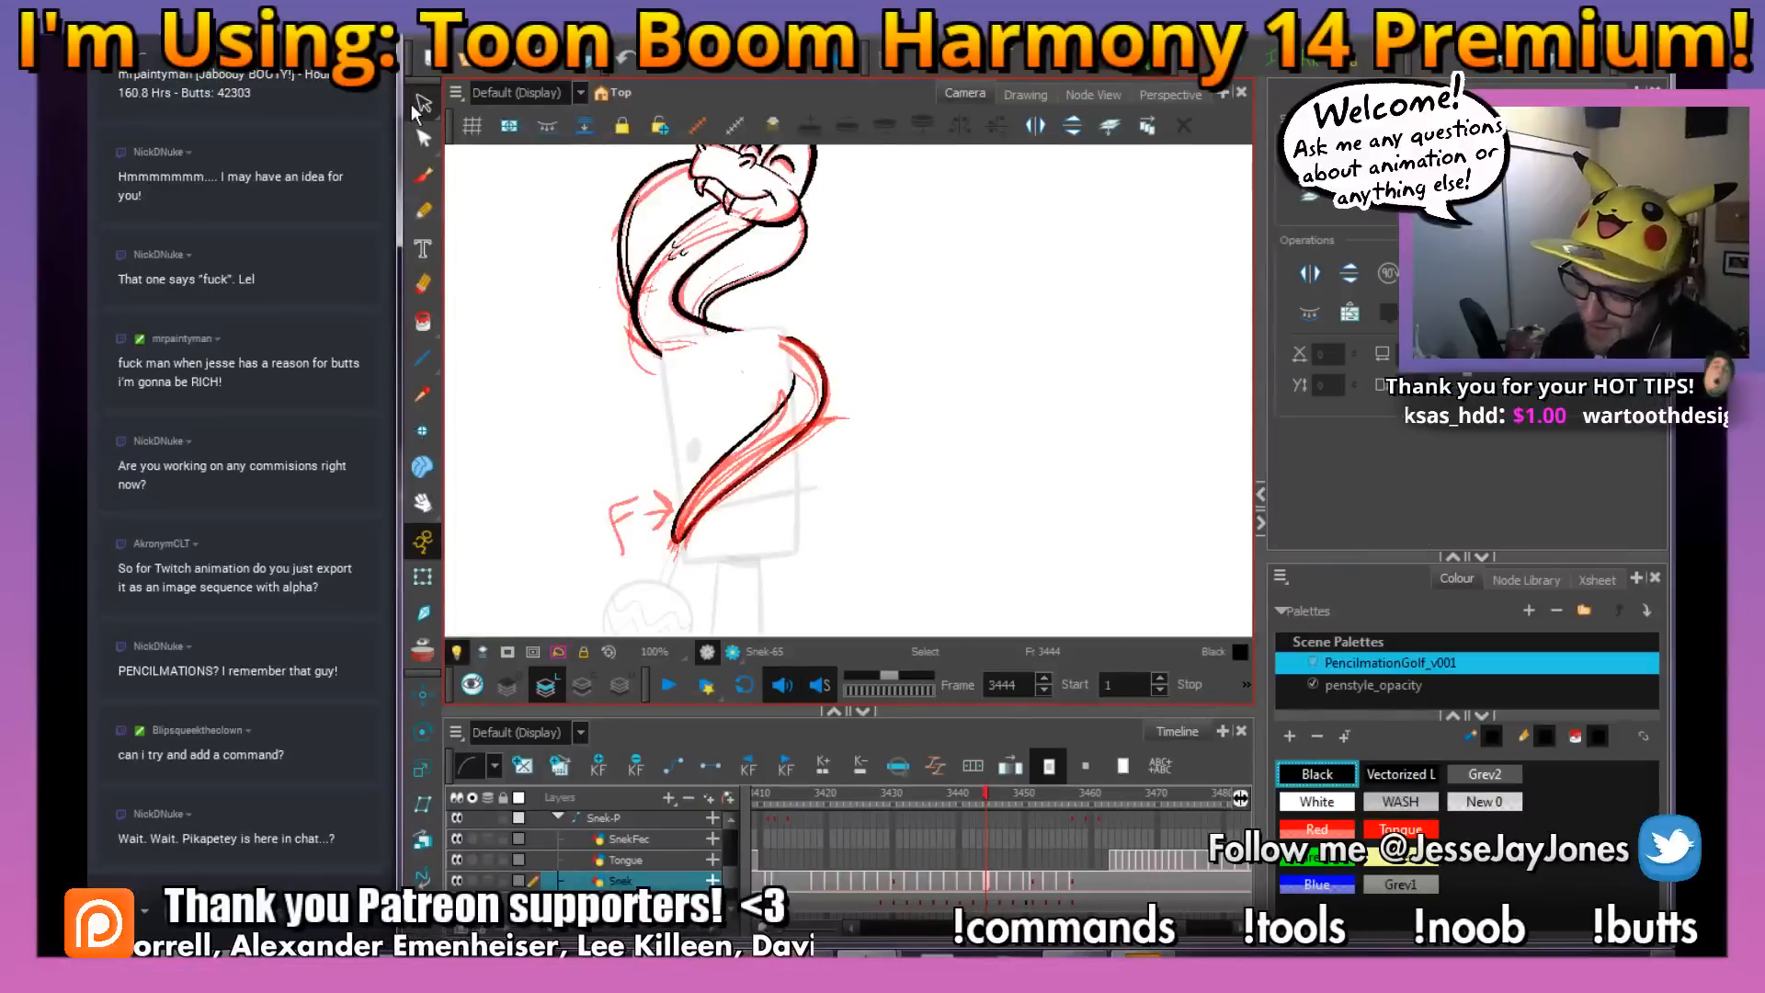
pyautogui.scroll(1, 811, 436)
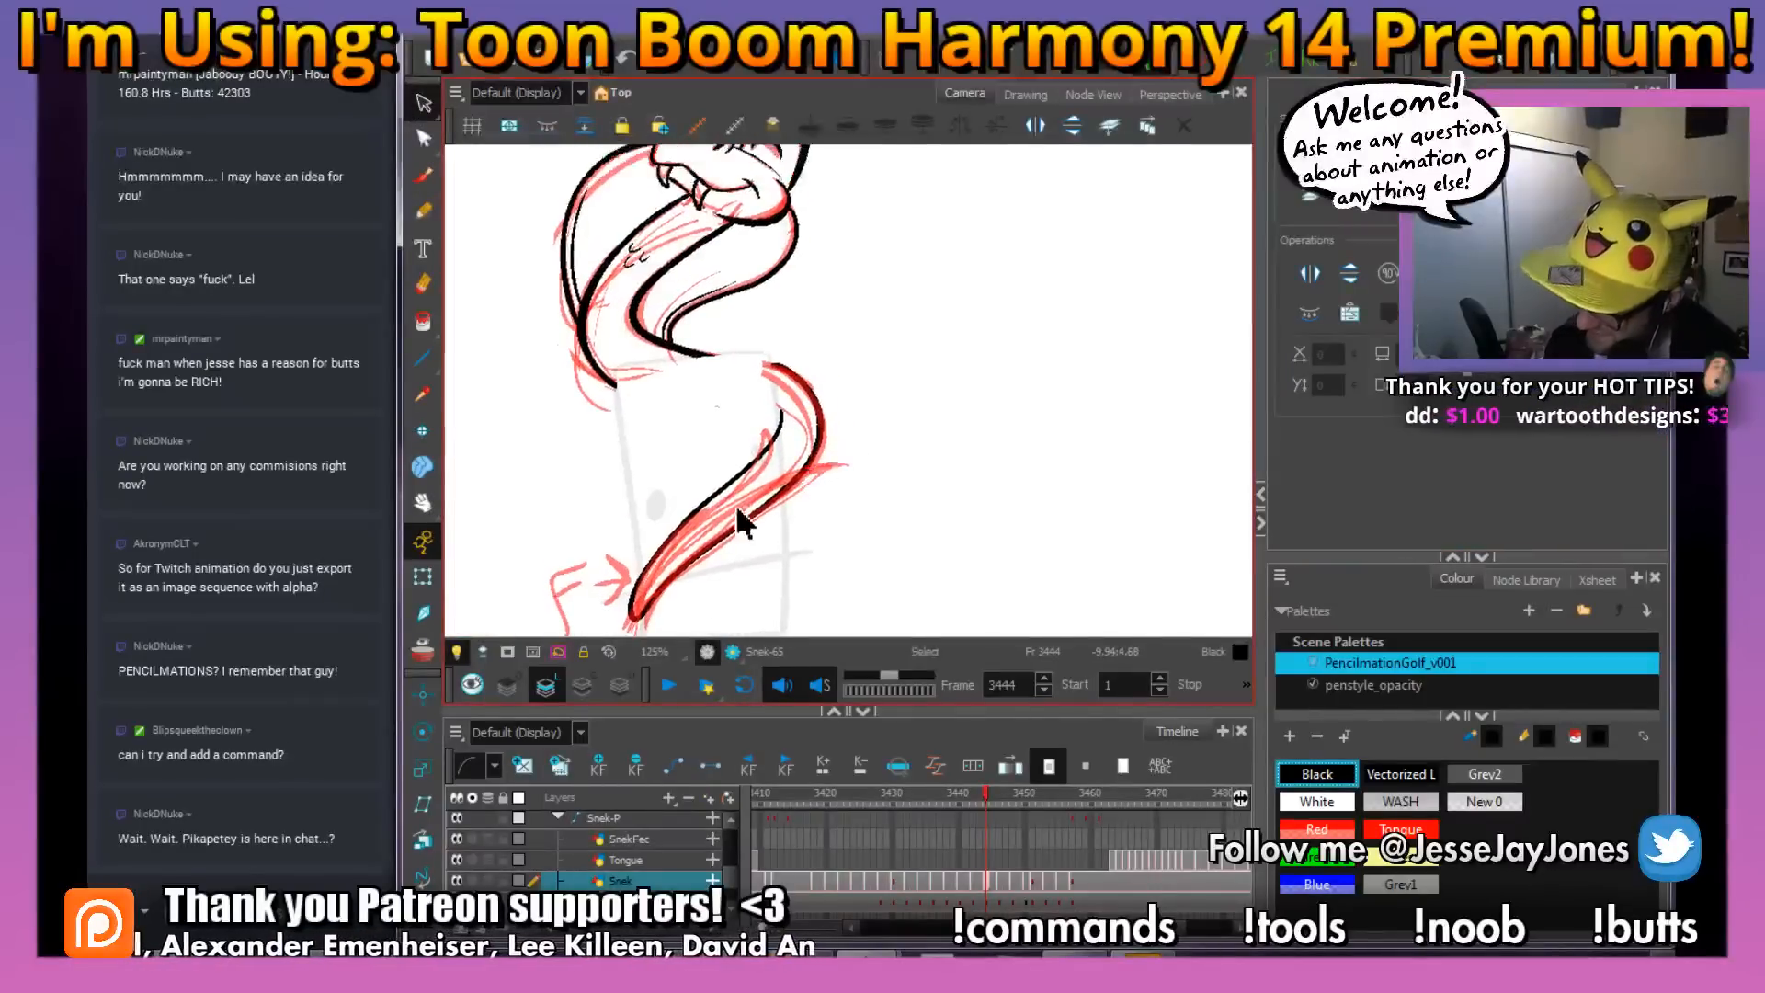
pyautogui.click(749, 497)
pyautogui.press('Delete')
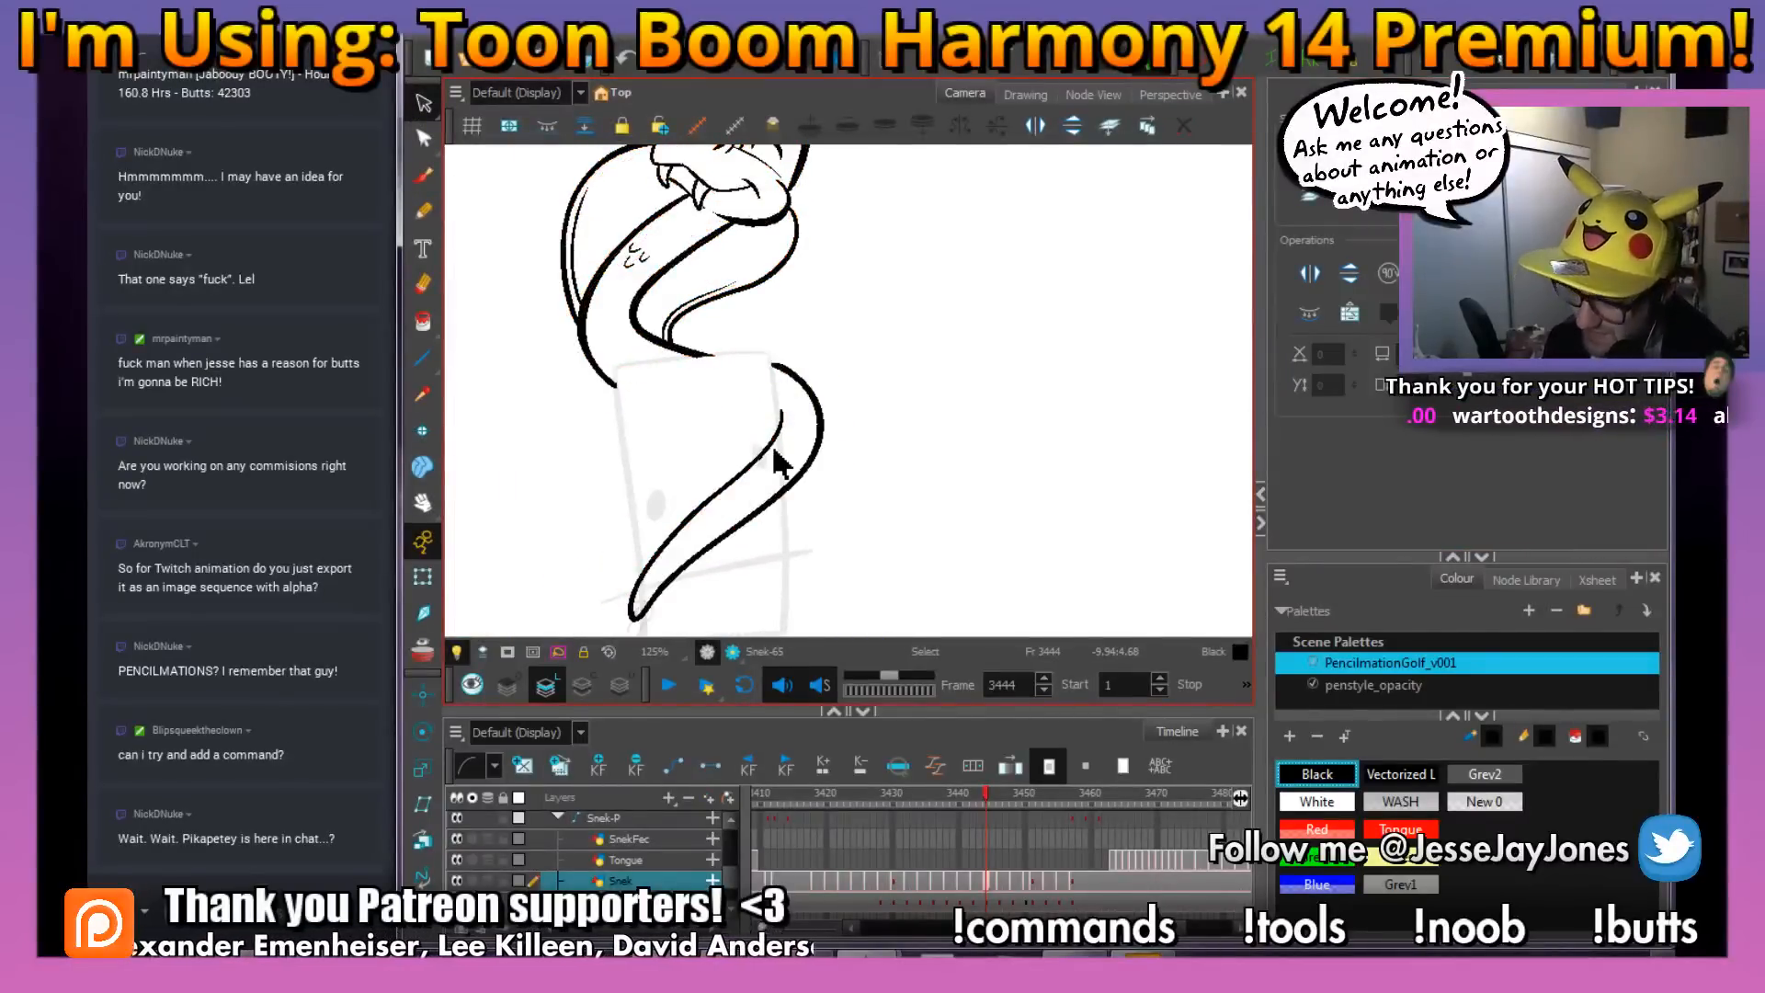
# Add small U-shaped scale marks near the tip of the snake's tail with the Brush, comparing with the previous drawing
pyautogui.click(423, 175)
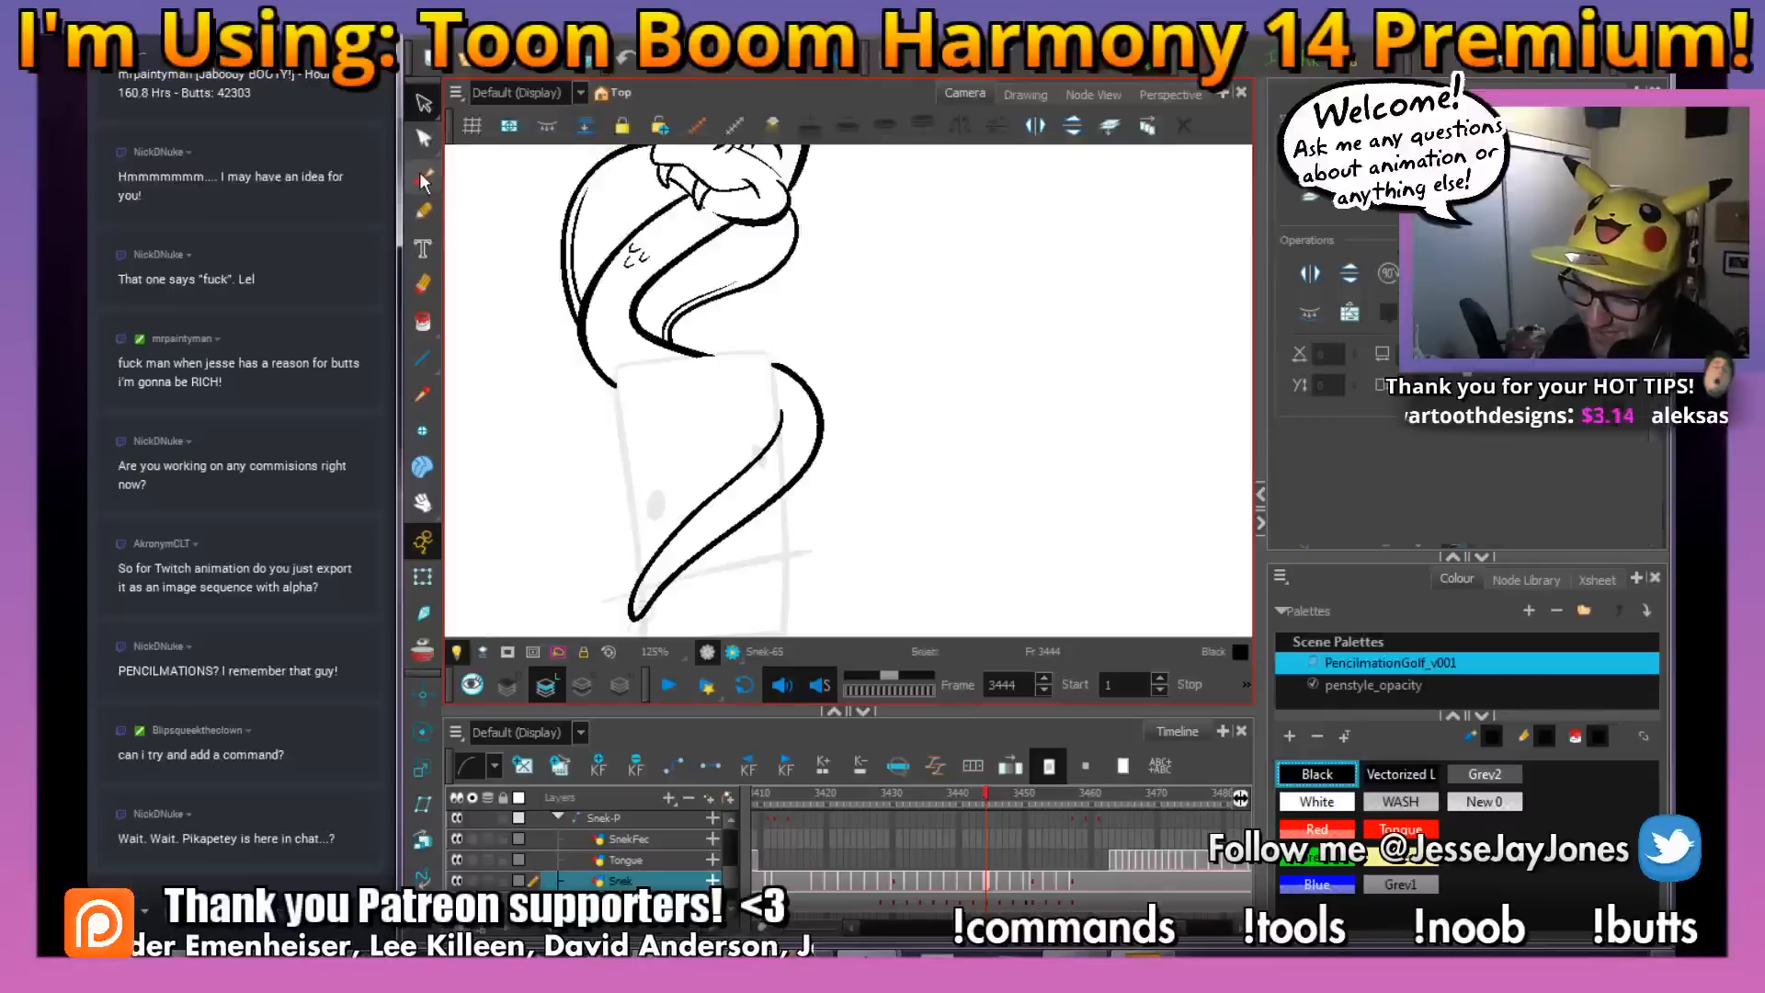
pyautogui.press('2')
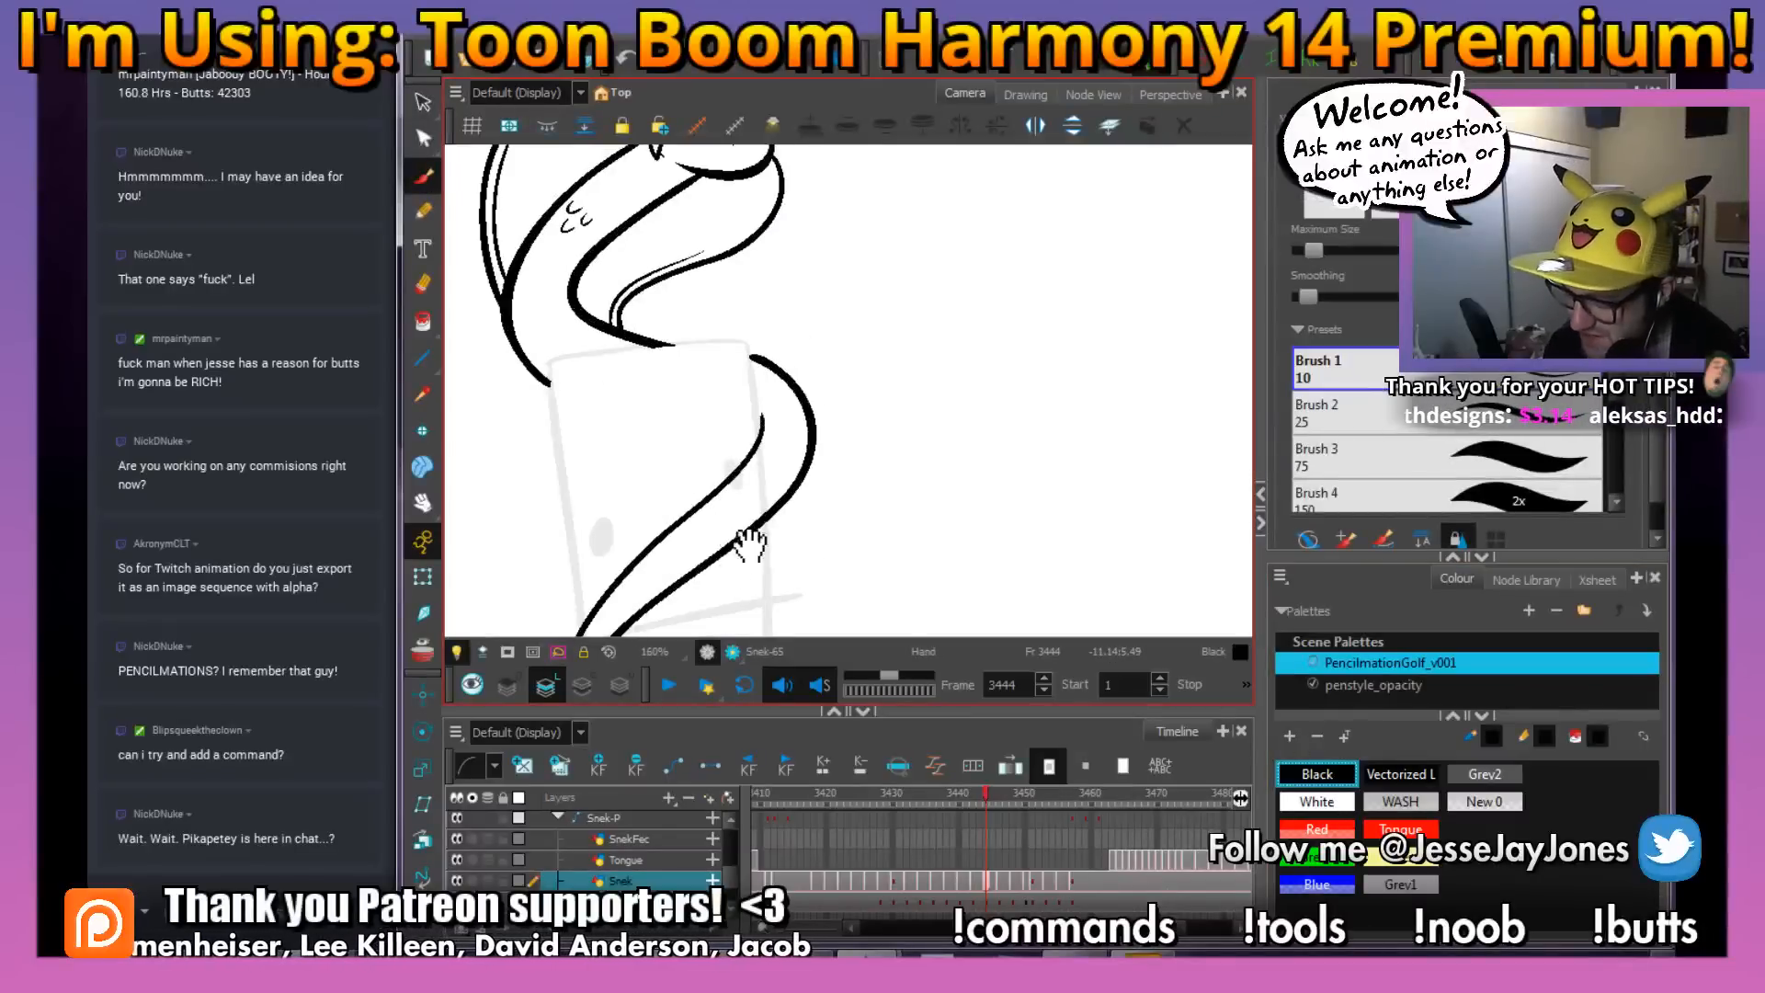
pyautogui.moveTo(750, 544); pyautogui.dragTo(859, 370)
pyautogui.press('2')
pyautogui.moveTo(839, 542)
pyautogui.mouseDown()
pyautogui.moveTo(873, 540)
pyautogui.moveTo(817, 539)
pyautogui.moveTo(815, 448)
pyautogui.moveTo(795, 500)
pyautogui.mouseUp()
pyautogui.press(',')
pyautogui.press('.')
pyautogui.press(',')
pyautogui.press('.')
pyautogui.press(',')
pyautogui.press('.')
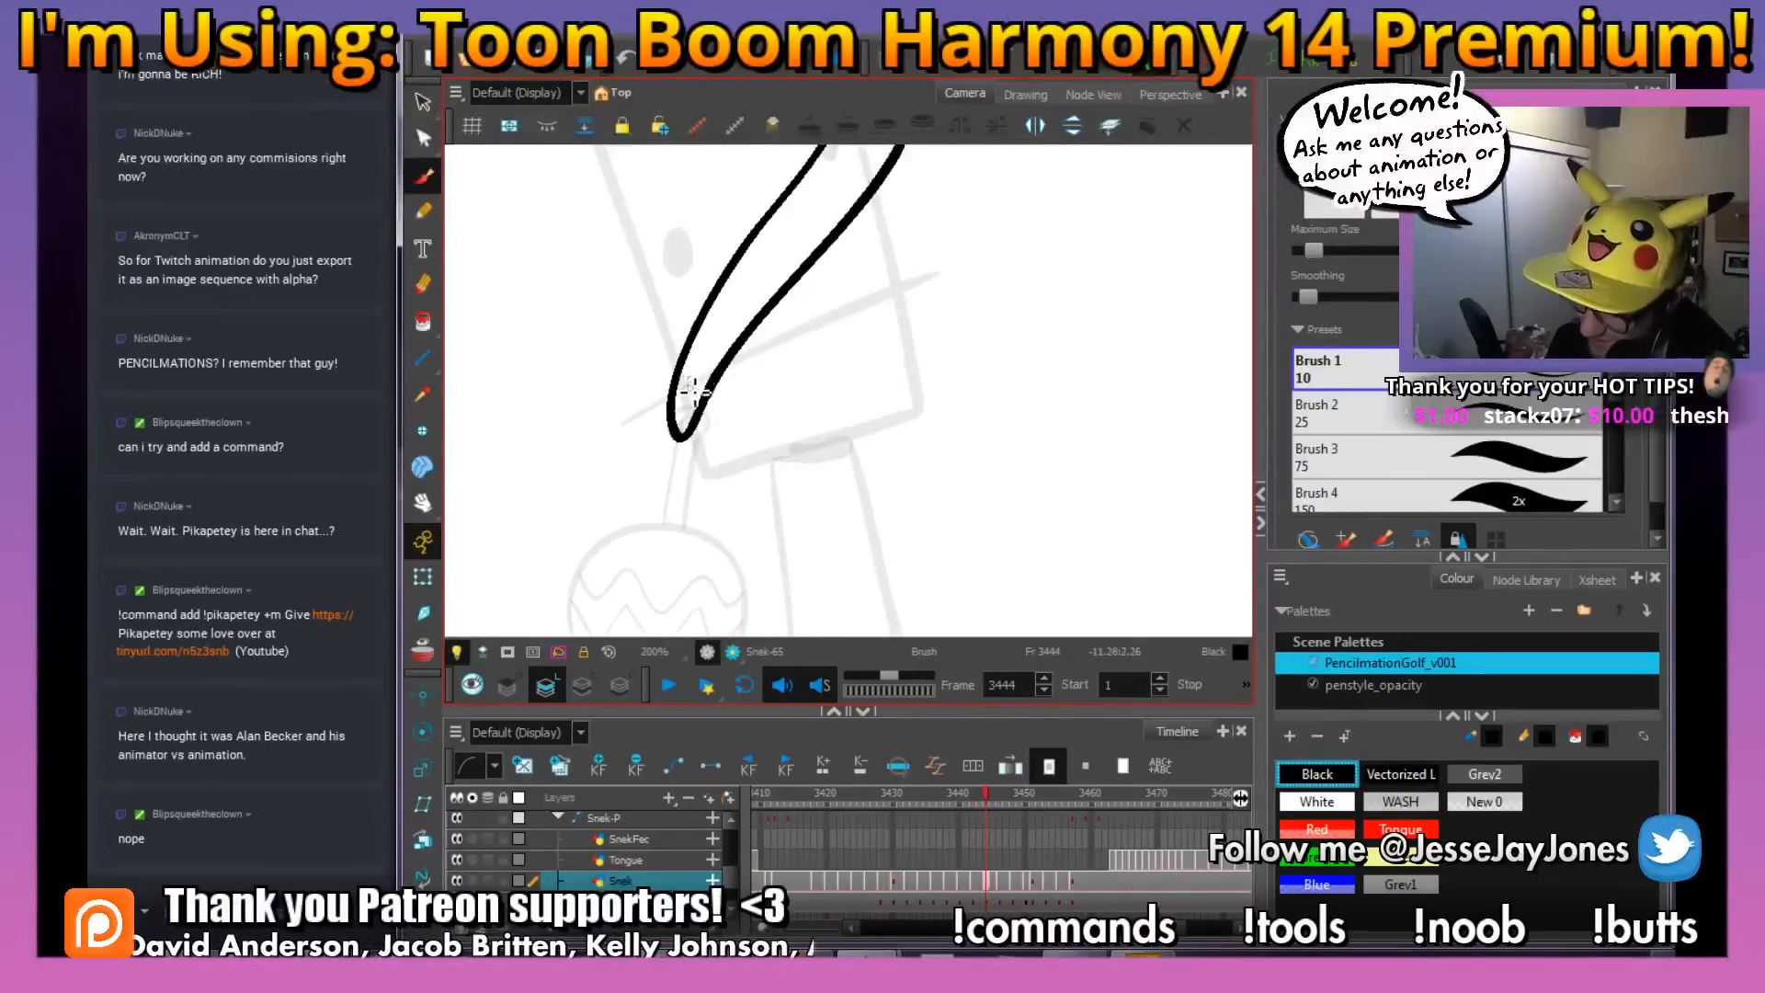
pyautogui.press(',')
pyautogui.press('.')
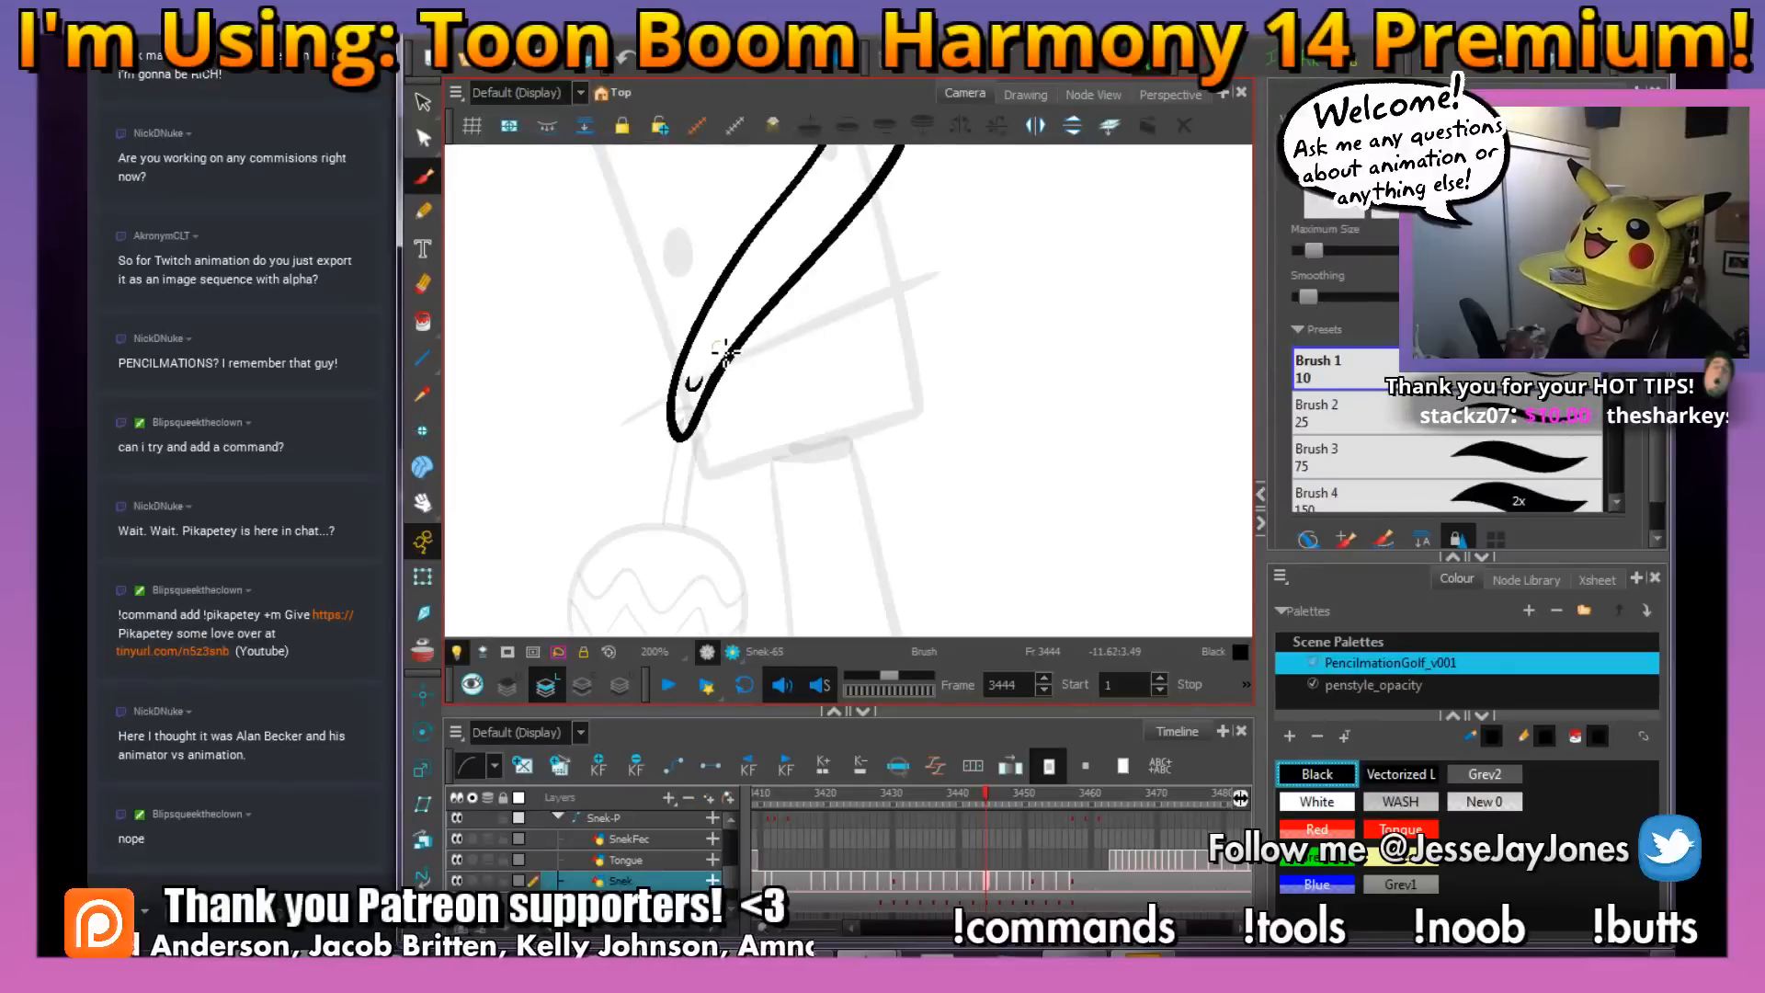
# Add two small U-shaped scale marks inside the outer bend of the snake's lower body, using the previous drawing as reference
pyautogui.moveTo(889, 282); pyautogui.dragTo(767, 448)
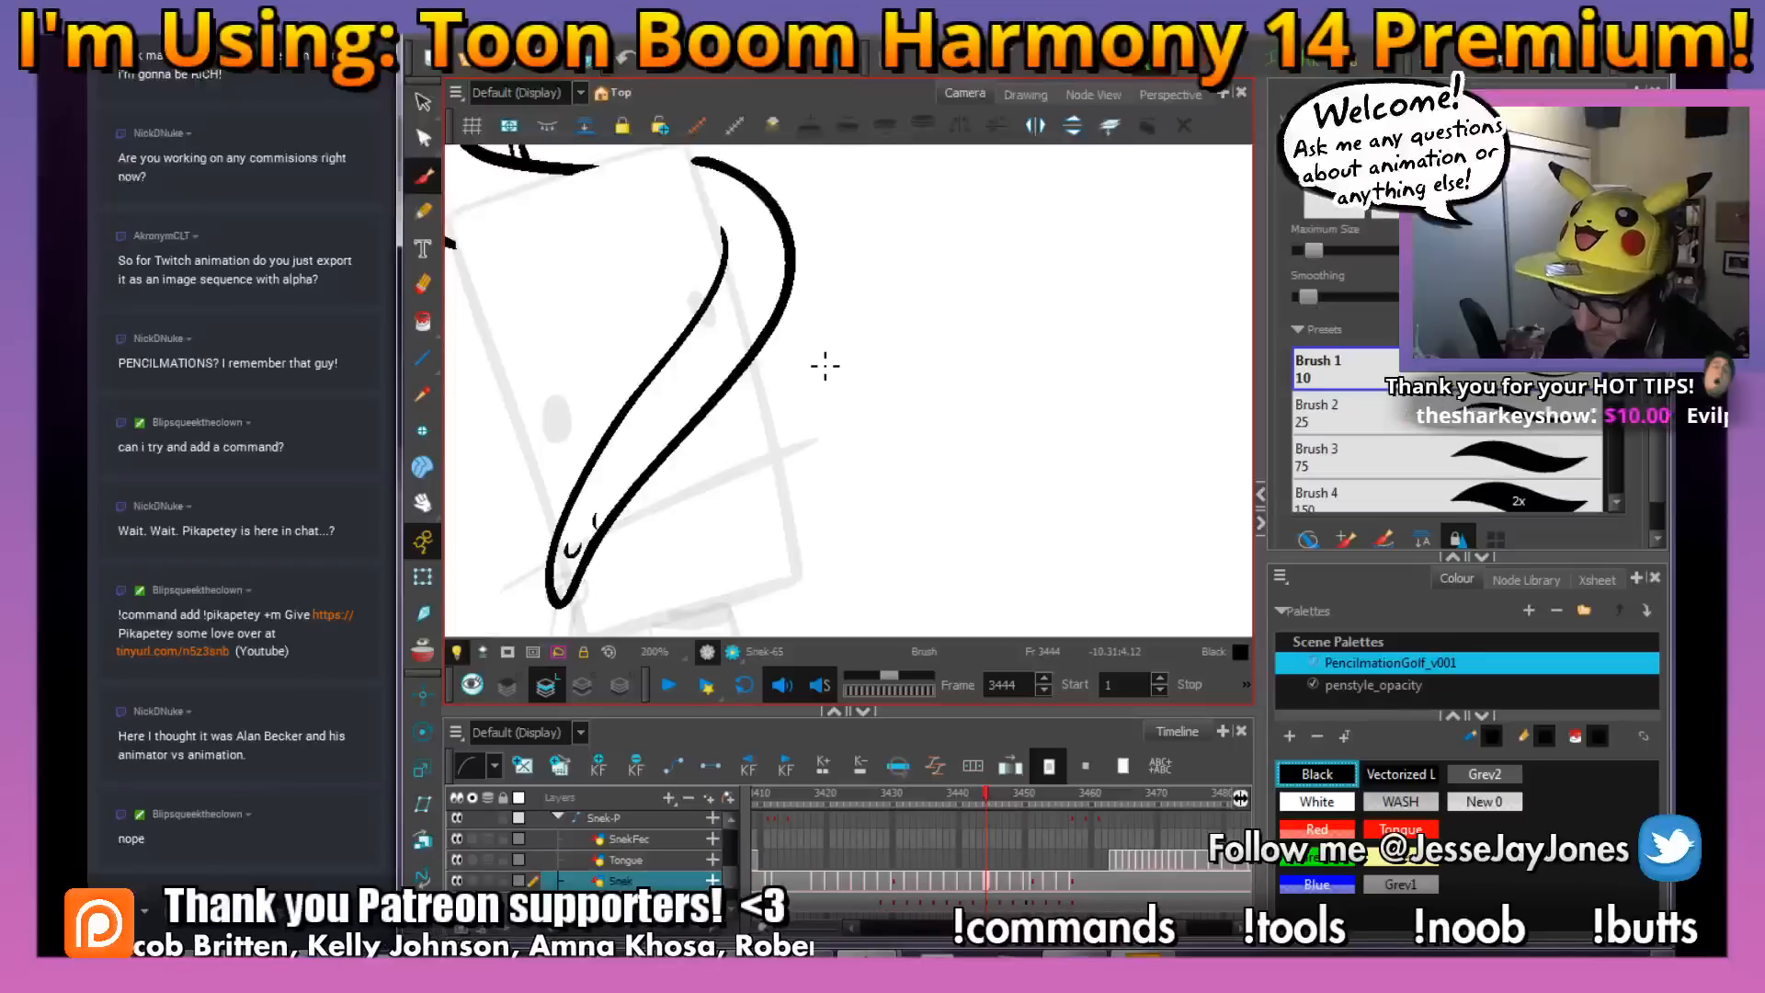
pyautogui.press(',')
pyautogui.press('.')
pyautogui.press(',')
pyautogui.press('.')
pyautogui.press(',')
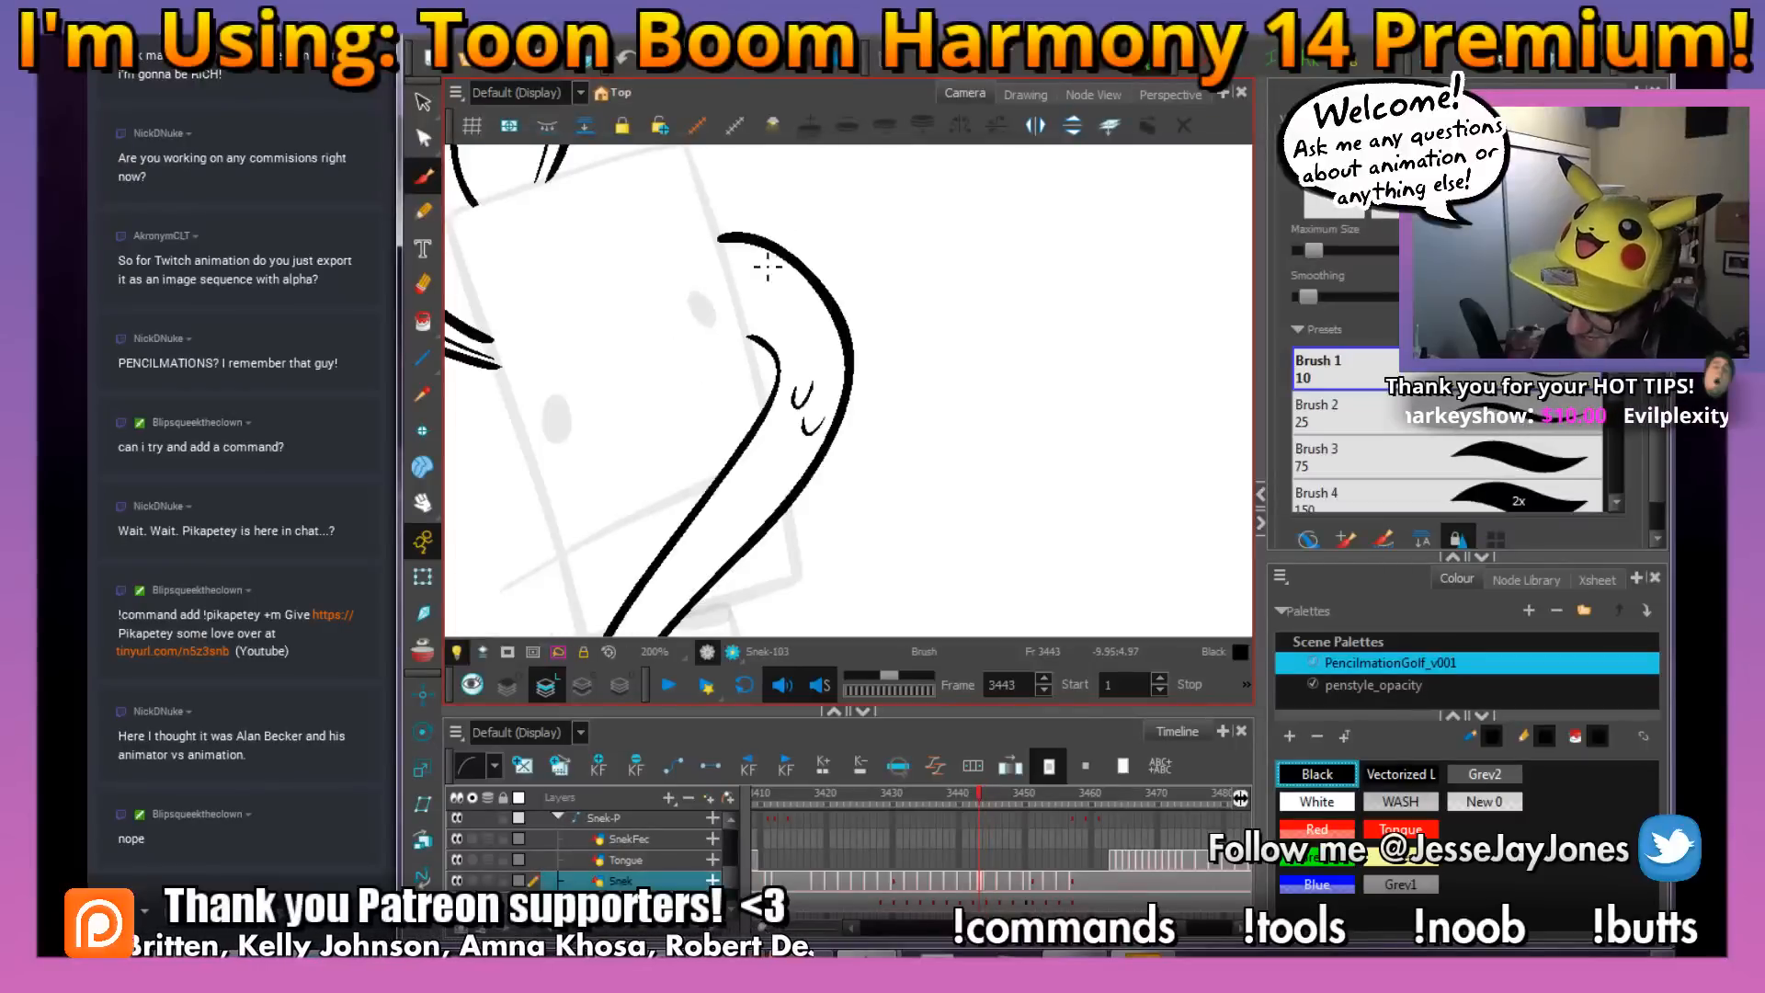
pyautogui.press('.')
pyautogui.press(',')
pyautogui.press('.')
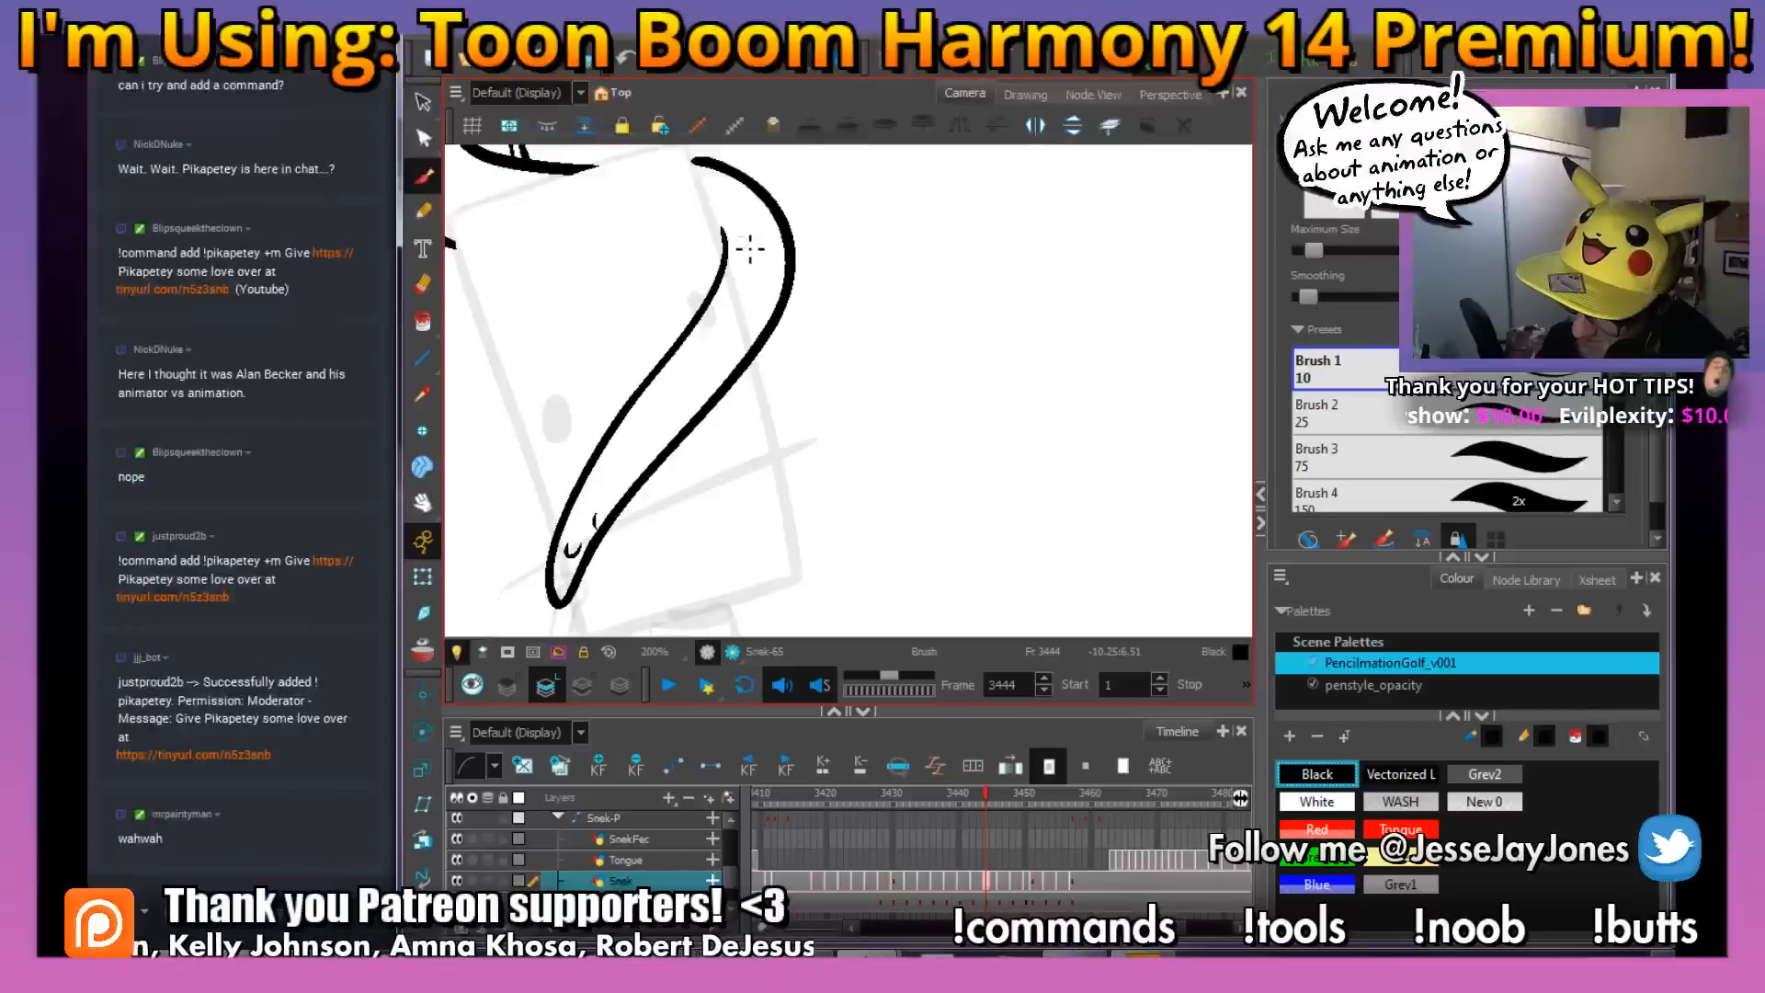
pyautogui.moveTo(821, 269); pyautogui.dragTo(974, 460)
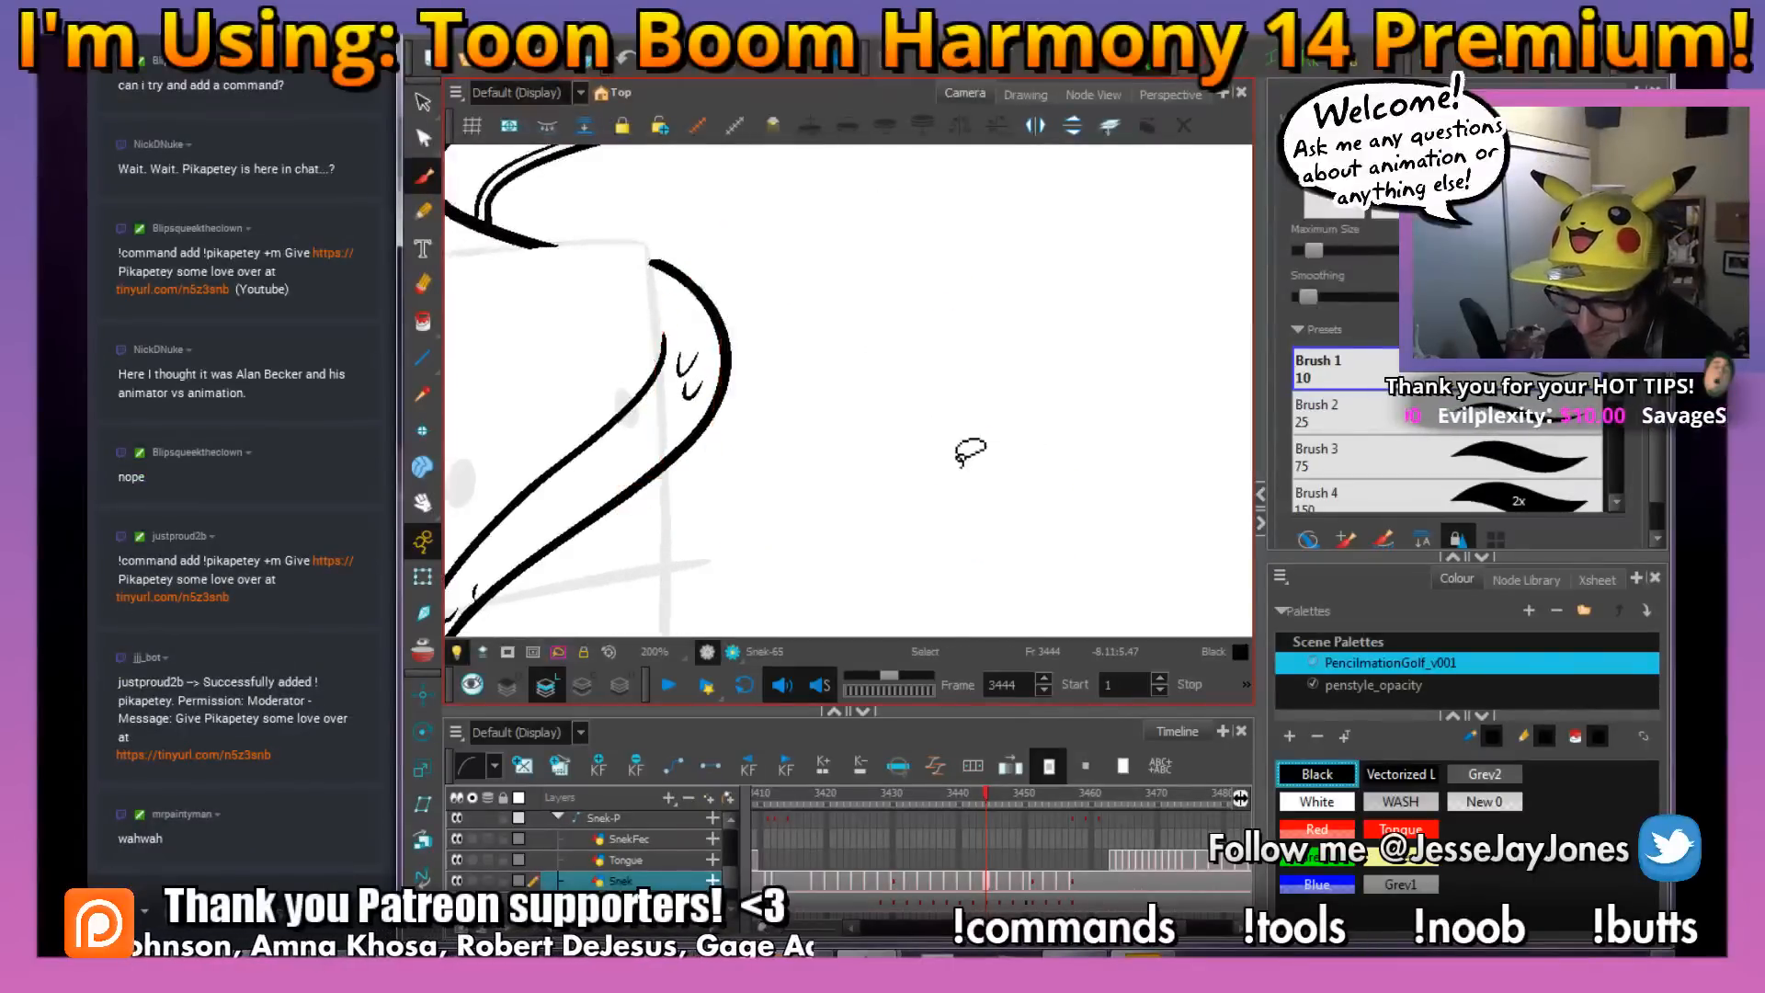
# Check the inked snake on frame 3444 from the neck scales down, and as a whole figure
pyautogui.moveTo(888, 410); pyautogui.dragTo(949, 487)
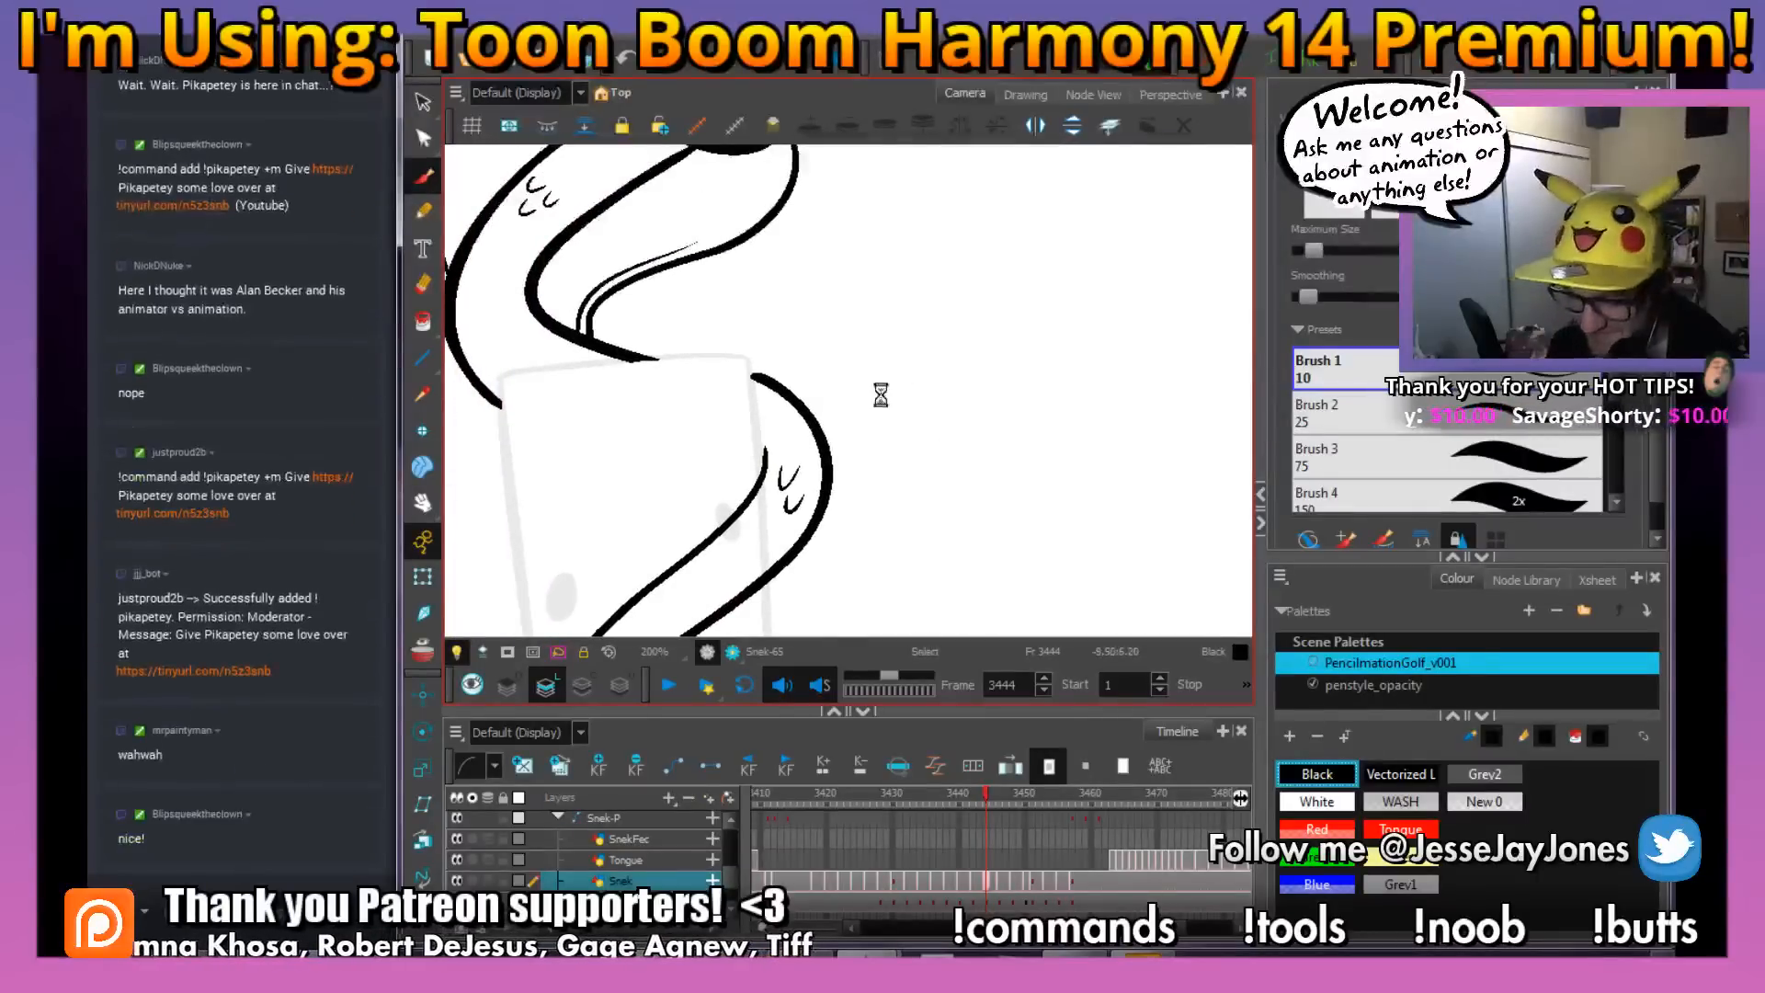
pyautogui.moveTo(970, 406); pyautogui.dragTo(983, 437)
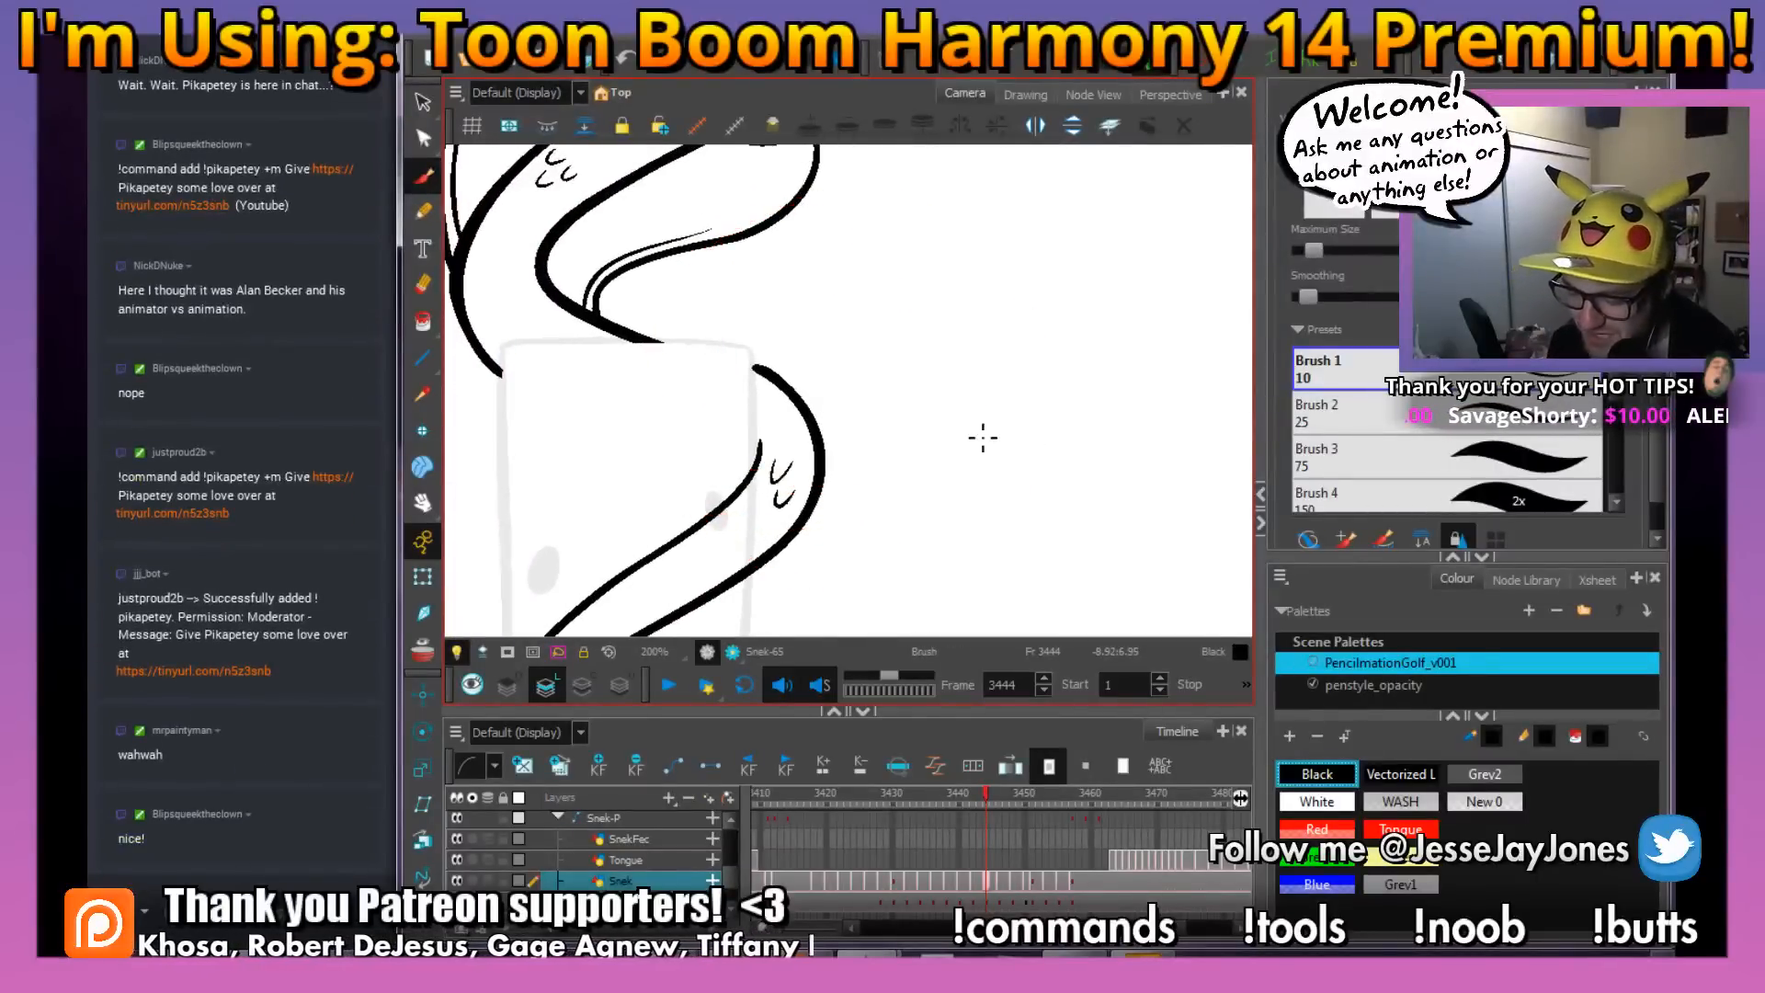
pyautogui.moveTo(810, 267); pyautogui.dragTo(824, 460)
pyautogui.press('1')
pyautogui.press('1')
pyautogui.press('1')
pyautogui.moveTo(888, 392); pyautogui.dragTo(894, 410)
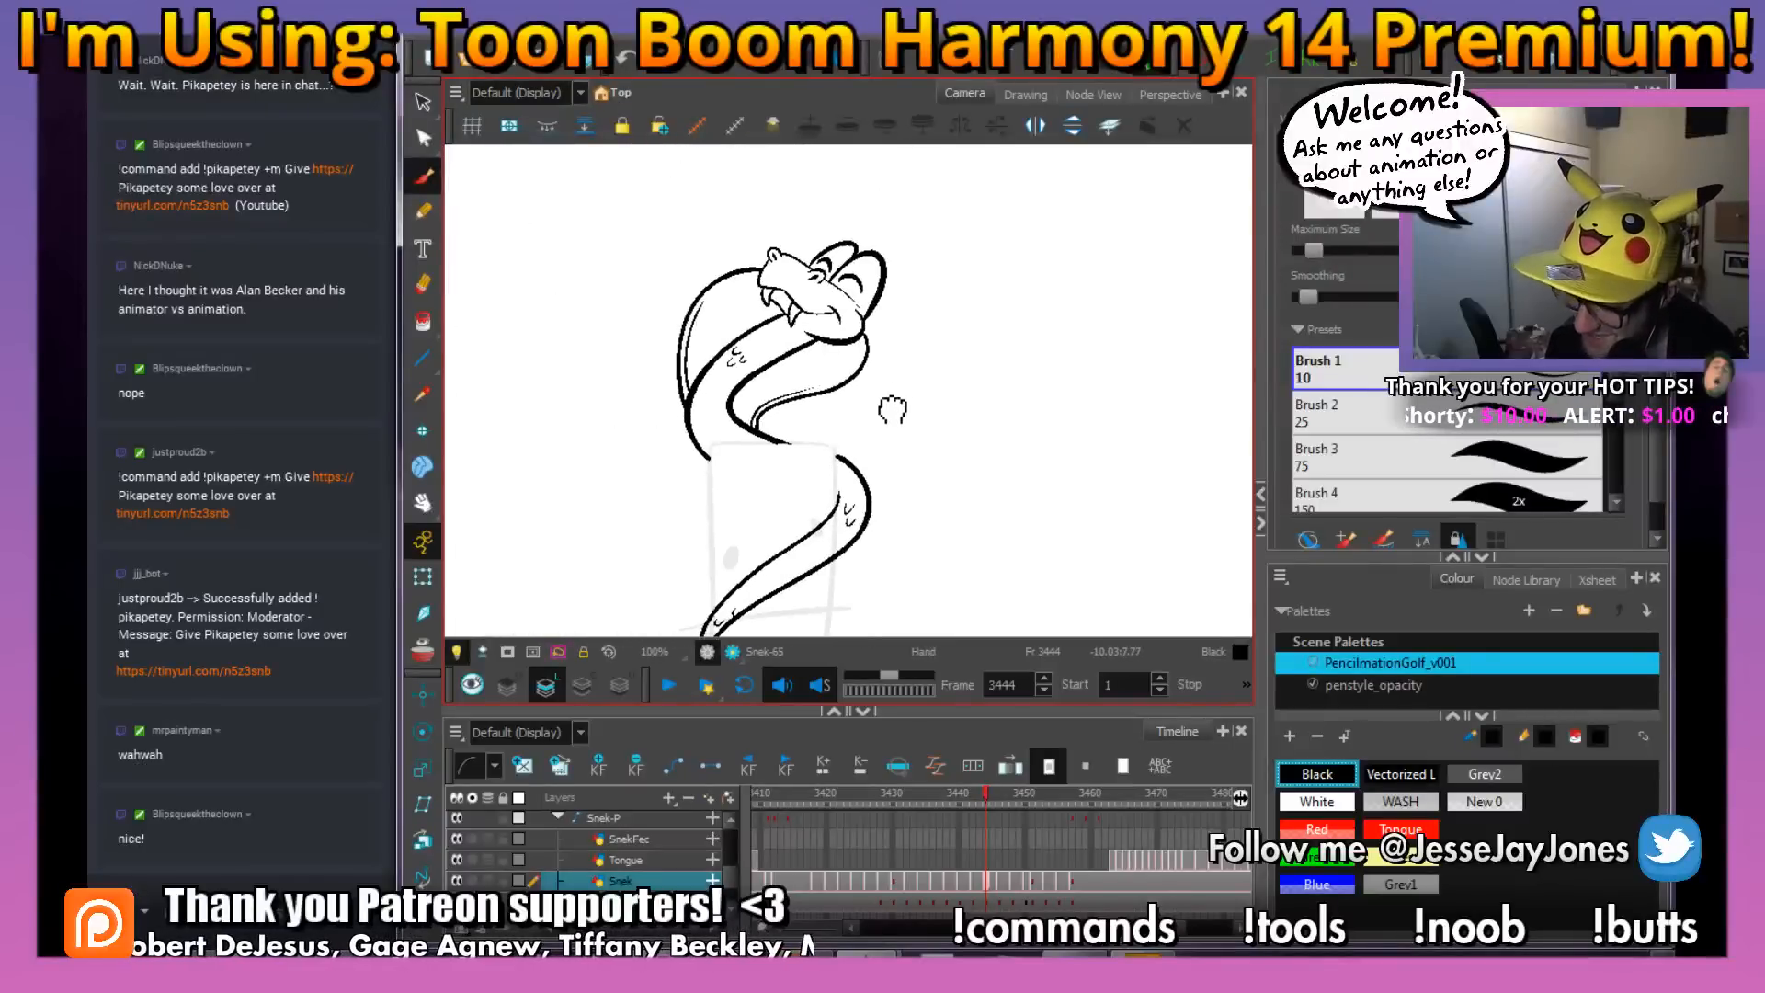
pyautogui.moveTo(947, 351); pyautogui.dragTo(938, 355)
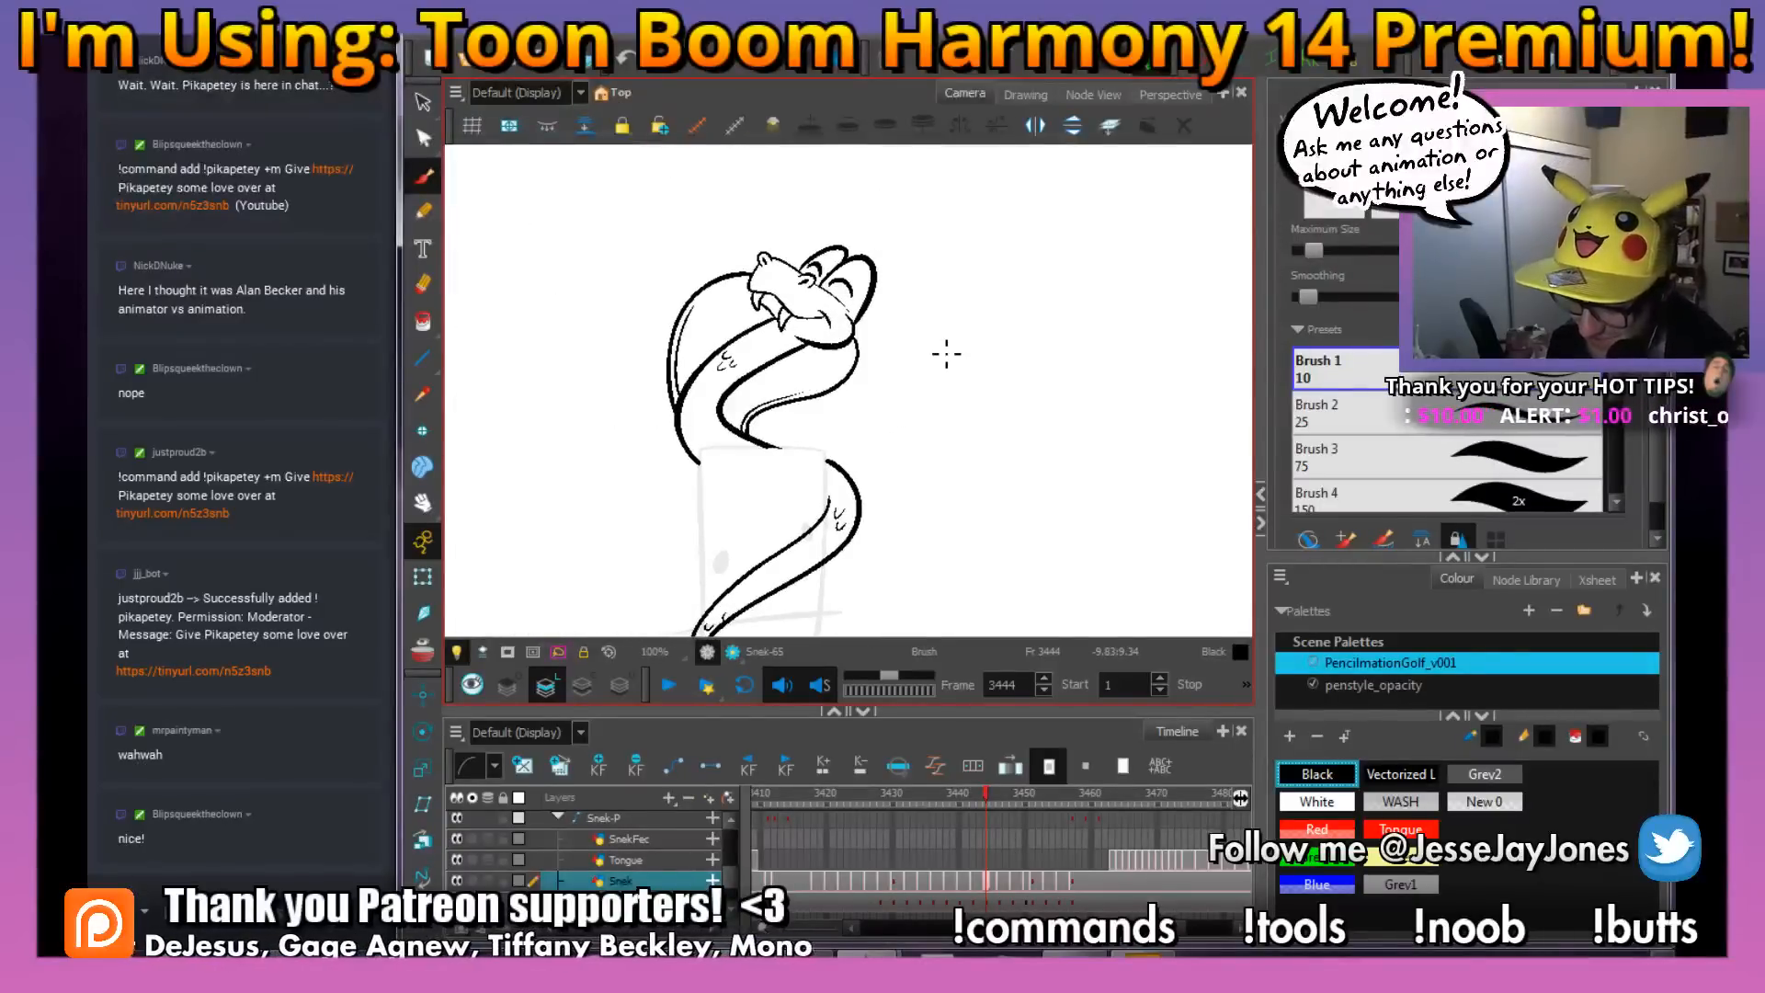
# Switch to the stream chat, post the !pikapetey command and set the message destination to #allchats
pyautogui.click(145, 910)
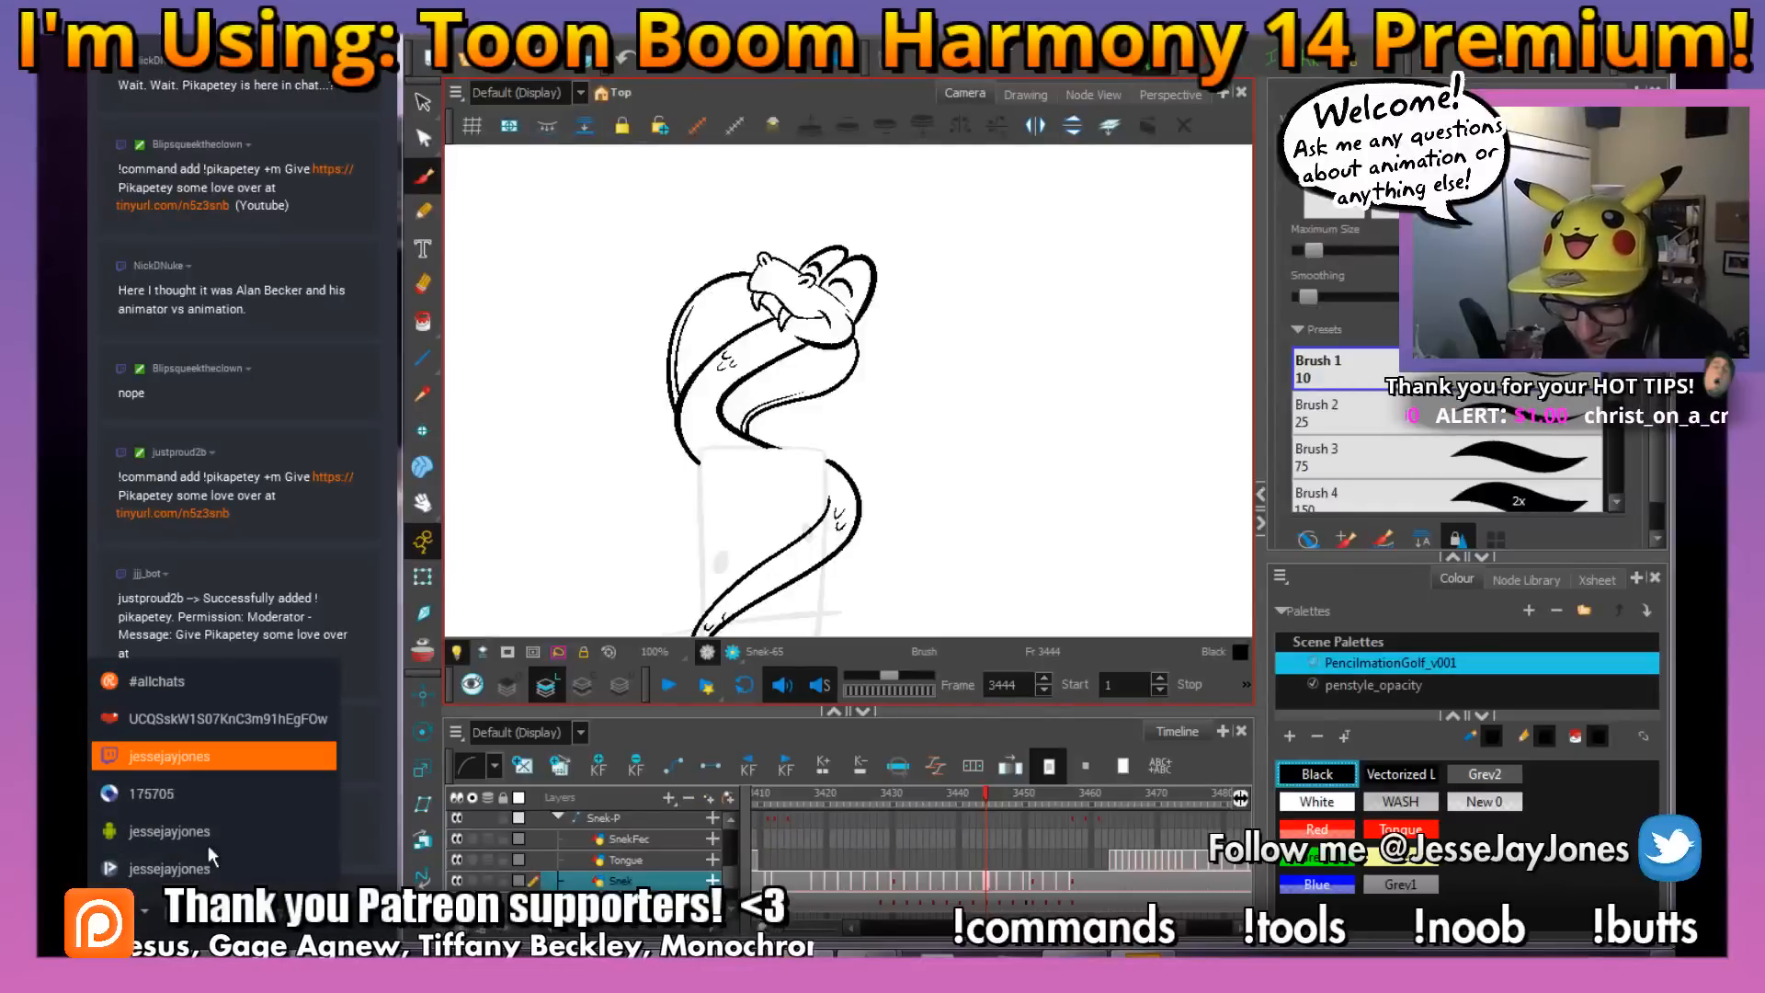
pyautogui.click(226, 867)
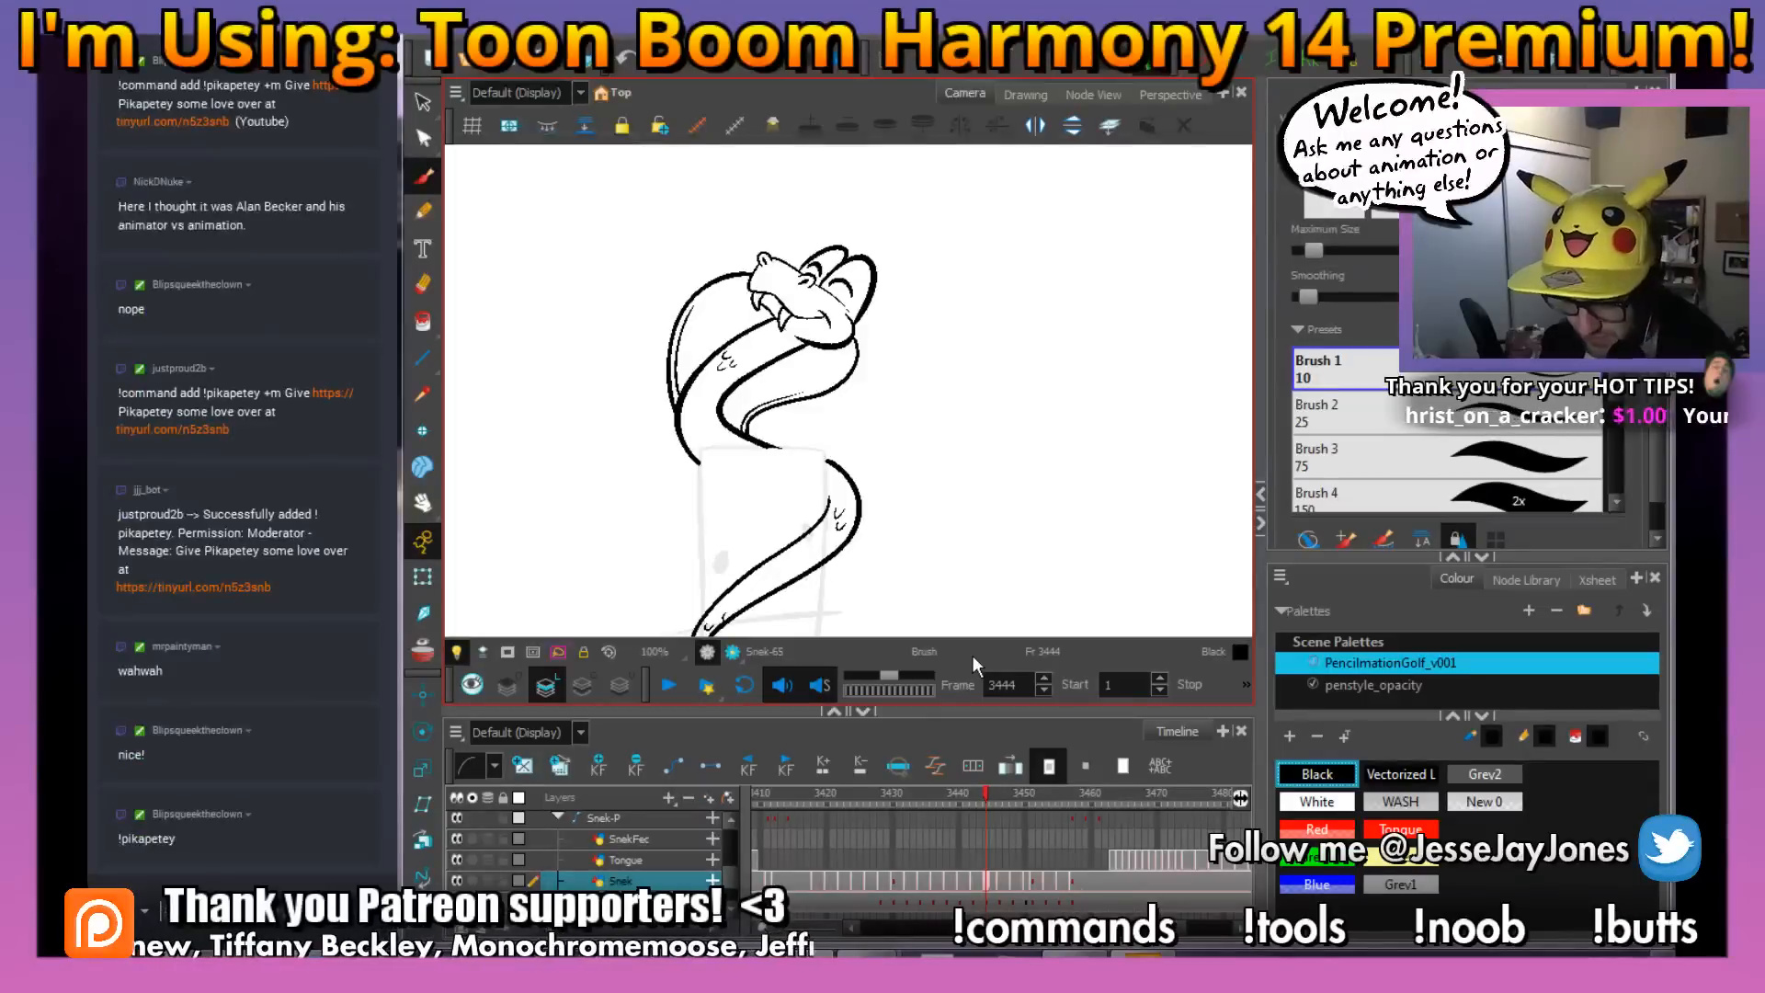
pyautogui.click(144, 910)
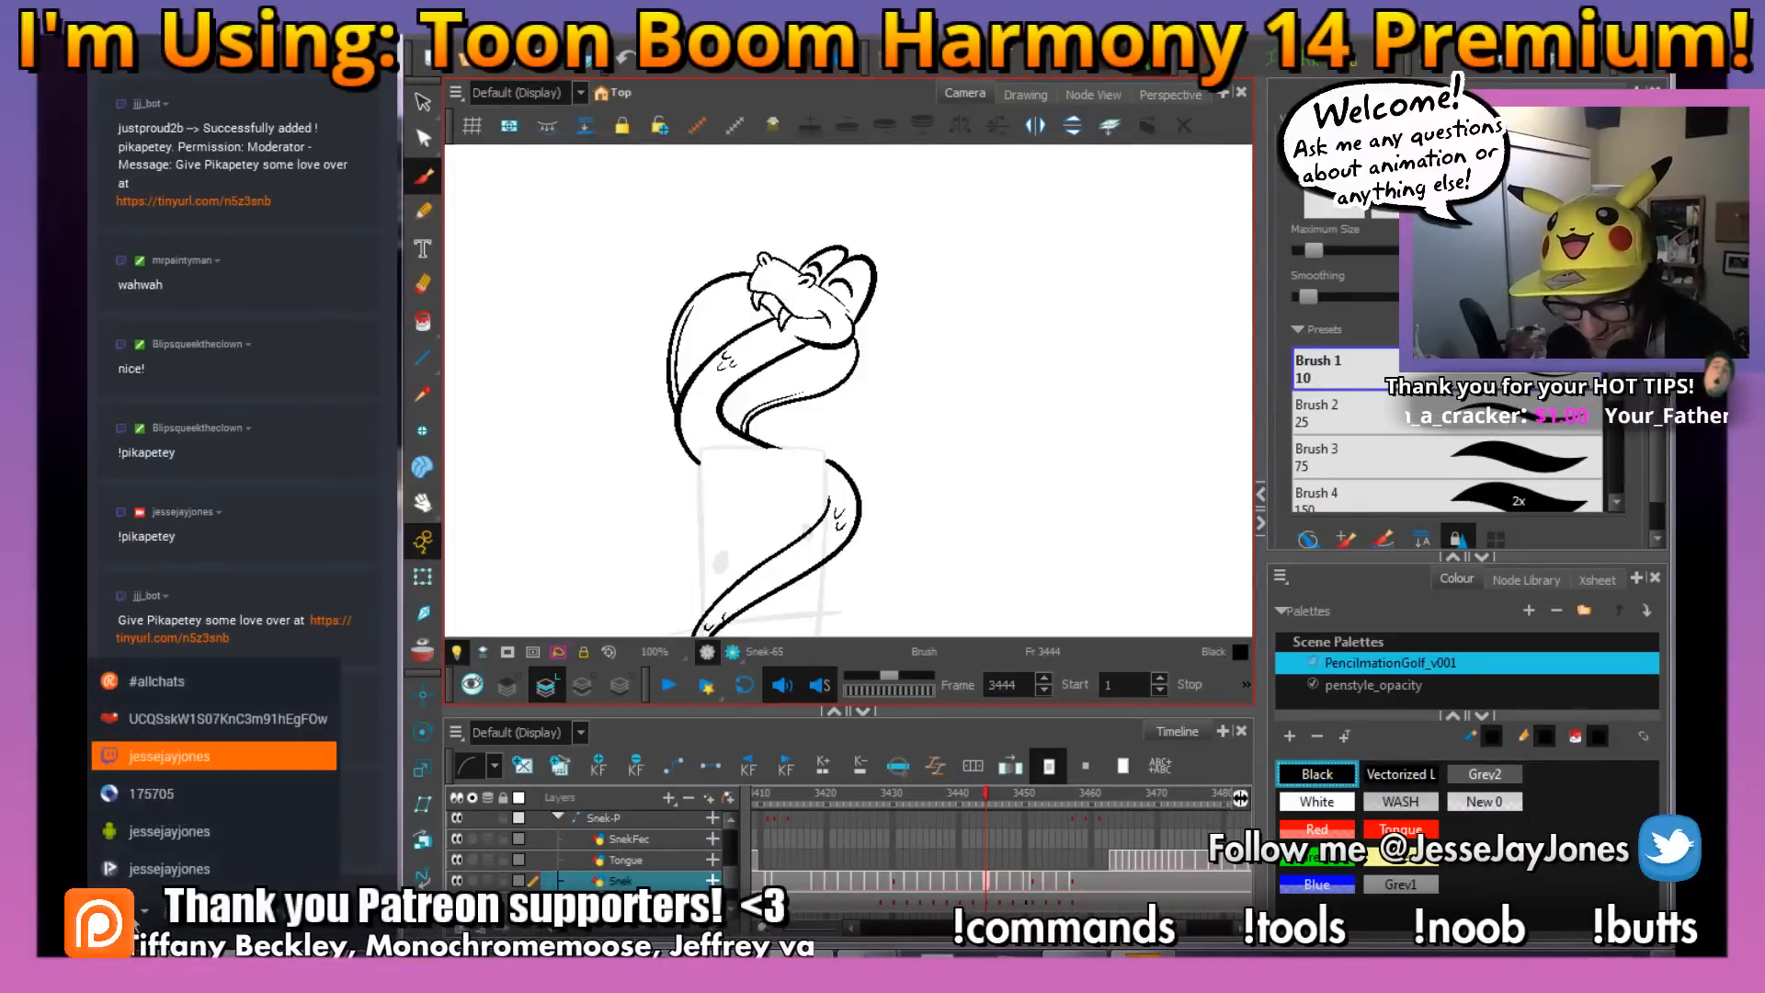
pyautogui.click(204, 682)
# Return to the animation and flip back and forth through the frames around 3444 to check the snake's motion
pyautogui.press('space')
pyautogui.moveTo(912, 443)
pyautogui.mouseDown()
pyautogui.moveTo(881, 413)
pyautogui.moveTo(839, 464)
pyautogui.moveTo(882, 469)
pyautogui.mouseUp()
pyautogui.press('space')
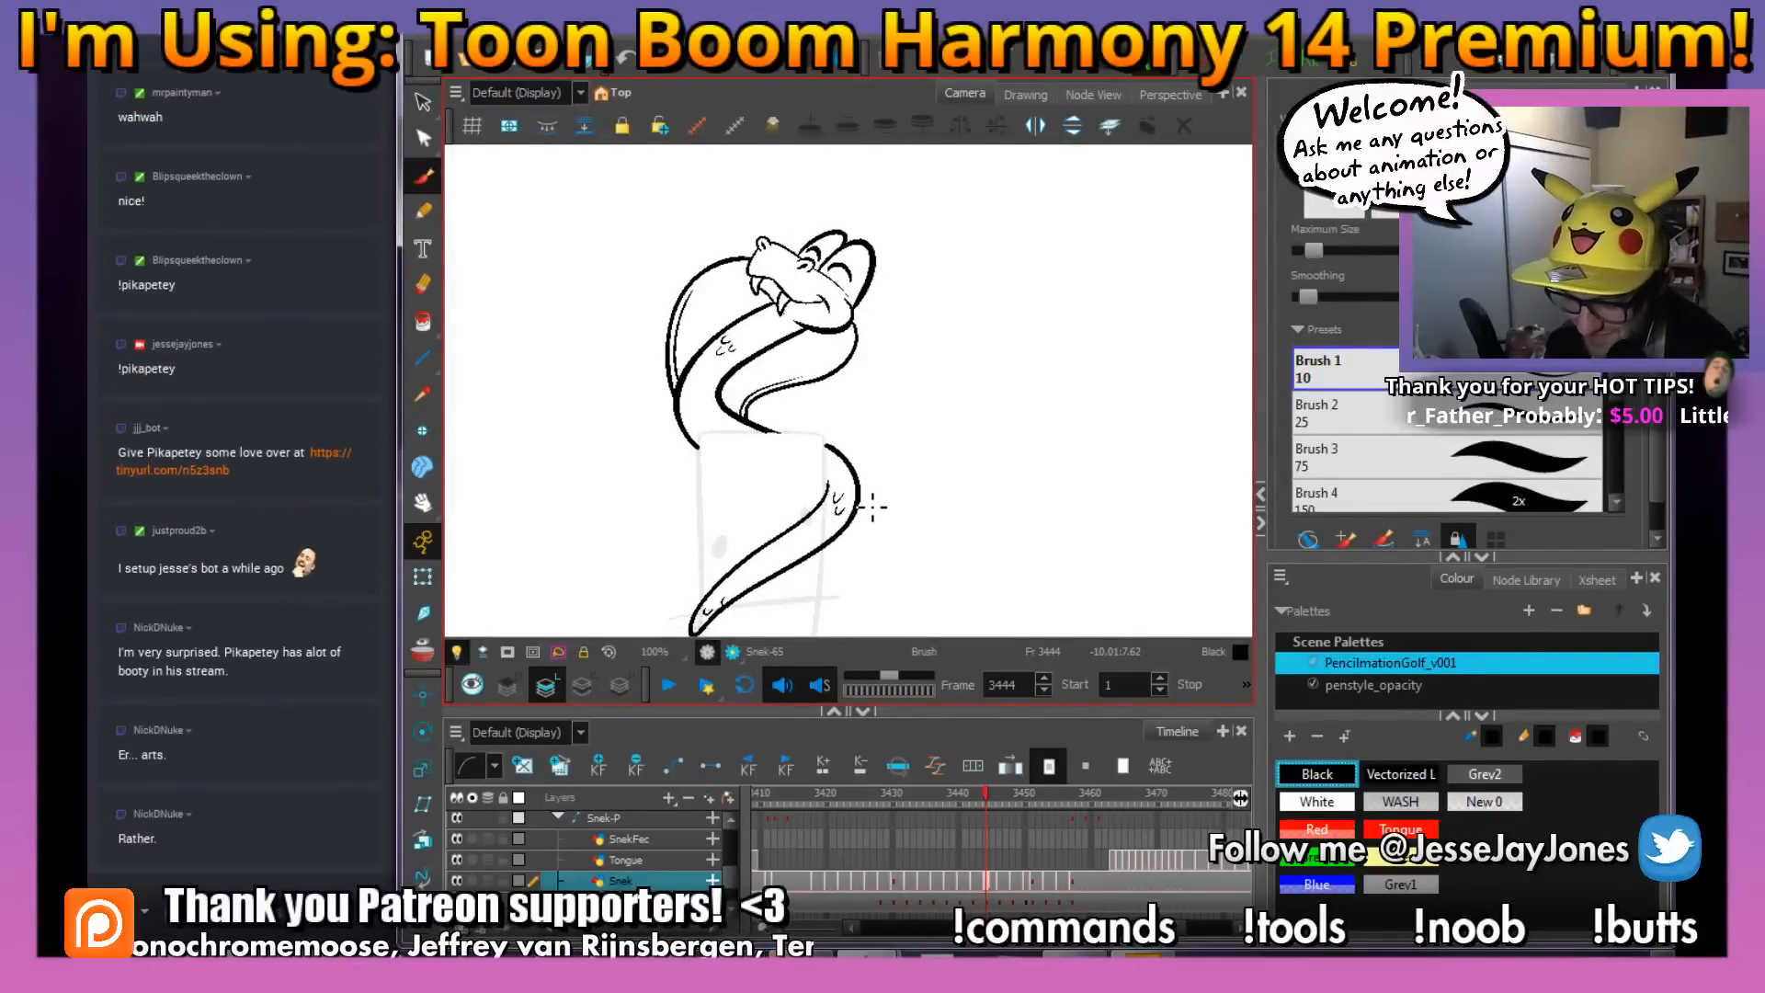
pyautogui.scroll(-1, 795, 398)
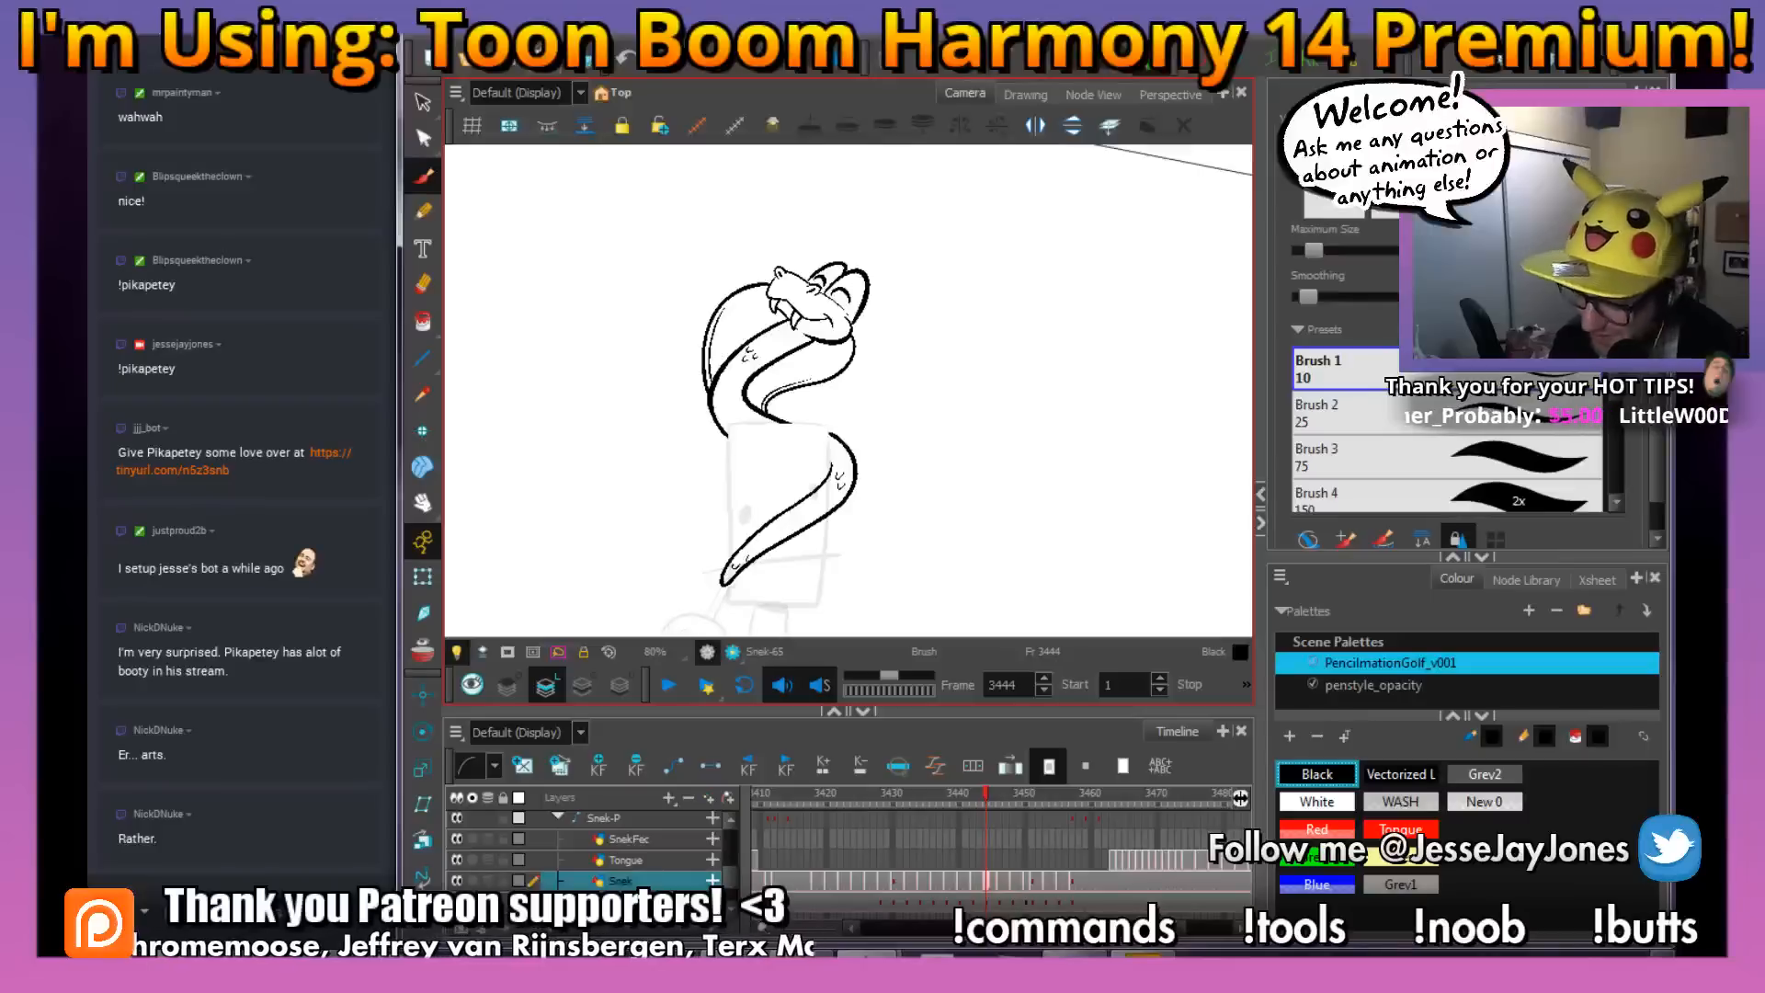
pyautogui.press('space')
pyautogui.moveTo(904, 491); pyautogui.dragTo(891, 479)
pyautogui.press(',')
pyautogui.press('.')
pyautogui.press(',')
pyautogui.press('.')
pyautogui.press(',')
pyautogui.press('.')
pyautogui.moveTo(950, 381)
pyautogui.mouseDown()
pyautogui.moveTo(929, 429)
pyautogui.moveTo(874, 449)
pyautogui.moveTo(887, 416)
pyautogui.moveTo(898, 503)
pyautogui.moveTo(875, 511)
pyautogui.mouseUp()
pyautogui.press(',')
pyautogui.press('.')
pyautogui.press(',')
pyautogui.press('.')
pyautogui.press('.')
pyautogui.press('.')
pyautogui.press(',')
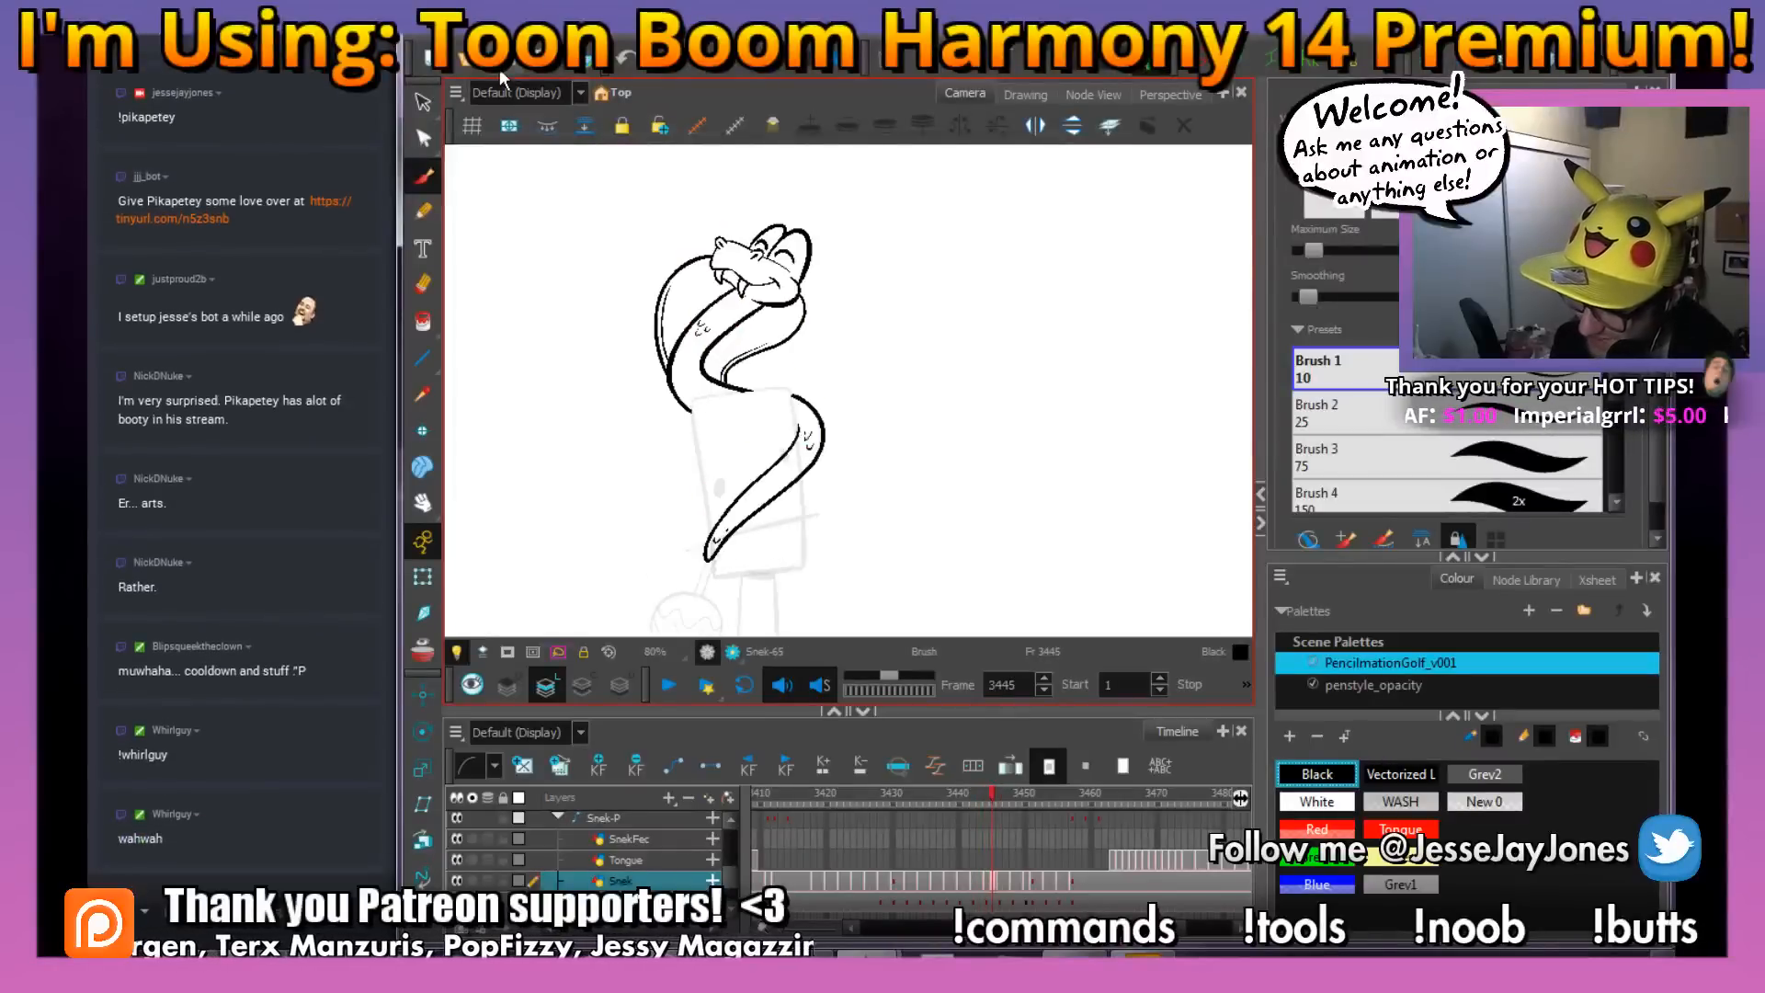
pyautogui.press('.')
pyautogui.press(',')
pyautogui.press('.')
pyautogui.press(',')
pyautogui.press(',')
pyautogui.press(',')
pyautogui.press('.')
pyautogui.press('.')
pyautogui.press('.')
pyautogui.press(',')
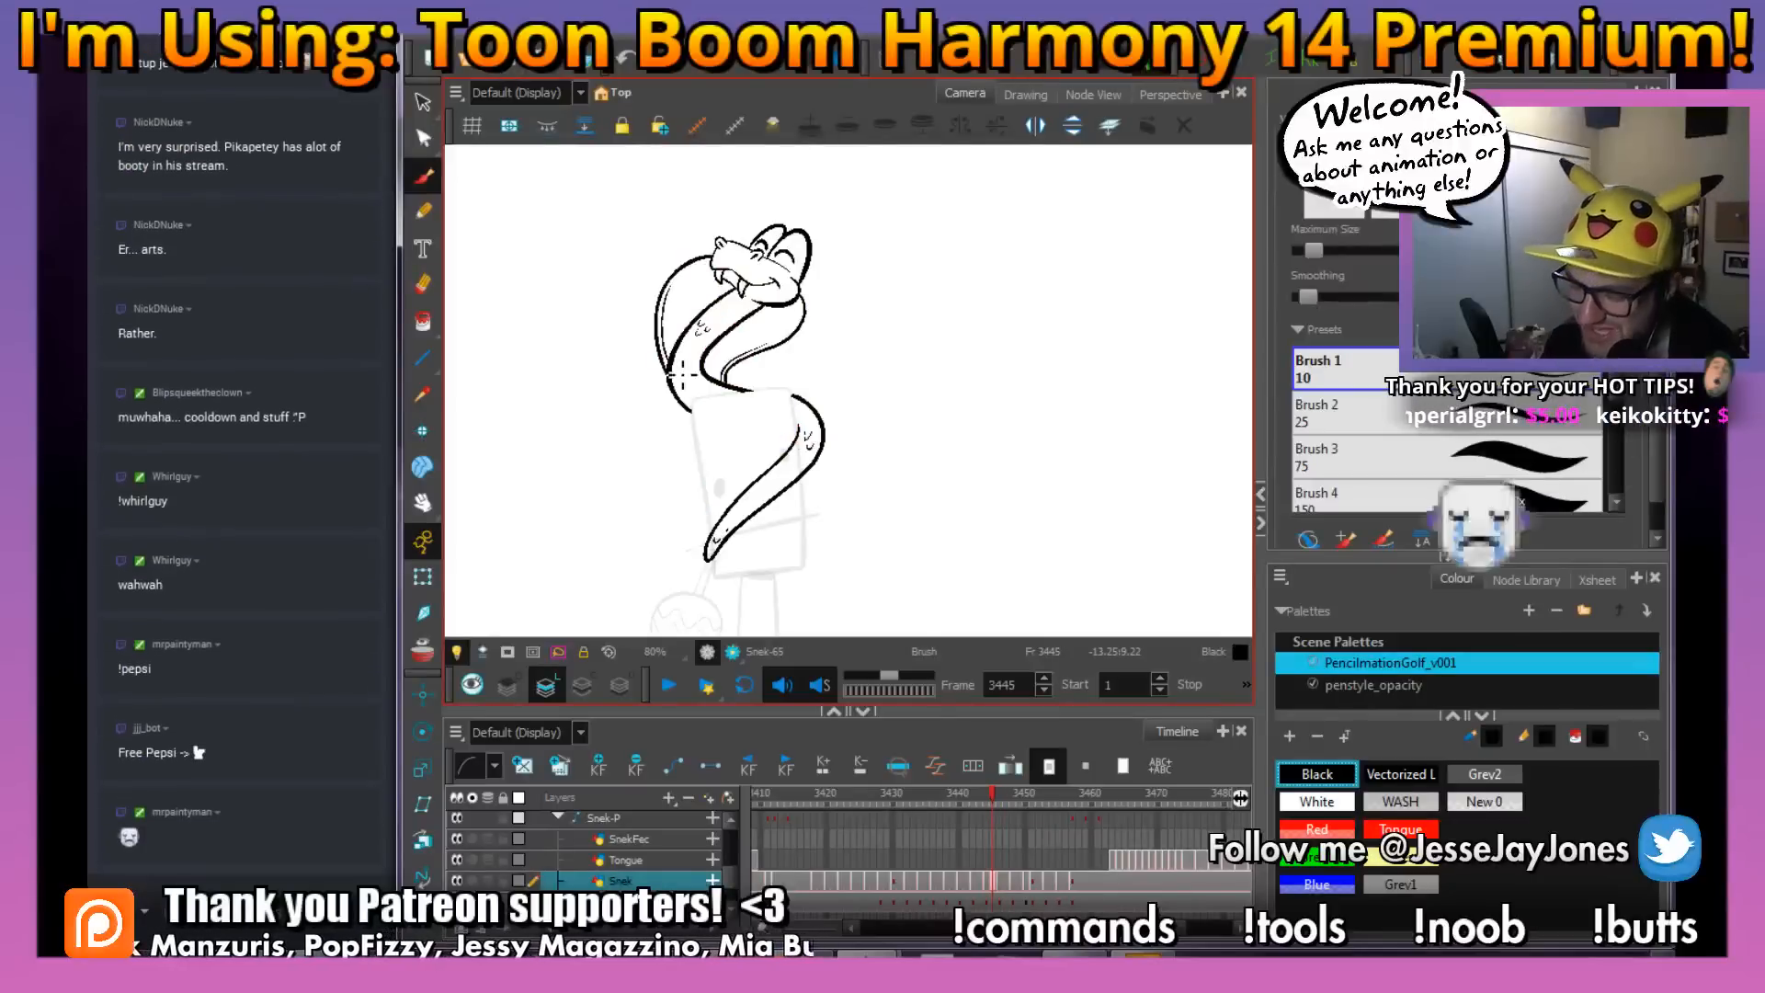
# Lasso the strokes of the rear hood and rear neck line and pull their lower end slightly upward and inward
pyautogui.scroll(3, 687, 303)
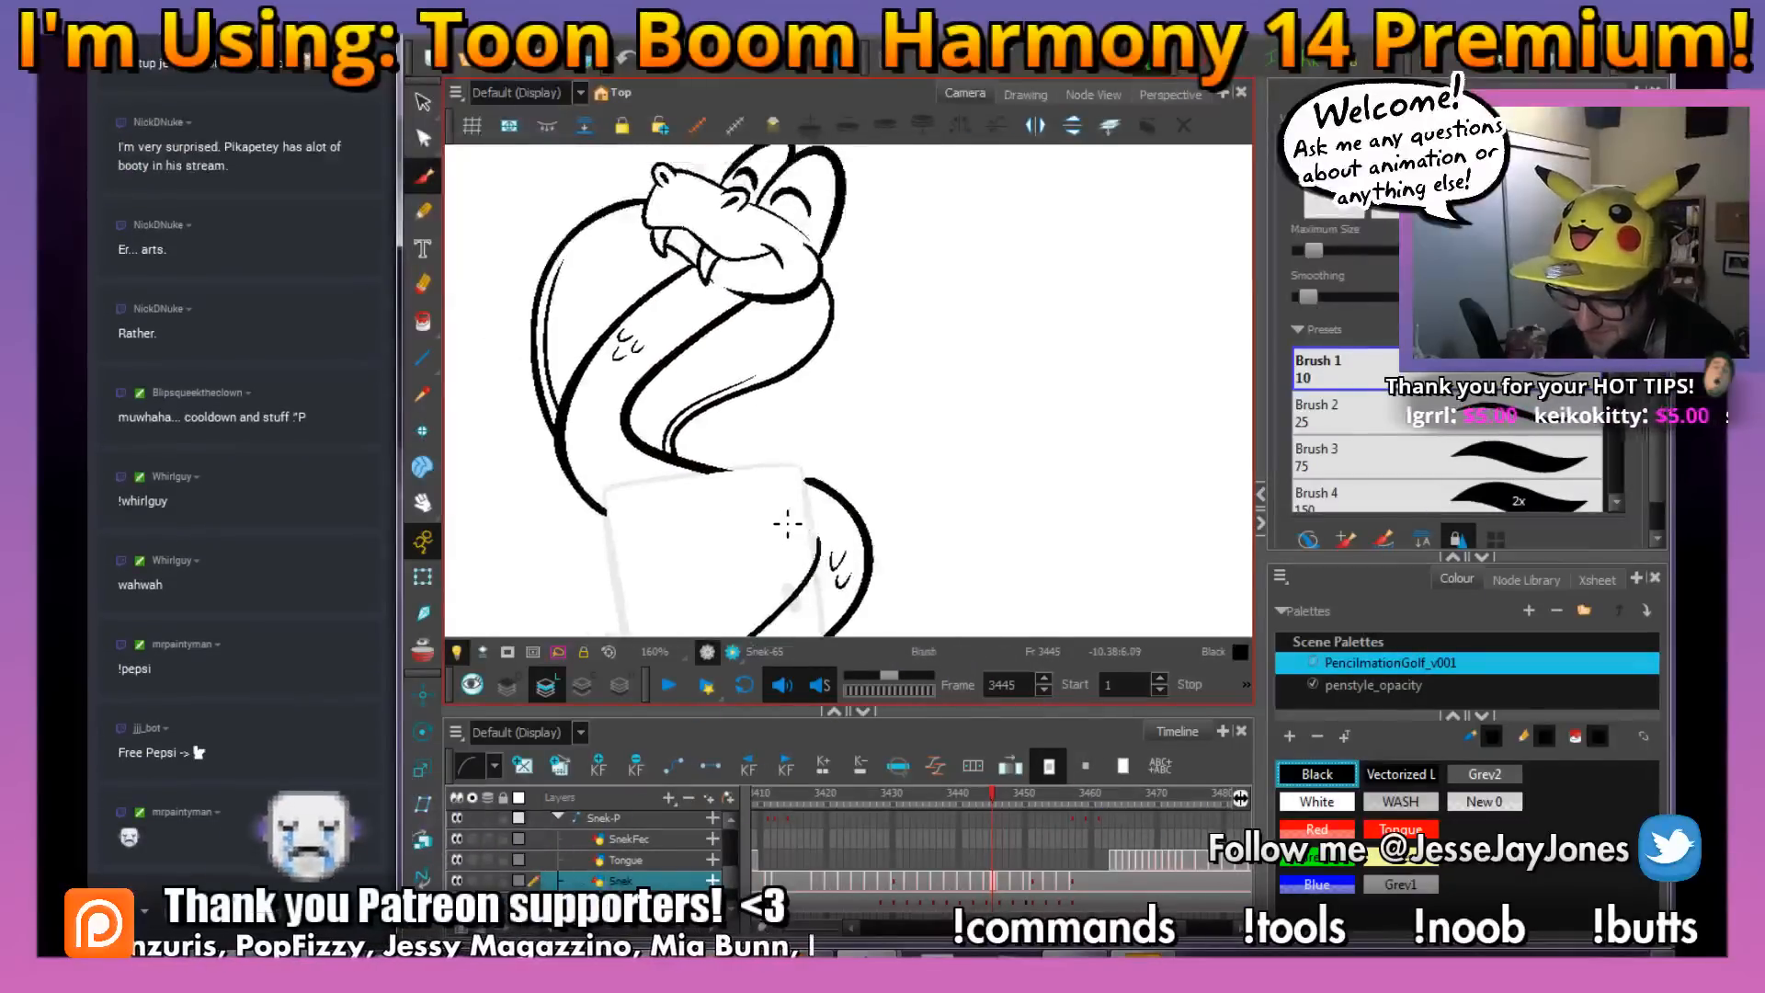
pyautogui.scroll(1, 788, 524)
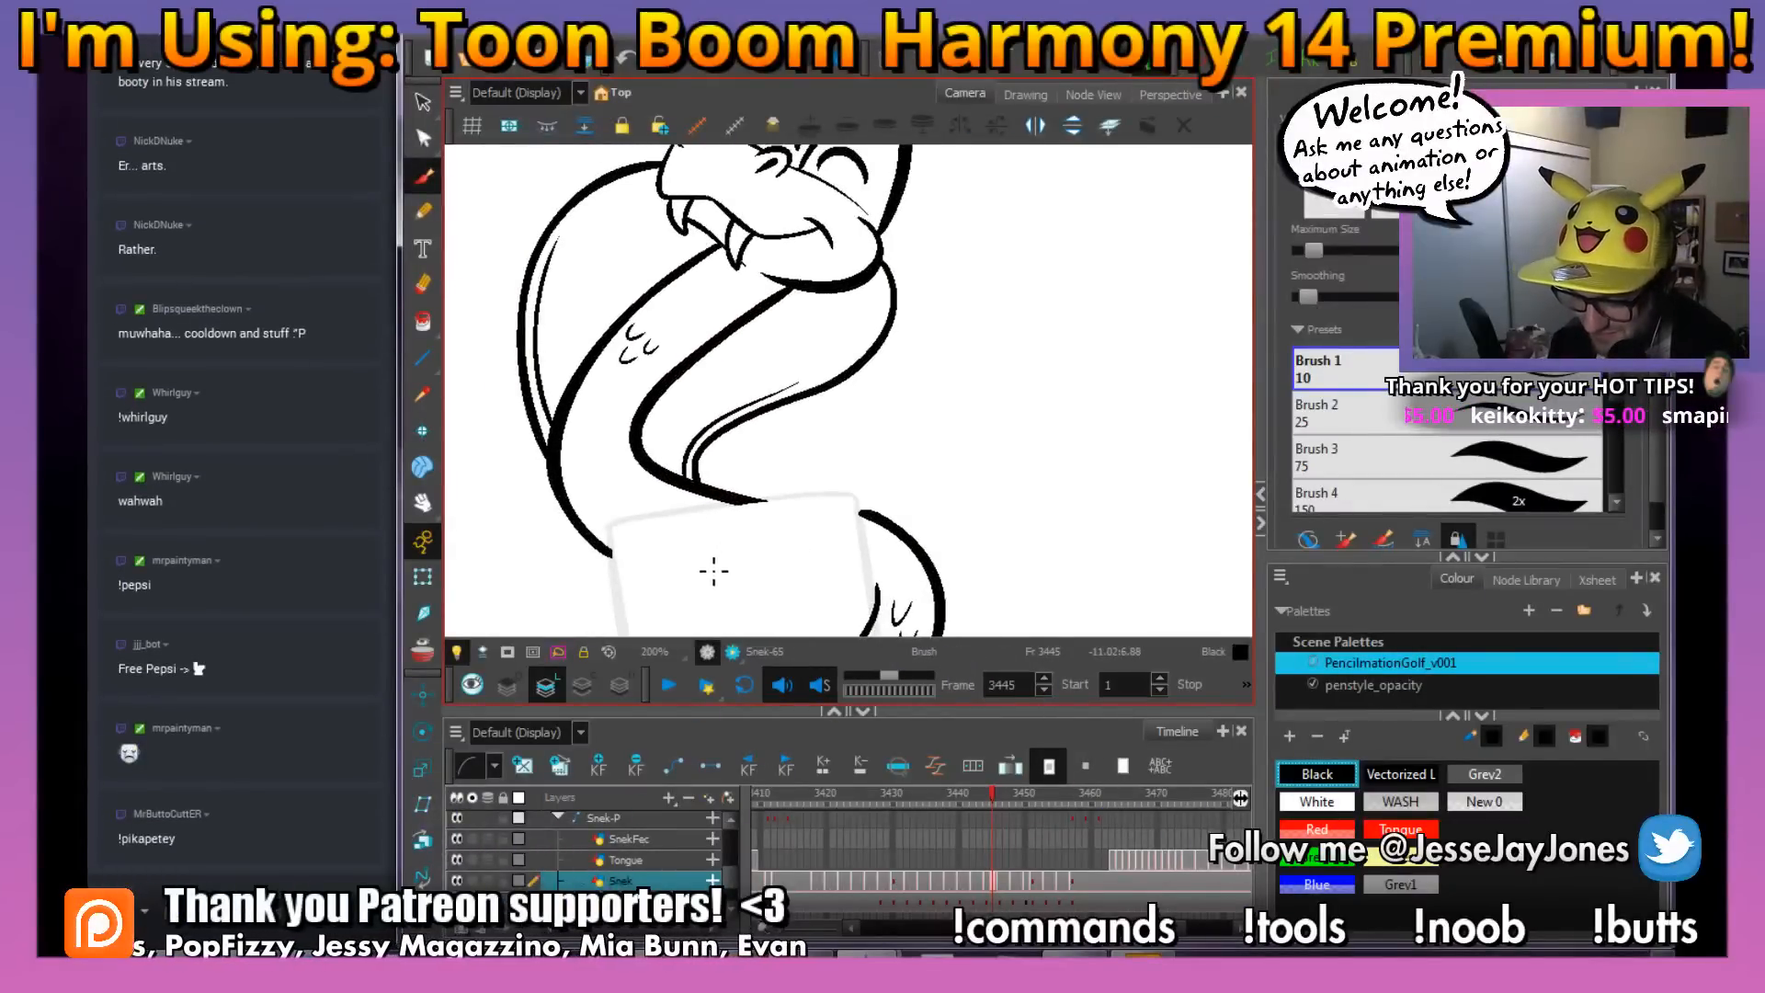
pyautogui.moveTo(652, 576); pyautogui.dragTo(587, 402)
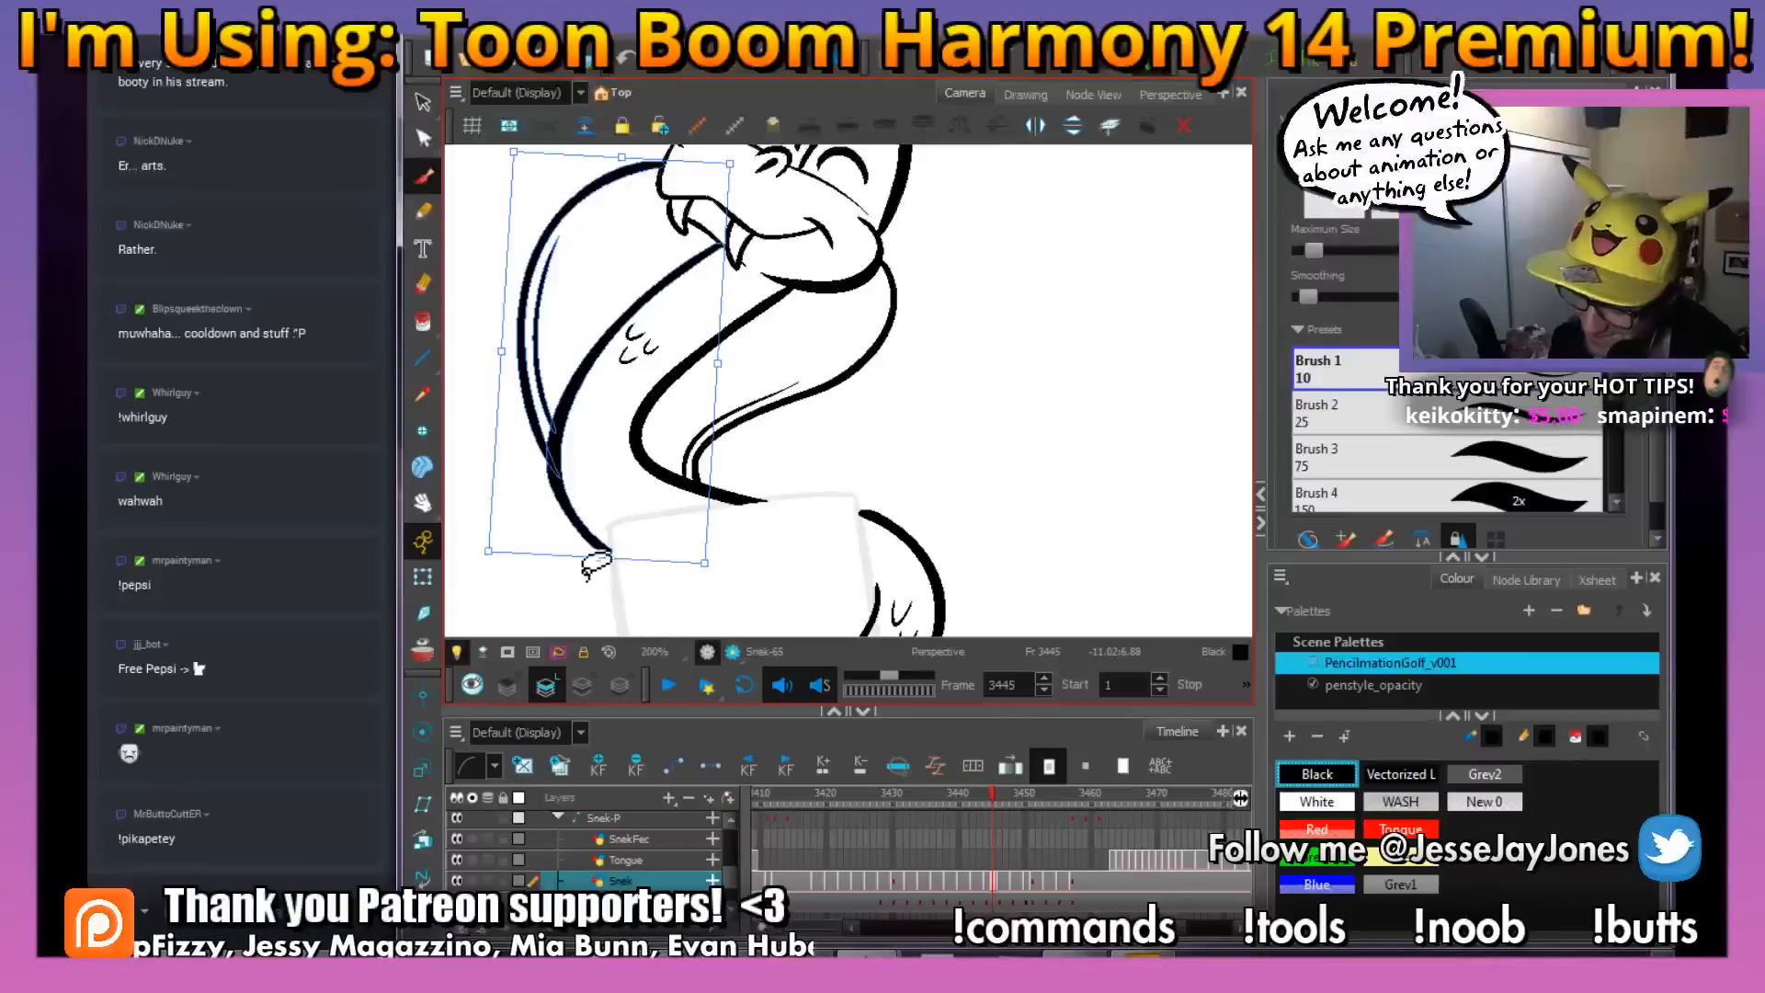
pyautogui.moveTo(596, 559); pyautogui.dragTo(610, 537)
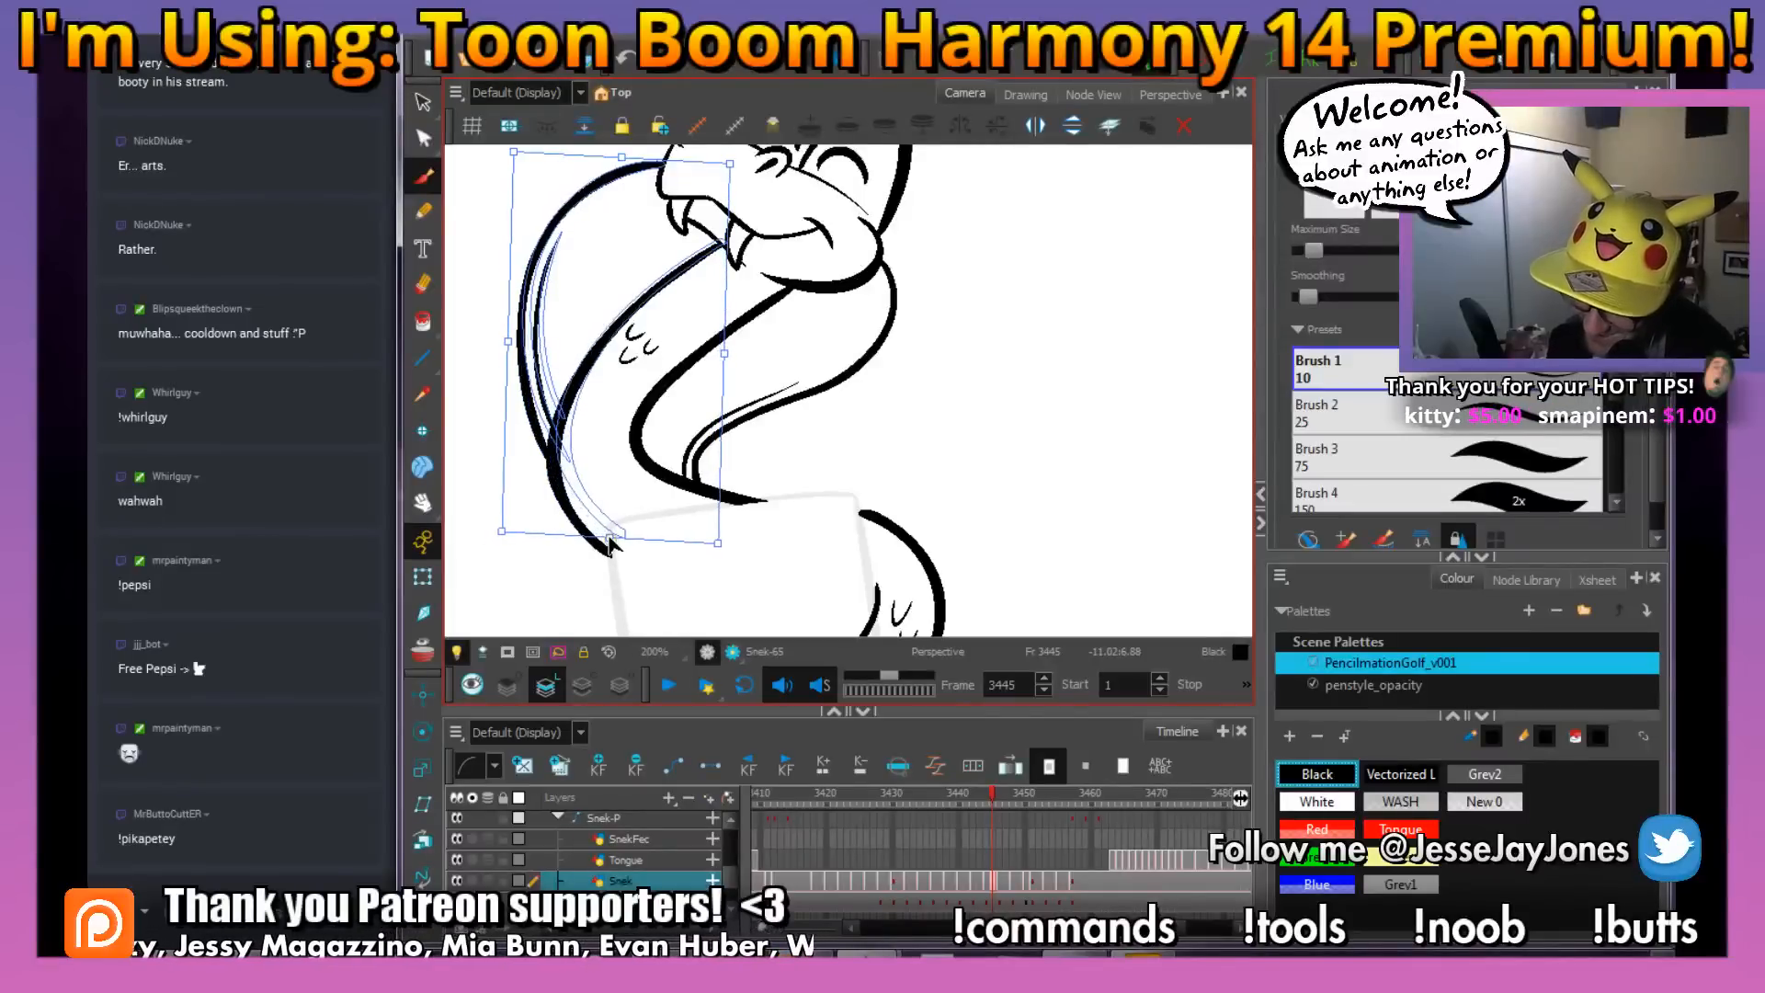
pyautogui.hotkey('alt', 'e')
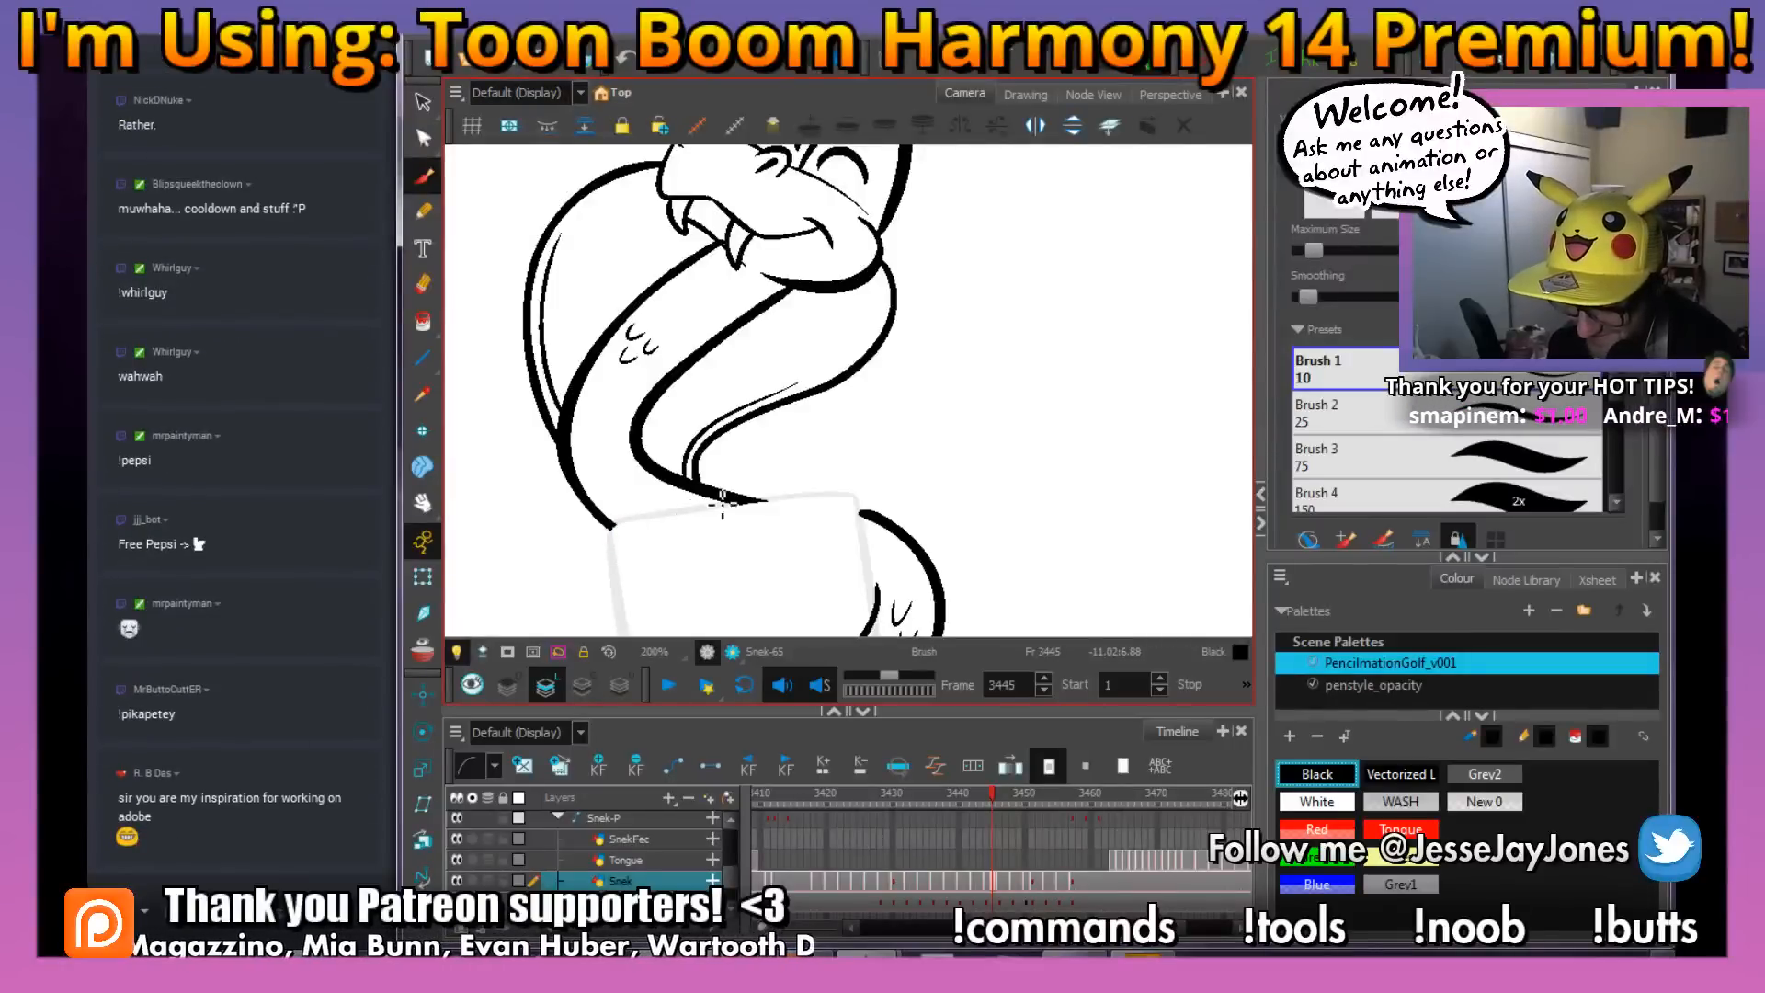
# Check the adjusted hood and neck lines on the whole snake by flipping between frames 3444 and 3445
pyautogui.press('1')
pyautogui.press('1')
pyautogui.press('1')
pyautogui.moveTo(957, 521); pyautogui.dragTo(779, 479)
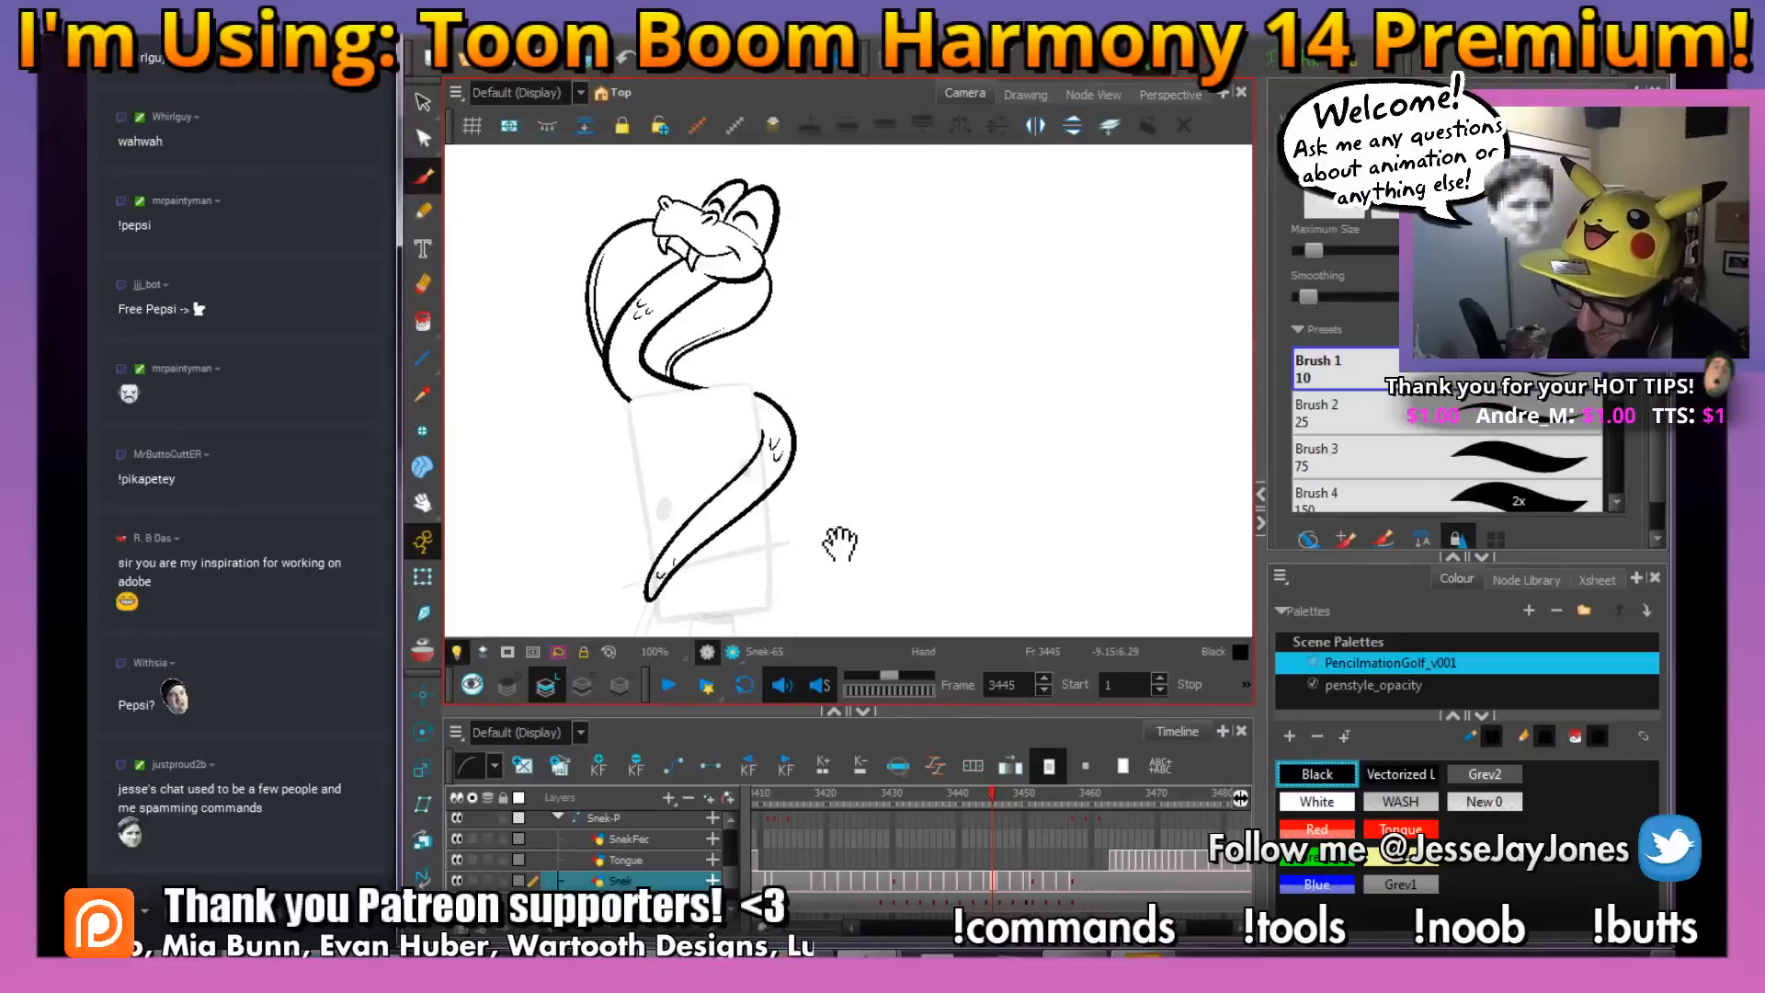
pyautogui.moveTo(847, 564); pyautogui.dragTo(818, 511)
pyautogui.moveTo(827, 350); pyautogui.dragTo(851, 413)
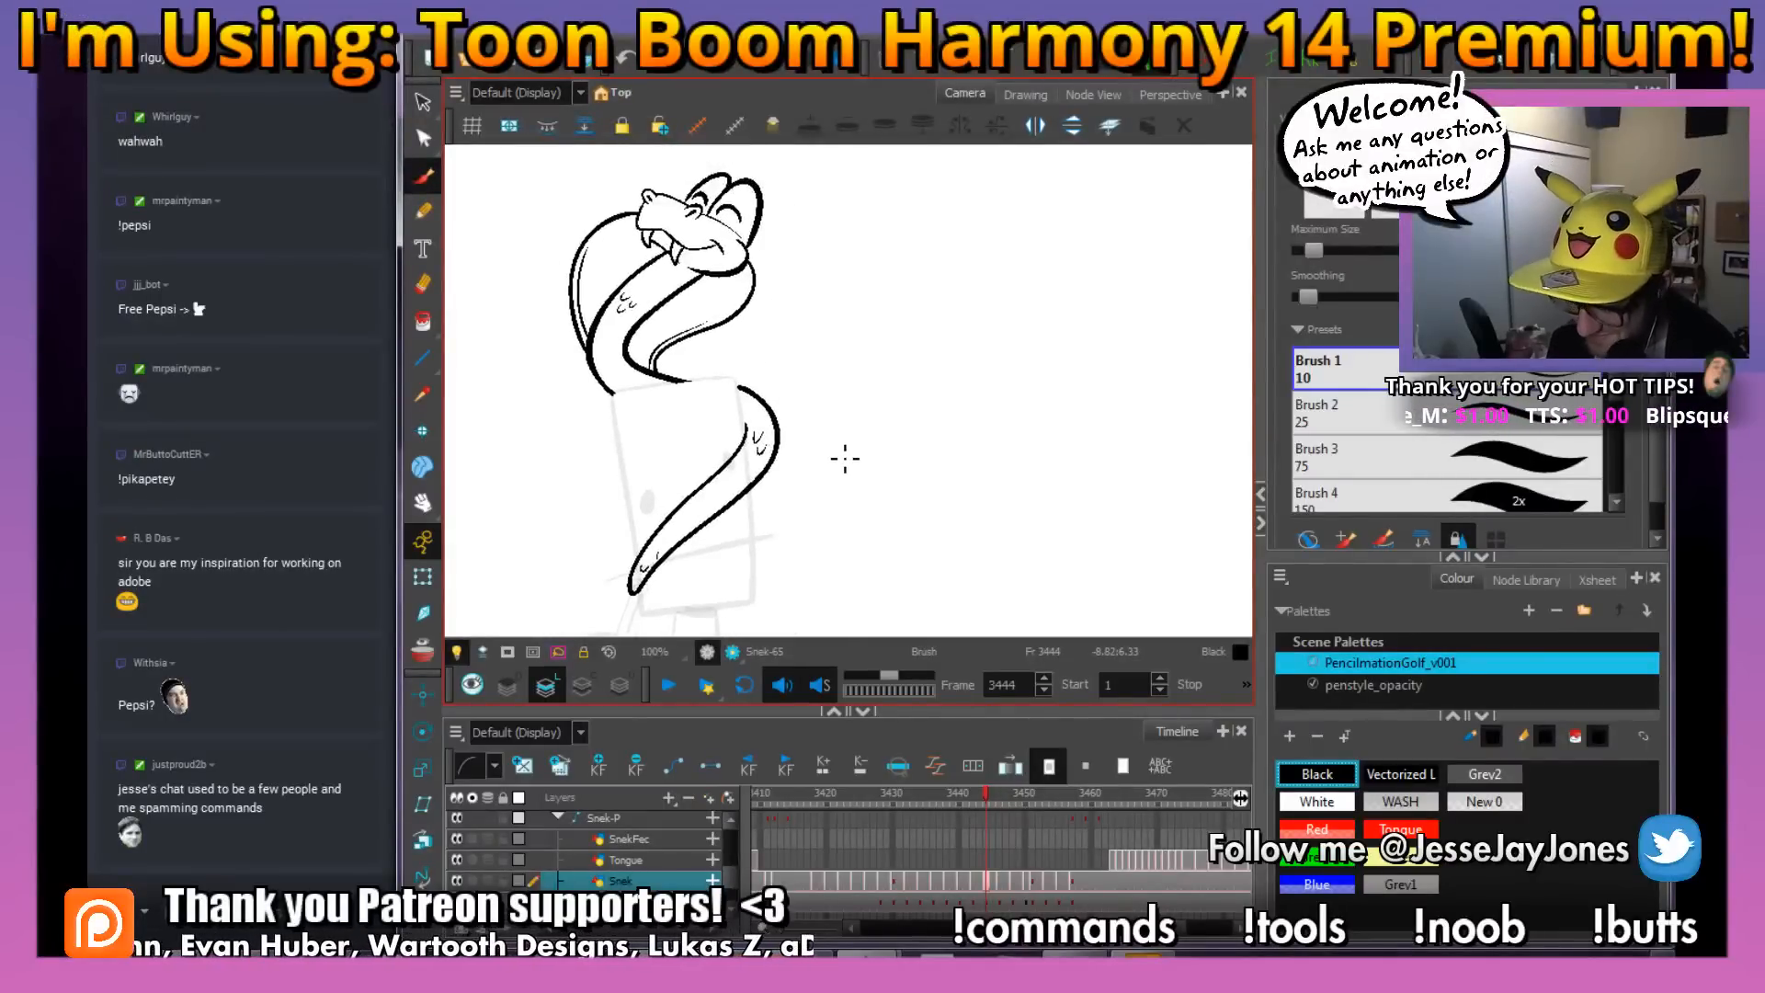
pyautogui.press('.')
pyautogui.press(',')
# Go to frame 3446 and ink the snake's near eye, the upper line of the snout and the nostril over the rough
pyautogui.press('.')
pyautogui.press('.')
pyautogui.press('.')
pyautogui.moveTo(838, 372)
pyautogui.mouseDown()
pyautogui.moveTo(843, 453)
pyautogui.moveTo(866, 466)
pyautogui.mouseUp()
pyautogui.moveTo(681, 338); pyautogui.dragTo(844, 480)
pyautogui.press('2')
pyautogui.press('2')
pyautogui.moveTo(704, 450); pyautogui.dragTo(996, 449)
pyautogui.press('2')
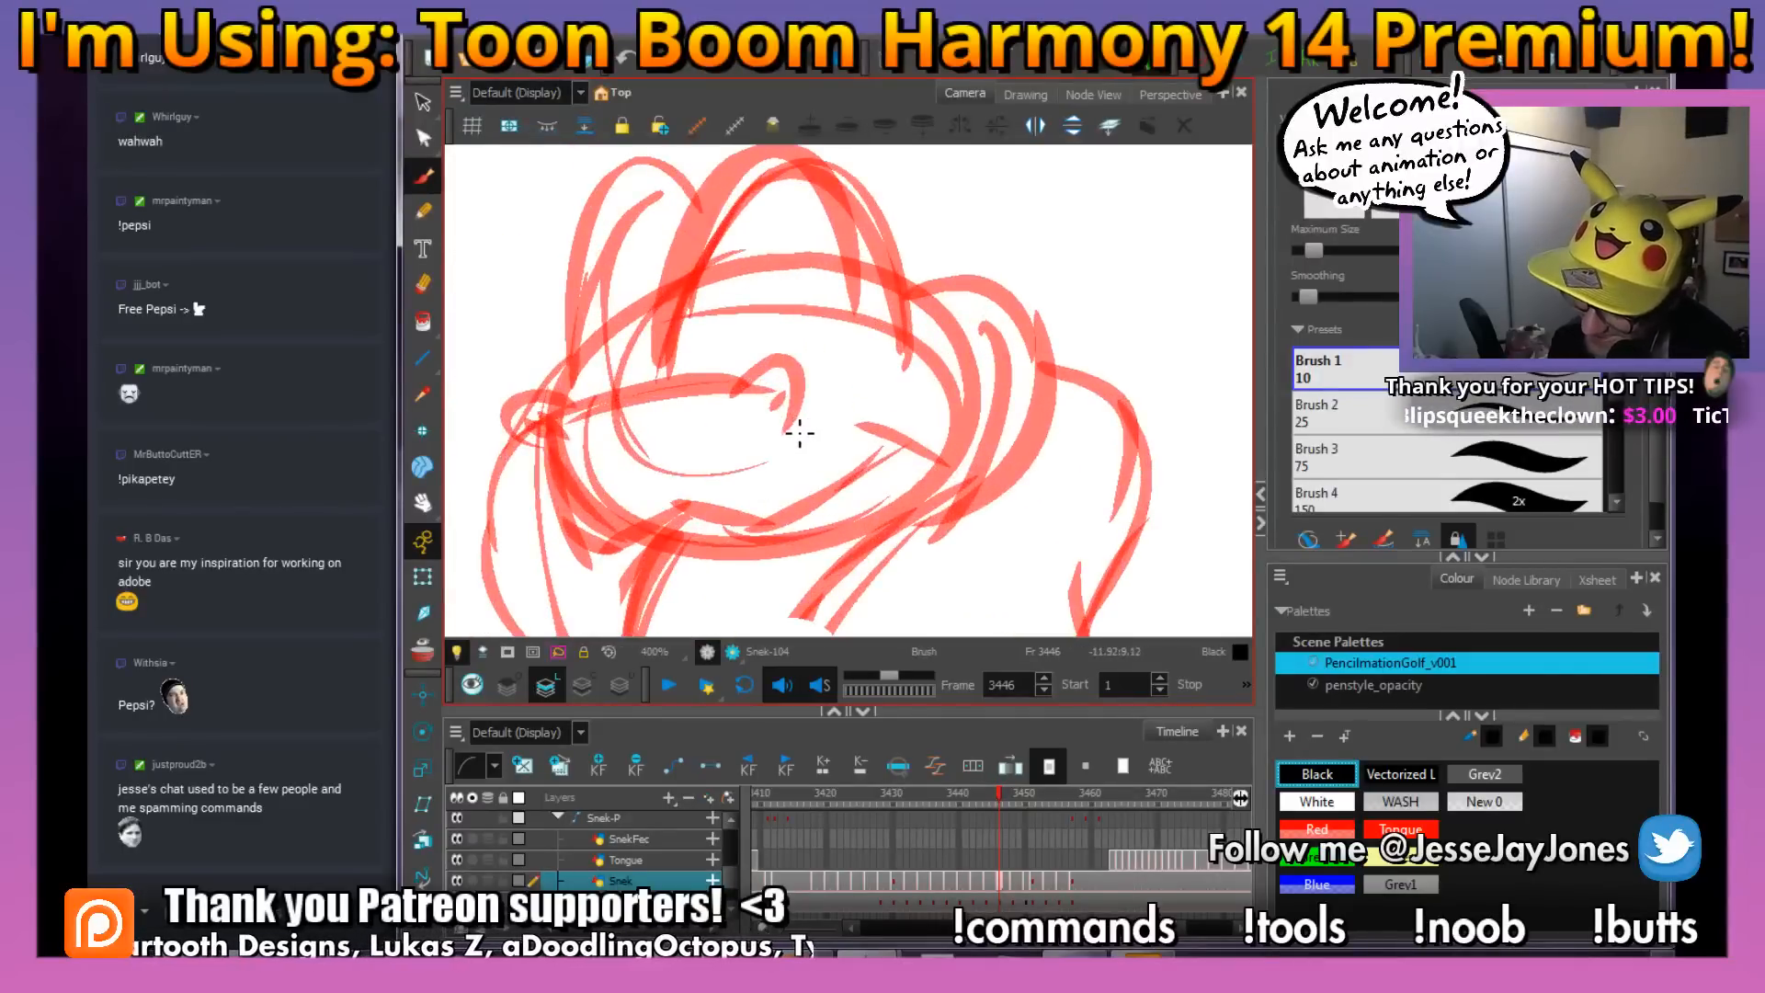
pyautogui.moveTo(825, 384)
pyautogui.mouseDown()
pyautogui.moveTo(793, 353)
pyautogui.moveTo(732, 416)
pyautogui.moveTo(788, 383)
pyautogui.moveTo(767, 421)
pyautogui.moveTo(795, 401)
pyautogui.moveTo(750, 392)
pyautogui.moveTo(641, 421)
pyautogui.mouseUp()
pyautogui.moveTo(769, 462); pyautogui.dragTo(906, 463)
pyautogui.moveTo(724, 411)
pyautogui.mouseDown()
pyautogui.moveTo(724, 456)
pyautogui.moveTo(800, 465)
pyautogui.mouseUp()
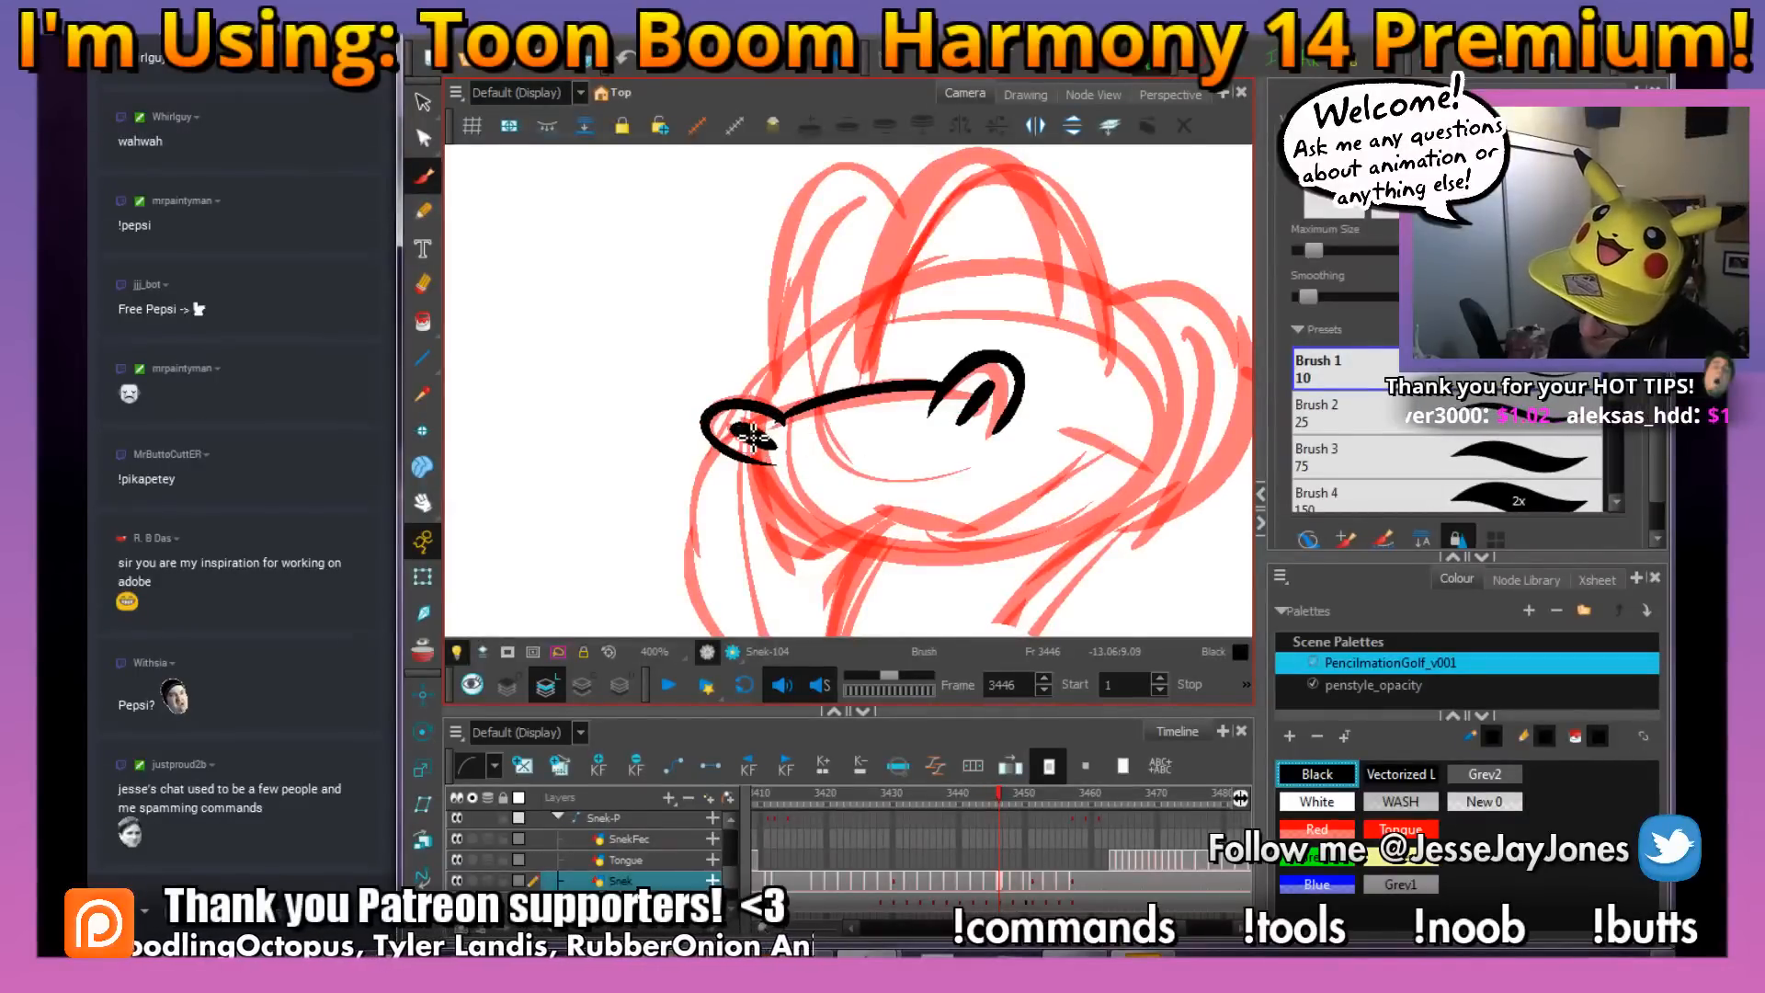
# Ink the snake's upper jaw and mouth line with its corner crease, both fangs and the lip line between the fangs
pyautogui.moveTo(910, 457)
pyautogui.mouseDown()
pyautogui.moveTo(886, 500)
pyautogui.moveTo(855, 484)
pyautogui.moveTo(951, 526)
pyautogui.mouseUp()
pyautogui.press('ctrl')
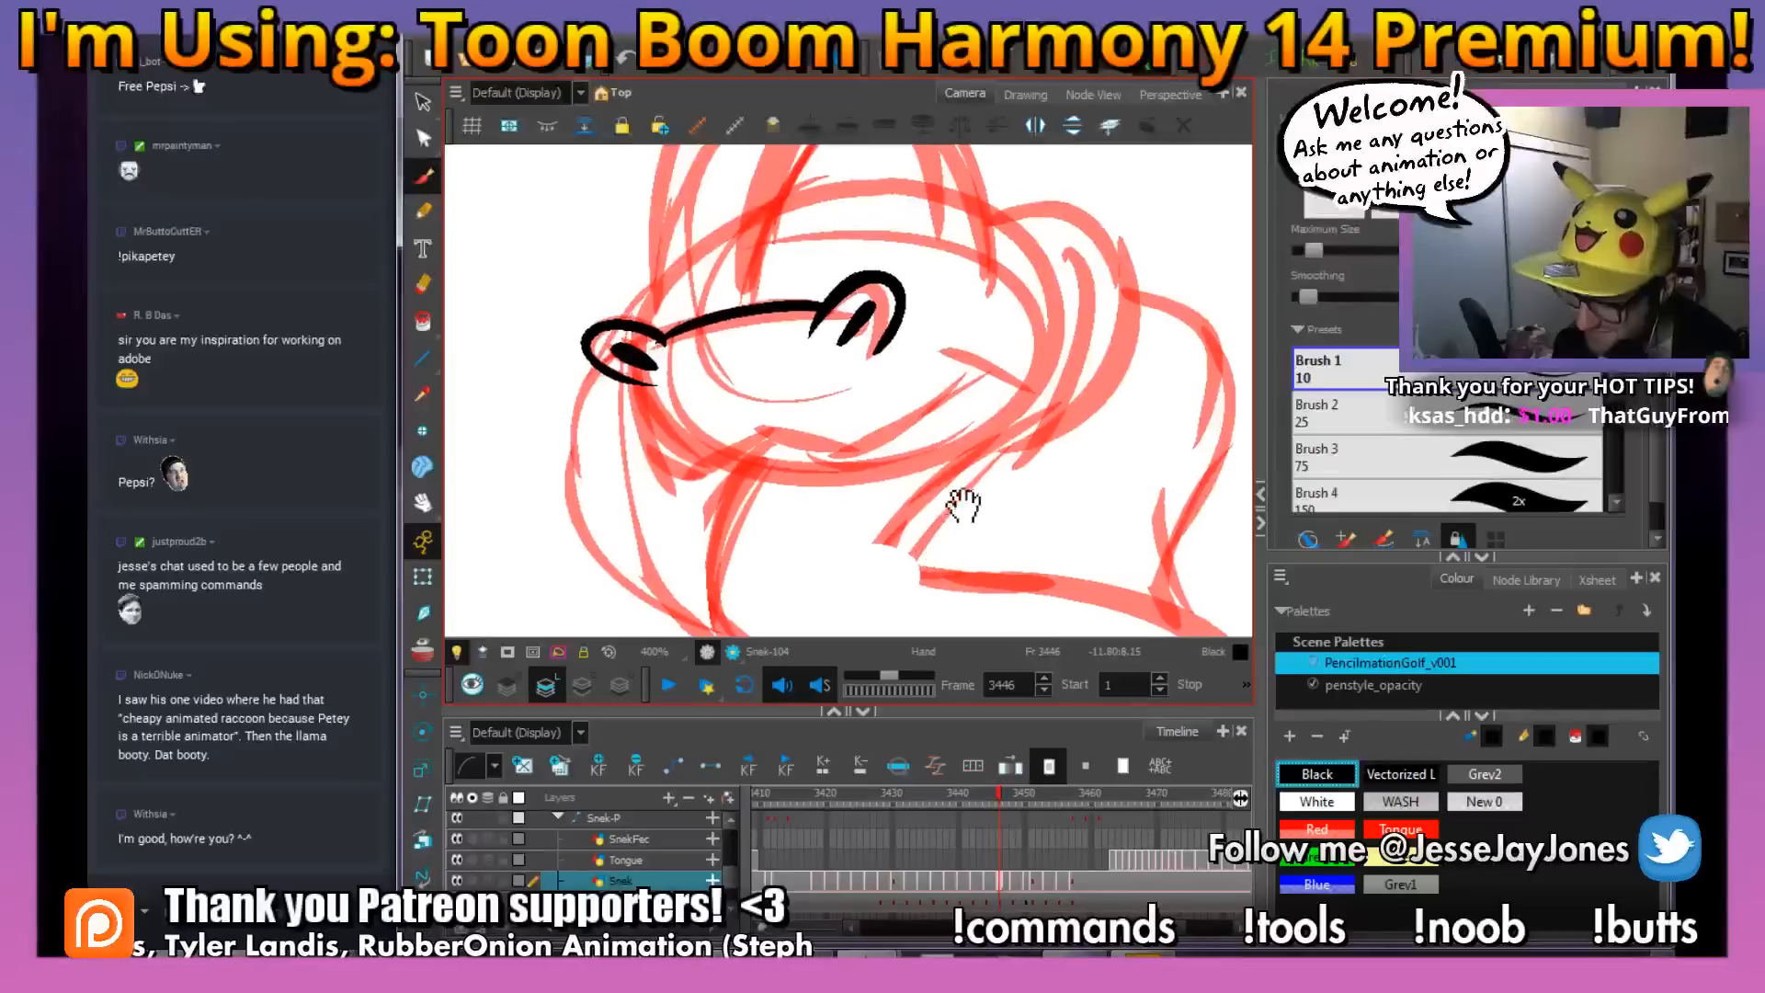
pyautogui.moveTo(1037, 398)
pyautogui.mouseDown()
pyautogui.moveTo(861, 455)
pyautogui.moveTo(761, 442)
pyautogui.moveTo(706, 478)
pyautogui.moveTo(656, 448)
pyautogui.moveTo(631, 385)
pyautogui.mouseUp()
pyautogui.moveTo(932, 460)
pyautogui.mouseDown()
pyautogui.moveTo(775, 494)
pyautogui.moveTo(820, 507)
pyautogui.moveTo(793, 437)
pyautogui.mouseUp()
pyautogui.moveTo(624, 493); pyautogui.dragTo(692, 526)
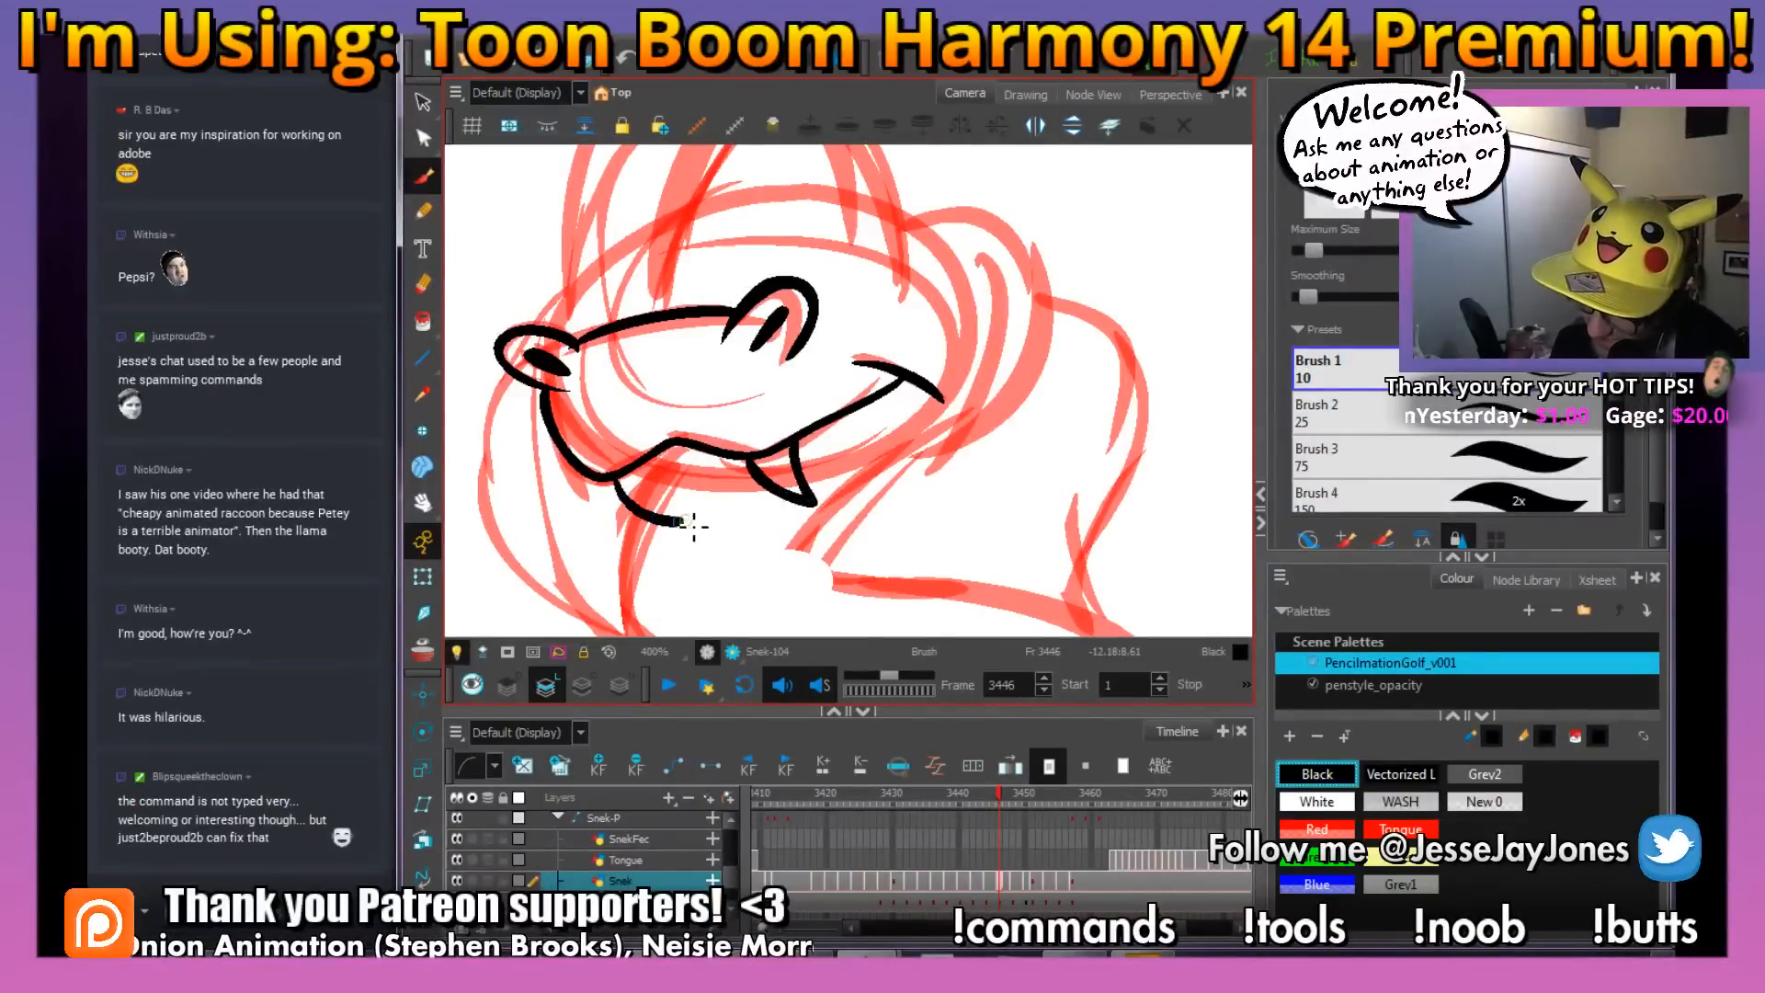
pyautogui.moveTo(836, 488); pyautogui.dragTo(734, 506)
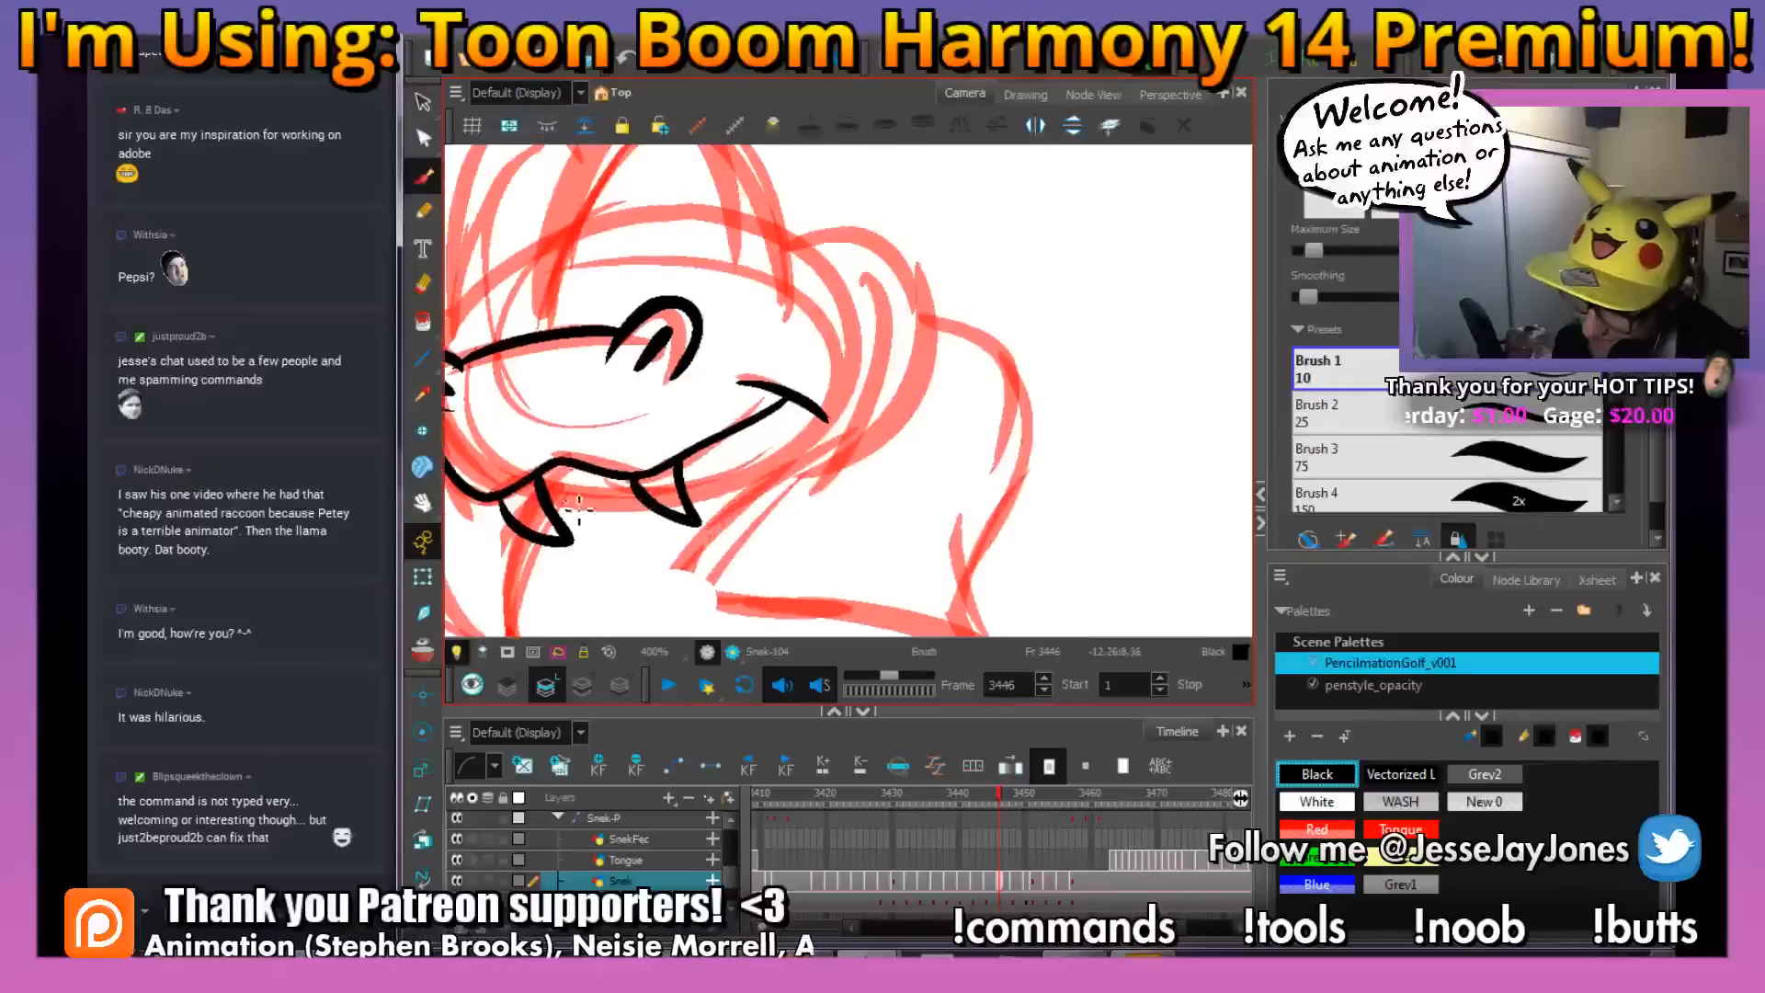
pyautogui.moveTo(549, 503); pyautogui.dragTo(697, 503)
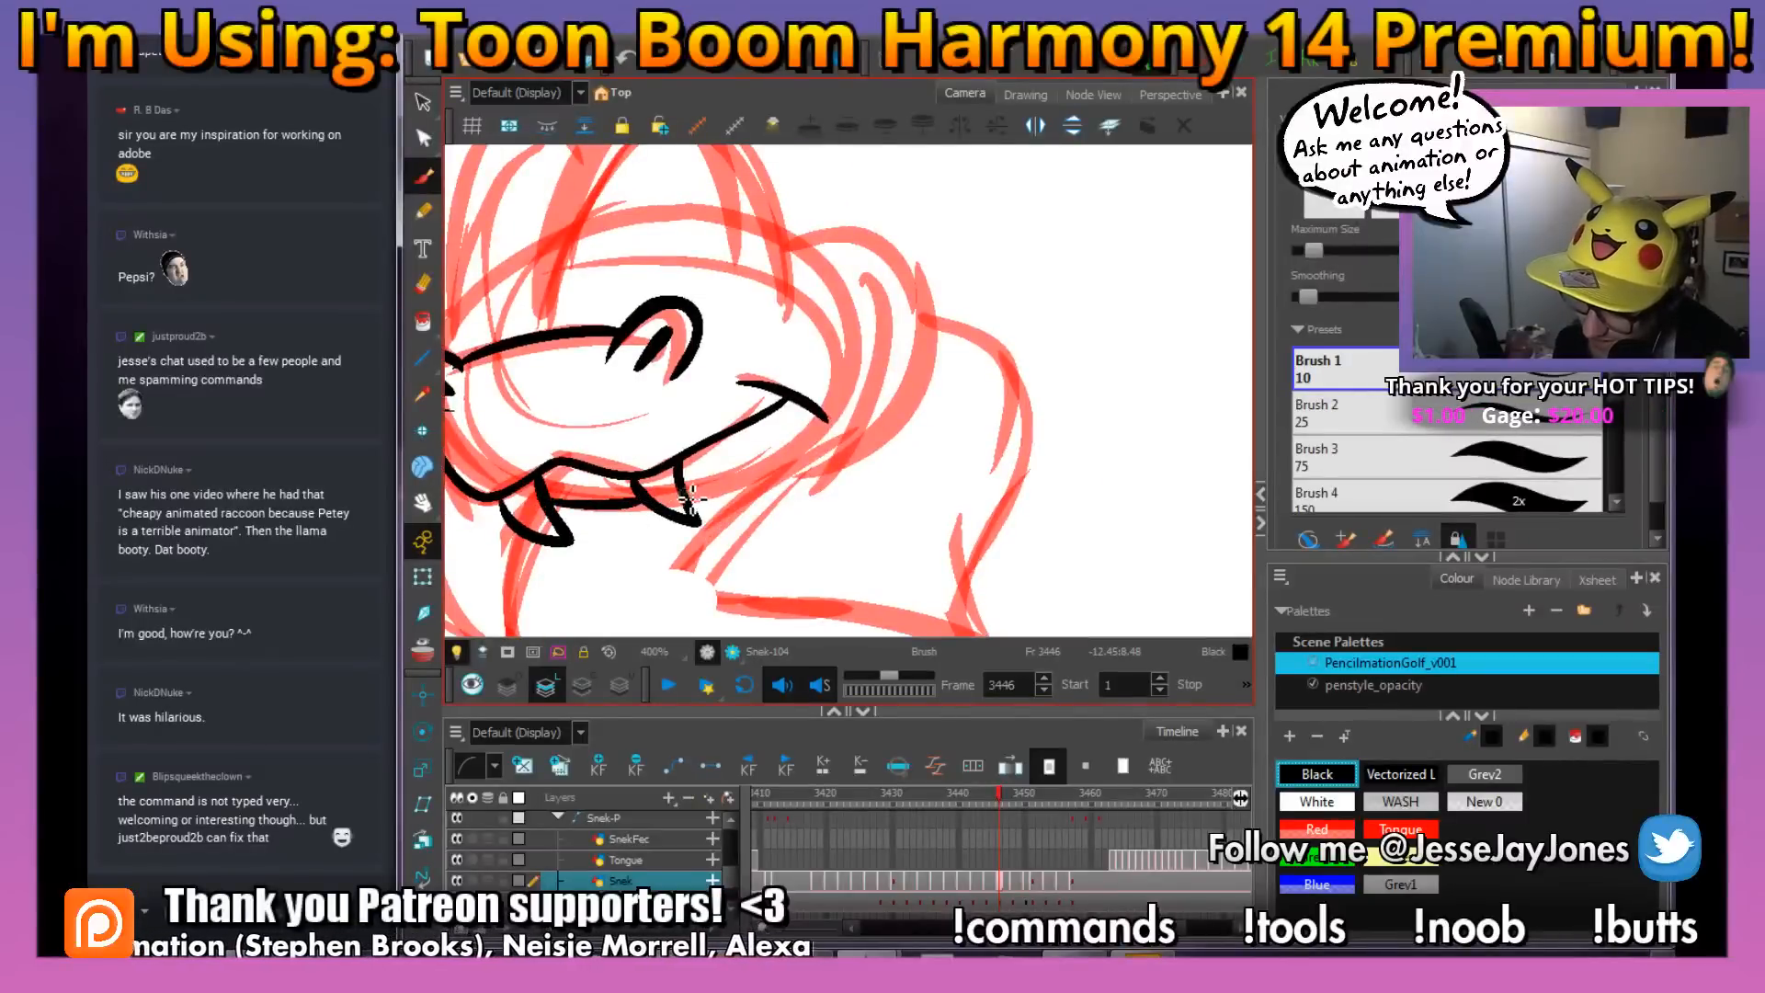
# Ink the tall domed outlines of both of the snake's eyes over the rough and the closed-eyelid arcs inside them
pyautogui.moveTo(888, 400); pyautogui.dragTo(902, 471)
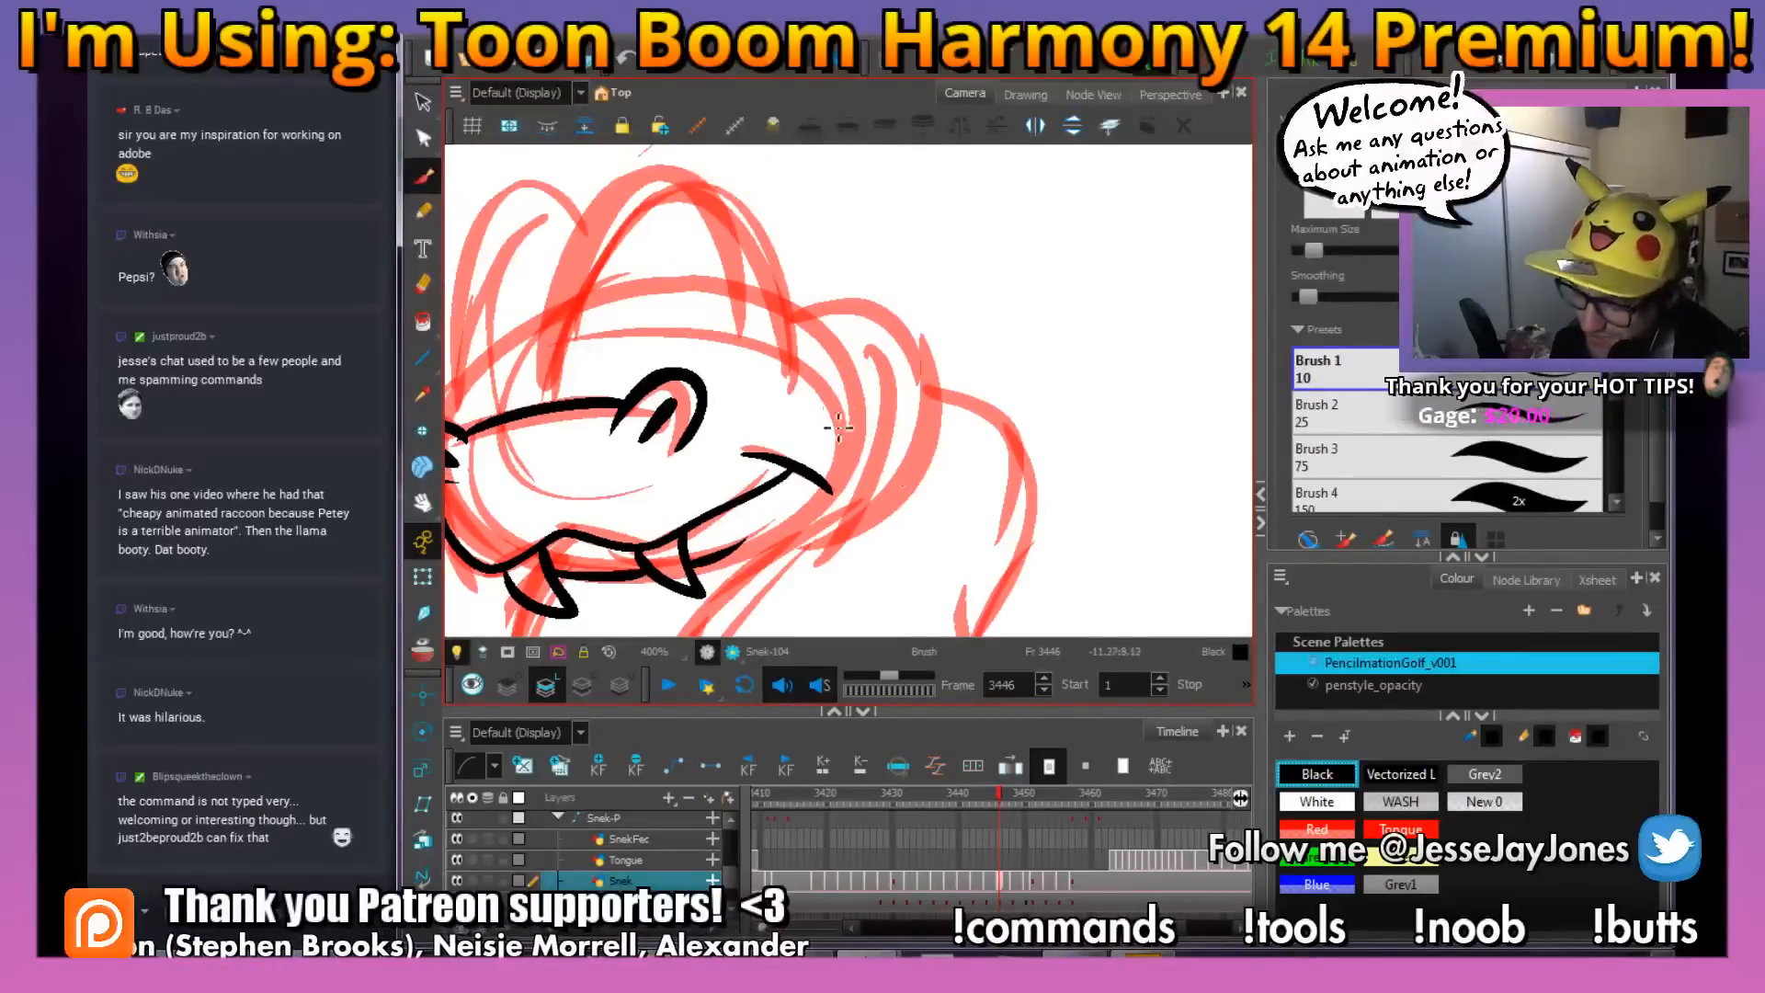
pyautogui.moveTo(847, 355); pyautogui.dragTo(907, 496)
pyautogui.moveTo(839, 398)
pyautogui.mouseDown()
pyautogui.moveTo(873, 535)
pyautogui.moveTo(877, 454)
pyautogui.moveTo(840, 334)
pyautogui.moveTo(760, 300)
pyautogui.moveTo(696, 345)
pyautogui.moveTo(653, 428)
pyautogui.moveTo(627, 559)
pyautogui.mouseUp()
pyautogui.moveTo(659, 488)
pyautogui.mouseDown()
pyautogui.moveTo(760, 405)
pyautogui.moveTo(797, 469)
pyautogui.mouseUp()
pyautogui.moveTo(726, 394)
pyautogui.mouseDown()
pyautogui.moveTo(717, 346)
pyautogui.moveTo(671, 337)
pyautogui.moveTo(613, 440)
pyautogui.moveTo(612, 621)
pyautogui.mouseUp()
pyautogui.moveTo(898, 500); pyautogui.dragTo(863, 442)
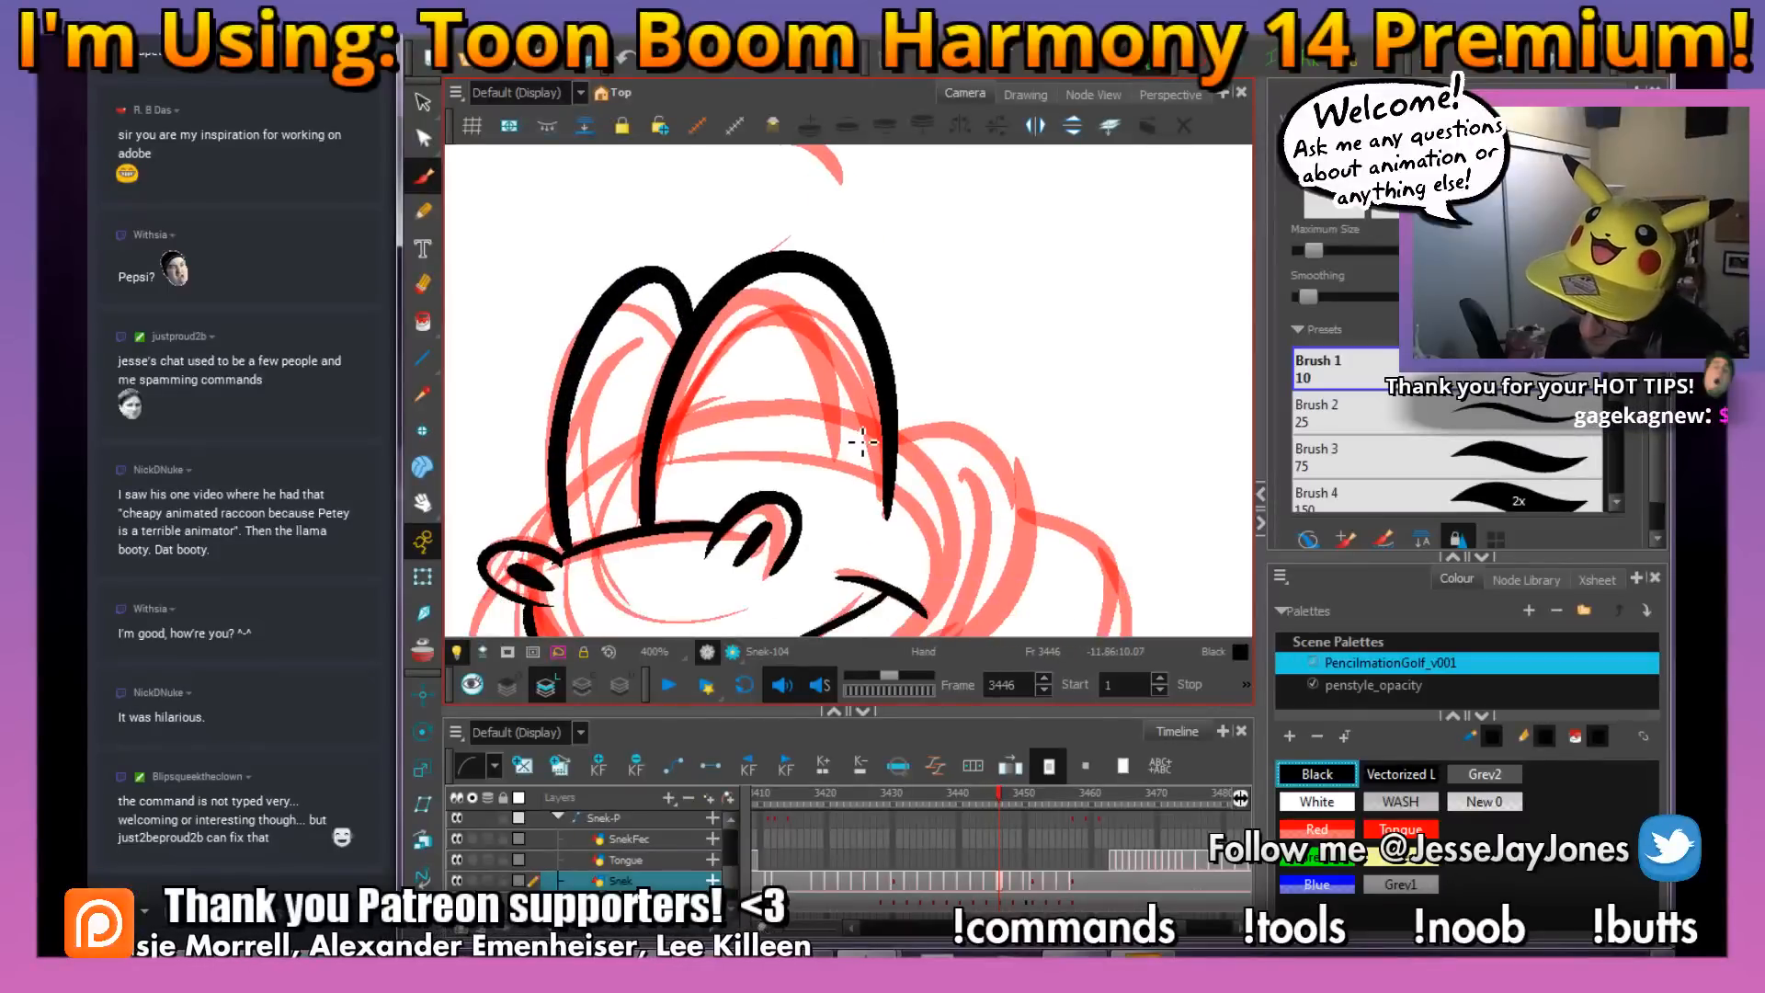
pyautogui.press(',')
pyautogui.press('.')
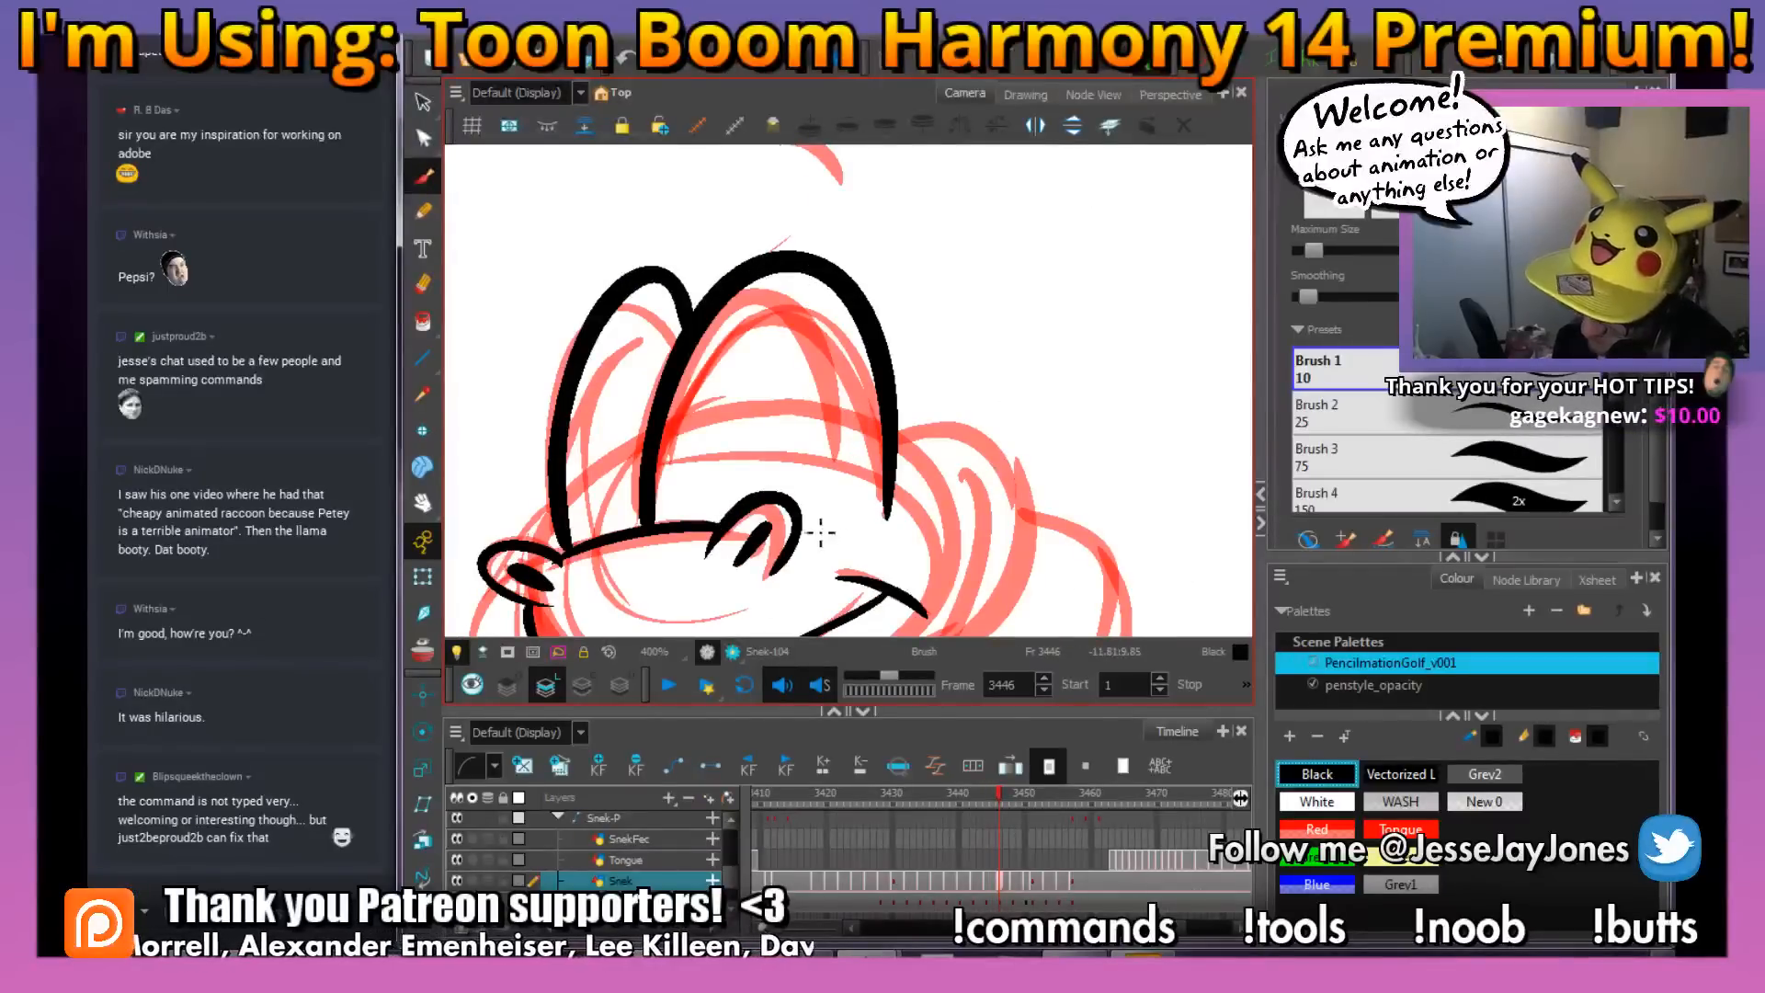
pyautogui.moveTo(860, 459)
pyautogui.mouseDown()
pyautogui.moveTo(809, 404)
pyautogui.moveTo(698, 456)
pyautogui.moveTo(574, 460)
pyautogui.mouseUp()
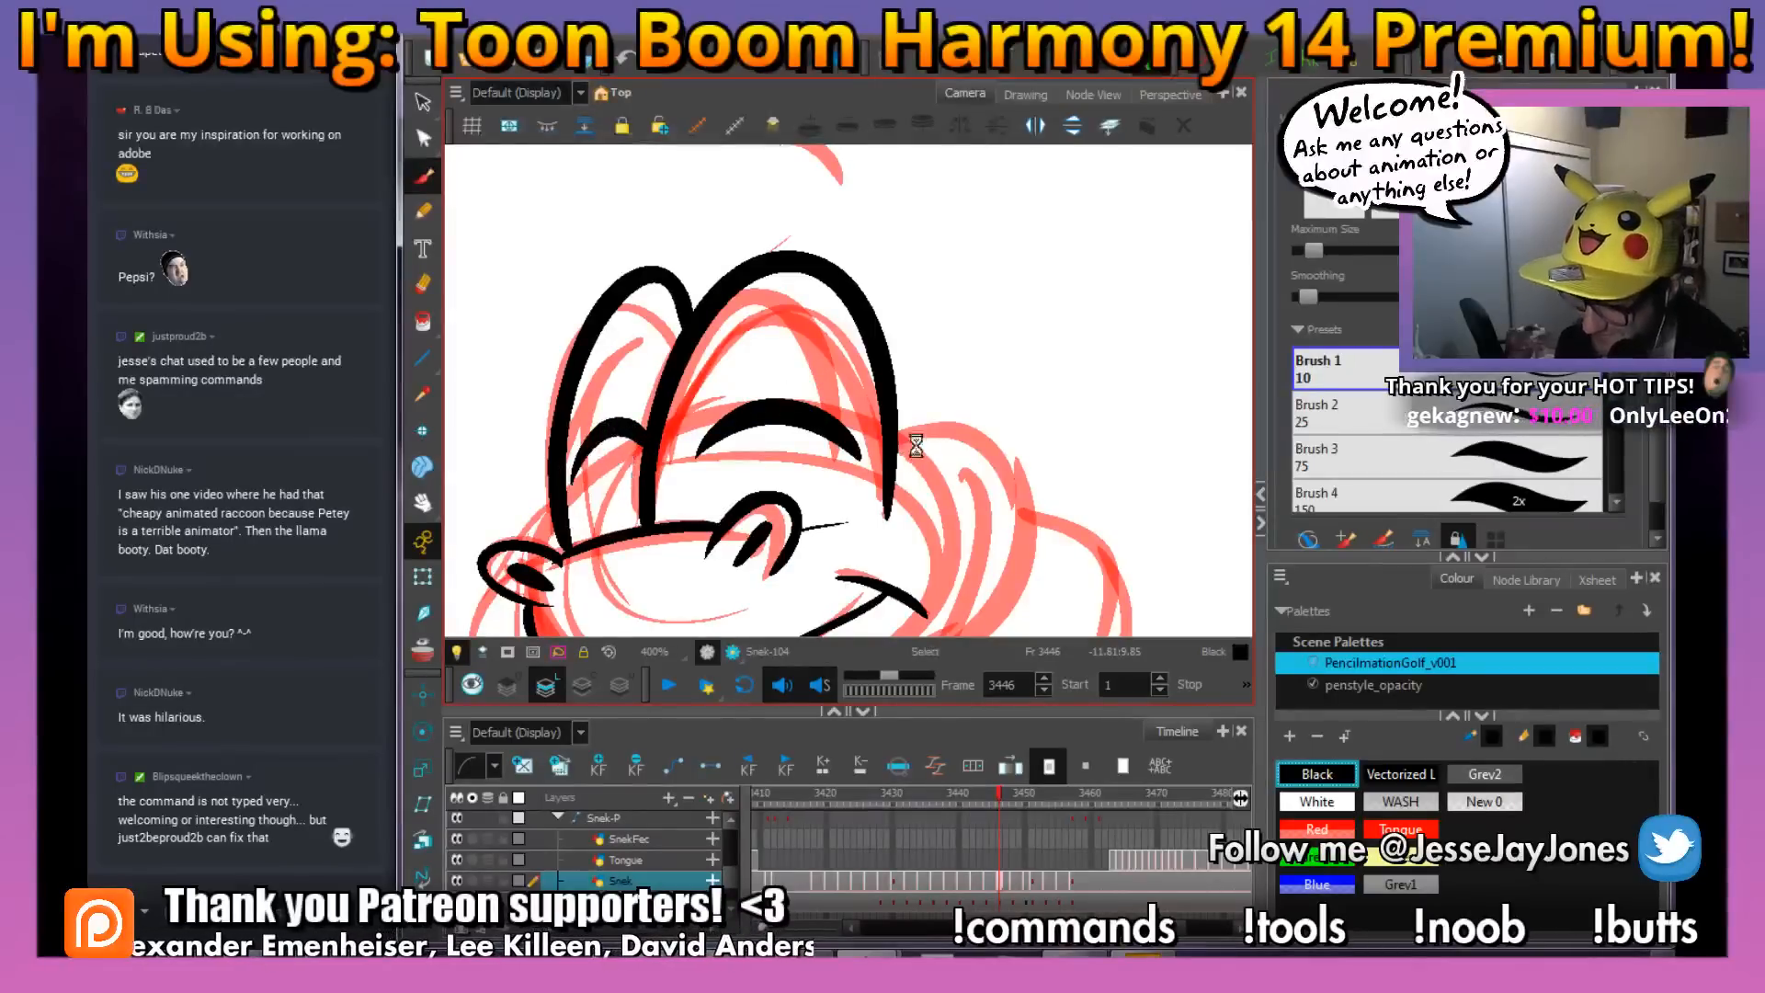
pyautogui.moveTo(971, 506); pyautogui.dragTo(852, 409)
pyautogui.moveTo(883, 503); pyautogui.dragTo(833, 448)
pyautogui.moveTo(731, 289)
pyautogui.mouseDown()
pyautogui.moveTo(841, 283)
pyautogui.moveTo(866, 374)
pyautogui.moveTo(733, 543)
pyautogui.mouseUp()
pyautogui.moveTo(869, 446)
pyautogui.mouseDown()
pyautogui.moveTo(945, 406)
pyautogui.moveTo(858, 422)
pyautogui.moveTo(871, 398)
pyautogui.mouseUp()
pyautogui.press('1')
pyautogui.press('1')
pyautogui.press('1')
pyautogui.press('1')
pyautogui.hotkey('ctrl', 'z')
pyautogui.press('2')
pyautogui.press('2')
pyautogui.press('2')
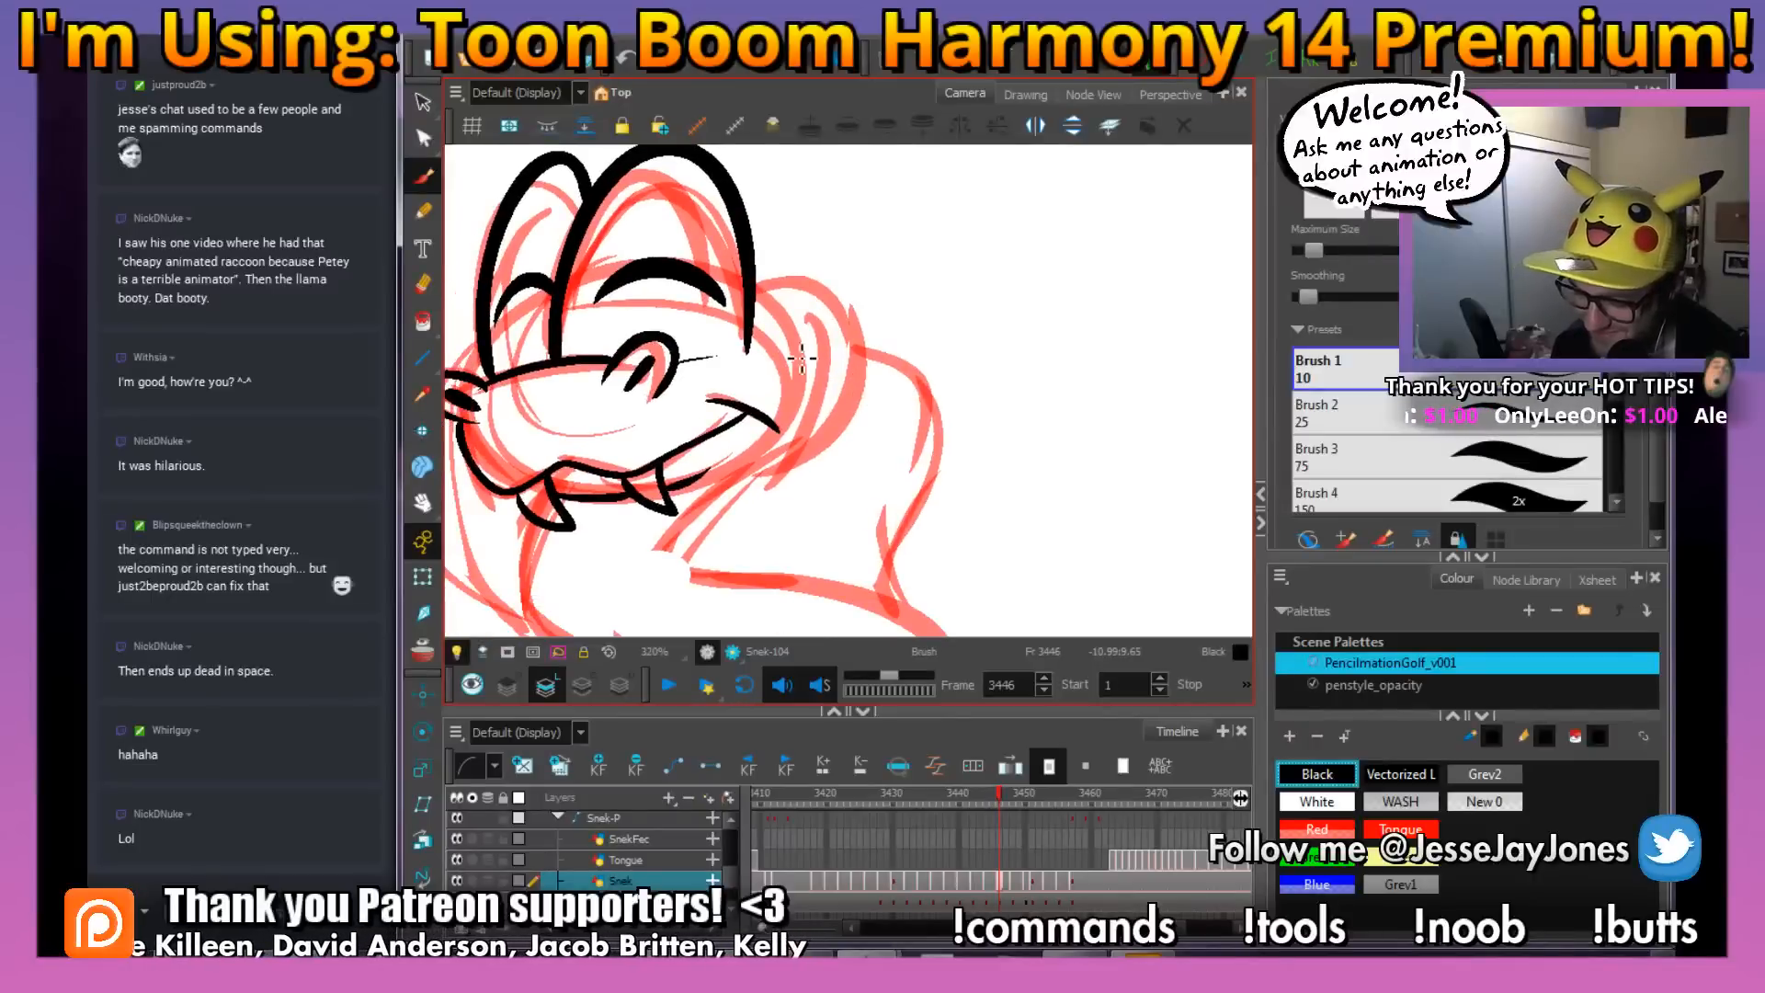
pyautogui.press('2')
# Ink the back of the snake's head from the near eye around the cheek and along the underside of the jaw
pyautogui.moveTo(775, 337); pyautogui.dragTo(786, 302)
pyautogui.moveTo(743, 228)
pyautogui.mouseDown()
pyautogui.moveTo(813, 222)
pyautogui.moveTo(871, 342)
pyautogui.moveTo(661, 489)
pyautogui.mouseUp()
pyautogui.press('1')
pyautogui.press('1')
pyautogui.moveTo(874, 505)
pyautogui.mouseDown()
pyautogui.moveTo(851, 515)
pyautogui.moveTo(815, 462)
pyautogui.moveTo(855, 477)
pyautogui.mouseUp()
pyautogui.moveTo(1049, 437); pyautogui.dragTo(1011, 549)
pyautogui.moveTo(943, 437); pyautogui.dragTo(963, 478)
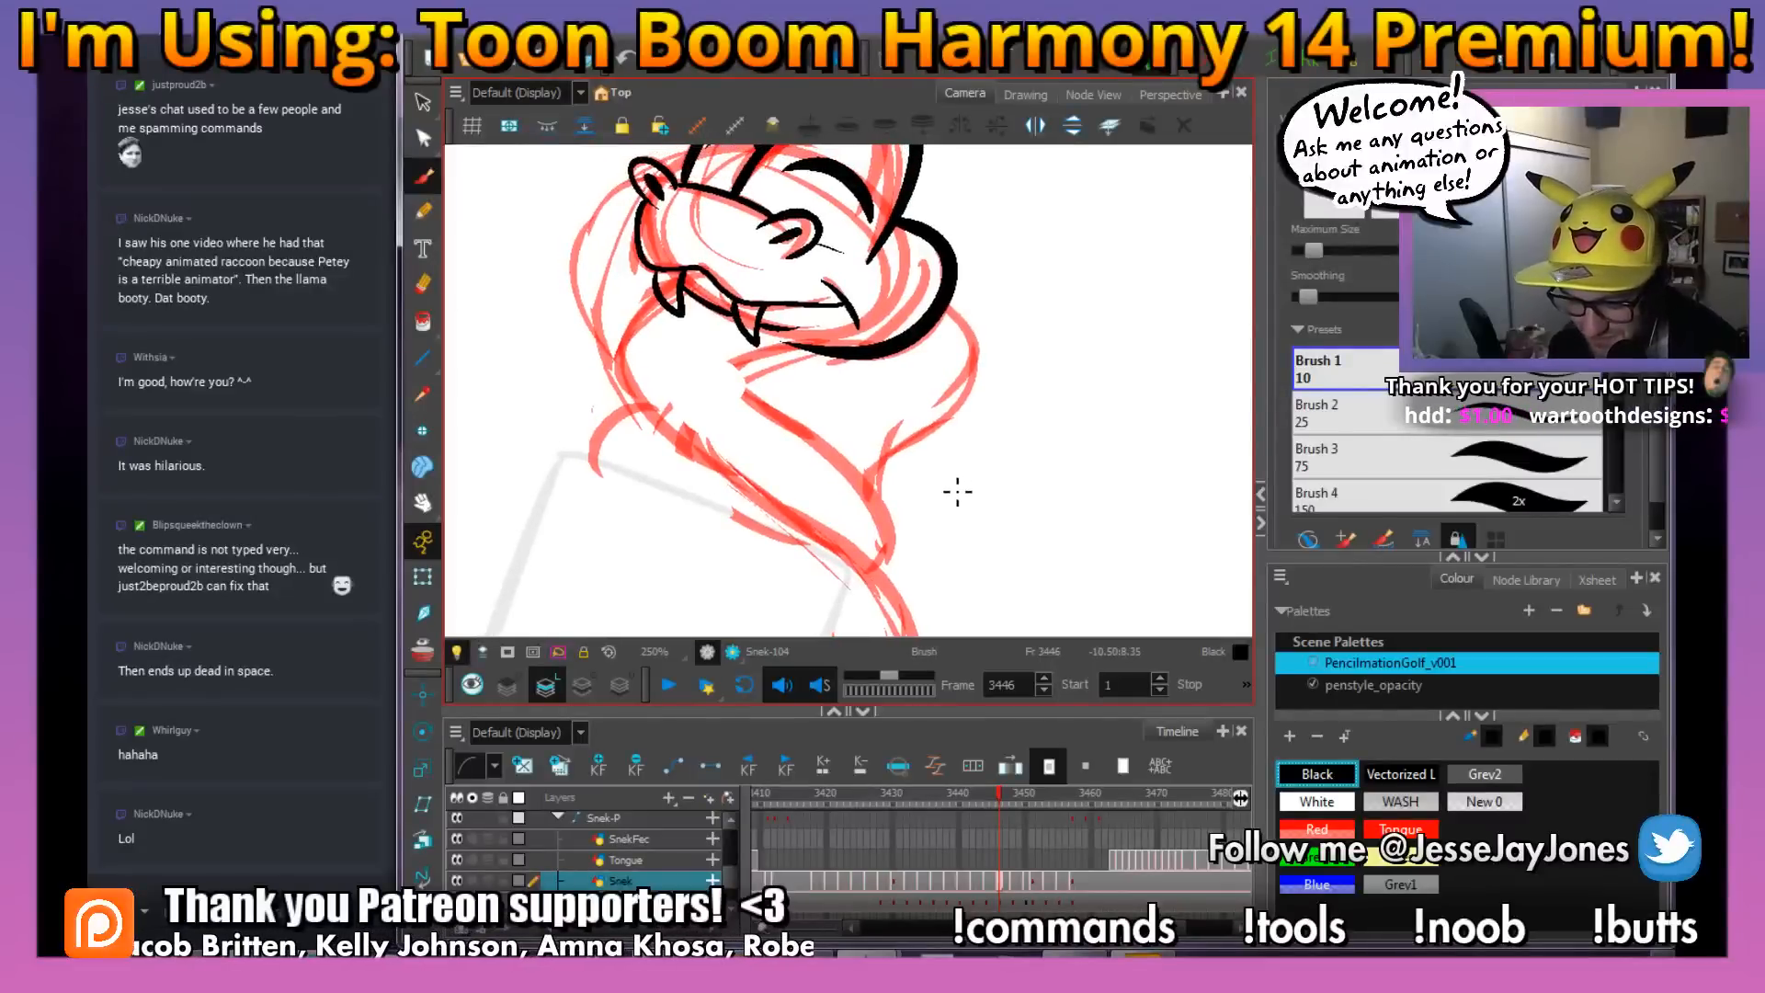
# Ink the long front body line from below the fangs down the neck, around the lower bend and along to the tip of the rough
pyautogui.moveTo(855, 499); pyautogui.dragTo(883, 518)
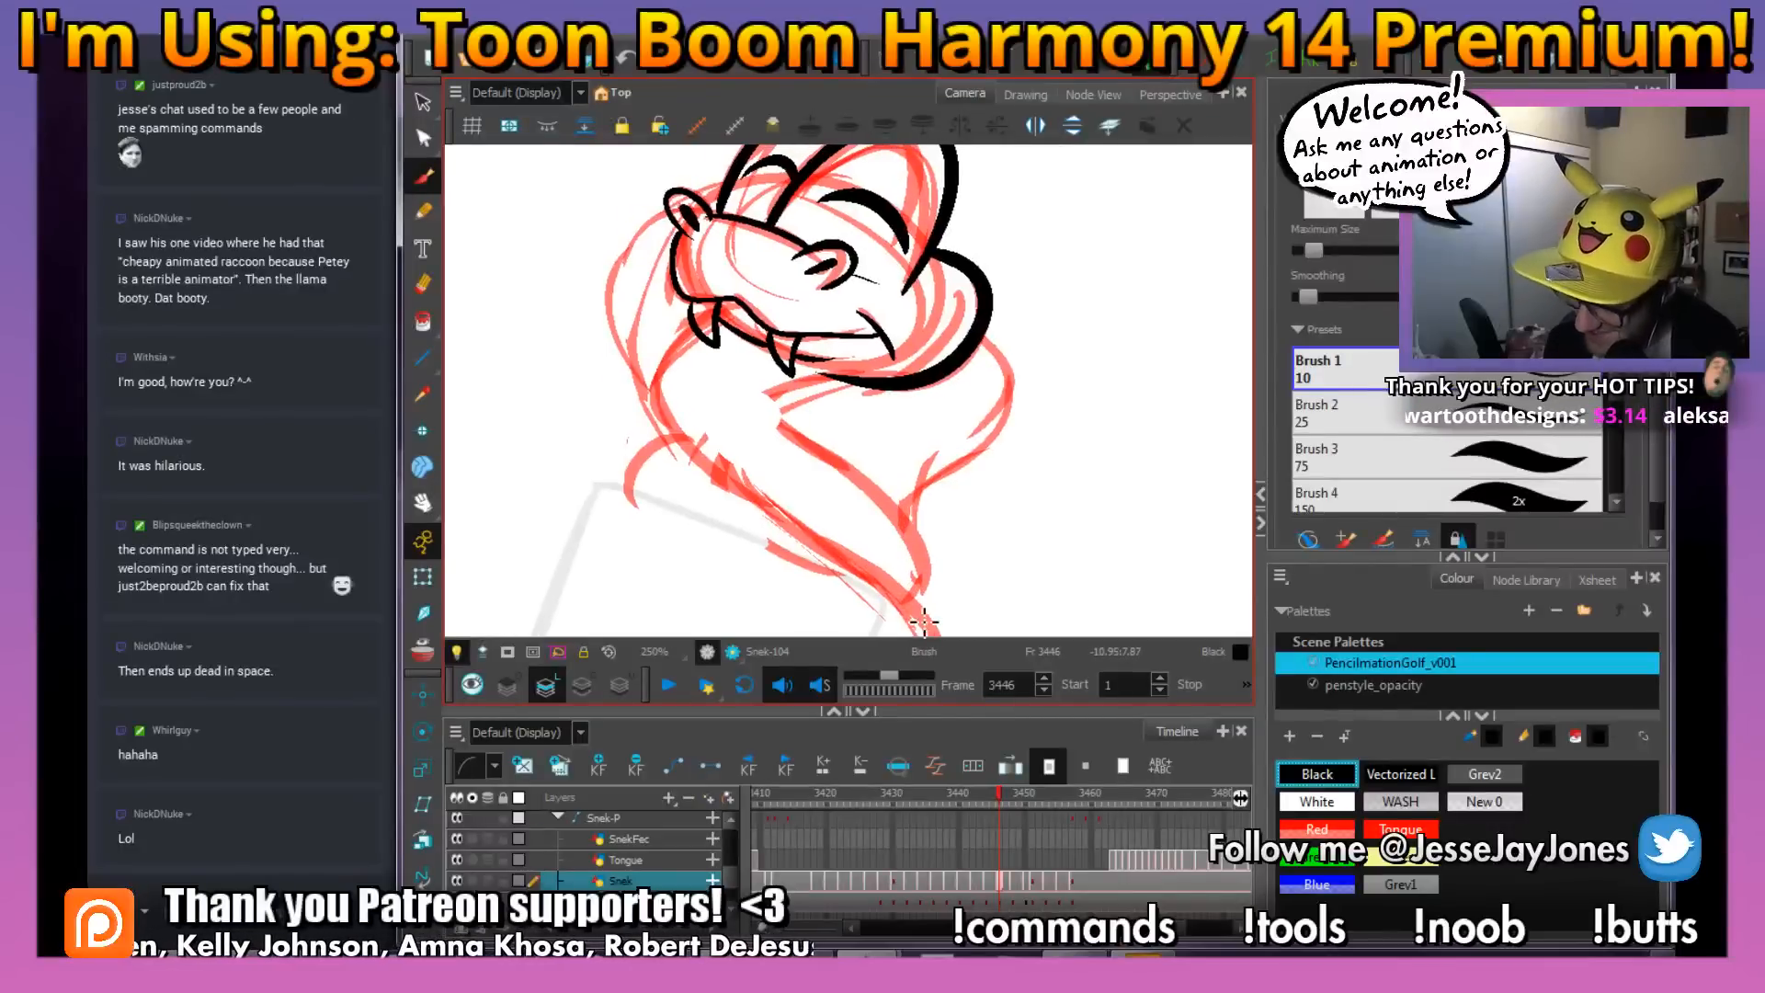
pyautogui.moveTo(953, 571); pyautogui.dragTo(962, 423)
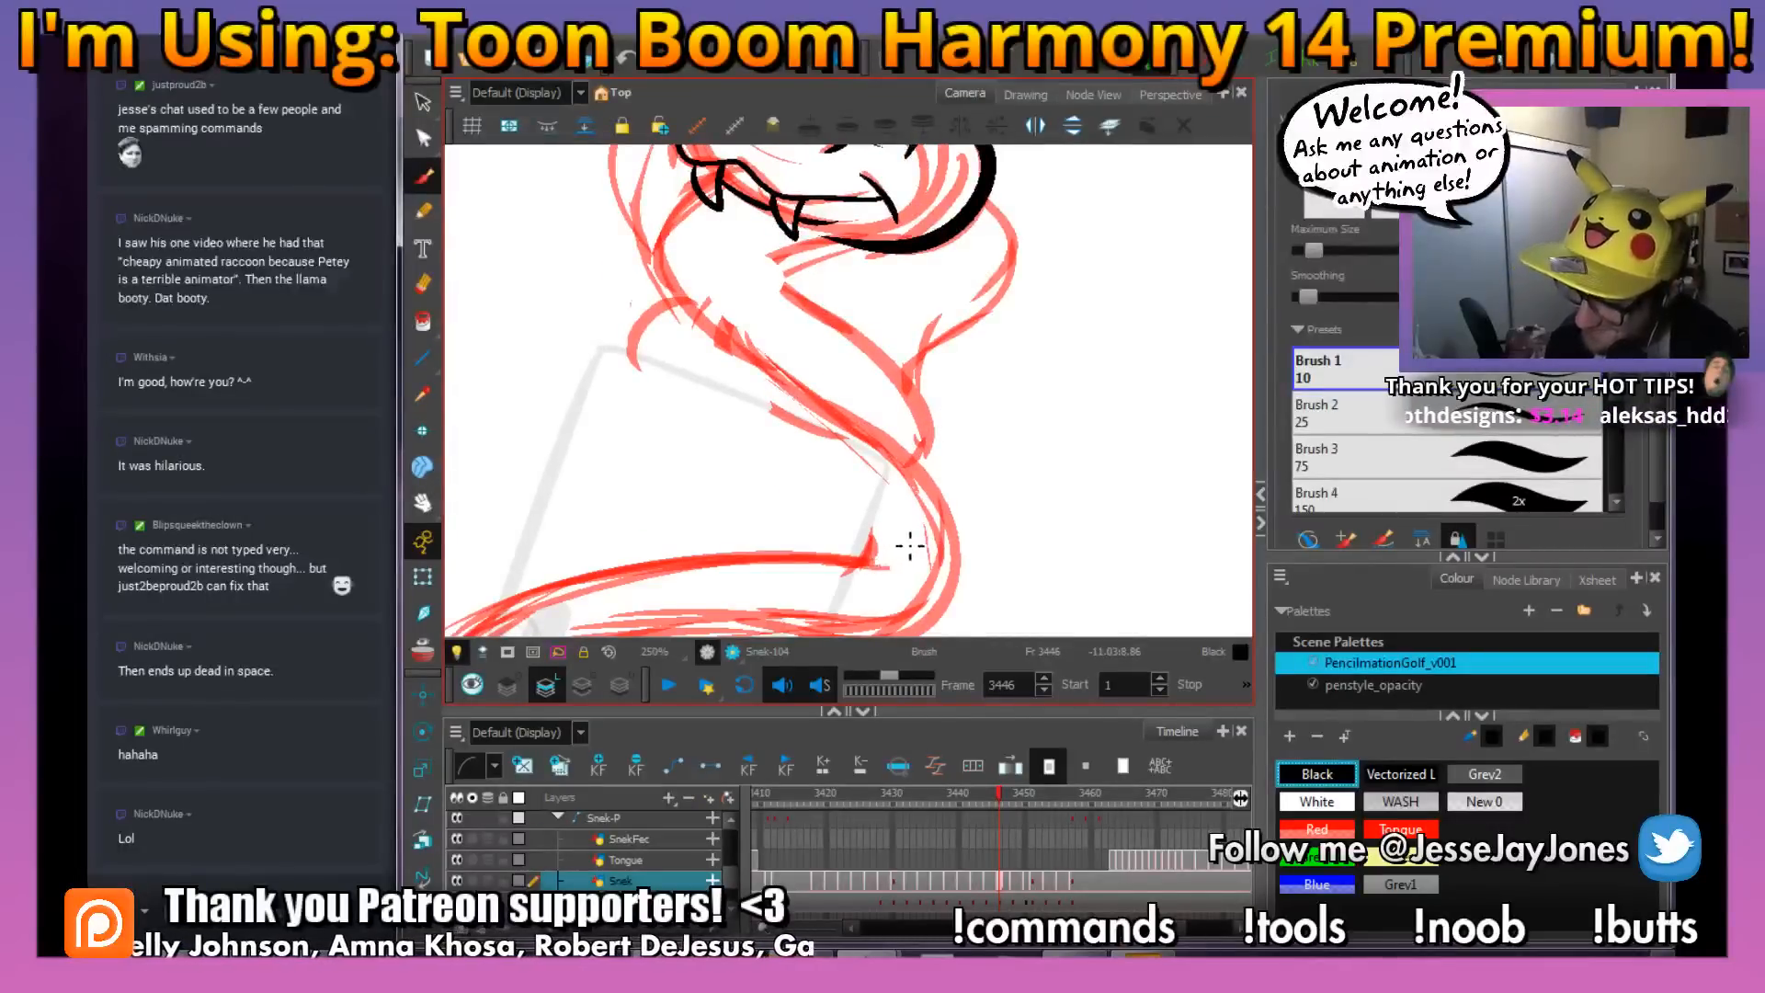
pyautogui.scroll(-1, 923, 552)
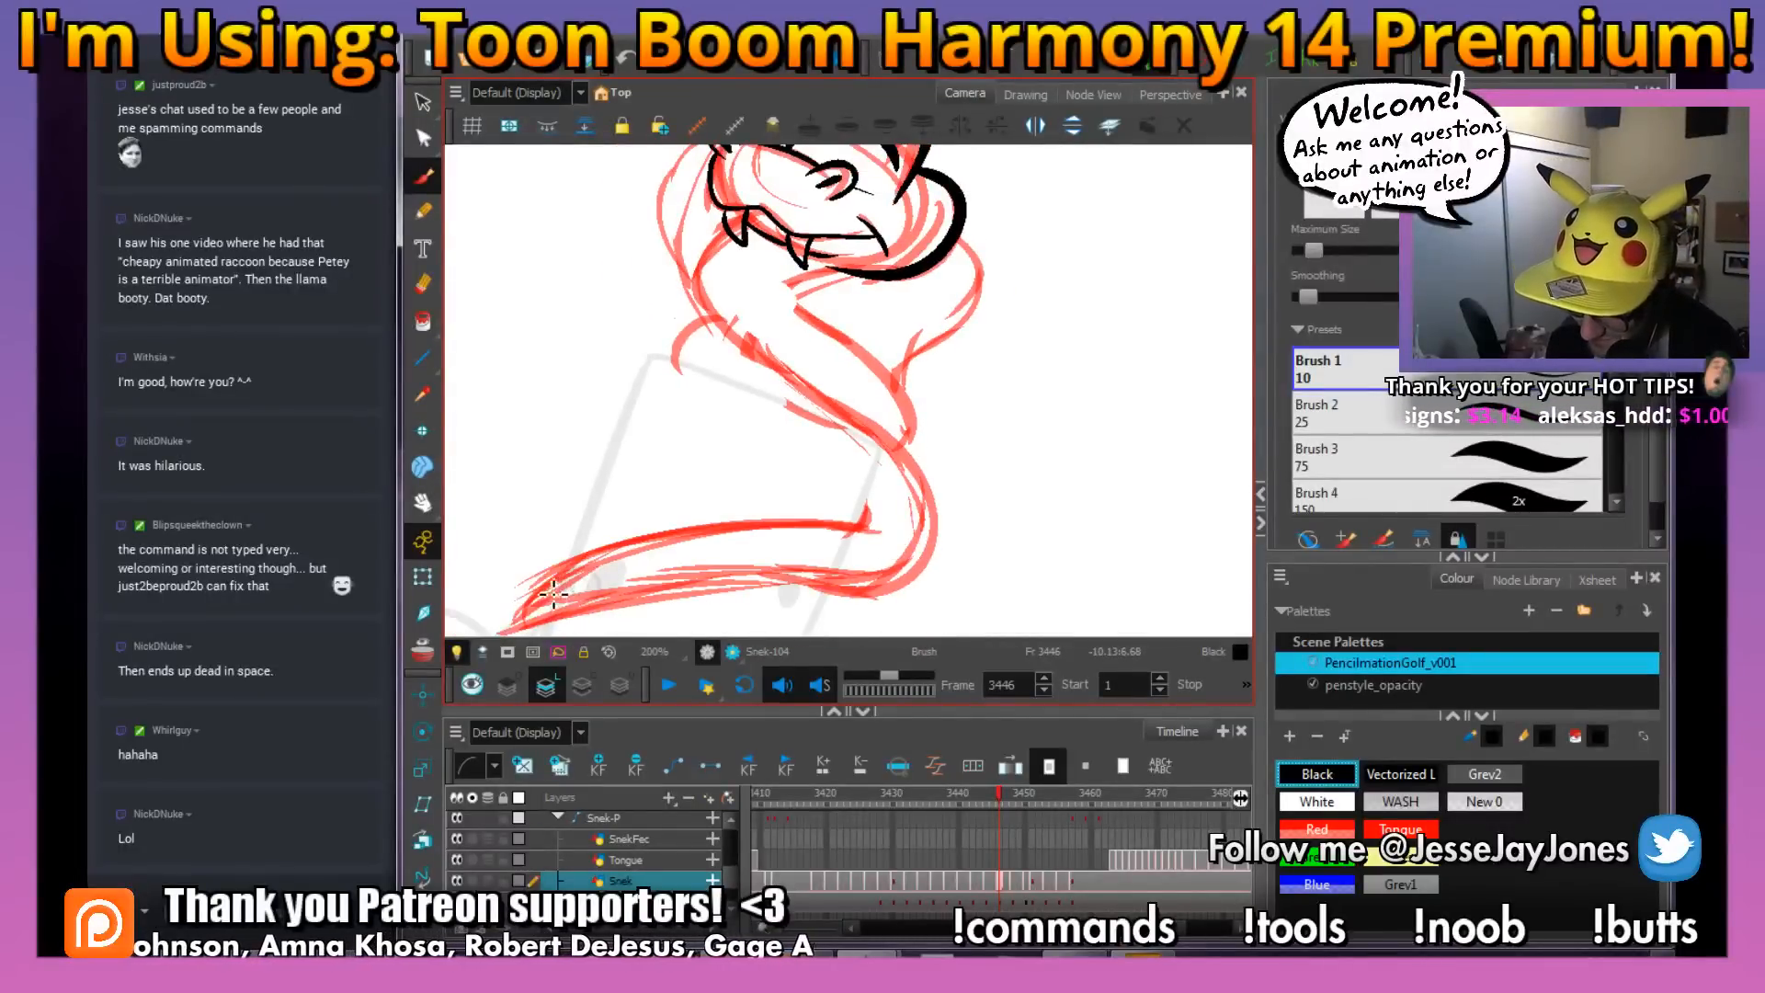
pyautogui.moveTo(607, 600)
pyautogui.mouseDown()
pyautogui.moveTo(936, 506)
pyautogui.moveTo(896, 441)
pyautogui.moveTo(704, 299)
pyautogui.moveTo(732, 229)
pyautogui.moveTo(847, 307)
pyautogui.mouseUp()
pyautogui.moveTo(978, 466); pyautogui.dragTo(928, 413)
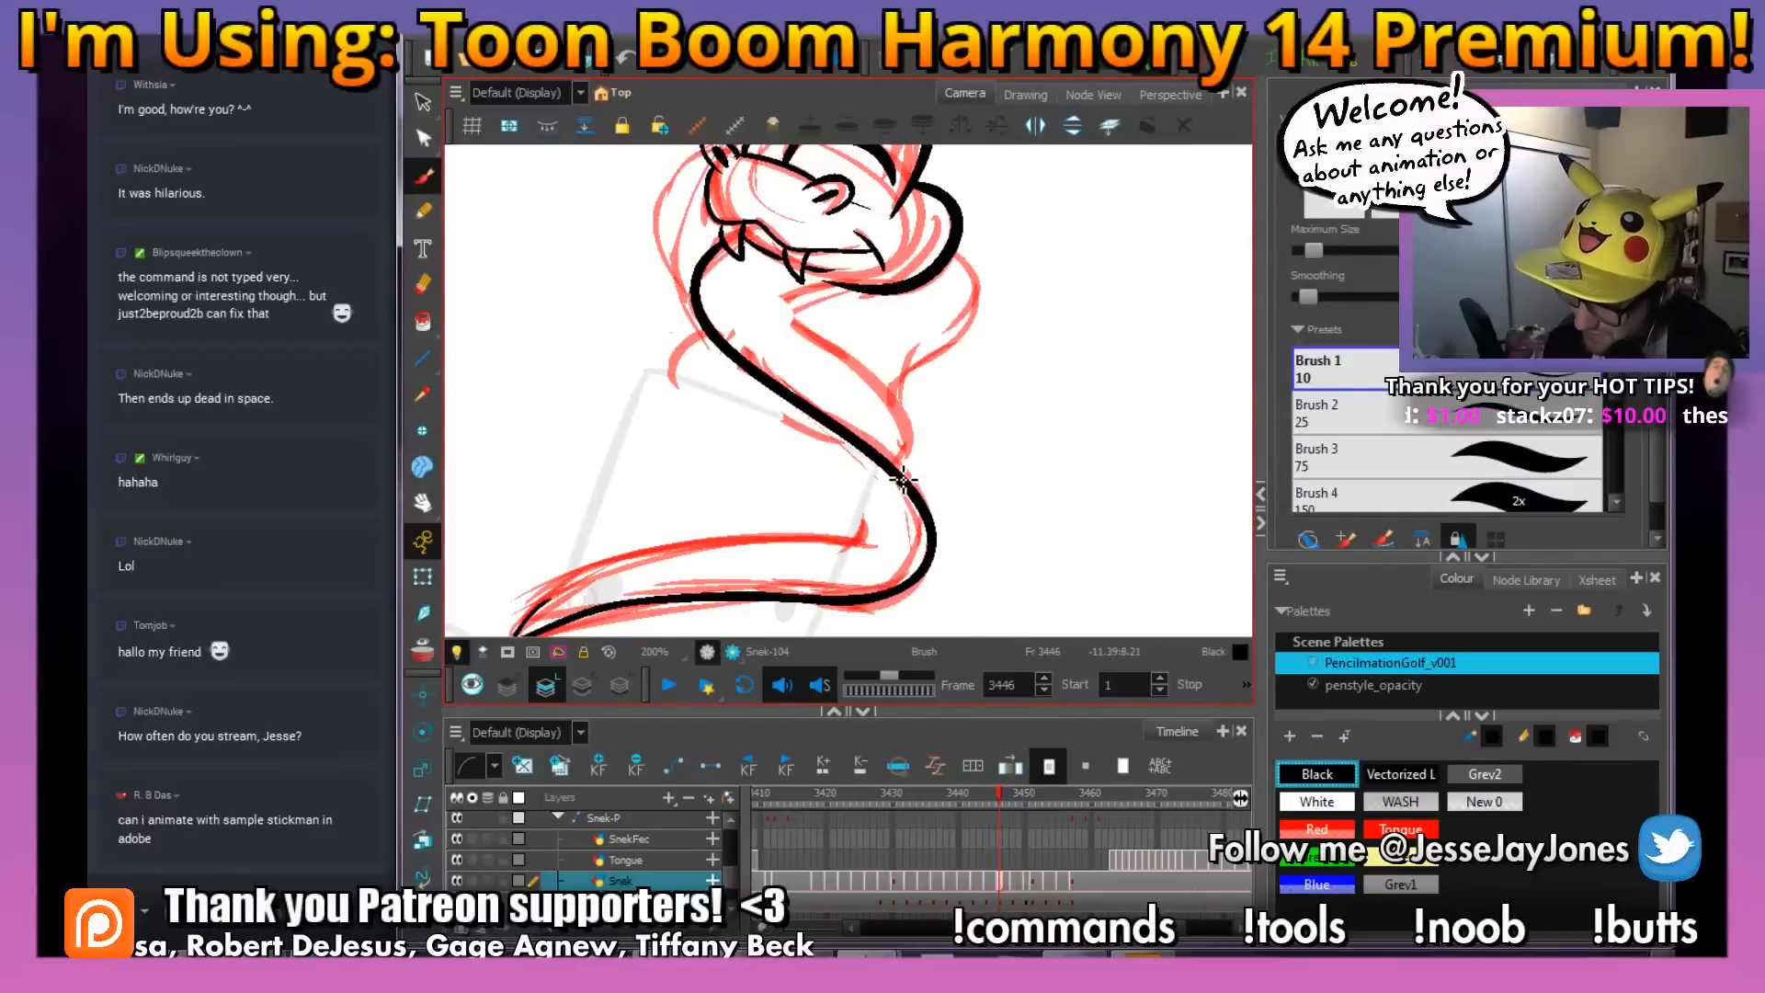
# Ink the rear neck line from the body's overlap up to the throat and join it to the underside of the jaw
pyautogui.moveTo(890, 395); pyautogui.dragTo(824, 346)
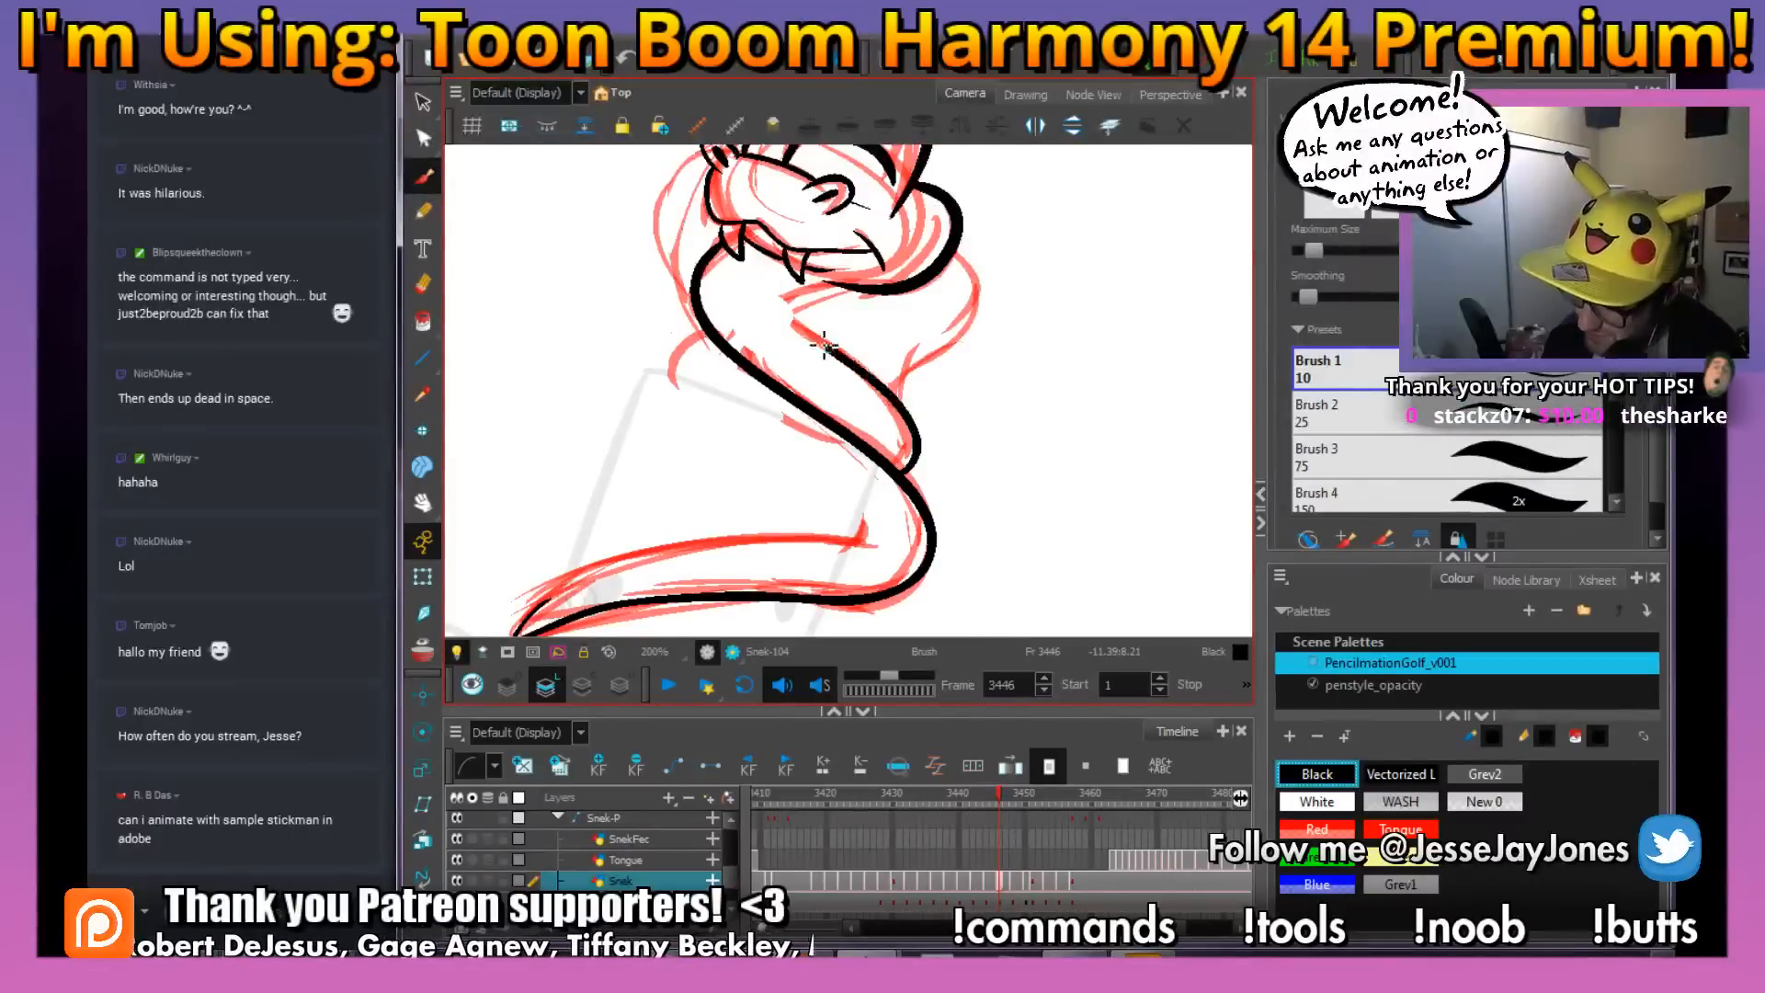
pyautogui.moveTo(946, 367); pyautogui.dragTo(966, 416)
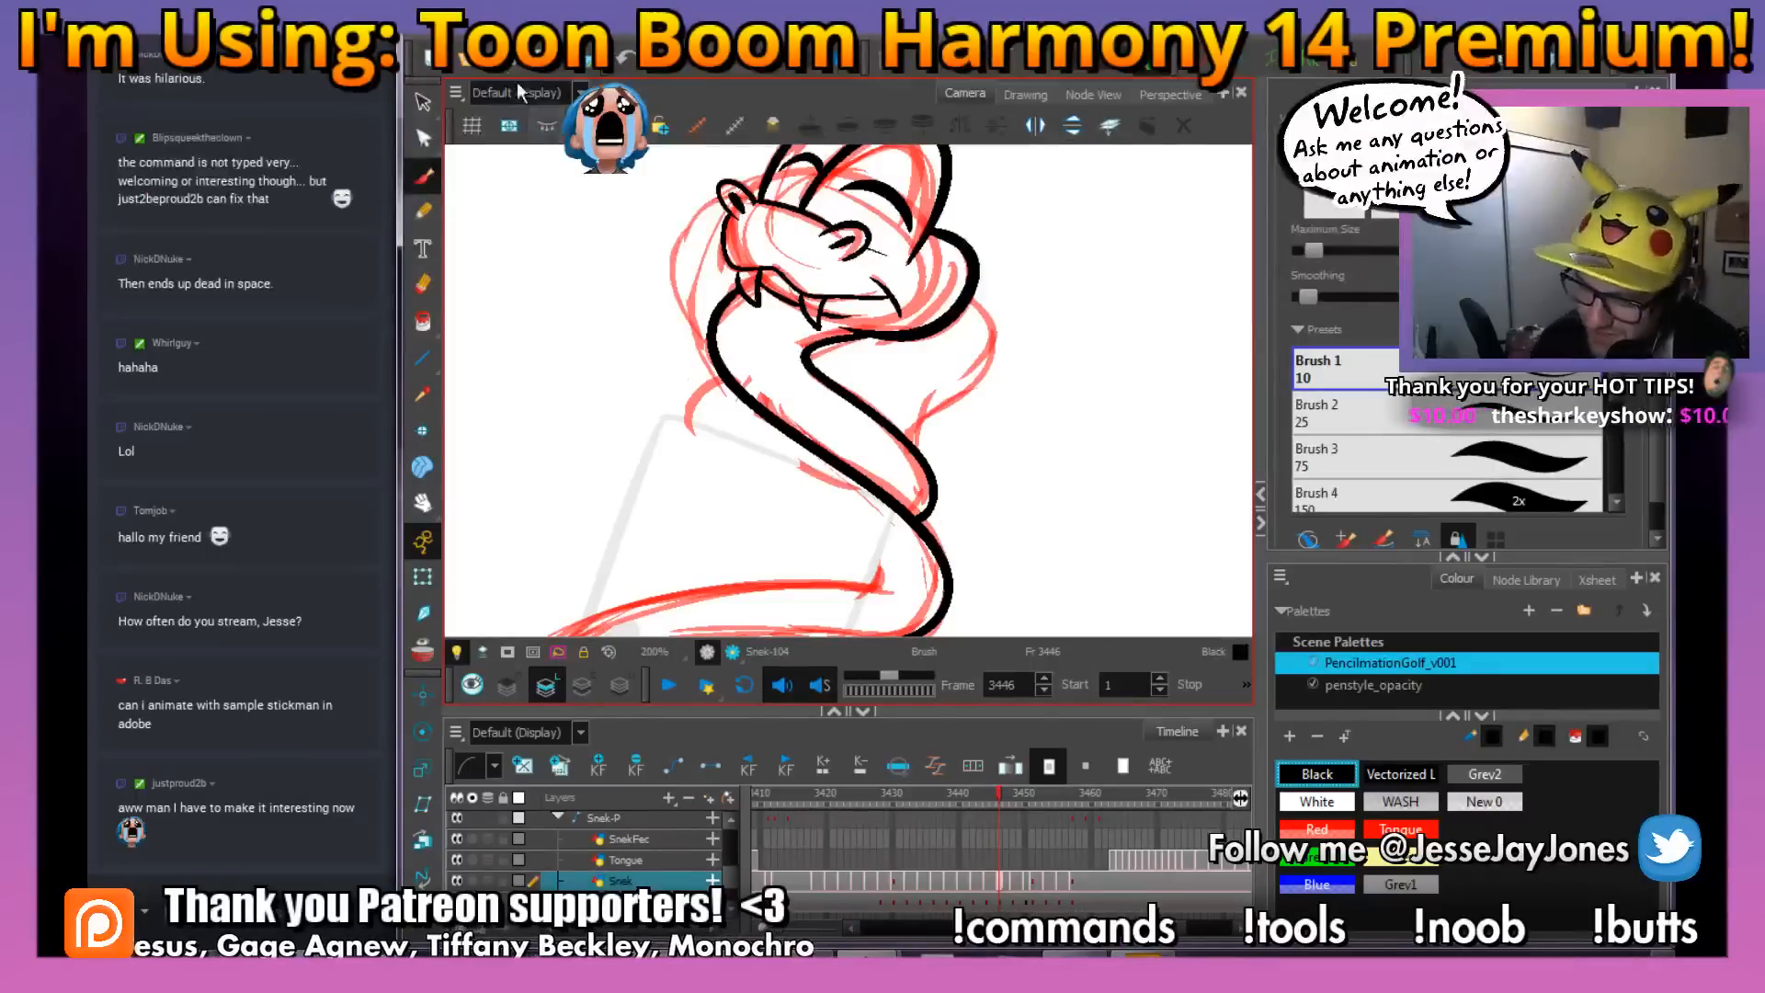
pyautogui.press('space')
pyautogui.scroll(1, 890, 487)
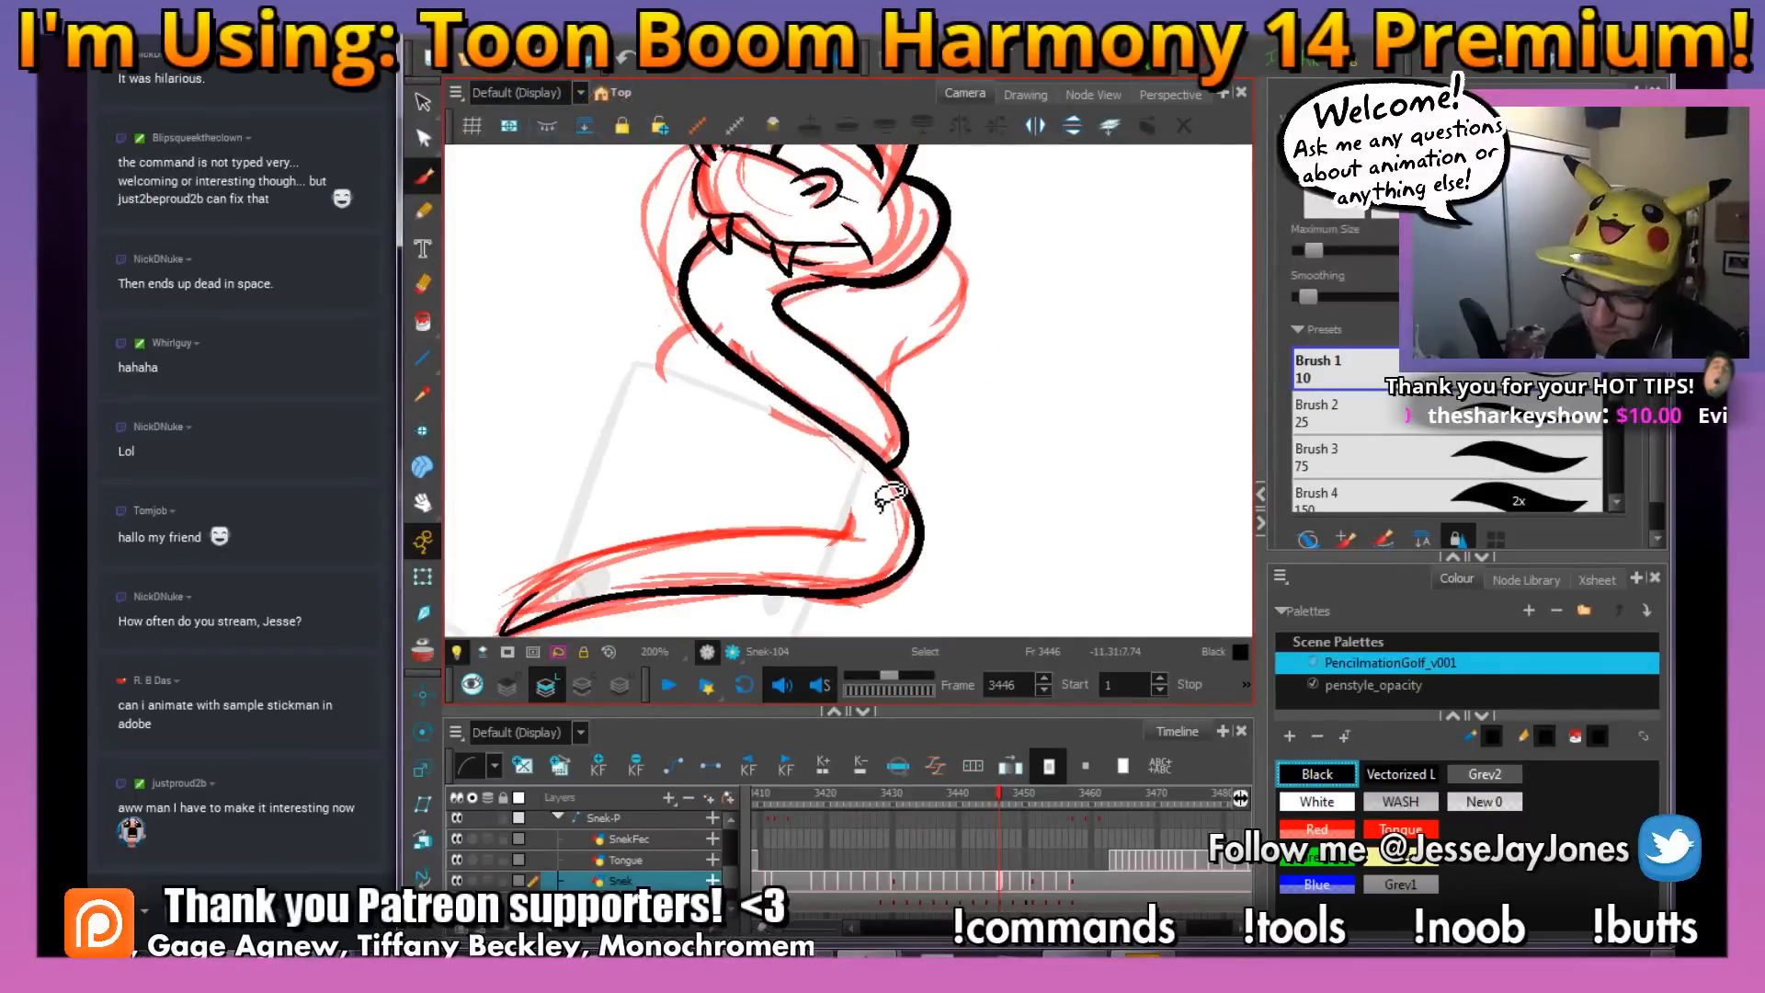
pyautogui.press('space')
pyautogui.moveTo(819, 457)
pyautogui.mouseDown()
pyautogui.moveTo(839, 406)
pyautogui.moveTo(910, 457)
pyautogui.moveTo(1048, 464)
pyautogui.mouseUp()
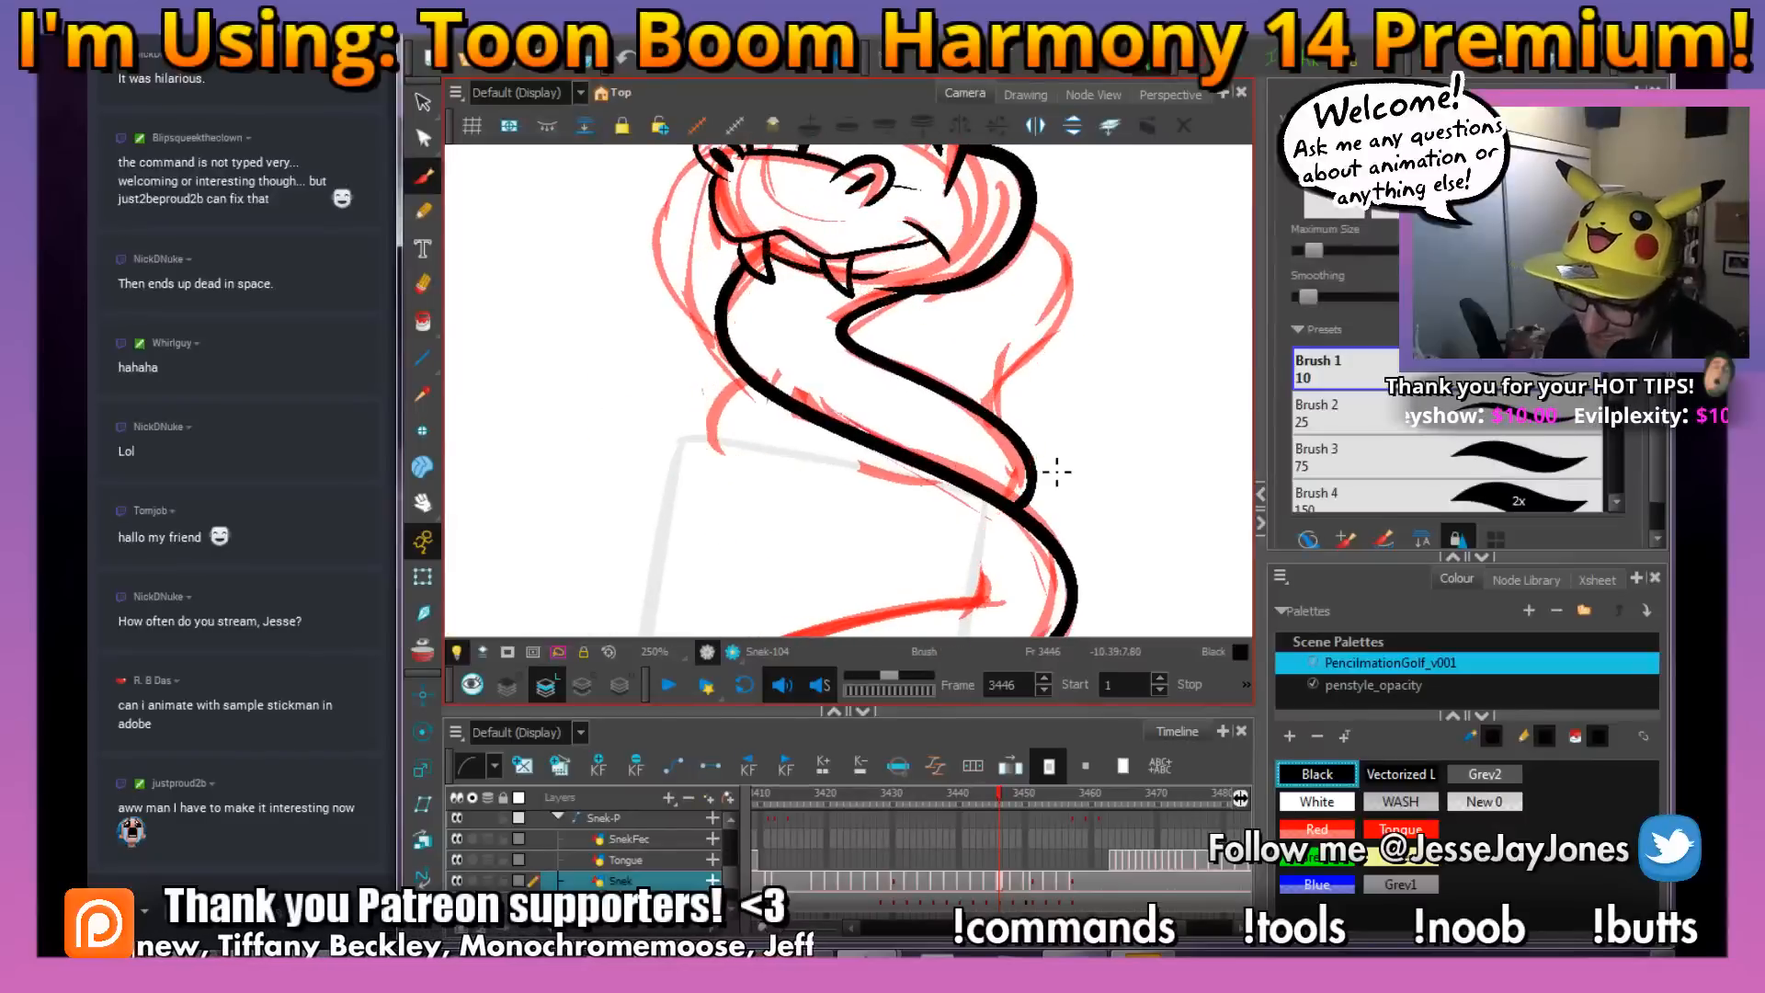
# Ink the short curved stroke branching off the front neck line over the rough, redoing the first attempt
pyautogui.press('space')
pyautogui.moveTo(783, 474)
pyautogui.mouseDown()
pyautogui.moveTo(816, 465)
pyautogui.moveTo(791, 485)
pyautogui.moveTo(805, 501)
pyautogui.moveTo(775, 399)
pyautogui.moveTo(803, 389)
pyautogui.mouseUp()
pyautogui.scroll(1, 816, 465)
pyautogui.press('space')
pyautogui.hotkey('ctrl', 'z')
pyautogui.moveTo(730, 474)
pyautogui.mouseDown()
pyautogui.moveTo(752, 419)
pyautogui.moveTo(795, 398)
pyautogui.mouseUp()
pyautogui.press('space')
pyautogui.moveTo(1036, 466); pyautogui.dragTo(795, 400)
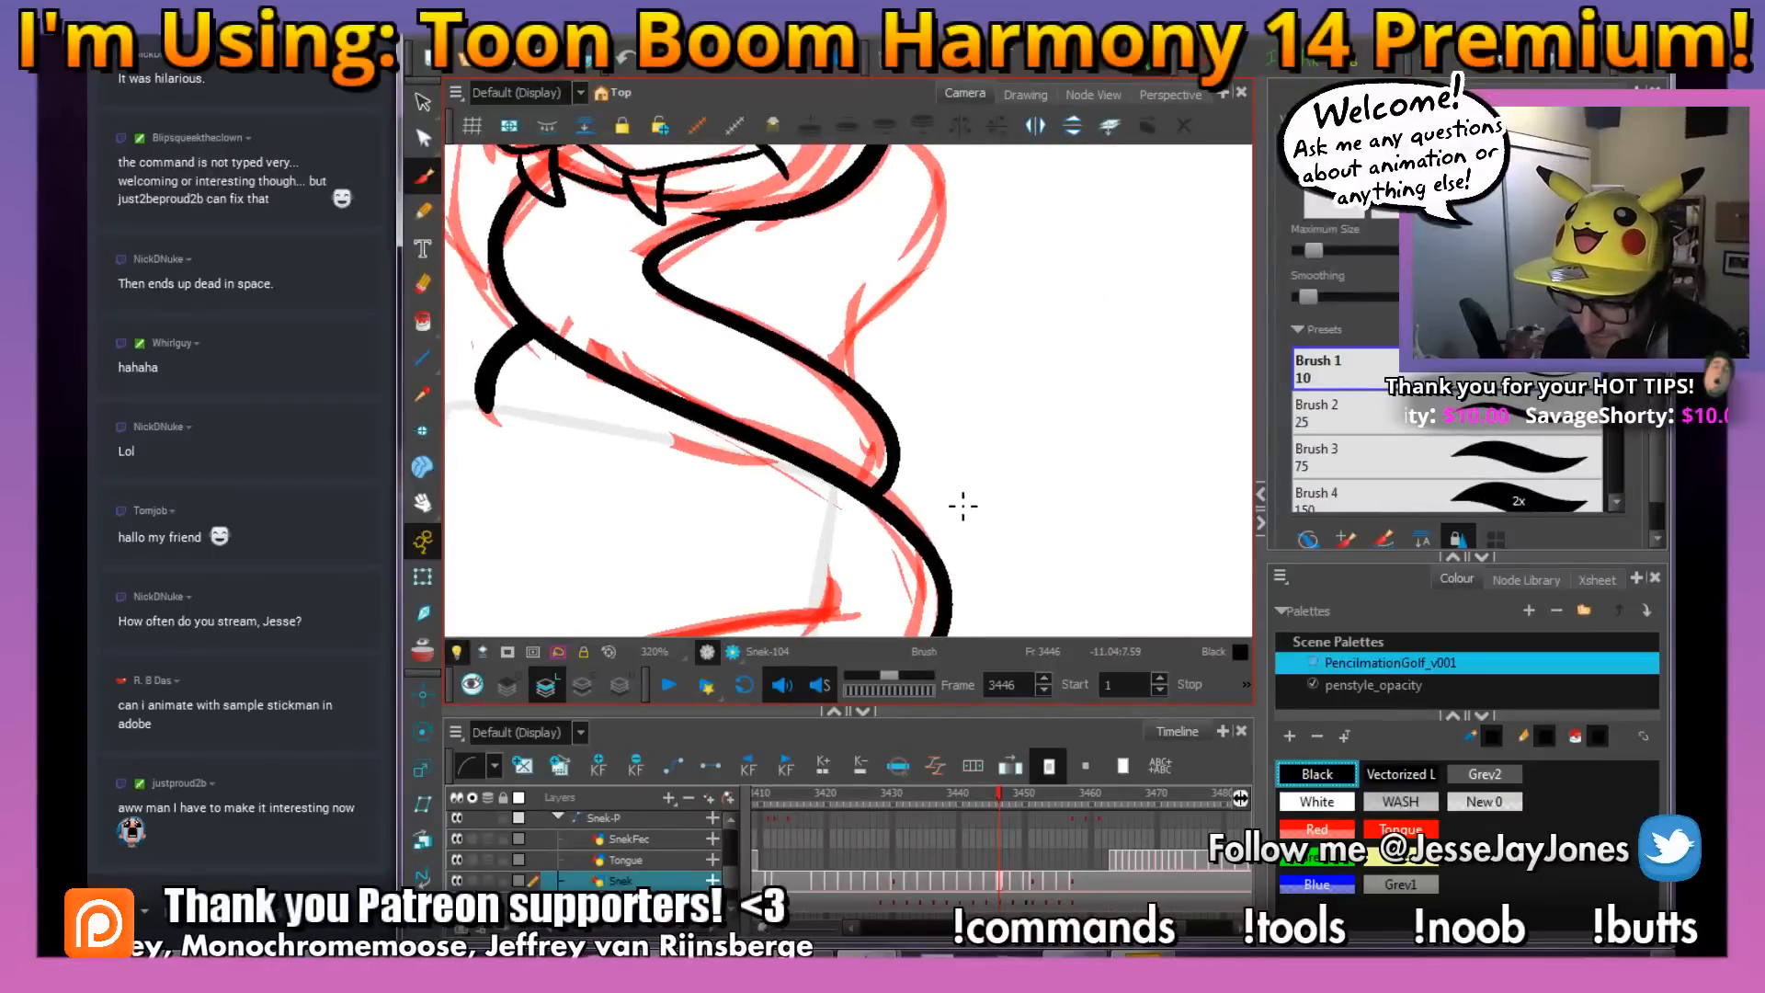
# Ink the rear edge of the hood behind the snake's head over the red rough
pyautogui.moveTo(959, 560)
pyautogui.mouseDown()
pyautogui.moveTo(992, 533)
pyautogui.moveTo(910, 466)
pyautogui.moveTo(895, 492)
pyautogui.mouseUp()
pyautogui.press('space')
pyautogui.moveTo(897, 368); pyautogui.dragTo(900, 505)
pyautogui.press('ctrl')
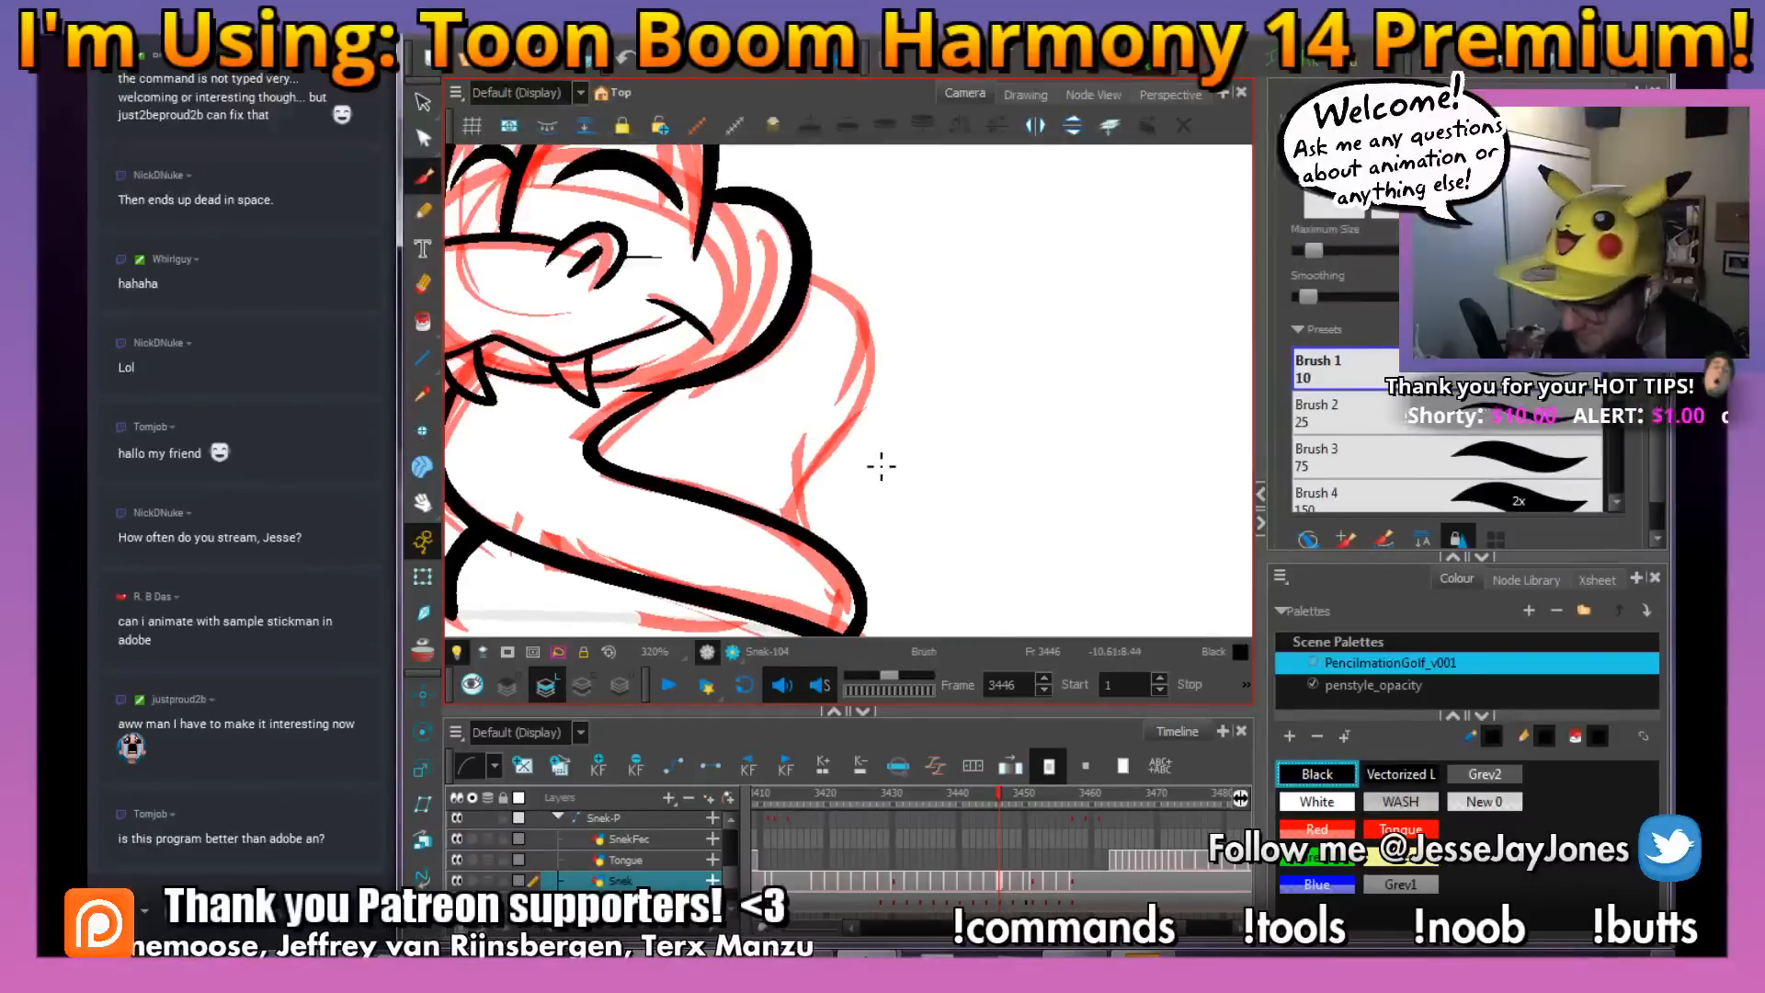
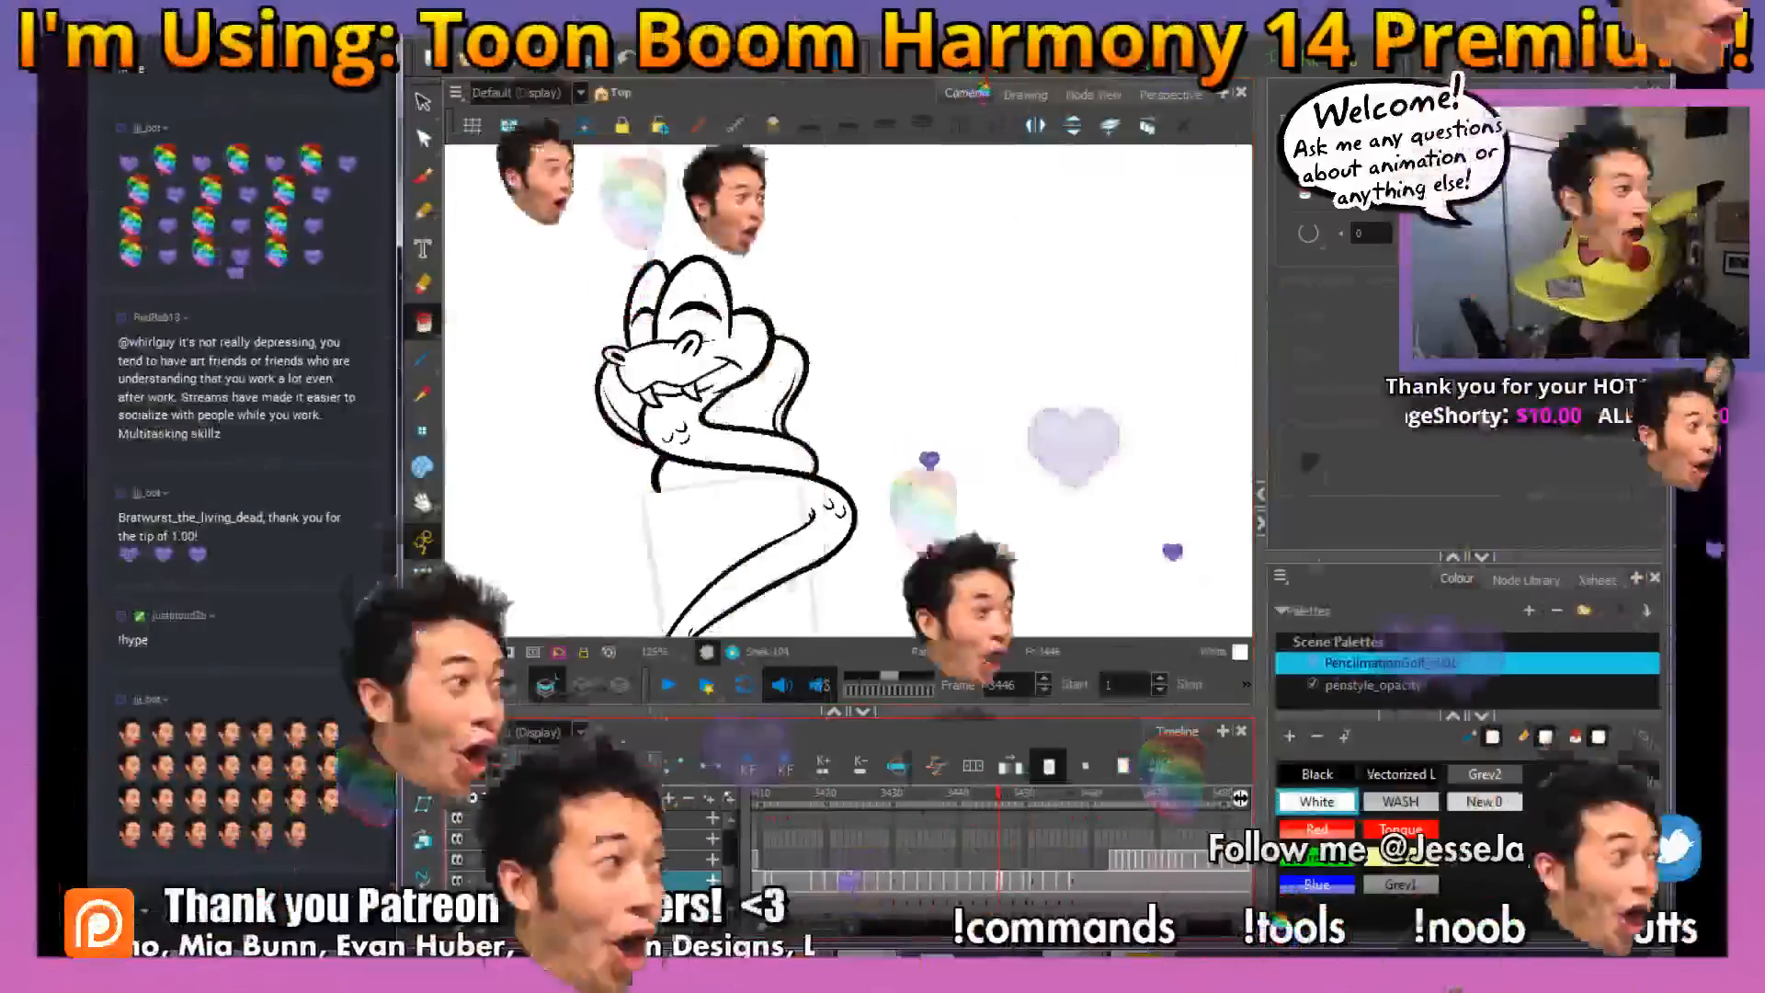
# Switch to AnkhBot, look through its list of sound-effect commands, and return to the animation
pyautogui.hotkey('alt', 'Tab')
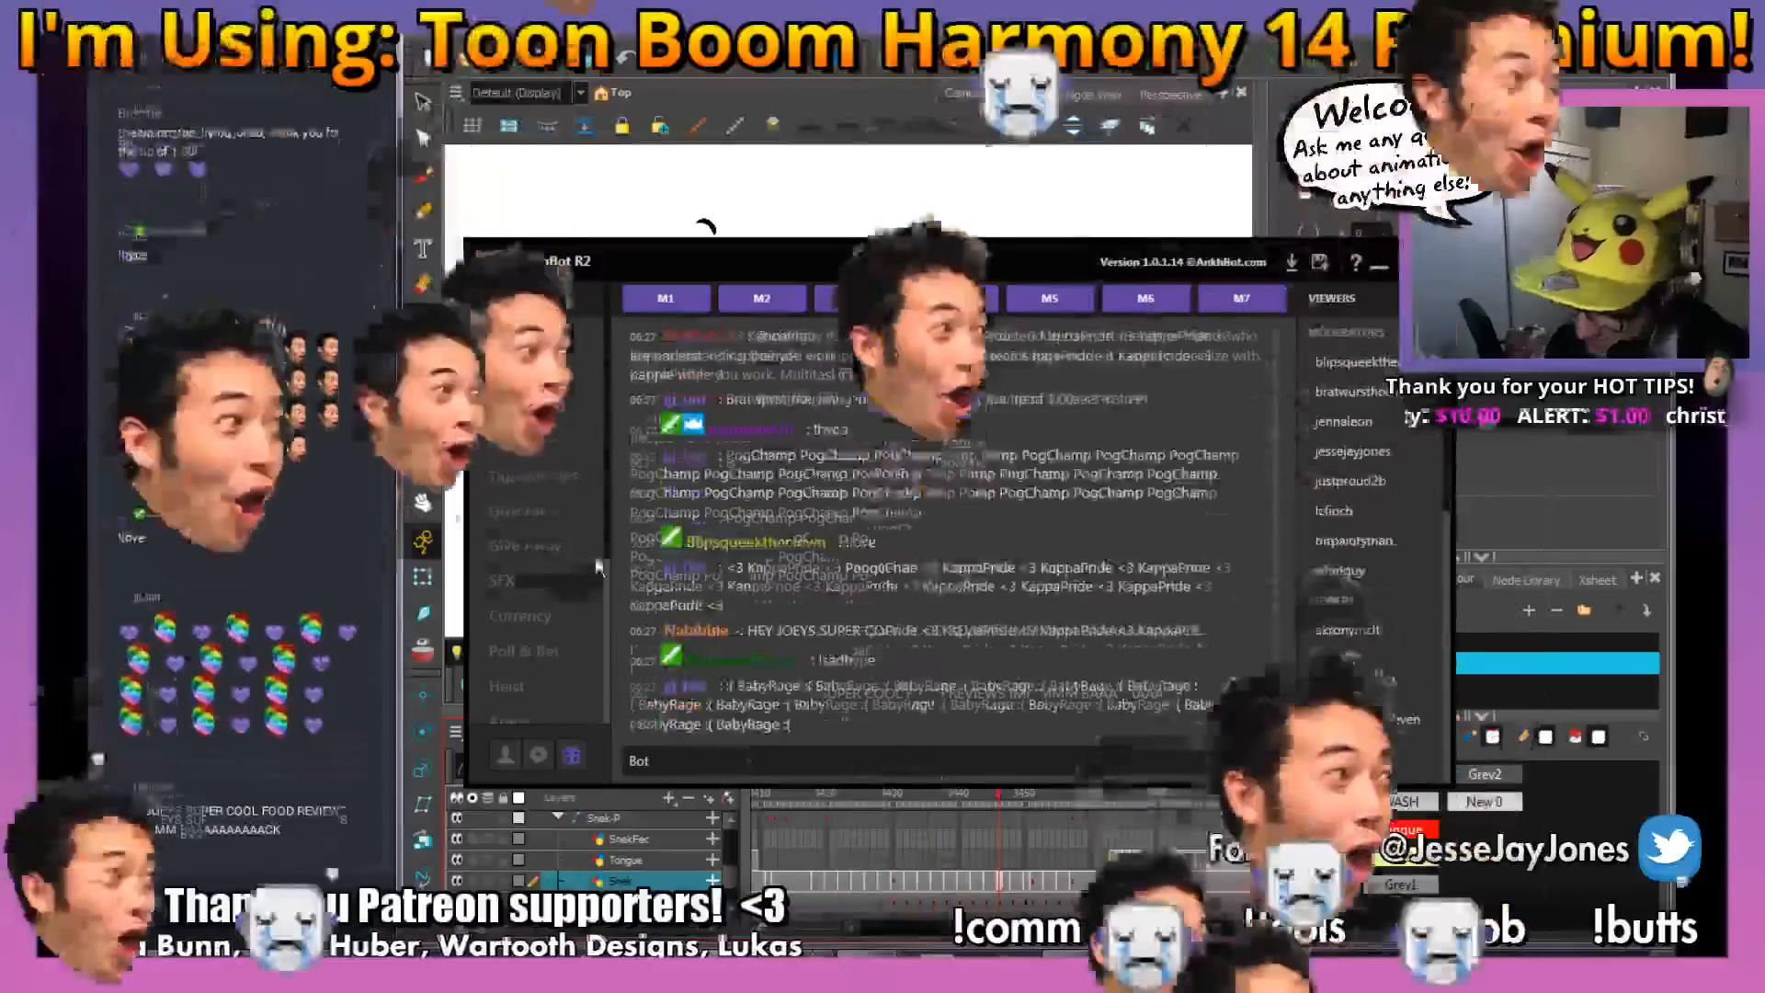
pyautogui.click(515, 580)
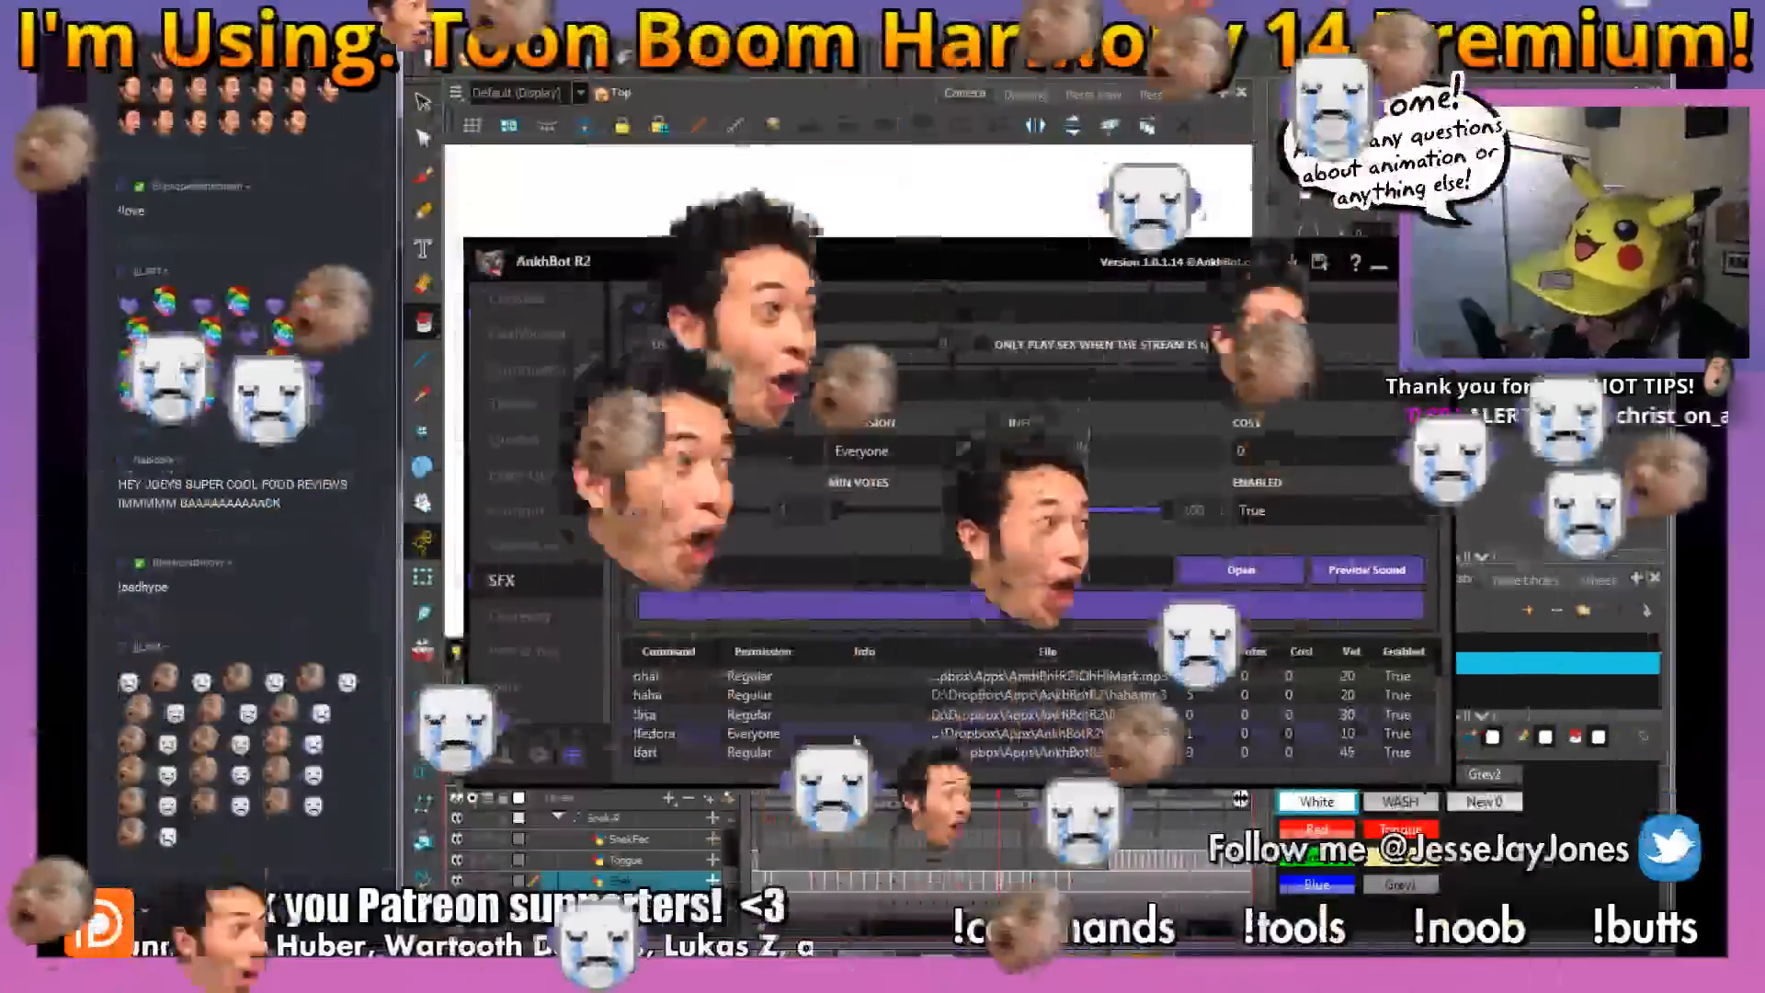
pyautogui.scroll(-1, 1437, 678)
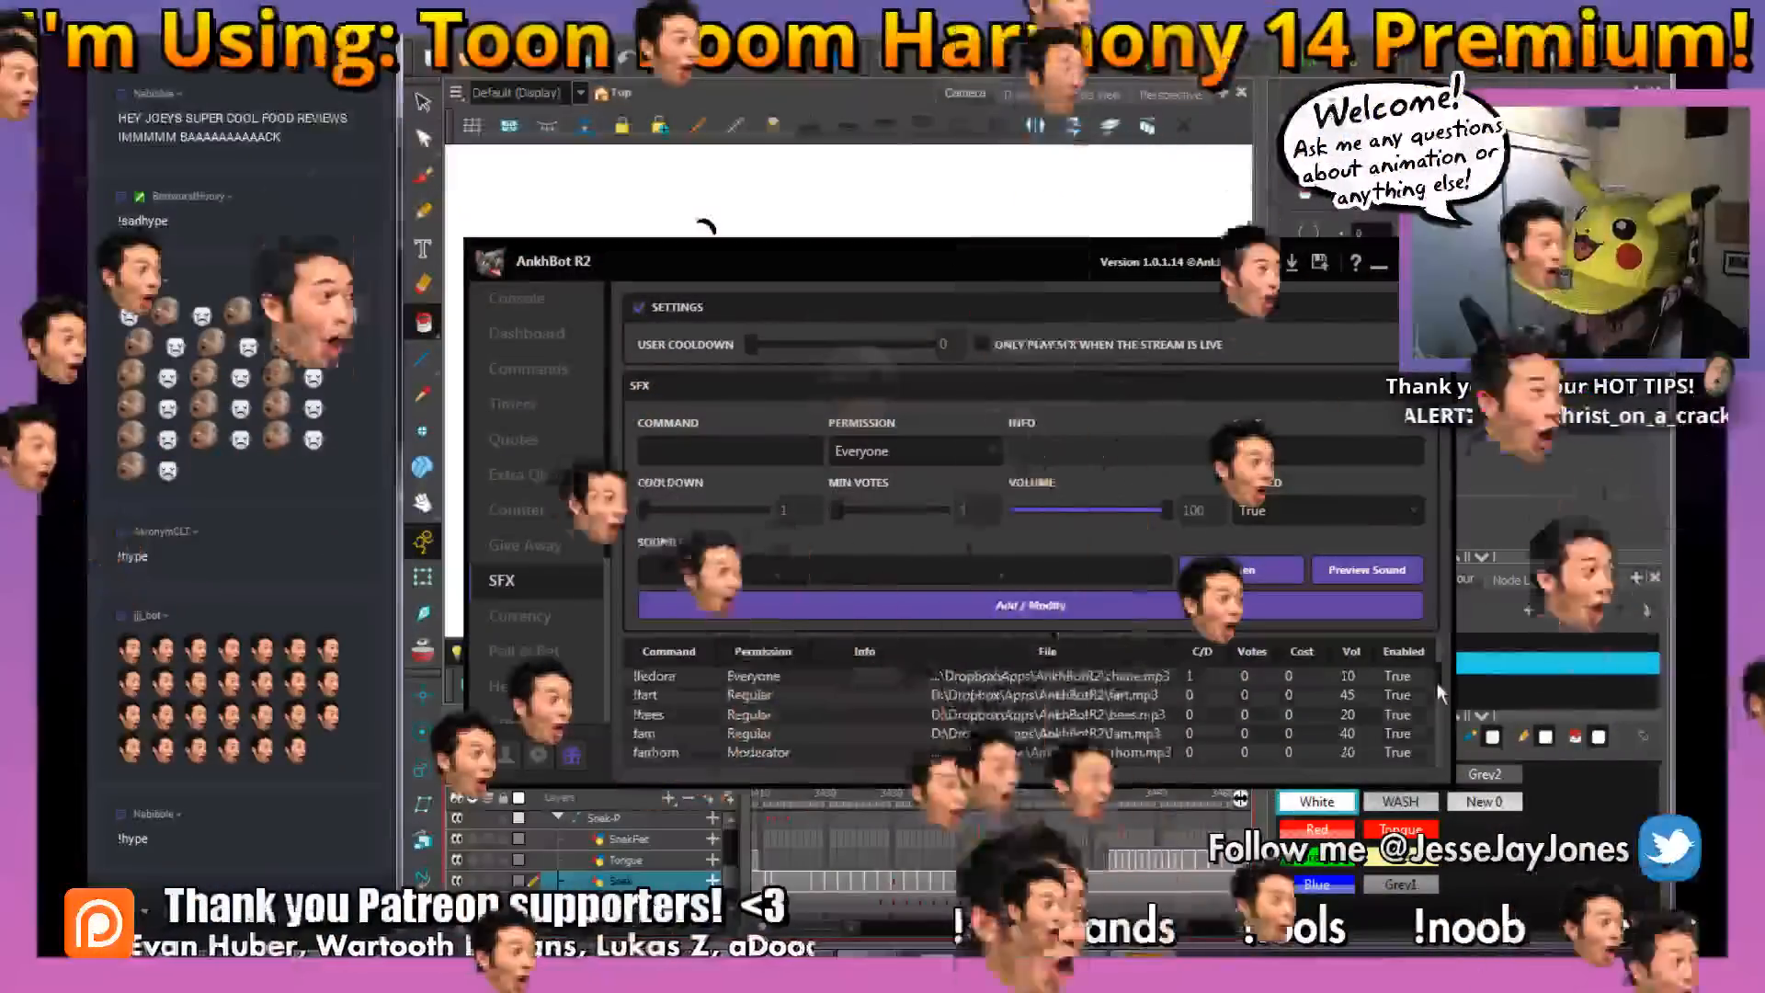
pyautogui.click(1379, 265)
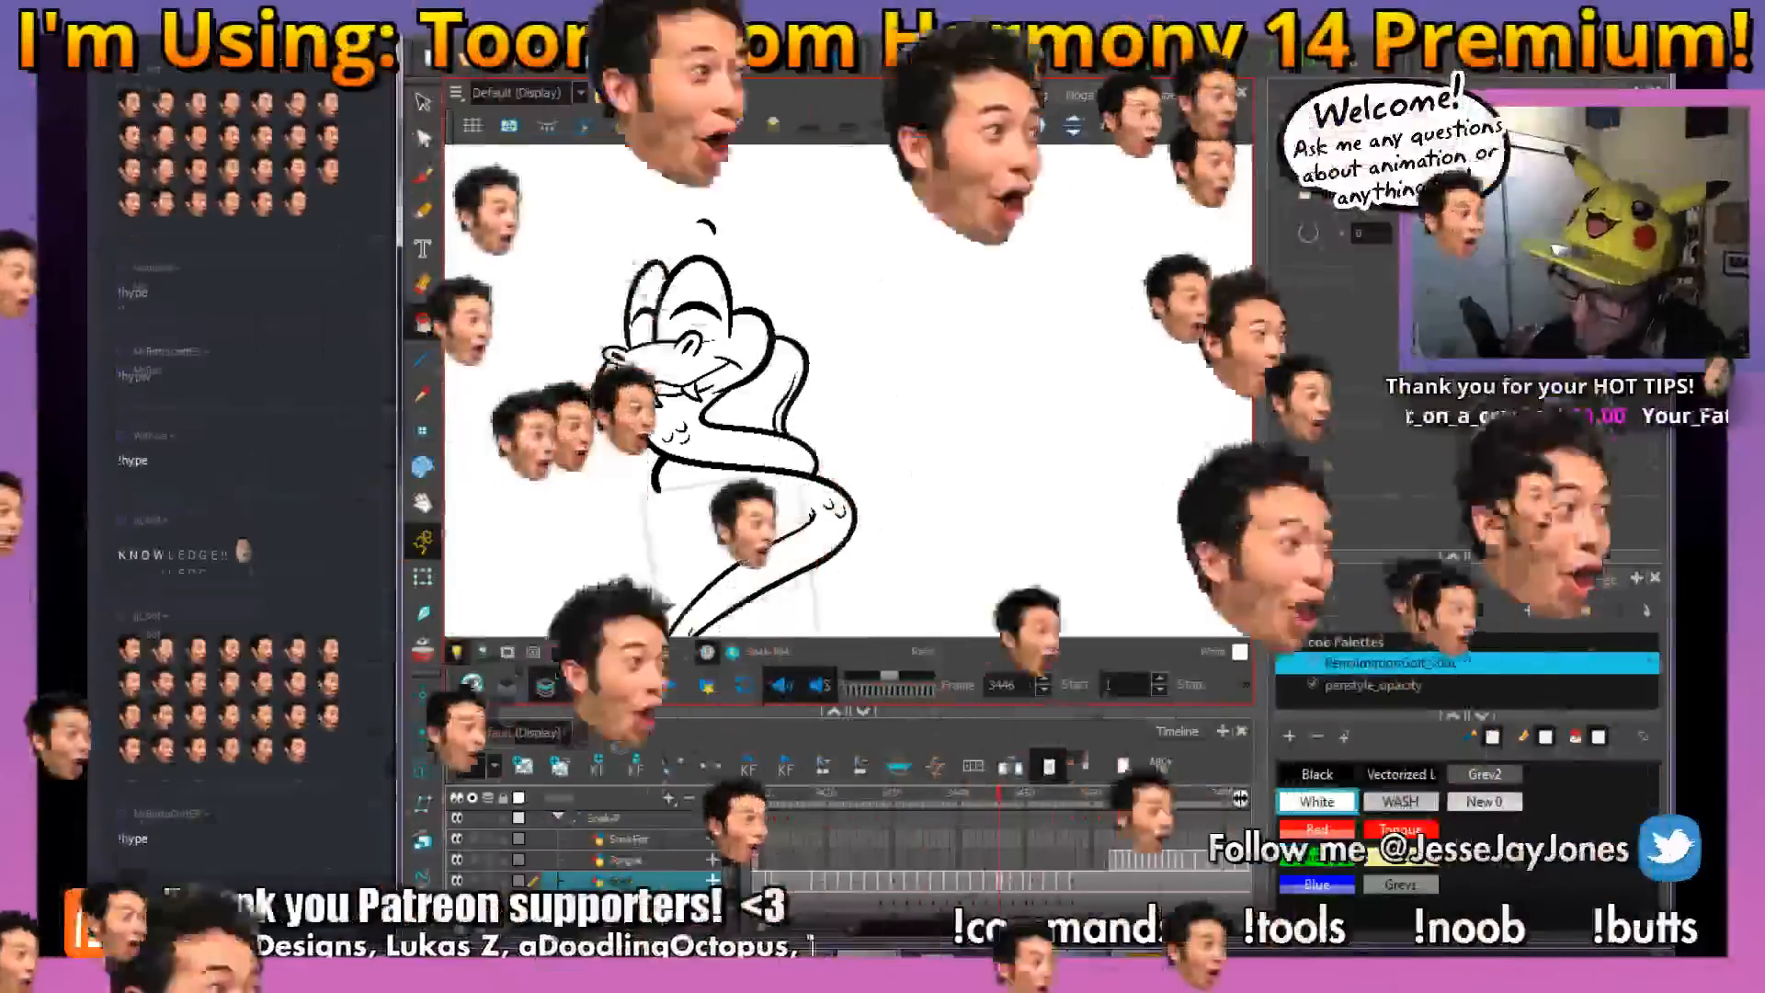
pyautogui.moveTo(893, 456); pyautogui.dragTo(931, 467)
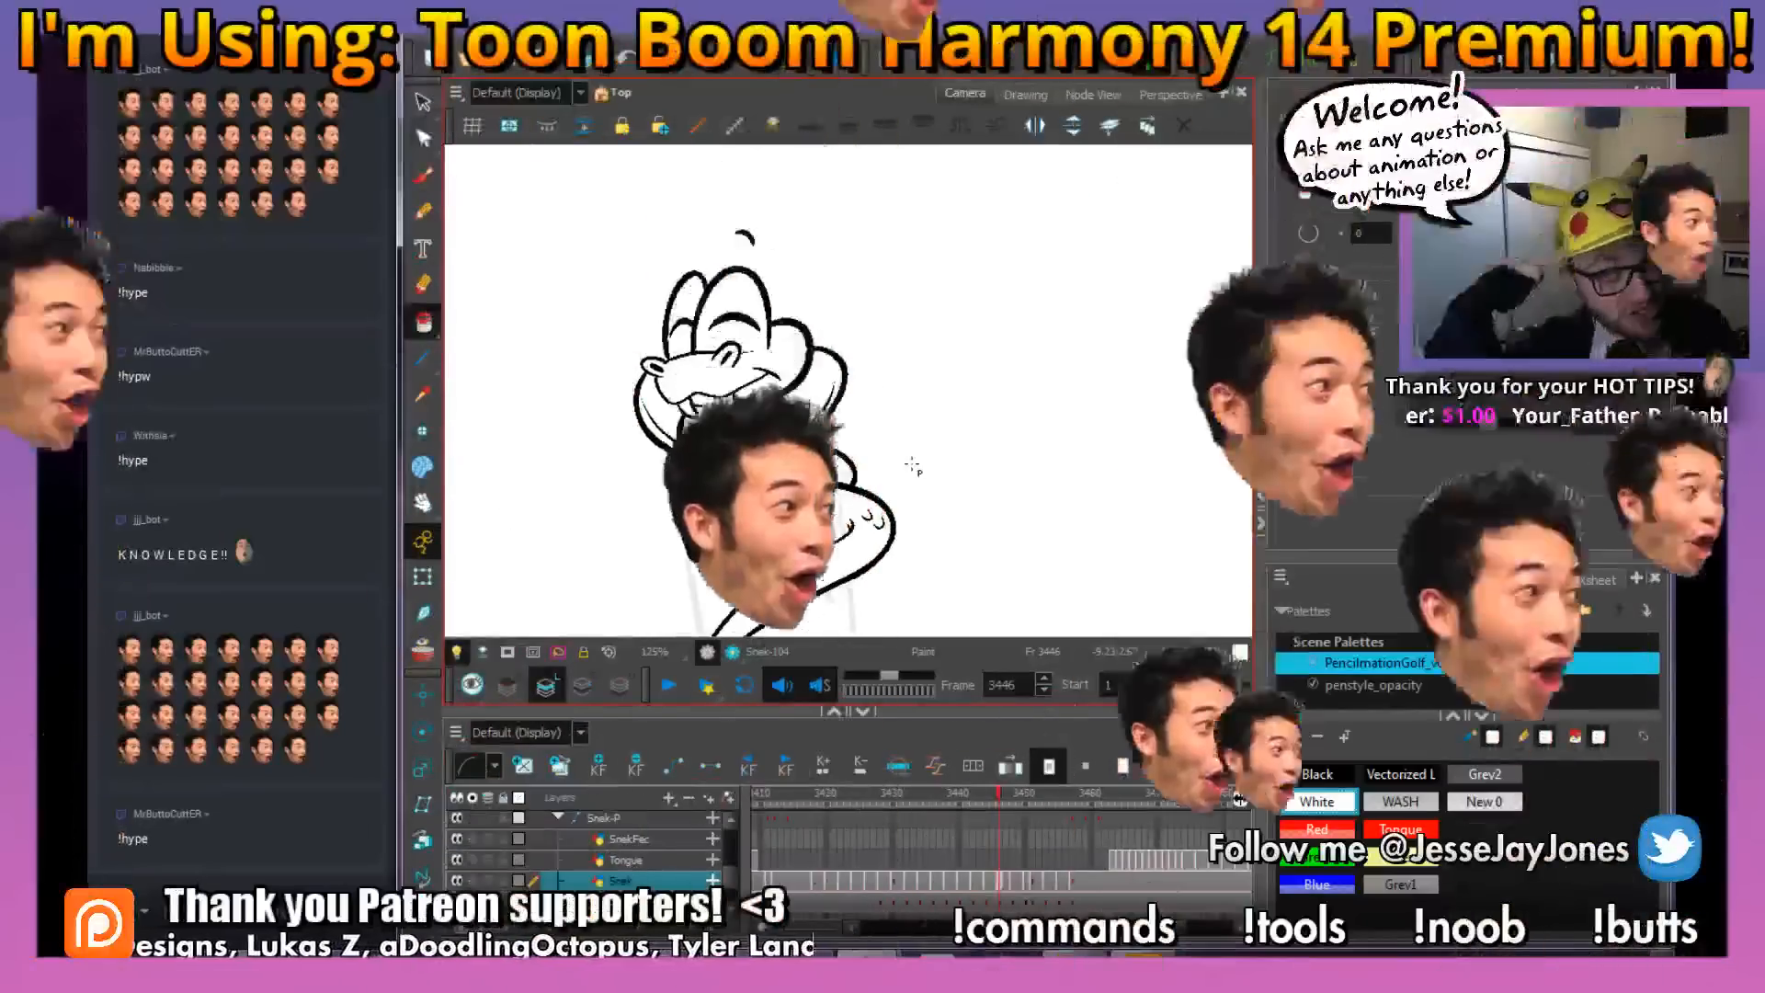
pyautogui.moveTo(834, 412); pyautogui.dragTo(800, 395)
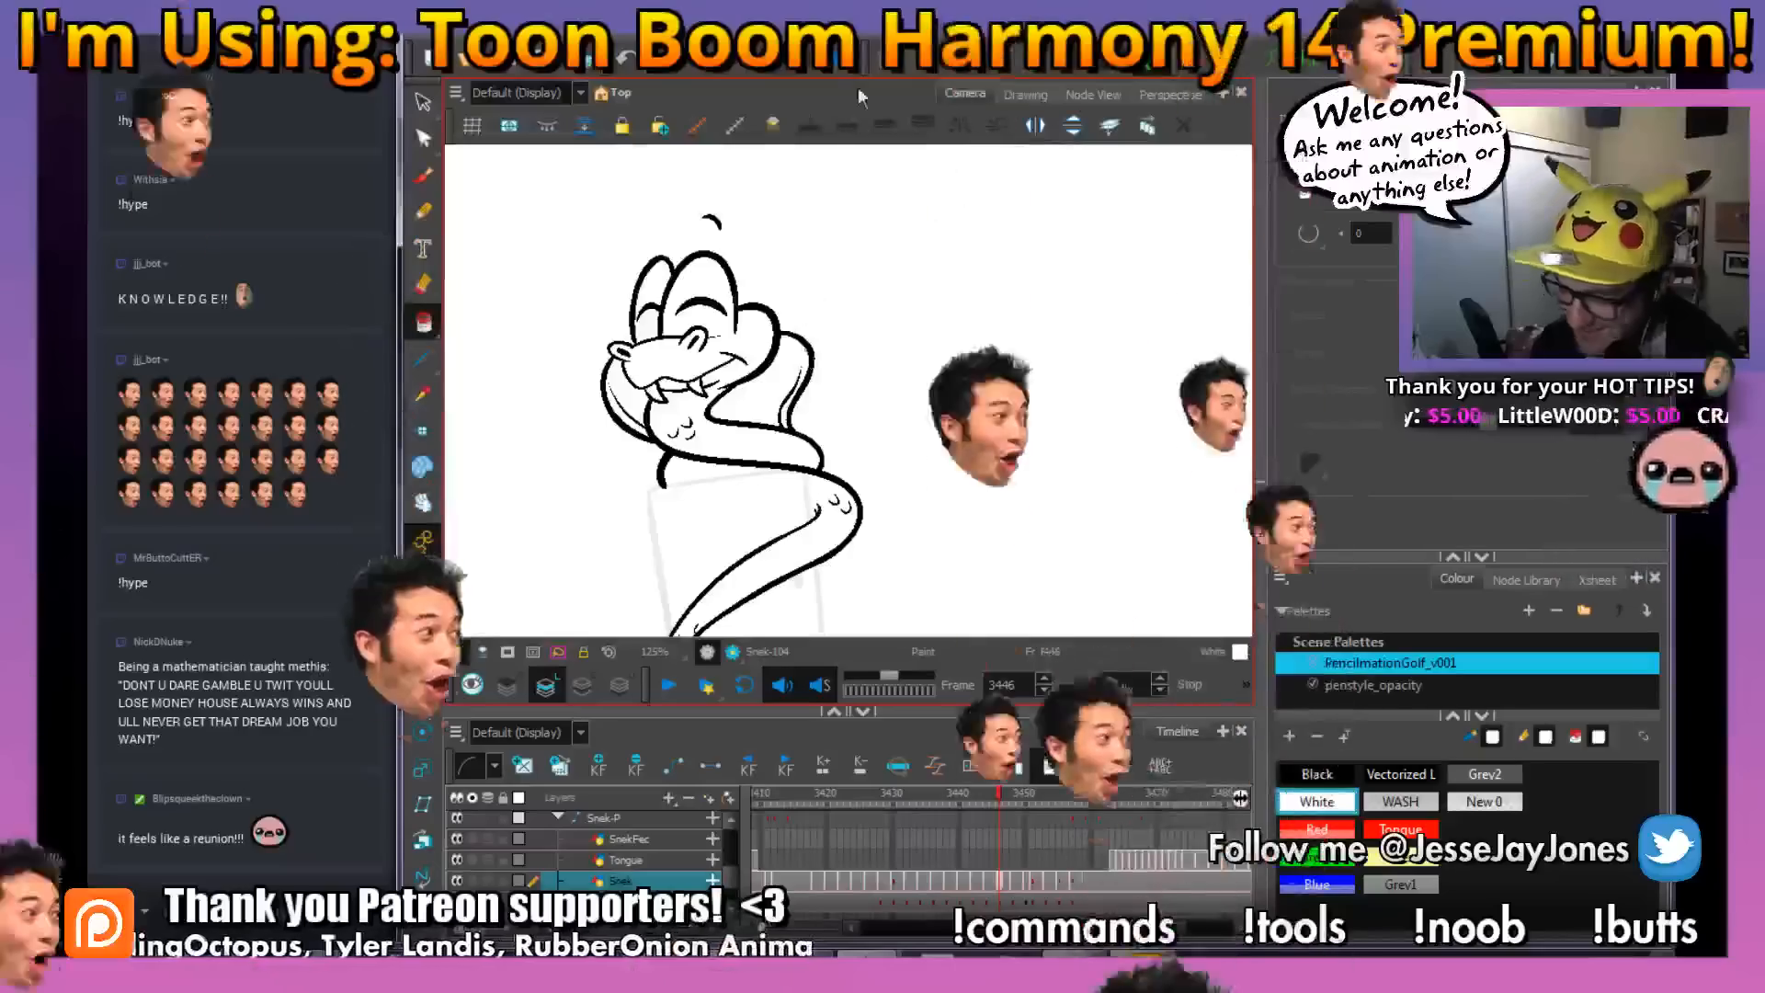
pyautogui.moveTo(808, 465); pyautogui.dragTo(786, 405)
pyautogui.press('1')
pyautogui.press('1')
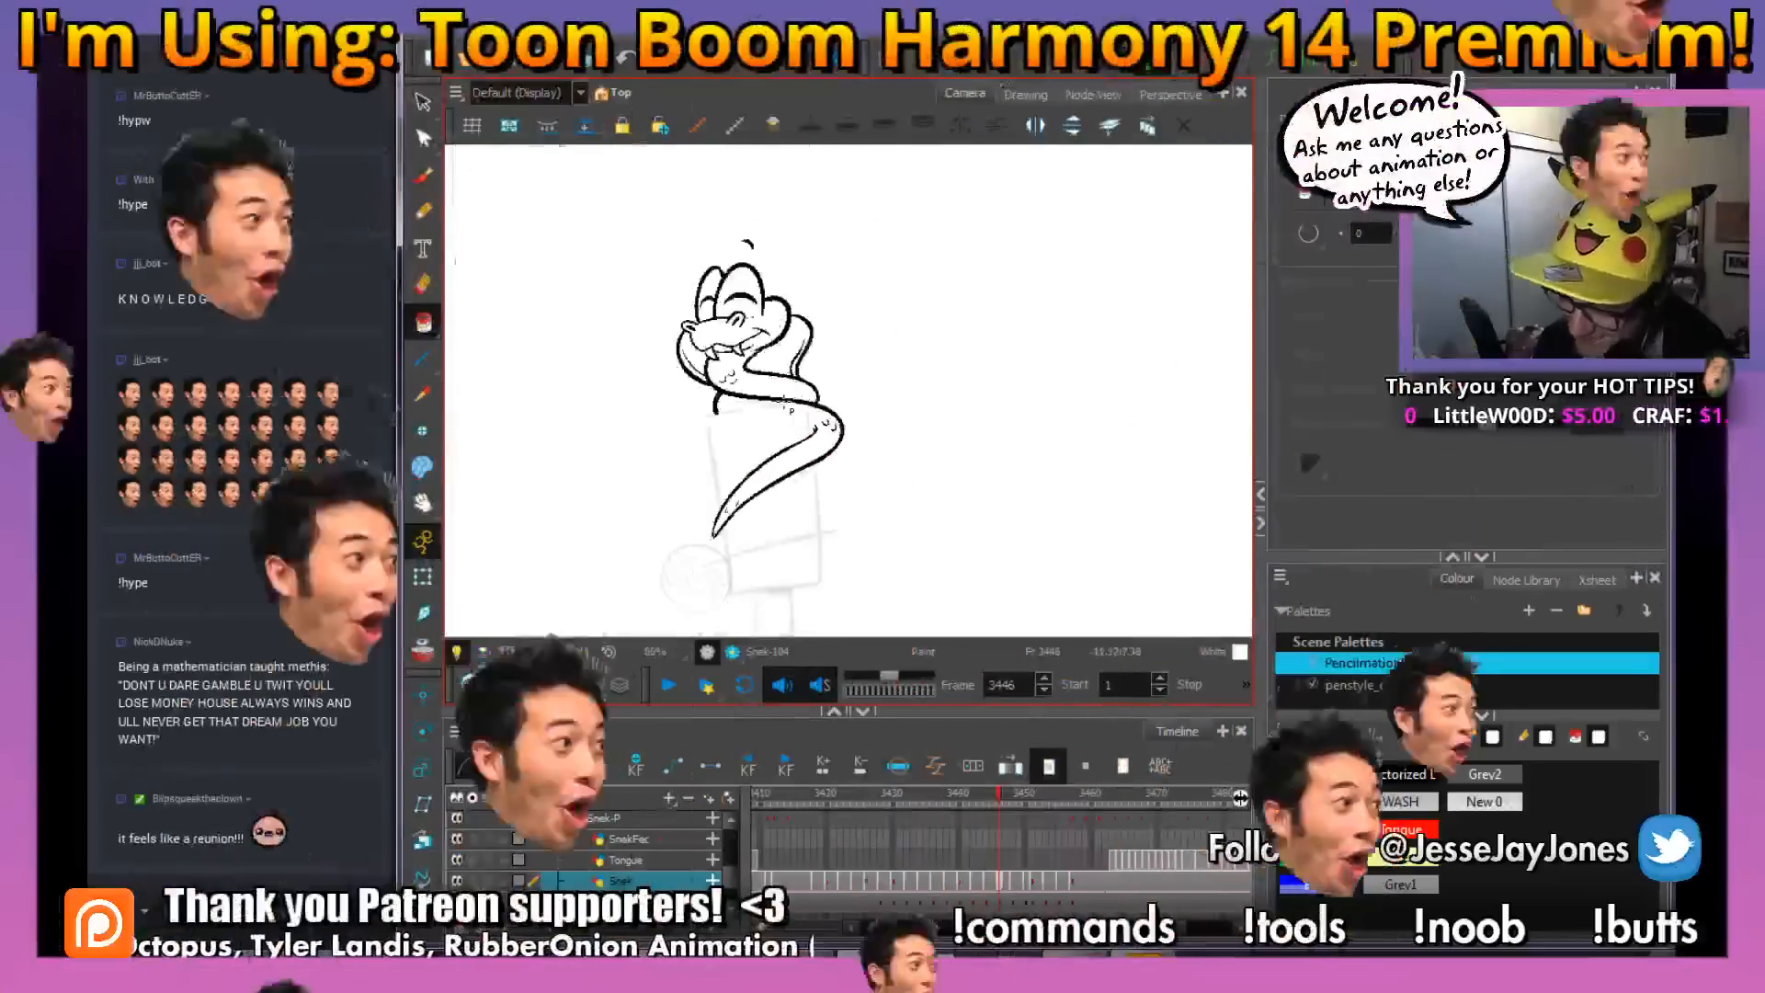
pyautogui.press('2')
pyautogui.press('2')
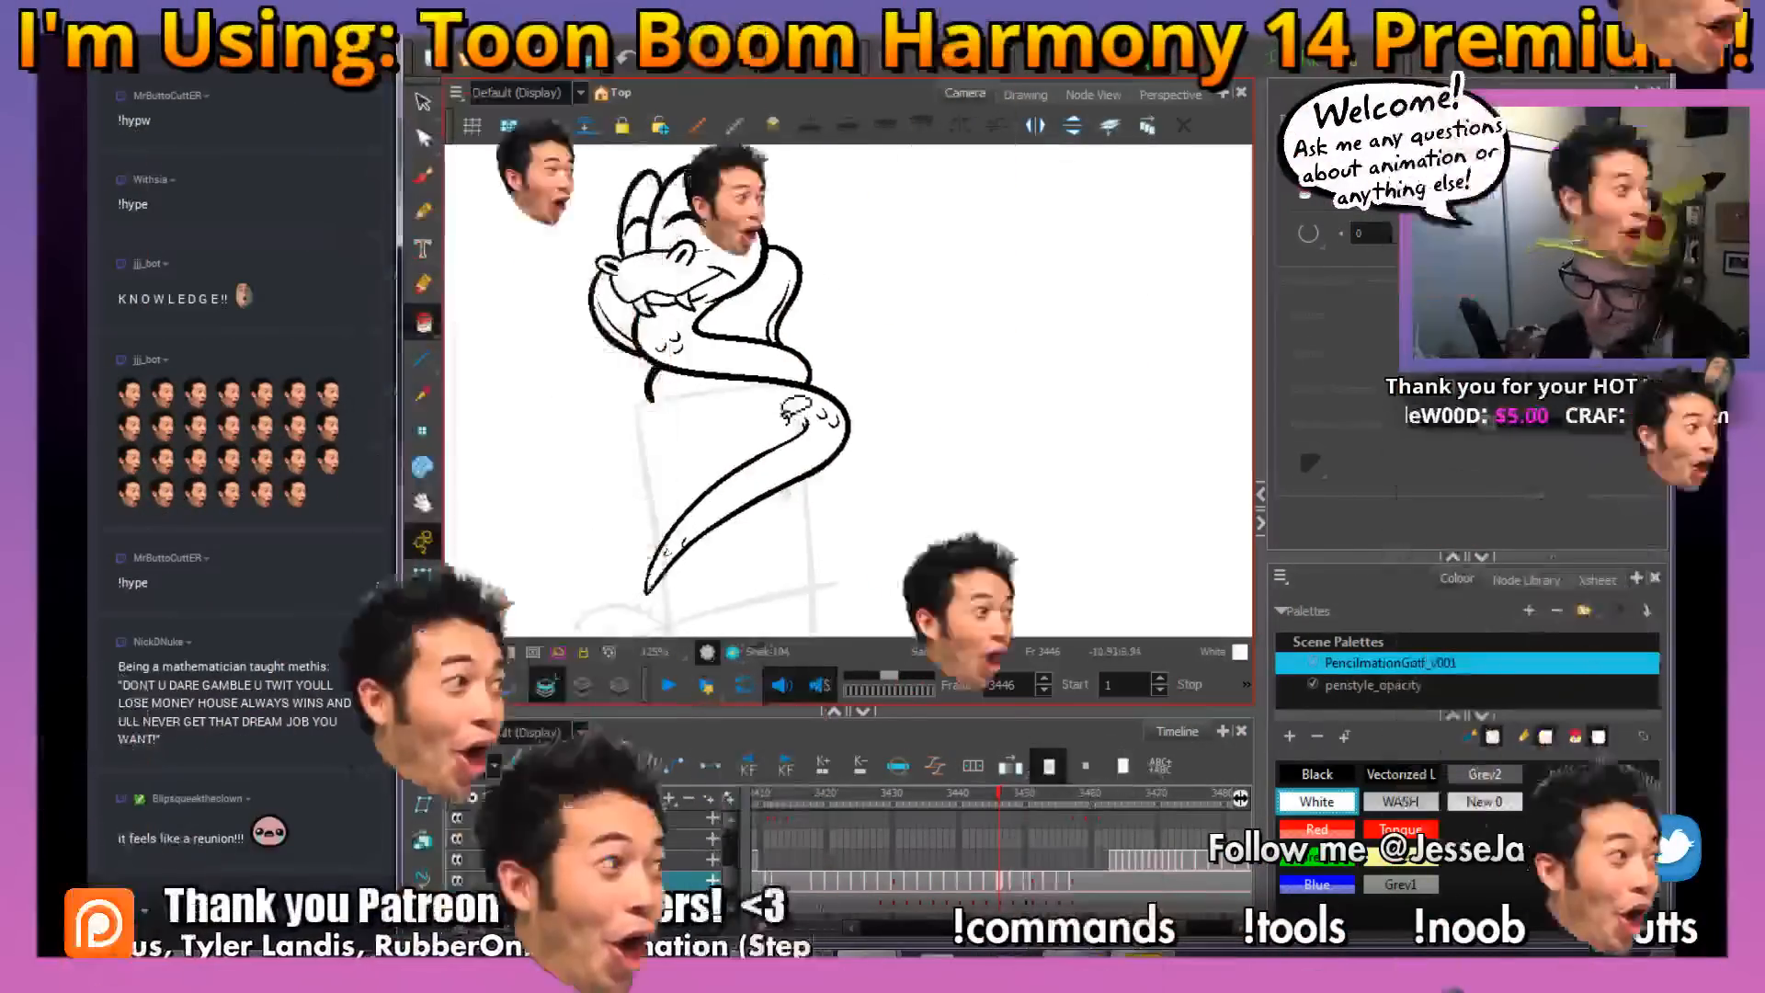
pyautogui.moveTo(664, 321); pyautogui.dragTo(623, 329)
pyautogui.moveTo(759, 496); pyautogui.dragTo(804, 471)
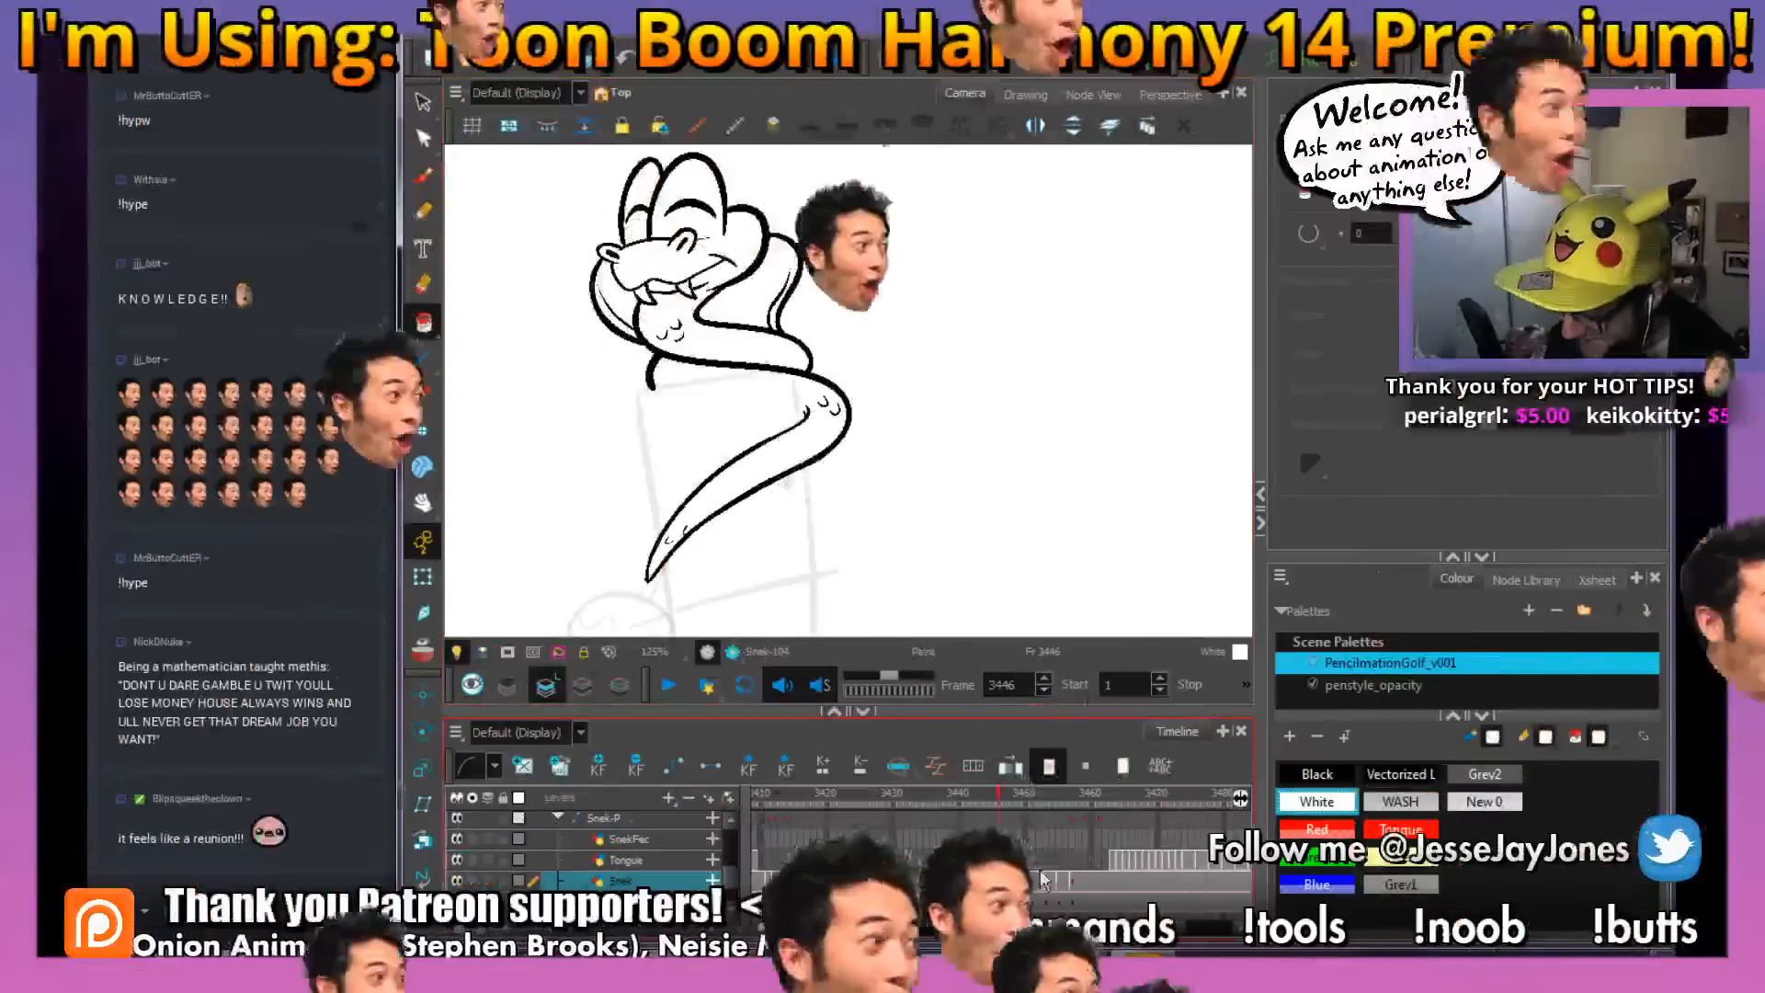
# On frame 3448, ink the tail and the body's lower coil with the black Brush, following the red rough around the bend
pyautogui.click(1012, 794)
pyautogui.press('space')
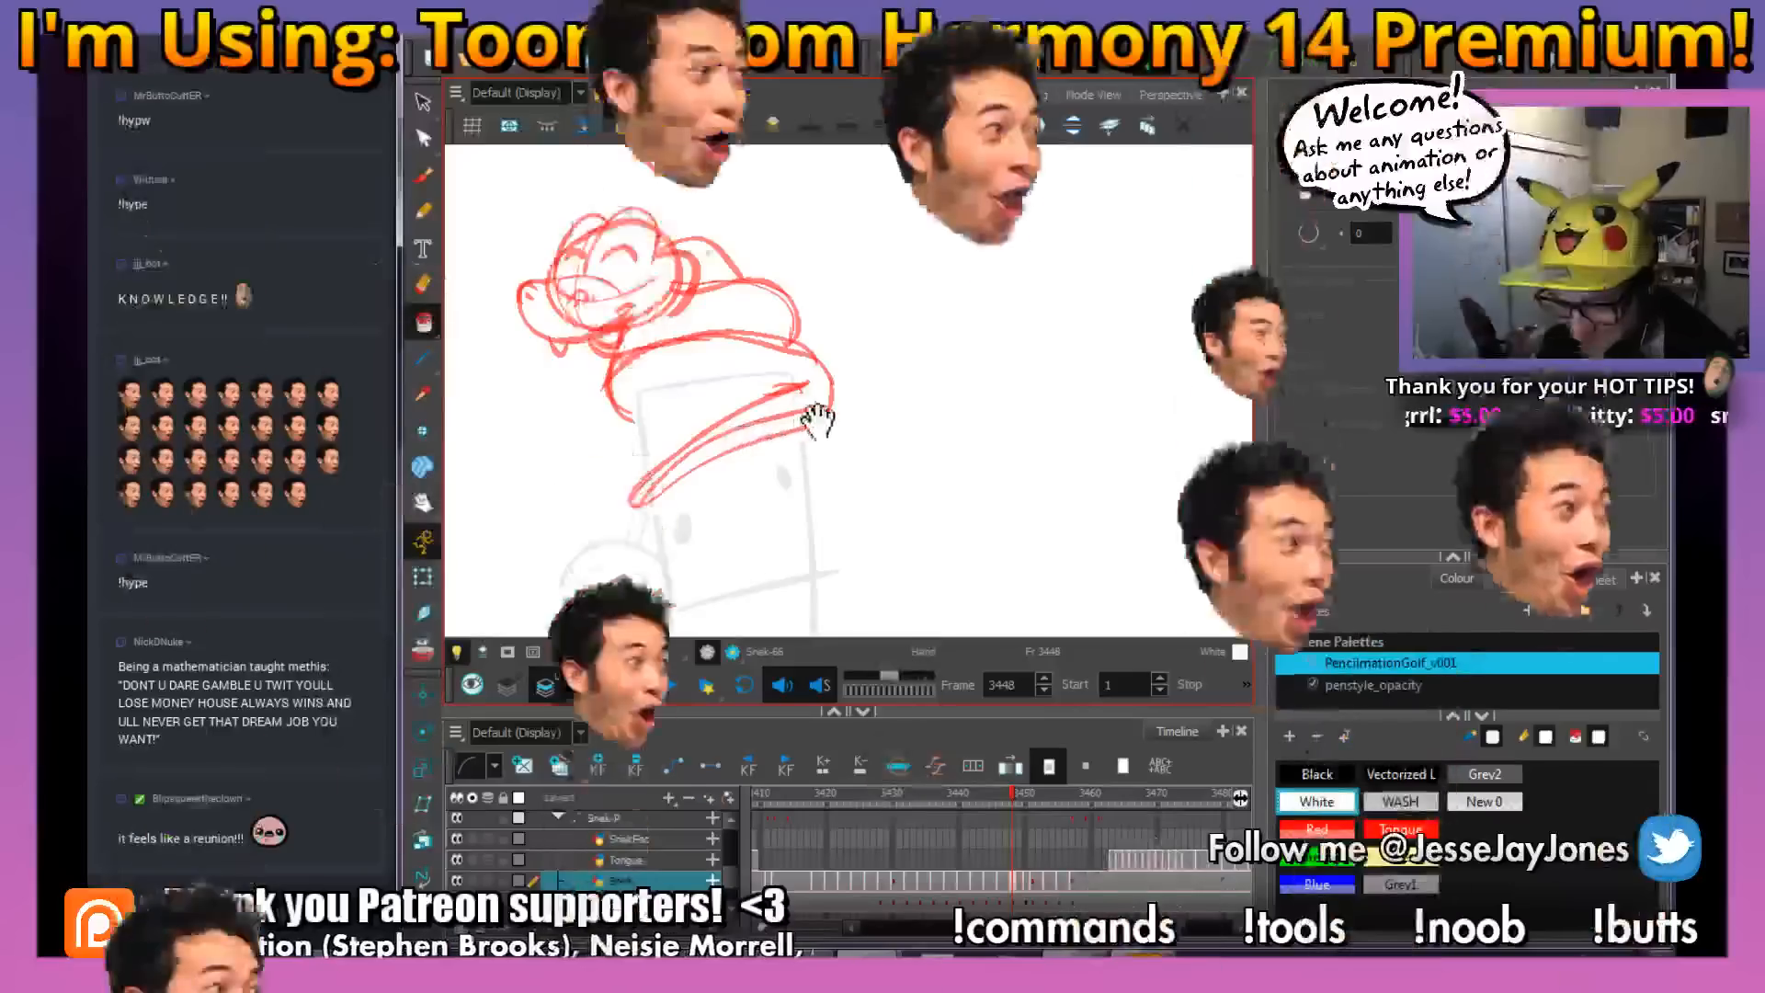
pyautogui.moveTo(818, 413); pyautogui.dragTo(820, 433)
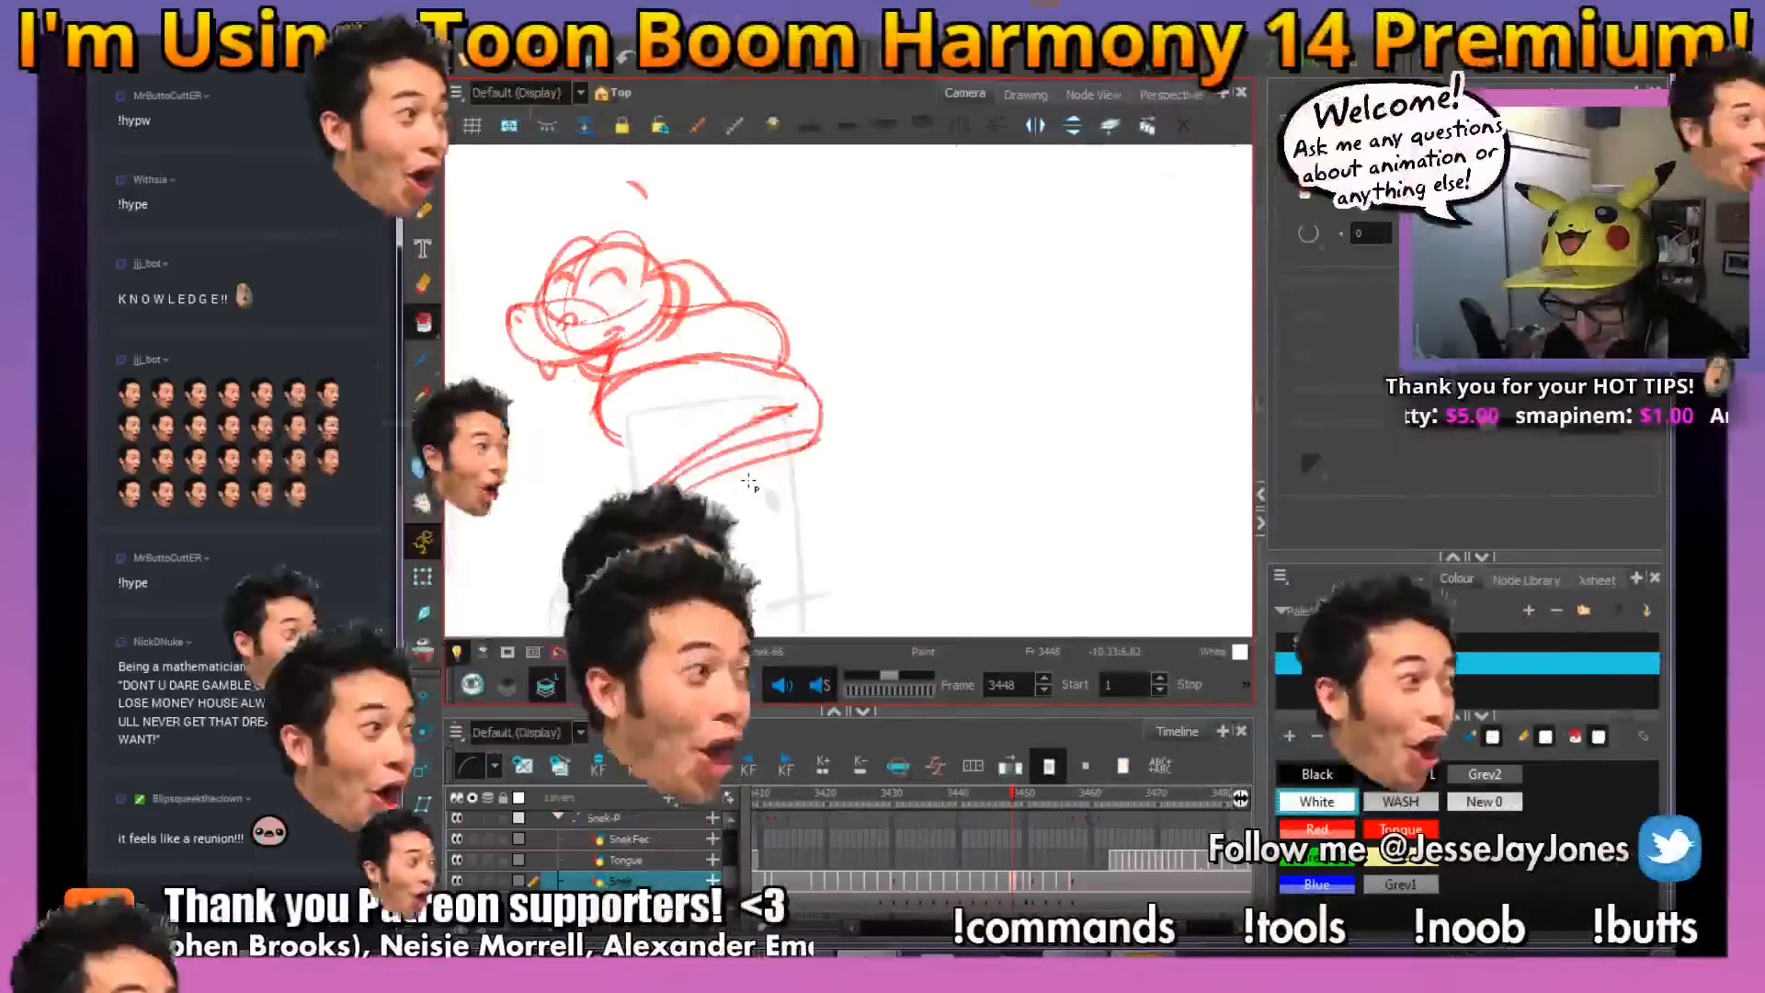
pyautogui.press('space')
pyautogui.moveTo(765, 515); pyautogui.dragTo(806, 461)
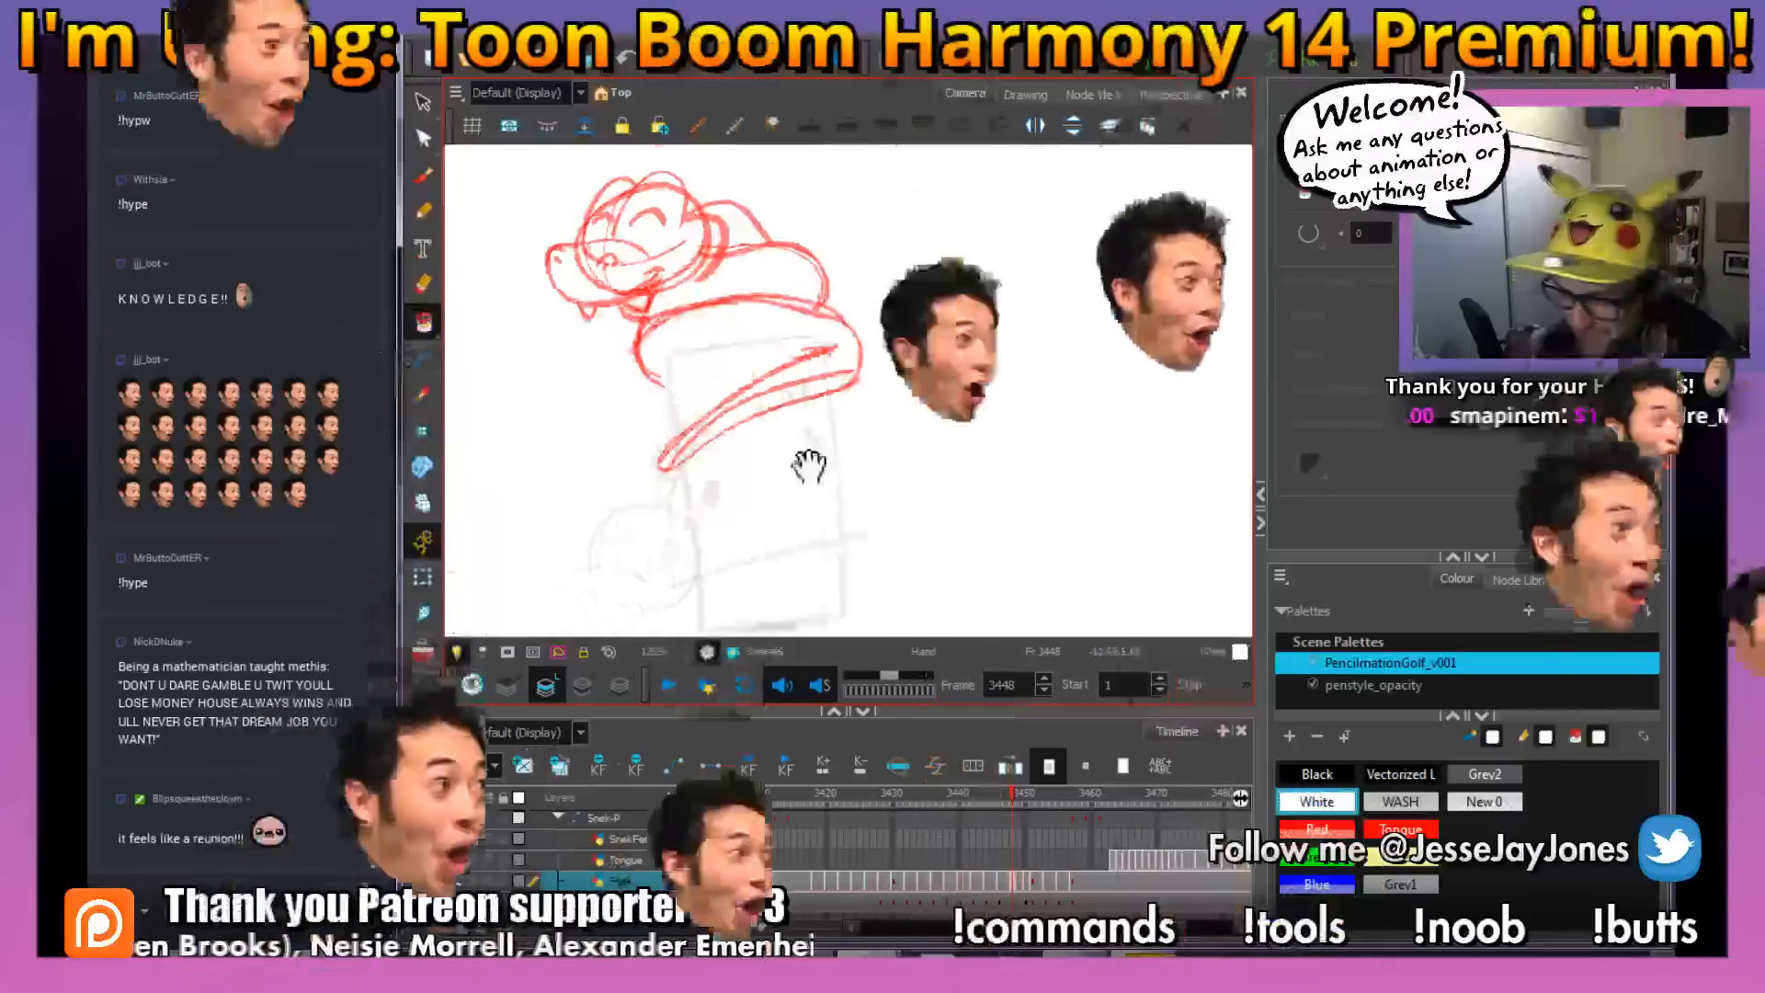
pyautogui.click(1330, 775)
pyautogui.press('2')
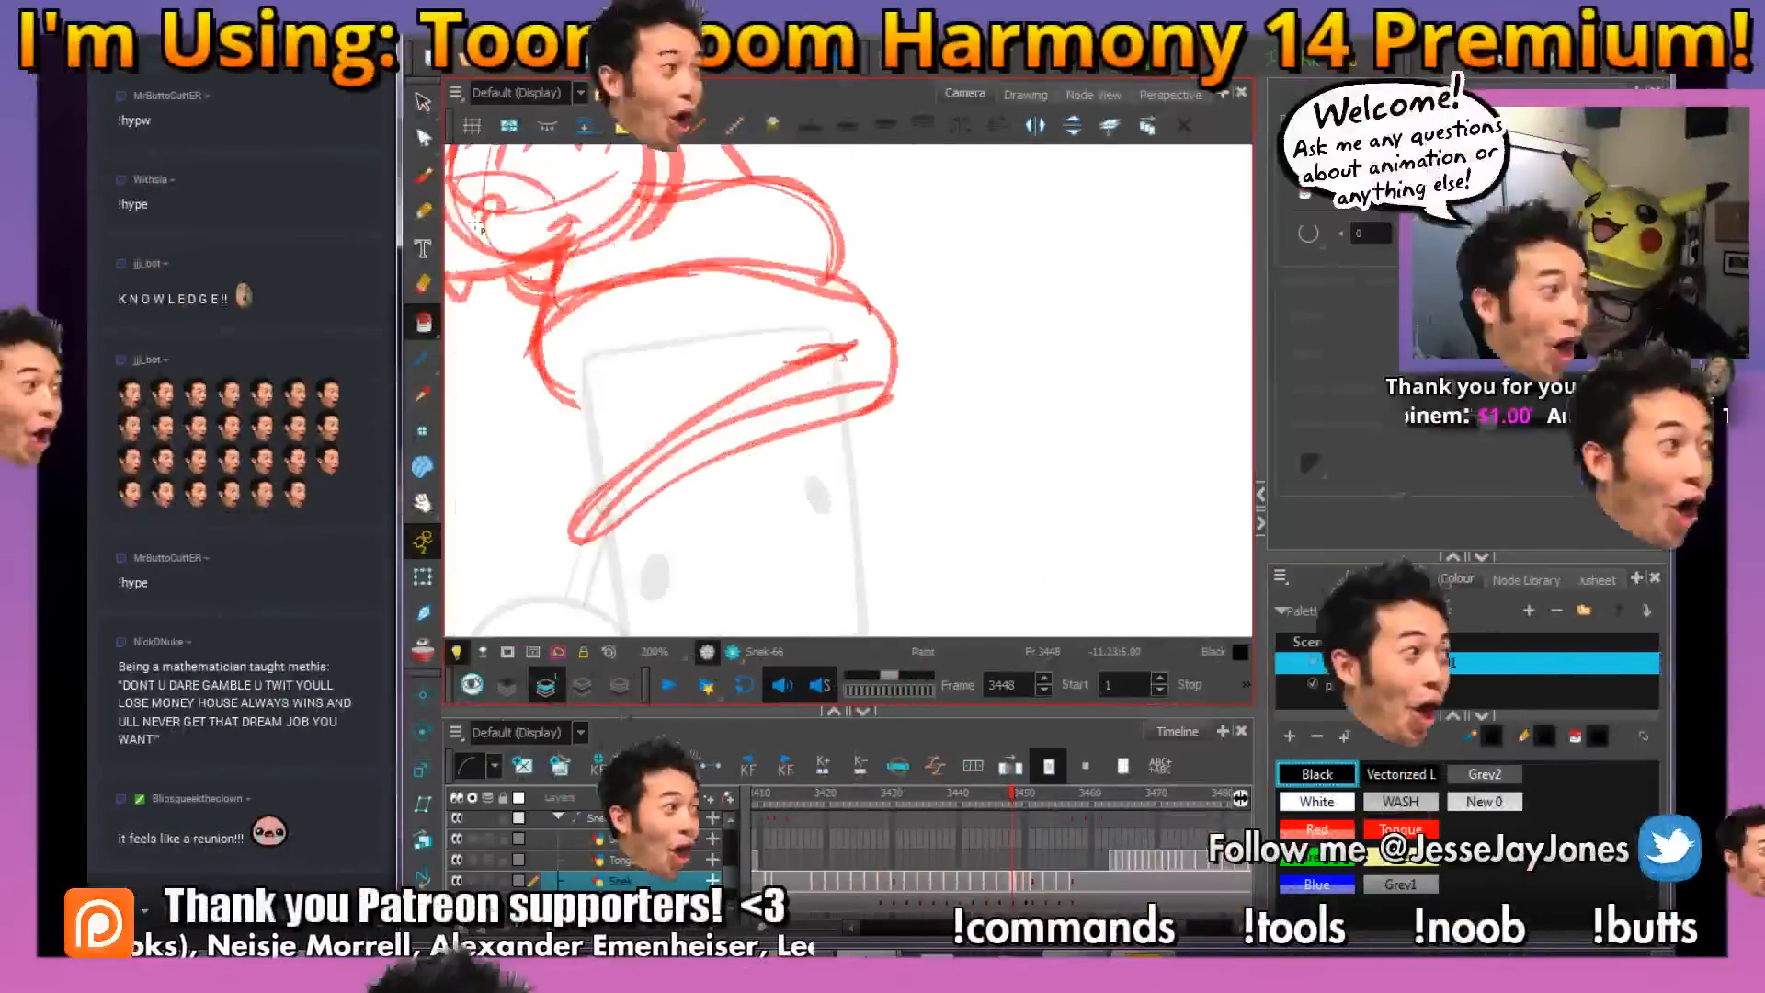
pyautogui.hotkey('alt', 'b')
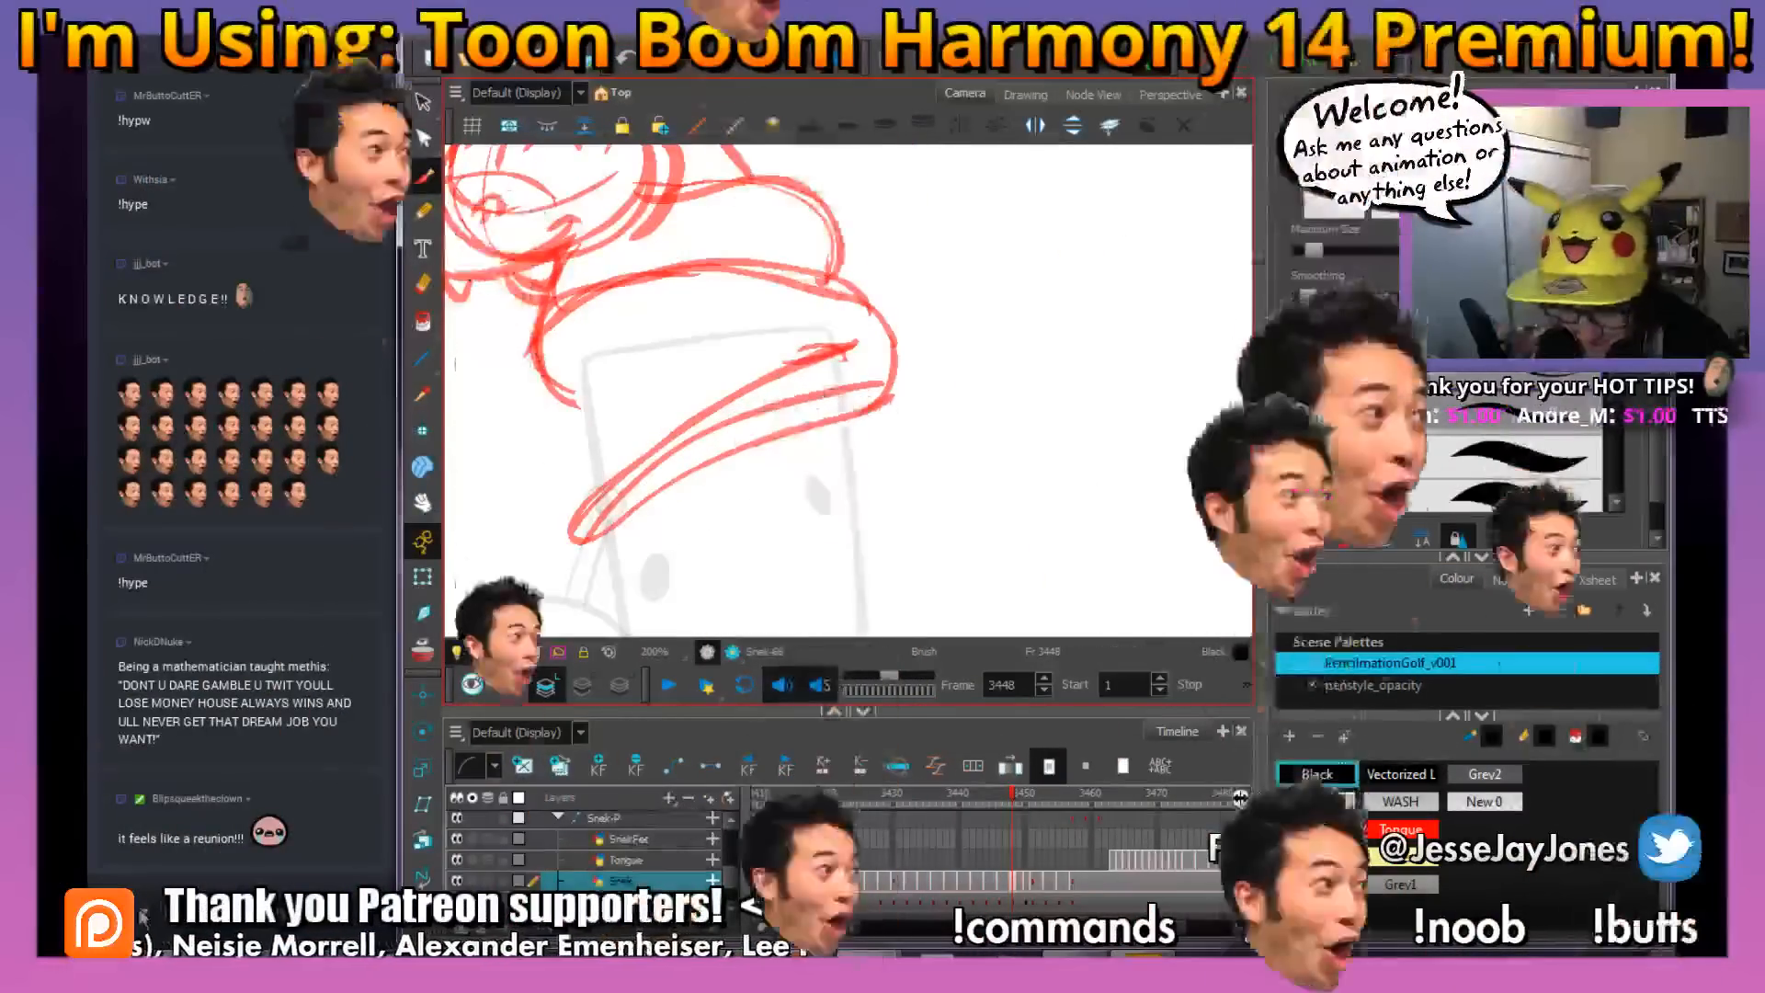
pyautogui.click(137, 910)
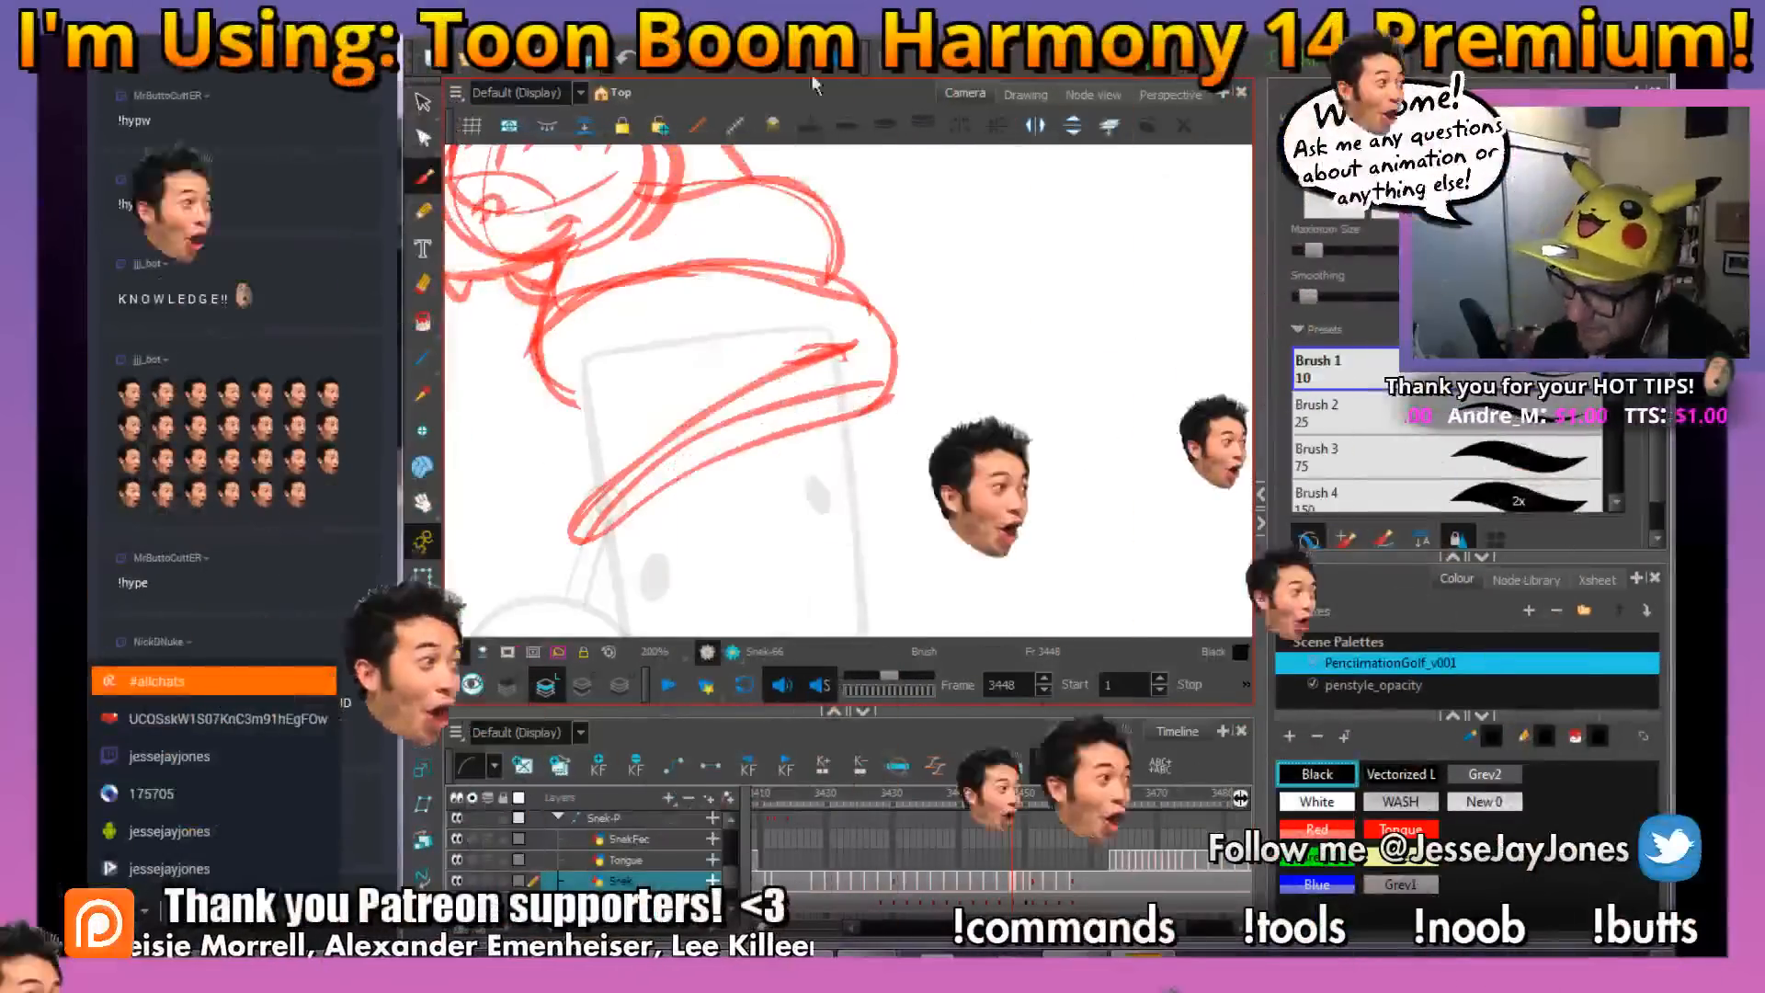
pyautogui.click(158, 681)
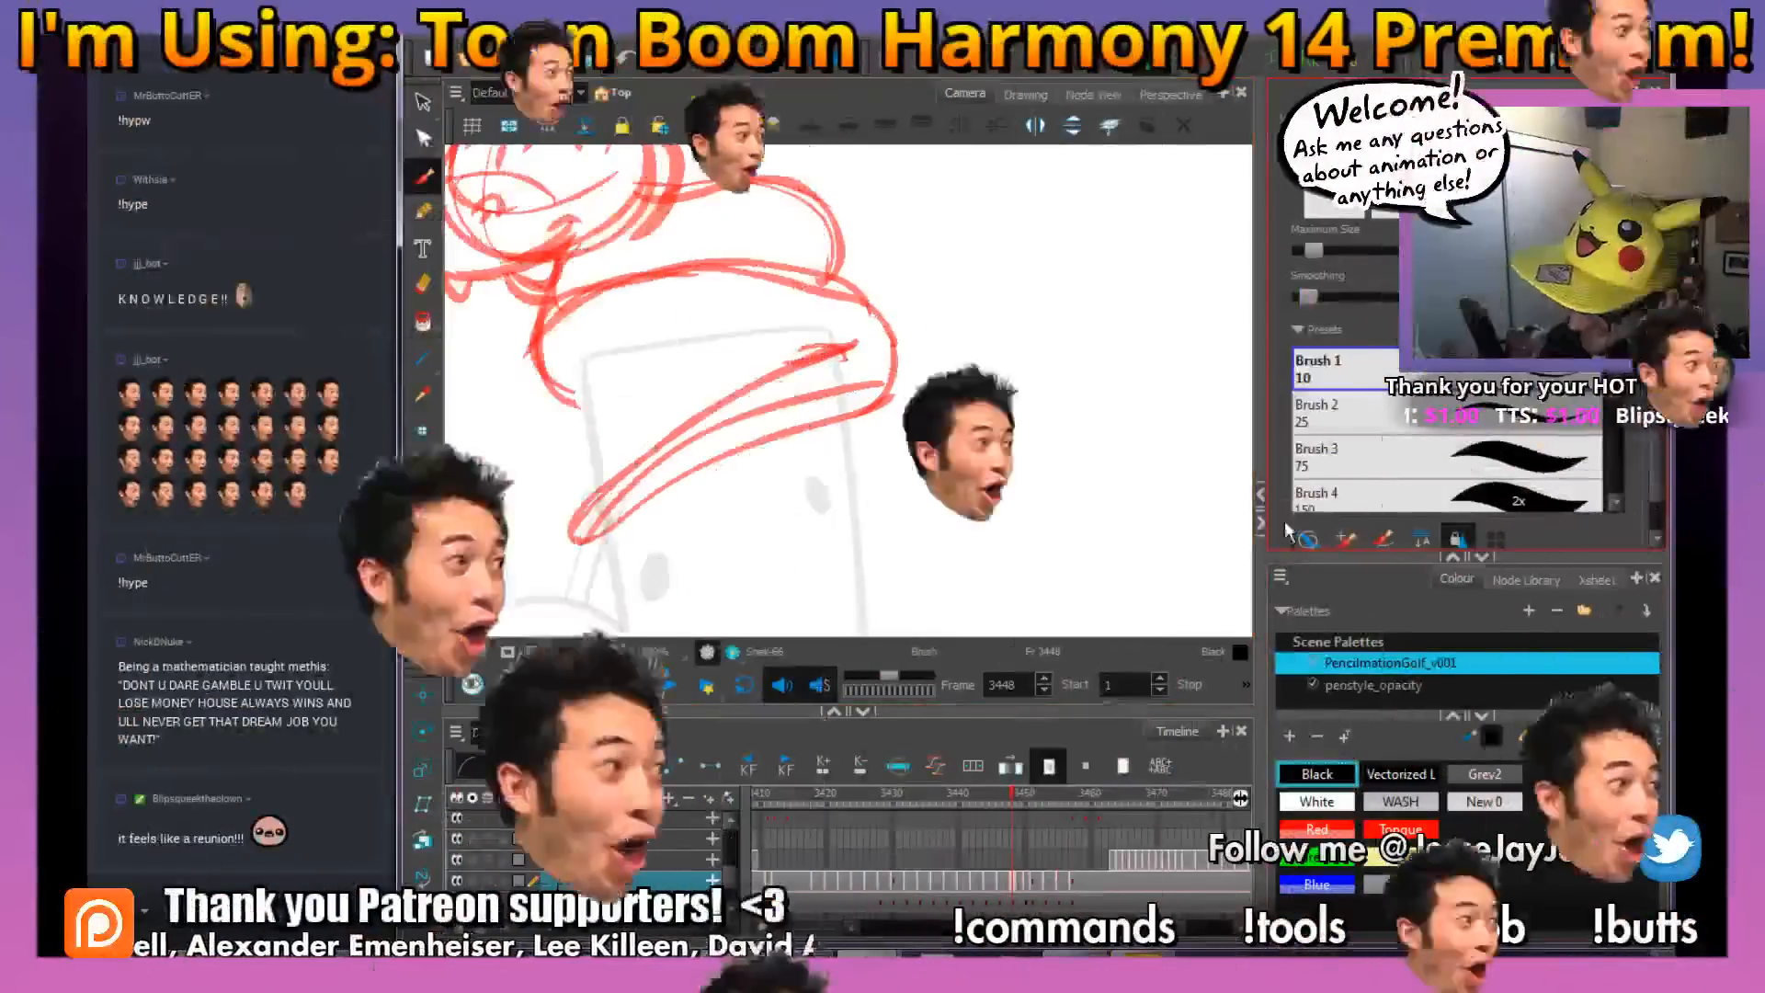
pyautogui.moveTo(841, 354)
pyautogui.mouseDown()
pyautogui.moveTo(648, 463)
pyautogui.moveTo(586, 549)
pyautogui.moveTo(880, 412)
pyautogui.moveTo(902, 349)
pyautogui.moveTo(830, 285)
pyautogui.moveTo(753, 268)
pyautogui.moveTo(617, 285)
pyautogui.moveTo(552, 303)
pyautogui.mouseUp()
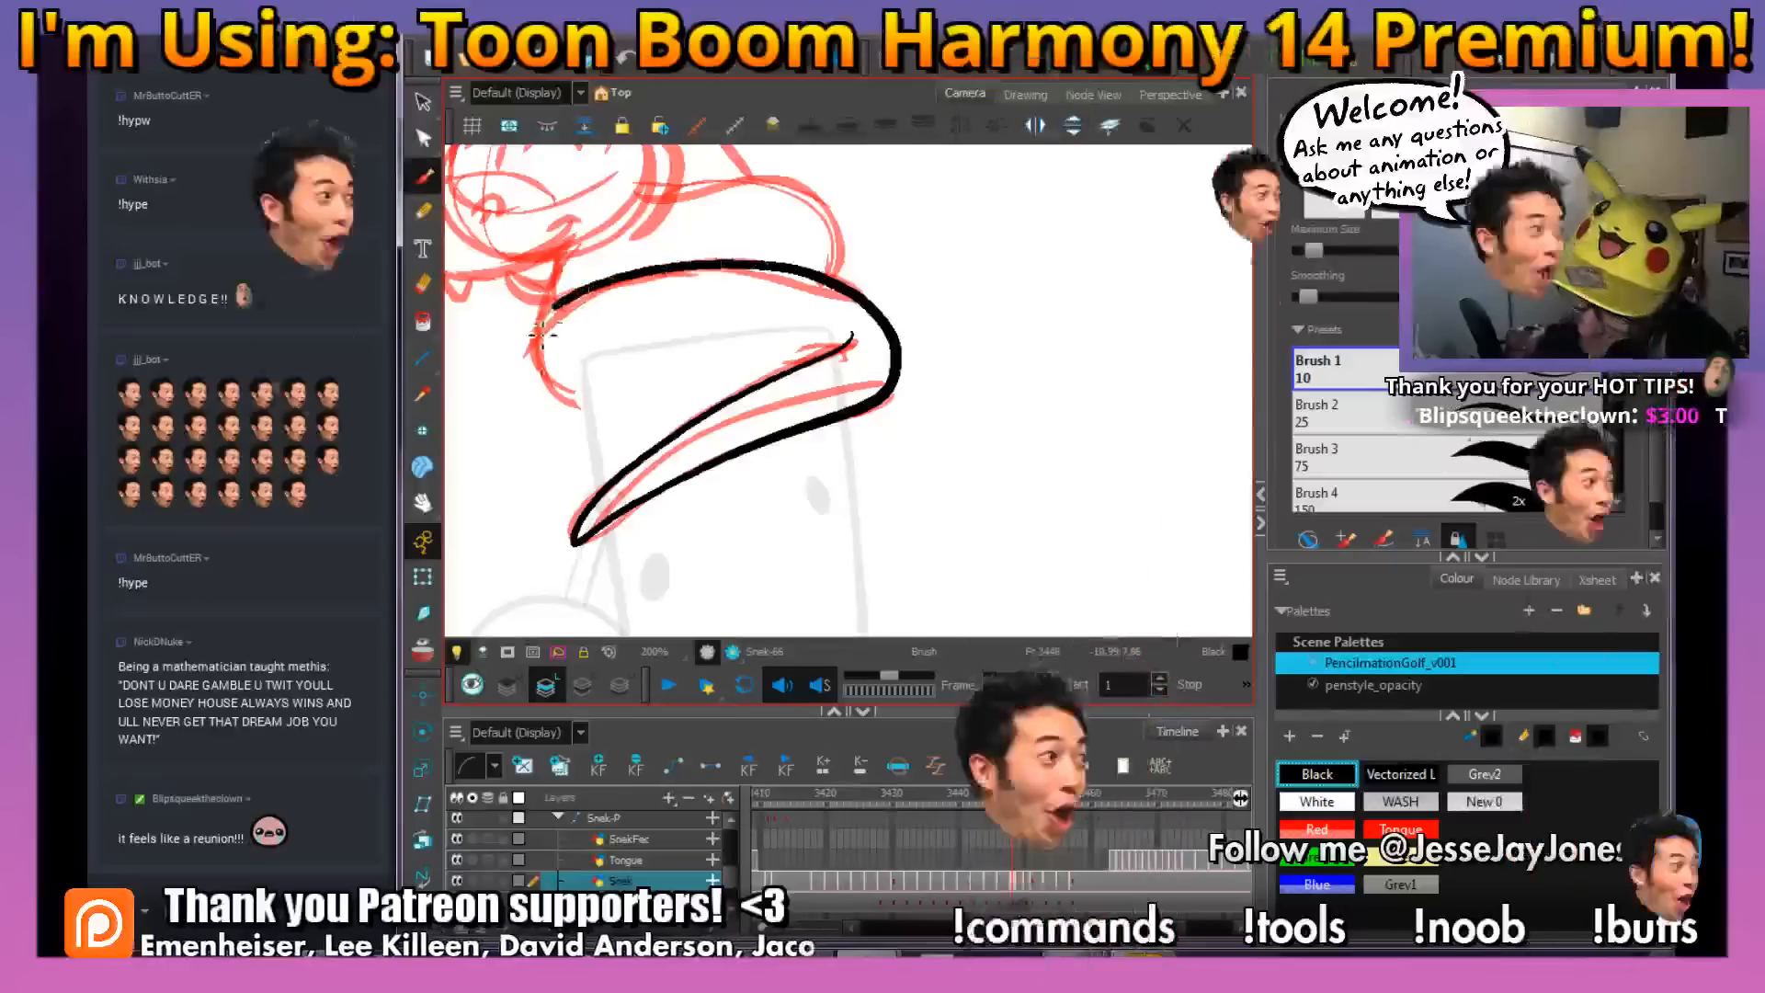
# Ink the curved front end of the lower coil and add a small tick at the inner end of the tail line
pyautogui.moveTo(864, 471); pyautogui.dragTo(874, 500)
pyautogui.press('2')
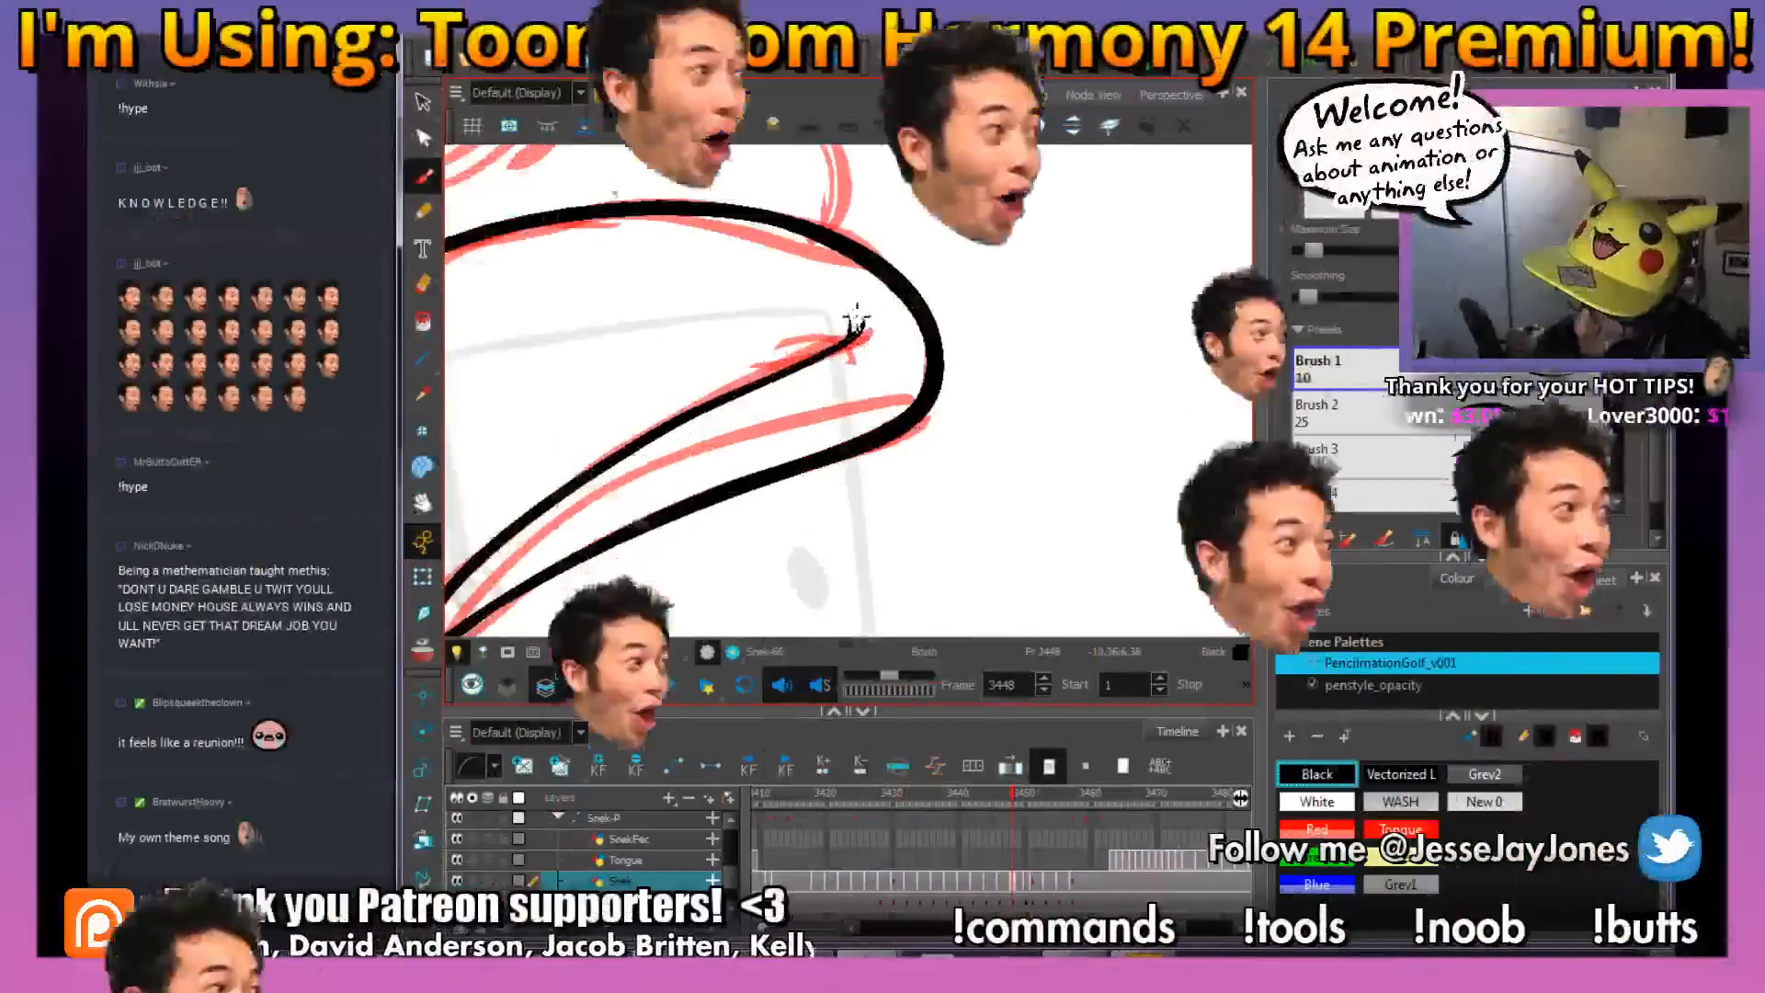
pyautogui.press('1')
pyautogui.press('1')
pyautogui.moveTo(866, 280); pyautogui.dragTo(901, 300)
pyautogui.moveTo(1023, 481); pyautogui.dragTo(1031, 470)
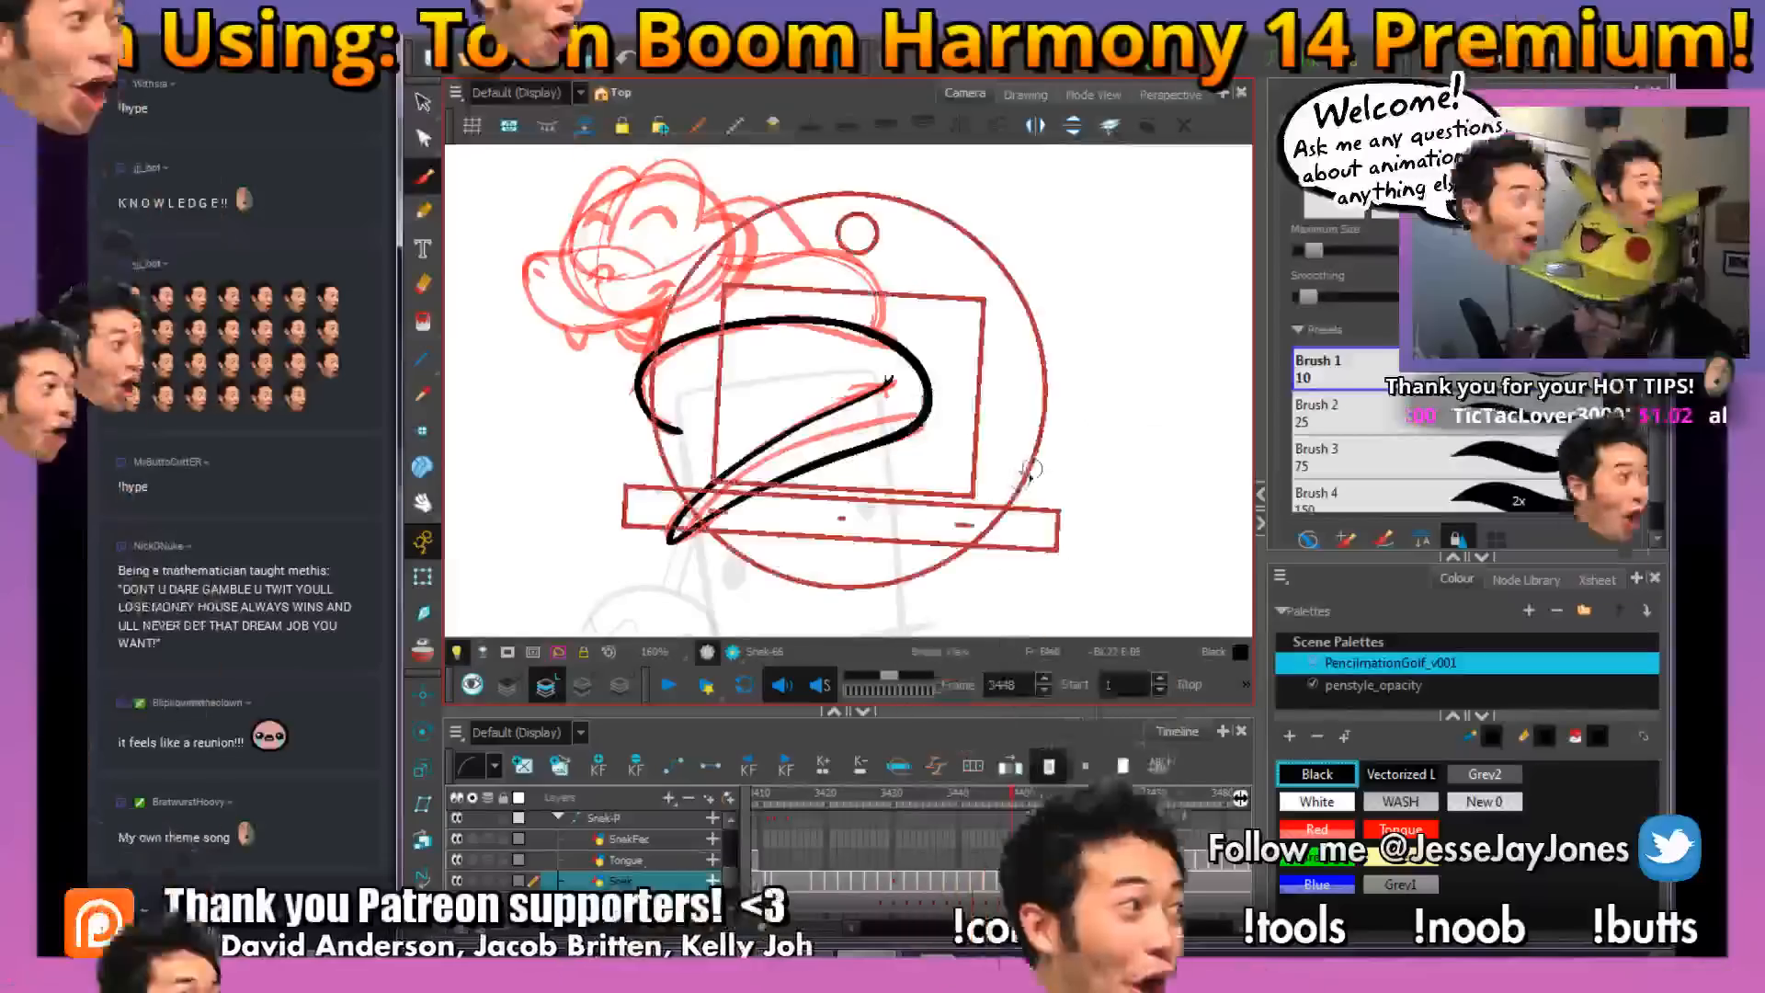
# Add small curved scale marks inside the tail near its tip
pyautogui.moveTo(864, 542); pyautogui.dragTo(867, 460)
pyautogui.press('2')
pyautogui.press('2')
pyautogui.moveTo(840, 543); pyautogui.dragTo(864, 498)
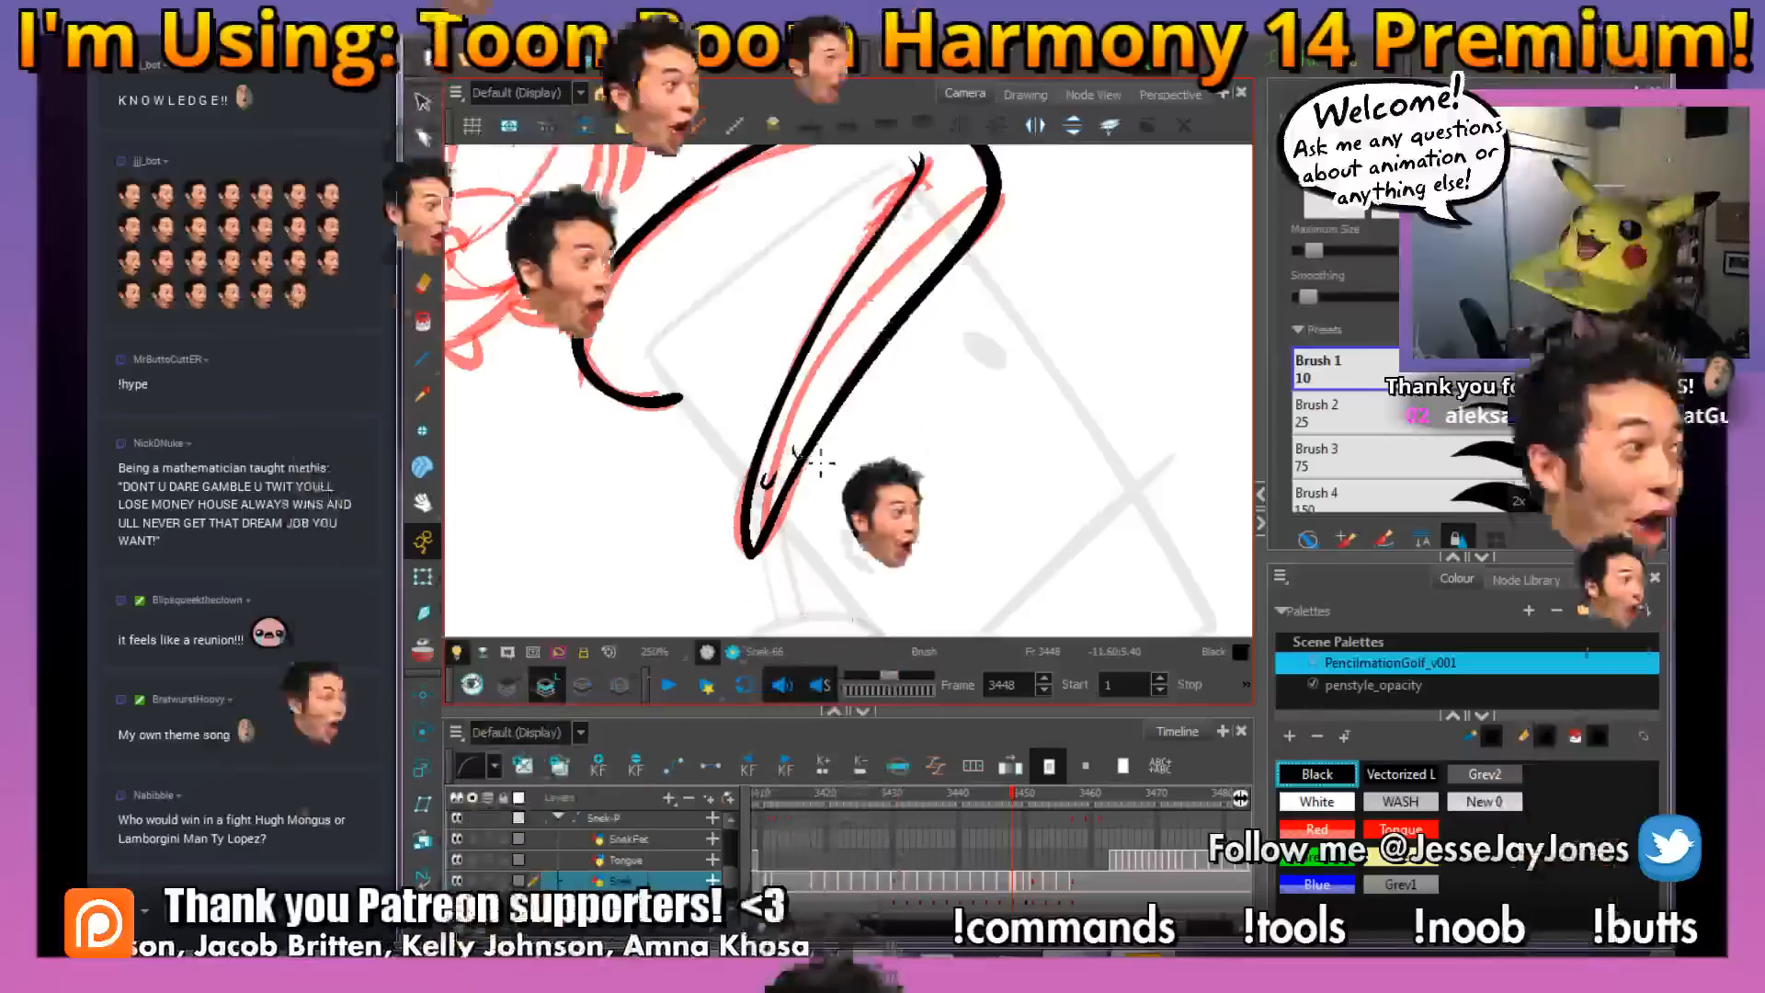
pyautogui.moveTo(970, 292)
pyautogui.mouseDown()
pyautogui.moveTo(898, 413)
pyautogui.moveTo(947, 487)
pyautogui.moveTo(937, 515)
pyautogui.mouseUp()
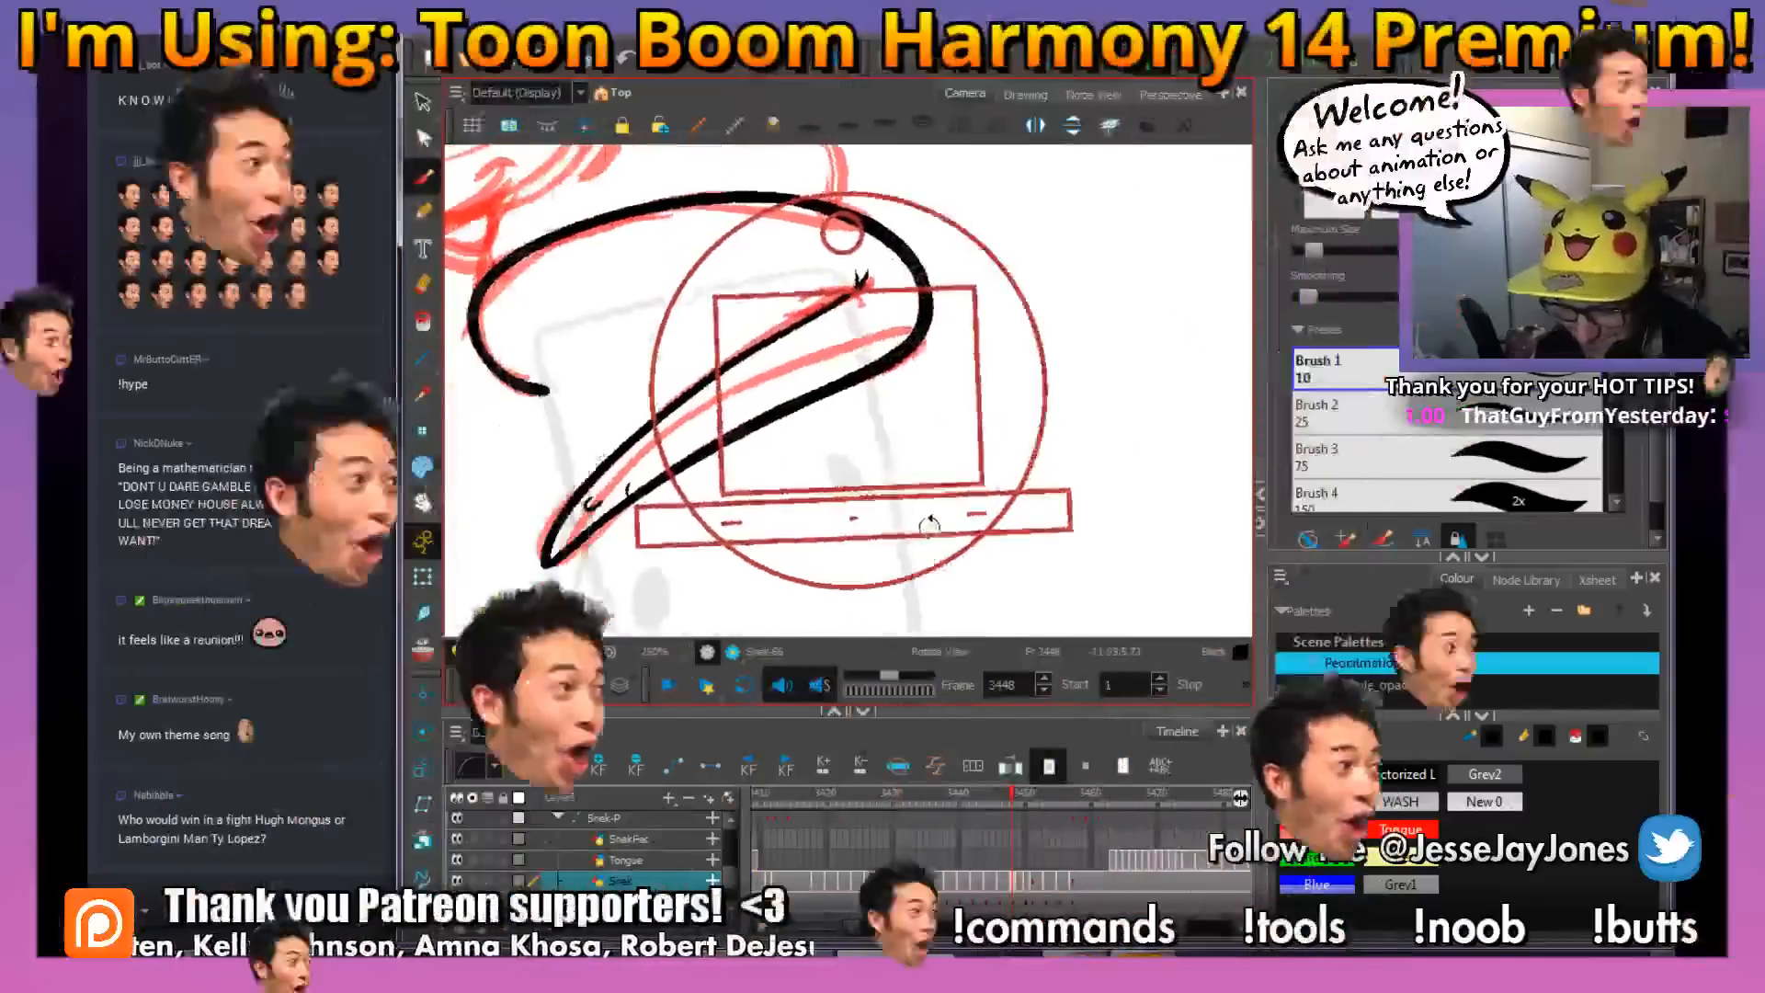
# Ink the snake's two nostrils with their curved outer rims over the red rough
pyautogui.moveTo(745, 331); pyautogui.dragTo(749, 391)
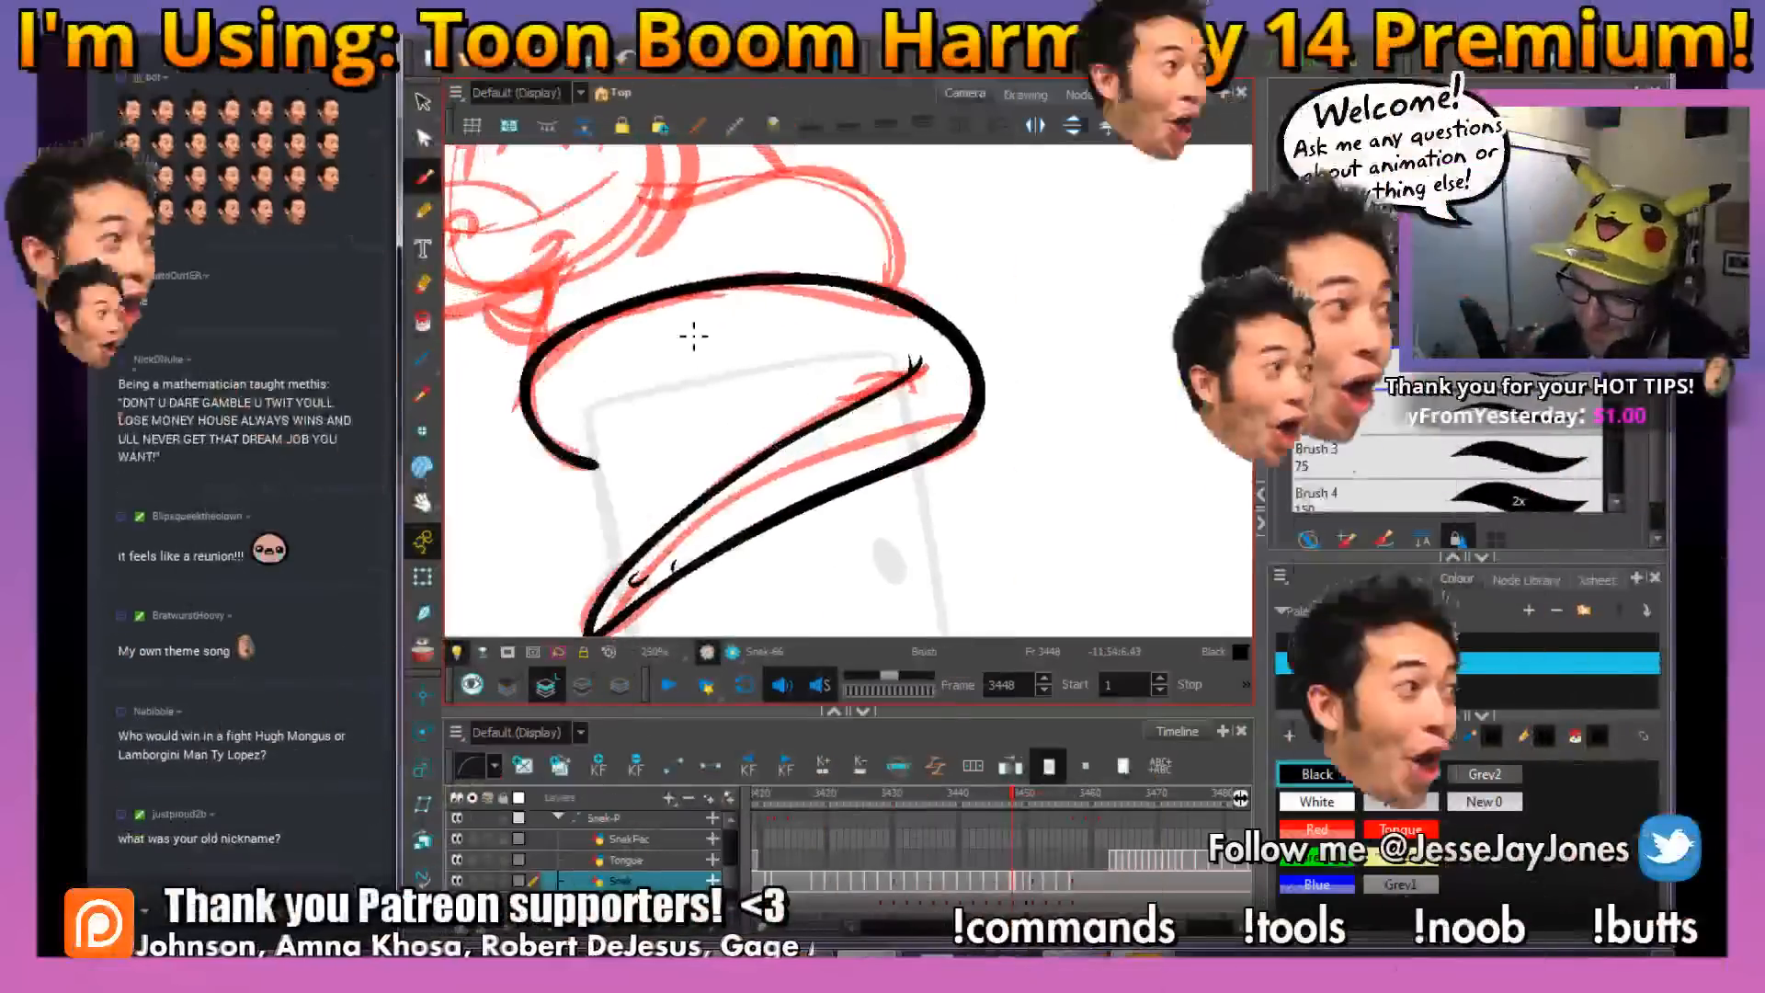
pyautogui.moveTo(778, 327); pyautogui.dragTo(762, 480)
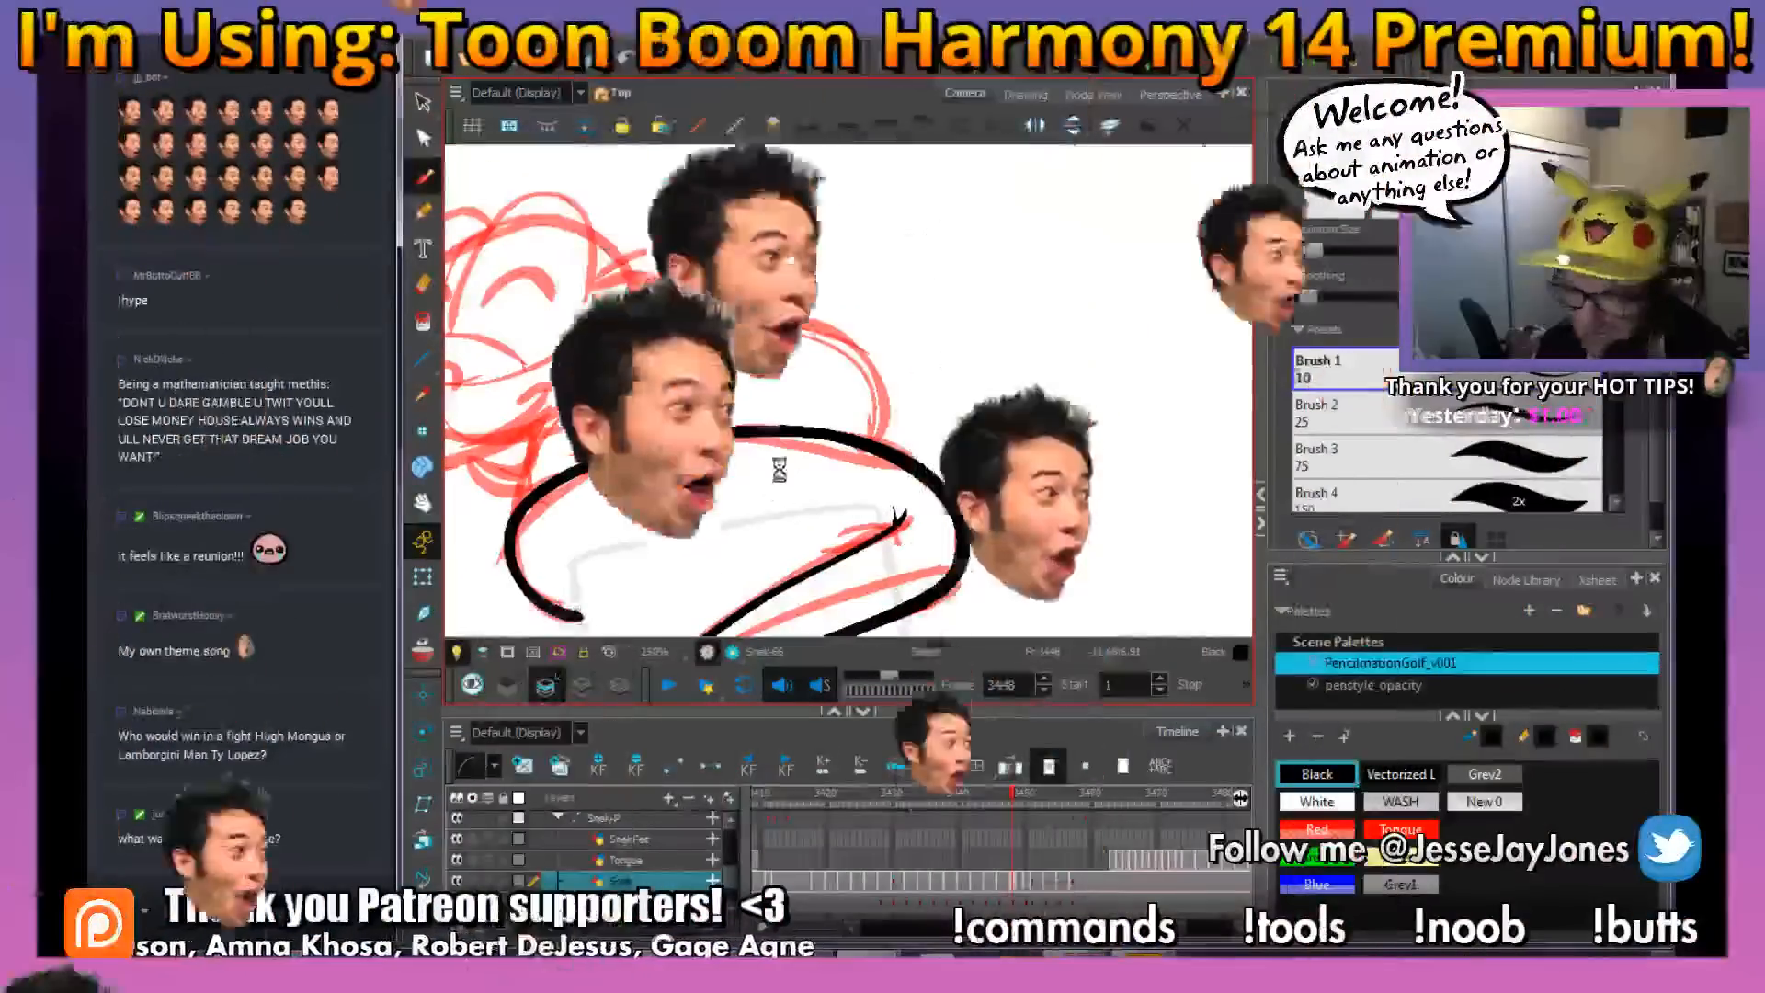
pyautogui.moveTo(665, 427); pyautogui.dragTo(796, 477)
pyautogui.press('2')
pyautogui.moveTo(774, 364); pyautogui.dragTo(885, 338)
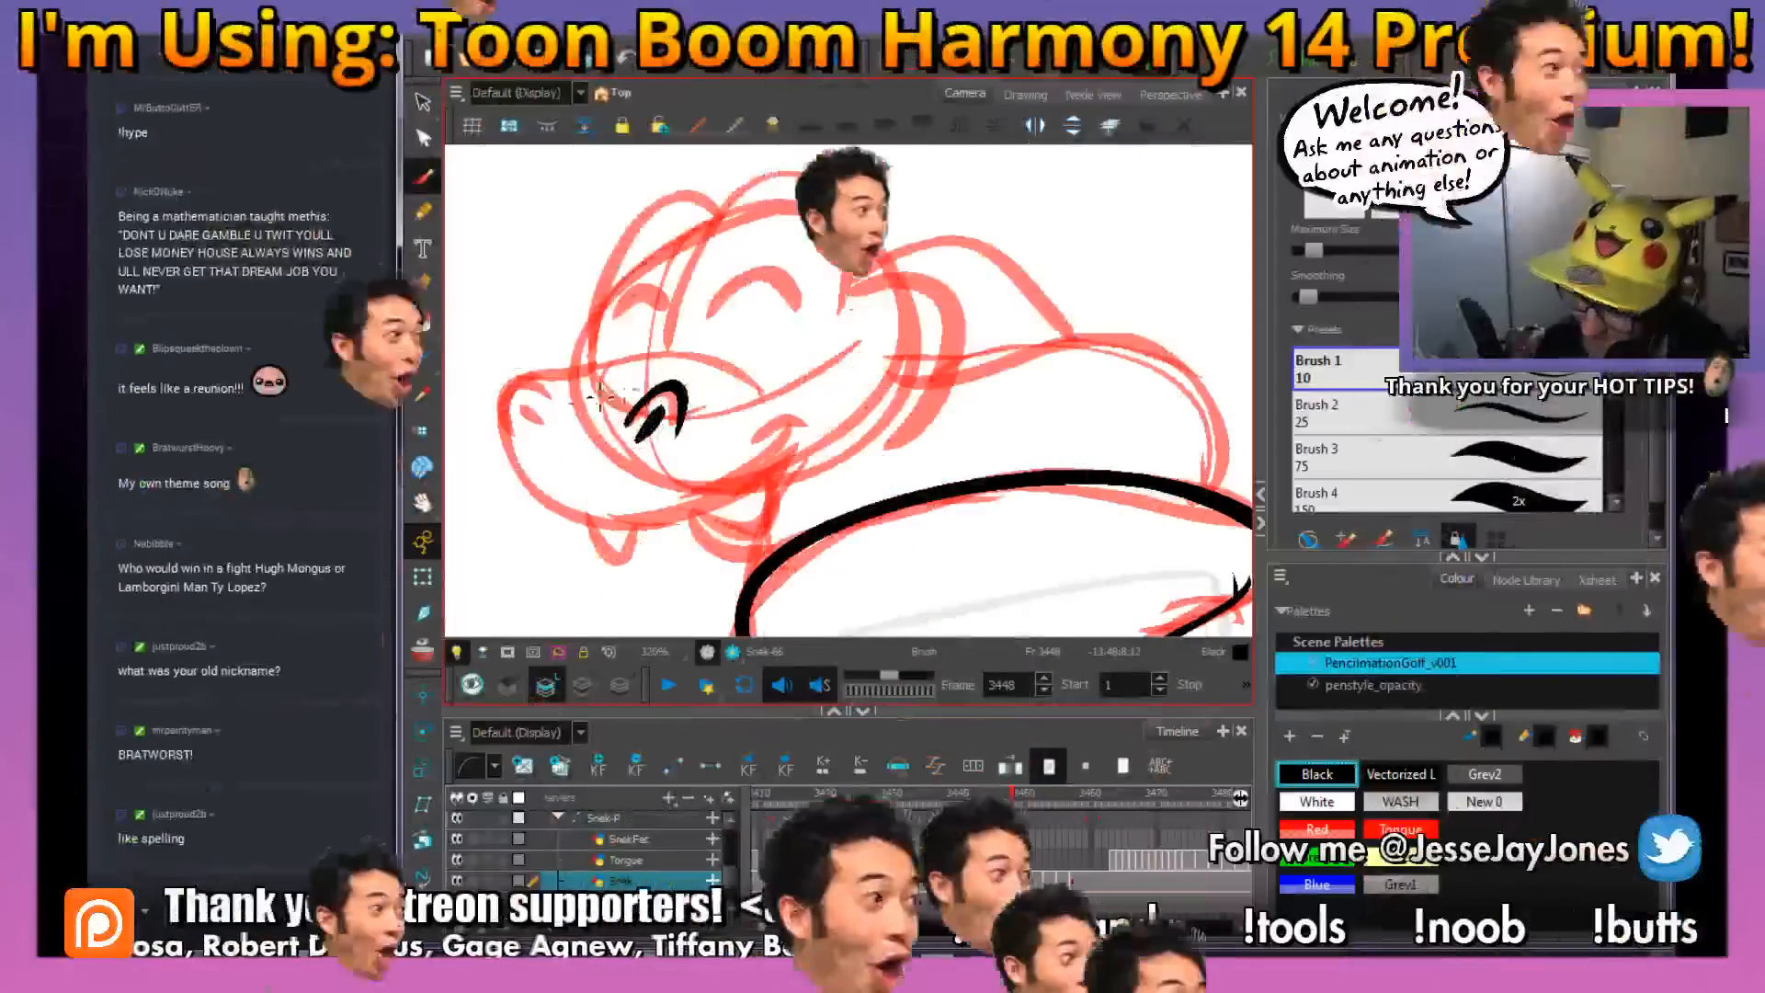
pyautogui.moveTo(554, 403)
pyautogui.mouseDown()
pyautogui.moveTo(502, 389)
pyautogui.moveTo(543, 422)
pyautogui.mouseUp()
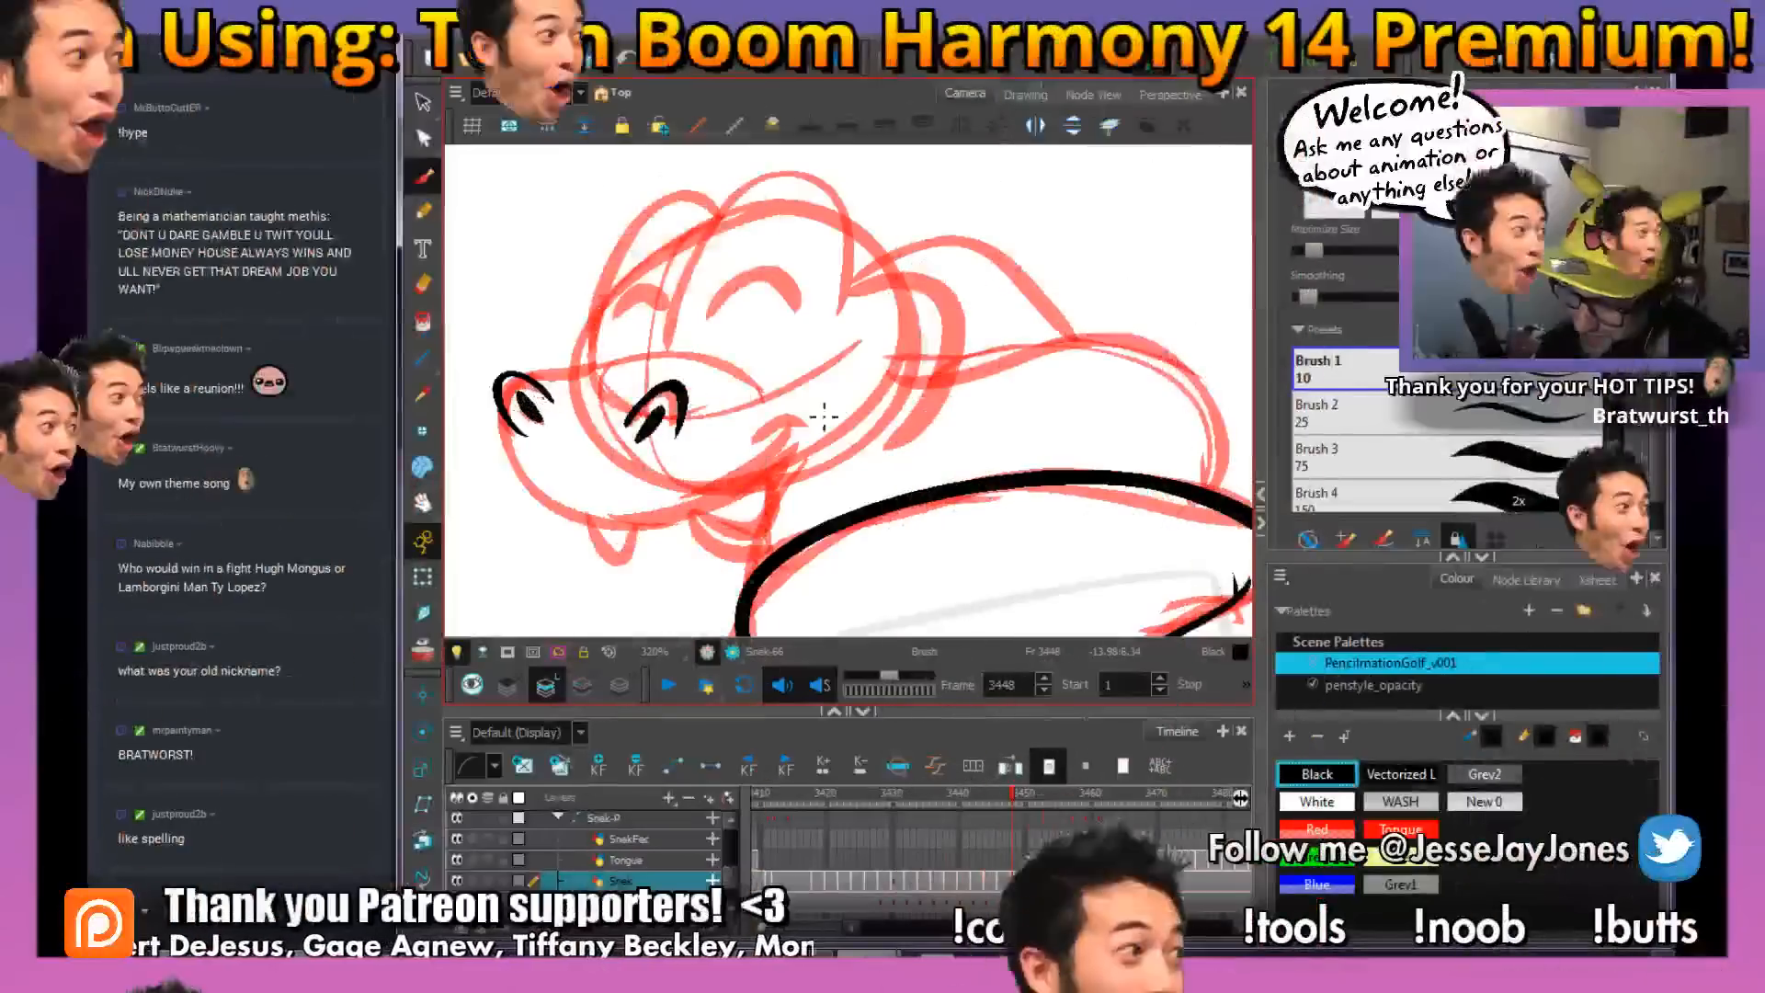
# Ink the upper snout line from the front nostril over the rear nostril toward the cheek, and save the scene
pyautogui.moveTo(769, 411)
pyautogui.mouseDown()
pyautogui.moveTo(807, 444)
pyautogui.moveTo(664, 396)
pyautogui.moveTo(576, 419)
pyautogui.mouseUp()
pyautogui.moveTo(835, 458); pyautogui.dragTo(741, 406)
pyautogui.moveTo(857, 465); pyautogui.dragTo(812, 520)
pyautogui.hotkey('ctrl', 's')
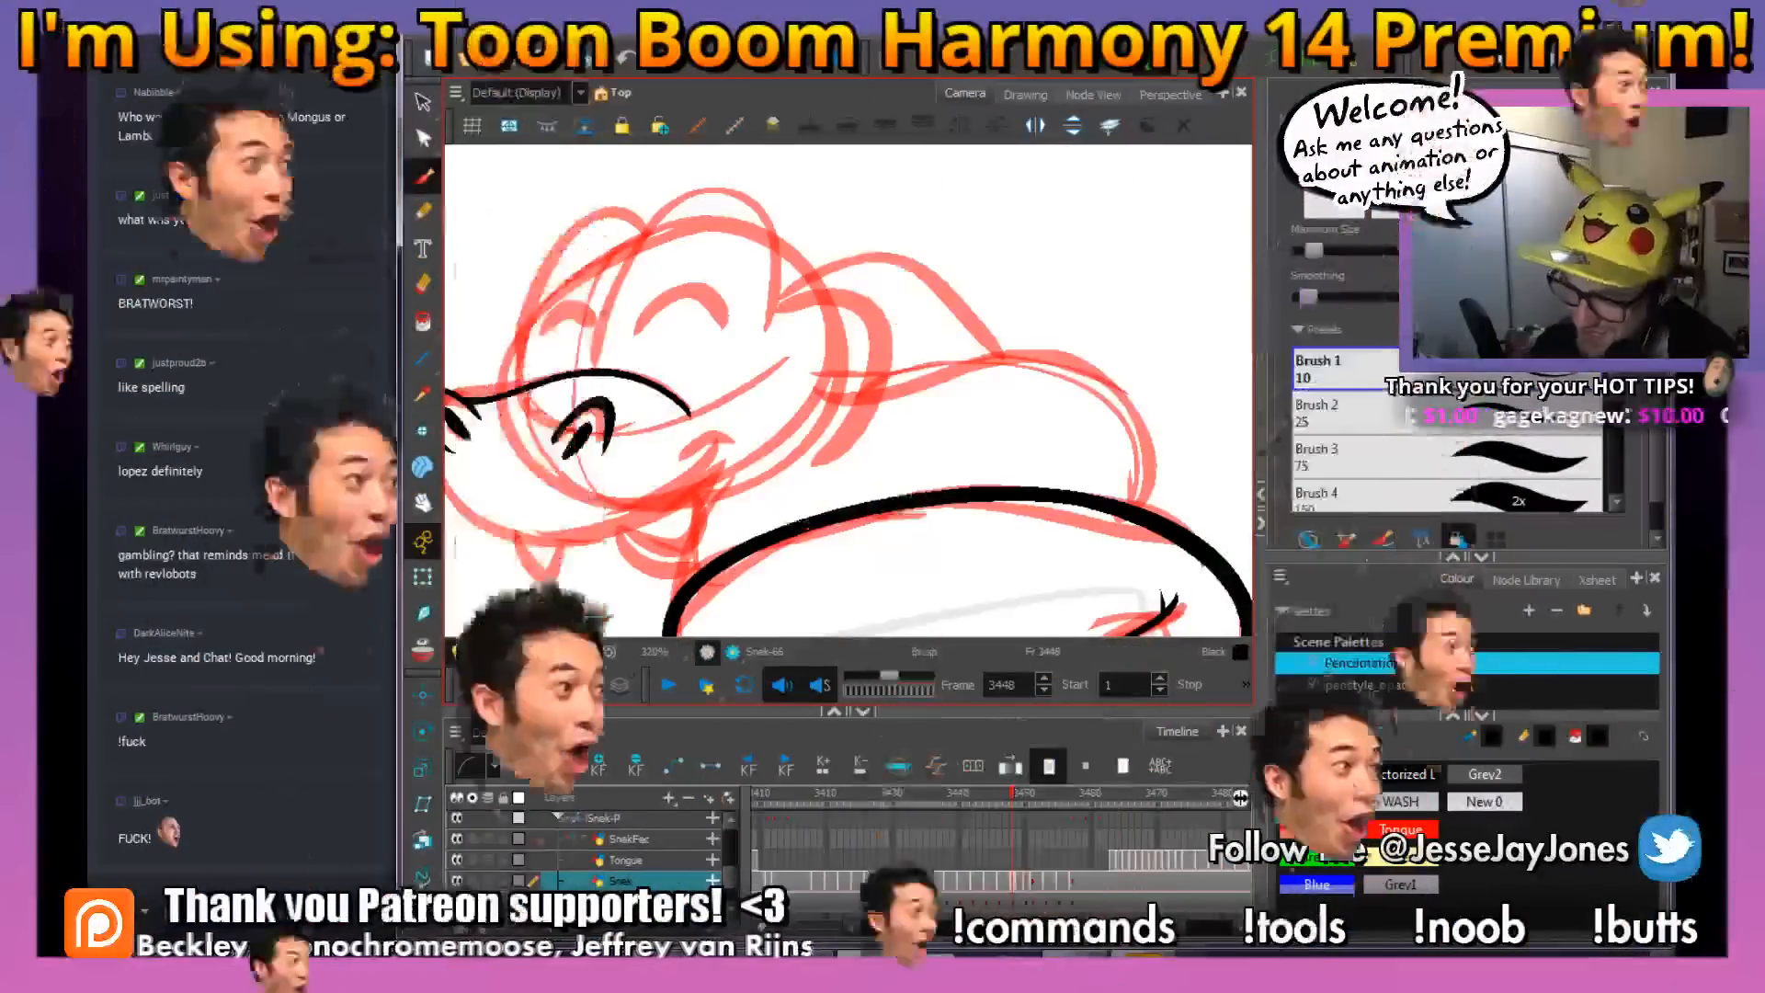
# Ink the mouth corner and continue the lip line around the muzzle up to the front nostril
pyautogui.moveTo(783, 423); pyautogui.dragTo(779, 445)
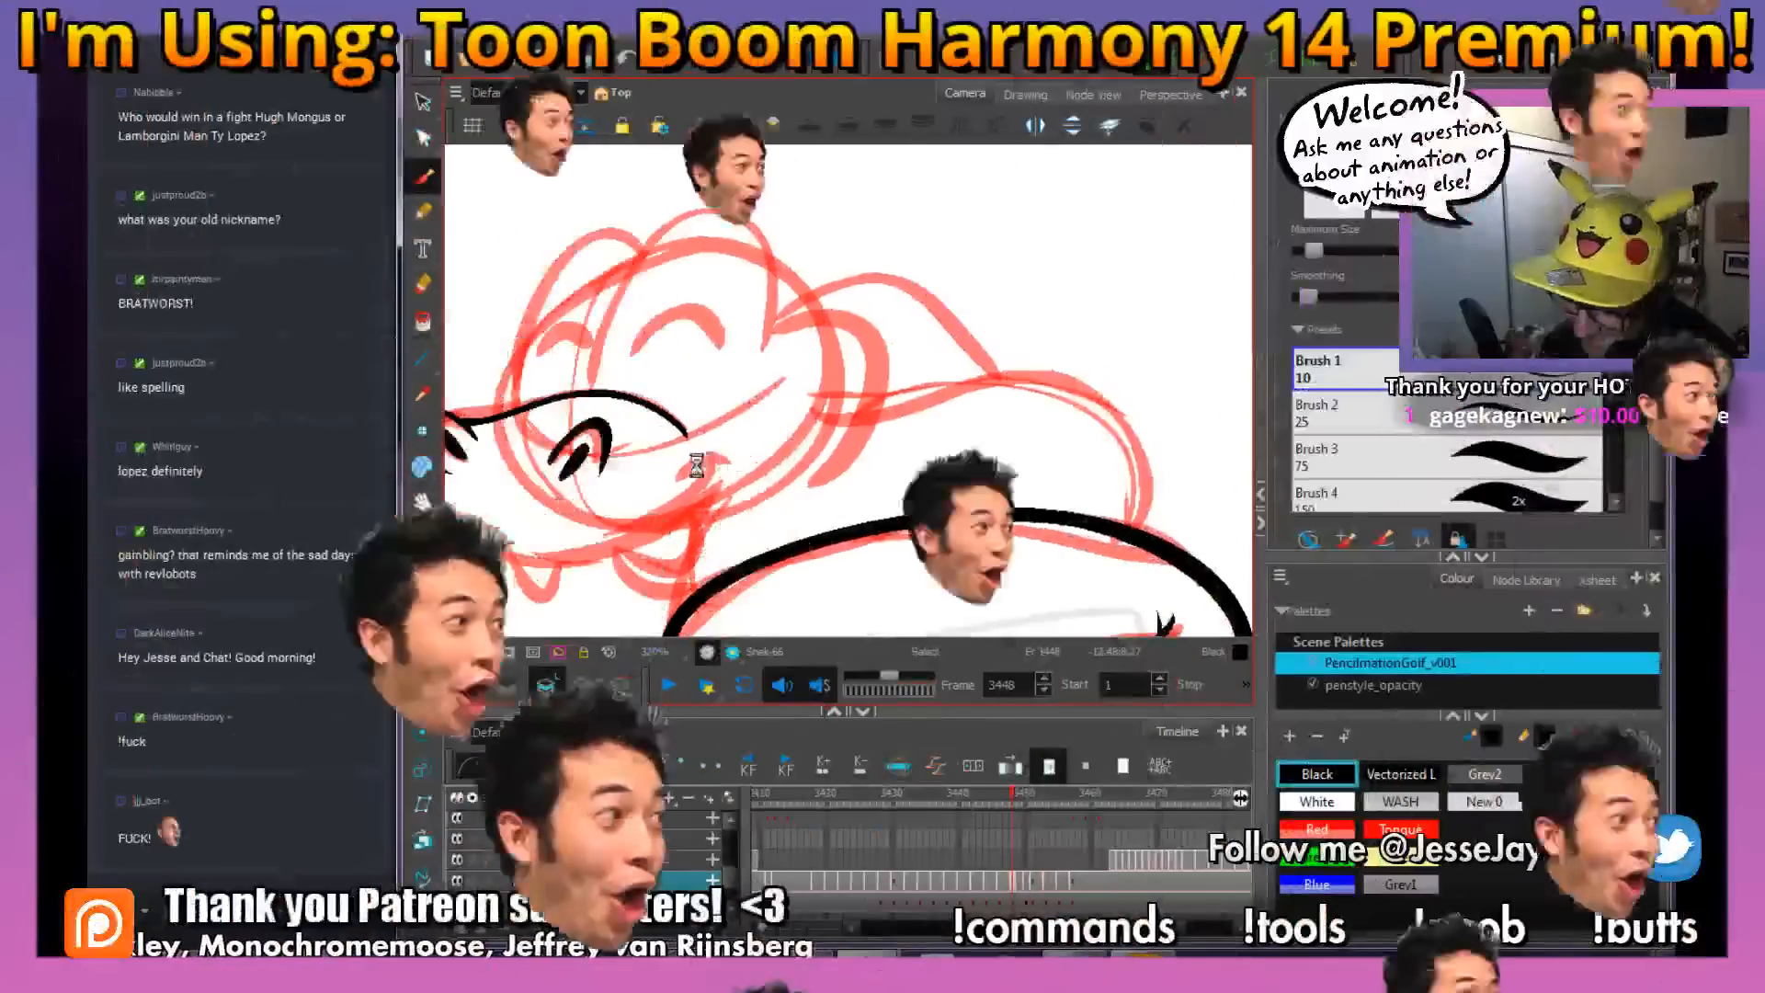
pyautogui.moveTo(722, 467)
pyautogui.mouseDown()
pyautogui.moveTo(789, 447)
pyautogui.moveTo(767, 413)
pyautogui.moveTo(756, 489)
pyautogui.moveTo(761, 456)
pyautogui.moveTo(806, 417)
pyautogui.moveTo(730, 497)
pyautogui.mouseUp()
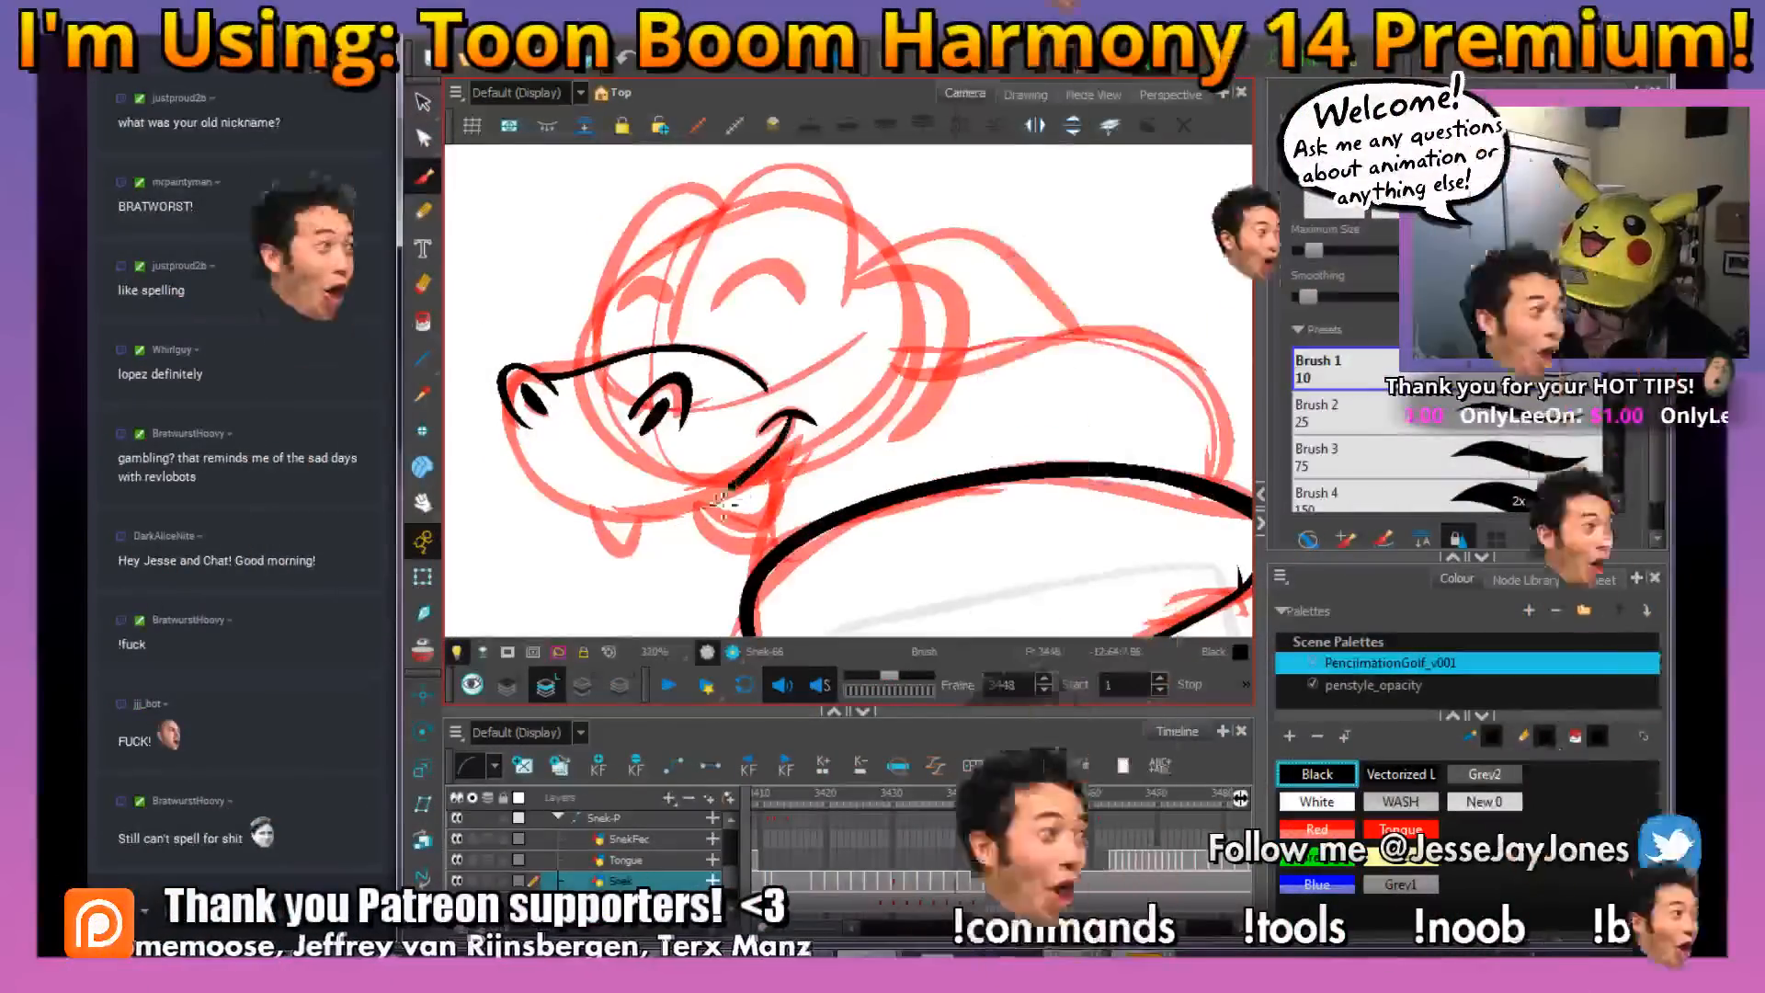
pyautogui.moveTo(611, 501)
pyautogui.mouseDown()
pyautogui.moveTo(718, 482)
pyautogui.moveTo(644, 497)
pyautogui.moveTo(579, 455)
pyautogui.moveTo(564, 391)
pyautogui.mouseUp()
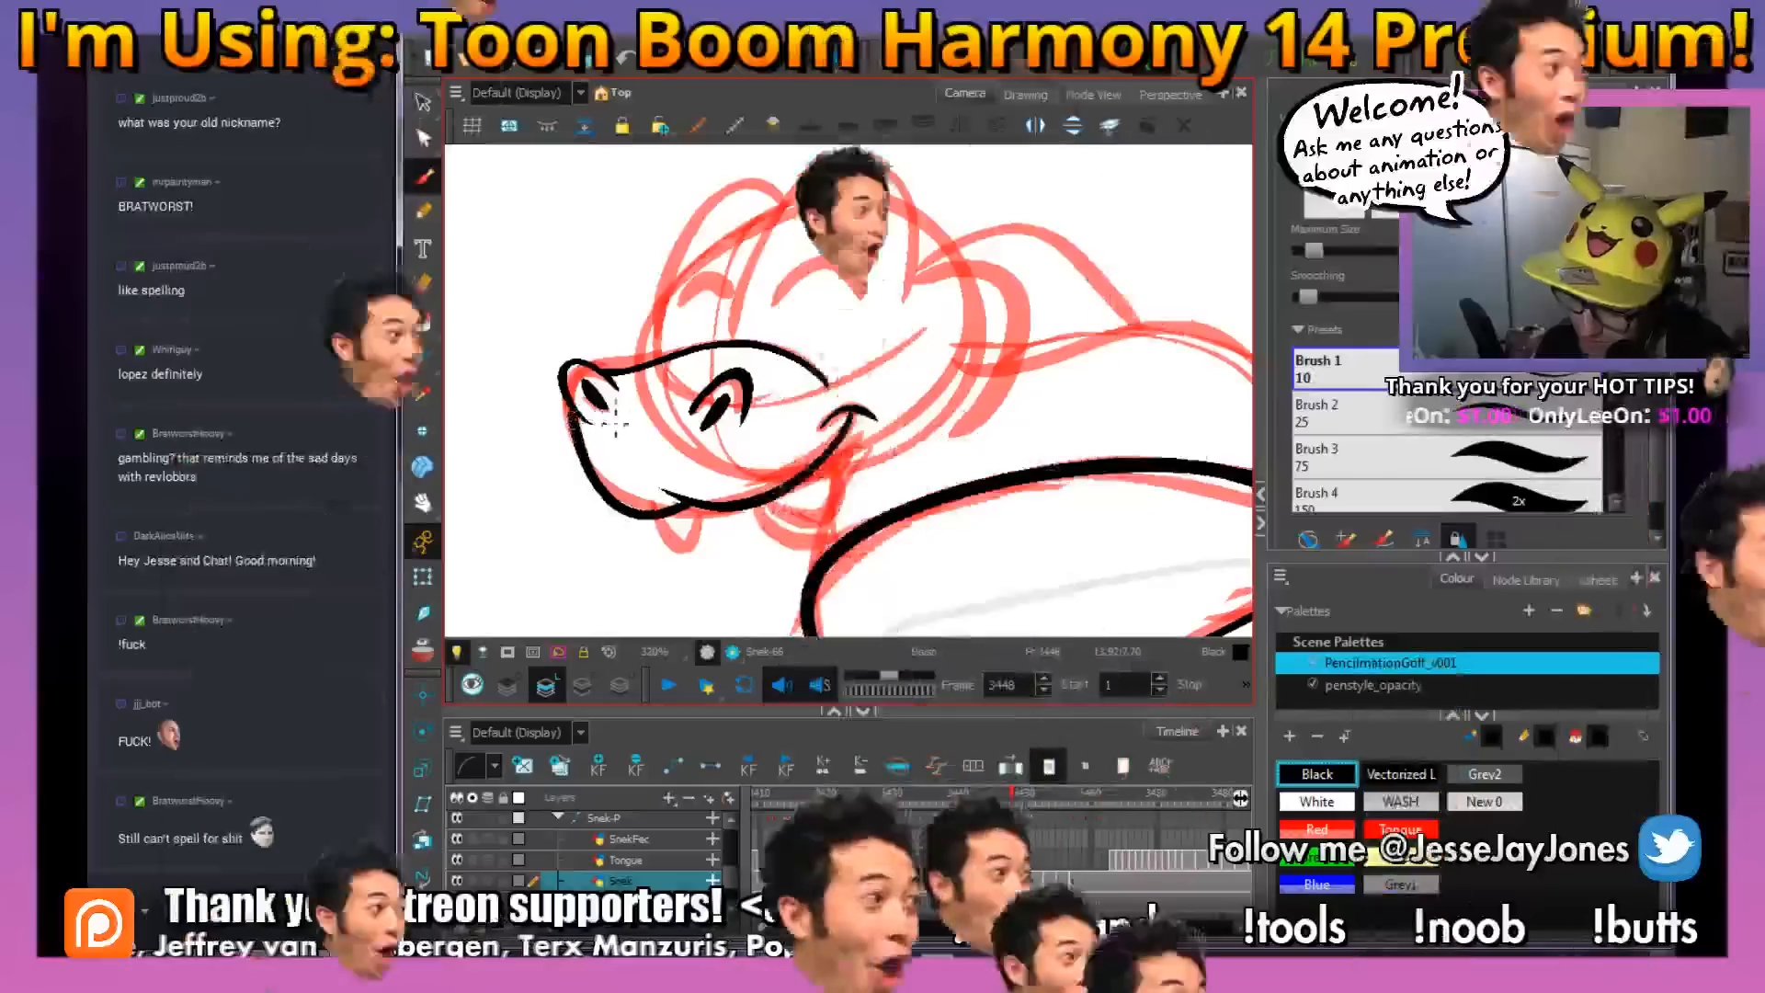
# Ink the rear fang hanging below the lip line near the mouth corner
pyautogui.moveTo(859, 478); pyautogui.dragTo(754, 461)
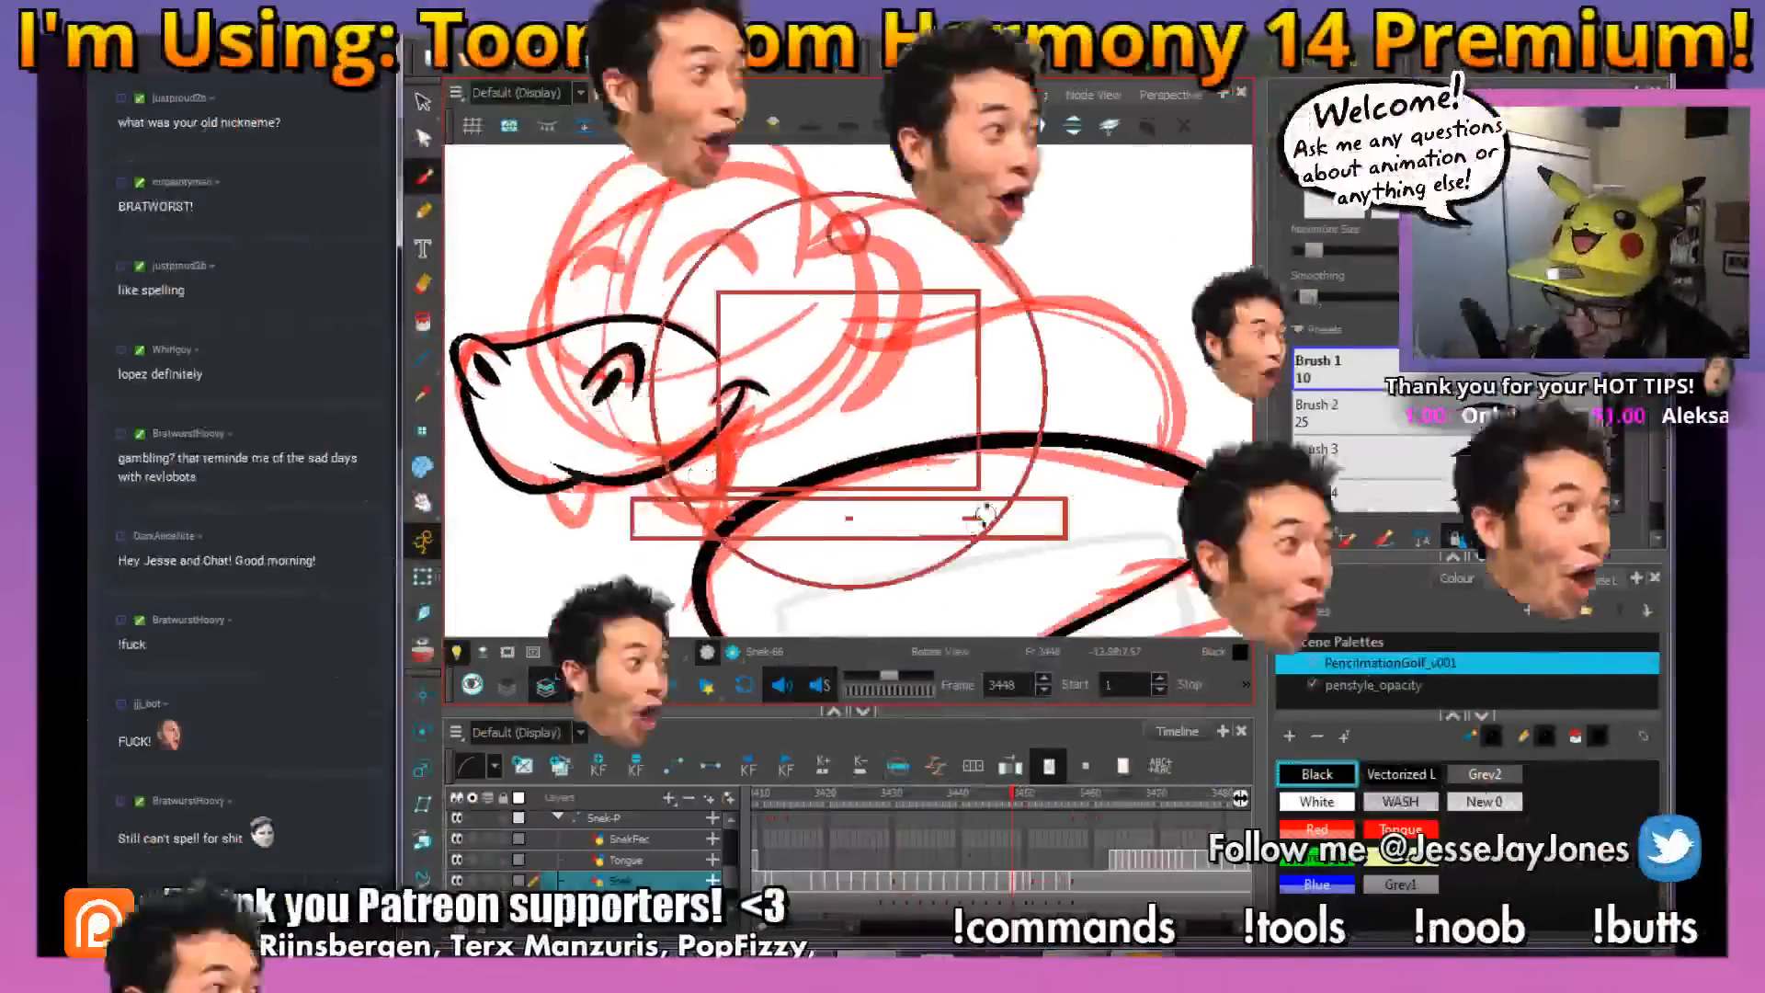
pyautogui.moveTo(978, 516); pyautogui.dragTo(929, 551)
pyautogui.moveTo(958, 471); pyautogui.dragTo(965, 496)
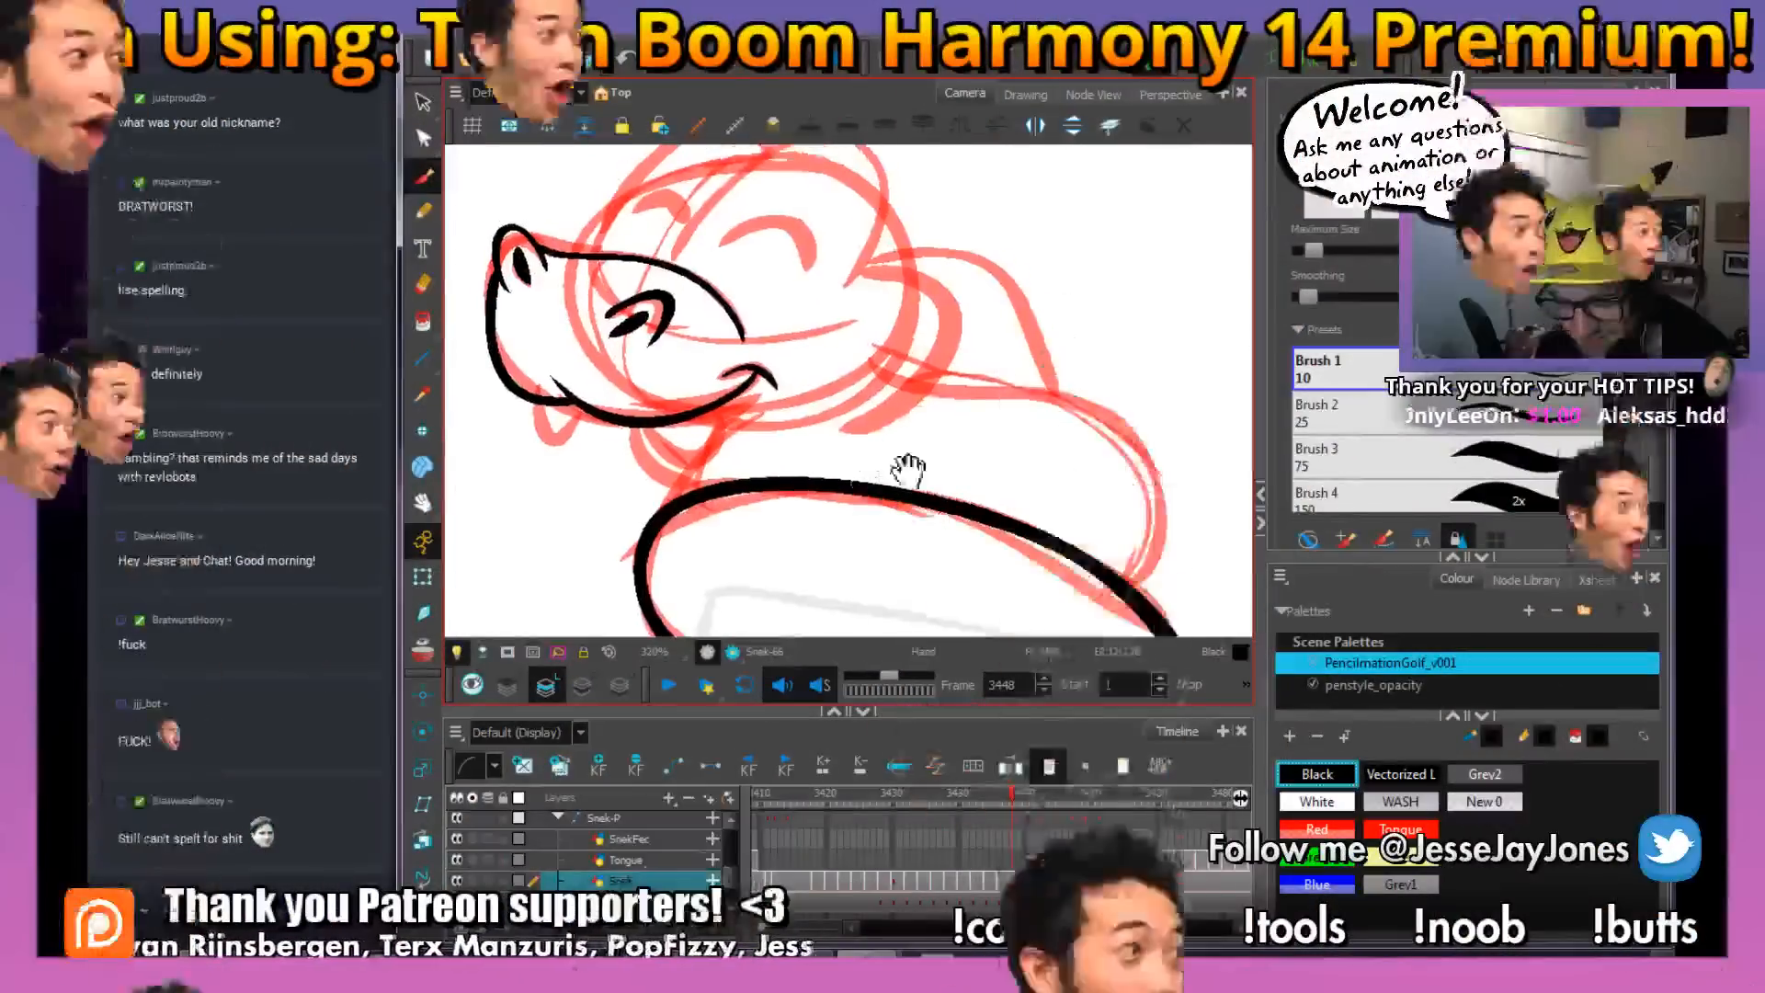
pyautogui.moveTo(1054, 460); pyautogui.dragTo(1030, 506)
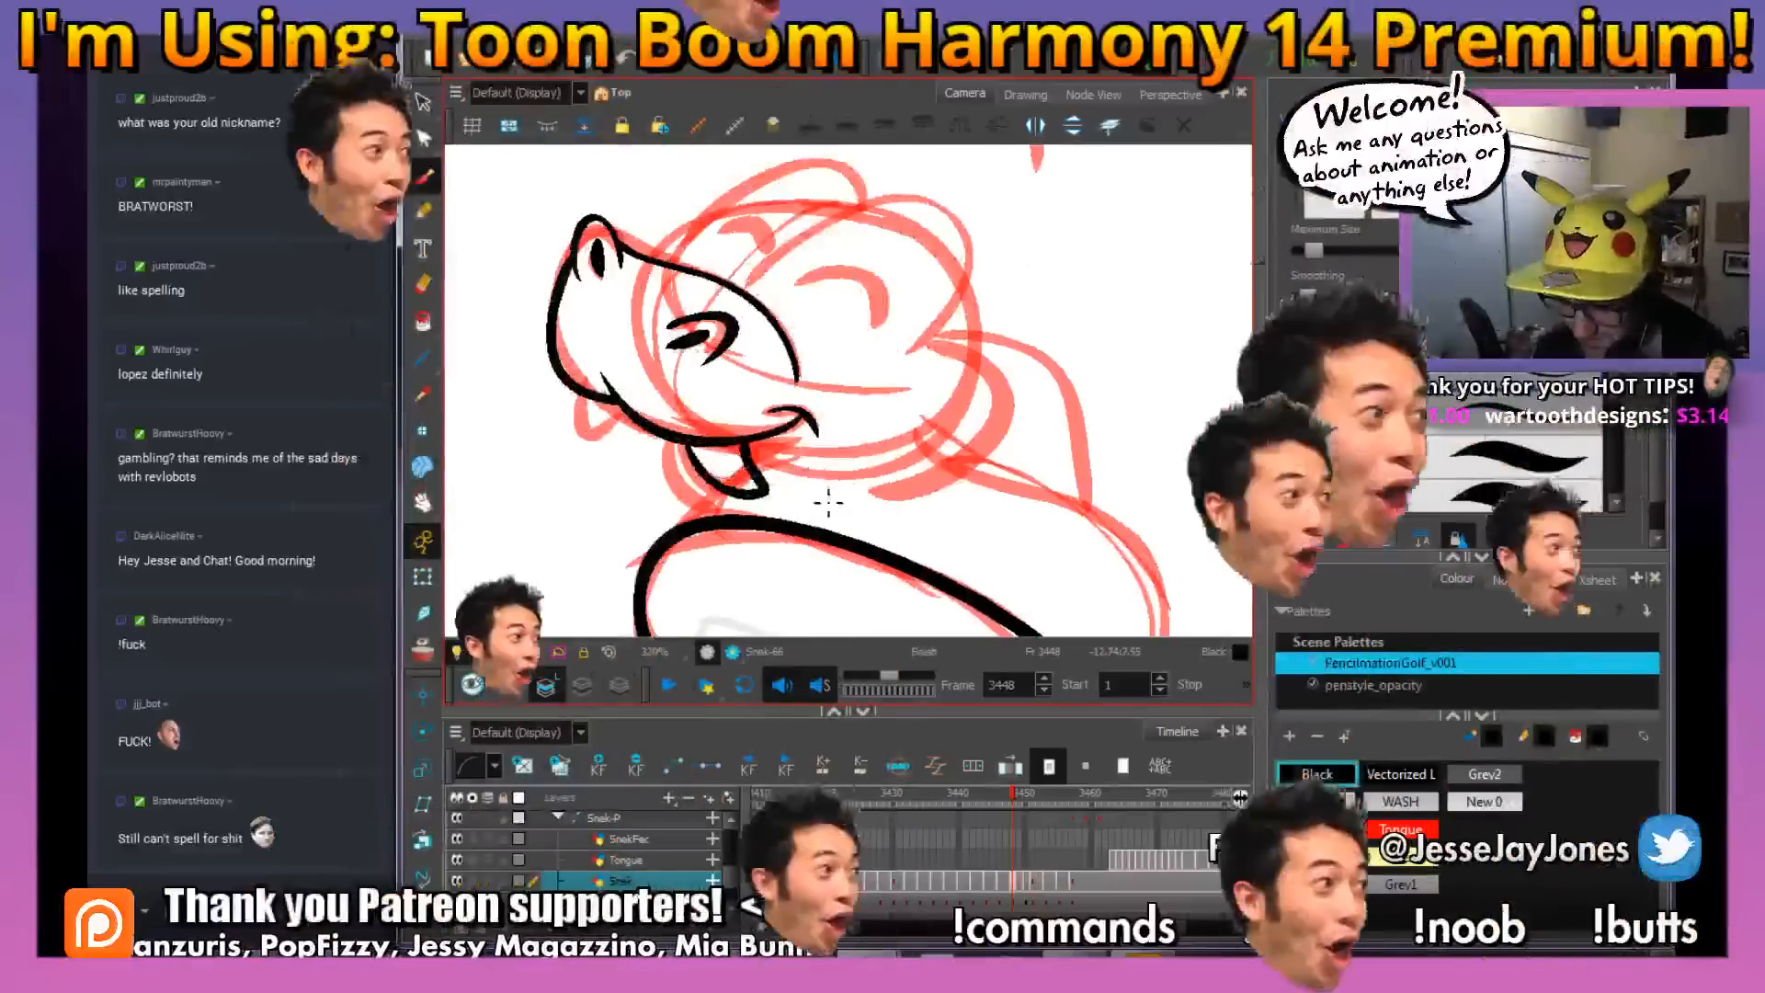
pyautogui.moveTo(821, 506); pyautogui.dragTo(839, 498)
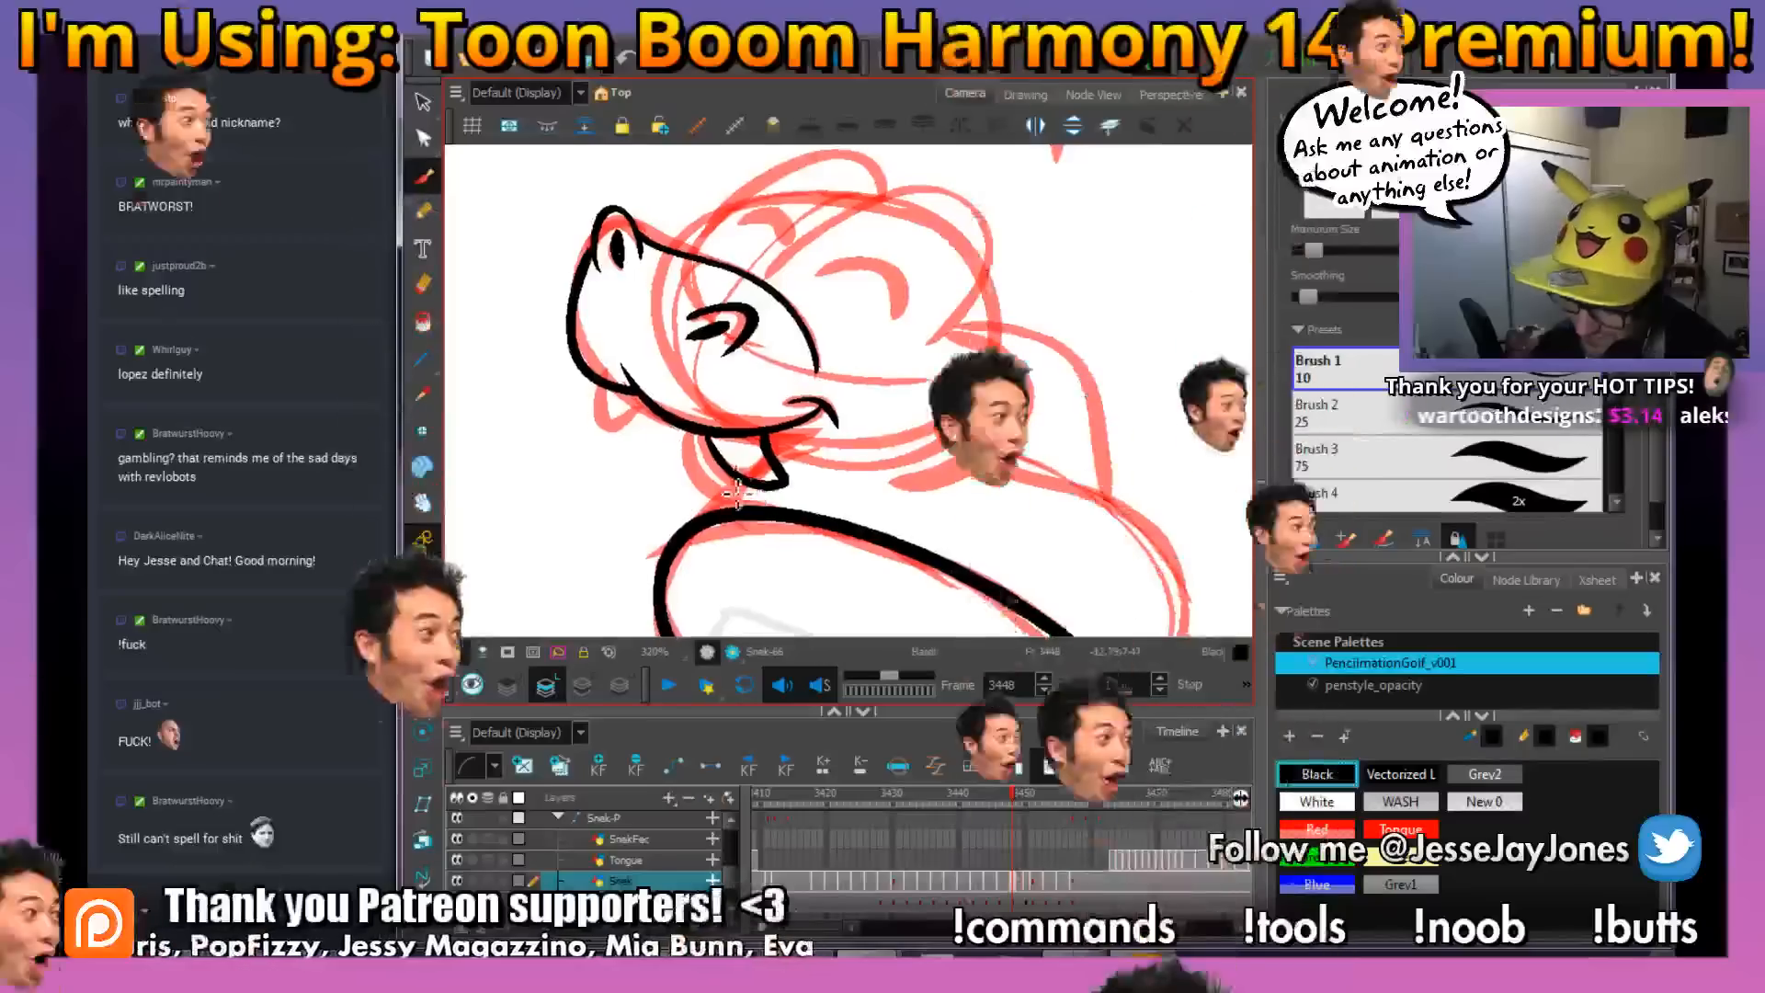
# Ink the front fang below the muzzle over the red rough
pyautogui.moveTo(700, 440); pyautogui.dragTo(709, 451)
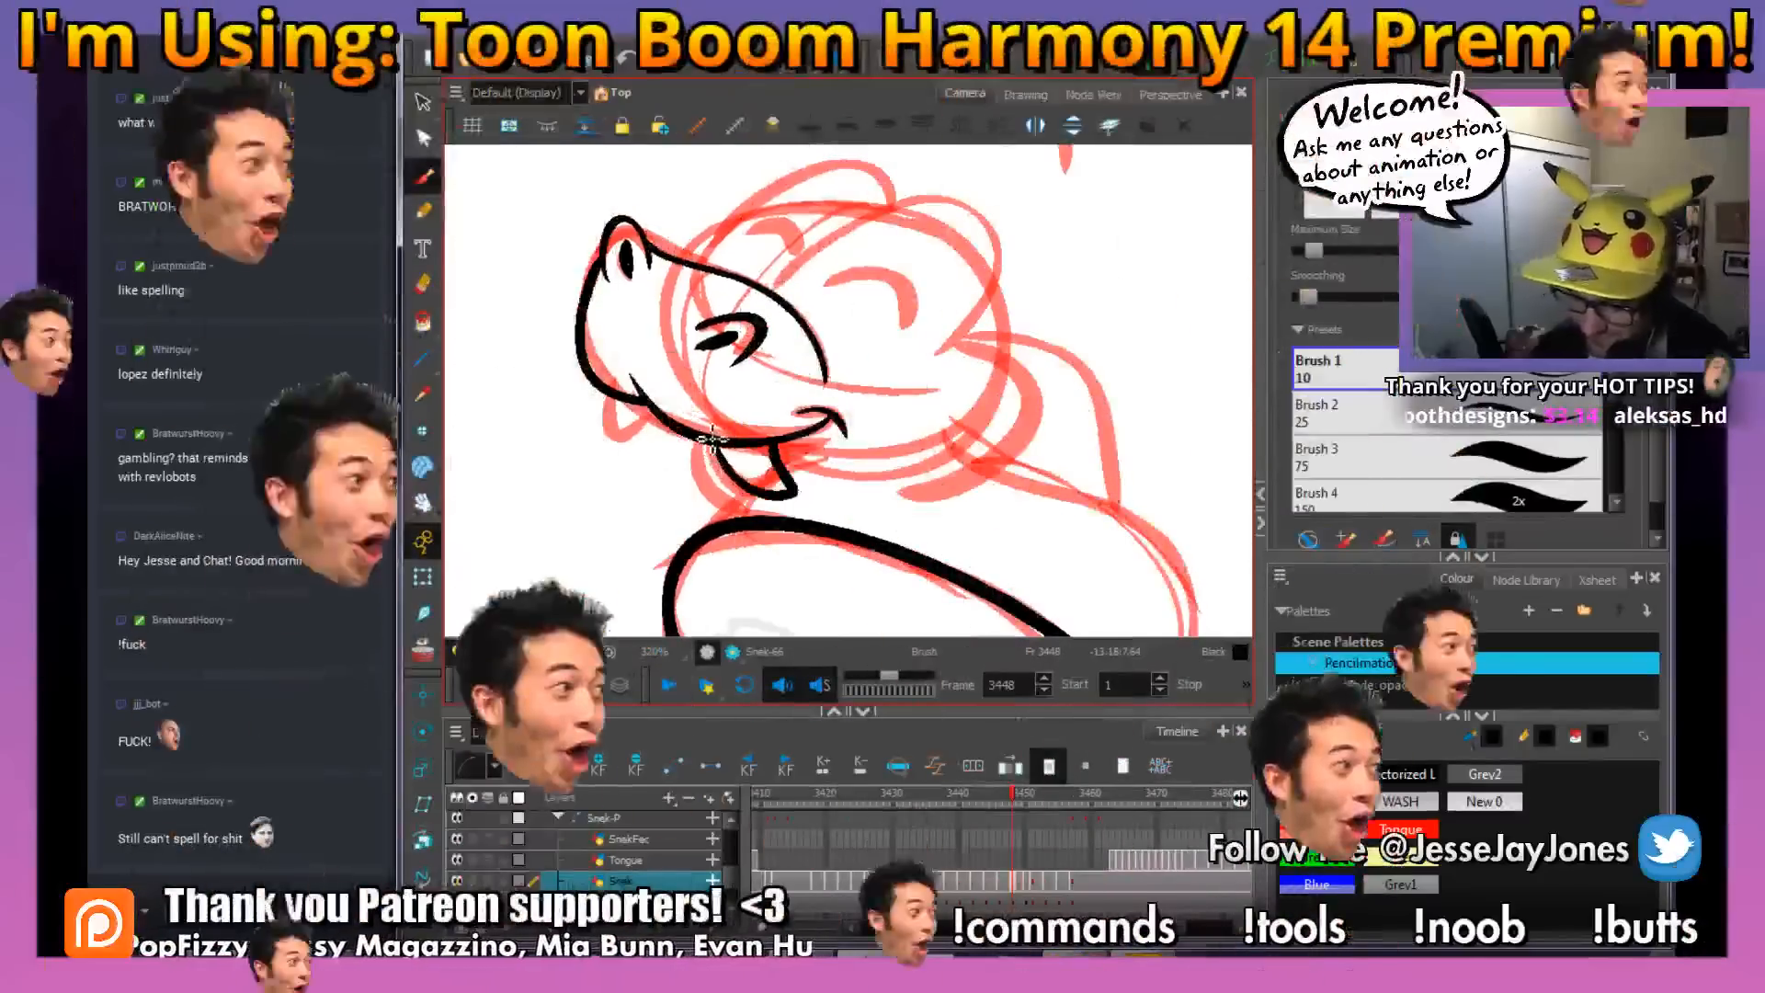
pyautogui.moveTo(614, 401); pyautogui.dragTo(655, 468)
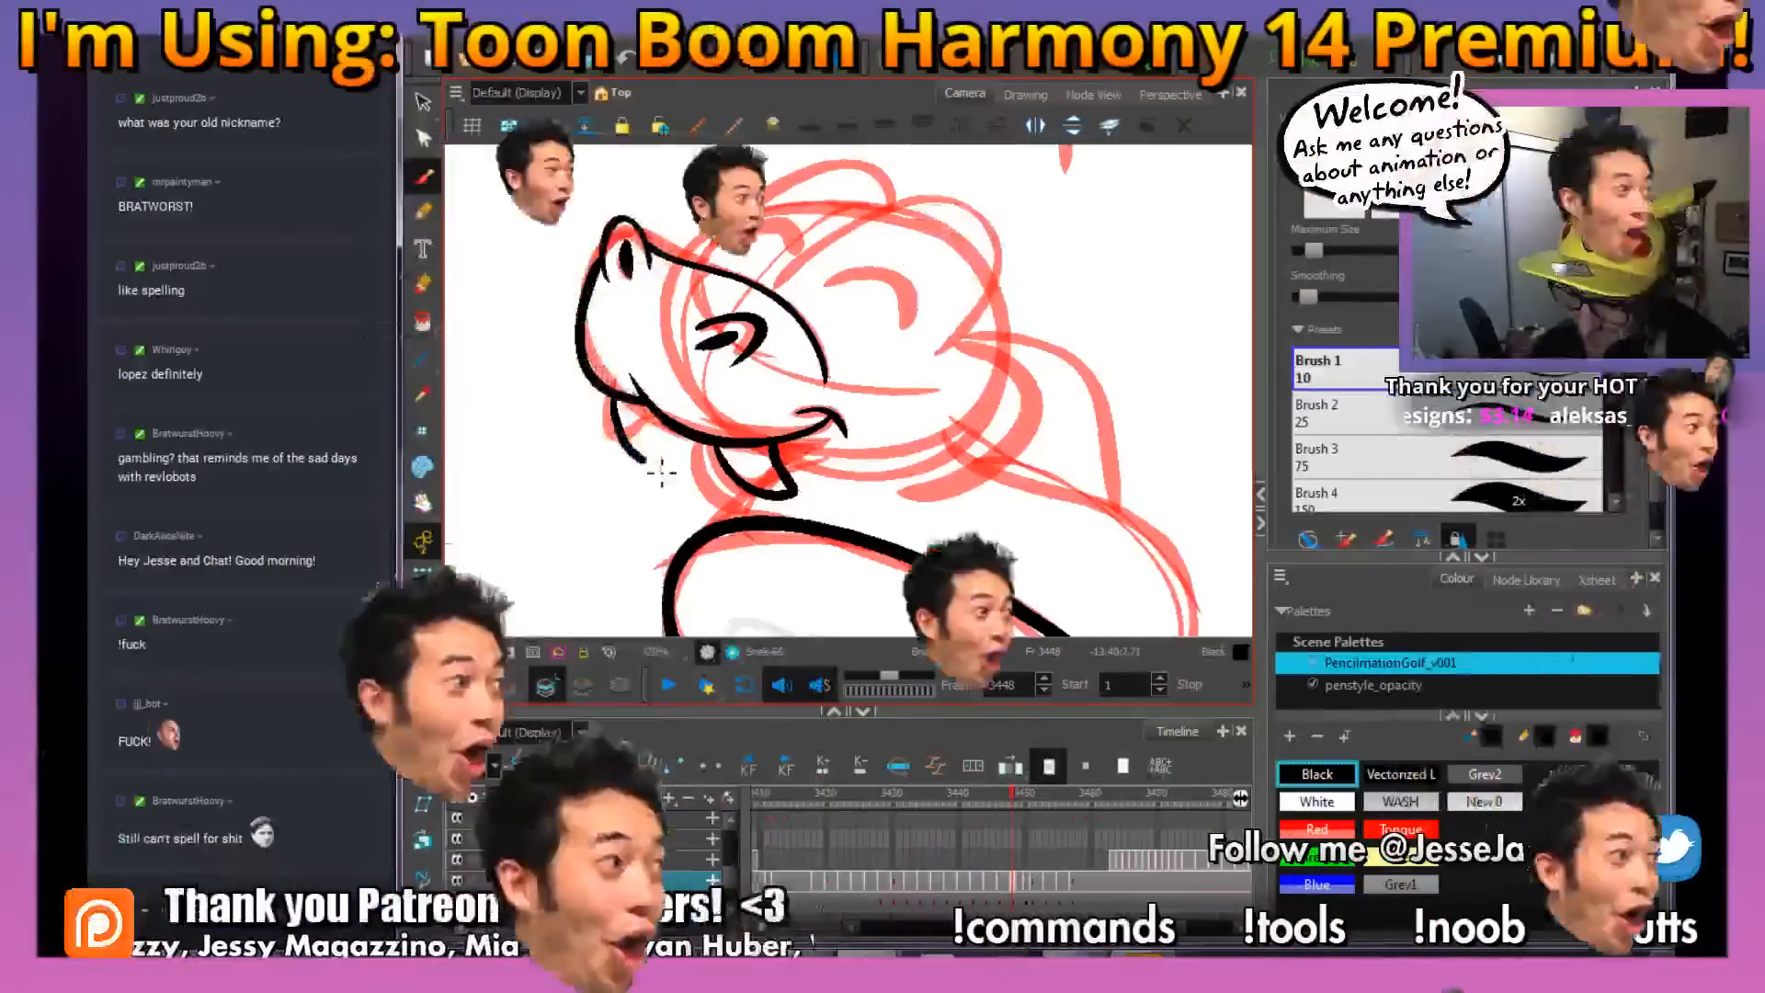
pyautogui.moveTo(1022, 497); pyautogui.dragTo(1055, 414)
pyautogui.moveTo(843, 457); pyautogui.dragTo(752, 462)
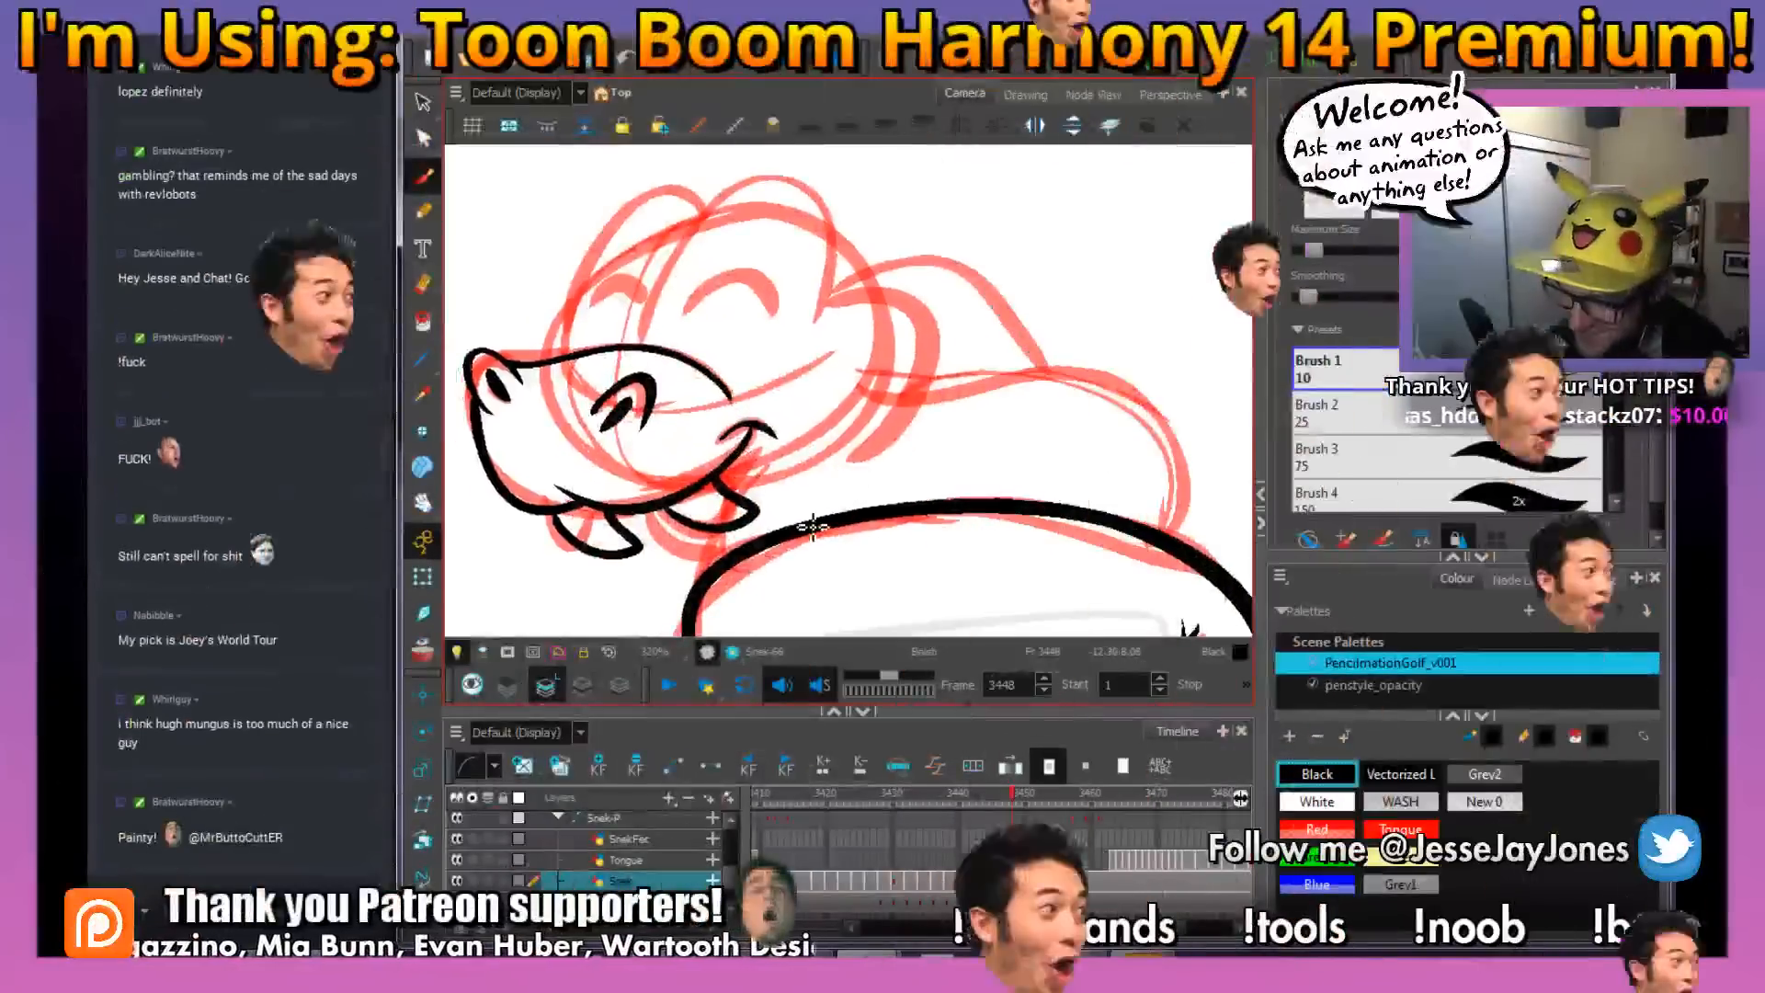
# Ink the two eye bumps on top of the snake's head and the closed-eye arcs inside them
pyautogui.moveTo(876, 451); pyautogui.dragTo(871, 437)
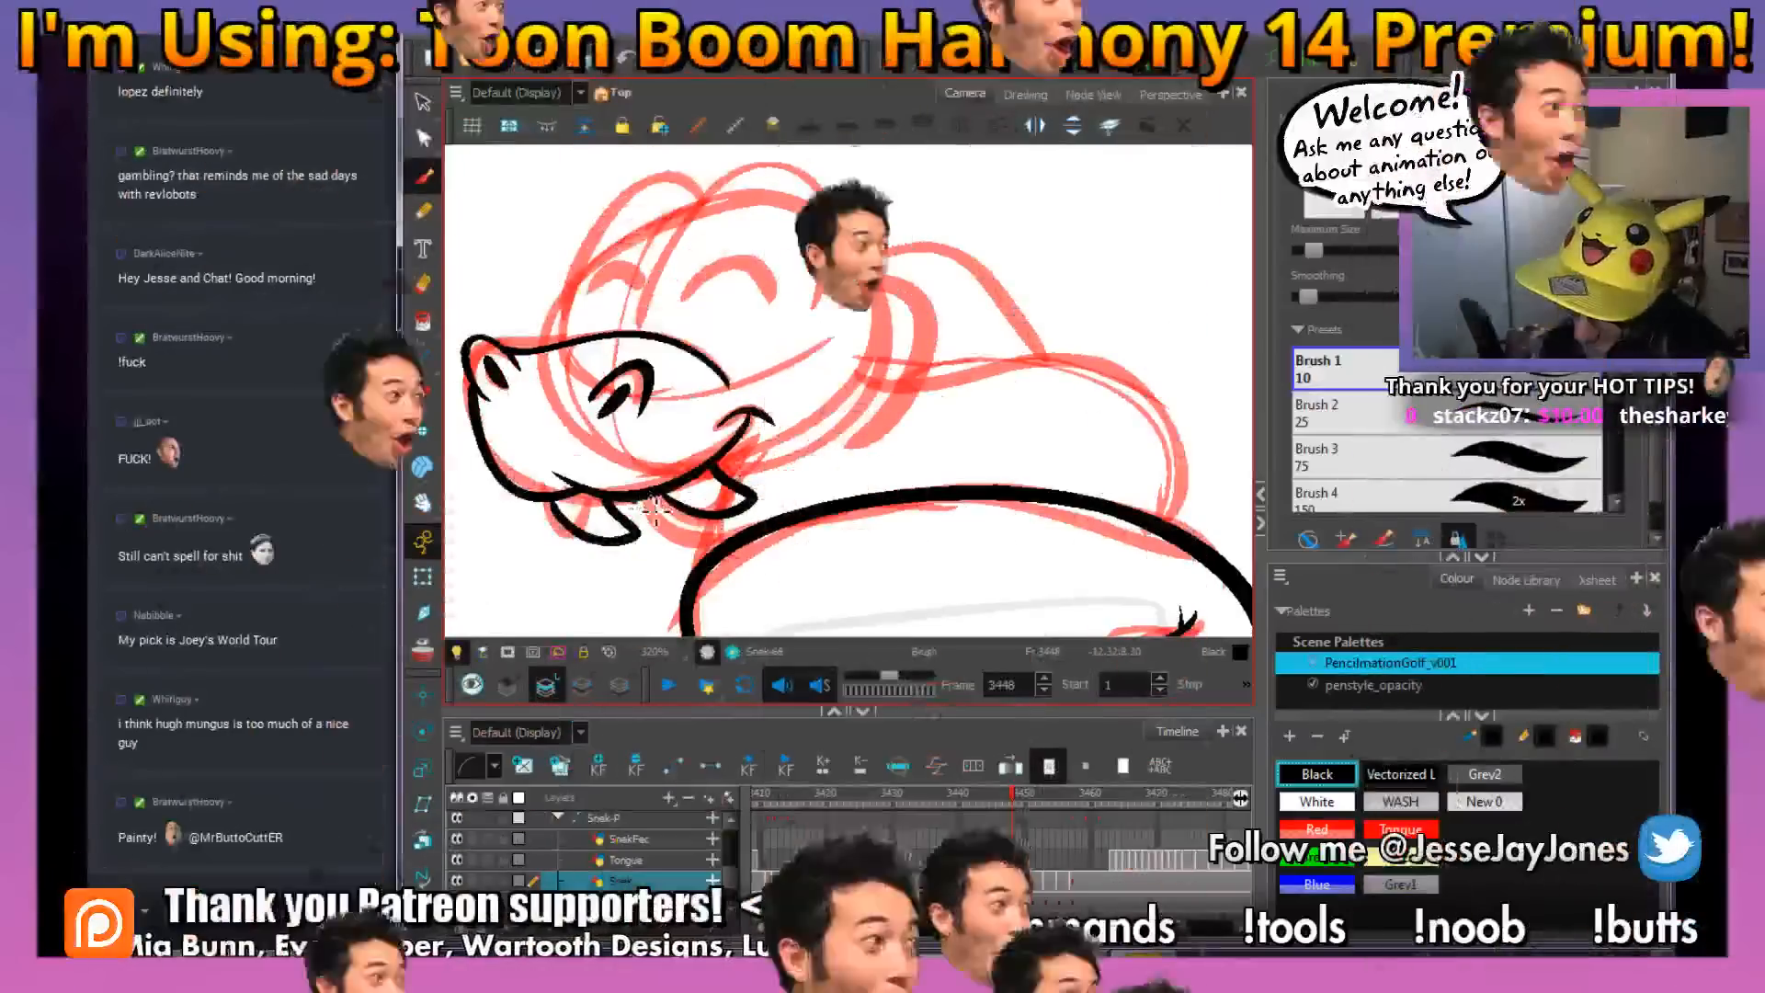
pyautogui.moveTo(720, 479); pyautogui.dragTo(771, 436)
pyautogui.moveTo(944, 394); pyautogui.dragTo(875, 425)
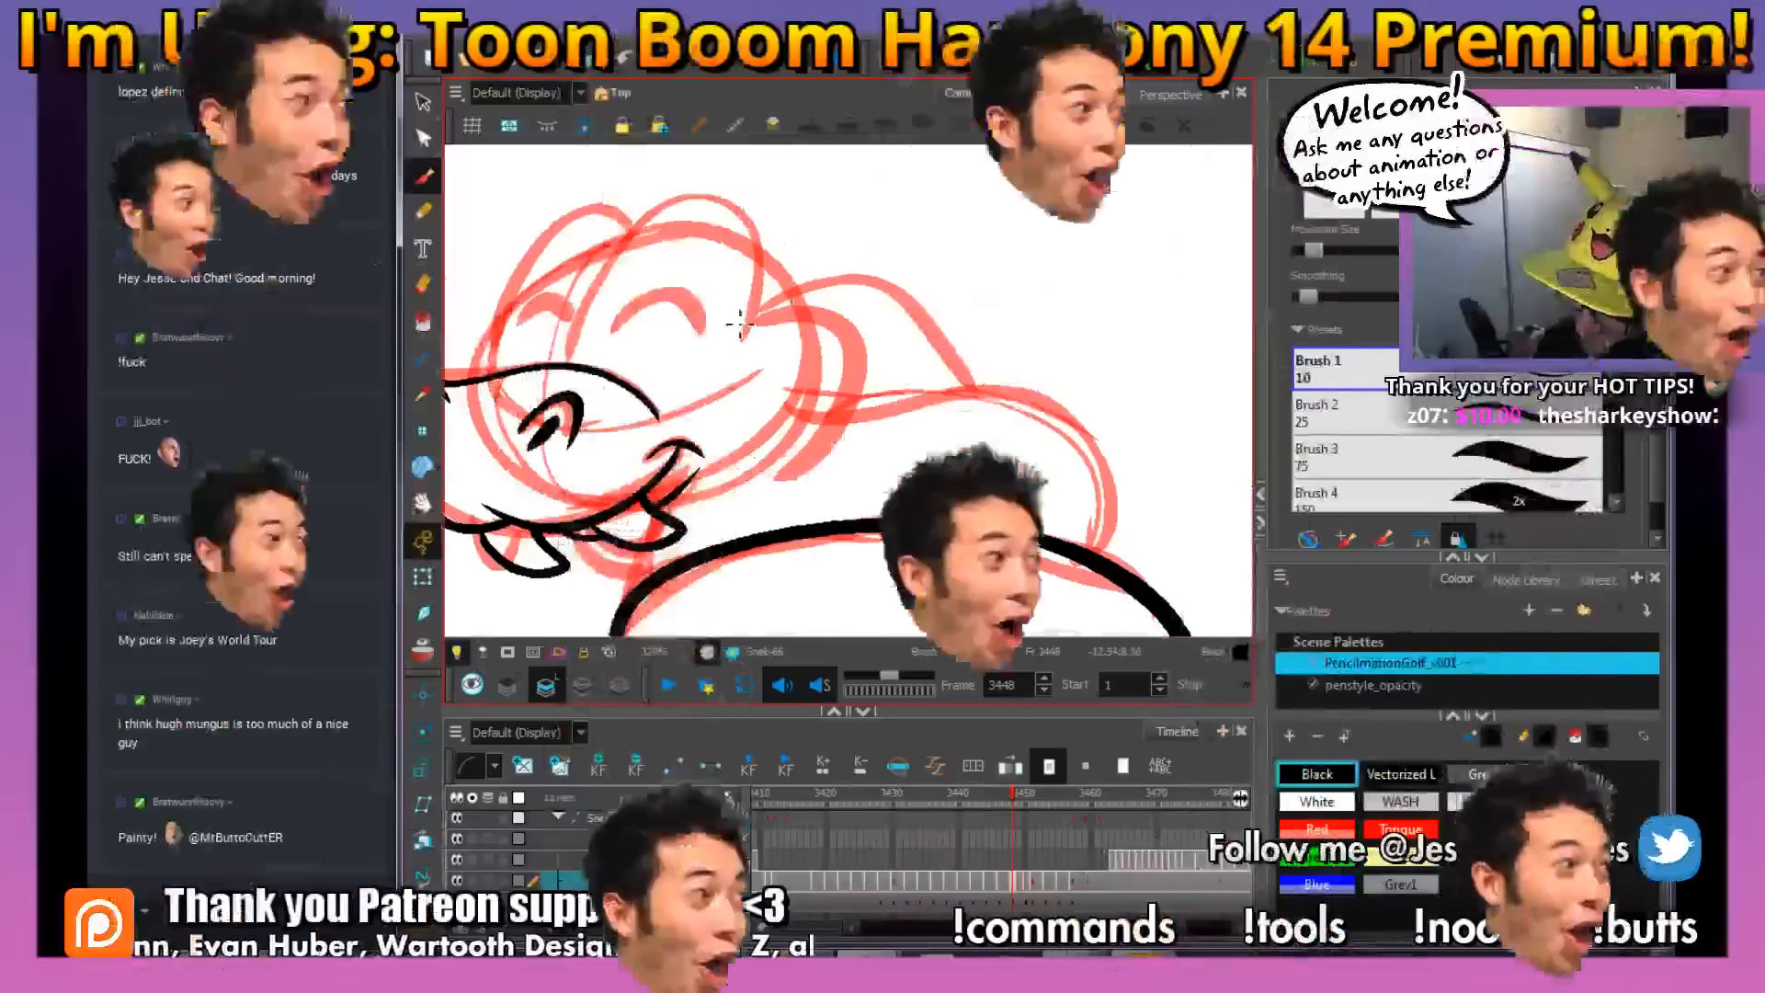
pyautogui.moveTo(778, 345)
pyautogui.mouseDown()
pyautogui.moveTo(870, 440)
pyautogui.moveTo(866, 333)
pyautogui.mouseUp()
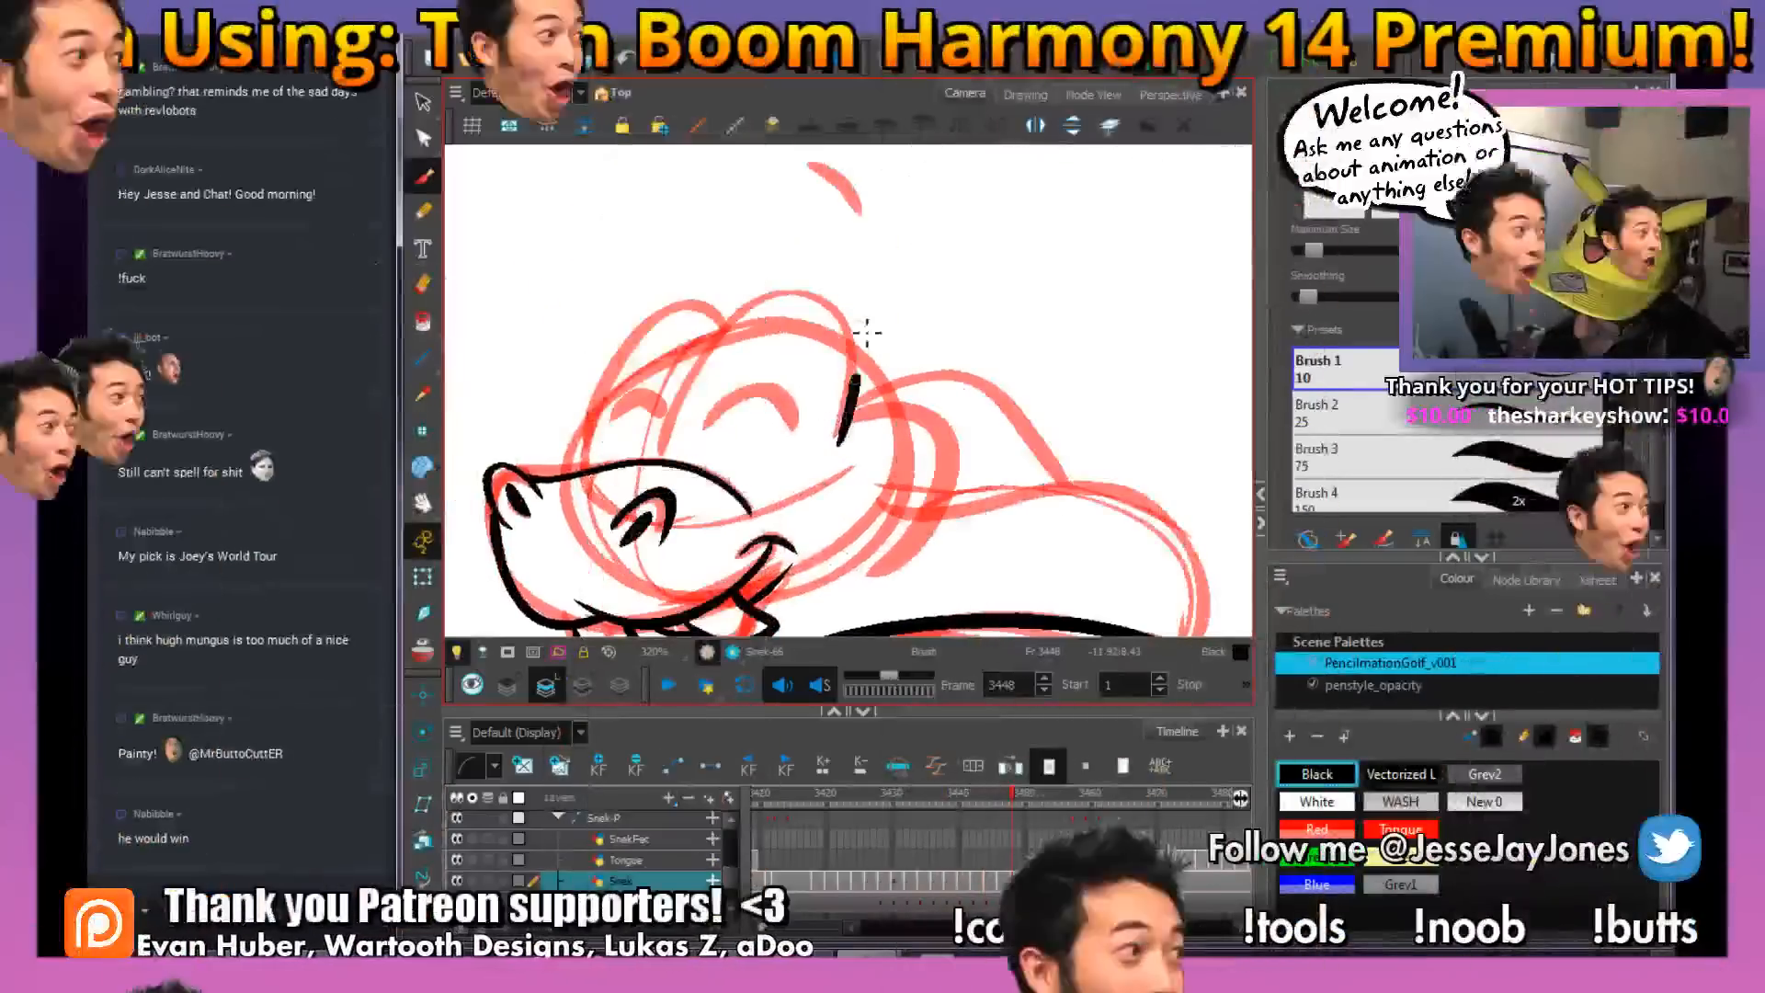
pyautogui.moveTo(758, 296)
pyautogui.mouseDown()
pyautogui.moveTo(703, 363)
pyautogui.moveTo(660, 461)
pyautogui.mouseUp()
pyautogui.moveTo(762, 367)
pyautogui.mouseDown()
pyautogui.moveTo(838, 358)
pyautogui.moveTo(812, 358)
pyautogui.mouseUp()
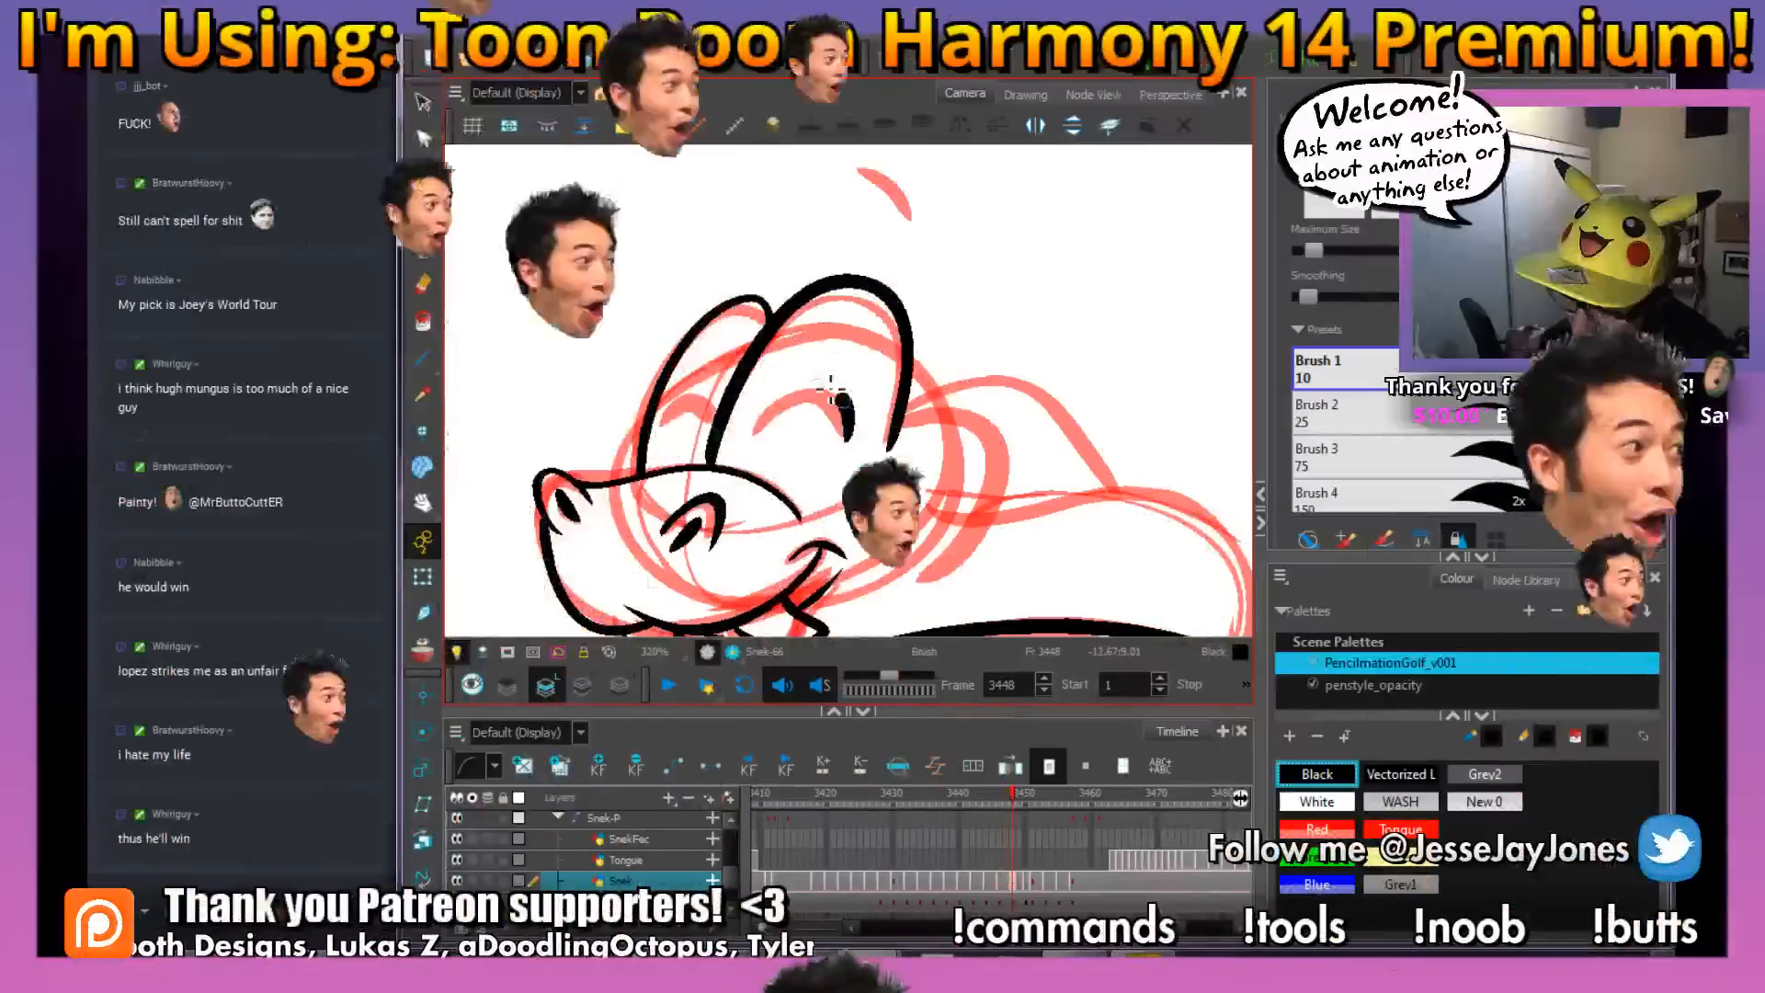
pyautogui.moveTo(934, 463); pyautogui.dragTo(838, 386)
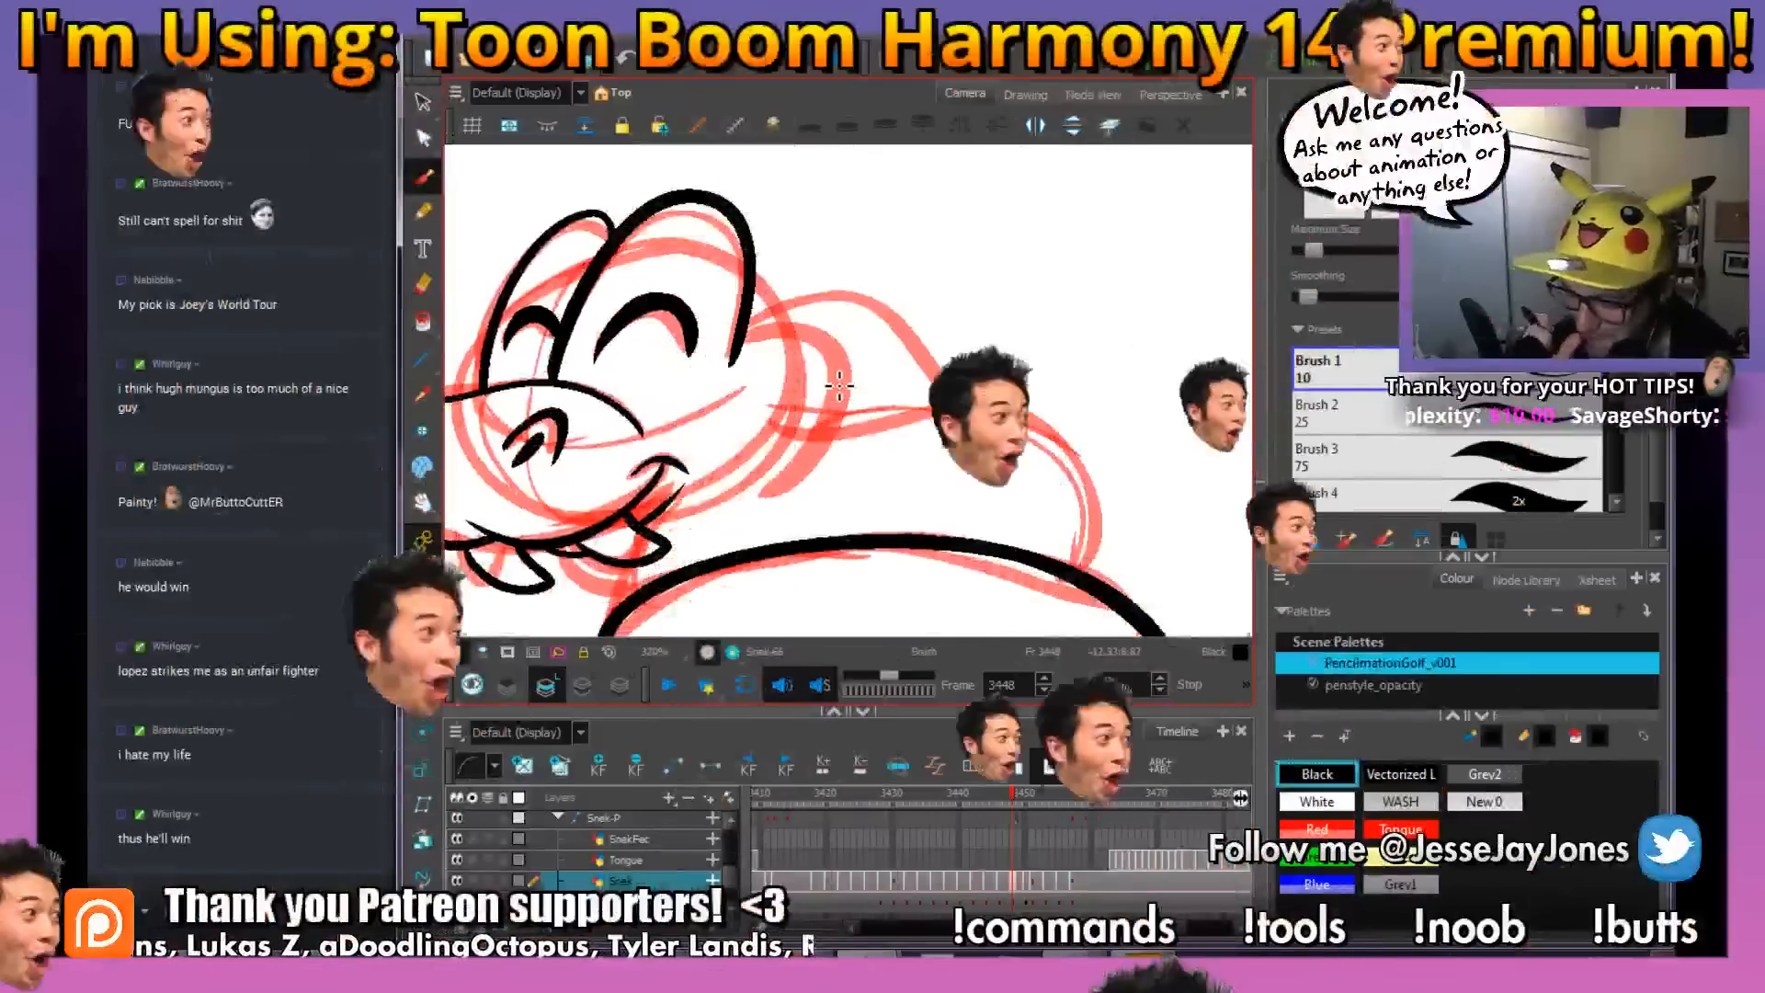
# Ink the curve at the back of the head and the upper body coil behind it
pyautogui.moveTo(814, 499)
pyautogui.mouseDown()
pyautogui.moveTo(781, 477)
pyautogui.moveTo(764, 496)
pyautogui.moveTo(870, 476)
pyautogui.mouseUp()
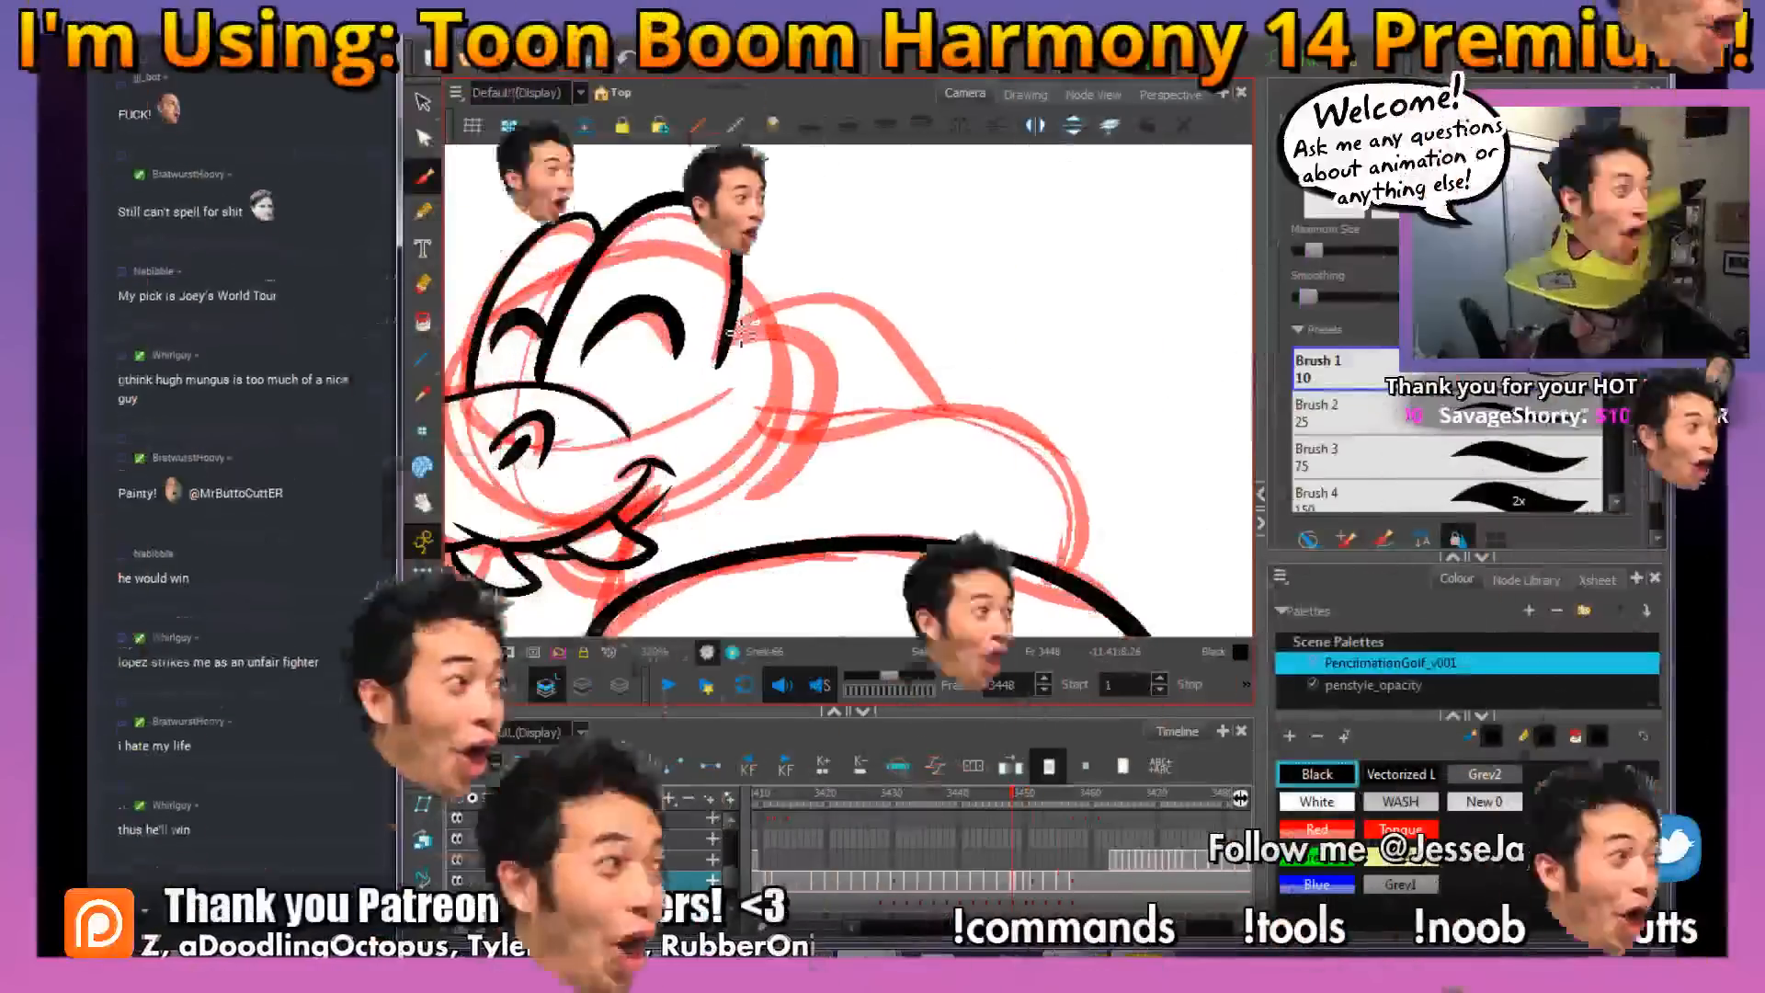
pyautogui.moveTo(977, 496)
pyautogui.mouseDown()
pyautogui.moveTo(879, 488)
pyautogui.moveTo(874, 473)
pyautogui.mouseUp()
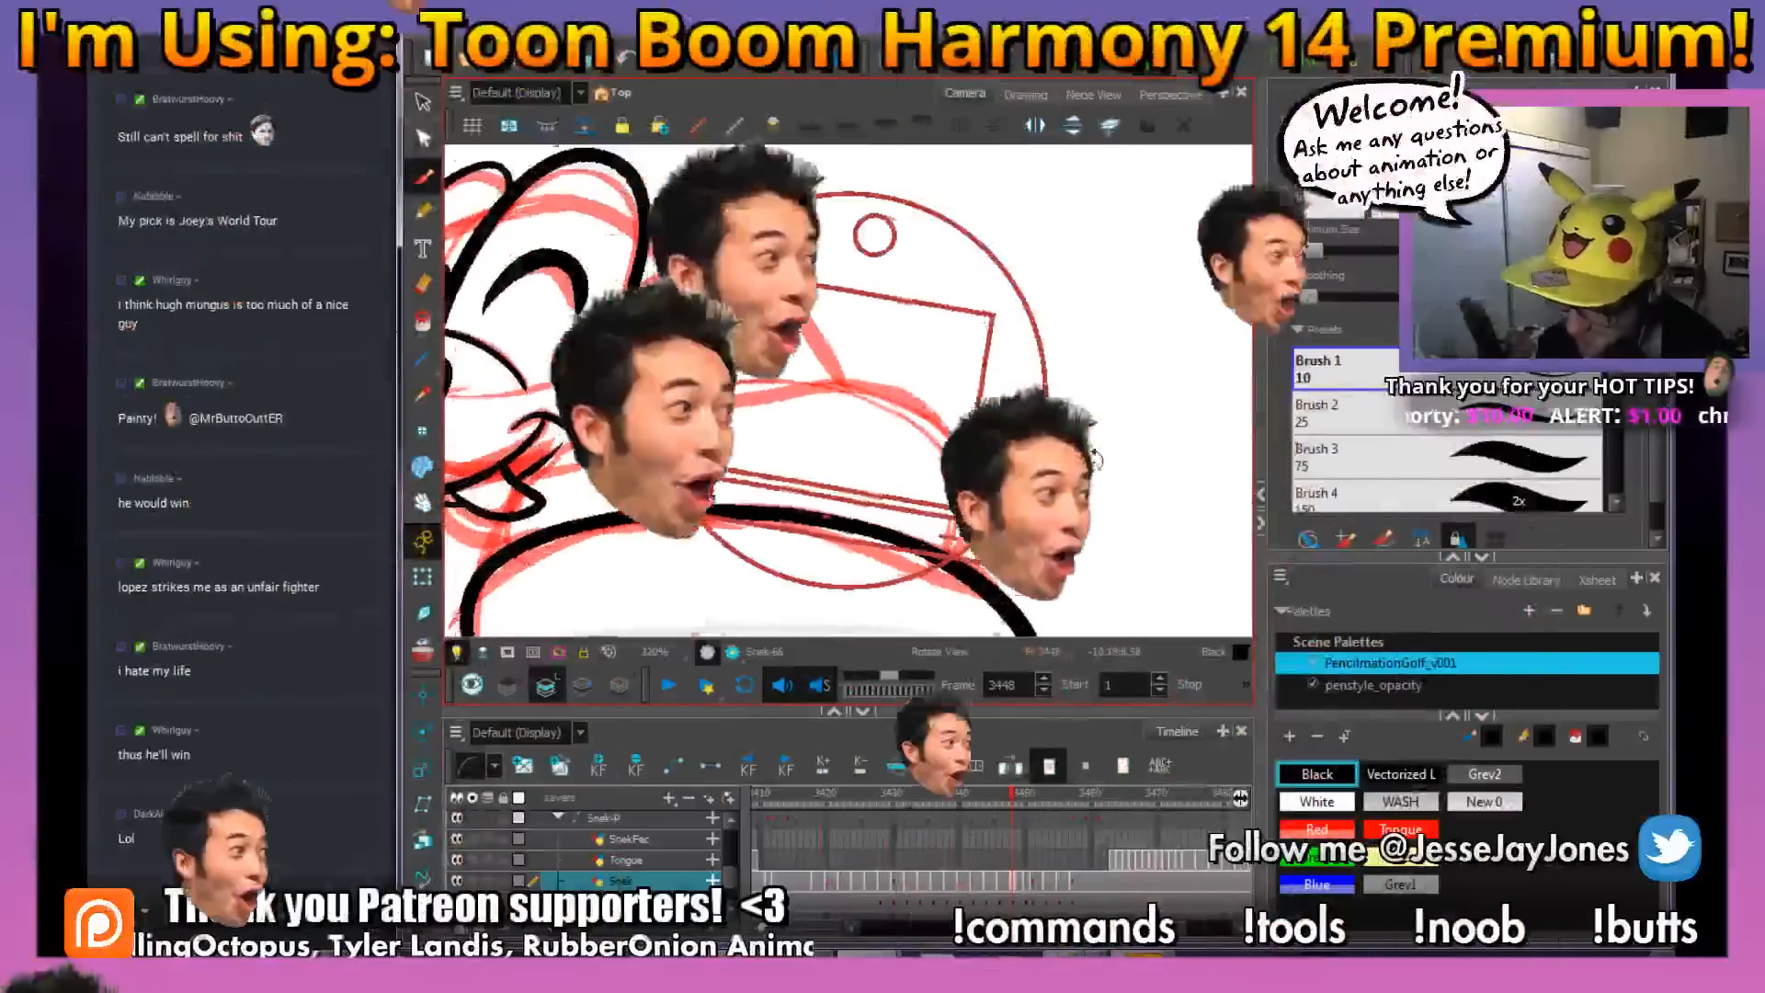
pyautogui.moveTo(937, 559)
pyautogui.mouseDown()
pyautogui.moveTo(970, 480)
pyautogui.moveTo(948, 448)
pyautogui.mouseUp()
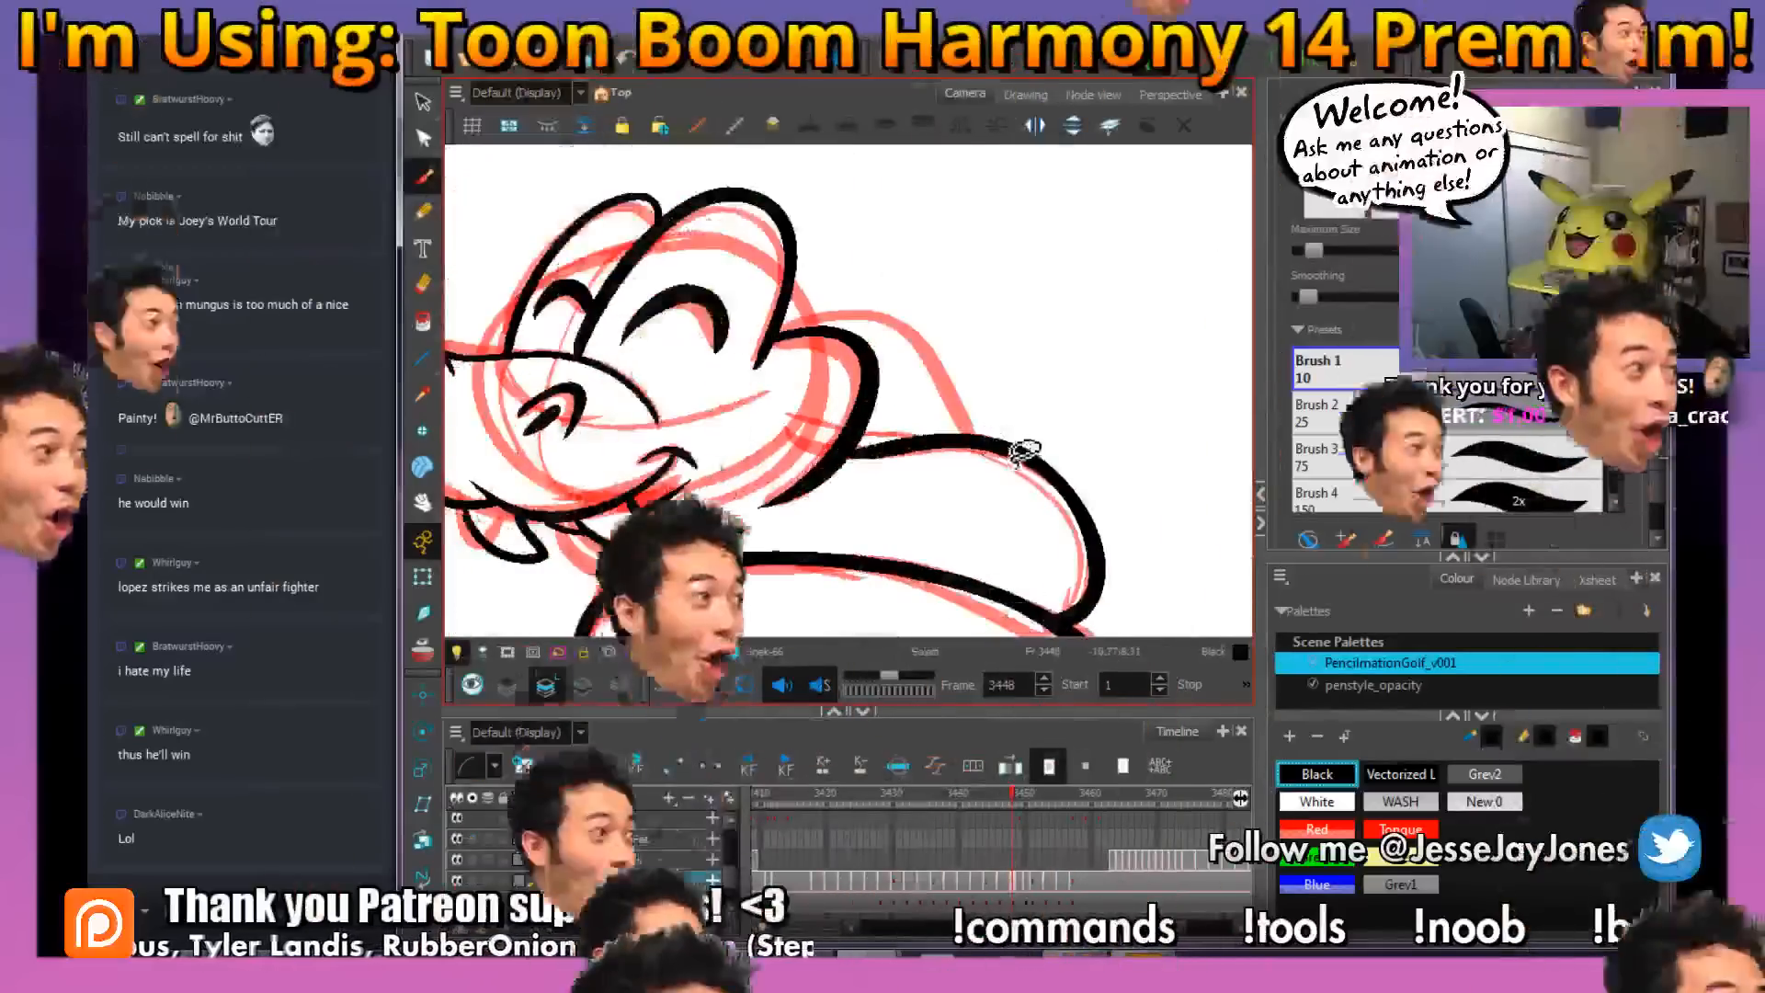
# Ink the far body curve rising behind the head and meeting the upper coil
pyautogui.moveTo(1075, 445); pyautogui.dragTo(1094, 405)
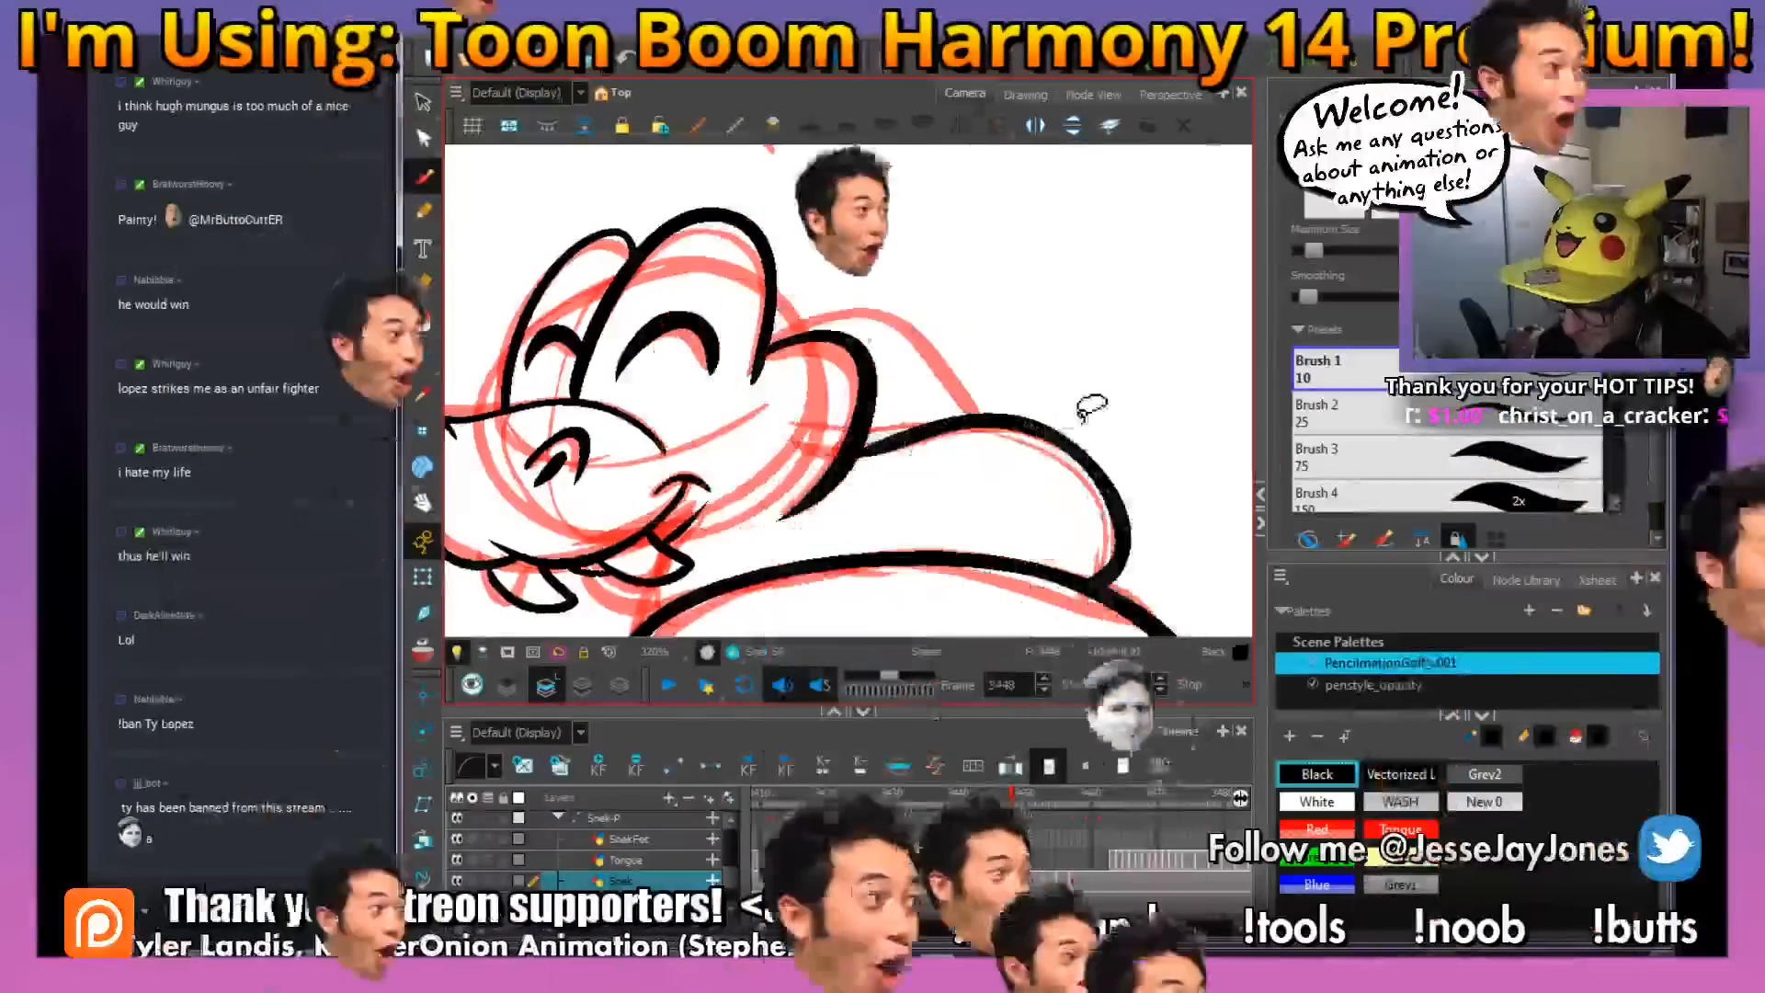
pyautogui.moveTo(972, 486)
pyautogui.mouseDown()
pyautogui.moveTo(886, 469)
pyautogui.moveTo(971, 479)
pyautogui.mouseUp()
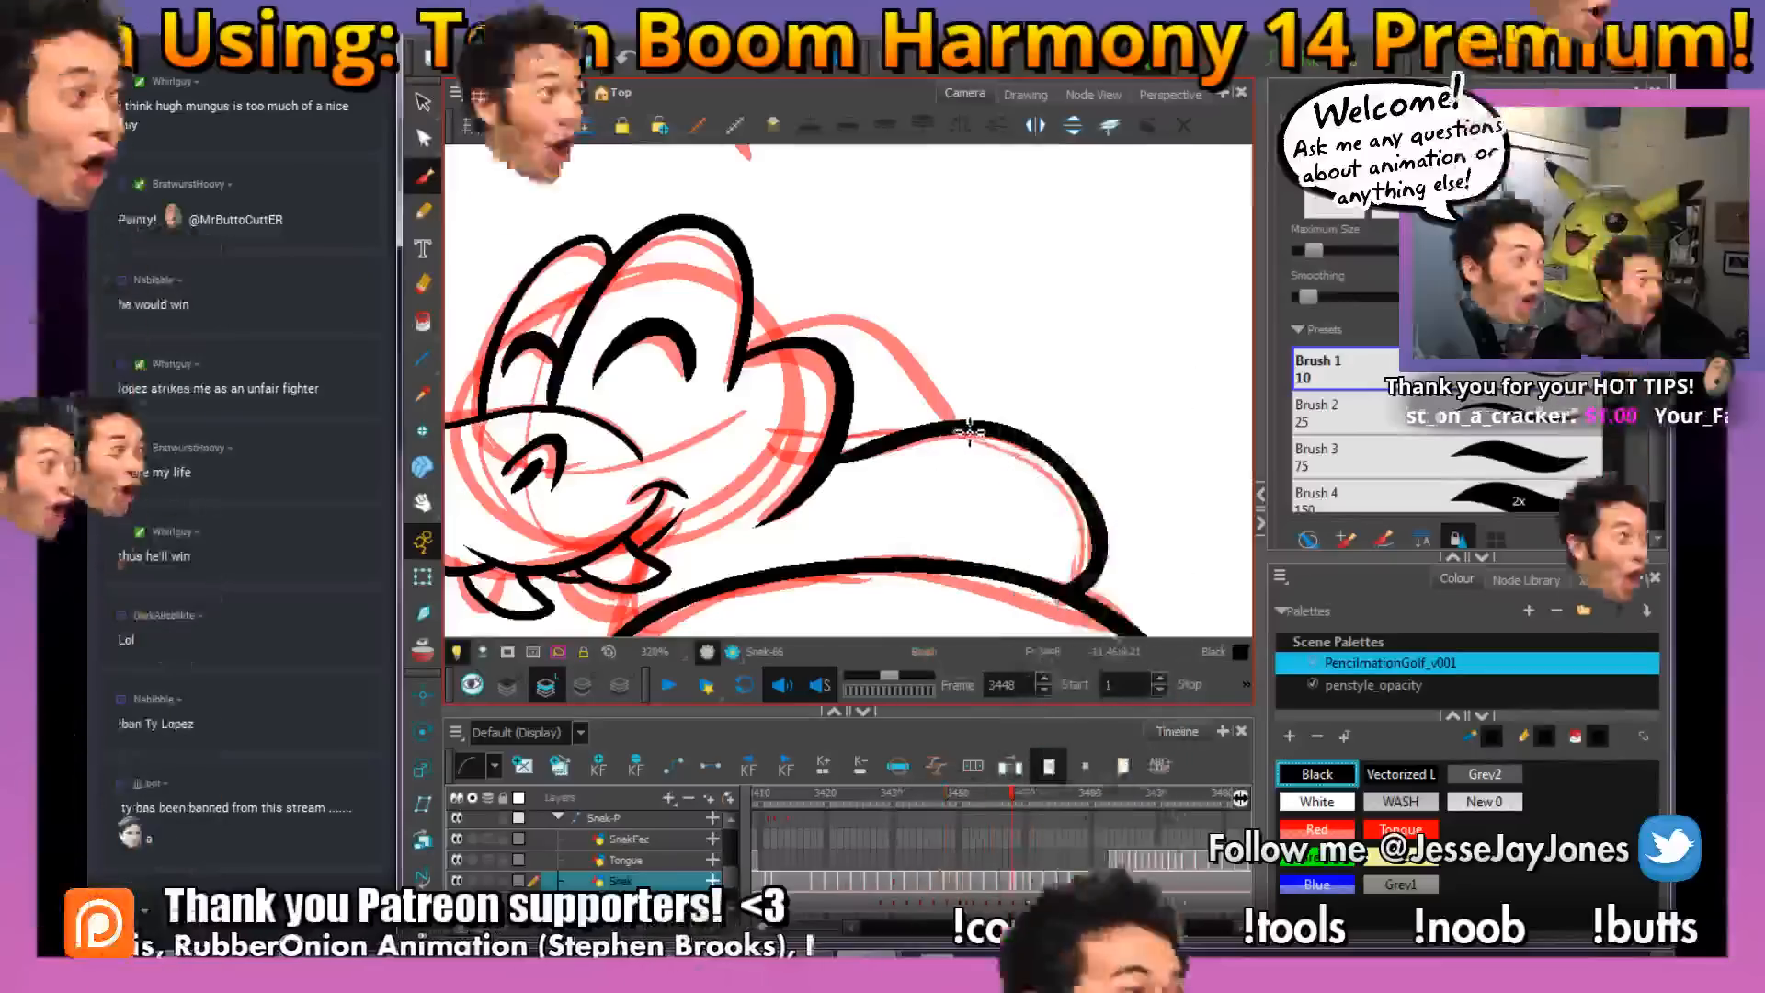
pyautogui.press('space')
pyautogui.moveTo(947, 470)
pyautogui.mouseDown()
pyautogui.moveTo(966, 437)
pyautogui.moveTo(919, 358)
pyautogui.moveTo(987, 439)
pyautogui.mouseUp()
pyautogui.press('space')
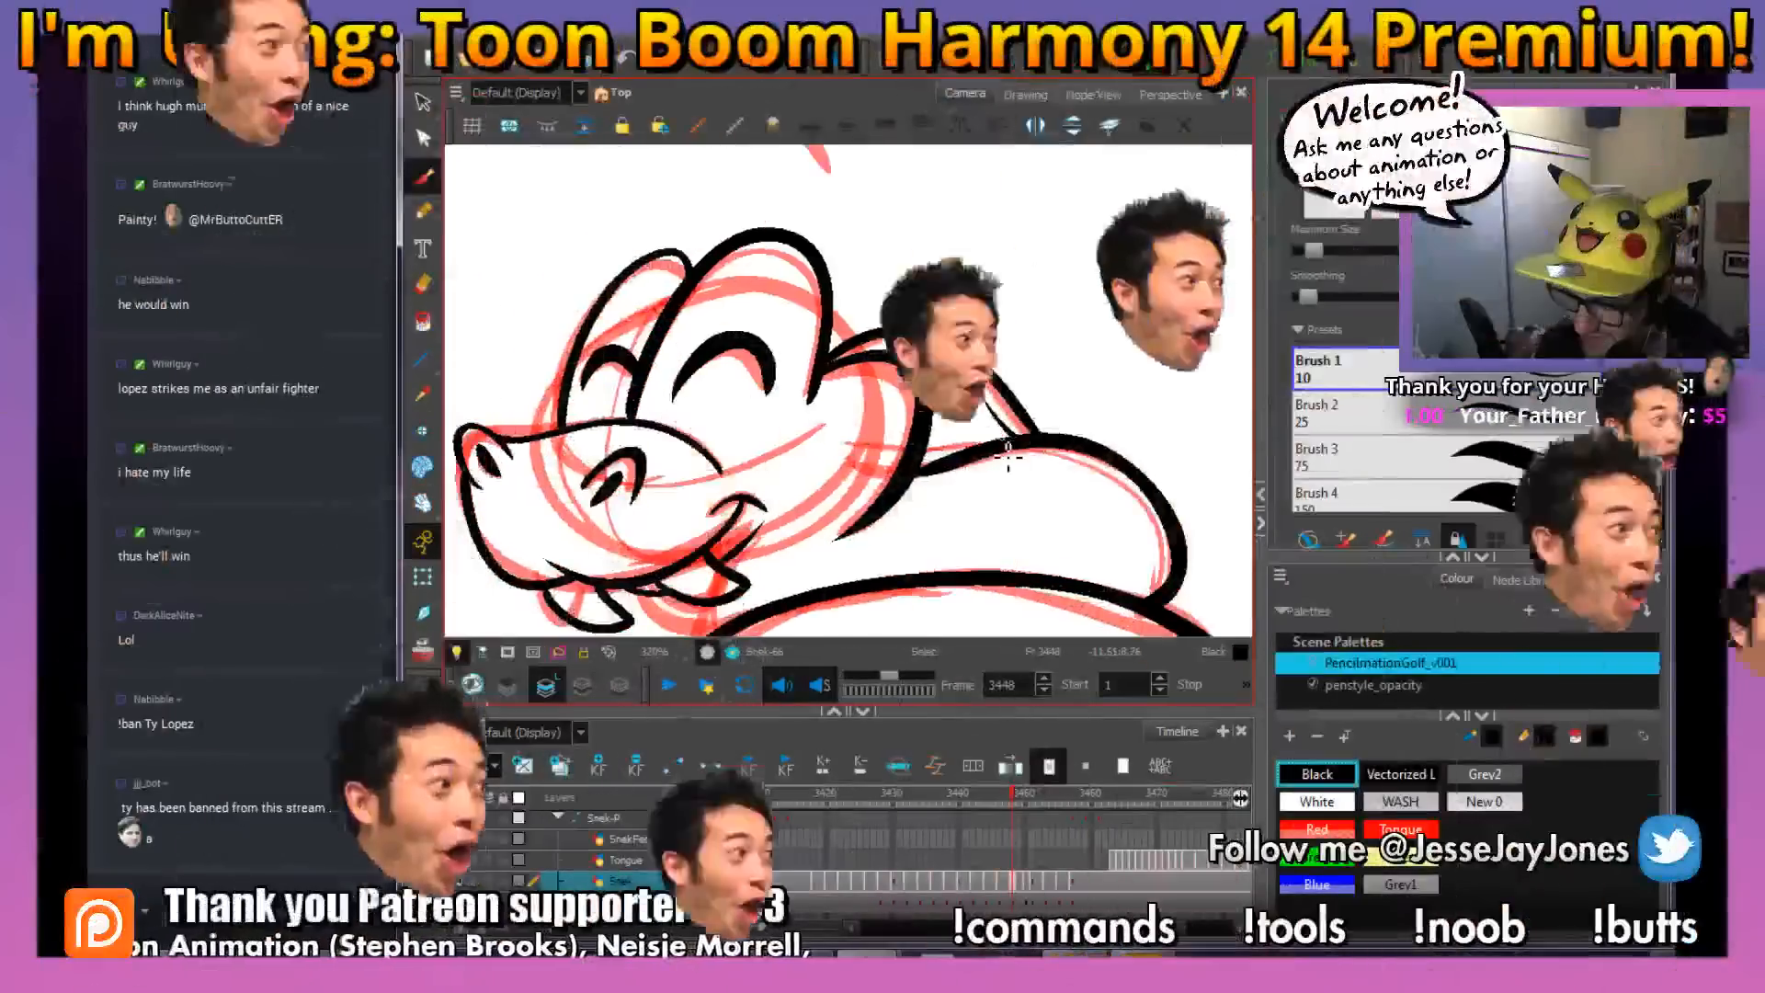
pyautogui.scroll(-2, 997, 448)
pyautogui.scroll(1, 765, 564)
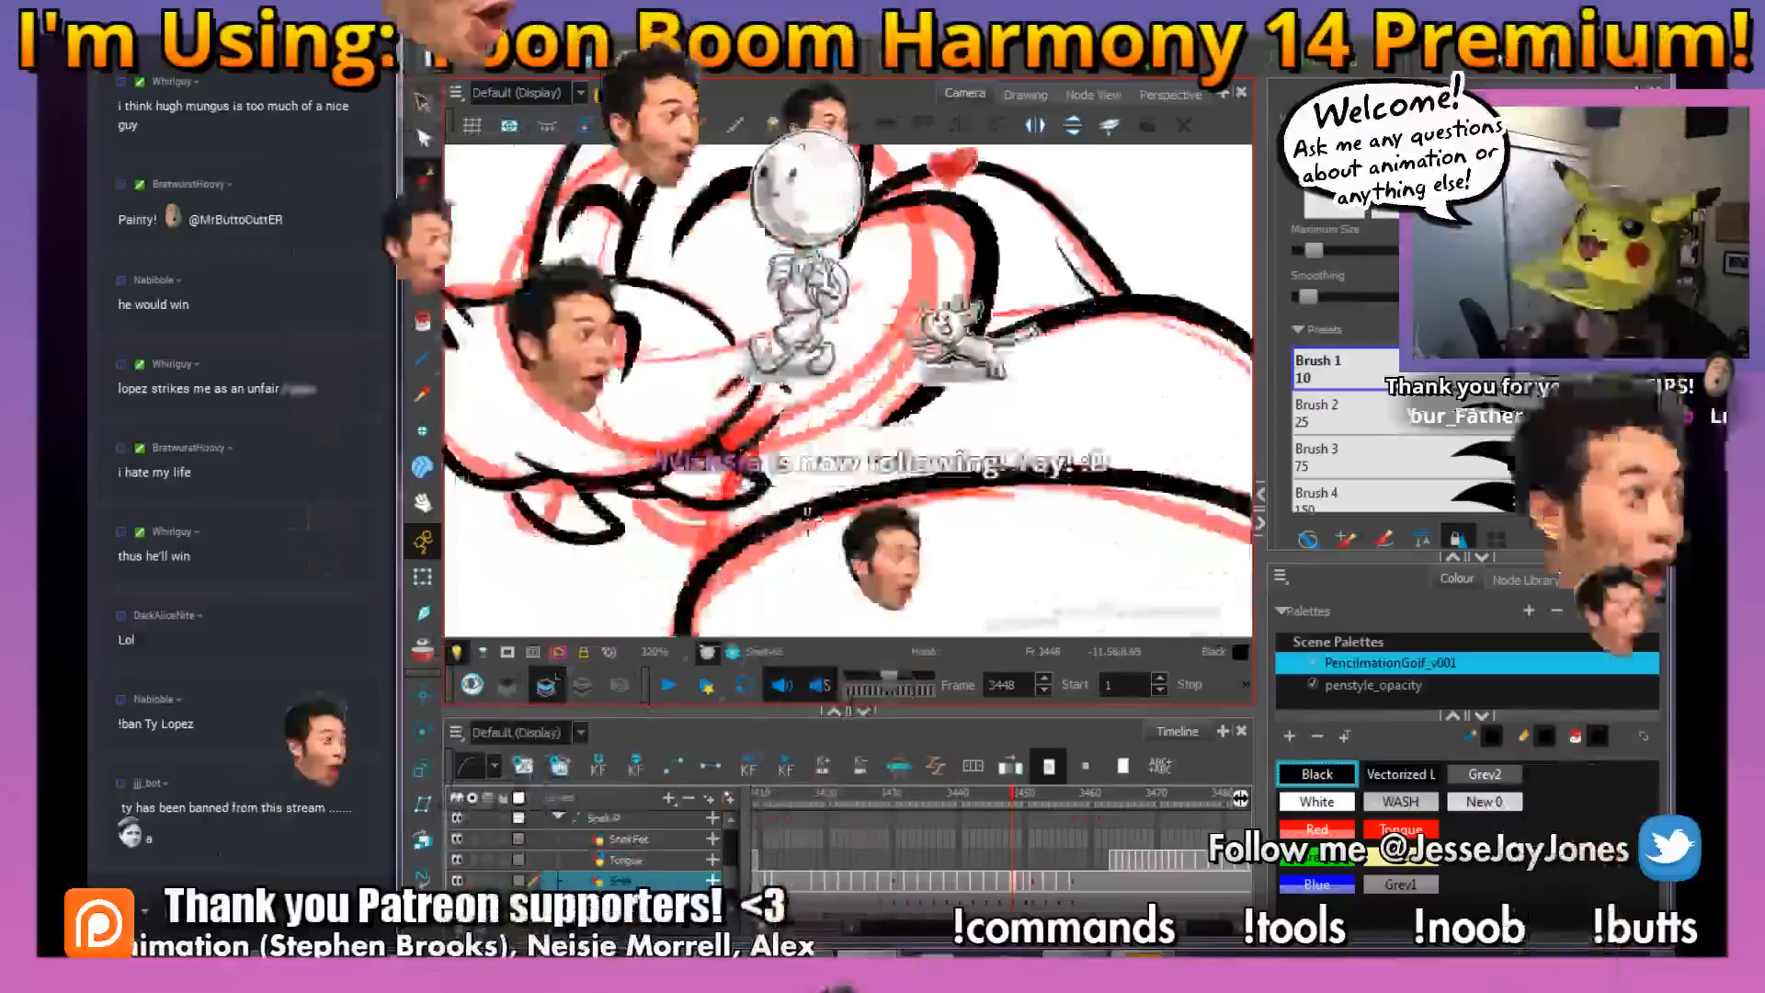
# Ink the short neck line between the rear fang and the front of the coil
pyautogui.press('space')
pyautogui.moveTo(765, 564); pyautogui.dragTo(800, 428)
pyautogui.moveTo(715, 482); pyautogui.dragTo(718, 526)
pyautogui.moveTo(792, 478)
pyautogui.mouseDown()
pyautogui.moveTo(792, 441)
pyautogui.moveTo(792, 496)
pyautogui.moveTo(843, 504)
pyautogui.moveTo(836, 460)
pyautogui.moveTo(854, 474)
pyautogui.mouseUp()
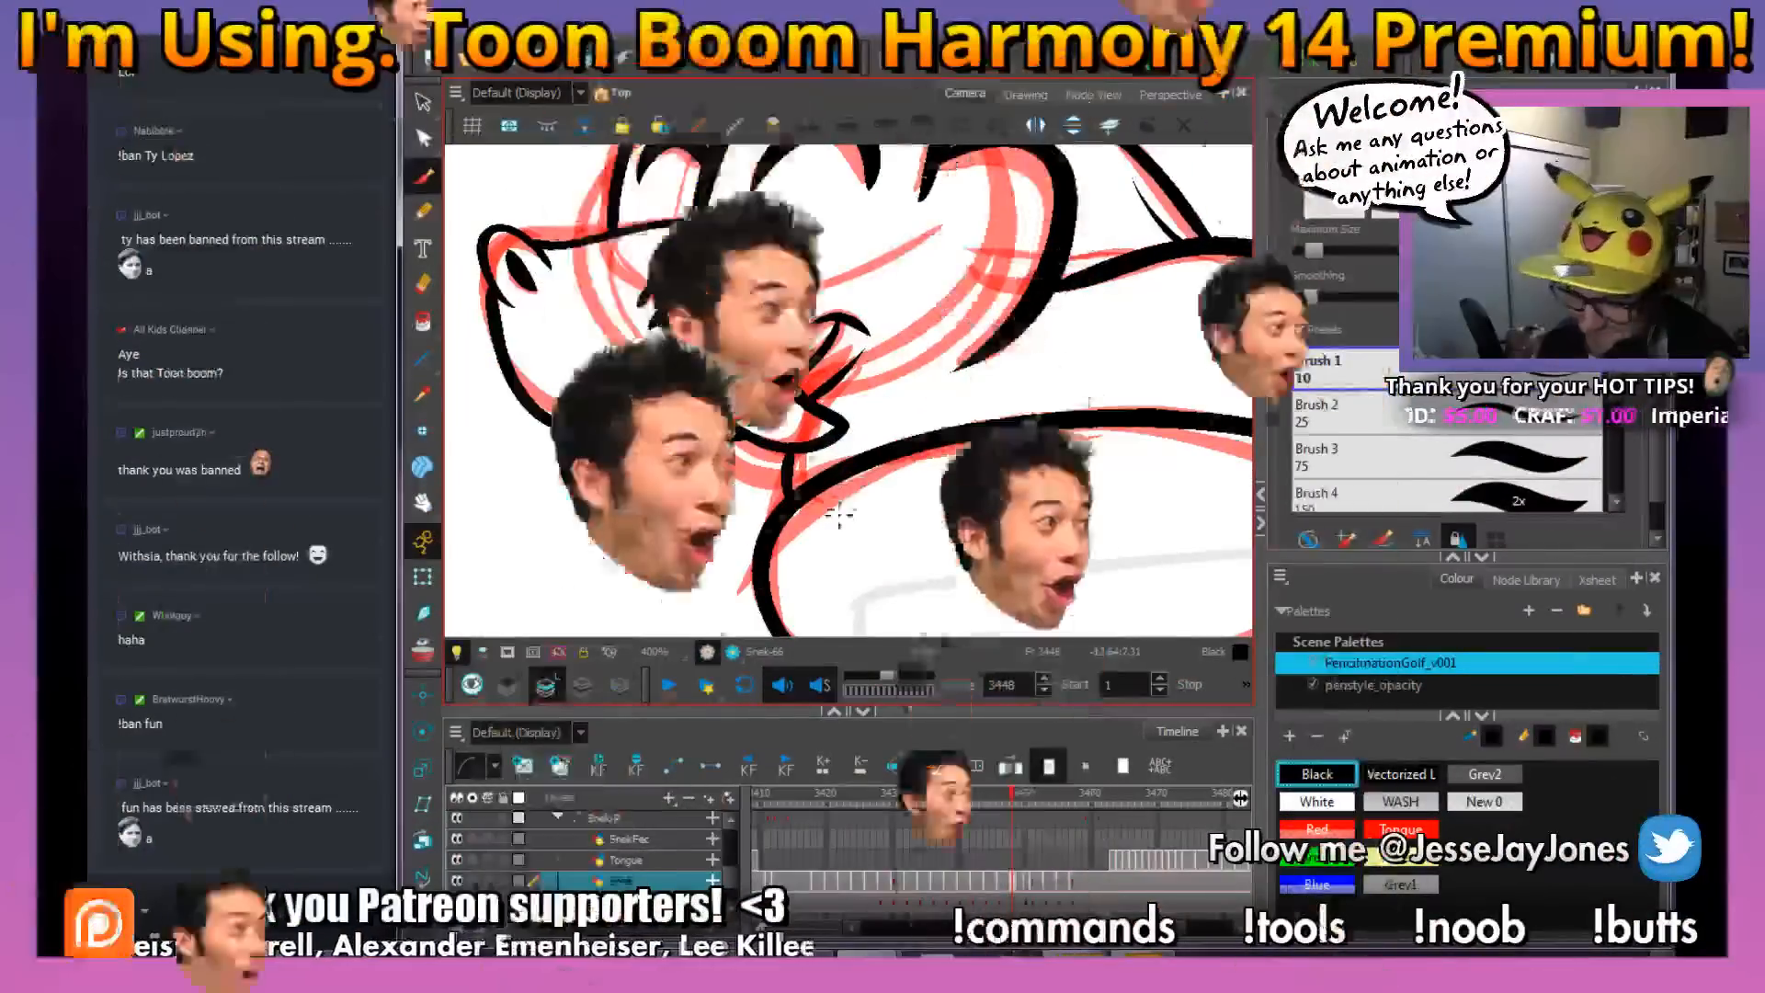
pyautogui.moveTo(866, 495); pyautogui.dragTo(869, 505)
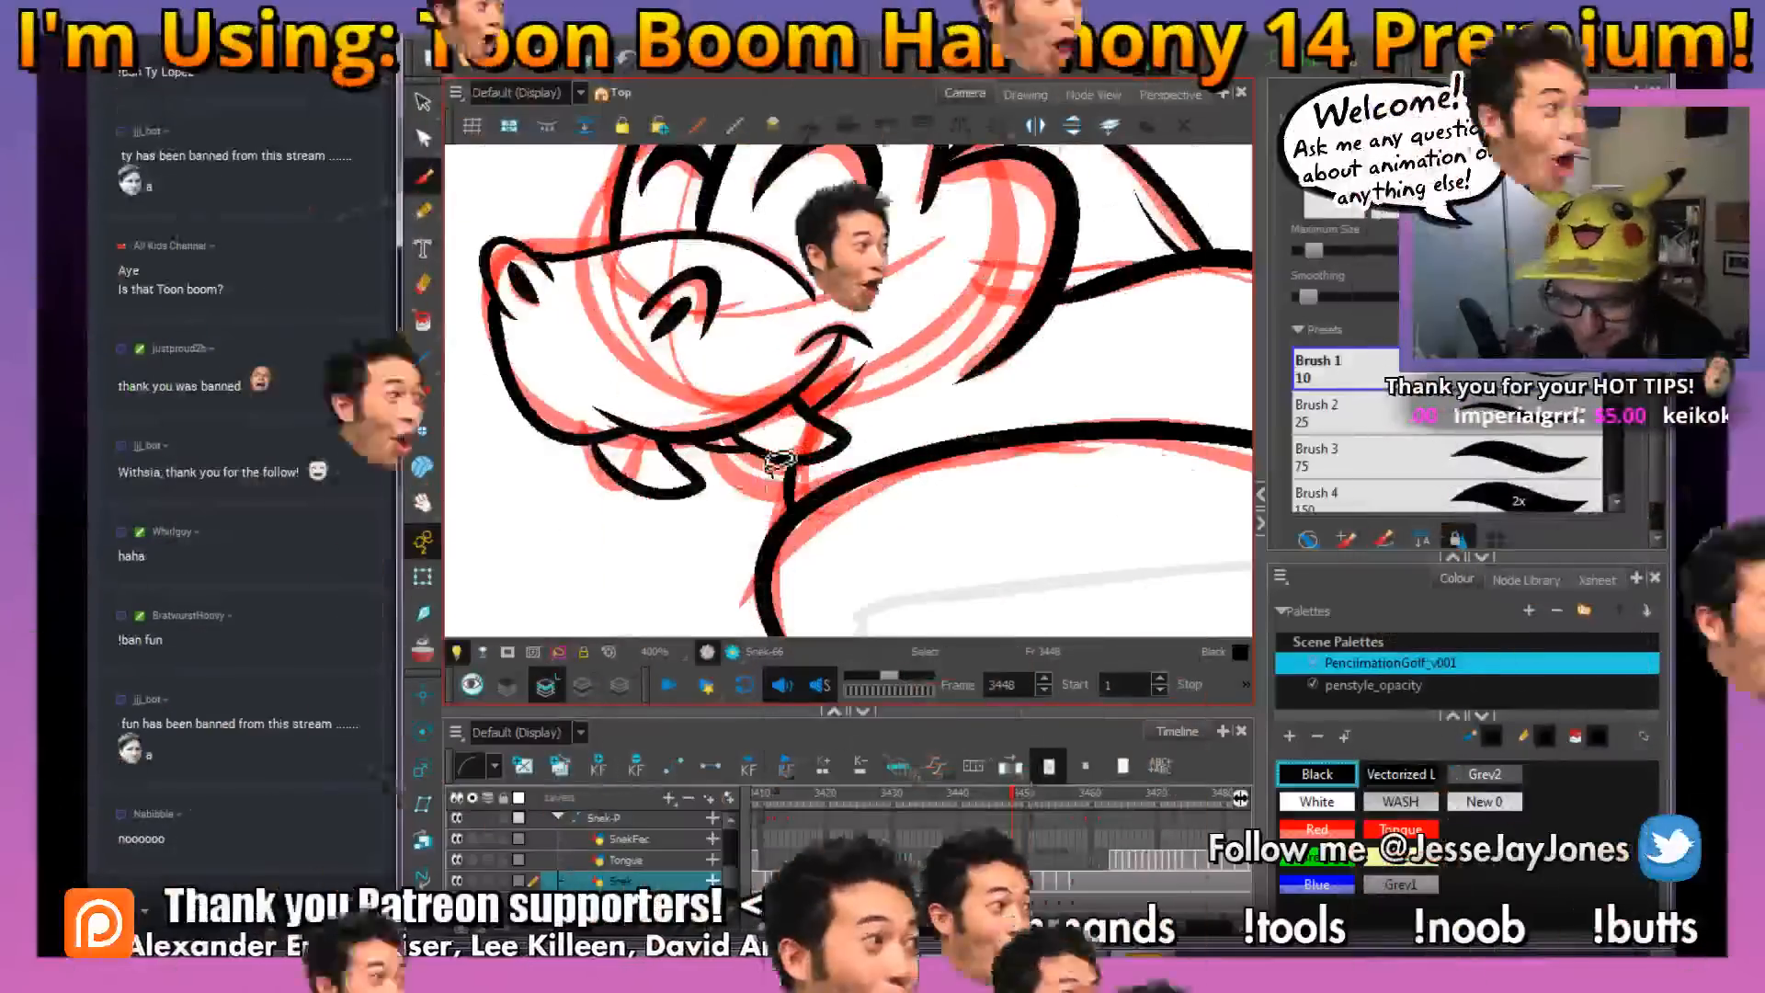
pyautogui.moveTo(764, 546)
pyautogui.mouseDown()
pyautogui.moveTo(710, 533)
pyautogui.moveTo(776, 539)
pyautogui.mouseUp()
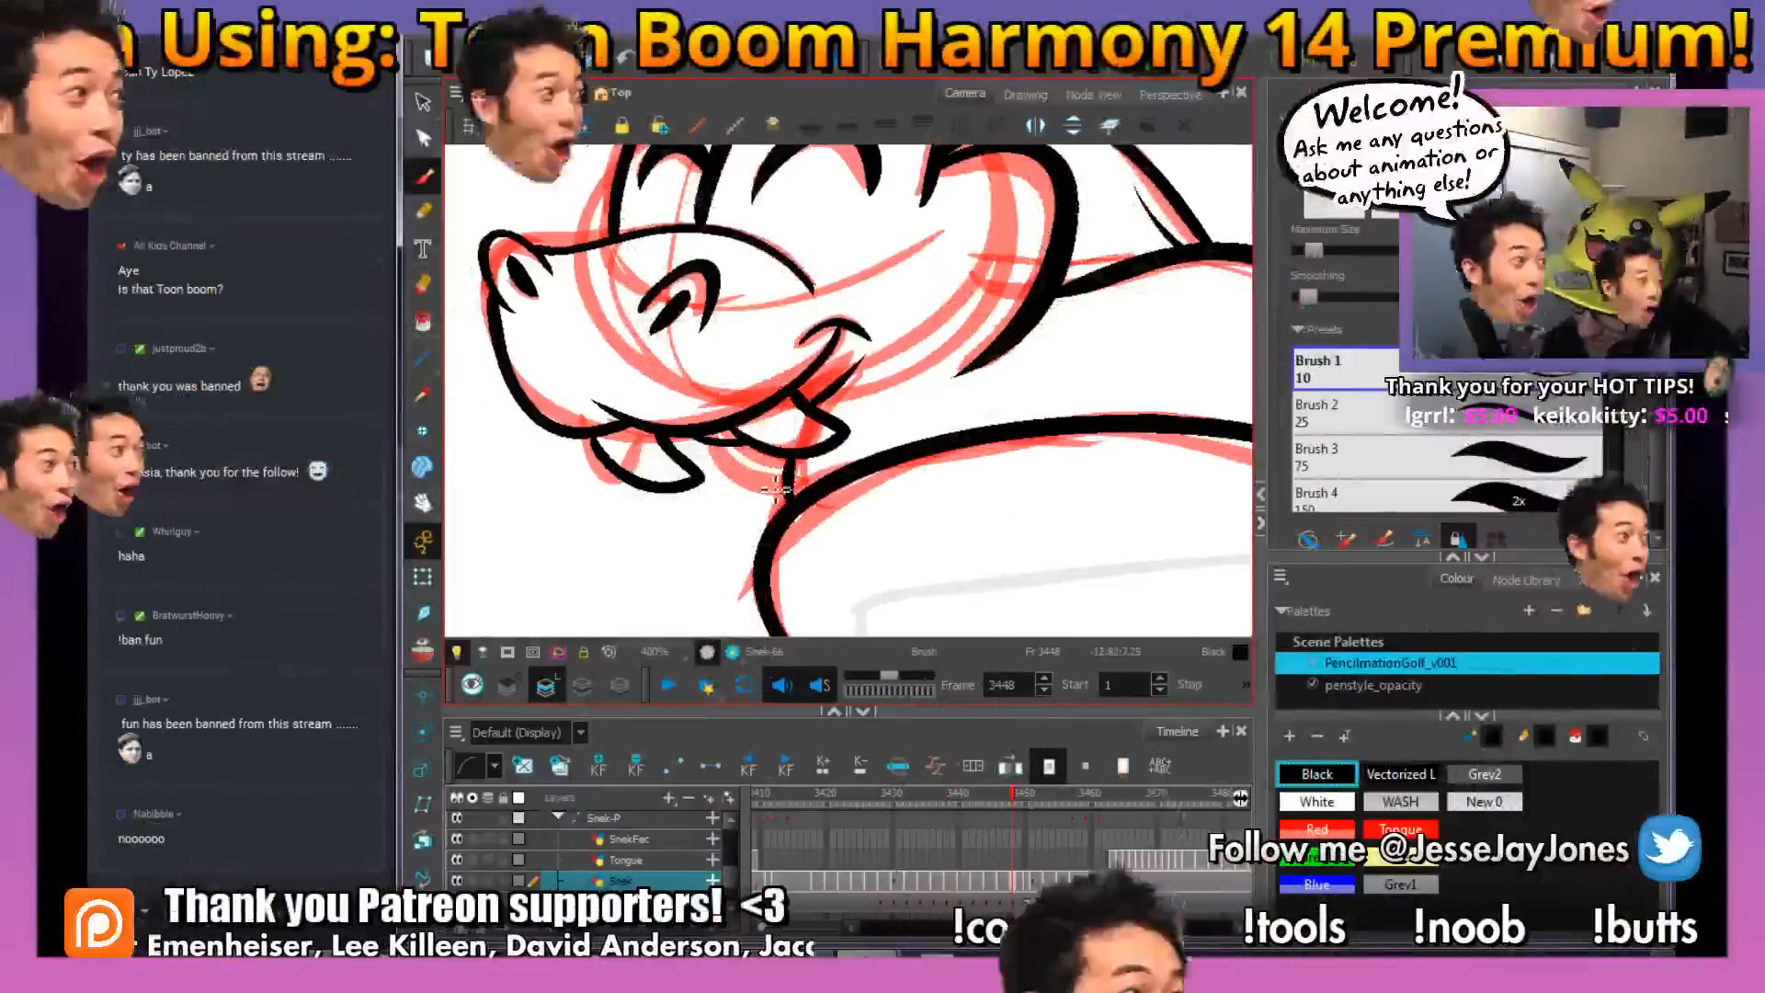
# Add small curved scale marks on the body below the jaw and near the tail tip
pyautogui.press('1')
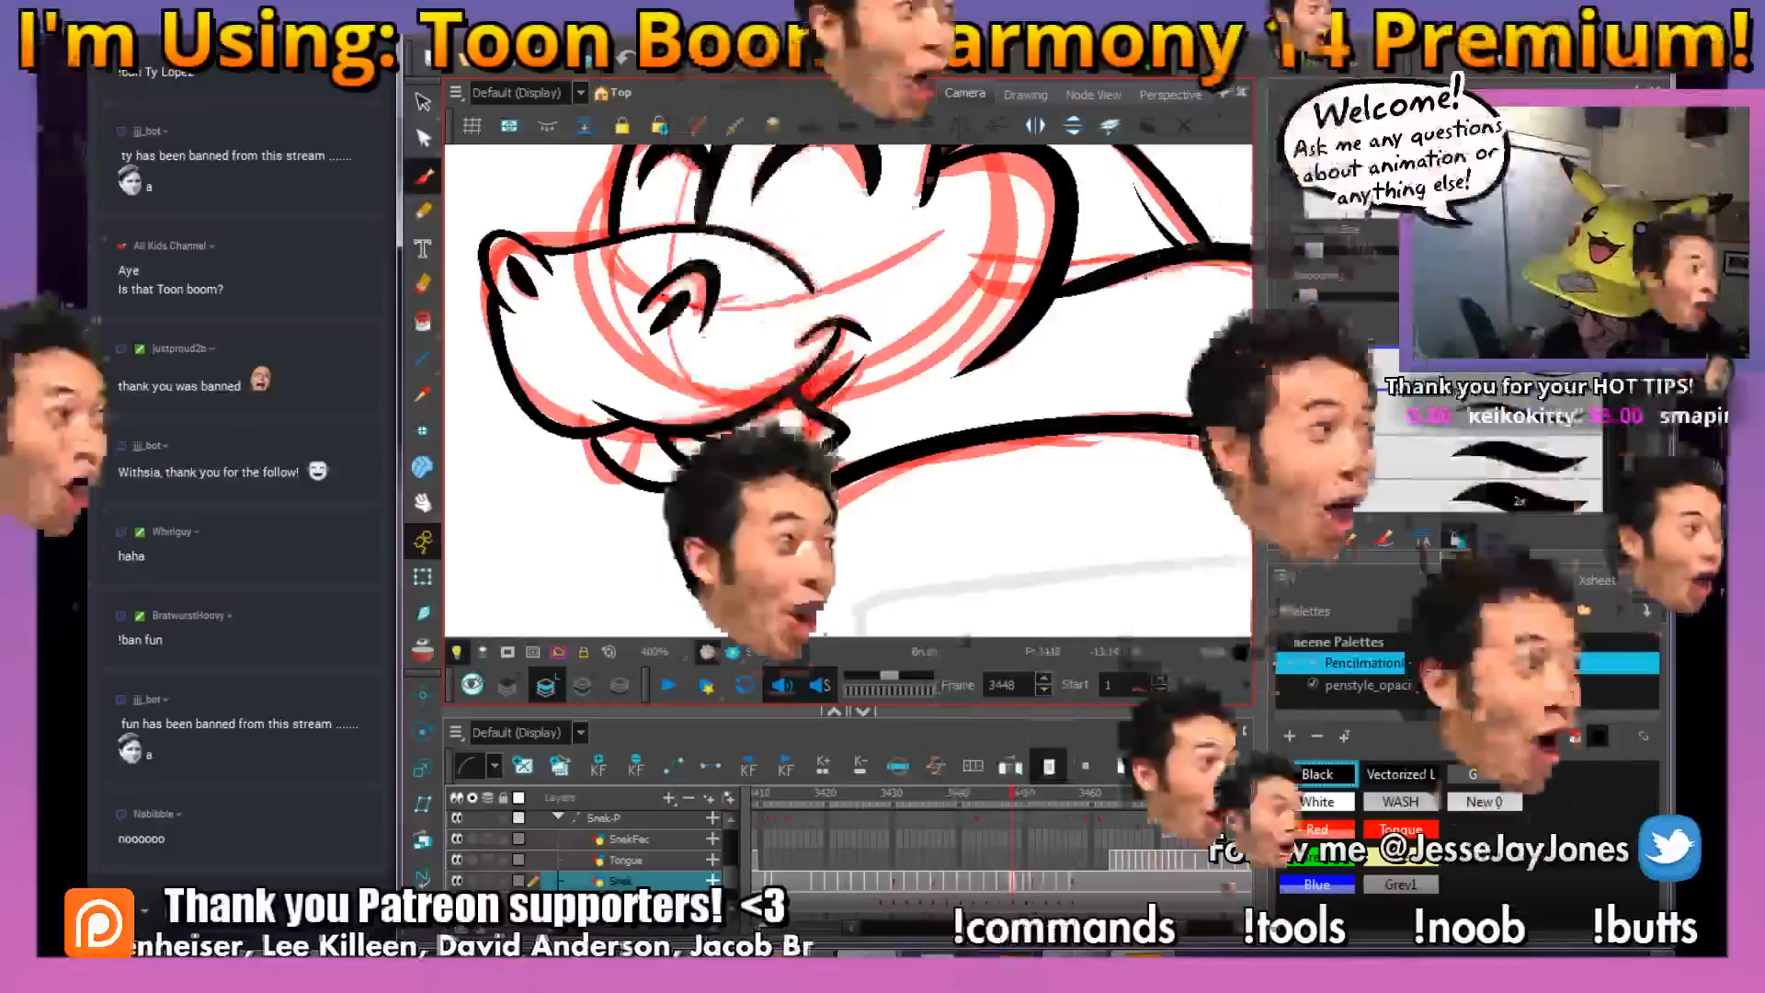
pyautogui.moveTo(1013, 379); pyautogui.dragTo(840, 413)
pyautogui.press('1')
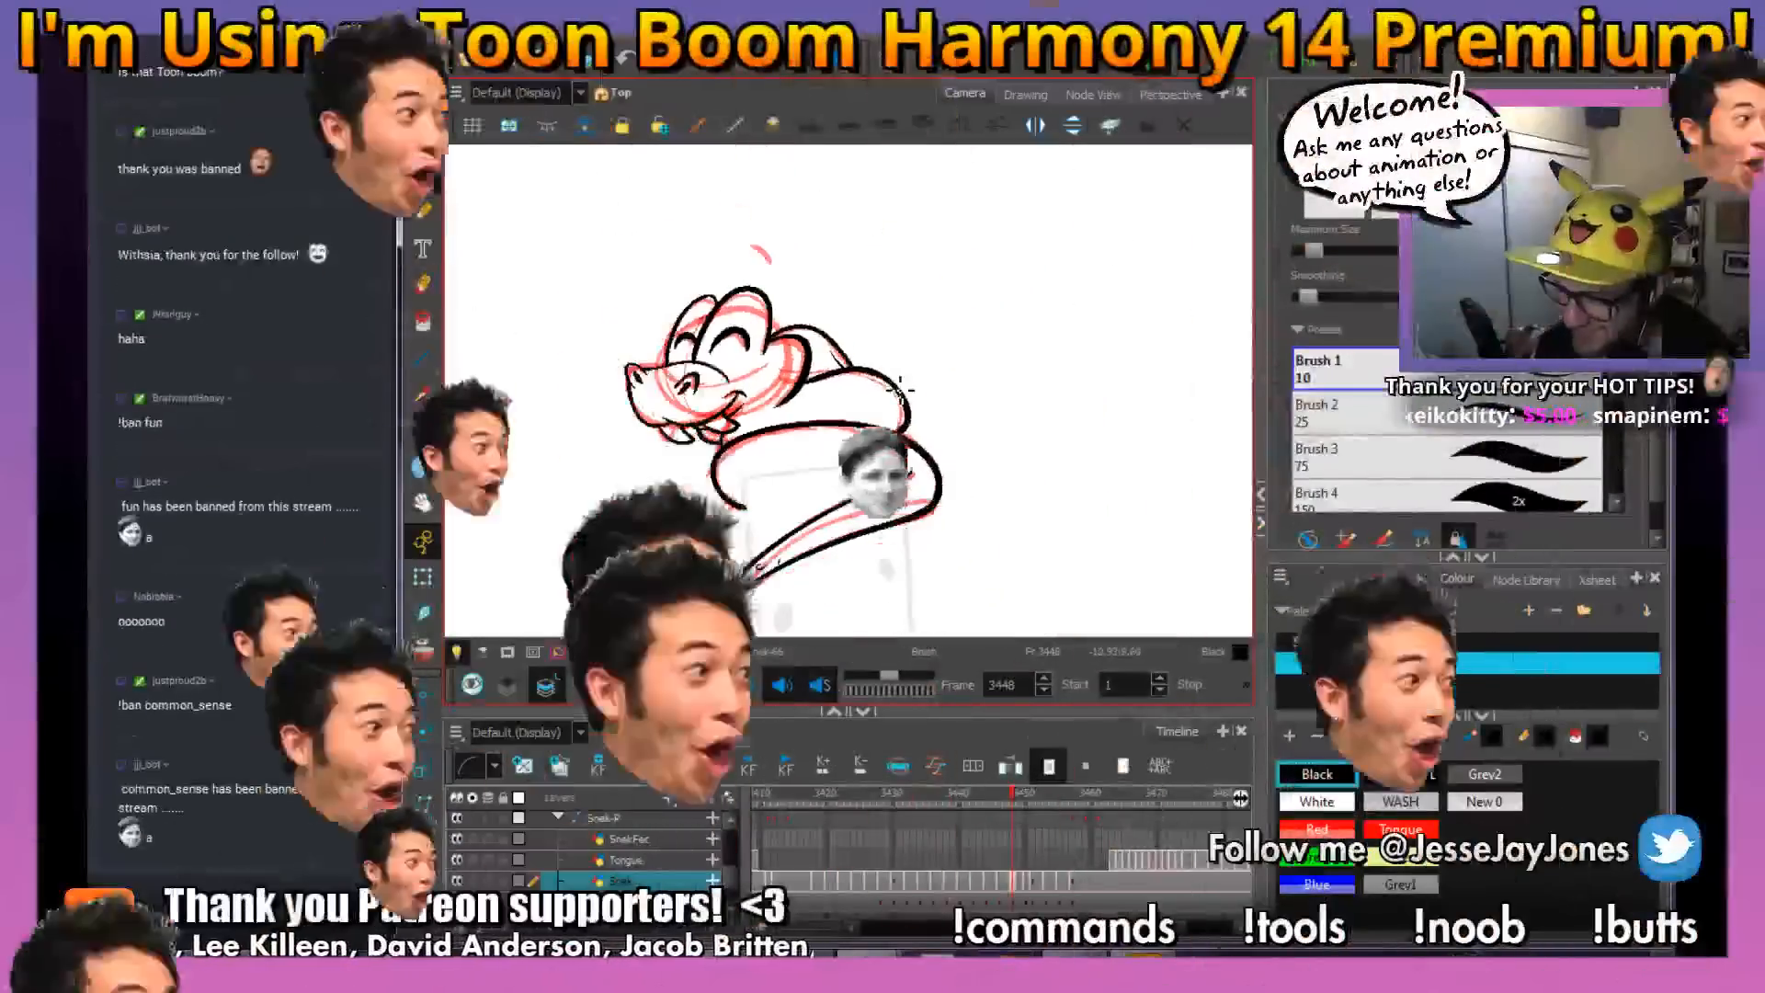
pyautogui.press(',')
pyautogui.press('.')
pyautogui.moveTo(969, 402)
pyautogui.mouseDown()
pyautogui.moveTo(993, 488)
pyautogui.moveTo(956, 526)
pyautogui.mouseUp()
pyautogui.press('2')
pyautogui.press('2')
pyautogui.moveTo(981, 317); pyautogui.dragTo(985, 409)
pyautogui.moveTo(835, 319); pyautogui.dragTo(843, 410)
pyautogui.press('2')
pyautogui.press('2')
pyautogui.moveTo(614, 292)
pyautogui.mouseDown()
pyautogui.moveTo(660, 294)
pyautogui.moveTo(648, 340)
pyautogui.moveTo(671, 335)
pyautogui.mouseUp()
pyautogui.press('1')
pyautogui.press('1')
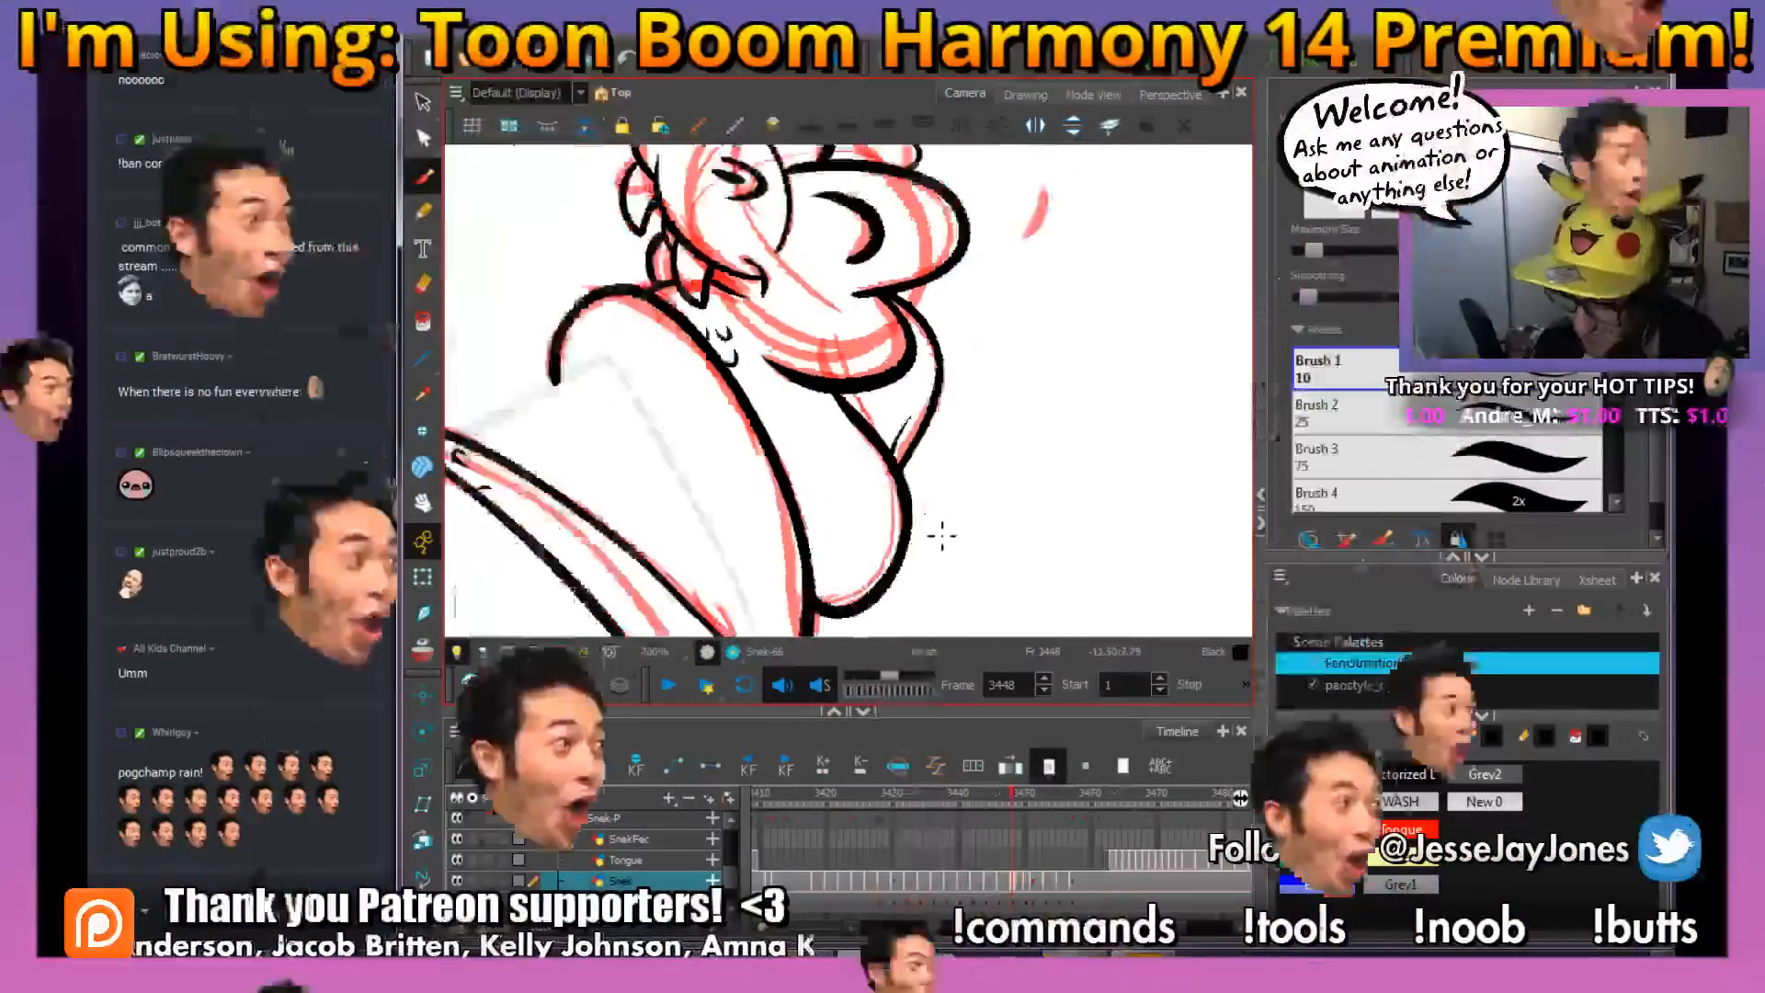
pyautogui.moveTo(951, 548); pyautogui.dragTo(1002, 522)
# Save the scene, add scale marks on the large coil's outer bend, and ink the small accent mark above the head
pyautogui.moveTo(664, 952)
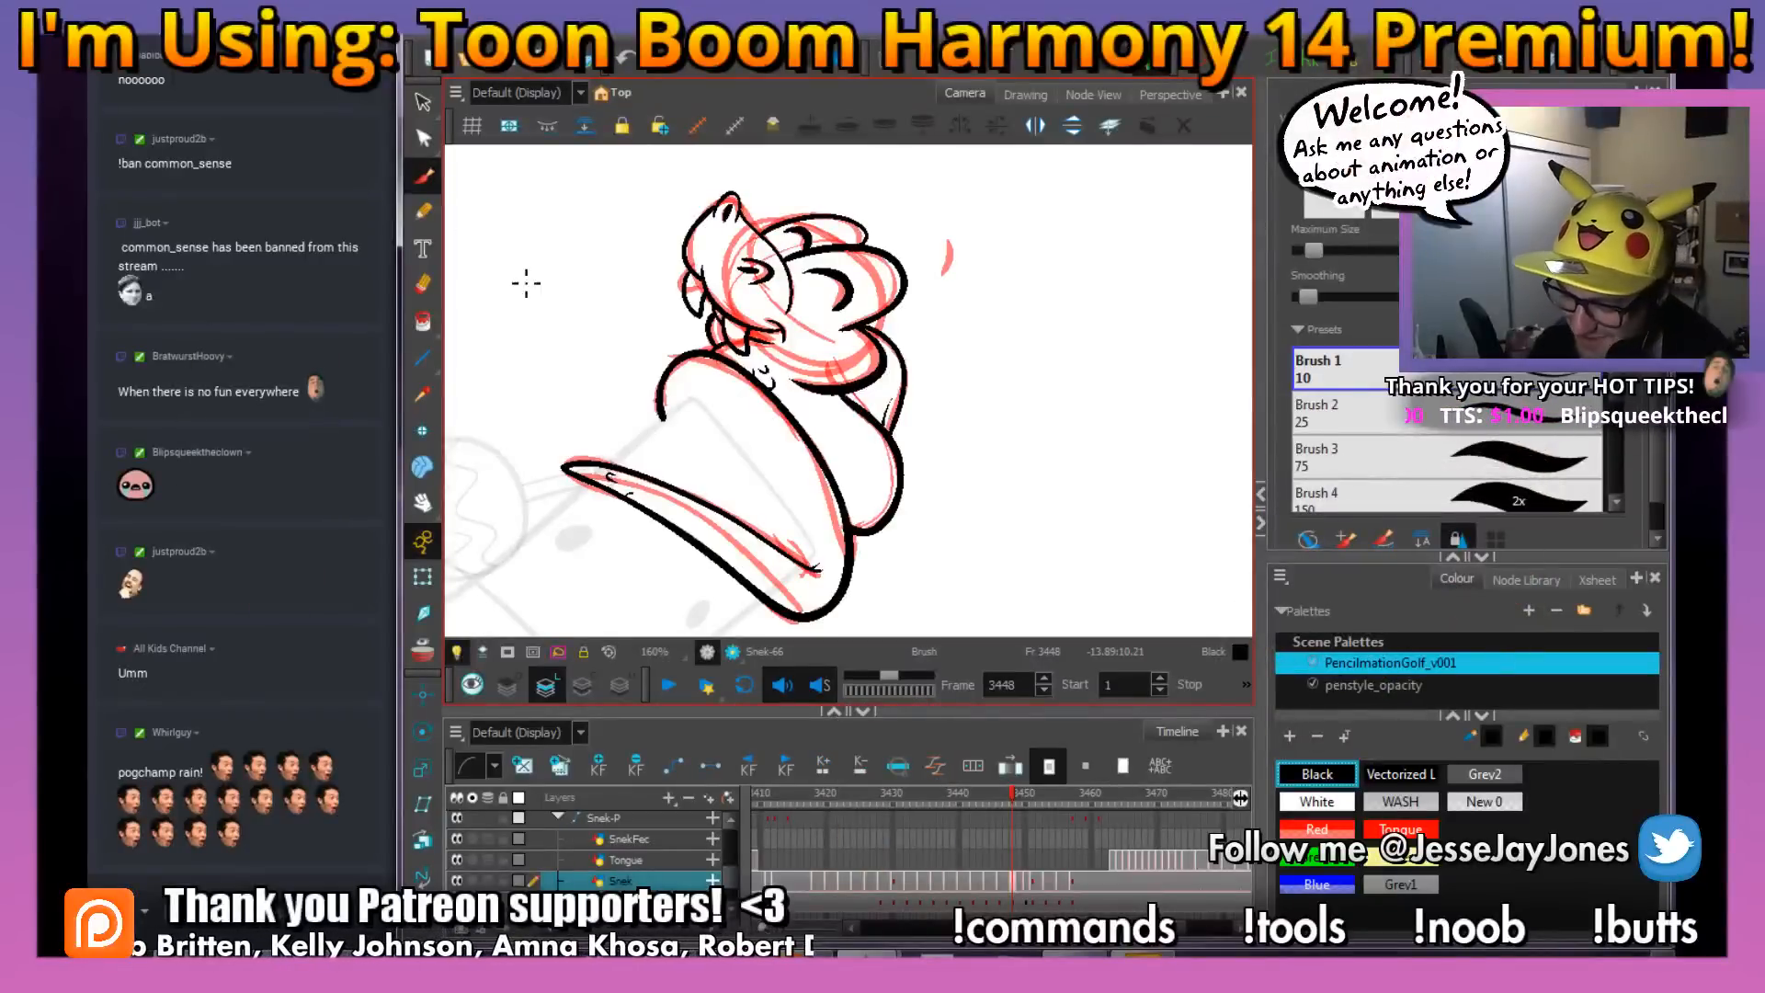
pyautogui.moveTo(885, 446); pyautogui.dragTo(846, 419)
pyautogui.hotkey('ctrl', 's')
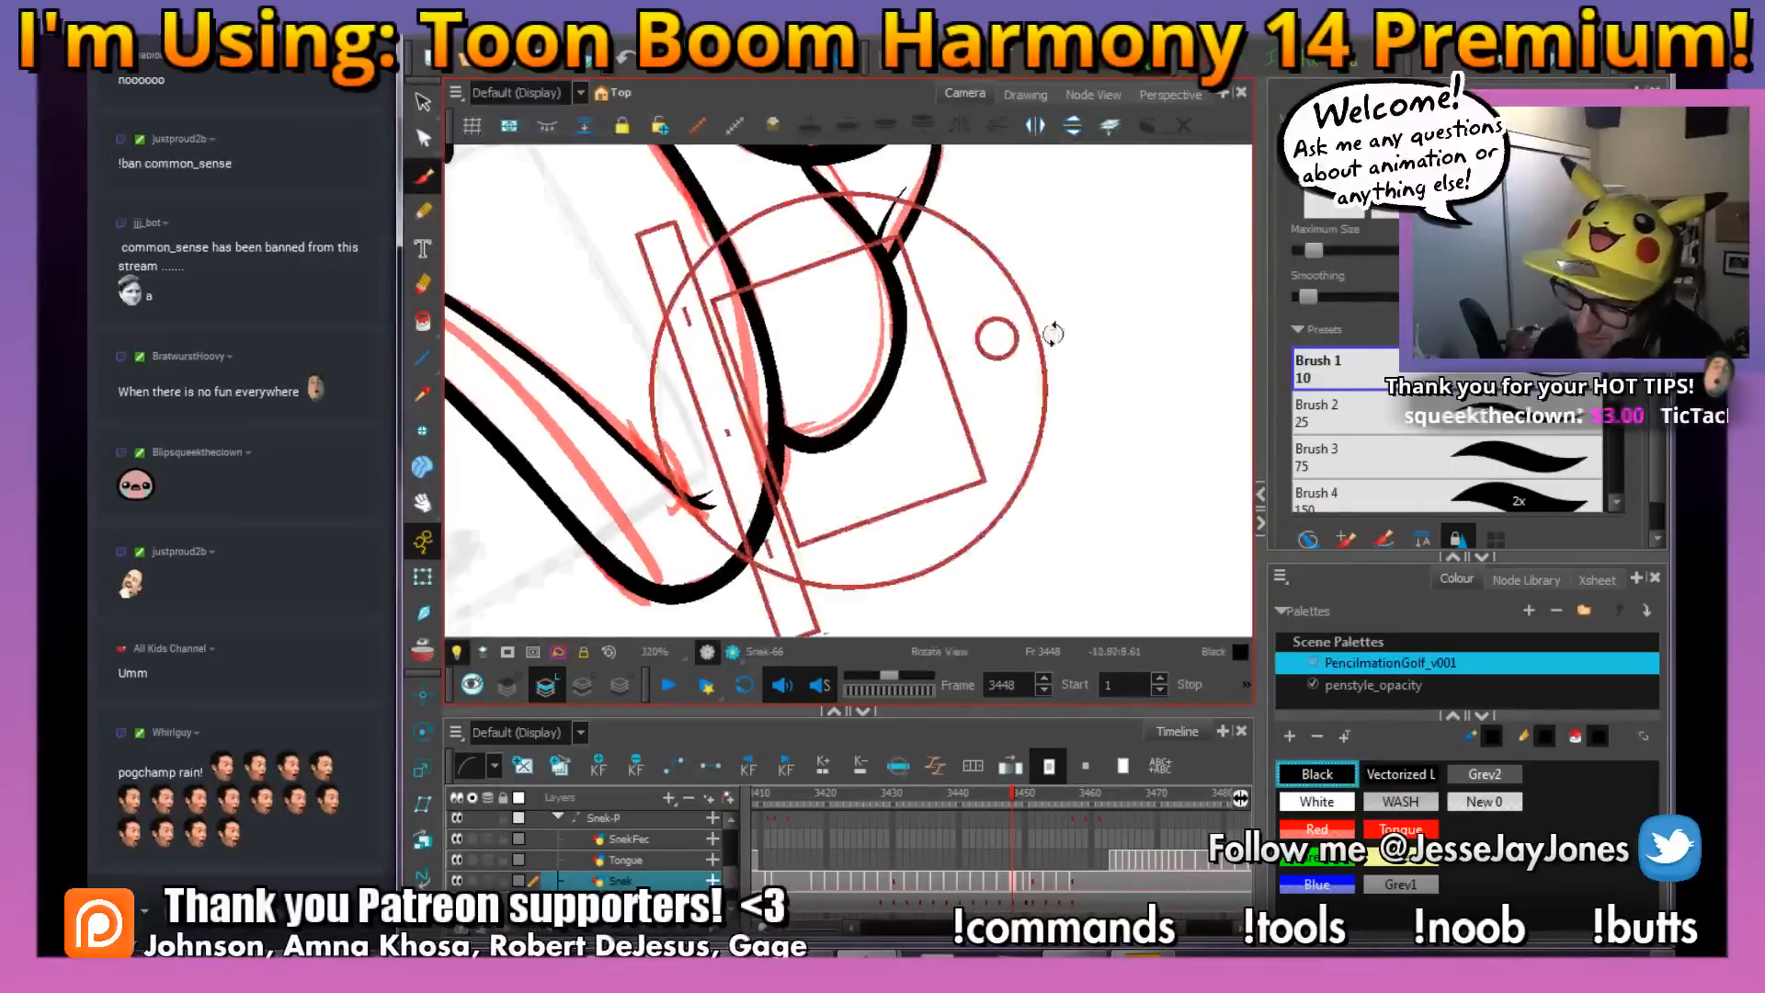
pyautogui.moveTo(785, 311); pyautogui.dragTo(766, 353)
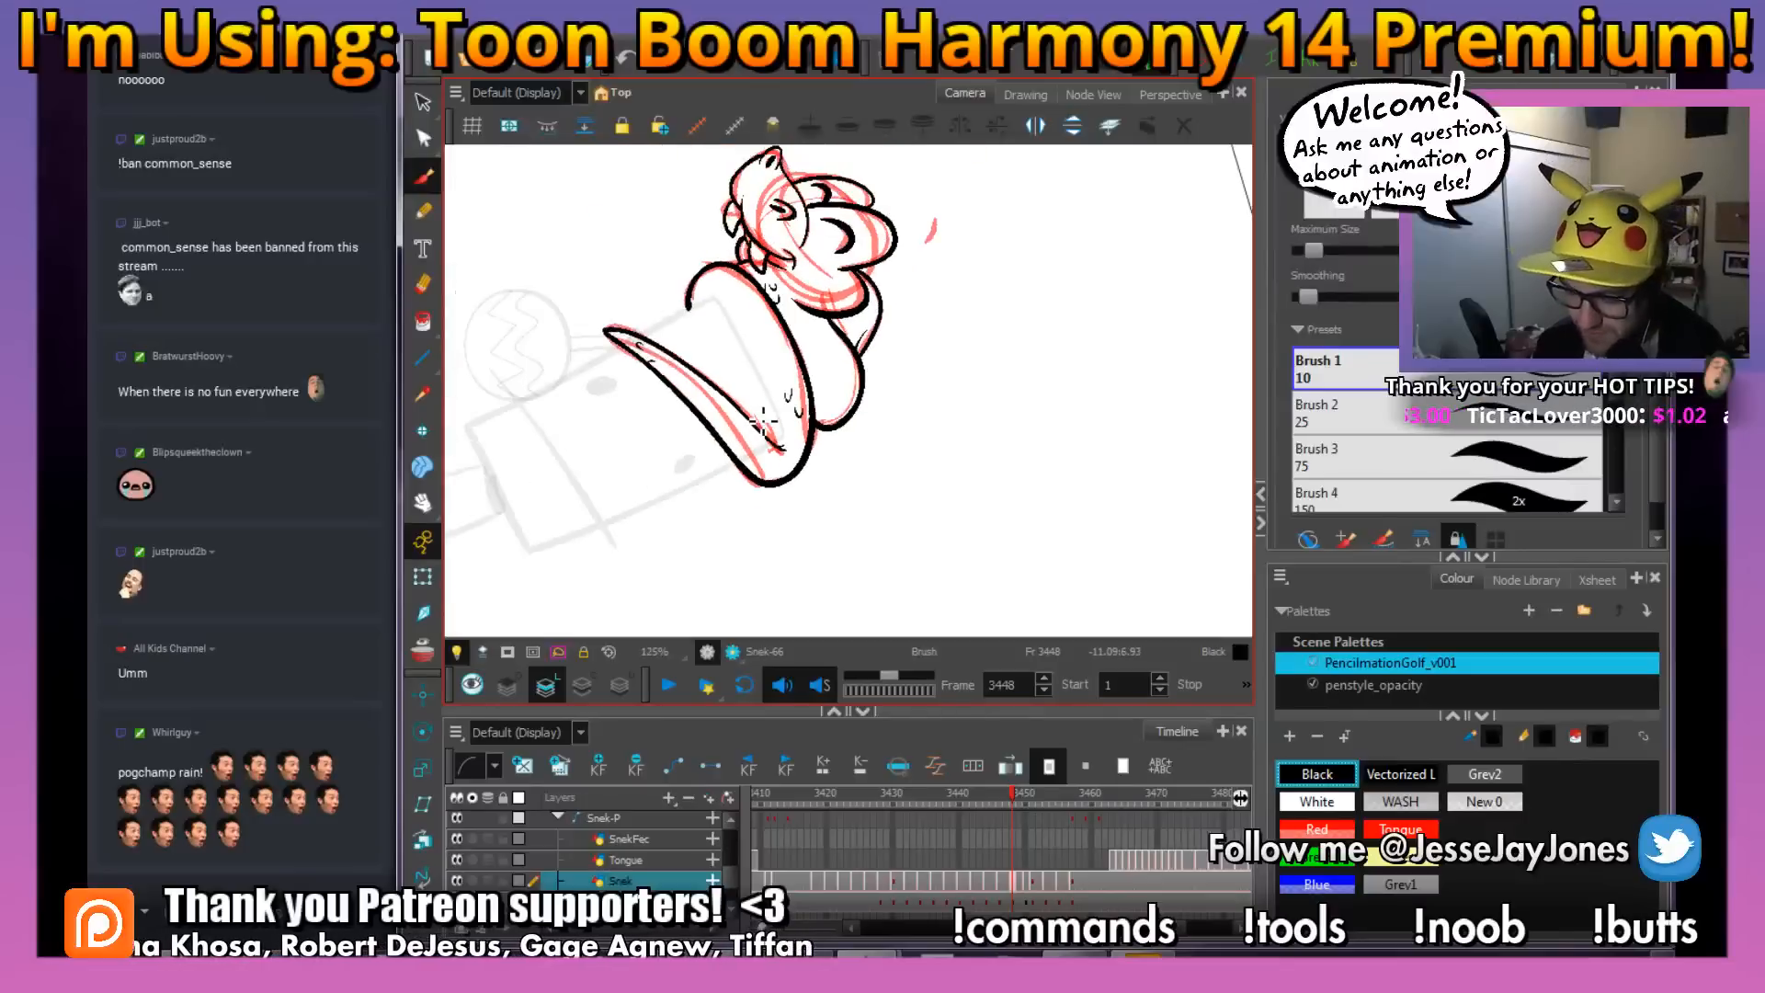
pyautogui.moveTo(1056, 413); pyautogui.dragTo(1064, 403)
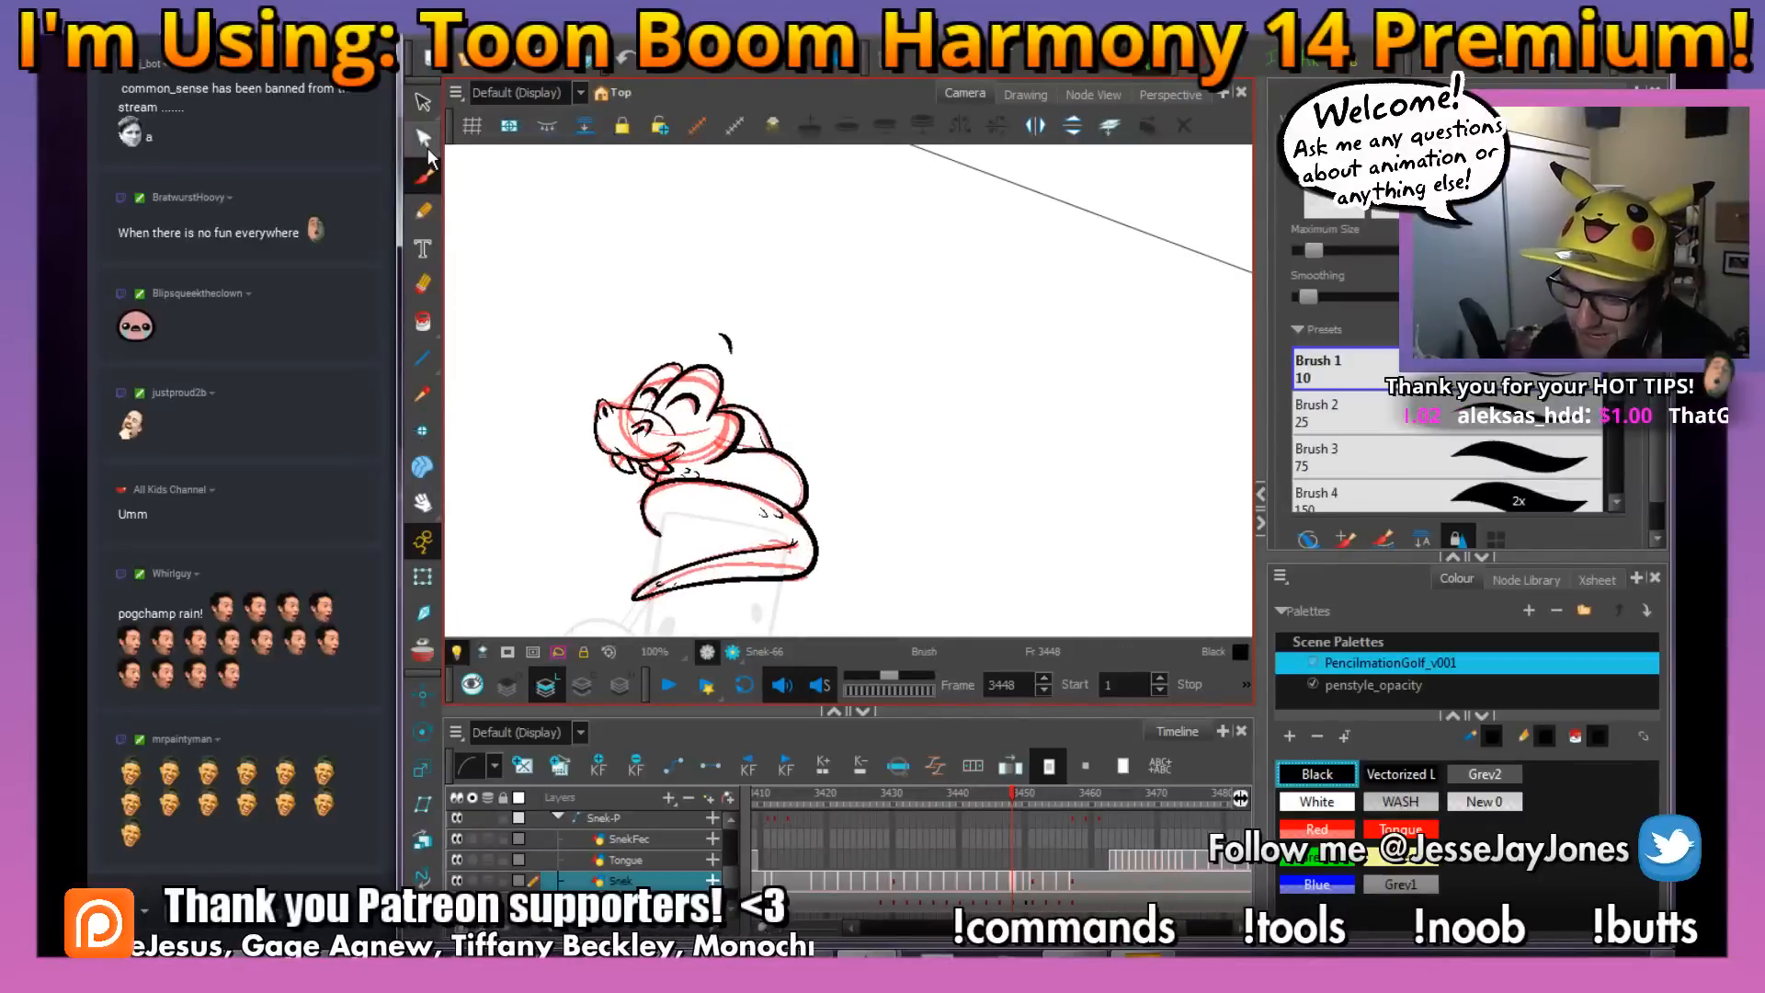
# Select the snake's rough linework at frame 3448 and move on to the rough drawing at frame 3450
pyautogui.moveTo(852, 420); pyautogui.dragTo(834, 393)
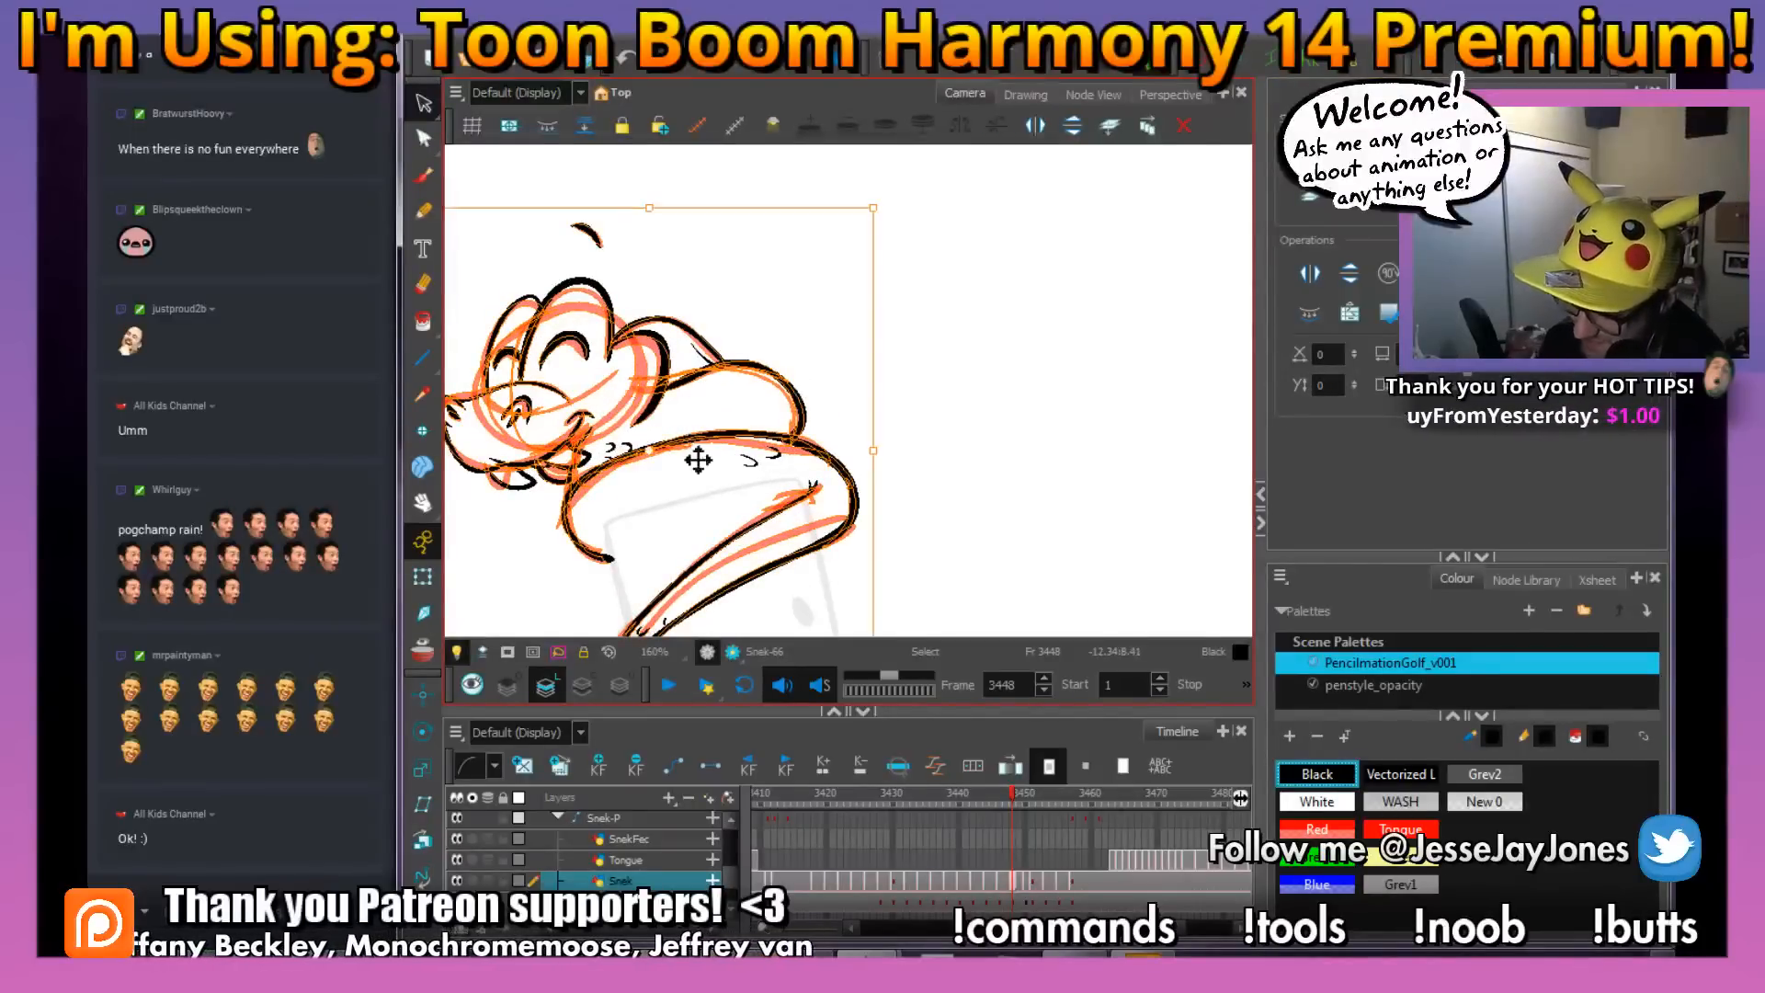
pyautogui.moveTo(736, 510)
pyautogui.mouseDown()
pyautogui.moveTo(814, 476)
pyautogui.moveTo(763, 446)
pyautogui.mouseUp()
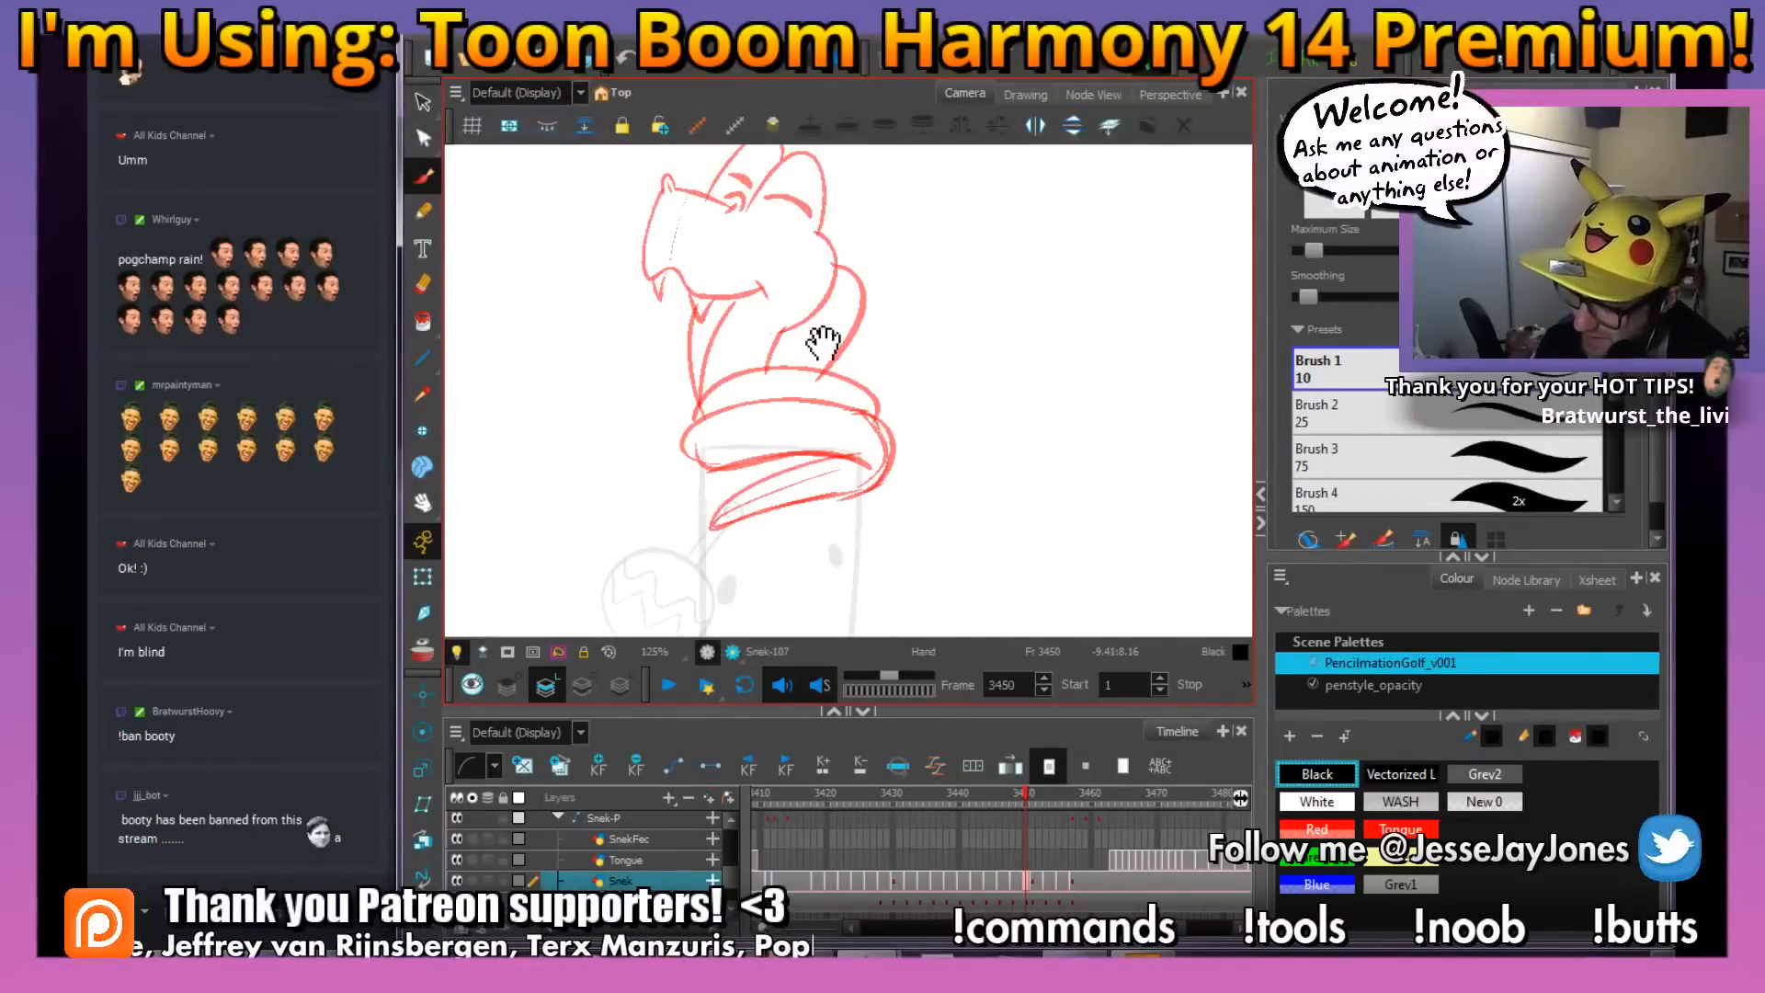
# Ink the stacked body coils and the tapered tail over the red rough at frame 3450
pyautogui.moveTo(829, 345); pyautogui.dragTo(840, 367)
pyautogui.scroll(1, 907, 494)
pyautogui.moveTo(907, 494); pyautogui.dragTo(942, 422)
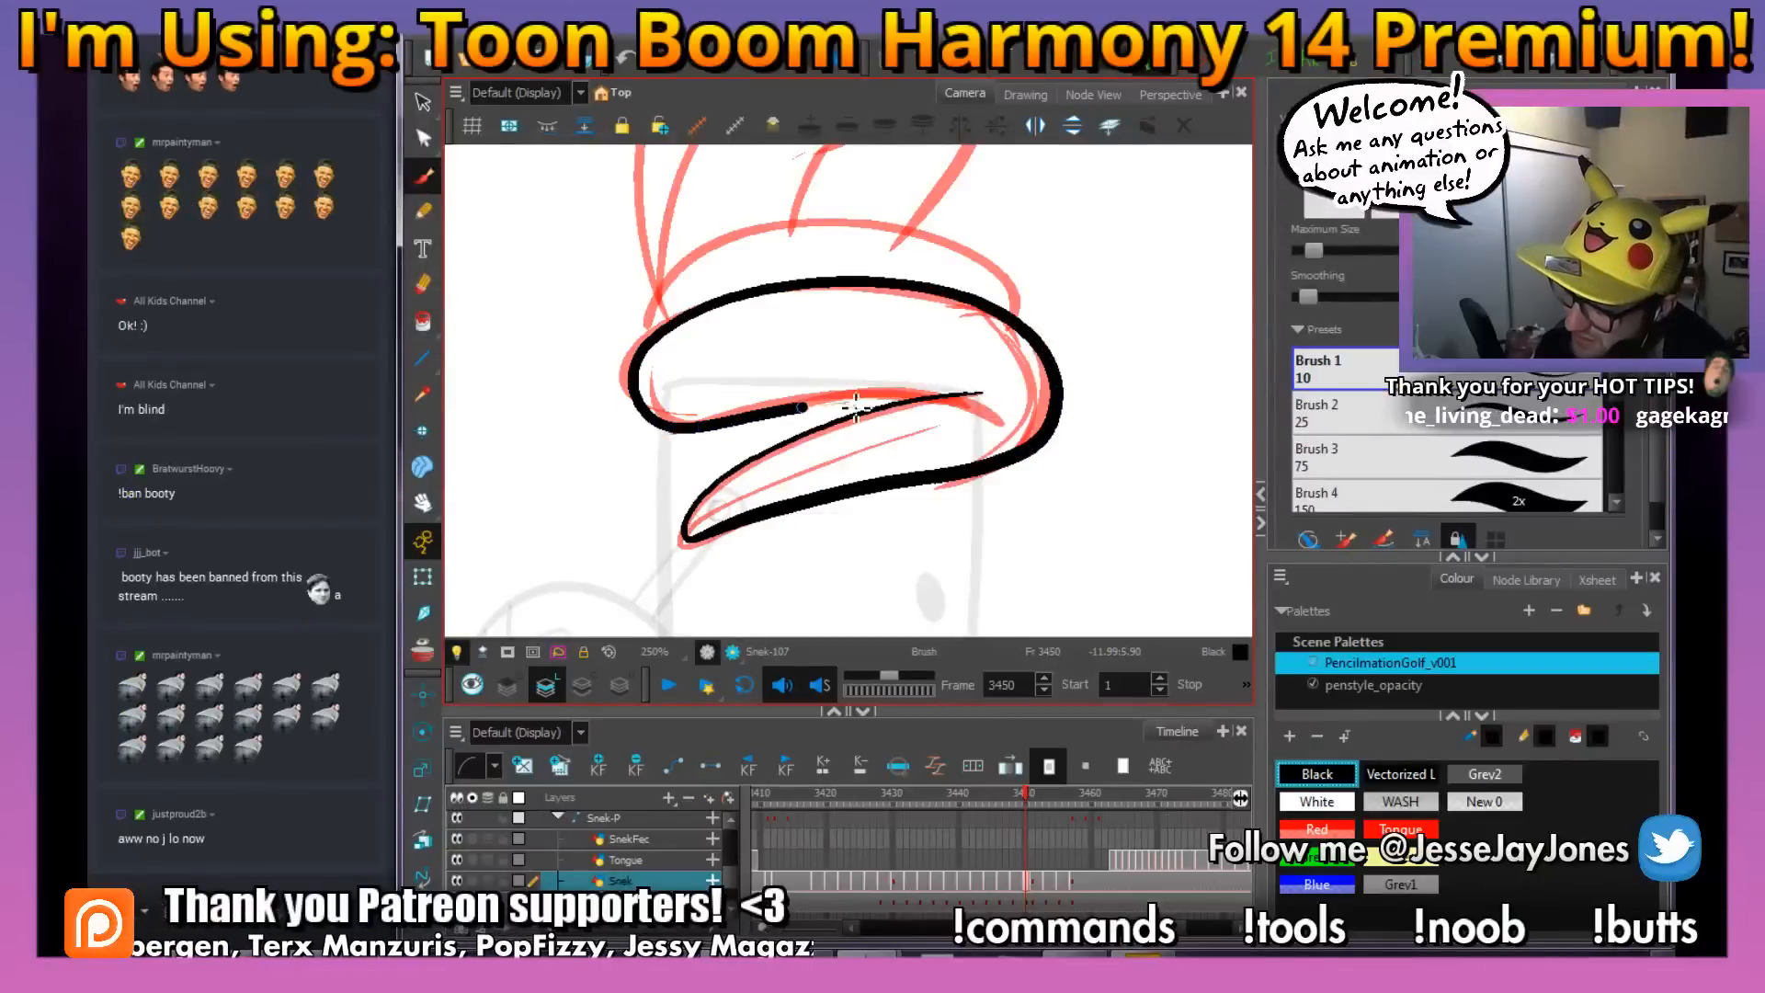
pyautogui.moveTo(970, 331)
pyautogui.mouseDown()
pyautogui.moveTo(890, 461)
pyautogui.moveTo(945, 497)
pyautogui.moveTo(991, 494)
pyautogui.mouseUp()
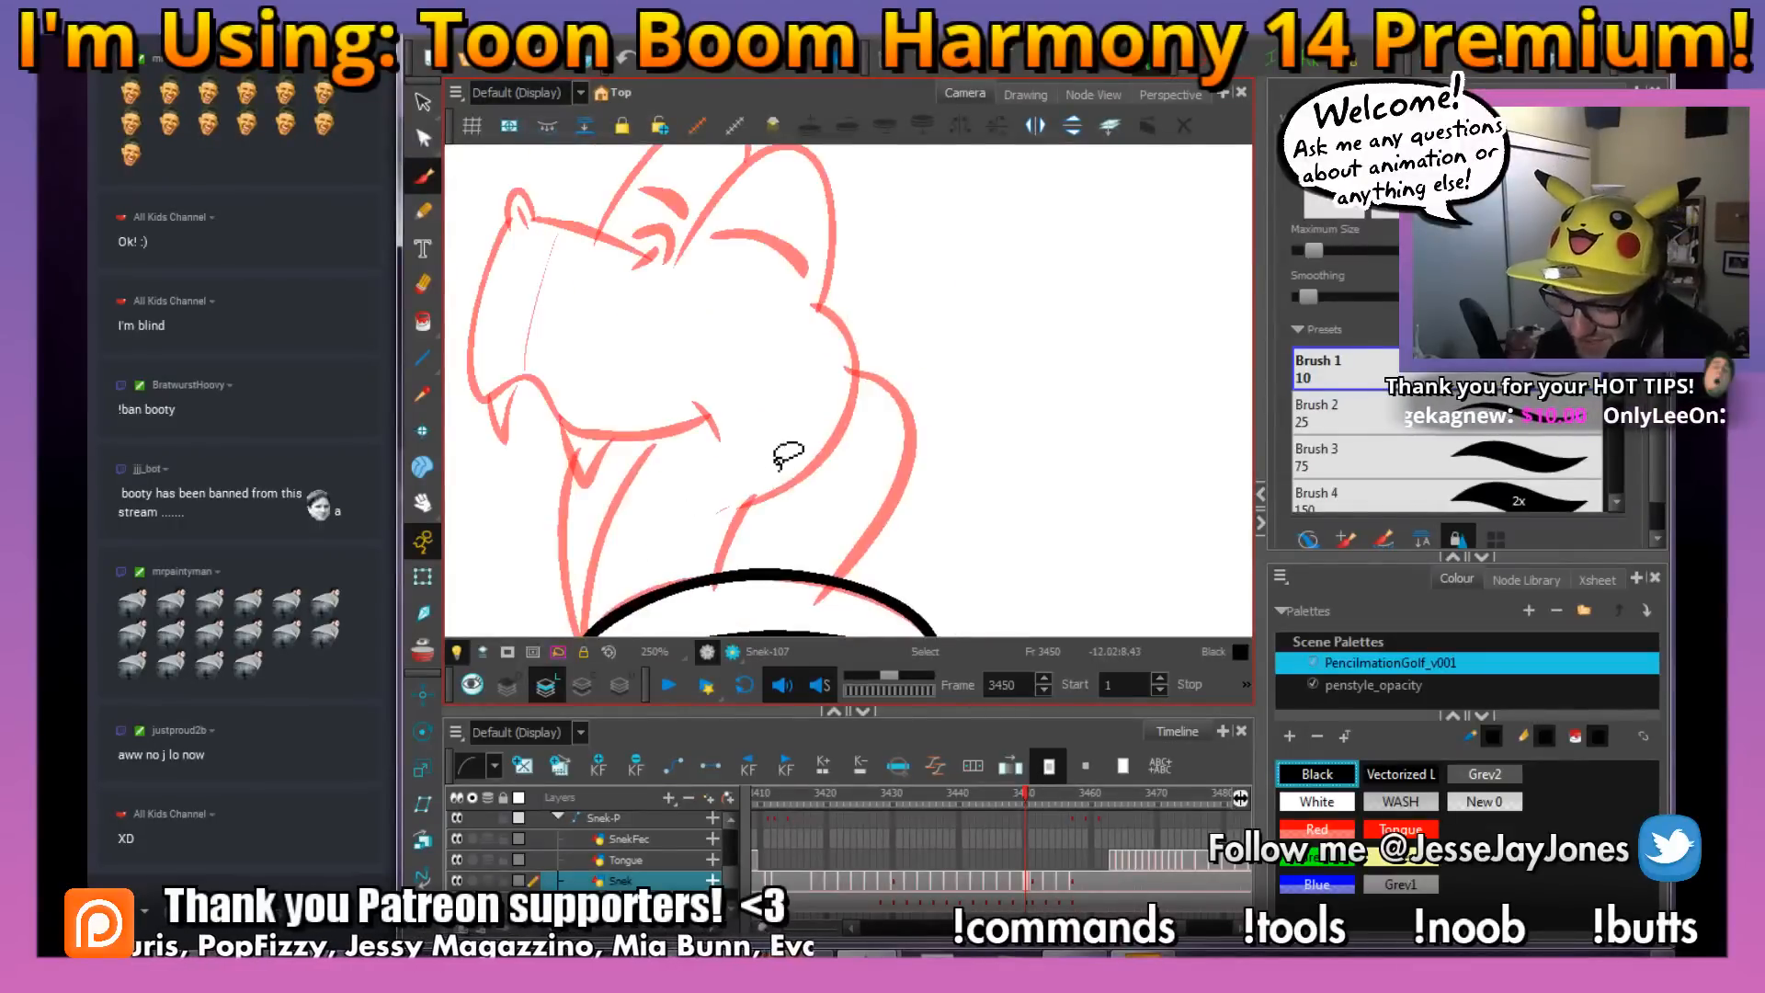
# Ink the snout with both nostrils and the curved mouth line over the red rough
pyautogui.moveTo(772, 346); pyautogui.dragTo(848, 388)
pyautogui.moveTo(832, 476); pyautogui.dragTo(877, 494)
pyautogui.moveTo(801, 391); pyautogui.dragTo(819, 408)
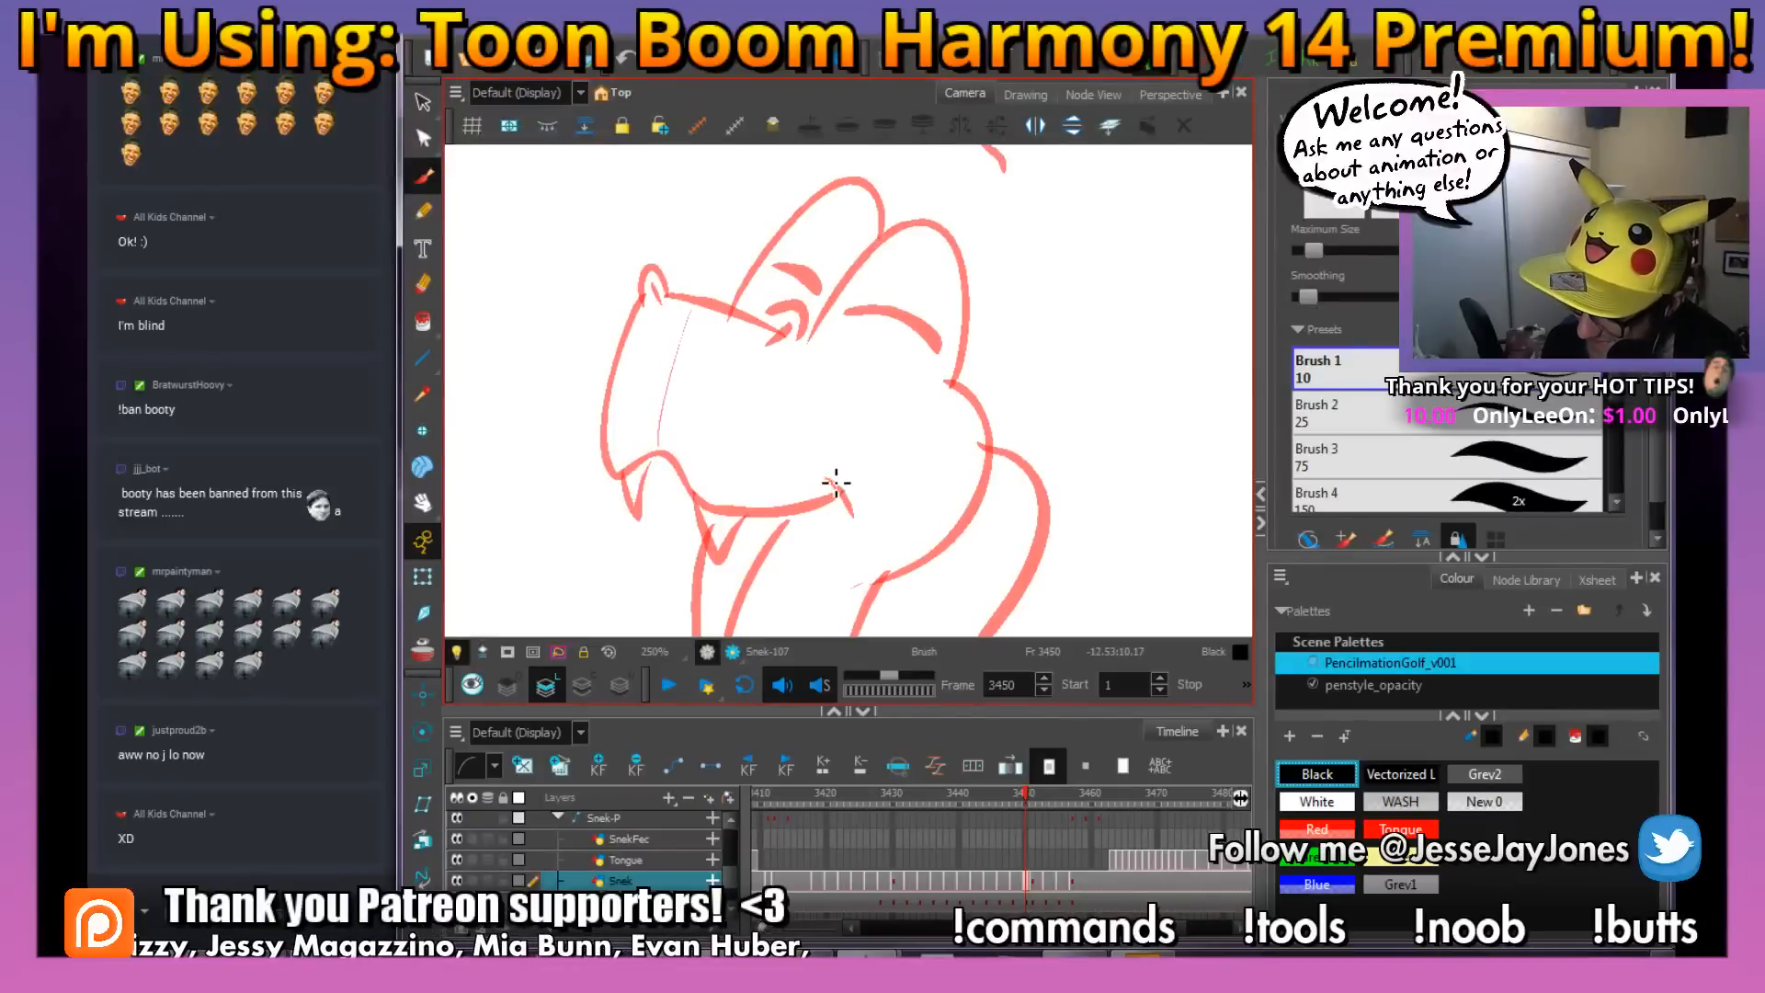
pyautogui.moveTo(855, 501); pyautogui.dragTo(877, 504)
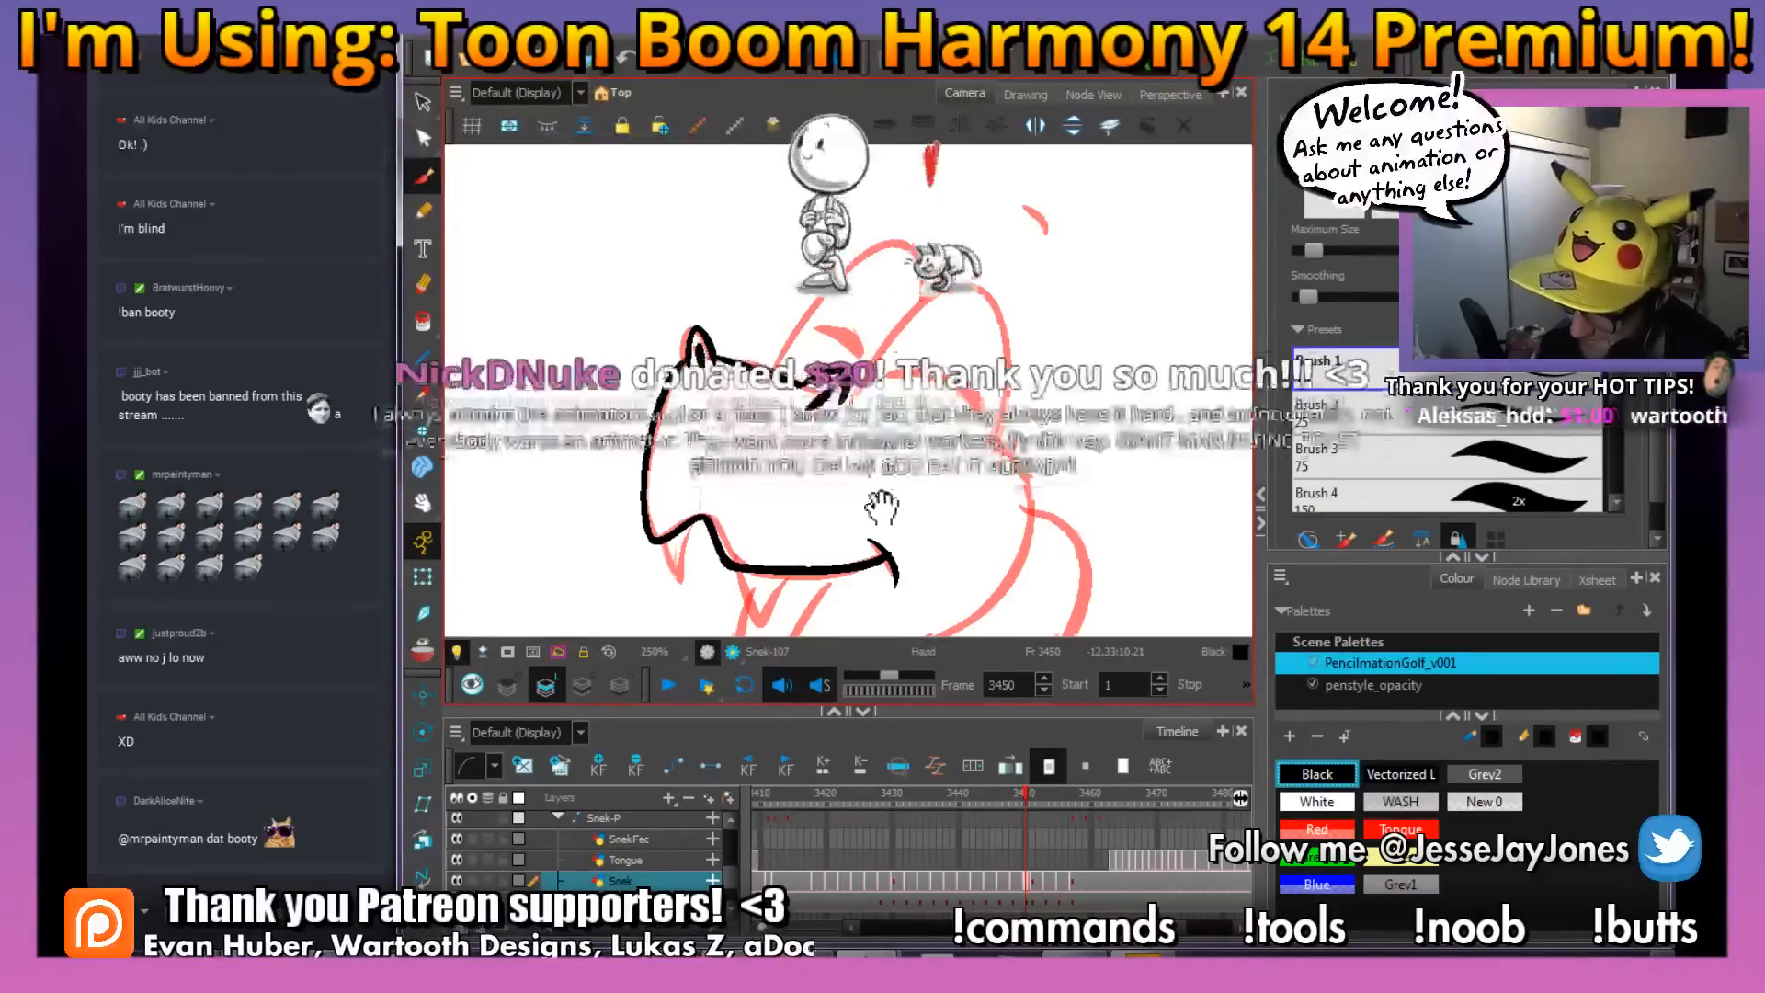
pyautogui.moveTo(887, 503); pyautogui.dragTo(879, 425)
# Switch briefly to OBS and back to Harmony, and choose the streamer's account in the chat's channel list
pyautogui.hotkey('alt', 'Tab')
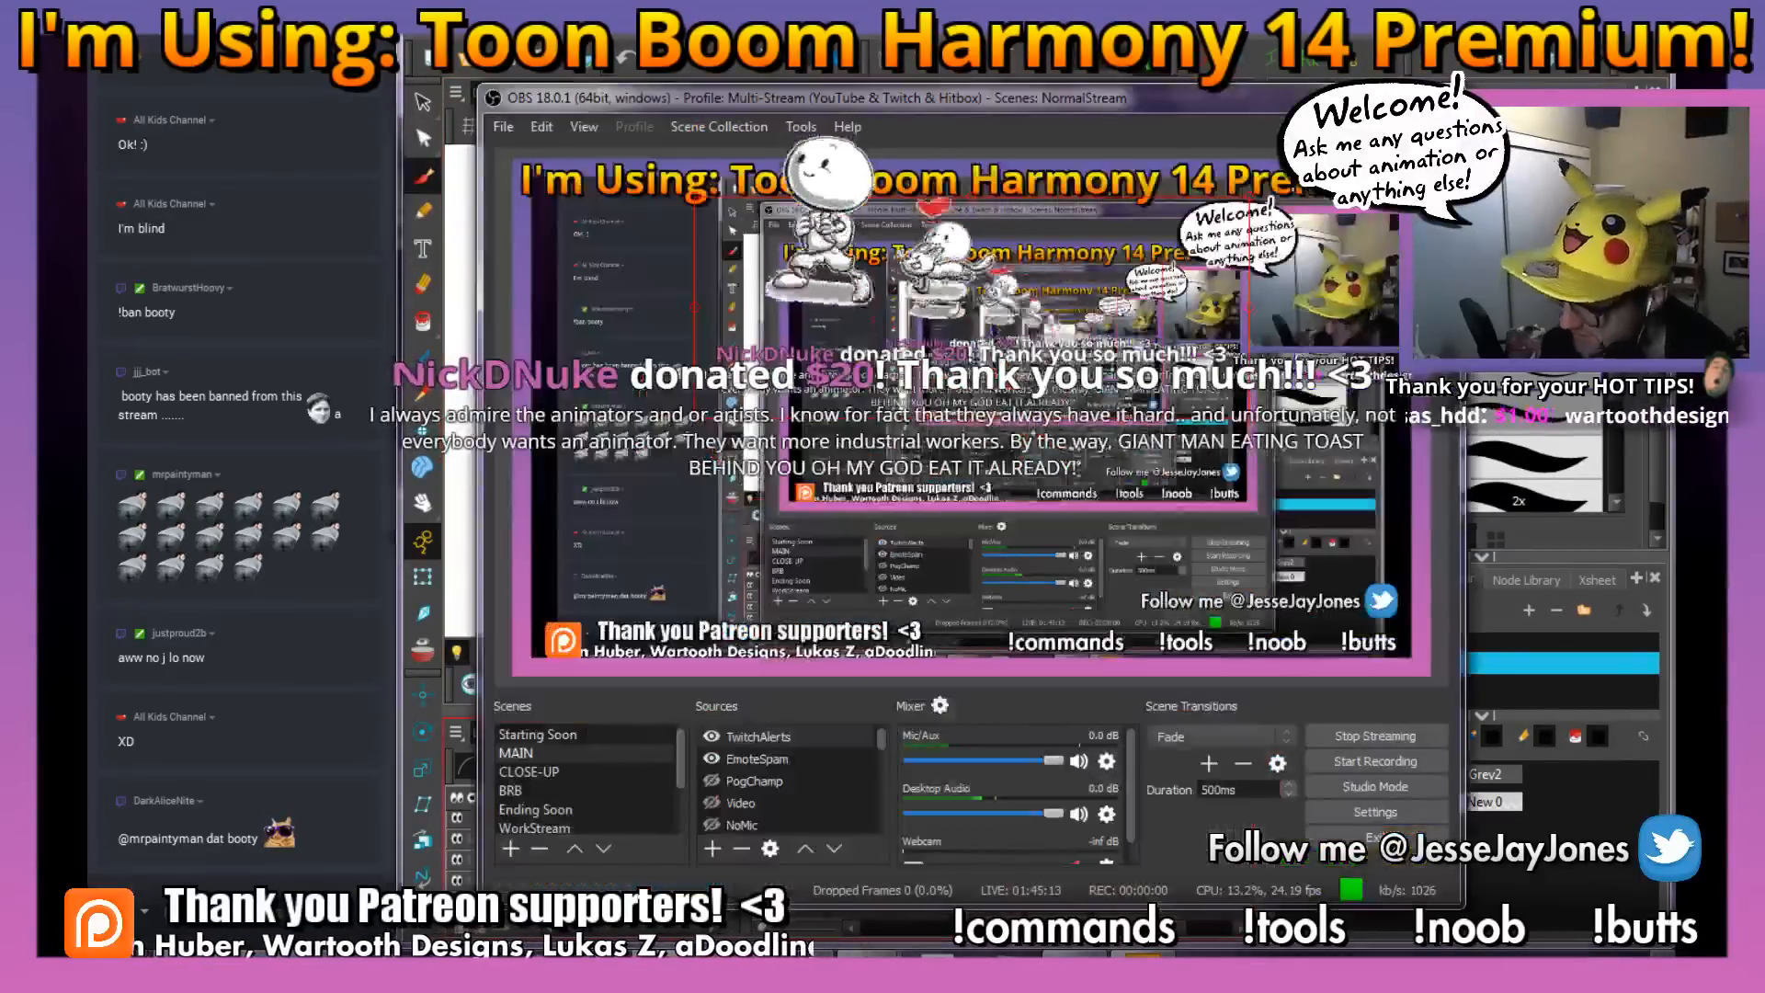
pyautogui.hotkey('alt', 'Tab')
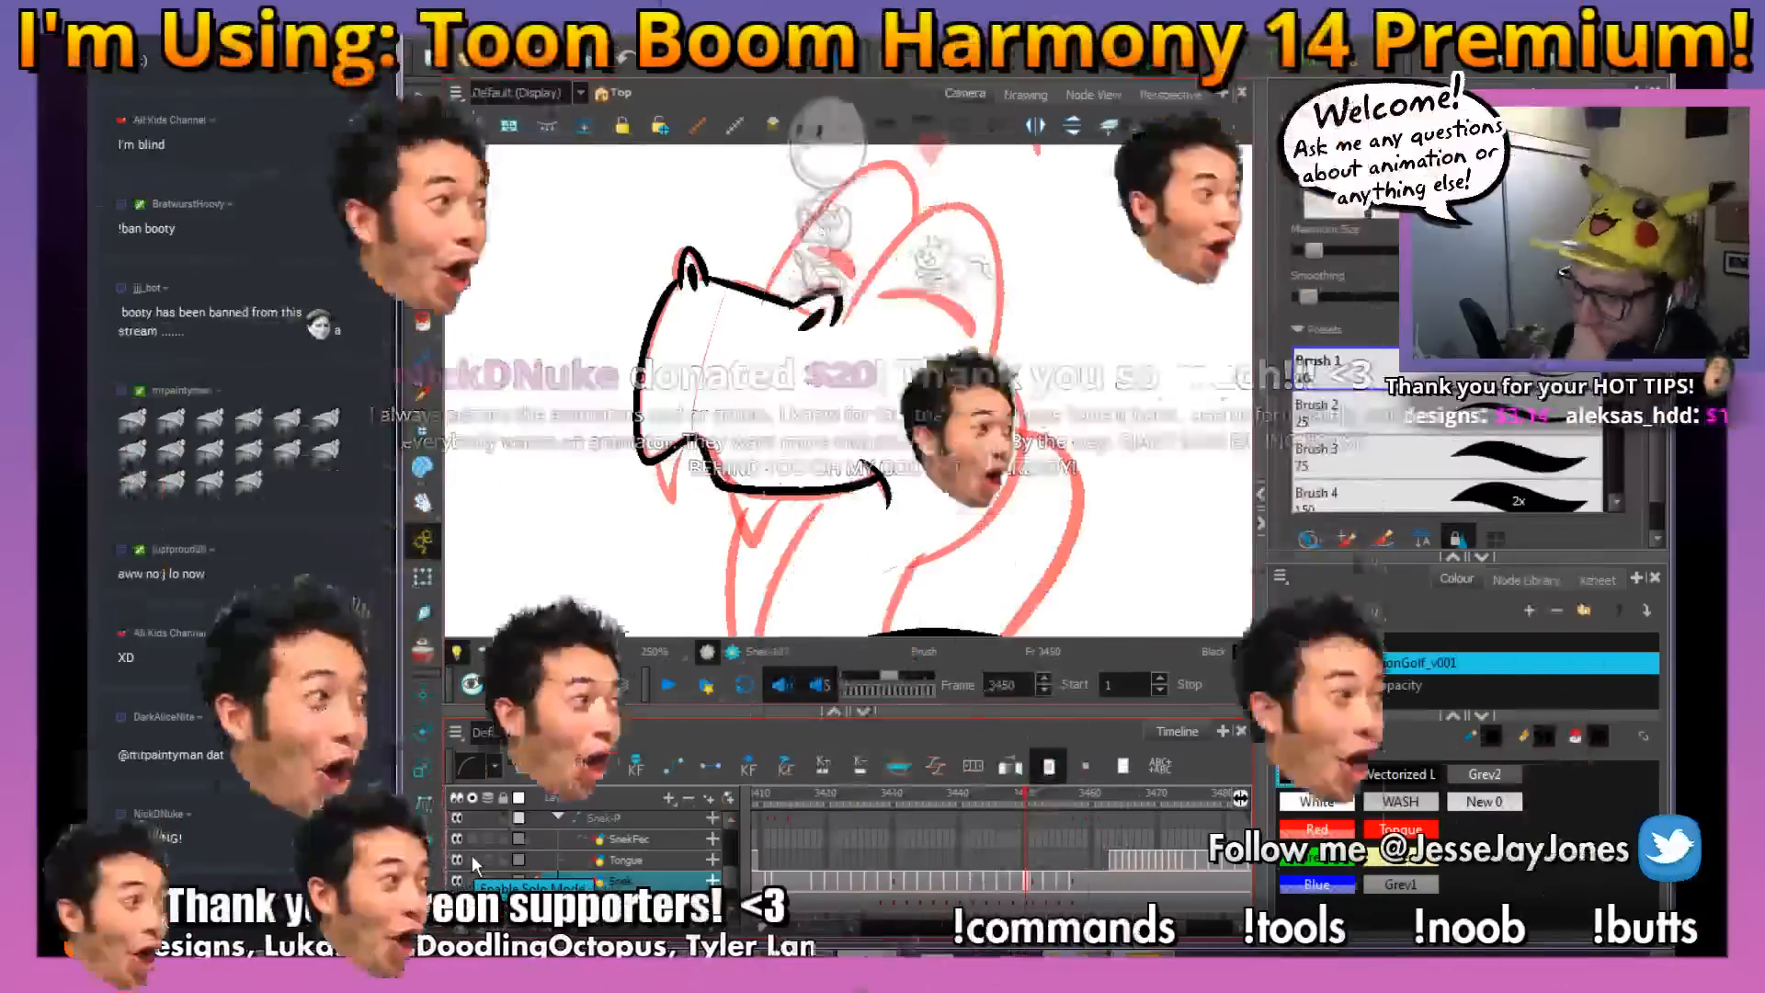
pyautogui.click(145, 908)
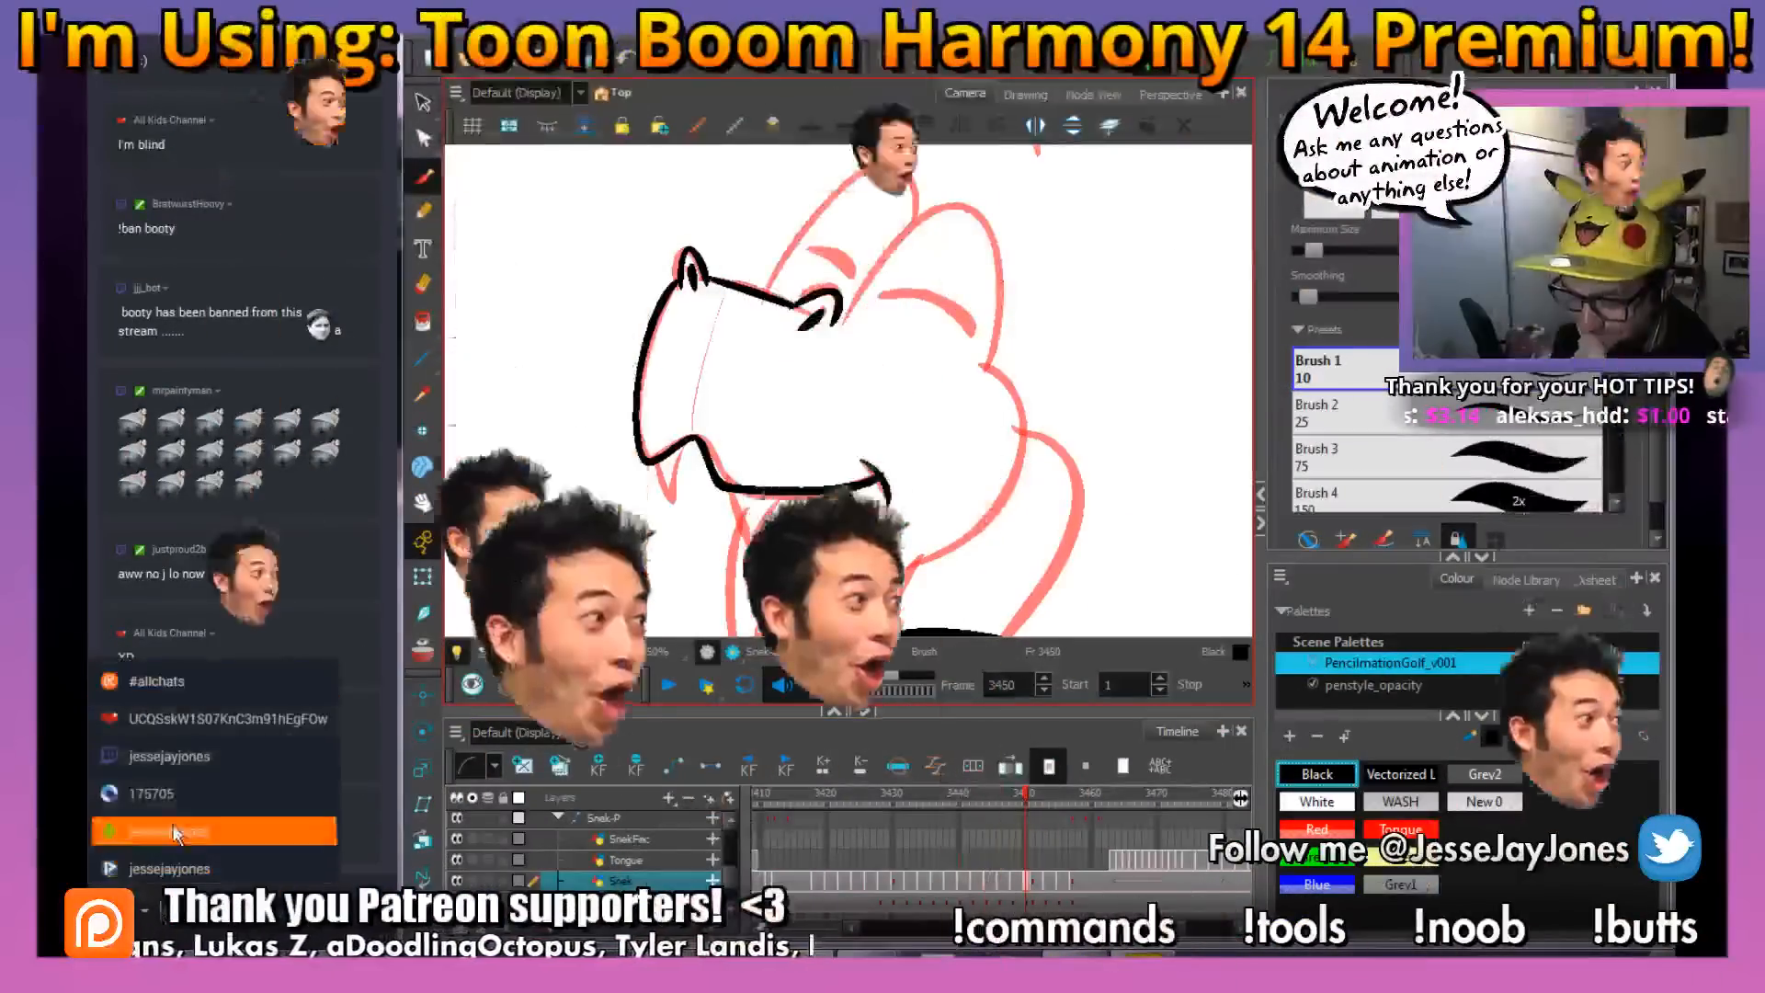
pyautogui.click(174, 757)
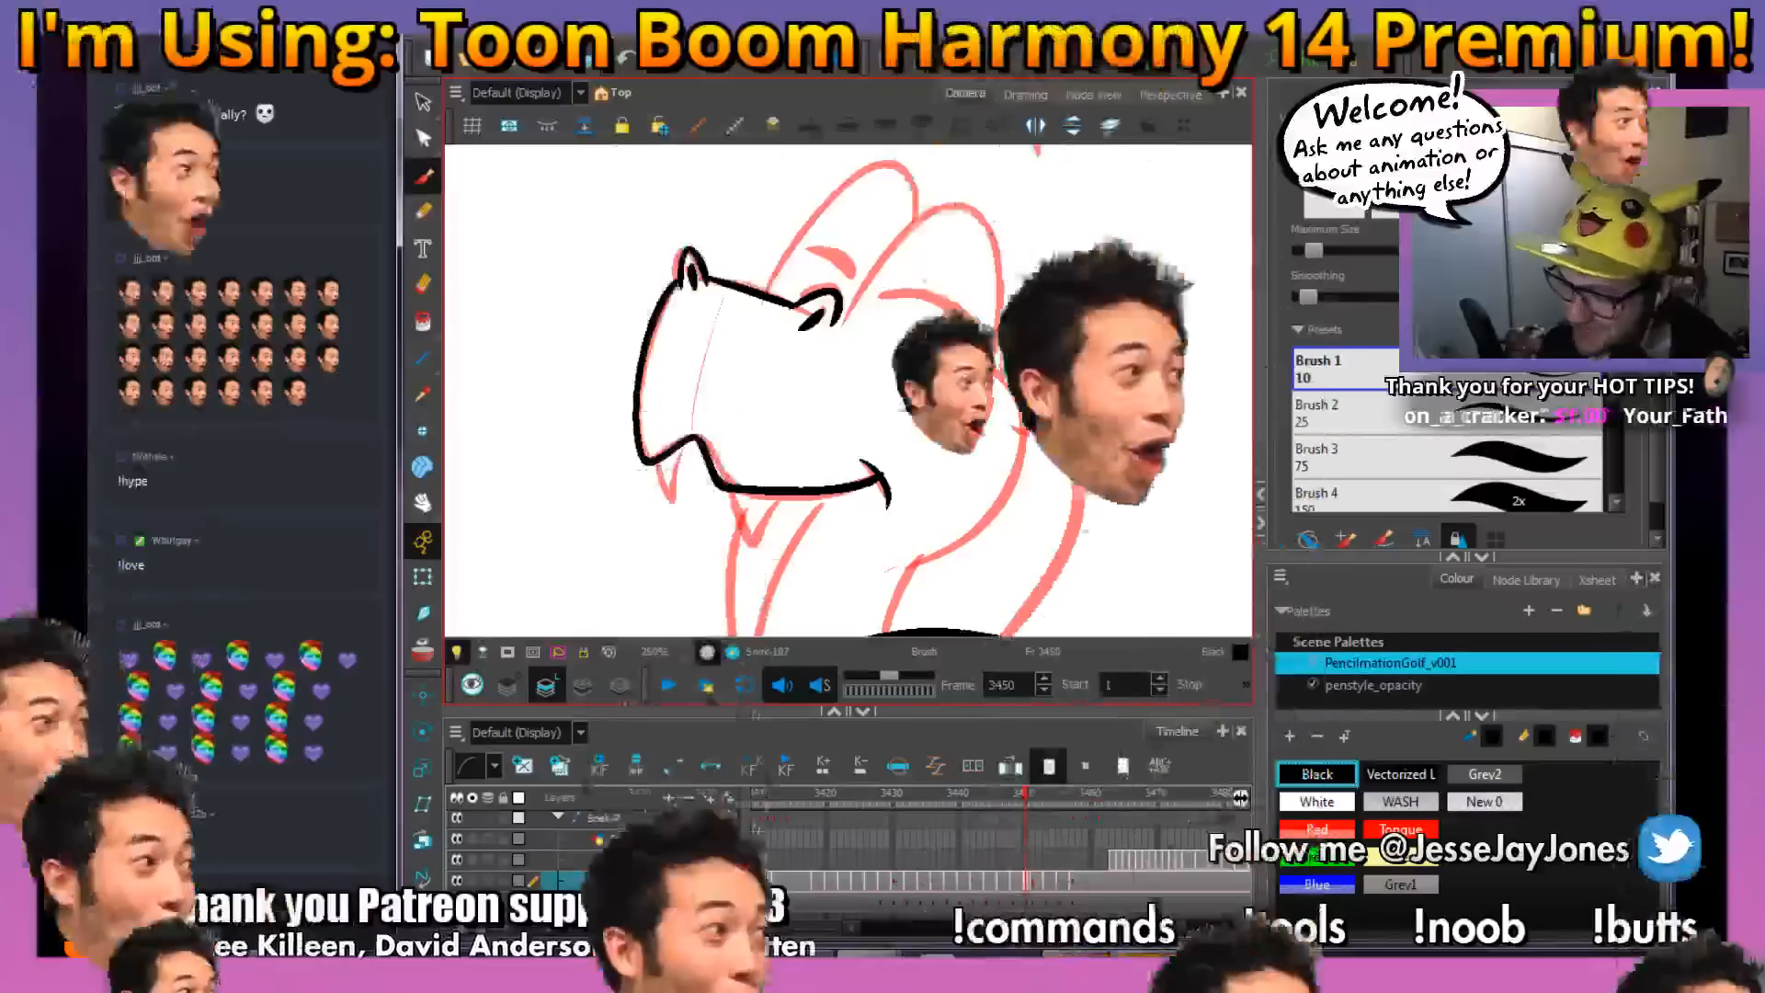
pyautogui.moveTo(729, 504); pyautogui.dragTo(681, 414)
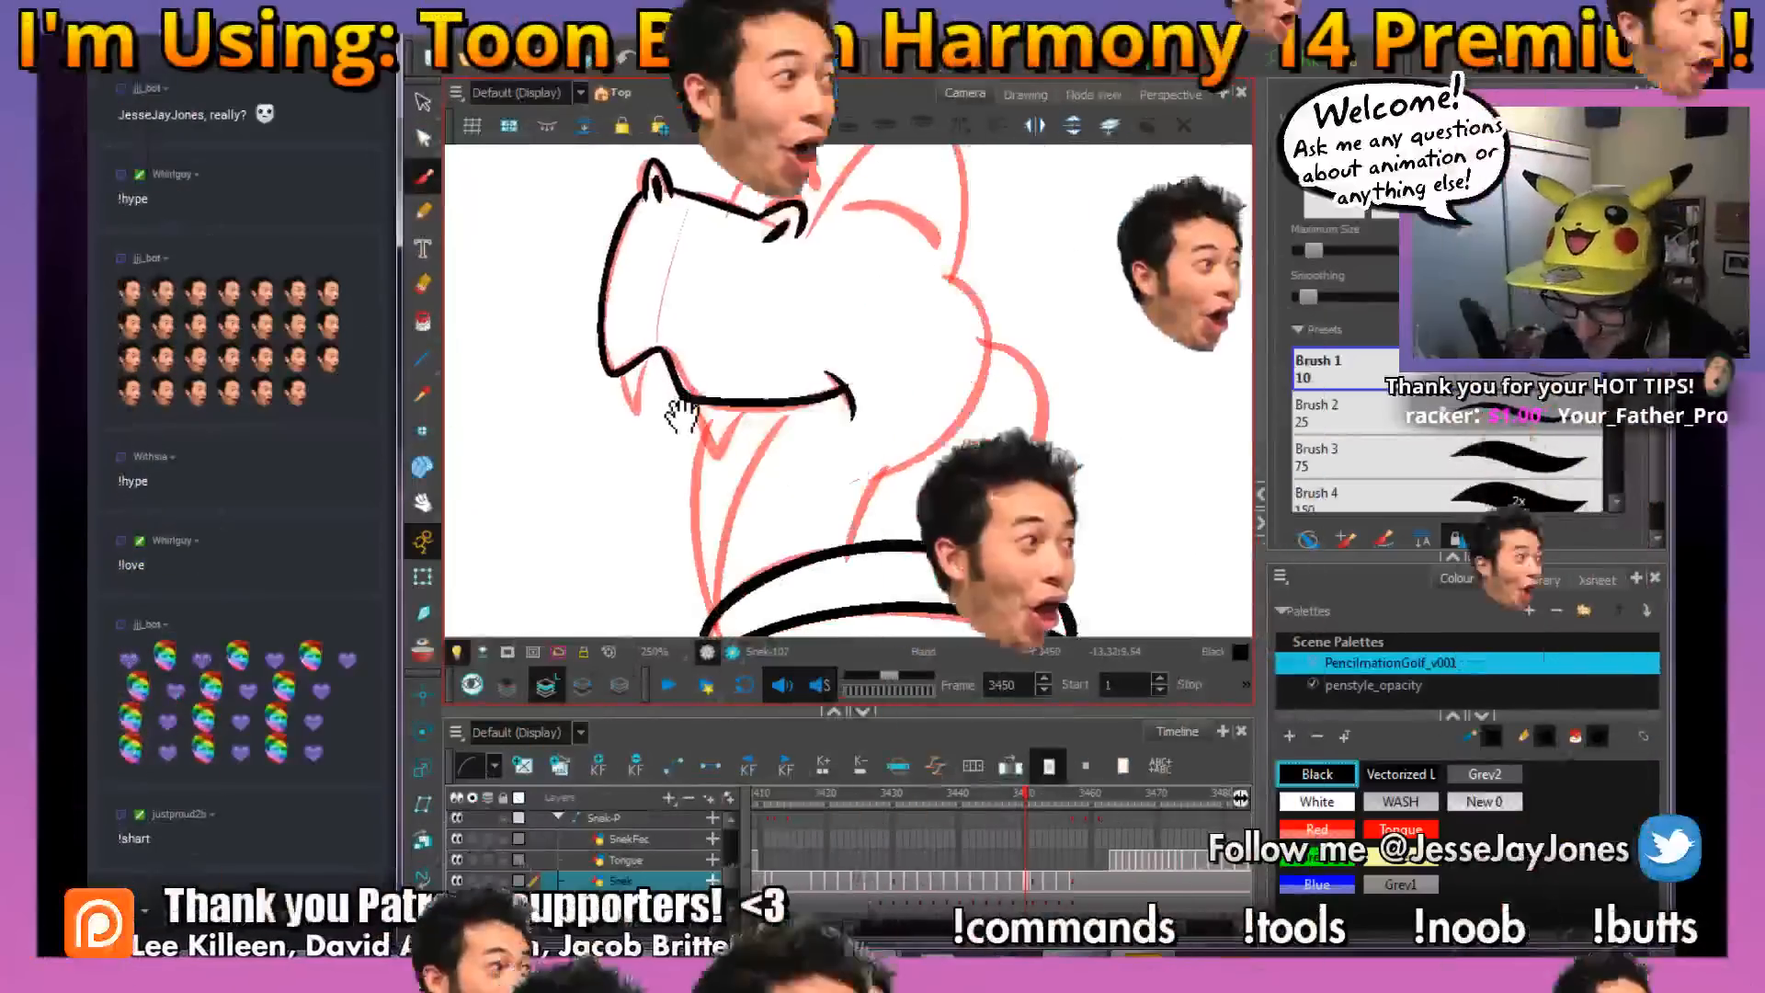
pyautogui.moveTo(724, 304); pyautogui.dragTo(741, 367)
pyautogui.moveTo(852, 521); pyautogui.dragTo(787, 446)
pyautogui.moveTo(905, 395); pyautogui.dragTo(919, 432)
pyautogui.moveTo(717, 403)
pyautogui.mouseDown()
pyautogui.moveTo(701, 379)
pyautogui.moveTo(730, 405)
pyautogui.mouseUp()
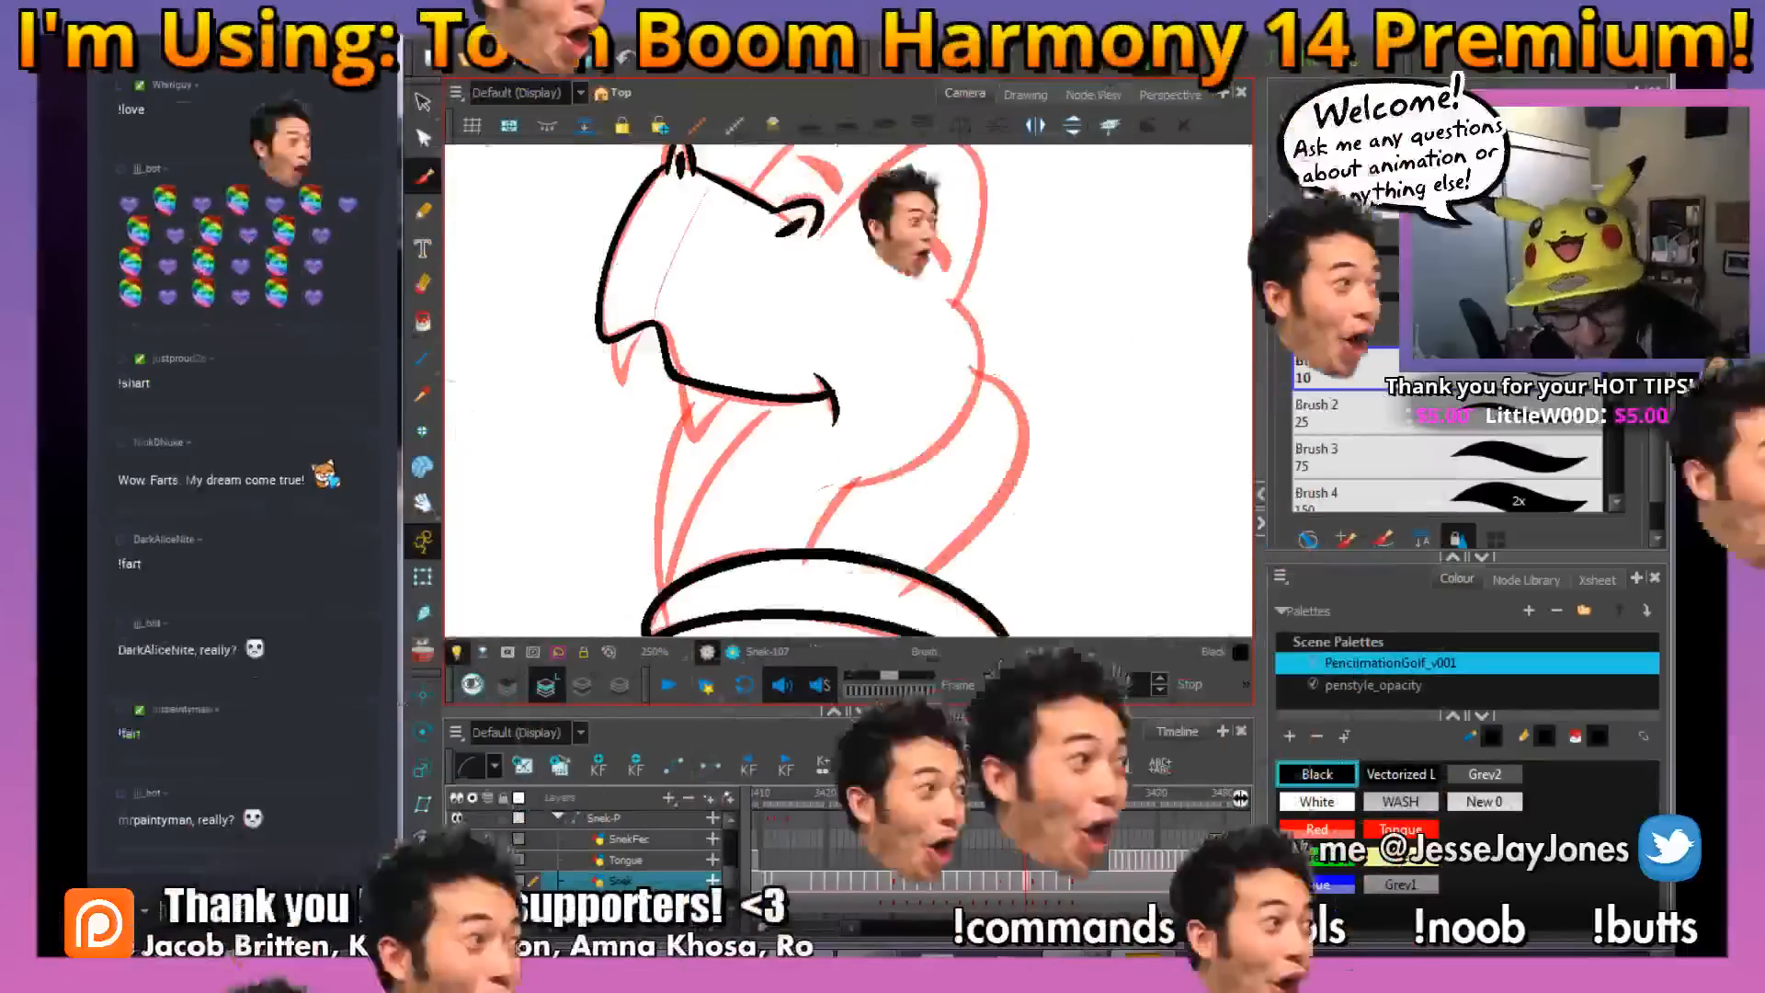
pyautogui.moveTo(754, 423); pyautogui.dragTo(681, 402)
pyautogui.moveTo(497, 221); pyautogui.dragTo(529, 261)
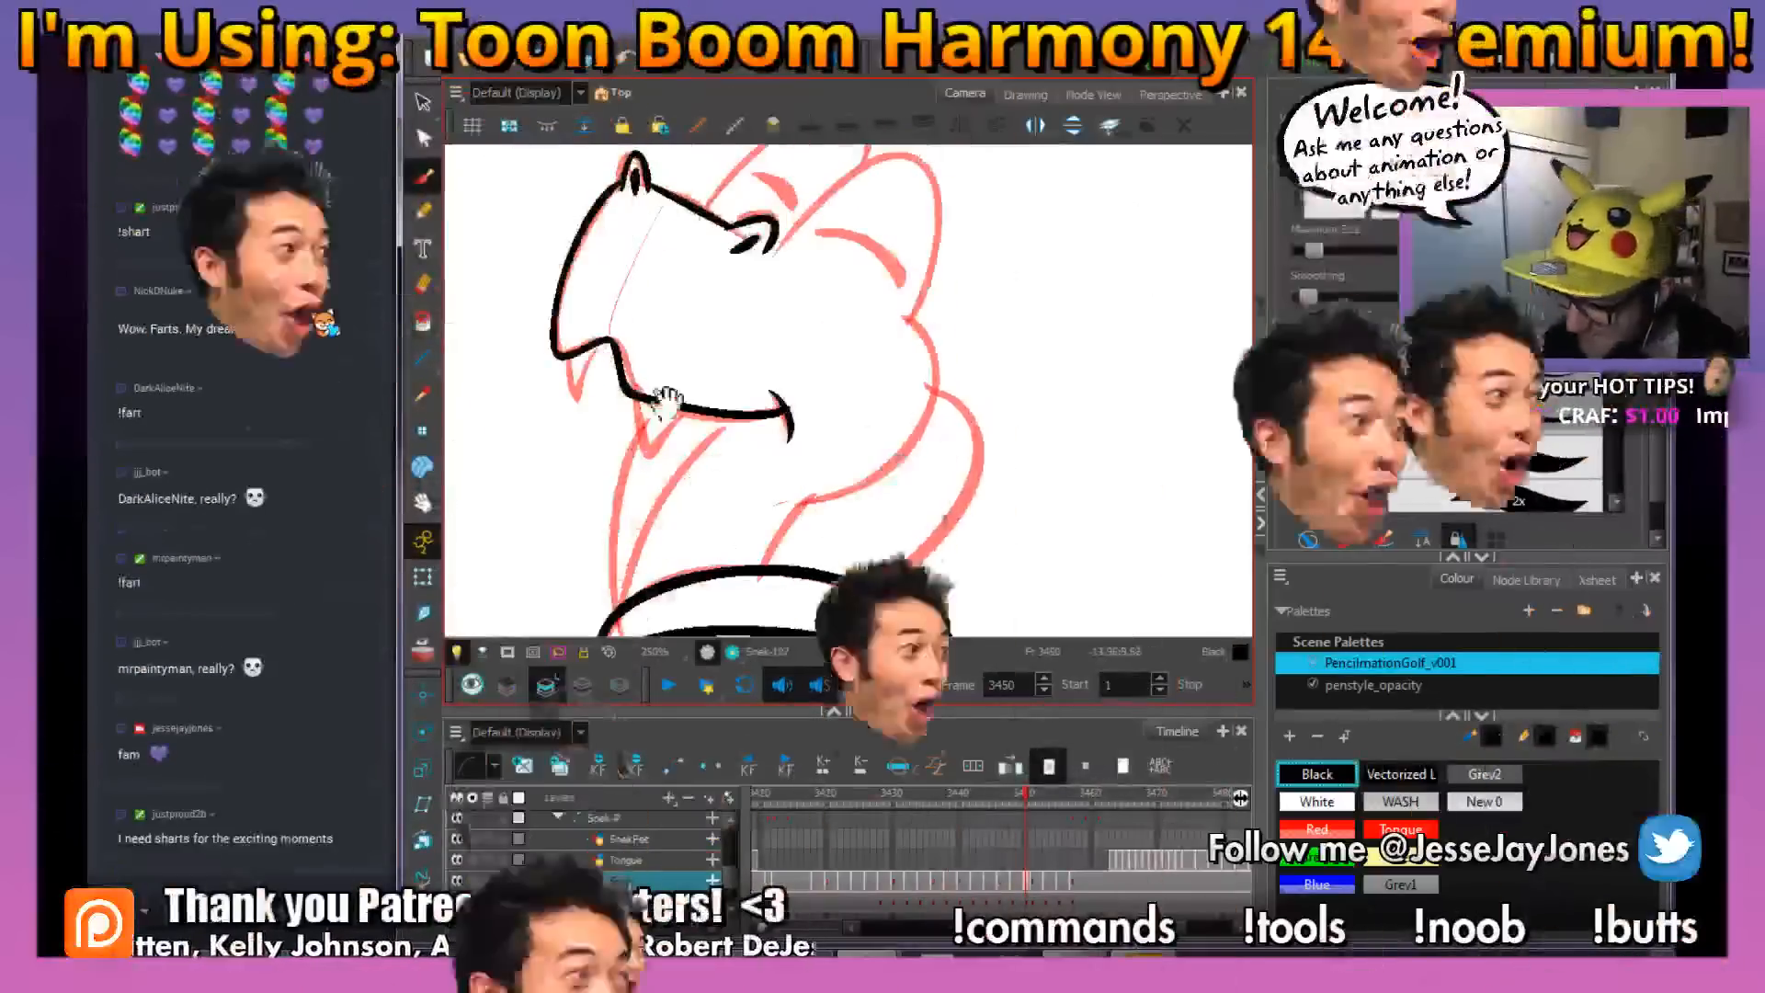
pyautogui.press('2')
pyautogui.press('2')
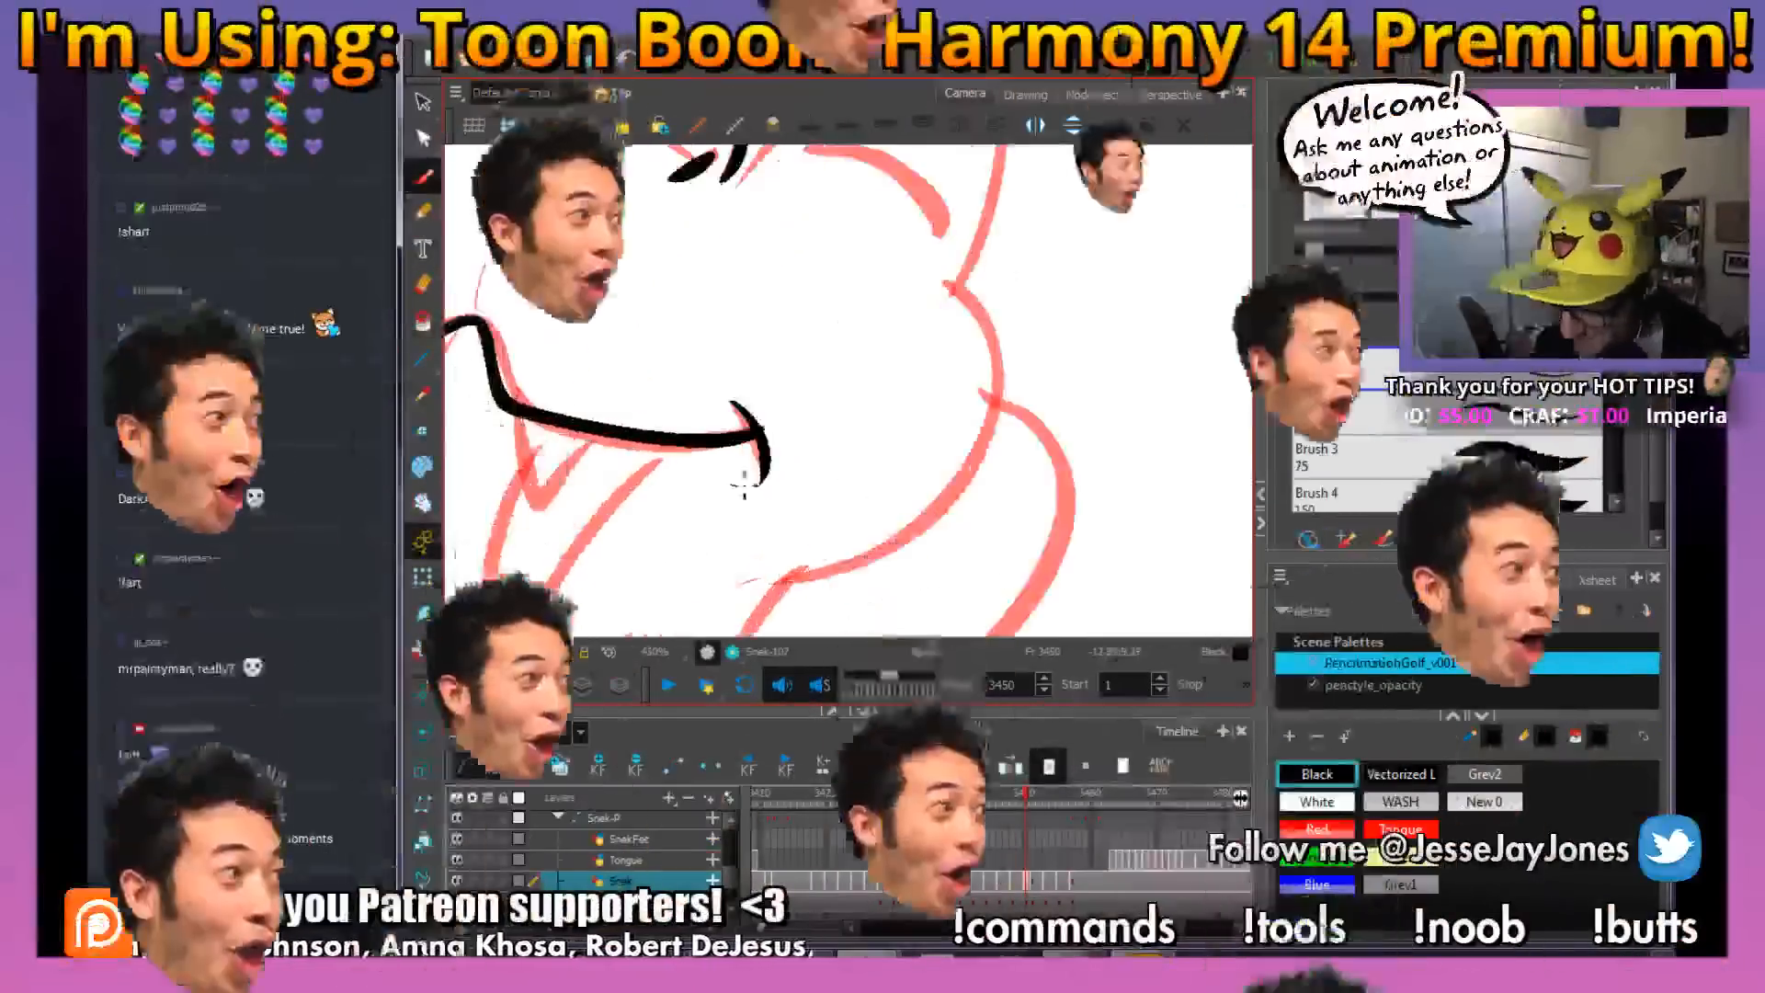
pyautogui.moveTo(691, 451); pyautogui.dragTo(796, 453)
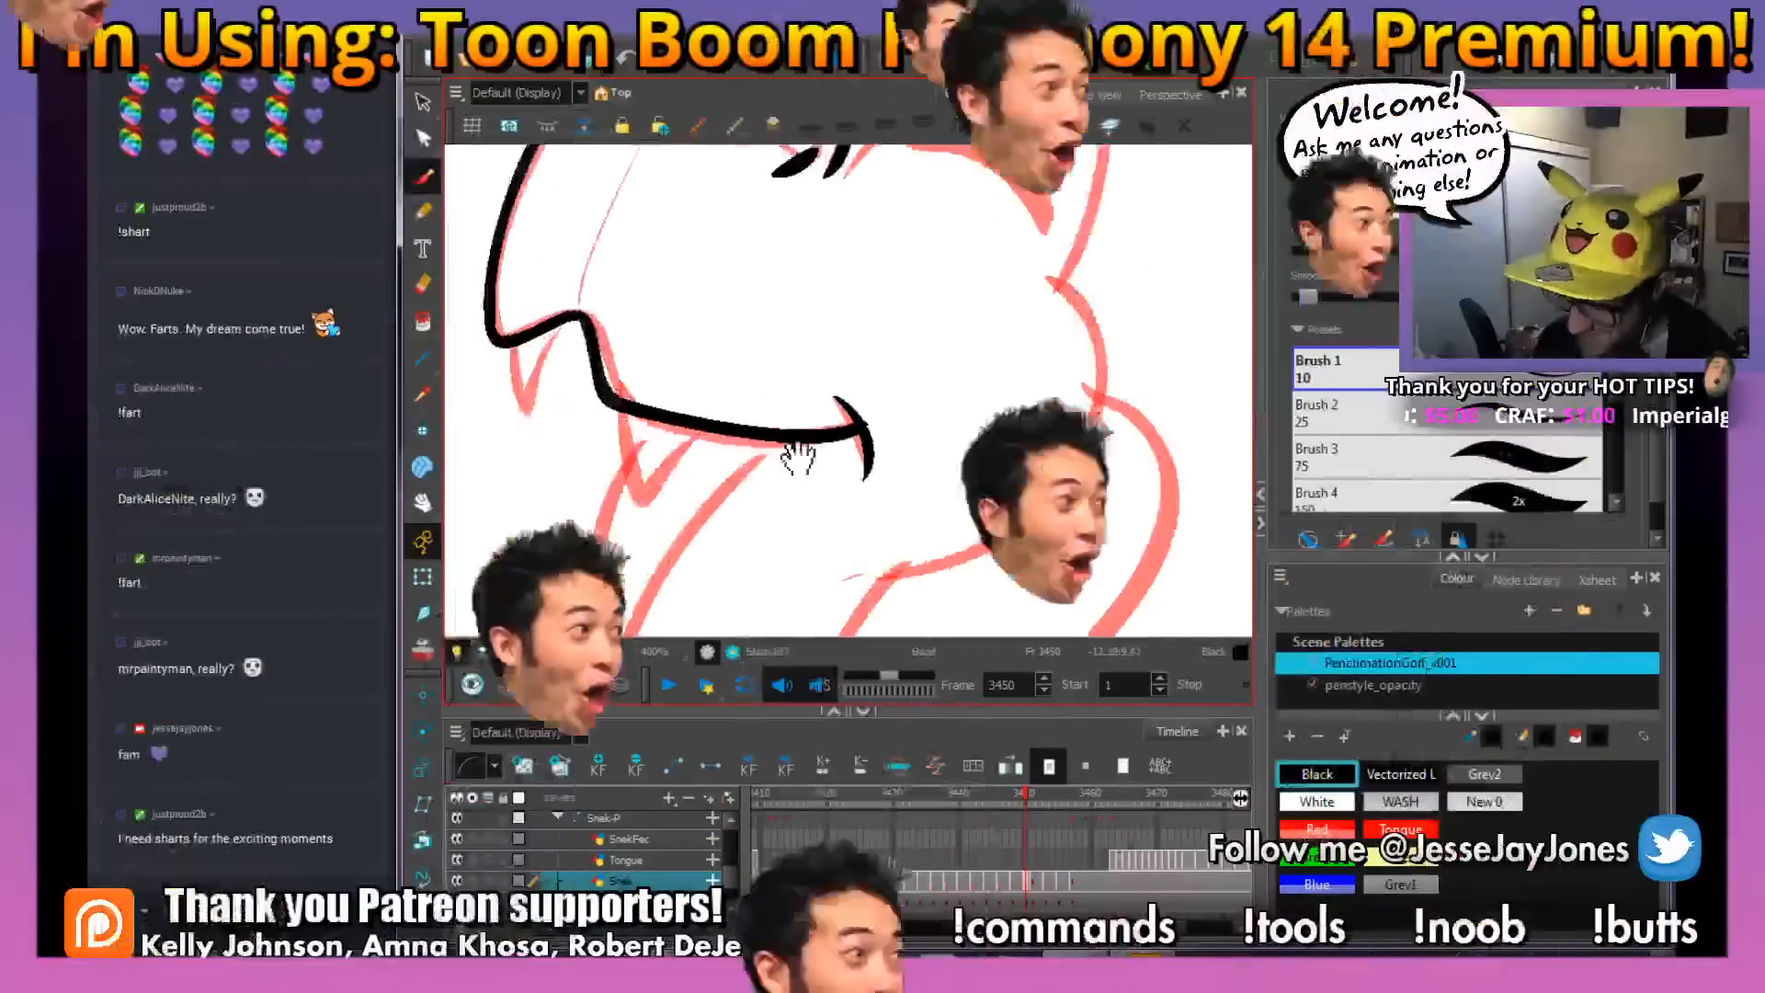
# Ink the snake's two pointed fangs below the upper lip over the red rough at frame 3450
pyautogui.moveTo(643, 406); pyautogui.dragTo(739, 411)
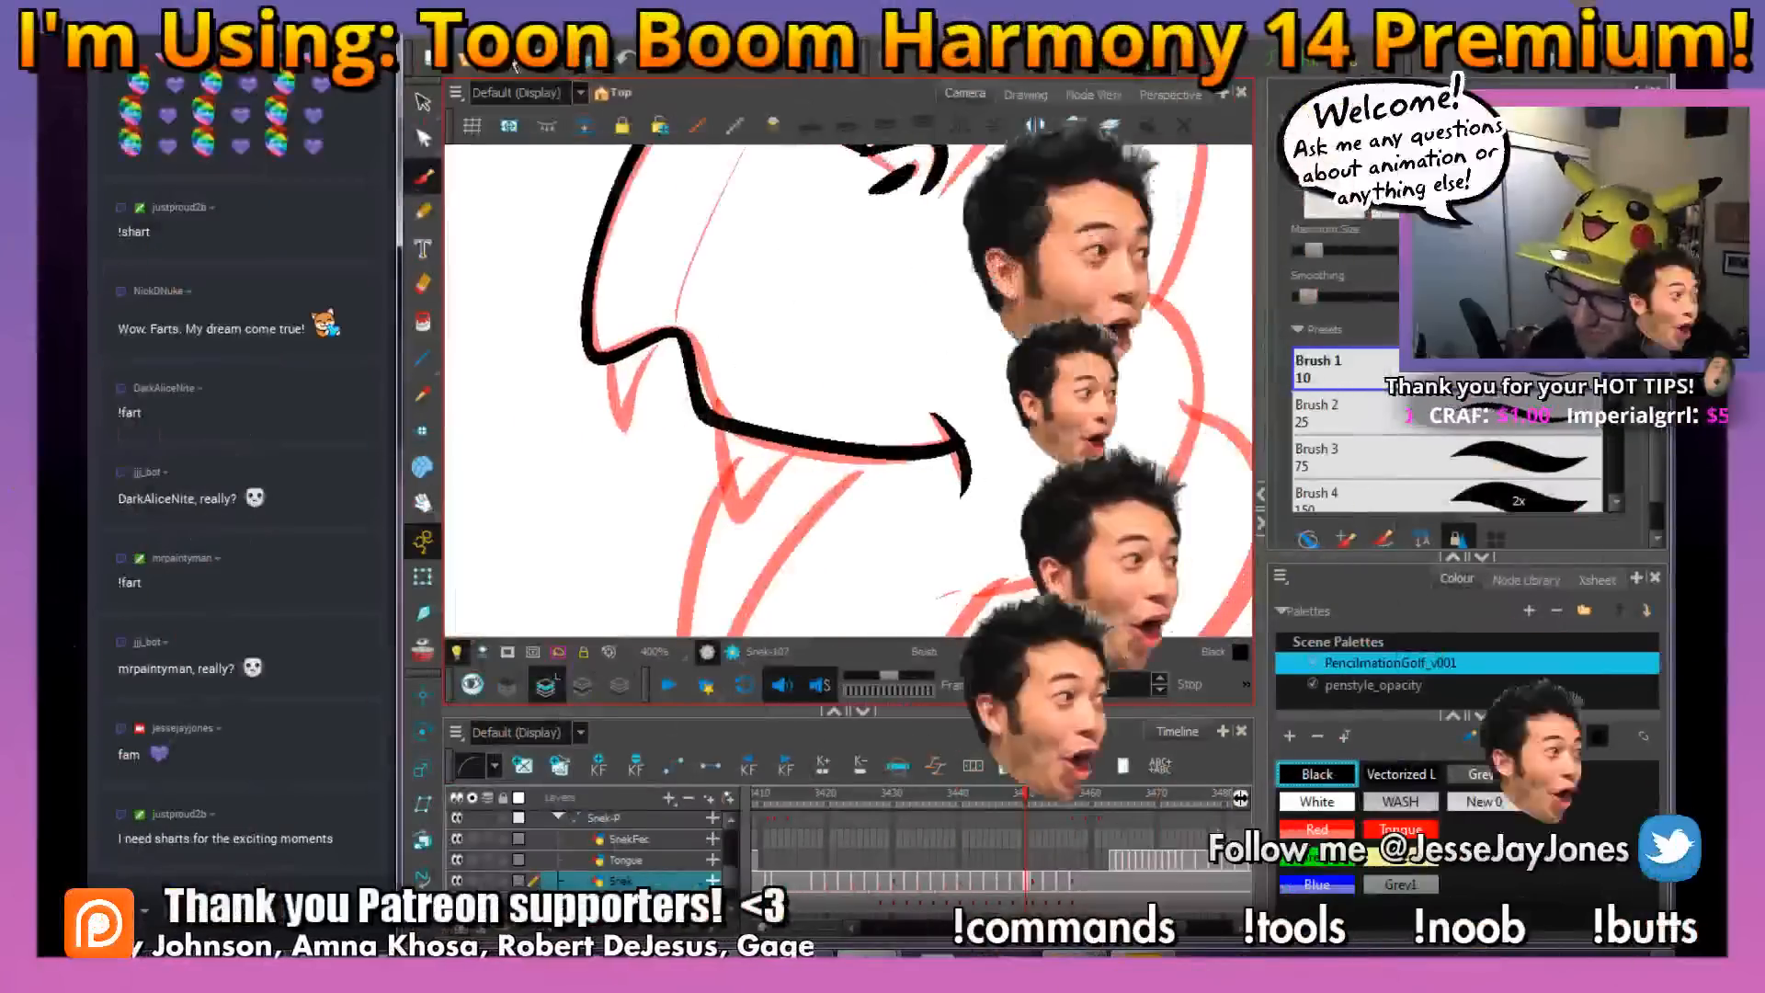
pyautogui.moveTo(866, 480); pyautogui.dragTo(739, 374)
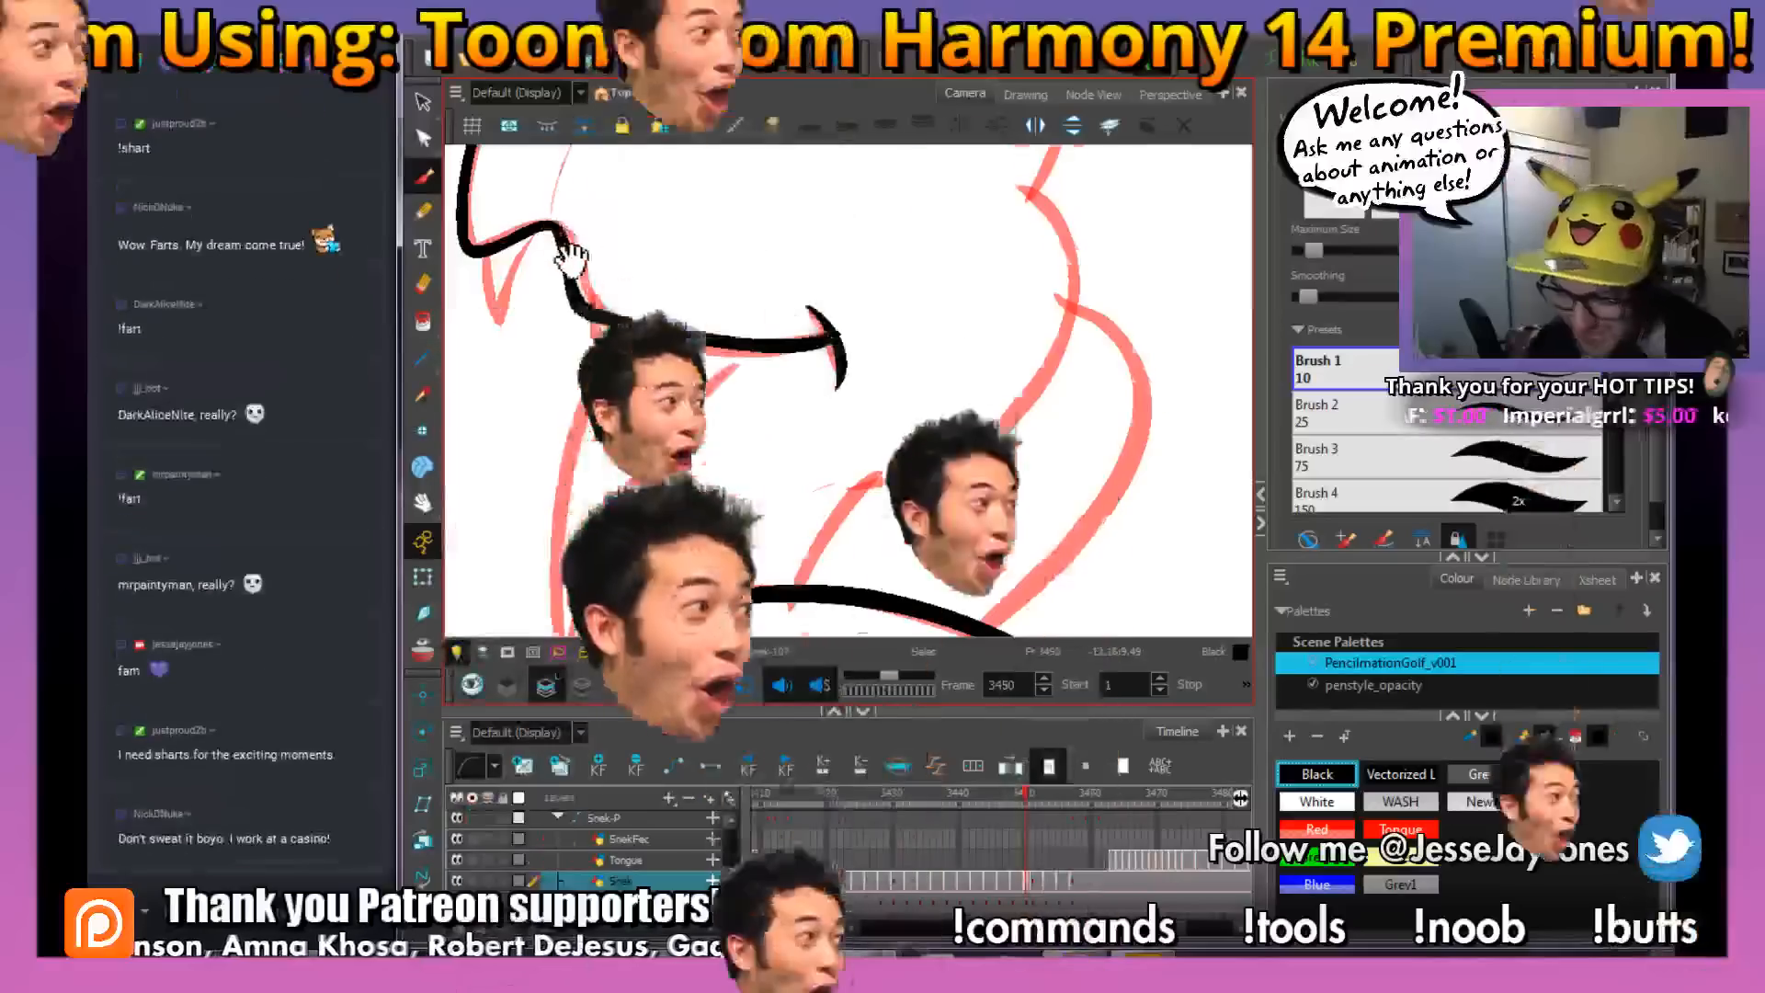
pyautogui.moveTo(564, 247); pyautogui.dragTo(638, 306)
pyautogui.moveTo(816, 506); pyautogui.dragTo(898, 488)
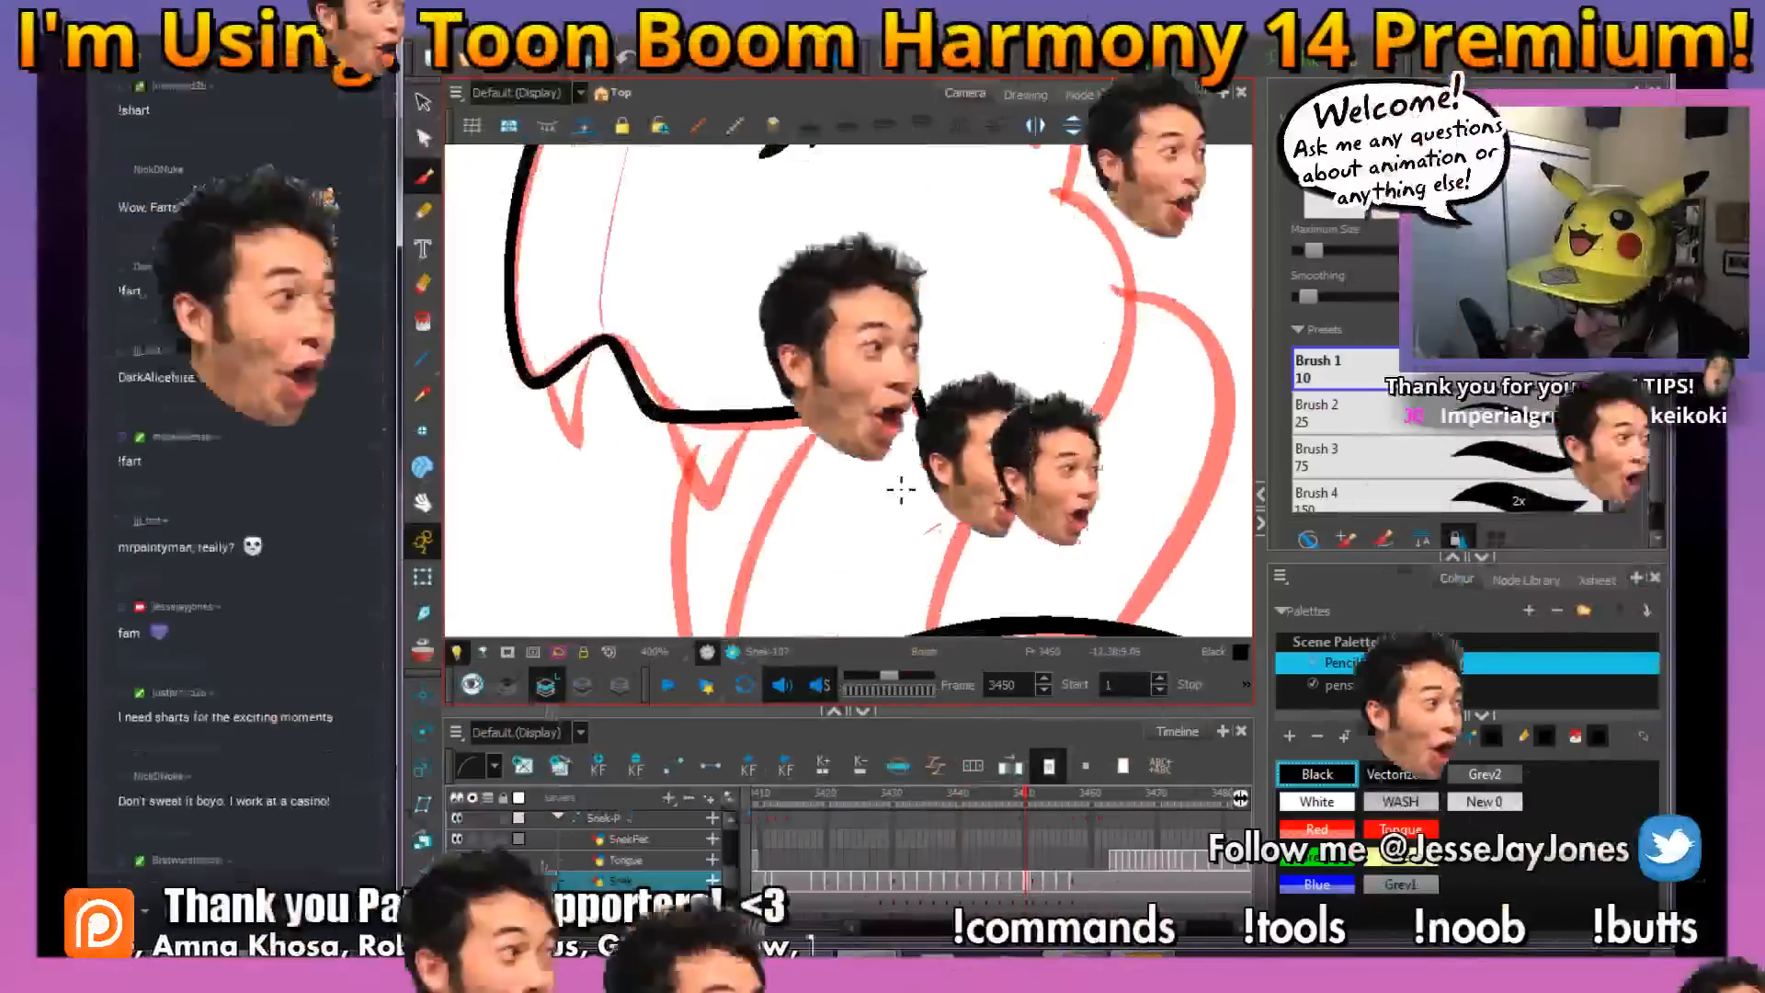
pyautogui.moveTo(804, 540)
pyautogui.mouseDown()
pyautogui.moveTo(783, 489)
pyautogui.moveTo(747, 464)
pyautogui.moveTo(813, 519)
pyautogui.mouseUp()
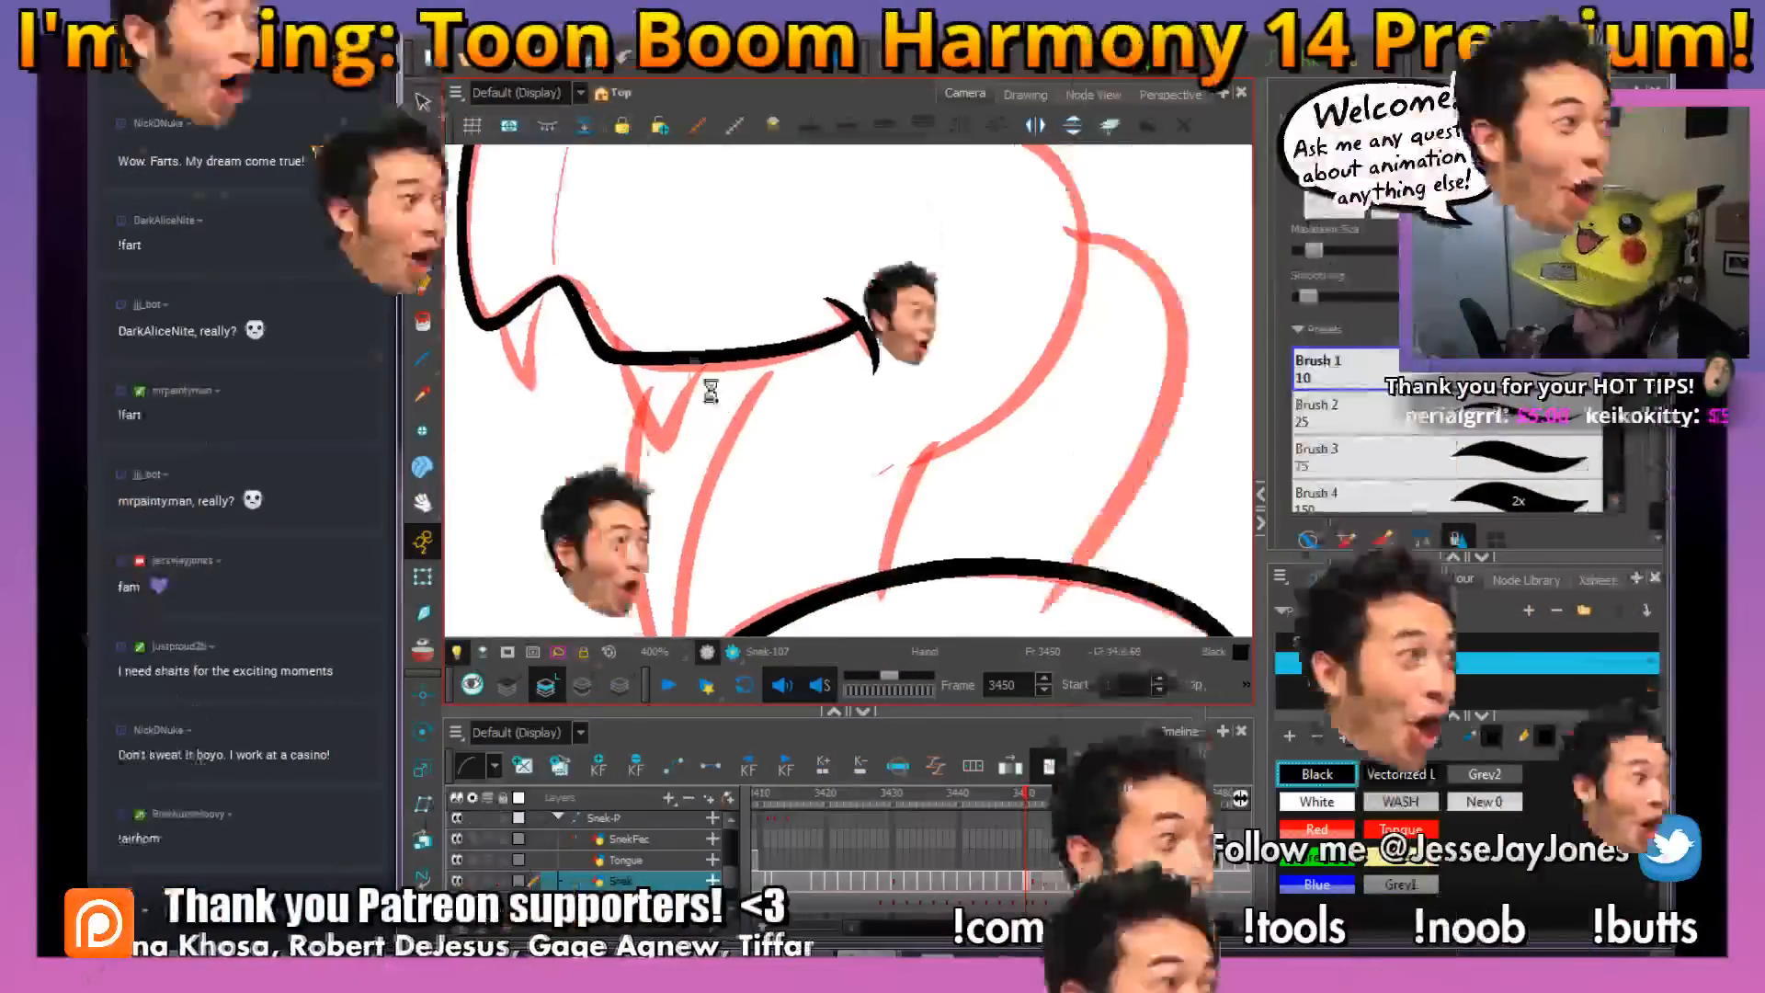
pyautogui.moveTo(703, 361)
pyautogui.mouseDown()
pyautogui.moveTo(678, 486)
pyautogui.moveTo(634, 442)
pyautogui.moveTo(621, 360)
pyautogui.moveTo(710, 434)
pyautogui.mouseUp()
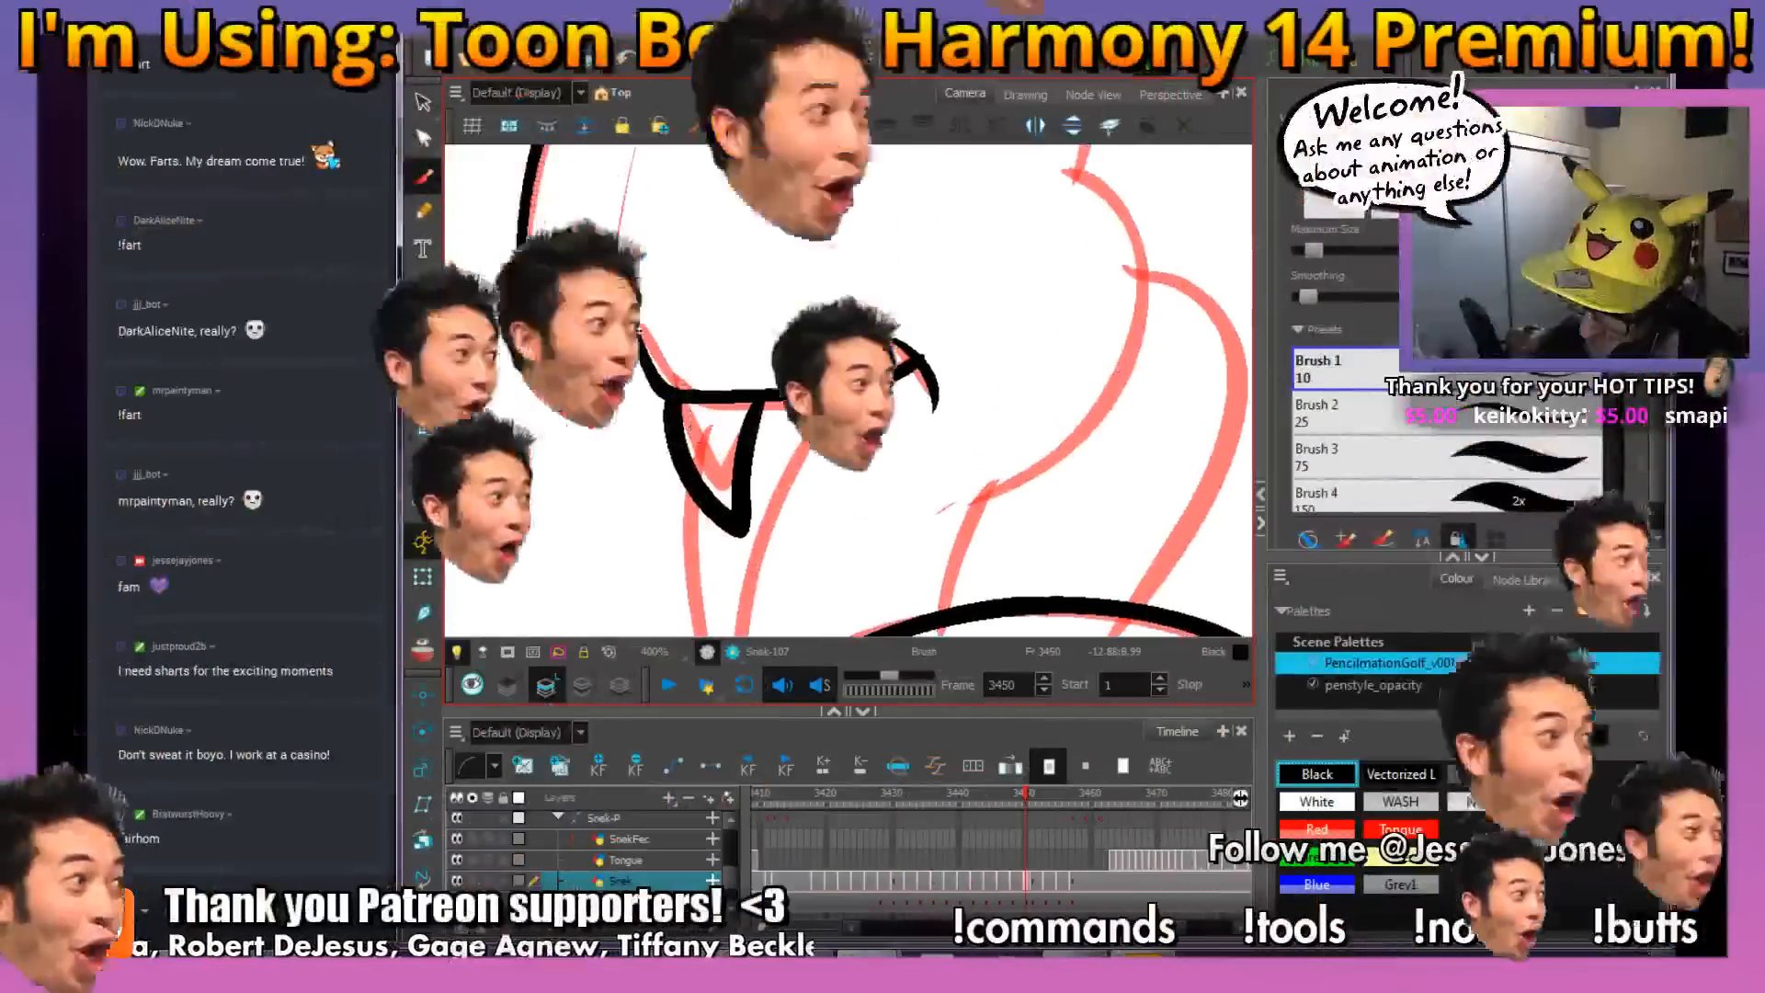
pyautogui.moveTo(615, 325)
pyautogui.mouseDown()
pyautogui.moveTo(624, 471)
pyautogui.moveTo(570, 416)
pyautogui.moveTo(555, 365)
pyautogui.mouseUp()
pyautogui.press('1')
pyautogui.press('1')
pyautogui.moveTo(966, 431); pyautogui.dragTo(855, 456)
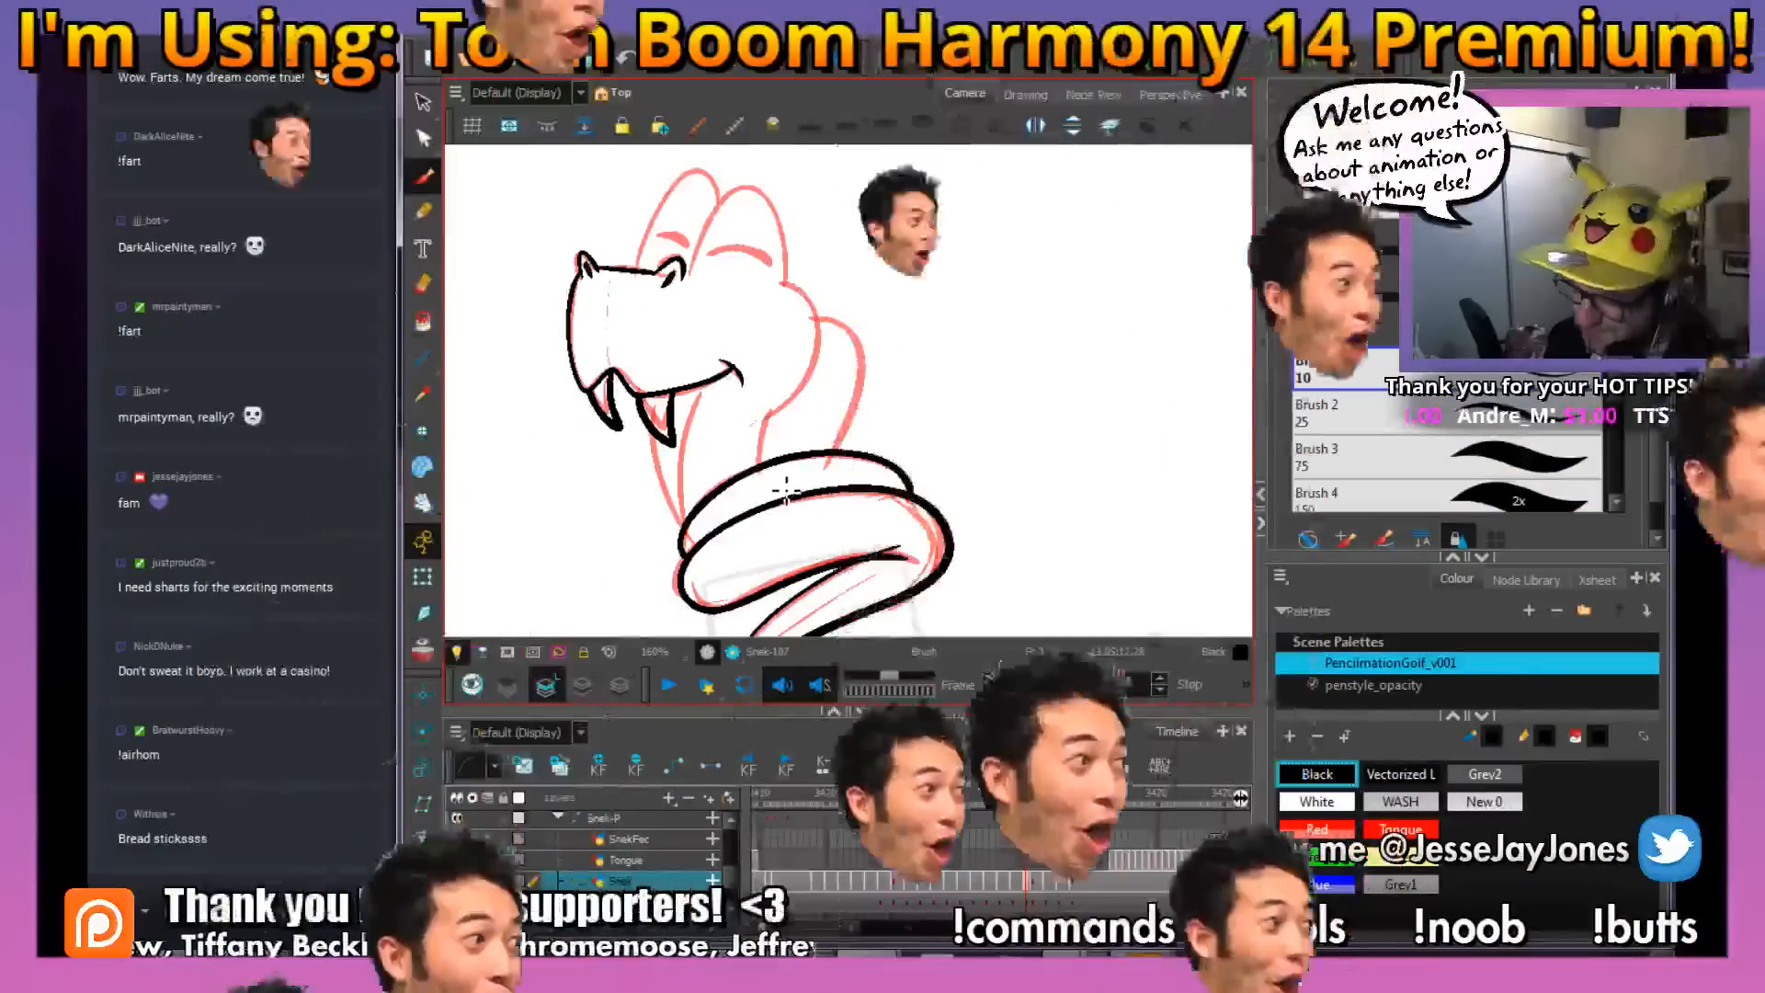
# Ink the inner throat line curving from behind the second fang down to the top coil
pyautogui.moveTo(873, 449)
pyautogui.mouseDown()
pyautogui.moveTo(754, 441)
pyautogui.moveTo(764, 422)
pyautogui.moveTo(848, 430)
pyautogui.moveTo(800, 433)
pyautogui.moveTo(785, 412)
pyautogui.mouseUp()
pyautogui.moveTo(934, 407); pyautogui.dragTo(929, 426)
pyautogui.press('2')
pyautogui.press('2')
pyautogui.moveTo(701, 257); pyautogui.dragTo(825, 390)
pyautogui.press('2')
pyautogui.moveTo(690, 473); pyautogui.dragTo(734, 325)
pyautogui.press('2')
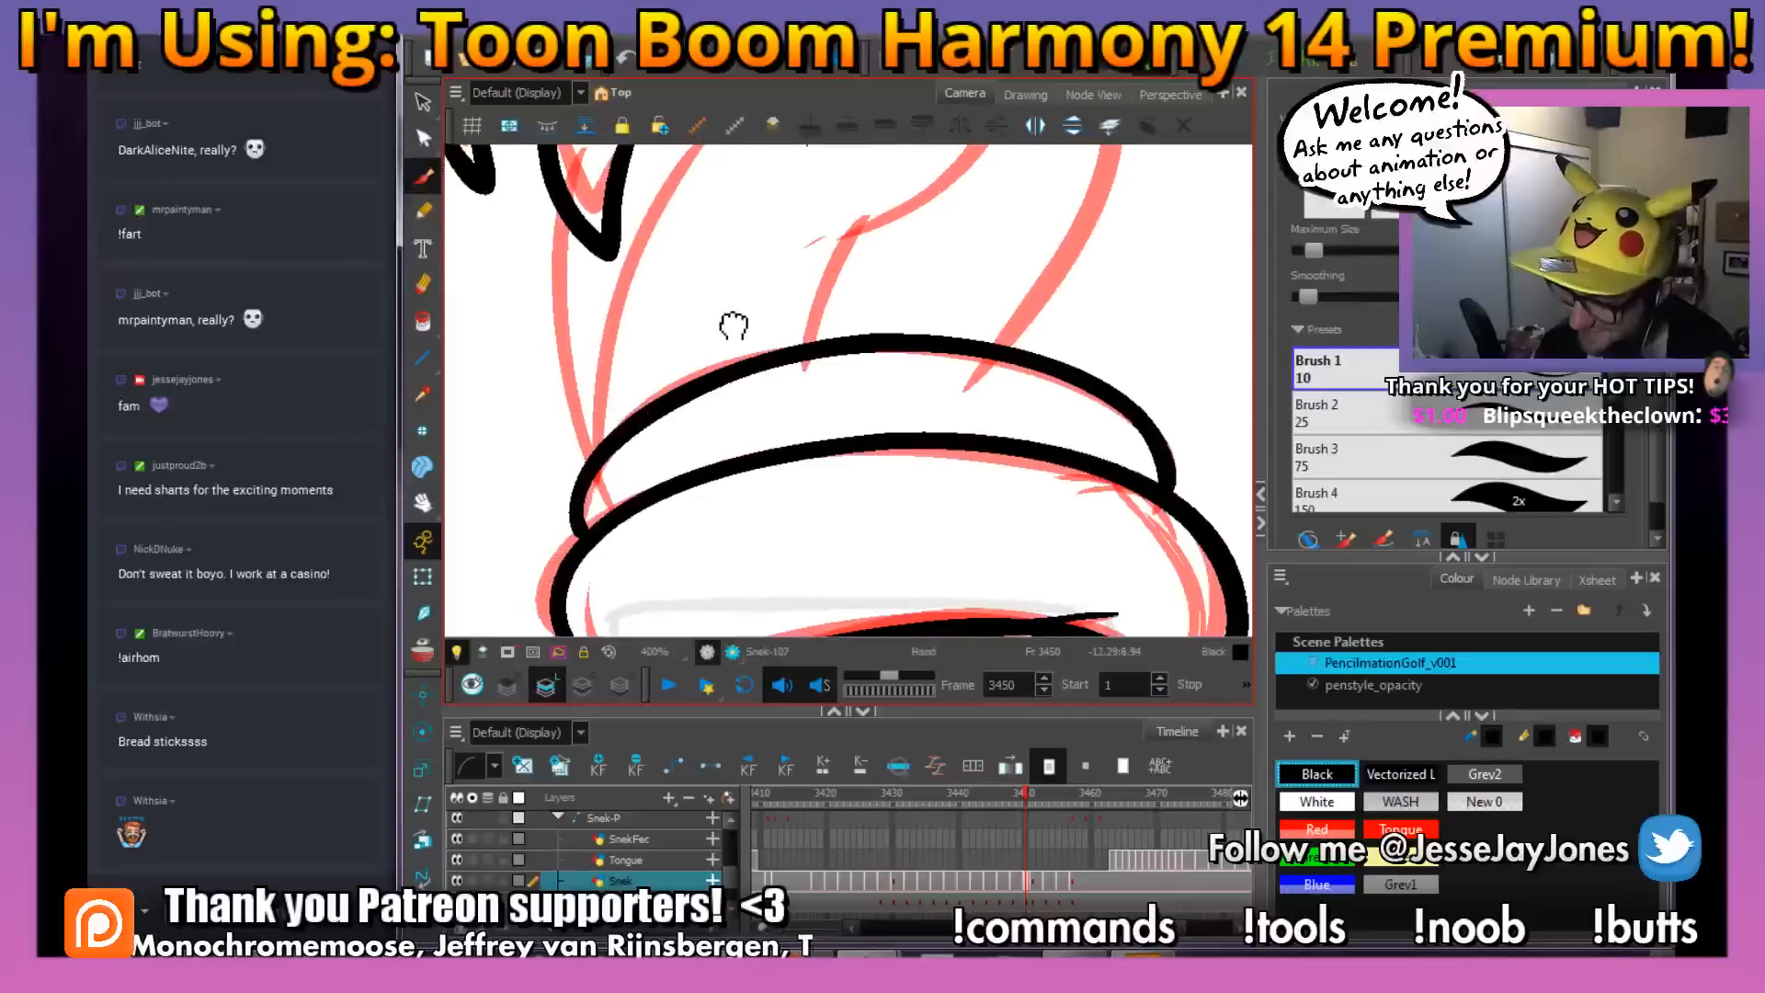
pyautogui.moveTo(706, 223); pyautogui.dragTo(712, 278)
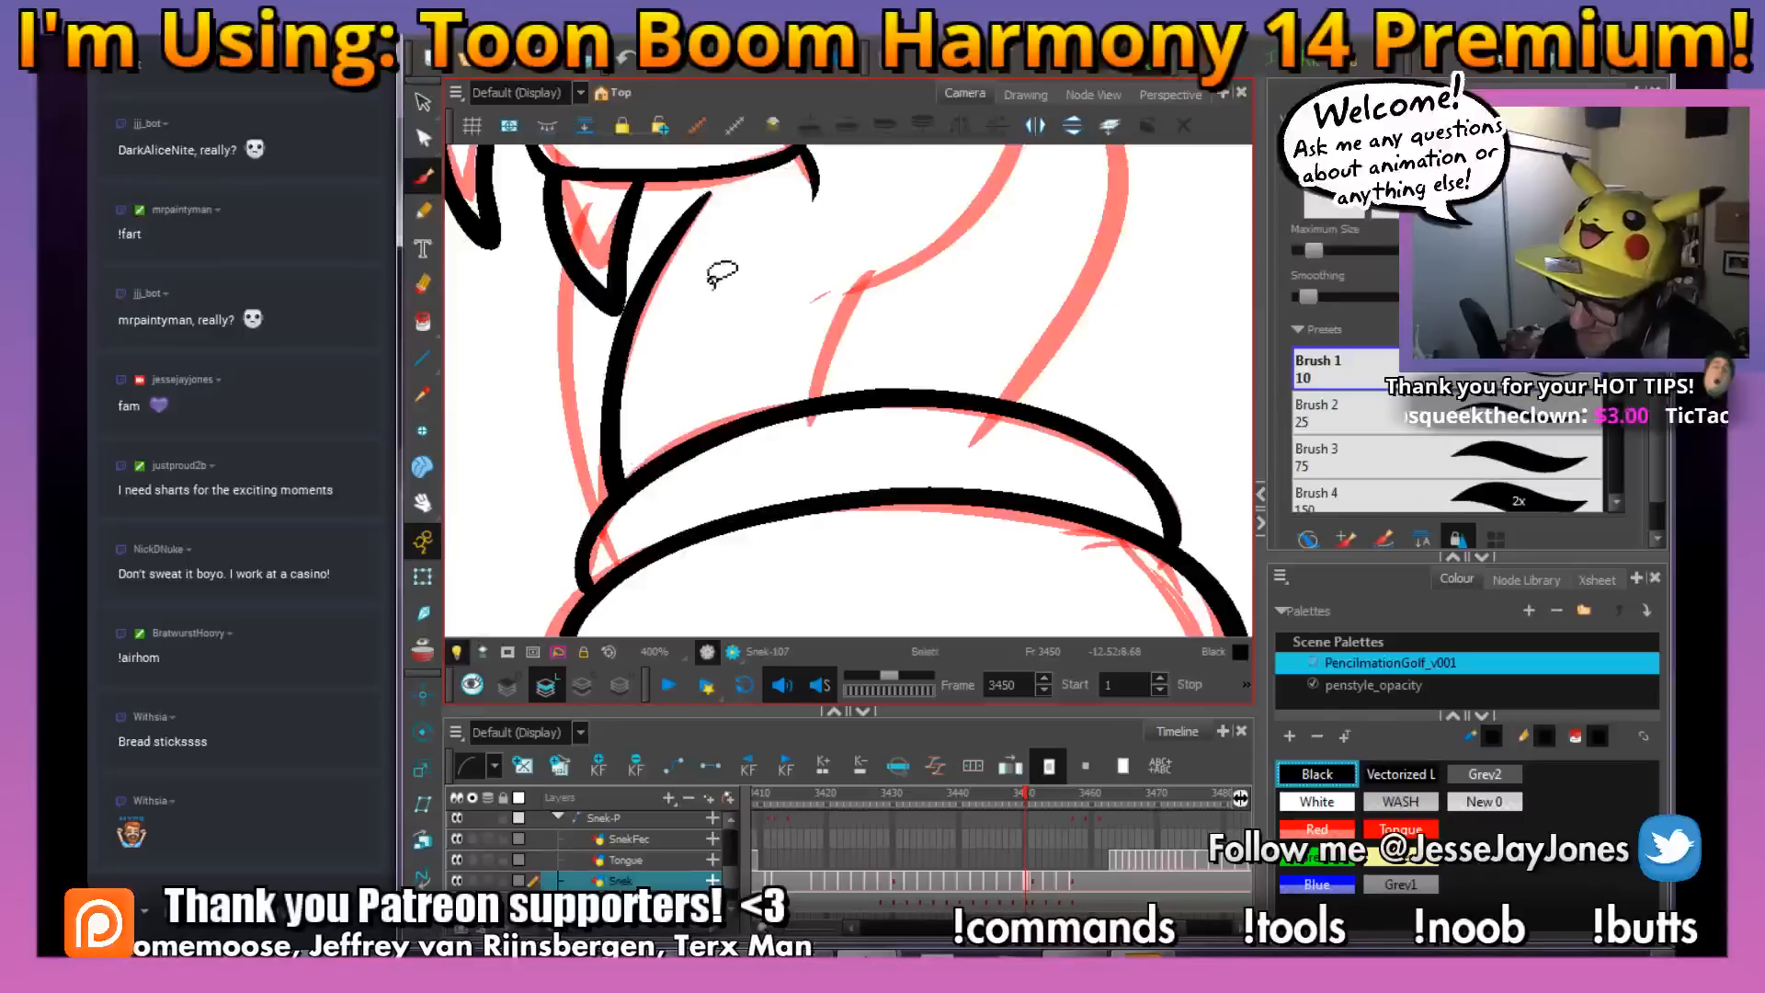
# Lasso the new throat line and adjust its upper end with the Perspective tool
pyautogui.moveTo(715, 268); pyautogui.dragTo(662, 356)
pyautogui.click(518, 485)
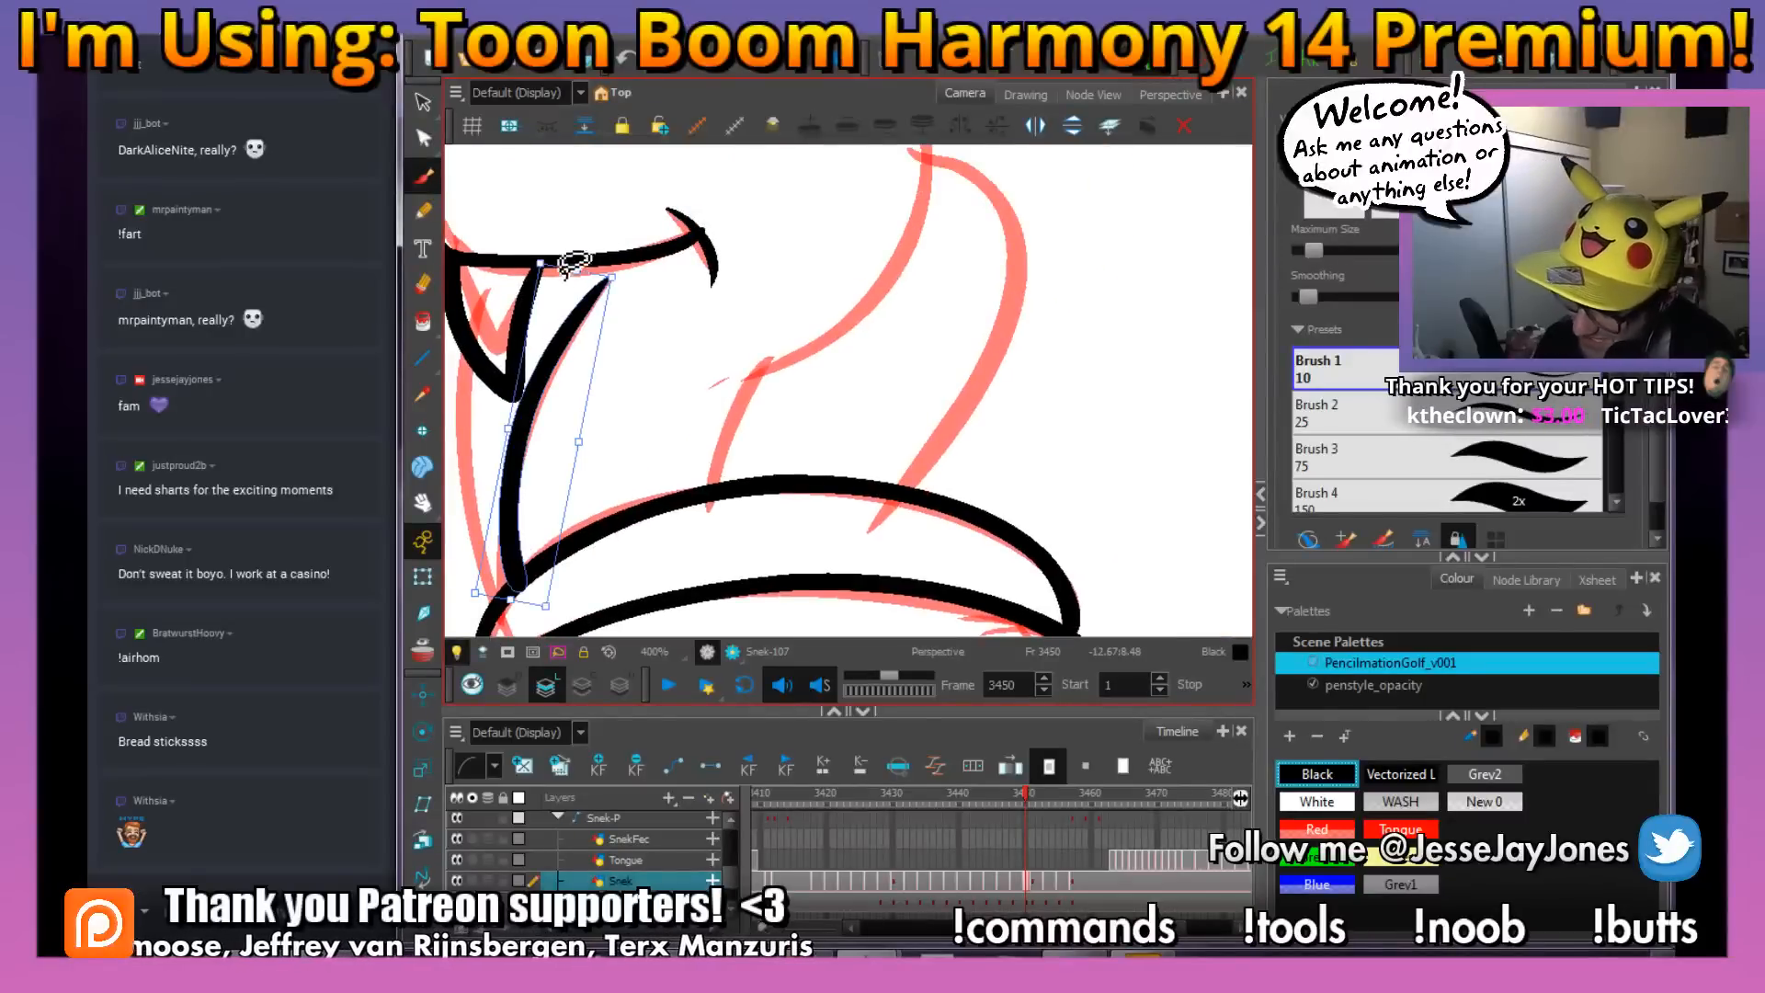
pyautogui.moveTo(576, 268); pyautogui.dragTo(587, 272)
pyautogui.click(682, 351)
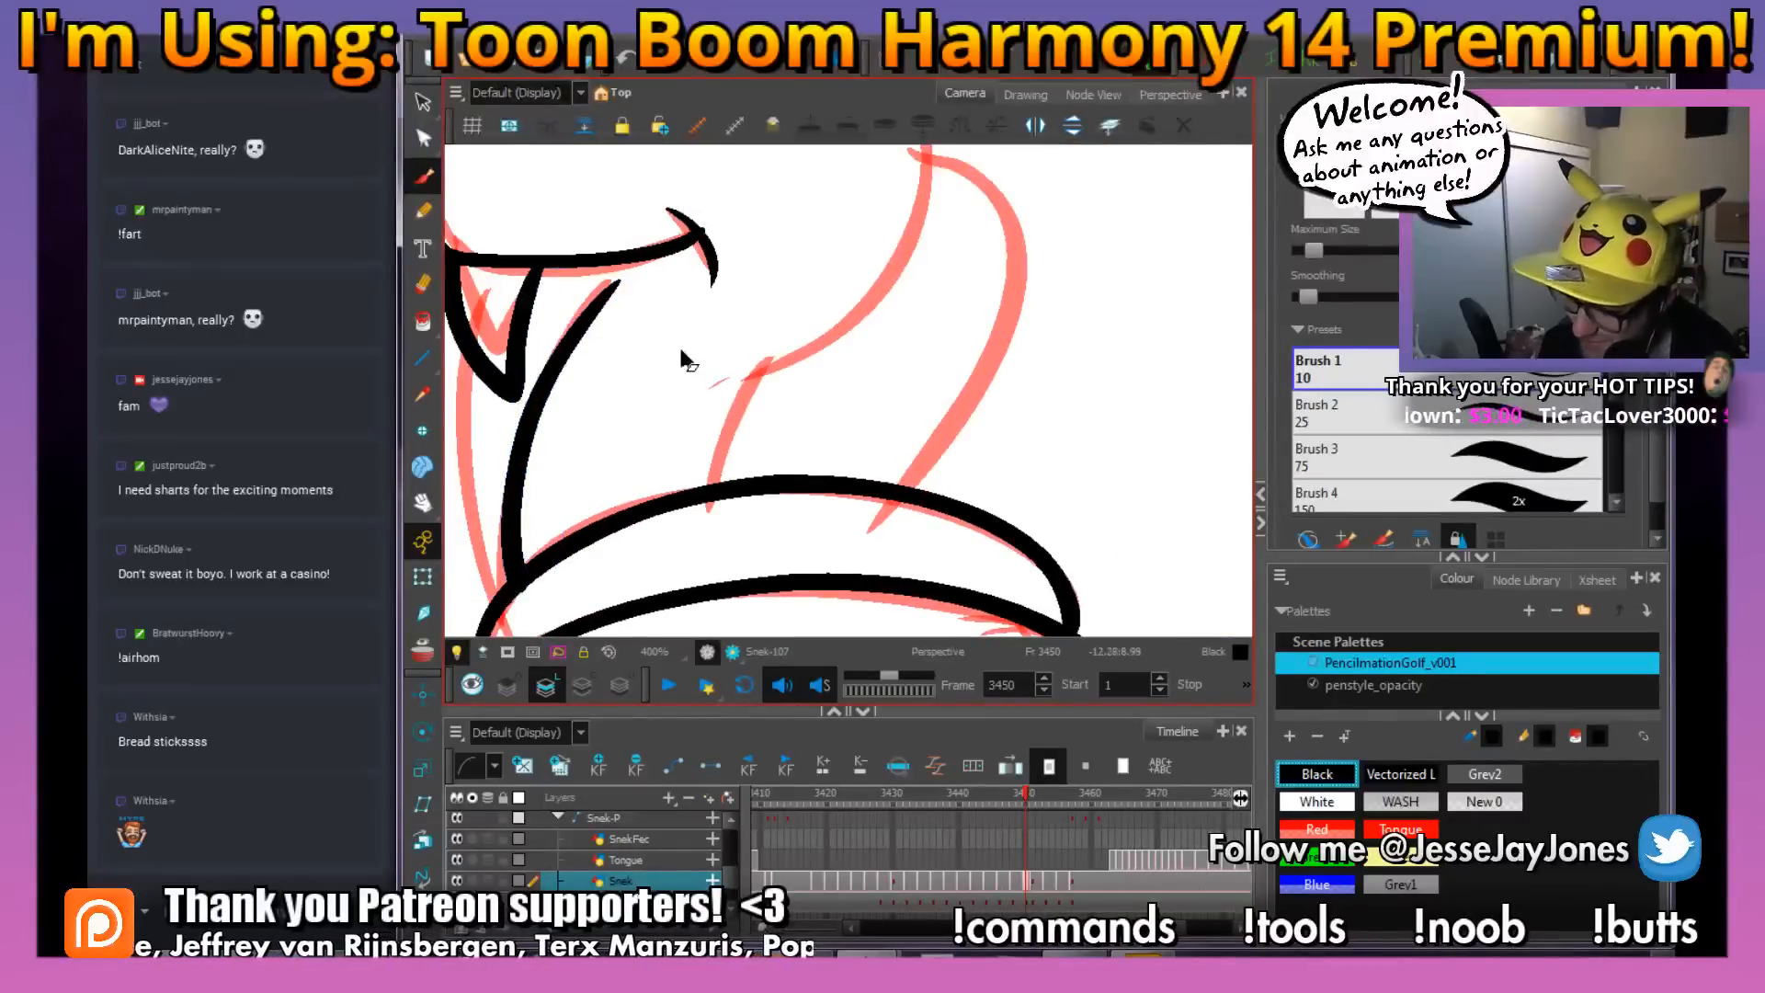
# Ink the short lower lip line from the second fang toward the mouth corner
pyautogui.press('1')
pyautogui.press('1')
pyautogui.moveTo(910, 355); pyautogui.dragTo(815, 399)
pyautogui.press('2')
pyautogui.moveTo(659, 460); pyautogui.dragTo(771, 372)
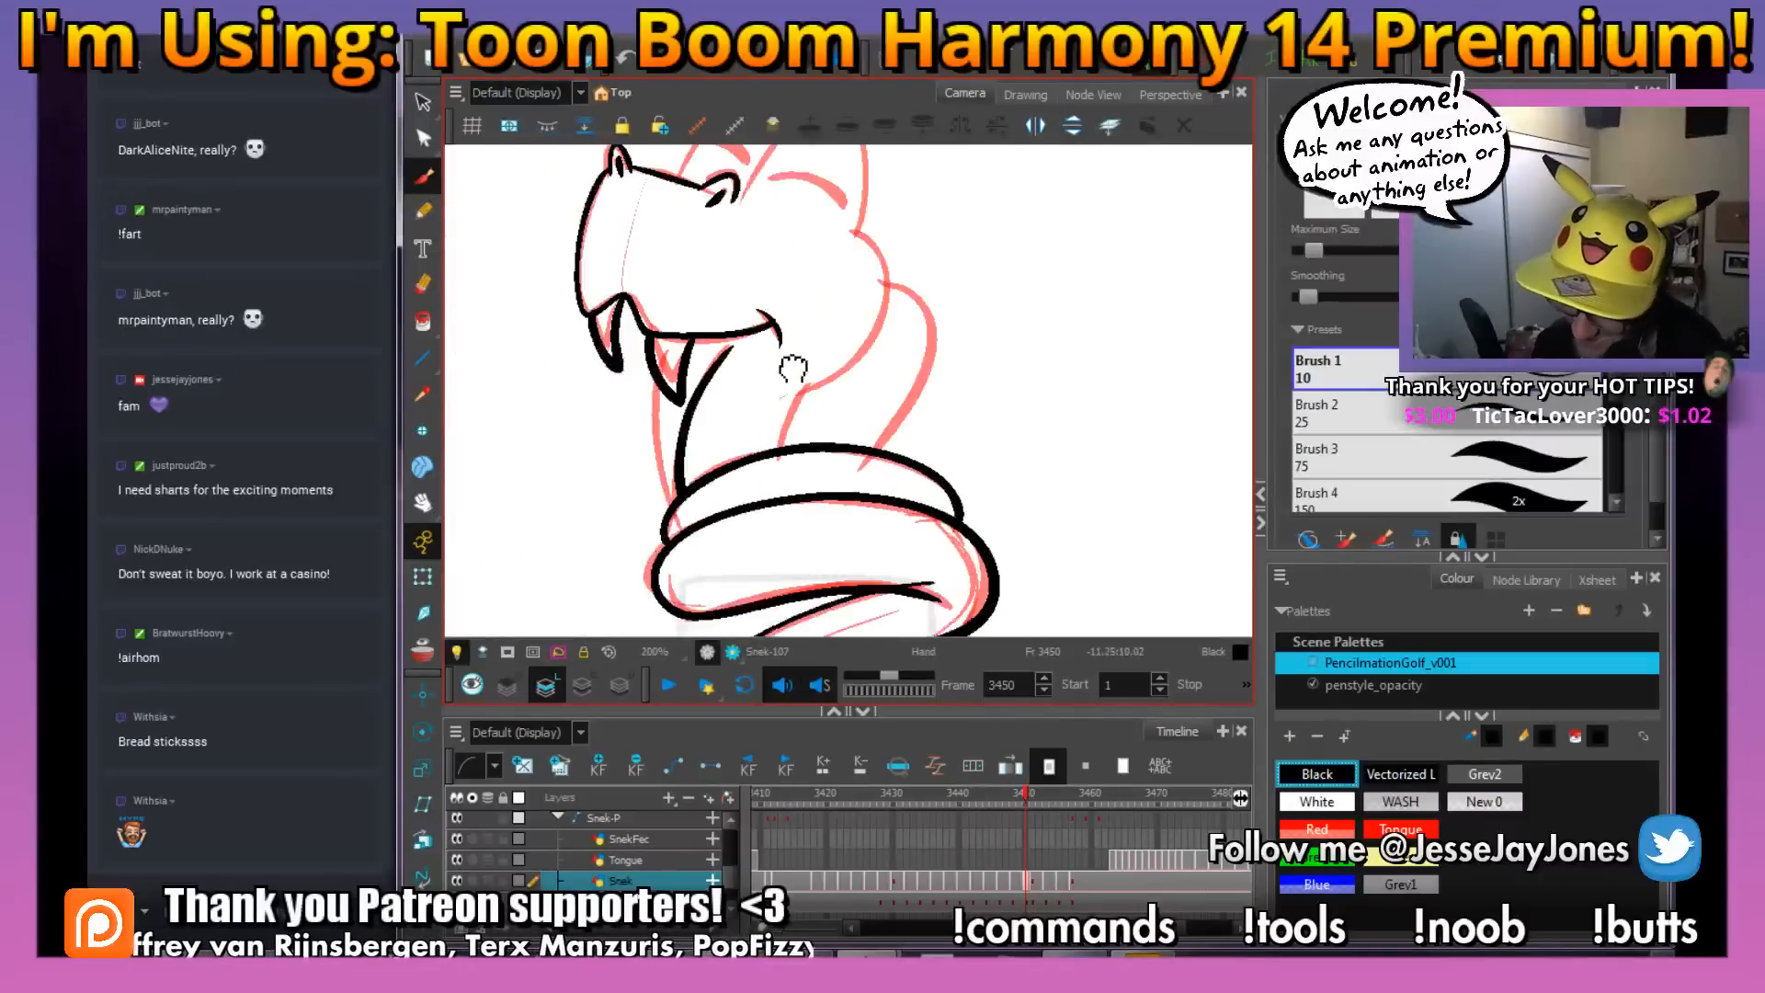
pyautogui.press('2')
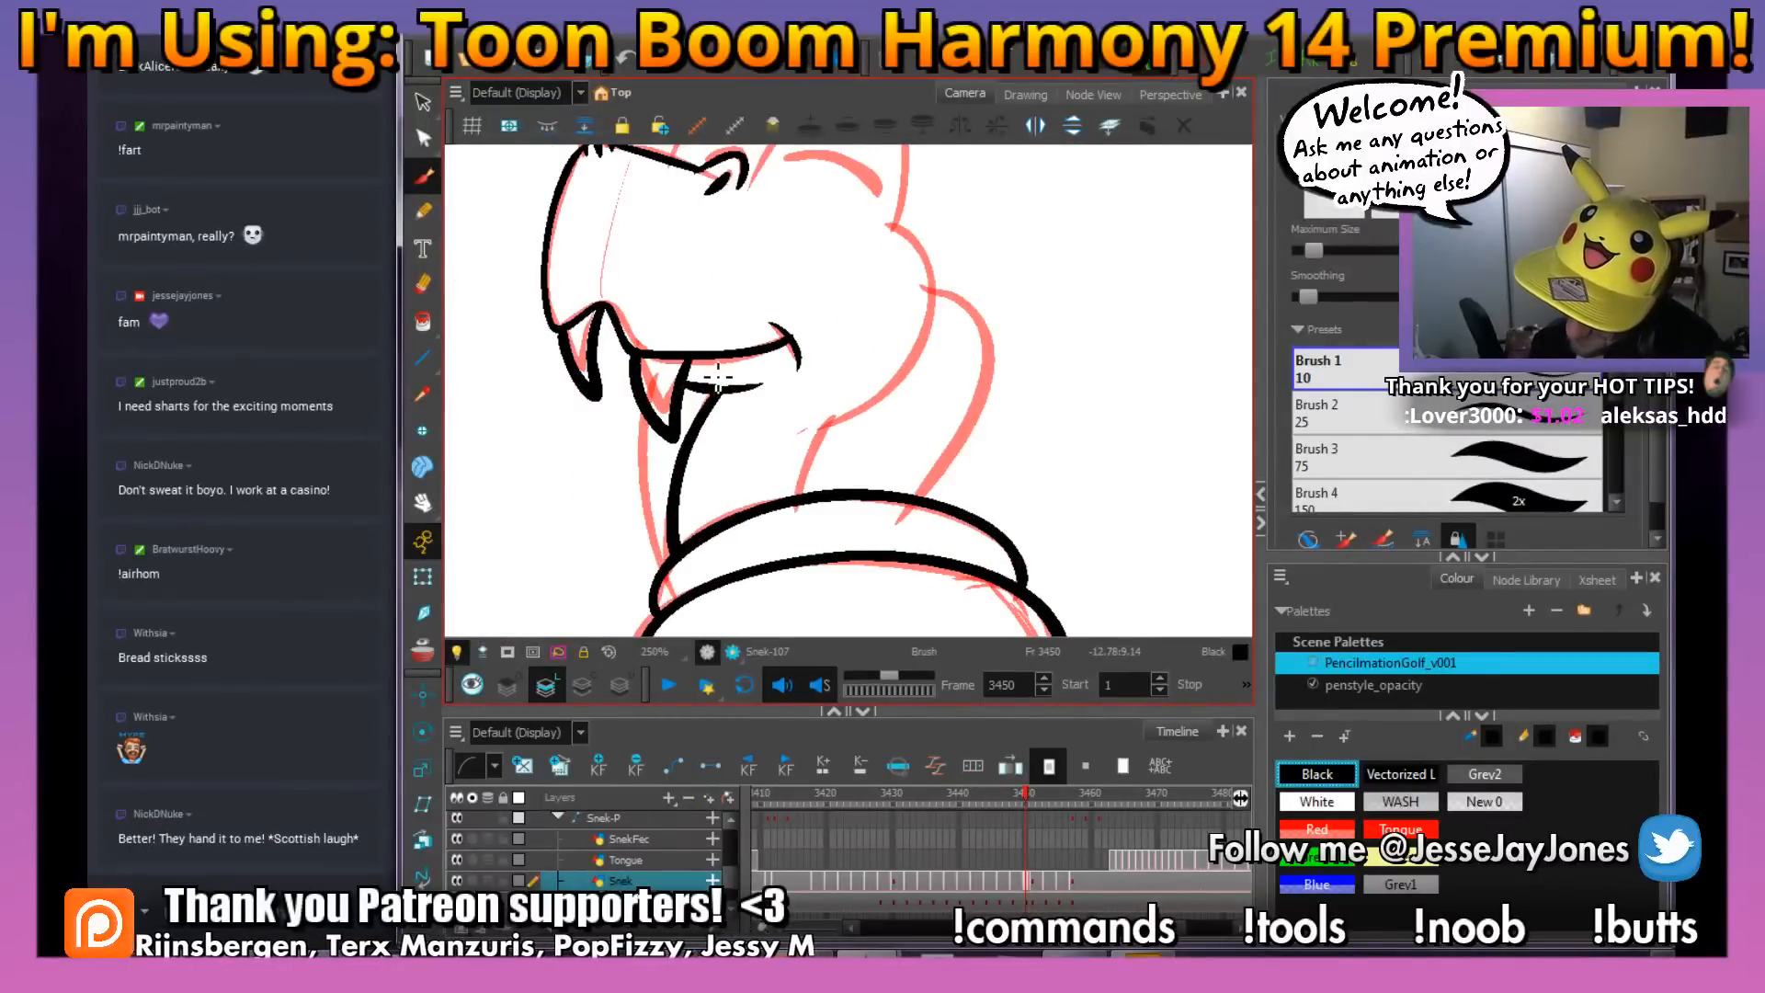
pyautogui.press('2')
pyautogui.press('2')
# Erase the excess forked end of the crease line where the lower coil folds into the tail
pyautogui.press('1')
pyautogui.press('1')
pyautogui.press('1')
pyautogui.press('1')
pyautogui.moveTo(949, 511); pyautogui.dragTo(804, 342)
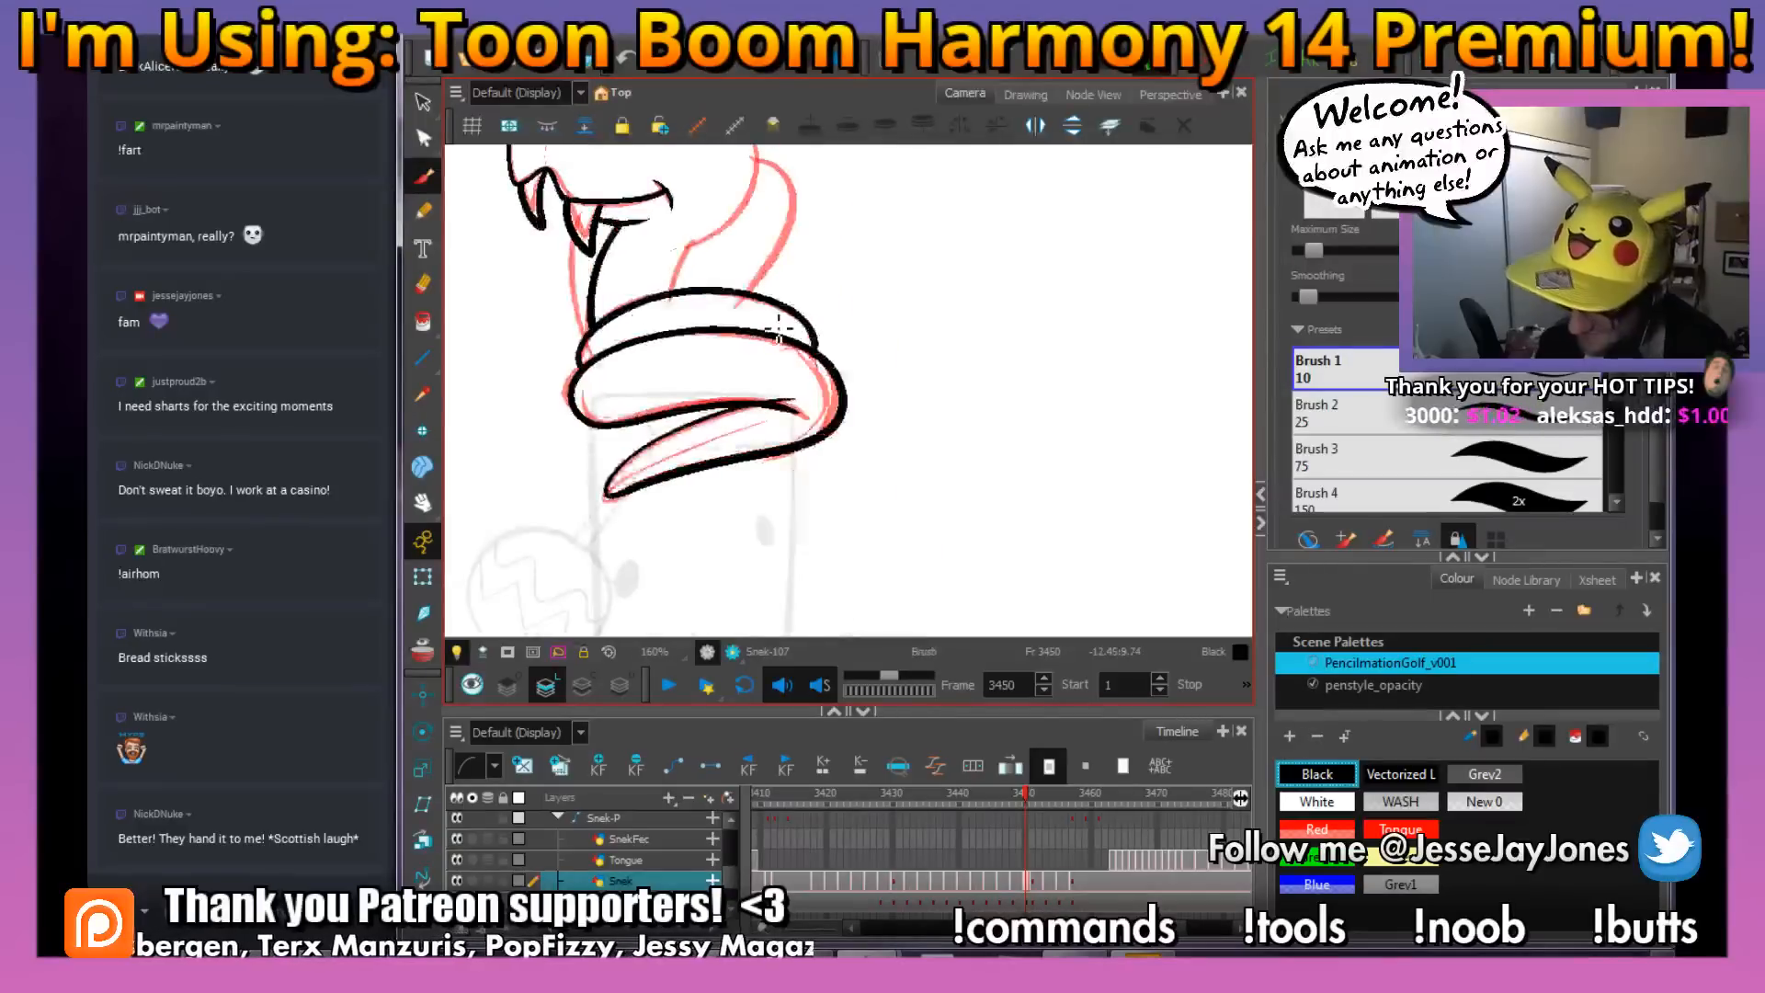
pyautogui.press('2')
pyautogui.press('2')
pyautogui.press('2')
pyautogui.press('2')
pyautogui.press('2')
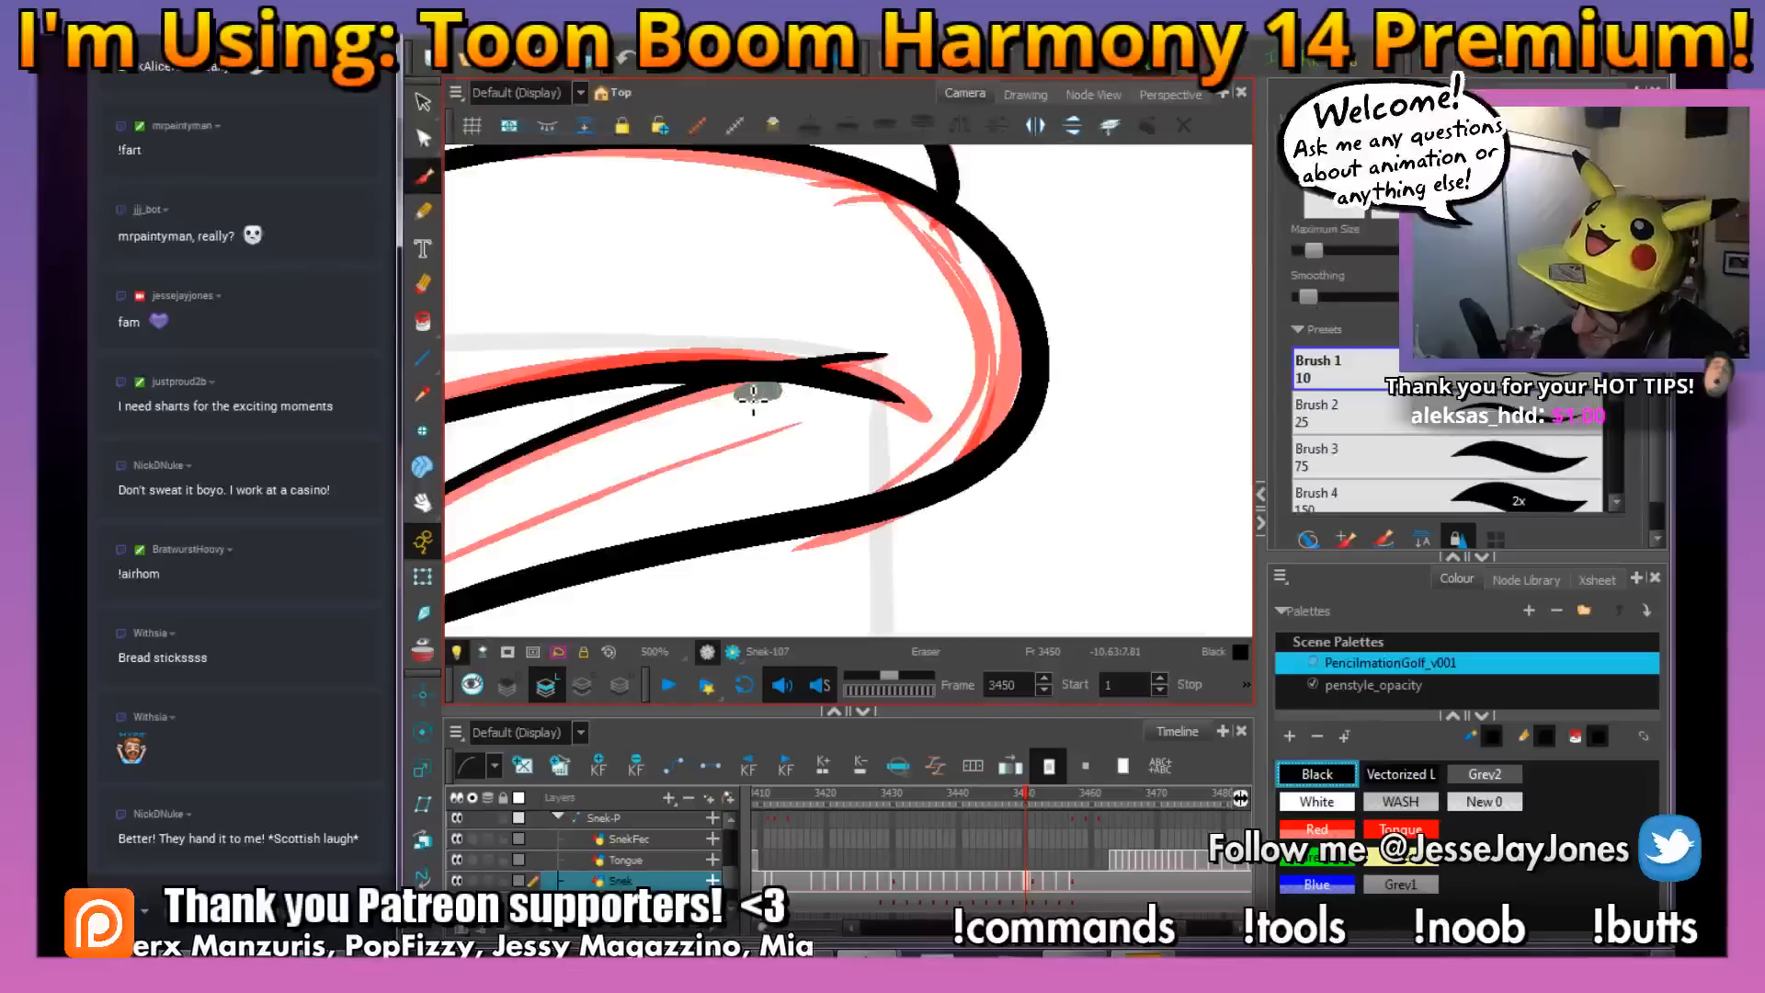
pyautogui.moveTo(865, 384); pyautogui.dragTo(866, 386)
pyautogui.hotkey('alt', 's')
pyautogui.moveTo(927, 454); pyautogui.dragTo(890, 459)
pyautogui.moveTo(792, 415)
pyautogui.mouseDown()
pyautogui.moveTo(745, 463)
pyautogui.moveTo(768, 469)
pyautogui.mouseUp()
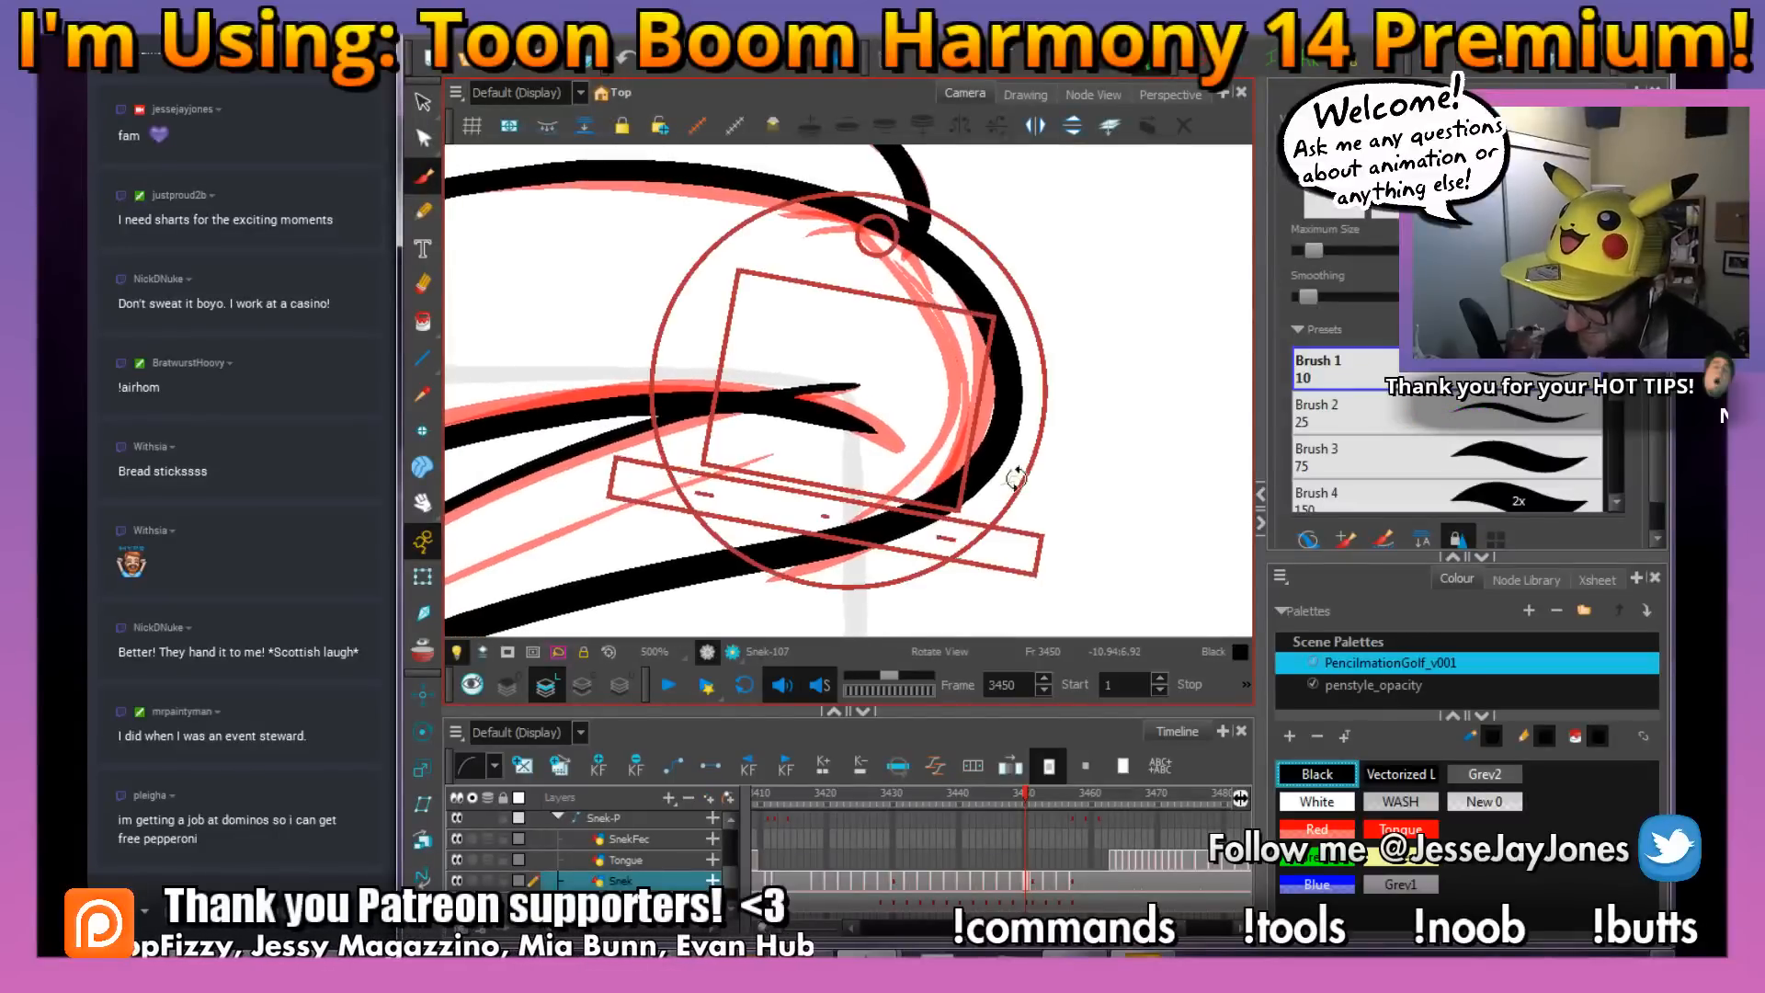
pyautogui.moveTo(1012, 478); pyautogui.dragTo(1044, 338)
pyautogui.moveTo(936, 495); pyautogui.dragTo(804, 392)
pyautogui.press('2')
pyautogui.moveTo(841, 270); pyautogui.dragTo(821, 305)
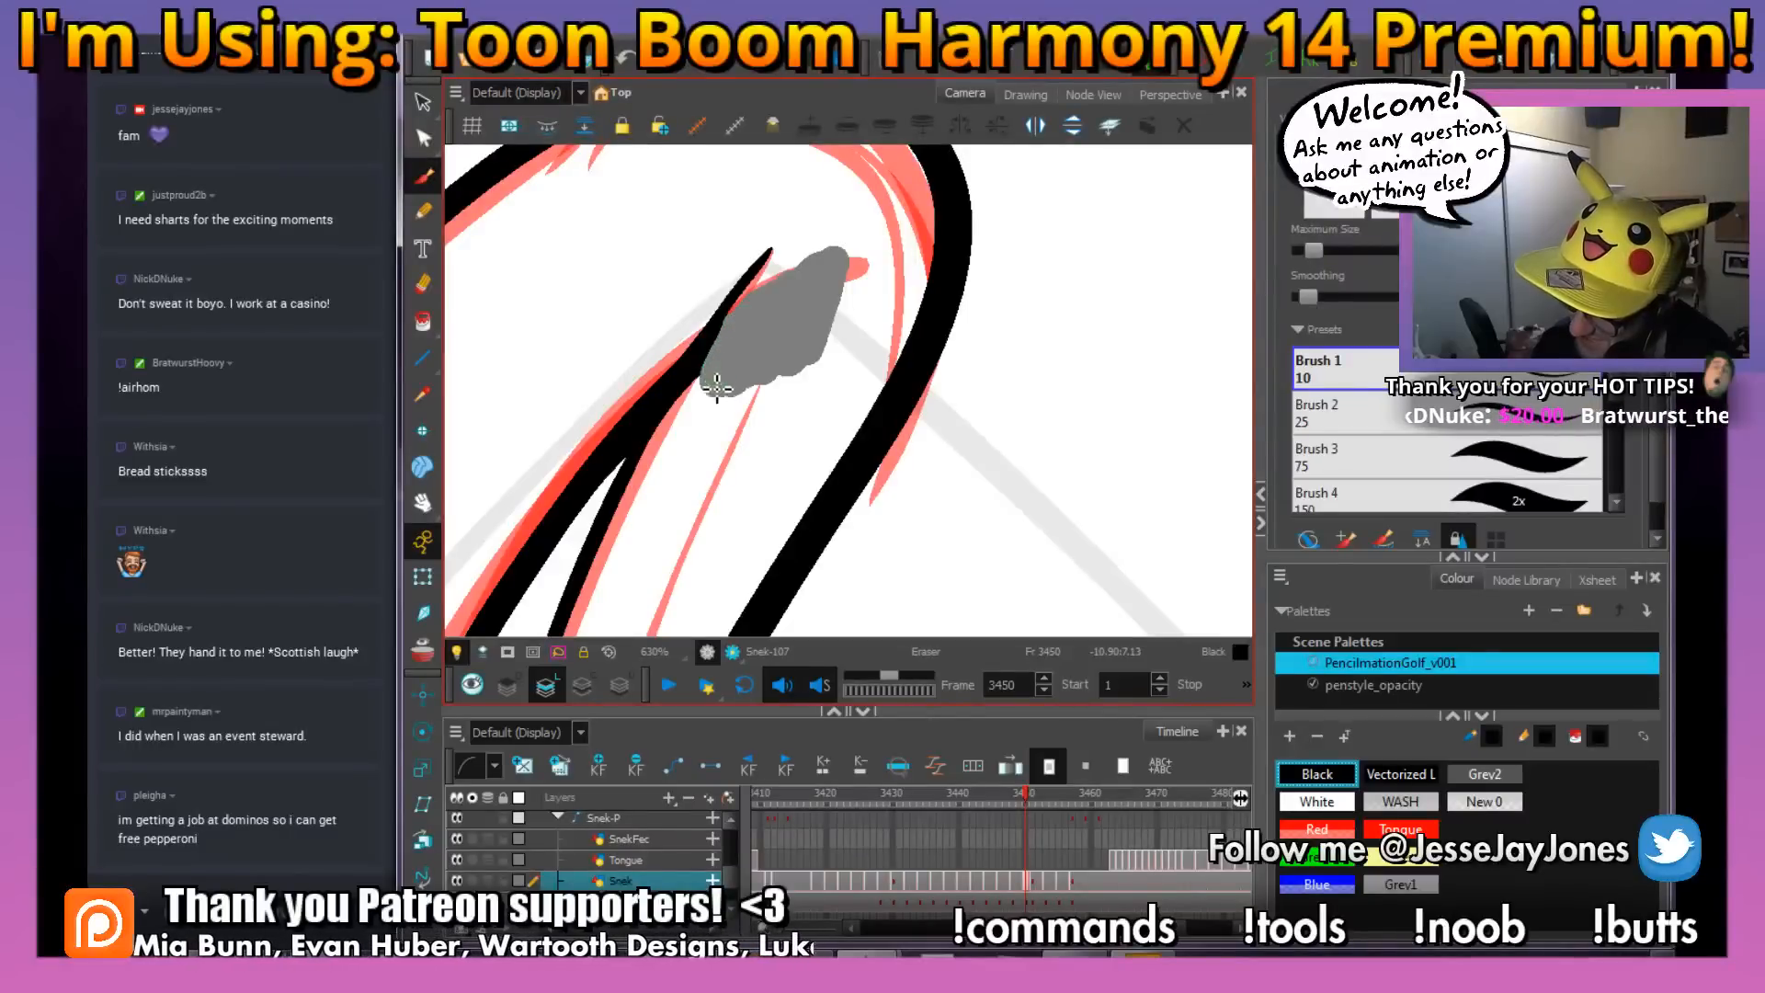
pyautogui.moveTo(719, 381); pyautogui.dragTo(709, 422)
pyautogui.hotkey('alt', 'b')
# Check the scale marks at frame 3449 and draw matching small curved scales on the tail at frame 3450
pyautogui.scroll(-6, 712, 427)
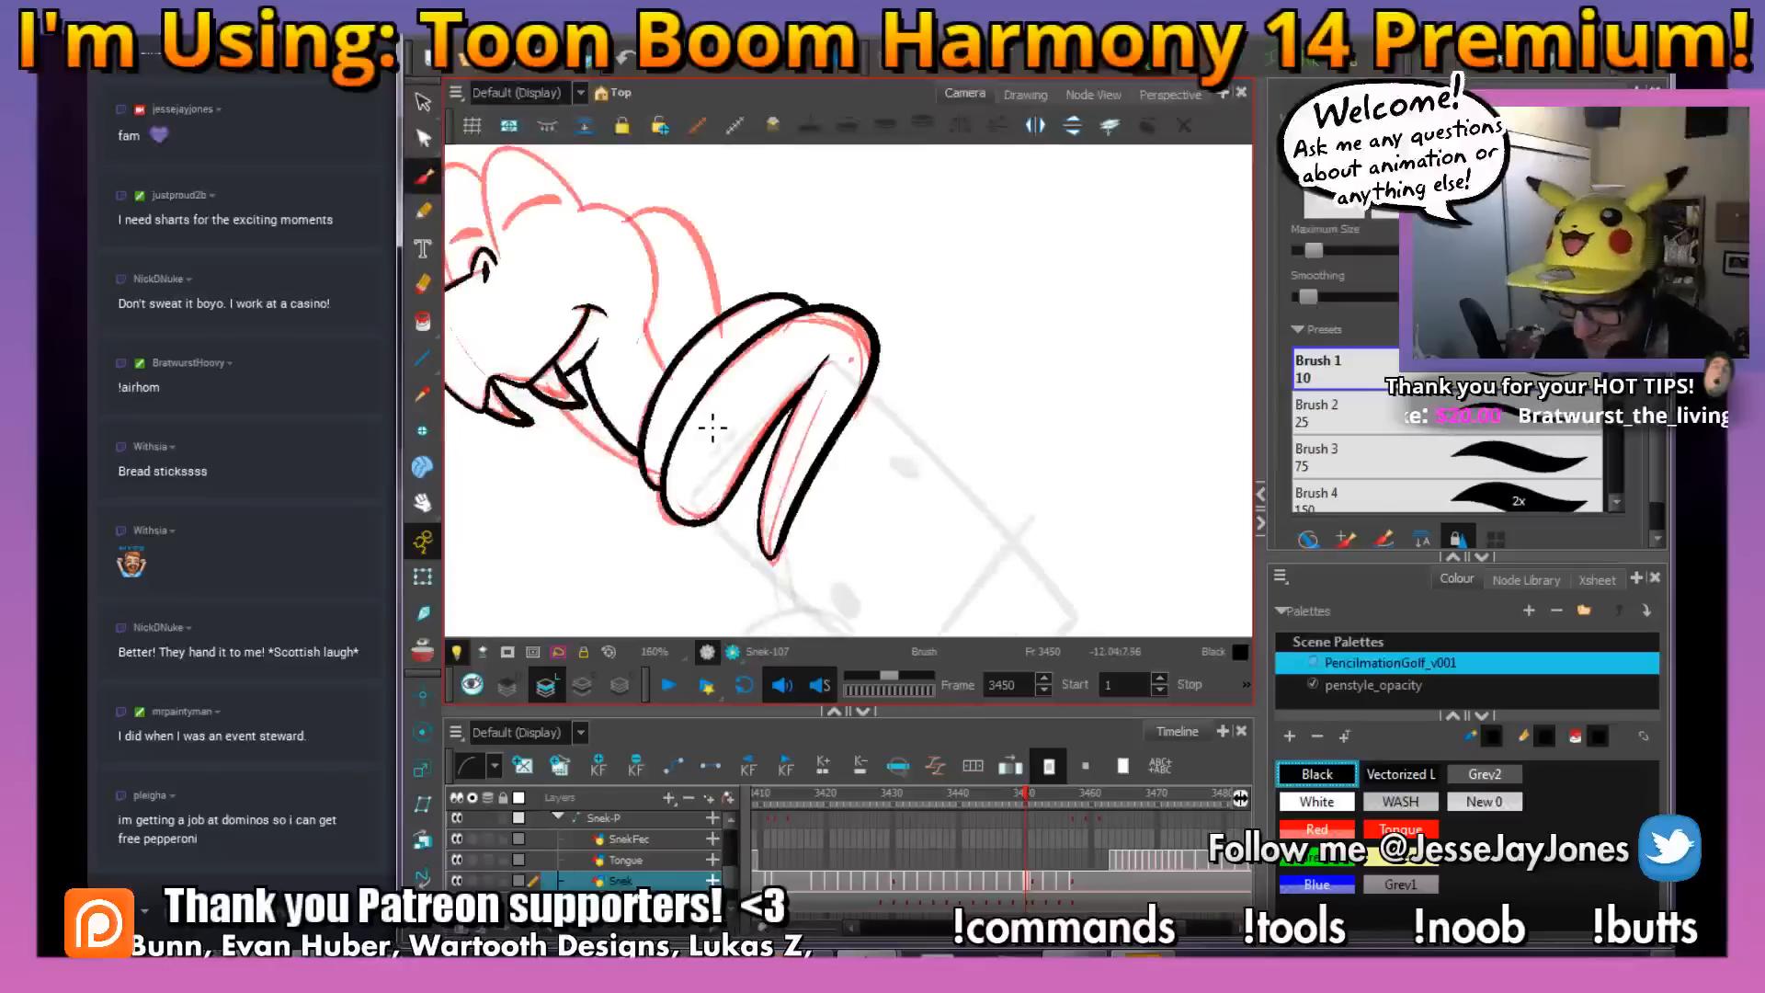
pyautogui.moveTo(918, 507)
pyautogui.mouseDown()
pyautogui.moveTo(857, 463)
pyautogui.moveTo(800, 465)
pyautogui.mouseUp()
pyautogui.press('2')
pyautogui.press('2')
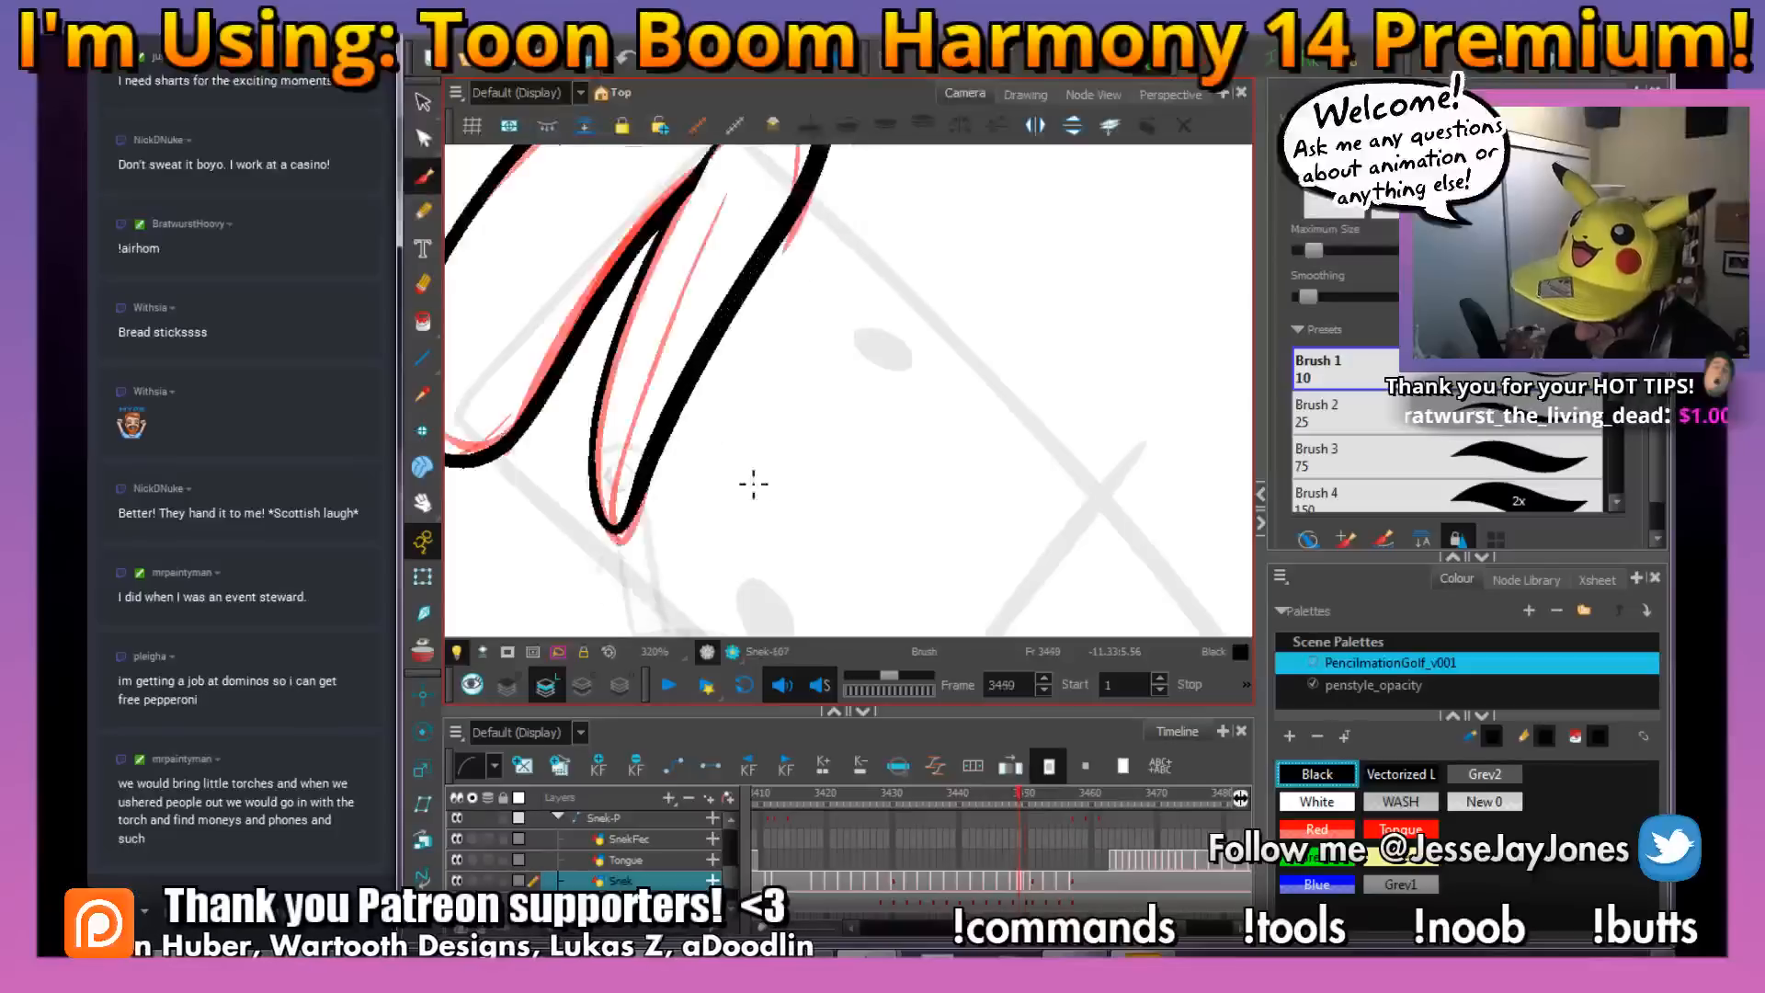
pyautogui.moveTo(623, 463); pyautogui.dragTo(631, 442)
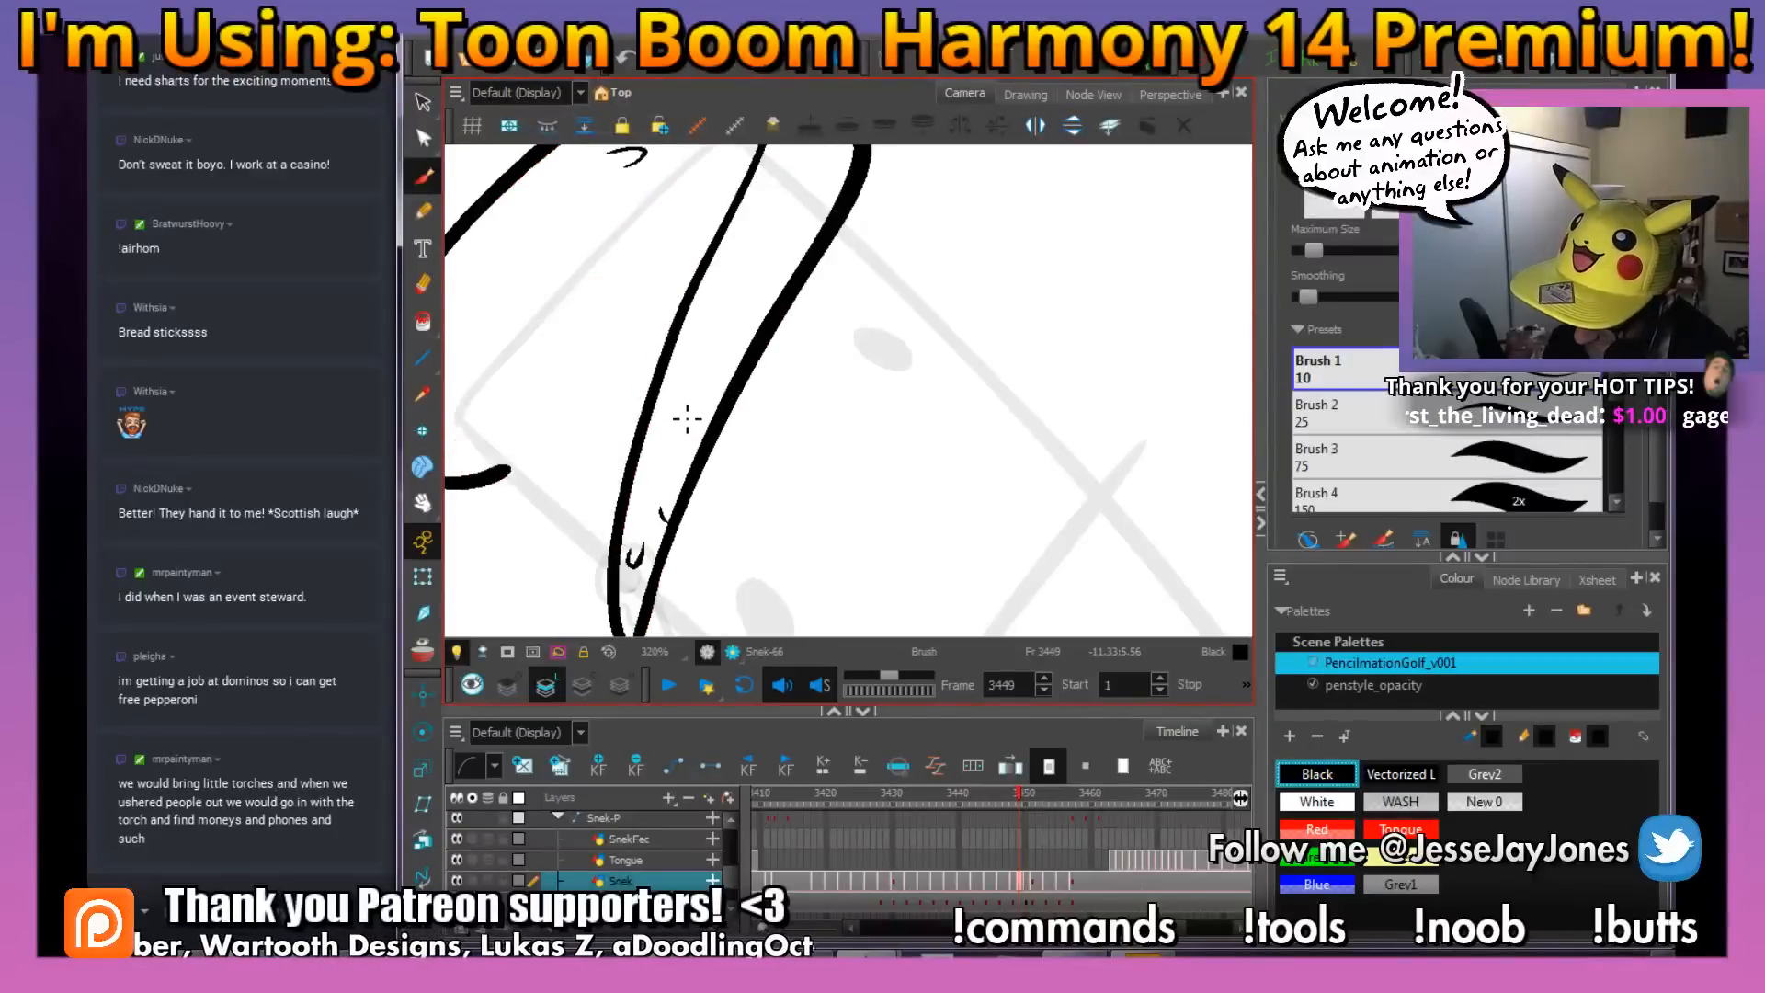
pyautogui.moveTo(824, 254)
pyautogui.mouseDown()
pyautogui.moveTo(828, 397)
pyautogui.moveTo(906, 414)
pyautogui.moveTo(895, 426)
pyautogui.mouseUp()
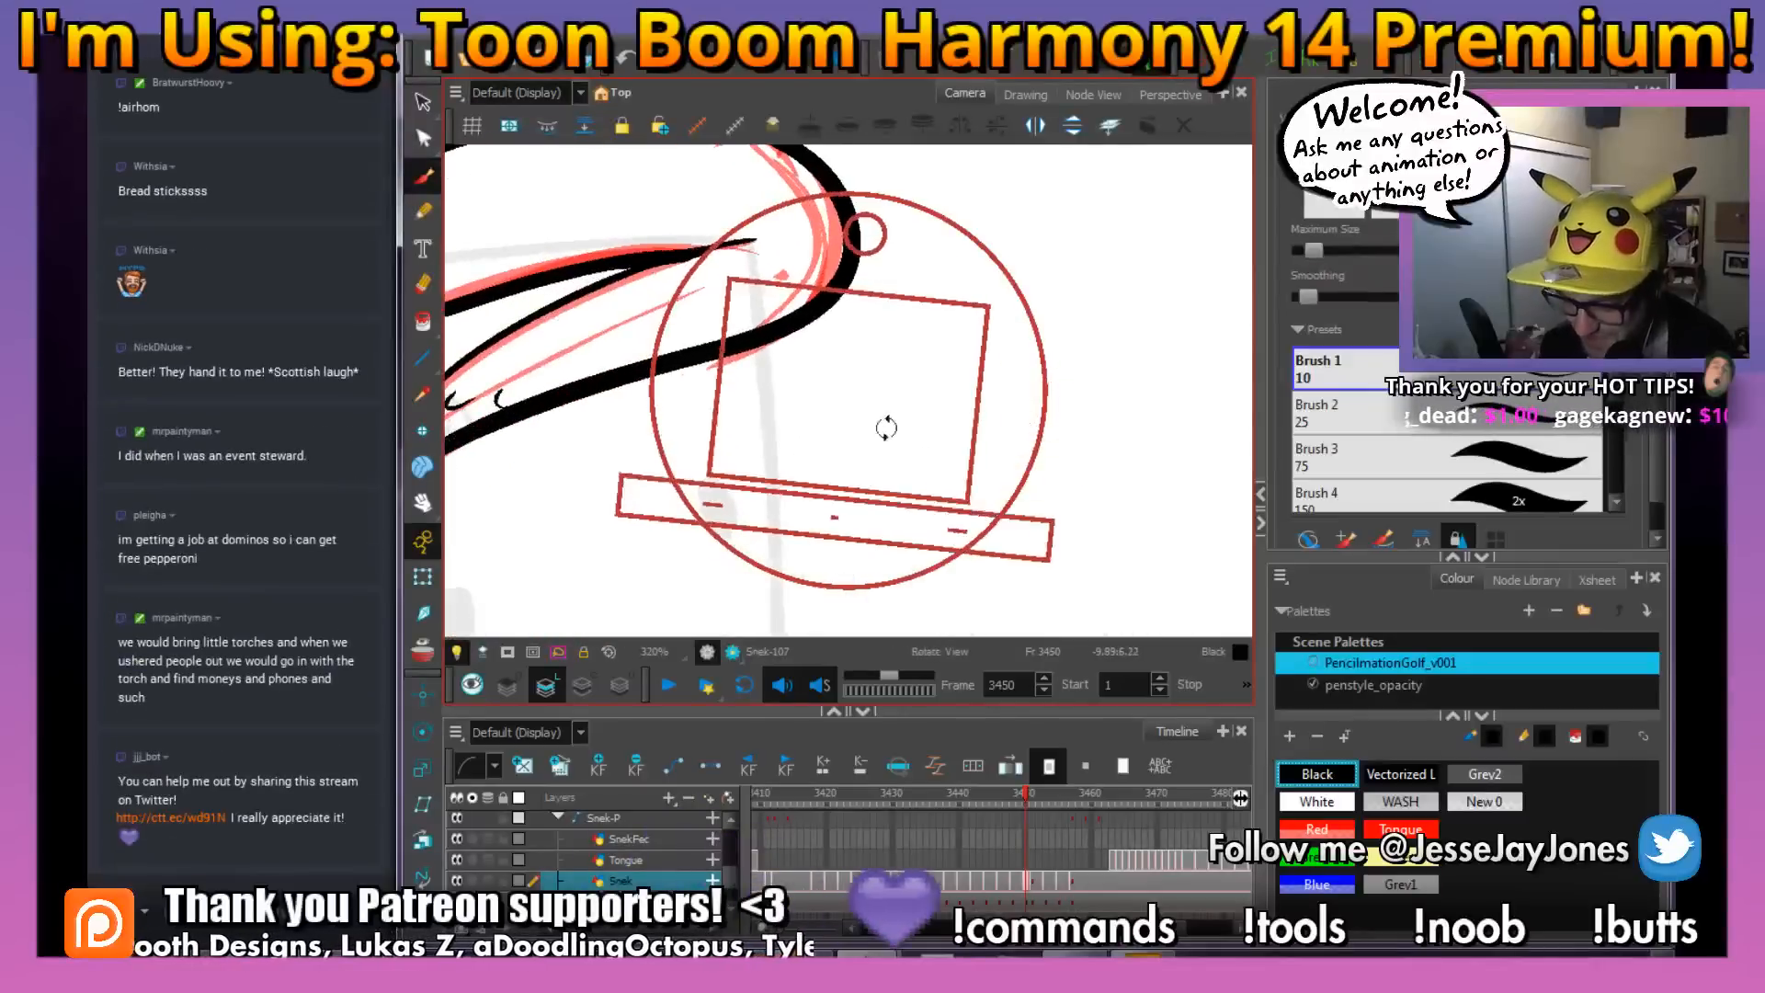
pyautogui.moveTo(700, 447); pyautogui.dragTo(773, 515)
pyautogui.moveTo(922, 354); pyautogui.dragTo(944, 427)
# Draw two small curved scale marks on the large coil, flipping between neighbouring drawings to match their placement
pyautogui.moveTo(919, 287); pyautogui.dragTo(701, 512)
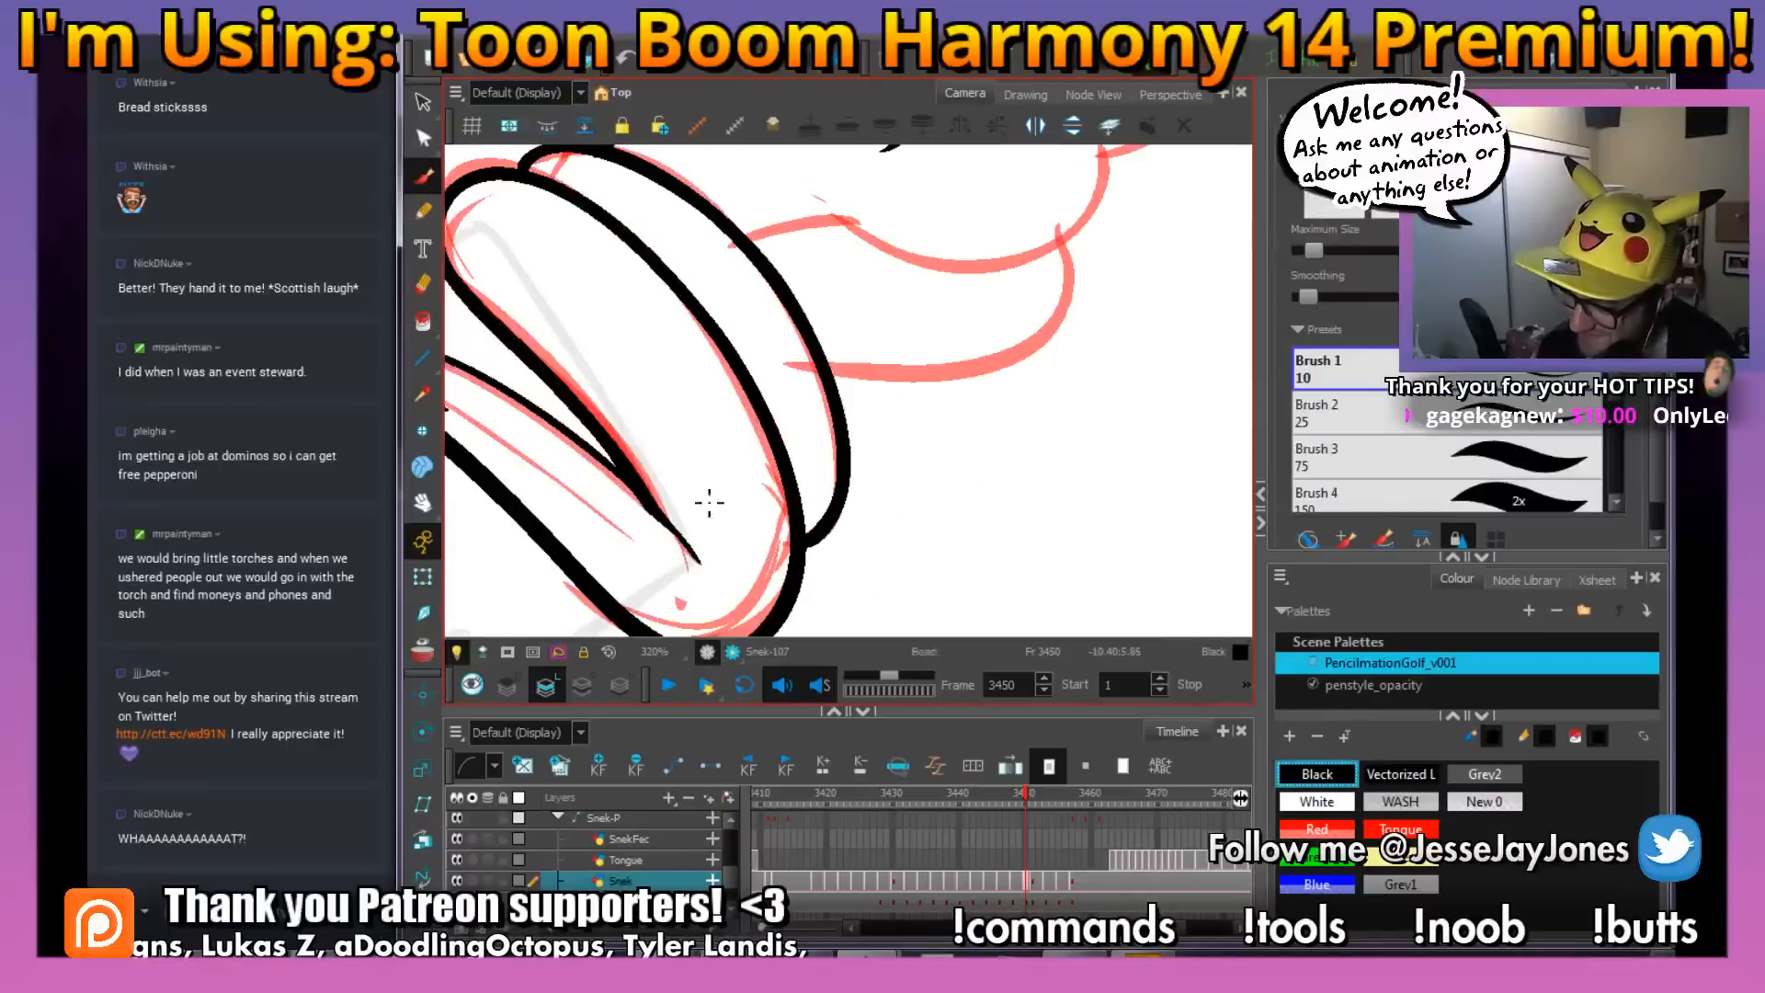
pyautogui.moveTo(688, 421); pyautogui.dragTo(735, 395)
pyautogui.press('.')
pyautogui.press('.')
pyautogui.press('.')
pyautogui.moveTo(863, 382); pyautogui.dragTo(800, 361)
pyautogui.moveTo(978, 430); pyautogui.dragTo(971, 481)
pyautogui.moveTo(732, 399)
pyautogui.mouseDown()
pyautogui.moveTo(749, 446)
pyautogui.moveTo(736, 492)
pyautogui.mouseUp()
pyautogui.press('f')
pyautogui.press('g')
pyautogui.press('f')
pyautogui.moveTo(716, 343)
pyautogui.mouseDown()
pyautogui.moveTo(735, 330)
pyautogui.moveTo(800, 342)
pyautogui.moveTo(794, 435)
pyautogui.moveTo(919, 478)
pyautogui.moveTo(993, 433)
pyautogui.moveTo(1030, 357)
pyautogui.mouseUp()
pyautogui.press('g')
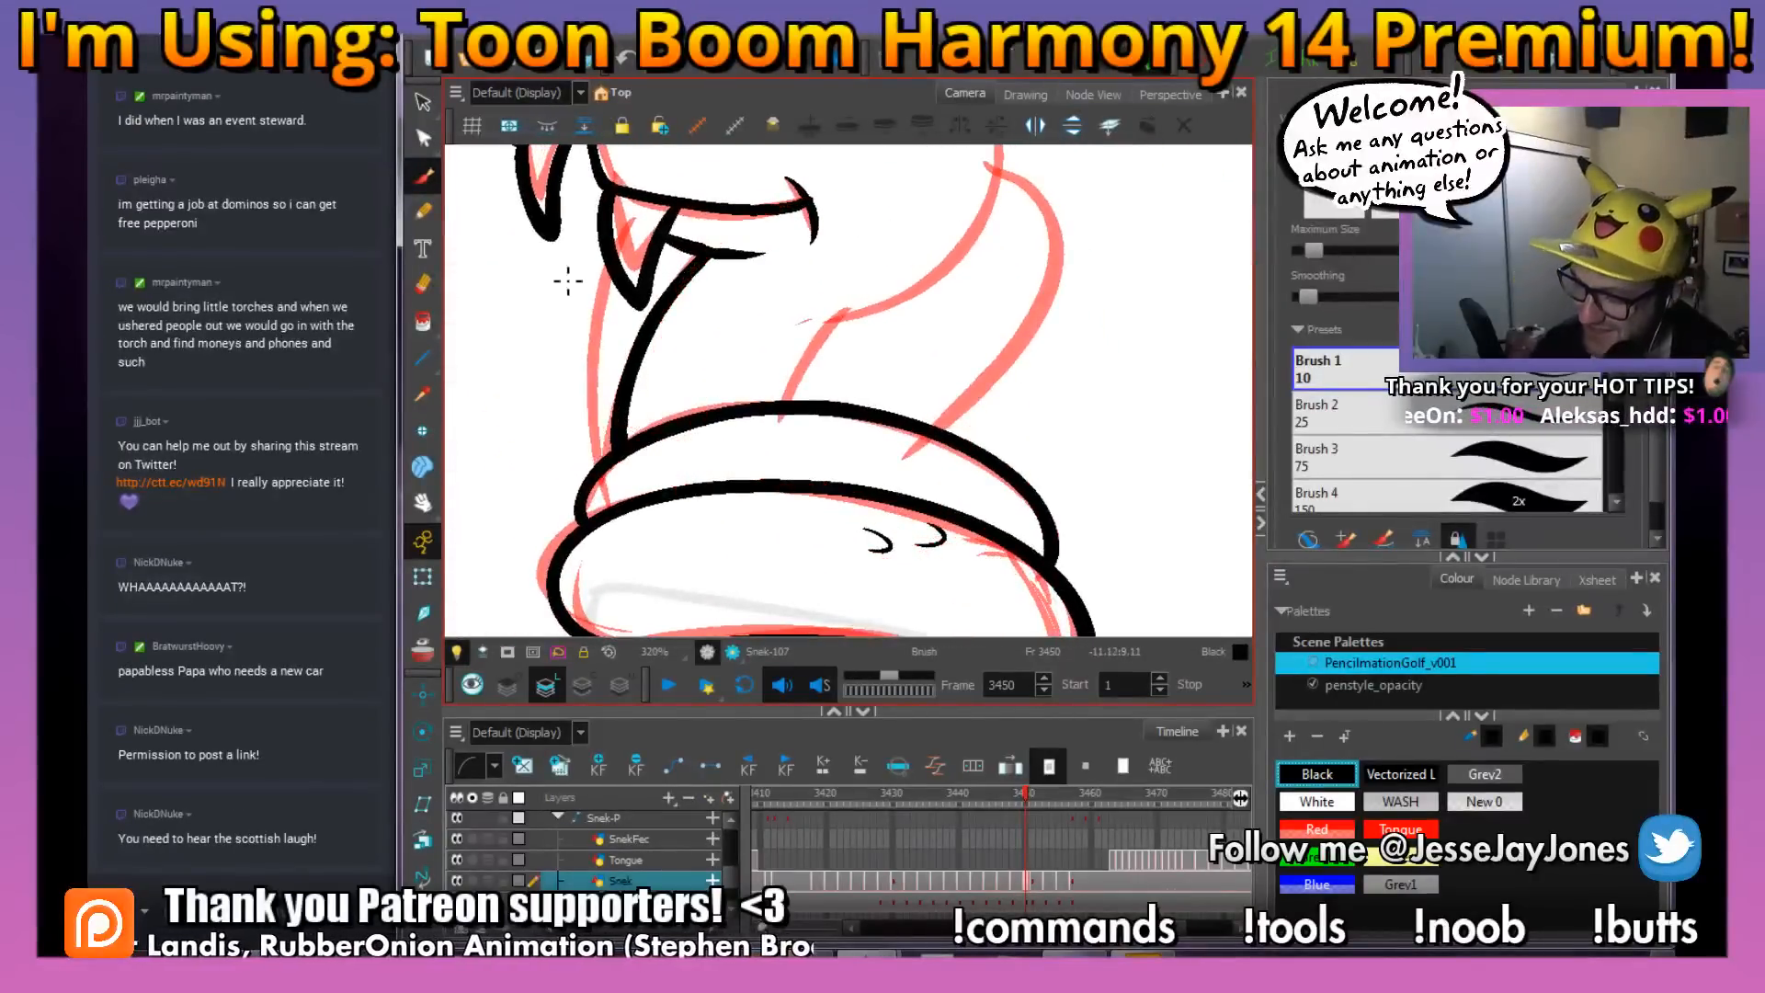
# Ink the rounded back of the head and cheek, plus the short neck line down to the top coil
pyautogui.moveTo(888, 537)
pyautogui.mouseDown()
pyautogui.moveTo(828, 466)
pyautogui.moveTo(755, 430)
pyautogui.mouseUp()
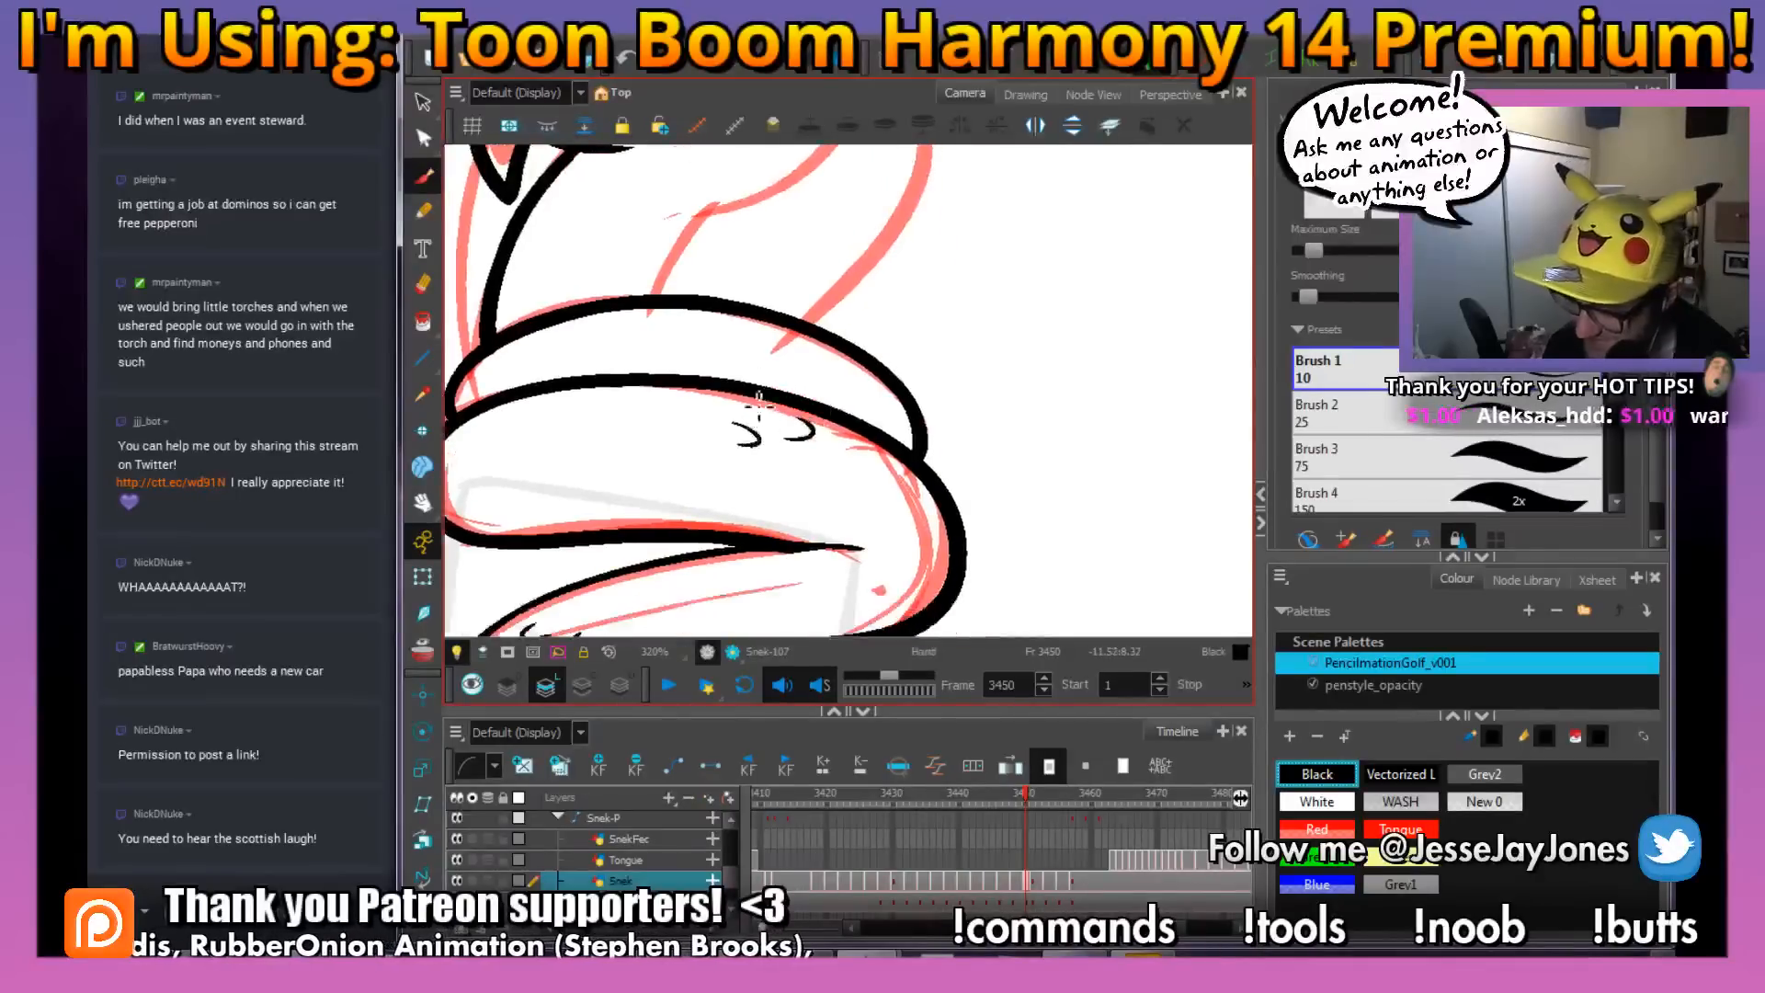
pyautogui.moveTo(719, 488); pyautogui.dragTo(830, 471)
pyautogui.moveTo(607, 216)
pyautogui.mouseDown()
pyautogui.moveTo(791, 382)
pyautogui.moveTo(713, 307)
pyautogui.moveTo(748, 398)
pyautogui.mouseUp()
pyautogui.moveTo(780, 267); pyautogui.dragTo(811, 285)
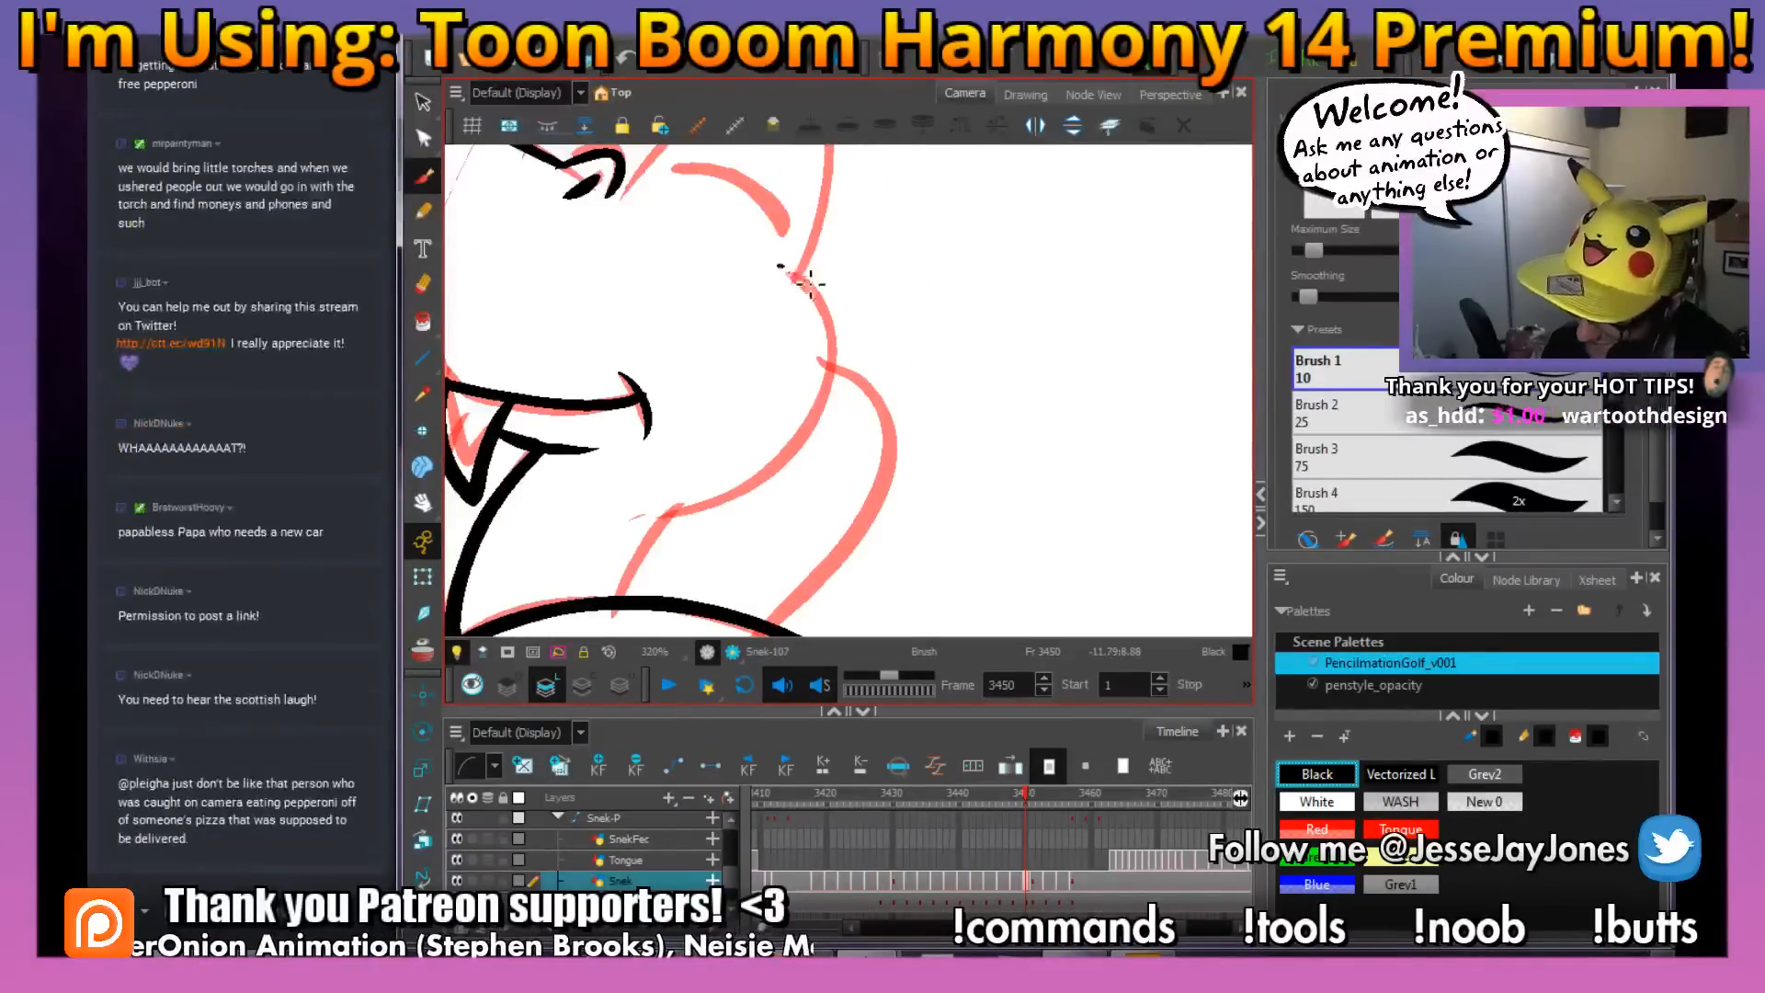
pyautogui.hotkey('alt', 's')
pyautogui.moveTo(706, 506)
pyautogui.mouseDown()
pyautogui.moveTo(608, 504)
pyautogui.moveTo(733, 483)
pyautogui.mouseUp()
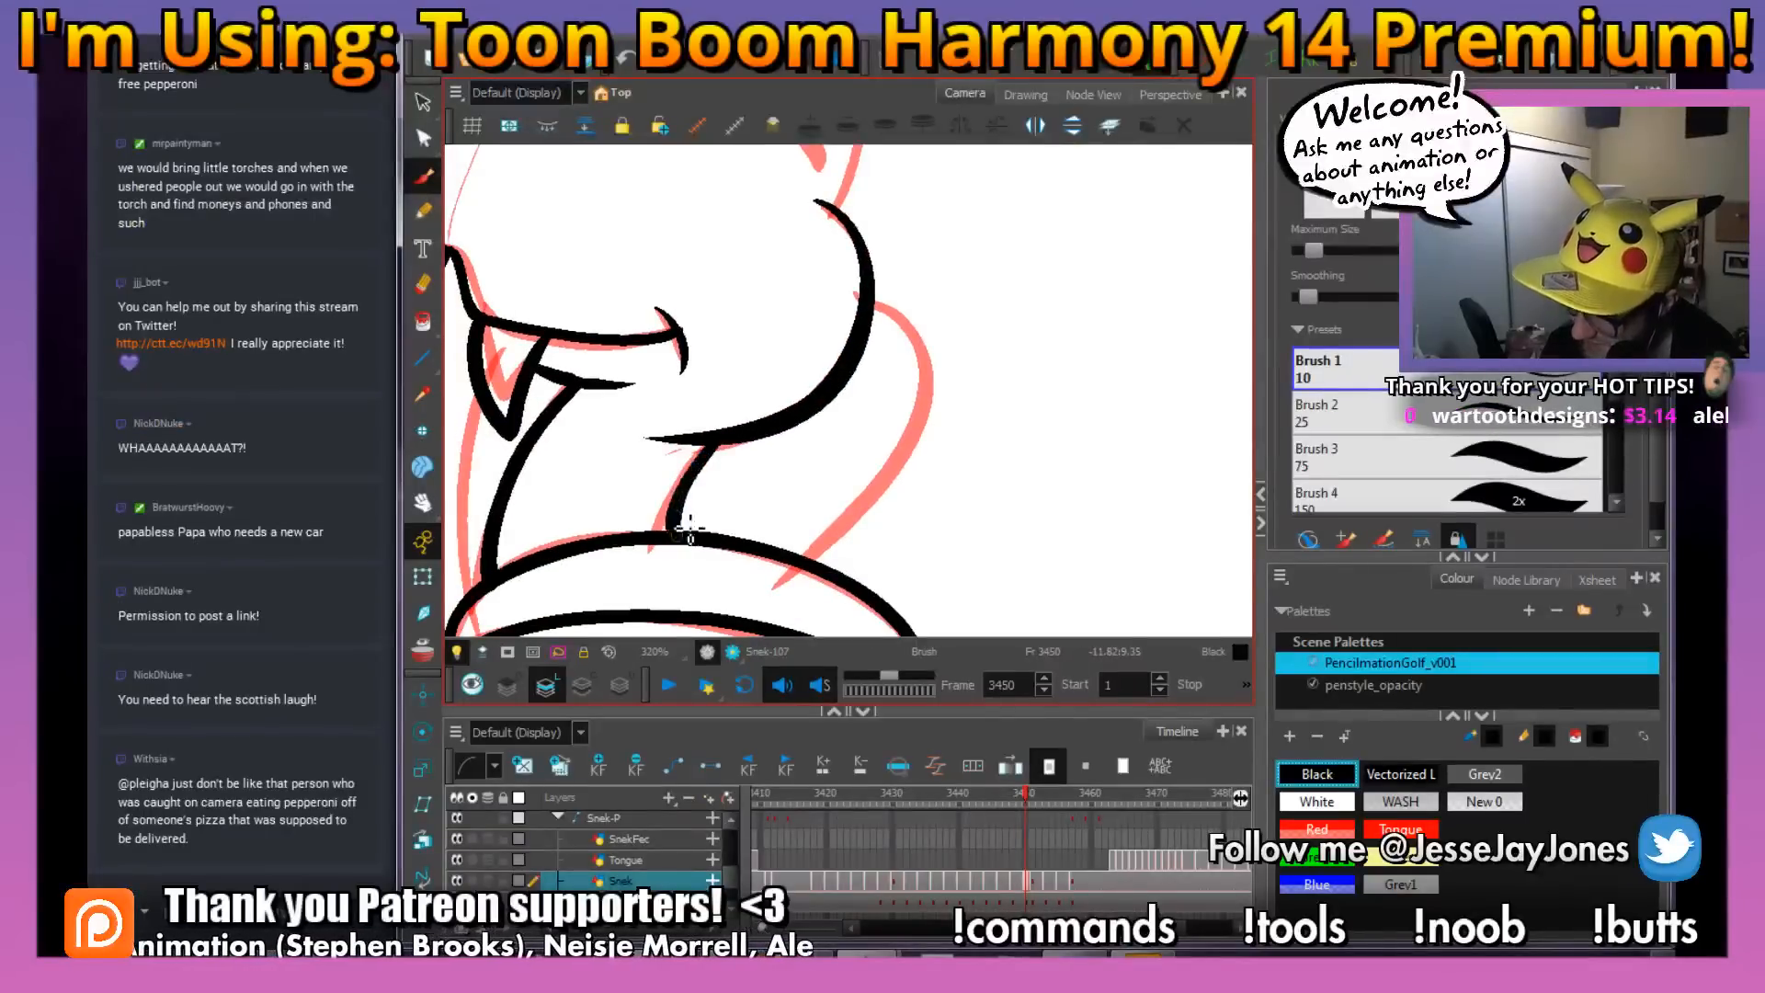
# Ink both tall eye outlines and the curved closed-eyelid lines inside them over the red rough
pyautogui.moveTo(779, 339)
pyautogui.mouseDown()
pyautogui.moveTo(772, 395)
pyautogui.moveTo(733, 439)
pyautogui.moveTo(920, 453)
pyautogui.mouseUp()
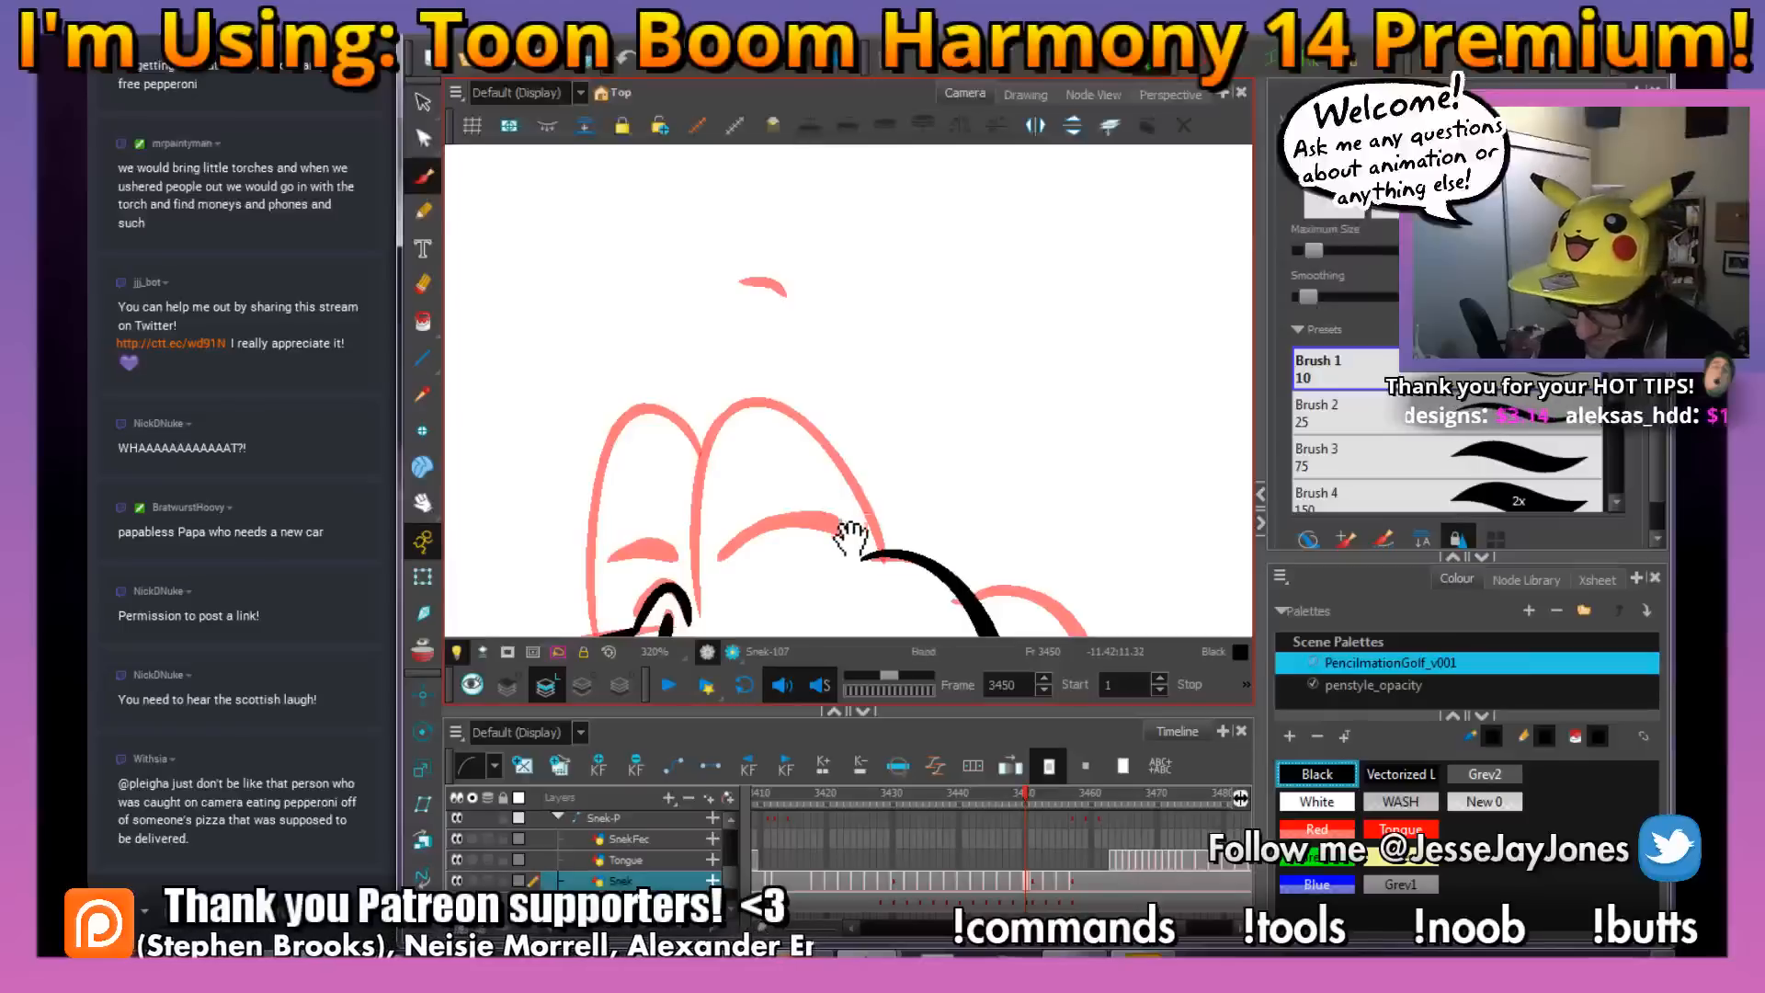
pyautogui.moveTo(850, 531); pyautogui.dragTo(748, 453)
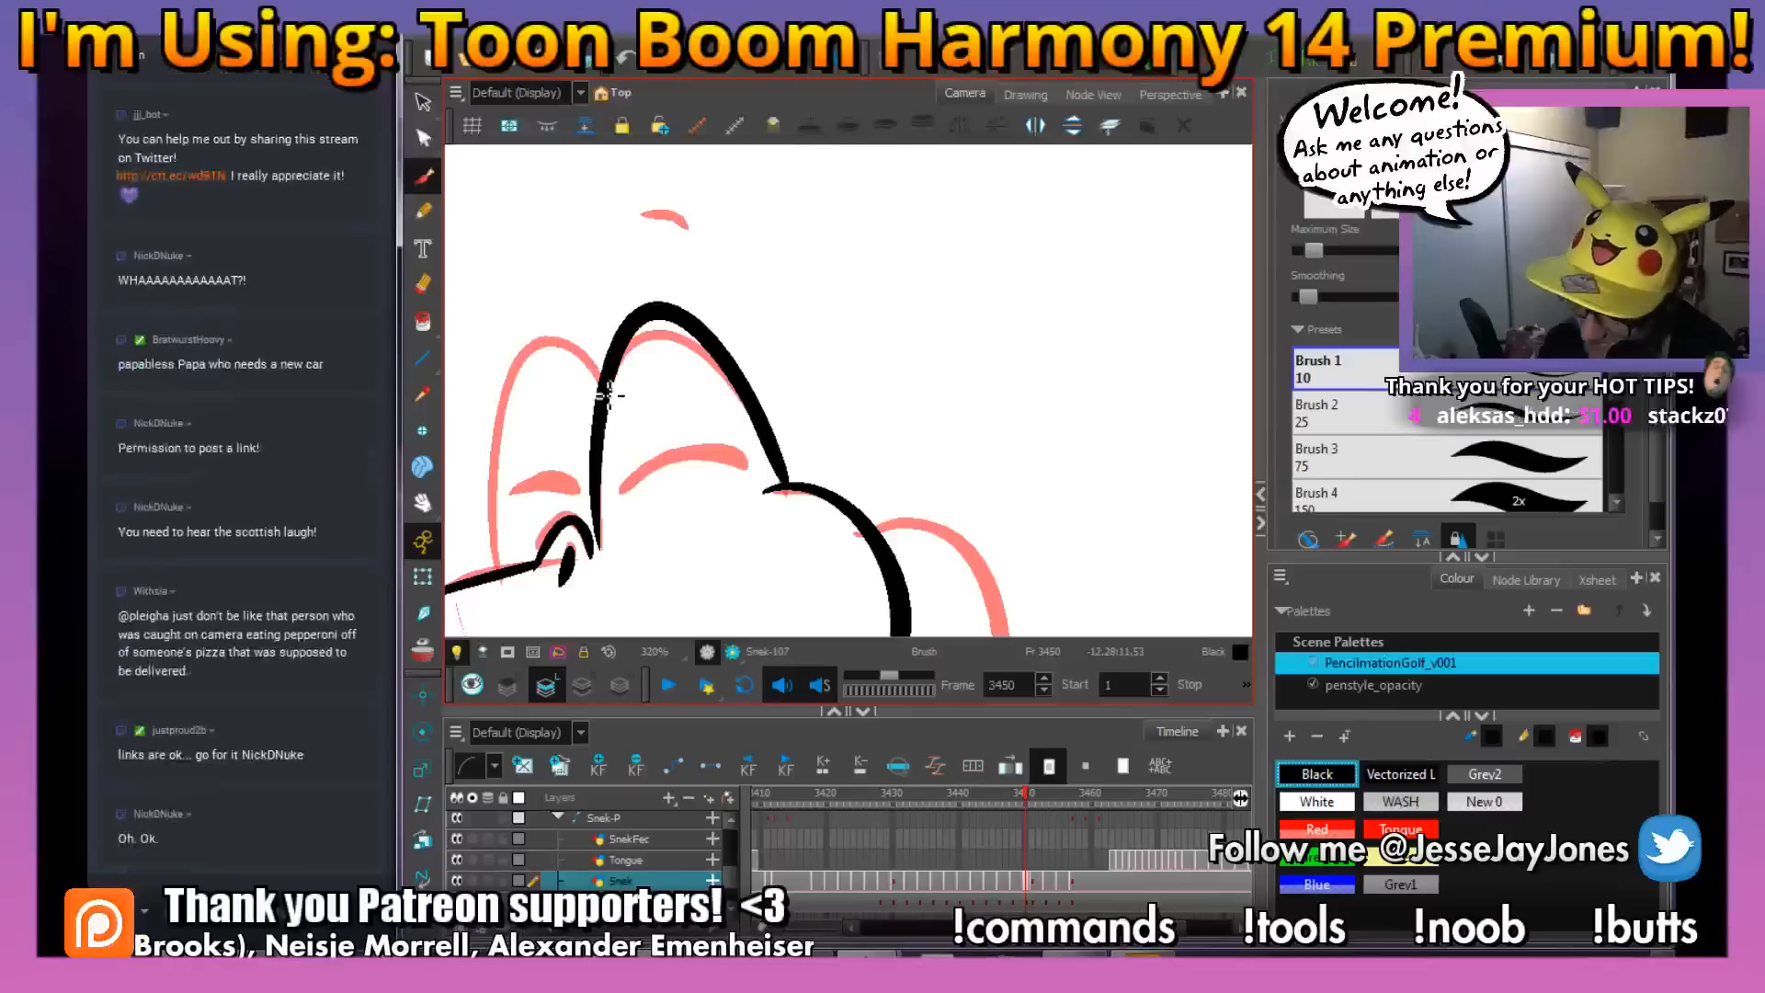
pyautogui.moveTo(719, 505); pyautogui.dragTo(720, 483)
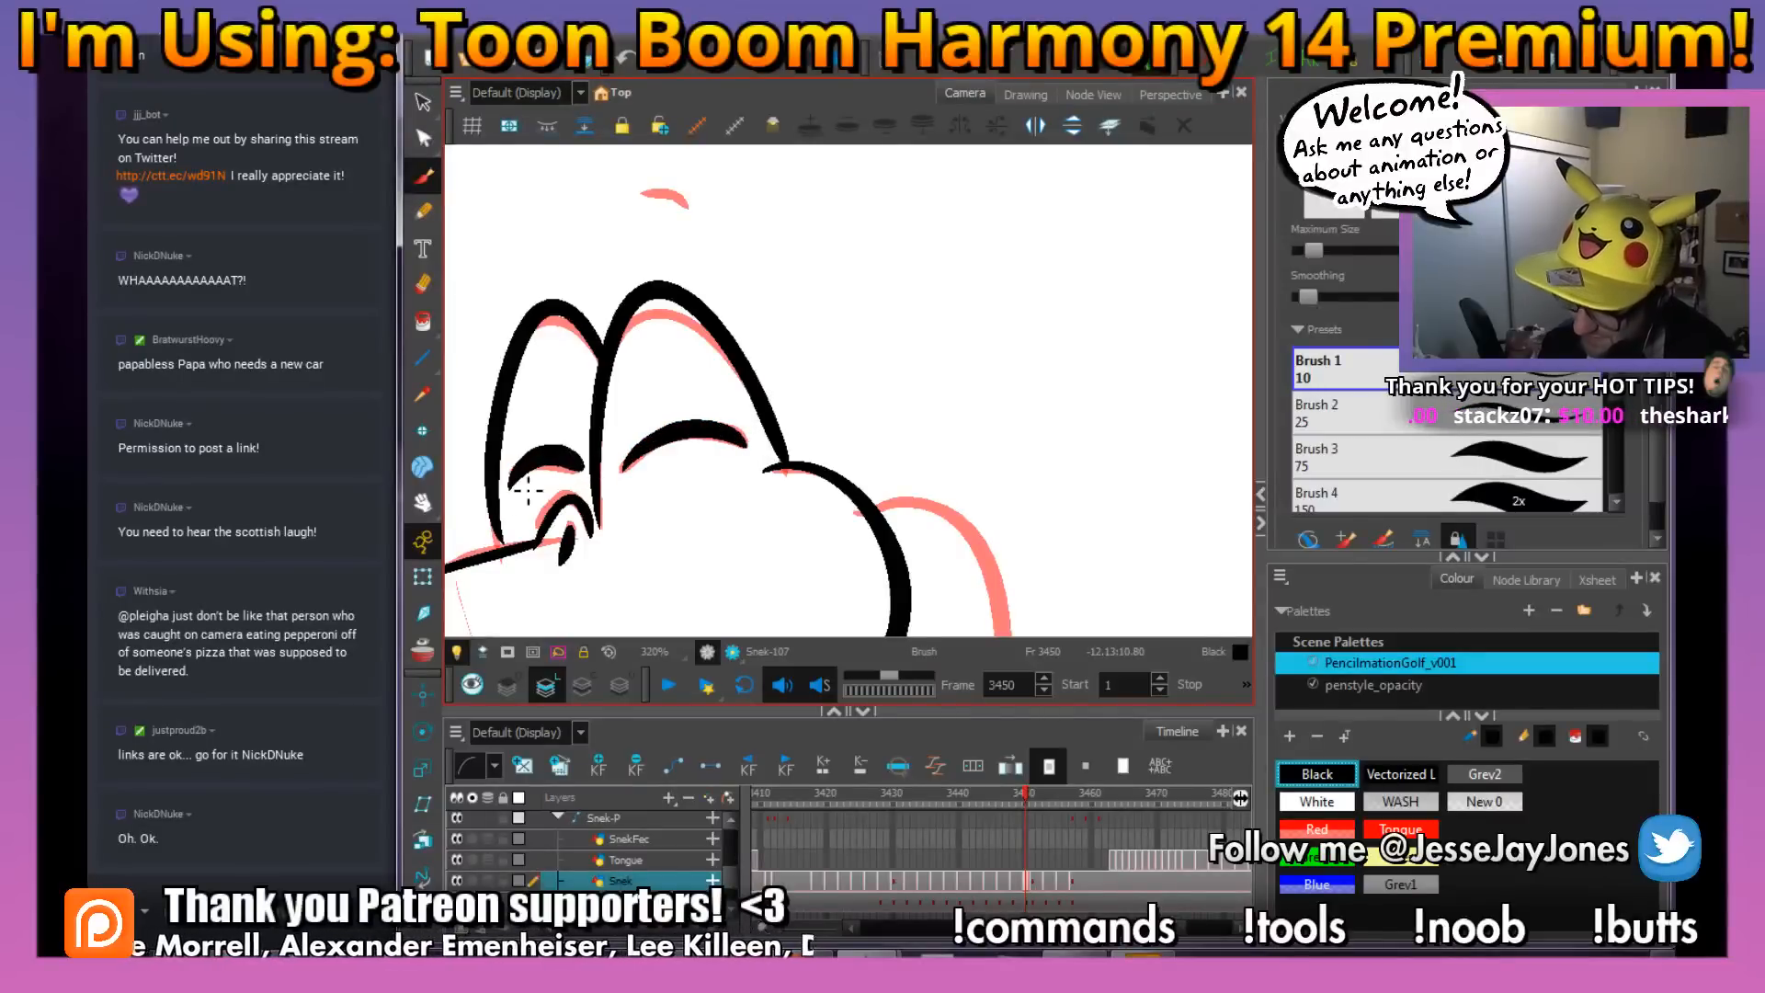
pyautogui.moveTo(897, 348); pyautogui.dragTo(914, 383)
pyautogui.moveTo(894, 499); pyautogui.dragTo(813, 335)
# Ink the back curve of the neck from behind the head down to the top coil
pyautogui.press('1')
pyautogui.press('1')
pyautogui.moveTo(819, 474)
pyautogui.mouseDown()
pyautogui.moveTo(799, 467)
pyautogui.moveTo(819, 446)
pyautogui.mouseUp()
pyautogui.press('2')
pyautogui.press('2')
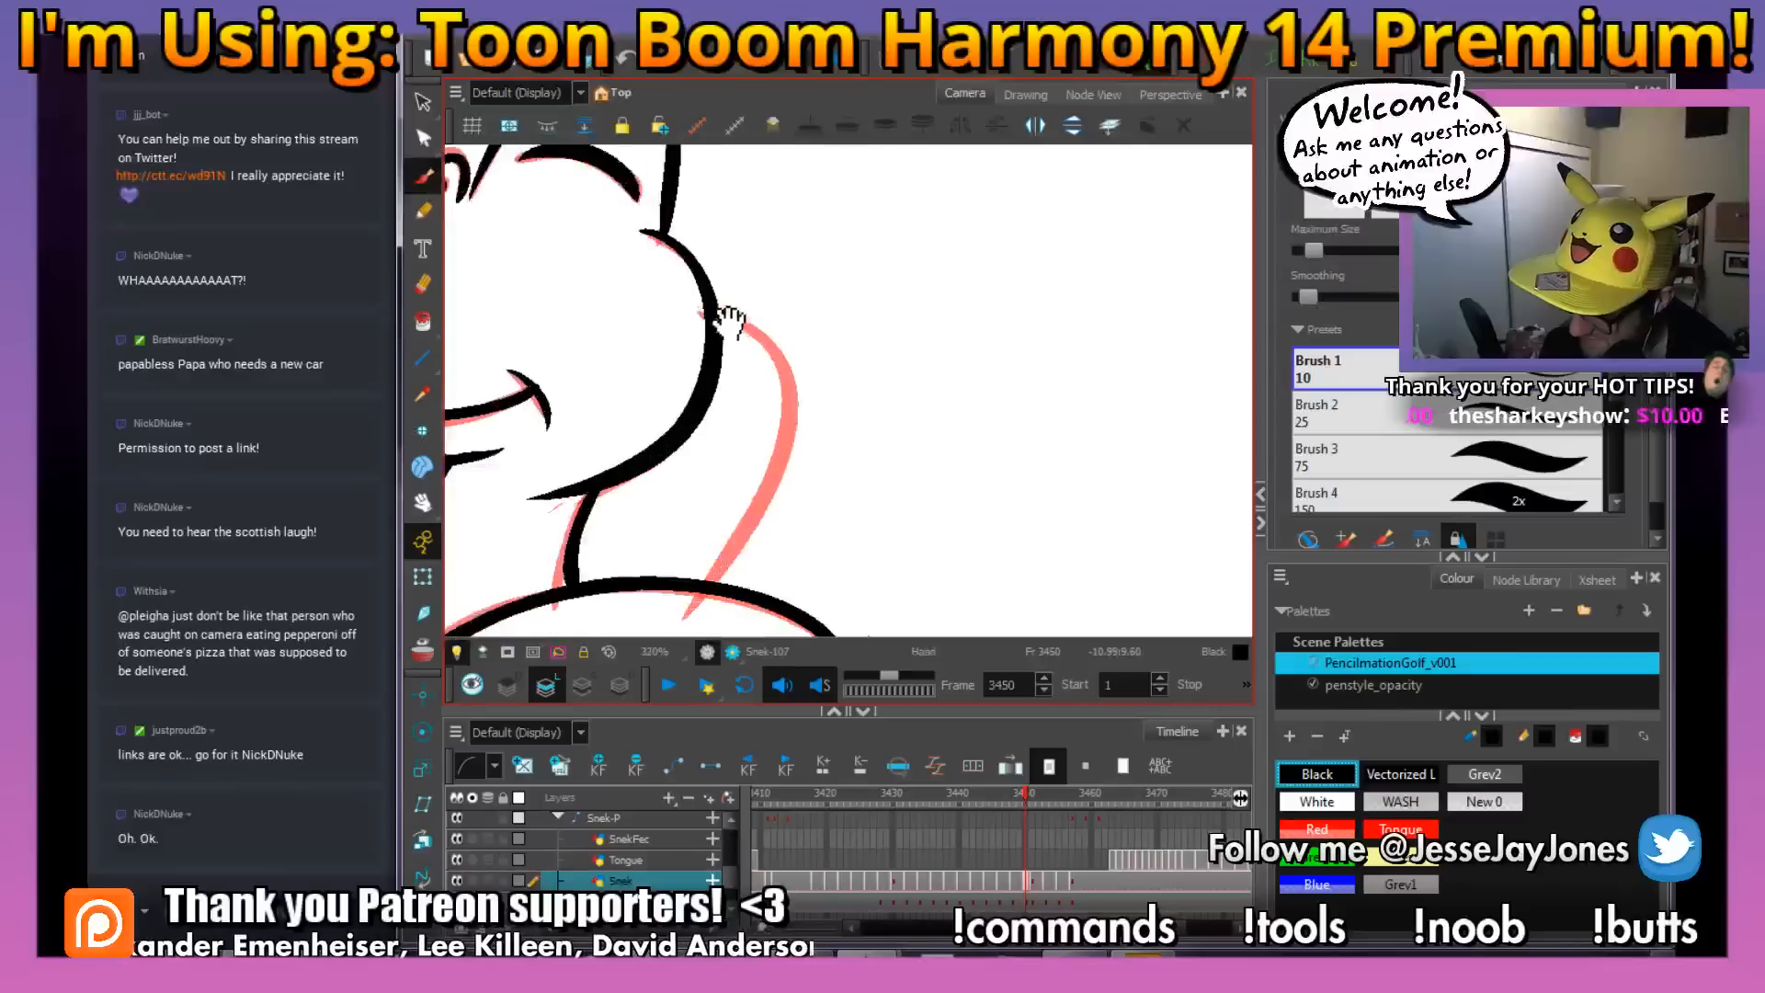
pyautogui.moveTo(747, 348); pyautogui.dragTo(749, 305)
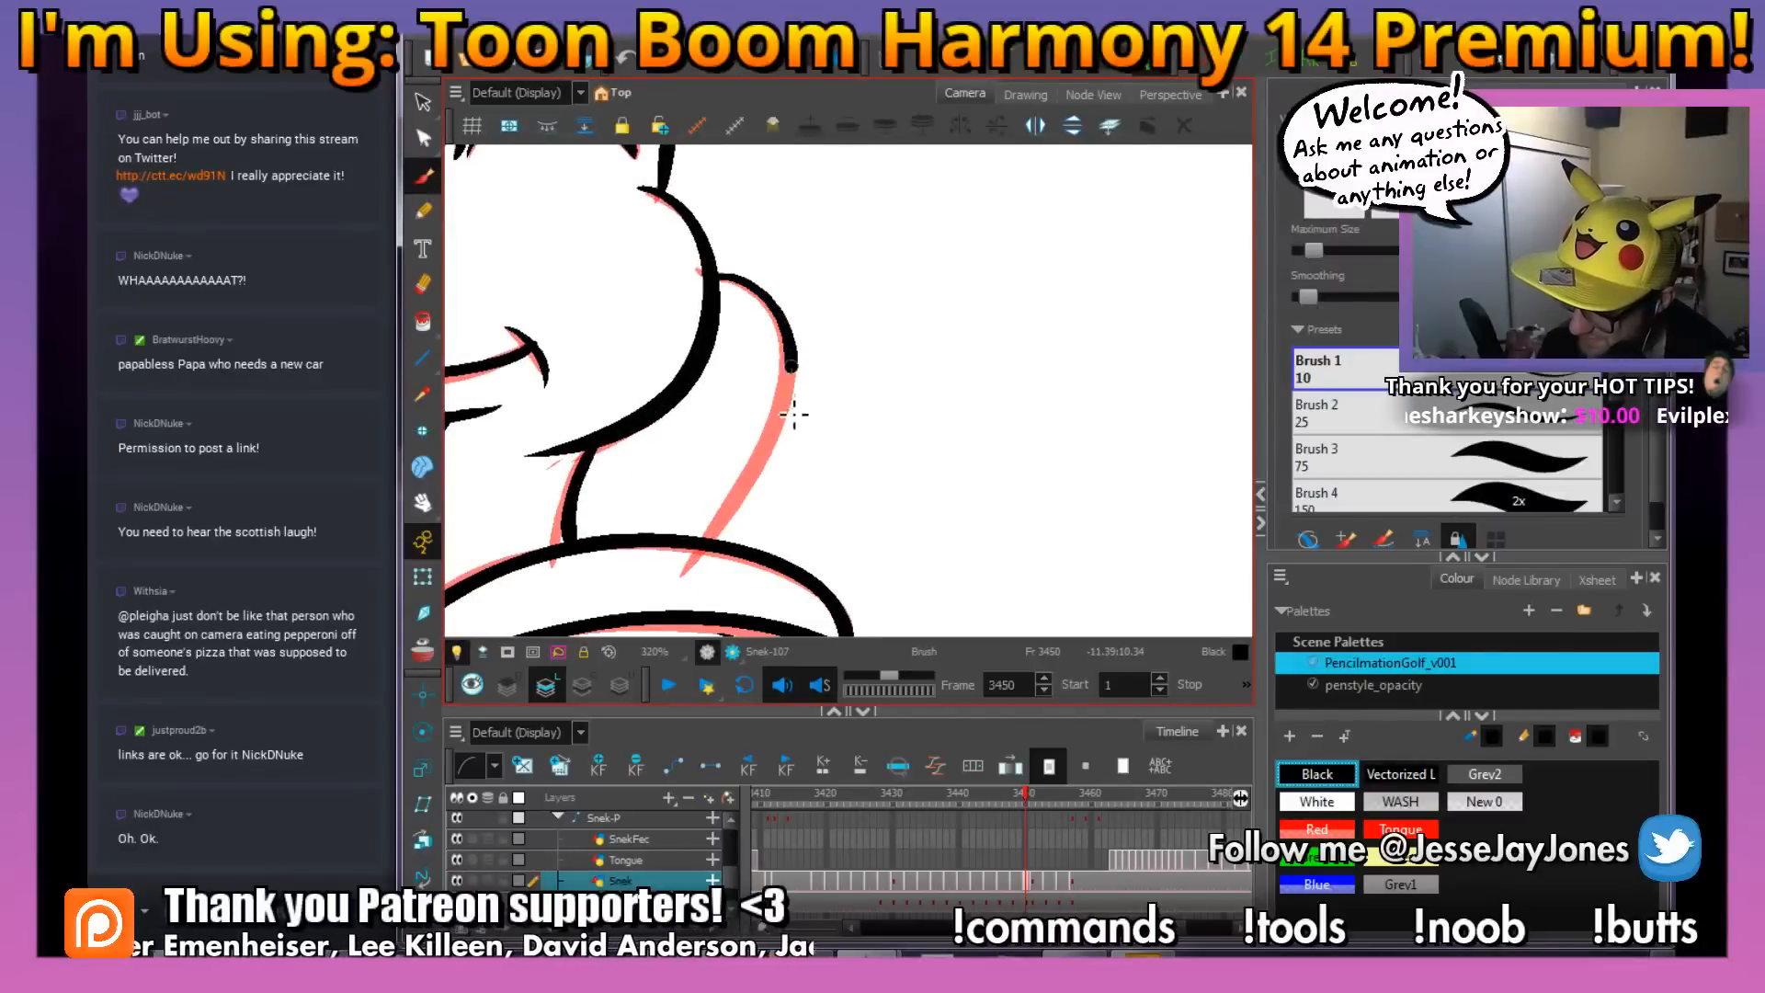
# Switch to AnkhBot R2, view its Songrequest page and minimize it to return to Harmony
pyautogui.click(873, 956)
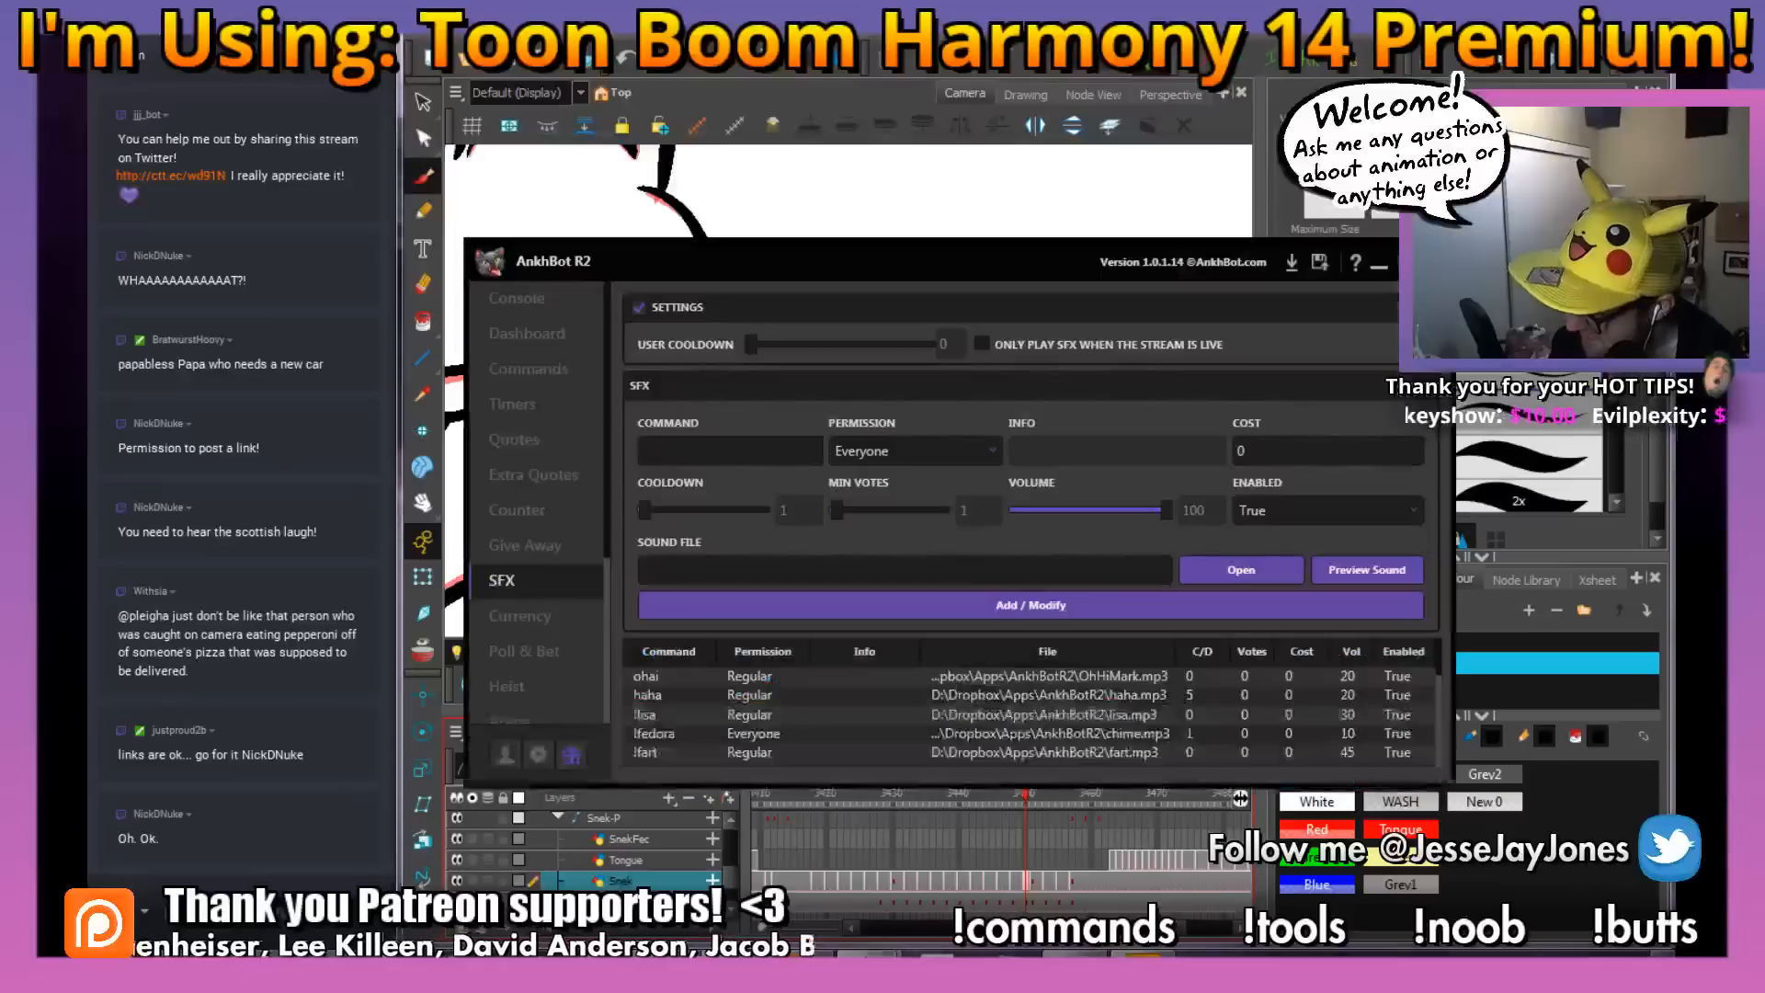
pyautogui.scroll(-3, 598, 597)
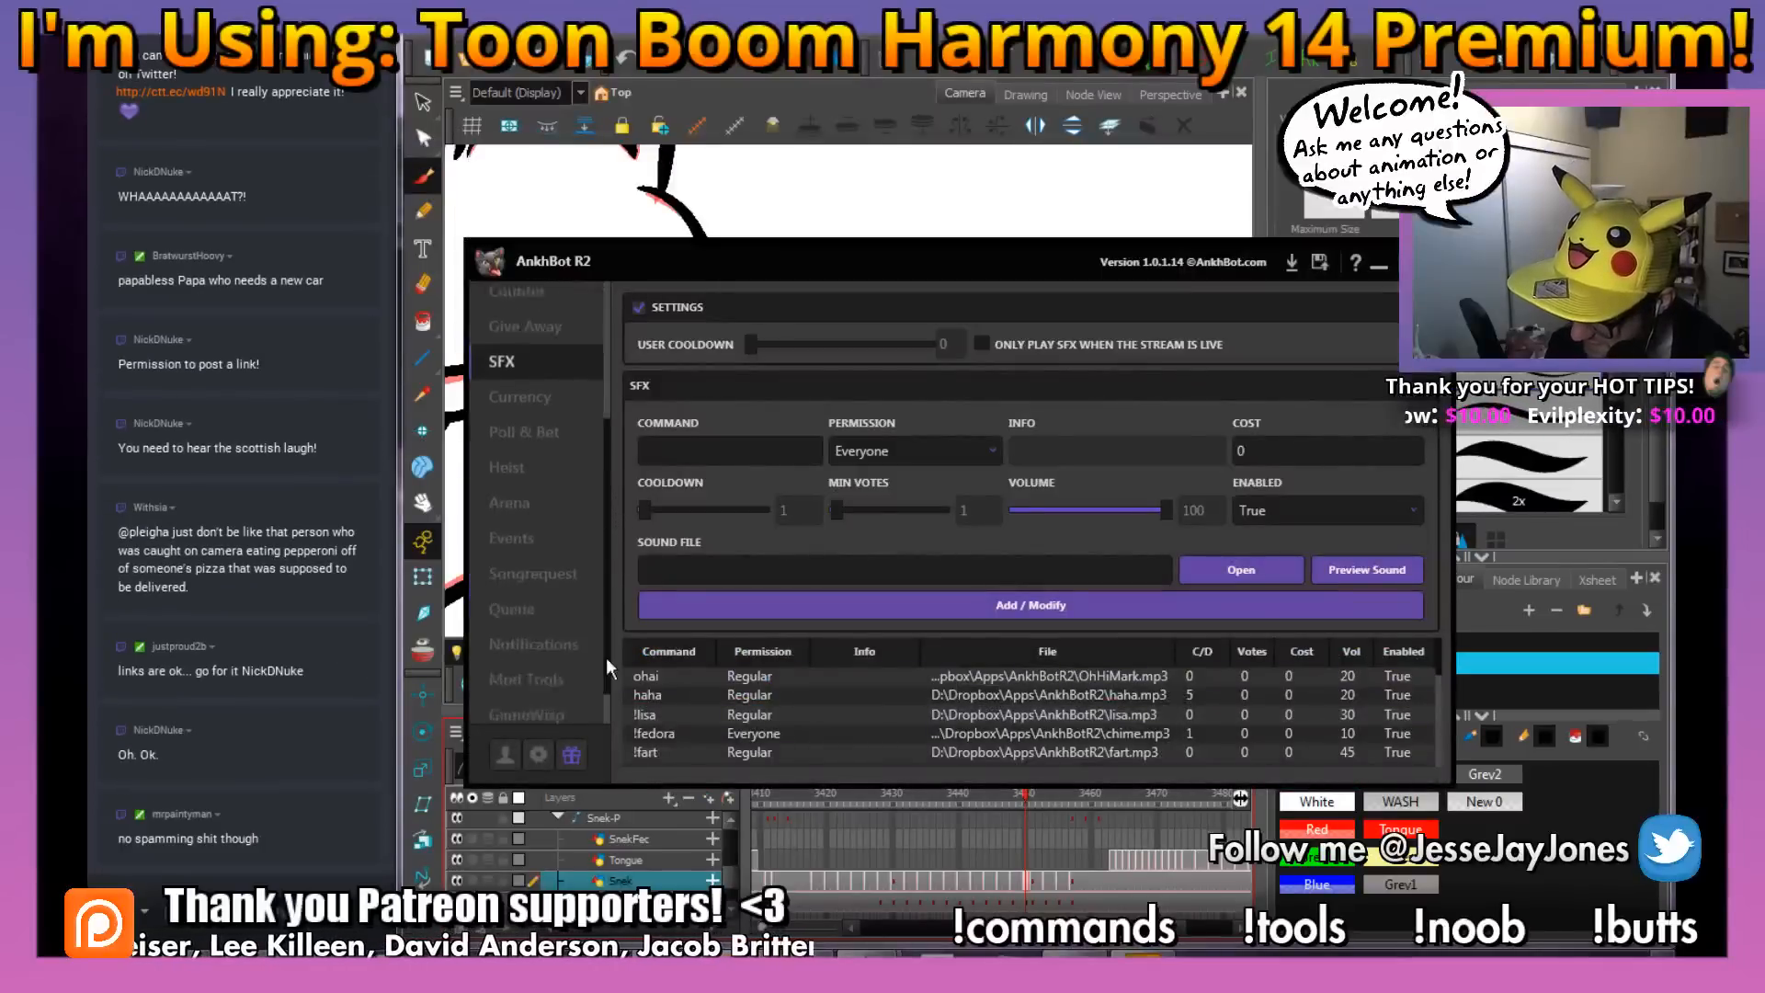
pyautogui.click(534, 528)
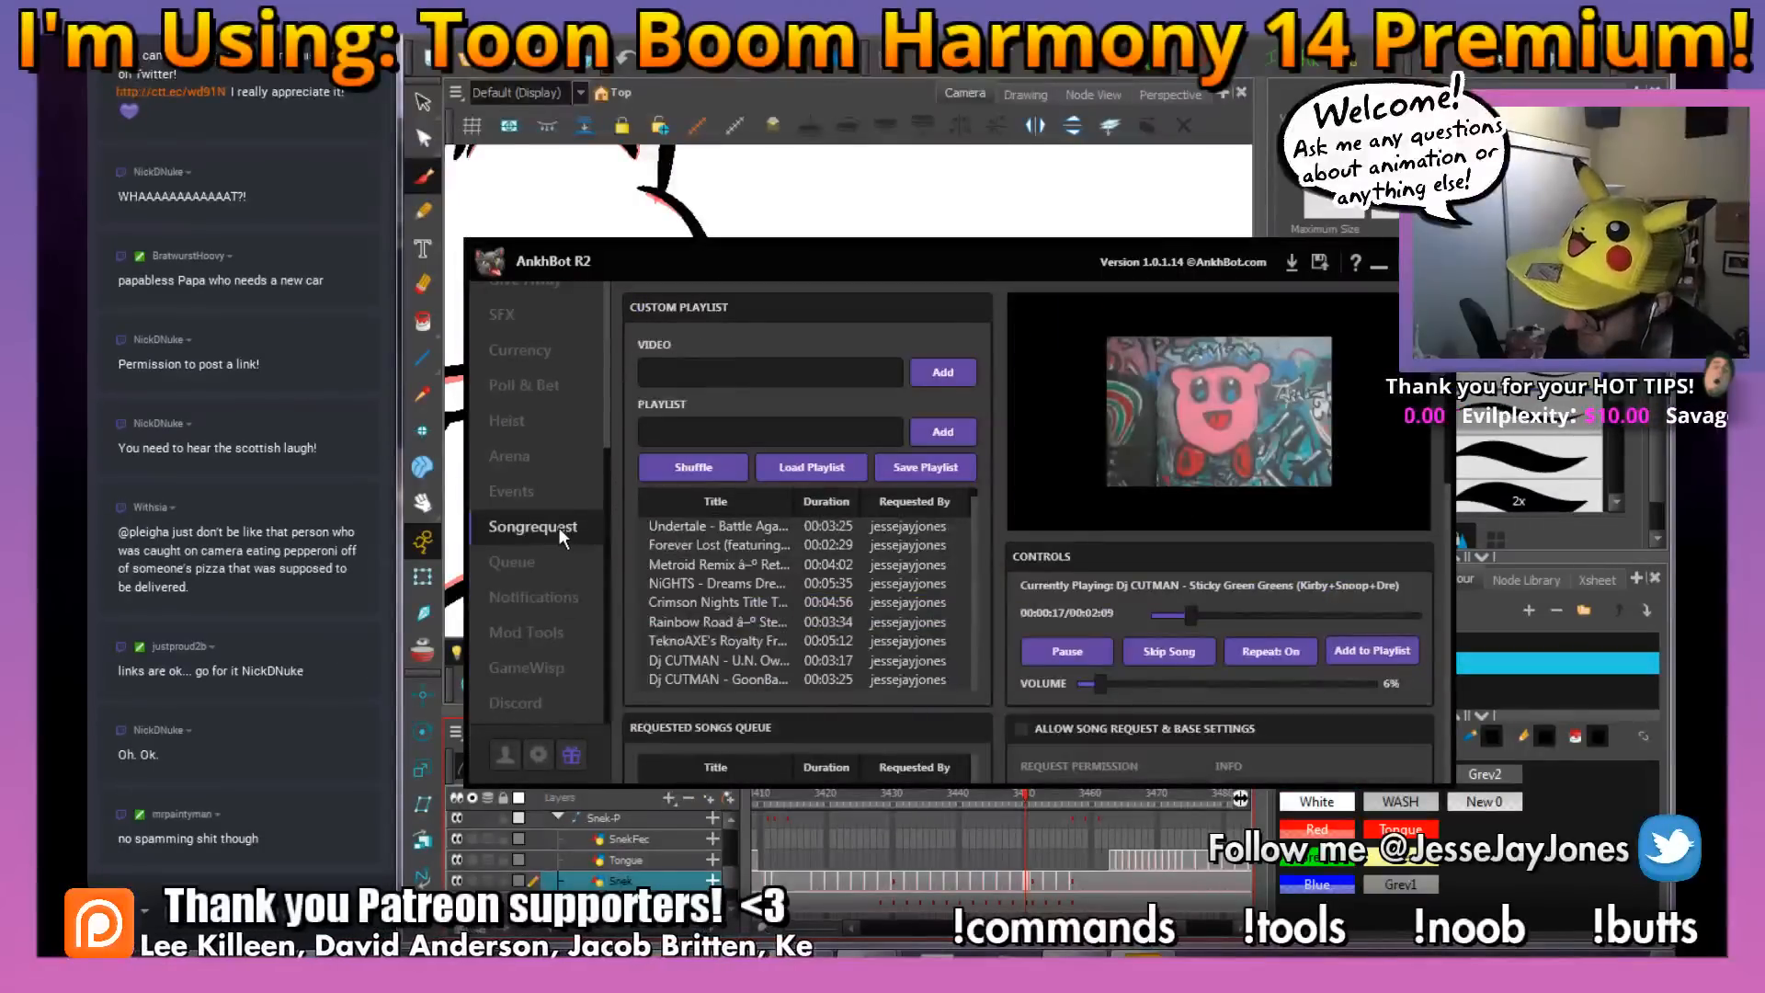
pyautogui.click(1379, 265)
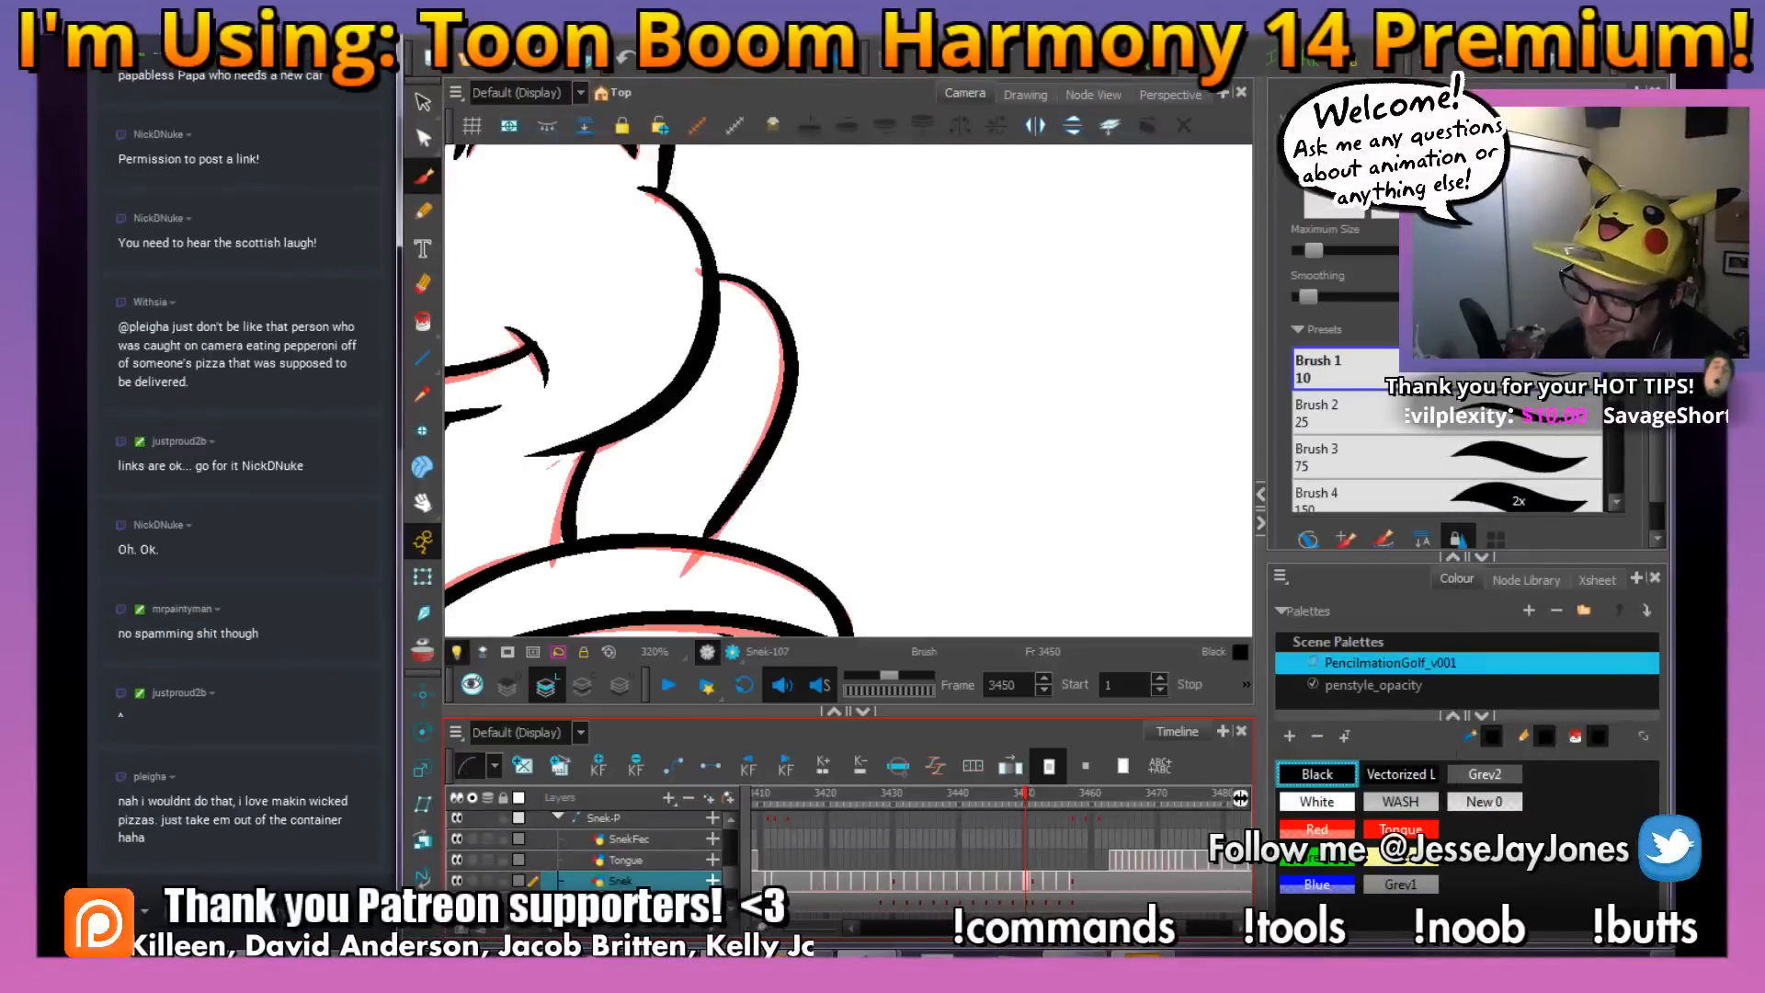
# Look over the whole inked snake at frame 3450 and save the scene
pyautogui.press('space')
pyautogui.moveTo(682, 473)
pyautogui.mouseDown()
pyautogui.moveTo(783, 460)
pyautogui.moveTo(759, 463)
pyautogui.moveTo(774, 493)
pyautogui.moveTo(841, 477)
pyautogui.mouseUp()
pyautogui.press('space')
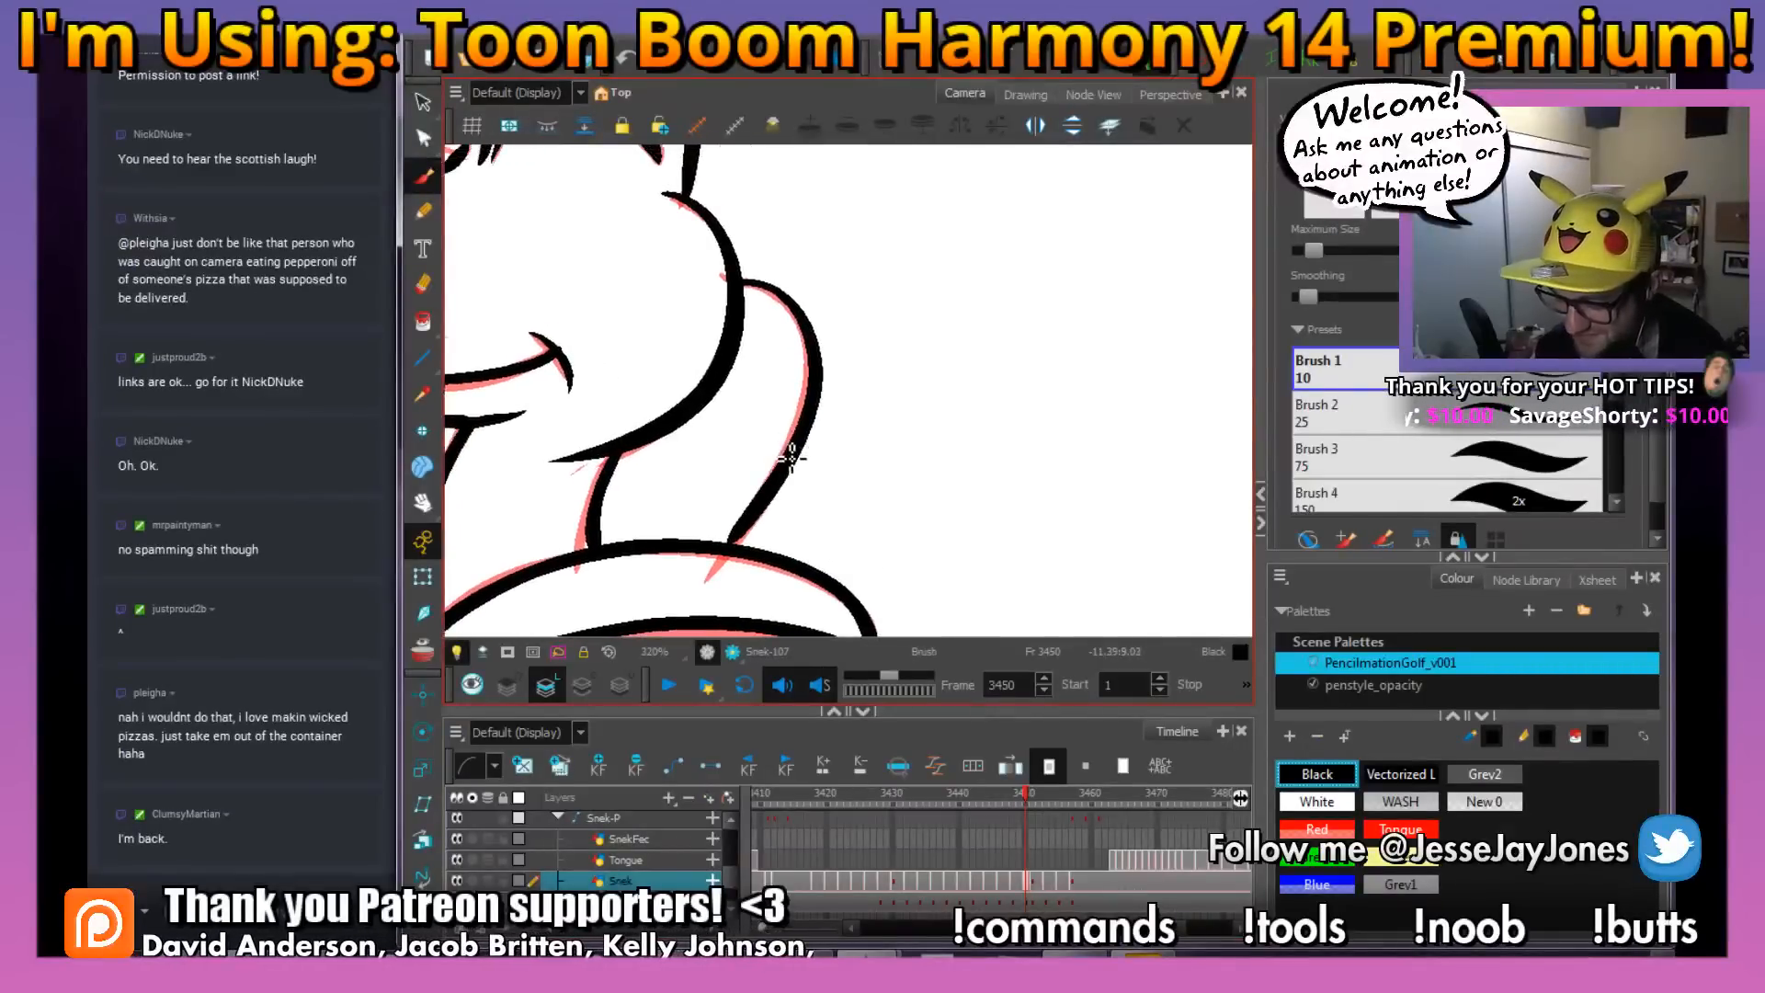
pyautogui.scroll(-3, 791, 456)
pyautogui.press('space')
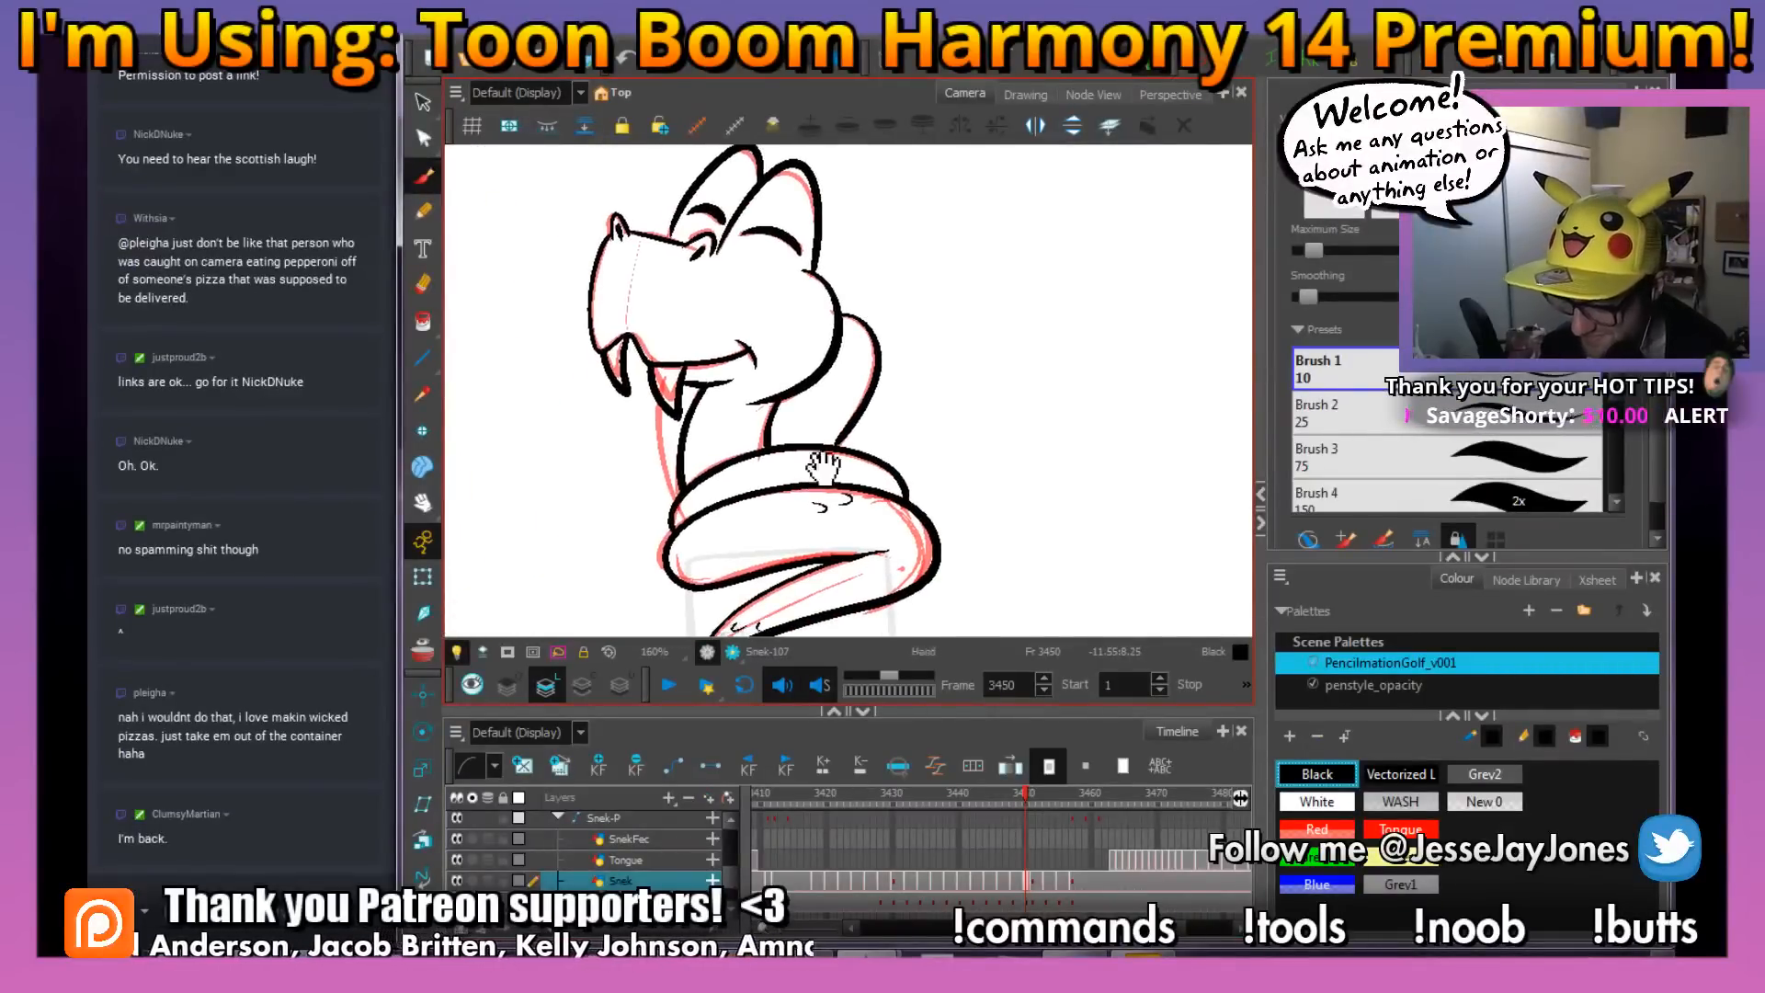
pyautogui.hotkey('ctrl', 's')
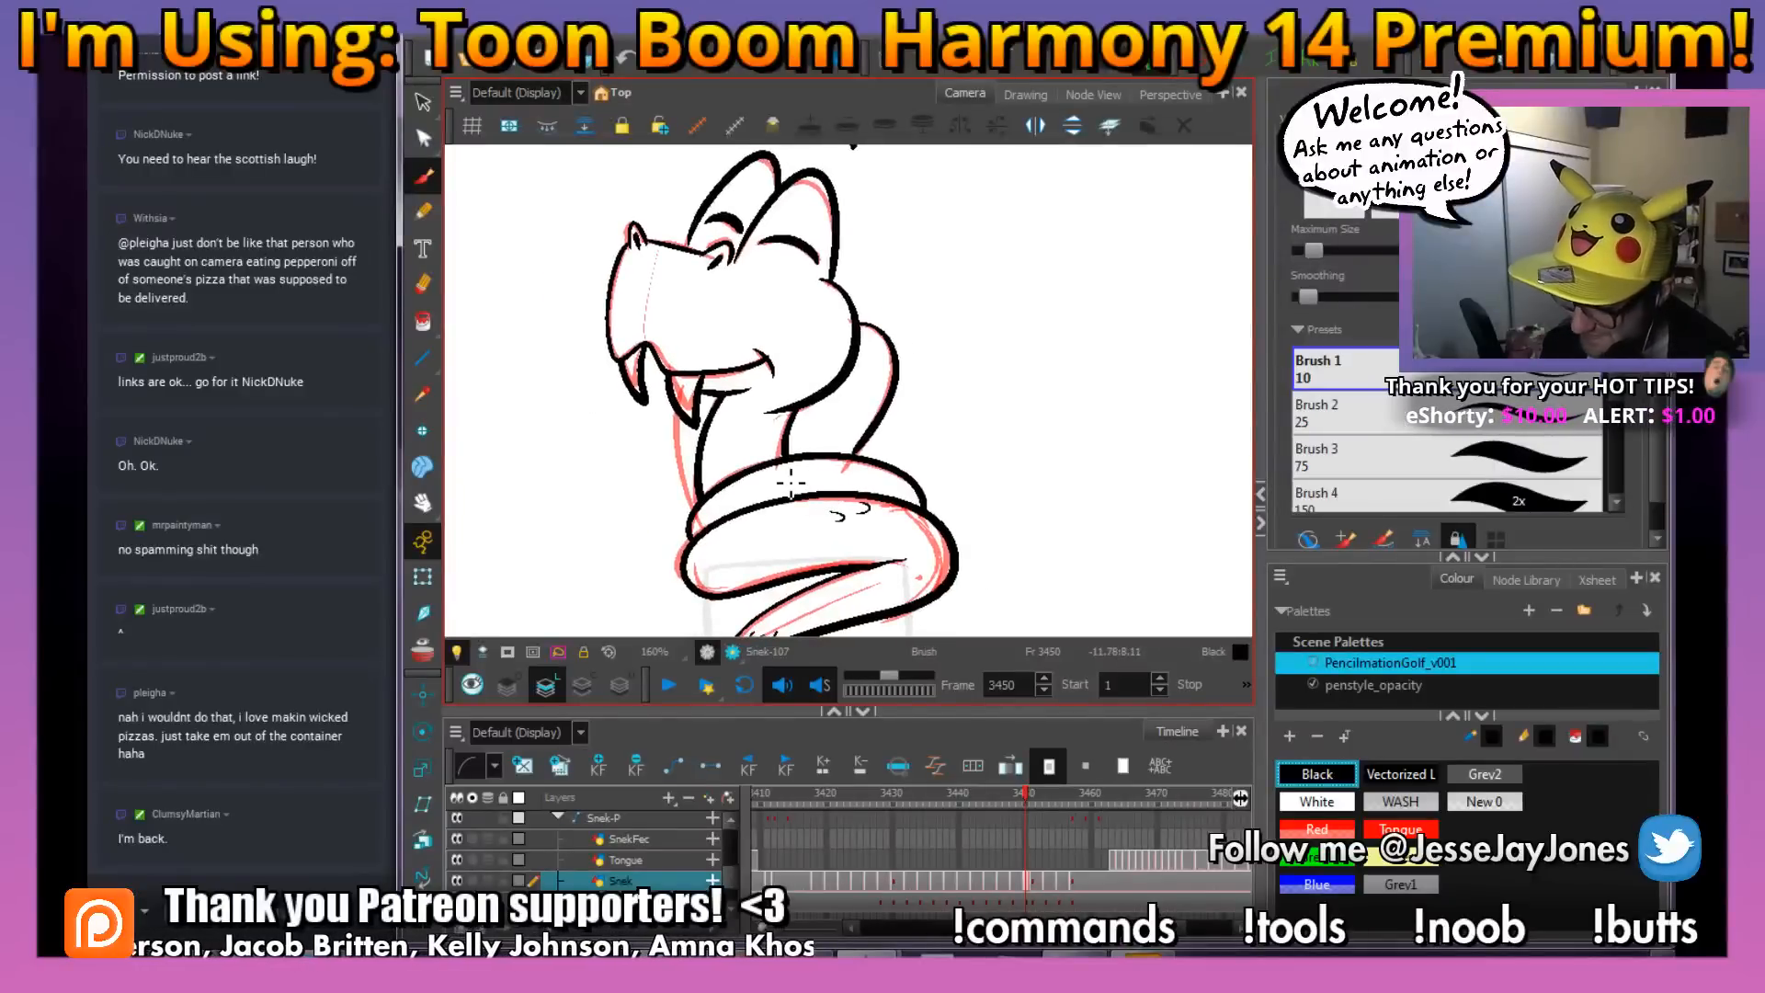
# Ink the front edge of the throat down to the coil and a thin inner line along the back of the neck
pyautogui.press('space')
pyautogui.scroll(3, 789, 487)
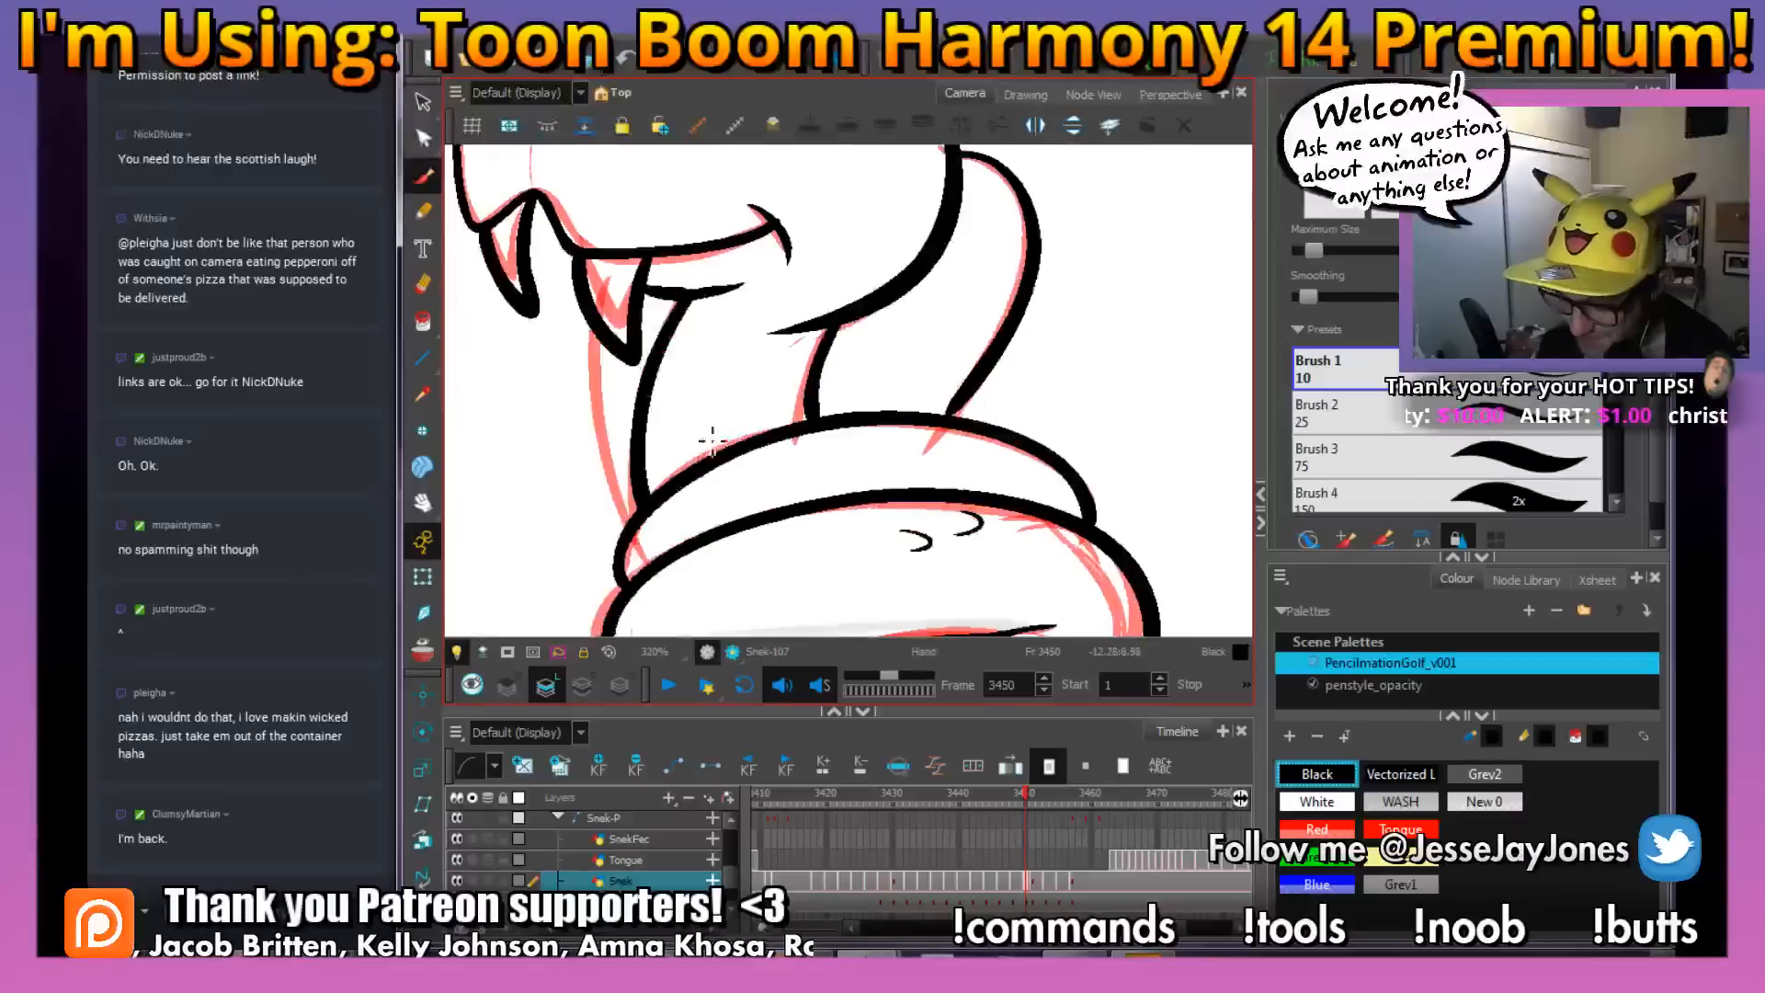
pyautogui.scroll(2, 713, 437)
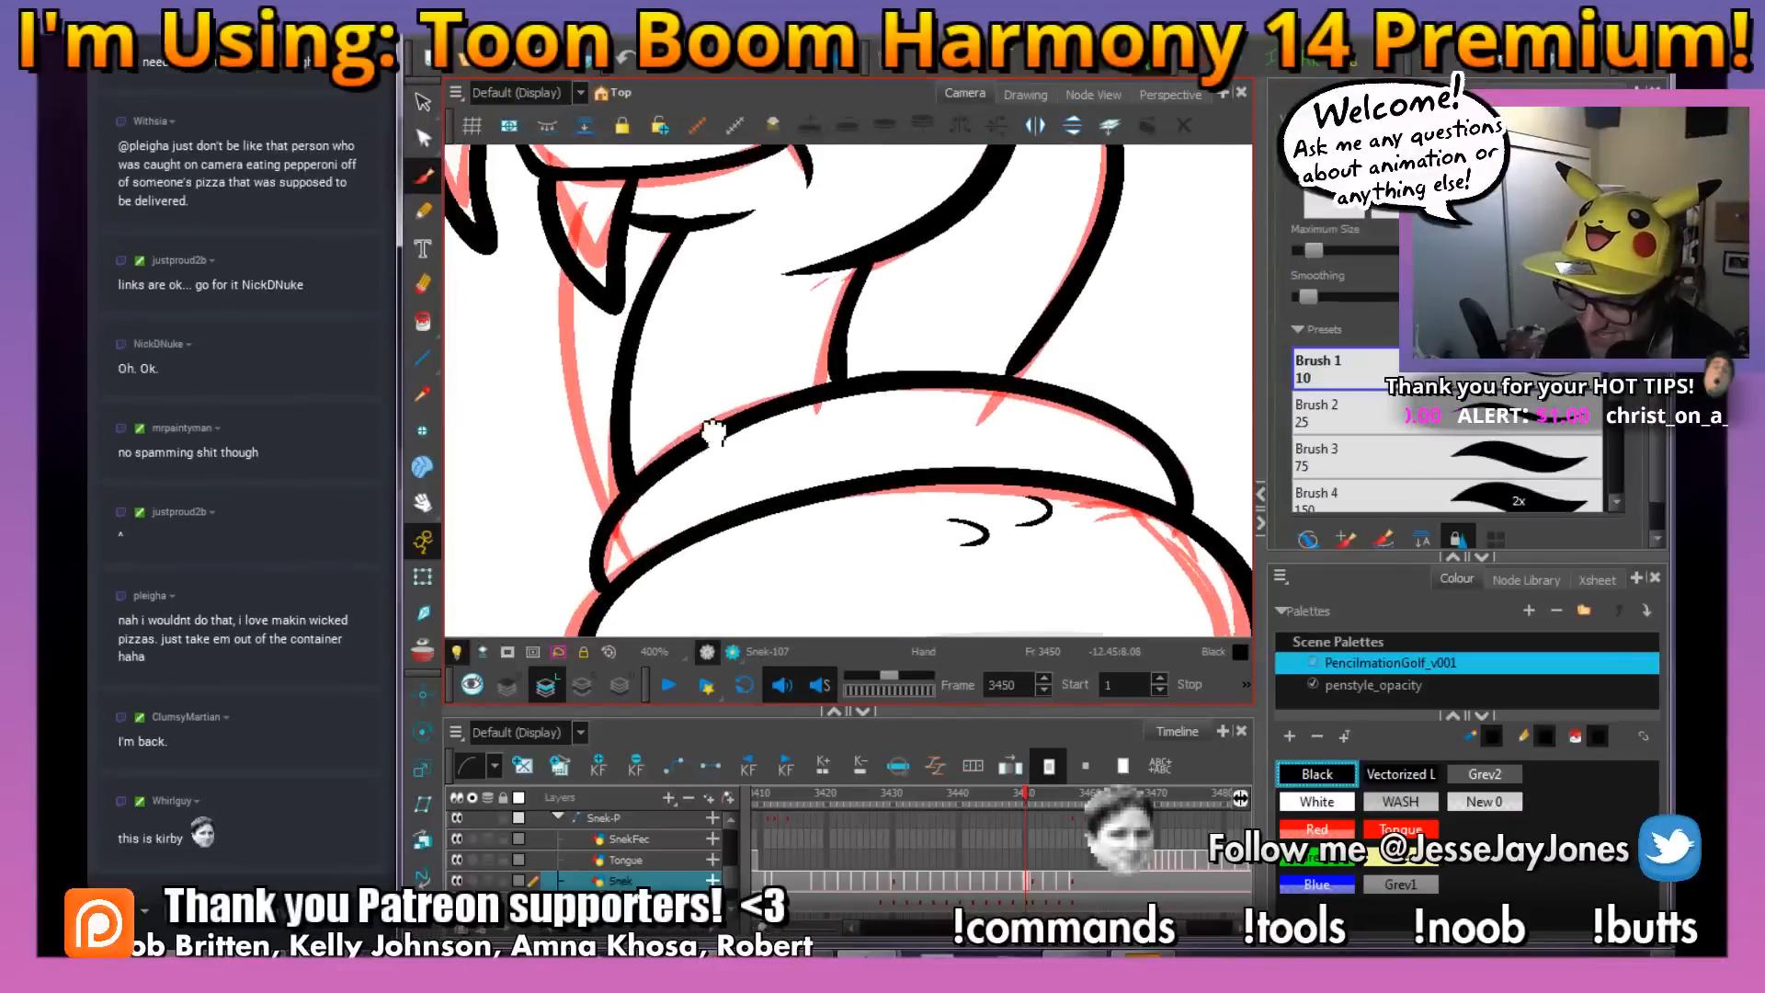
pyautogui.moveTo(715, 432); pyautogui.dragTo(722, 421)
pyautogui.moveTo(584, 265); pyautogui.dragTo(590, 442)
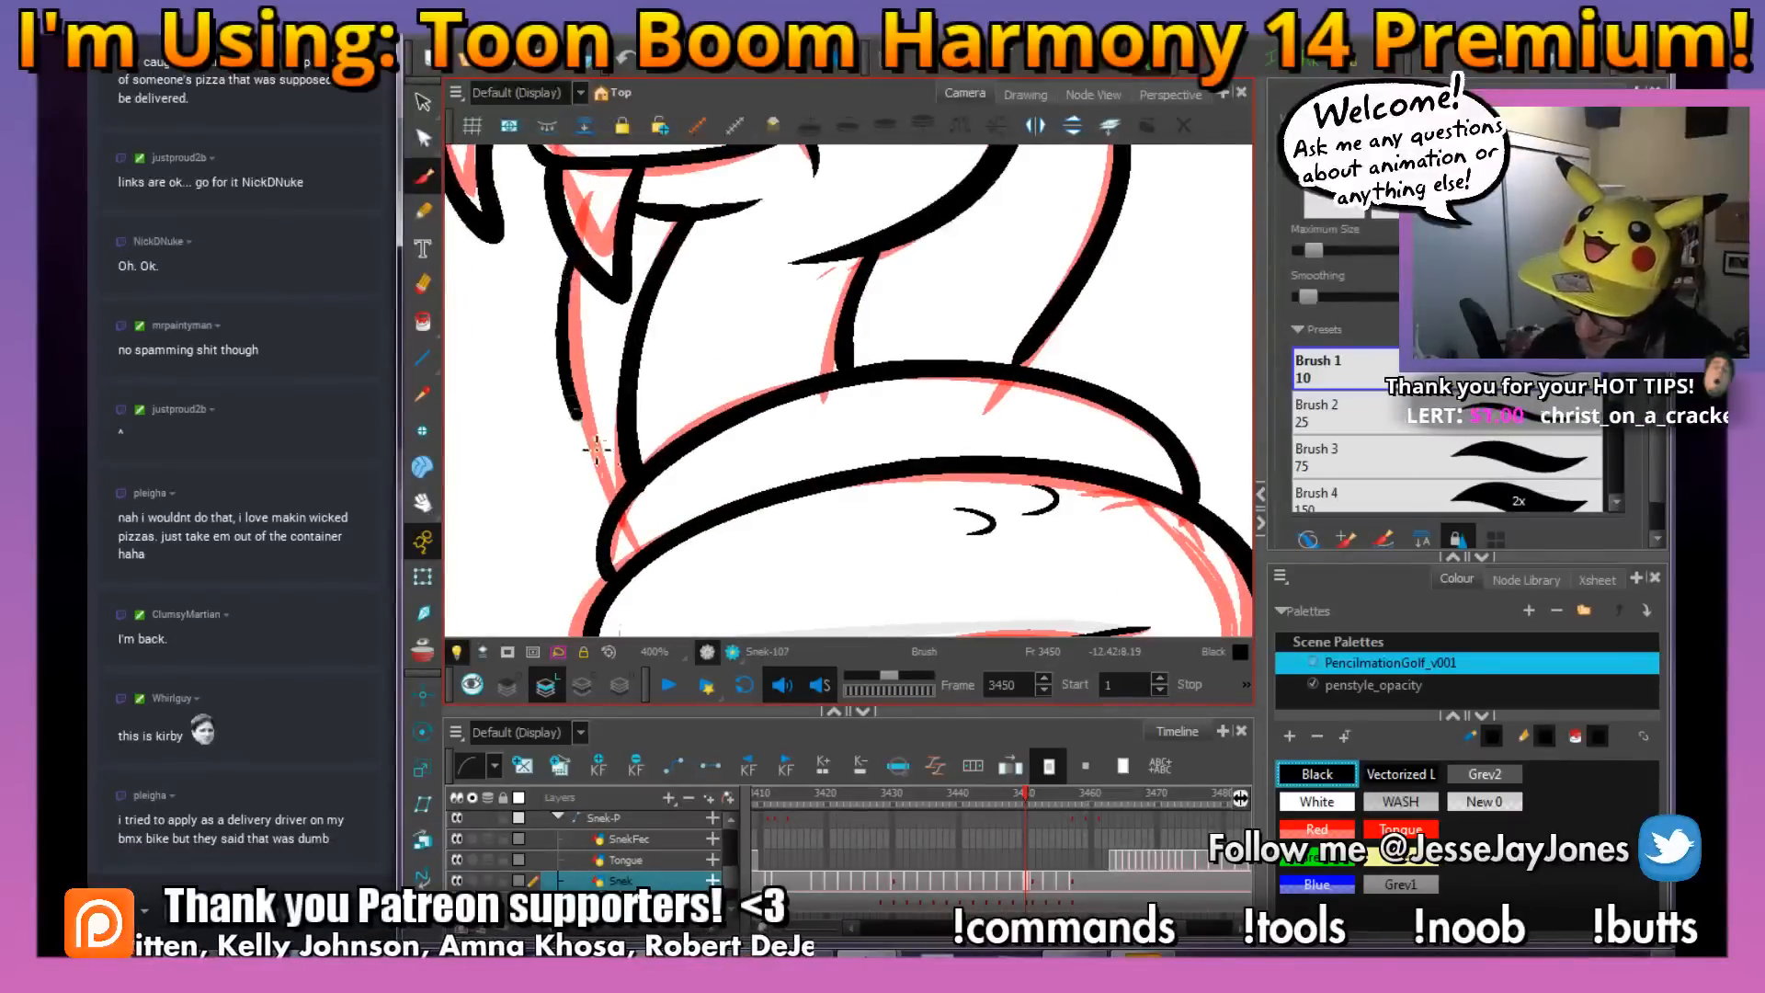
pyautogui.scroll(-1, 728, 434)
pyautogui.moveTo(1039, 343); pyautogui.dragTo(906, 417)
pyautogui.scroll(1, 814, 453)
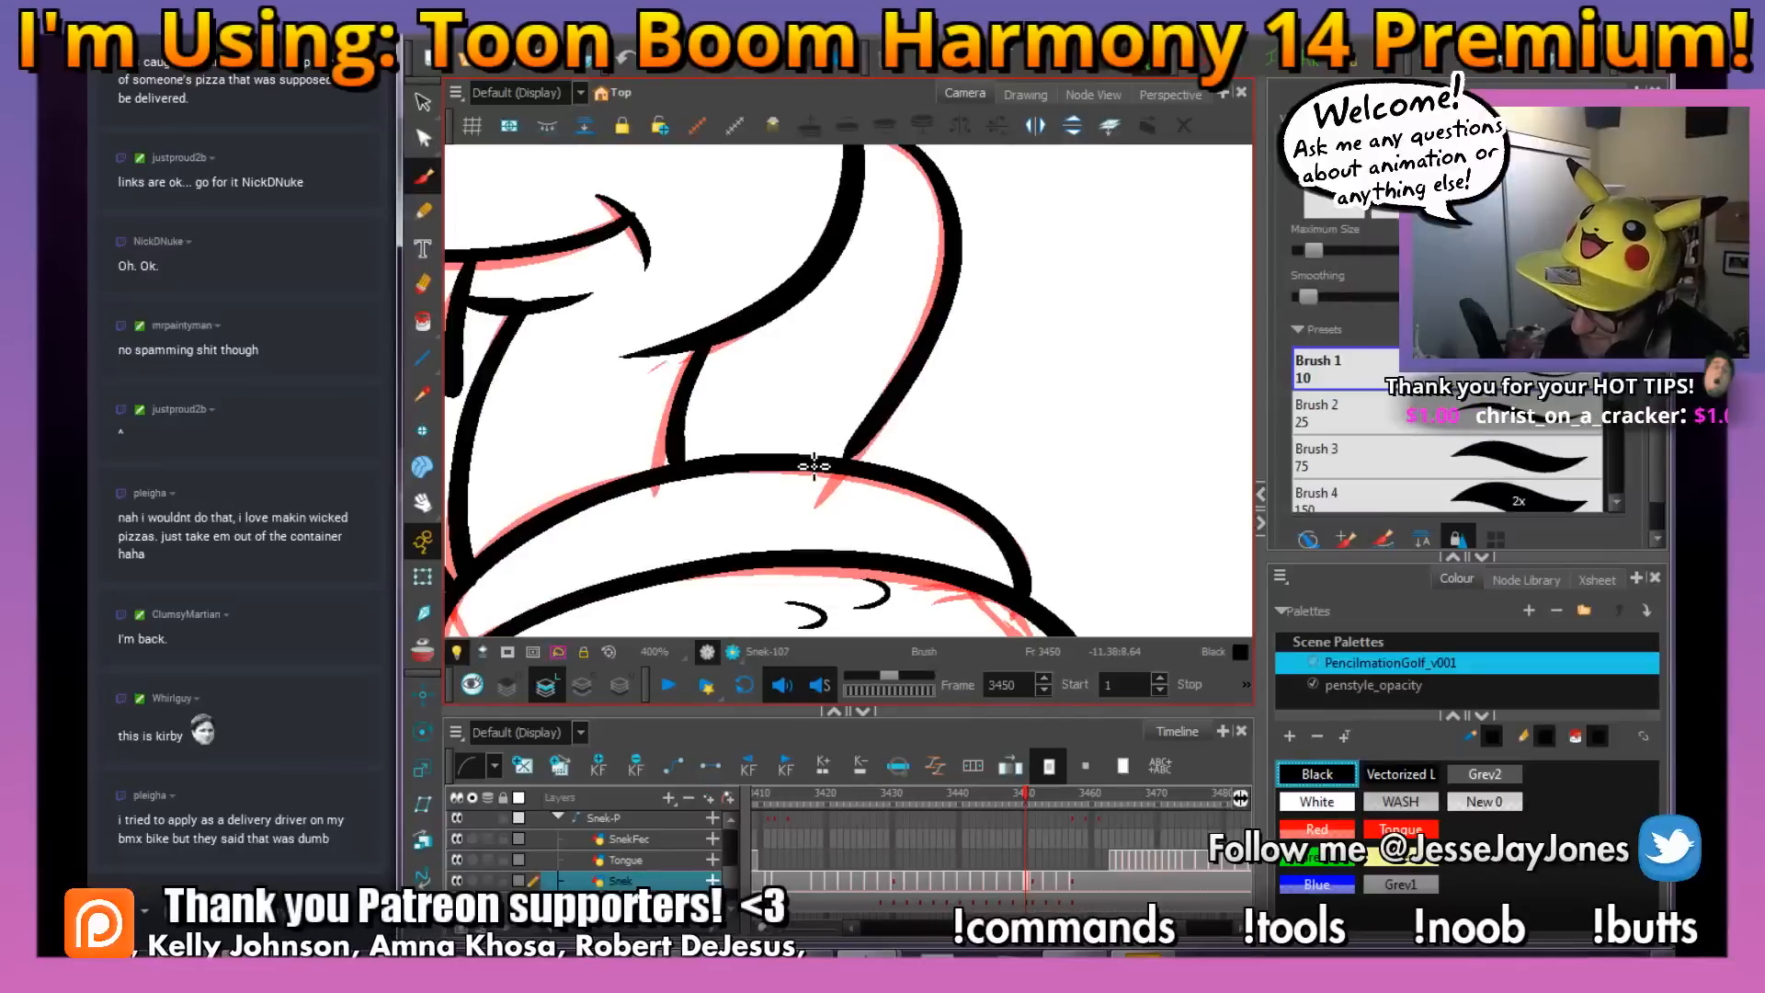
pyautogui.moveTo(615, 473); pyautogui.dragTo(863, 390)
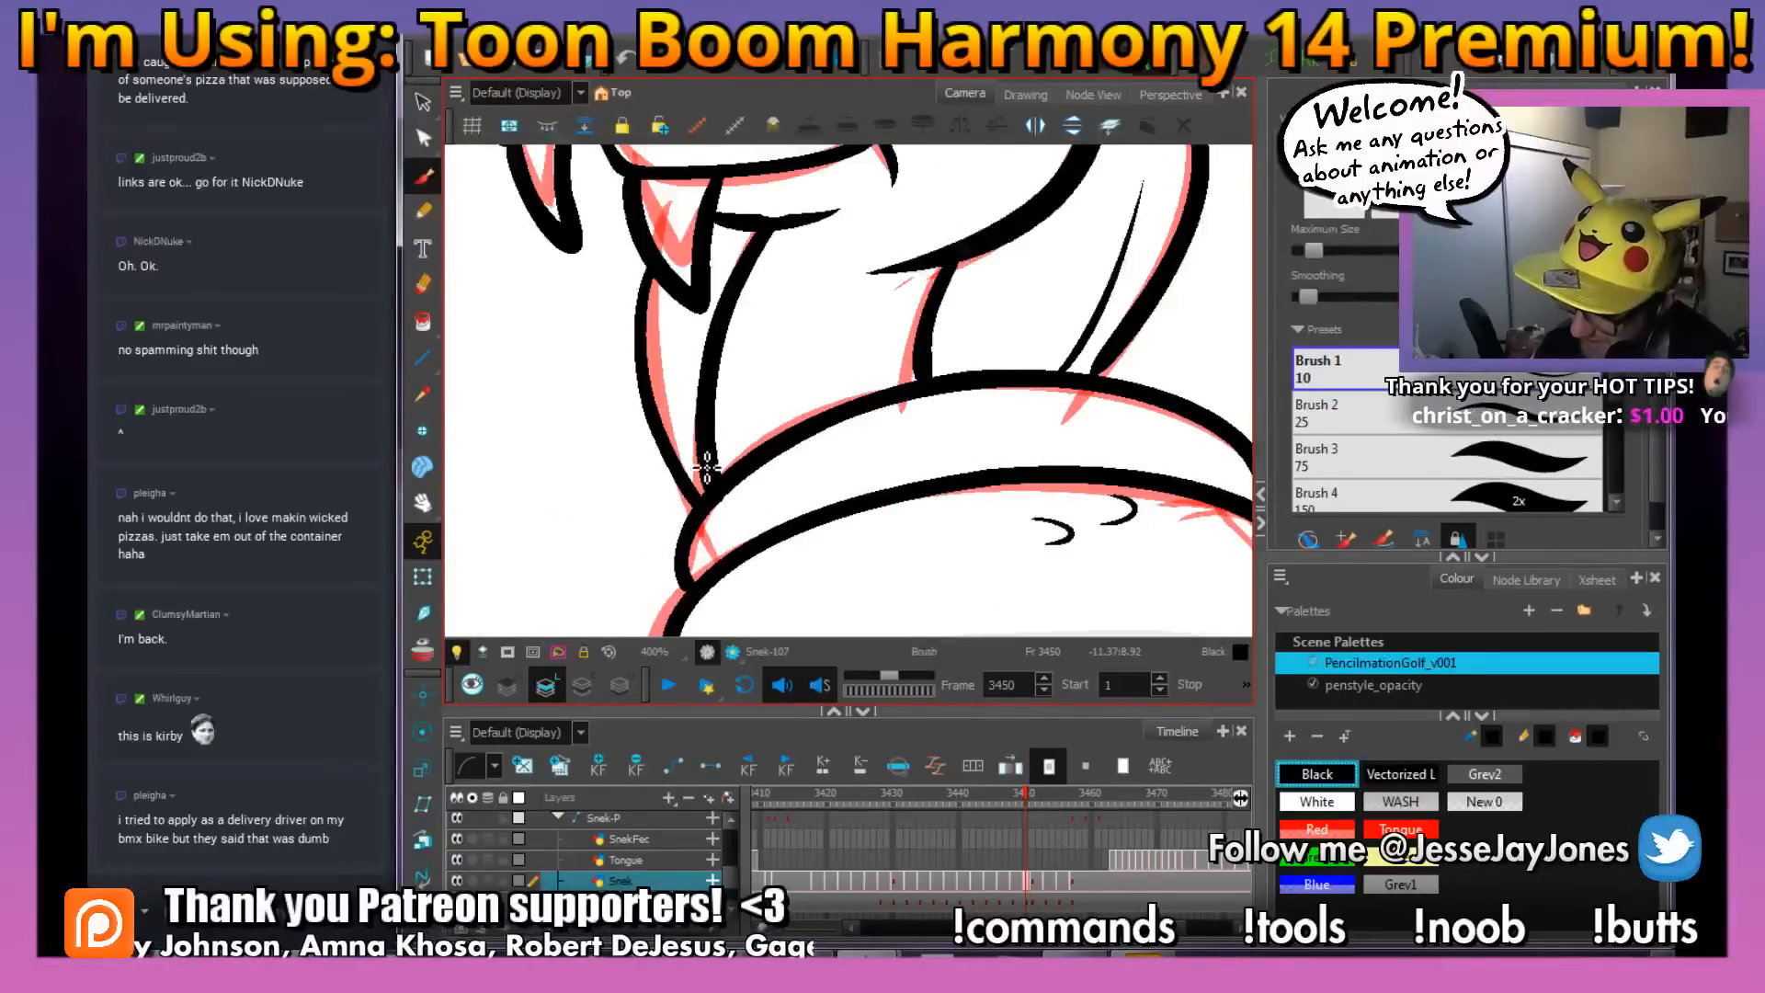
# Compare the inked neck and throat with the finished drawing on frame 3449
pyautogui.moveTo(682, 412); pyautogui.dragTo(660, 329)
pyautogui.press('1')
pyautogui.press('1')
pyautogui.press('1')
pyautogui.press('1')
pyautogui.moveTo(985, 338)
pyautogui.mouseDown()
pyautogui.moveTo(901, 406)
pyautogui.moveTo(902, 441)
pyautogui.moveTo(857, 451)
pyautogui.mouseUp()
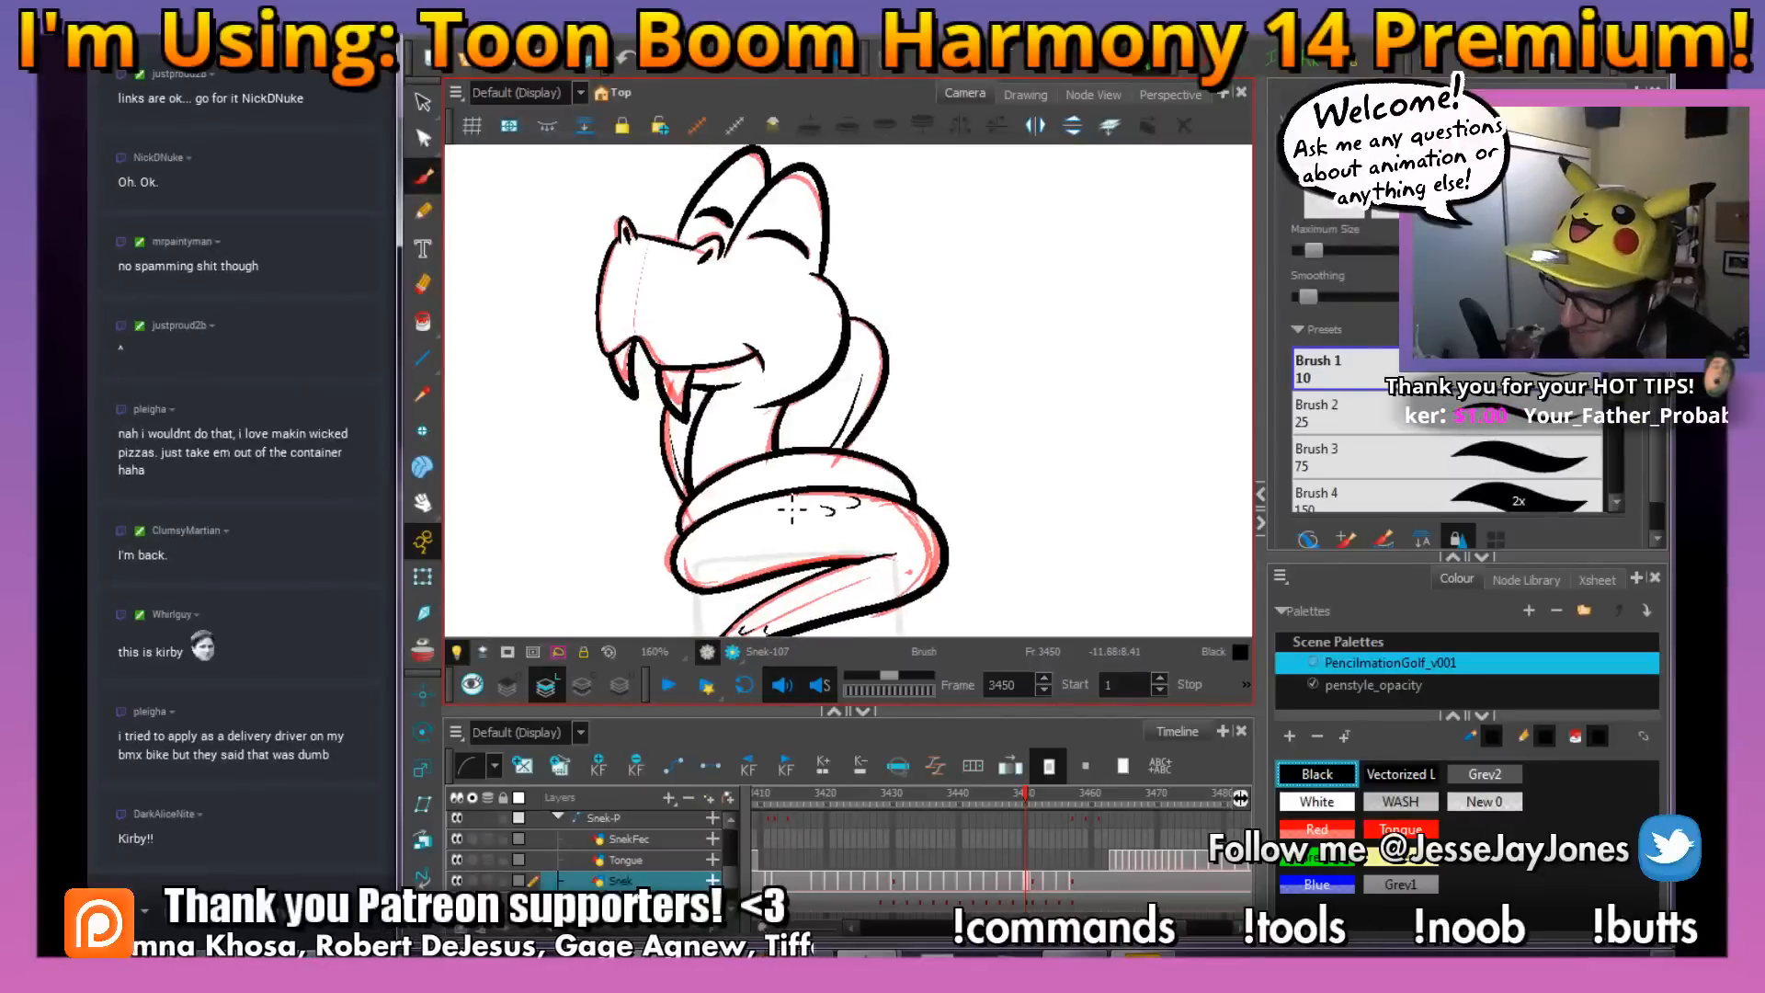
pyautogui.press('2')
pyautogui.press('2')
pyautogui.press('2')
pyautogui.press('2')
pyautogui.moveTo(742, 485); pyautogui.dragTo(765, 402)
pyautogui.press('1')
pyautogui.press('1')
pyautogui.press('1')
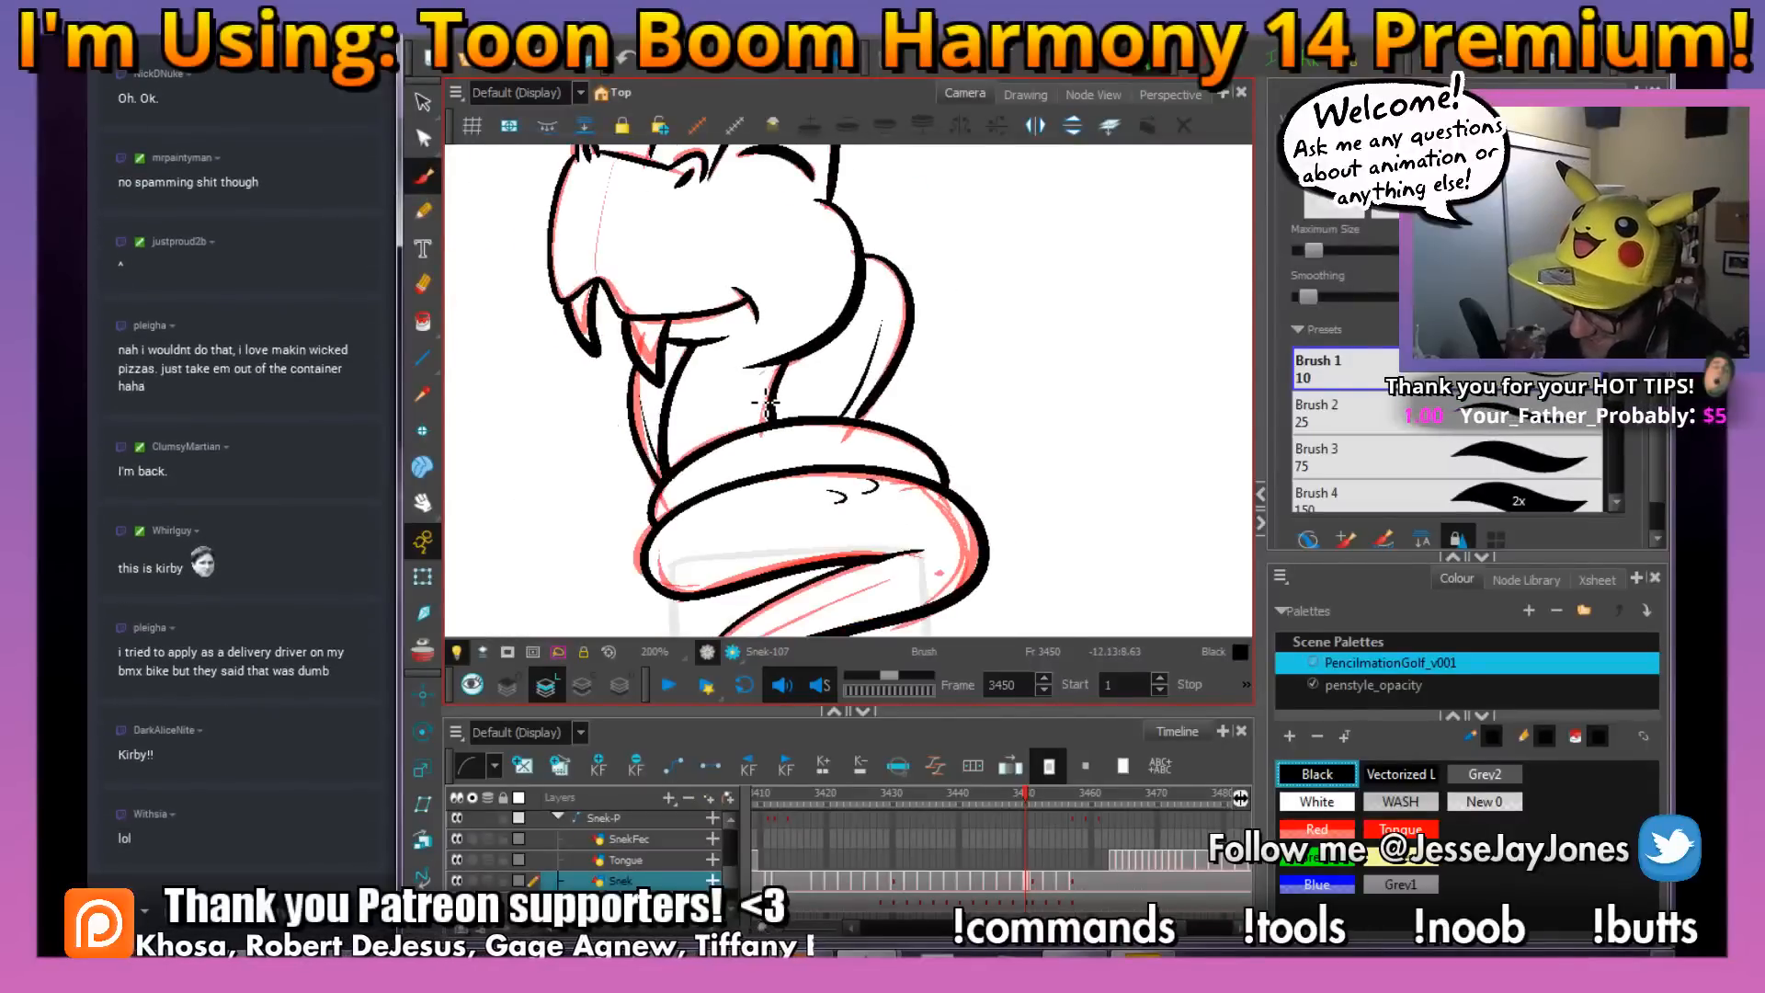
pyautogui.press('1')
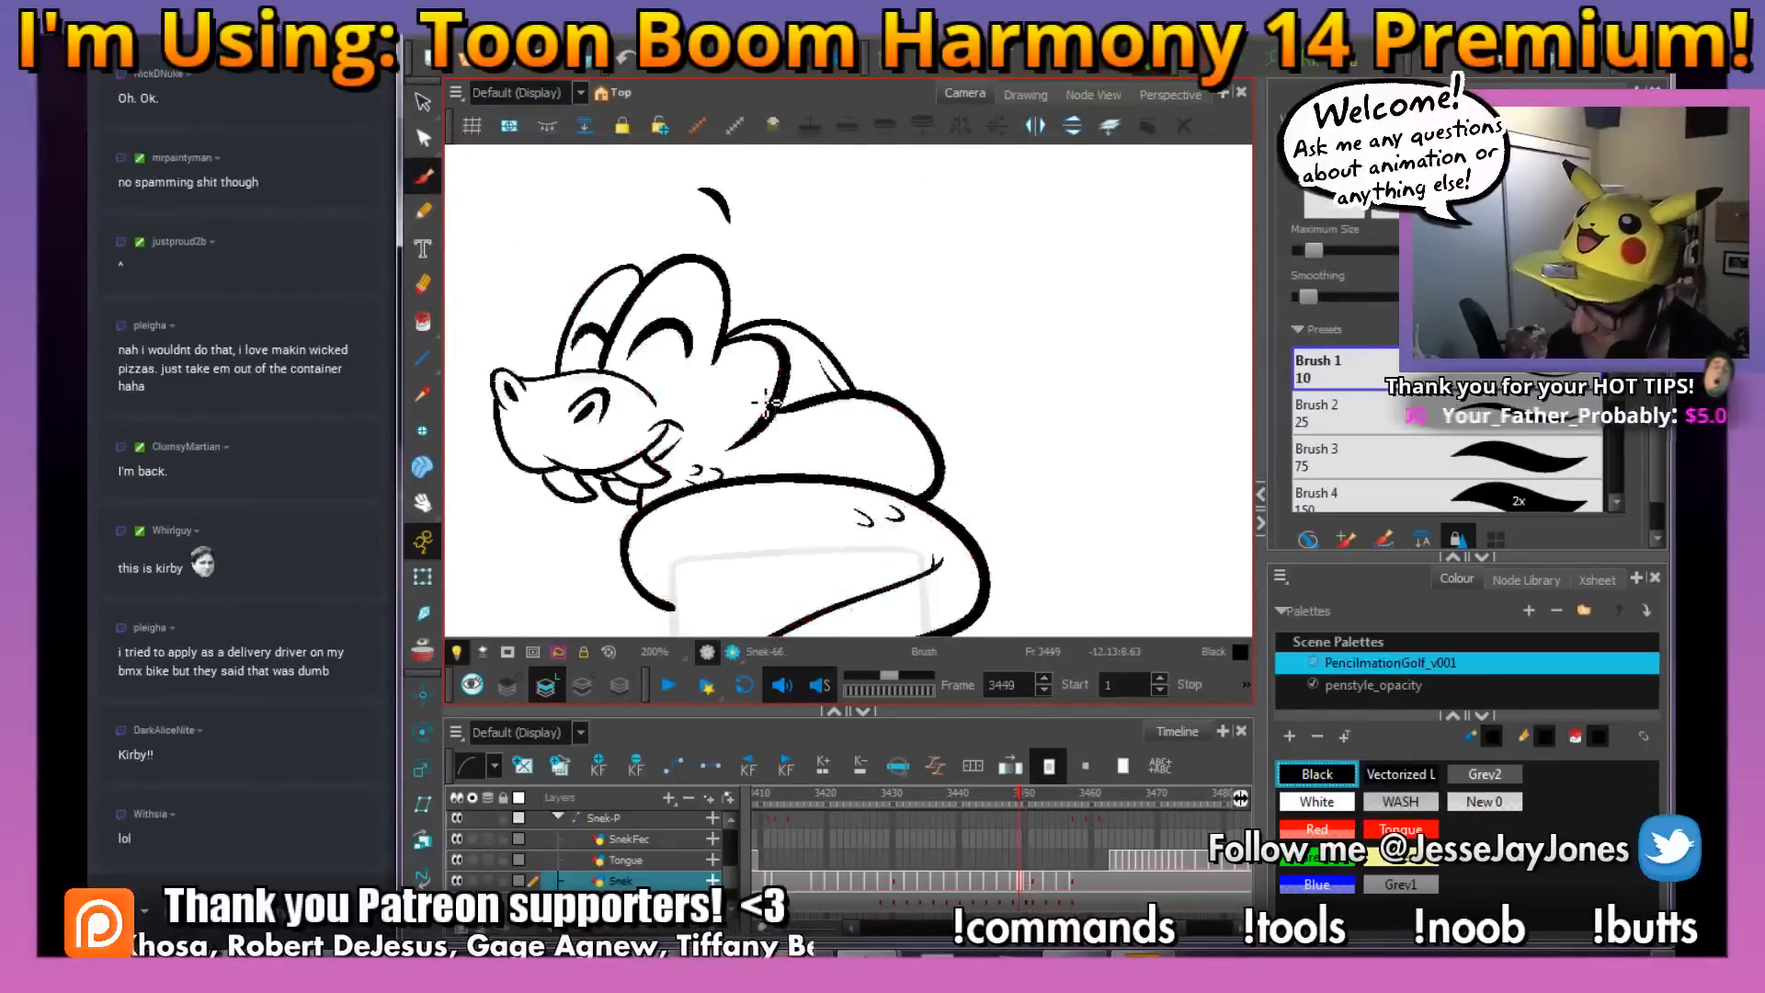
# Add small U-shaped scale marks to the front of the throat on frame 3450
pyautogui.press('2')
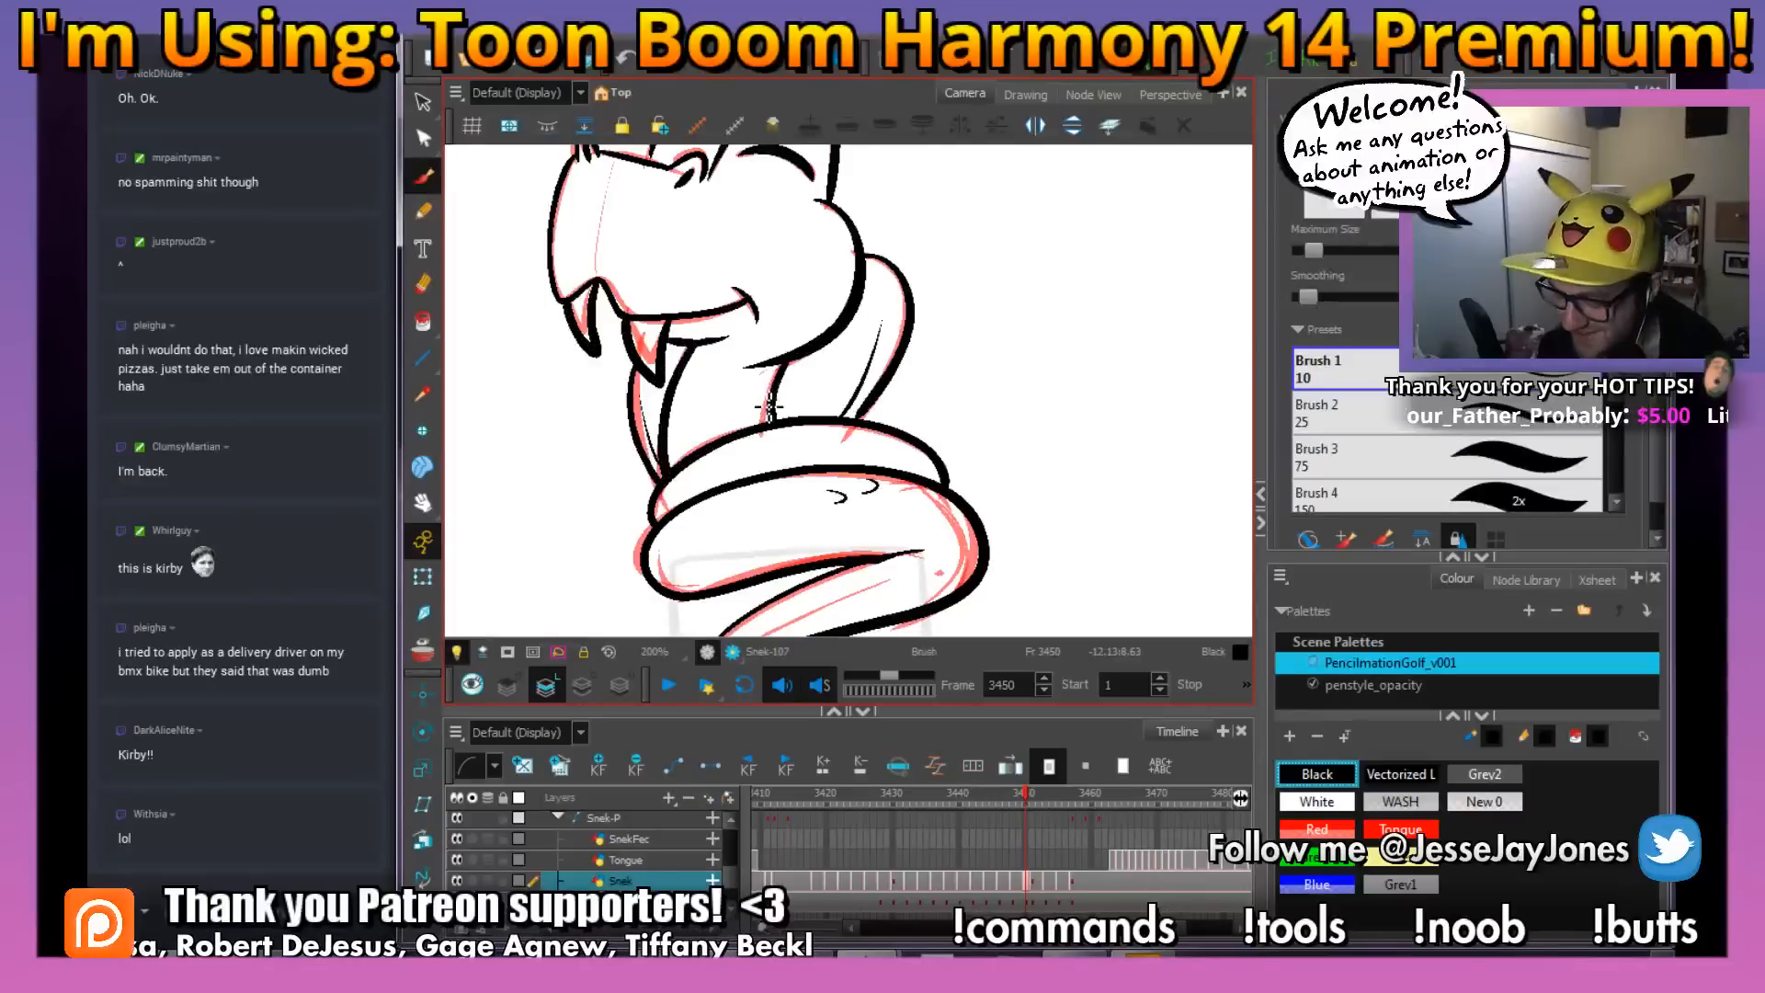
pyautogui.press('2')
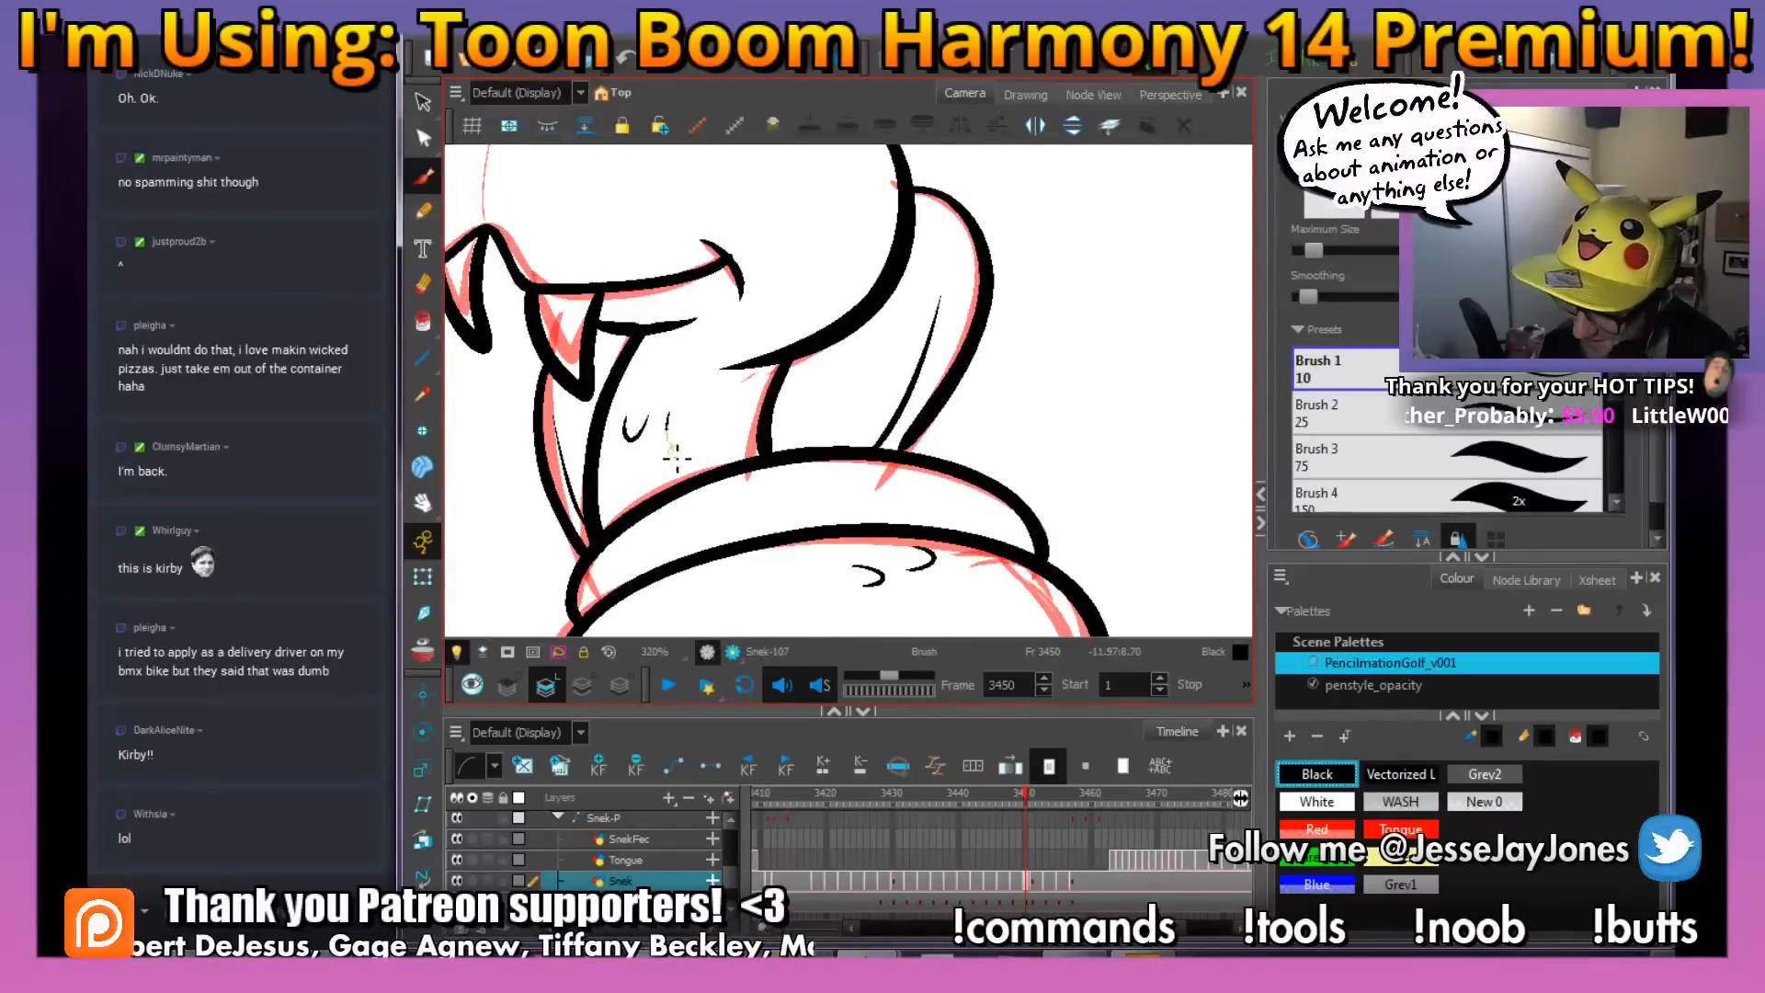
pyautogui.press('1')
pyautogui.press('1')
pyautogui.press('1')
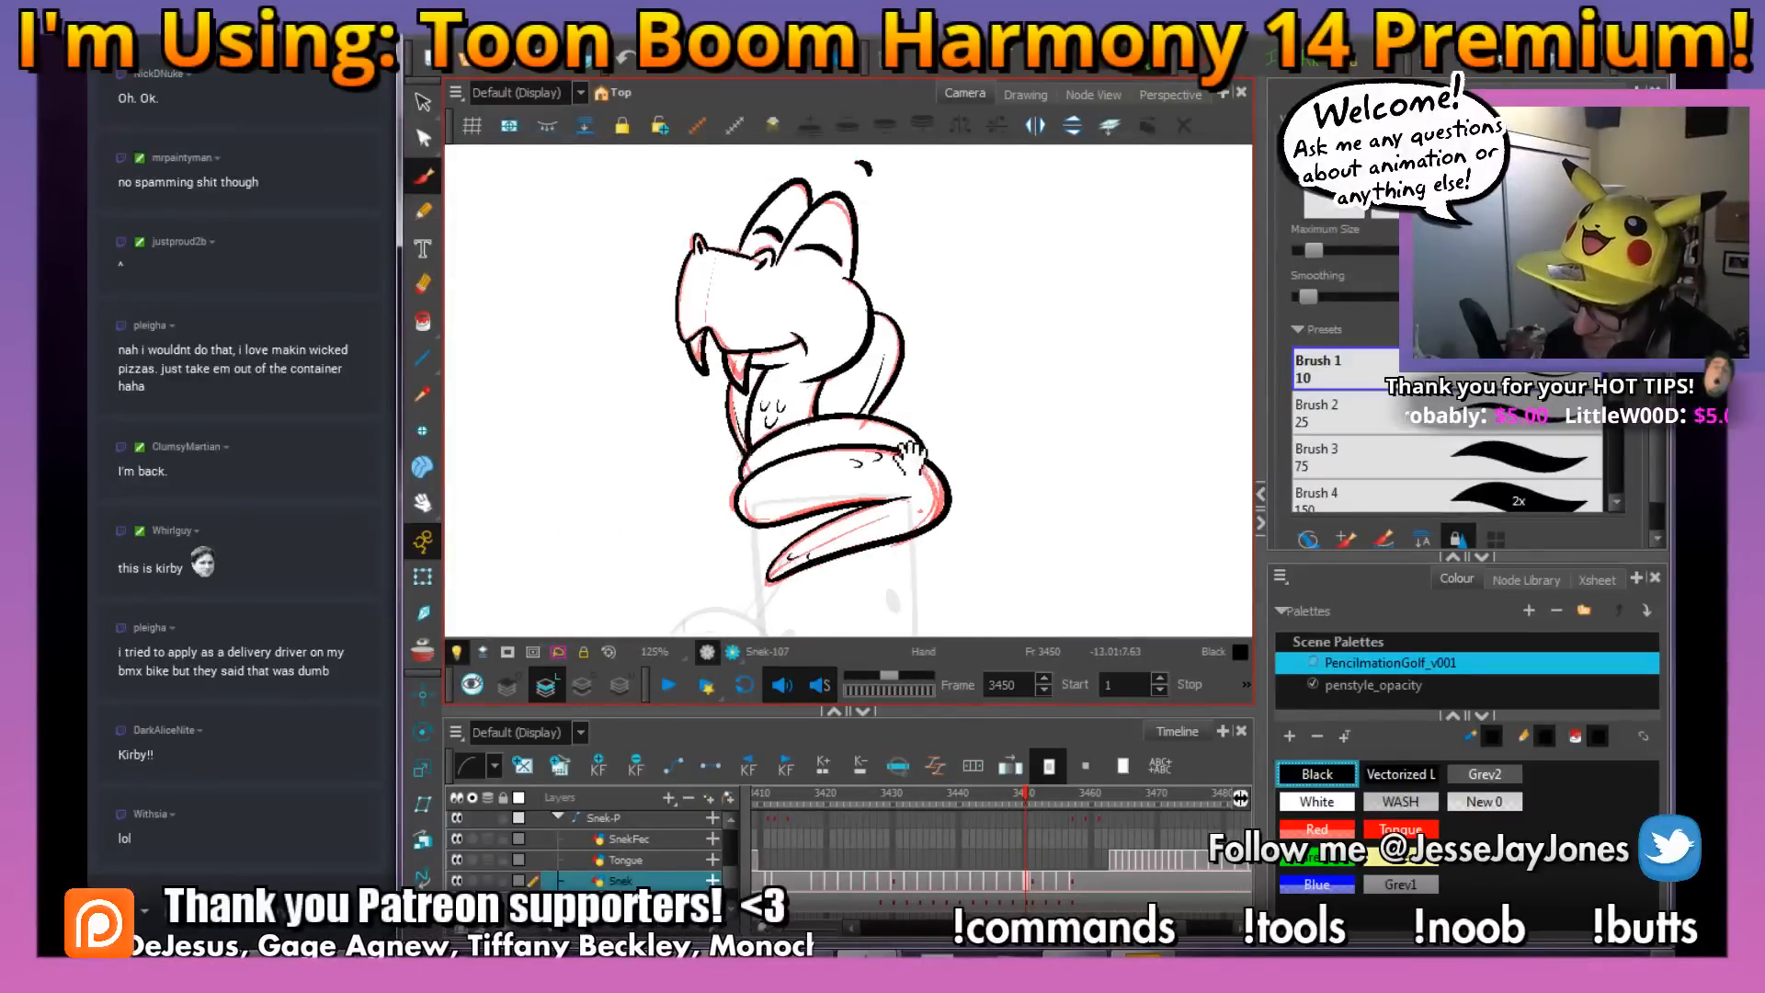
pyautogui.moveTo(735, 387); pyautogui.dragTo(747, 419)
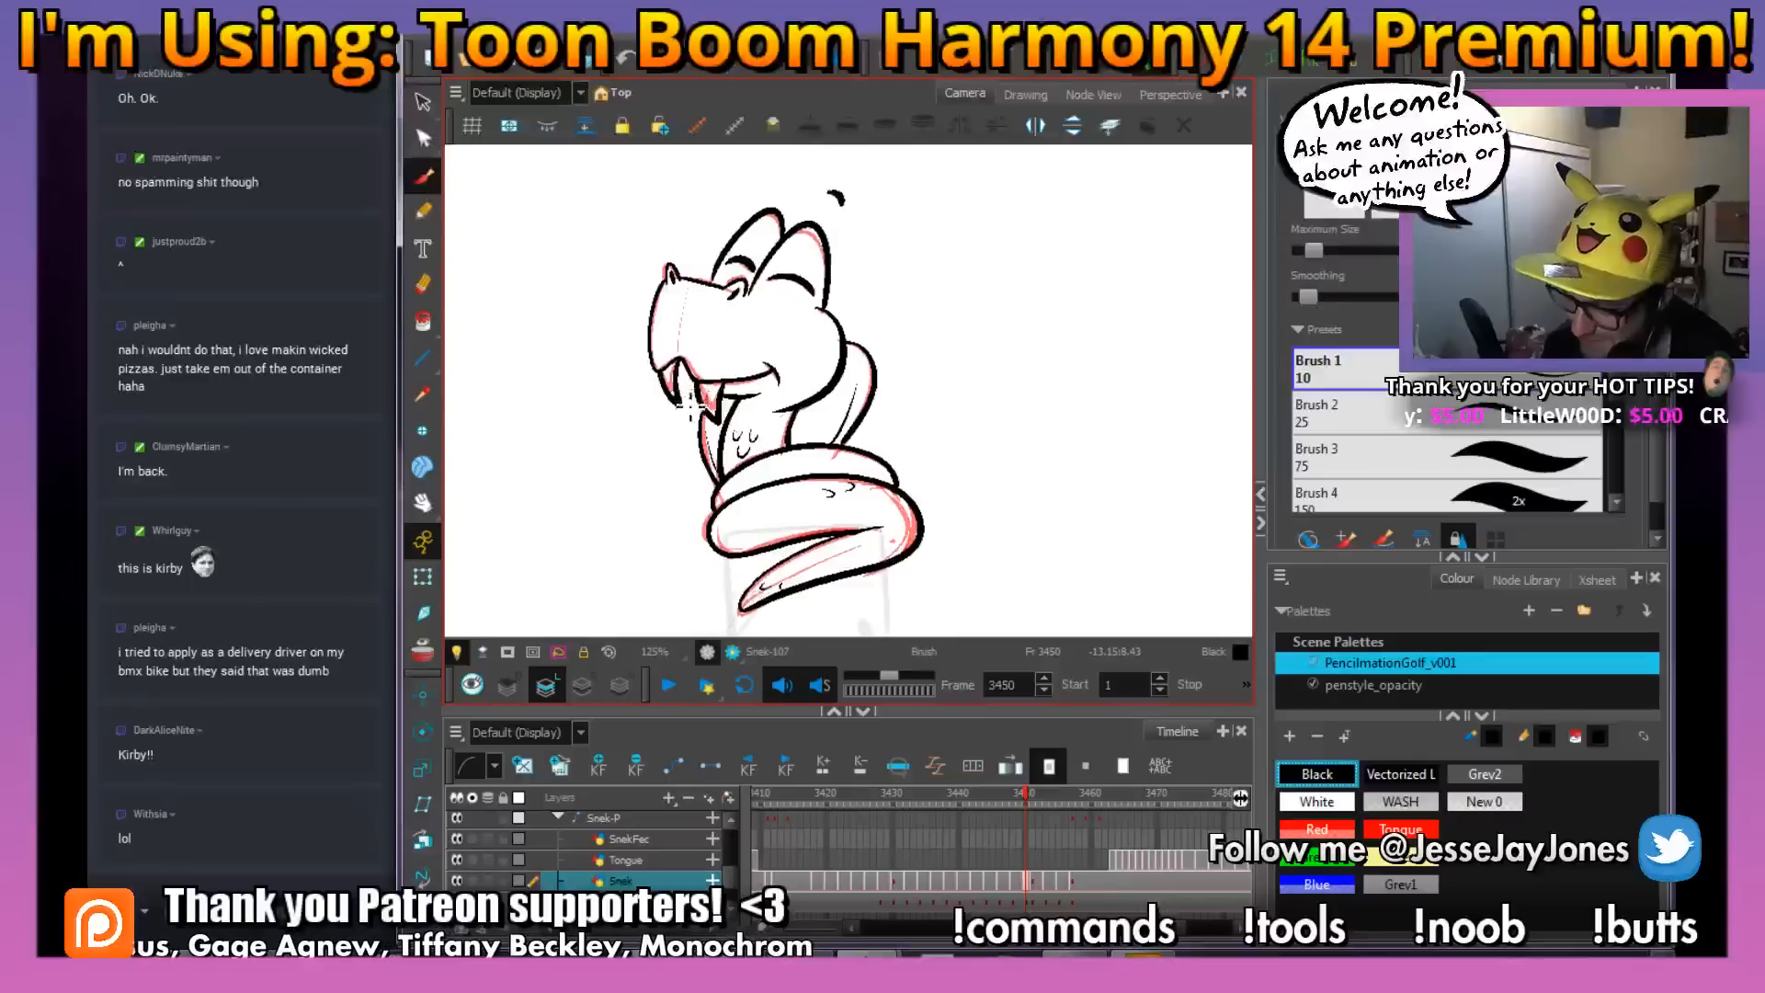
pyautogui.press('2')
pyautogui.press('2')
pyautogui.press('2')
pyautogui.moveTo(732, 500); pyautogui.dragTo(752, 489)
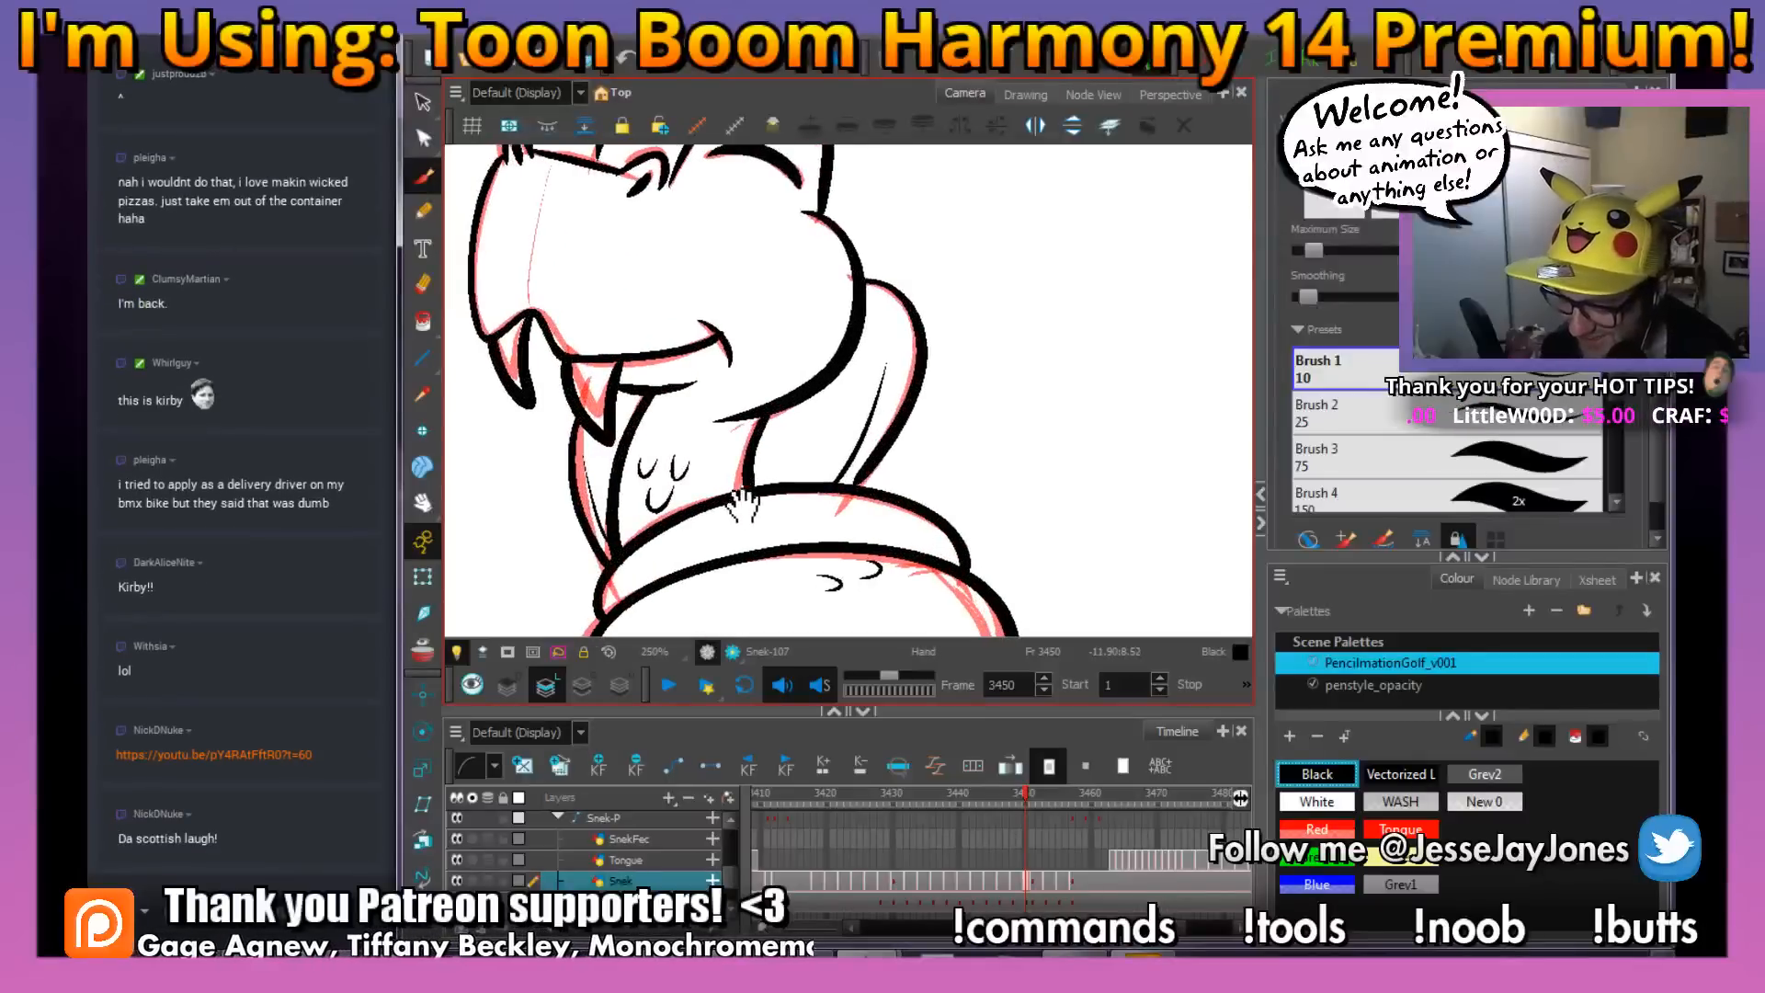
pyautogui.press('1')
pyautogui.press('1')
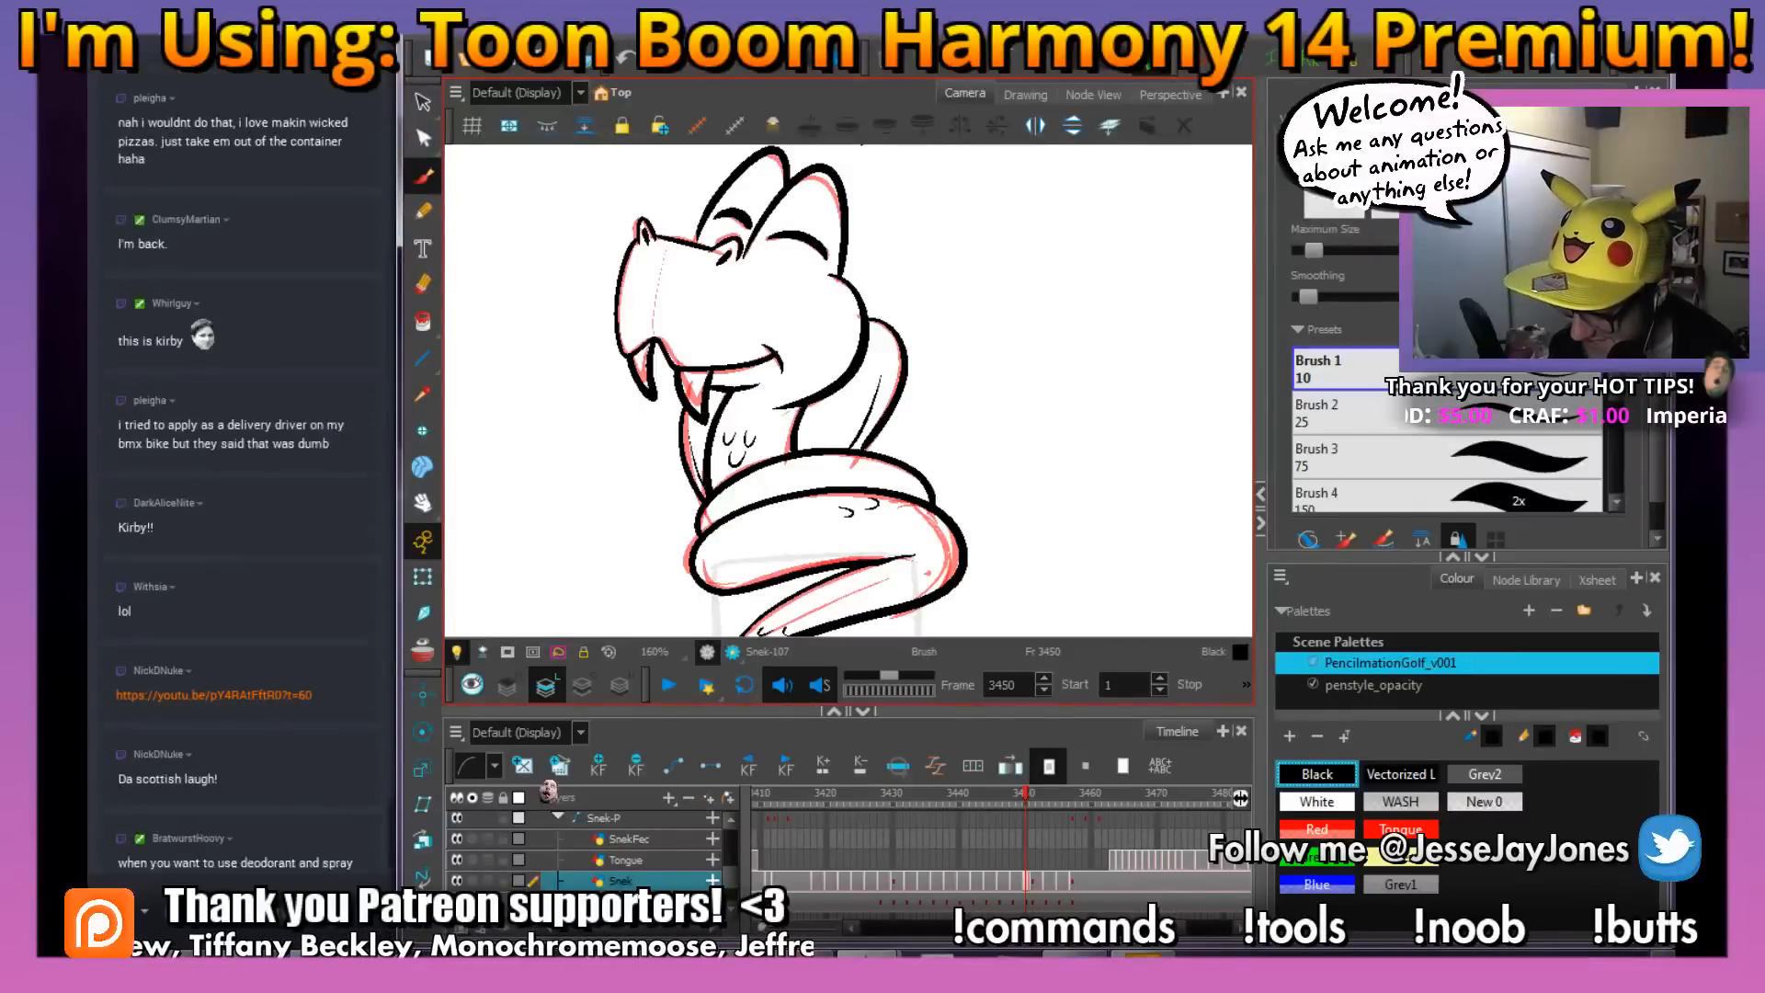
# Pause the music in AnkhBot R2 and watch the YouTube link posted in the chat in the browser
pyautogui.click(938, 954)
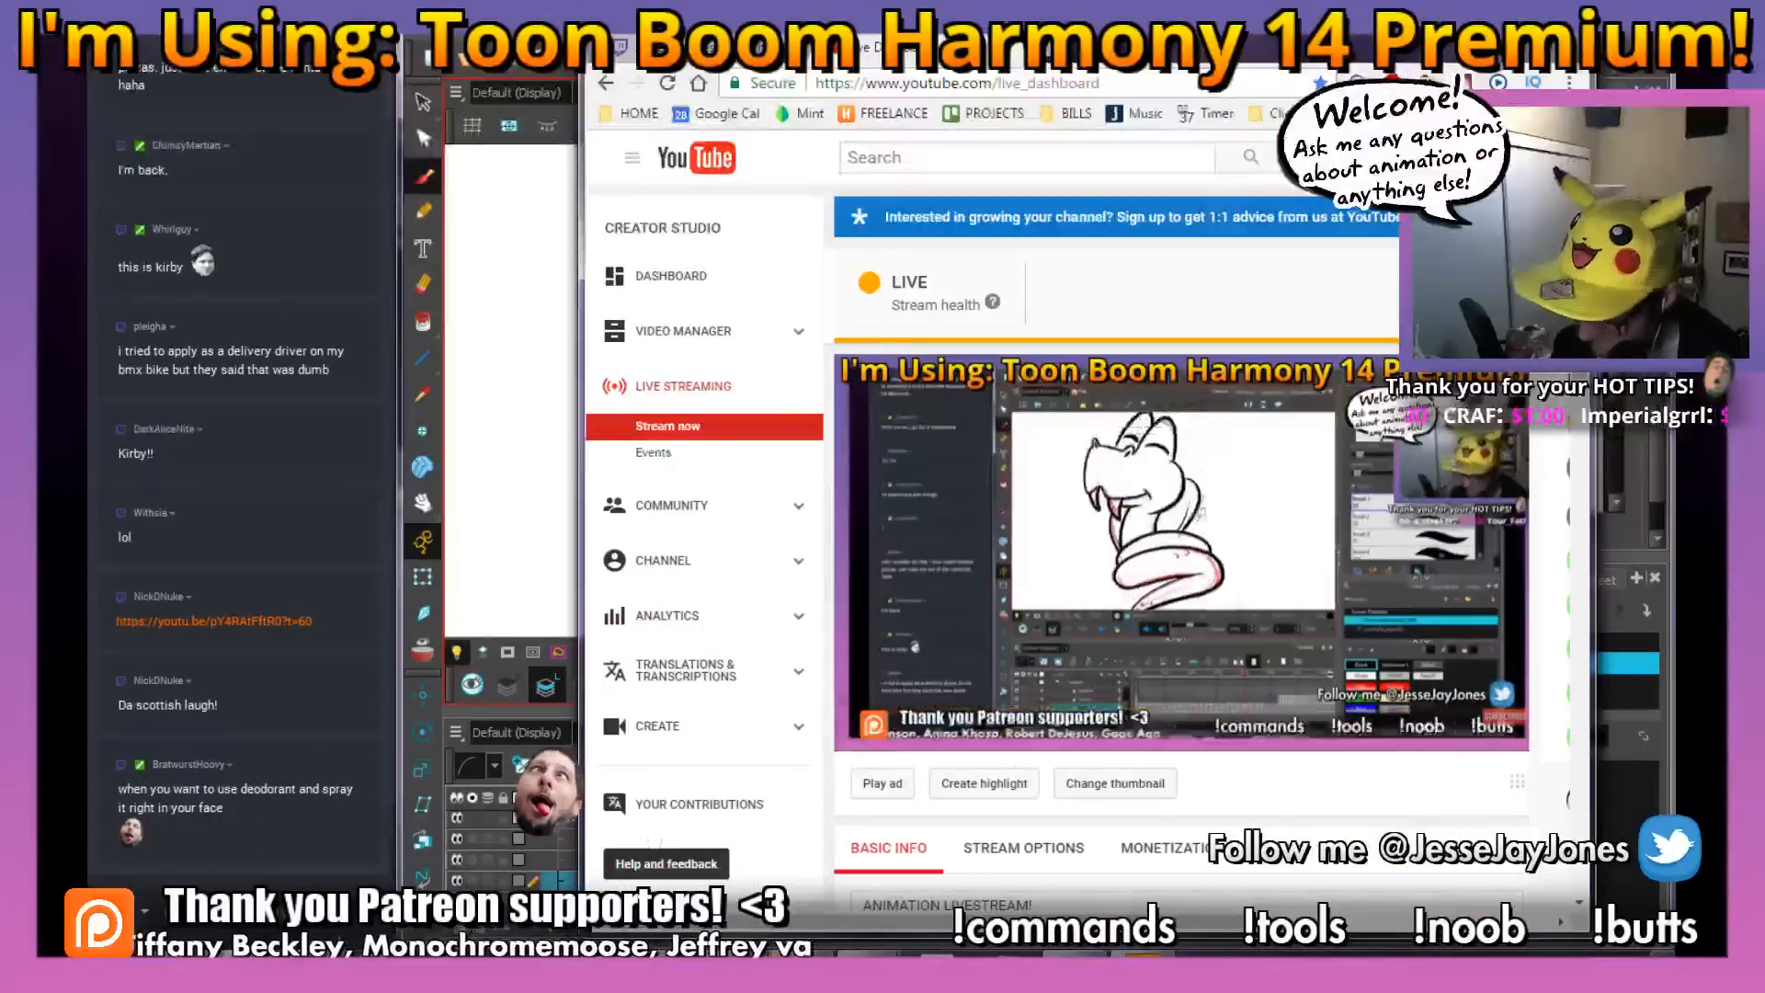
pyautogui.click(939, 954)
pyautogui.click(1071, 954)
pyautogui.click(1083, 649)
pyautogui.click(291, 471)
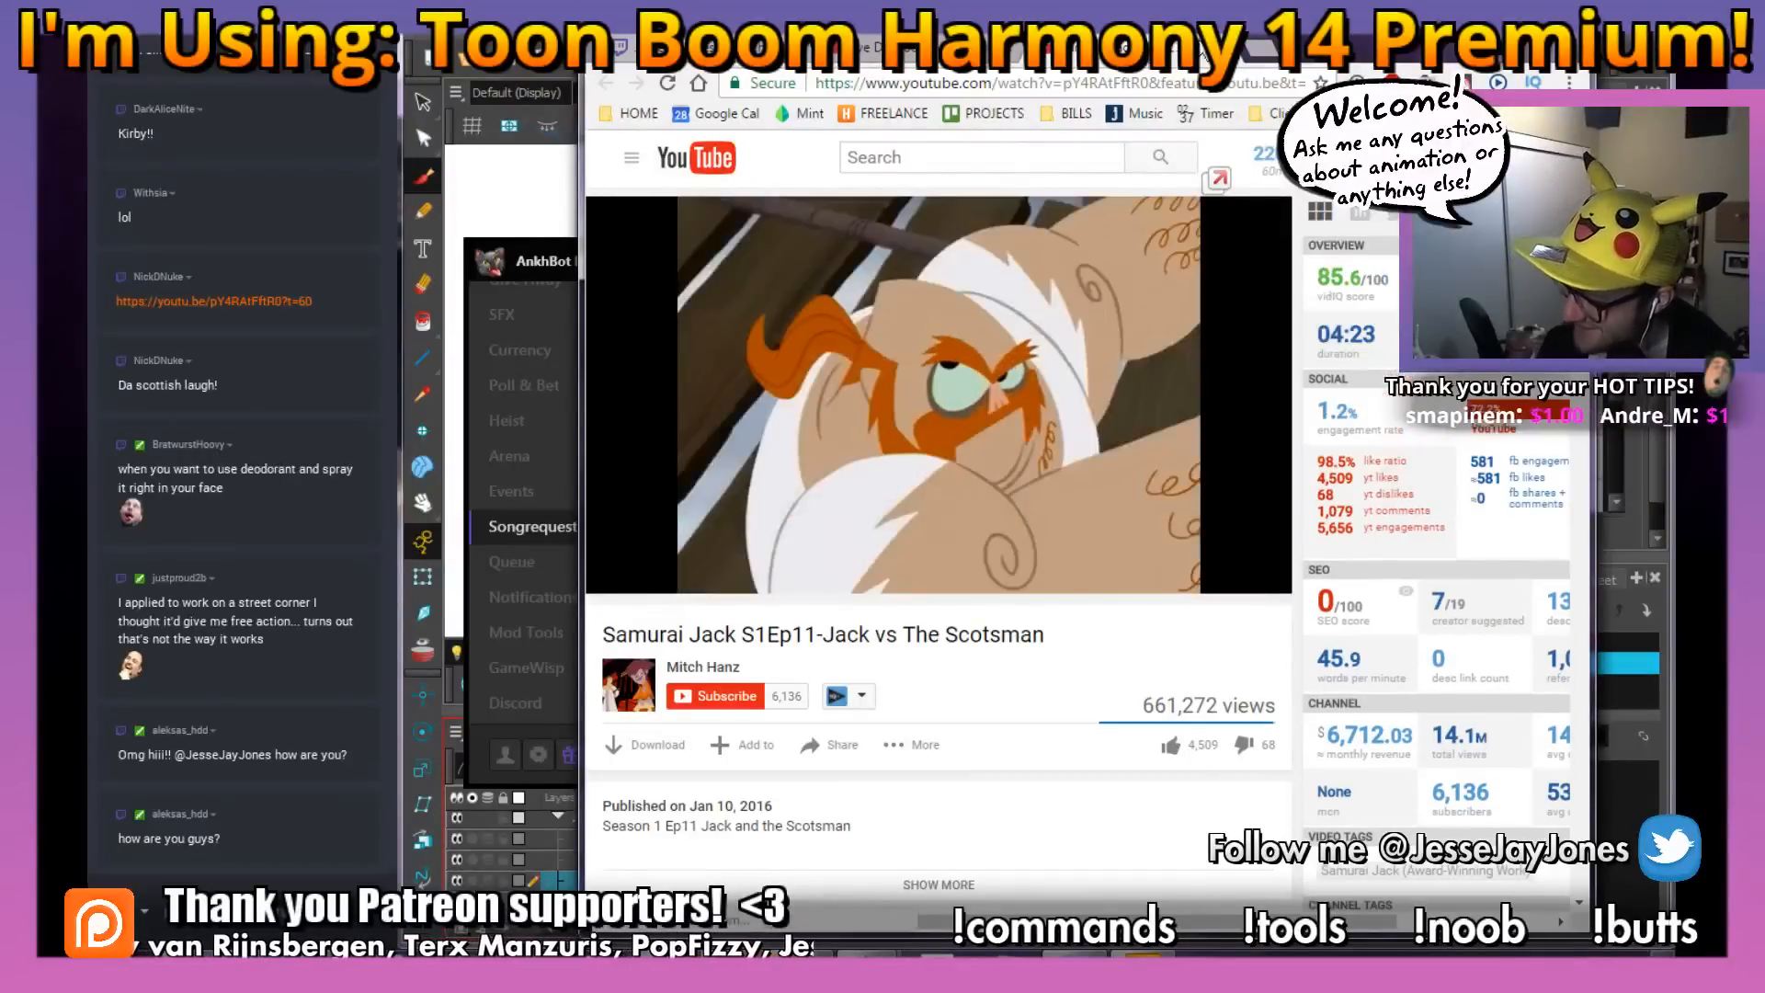
pyautogui.click(1232, 48)
pyautogui.click(1142, 955)
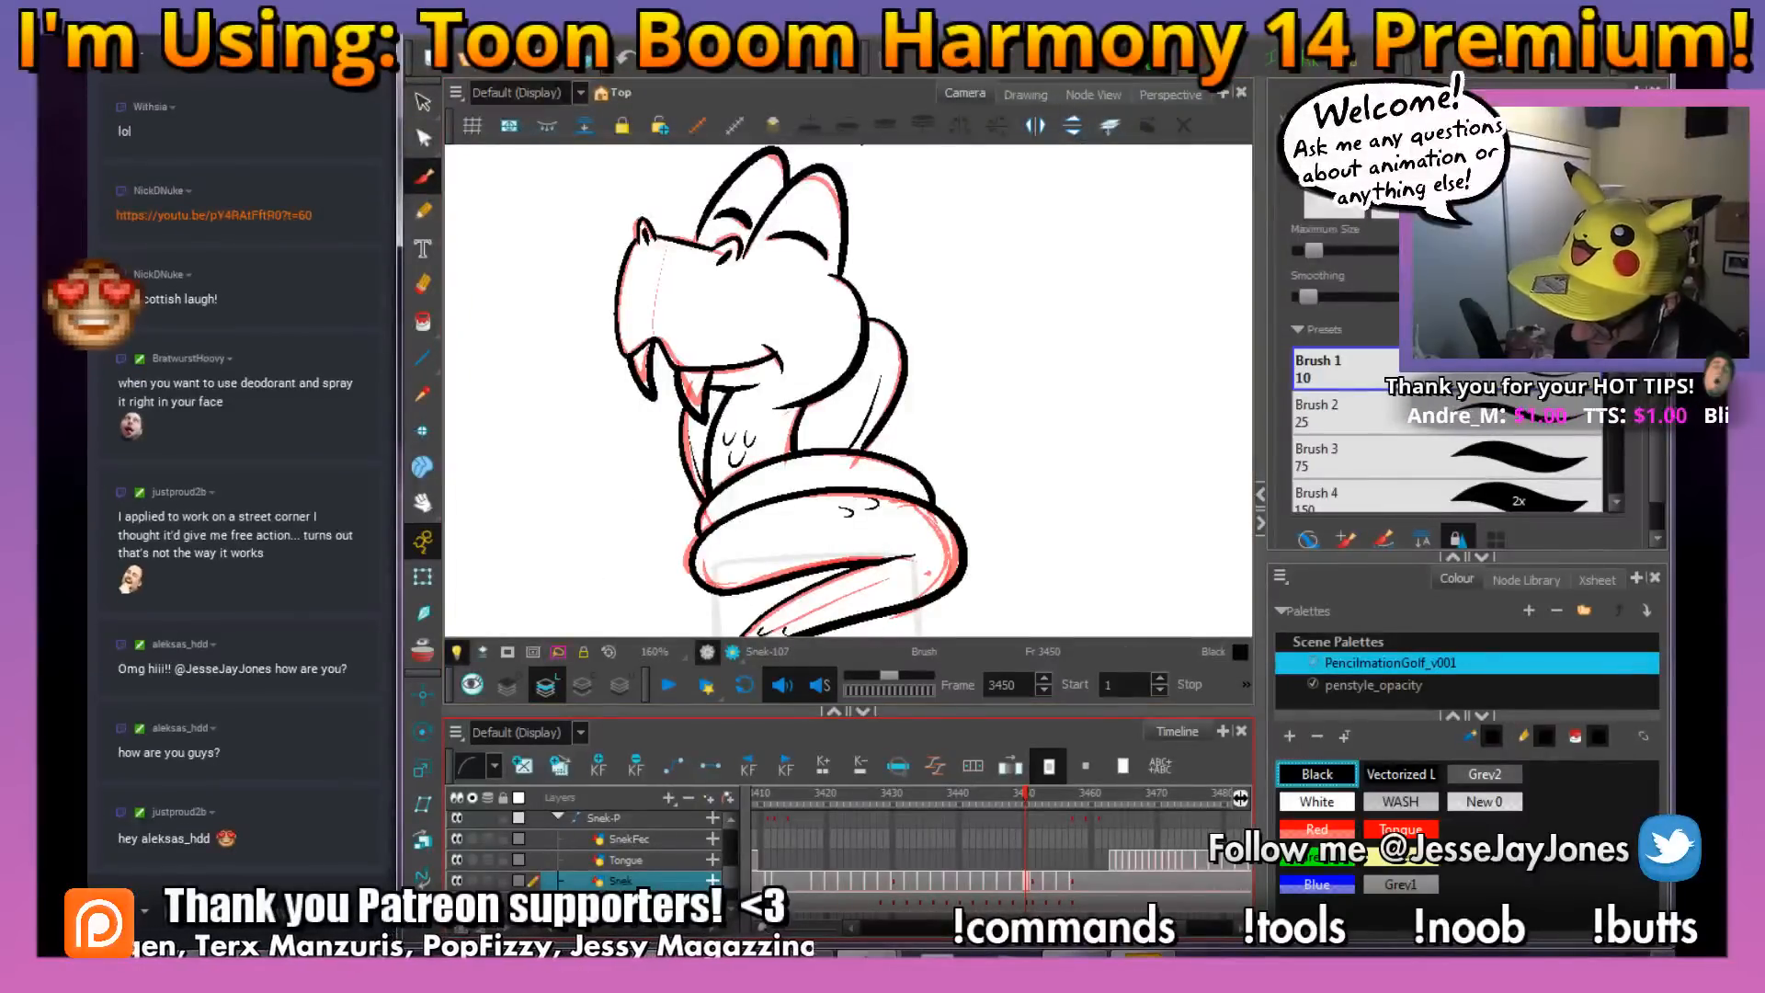
# Switch to AnkhBot R2, resume the paused song and return to Harmony
pyautogui.click(1080, 954)
pyautogui.click(1062, 651)
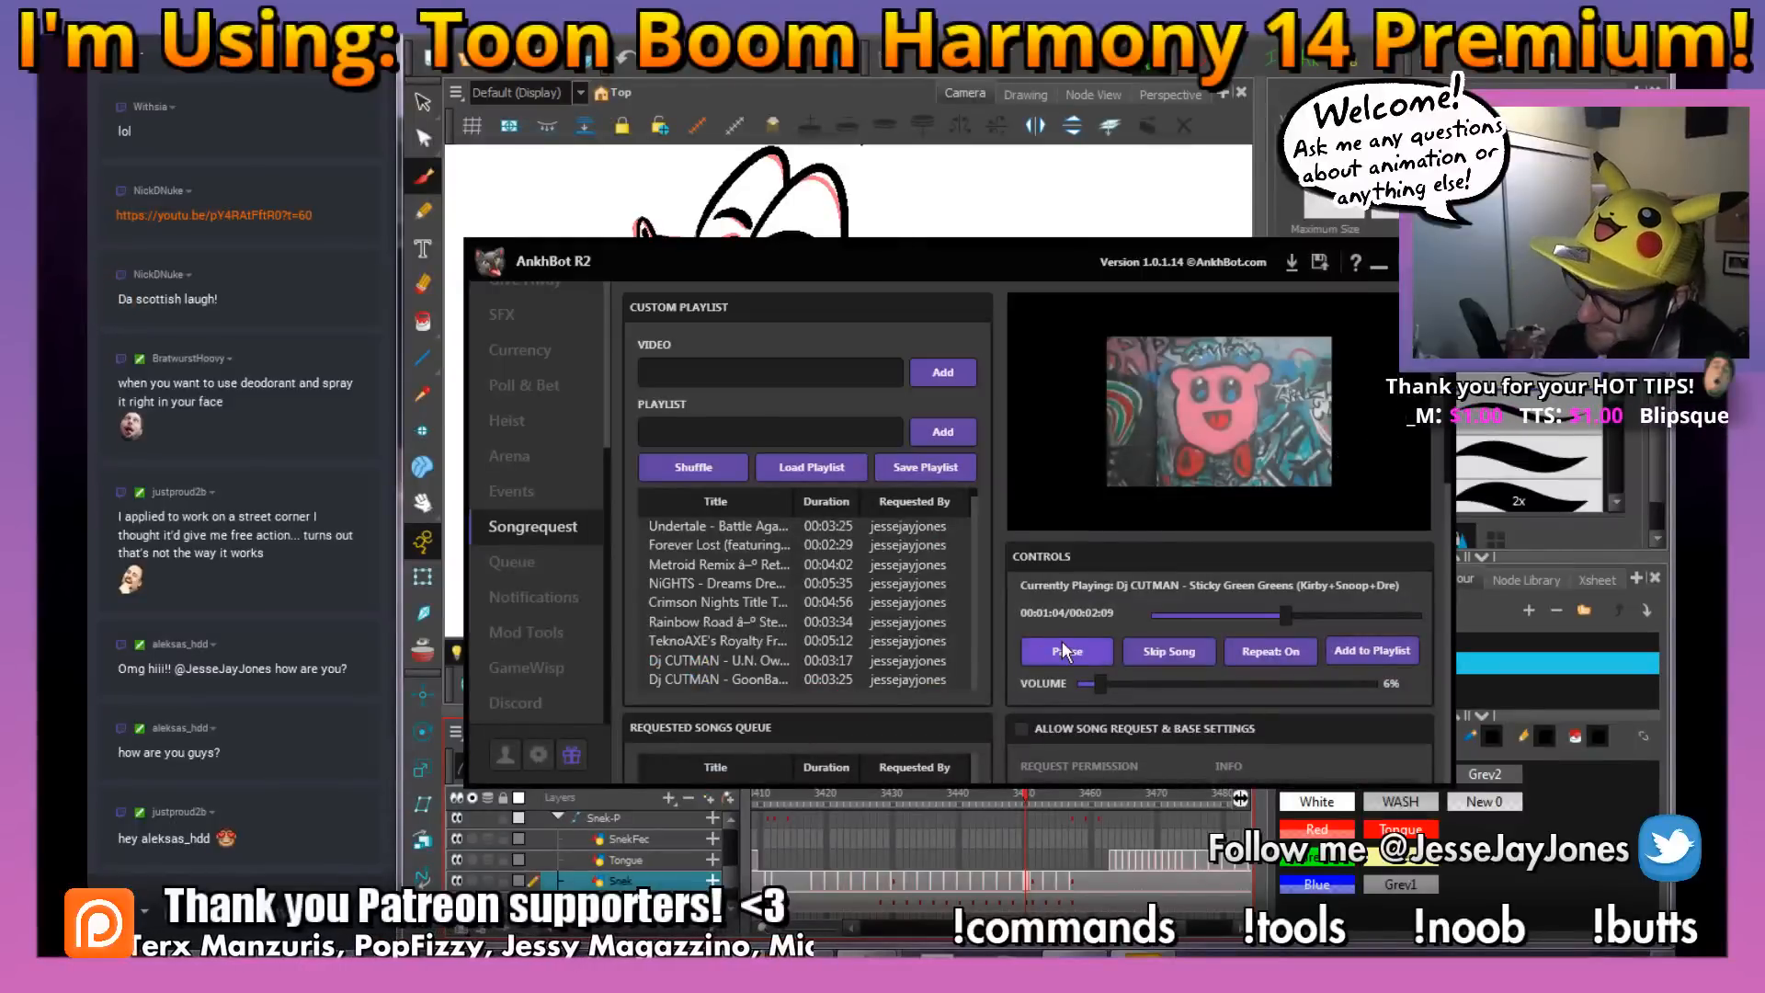
pyautogui.click(1080, 955)
# Check the inked head, neck and coils on frame 3450 and save the scene
pyautogui.moveTo(720, 359); pyautogui.dragTo(709, 398)
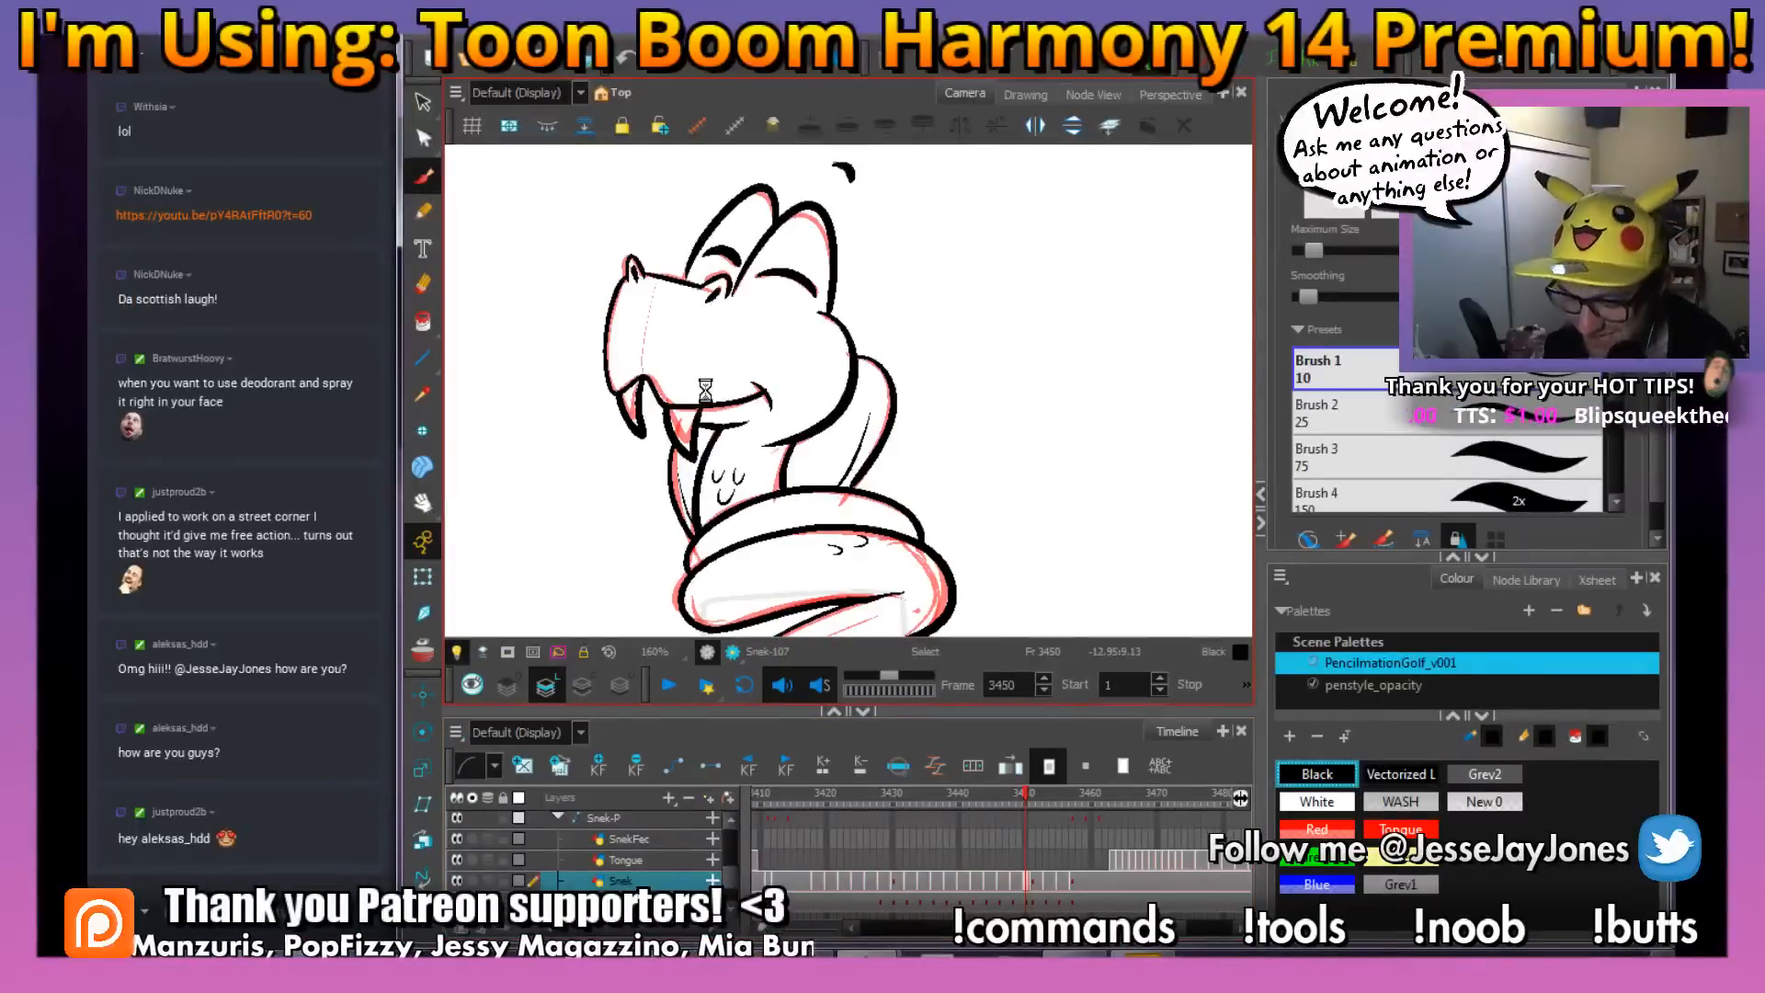
pyautogui.moveTo(836, 450); pyautogui.dragTo(802, 464)
pyautogui.scroll(-2, 809, 460)
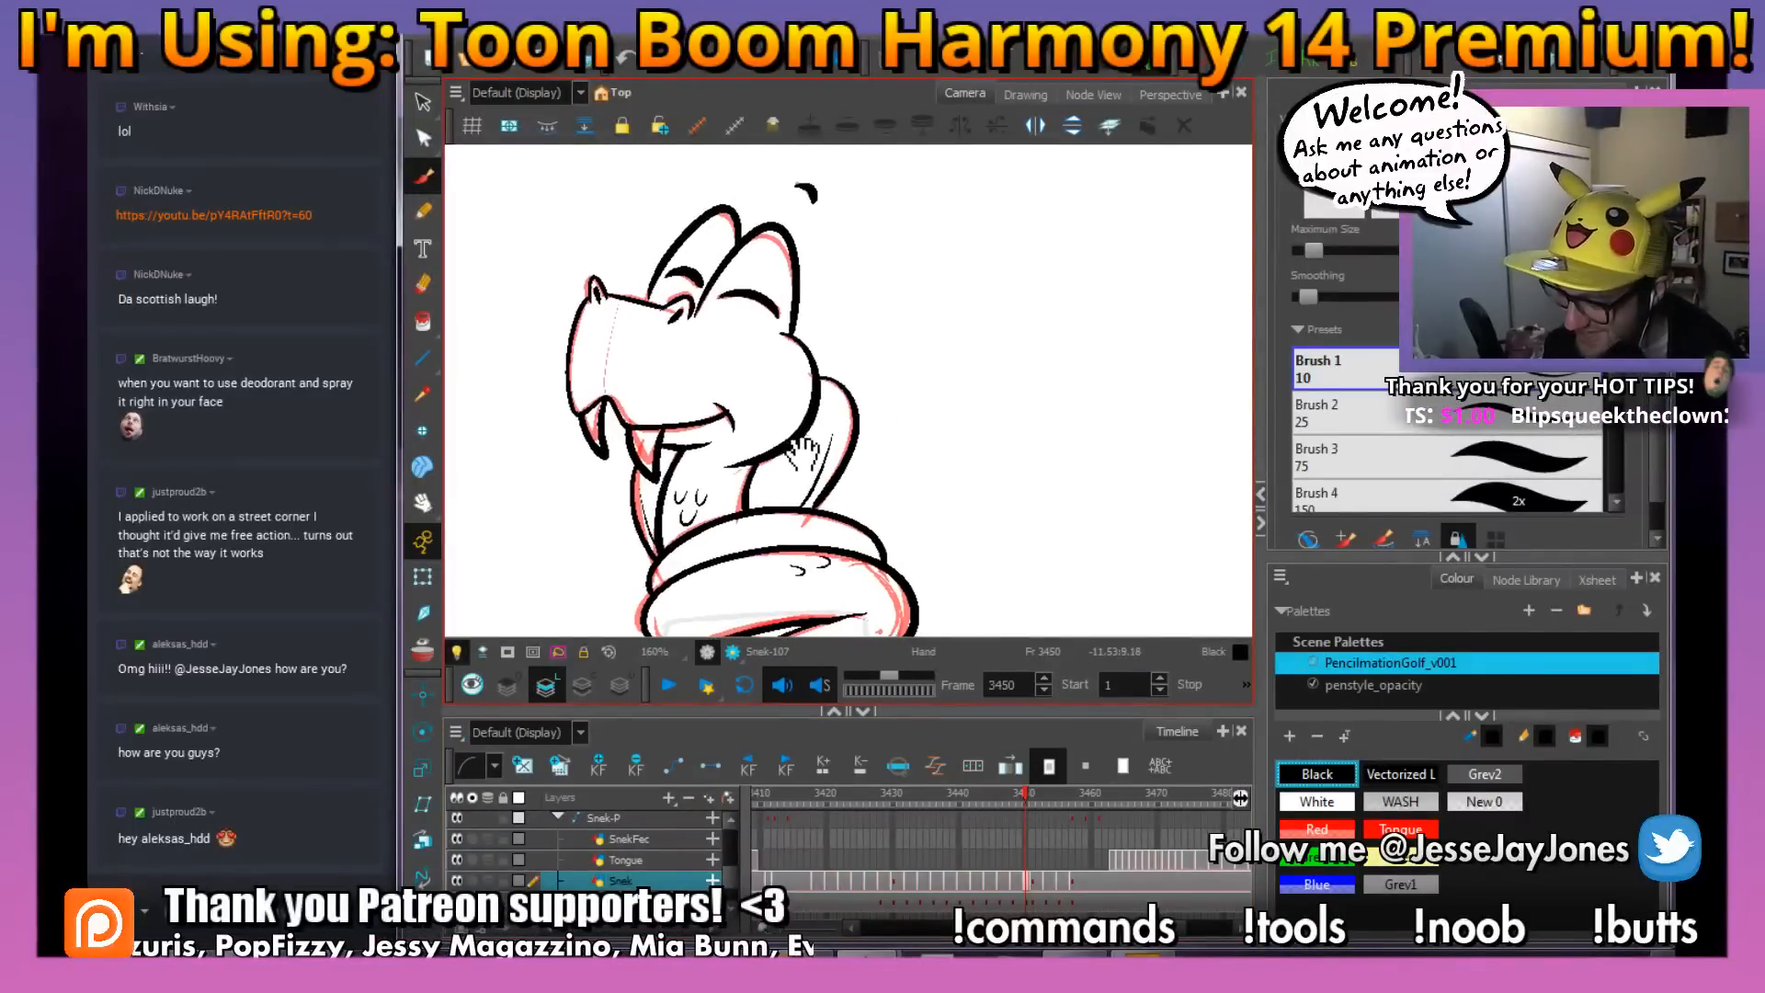
pyautogui.scroll(-2, 812, 434)
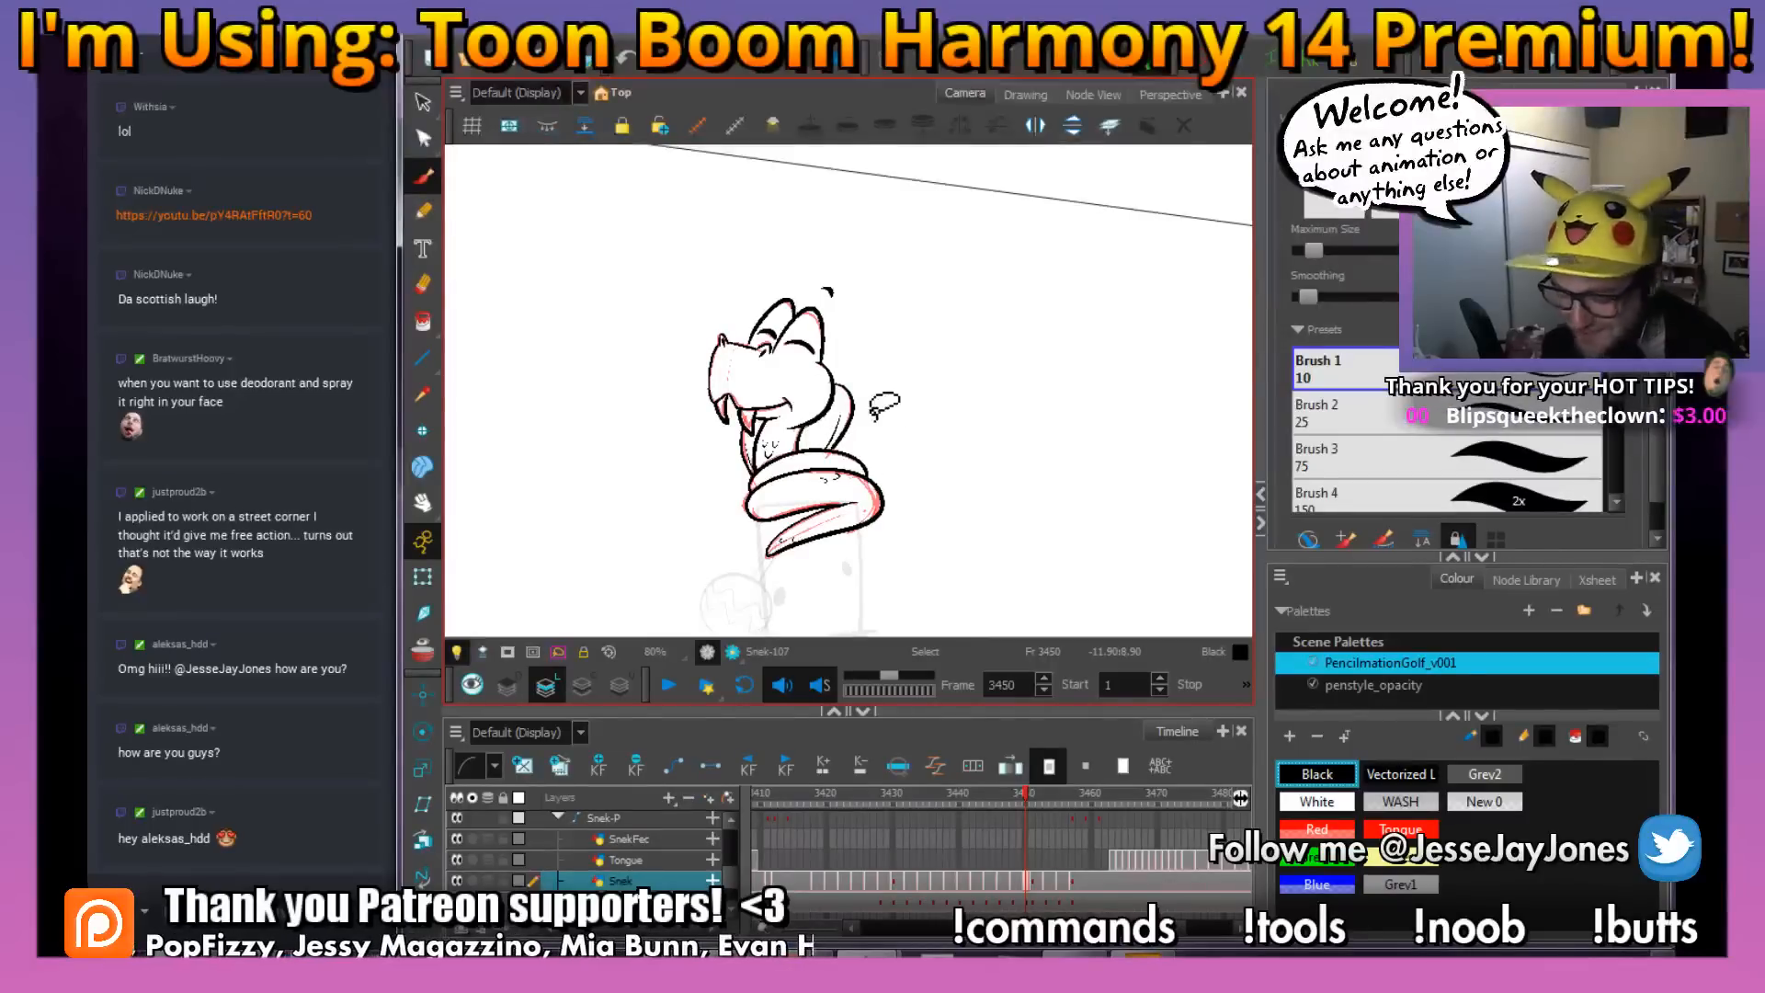
pyautogui.scroll(4, 819, 361)
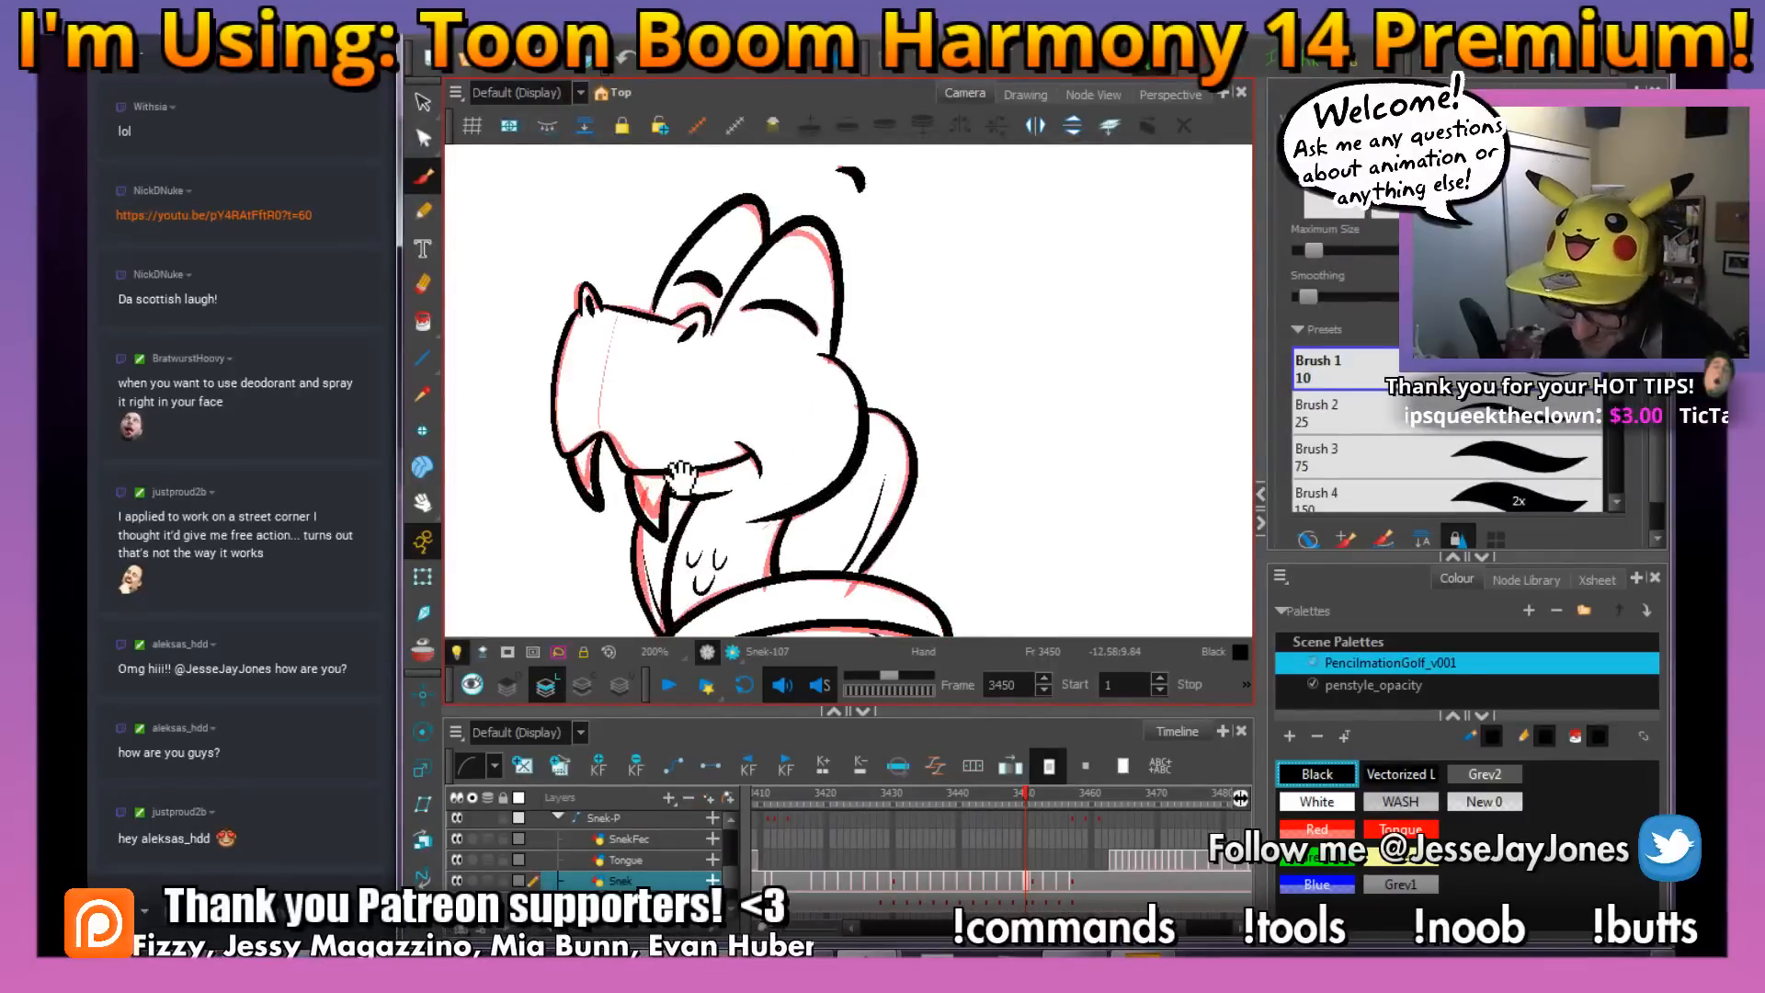
pyautogui.scroll(1, 682, 474)
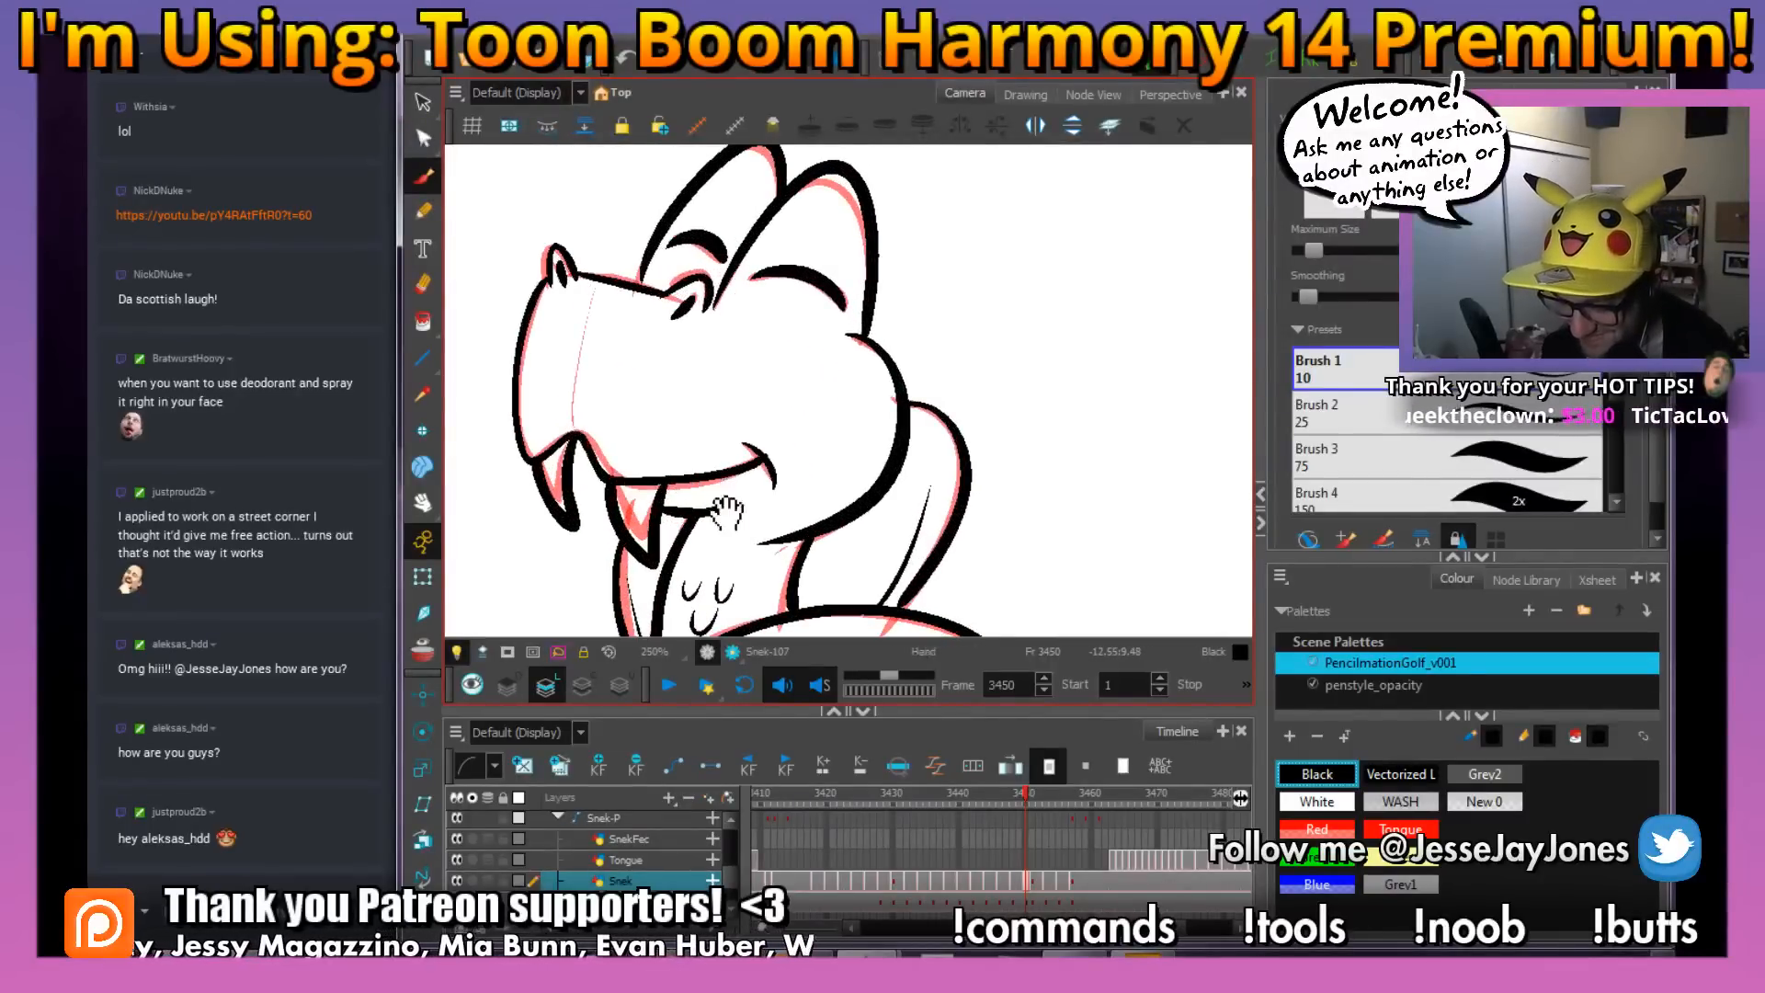
pyautogui.moveTo(727, 513); pyautogui.dragTo(739, 505)
pyautogui.hotkey('ctrl', 's')
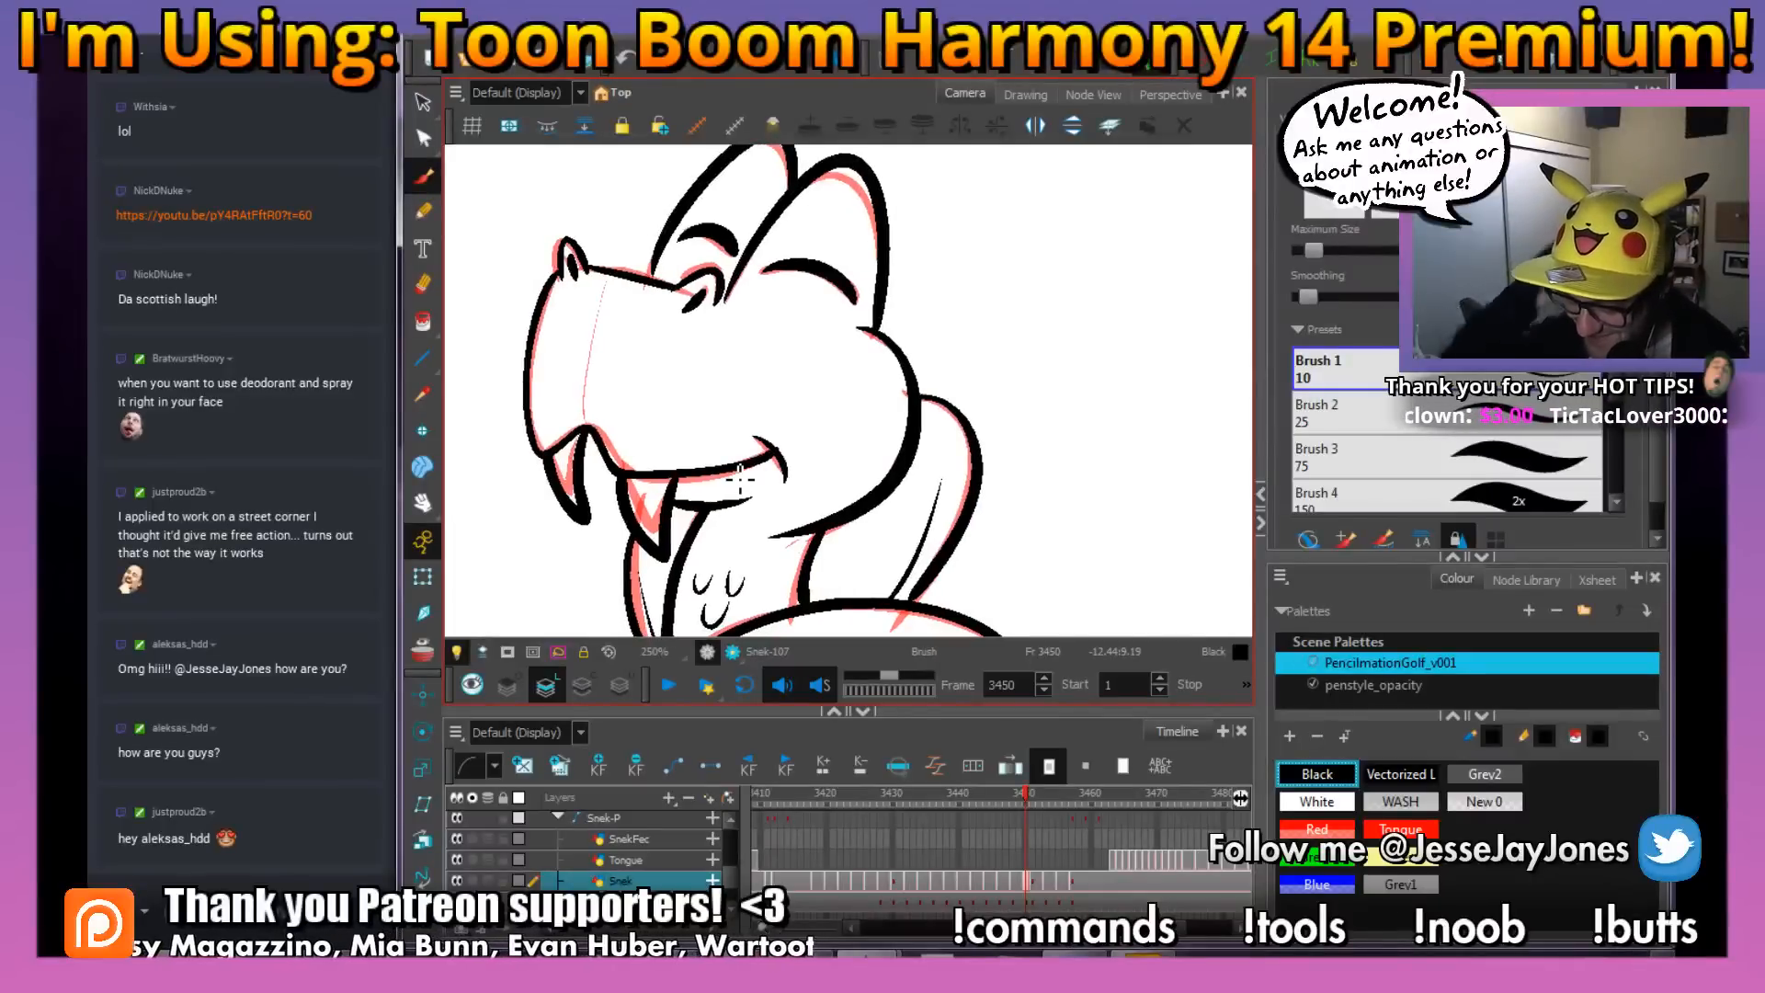
pyautogui.scroll(-2, 743, 468)
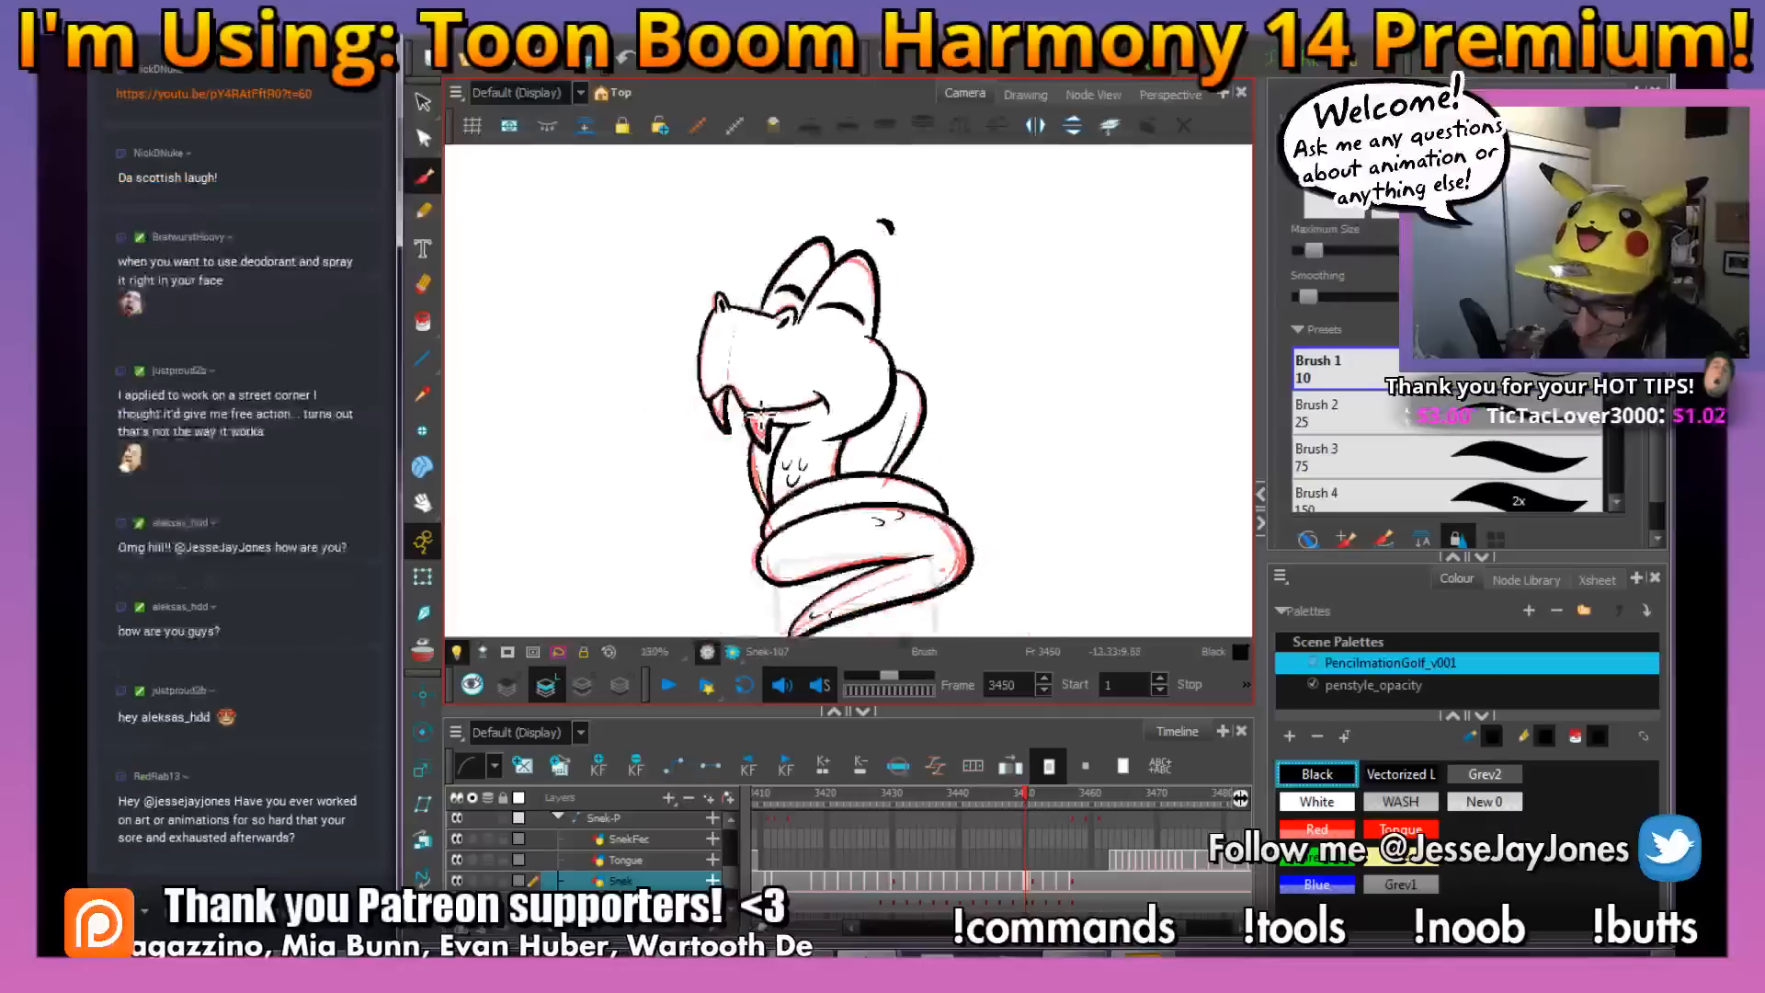
pyautogui.moveTo(835, 372); pyautogui.dragTo(787, 443)
pyautogui.hotkey('ctrl', 's')
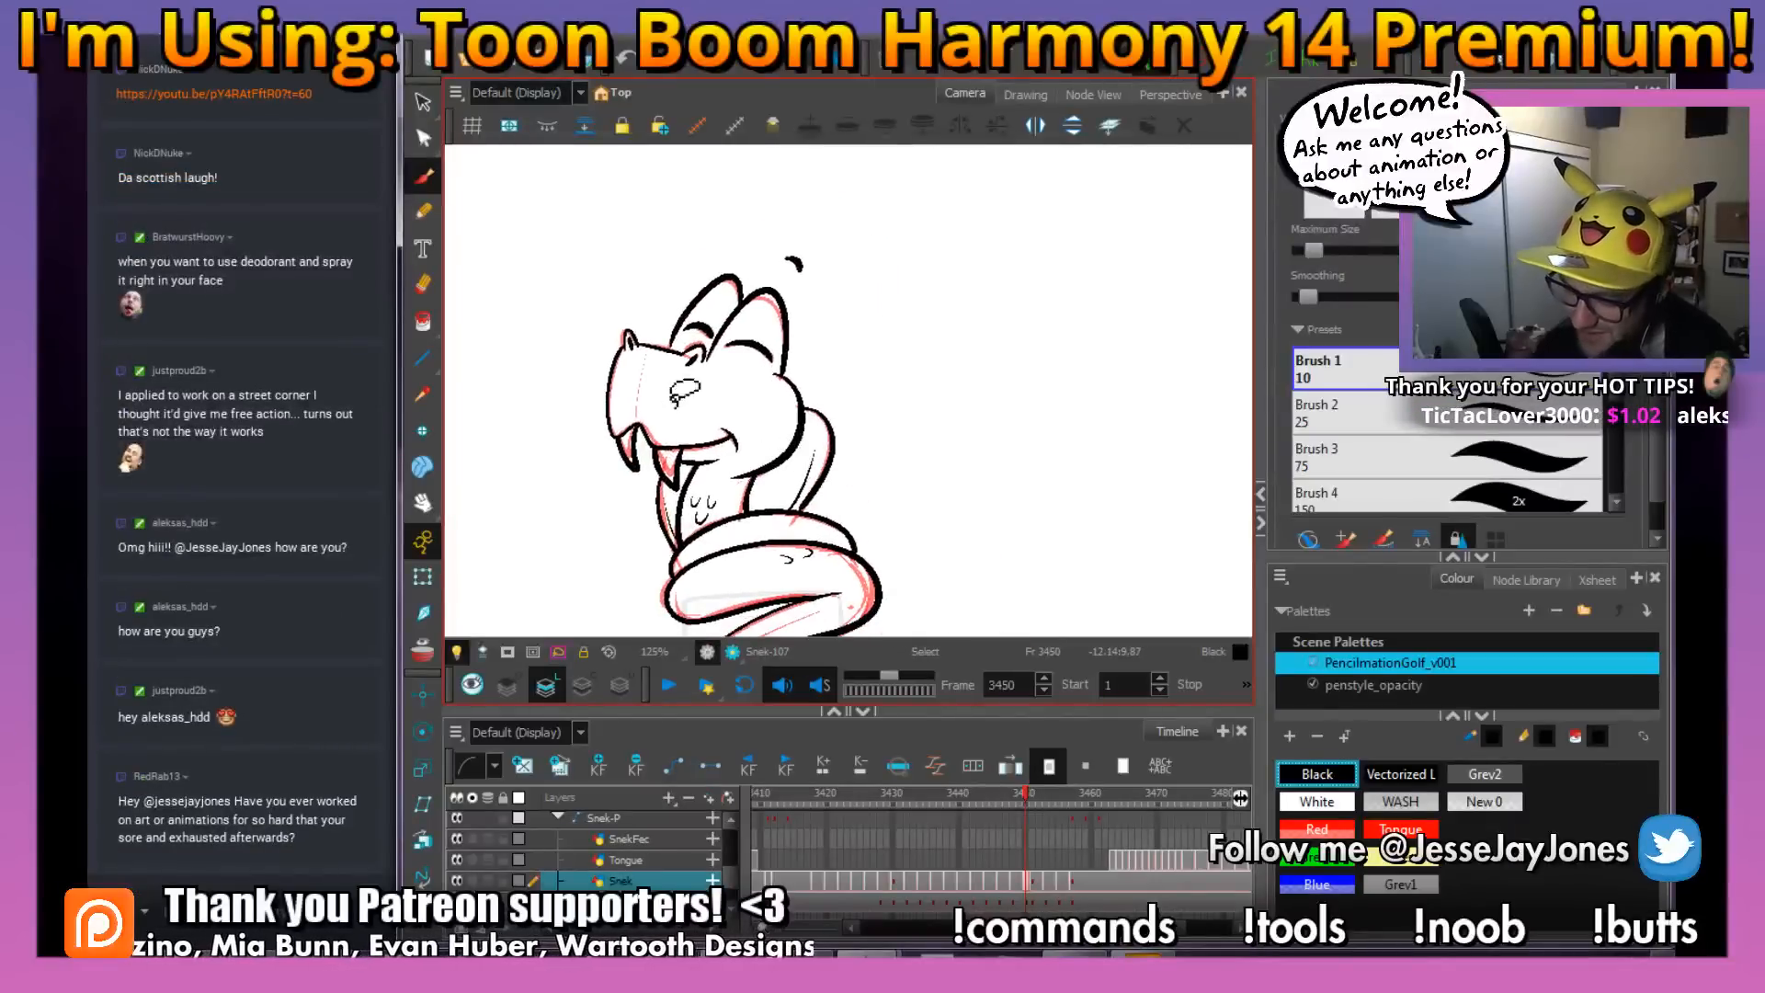
# Select the red rough lines on frame 3450 and delete them, leaving the black ink
pyautogui.scroll(4, 591, 466)
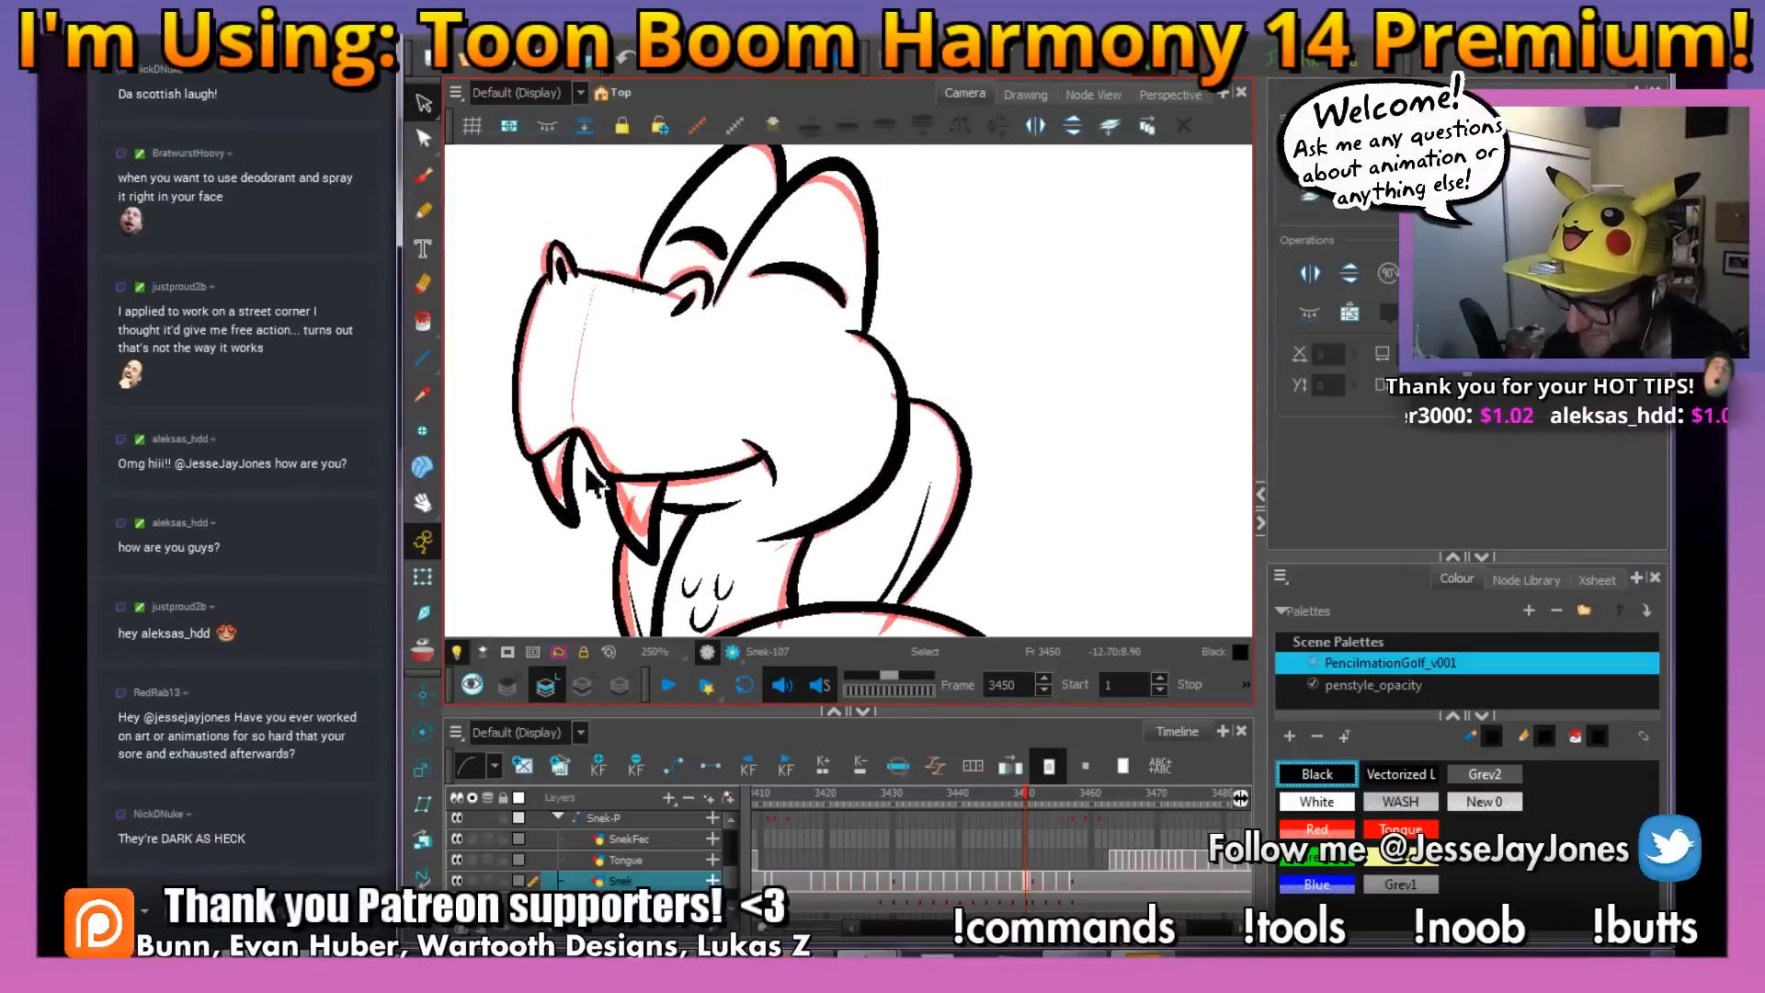
pyautogui.click(586, 478)
pyautogui.press('Delete')
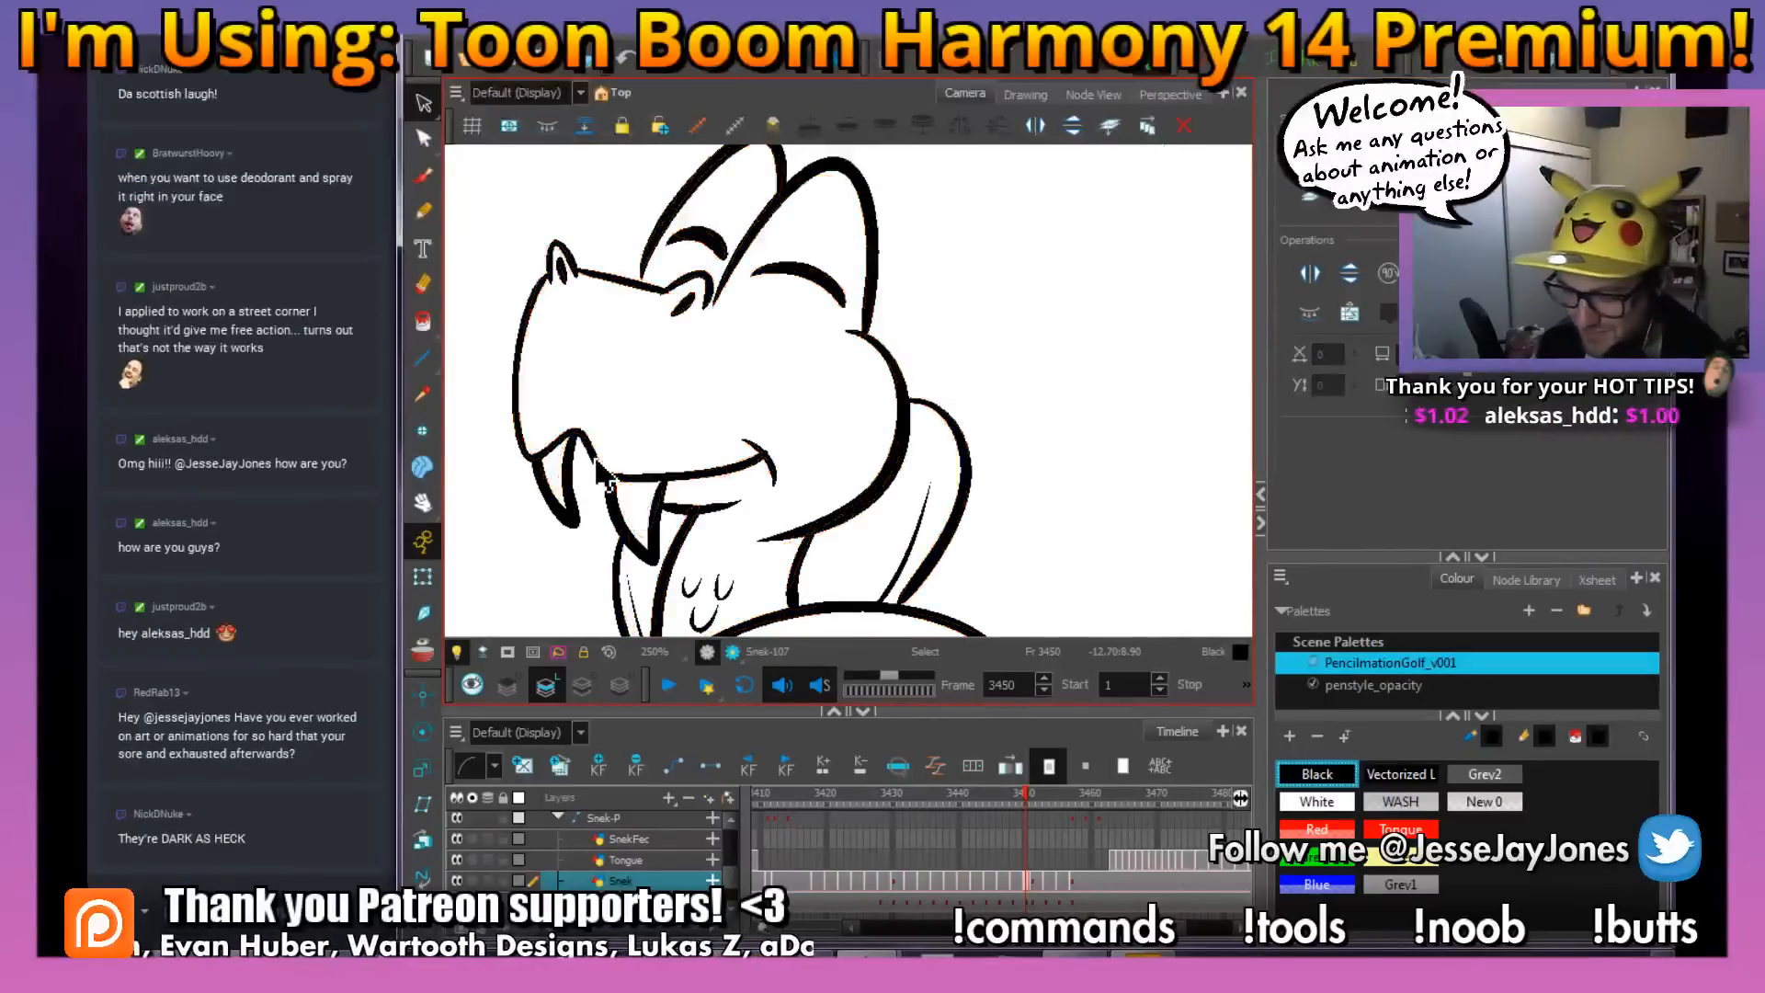
pyautogui.press('space')
pyautogui.moveTo(687, 344); pyautogui.dragTo(679, 379)
pyautogui.press('space')
pyautogui.press('1')
pyautogui.press('1')
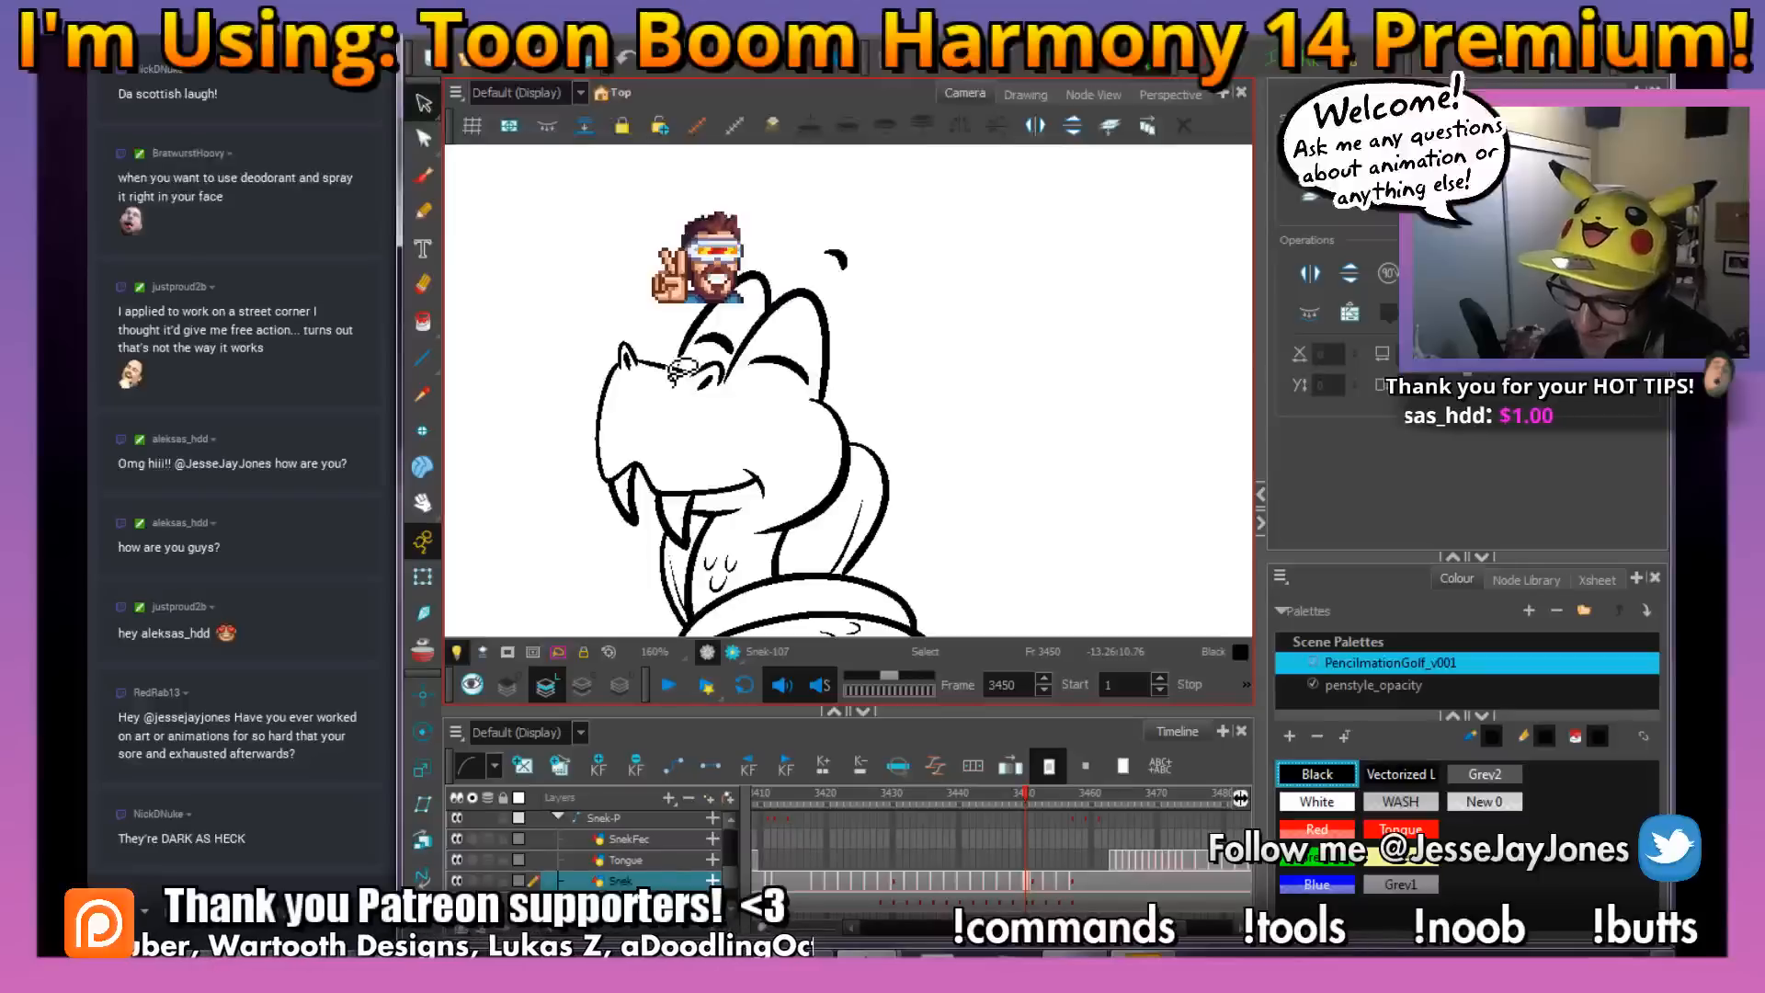
# Try a brush stroke on the head near the eyes and undo it
pyautogui.moveTo(791, 446)
pyautogui.mouseDown()
pyautogui.moveTo(763, 383)
pyautogui.moveTo(751, 560)
pyautogui.mouseUp()
pyautogui.click(423, 175)
pyautogui.press('space')
pyautogui.press('2')
pyautogui.press('space')
pyautogui.press('2')
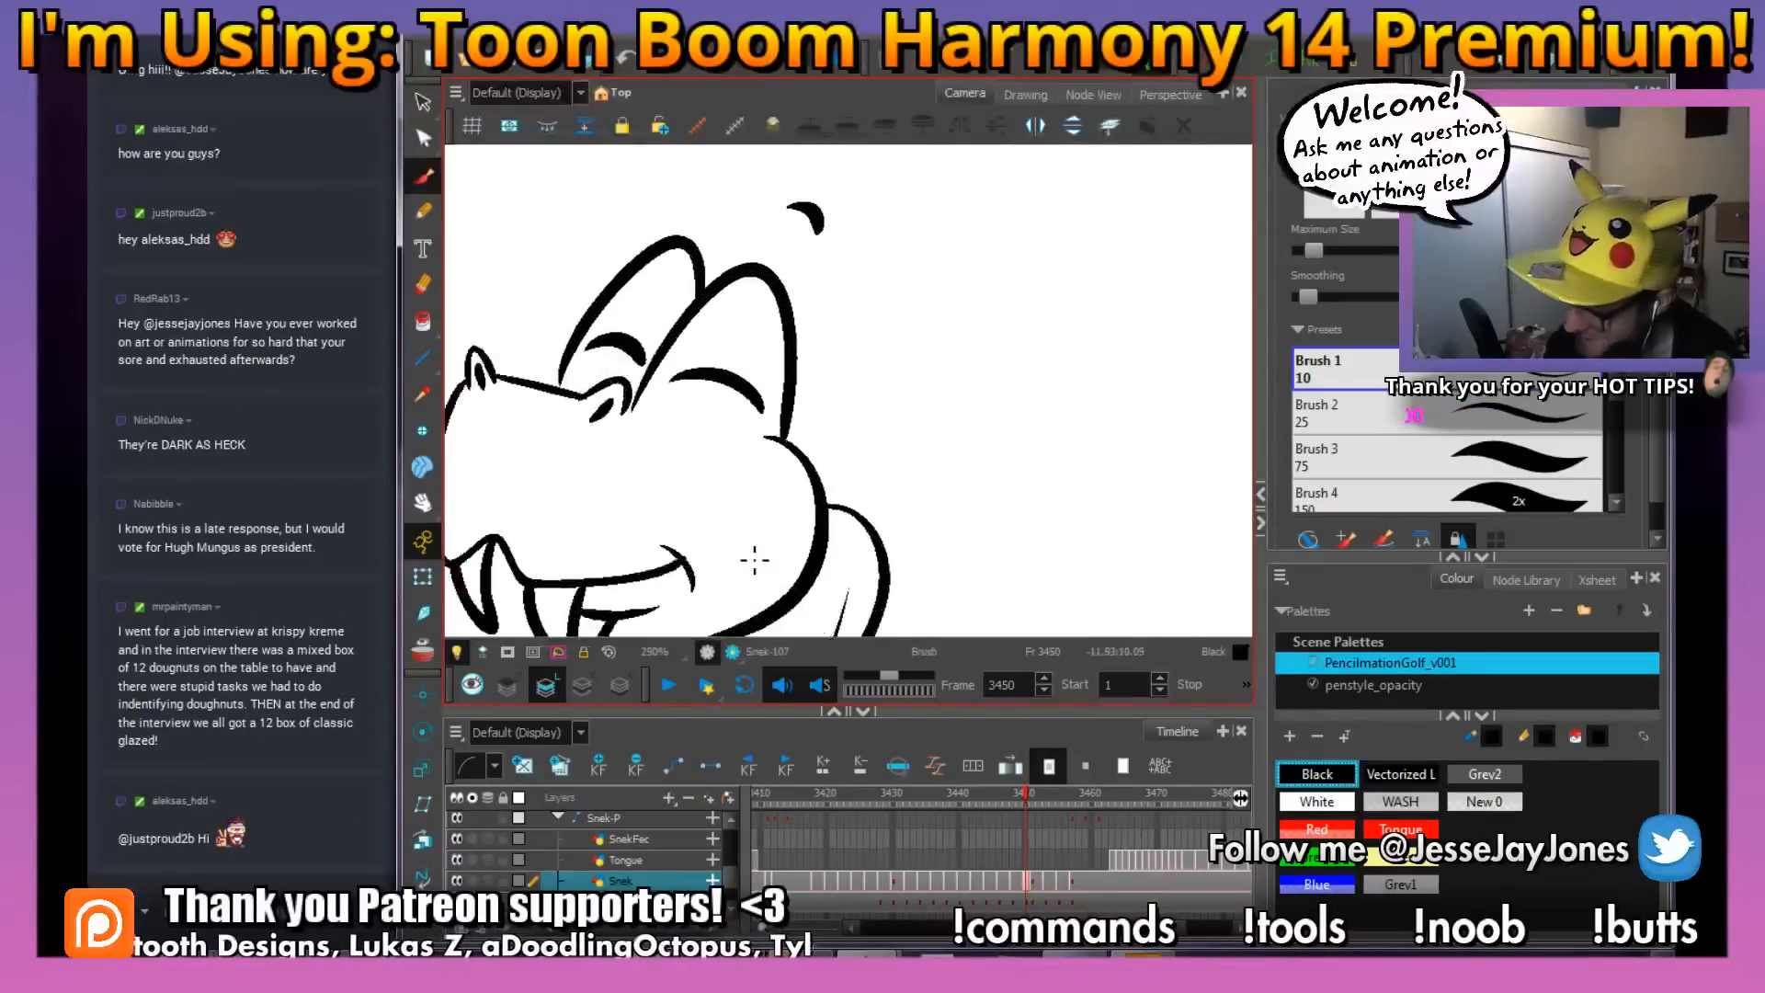
pyautogui.moveTo(643, 425)
pyautogui.mouseDown()
pyautogui.moveTo(783, 450)
pyautogui.moveTo(828, 494)
pyautogui.moveTo(856, 423)
pyautogui.mouseUp()
pyautogui.hotkey('alt', 's')
pyautogui.hotkey('ctrl', 'z')
pyautogui.press('space')
pyautogui.scroll(-3, 819, 501)
pyautogui.press('space')
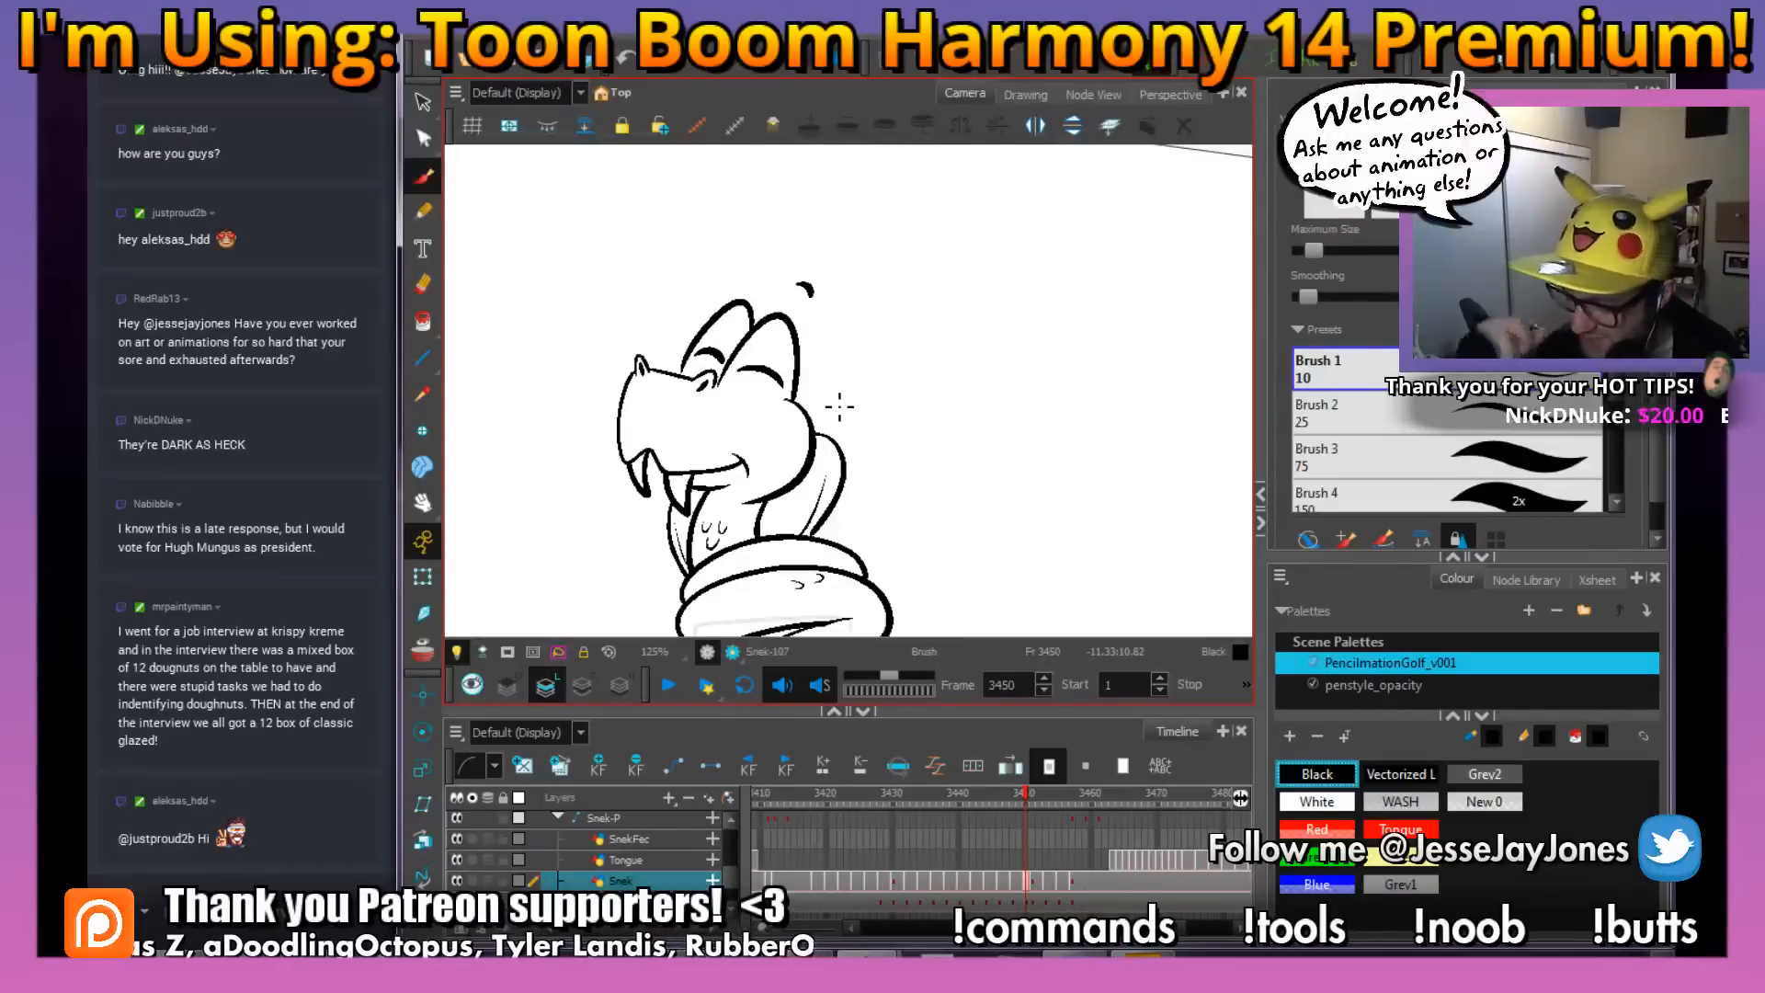
# Draw a thin crease line beneath the near eye, running from the back of the head
pyautogui.scroll(2, 831, 399)
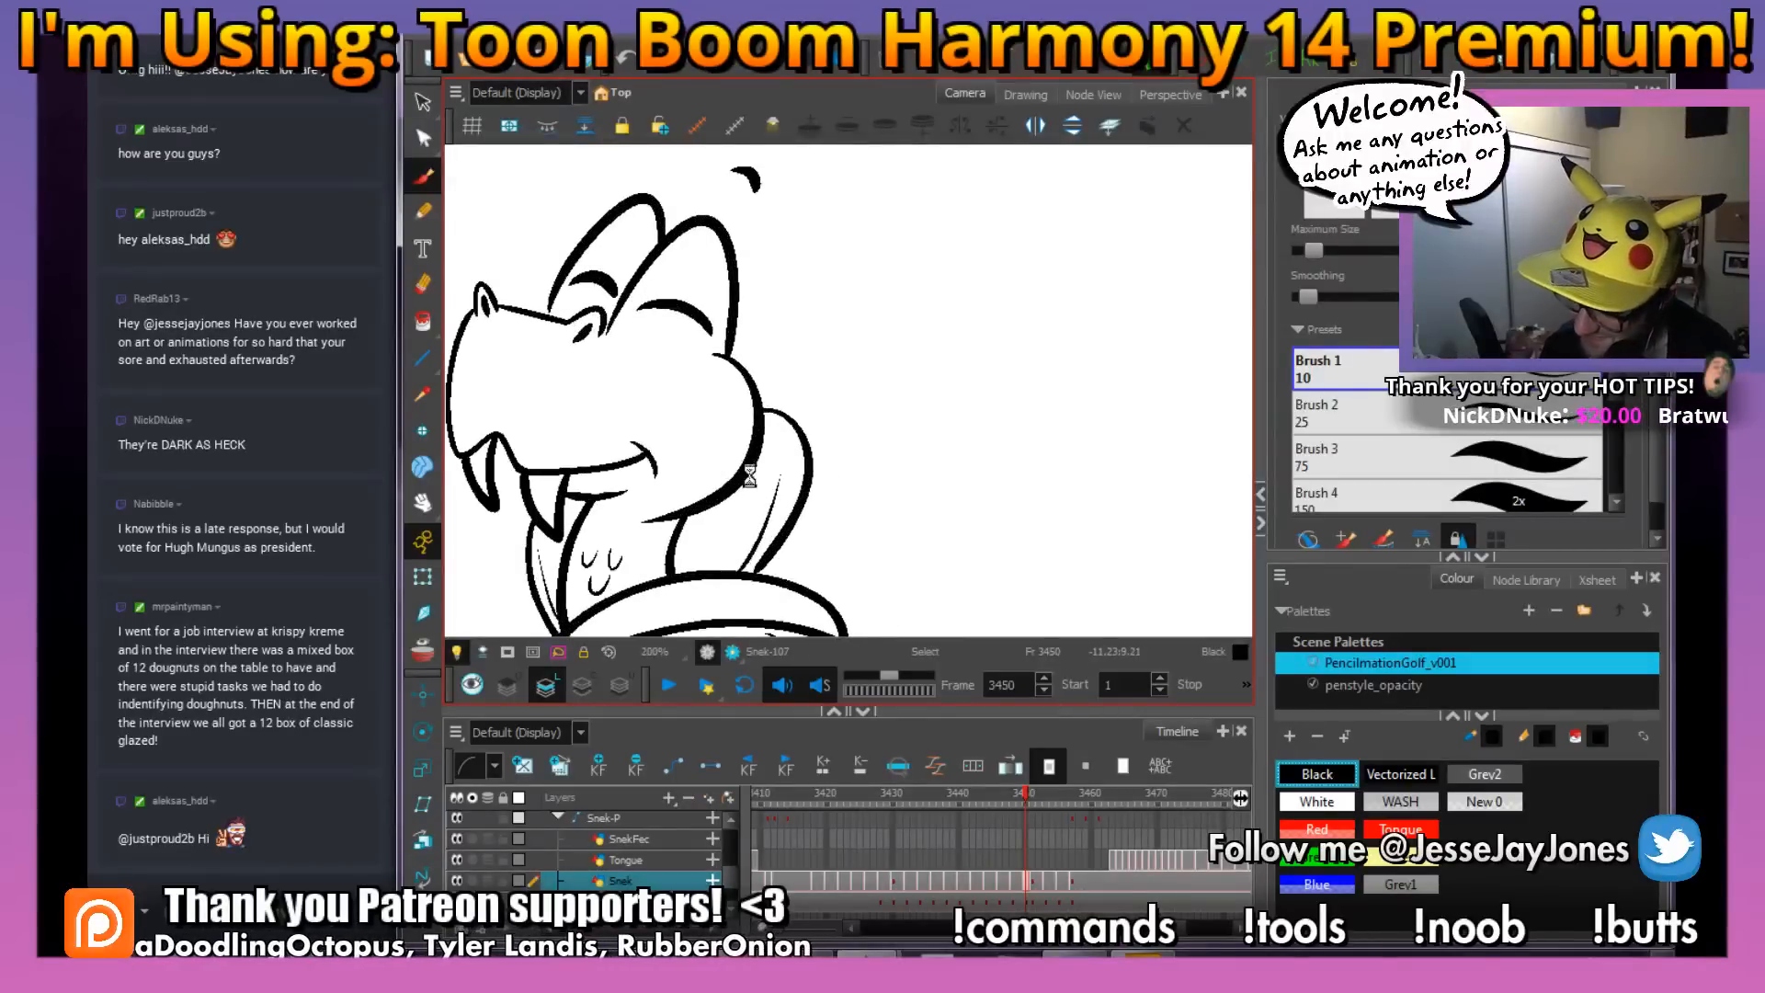
pyautogui.moveTo(751, 475); pyautogui.dragTo(810, 529)
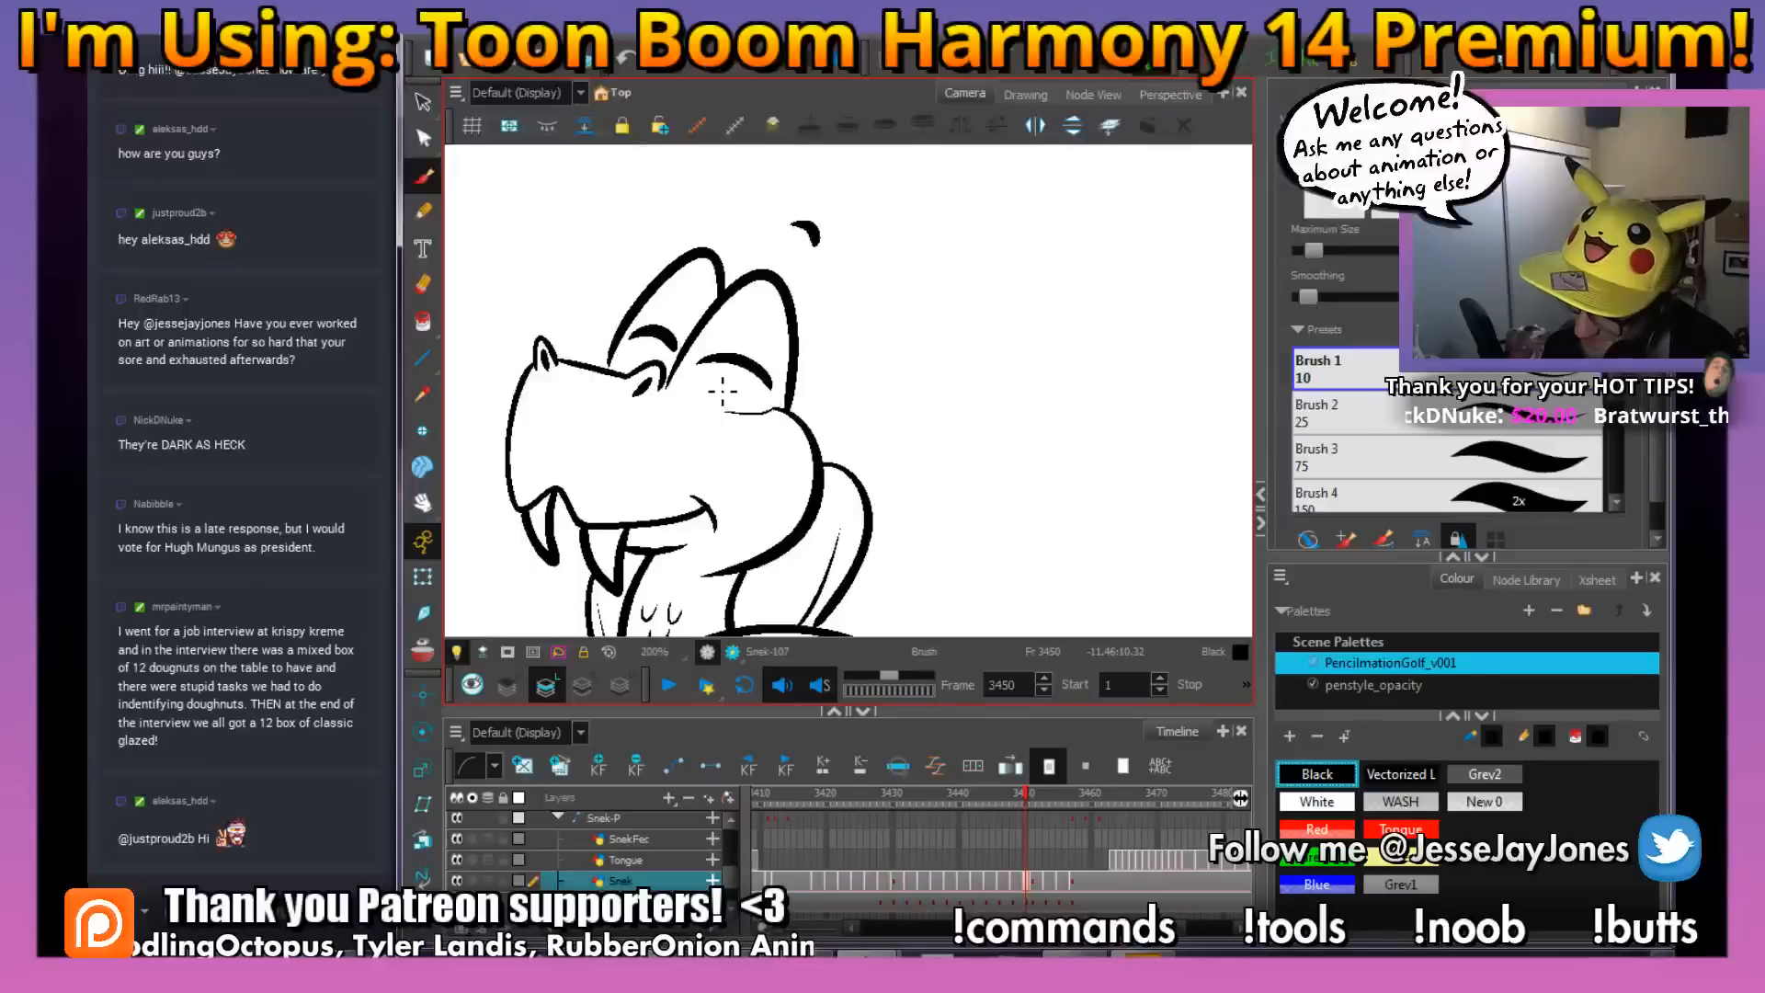
pyautogui.scroll(-3, 722, 390)
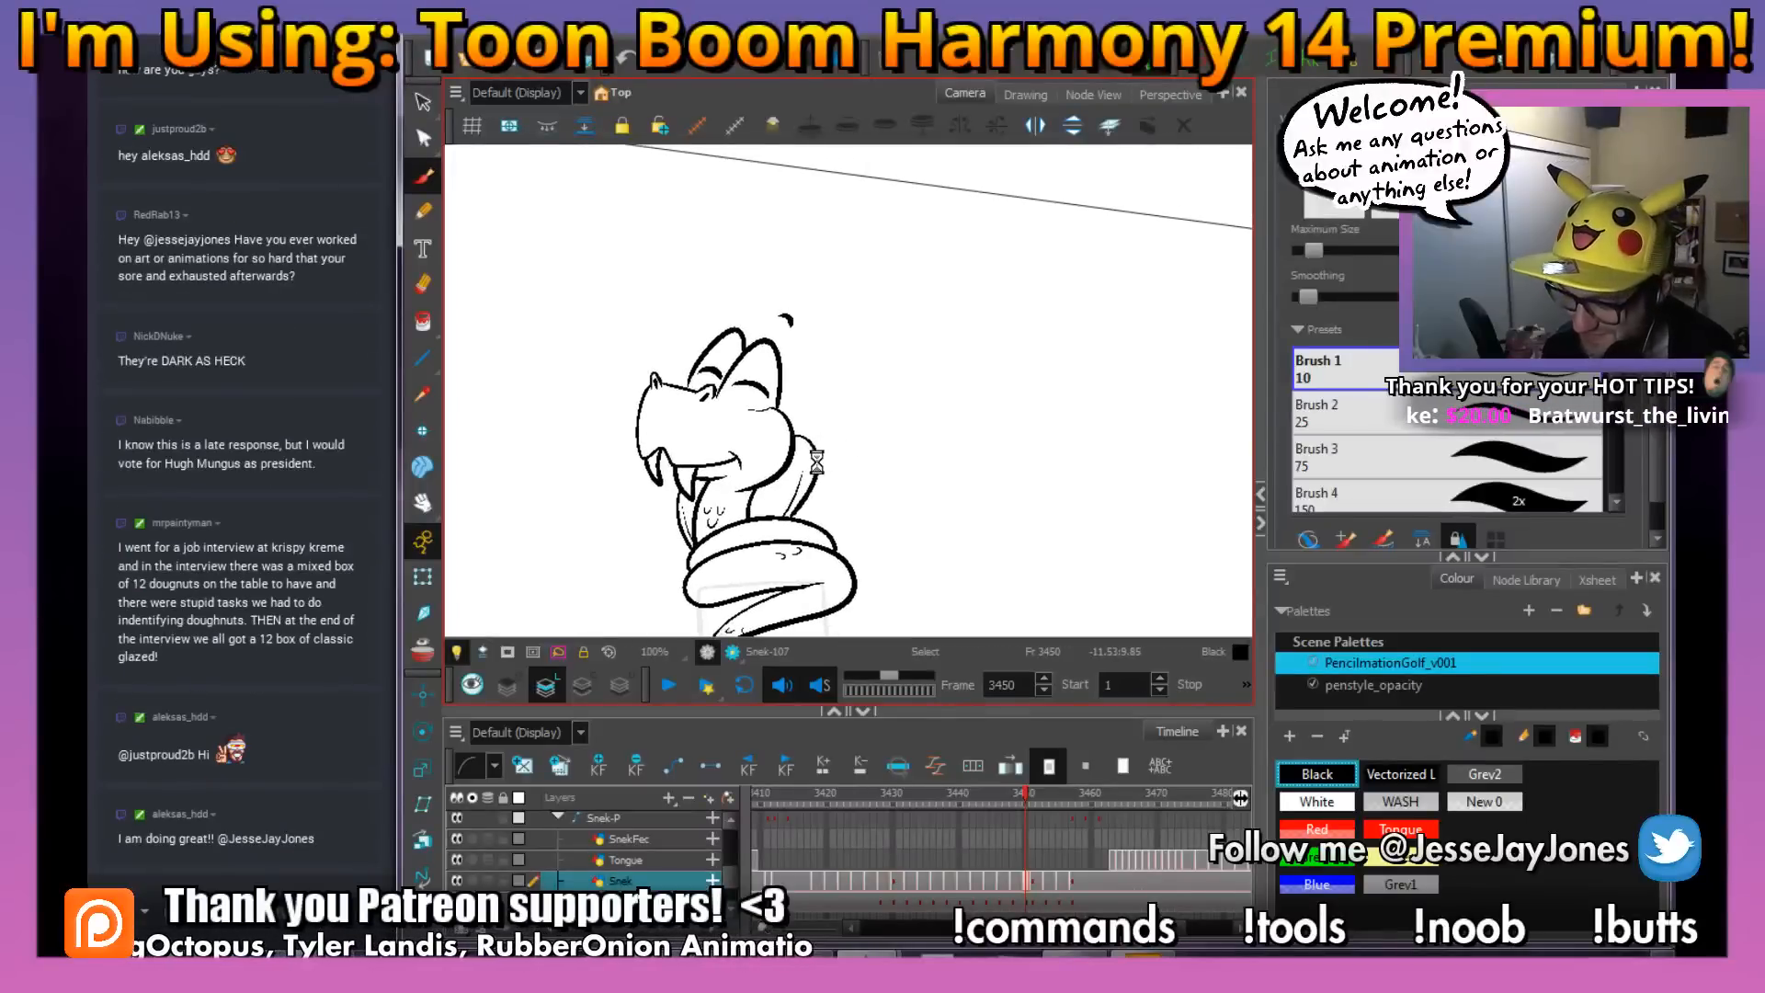
pyautogui.moveTo(770, 476); pyautogui.dragTo(806, 406)
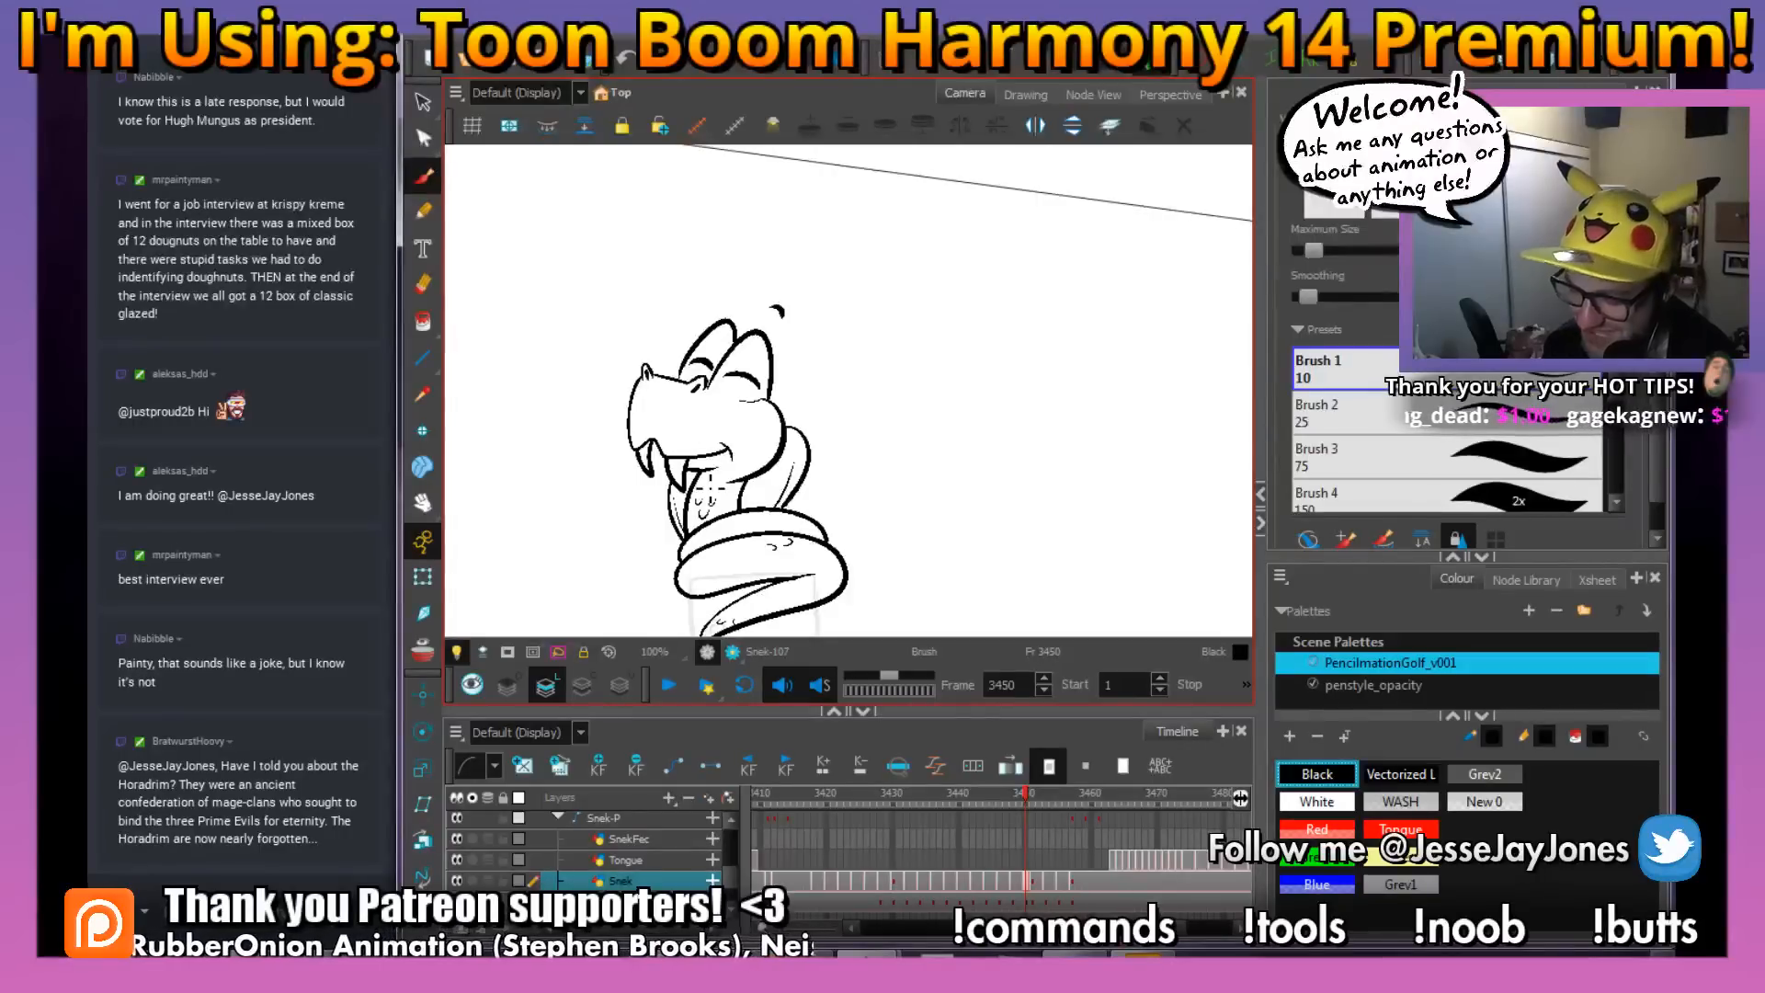
# Erase the end of the crease line where it joins the outline at the back of the head
pyautogui.moveTo(754, 424); pyautogui.dragTo(738, 486)
pyautogui.press('2')
pyautogui.press('2')
pyautogui.press('2')
pyautogui.press('2')
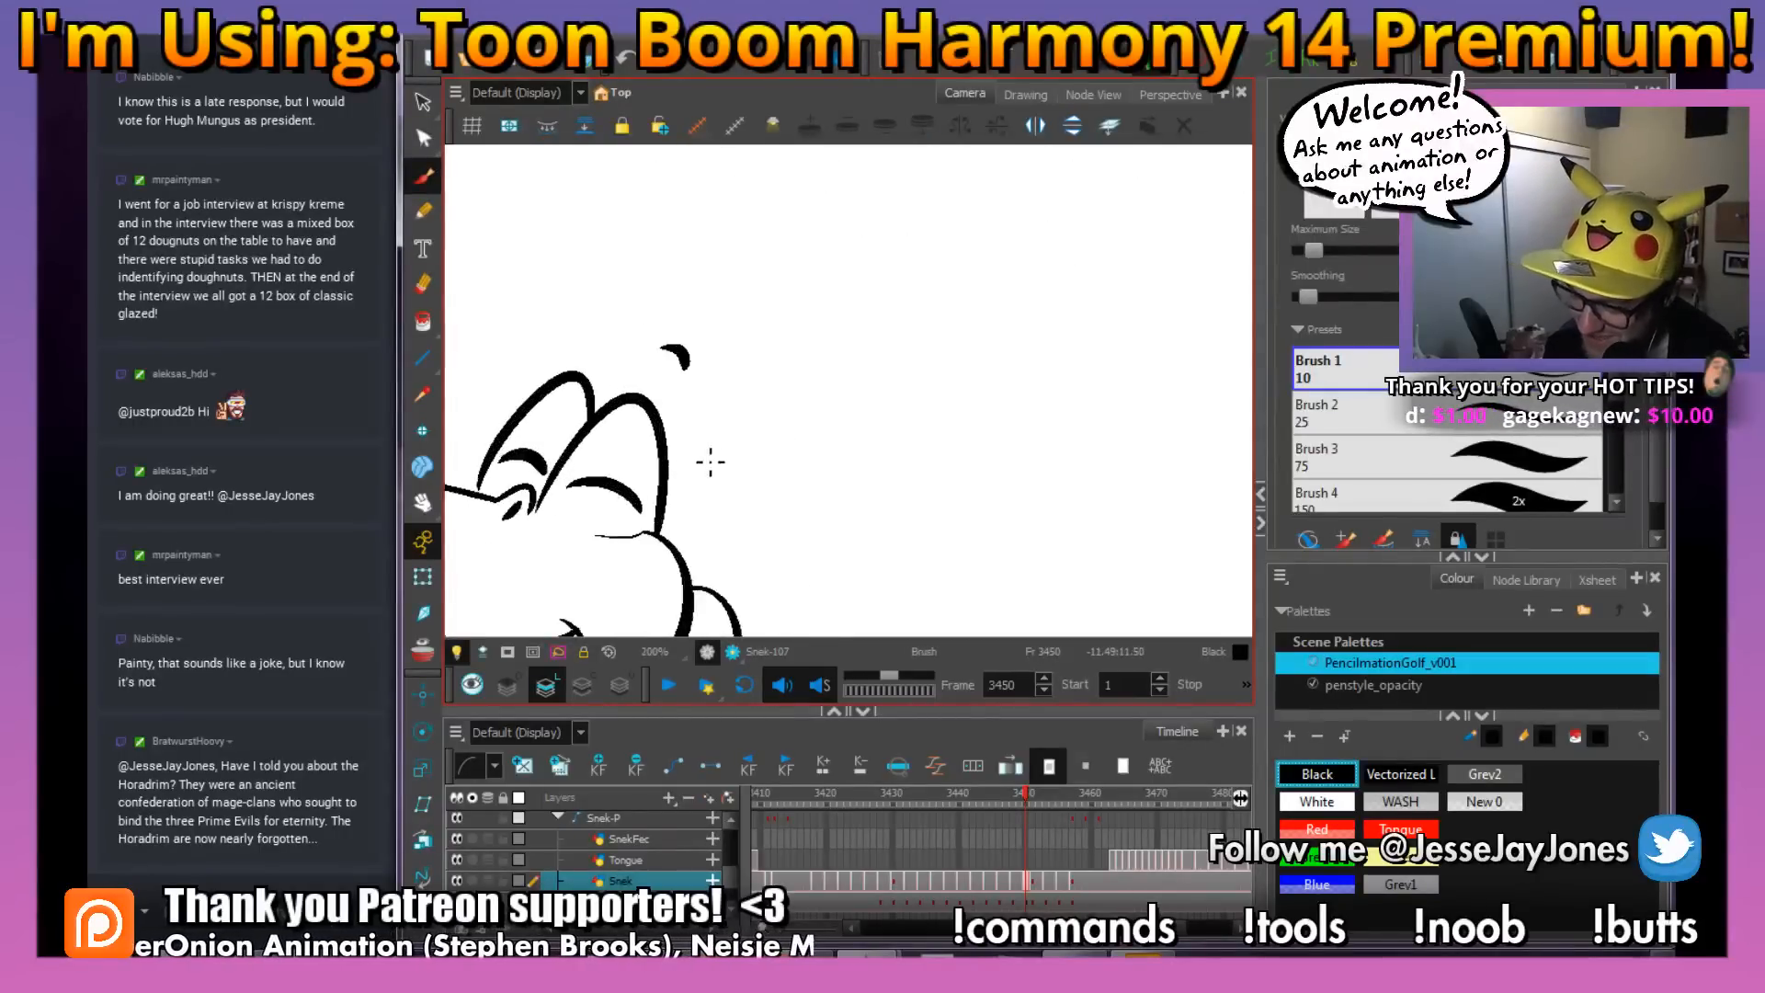
pyautogui.press('2')
pyautogui.press('2')
pyautogui.moveTo(618, 539)
pyautogui.mouseDown()
pyautogui.moveTo(662, 471)
pyautogui.moveTo(622, 496)
pyautogui.mouseUp()
pyautogui.press('e')
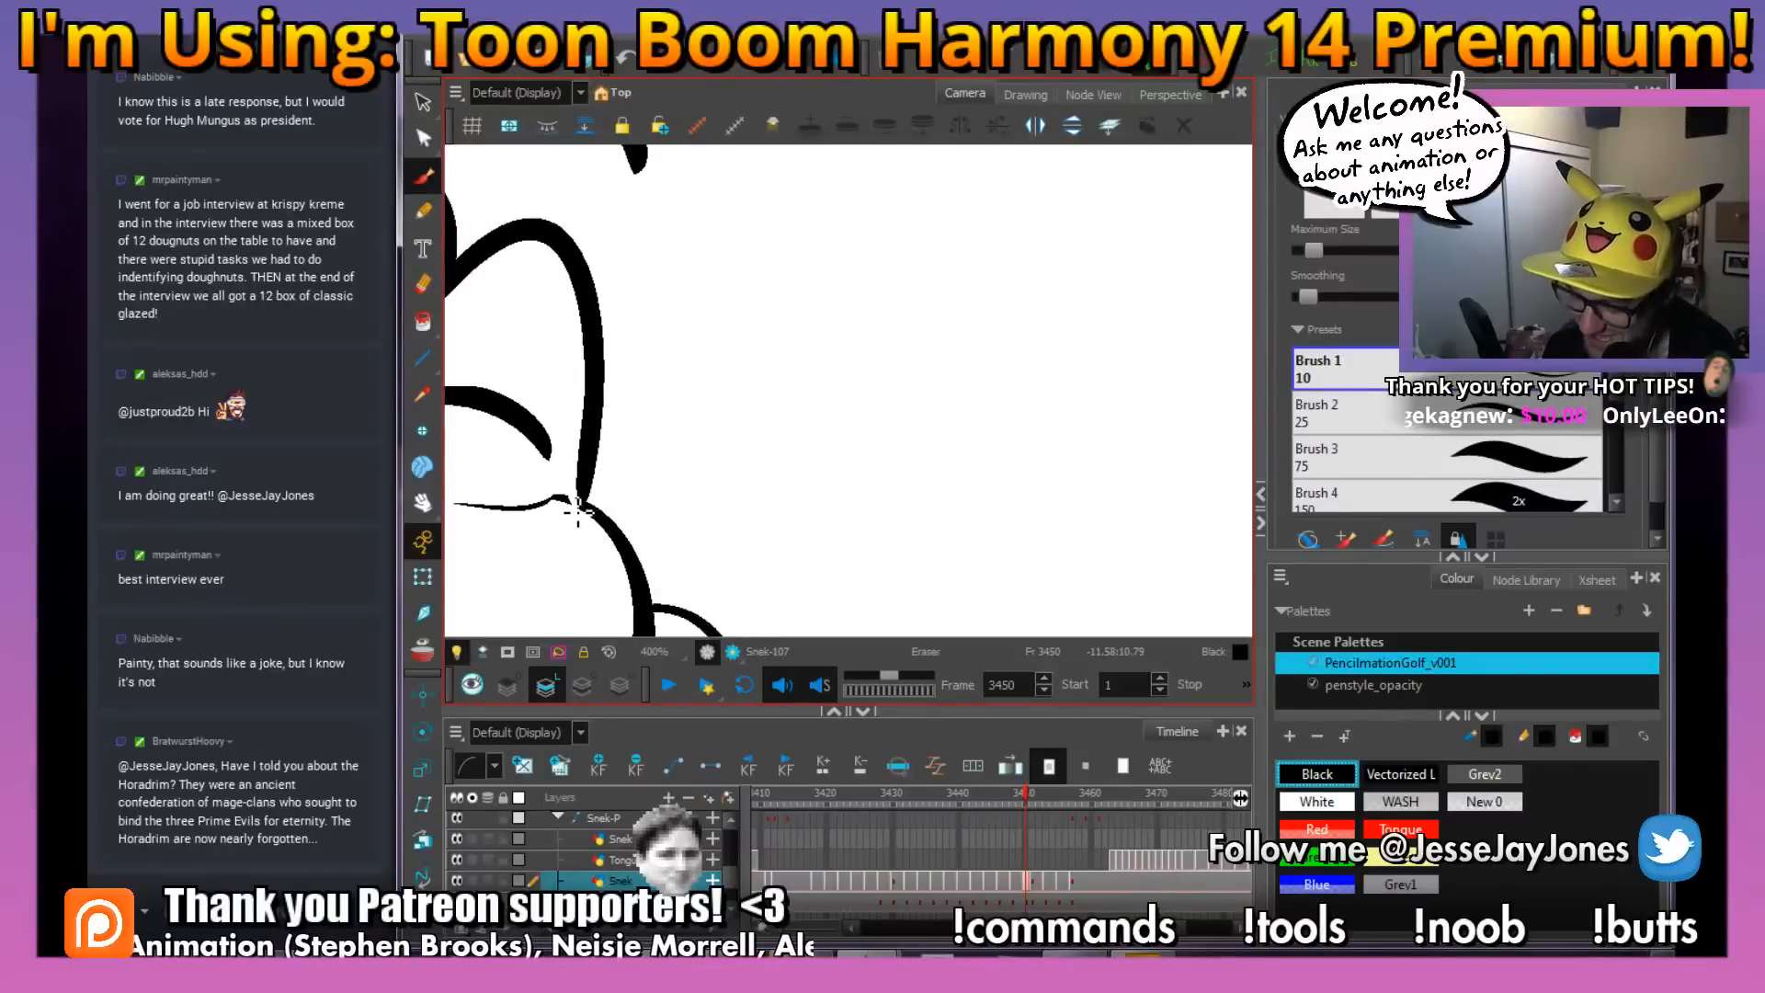
# Select the crease line beneath the near eye and rotate it slightly
pyautogui.click(423, 102)
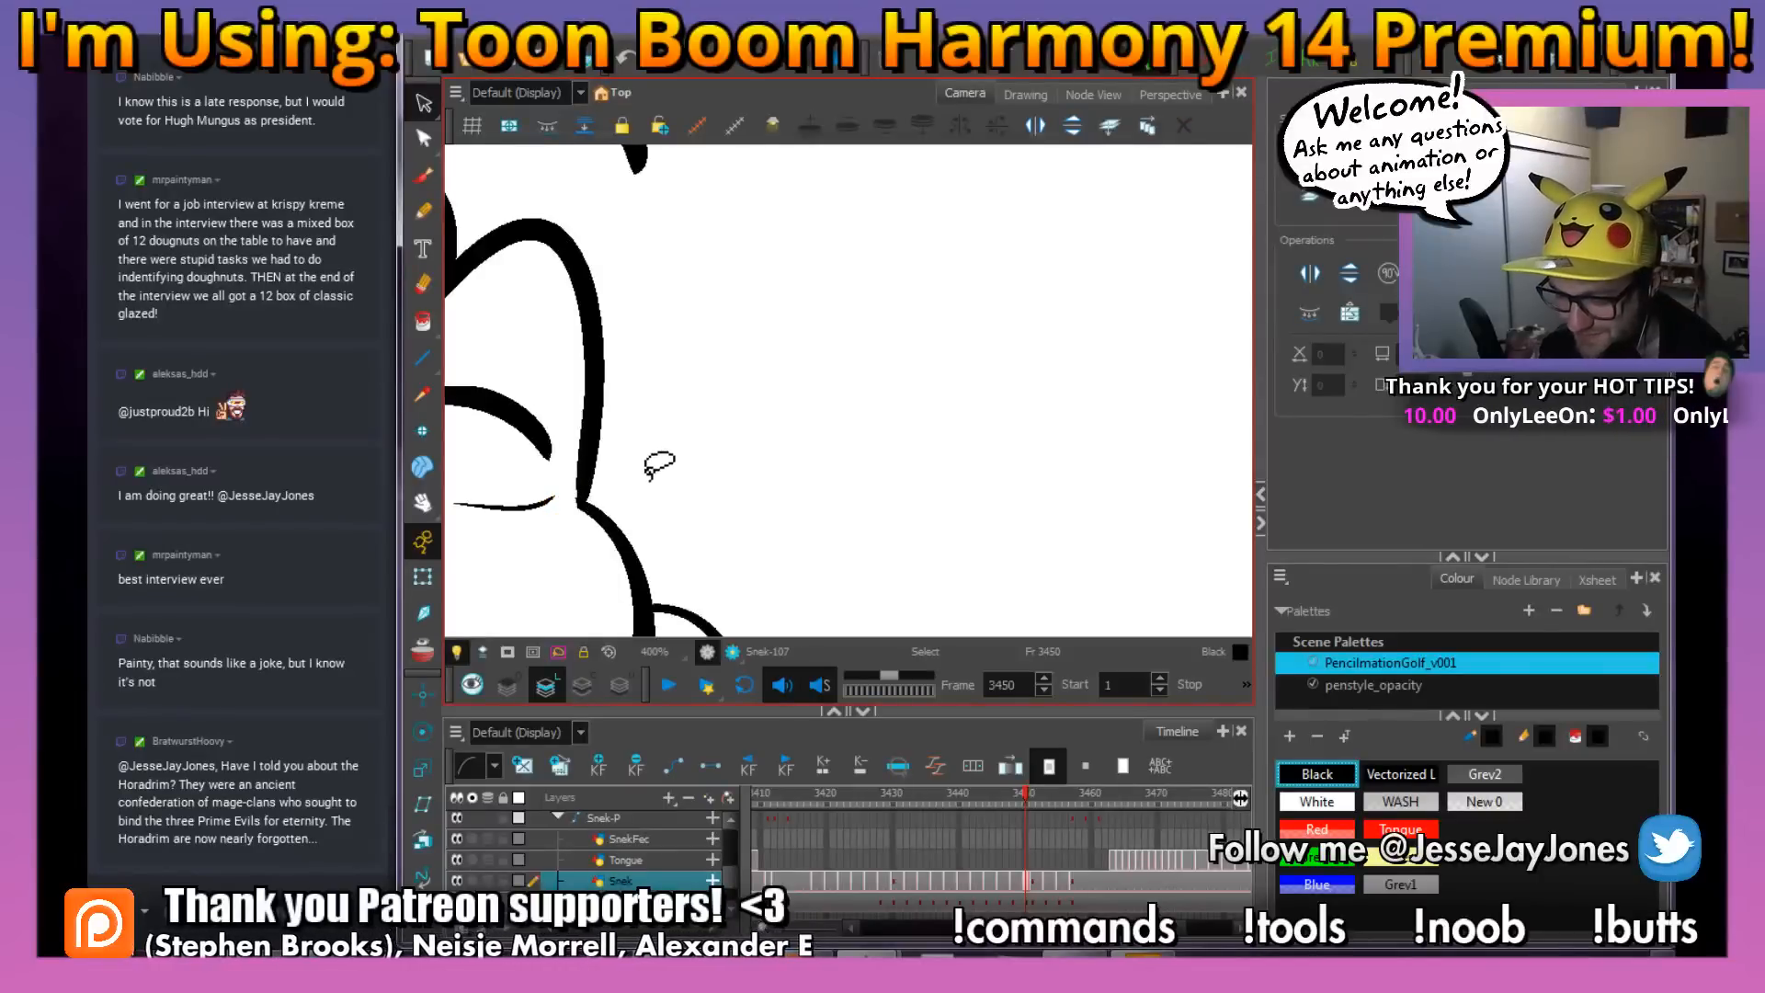
pyautogui.moveTo(654, 462); pyautogui.dragTo(658, 477)
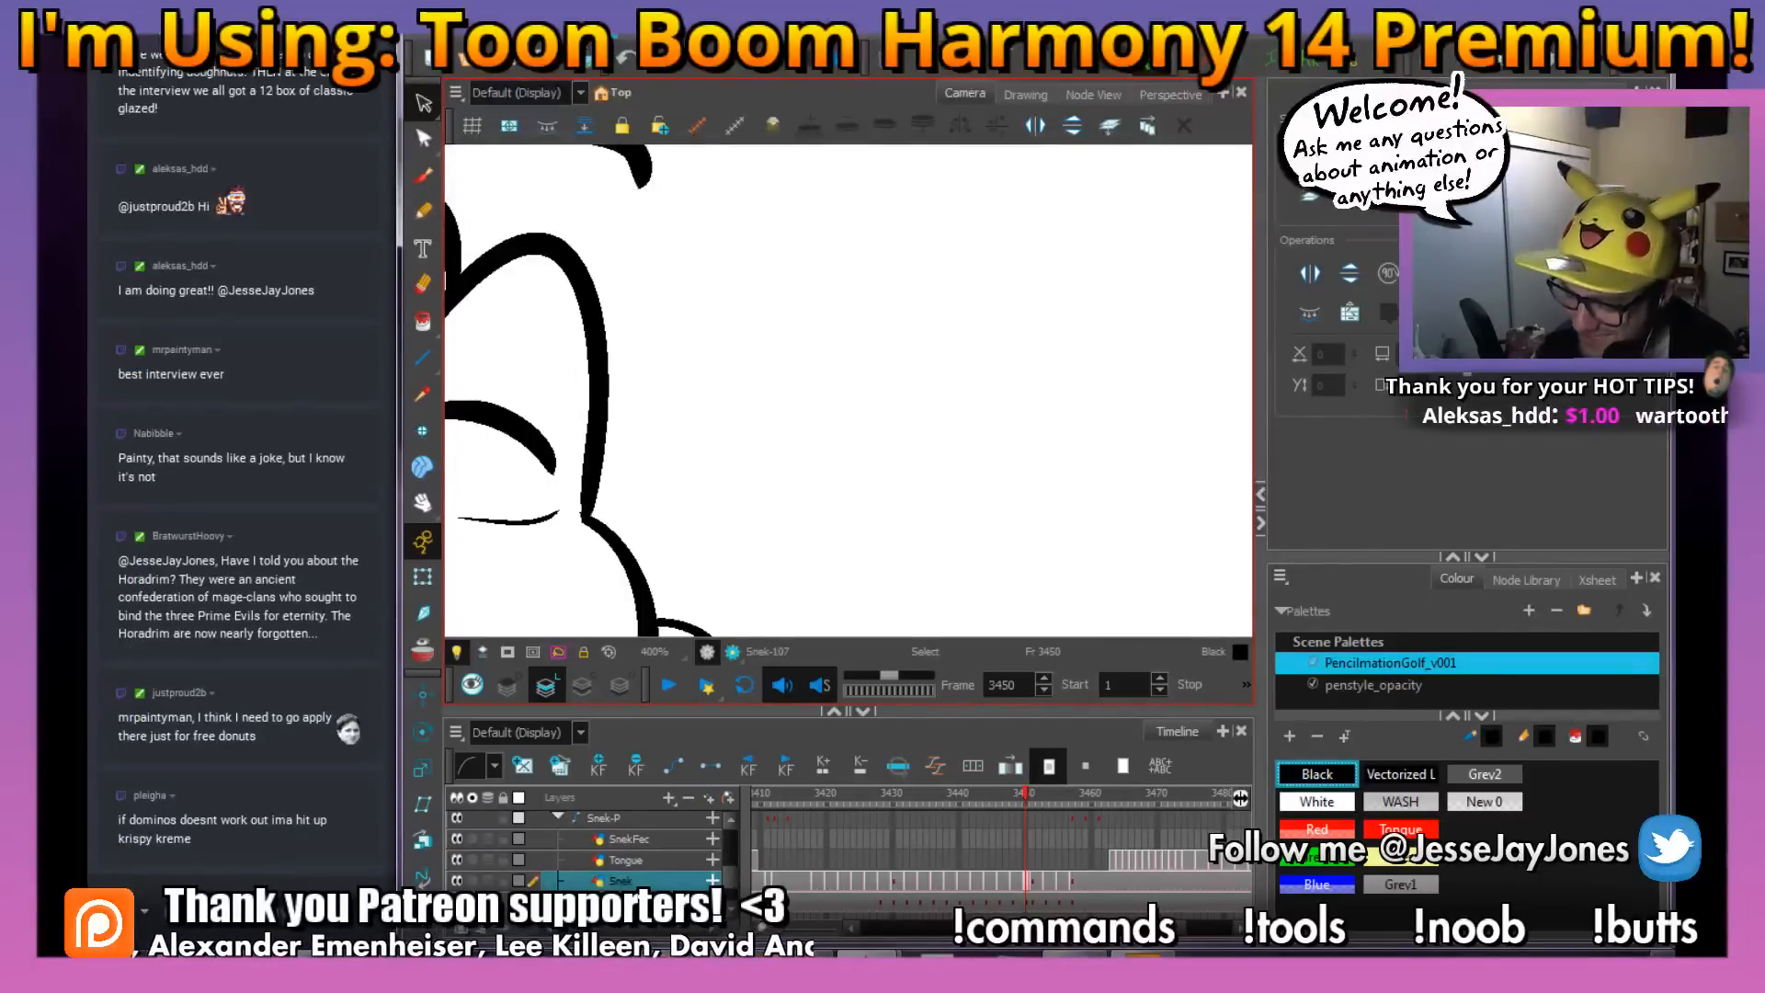
pyautogui.scroll(-2, 677, 442)
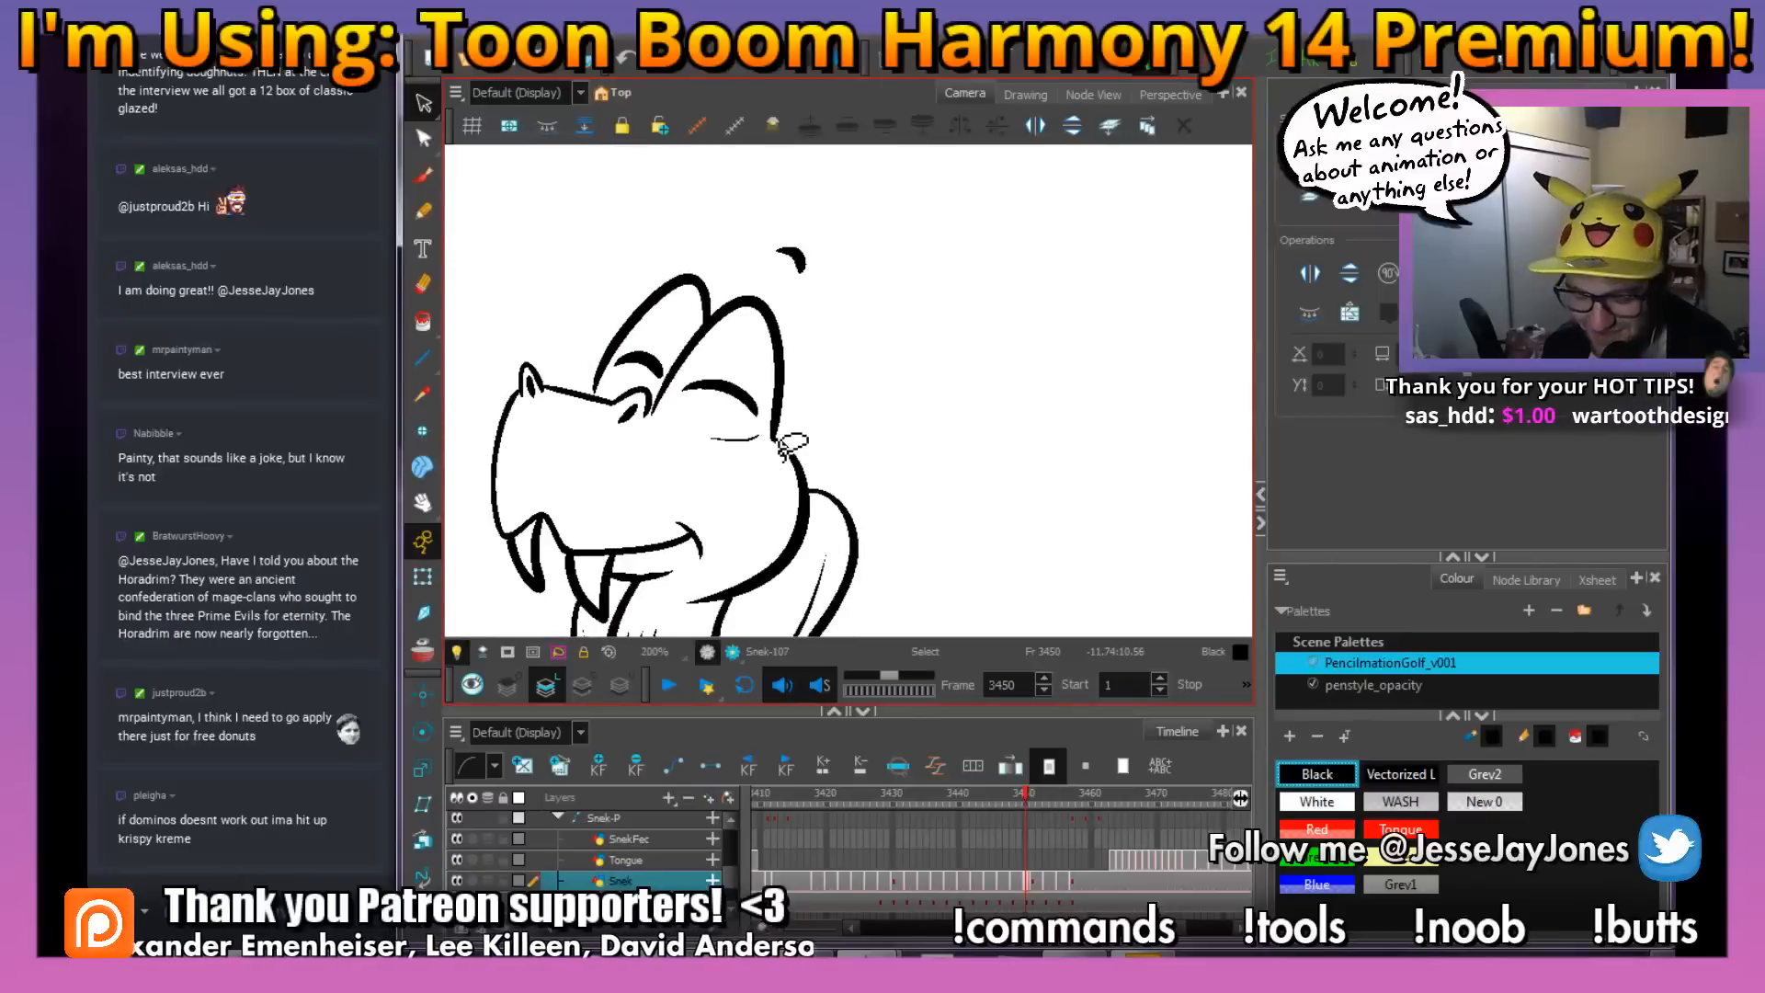
pyautogui.scroll(2, 755, 426)
pyautogui.click(687, 472)
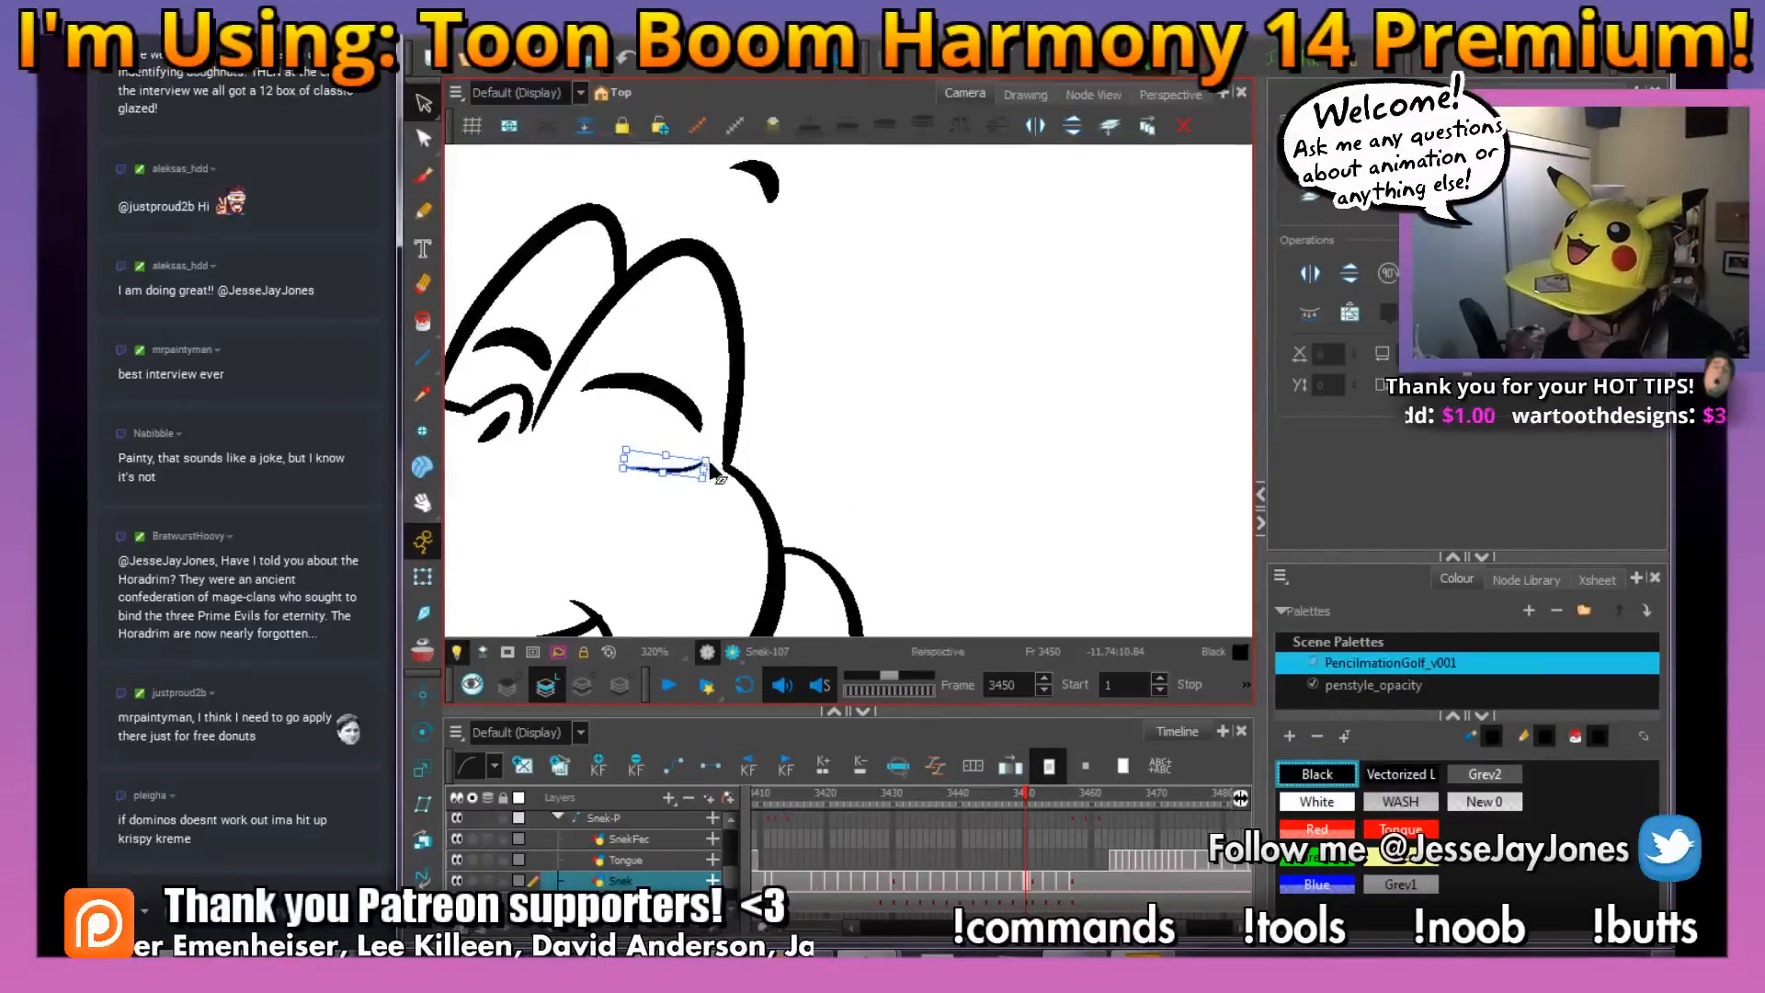
pyautogui.scroll(1, 718, 474)
pyautogui.hotkey('alt', 's')
pyautogui.moveTo(688, 456); pyautogui.dragTo(791, 443)
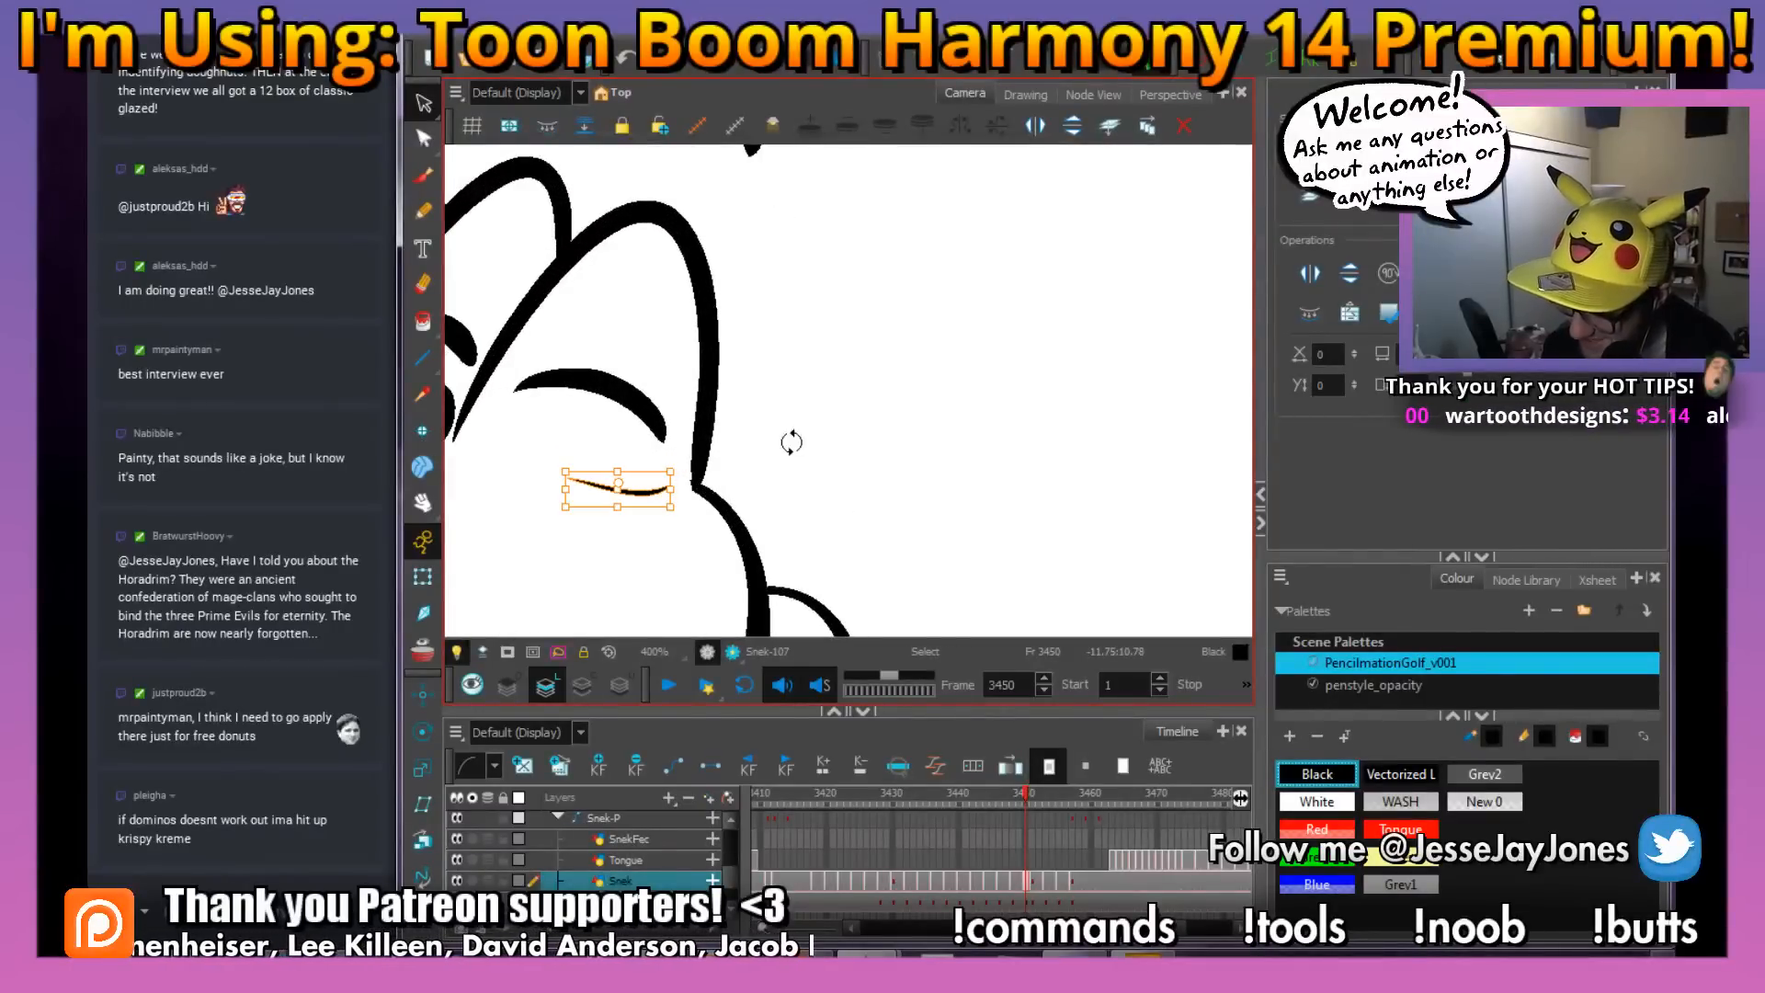
# Delete the crease line beneath the near eye
pyautogui.scroll(-4, 804, 444)
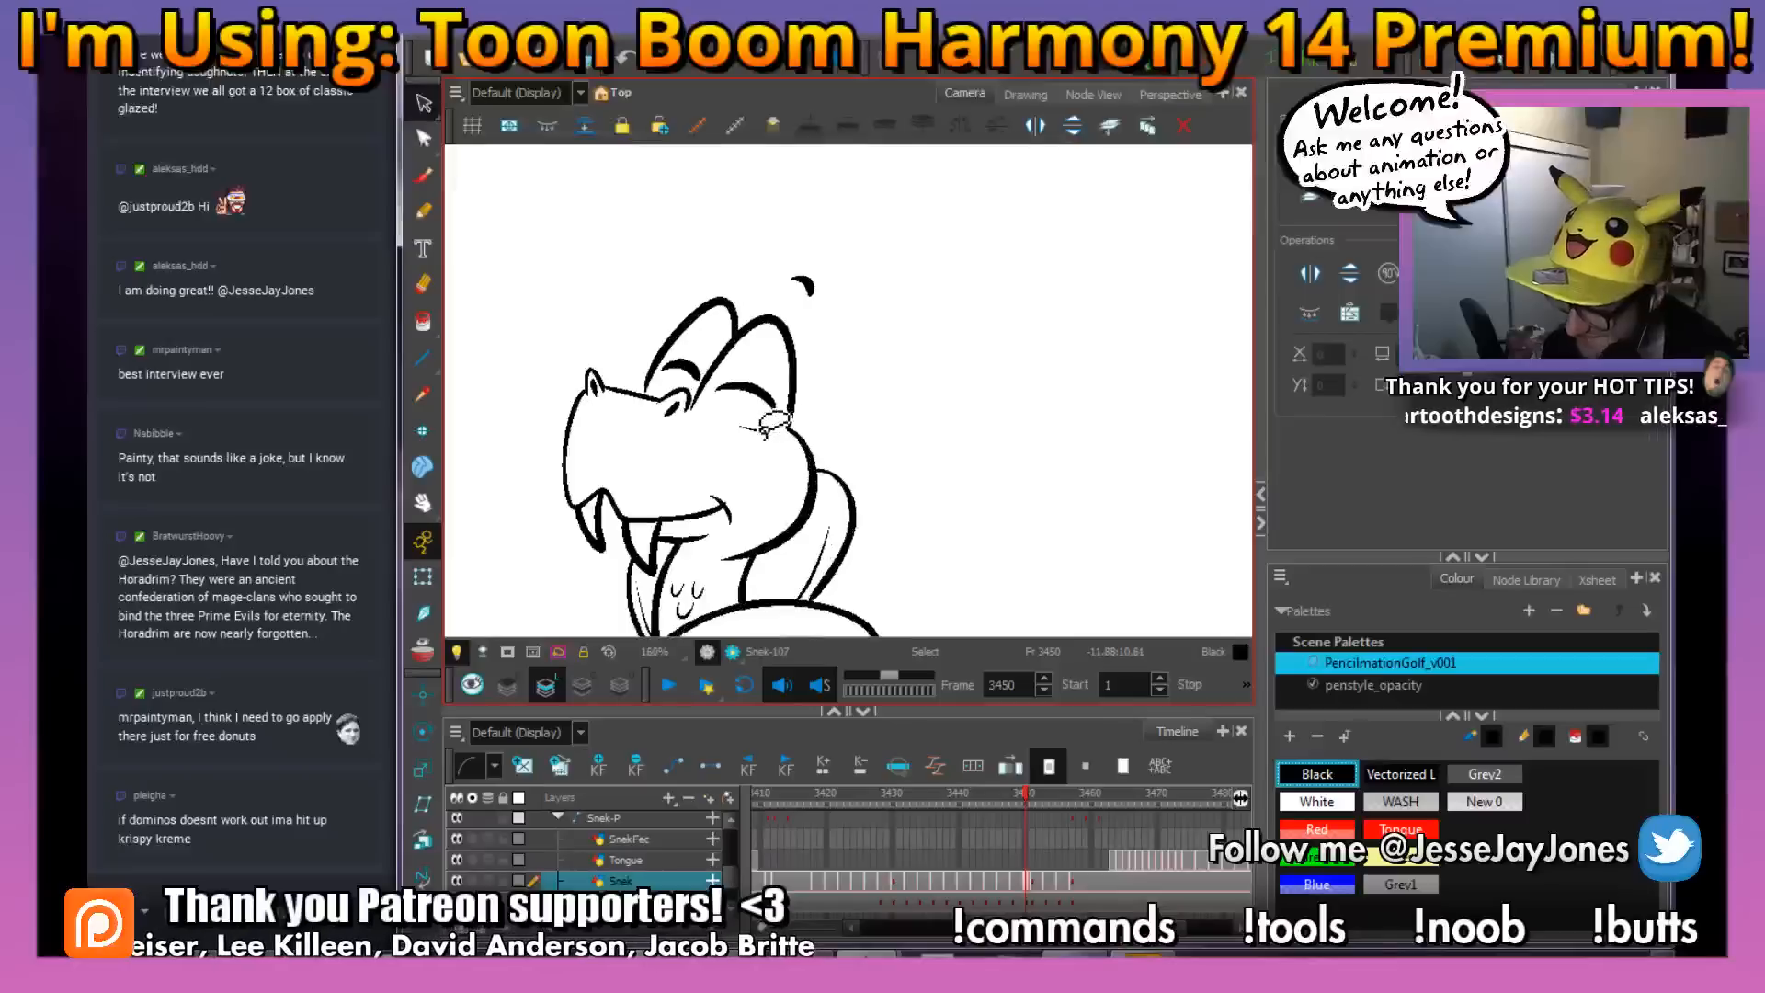
pyautogui.press('Delete')
pyautogui.moveTo(844, 455); pyautogui.dragTo(833, 416)
pyautogui.press('1')
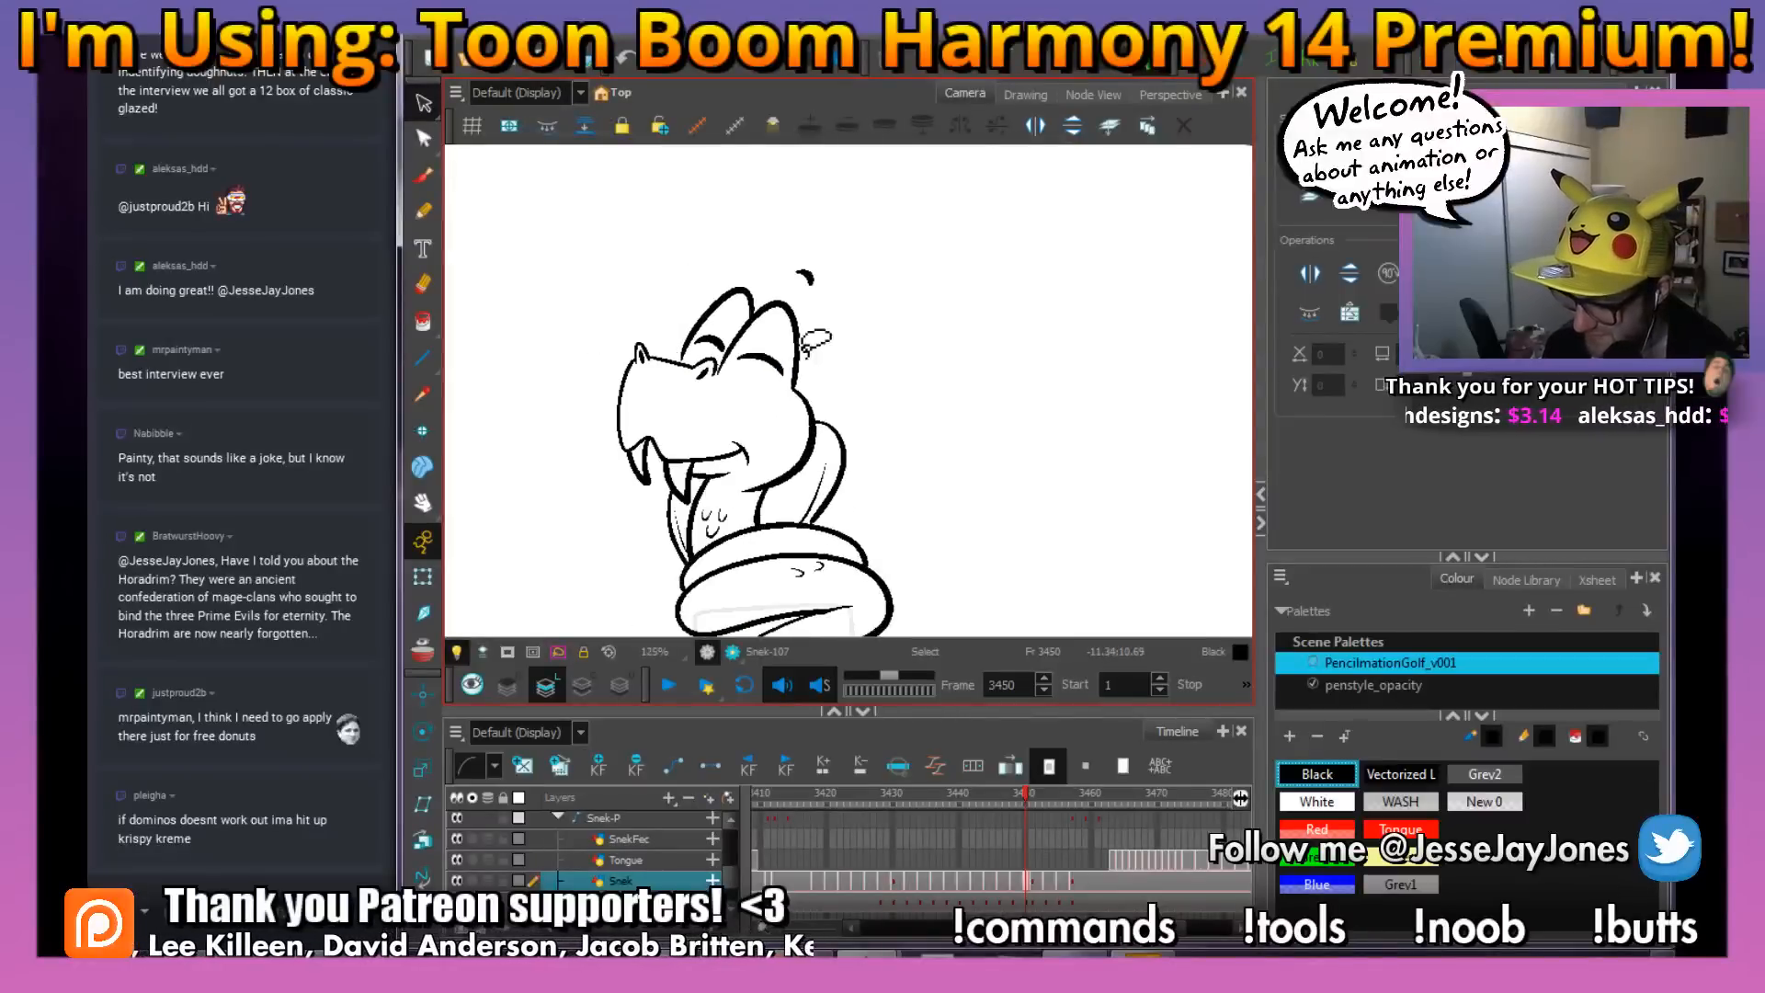
# Ink a short curved cheek line from behind the near nostril back beneath the near eye
pyautogui.click(423, 179)
pyautogui.press('2')
pyautogui.press('2')
pyautogui.press('2')
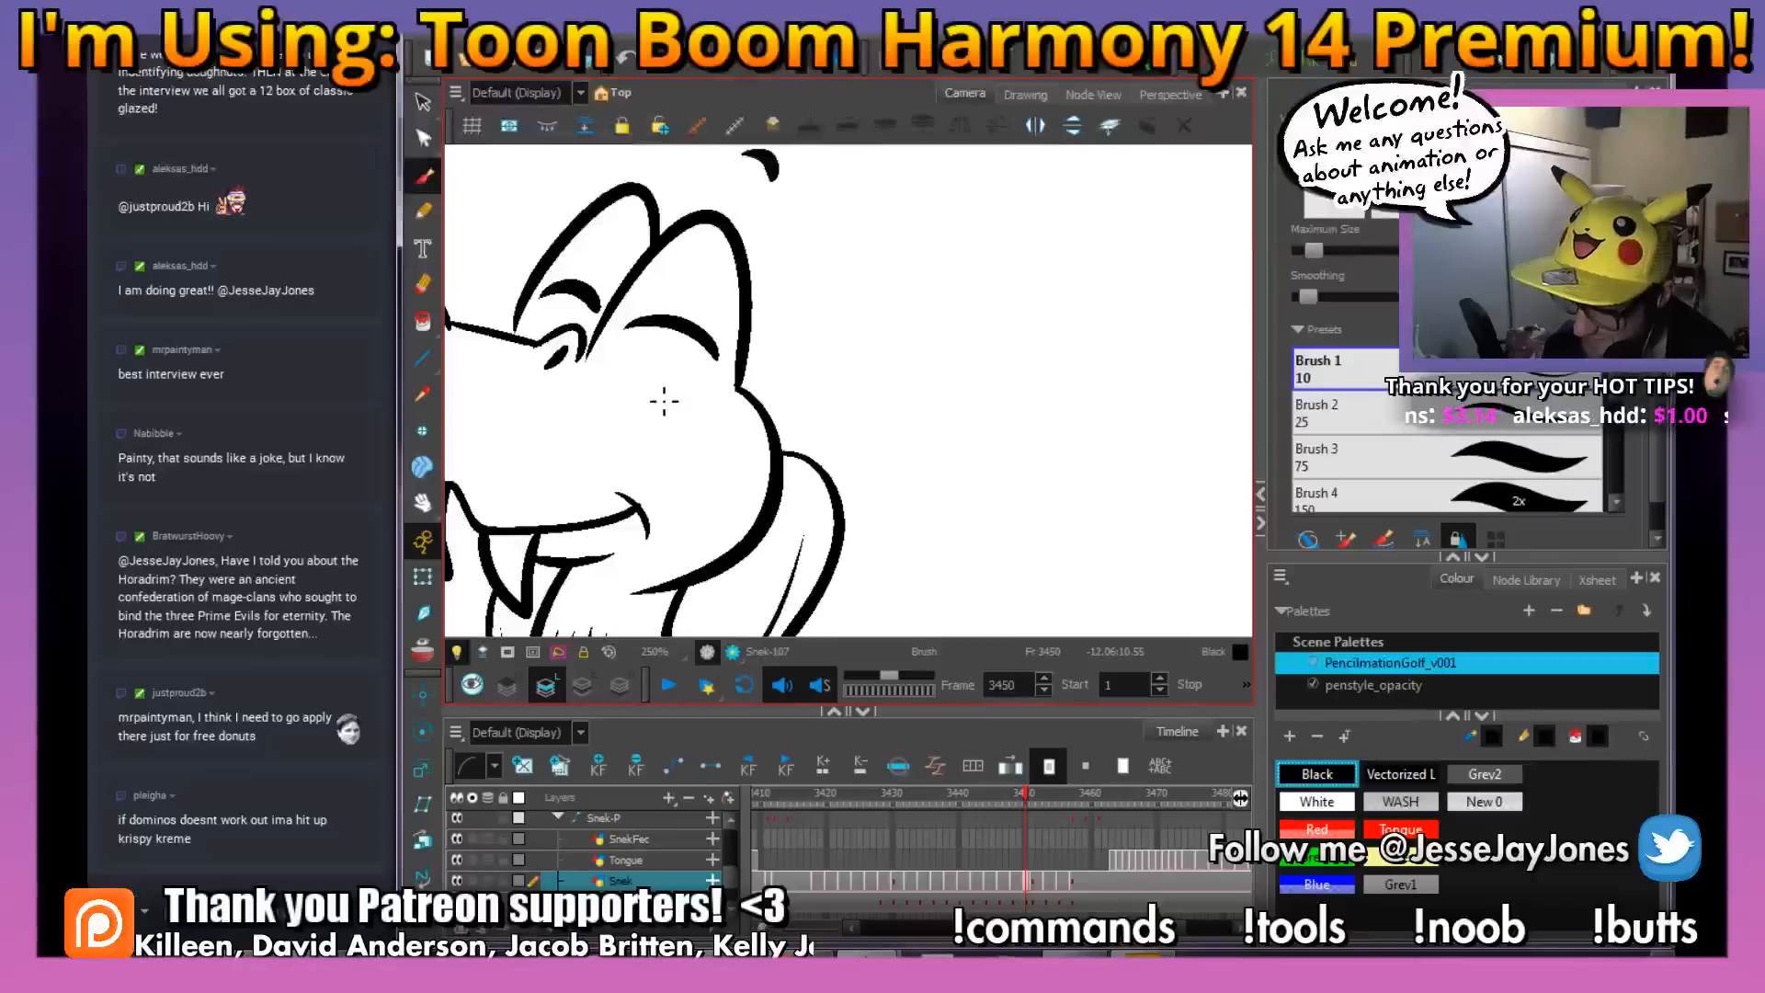
pyautogui.press('1')
pyautogui.press('1')
pyautogui.press('1')
pyautogui.press('1')
pyautogui.moveTo(682, 398); pyautogui.dragTo(813, 429)
pyautogui.press('2')
pyautogui.press('2')
pyautogui.press('2')
pyautogui.press('2')
pyautogui.press('2')
pyautogui.press('2')
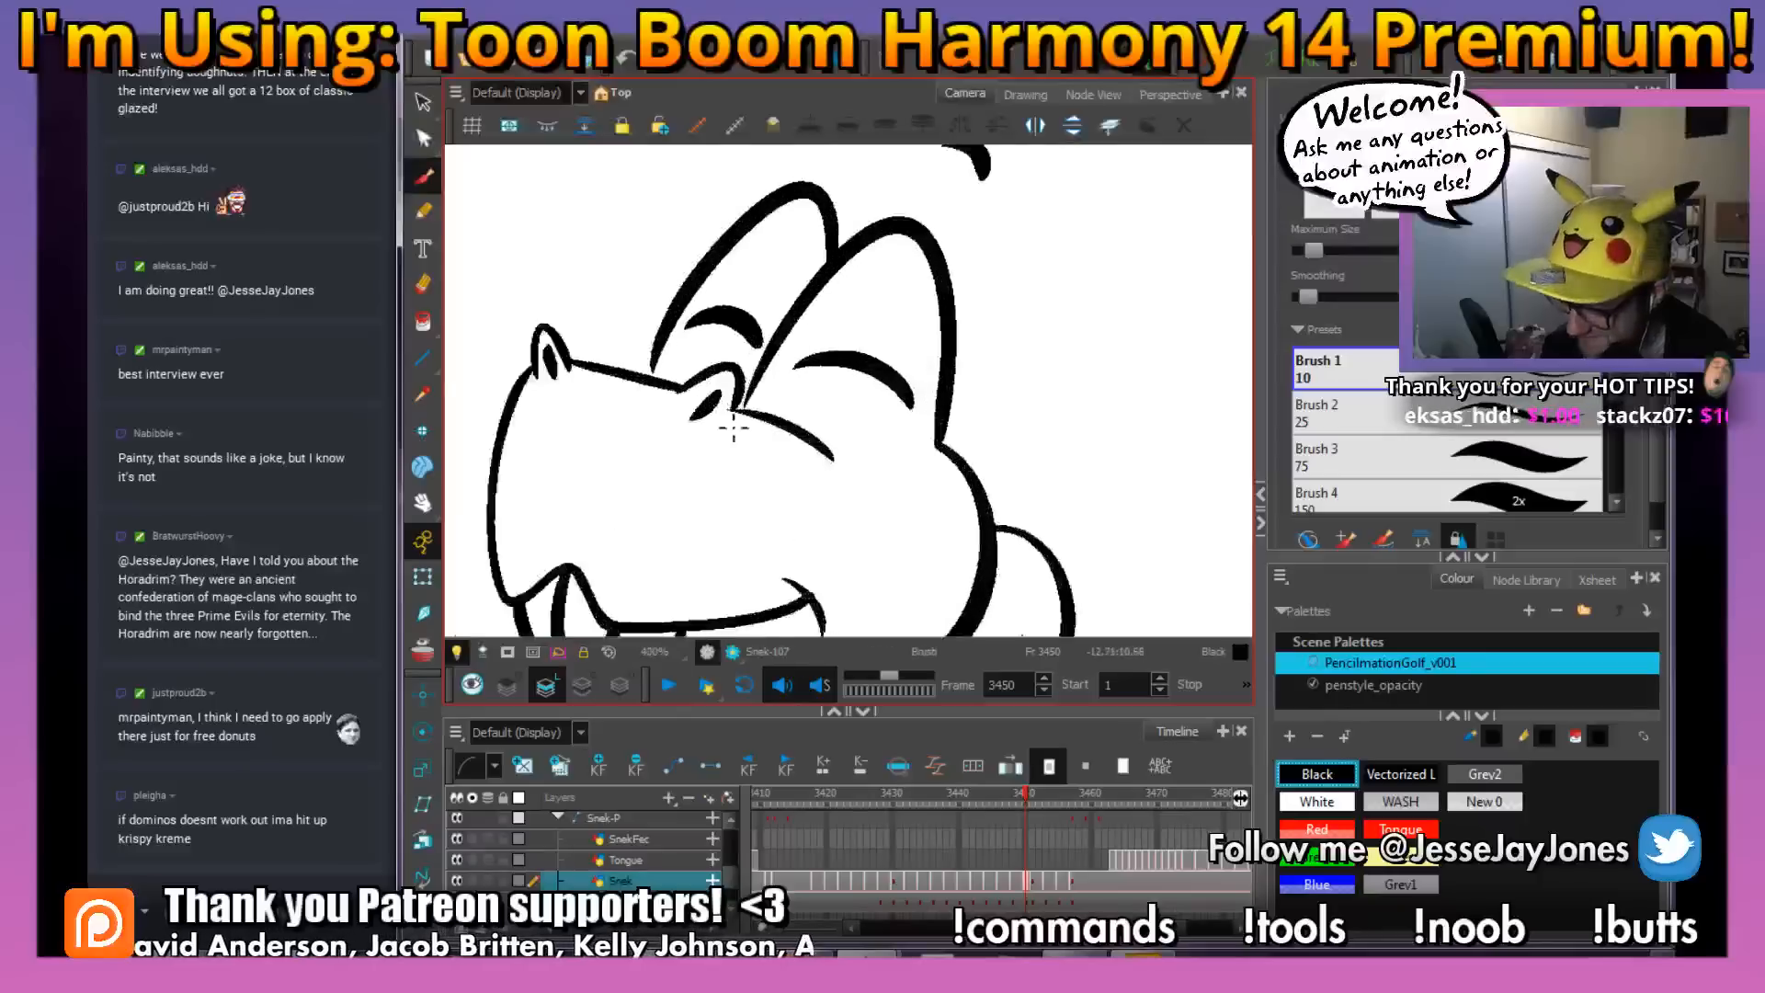
pyautogui.press('1')
pyautogui.press('1')
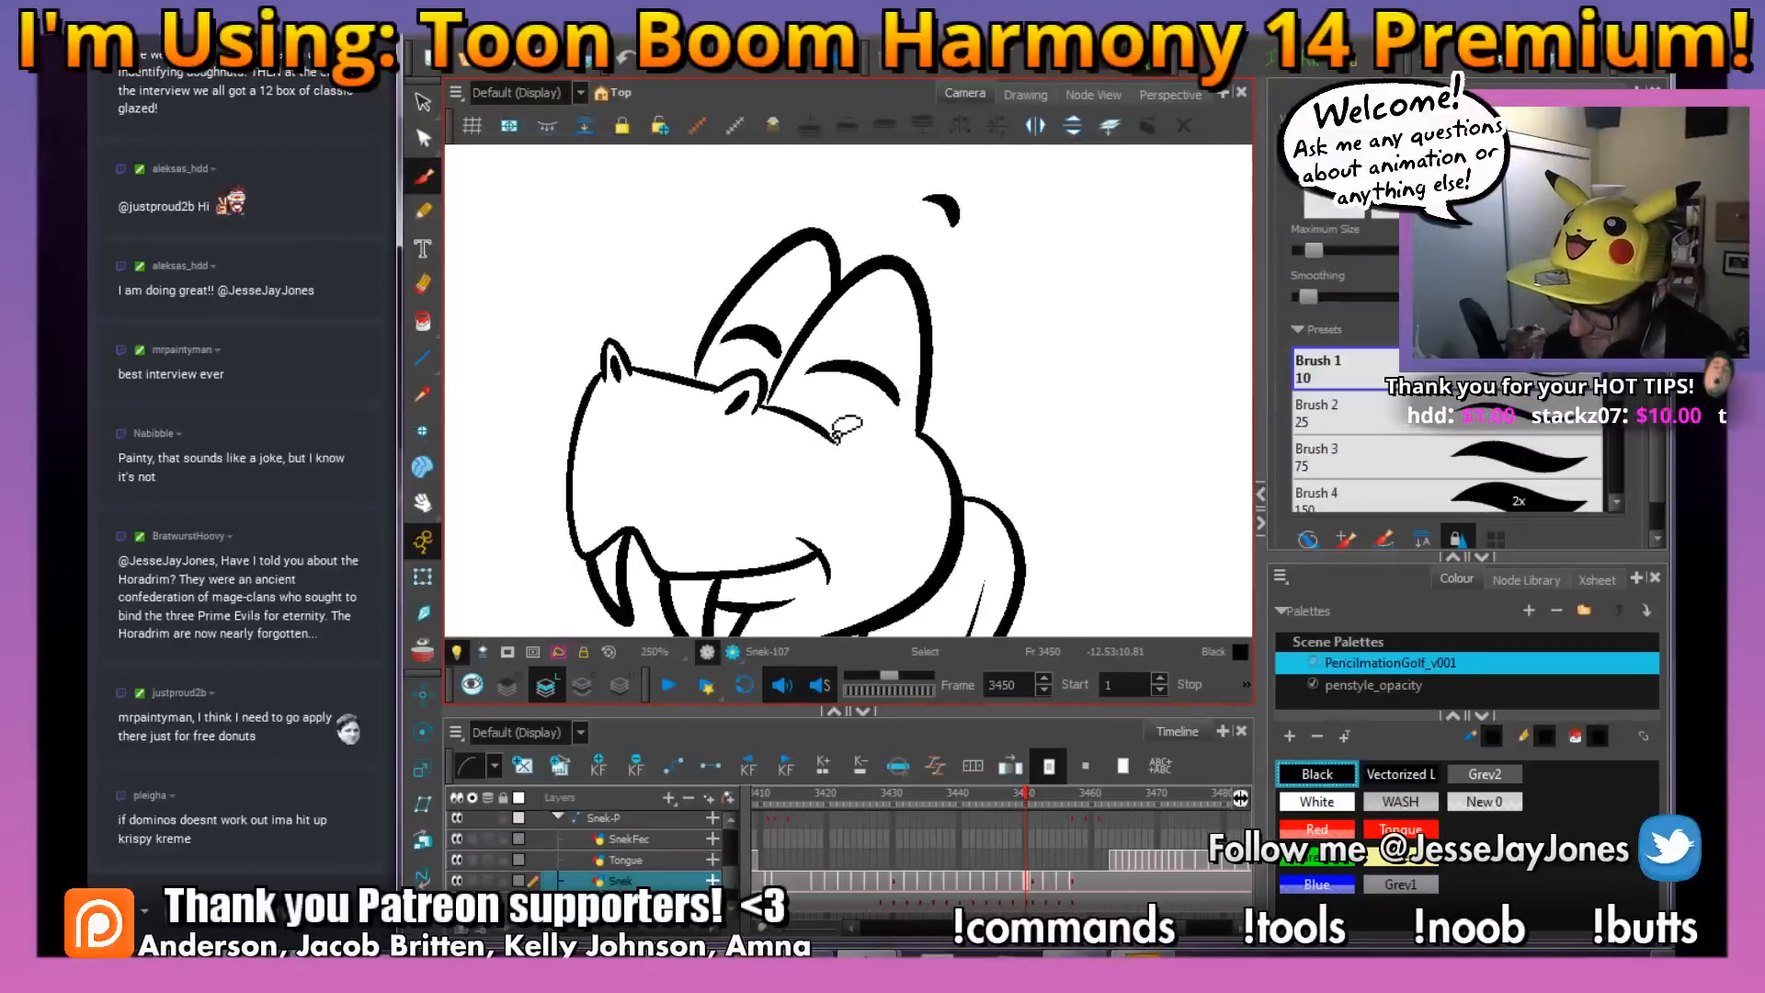
# Advance to the next uninked snake drawing at frame 3451 and bring its head into view
pyautogui.moveTo(953, 476)
pyautogui.mouseDown()
pyautogui.moveTo(831, 420)
pyautogui.moveTo(819, 390)
pyautogui.moveTo(796, 389)
pyautogui.moveTo(828, 406)
pyautogui.moveTo(785, 426)
pyautogui.mouseUp()
pyautogui.press('1')
pyautogui.press('1')
pyautogui.press('.')
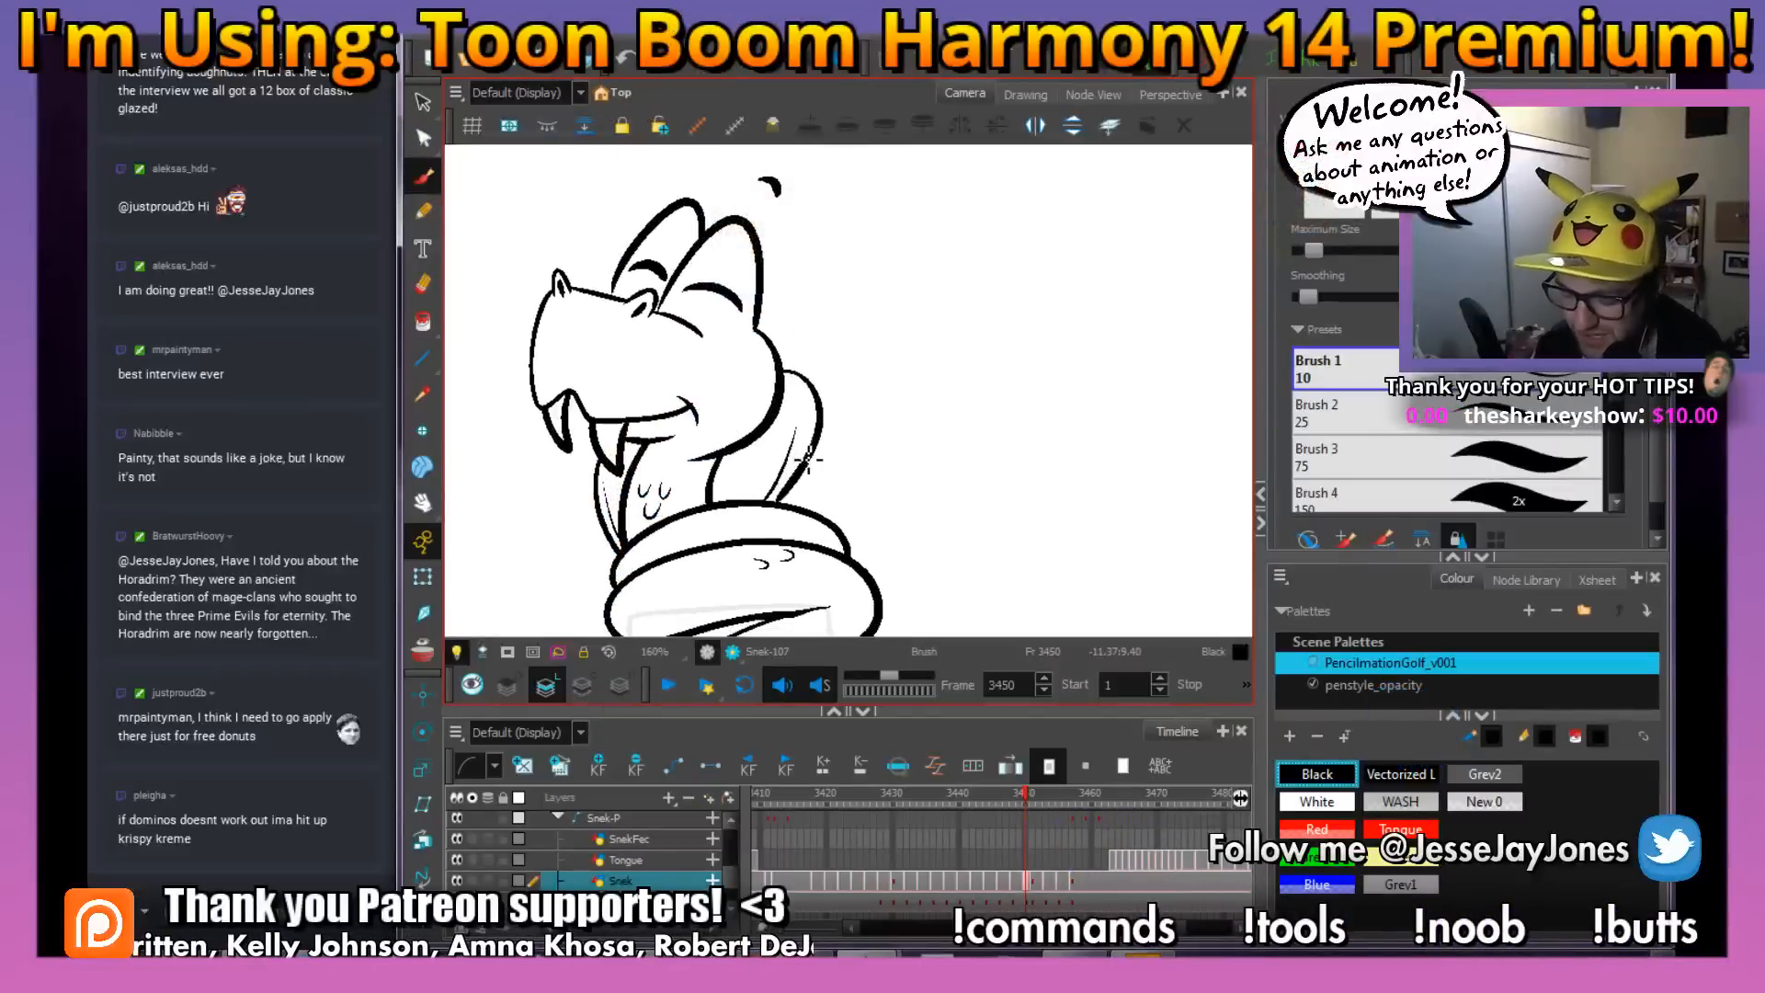
pyautogui.press('.')
pyautogui.press('.')
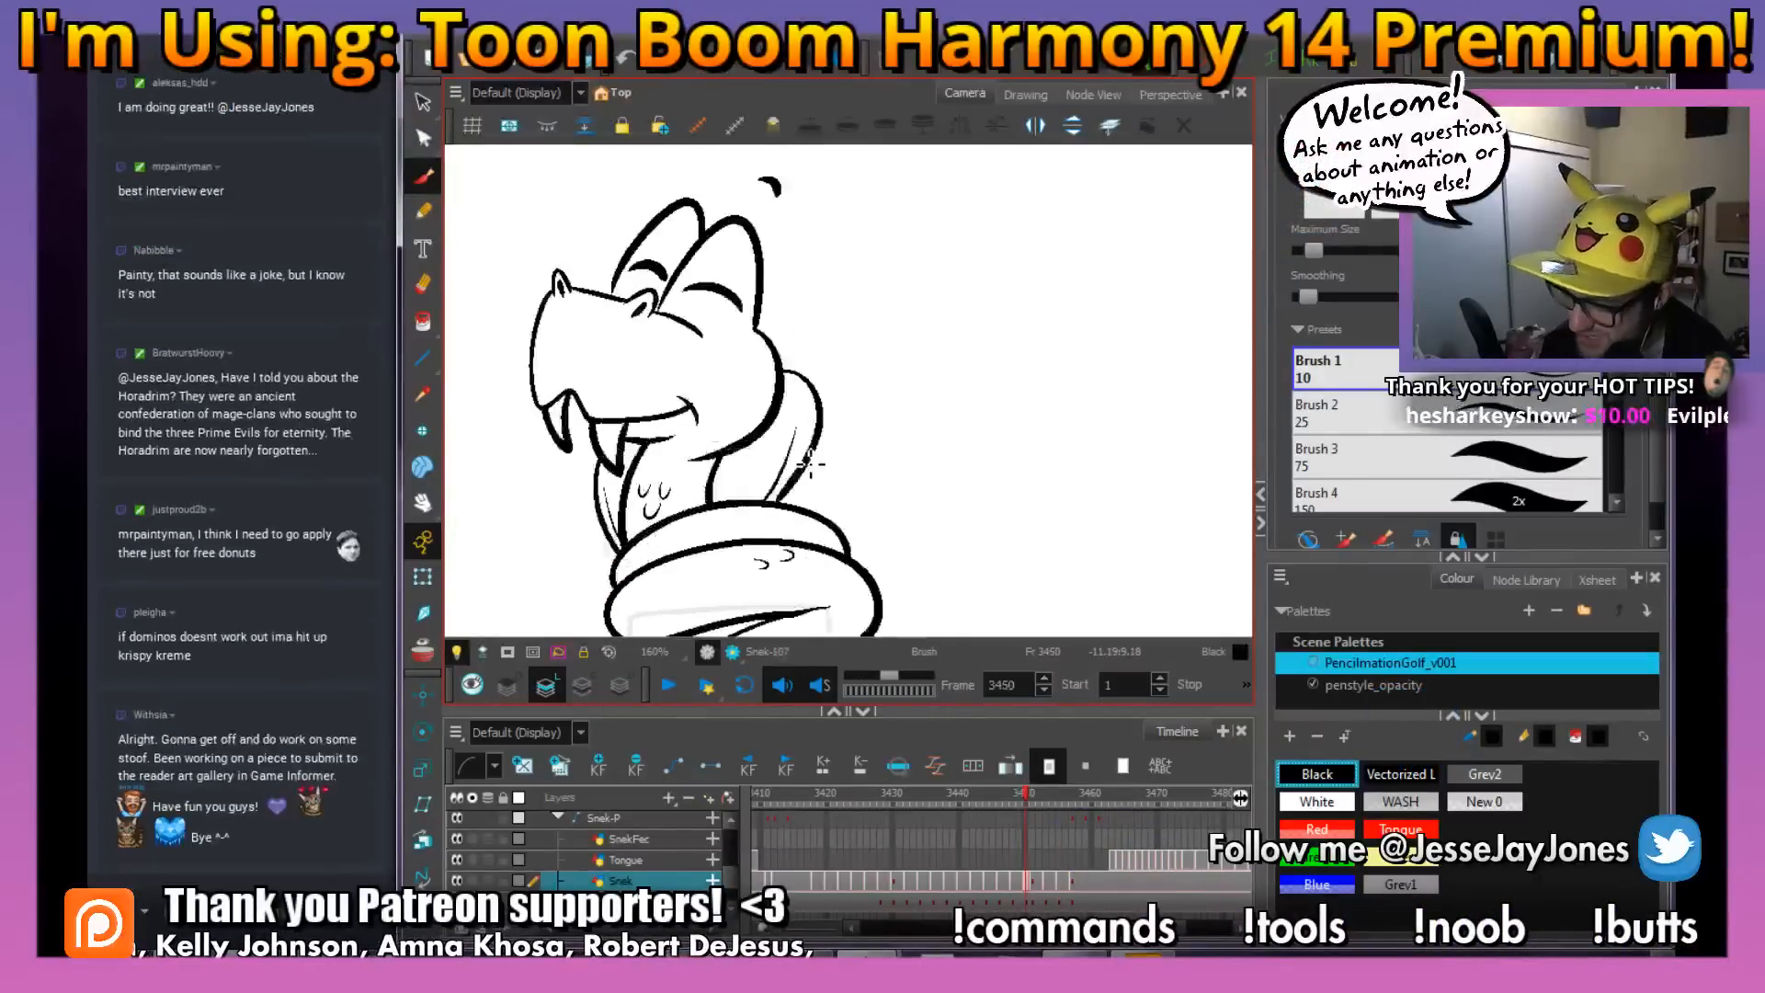
pyautogui.press('.')
pyautogui.press('.')
pyautogui.moveTo(841, 410)
pyautogui.mouseDown()
pyautogui.moveTo(789, 499)
pyautogui.moveTo(895, 500)
pyautogui.moveTo(985, 425)
pyautogui.moveTo(947, 430)
pyautogui.mouseUp()
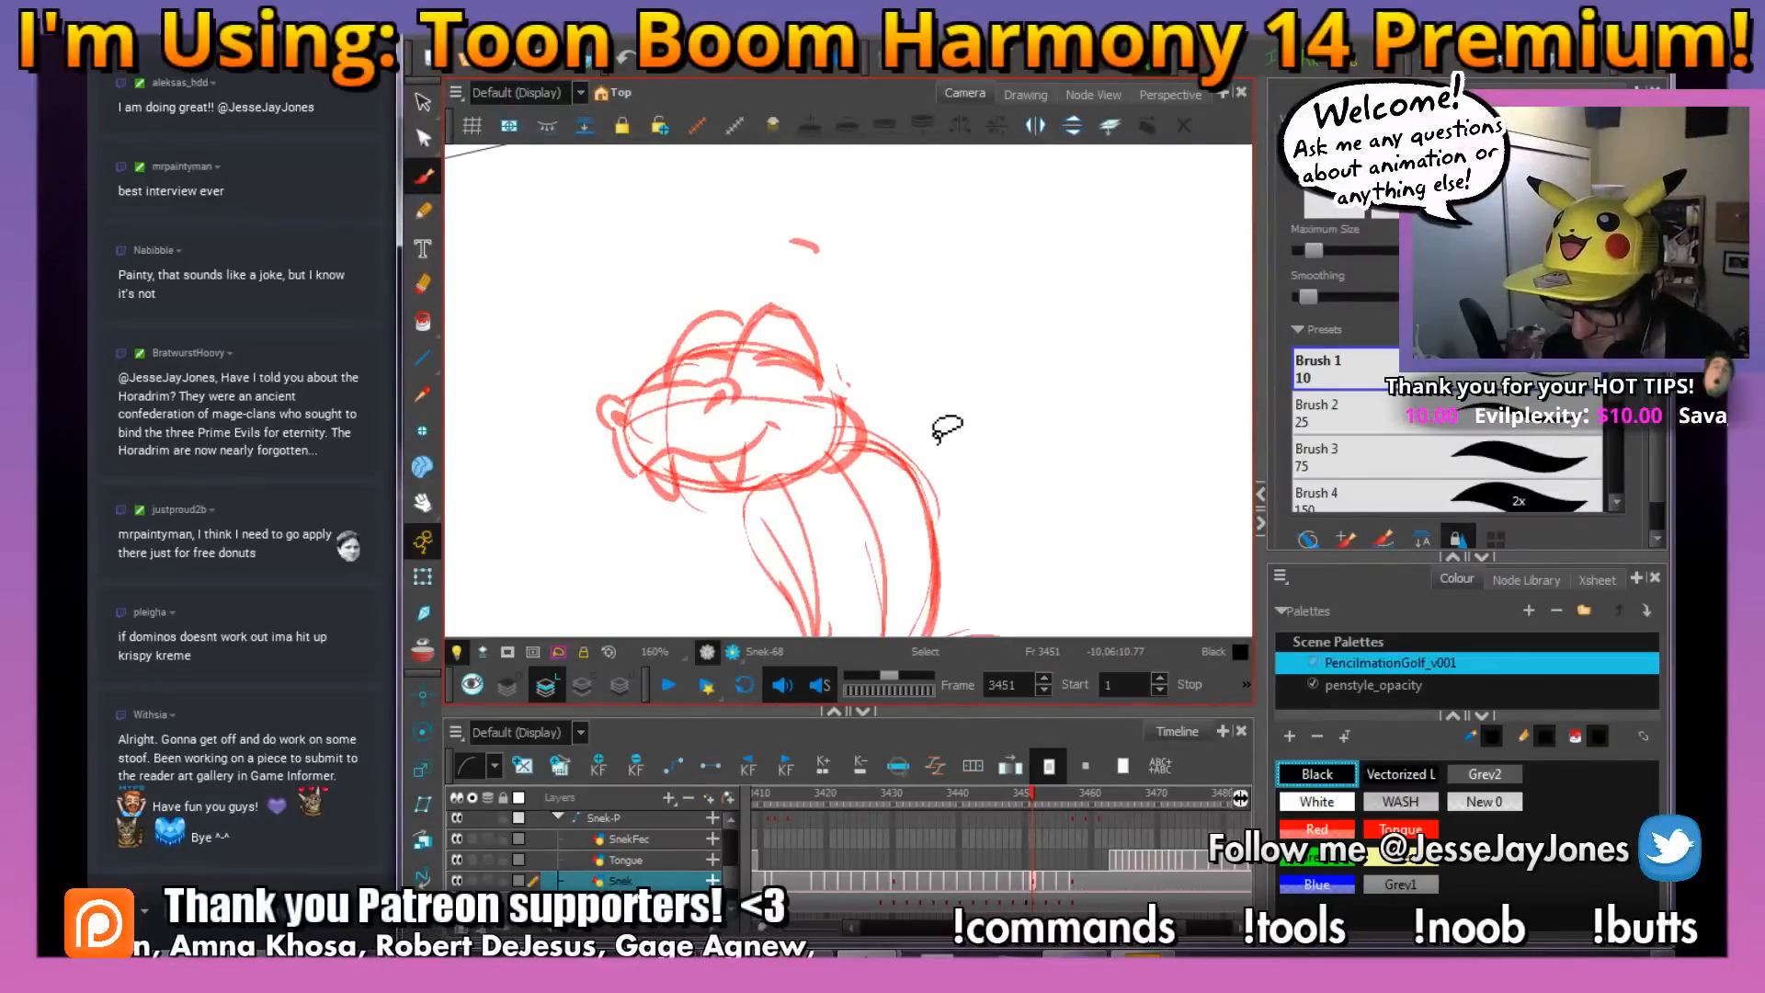
# Ink the near nostril over the red rough with a curved outer arc and a dark slit inside
pyautogui.moveTo(776, 485); pyautogui.dragTo(801, 482)
pyautogui.moveTo(724, 414)
pyautogui.mouseDown()
pyautogui.moveTo(721, 443)
pyautogui.moveTo(744, 459)
pyautogui.mouseUp()
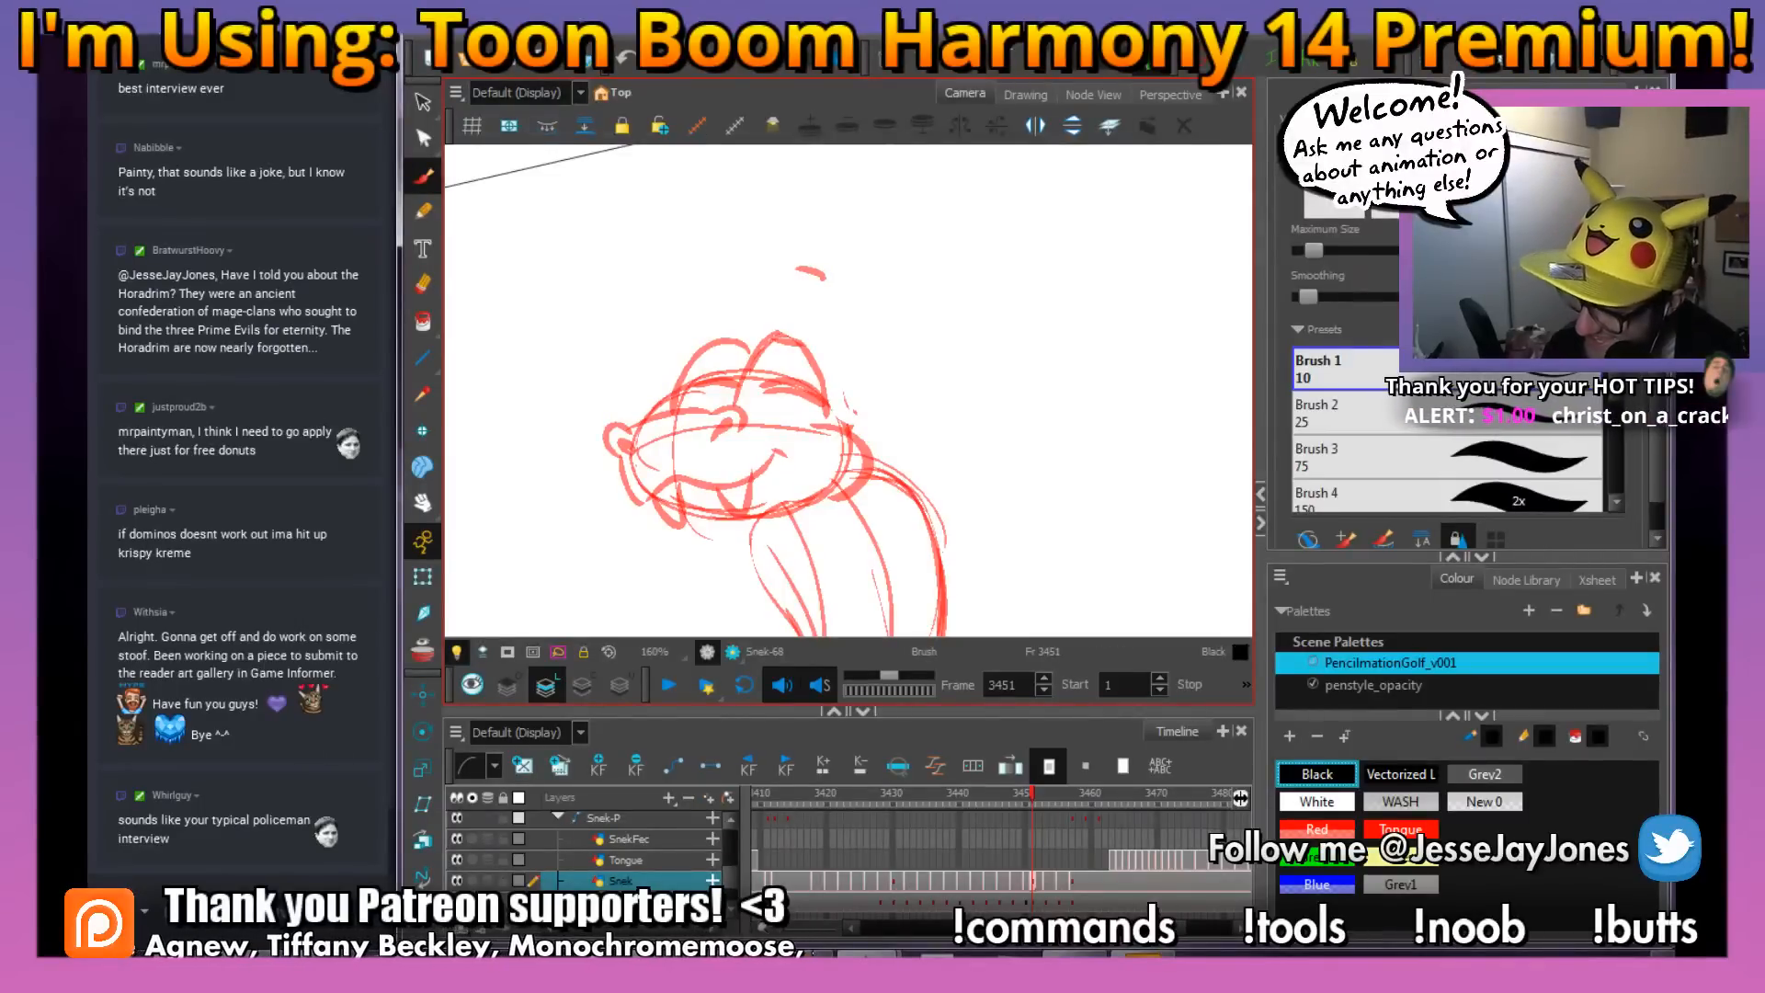
pyautogui.moveTo(822, 538); pyautogui.dragTo(810, 521)
pyautogui.moveTo(703, 406); pyautogui.dragTo(719, 428)
pyautogui.press('2')
pyautogui.press('2')
pyautogui.press('2')
pyautogui.moveTo(658, 485)
pyautogui.mouseDown()
pyautogui.moveTo(776, 426)
pyautogui.moveTo(828, 466)
pyautogui.moveTo(675, 439)
pyautogui.moveTo(808, 460)
pyautogui.mouseUp()
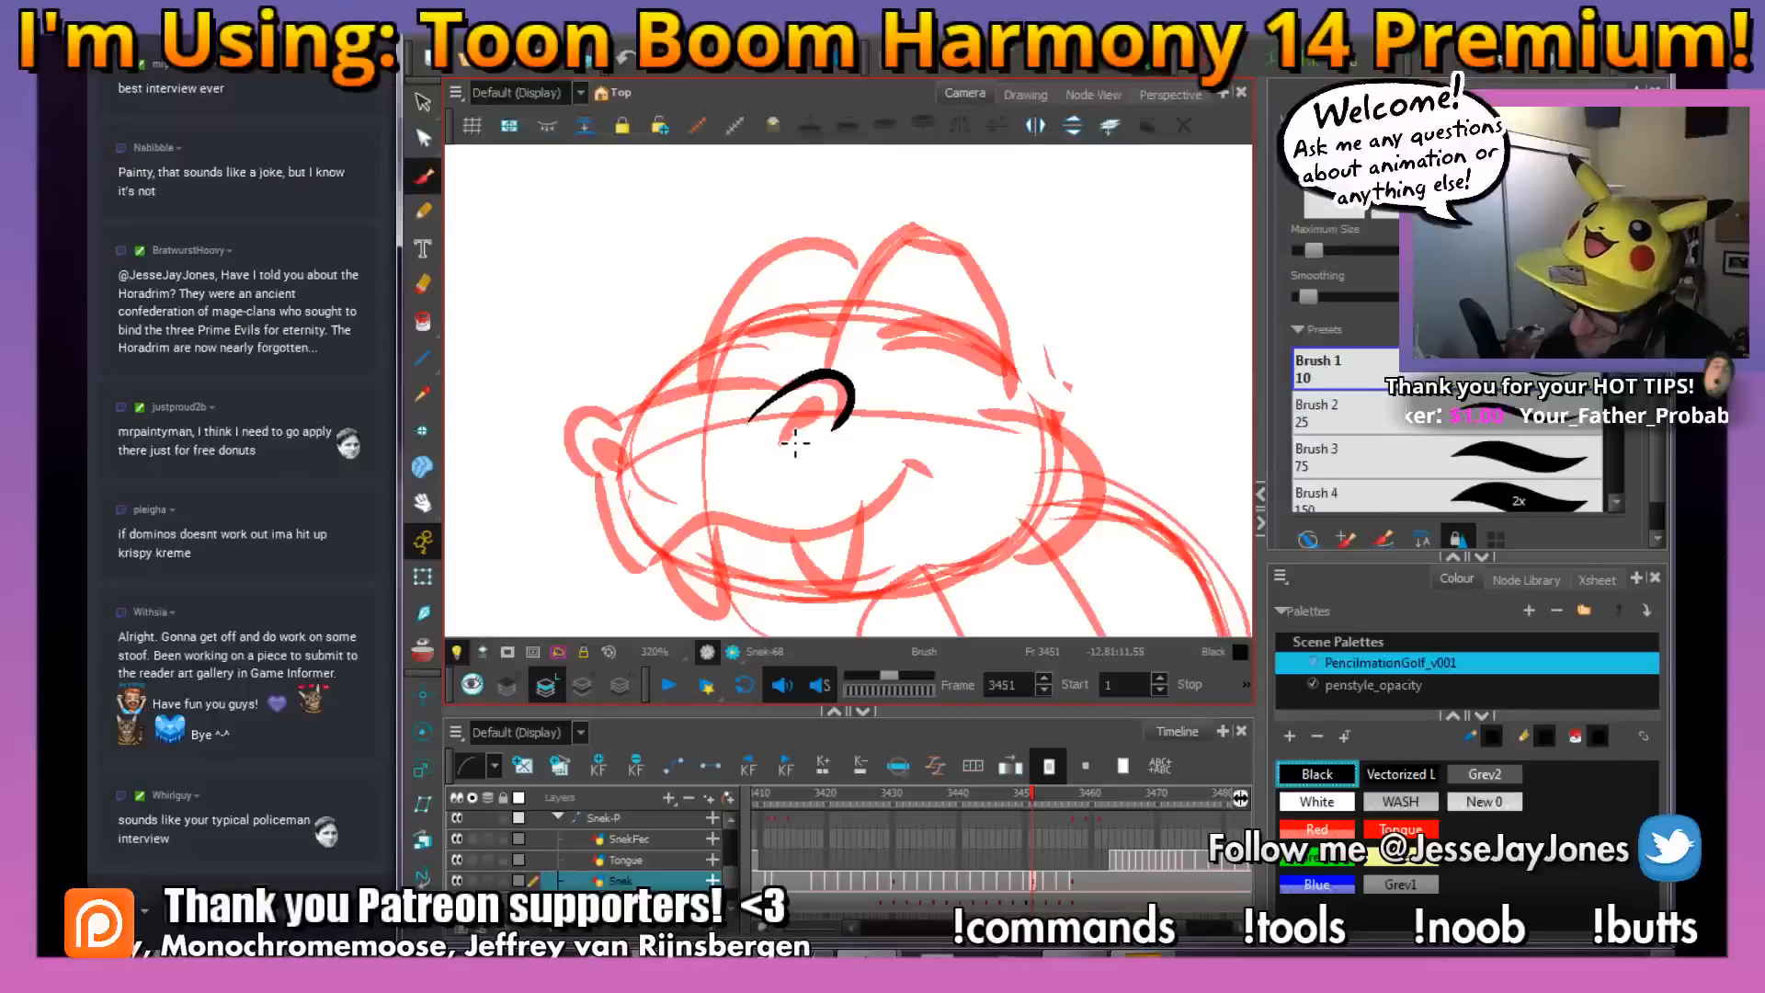
pyautogui.moveTo(792, 449); pyautogui.dragTo(800, 432)
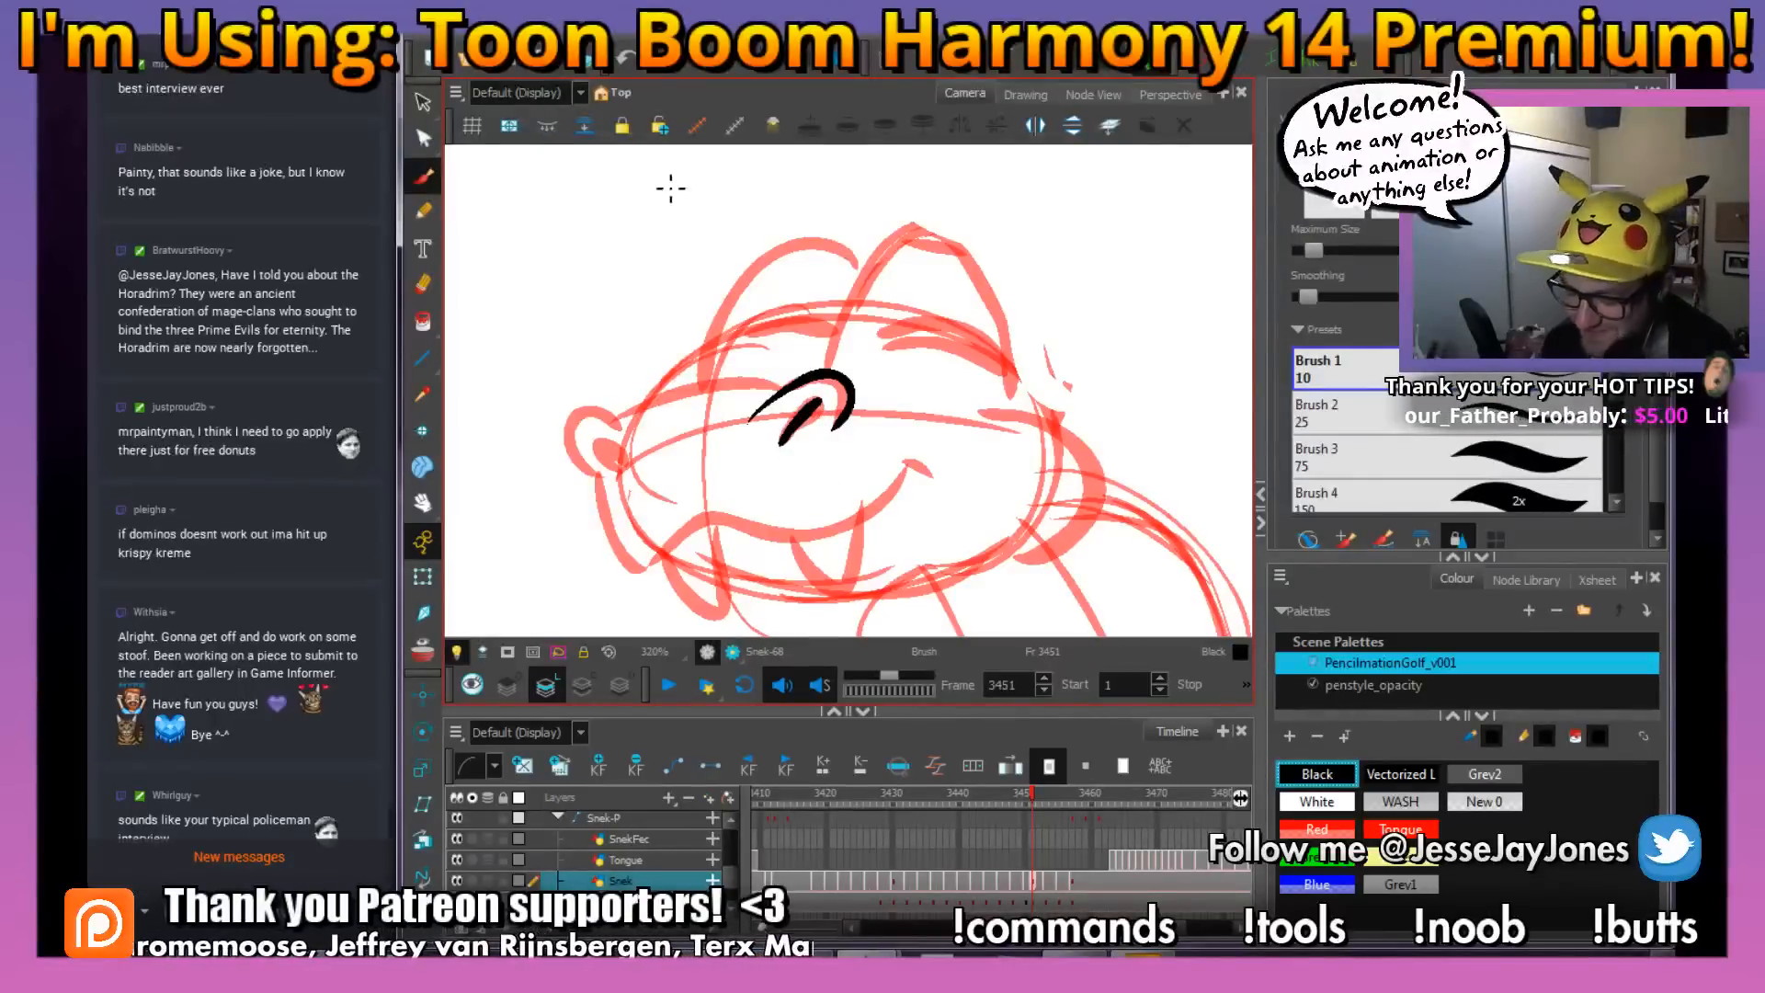
# Ink the far nostril at the tip of the snout with a rounded outline and a dark inner slit
pyautogui.moveTo(720, 386); pyautogui.dragTo(678, 405)
pyautogui.press('space')
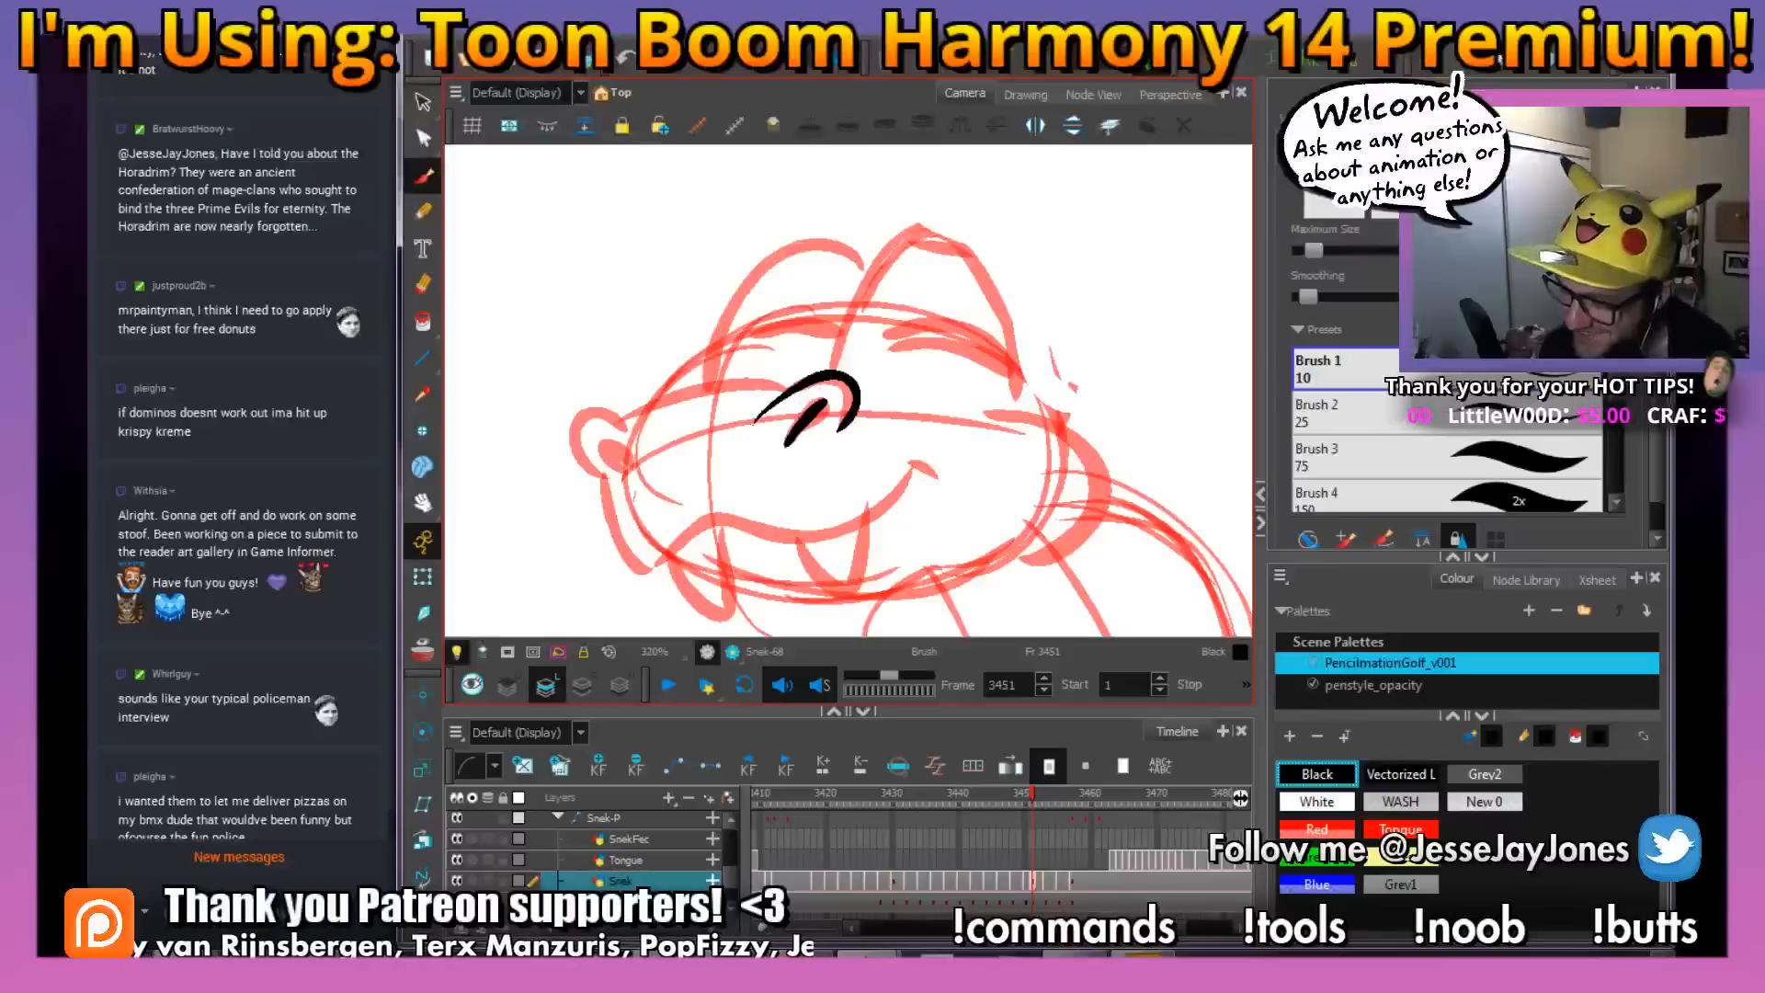
pyautogui.press('space')
pyautogui.moveTo(681, 474); pyautogui.dragTo(697, 462)
pyautogui.moveTo(623, 397)
pyautogui.mouseDown()
pyautogui.moveTo(596, 422)
pyautogui.moveTo(645, 487)
pyautogui.moveTo(639, 448)
pyautogui.mouseUp()
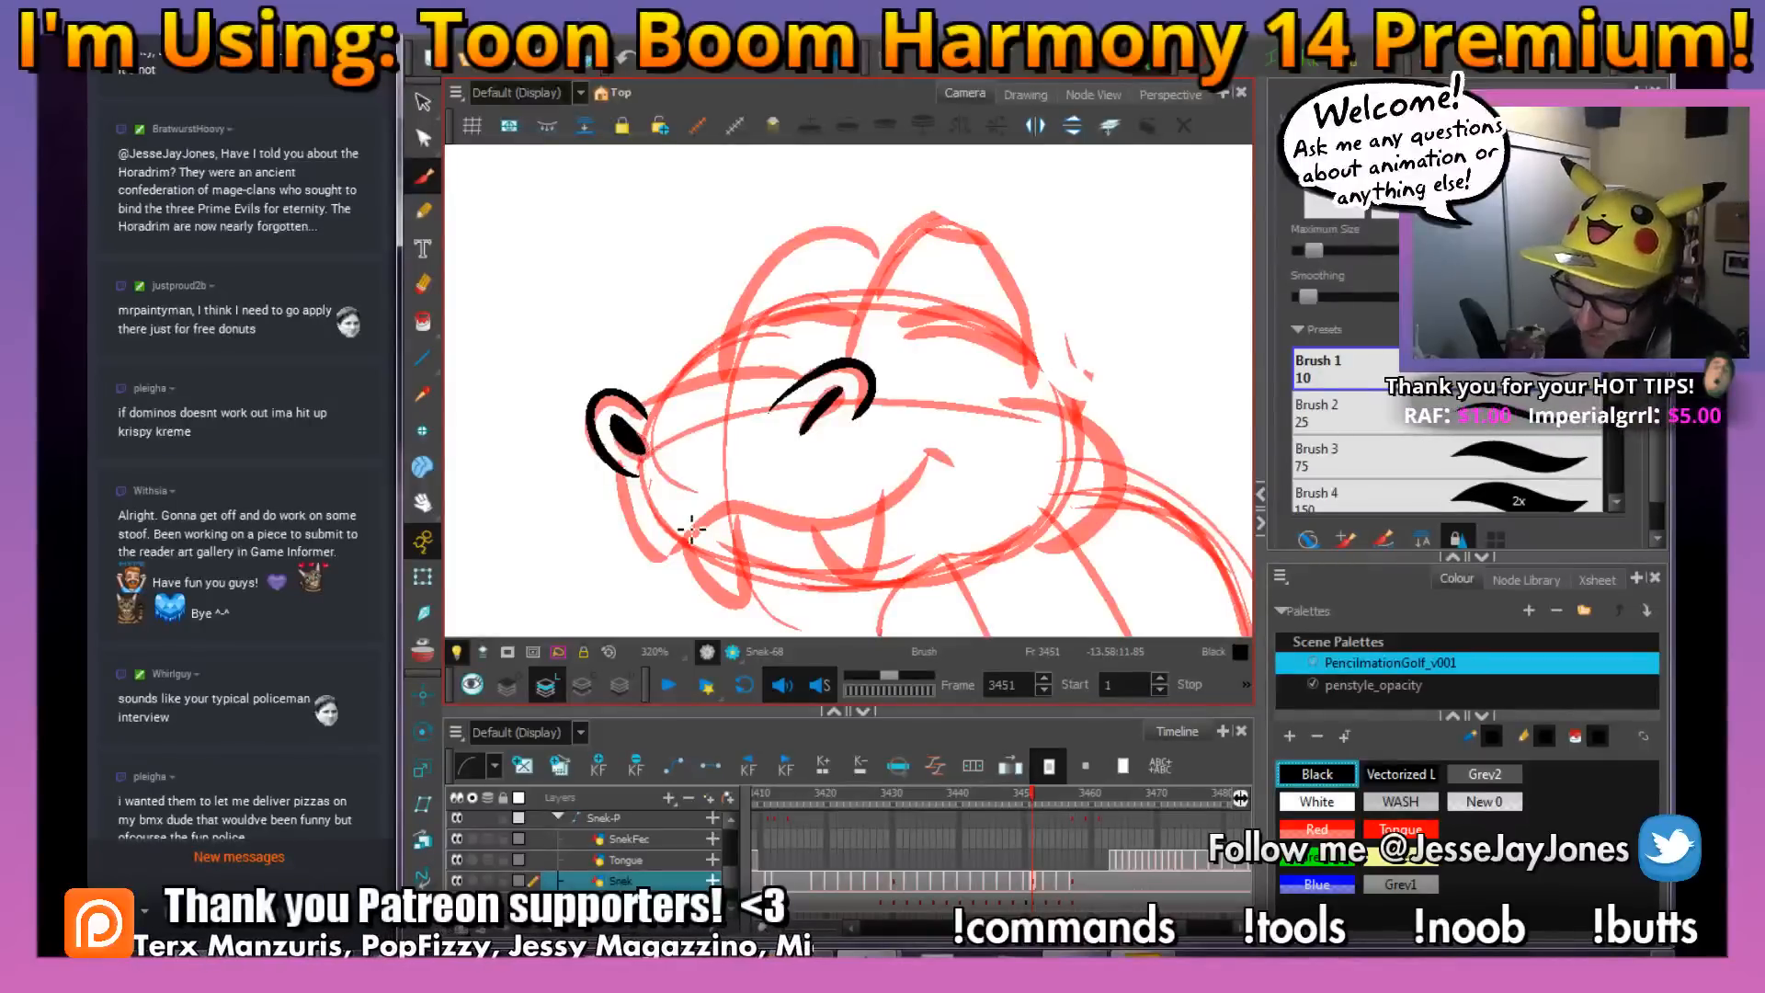
pyautogui.press('space')
pyautogui.moveTo(732, 446); pyautogui.dragTo(726, 485)
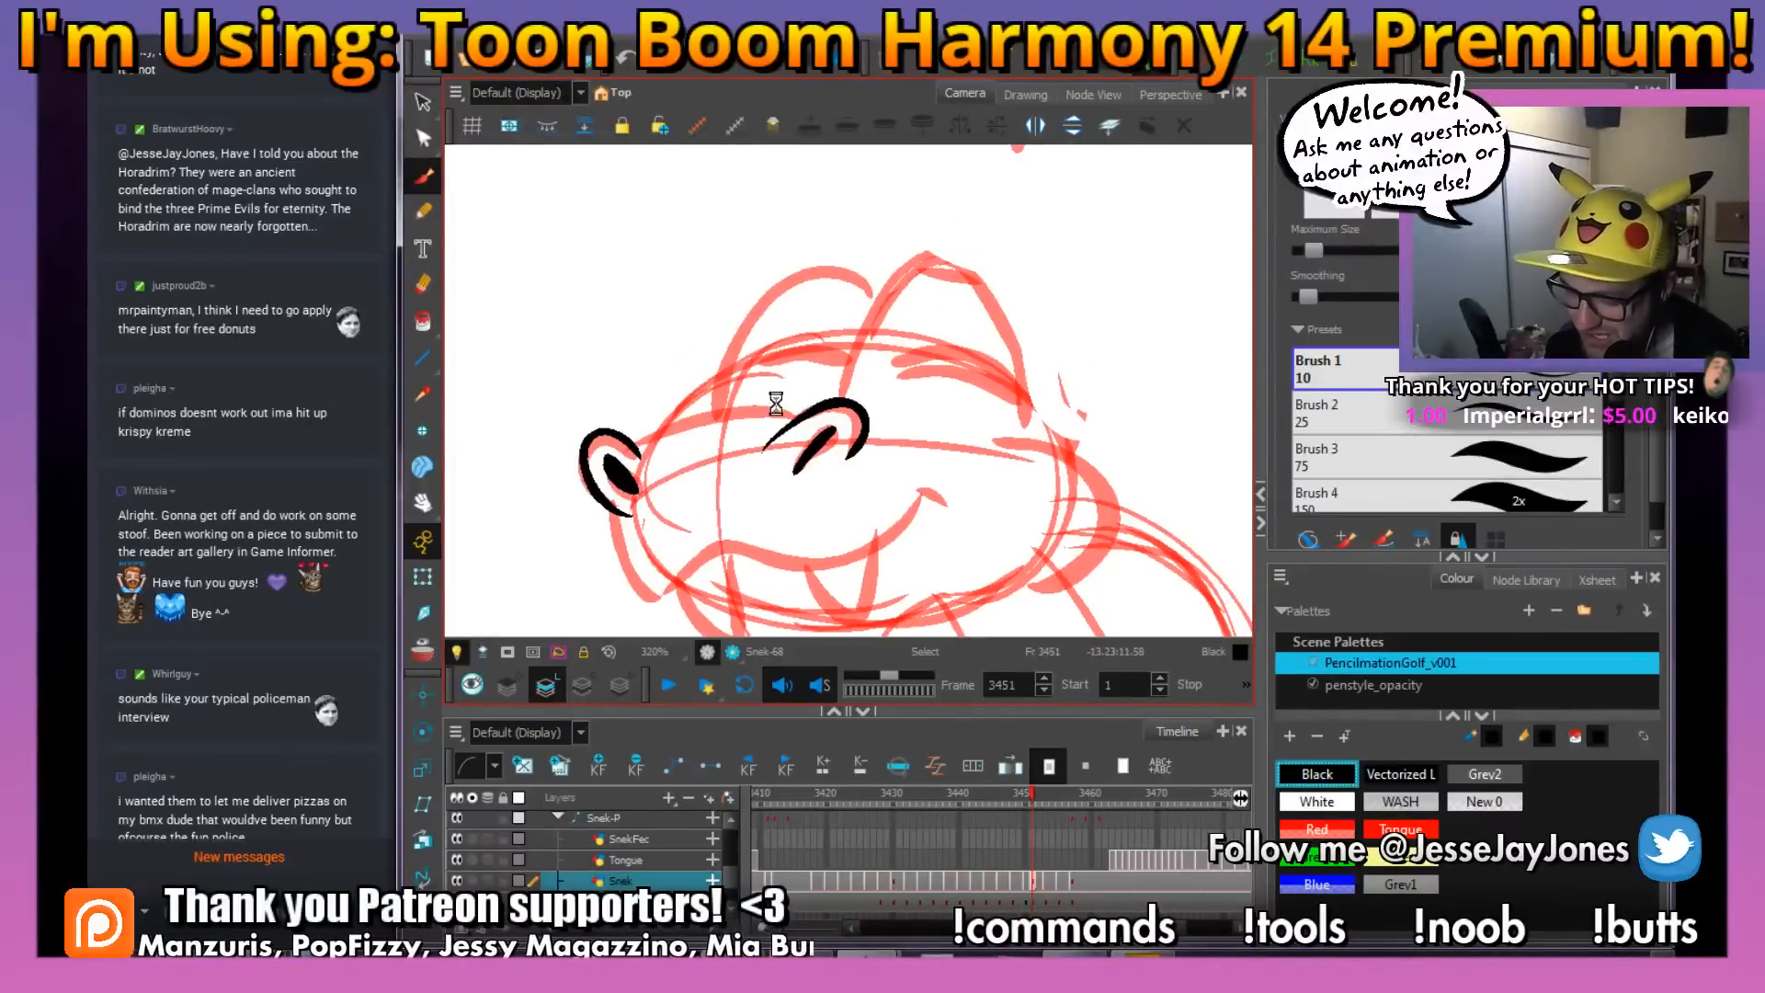
# Ink the top line of the snout, joining the far nostril to the near nostril
pyautogui.press('space')
pyautogui.moveTo(585, 505)
pyautogui.mouseDown()
pyautogui.moveTo(686, 470)
pyautogui.moveTo(653, 483)
pyautogui.mouseUp()
pyautogui.press('space')
pyautogui.press('space')
pyautogui.press('space')
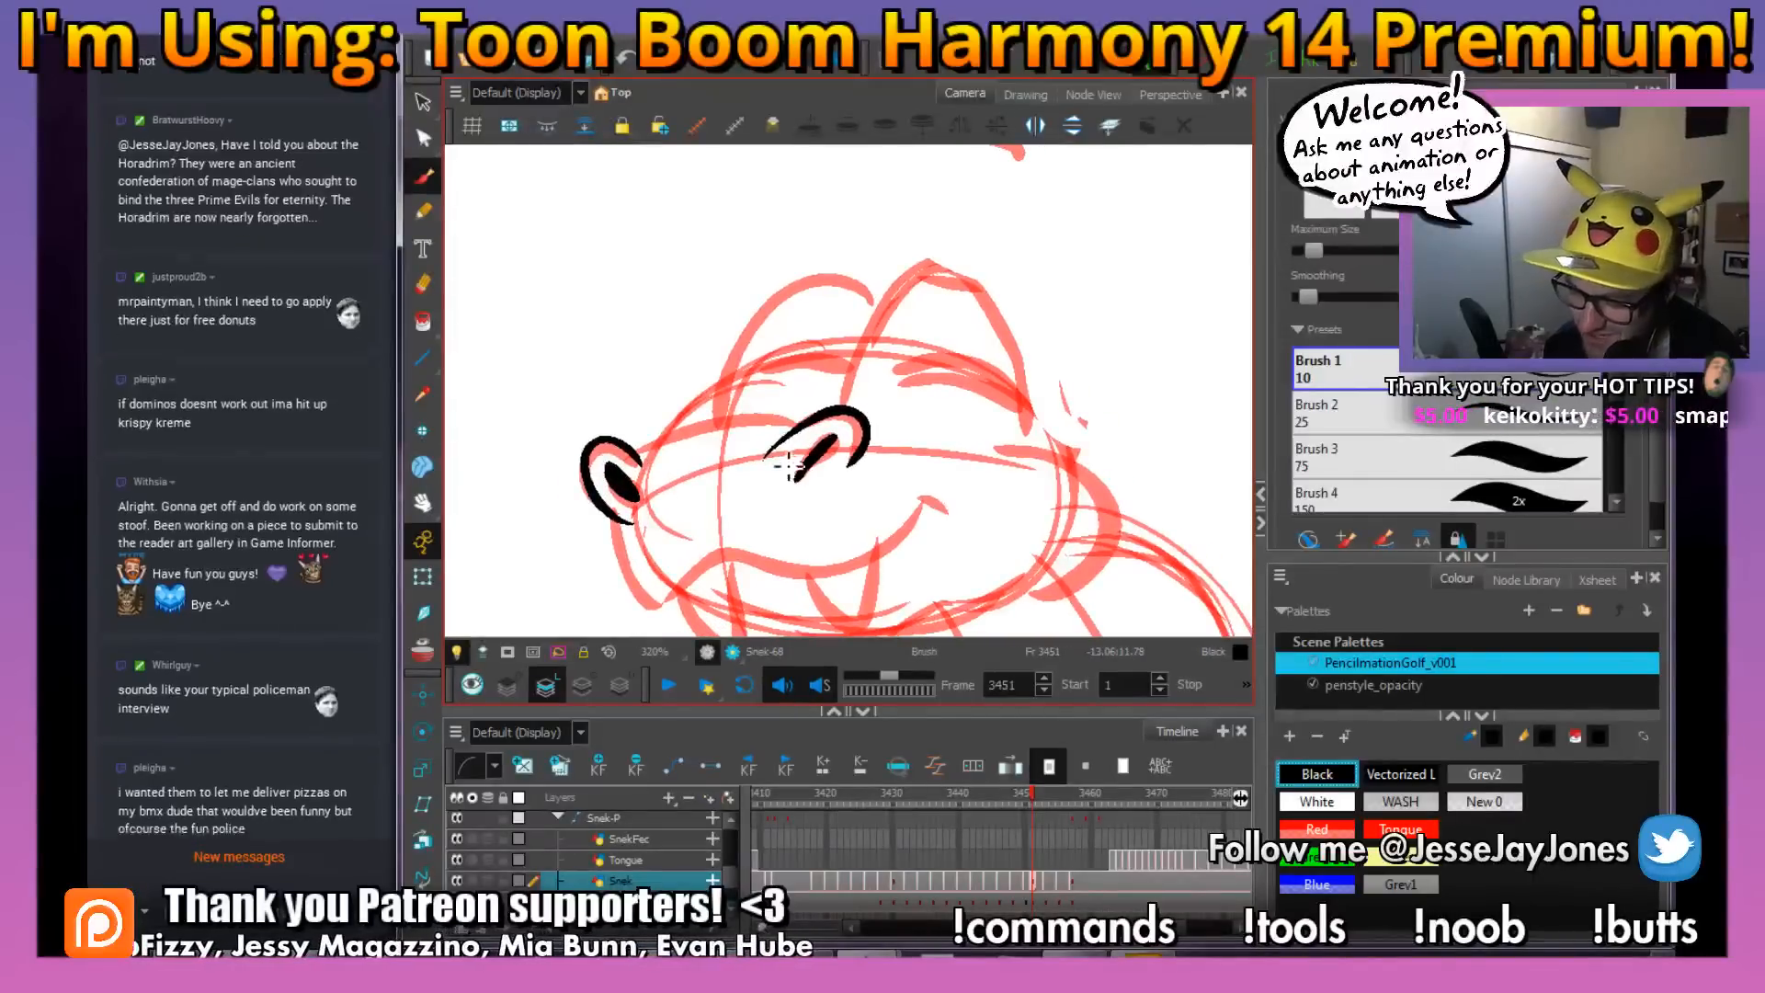
pyautogui.moveTo(795, 373); pyautogui.dragTo(803, 384)
pyautogui.press('2')
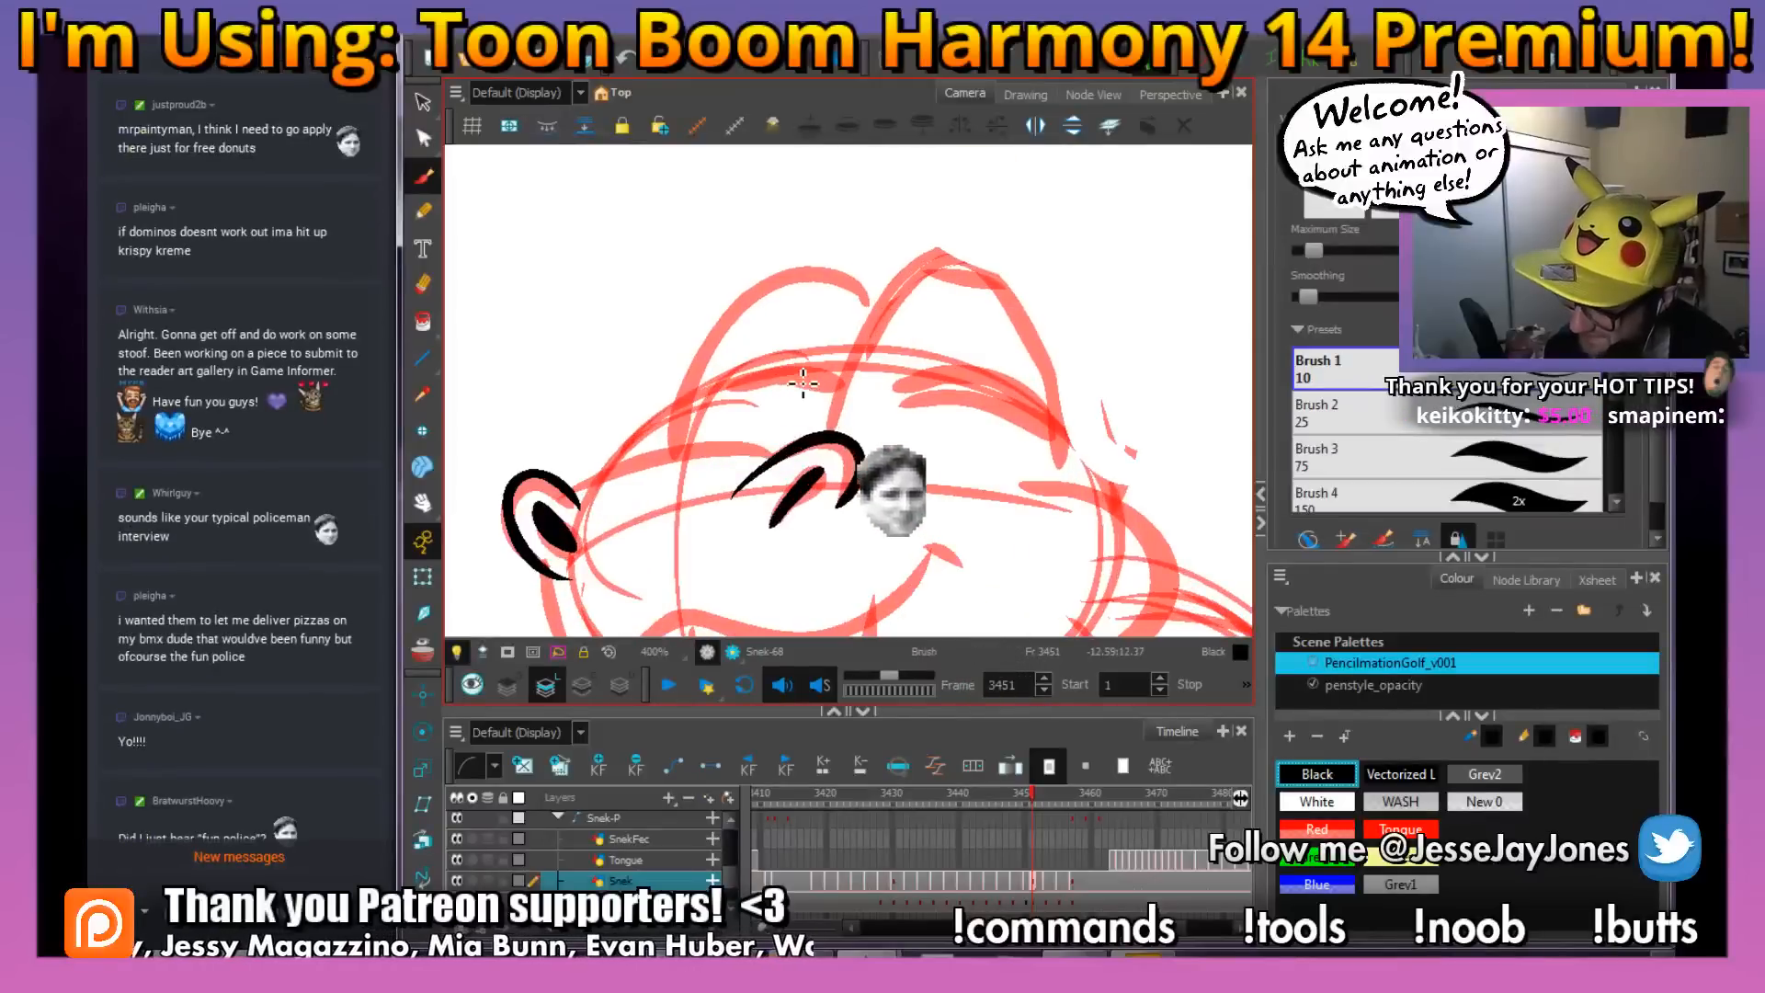
pyautogui.press('space')
pyautogui.moveTo(734, 498); pyautogui.dragTo(768, 480)
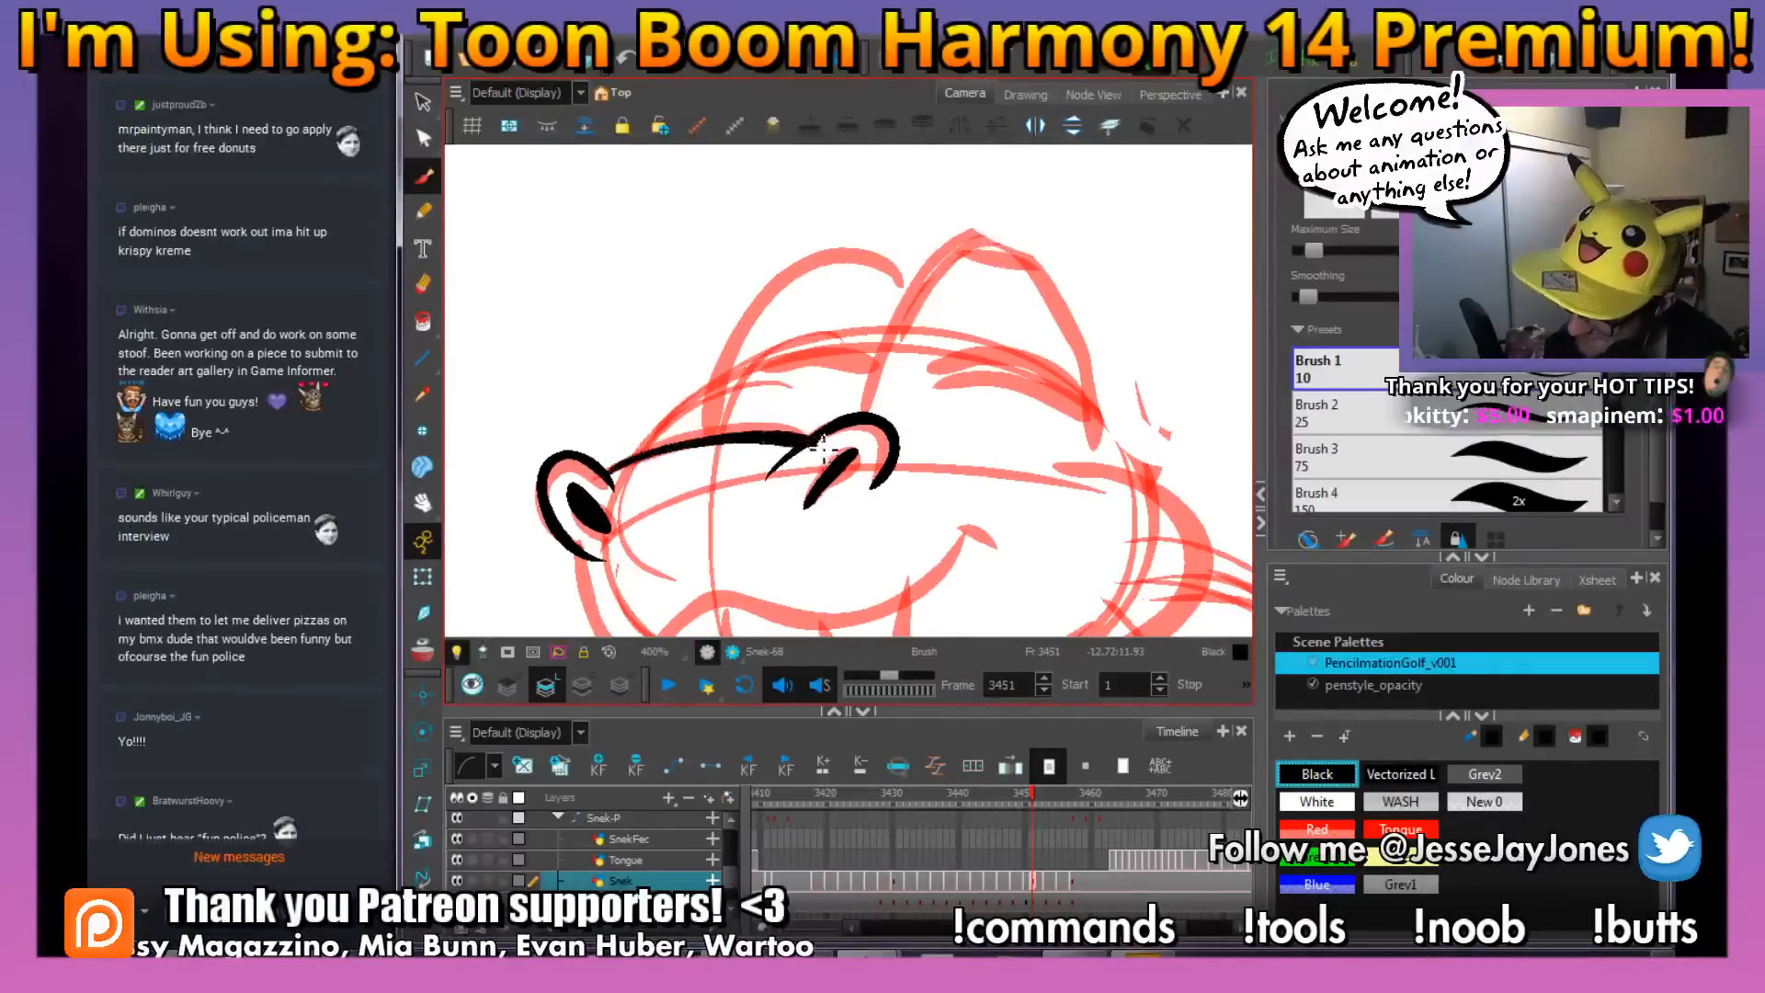
pyautogui.moveTo(611, 478)
pyautogui.mouseDown()
pyautogui.moveTo(707, 442)
pyautogui.moveTo(832, 421)
pyautogui.mouseUp()
# Ink the outlines of both raised eyes and the curved closed eyelid inside each one
pyautogui.press('space')
pyautogui.moveTo(951, 401); pyautogui.dragTo(787, 496)
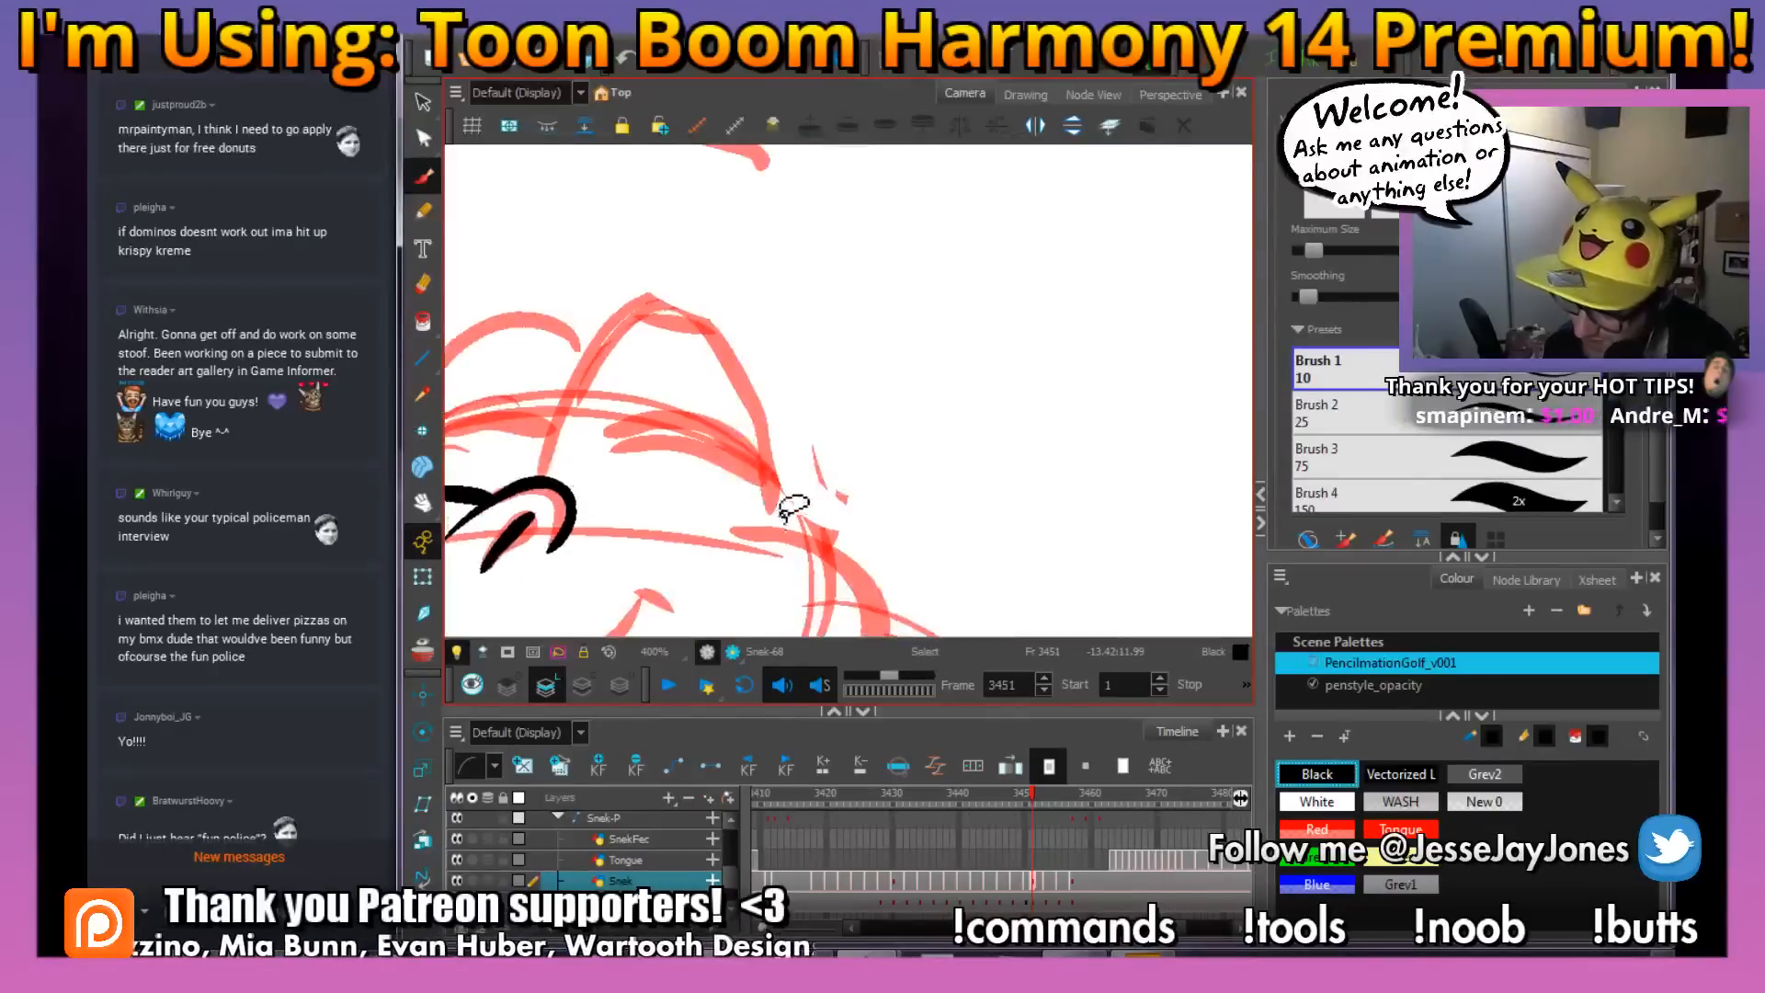
pyautogui.moveTo(760, 560)
pyautogui.mouseDown()
pyautogui.moveTo(695, 347)
pyautogui.moveTo(827, 465)
pyautogui.mouseUp()
pyautogui.press('space')
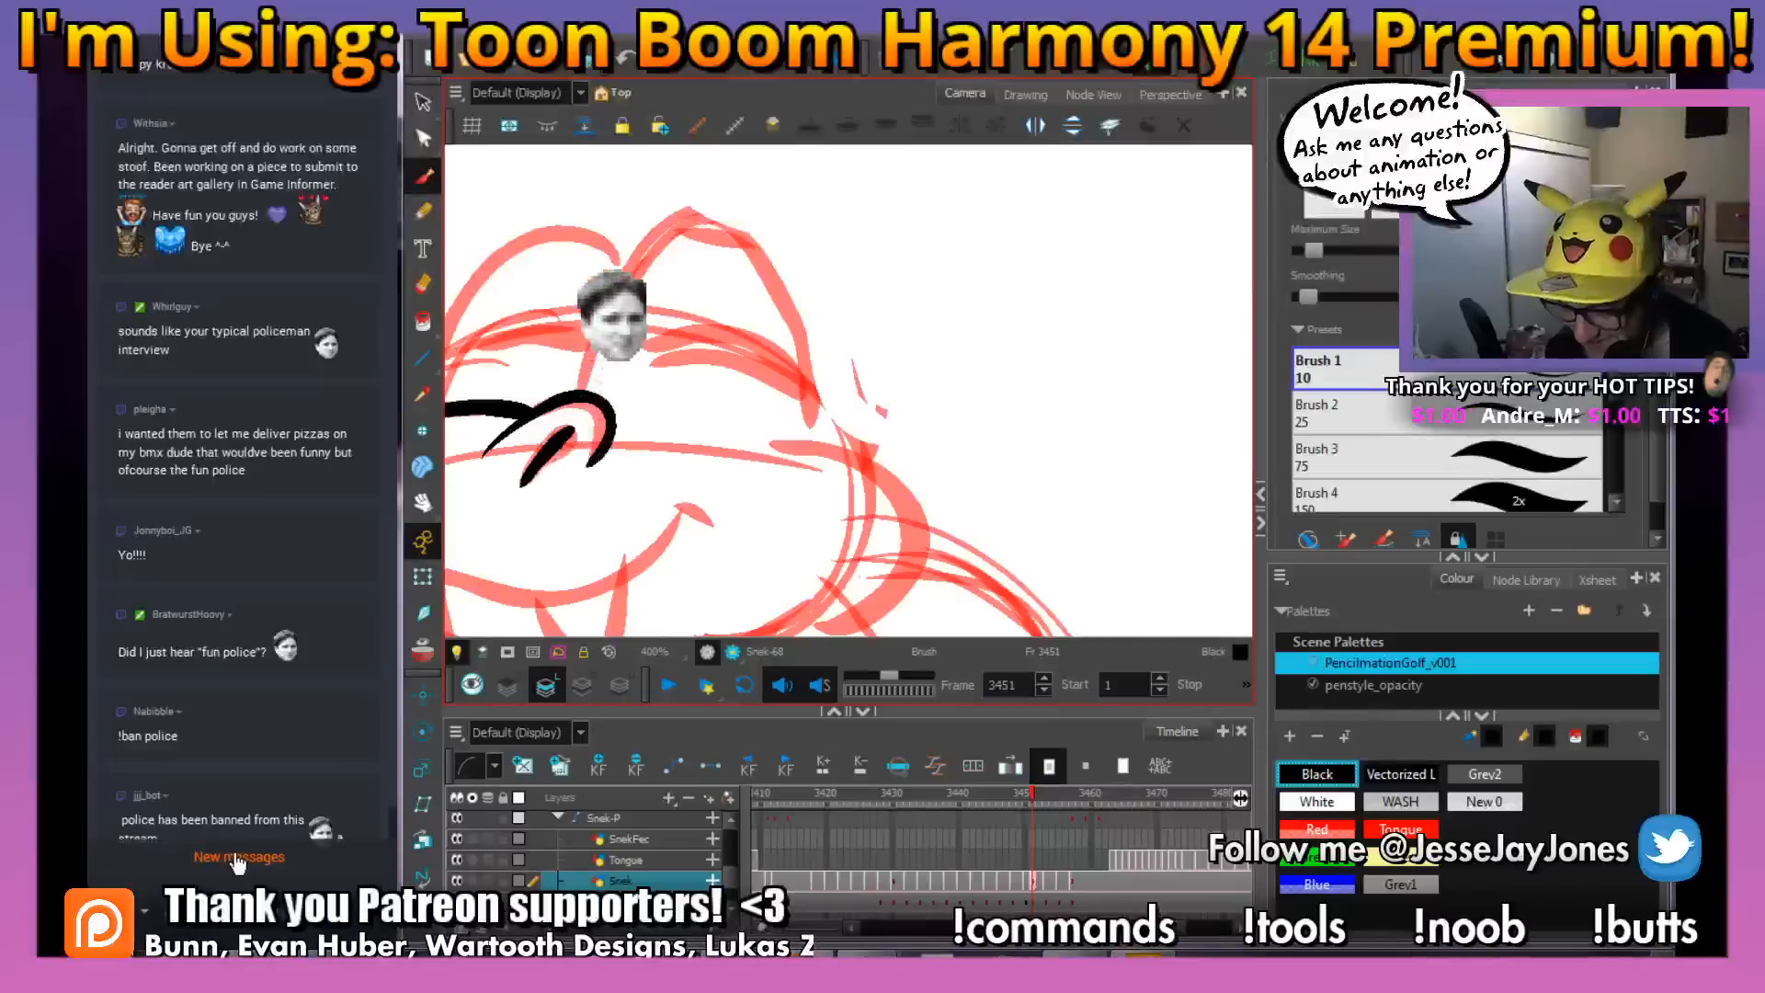
pyautogui.click(140, 918)
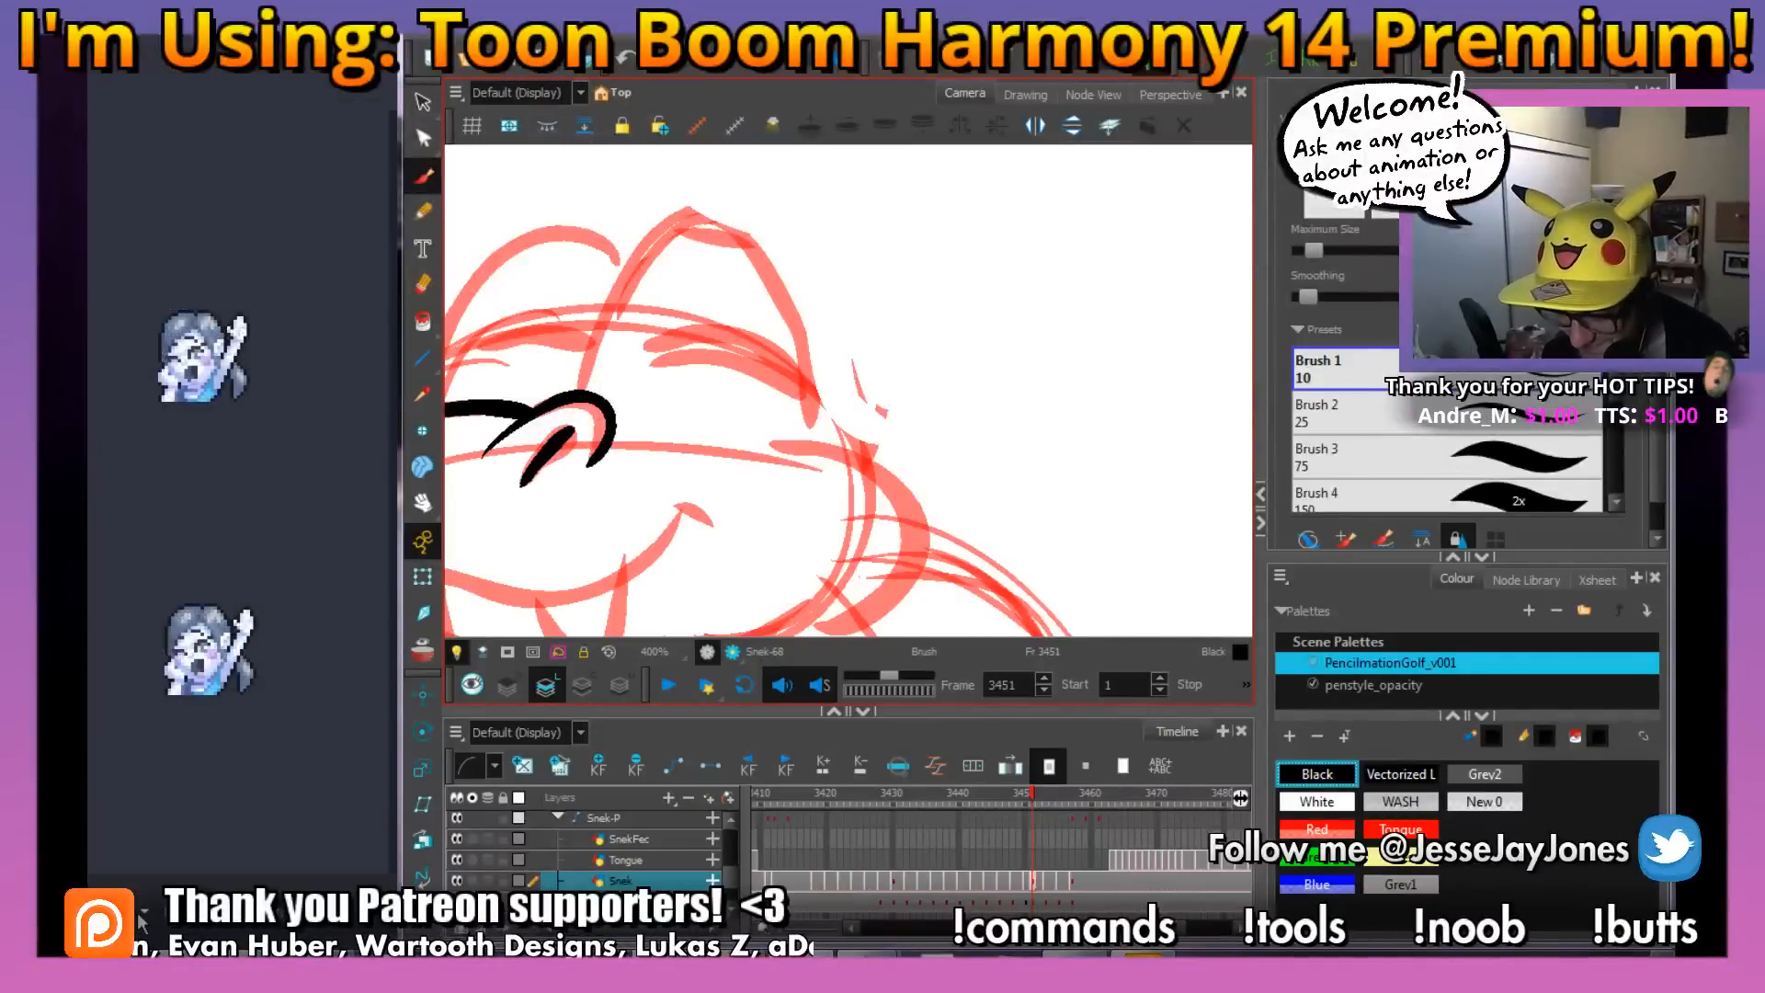
pyautogui.click(239, 675)
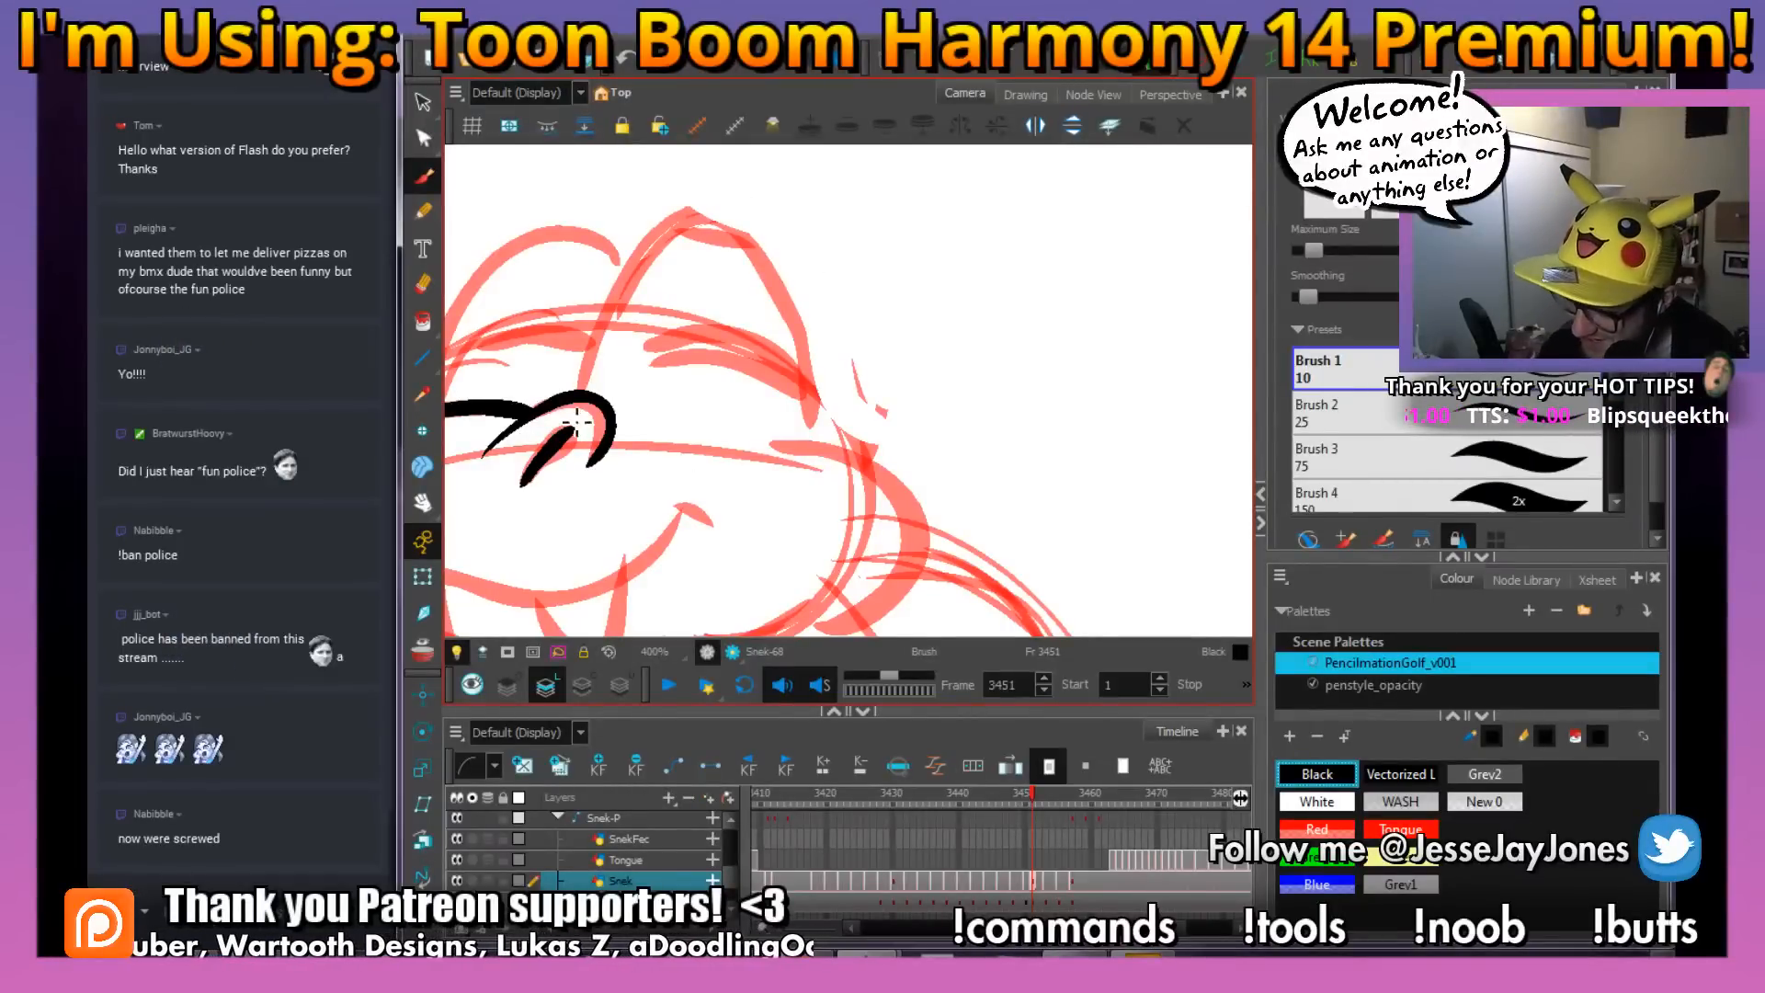
pyautogui.moveTo(805, 463)
pyautogui.mouseDown()
pyautogui.moveTo(777, 413)
pyautogui.moveTo(786, 336)
pyautogui.moveTo(643, 164)
pyautogui.moveTo(574, 267)
pyautogui.moveTo(553, 342)
pyautogui.mouseUp()
pyautogui.moveTo(620, 262)
pyautogui.mouseDown()
pyautogui.moveTo(806, 289)
pyautogui.moveTo(698, 195)
pyautogui.moveTo(575, 331)
pyautogui.moveTo(579, 386)
pyautogui.mouseUp()
pyautogui.moveTo(961, 377); pyautogui.dragTo(792, 337)
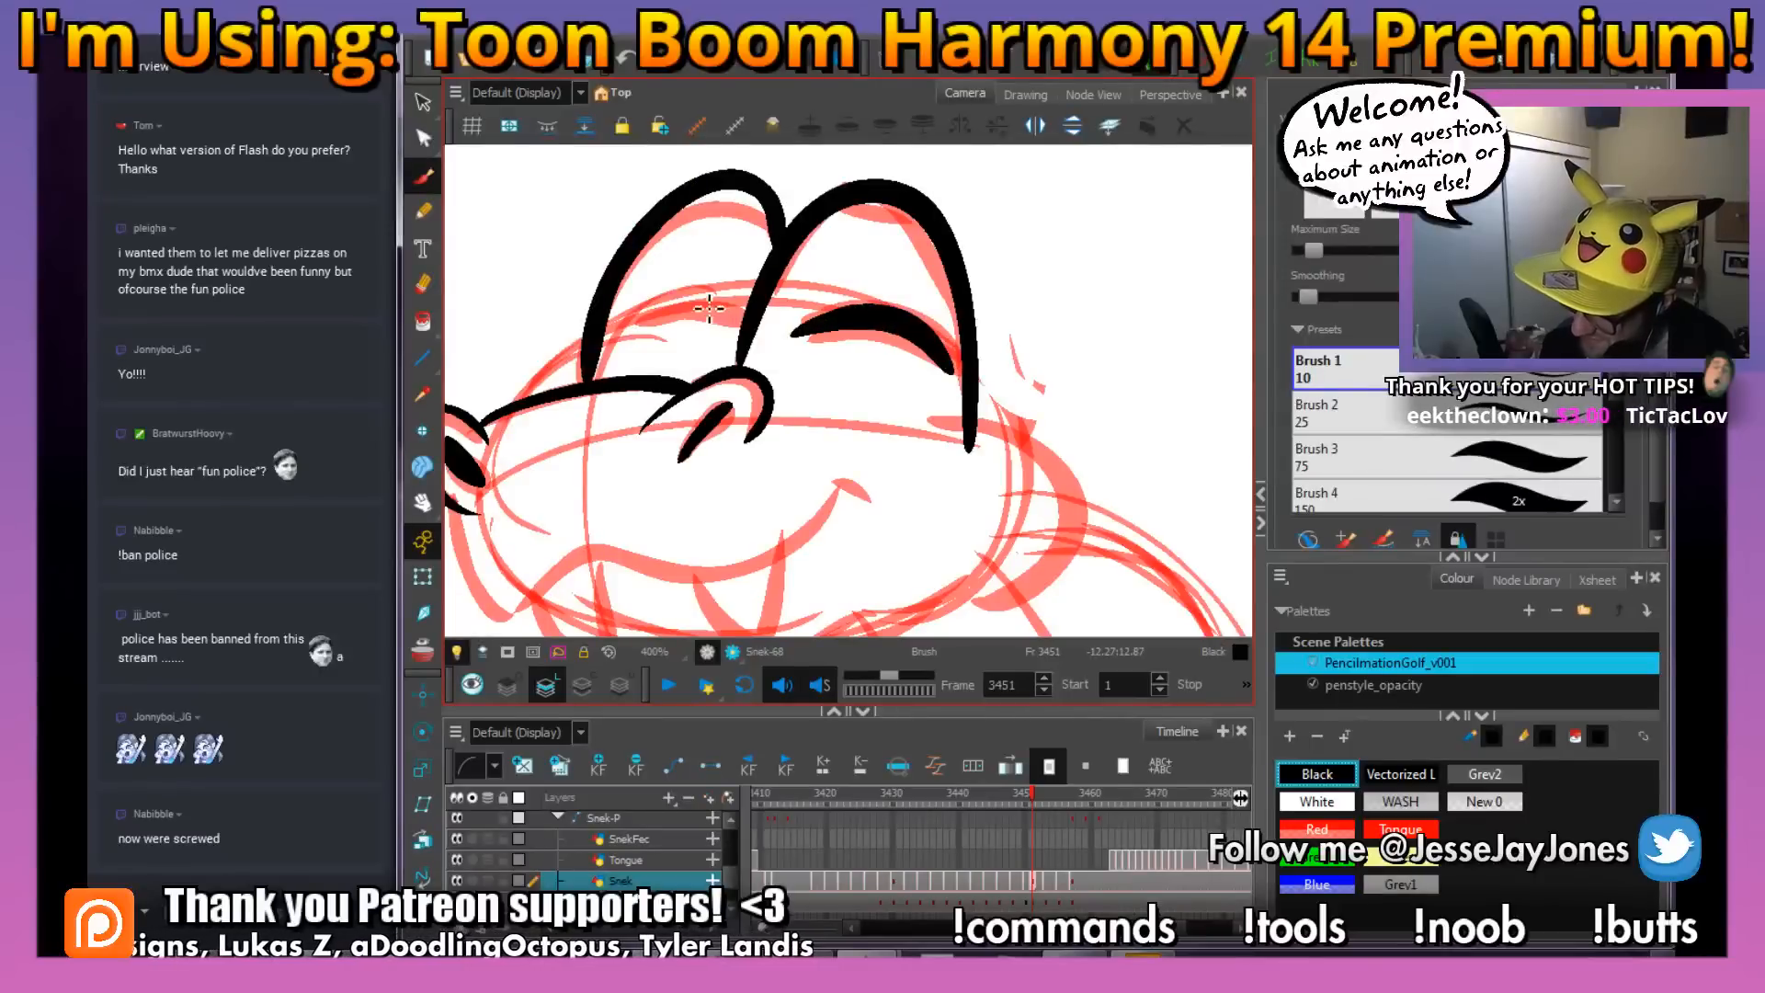
pyautogui.scroll(-2, 851, 410)
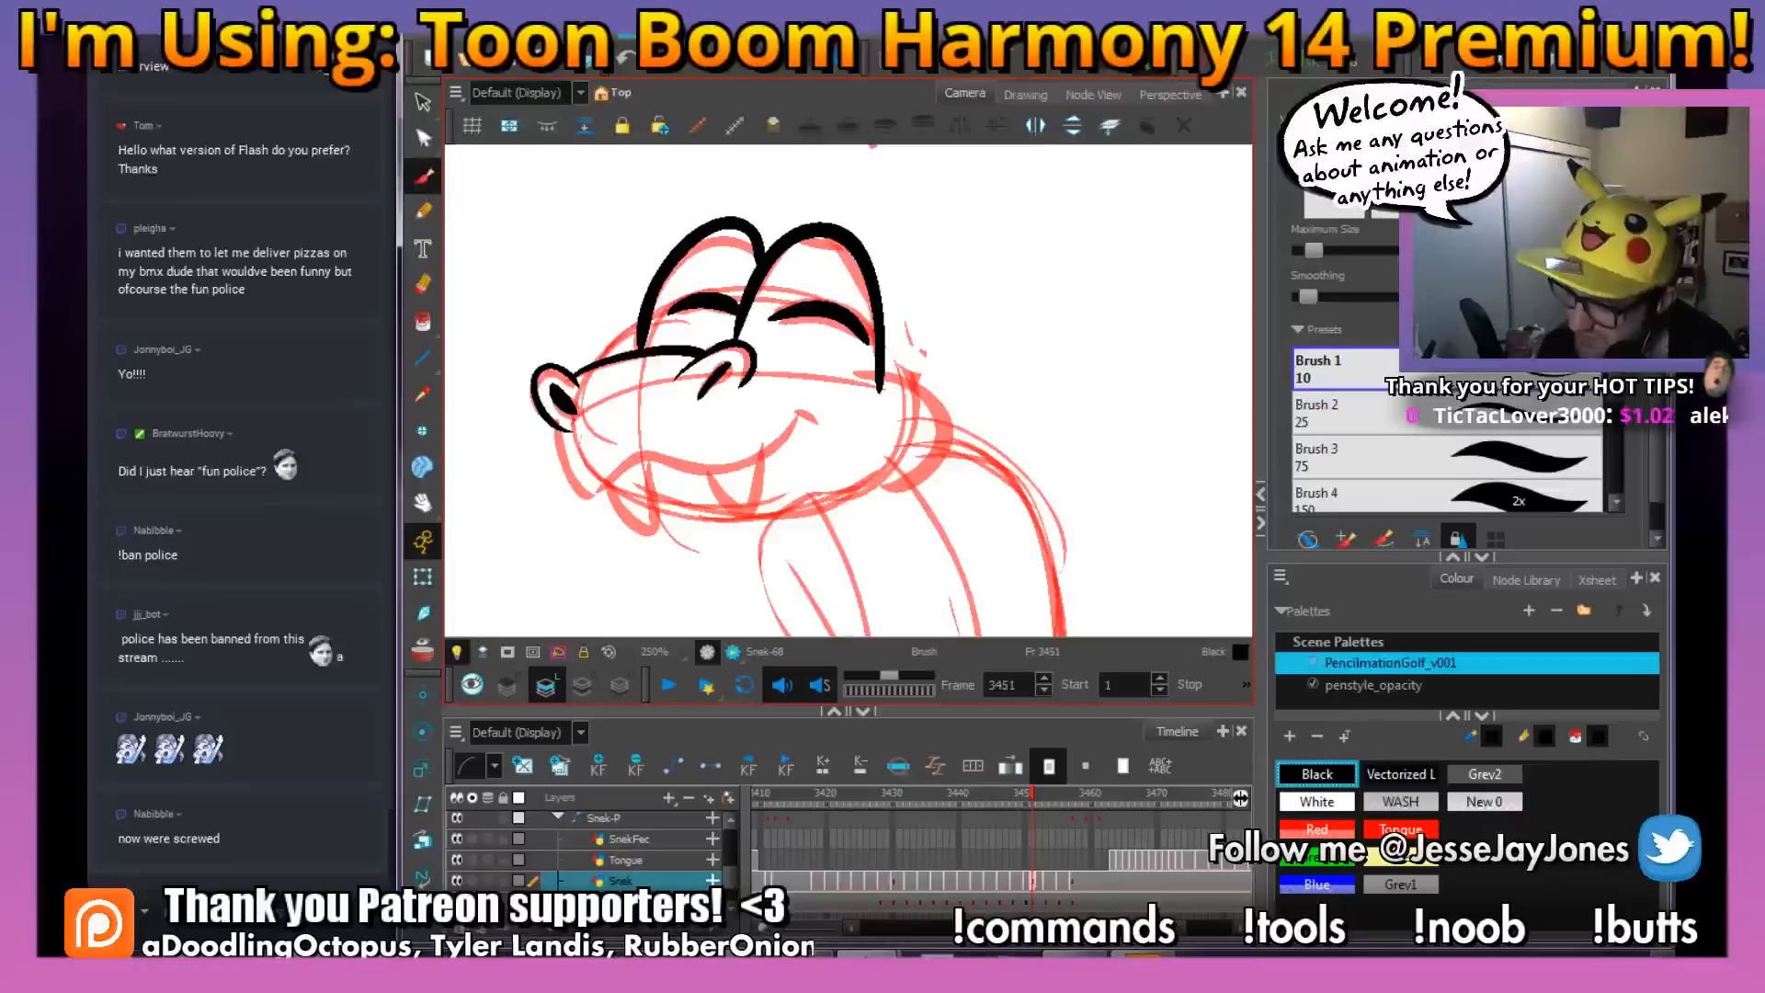
# Ink the smiling mouth line from the cheek corner forward and around the front of the snout
pyautogui.scroll(2, 768, 416)
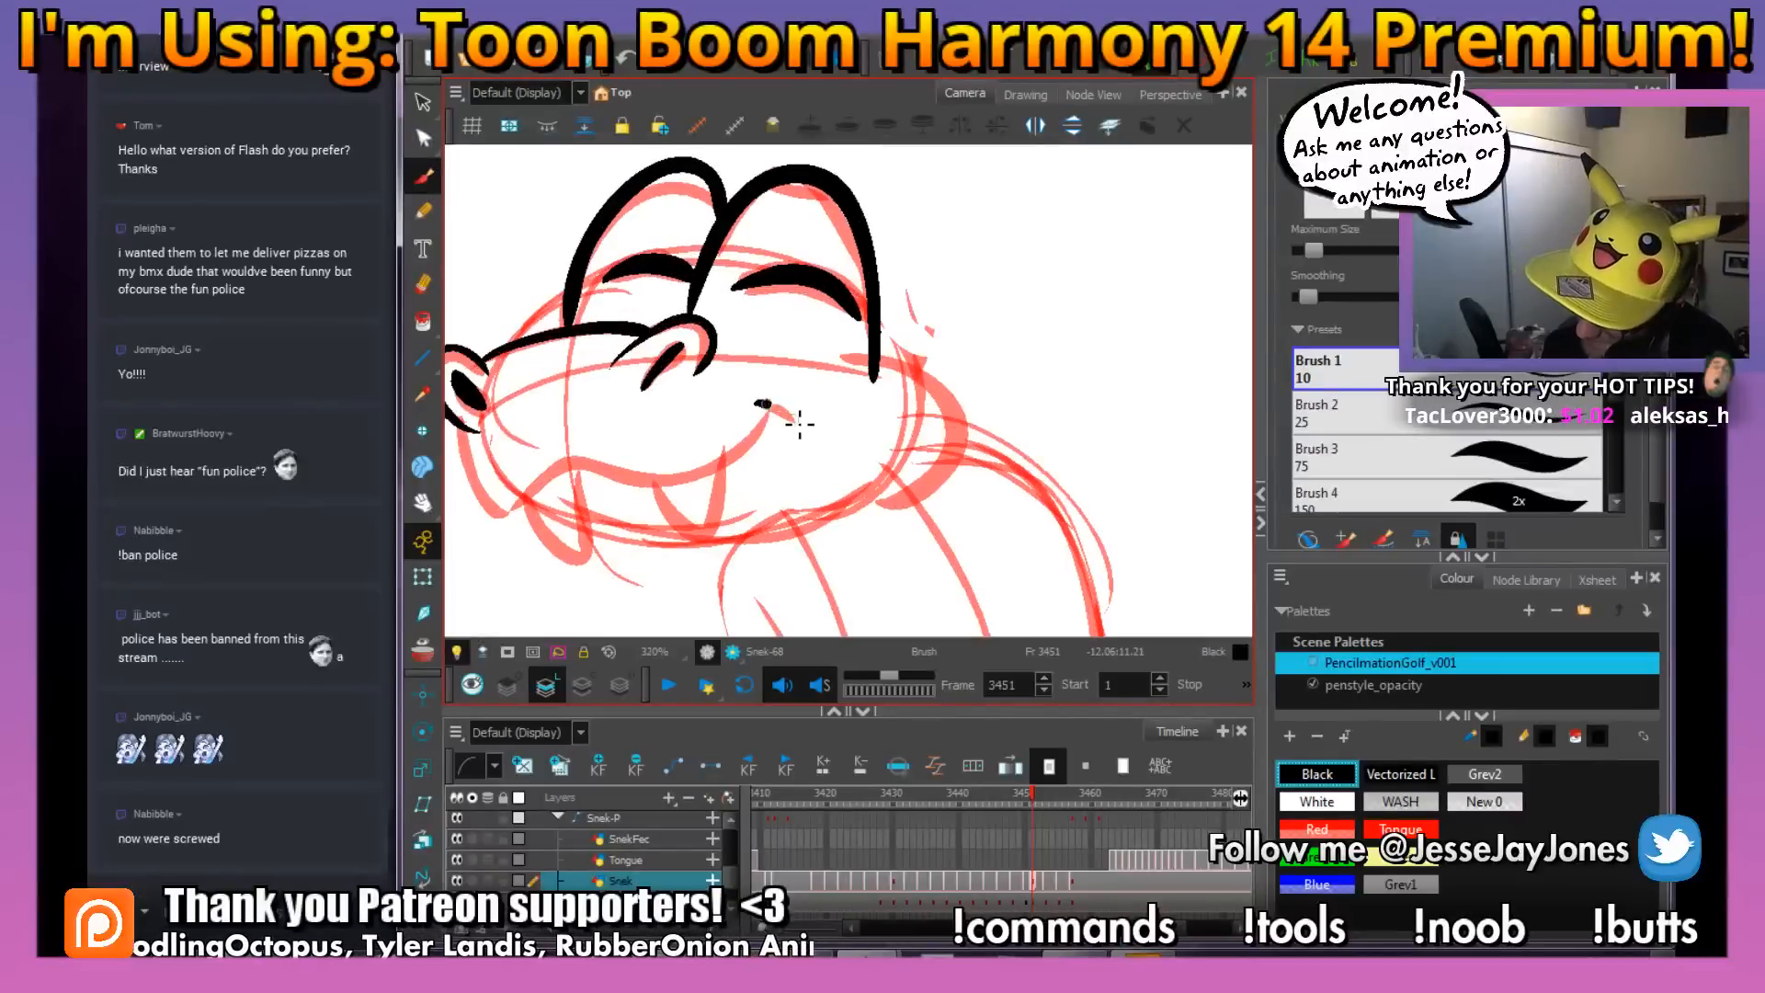
pyautogui.moveTo(793, 421)
pyautogui.mouseDown()
pyautogui.moveTo(830, 436)
pyautogui.moveTo(710, 482)
pyautogui.moveTo(646, 456)
pyautogui.moveTo(588, 504)
pyautogui.moveTo(539, 406)
pyautogui.mouseUp()
pyautogui.moveTo(849, 474); pyautogui.dragTo(756, 441)
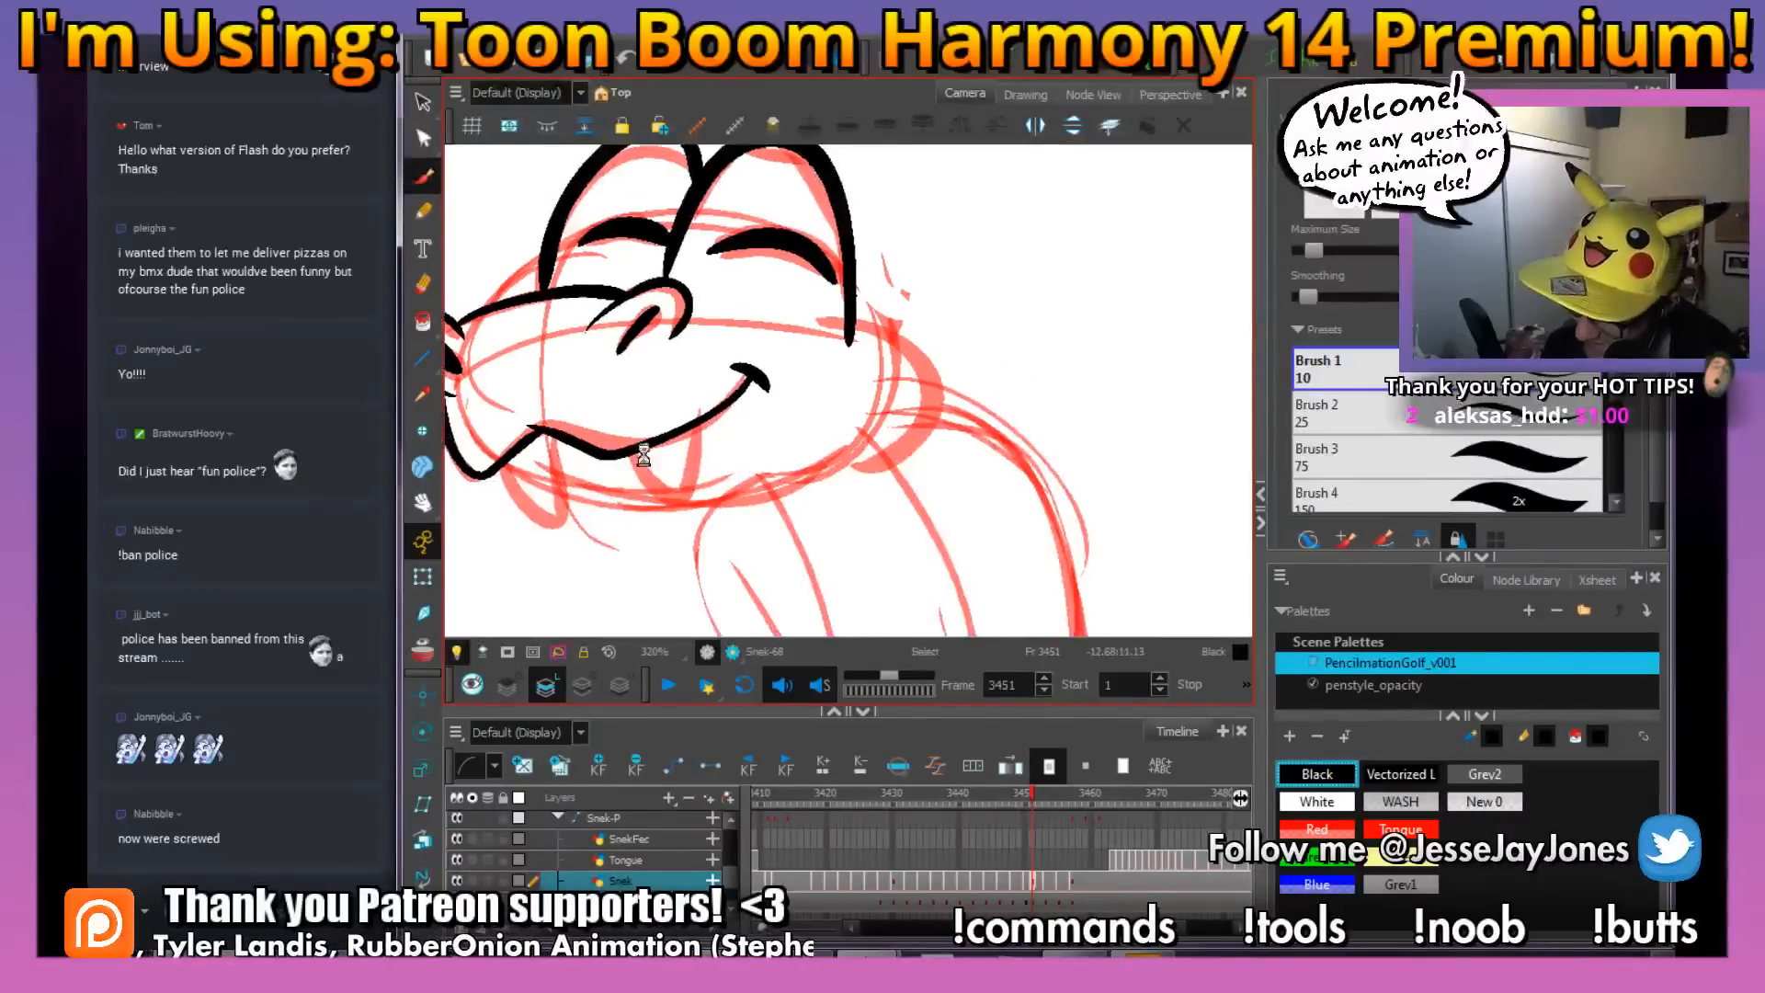
# Ink the near and far pointed fangs hanging below the mouth line
pyautogui.moveTo(632, 448)
pyautogui.mouseDown()
pyautogui.moveTo(702, 520)
pyautogui.moveTo(710, 416)
pyautogui.mouseUp()
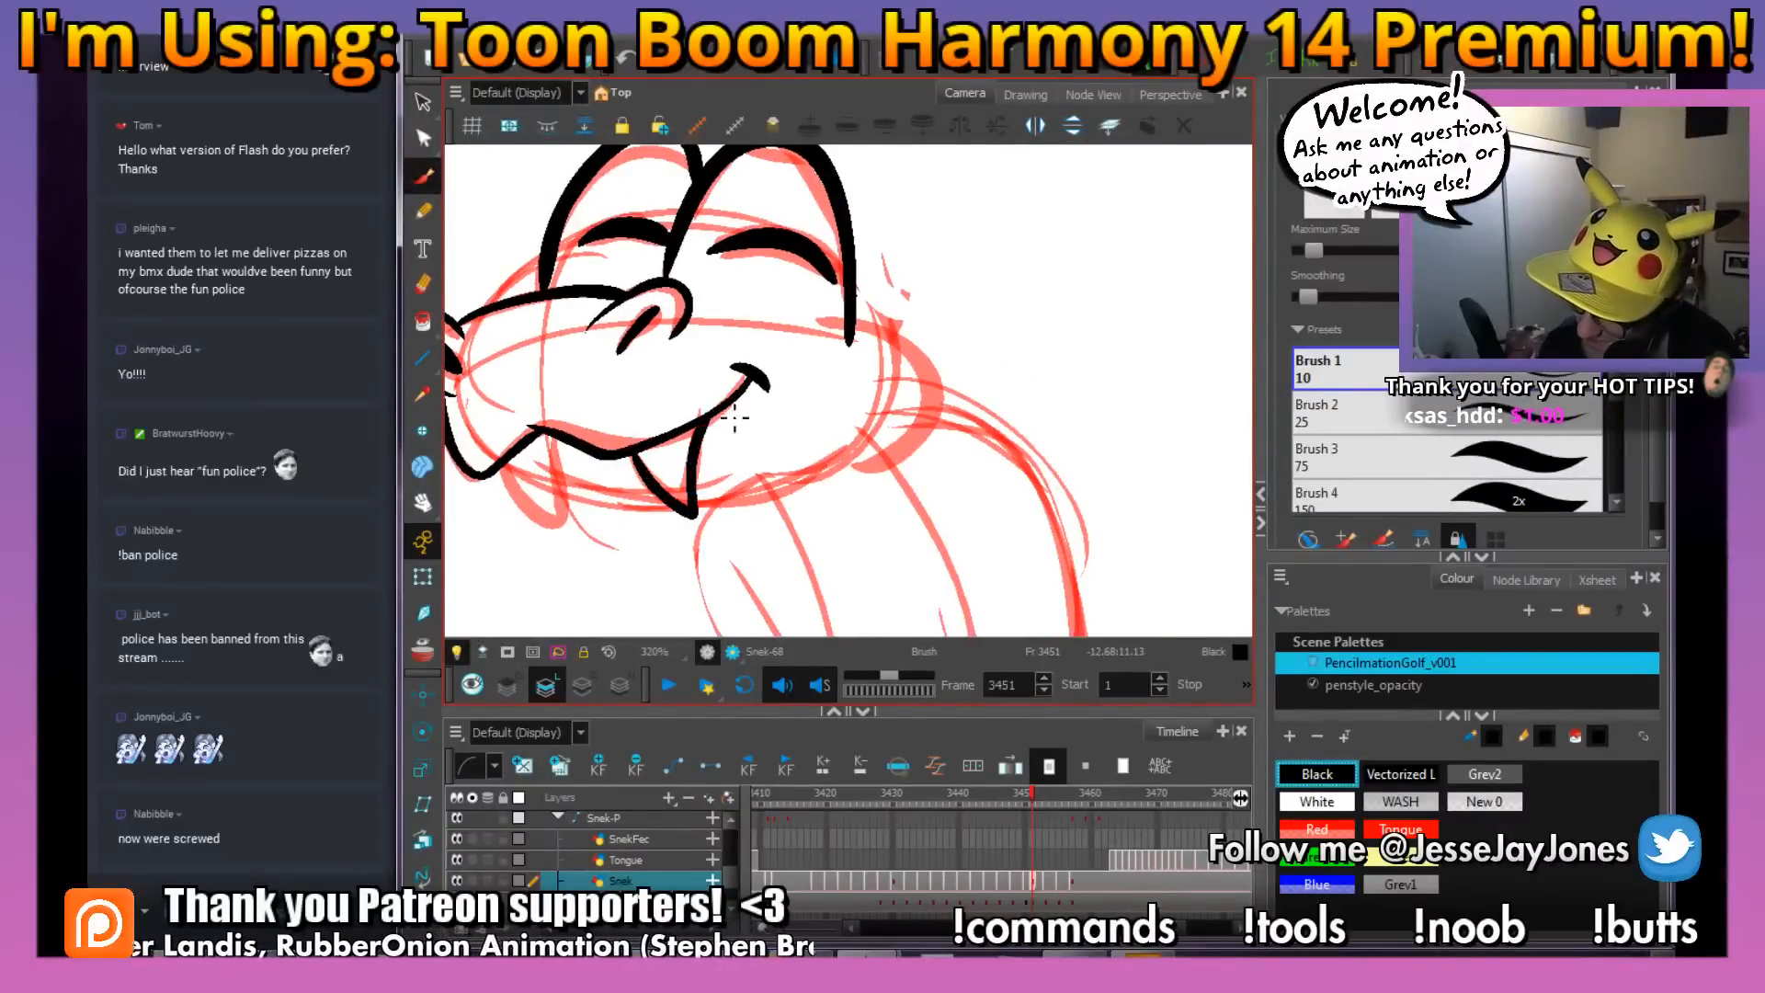
pyautogui.moveTo(554, 437)
pyautogui.mouseDown()
pyautogui.moveTo(575, 520)
pyautogui.moveTo(533, 513)
pyautogui.moveTo(499, 460)
pyautogui.mouseUp()
pyautogui.moveTo(855, 442); pyautogui.dragTo(818, 473)
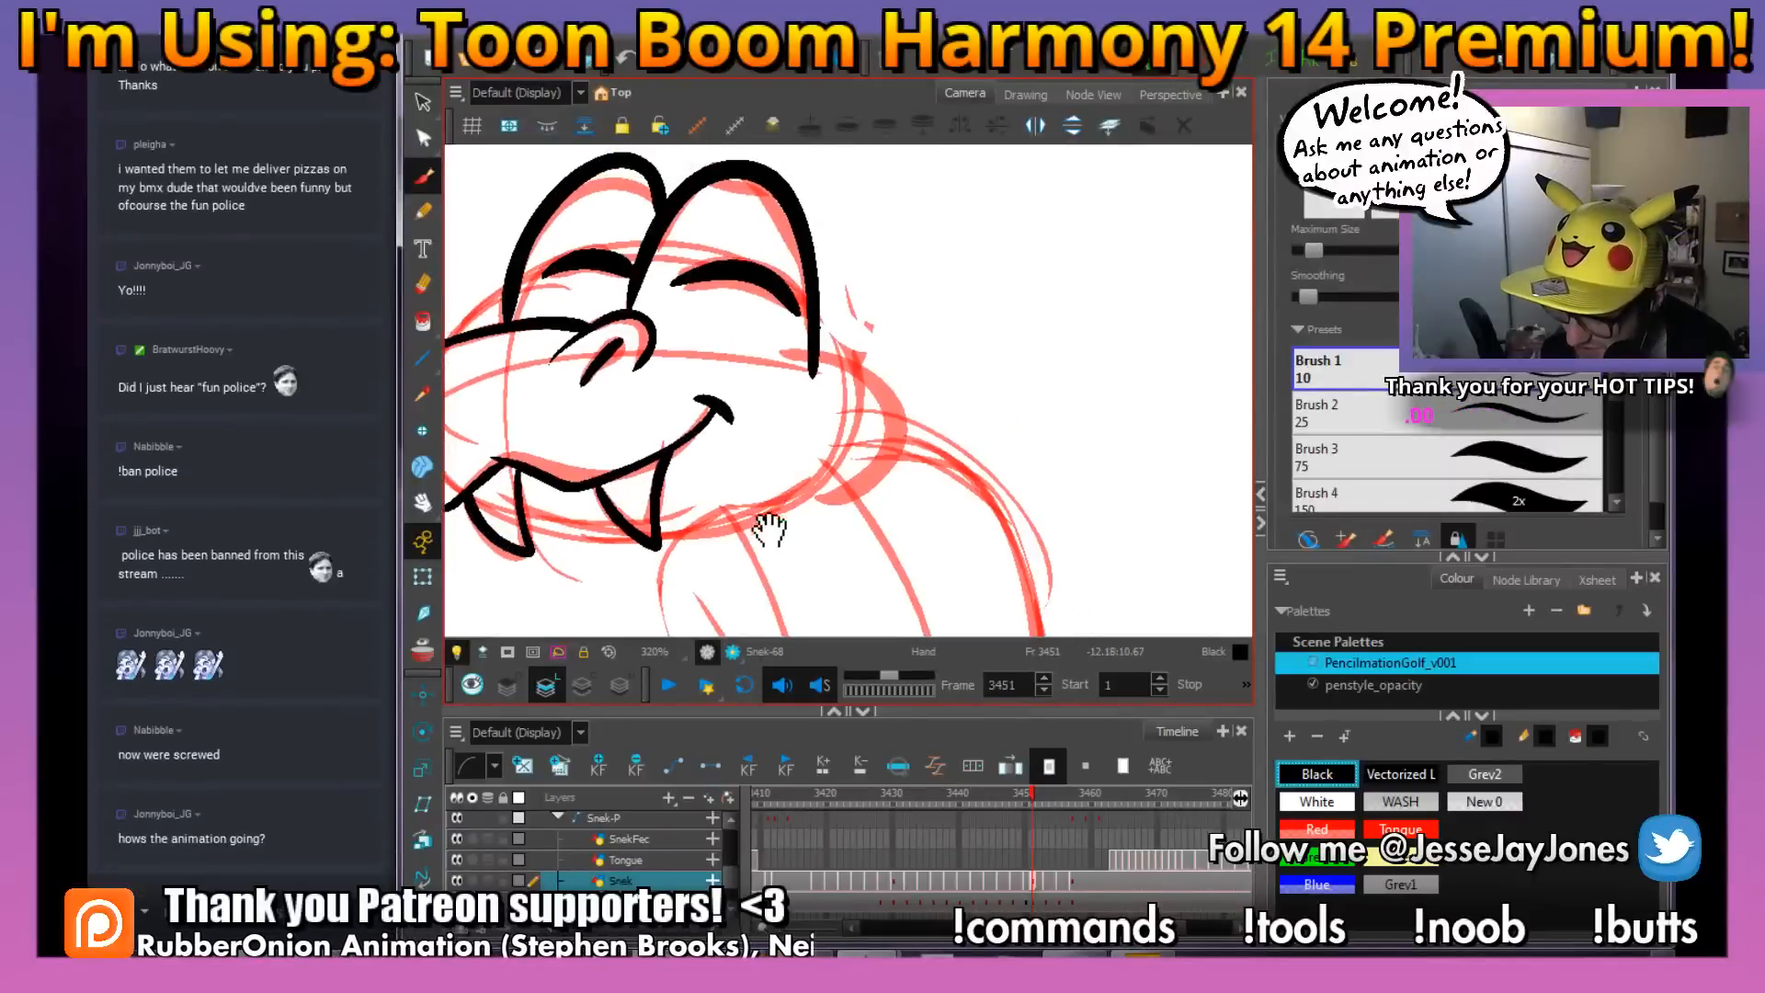
pyautogui.moveTo(755, 551); pyautogui.dragTo(758, 487)
pyautogui.moveTo(816, 436)
pyautogui.mouseDown()
pyautogui.moveTo(830, 495)
pyautogui.moveTo(889, 482)
pyautogui.mouseUp()
# Fit the whole scene in the camera view and turn off the light table
pyautogui.press('1')
pyautogui.press('1')
pyautogui.press('1')
pyautogui.press('1')
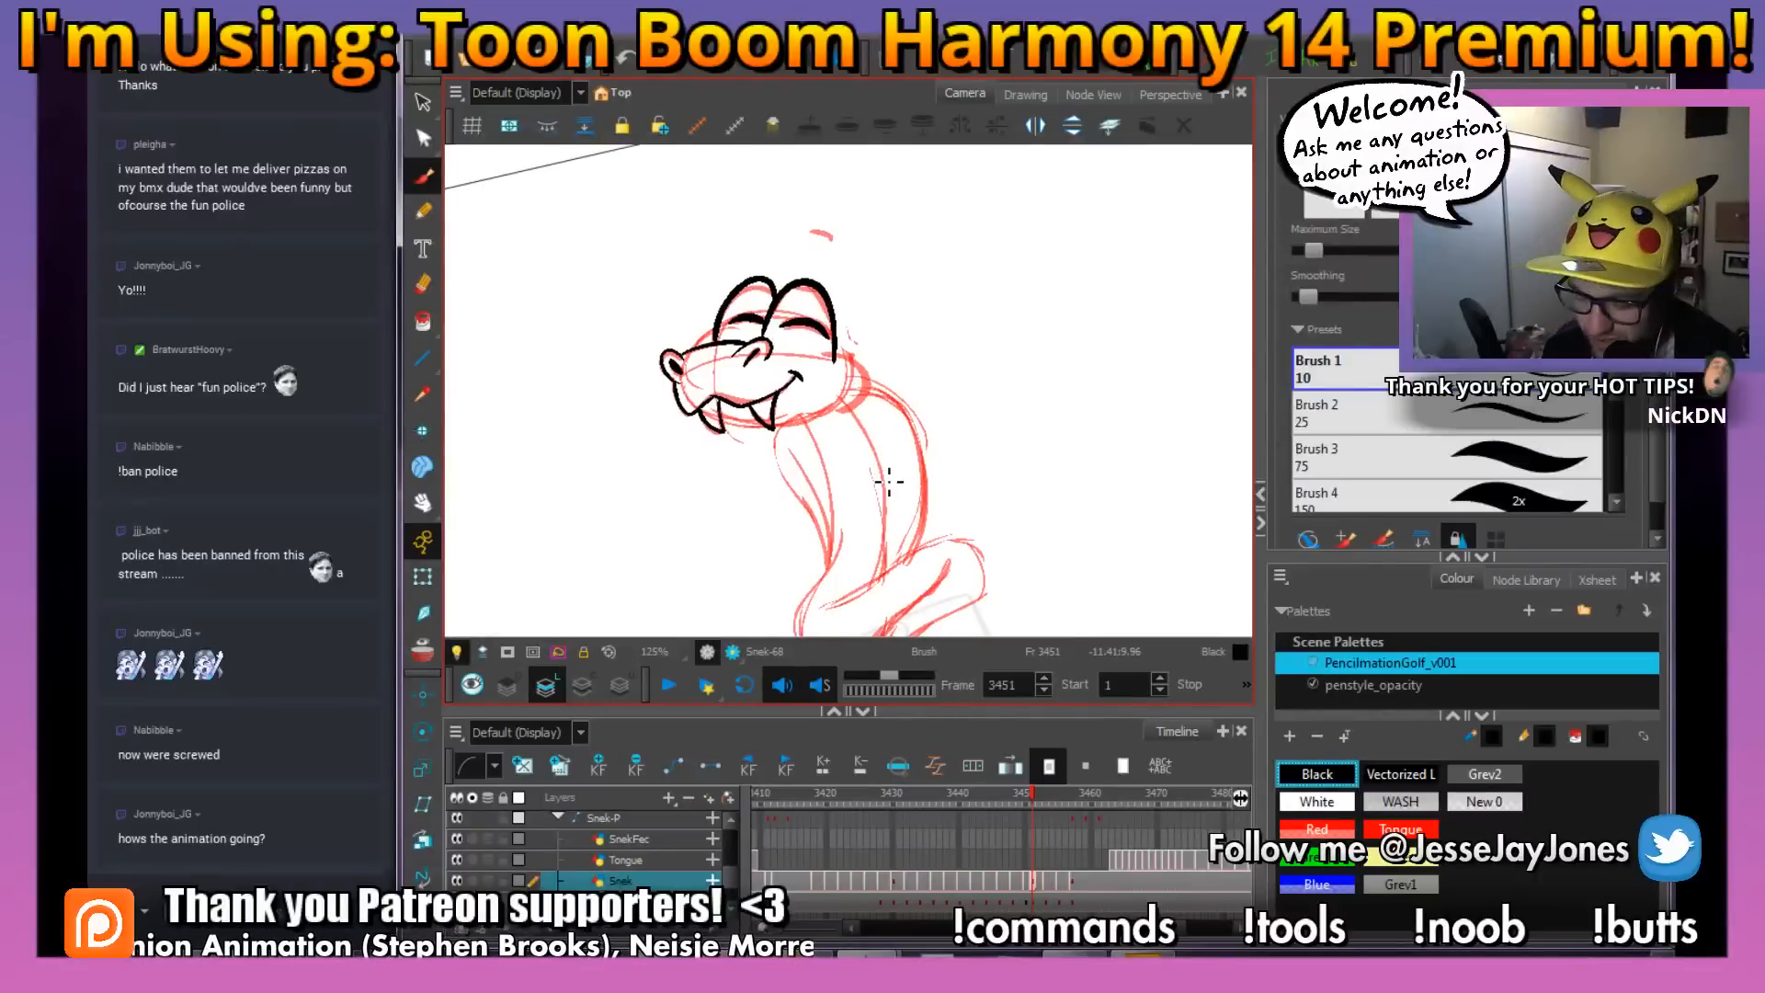
pyautogui.press('2')
pyautogui.press('2')
pyautogui.moveTo(837, 246); pyautogui.dragTo(835, 436)
pyautogui.moveTo(814, 378); pyautogui.dragTo(771, 364)
pyautogui.hotkey('shift', 'm')
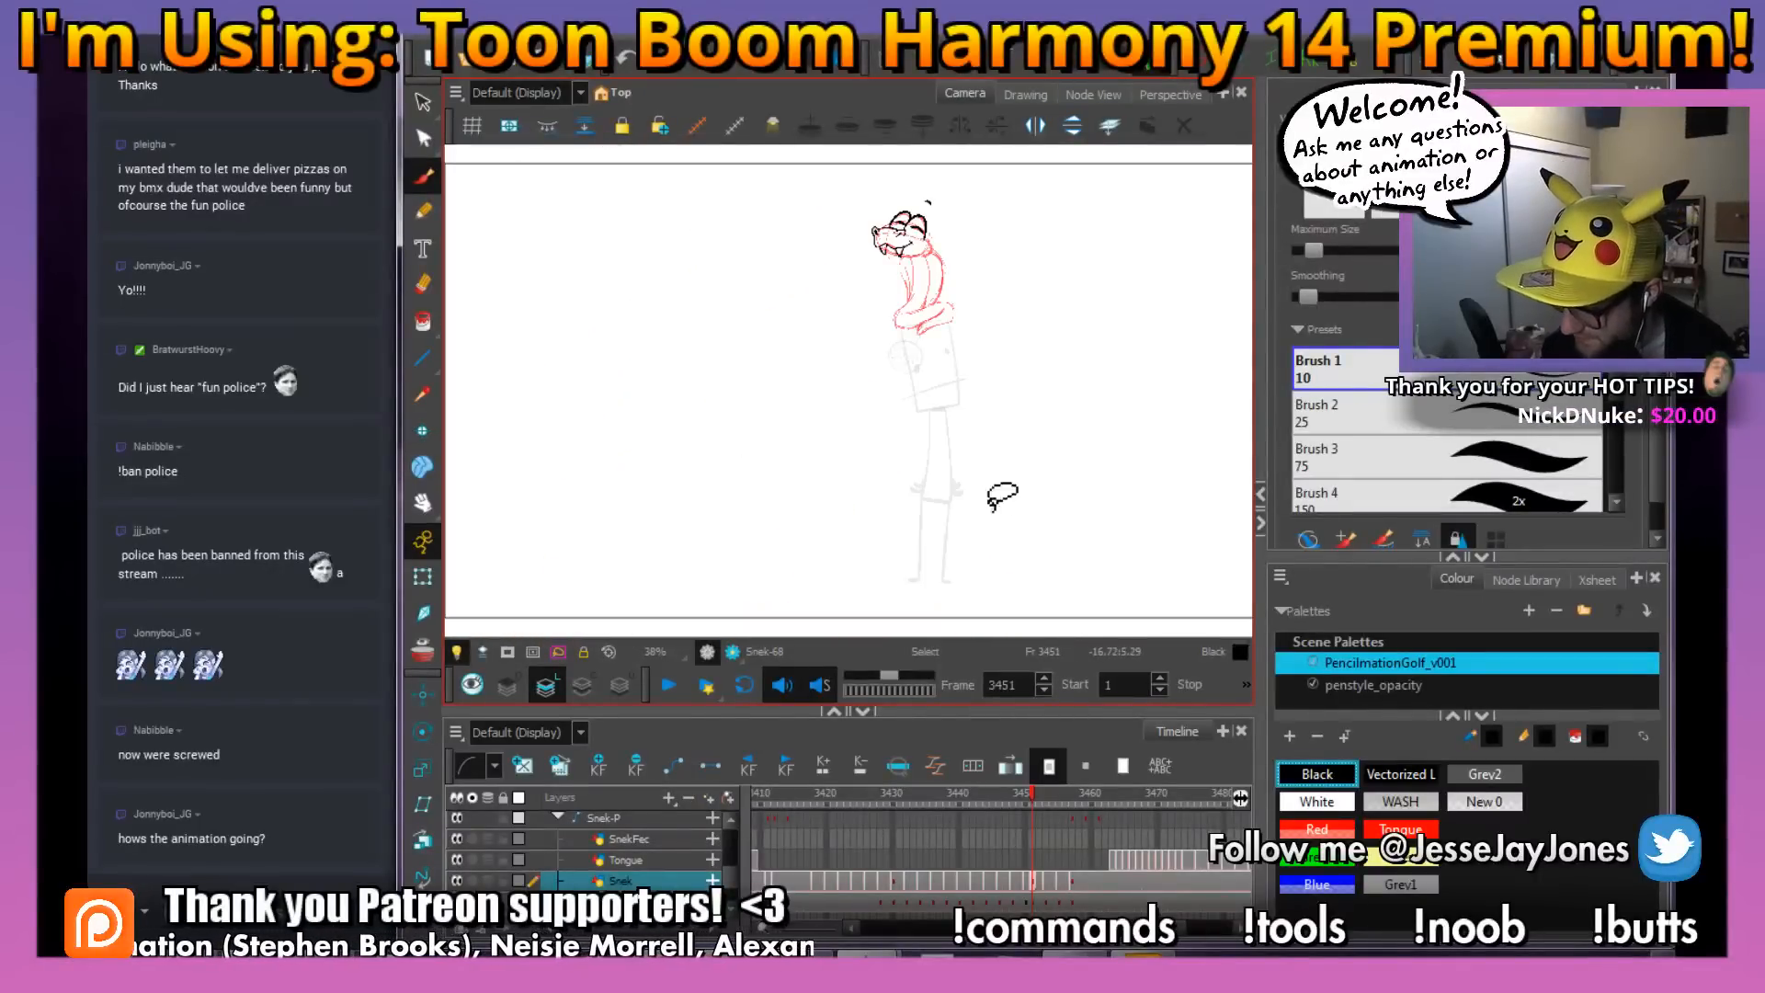
pyautogui.click(457, 652)
# Play back the snake animation several times from around frame 3415 to check its motion
pyautogui.moveTo(1031, 792); pyautogui.dragTo(801, 835)
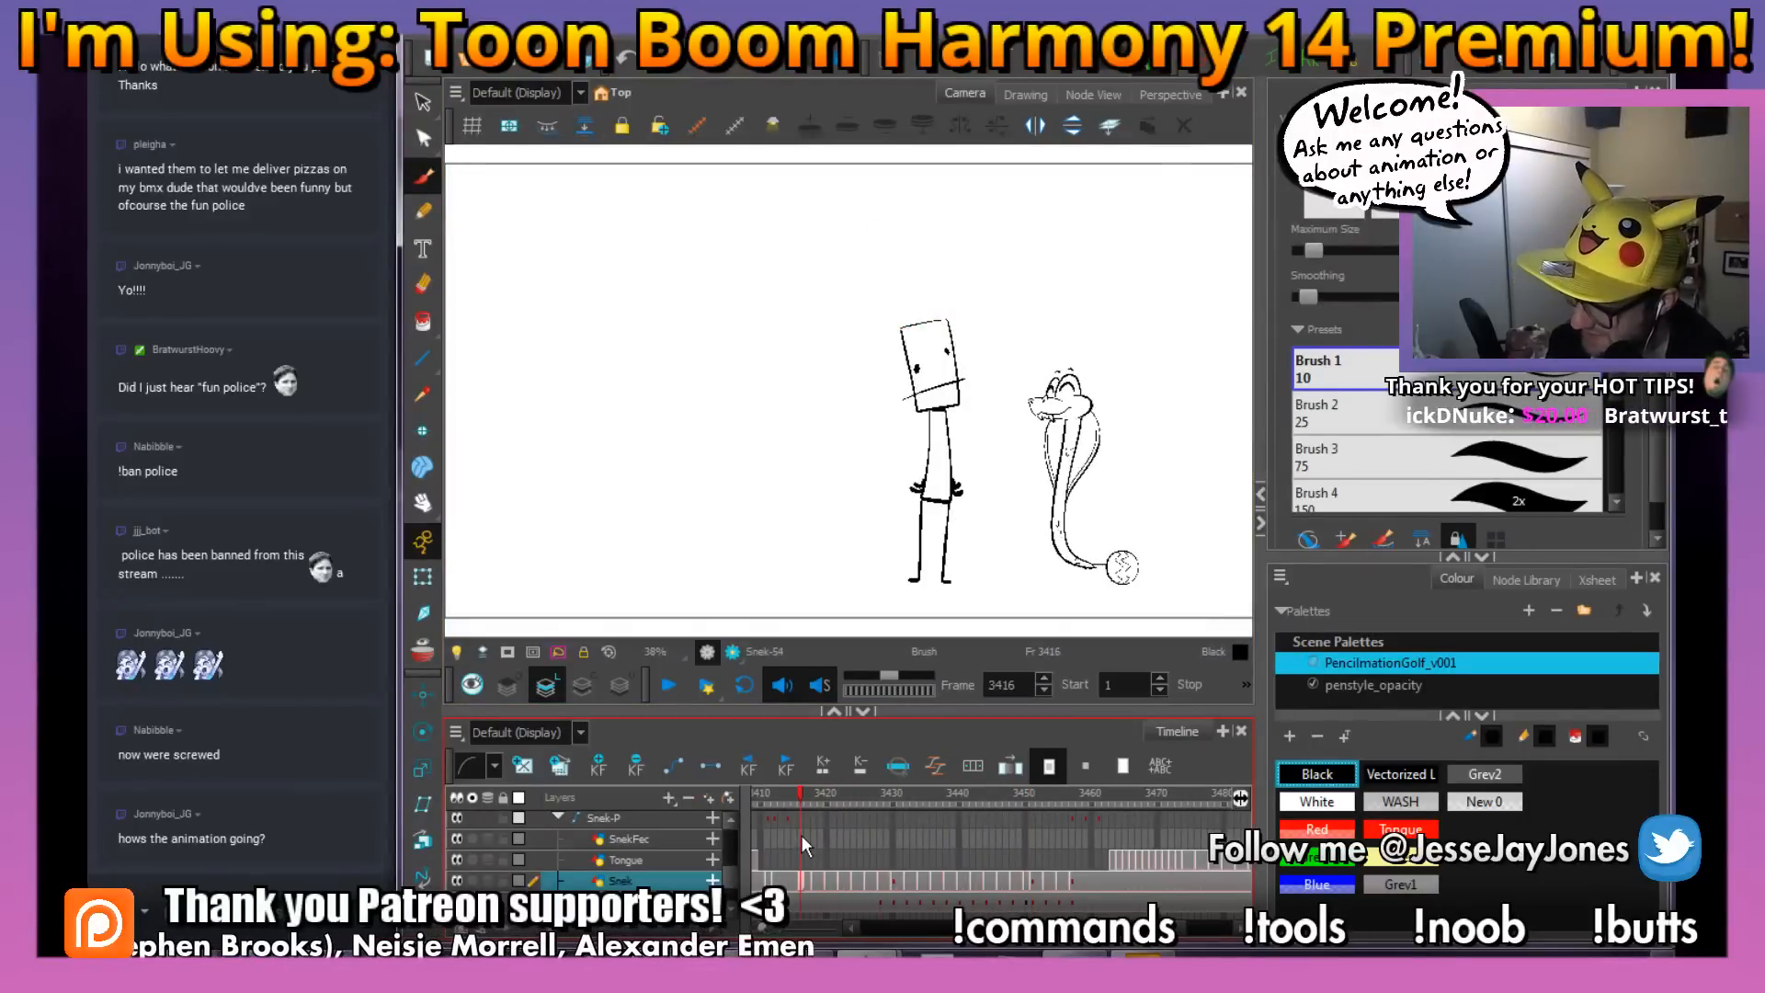
pyautogui.press('Return')
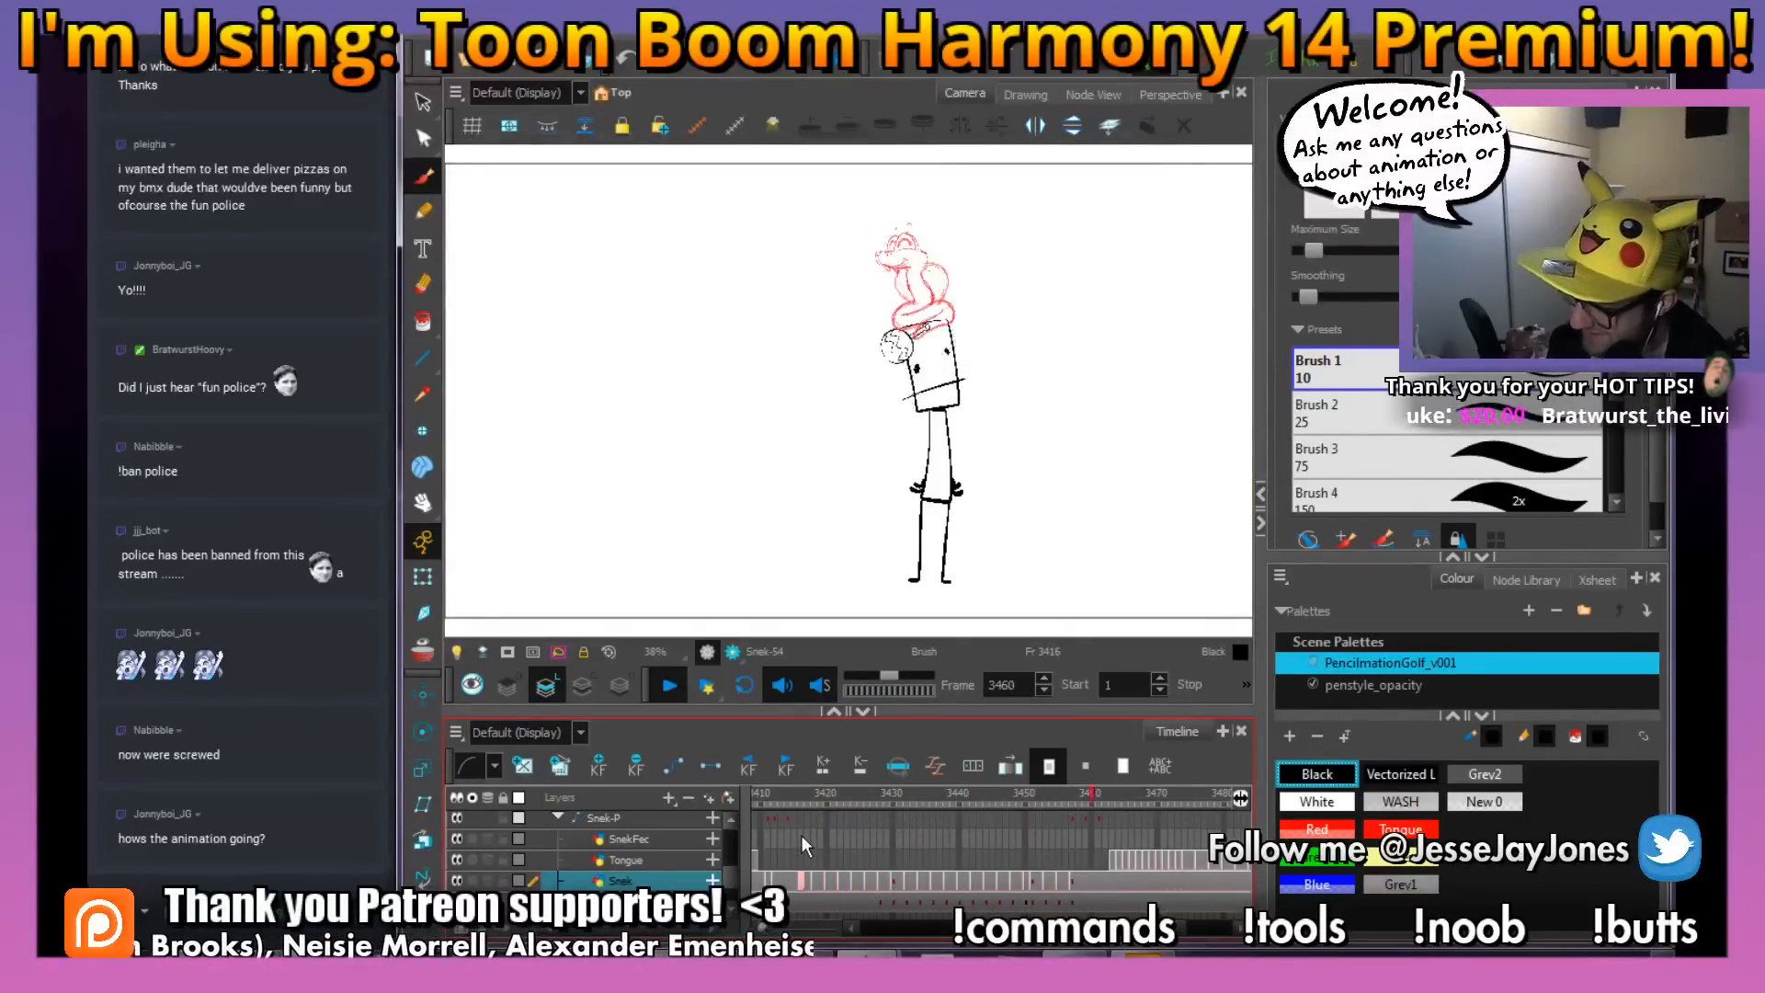
pyautogui.press('Return')
pyautogui.click(790, 794)
pyautogui.press('Return')
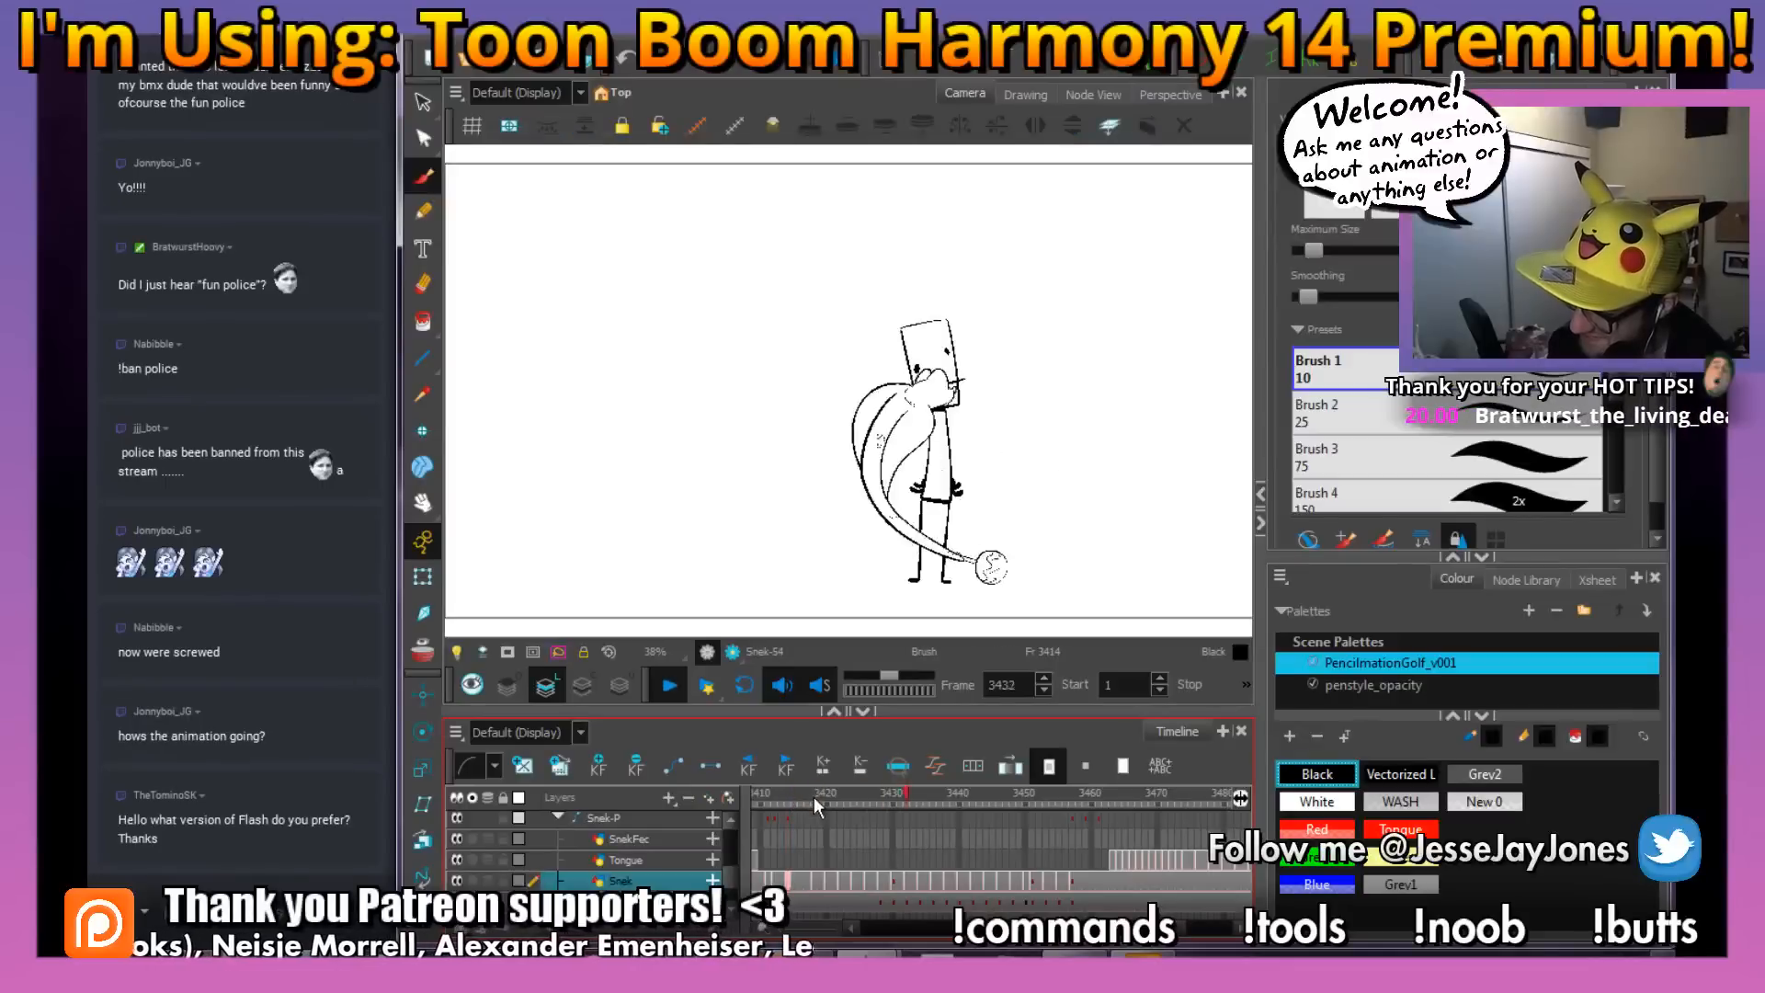
pyautogui.press('Return')
pyautogui.click(791, 793)
pyautogui.press('Return')
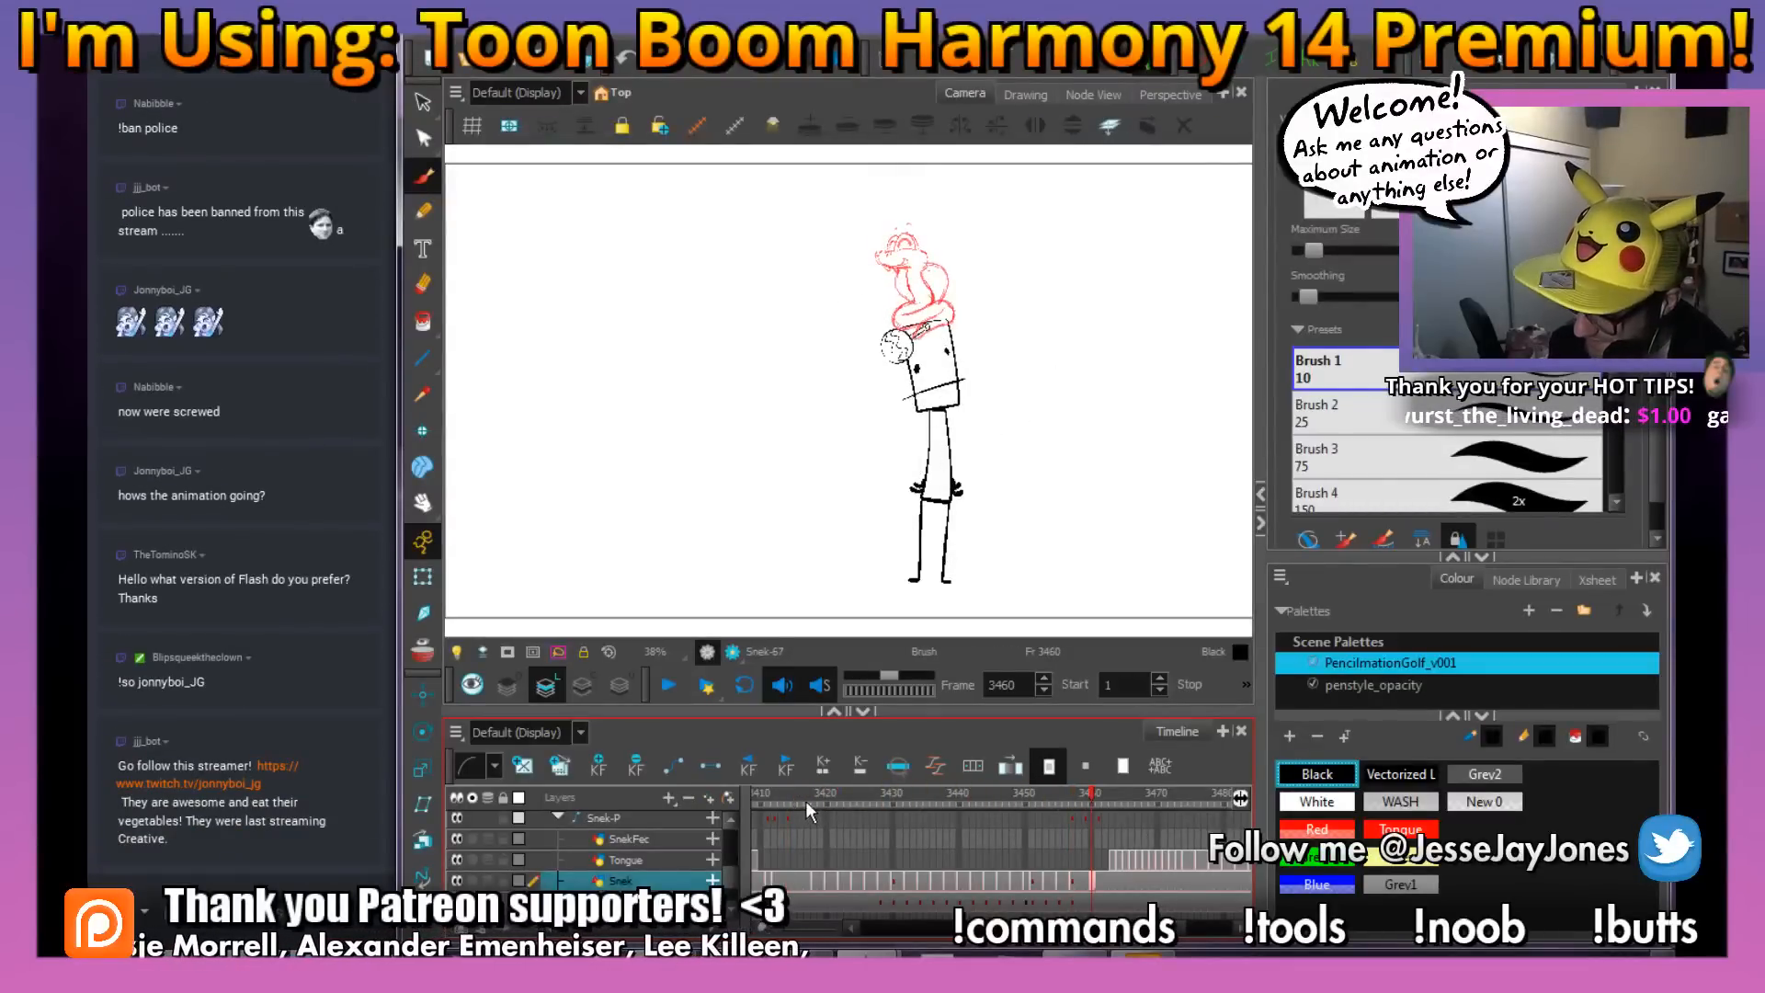
pyautogui.click(794, 797)
pyautogui.press('Return')
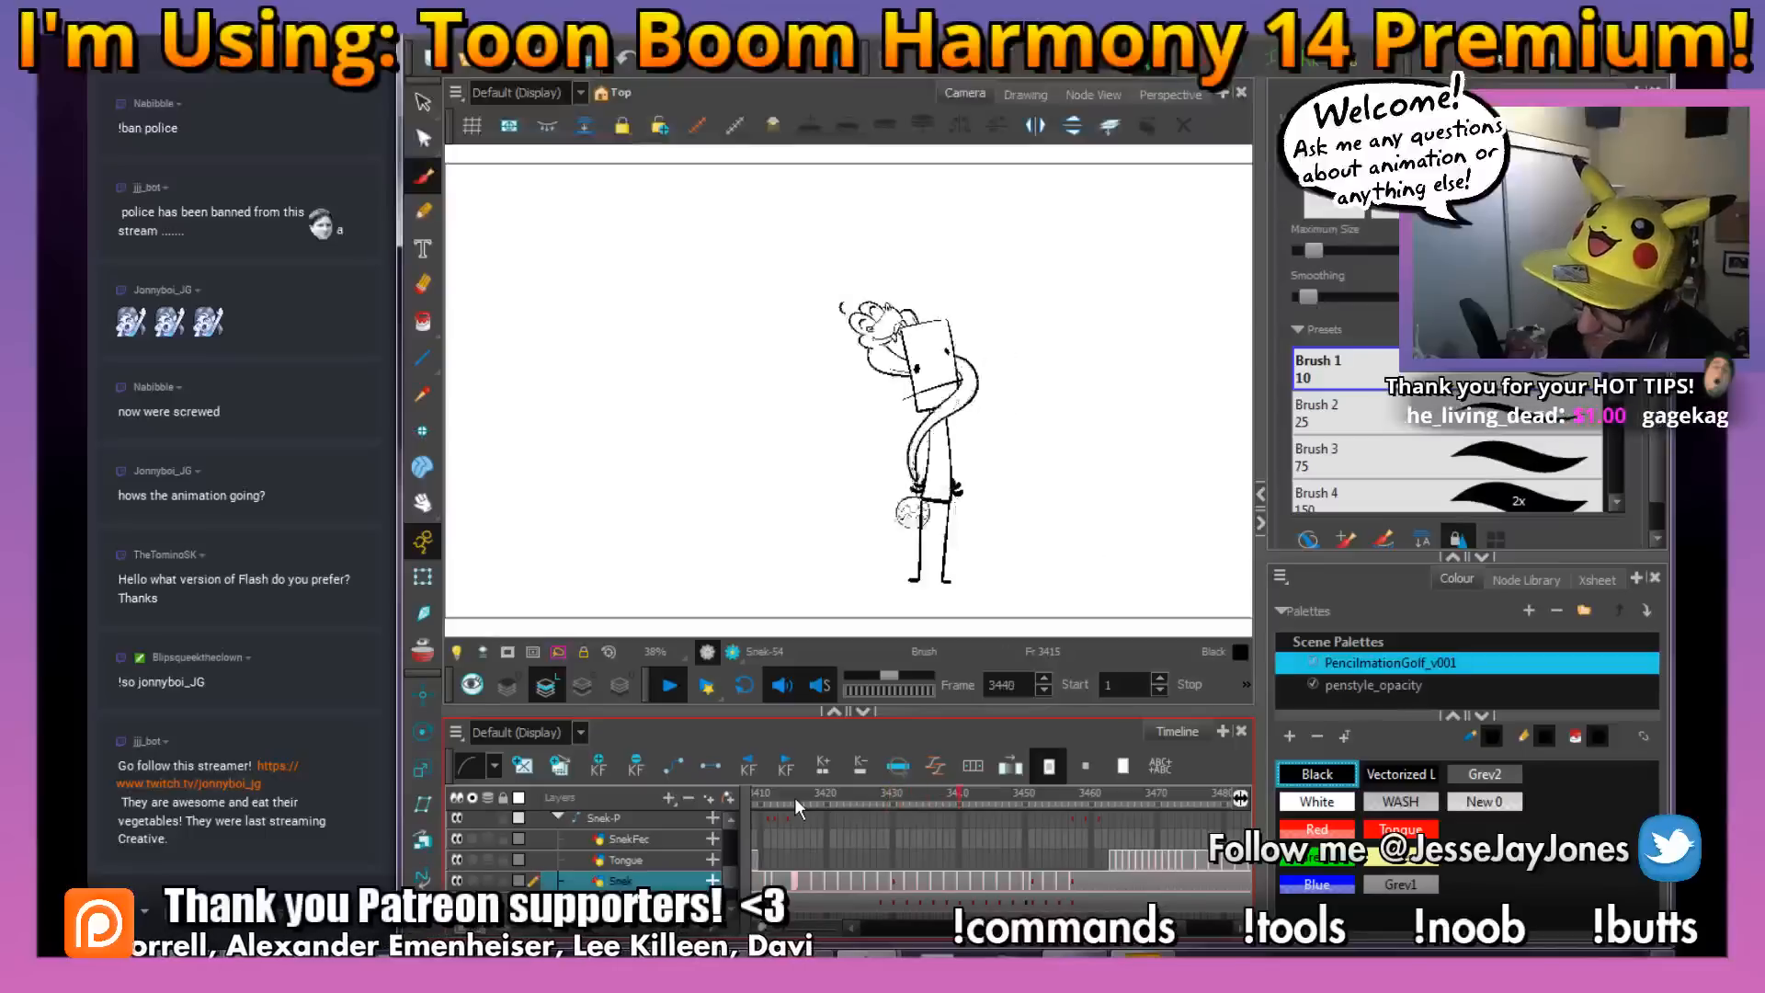
# At frame 3452, ink the back of the snake's head and the lower jaw line behind the fangs, and save the scene
pyautogui.moveTo(1035, 798)
pyautogui.mouseDown()
pyautogui.moveTo(1007, 800)
pyautogui.moveTo(1040, 791)
pyautogui.mouseUp()
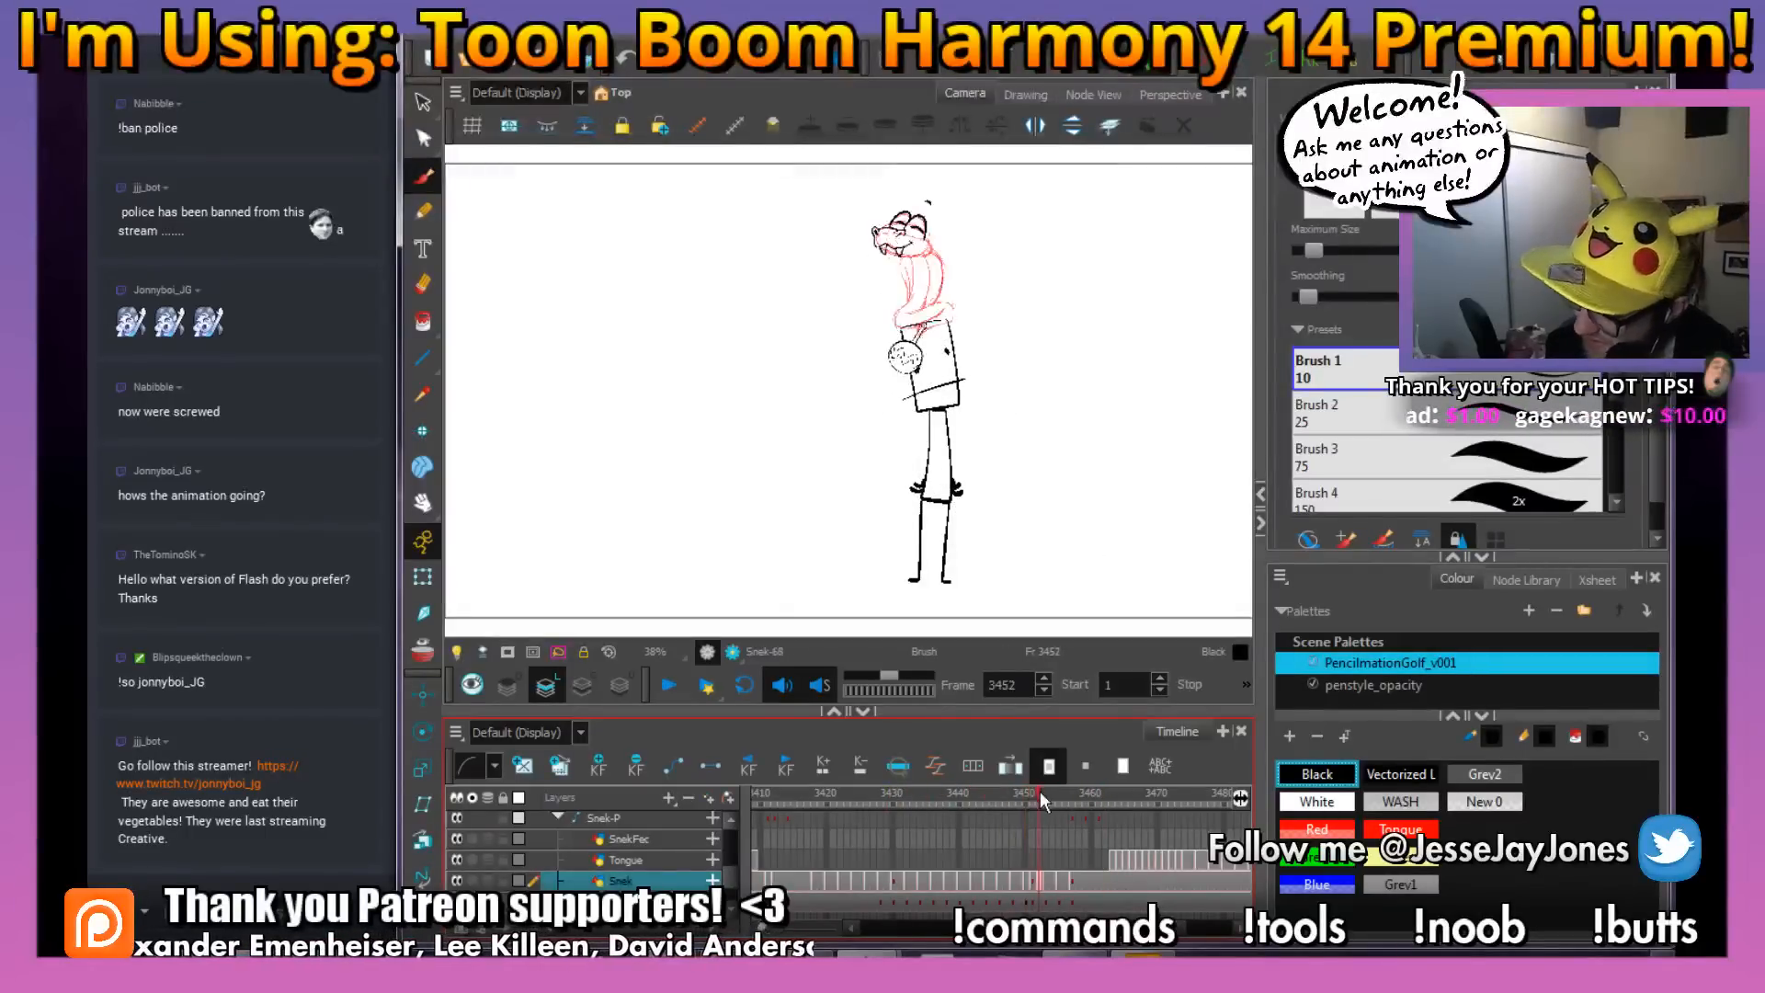
pyautogui.scroll(1, 862, 478)
pyautogui.press('2')
pyautogui.press('2')
pyautogui.press('space')
pyautogui.moveTo(1025, 230); pyautogui.dragTo(694, 488)
pyautogui.press('2')
pyautogui.press('2')
pyautogui.press('2')
pyautogui.press('space')
pyautogui.moveTo(574, 312); pyautogui.dragTo(888, 359)
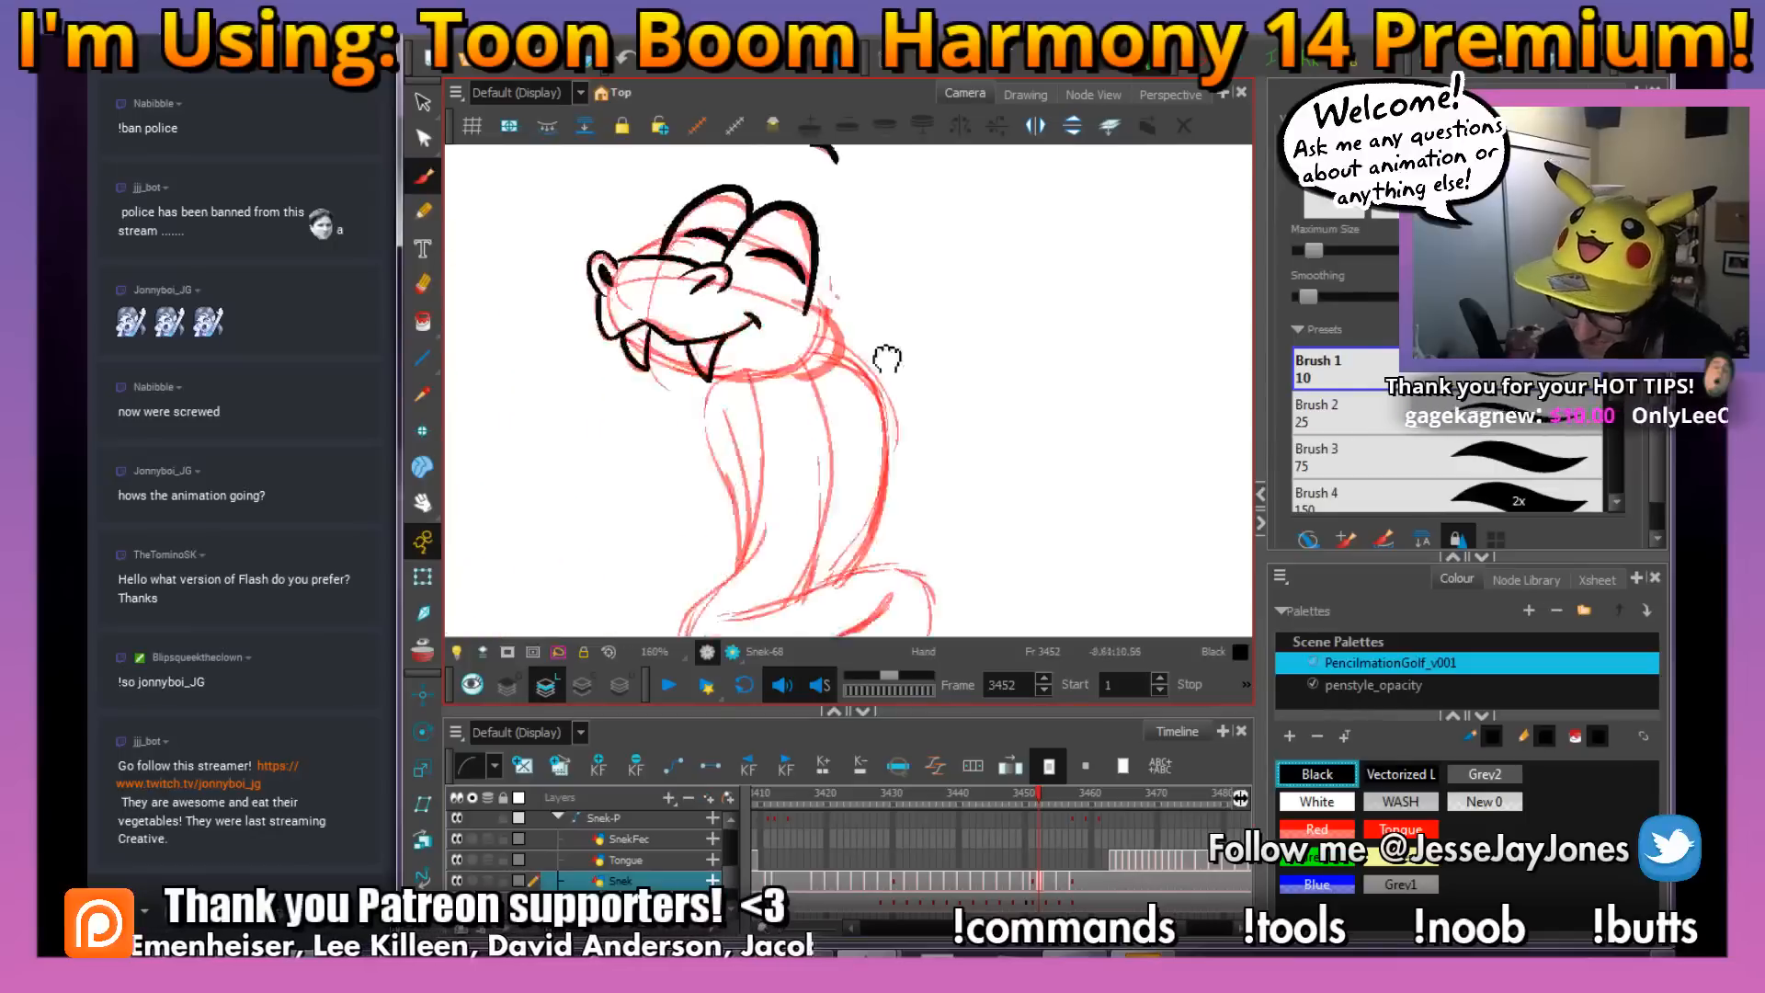
pyautogui.press('2')
pyautogui.press('space')
pyautogui.moveTo(804, 396); pyautogui.dragTo(822, 447)
pyautogui.press('2')
pyautogui.press('space')
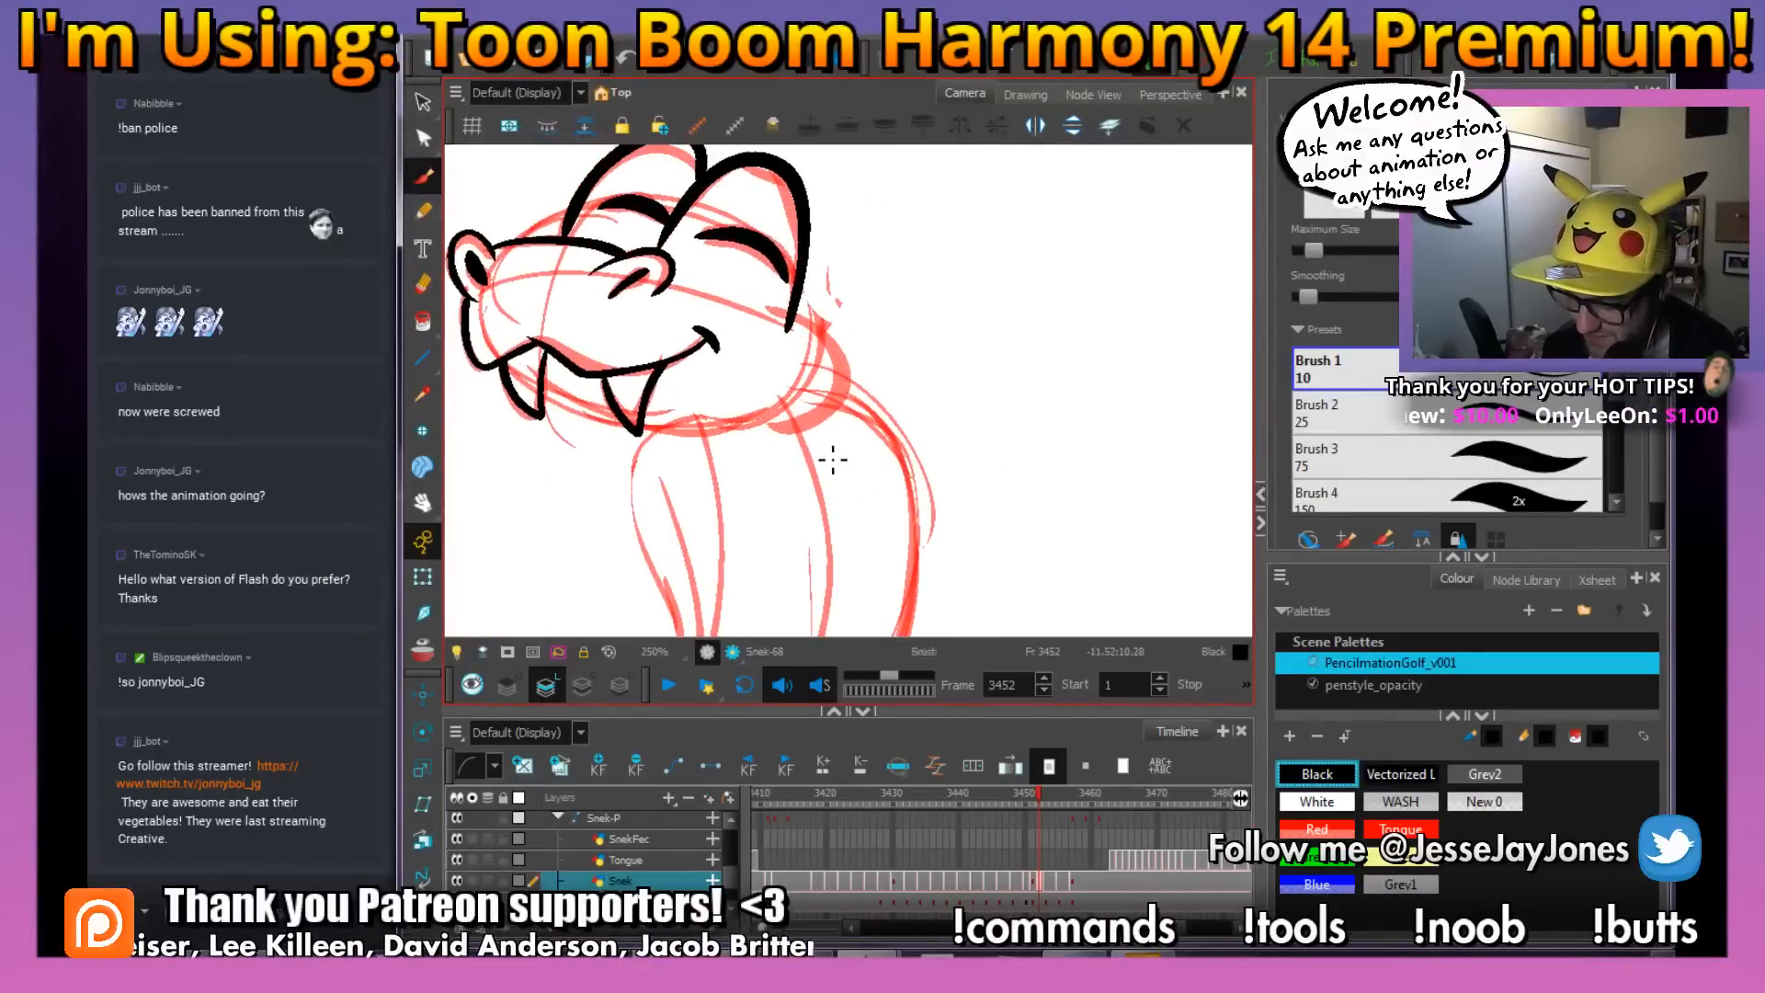
pyautogui.press('space')
pyautogui.press('2')
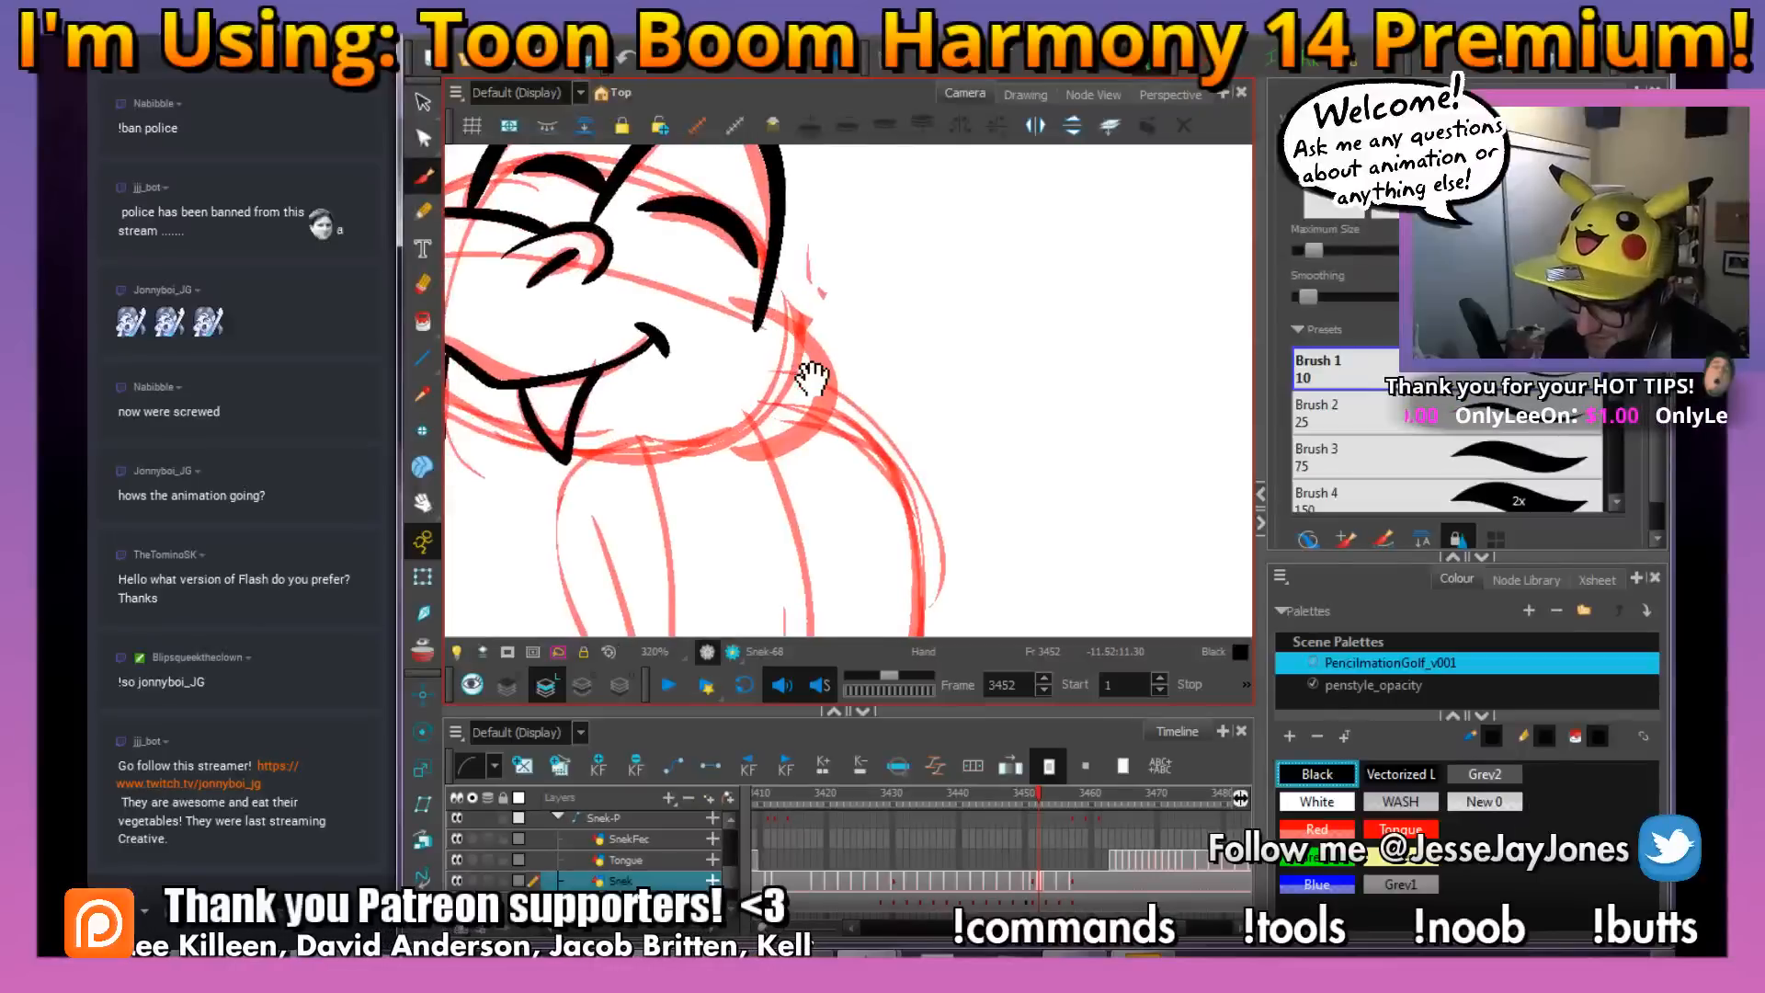
pyautogui.moveTo(812, 377); pyautogui.dragTo(792, 388)
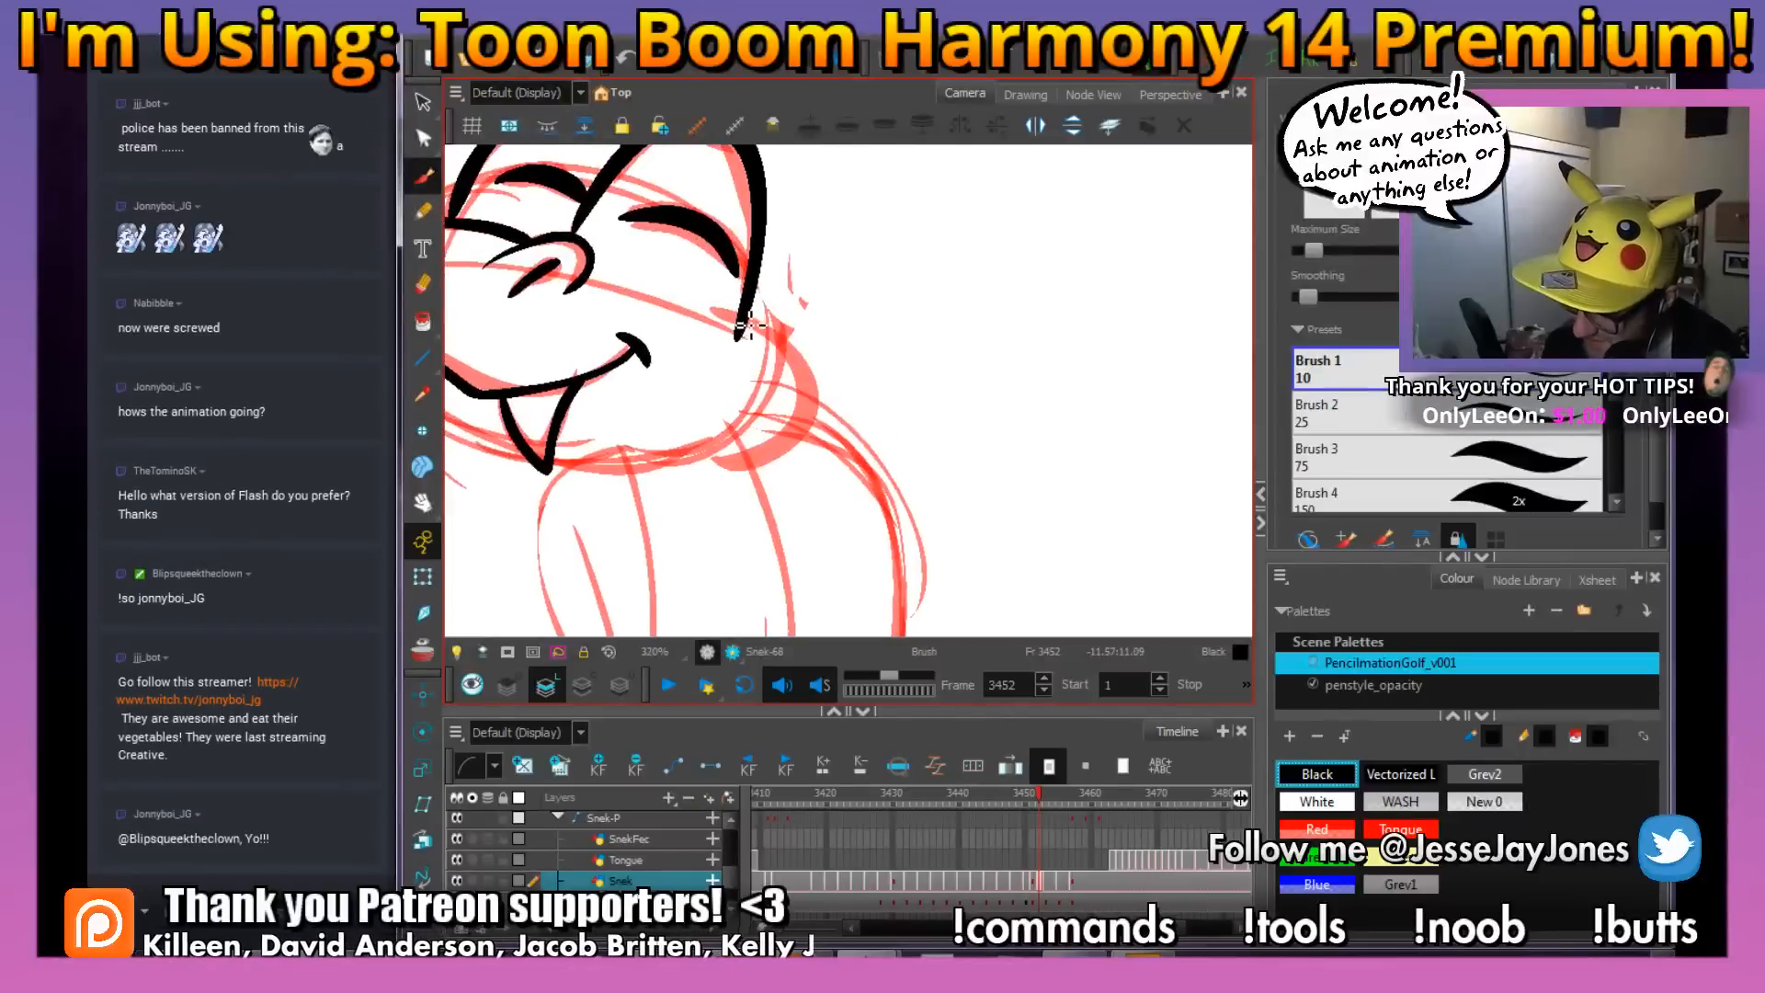
pyautogui.moveTo(763, 468)
pyautogui.mouseDown()
pyautogui.moveTo(714, 462)
pyautogui.moveTo(807, 477)
pyautogui.moveTo(613, 409)
pyautogui.mouseUp()
pyautogui.hotkey('ctrl', 's')
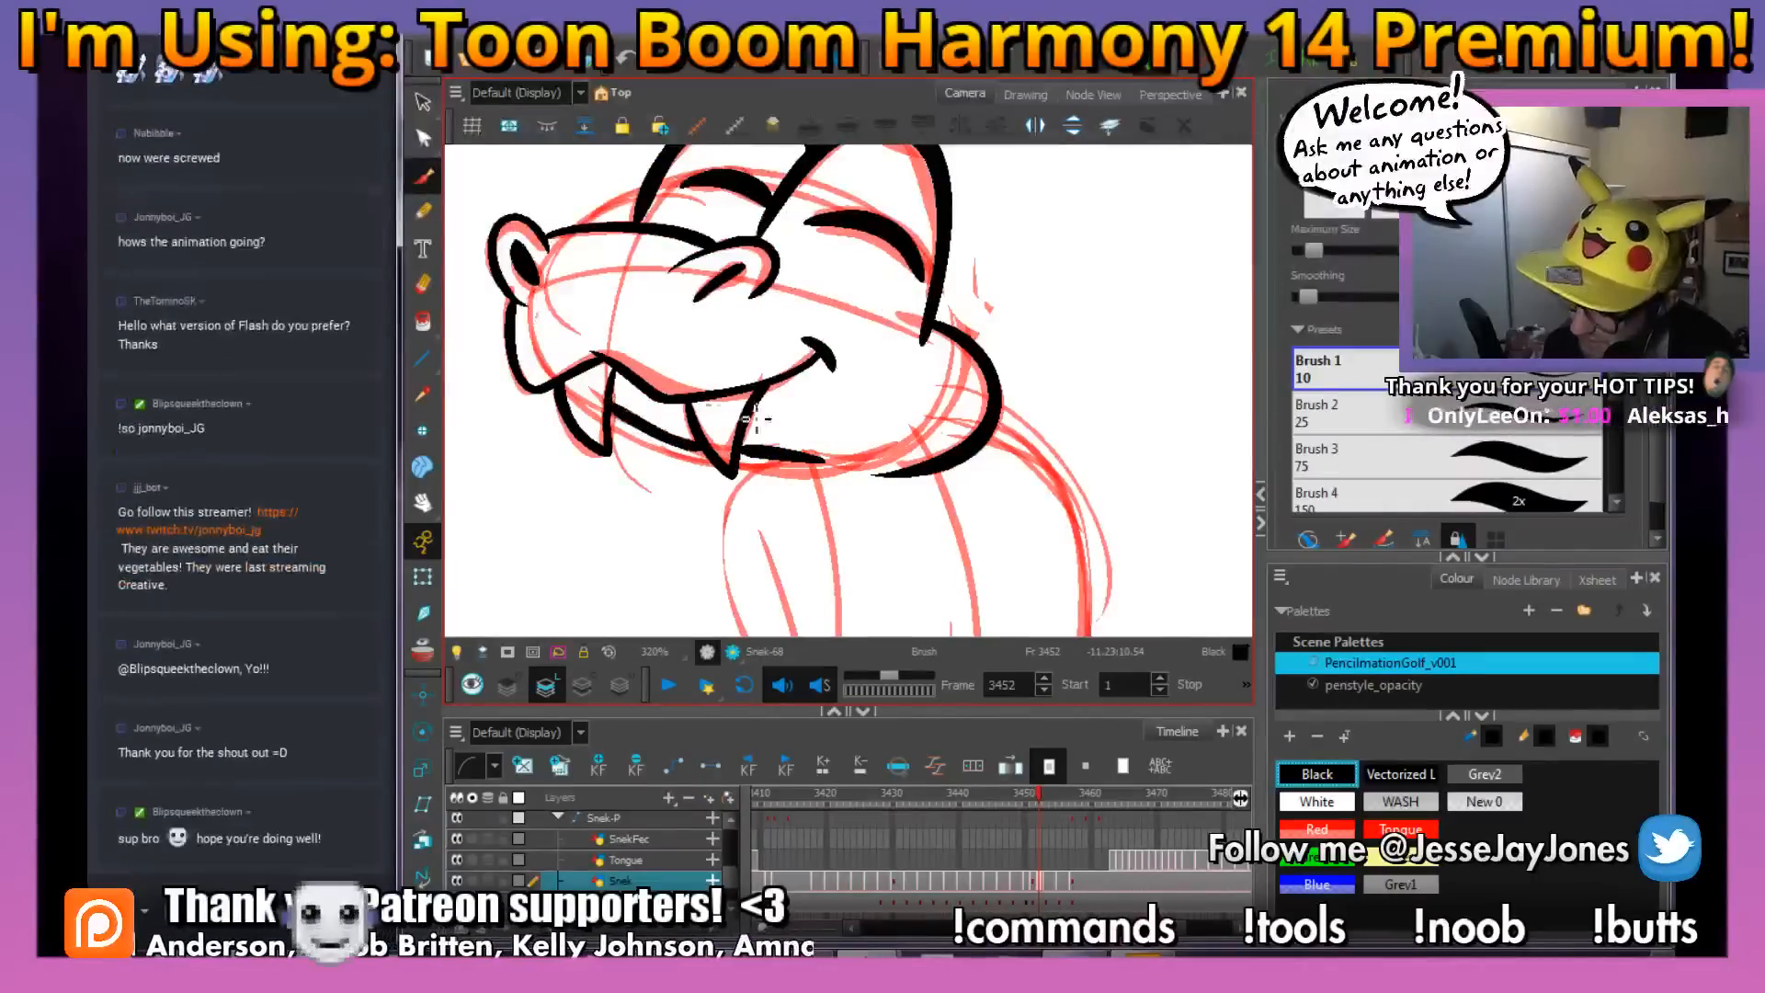
# At frame 3452, ink the snake's bottom coil where it wraps over the top of the container, including the tail tip
pyautogui.moveTo(906, 487)
pyautogui.mouseDown()
pyautogui.moveTo(812, 481)
pyautogui.moveTo(777, 402)
pyautogui.mouseUp()
pyautogui.press('1')
pyautogui.press('1')
pyautogui.press('1')
pyautogui.press('2')
pyautogui.moveTo(748, 567); pyautogui.dragTo(776, 472)
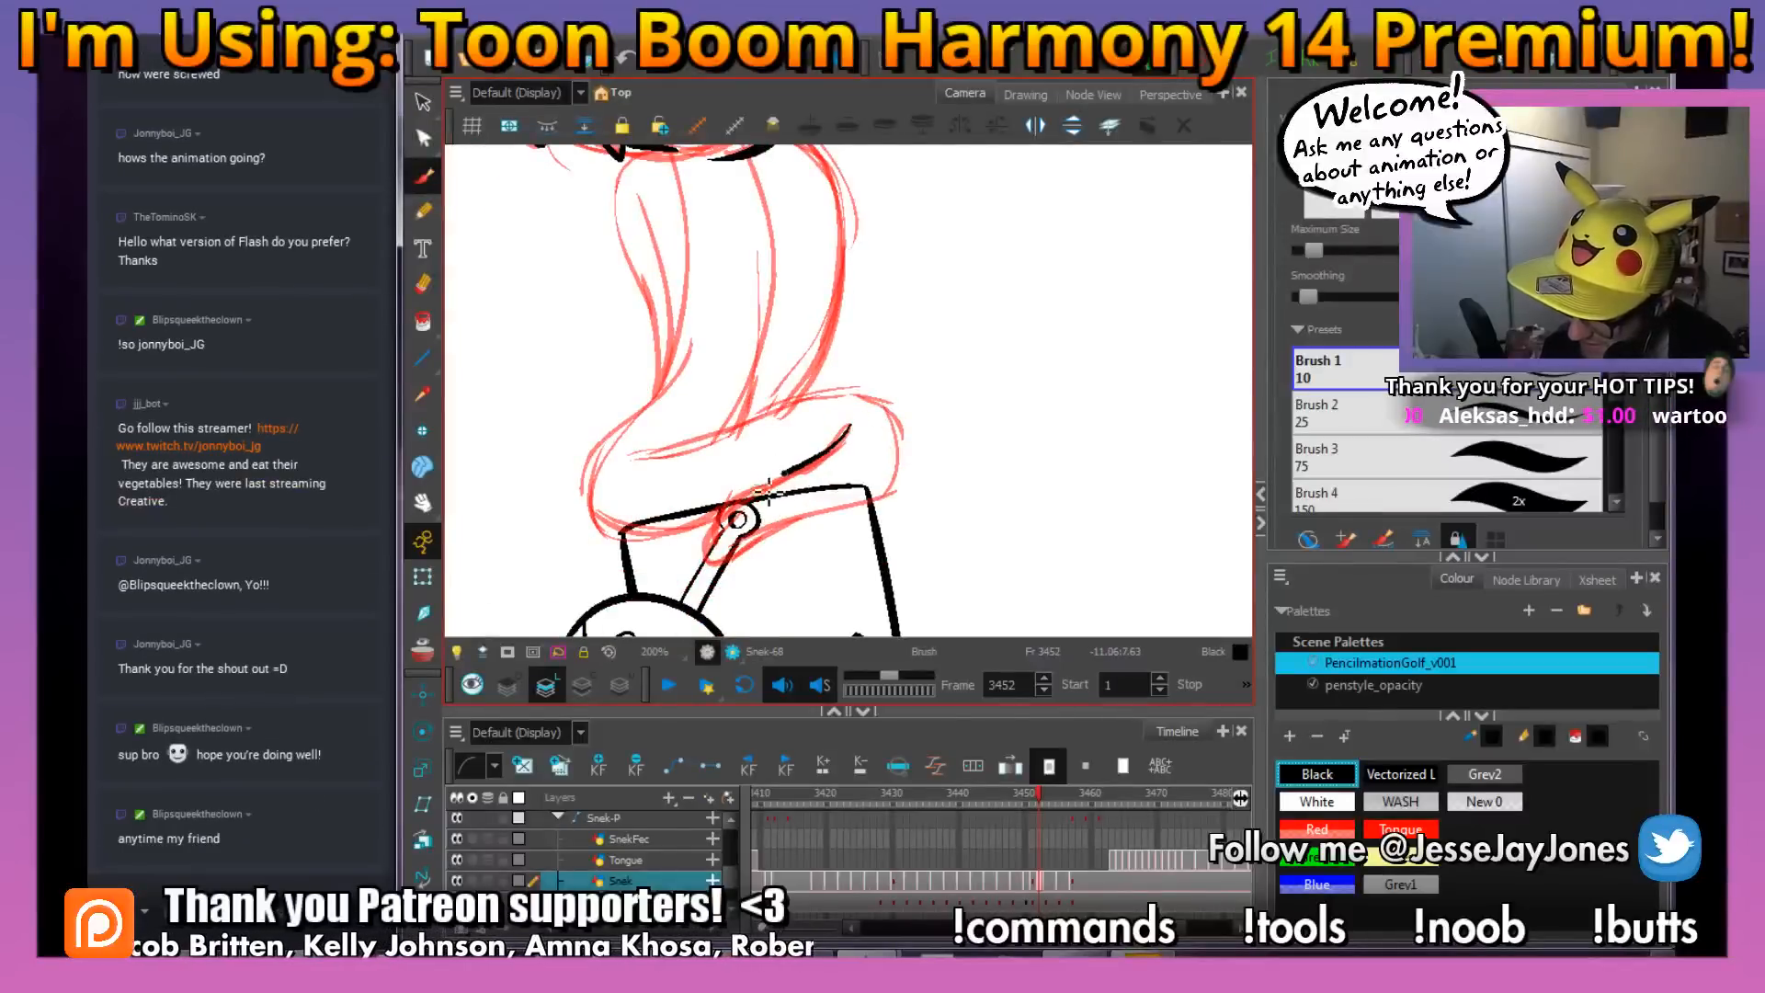
pyautogui.moveTo(874, 493); pyautogui.dragTo(661, 450)
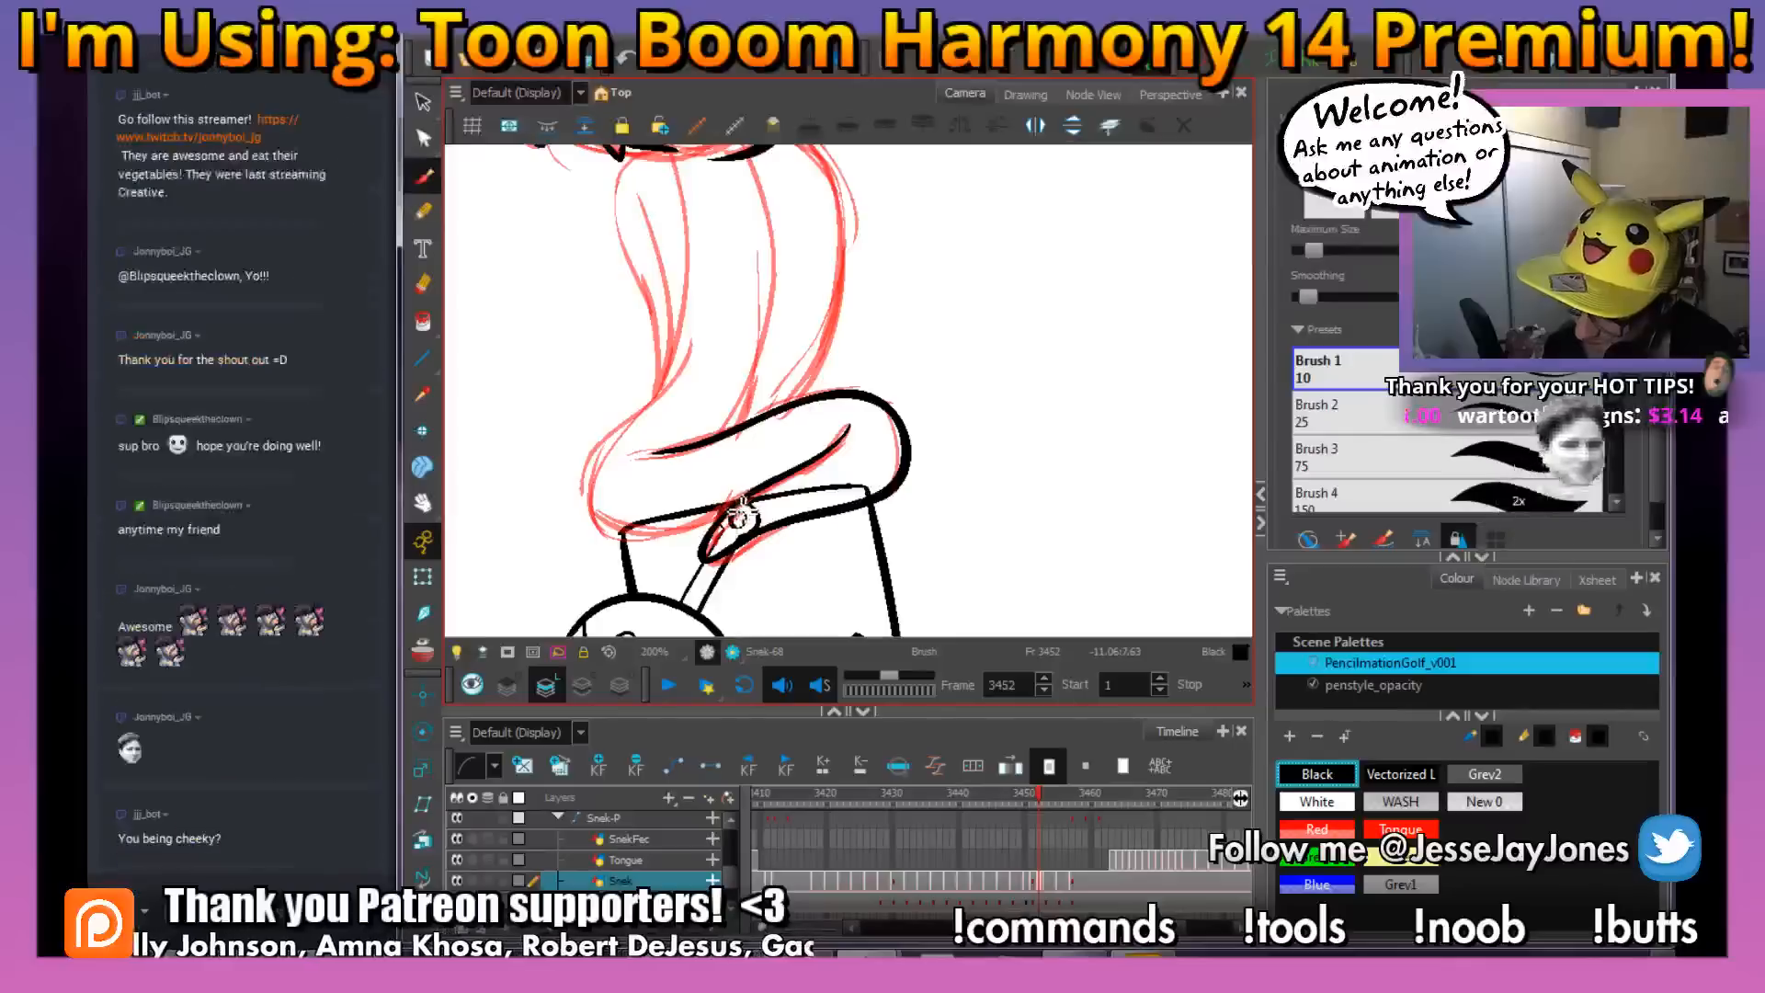
# Ink the neck's front and belly lines plus both outer hood edges and their inner fold lines
pyautogui.moveTo(598, 485)
pyautogui.mouseDown()
pyautogui.moveTo(682, 373)
pyautogui.moveTo(699, 269)
pyautogui.moveTo(674, 156)
pyautogui.mouseUp()
pyautogui.press('space')
pyautogui.moveTo(805, 334); pyautogui.dragTo(799, 430)
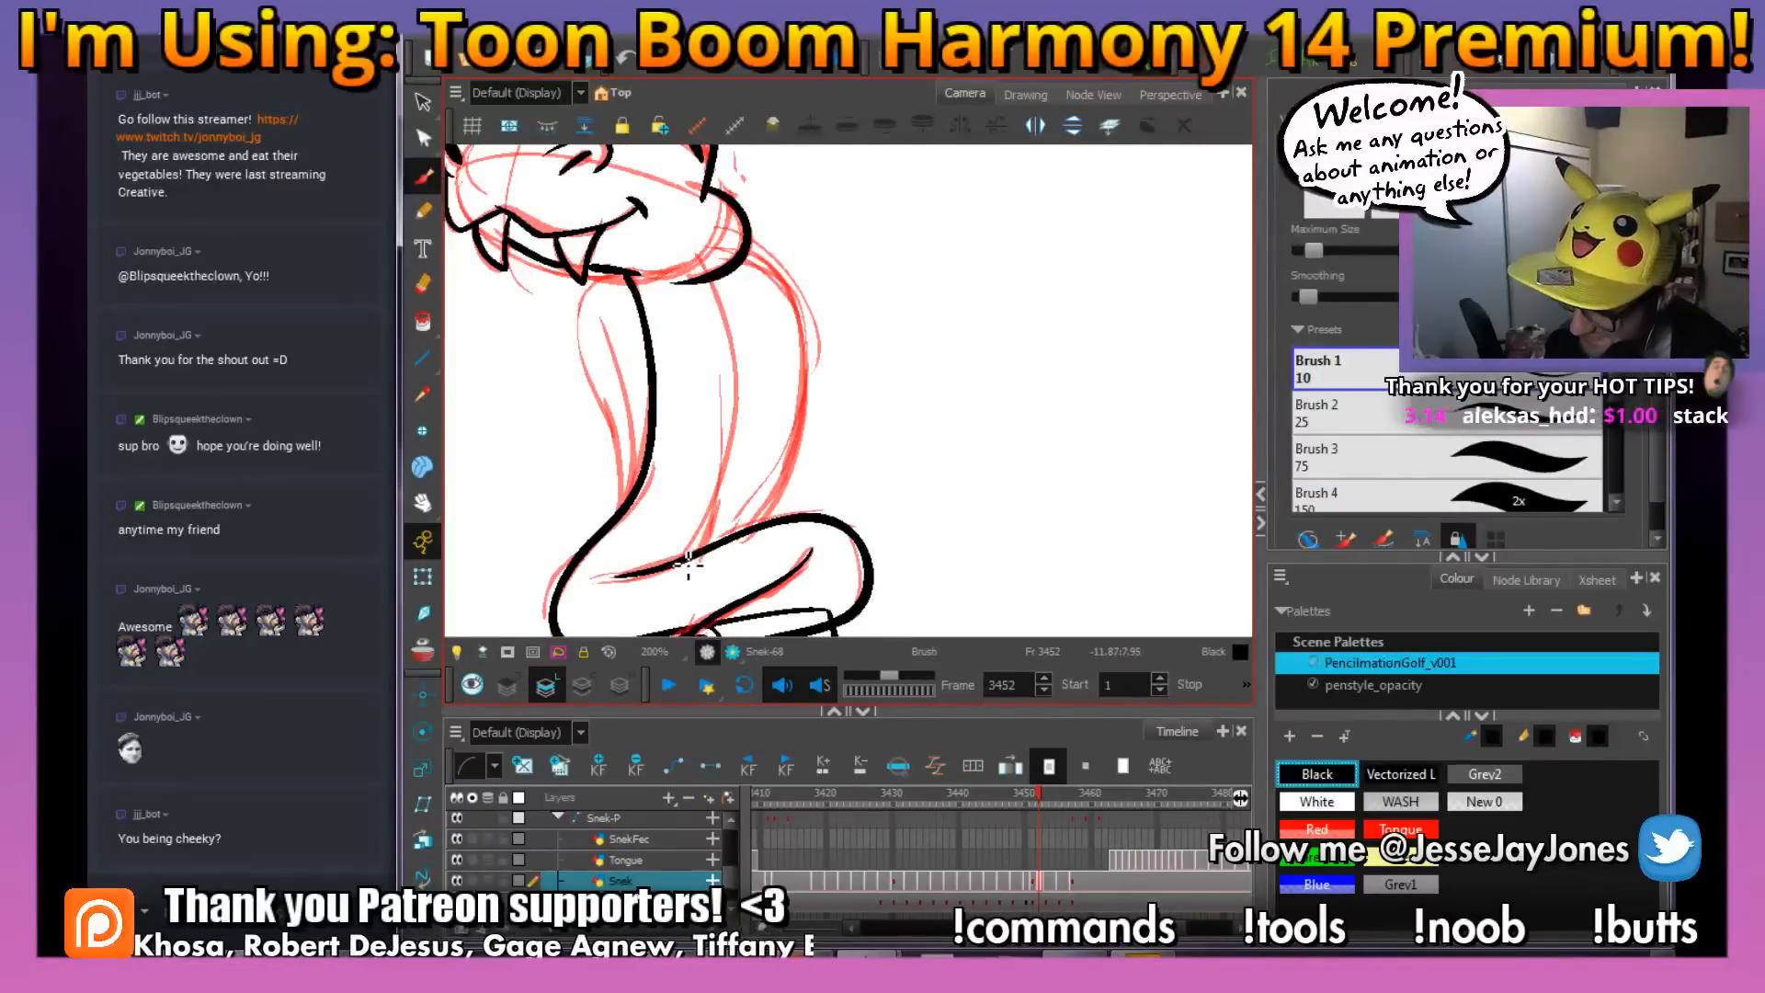
pyautogui.moveTo(756, 369); pyautogui.dragTo(720, 288)
pyautogui.hotkey('ctrl', 'z')
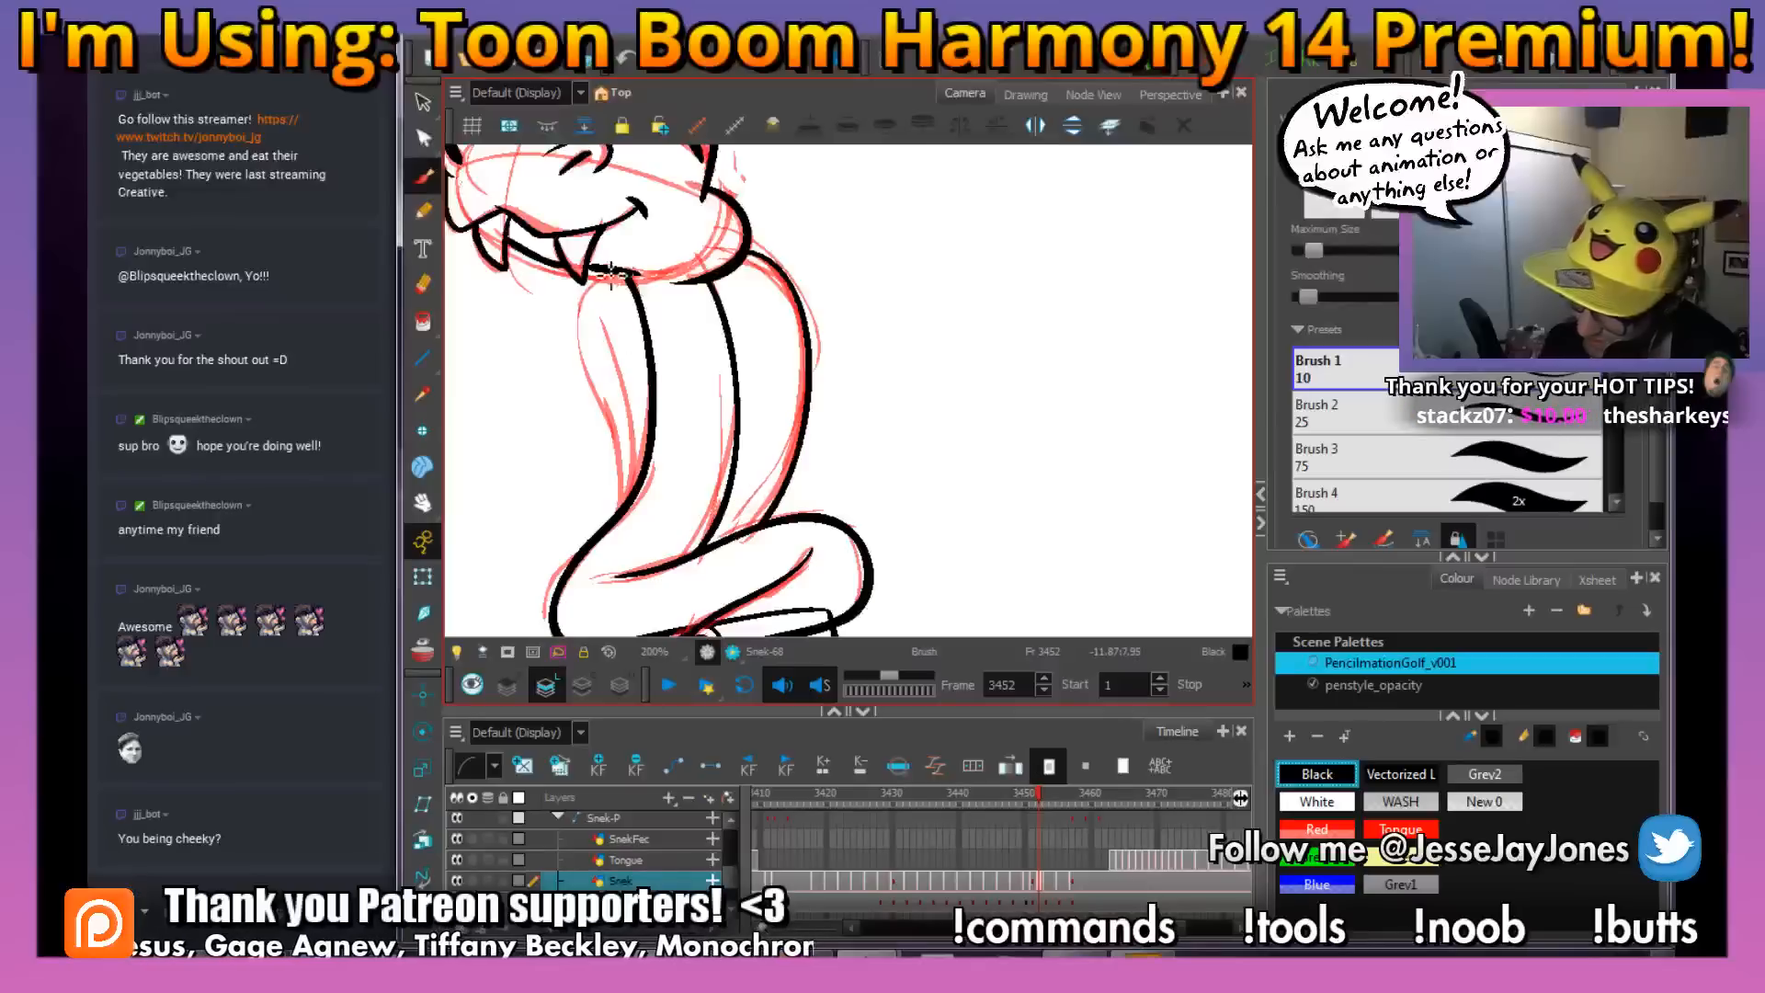
pyautogui.moveTo(626, 472); pyautogui.dragTo(622, 511)
pyautogui.hotkey('ctrl', 'z')
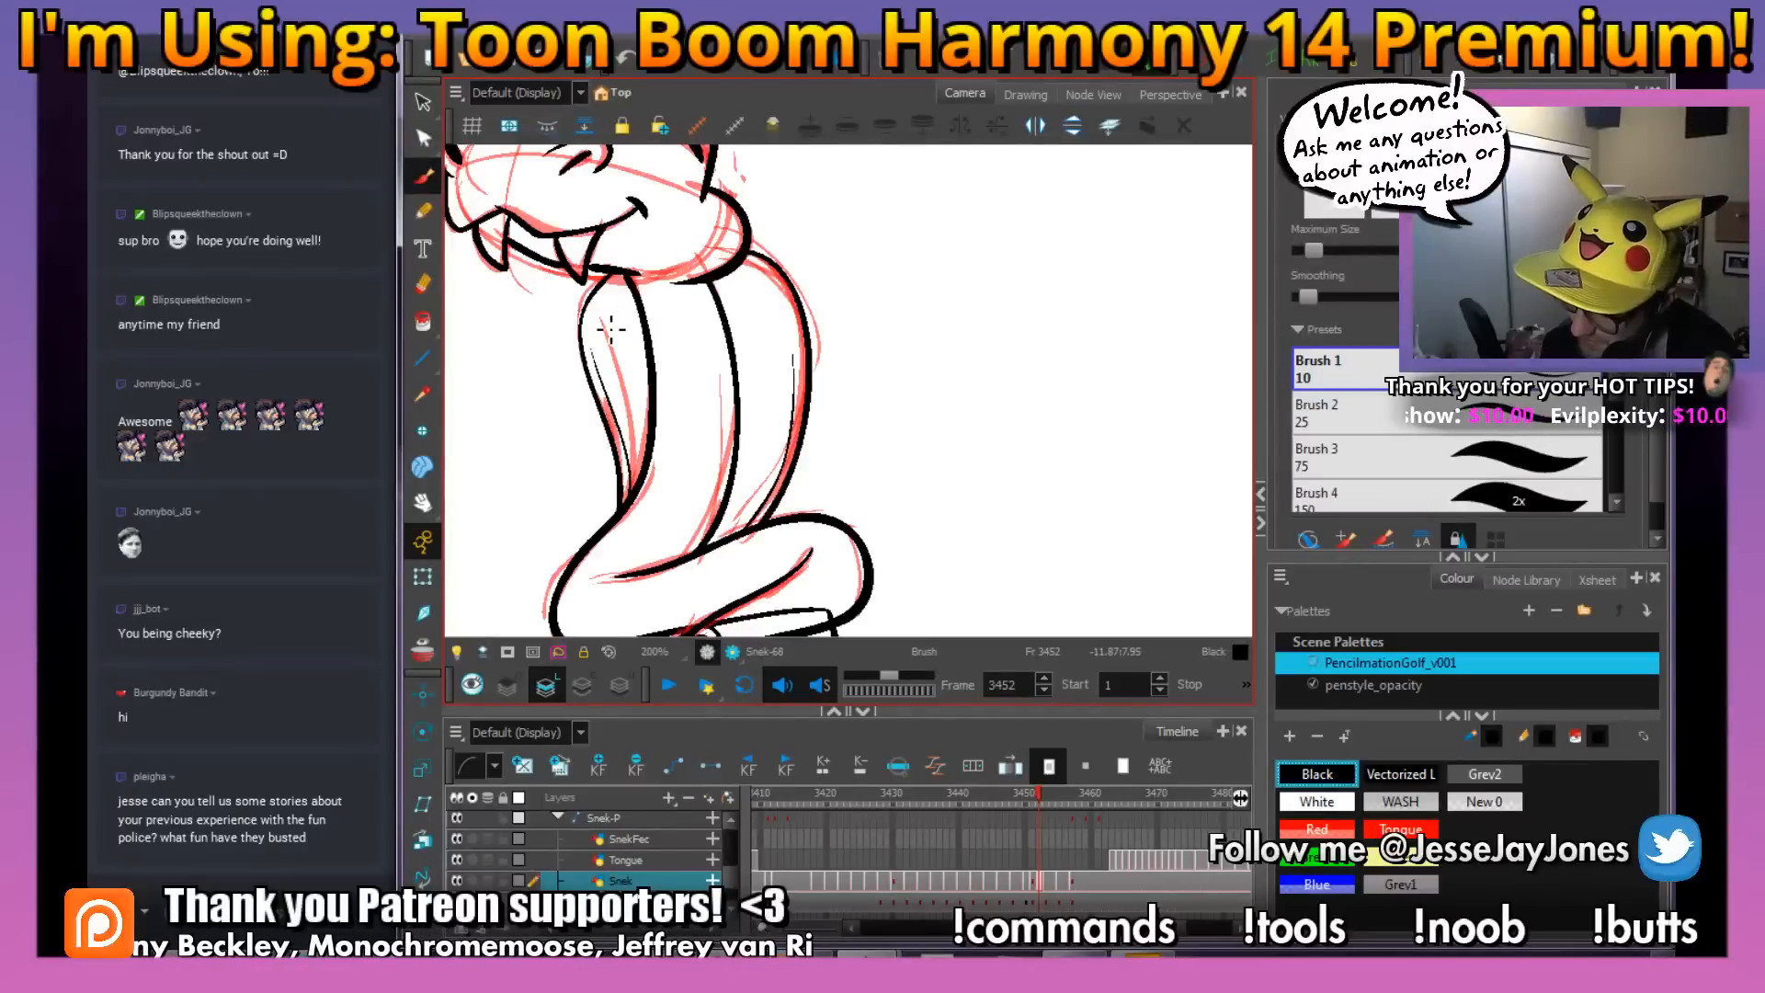
# Delete all the red rough lines from the inked snake drawing
pyautogui.moveTo(898, 374); pyautogui.dragTo(841, 450)
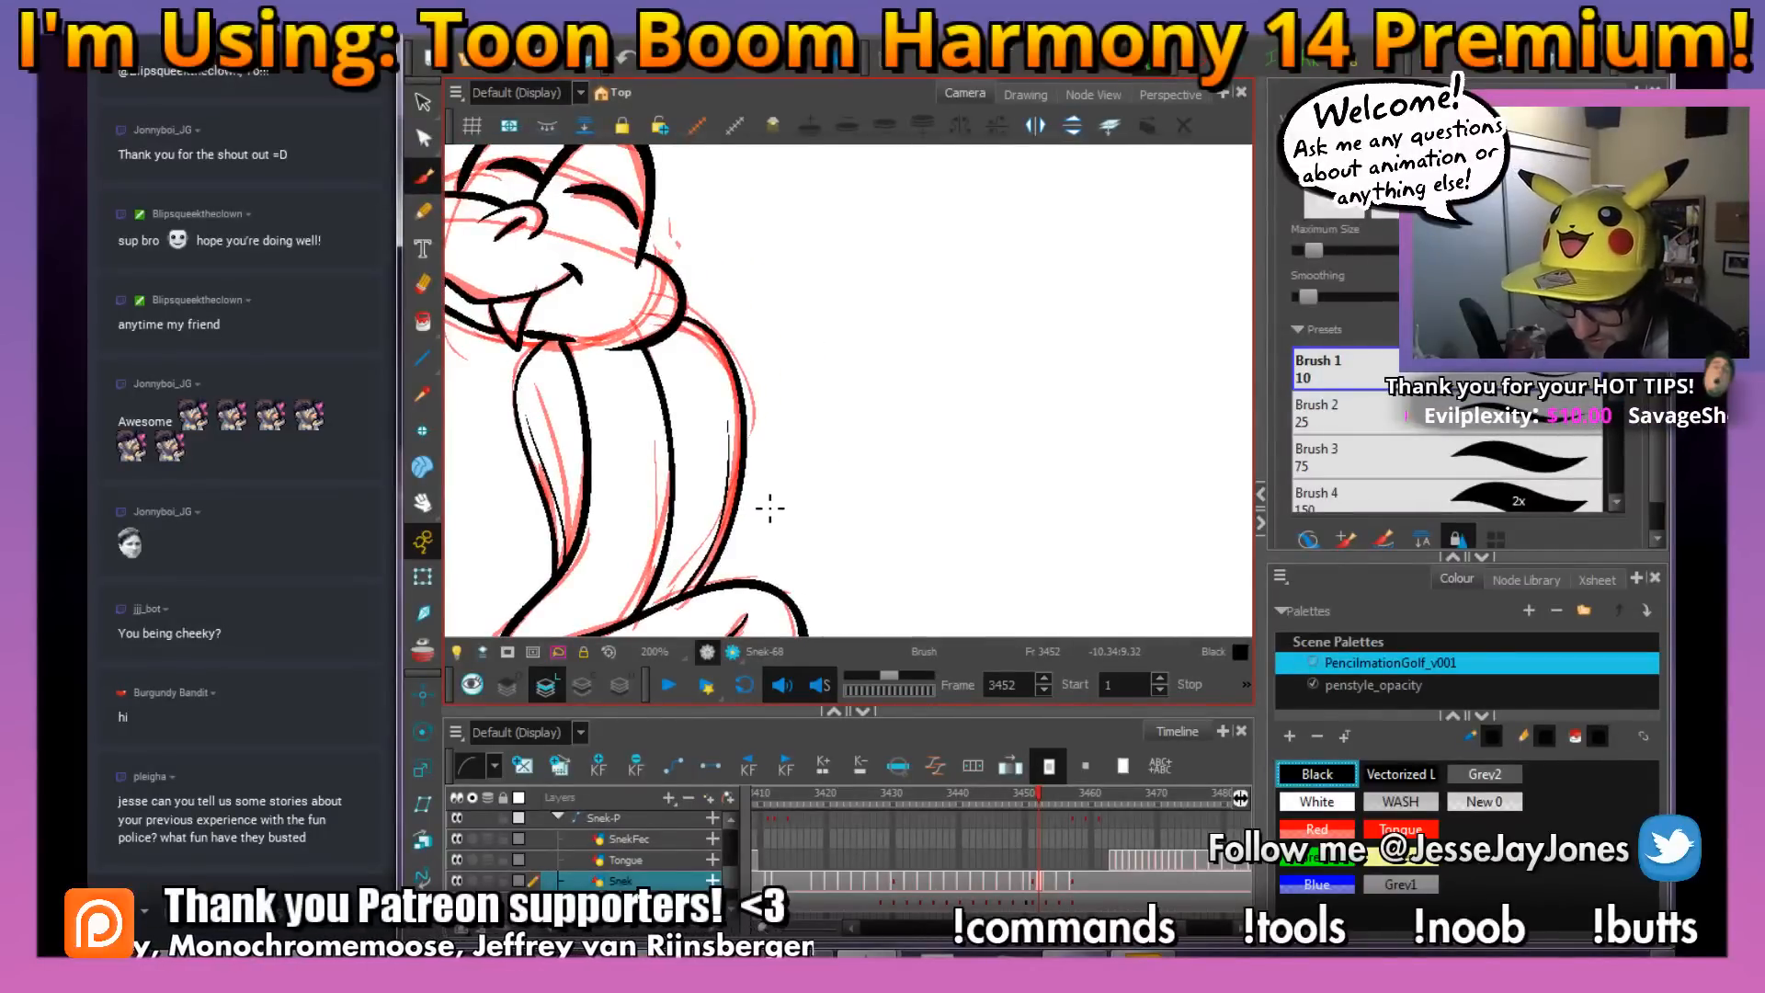
pyautogui.press('1')
pyautogui.moveTo(797, 560)
pyautogui.mouseDown()
pyautogui.moveTo(921, 479)
pyautogui.moveTo(888, 460)
pyautogui.moveTo(859, 472)
pyautogui.mouseUp()
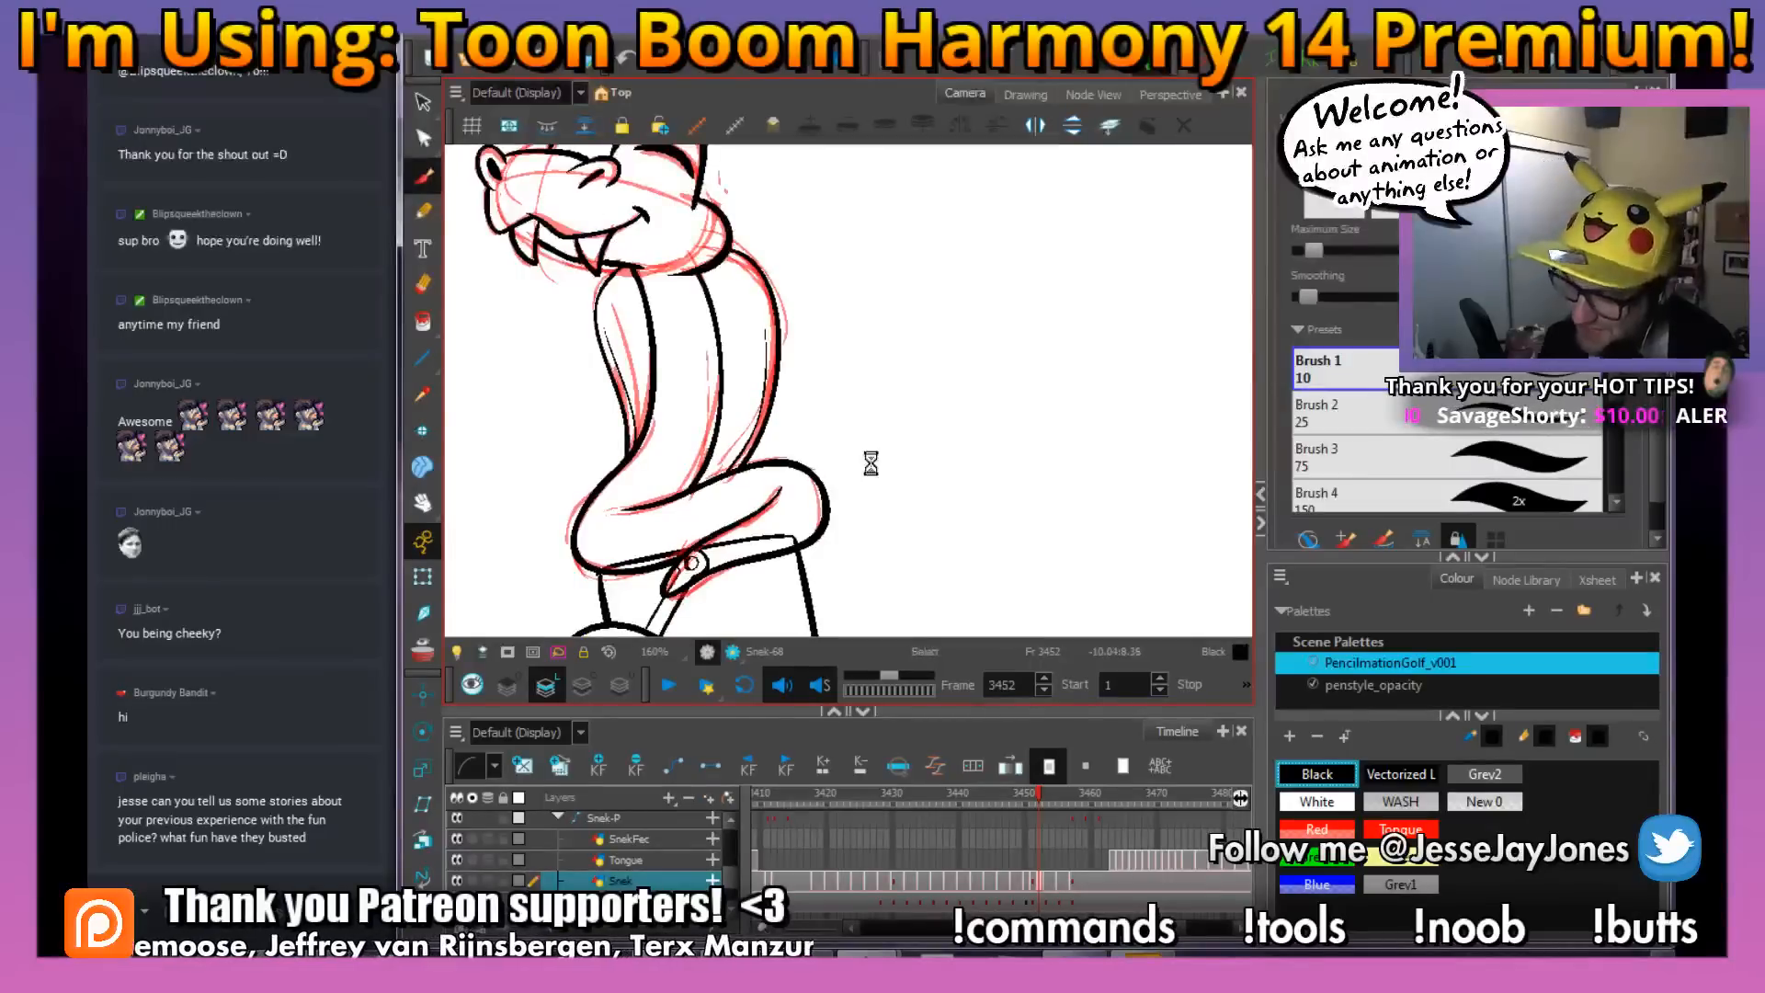
pyautogui.click(424, 133)
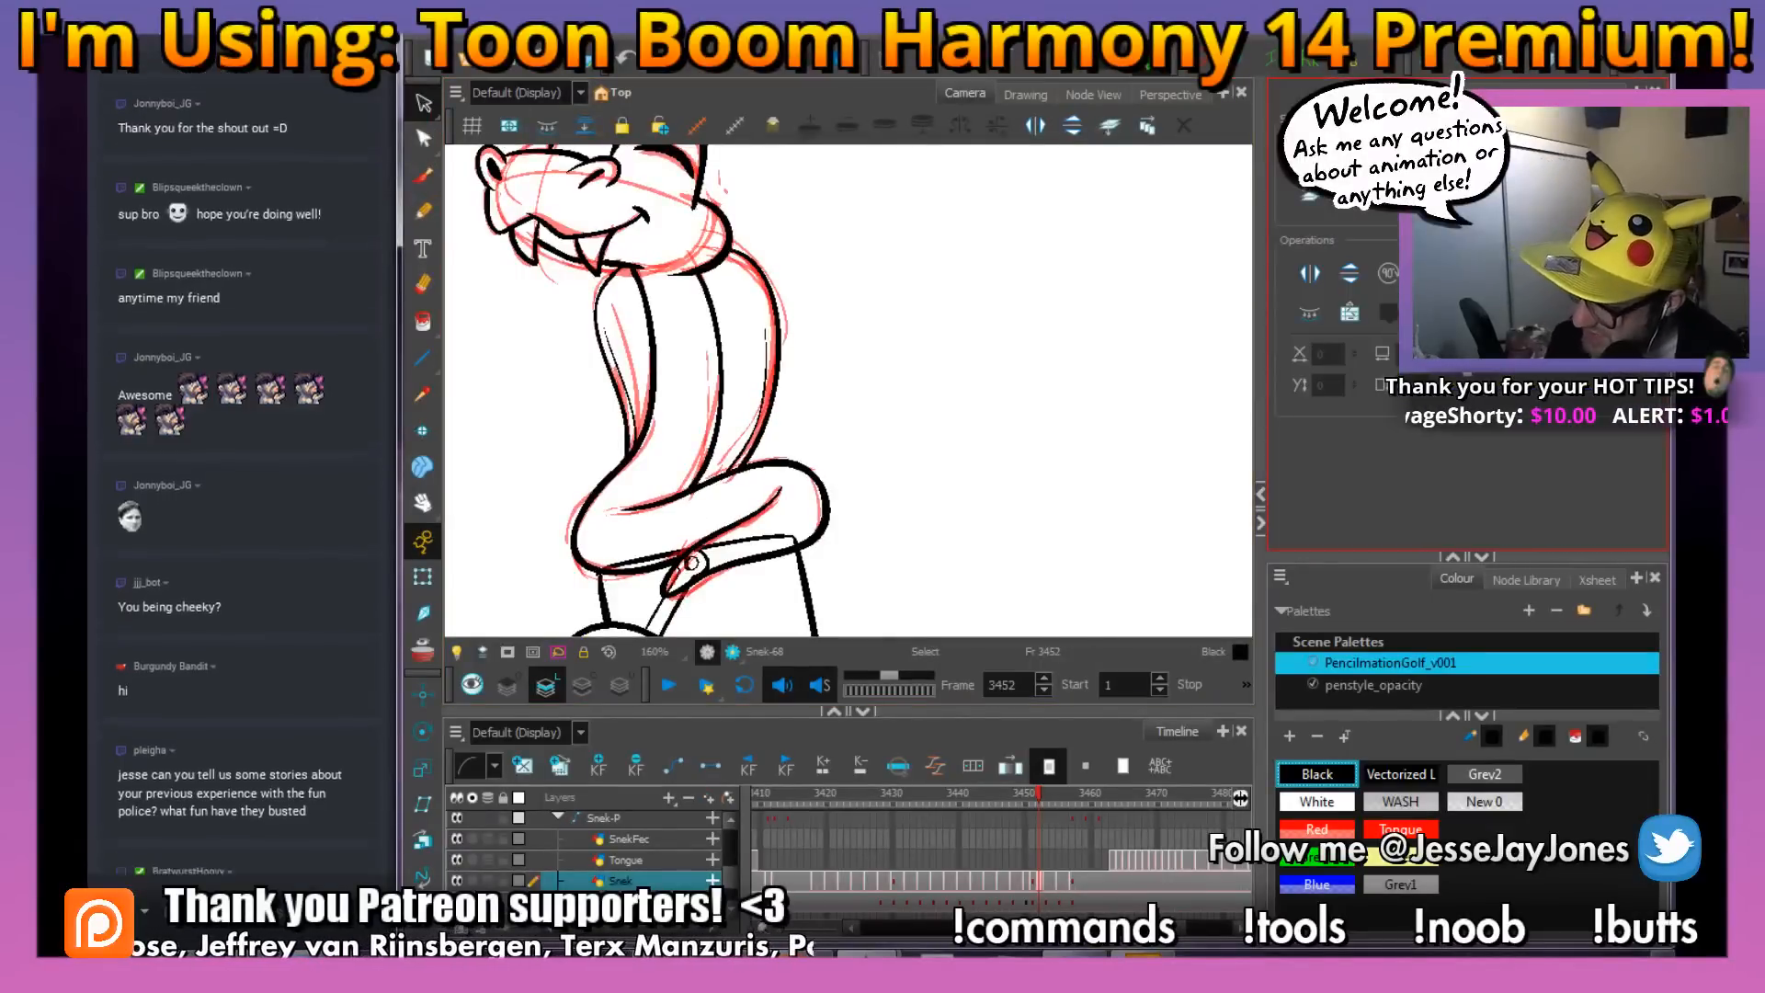
pyautogui.scroll(3, 712, 501)
pyautogui.hotkey('ctrl', 'a')
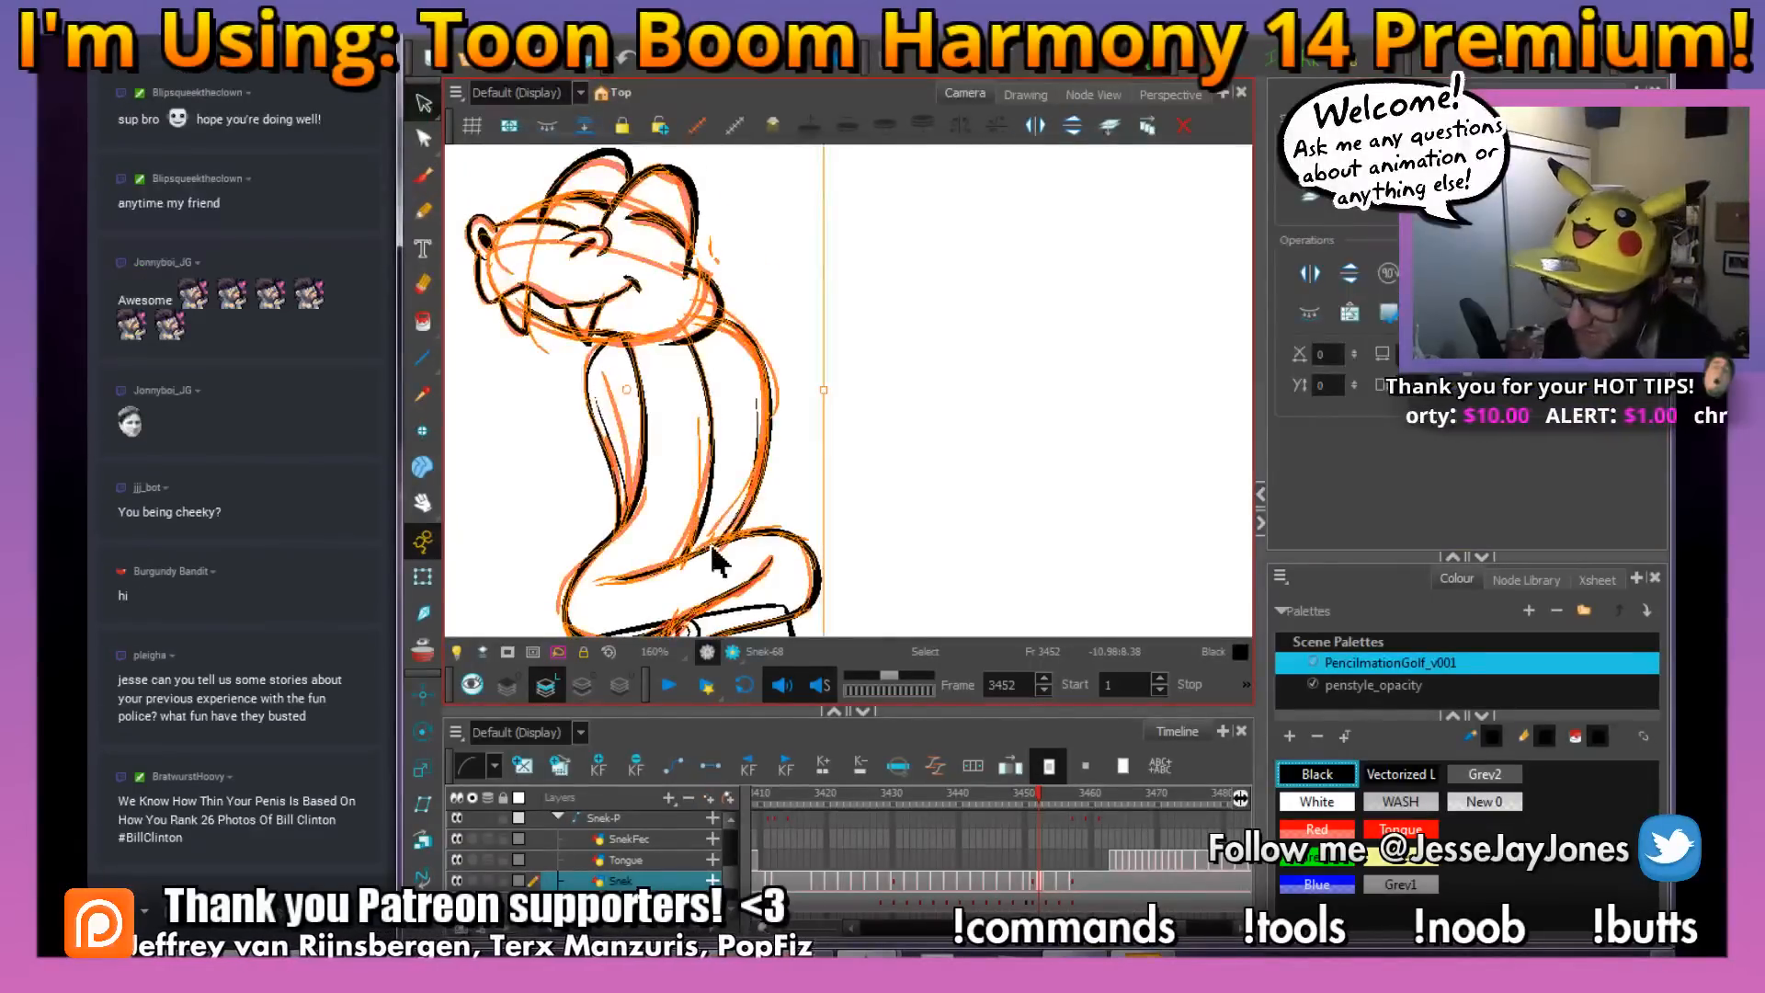
pyautogui.press('Delete')
# Compare the neck with frame 3450 and draw small U-shaped scale marks on the belly at frame 3451
pyautogui.click(423, 175)
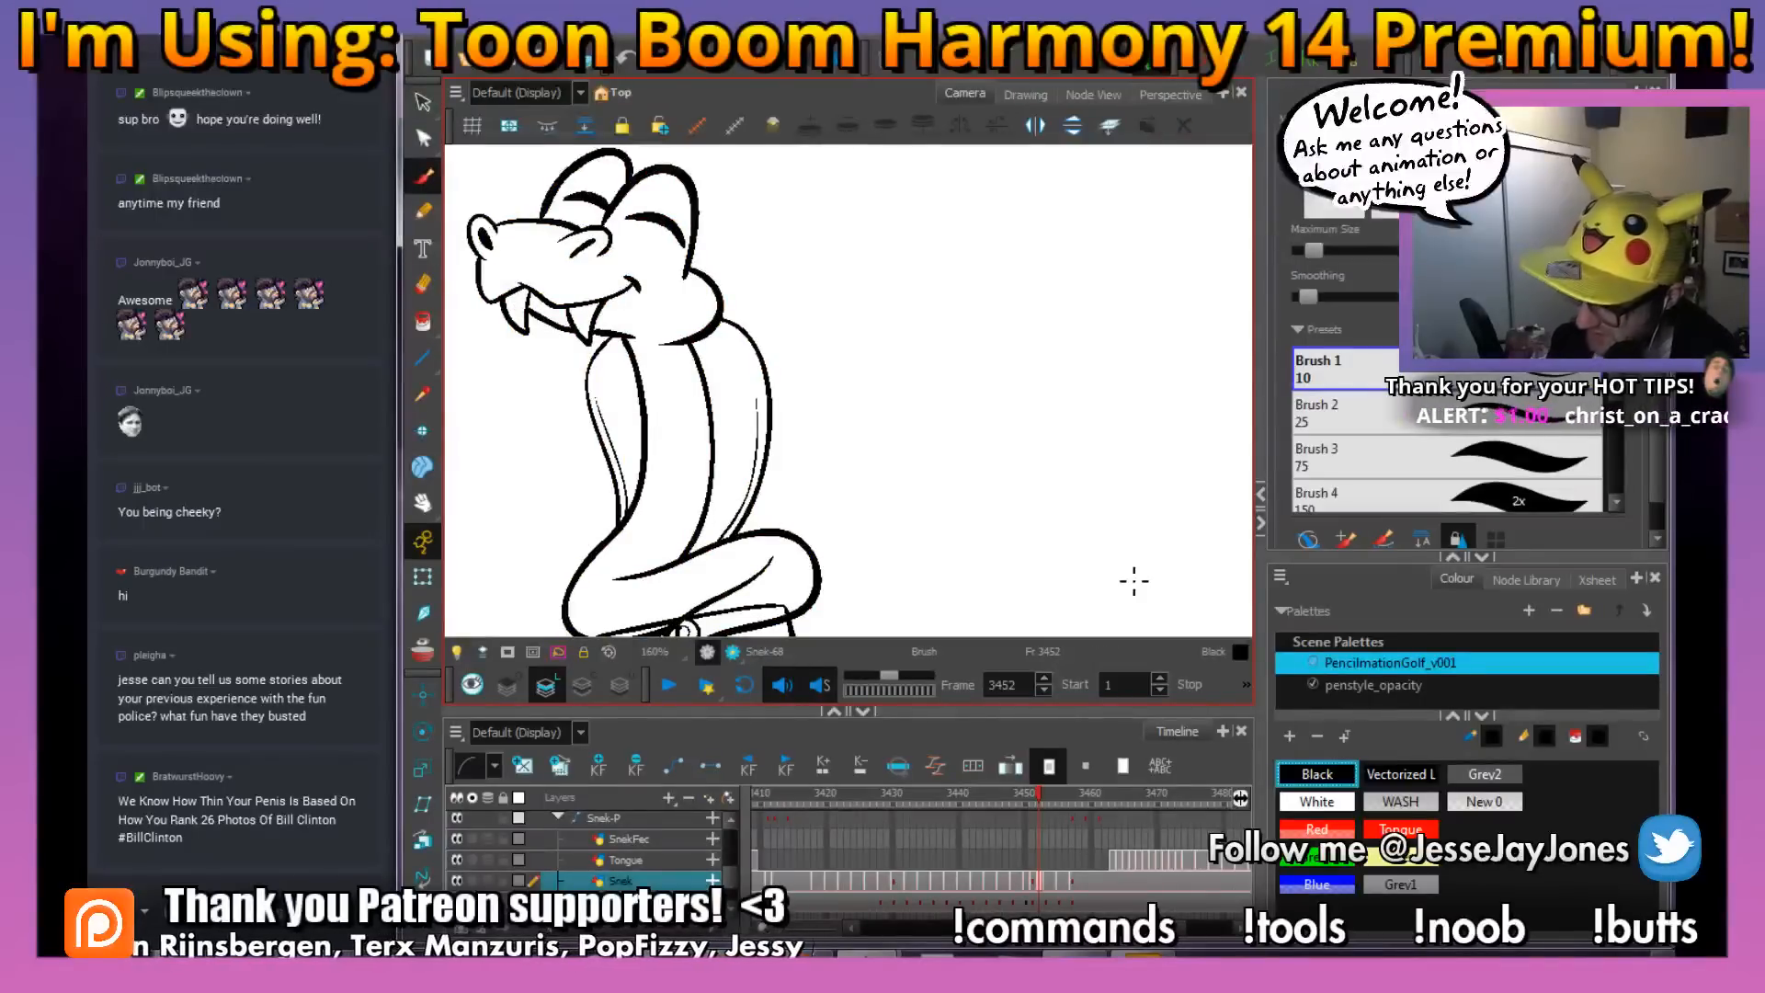
pyautogui.press(',')
pyautogui.press(',')
pyautogui.press('.')
pyautogui.press('2')
pyautogui.press('2')
pyautogui.moveTo(598, 427); pyautogui.dragTo(701, 397)
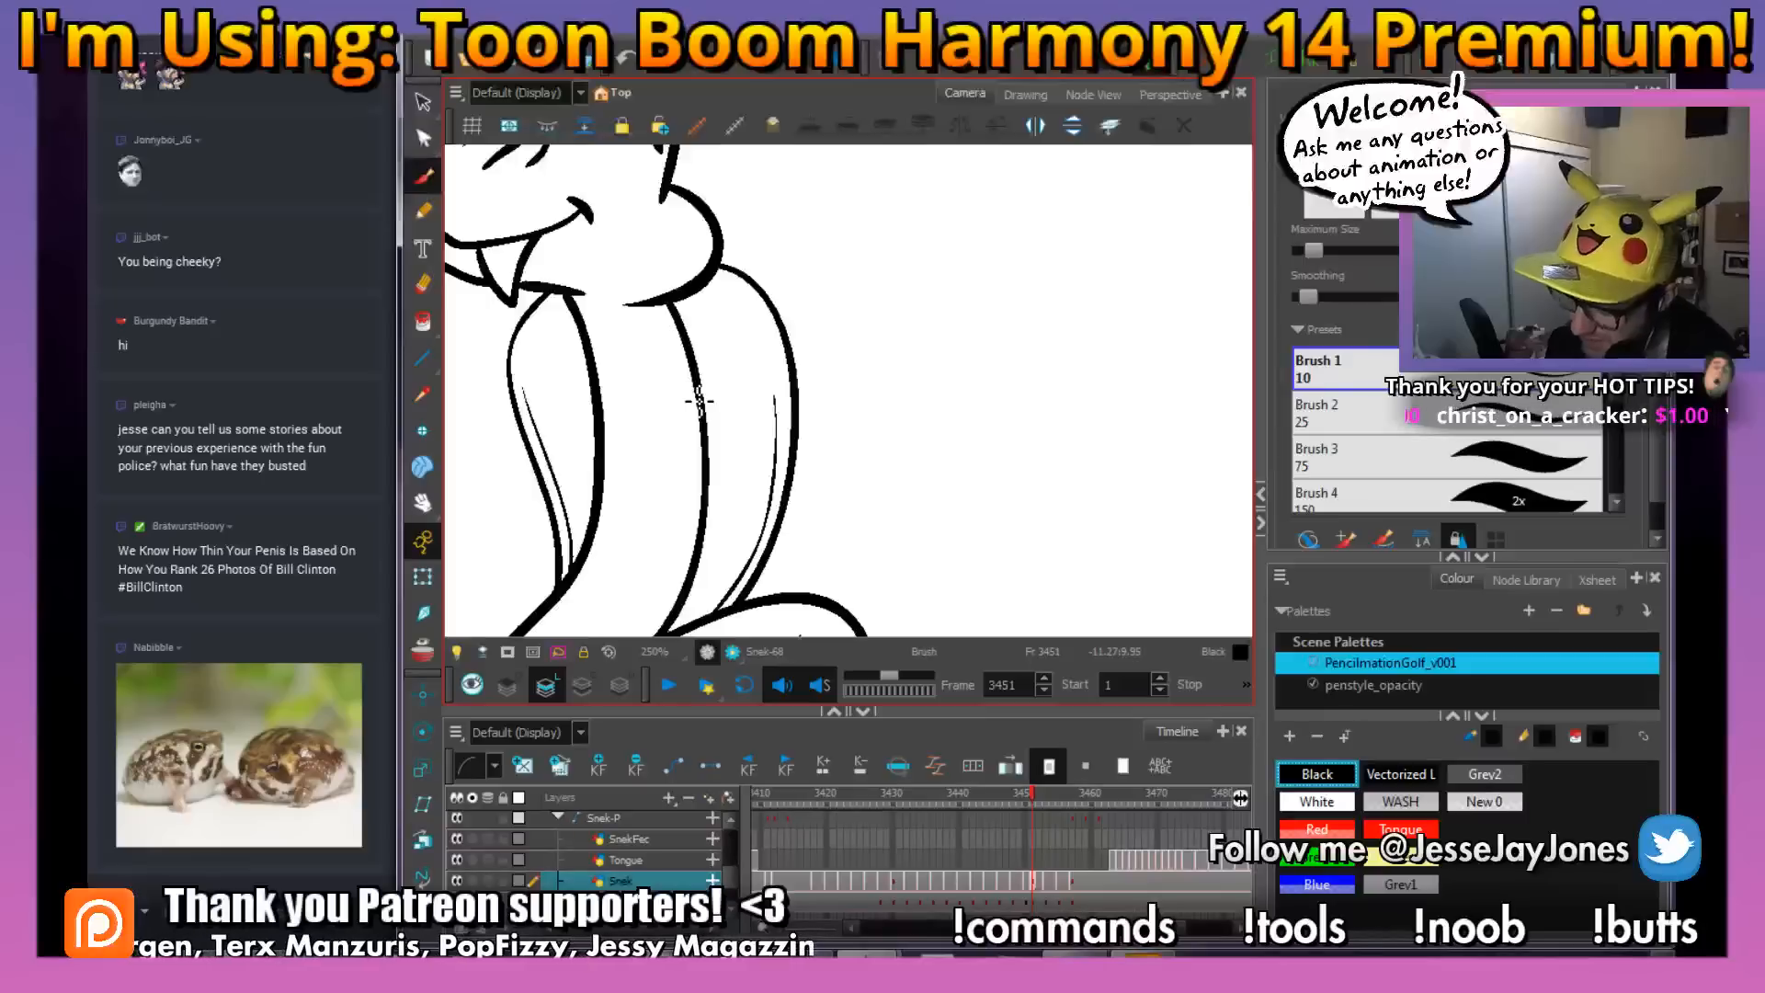
pyautogui.moveTo(764, 383)
pyautogui.mouseDown()
pyautogui.moveTo(784, 405)
pyautogui.moveTo(733, 430)
pyautogui.moveTo(703, 467)
pyautogui.moveTo(712, 485)
pyautogui.mouseUp()
pyautogui.press(',')
pyautogui.press('.')
pyautogui.press(',')
pyautogui.press('.')
pyautogui.press('2')
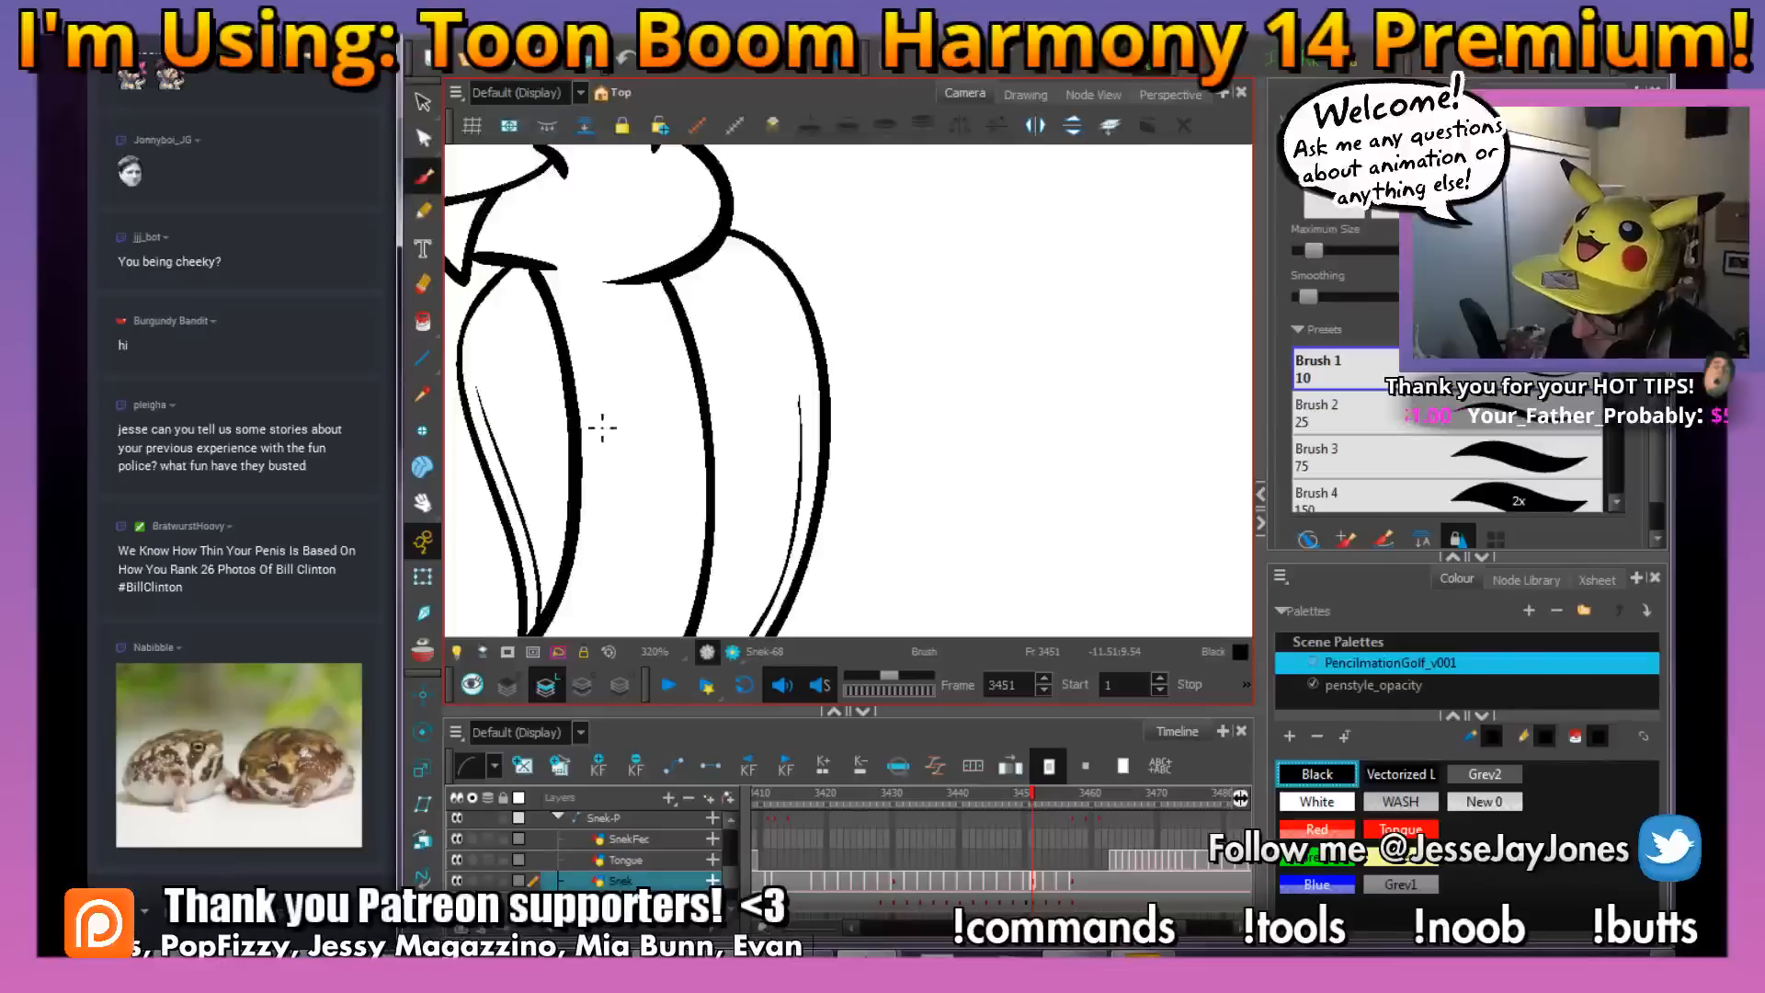
pyautogui.press(',')
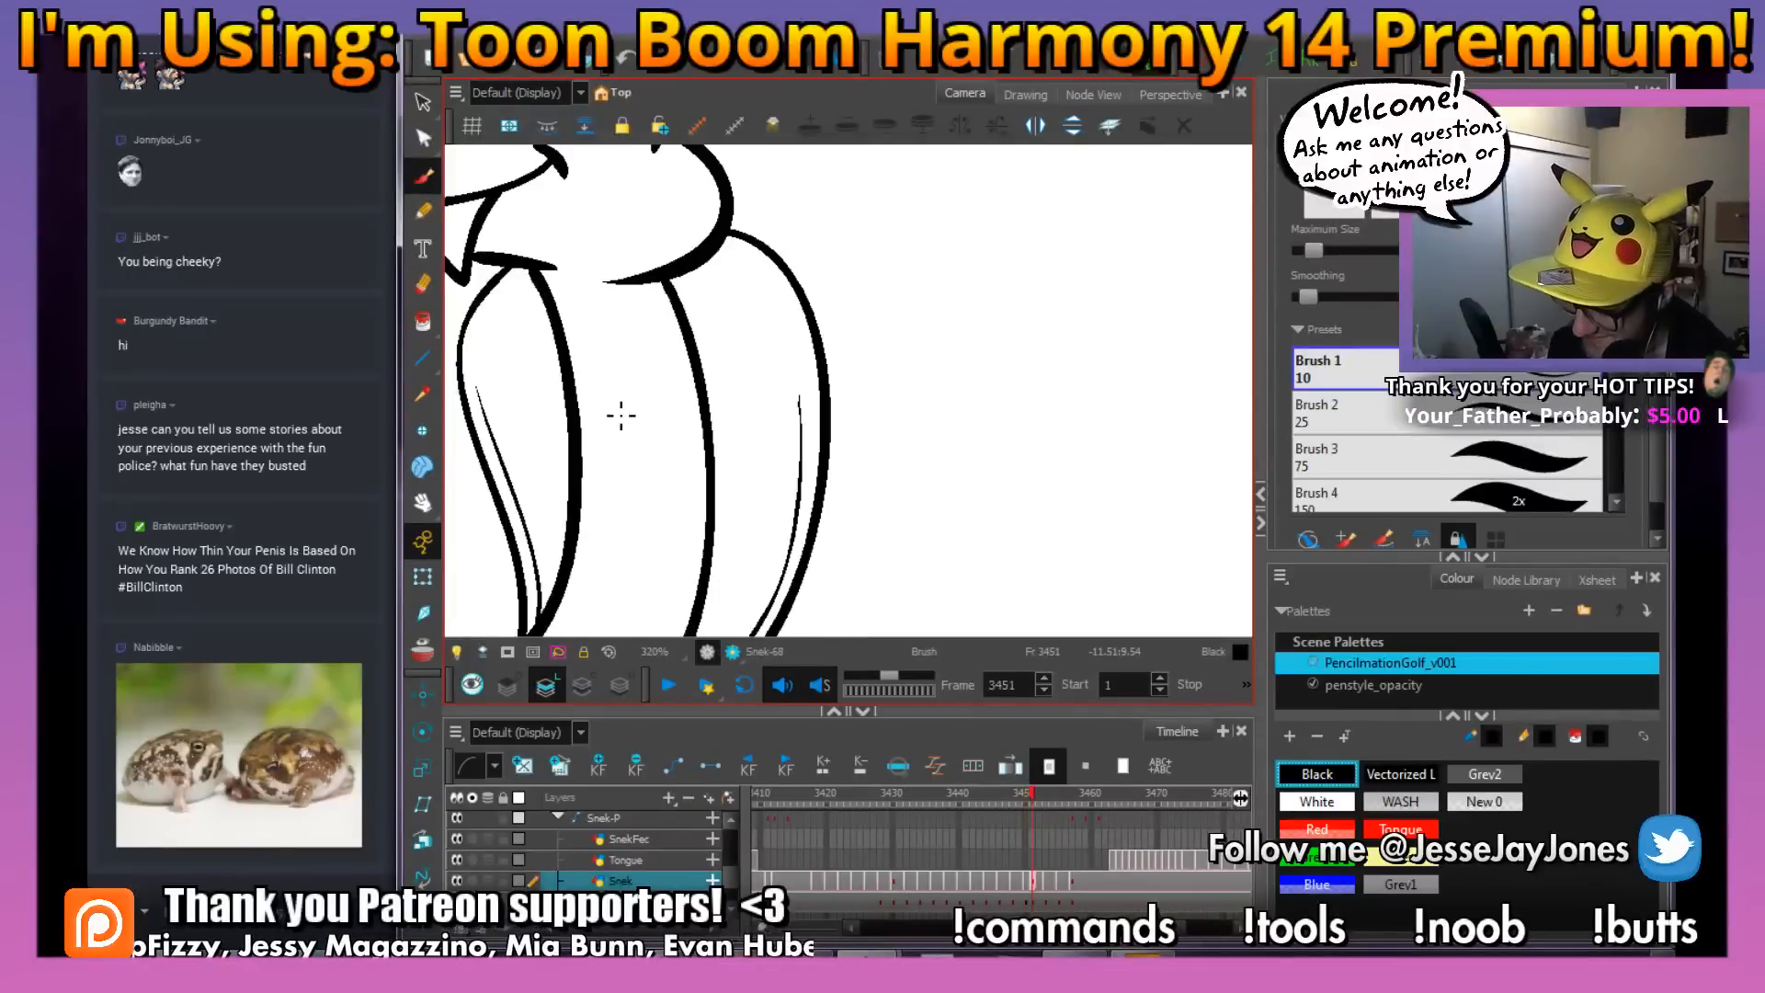
pyautogui.moveTo(675, 428); pyautogui.dragTo(755, 421)
pyautogui.press(',')
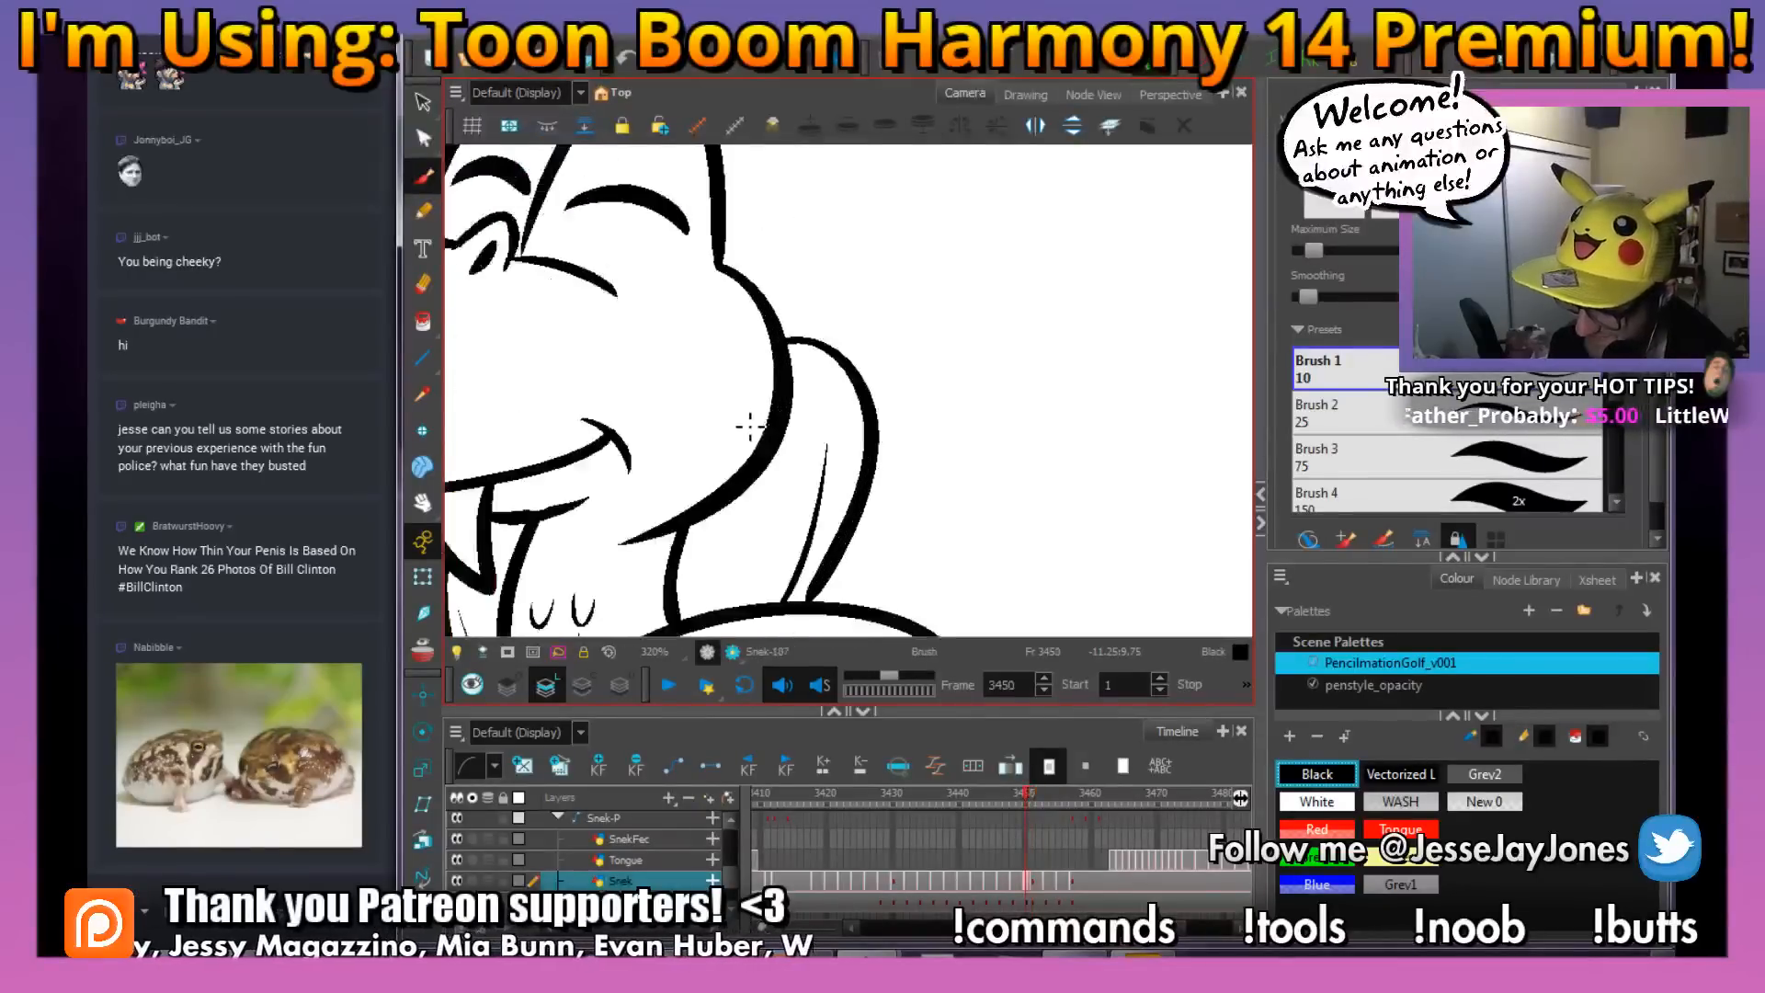
pyautogui.press('.')
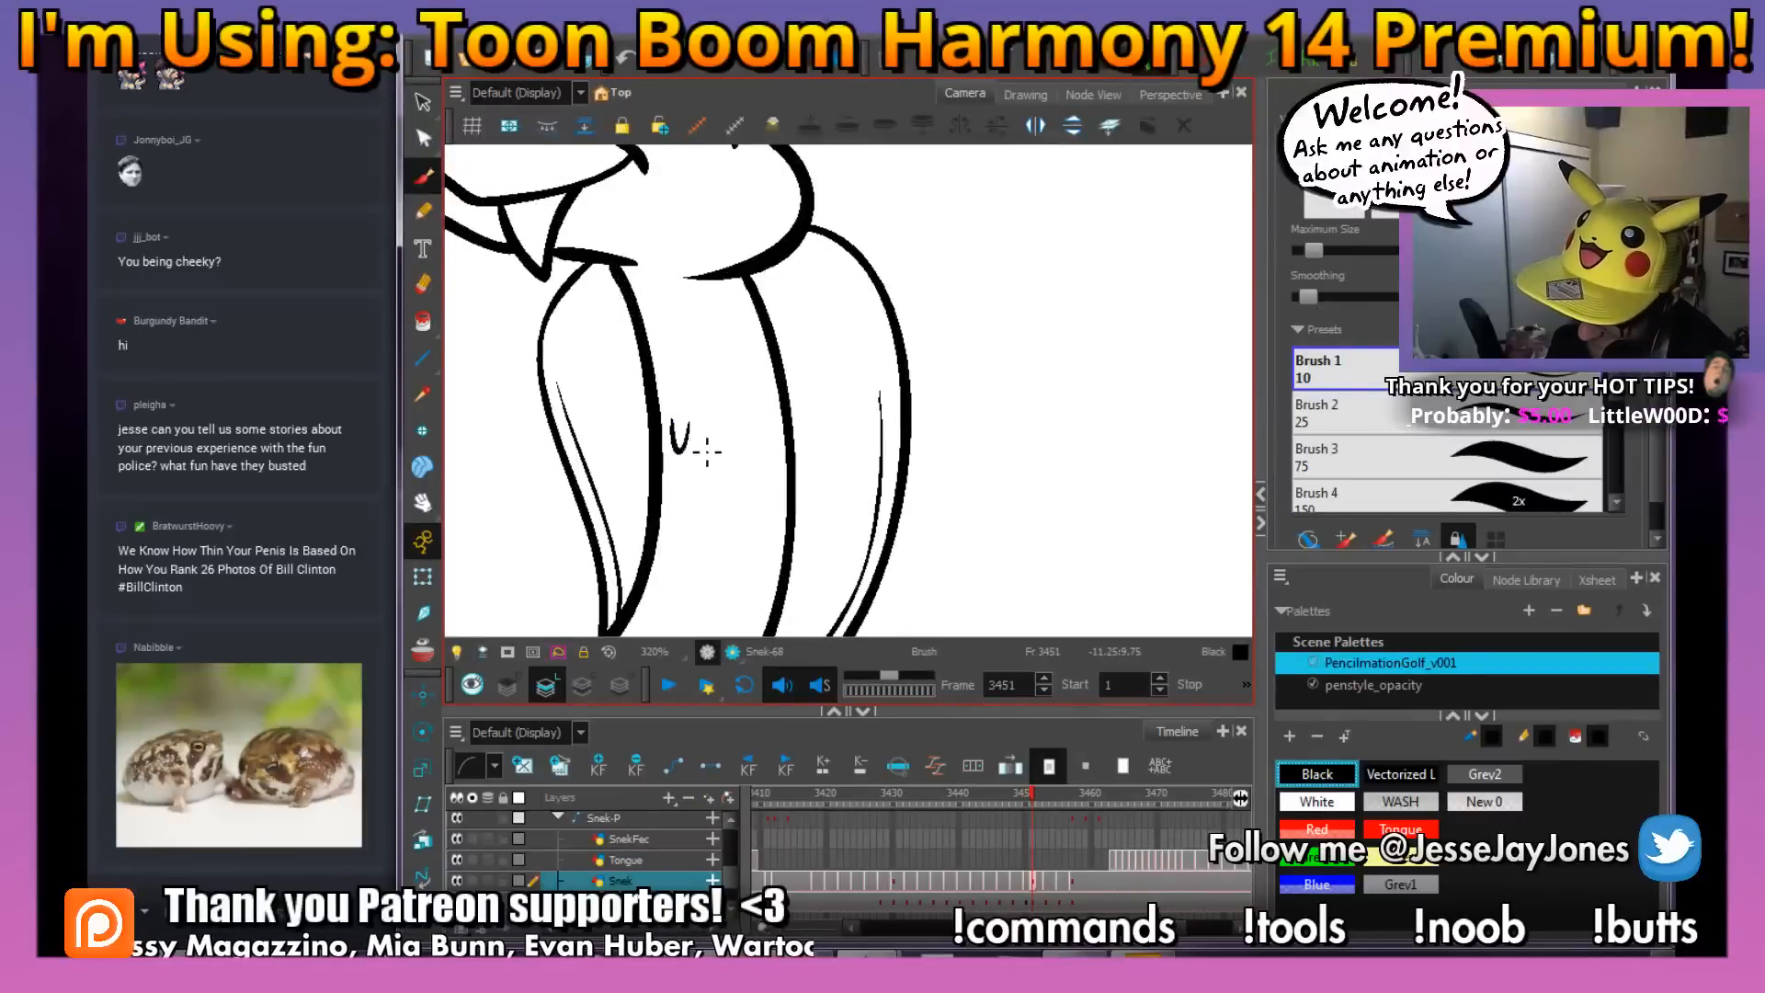
pyautogui.scroll(-4, 883, 474)
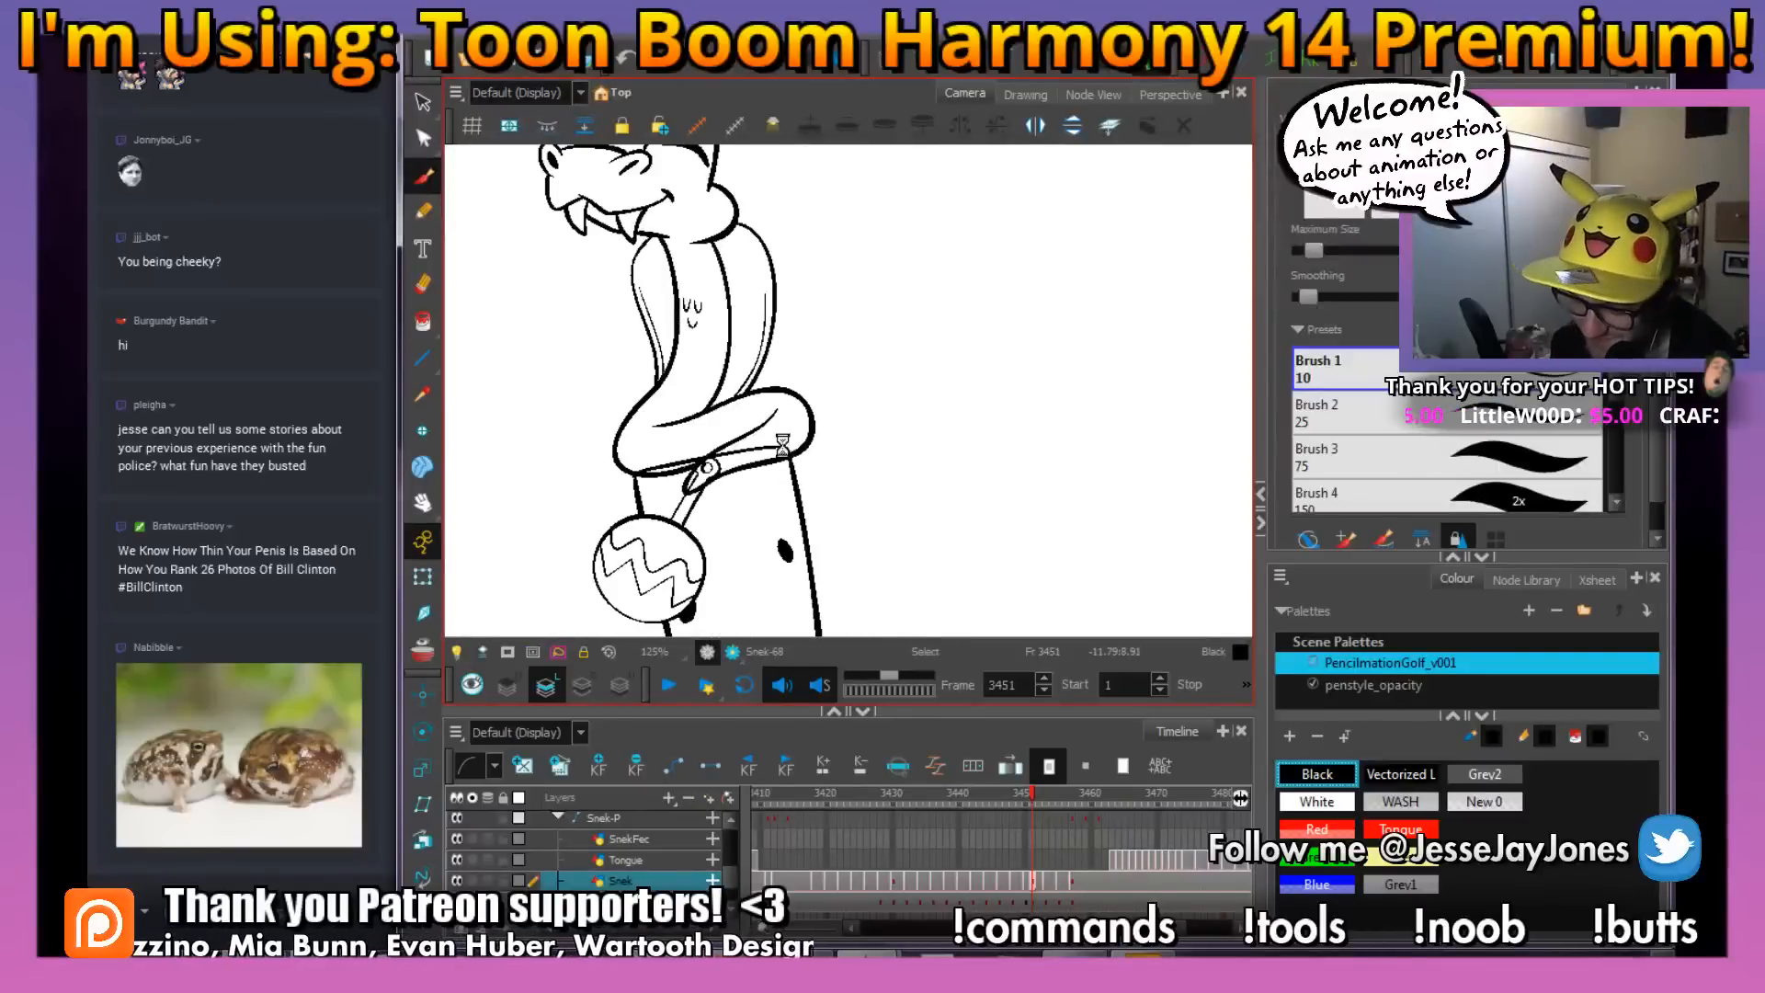
pyautogui.scroll(3, 782, 446)
pyautogui.scroll(1, 856, 472)
pyautogui.moveTo(785, 442); pyautogui.dragTo(878, 453)
pyautogui.moveTo(1022, 535); pyautogui.dragTo(803, 527)
pyautogui.scroll(1, 968, 511)
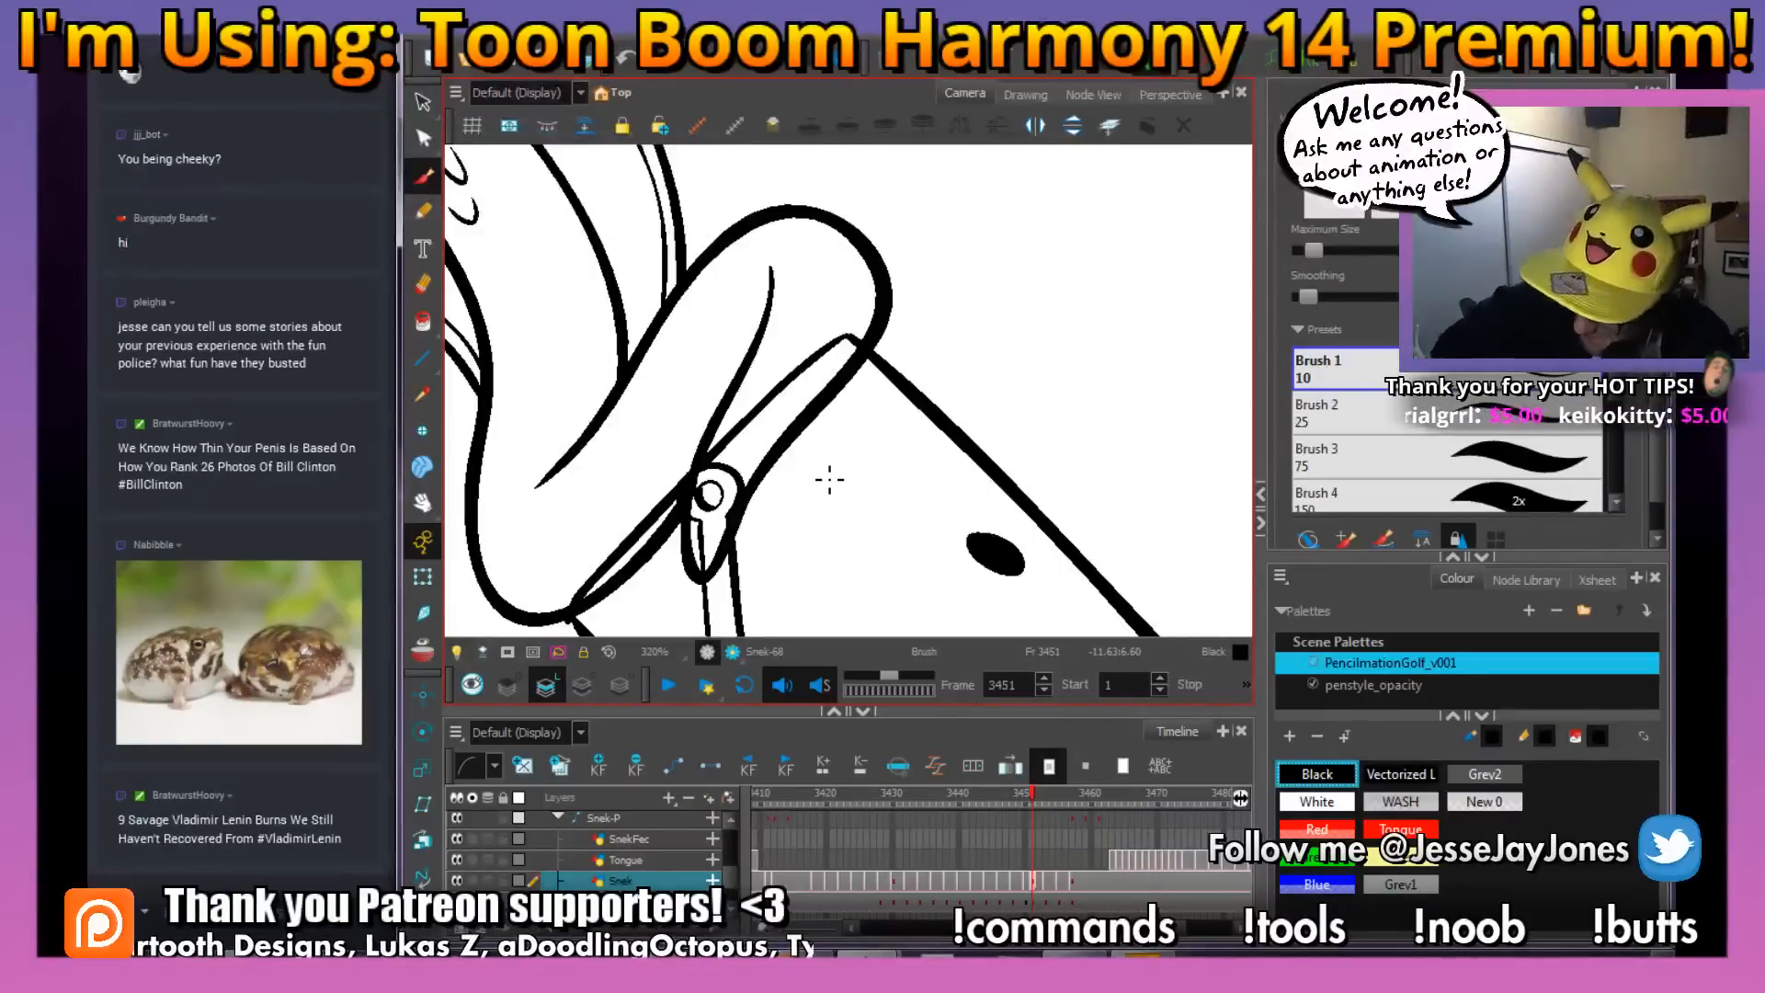
pyautogui.moveTo(761, 531); pyautogui.dragTo(756, 505)
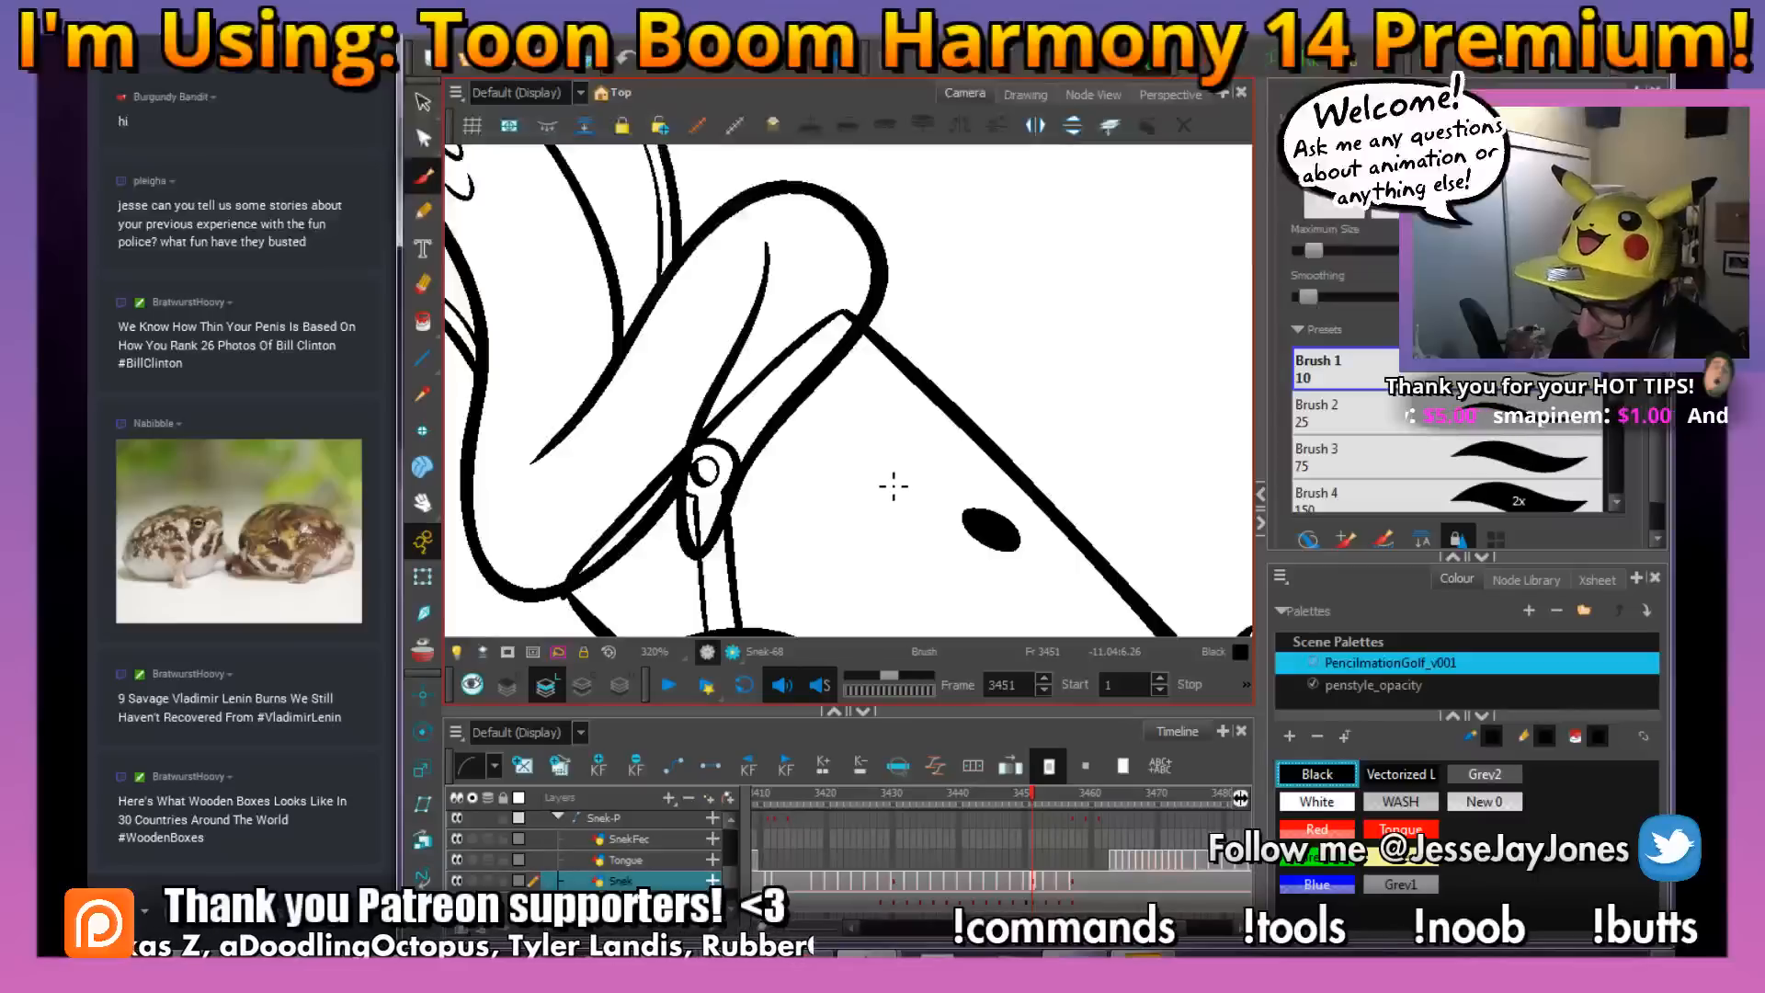
pyautogui.moveTo(882, 554); pyautogui.dragTo(863, 516)
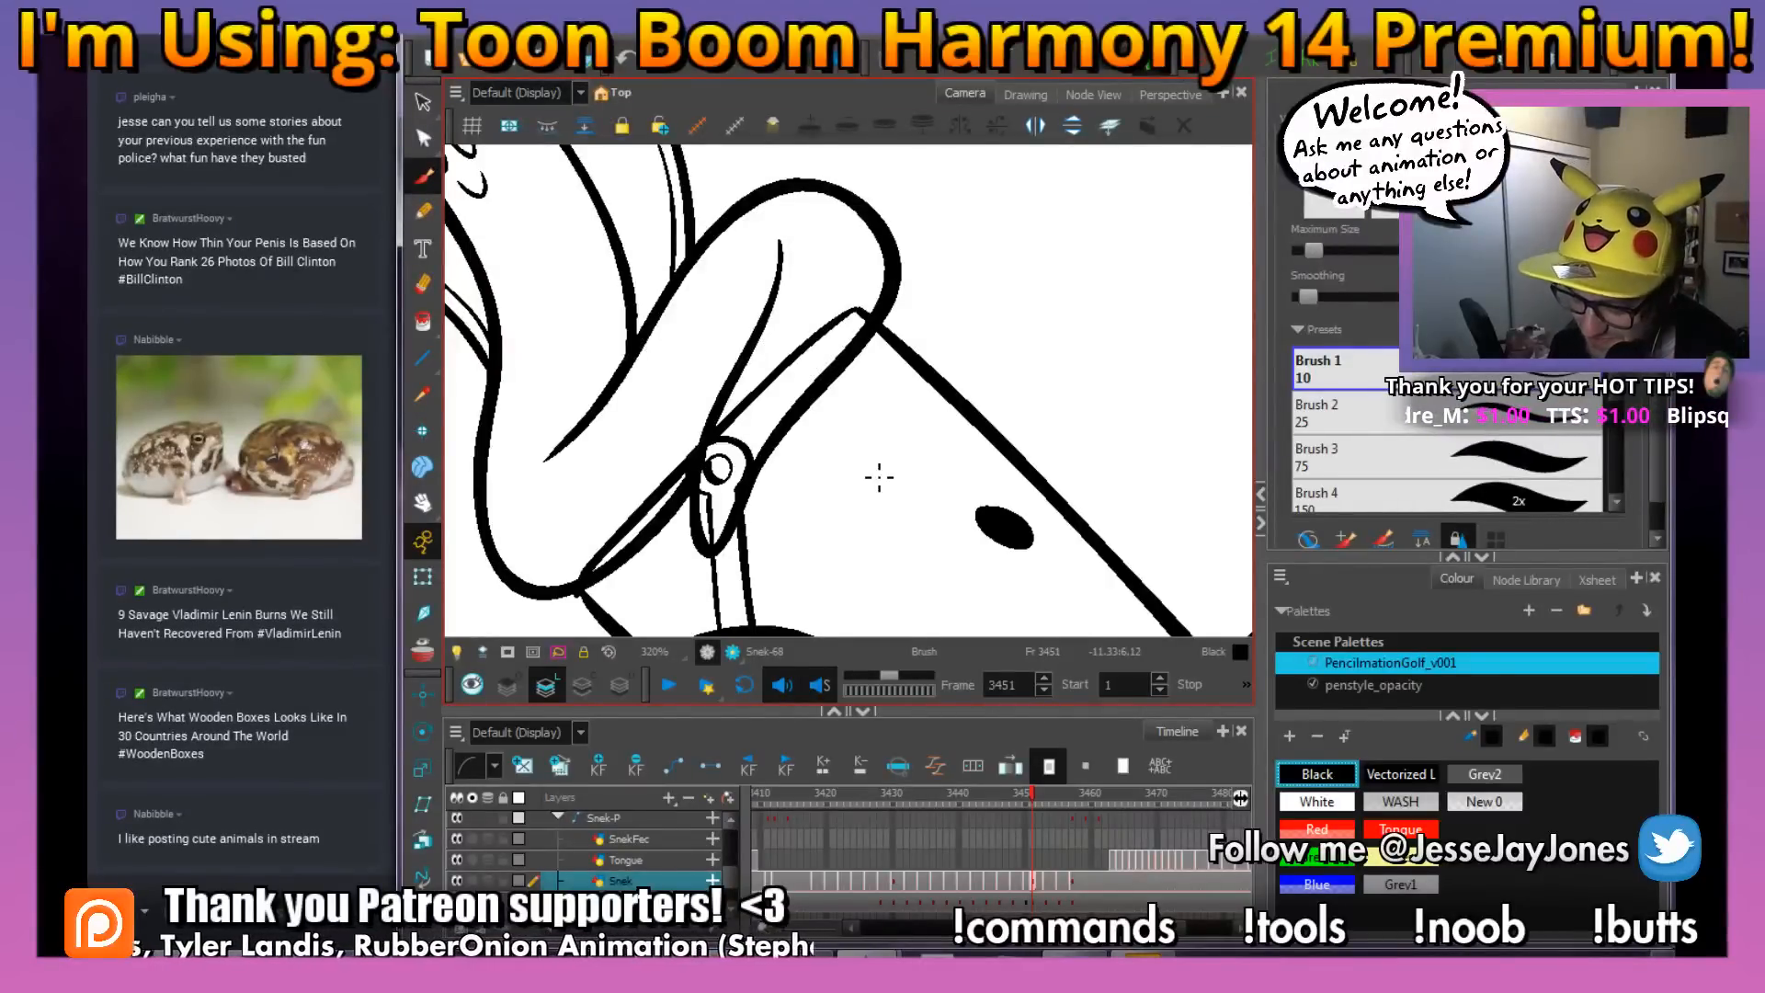
pyautogui.hotkey('alt', 's')
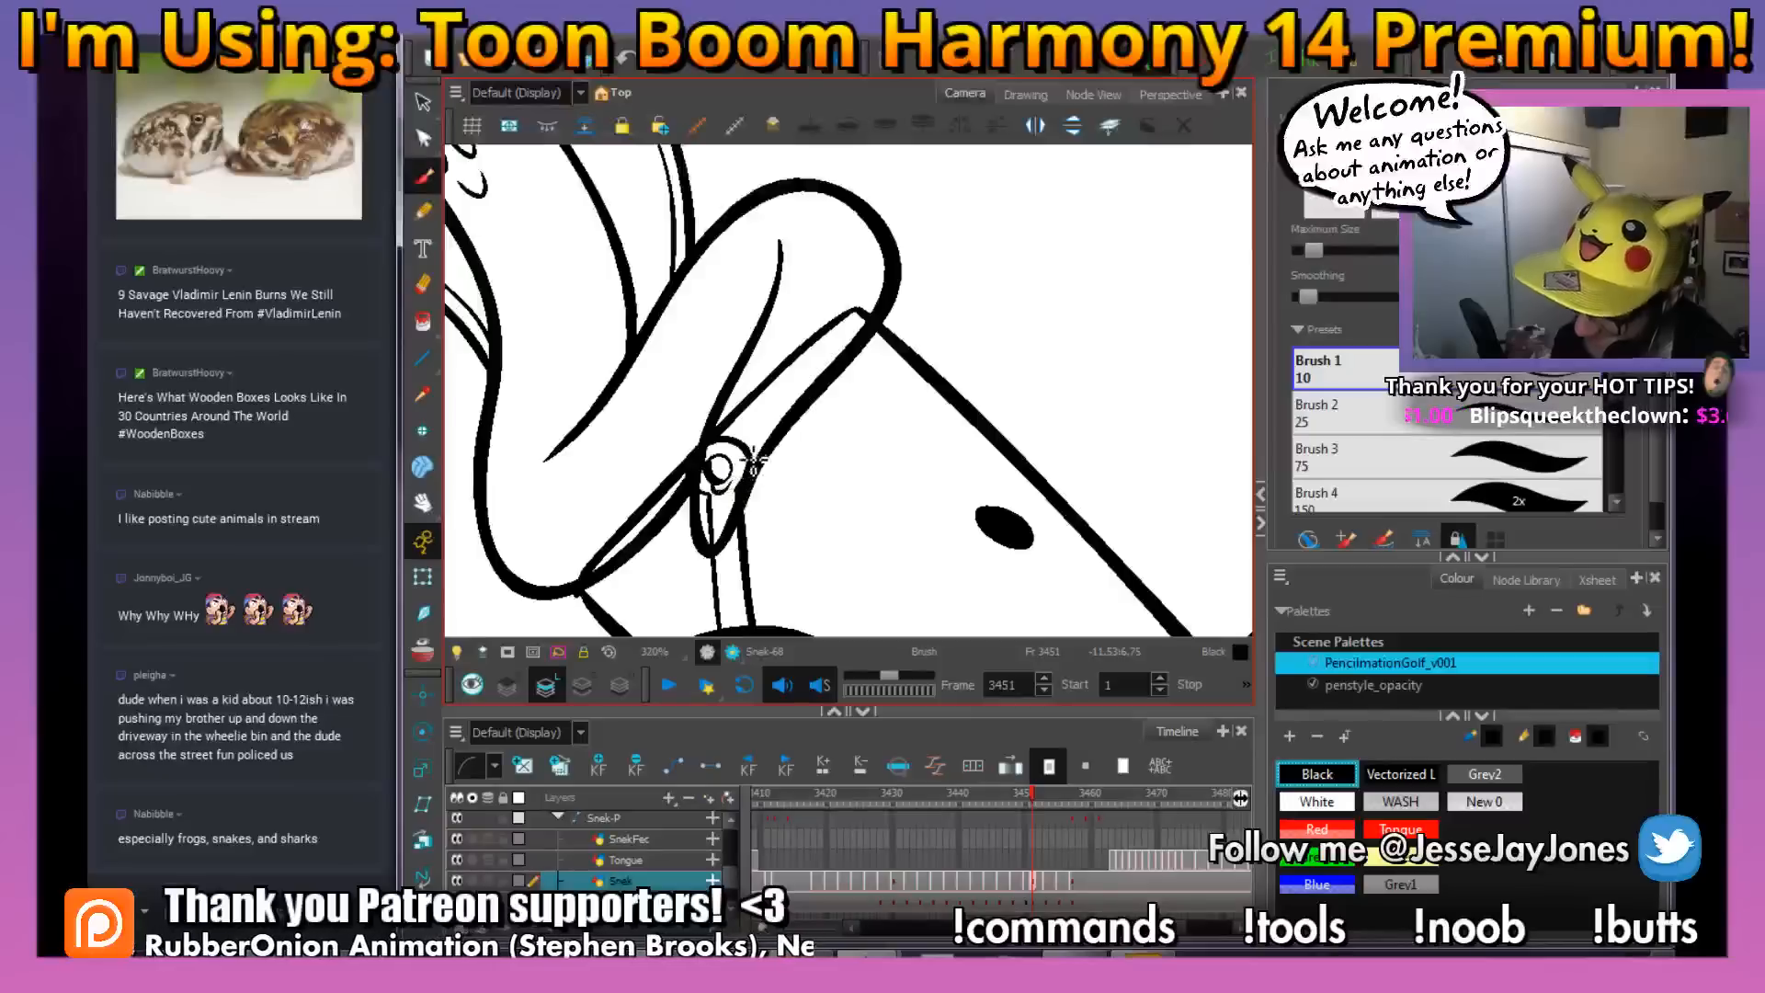
# Compare the coil with frame 3450 and add small curved scale marks to the lower coil at frame 3451
pyautogui.press('f')
pyautogui.press('g')
pyautogui.press('space')
pyautogui.moveTo(922, 318); pyautogui.dragTo(932, 426)
pyautogui.moveTo(954, 312)
pyautogui.keyDown('ctrl'); pyautogui.keyDown('alt'); pyautogui.mouseDown()
pyautogui.moveTo(1005, 465)
pyautogui.moveTo(983, 469)
pyautogui.mouseUp(); pyautogui.keyUp('alt'); pyautogui.keyUp('ctrl')
pyautogui.press('space')
pyautogui.moveTo(781, 306); pyautogui.dragTo(811, 497)
pyautogui.press('1')
pyautogui.press('1')
pyautogui.press('f')
pyautogui.press('g')
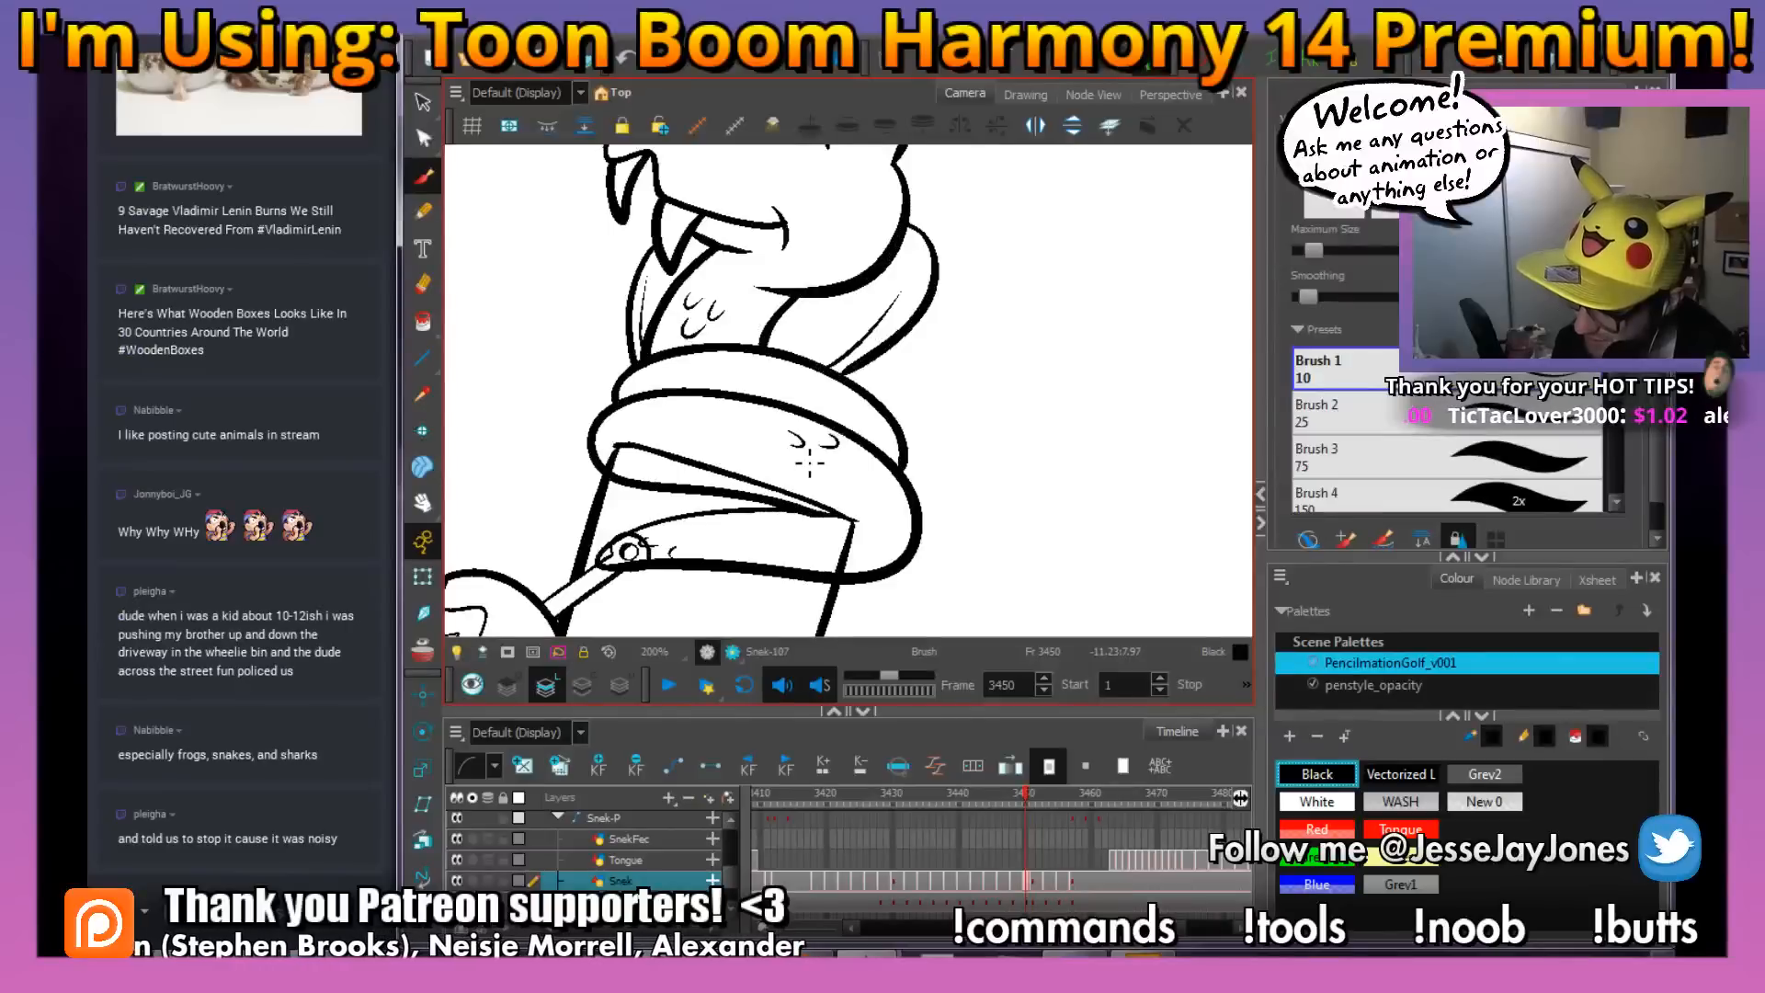
pyautogui.press('.')
pyautogui.moveTo(906, 414)
pyautogui.mouseDown()
pyautogui.moveTo(879, 441)
pyautogui.moveTo(957, 445)
pyautogui.moveTo(879, 527)
pyautogui.moveTo(820, 531)
pyautogui.mouseUp()
pyautogui.press('2')
pyautogui.press('2')
pyautogui.moveTo(689, 214); pyautogui.dragTo(706, 241)
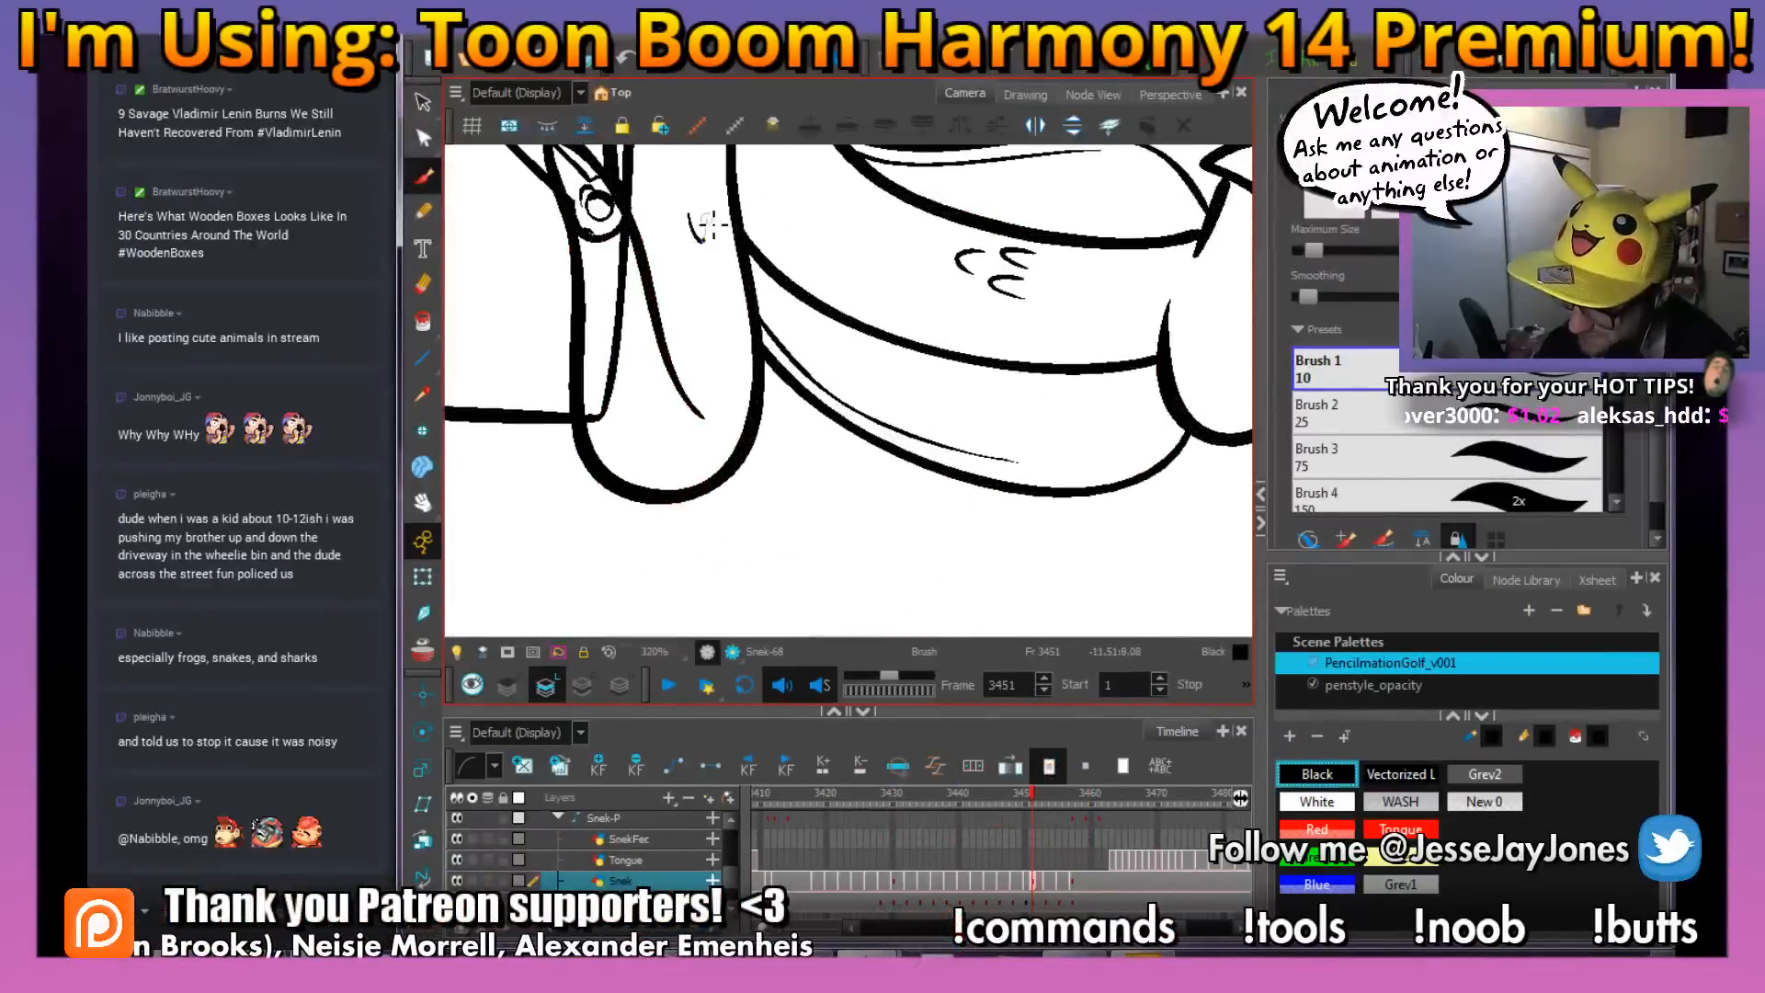
pyautogui.press('1')
pyautogui.press('1')
pyautogui.press('1')
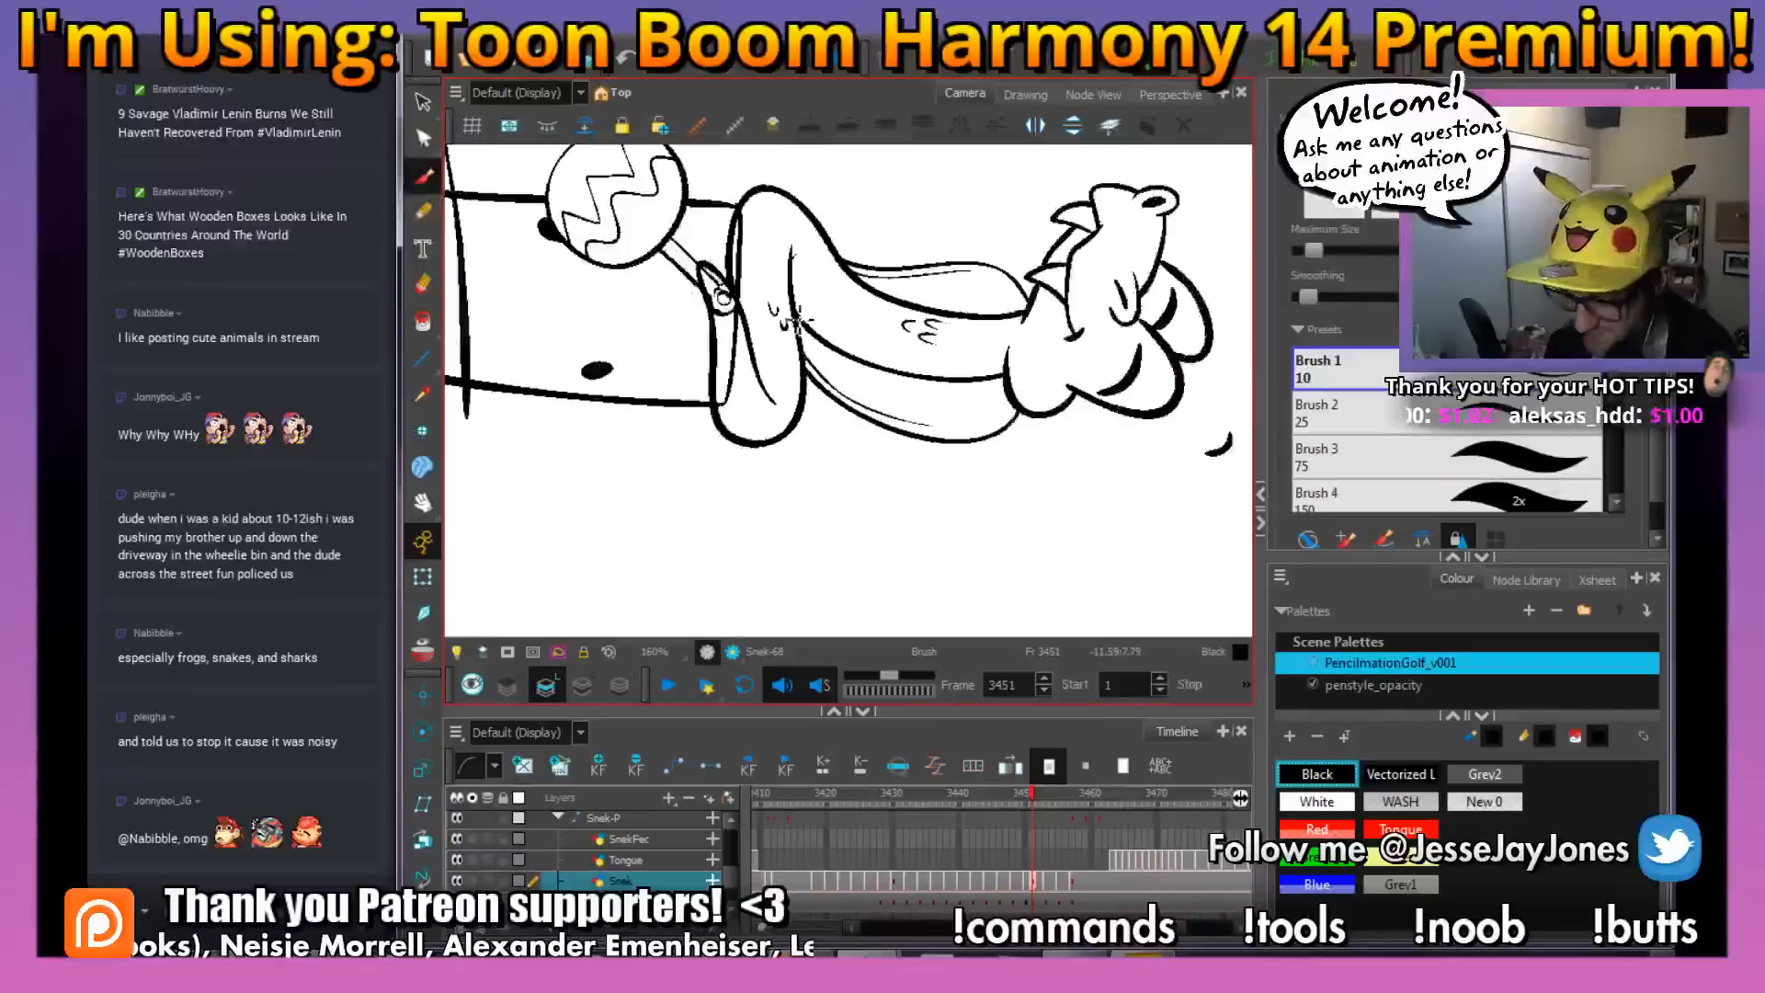
# At the next rough drawing, frame 3457, ink the smiling mouth line with its corner and the front of the snout
pyautogui.moveTo(813, 518); pyautogui.dragTo(925, 334)
pyautogui.moveTo(808, 398); pyautogui.dragTo(750, 407)
pyautogui.press(',')
pyautogui.press('.')
pyautogui.press('.')
pyautogui.press('.')
pyautogui.press('.')
pyautogui.press('.')
pyautogui.press('.')
pyautogui.moveTo(821, 316)
pyautogui.mouseDown()
pyautogui.moveTo(827, 468)
pyautogui.moveTo(775, 460)
pyautogui.moveTo(835, 449)
pyautogui.moveTo(812, 485)
pyautogui.moveTo(770, 454)
pyautogui.moveTo(789, 490)
pyautogui.mouseUp()
pyautogui.press('2')
pyautogui.press('2')
pyautogui.press('2')
pyautogui.press('2')
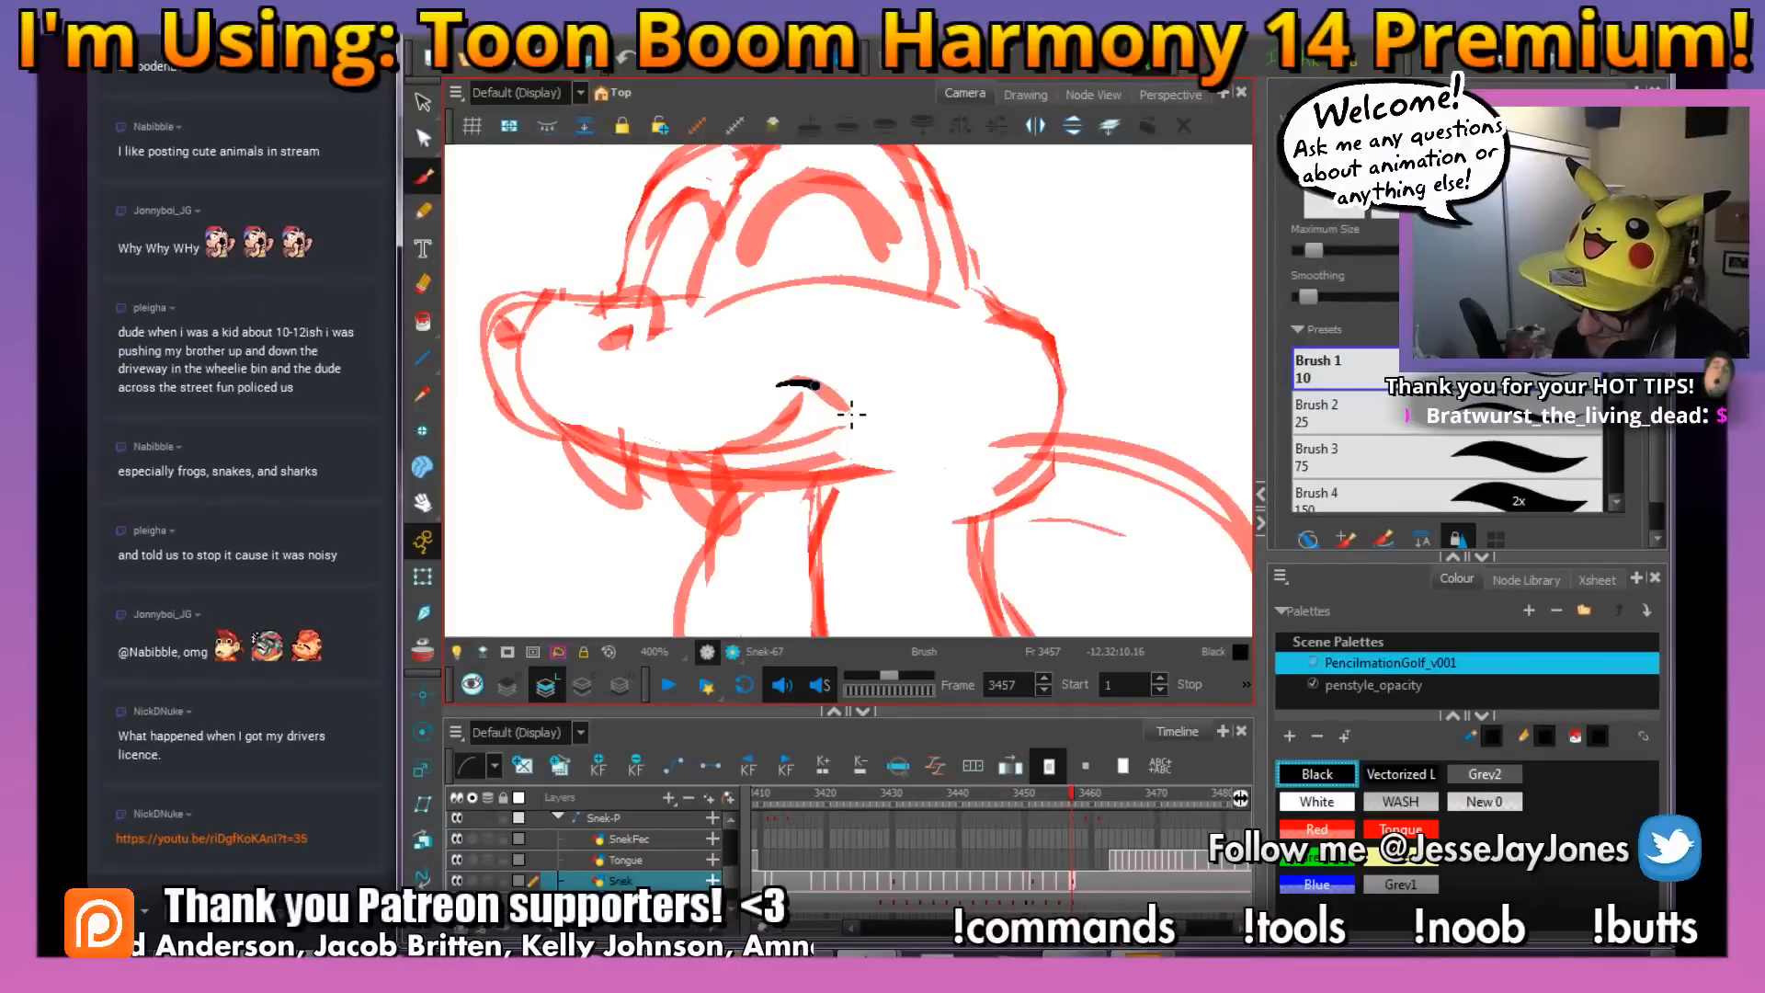
pyautogui.moveTo(809, 409)
pyautogui.mouseDown()
pyautogui.moveTo(714, 466)
pyautogui.moveTo(662, 465)
pyautogui.moveTo(562, 422)
pyautogui.moveTo(526, 434)
pyautogui.moveTo(492, 338)
pyautogui.mouseUp()
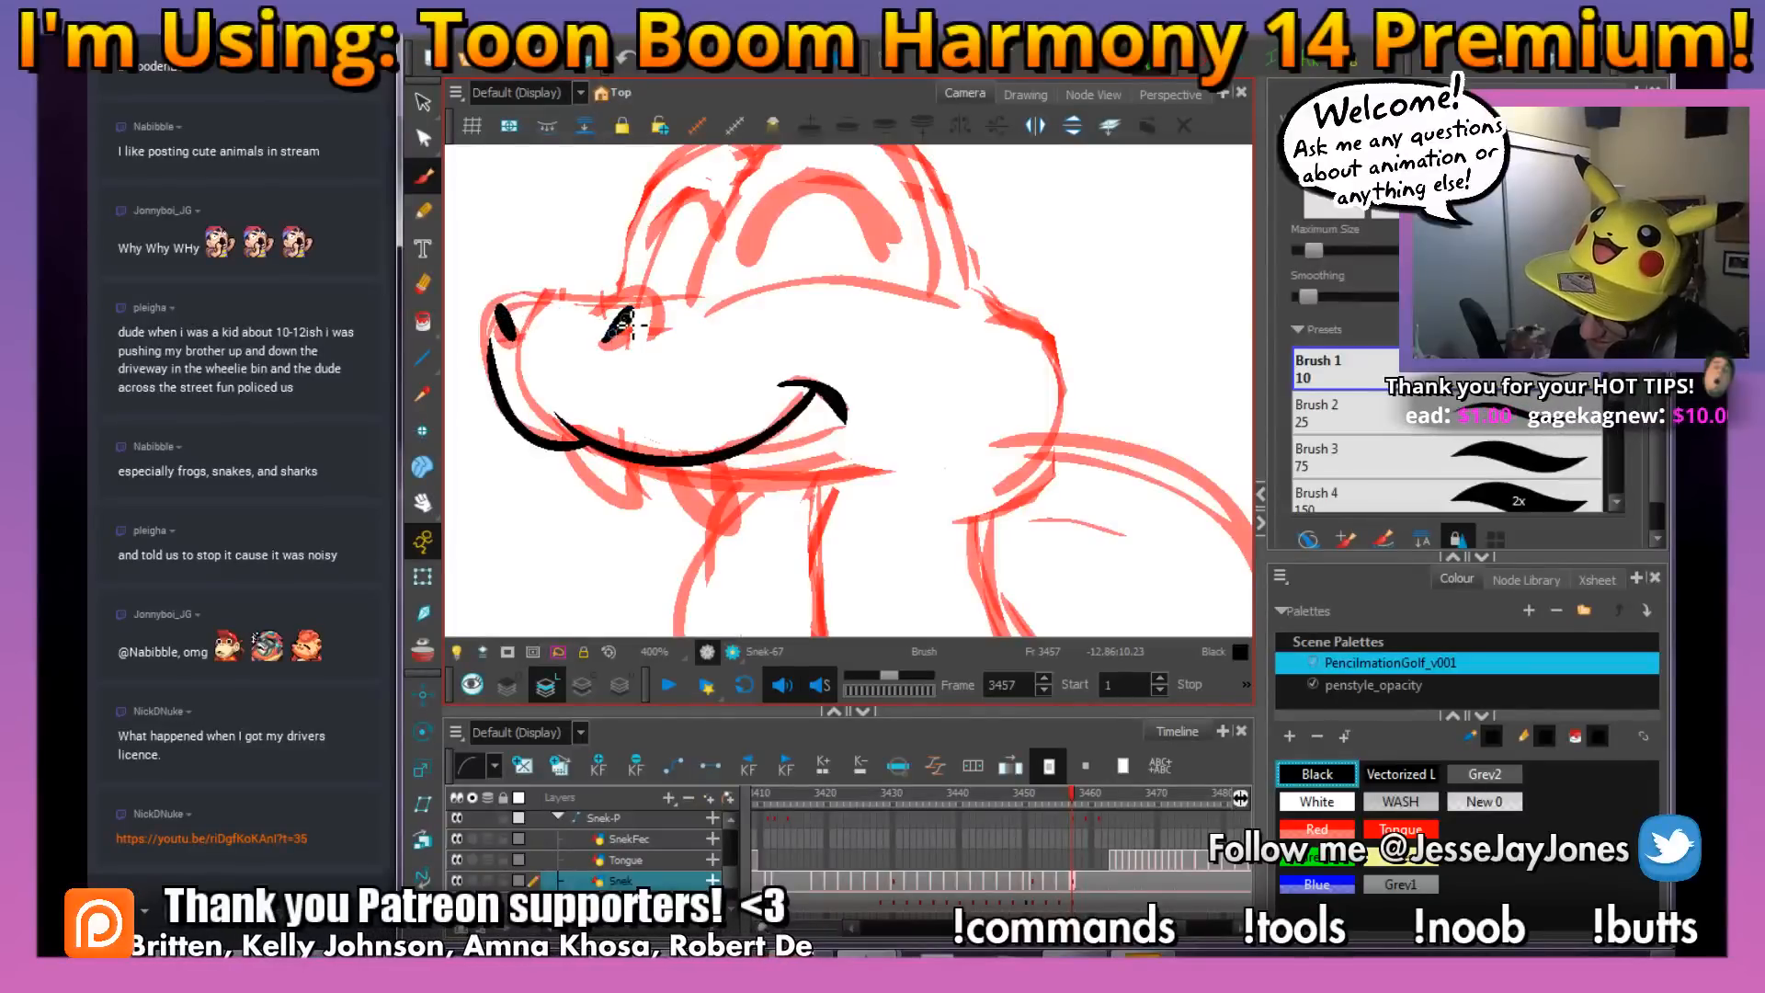
# Ink the outlines around both nostrils, the top of the snout between them and the curved forehead line
pyautogui.moveTo(597, 325); pyautogui.dragTo(649, 290)
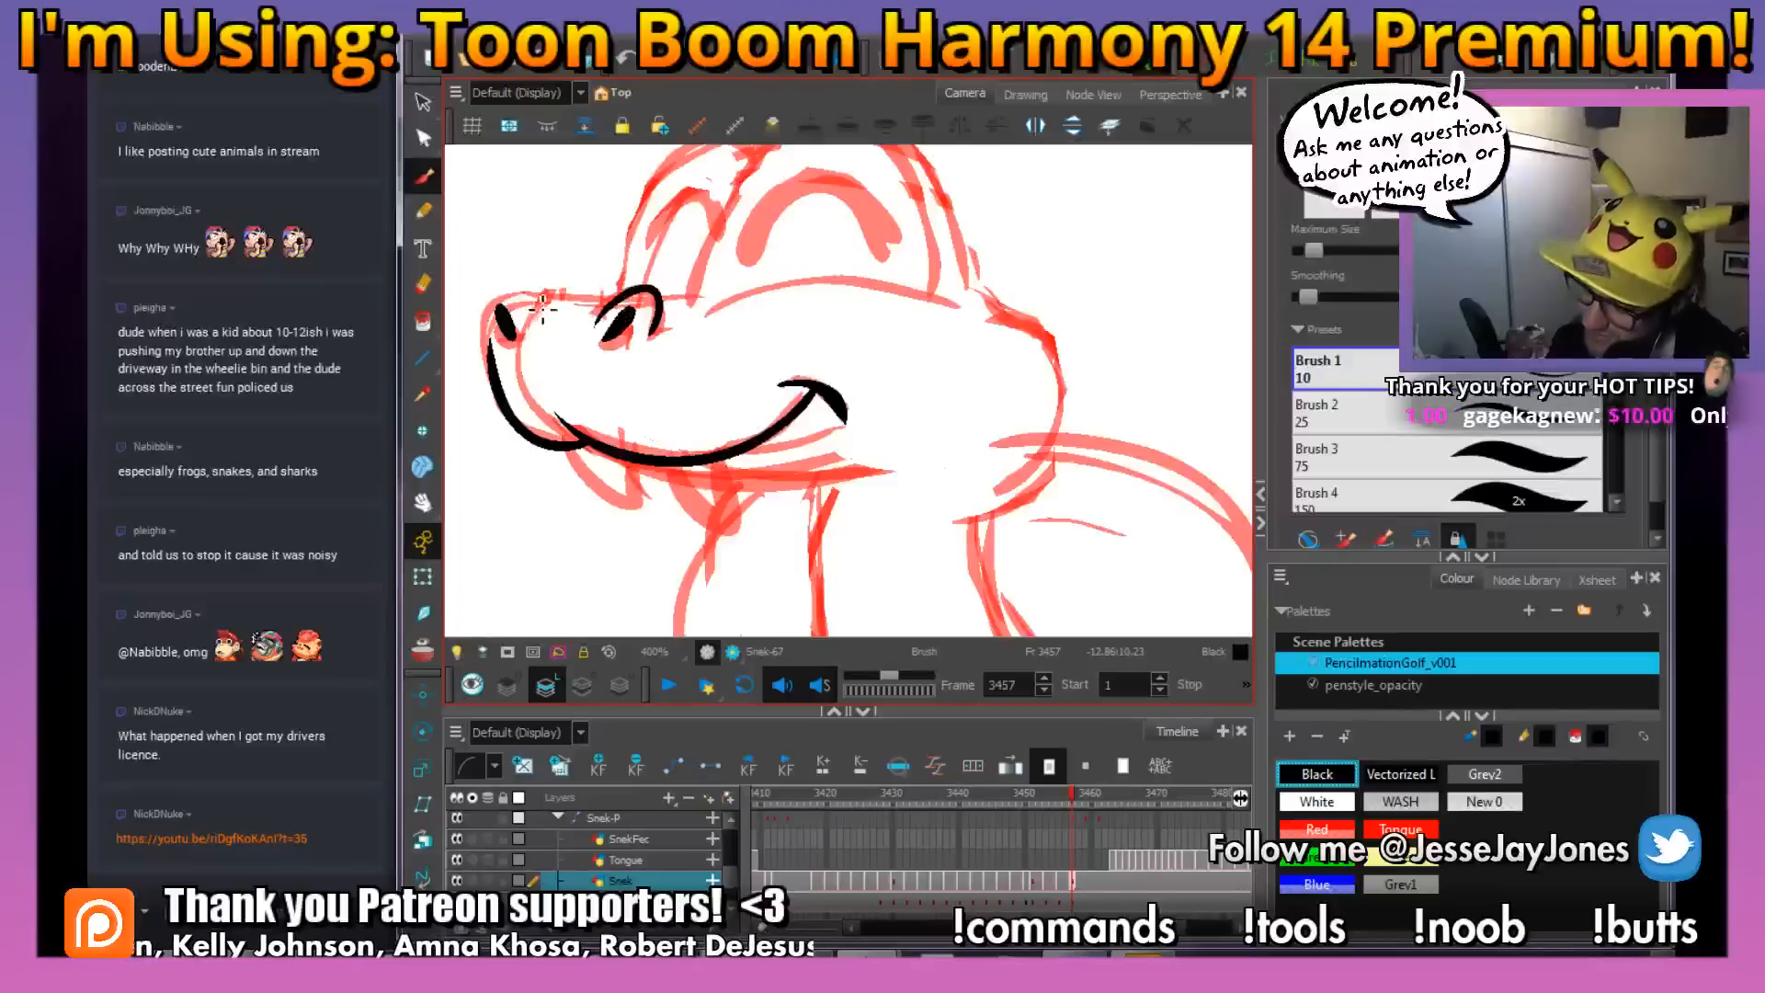
pyautogui.moveTo(490, 340)
pyautogui.mouseDown()
pyautogui.moveTo(501, 291)
pyautogui.moveTo(530, 306)
pyautogui.mouseUp()
pyautogui.press('space')
pyautogui.moveTo(780, 338); pyautogui.dragTo(757, 367)
pyautogui.hotkey('ctrl', 'z')
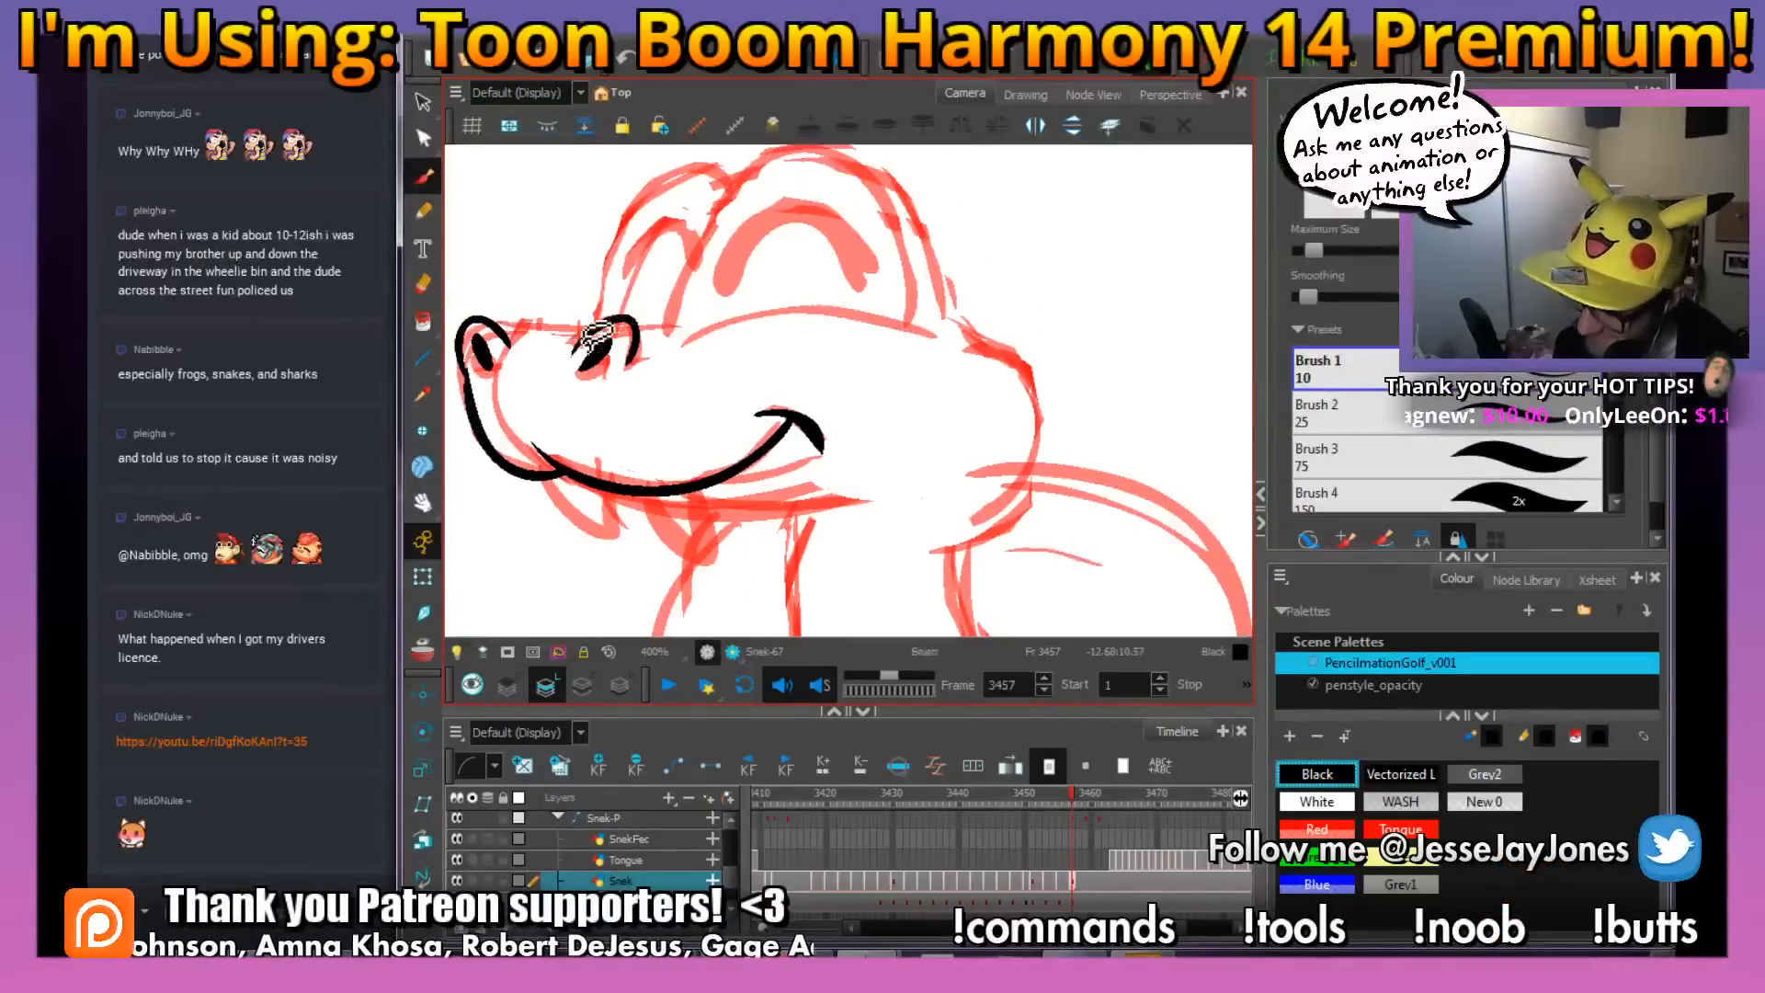
pyautogui.moveTo(571, 329); pyautogui.dragTo(505, 338)
pyautogui.press('space')
pyautogui.moveTo(789, 378)
pyautogui.mouseDown()
pyautogui.moveTo(640, 422)
pyautogui.moveTo(808, 448)
pyautogui.mouseUp()
pyautogui.moveTo(696, 416)
pyautogui.mouseDown()
pyautogui.moveTo(770, 393)
pyautogui.moveTo(936, 422)
pyautogui.moveTo(913, 461)
pyautogui.mouseUp()
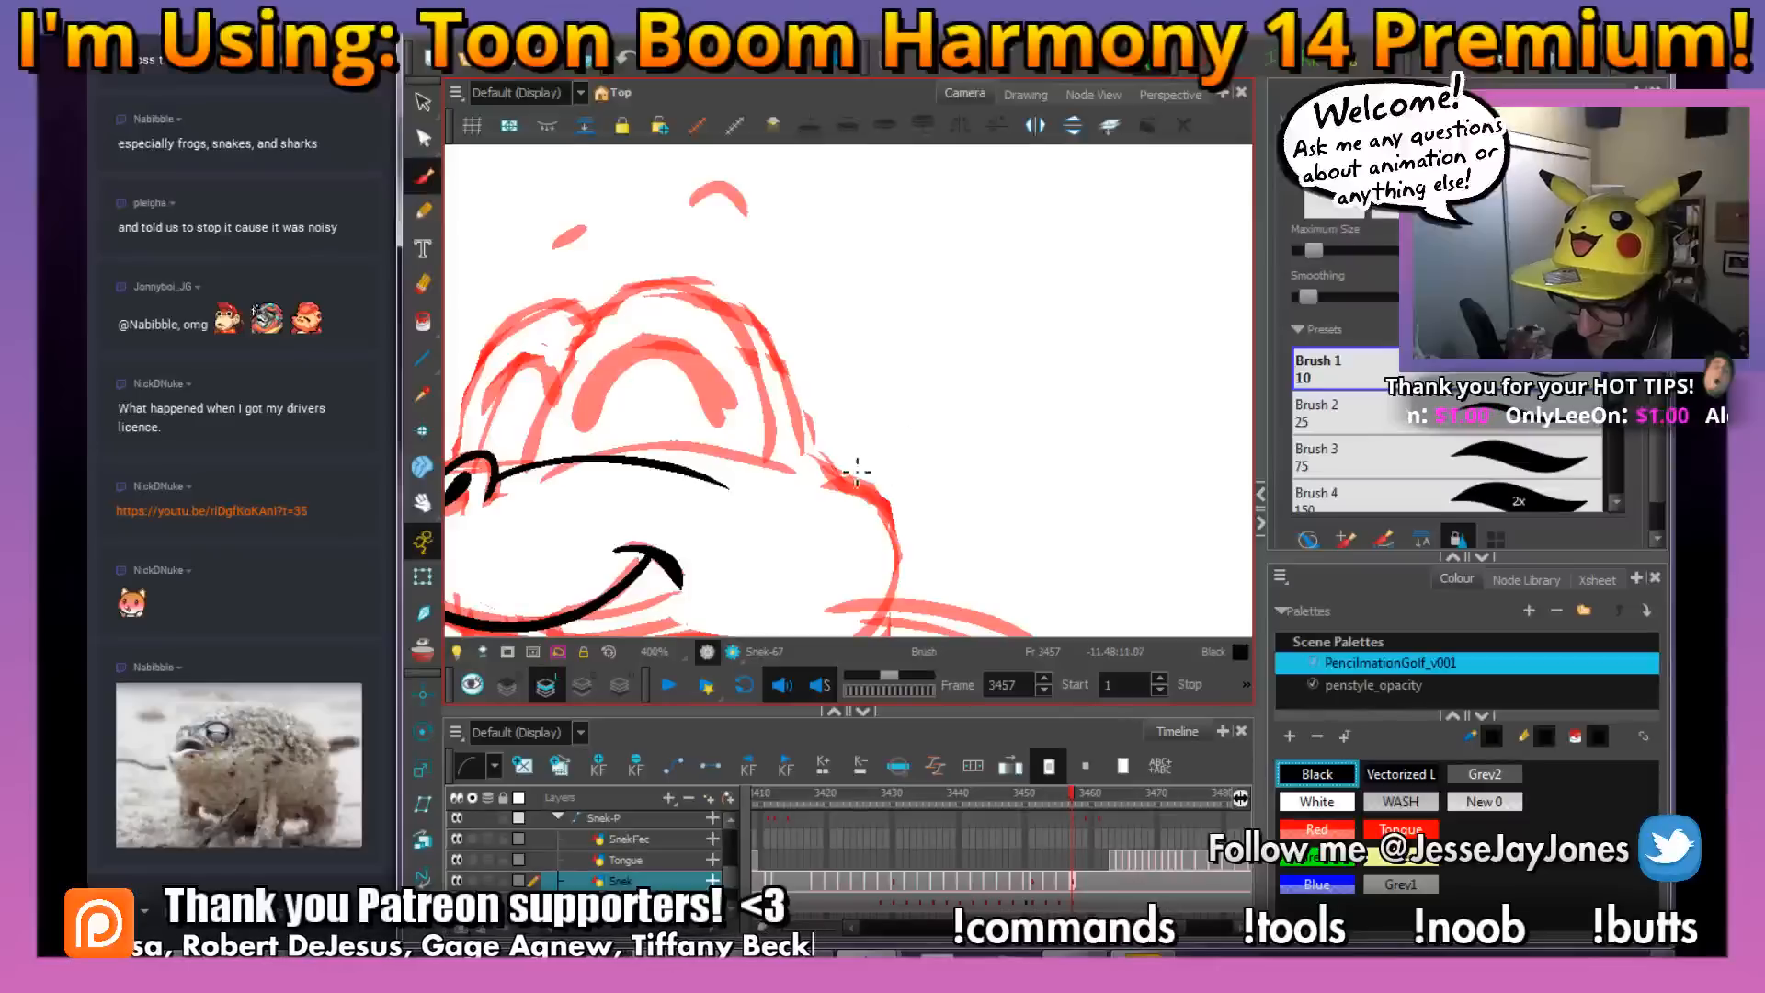
# Open the YouTube link posted in the chat, watch the clip, close it and return to Harmony
pyautogui.click(266, 511)
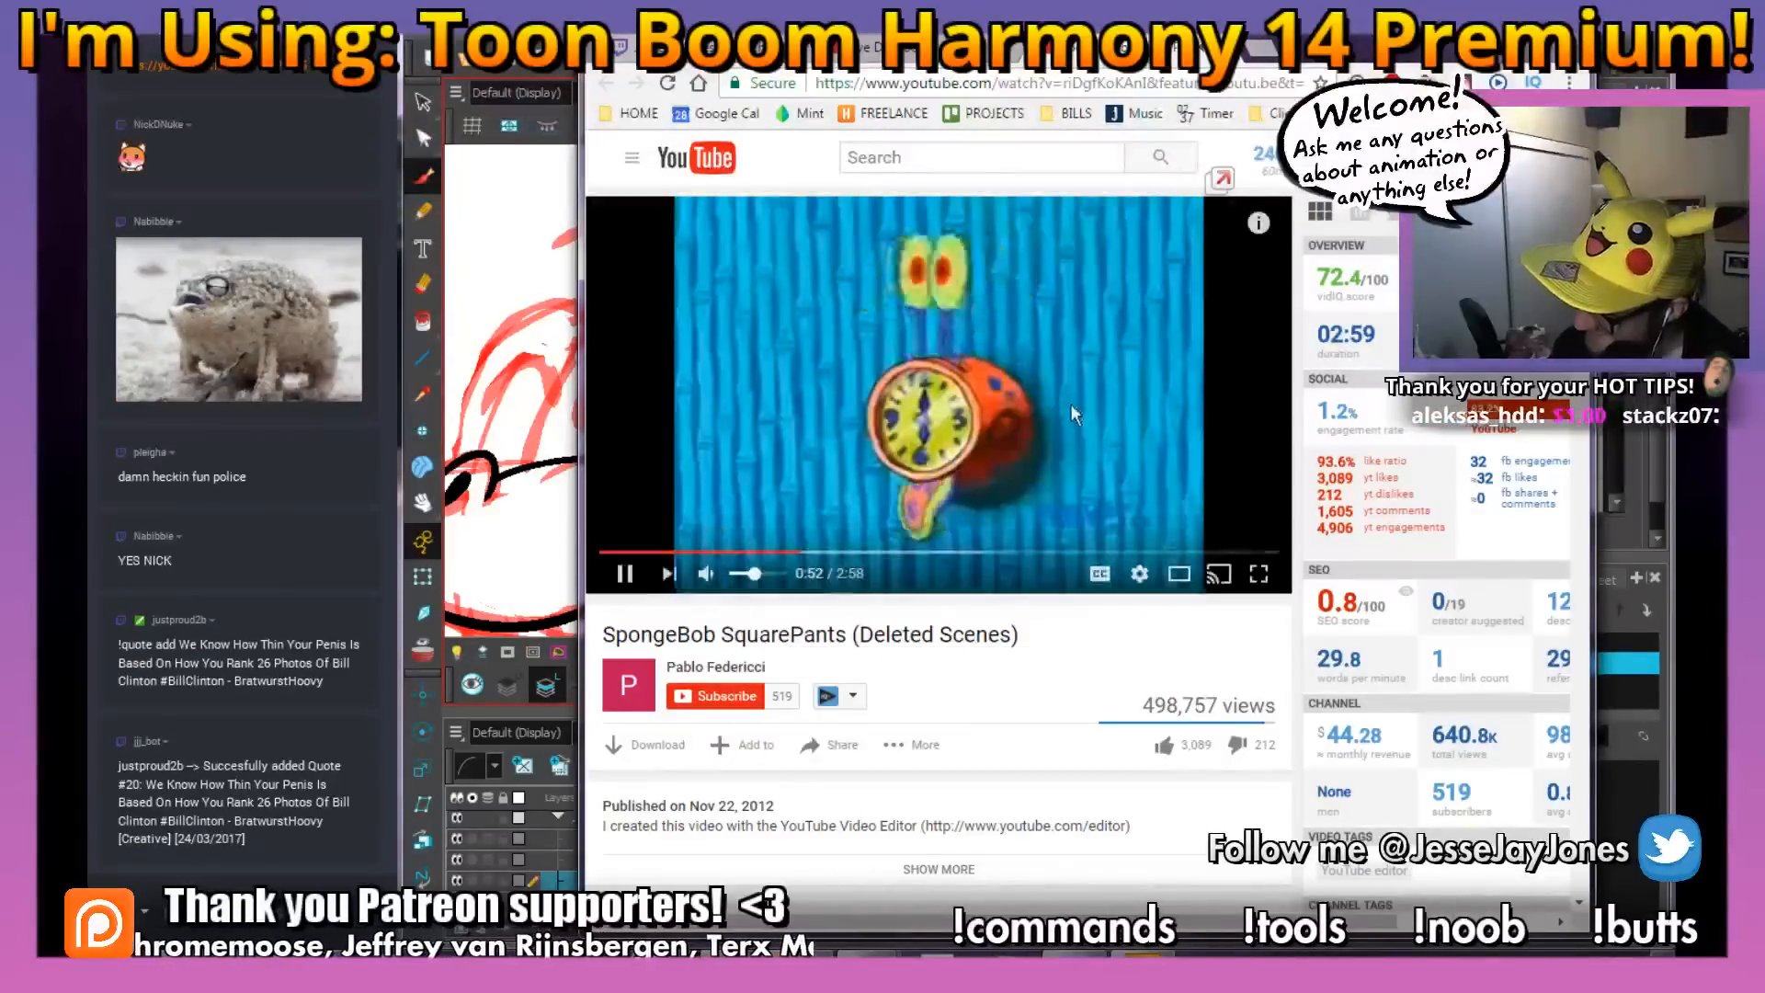
pyautogui.hotkey('ctrl', 'w')
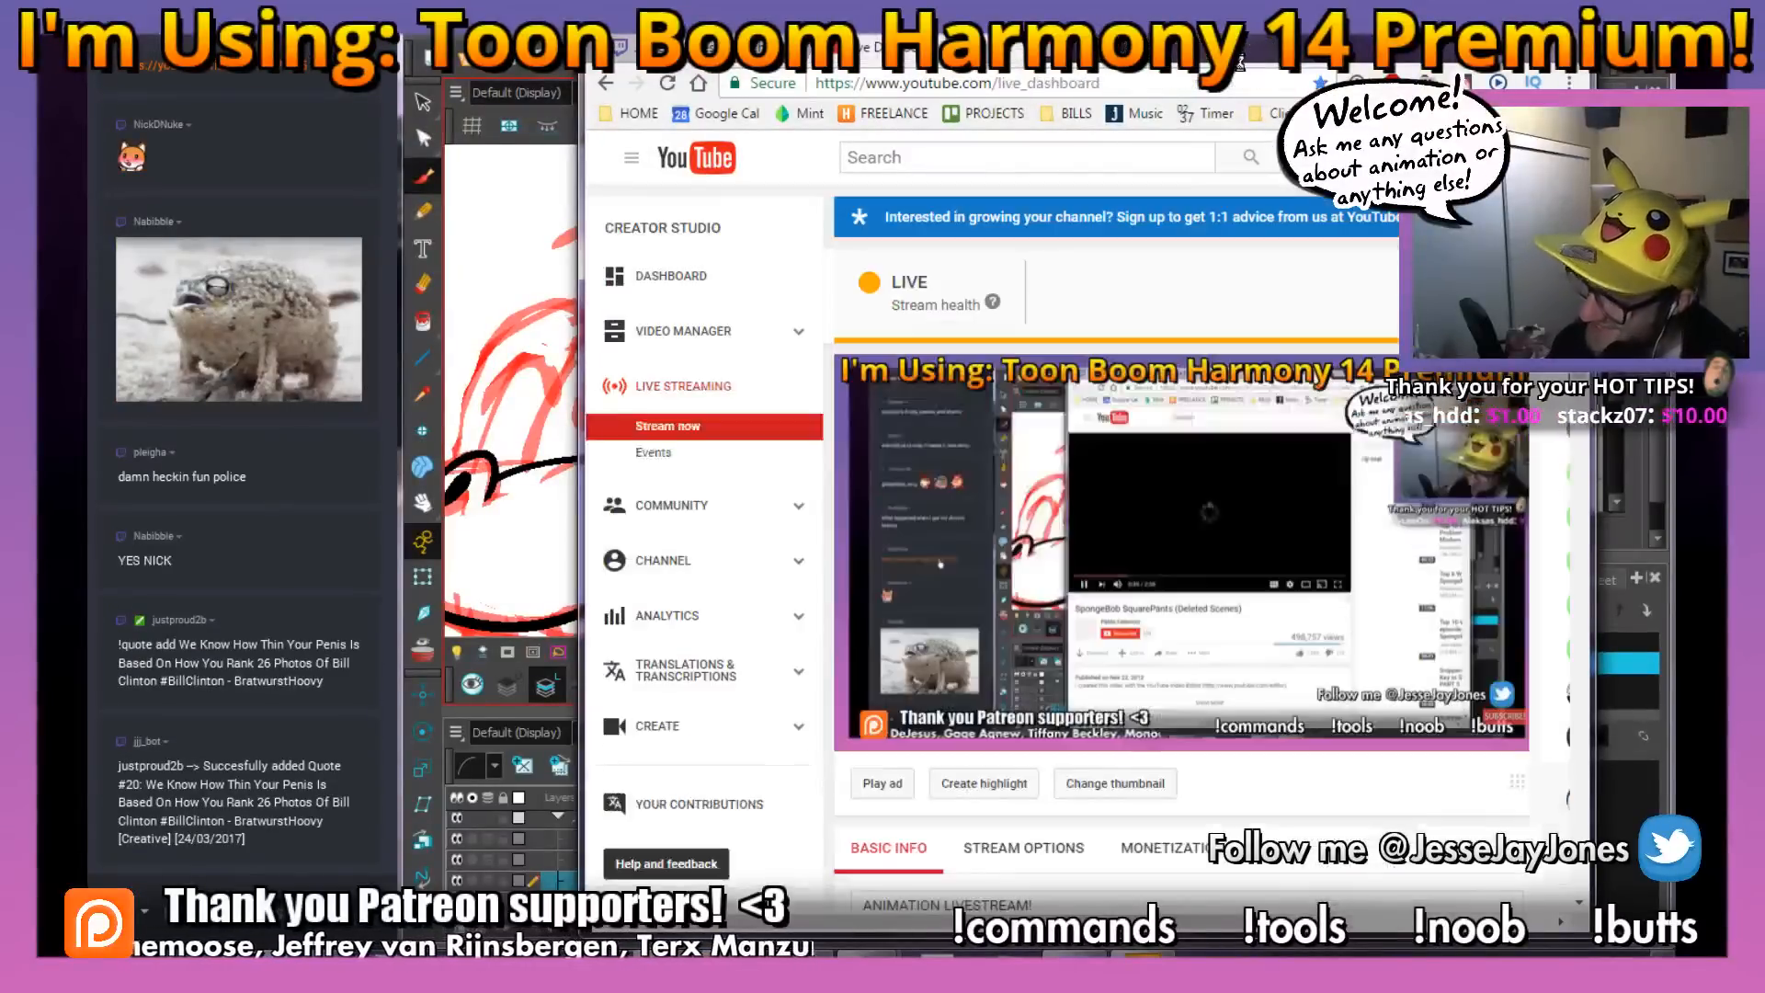
pyautogui.hotkey('alt', 'Tab')
# Ink the back of the snake's head with a thick curve from behind the eye down to the jaw
pyautogui.press('space')
pyautogui.moveTo(717, 470)
pyautogui.mouseDown()
pyautogui.moveTo(809, 496)
pyautogui.moveTo(752, 485)
pyautogui.moveTo(786, 472)
pyautogui.mouseUp()
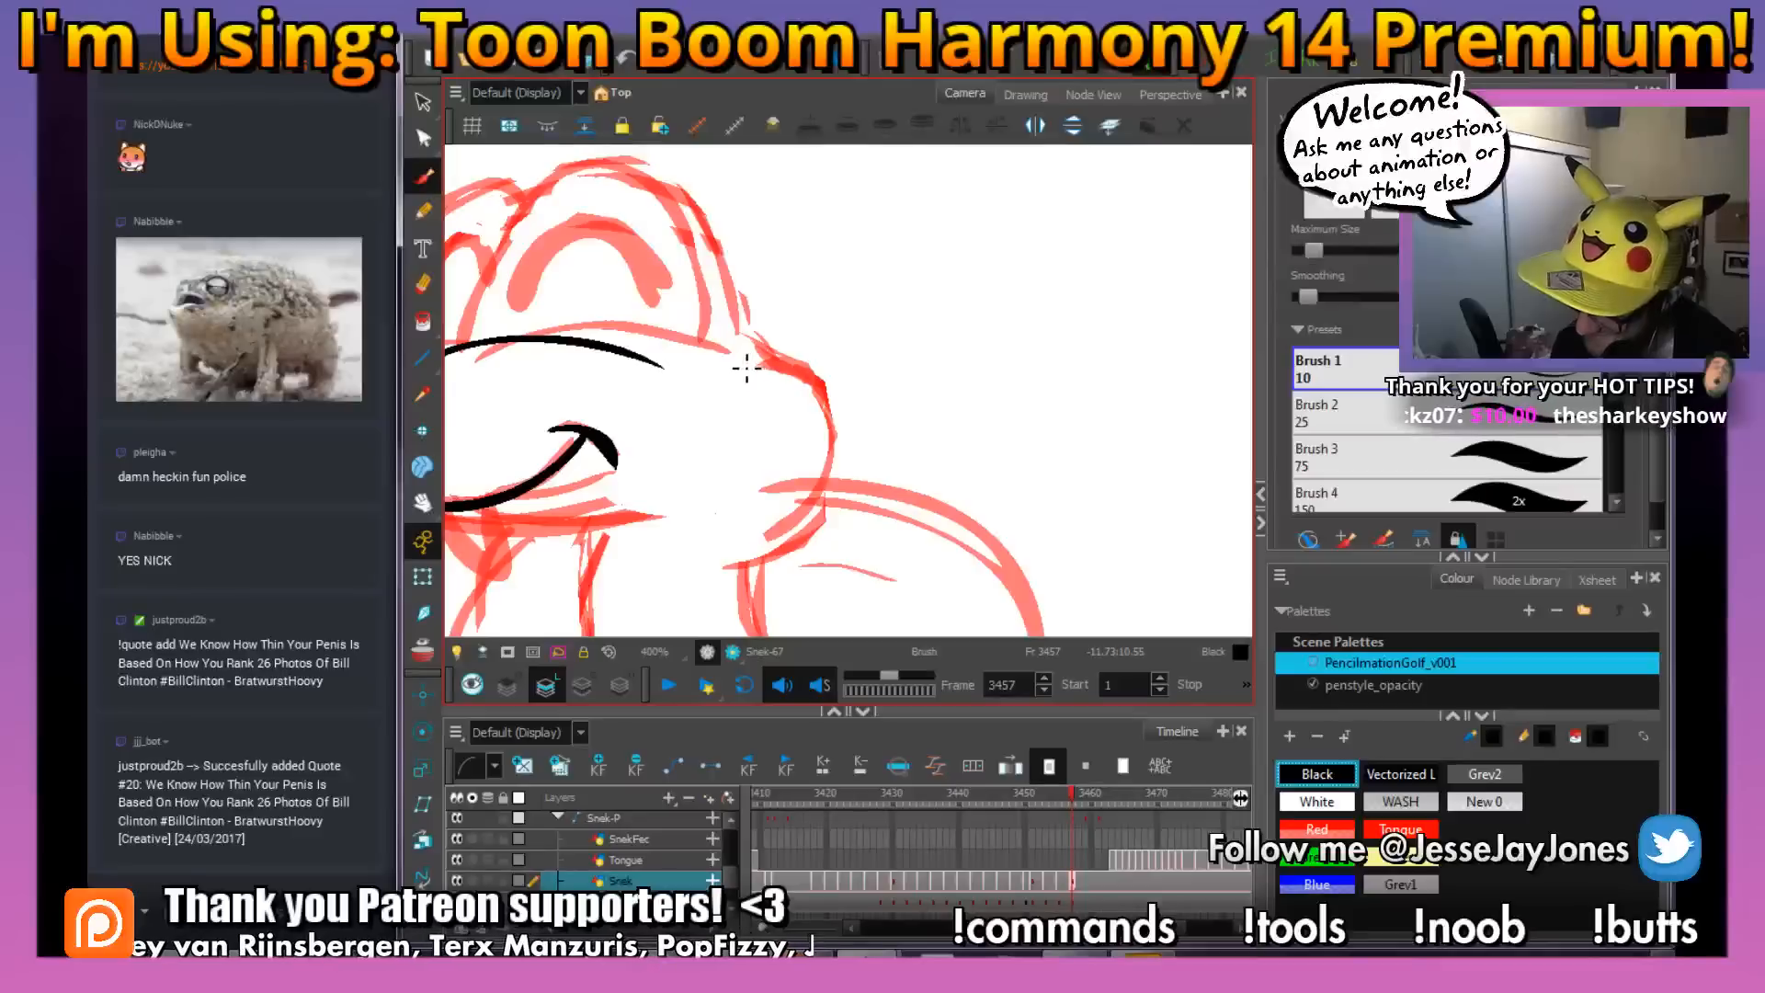
pyautogui.moveTo(752, 366)
pyautogui.mouseDown()
pyautogui.moveTo(839, 405)
pyautogui.moveTo(824, 516)
pyautogui.moveTo(686, 556)
pyautogui.mouseUp()
pyautogui.moveTo(743, 388); pyautogui.dragTo(947, 504)
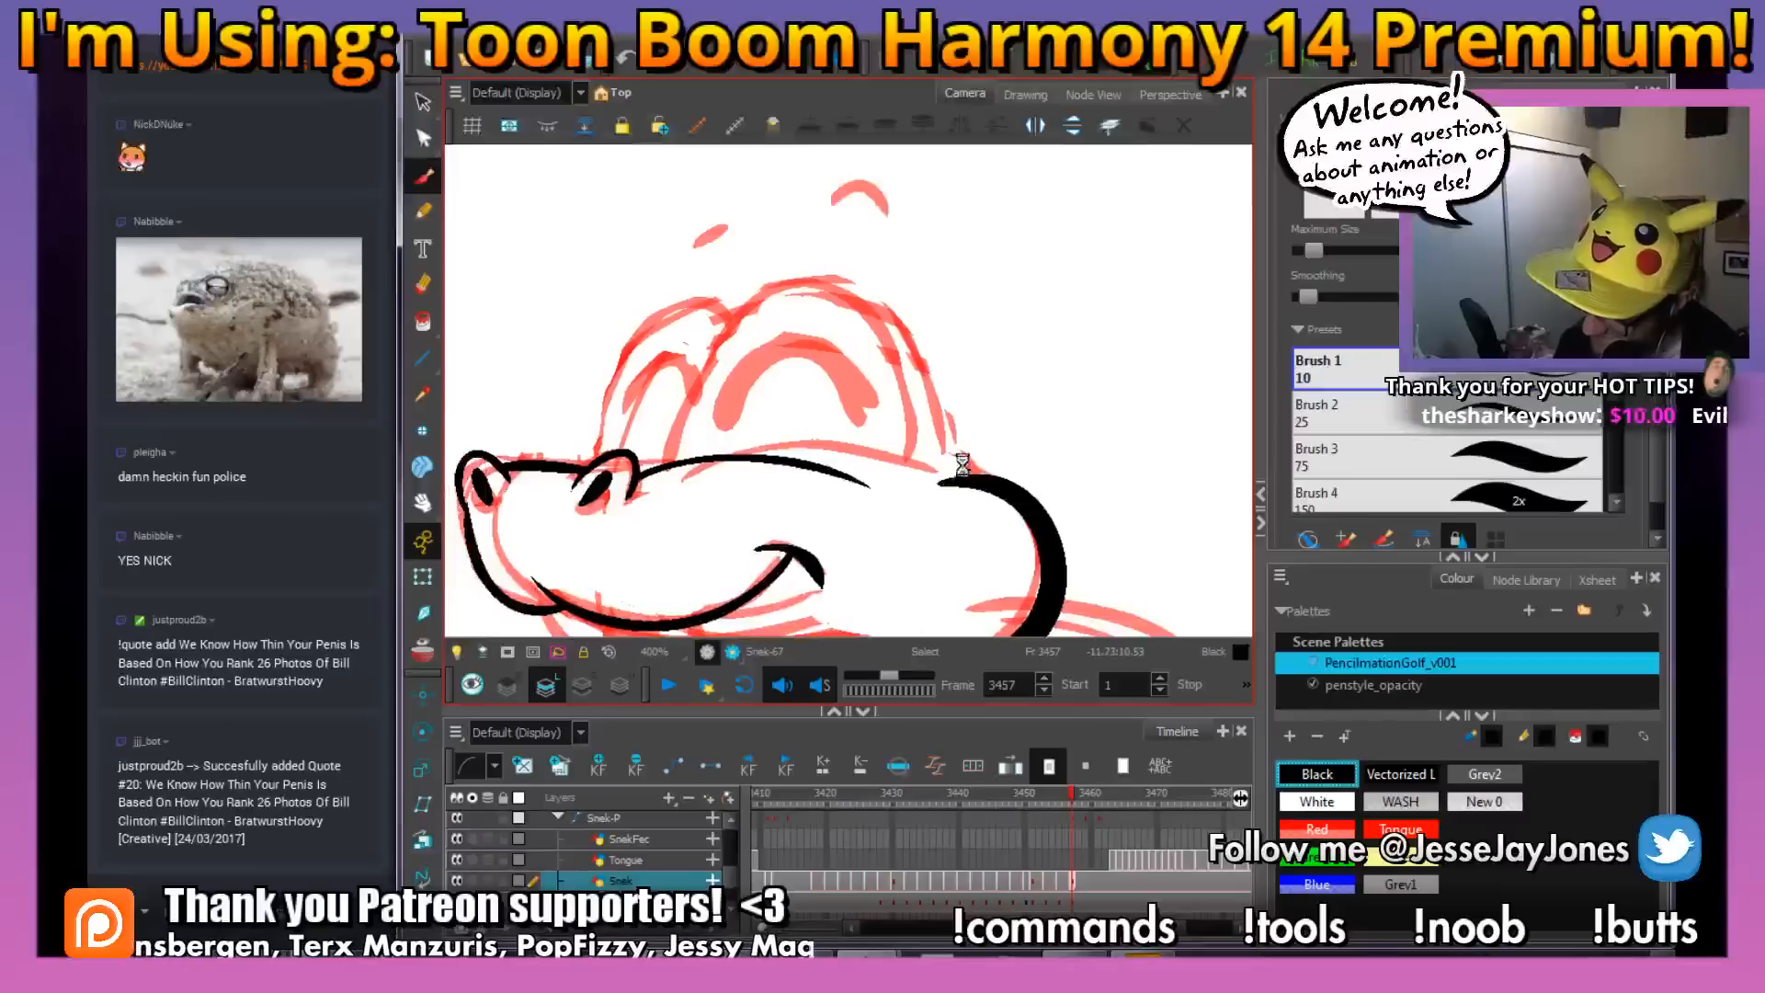
# Ink the domed outlines of the near and far eyes on top of the head
pyautogui.moveTo(958, 429)
pyautogui.mouseDown()
pyautogui.moveTo(925, 340)
pyautogui.moveTo(840, 270)
pyautogui.moveTo(777, 291)
pyautogui.moveTo(706, 464)
pyautogui.mouseUp()
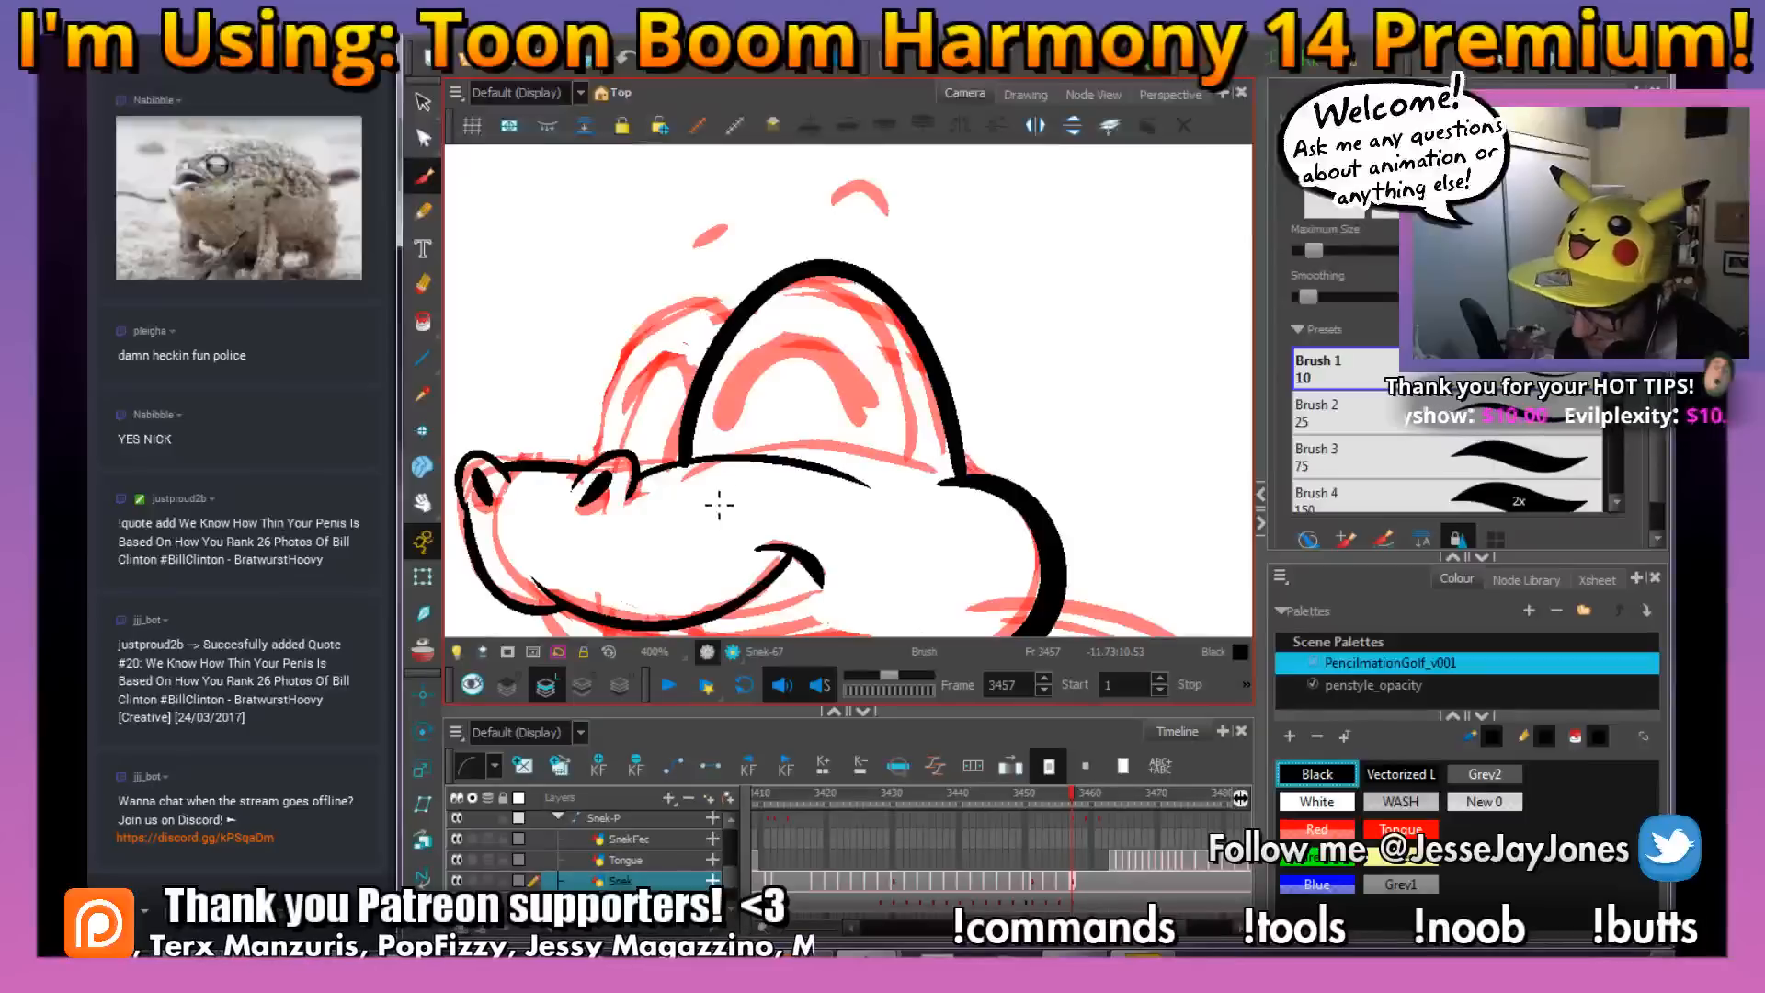
pyautogui.moveTo(801, 424); pyautogui.dragTo(851, 481)
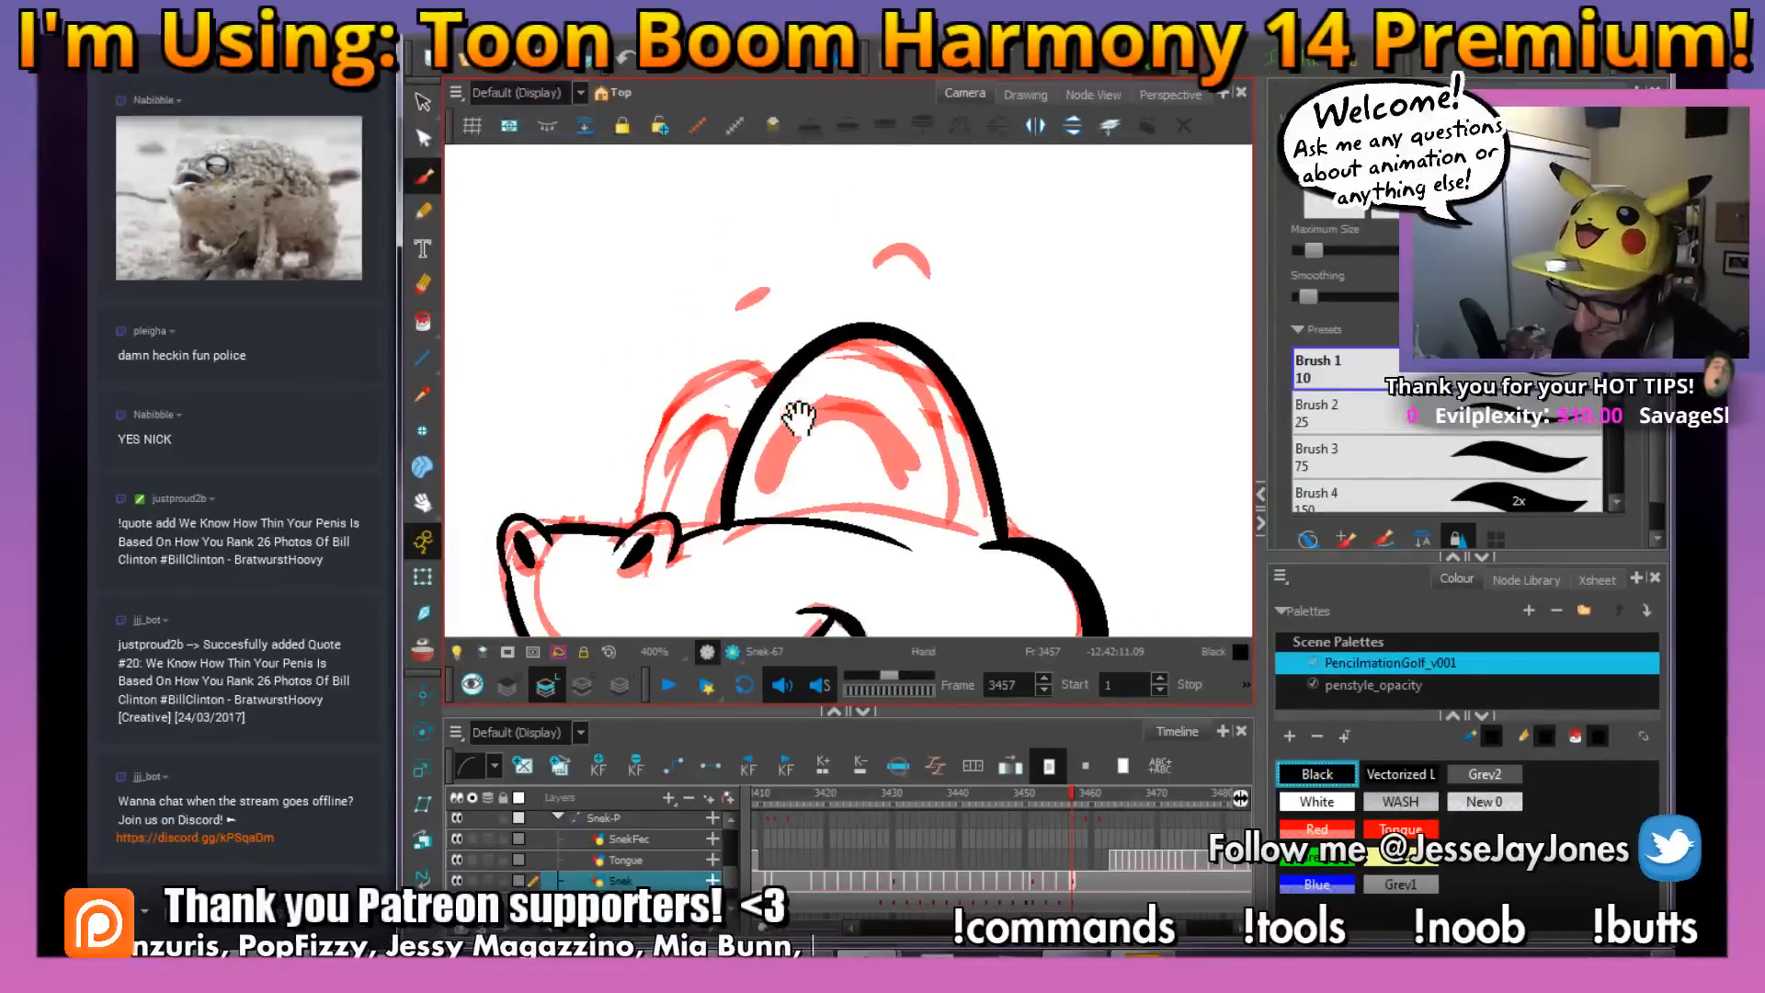
pyautogui.moveTo(800, 428); pyautogui.dragTo(805, 438)
pyautogui.moveTo(774, 354)
pyautogui.mouseDown()
pyautogui.moveTo(724, 375)
pyautogui.moveTo(662, 530)
pyautogui.mouseUp()
# Ink the closed-eye arcs inside the near and far eye domes
pyautogui.moveTo(919, 497)
pyautogui.mouseDown()
pyautogui.moveTo(912, 457)
pyautogui.moveTo(810, 446)
pyautogui.moveTo(778, 500)
pyautogui.mouseUp()
pyautogui.hotkey('ctrl', 'z')
pyautogui.moveTo(919, 496)
pyautogui.mouseDown()
pyautogui.moveTo(889, 440)
pyautogui.moveTo(791, 506)
pyautogui.mouseUp()
pyautogui.moveTo(824, 439)
pyautogui.mouseDown()
pyautogui.moveTo(787, 496)
pyautogui.moveTo(696, 453)
pyautogui.mouseUp()
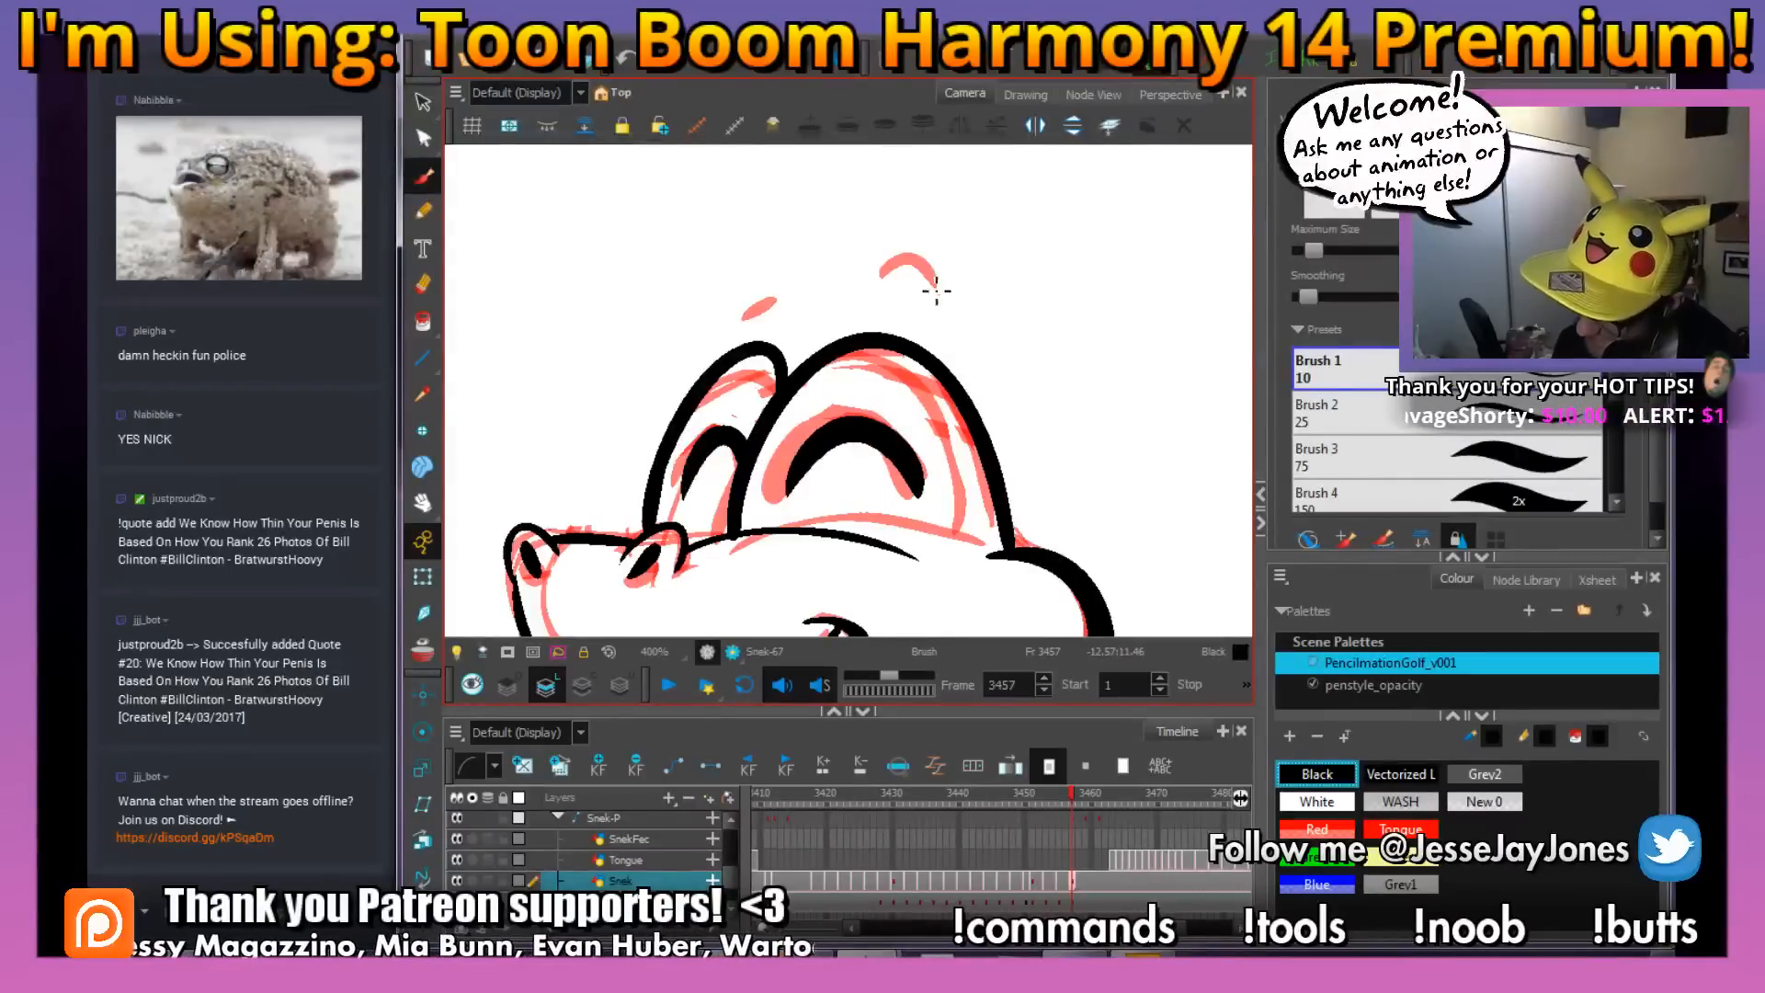
# Ink the two short curved eyebrows floating above the snake's eyes
pyautogui.moveTo(945, 297); pyautogui.dragTo(888, 275)
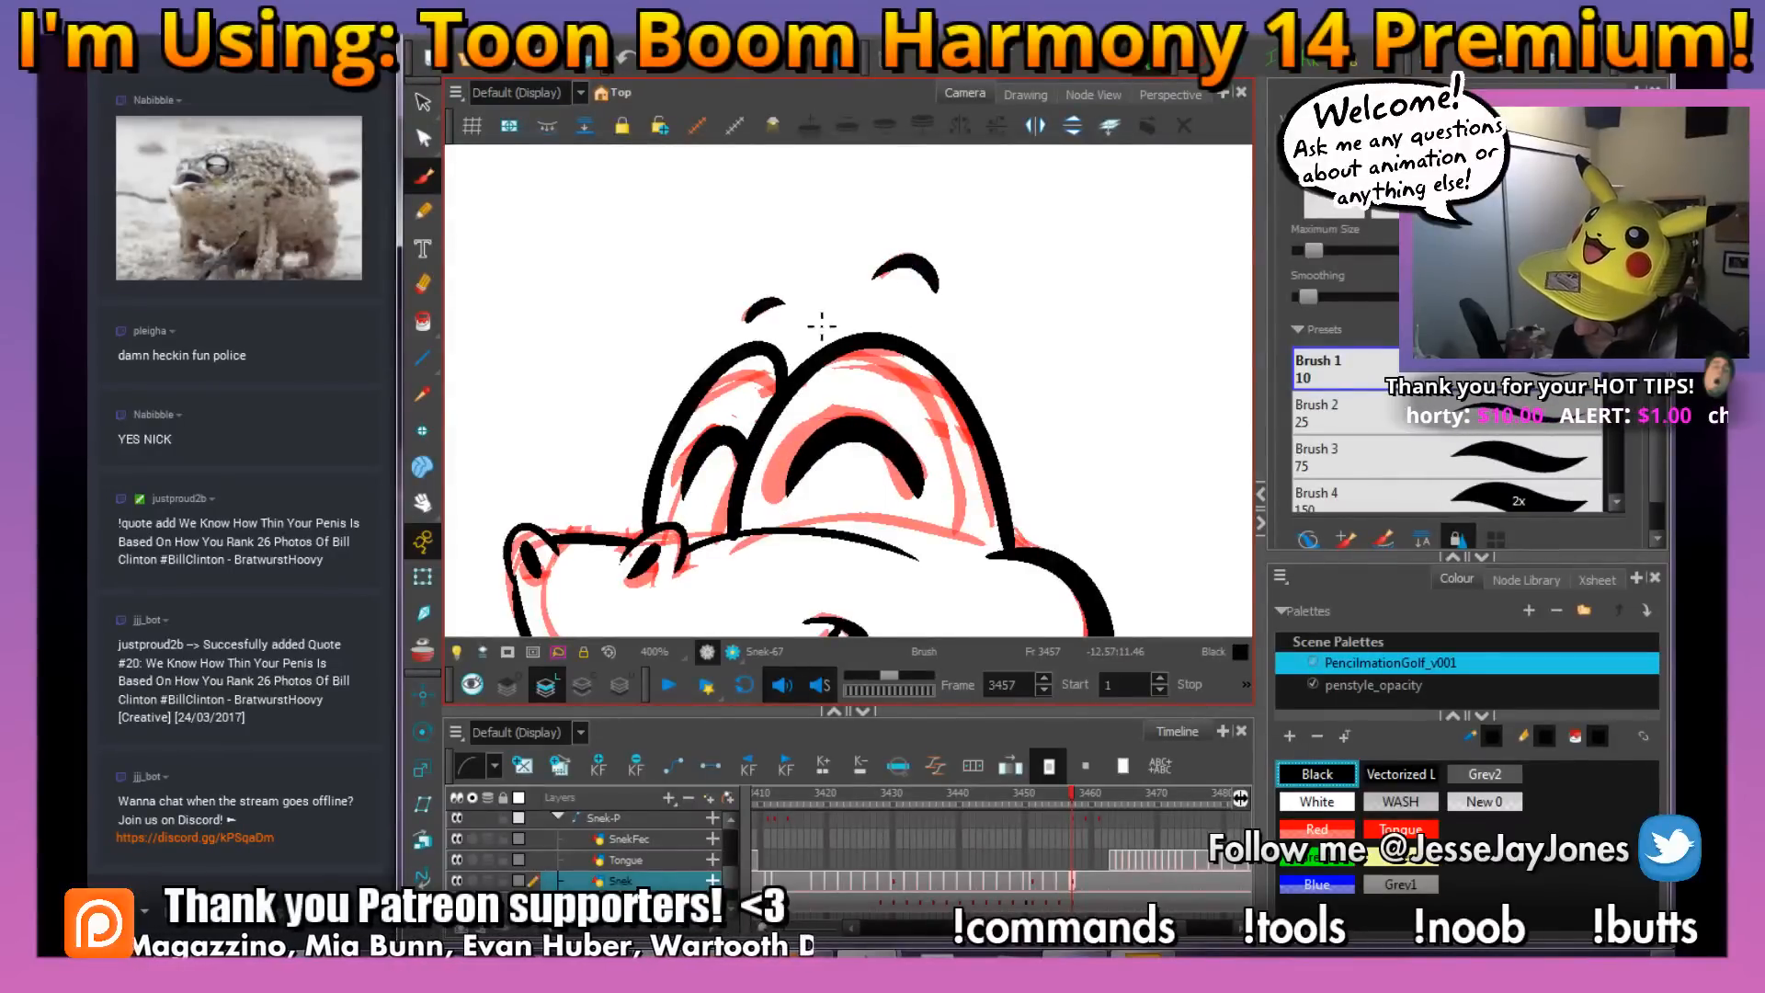
# Ink the two pointed fangs hanging from the snake's mouth line and save the scene
pyautogui.press('1')
pyautogui.press('1')
pyautogui.press('1')
pyautogui.moveTo(883, 520); pyautogui.dragTo(783, 426)
pyautogui.press('2')
pyautogui.press('2')
pyautogui.moveTo(687, 489); pyautogui.dragTo(732, 372)
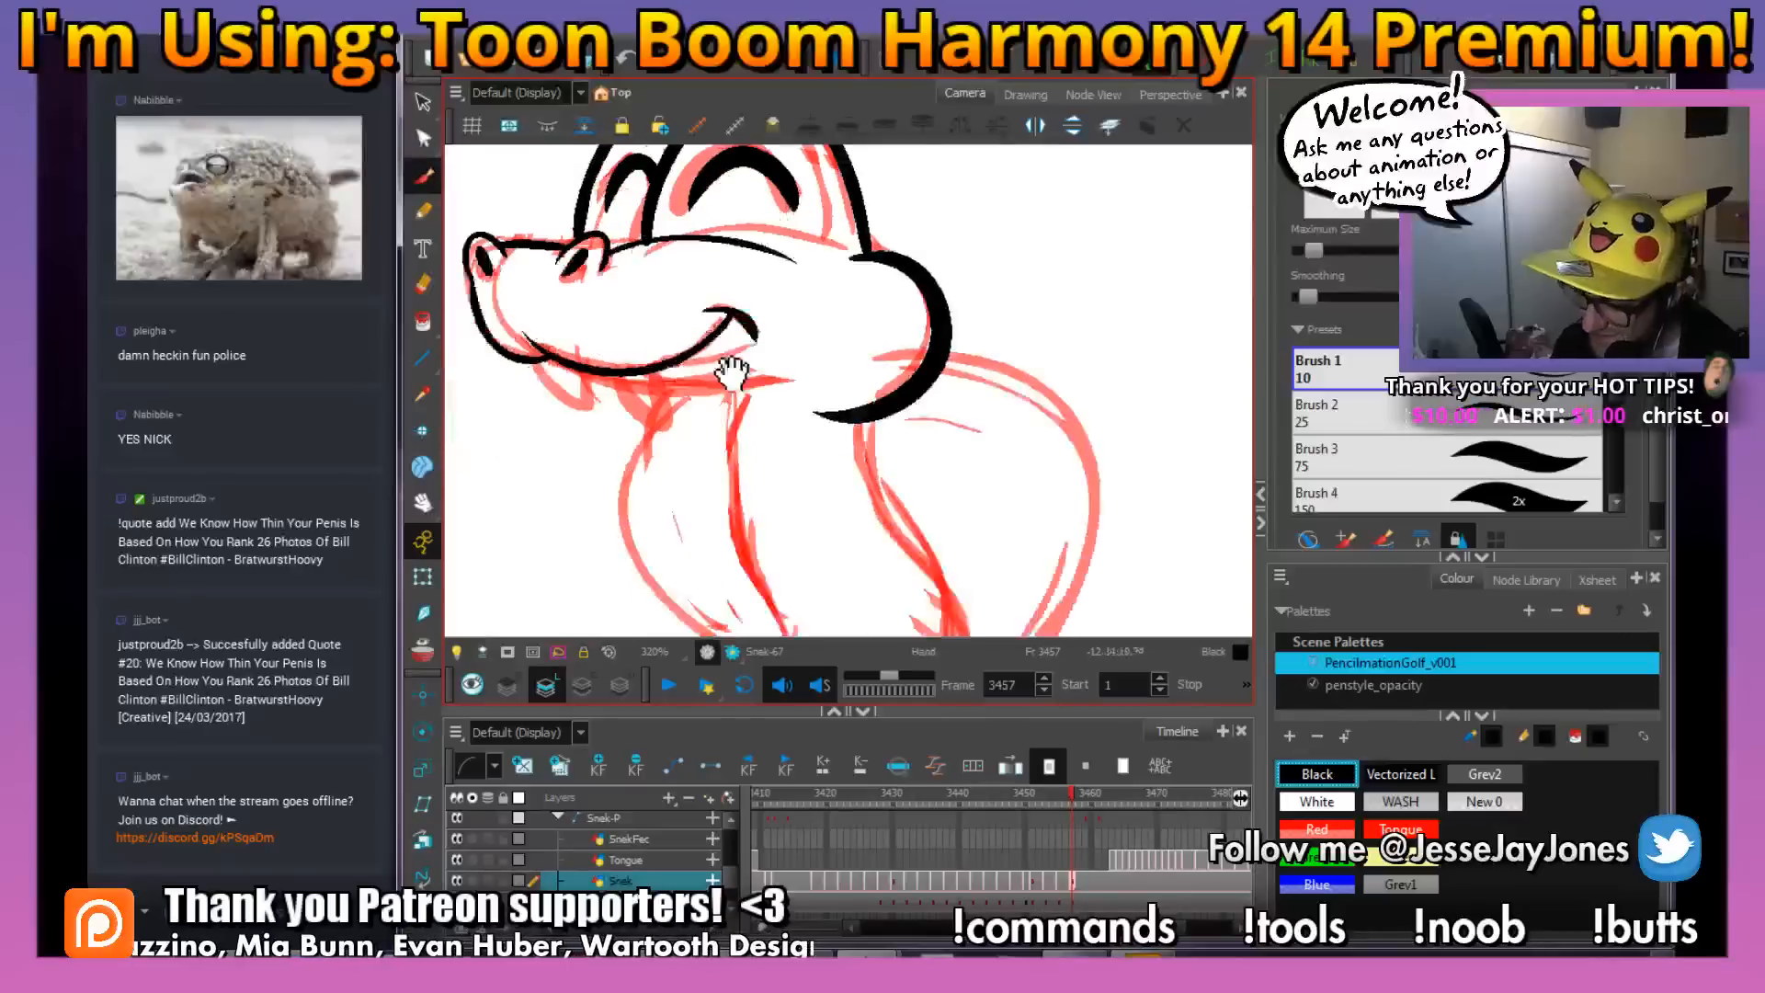
pyautogui.moveTo(1042, 455); pyautogui.dragTo(973, 556)
pyautogui.moveTo(724, 279); pyautogui.dragTo(717, 458)
pyautogui.press('2')
pyautogui.press('2')
pyautogui.moveTo(642, 505)
pyautogui.mouseDown()
pyautogui.moveTo(604, 477)
pyautogui.moveTo(613, 390)
pyautogui.moveTo(564, 366)
pyautogui.moveTo(546, 416)
pyautogui.moveTo(515, 352)
pyautogui.moveTo(520, 296)
pyautogui.mouseUp()
pyautogui.hotkey('ctrl', 's')
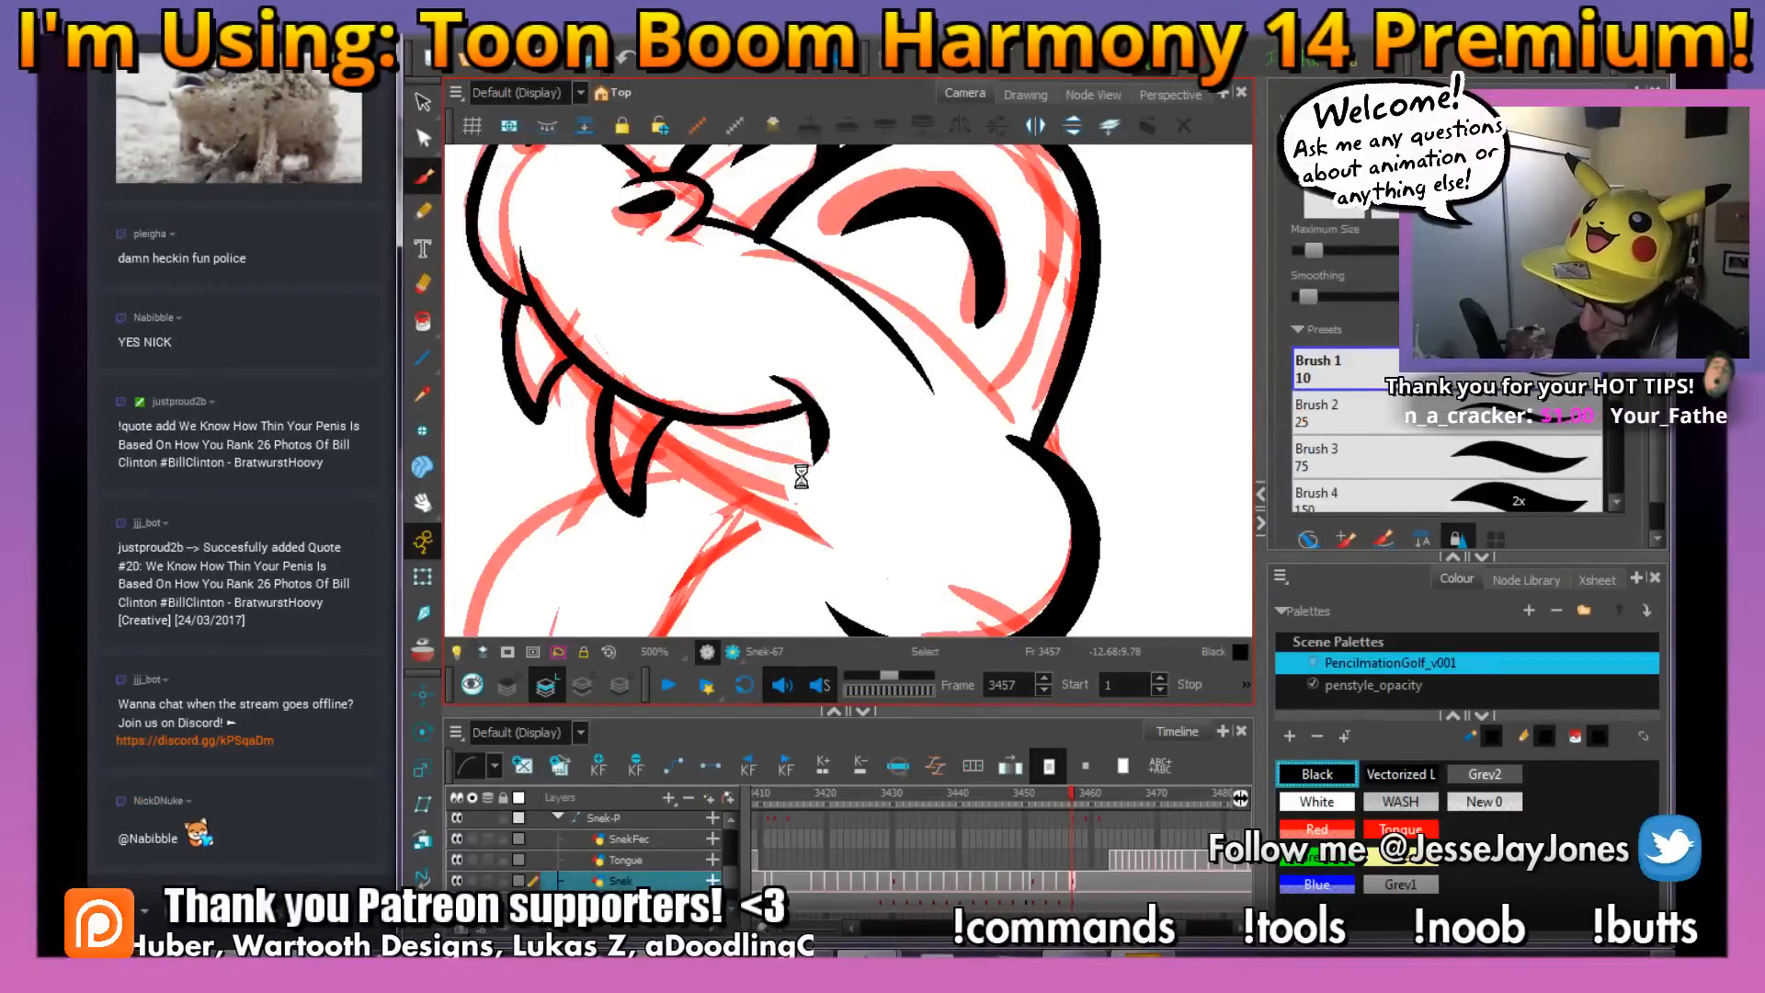
# Ink the lower jaw line between the fangs and back beneath the corner of the smile
pyautogui.moveTo(945, 545); pyautogui.dragTo(1002, 434)
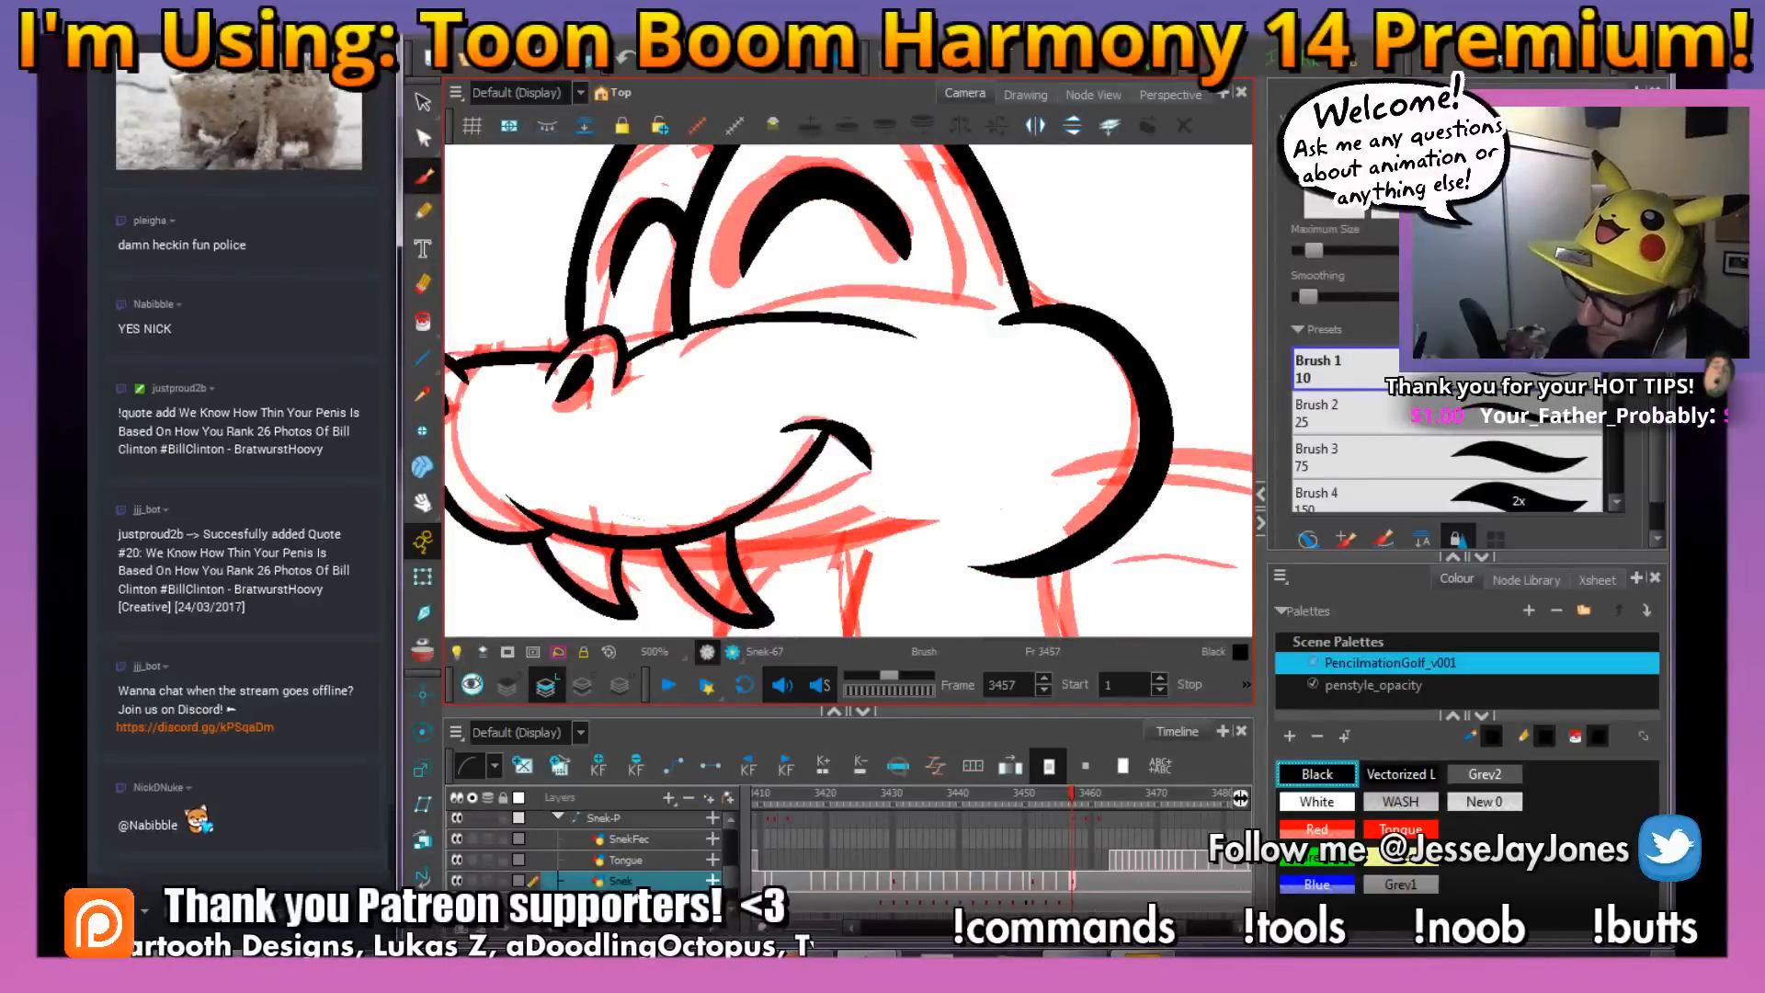
pyautogui.moveTo(769, 513)
pyautogui.mouseDown()
pyautogui.moveTo(690, 421)
pyautogui.moveTo(786, 482)
pyautogui.moveTo(712, 466)
pyautogui.mouseUp()
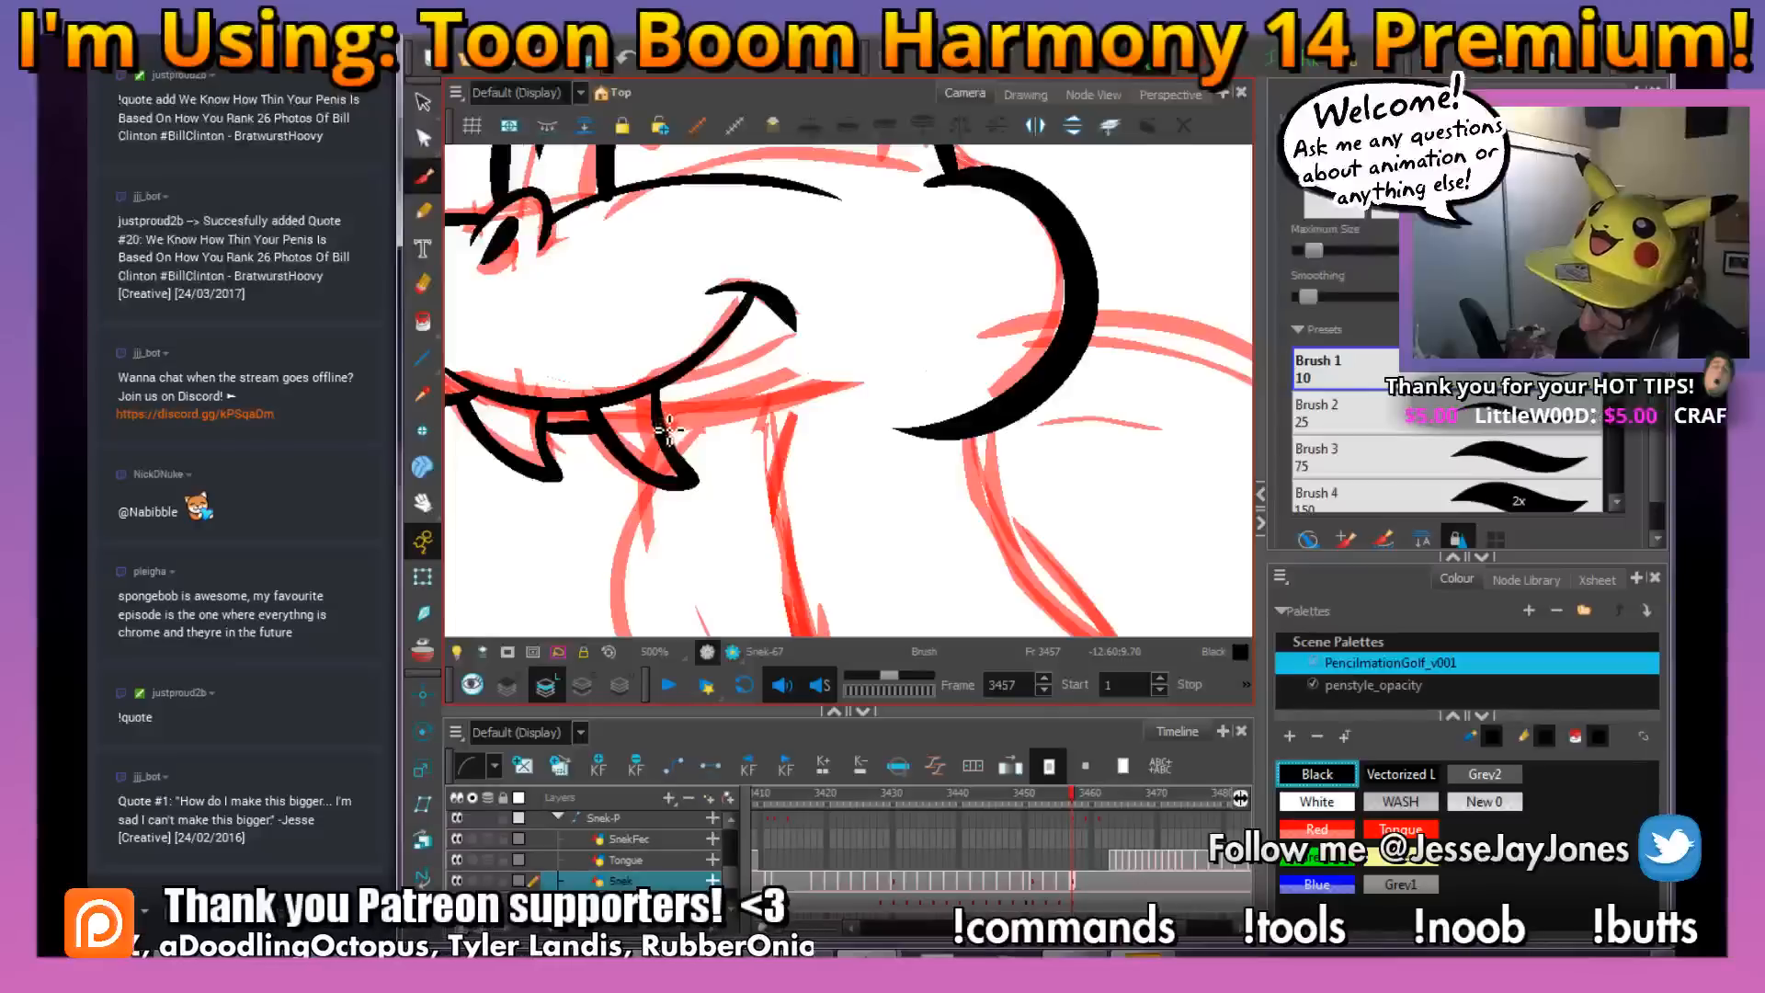
pyautogui.moveTo(993, 533)
pyautogui.mouseDown()
pyautogui.moveTo(942, 485)
pyautogui.moveTo(1000, 481)
pyautogui.mouseUp()
# Ink the outer outline and inner overlap lines of the snake's upper body coil over the red rough
pyautogui.scroll(-4, 942, 485)
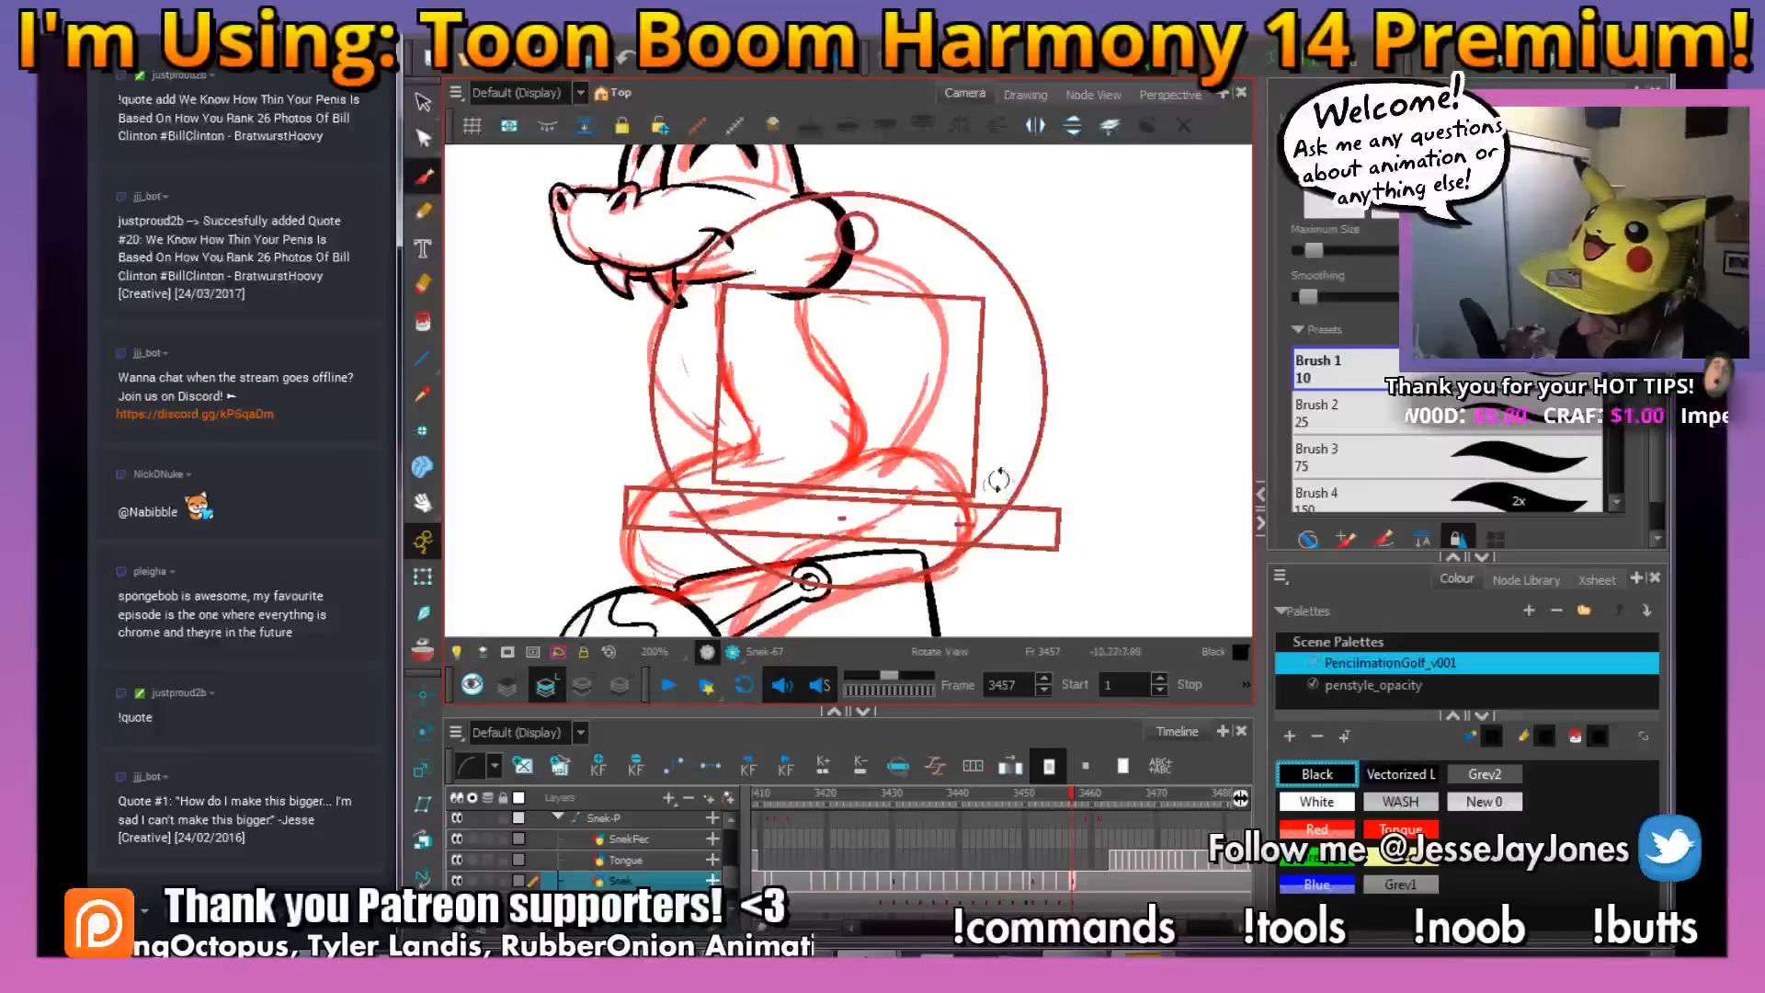
pyautogui.press('2')
pyautogui.moveTo(848, 566)
pyautogui.mouseDown()
pyautogui.moveTo(948, 416)
pyautogui.moveTo(765, 521)
pyautogui.mouseUp()
pyautogui.moveTo(754, 595)
pyautogui.mouseDown()
pyautogui.moveTo(837, 538)
pyautogui.moveTo(983, 497)
pyautogui.moveTo(1026, 466)
pyautogui.moveTo(1027, 401)
pyautogui.moveTo(961, 348)
pyautogui.moveTo(729, 433)
pyautogui.moveTo(648, 422)
pyautogui.mouseUp()
pyautogui.moveTo(834, 489)
pyautogui.mouseDown()
pyautogui.moveTo(910, 468)
pyautogui.moveTo(735, 501)
pyautogui.moveTo(680, 414)
pyautogui.moveTo(735, 345)
pyautogui.moveTo(832, 317)
pyautogui.moveTo(788, 448)
pyautogui.mouseUp()
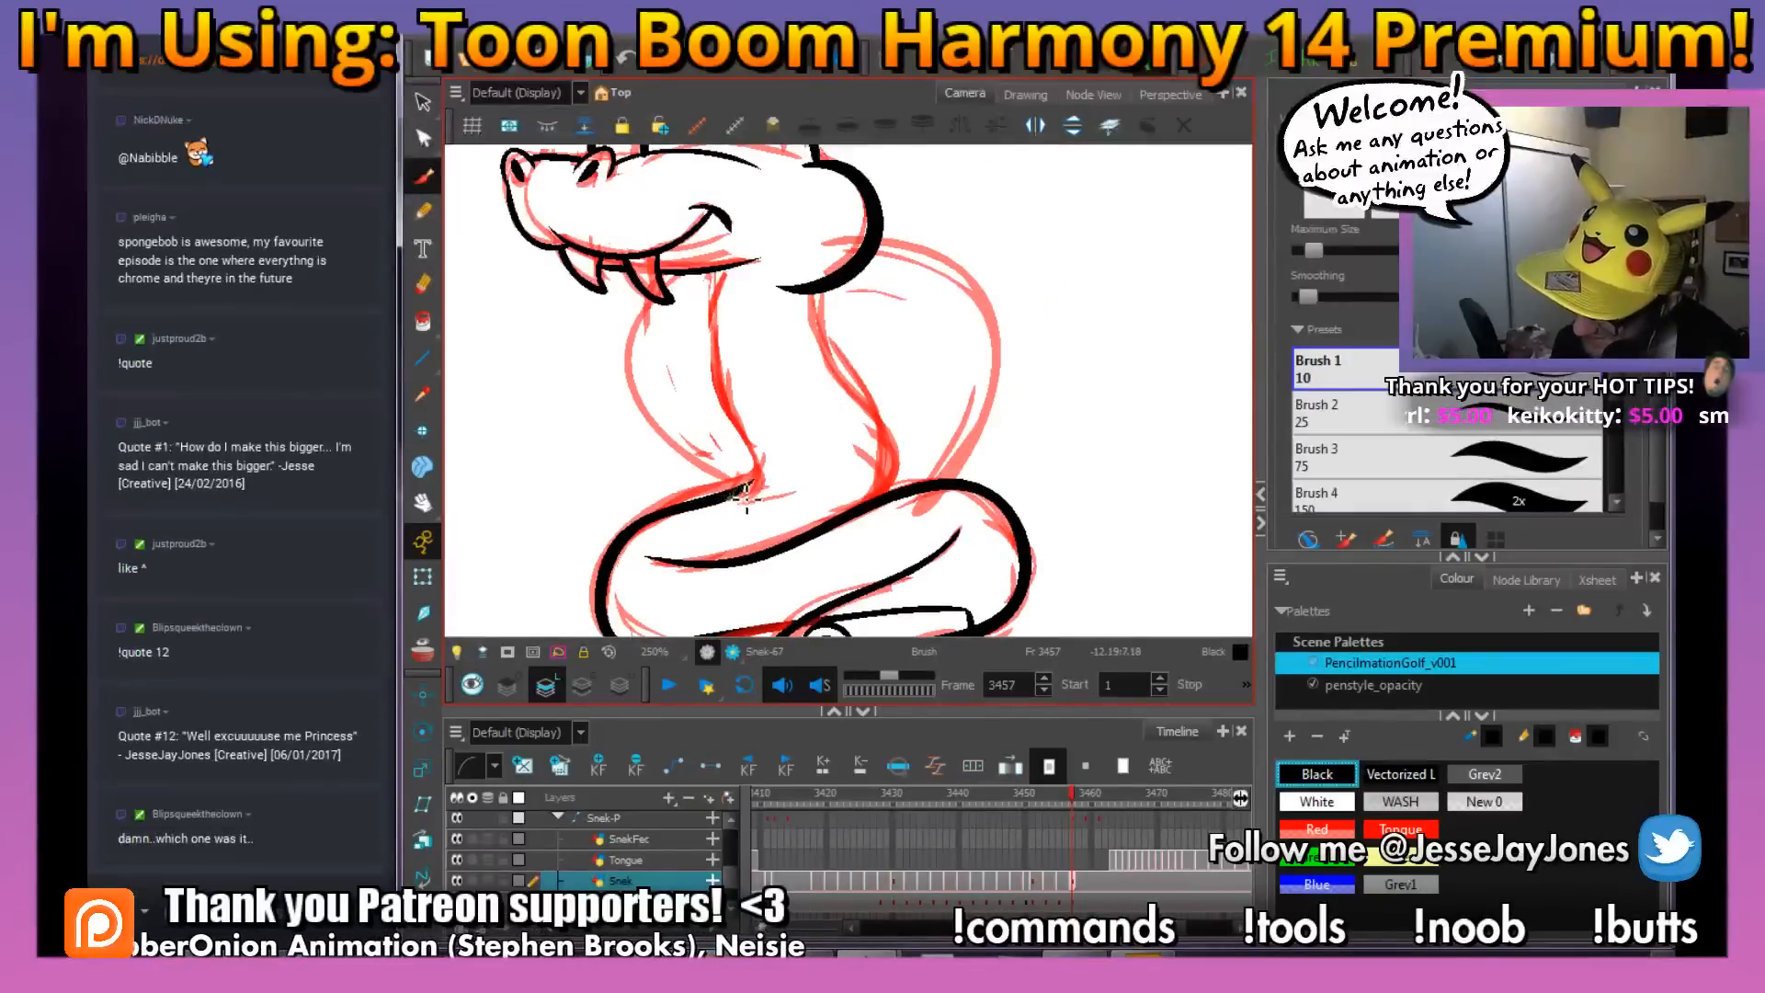
# Ink the front and back edges of the snake's neck from the jaw down to the coil
pyautogui.moveTo(722, 384)
pyautogui.mouseDown()
pyautogui.moveTo(731, 276)
pyautogui.moveTo(847, 374)
pyautogui.moveTo(815, 493)
pyautogui.moveTo(808, 421)
pyautogui.moveTo(824, 481)
pyautogui.mouseUp()
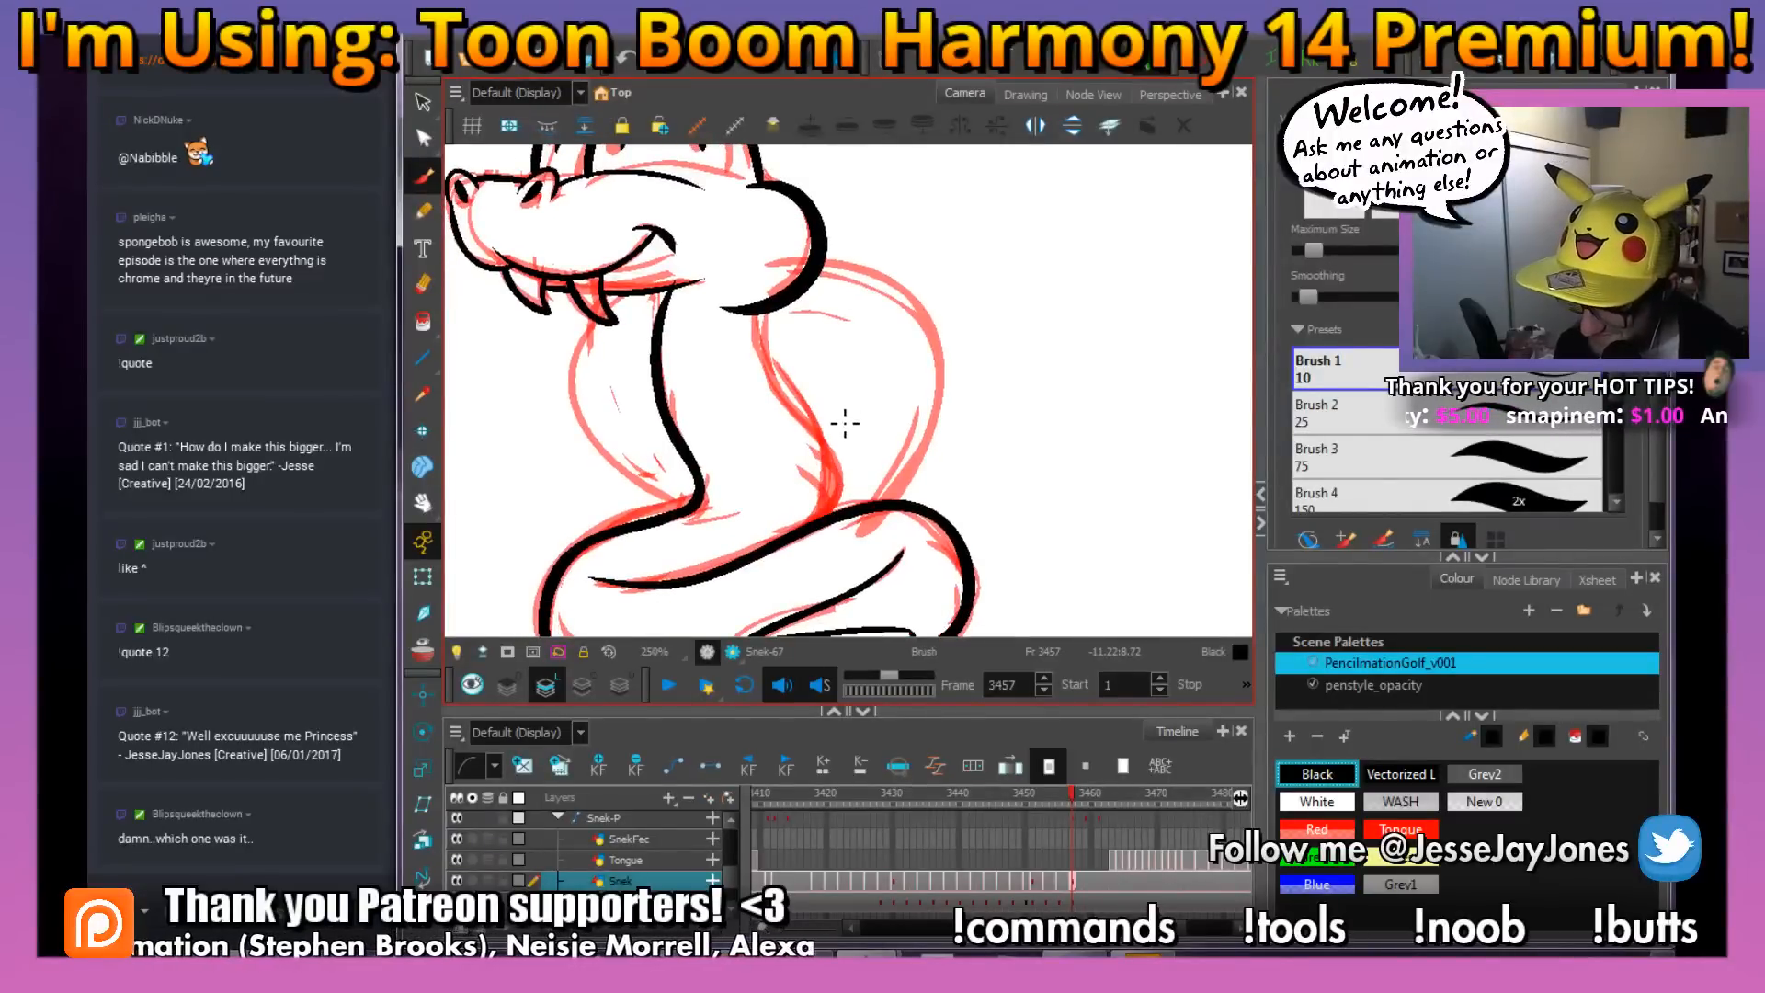
pyautogui.hotkey('alt', 's')
pyautogui.moveTo(846, 440); pyautogui.dragTo(853, 474)
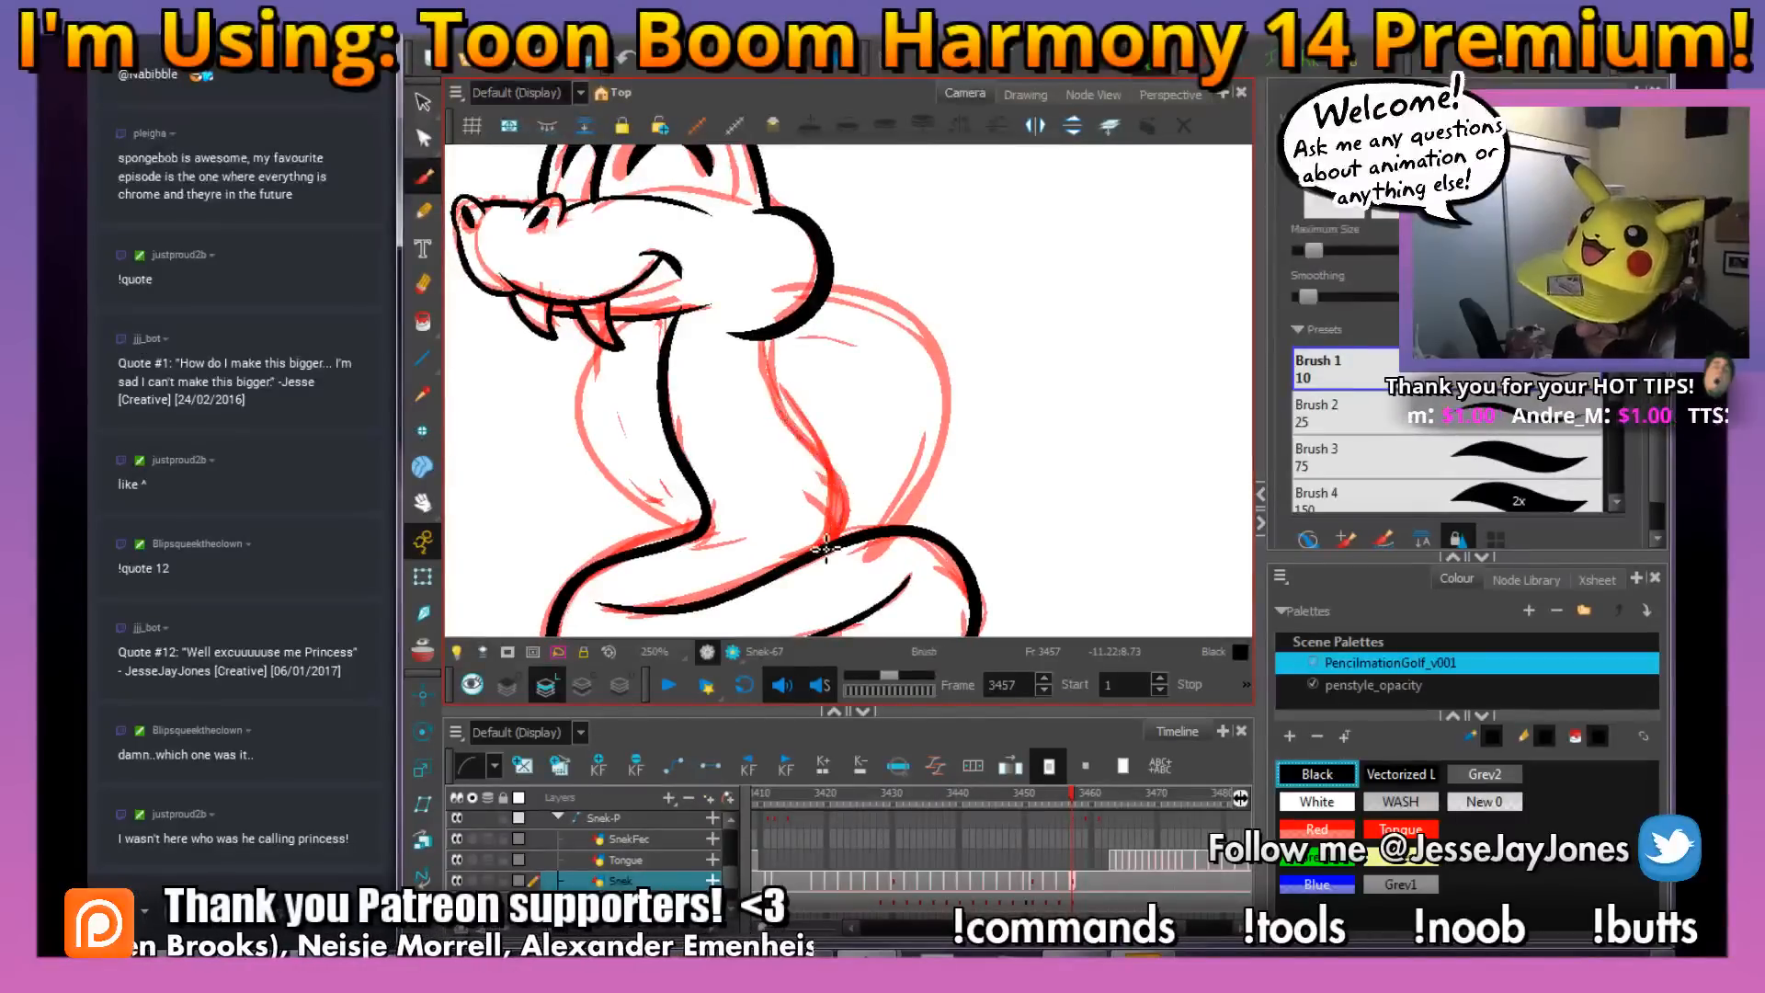
pyautogui.moveTo(775, 386); pyautogui.dragTo(765, 338)
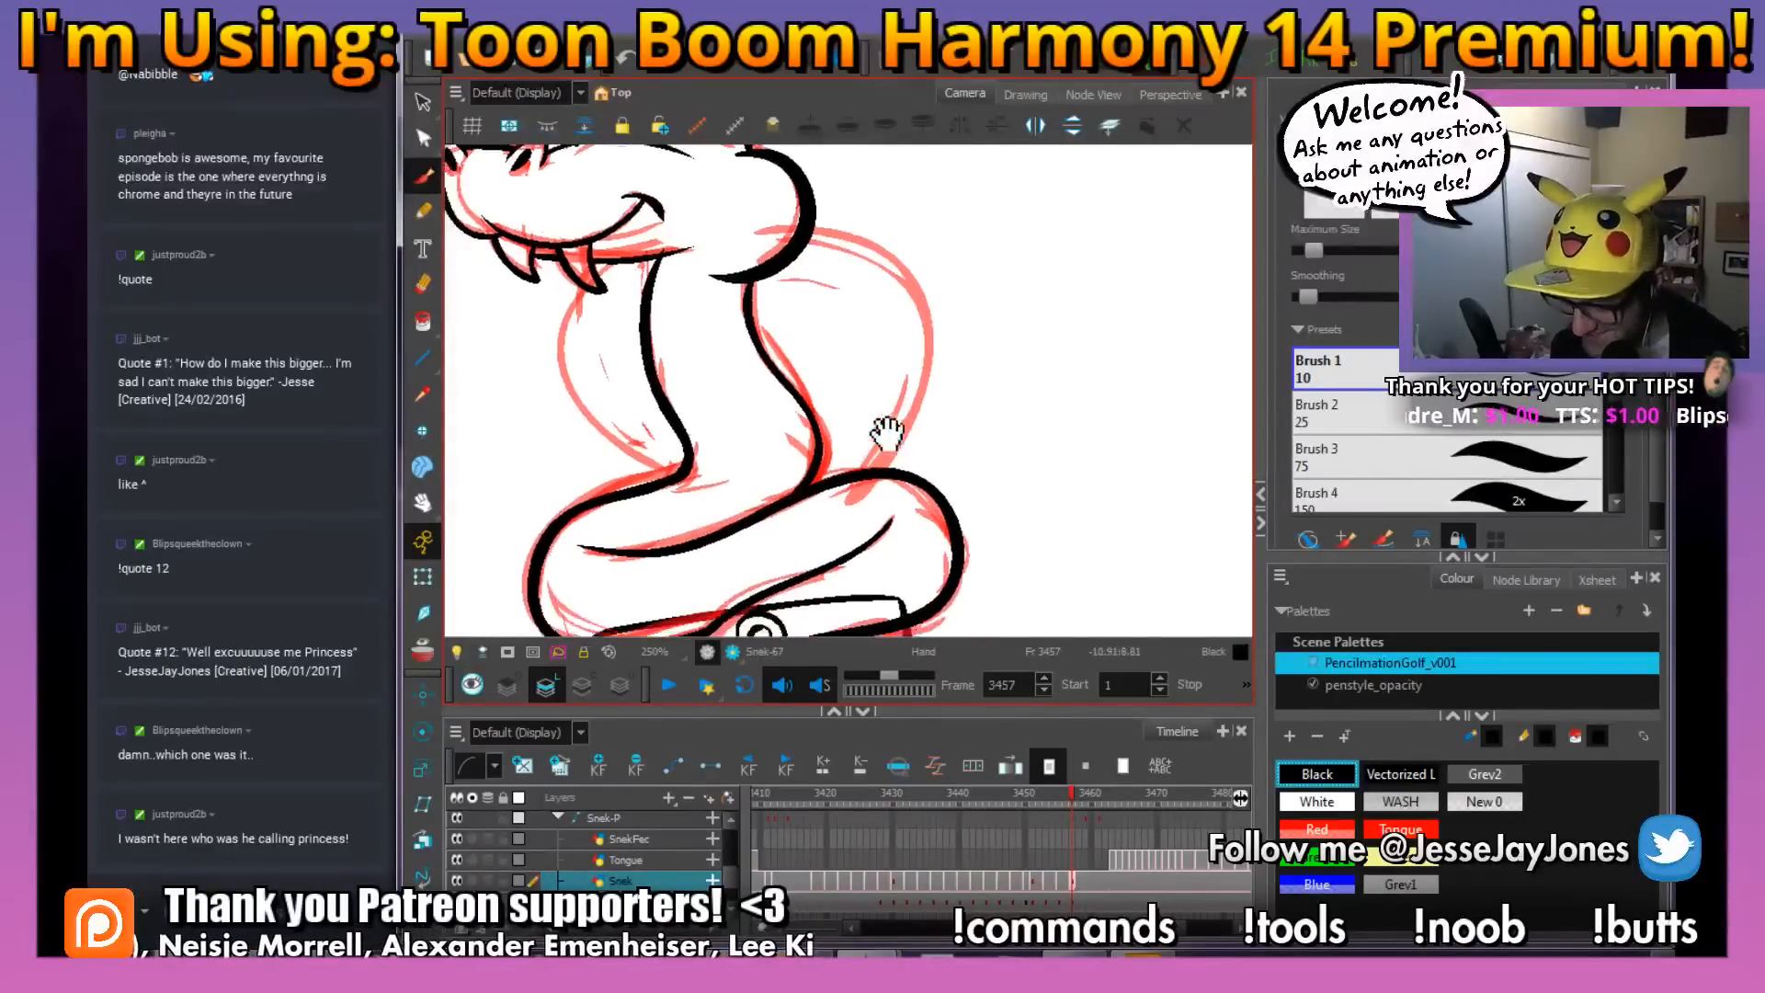
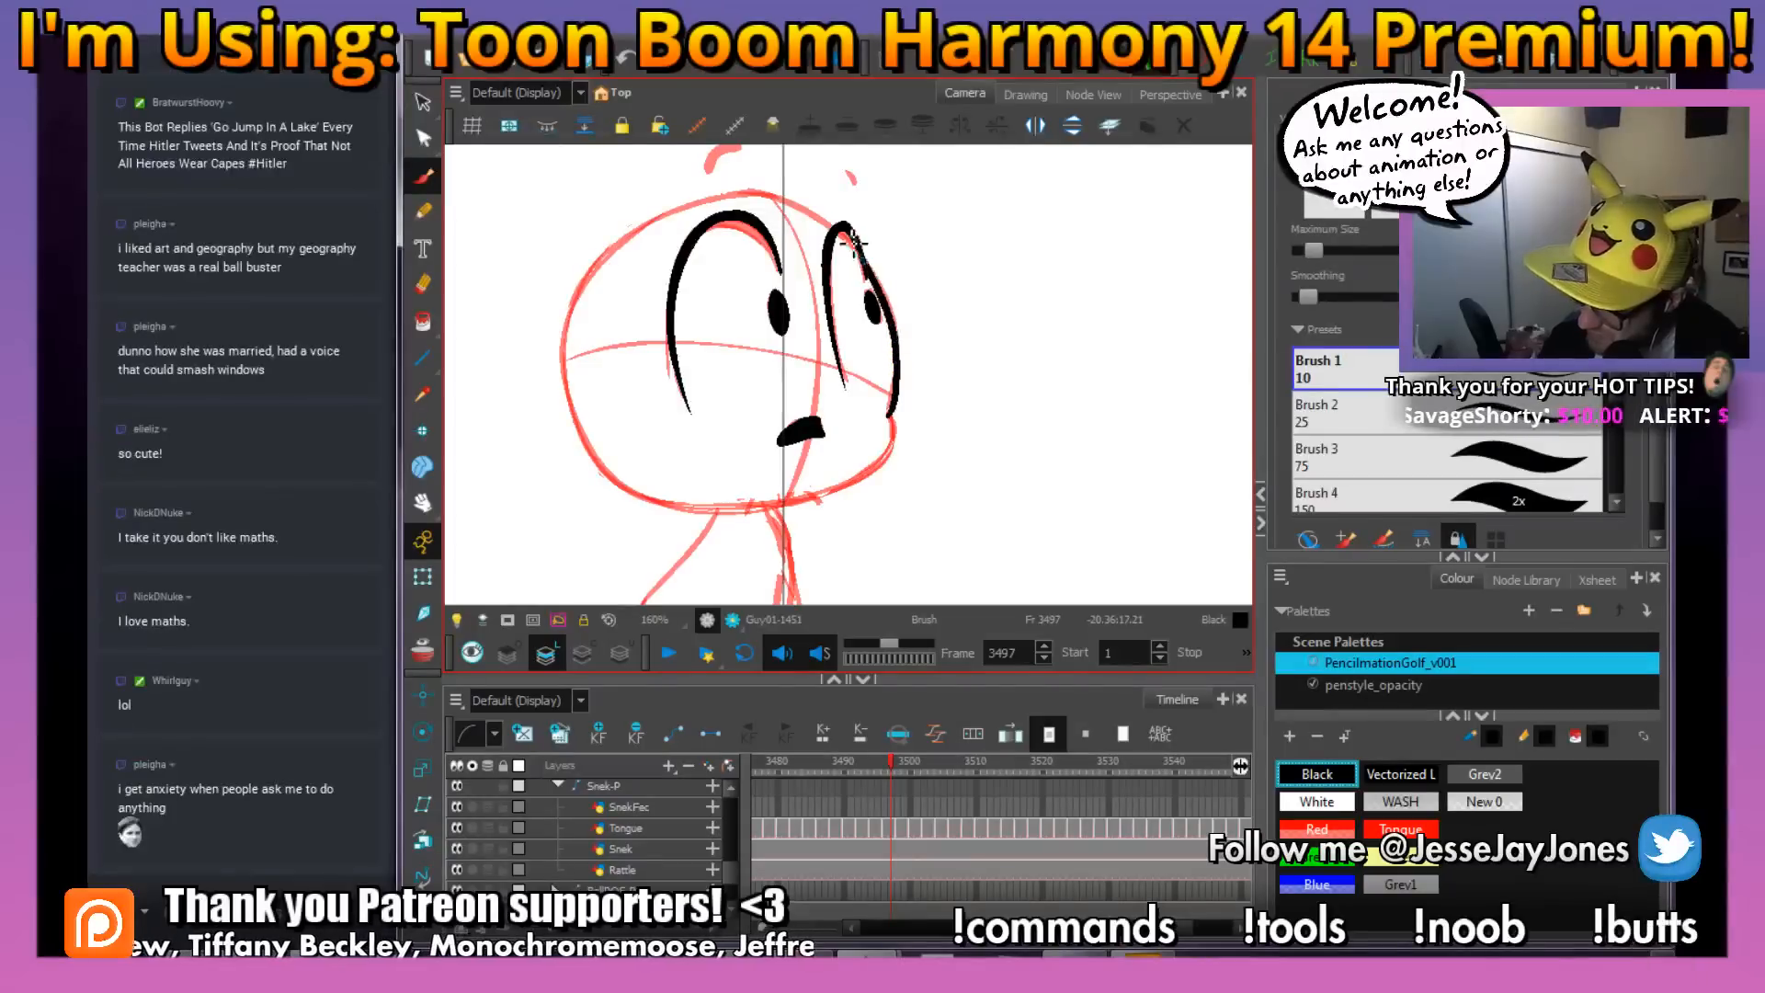
# Ink the snake's head outline in black at frame 3497, tracing the cheek, the chin and the back of the head
pyautogui.press('2')
pyautogui.press('space')
pyautogui.moveTo(902, 476)
pyautogui.mouseDown()
pyautogui.moveTo(890, 439)
pyautogui.moveTo(902, 506)
pyautogui.mouseUp()
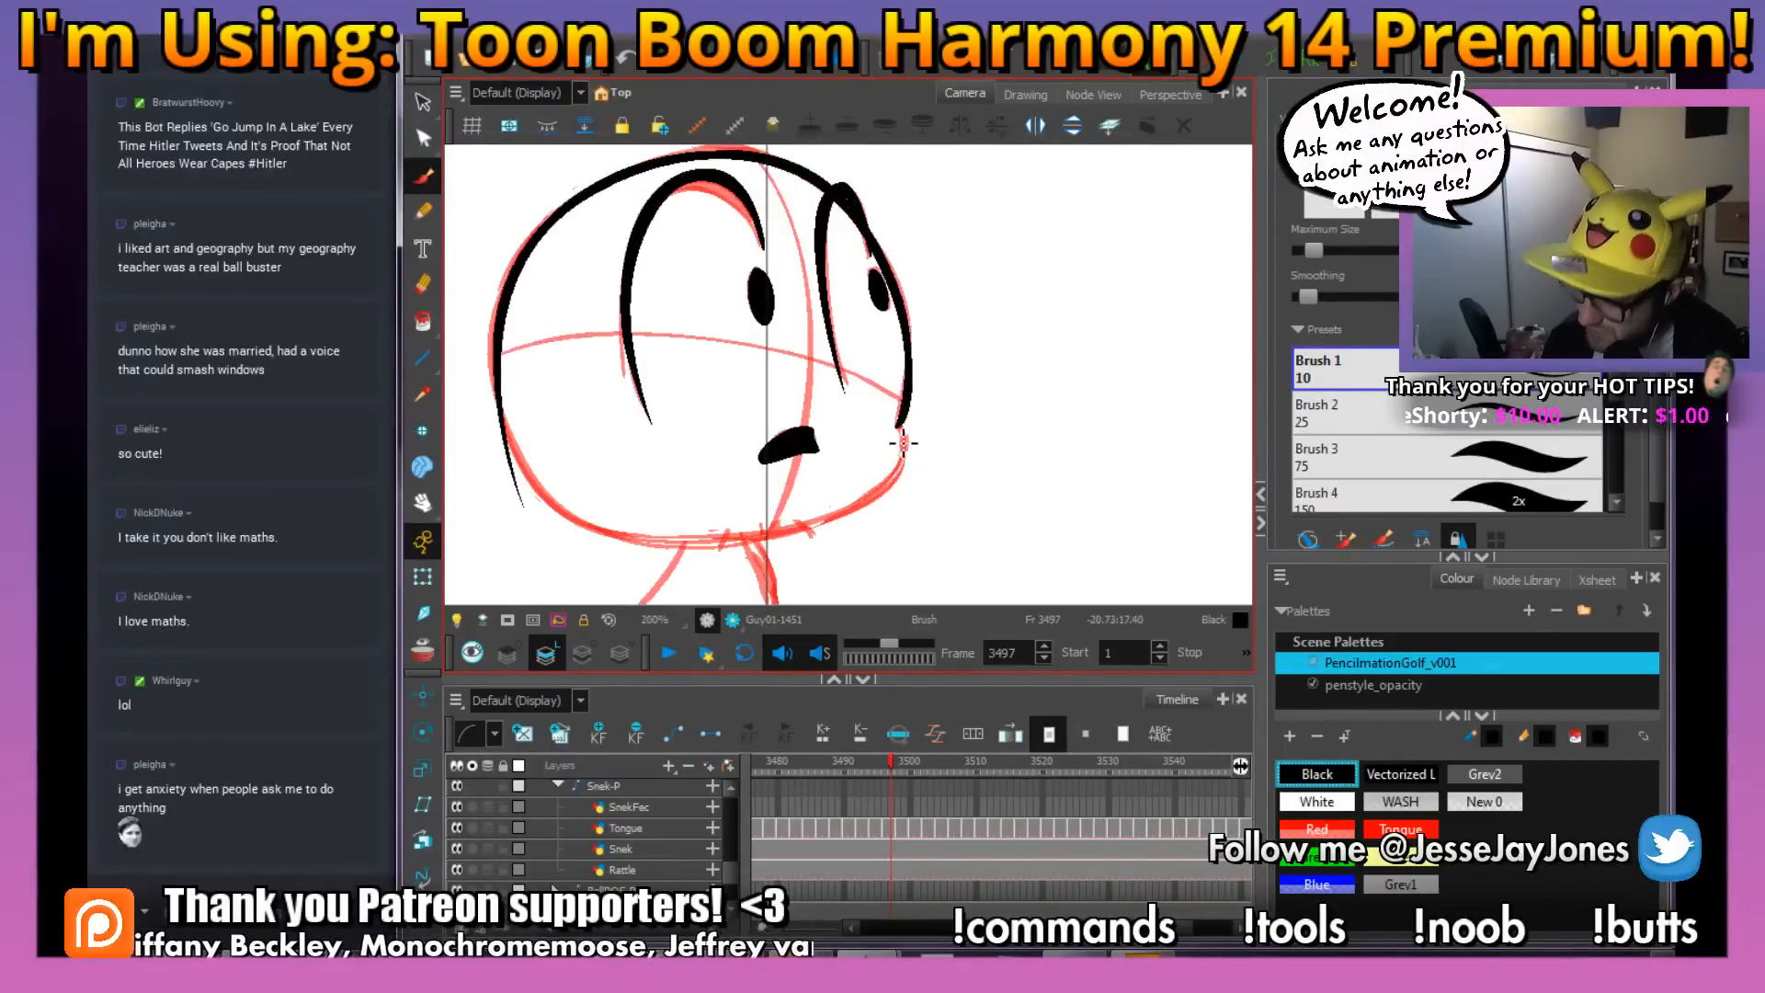
pyautogui.press('space')
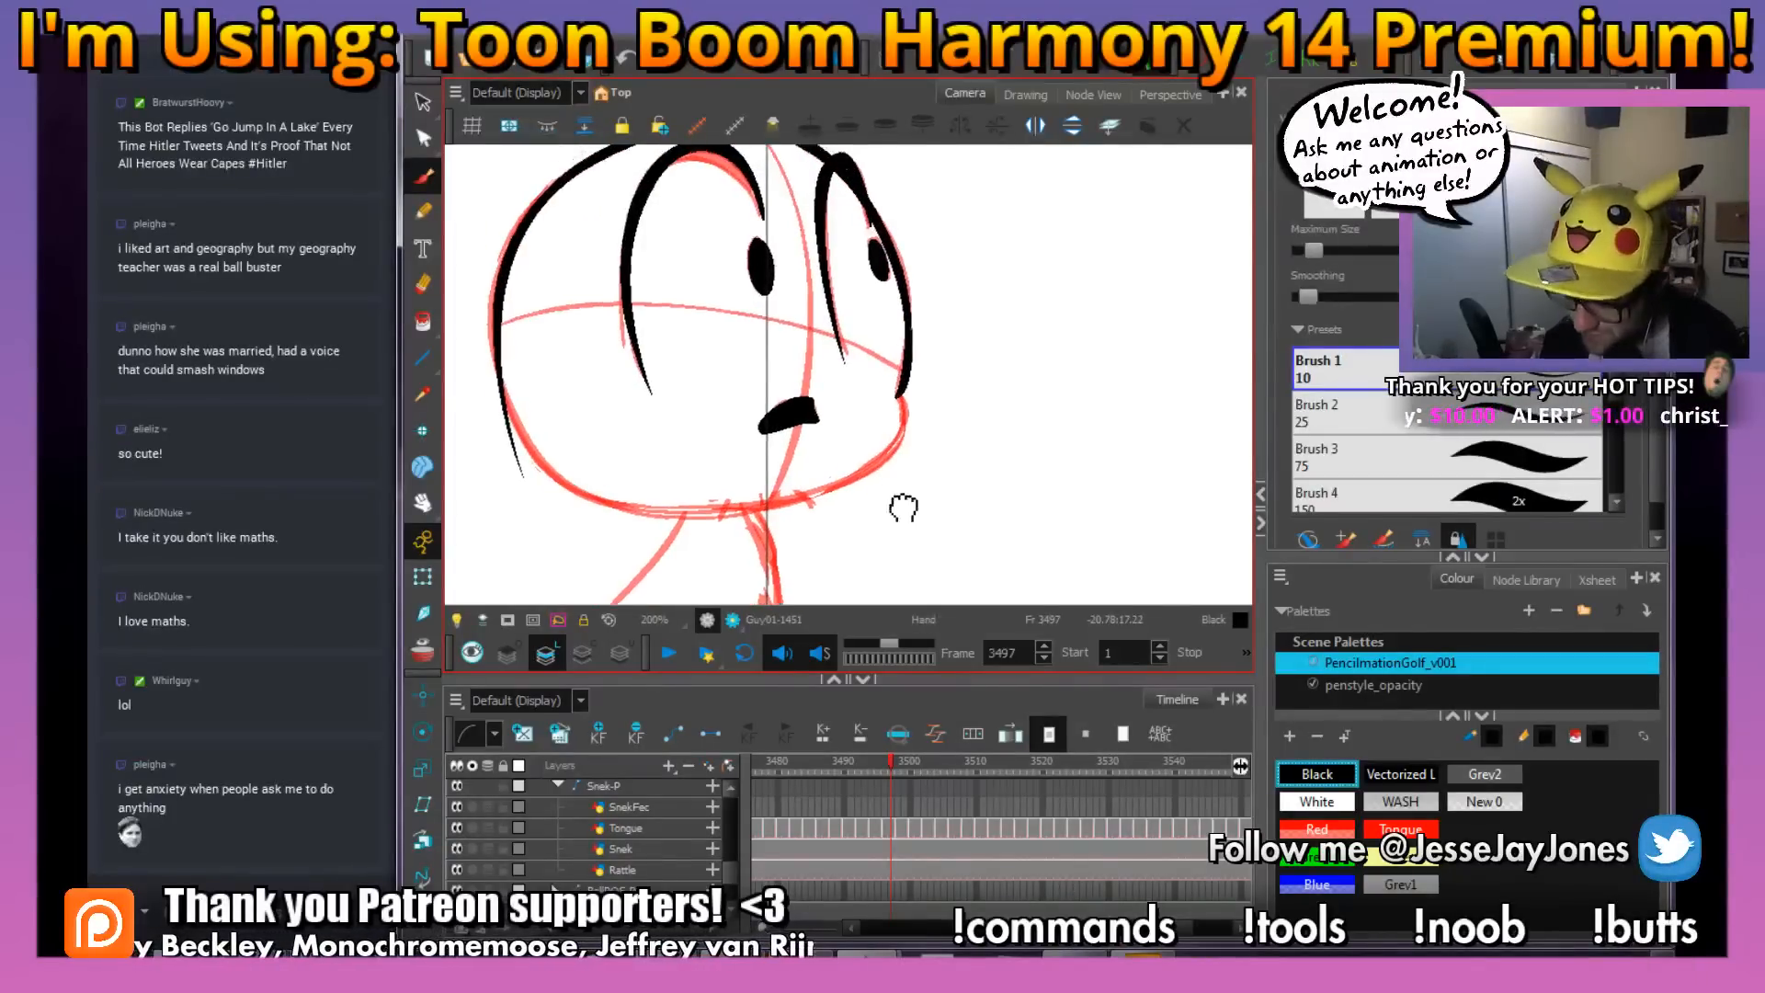
pyautogui.moveTo(906, 419)
pyautogui.mouseDown()
pyautogui.moveTo(901, 437)
pyautogui.moveTo(922, 435)
pyautogui.mouseUp()
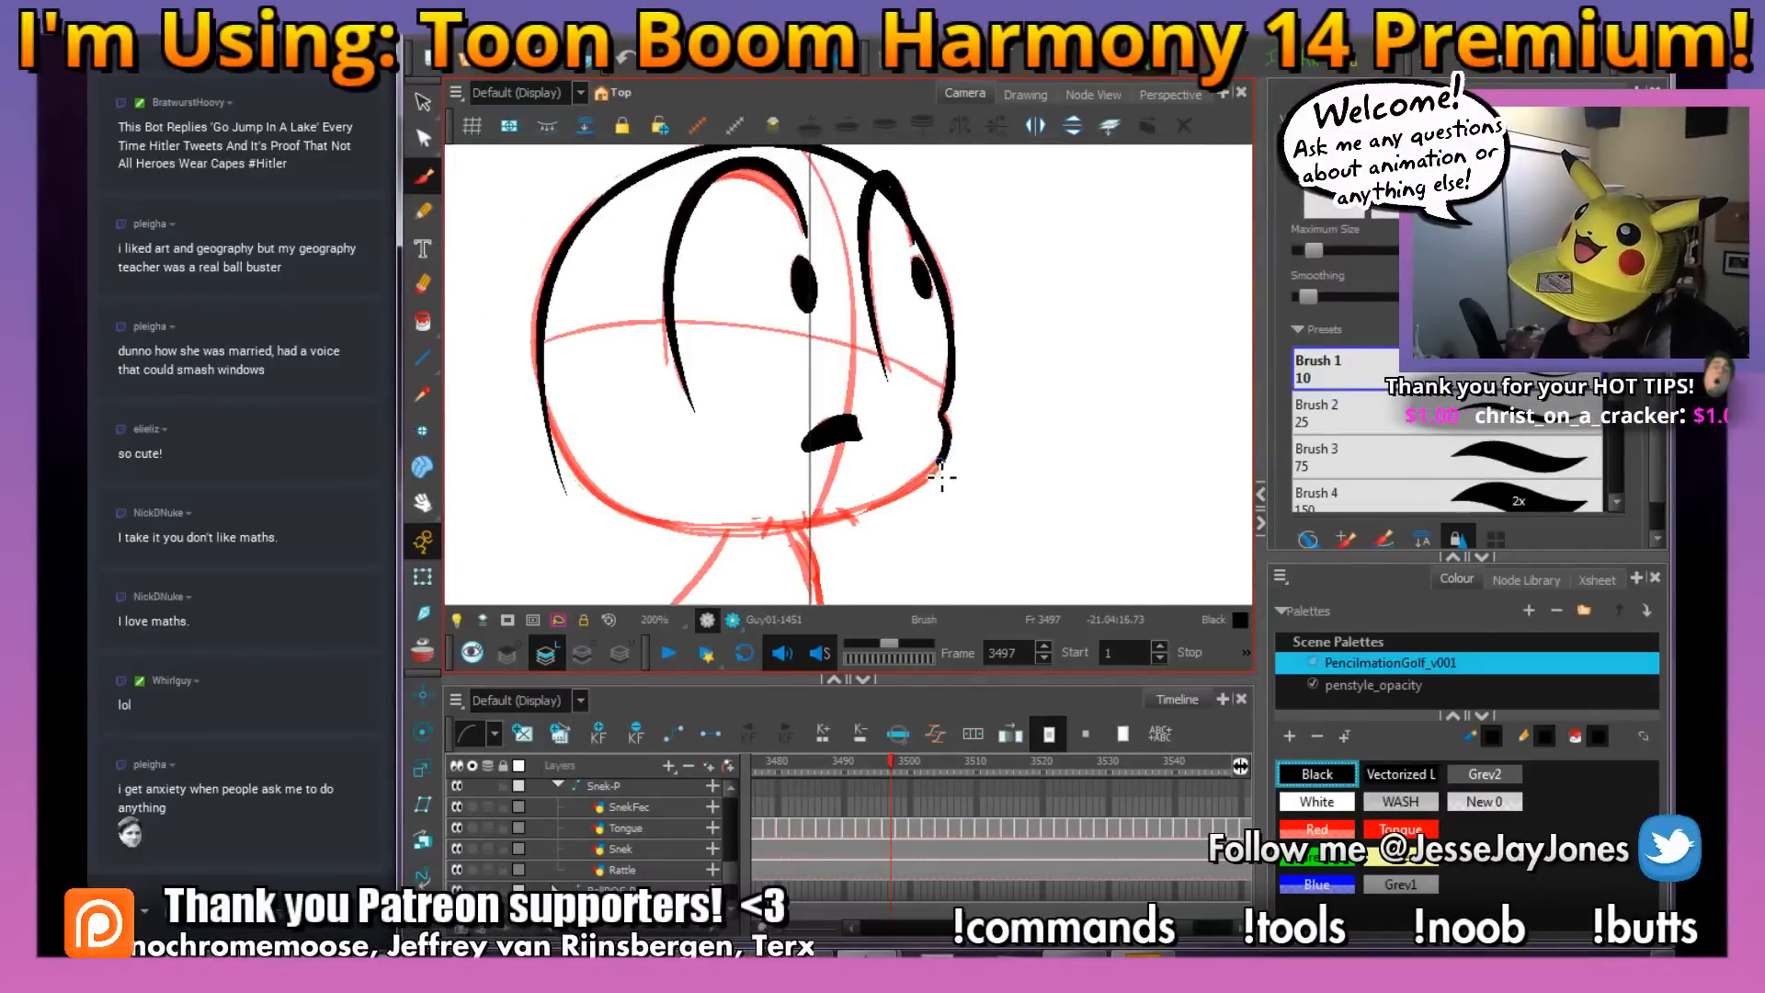
pyautogui.moveTo(884, 517)
pyautogui.mouseDown()
pyautogui.moveTo(693, 526)
pyautogui.moveTo(571, 470)
pyautogui.mouseUp()
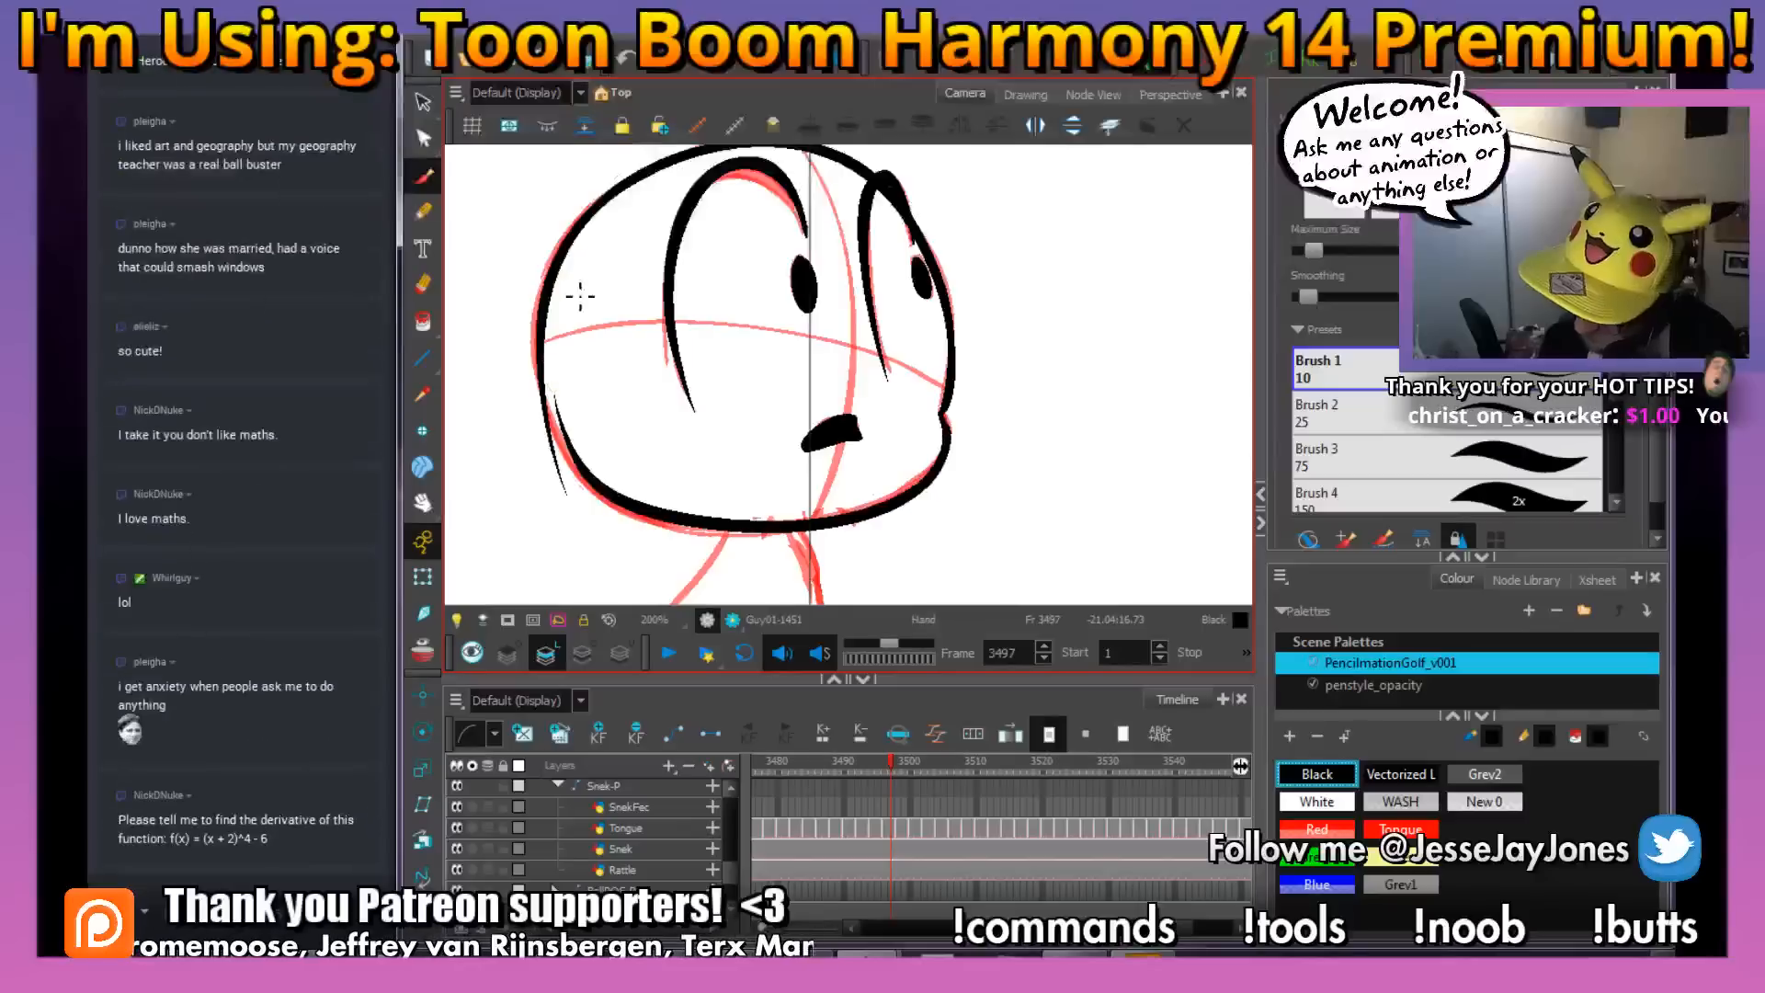
pyautogui.press('space')
pyautogui.moveTo(970, 504); pyautogui.dragTo(909, 416)
pyautogui.moveTo(717, 375); pyautogui.dragTo(760, 460)
pyautogui.moveTo(528, 333); pyautogui.dragTo(570, 469)
pyautogui.hotkey('ctrl', 'z')
pyautogui.moveTo(529, 333); pyautogui.dragTo(566, 471)
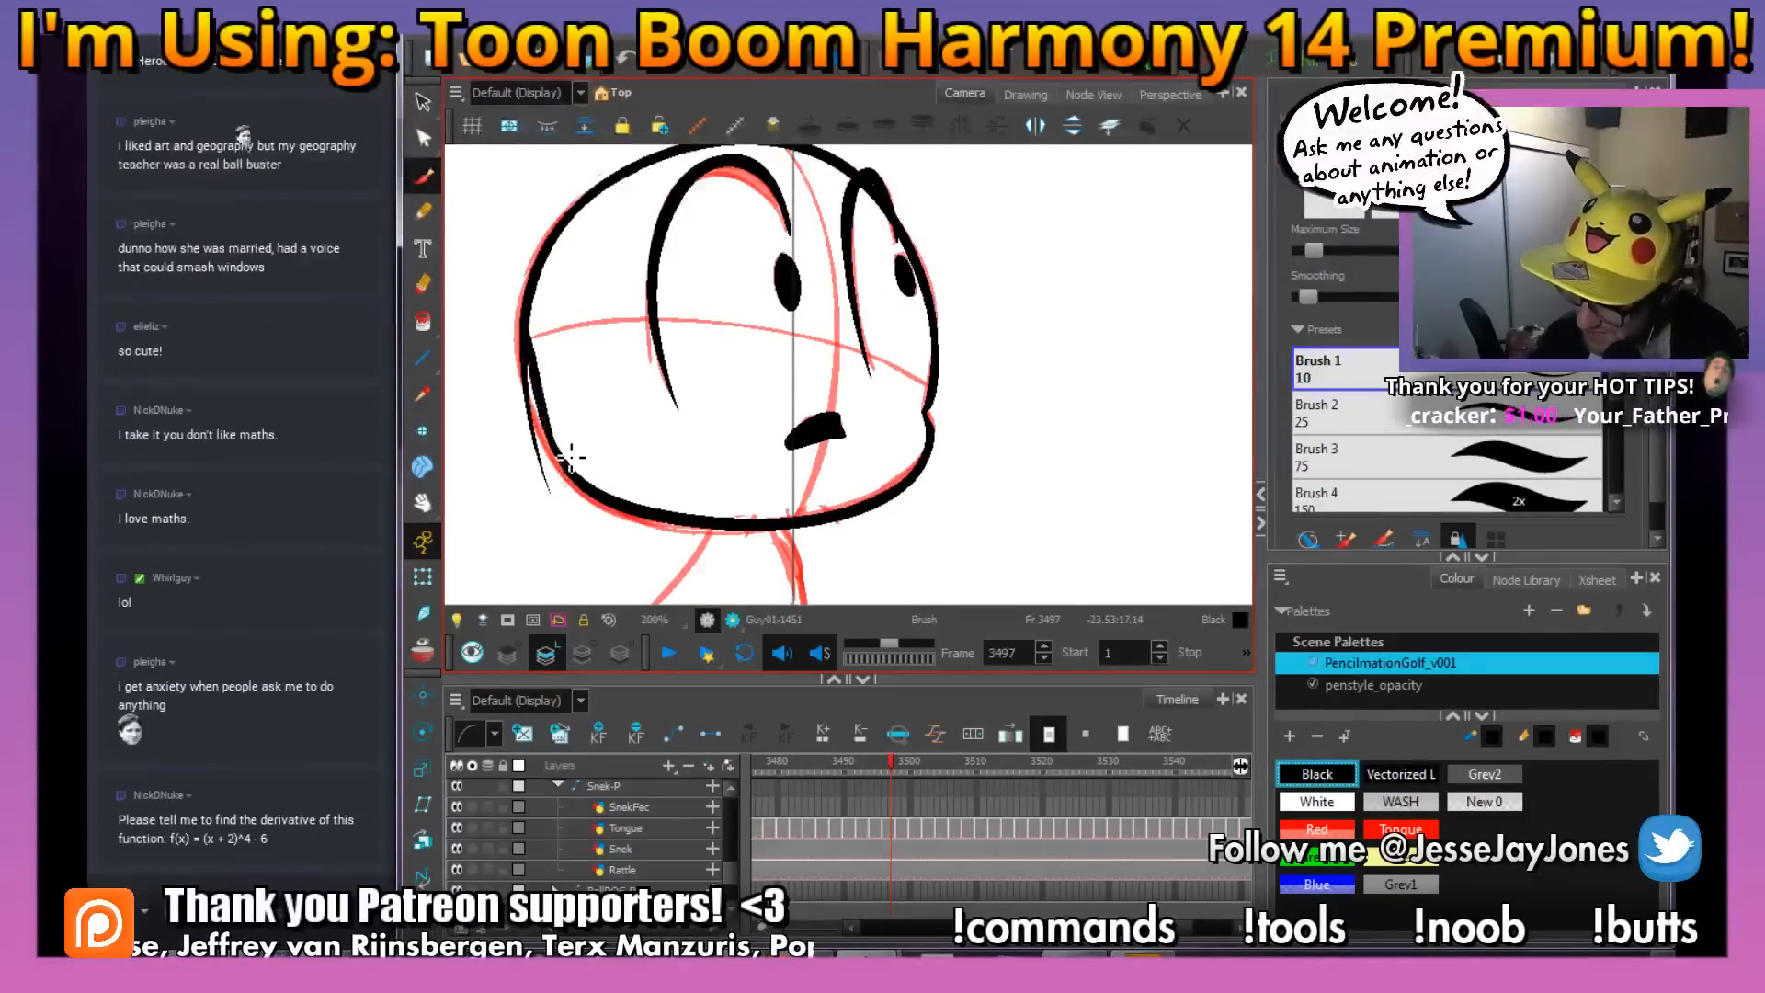
# Ink the snake's body loop and tail below the head at frame 3497 in black
pyautogui.press('space')
pyautogui.moveTo(829, 554)
pyautogui.mouseDown()
pyautogui.moveTo(823, 474)
pyautogui.moveTo(830, 379)
pyautogui.moveTo(714, 299)
pyautogui.moveTo(734, 386)
pyautogui.moveTo(703, 485)
pyautogui.moveTo(662, 515)
pyautogui.moveTo(603, 515)
pyautogui.moveTo(556, 482)
pyautogui.mouseUp()
pyautogui.moveTo(622, 325); pyautogui.dragTo(639, 278)
pyautogui.press('space')
pyautogui.moveTo(786, 342)
pyautogui.mouseDown()
pyautogui.moveTo(697, 325)
pyautogui.moveTo(721, 513)
pyautogui.mouseUp()
pyautogui.hotkey('ctrl', 'z')
pyautogui.hotkey('alt', 'z')
pyautogui.moveTo(724, 499)
pyautogui.mouseDown()
pyautogui.moveTo(720, 519)
pyautogui.moveTo(701, 507)
pyautogui.mouseUp()
pyautogui.press('1')
pyautogui.press('1')
pyautogui.moveTo(857, 351); pyautogui.dragTo(797, 482)
# Ink the two eyebrows above the head at frame 3497 in black over the red rough
pyautogui.press('2')
pyautogui.moveTo(628, 188)
pyautogui.mouseDown()
pyautogui.moveTo(642, 399)
pyautogui.moveTo(704, 422)
pyautogui.moveTo(686, 497)
pyautogui.moveTo(702, 480)
pyautogui.moveTo(654, 501)
pyautogui.mouseUp()
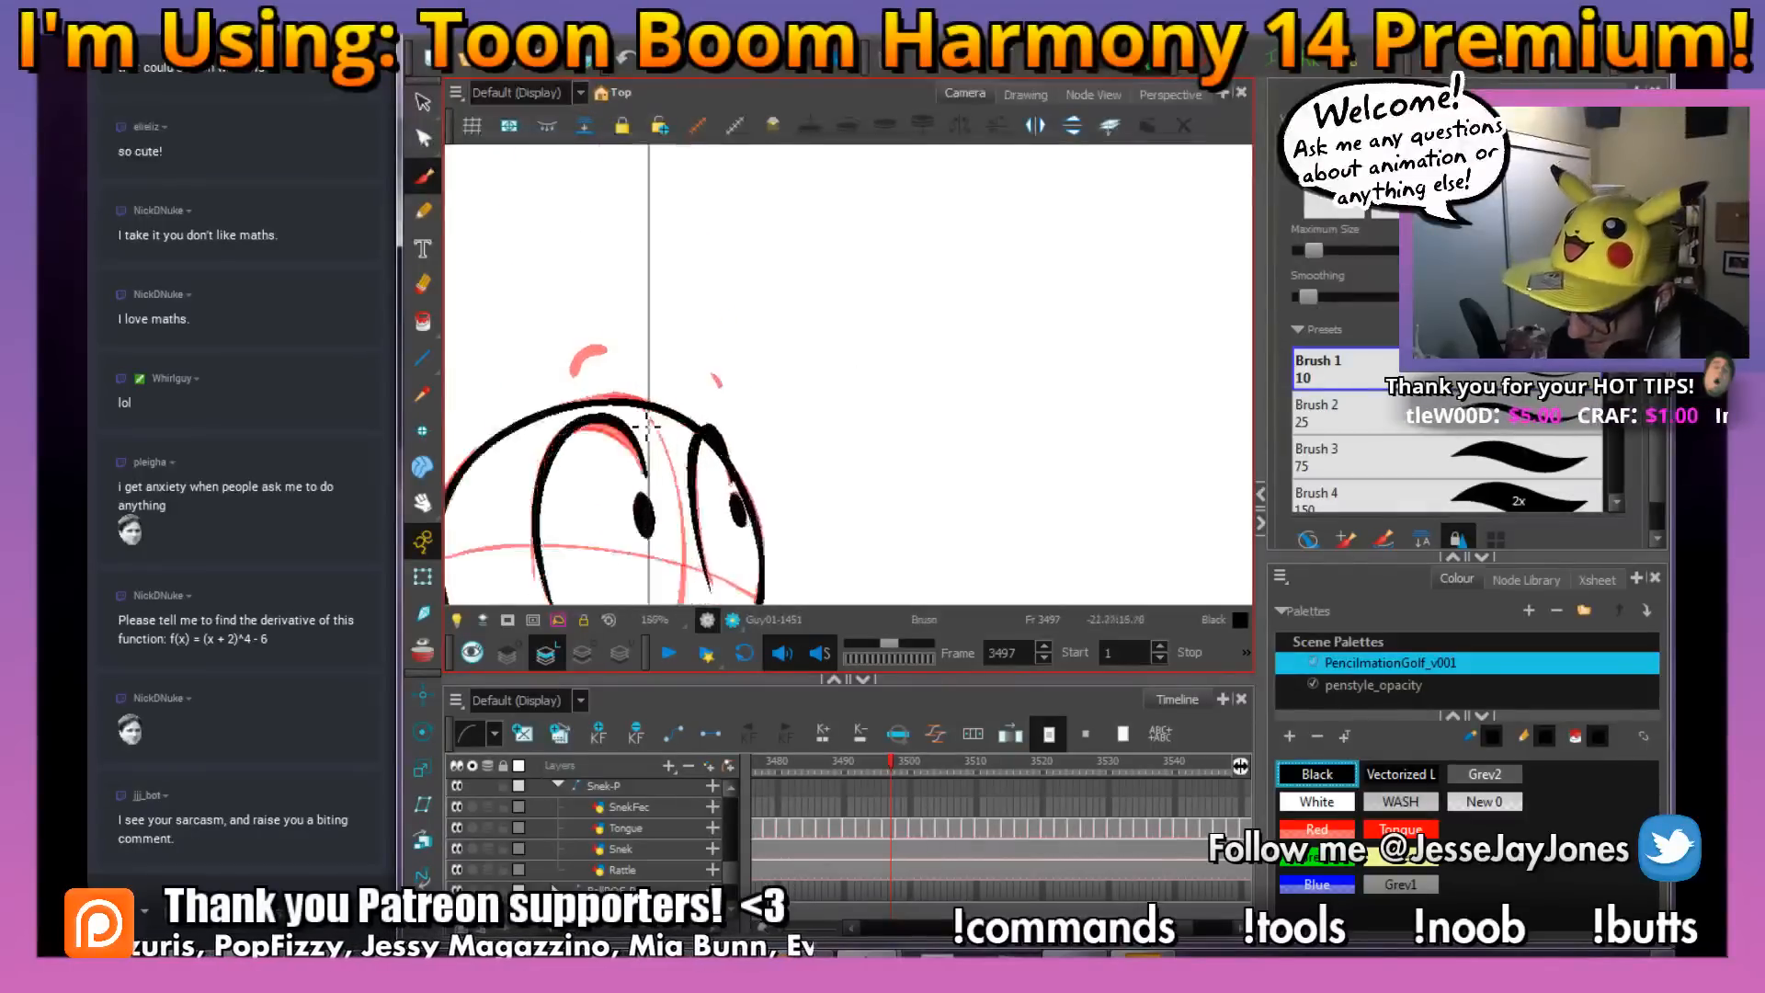
pyautogui.press('2')
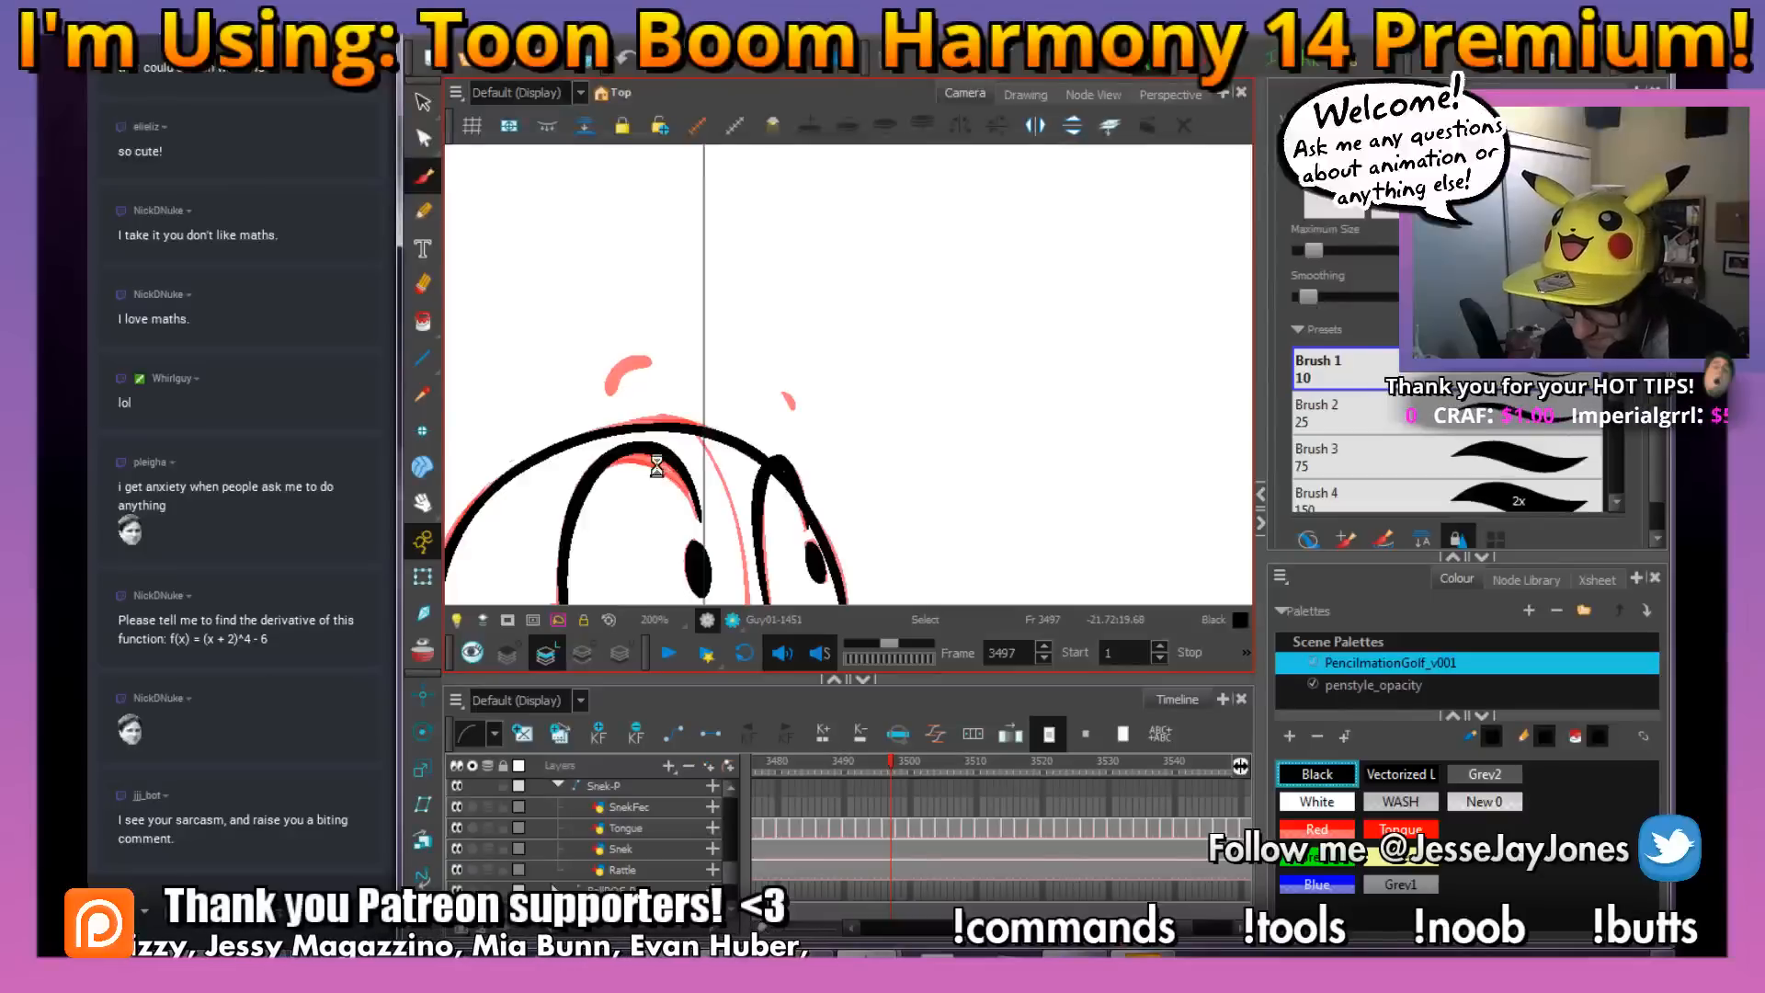
pyautogui.press('2')
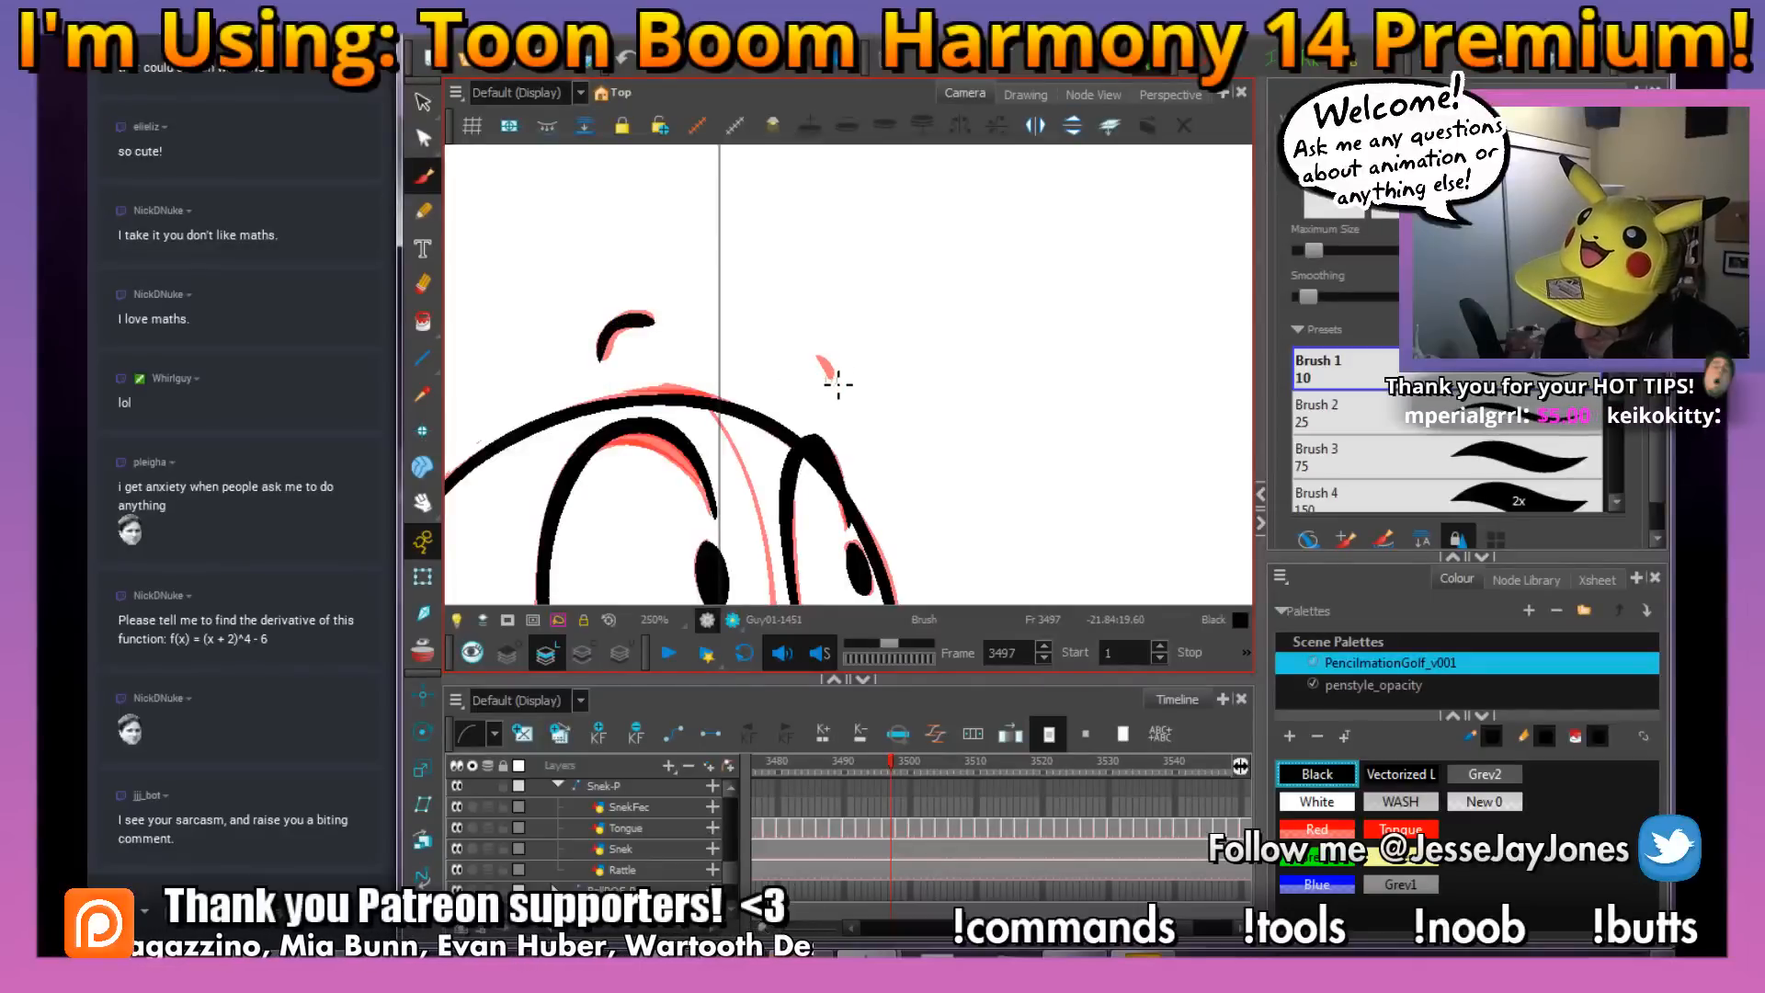
pyautogui.press('1')
pyautogui.press('1')
pyautogui.moveTo(898, 402); pyautogui.dragTo(848, 376)
pyautogui.press('2')
pyautogui.press('2')
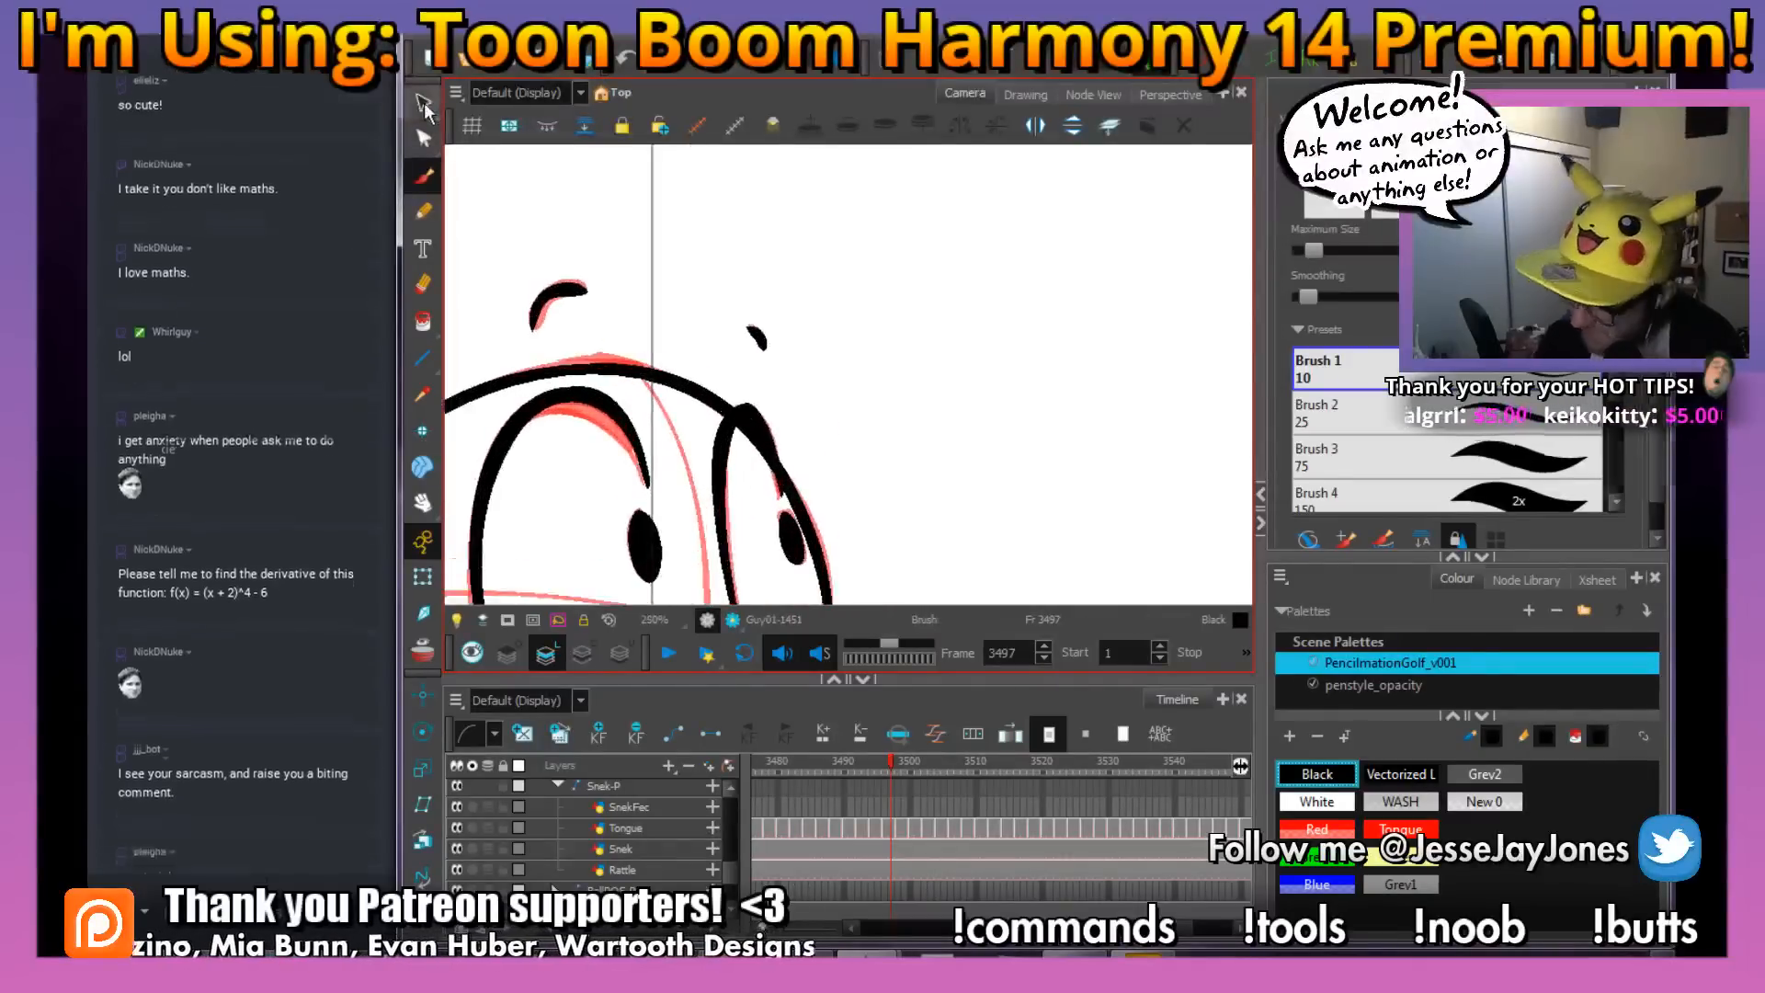
# Delete the red rough lines at frame 3497 and cut away the head line overlapping the top of the far eye
pyautogui.click(424, 103)
pyautogui.click(603, 420)
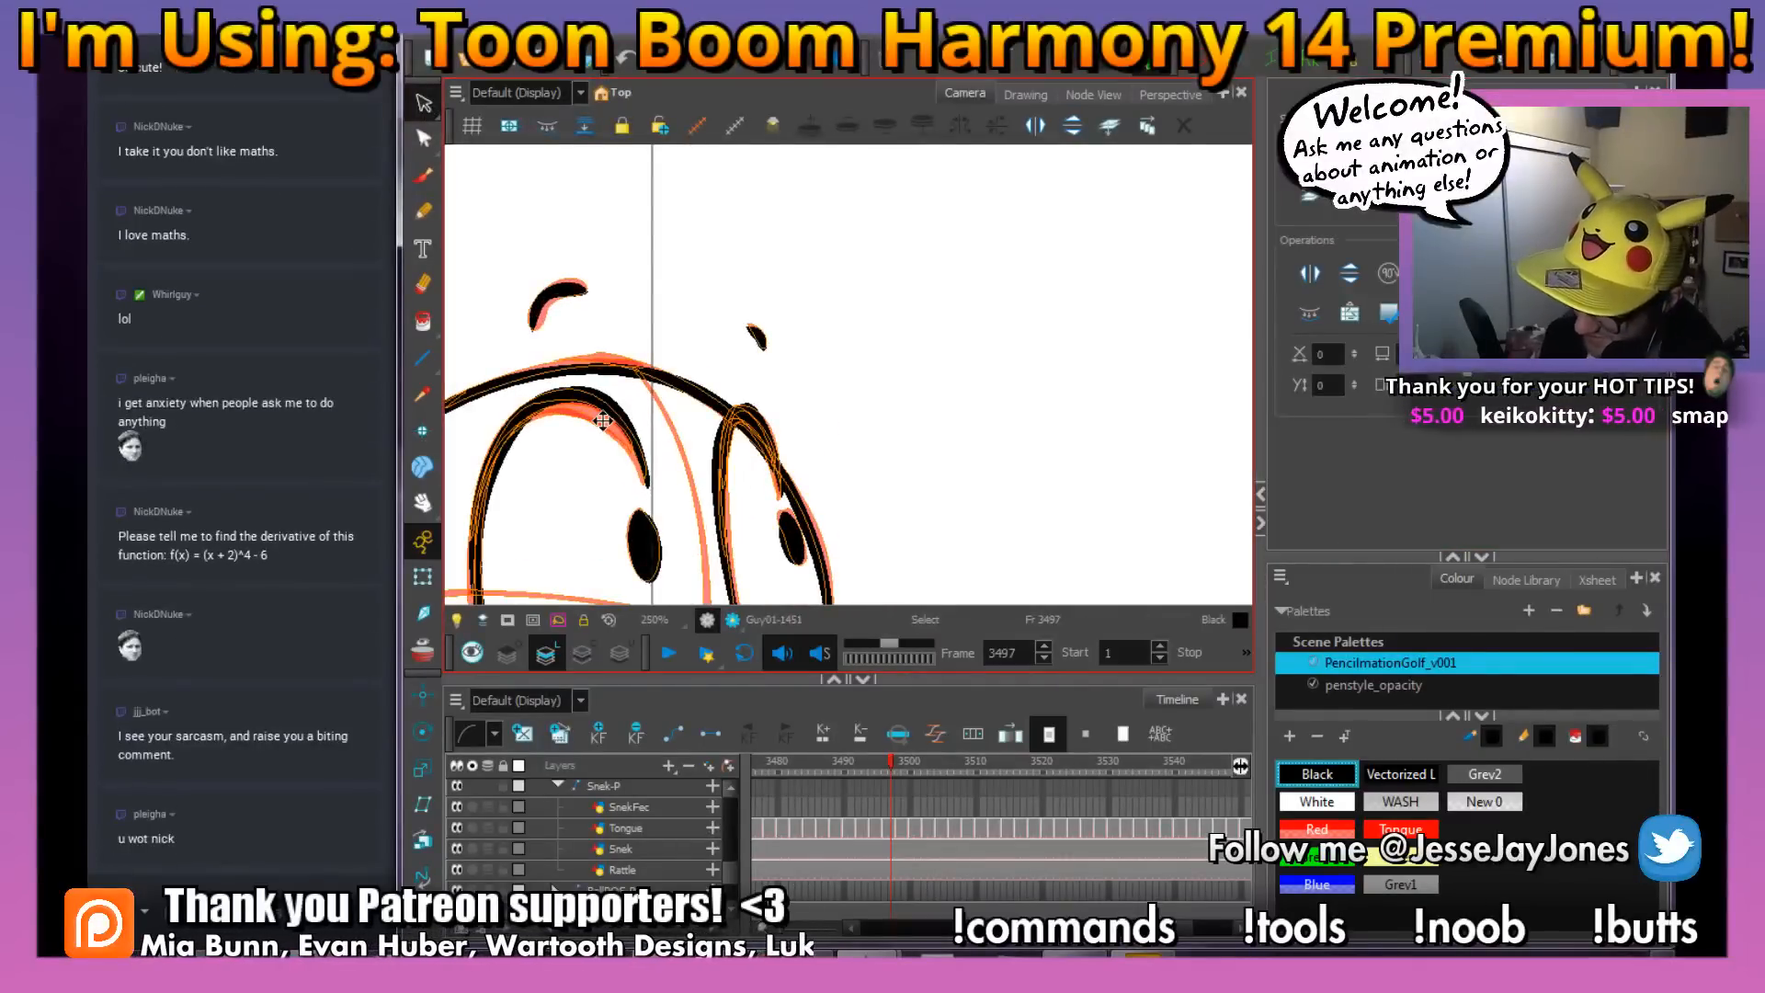
pyautogui.press('Escape')
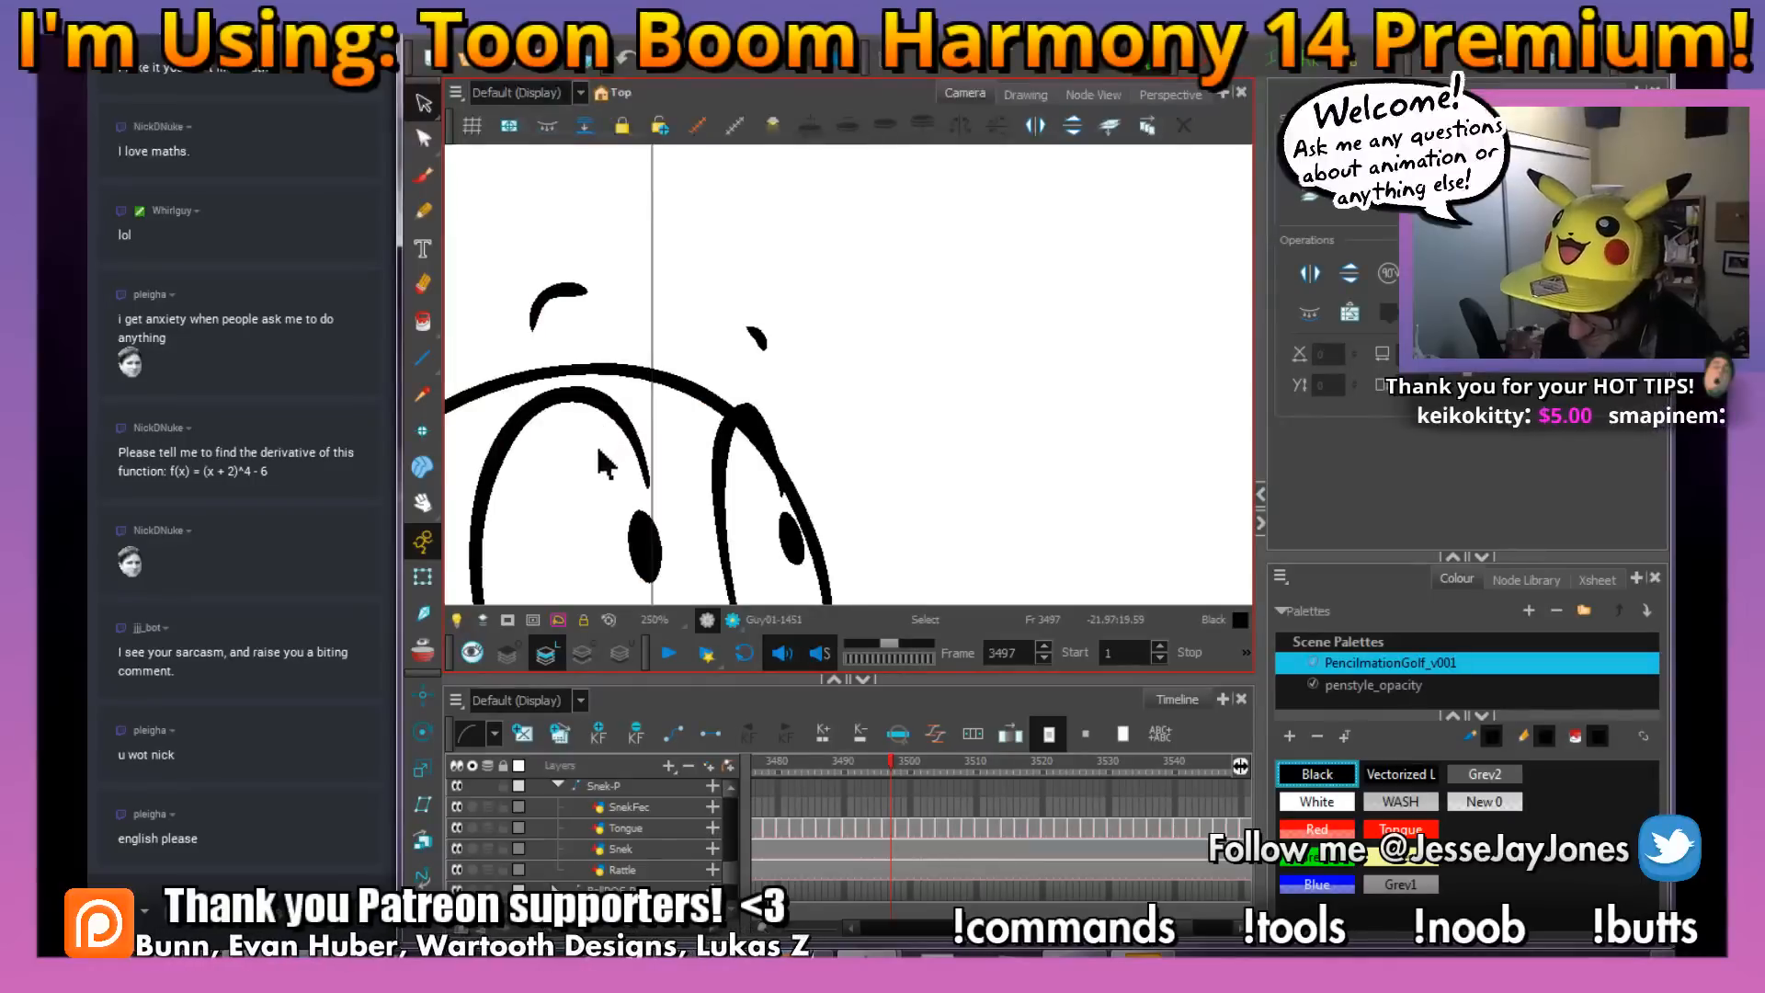
pyautogui.hotkey('alt', 't')
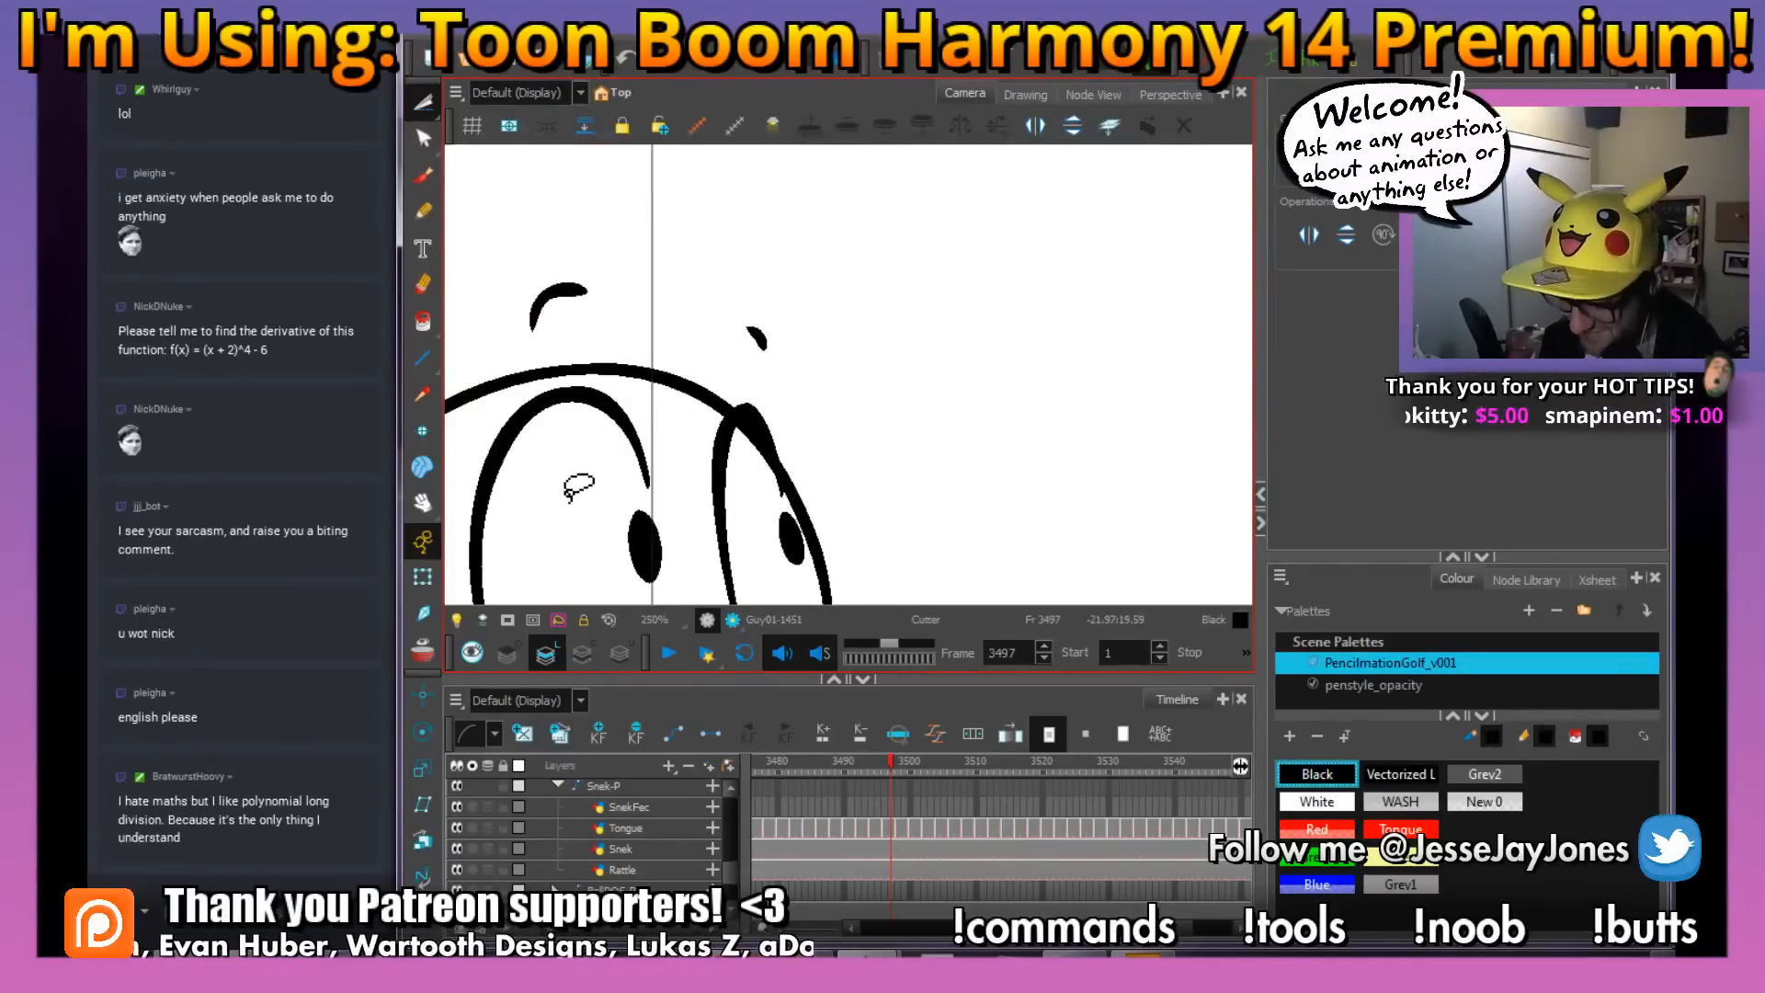
pyautogui.click(754, 438)
pyautogui.press('Delete')
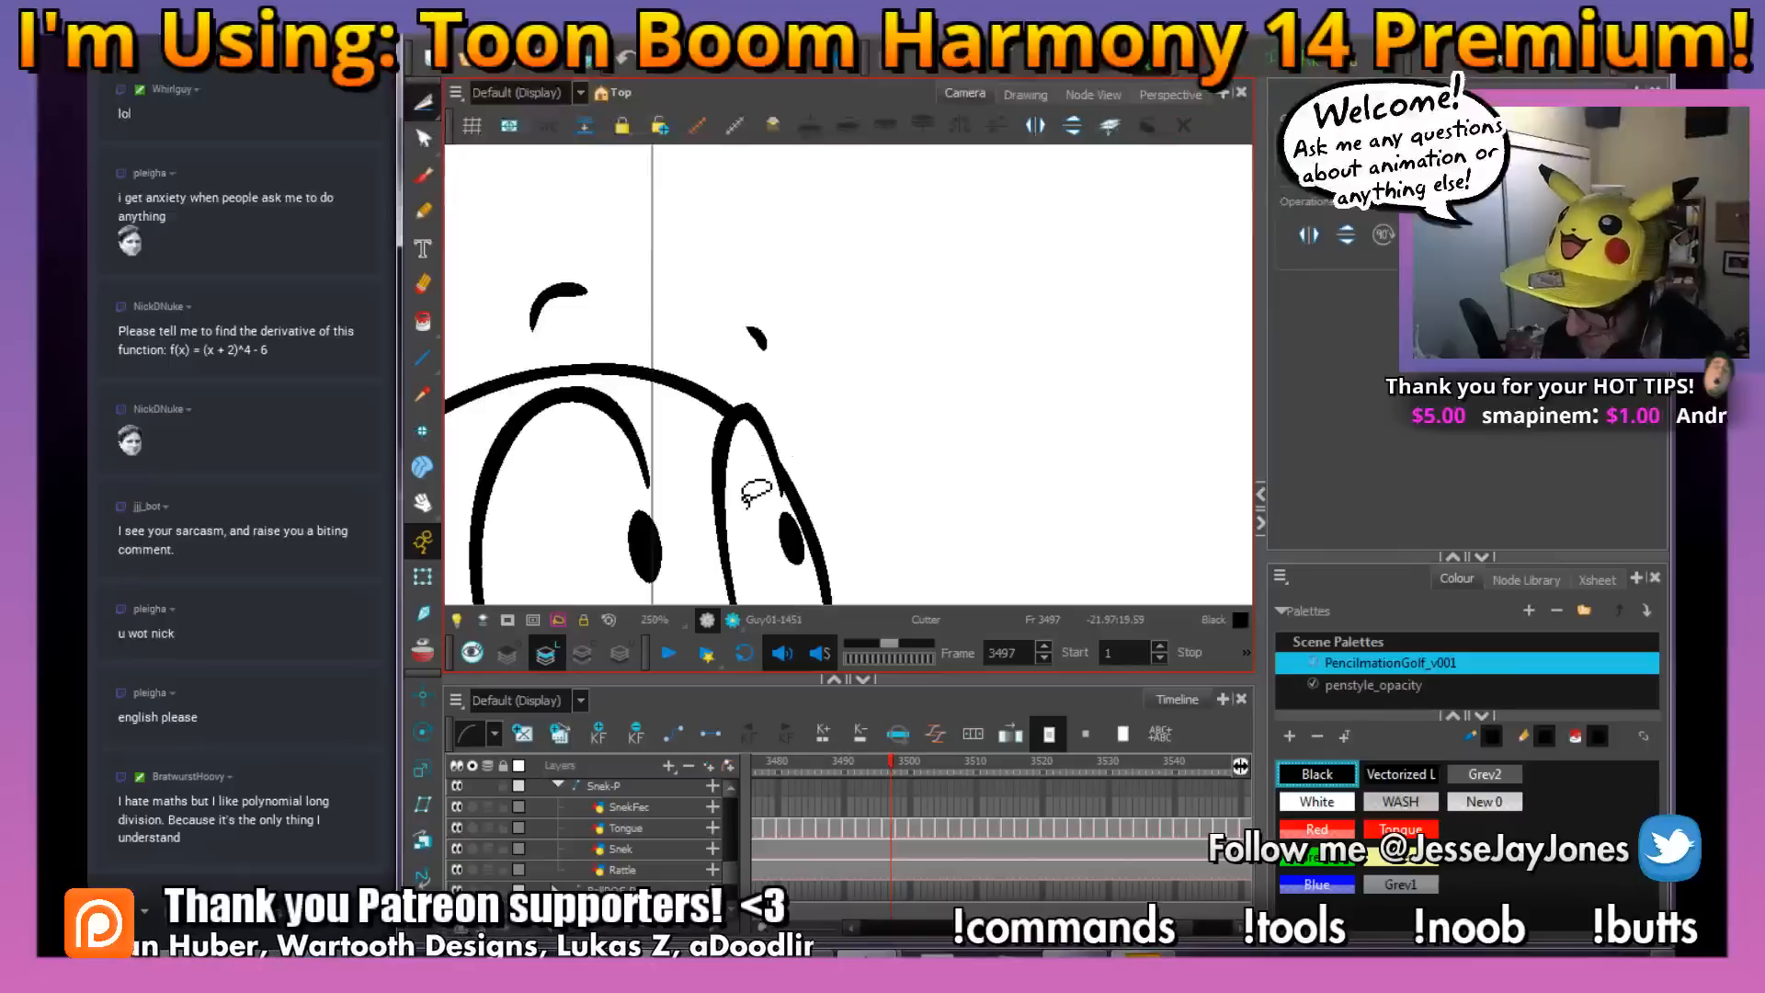
# Fill the tip of the snake's tail with black at frame 3497
pyautogui.press('1')
pyautogui.press('1')
pyautogui.press('1')
pyautogui.press('space')
pyautogui.moveTo(842, 437)
pyautogui.mouseDown()
pyautogui.moveTo(799, 374)
pyautogui.moveTo(824, 455)
pyautogui.moveTo(801, 485)
pyautogui.mouseUp()
pyautogui.press('1')
pyautogui.press('1')
pyautogui.press('space')
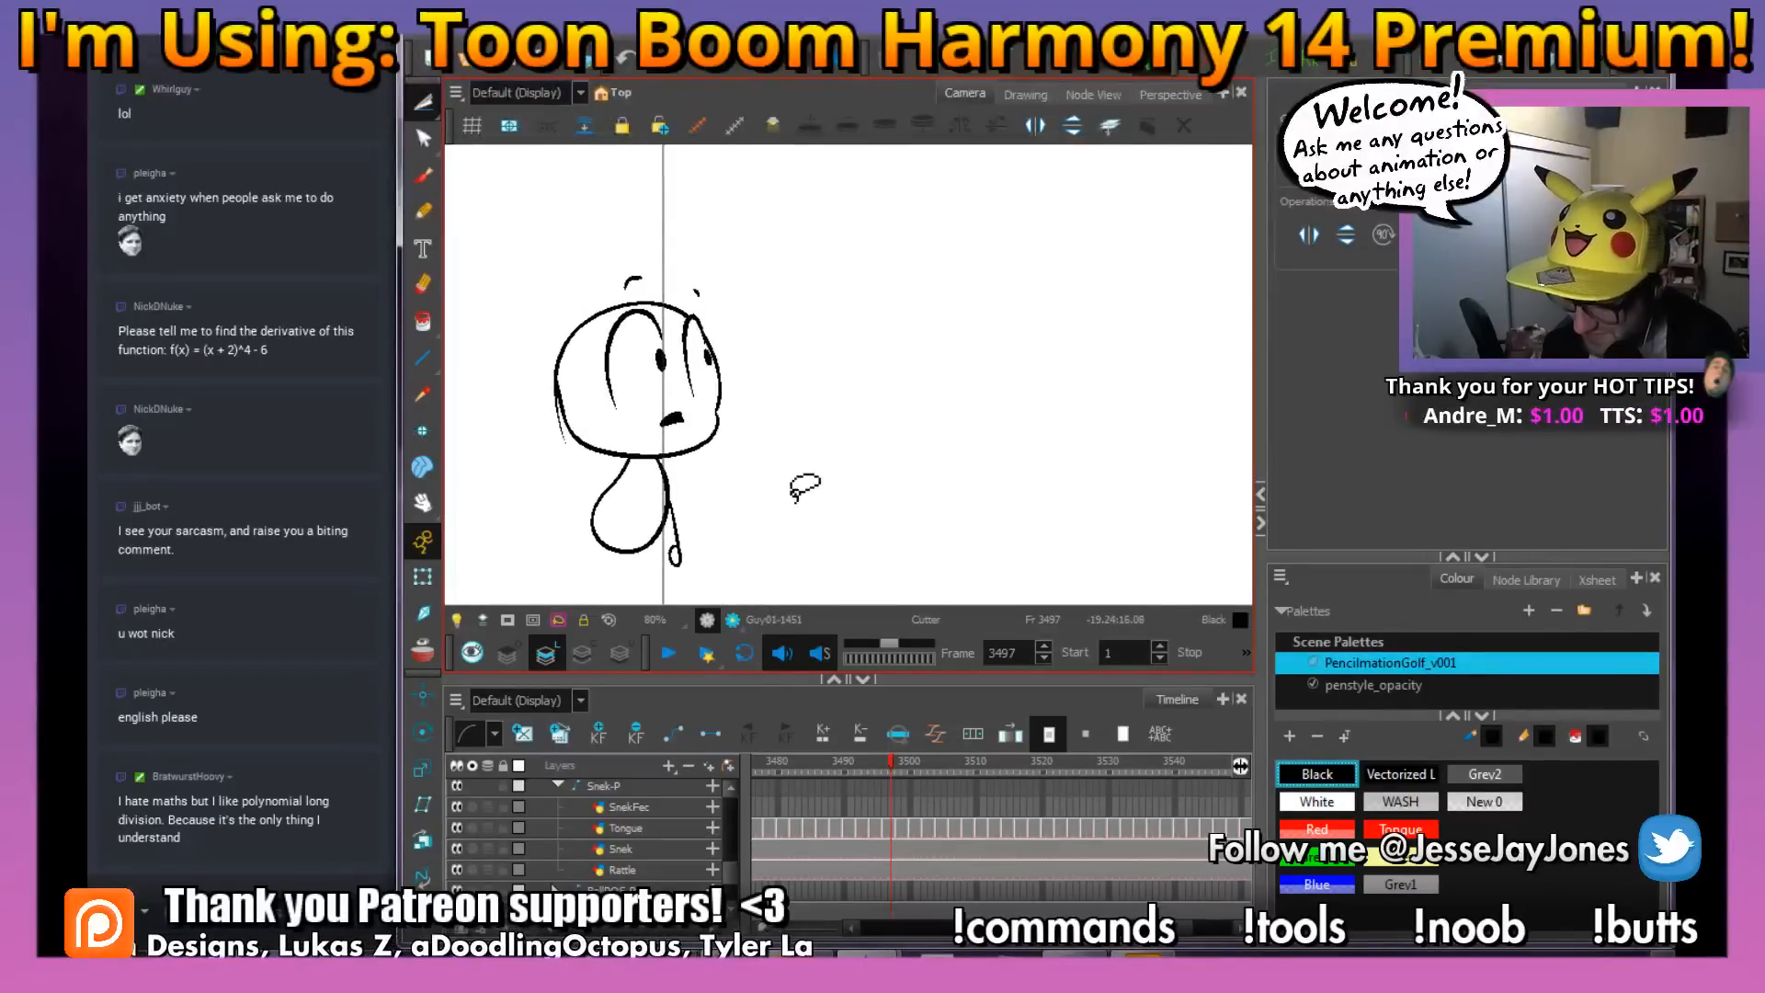
pyautogui.press('1')
pyautogui.press('2')
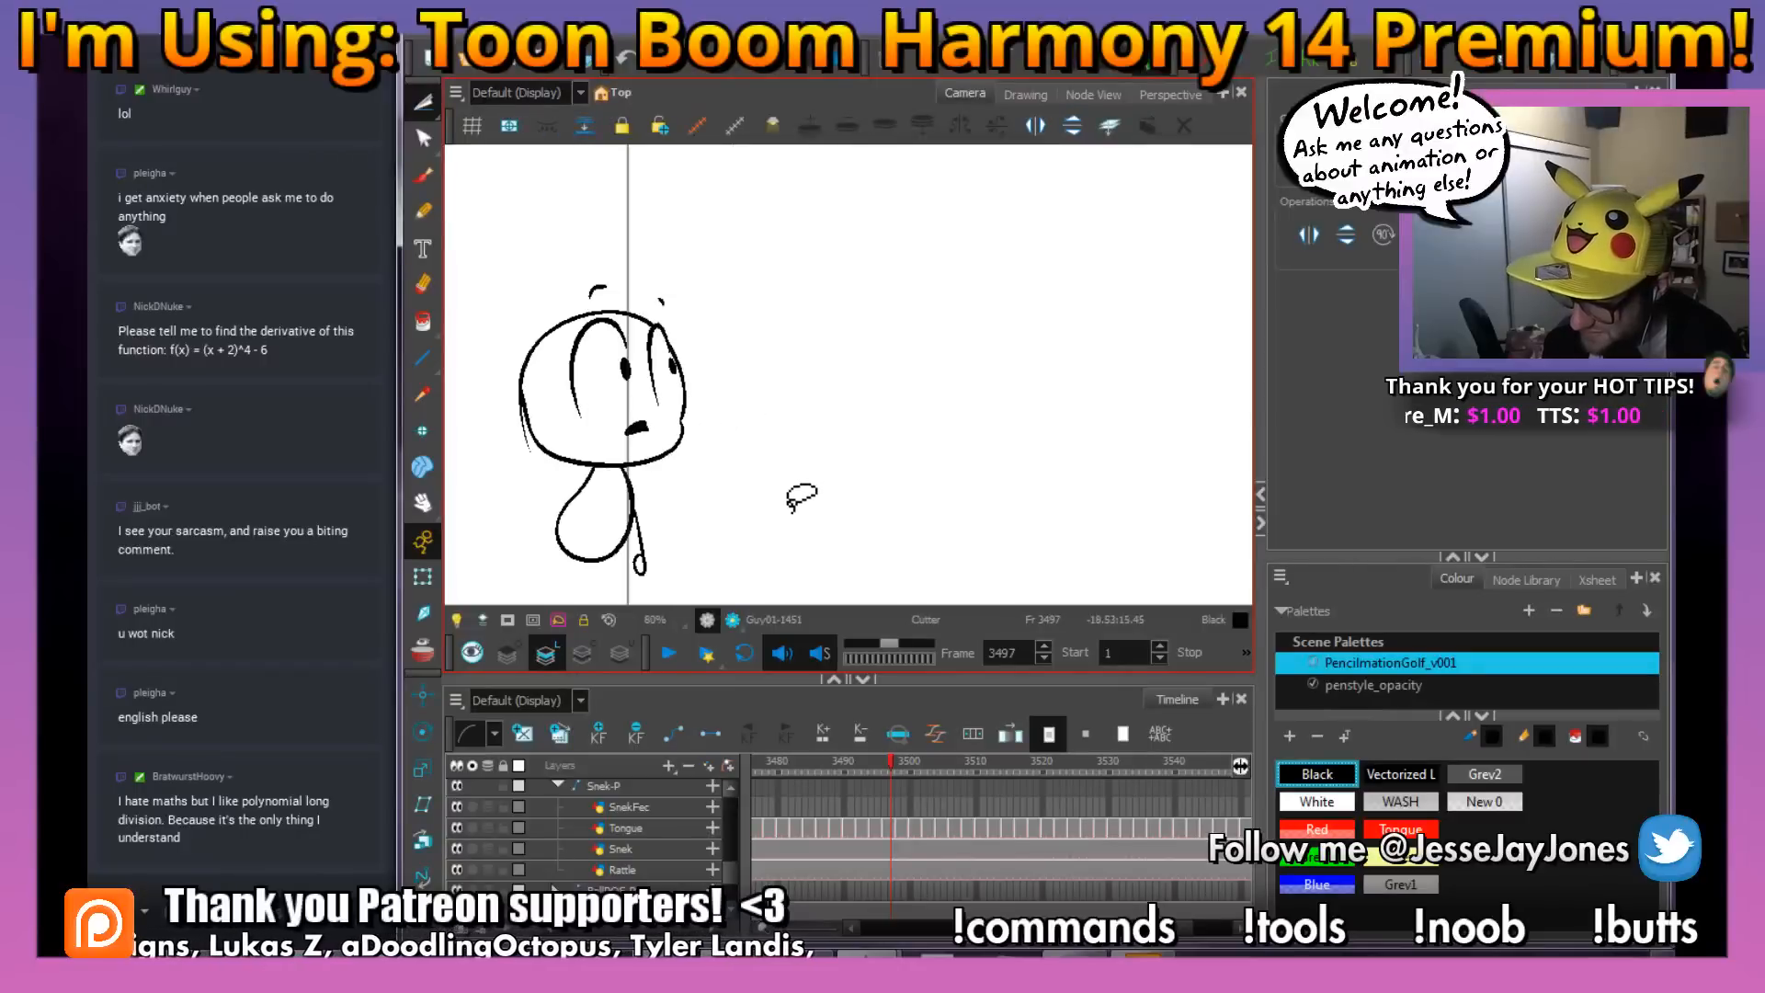
pyautogui.hotkey('alt', 'i')
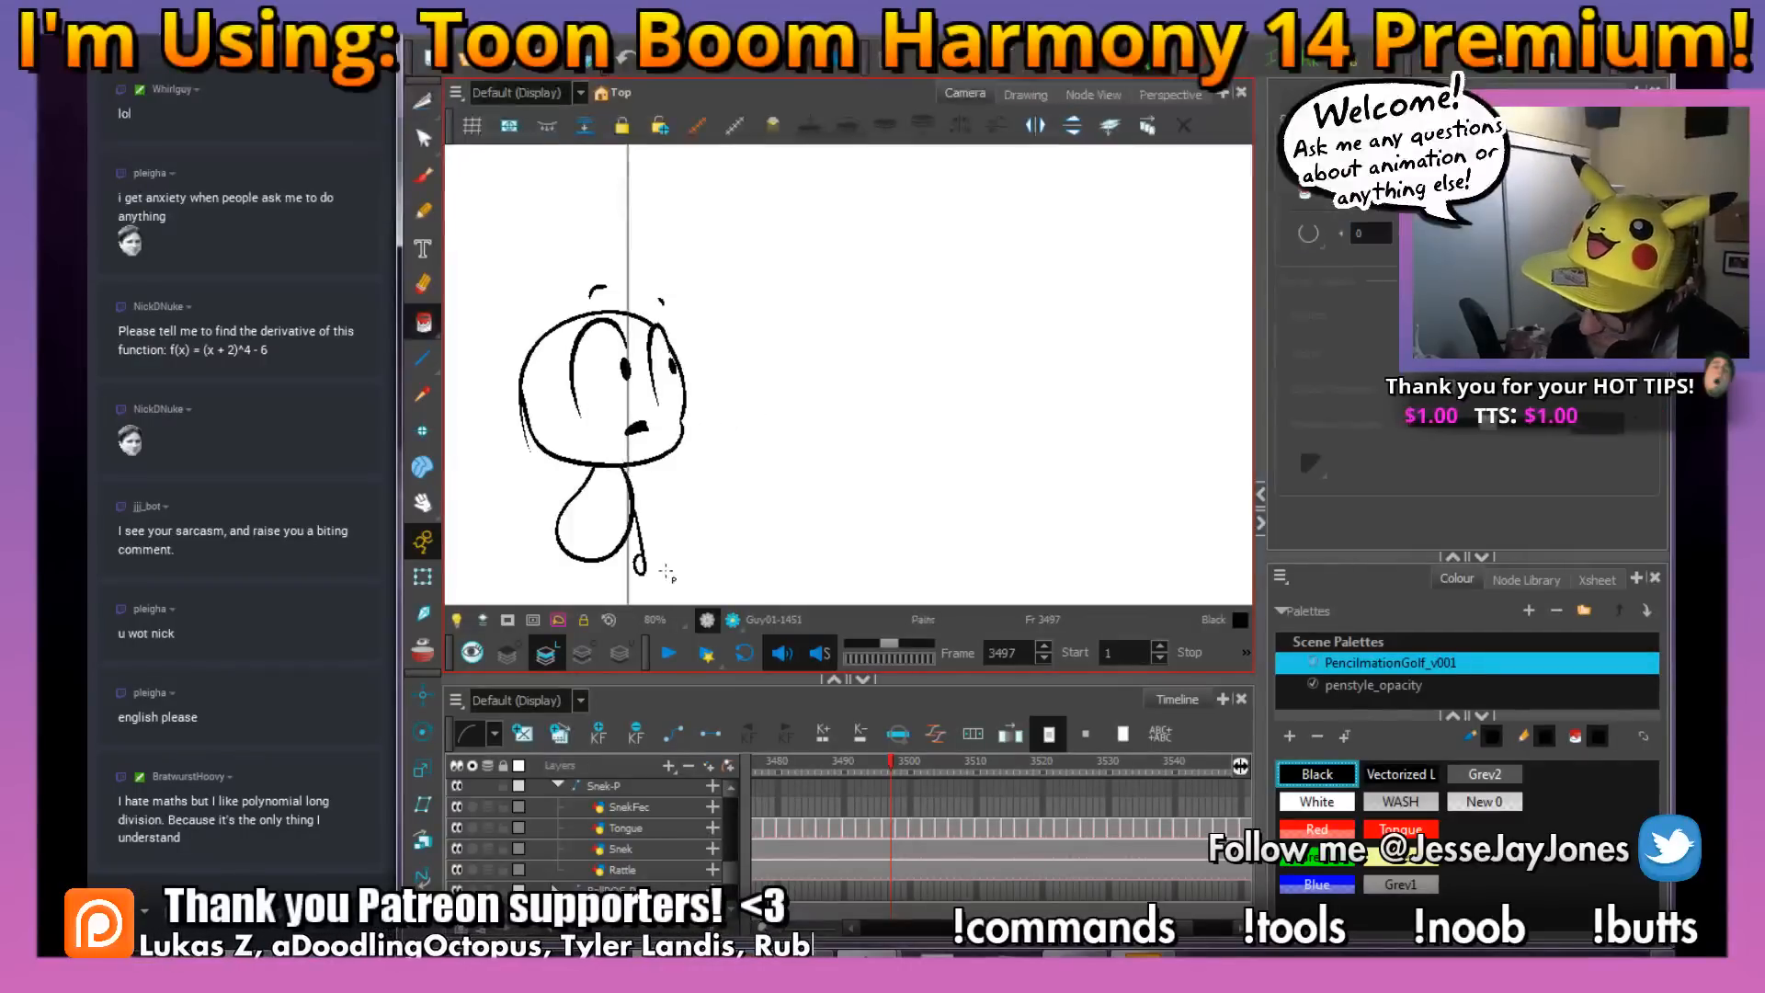
pyautogui.moveTo(736, 512); pyautogui.dragTo(749, 523)
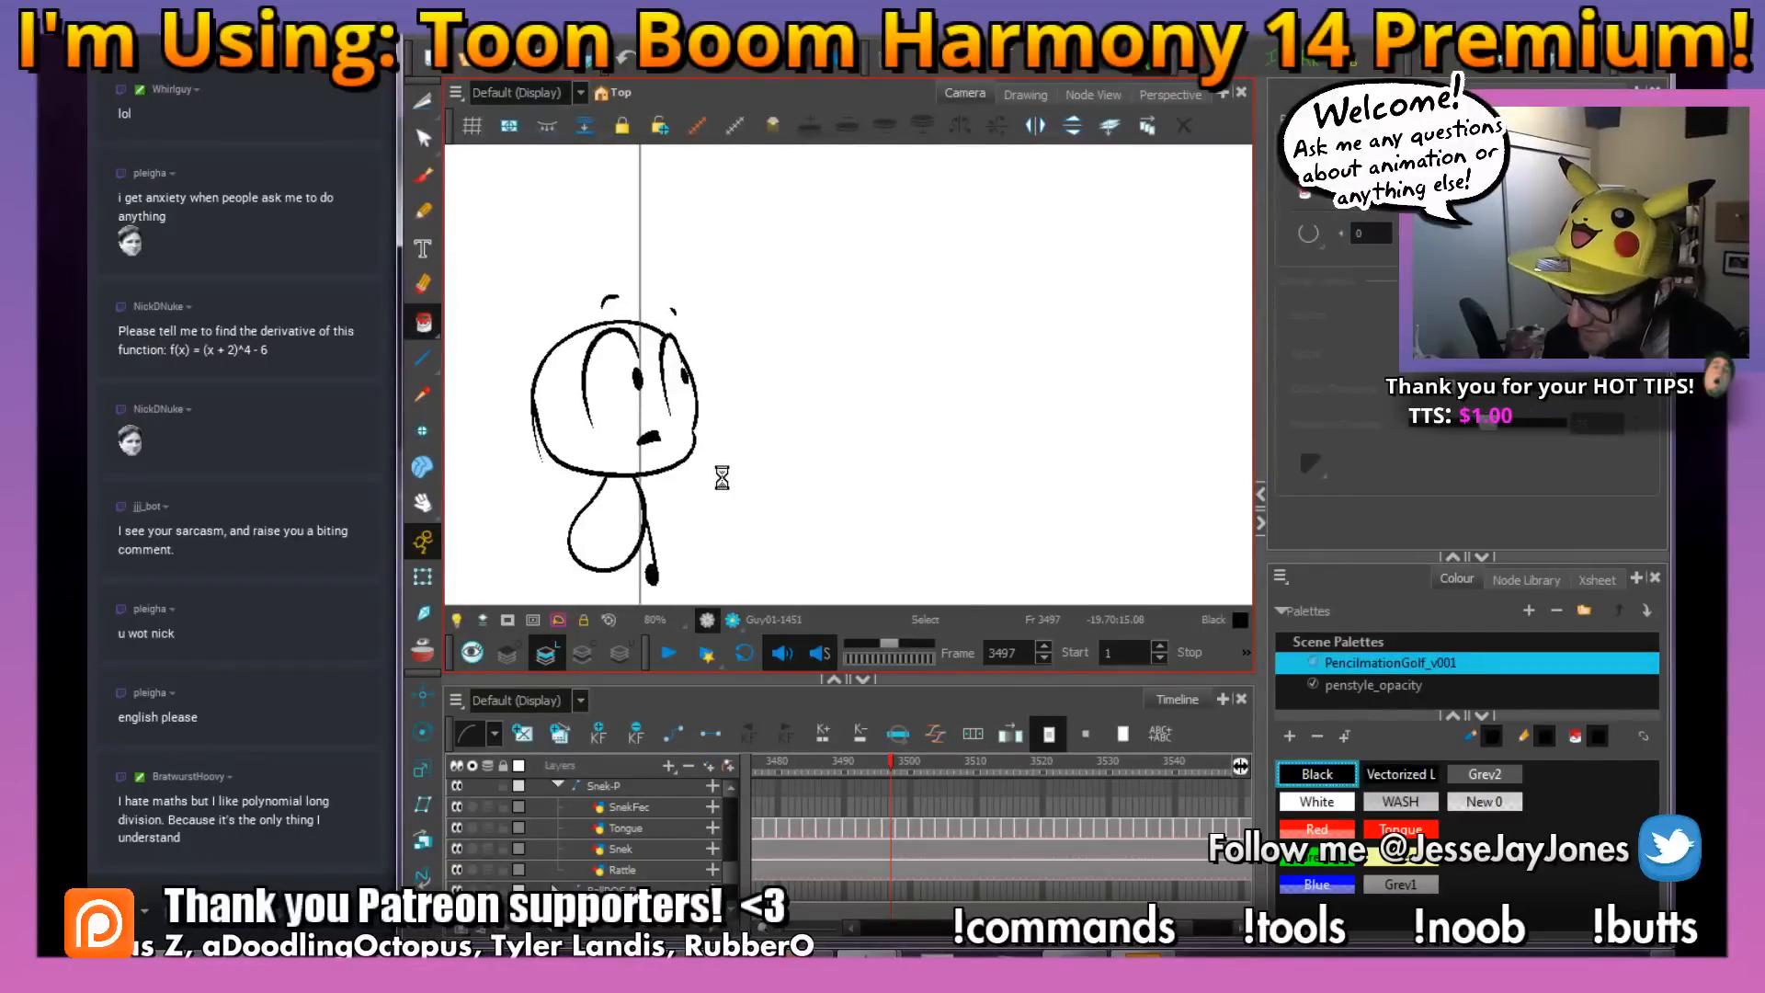
# Go to frame 3499 and ink the mouth outline and the near eye's pupil in black over the rough
pyautogui.press('.')
pyautogui.press('.')
pyautogui.hotkey('alt', 'b')
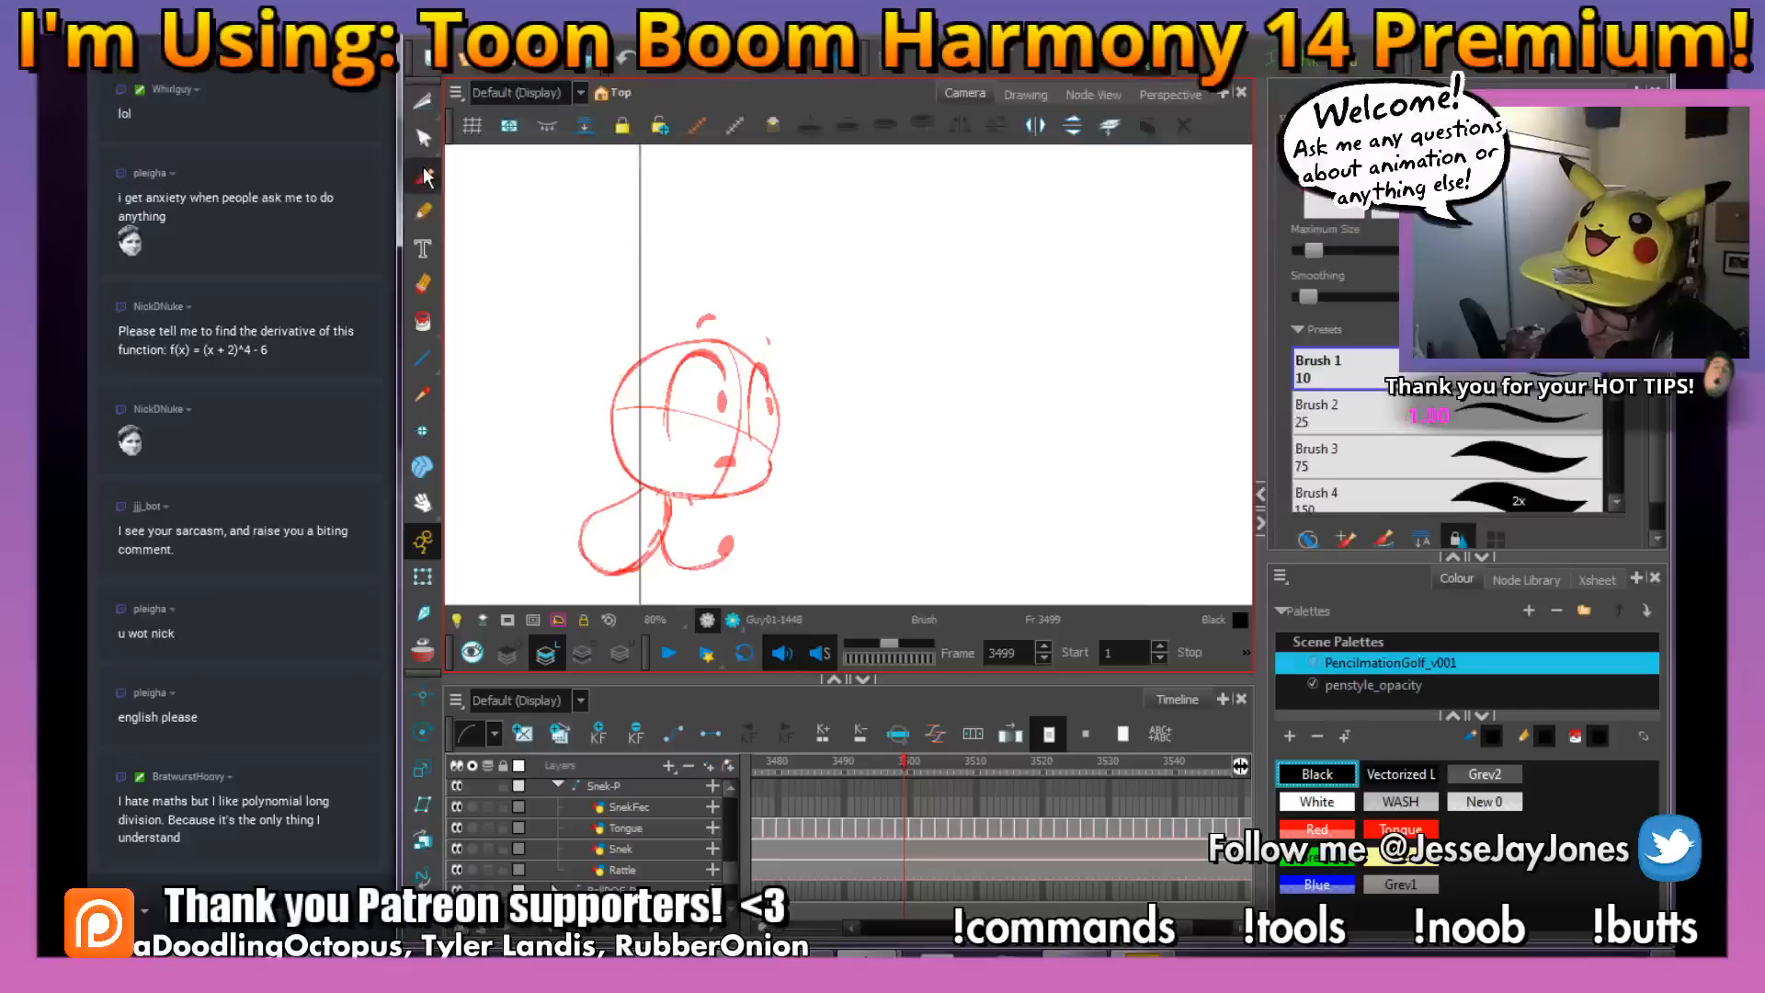
pyautogui.scroll(5, 816, 516)
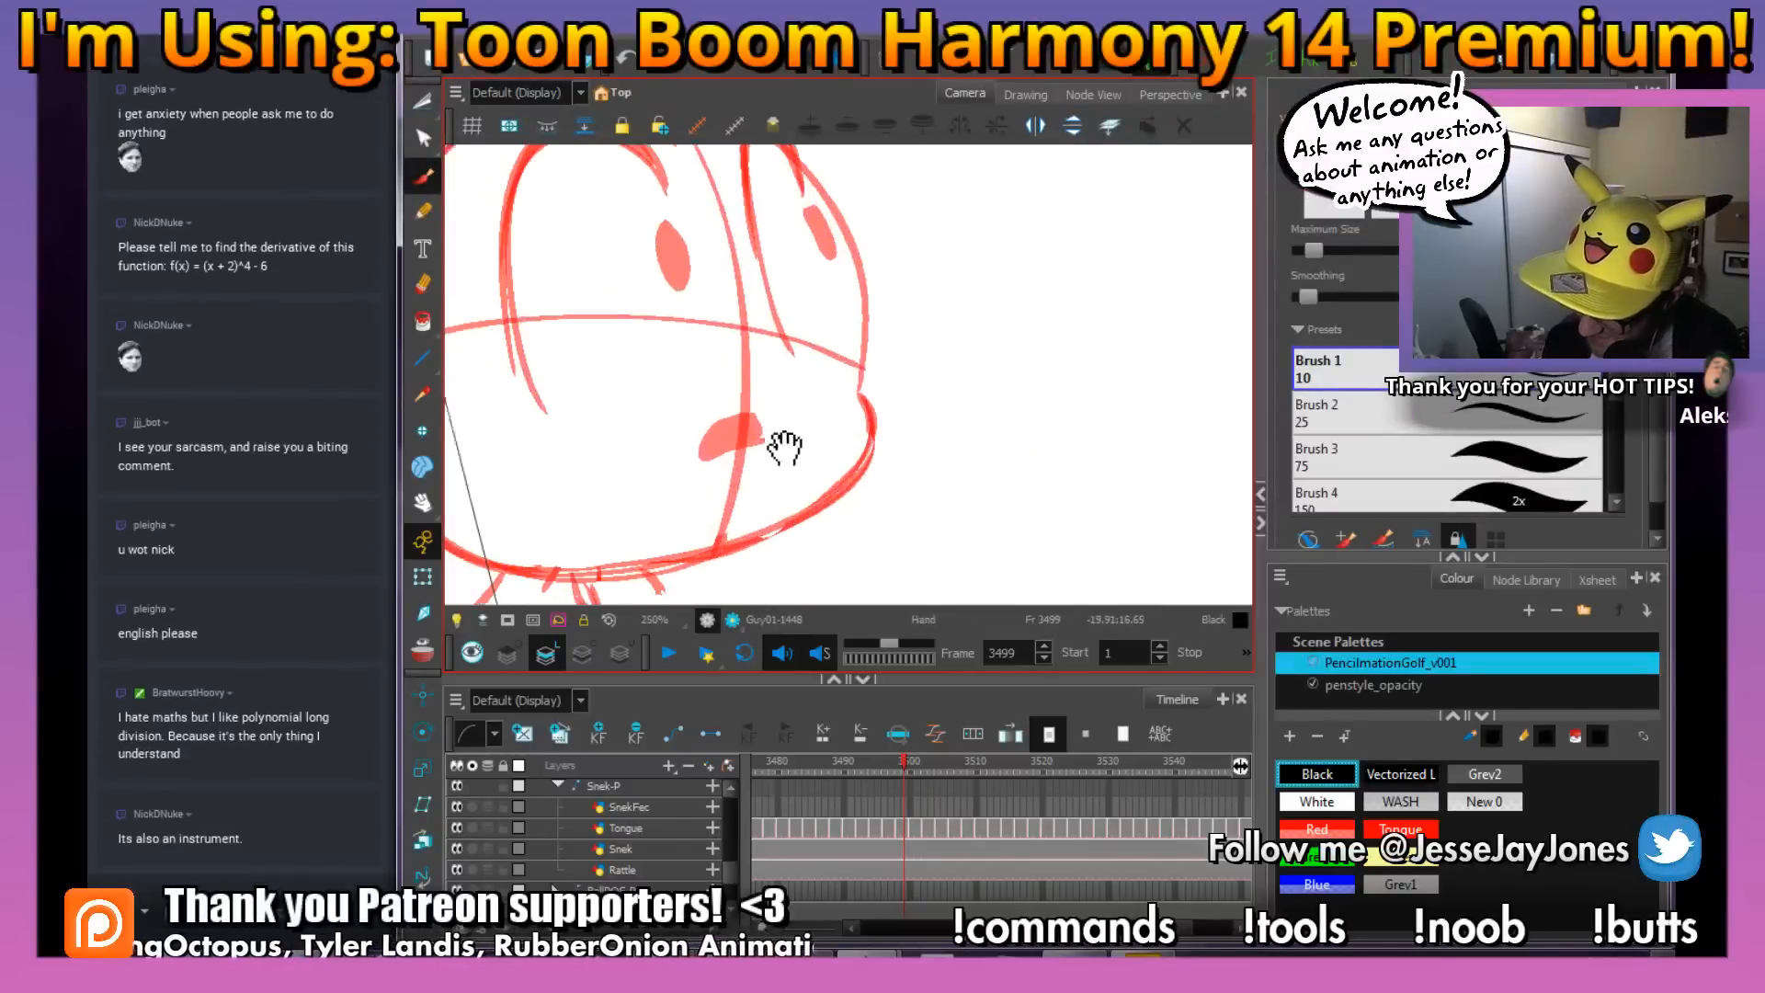
pyautogui.moveTo(784, 448)
pyautogui.mouseDown()
pyautogui.moveTo(808, 444)
pyautogui.moveTo(747, 411)
pyautogui.moveTo(727, 451)
pyautogui.moveTo(792, 434)
pyautogui.mouseUp()
pyautogui.moveTo(813, 354); pyautogui.dragTo(861, 453)
pyautogui.moveTo(732, 324)
pyautogui.mouseDown()
pyautogui.moveTo(761, 378)
pyautogui.moveTo(747, 363)
pyautogui.mouseUp()
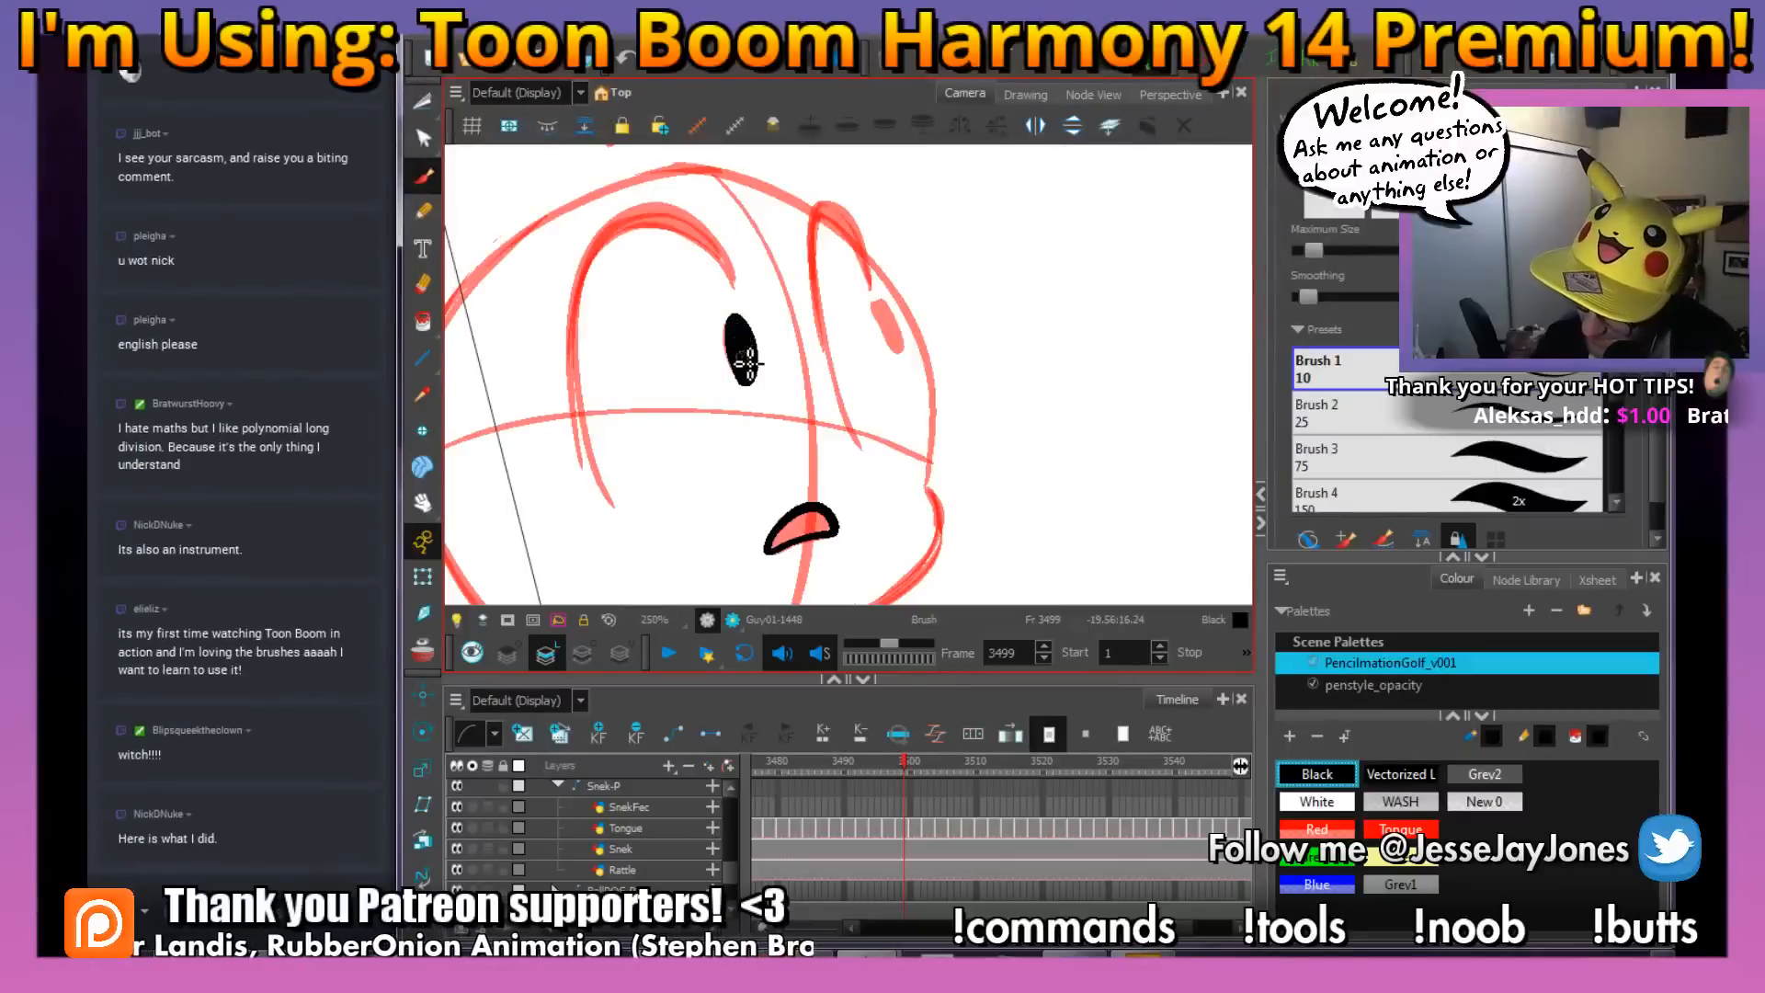
# Ink both eye outlines and the far eye's pupil at frame 3499 in black
pyautogui.moveTo(734, 276)
pyautogui.mouseDown()
pyautogui.moveTo(630, 219)
pyautogui.moveTo(588, 282)
pyautogui.moveTo(579, 386)
pyautogui.moveTo(614, 506)
pyautogui.mouseUp()
pyautogui.press('space')
pyautogui.moveTo(928, 391); pyautogui.dragTo(845, 432)
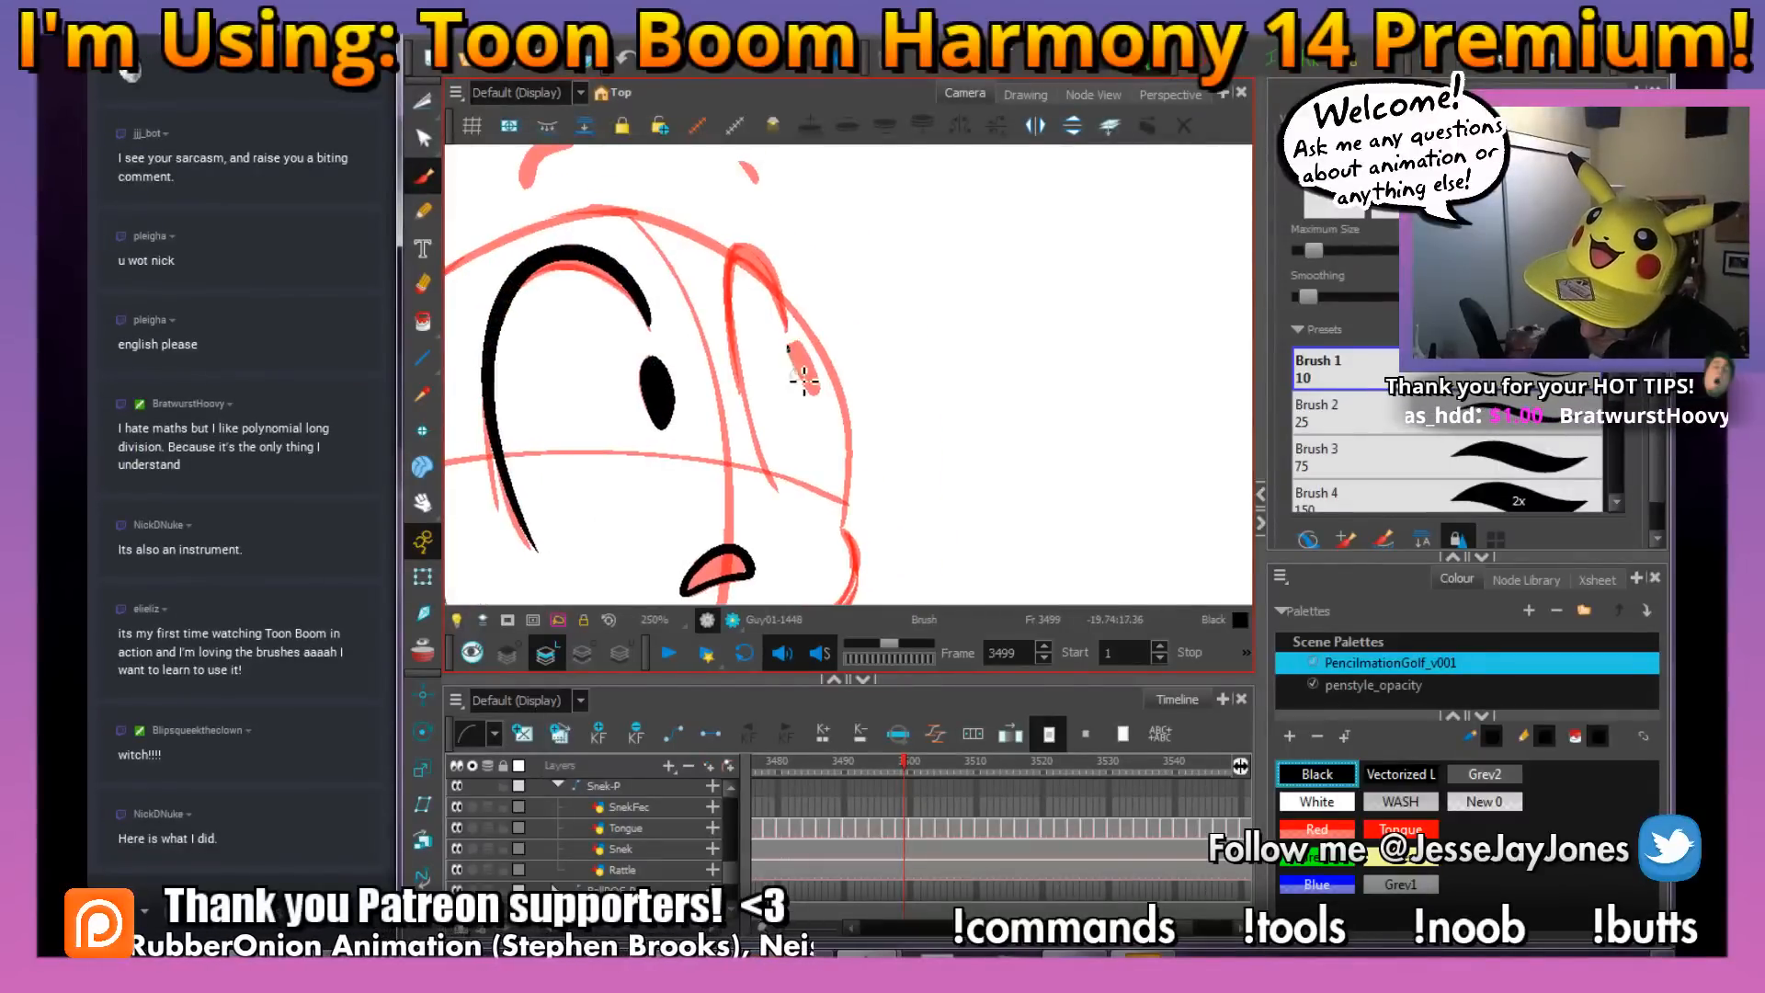
pyautogui.moveTo(816, 371); pyautogui.dragTo(803, 368)
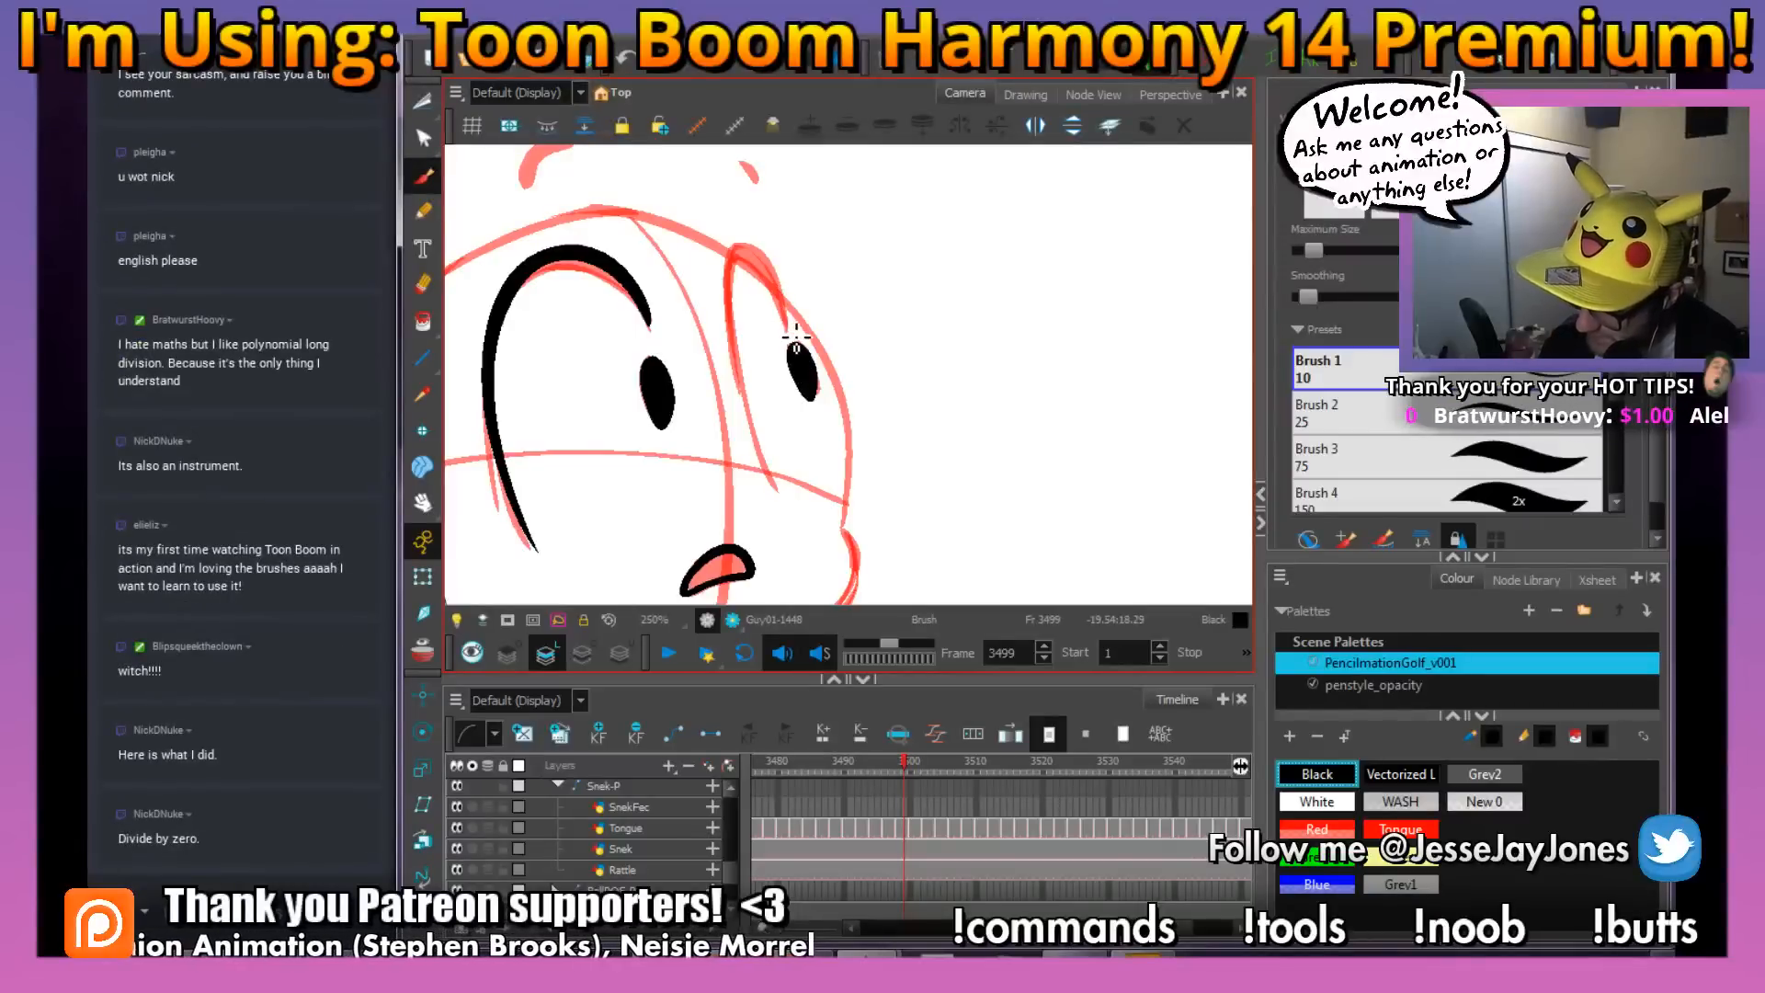
pyautogui.moveTo(778, 272)
pyautogui.mouseDown()
pyautogui.moveTo(728, 241)
pyautogui.moveTo(738, 391)
pyautogui.moveTo(781, 492)
pyautogui.moveTo(812, 413)
pyautogui.moveTo(802, 471)
pyautogui.moveTo(883, 457)
pyautogui.moveTo(859, 437)
pyautogui.moveTo(887, 435)
pyautogui.mouseUp()
# Ink the complete head outline at frame 3499, including the bulging cheek, the chin and the top of the head
pyautogui.press('space')
pyautogui.press('2')
pyautogui.press('2')
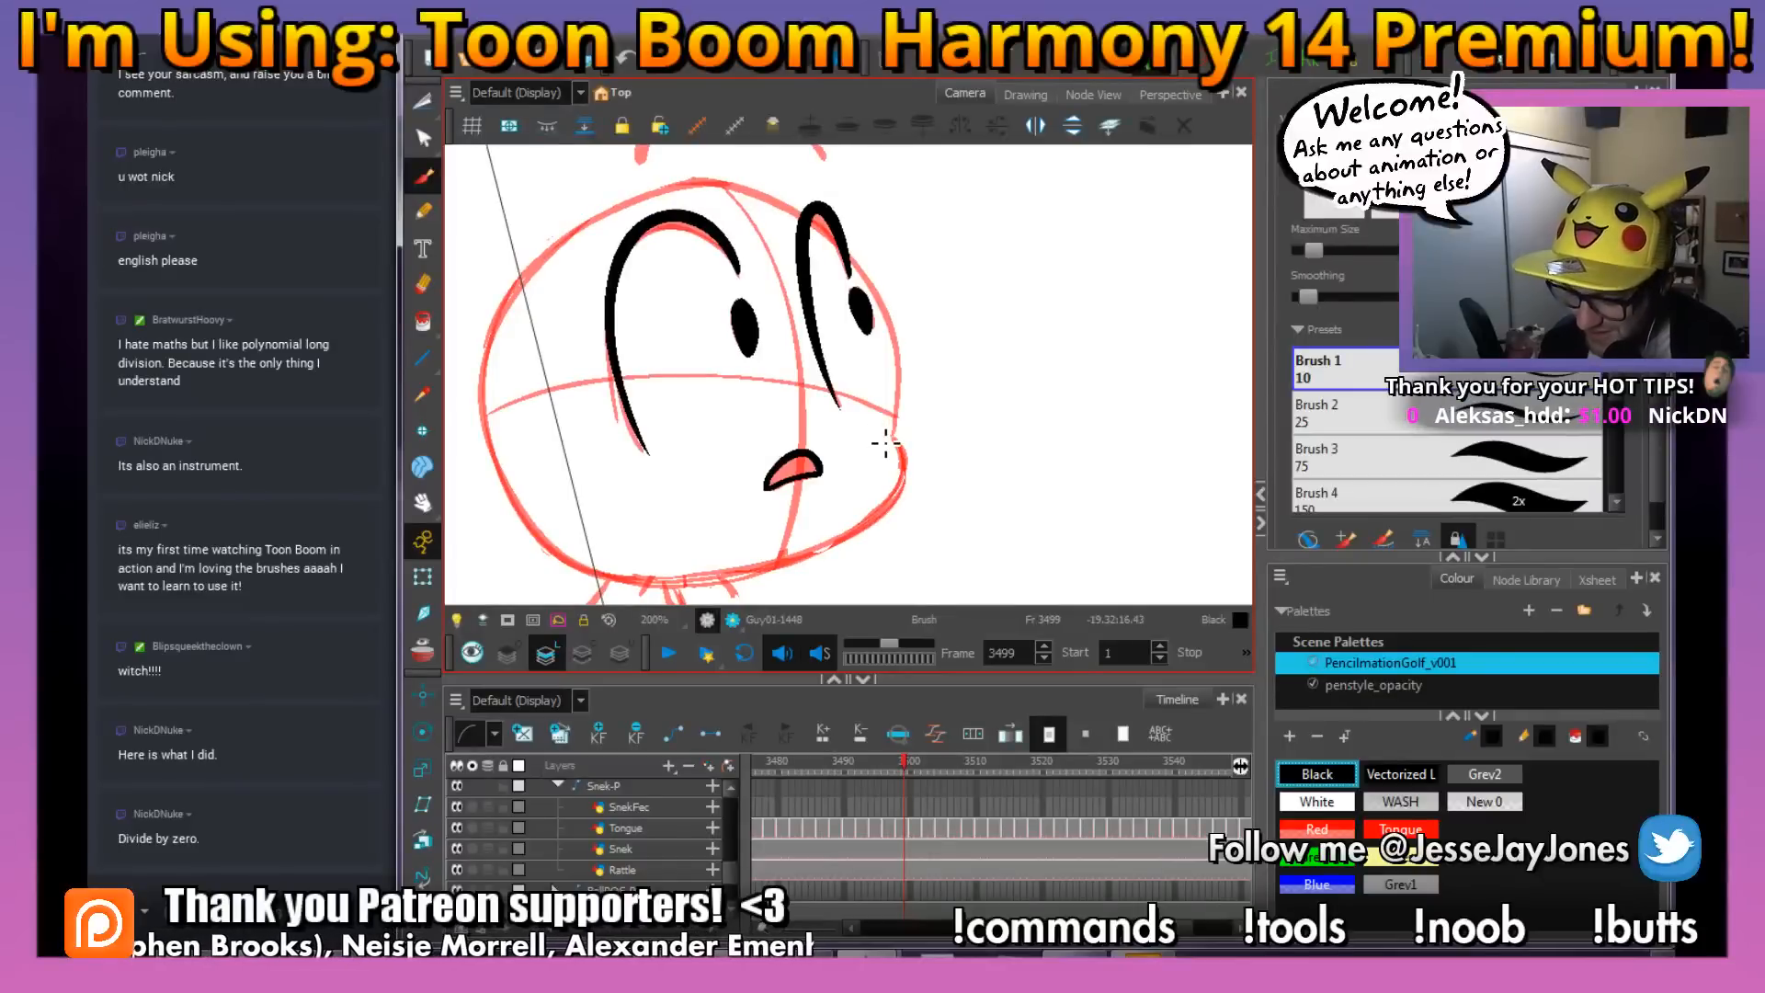
pyautogui.moveTo(855, 439); pyautogui.dragTo(864, 444)
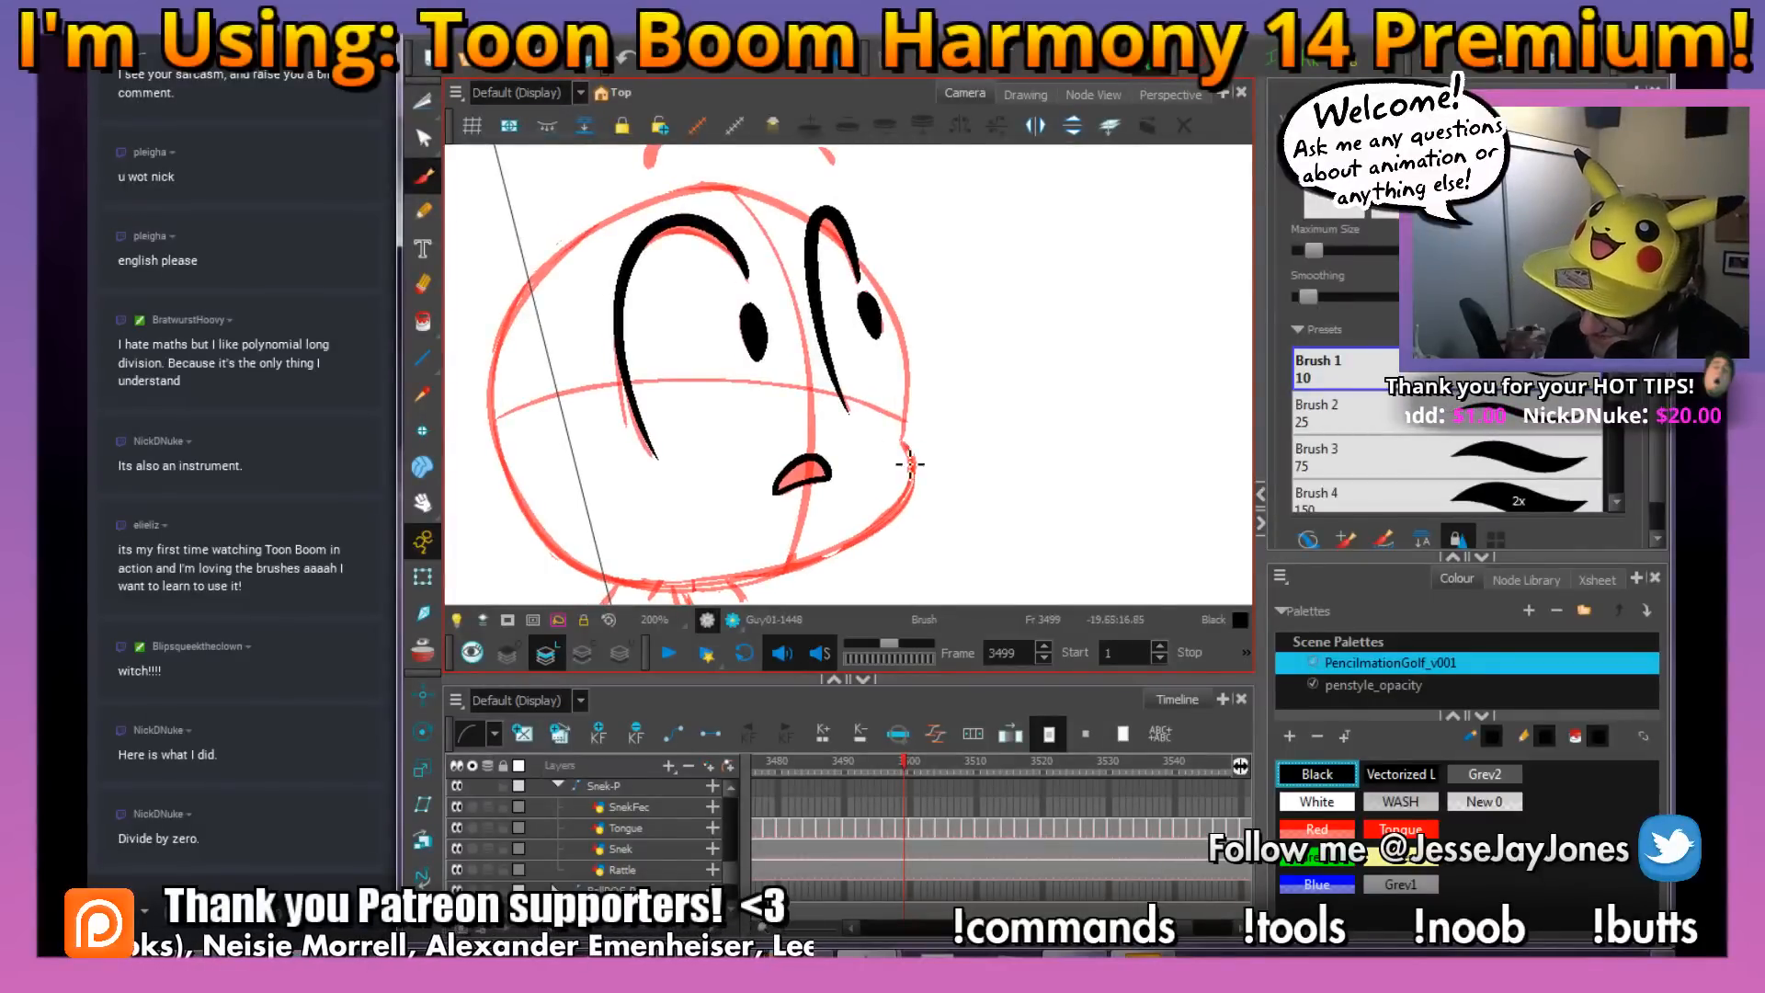
pyautogui.moveTo(912, 450)
pyautogui.mouseDown()
pyautogui.moveTo(916, 504)
pyautogui.moveTo(840, 564)
pyautogui.moveTo(676, 591)
pyautogui.moveTo(569, 564)
pyautogui.moveTo(505, 482)
pyautogui.moveTo(496, 363)
pyautogui.mouseUp()
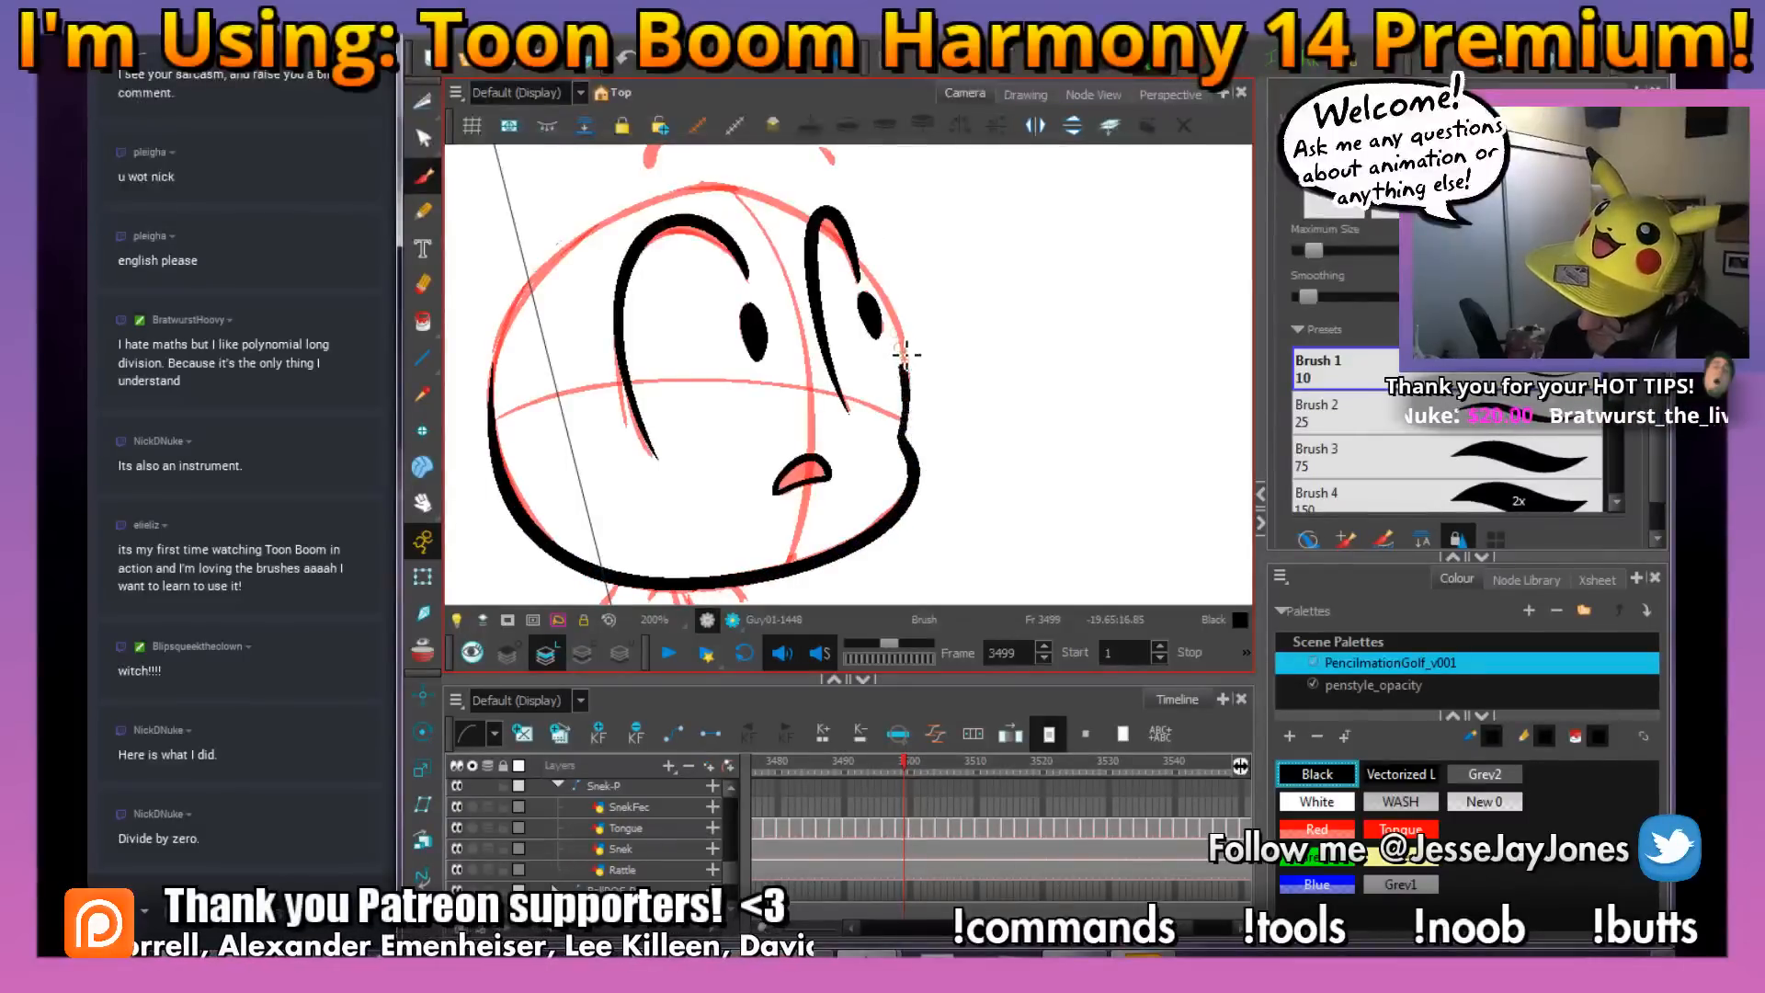
pyautogui.moveTo(864, 271)
pyautogui.mouseDown()
pyautogui.moveTo(780, 201)
pyautogui.moveTo(704, 195)
pyautogui.moveTo(613, 223)
pyautogui.moveTo(522, 312)
pyautogui.moveTo(493, 414)
pyautogui.mouseUp()
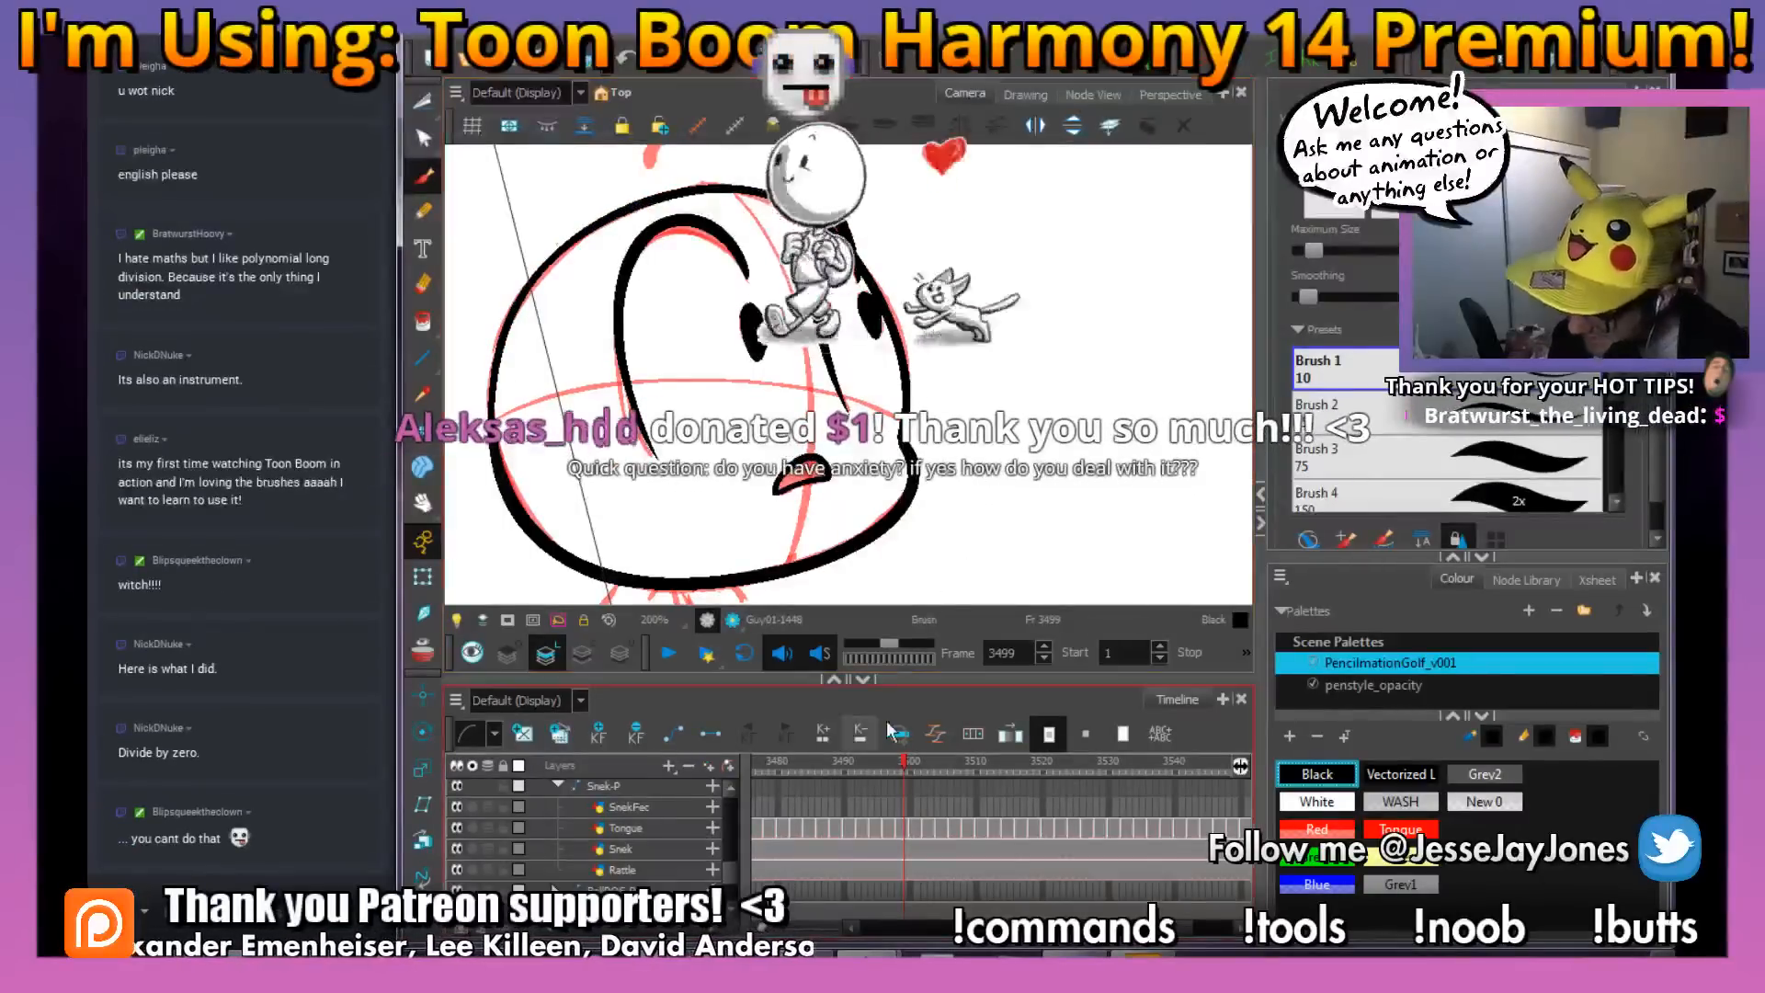
# Switch to OBS to check the stream and return to the scene in Harmony
pyautogui.hotkey('alt', 'Tab')
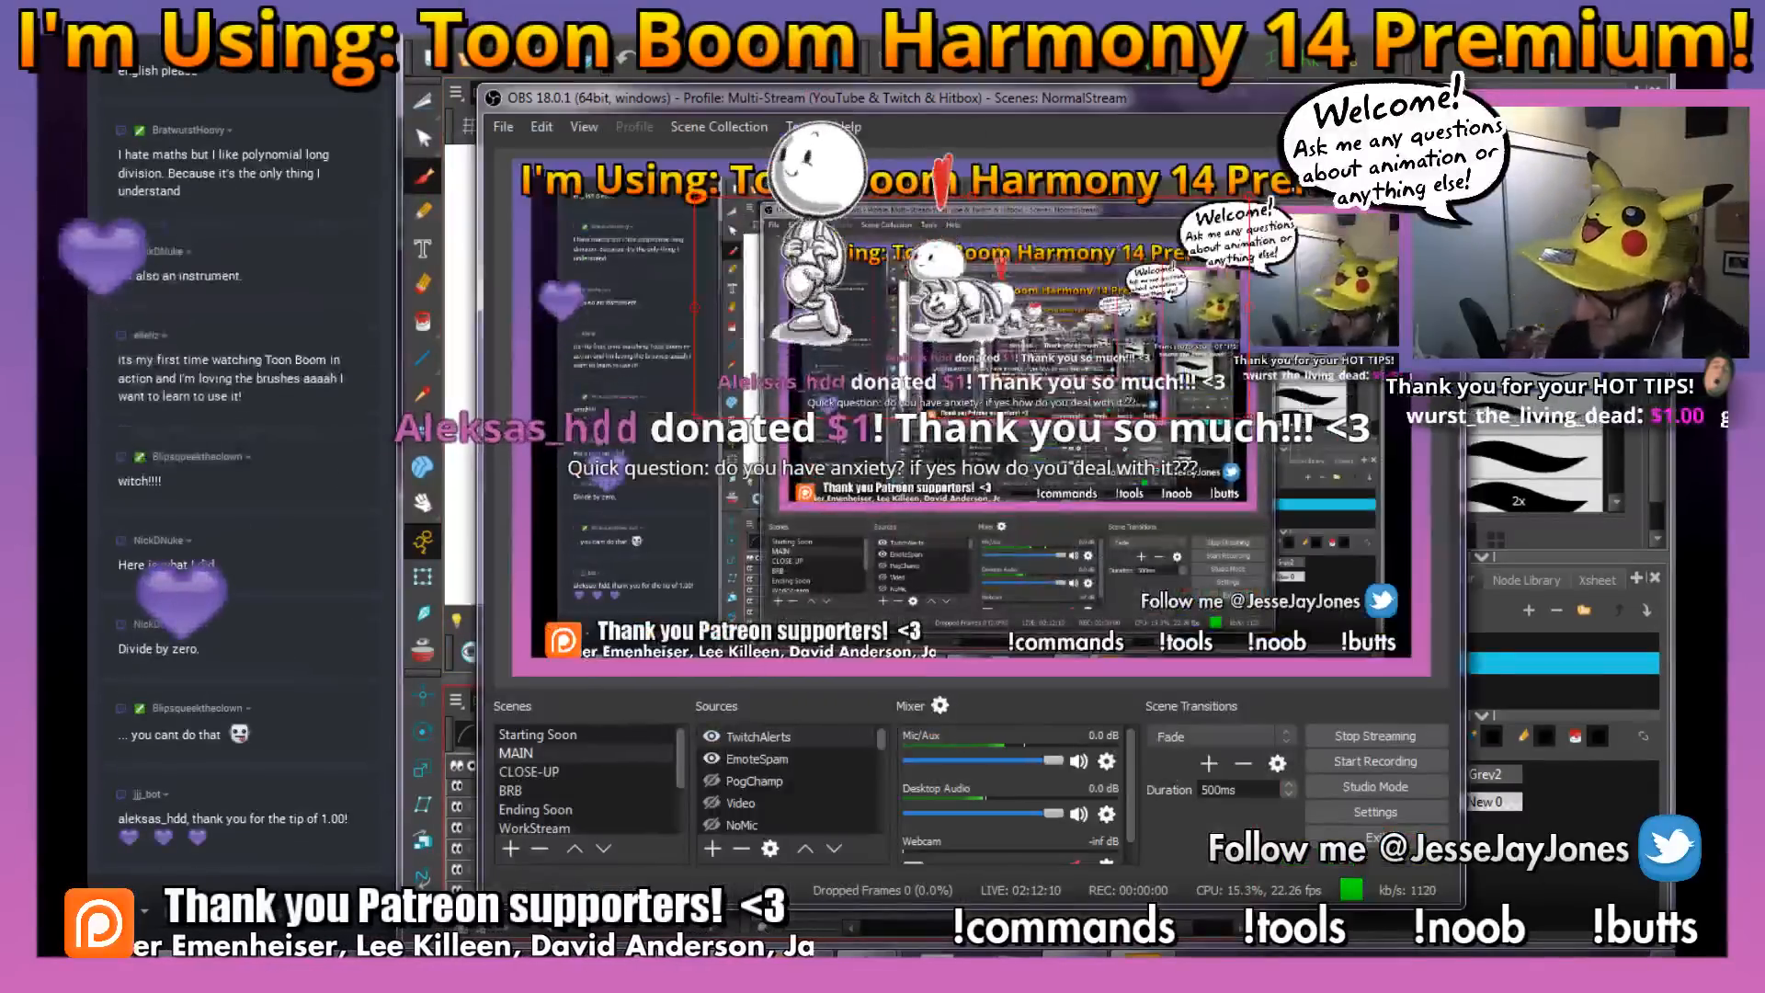
pyautogui.click(862, 52)
# Ink the eyebrows above the head at frame 3499 in black
pyautogui.moveTo(817, 441)
pyautogui.mouseDown()
pyautogui.moveTo(777, 469)
pyautogui.moveTo(781, 613)
pyautogui.mouseUp()
pyautogui.moveTo(611, 329); pyautogui.dragTo(653, 298)
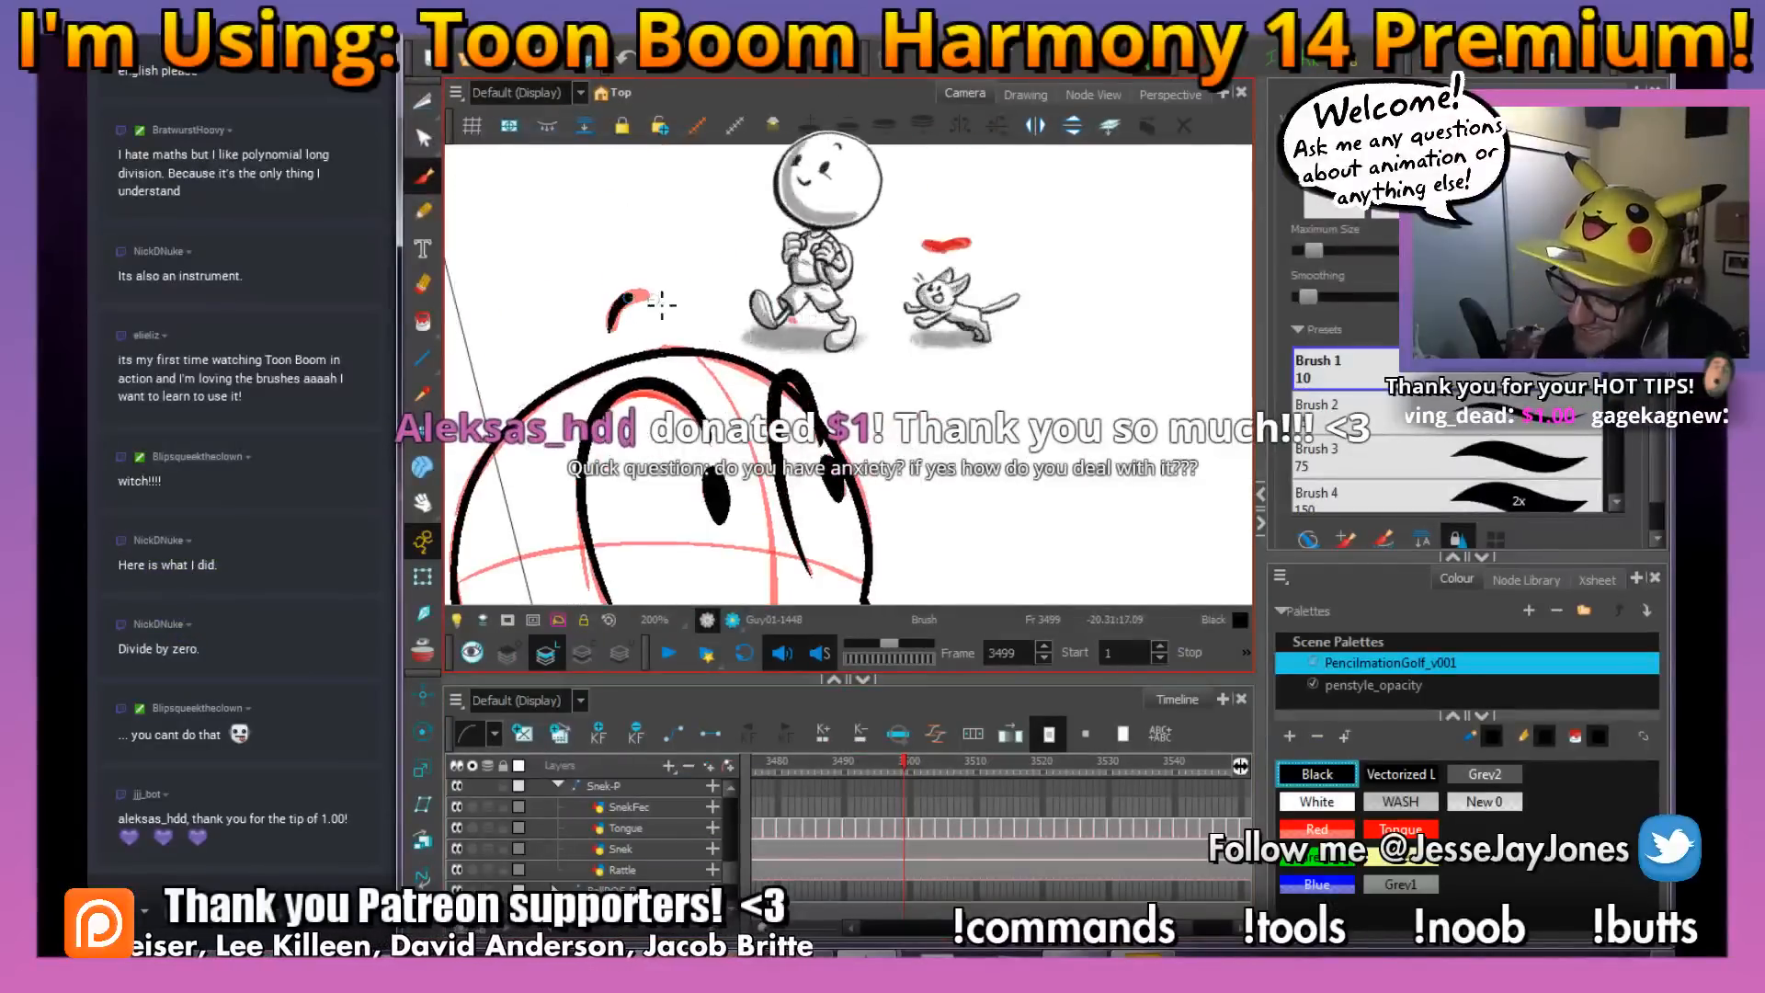
# Ink the body loop and the curved tail with its rounded tip at frame 3499, redoing the body's neck stroke
pyautogui.moveTo(824, 593)
pyautogui.mouseDown()
pyautogui.moveTo(821, 386)
pyautogui.moveTo(842, 310)
pyautogui.mouseUp()
pyautogui.moveTo(673, 395)
pyautogui.mouseDown()
pyautogui.moveTo(708, 420)
pyautogui.moveTo(704, 493)
pyautogui.moveTo(665, 562)
pyautogui.moveTo(610, 594)
pyautogui.moveTo(513, 527)
pyautogui.mouseUp()
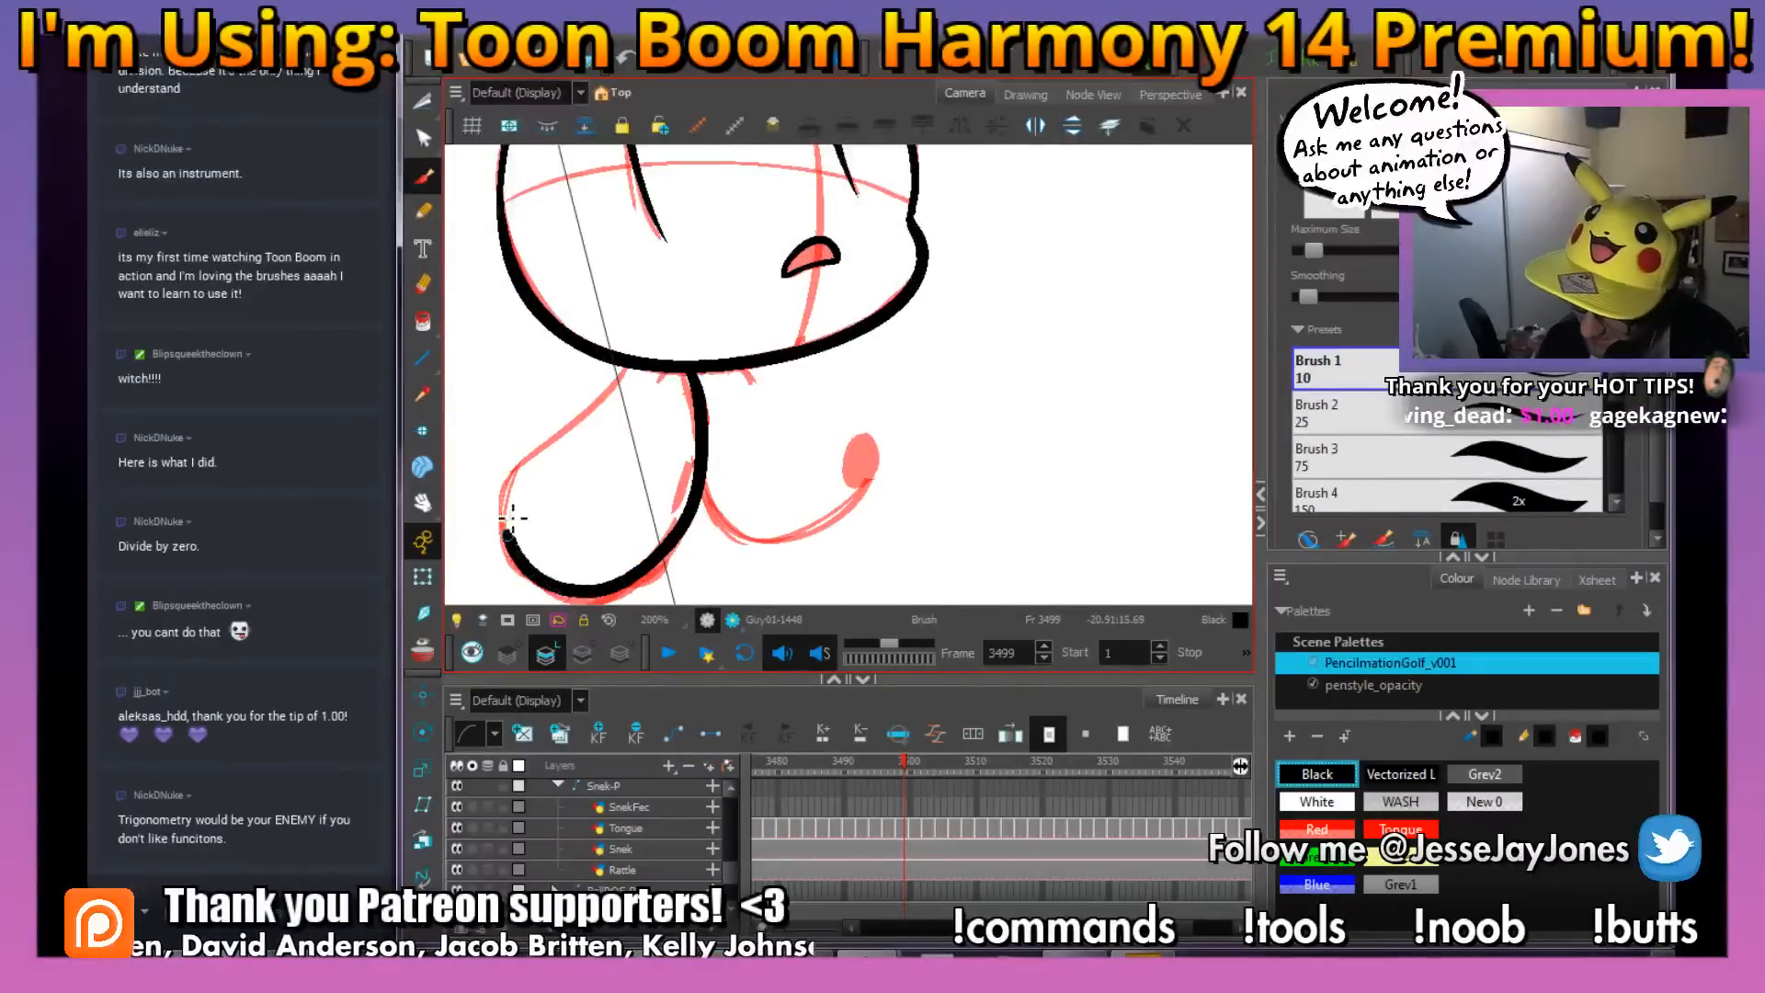
pyautogui.moveTo(614, 391); pyautogui.dragTo(639, 377)
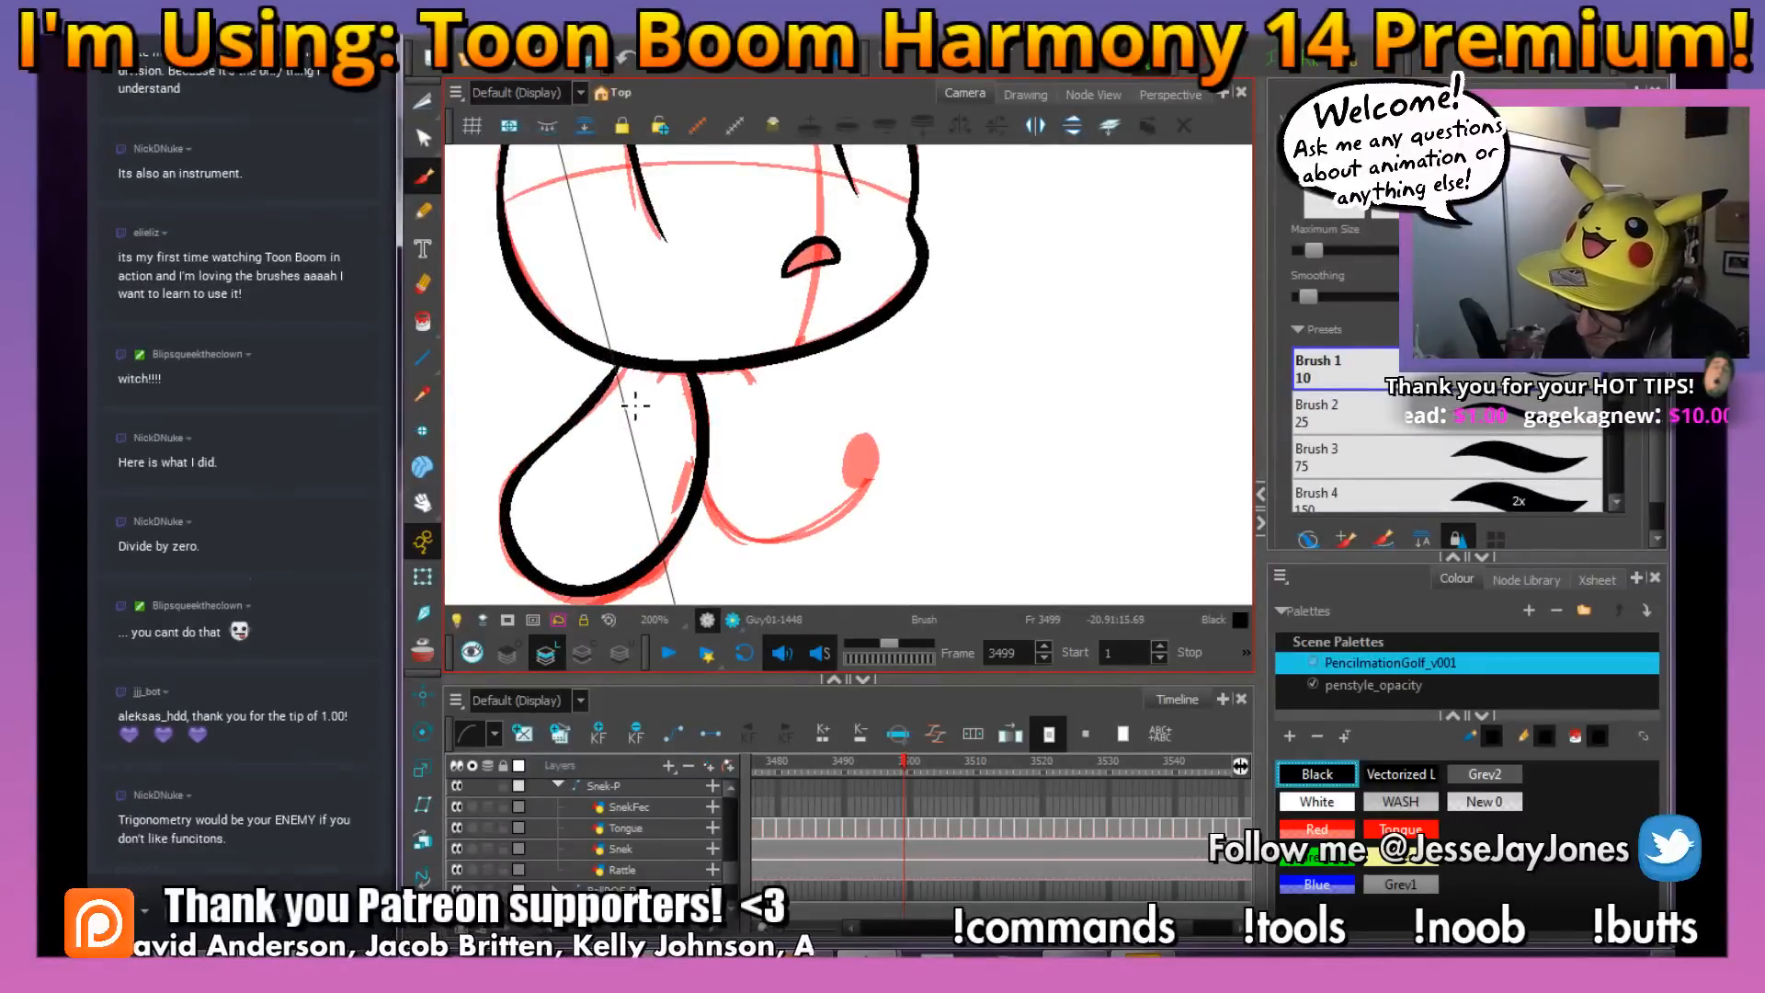
pyautogui.hotkey('ctrl', 'z')
pyautogui.moveTo(708, 437)
pyautogui.mouseDown()
pyautogui.moveTo(677, 554)
pyautogui.moveTo(608, 598)
pyautogui.moveTo(545, 580)
pyautogui.moveTo(519, 529)
pyautogui.moveTo(523, 486)
pyautogui.moveTo(632, 372)
pyautogui.mouseUp()
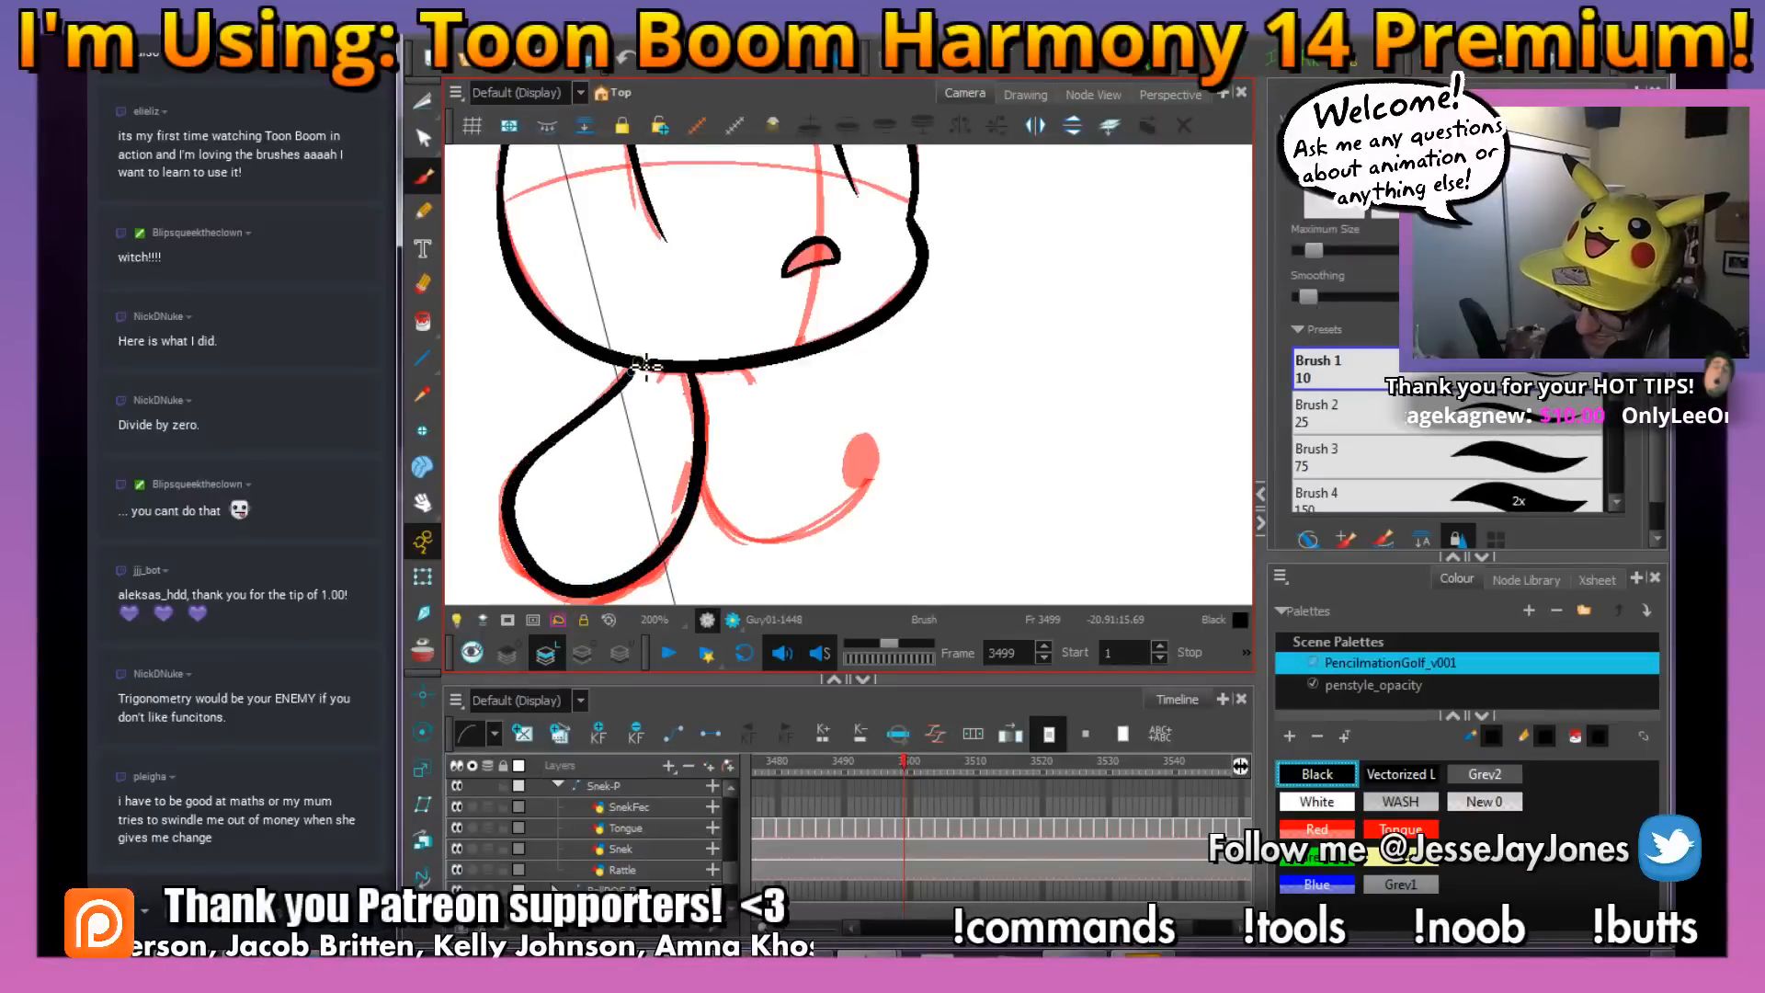
pyautogui.moveTo(845, 469)
pyautogui.mouseDown()
pyautogui.moveTo(649, 471)
pyautogui.moveTo(726, 510)
pyautogui.moveTo(809, 428)
pyautogui.mouseUp()
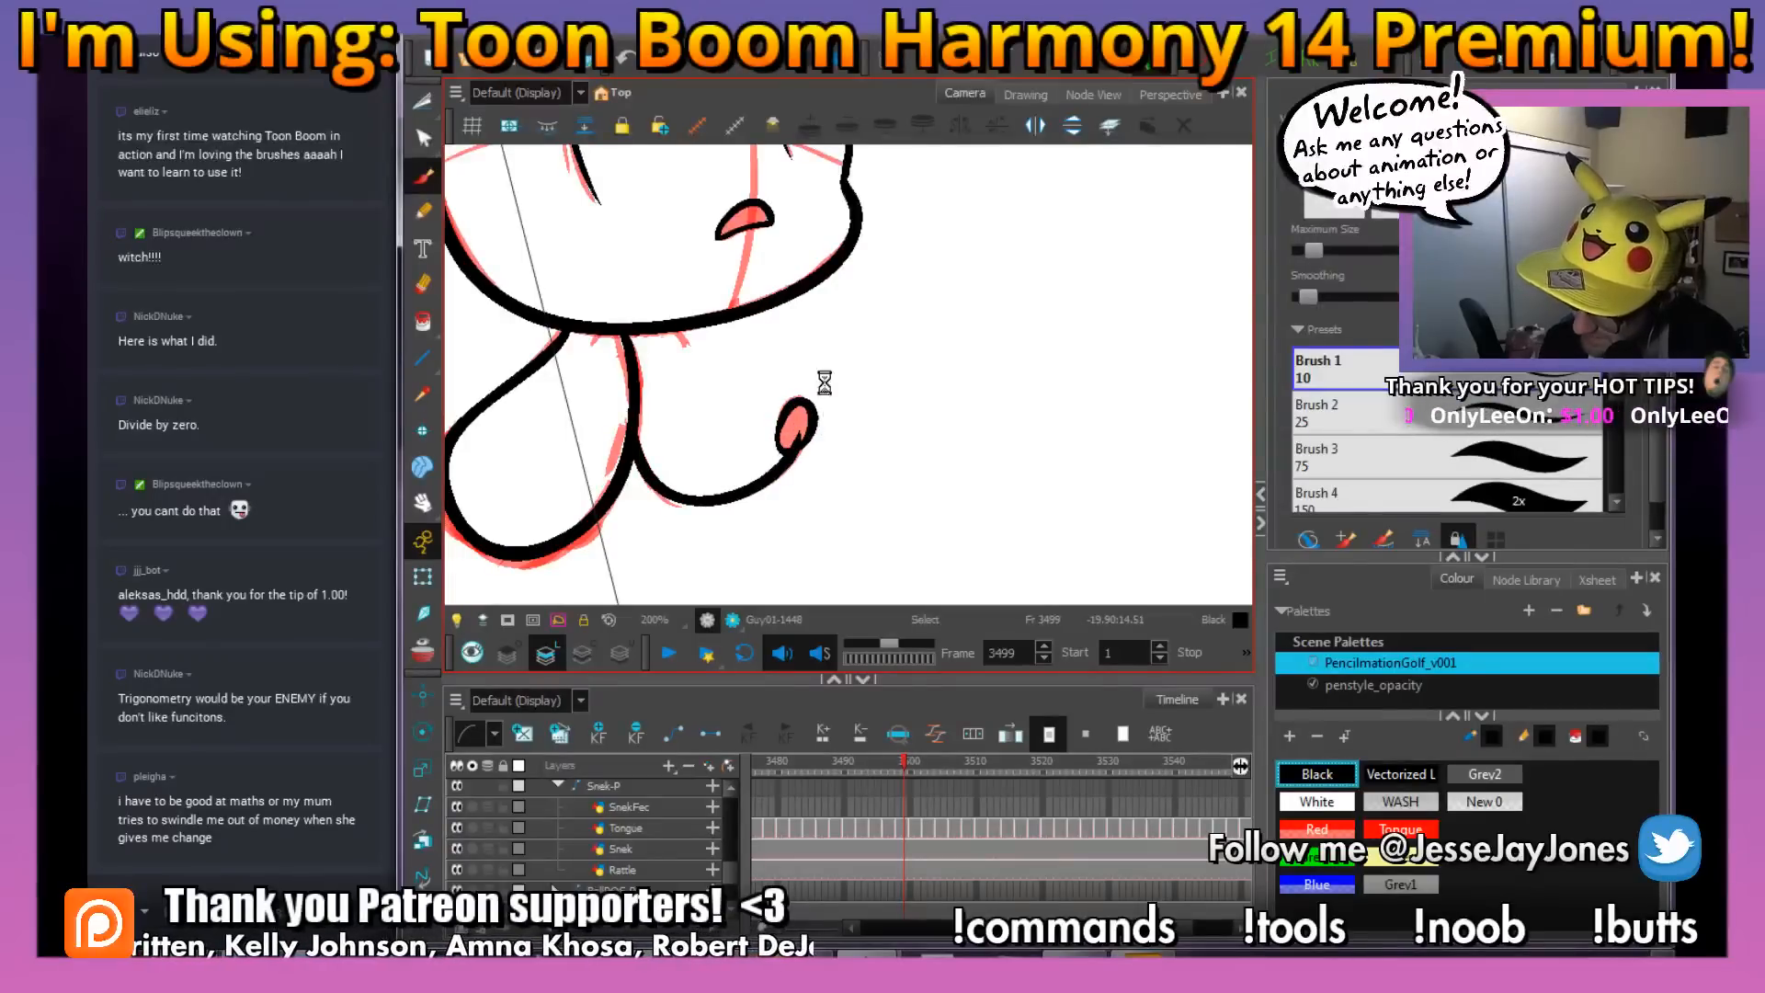
# Select and delete all the red rough lines of the snake drawing at frame 3499
pyautogui.scroll(5, 822, 394)
pyautogui.press('2')
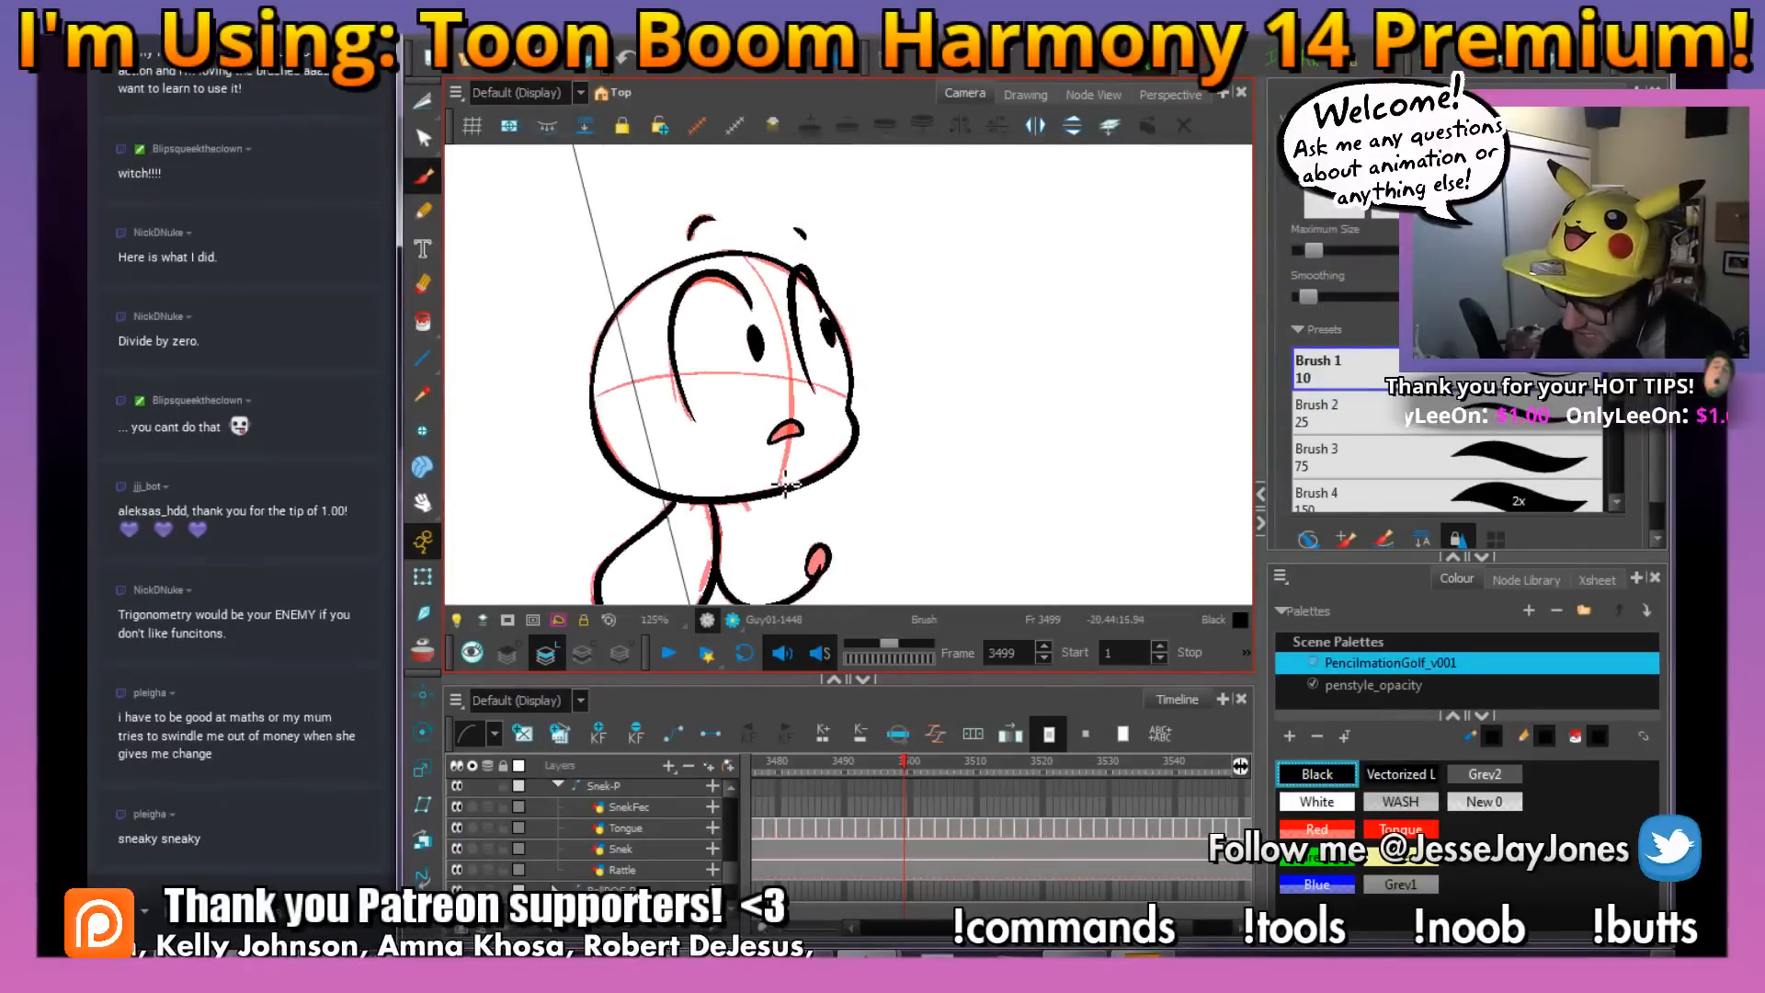
pyautogui.moveTo(422, 110); pyautogui.dragTo(467, 94)
pyautogui.moveTo(881, 453); pyautogui.dragTo(853, 406)
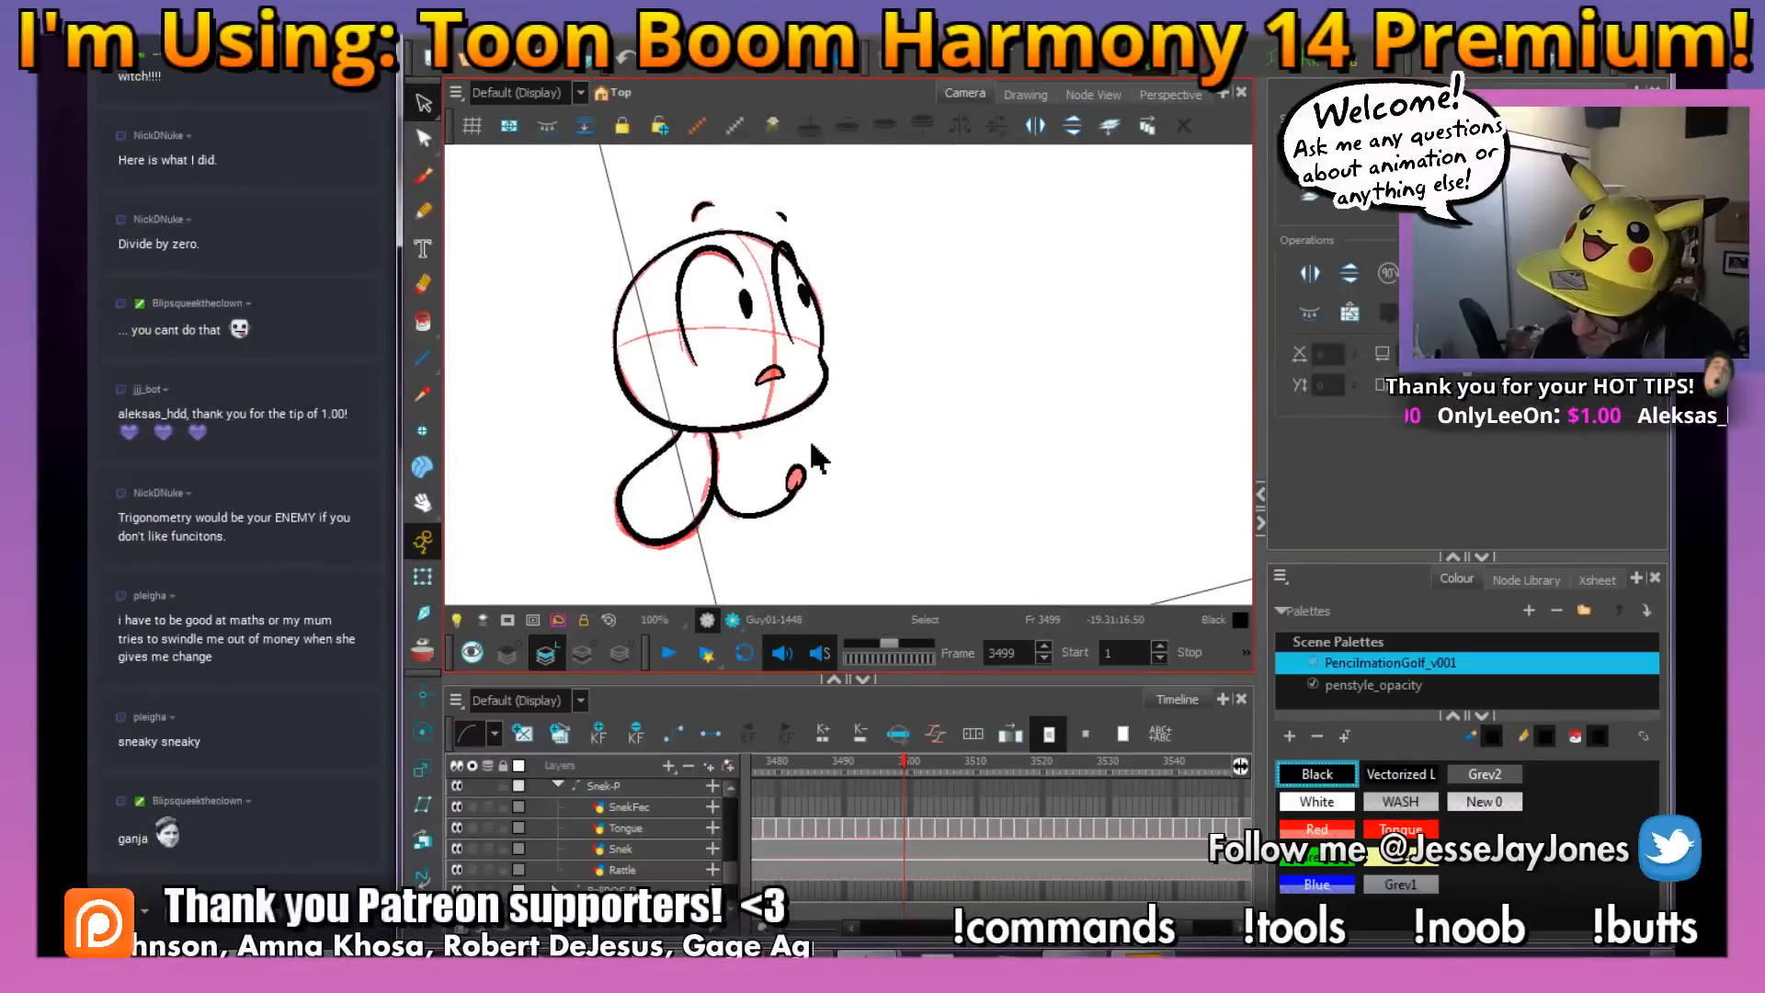
pyautogui.click(796, 472)
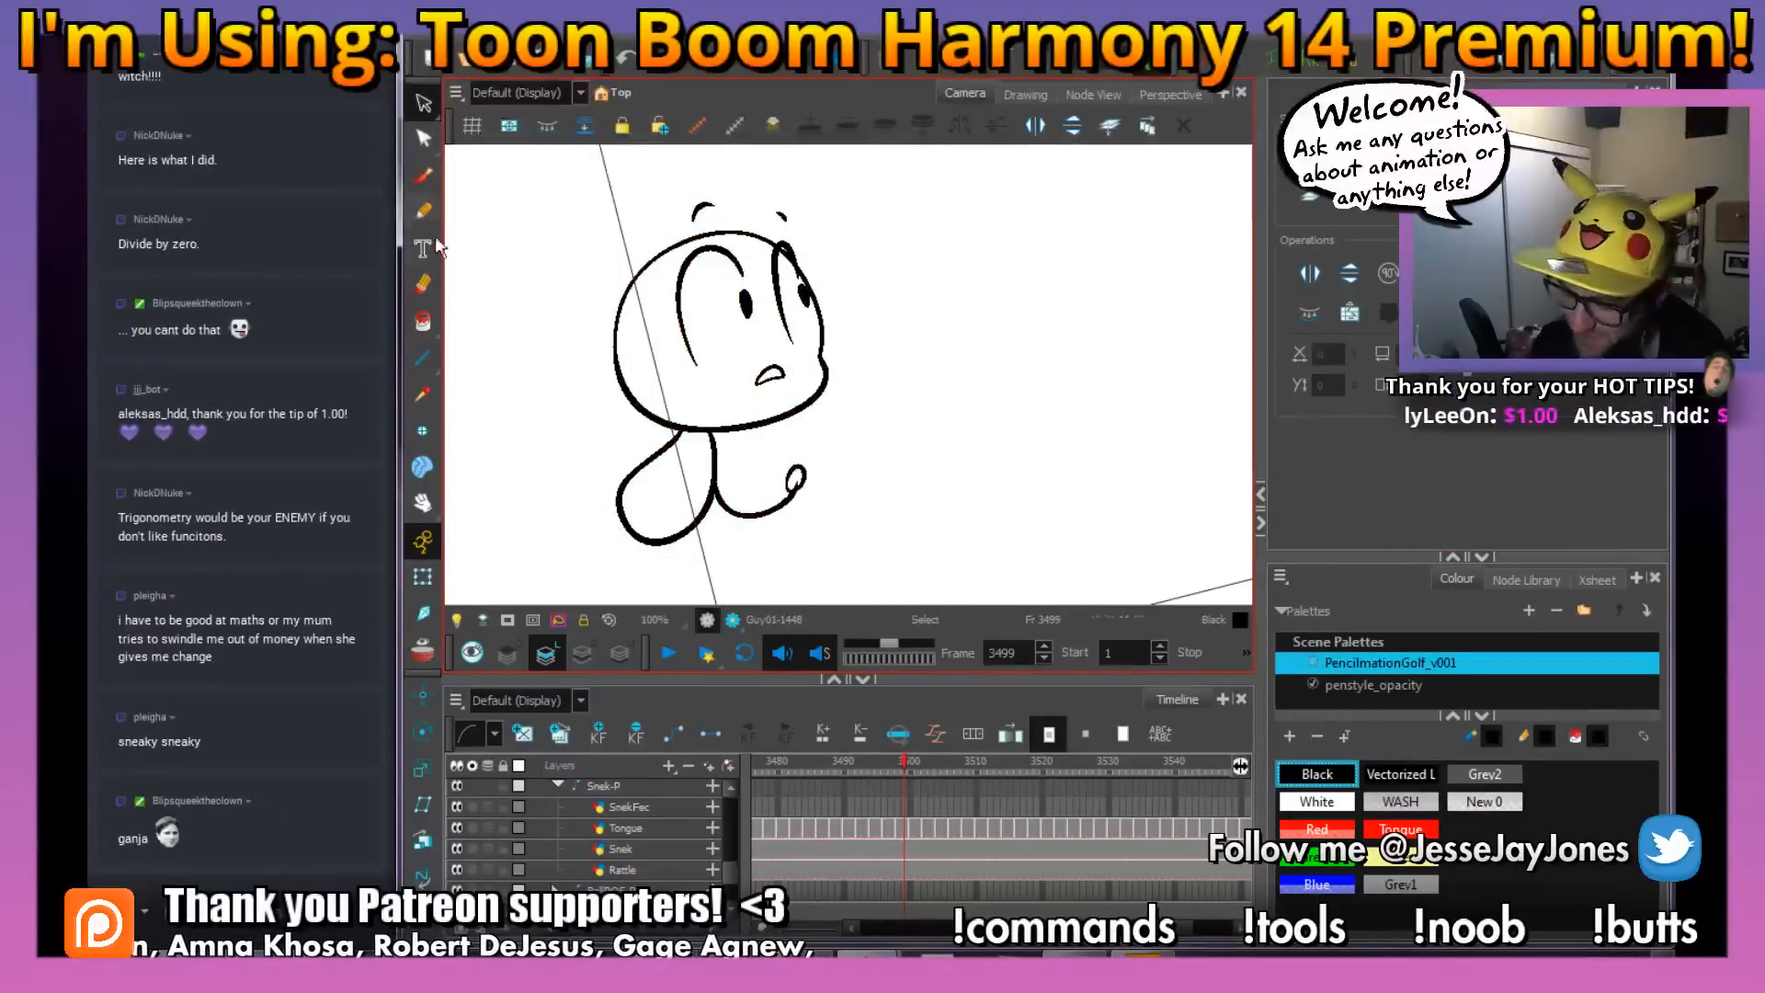
# Fill the tail tip and the mouth with black at frame 3499 using the Paint tool
pyautogui.click(424, 325)
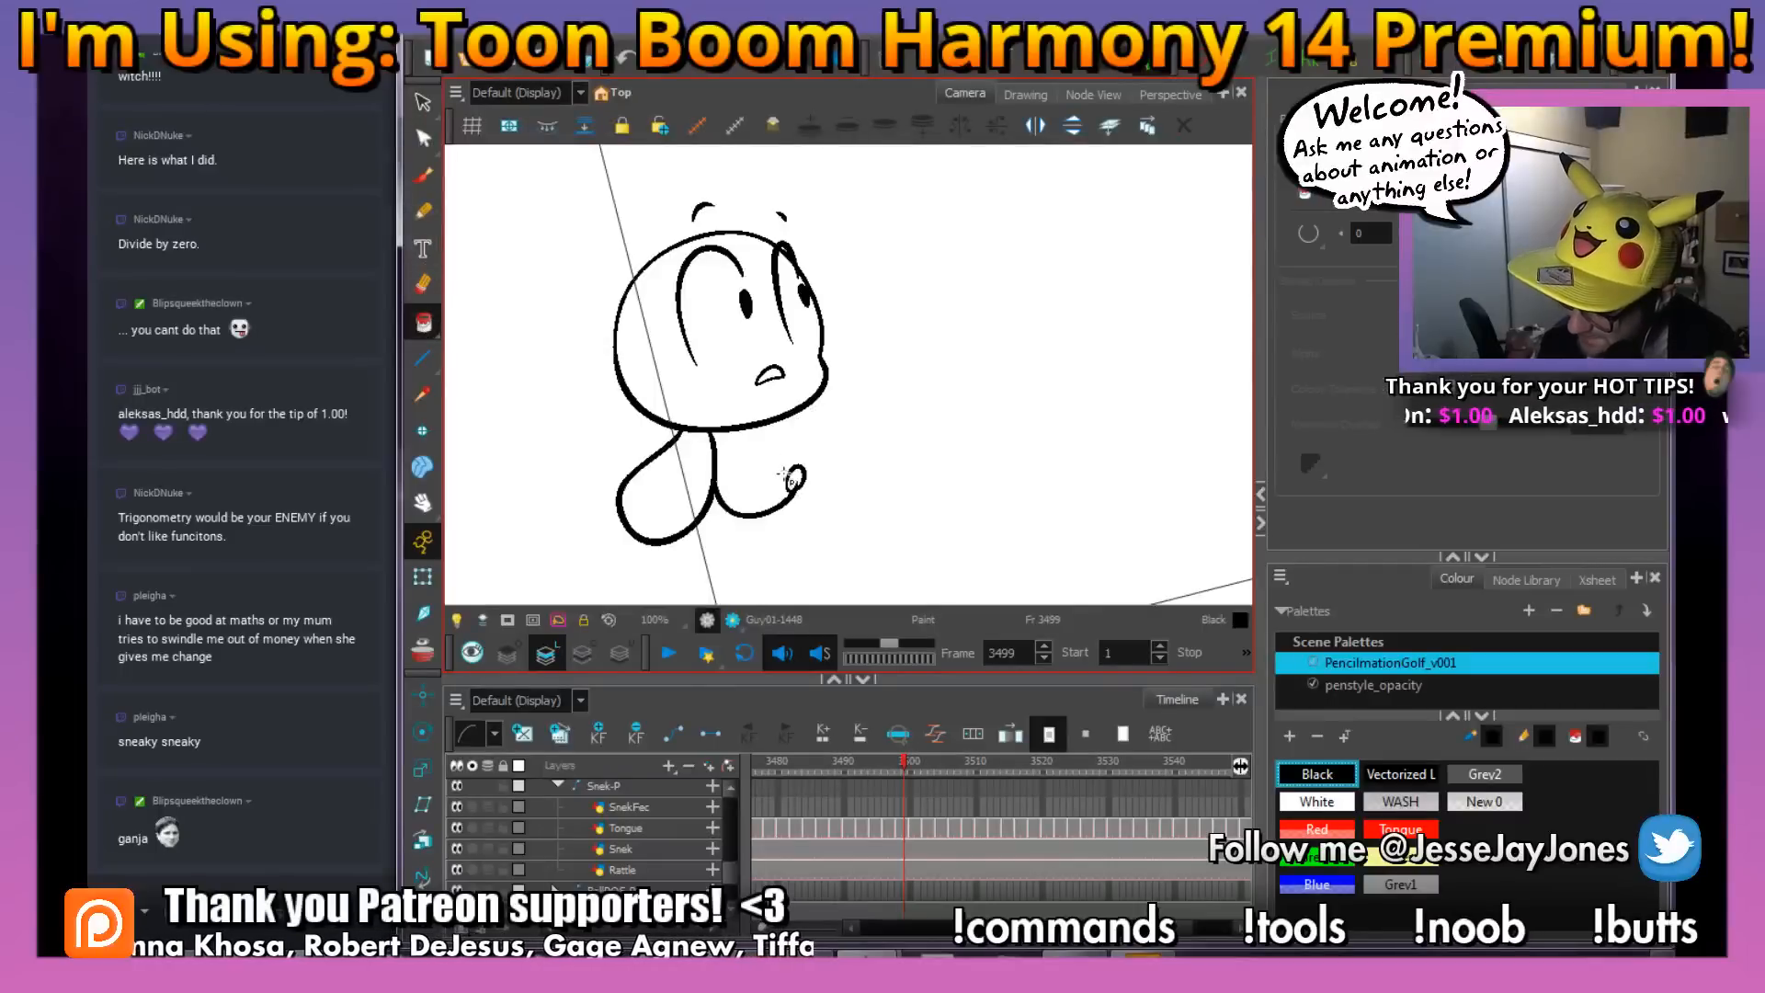
pyautogui.press('2')
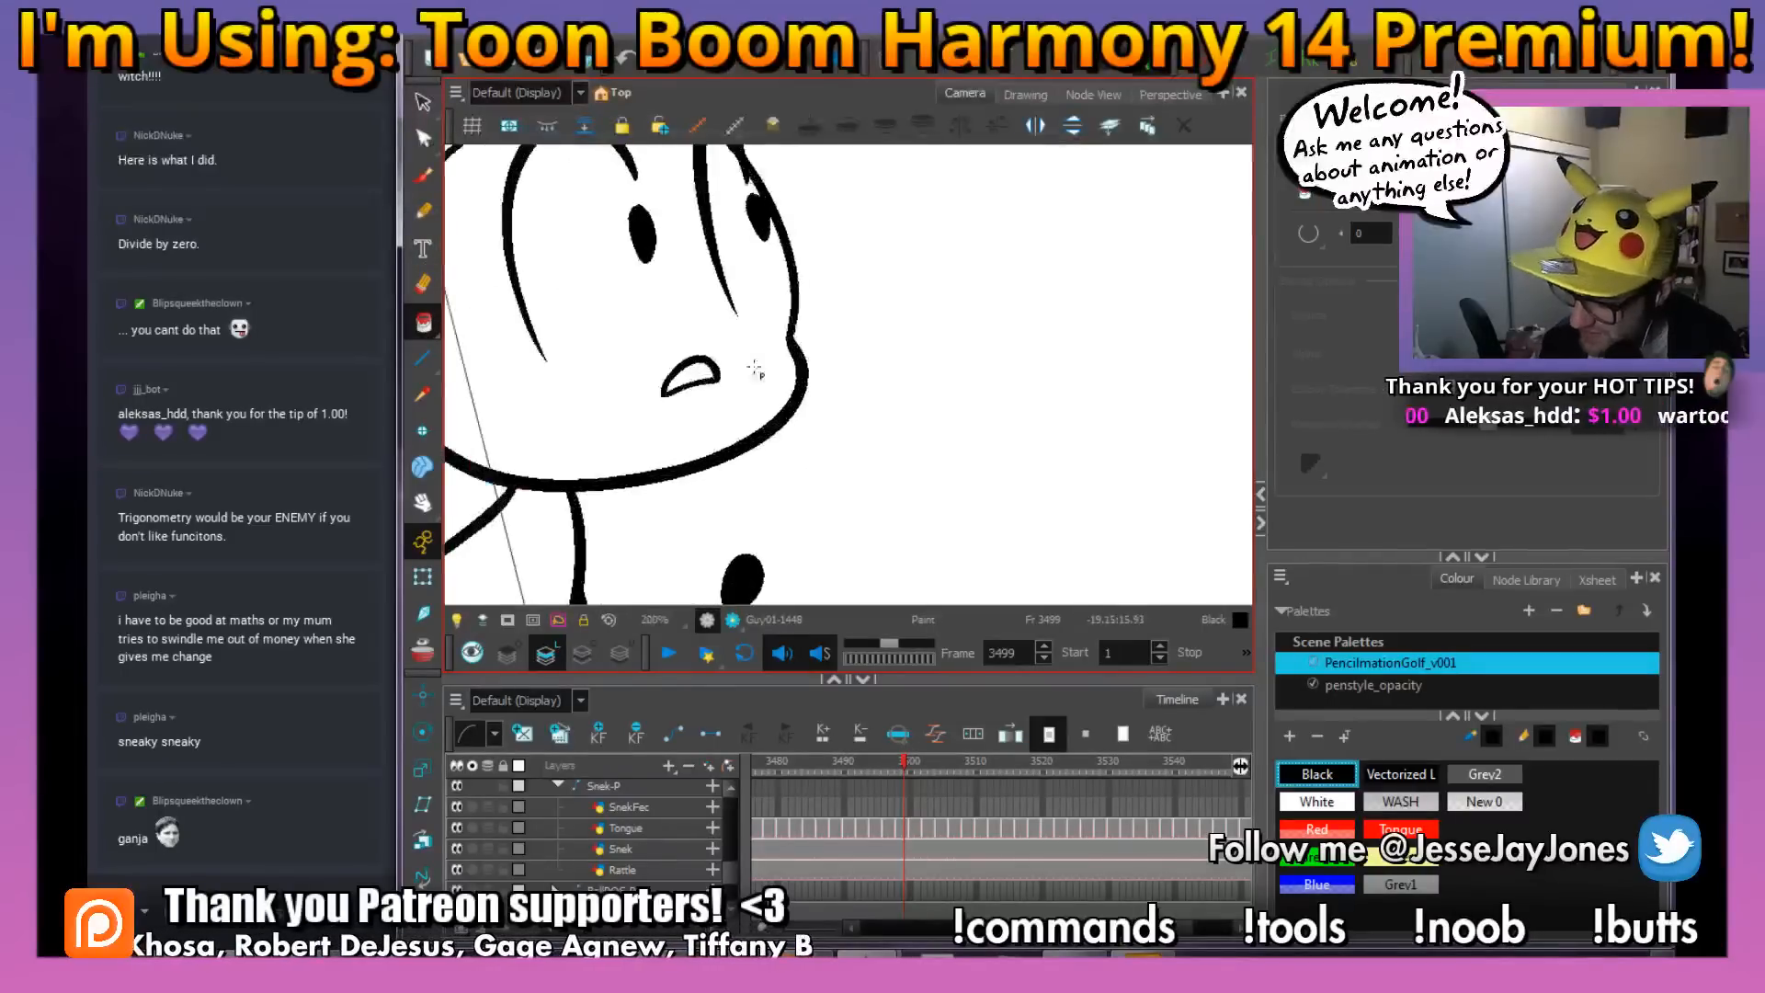
pyautogui.moveTo(840, 315); pyautogui.dragTo(900, 446)
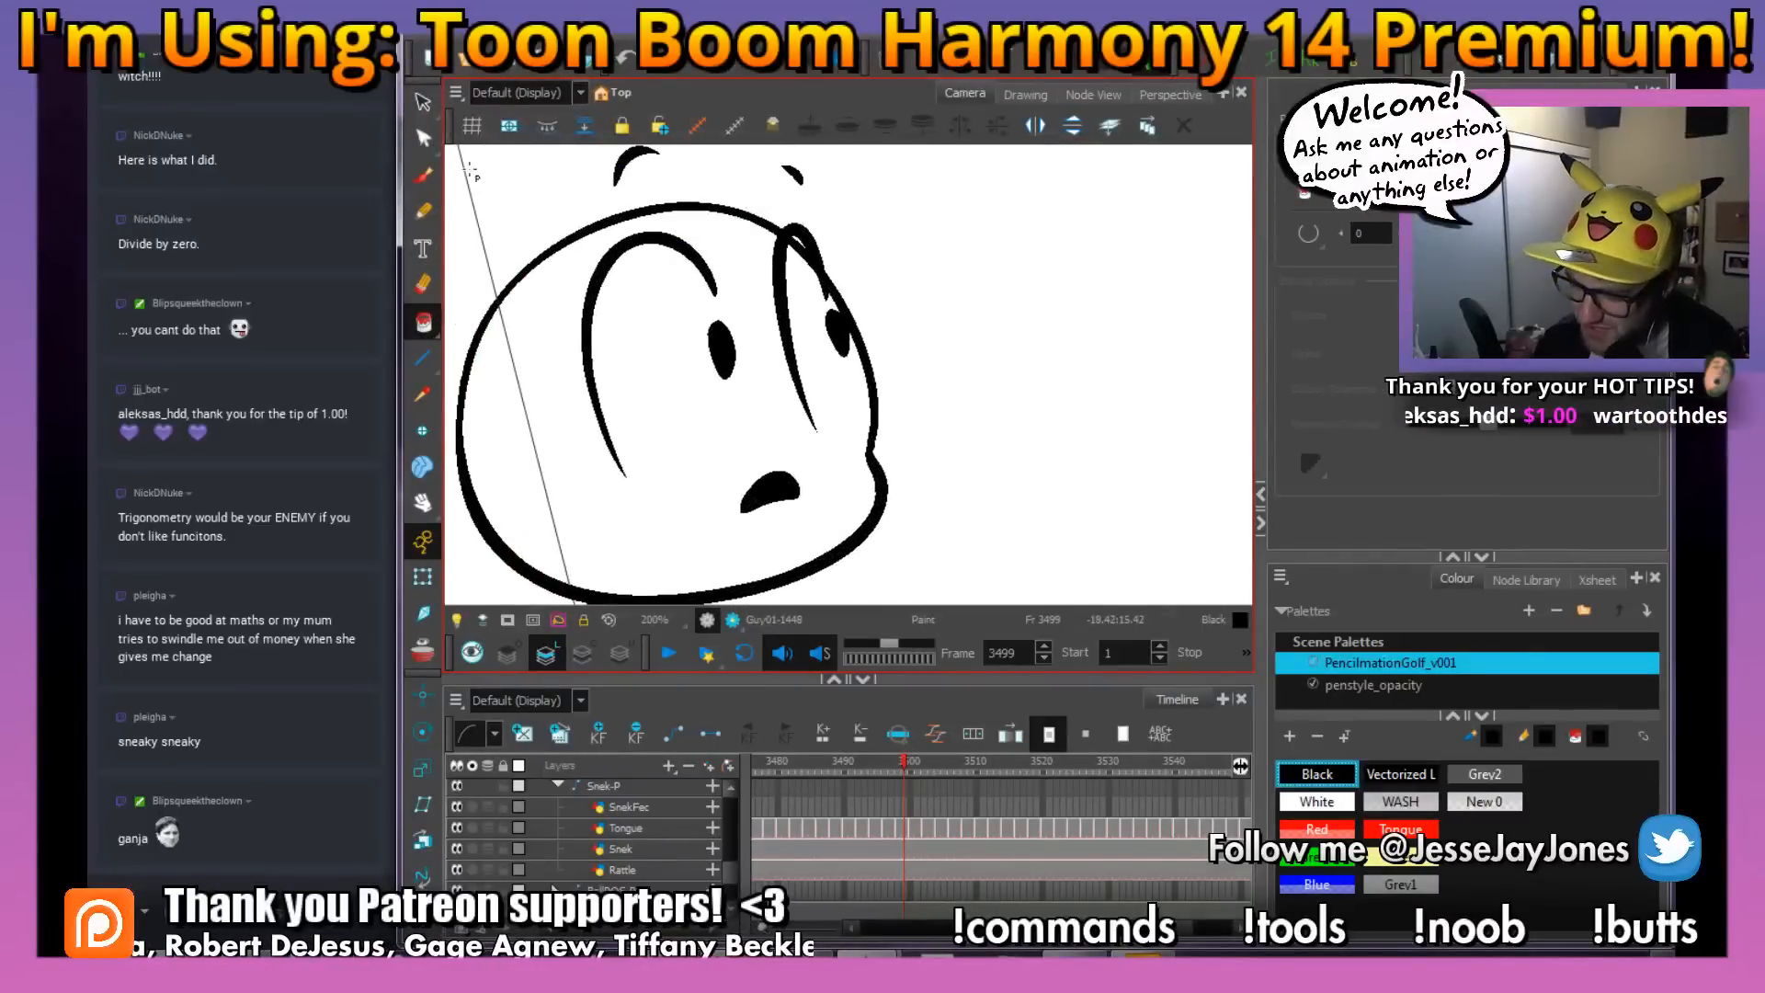
# Trim the head outline overlapping the far eye at frame 3499 with the Cutter tool
pyautogui.click(424, 108)
pyautogui.click(478, 124)
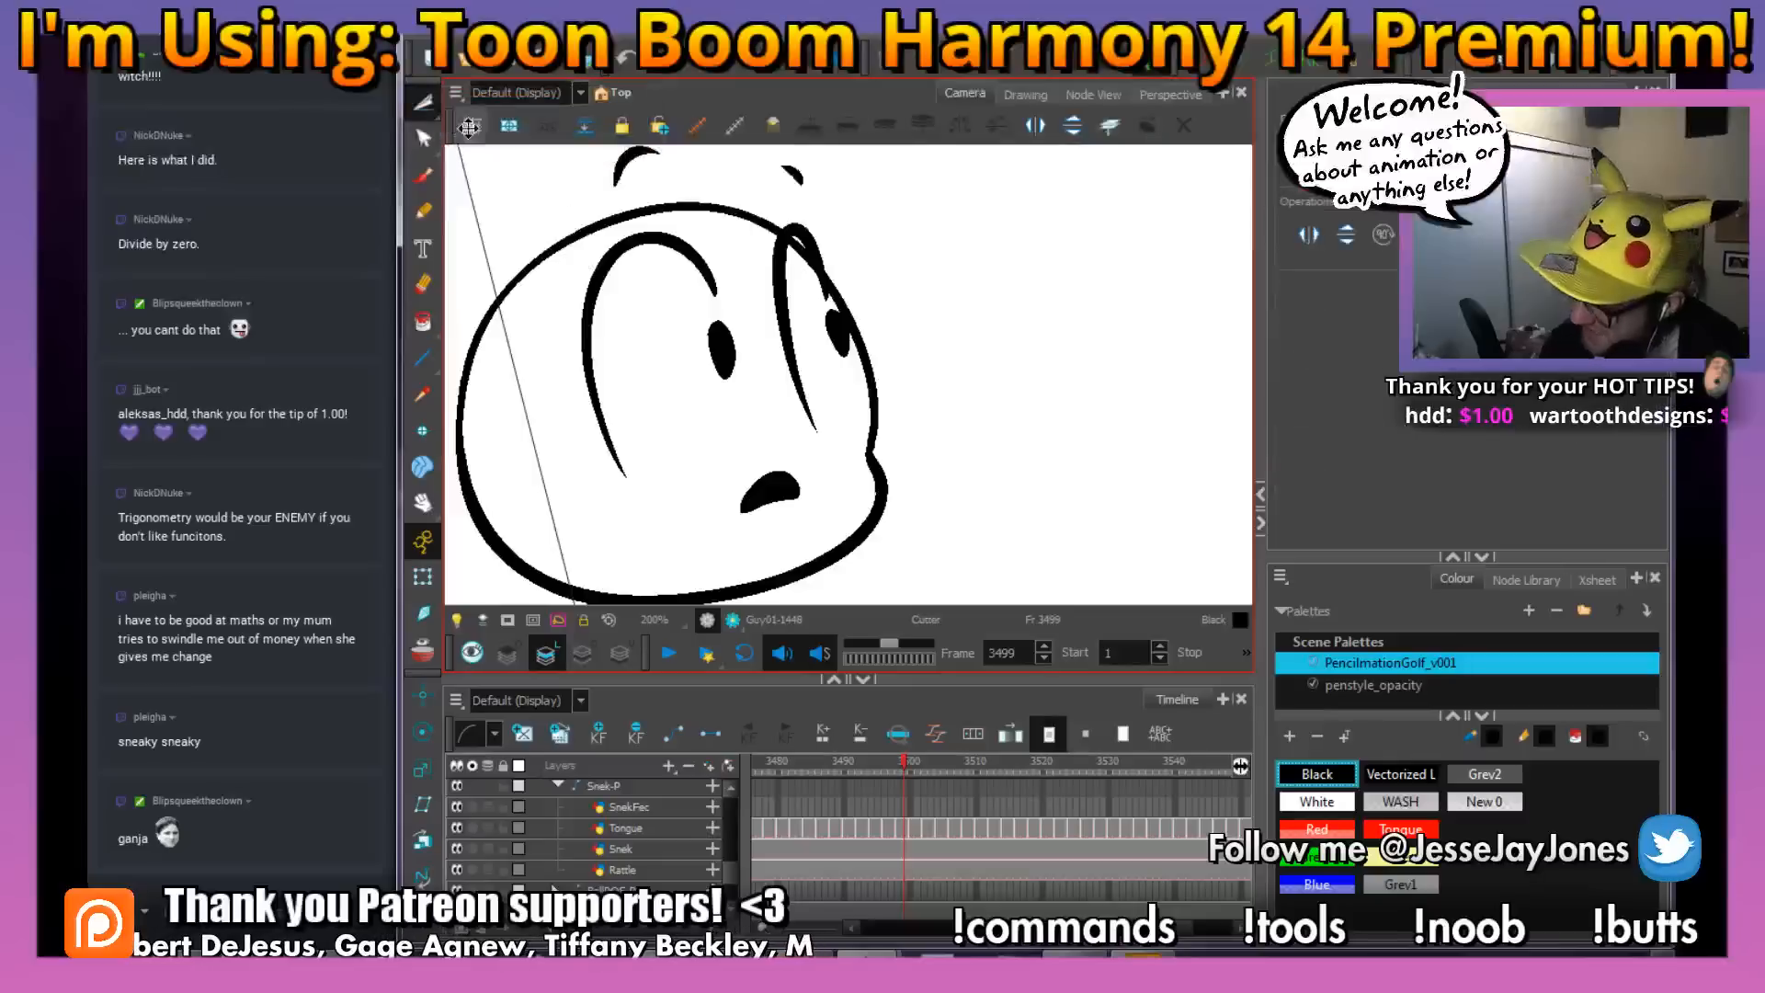
pyautogui.scroll(3, 823, 245)
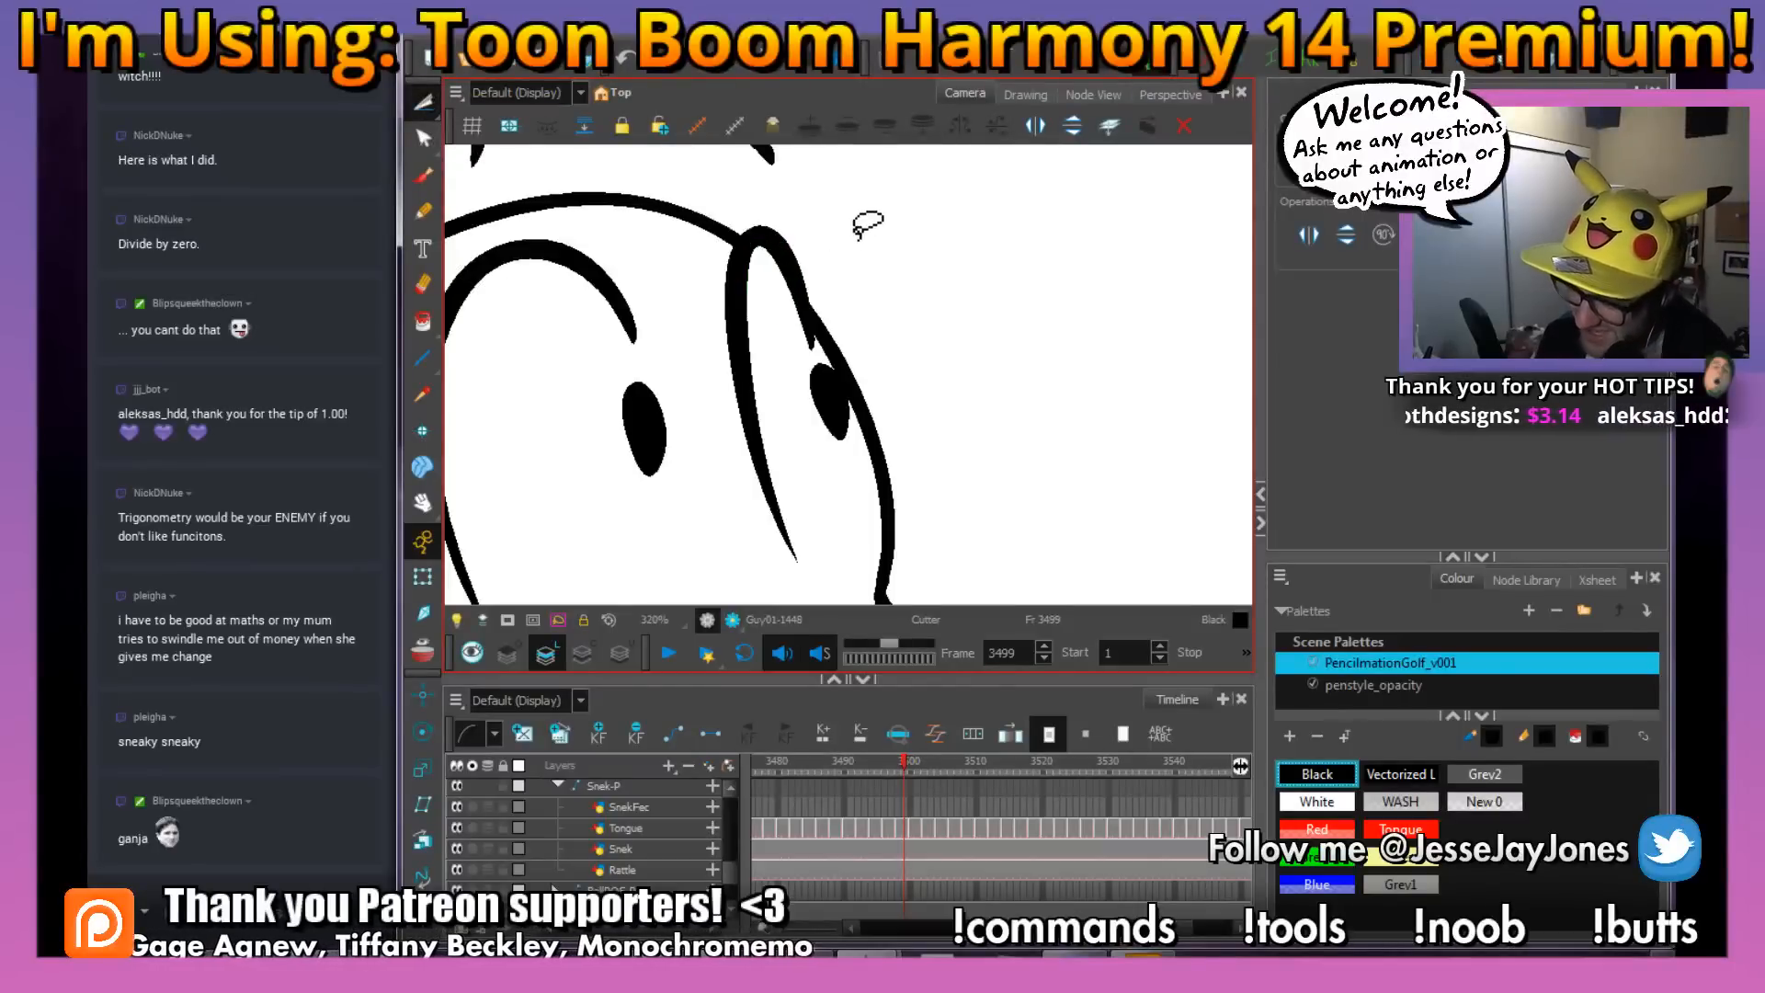
pyautogui.press('1')
pyautogui.press('1')
pyautogui.press('1')
pyautogui.moveTo(886, 419)
pyautogui.mouseDown()
pyautogui.moveTo(859, 379)
pyautogui.moveTo(888, 363)
pyautogui.mouseUp()
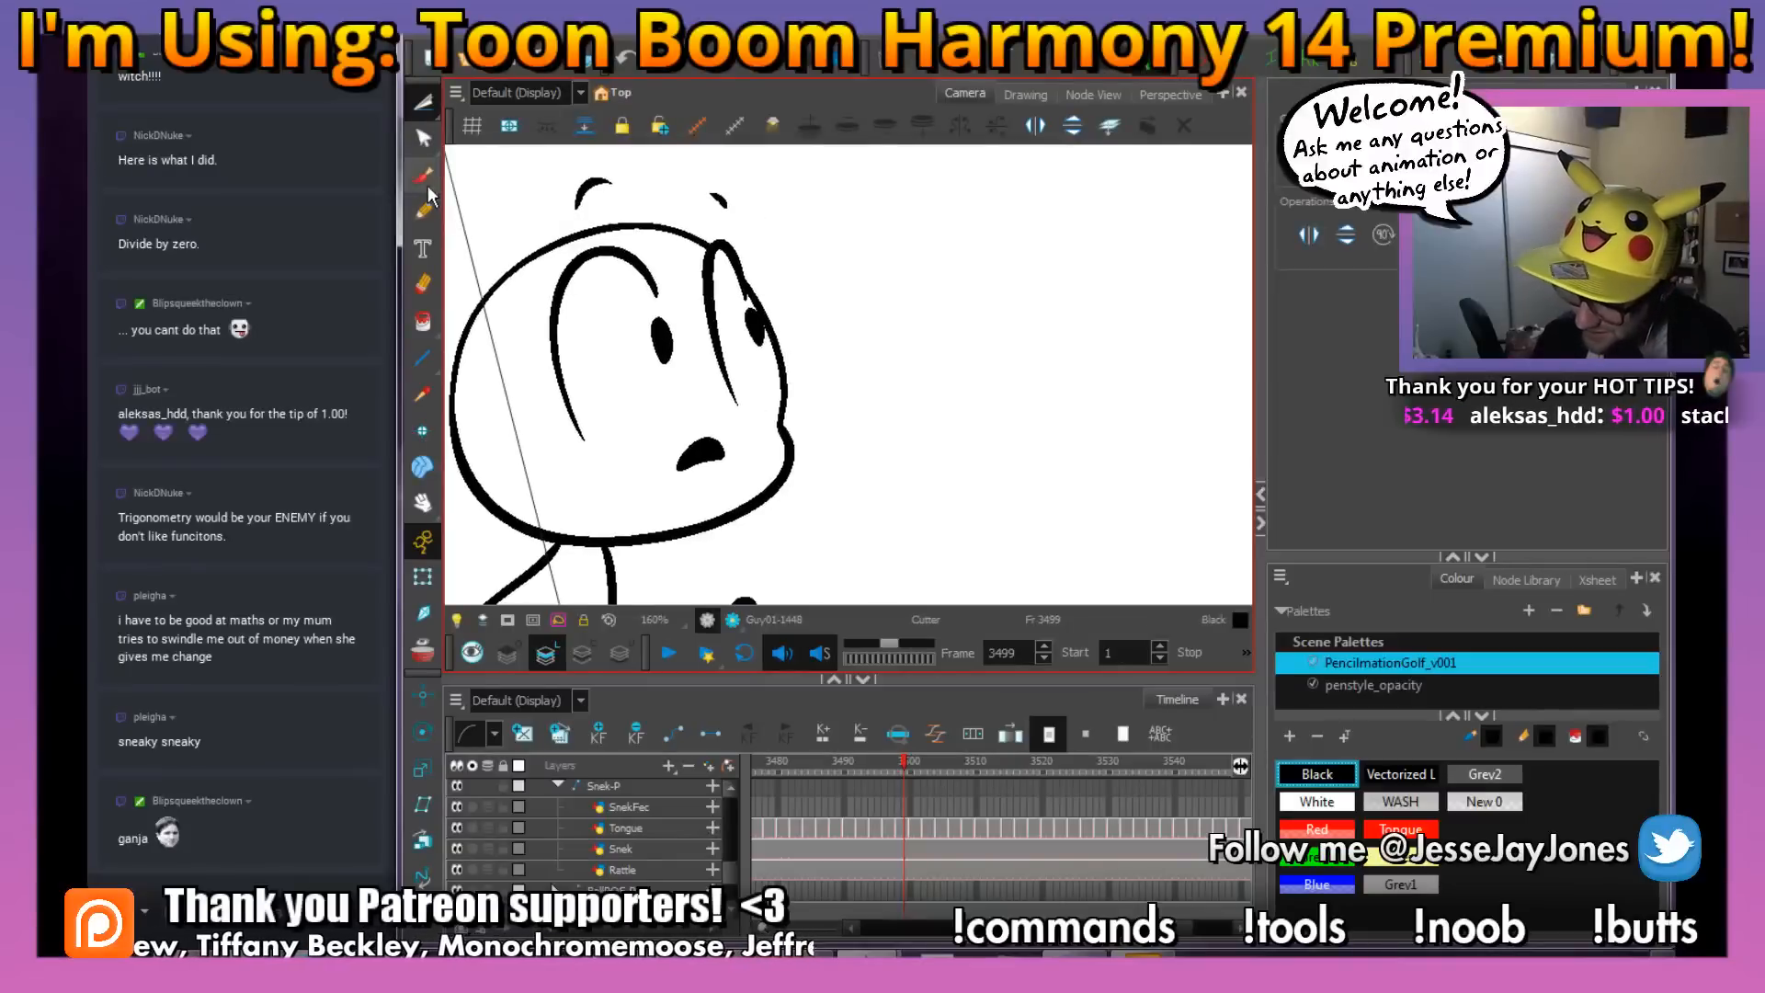
# Paint small white highlights in both pupils at frame 3499 with the Brush tool
pyautogui.click(422, 182)
pyautogui.click(1313, 798)
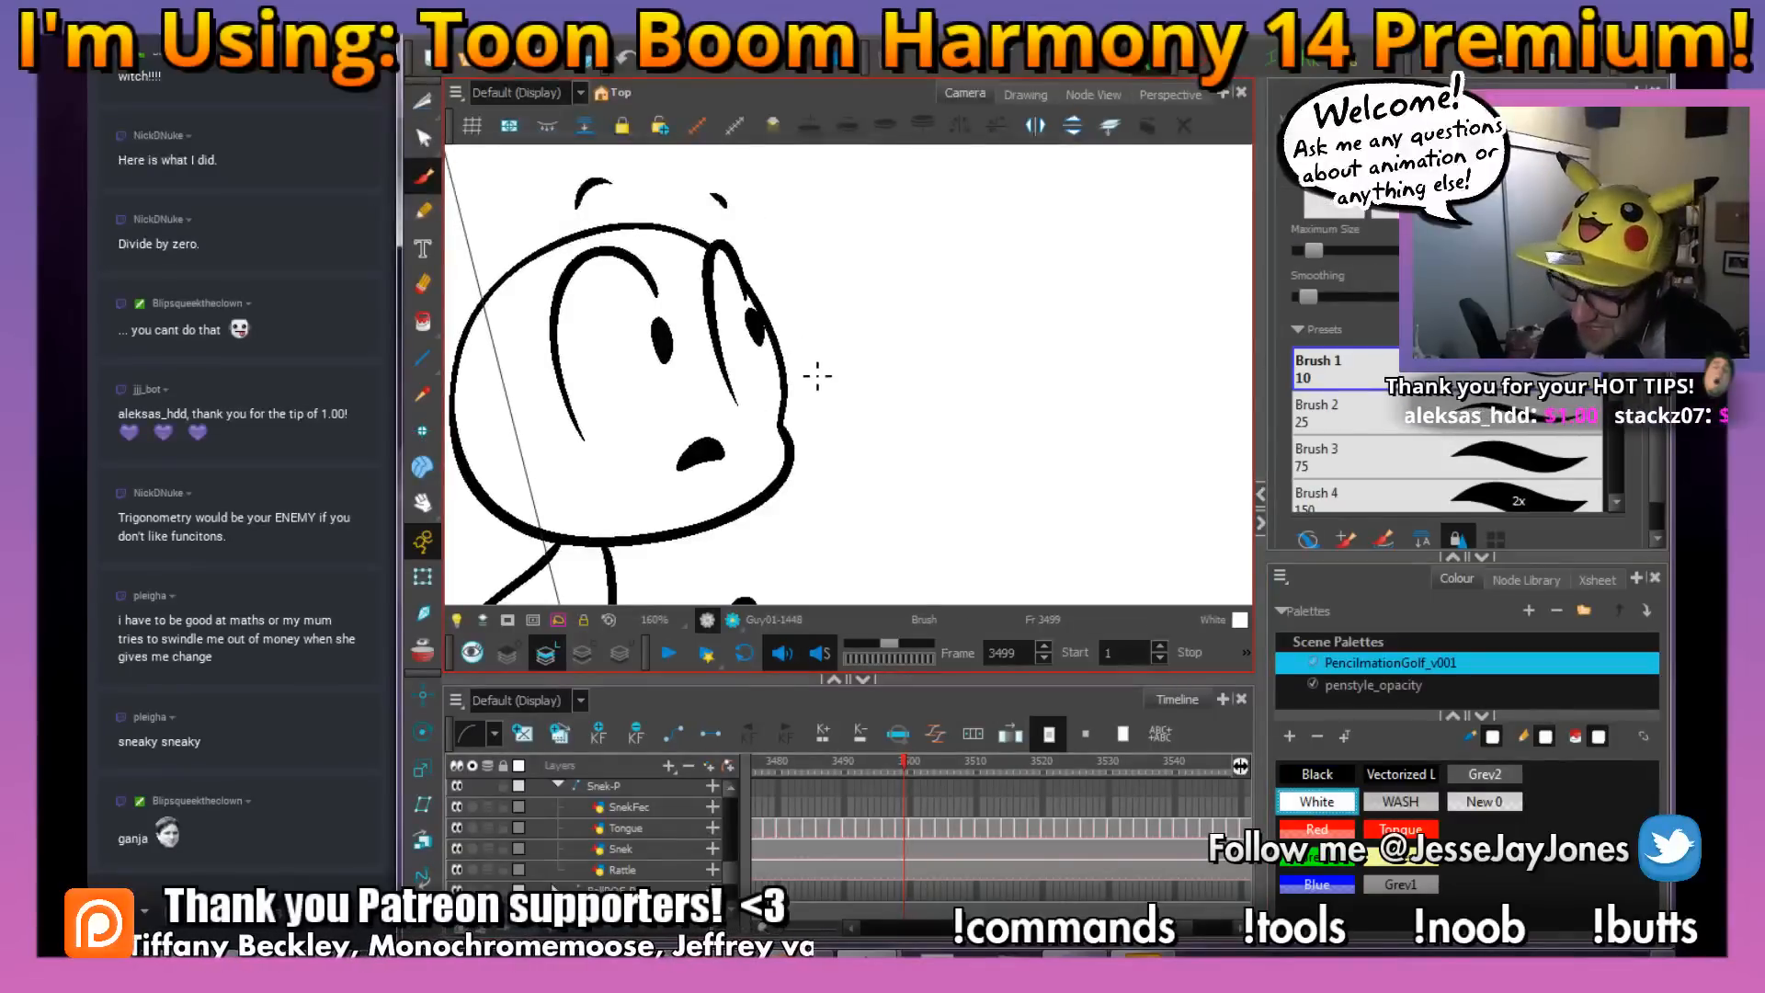
pyautogui.moveTo(802, 475); pyautogui.dragTo(908, 427)
pyautogui.moveTo(731, 386); pyautogui.dragTo(728, 477)
pyautogui.press('2')
pyautogui.press('2')
pyautogui.press('2')
pyautogui.moveTo(621, 341); pyautogui.dragTo(666, 377)
pyautogui.press('2')
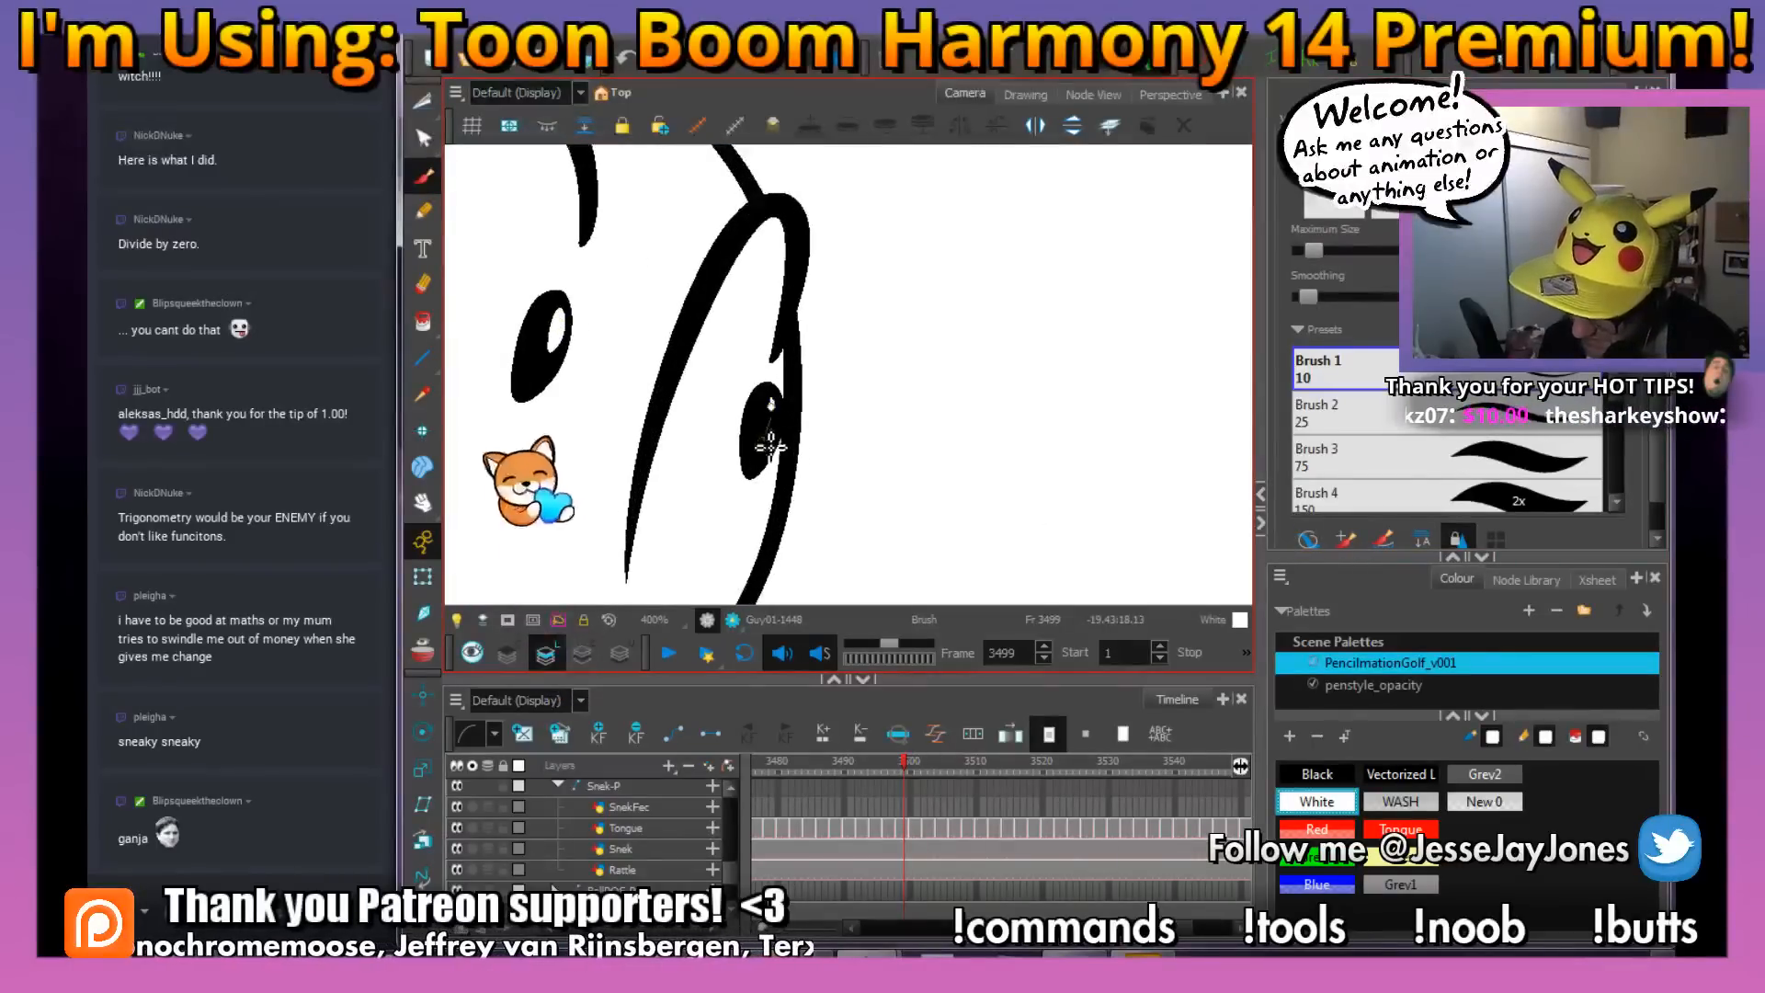
pyautogui.press('1')
pyautogui.press('1')
pyautogui.press('1')
pyautogui.press('1')
pyautogui.press('1')
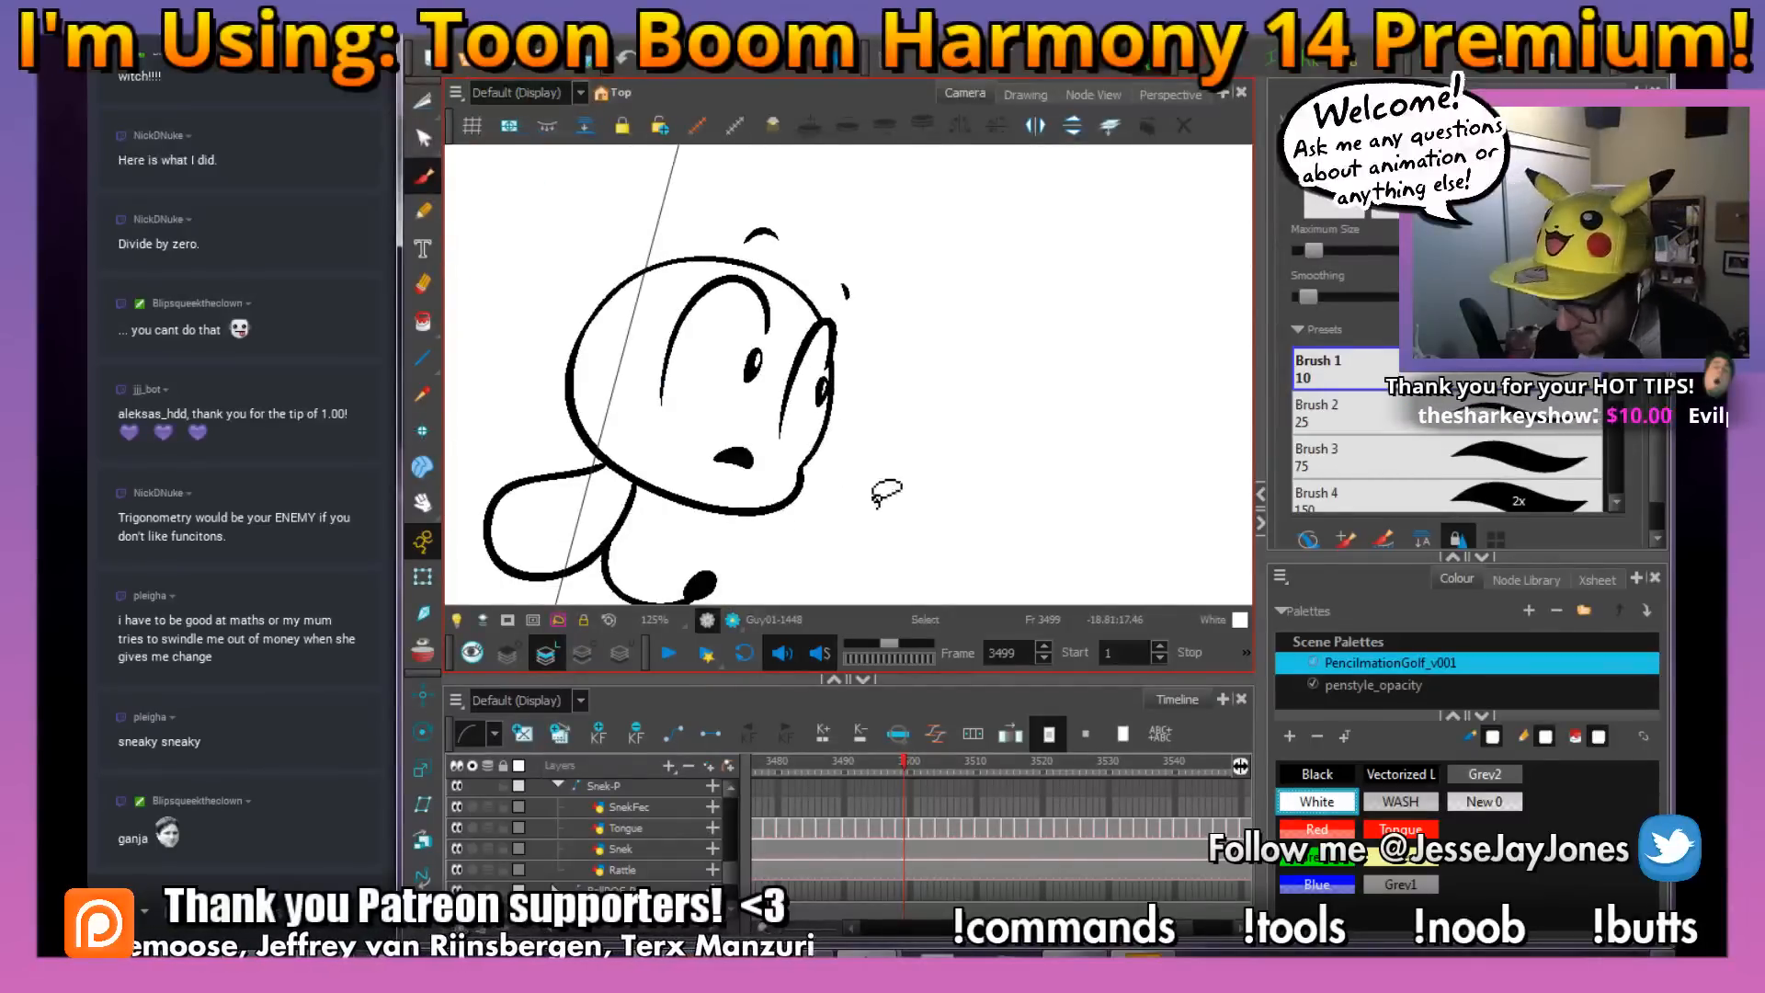
# Reset the canvas view and flip through the frames between 3495 and 3509 to examine the snake's inked motion
pyautogui.hotkey('shift', 'm')
pyautogui.moveTo(655, 490); pyautogui.dragTo(906, 453)
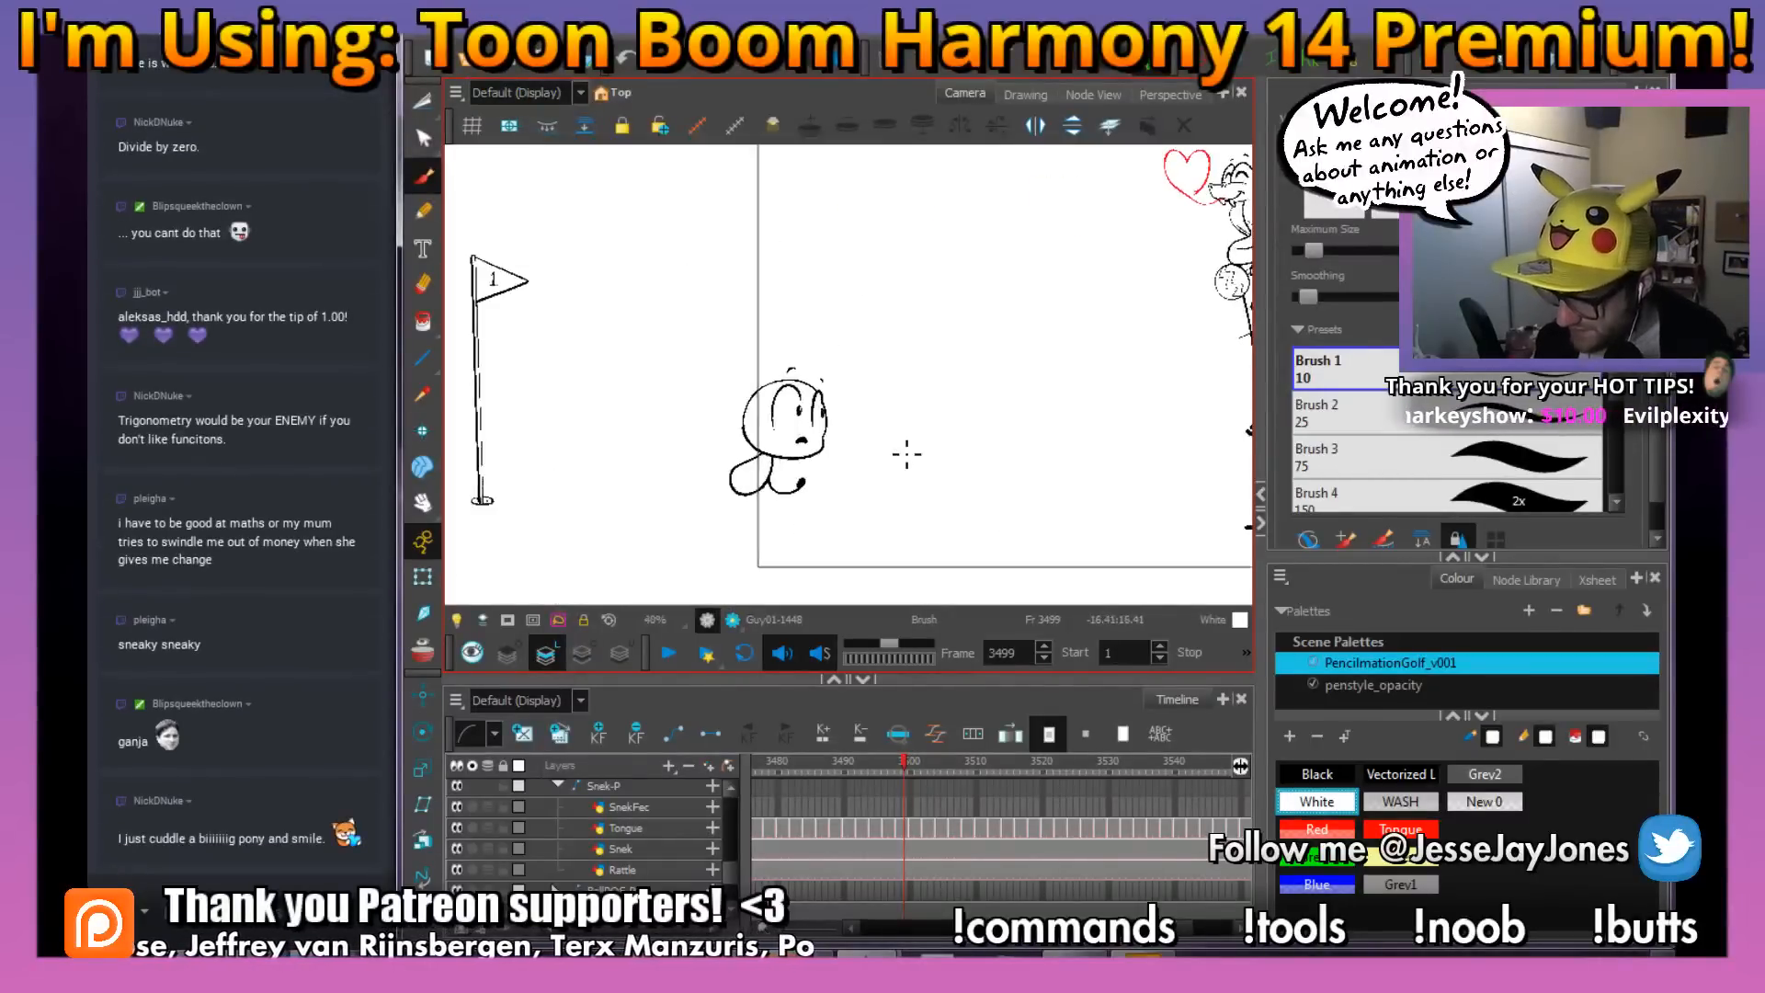
pyautogui.press('2')
pyautogui.press('2')
pyautogui.press('2')
pyautogui.press('2')
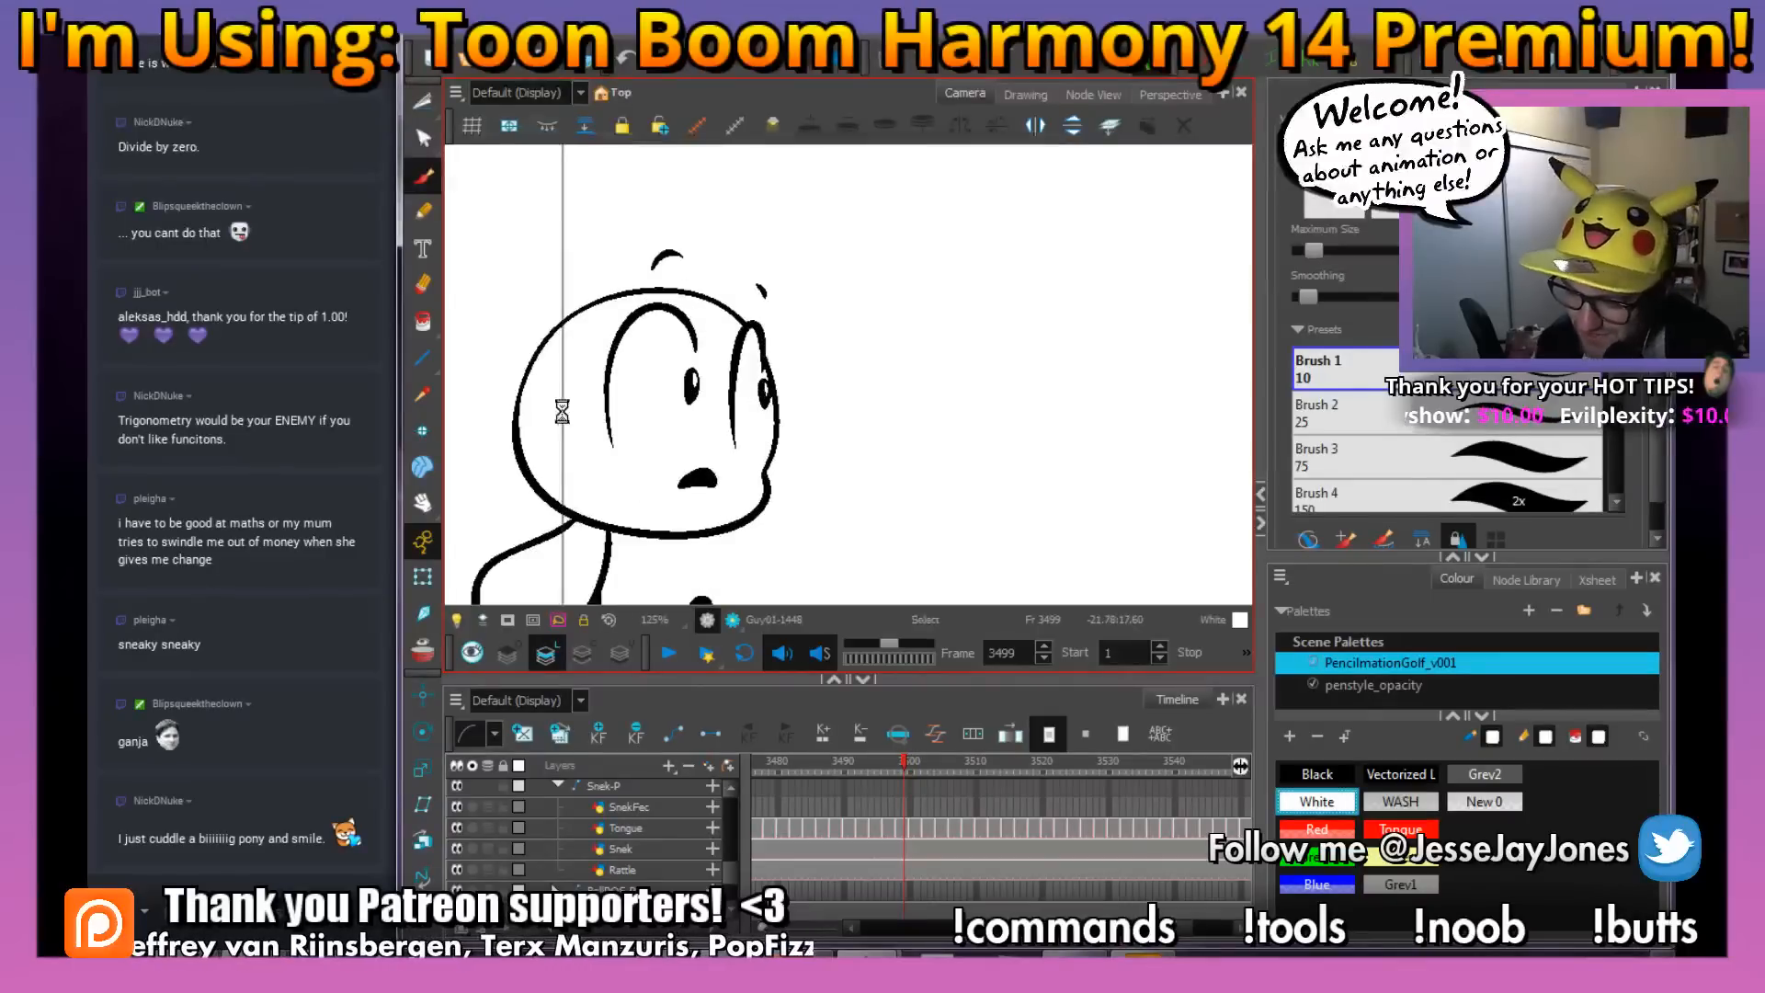
pyautogui.moveTo(583, 363); pyautogui.dragTo(599, 331)
pyautogui.press('1')
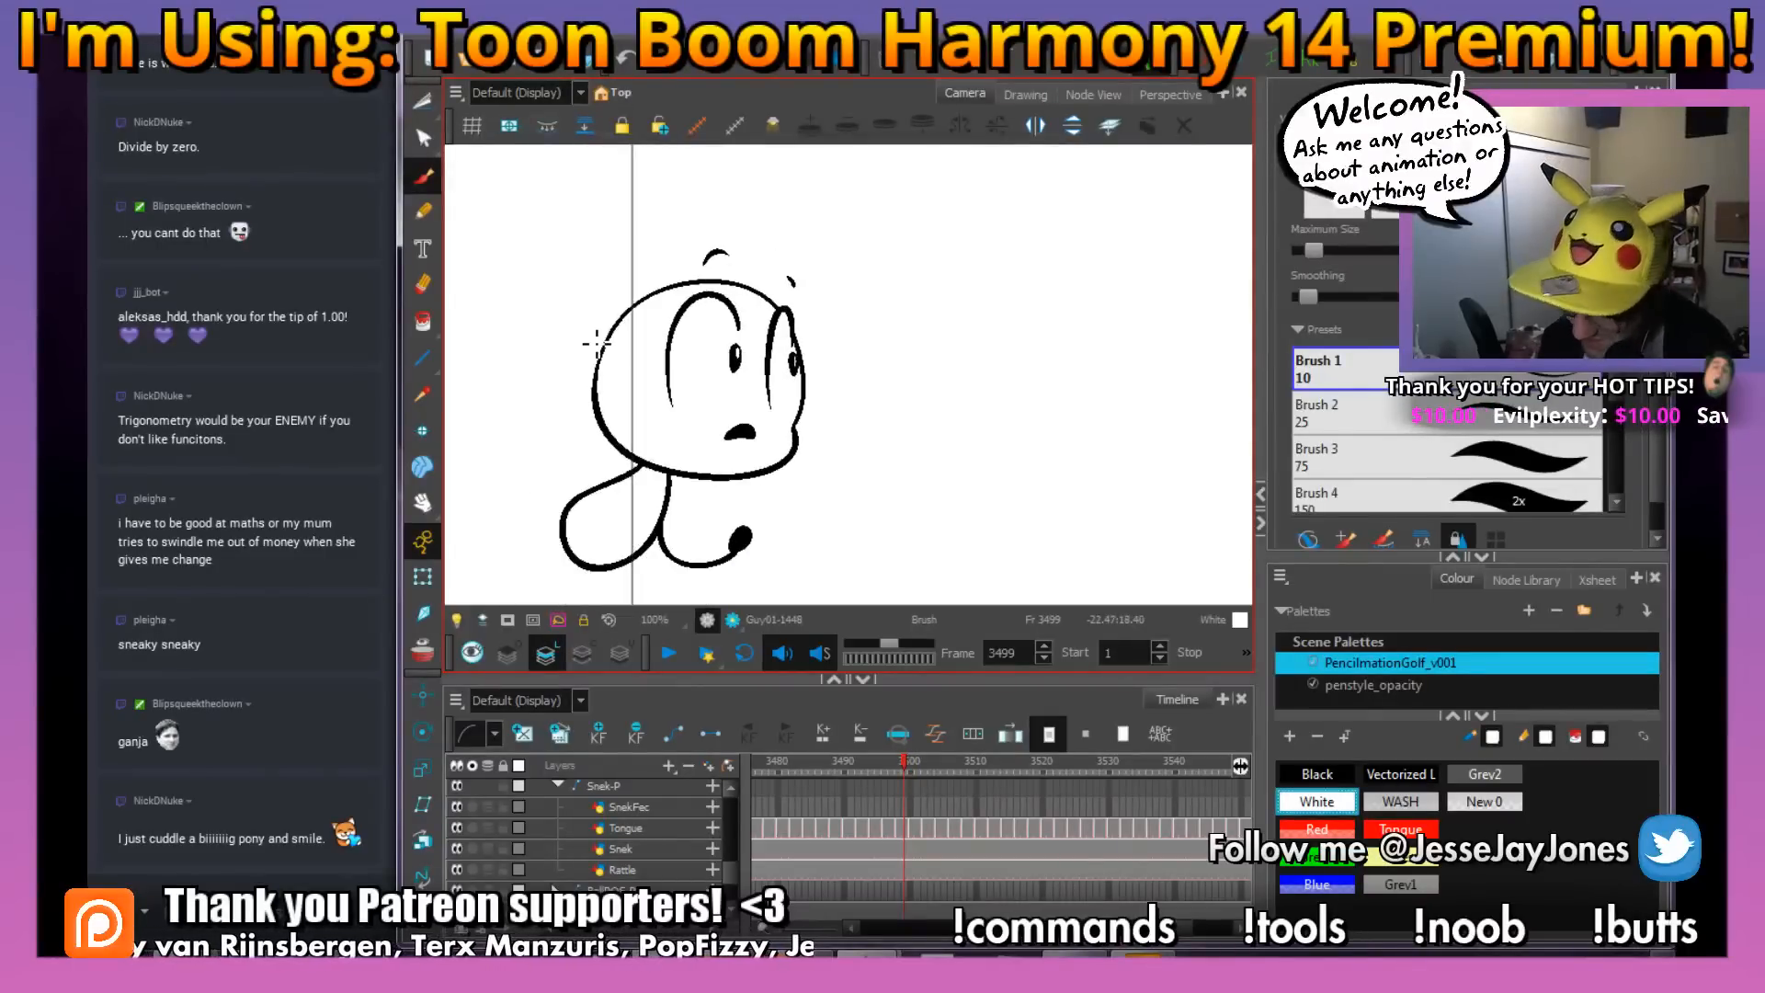
pyautogui.press('.')
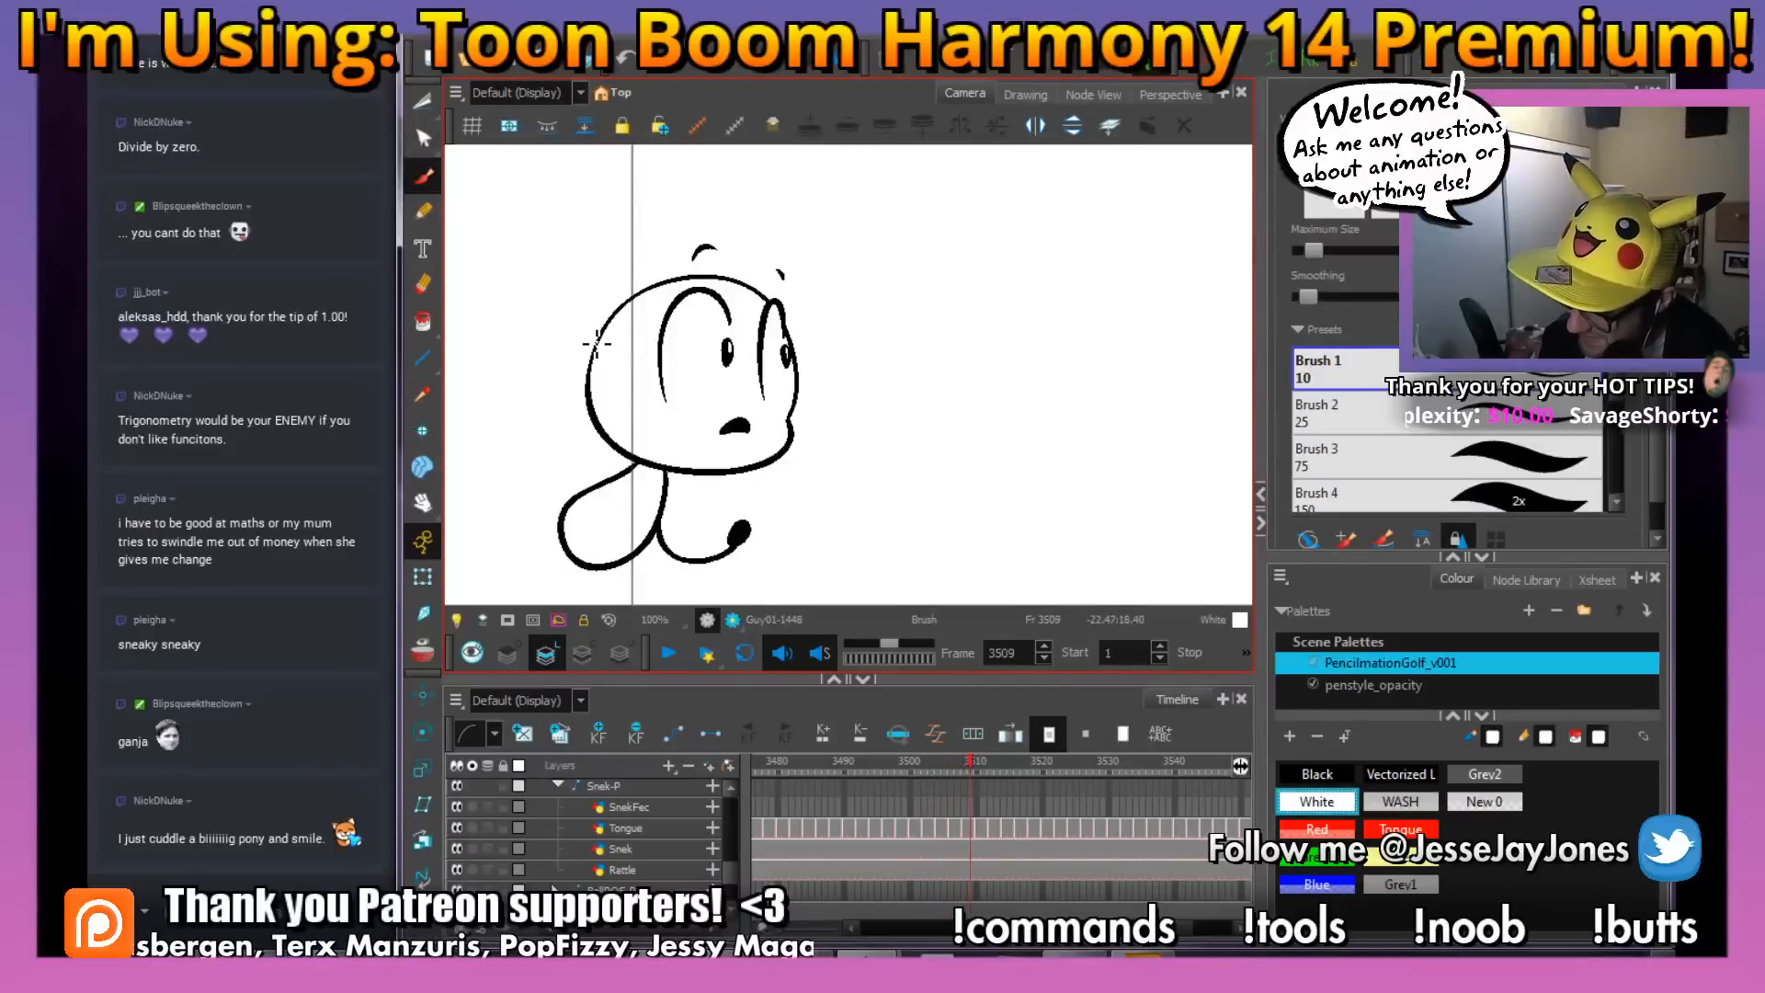
pyautogui.press(',')
pyautogui.press(',')
pyautogui.press(',')
pyautogui.press(',')
pyautogui.press(',')
pyautogui.press(',')
pyautogui.press(',')
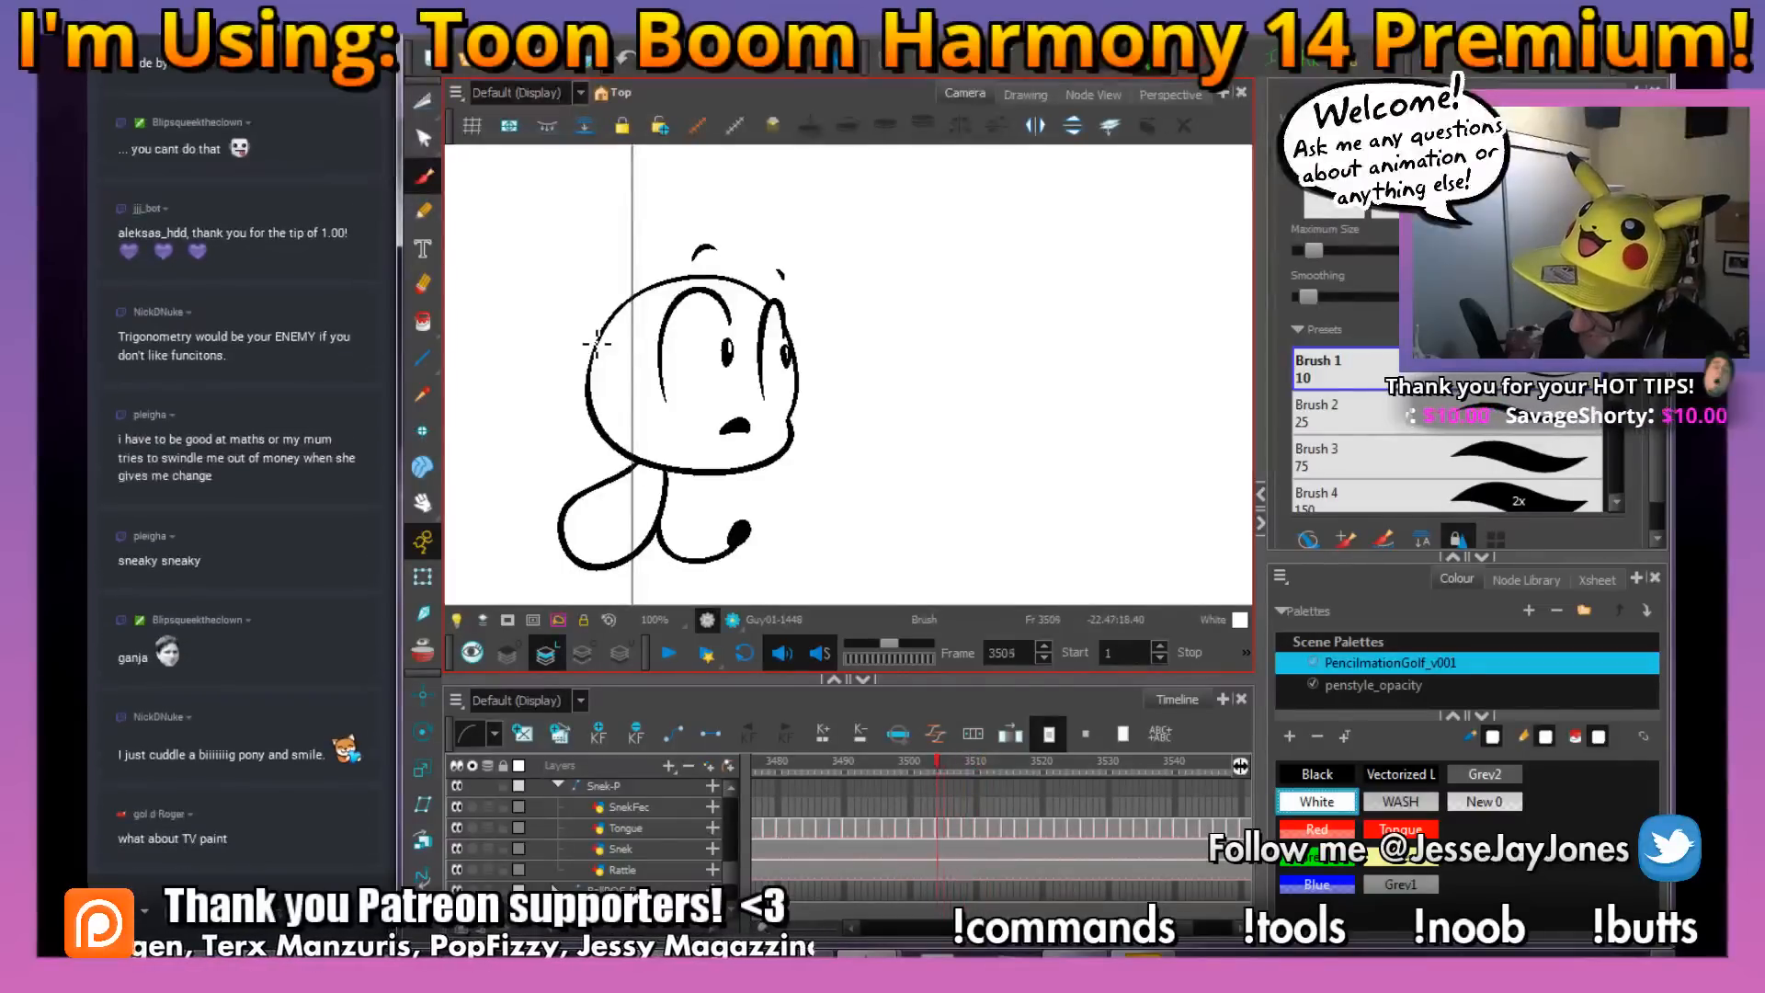
pyautogui.press(',')
pyautogui.press(',')
pyautogui.press(',')
pyautogui.press(',')
pyautogui.press(',')
pyautogui.press(',')
pyautogui.press(',')
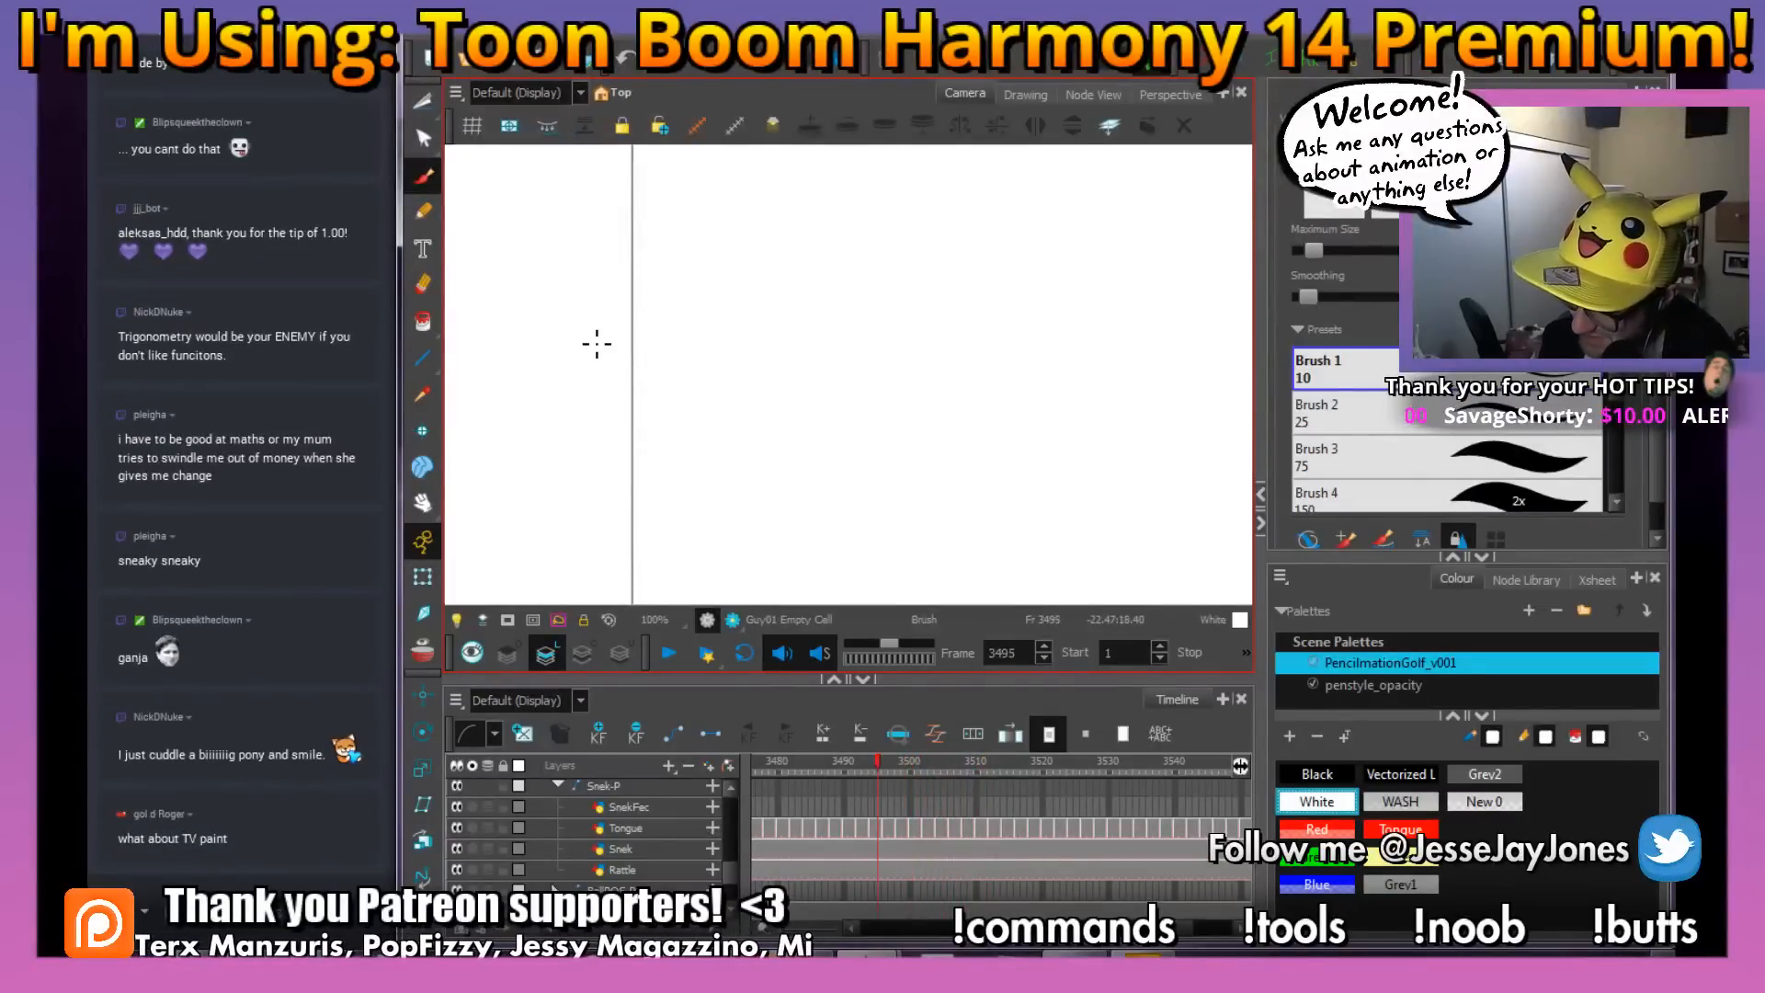
# Go to frame 3497 and paint small white highlights in both of the snake's pupils
pyautogui.press('.')
pyautogui.press('.')
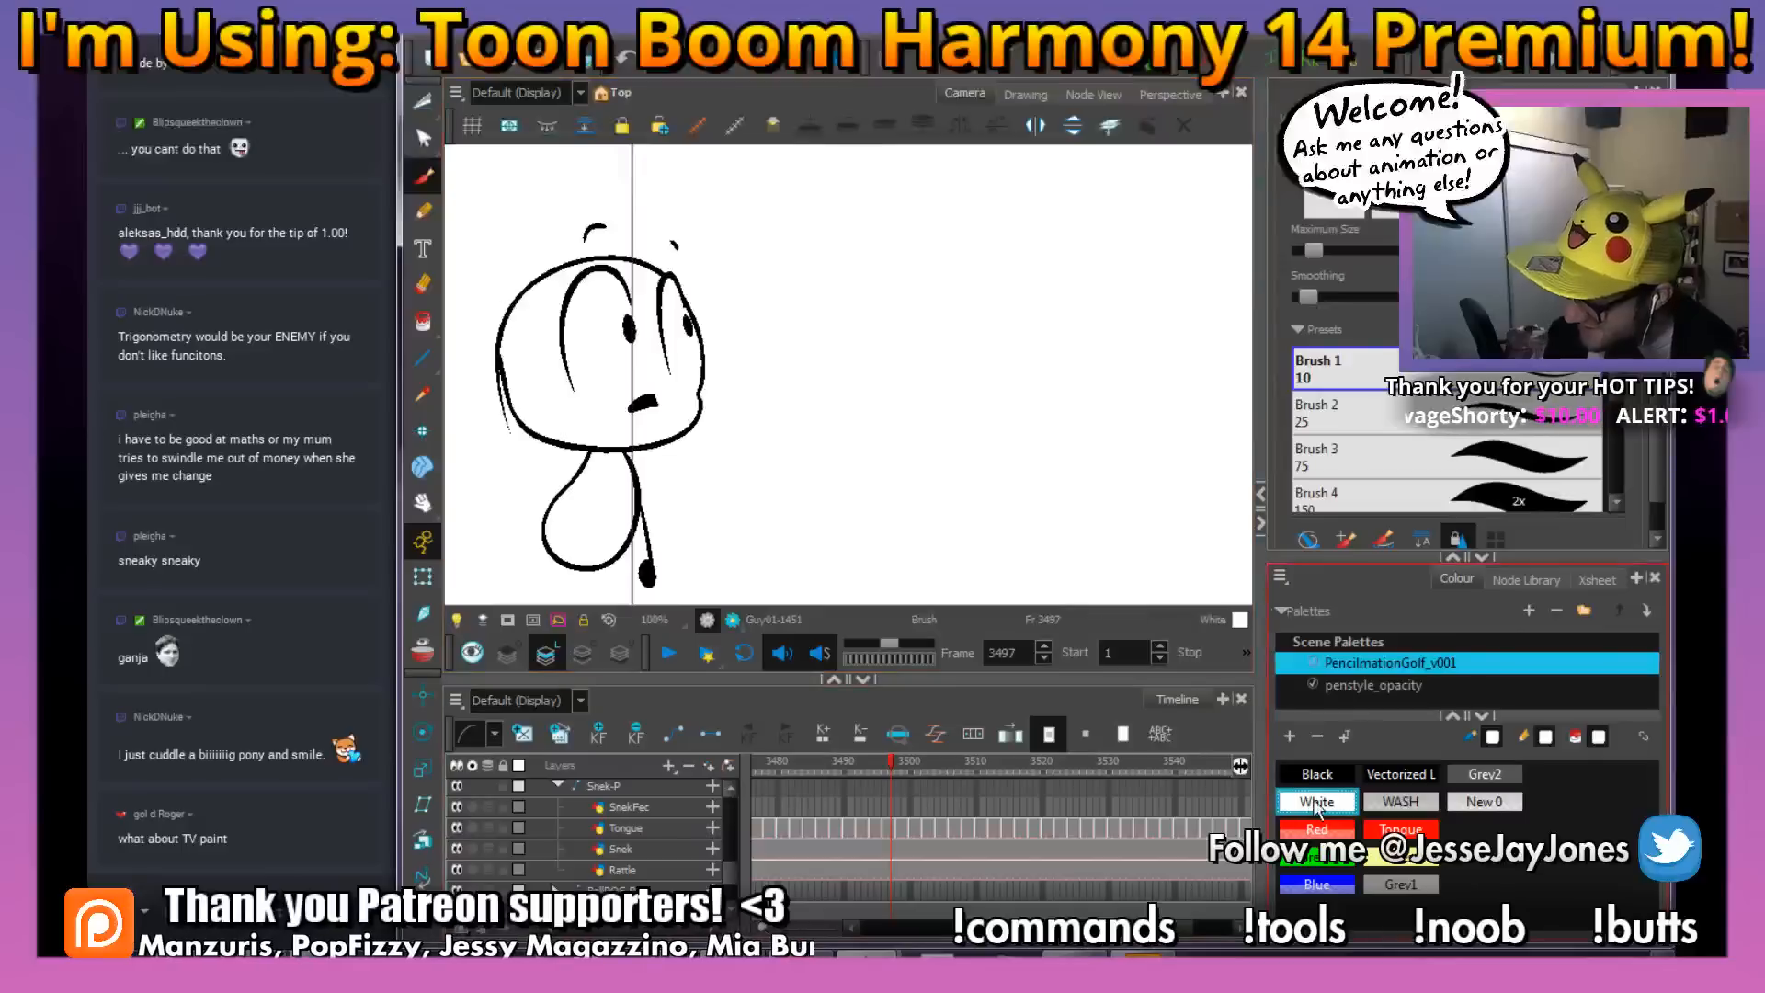
pyautogui.press('2')
pyautogui.press('2')
pyautogui.press('2')
pyautogui.moveTo(599, 284); pyautogui.dragTo(855, 406)
pyautogui.press('2')
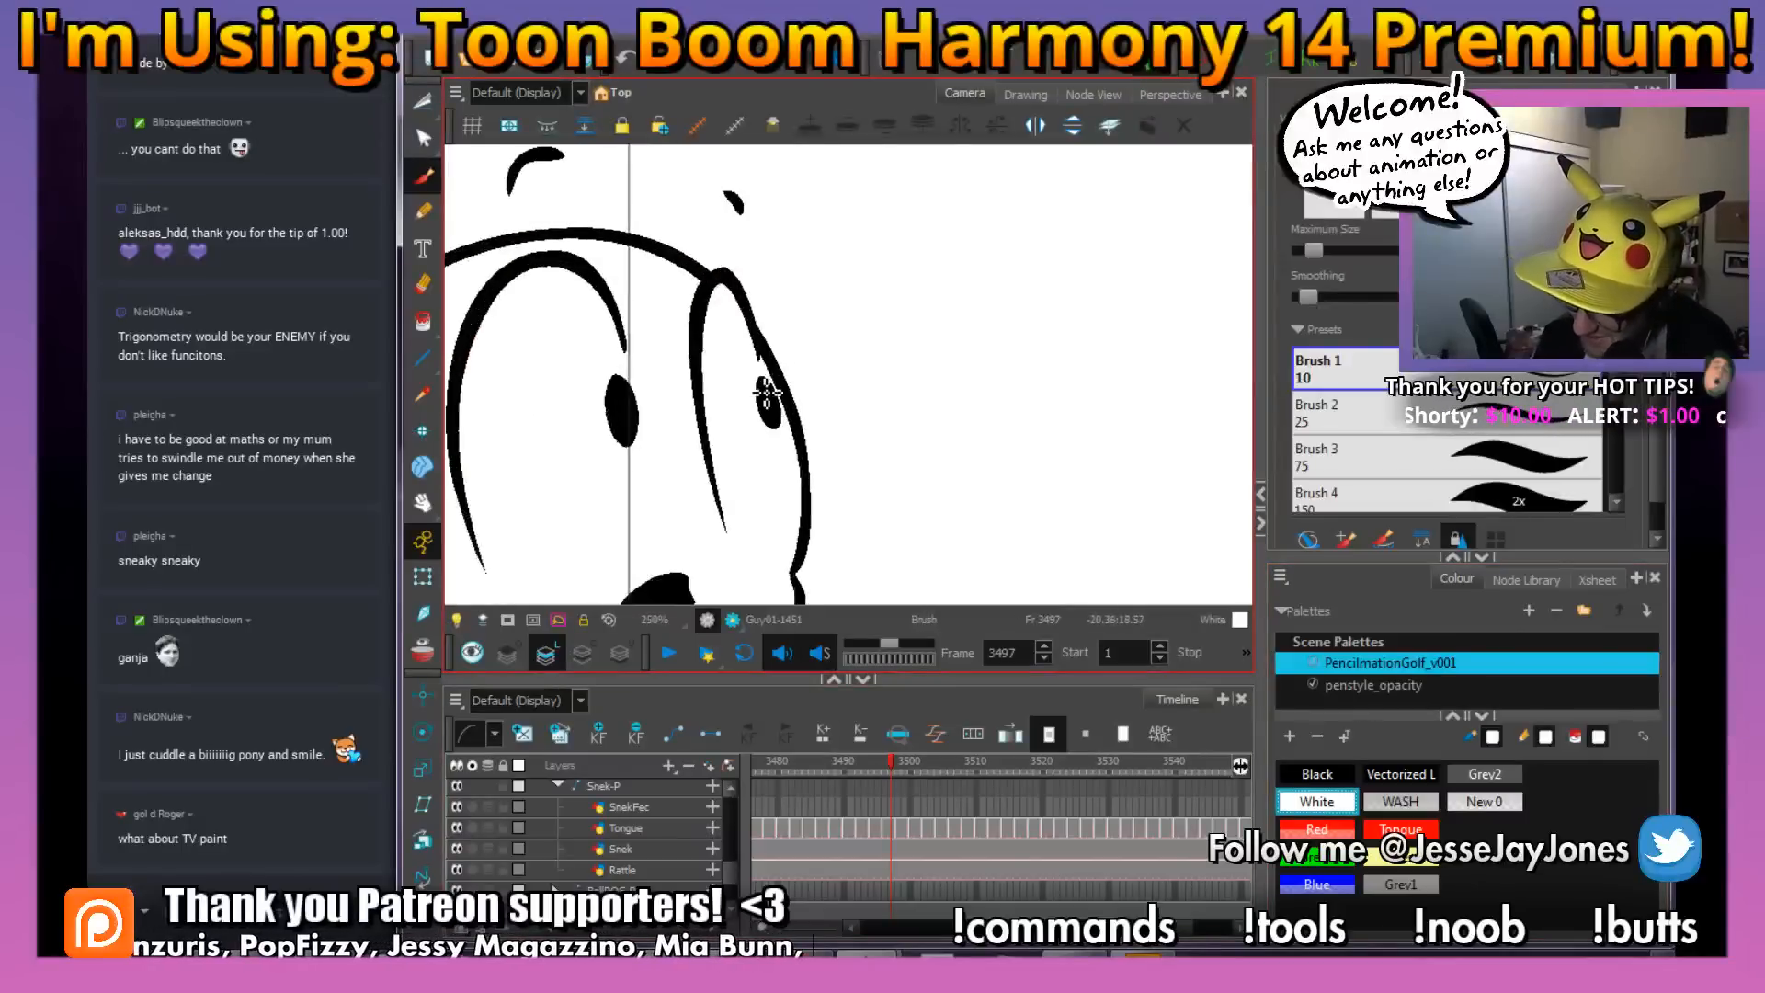
pyautogui.press('2')
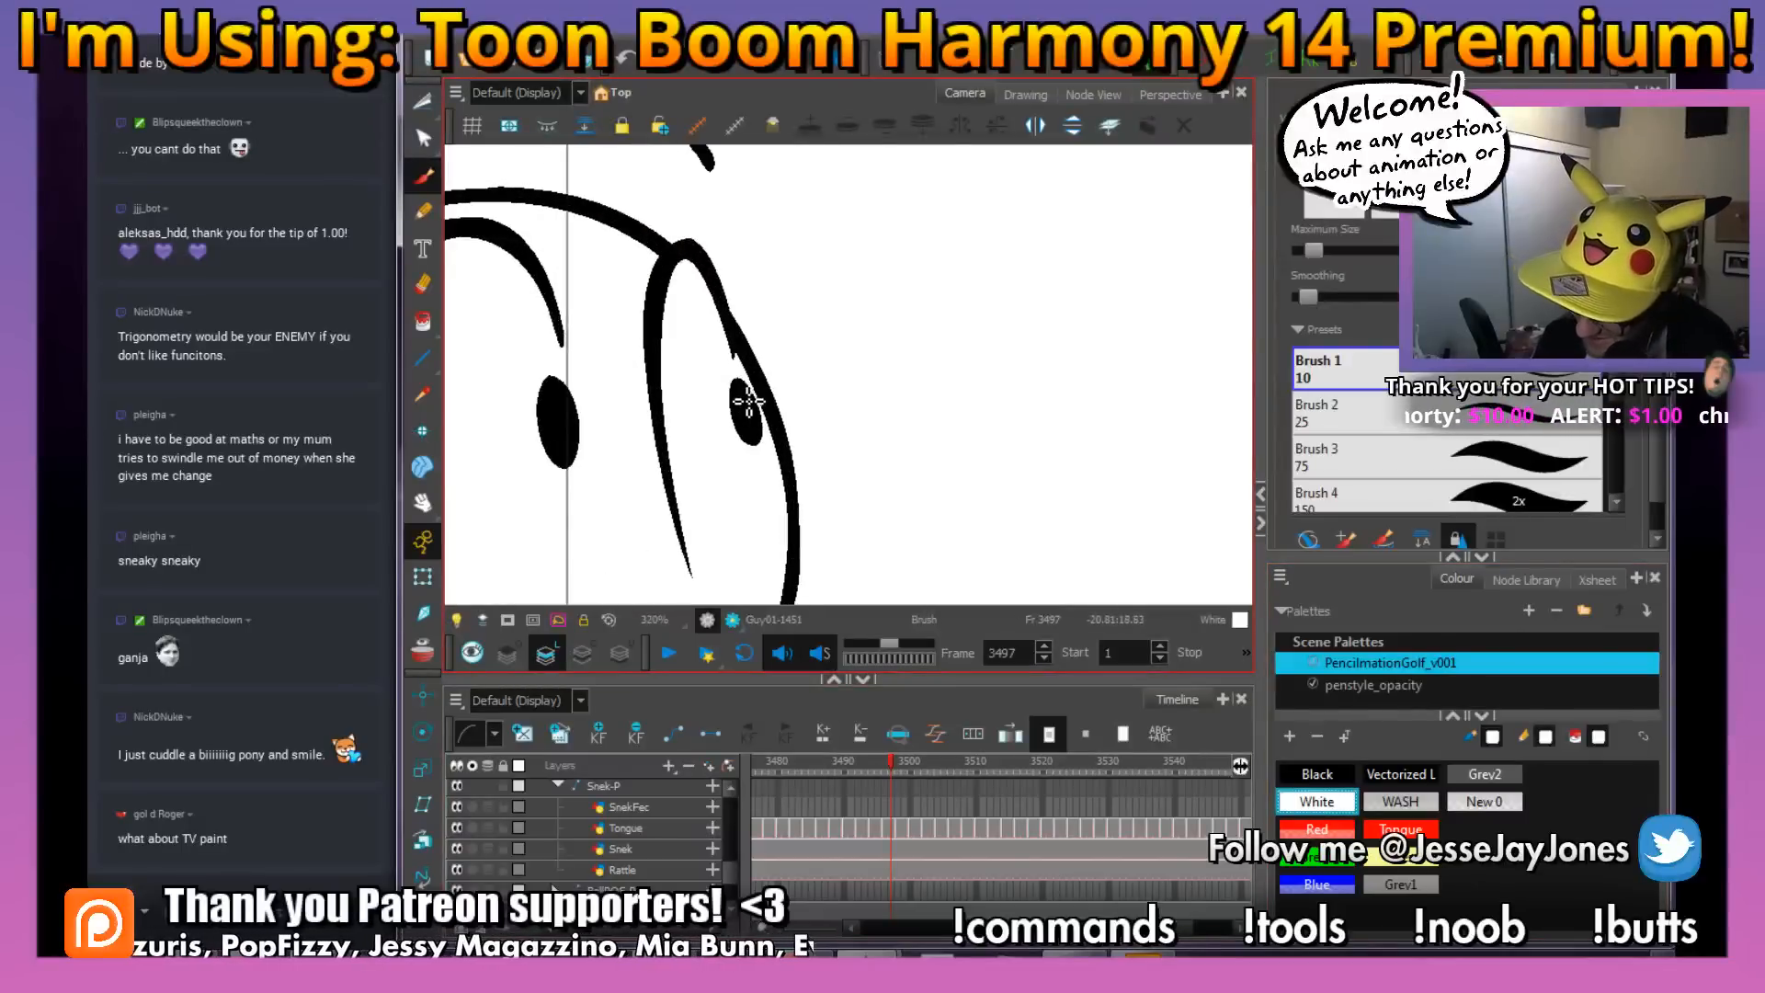
pyautogui.press('2')
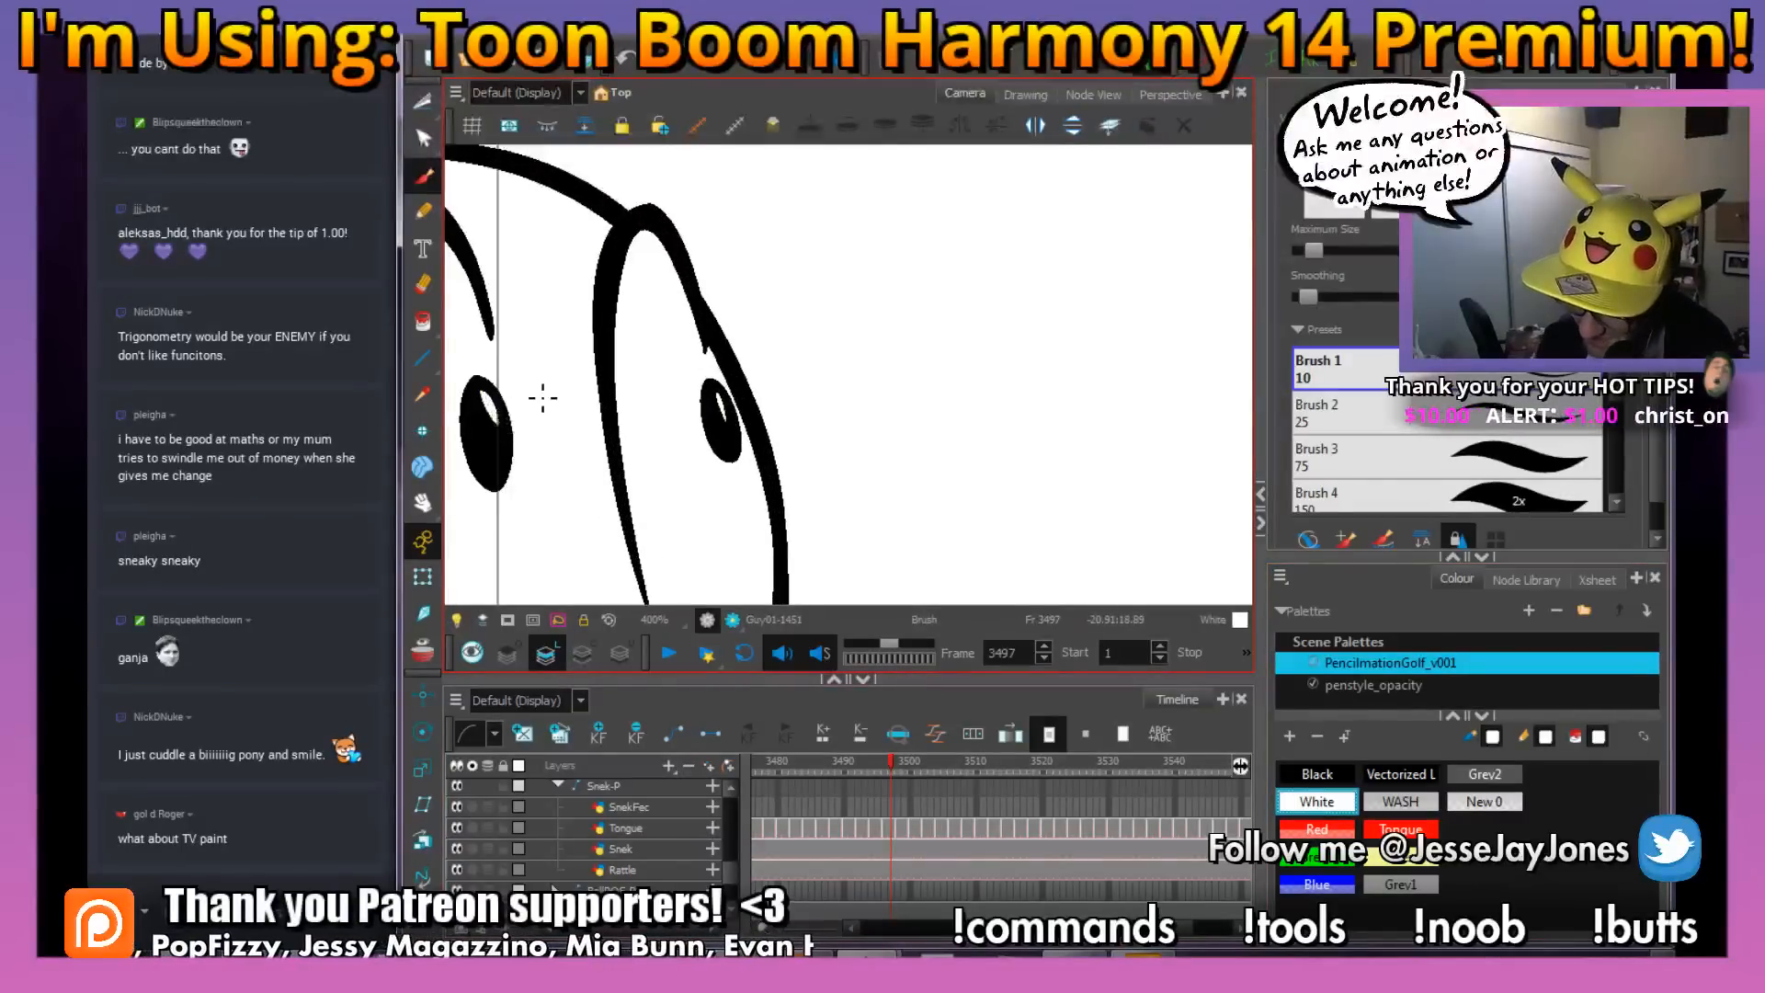
pyautogui.press('1')
pyautogui.press('1')
pyautogui.press('1')
pyautogui.press('1')
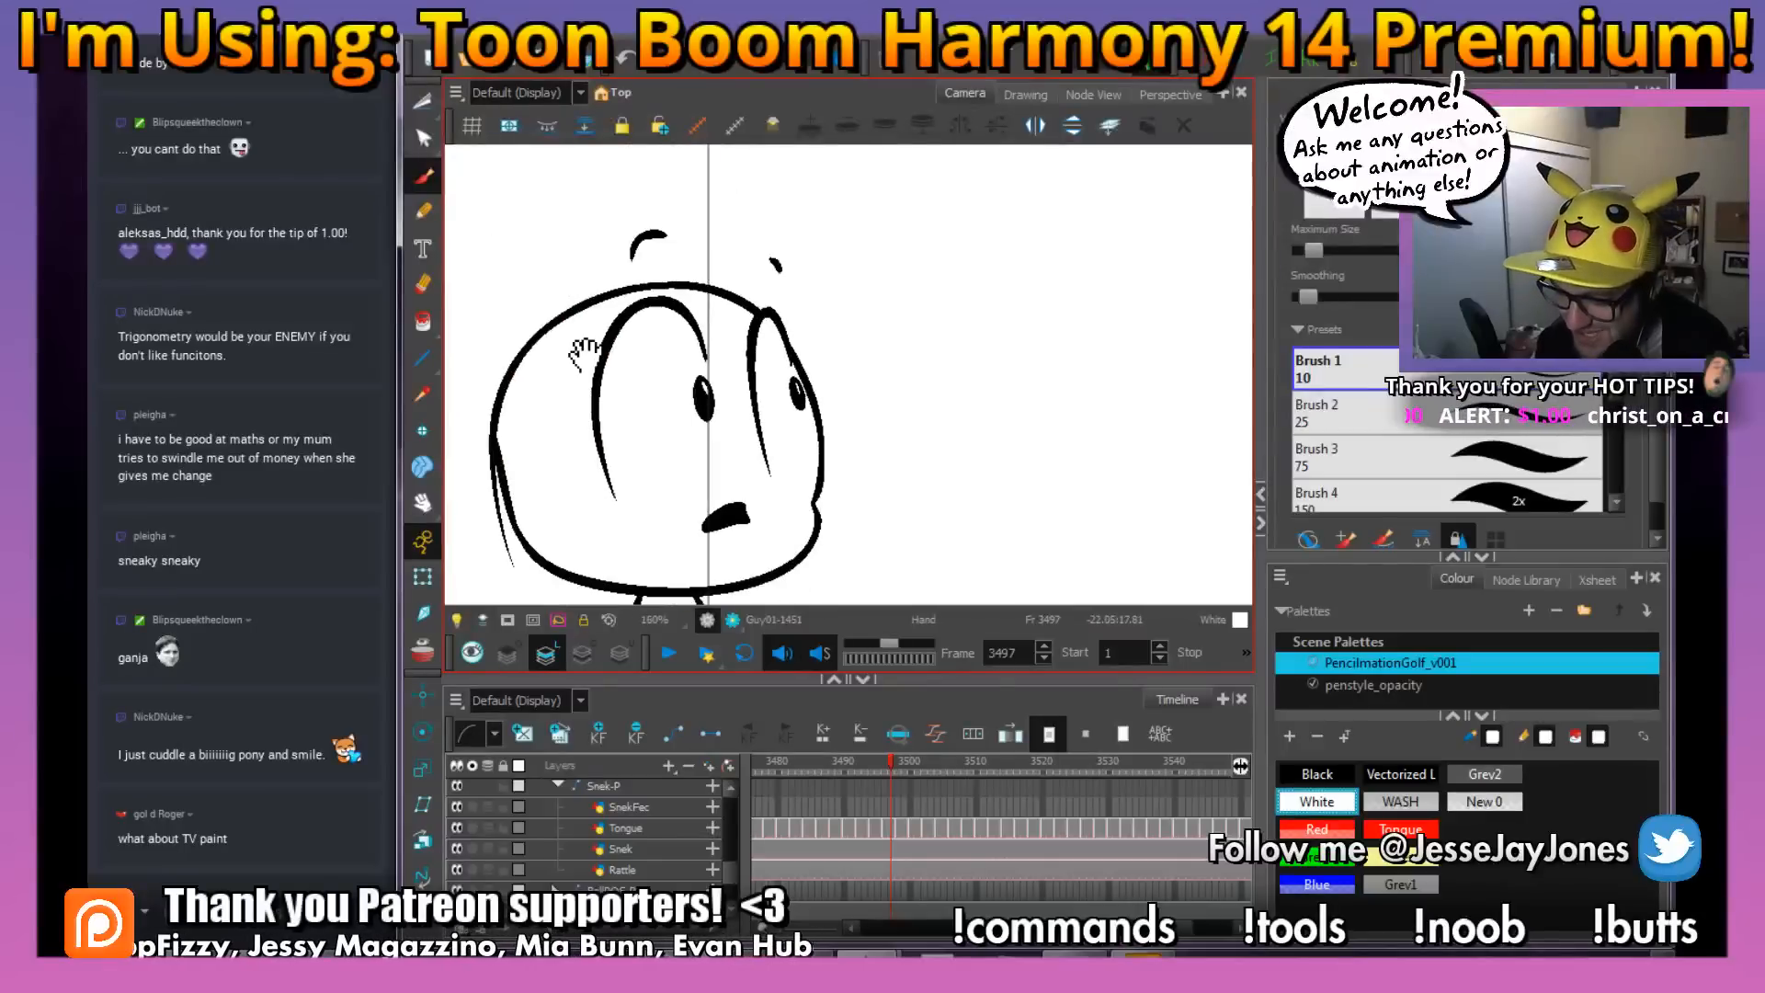
pyautogui.press('1')
pyautogui.press('1')
pyautogui.press('1')
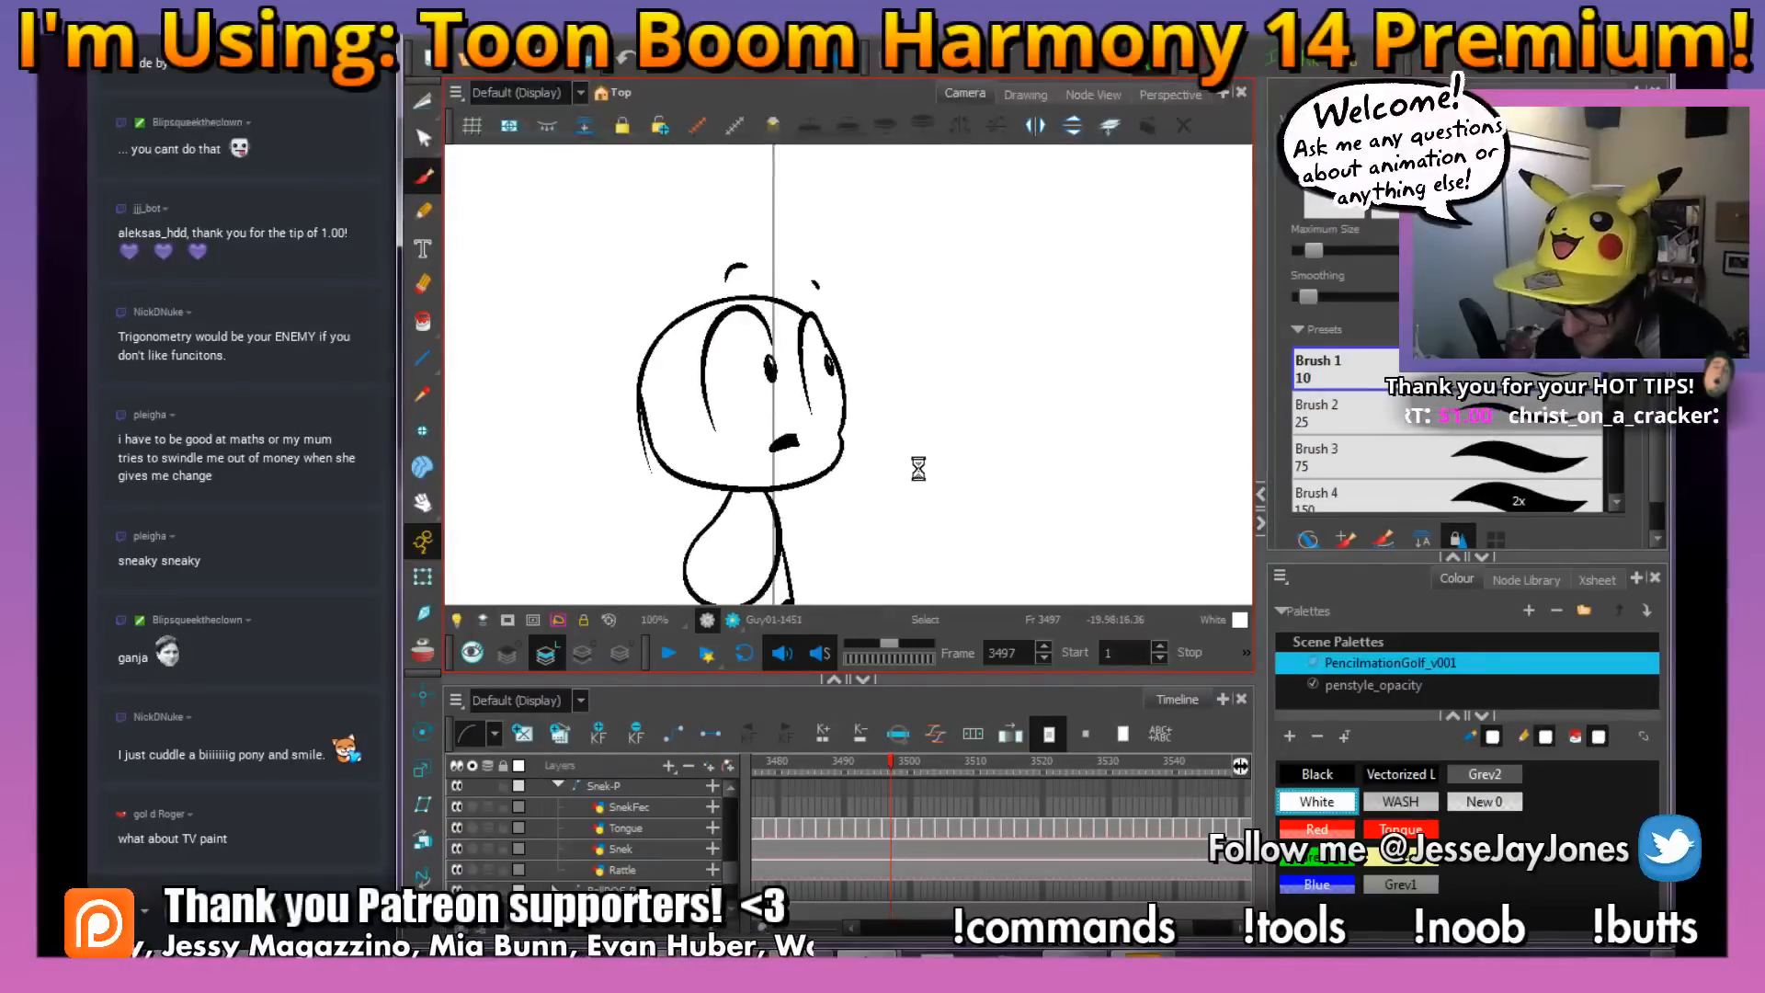
pyautogui.moveTo(912, 479); pyautogui.dragTo(877, 490)
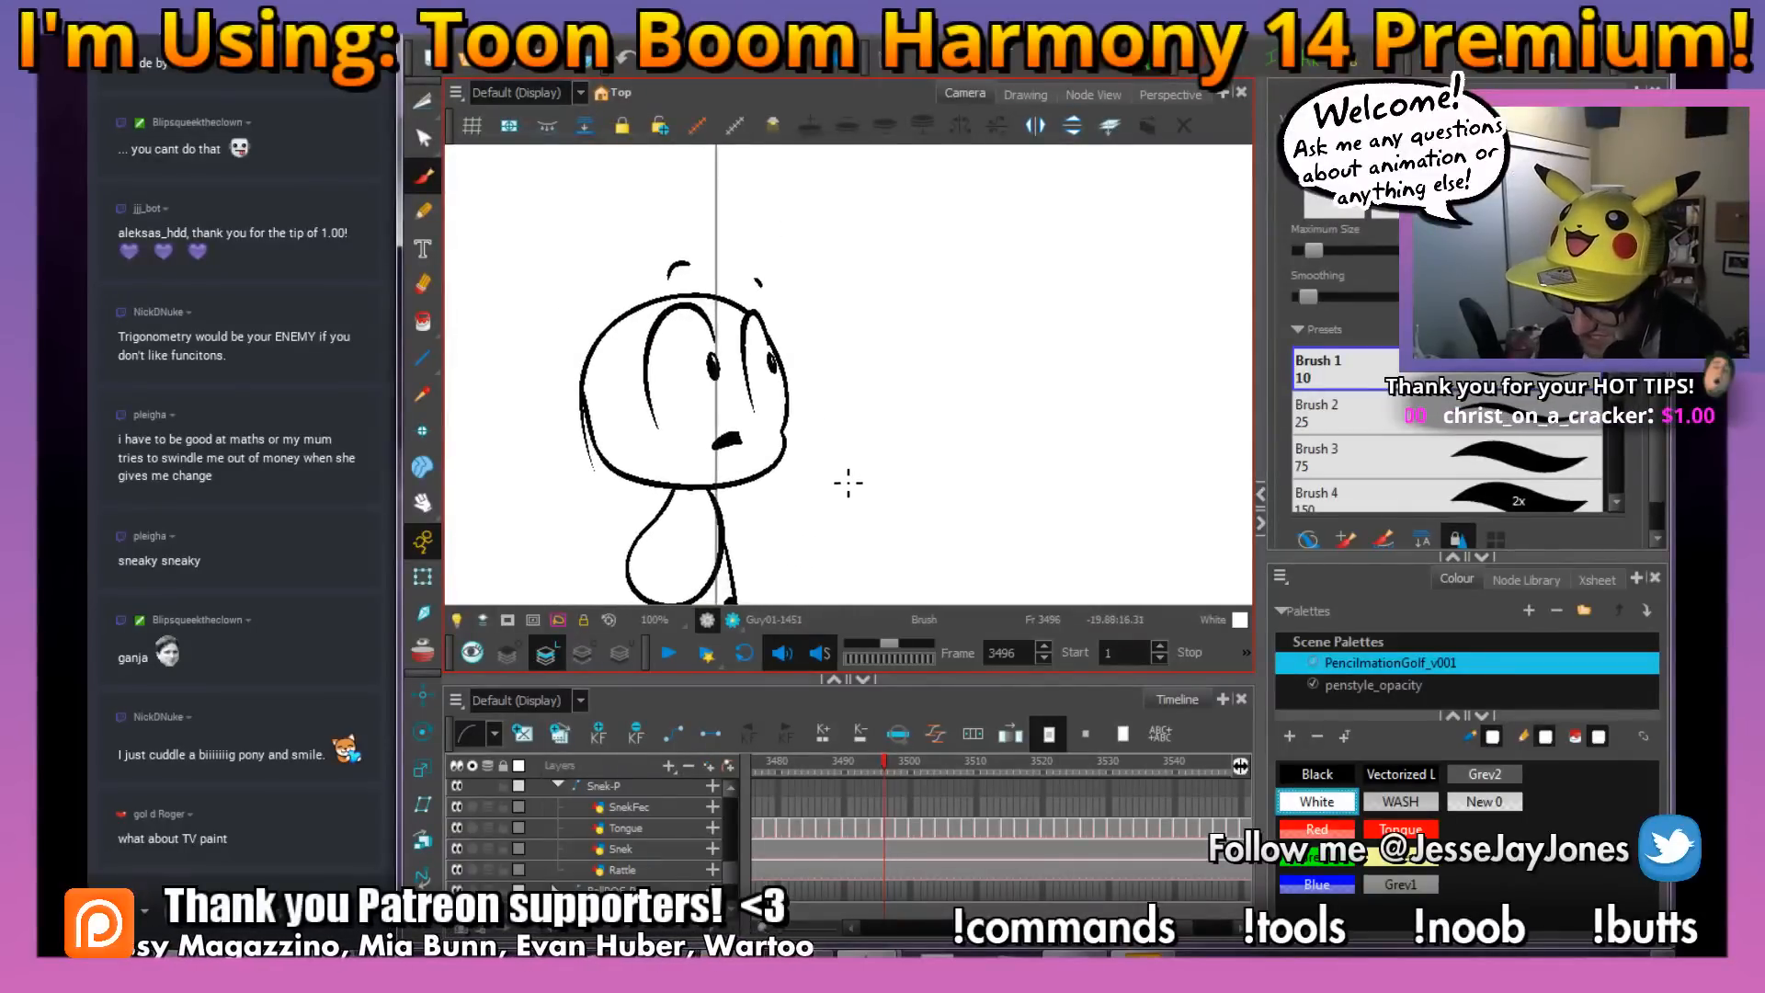
# Flip through the frames from 3496 to examine the motion, ending on the red rough at frame 3516
pyautogui.press(',')
pyautogui.press('.')
pyautogui.press('.')
pyautogui.press('.')
pyautogui.press('.')
pyautogui.press('.')
pyautogui.press('.')
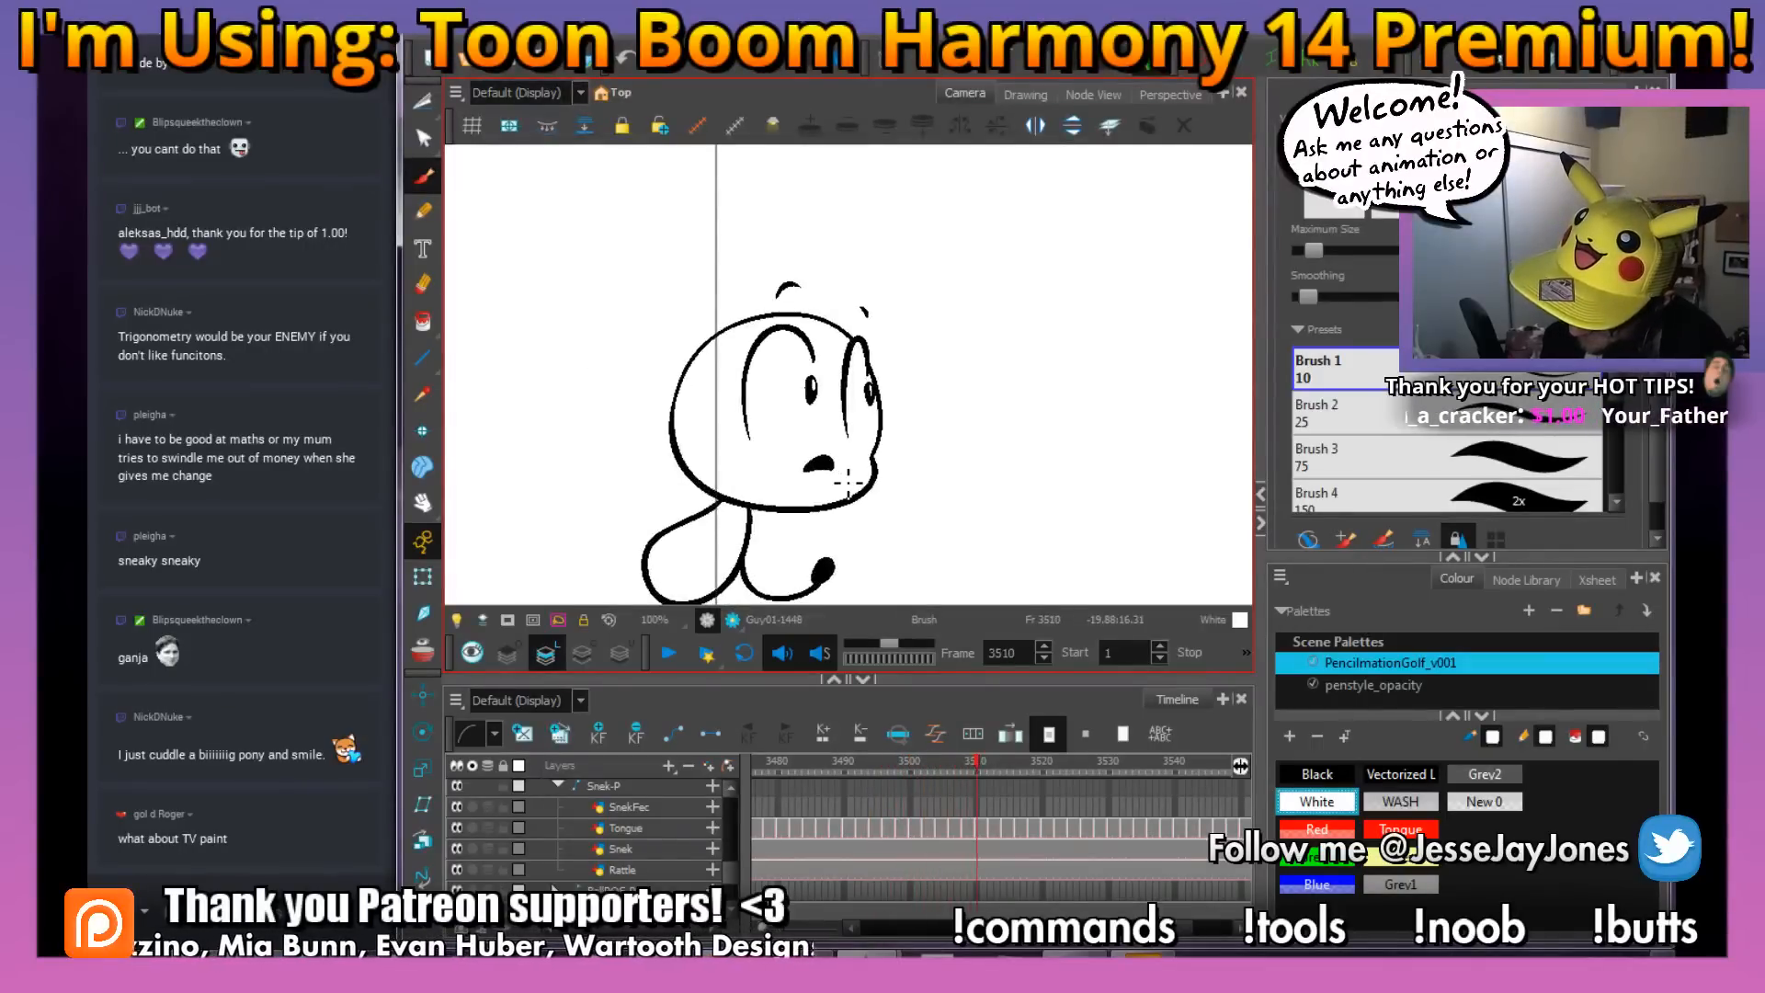
pyautogui.press('.')
pyautogui.press('.')
pyautogui.press('.')
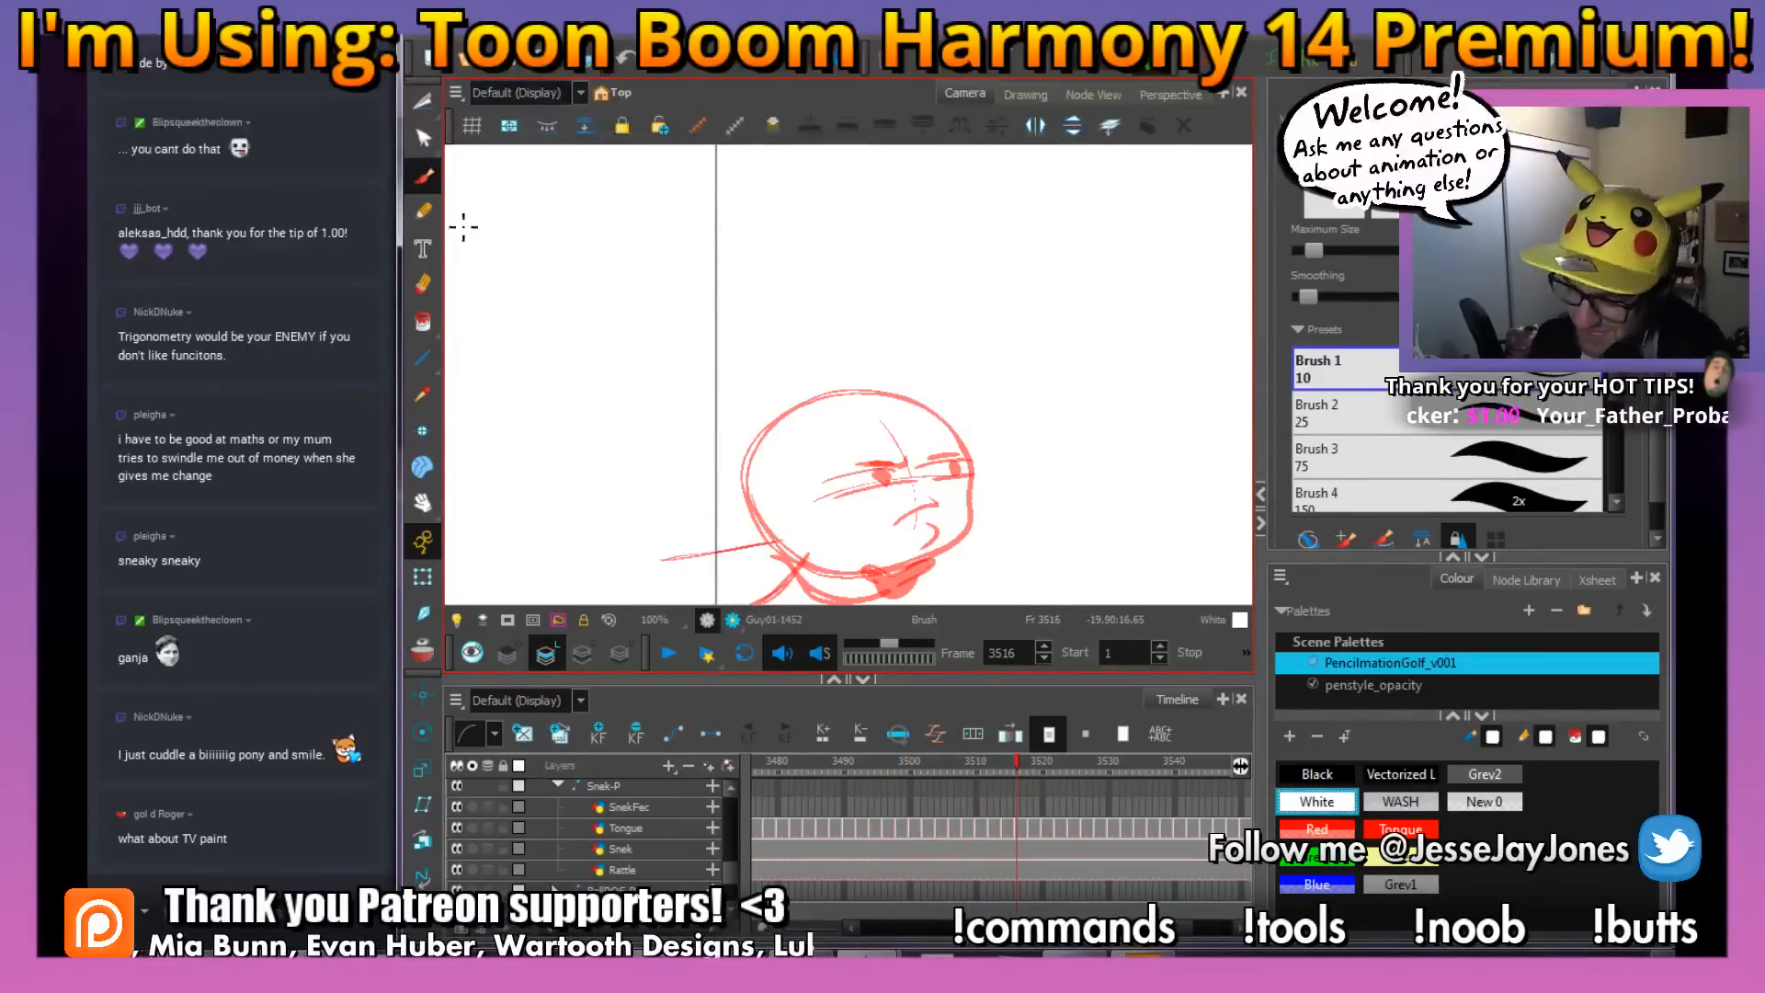
# Ink the lower eyelid lines of both eyes in black over the red rough at frame 3516
pyautogui.moveTo(886, 476); pyautogui.dragTo(762, 358)
pyautogui.press('2')
pyautogui.press('2')
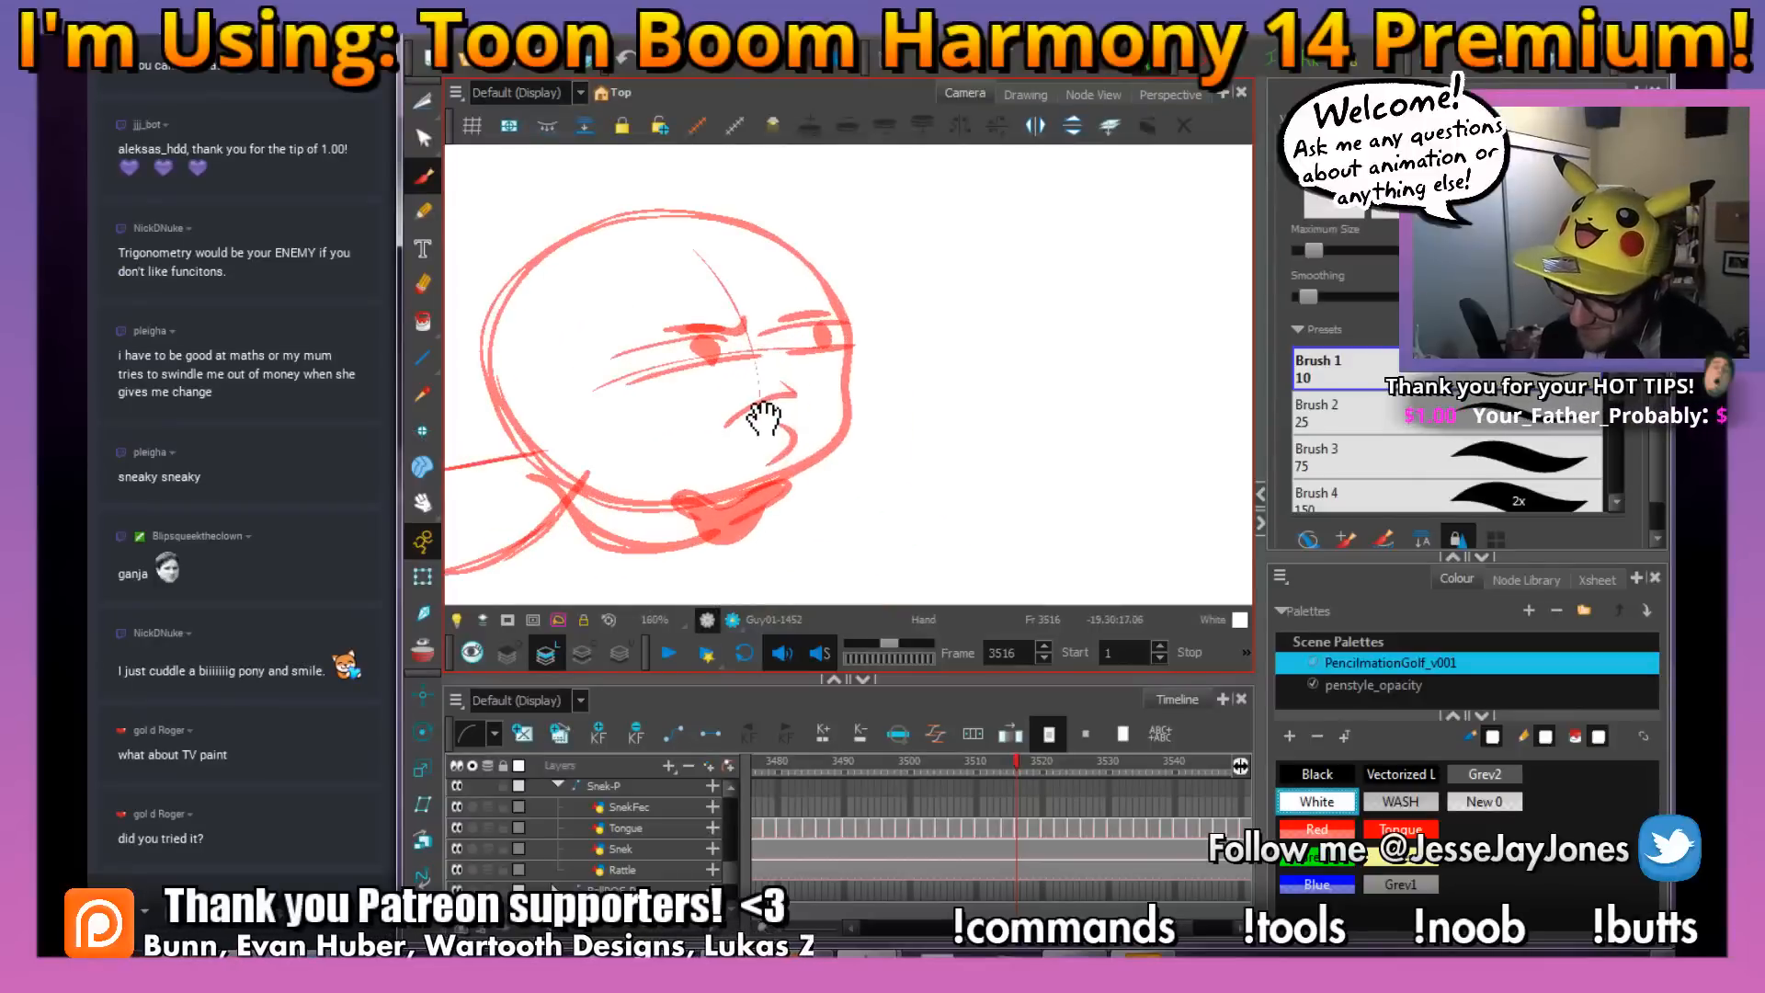
pyautogui.moveTo(762, 421); pyautogui.dragTo(861, 407)
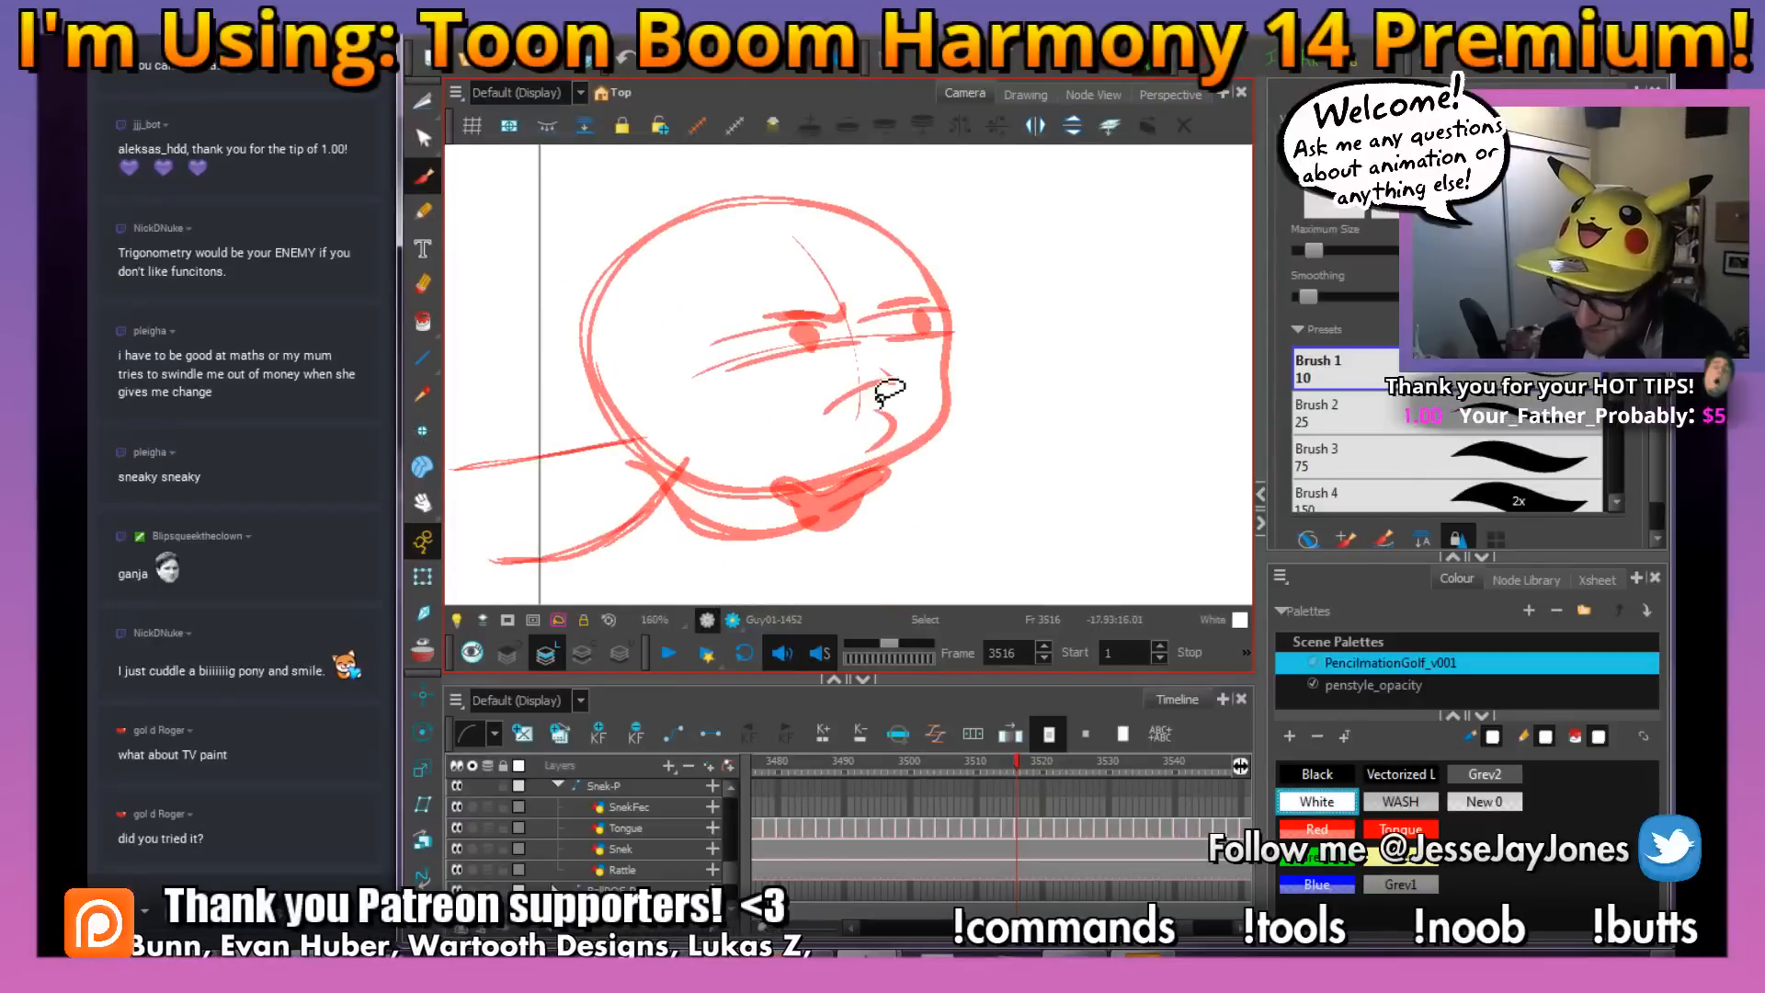
pyautogui.click(1317, 774)
pyautogui.moveTo(856, 414); pyautogui.dragTo(817, 417)
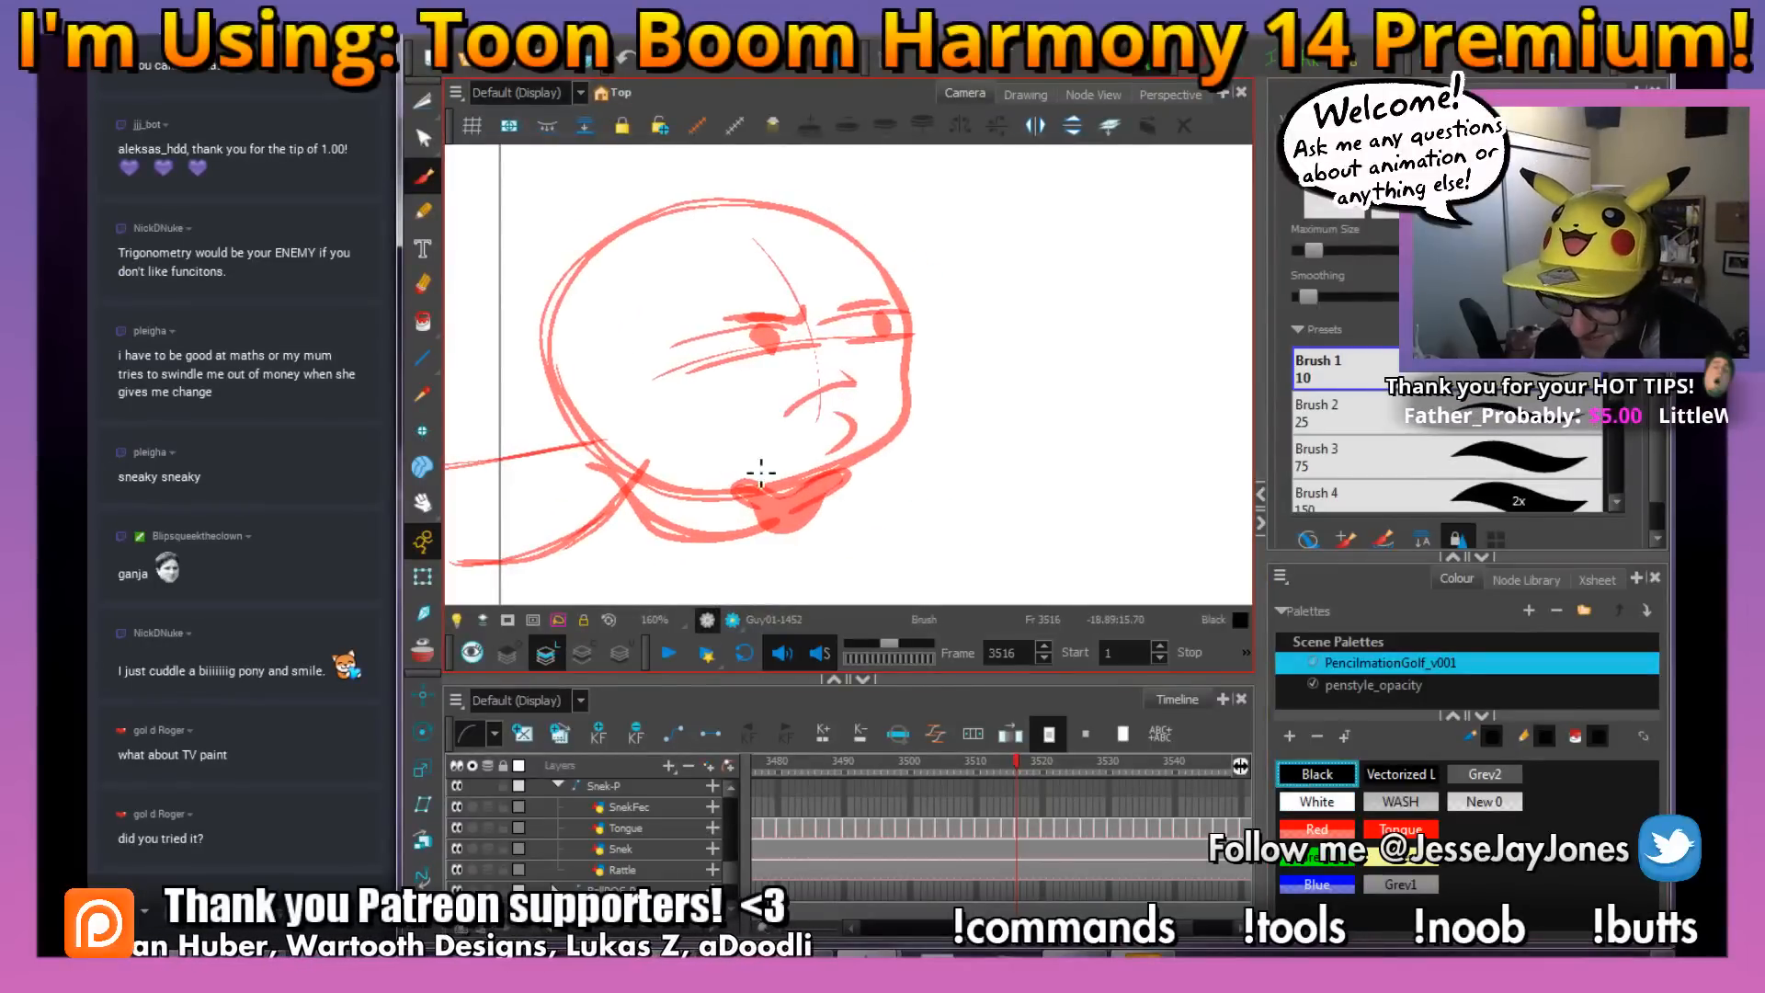
pyautogui.moveTo(761, 473); pyautogui.dragTo(783, 460)
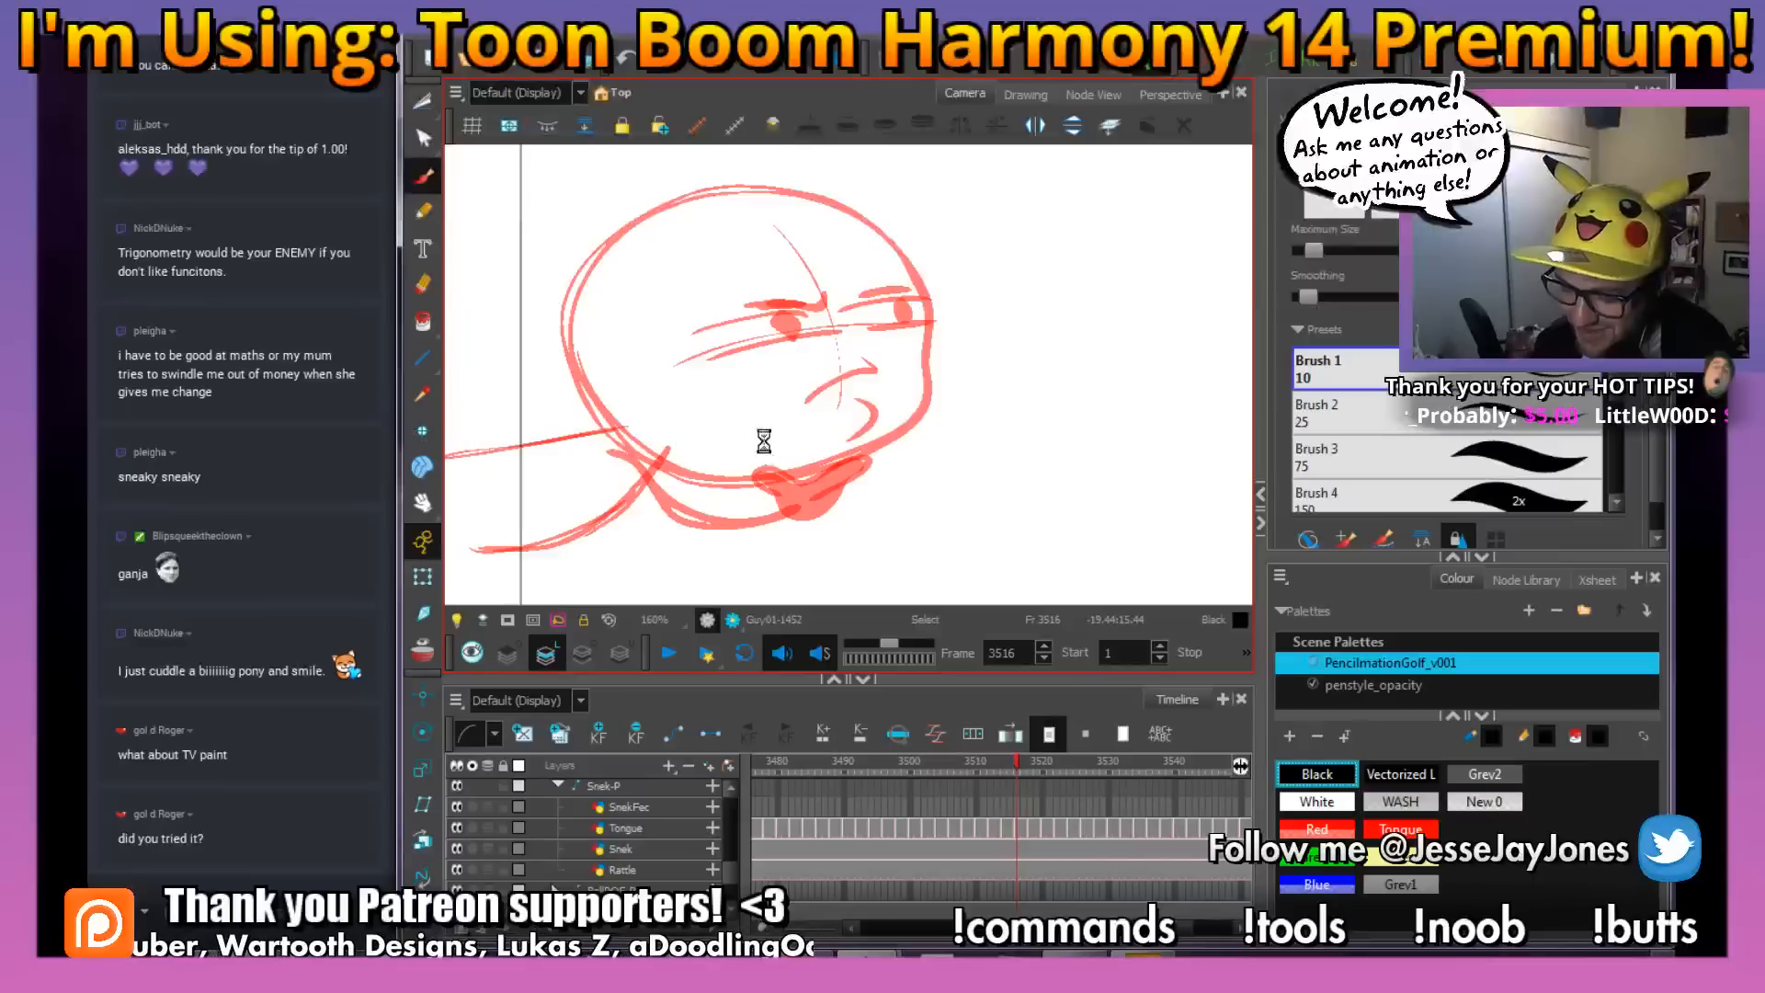
pyautogui.moveTo(869, 430); pyautogui.dragTo(846, 425)
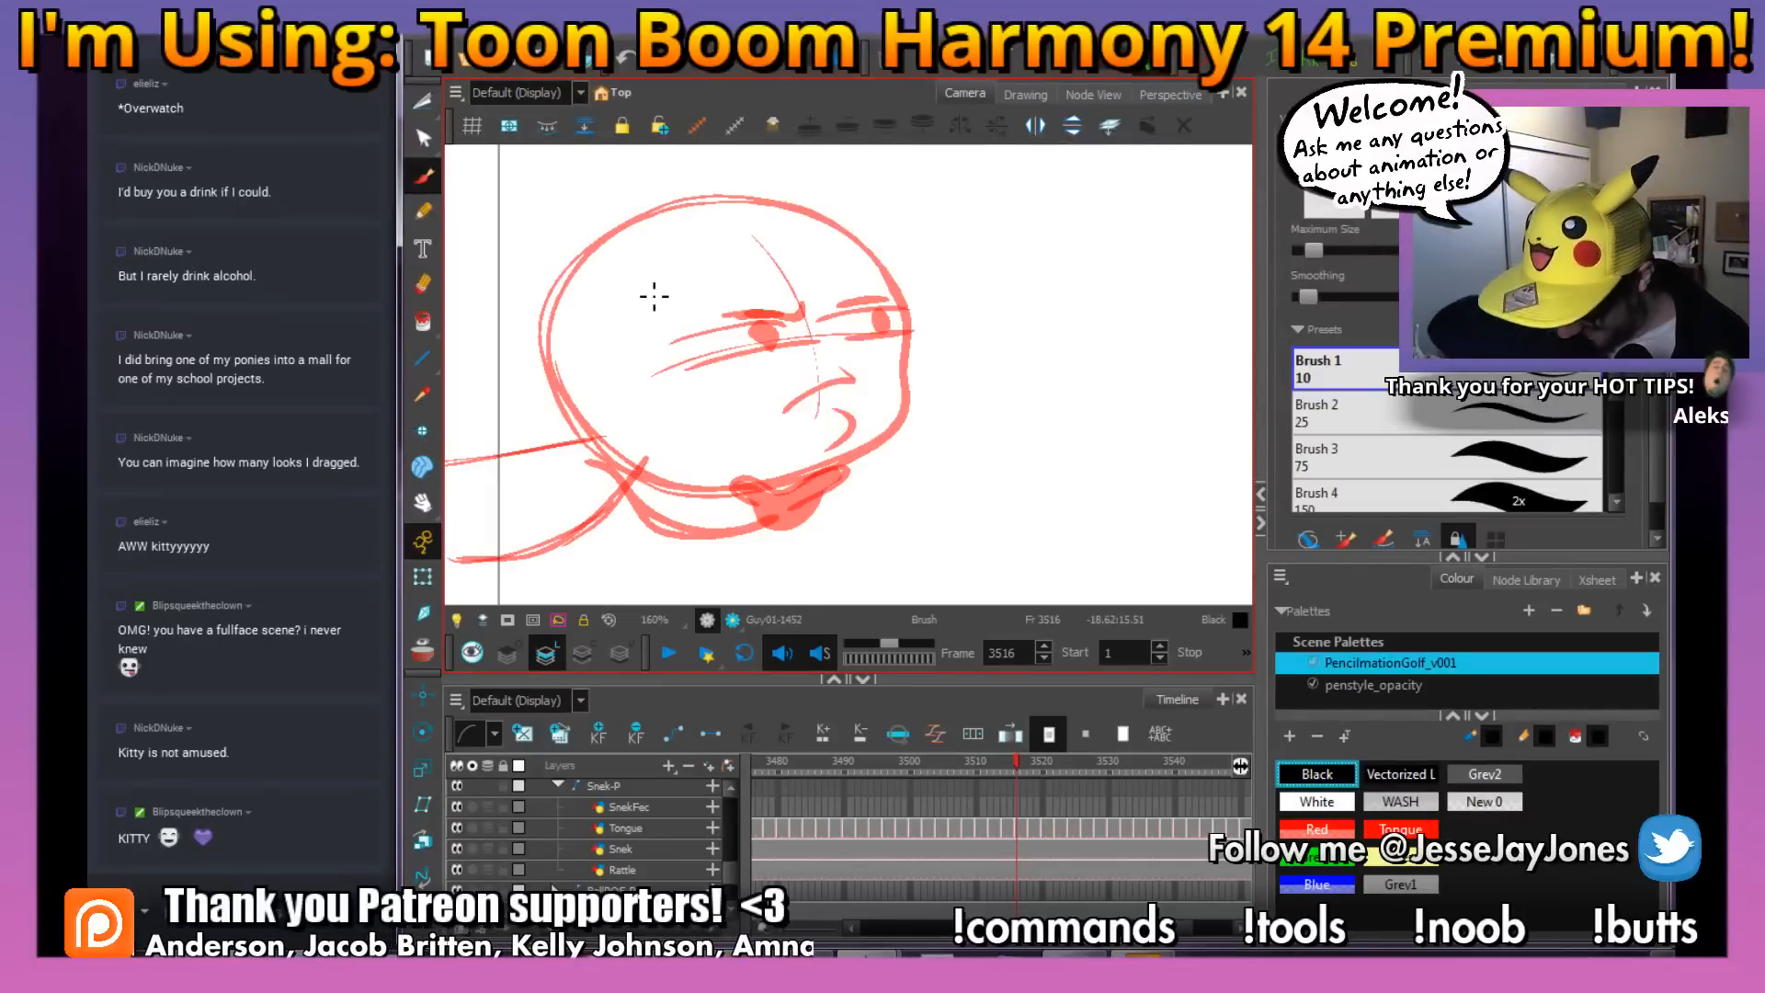
pyautogui.moveTo(712, 411); pyautogui.dragTo(756, 391)
pyautogui.press('2')
pyautogui.press('2')
pyautogui.moveTo(732, 274); pyautogui.dragTo(749, 414)
pyautogui.moveTo(859, 411); pyautogui.dragTo(796, 400)
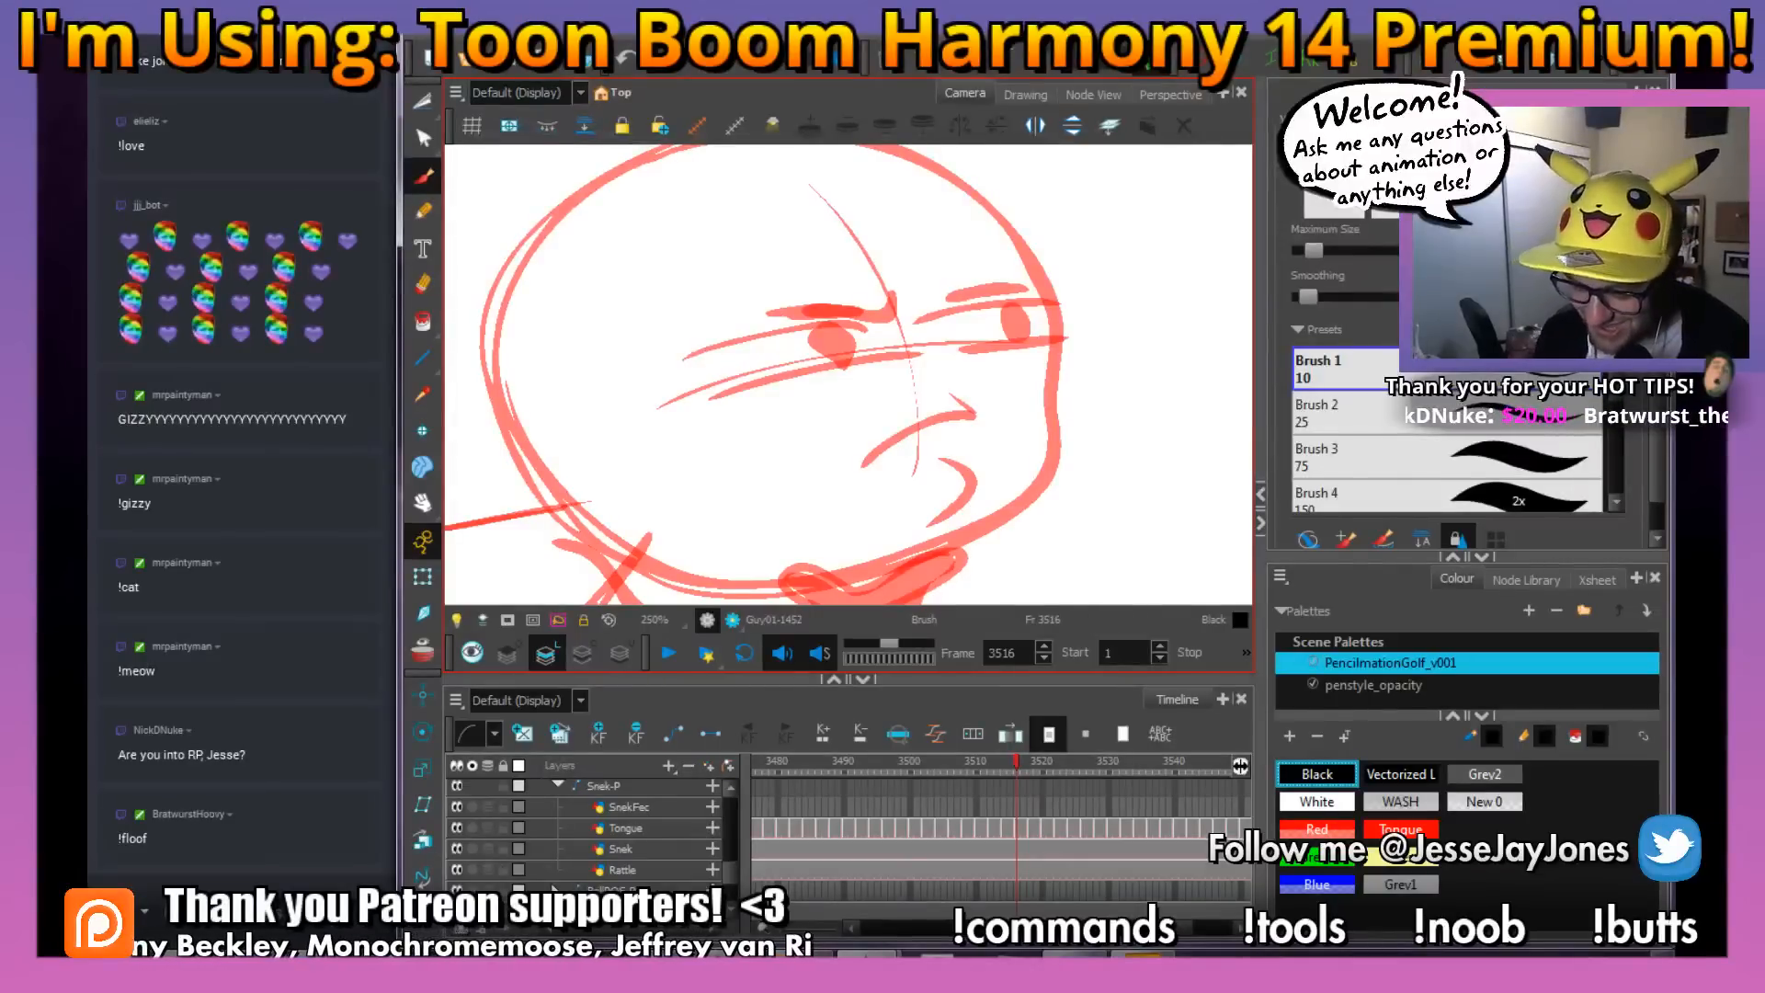
pyautogui.moveTo(799, 306)
pyautogui.mouseDown()
pyautogui.moveTo(875, 386)
pyautogui.moveTo(890, 369)
pyautogui.moveTo(680, 403)
pyautogui.mouseUp()
pyautogui.hotkey('ctrl', 'z')
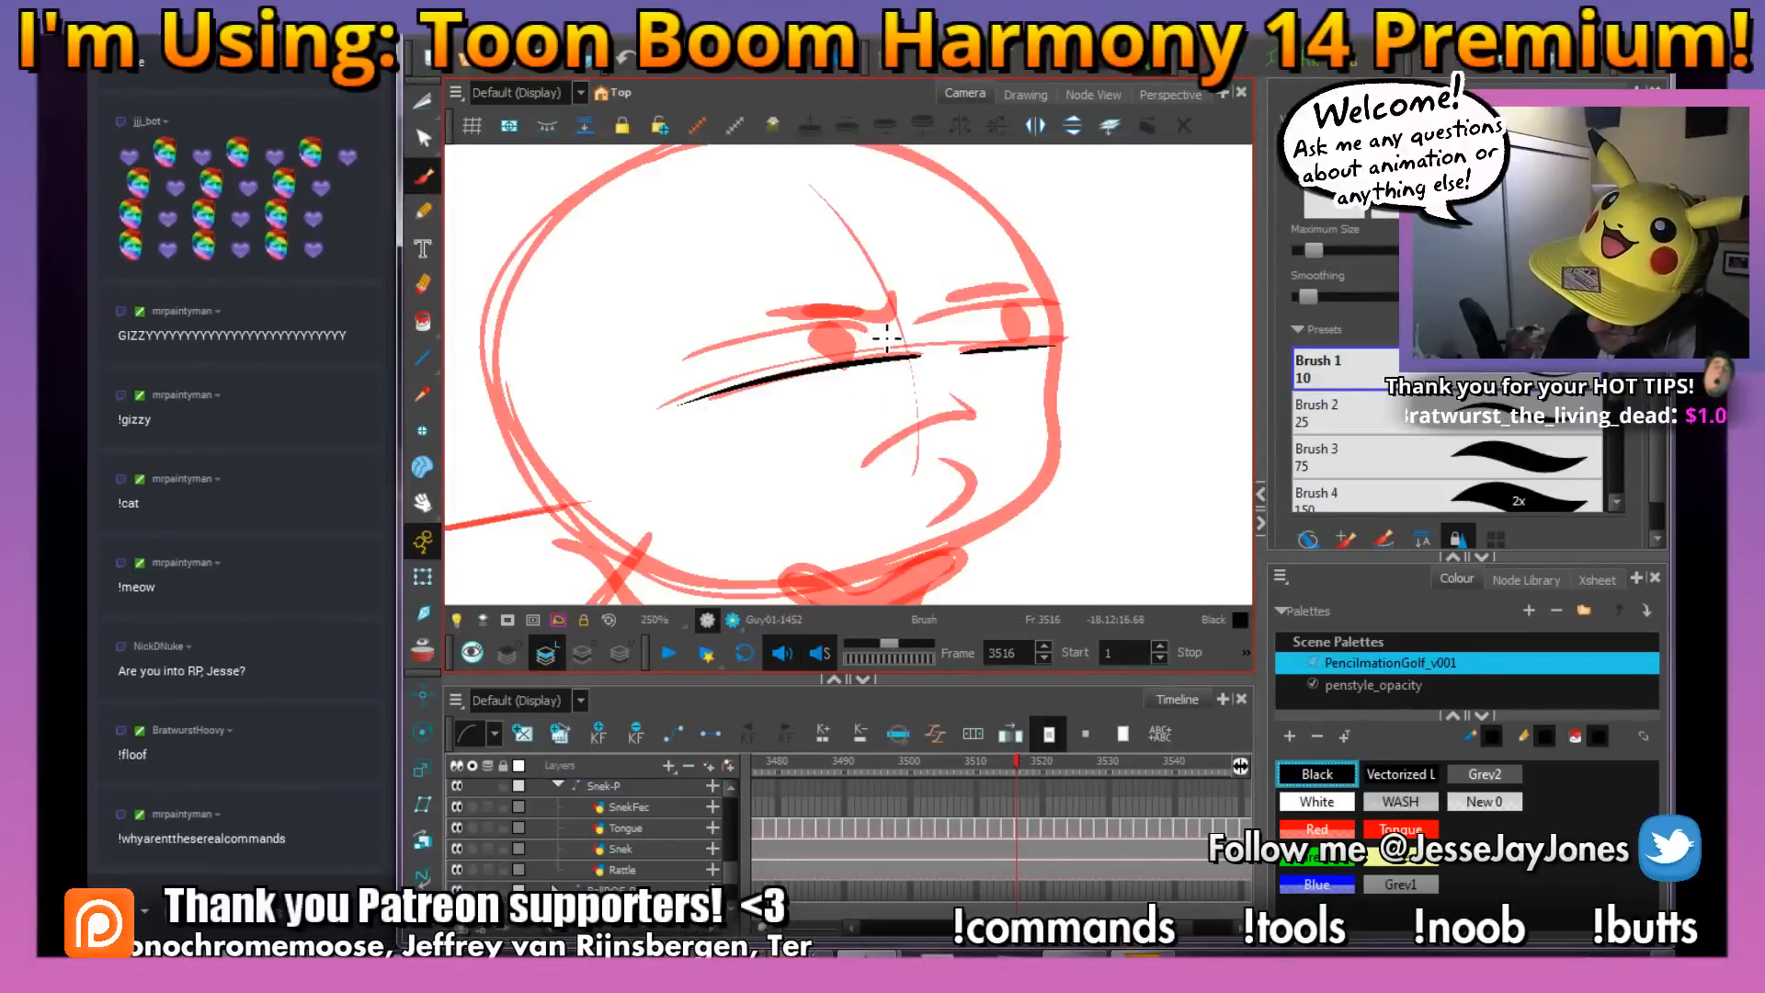
# Ink the upper eyelids and pupils of both eyes and the near eye's lowered brow in black at frame 3516
pyautogui.moveTo(878, 323); pyautogui.dragTo(657, 365)
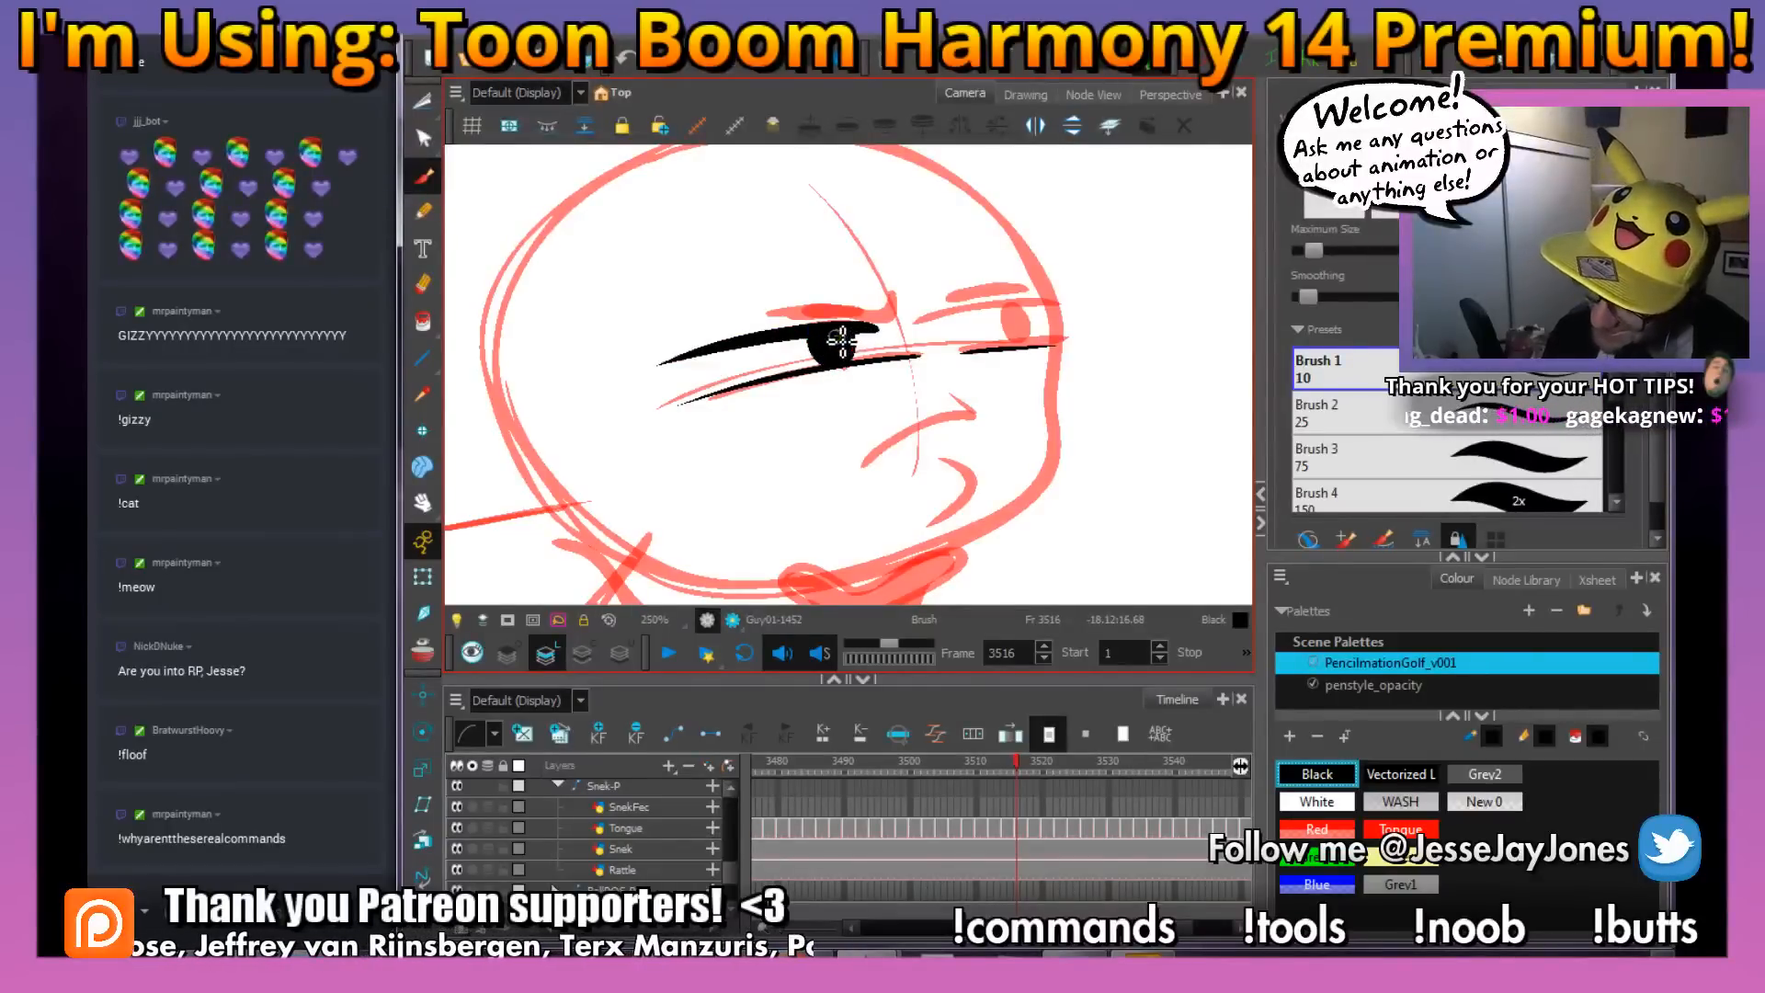
pyautogui.moveTo(970, 324)
pyautogui.mouseDown()
pyautogui.moveTo(917, 387)
pyautogui.moveTo(1007, 372)
pyautogui.moveTo(891, 406)
pyautogui.moveTo(909, 418)
pyautogui.moveTo(845, 397)
pyautogui.moveTo(862, 436)
pyautogui.moveTo(862, 404)
pyautogui.moveTo(852, 426)
pyautogui.moveTo(845, 405)
pyautogui.moveTo(874, 385)
pyautogui.moveTo(965, 446)
pyautogui.mouseUp()
pyautogui.moveTo(742, 436); pyautogui.dragTo(809, 476)
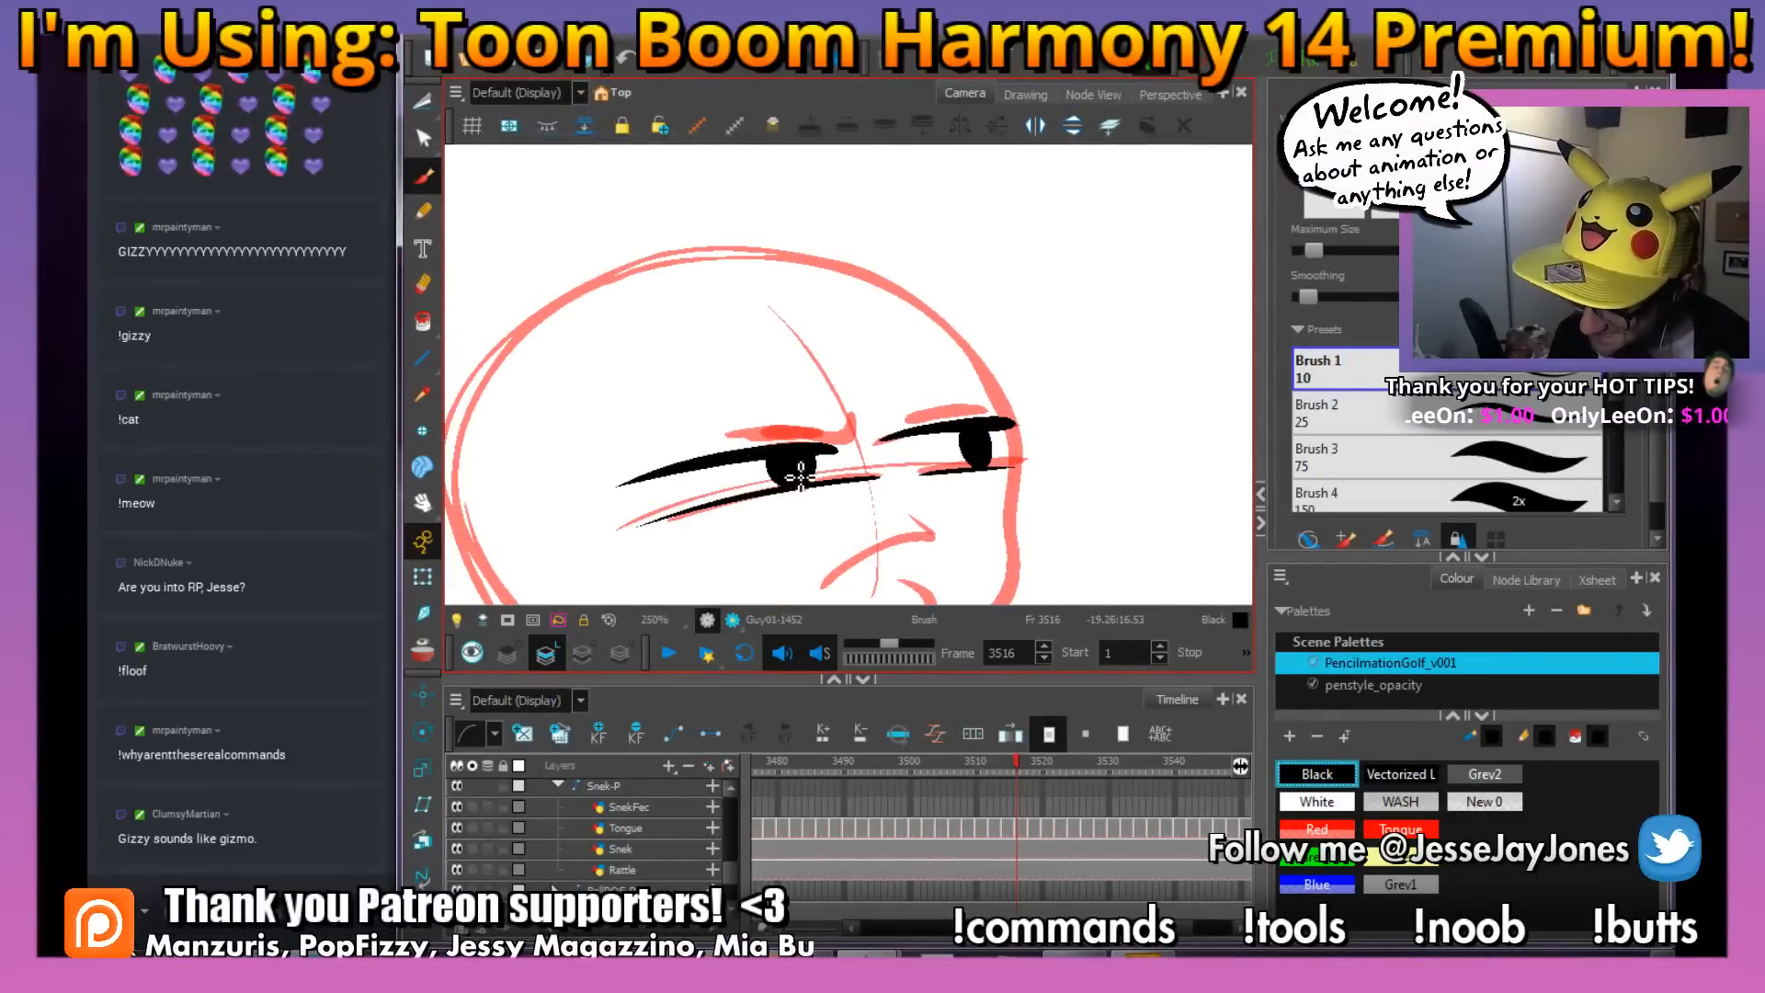
pyautogui.moveTo(722, 433)
pyautogui.mouseDown()
pyautogui.moveTo(855, 425)
pyautogui.moveTo(850, 409)
pyautogui.mouseUp()
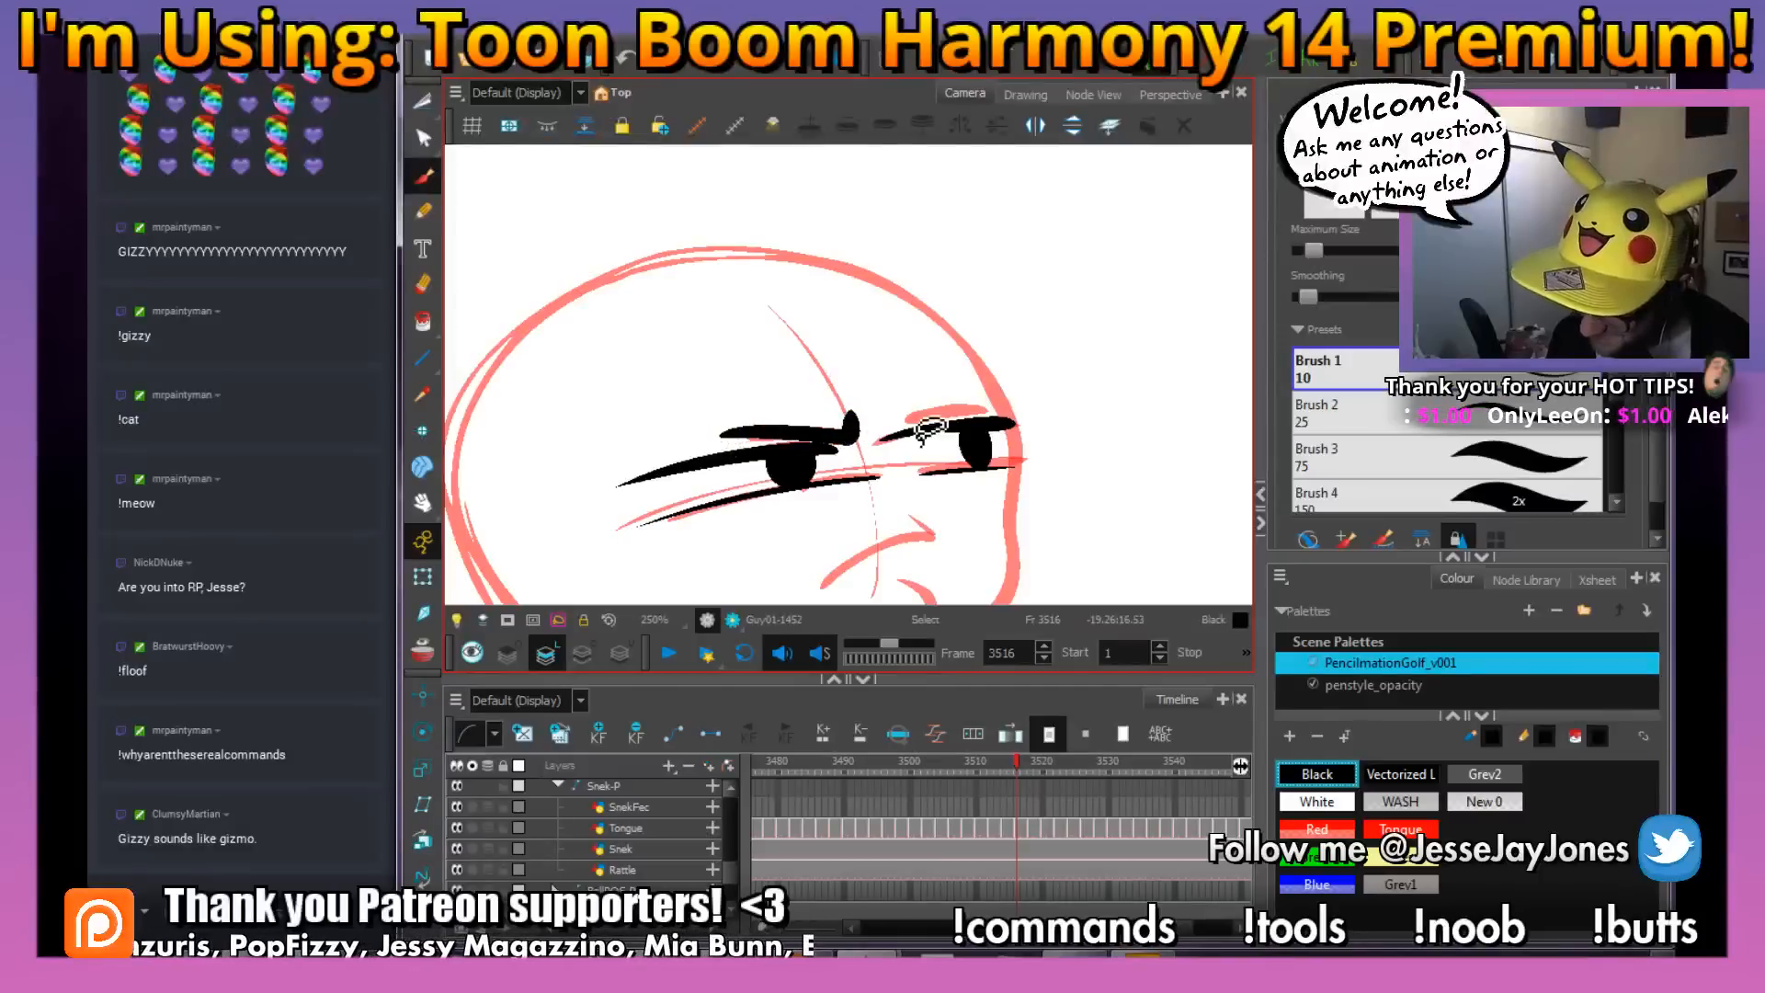
pyautogui.moveTo(965, 445)
pyautogui.mouseDown()
pyautogui.moveTo(918, 462)
pyautogui.moveTo(923, 481)
pyautogui.mouseUp()
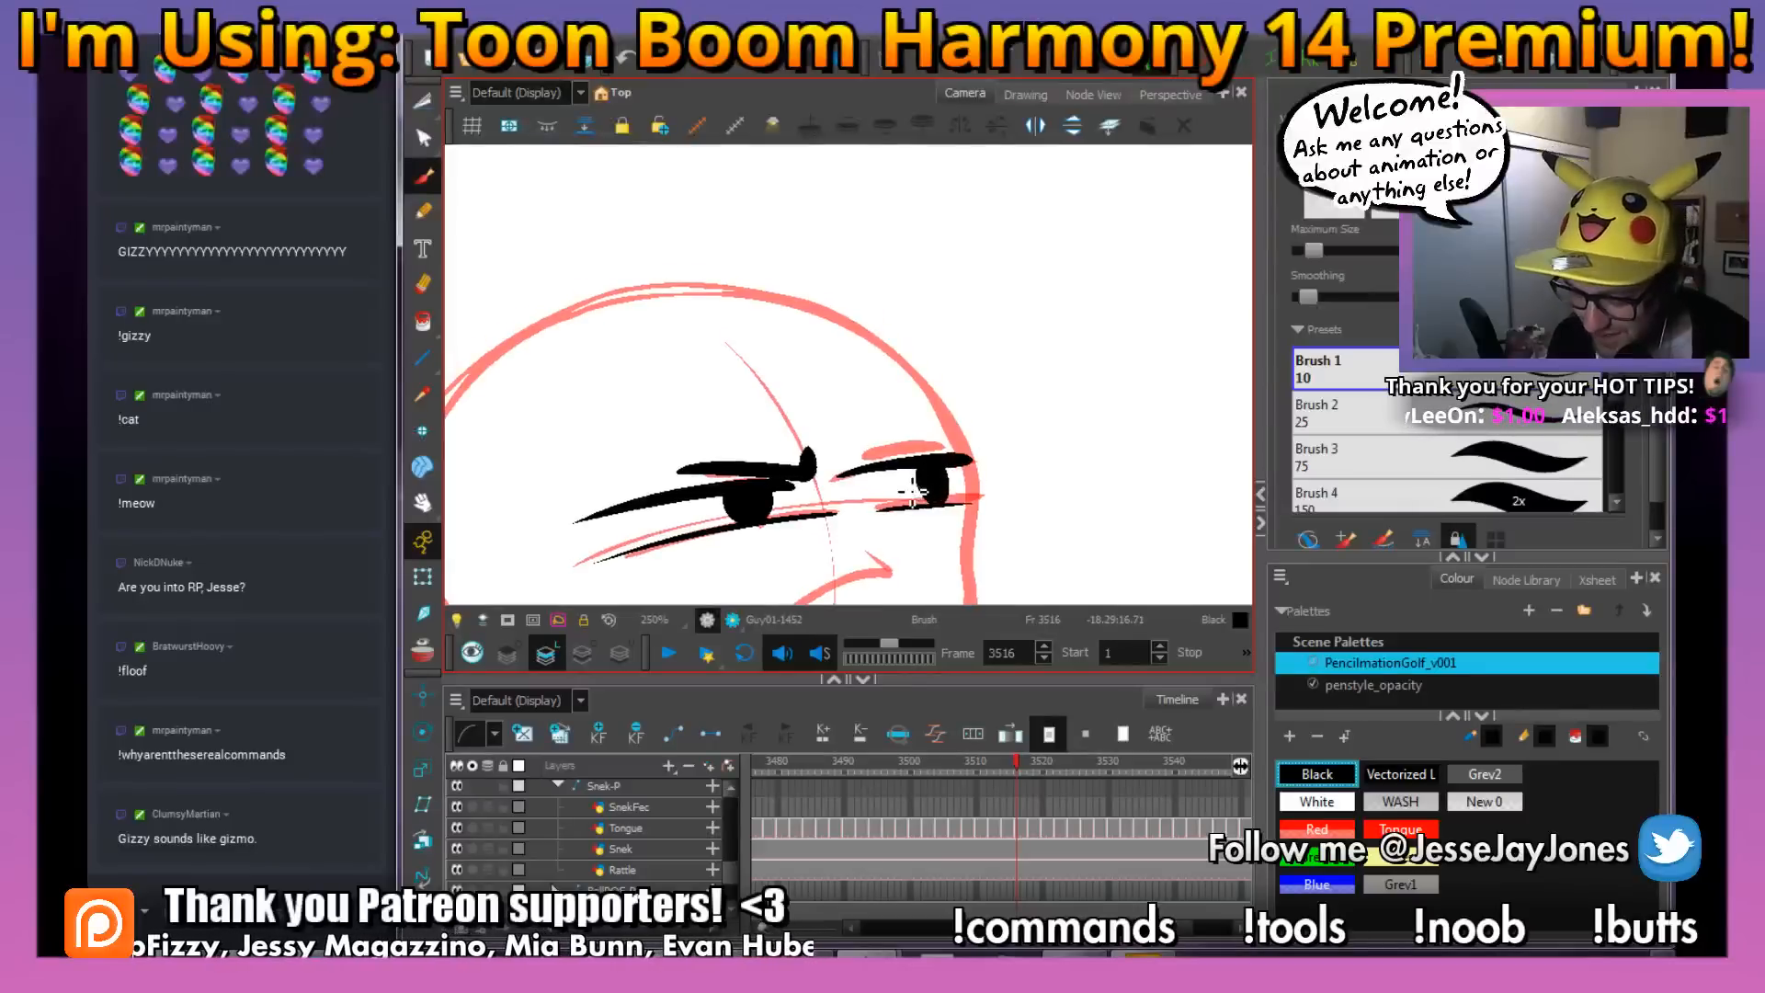
# Switch the stream chat's target channel to #allchats and back to the Twitch channel
pyautogui.click(155, 908)
pyautogui.click(179, 767)
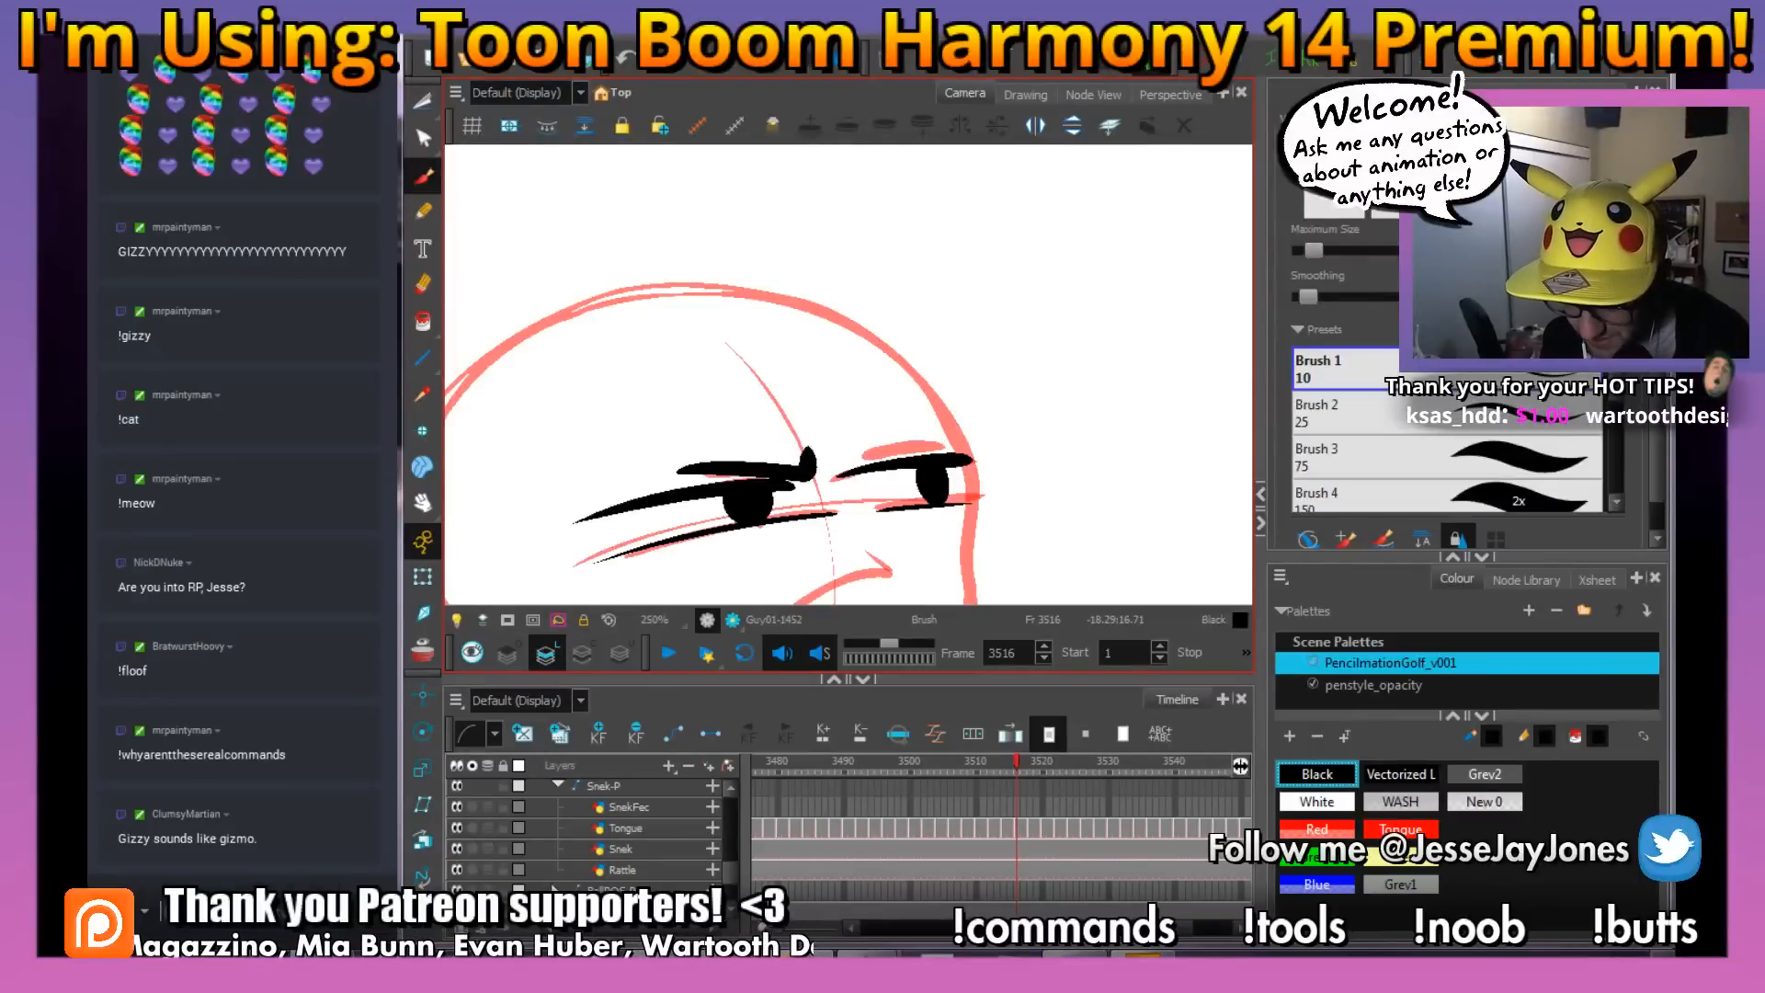
pyautogui.click(145, 911)
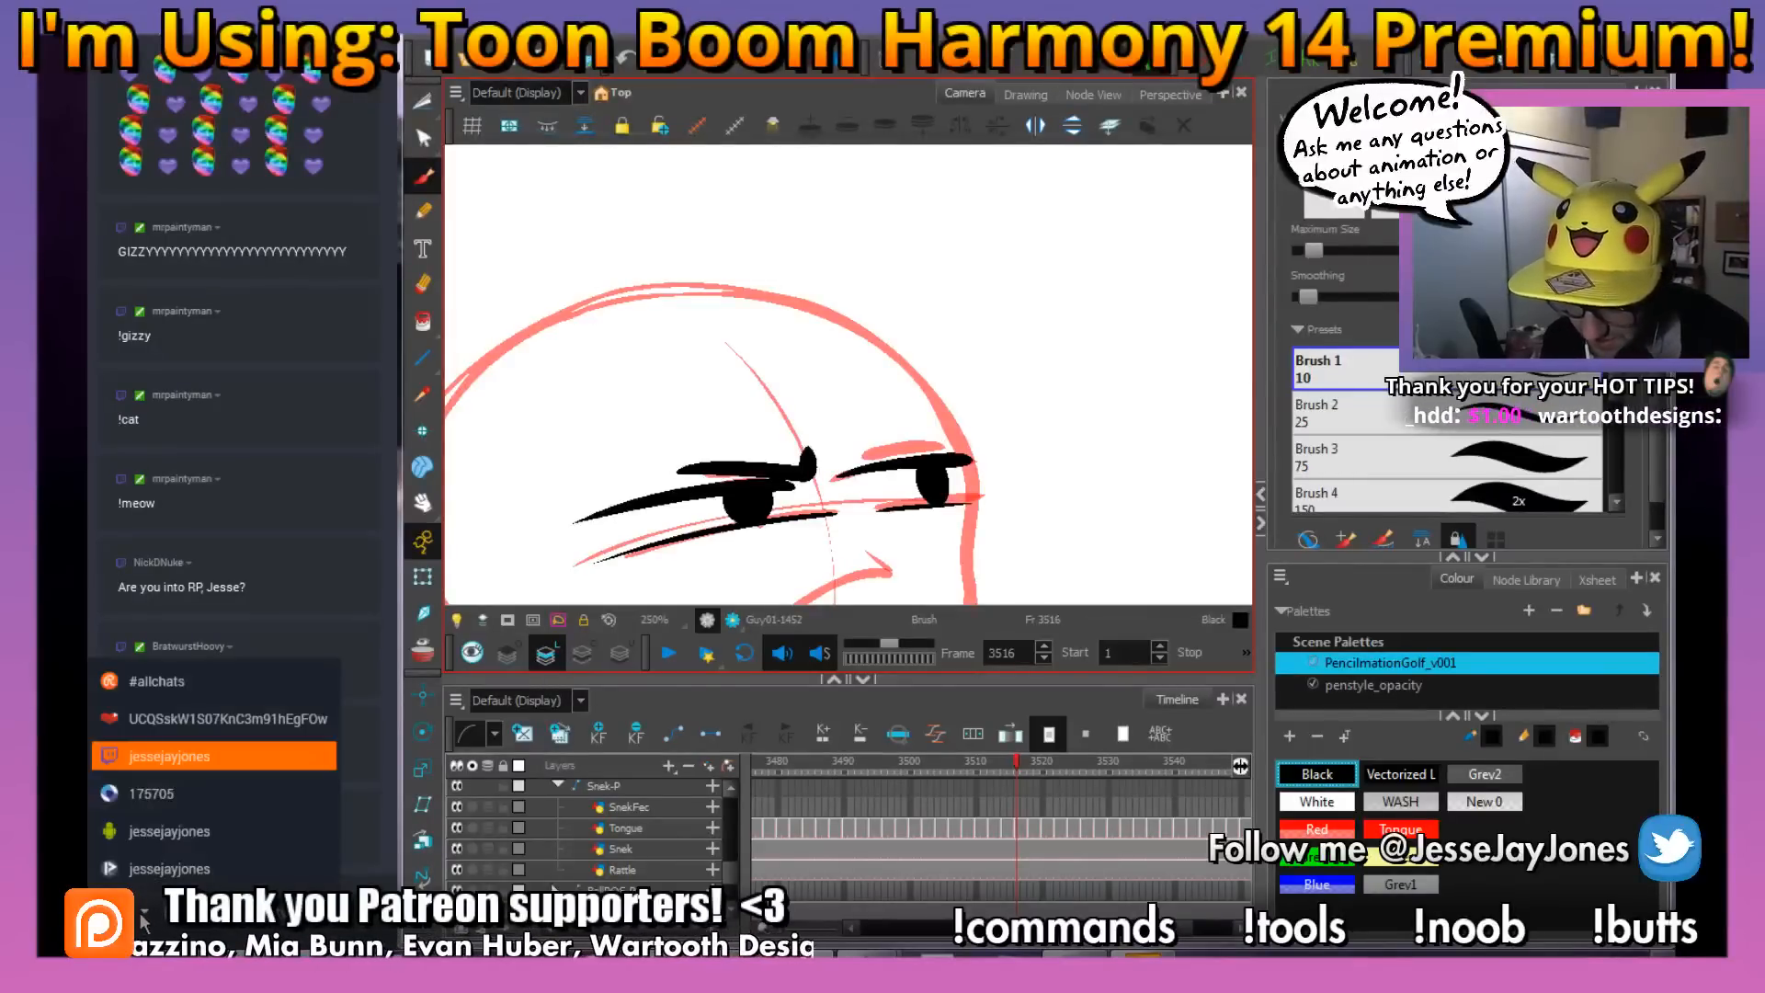
pyautogui.click(180, 680)
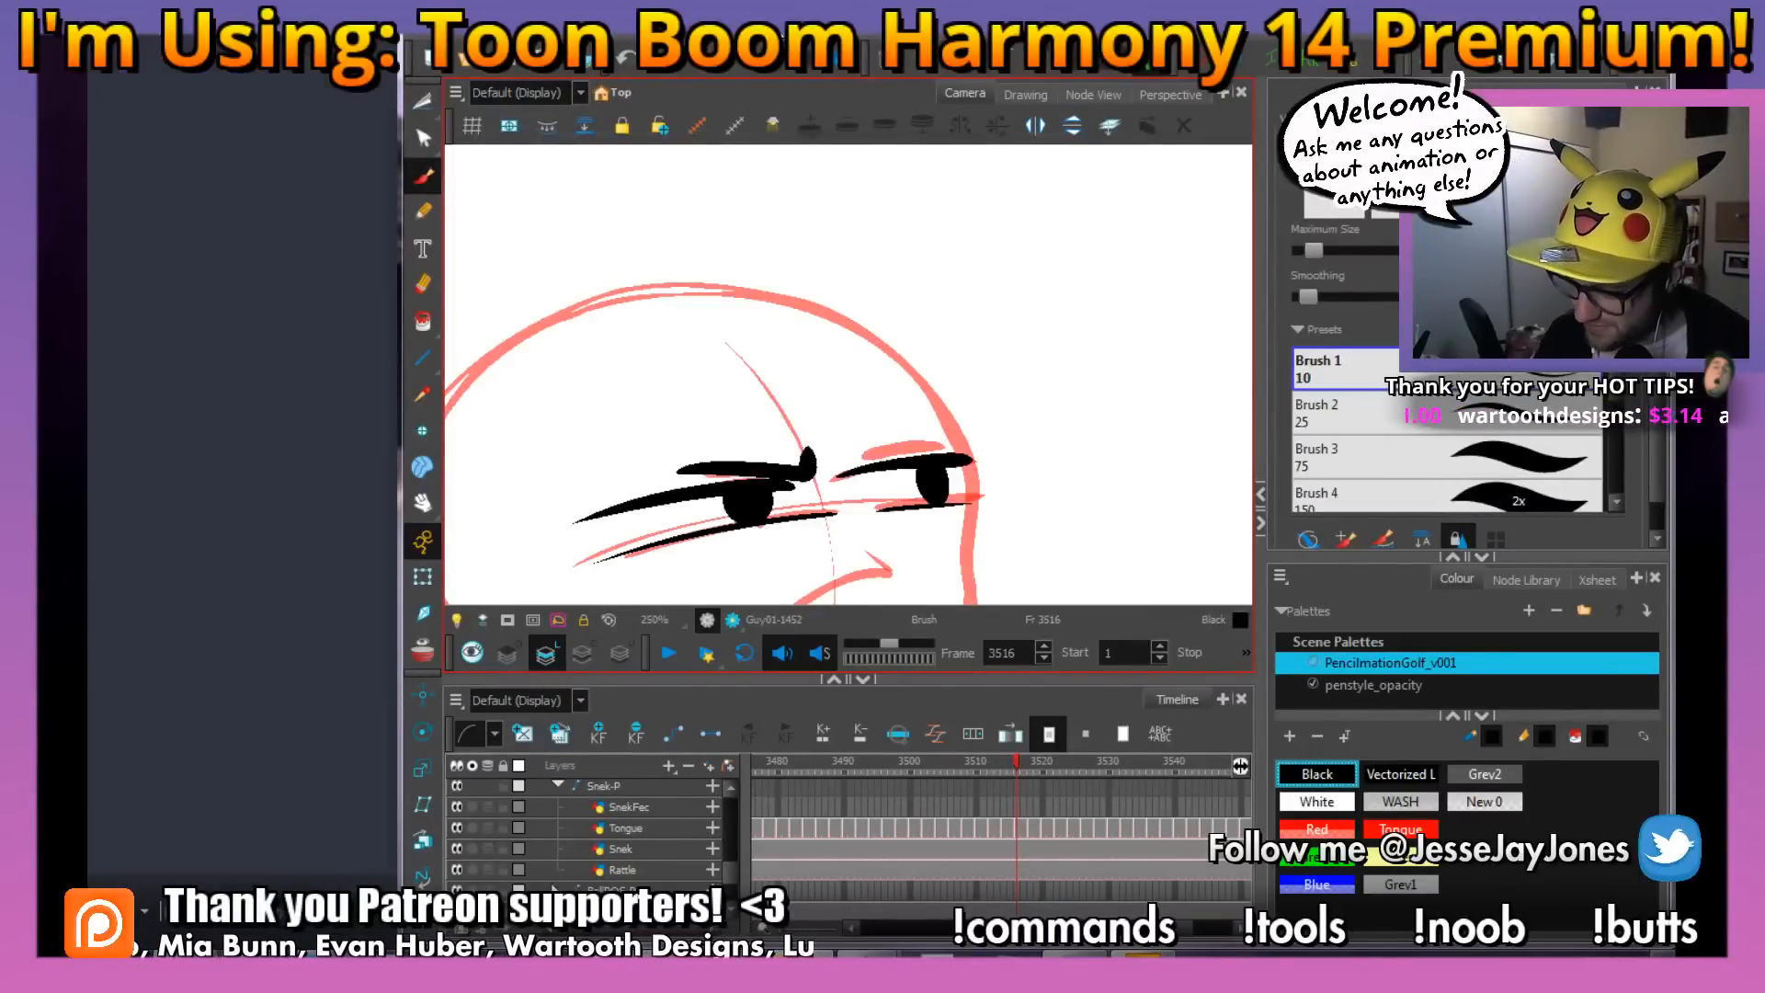
pyautogui.click(145, 910)
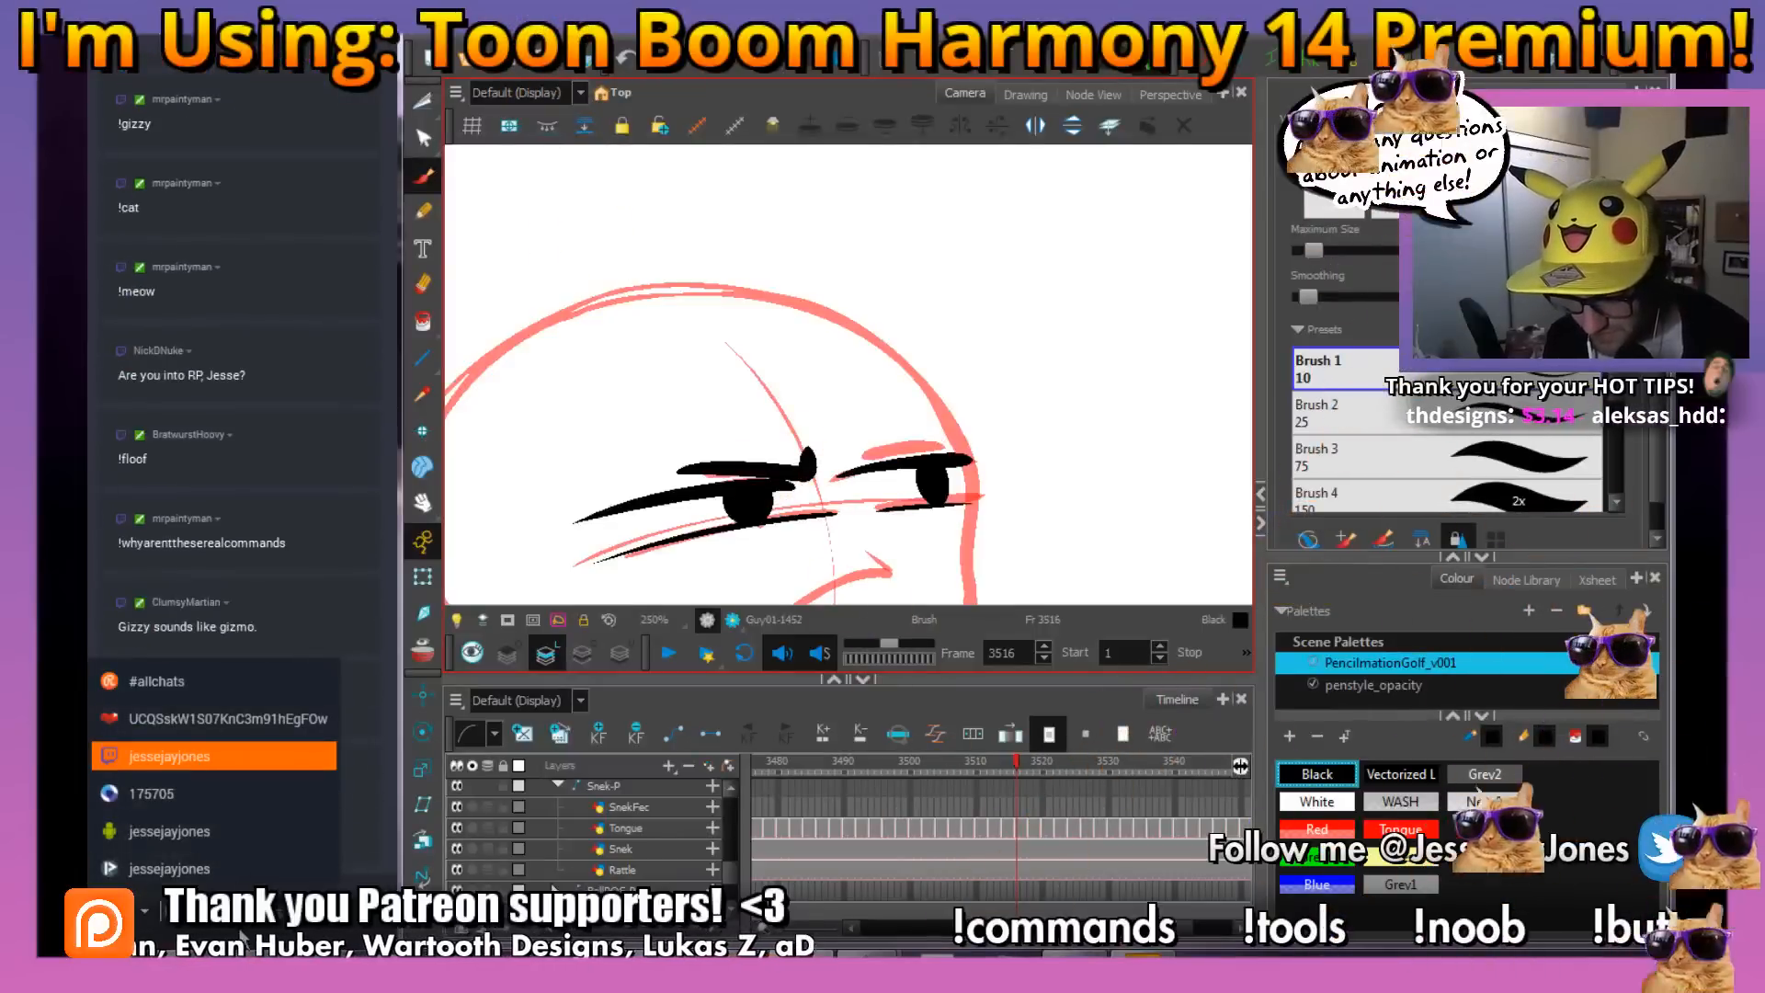
pyautogui.click(169, 755)
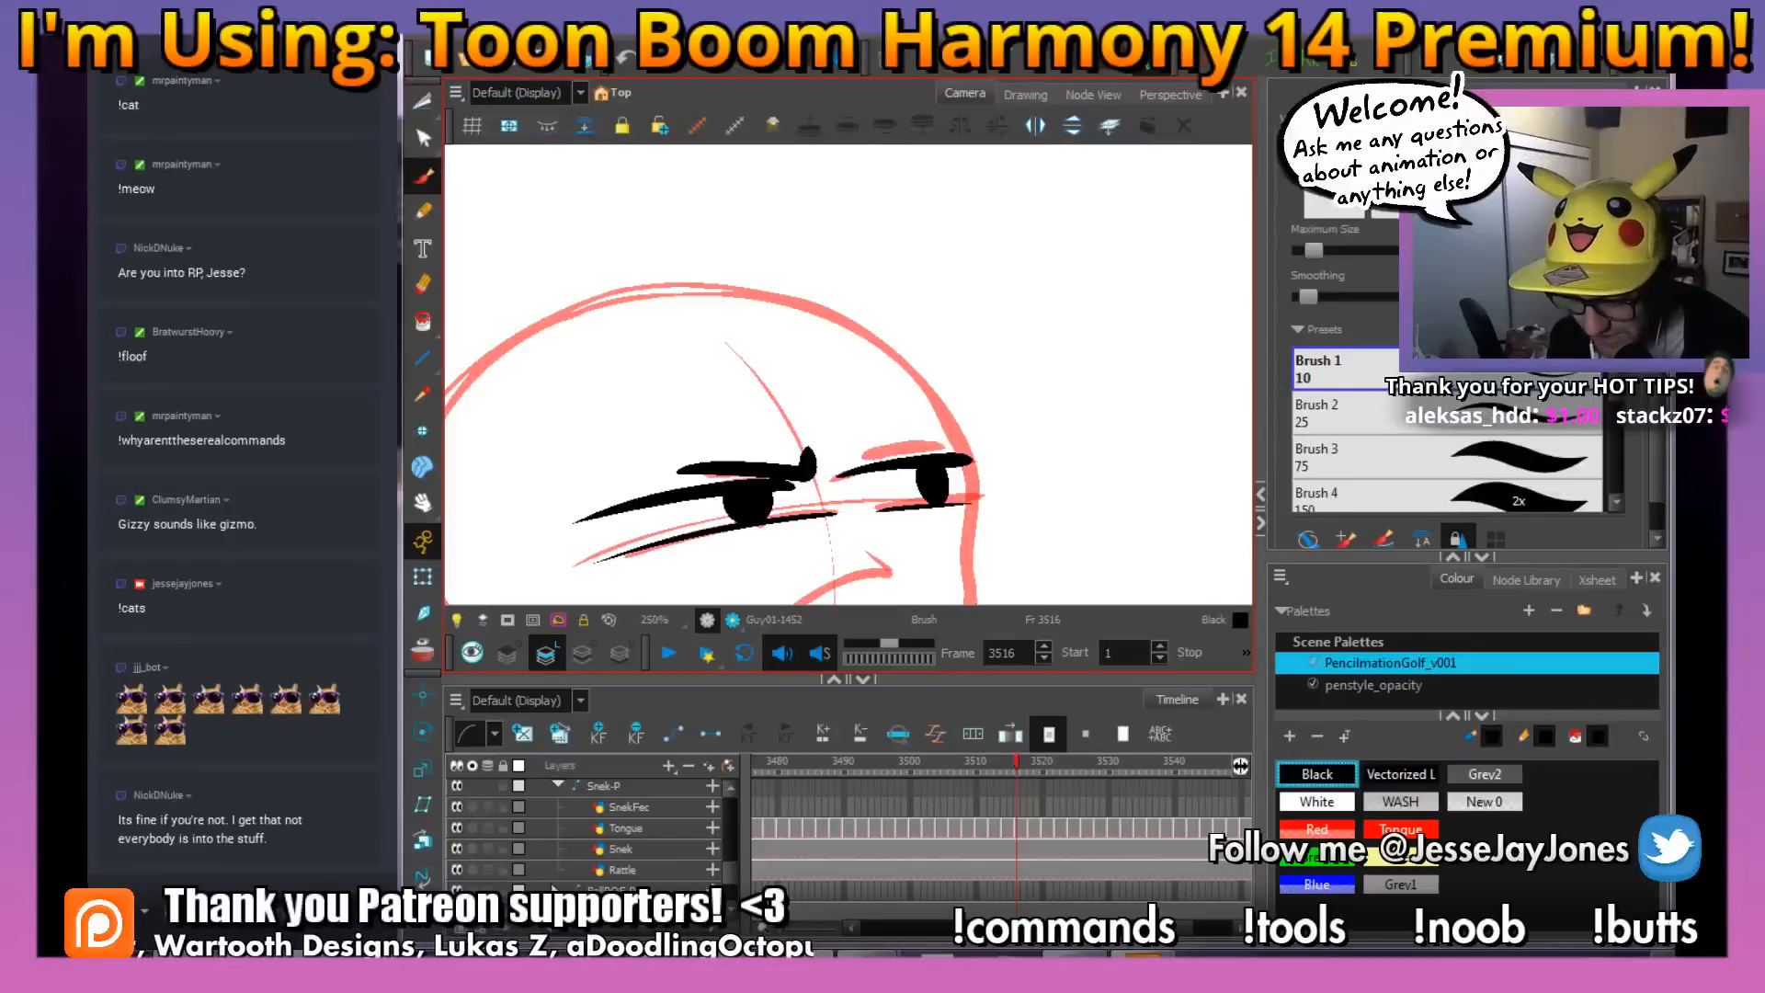
# Set the stream chat's target channel to #allchats
pyautogui.click(142, 914)
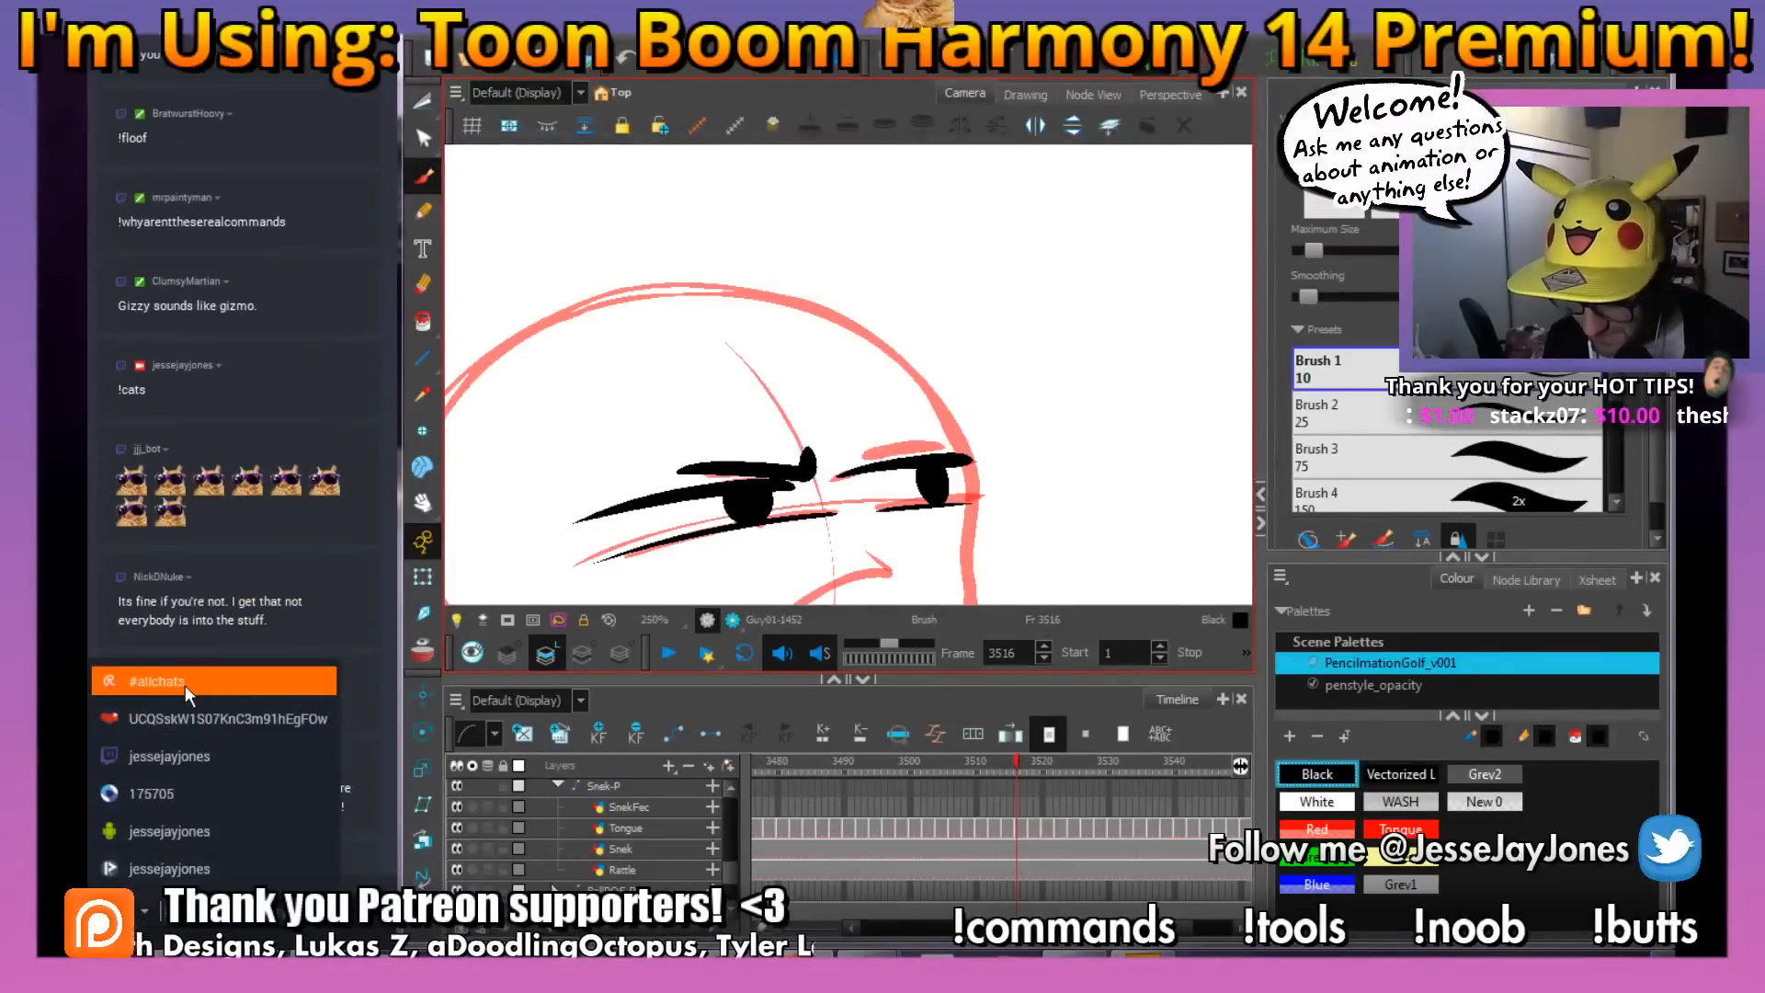
pyautogui.click(185, 686)
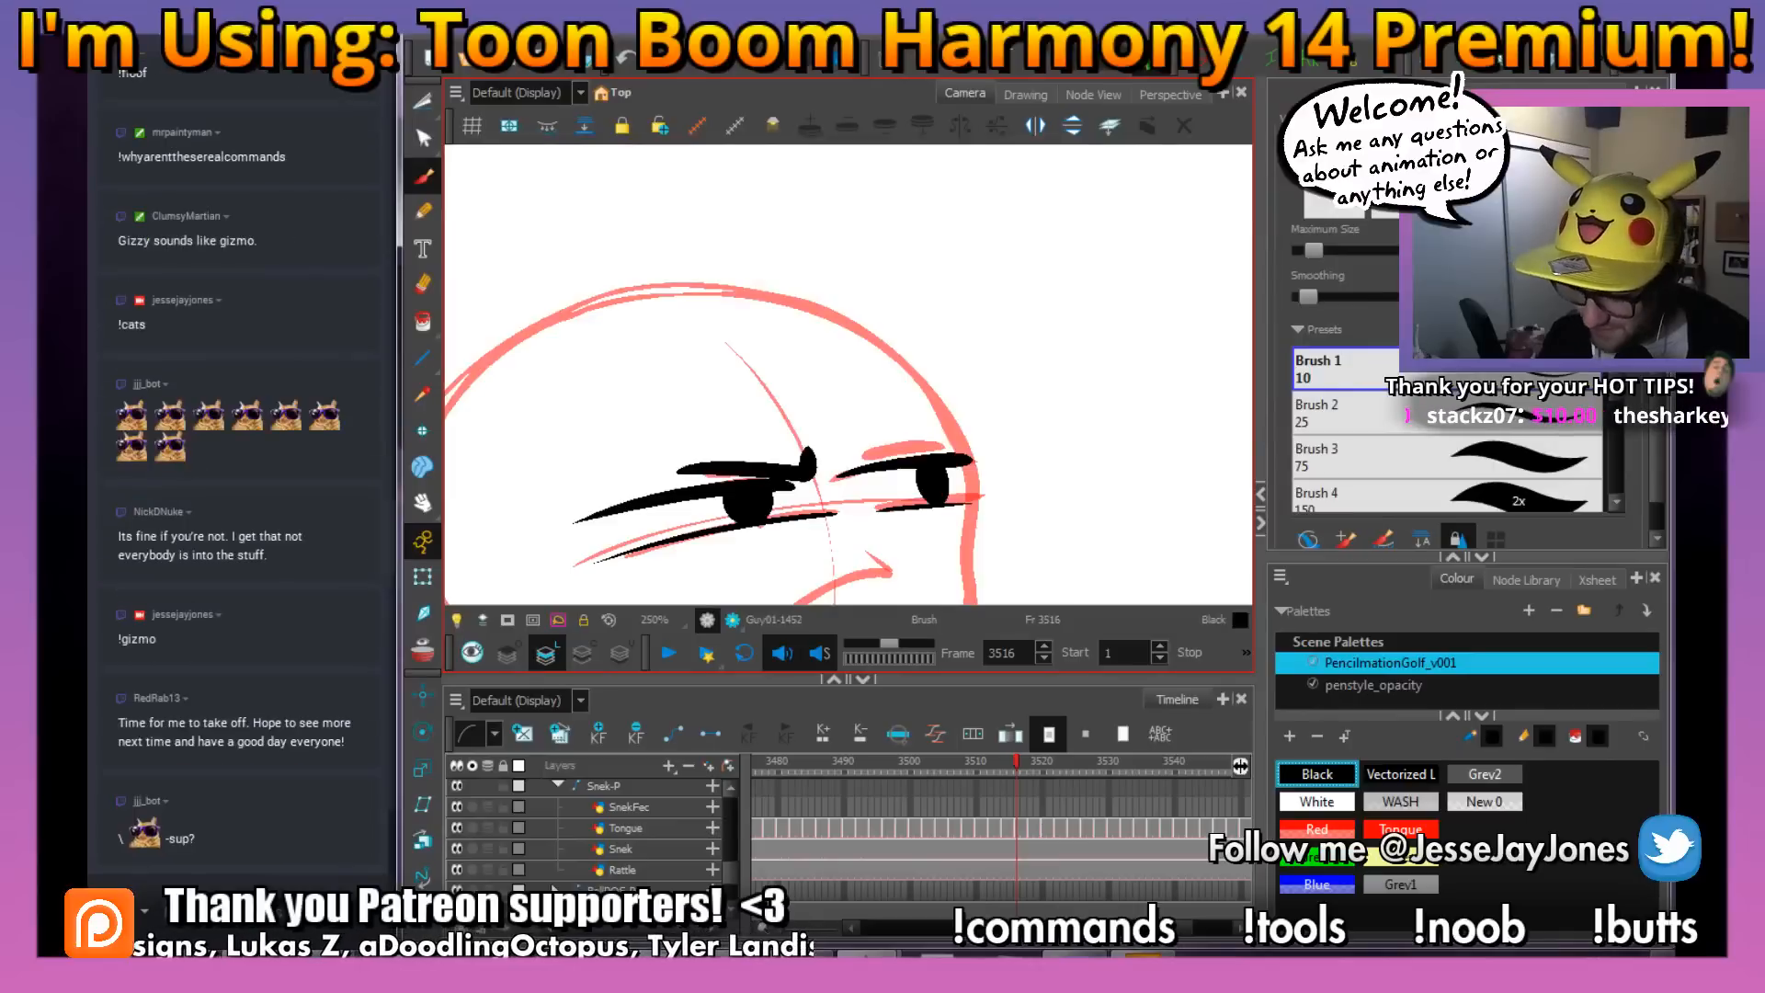
# Ink the round head outline and the face's front profile in black over the red rough at frame 3516
pyautogui.moveTo(839, 515); pyautogui.dragTo(834, 471)
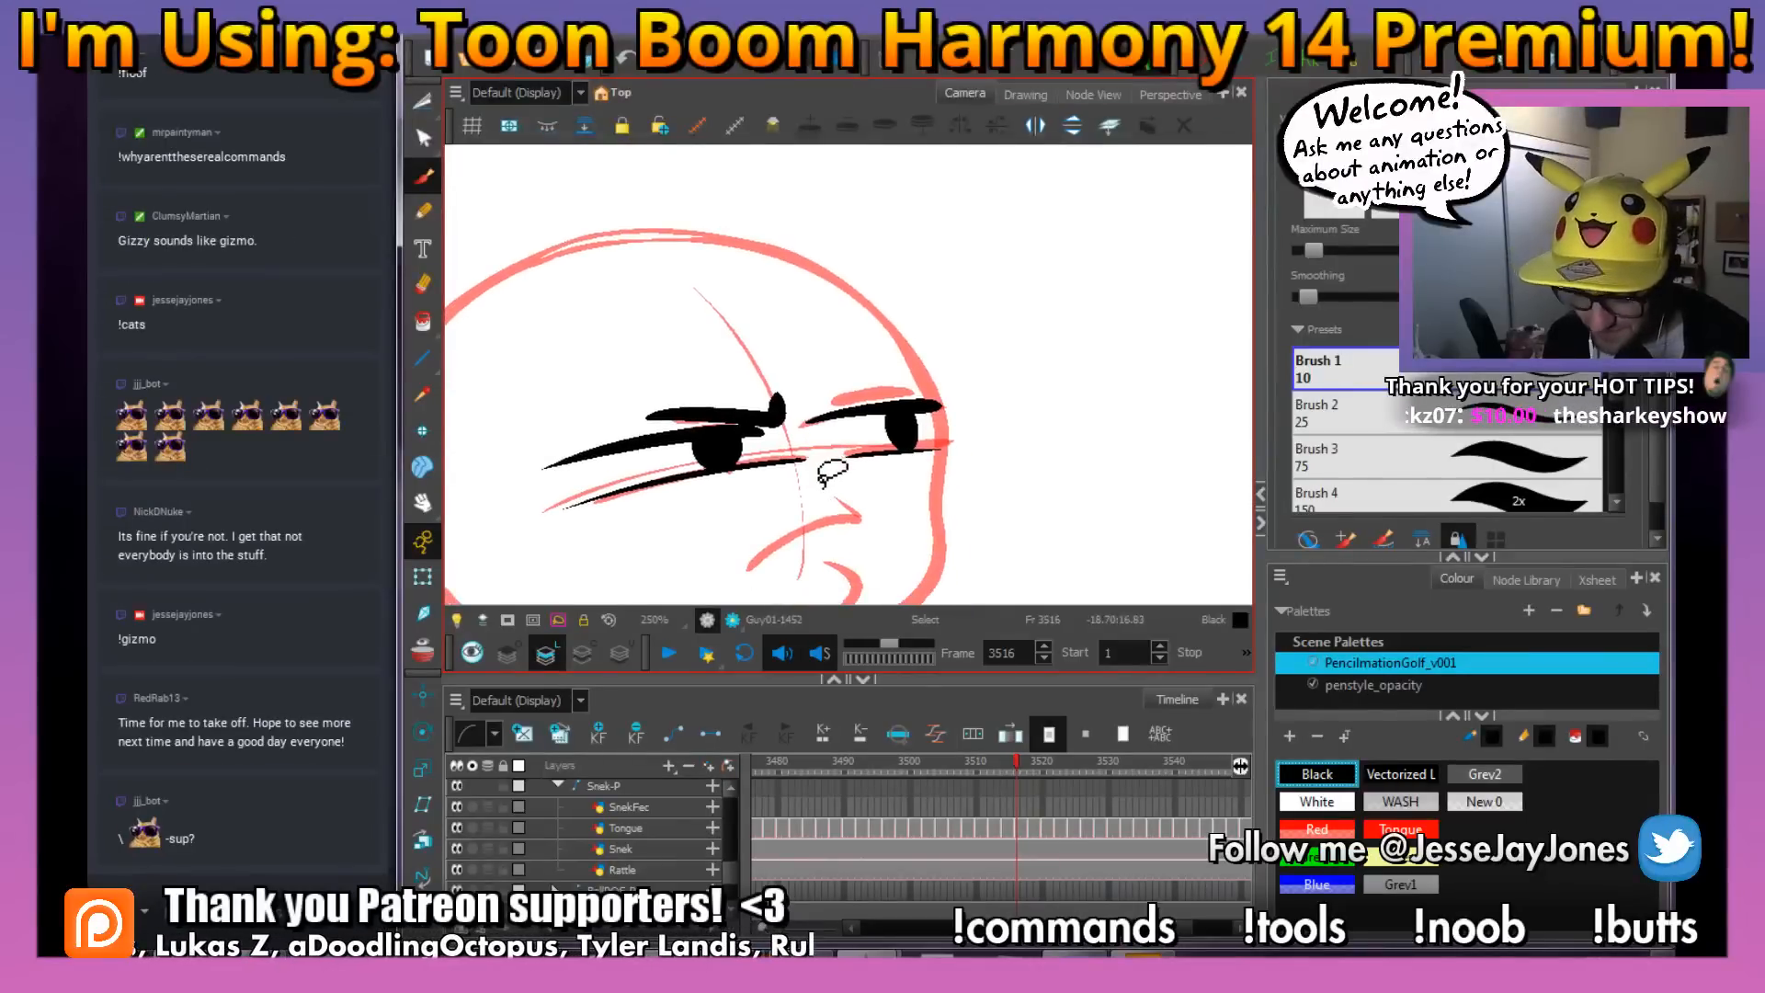
pyautogui.scroll(-2, 840, 518)
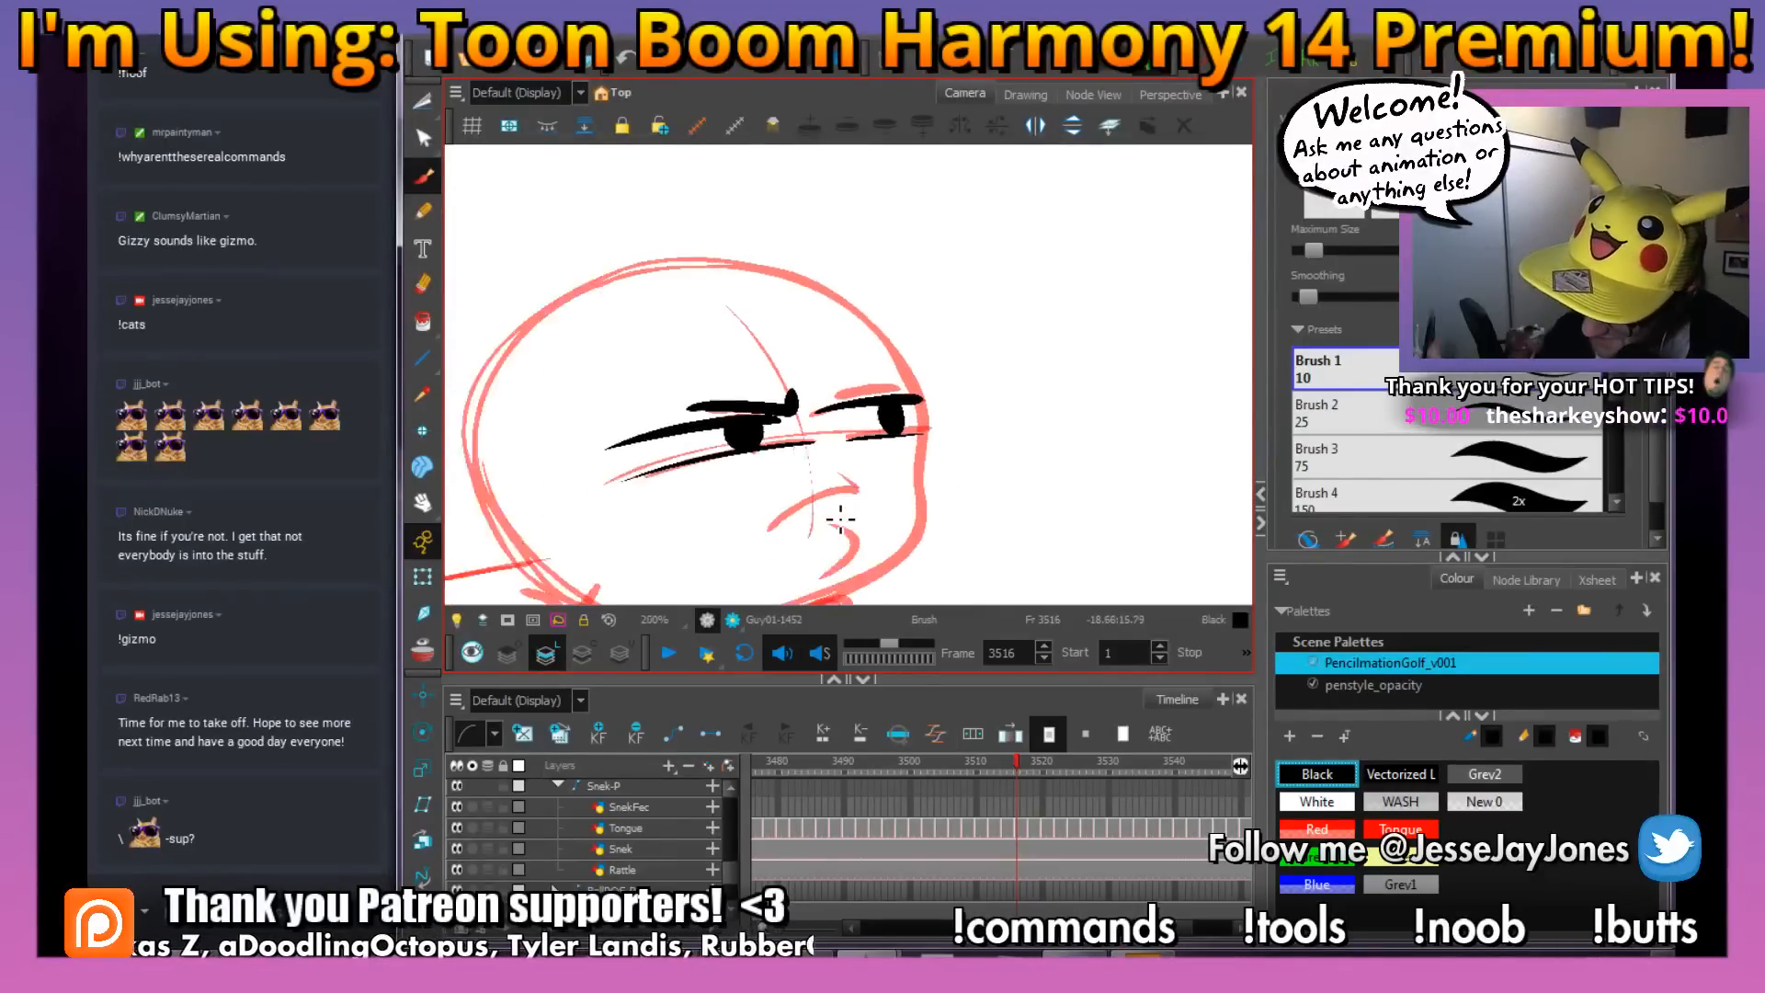
pyautogui.moveTo(886, 465); pyautogui.dragTo(906, 435)
pyautogui.moveTo(889, 371); pyautogui.dragTo(895, 396)
pyautogui.press('2')
pyautogui.moveTo(991, 451)
pyautogui.mouseDown()
pyautogui.moveTo(1050, 395)
pyautogui.moveTo(968, 318)
pyautogui.moveTo(788, 268)
pyautogui.moveTo(780, 284)
pyautogui.moveTo(977, 376)
pyautogui.mouseUp()
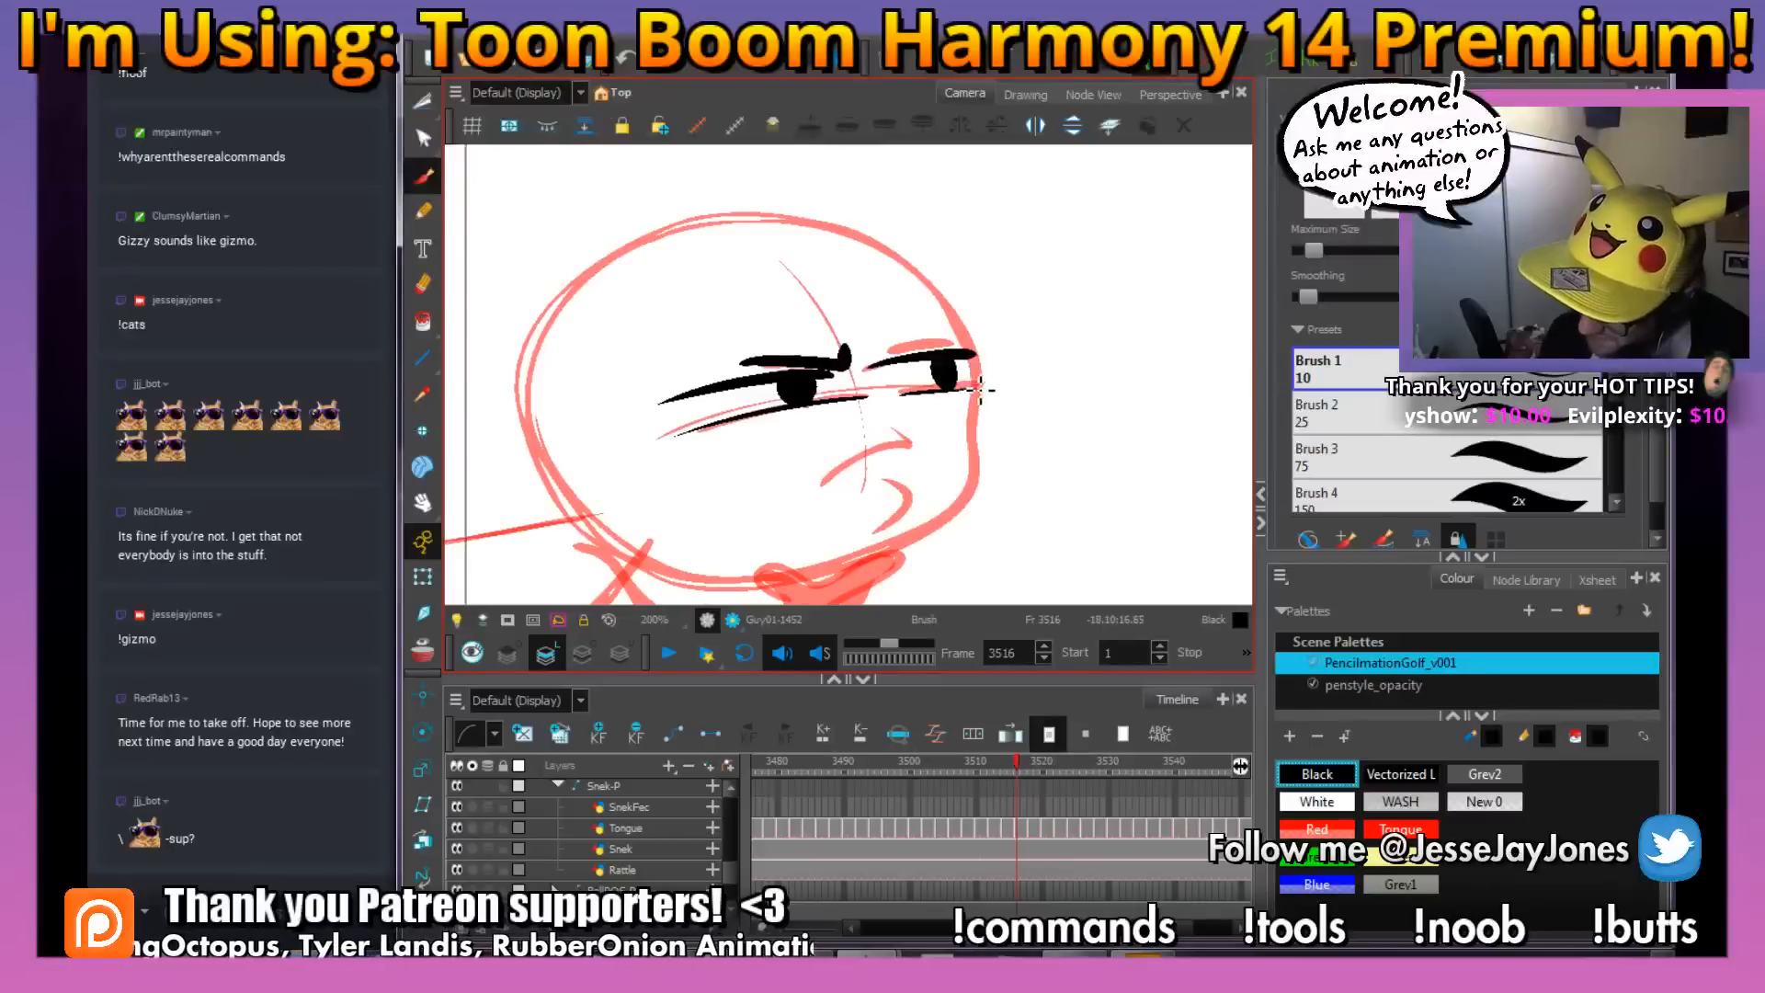
pyautogui.moveTo(860, 579)
pyautogui.mouseDown()
pyautogui.moveTo(767, 590)
pyautogui.moveTo(643, 568)
pyautogui.moveTo(576, 524)
pyautogui.moveTo(546, 407)
pyautogui.moveTo(582, 309)
pyautogui.moveTo(645, 251)
pyautogui.moveTo(806, 223)
pyautogui.mouseUp()
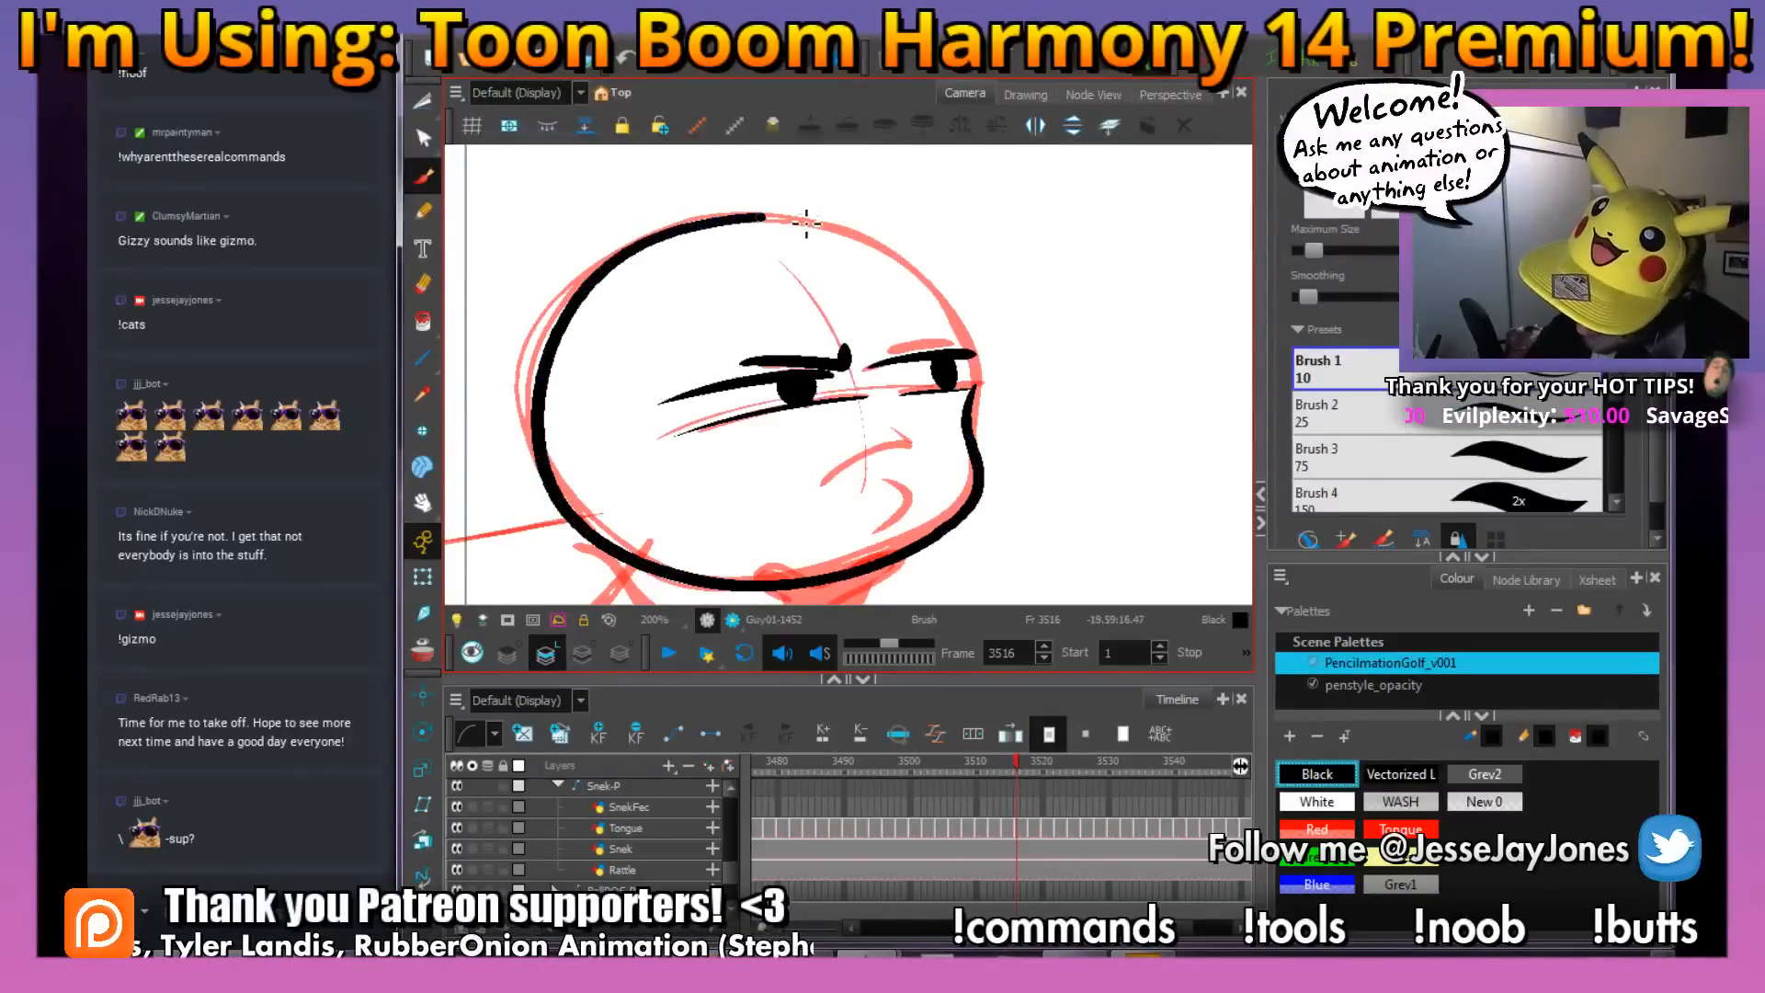
# Ink the frowning mouth with its corner crease and the short curve beneath it in black over the red rough
pyautogui.moveTo(980, 403)
pyautogui.mouseDown()
pyautogui.moveTo(978, 474)
pyautogui.moveTo(918, 408)
pyautogui.mouseUp()
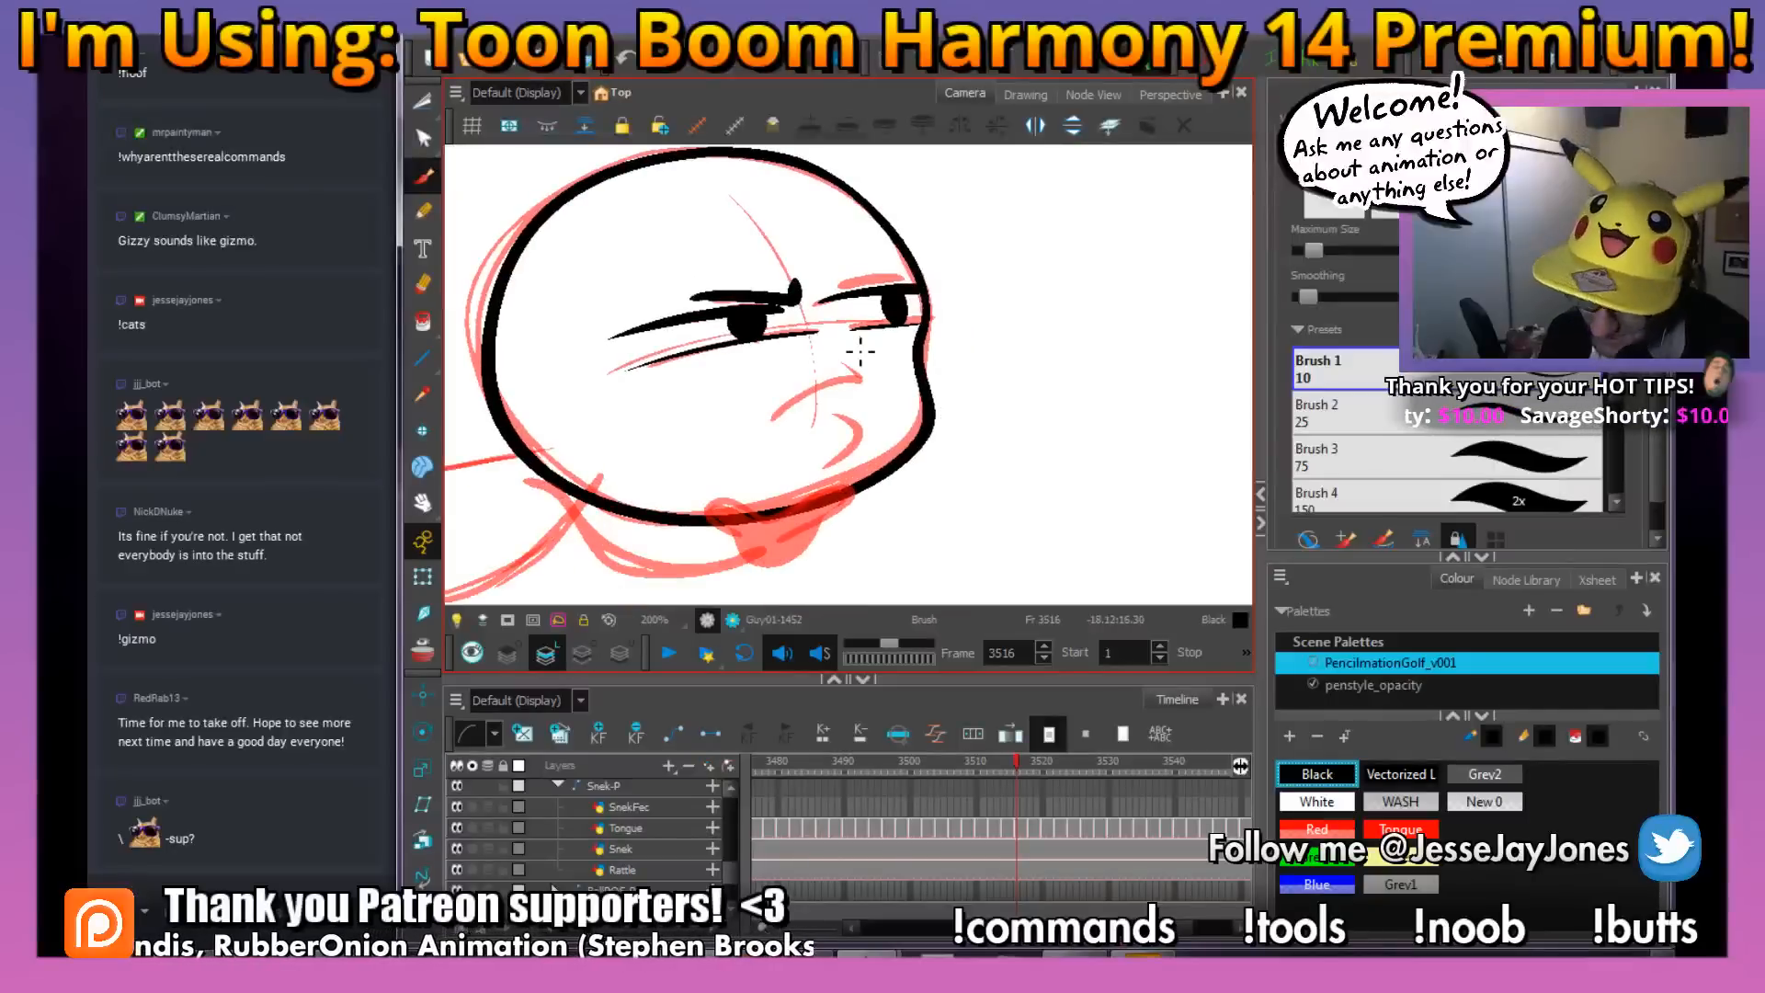
pyautogui.press('2')
pyautogui.press('2')
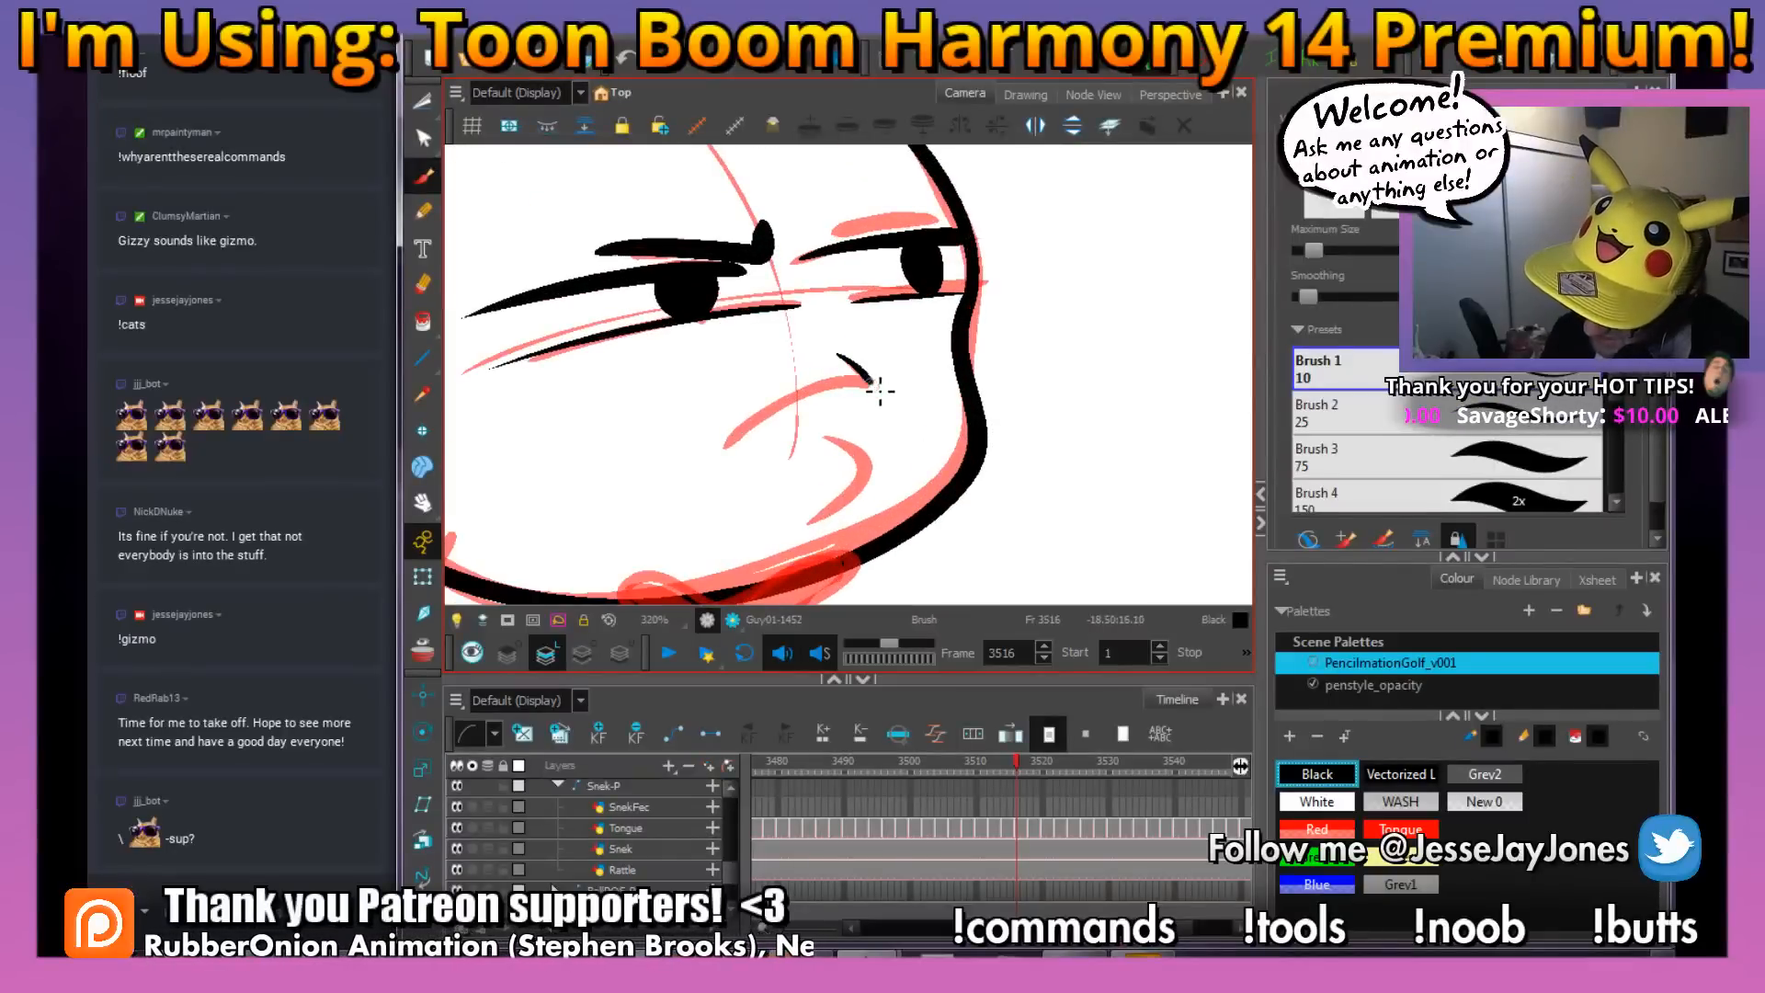
pyautogui.moveTo(811, 398); pyautogui.dragTo(725, 450)
pyautogui.moveTo(828, 438); pyautogui.dragTo(798, 511)
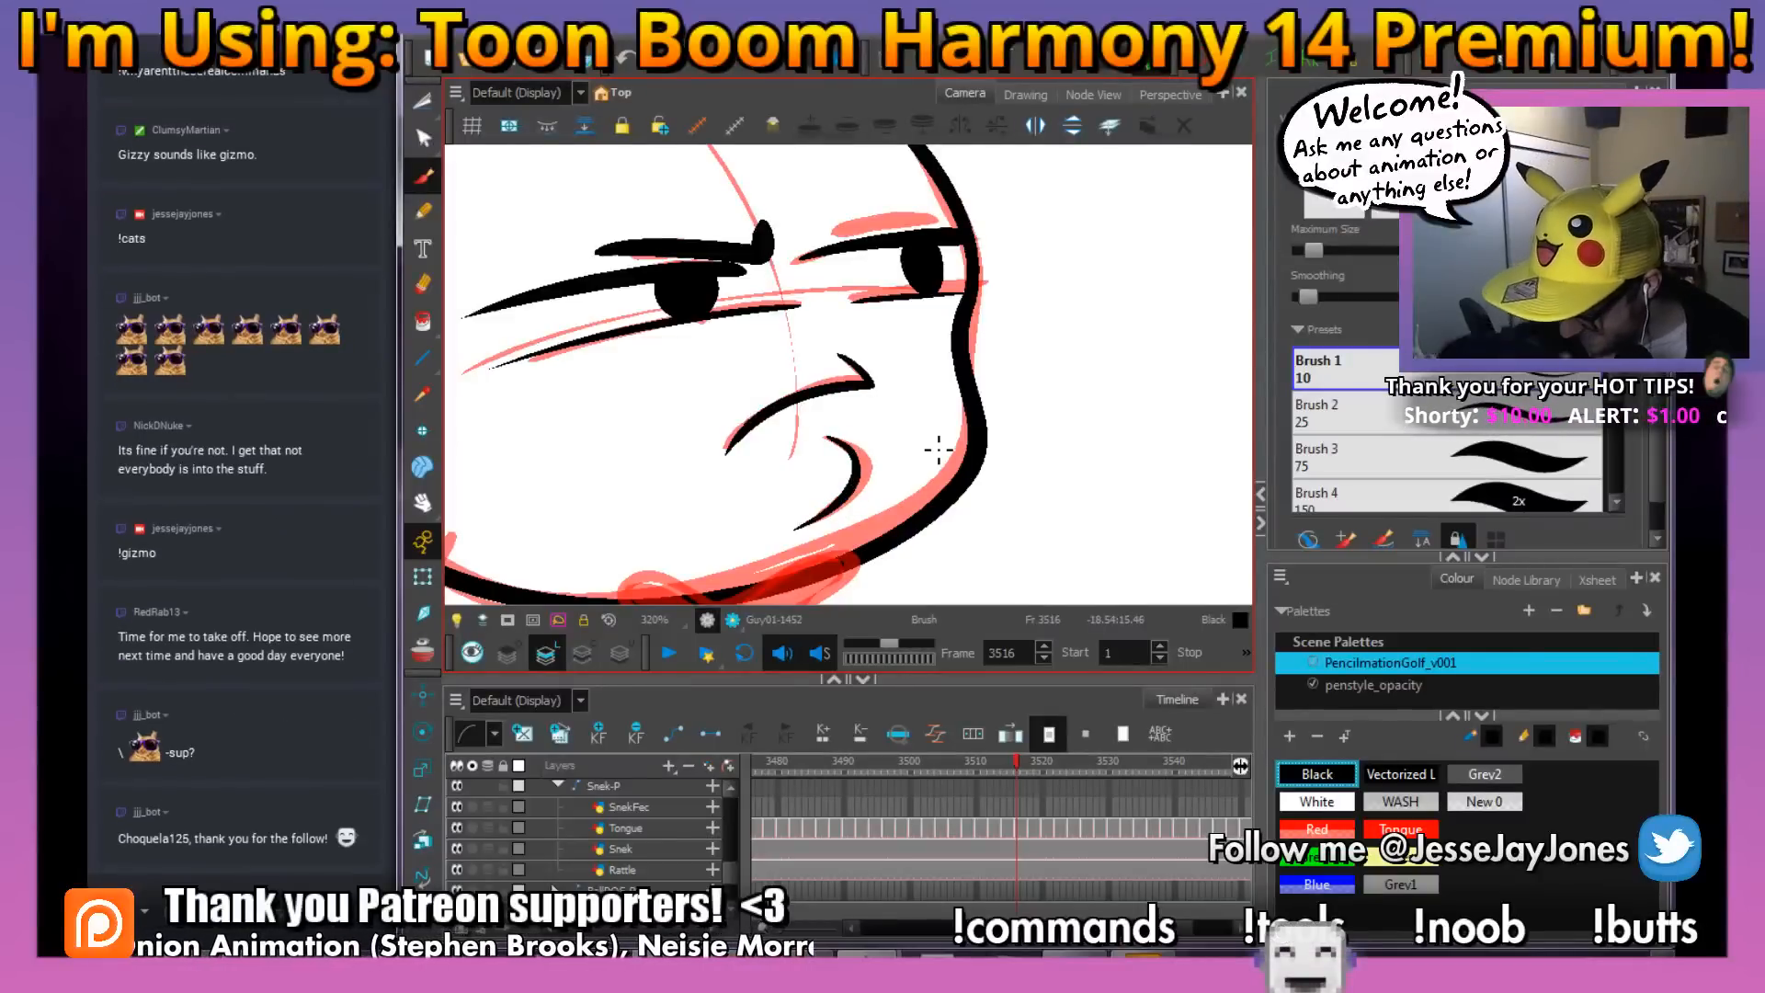
# Paint white highlights in both pupils and ink the far eye's brow in black at frame 3516
pyautogui.click(1316, 802)
pyautogui.press('space')
pyautogui.moveTo(835, 390); pyautogui.dragTo(823, 433)
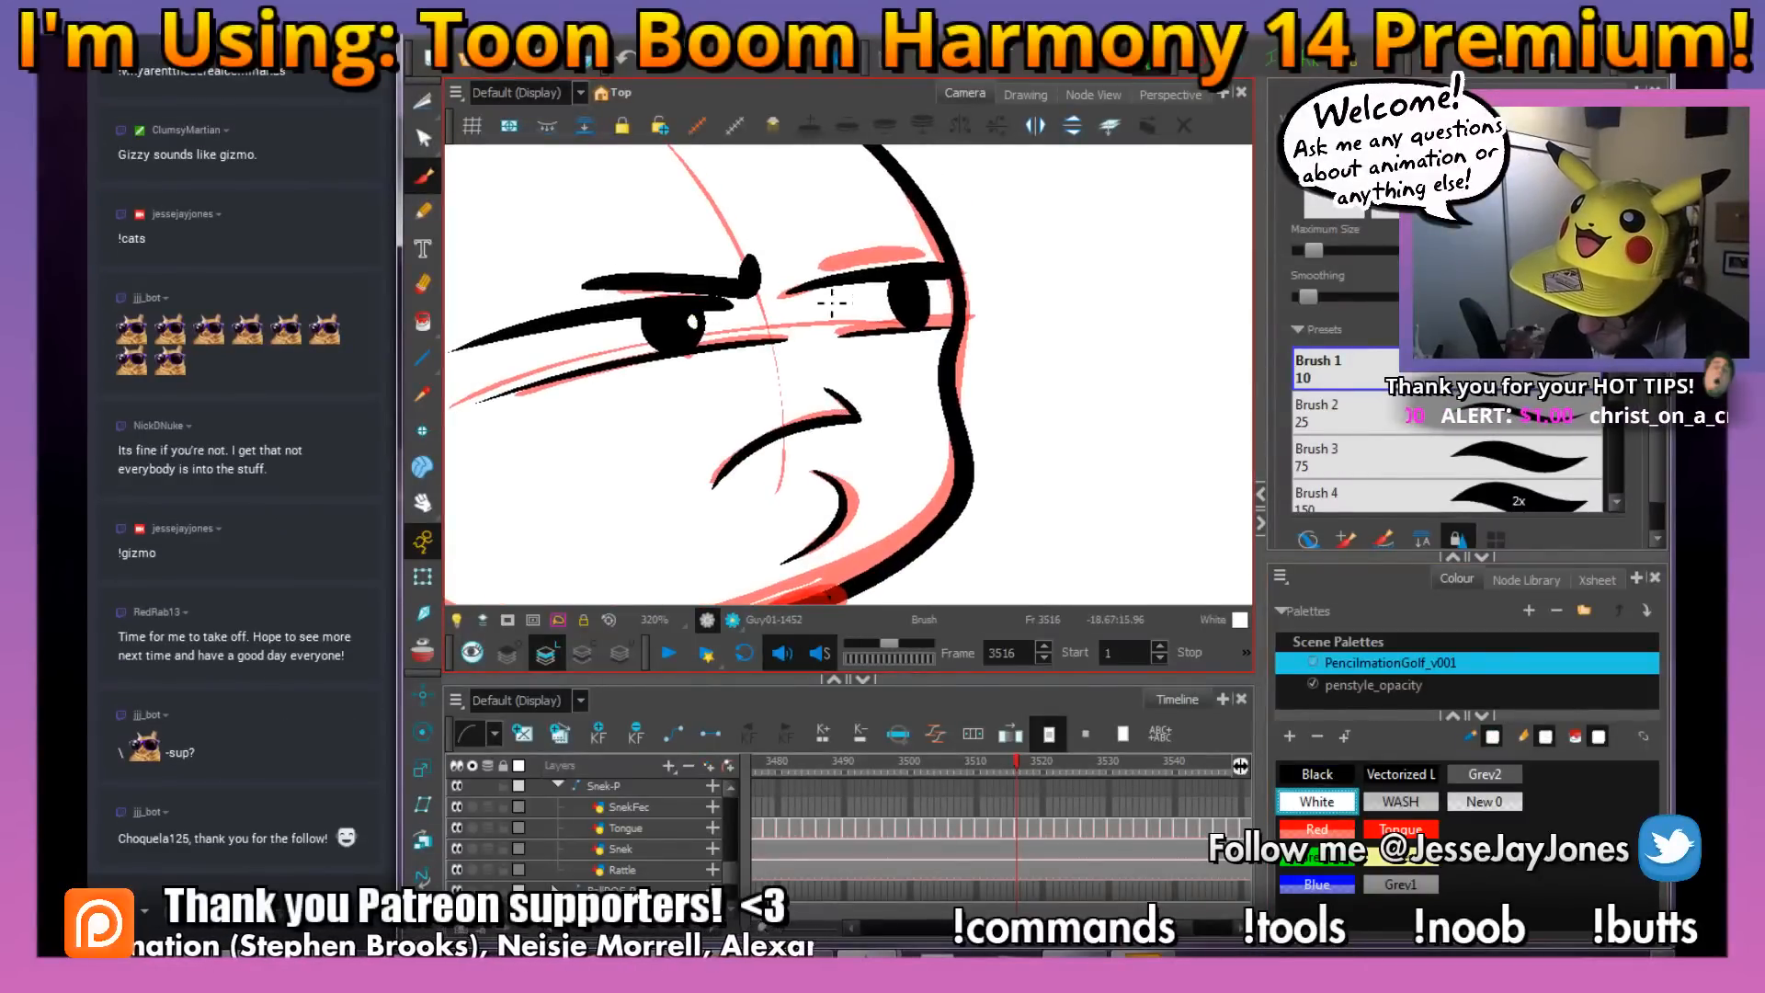
pyautogui.click(1316, 774)
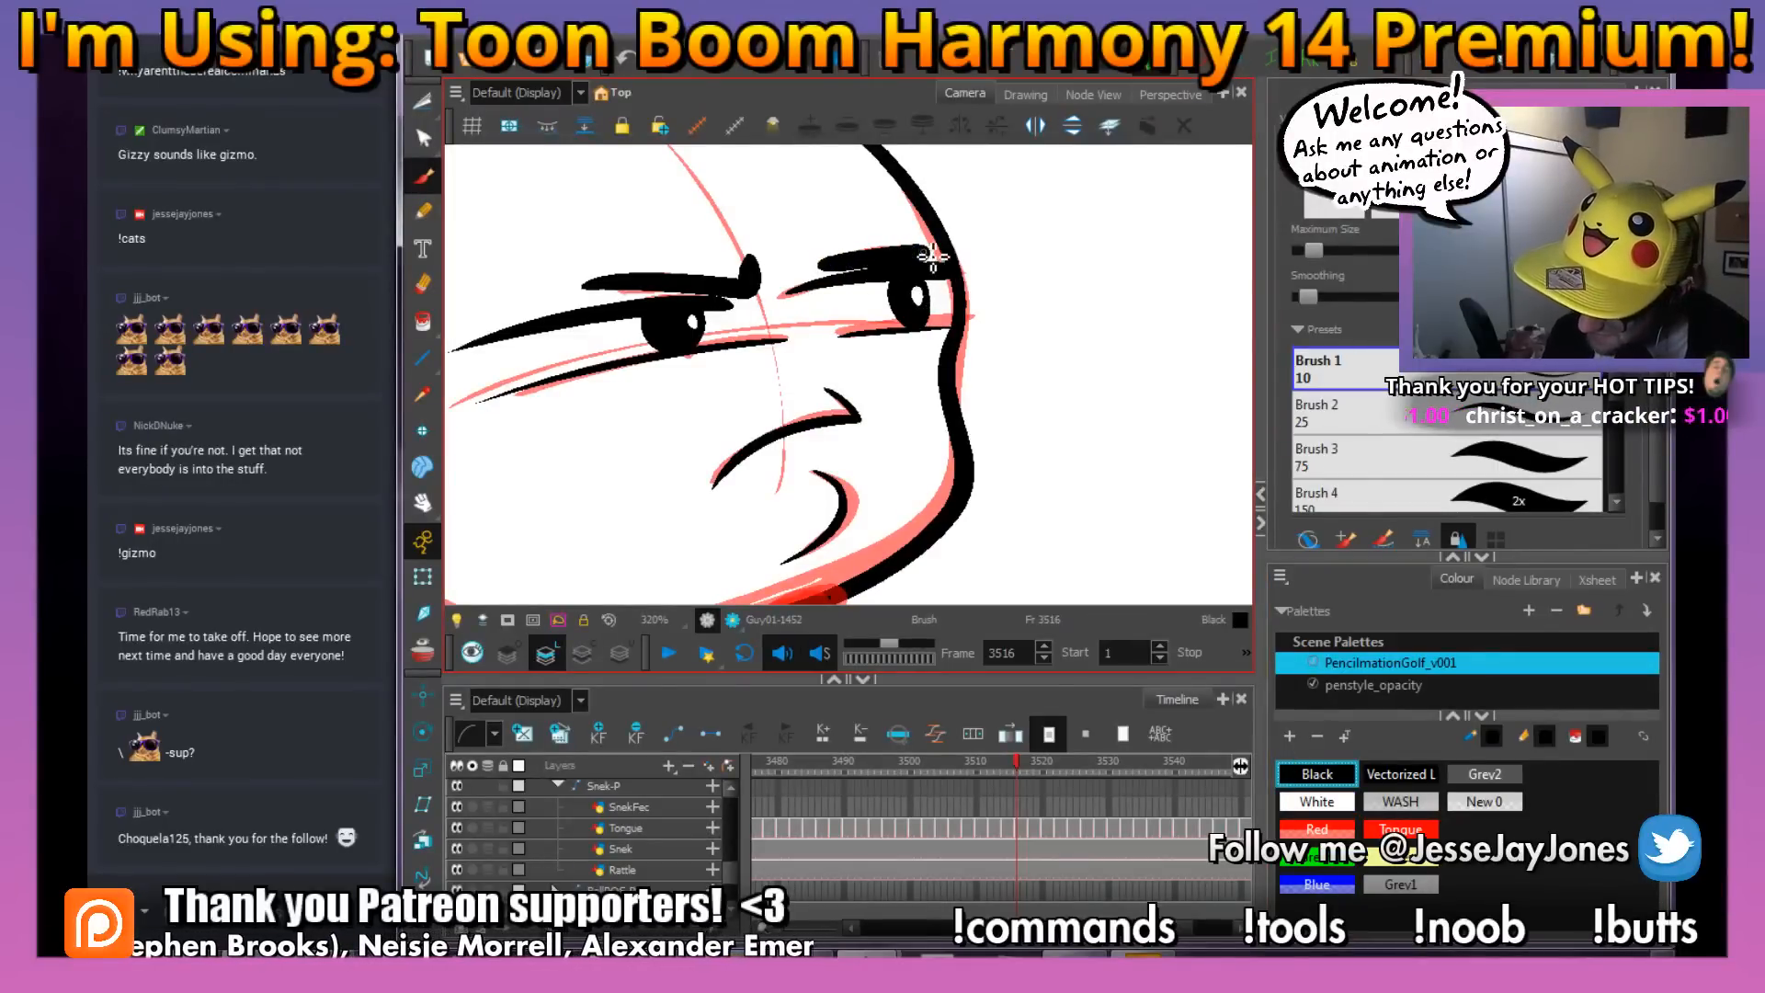
pyautogui.press('space')
pyautogui.moveTo(788, 533); pyautogui.dragTo(803, 530)
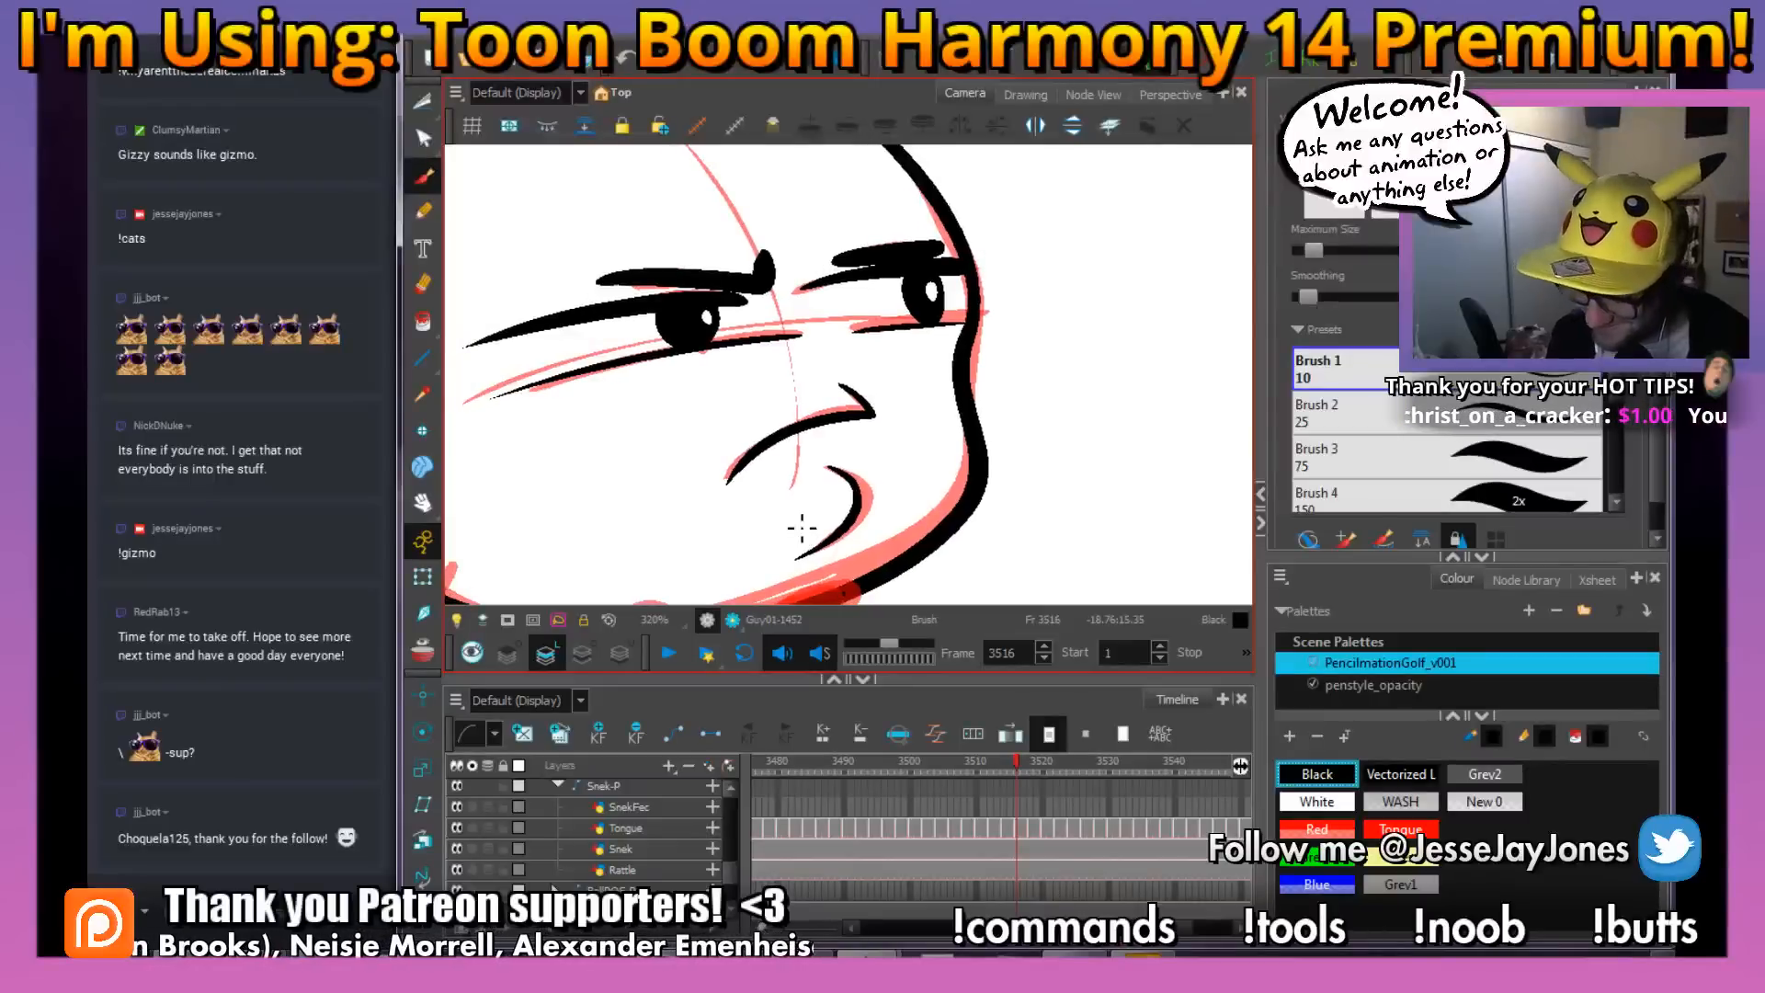
# Ink the rounded body outline behind the head in black at frame 3516 and save the scene
pyautogui.press('1')
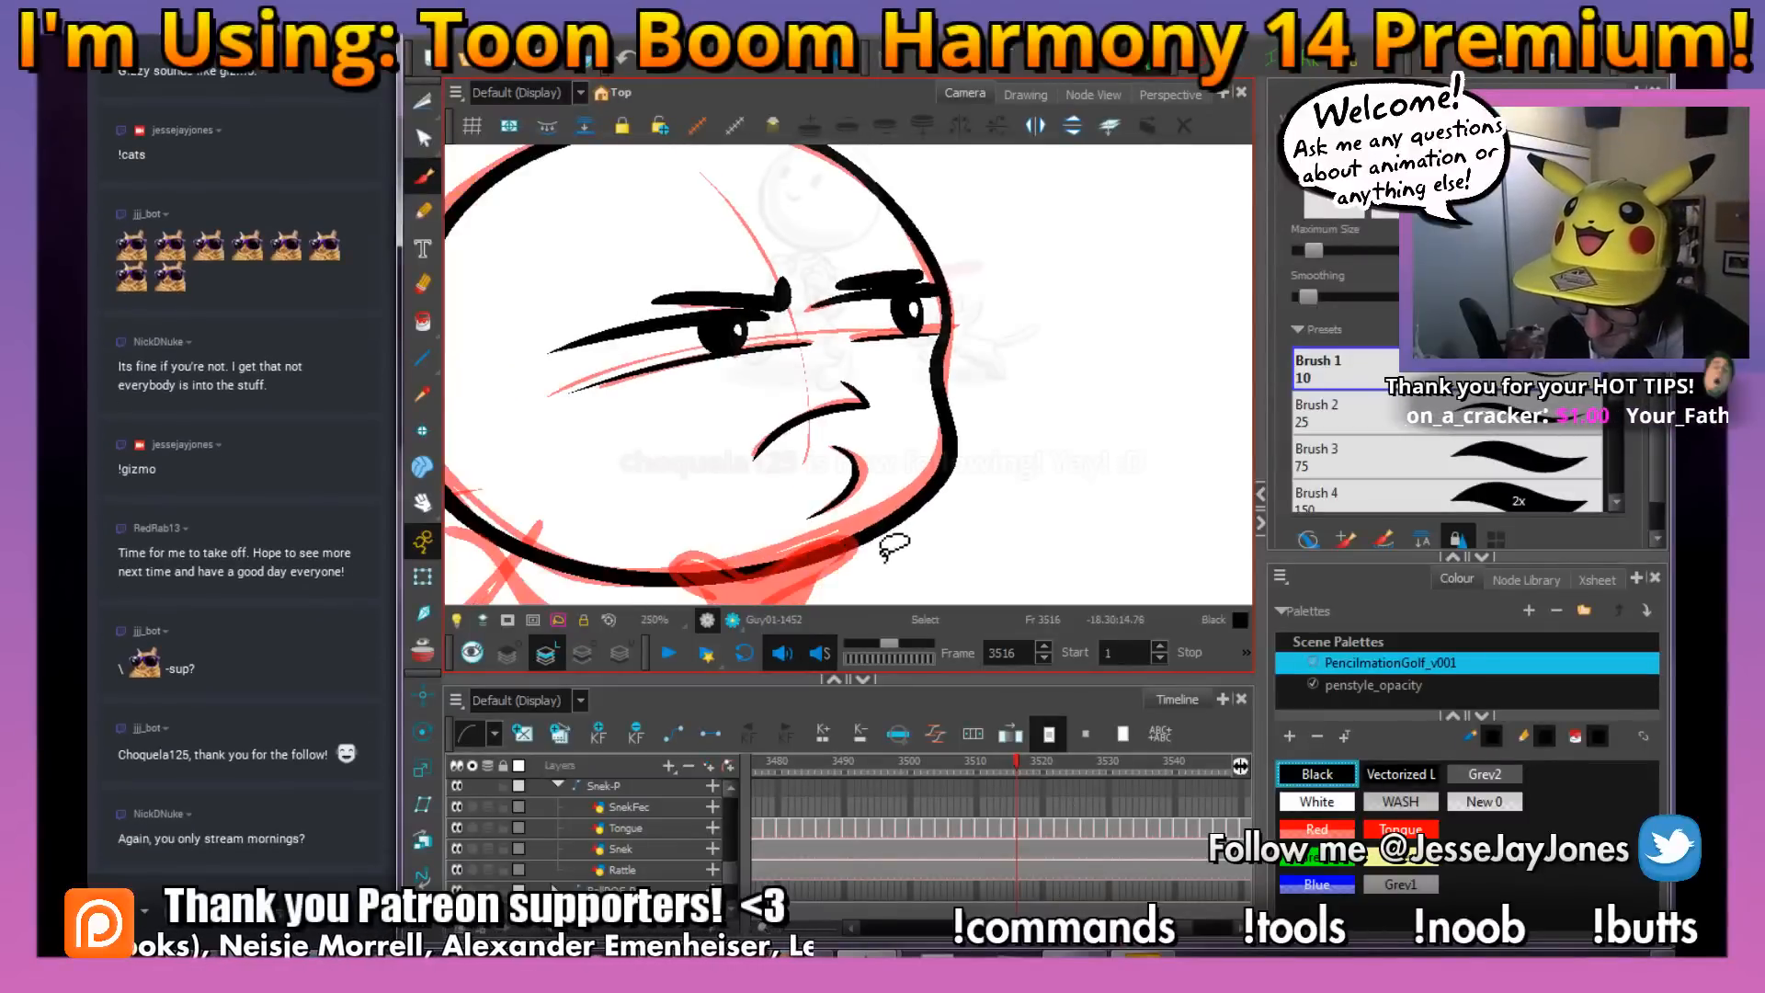
pyautogui.press('space')
pyautogui.moveTo(776, 527); pyautogui.dragTo(767, 485)
pyautogui.hotkey('ctrl', 's')
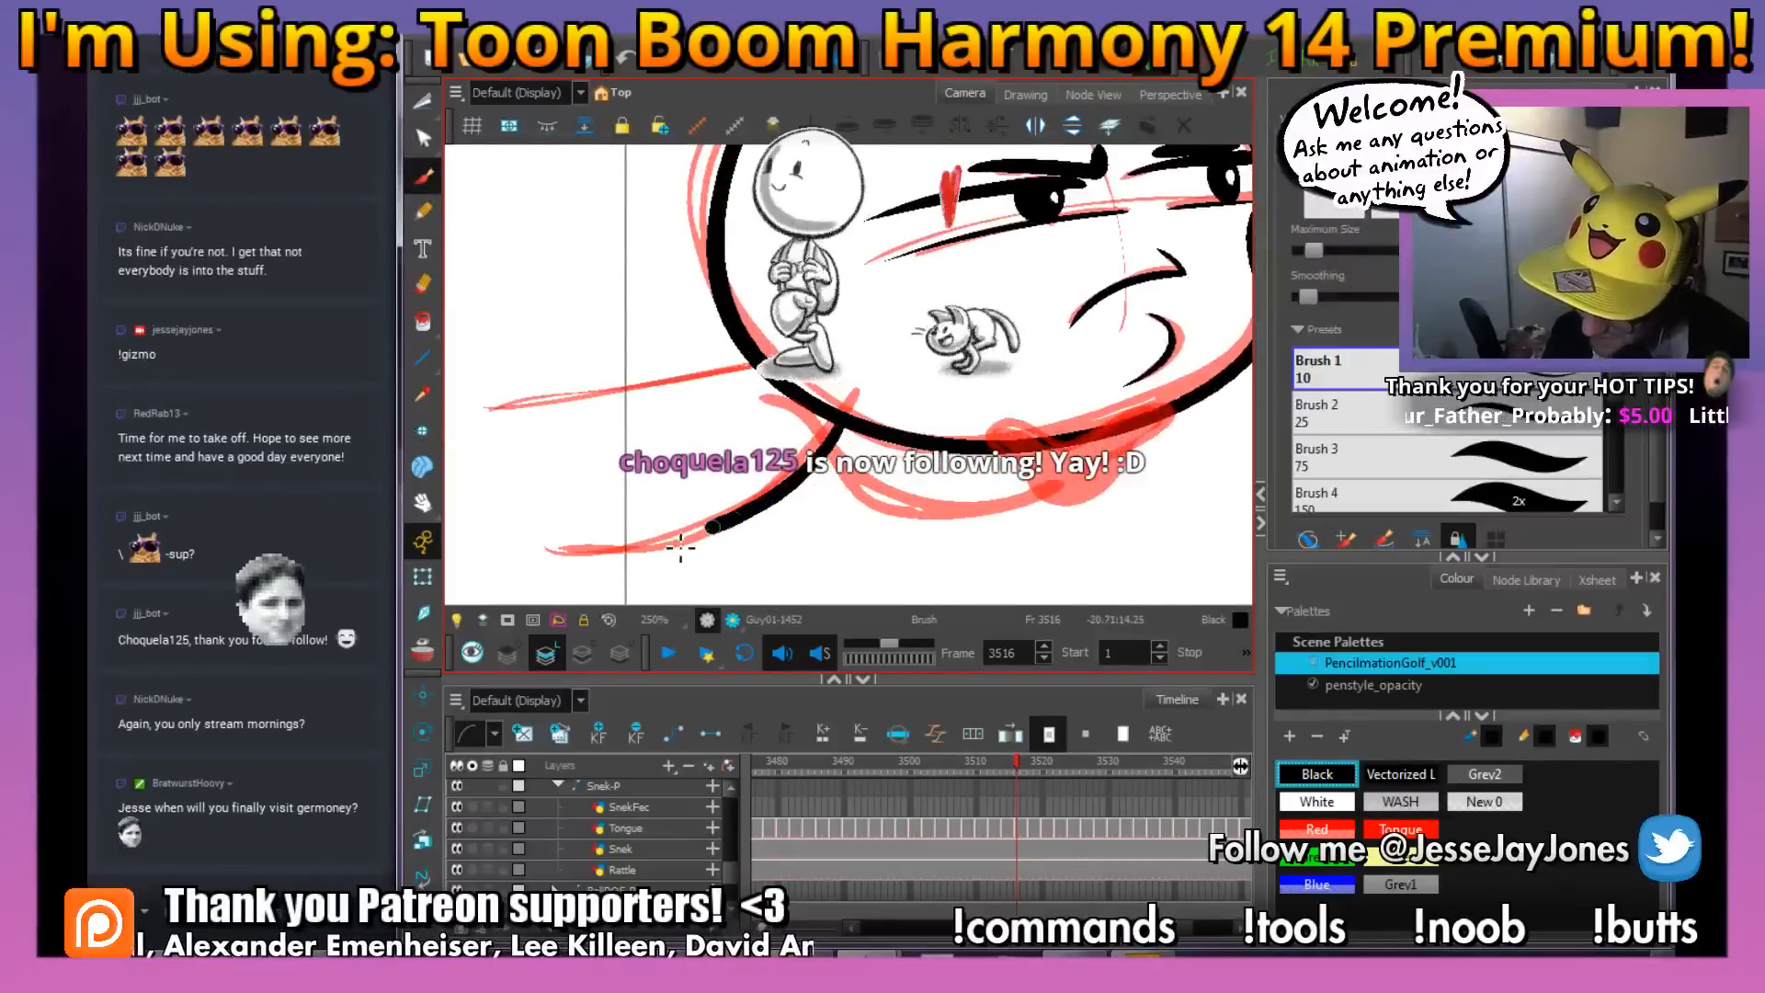
pyautogui.moveTo(777, 361)
pyautogui.mouseDown()
pyautogui.moveTo(525, 413)
pyautogui.moveTo(510, 475)
pyautogui.mouseUp()
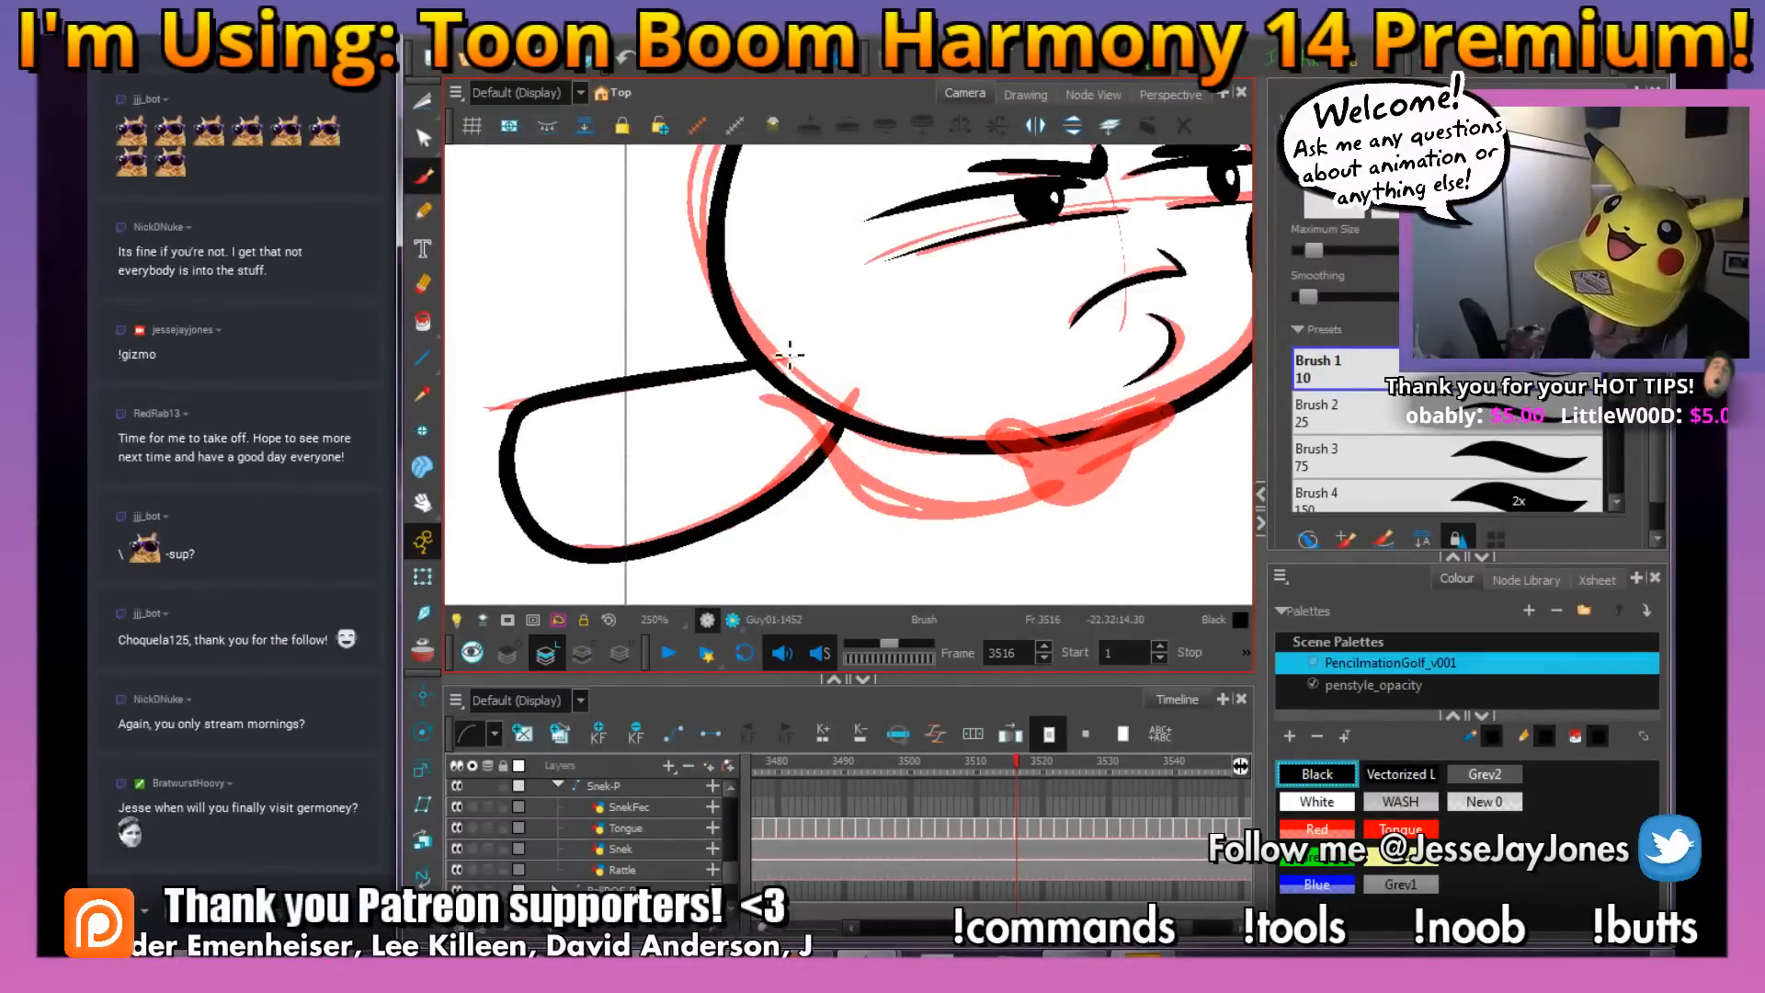
# Ink the curved arm line under the head in black on the Guy01Arm layer at frame 3515
pyautogui.press('1')
pyautogui.press('1')
pyautogui.press('1')
pyautogui.moveTo(1066, 437); pyautogui.dragTo(983, 450)
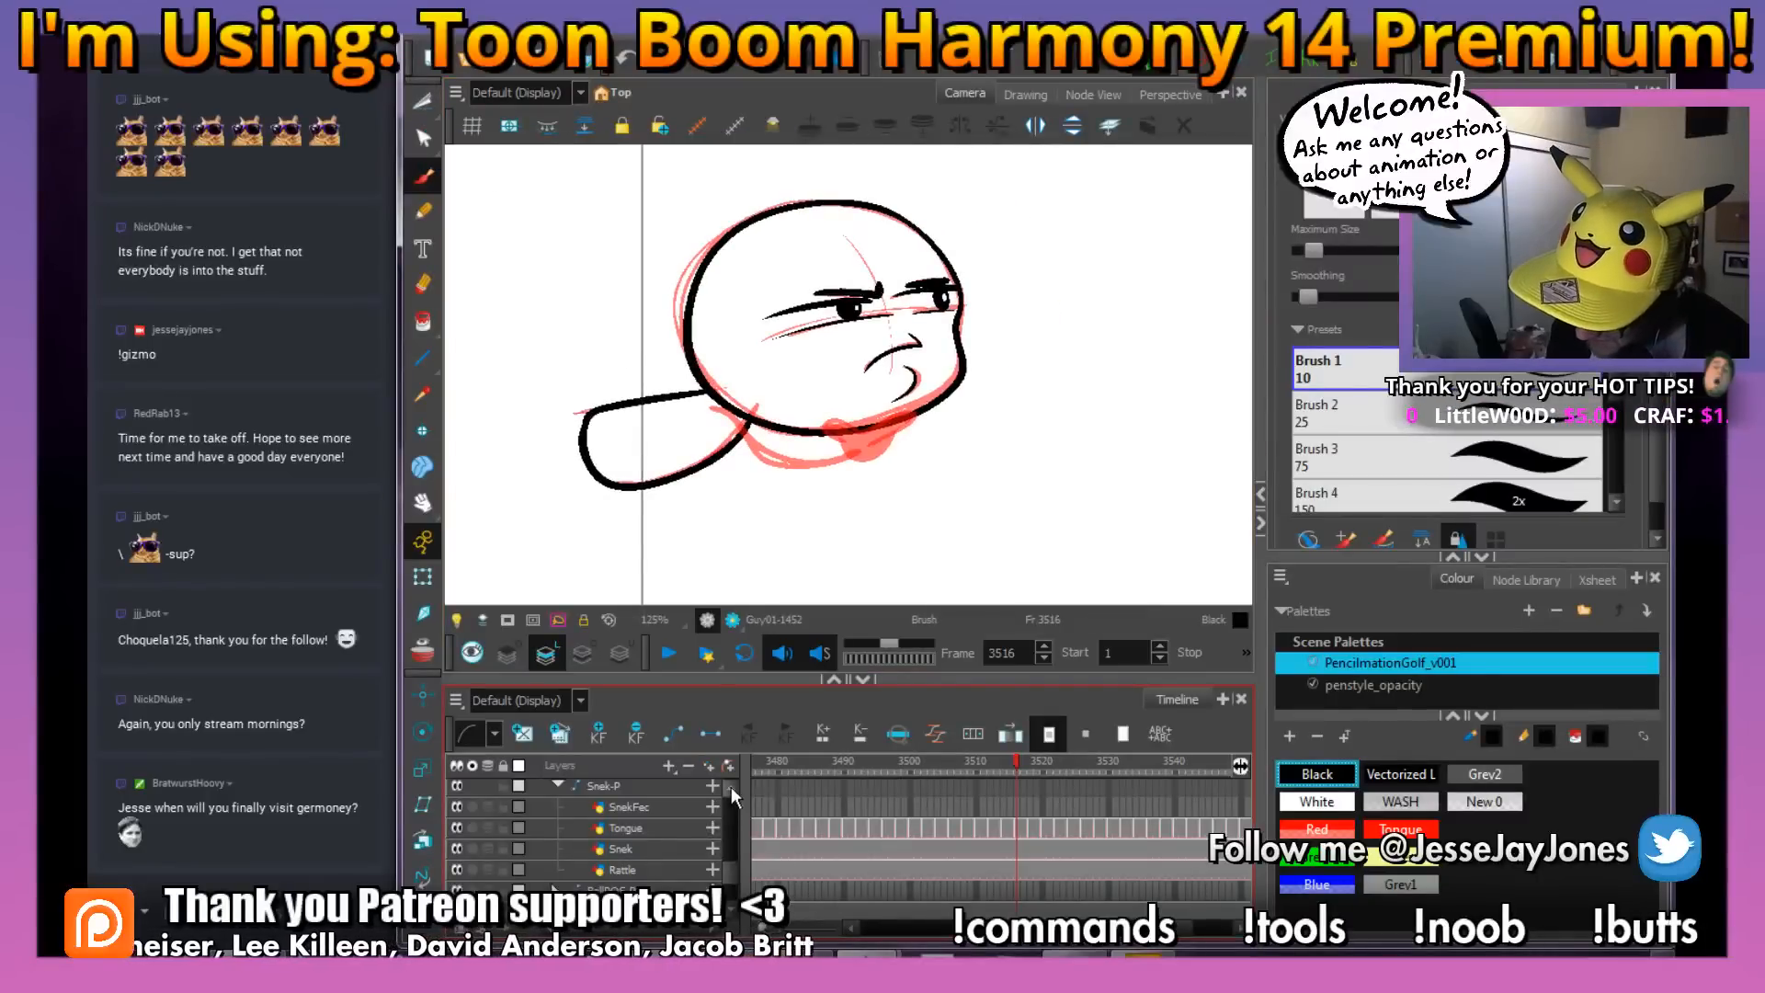
pyautogui.scroll(3, 730, 783)
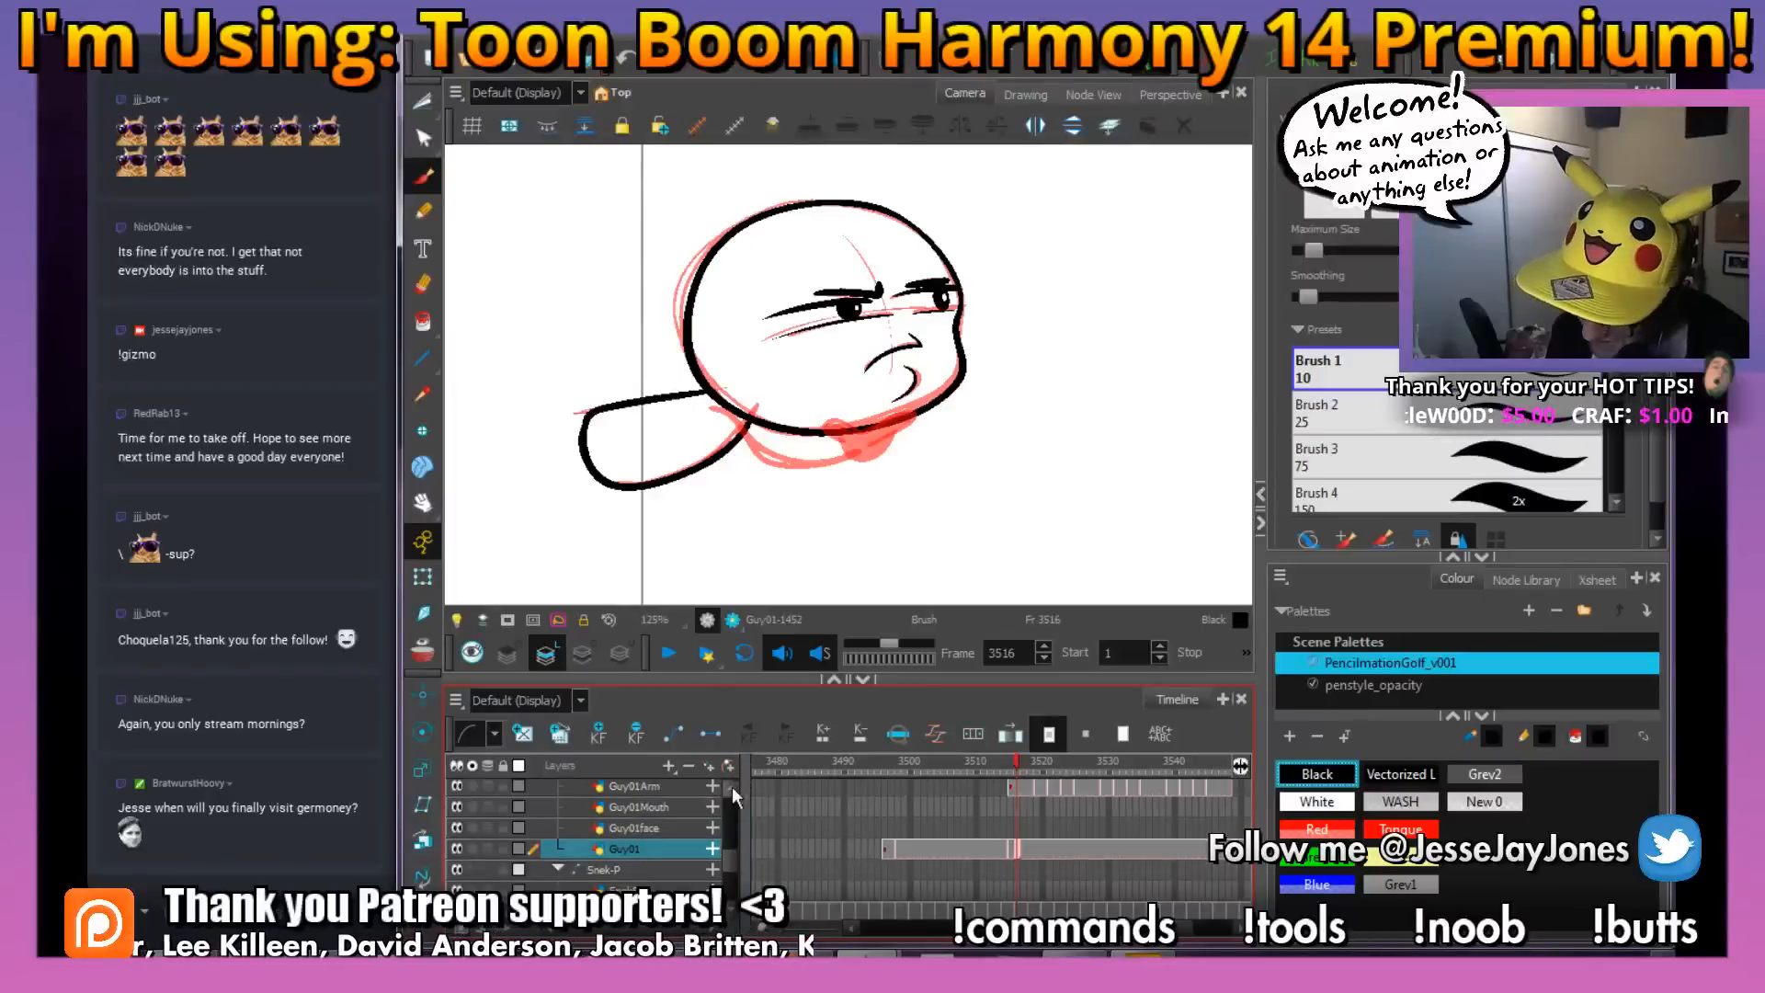
pyautogui.scroll(1, 736, 781)
pyautogui.click(1011, 807)
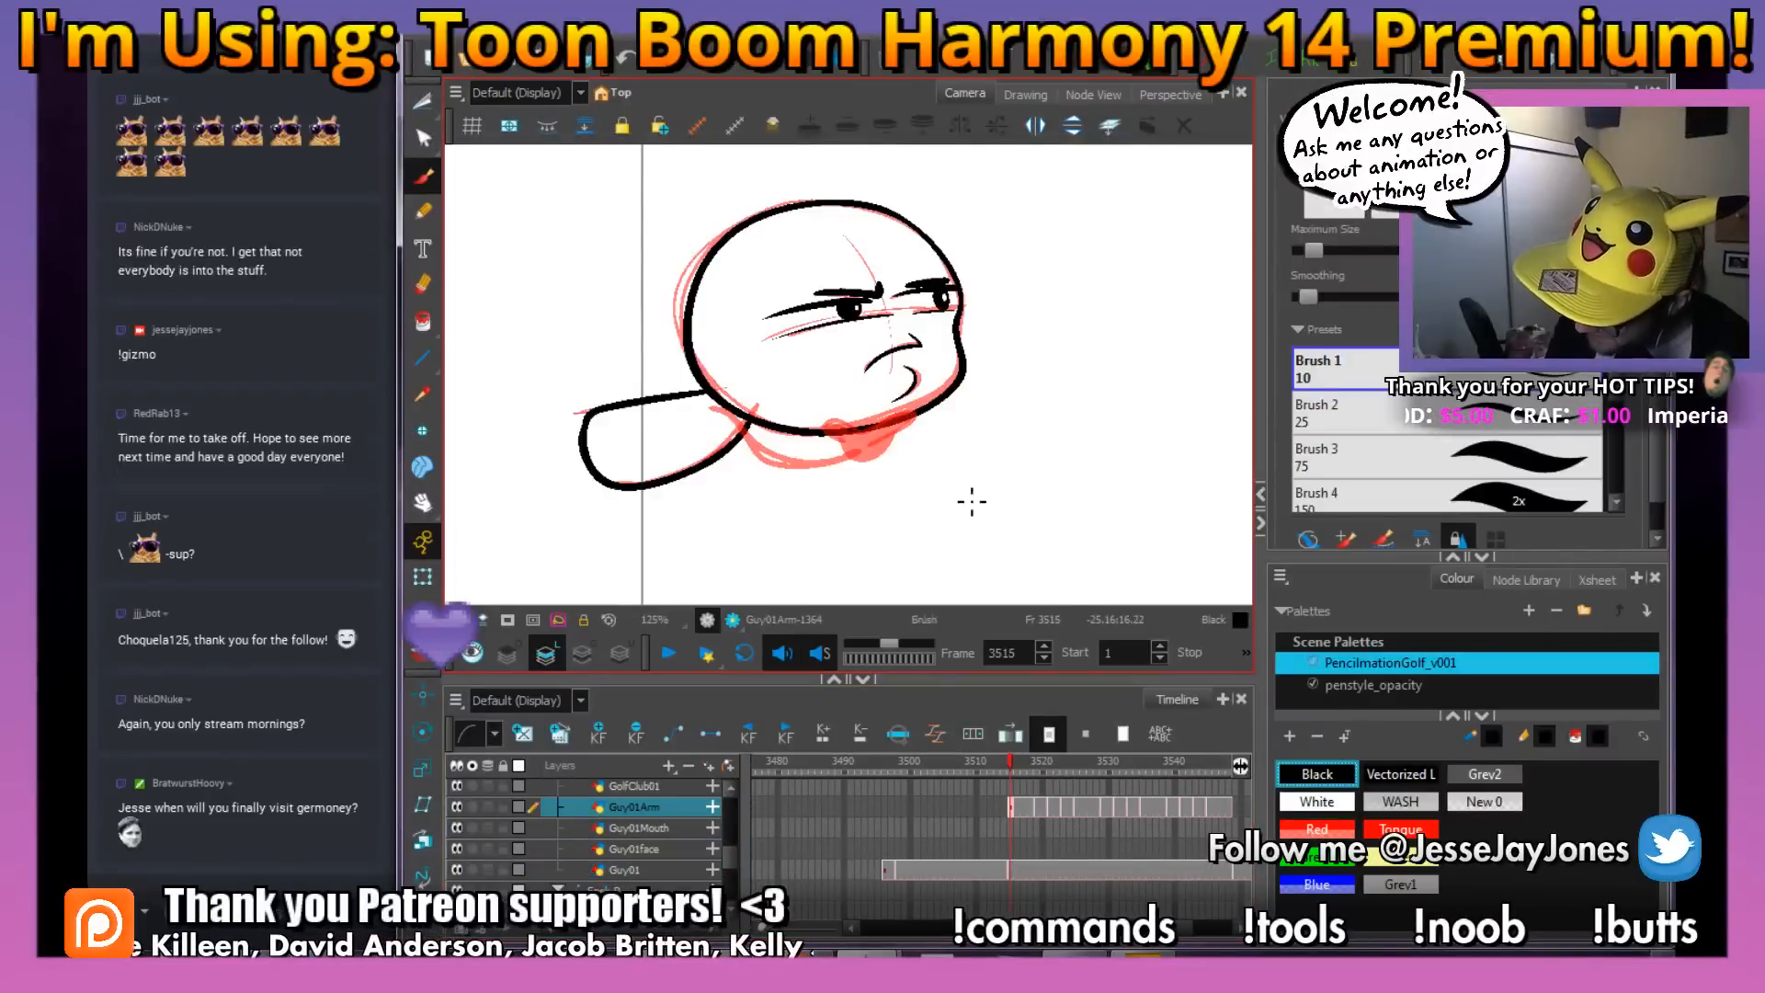
pyautogui.scroll(3, 848, 485)
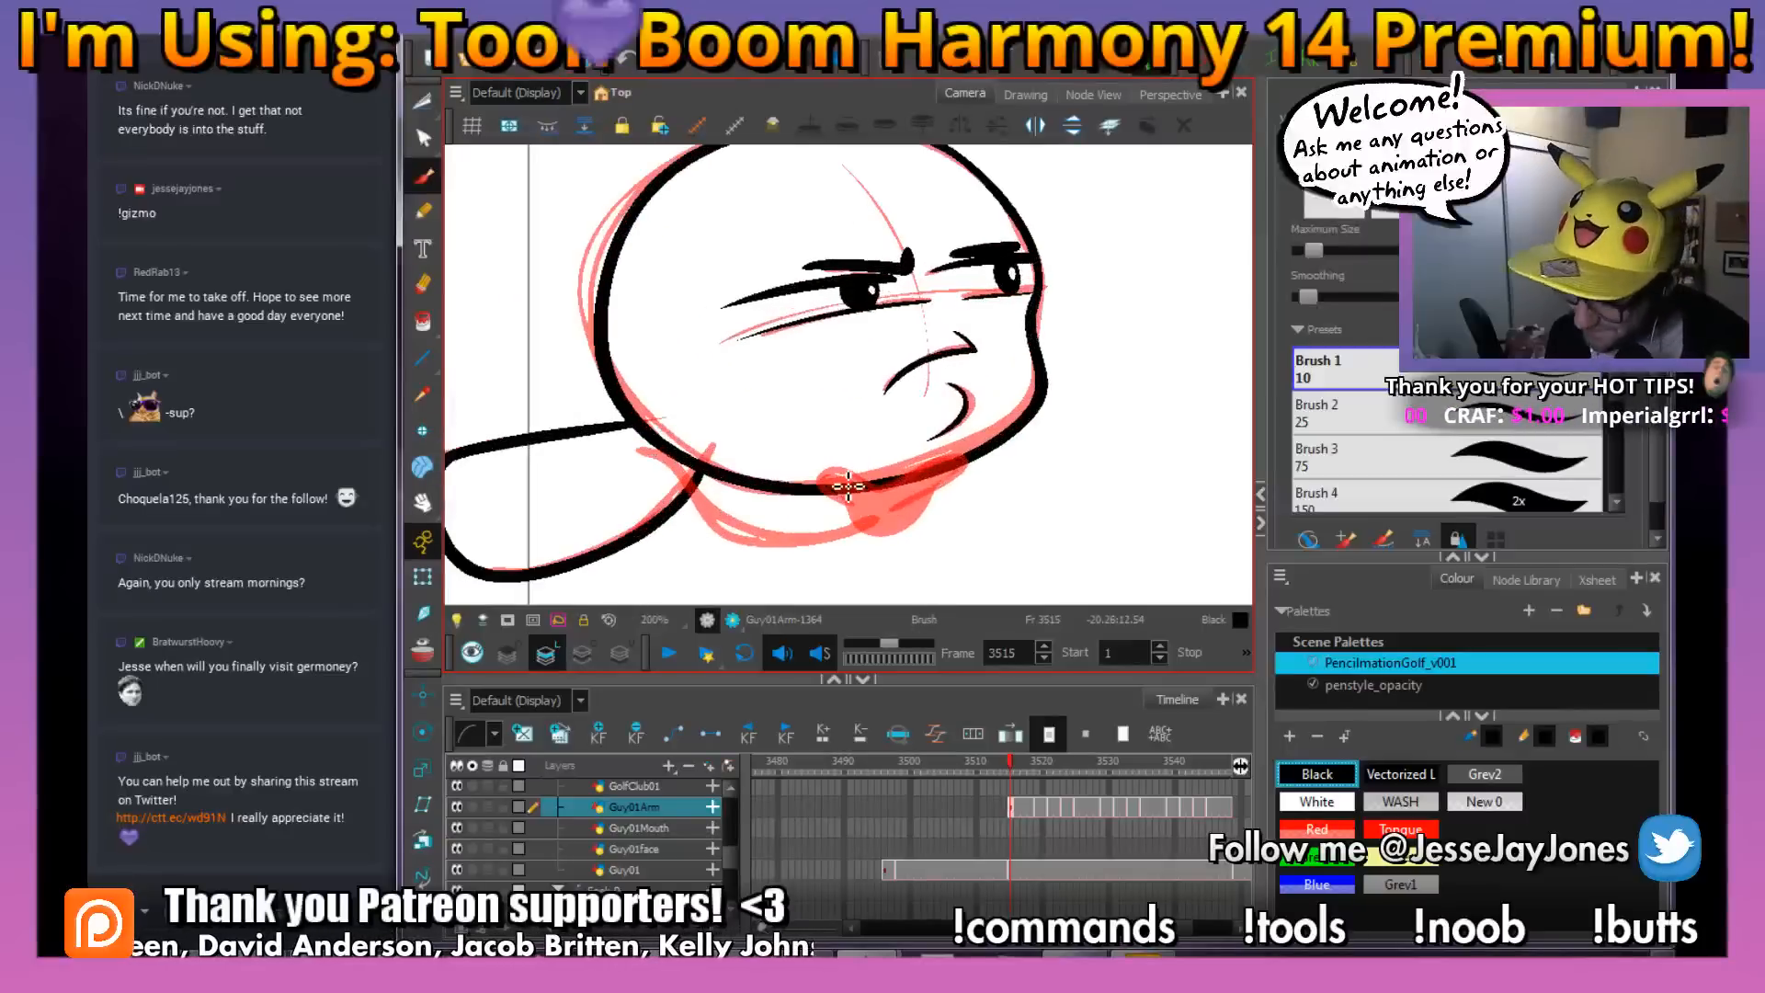
pyautogui.moveTo(814, 523); pyautogui.dragTo(807, 495)
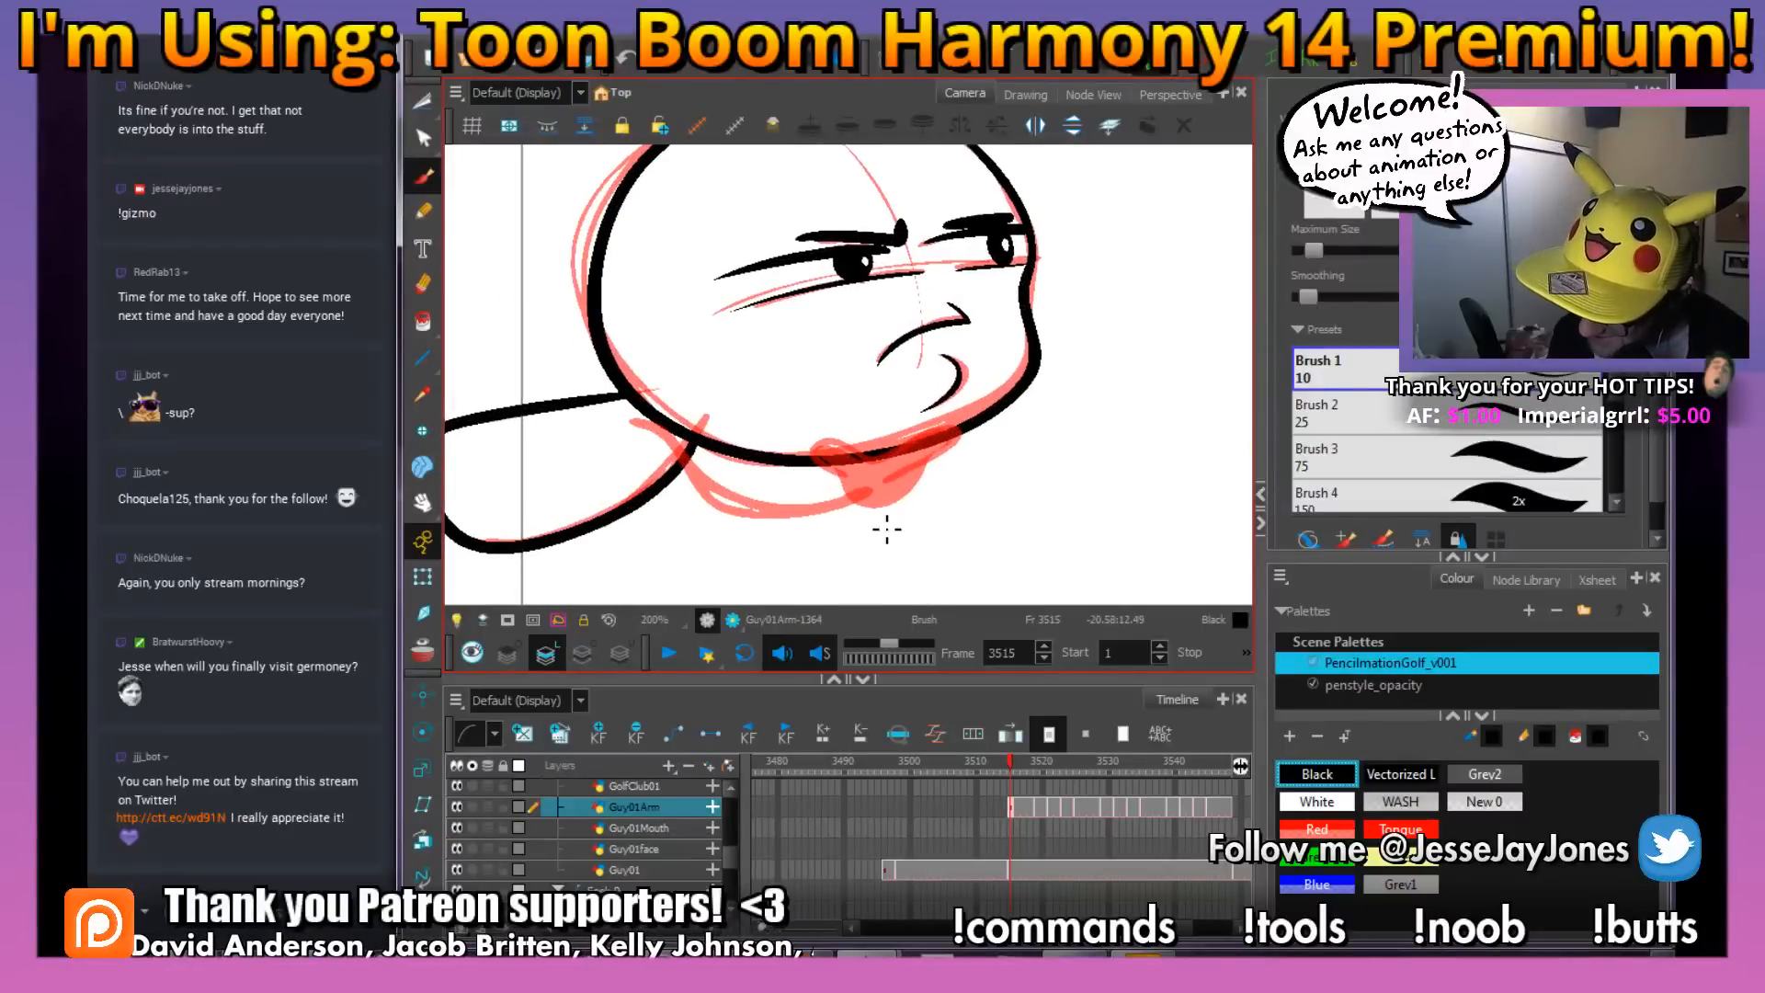
pyautogui.click(1012, 808)
pyautogui.moveTo(877, 486)
pyautogui.mouseDown()
pyautogui.moveTo(846, 512)
pyautogui.moveTo(746, 505)
pyautogui.moveTo(629, 425)
pyautogui.mouseUp()
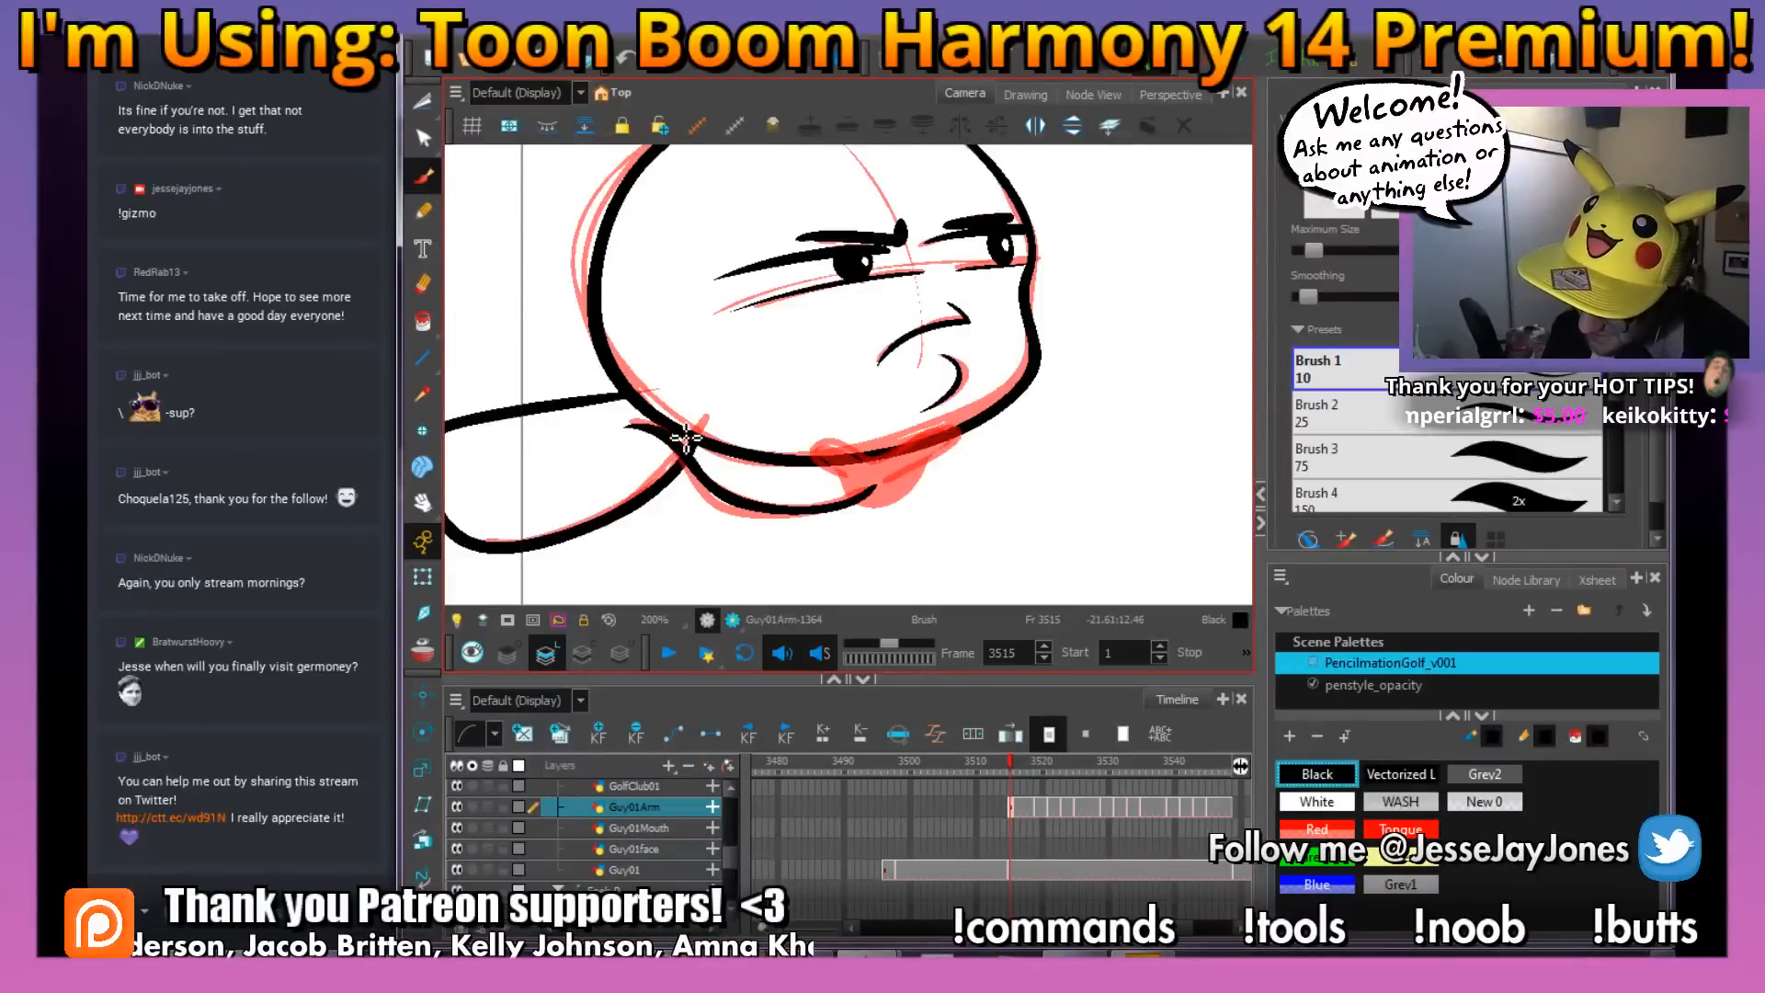
# Turn on the light table, ink the hand's outline in black over the red rough and save the scene
pyautogui.moveTo(915, 473)
pyautogui.mouseDown()
pyautogui.moveTo(875, 502)
pyautogui.moveTo(867, 487)
pyautogui.mouseUp()
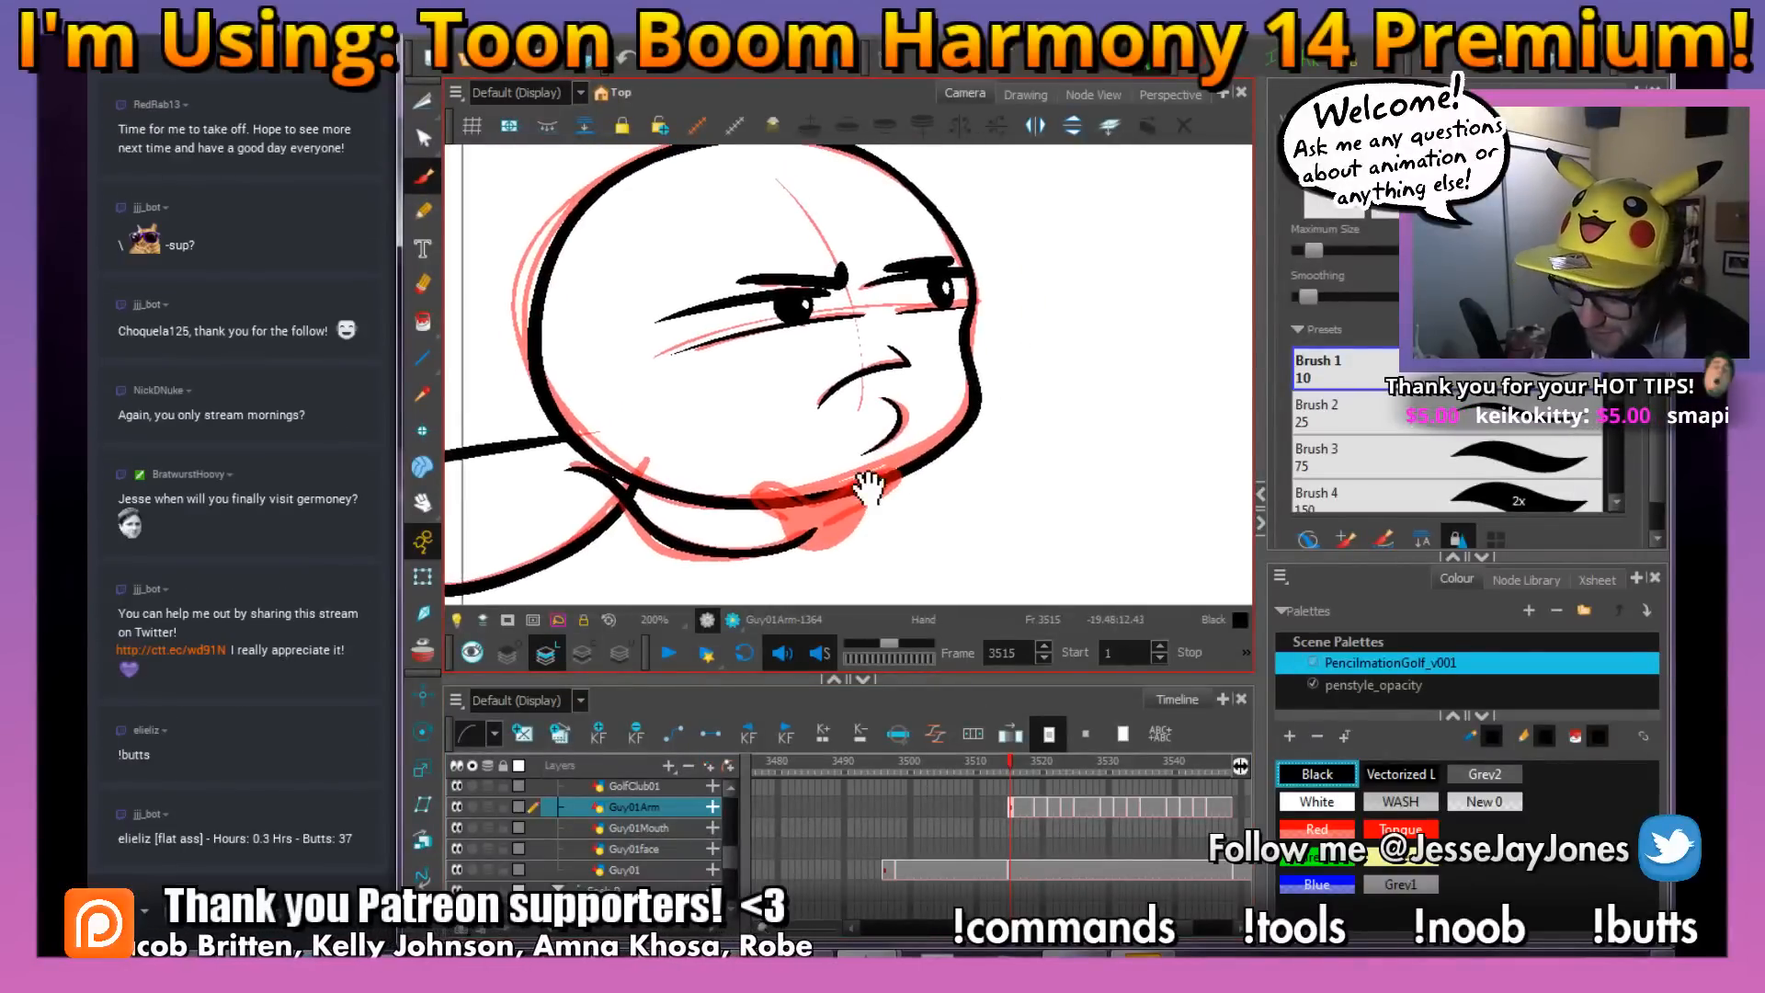
pyautogui.scroll(2, 871, 483)
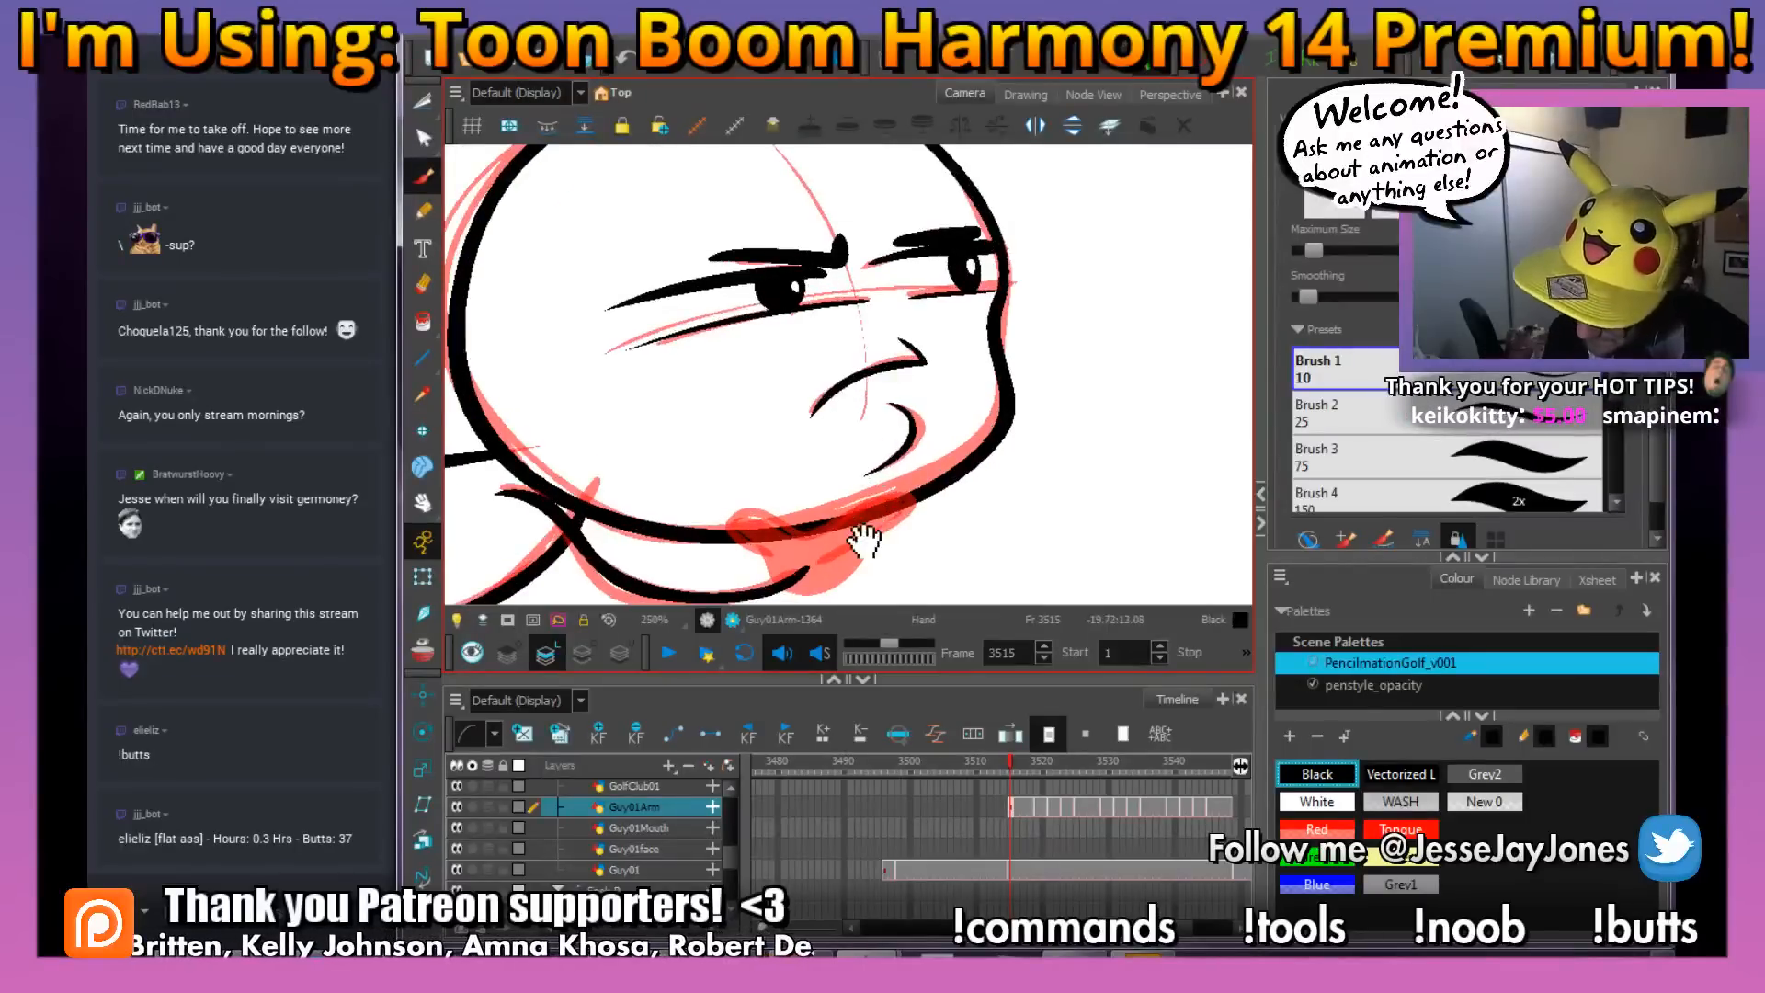
pyautogui.click(460, 620)
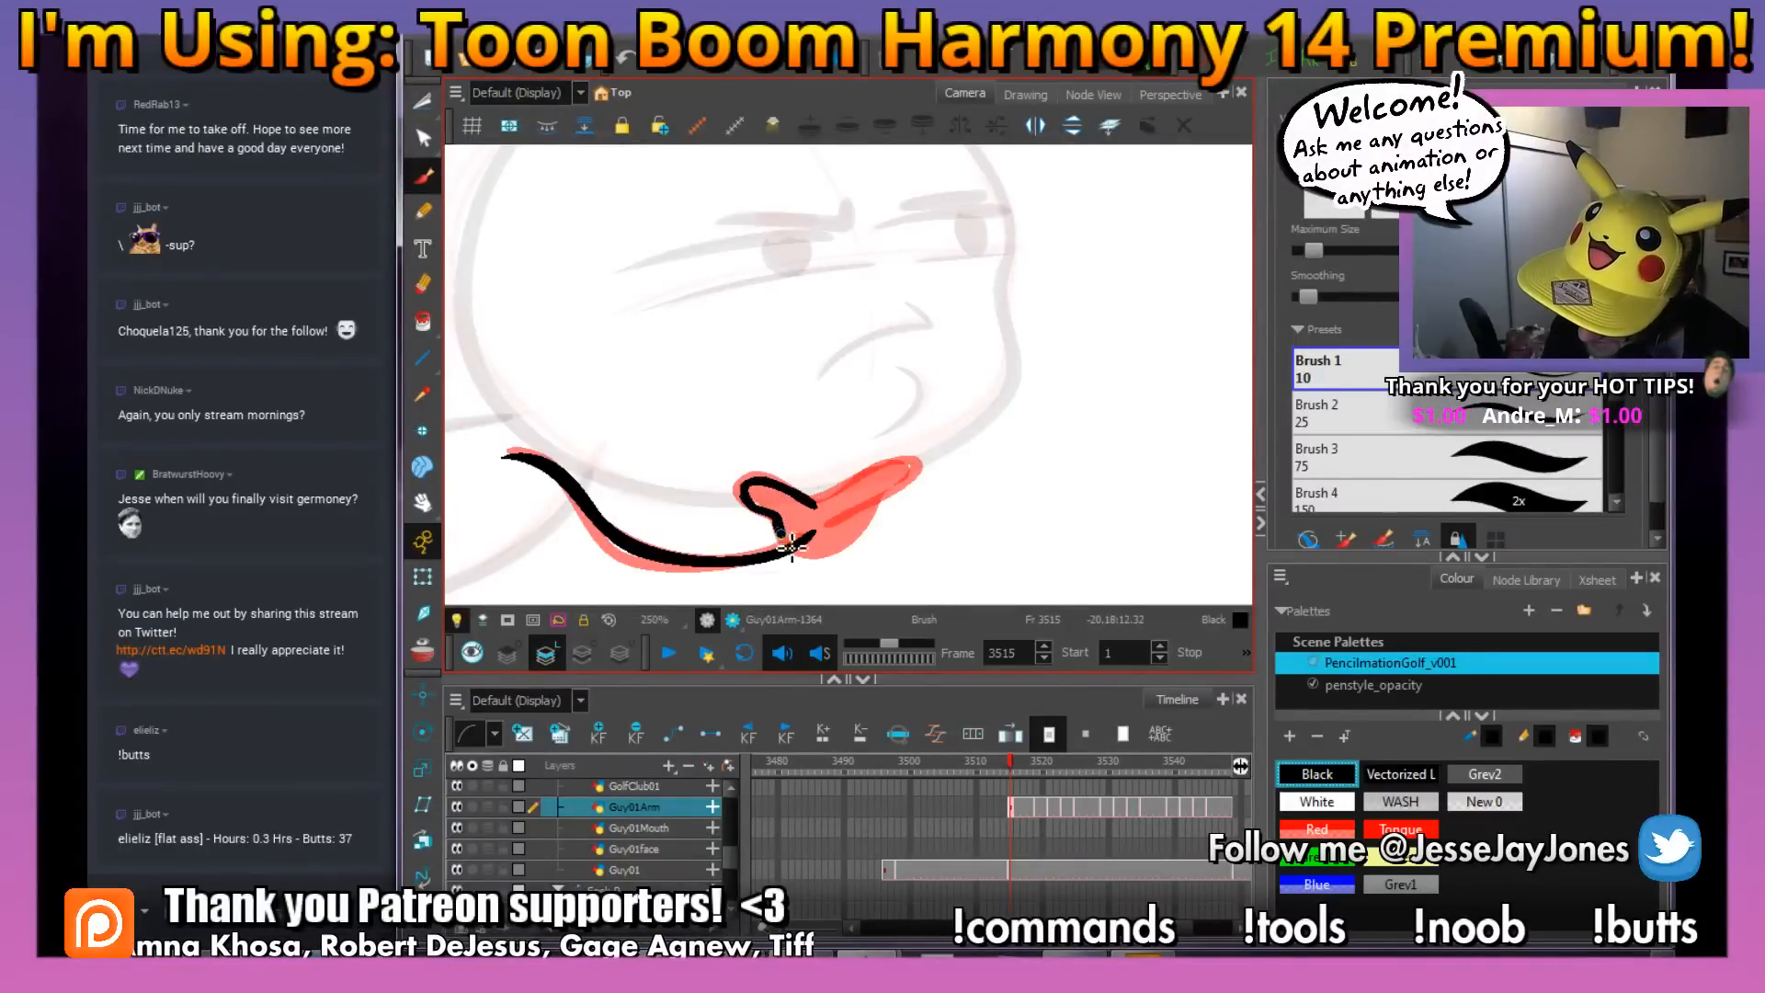
pyautogui.moveTo(789, 542)
pyautogui.mouseDown()
pyautogui.moveTo(846, 546)
pyautogui.moveTo(878, 504)
pyautogui.moveTo(823, 505)
pyautogui.mouseUp()
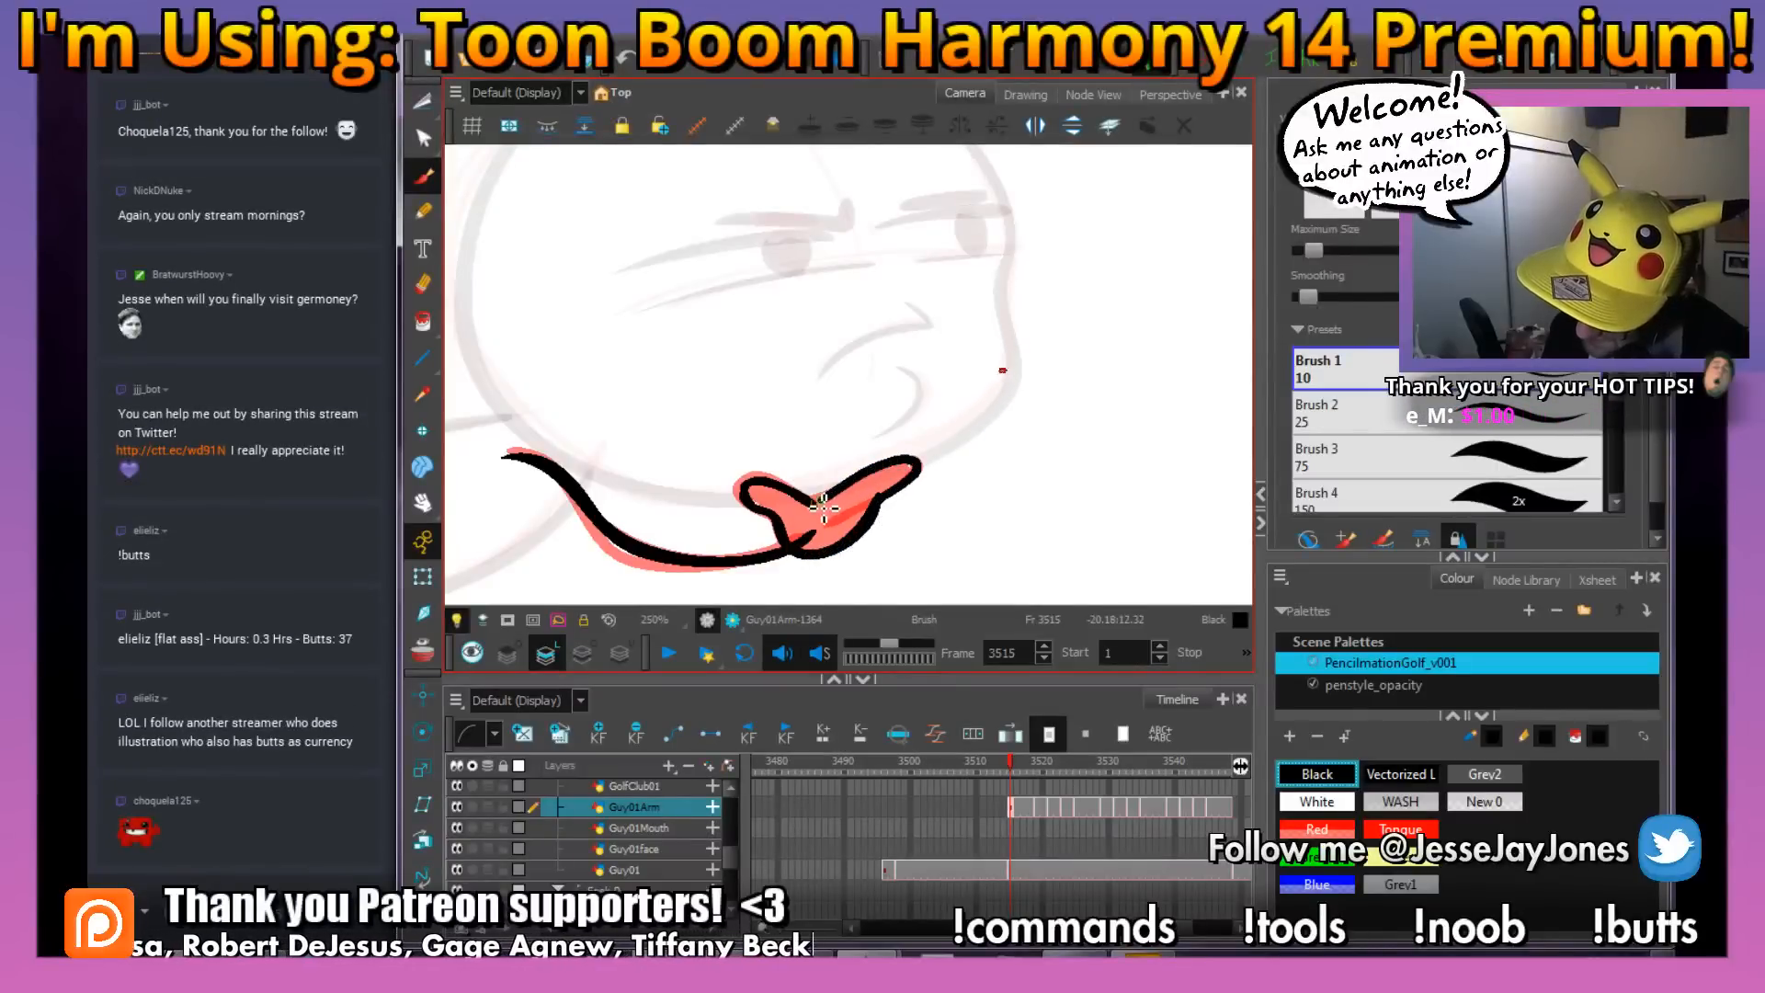
pyautogui.hotkey('ctrl', 's')
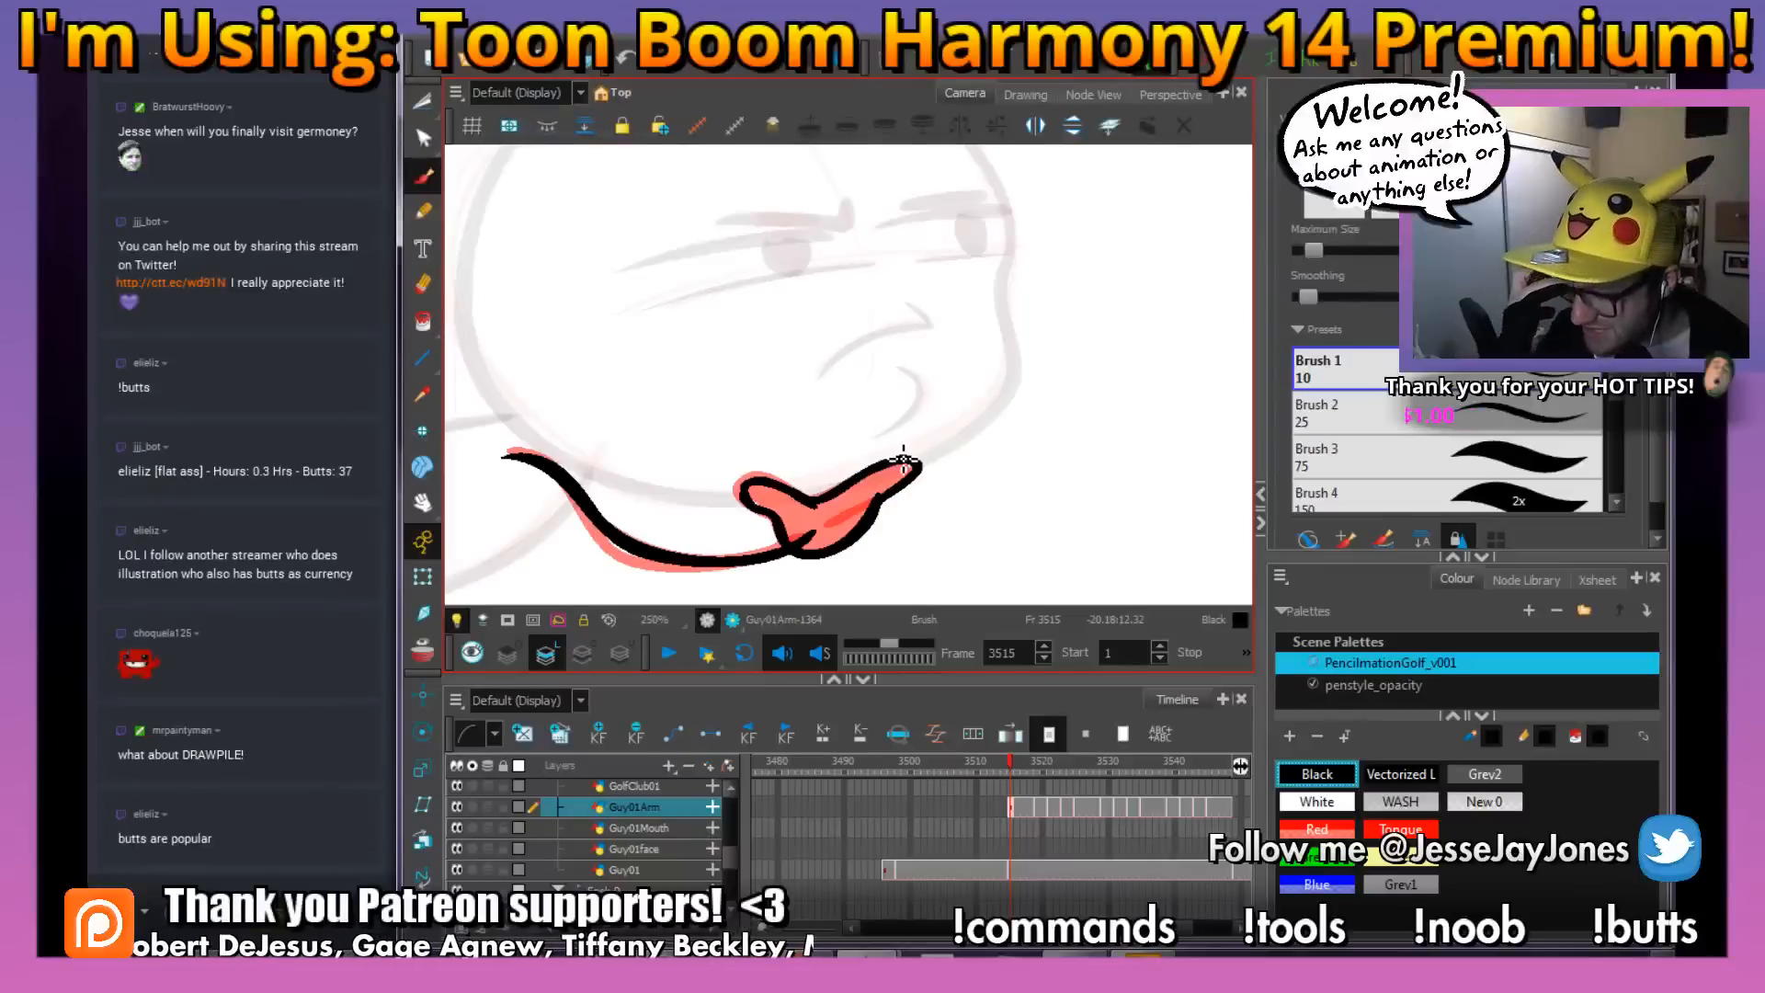
# Delete the red rough from the Guy01Arm drawing and fill the hand with solid black
pyautogui.moveTo(884, 553); pyautogui.dragTo(1018, 485)
pyautogui.moveTo(1046, 409); pyautogui.dragTo(937, 482)
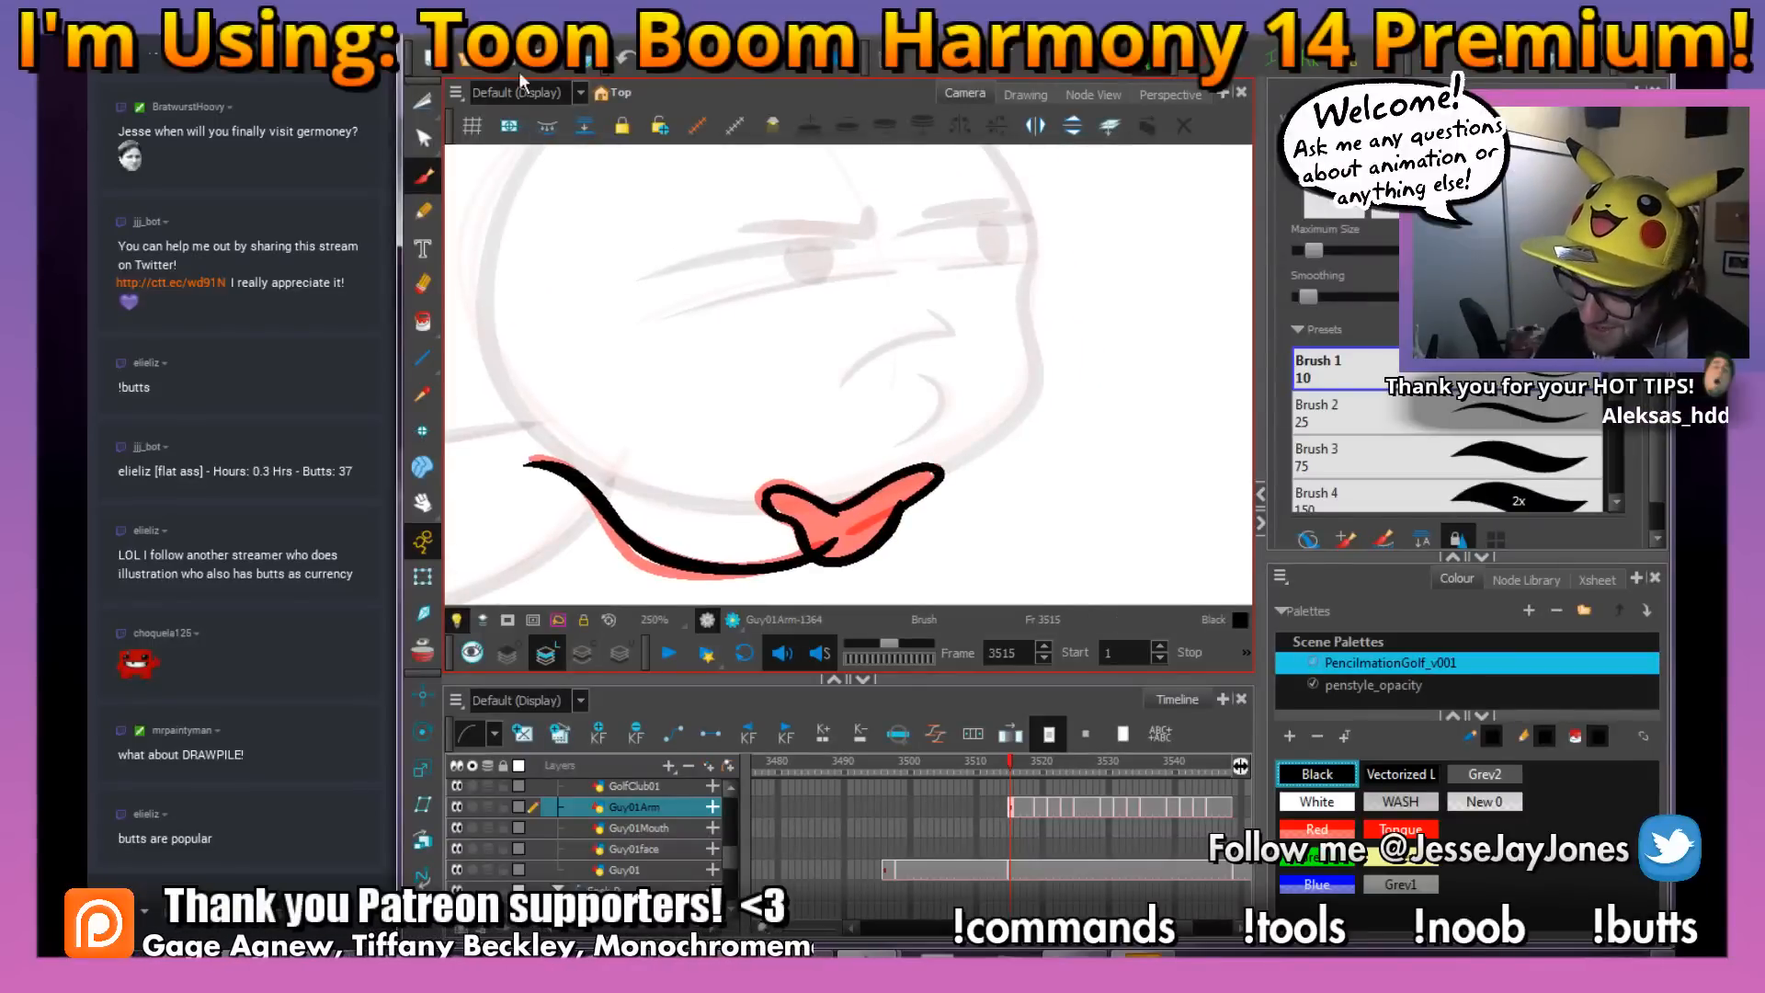
pyautogui.moveTo(720, 390); pyautogui.dragTo(707, 348)
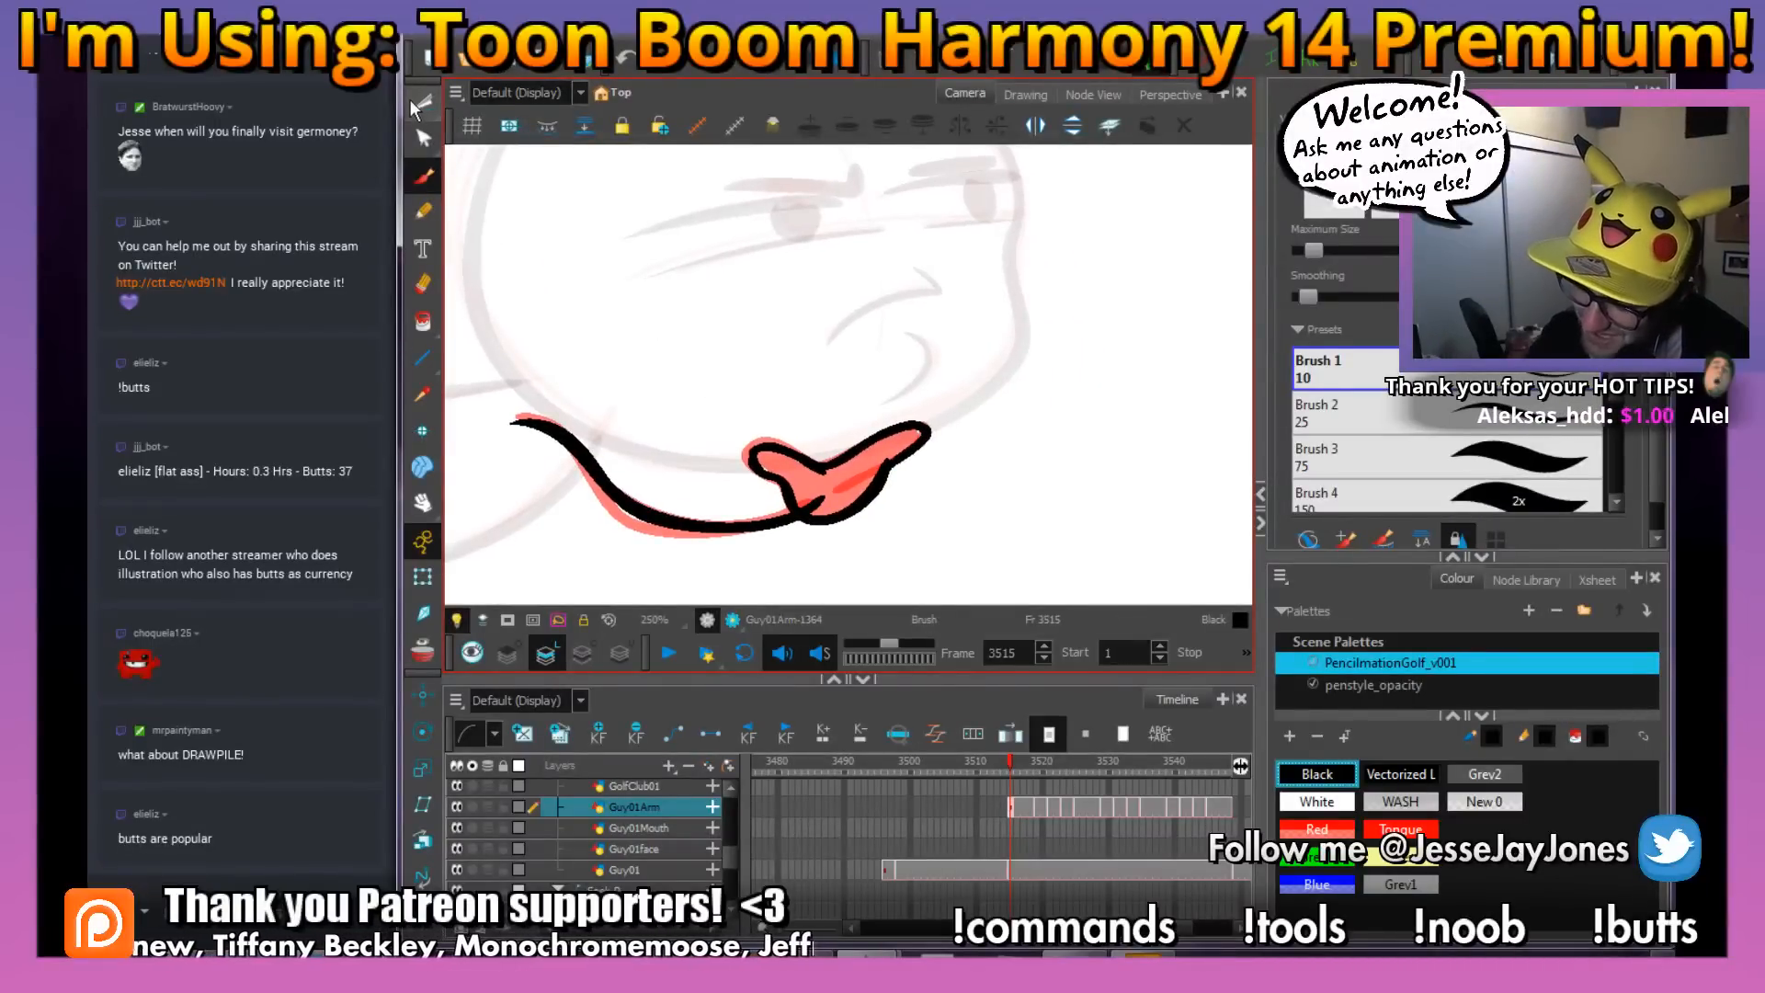
pyautogui.click(416, 109)
pyautogui.click(460, 101)
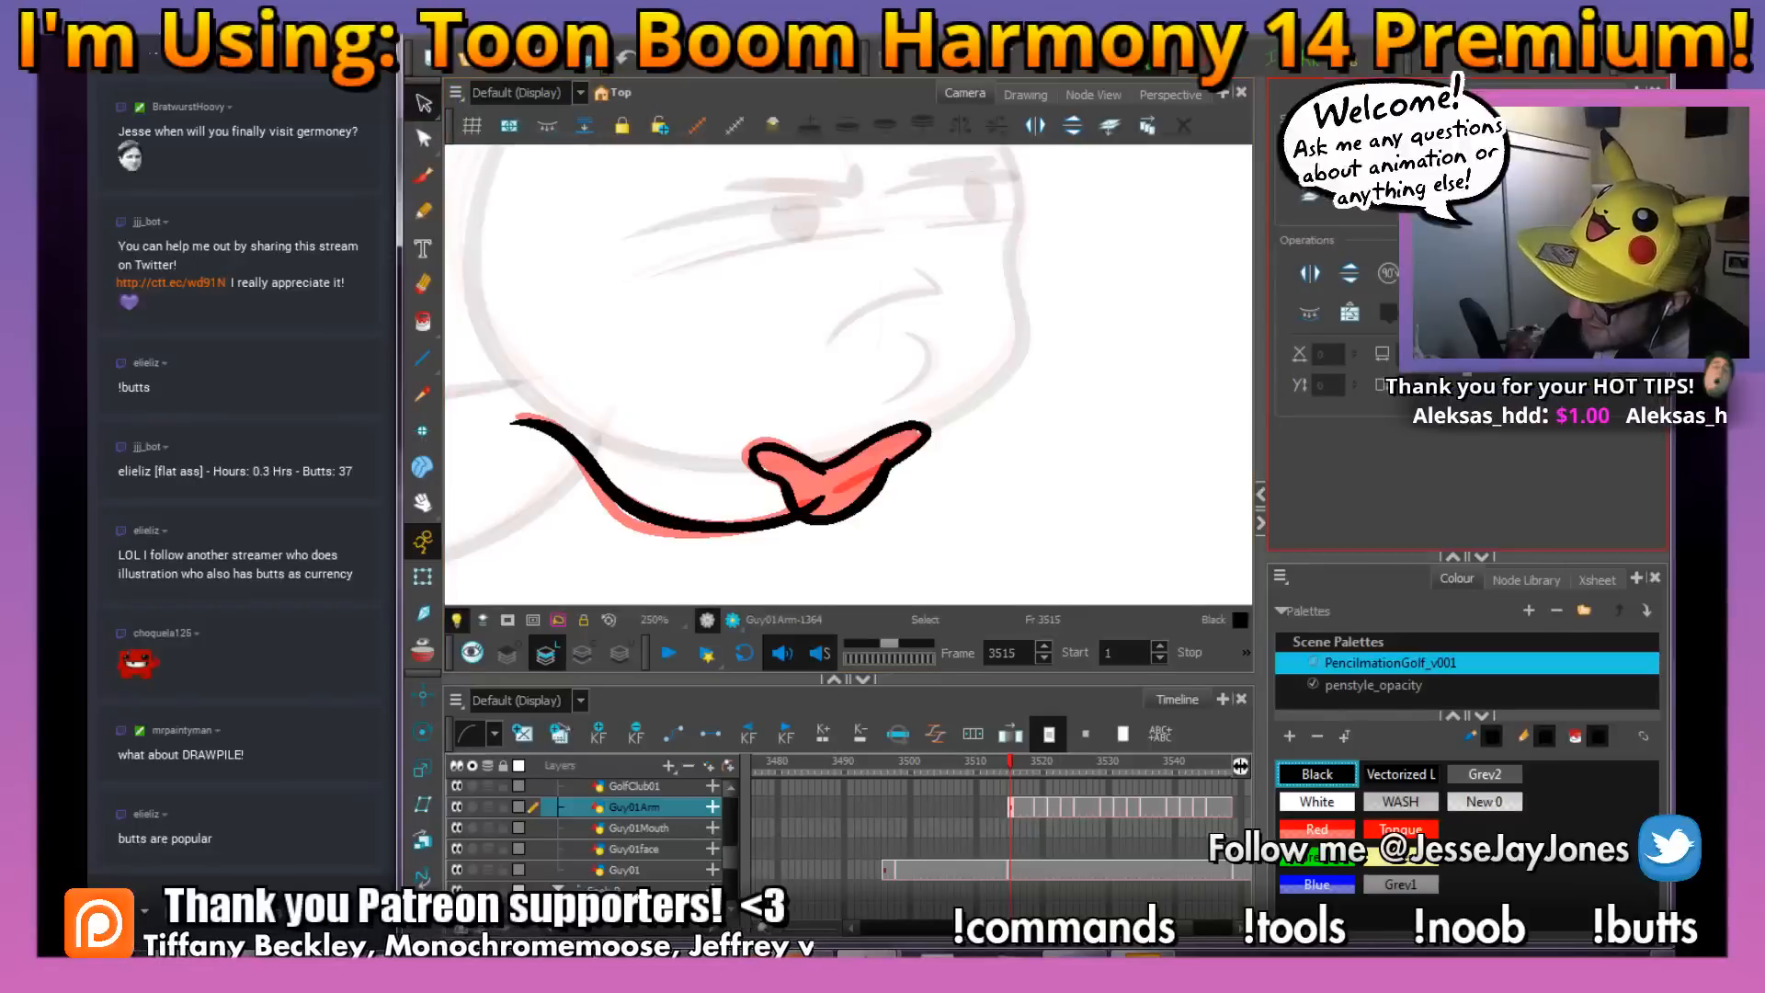
pyautogui.click(844, 483)
pyautogui.press('Delete')
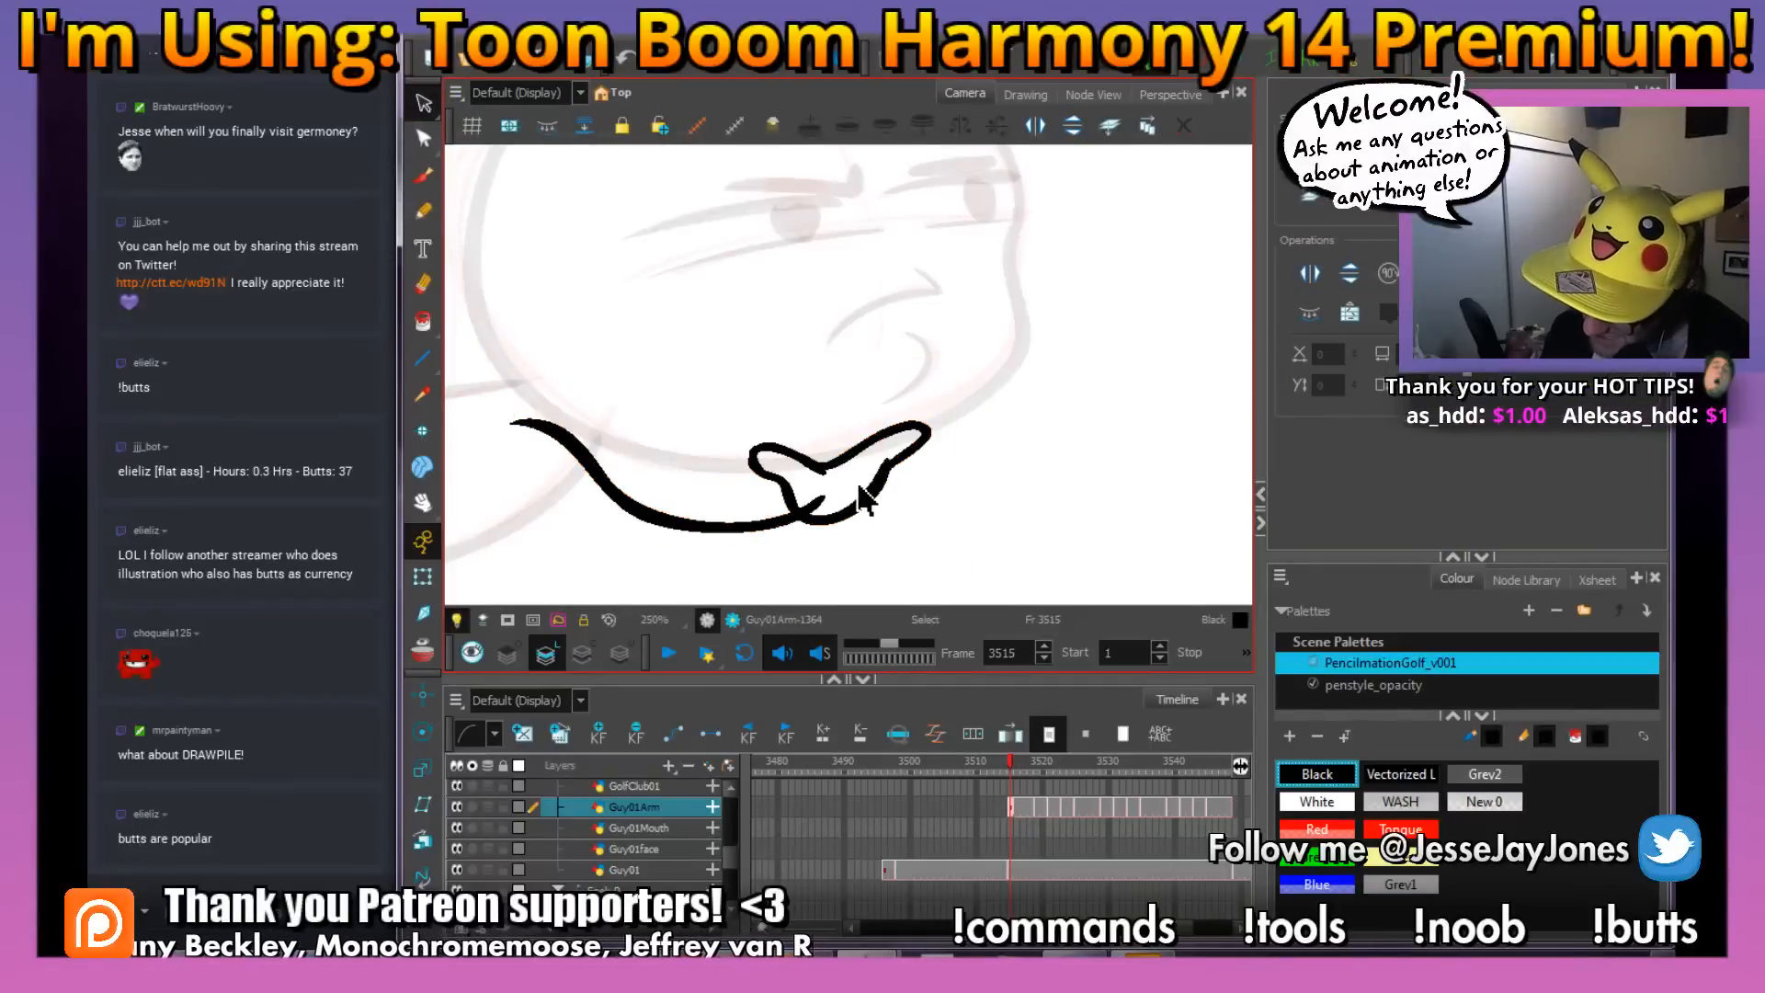
pyautogui.click(853, 477)
pyautogui.hotkey('alt', 's')
pyautogui.moveTo(873, 464); pyautogui.dragTo(967, 466)
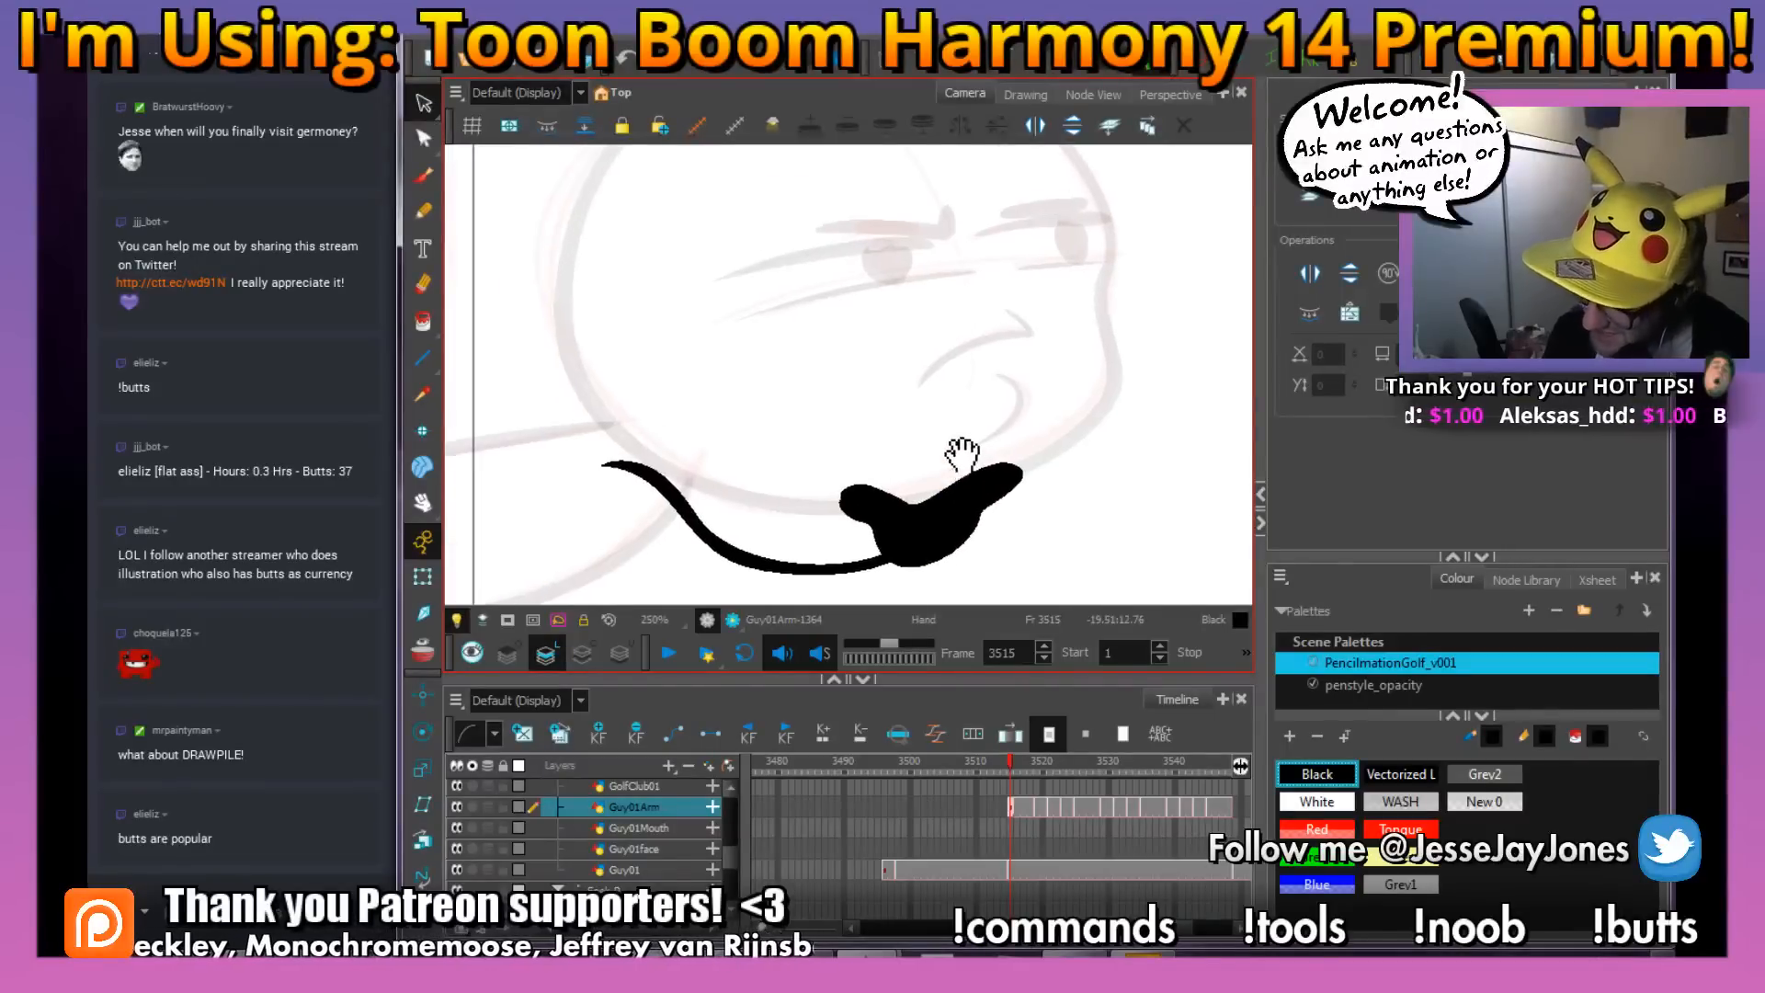
# Remove the red rough lines from the Guy01 head and body drawing, keeping only the black ink
pyautogui.hotkey('shift', 't')
pyautogui.click(953, 441)
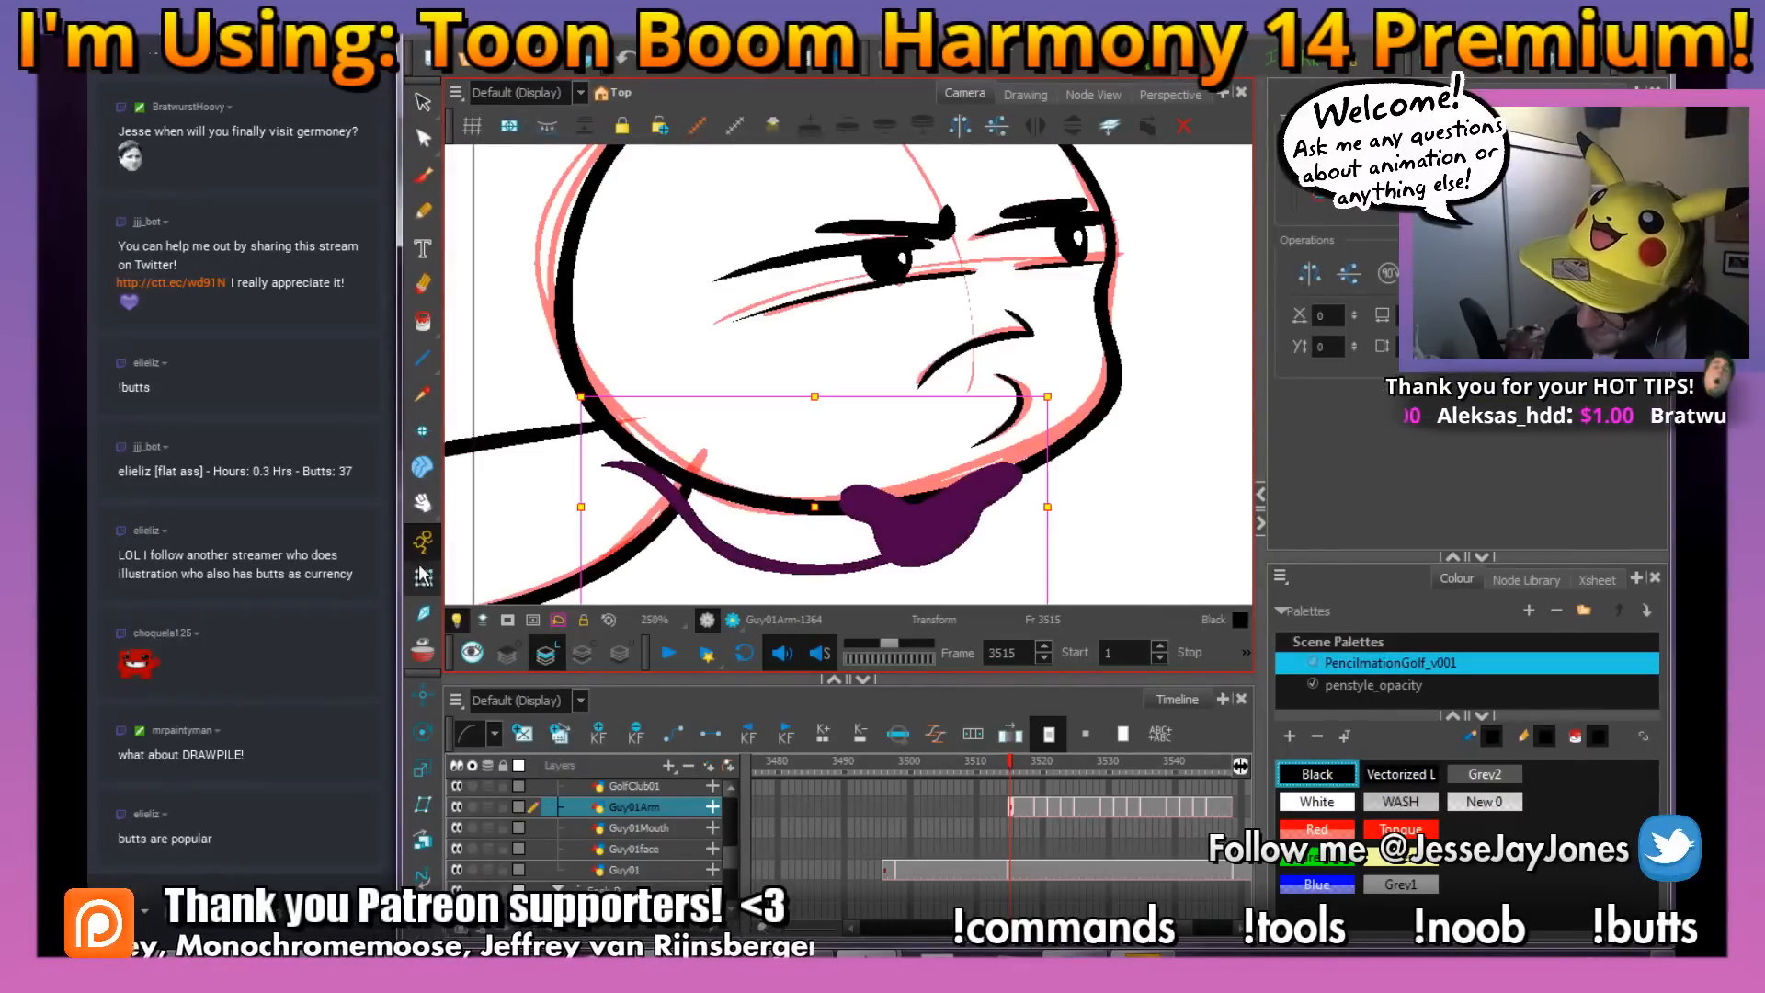
pyautogui.click(423, 104)
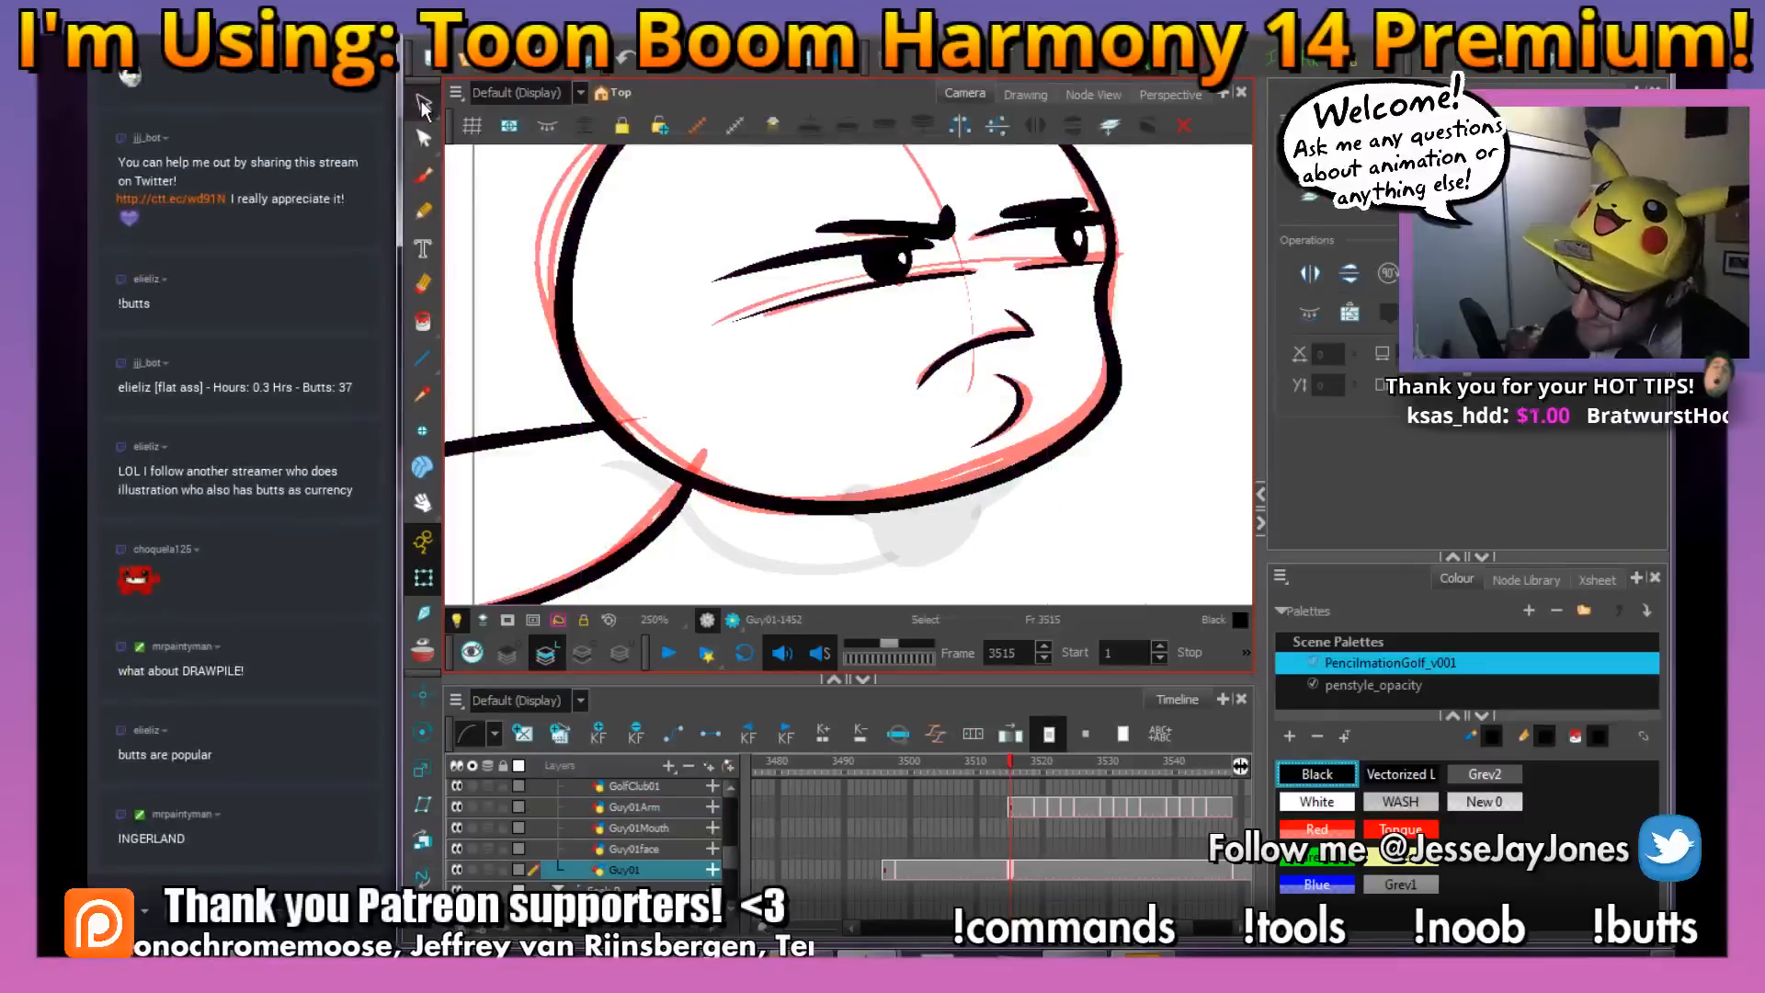
pyautogui.hotkey('ctrl', 'a')
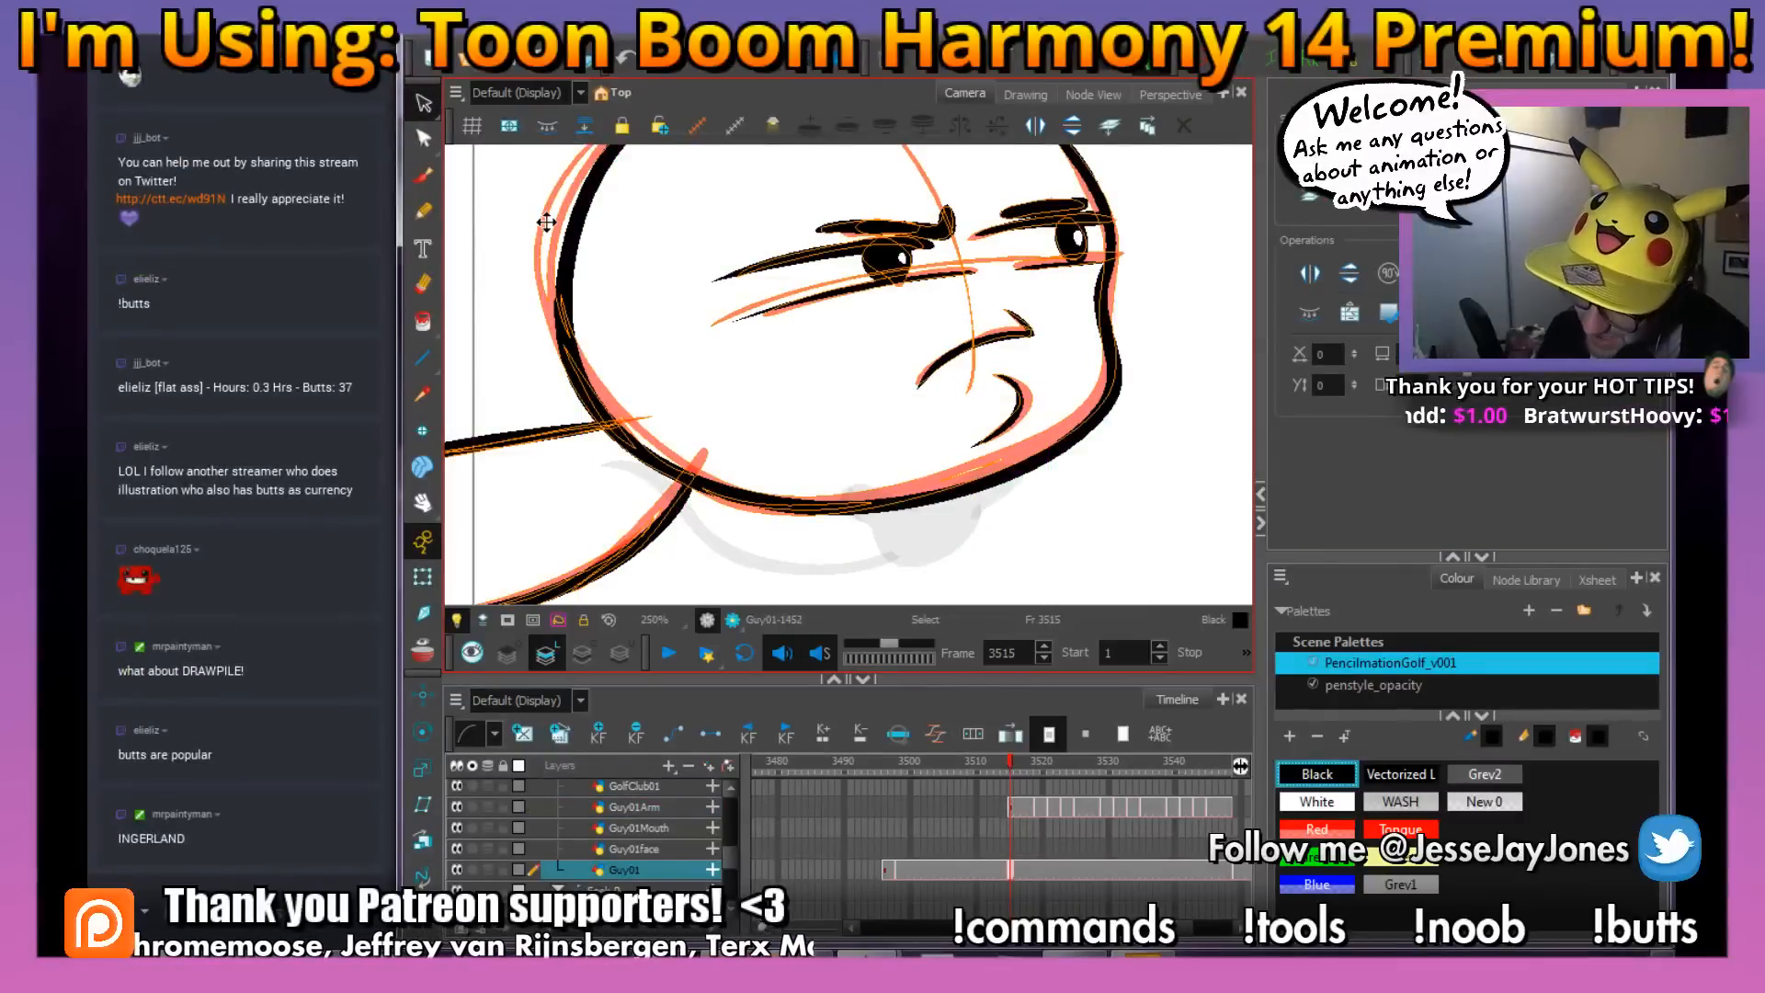
pyautogui.click(639, 427)
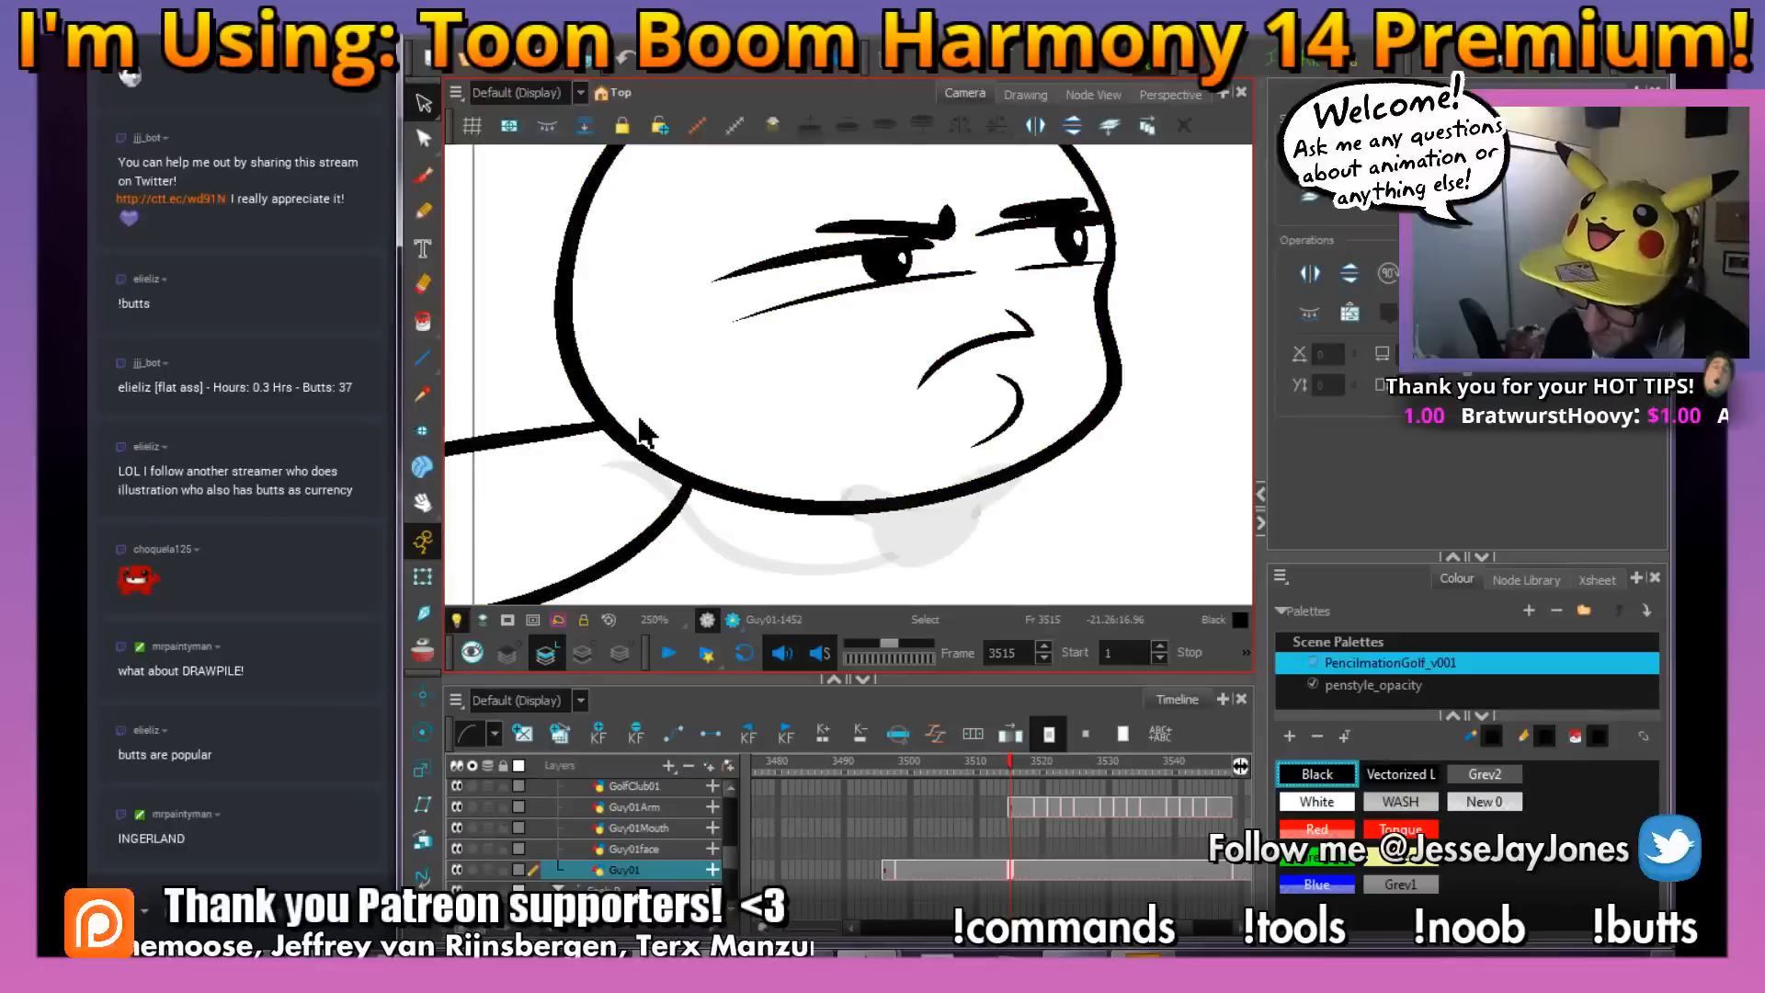
# Step through the drawings from frame 3515 to frame 3528, examining the arm against the head
pyautogui.hotkey('alt', 'b')
pyautogui.scroll(-2, 704, 454)
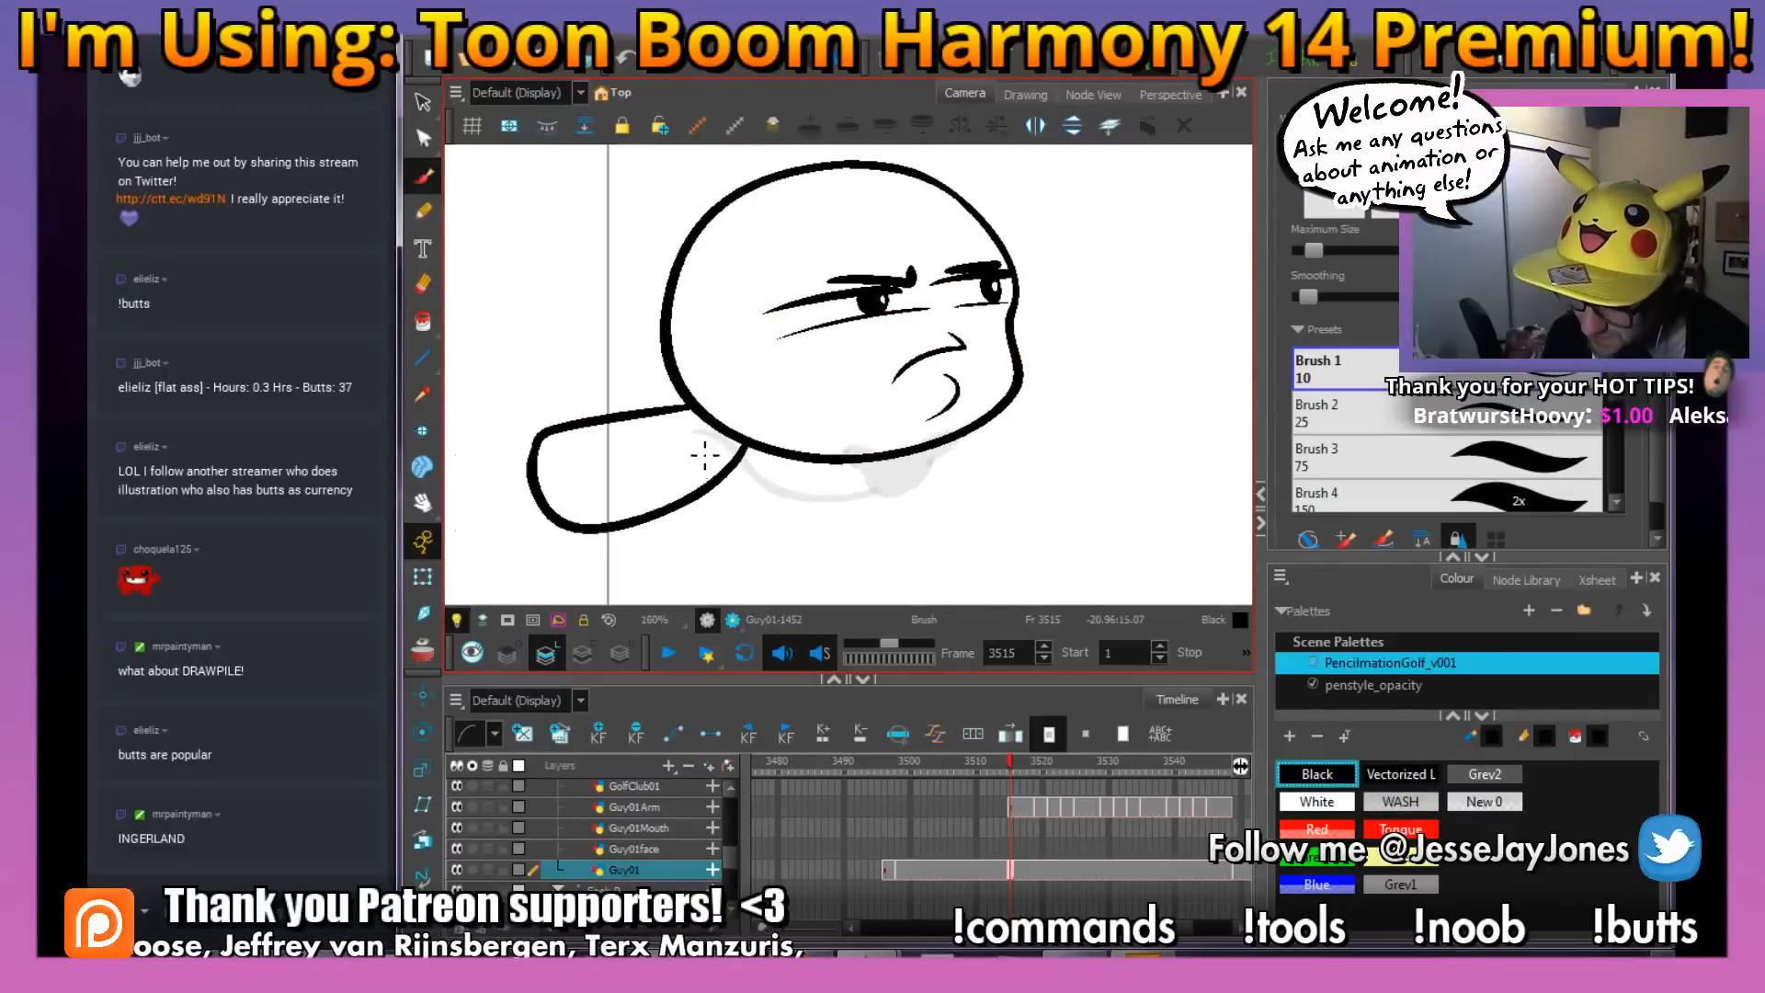
pyautogui.click(423, 576)
pyautogui.press('space')
pyautogui.moveTo(1153, 459); pyautogui.dragTo(1056, 460)
pyautogui.click(1081, 443)
pyautogui.scroll(-2, 1063, 473)
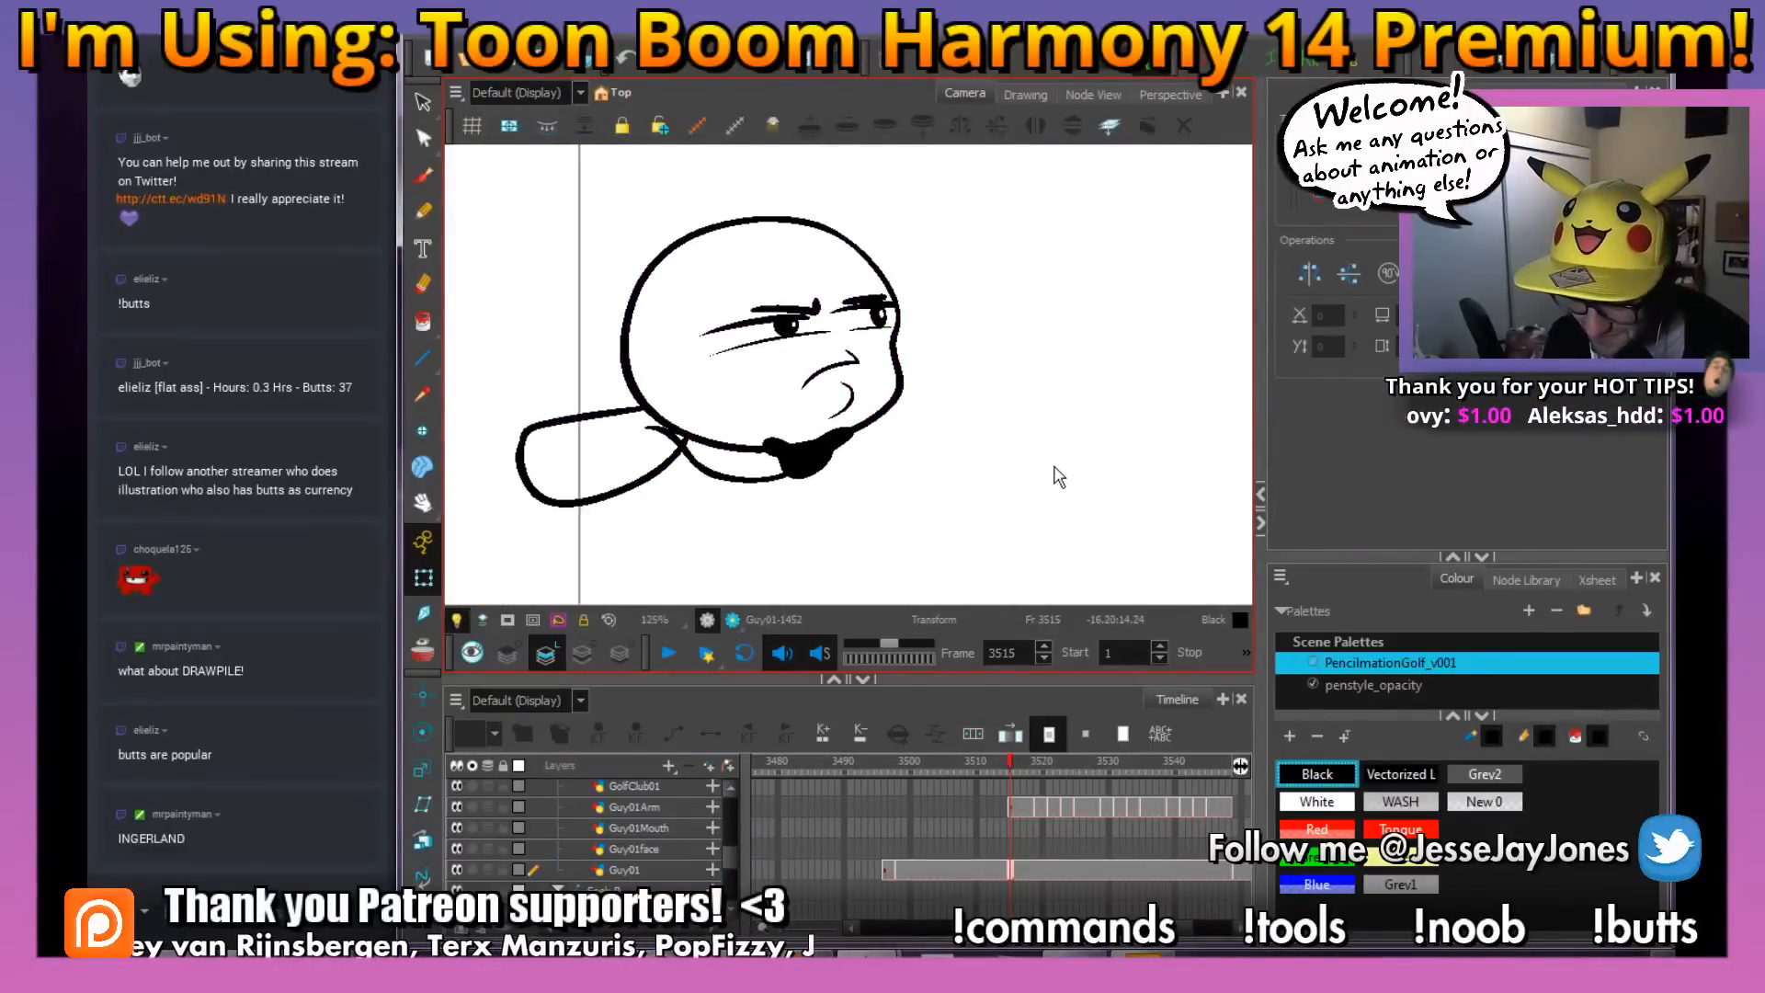
pyautogui.moveTo(922, 519); pyautogui.dragTo(927, 516)
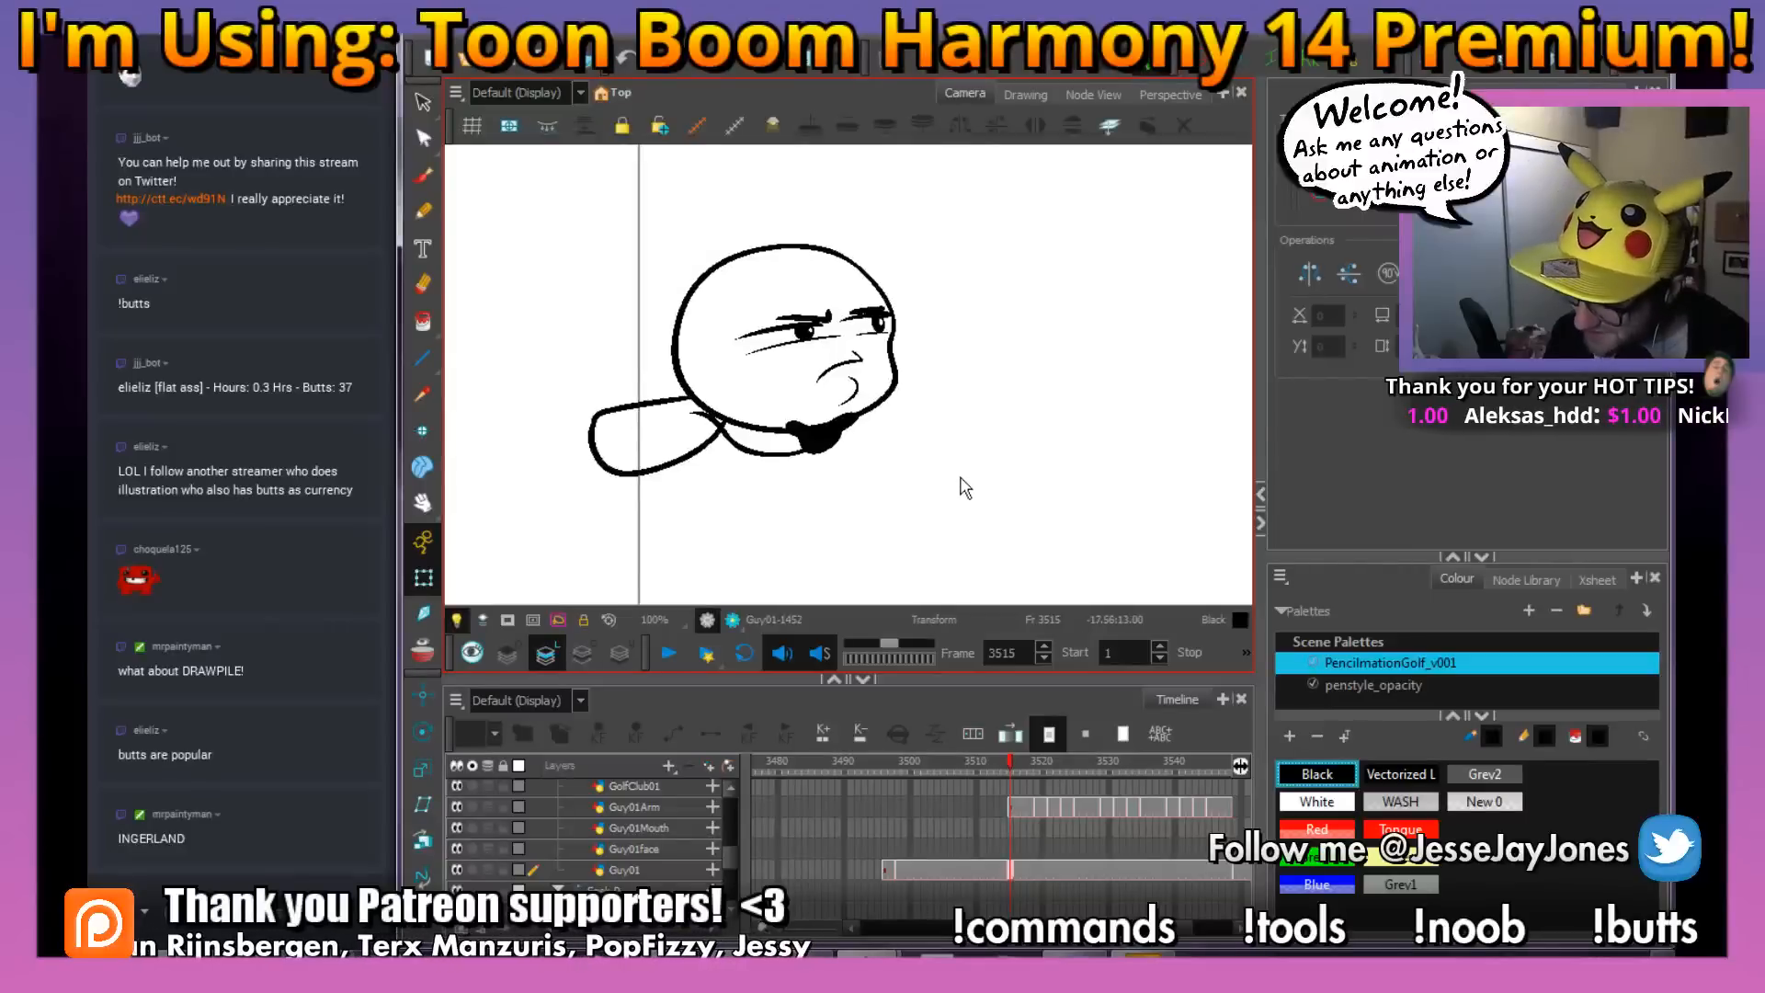
pyautogui.press('.')
pyautogui.press('.')
pyautogui.press('.')
pyautogui.press('.')
pyautogui.press('.')
pyautogui.press('.')
pyautogui.press('.')
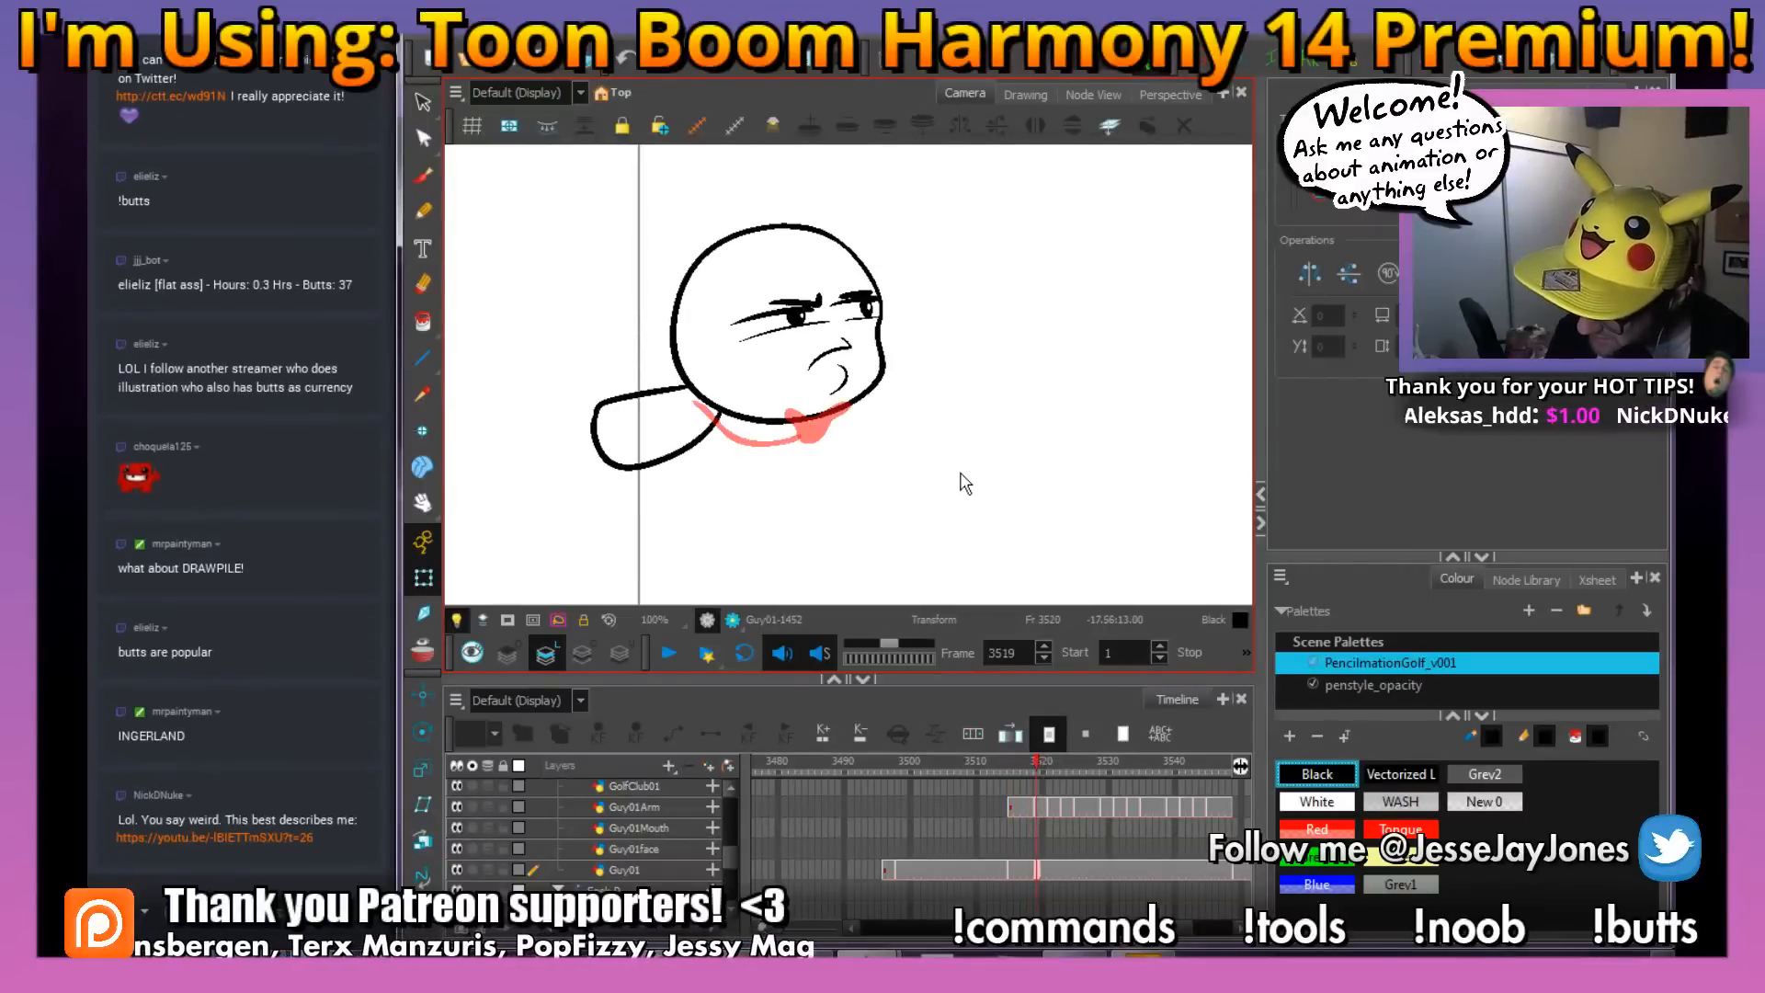
pyautogui.press('.')
pyautogui.press('.')
pyautogui.press('.')
pyautogui.press('.')
pyautogui.press('.')
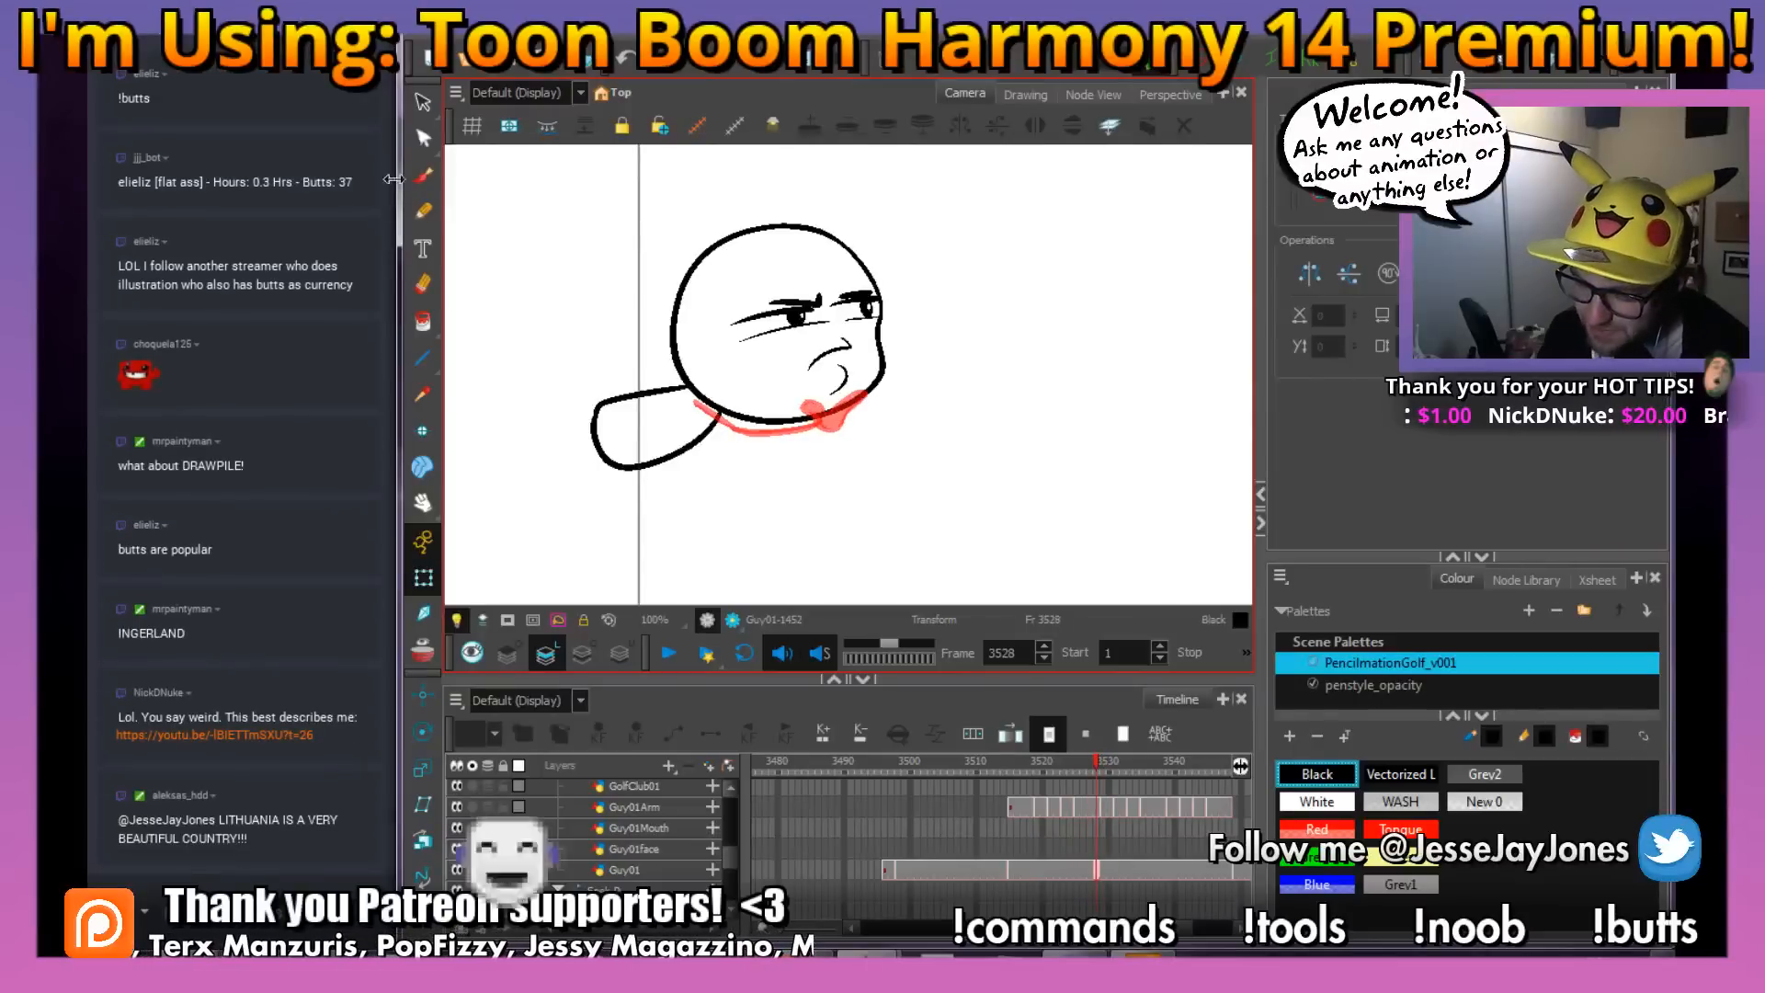
# Ink the curved arm line in black over the red rough on the Guy01Arm layer at frame 3528
pyautogui.click(422, 177)
pyautogui.moveTo(705, 450); pyautogui.dragTo(700, 507)
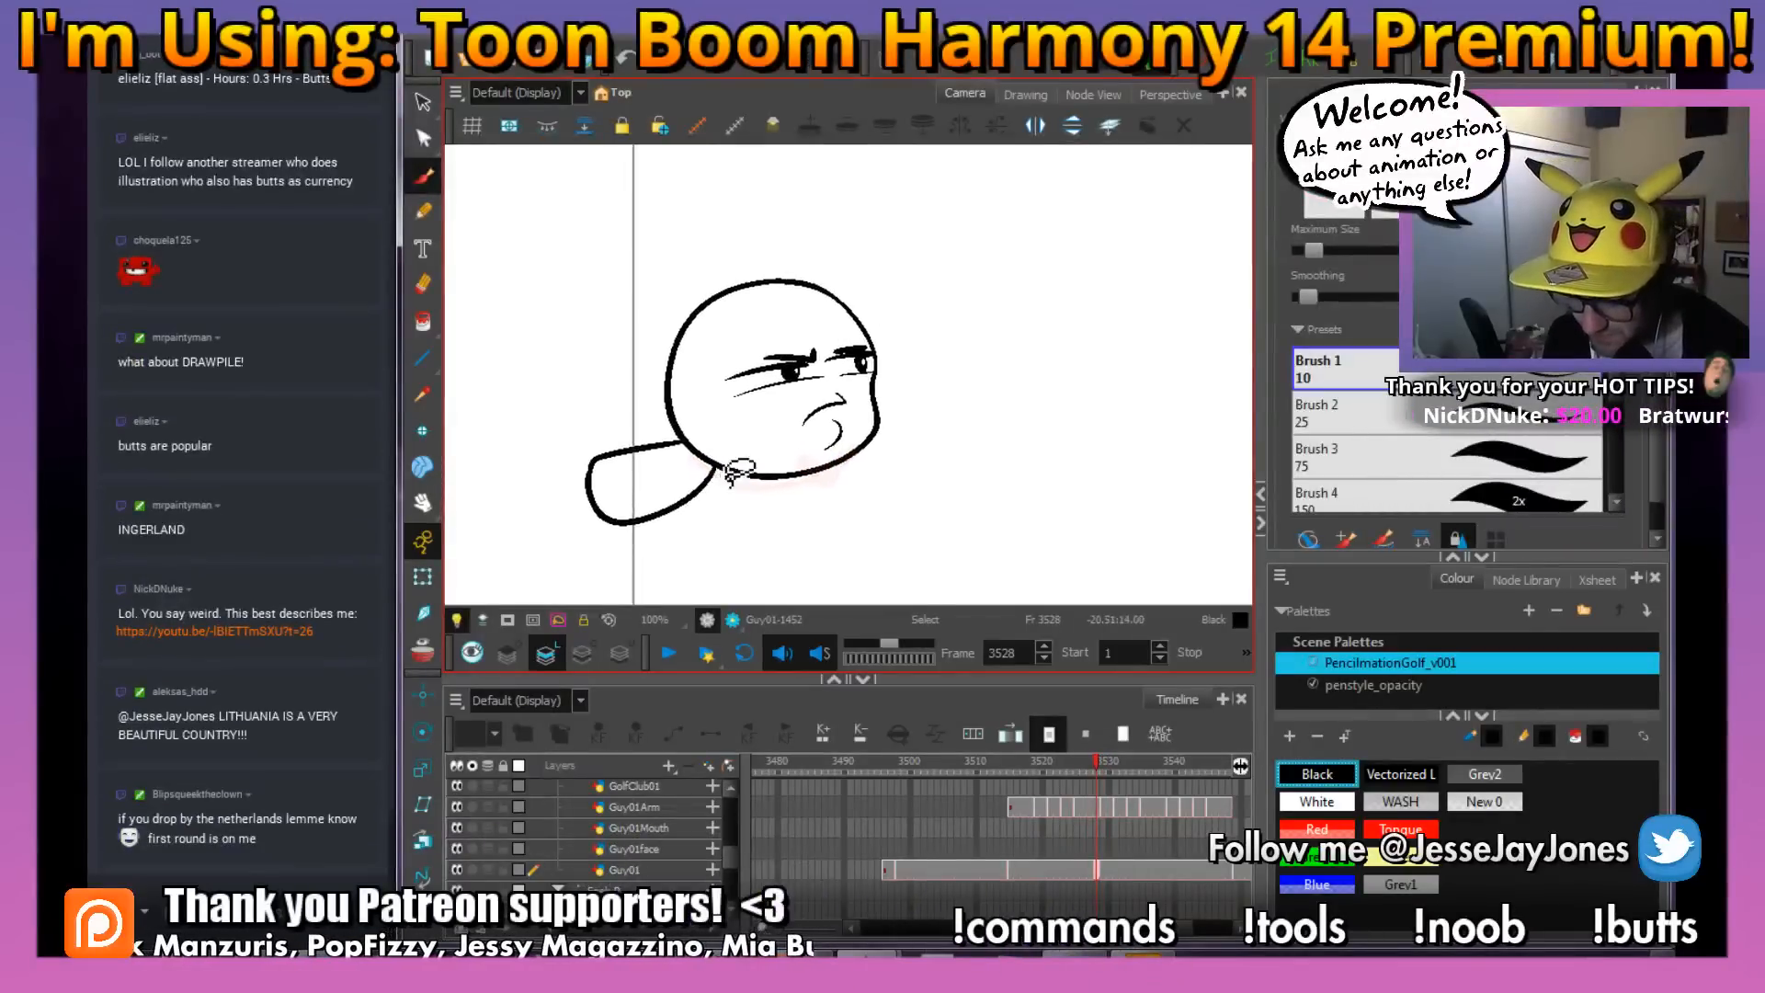
pyautogui.scroll(3, 731, 492)
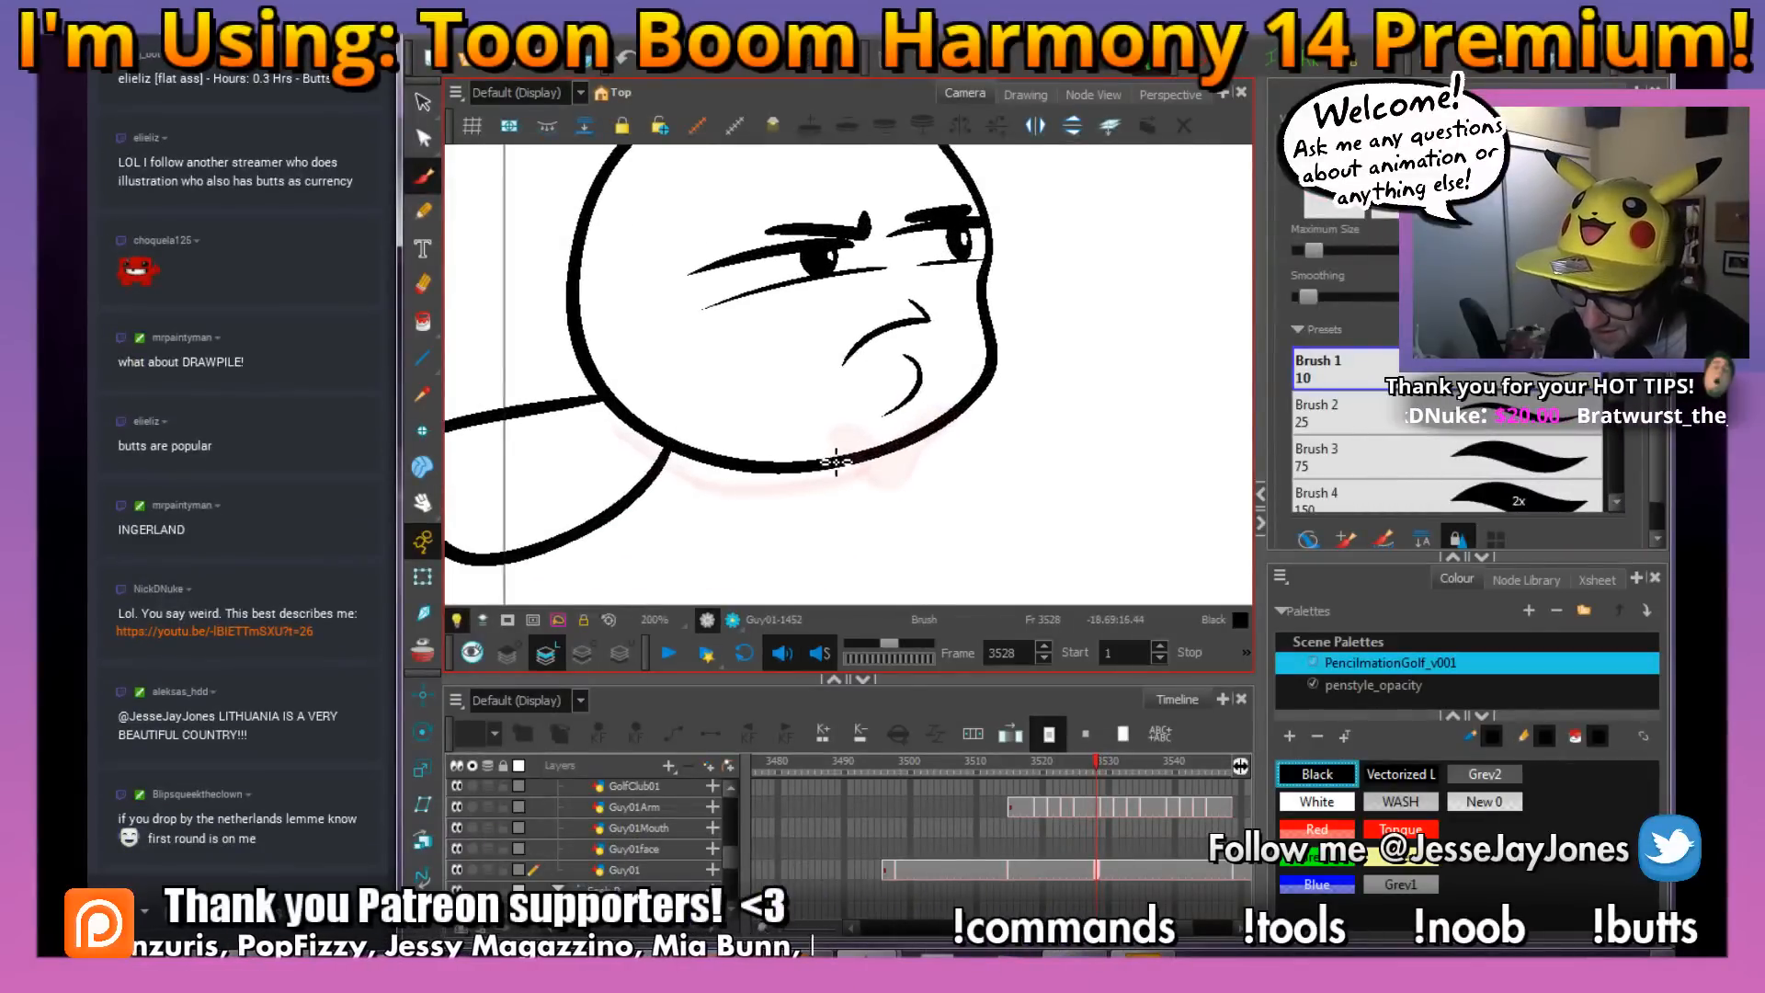
pyautogui.click(1096, 807)
pyautogui.hotkey('alt', 's')
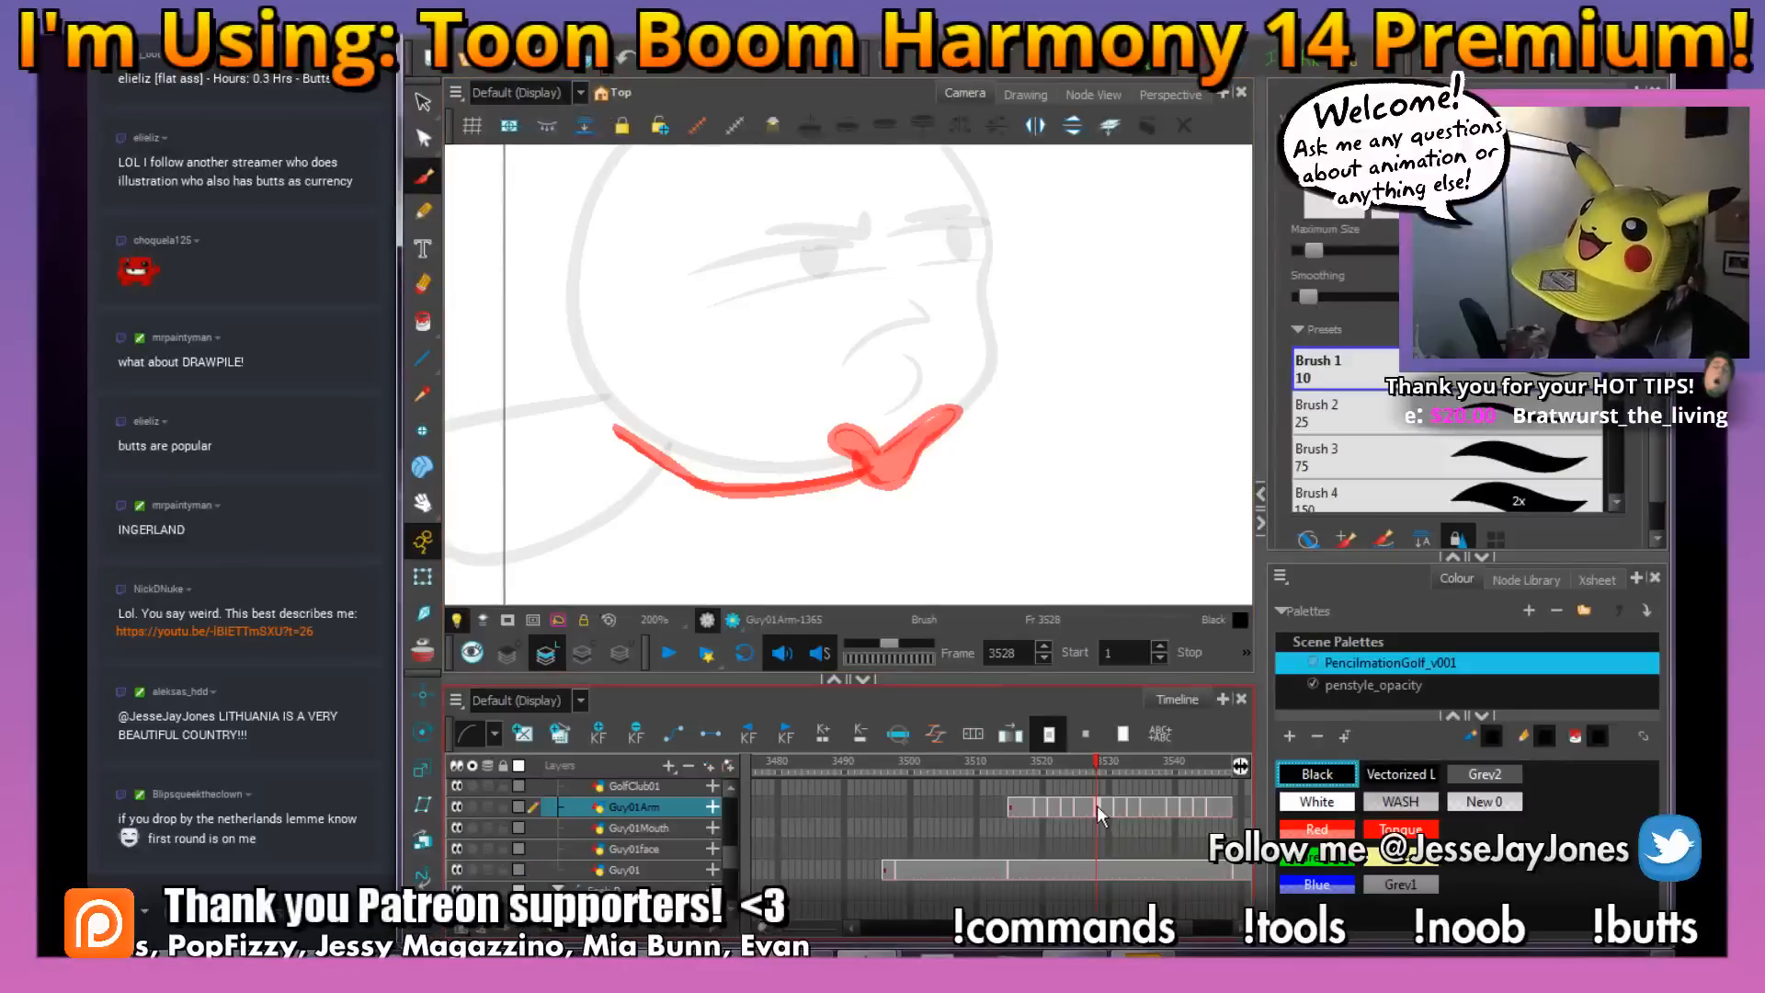
pyautogui.moveTo(831, 487)
pyautogui.mouseDown()
pyautogui.moveTo(862, 487)
pyautogui.moveTo(817, 497)
pyautogui.mouseUp()
pyautogui.press('2')
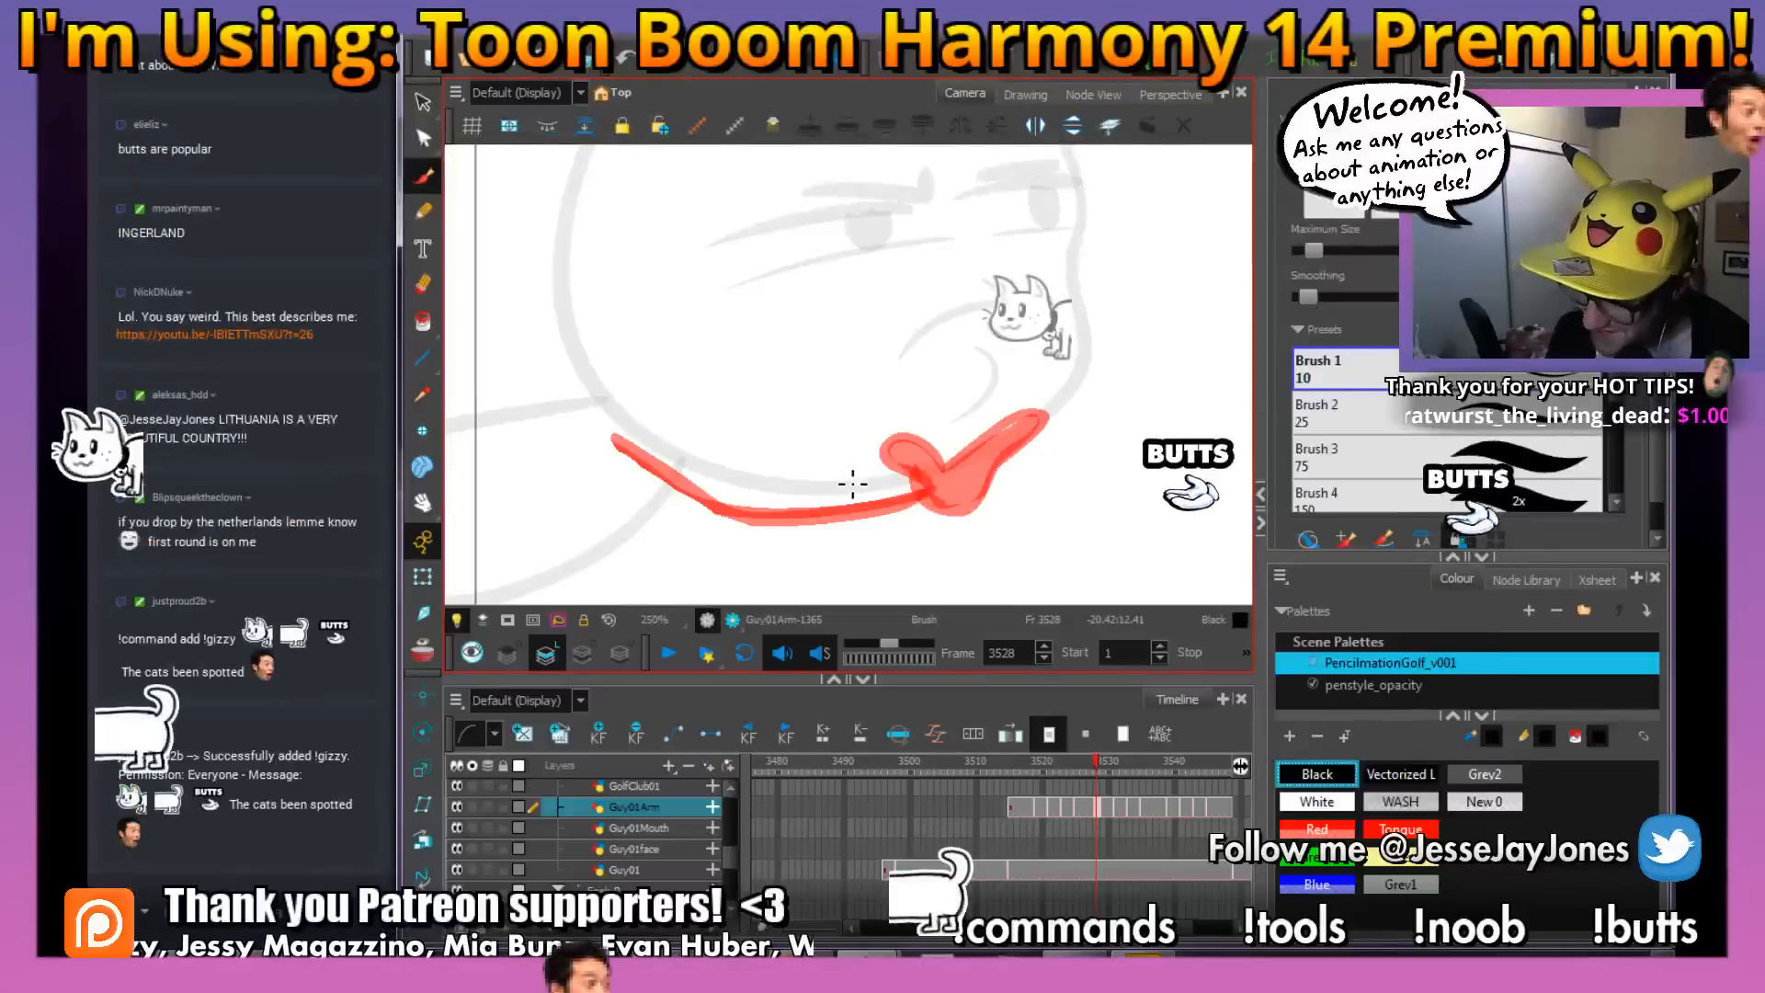
pyautogui.moveTo(917, 520)
pyautogui.mouseDown()
pyautogui.moveTo(933, 524)
pyautogui.moveTo(954, 485)
pyautogui.moveTo(944, 529)
pyautogui.mouseUp()
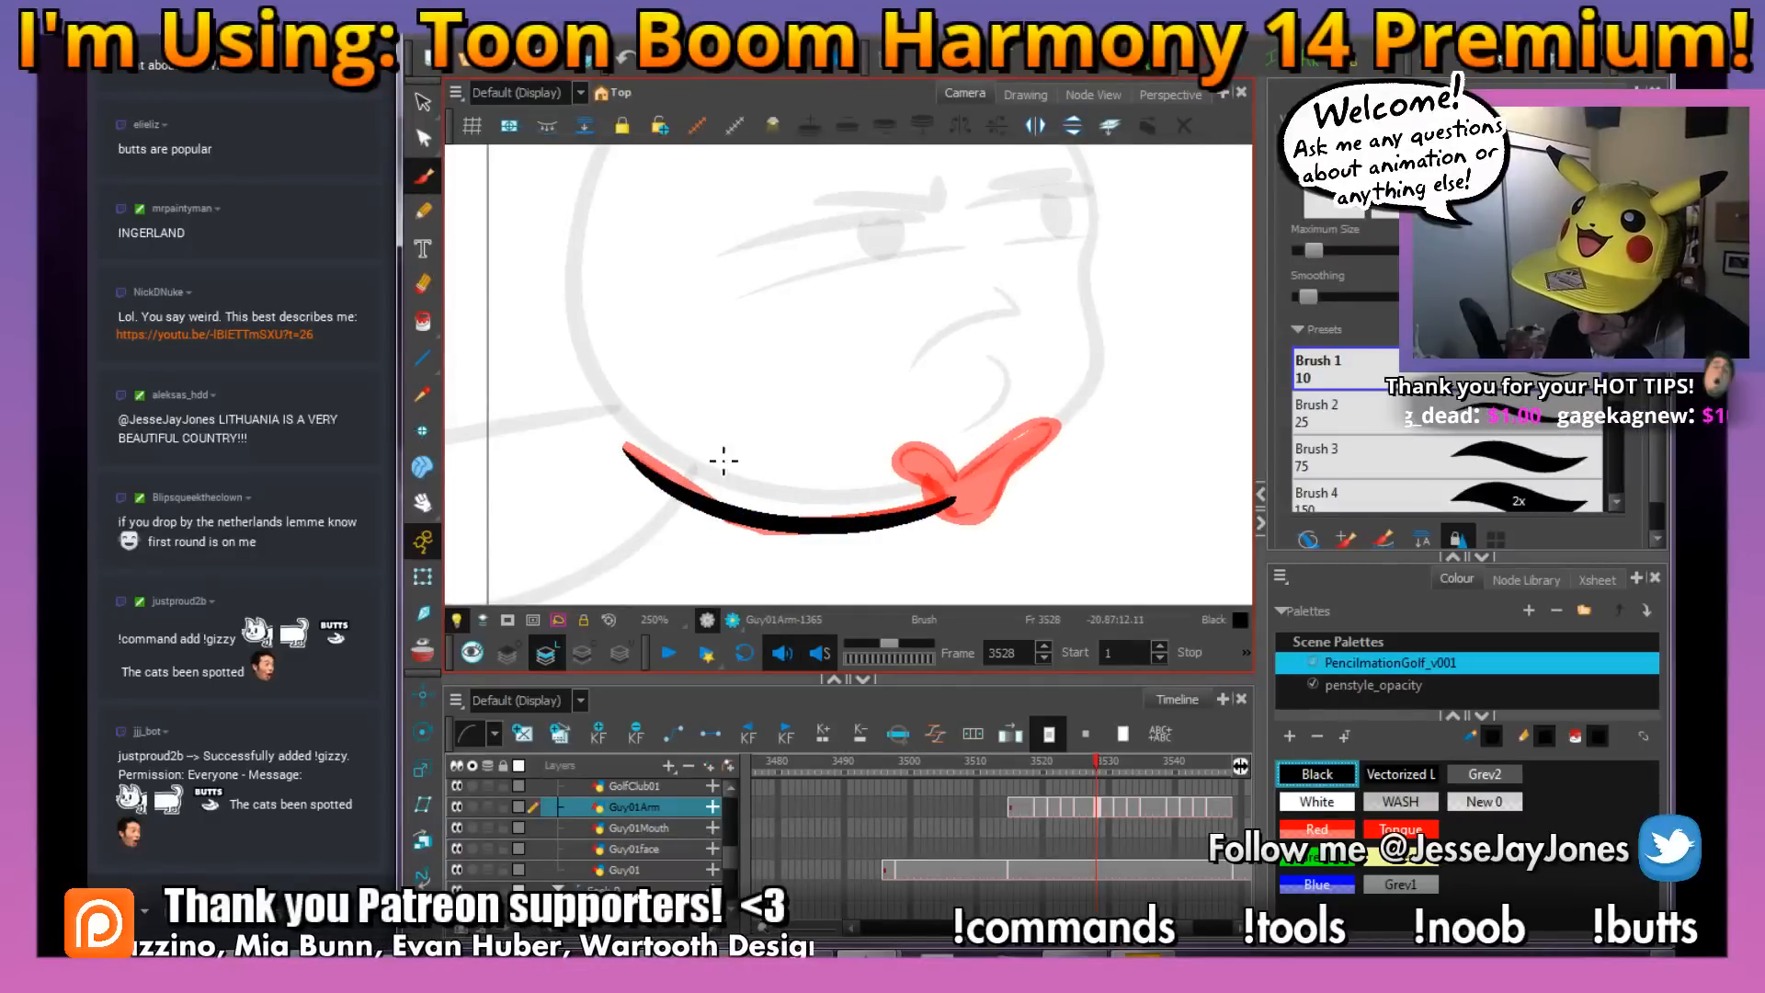
# Ink the hand's outline in black over the red rough at frame 3528 and save the scene
pyautogui.moveTo(960, 496)
pyautogui.mouseDown()
pyautogui.moveTo(902, 524)
pyautogui.moveTo(949, 509)
pyautogui.moveTo(894, 501)
pyautogui.mouseUp()
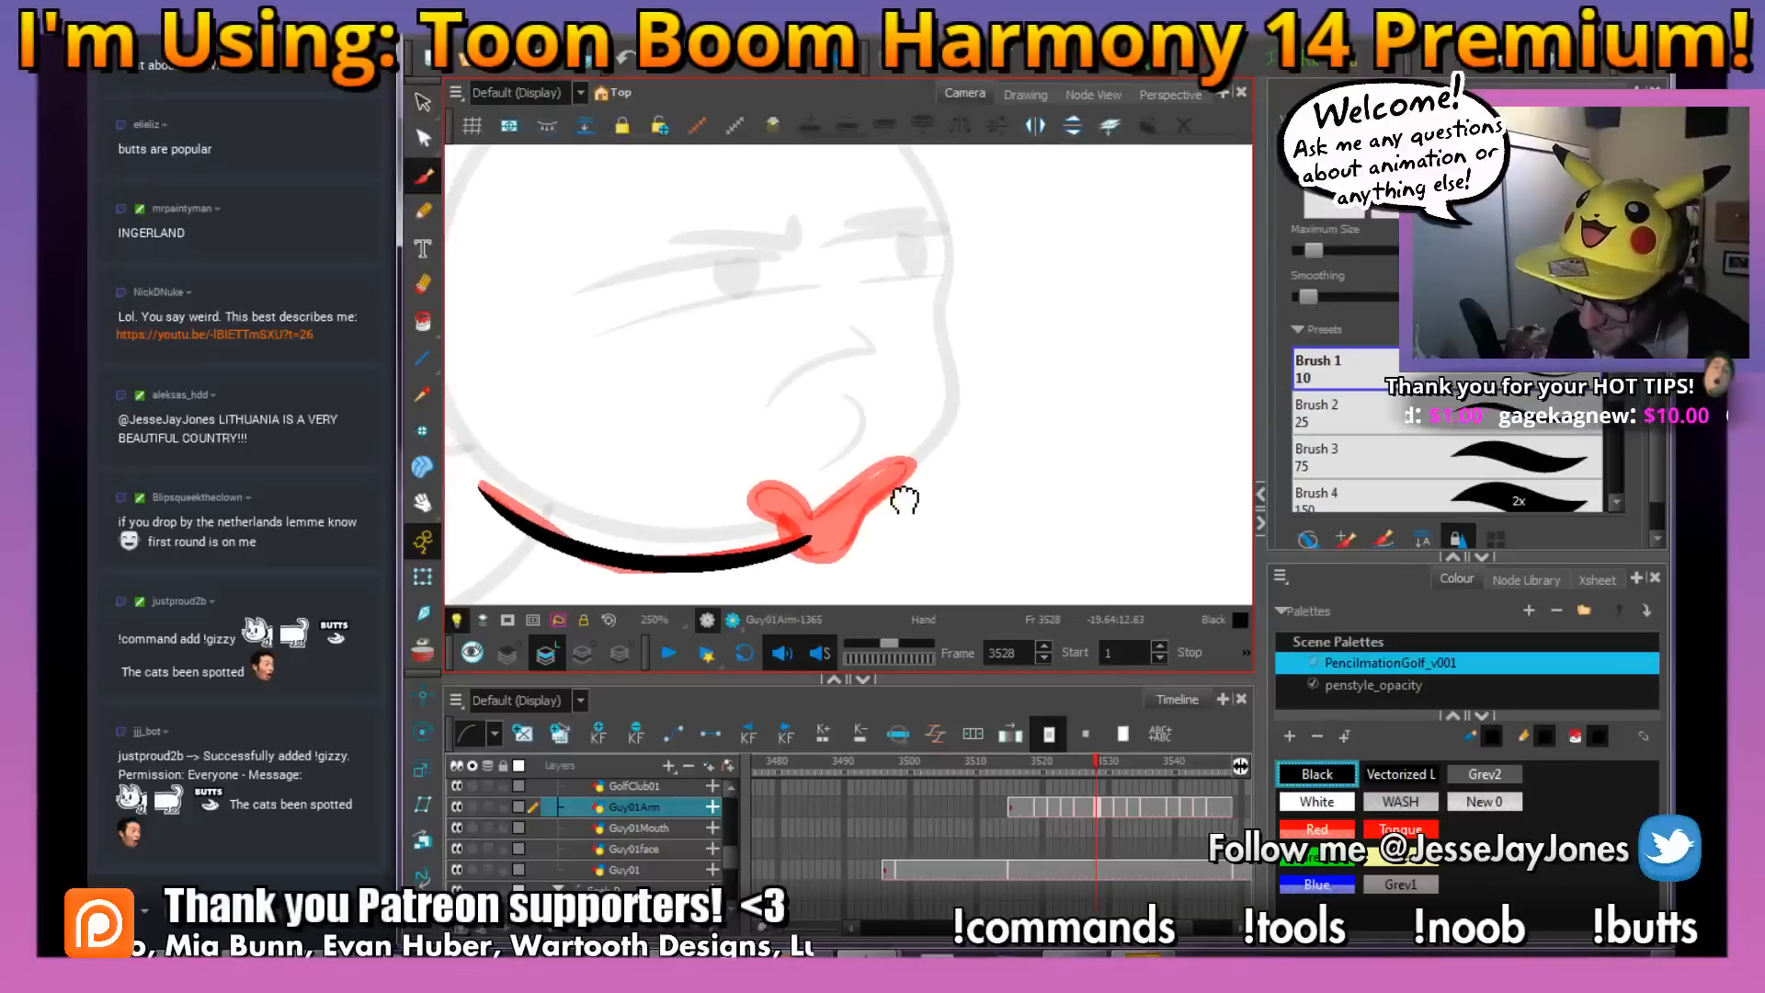
pyautogui.moveTo(788, 540); pyautogui.dragTo(832, 561)
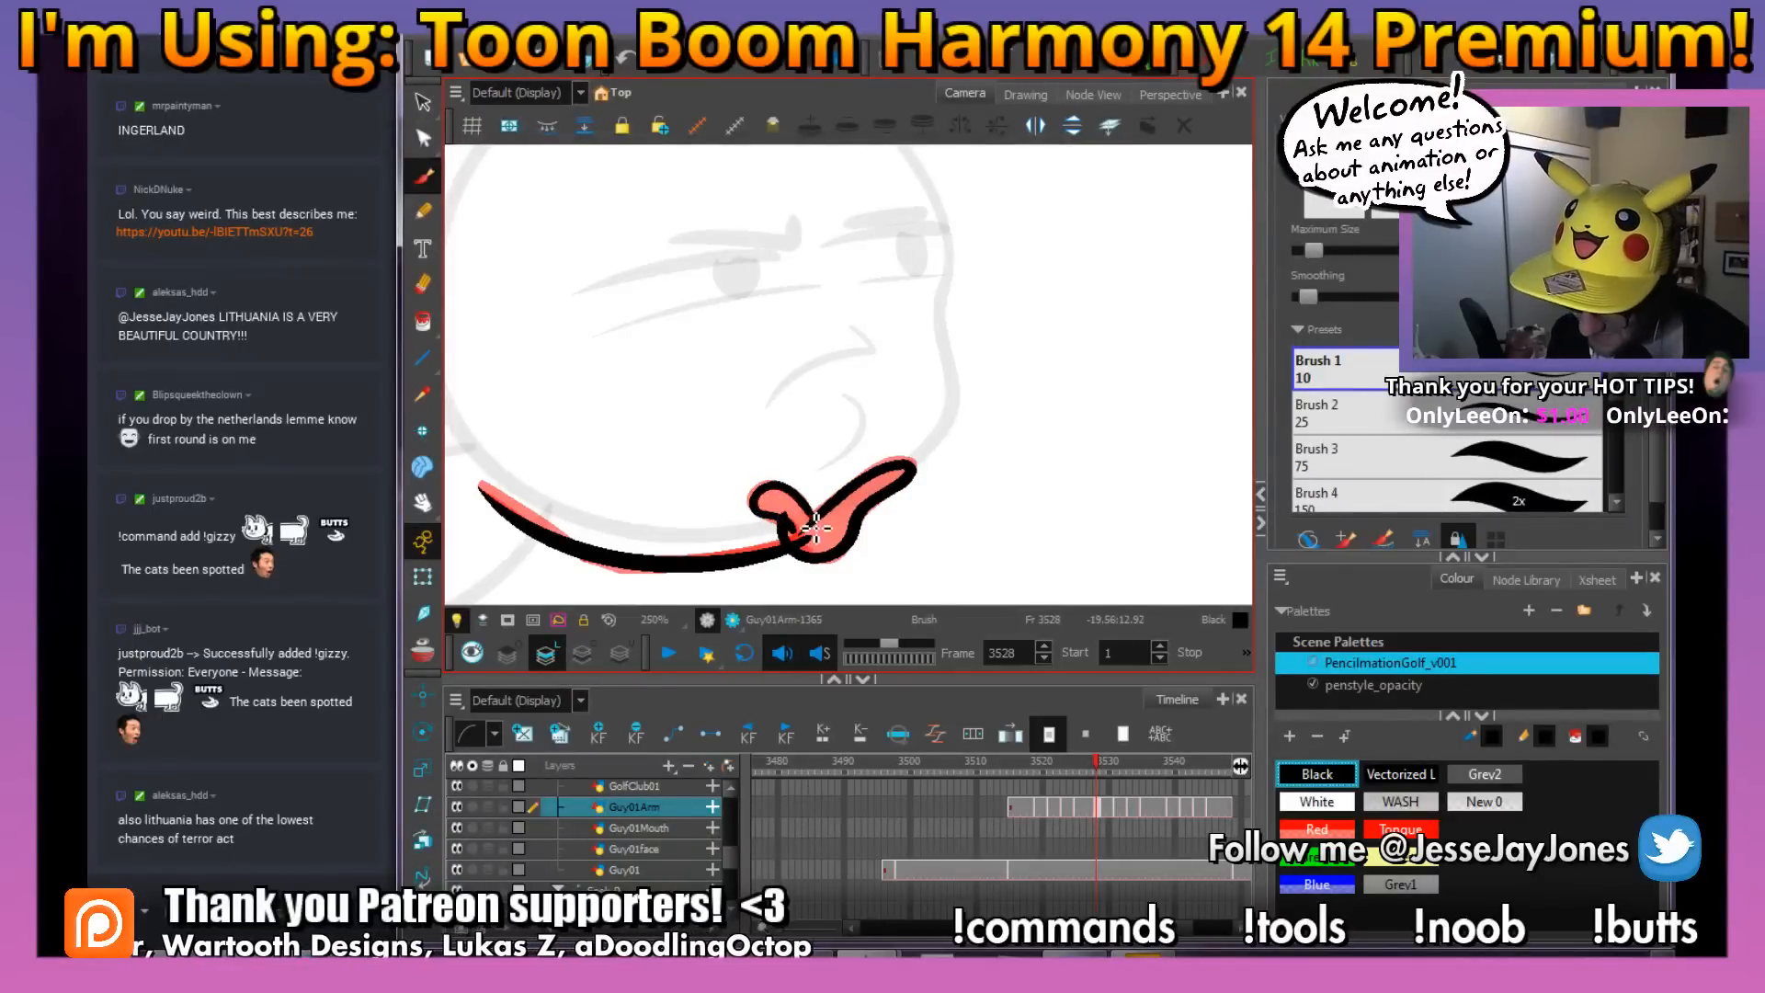
pyautogui.moveTo(853, 511)
pyautogui.mouseDown()
pyautogui.moveTo(840, 530)
pyautogui.moveTo(851, 519)
pyautogui.mouseUp()
pyautogui.hotkey('ctrl', 's')
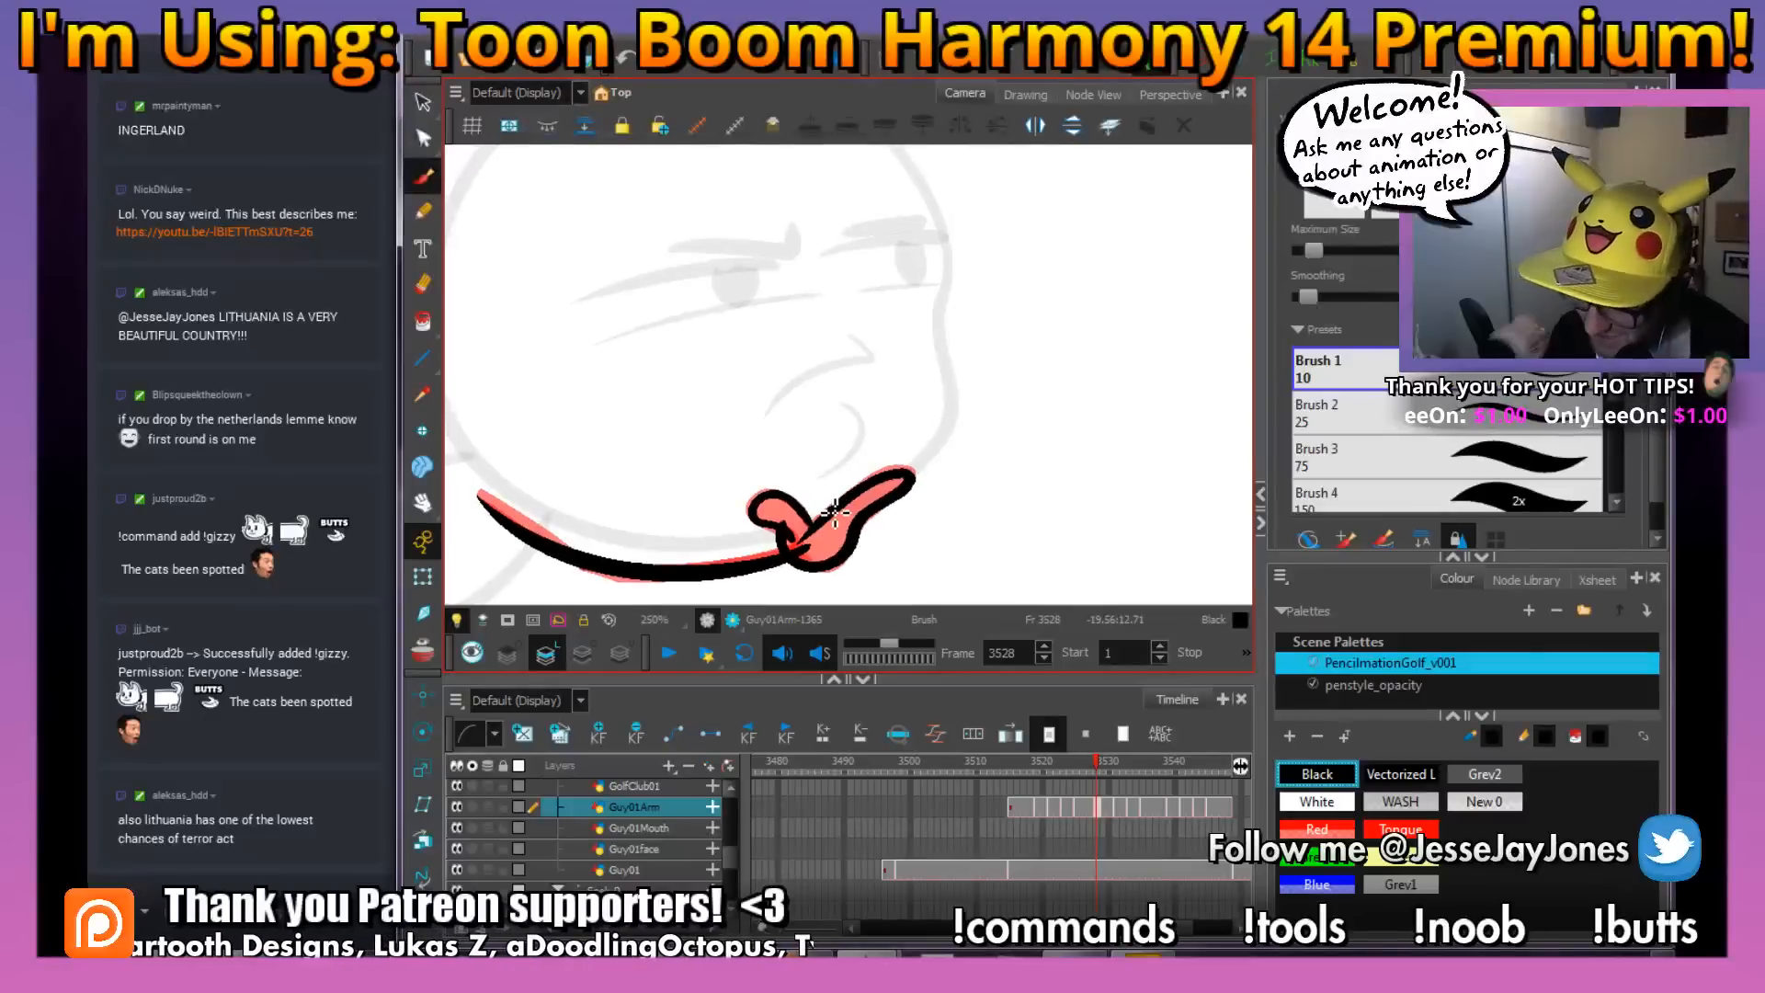
# Delete the red rough from the Guy01Arm drawing at frame 3528 and fill the hand with solid black
pyautogui.hotkey('alt', 's')
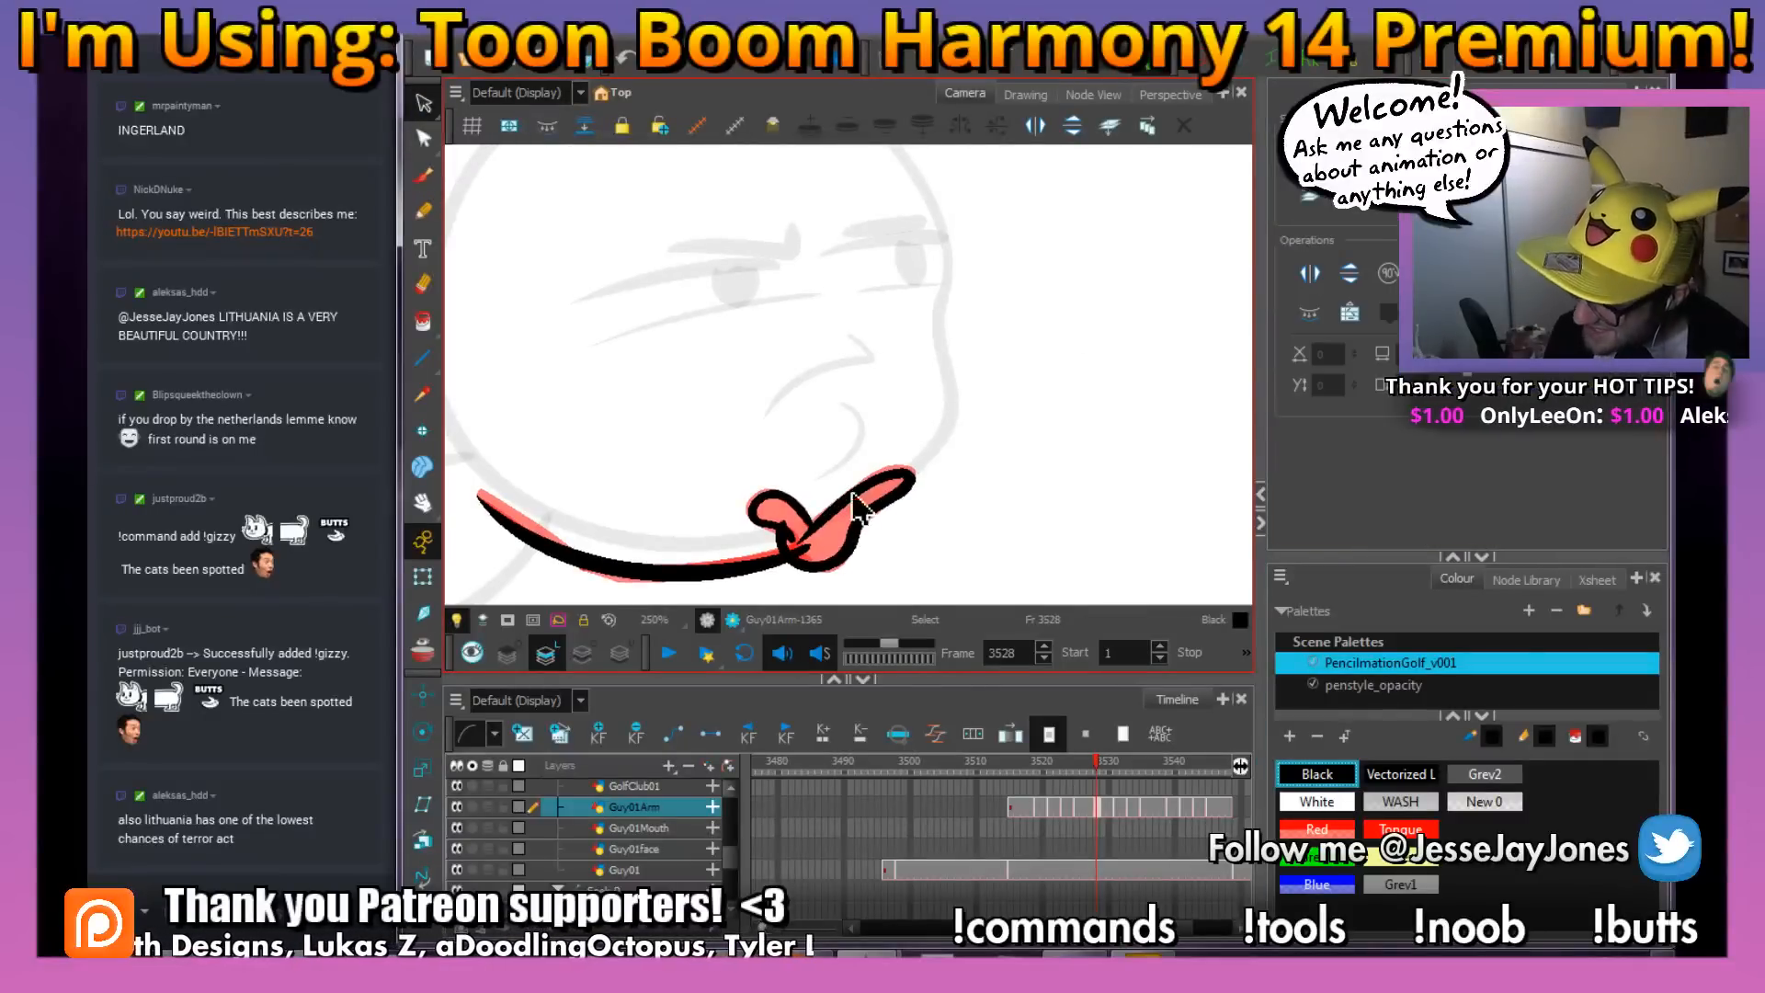
pyautogui.click(834, 540)
pyautogui.press('Delete')
pyautogui.click(833, 529)
pyautogui.hotkey('alt', 's')
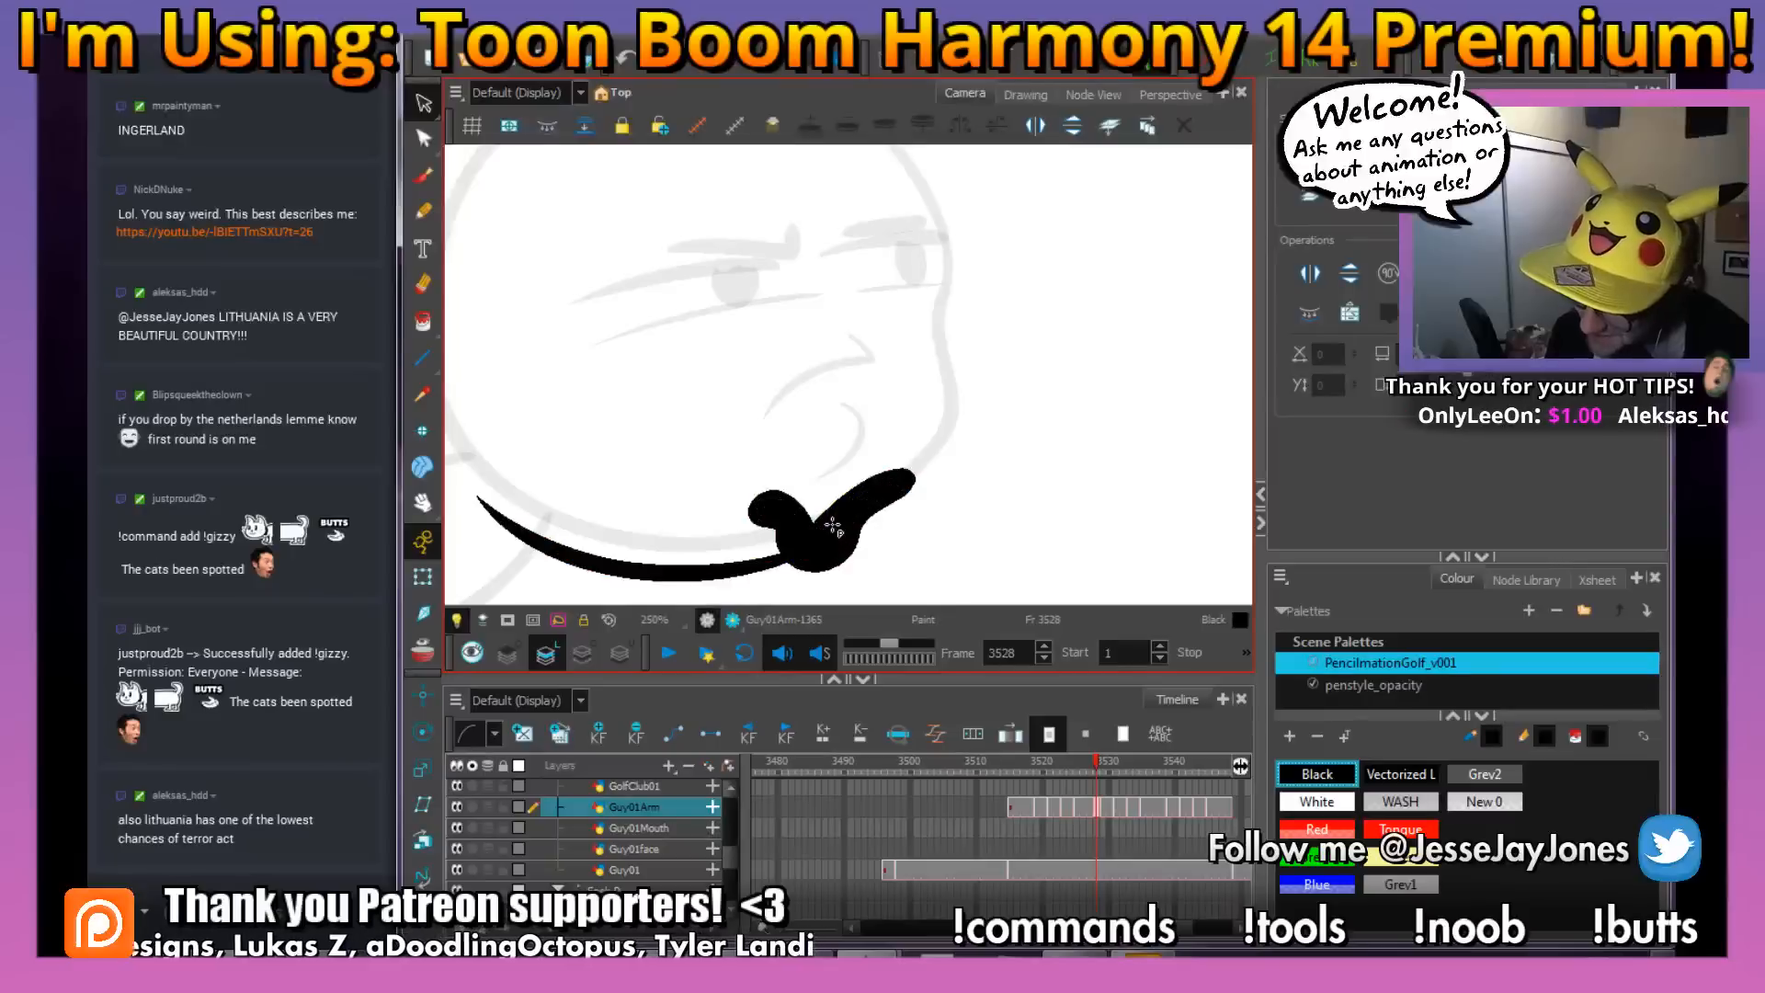
# Go to the Guy01Arm drawing at frame 3521 and turn on onion skin for brush inking
pyautogui.click(1059, 808)
pyautogui.click(1029, 808)
pyautogui.click(1049, 809)
pyautogui.click(423, 179)
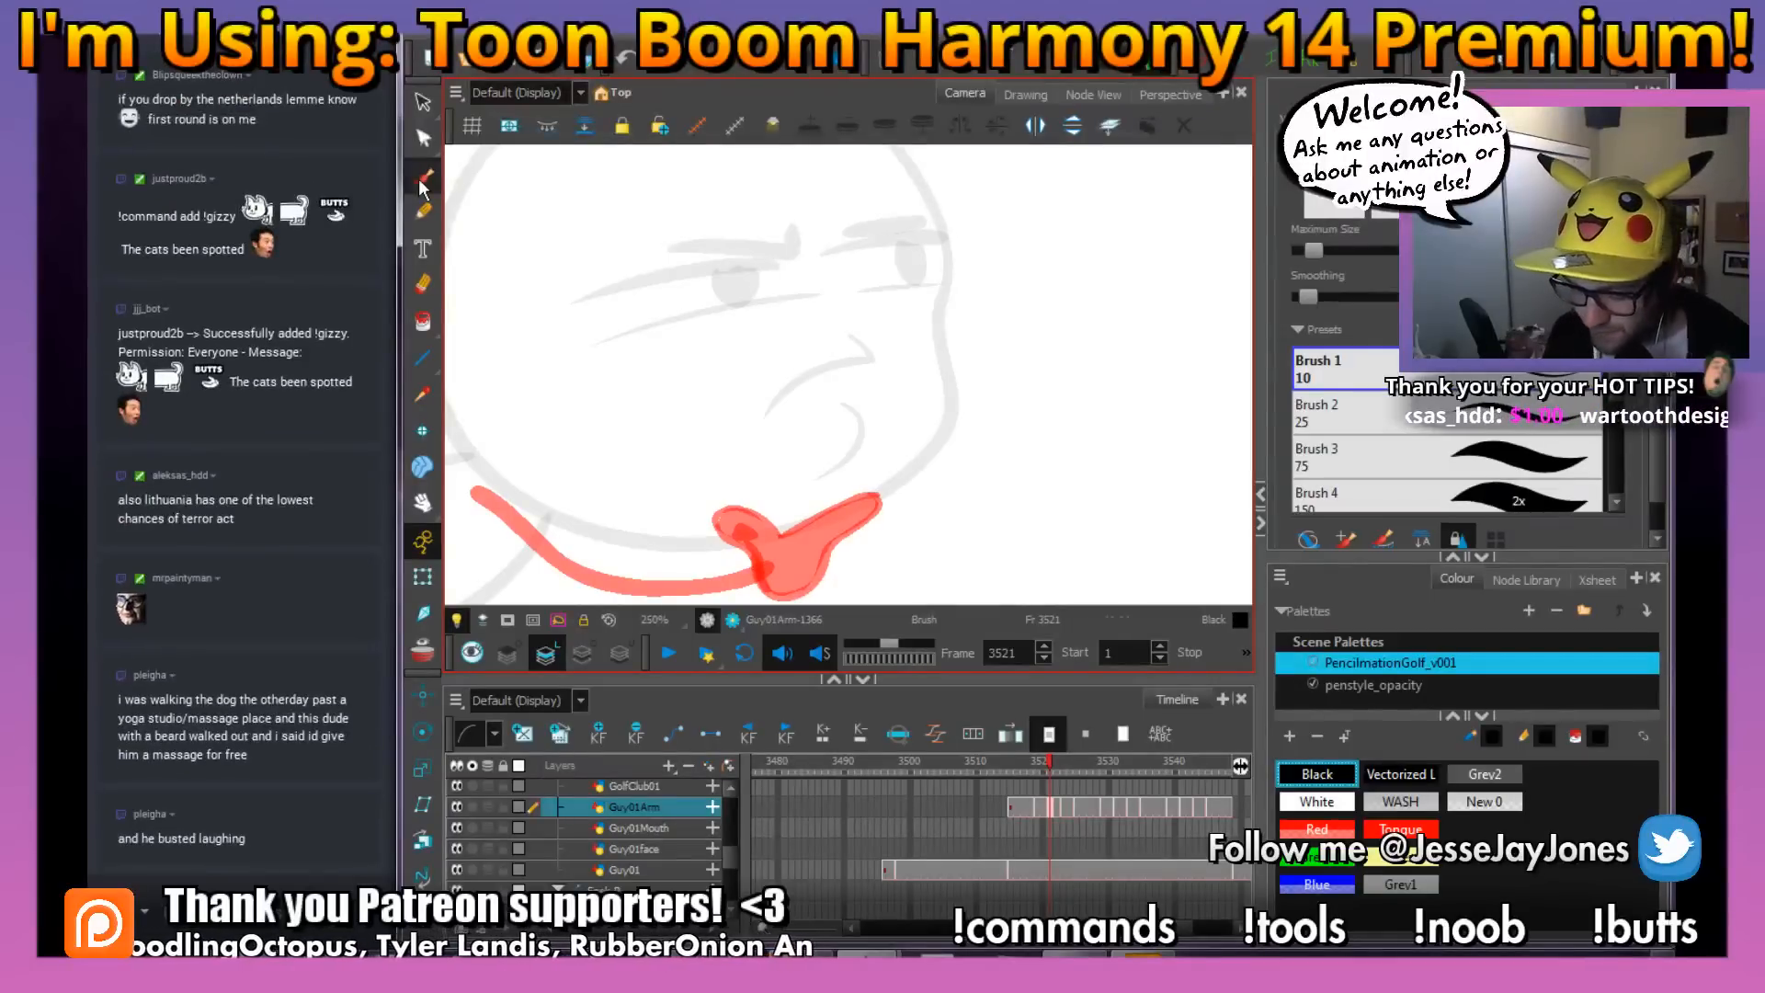
pyautogui.click(422, 651)
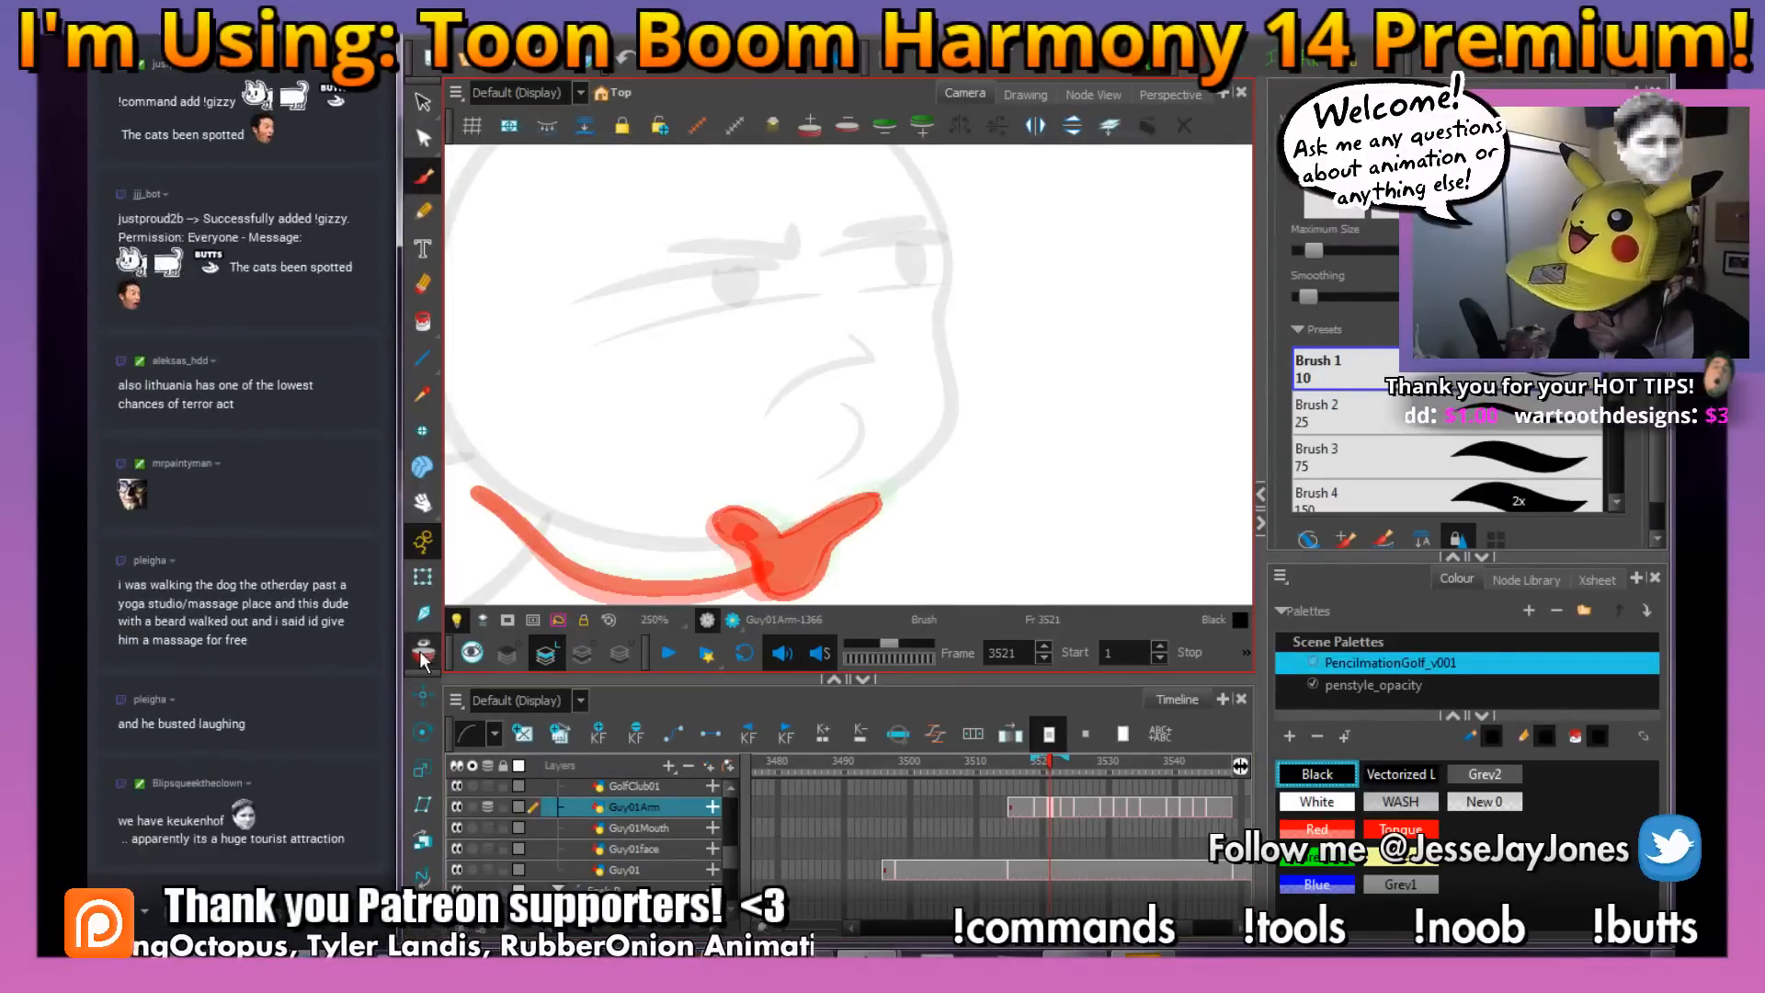
# Save the scene and ink the hand's outline in black over the red rough at frame 3521
pyautogui.press('space')
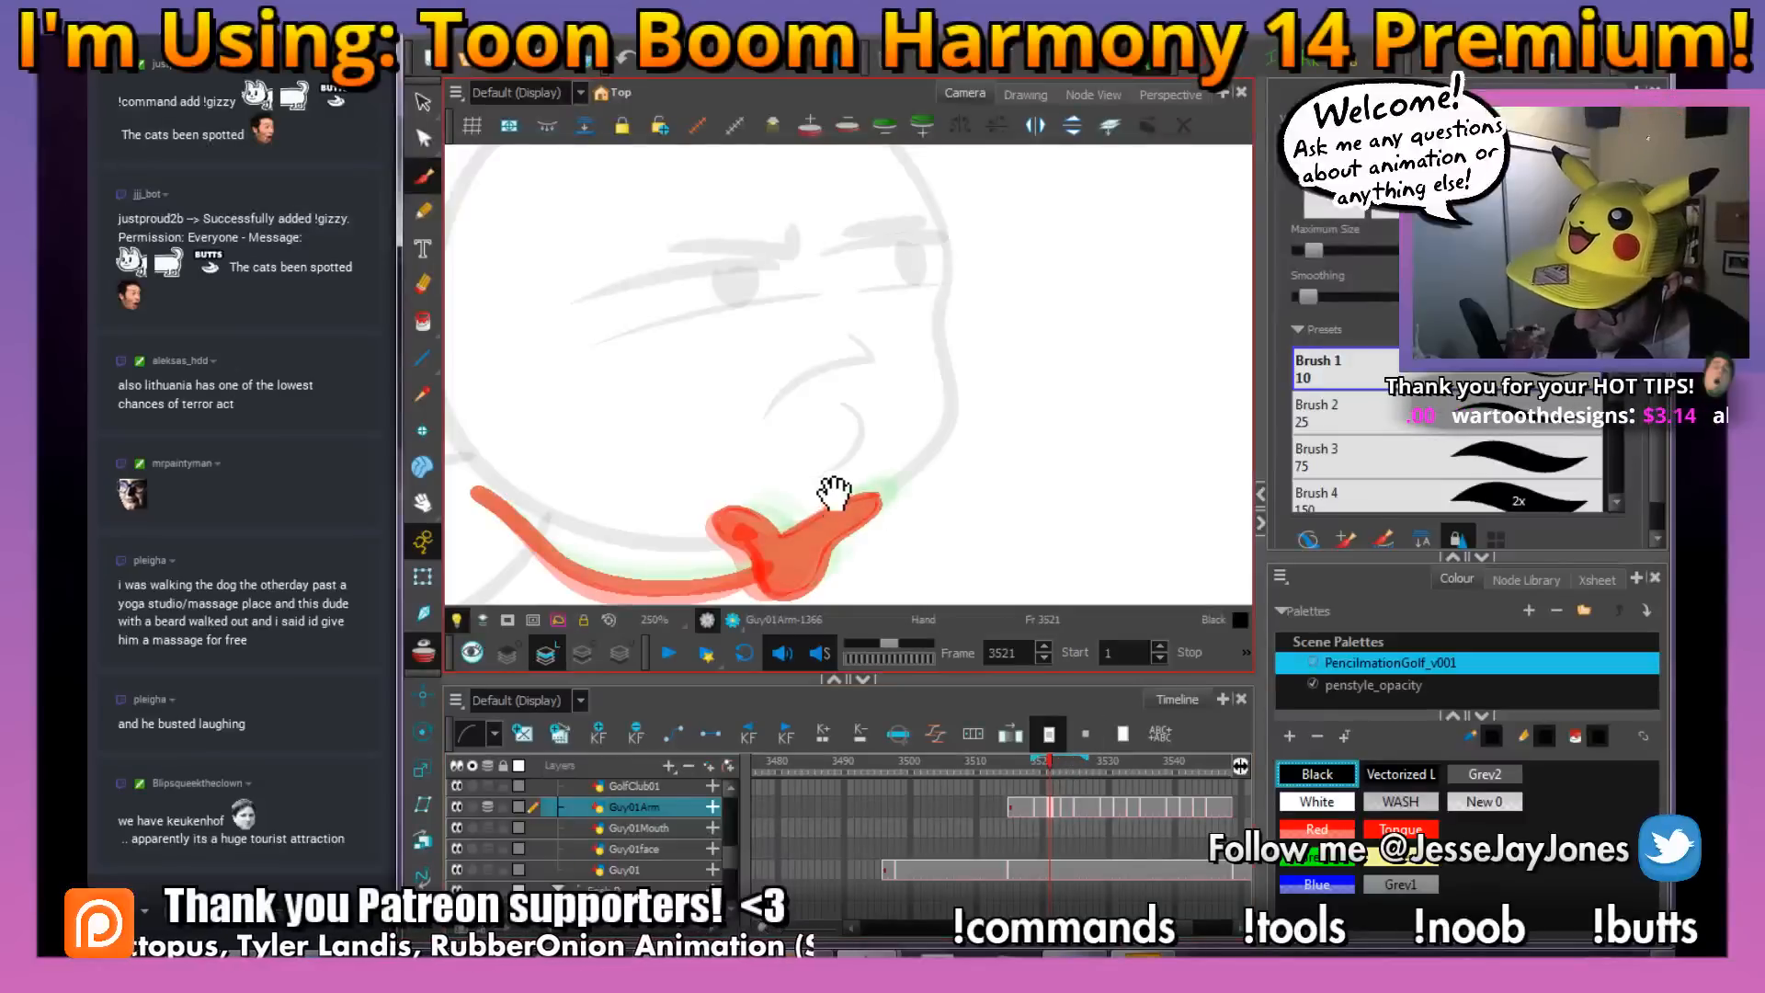
pyautogui.moveTo(846, 492); pyautogui.dragTo(865, 433)
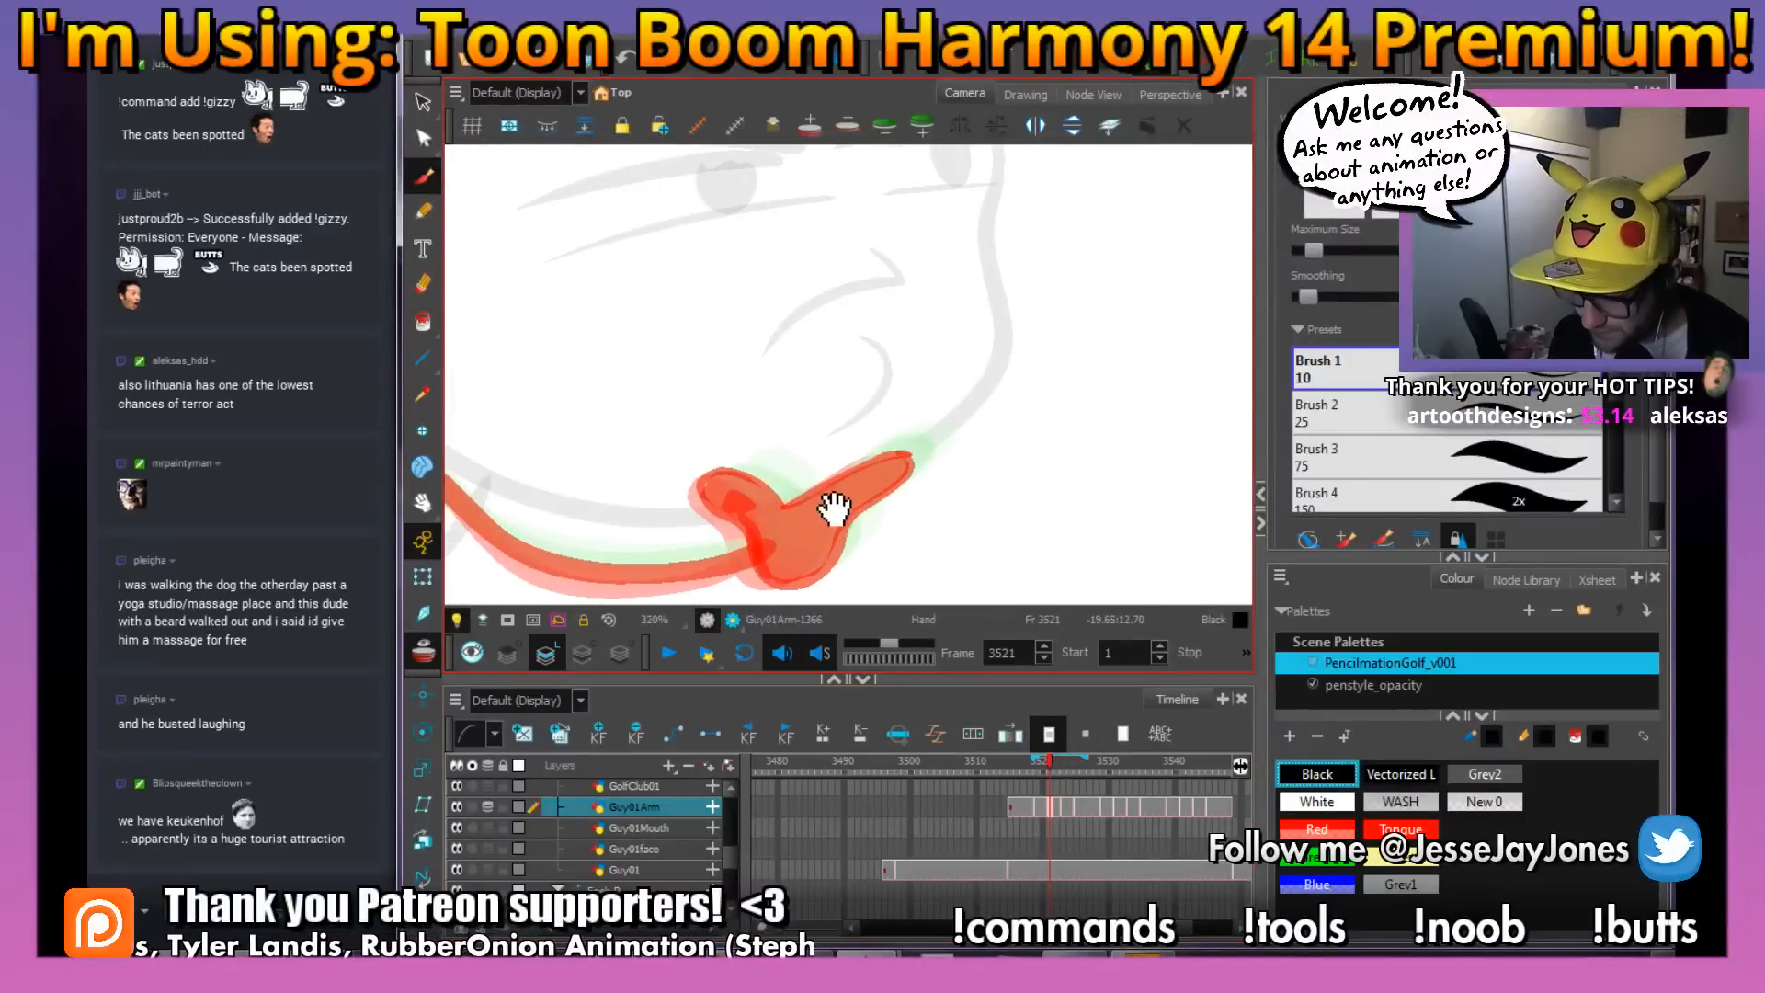
pyautogui.scroll(1, 855, 496)
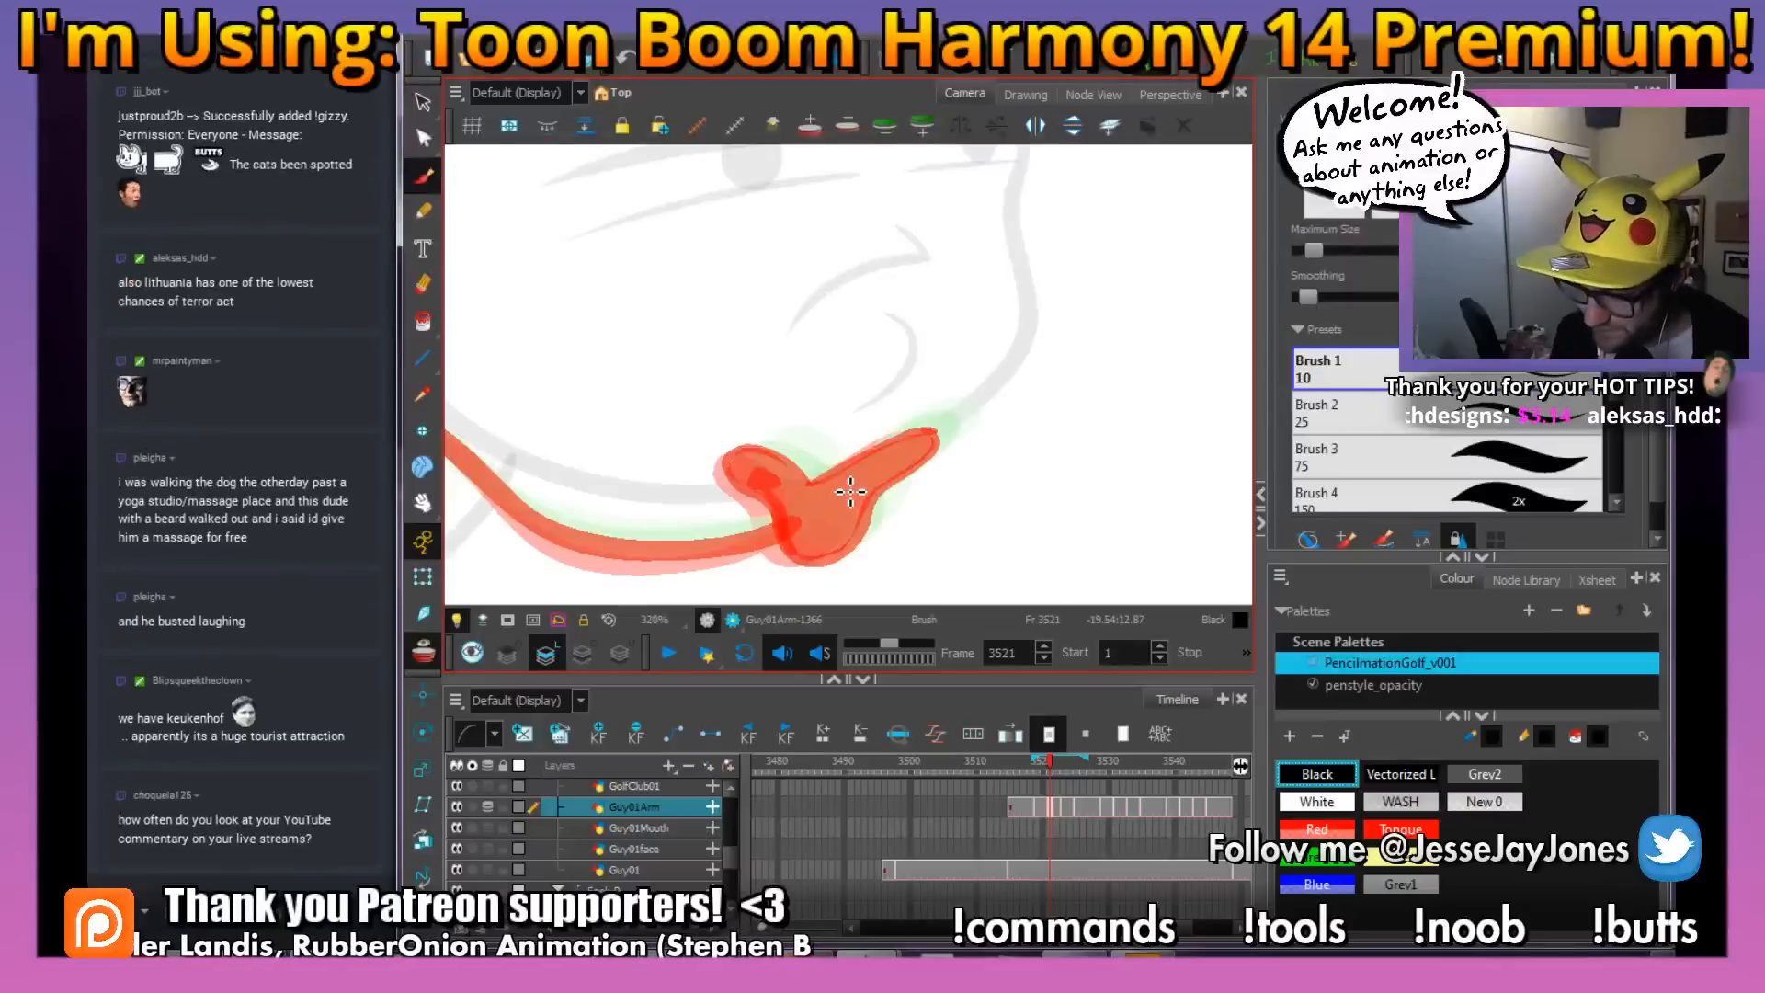
pyautogui.moveTo(855, 460); pyautogui.dragTo(833, 459)
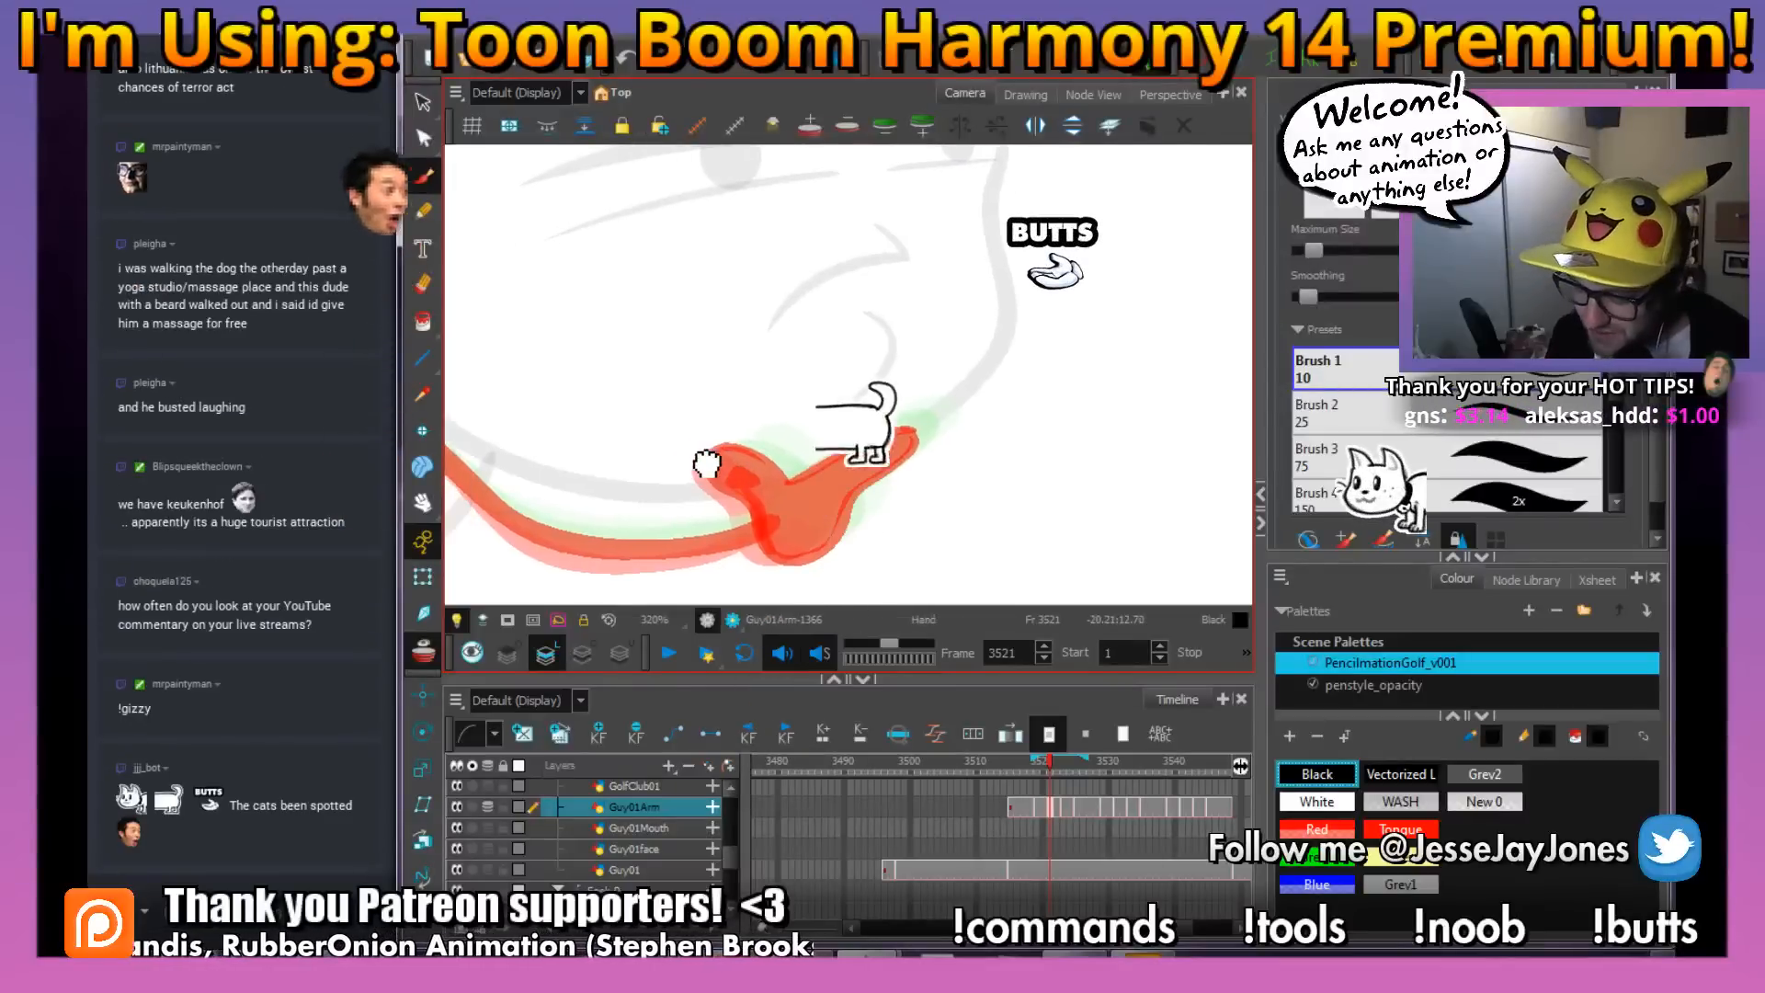
pyautogui.scroll(1, 790, 505)
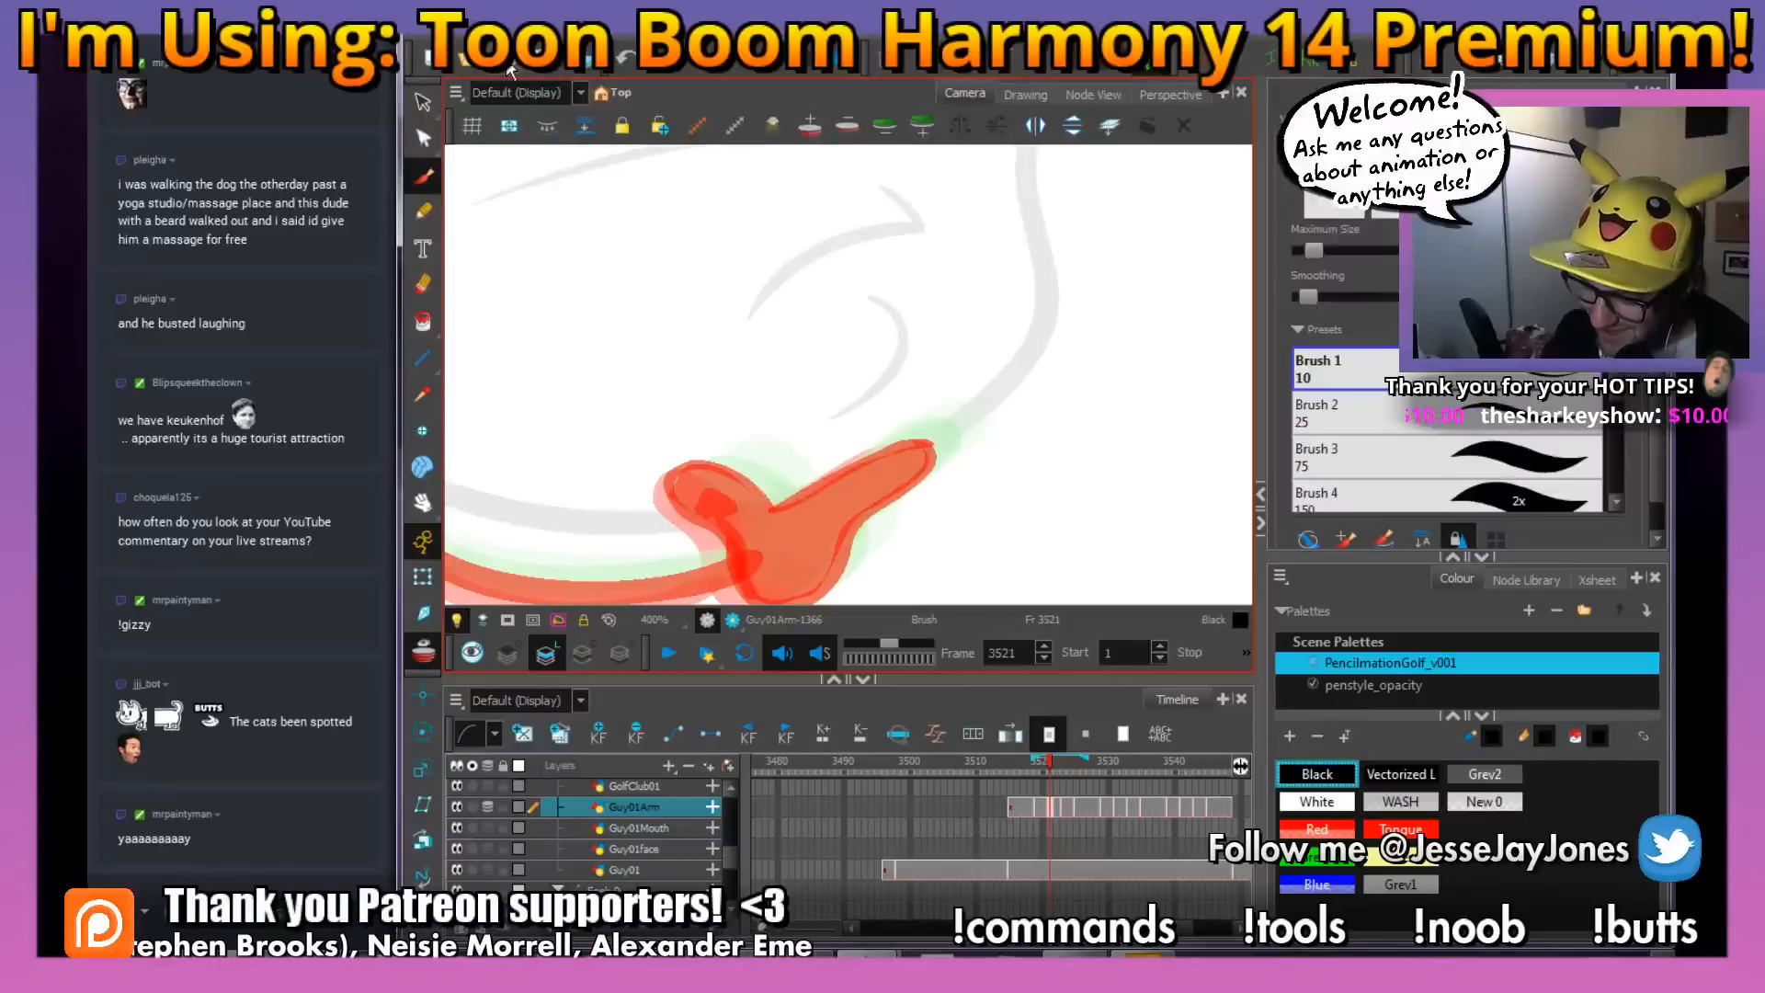
pyautogui.hotkey('ctrl', 's')
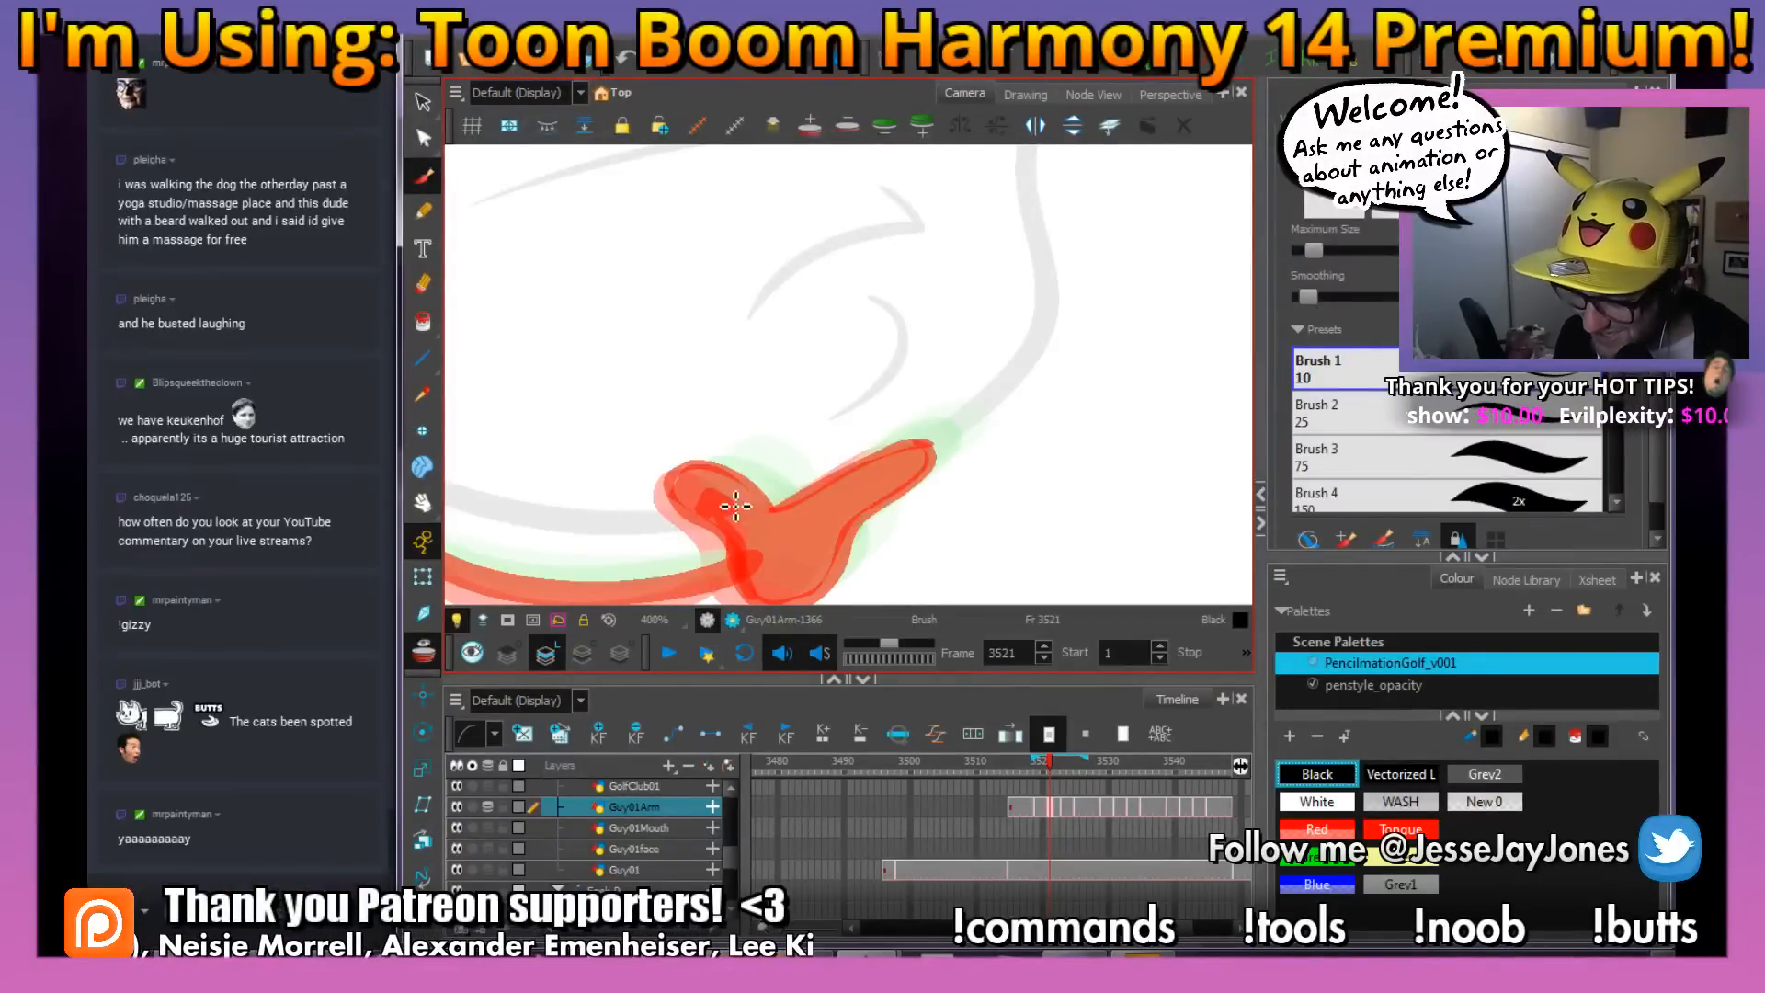
pyautogui.moveTo(788, 484)
pyautogui.mouseDown()
pyautogui.moveTo(762, 443)
pyautogui.moveTo(790, 402)
pyautogui.moveTo(809, 412)
pyautogui.moveTo(792, 447)
pyautogui.moveTo(736, 413)
pyautogui.moveTo(669, 430)
pyautogui.moveTo(691, 473)
pyautogui.moveTo(756, 499)
pyautogui.moveTo(823, 429)
pyautogui.moveTo(910, 386)
pyautogui.moveTo(936, 413)
pyautogui.moveTo(816, 491)
pyautogui.moveTo(856, 515)
pyautogui.moveTo(814, 548)
pyautogui.mouseUp()
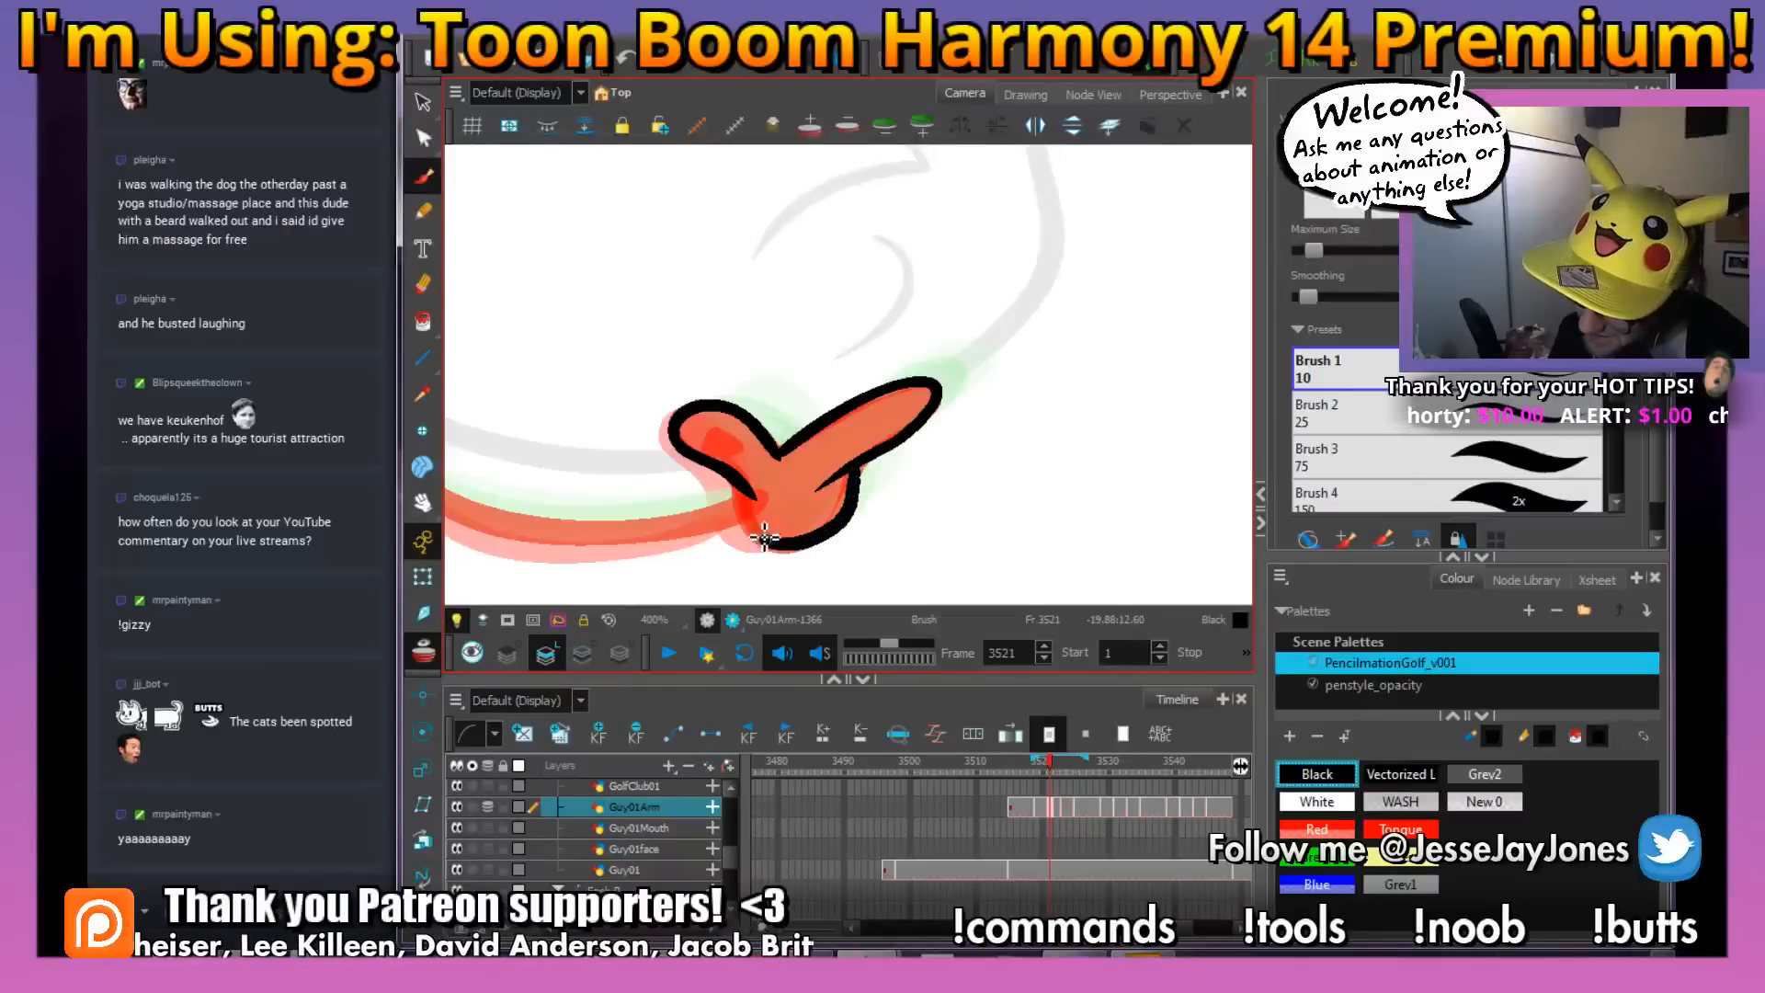
# Ink the curved arm line in black from the hand back to the shoulder at frame 3521
pyautogui.moveTo(749, 480)
pyautogui.mouseDown()
pyautogui.moveTo(825, 504)
pyautogui.moveTo(996, 478)
pyautogui.moveTo(975, 508)
pyautogui.moveTo(915, 517)
pyautogui.moveTo(726, 513)
pyautogui.moveTo(527, 366)
pyautogui.mouseUp()
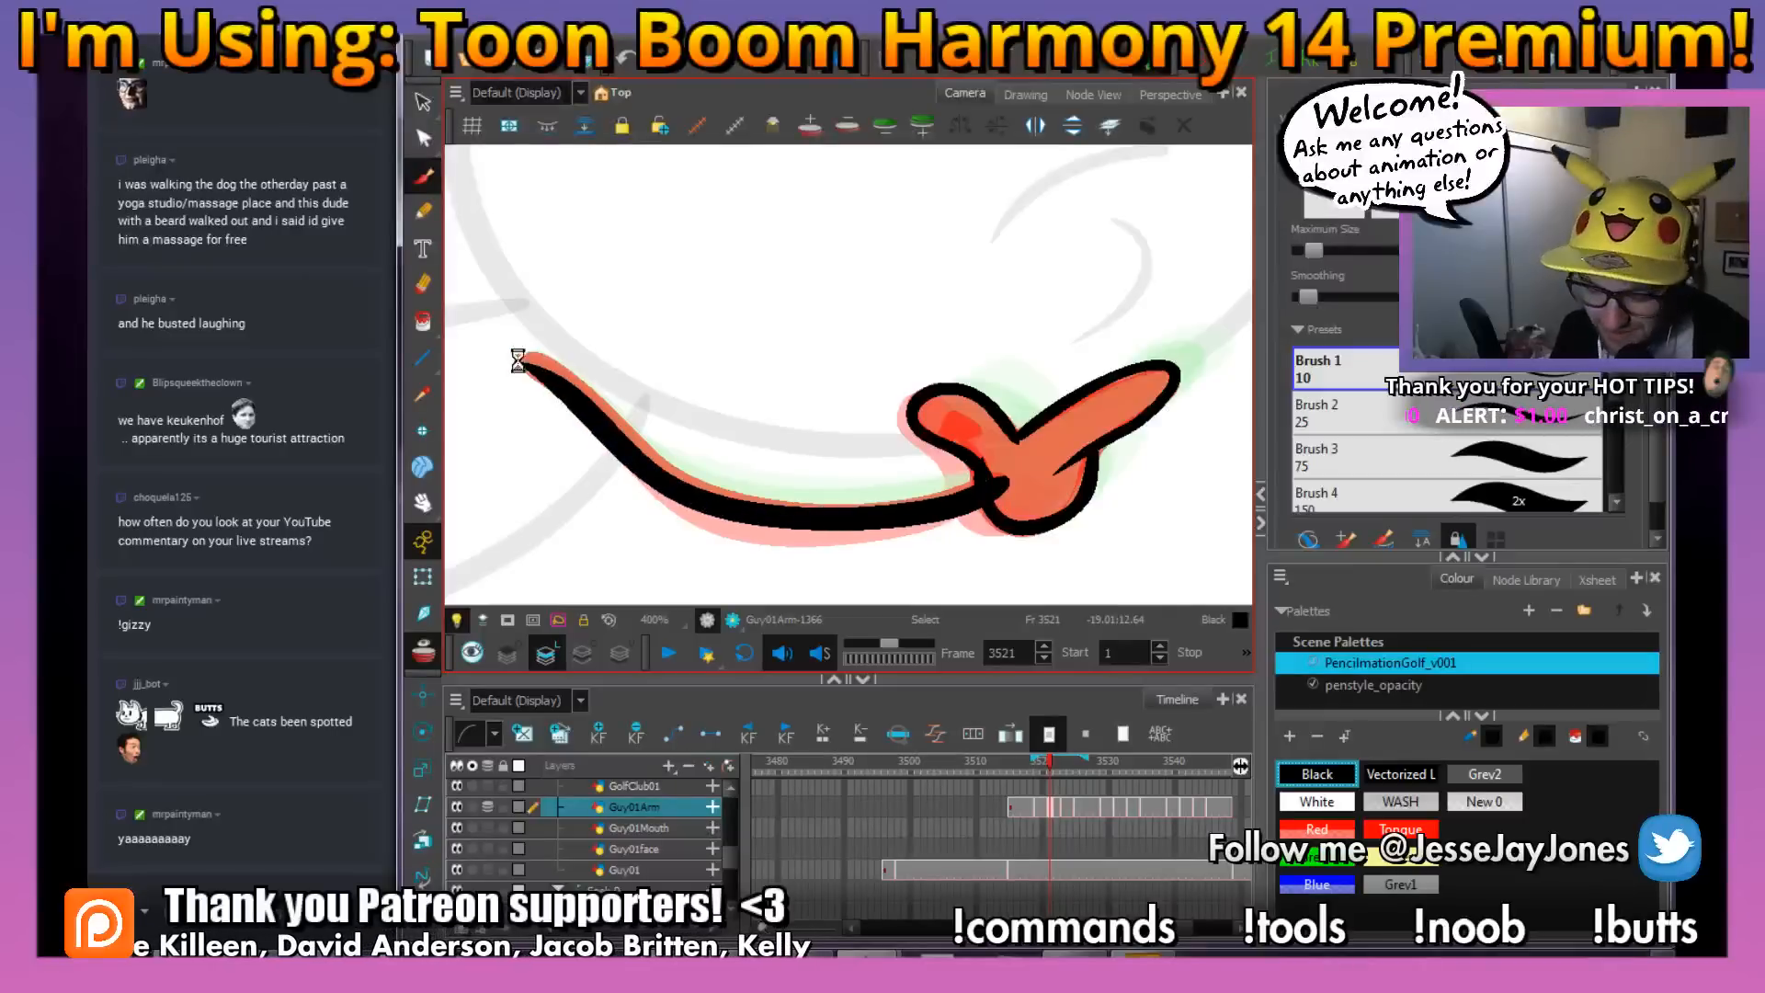
pyautogui.press('1')
pyautogui.press('1')
pyautogui.press('1')
pyautogui.press('1')
pyautogui.press('2')
pyautogui.press('2')
pyautogui.press('2')
# Adjust the thumb's black outline with the Perspective tool on the frame 3521 arm drawing
pyautogui.moveTo(1045, 441); pyautogui.dragTo(940, 448)
pyautogui.press('2')
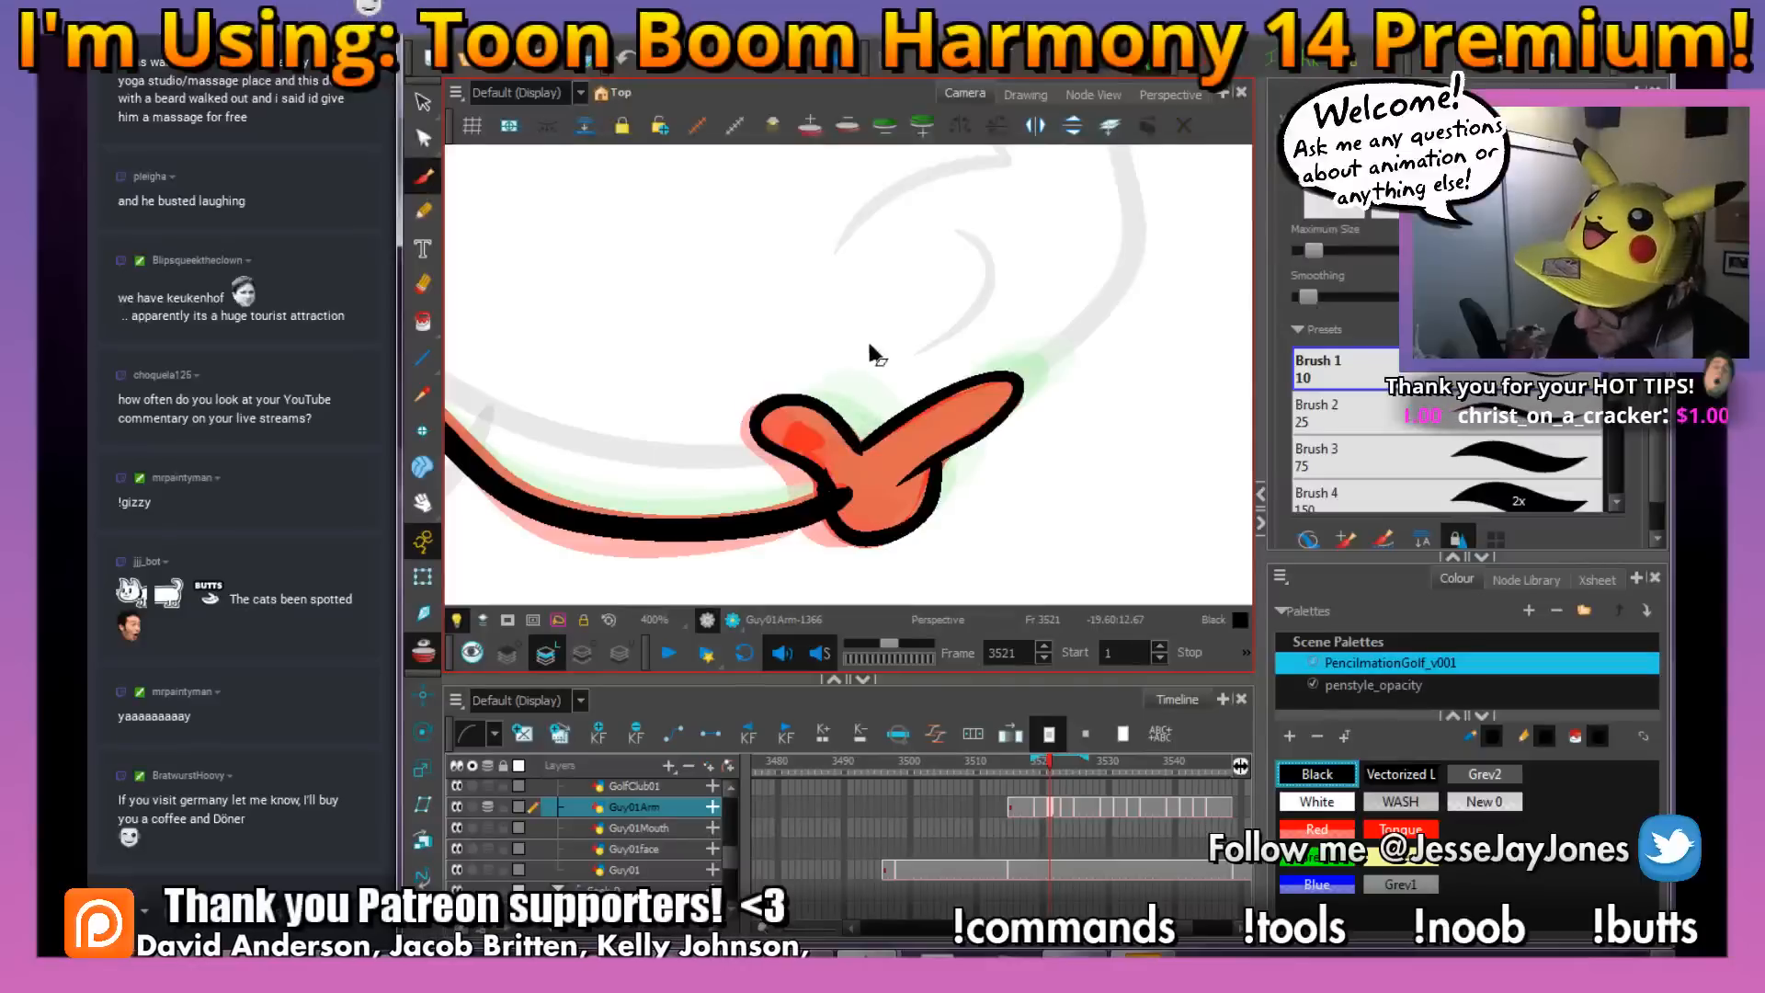
pyautogui.click(825, 416)
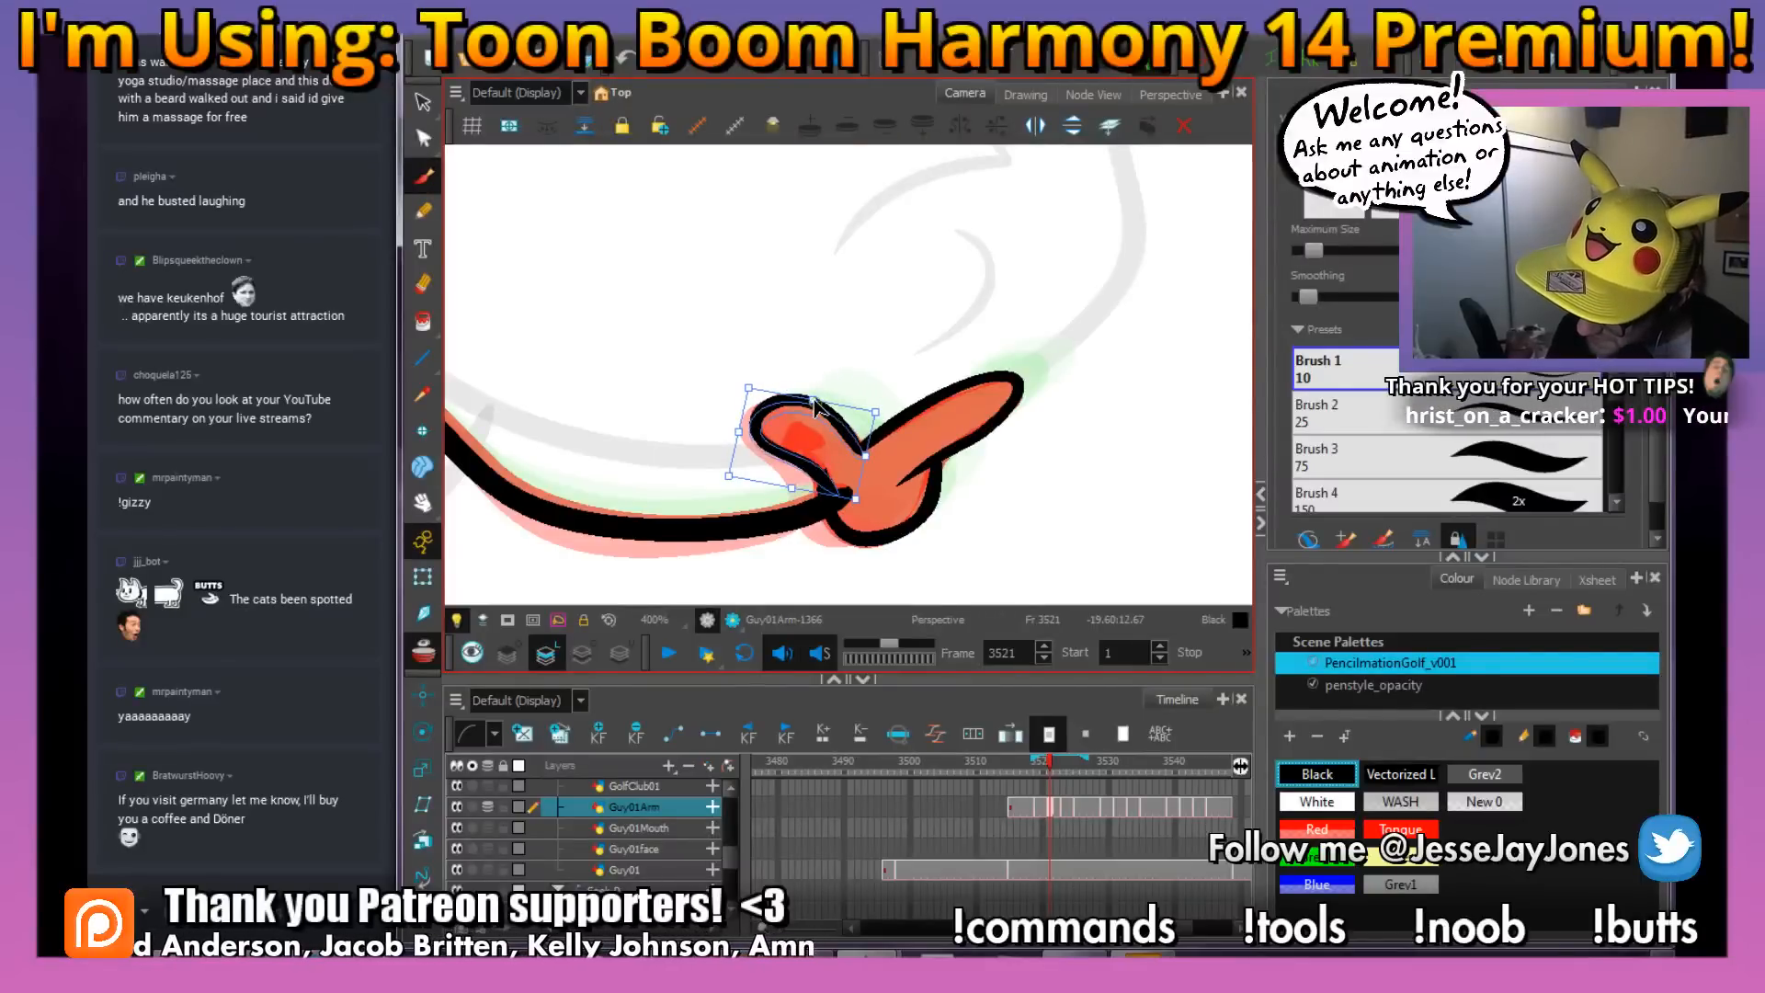
pyautogui.keyDown('shift'); pyautogui.click(936, 442); pyautogui.keyUp('shift')
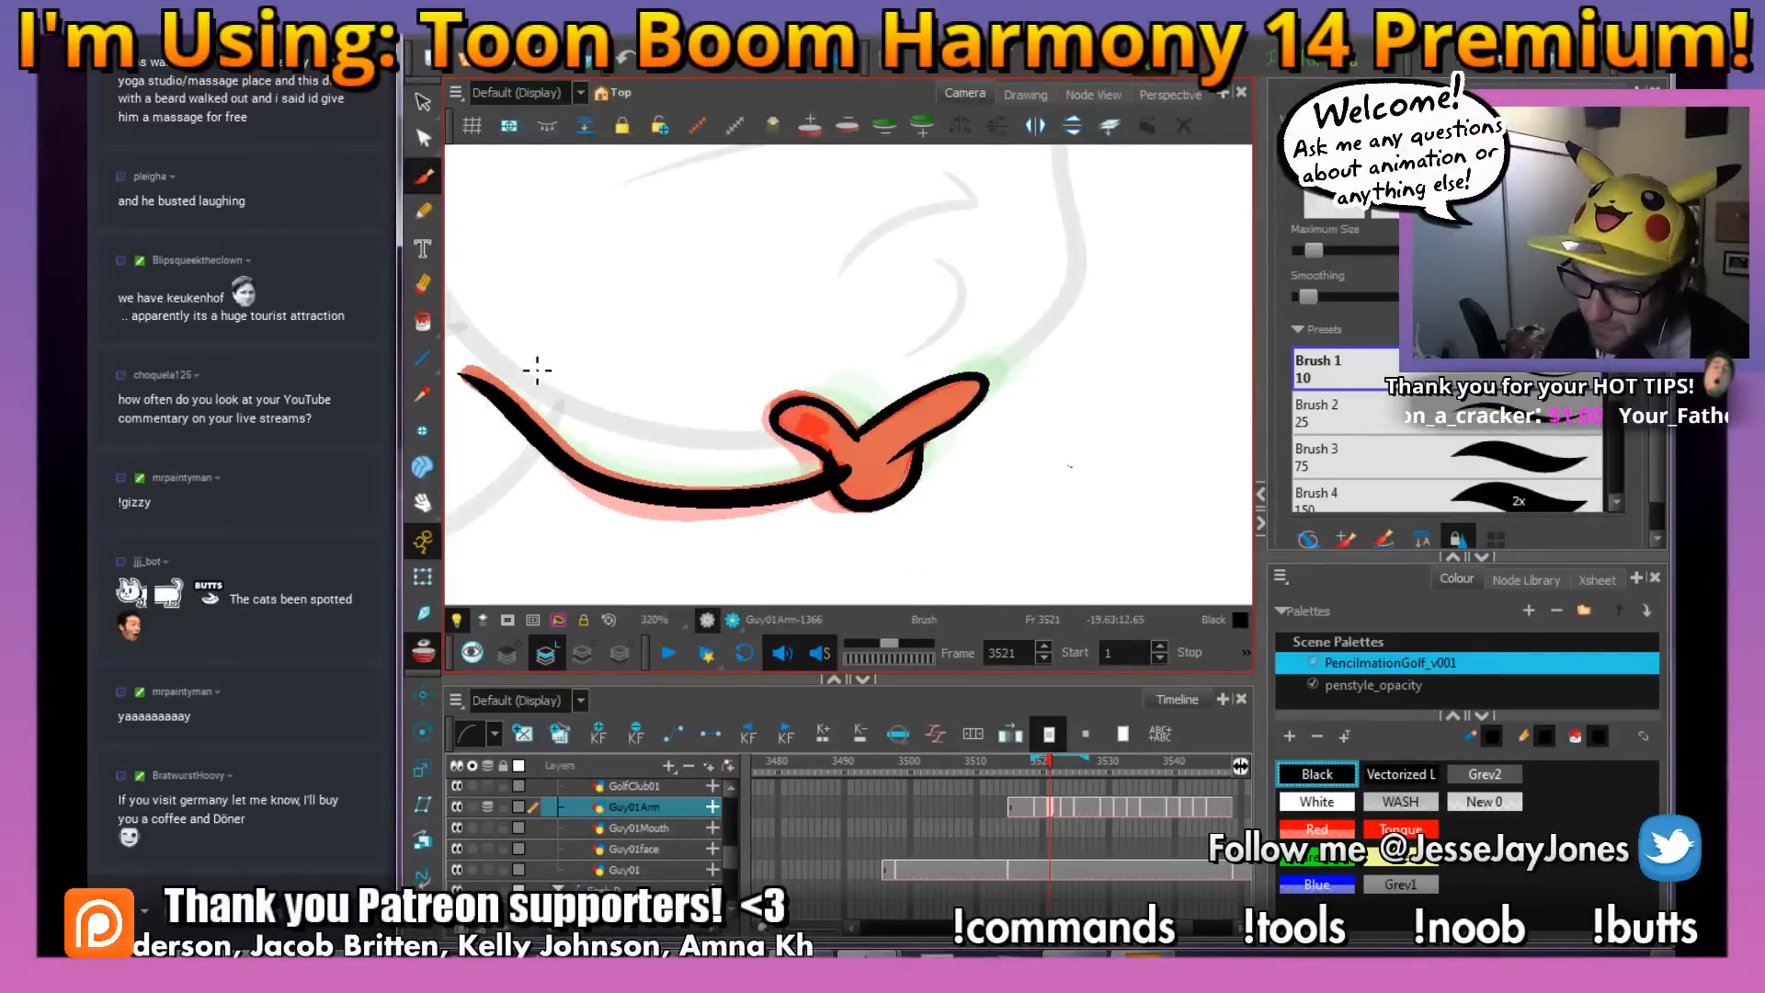
# Delete the red rough from the Guy01Arm drawing at frame 3521 and fill the hand with solid black
pyautogui.click(423, 102)
pyautogui.click(882, 464)
pyautogui.press('Delete')
pyautogui.click(879, 453)
pyautogui.press('Delete')
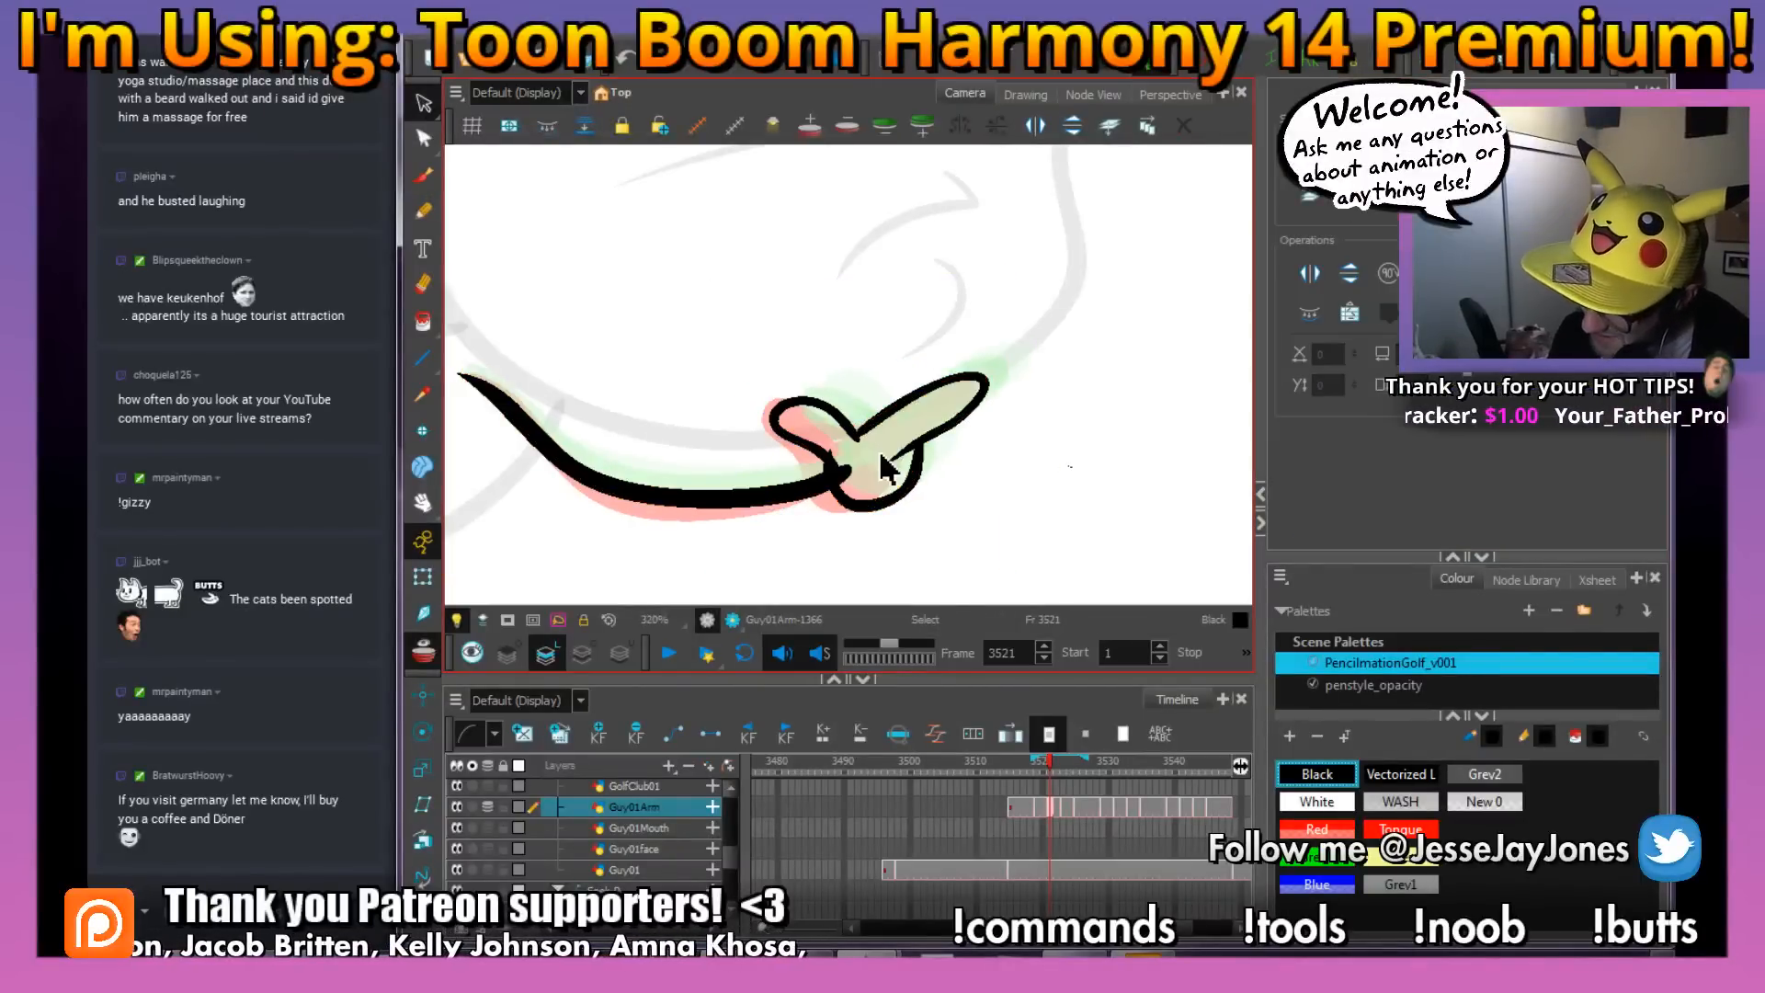
pyautogui.click(873, 456)
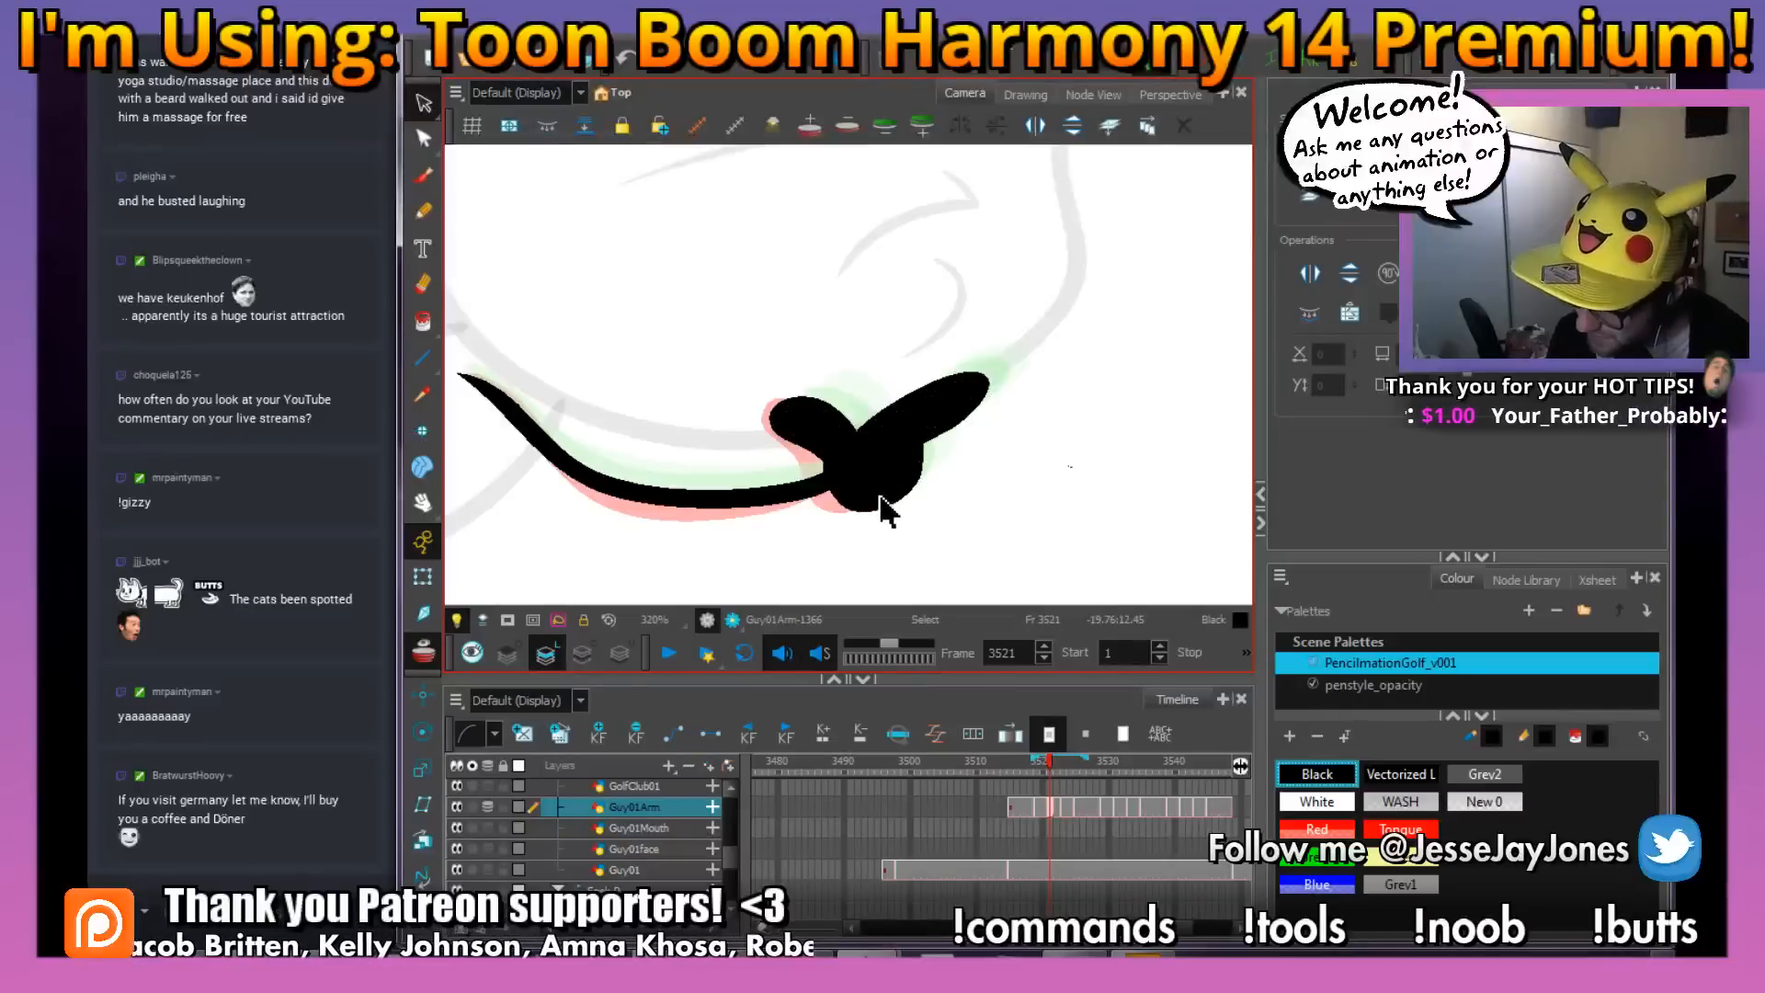
# Deselect the finished arm drawing and turn off onion skin to check the whole character at frame 3521
pyautogui.scroll(-2, 906, 497)
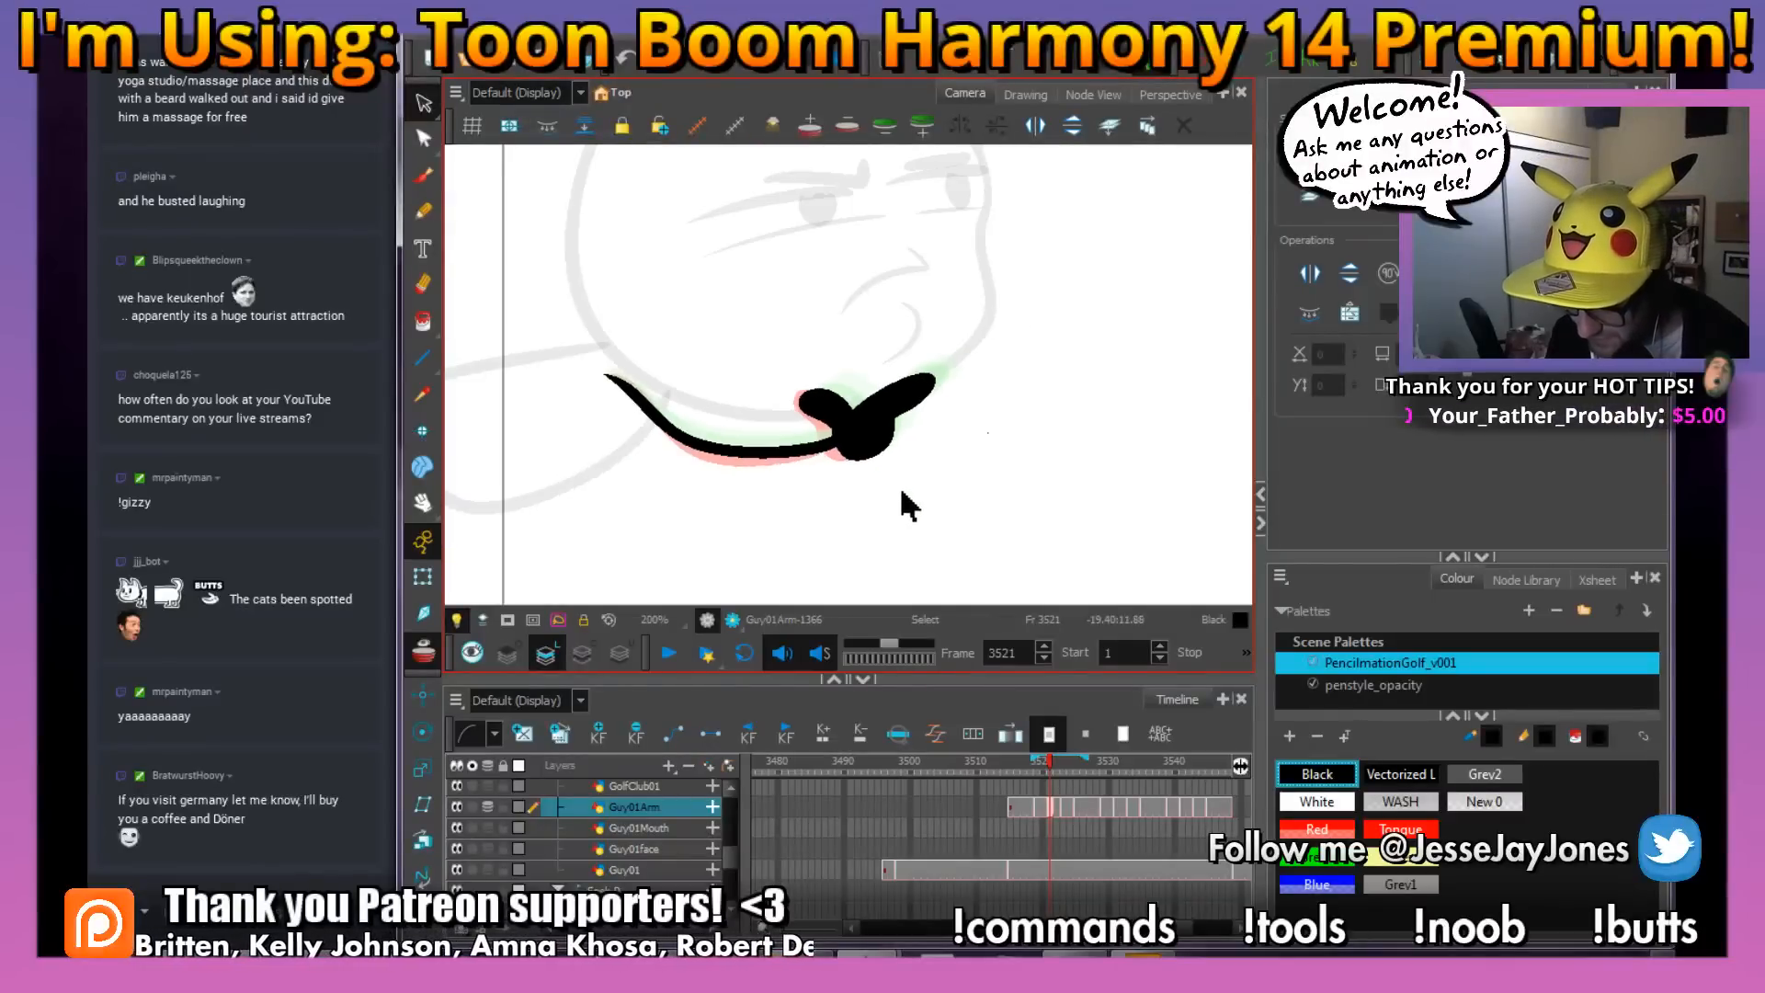
pyautogui.moveTo(944, 484); pyautogui.dragTo(936, 506)
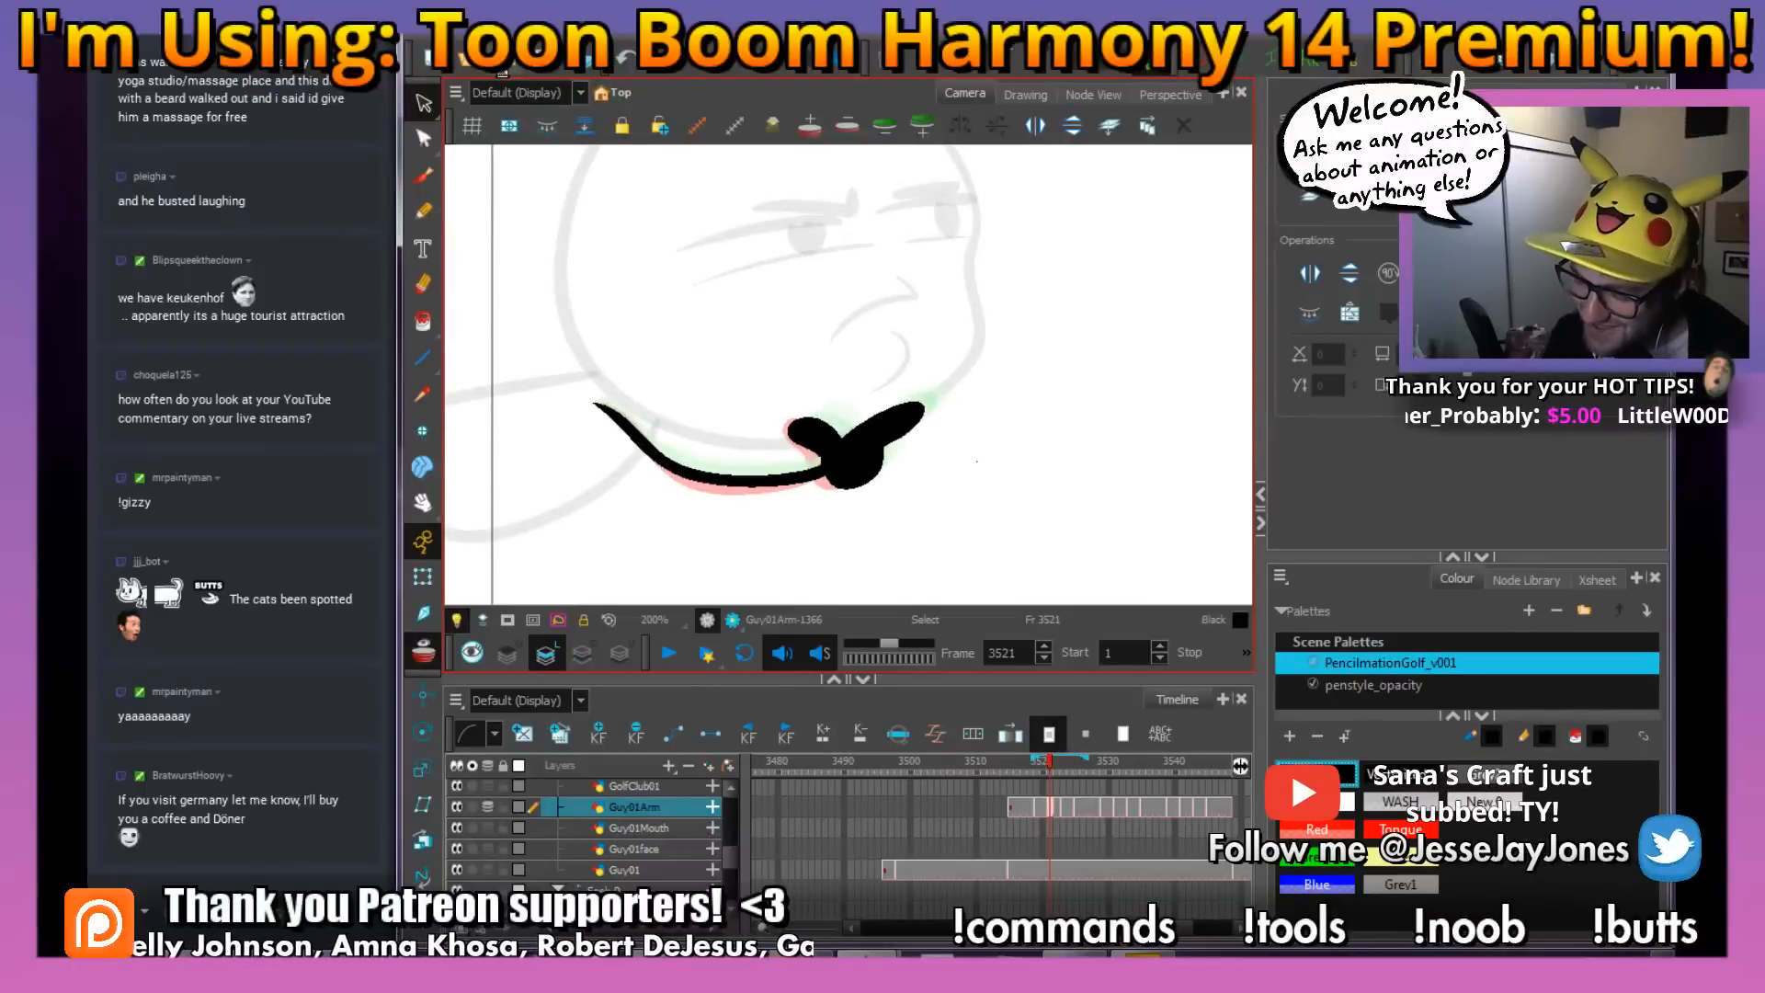
pyautogui.moveTo(937, 396); pyautogui.dragTo(926, 433)
pyautogui.click(423, 576)
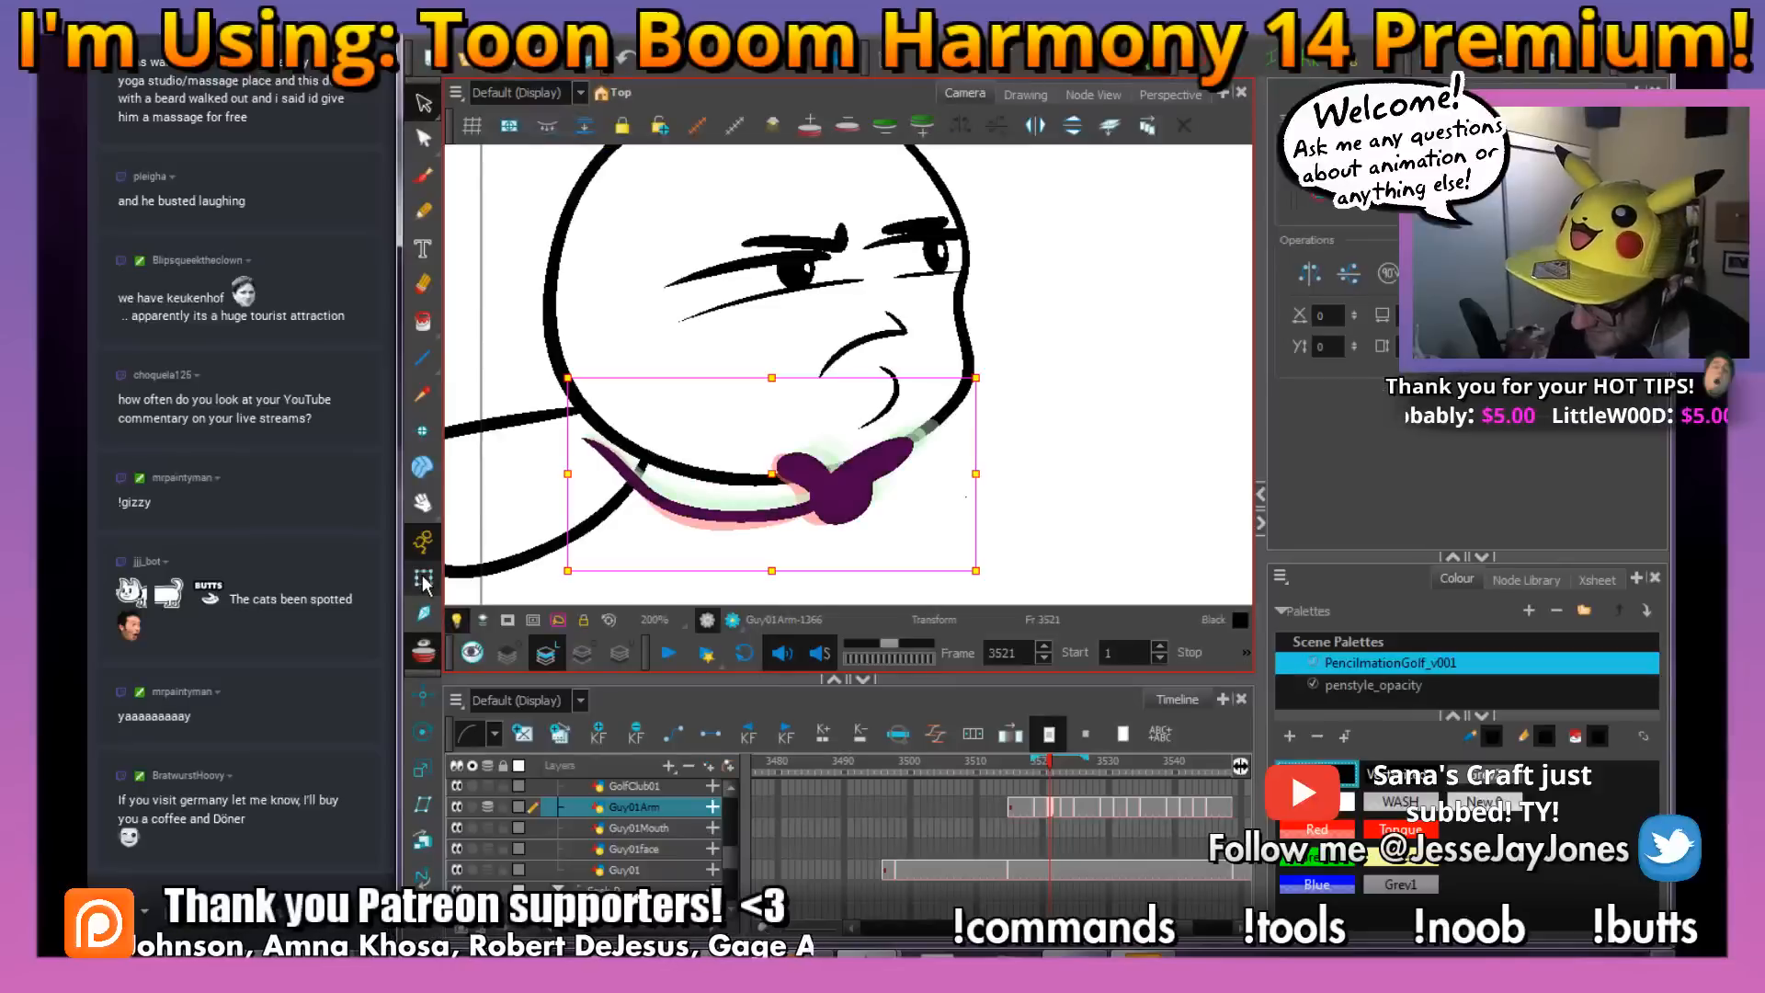
pyautogui.click(1058, 515)
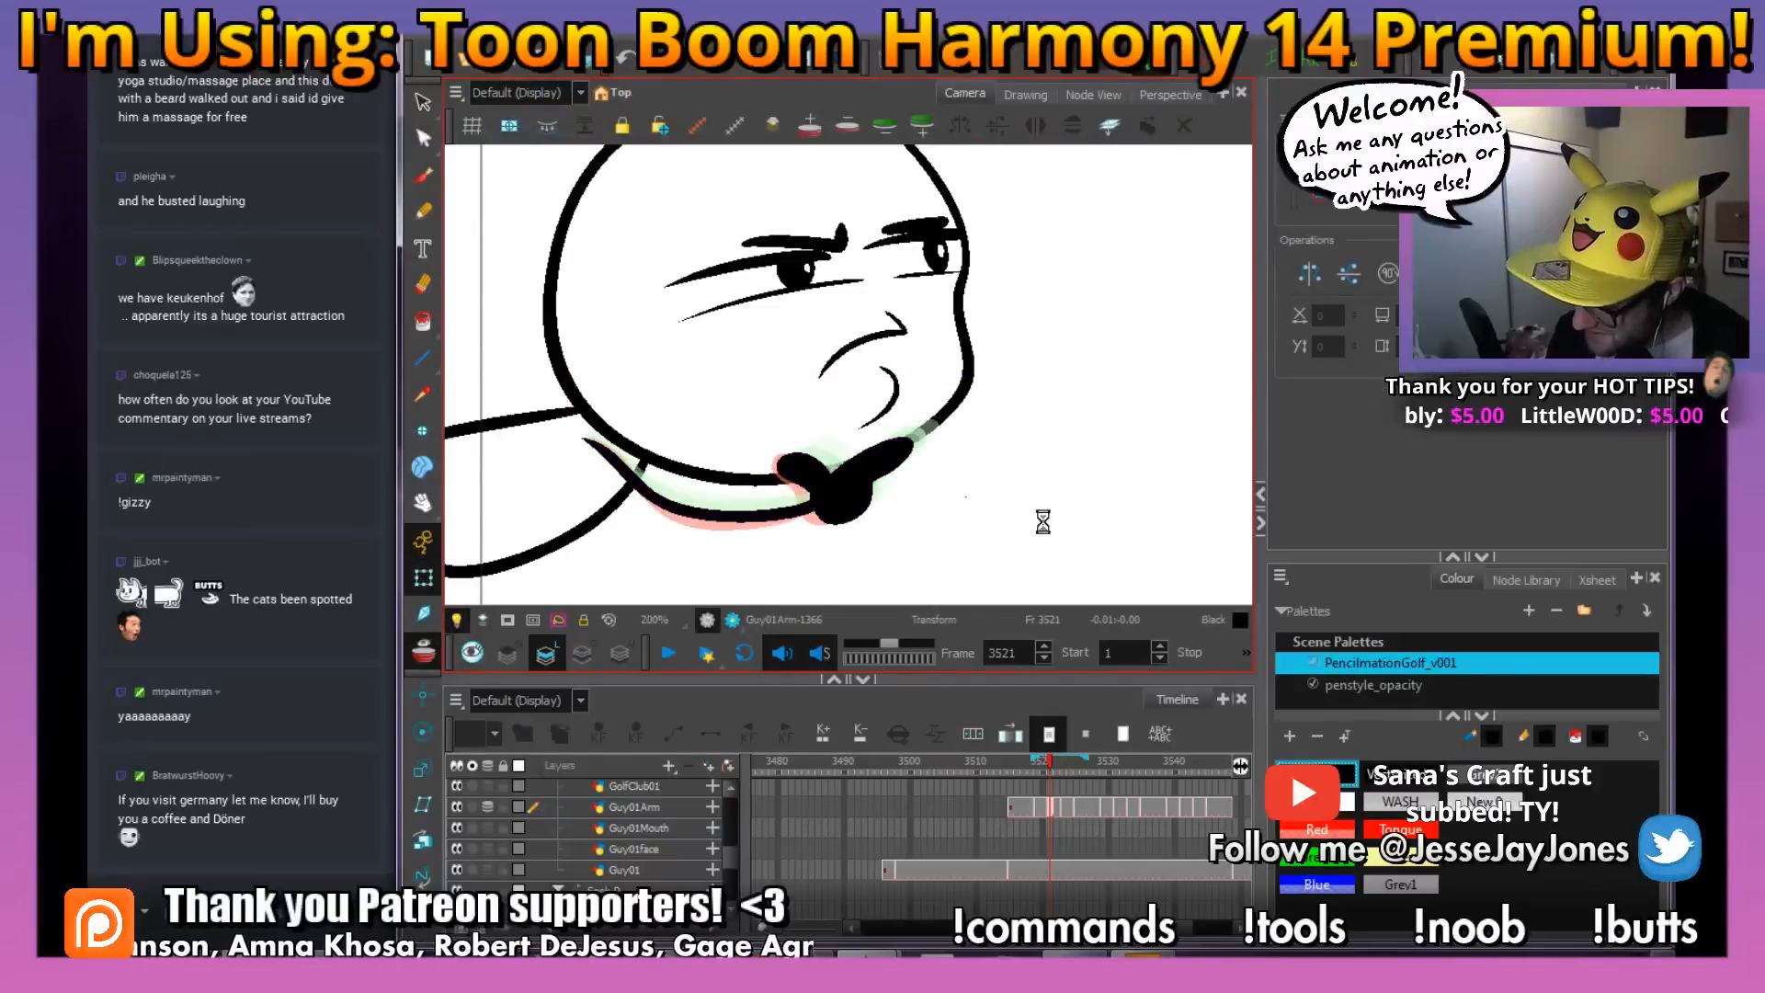
pyautogui.click(423, 658)
pyautogui.press('1')
pyautogui.press('1')
pyautogui.press('1')
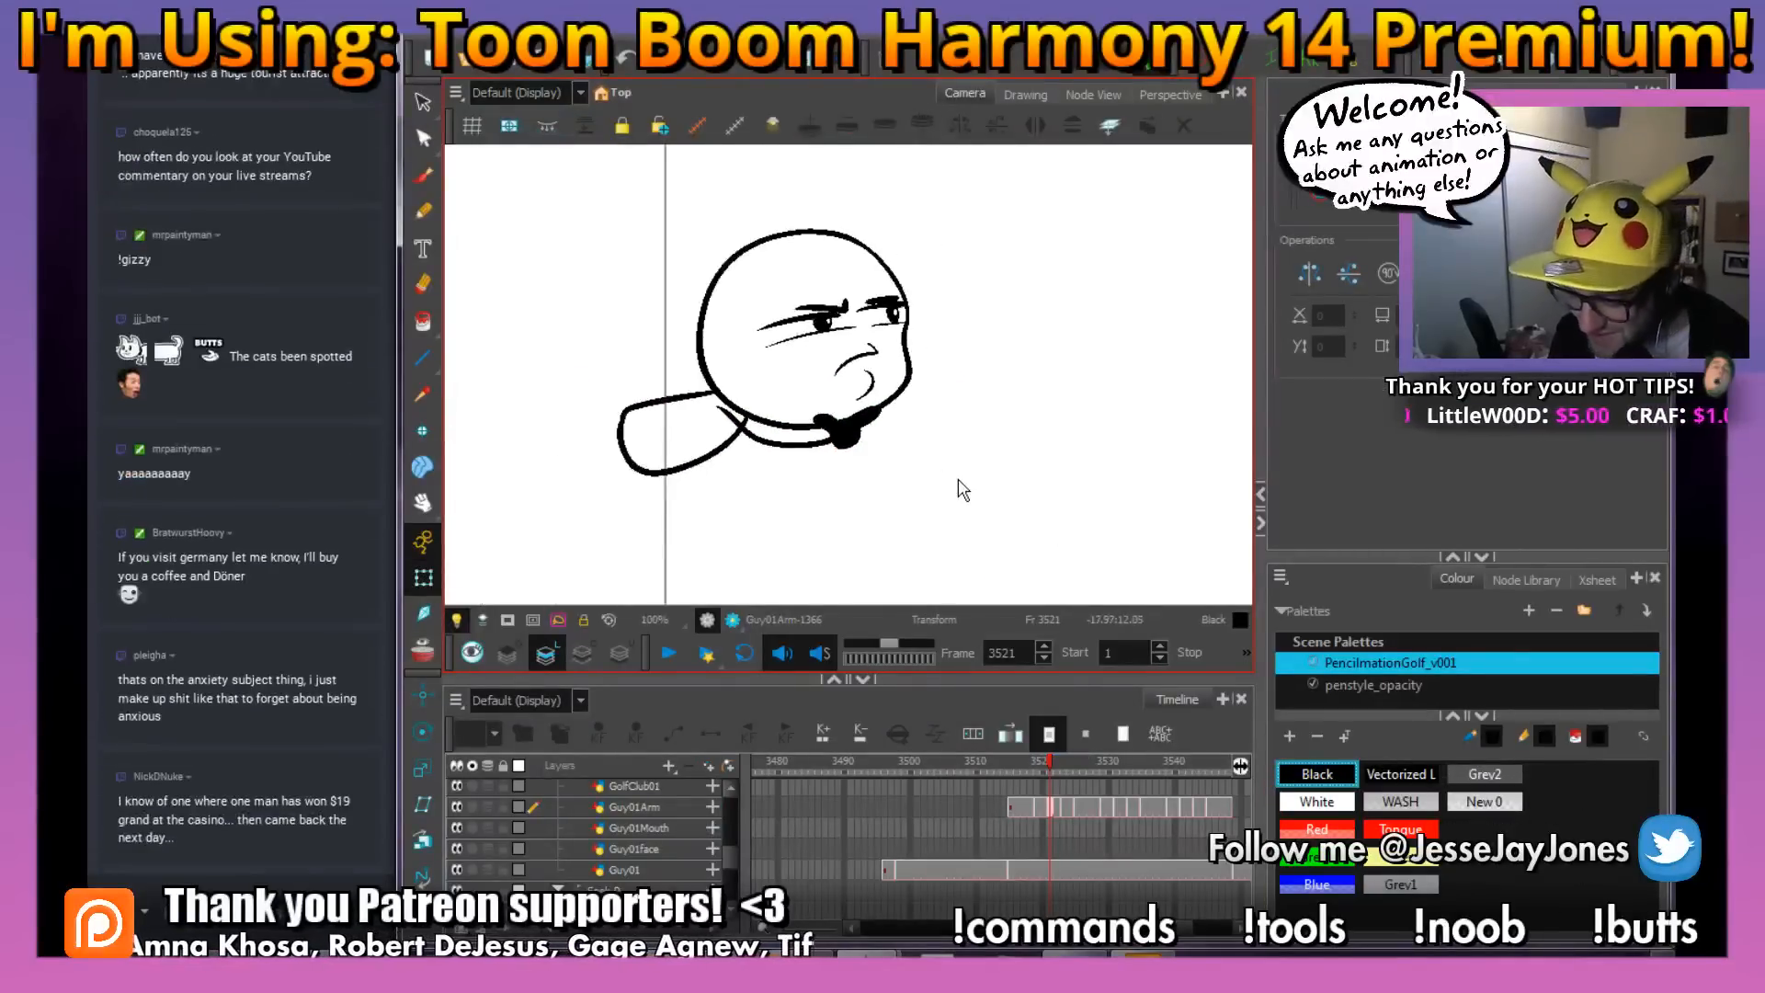
# Examine the whole inked character within the camera frame at frame 3521
pyautogui.moveTo(955, 369)
pyautogui.mouseDown()
pyautogui.moveTo(934, 430)
pyautogui.moveTo(931, 414)
pyautogui.moveTo(947, 485)
pyautogui.moveTo(911, 486)
pyautogui.mouseUp()
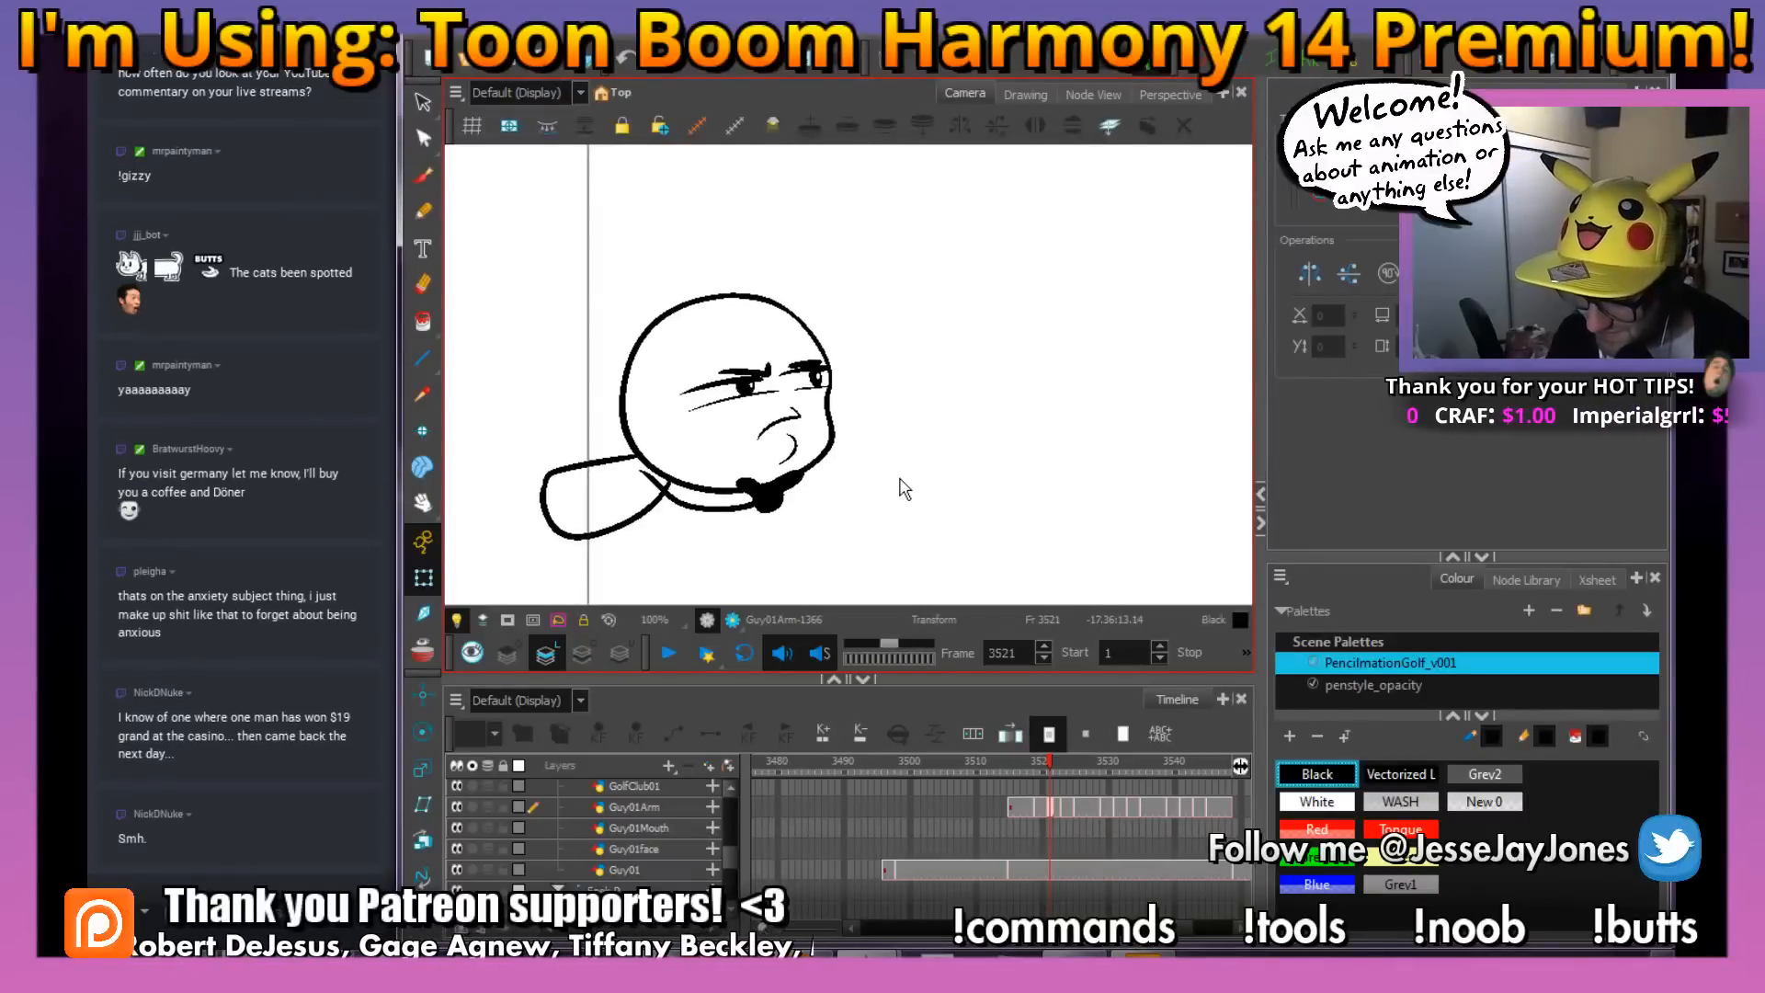
pyautogui.moveTo(888, 496); pyautogui.dragTo(861, 491)
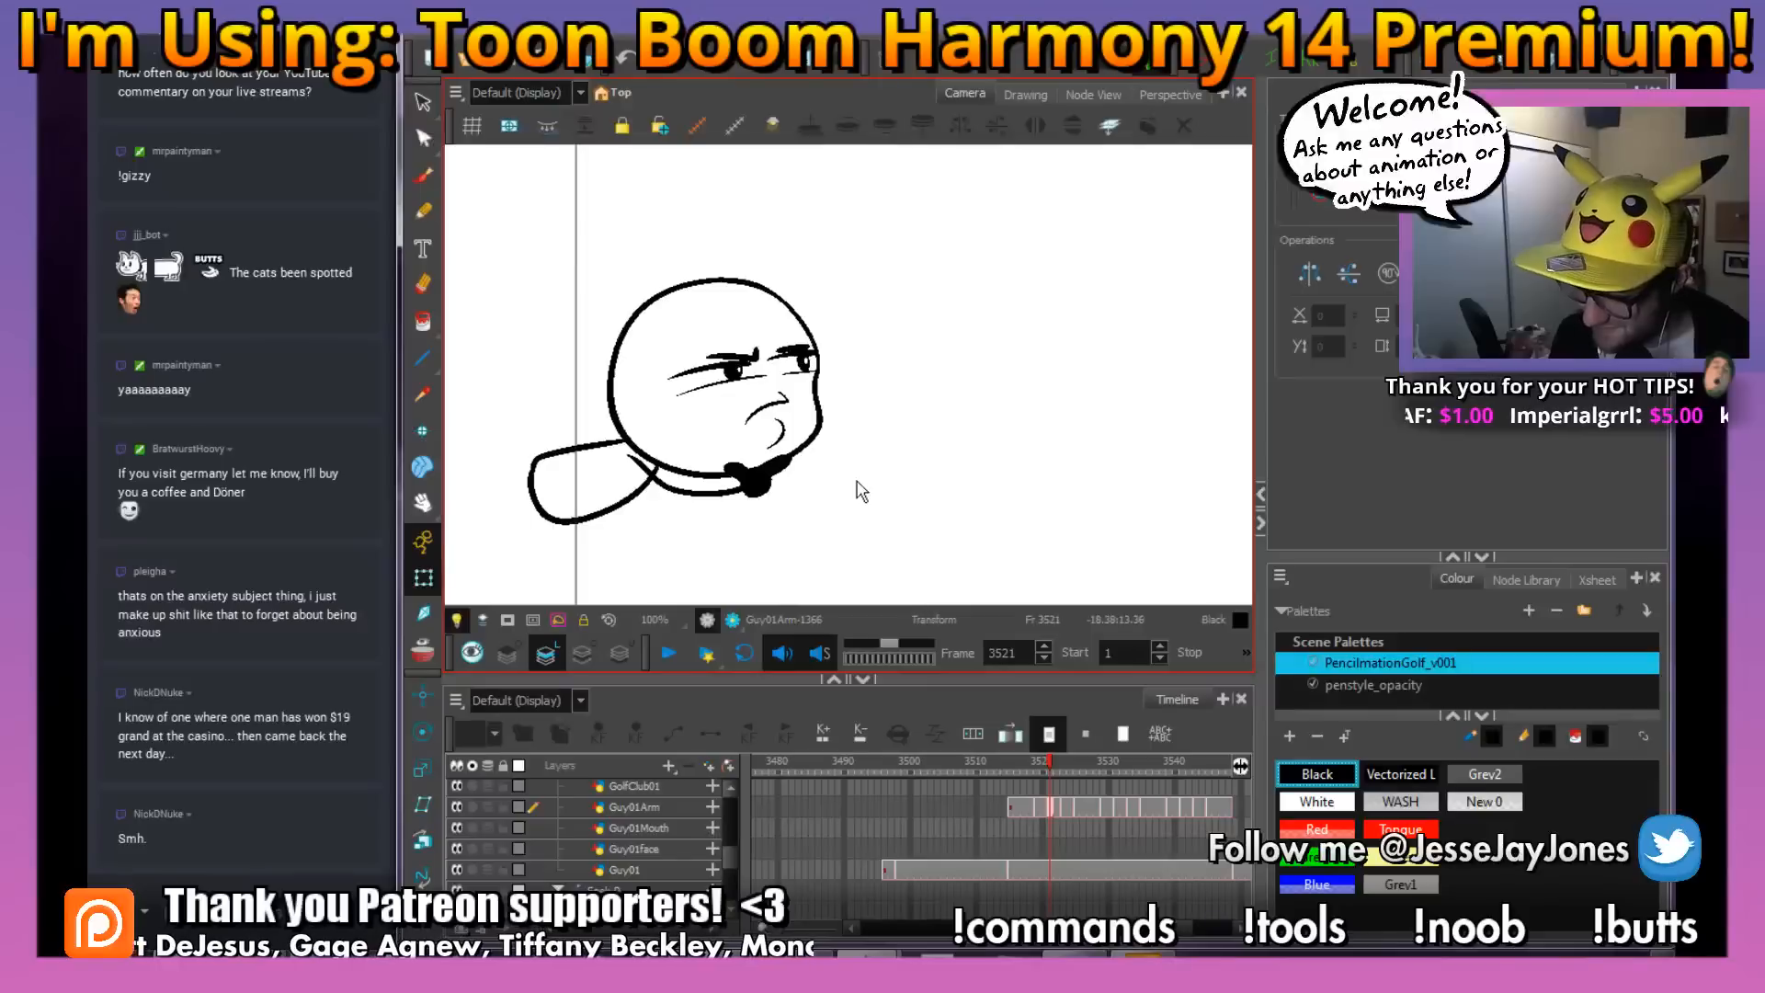
pyautogui.moveTo(783, 562); pyautogui.dragTo(773, 510)
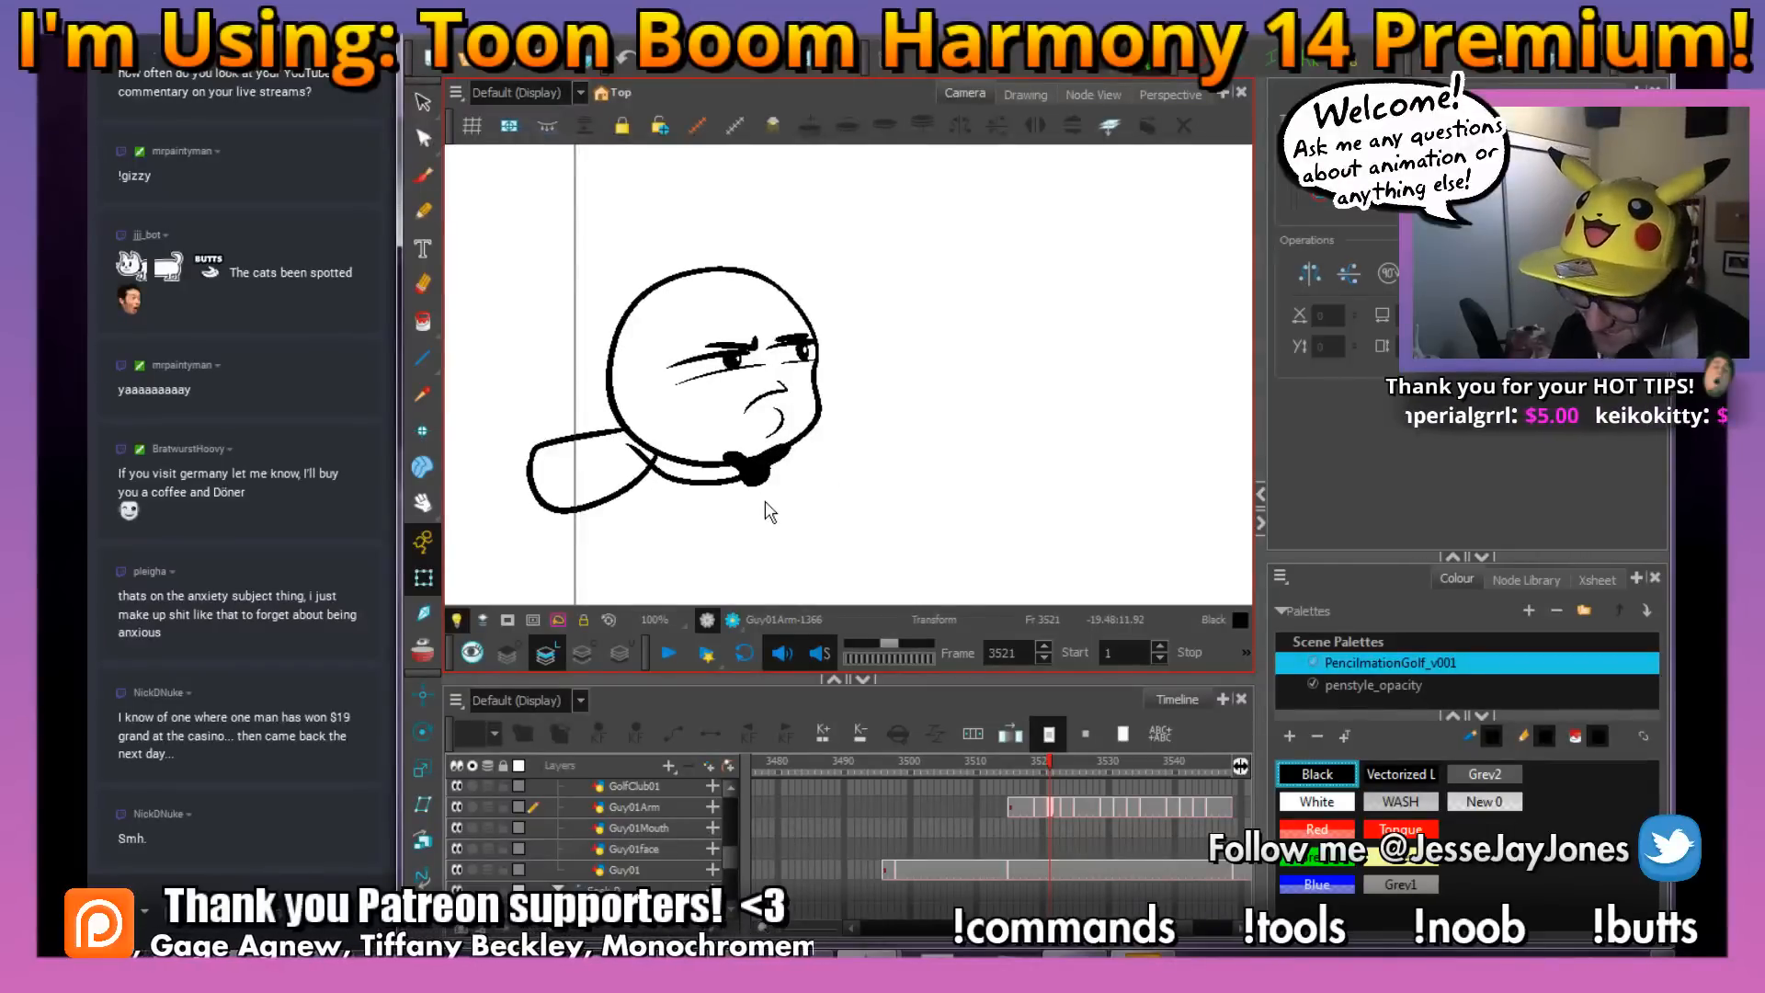
pyautogui.click(422, 104)
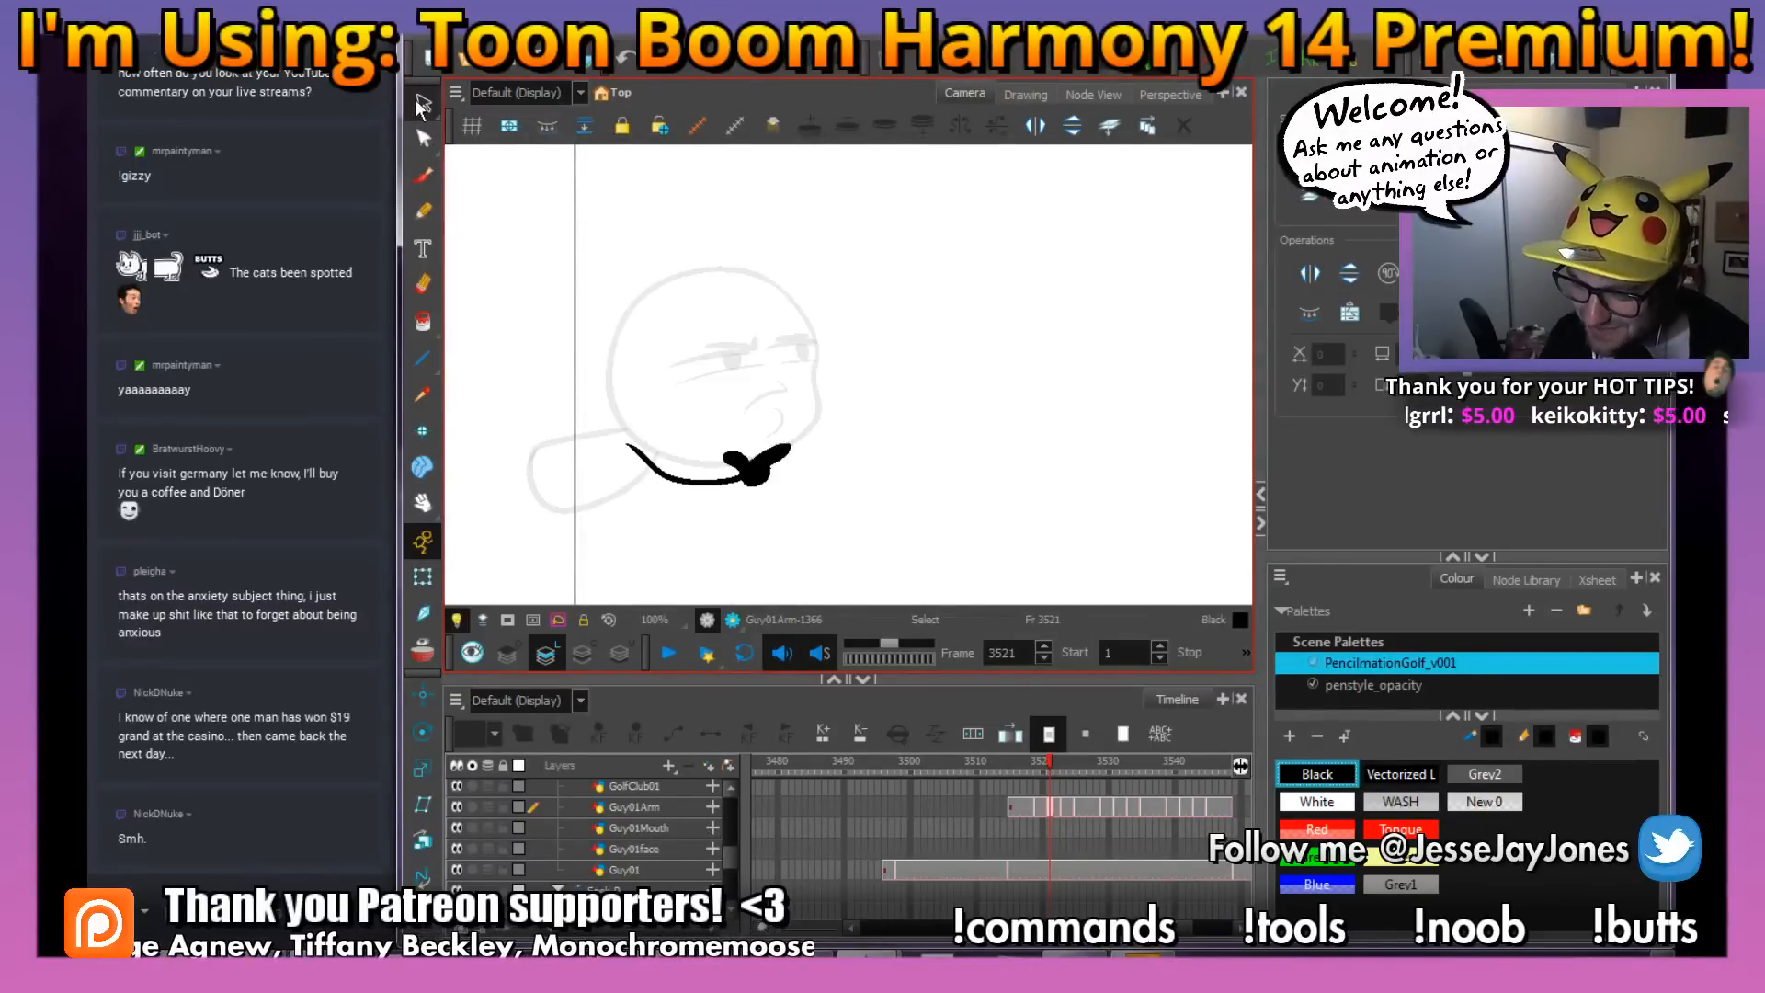
pyautogui.click(423, 577)
pyautogui.press('1')
pyautogui.press('1')
pyautogui.press('1')
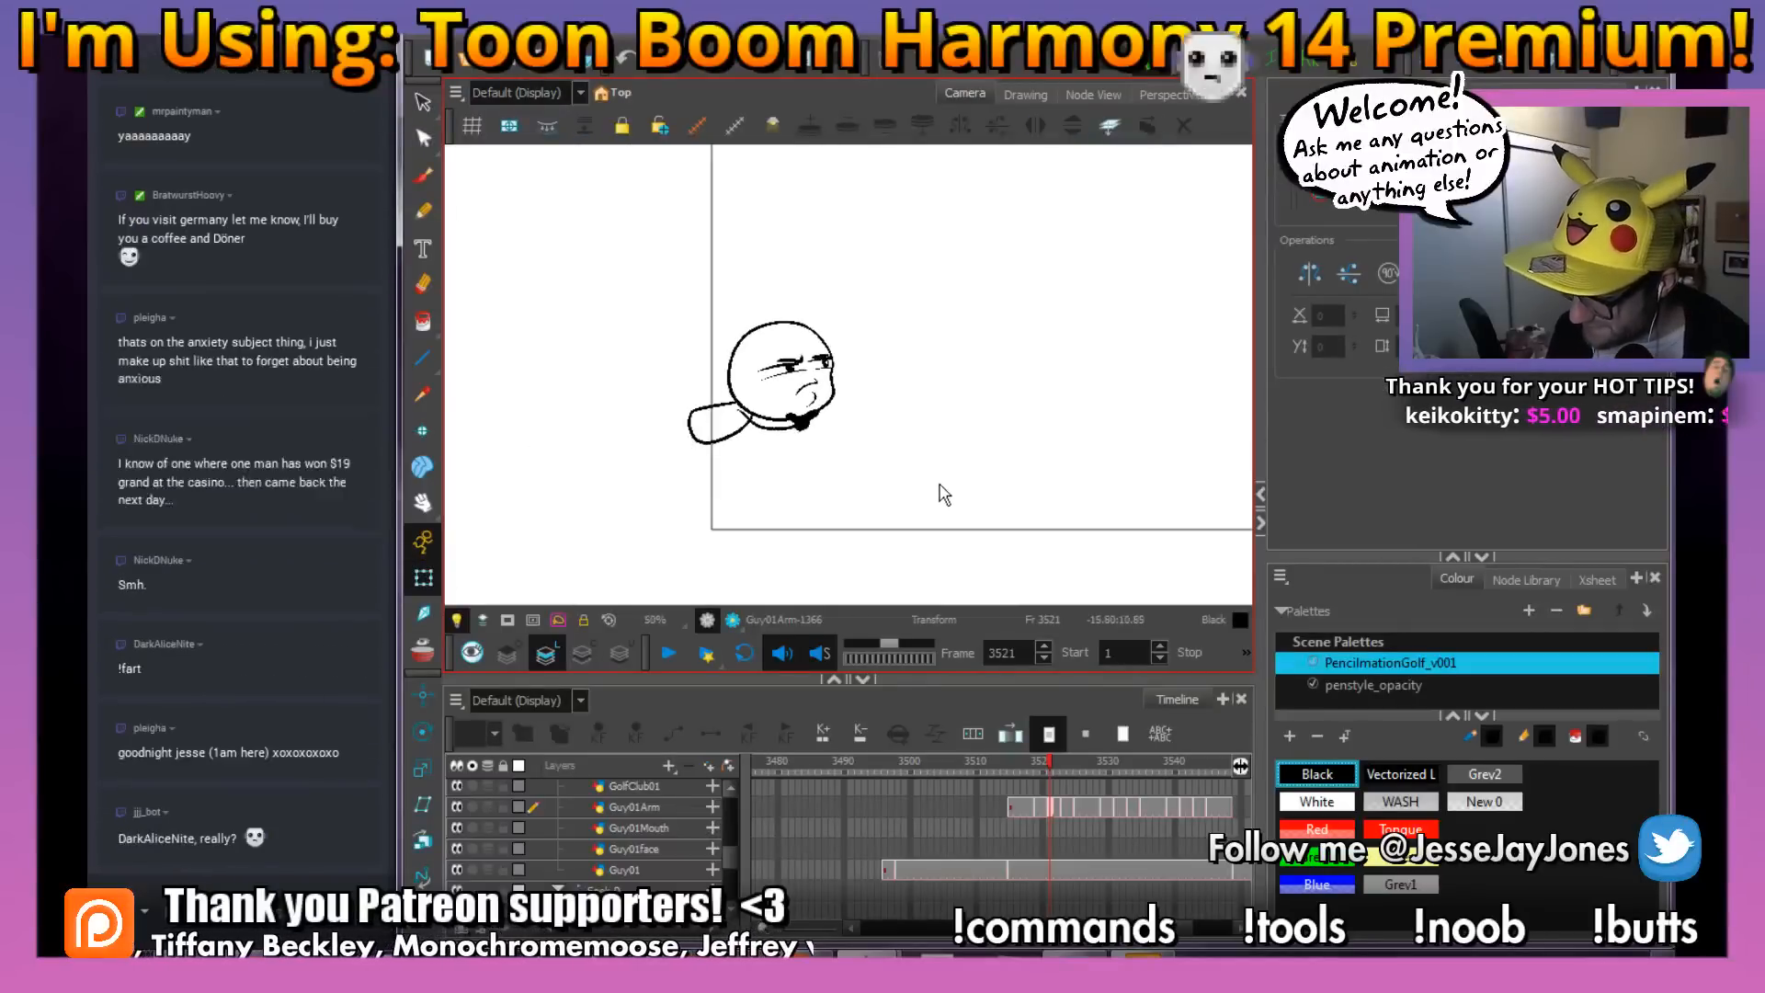
pyautogui.moveTo(987, 494); pyautogui.dragTo(959, 489)
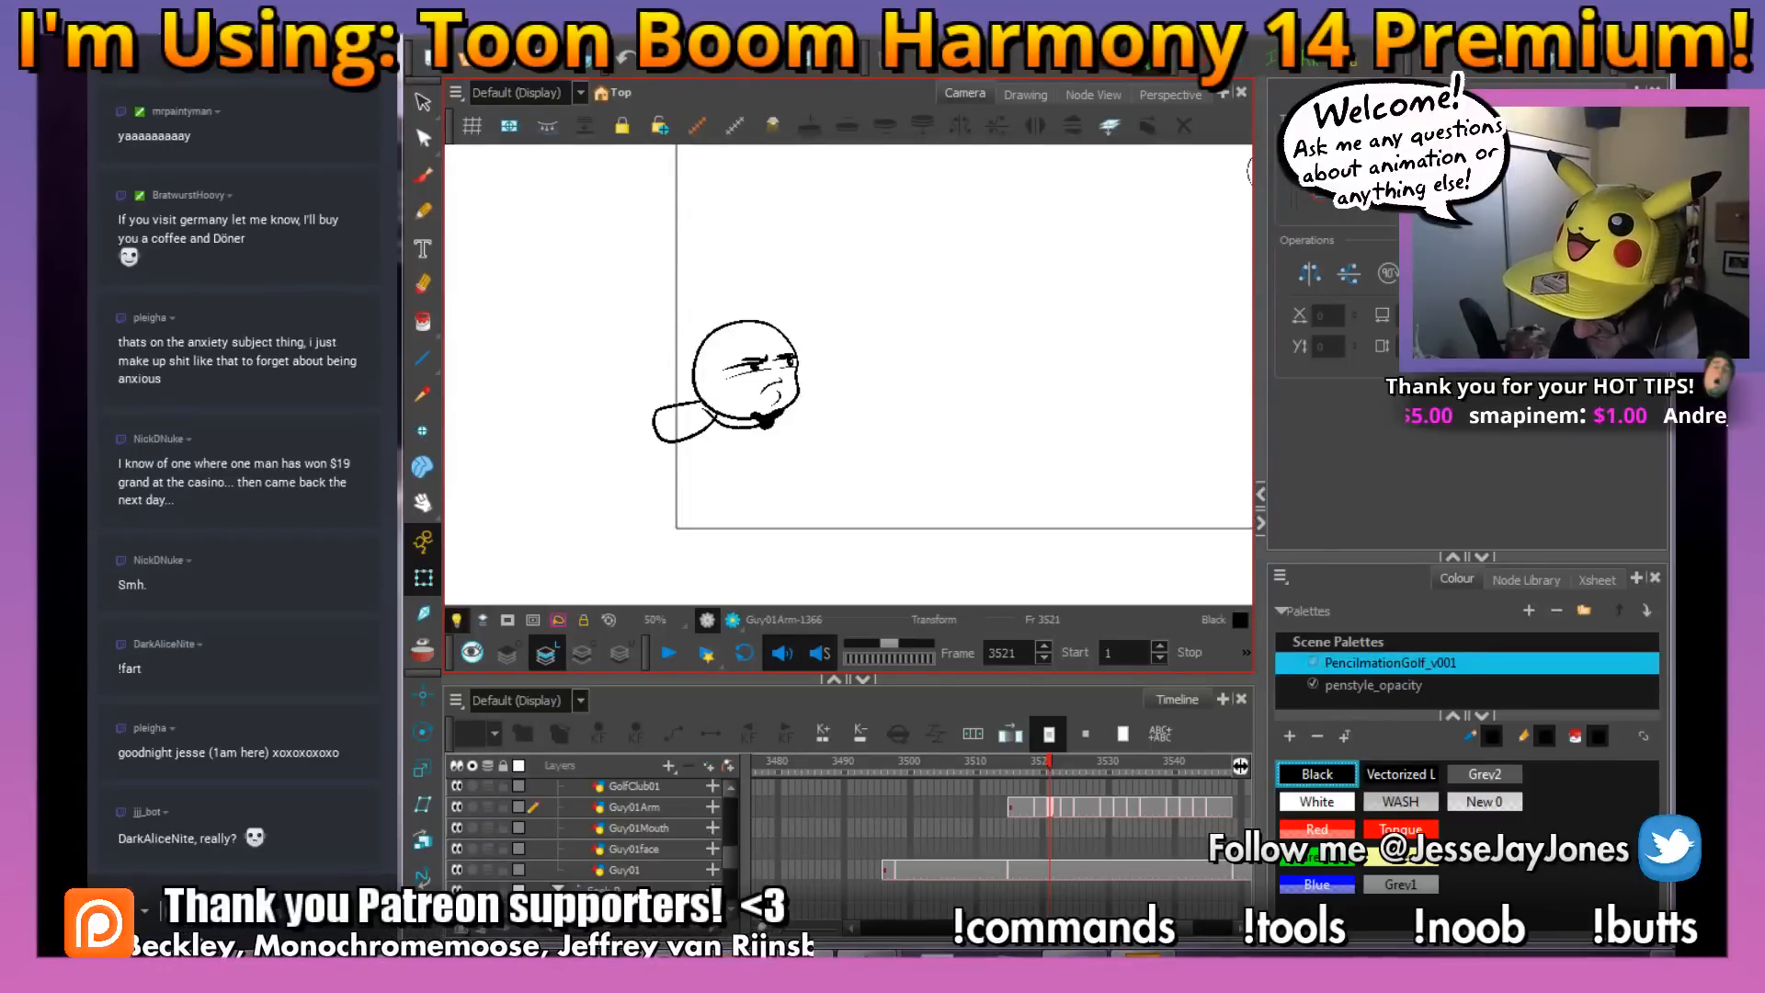
# Send the !raidcall command to the livestream chat
pyautogui.moveTo(252, 948)
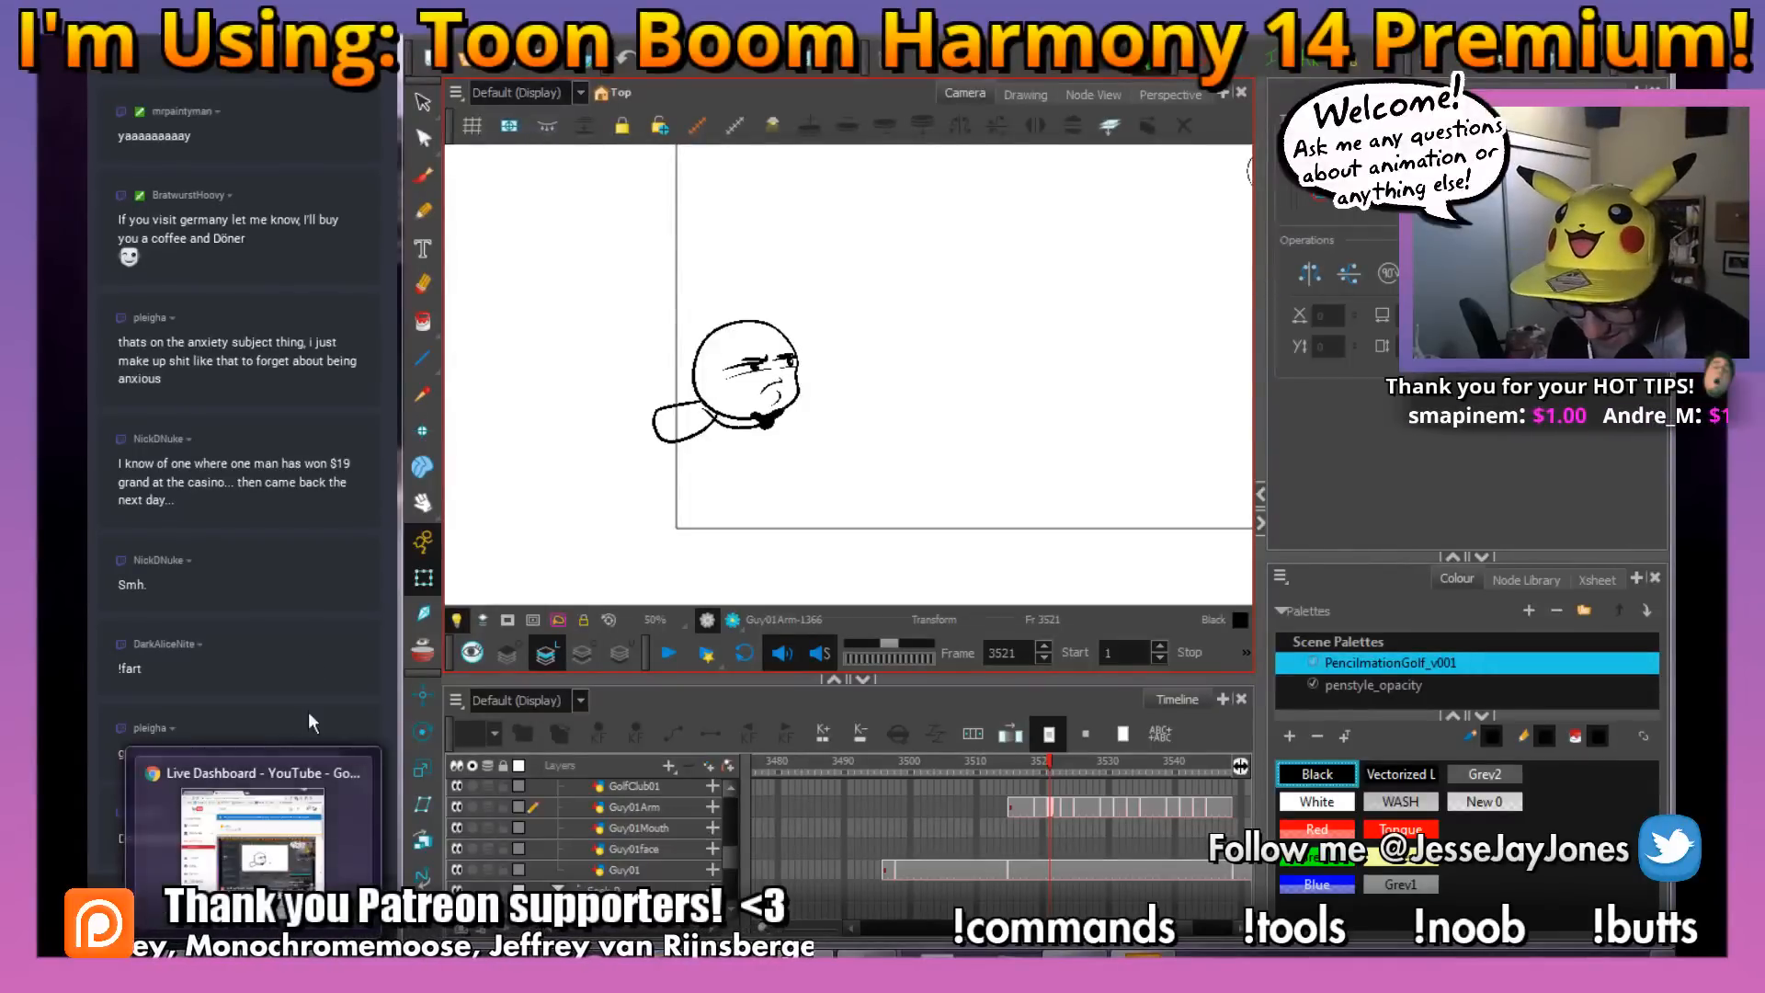
pyautogui.click(144, 910)
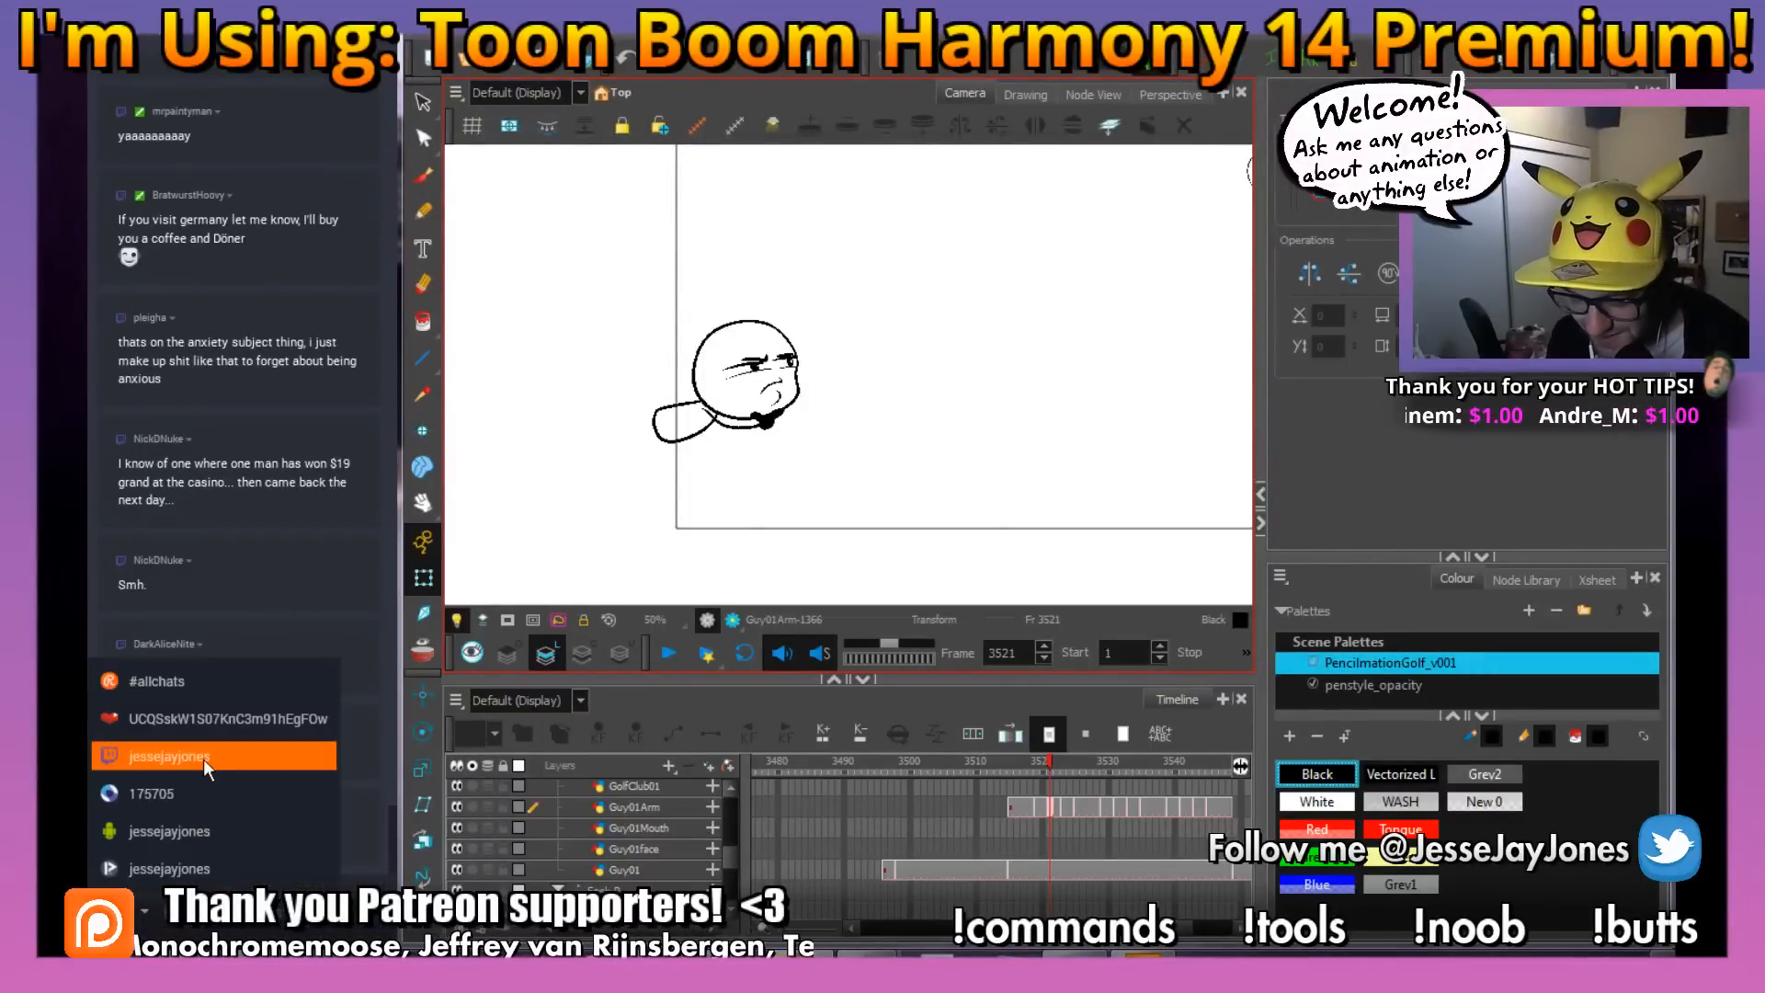
pyautogui.click(204, 925)
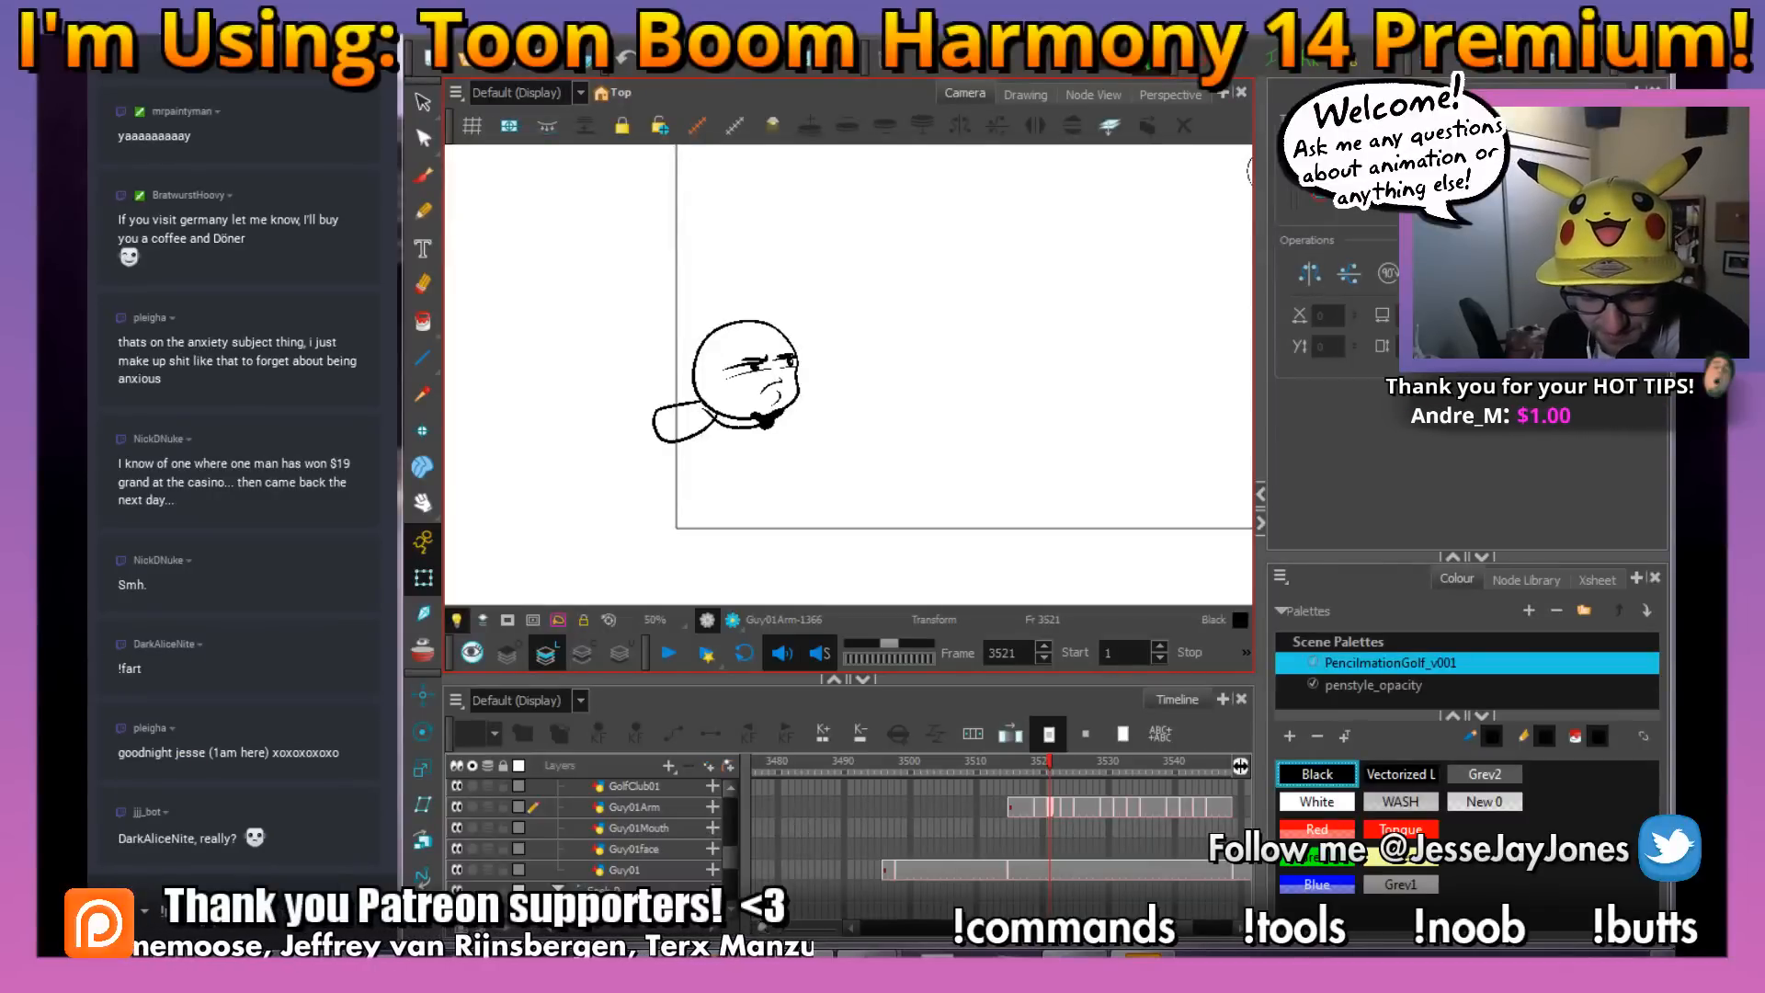
pyautogui.press('Return')
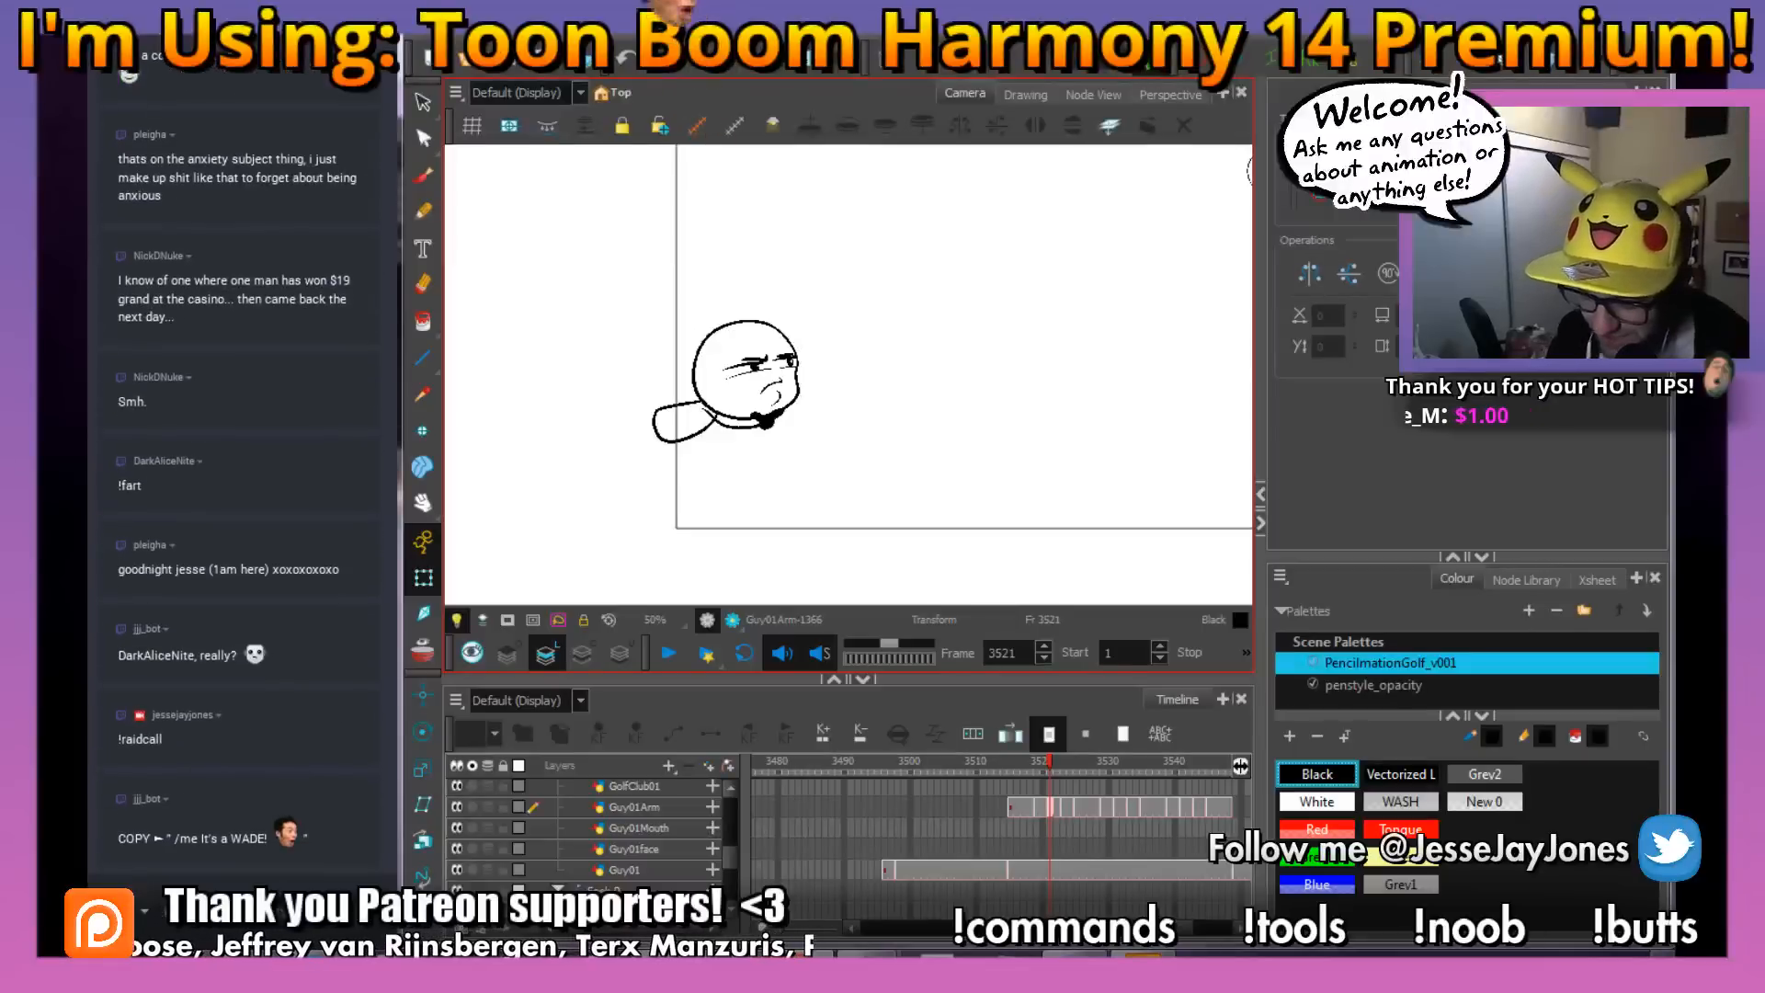
# Switch to the web browser's Twitch page and list all followed channels that are live
pyautogui.hotkey('alt', 'Tab')
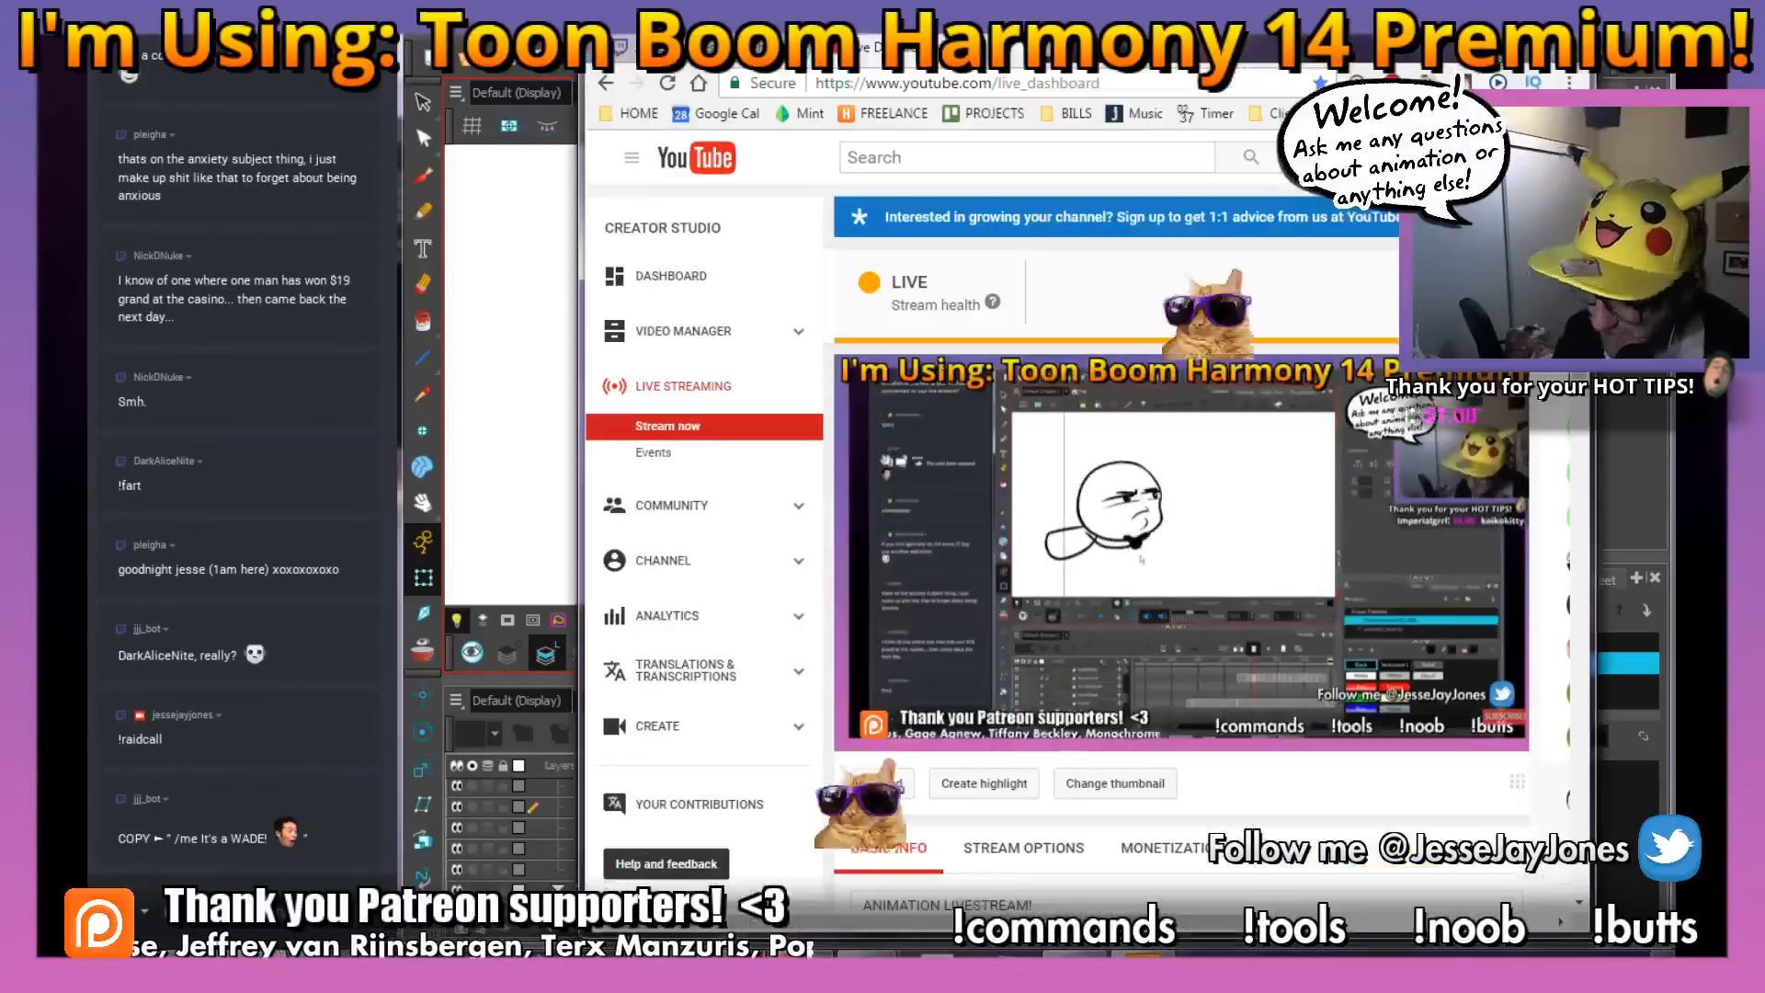
pyautogui.click(721, 53)
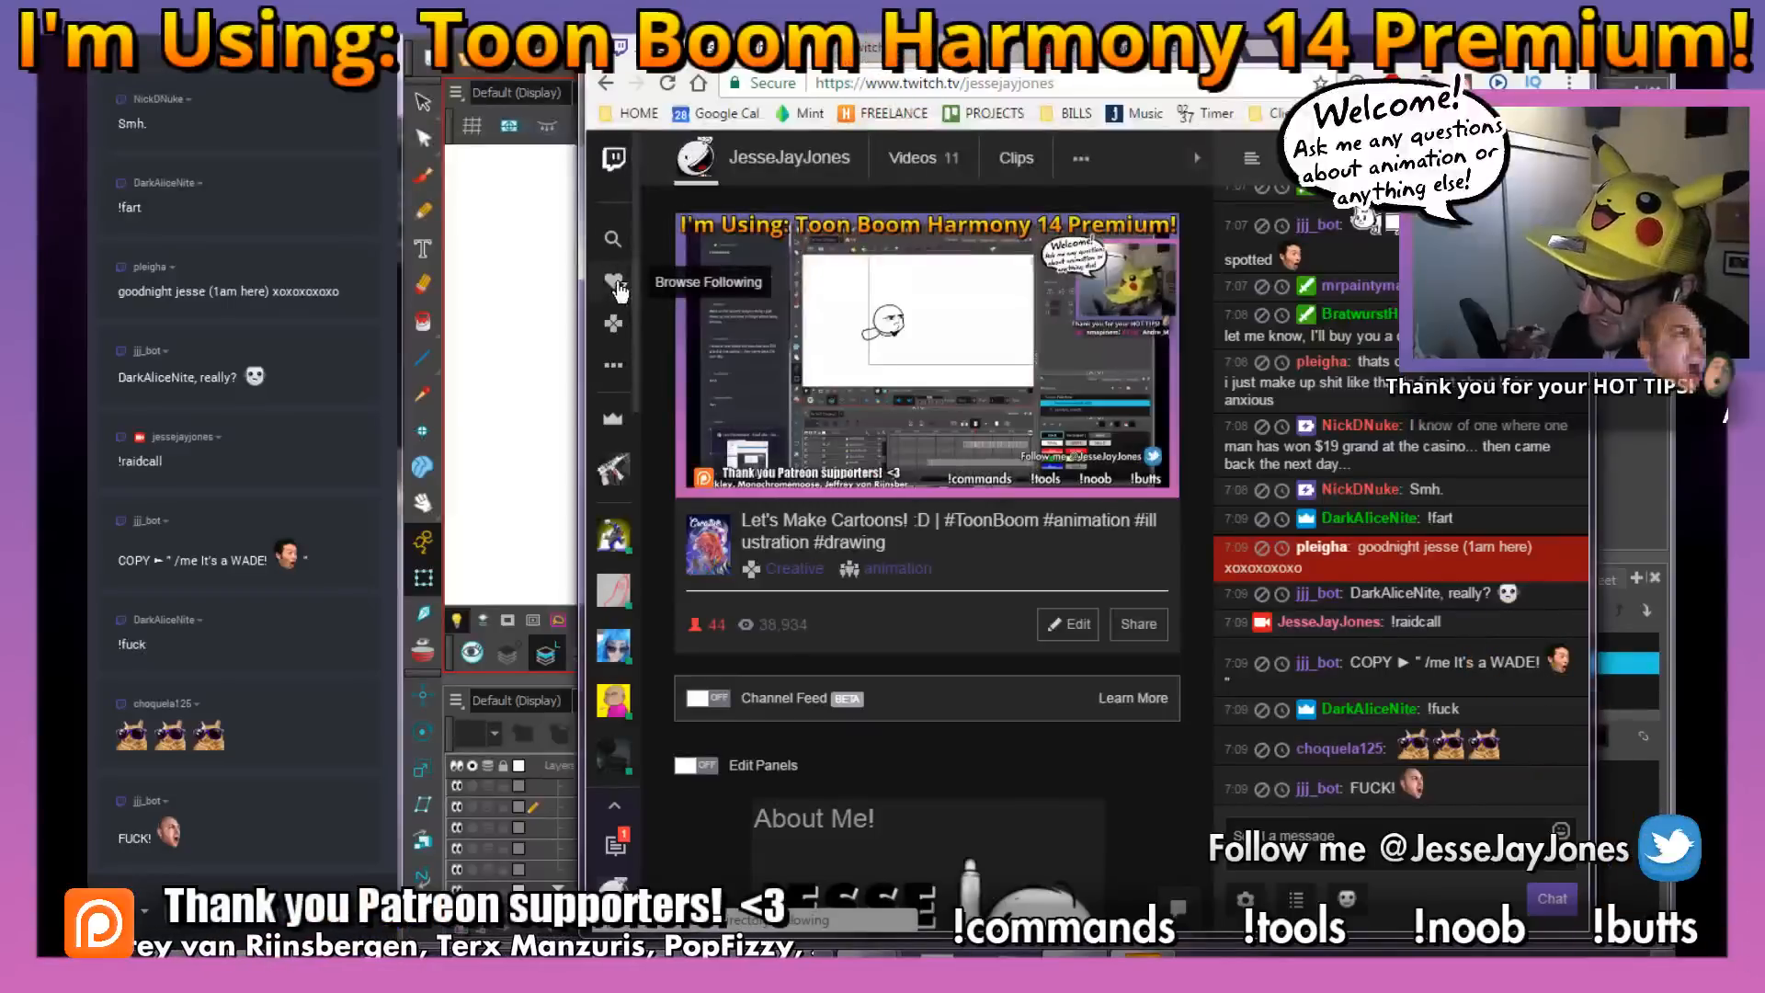
pyautogui.click(614, 284)
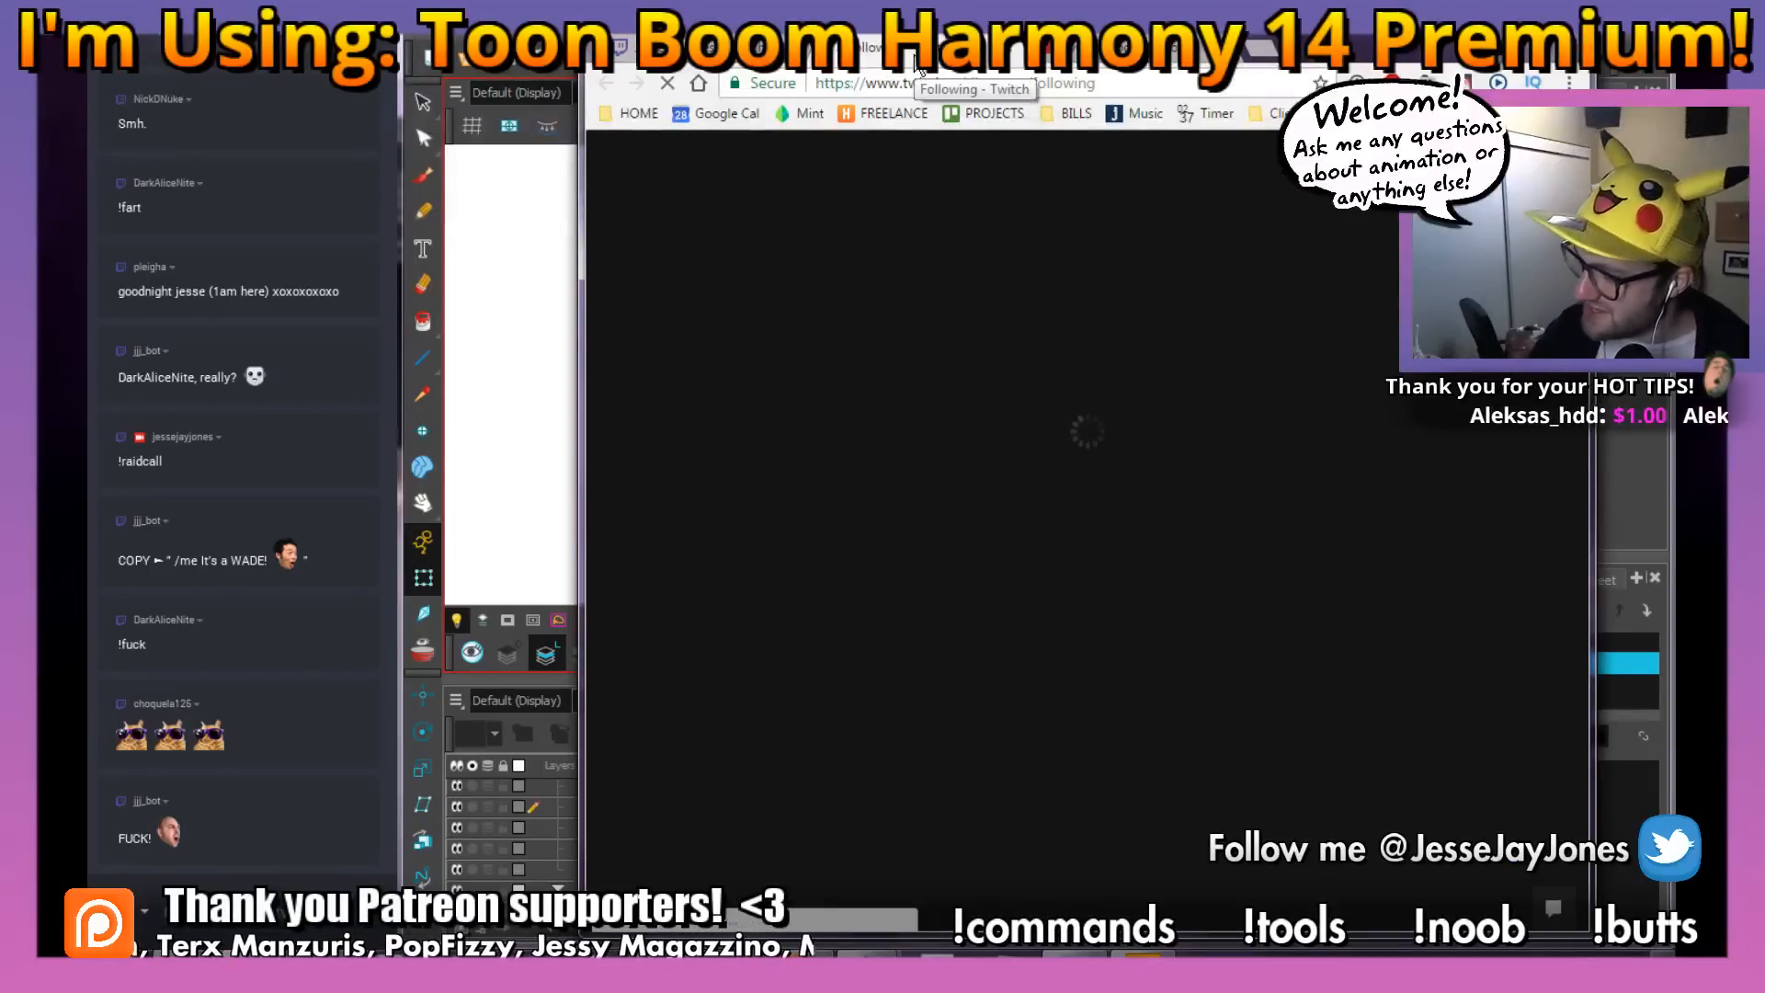
pyautogui.moveTo(1343, 50); pyautogui.dragTo(1232, 36)
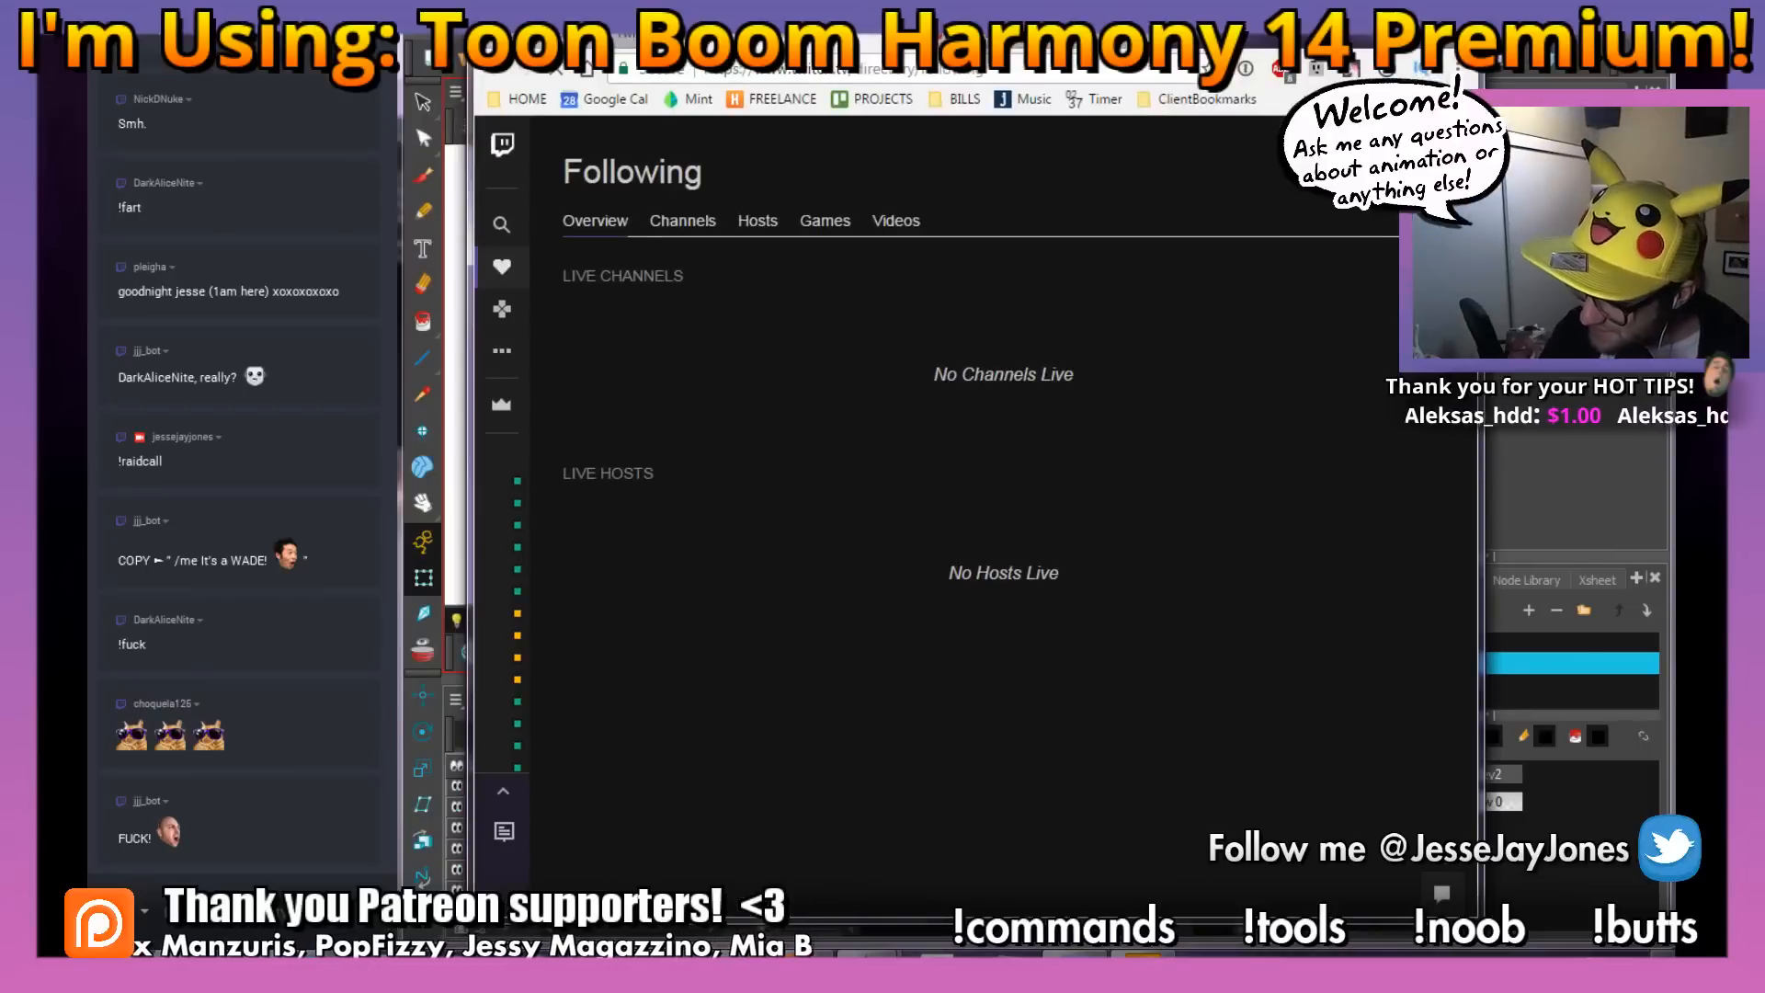
pyautogui.moveTo(1477, 523); pyautogui.dragTo(1563, 532)
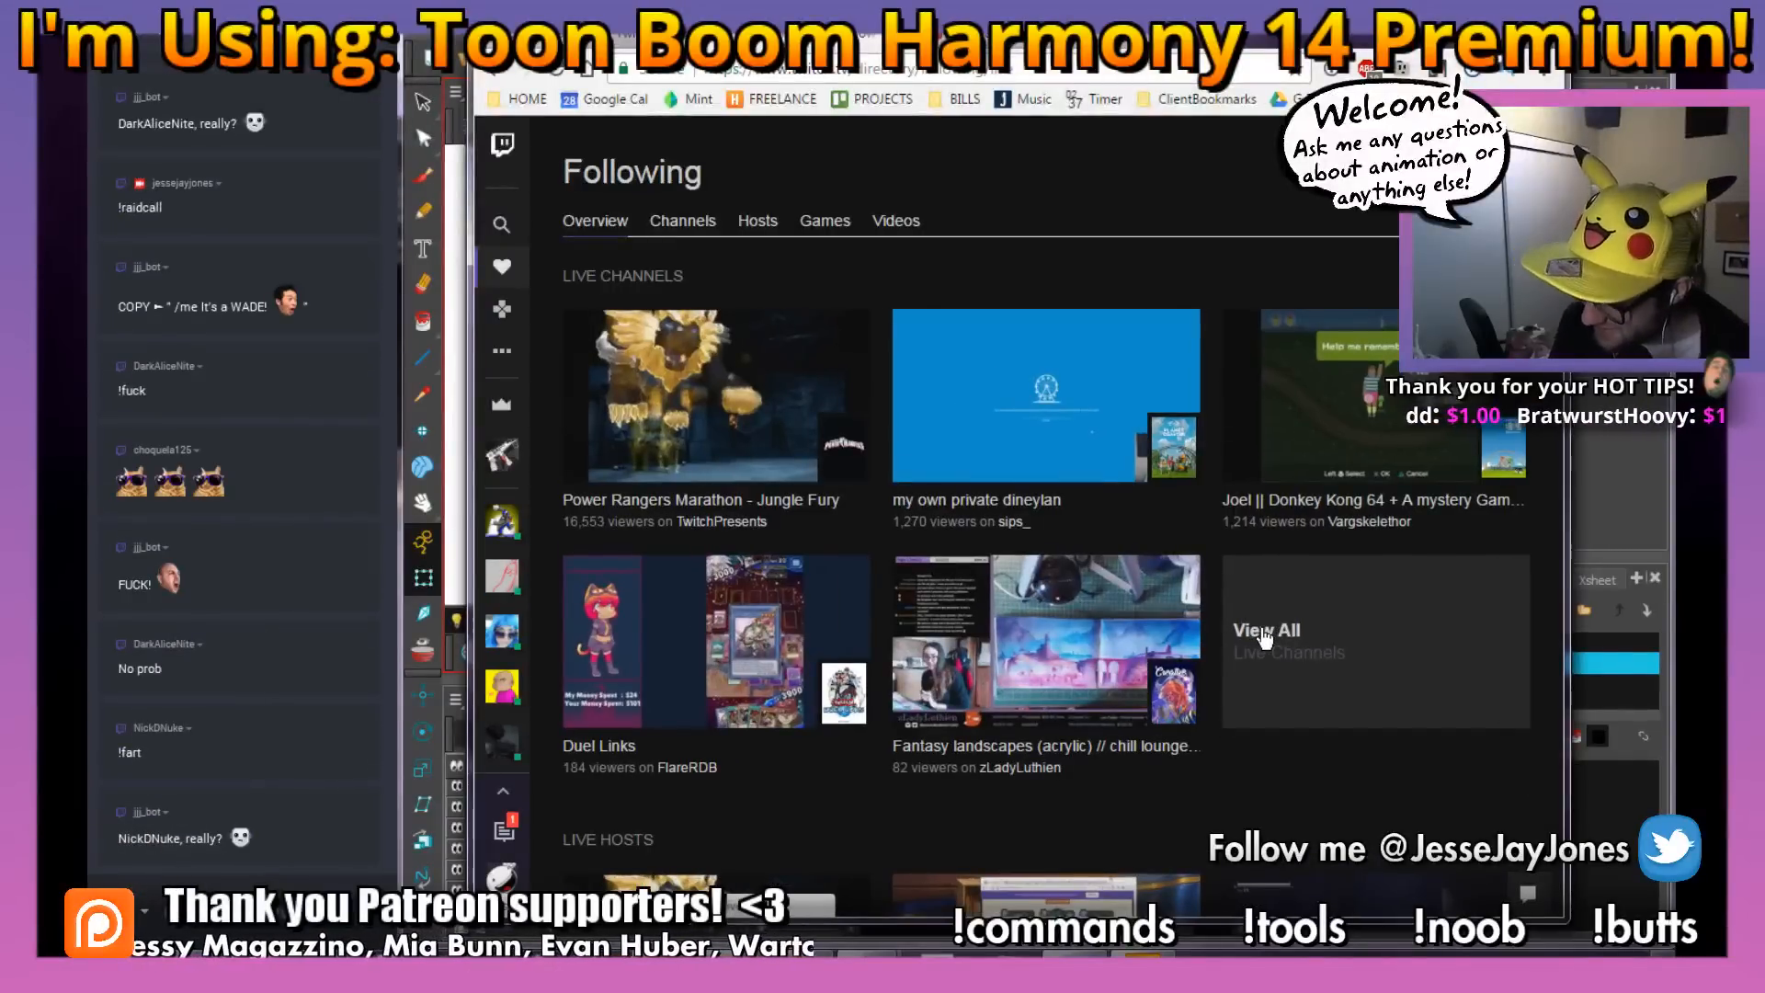
pyautogui.click(1266, 633)
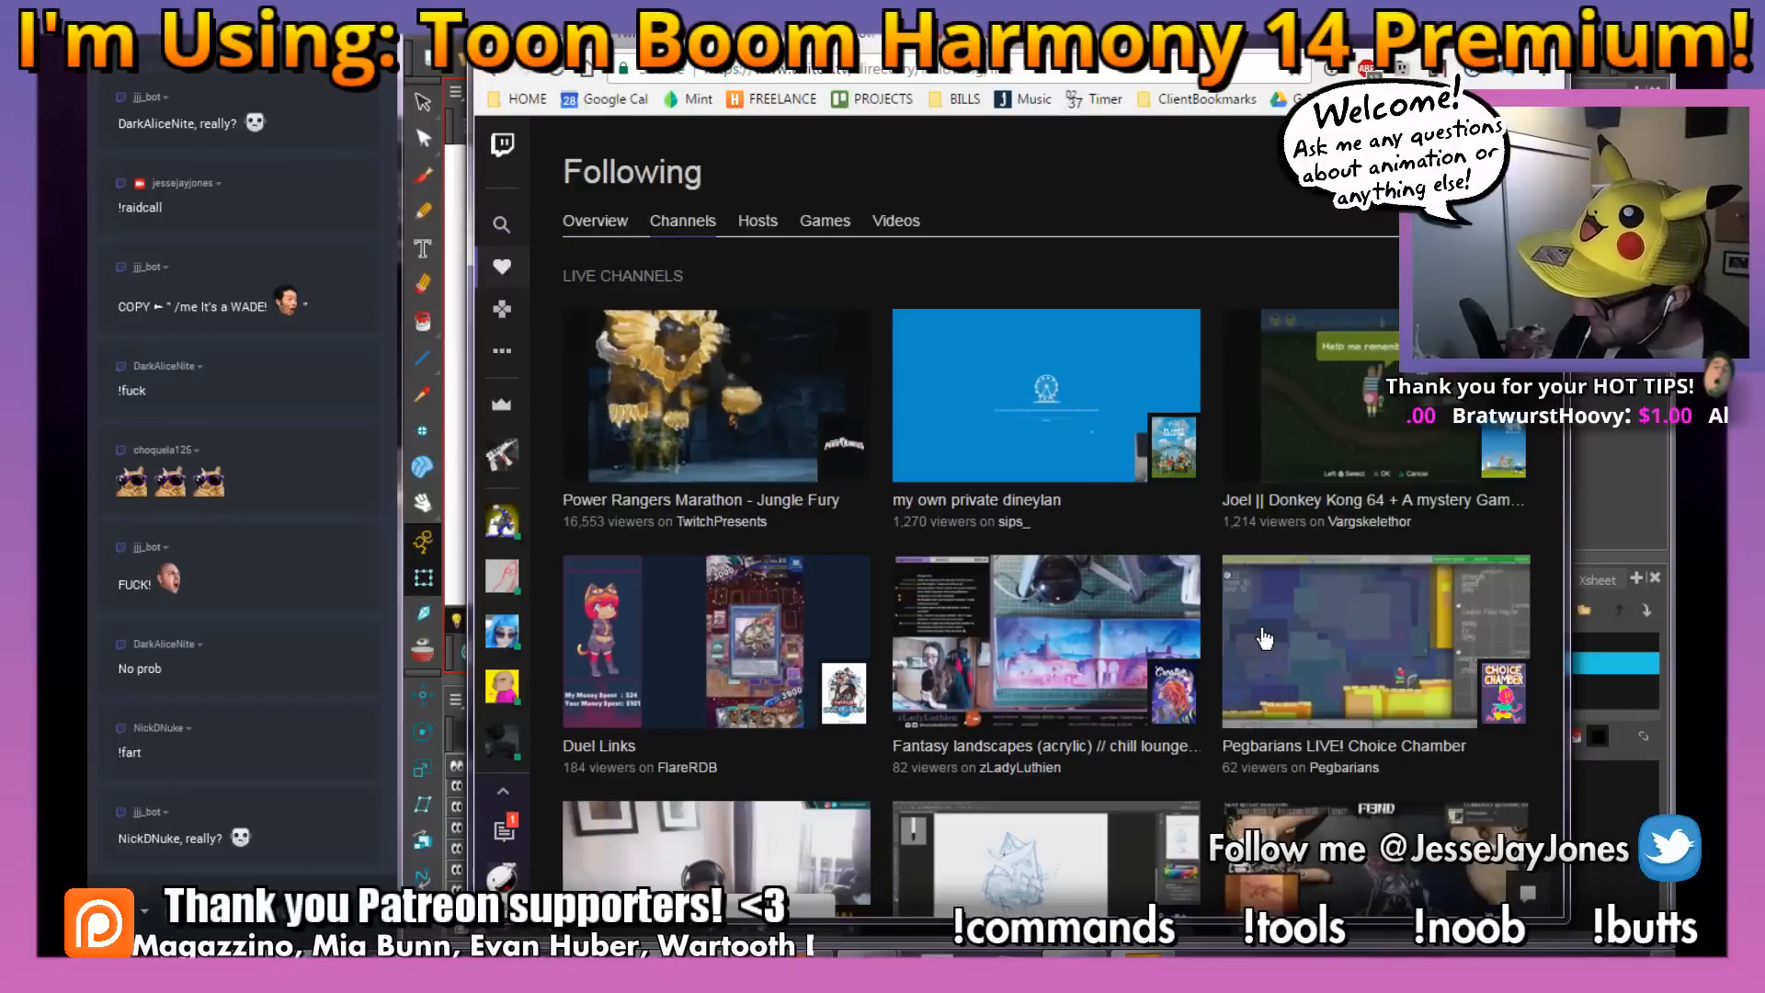
# Open the Fantasy landscapes (acrylic) stream from the live followed channels and share its link in the livestream chat
pyautogui.scroll(-2, 1487, 524)
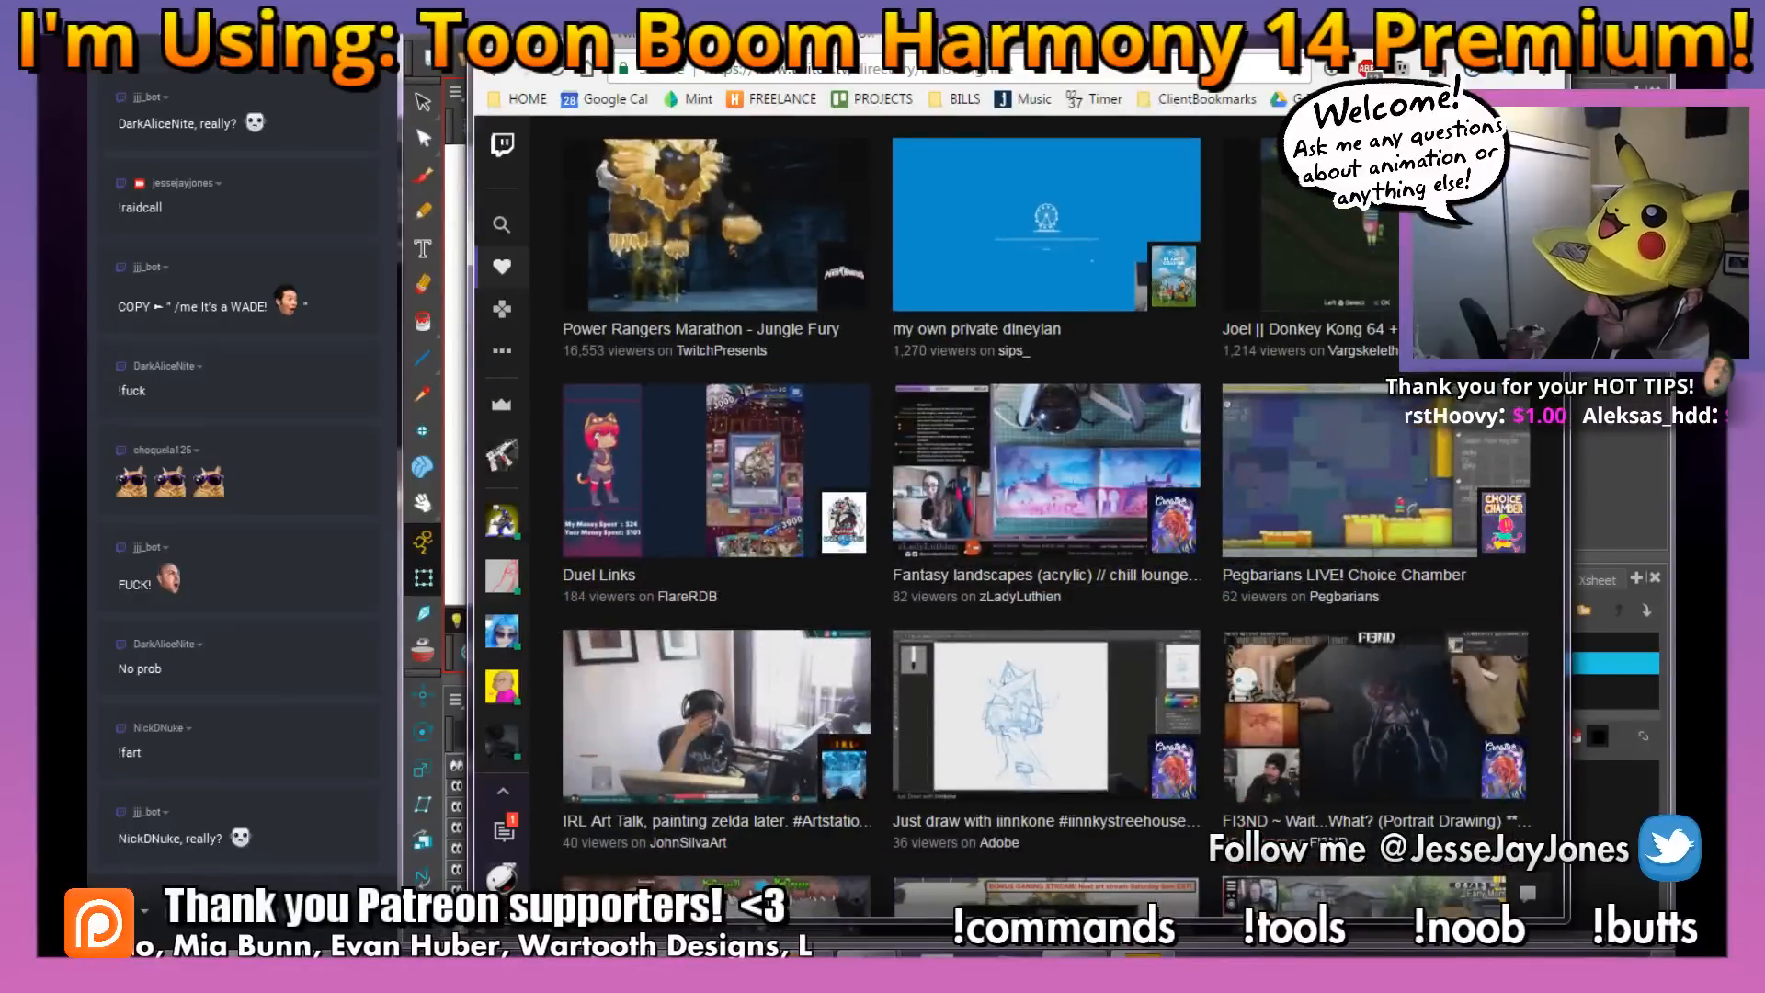
pyautogui.scroll(-3, 1553, 447)
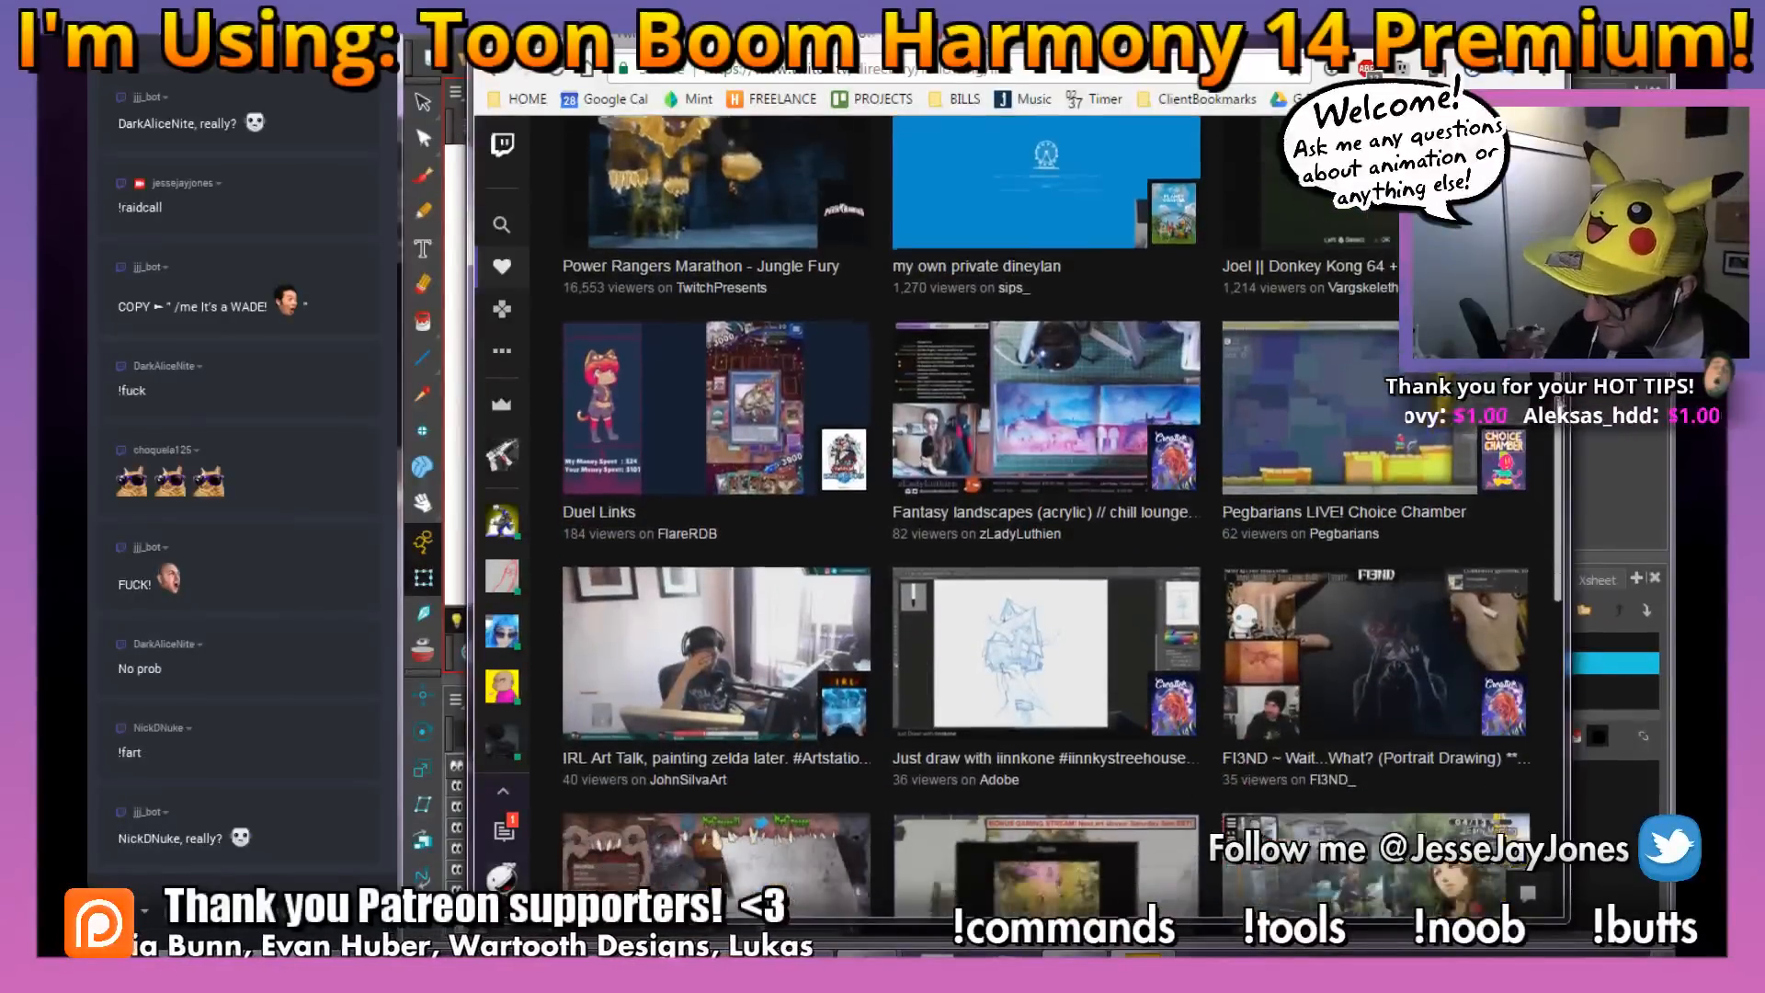
pyautogui.scroll(-2, 1558, 479)
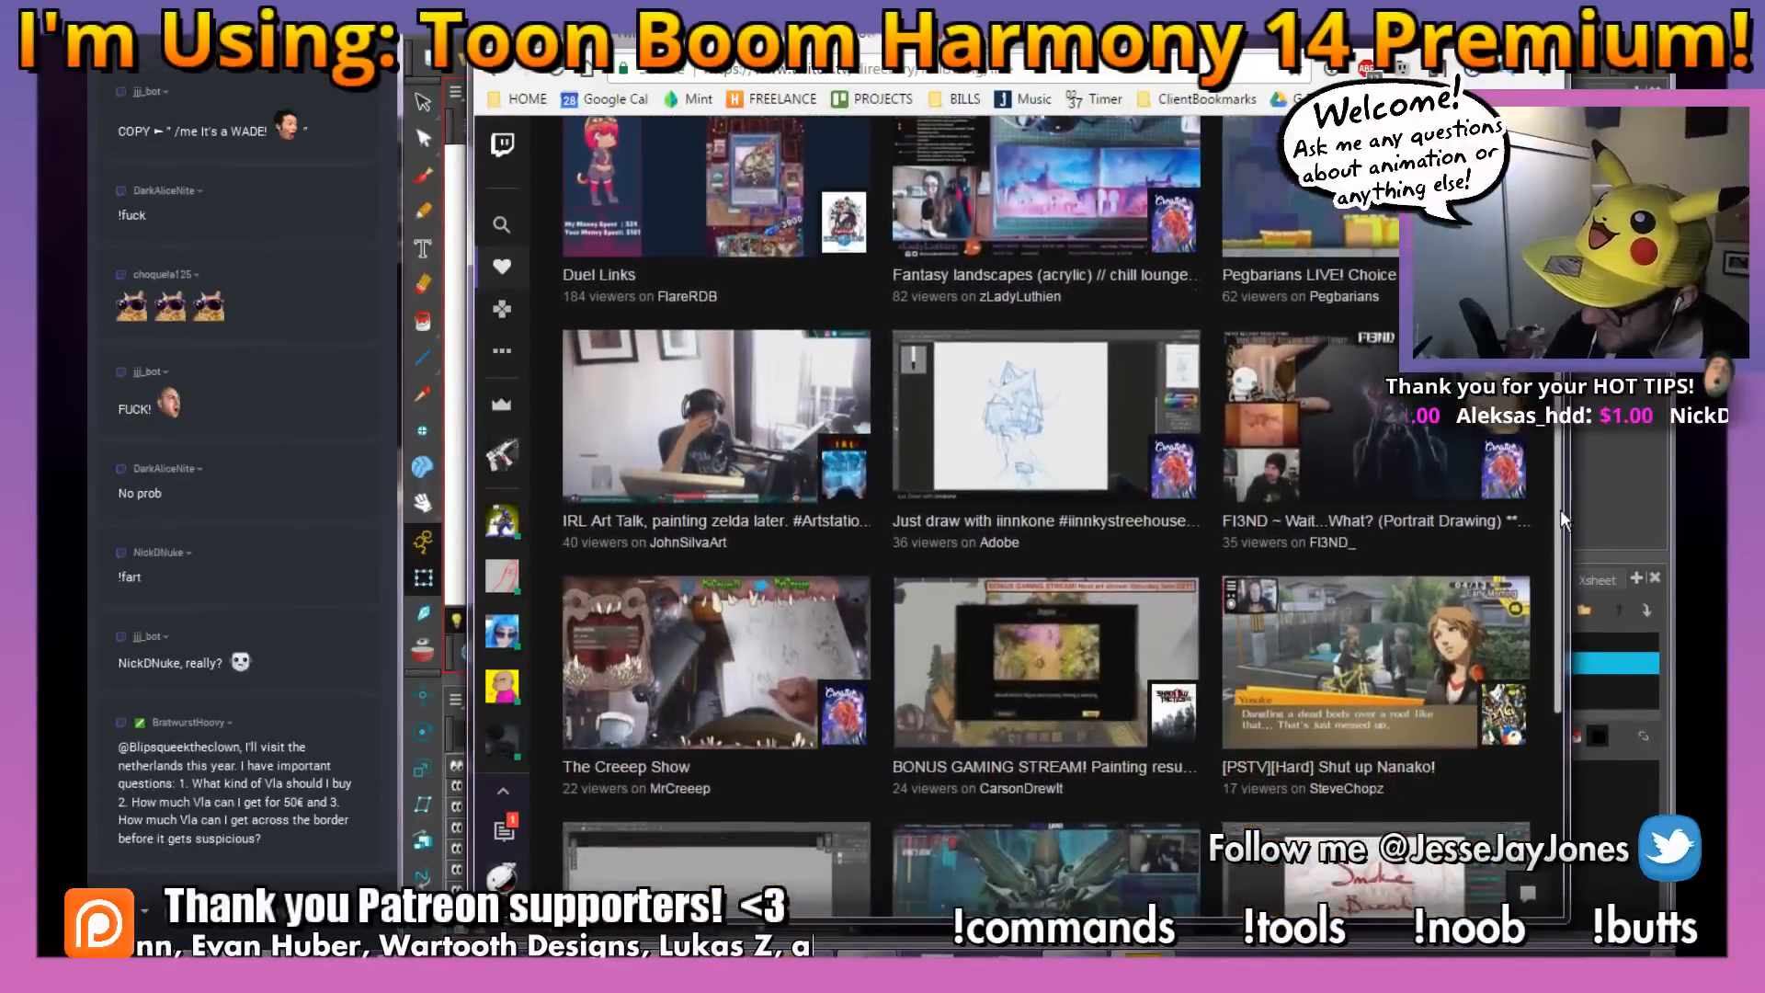
pyautogui.scroll(-3, 1558, 547)
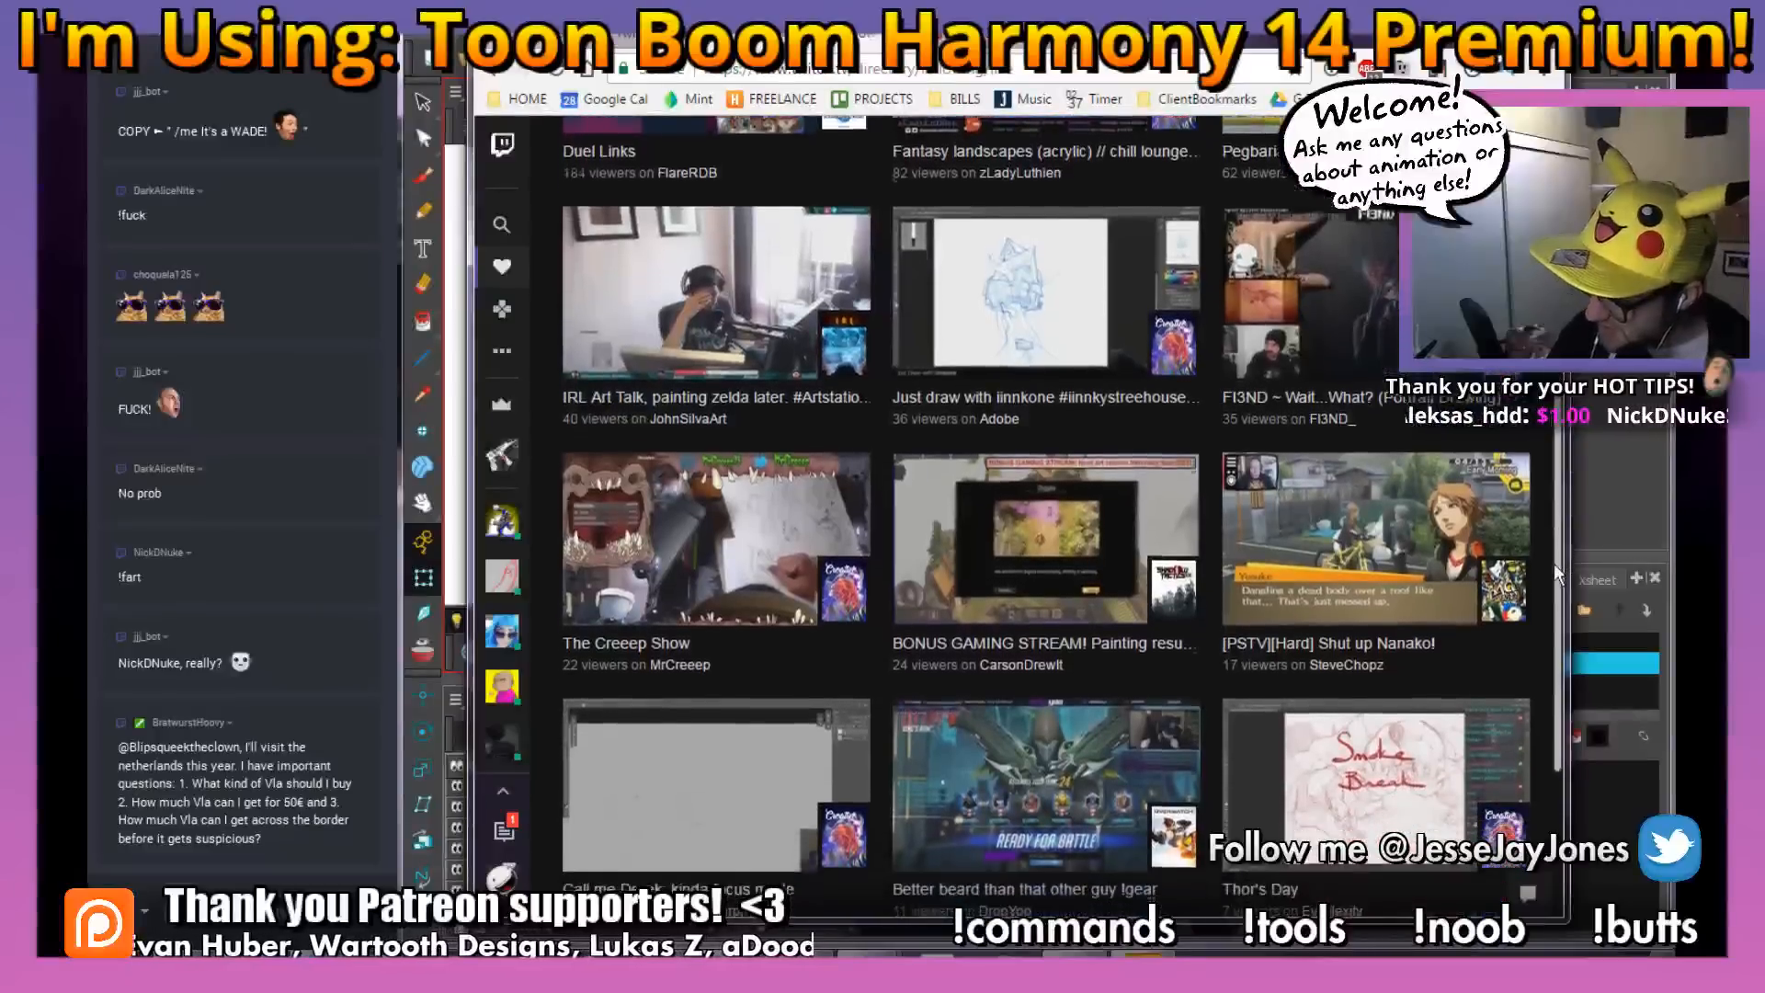
pyautogui.scroll(-2, 1545, 643)
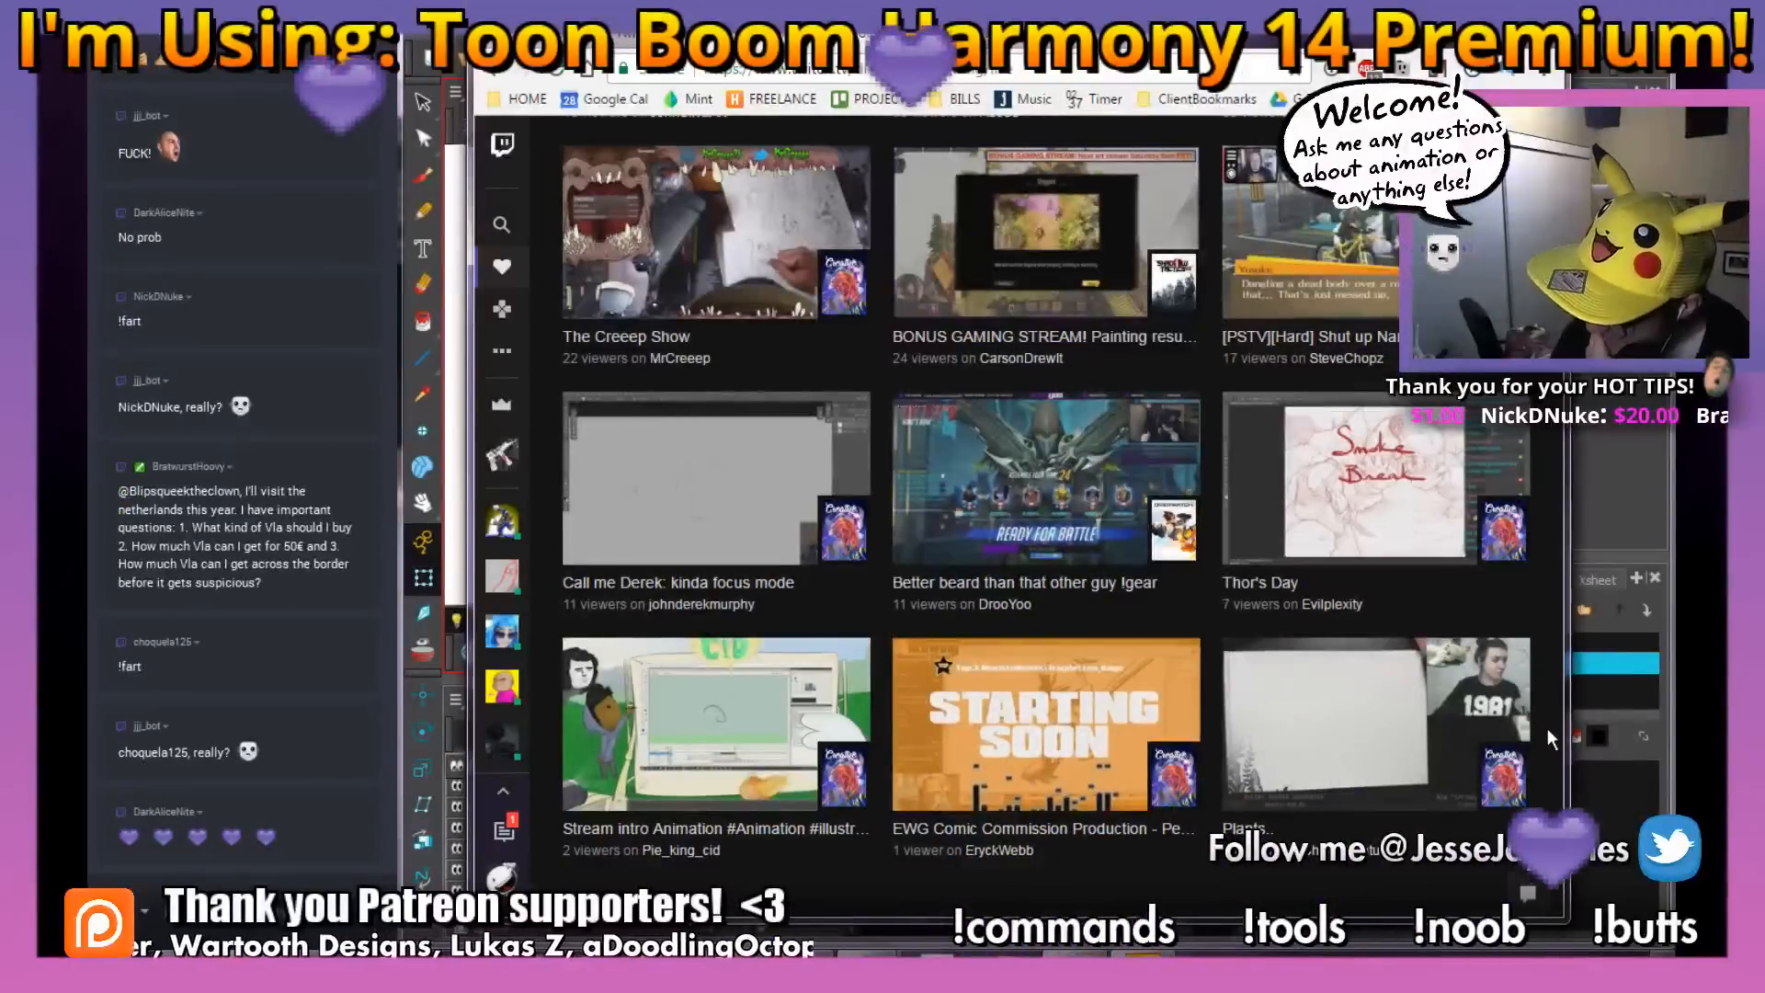
pyautogui.scroll(1, 1547, 705)
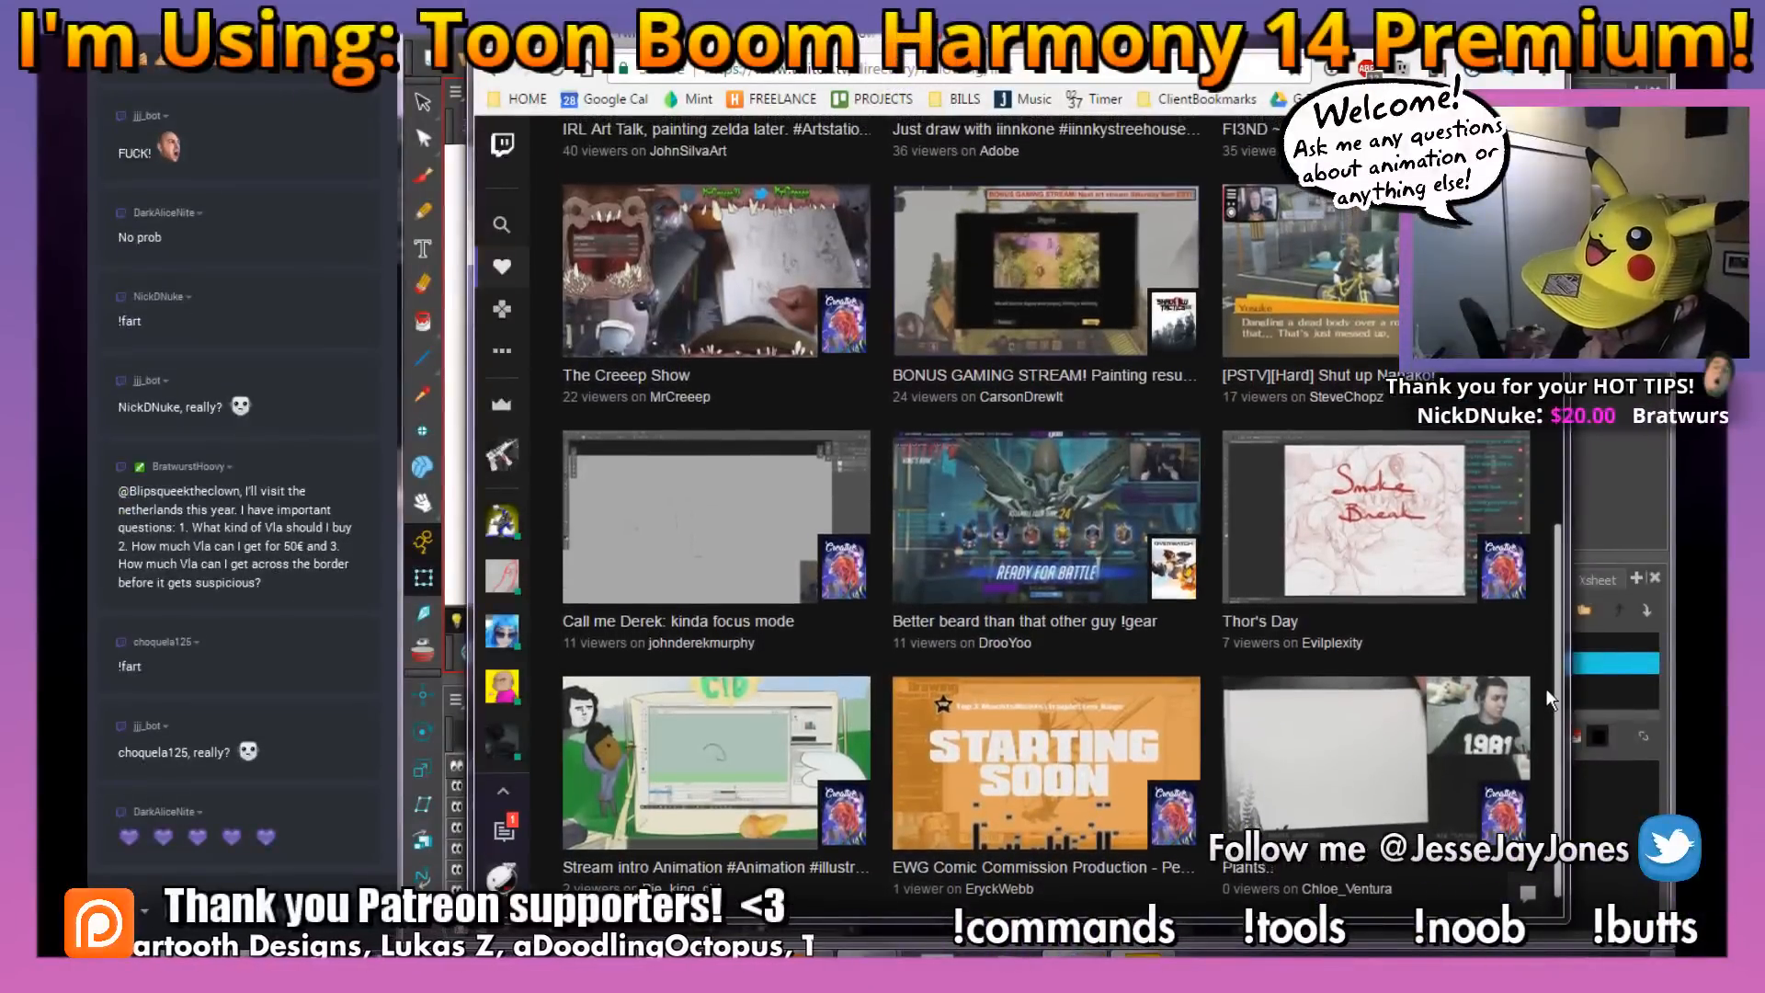
pyautogui.scroll(2, 1547, 685)
pyautogui.scroll(9, 1550, 611)
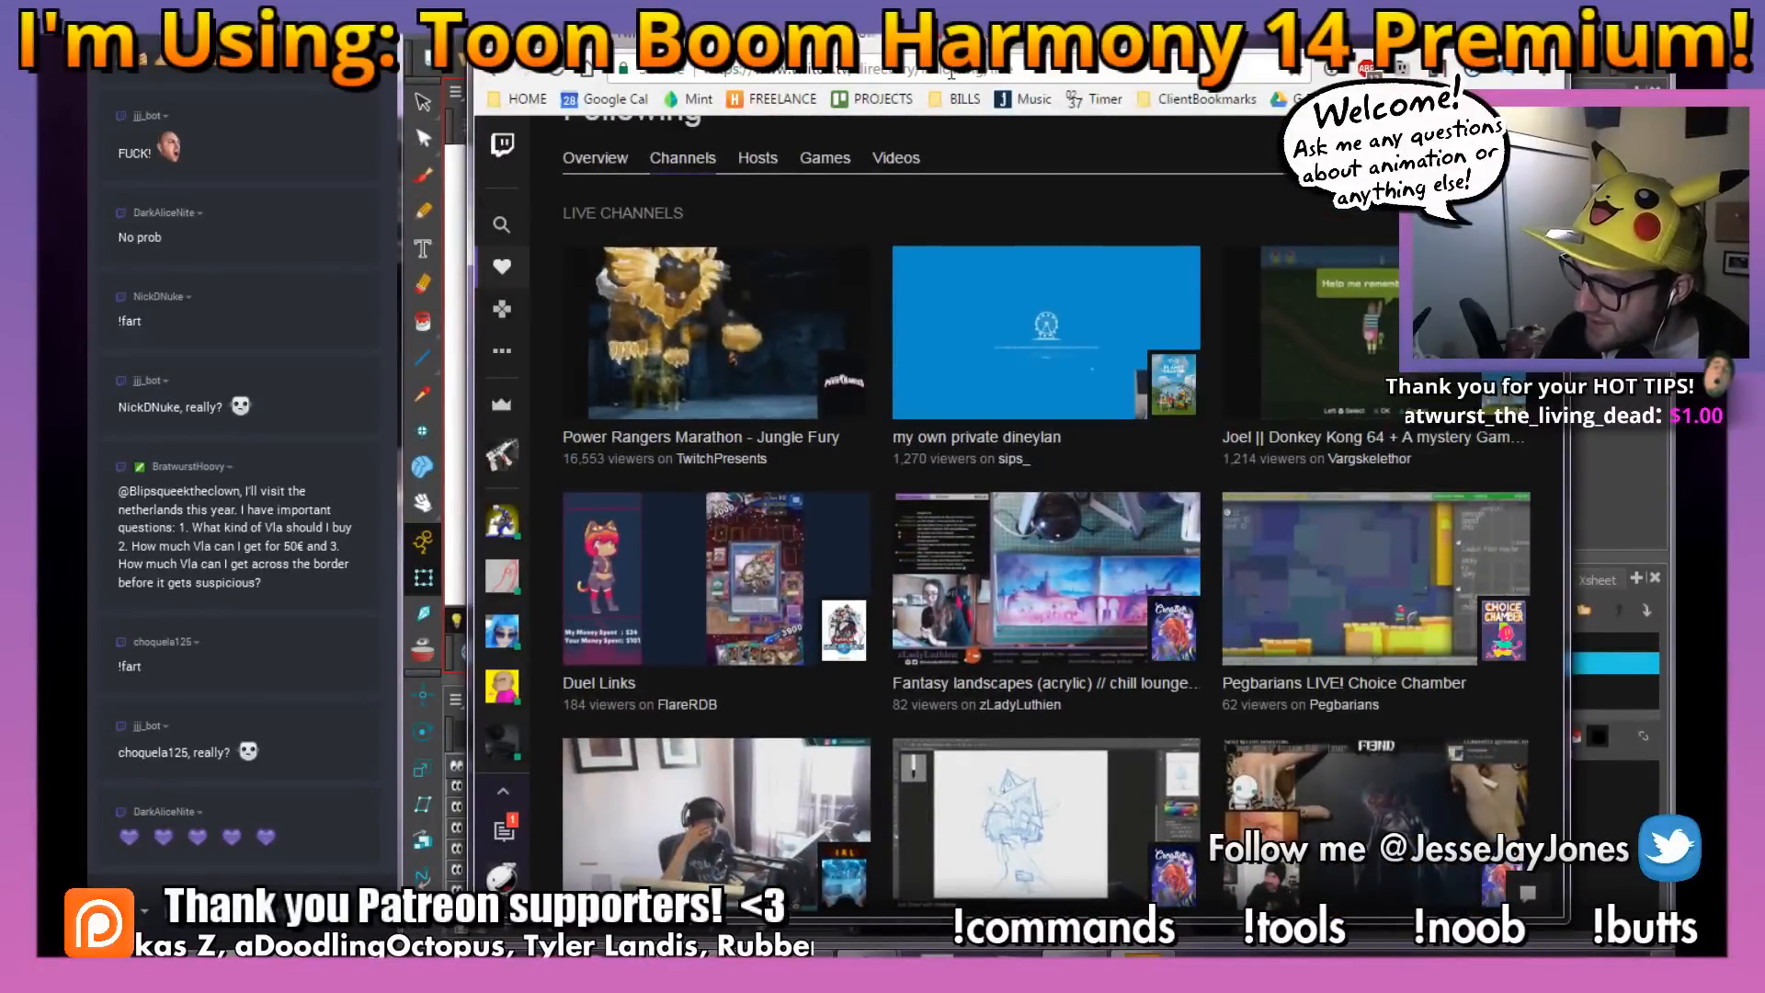
pyautogui.click(1015, 586)
pyautogui.click(913, 72)
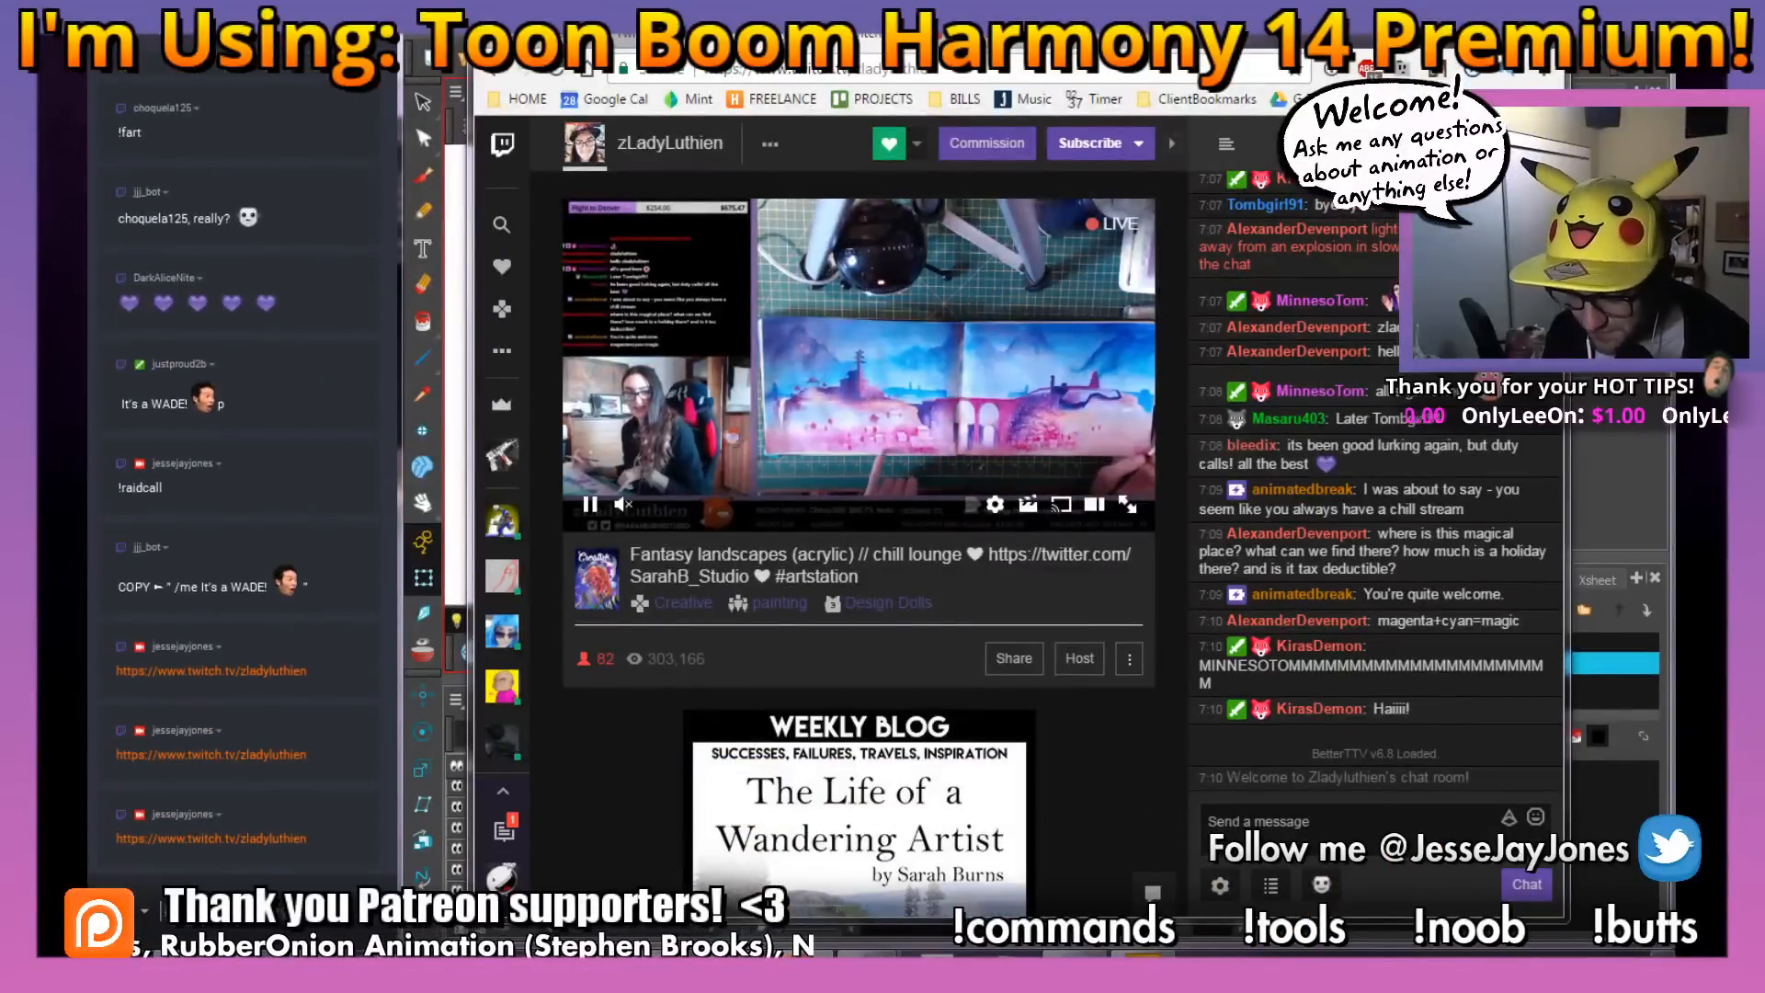
# Host the Fantasy landscapes (acrylic) channel and send "/me It's a WADE! PogChamp" in its chat
pyautogui.click(1288, 832)
pyautogui.write('/me ')
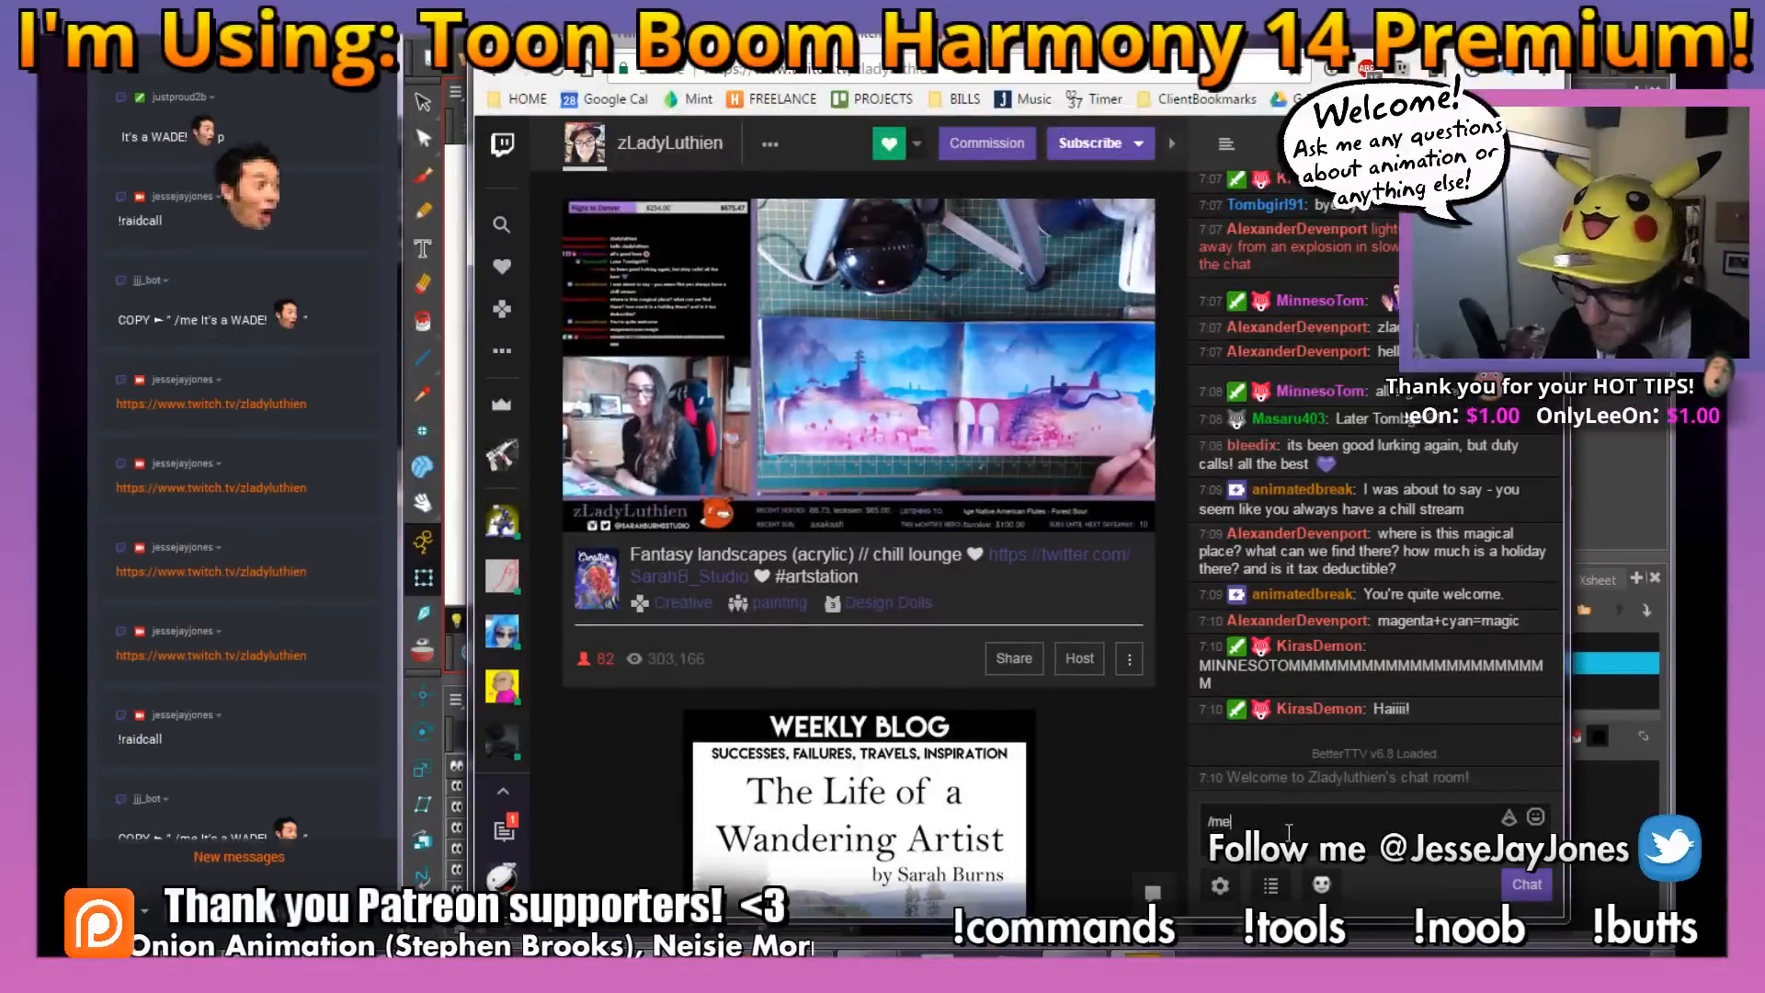
pyautogui.write("It's")
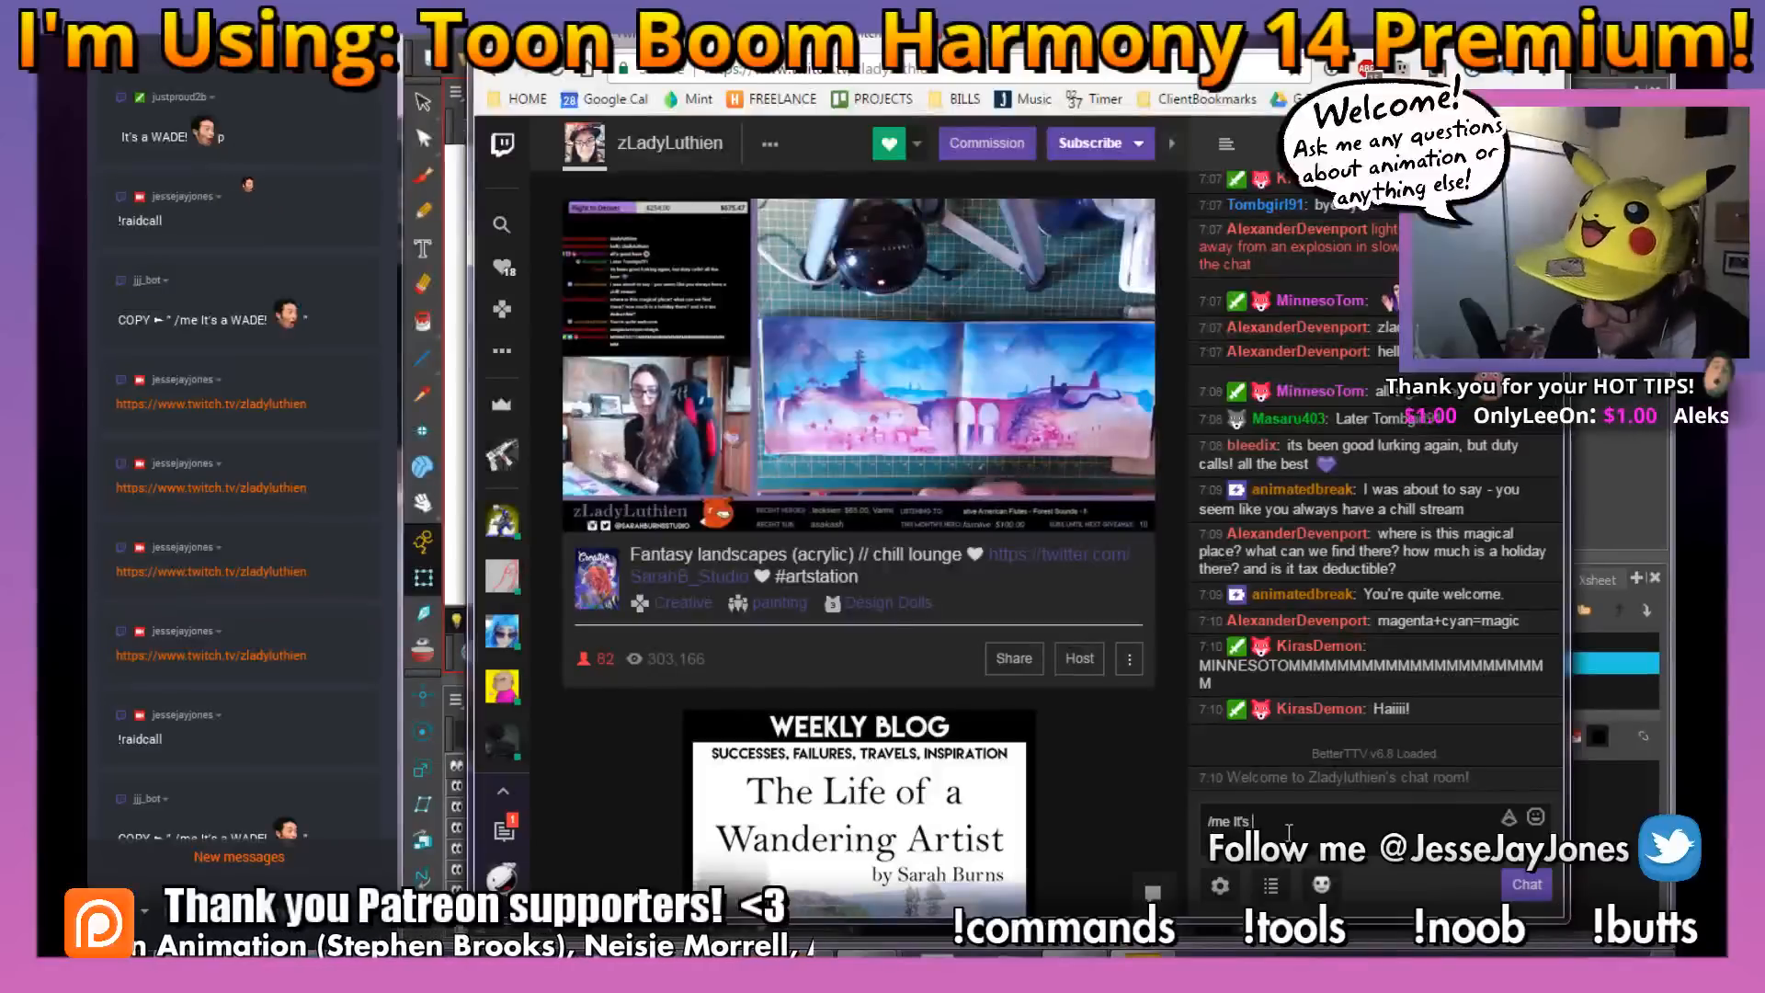
pyautogui.write(' a WADE! PogChamp')
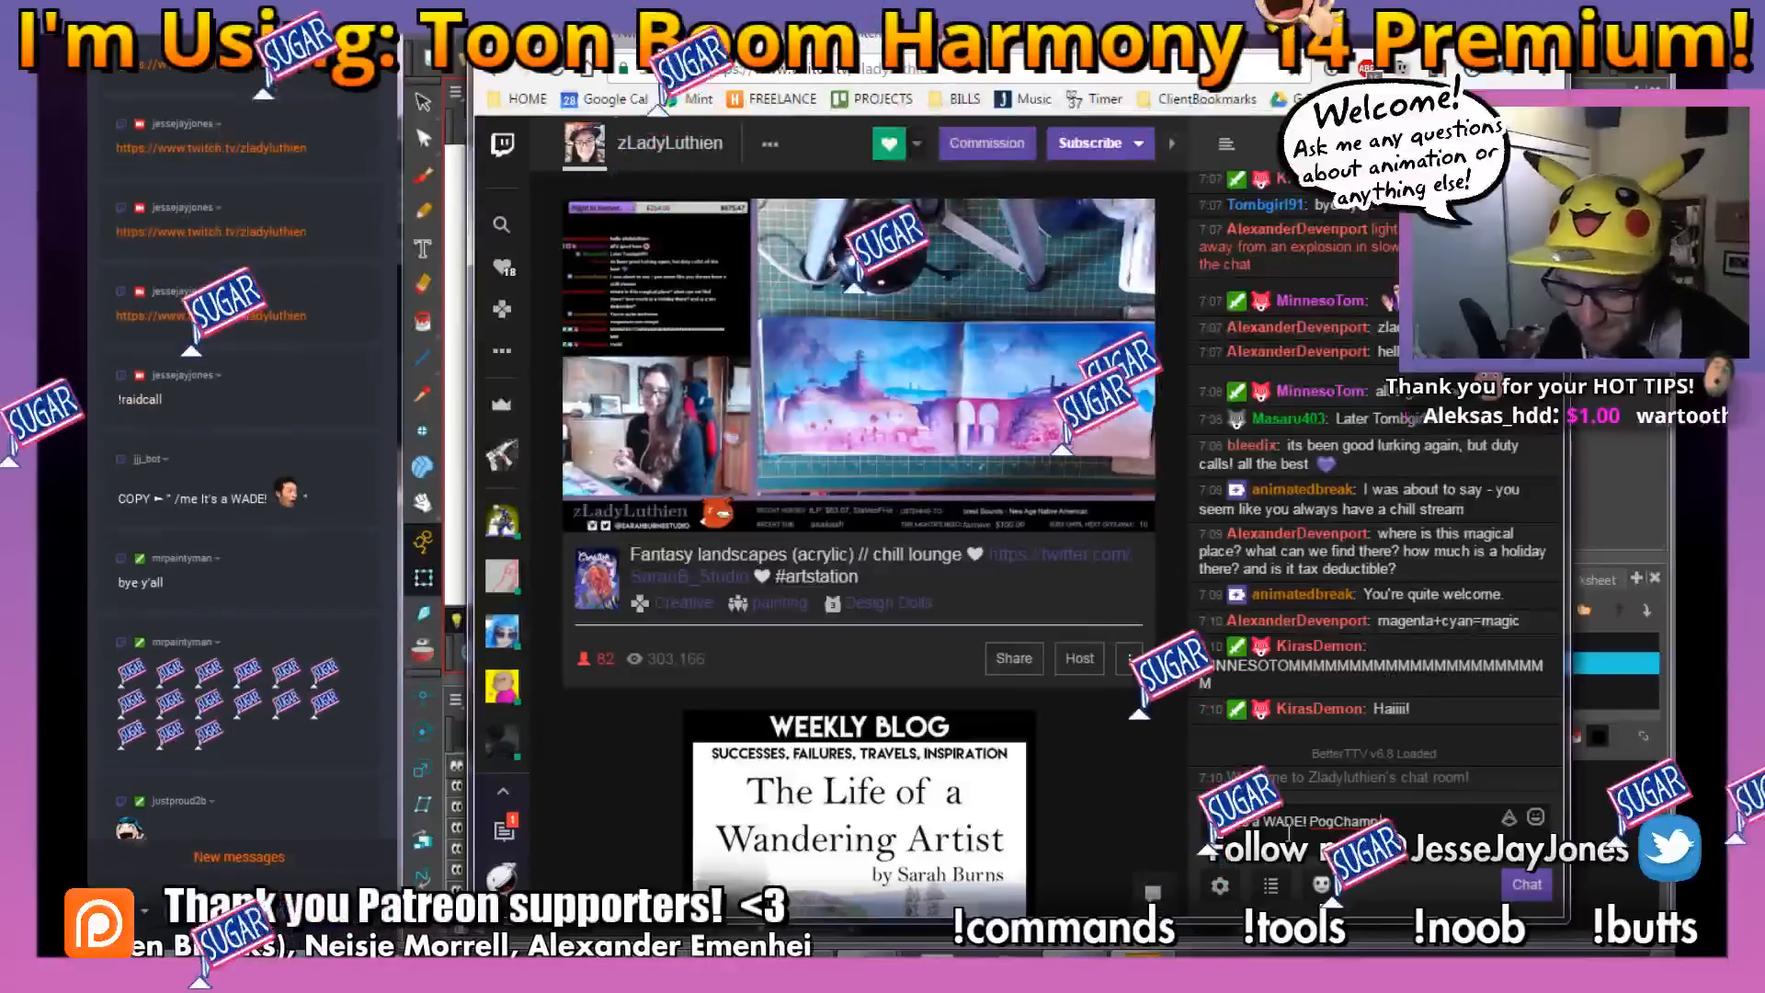
pyautogui.click(242, 861)
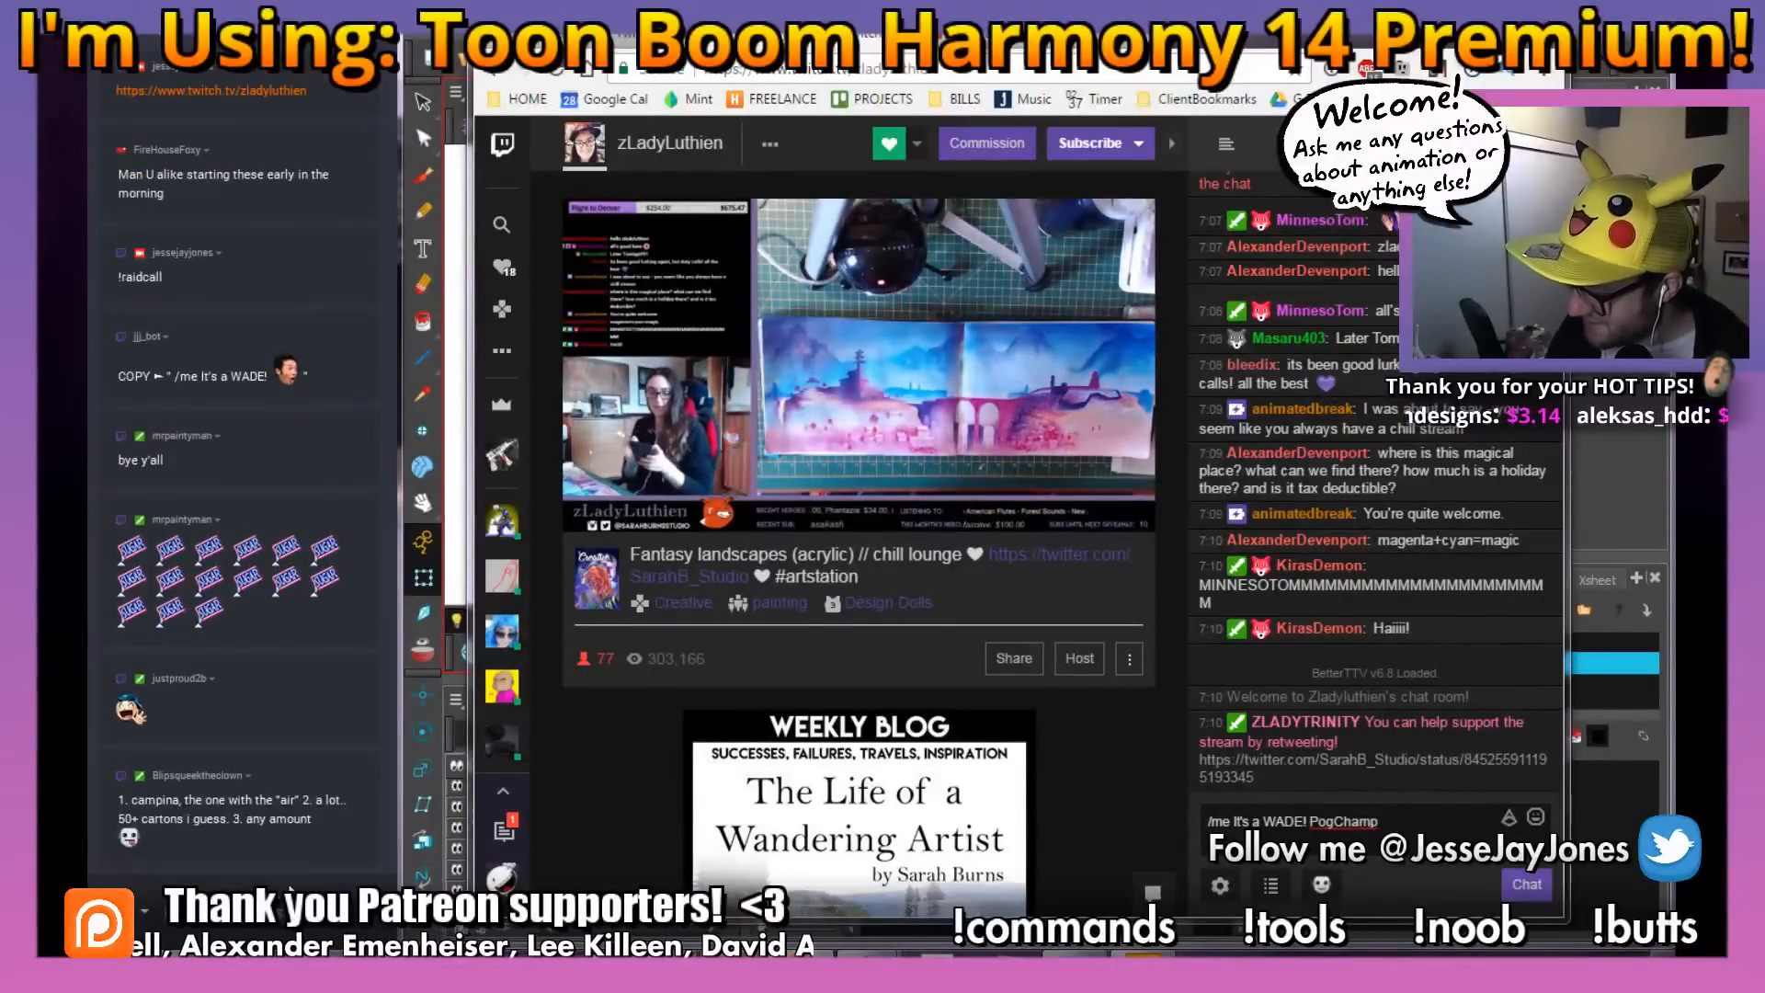
pyautogui.click(1080, 659)
pyautogui.press('Return')
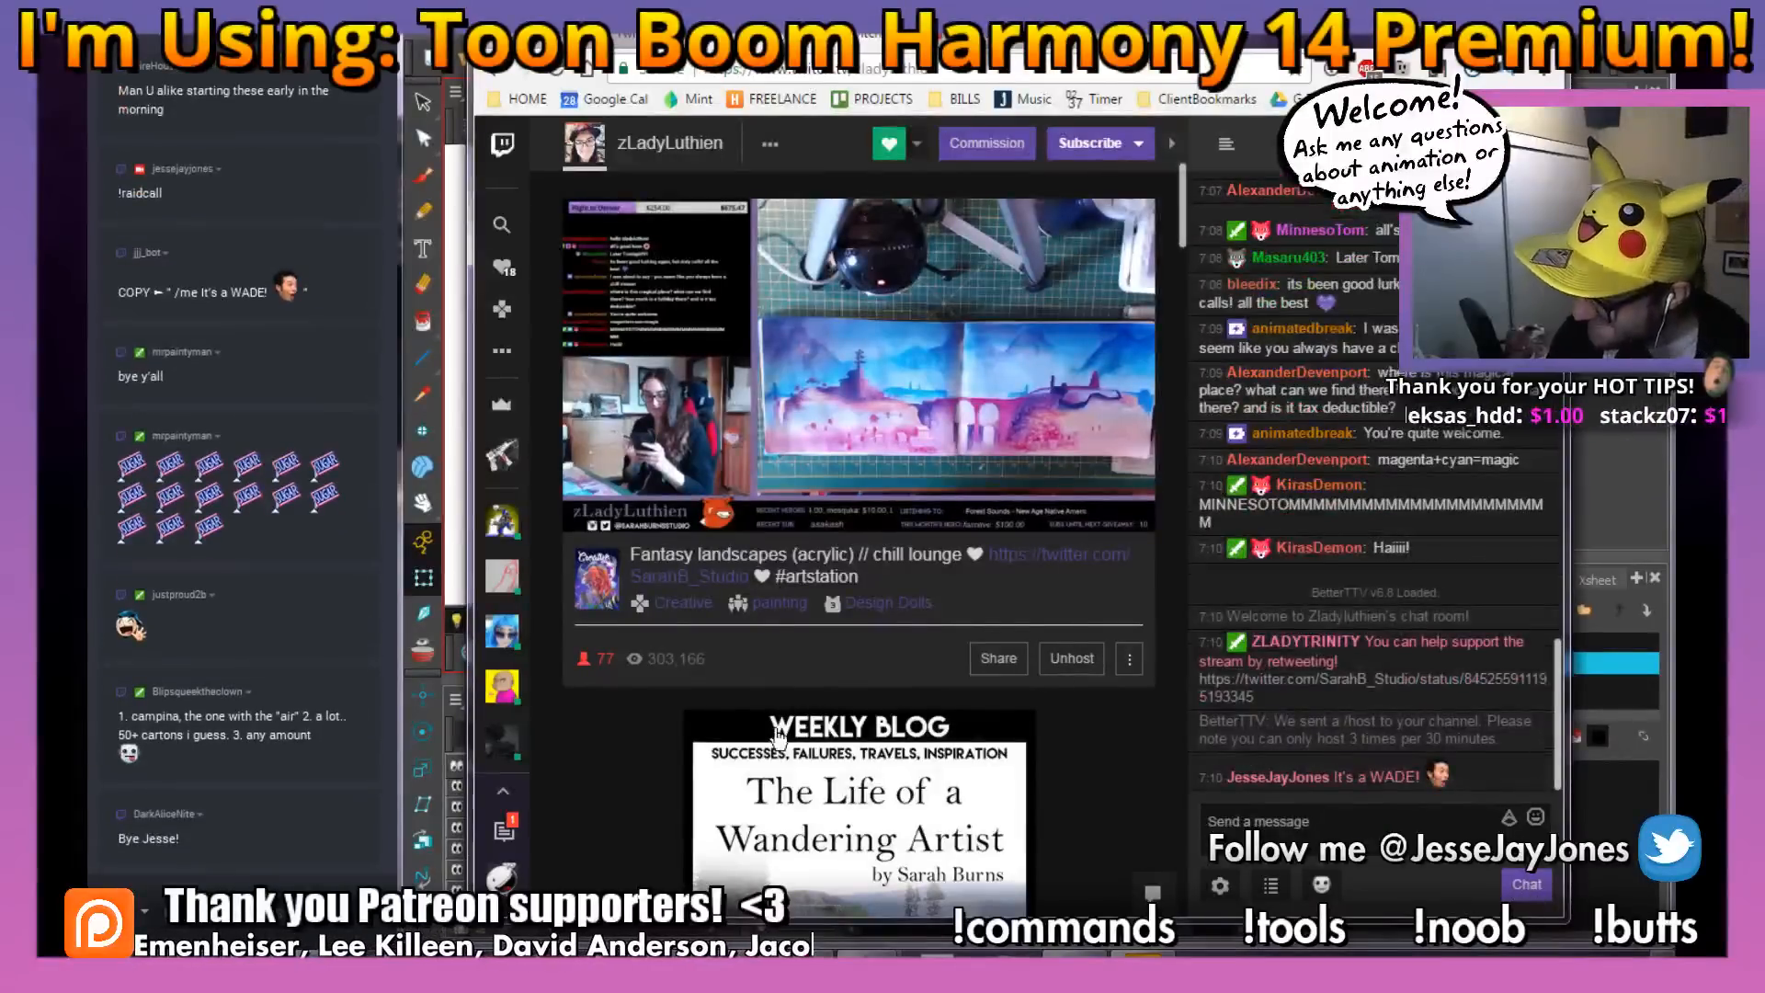